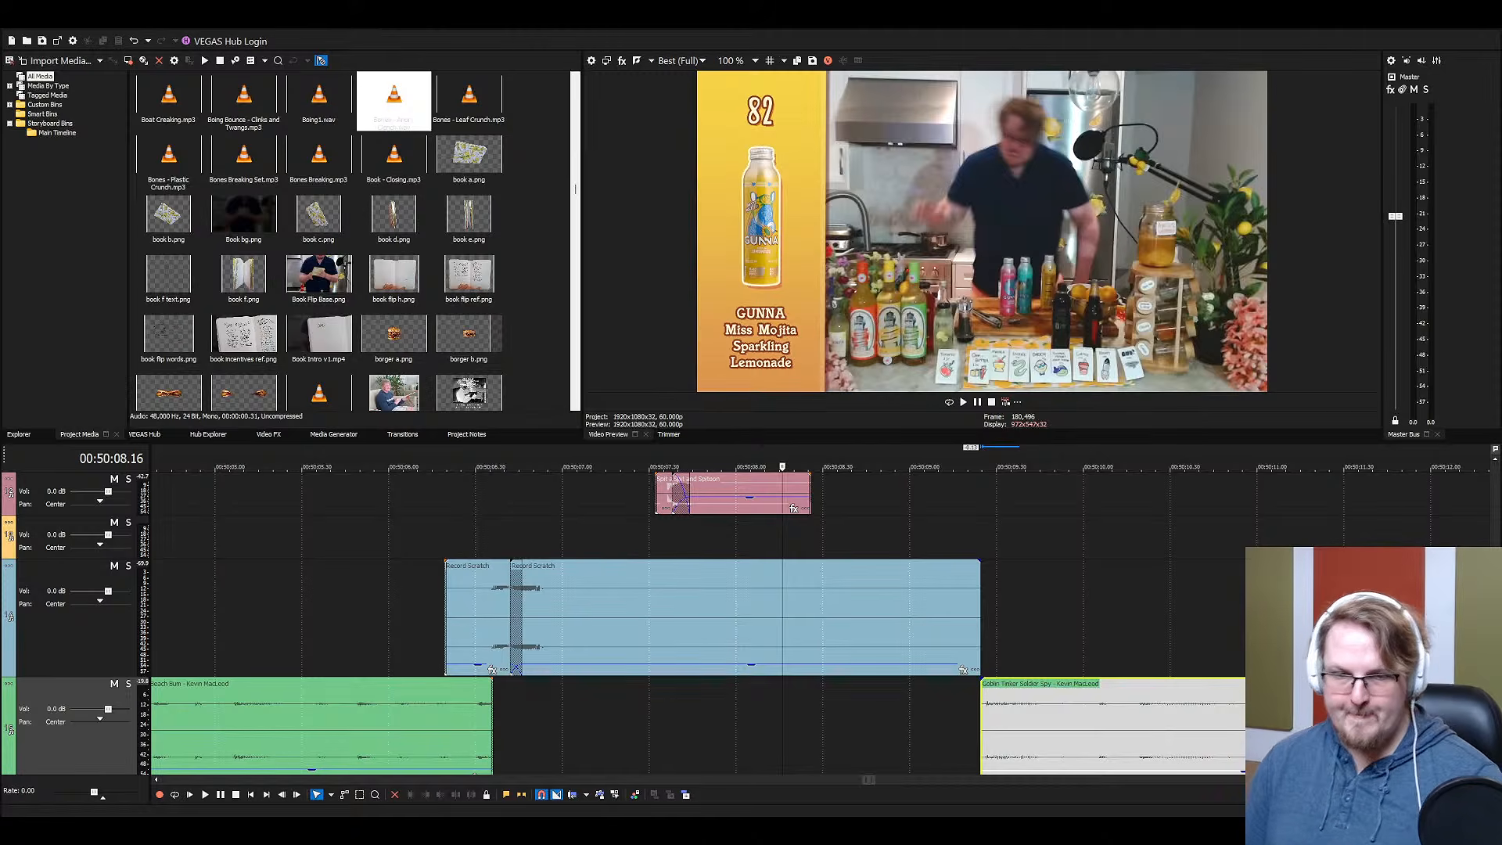
Play back the section around the Record Scratch clips to check the silence before the Goblin Tinker Soldier Spy music
click(412, 613)
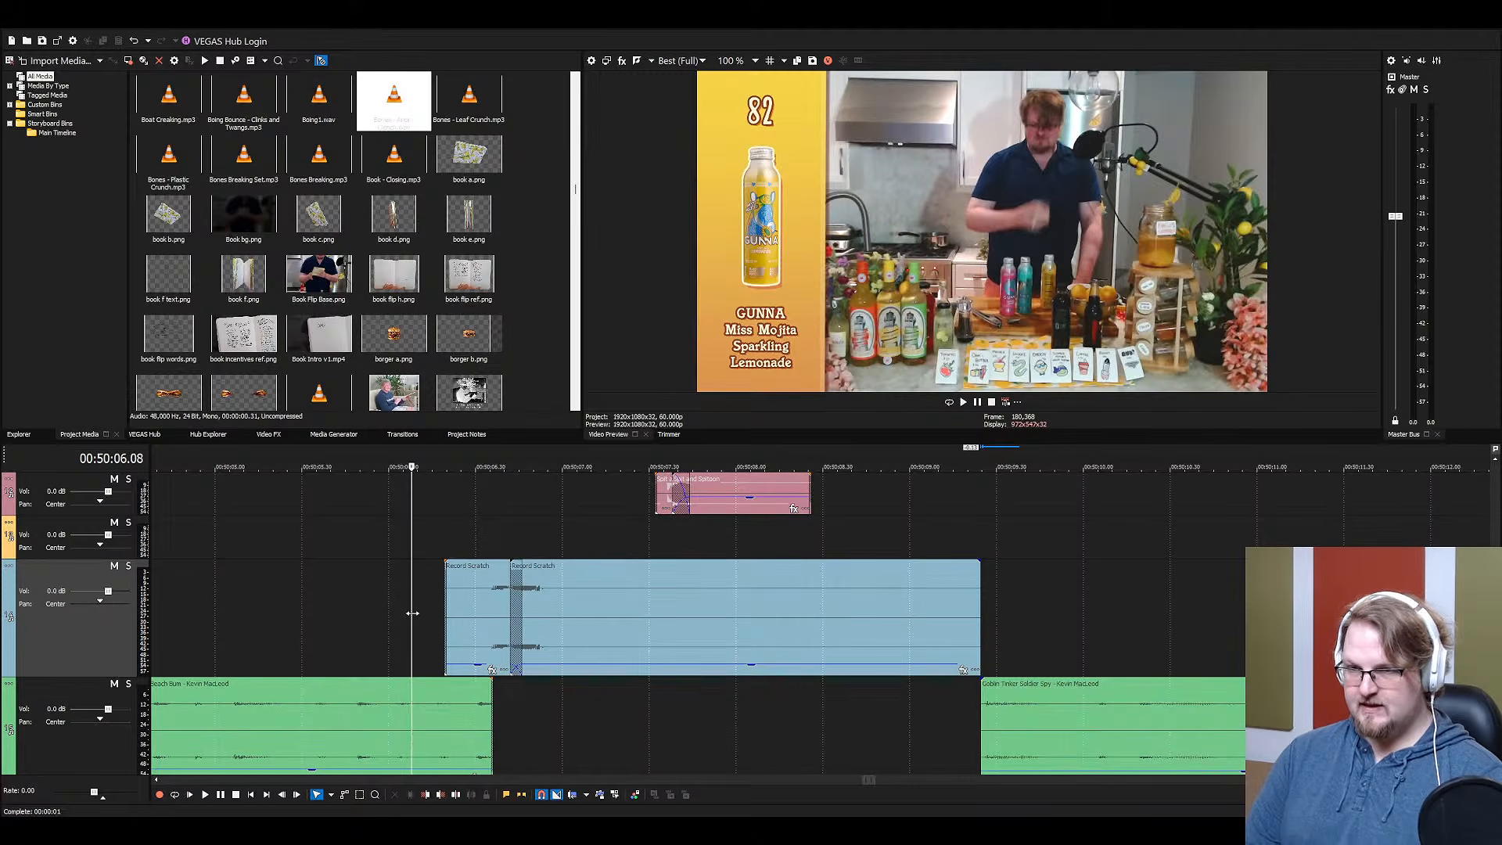
key(space)
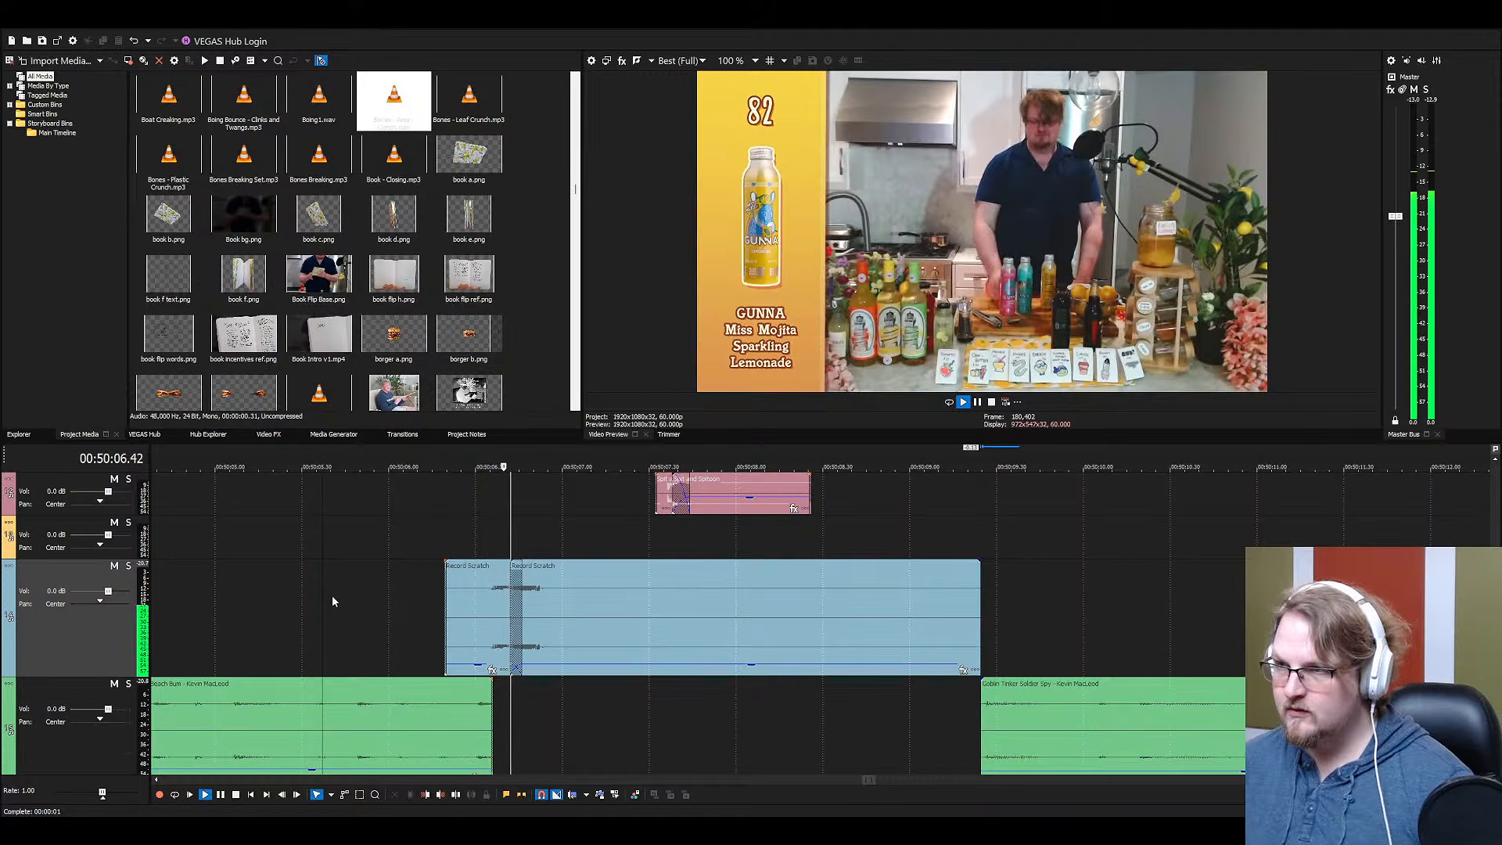
scroll(859, 585, down, 2)
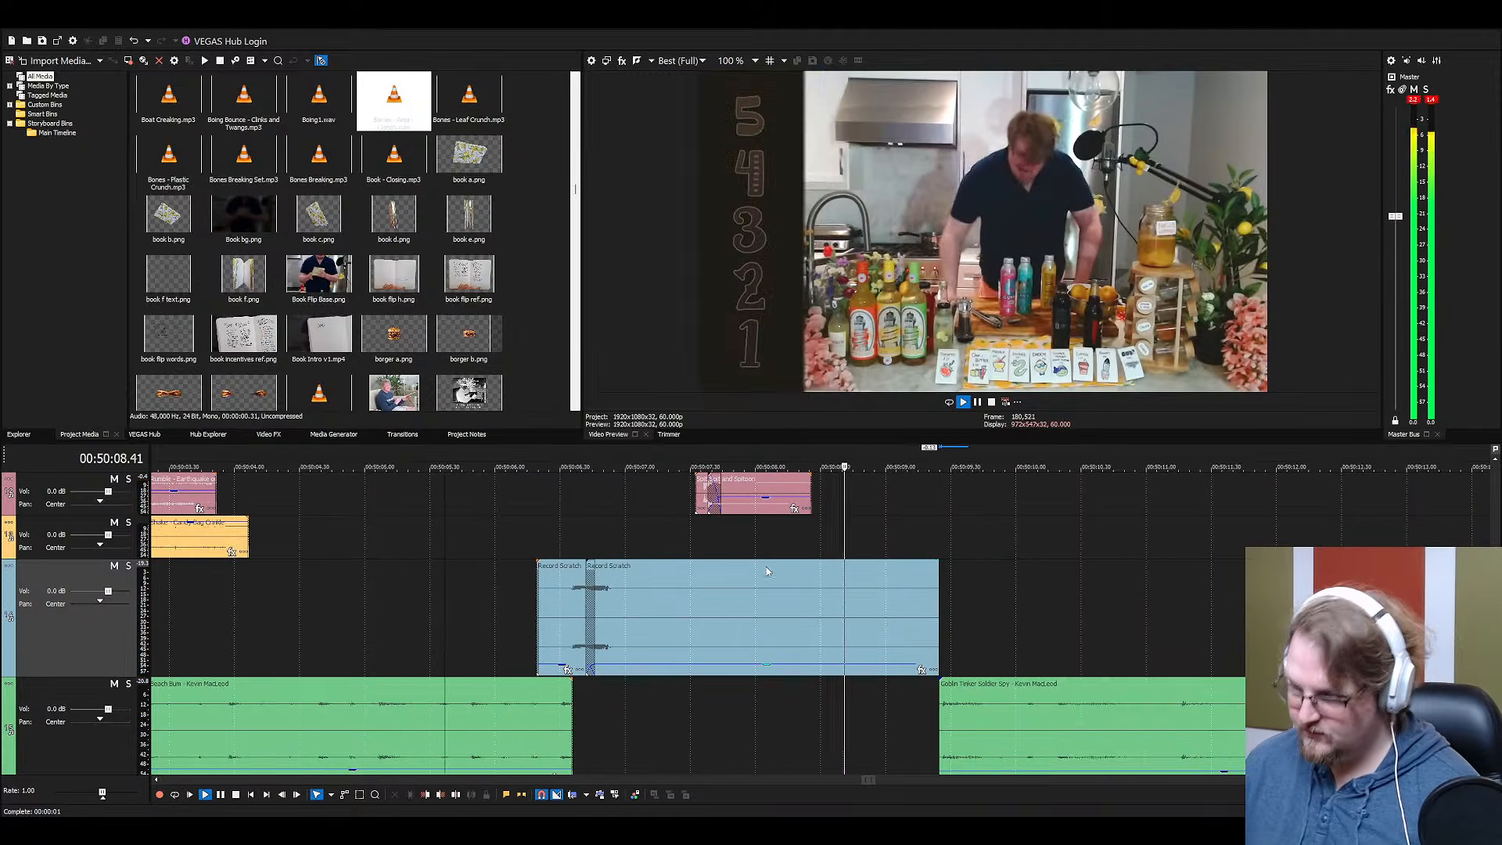
scroll(859, 586, down, 3)
scroll(859, 586, up, 5)
key(space)
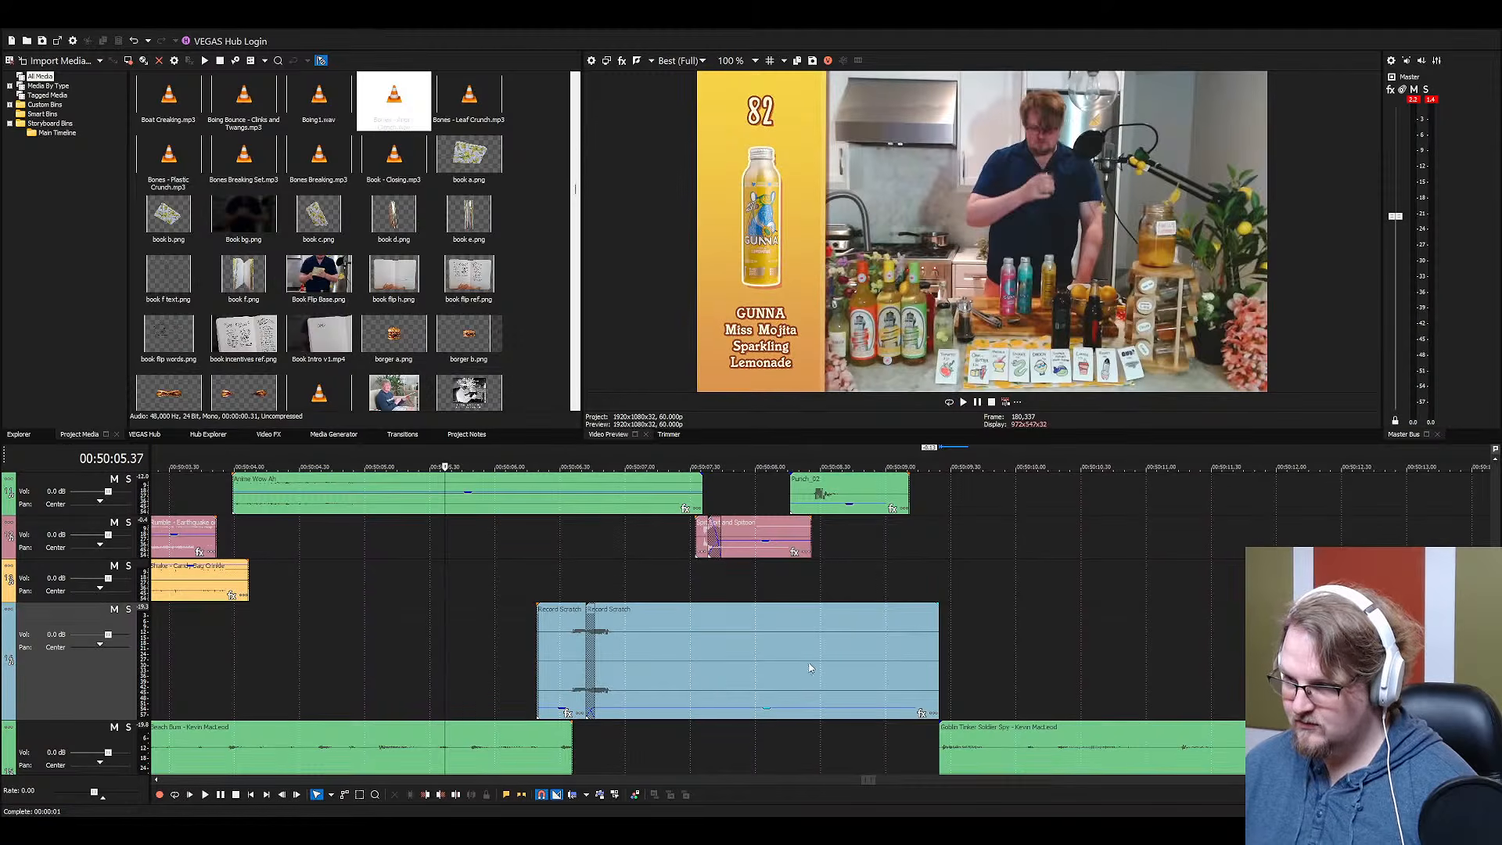
key(space)
scroll(837, 663, down, 2)
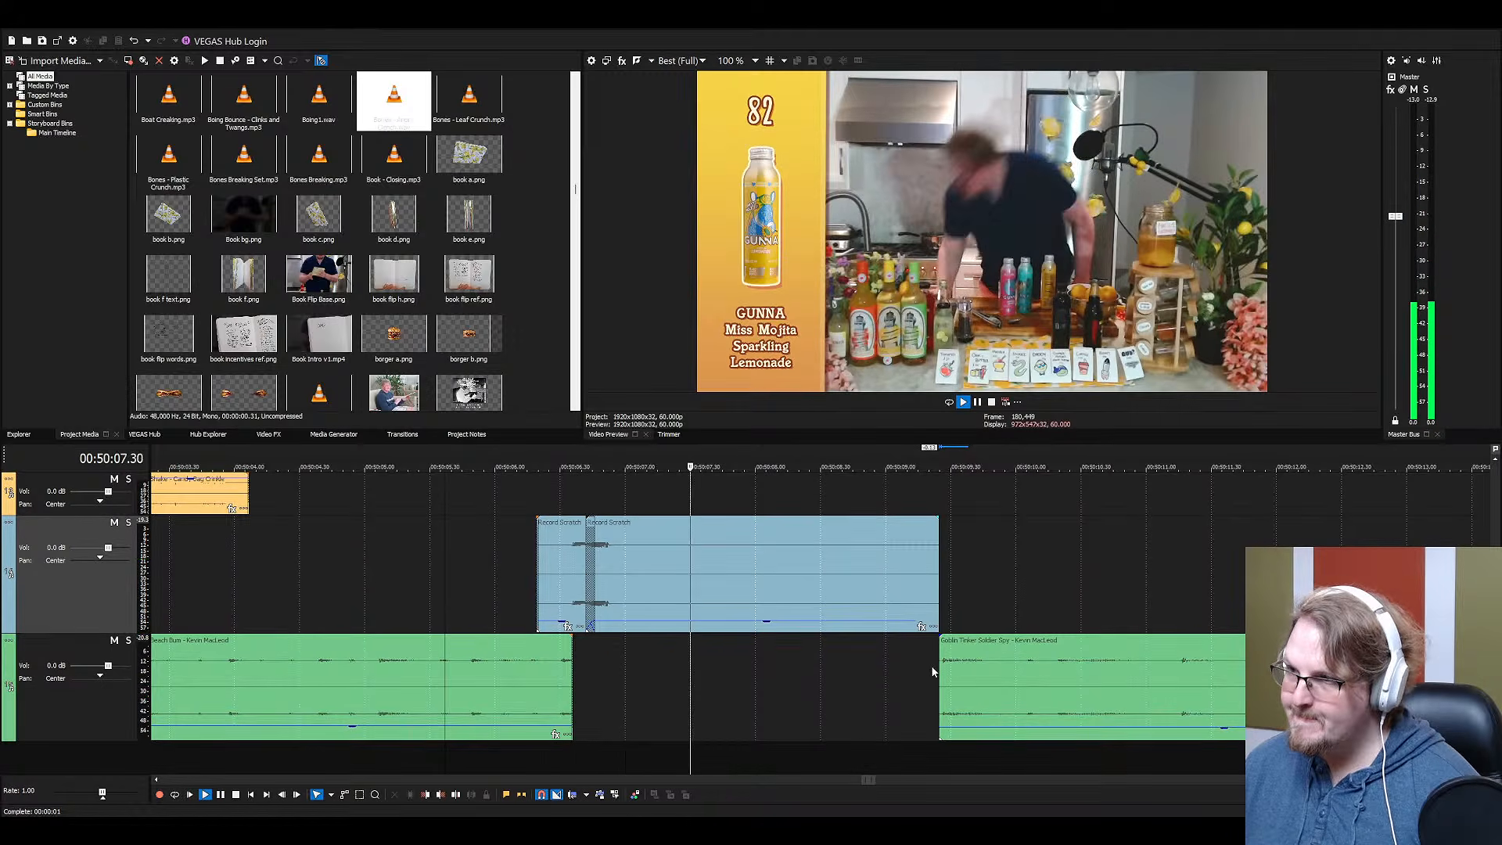
Move the Goblin Tinker Soldier Spy music earlier so it starts at about 00:50:08.26, and play back the transition
scroll(931, 665, up, 1)
click(816, 495)
key(space)
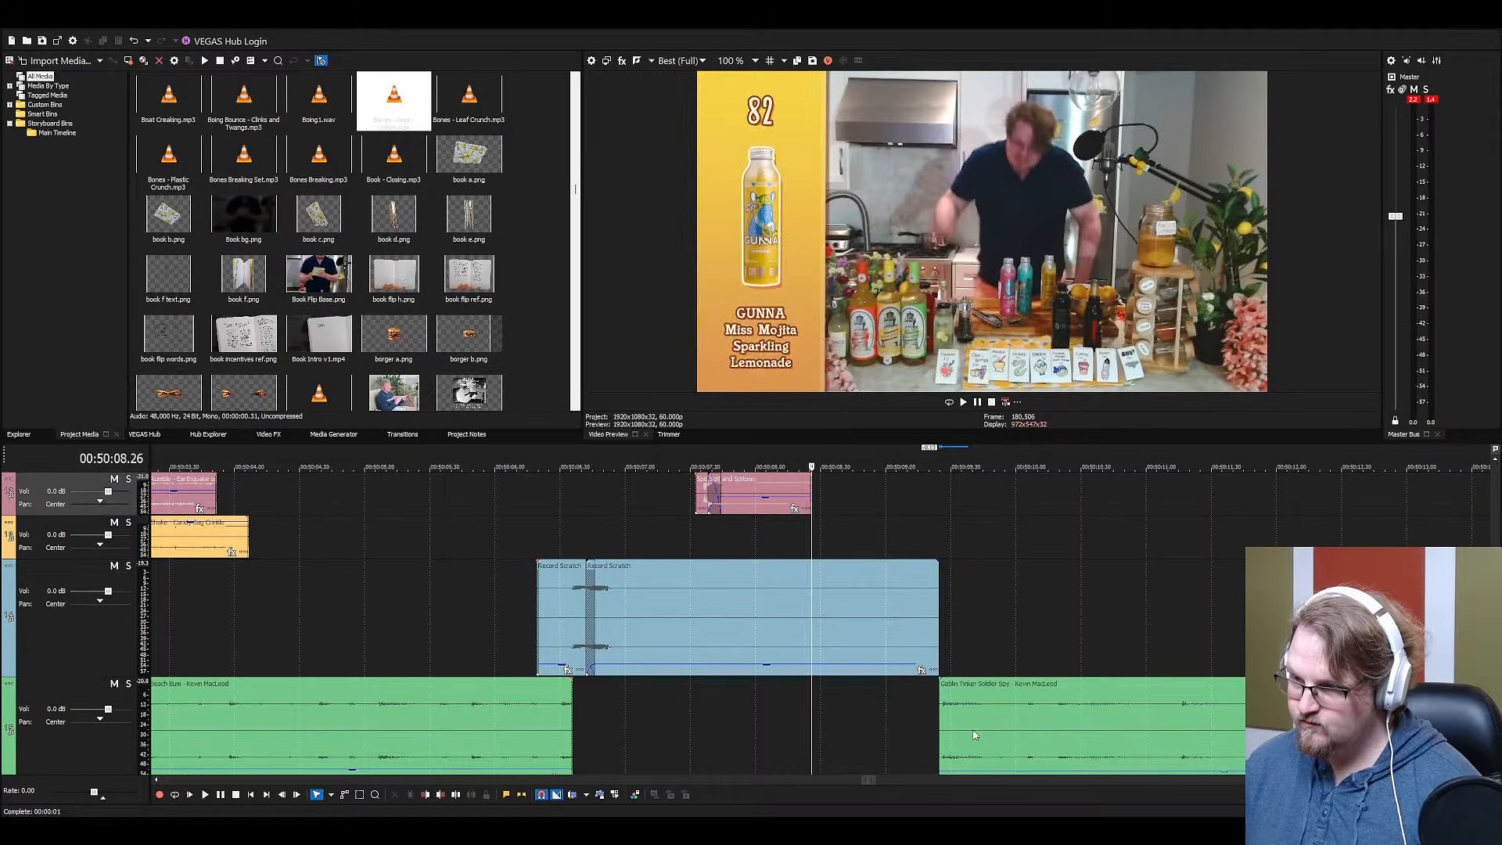
drag(975, 733, 852, 727)
click(758, 717)
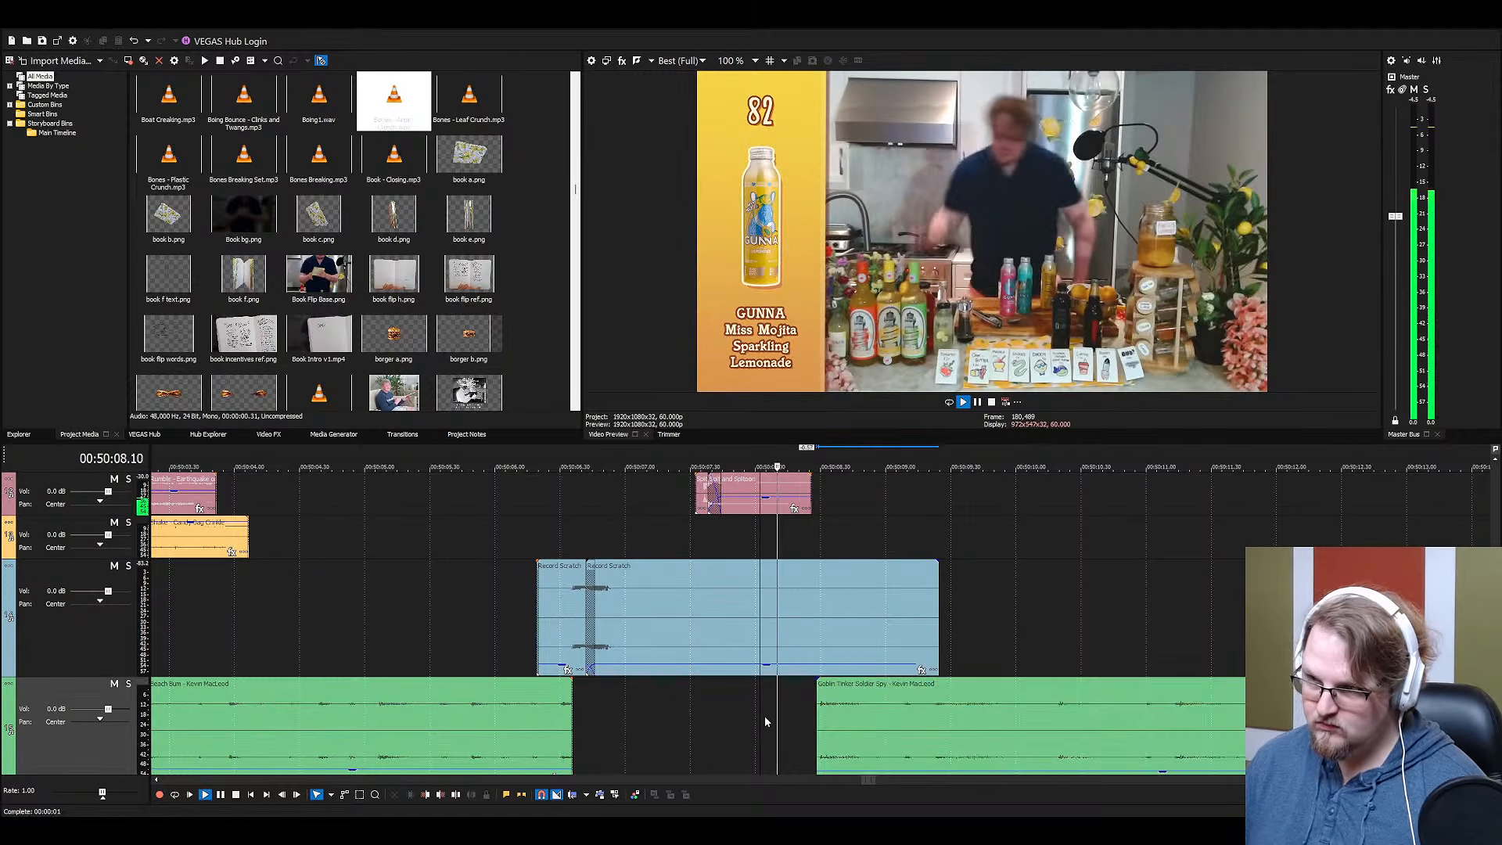
key(space)
scroll(860, 672, down, 4)
scroll(863, 671, down, 2)
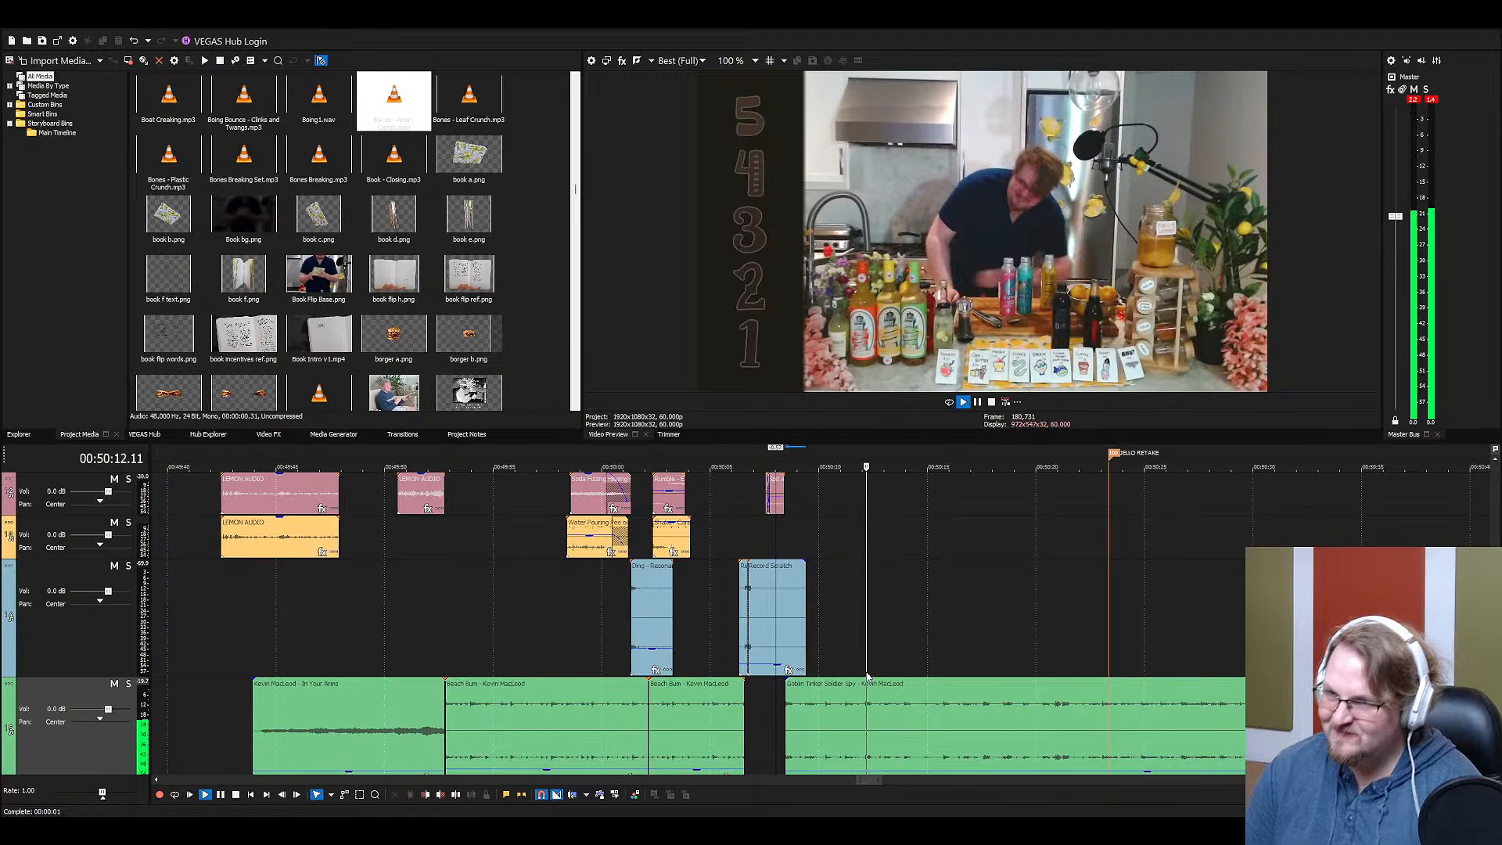
scroll(880, 657, up, 3)
key(space)
Split the LEMON FOOTAGE clip and both LEMON AUDIO events at 00:50:10.54
click(826, 522)
scroll(825, 523, up, 6)
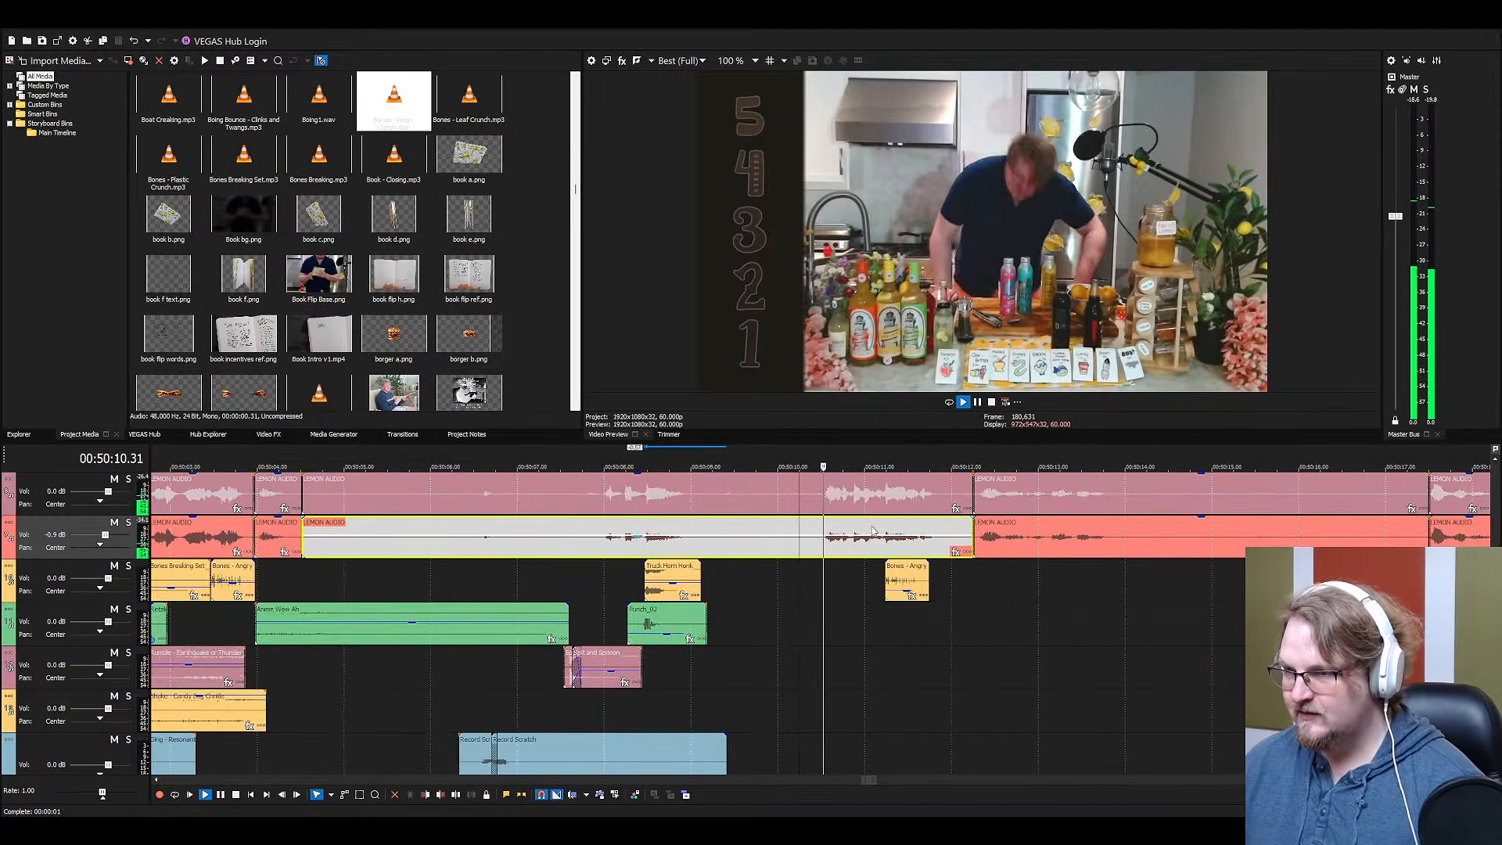
click(827, 503)
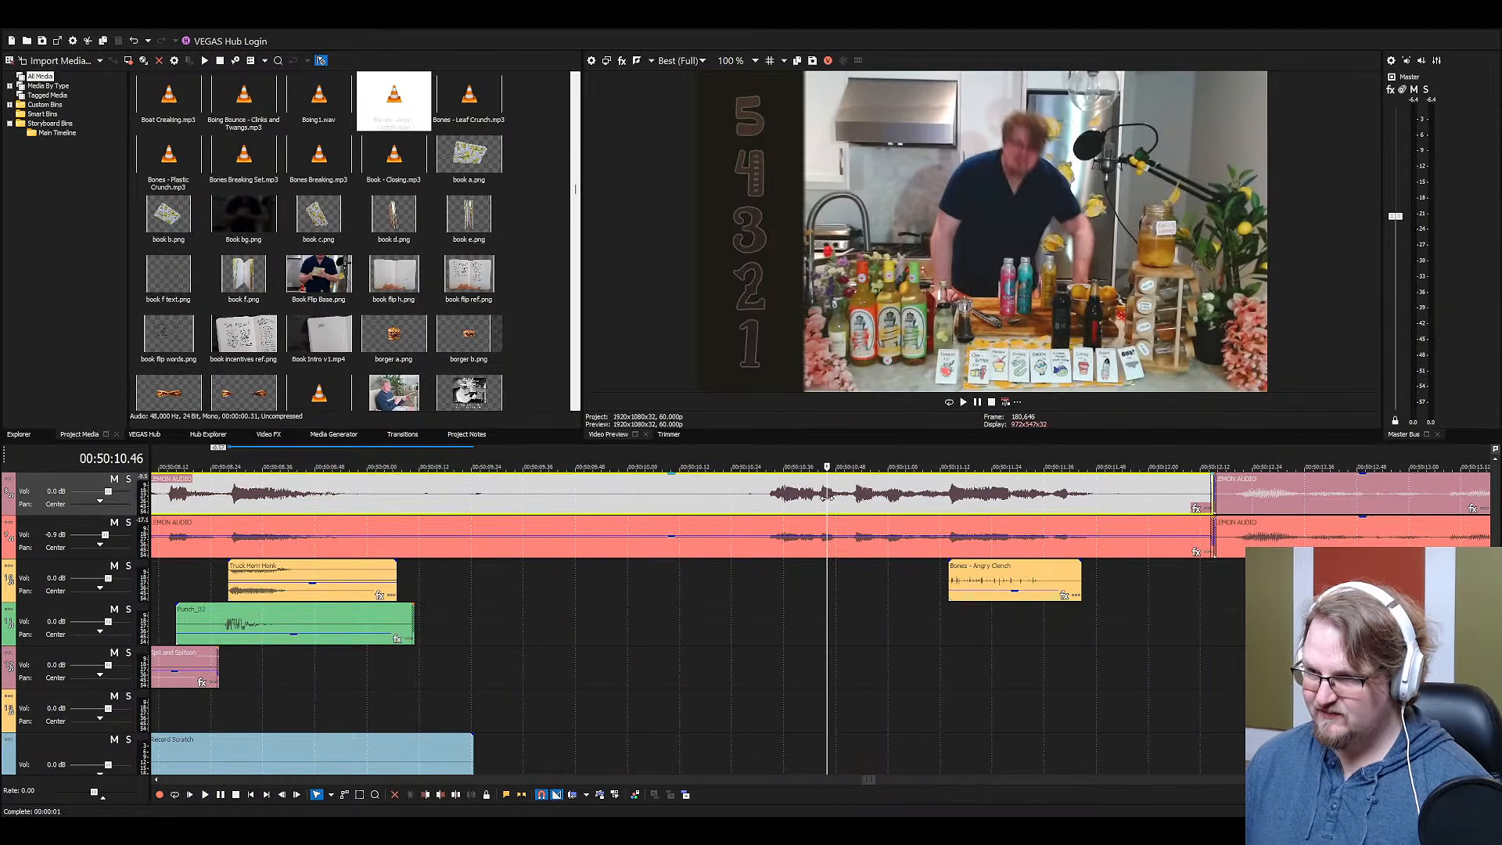
click(865, 503)
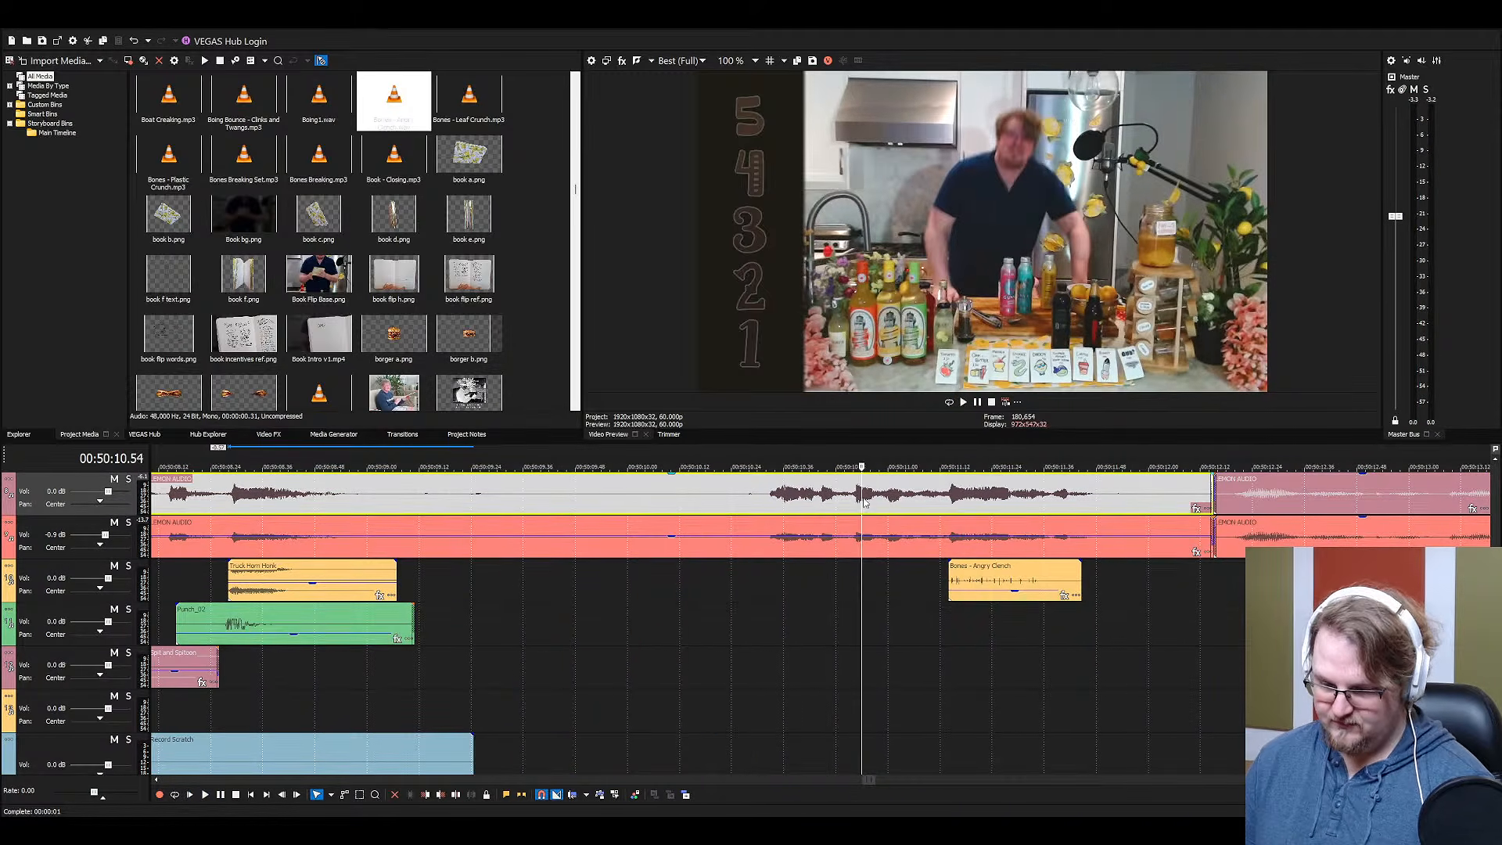
key(s)
scroll(872, 517, up, 2)
click(877, 609)
key(s)
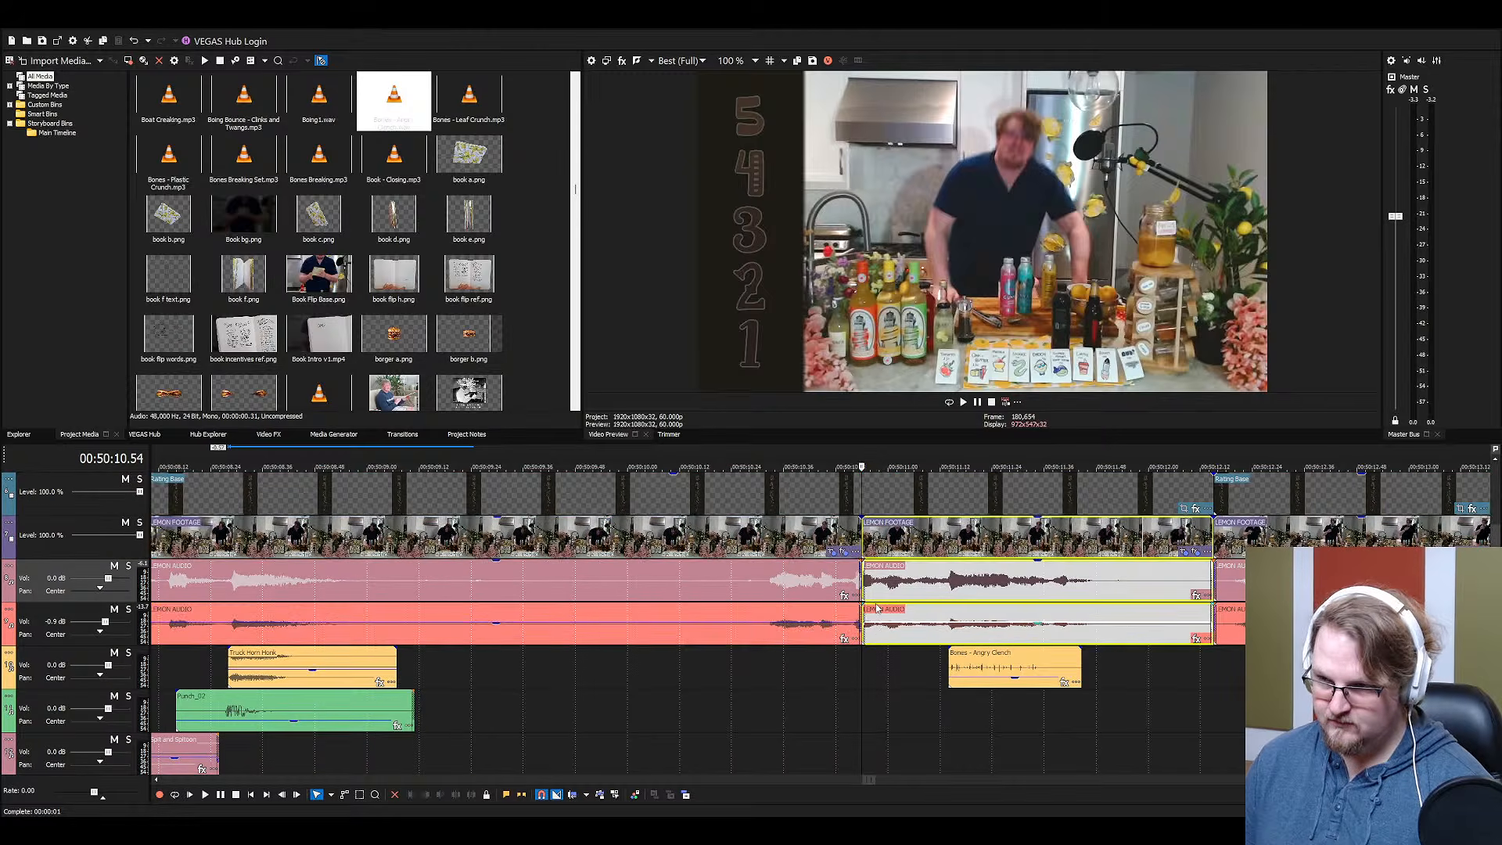
Trim the start of both LEMON AUDIO events after the split to about 00:50:10.58, leaving a short gap, and play it back
click(876, 580)
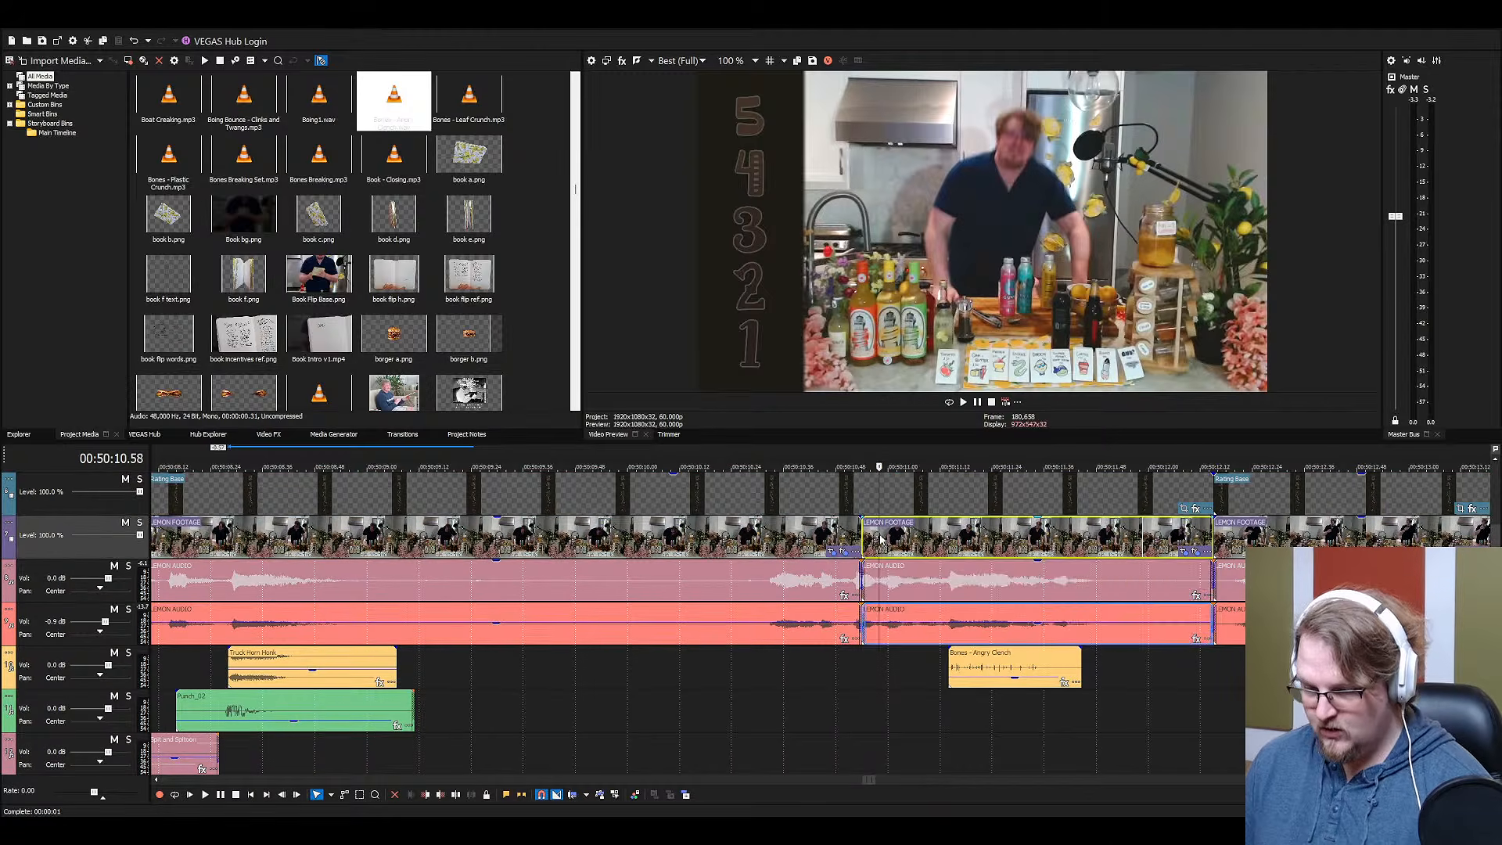
ctrl+click(896, 617)
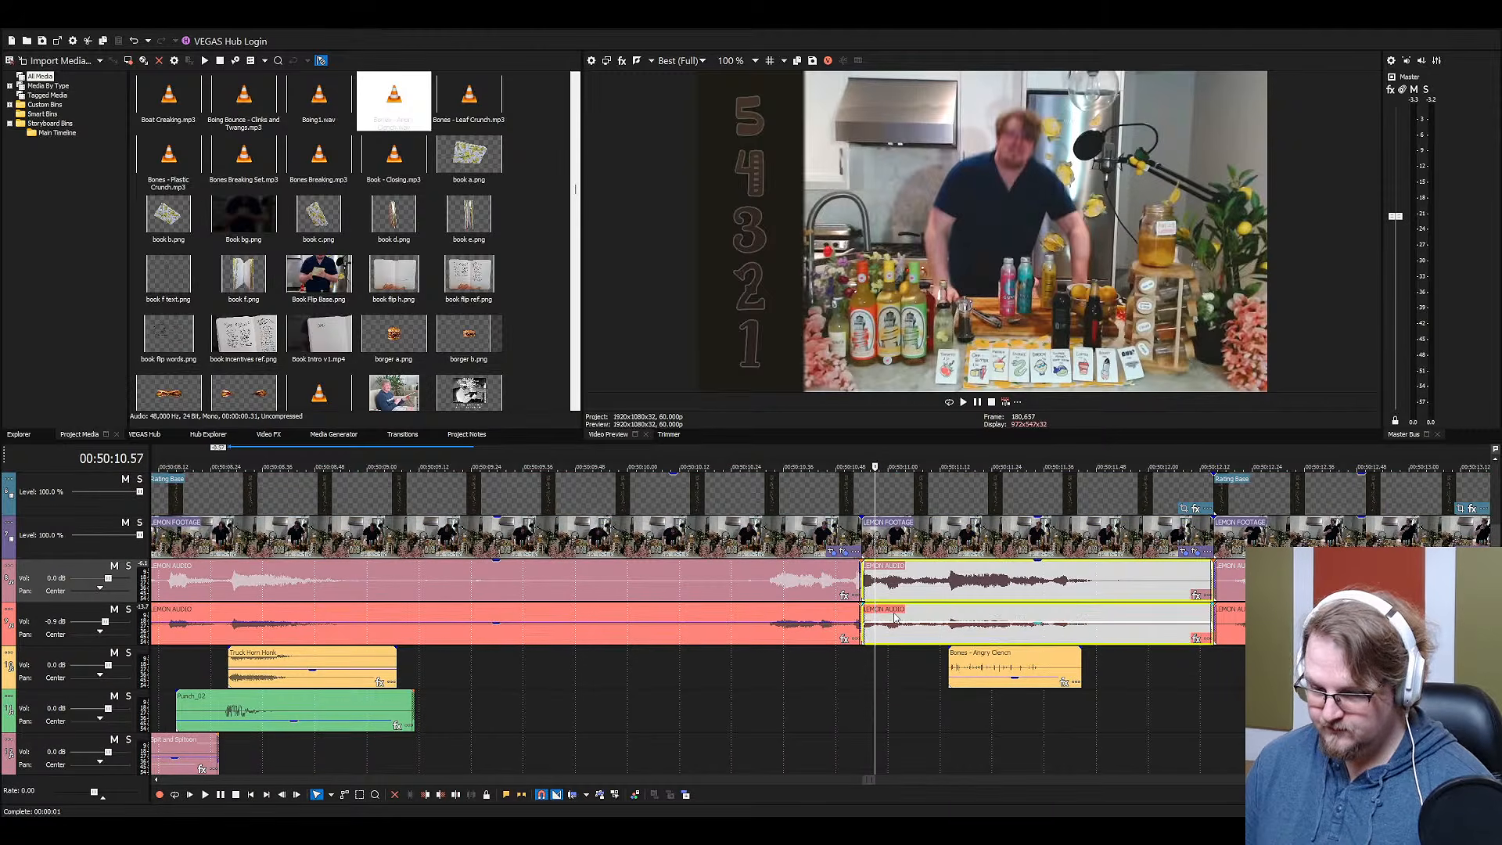
drag(858, 580, 877, 580)
click(814, 582)
key(space)
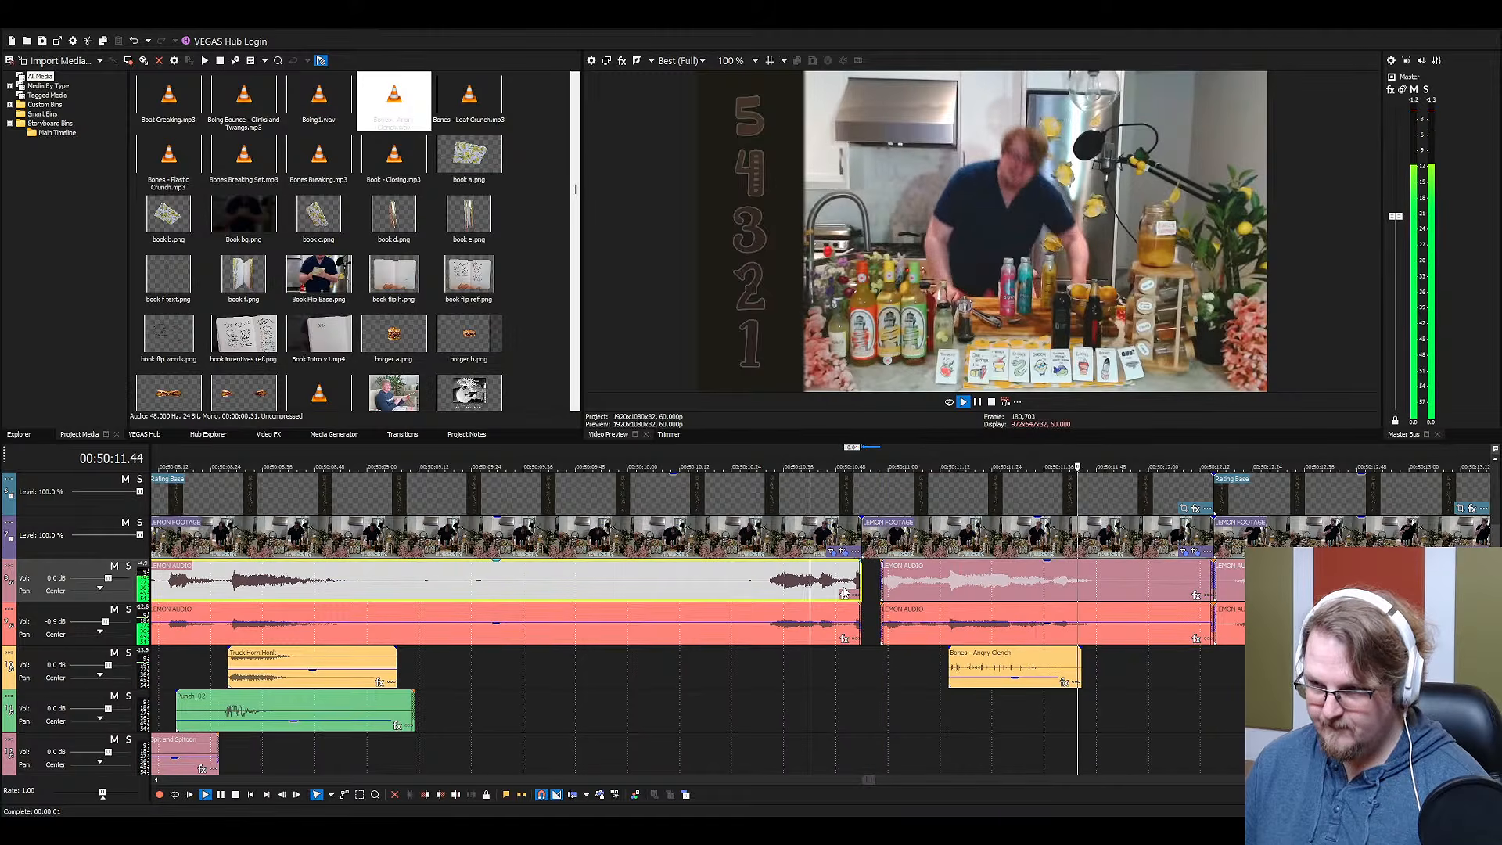
key(space)
Find Censor Beep.mp3 in the project media and place it on the Punch_02 track beneath the audio gap
click(336, 303)
key(c)
key(e)
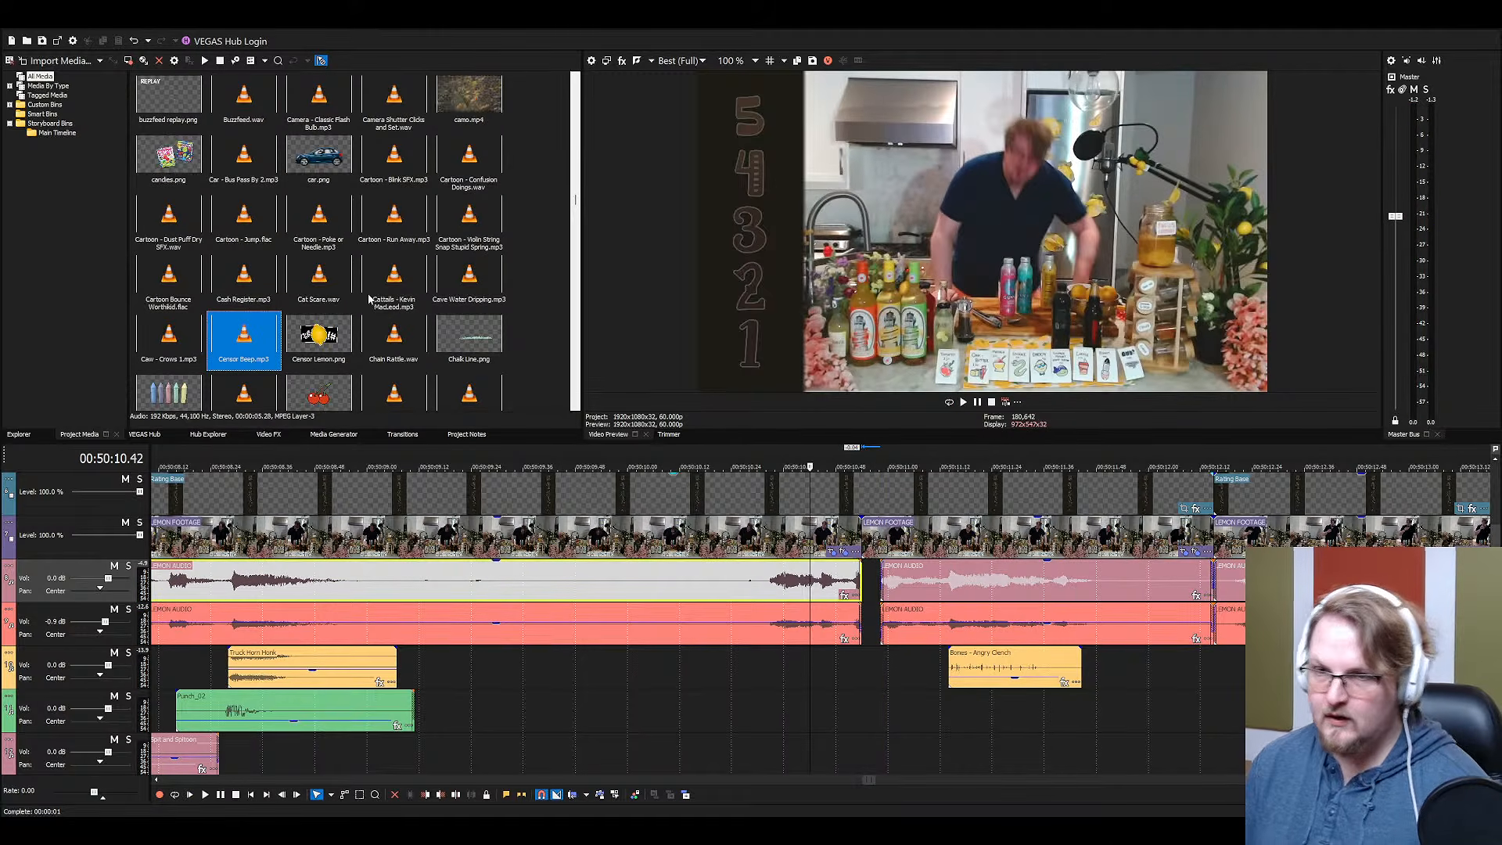
drag(243, 336, 779, 712)
Cut the Censor Beep down to the short LEMON AUDIO gap, deleting the parts before and after it
click(862, 710)
key(s)
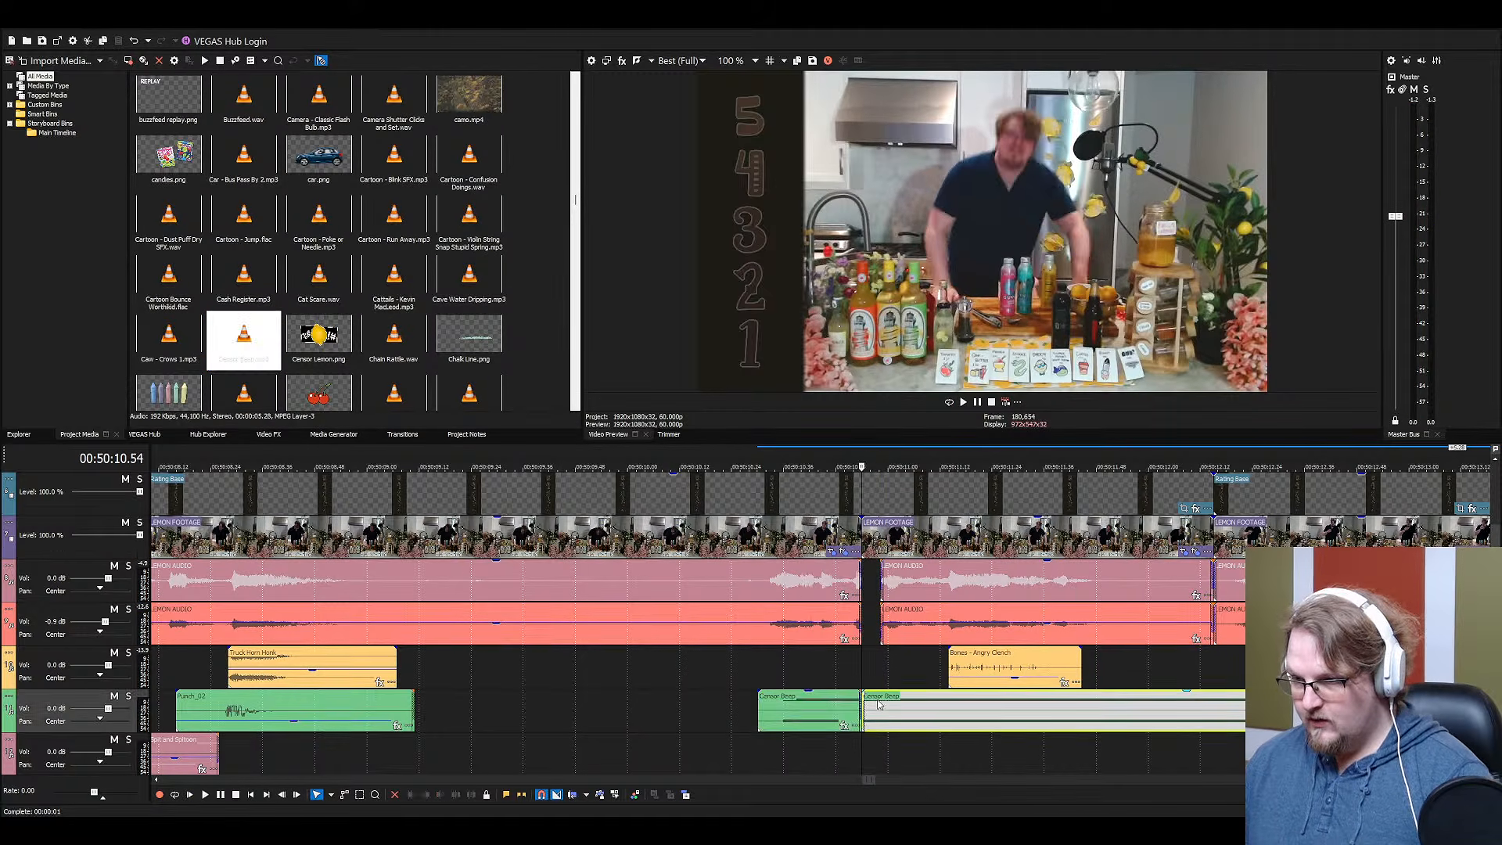
key(Delete)
click(780, 700)
key(Delete)
key(space)
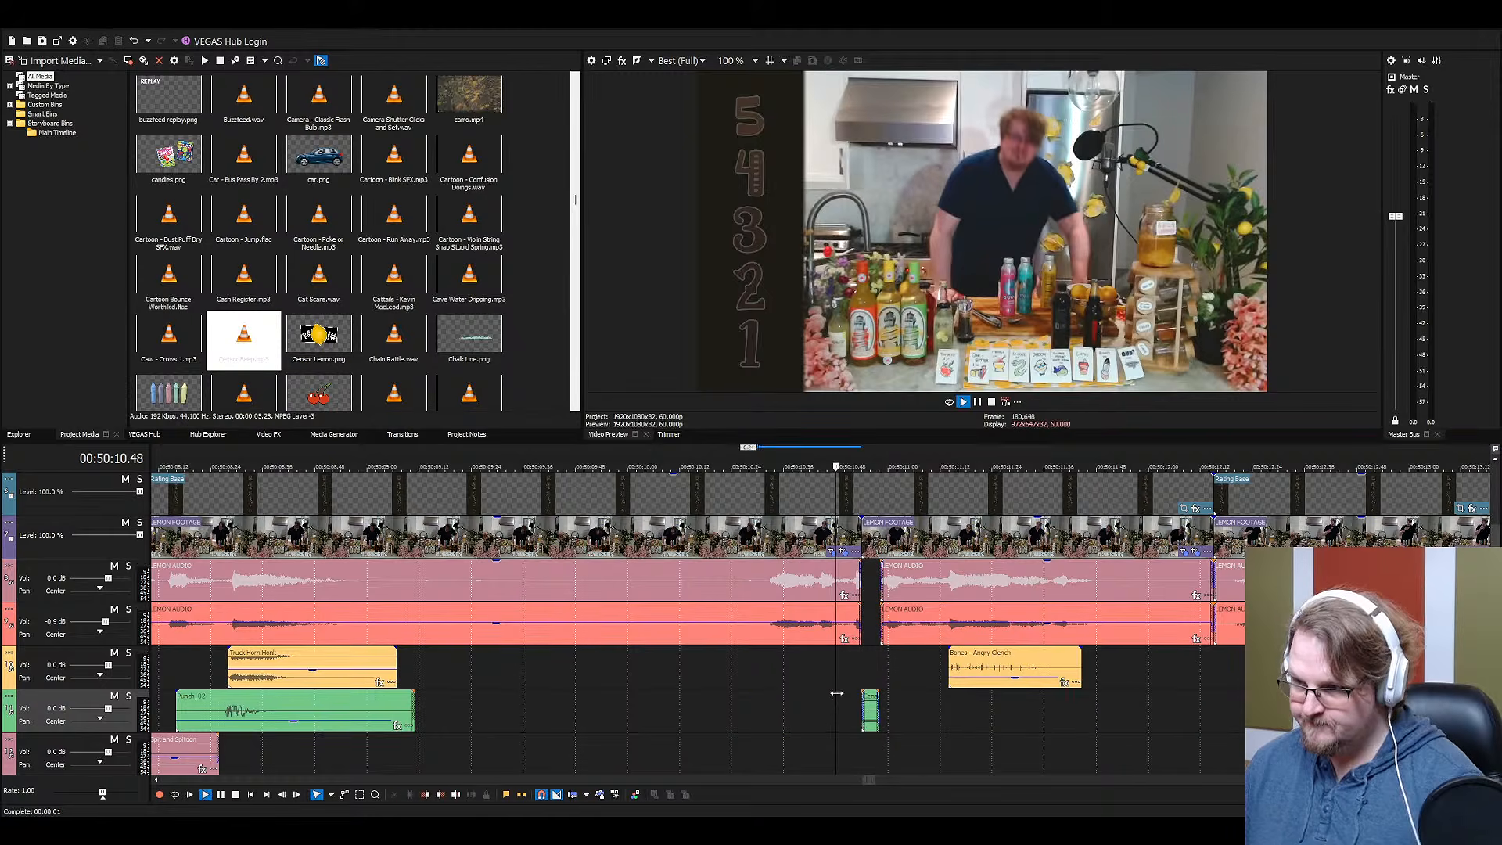
key(space)
Move the short Censor Beep up to the track holding Bones - Angry Clench and play back the censored word
scroll(783, 685, up, 3)
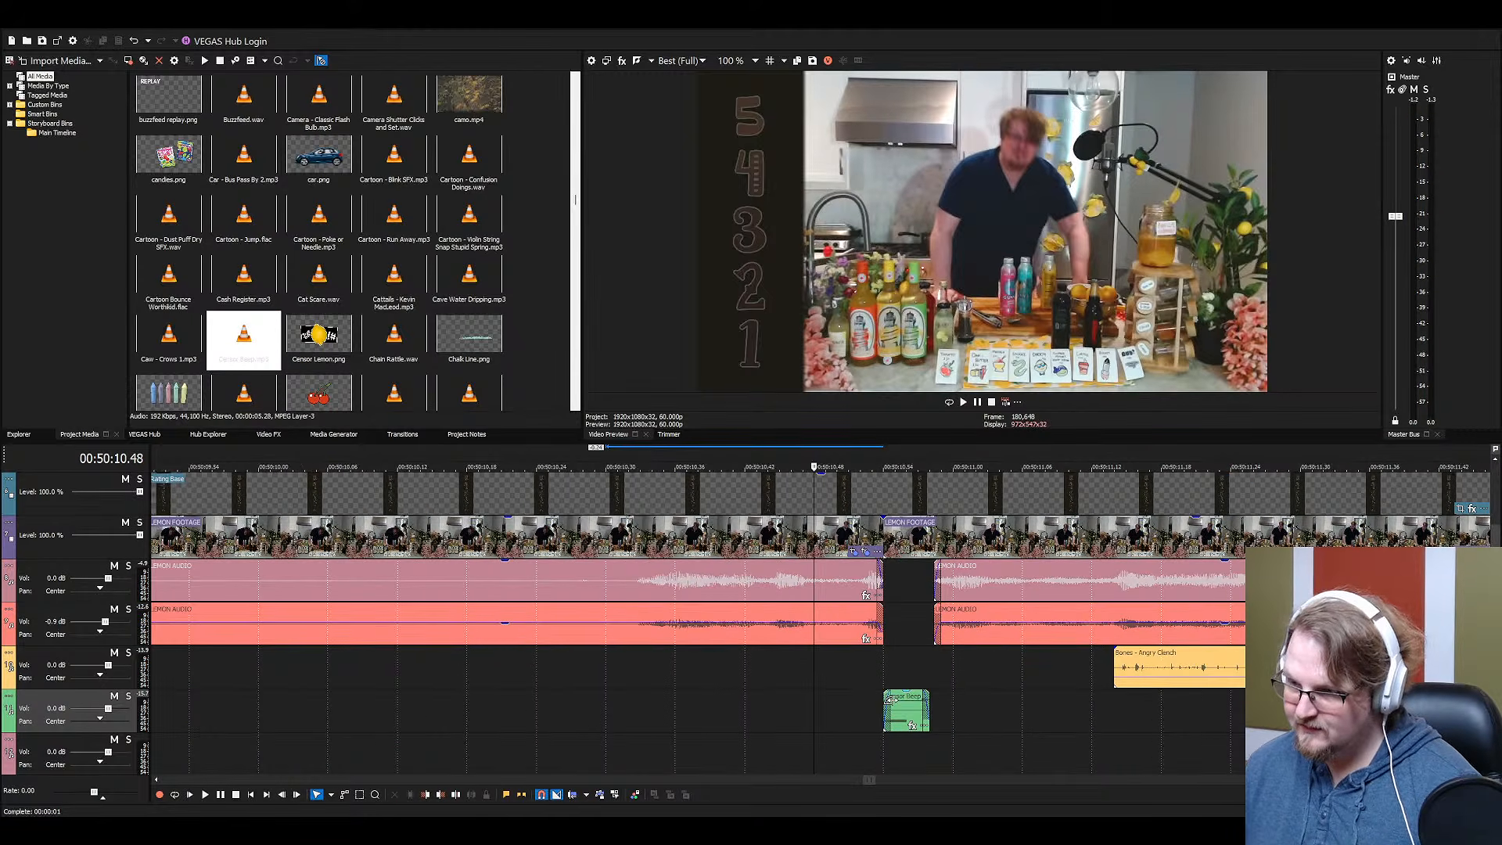
drag(906, 707, 906, 664)
key(space)
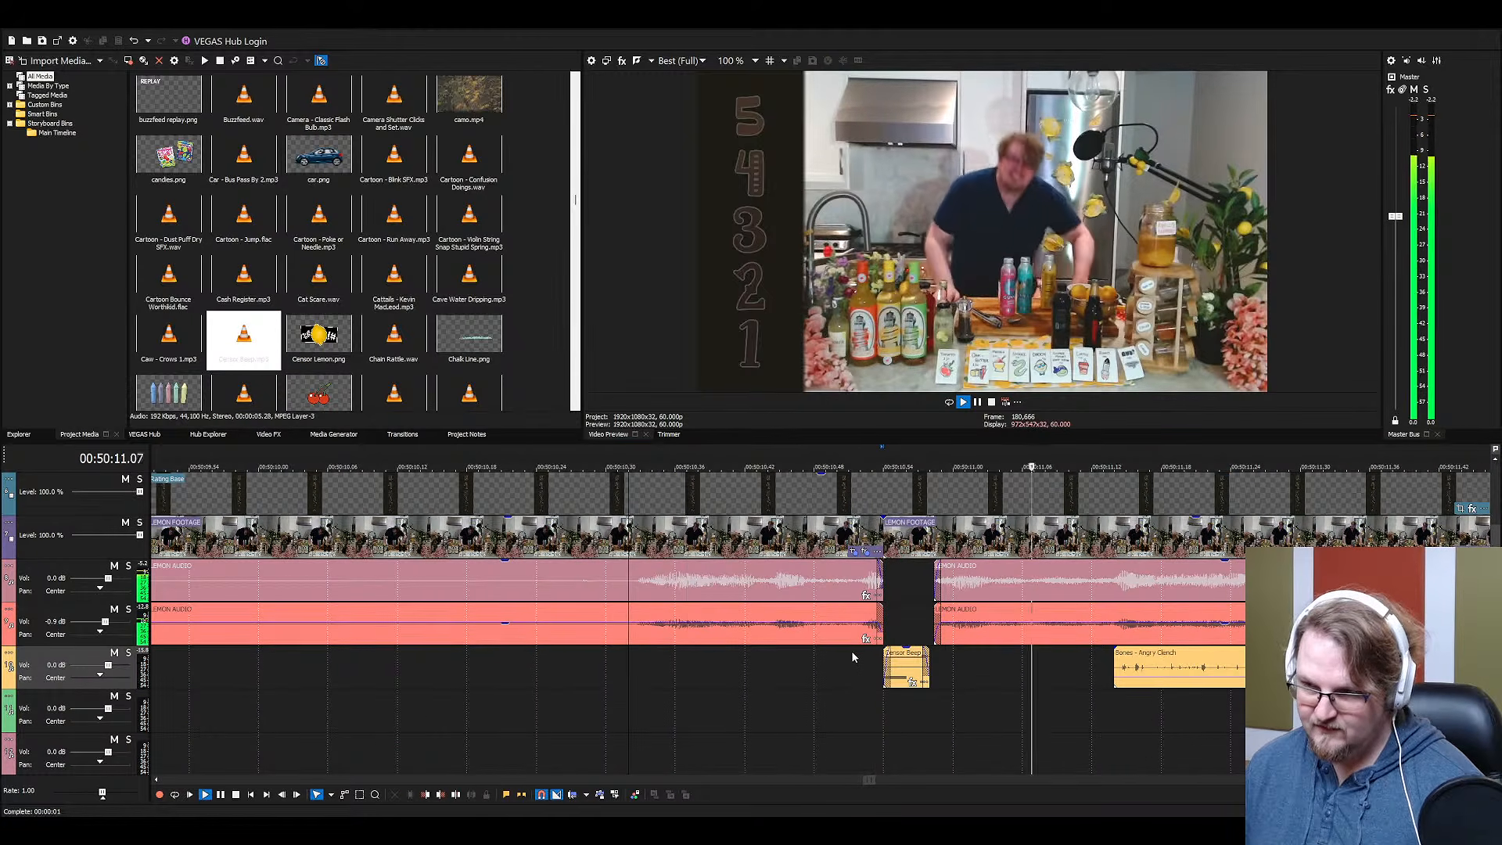
scroll(780, 663, down, 3)
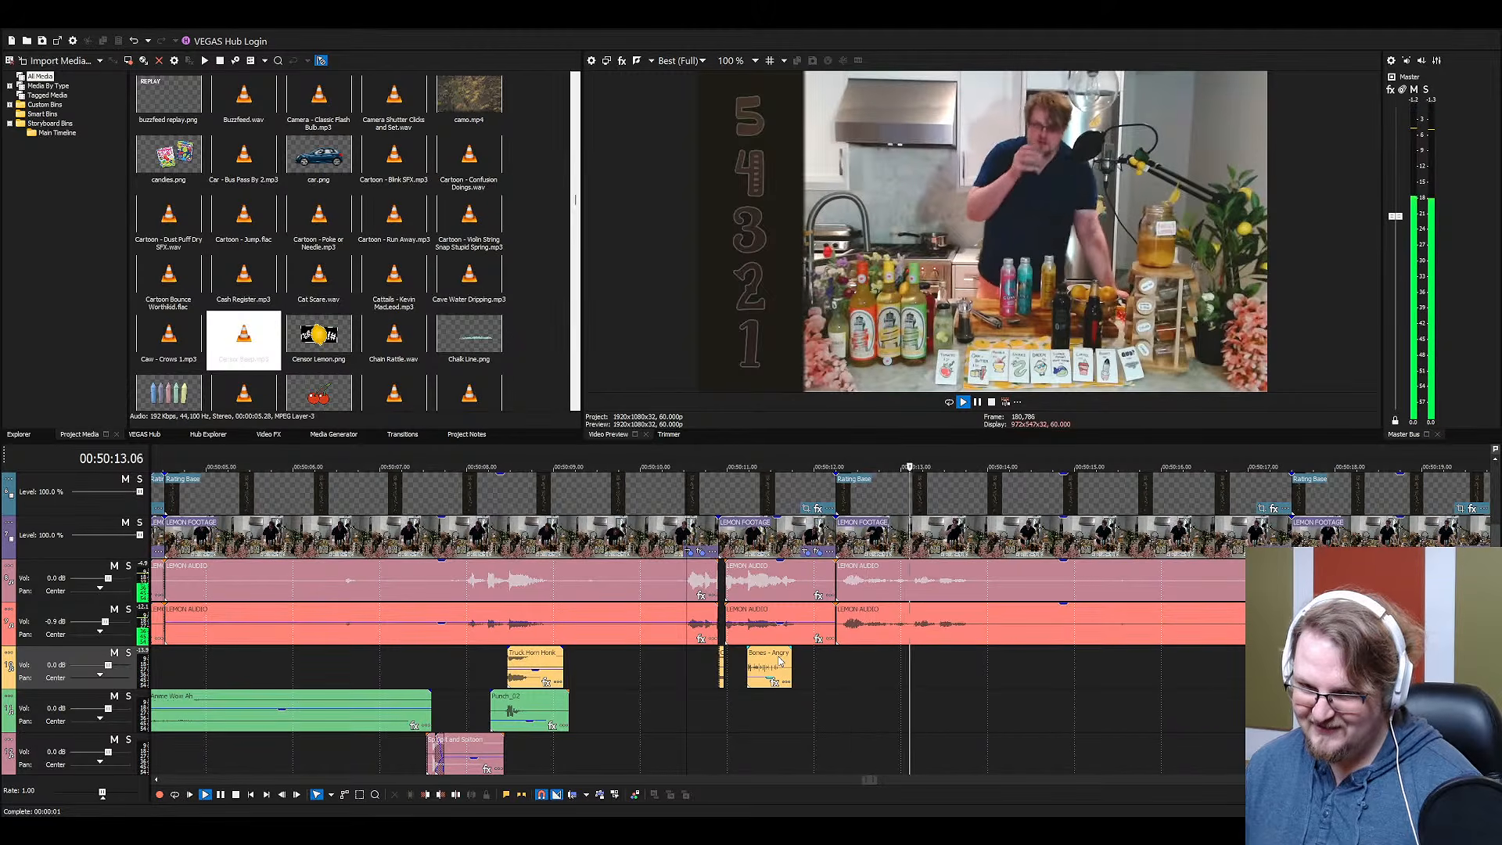
Extend the end of the Goblin Tinker Soldier Spy music to the next retake marker
scroll(779, 662, down, 3)
scroll(783, 668, down, 3)
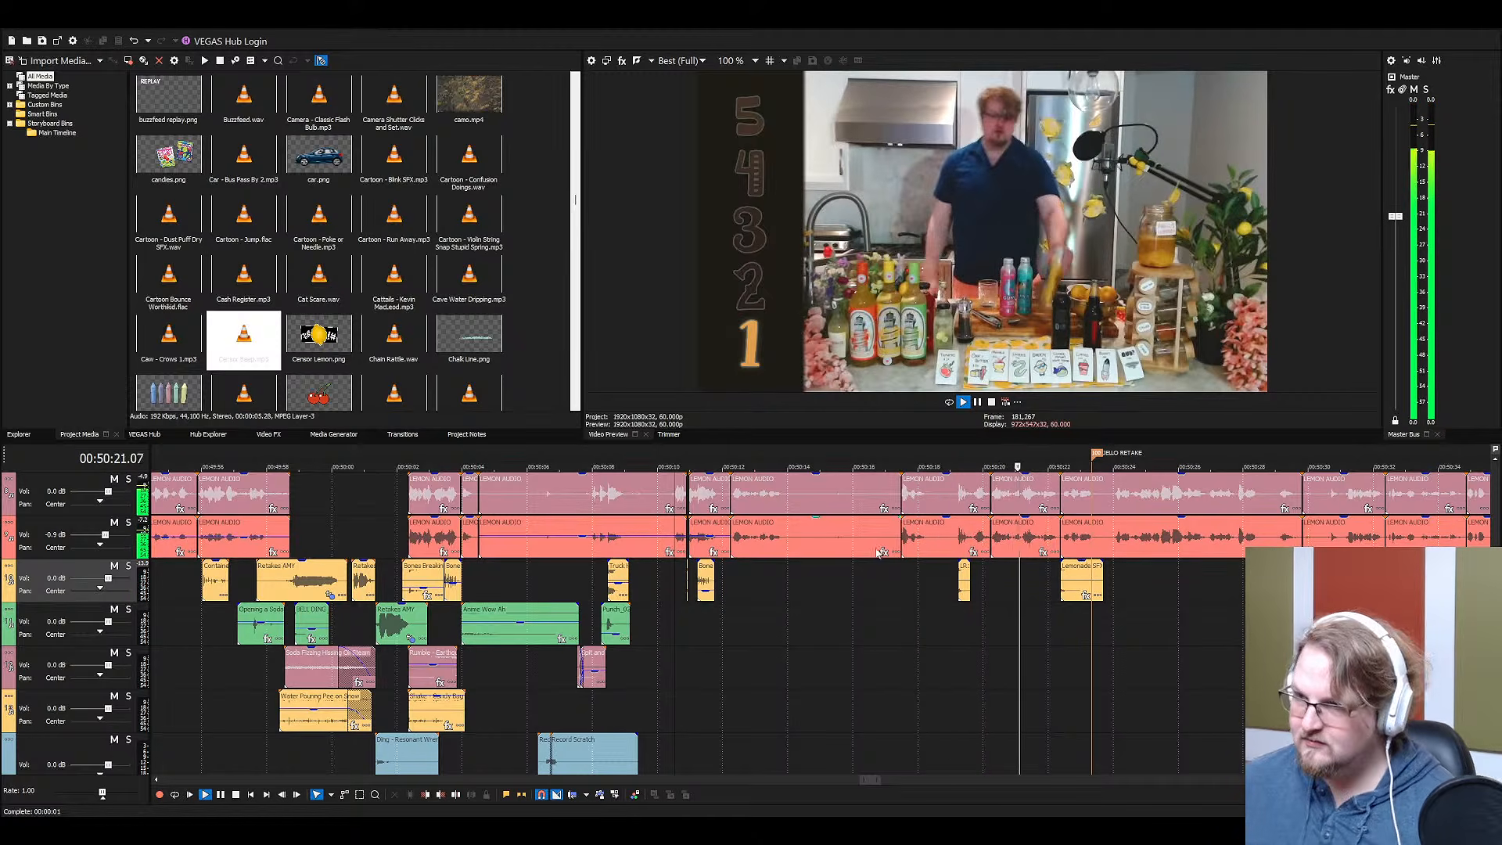
scroll(1048, 595, down, 5)
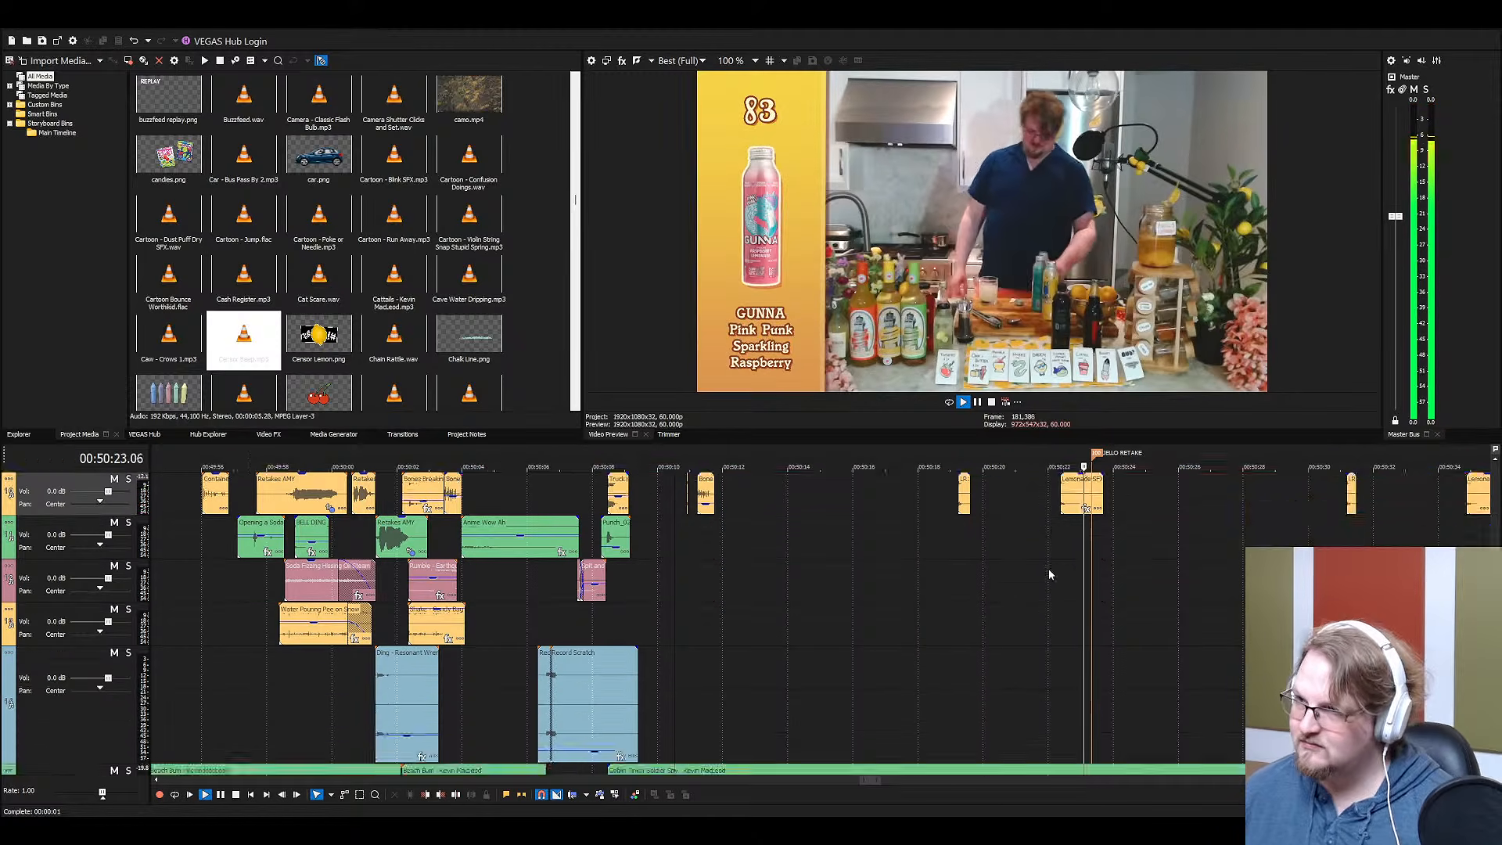
scroll(1041, 575, down, 3)
scroll(939, 704, down, 3)
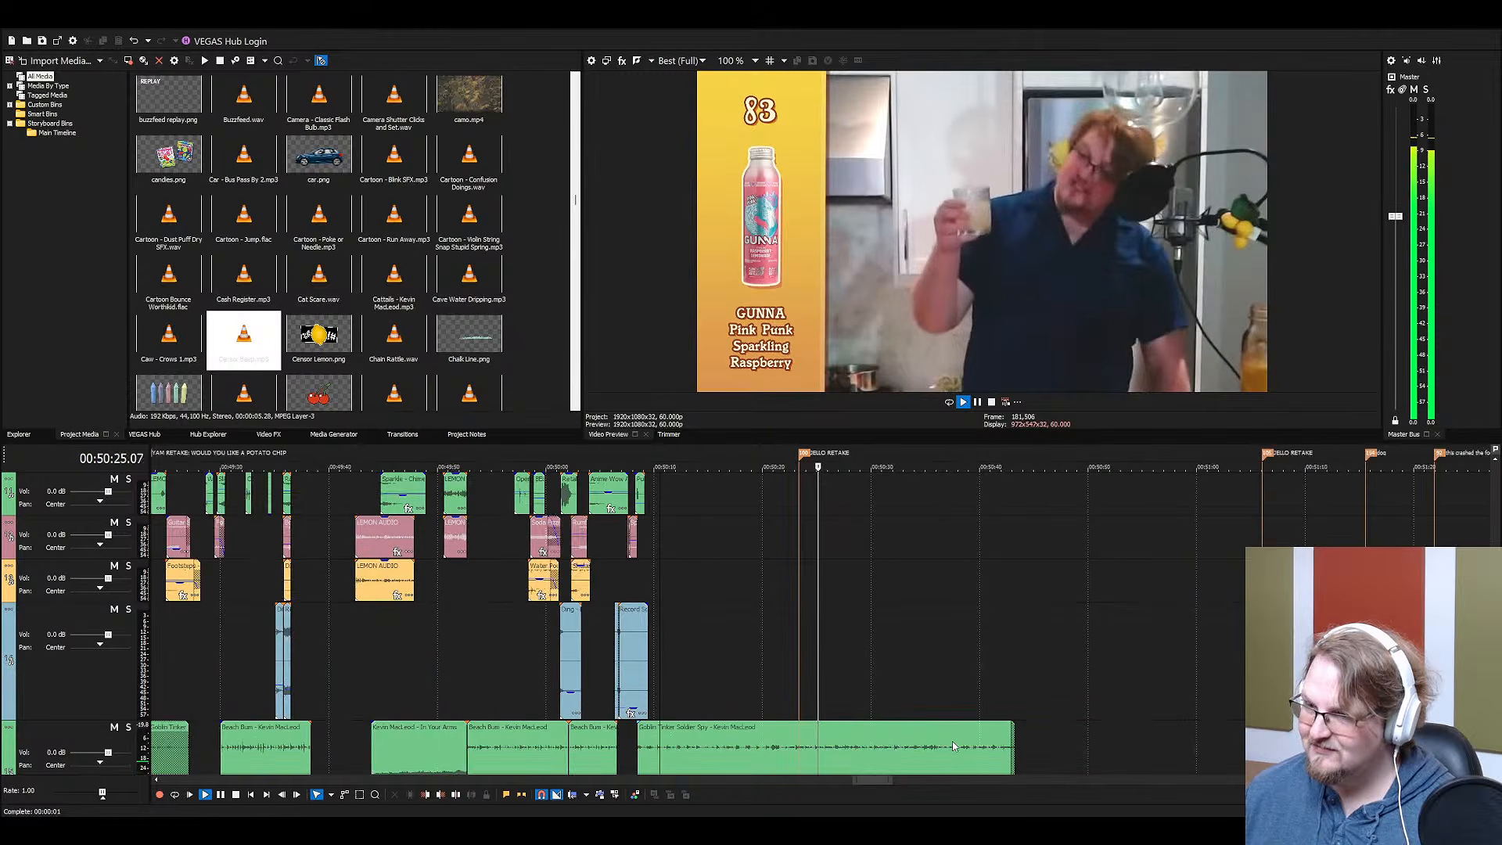
drag(1012, 745, 1265, 739)
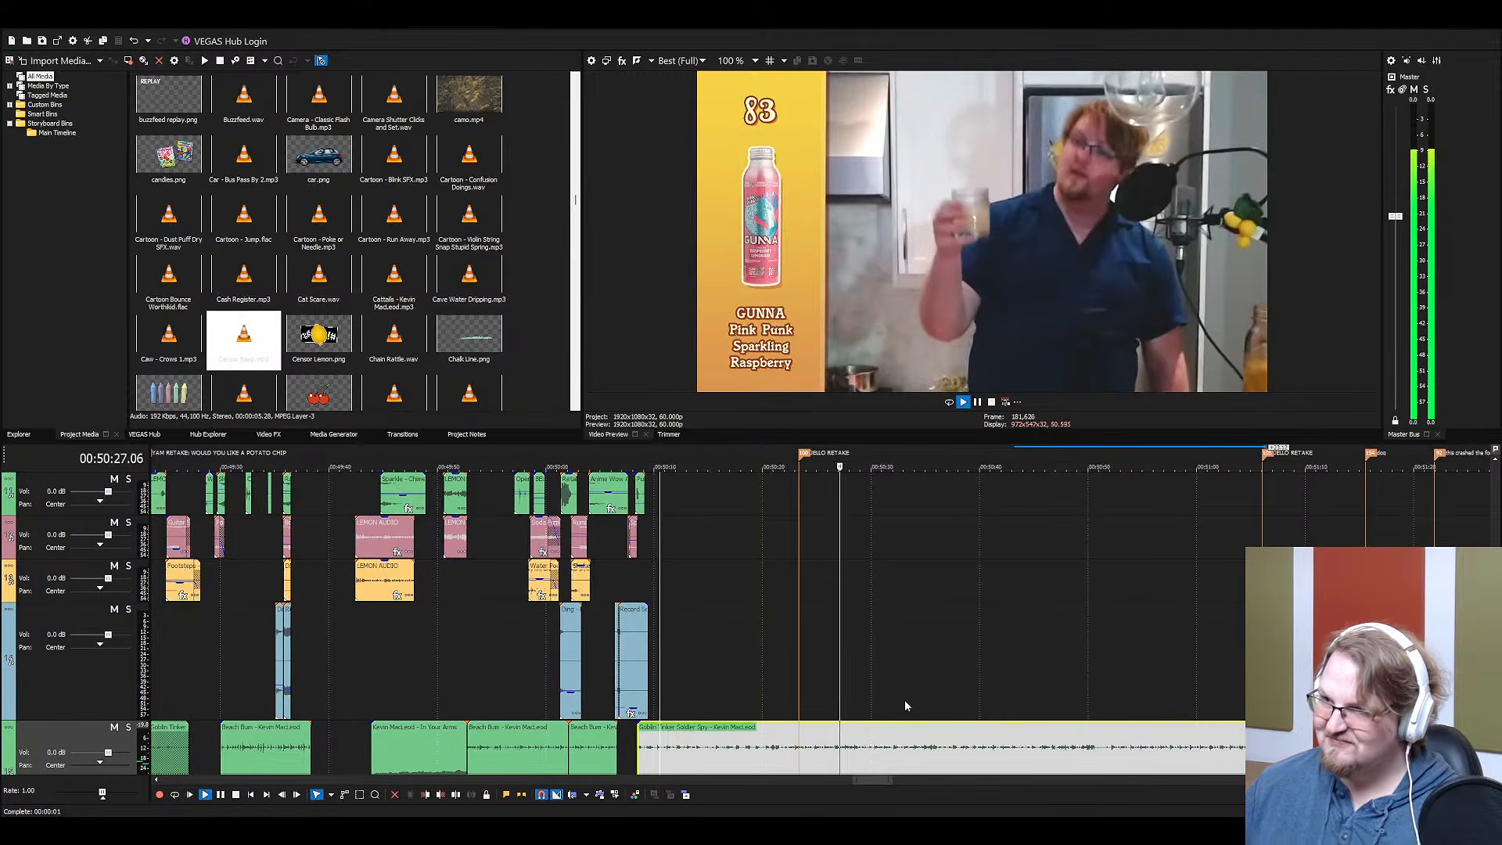
Shift the Goblin Tinker Soldier Spy music to start at about 00:50:10.08, checking its timing against the GUNNA Pink Punk scene
scroll(892, 692, down, 3)
key(space)
click(788, 626)
scroll(789, 625, up, 4)
key(space)
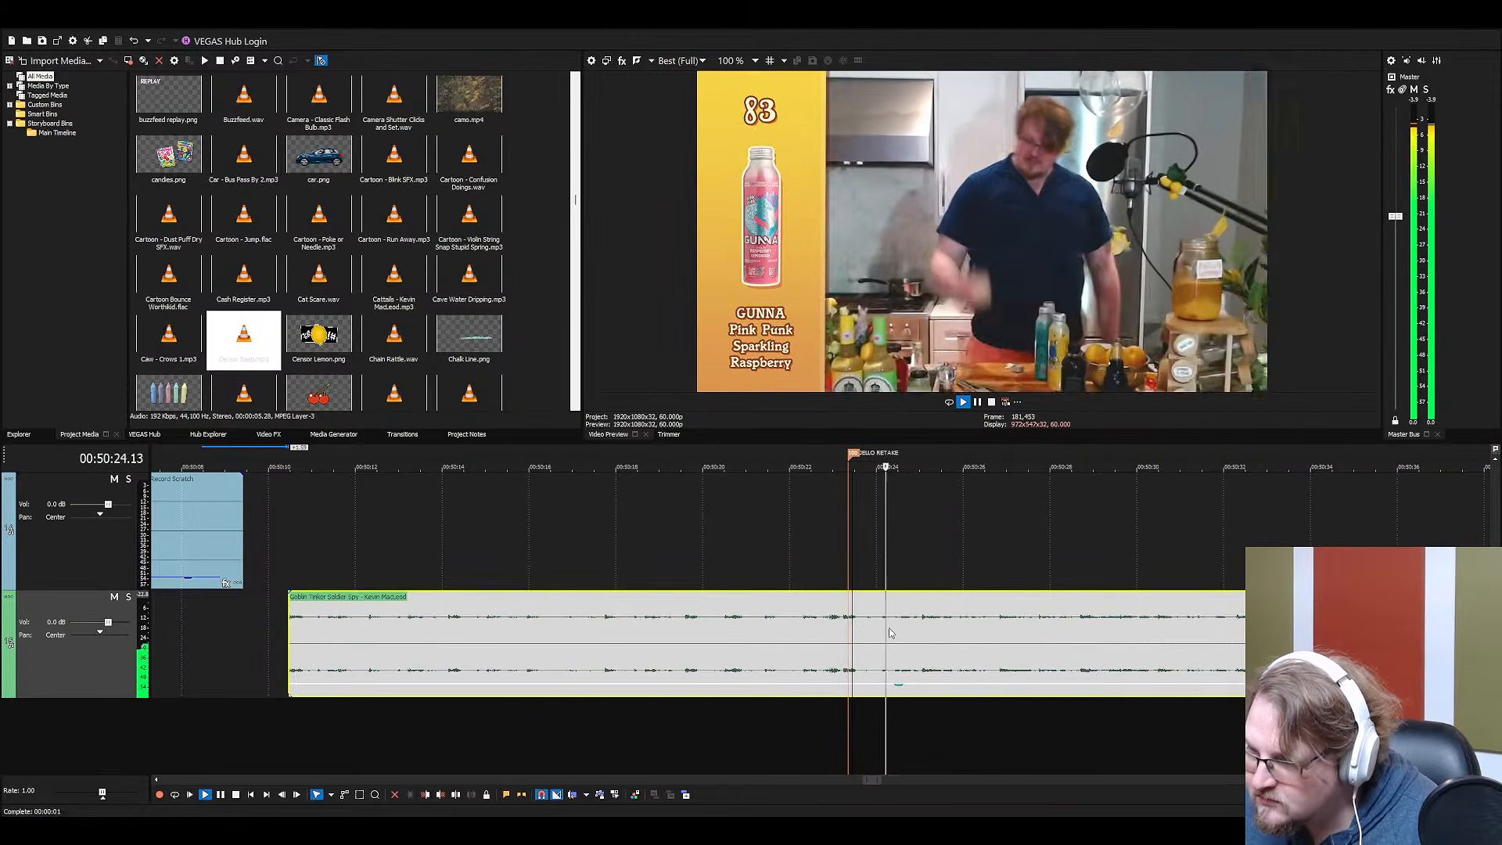
drag(906, 622, 888, 624)
click(862, 624)
key(space)
key(space)
click(877, 623)
key(space)
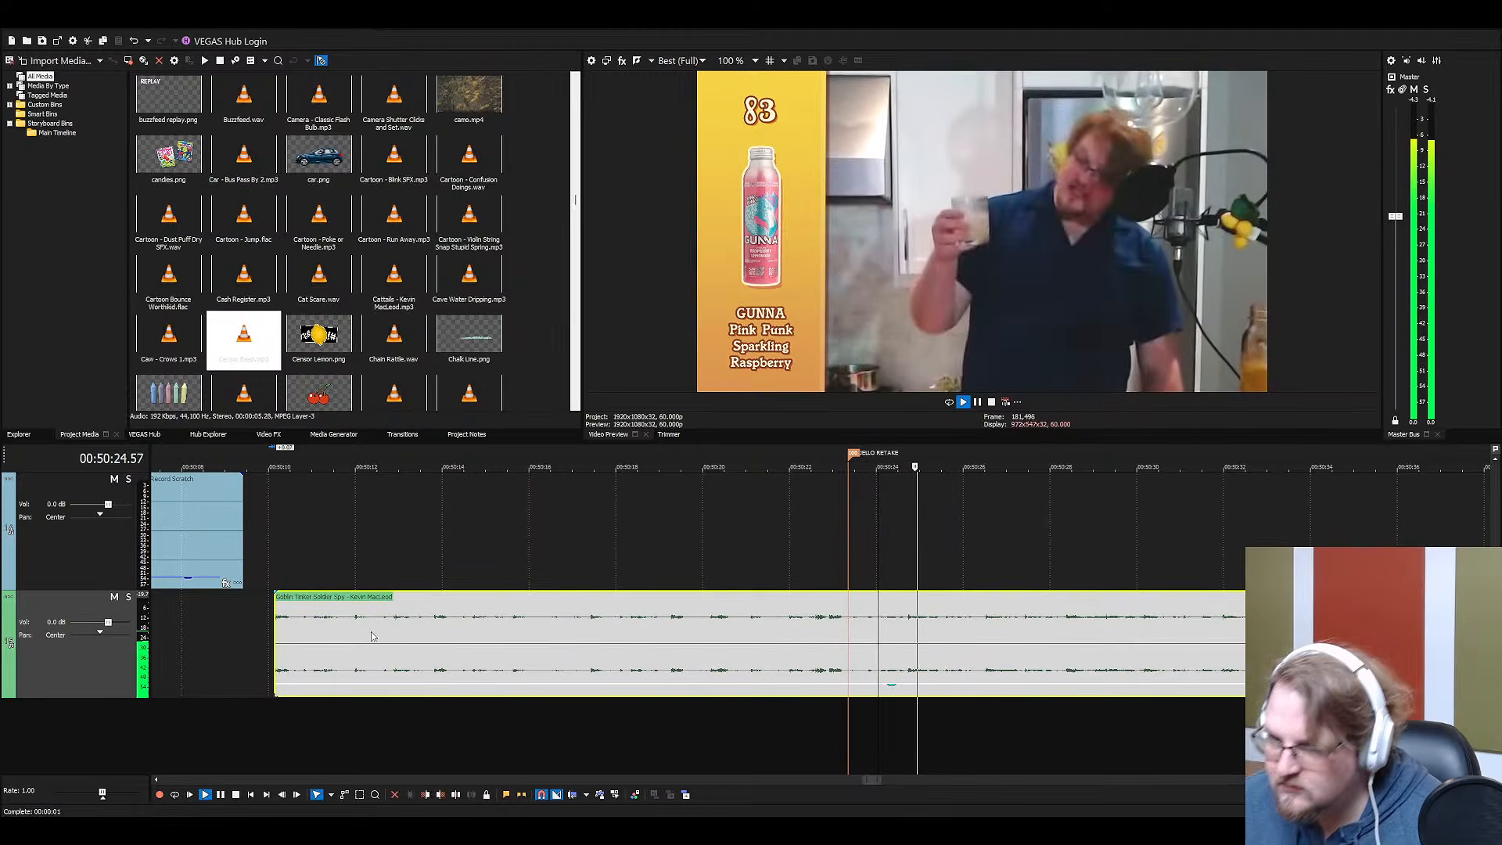
key(space)
Play back the lead-in and the start of the Goblin Tinker Soldier Spy music, and save the project
click(275, 625)
key(space)
scroll(450, 650, up, 3)
scroll(450, 651, down, 3)
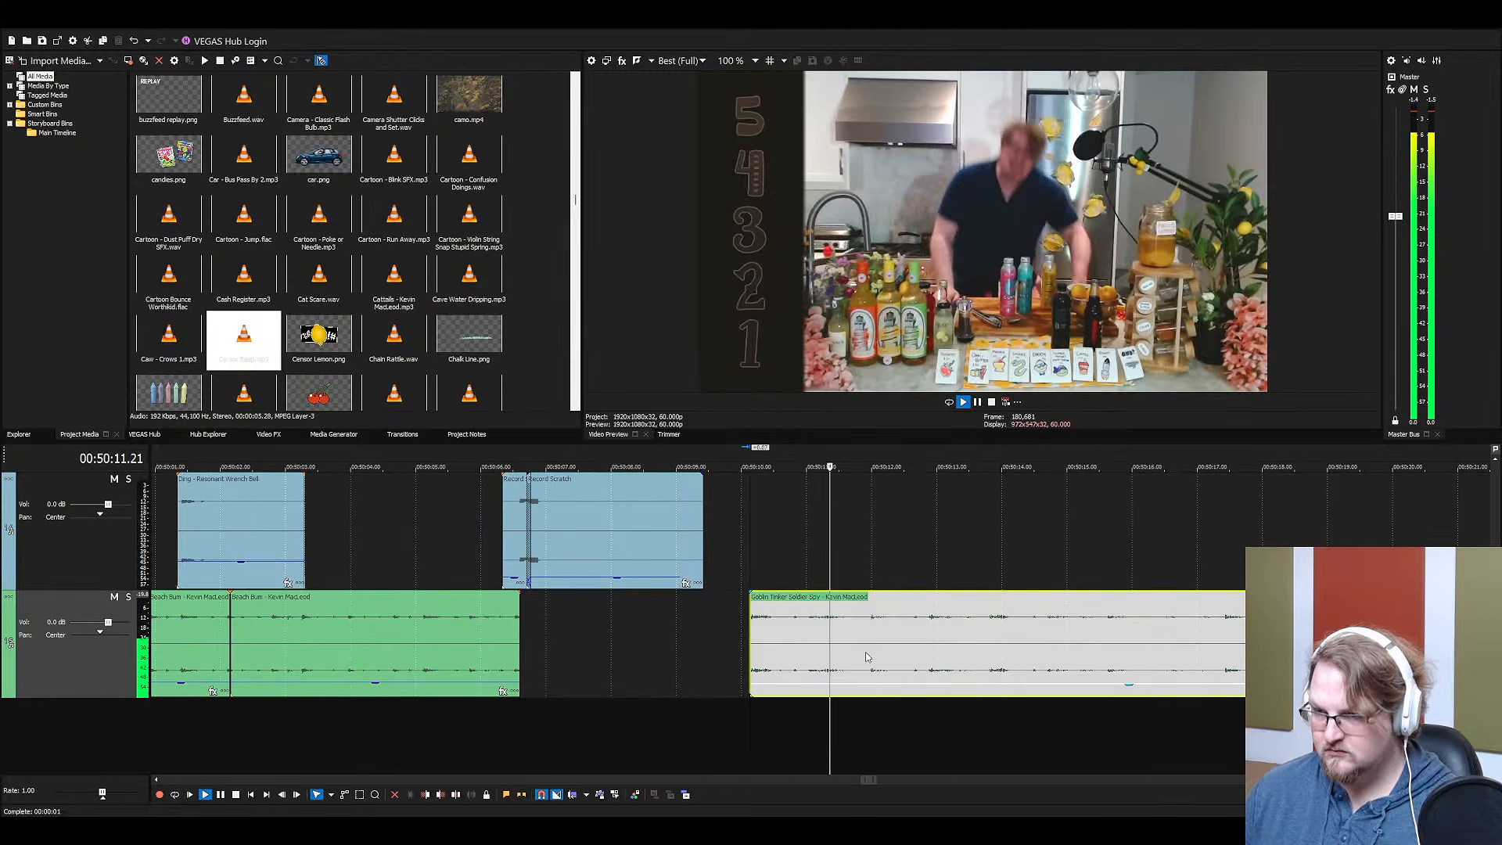
click(654, 628)
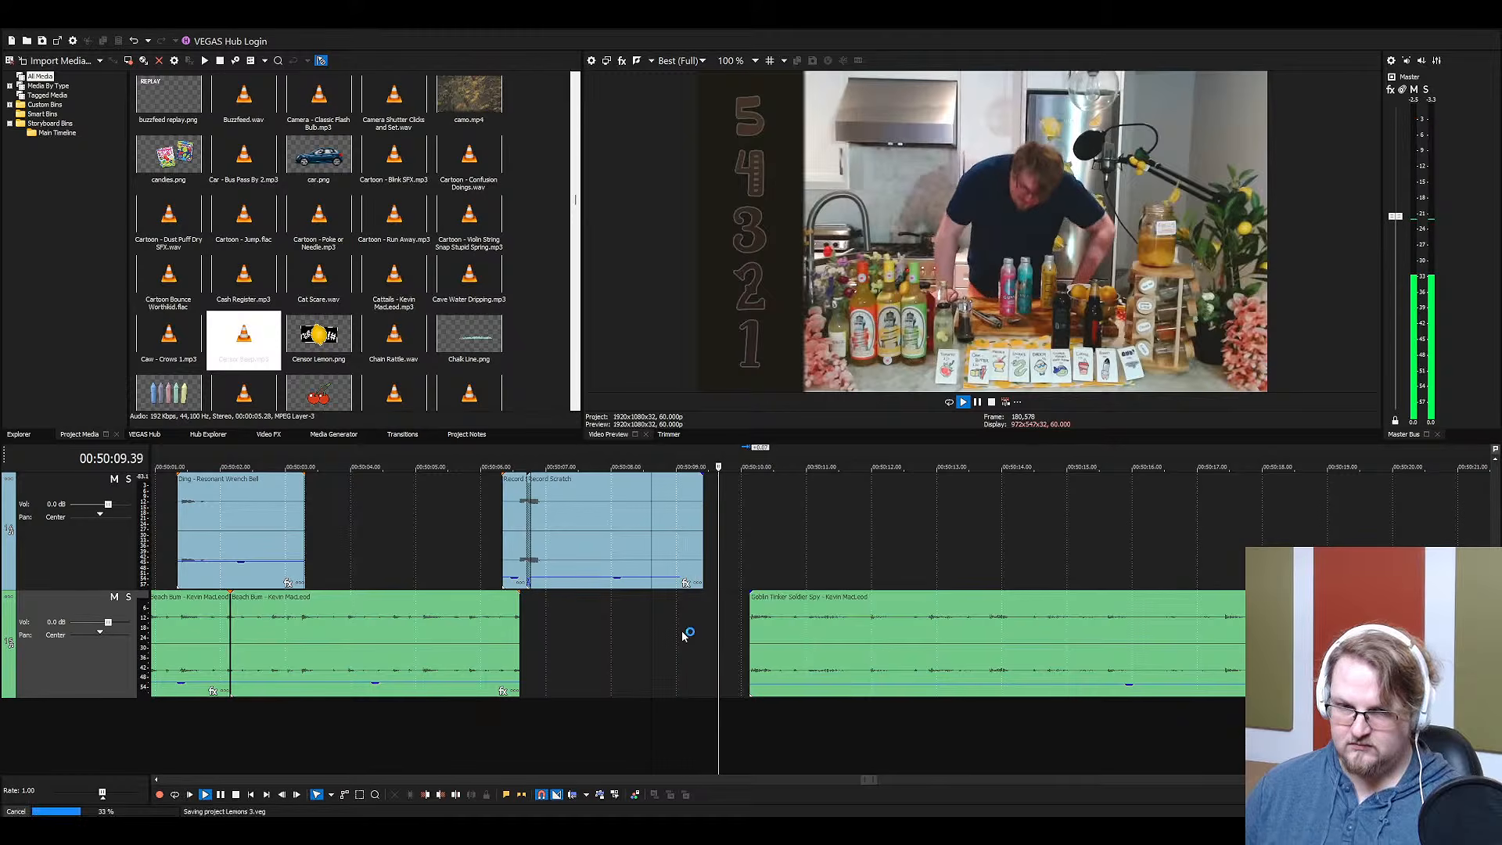
key(ctrl+s)
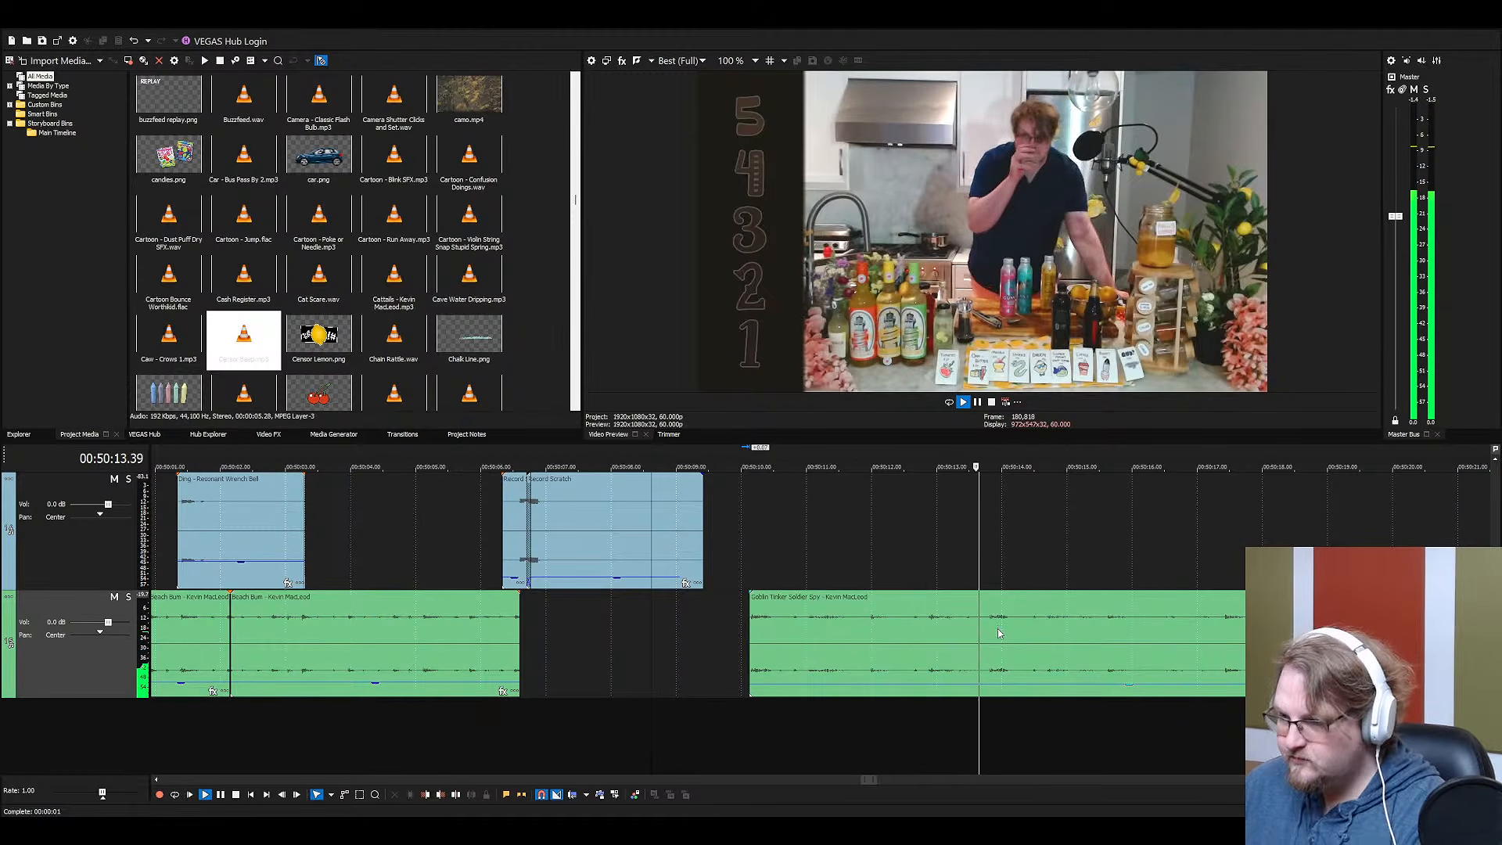
Try splitting the Goblin Tinker Soldier Spy music at about 00:50:16
click(892, 626)
click(1146, 619)
key(s)
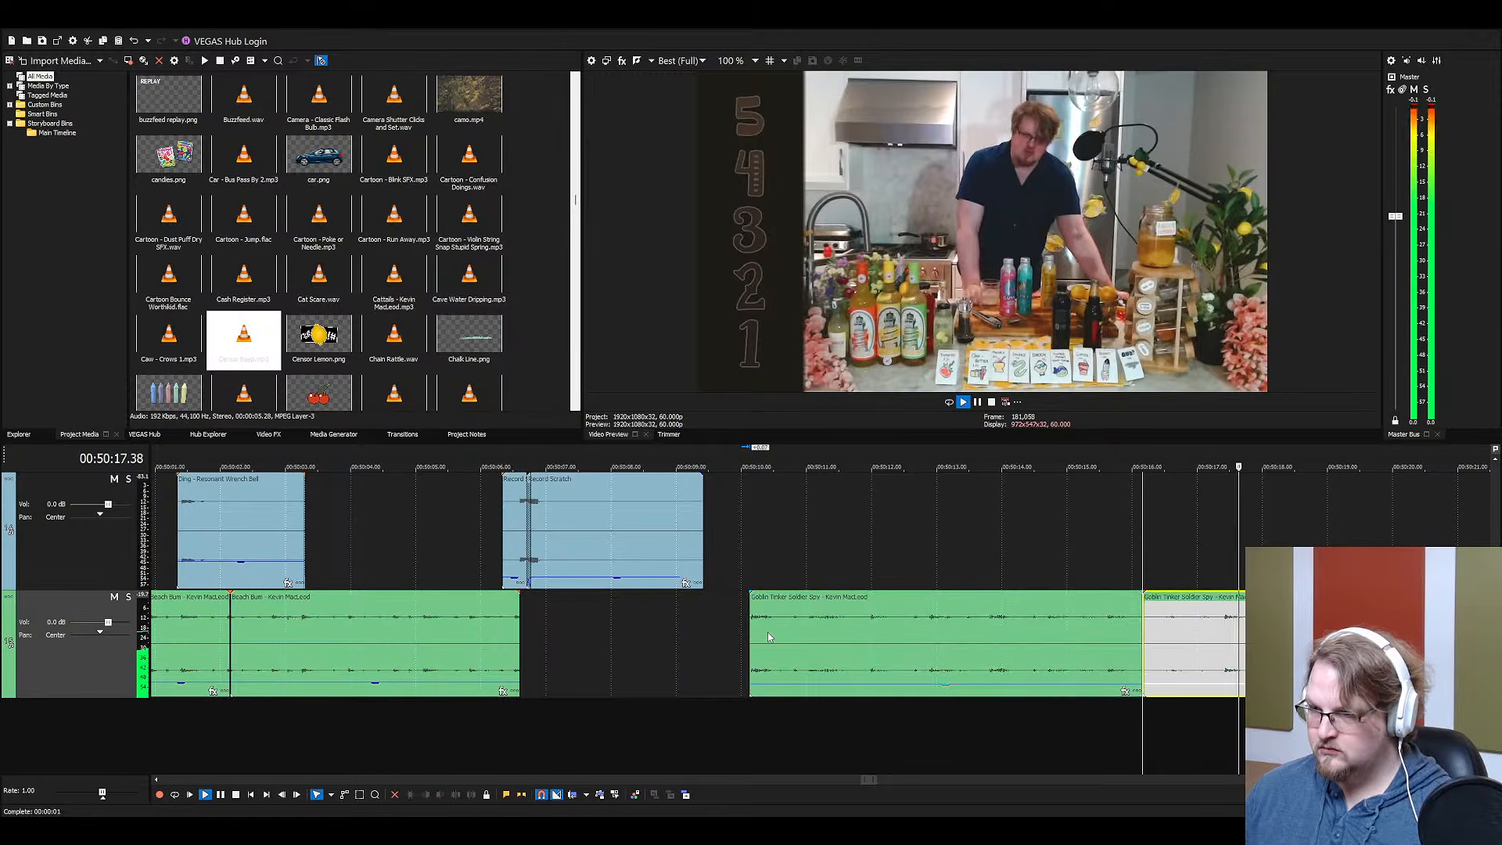
key(space)
click(750, 560)
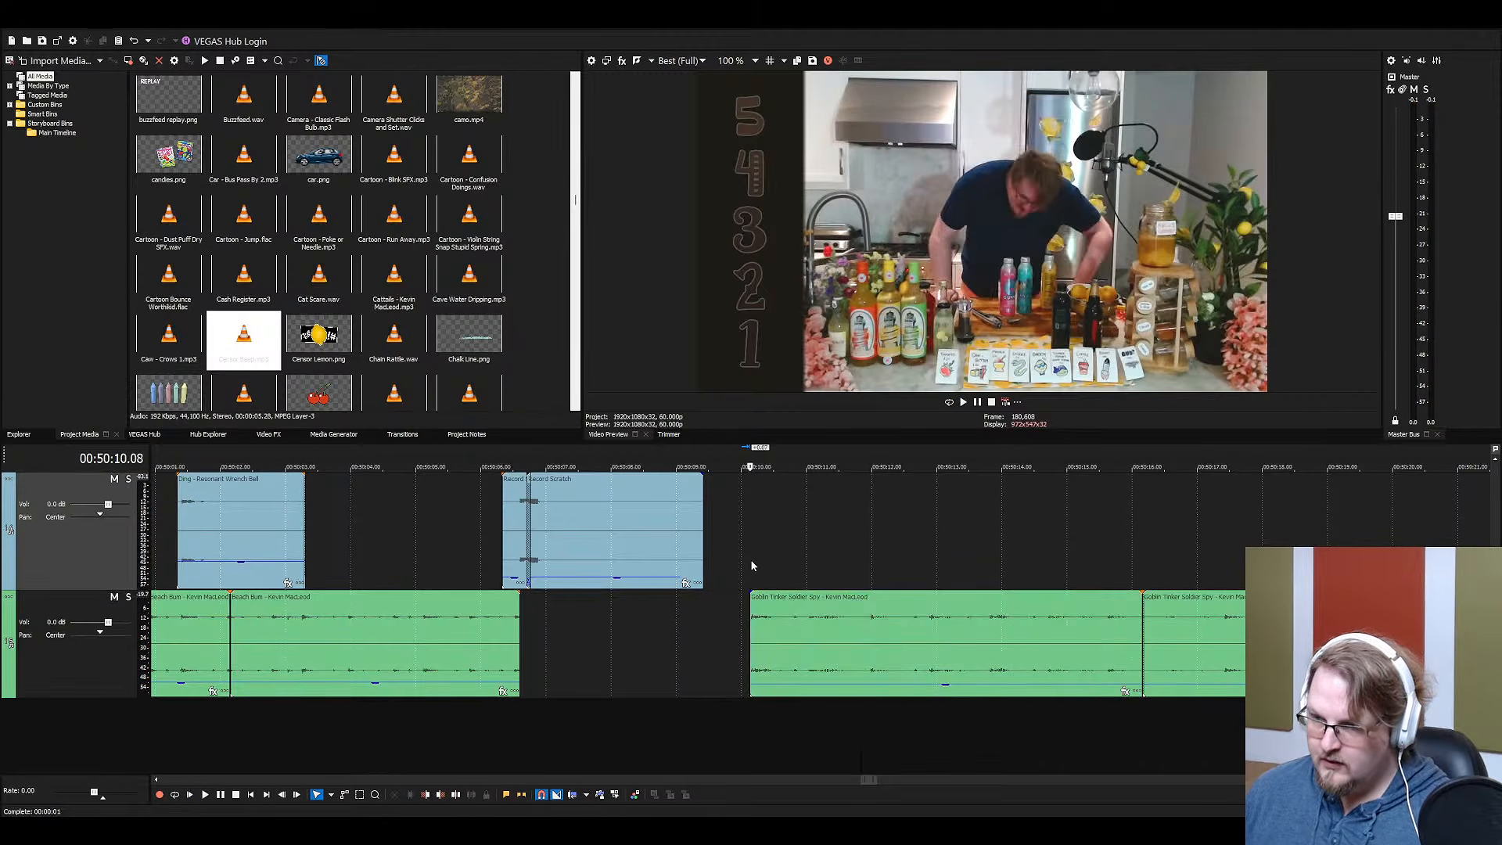
Undo the last music split and split the Goblin Tinker Soldier Spy music at 00:50:17.25
click(1163, 618)
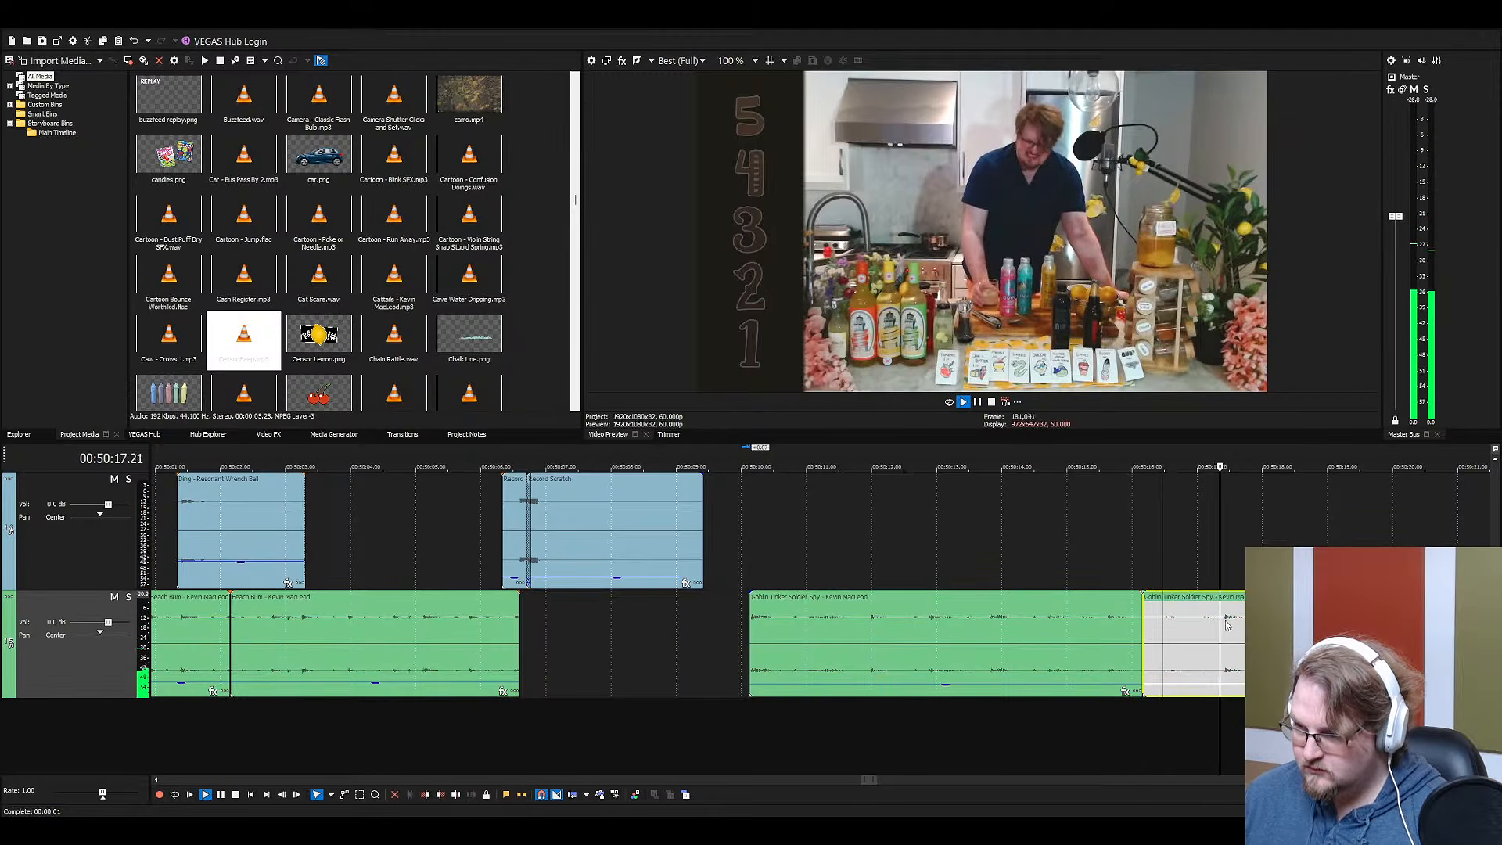
key(ctrl+z)
key(s)
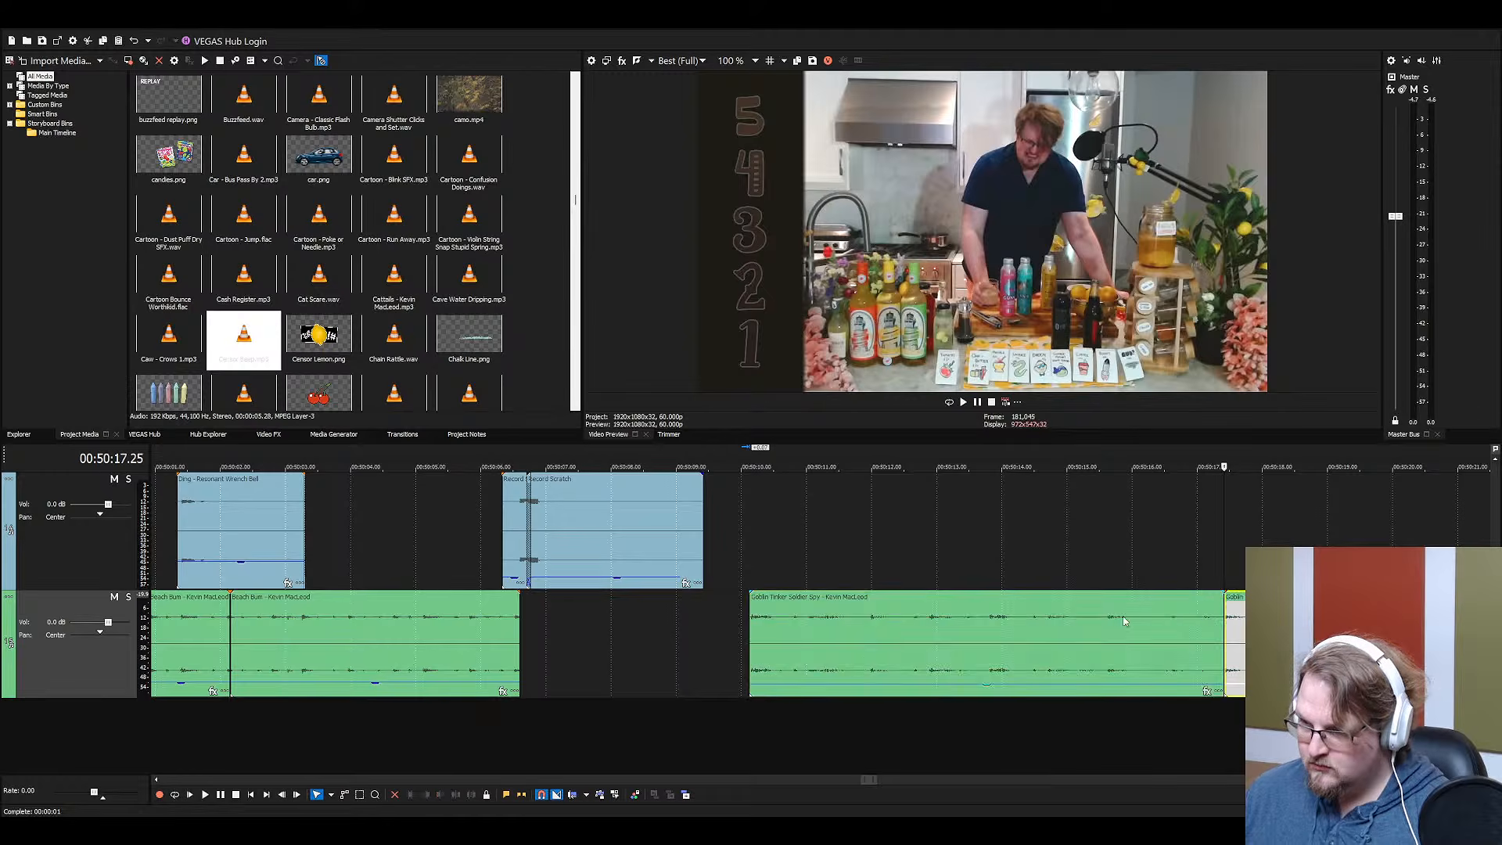
Duplicate the first Goblin Tinker Soldier Spy piece and place the copy directly before it on the music track, overlapping the end of Beach Bum
click(1118, 624)
key(ctrl+c)
click(925, 557)
key(ctrl+v)
double_click(532, 642)
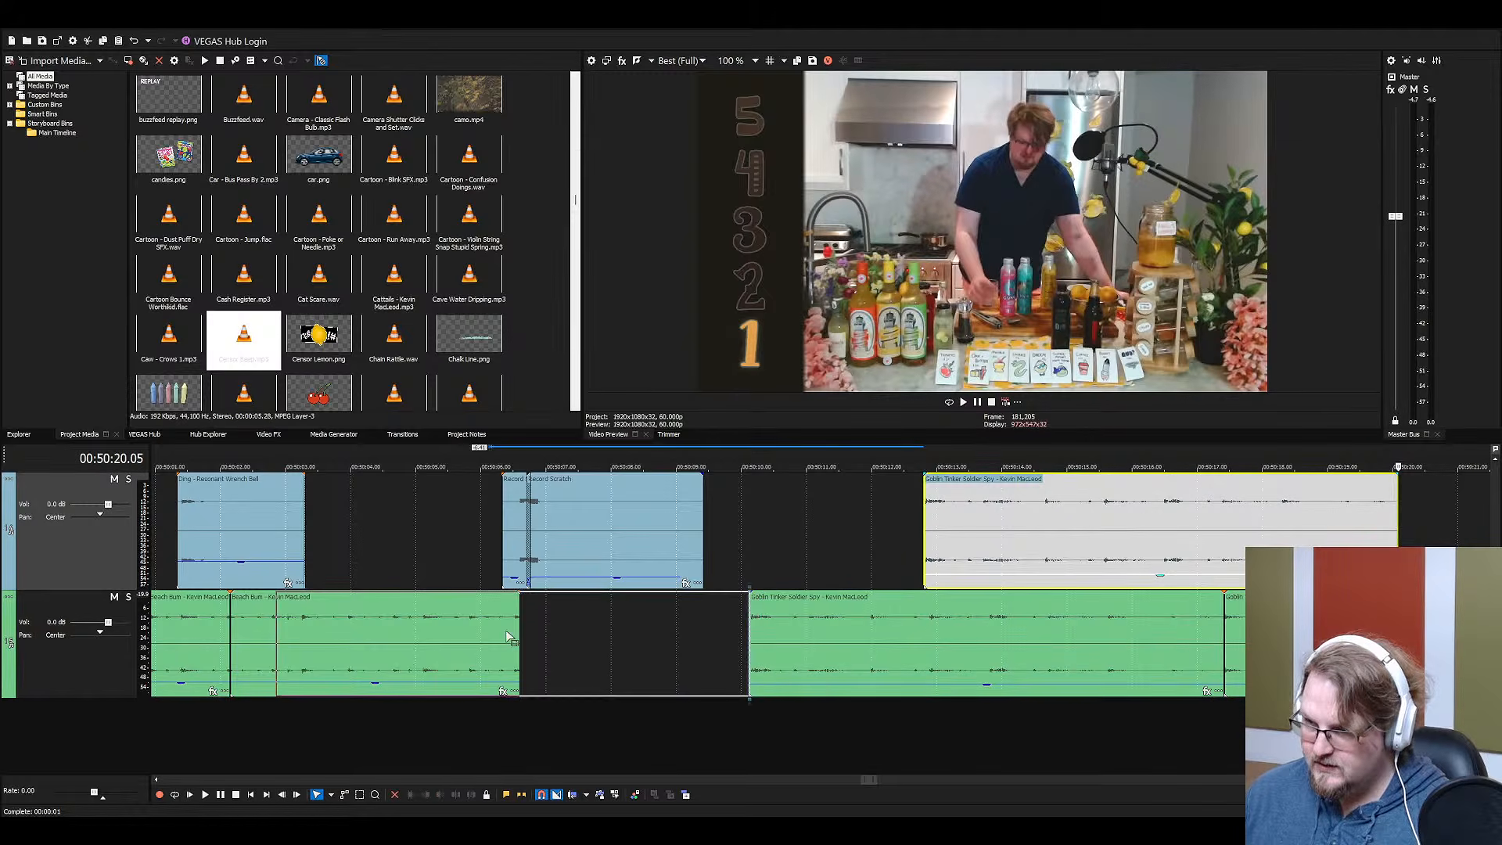
drag(508, 646, 510, 642)
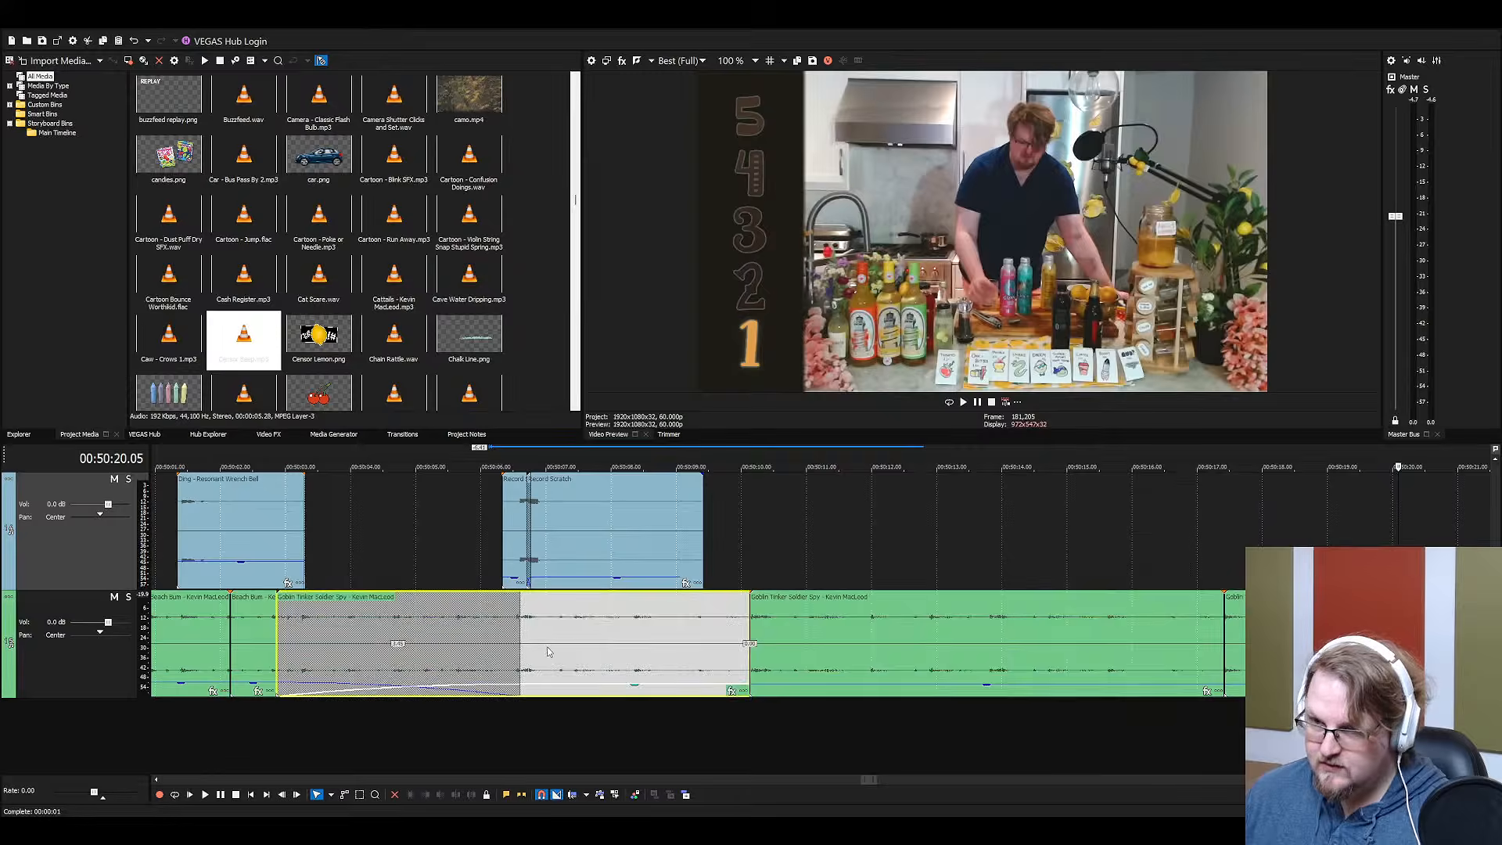
Split the copied Goblin Tinker Soldier Spy music at about 00:50:08 and delete the part overlapping Beach Bum
scroll(549, 650, up, 5)
scroll(556, 654, down, 1)
click(643, 539)
click(643, 540)
scroll(646, 571, down, 3)
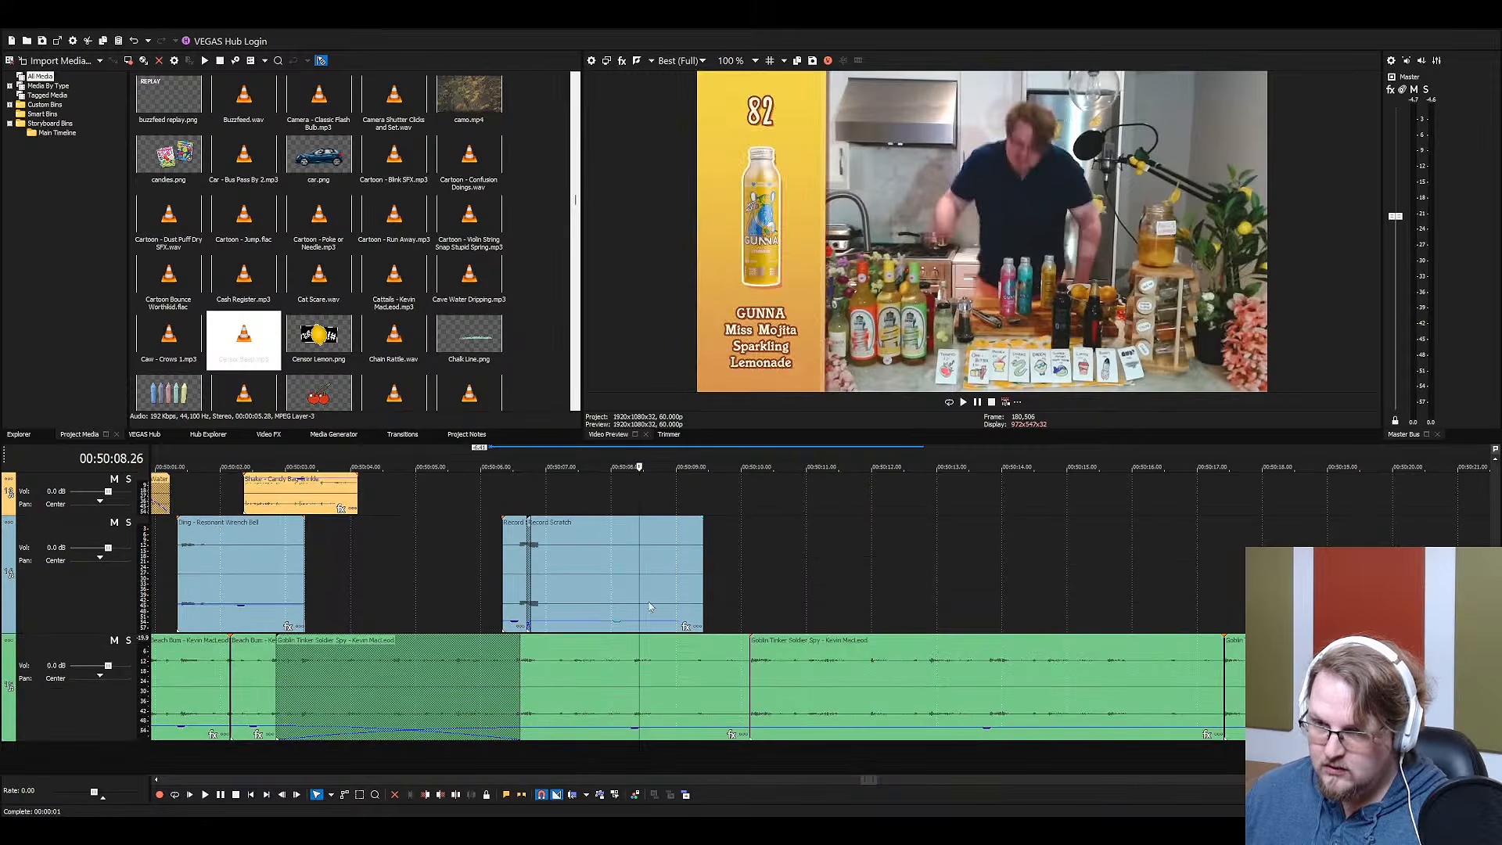
click(640, 667)
click(630, 664)
key(s)
click(580, 658)
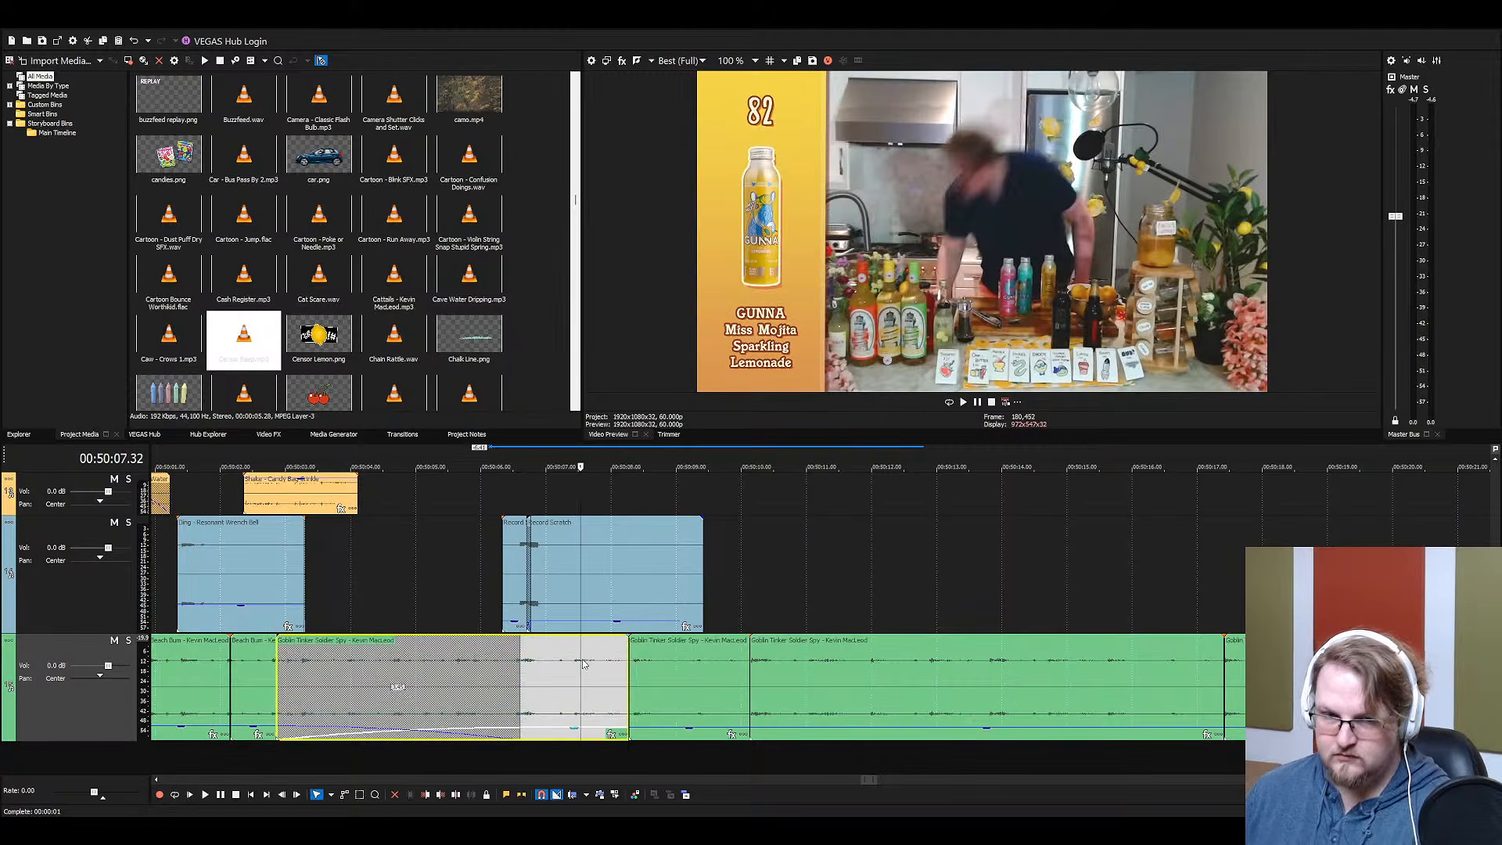
key(Delete)
Play back the new music lead-in and shift it slightly later so it crossfades into the following Goblin Tinker Soldier Spy piece
key(space)
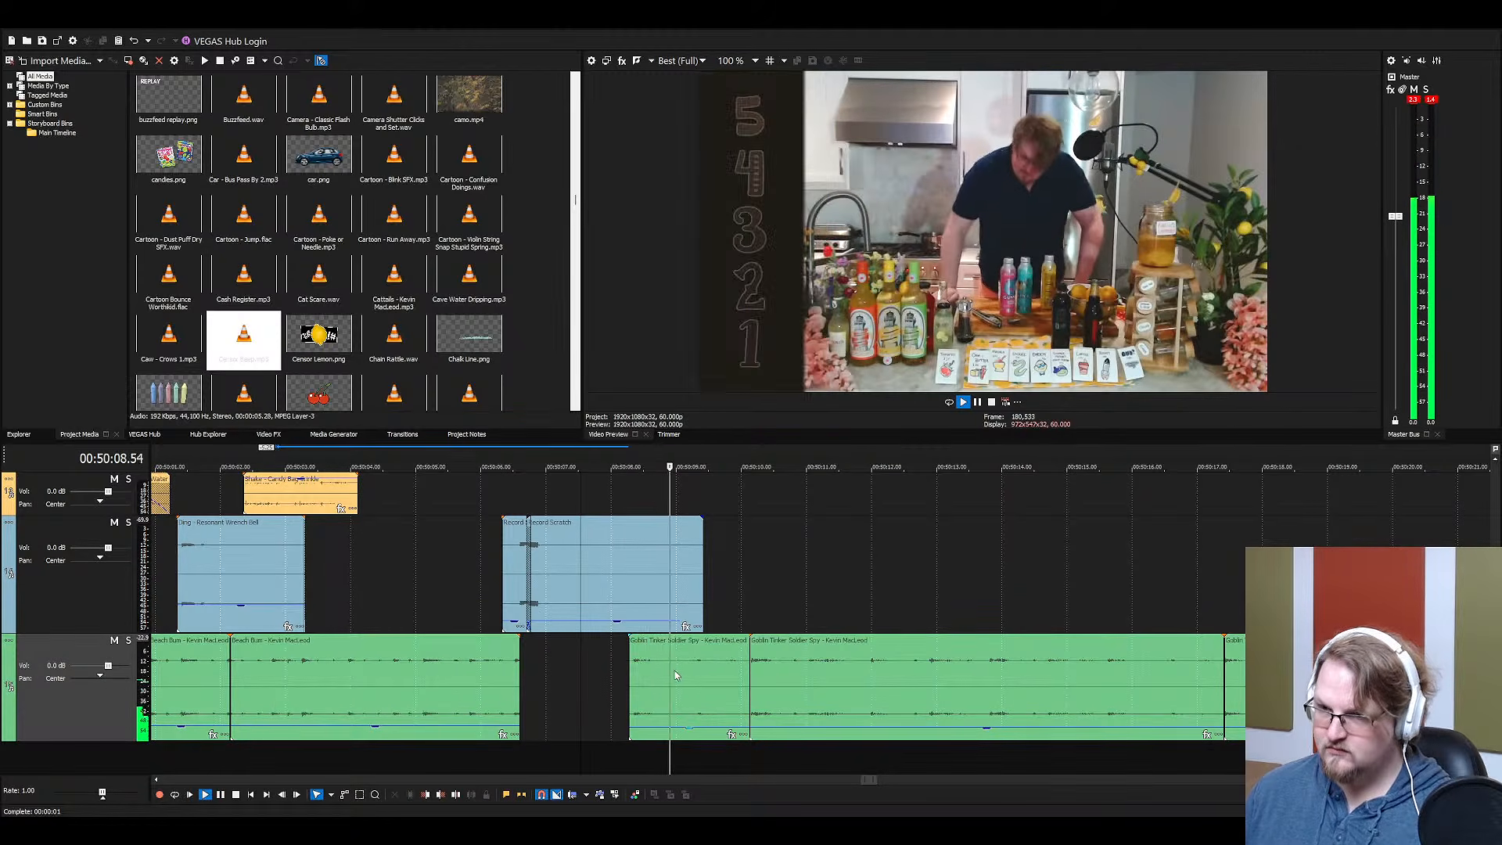
scroll(693, 671, up, 1)
drag(712, 677, 726, 677)
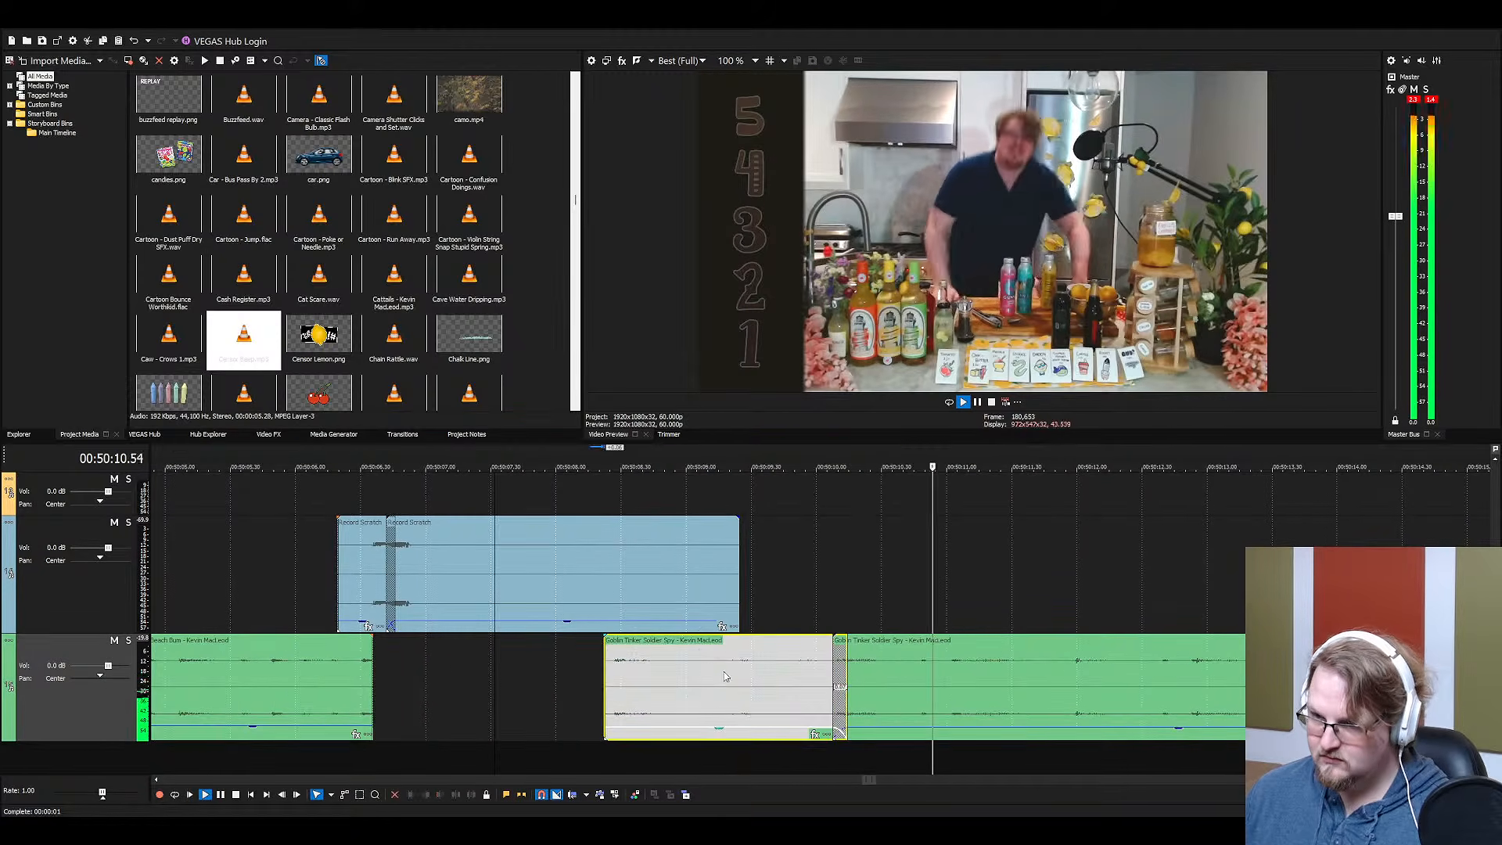
Play back the music transition and examine the Spit and Spittoon sounds and surrounding effects around 00:50:07.32
scroll(727, 674, down, 2)
scroll(729, 672, down, 3)
scroll(1025, 646, up, 2)
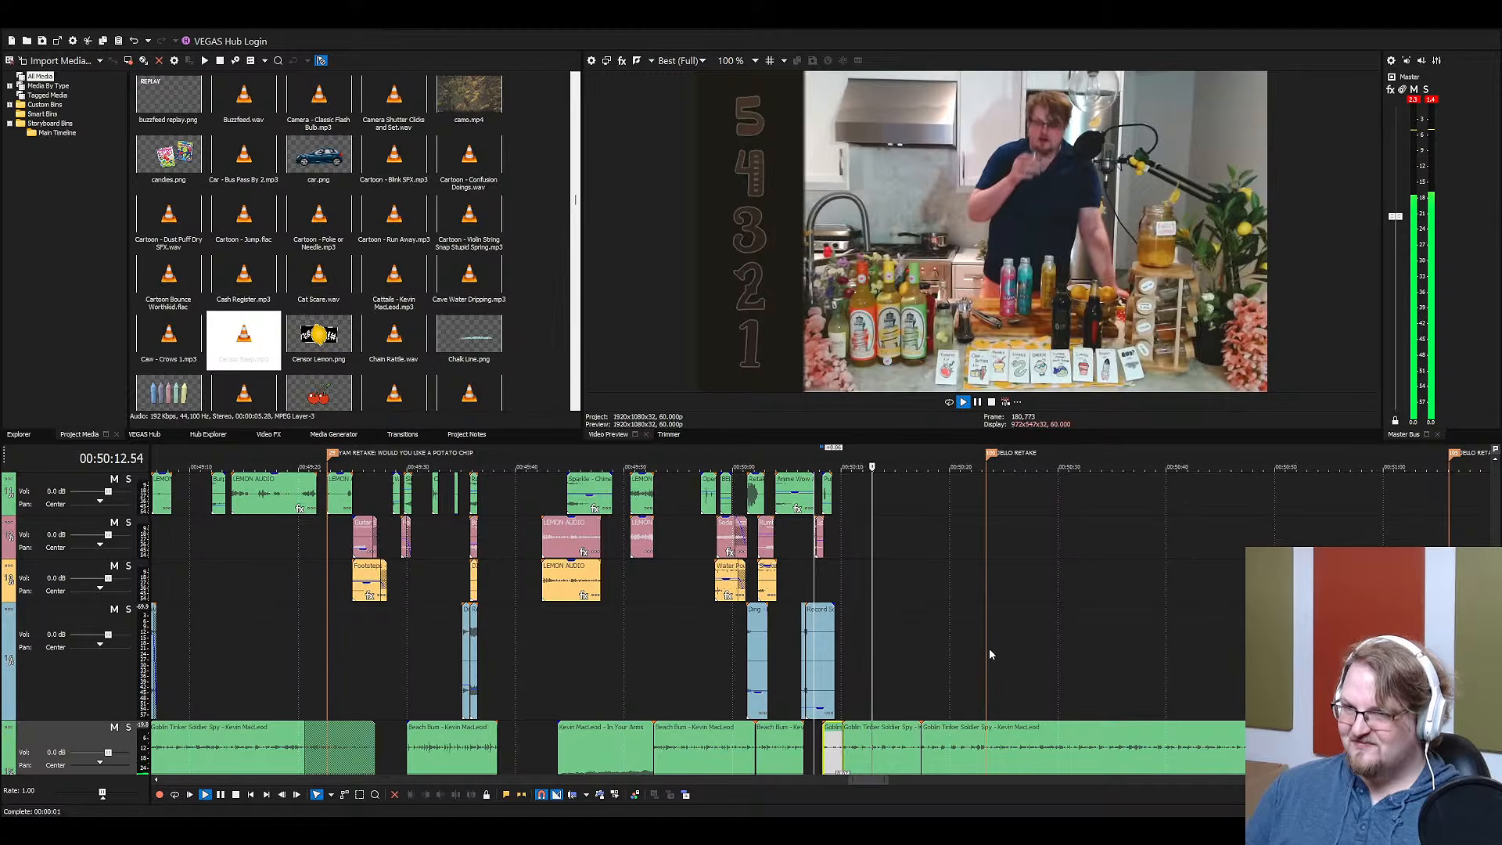
scroll(938, 661, up, 3)
scroll(873, 673, up, 2)
scroll(873, 675, up, 4)
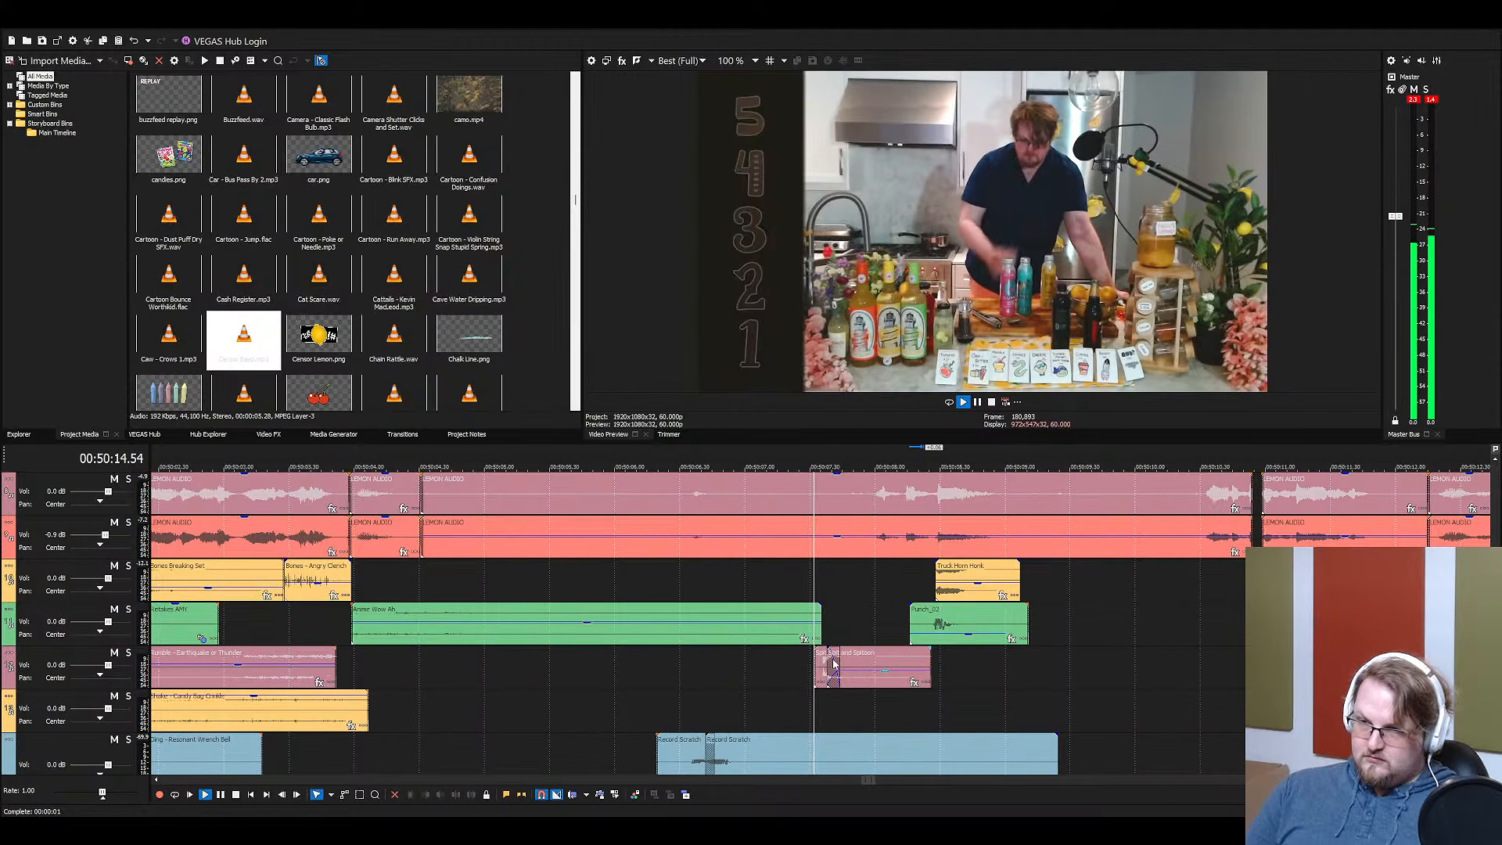
drag(815, 666, 825, 665)
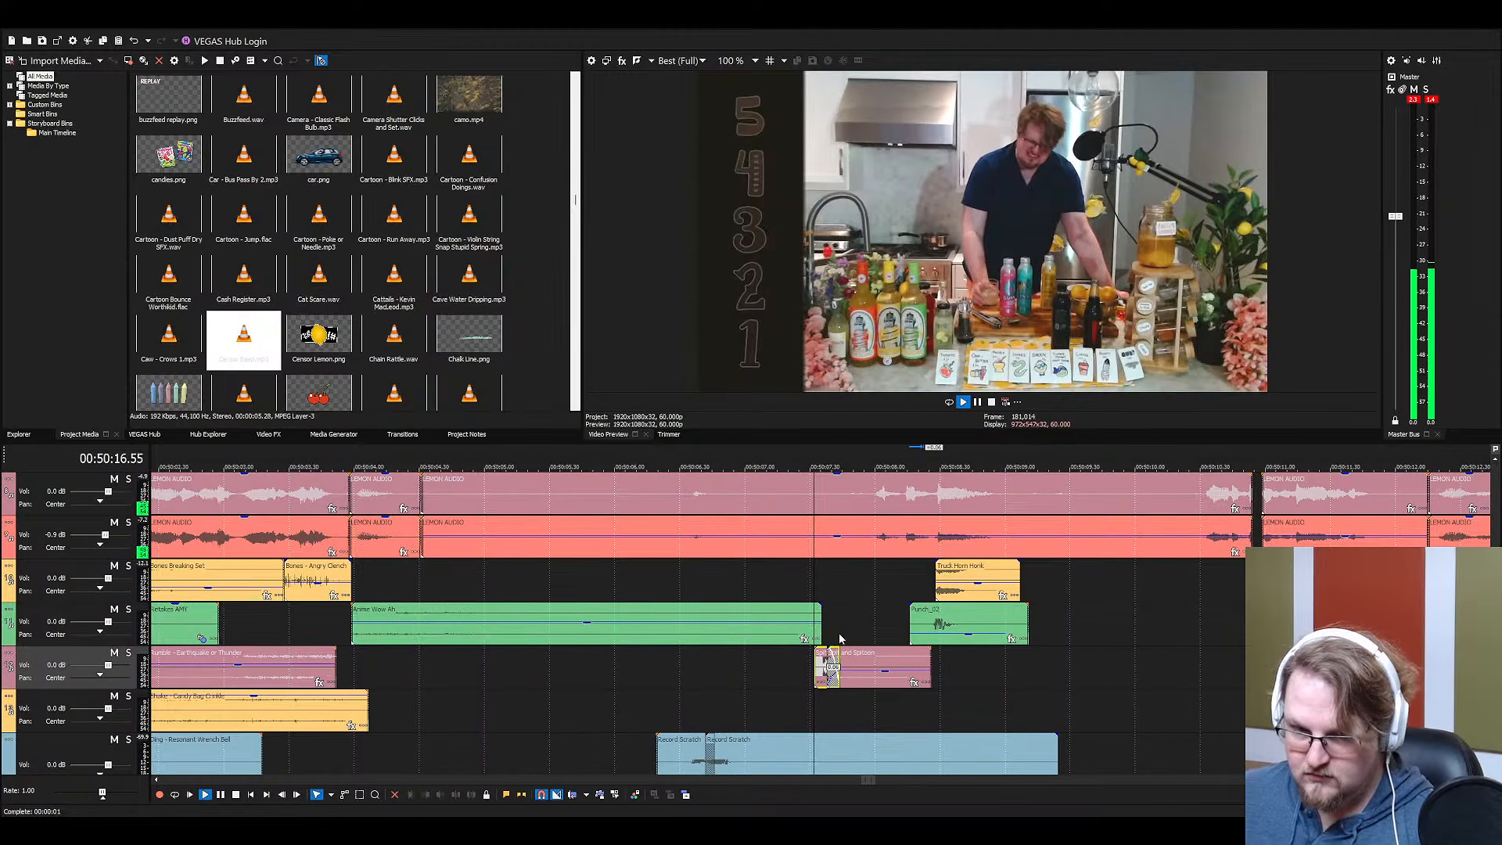
scroll(836, 658, up, 2)
click(950, 597)
key(space)
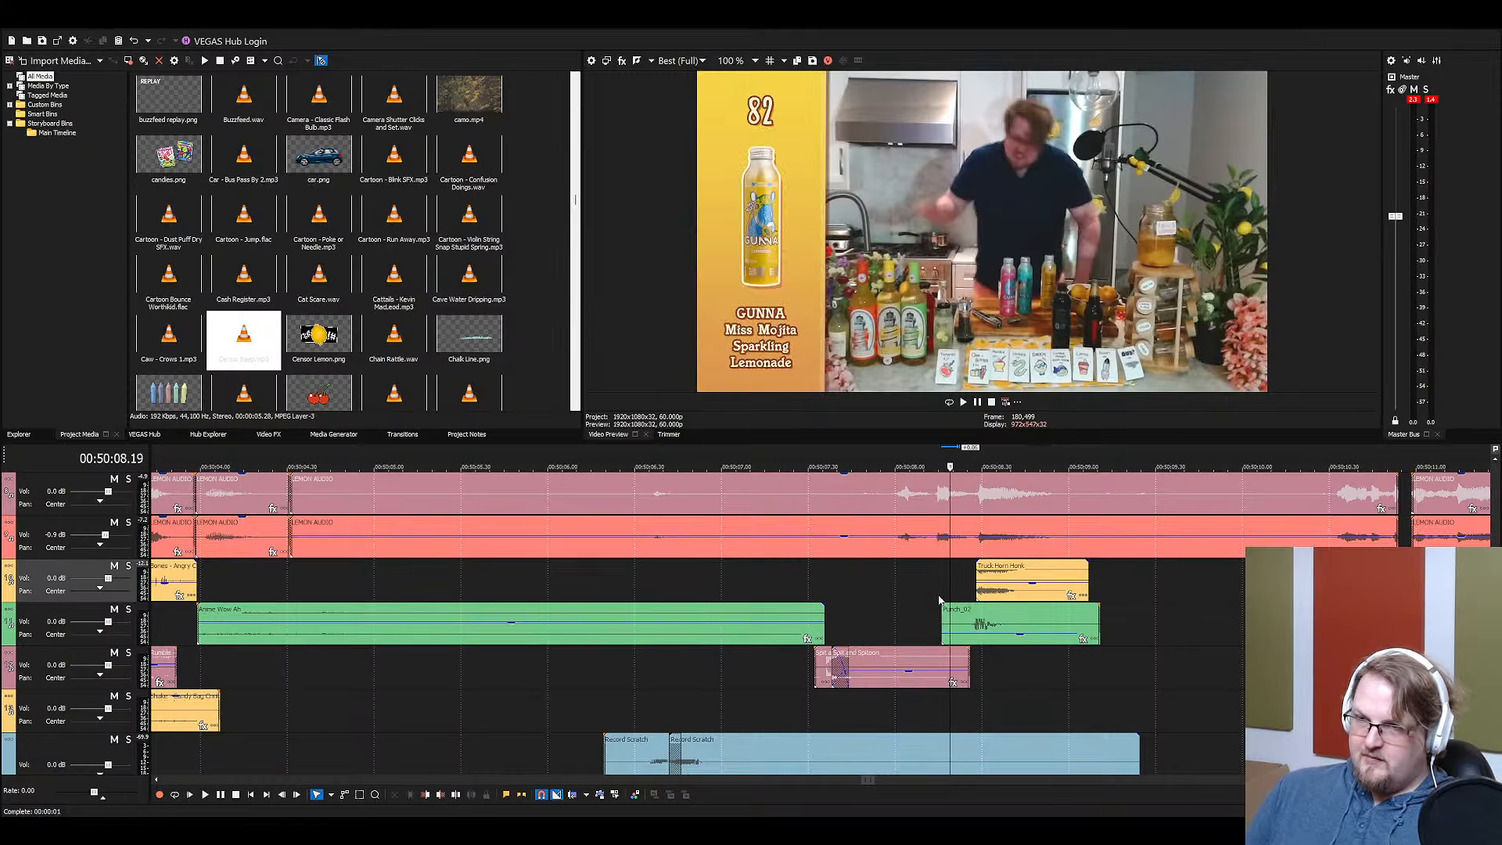
click(830, 659)
scroll(836, 662, up, 2)
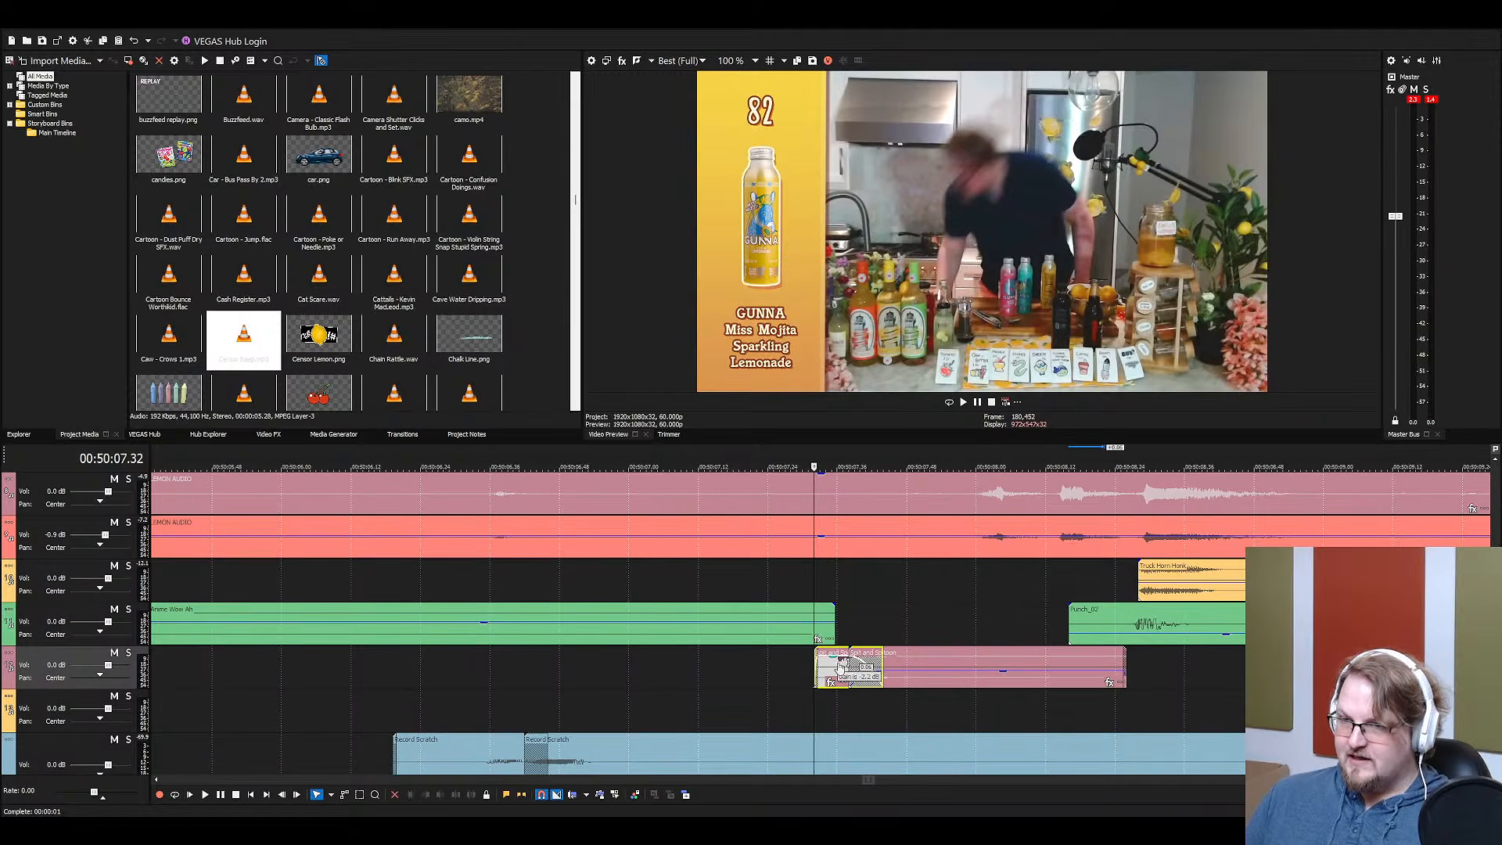
scroll(843, 671, down, 2)
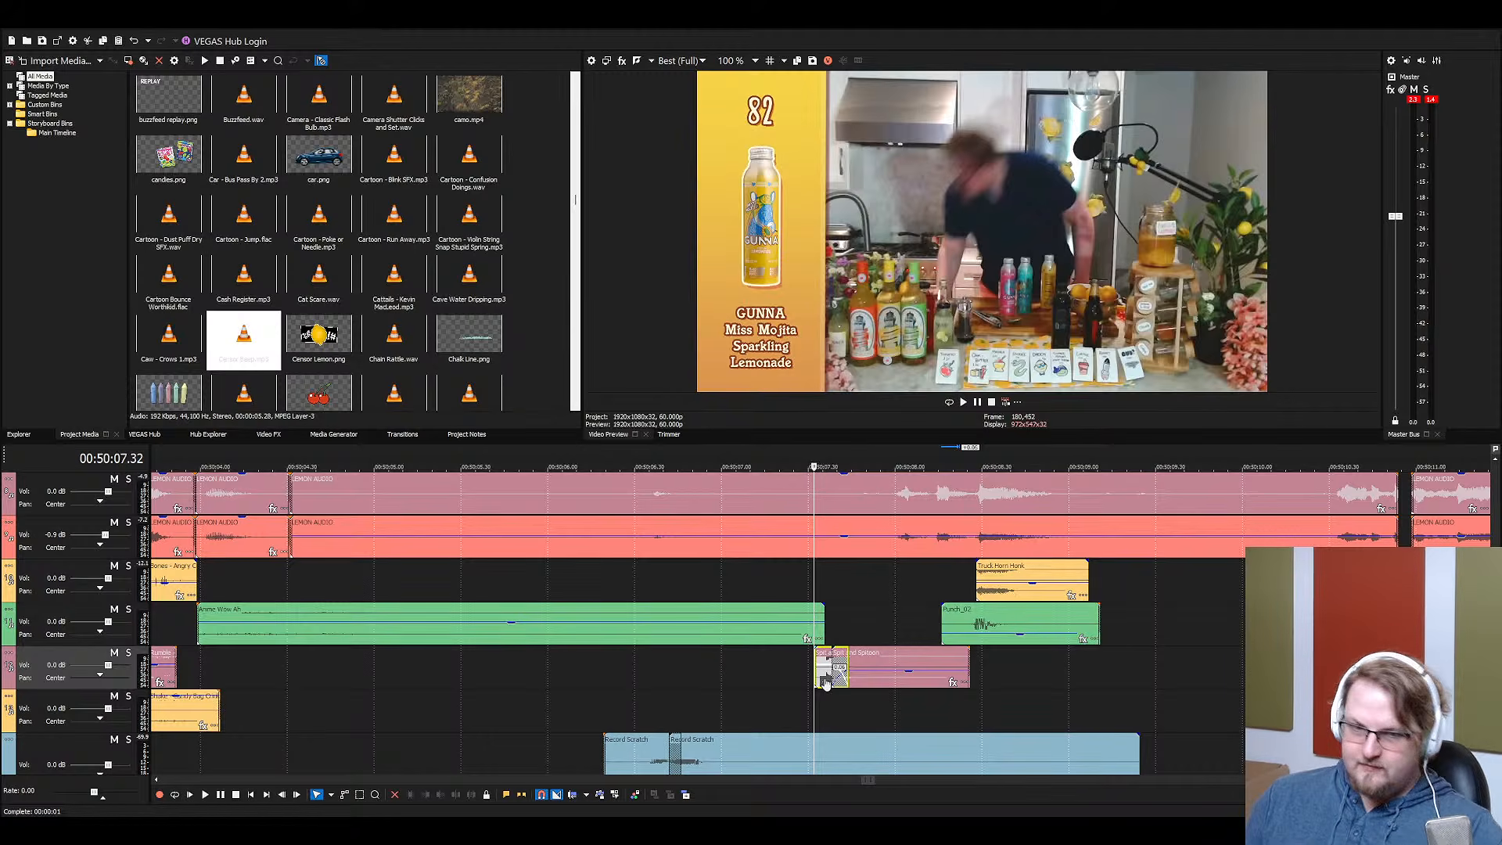
key(alt+Tab)
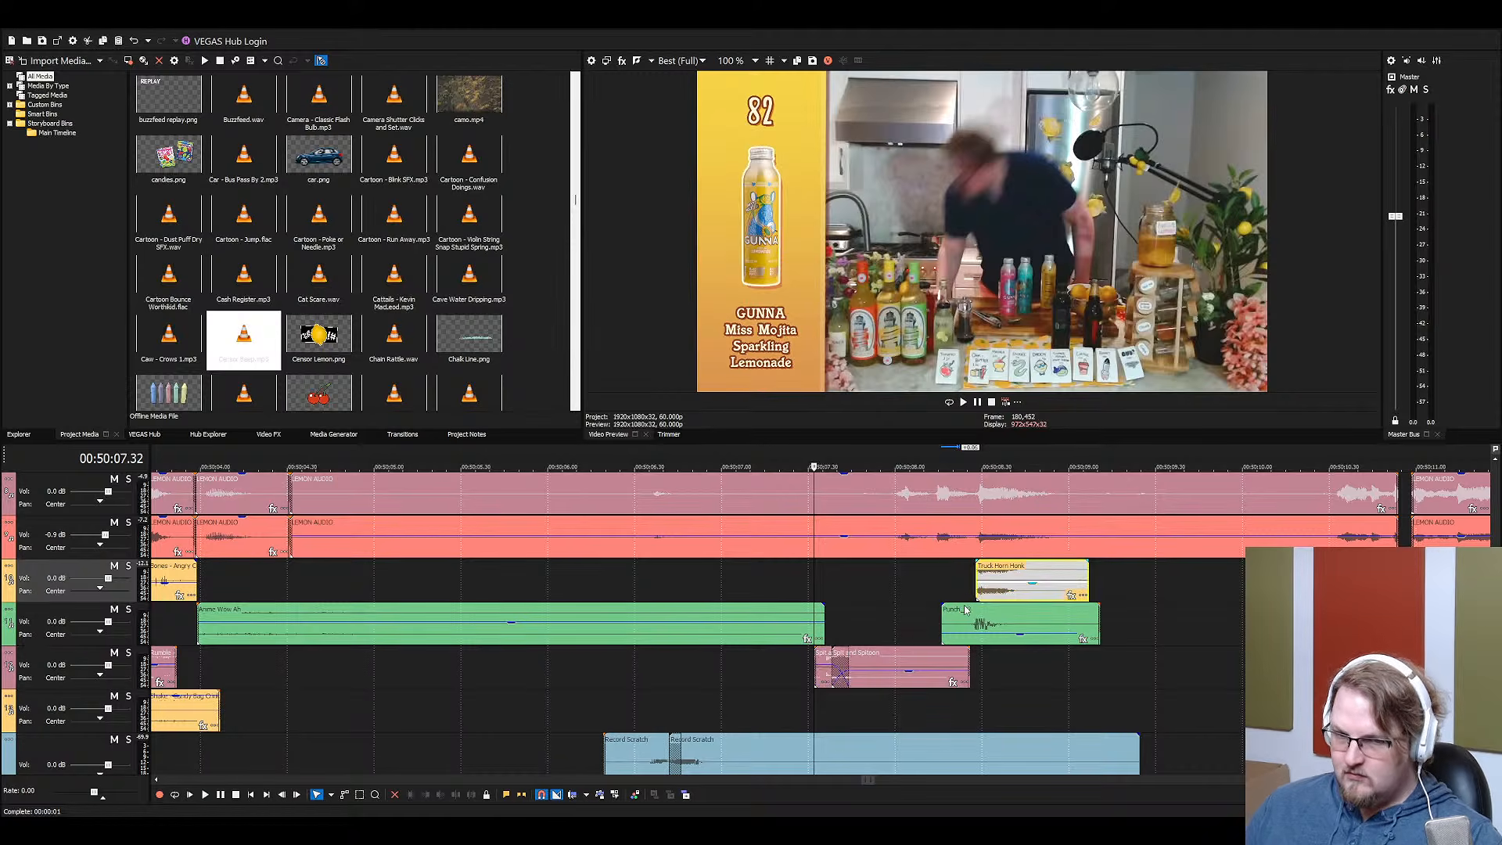
Listen to the sounds from 00:50:08.24 and slightly lower the volume of both Punch_02 and Truck Horn Honk
click(964, 607)
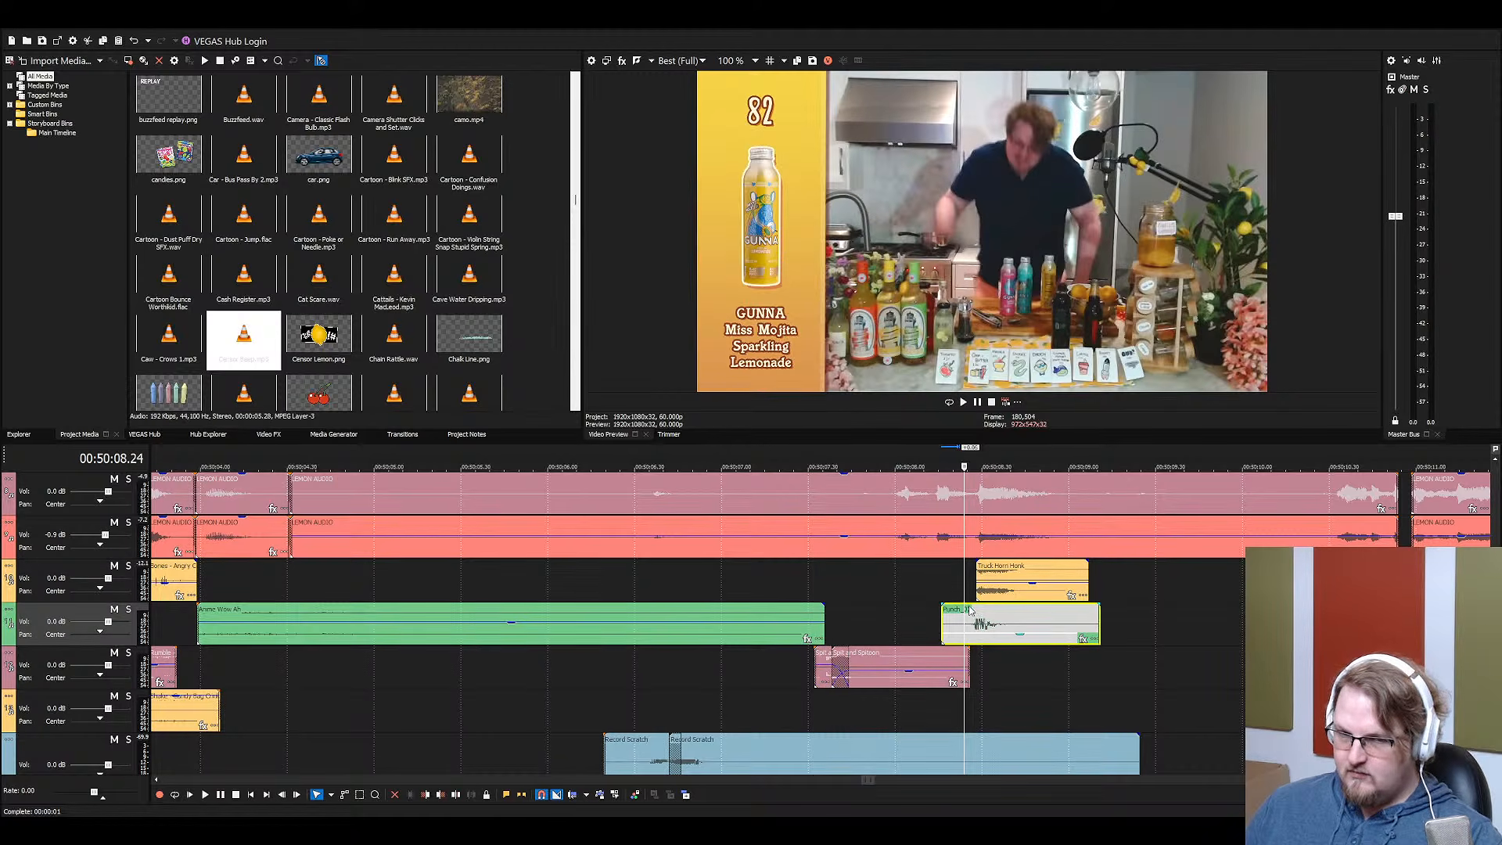
key(space)
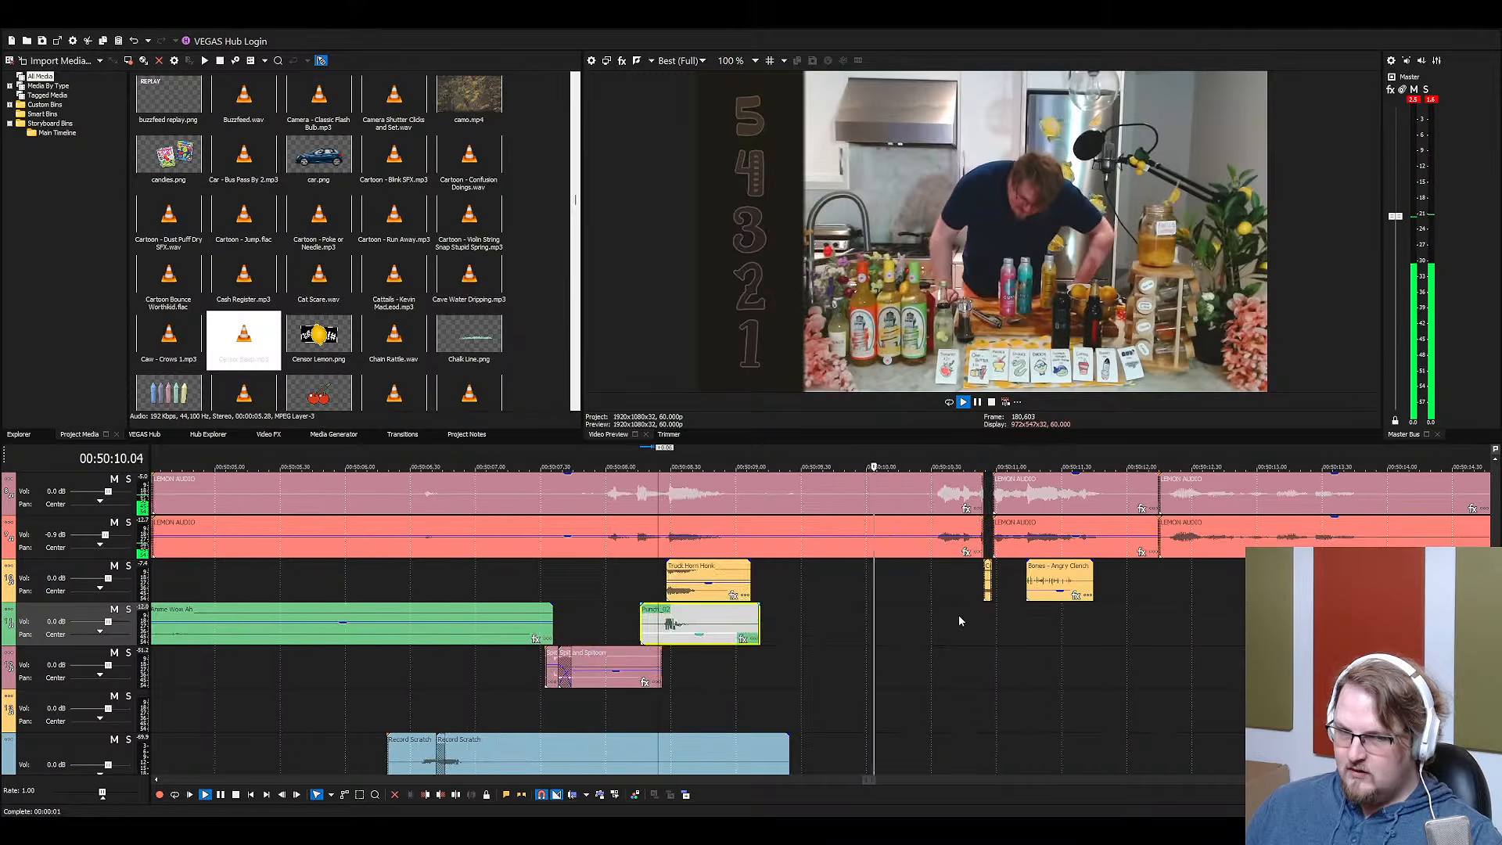
key(space)
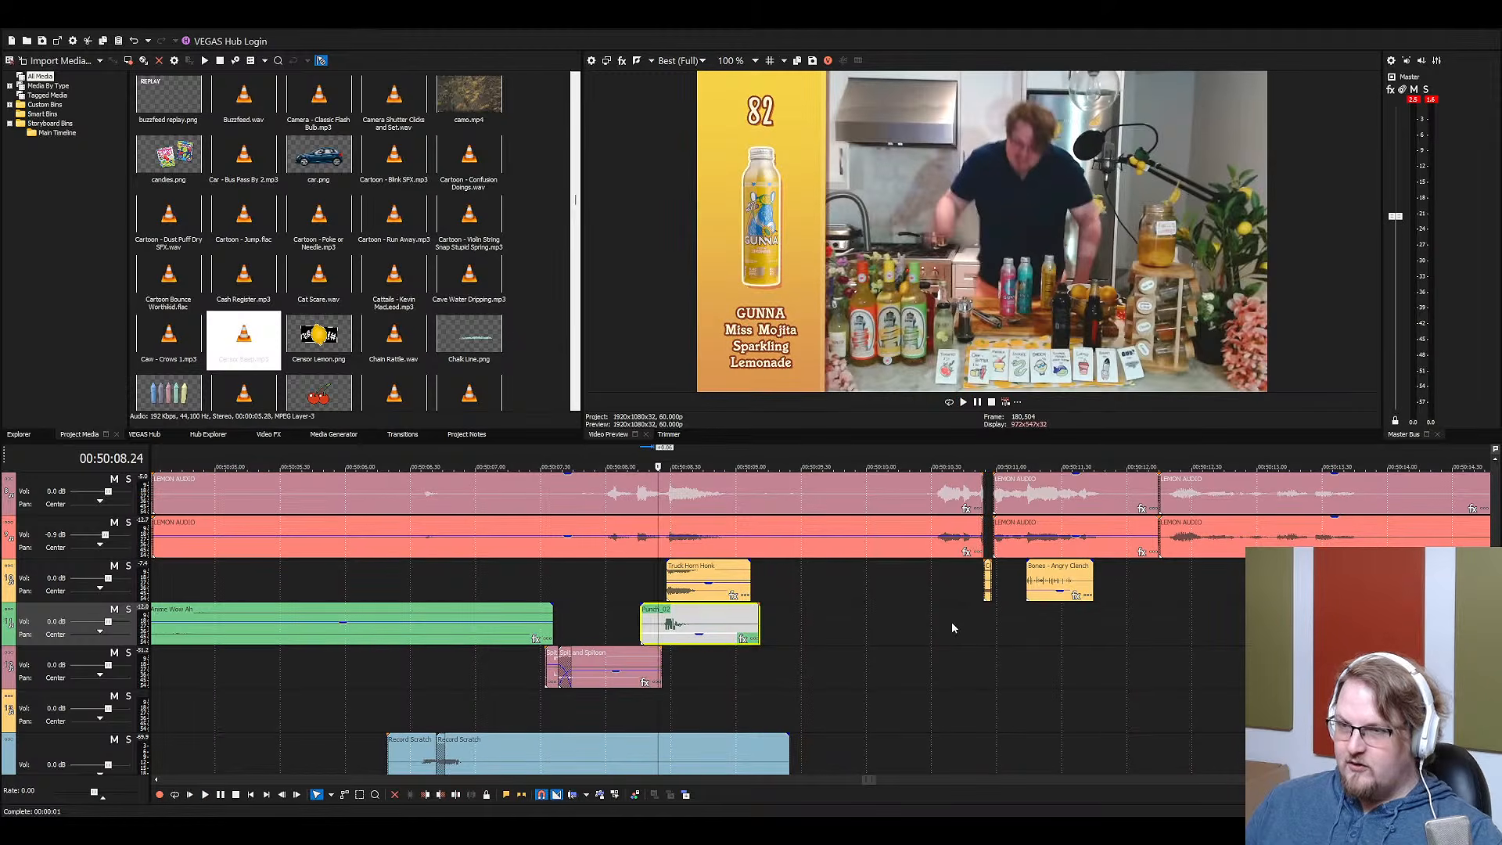
scroll(951, 626, up, 4)
scroll(861, 614, down, 3)
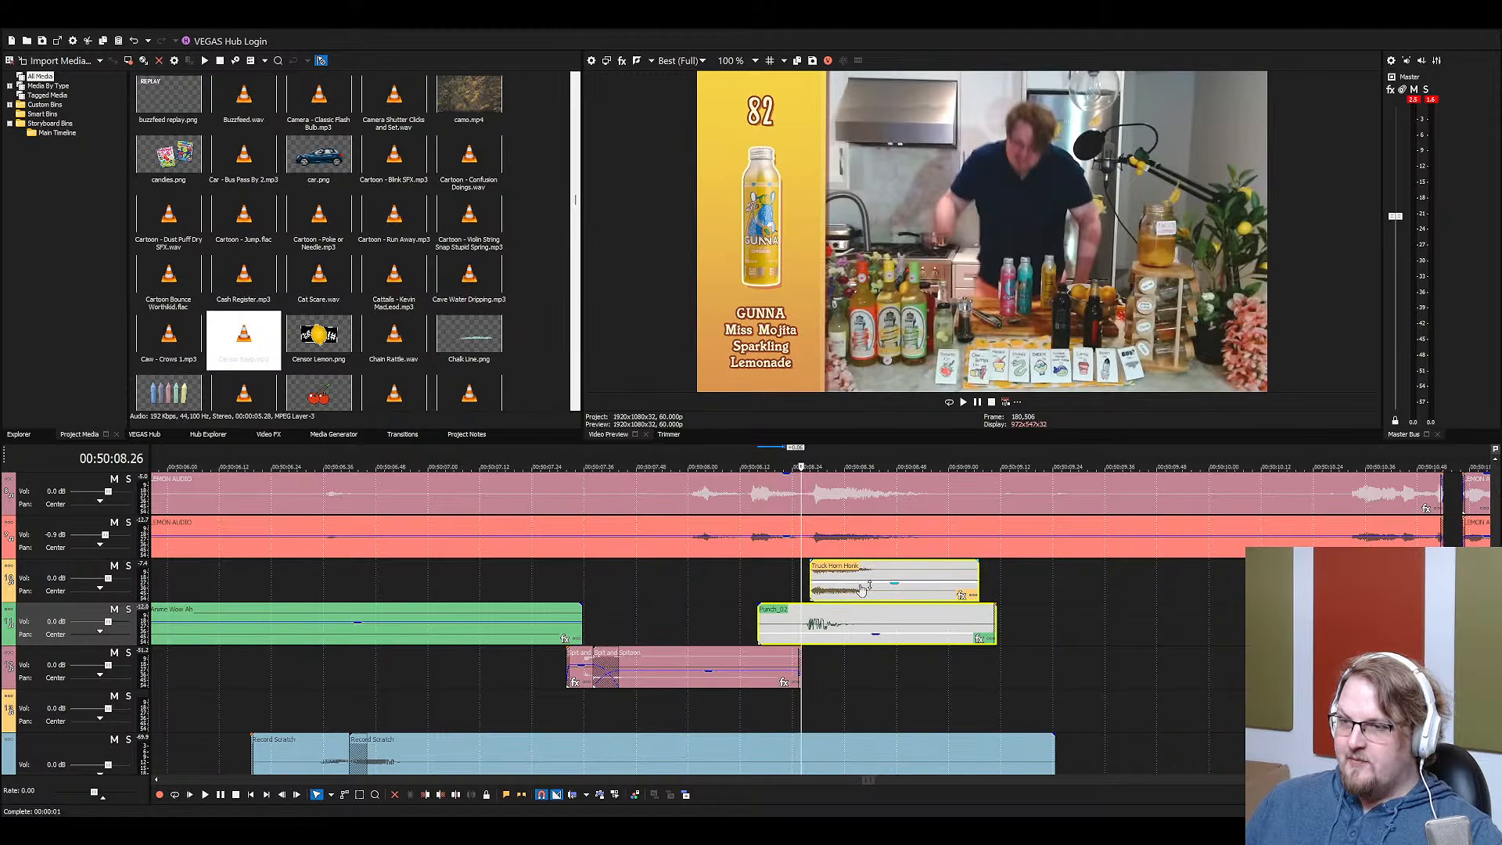
drag(863, 586, 860, 589)
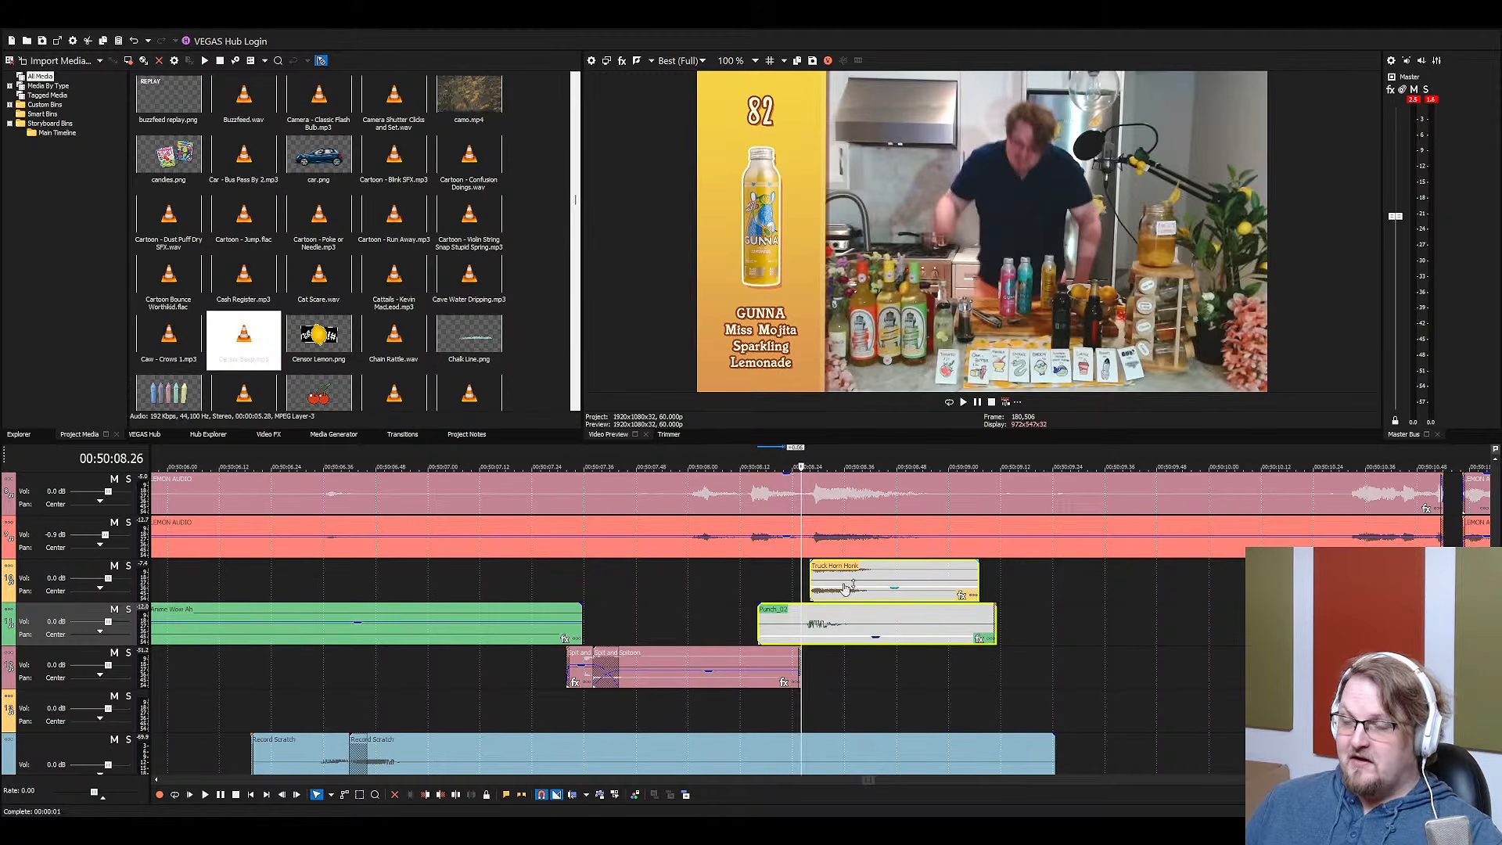
Play back the mix from 00:50:08.16 into the GUNNA Pink Punk scene, checking the effects and dialogue
click(759, 587)
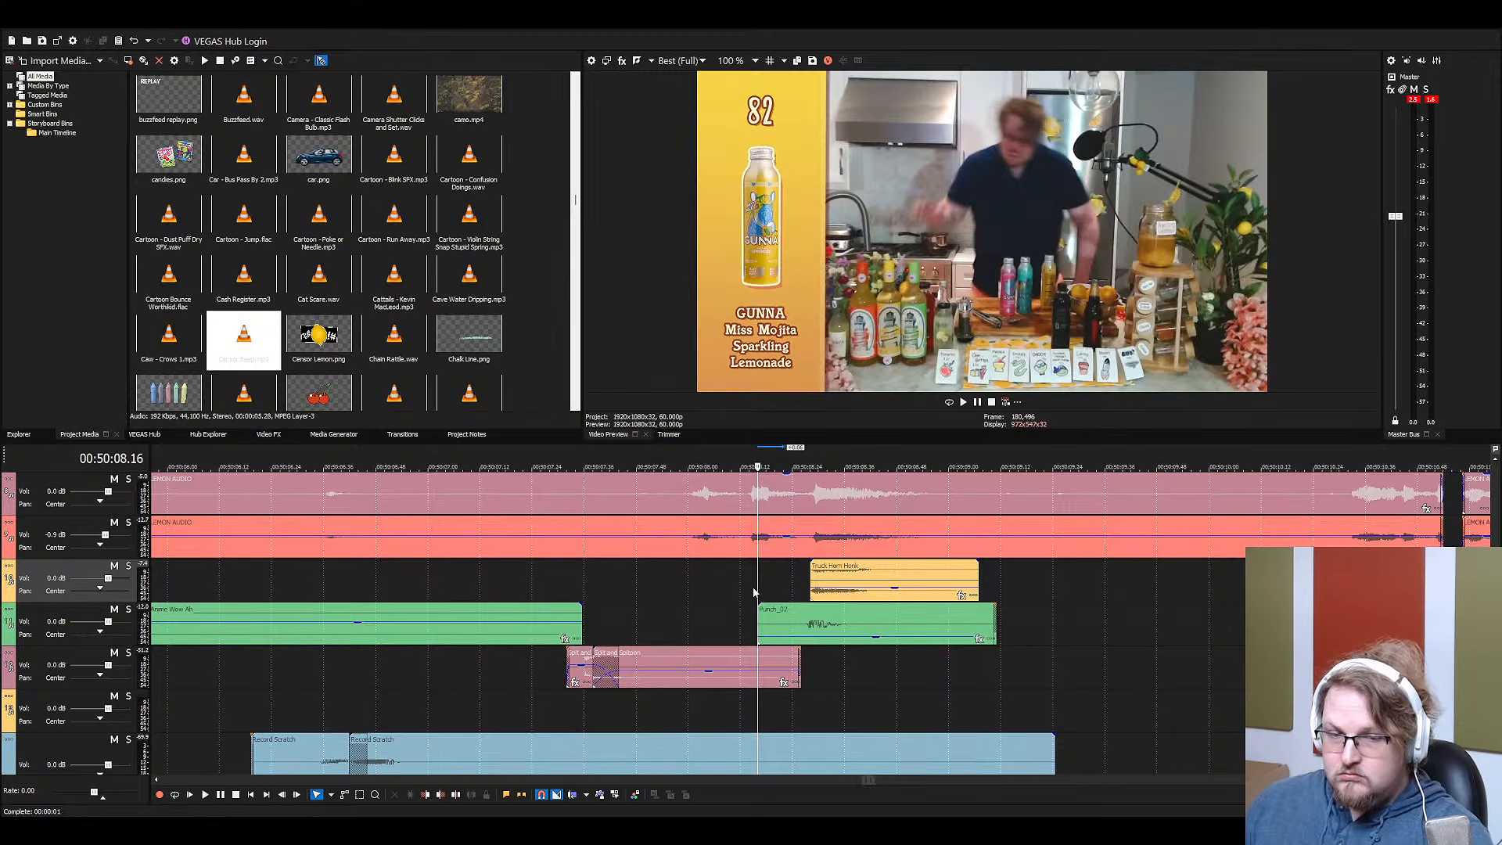
key(space)
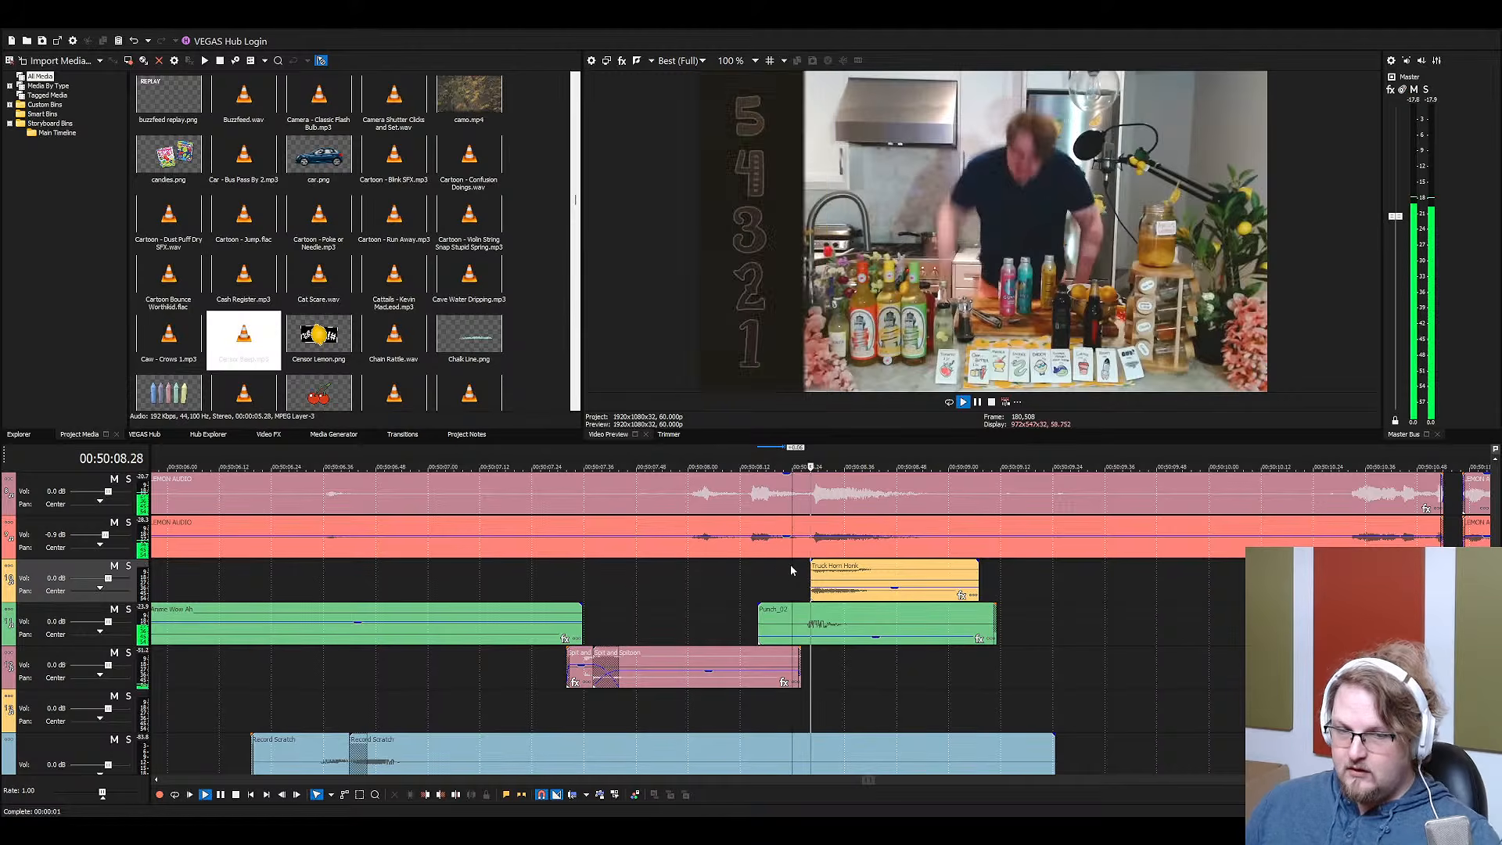
scroll(782, 587, down, 5)
click(774, 622)
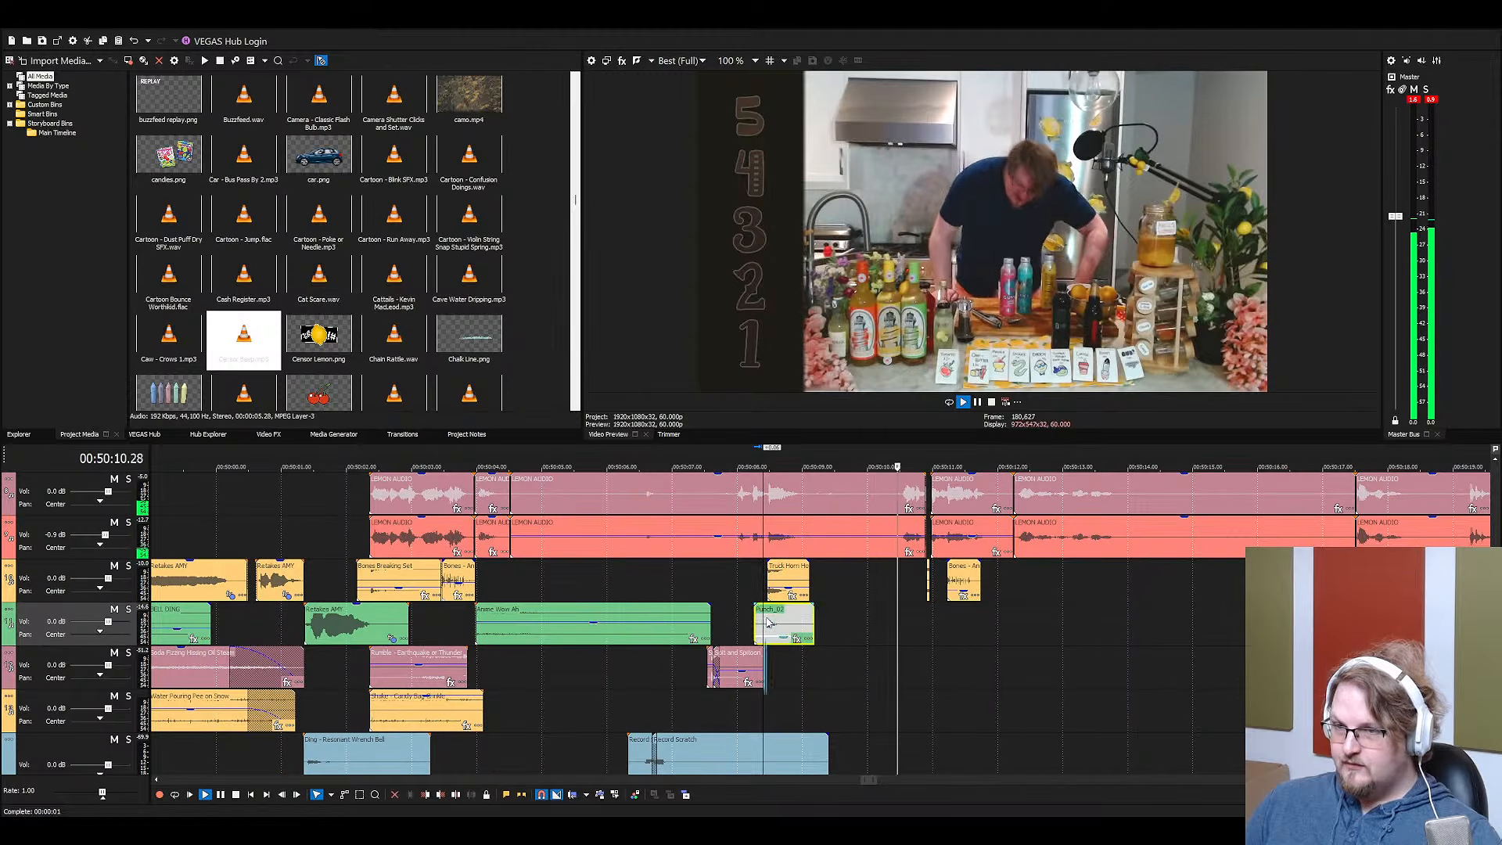
scroll(813, 611, down, 4)
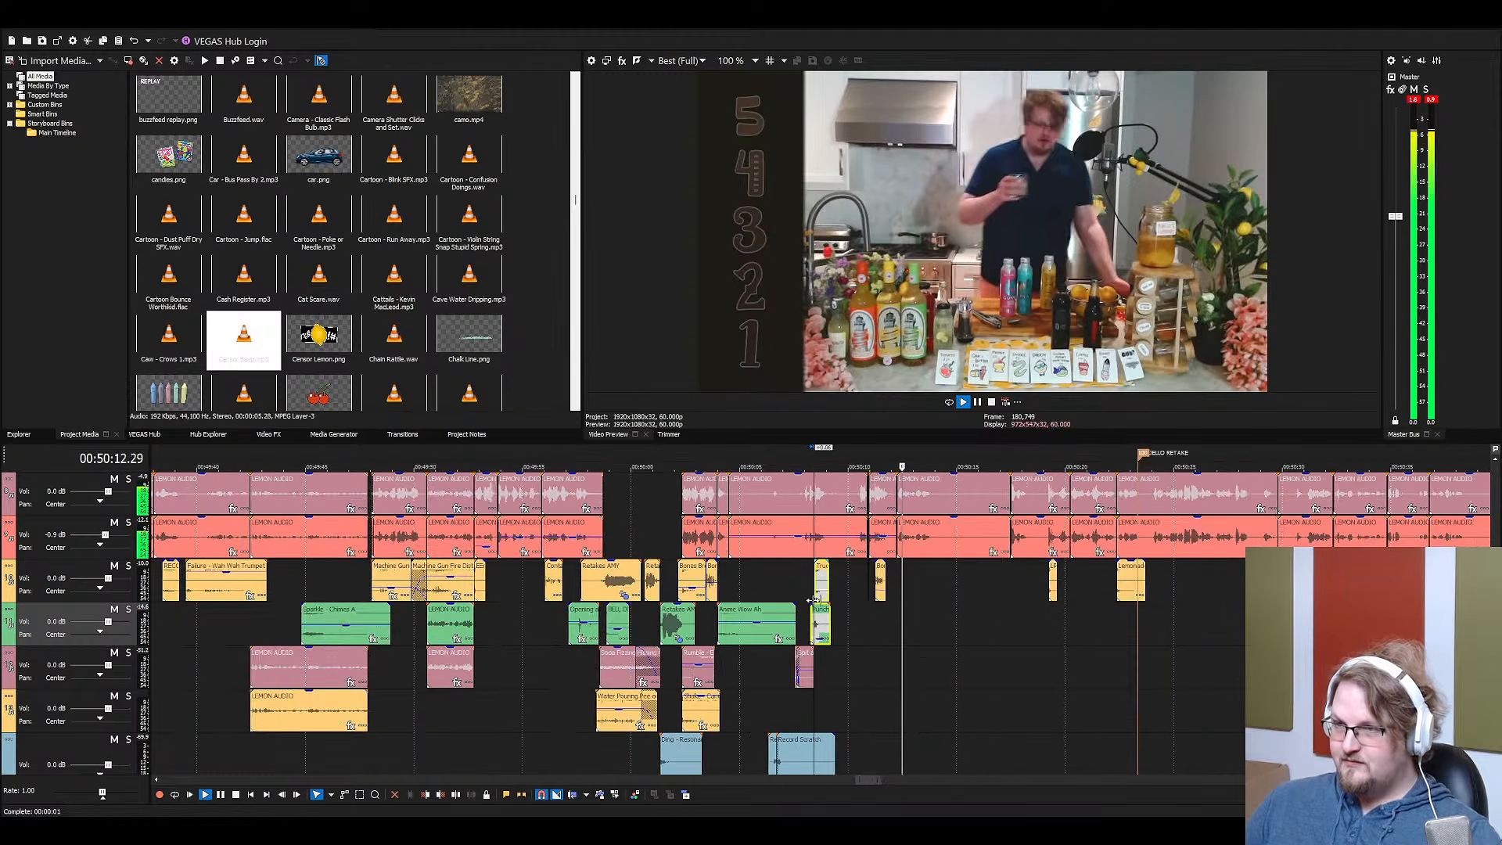
scroll(936, 631, down, 2)
scroll(989, 602, up, 2)
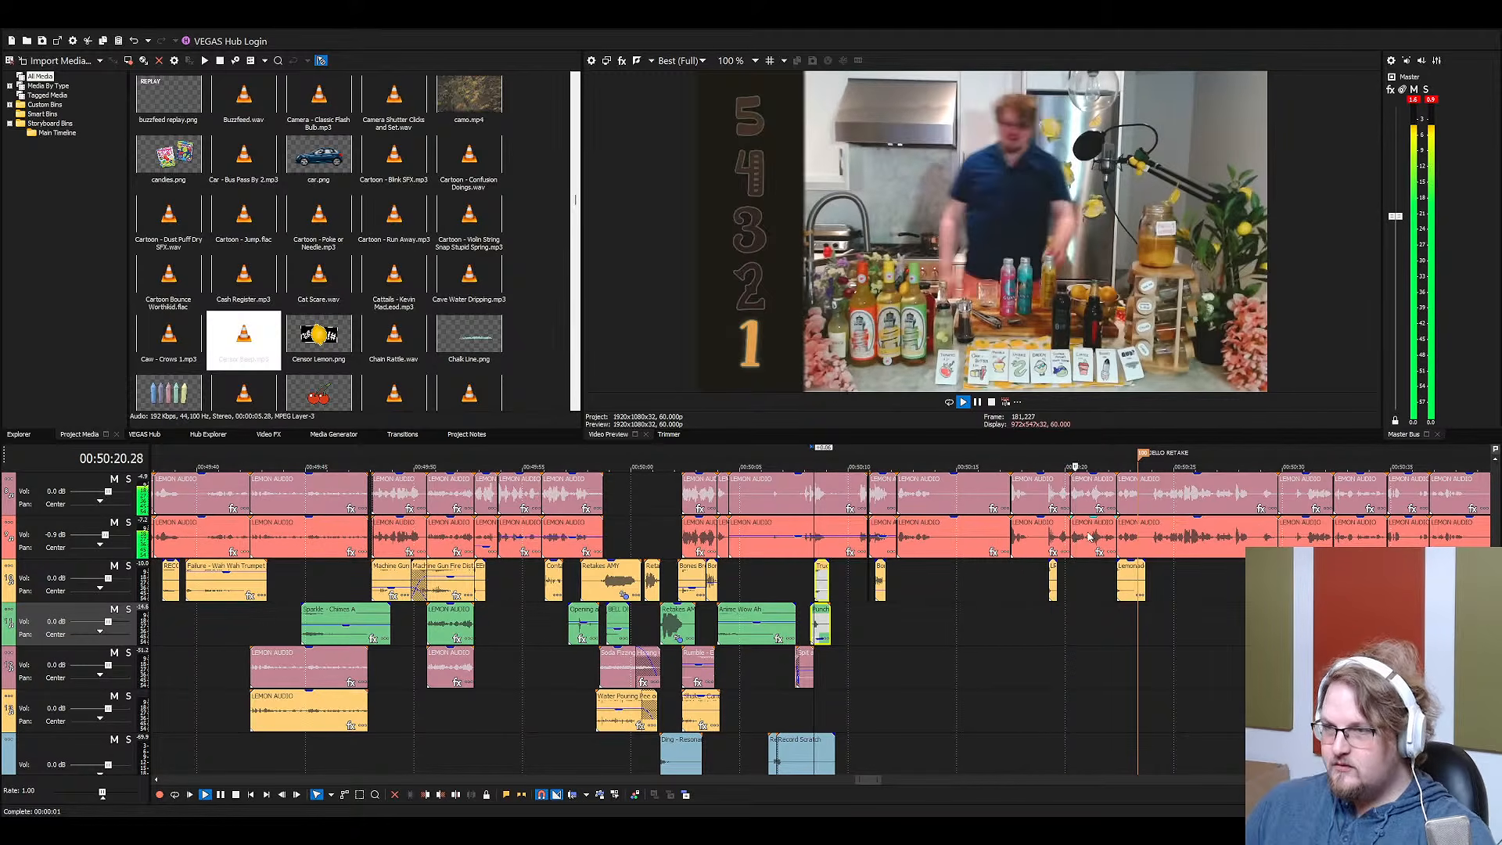
click(1063, 500)
scroll(1087, 567, up, 3)
scroll(1061, 571, down, 2)
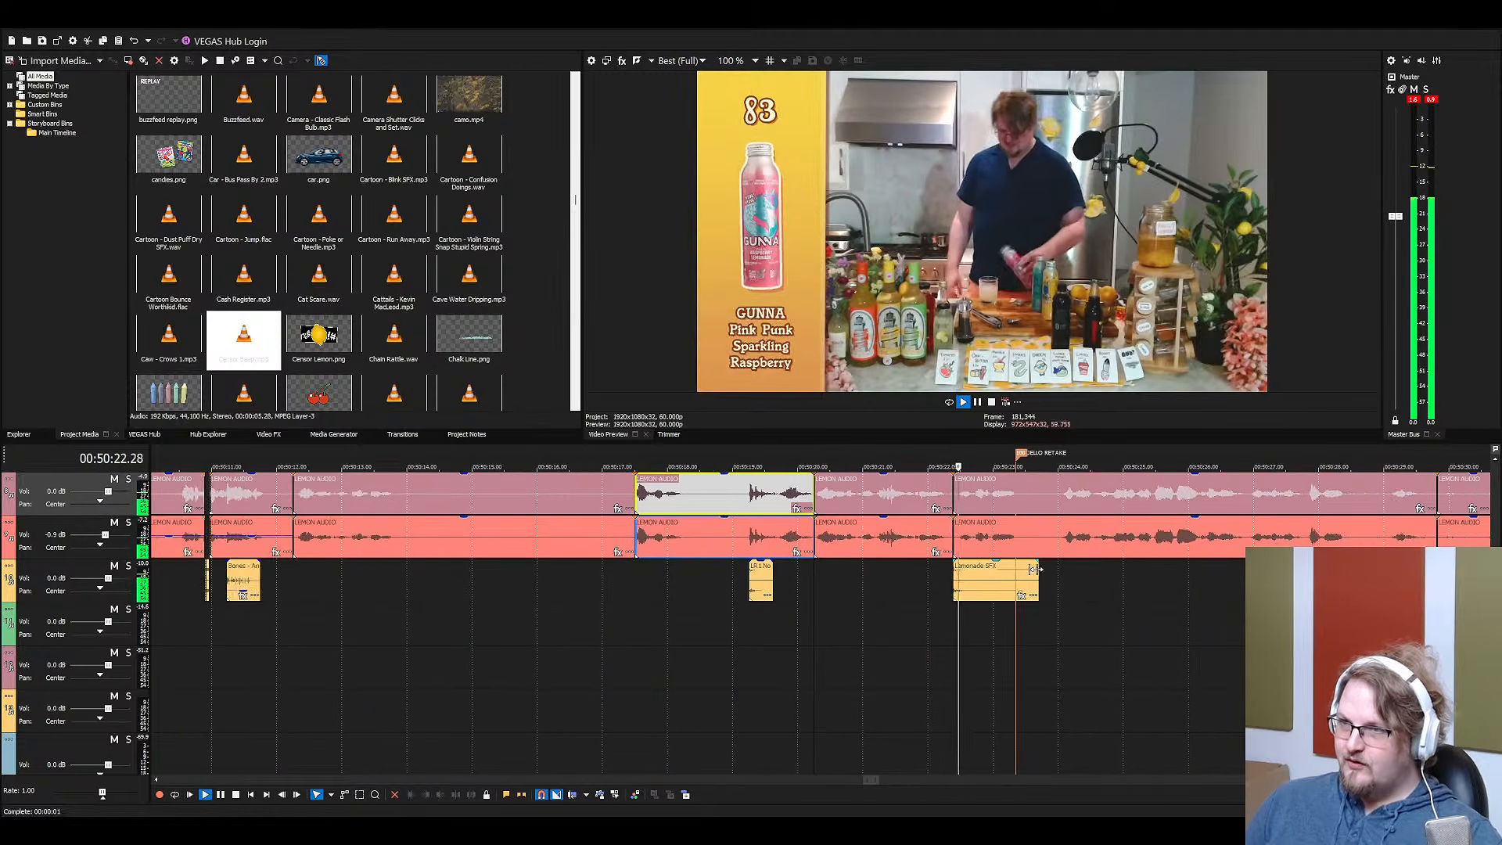
scroll(1017, 552, up, 1)
scroll(1006, 542, down, 1)
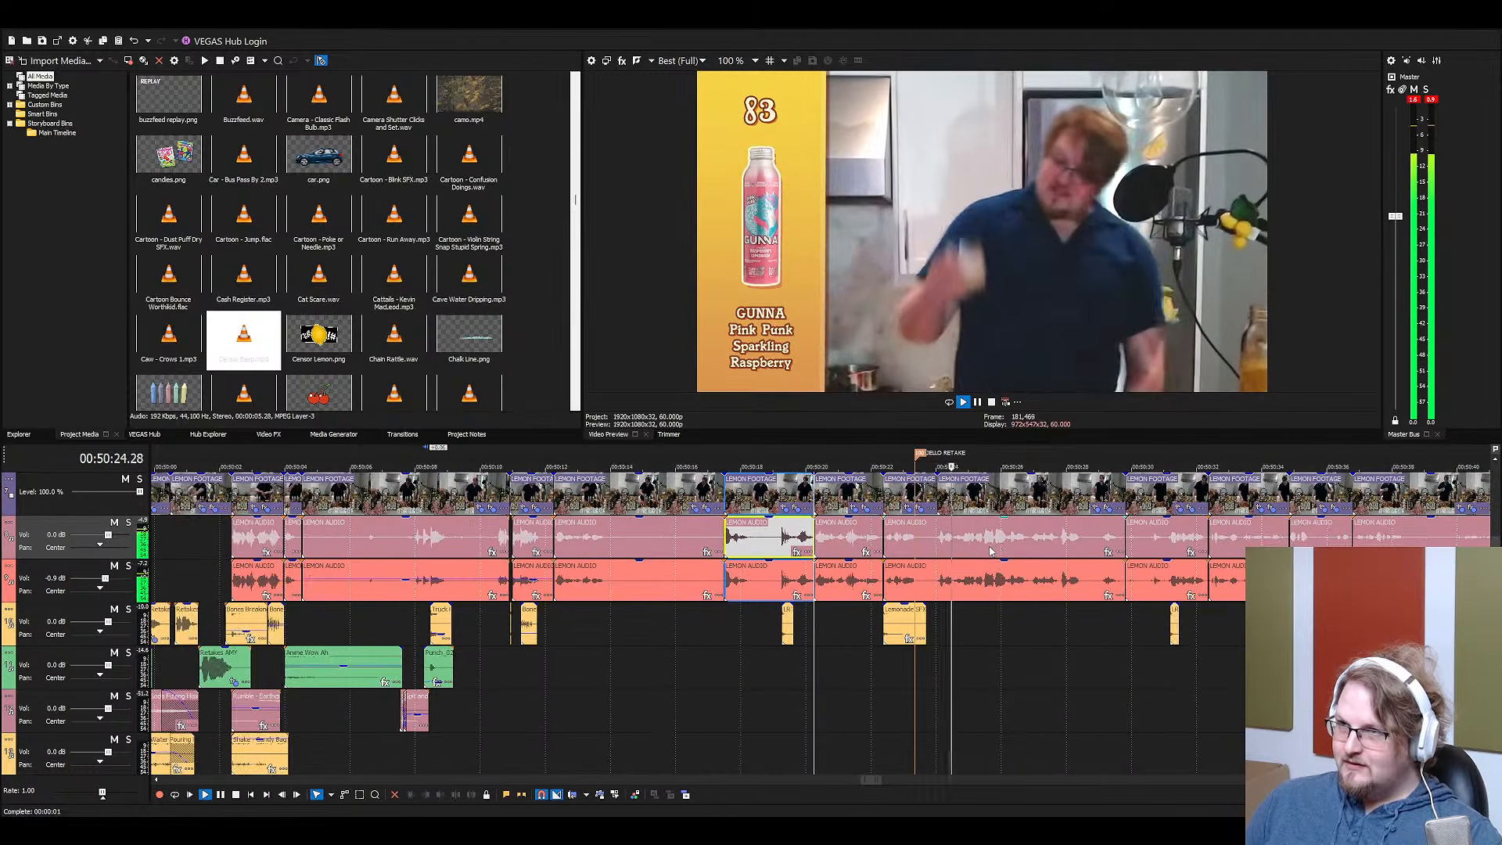
Find Window Blind Rolling Shutter.wav in the project media, add it to the green effects track around 00:50:24.02, and play it back
click(1007, 542)
key(space)
click(466, 331)
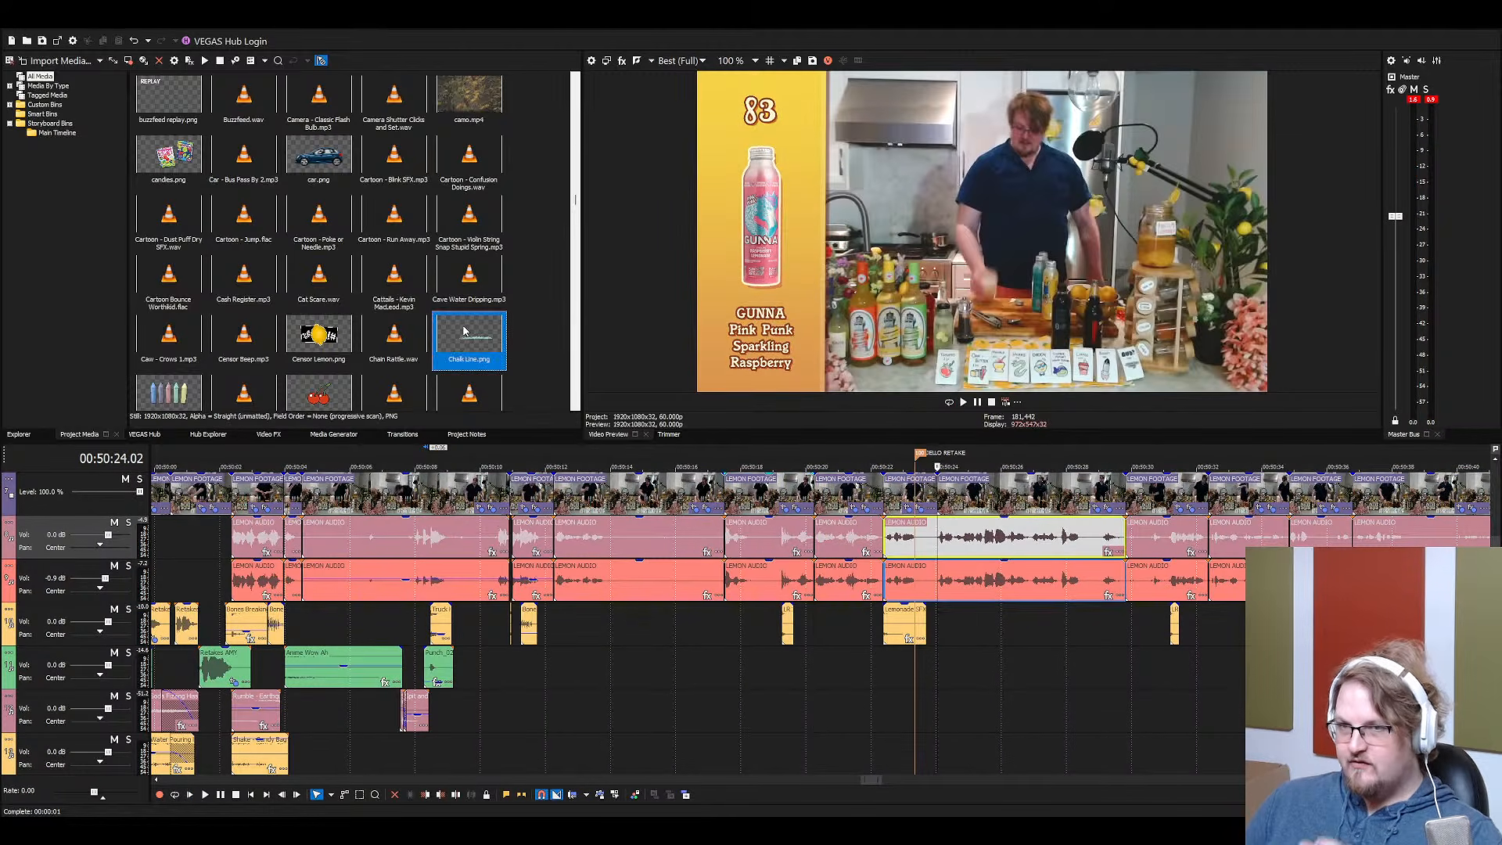
text(wind)
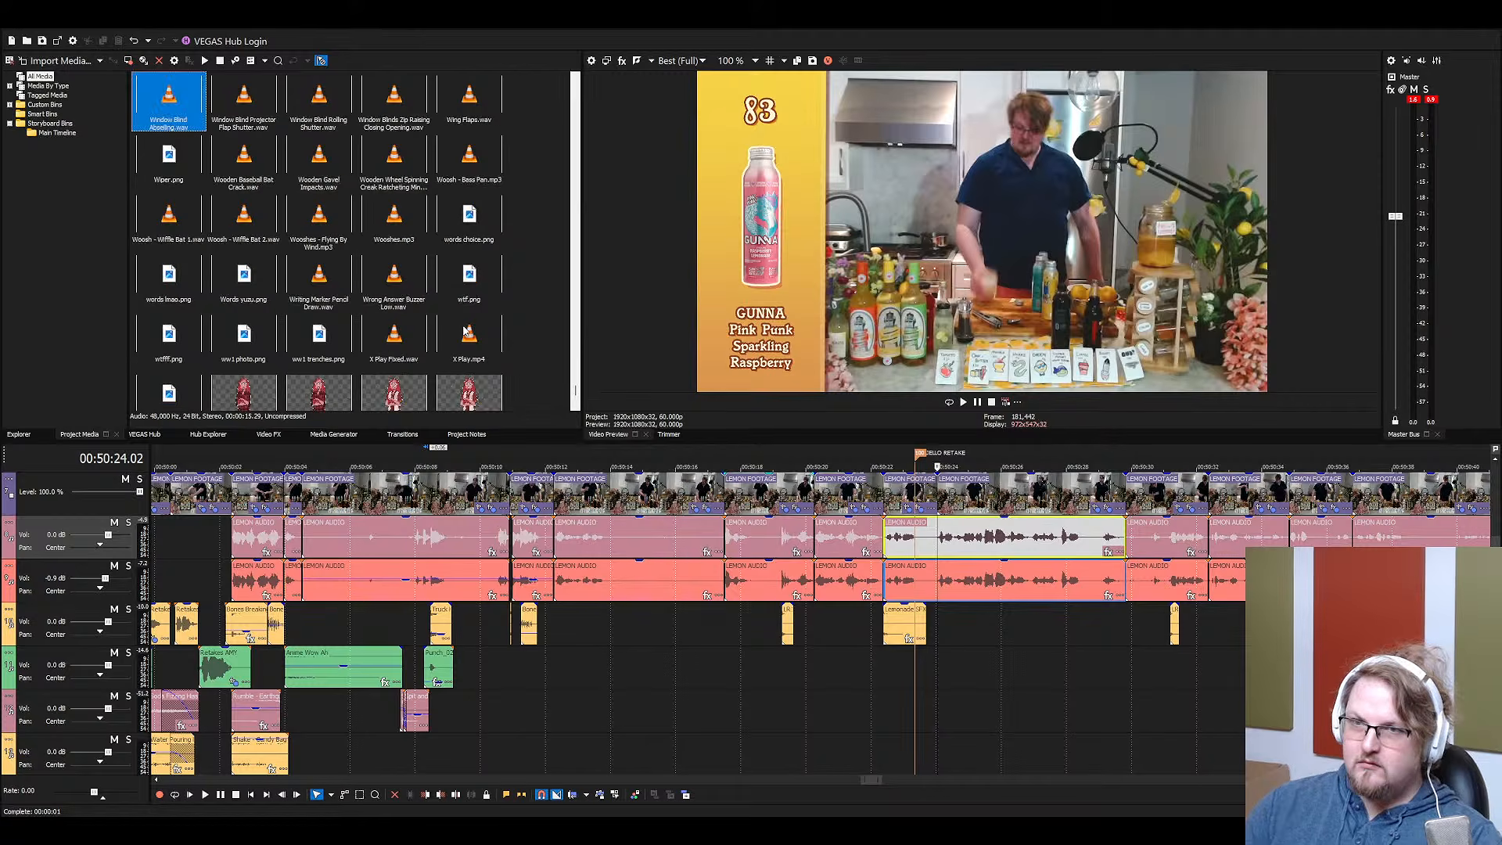
drag(319, 98, 961, 666)
key(space)
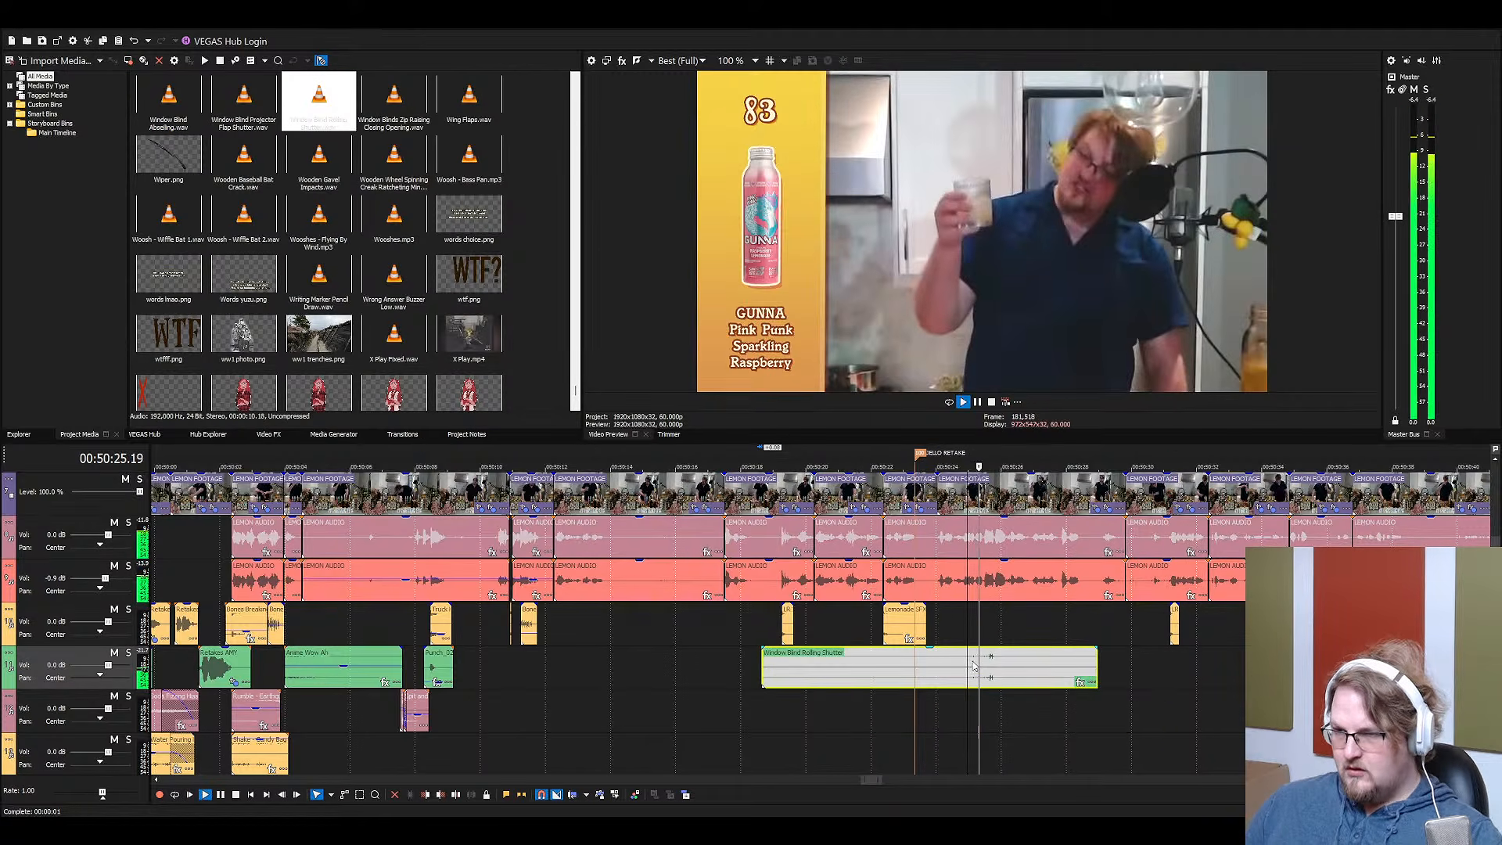
Cut off the lead-in of the Window Blind Rolling Shutter sound and align the remainder with the start of Lemonade SFX
click(939, 664)
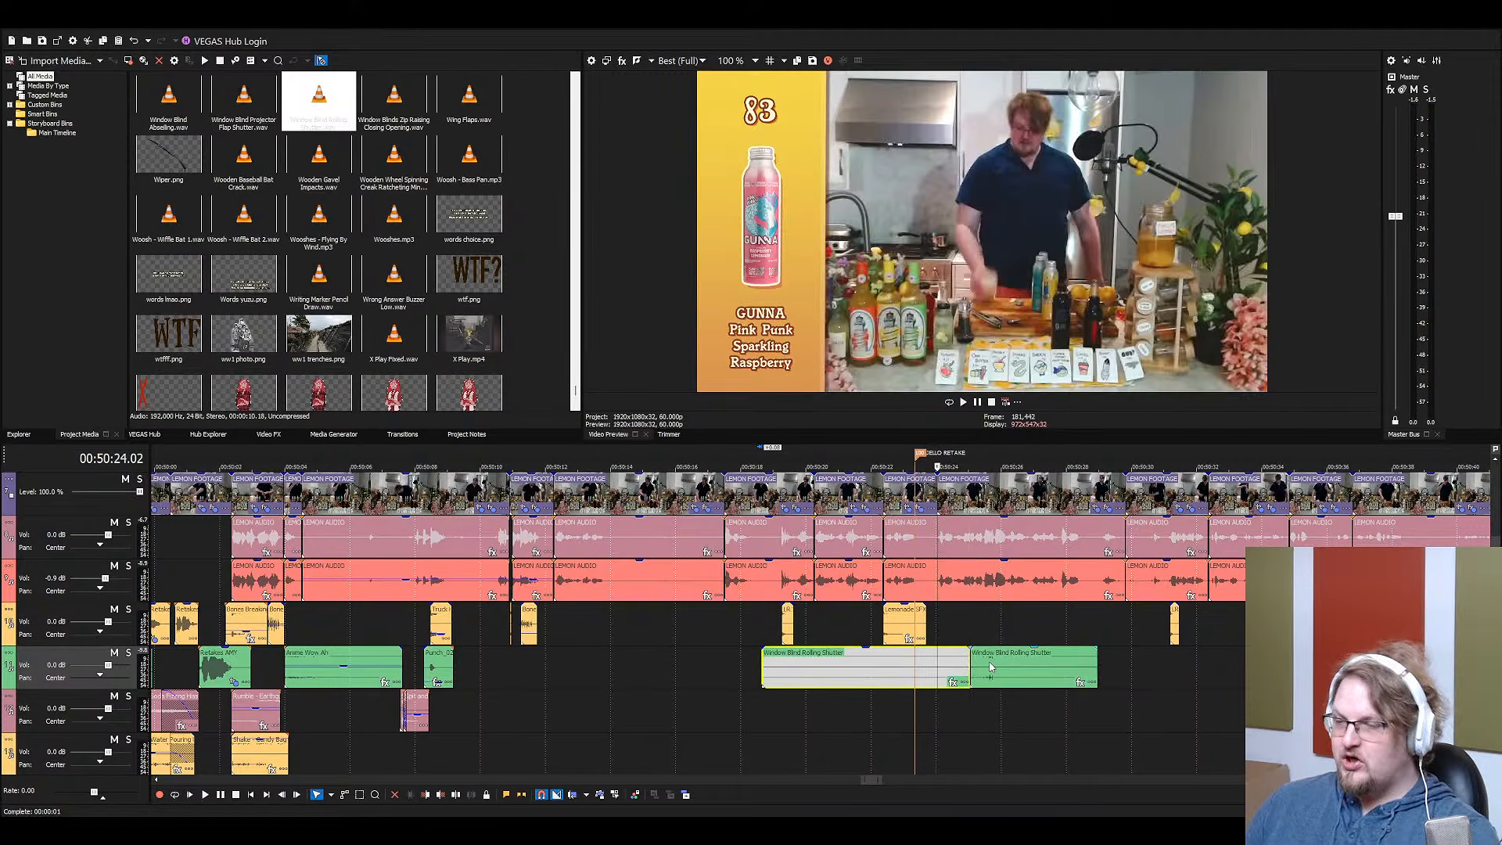
key(Delete)
drag(991, 666, 921, 666)
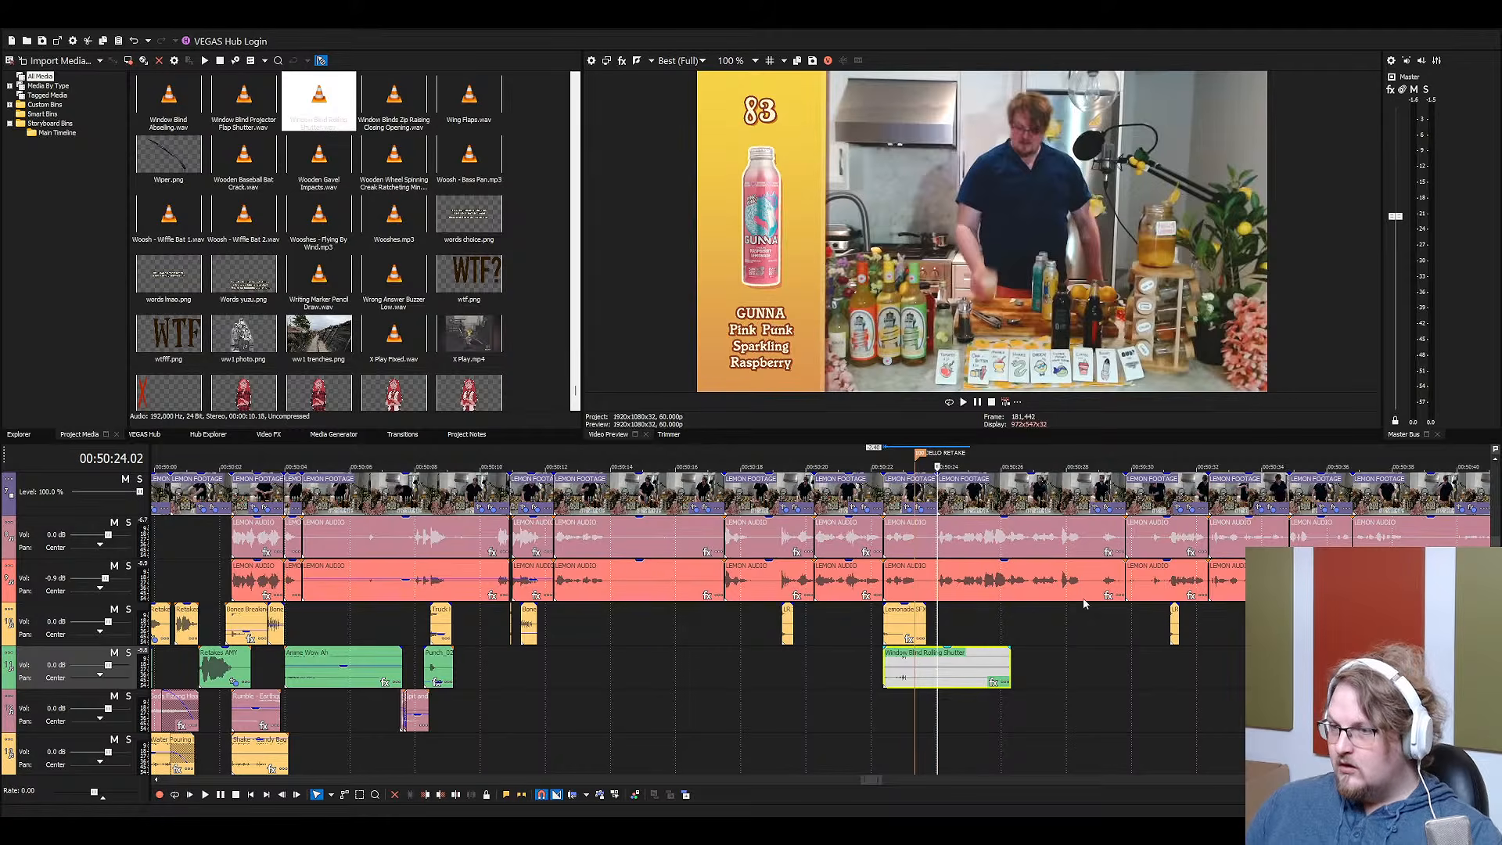
Move the Window Blind Rolling Shutter sound to start just before 00:50:23.53, checking its timing by playback
scroll(939, 665, up, 5)
key(space)
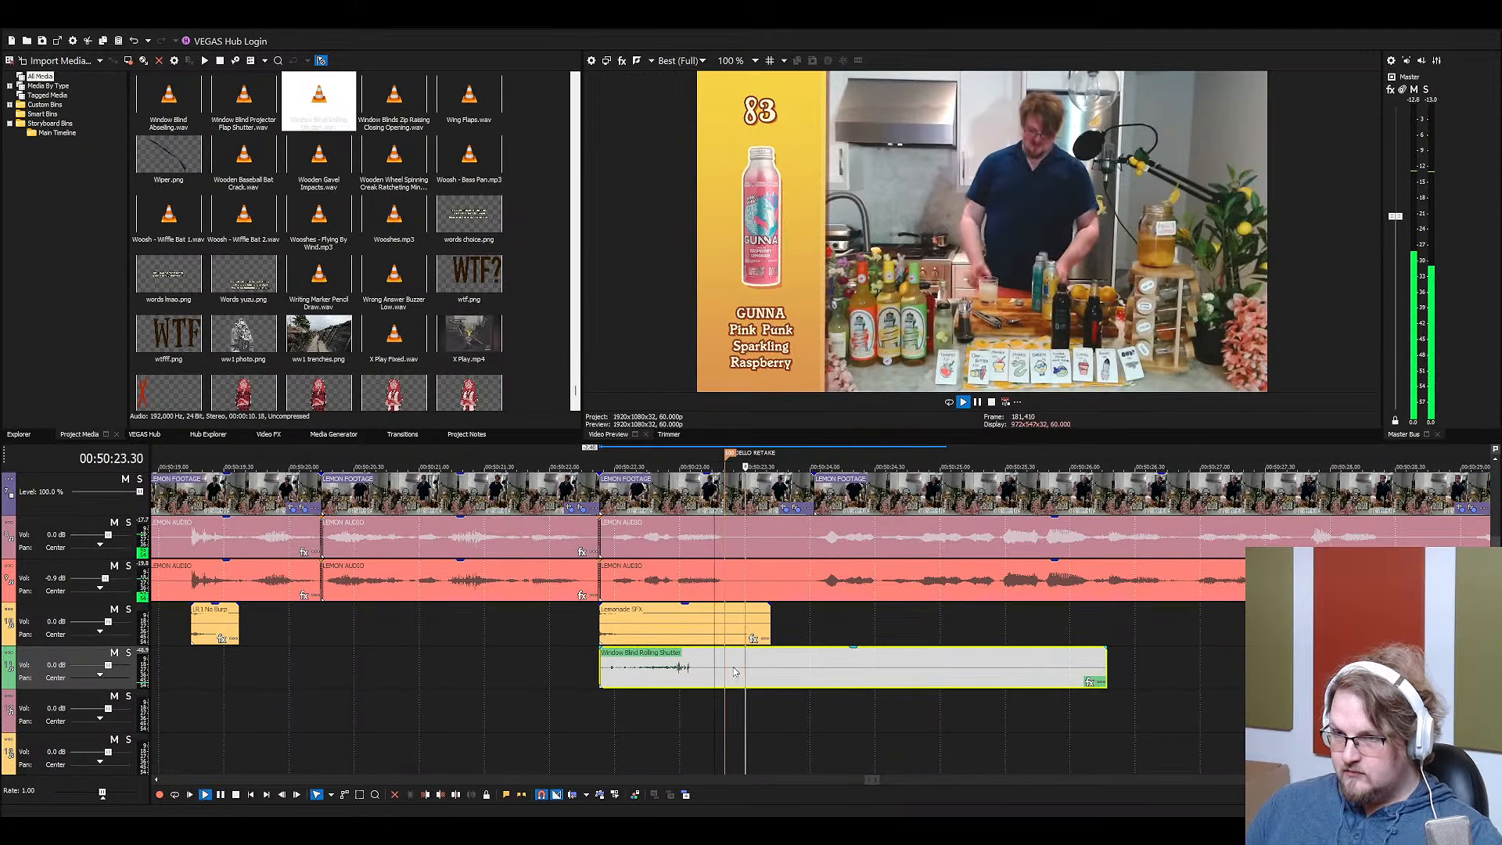
drag(635, 668, 824, 668)
key(space)
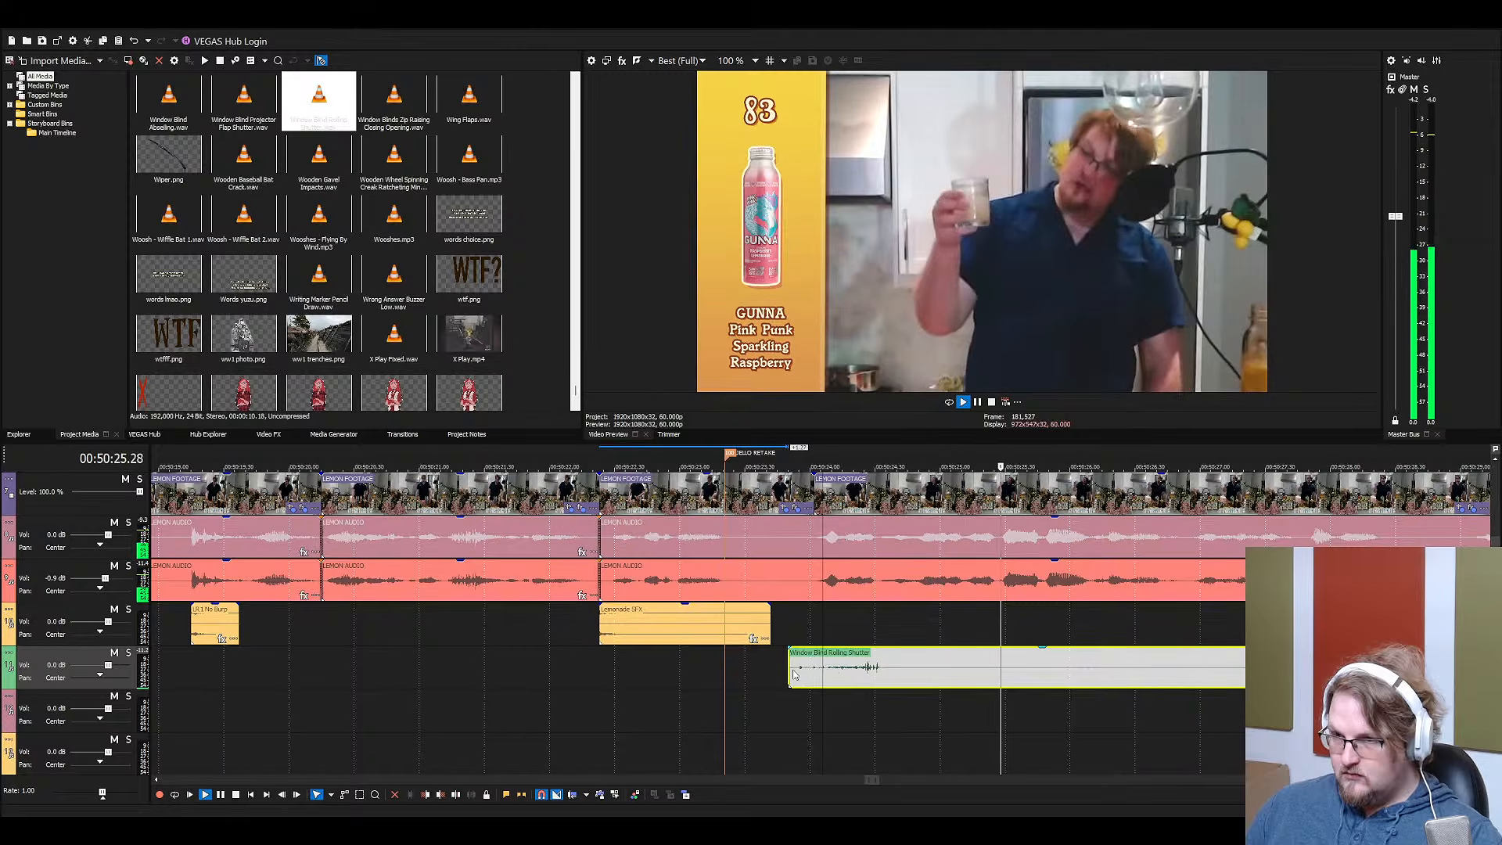
Play back from 00:50:23.53 and move the Window Blind Rolling Shutter sound up to the track holding Lemonade SFX
click(795, 673)
key(space)
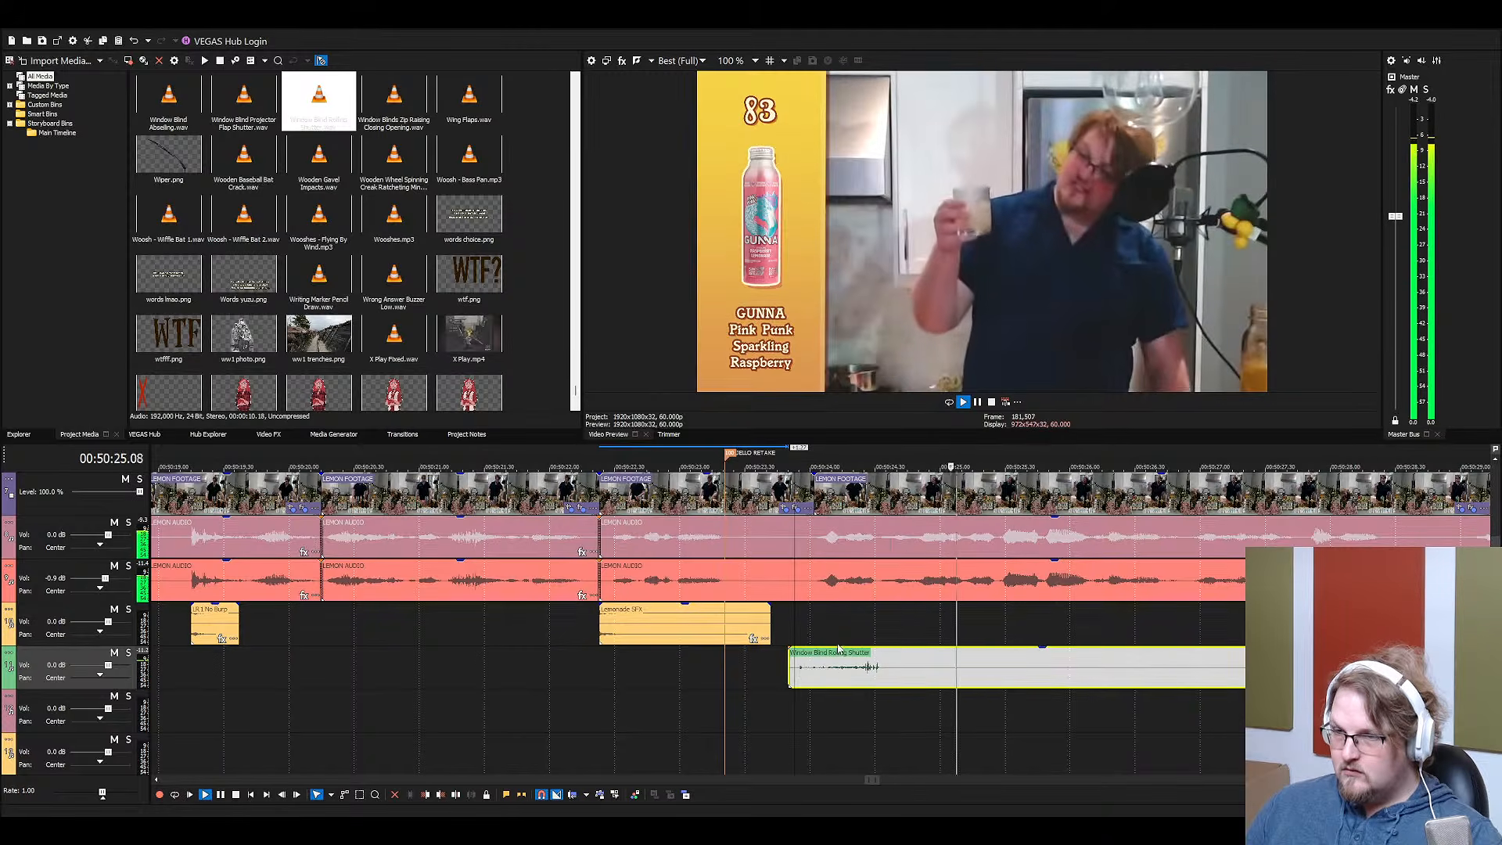
mouse_move(841, 650)
mouse_down()
mouse_move(841, 664)
mouse_move(845, 623)
mouse_up()
key(space)
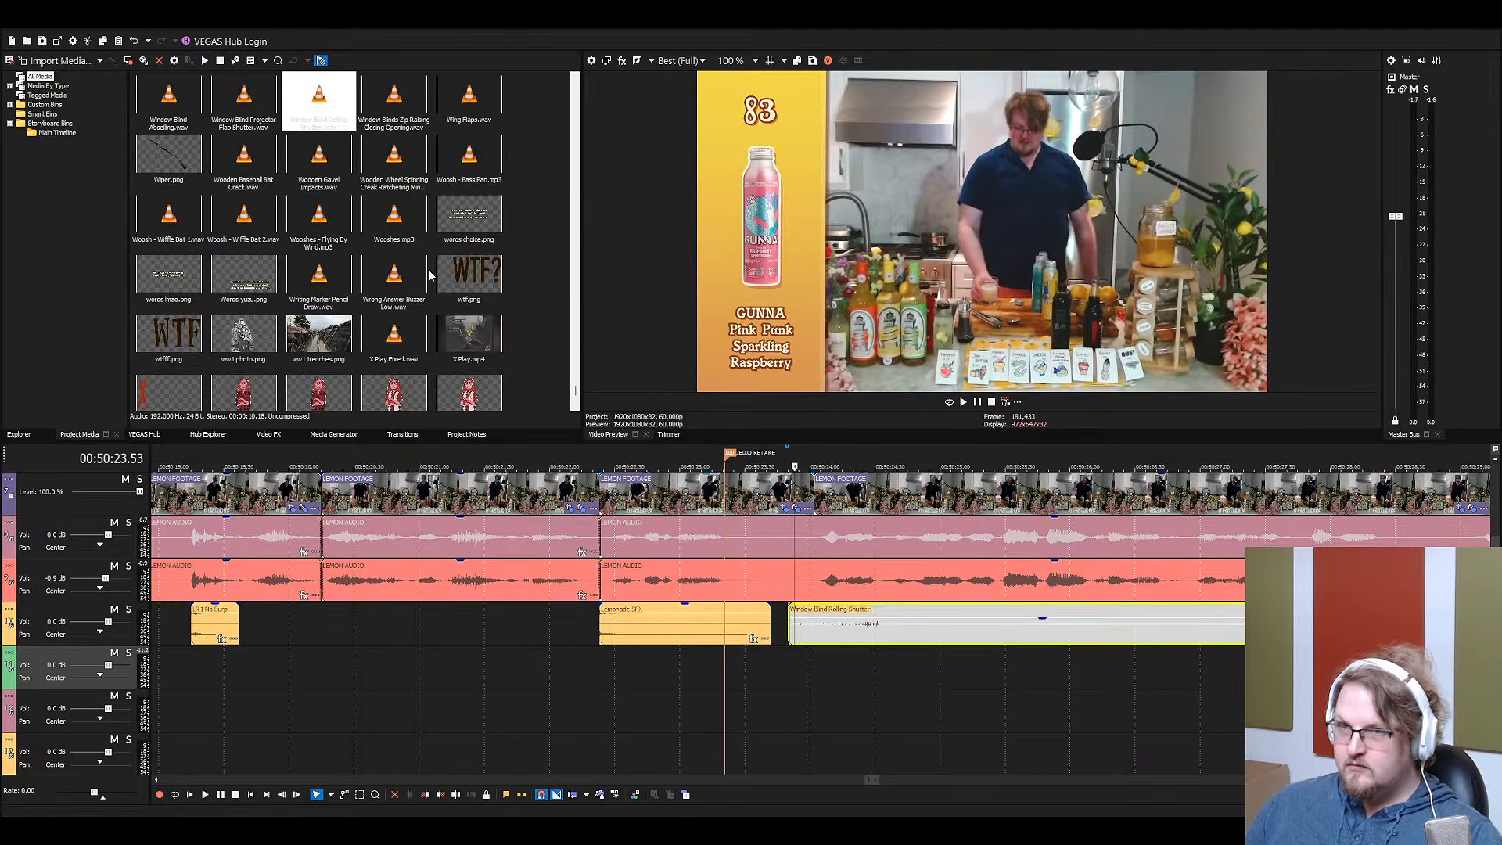
Browse the sound files starting with C in the project media and select Cork Pop Champagne.mp3
click(429, 273)
key(c)
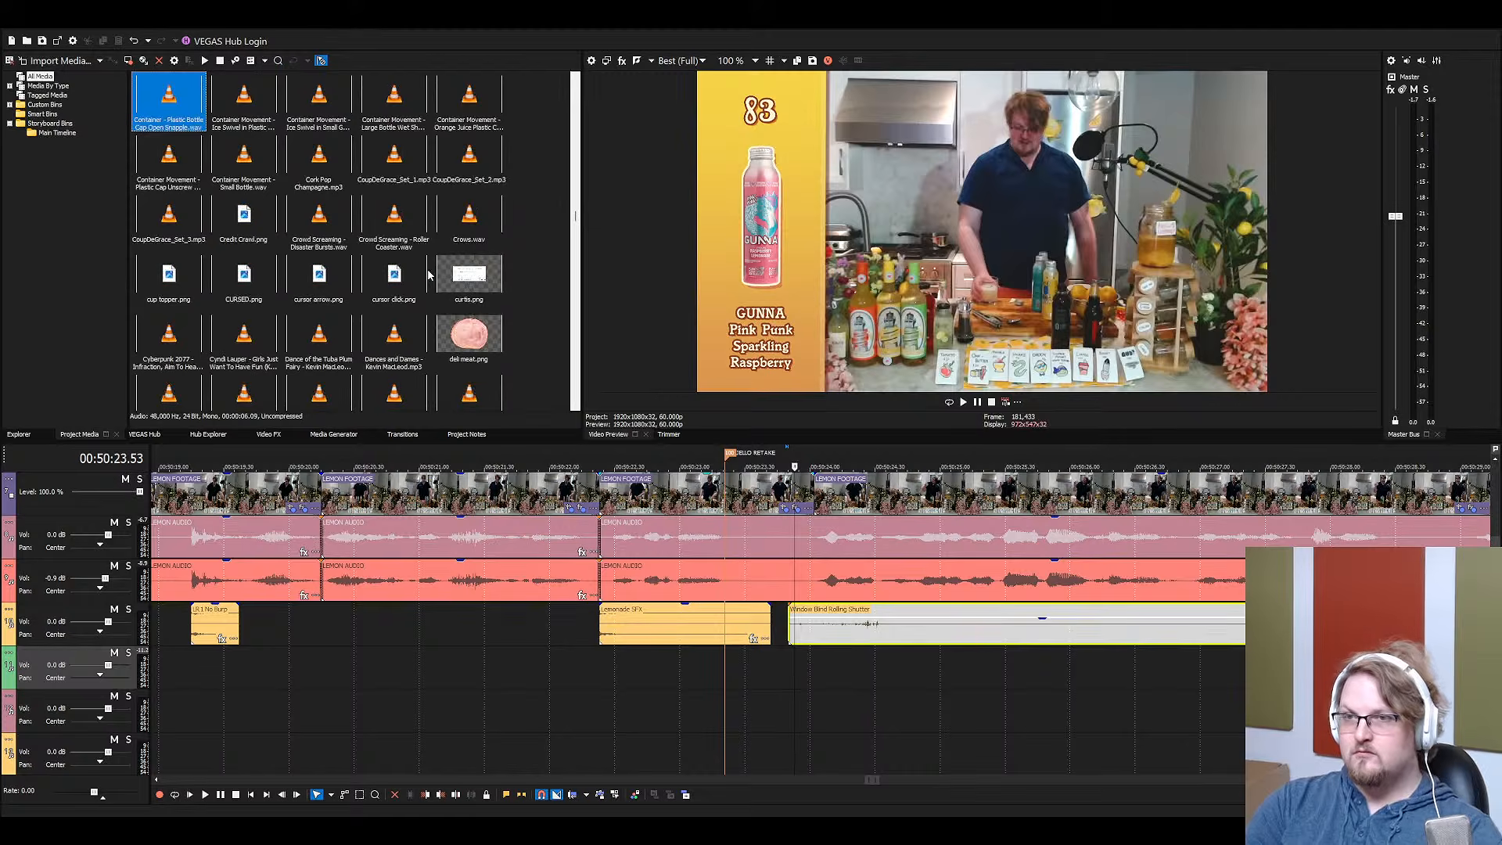
click(251, 162)
click(180, 183)
click(395, 165)
click(350, 176)
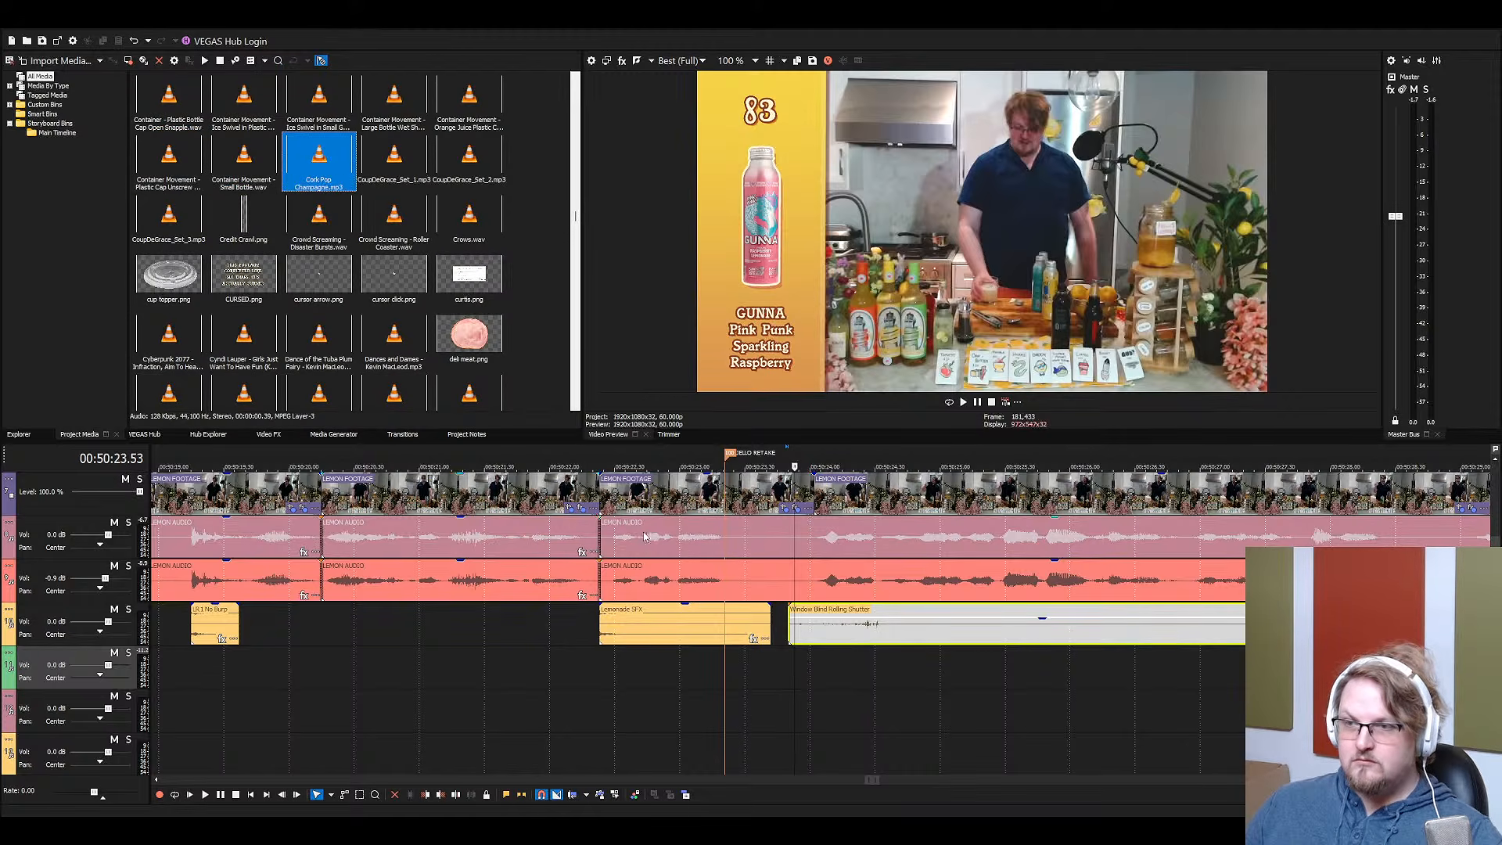
Play back the Window Blind Rolling Shutter sound from 00:50:23.48 and again from 00:50:24.05
scroll(687, 569, down, 15)
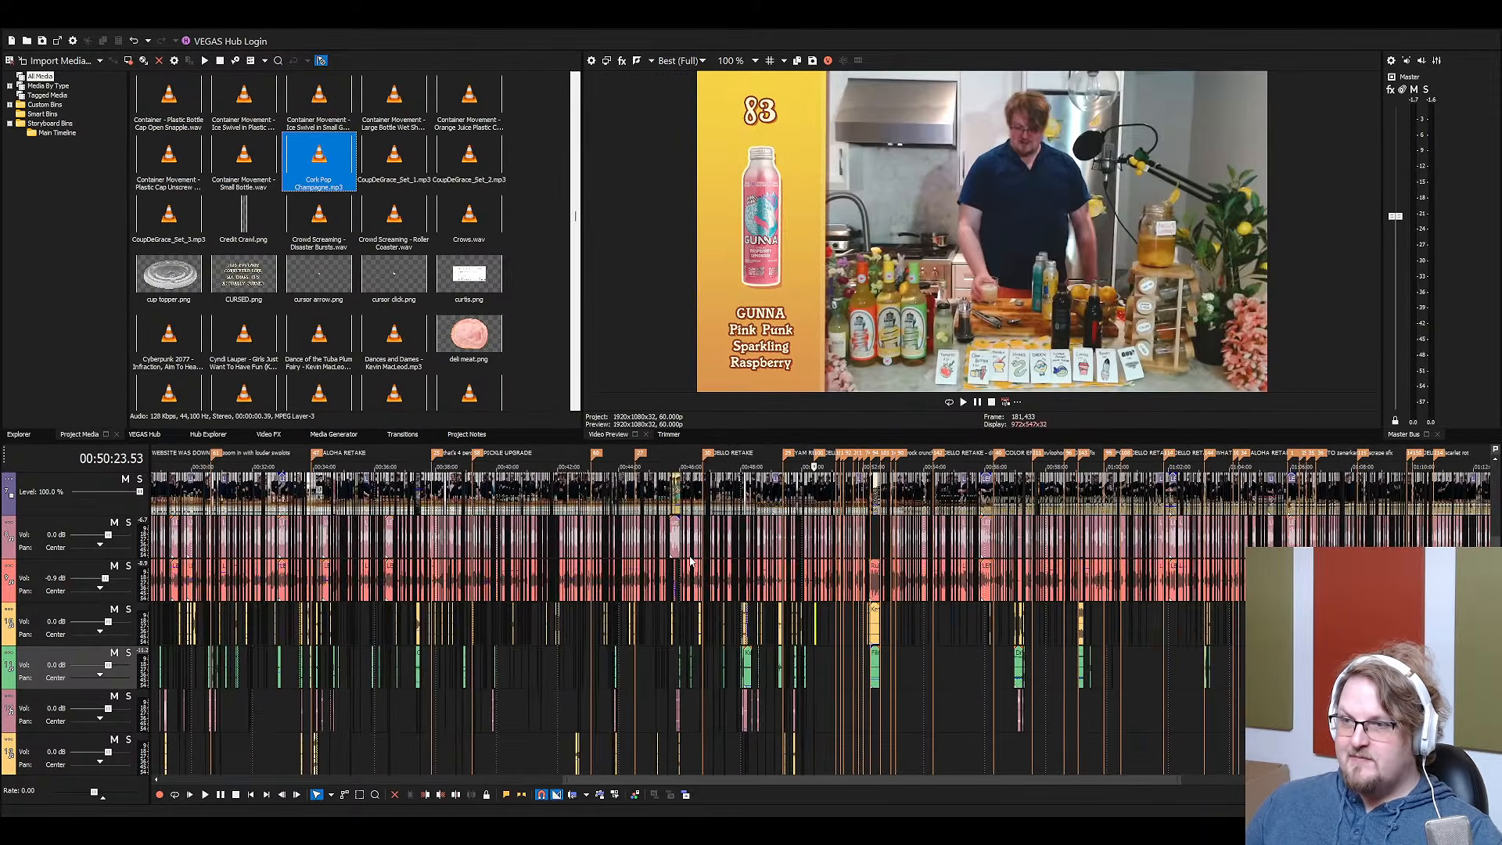
scroll(910, 622, up, 15)
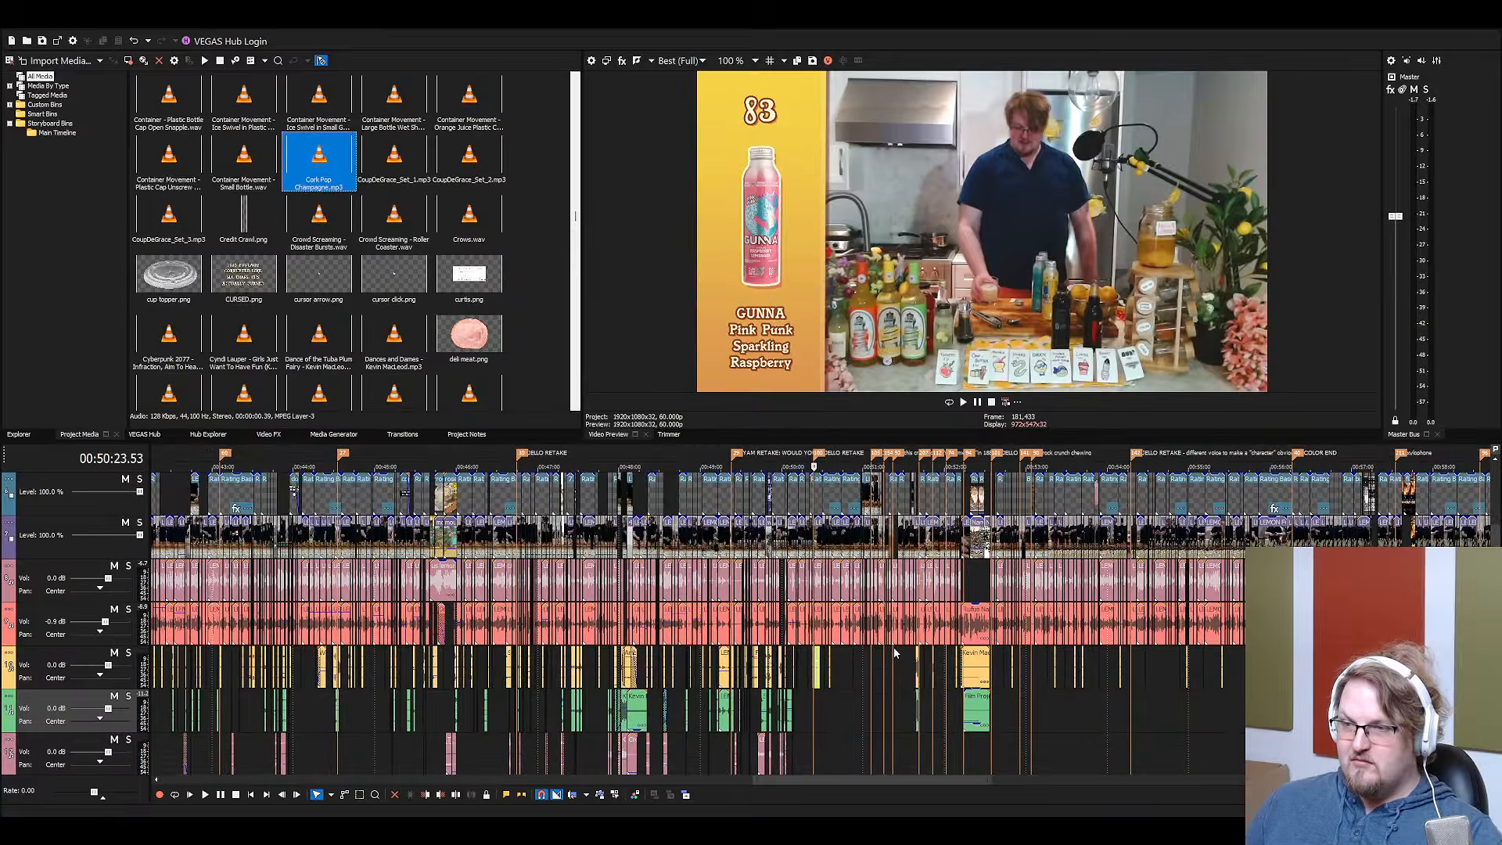
scroll(860, 670, down, 5)
scroll(847, 664, up, 5)
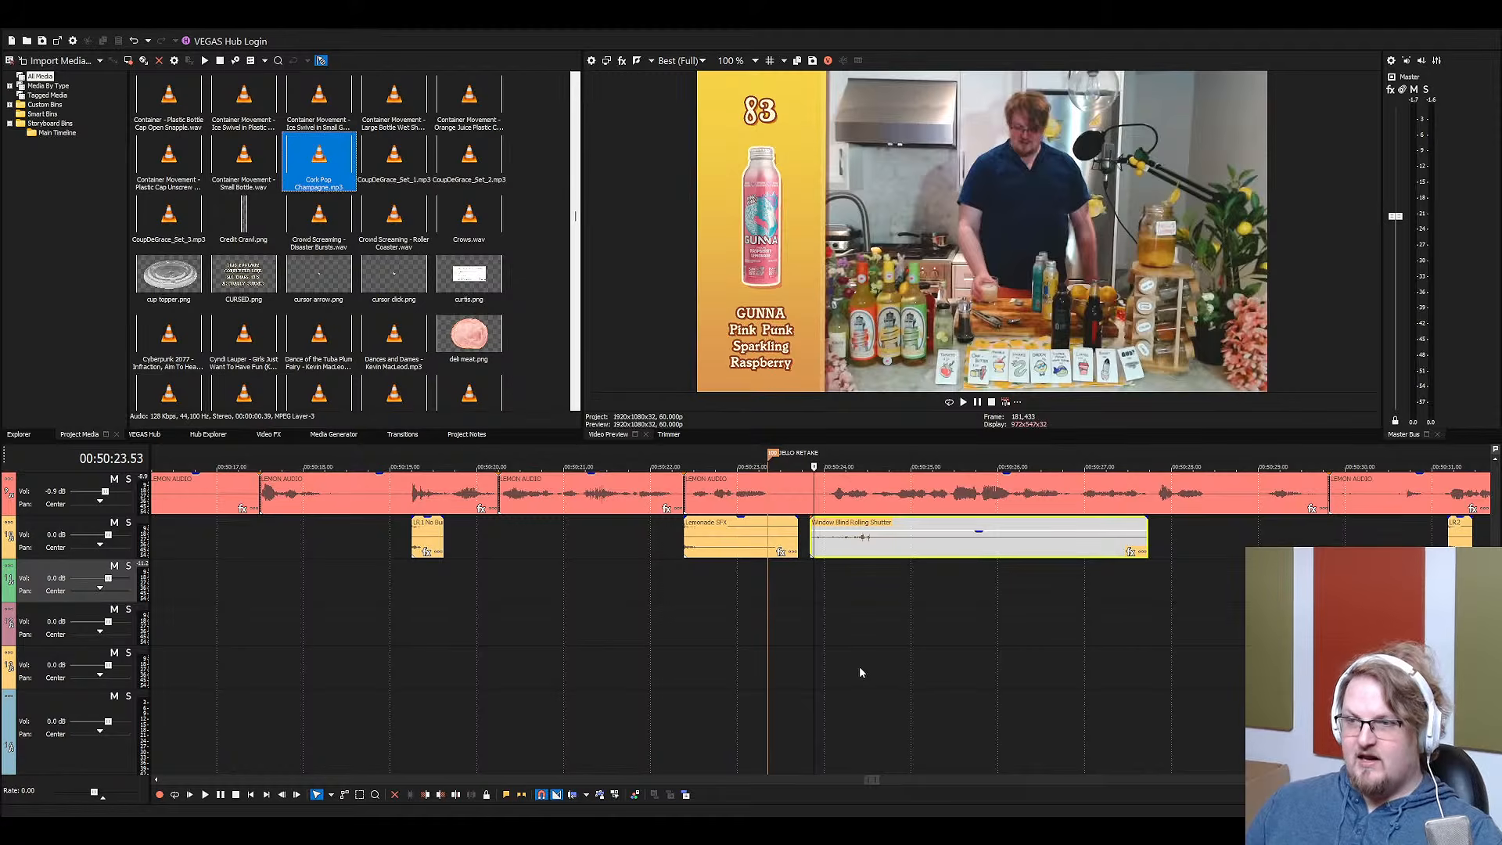
scroll(860, 671, up, 2)
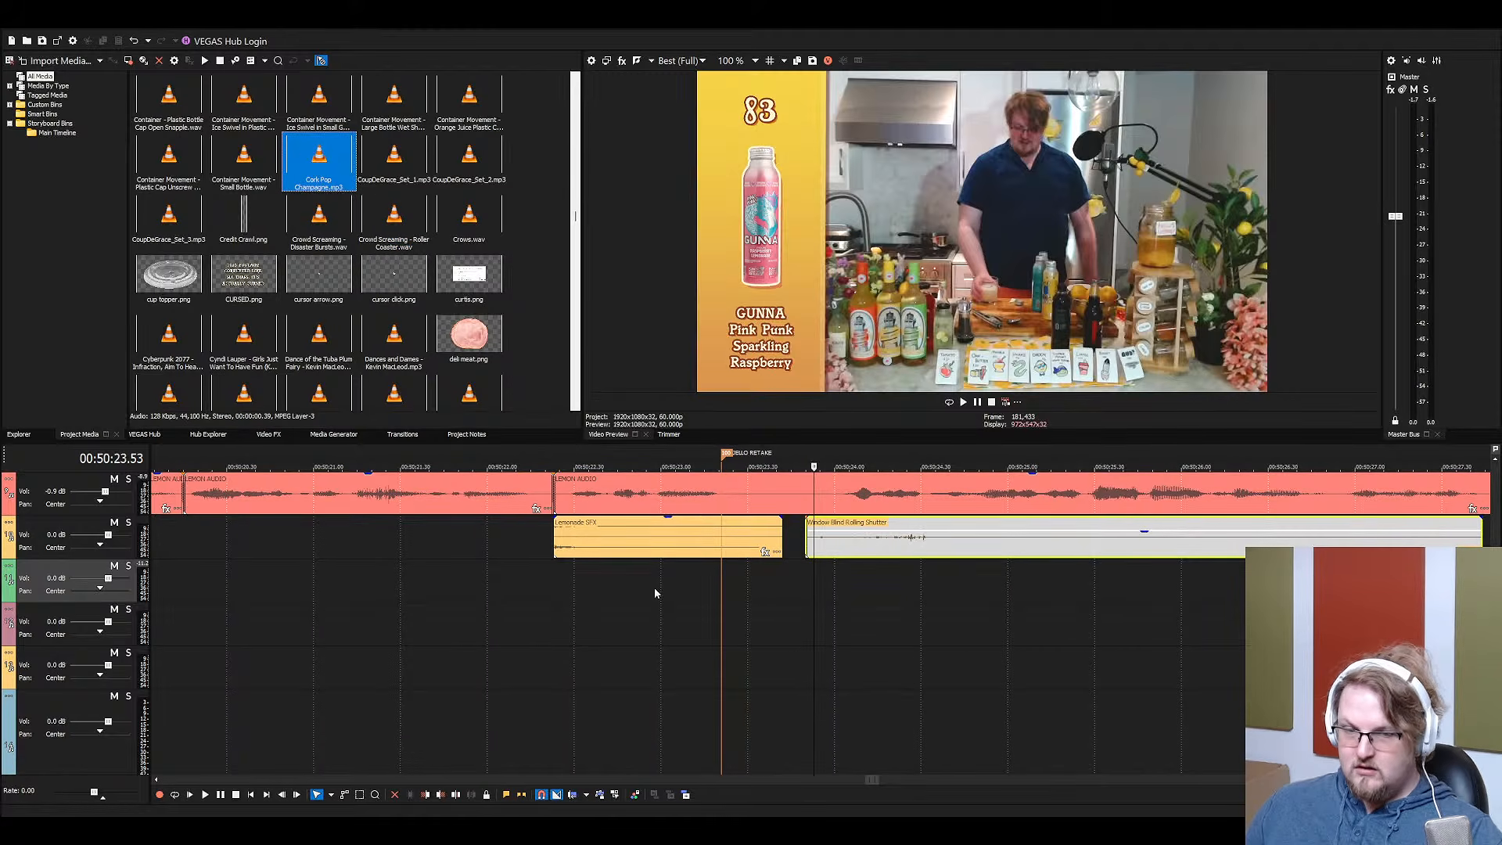
click(797, 538)
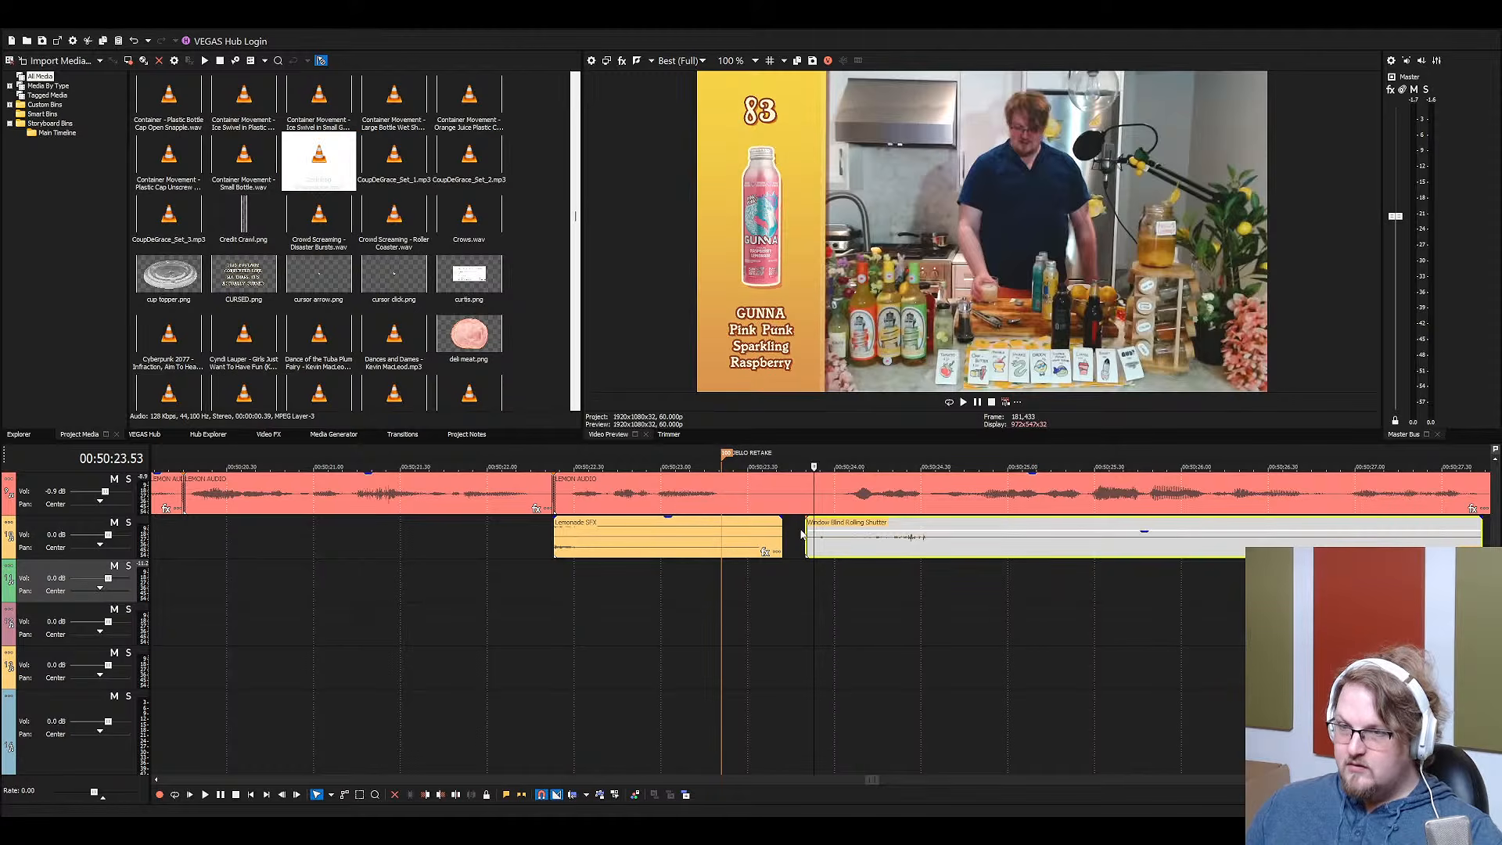
key(space)
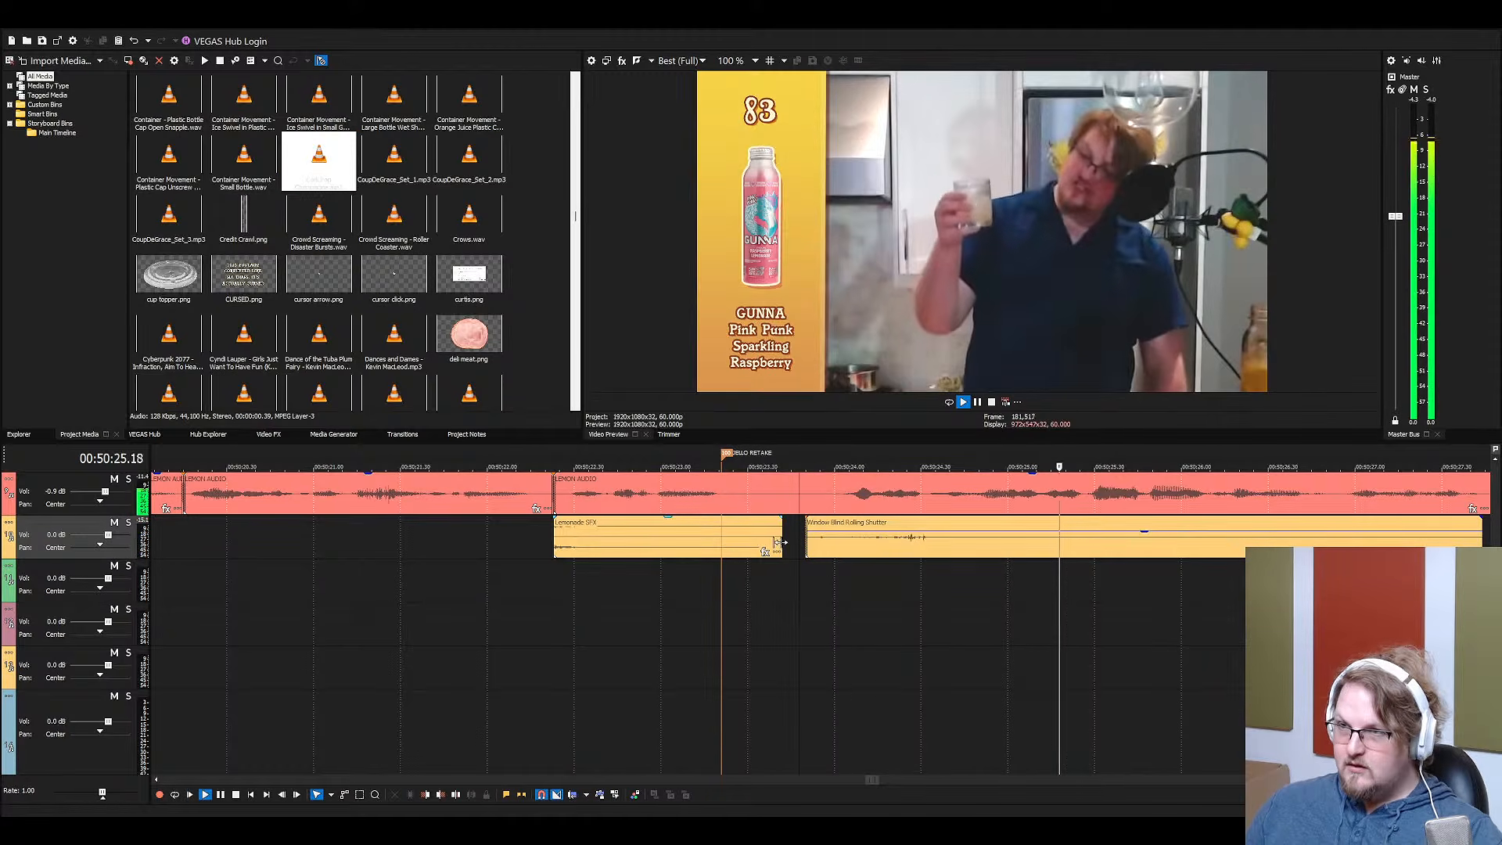
key(space)
click(407, 359)
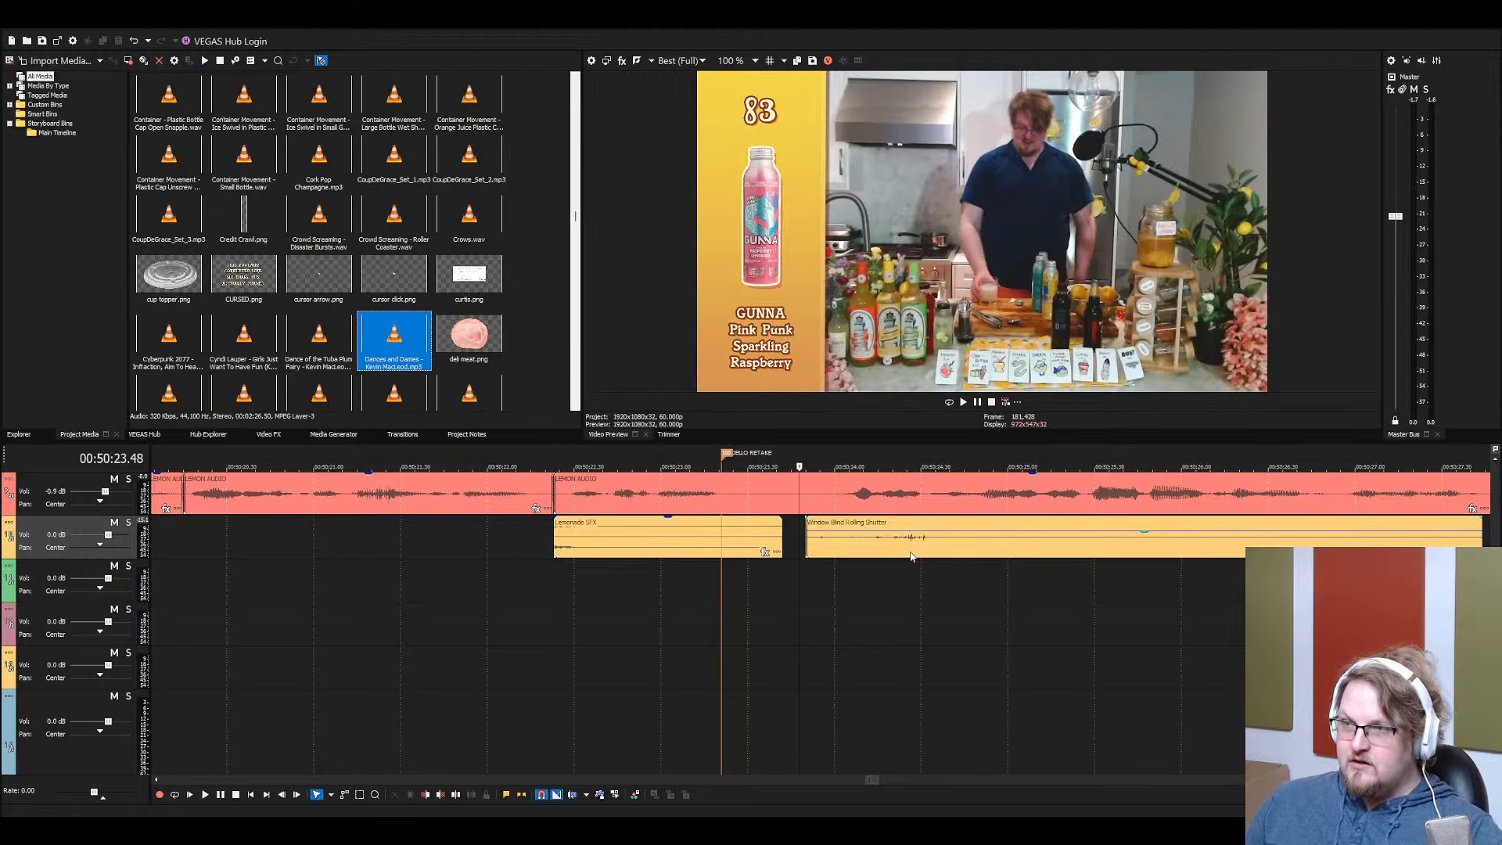
click(845, 555)
key(space)
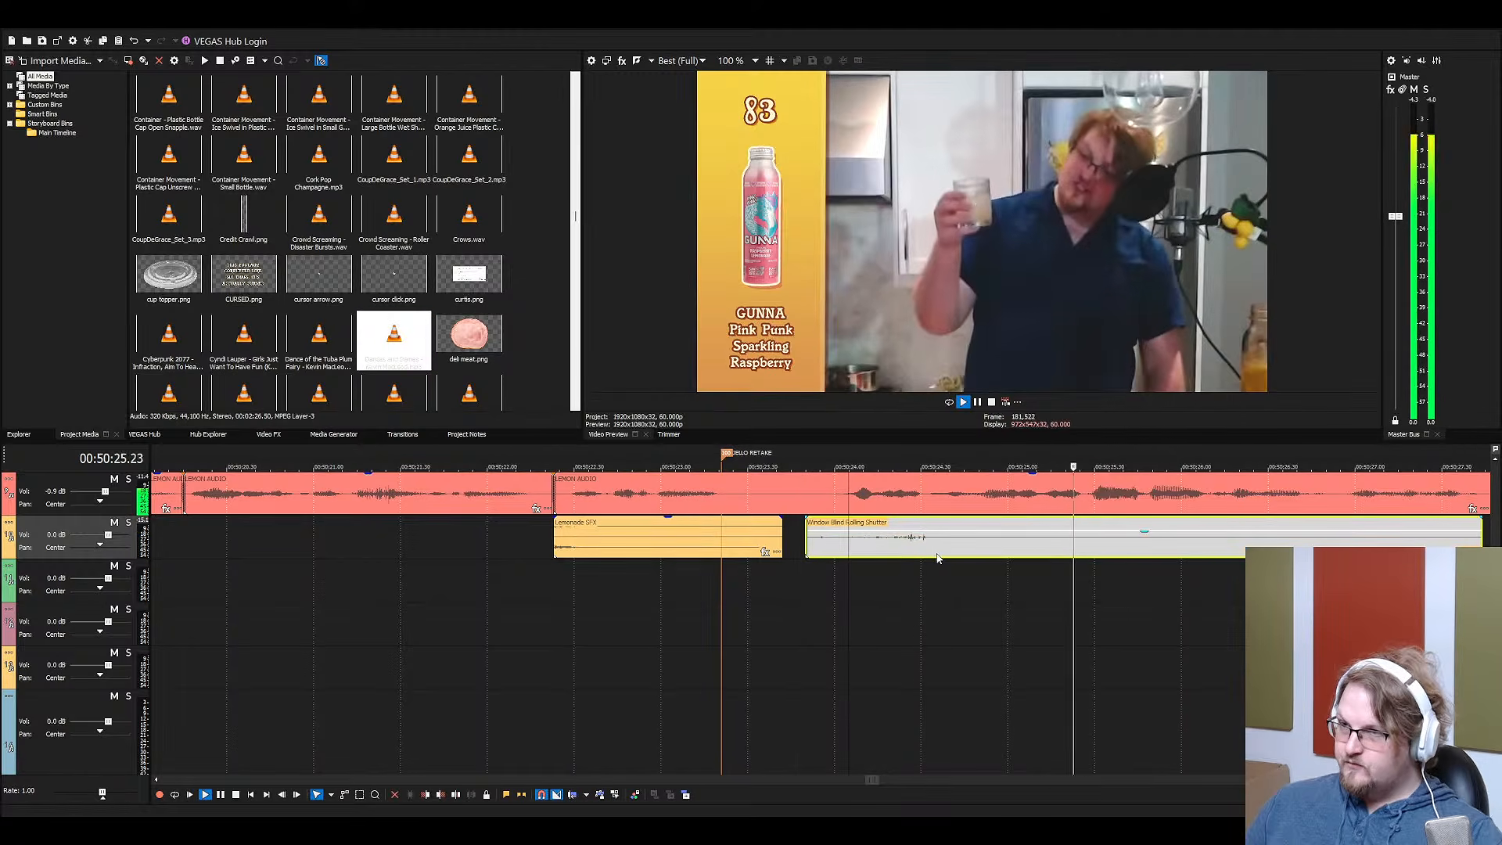
key(space)
Find the Container Movement - Ice Swivel in Small Glass sound in the project media, add it to the pink effects track, and play it back
click(390, 343)
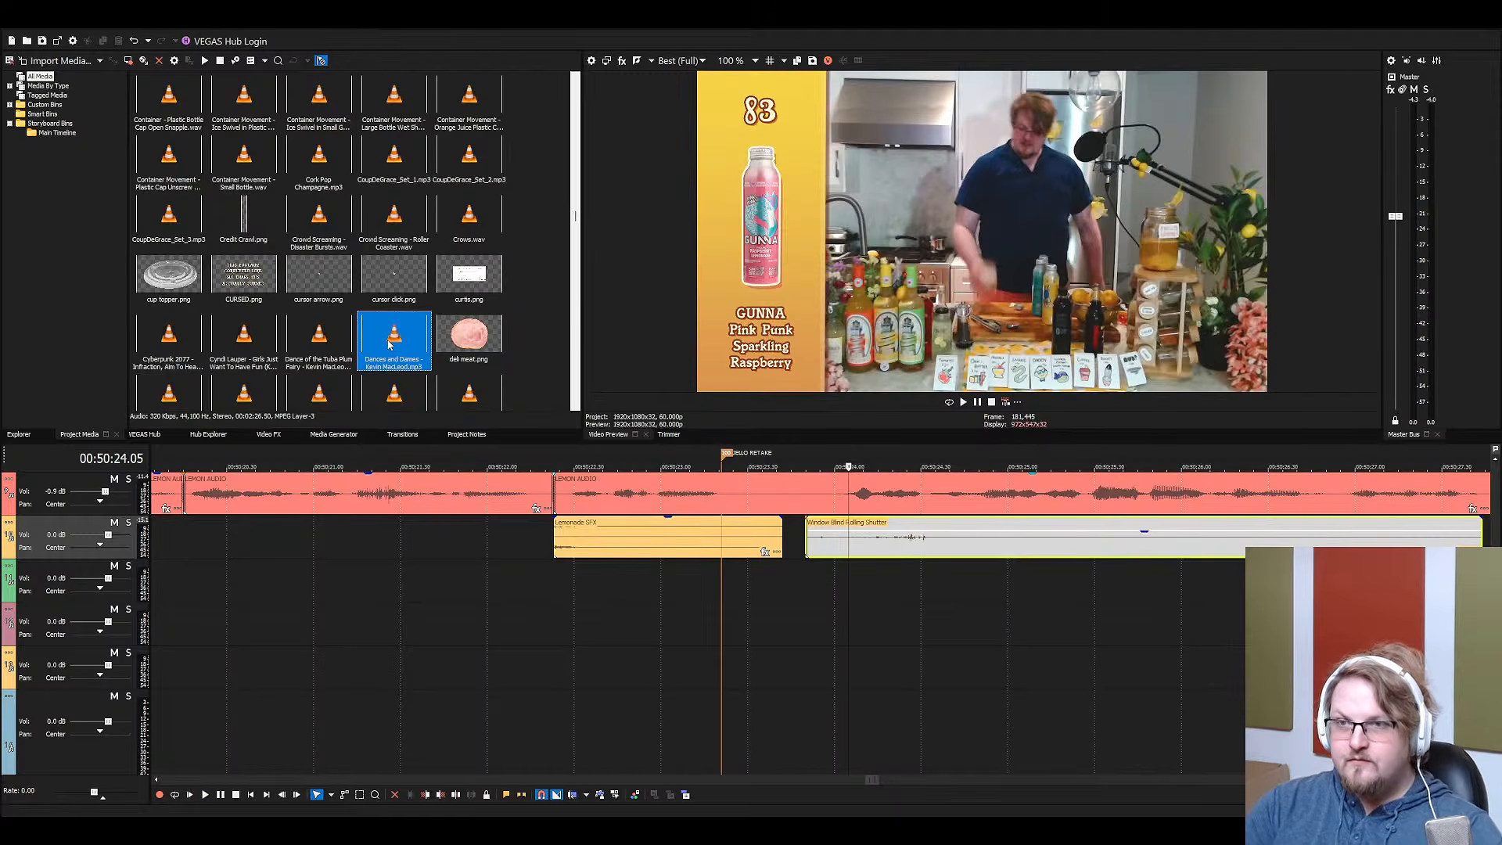
click(160, 194)
click(468, 101)
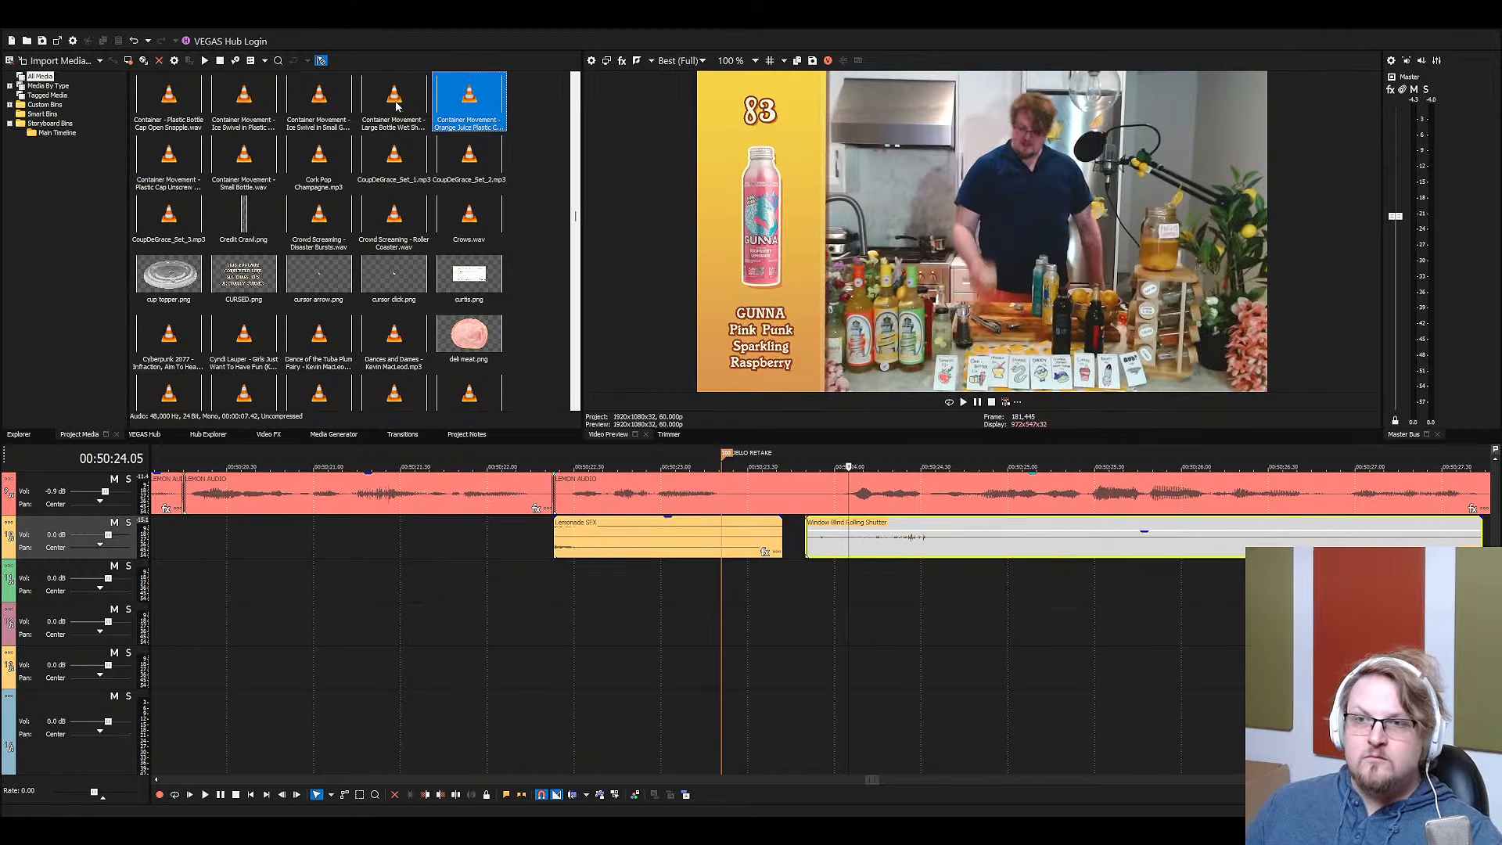
click(393, 102)
drag(316, 106, 712, 624)
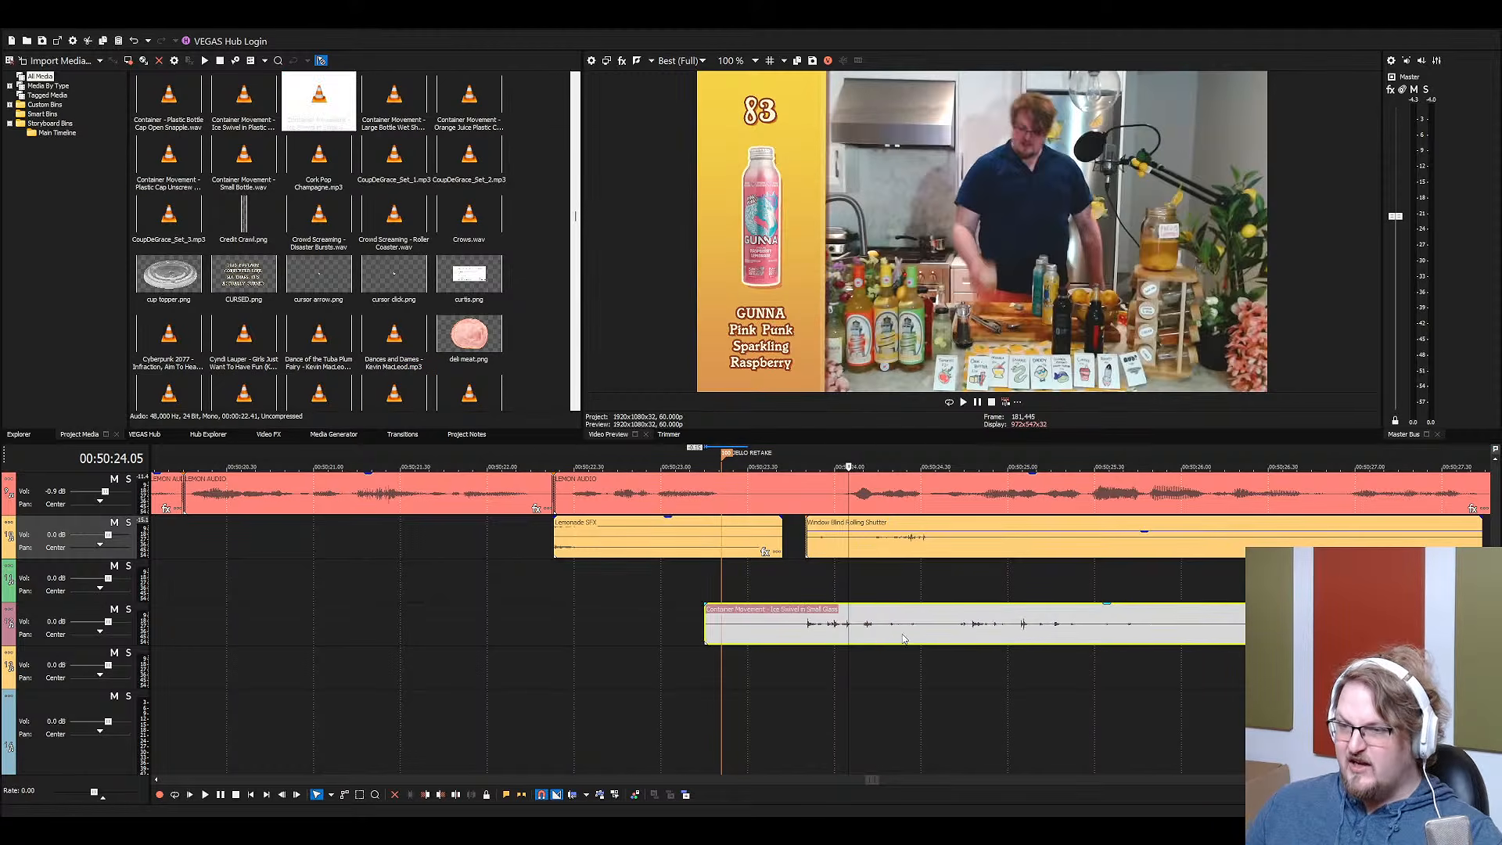
key(space)
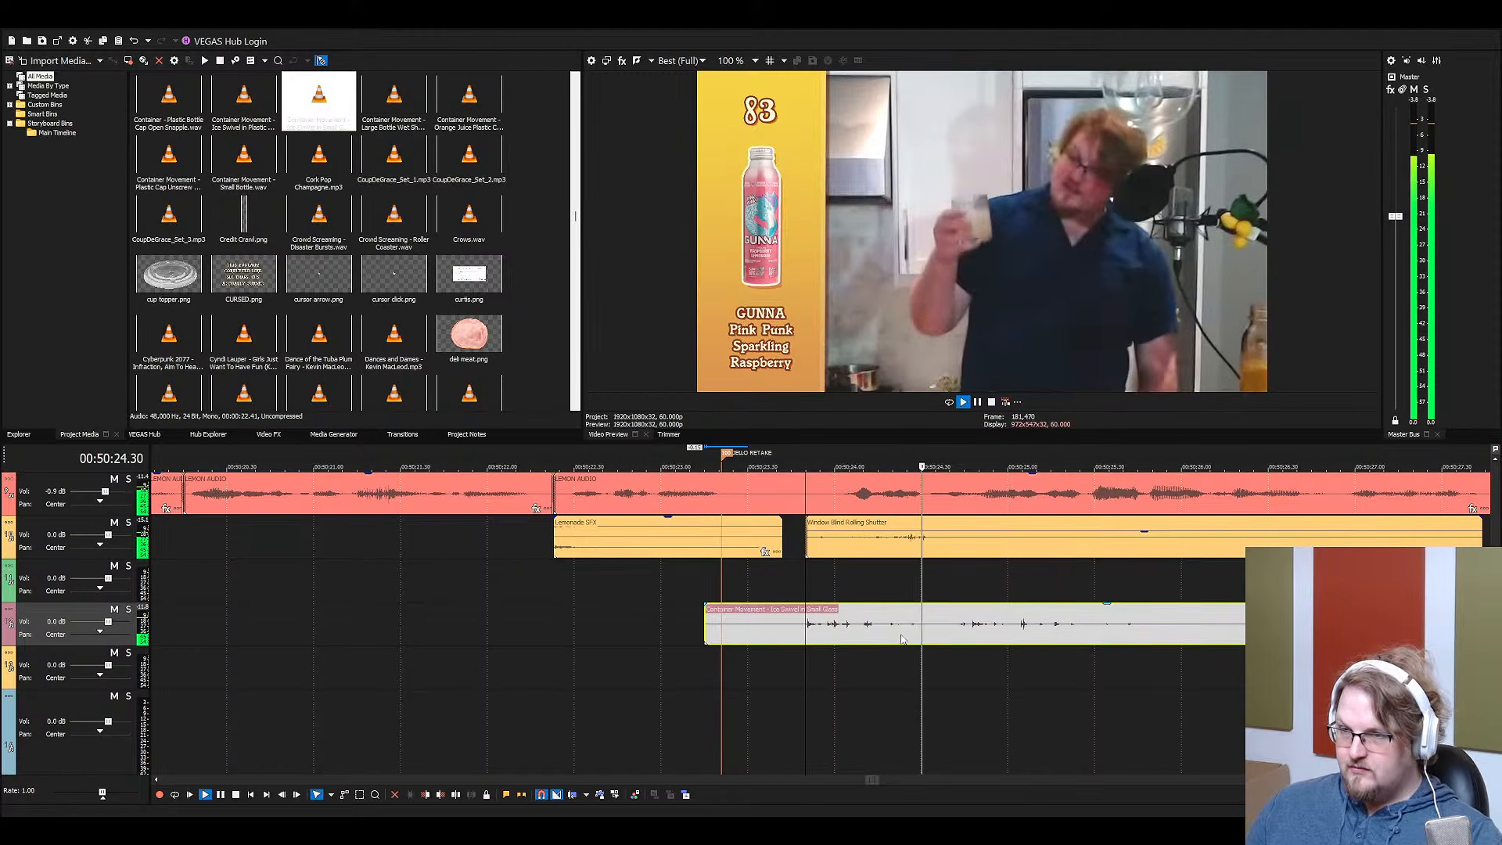
Shift the Ice Swivel in Small Glass sound earlier, cut out a short section with the ice movement, and delete the parts around it
scroll(988, 634, down, 5)
drag(988, 634, 783, 634)
key(s)
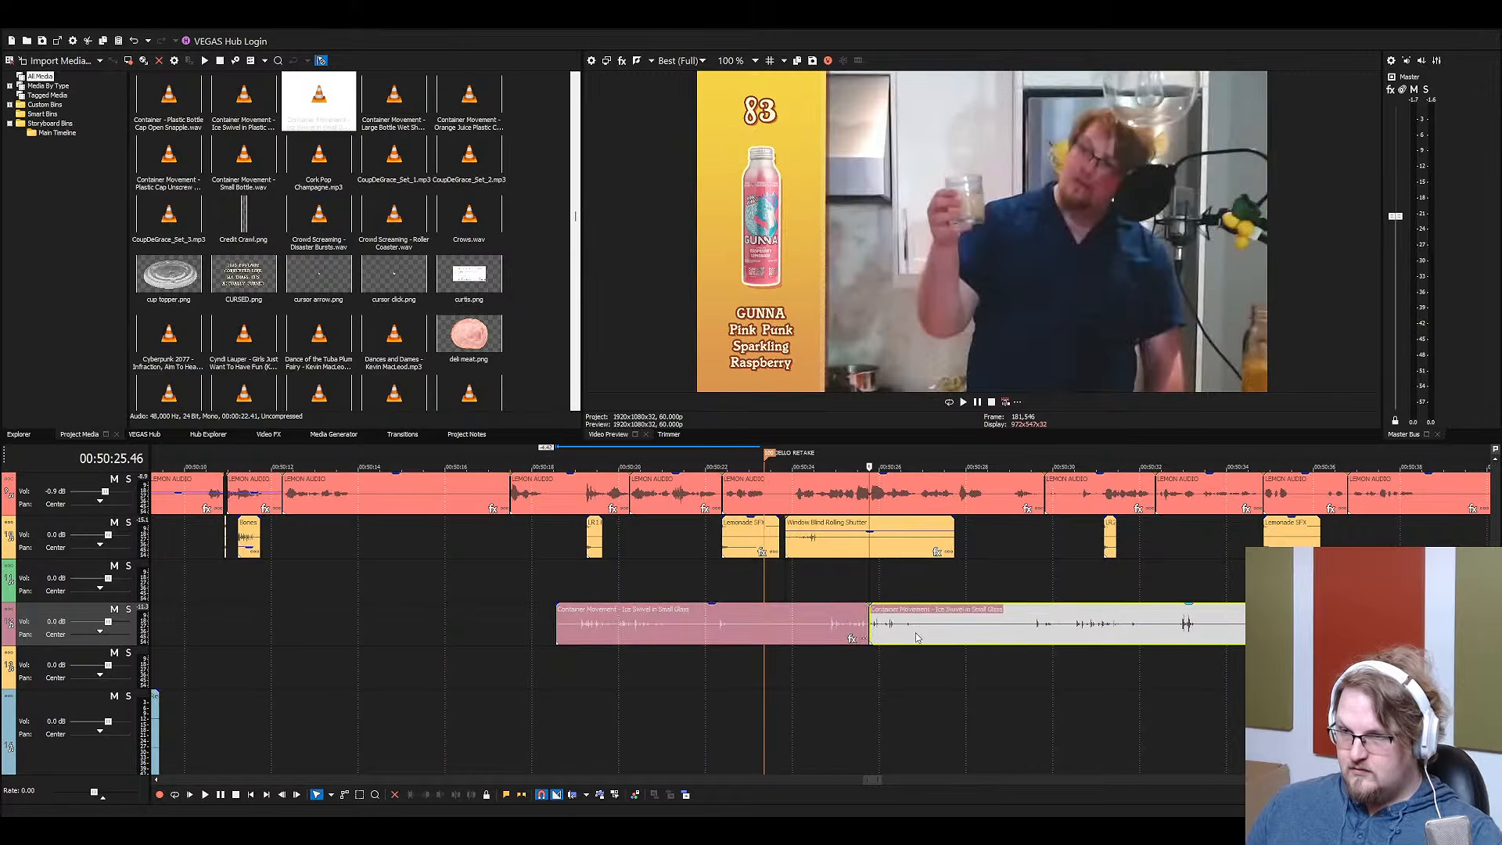
key(s)
key(space)
key(Delete)
click(791, 628)
key(Delete)
Move the short Ice Swivel piece to the green track so it starts shortly after Window Blind Rolling Shutter begins, checking its timing by playback
drag(882, 624, 865, 586)
click(780, 587)
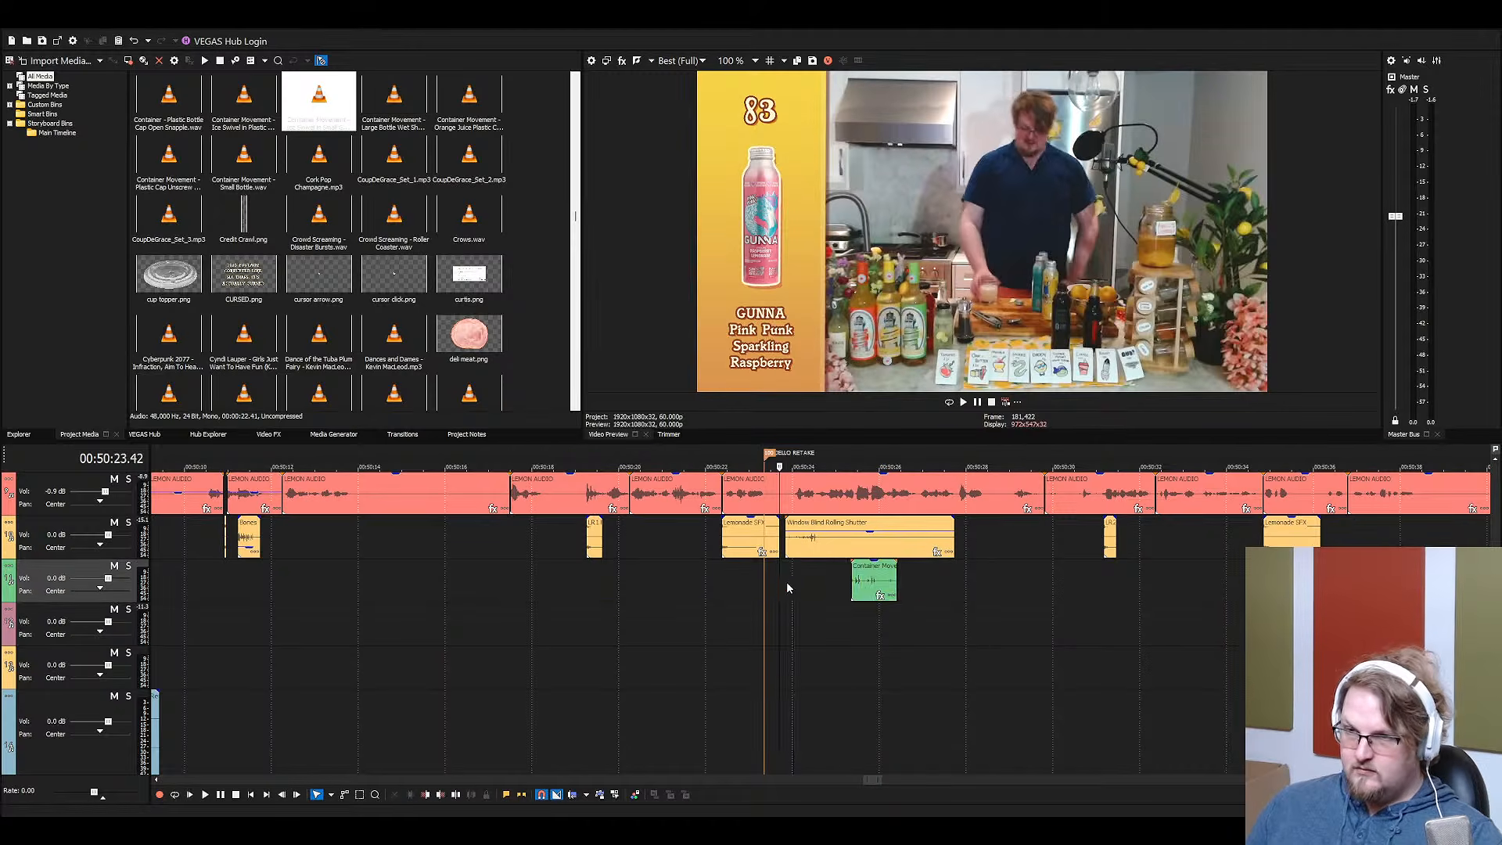
scroll(813, 590, up, 4)
key(space)
scroll(889, 602, up, 2)
drag(1086, 582, 910, 582)
click(905, 582)
key(space)
key(space)
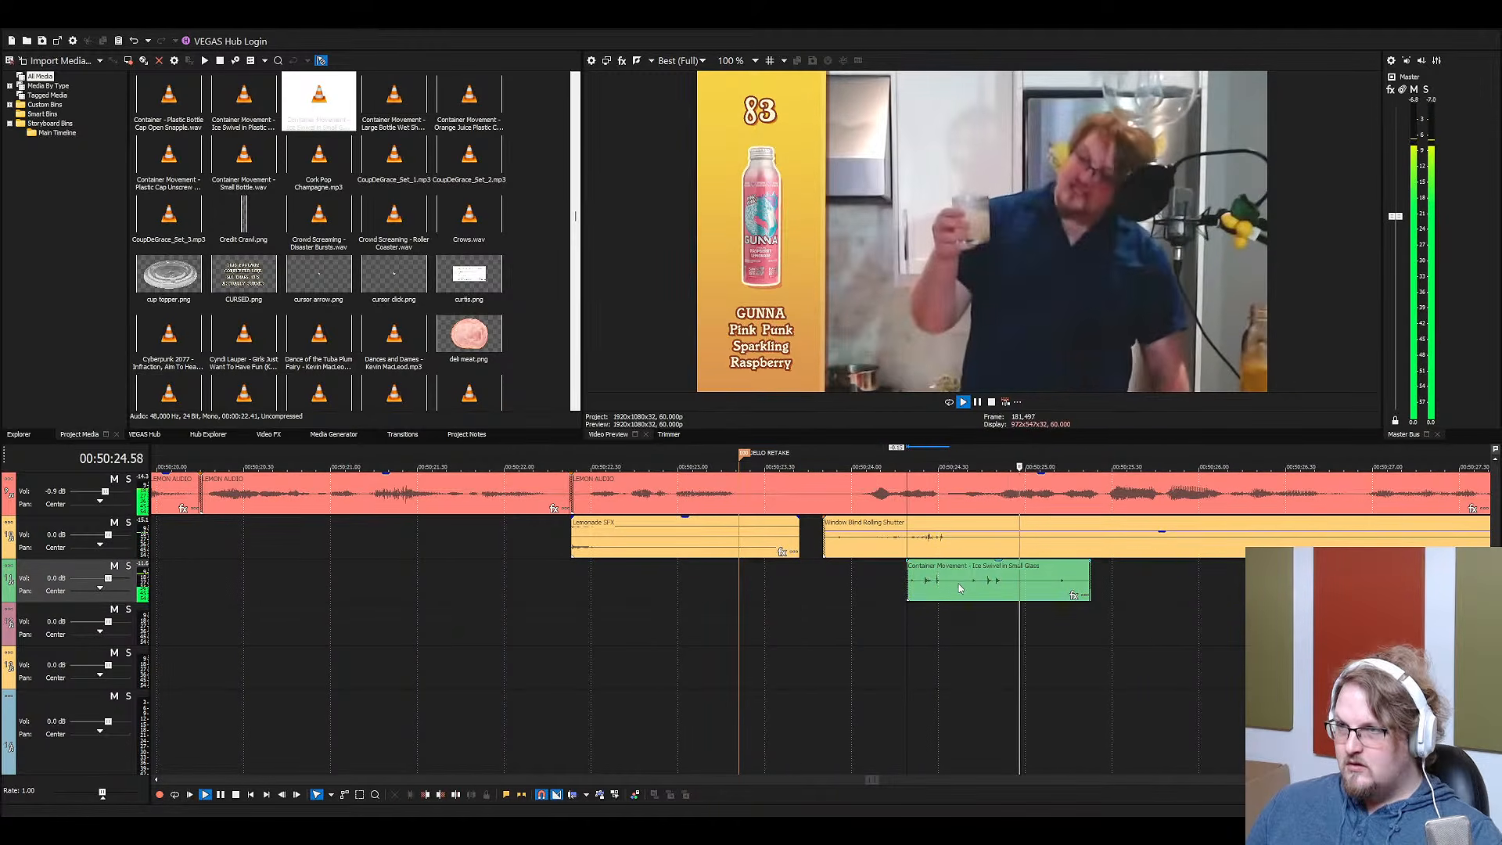
Extend the end of the Ice Swivel piece on the green track to about 00:50:31 and split off its tail section
scroll(945, 593, down, 3)
drag(819, 577, 1330, 579)
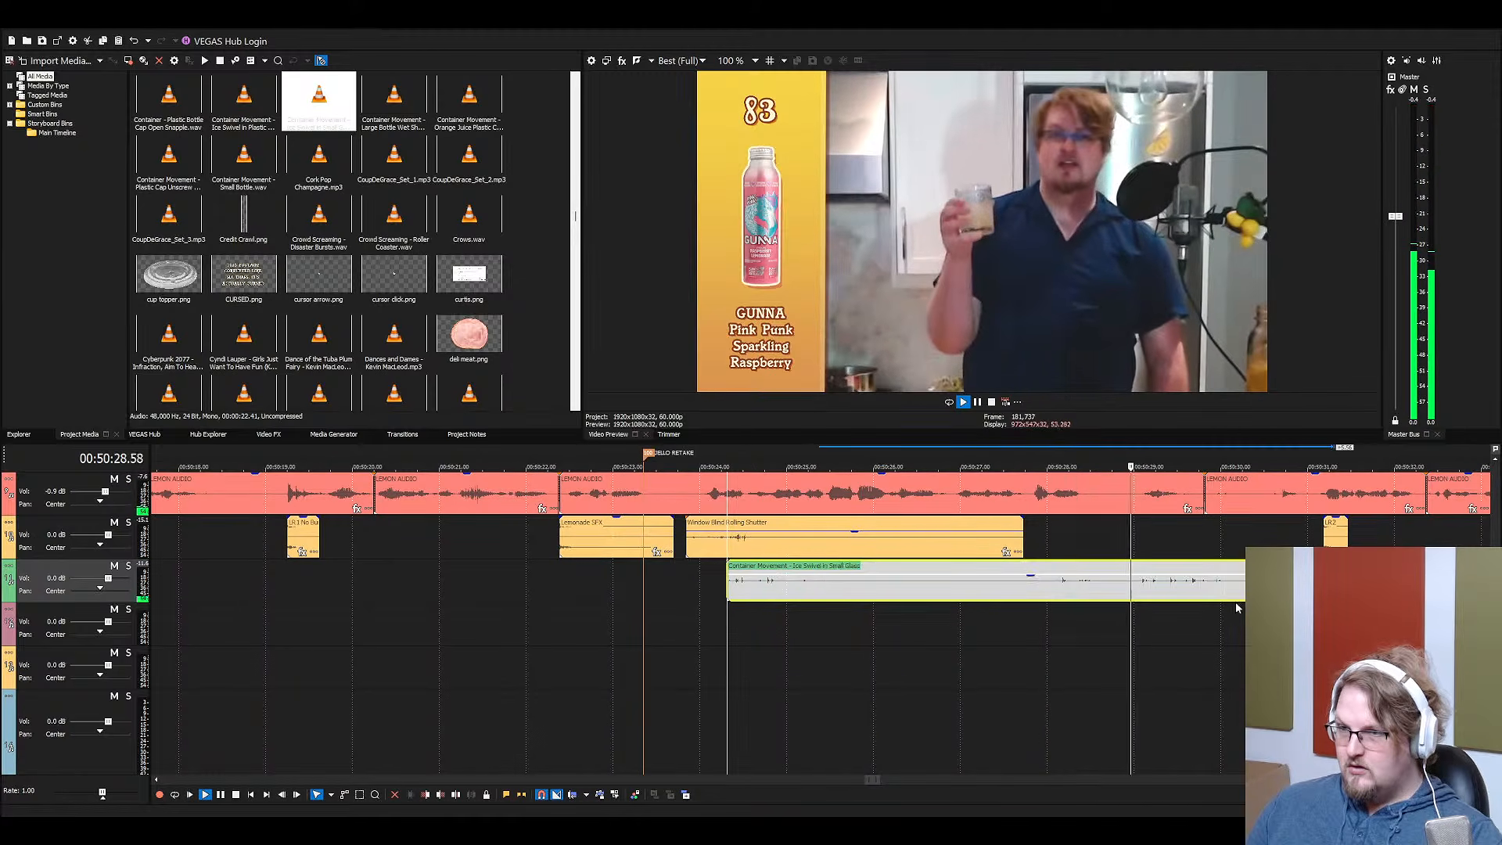
scroll(1171, 606, down, 3)
key(s)
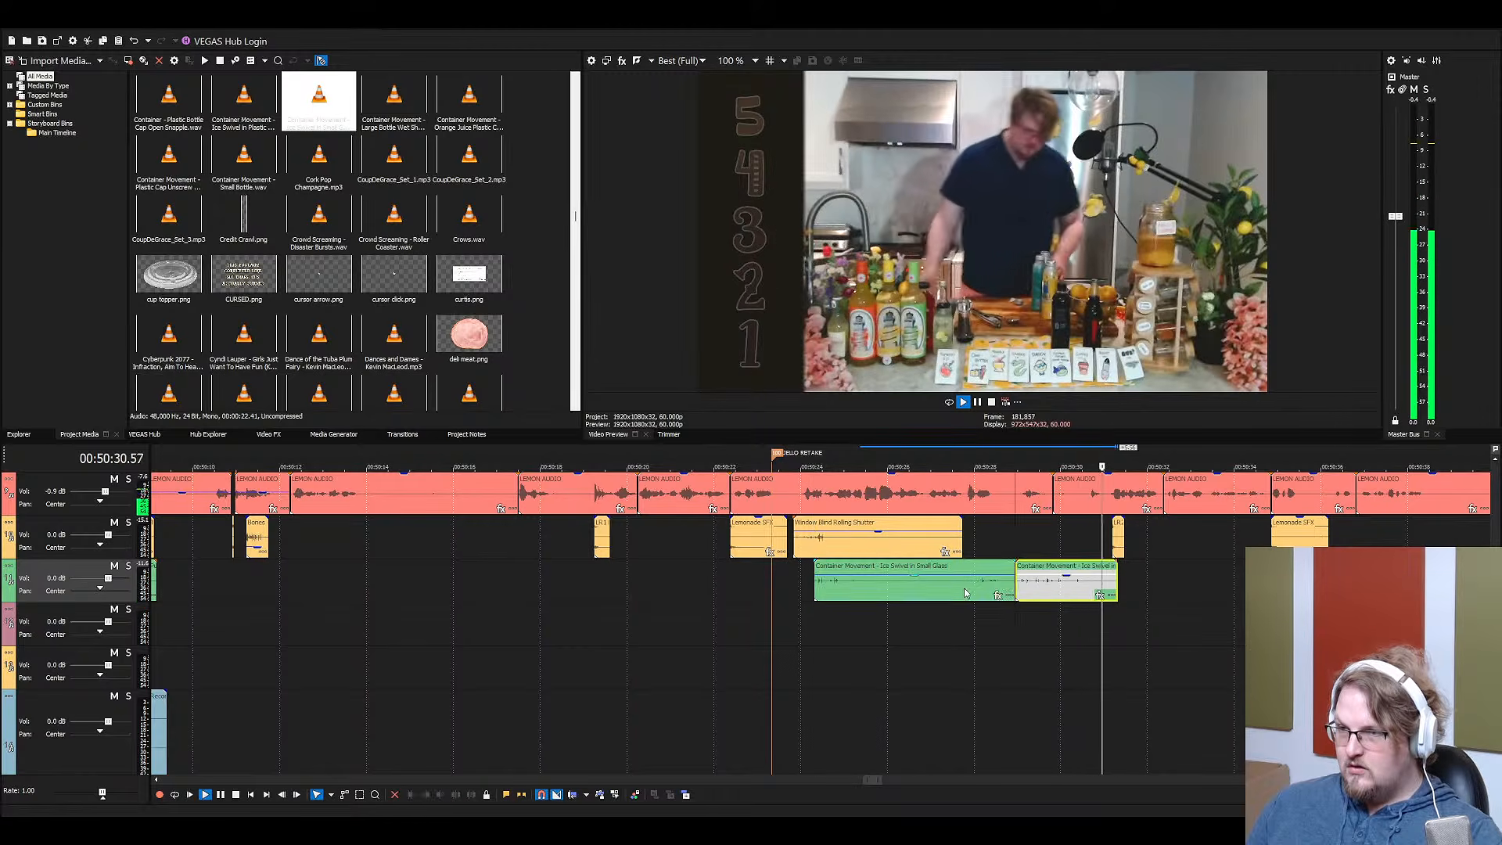
Split off the end of the first Ice Swivel piece, move it earlier onto the pink track beneath the remainder, and play it back
click(952, 589)
key(s)
drag(977, 582, 891, 635)
click(877, 617)
key(space)
scroll(896, 625, up, 3)
key(space)
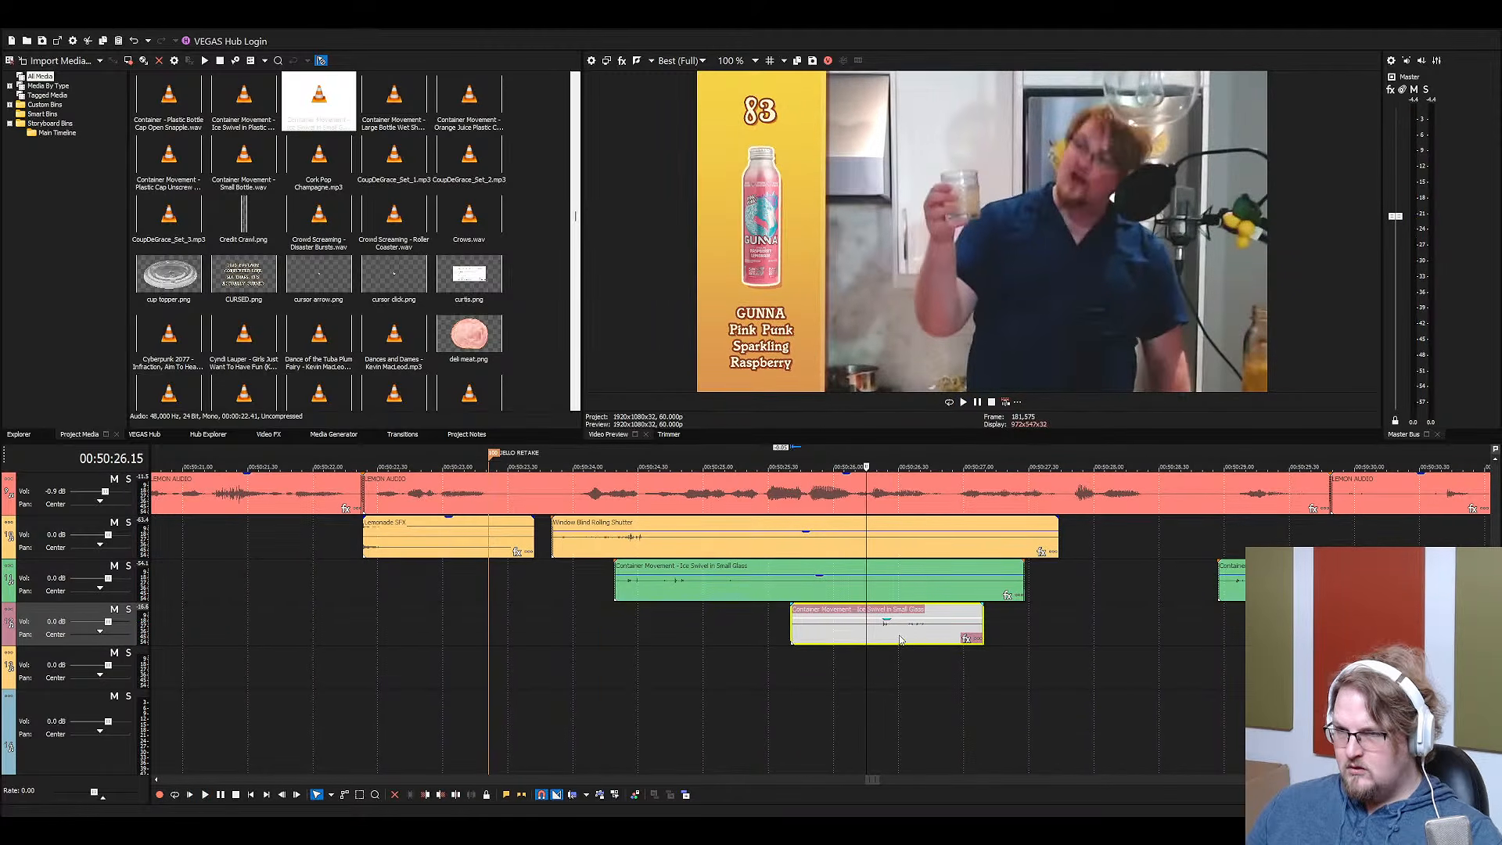
Nudge the Ice Swivel tail piece slightly right, cut off its end, and move the short remainder up to the yellow effects track
scroll(938, 613, down, 3)
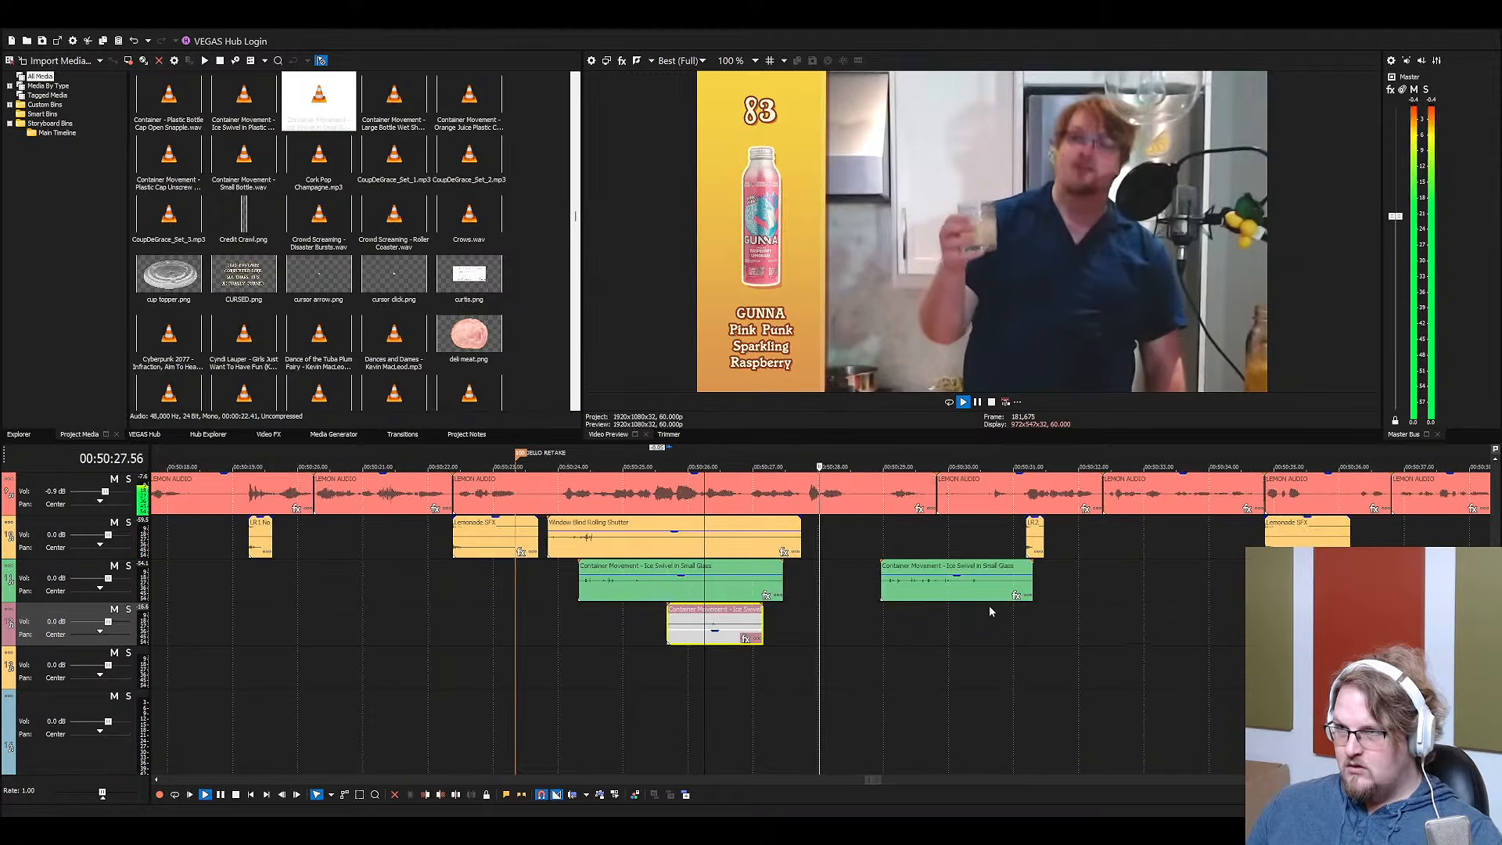
drag(930, 592, 945, 592)
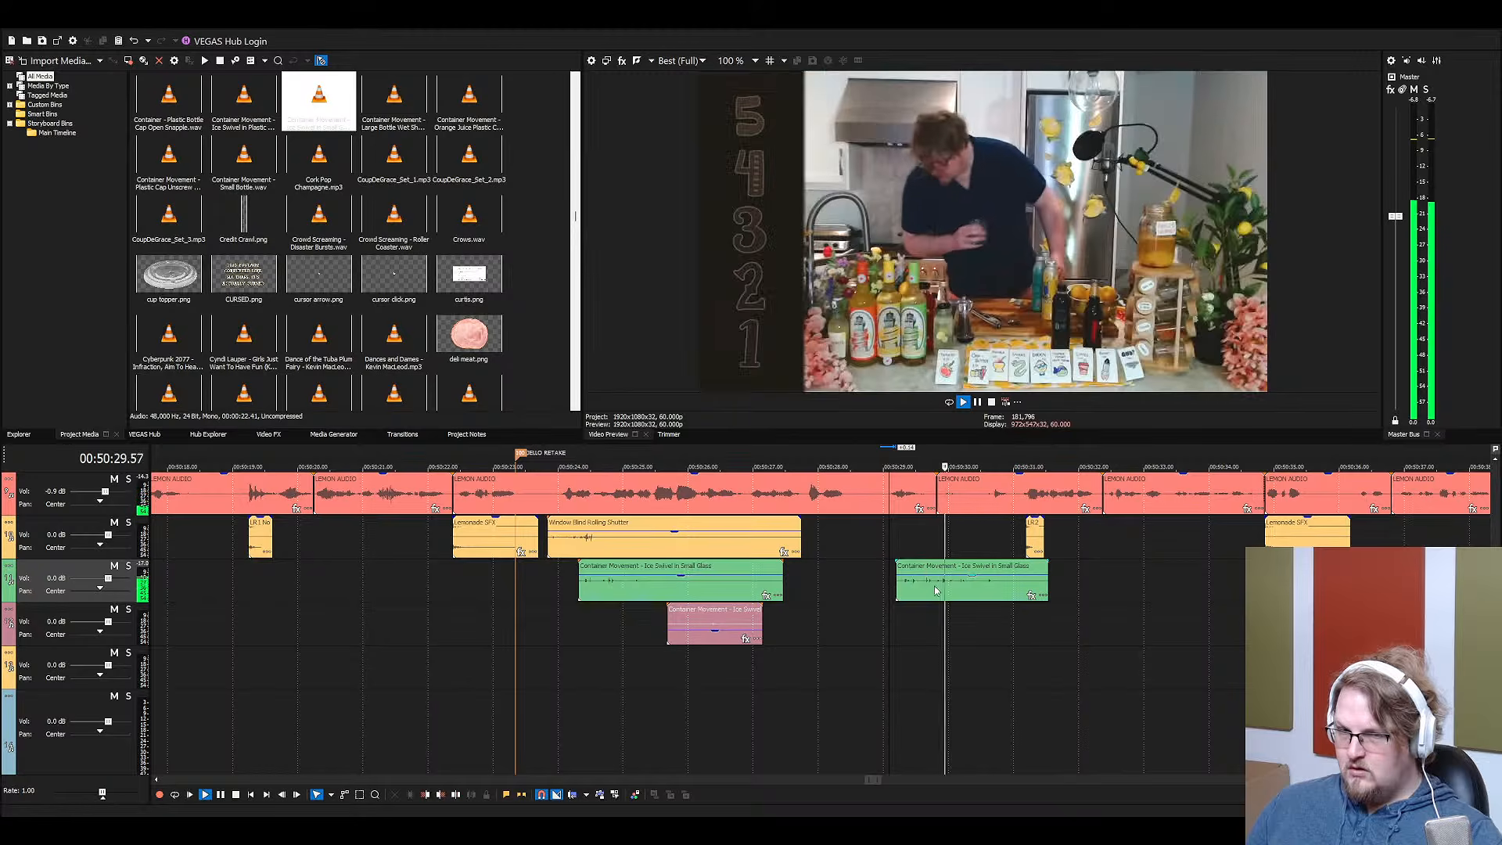
click(937, 583)
key(s)
key(Delete)
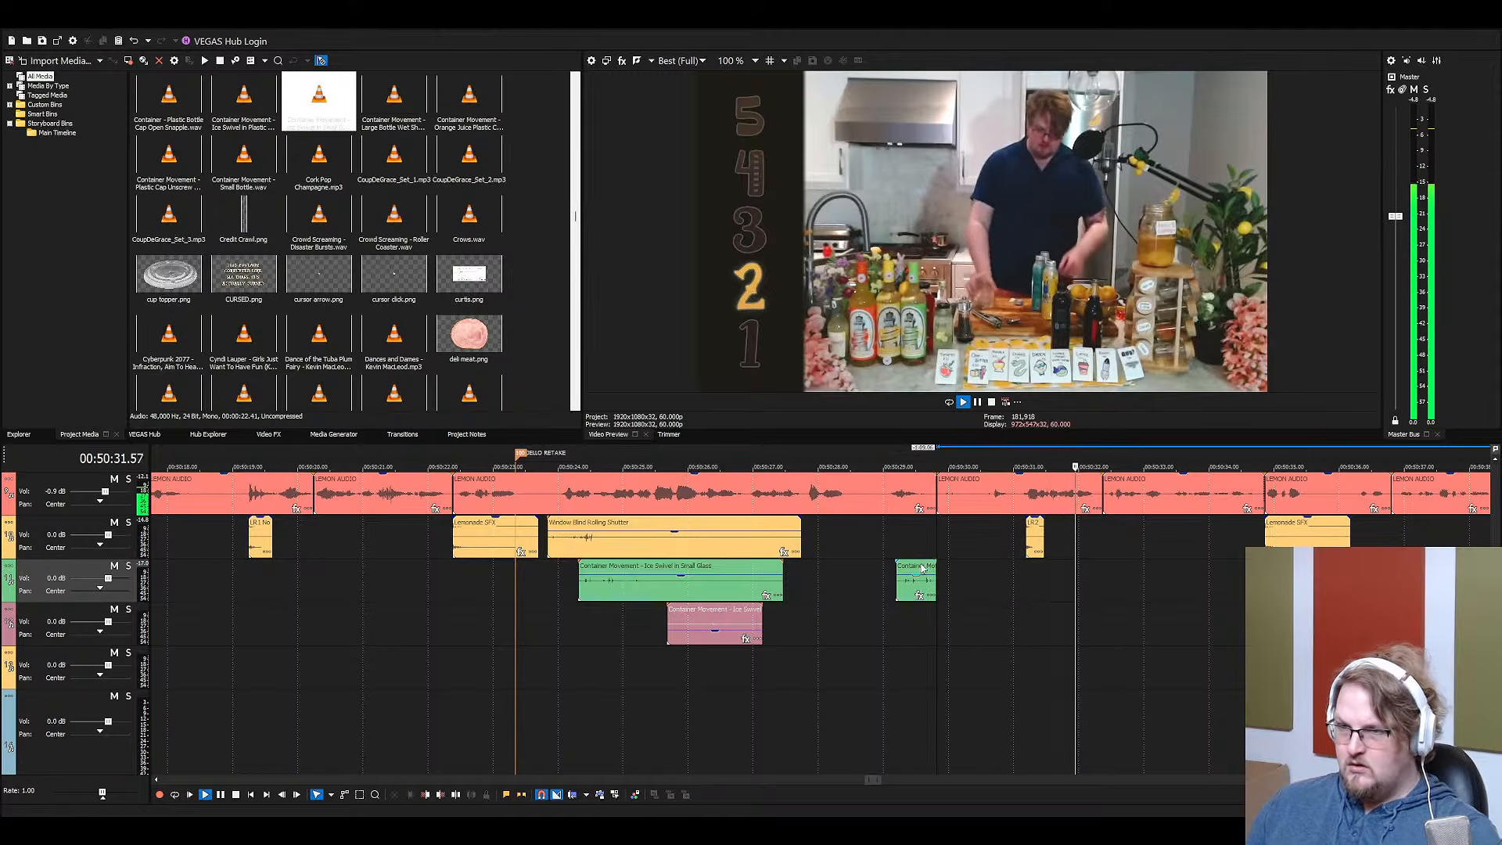
drag(930, 583, 916, 553)
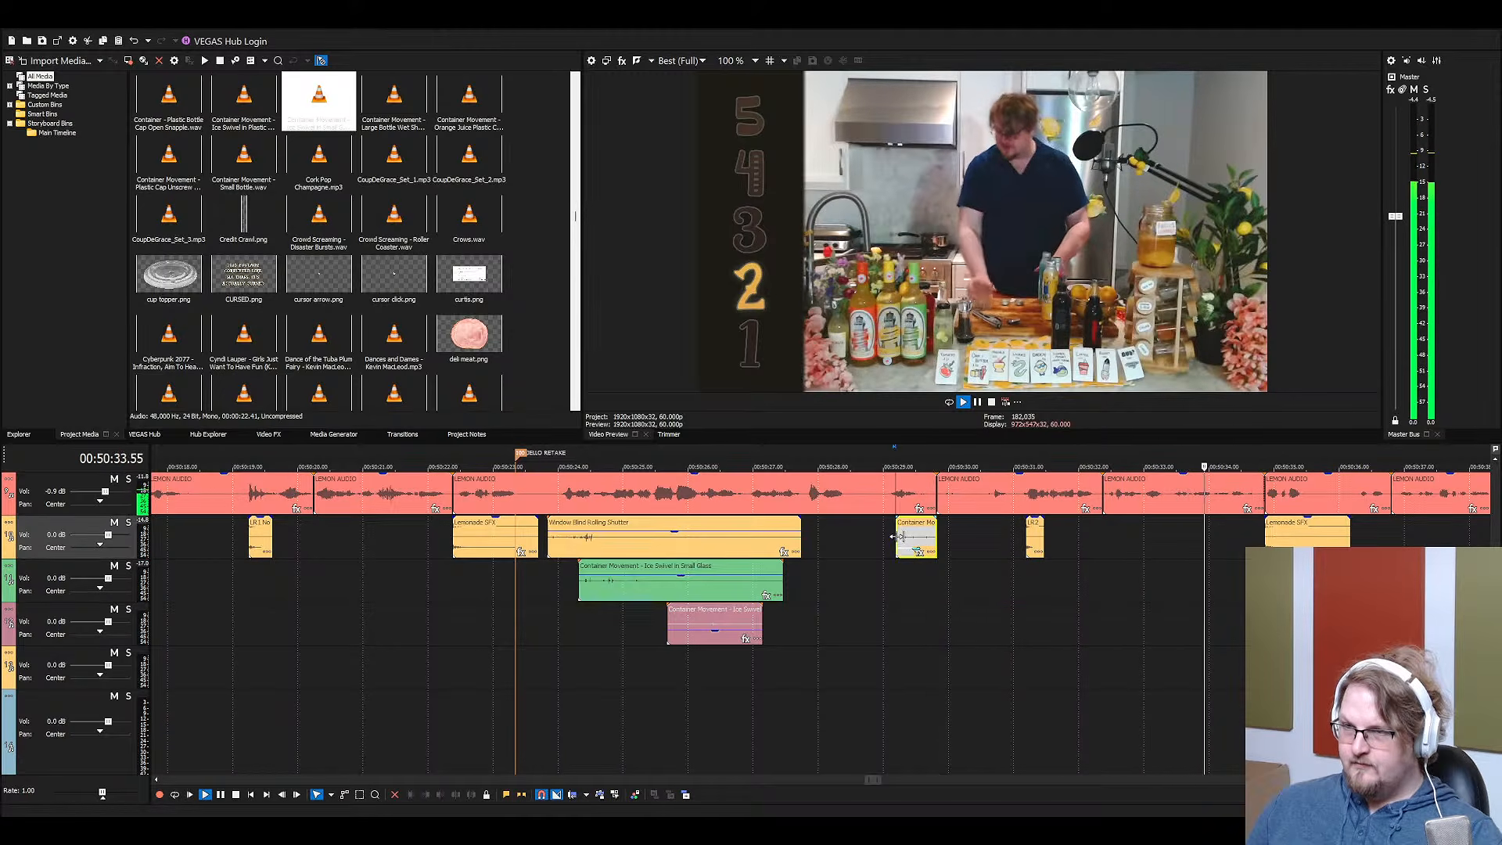
Save the project and set the gain of the Goblin Tinker Soldier Spy music under this scene to -21.5 dB
scroll(970, 585, down, 1)
scroll(998, 596, up, 2)
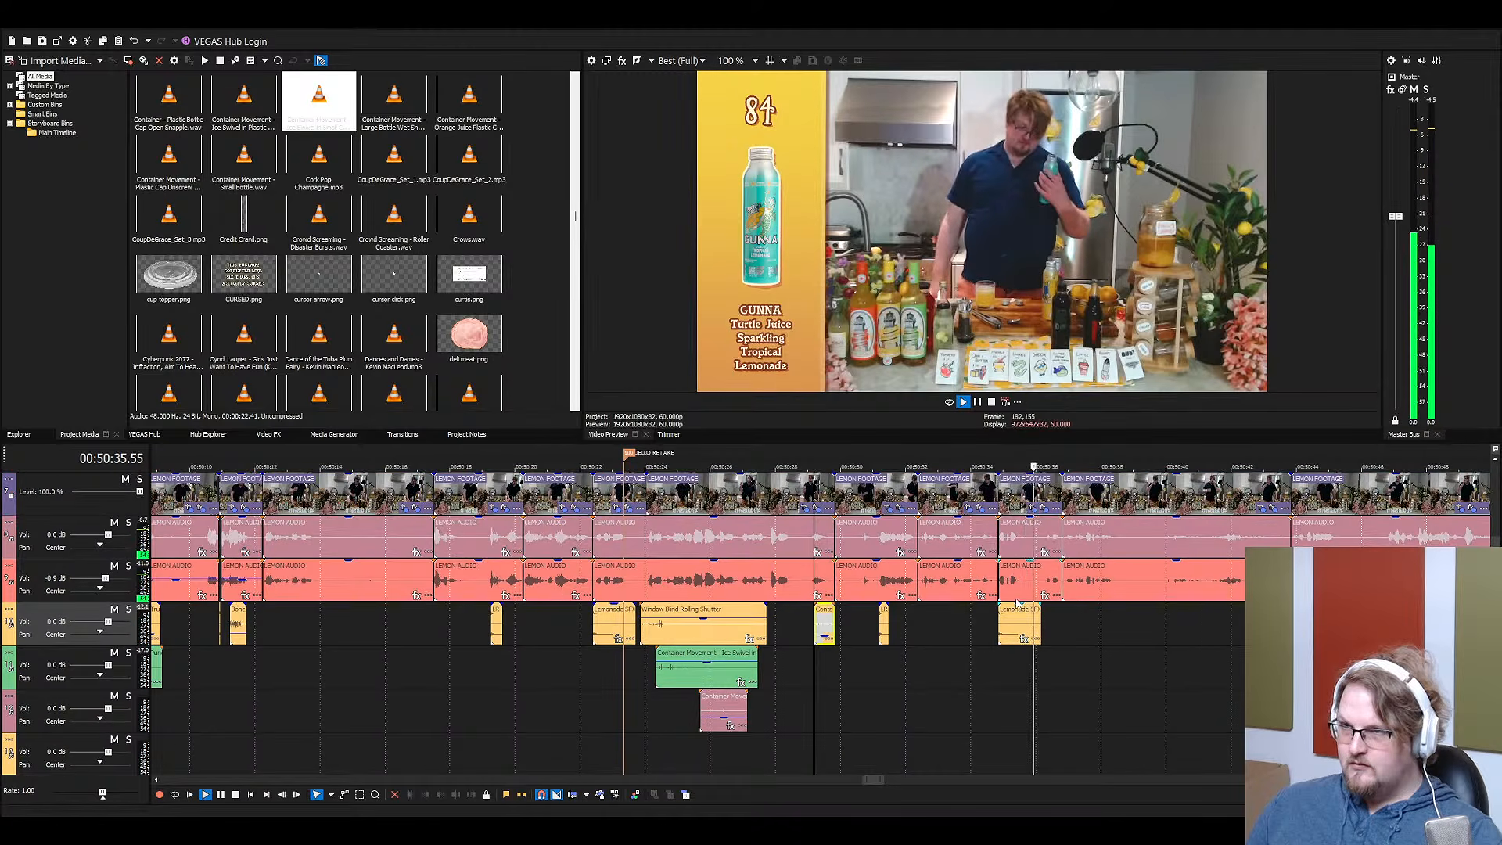
key(ctrl+s)
scroll(1020, 598, down, 3)
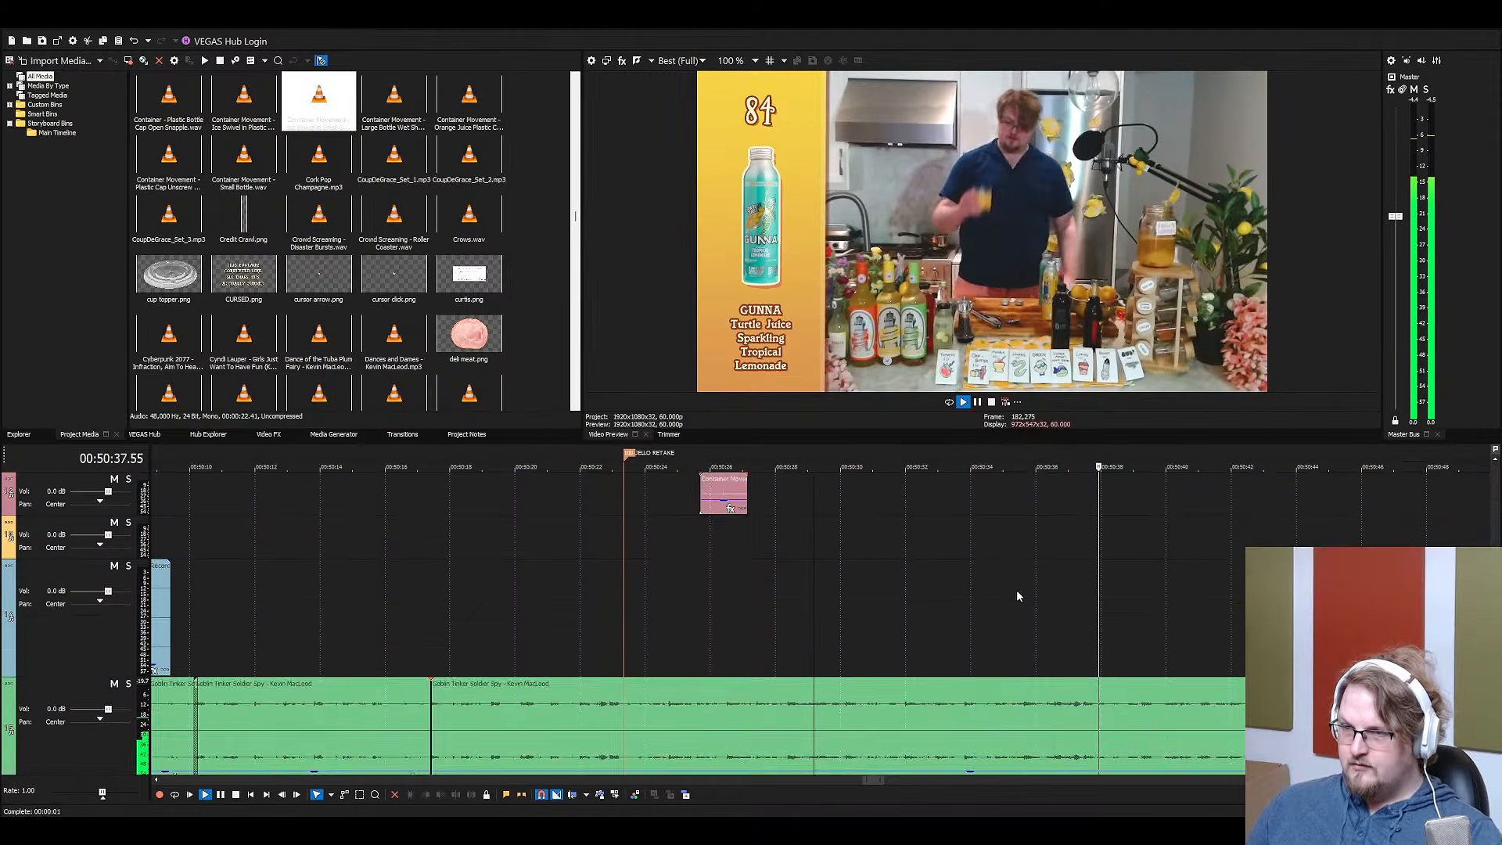
drag(1036, 730, 1037, 734)
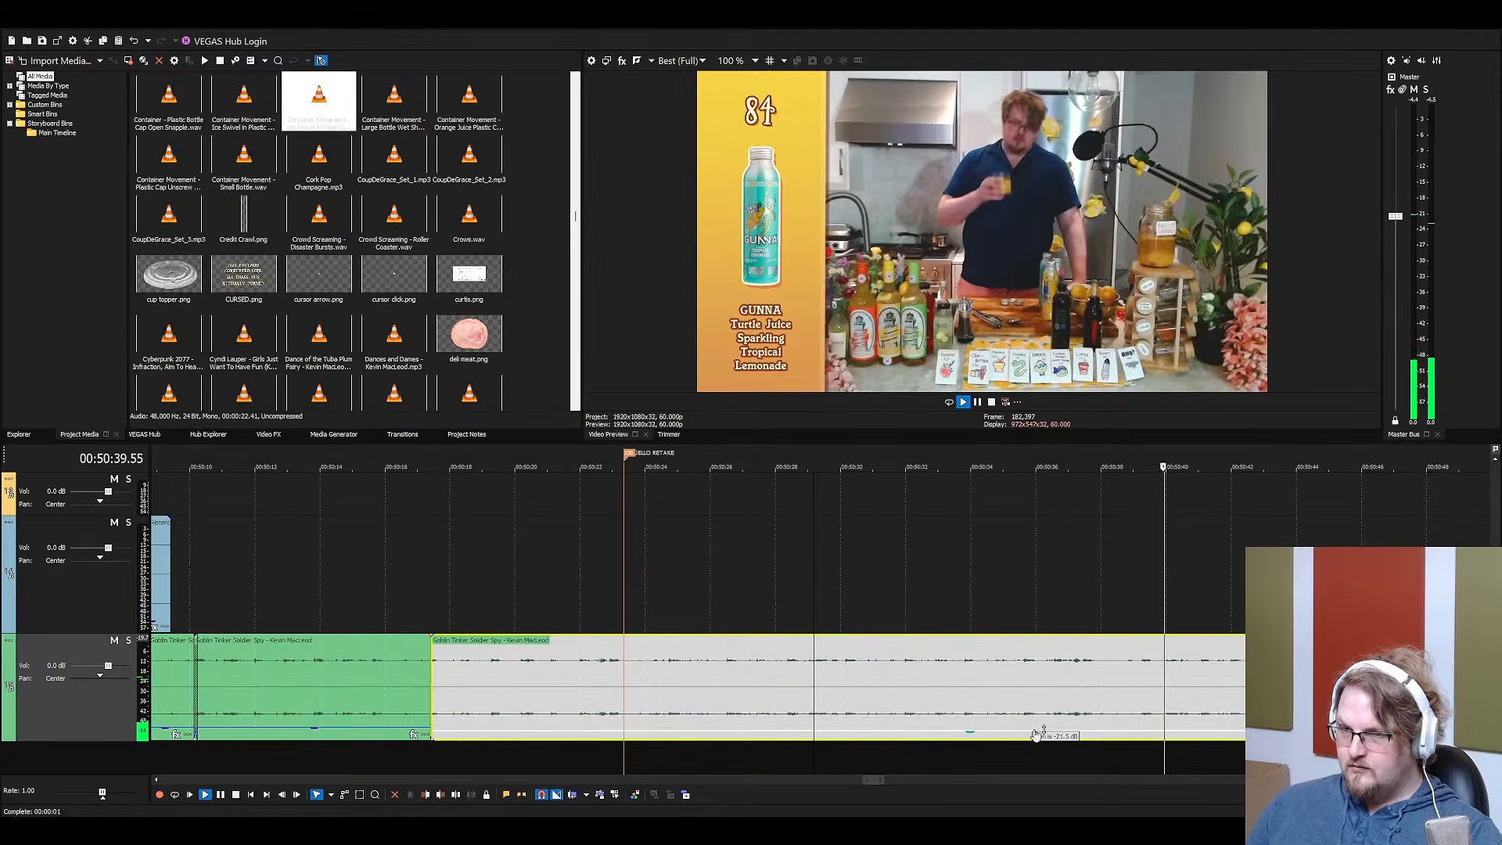
Split the Rating Base overlay and the LEMON FOOTAGE with its audio just before 00:50:40
scroll(1147, 669, up, 3)
scroll(1157, 645, up, 1)
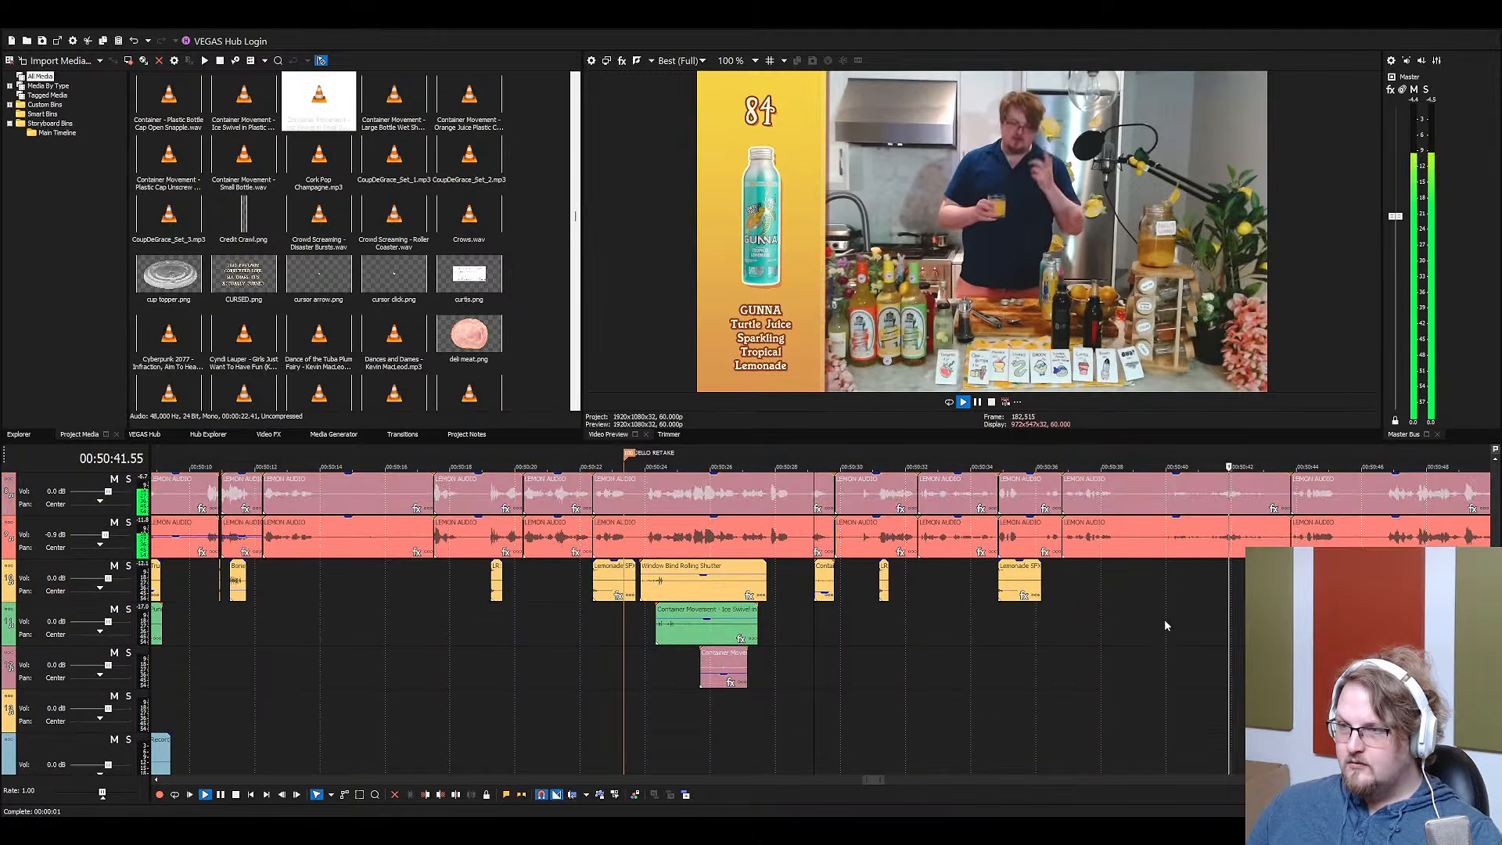
click(1156, 541)
scroll(1172, 566, up, 2)
click(1161, 510)
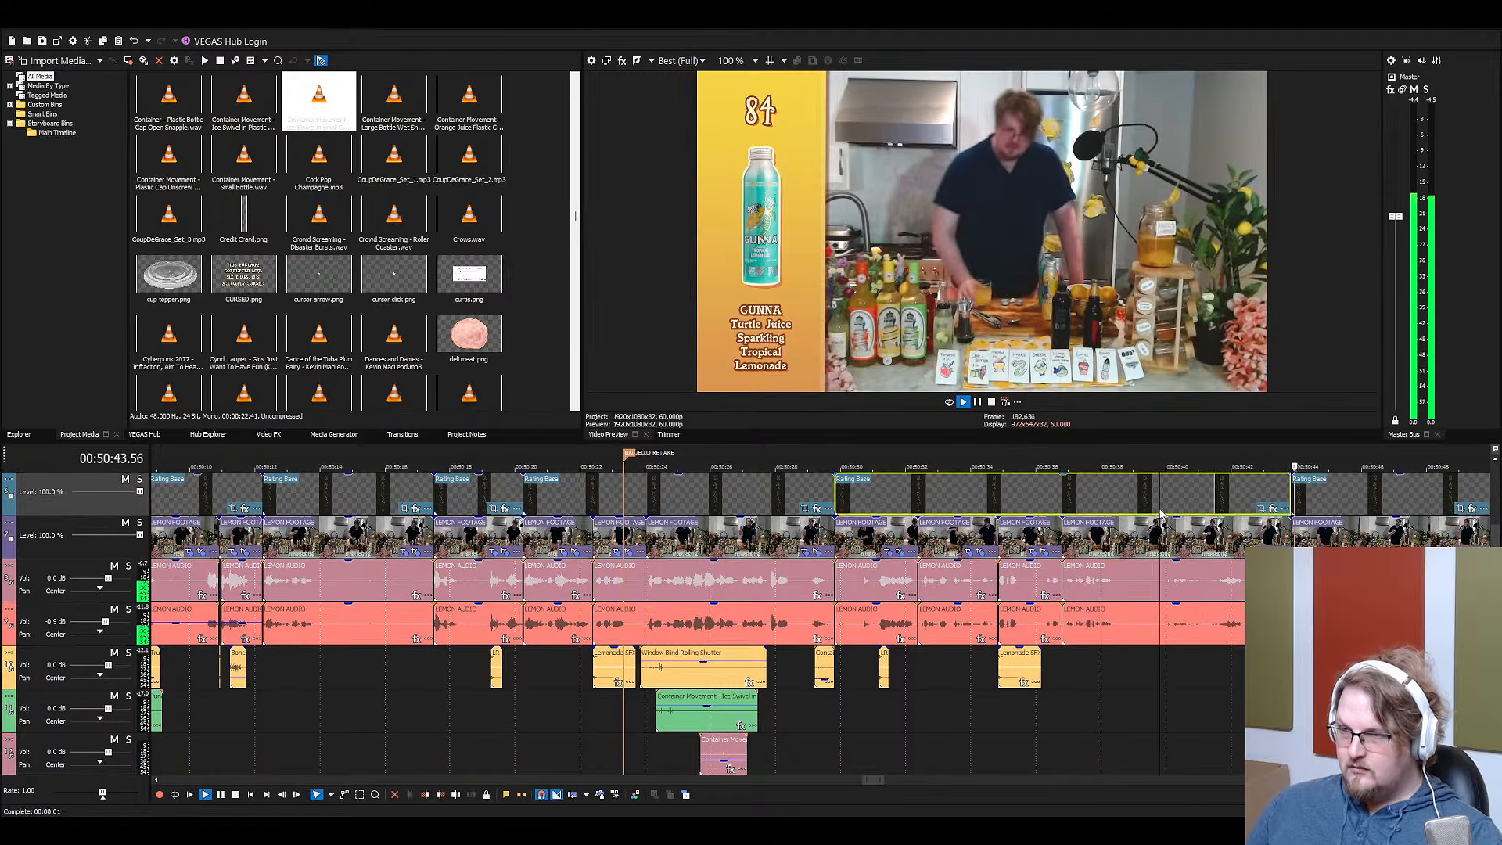
key(s)
click(1161, 539)
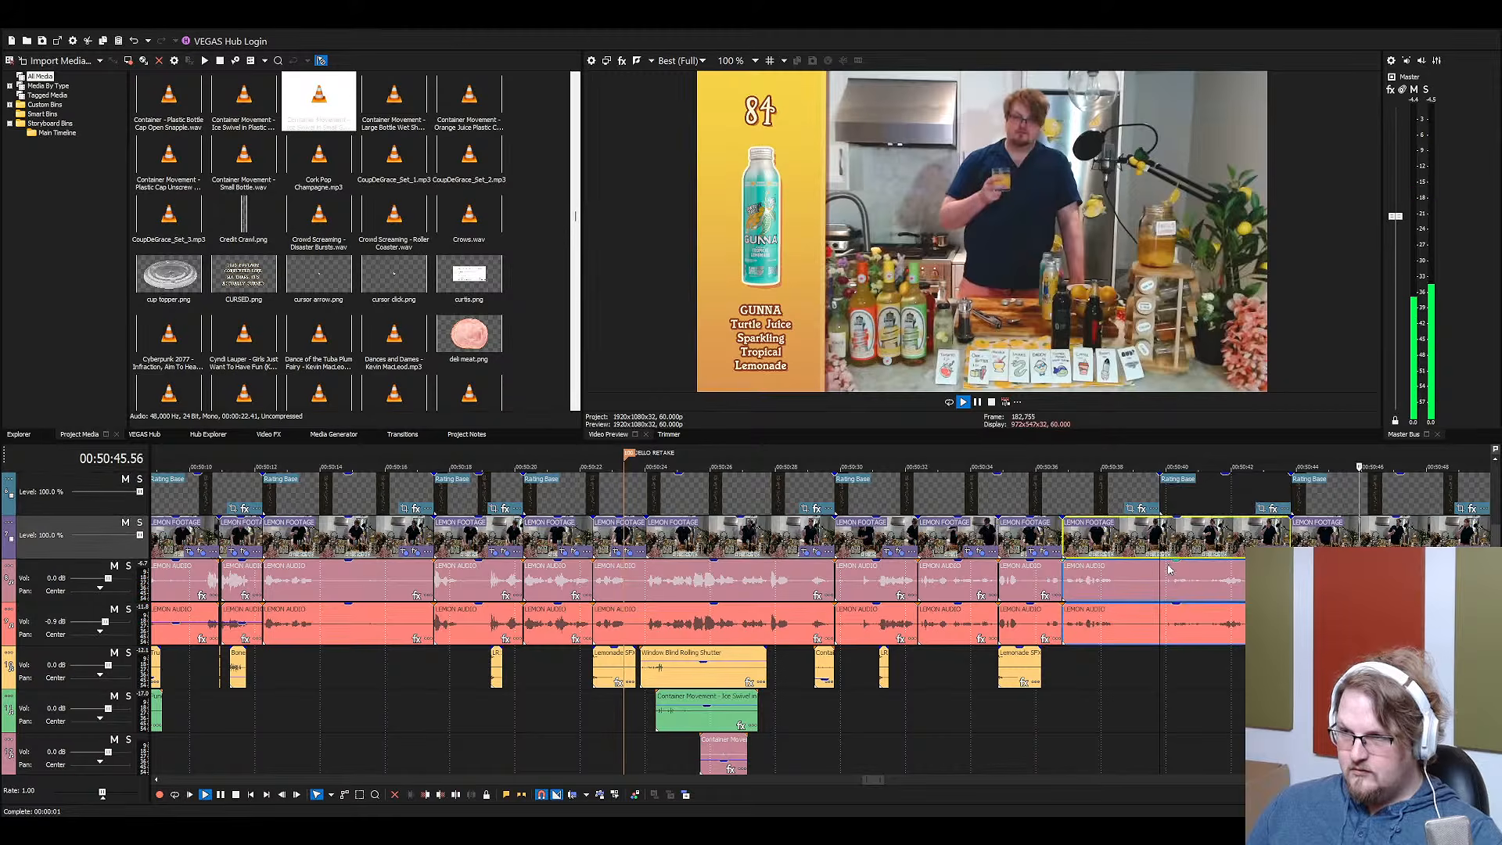
key(s)
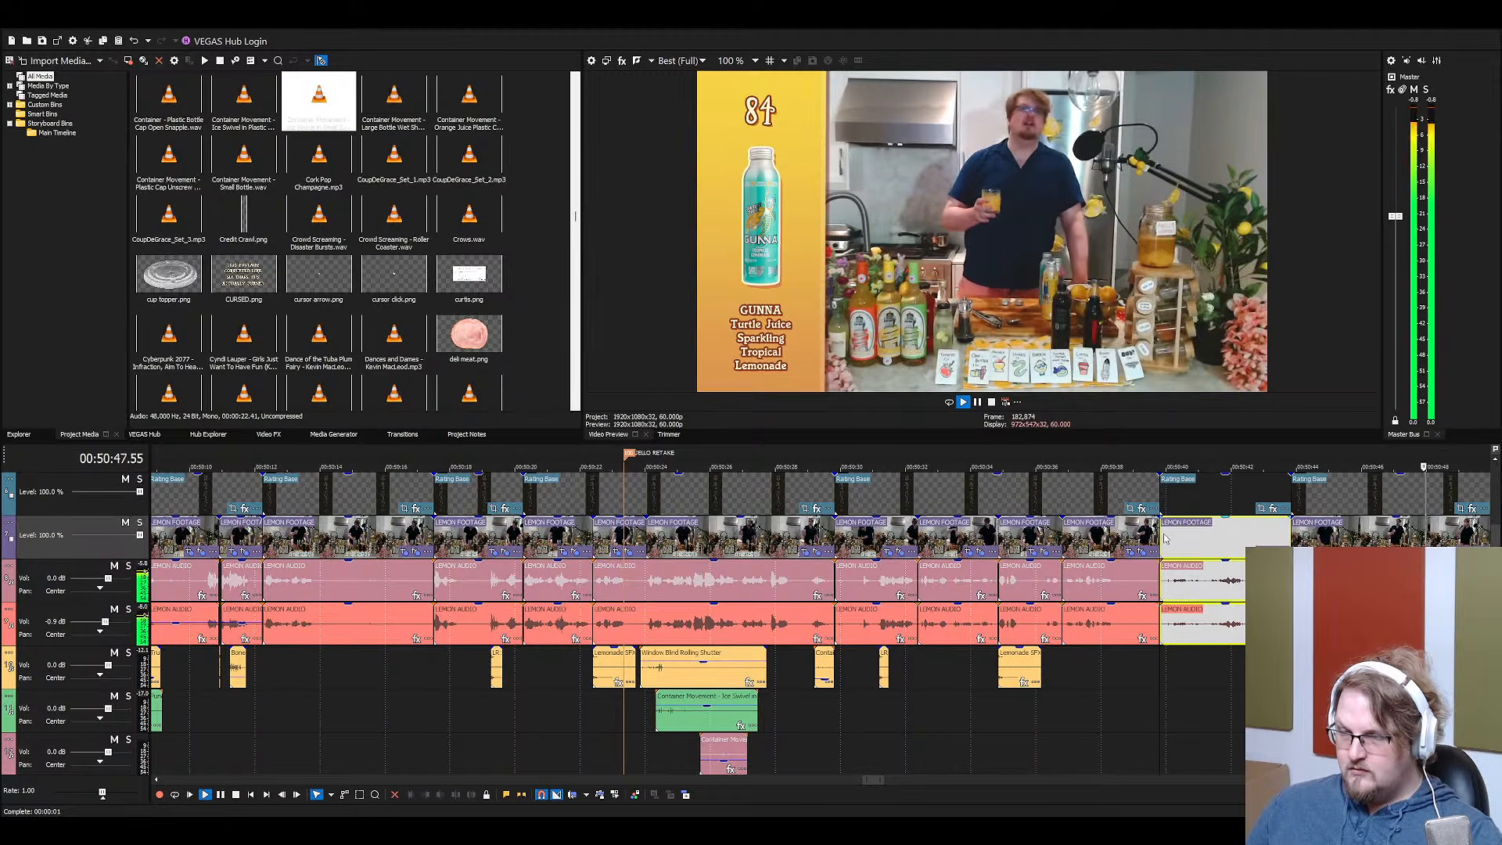
Ungroup the newly split footage section, copy its two LEMON AUDIO events down to the yellow and green effects tracks, and play back
key(u)
click(1182, 586)
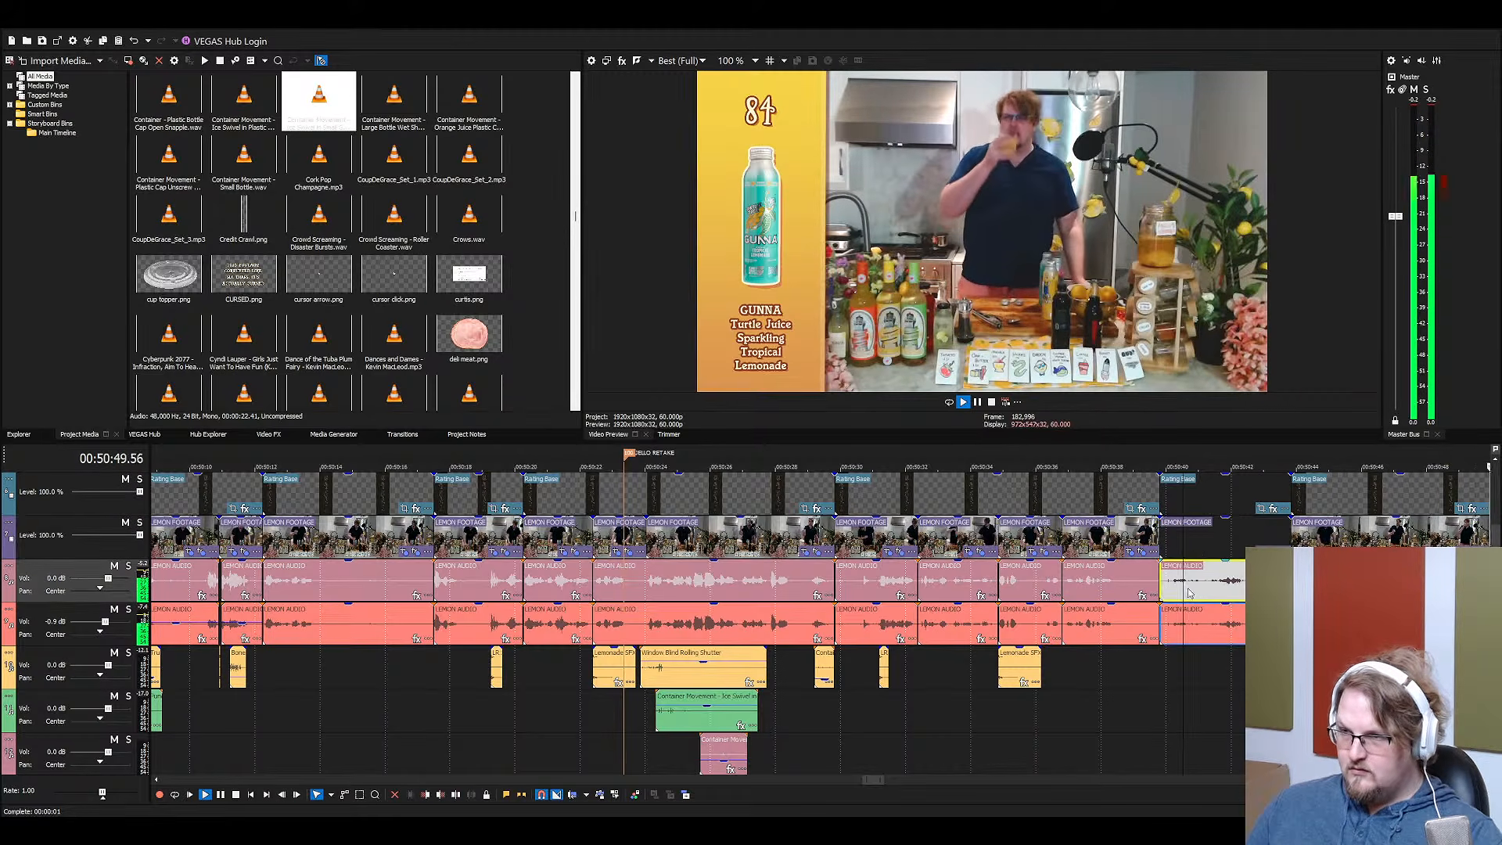
drag(1182, 585, 1200, 665)
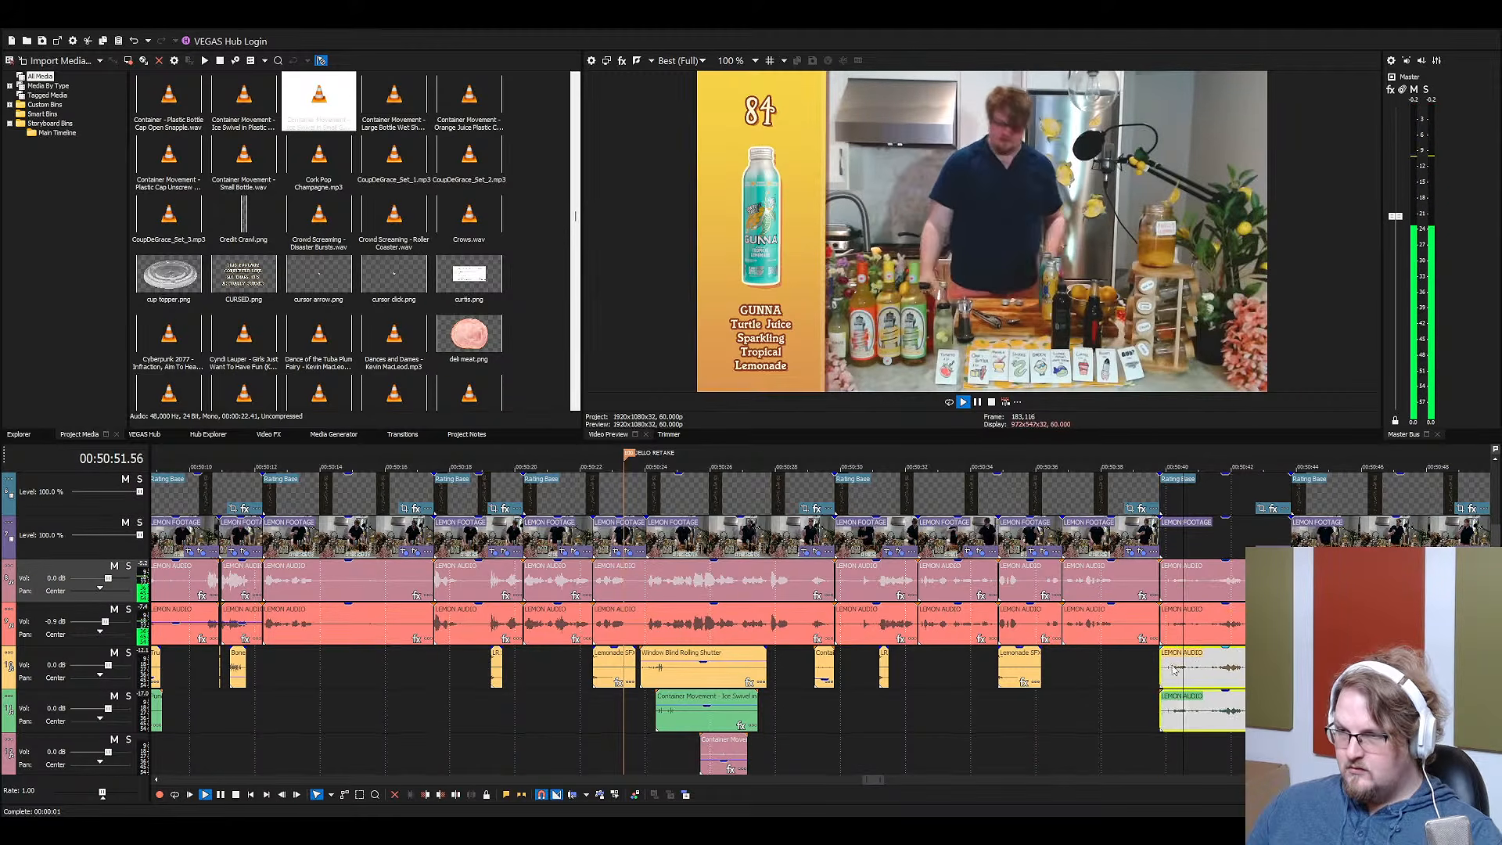
click(1166, 668)
scroll(1127, 688, up, 3)
scroll(1071, 704, down, 3)
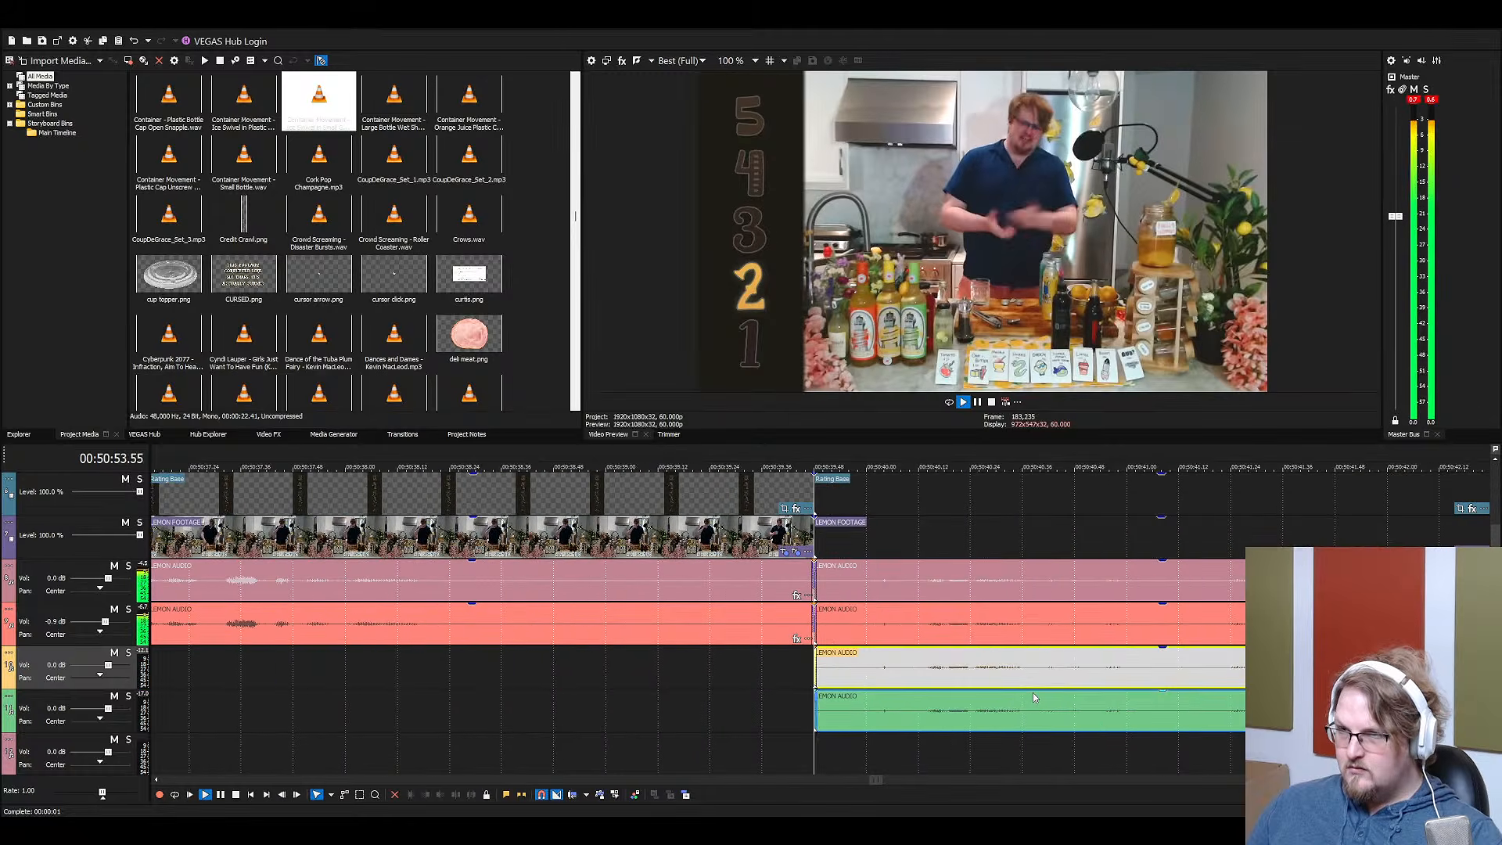
key(space)
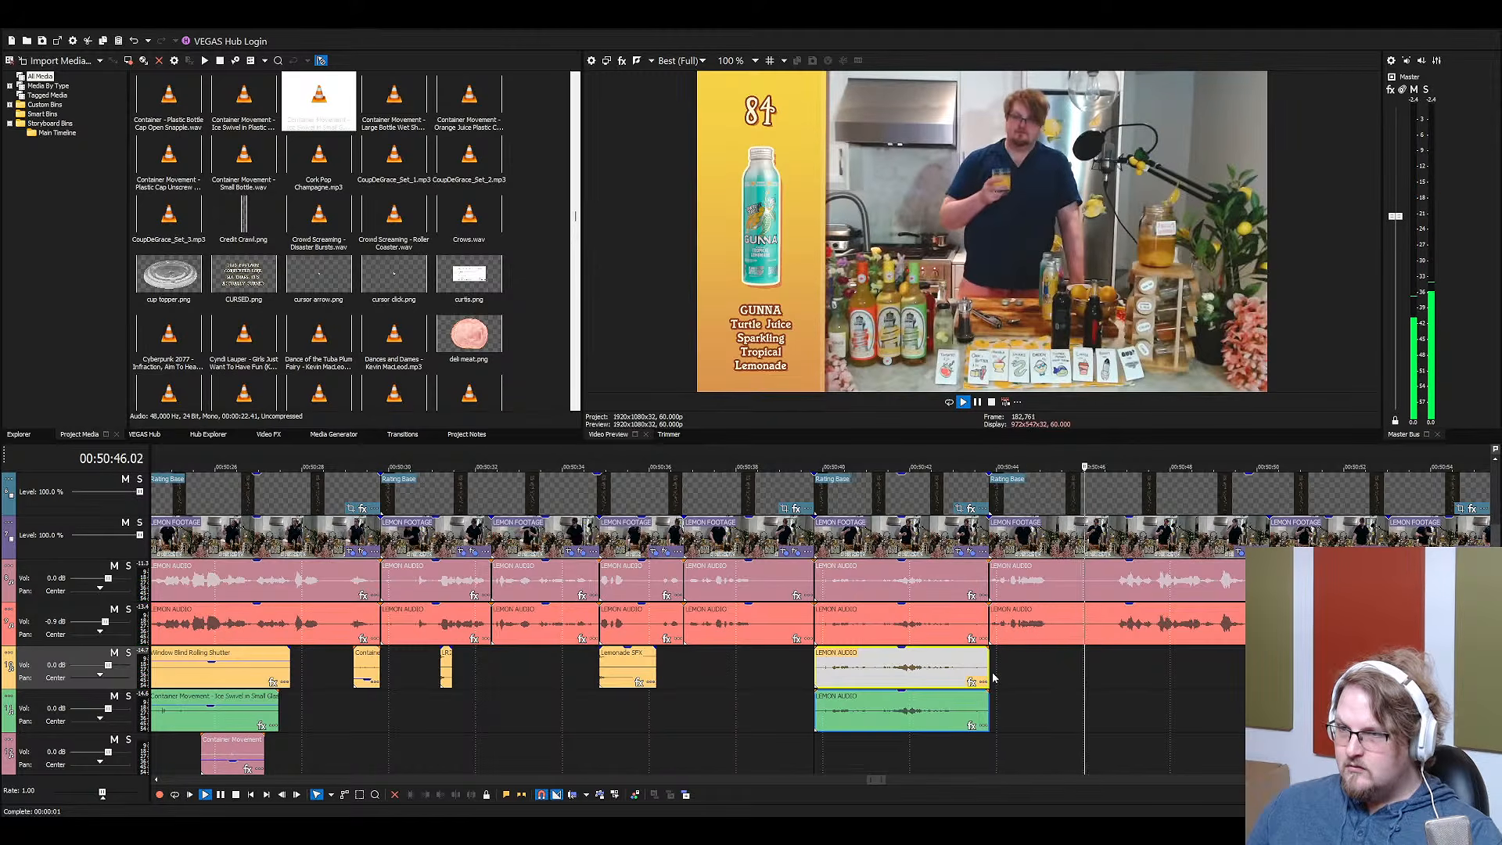
Find the squish sounds in the project media, place Squishes.mp3 on the lower pink effects track from about 00:50:41, and play back
click(1009, 677)
click(396, 339)
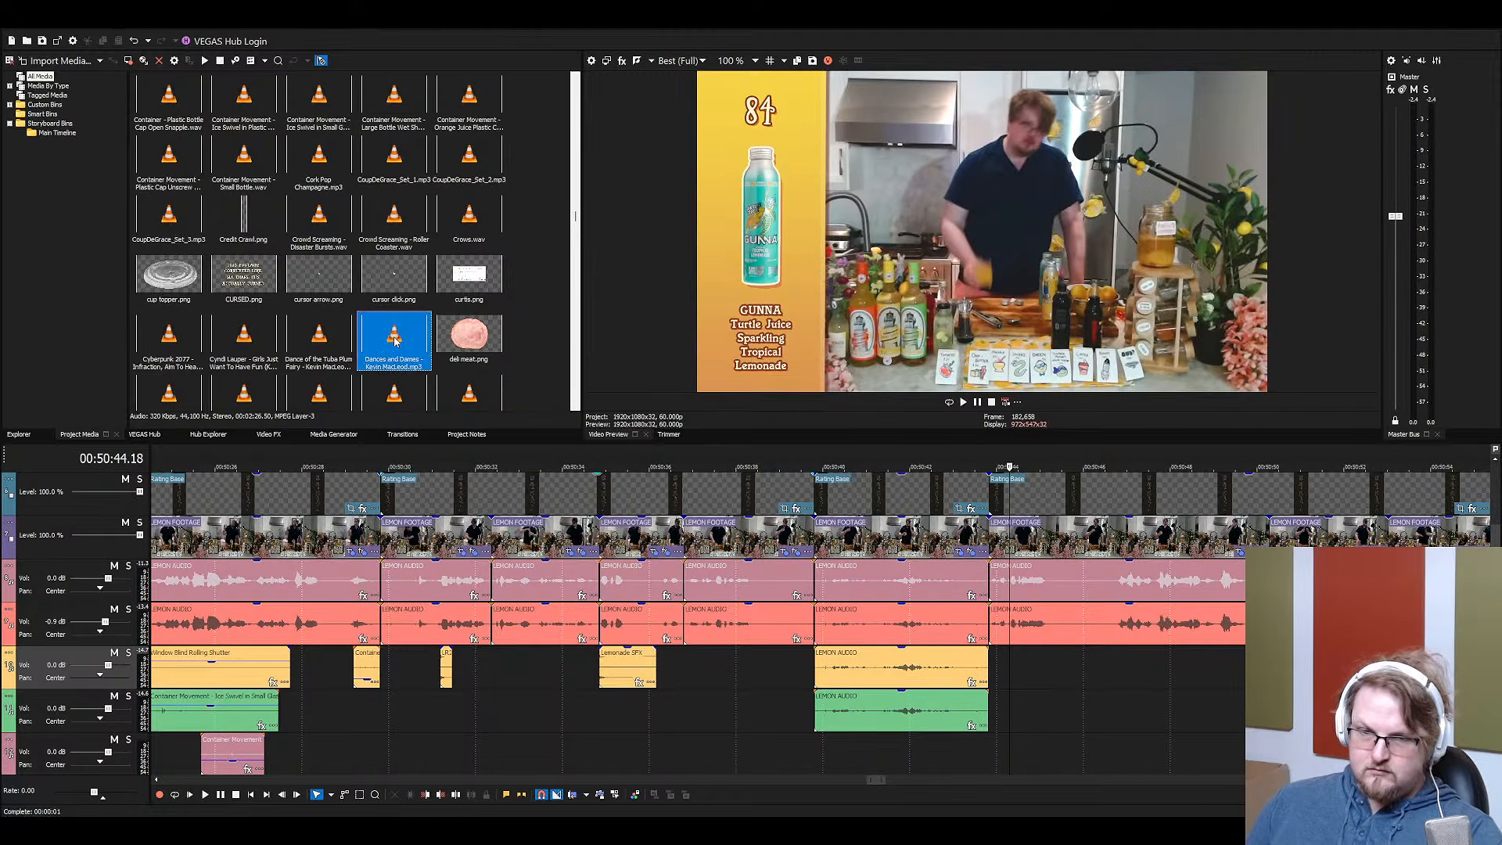
text(squish)
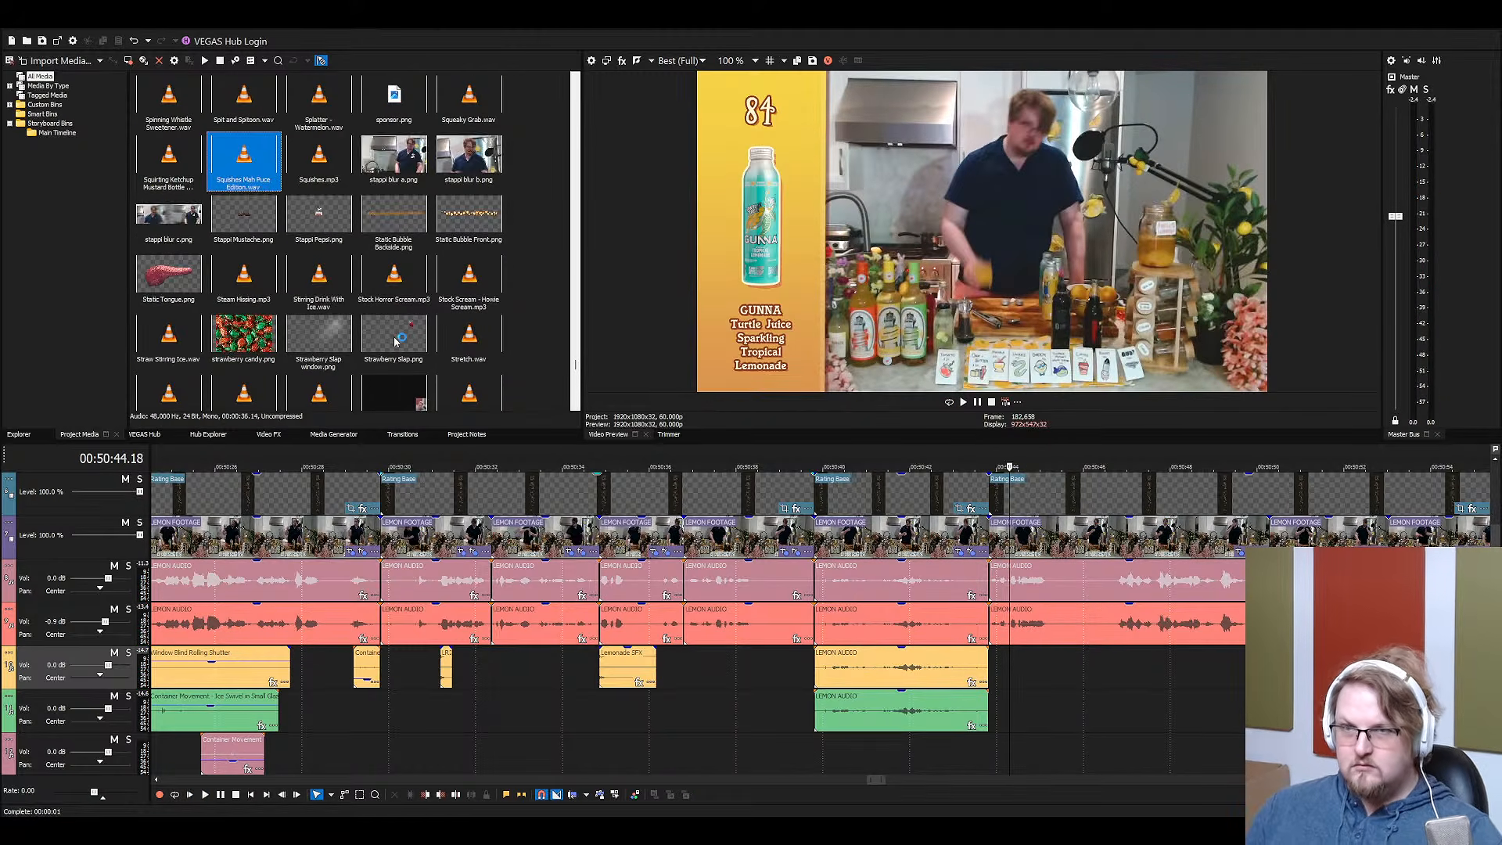
scroll(532, 509, down, 1)
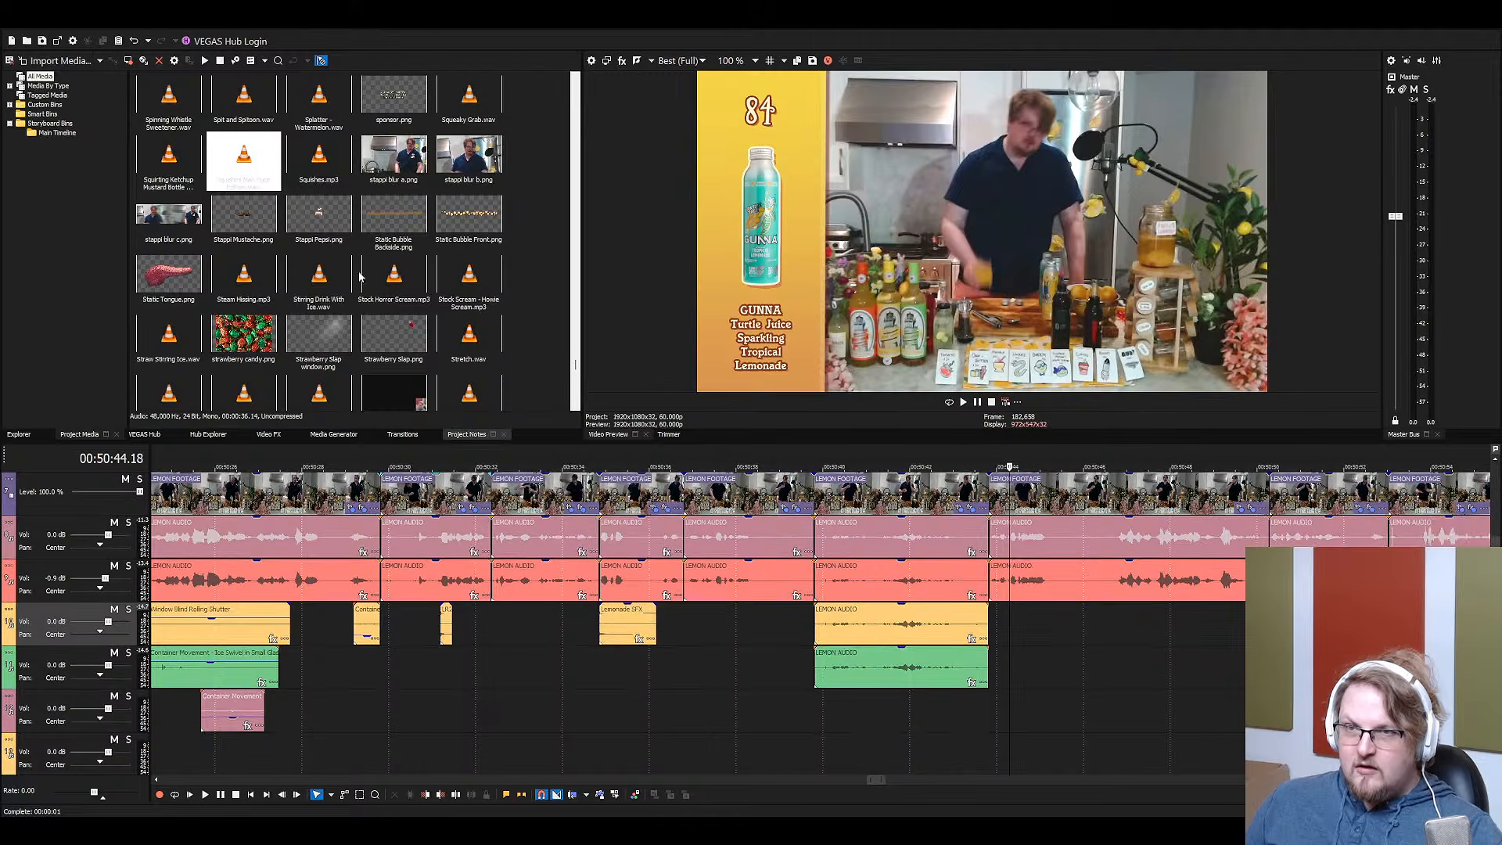
click(332, 168)
drag(332, 167, 991, 732)
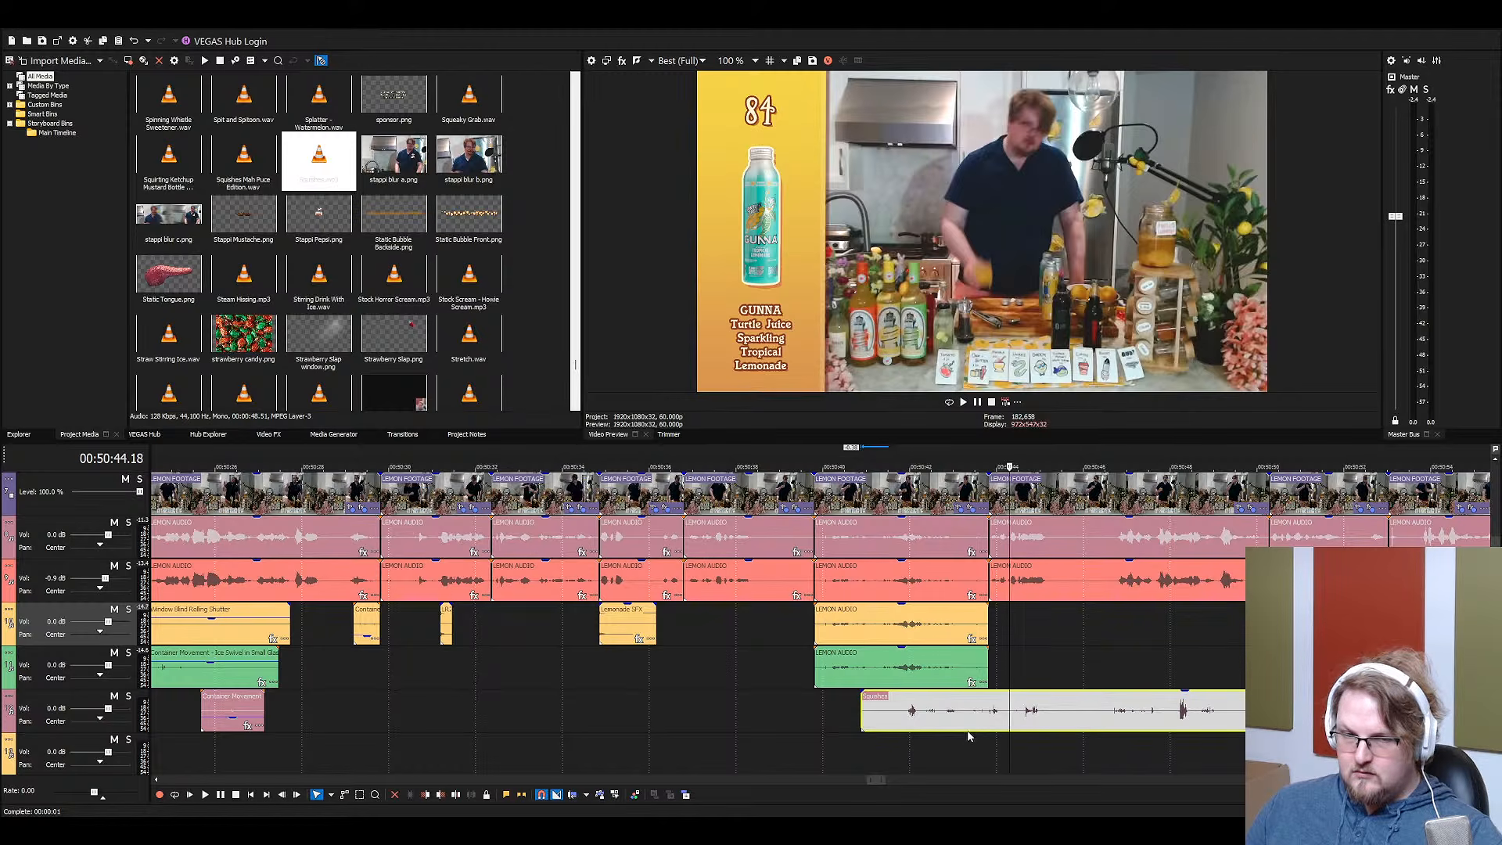
key(space)
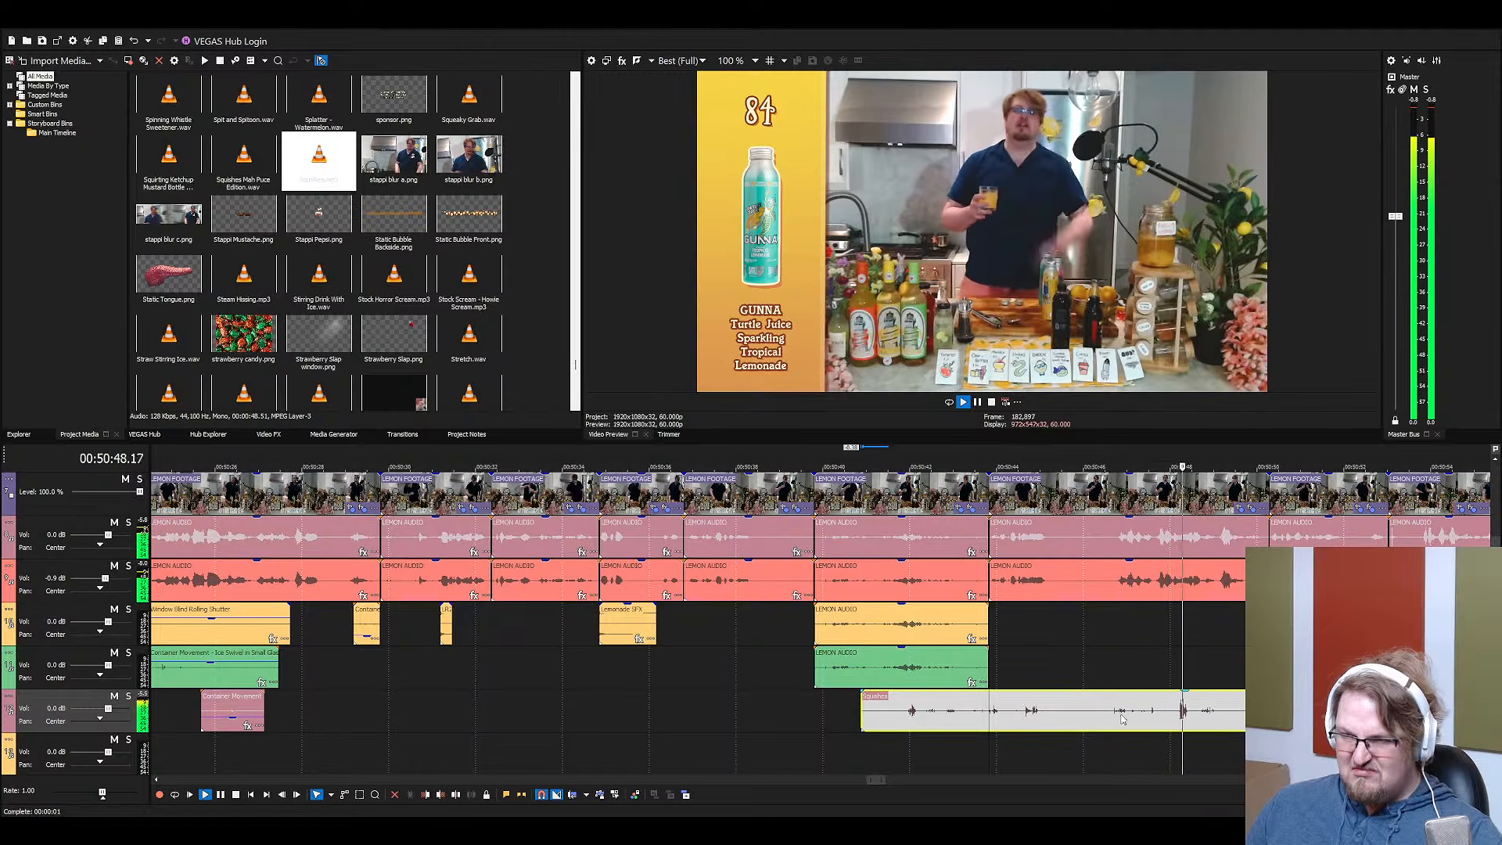
Isolate one squish of about 1.5 seconds starting near 00:50:48 in the Squishes clip and delete the parts before and after it
click(1174, 711)
key(s)
click(1240, 708)
key(s)
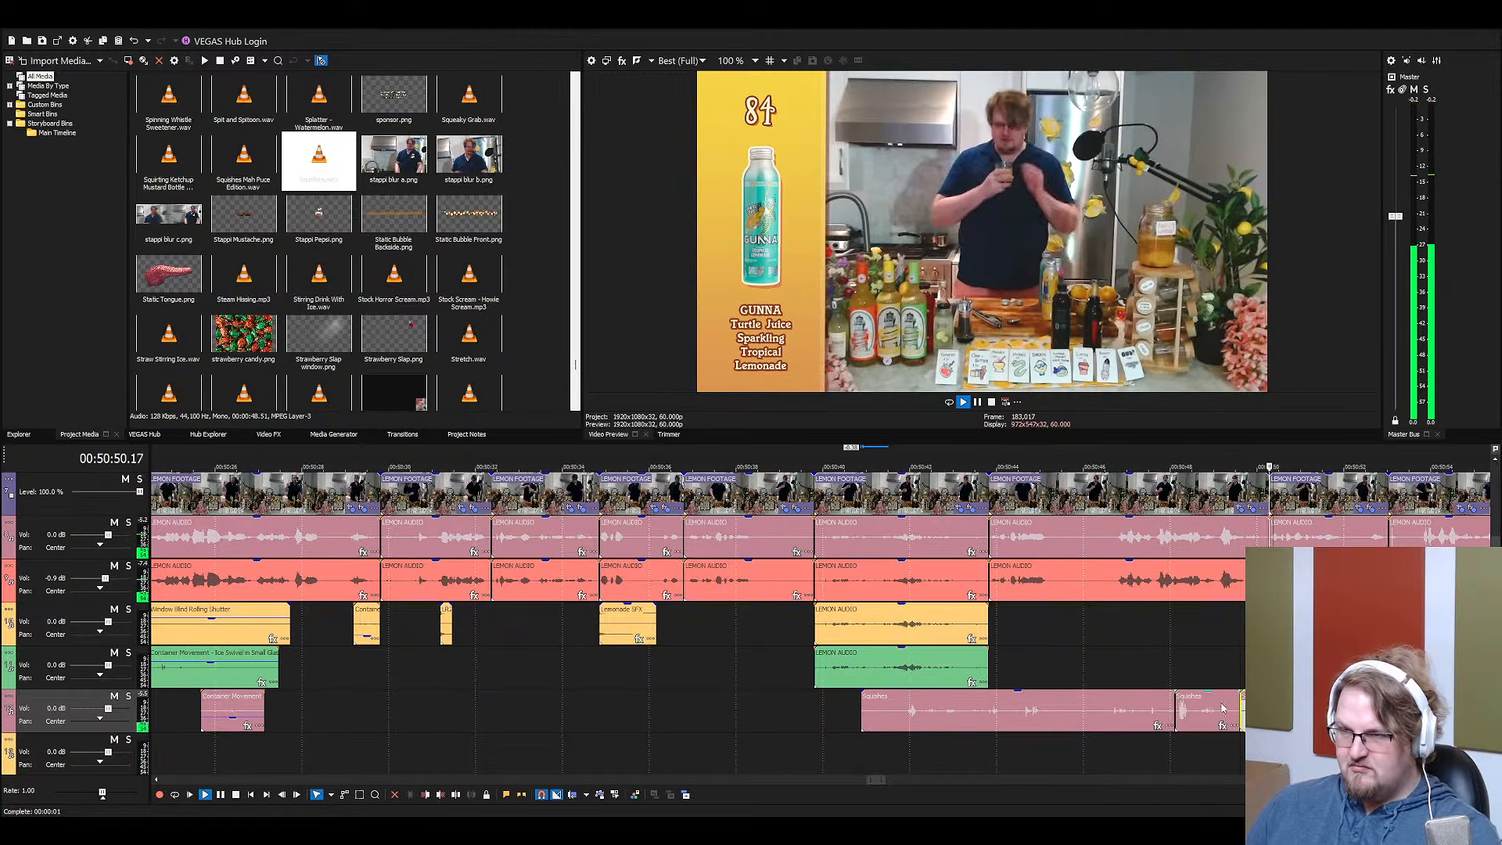
key(Delete)
click(1153, 708)
key(Delete)
Move the short squish up to the yellow effects track at about 00:50:44, lower its gain, and play back
drag(1201, 708, 1044, 621)
key(space)
click(1006, 619)
key(space)
scroll(1040, 623, up, 2)
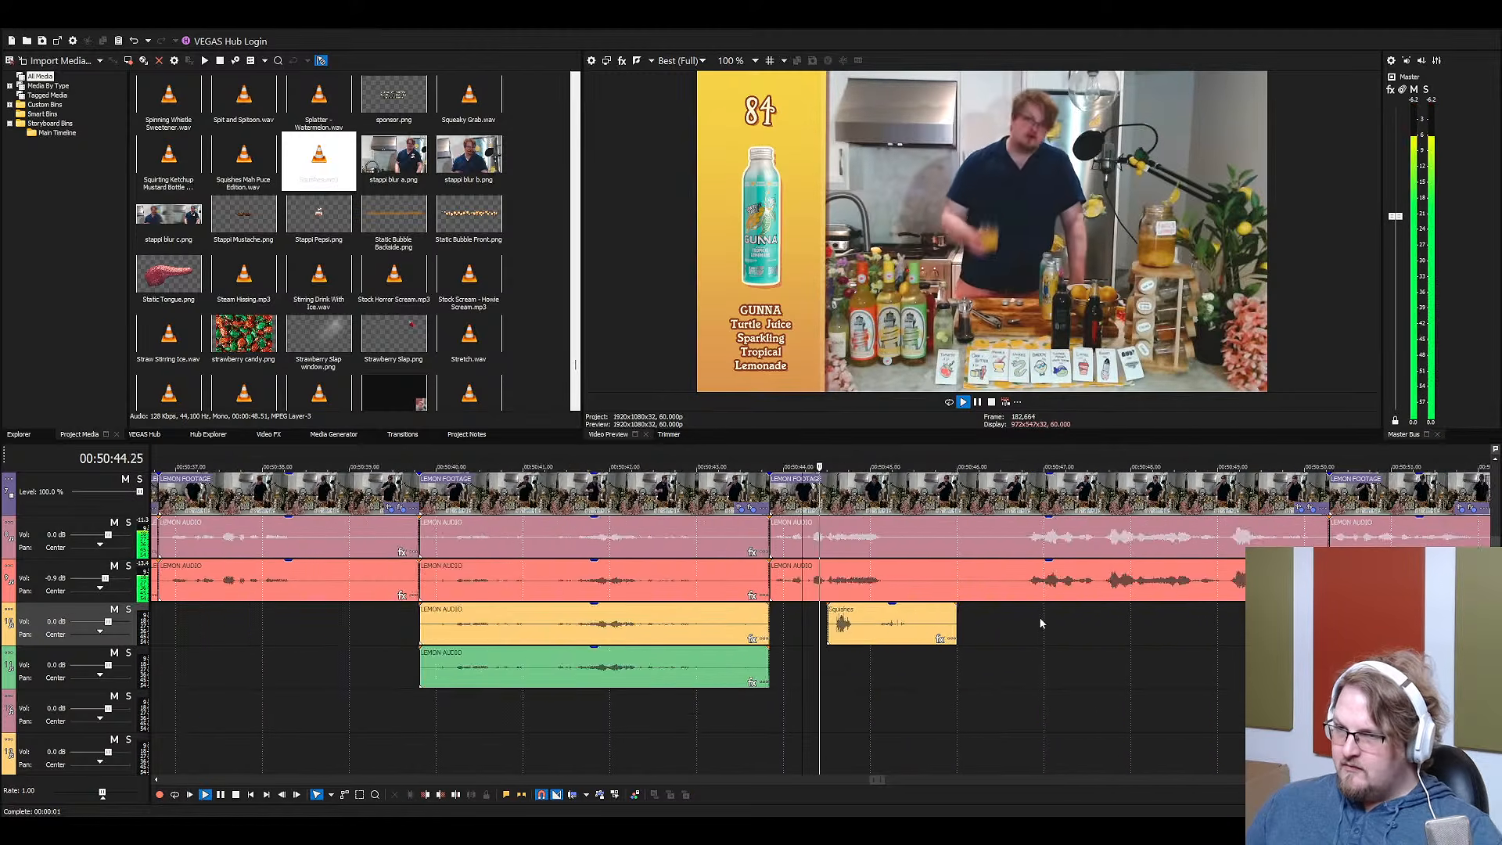
scroll(1041, 624, up, 2)
mouse_move(865, 624)
mouse_down()
mouse_move(910, 624)
mouse_move(885, 632)
mouse_up()
key(space)
key(space)
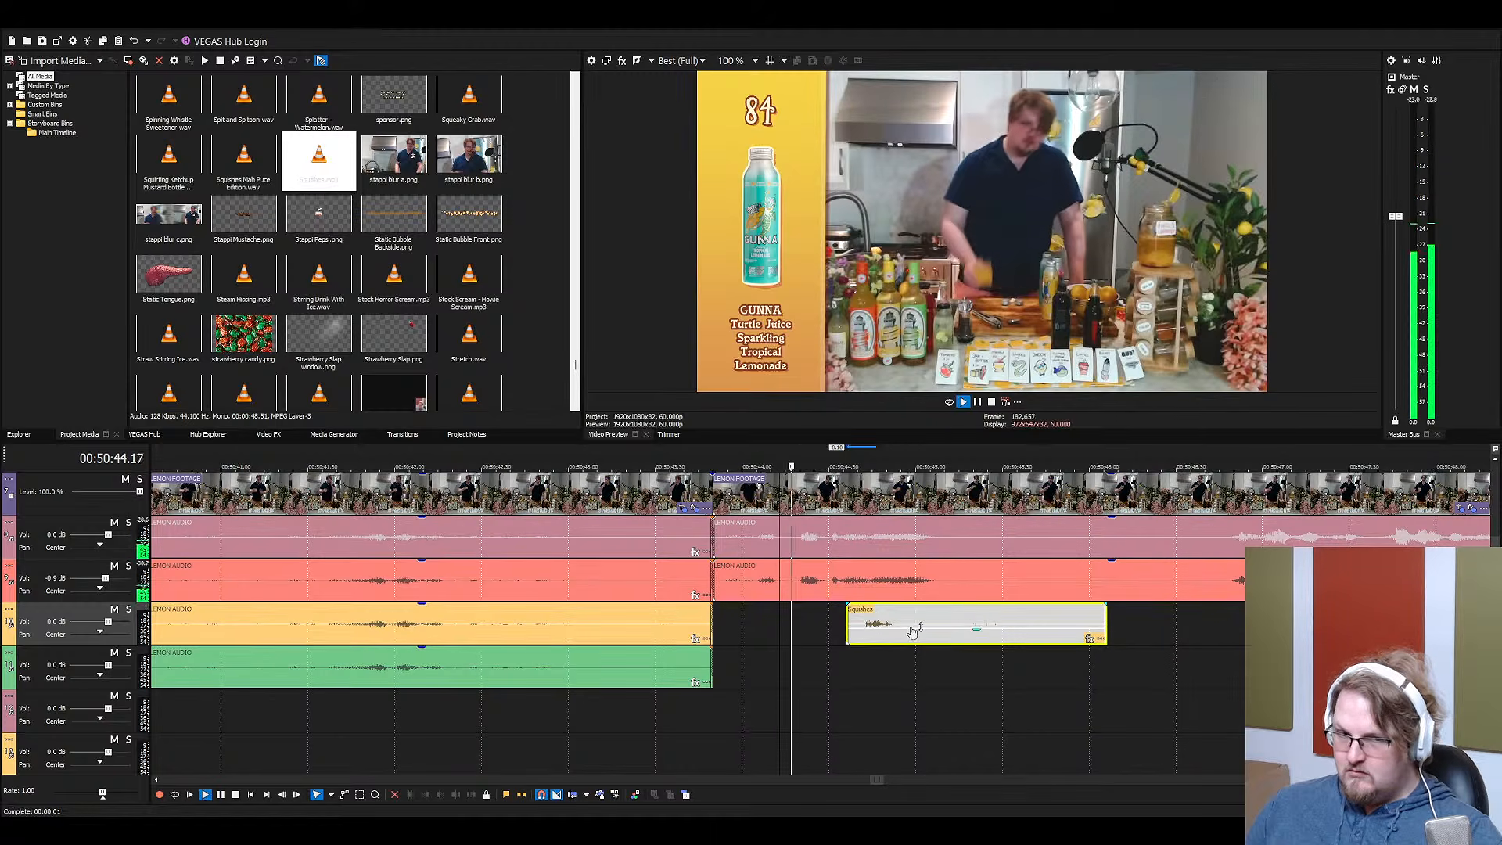
scroll(907, 621, down, 3)
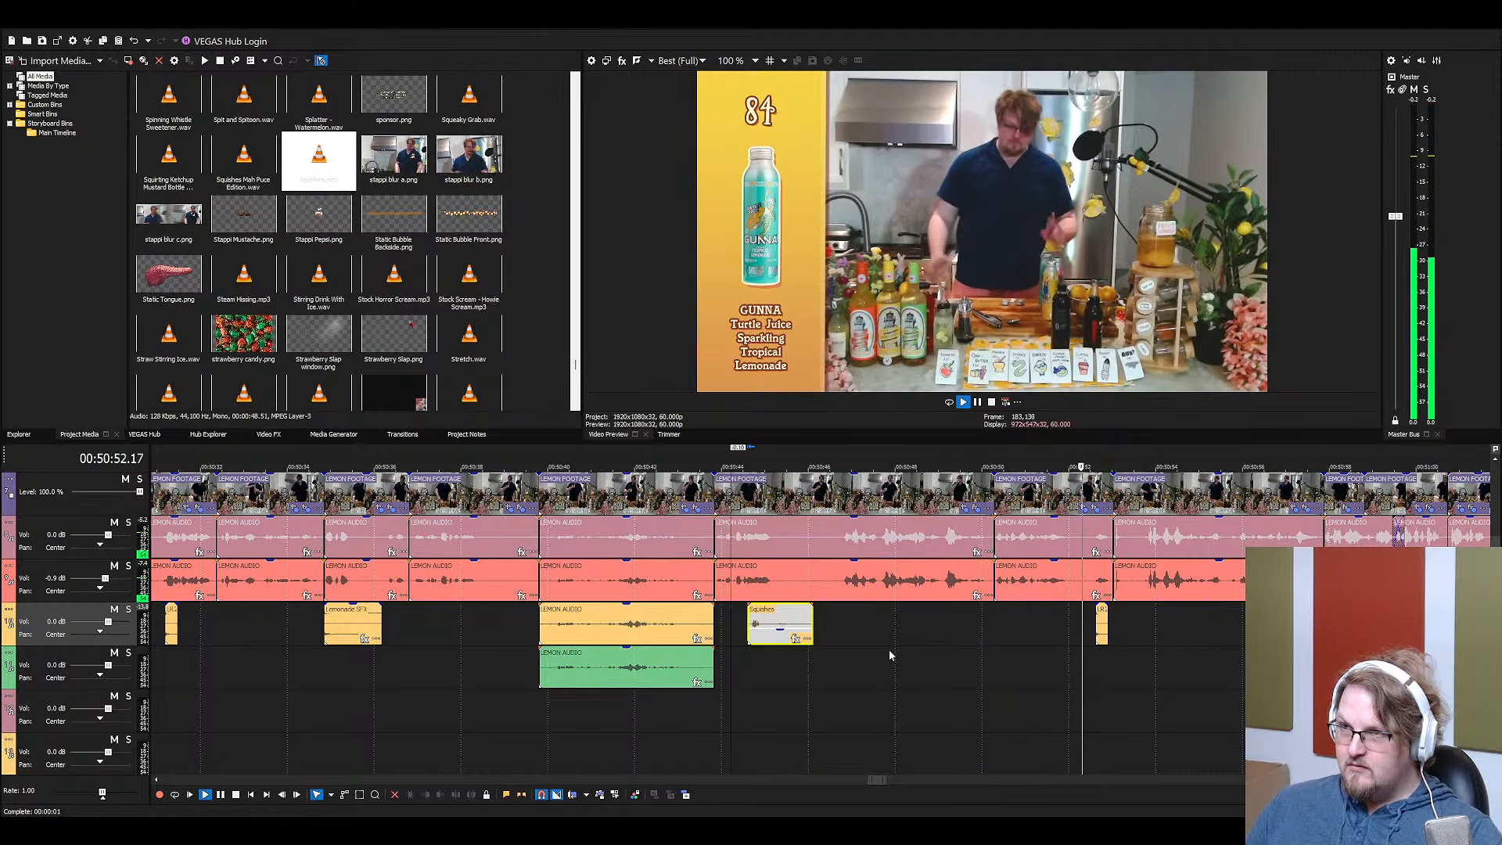
Separate the LEMON FOOTAGE after 00:50:53 from its audio, split both LEMON AUDIO events at 00:50:53.23, and copy the short clap piece
scroll(889, 649, down, 1)
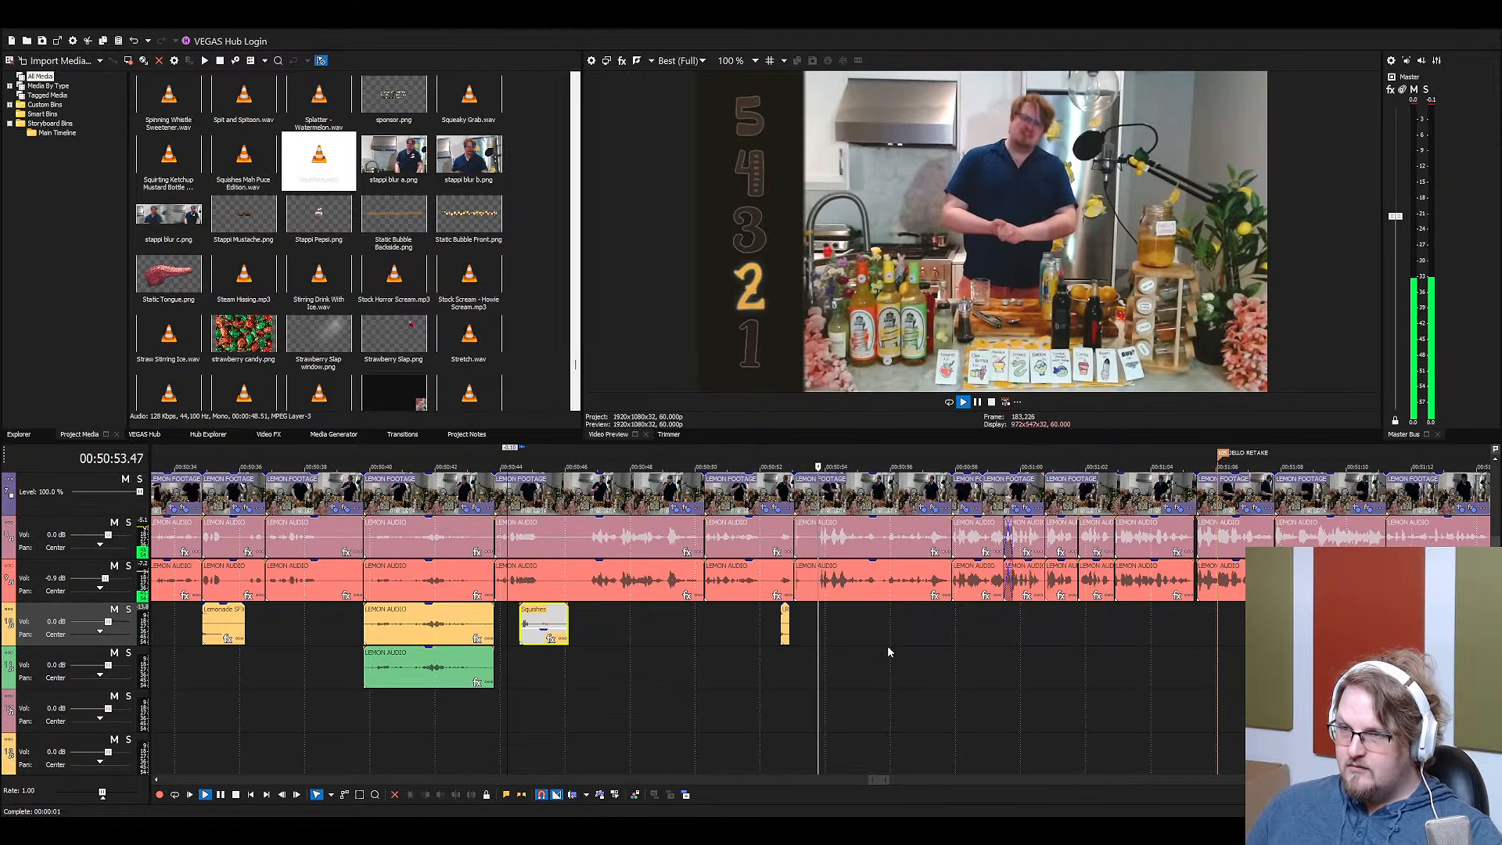
click(834, 578)
scroll(834, 579, up, 3)
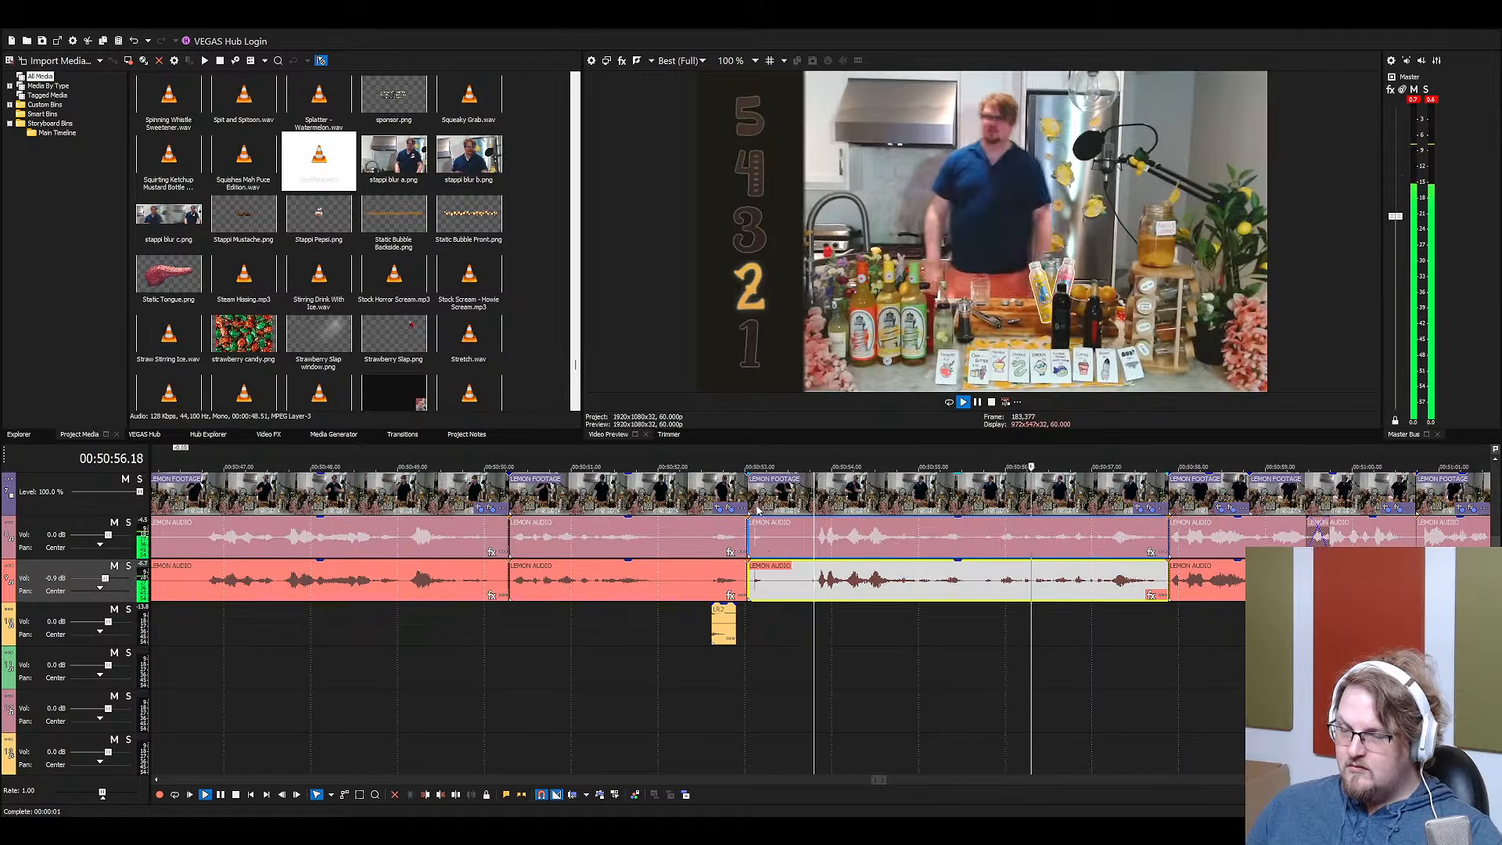
click(786, 543)
click(767, 499)
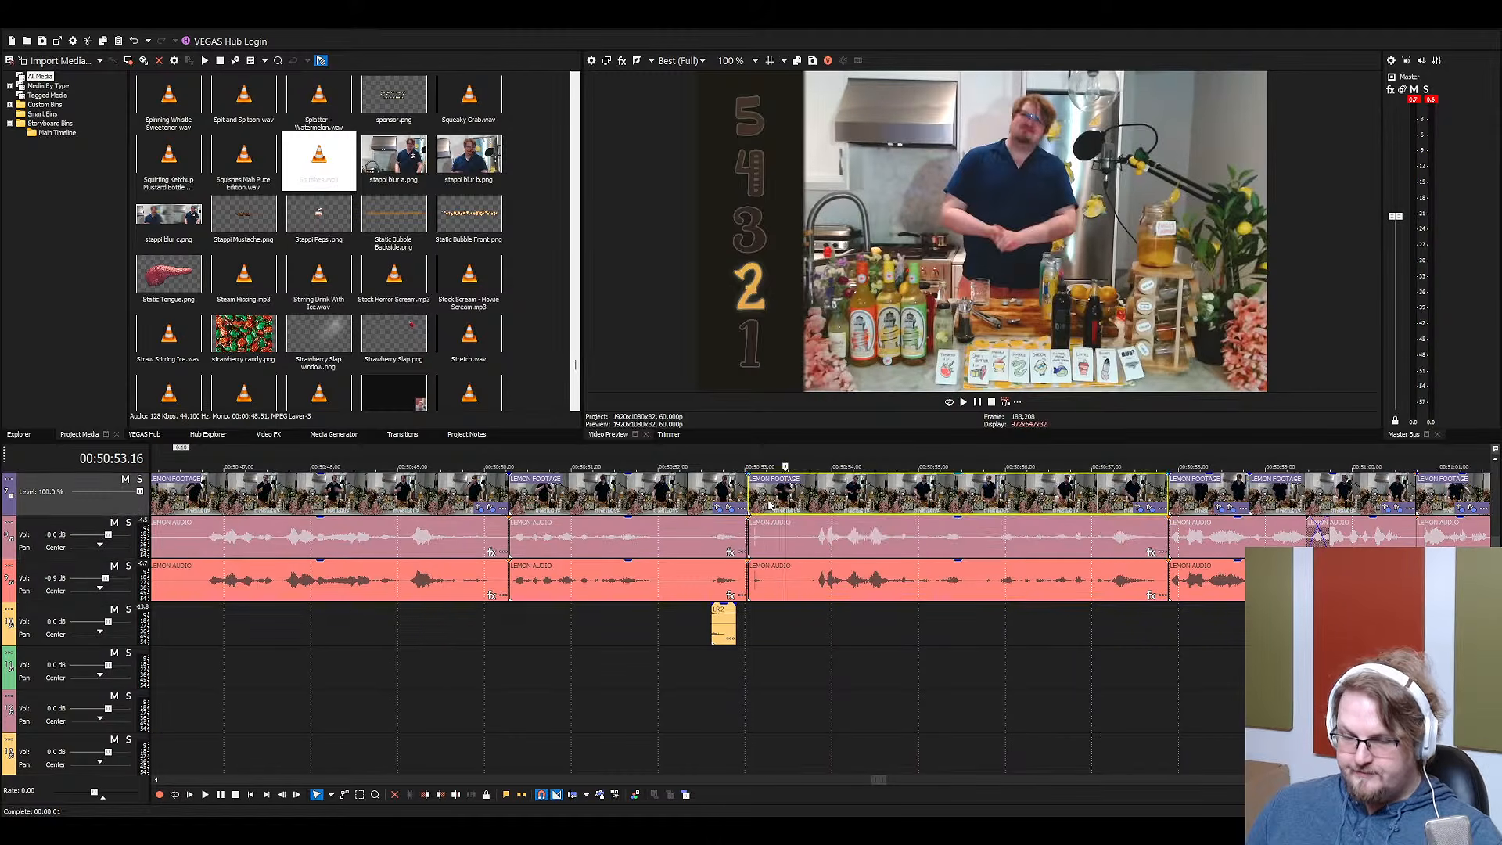
click(777, 540)
key(s)
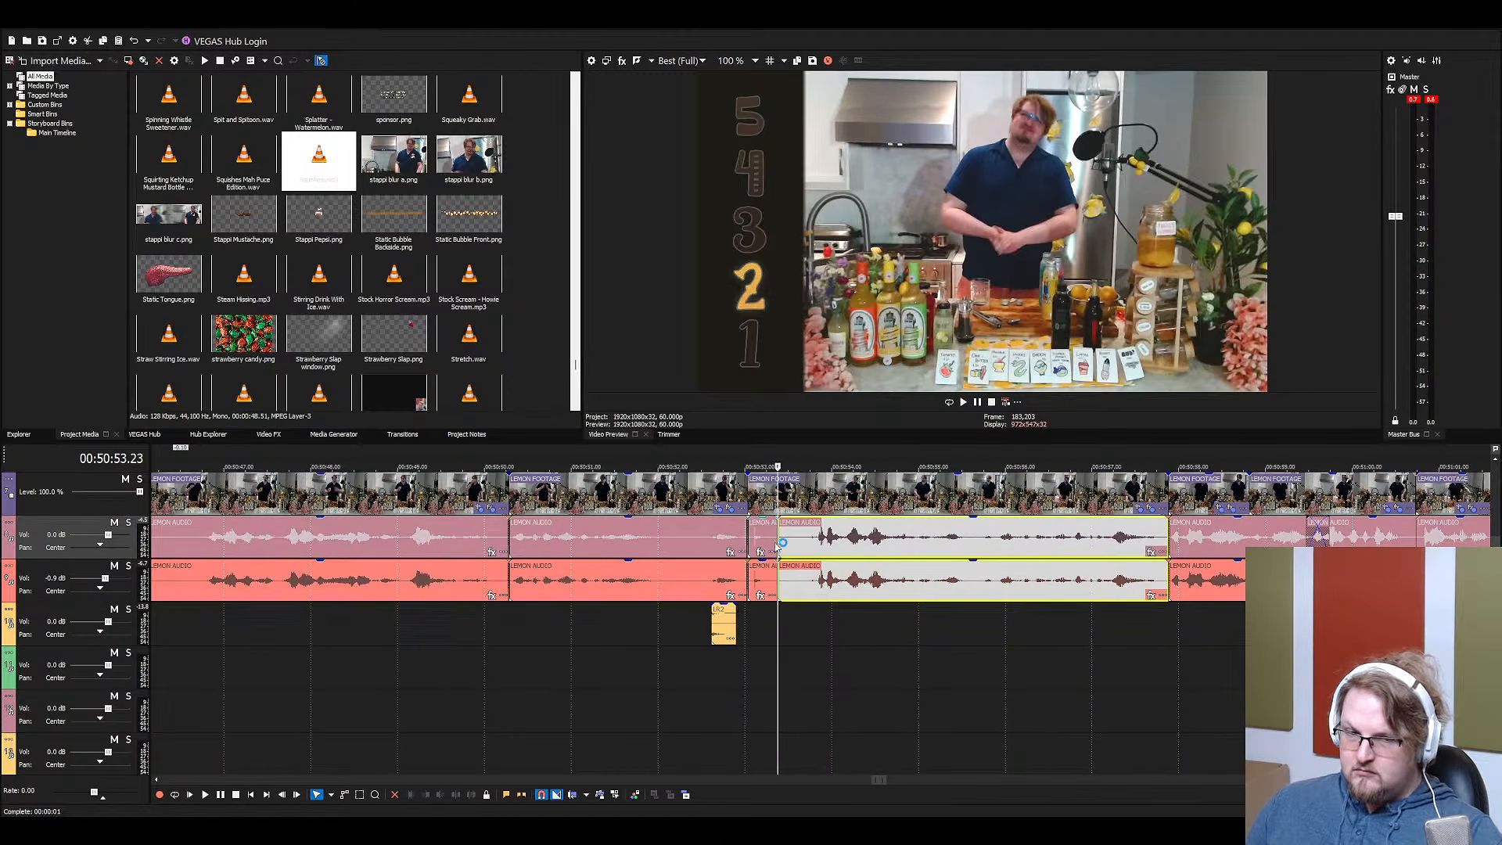
click(762, 541)
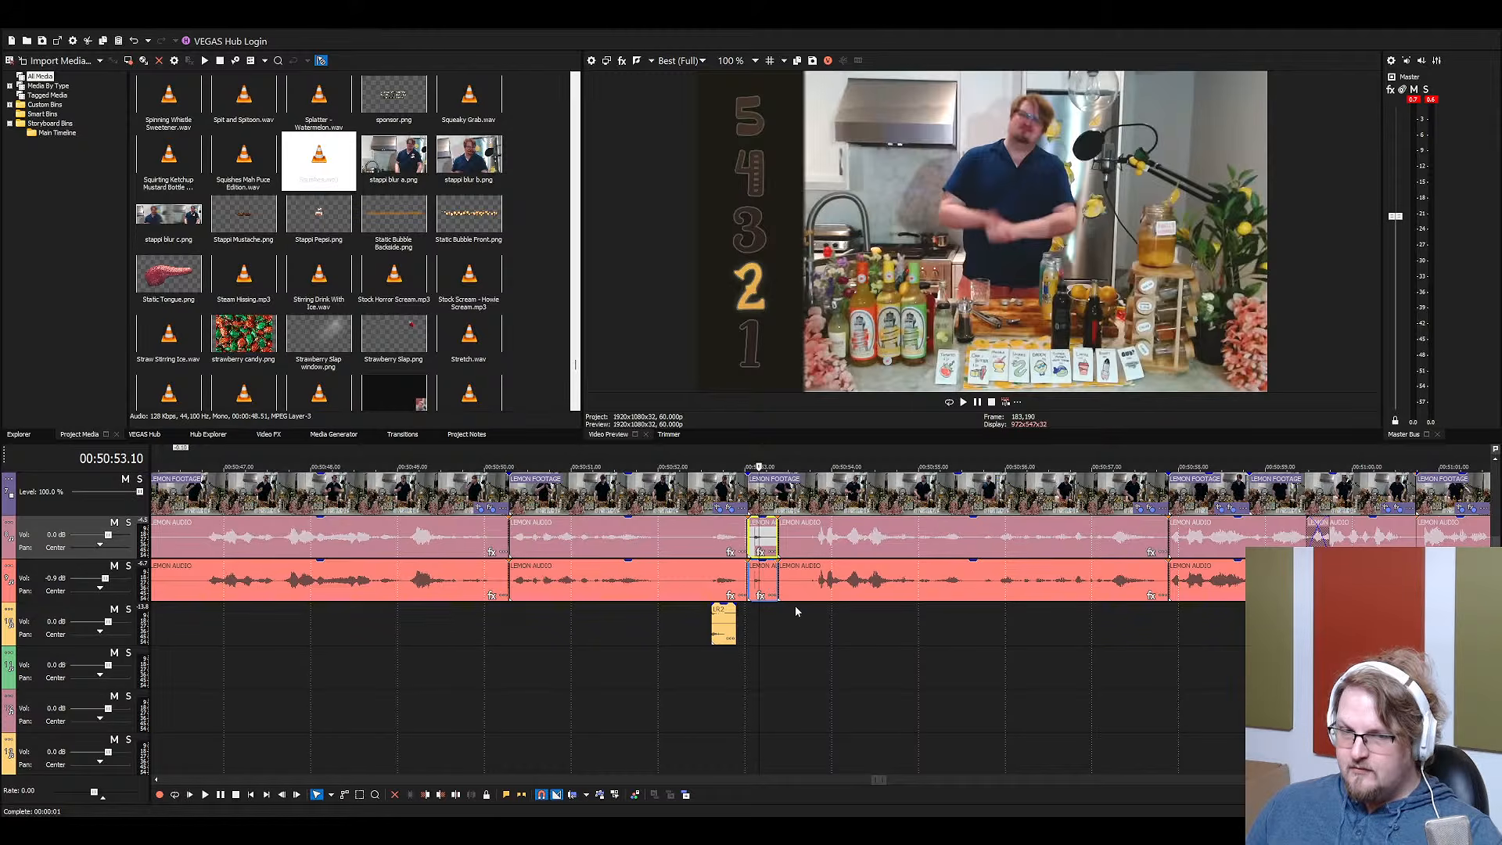
Look back through the earlier timeline for the retake clap marker, spot-checking around 00:43:27, 00:40:16 and 00:37:51
scroll(796, 614, down, 15)
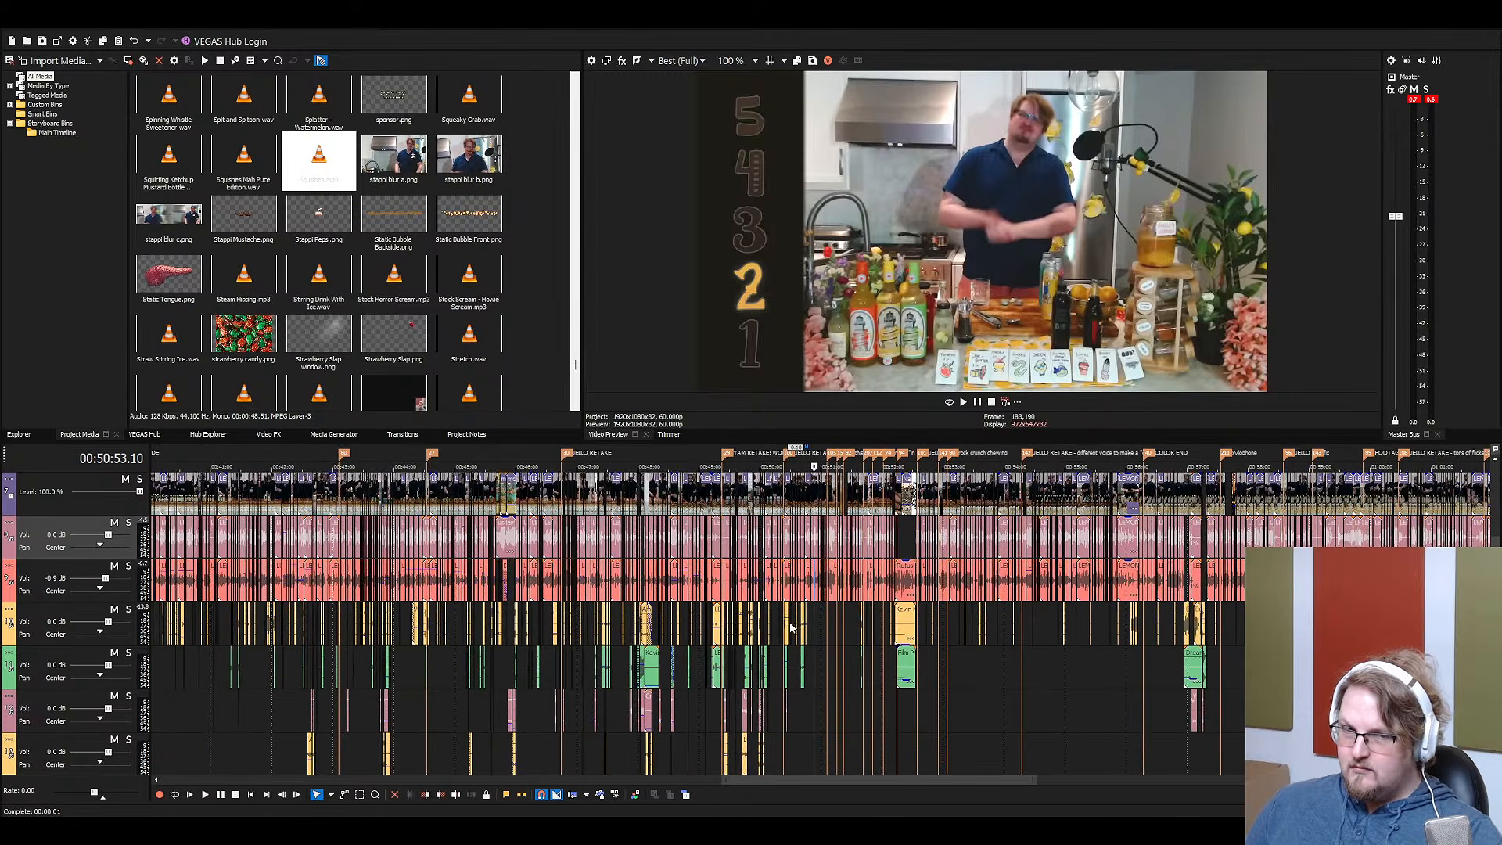
scroll(787, 626, down, 1)
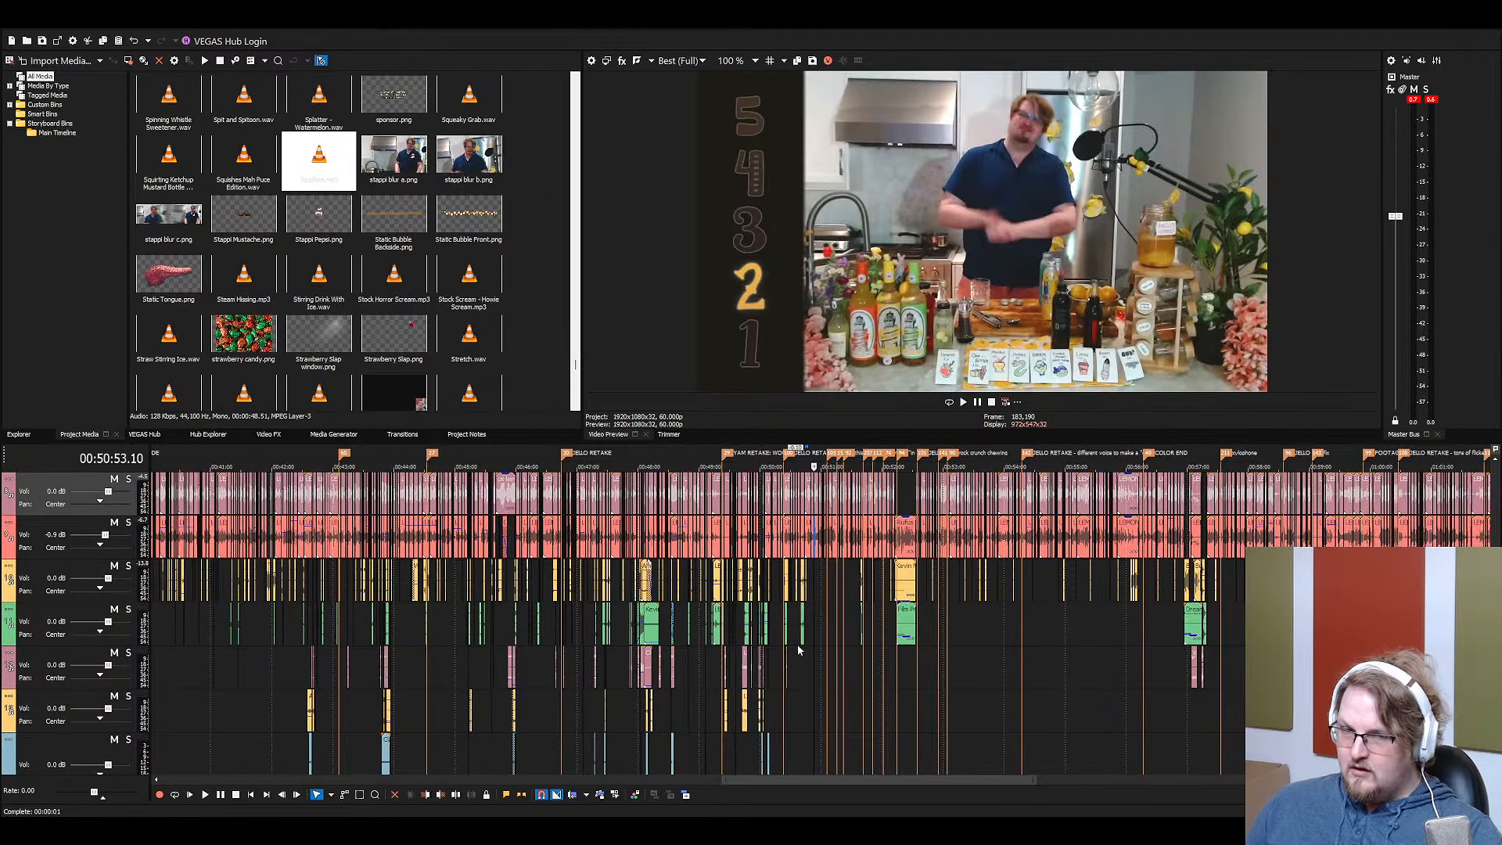
scroll(799, 649, up, 3)
scroll(798, 645, down, 1)
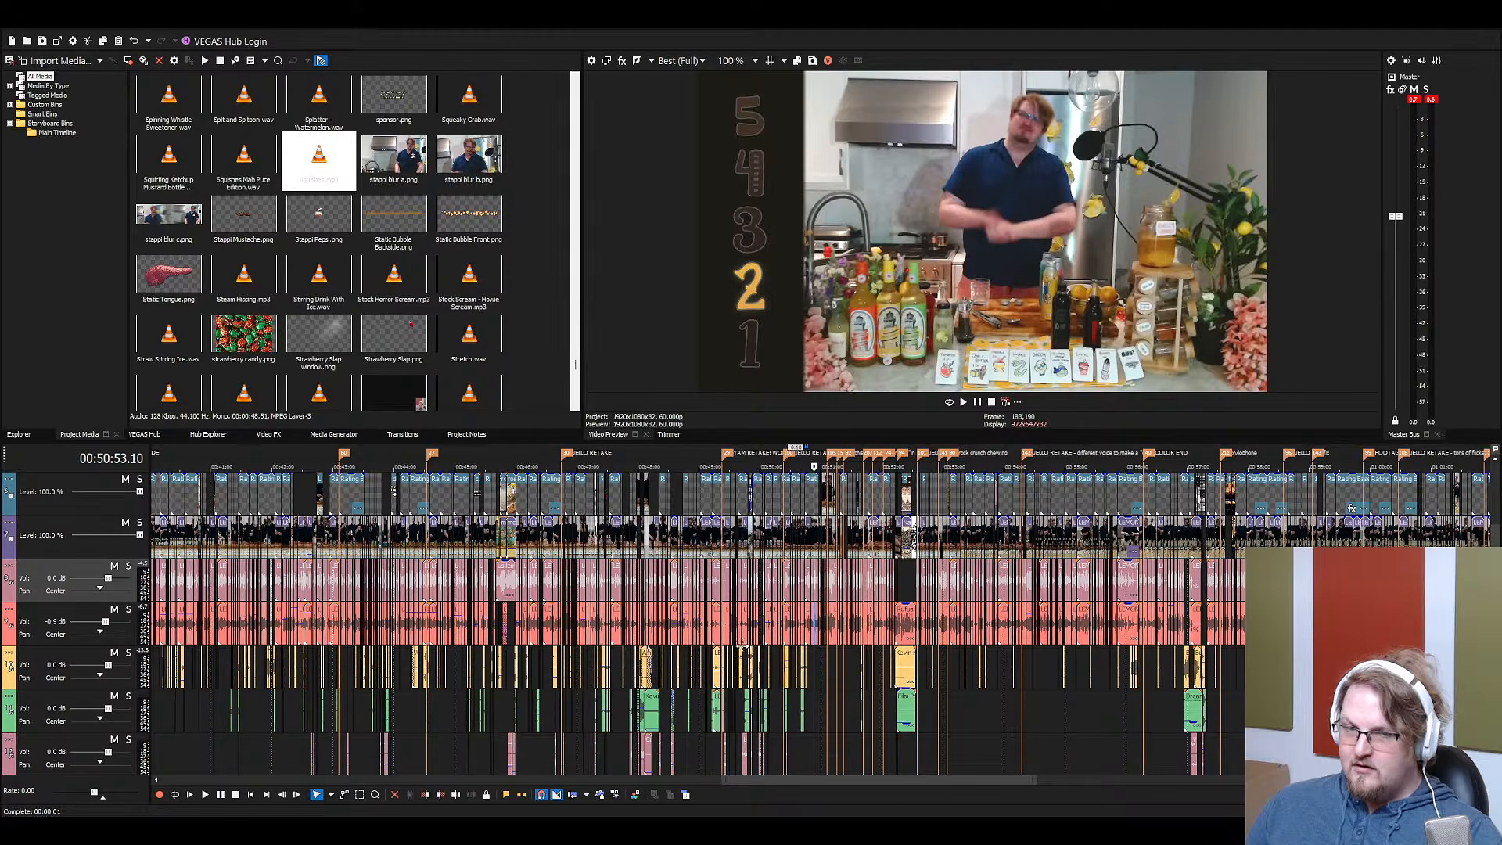
click(364, 610)
key(space)
scroll(550, 666, up, 4)
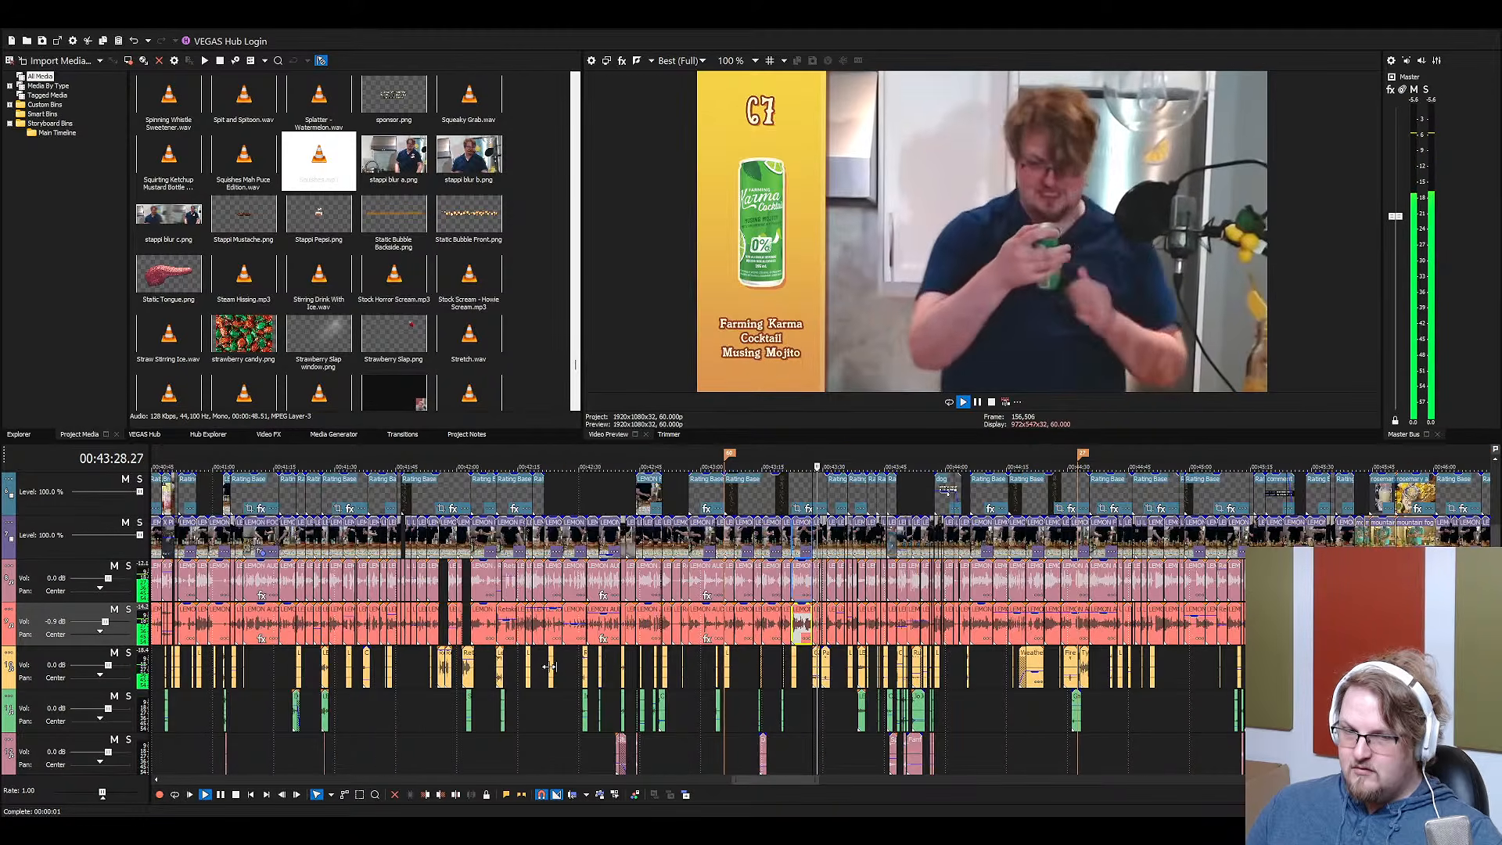
scroll(550, 666, down, 4)
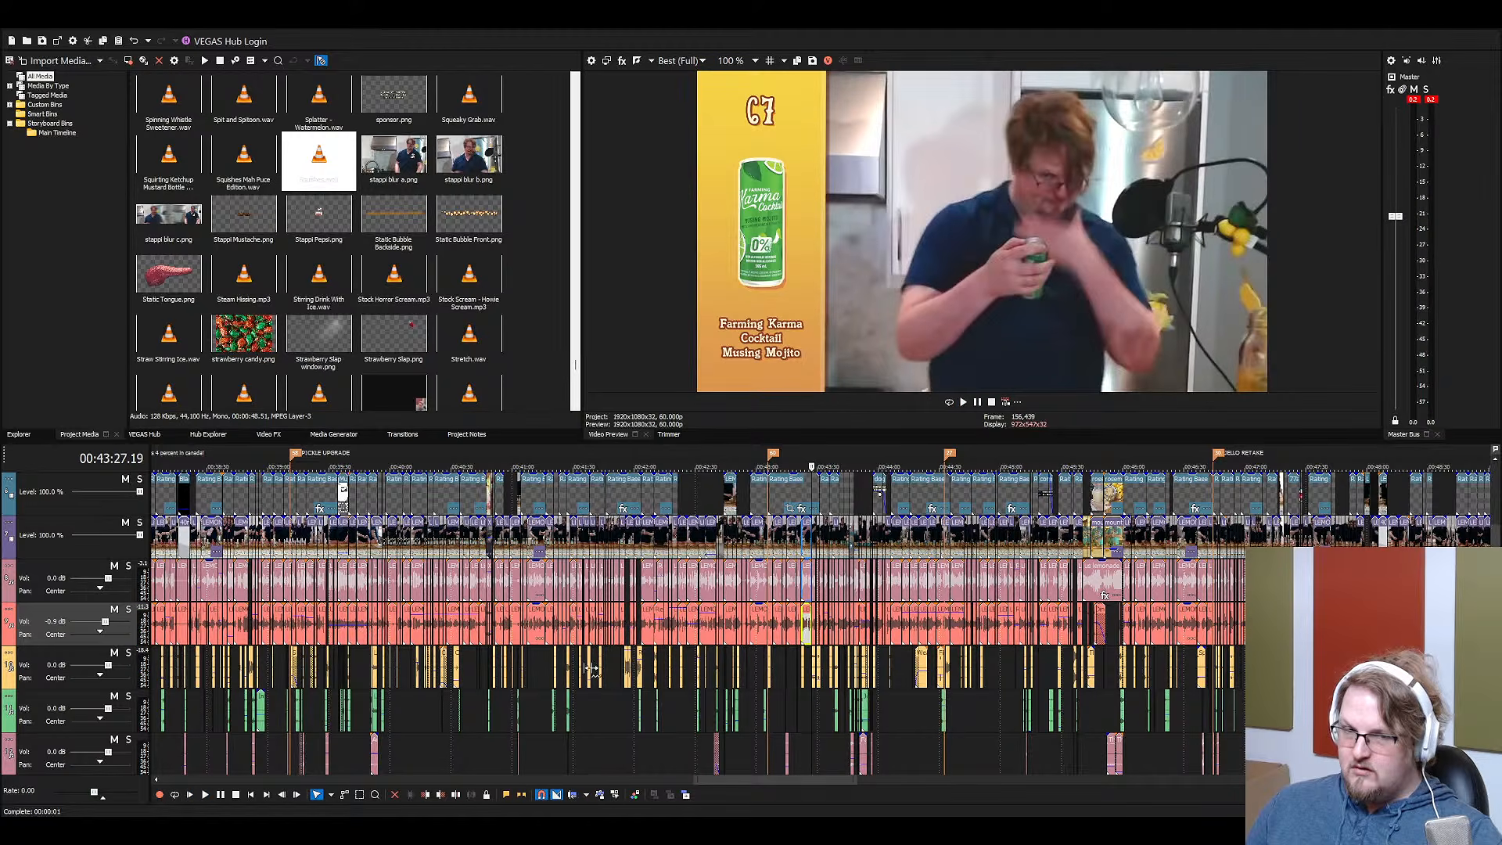
scroll(590, 667, down, 3)
click(425, 635)
key(space)
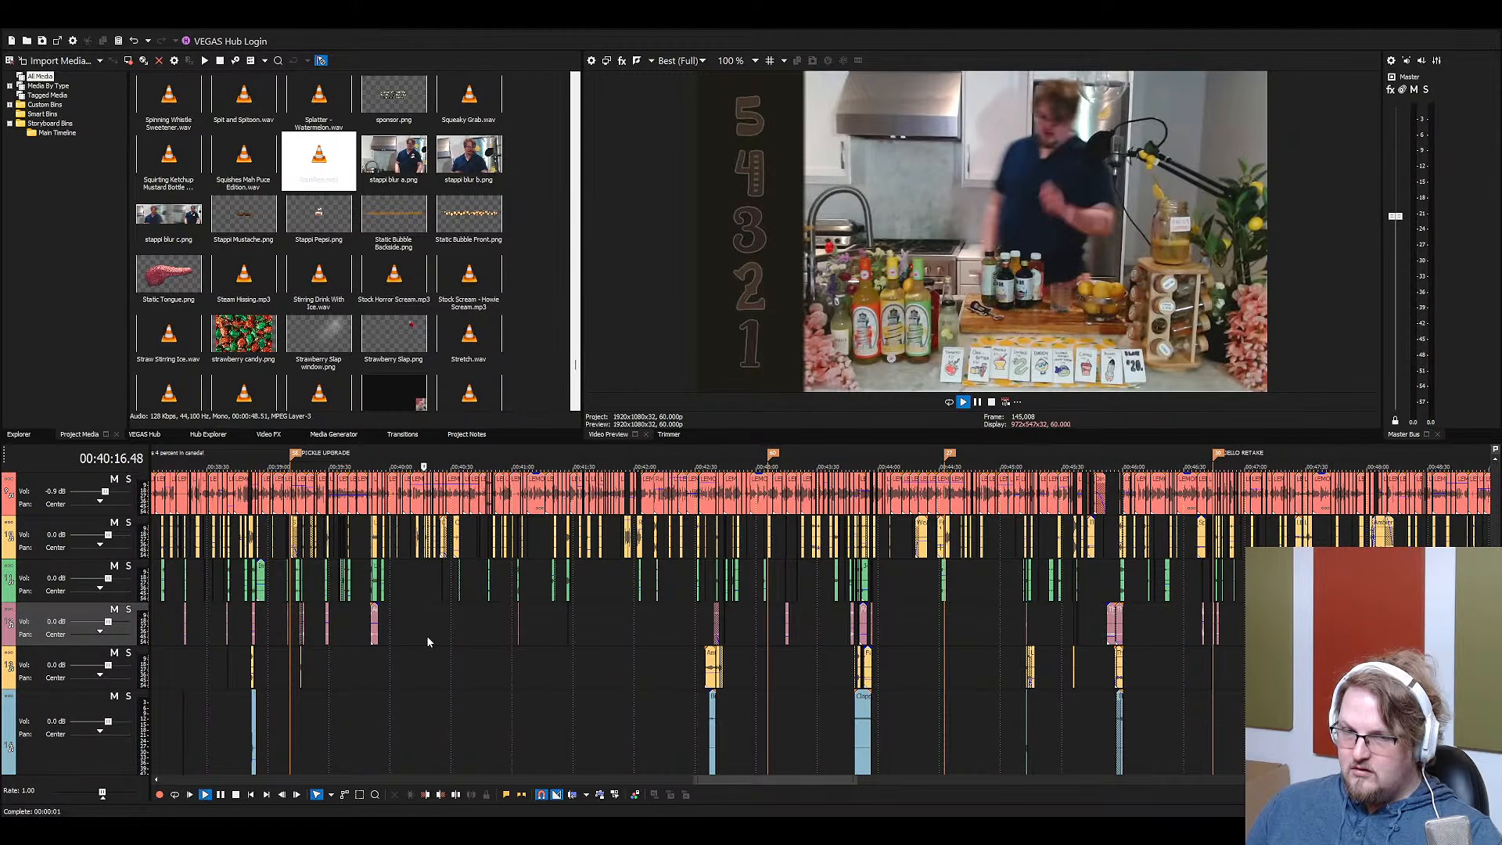
key(space)
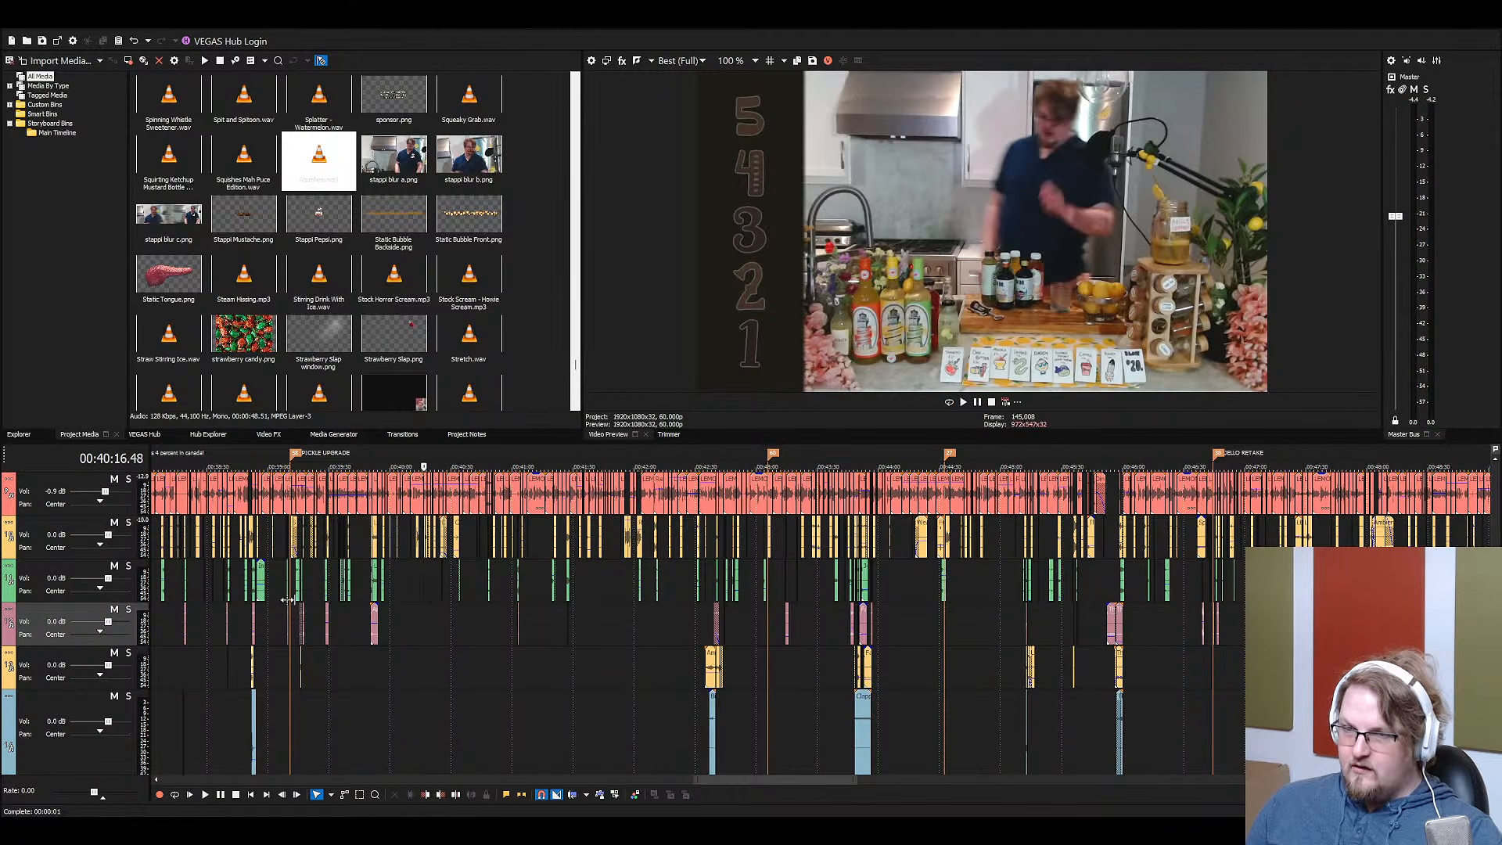
scroll(506, 635, up, 2)
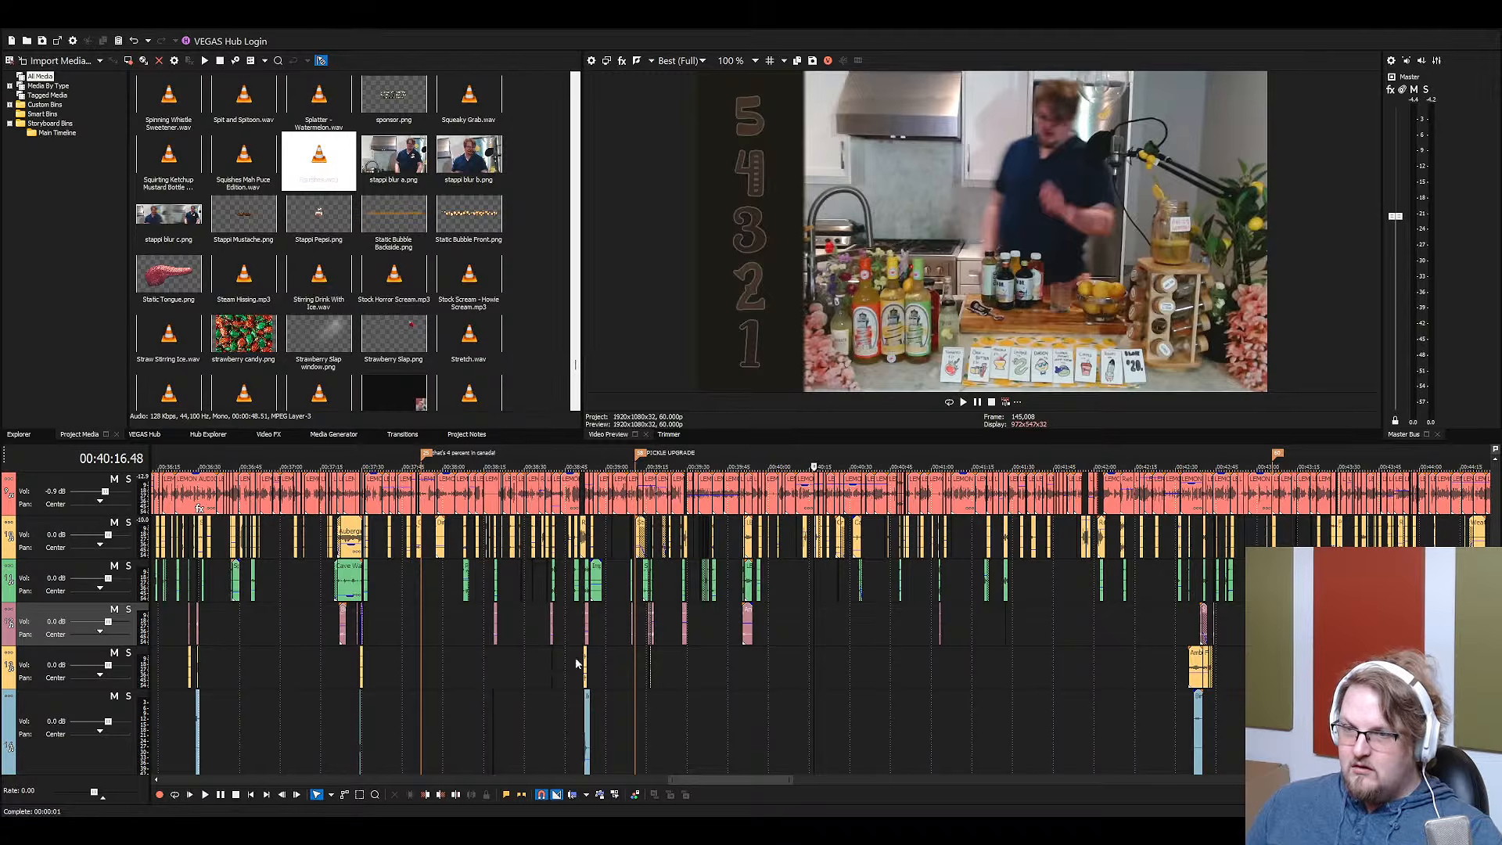
scroll(727, 675, up, 2)
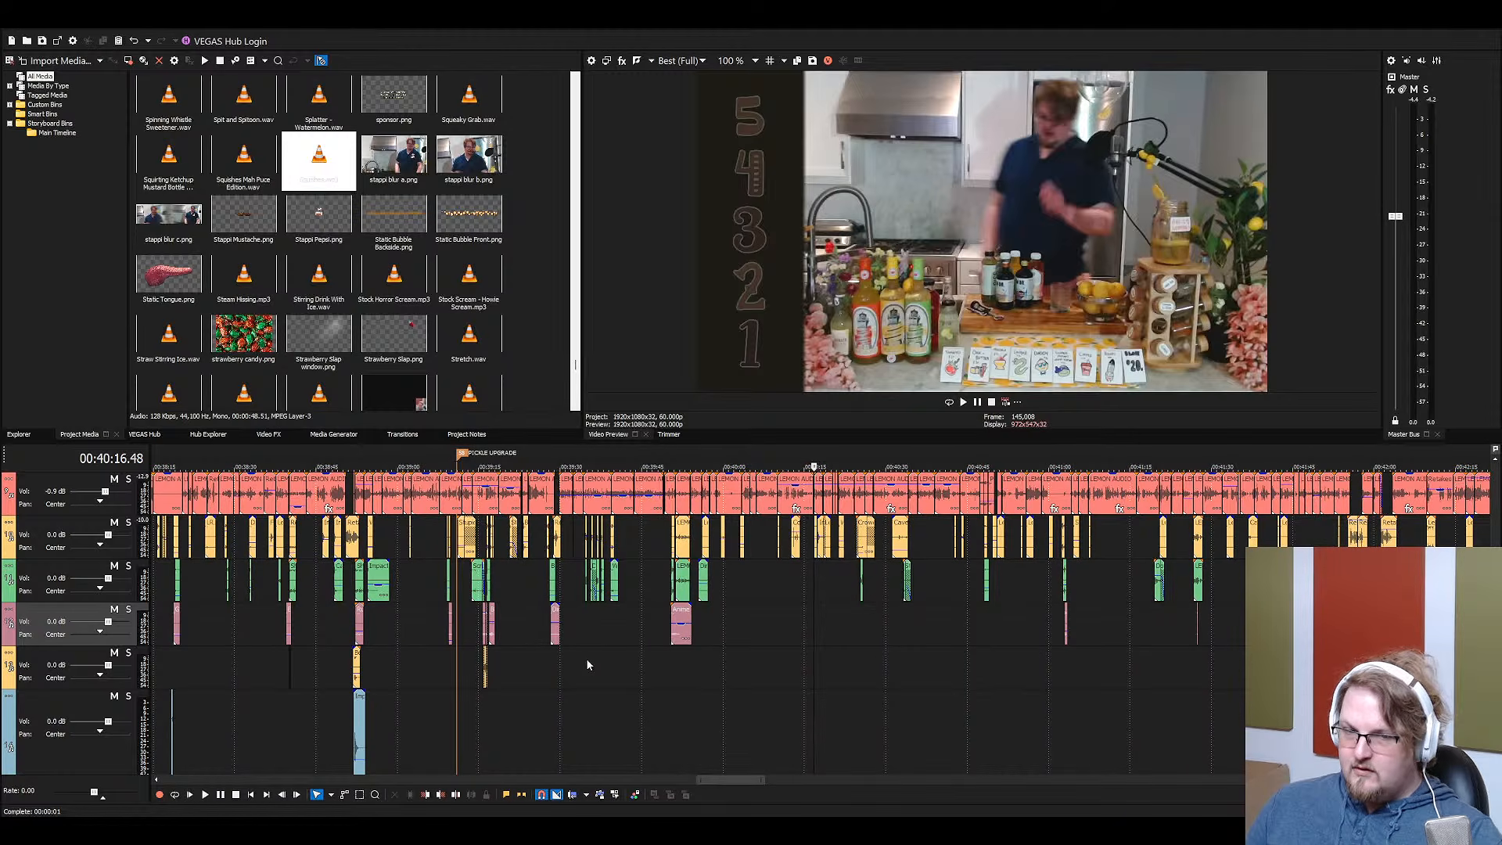
scroll(585, 658, down, 2)
key(space)
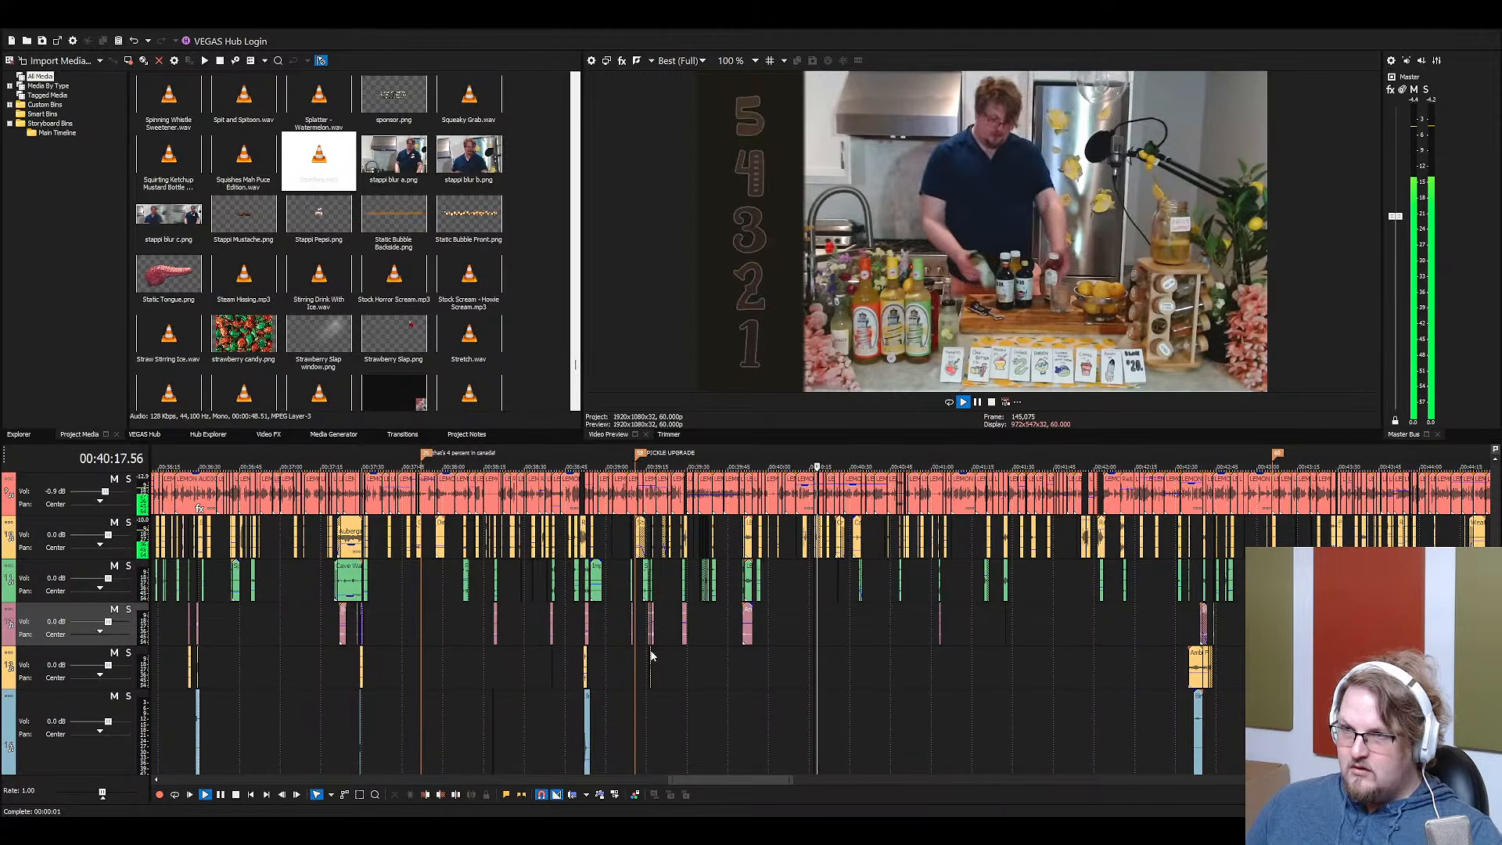
key(space)
click(422, 675)
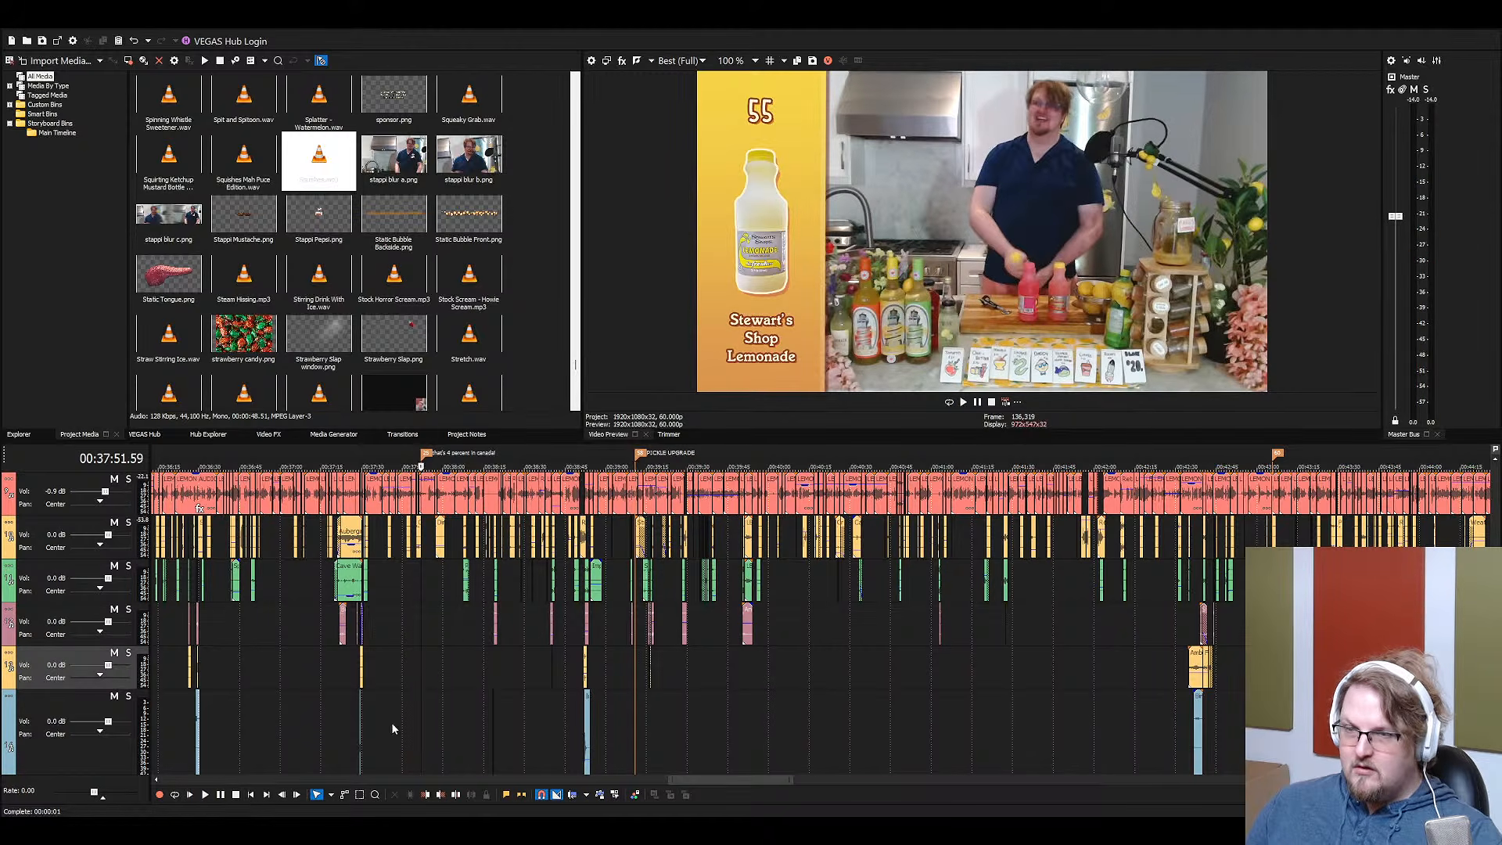
scroll(467, 680, up, 4)
scroll(467, 680, down, 3)
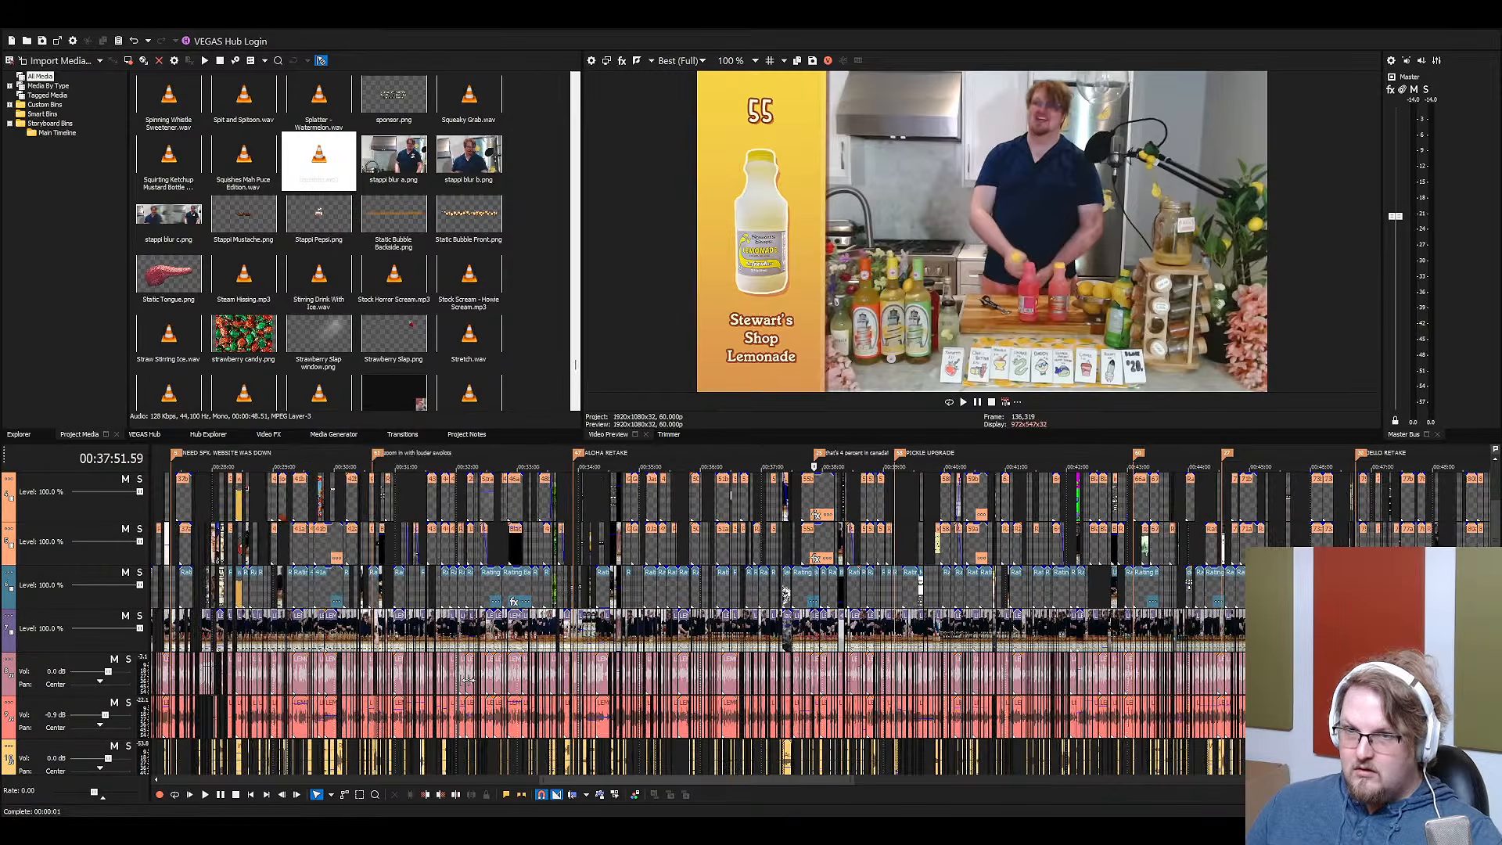
scroll(467, 680, left, 6)
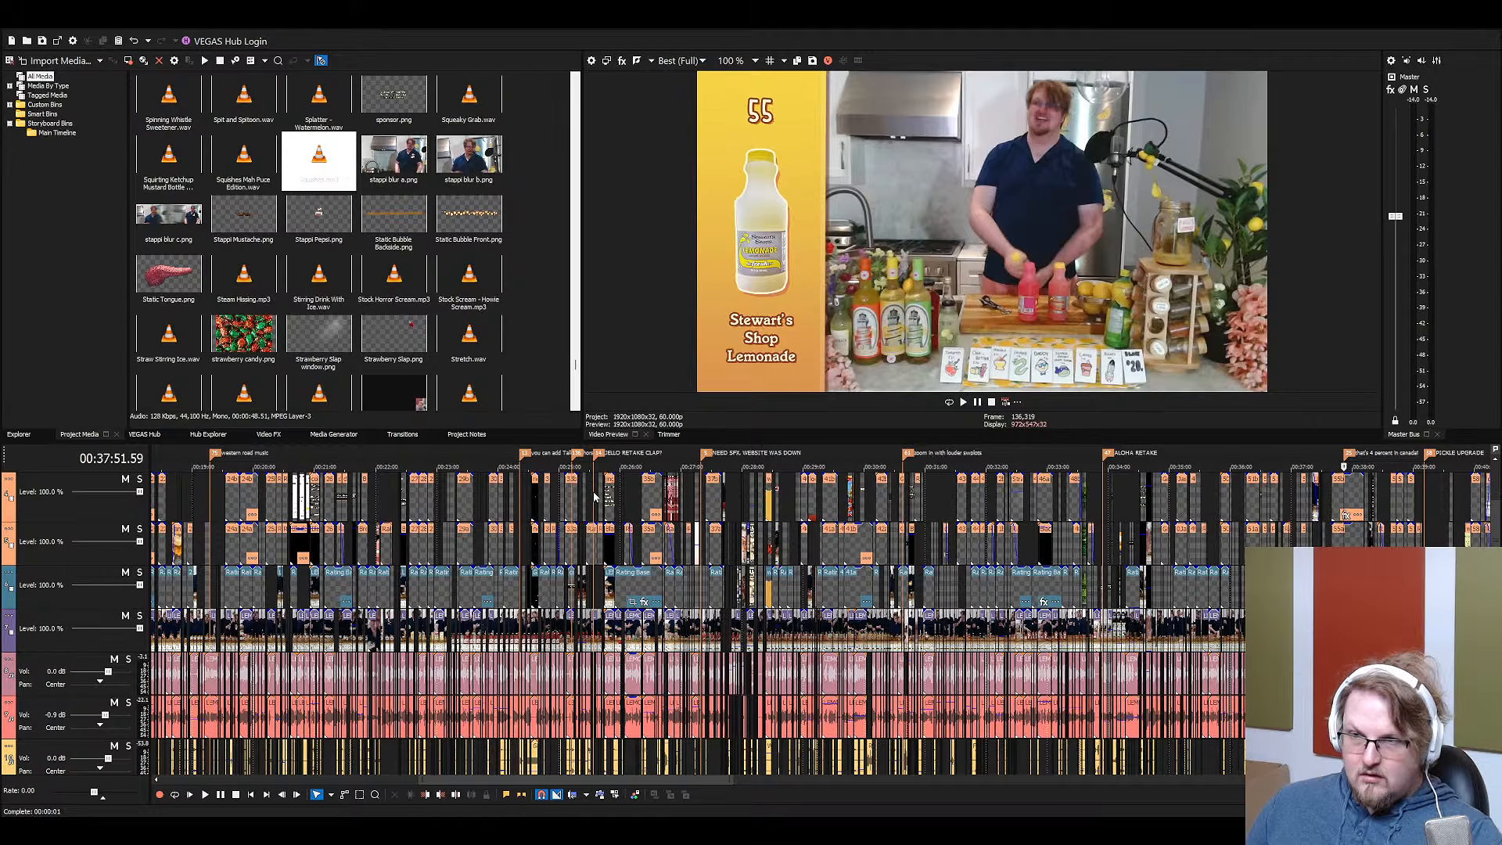
Delete the existing LEMON AUDIO clap at the RETAKE CLAP marker near 00:25:34 and paste the copied clap audio pair there
click(593, 496)
scroll(841, 668, up, 8)
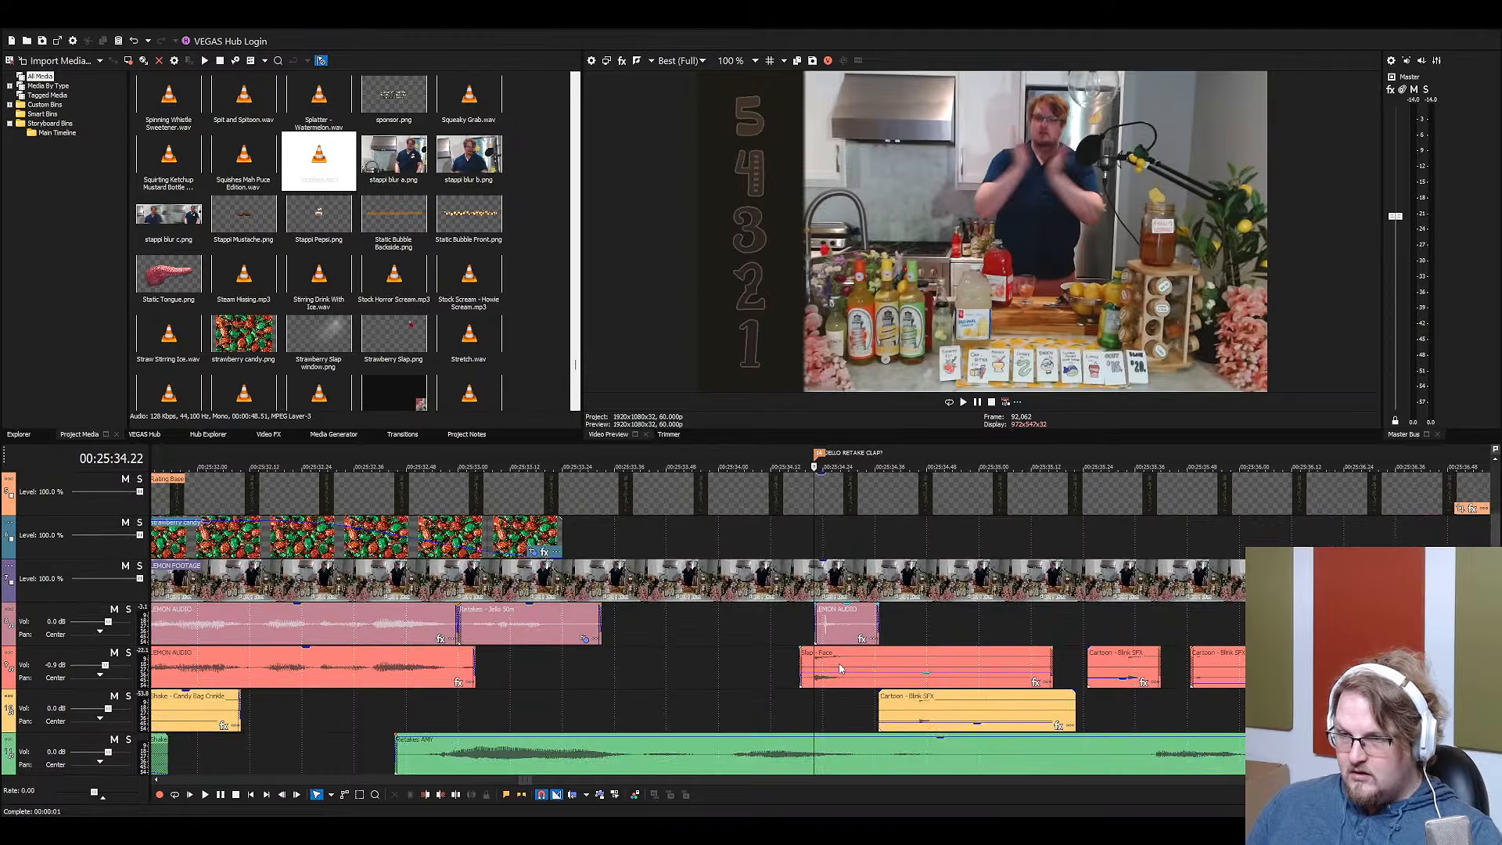
scroll(841, 669, up, 4)
key(Delete)
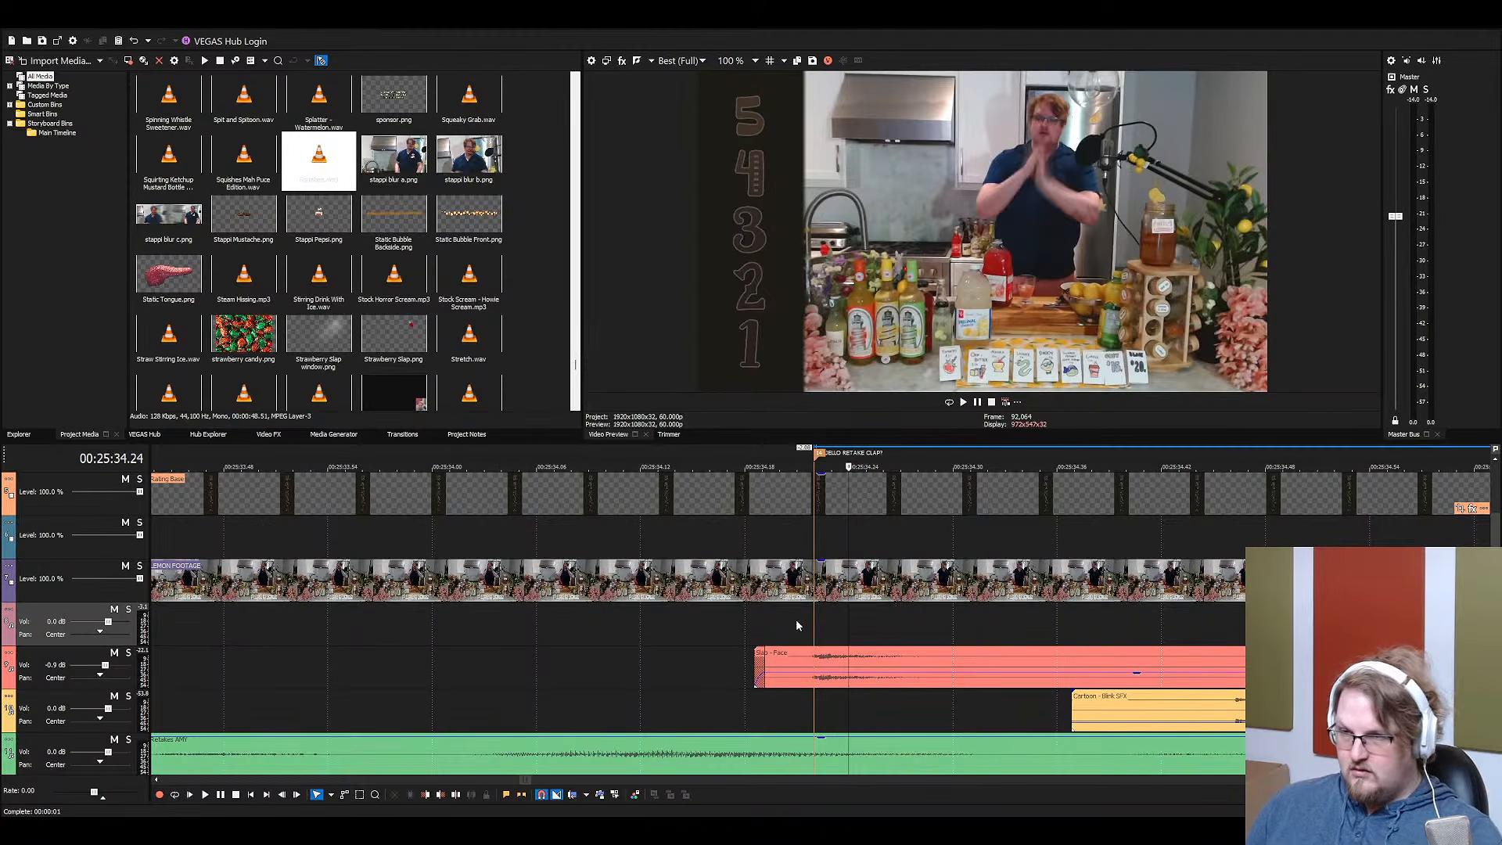
click(797, 625)
key(ctrl+v)
Arrange the pasted clap pair on the pink and yellow tracks and cut off both ends after 00:25:34.32
drag(854, 629, 863, 708)
click(934, 713)
click(956, 711)
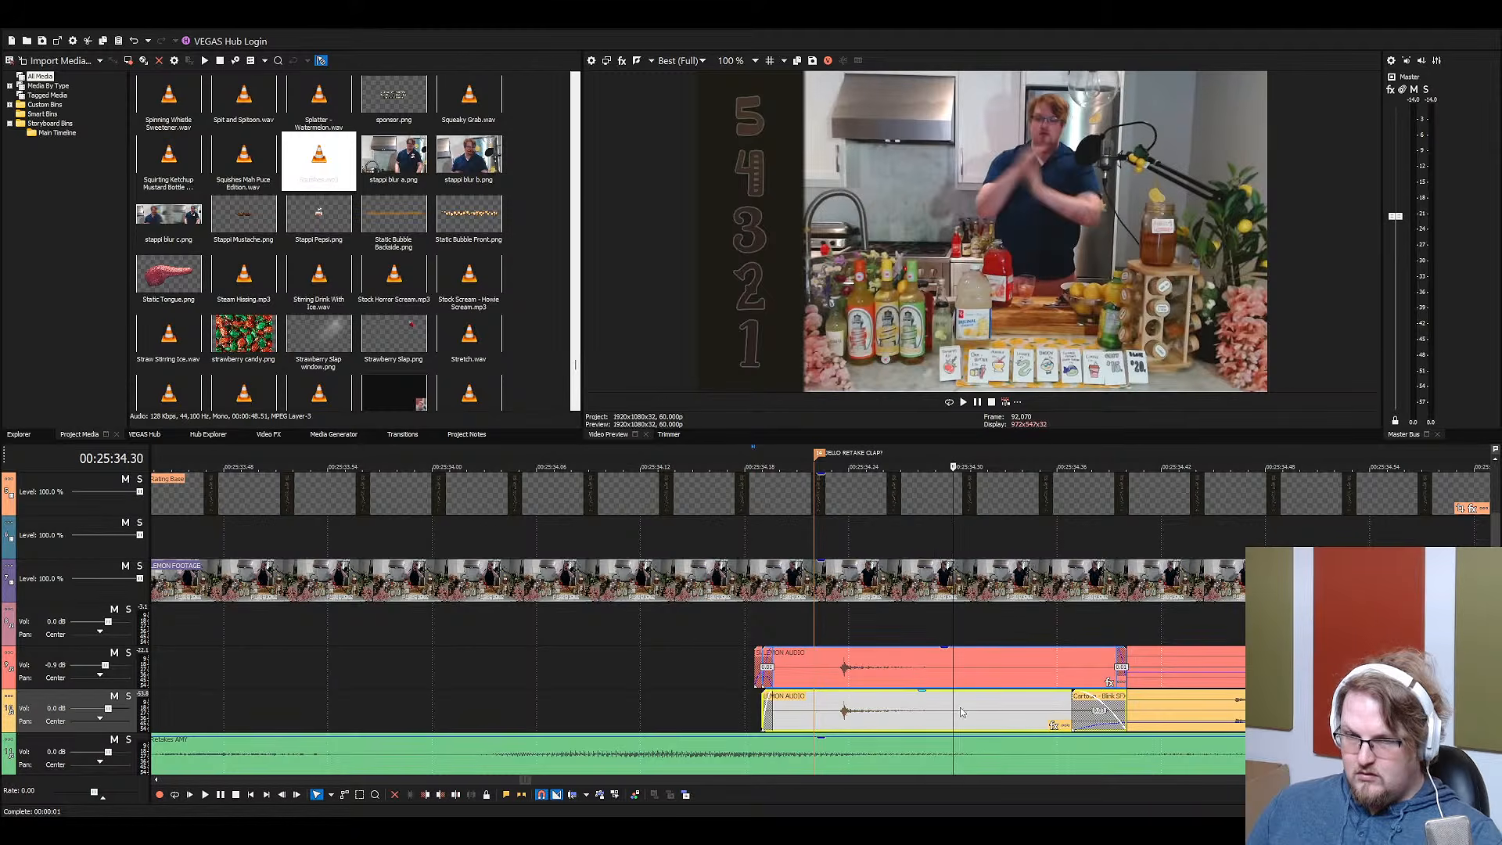
drag(938, 666, 939, 624)
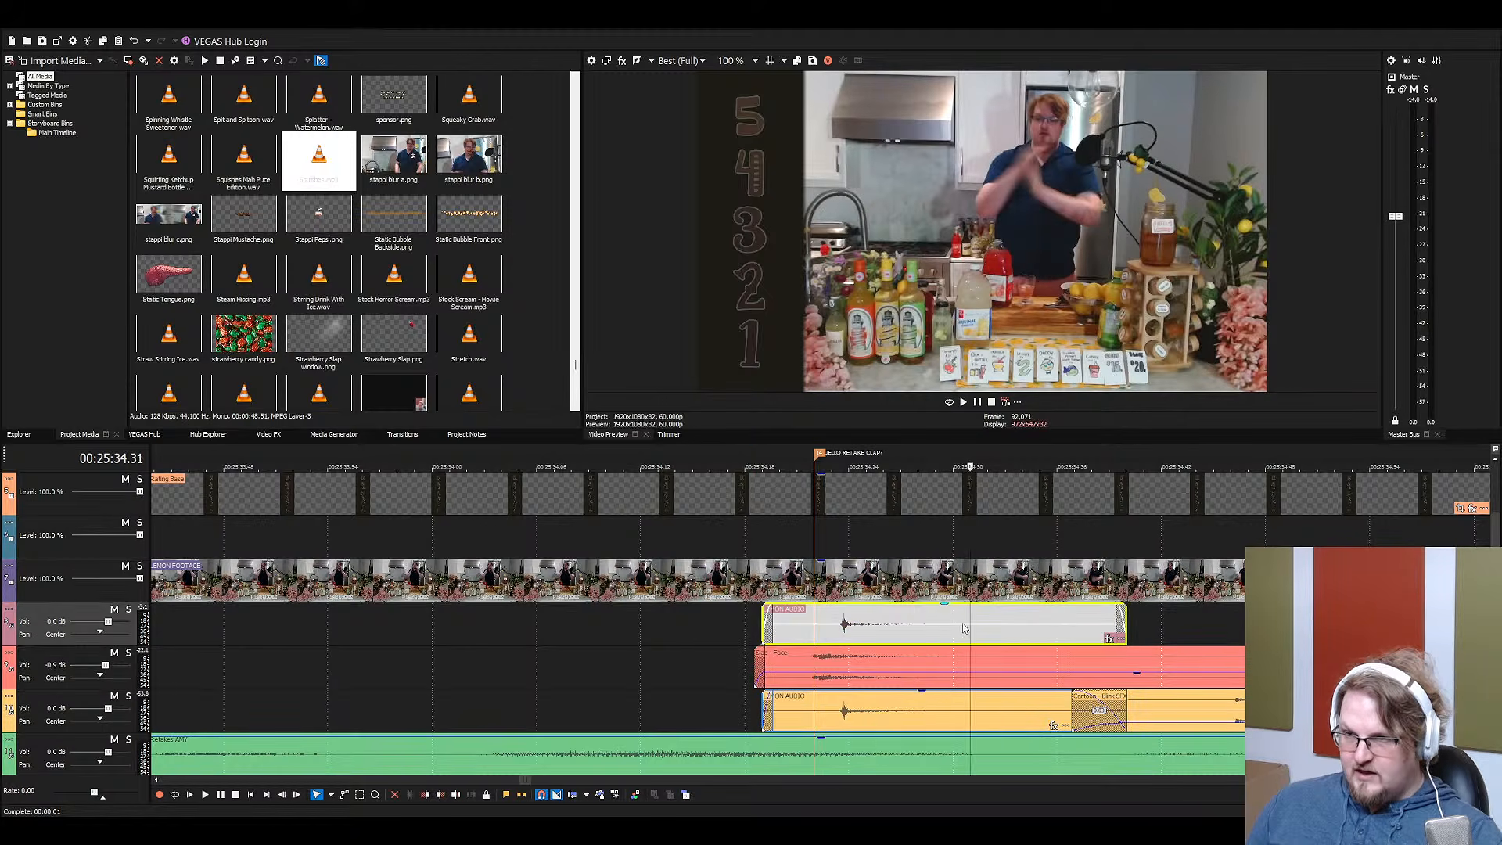
click(988, 632)
key(s)
key(Delete)
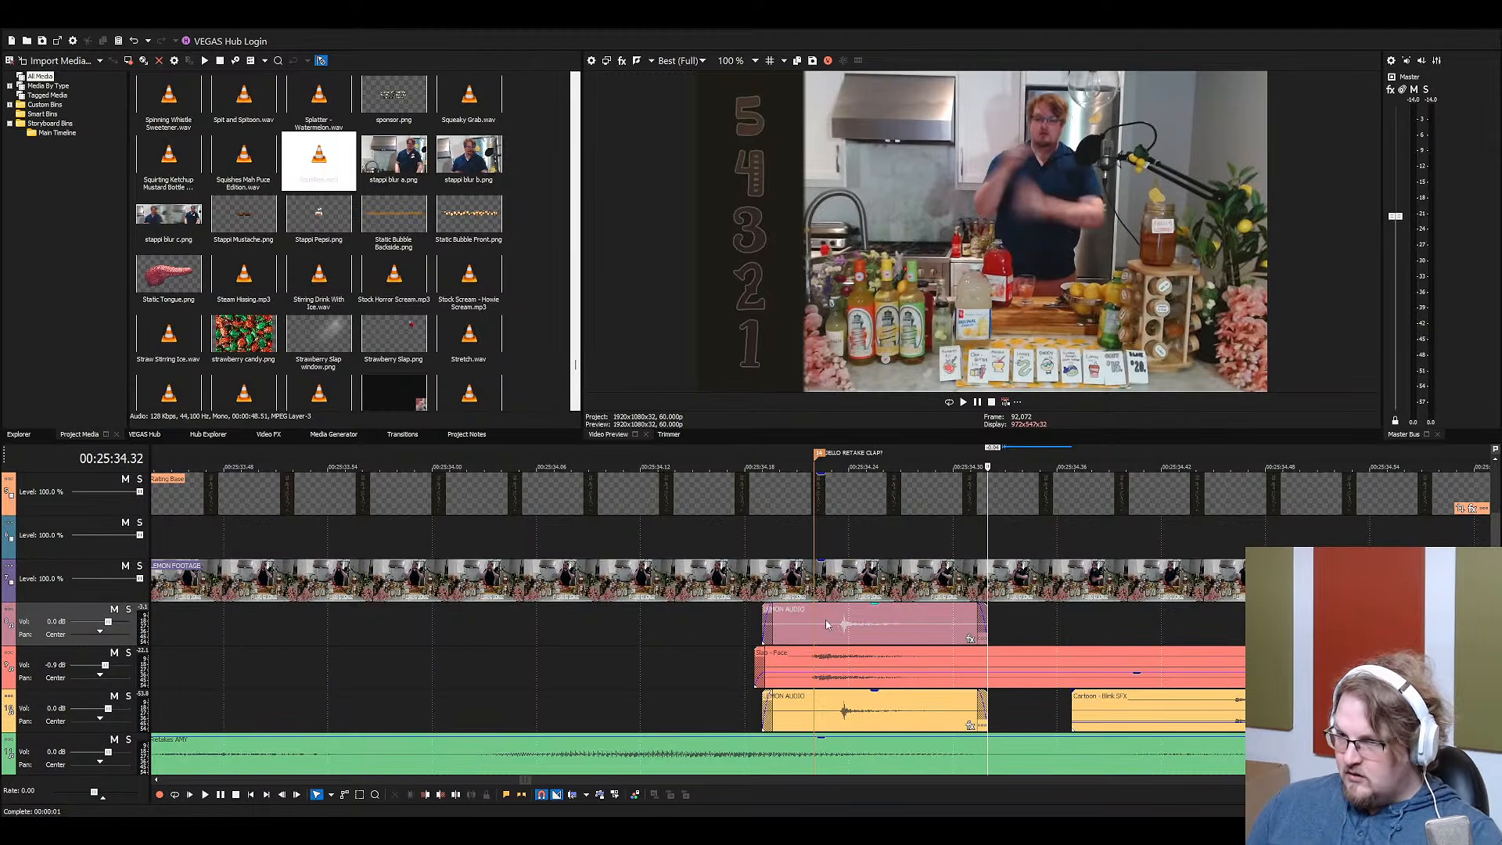
Find the frame where the hands meet at 00:25:34.23 and nudge both clap events slightly earlier to match it
click(828, 630)
key(Right)
key(Right)
key(Right)
key(Left)
key(Left)
key(Left)
key(Left)
key(Left)
key(Left)
key(Left)
key(Left)
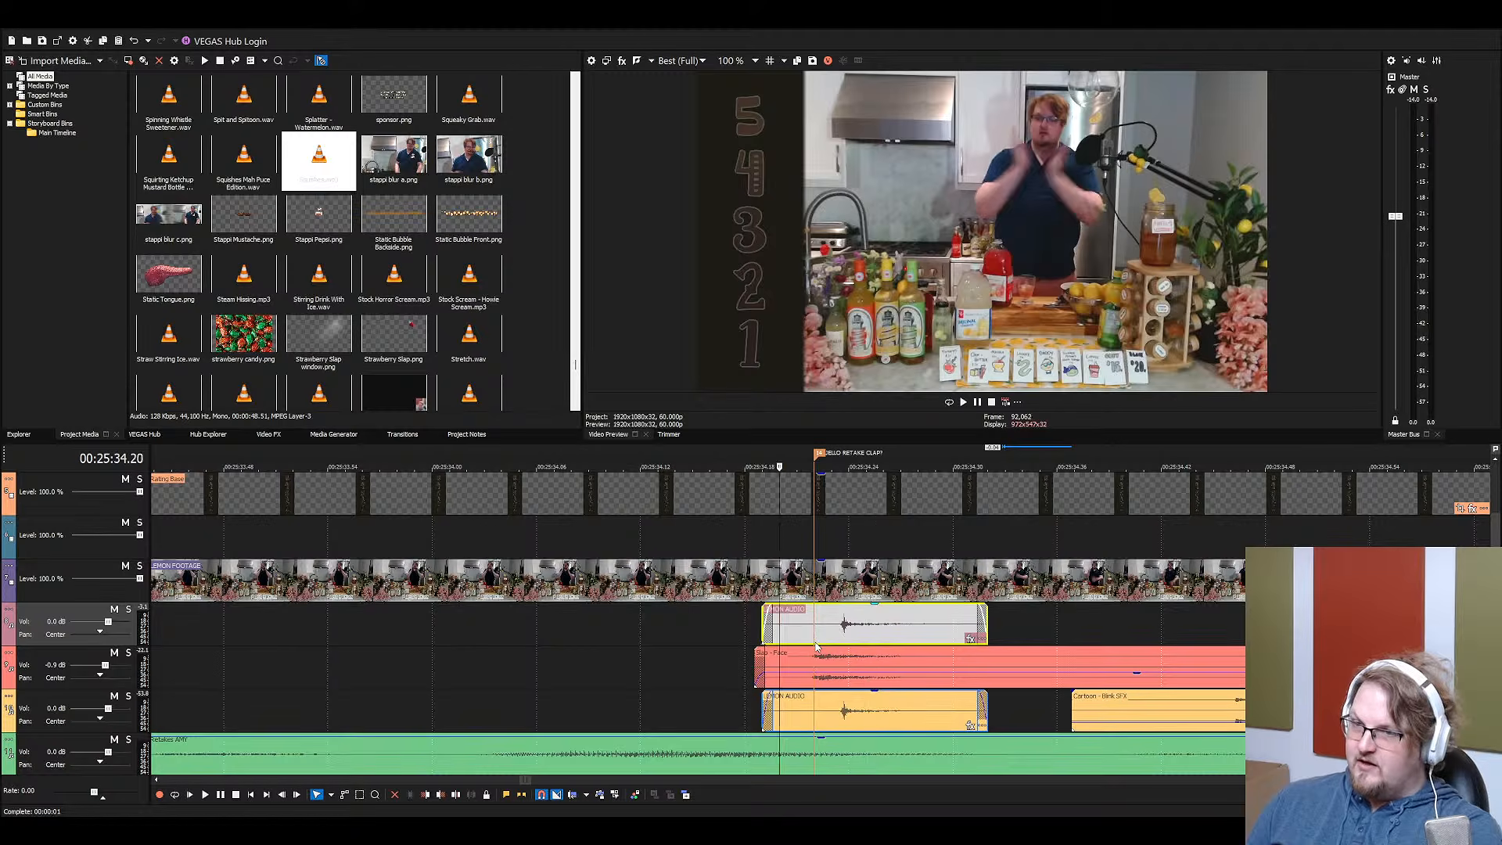
key(Right)
key(Right)
key(Right)
key(Right)
key(Right)
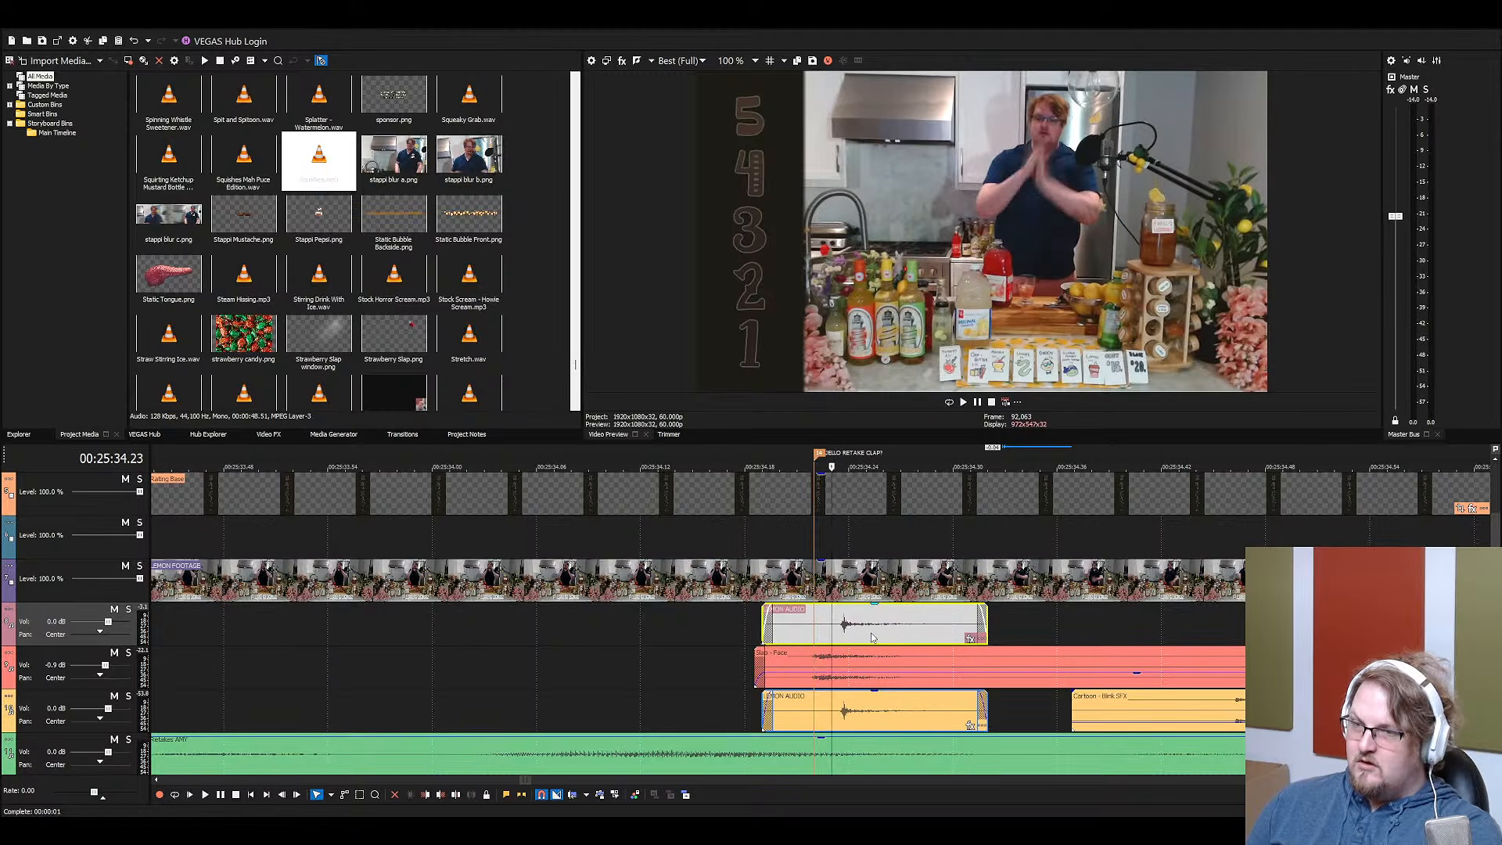
drag(847, 646, 866, 638)
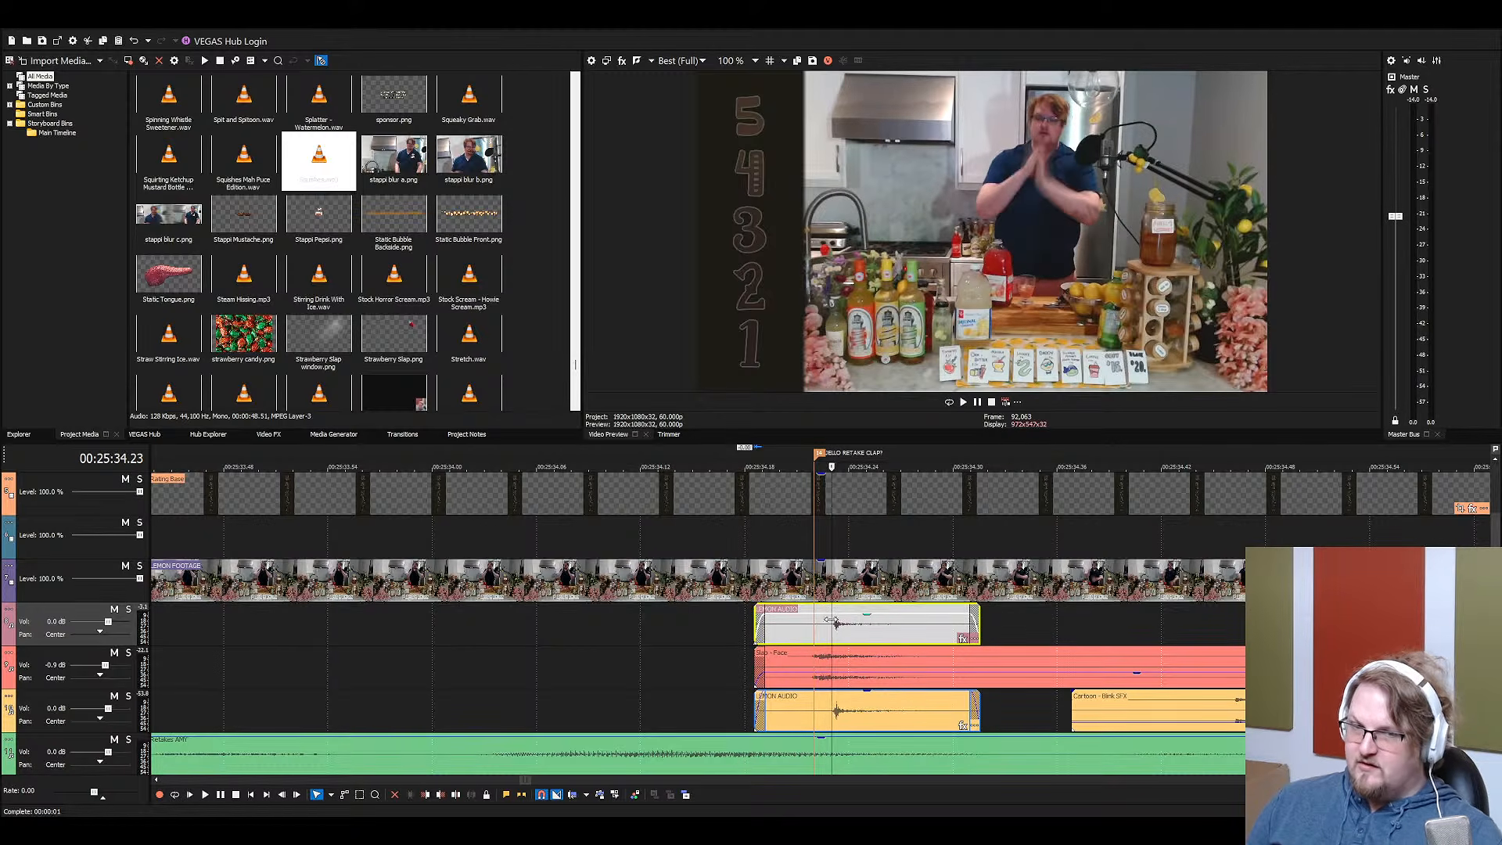
Play back the realigned retake clap near 00:25:34 with the following footage and save the project
click(749, 630)
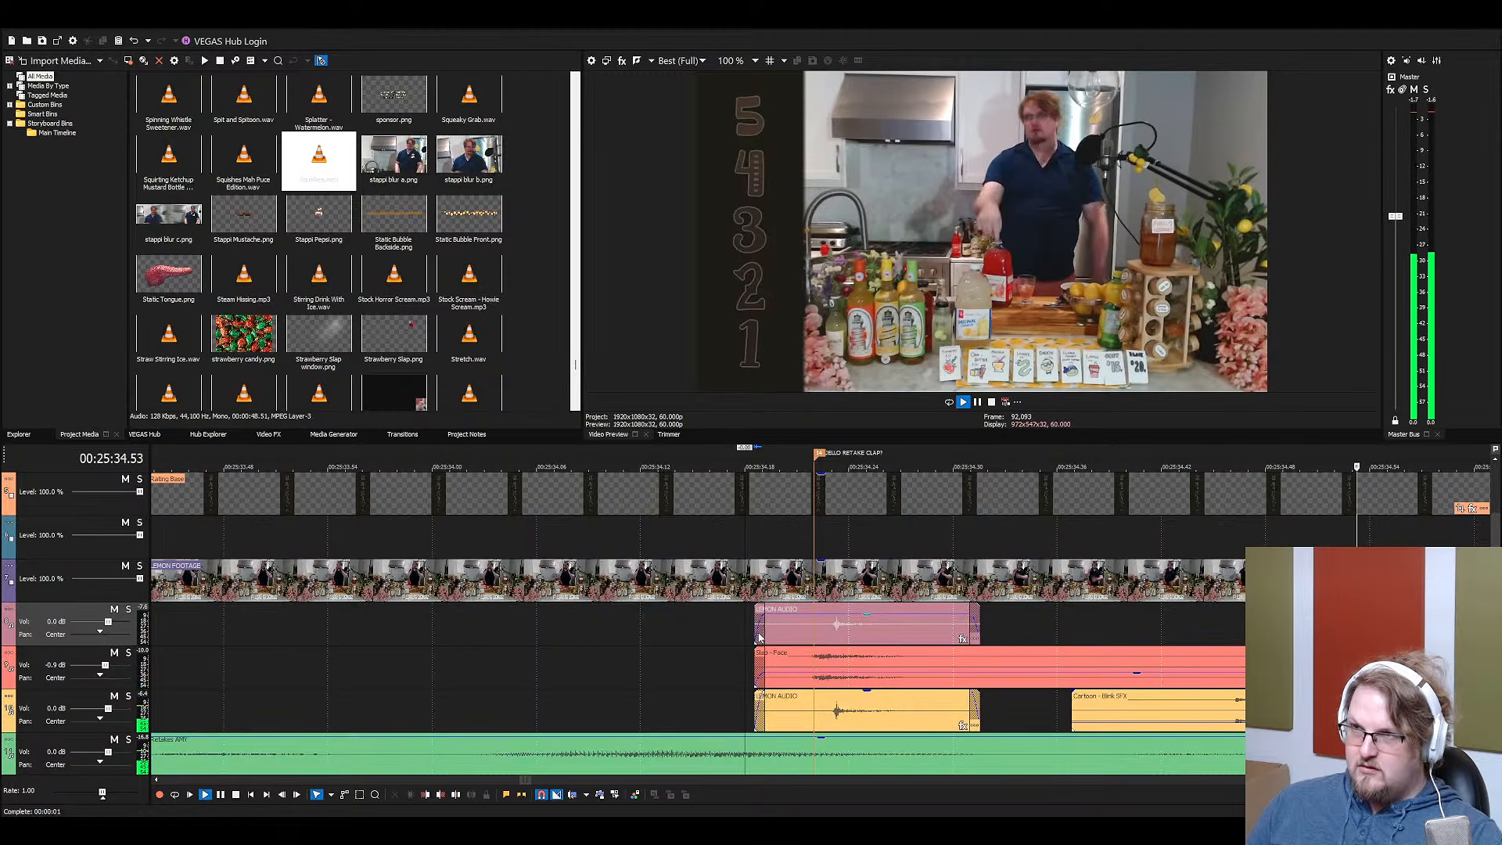
key(space)
scroll(778, 661, down, 5)
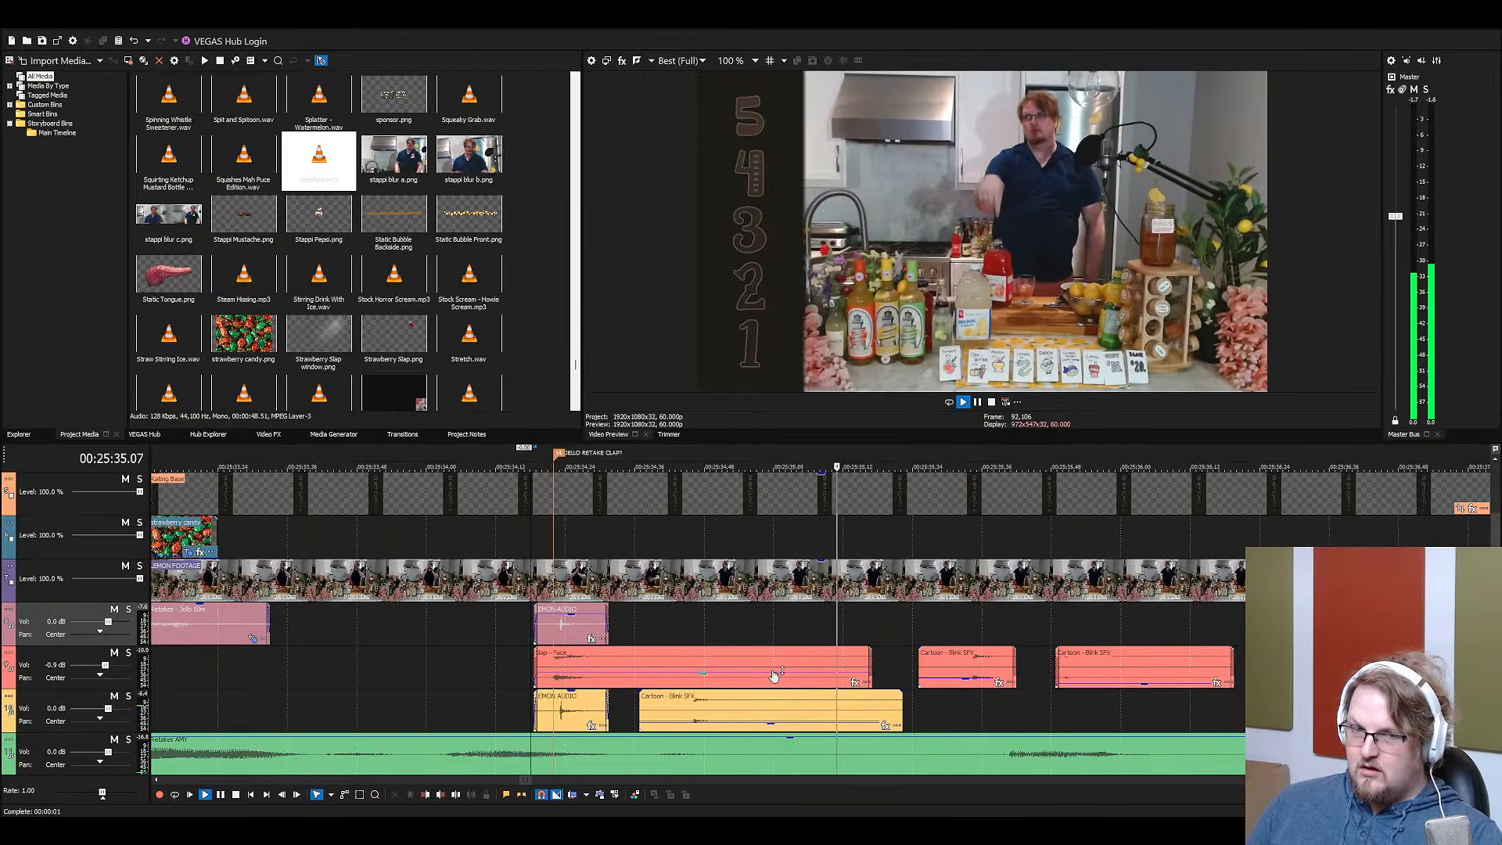
scroll(773, 675, down, 3)
key(ctrl+s)
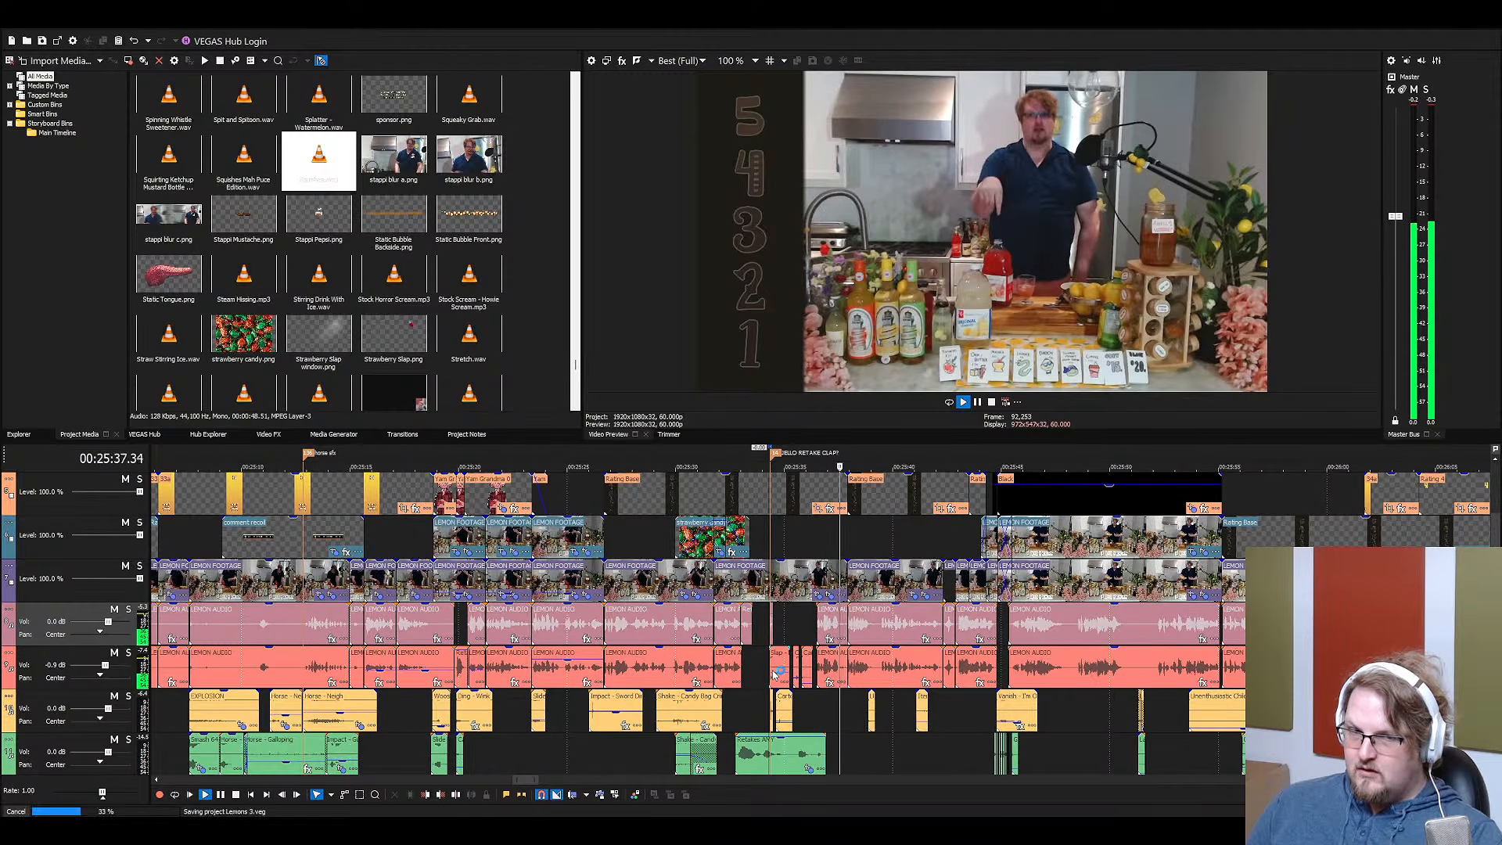
key(space)
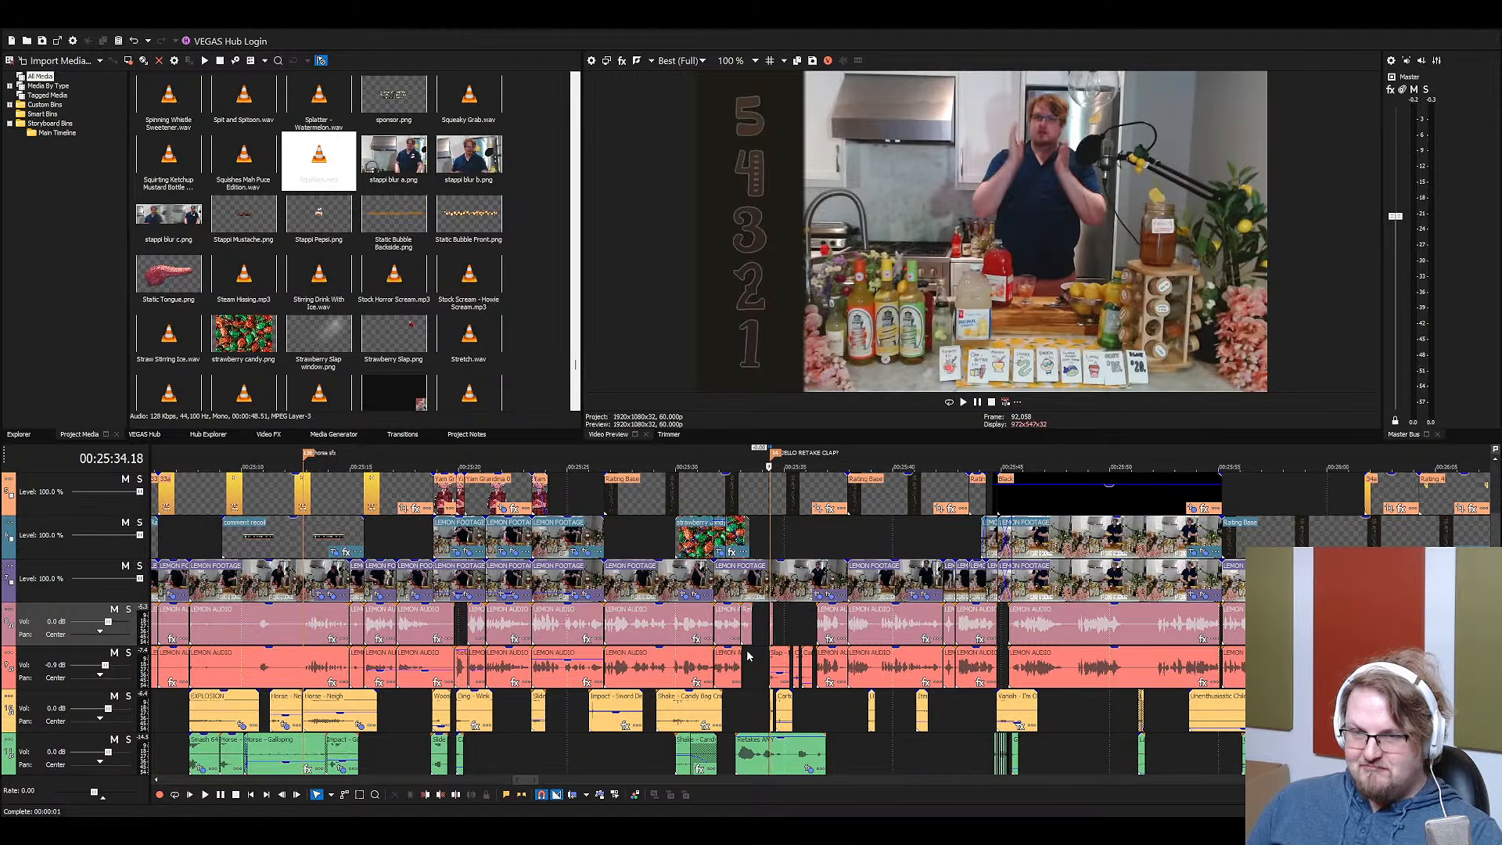
Examine the timeline after the RETAKE CLAP marker, checking 00:25:44.51, 00:27:24.23 at the WEBSITE WAS DOWN marker, and the sections beyond
scroll(788, 649, down, 4)
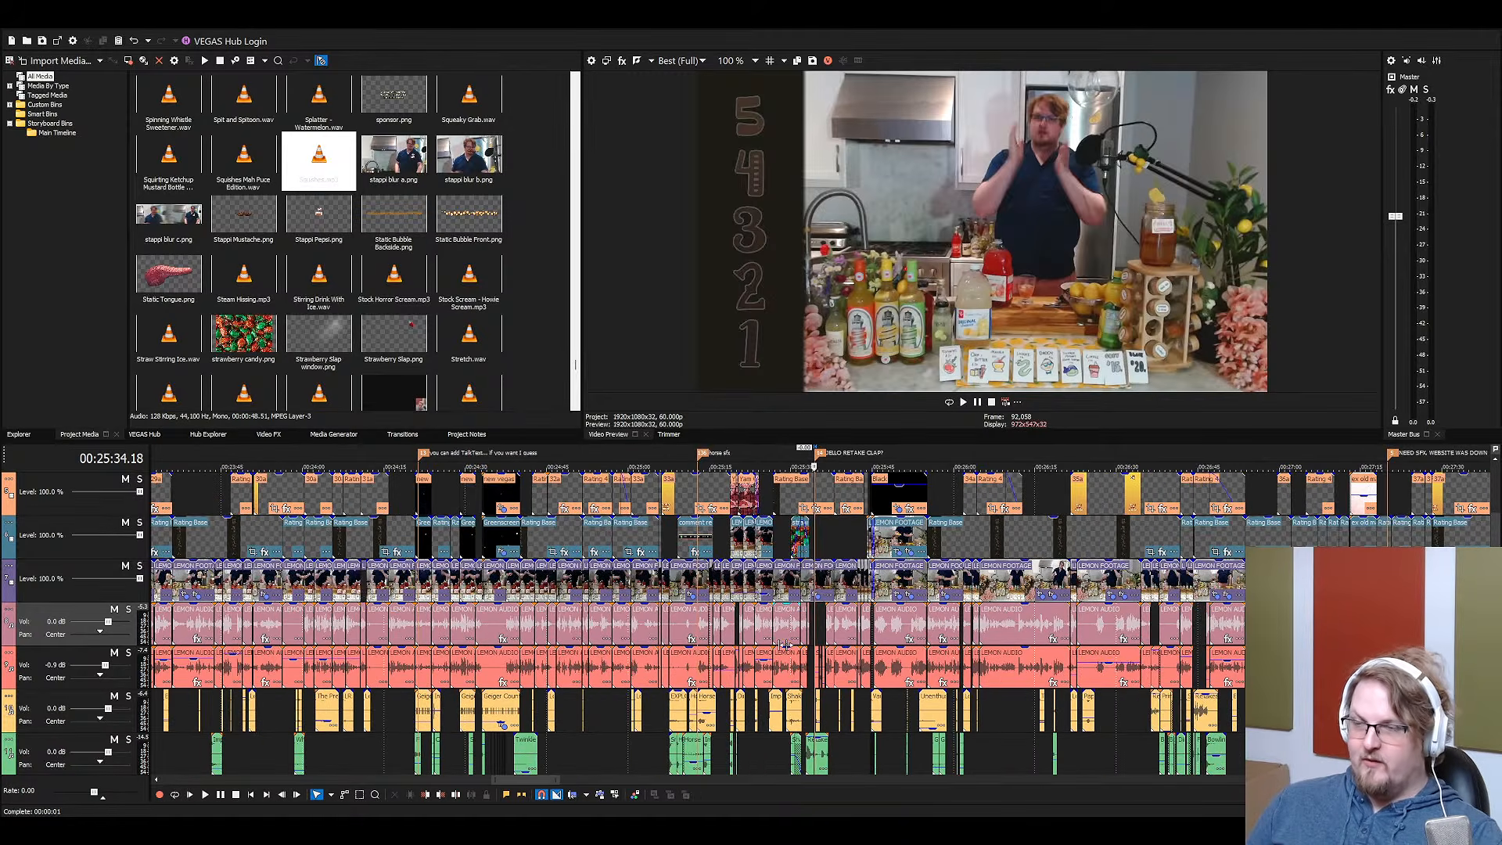
click(874, 577)
scroll(876, 614, up, 3)
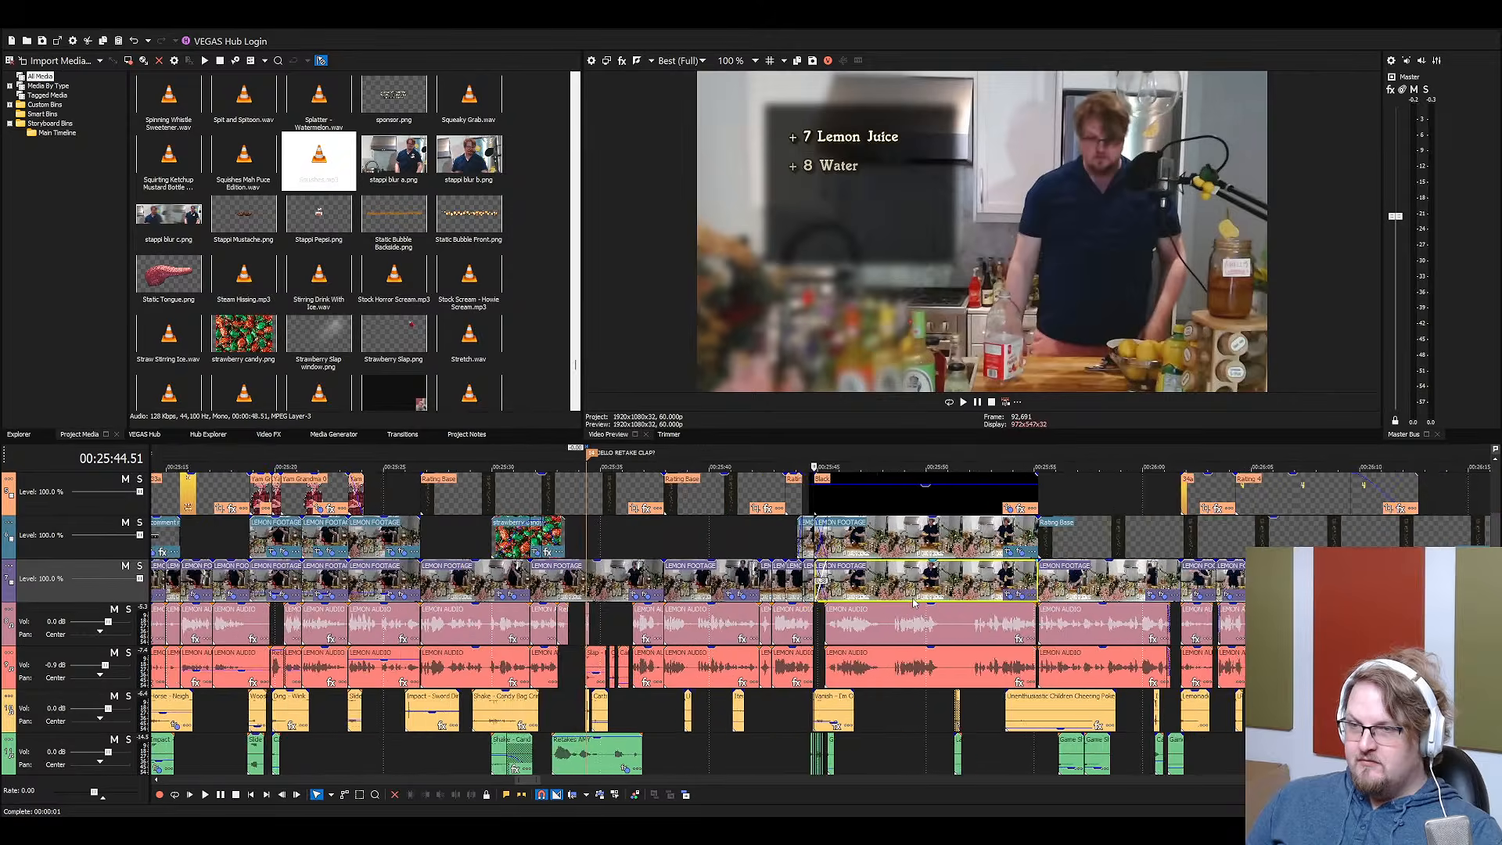
scroll(875, 614, down, 5)
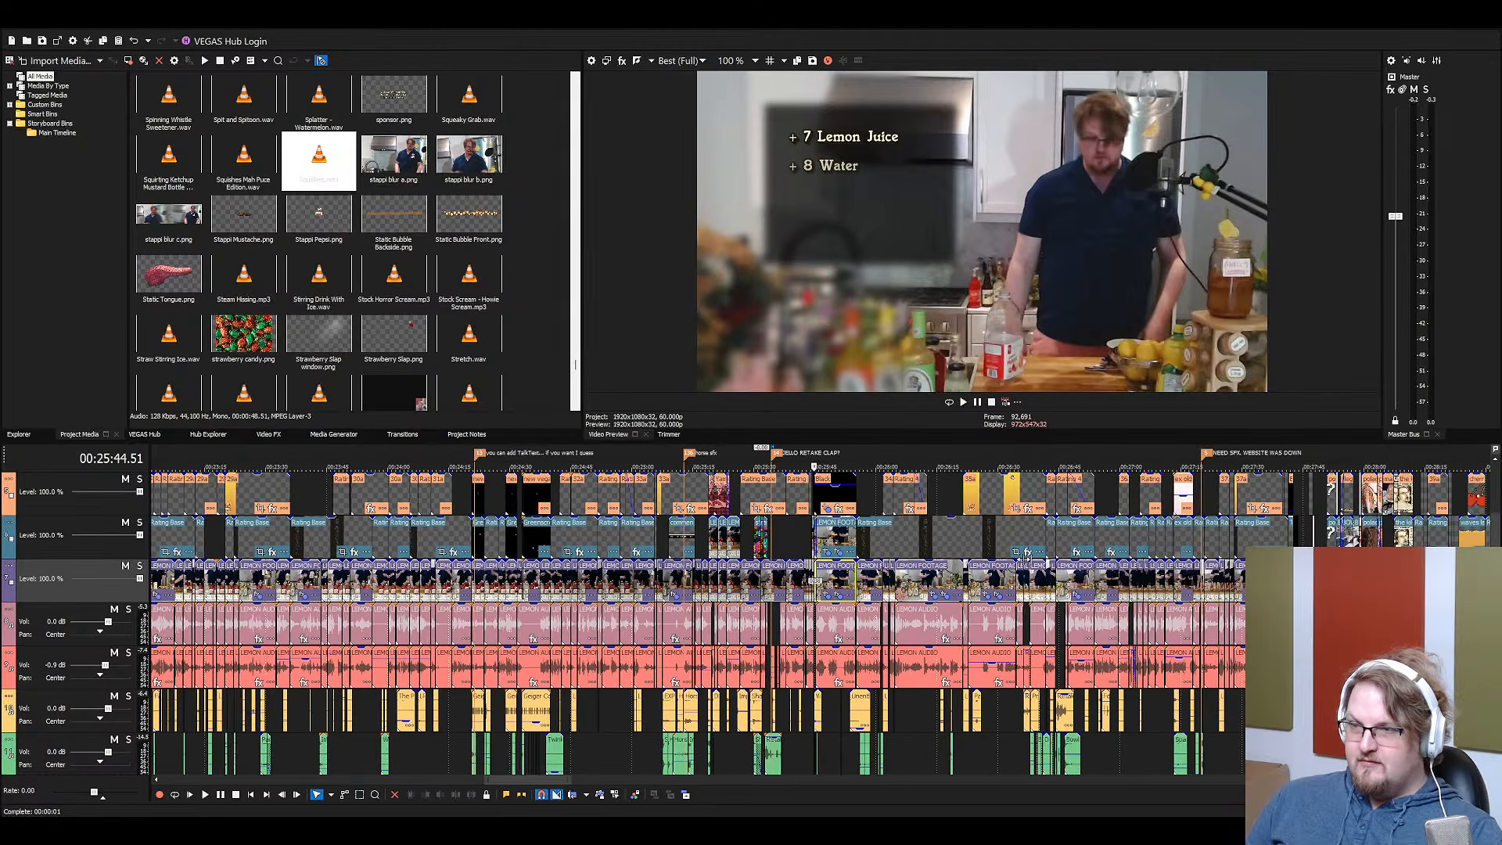
click(1216, 536)
scroll(1160, 574, down, 2)
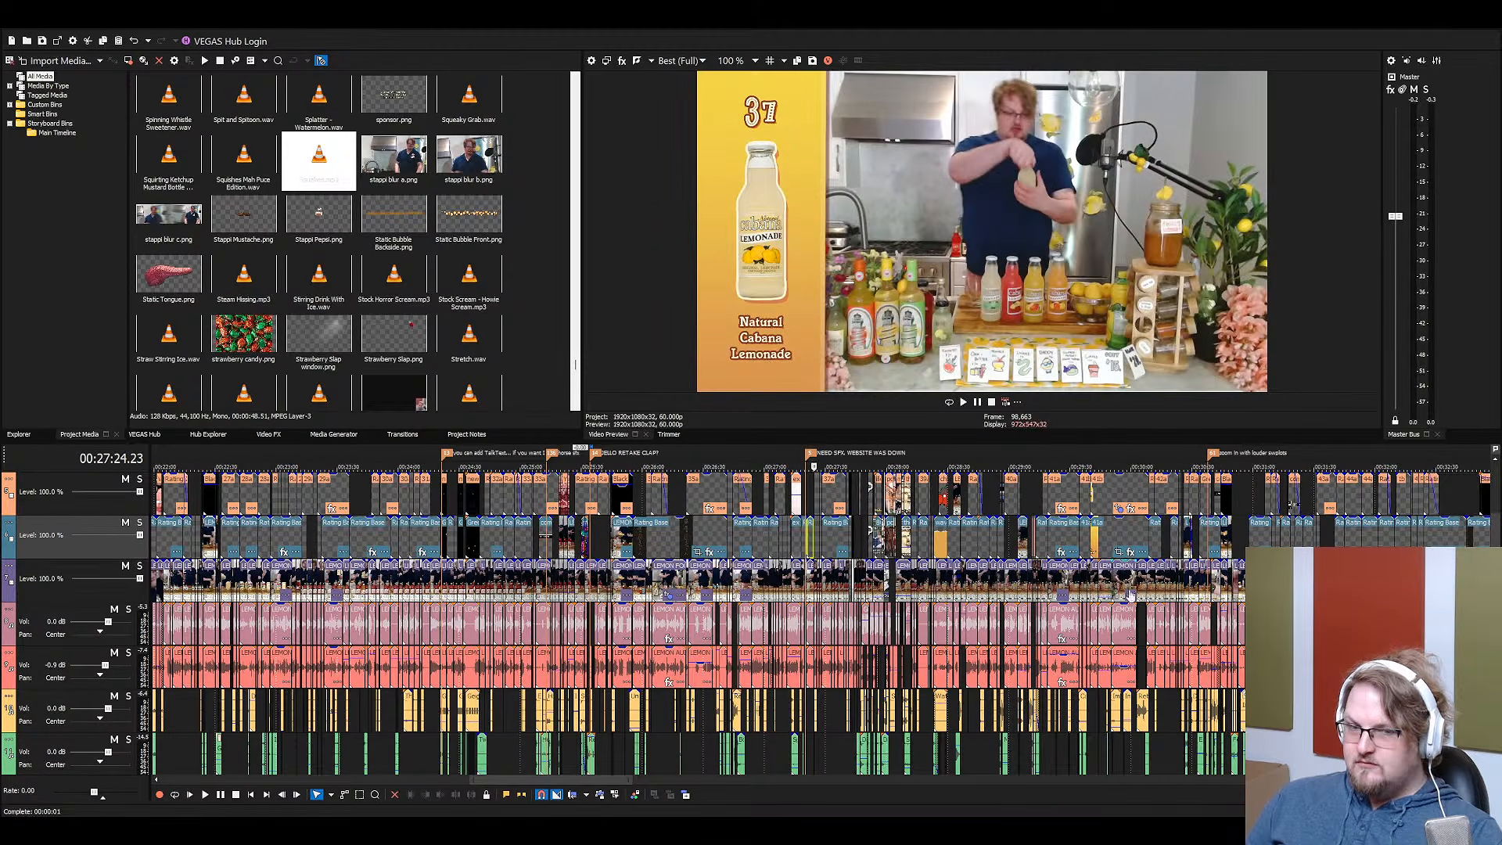
scroll(1126, 622, down, 1)
scroll(1120, 630, up, 1)
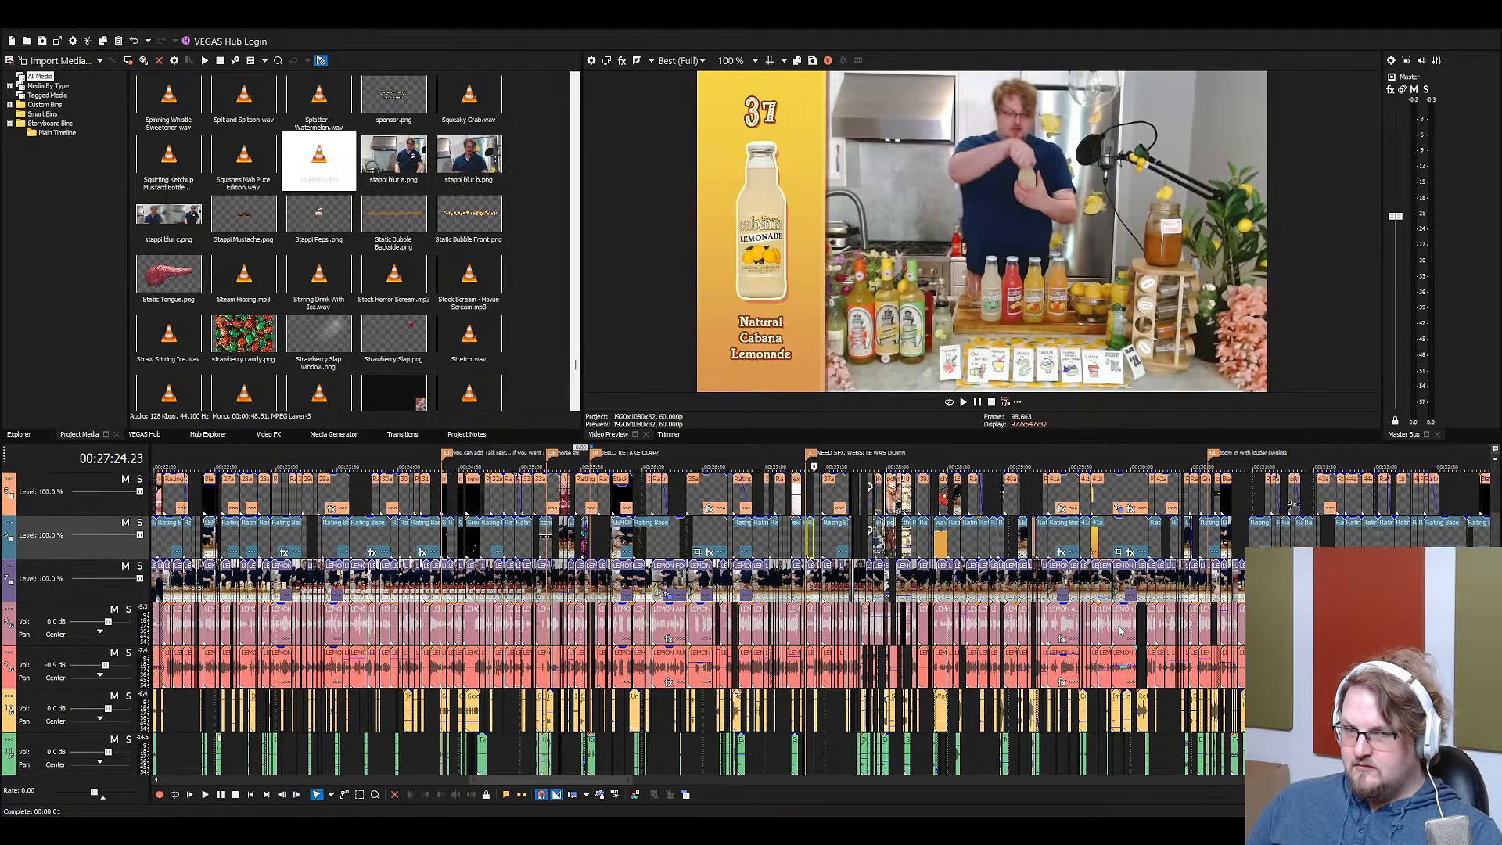
scroll(1088, 641, right, 6)
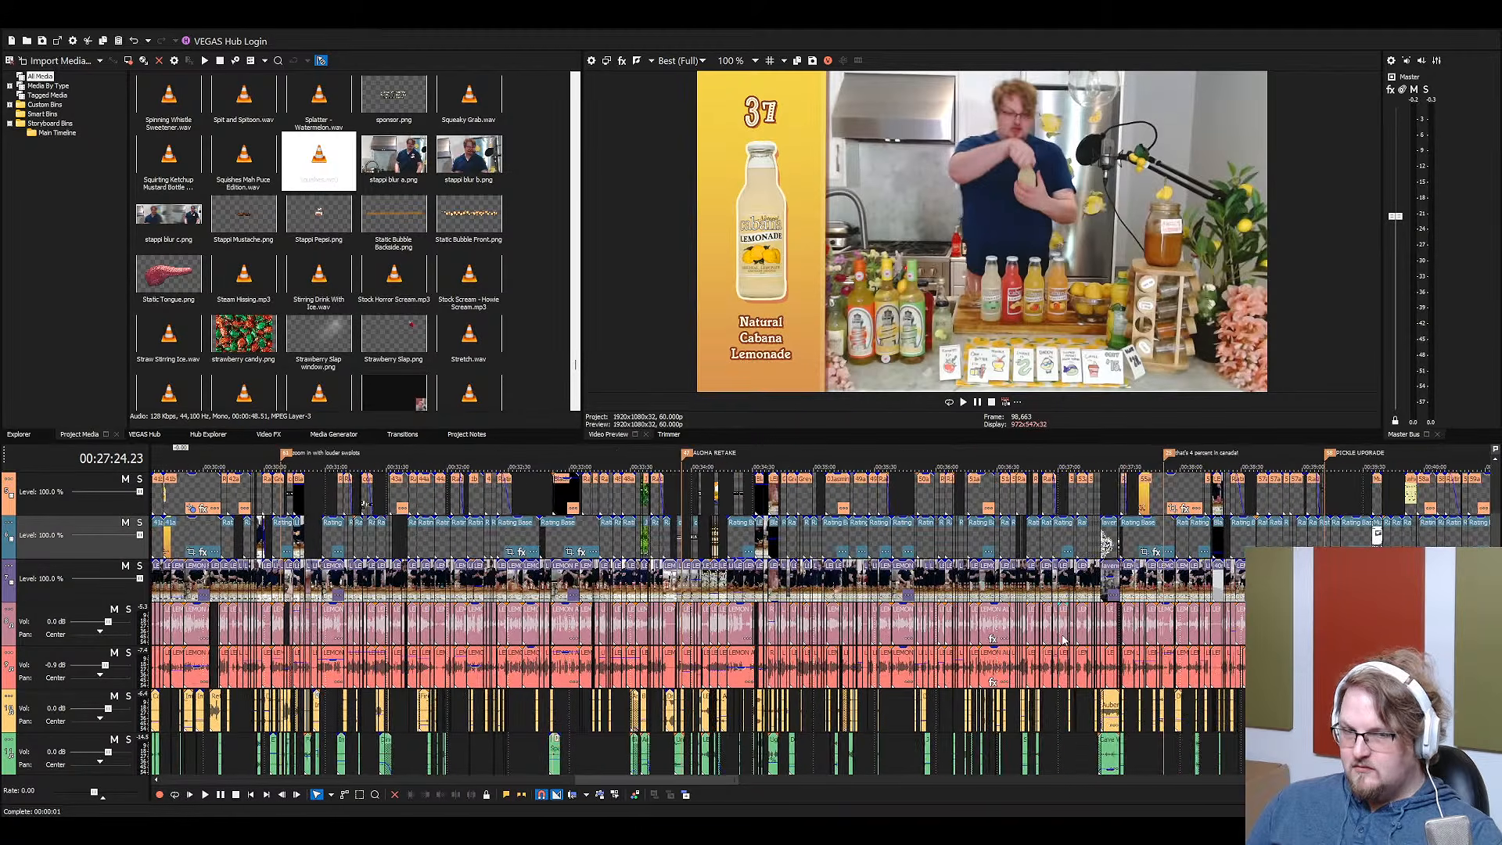
scroll(1032, 635, right, 8)
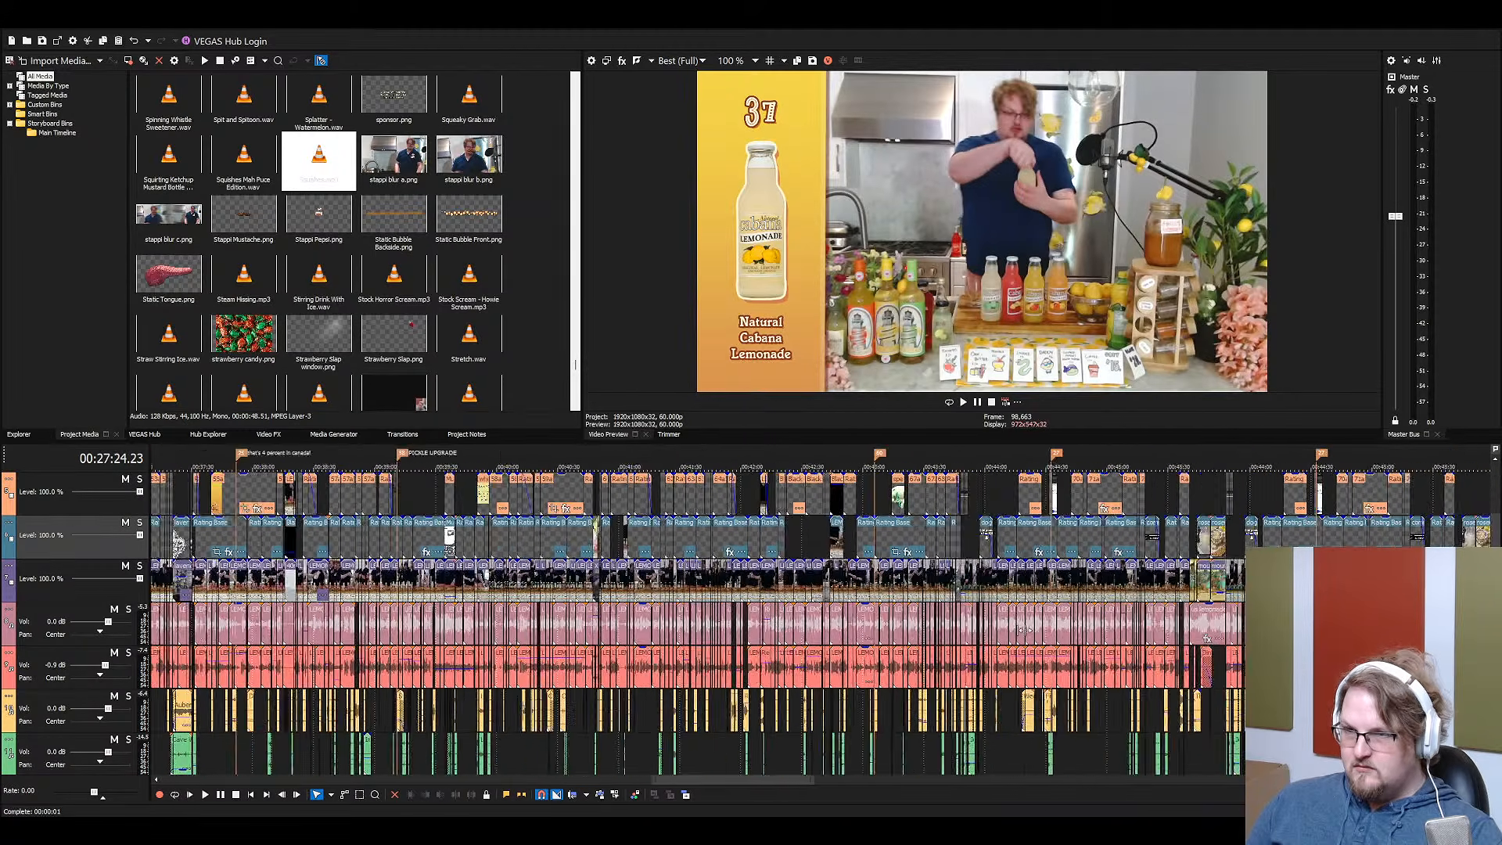
Examine the music track around the gap before the Beach Party clip at 00:27:24.23
scroll(1025, 640, down, 4)
scroll(1024, 640, down, 4)
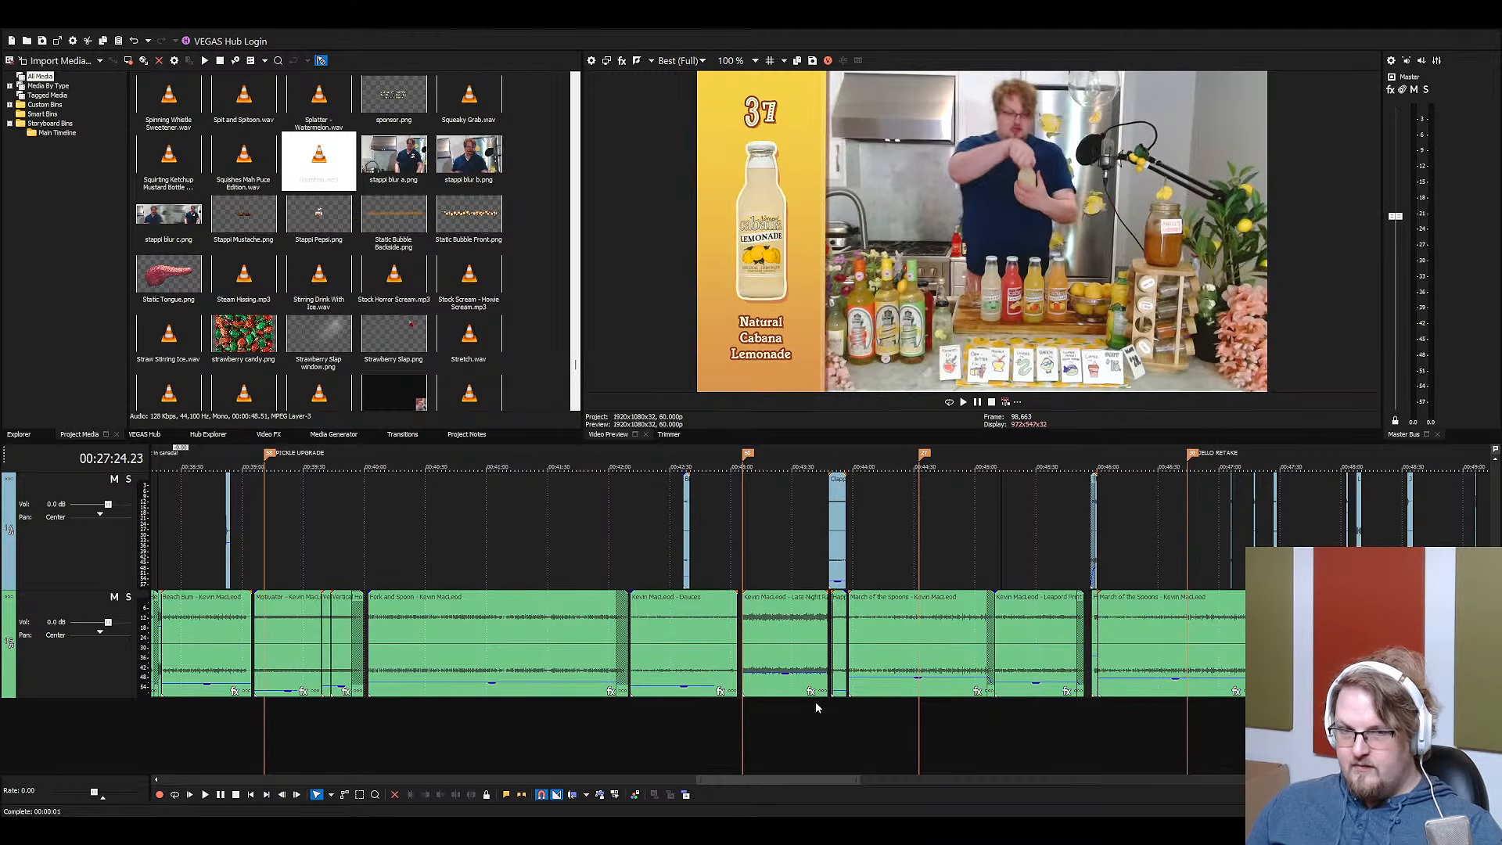
scroll(1038, 628, up, 3)
scroll(978, 648, down, 3)
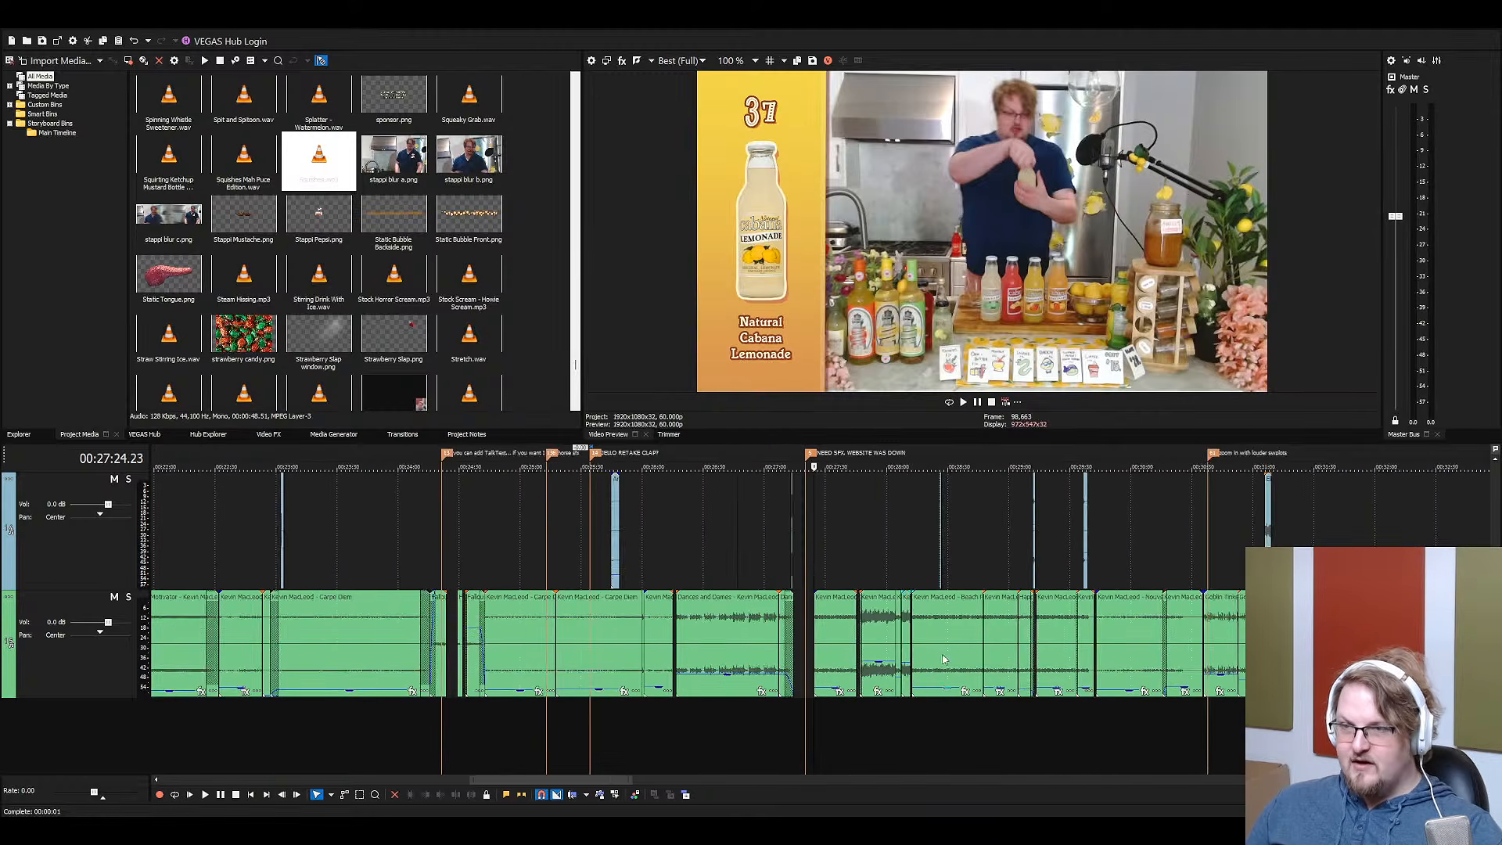
scroll(912, 666, up, 4)
click(814, 606)
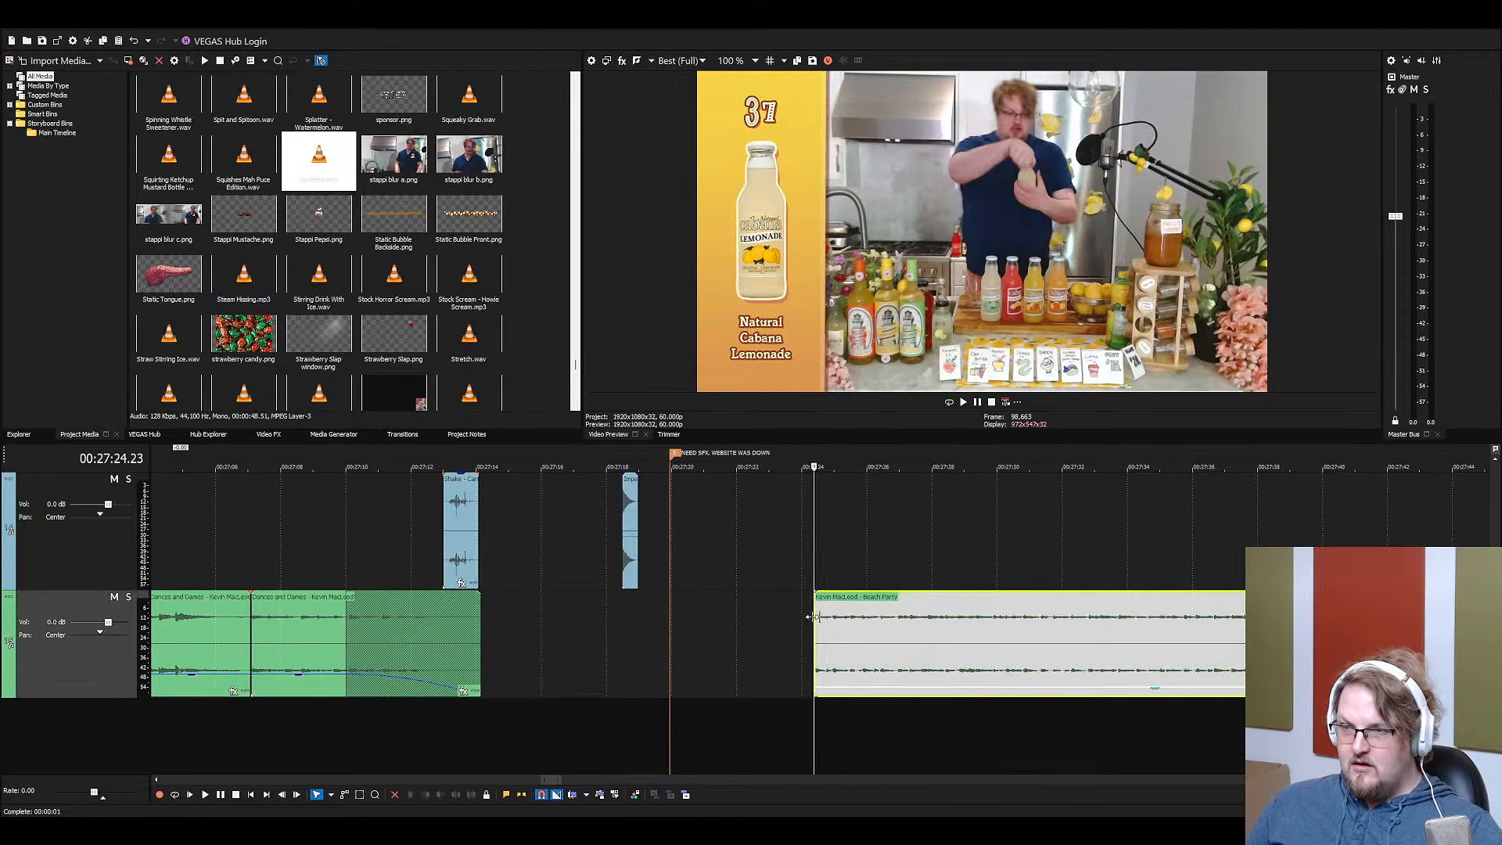
scroll(814, 612, down, 4)
scroll(825, 643, up, 5)
scroll(825, 642, down, 5)
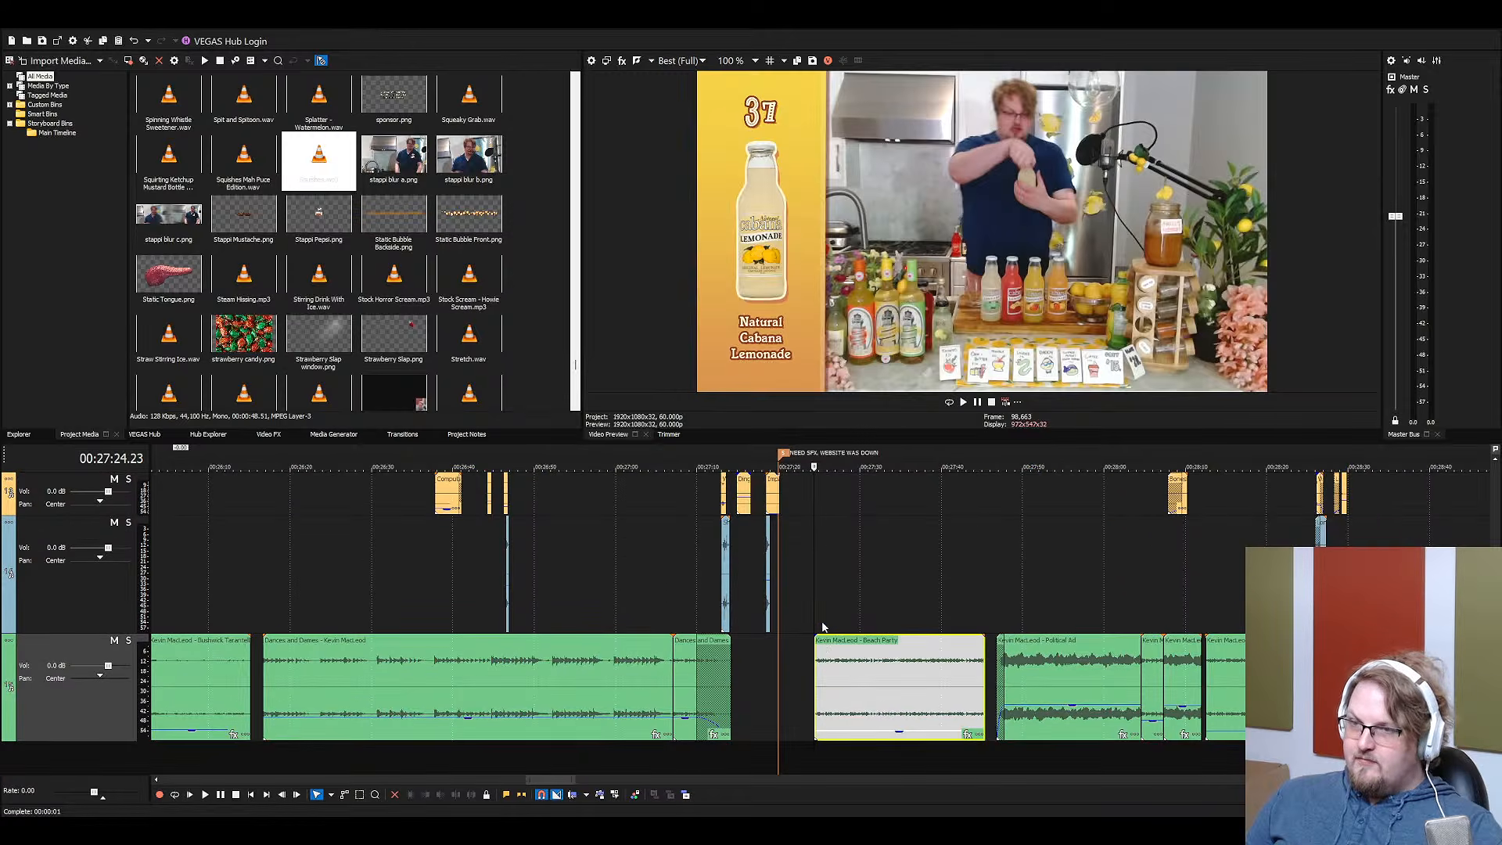
scroll(828, 630, up, 3)
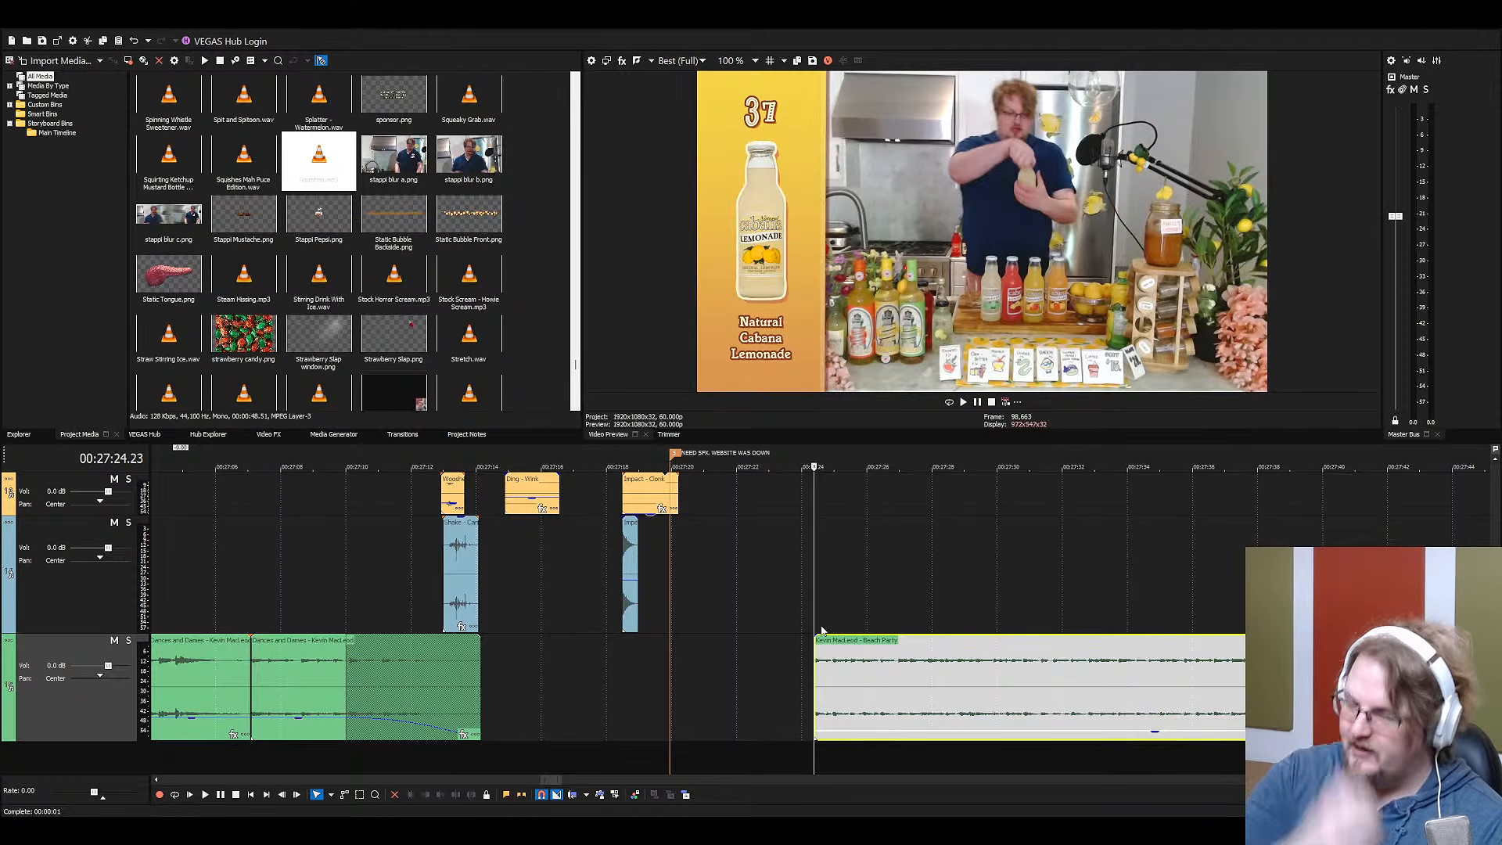
scroll(891, 642, down, 3)
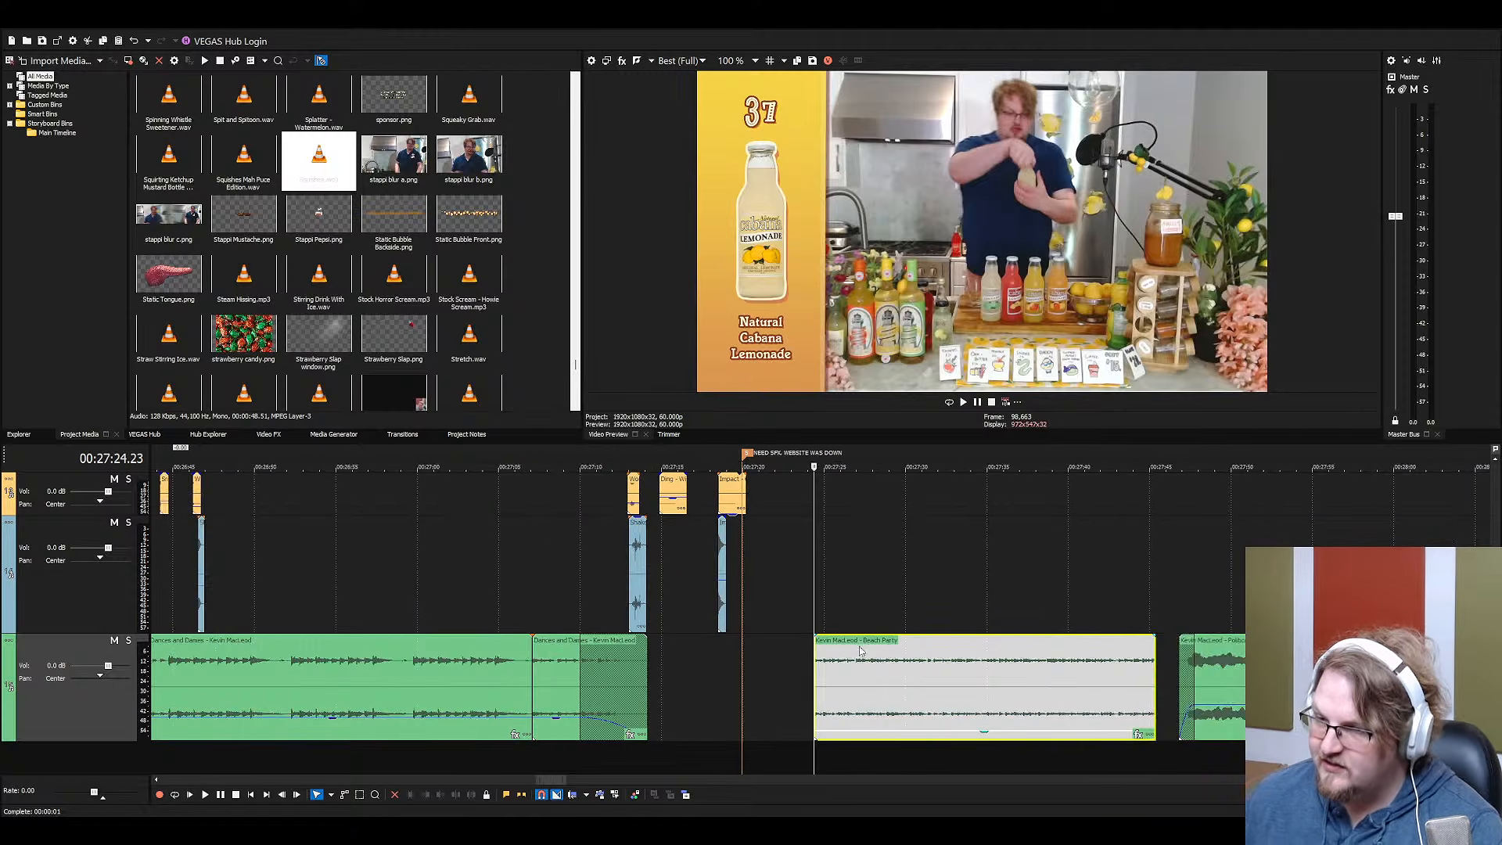
scroll(816, 664, down, 3)
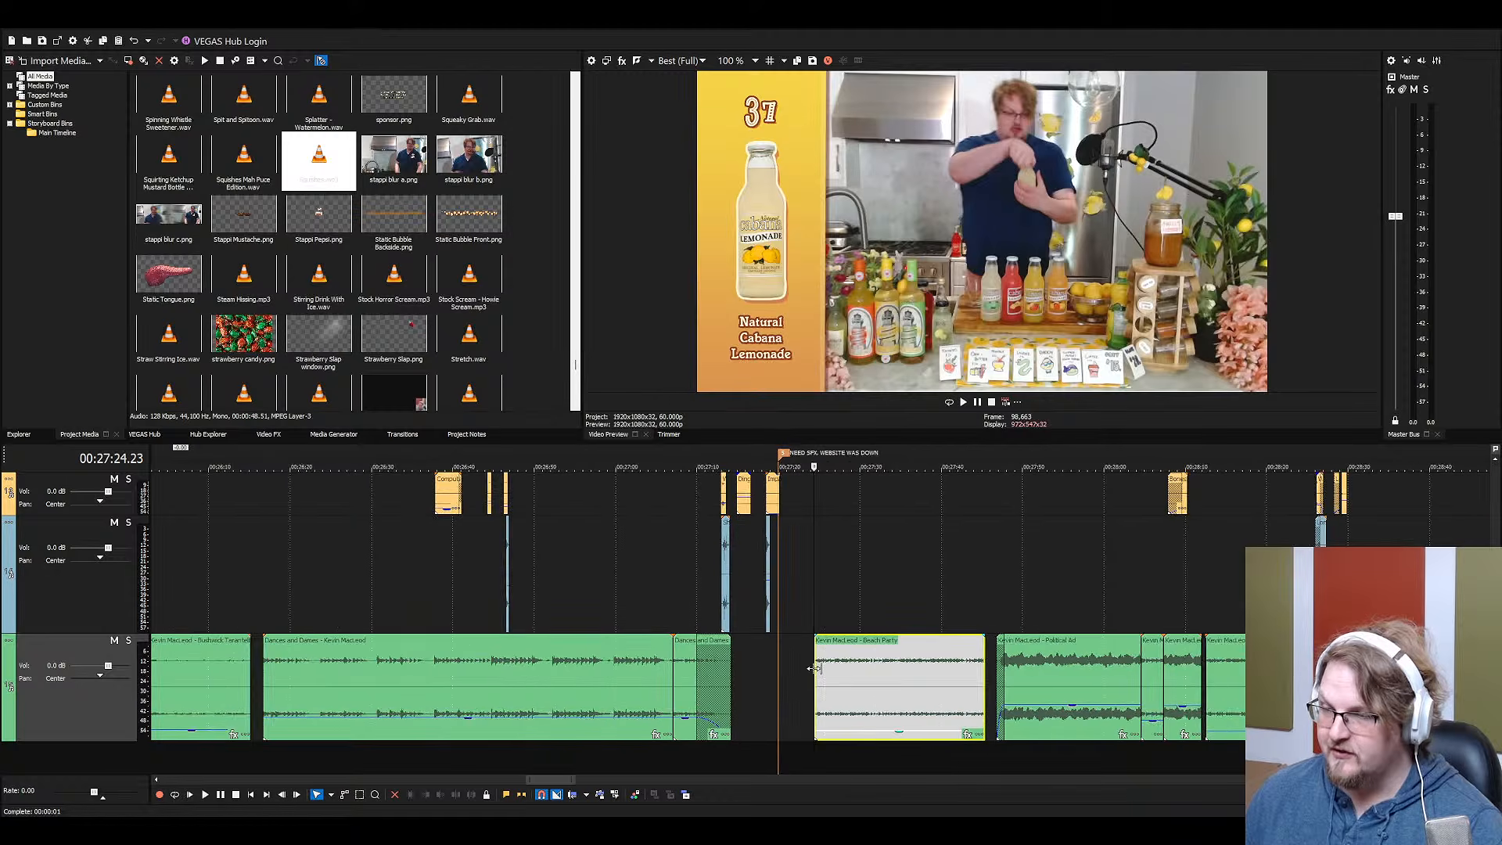
scroll(996, 657, down, 15)
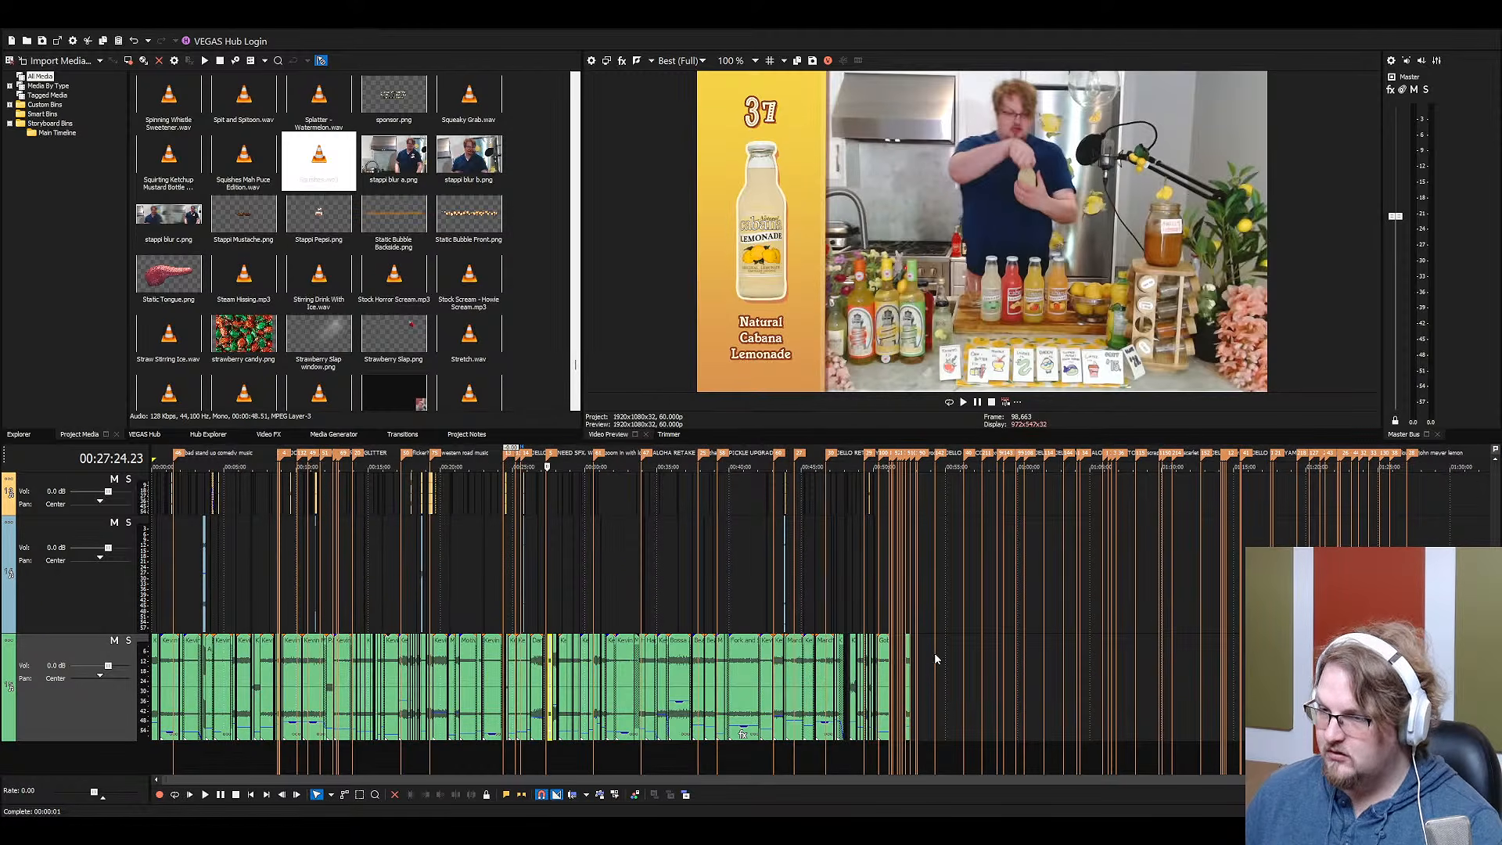
Spot-check the last music clips on the timeline, playing Fife and Drum near 00:52:11 and Goblin Tinker Soldier Spy near 00:51:00
click(910, 661)
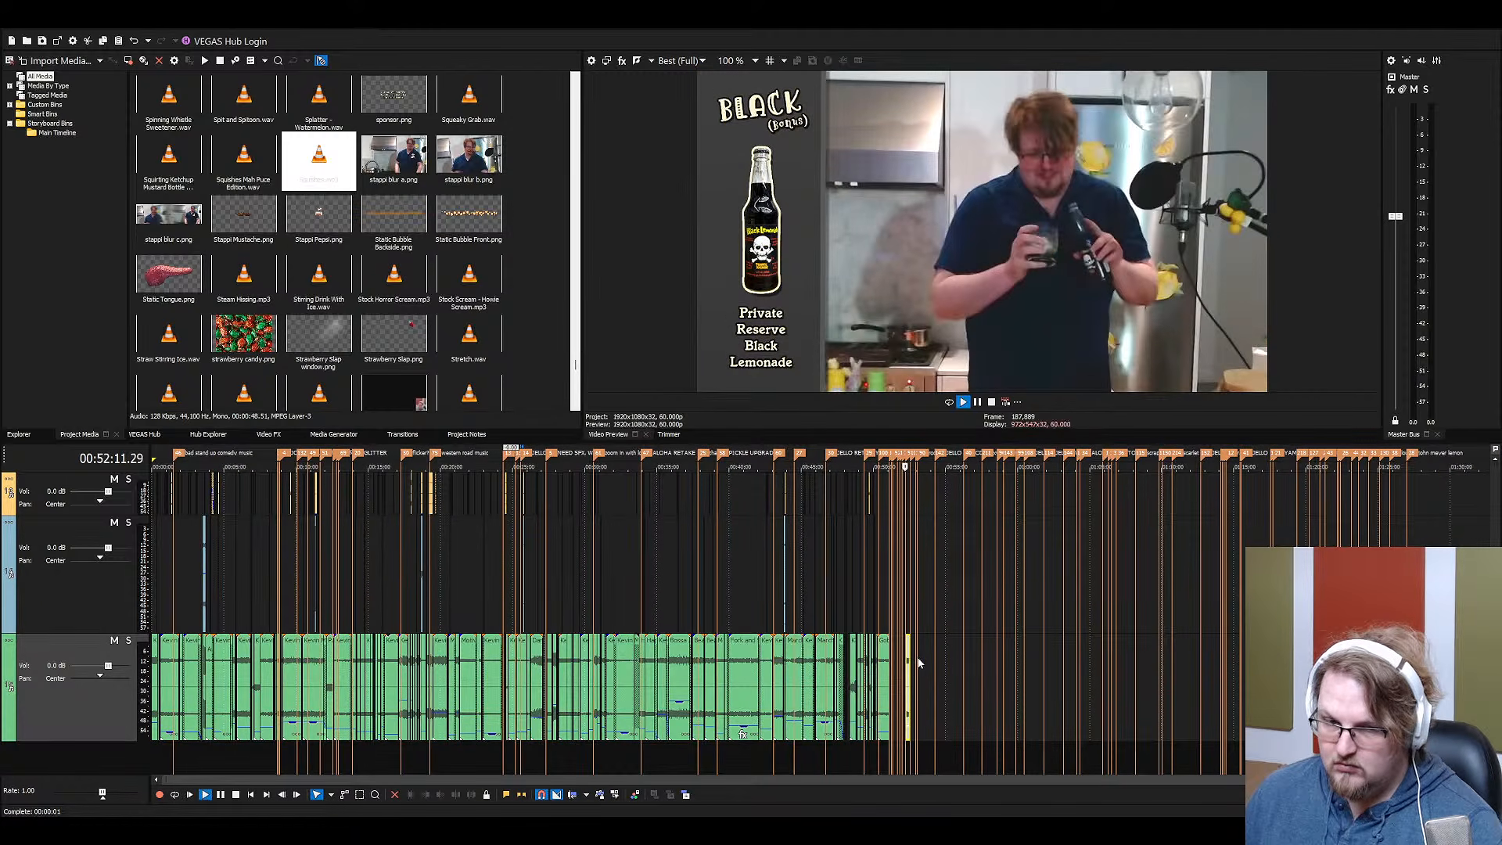
scroll(919, 663, up, 12)
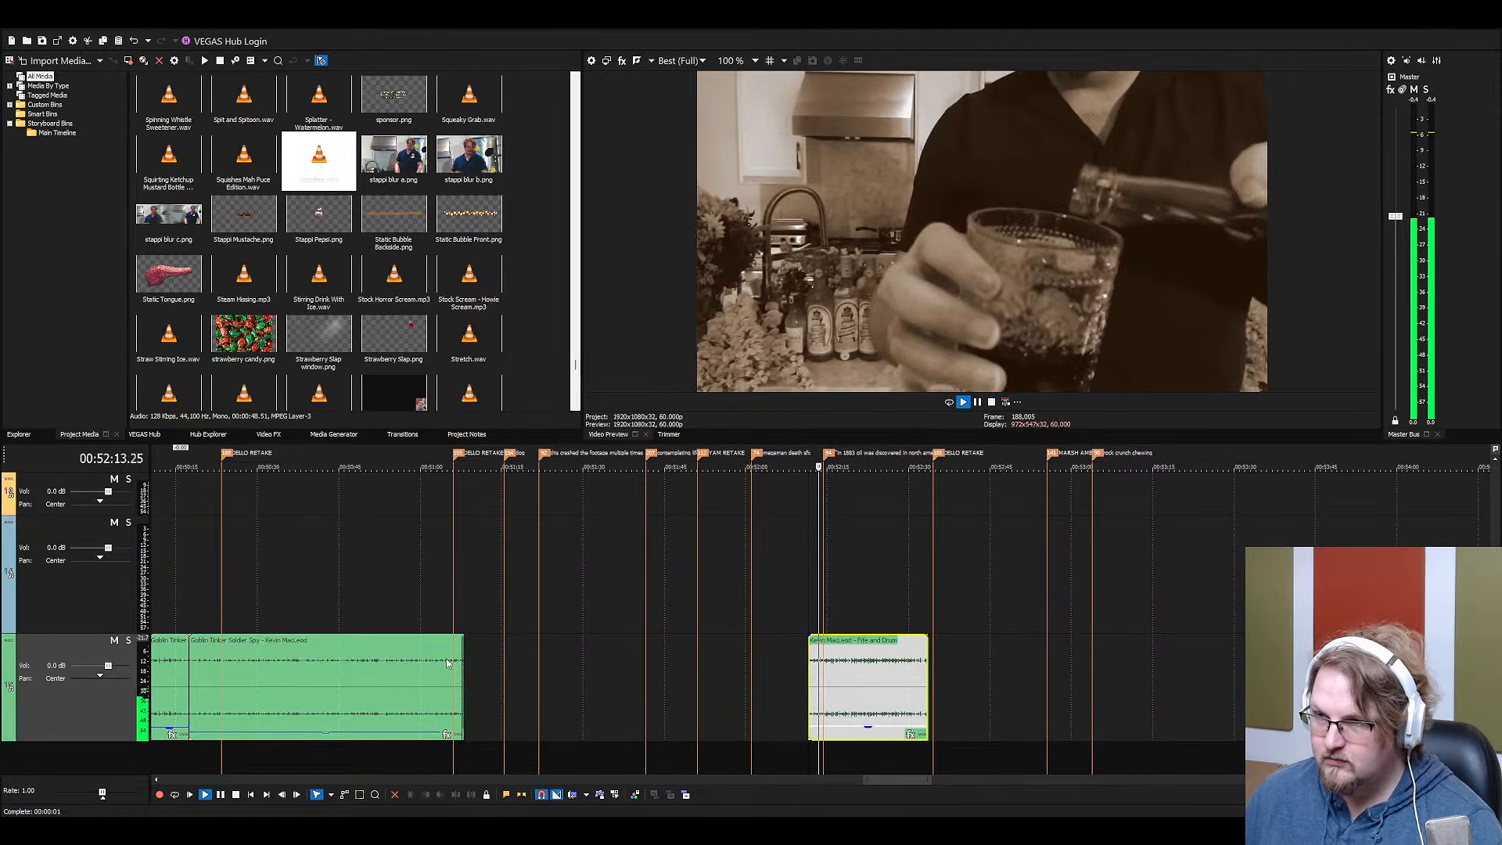
click(435, 663)
scroll(677, 666, up, 4)
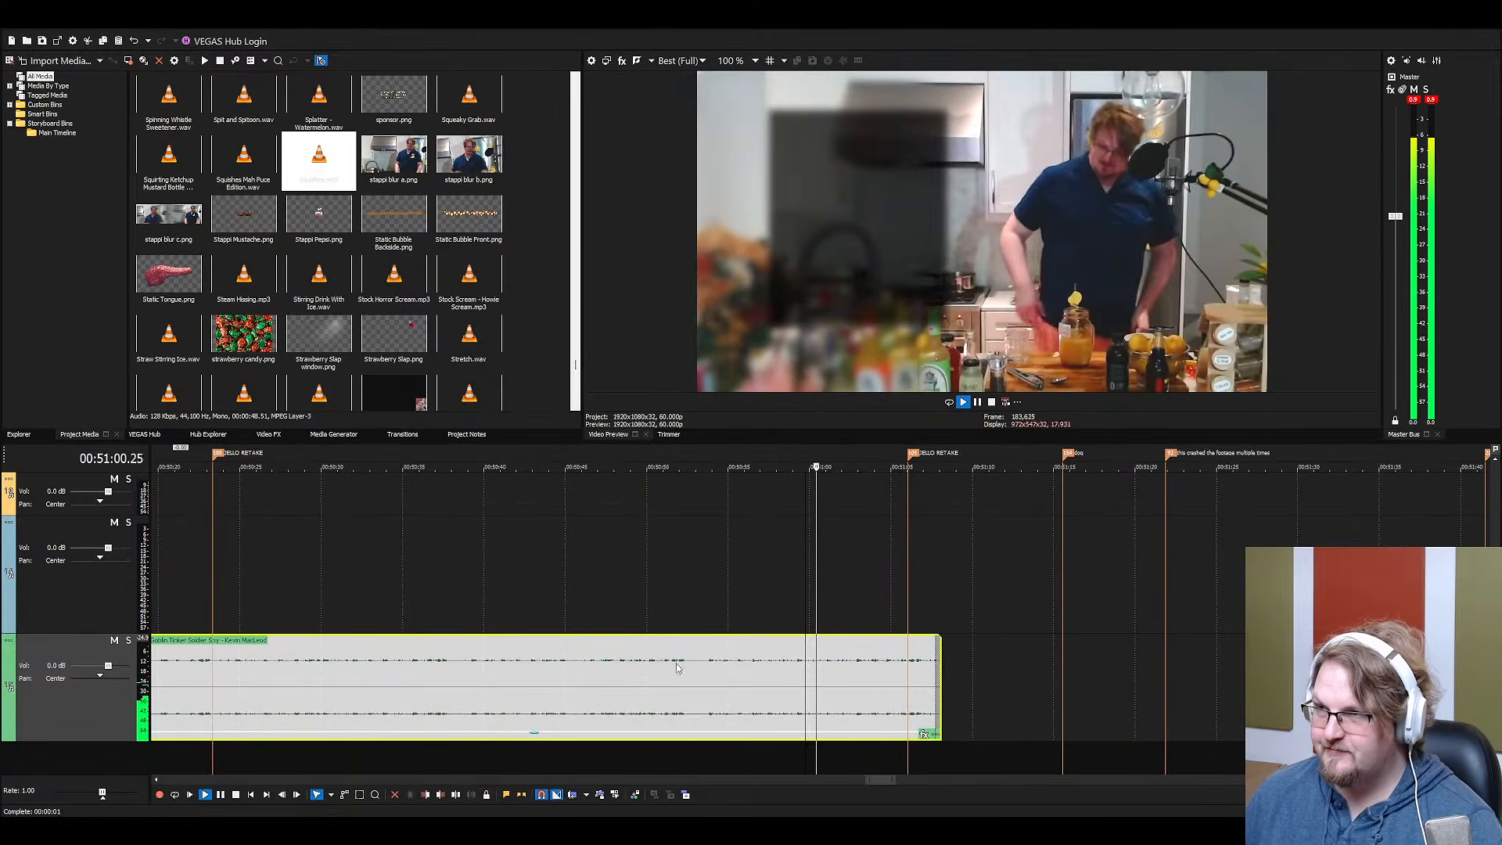
scroll(679, 666, down, 2)
scroll(718, 645, up, 2)
Play the section from about 00:50:11 past the RETAKE marker to review its dialogue and sound effects
click(419, 664)
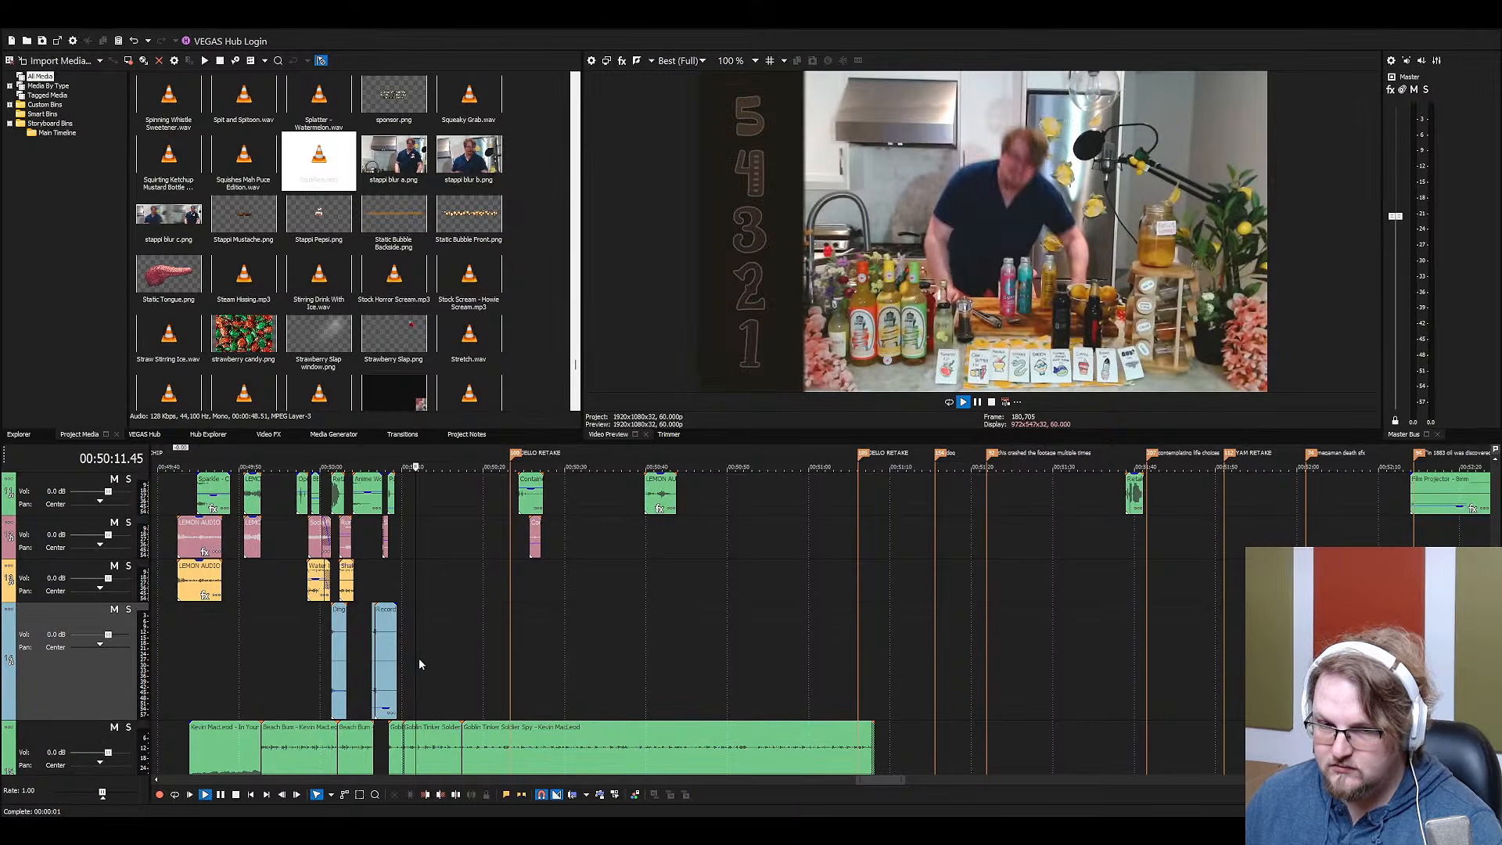
scroll(481, 643, up, 4)
scroll(851, 583, up, 3)
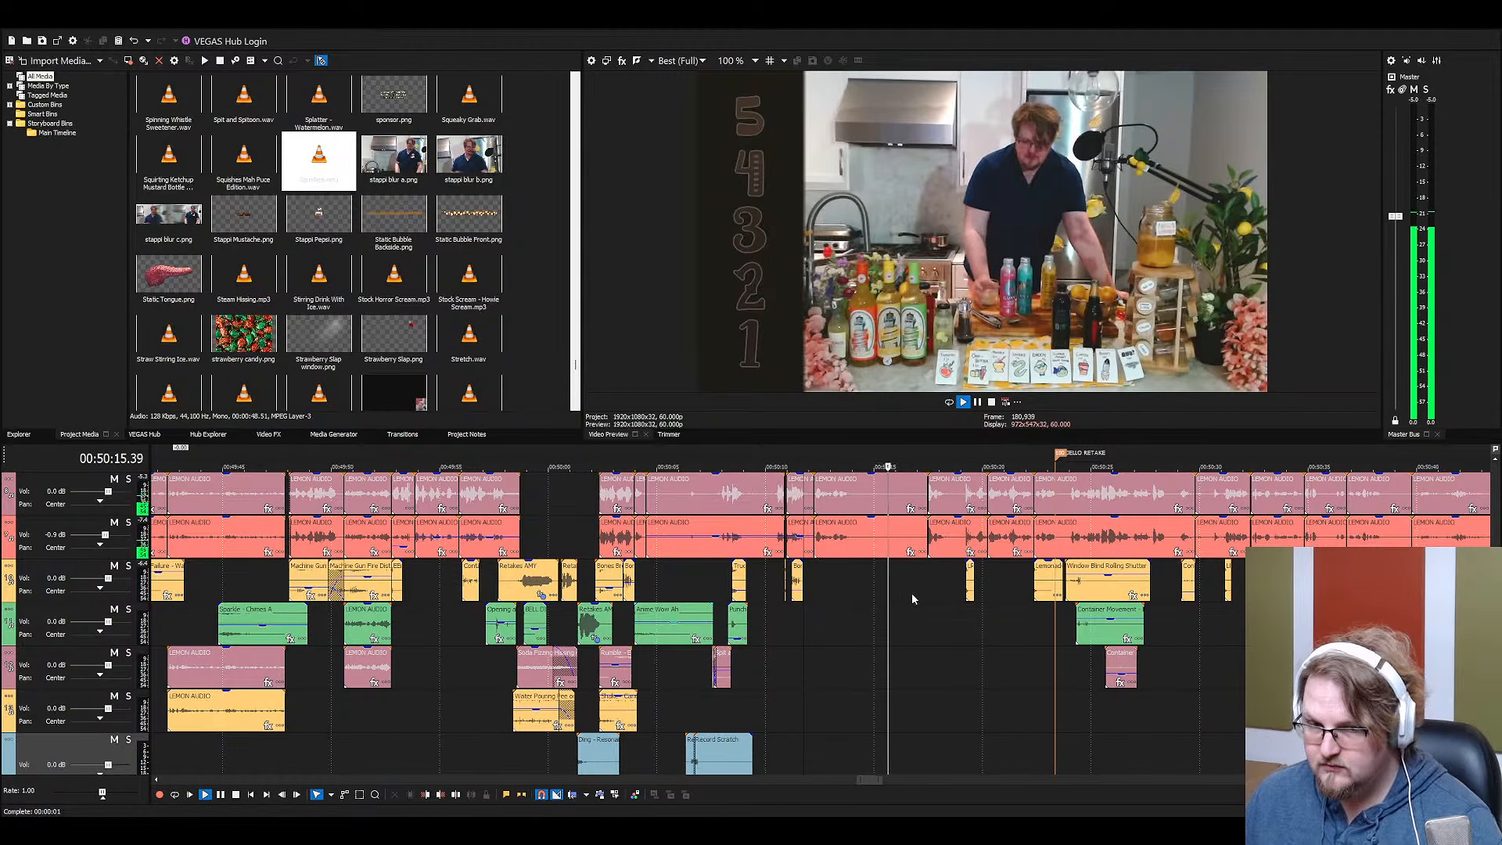
scroll(917, 600, down, 1)
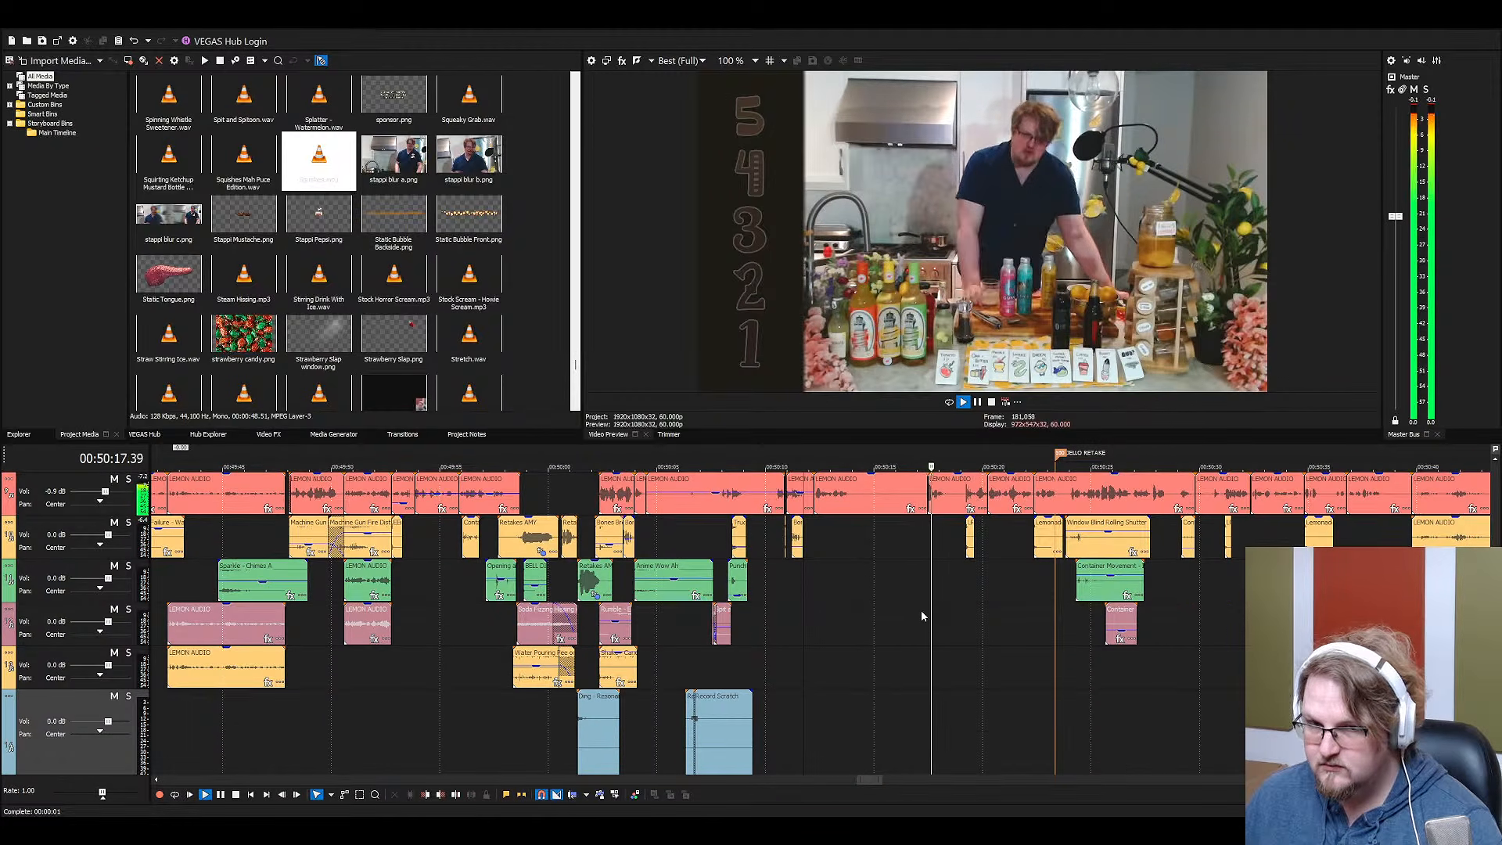
scroll(1009, 596, up, 1)
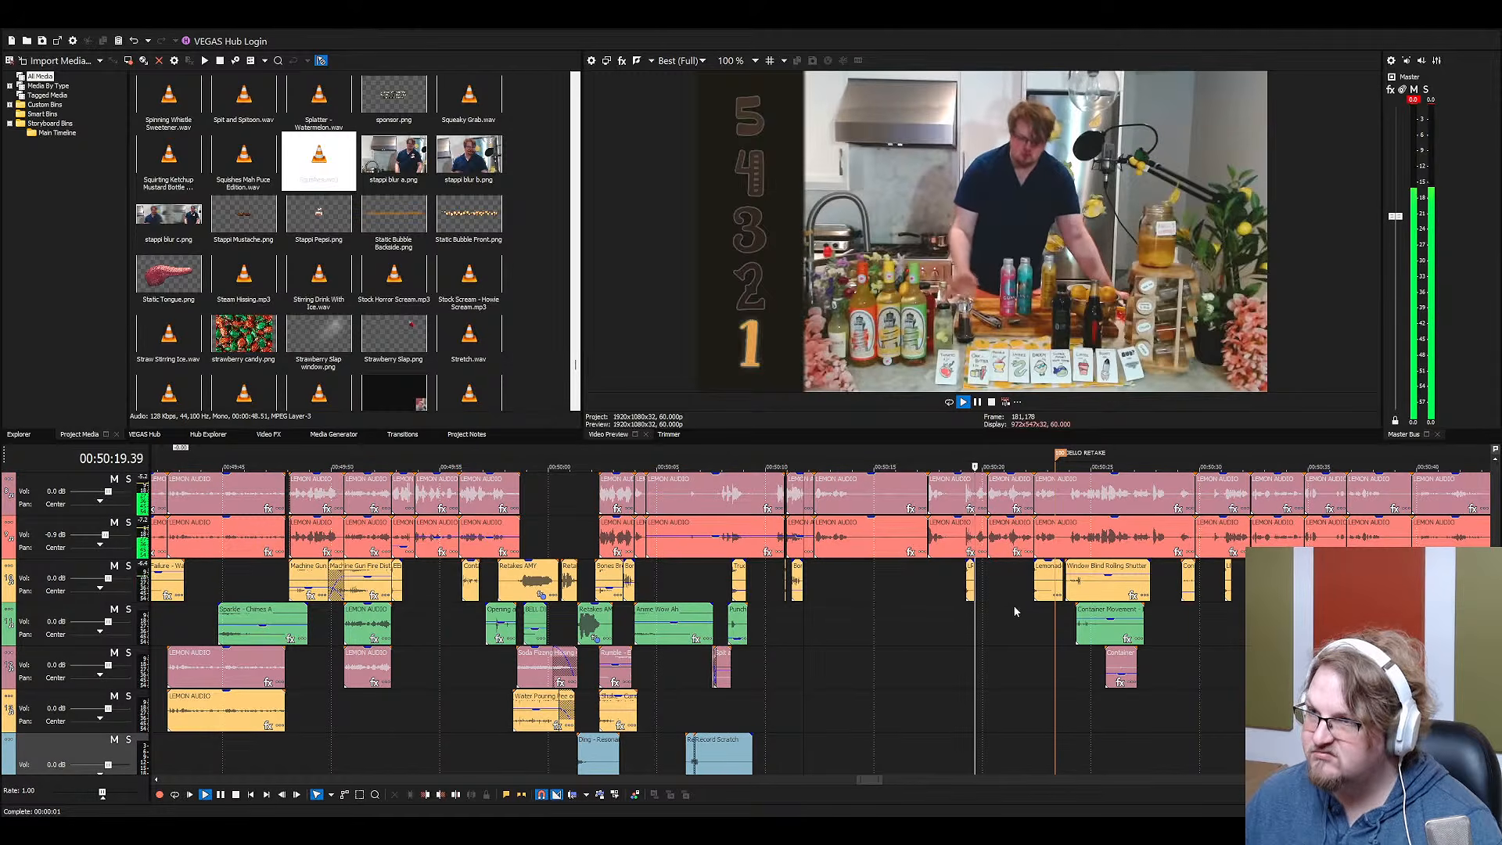
click(975, 522)
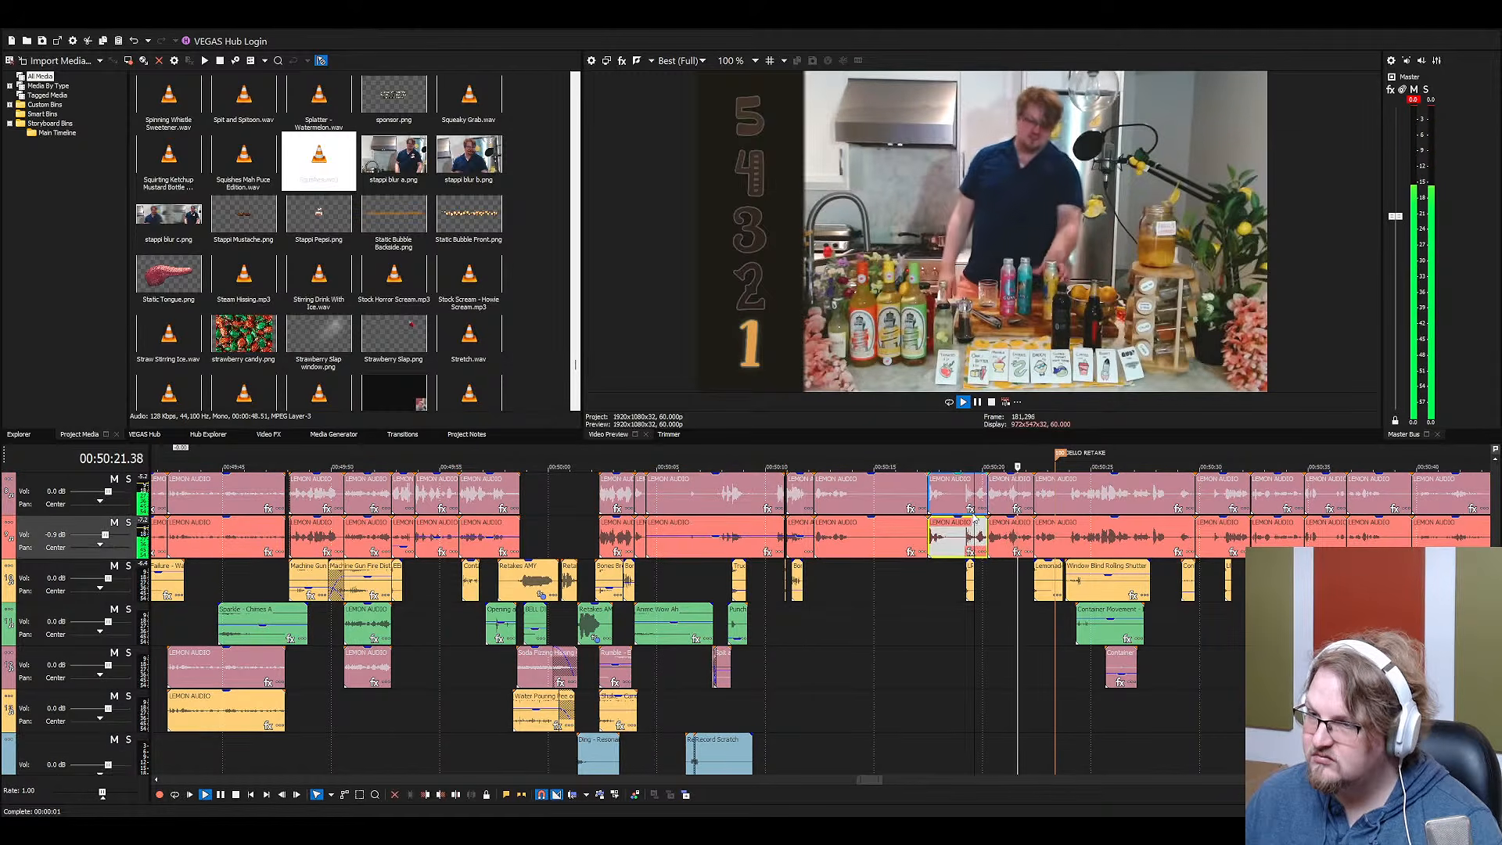
scroll(1000, 610, right, 3)
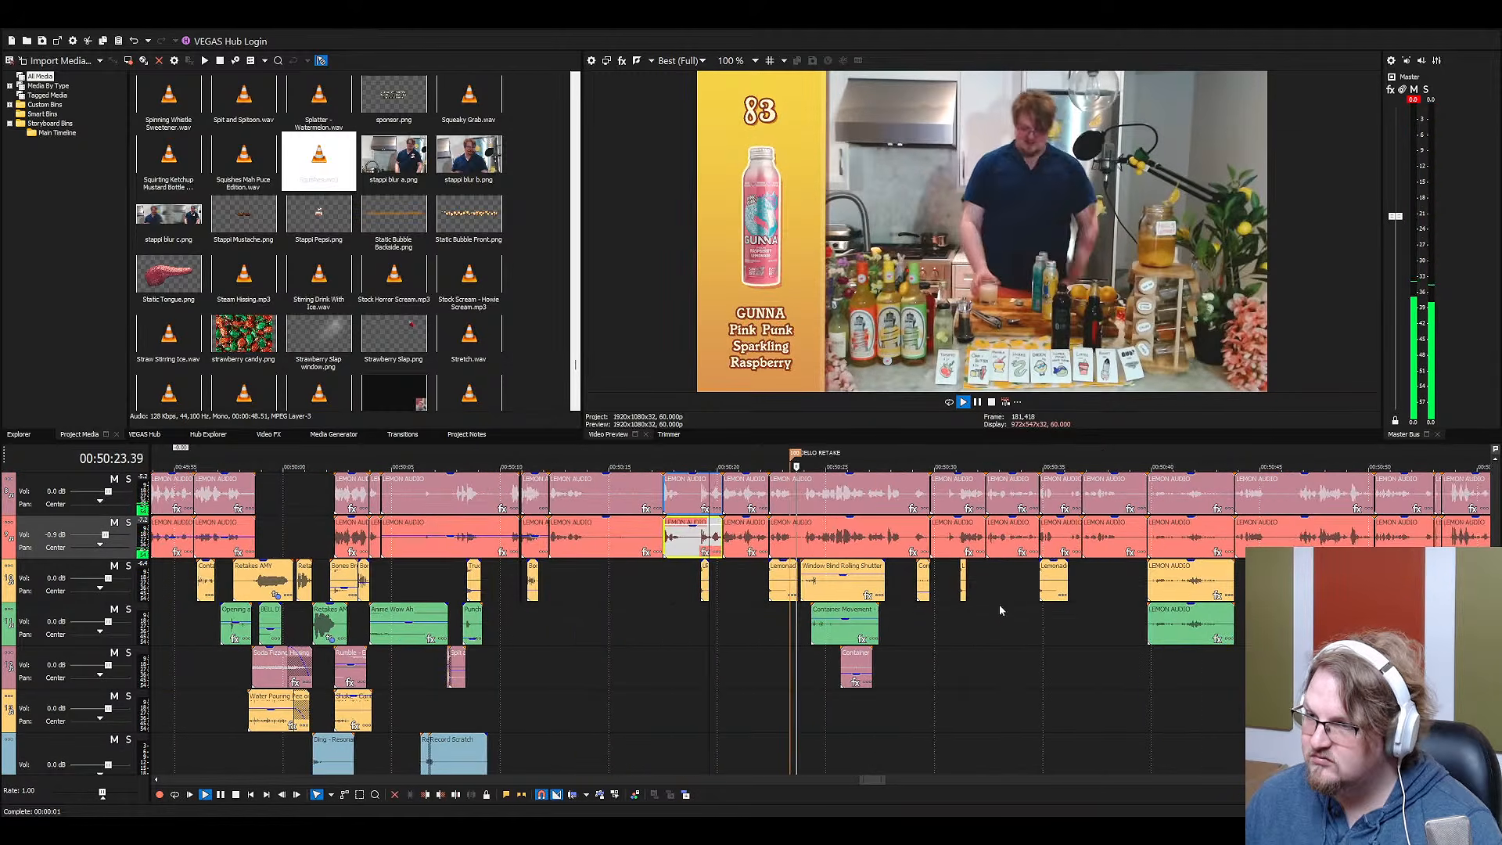
scroll(923, 638, down, 1)
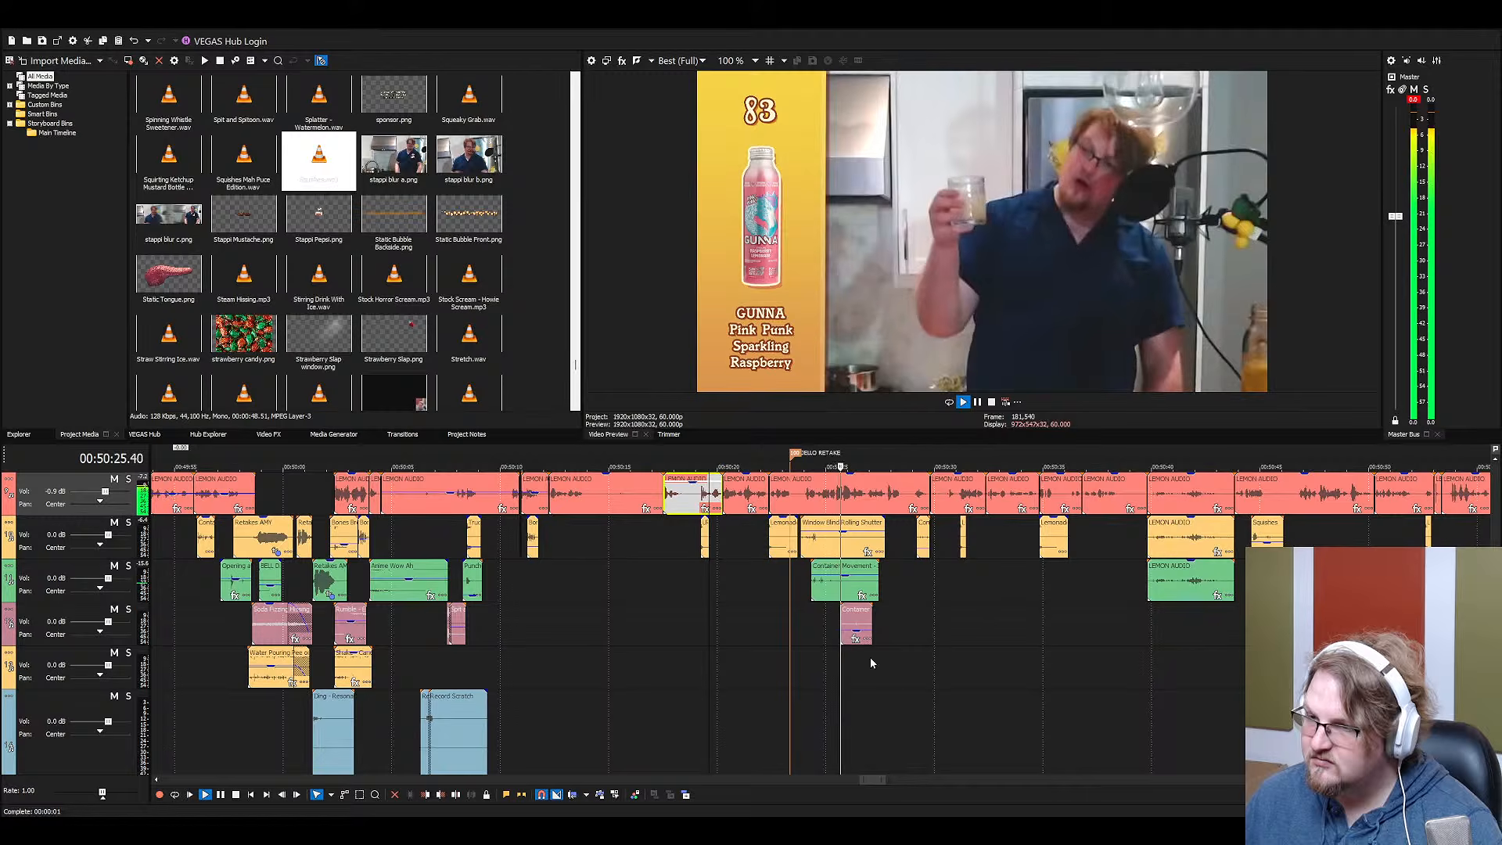
Place a short LEMON AUDIO pair on the lower yellow and blue tracks near 00:50:28 and add Lean.wav just after the RETAKE marker
drag(869, 663, 902, 658)
click(407, 212)
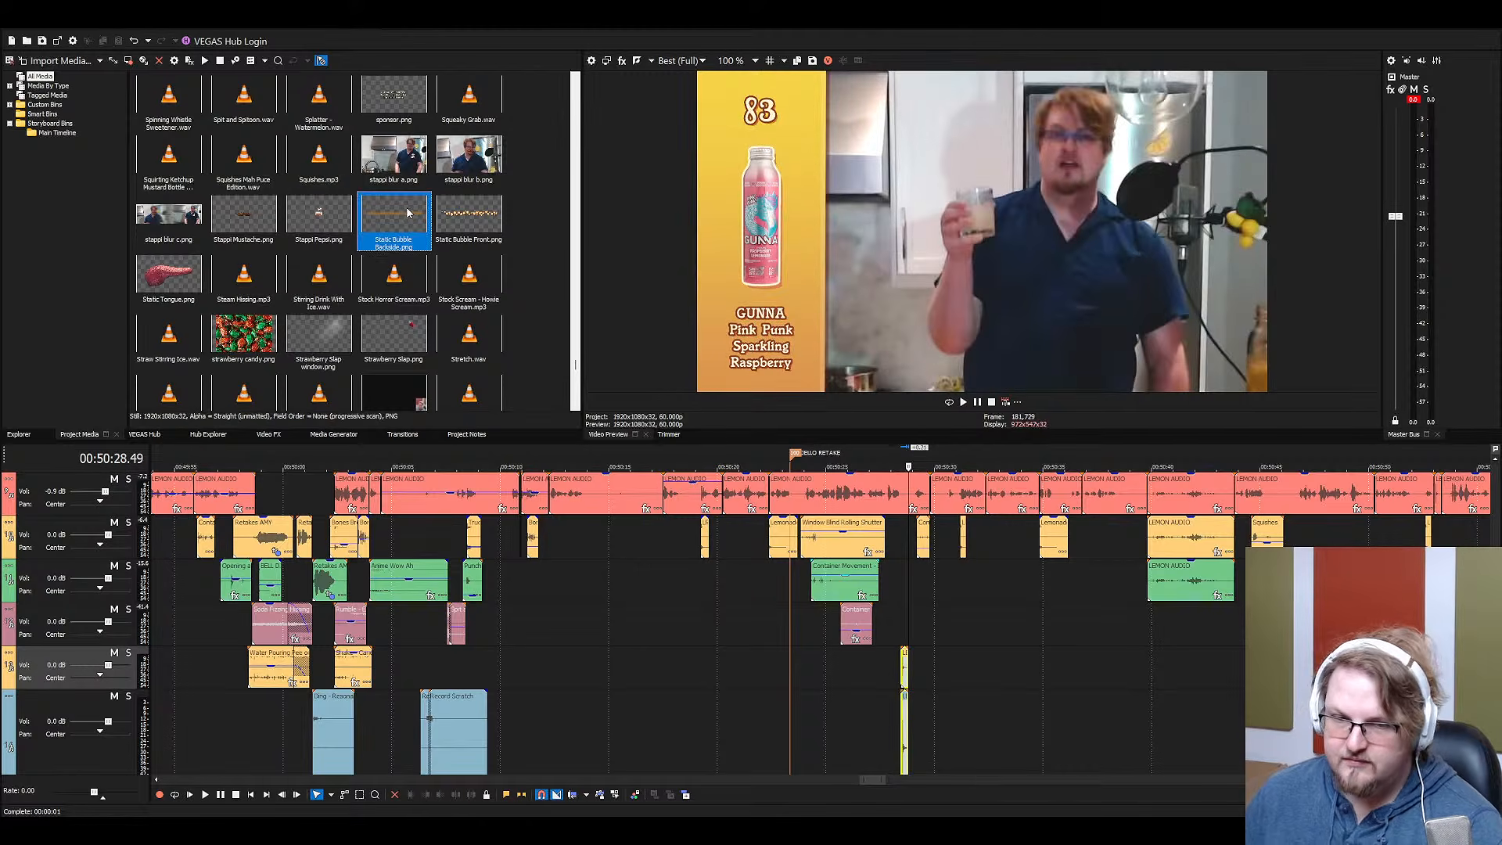
key(l)
key(e)
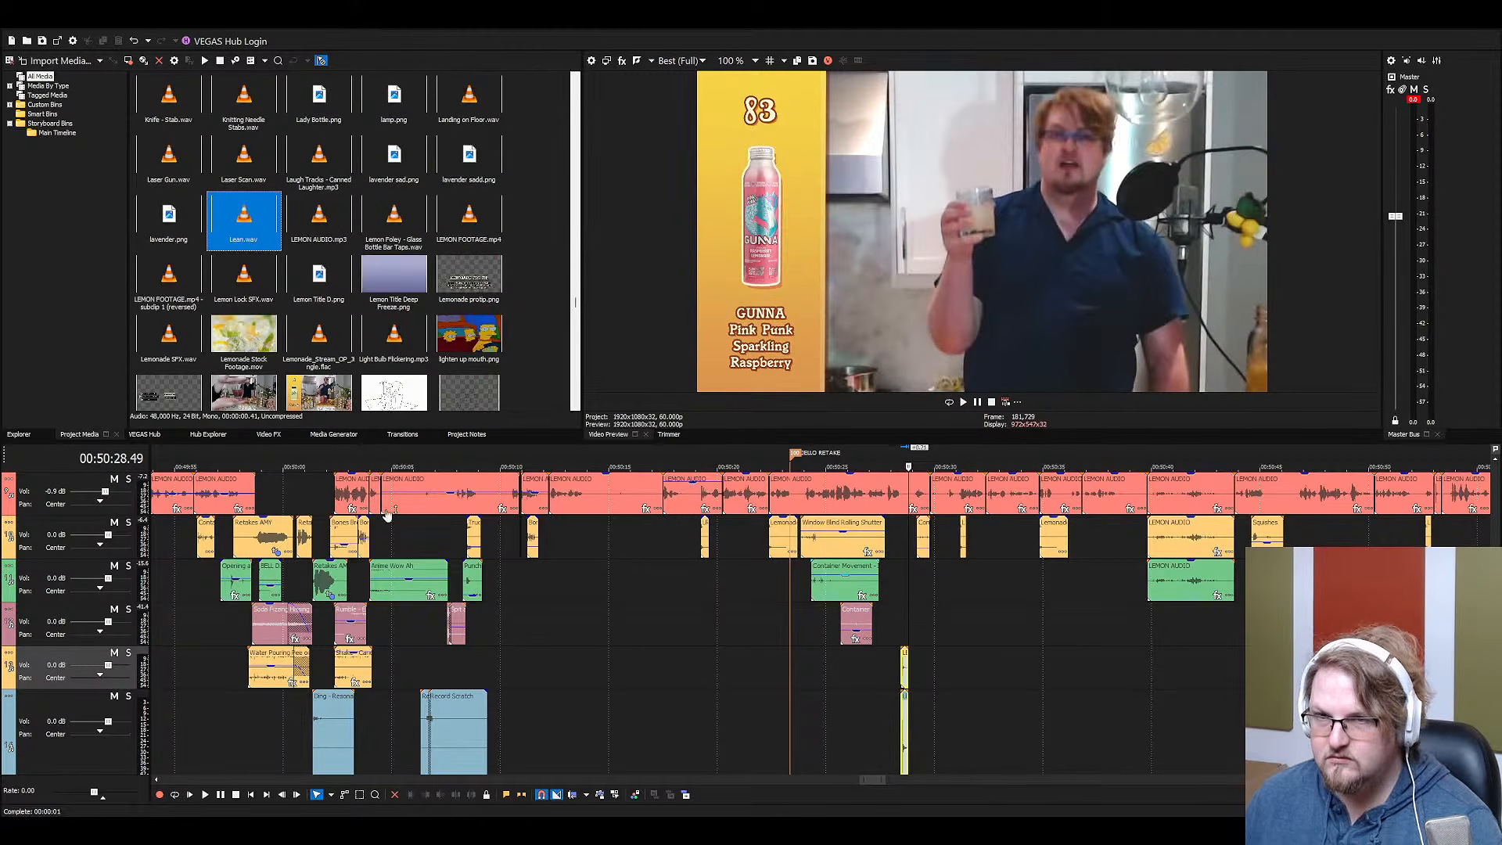
drag(257, 226, 796, 664)
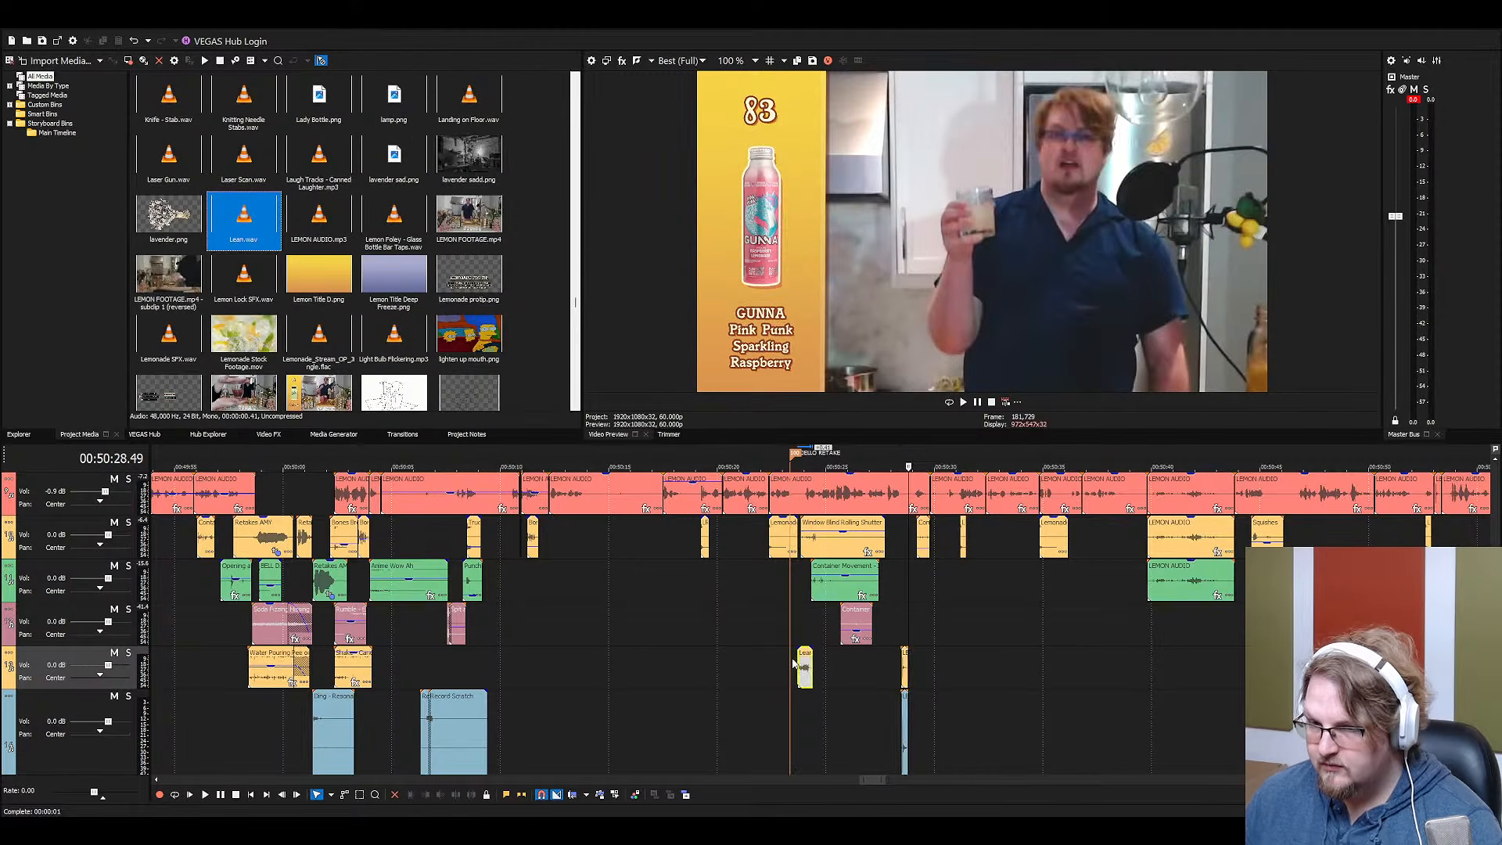
Move the Lean sound to the pink track, starting at about 00:50:24 with its beginning trimmed, and play it against the picture
scroll(806, 669, up, 5)
key(space)
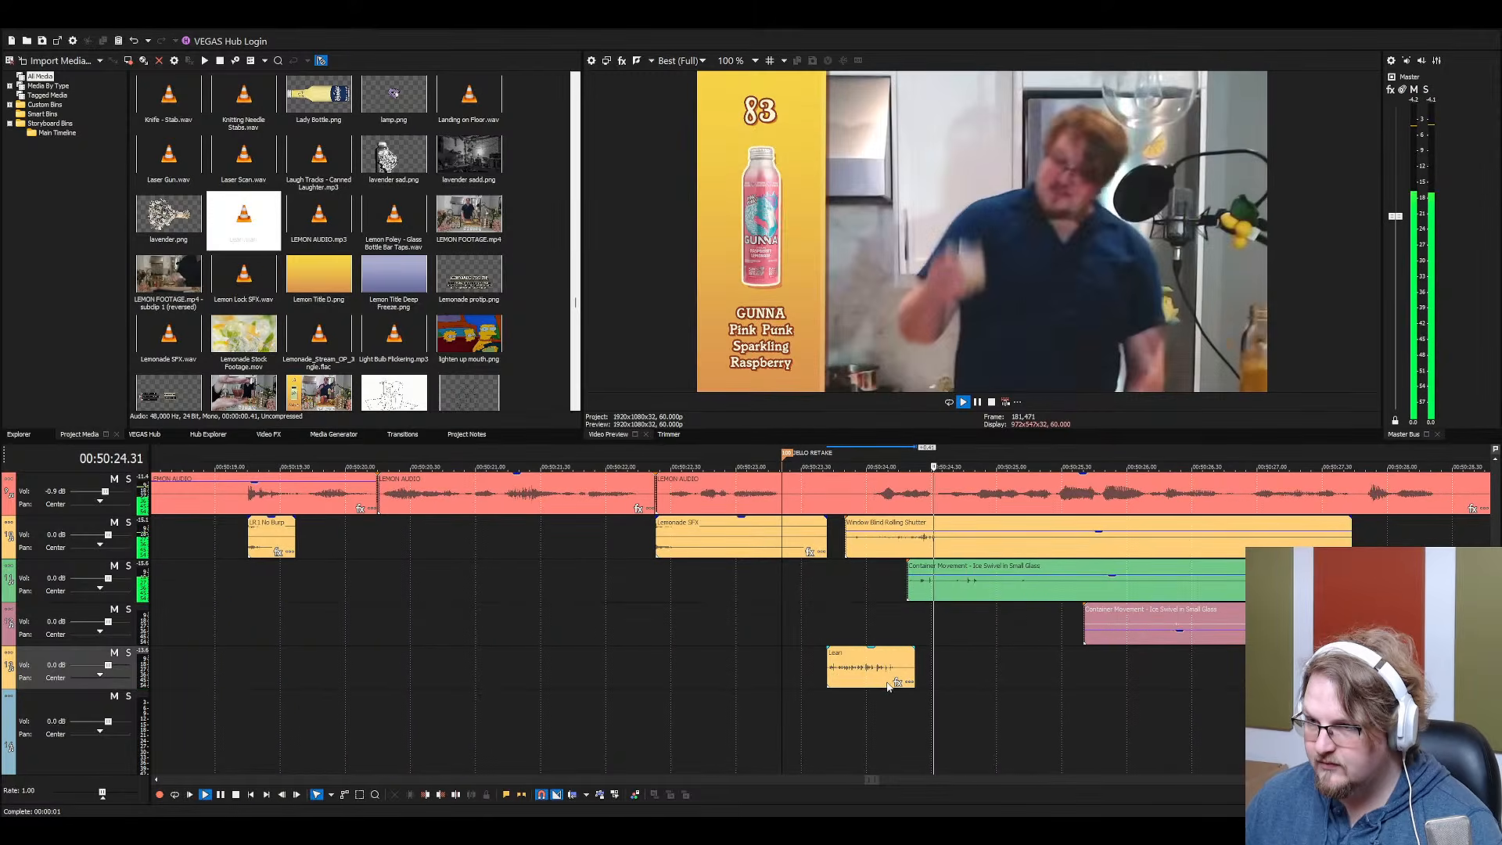
drag(888, 685, 875, 621)
key(space)
key(space)
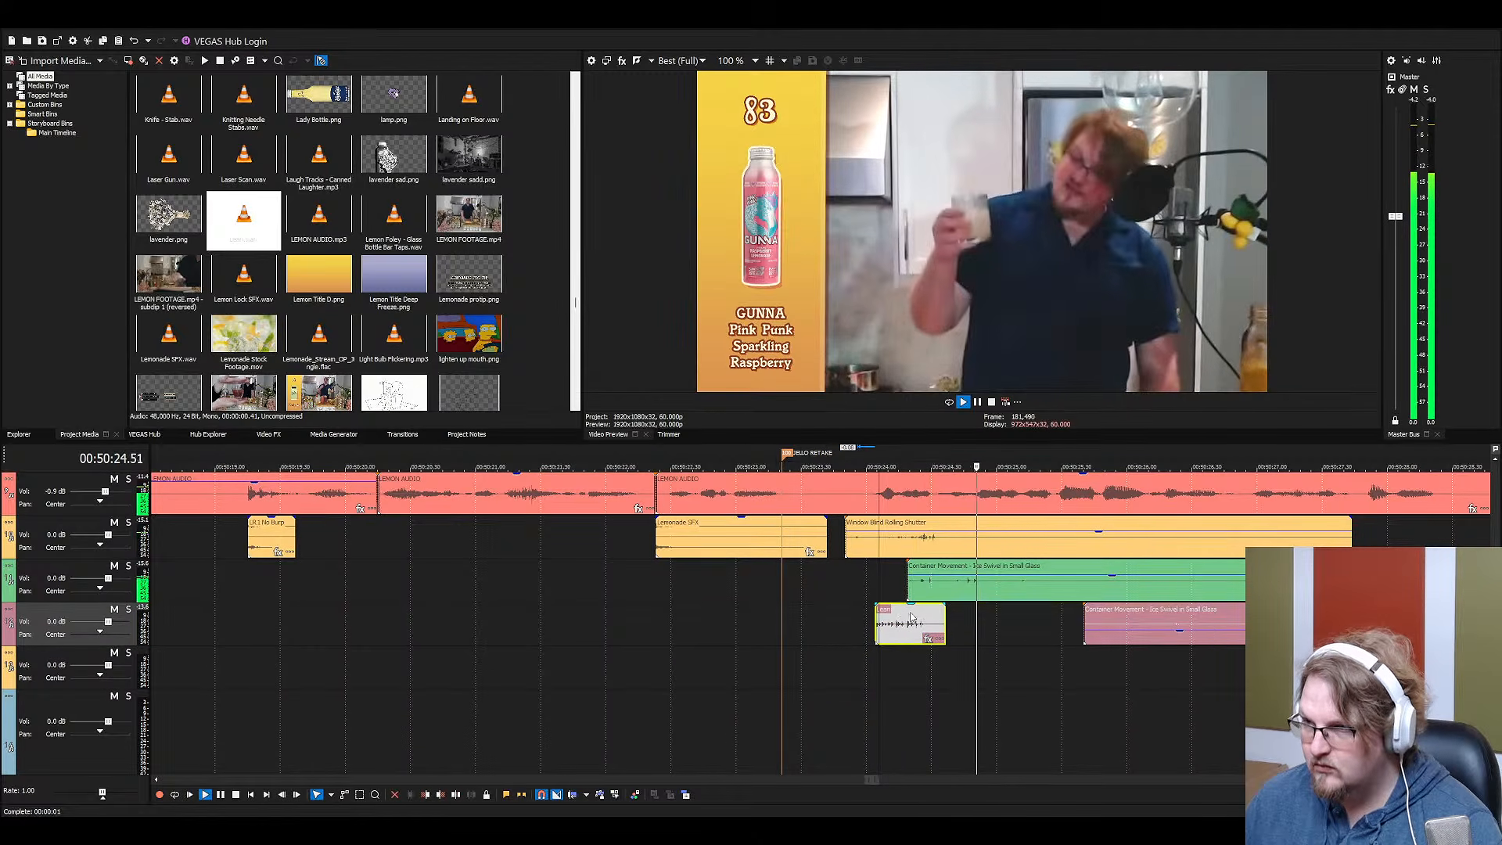
scroll(709, 513, down, 3)
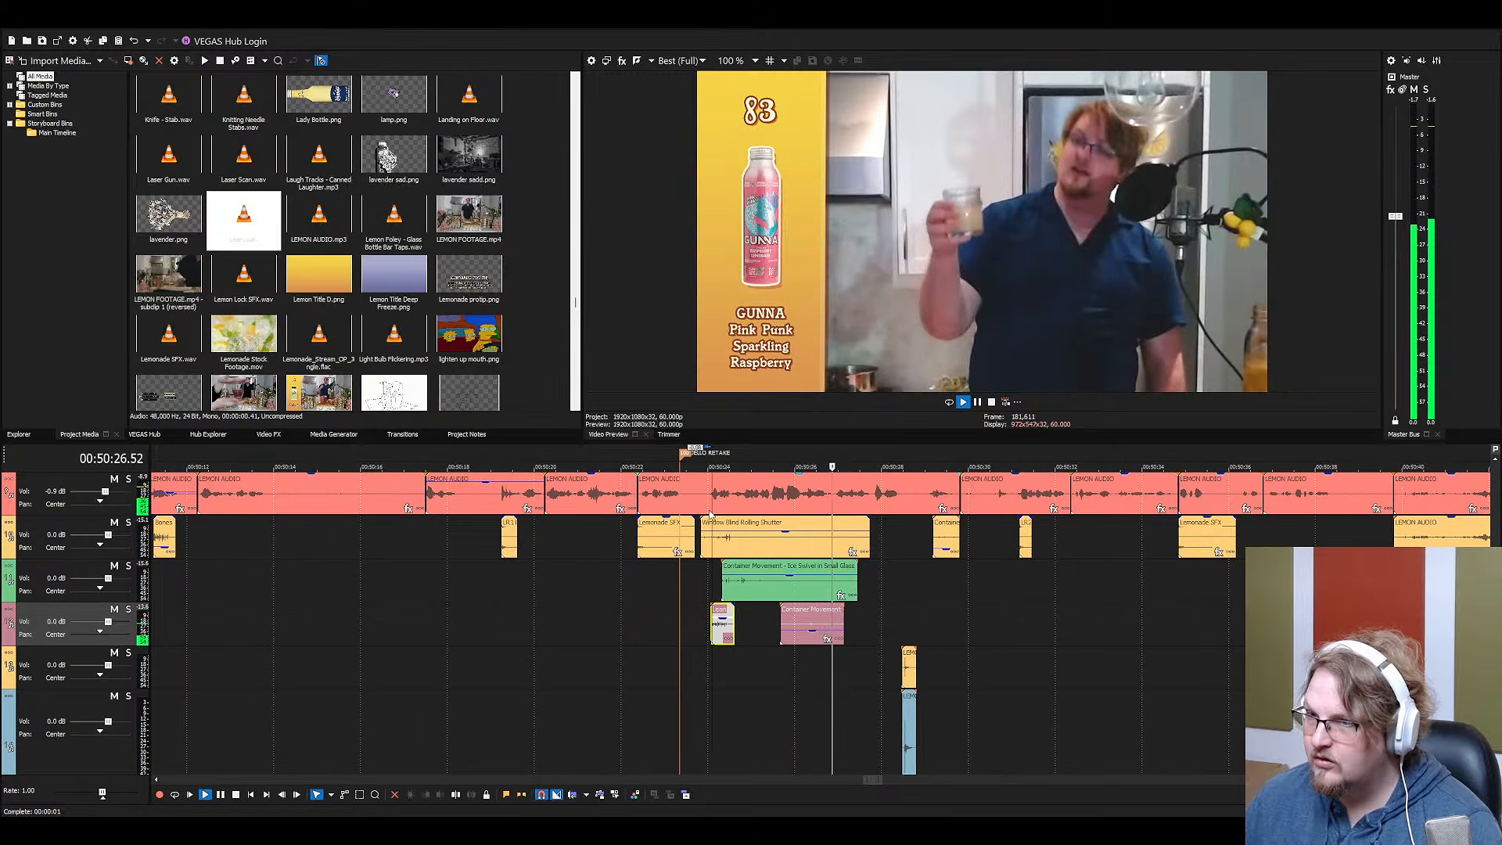
Look through the bell and glass sounds in the project media and try Glass - Beer Glass Ding on the lower yellow track at about 00:50:24
click(417, 273)
text(bell)
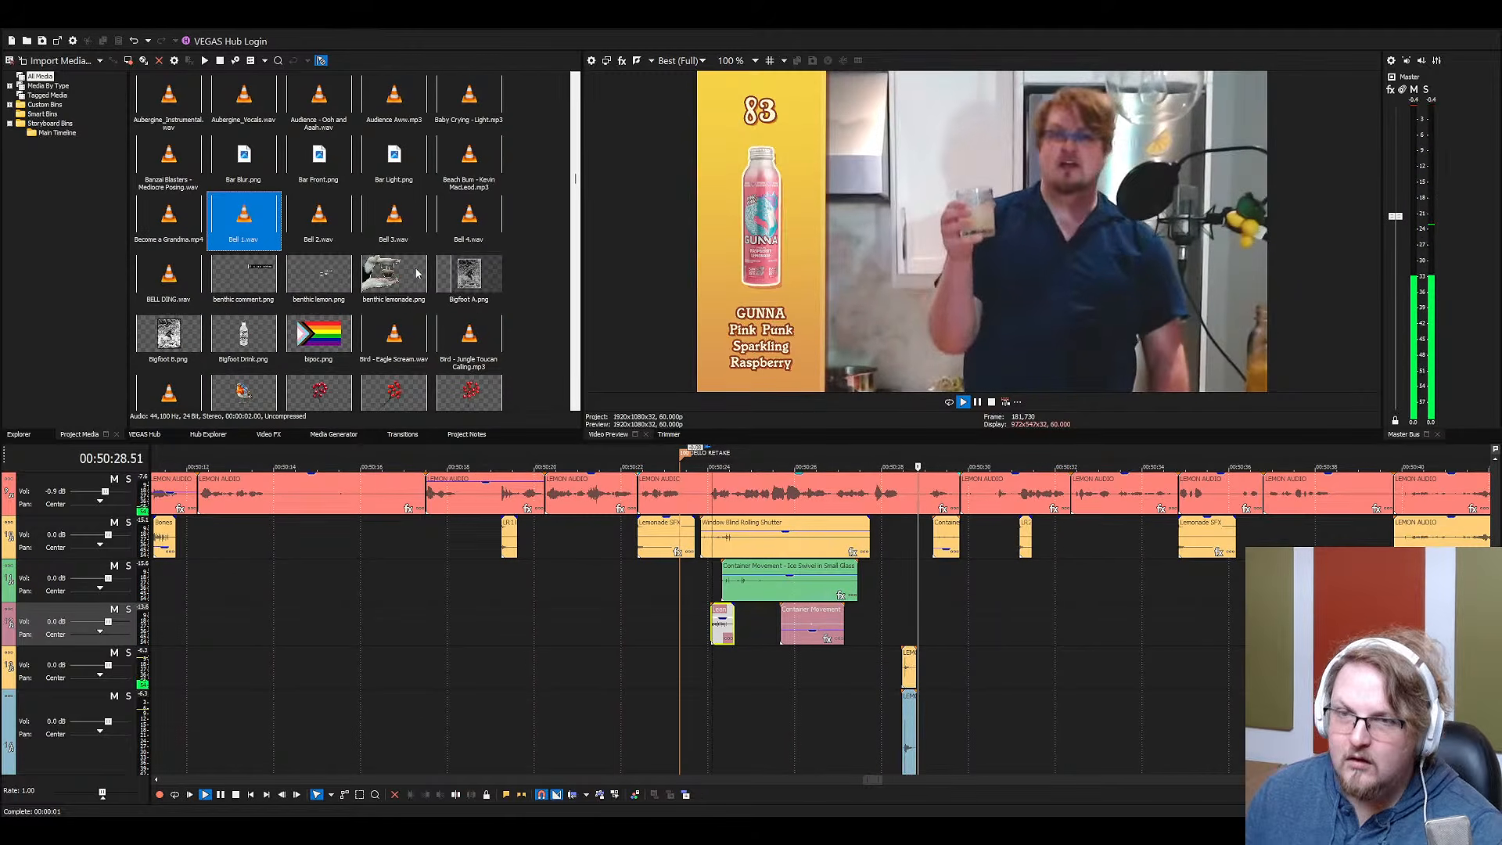
click(295, 248)
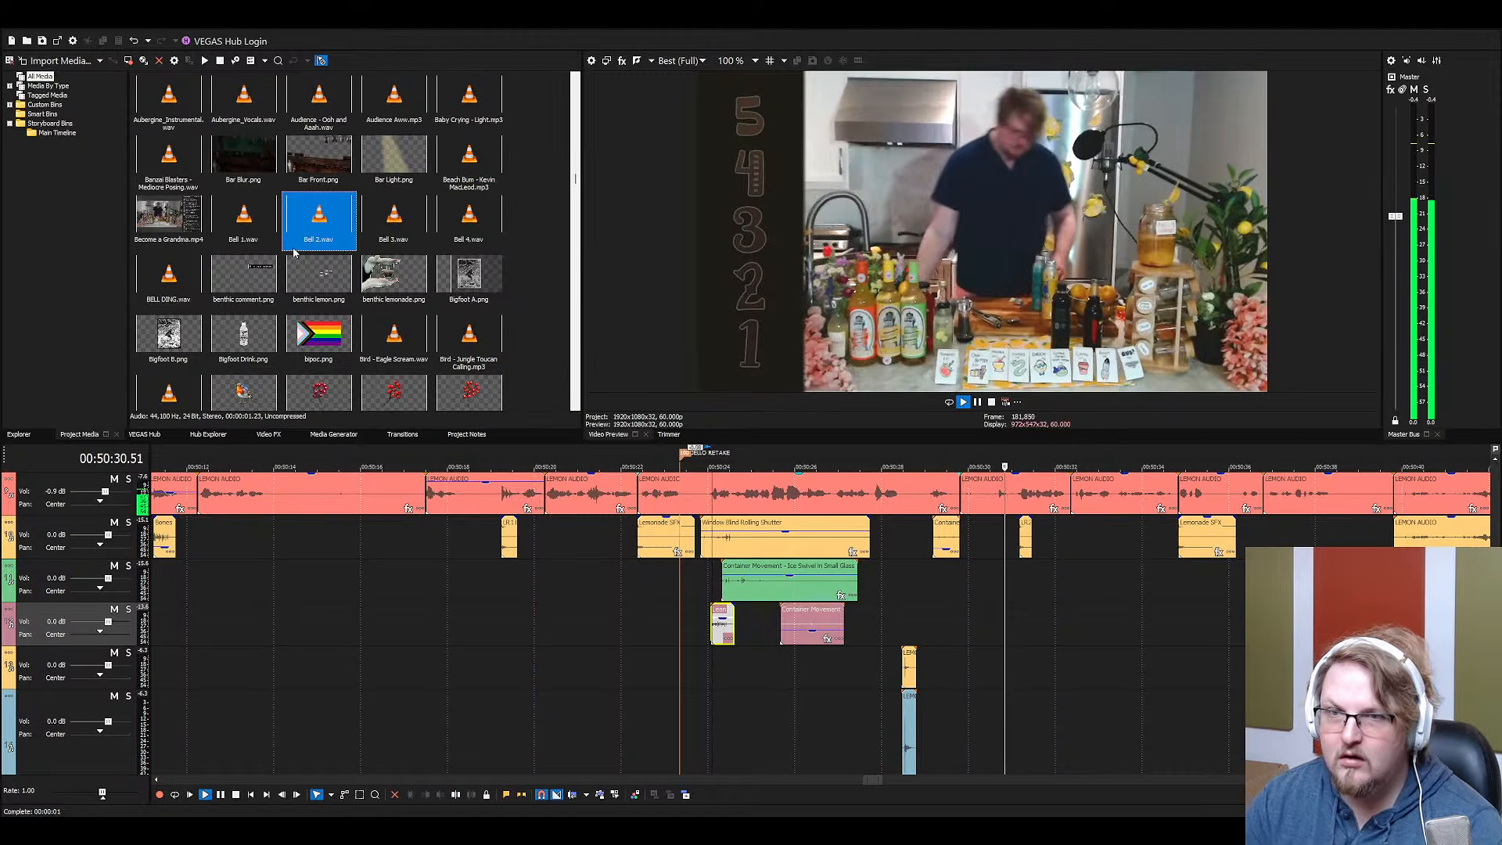
text(glass)
drag(262, 274, 713, 667)
key(space)
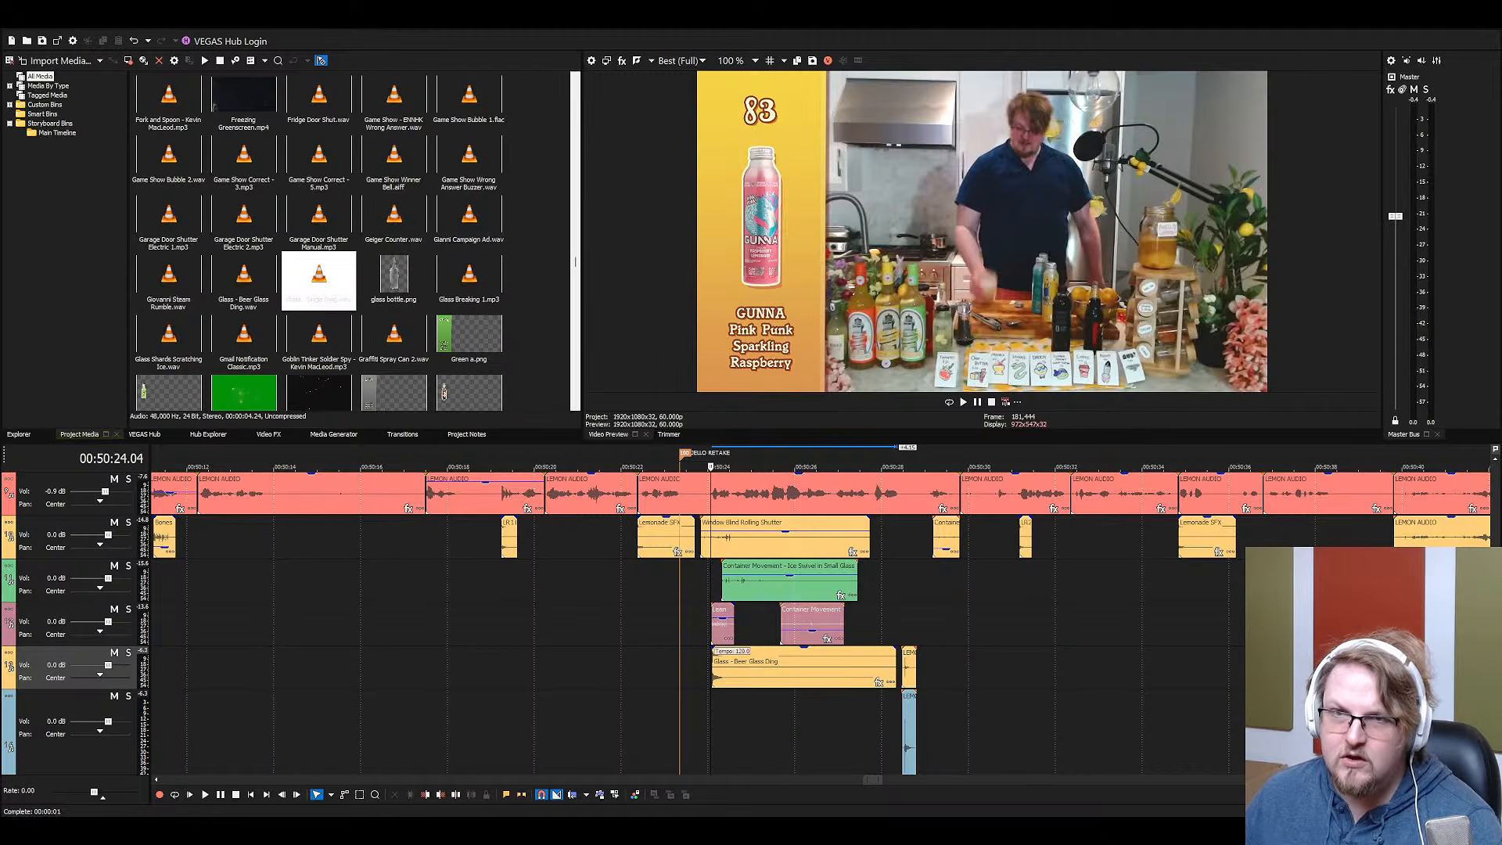
Add the Glass - Single Ding sound to the pink track near 00:50:29 and play the section from about 00:50:24
click(9, 105)
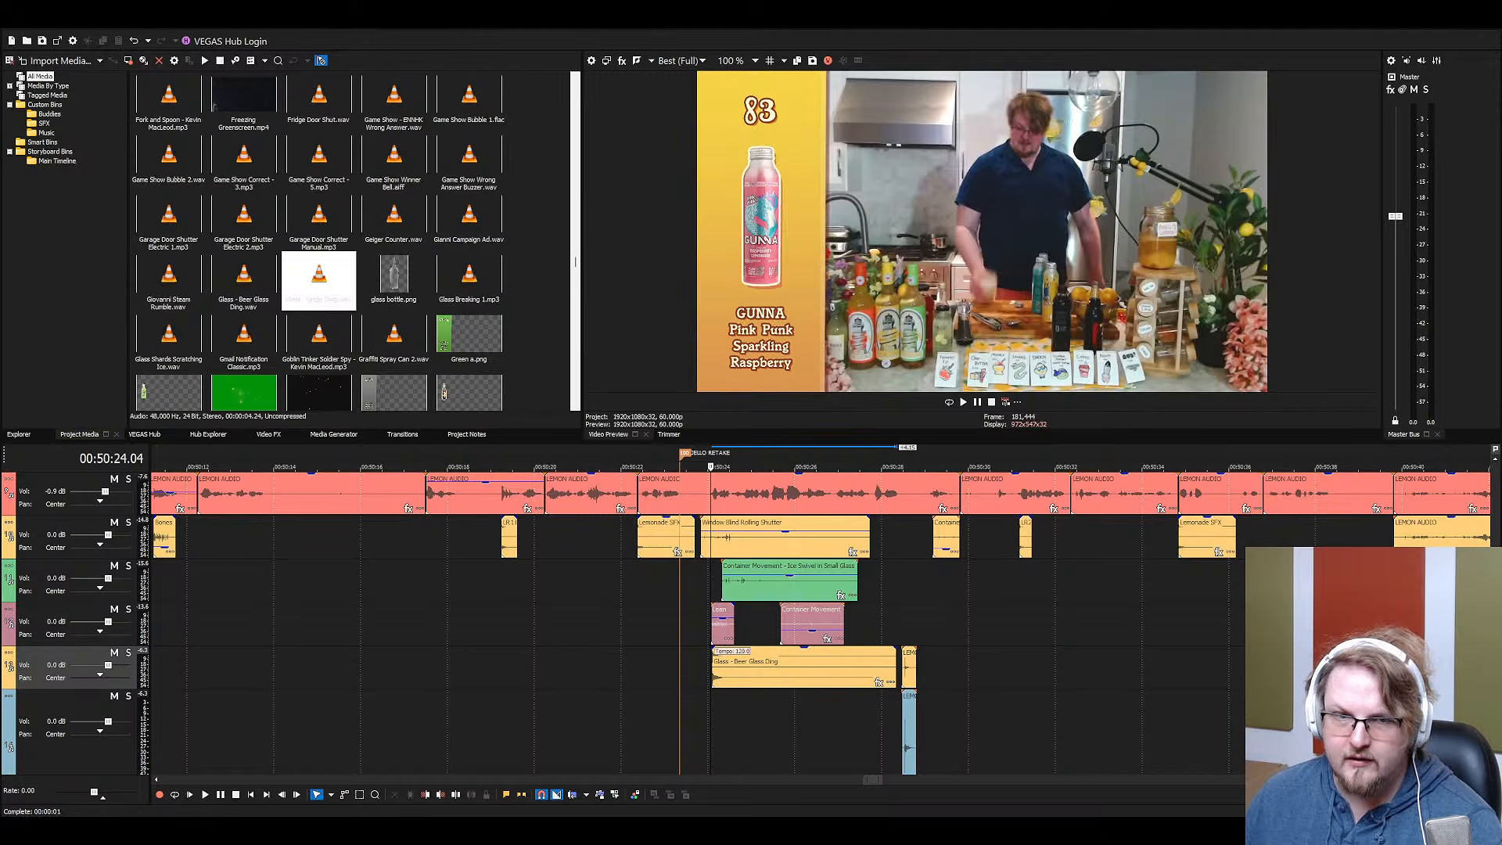
drag(319, 280, 943, 624)
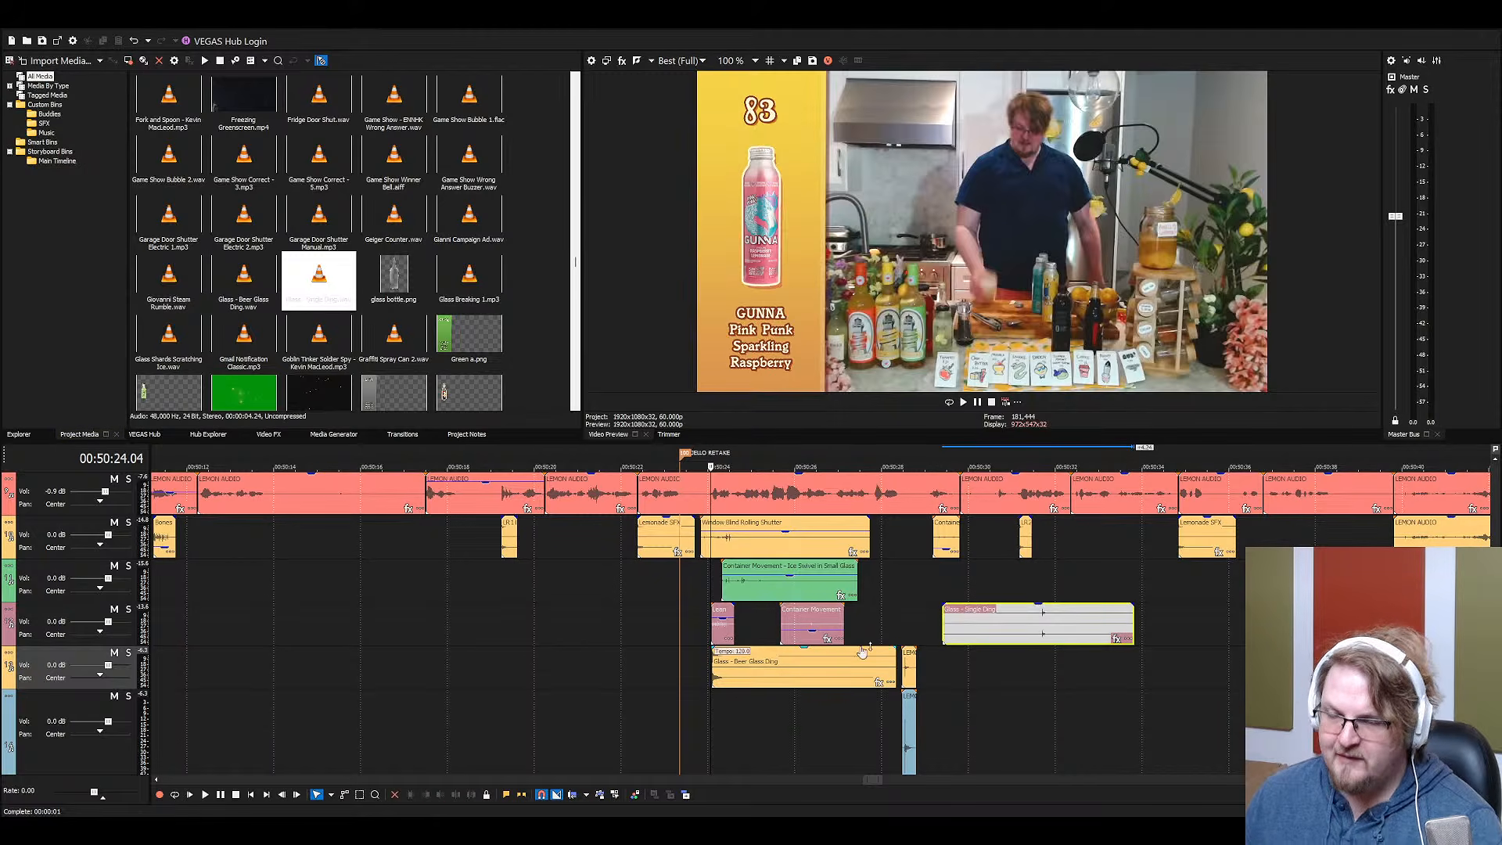
click(735, 596)
scroll(756, 613, up, 3)
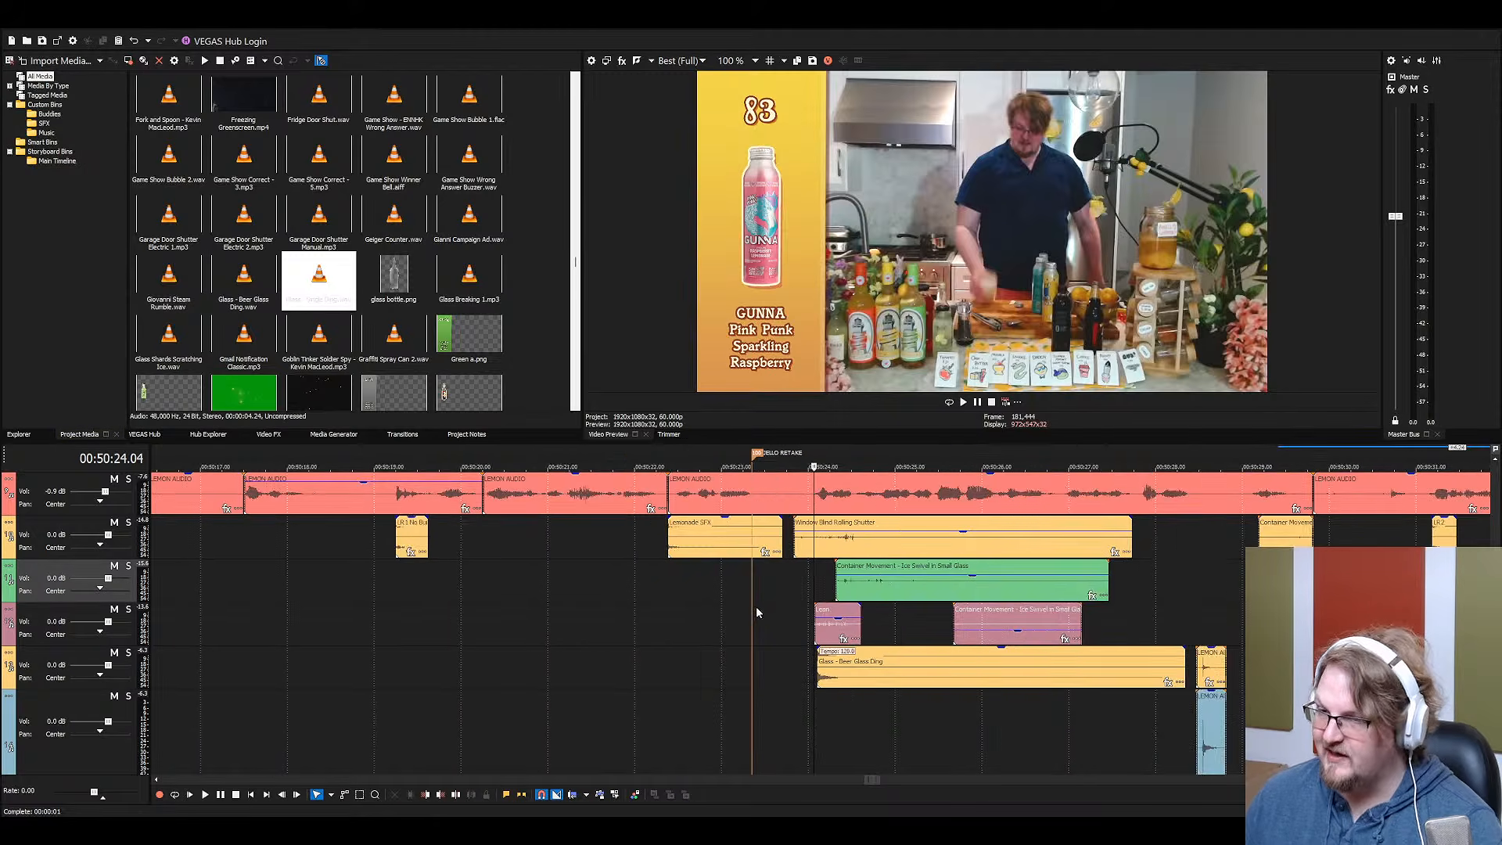
key(space)
scroll(846, 616, up, 2)
scroll(829, 618, down, 3)
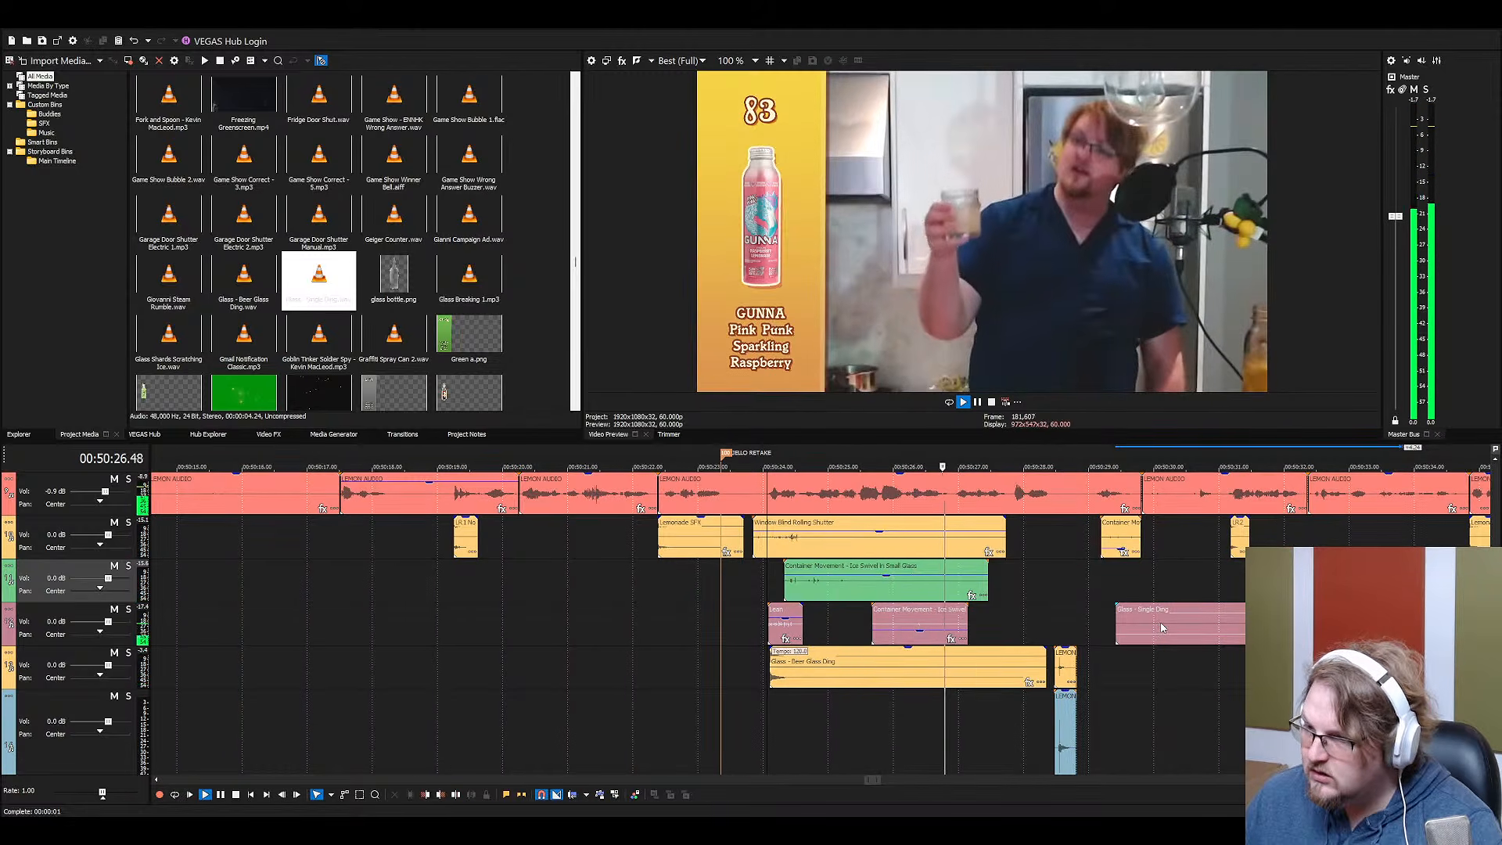
Delete the LEMON AUDIO pair near 00:50:28 and move Glass - Single Ding to the blue track, starting at about 00:50:25
click(1059, 670)
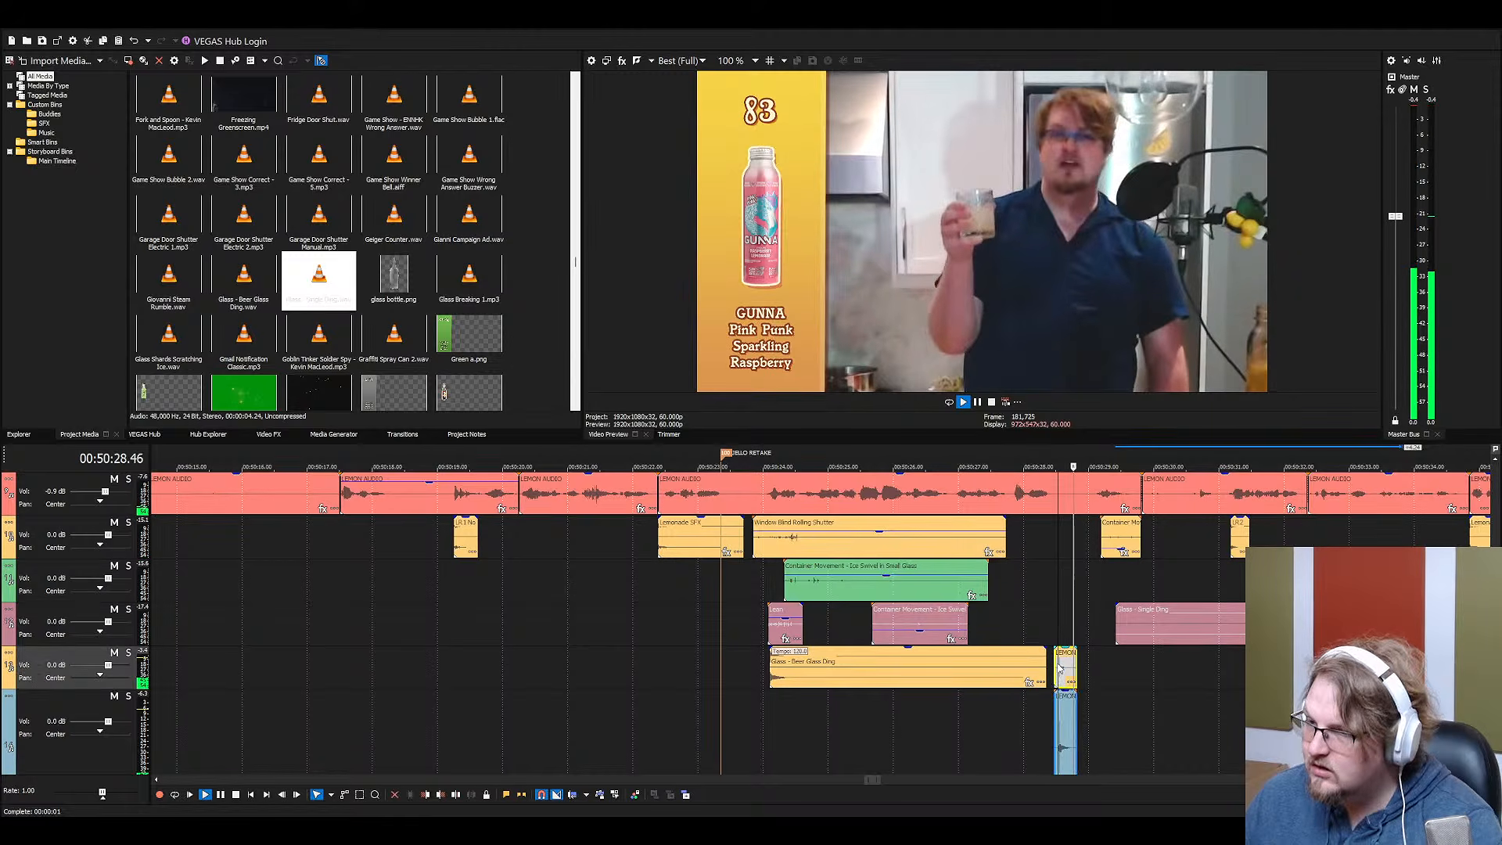
key(Delete)
drag(1151, 634, 866, 717)
key(space)
click(791, 714)
key(space)
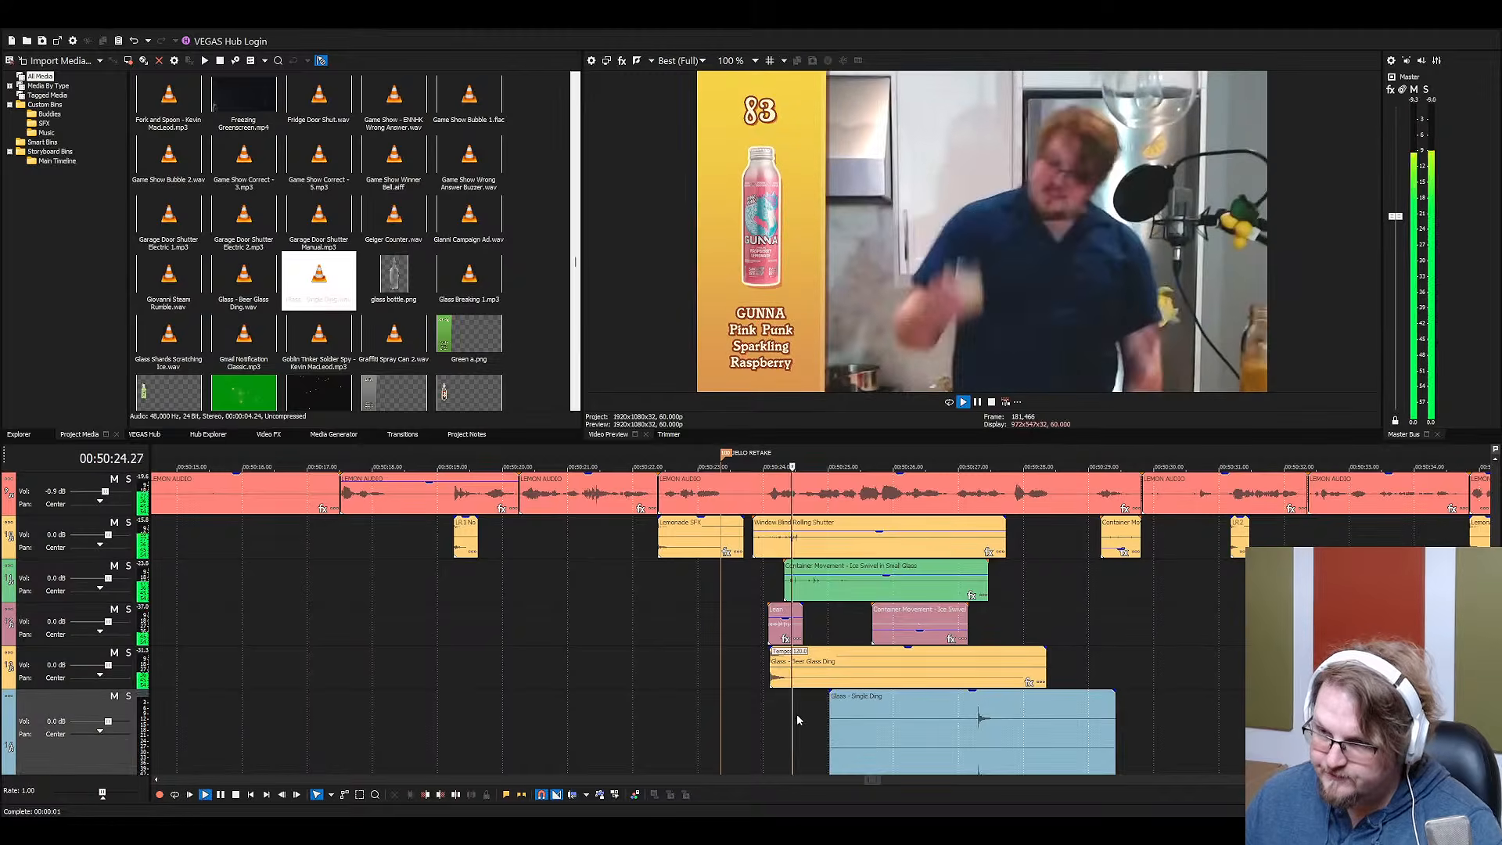
scroll(798, 716, up, 3)
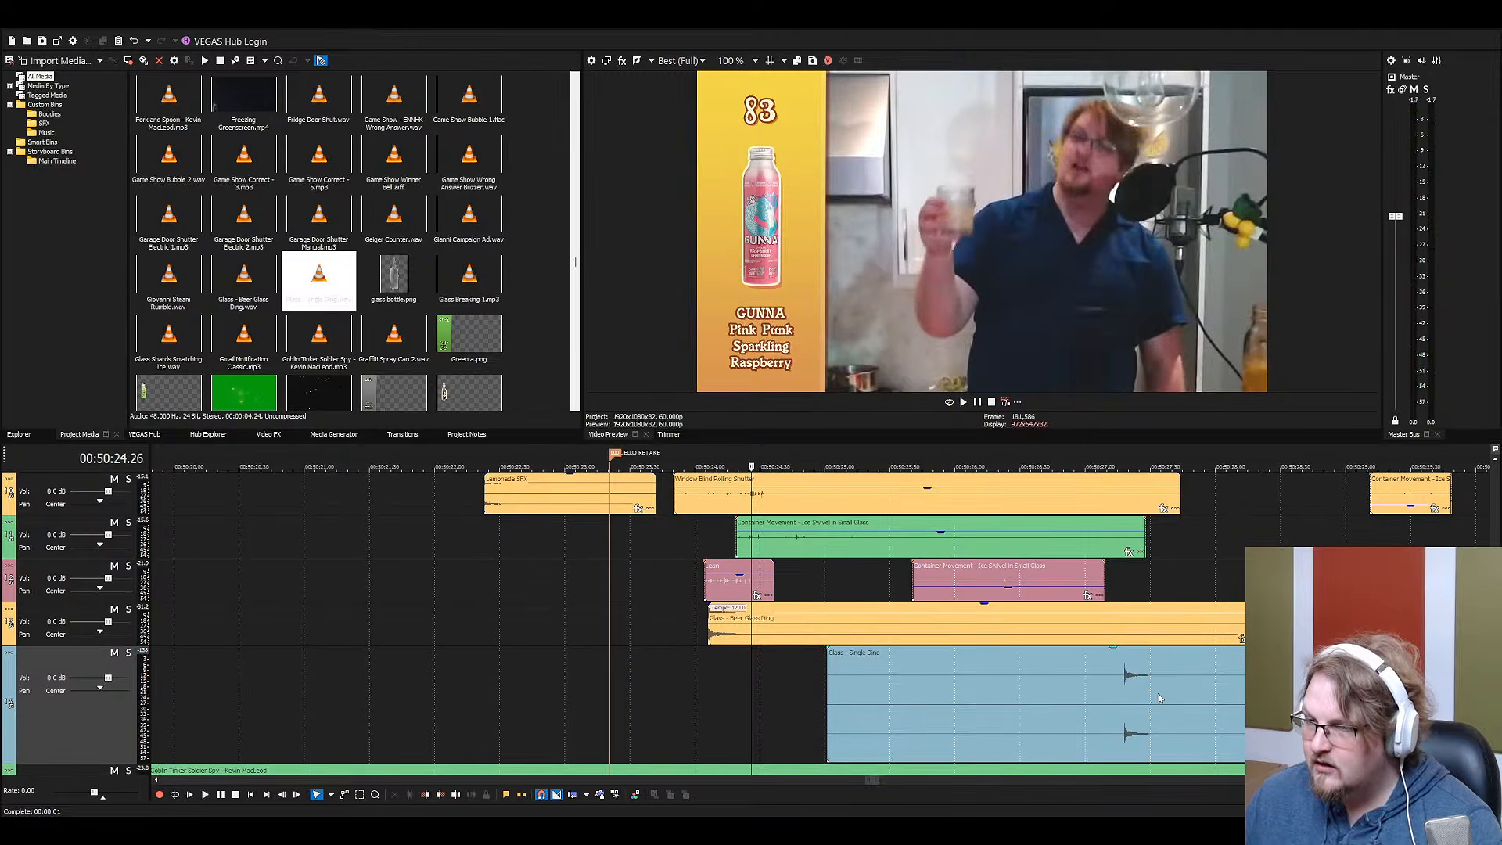
Shift Glass - Single Ding earlier so its hit falls near 00:50:25, and put it in place of the Beer Glass Ding on the yellow track
drag(1113, 696, 856, 663)
click(715, 679)
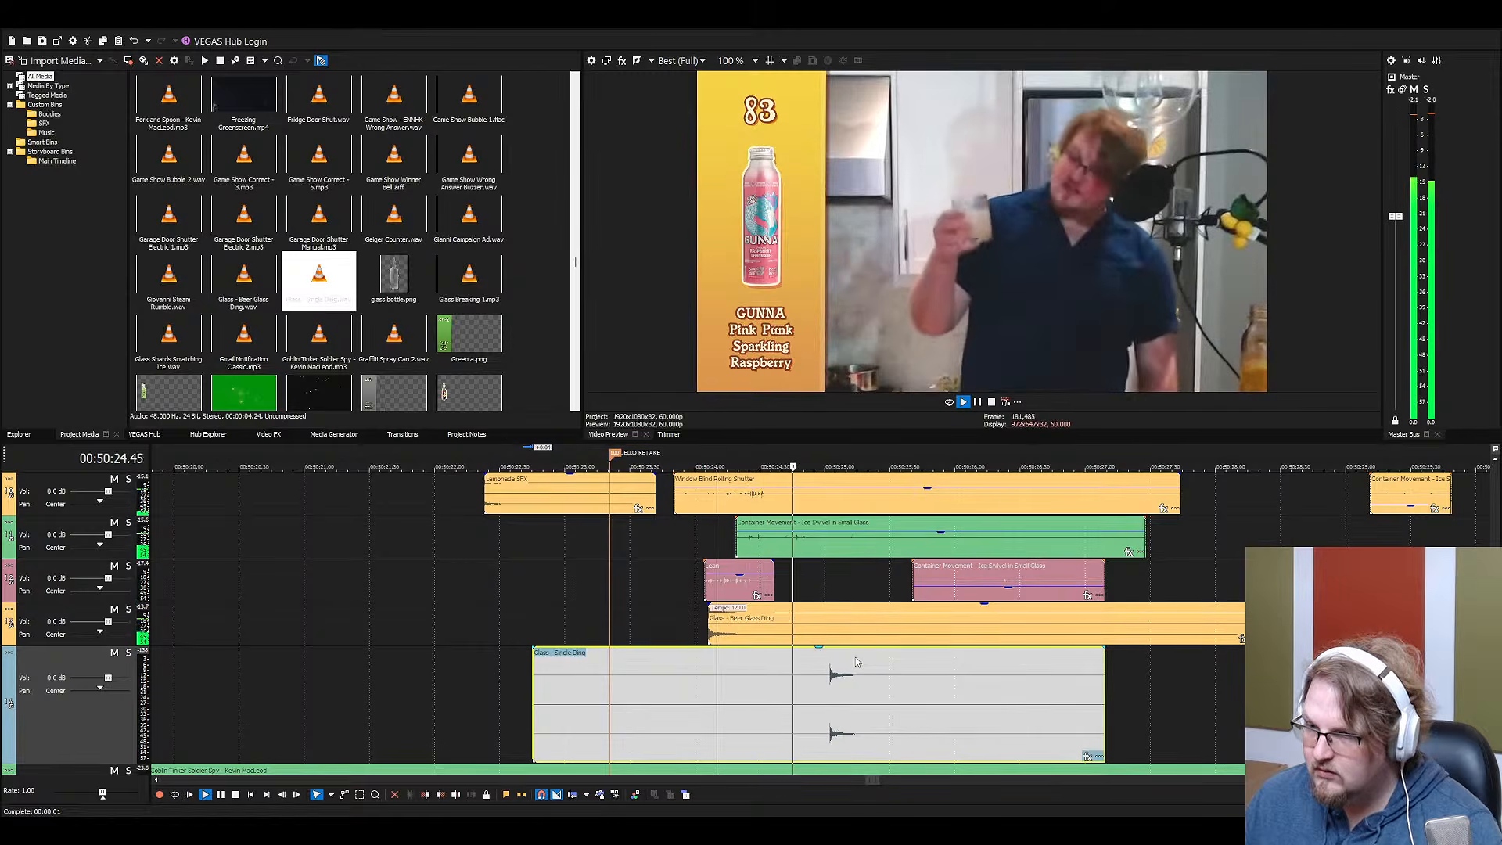
click(747, 635)
key(Delete)
drag(823, 680, 822, 621)
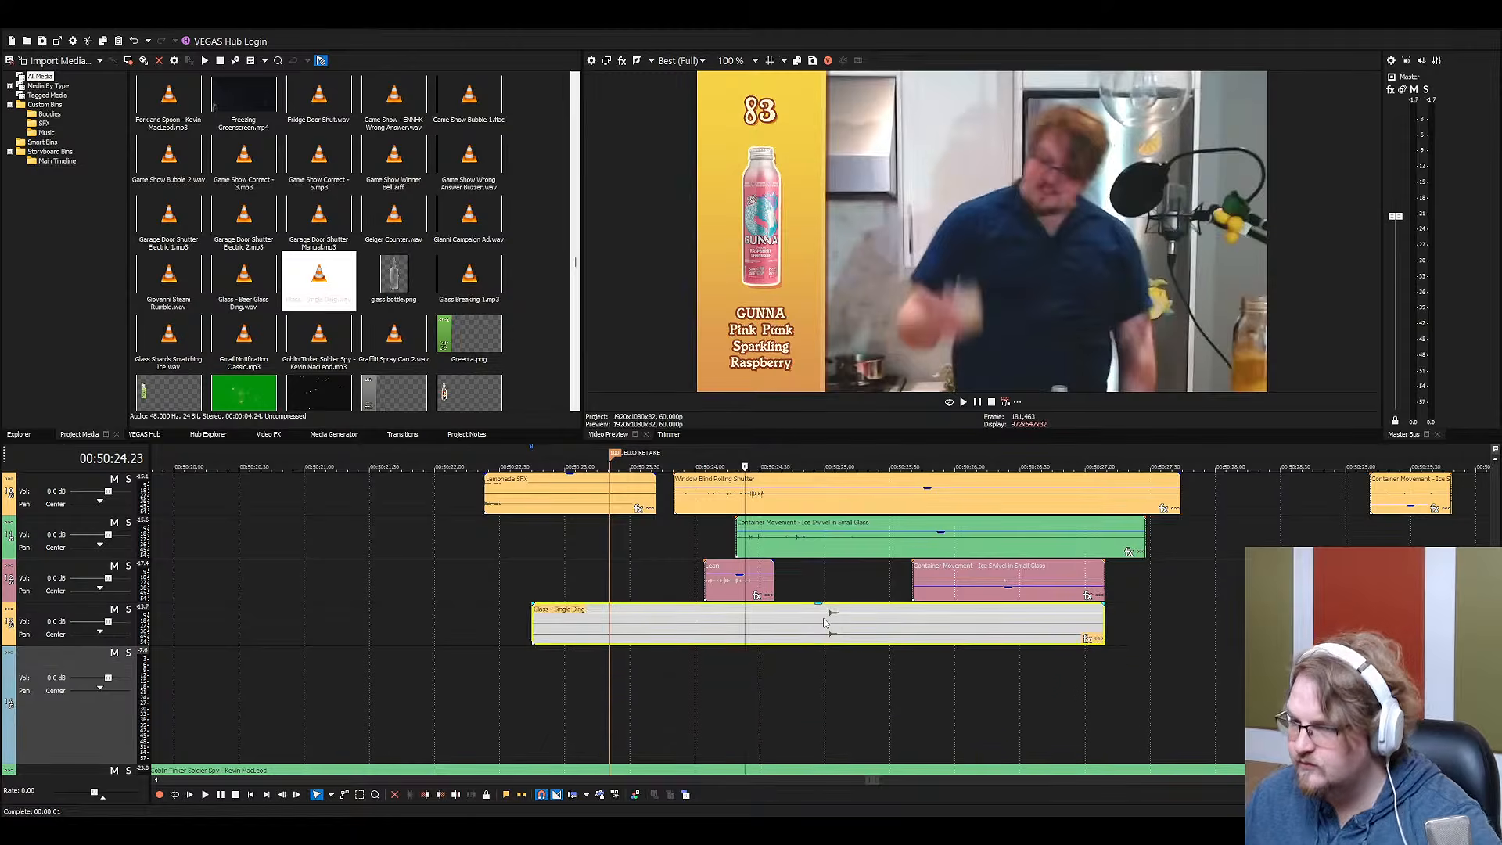
Align the Single Ding's hit with the glass gesture at about 00:50:24.51, trim its silent beginning, and play it against the picture
key(space)
key(space)
click(805, 621)
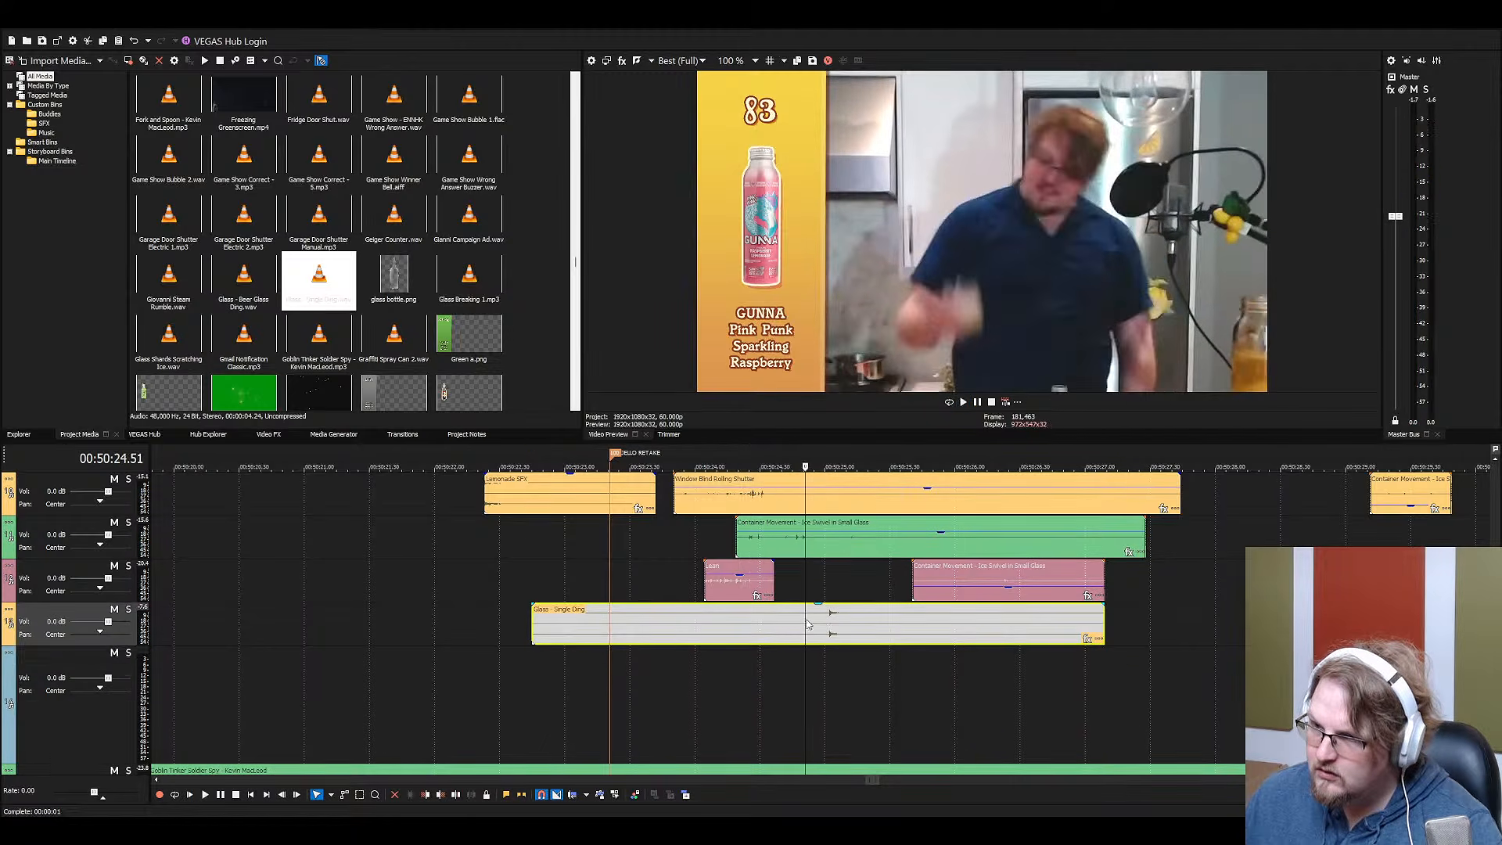
key(space)
key(space)
scroll(833, 617, up, 2)
scroll(830, 611, up, 2)
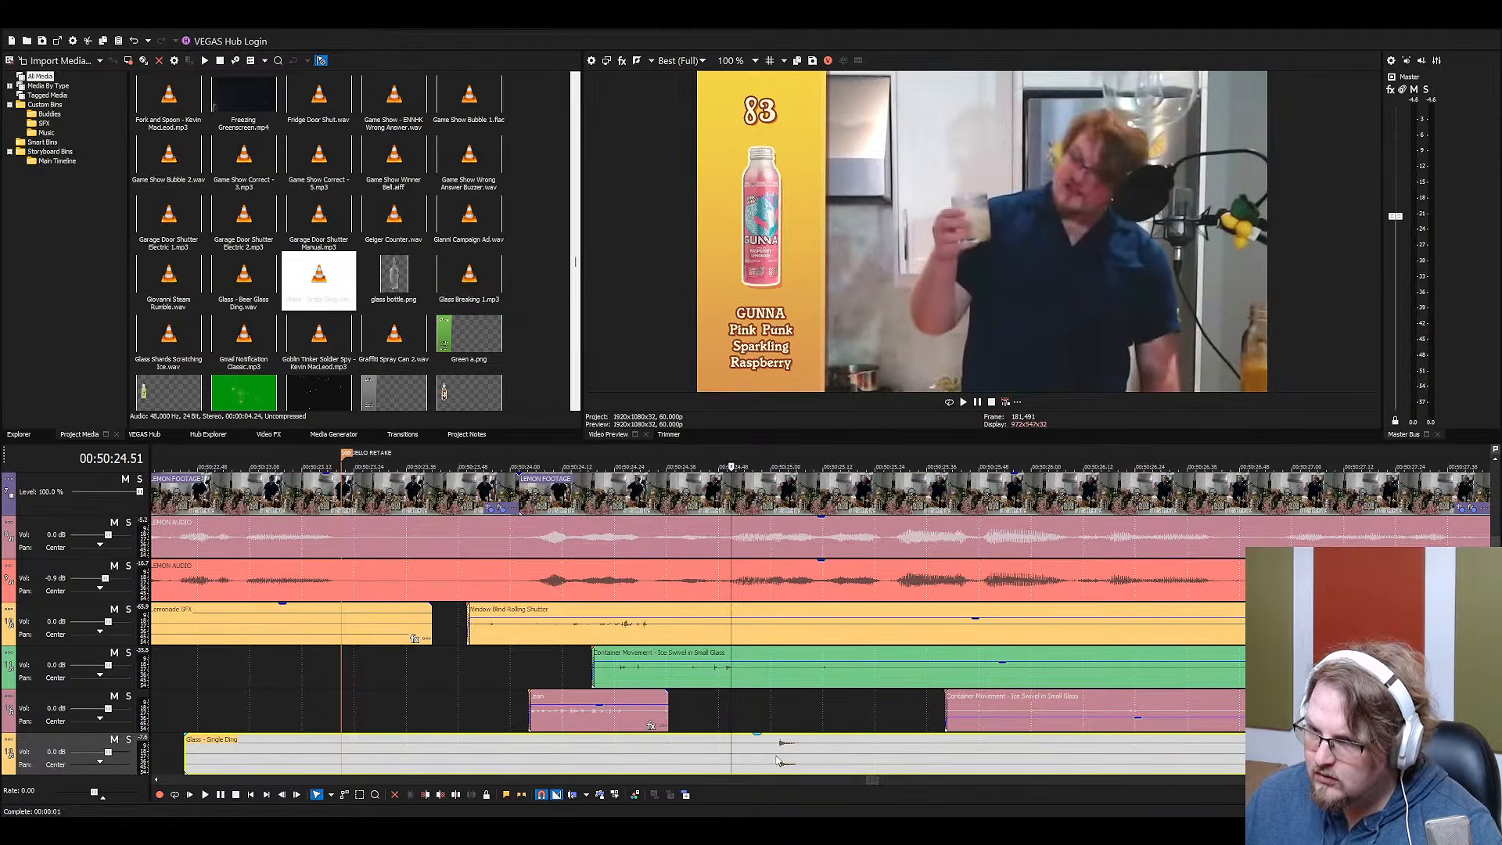
drag(721, 759, 731, 747)
click(706, 746)
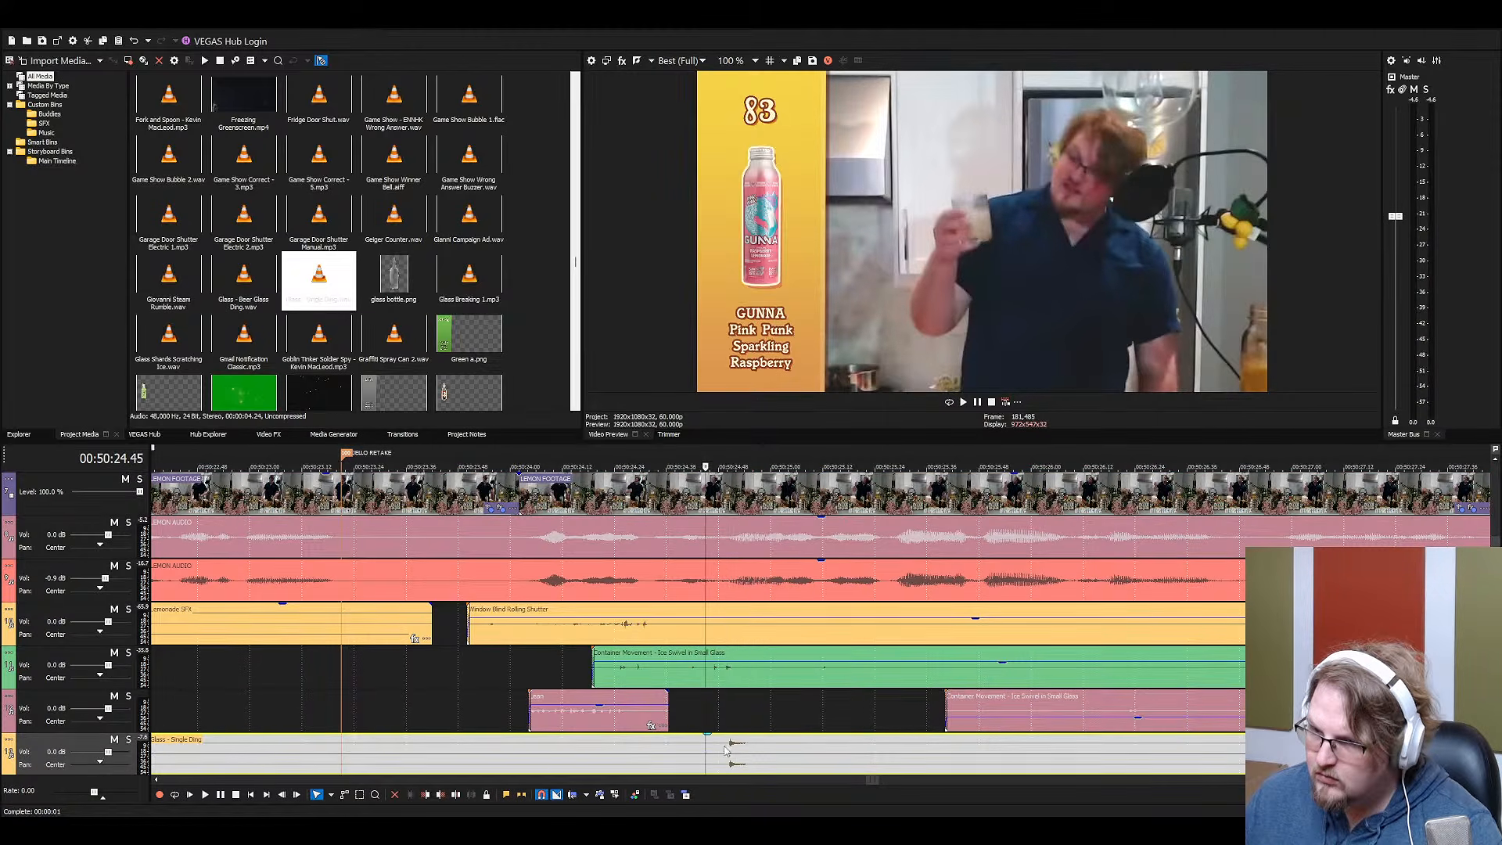
key(space)
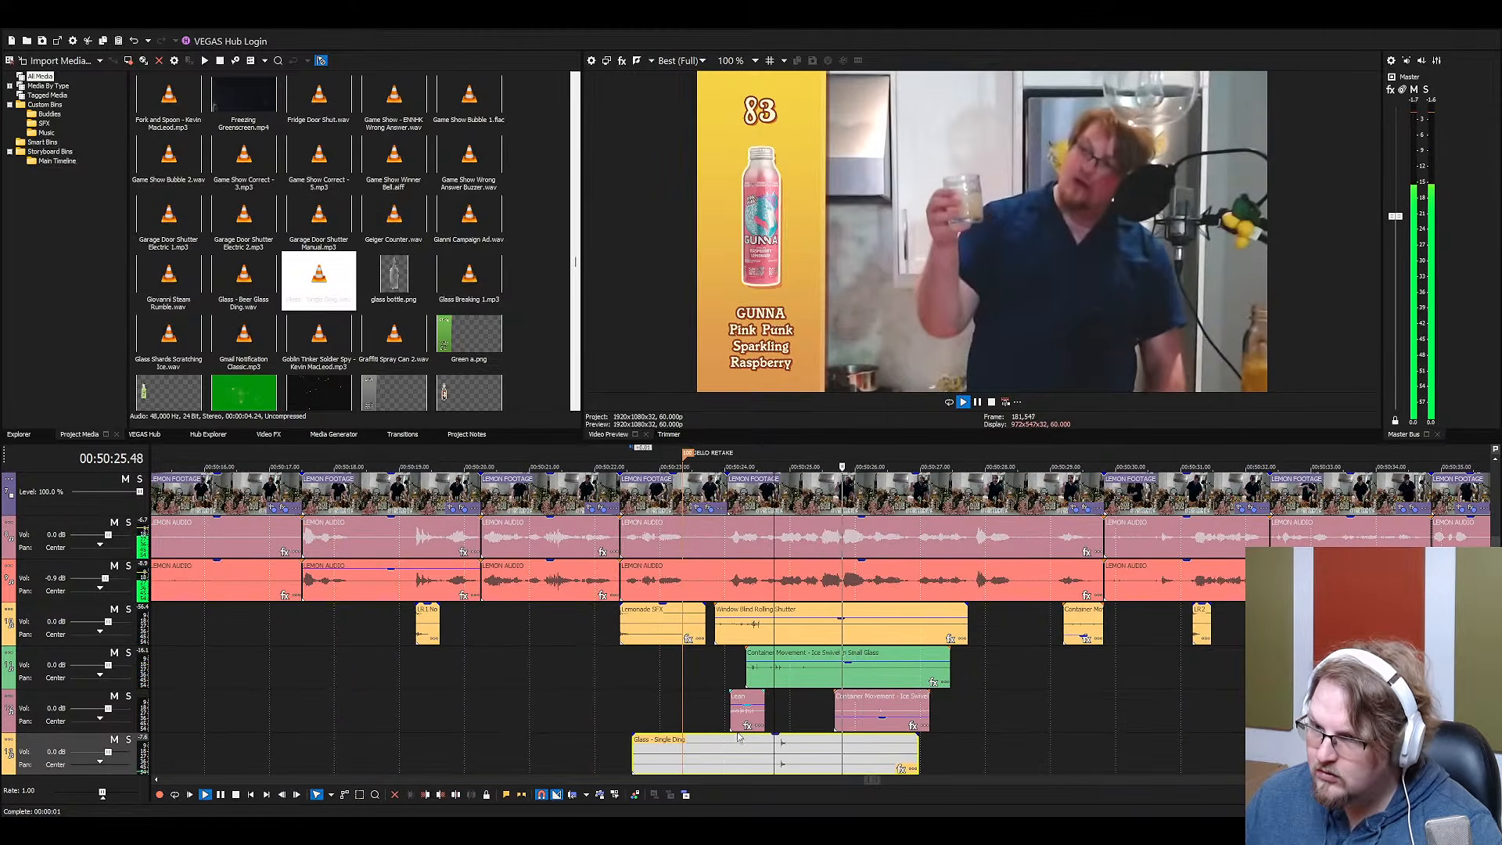
scroll(763, 747, down, 5)
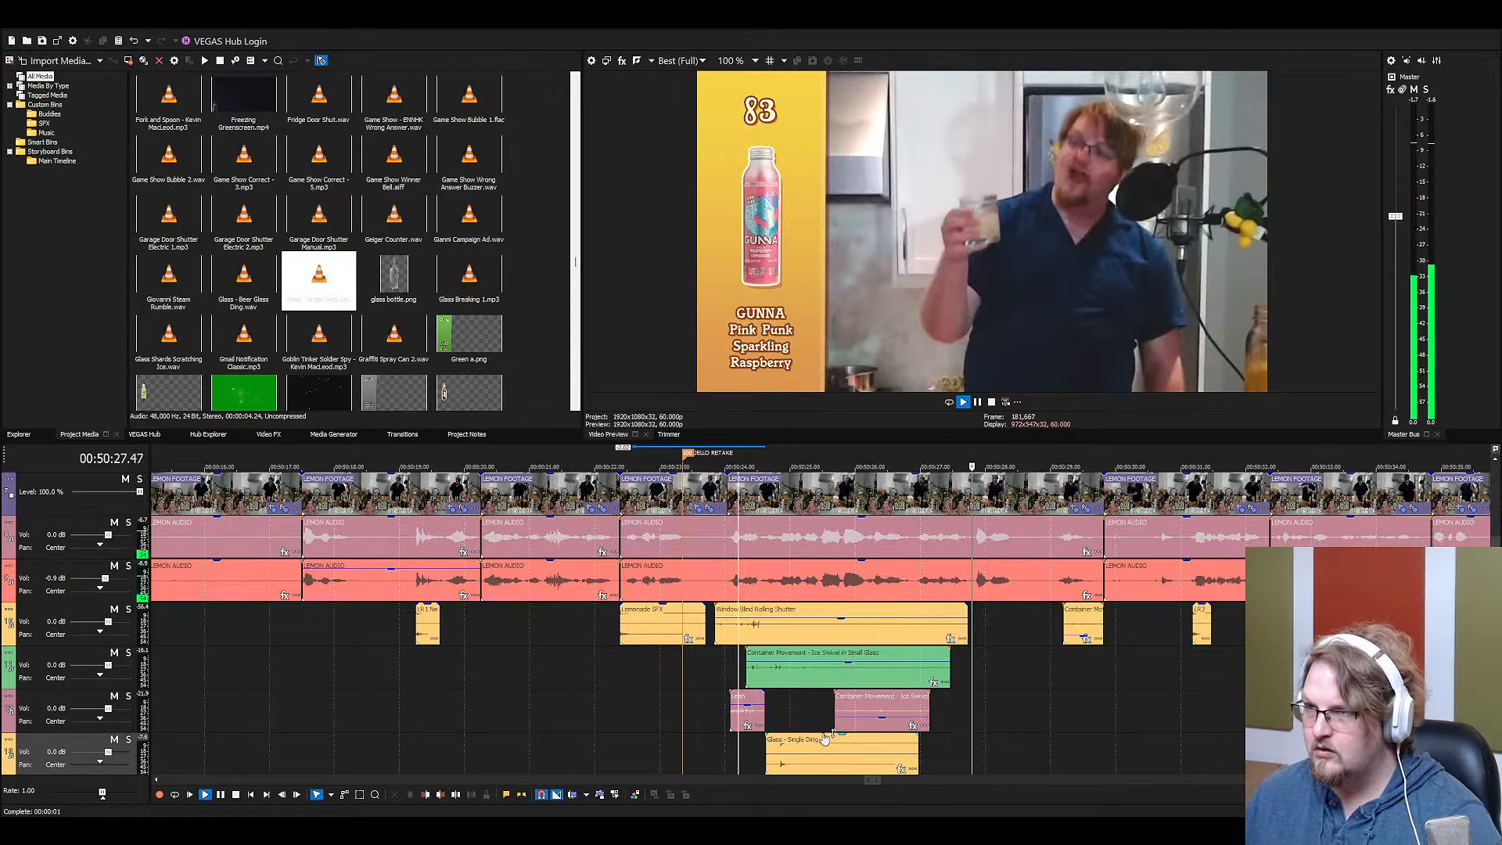
Play on from about 00:50:28 to 00:50:53 to check the dialogue and sound effects through drink 84
scroll(822, 727, down, 3)
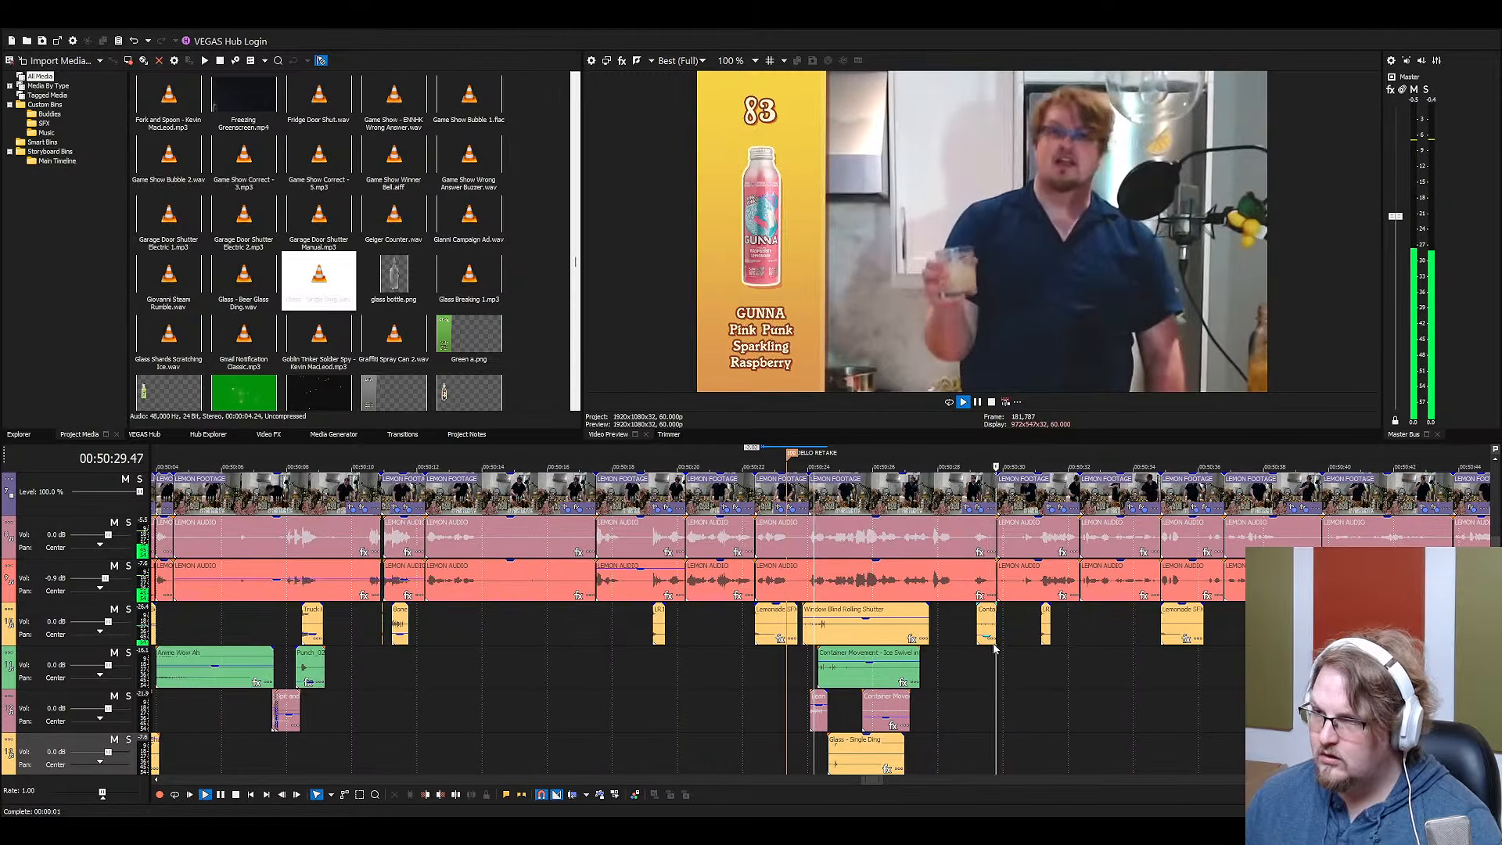
scroll(967, 656, down, 3)
scroll(965, 650, down, 1)
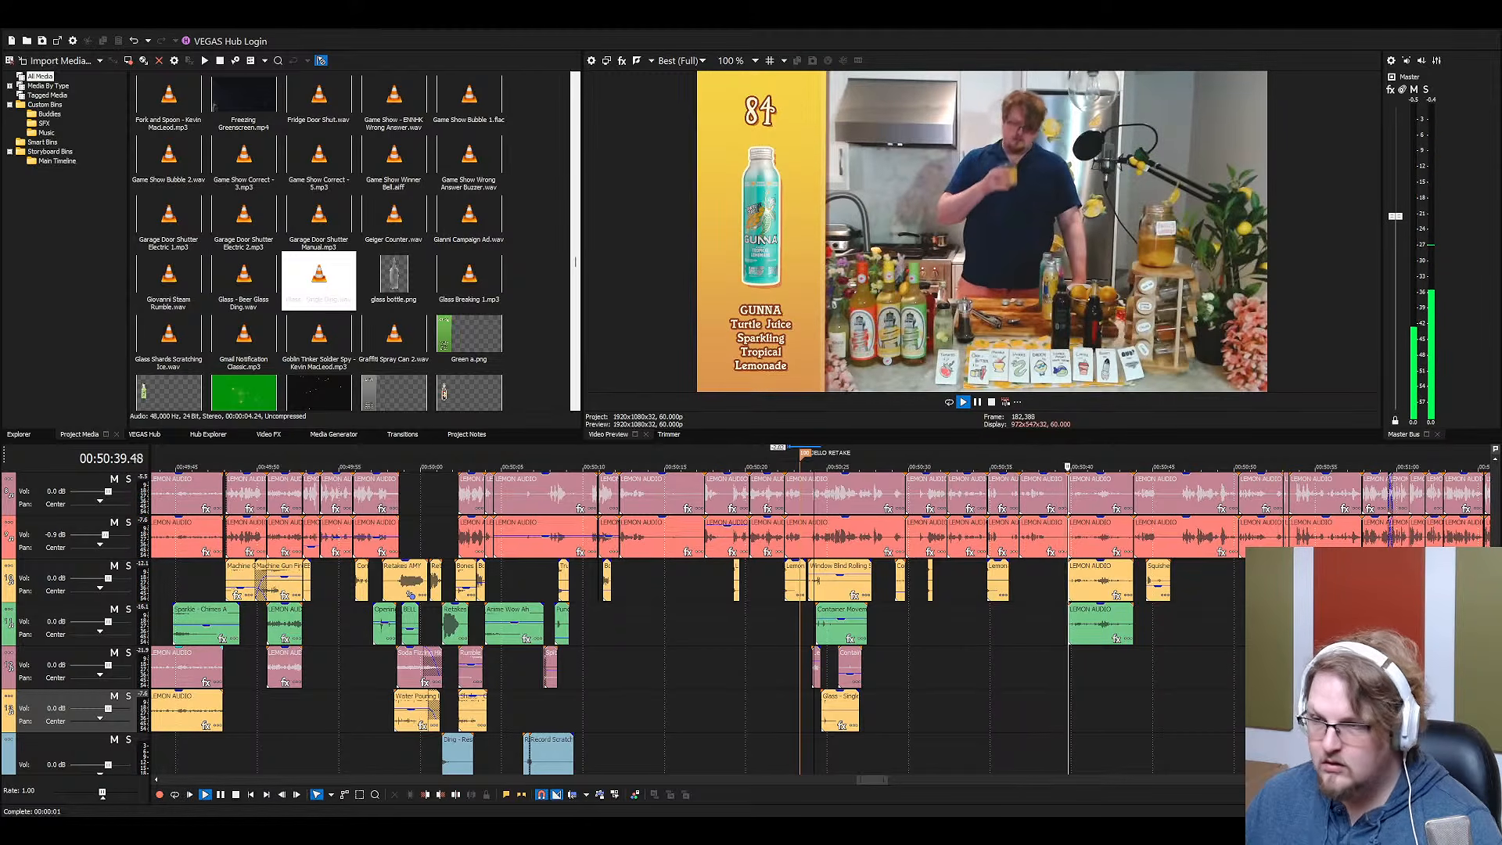
click(1109, 537)
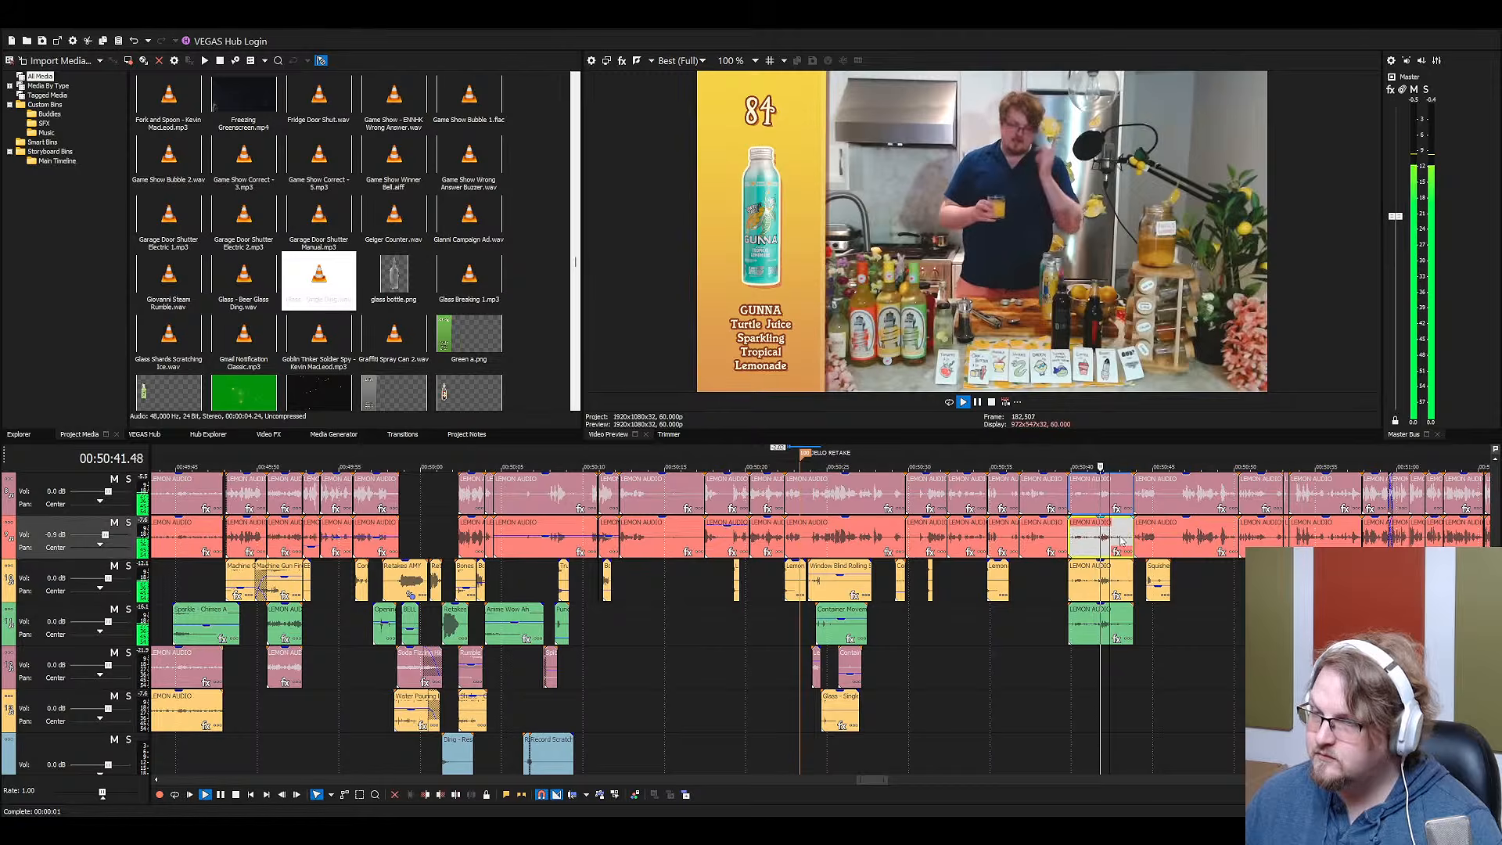
scroll(1190, 603, up, 1)
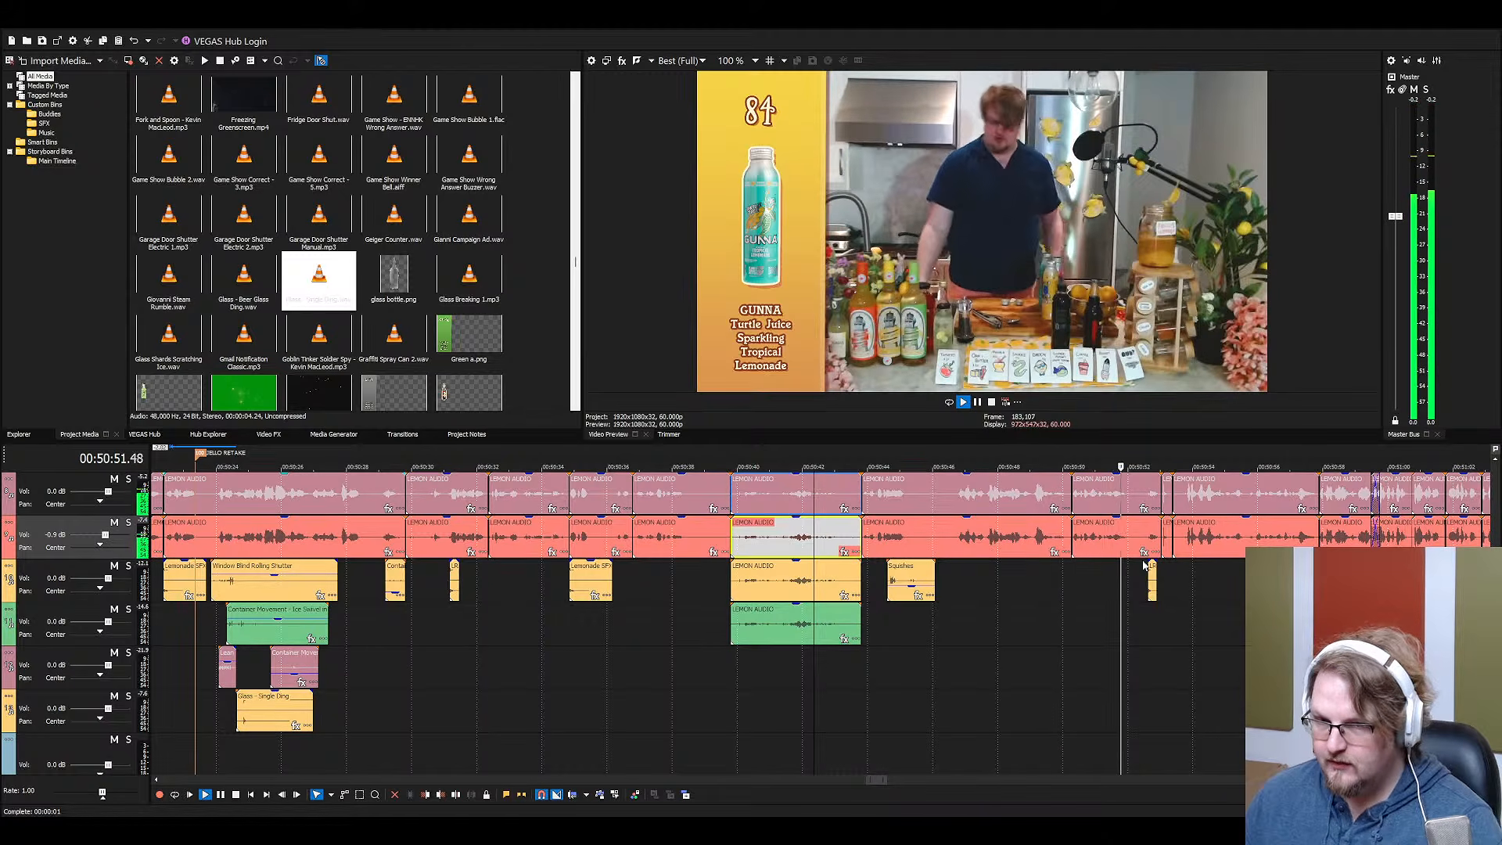
scroll(1123, 561, up, 3)
scroll(1095, 575, down, 4)
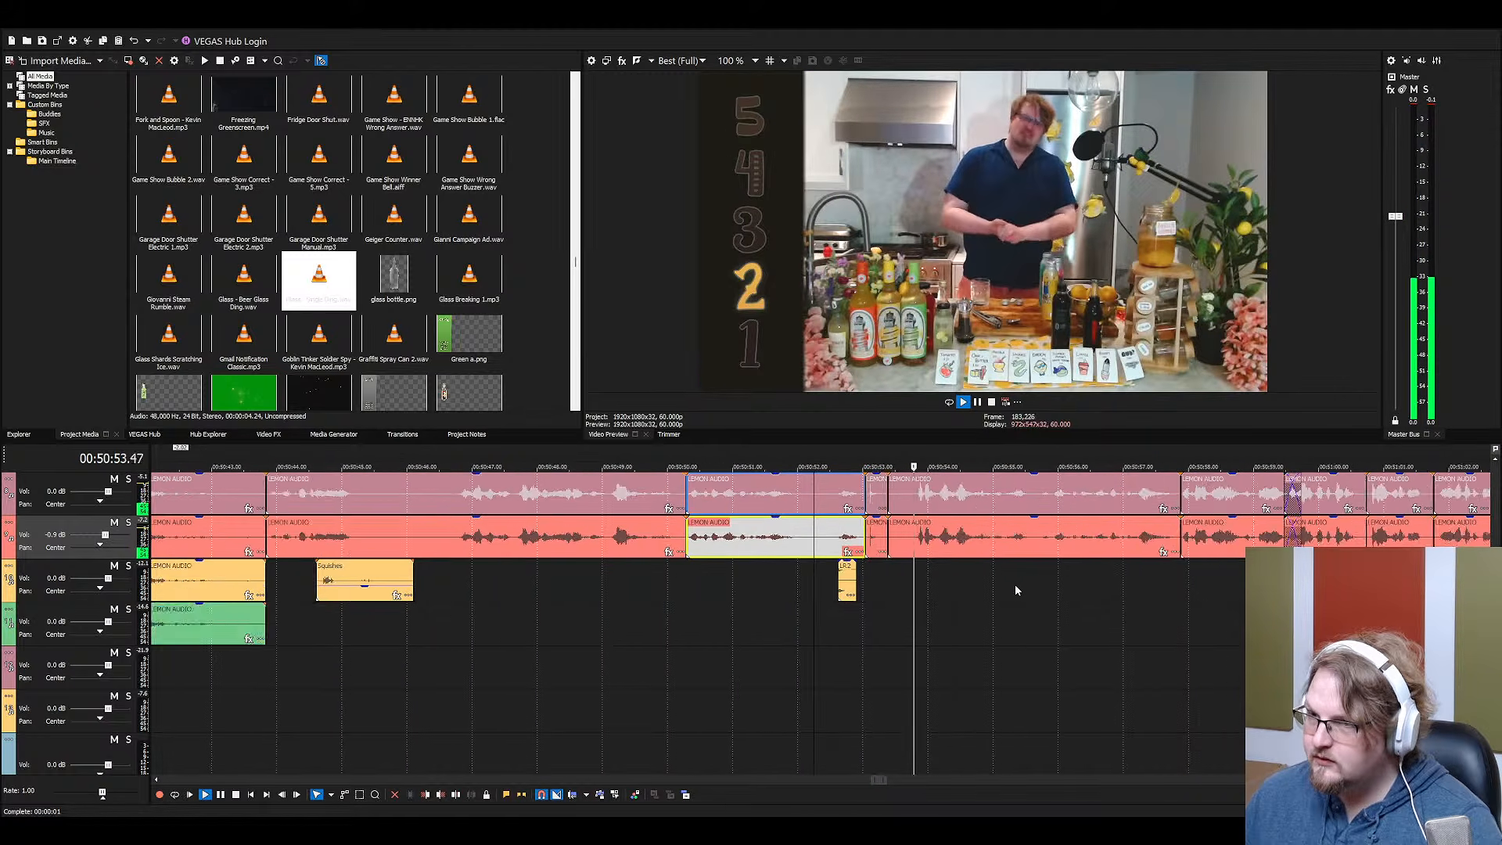
Split the Goblin Tinker Soldier Spy music near 00:50:58, delete the rest, and extend the kept part's end to about 00:51:27
scroll(890, 593, down, 3)
click(1007, 667)
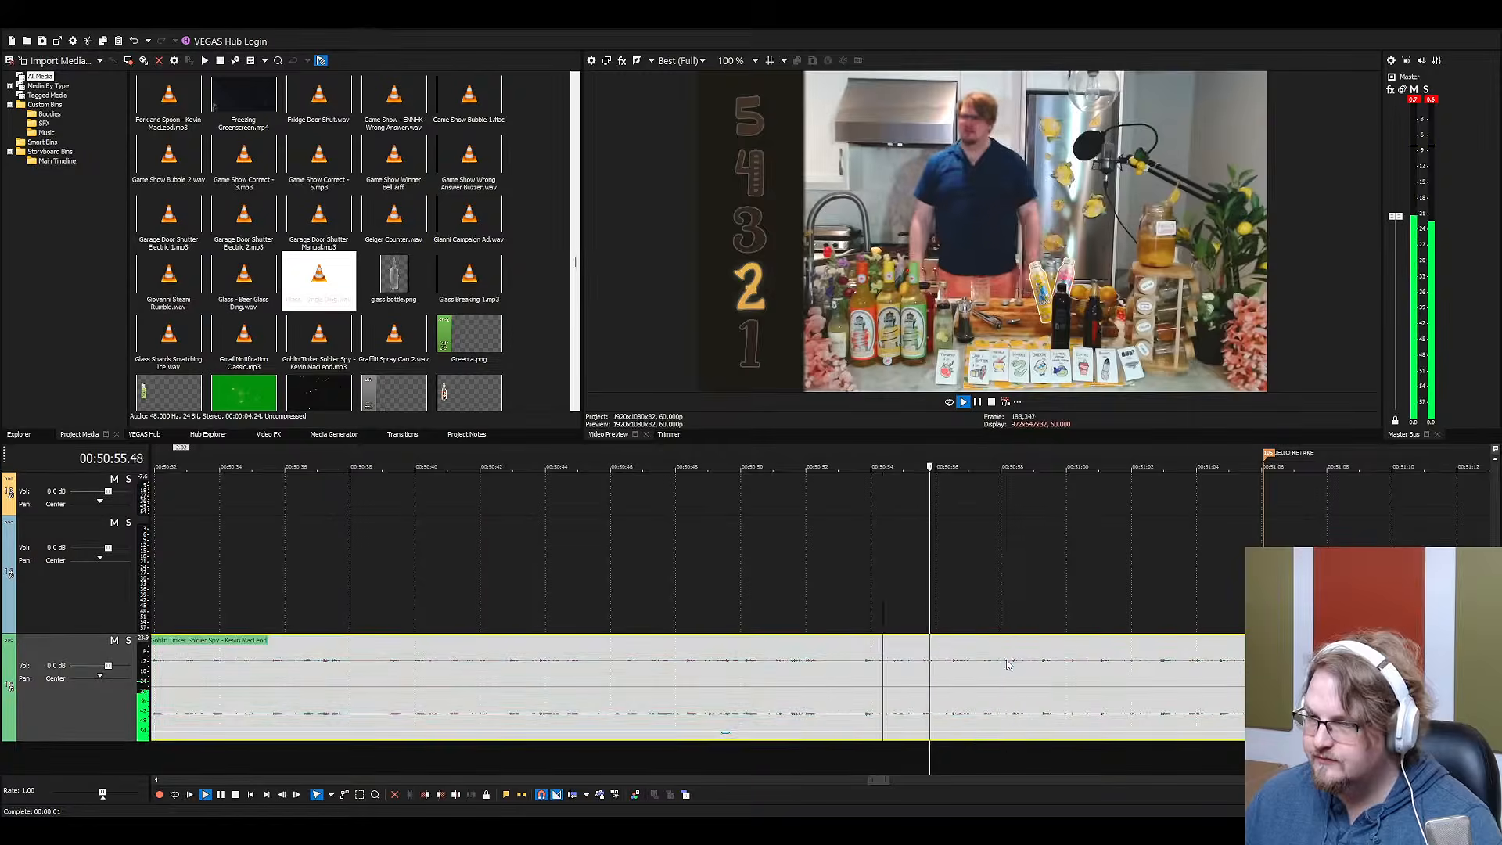
key(s)
key(Delete)
drag(1007, 721, 1091, 733)
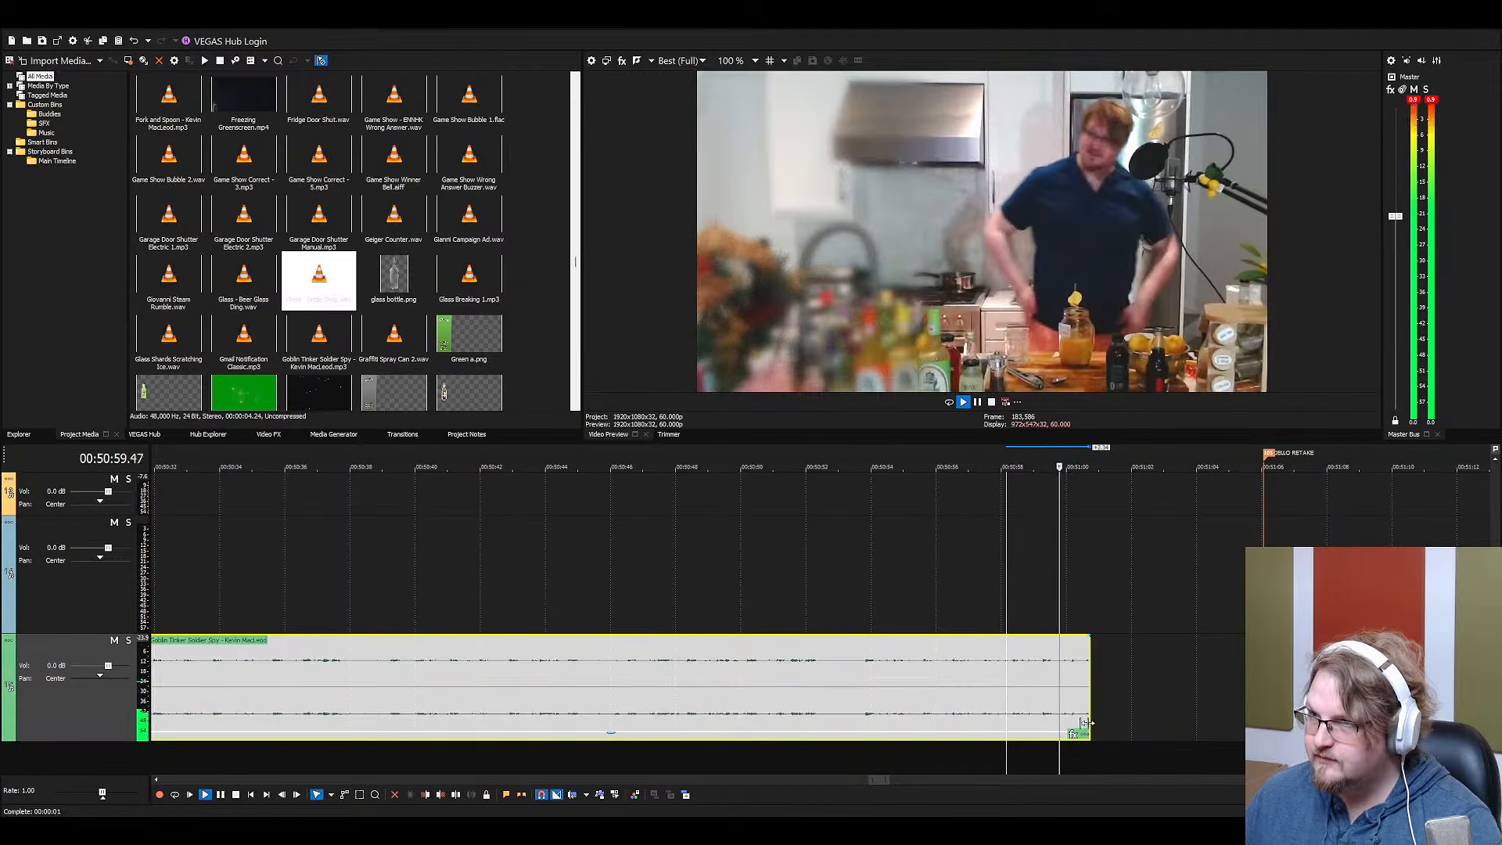
scroll(1082, 723, down, 1)
drag(869, 733, 1185, 689)
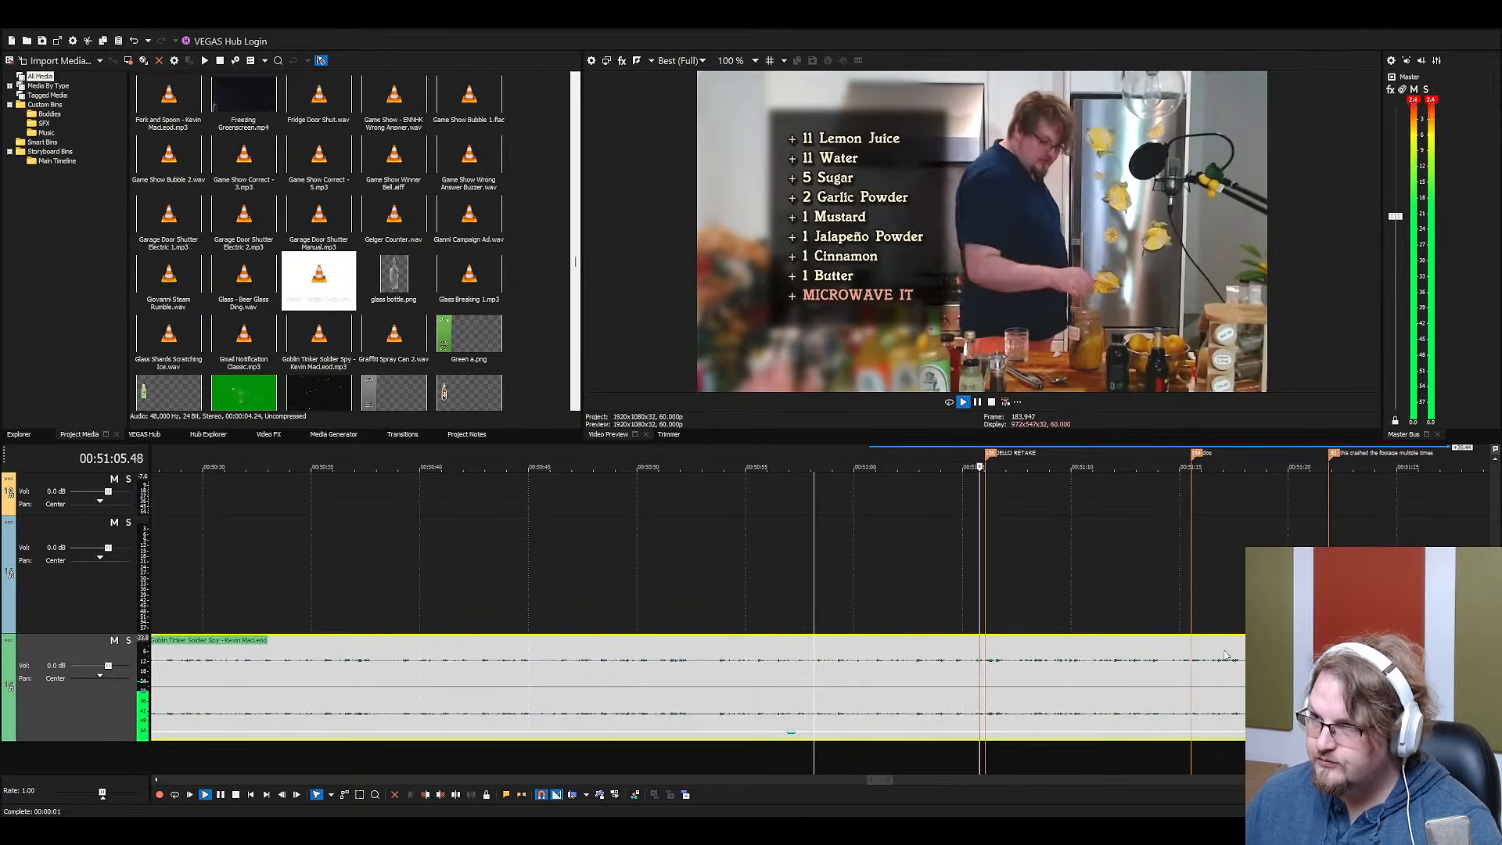
Play past the RETAKE marker to about 00:51:19 to check the extended music against the dialogue
scroll(1222, 648, up, 3)
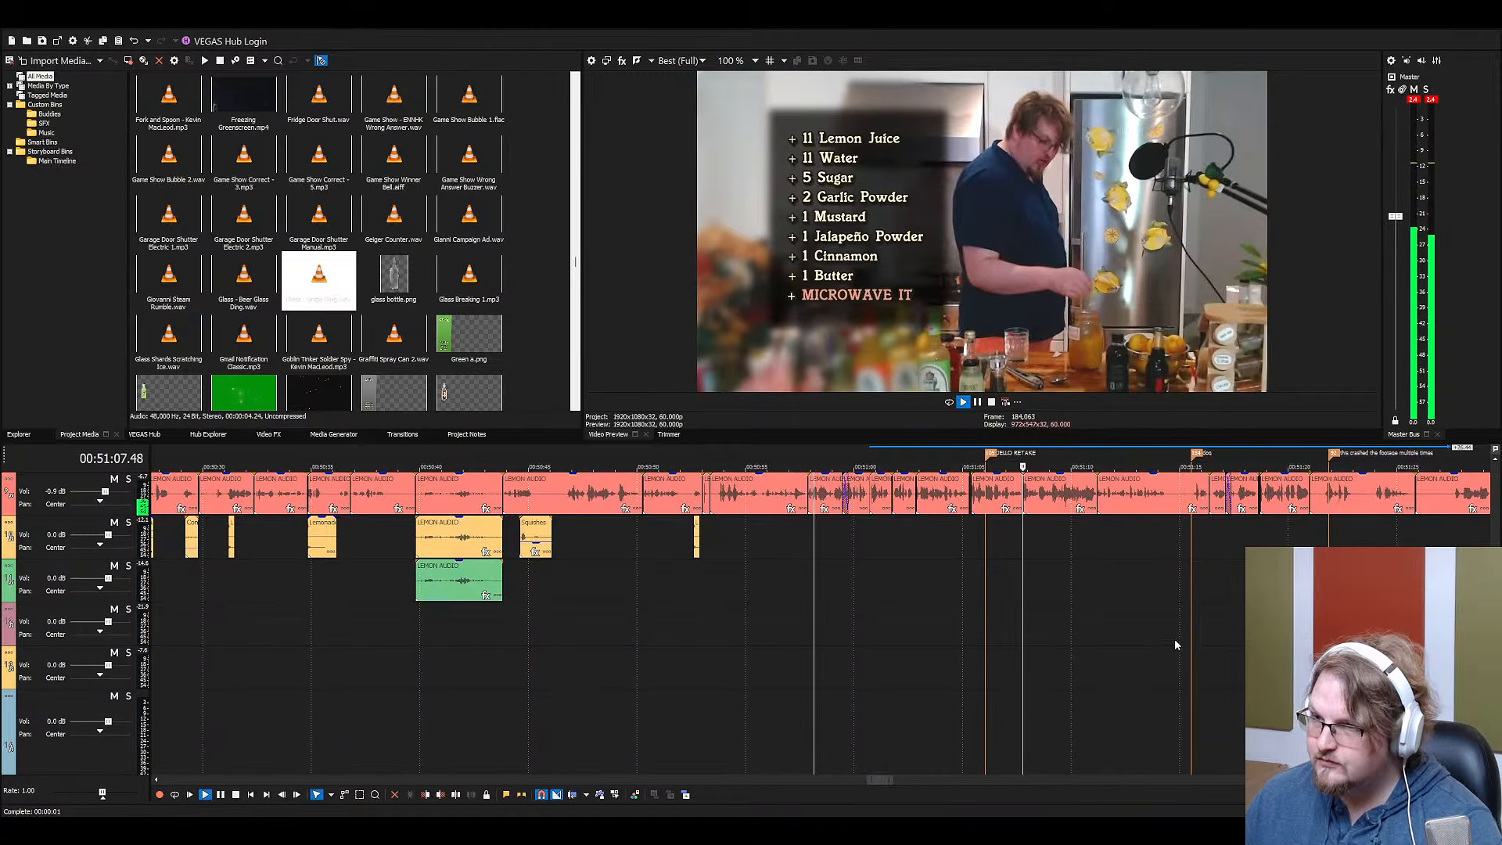
scroll(1175, 638, down, 3)
scroll(908, 699, down, 2)
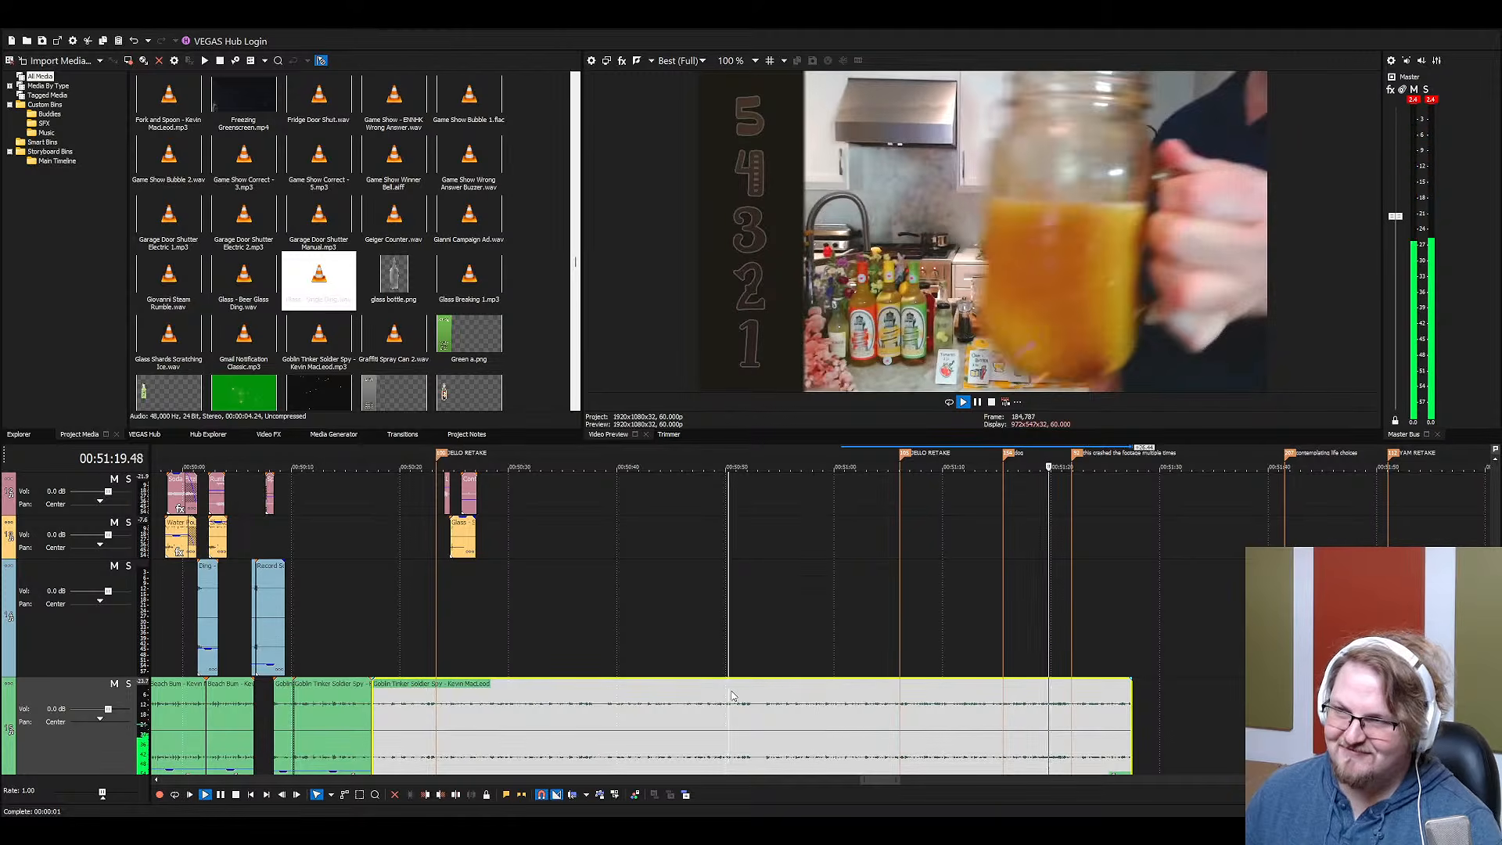
key(space)
Replay the section from about 00:50:50 to 00:50:57 at closer range to look for actions that need sound effects
key(space)
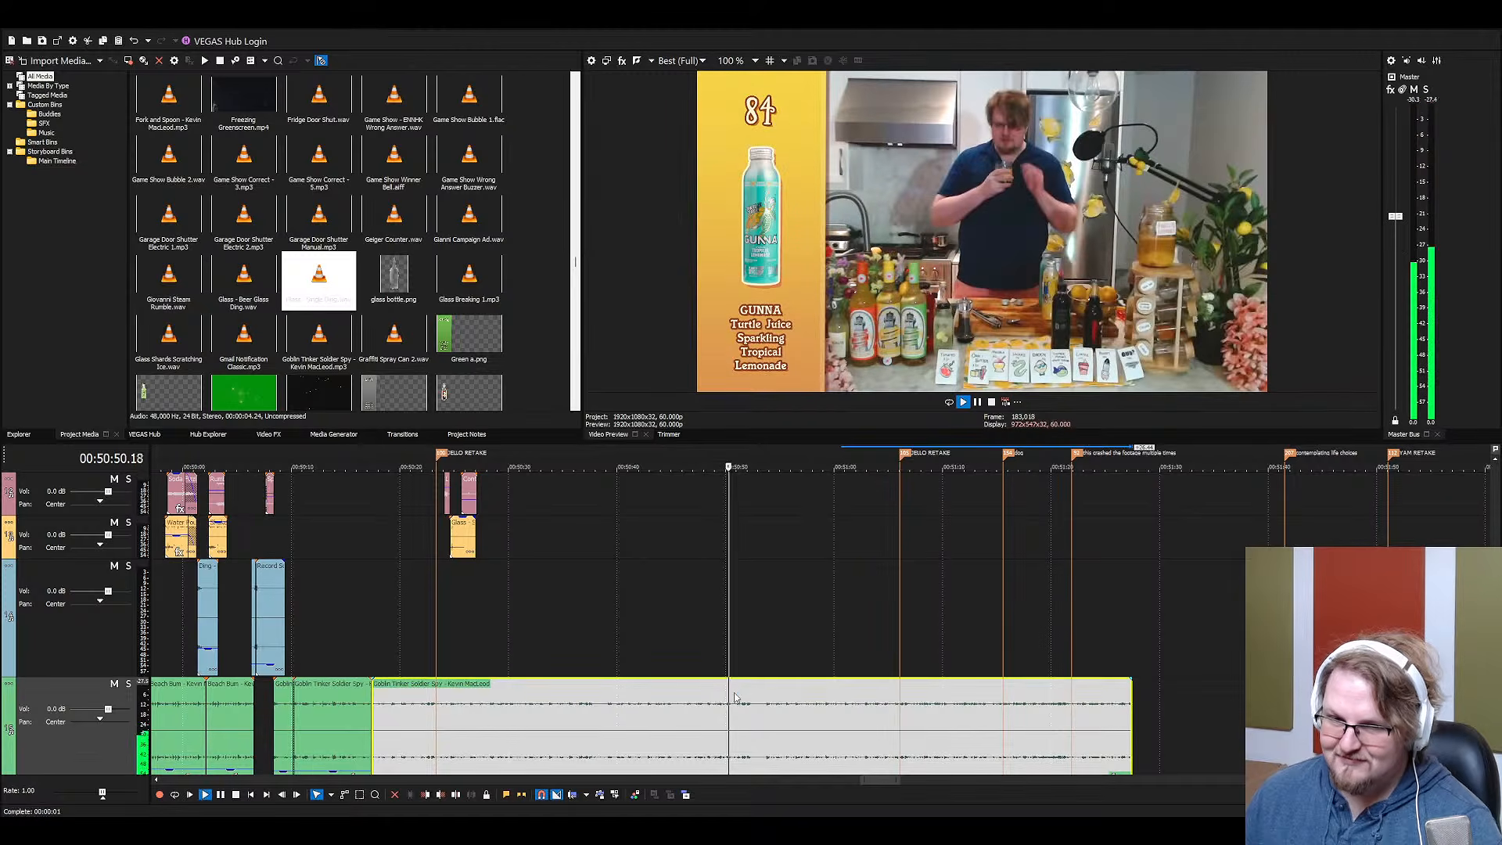
scroll(754, 652, up, 4)
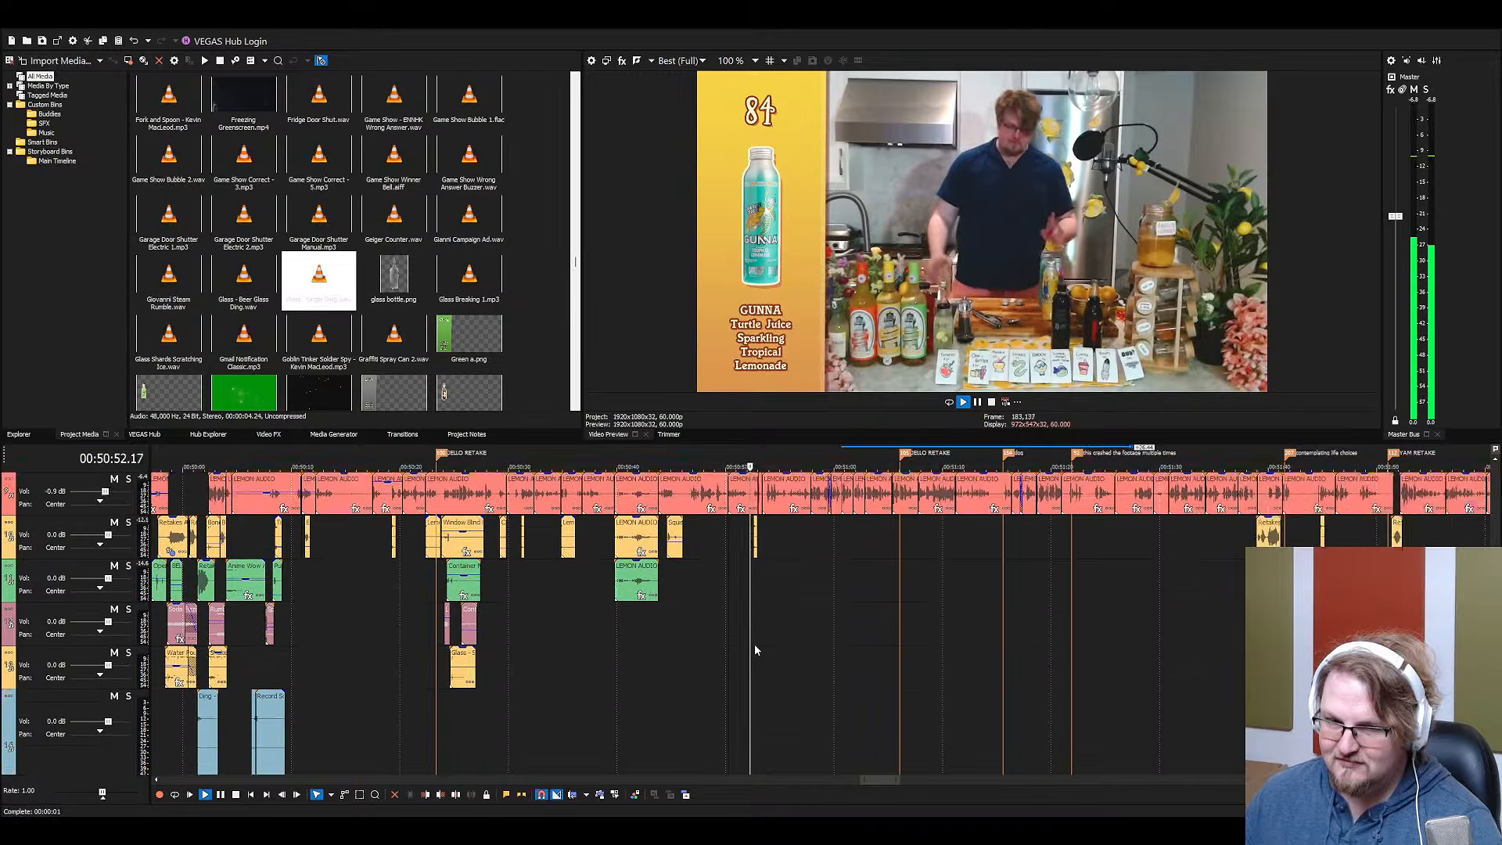
scroll(754, 652, up, 1)
scroll(754, 652, up, 1)
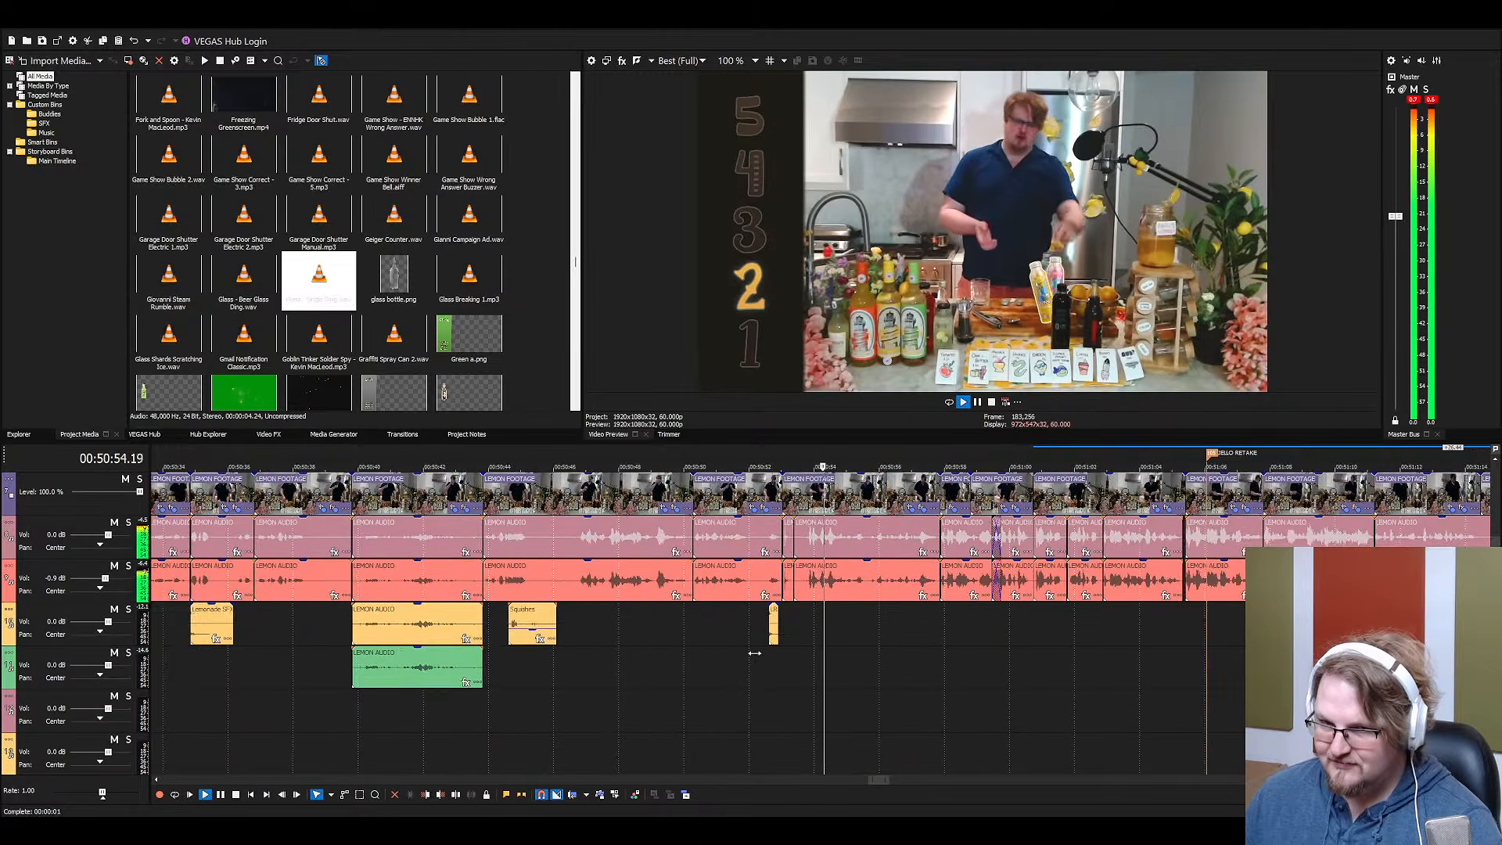
scroll(756, 656, up, 1)
key(space)
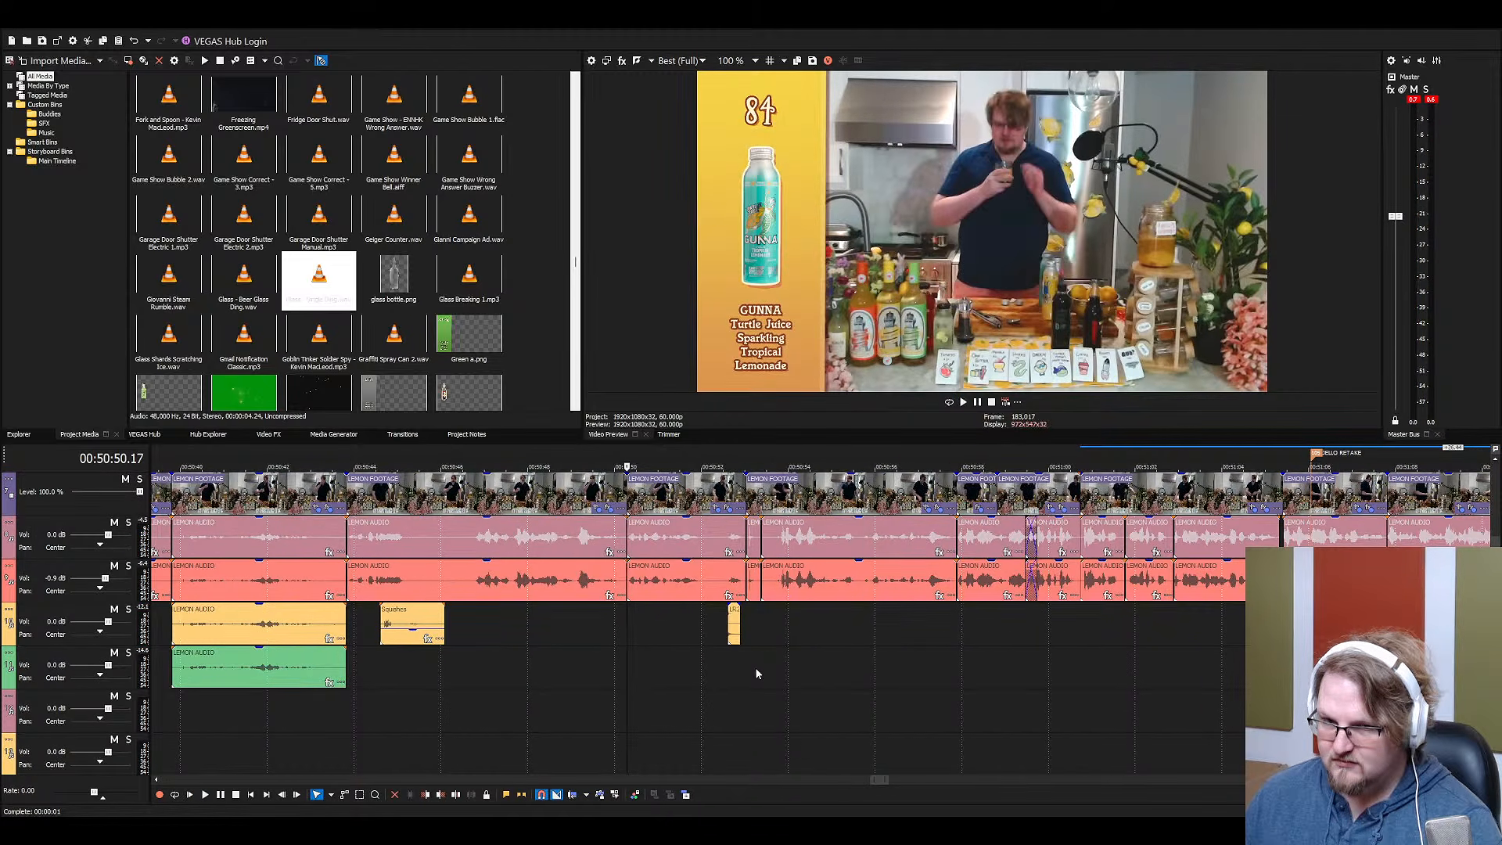
key(space)
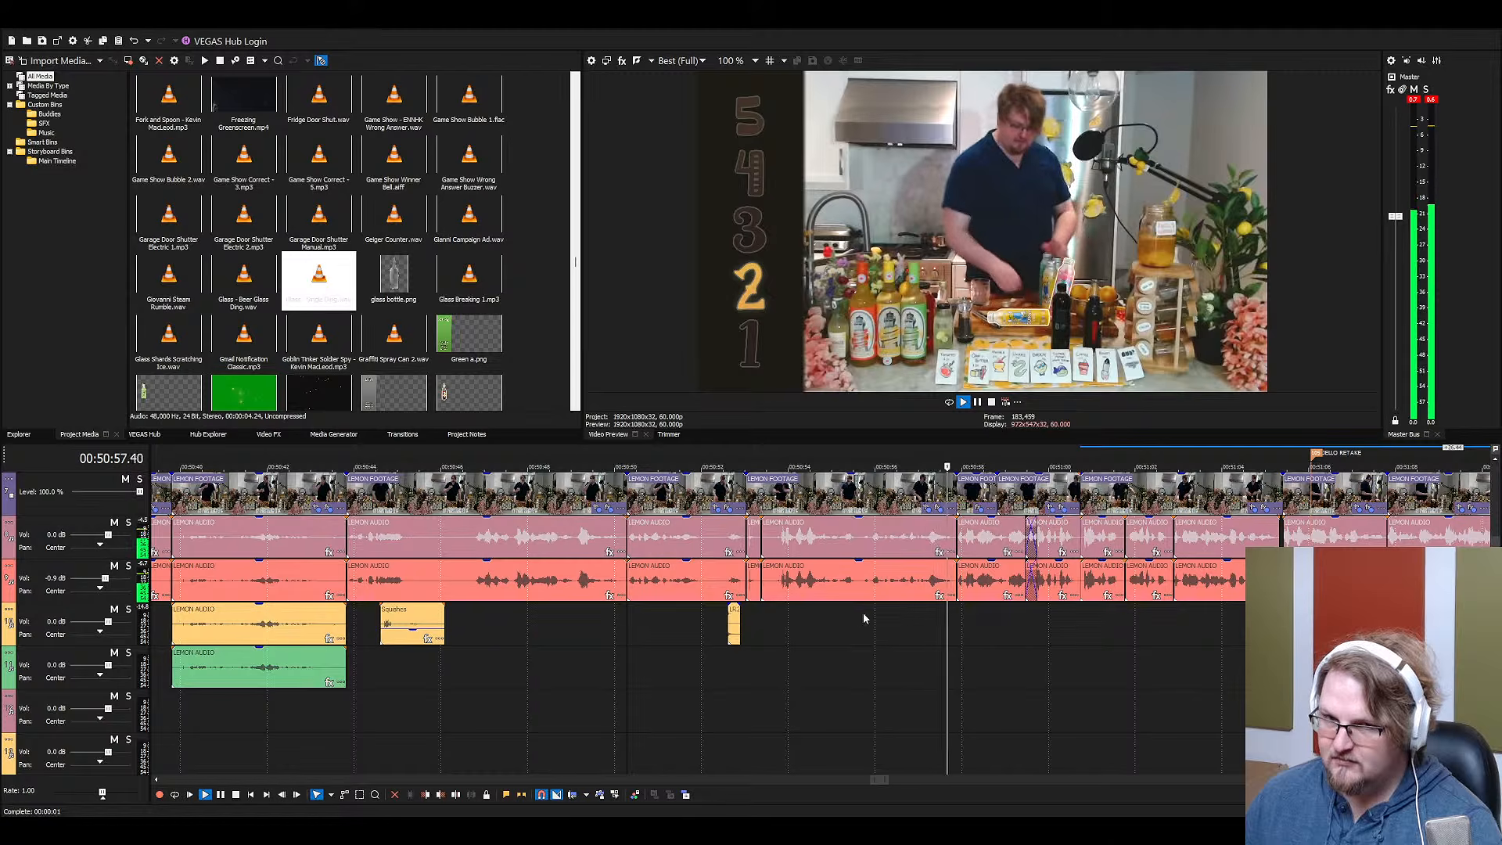
Step frame by frame between about 00:50:57.04 and 00:50:57.40 to examine the moment the yellow bottle on the counter tips over
click(943, 605)
key(Left)
key(Left)
key(Left)
key(Left)
key(Left)
key(Left)
key(Left)
key(Left)
key(Left)
key(Left)
key(Left)
key(Left)
key(Left)
key(Left)
key(Left)
key(Left)
key(Left)
key(Left)
key(Left)
key(Left)
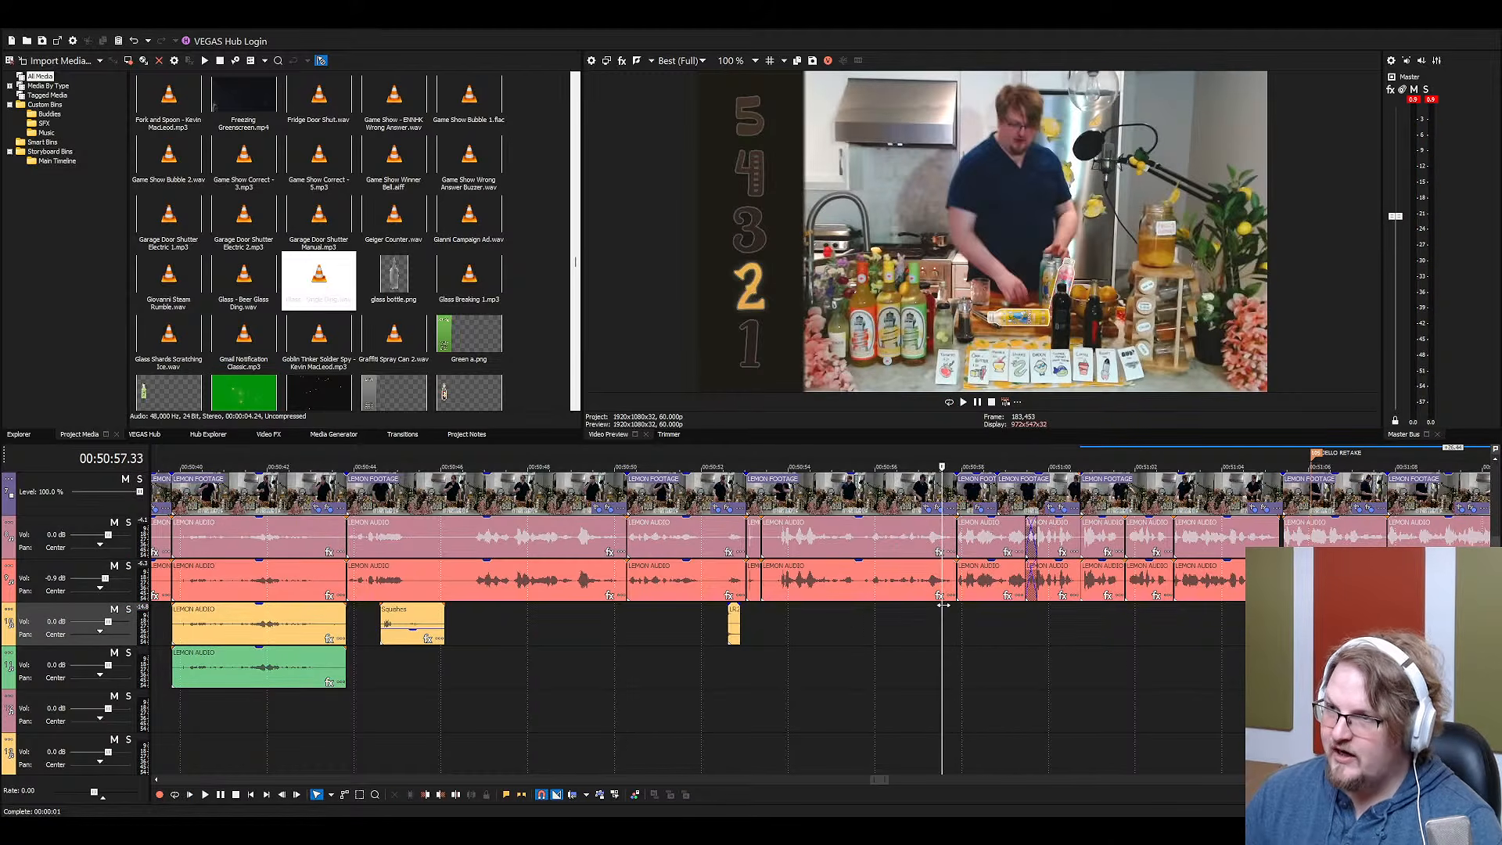
key(Right)
key(Right)
key(Right)
key(Right)
key(Right)
key(Right)
key(Right)
key(Right)
key(Right)
key(Right)
key(Right)
key(Right)
key(Right)
key(Right)
key(Right)
key(Right)
key(Right)
key(Right)
key(Right)
key(Right)
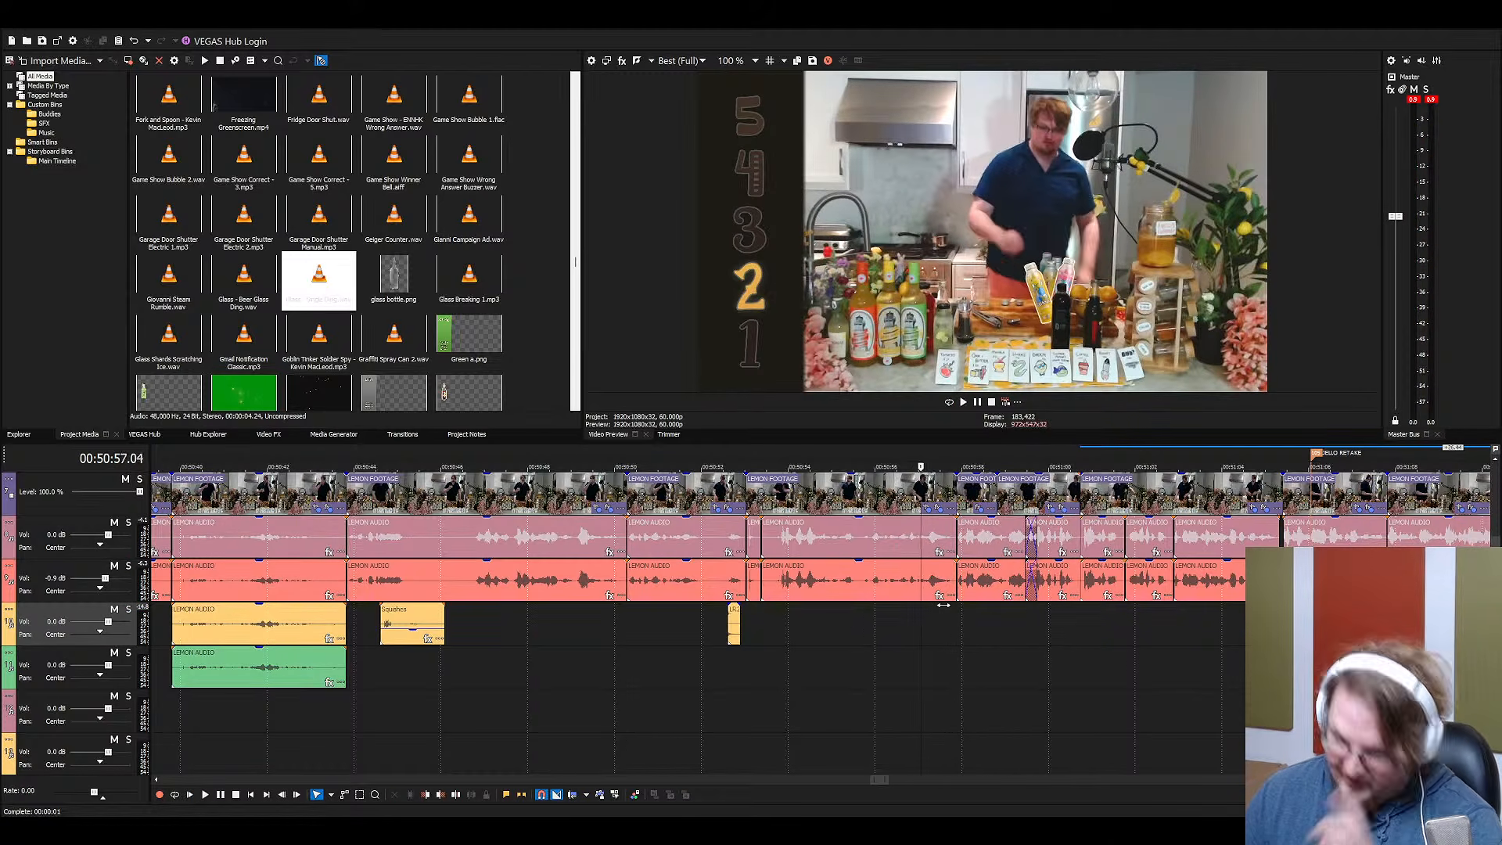
key(Right)
key(Right)
key(Right)
key(Right)
key(Right)
key(Right)
key(Right)
key(Right)
key(Right)
key(Right)
key(Right)
key(Right)
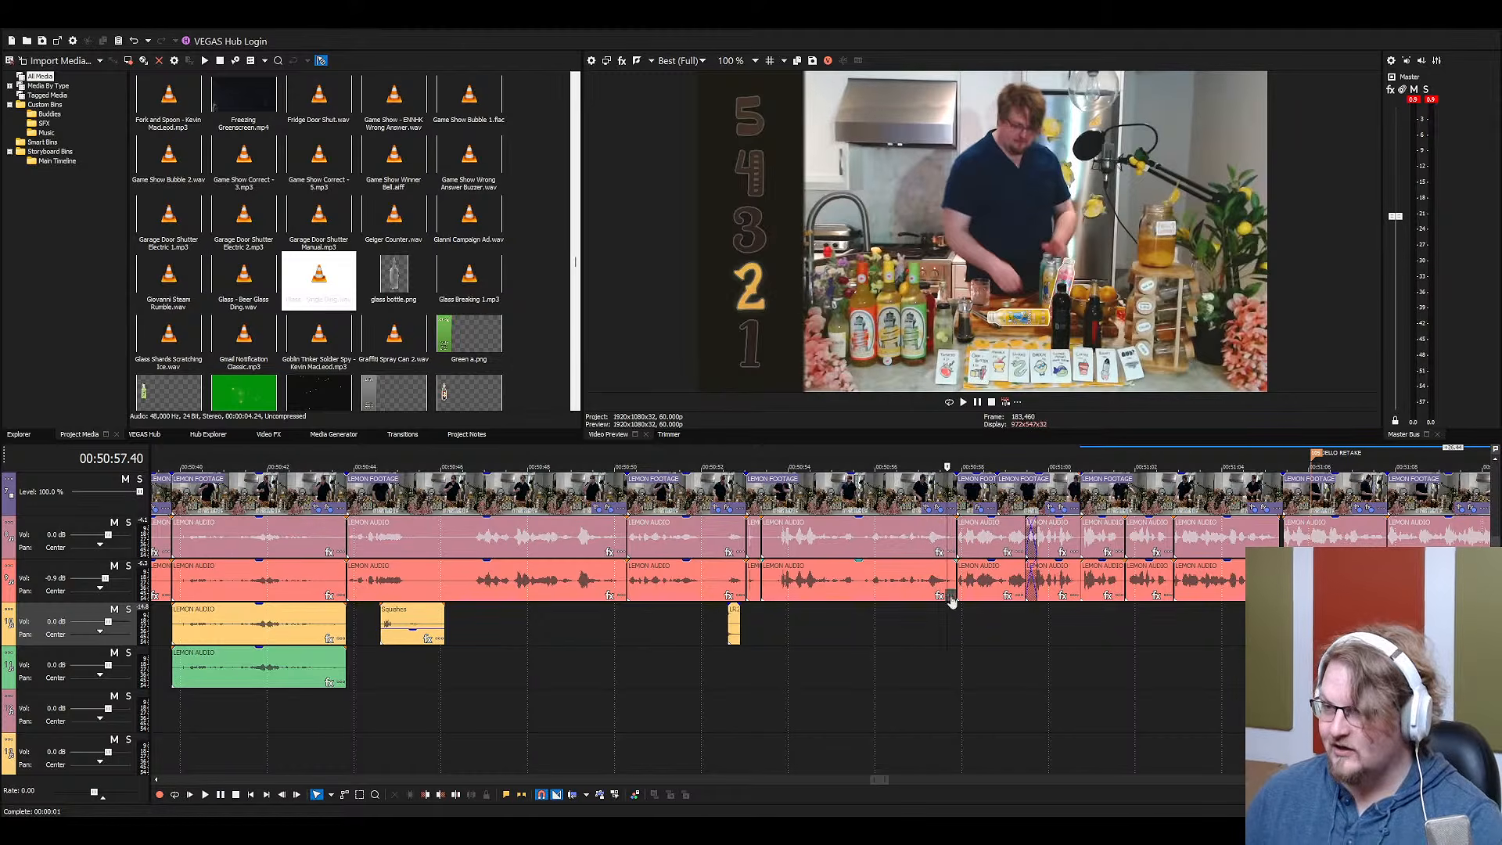
Save the project and play from about 00:50:57.15, where the yellow bottle on the counter tips over
scroll(942, 633, up, 3)
click(798, 631)
click(759, 630)
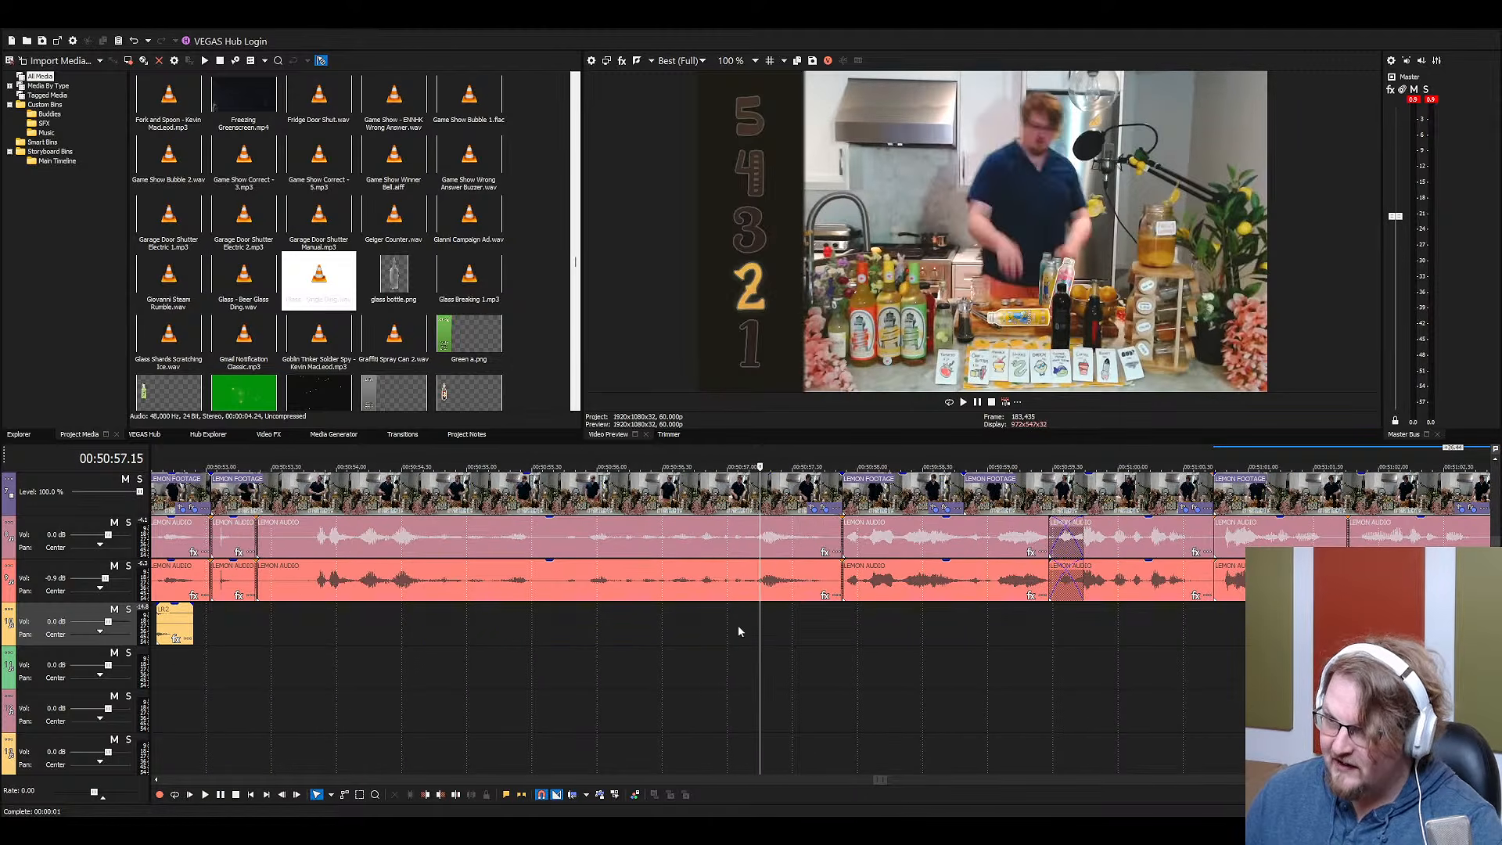
scroll(738, 629, down, 3)
key(ctrl+s)
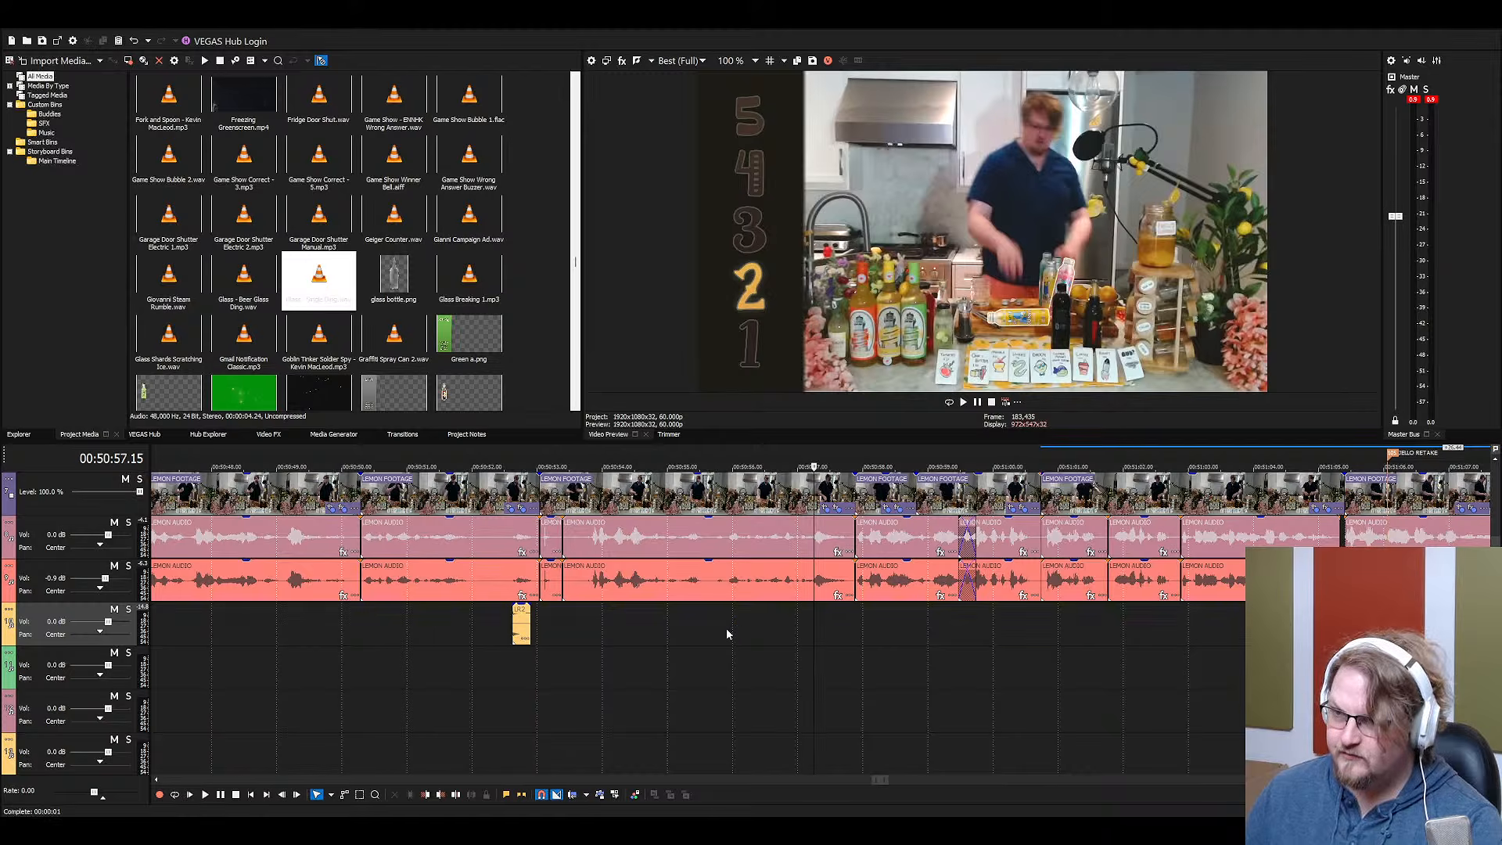
key(space)
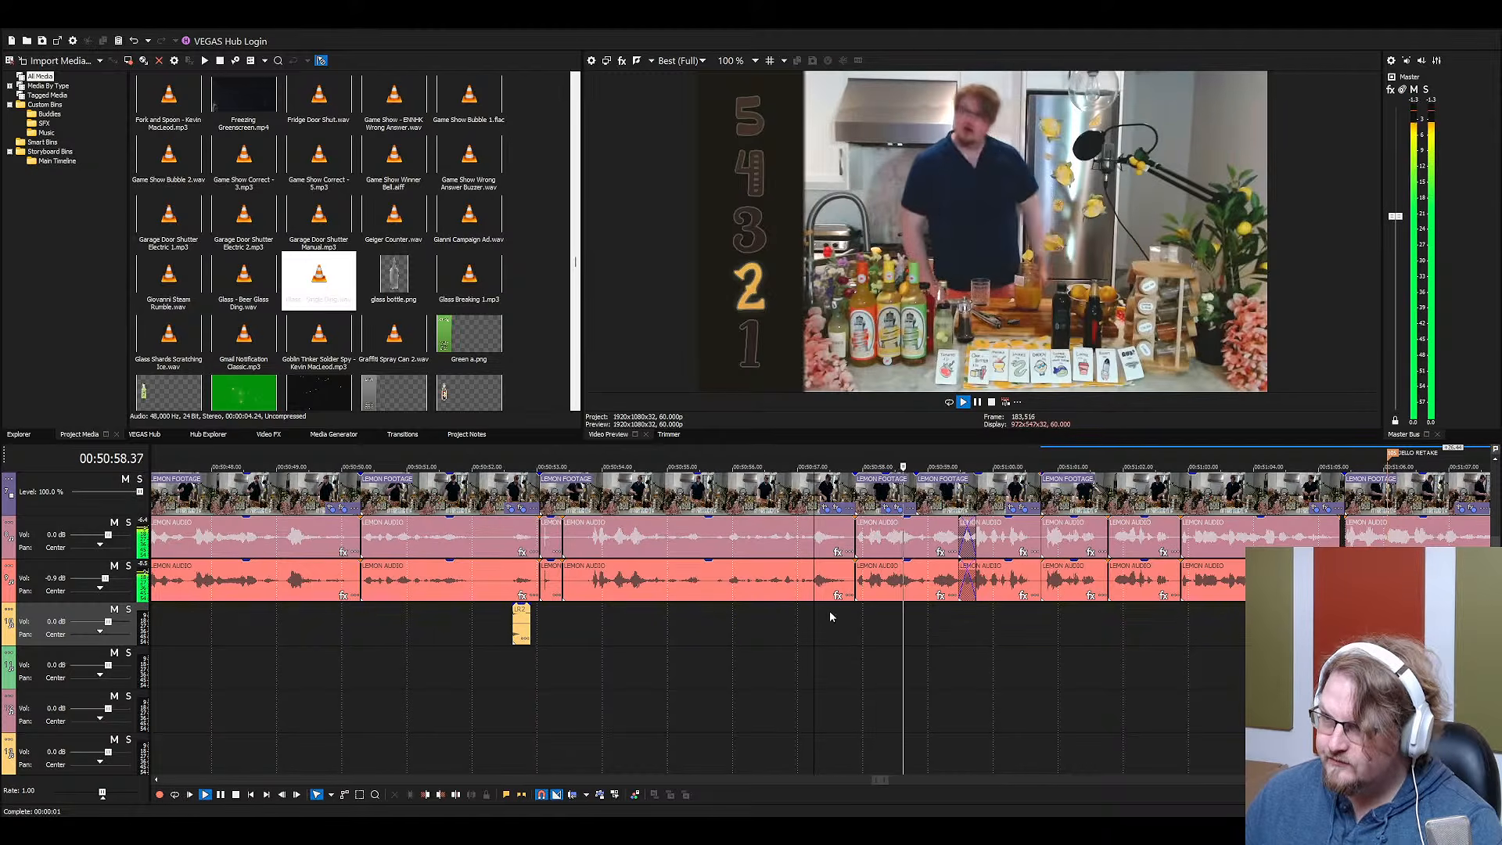
key(space)
Replay the section from about 00:50:53 to 00:50:56 at closer range to find the moment the bottles knock together
click(627, 617)
key(space)
scroll(630, 619, up, 2)
scroll(672, 667, up, 3)
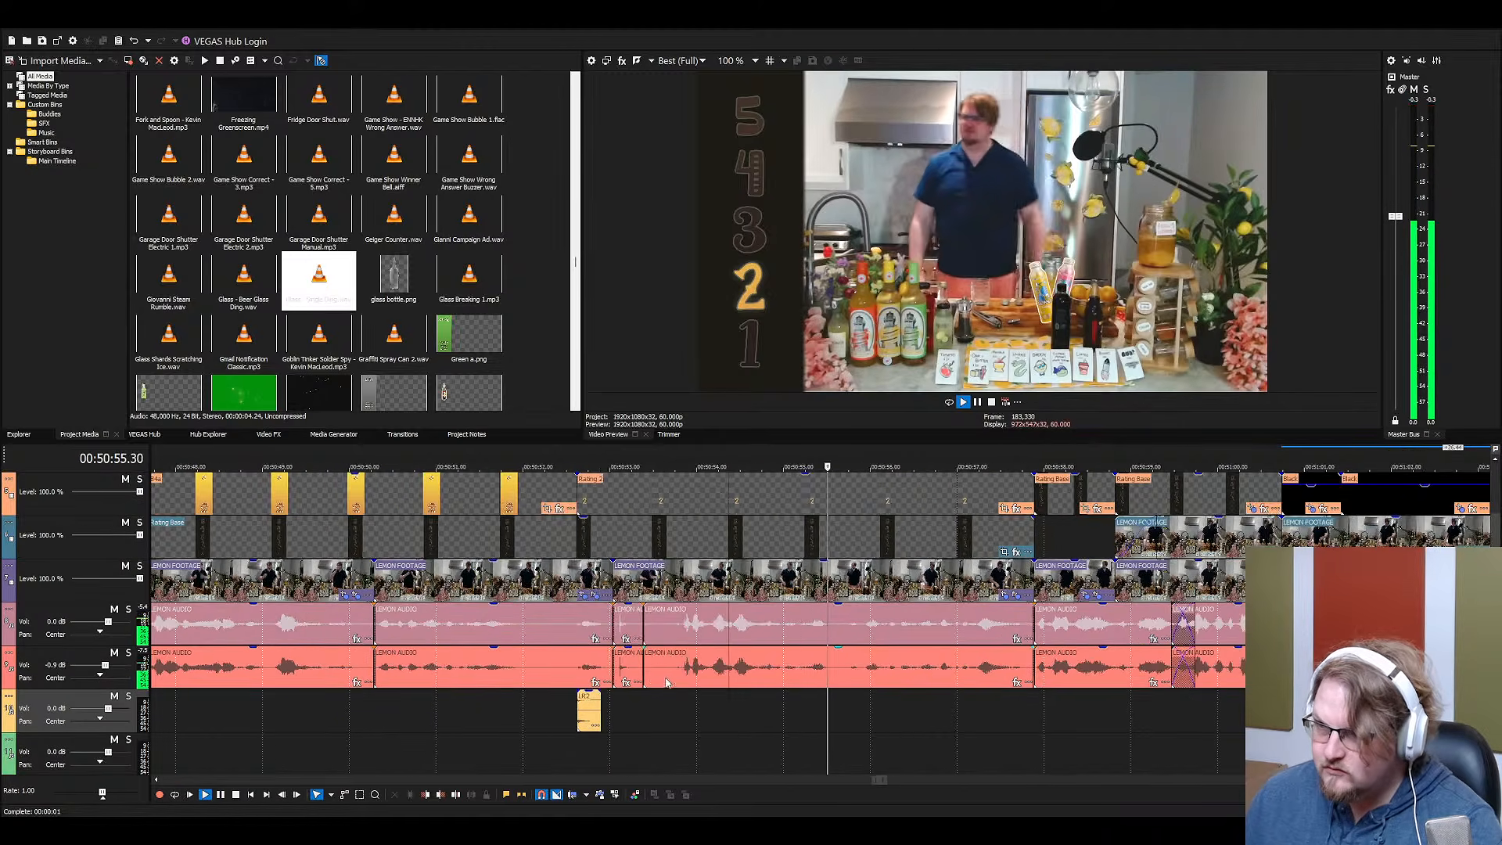
click(555, 677)
key(space)
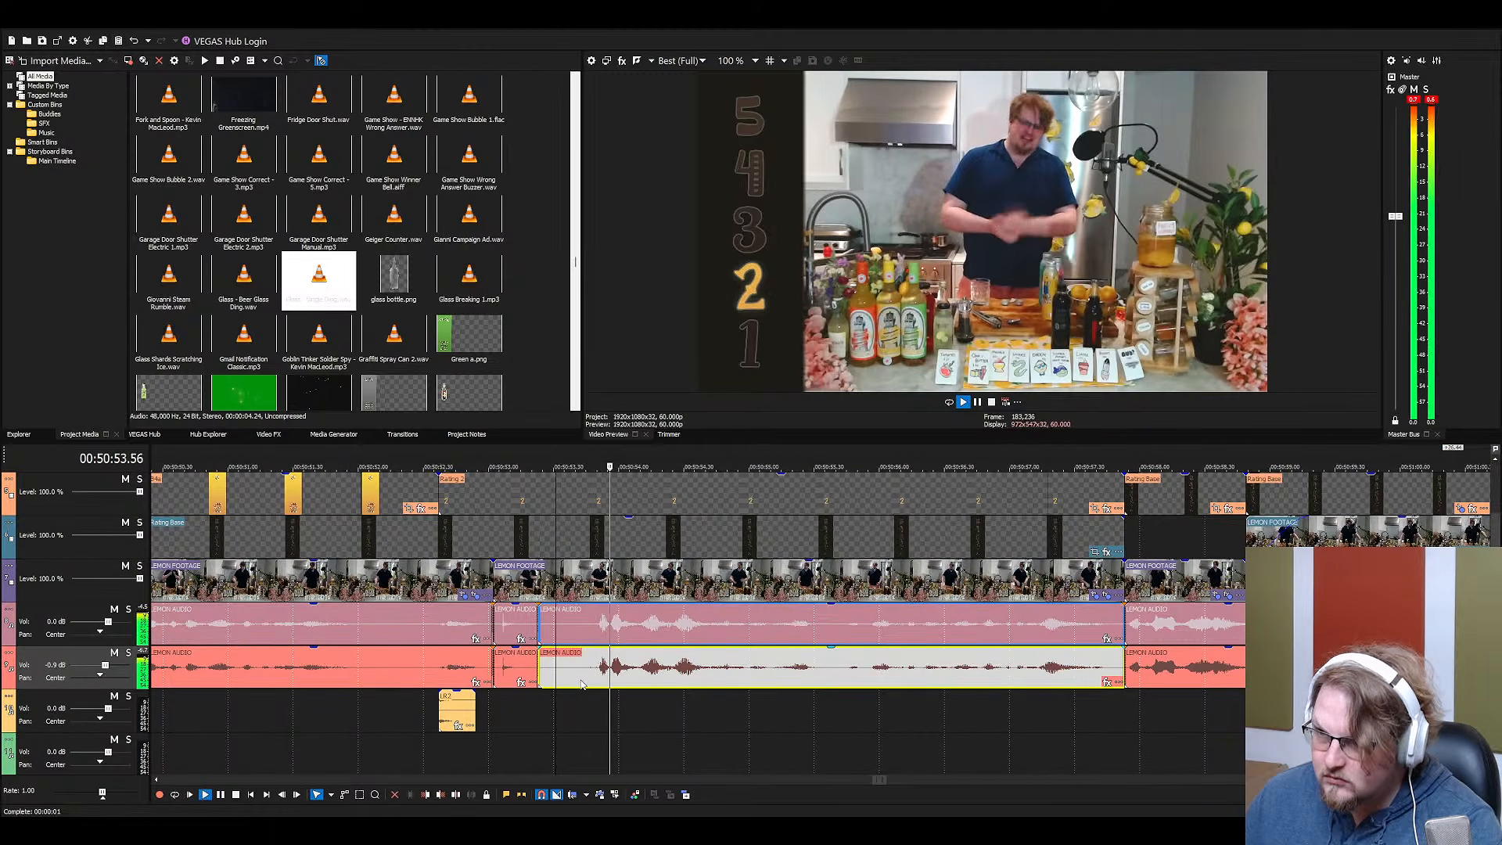
key(space)
Add LR1 No Burp.wav to the yellow effects track and shift it to start at about 00:50:54.13
click(665, 626)
click(372, 239)
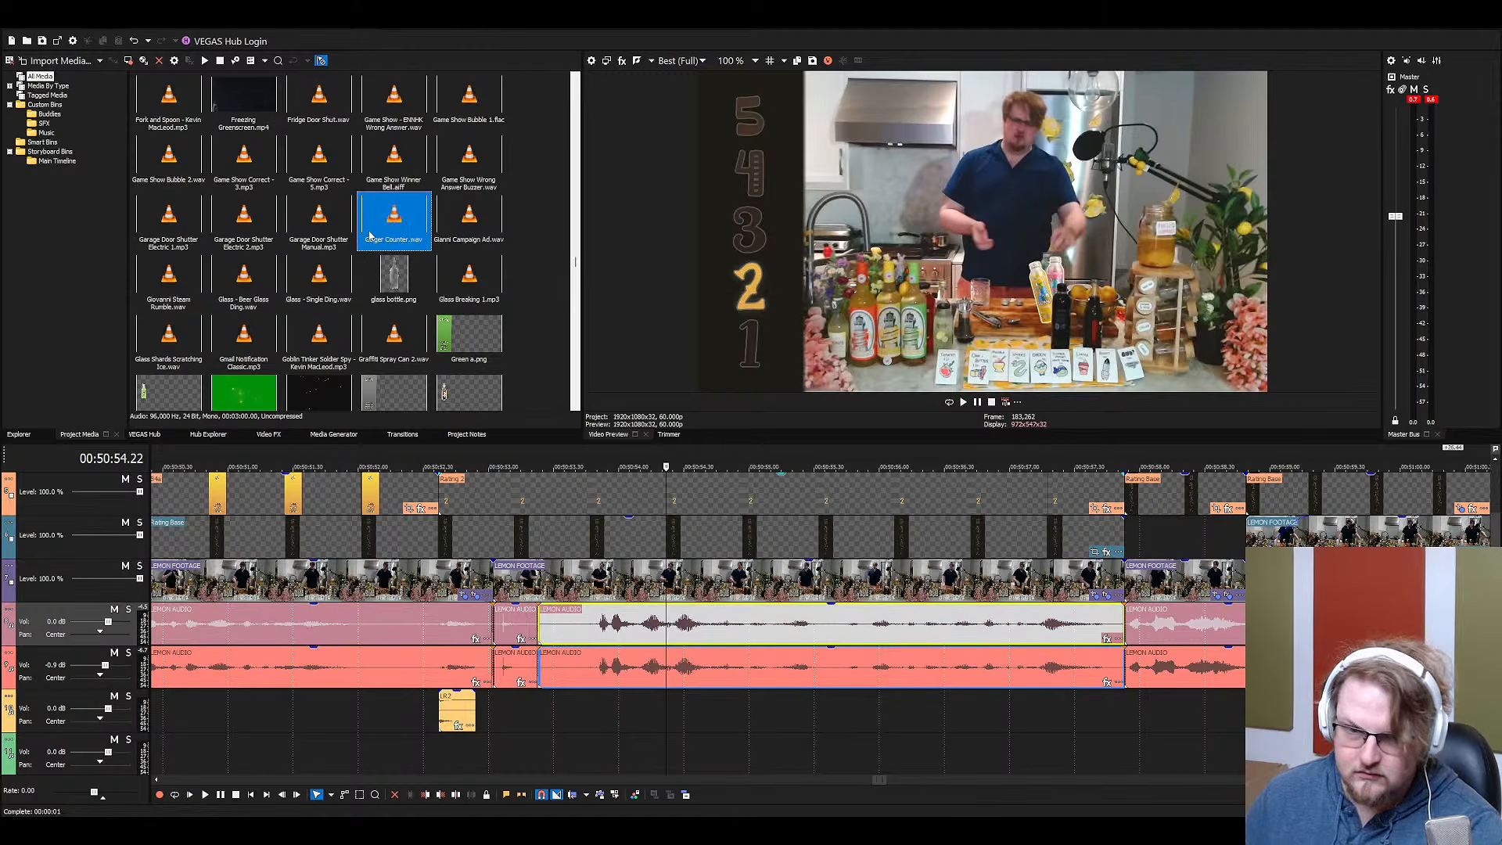
key(l)
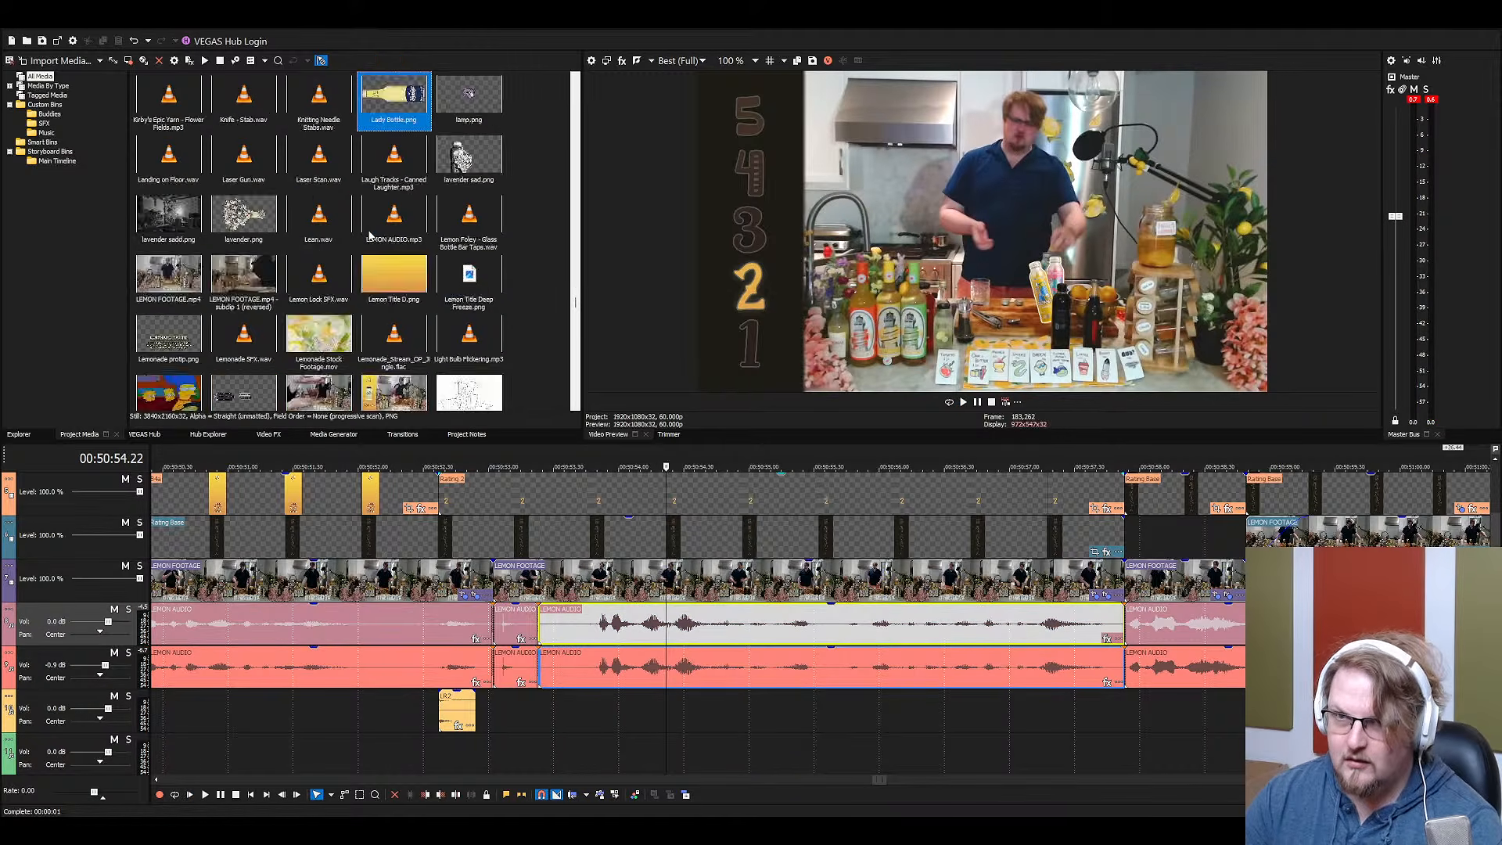
key(r)
scroll(602, 573, down, 1)
drag(325, 110, 691, 668)
key(space)
scroll(708, 664, up, 1)
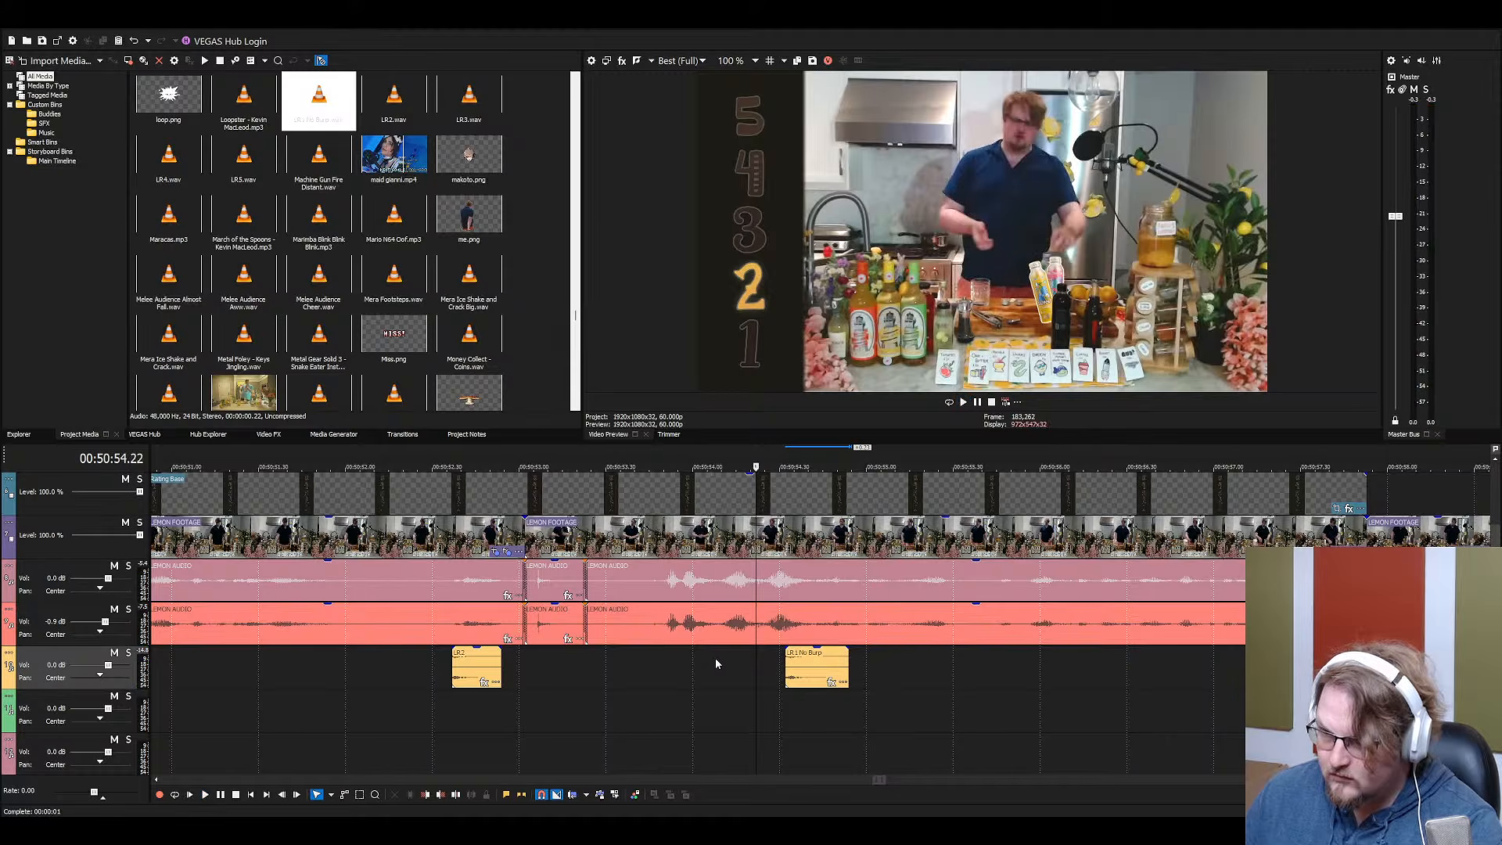
key(space)
drag(805, 663, 751, 664)
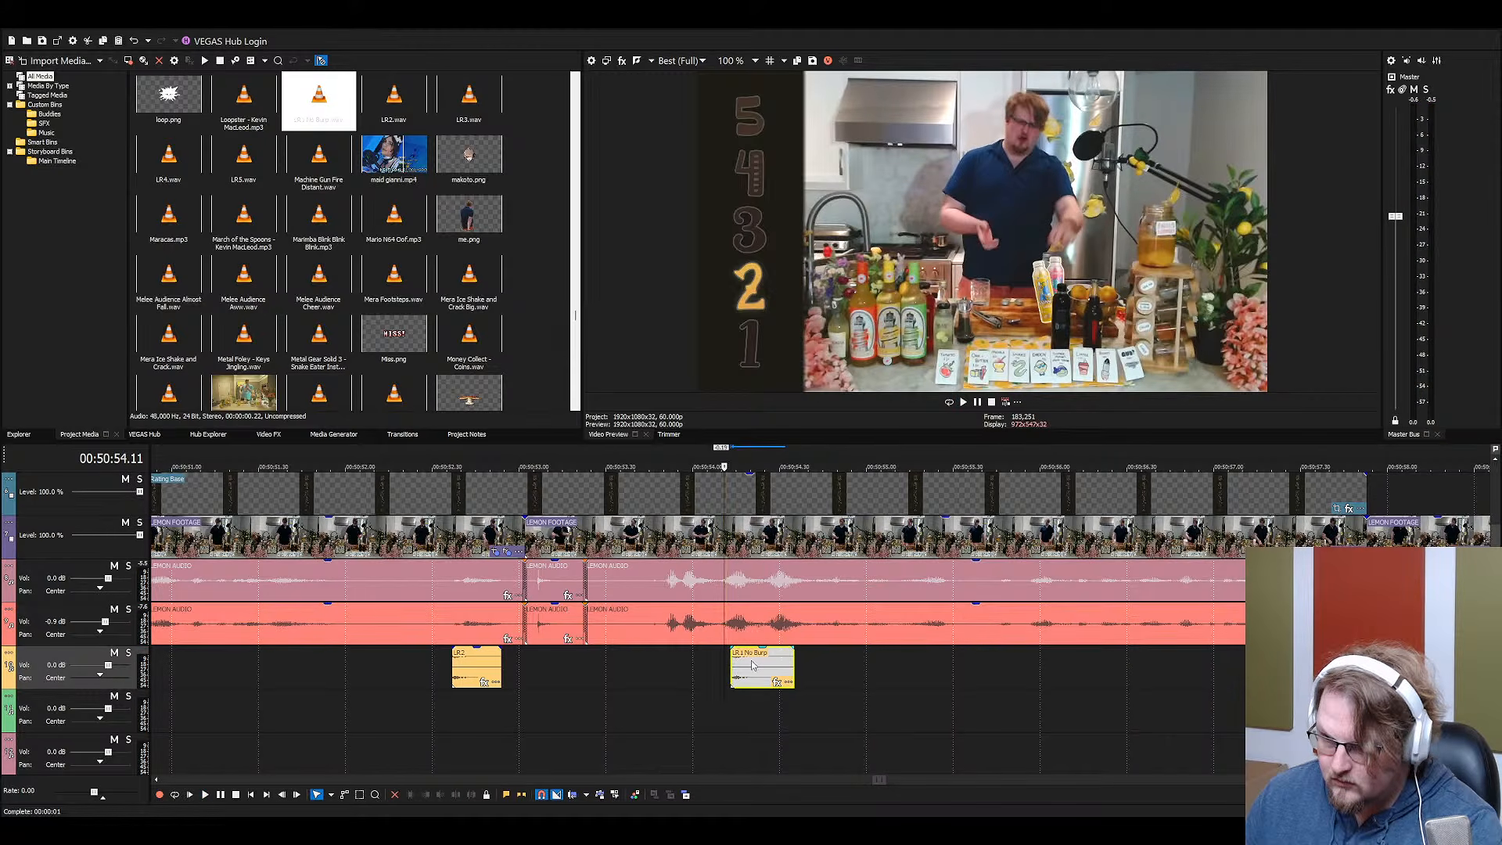
Paste a copy of the LR1 No Burp clip on the green track at about 00:50:54.26 and play it back
click(751, 721)
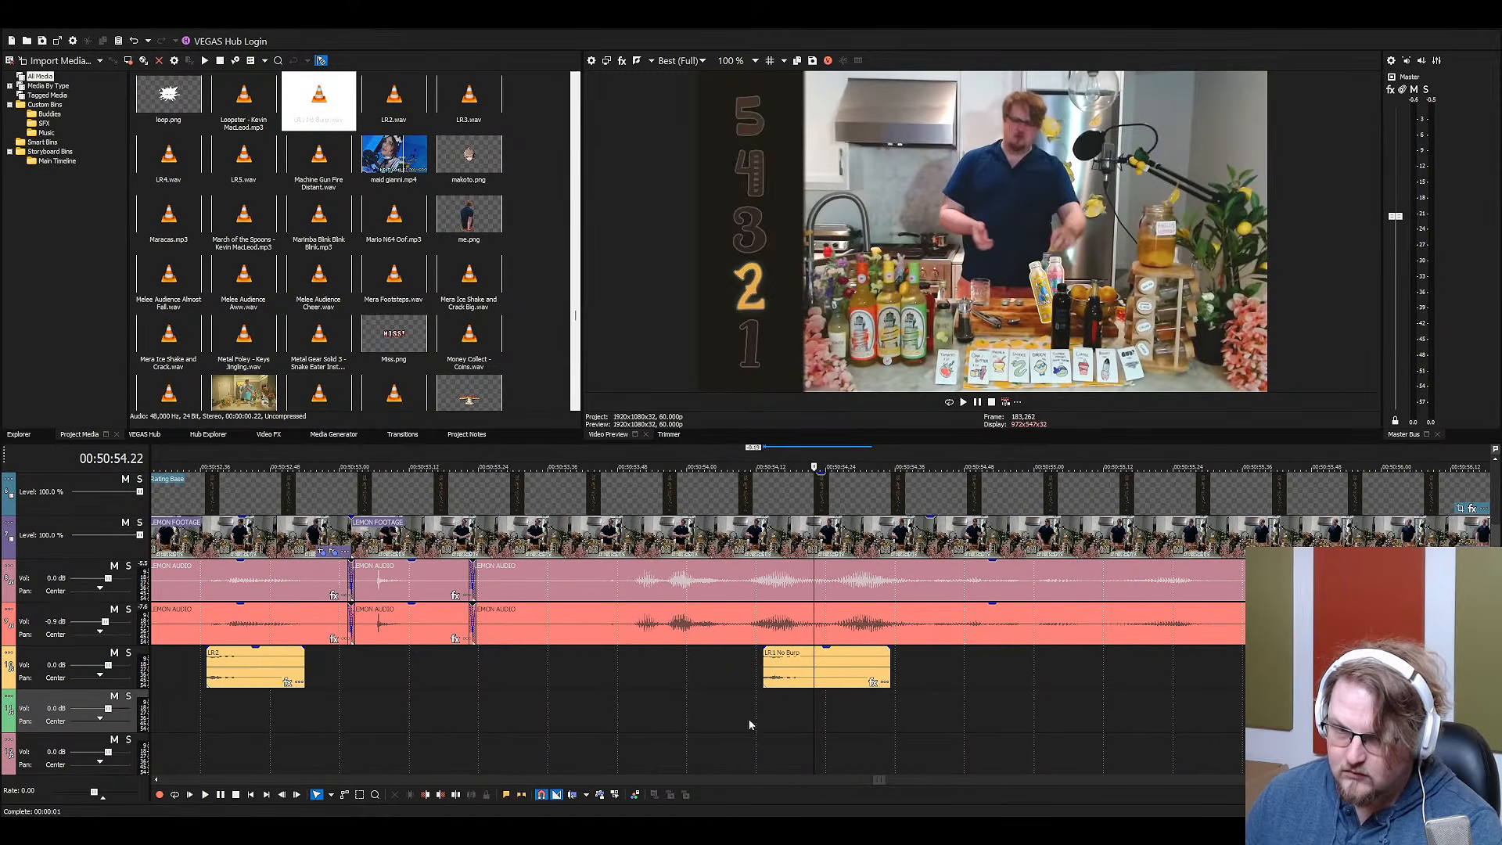
scroll(751, 724, up, 1)
click(836, 716)
key(ctrl+v)
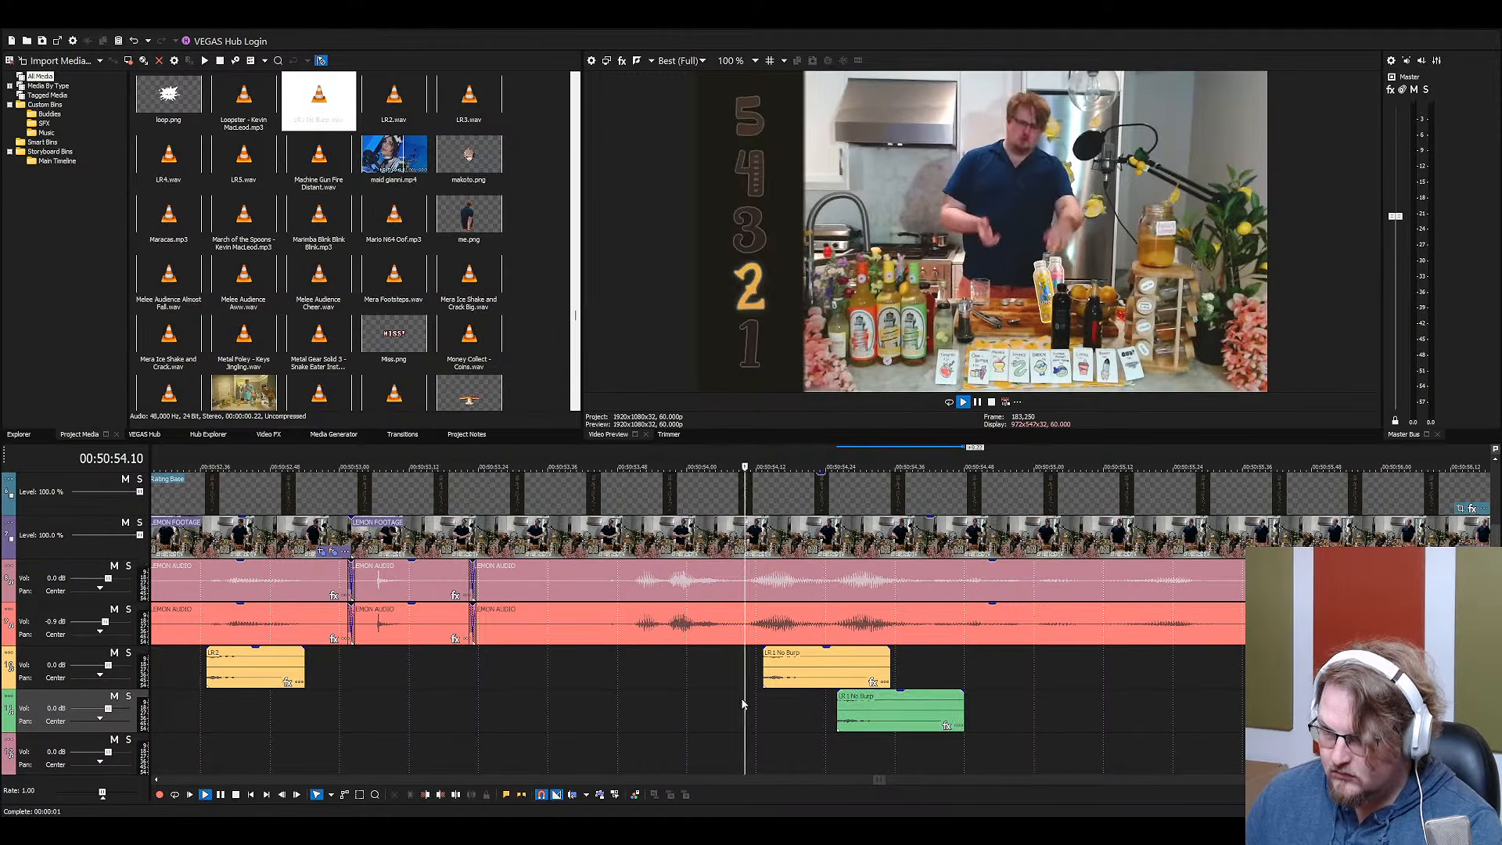
key(space)
scroll(790, 678, down, 3)
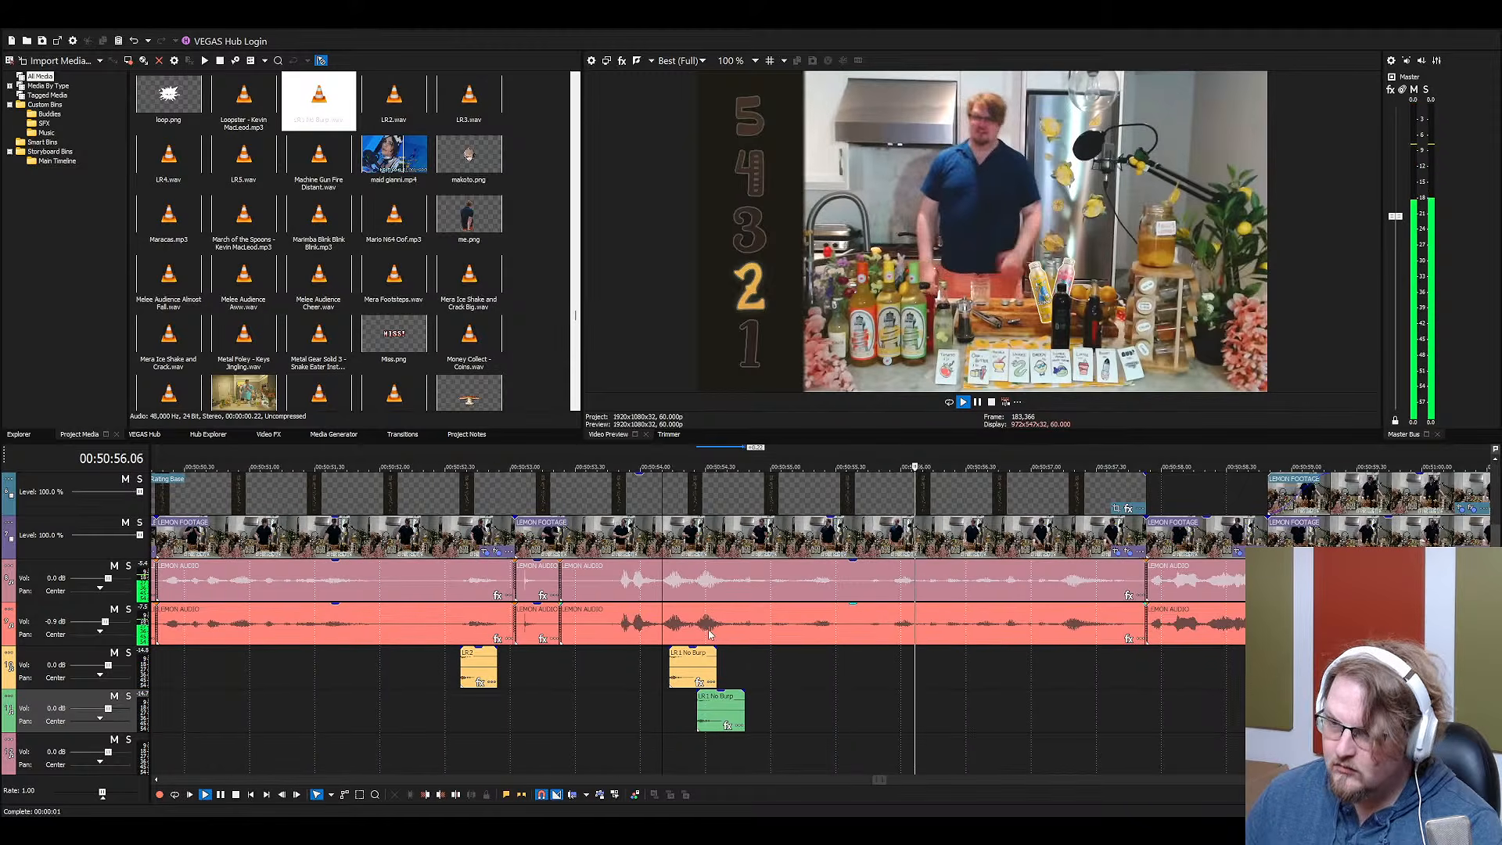
Add LR2.wav after LR1 No Burp on the yellow track, shift it to about 00:50:54.42, and play the sequence
drag(394, 94, 753, 679)
scroll(752, 679, up, 3)
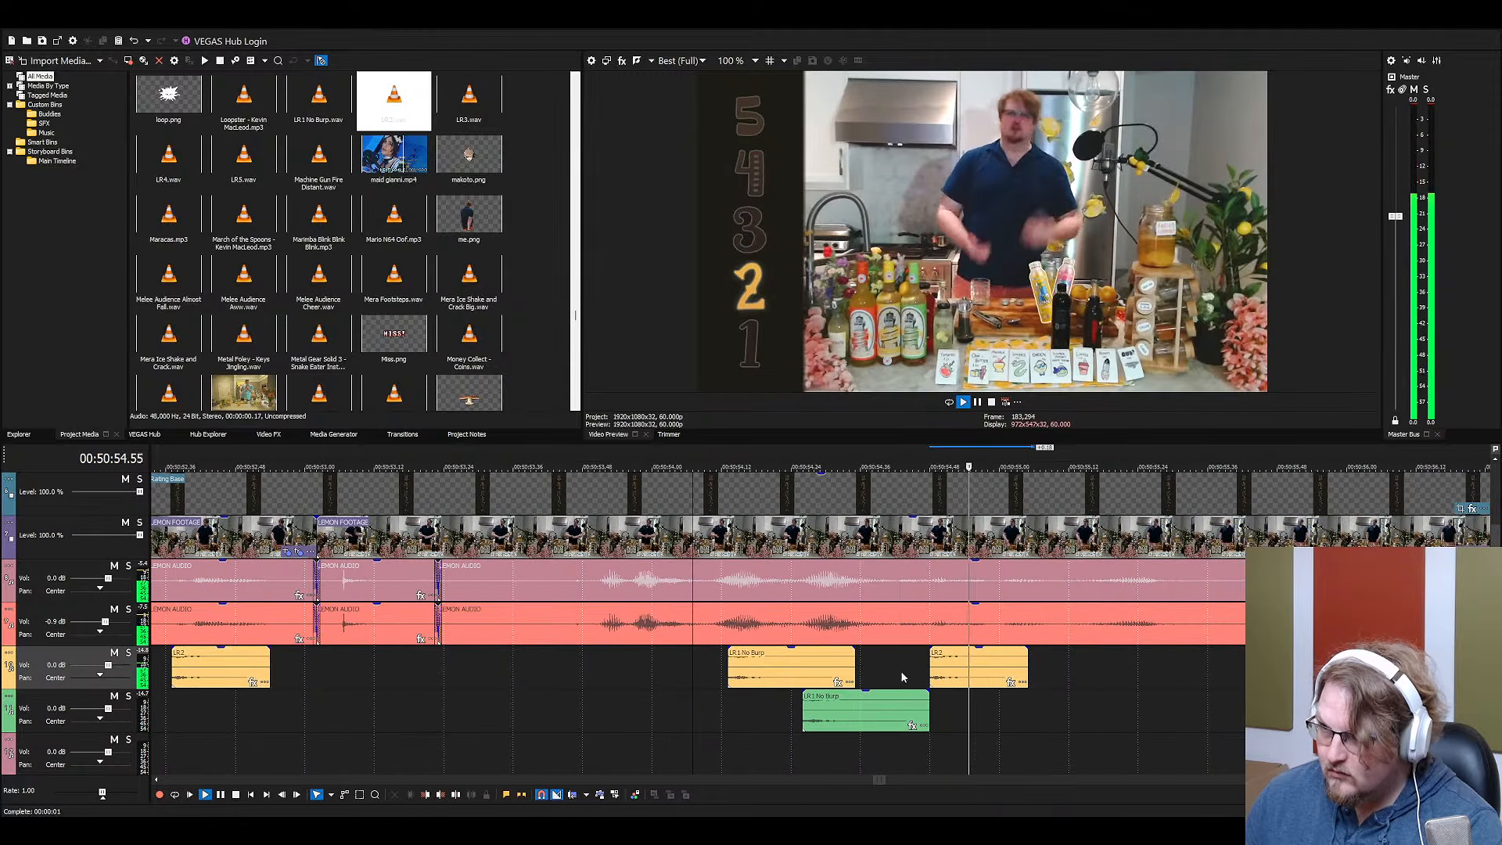
drag(958, 675, 921, 675)
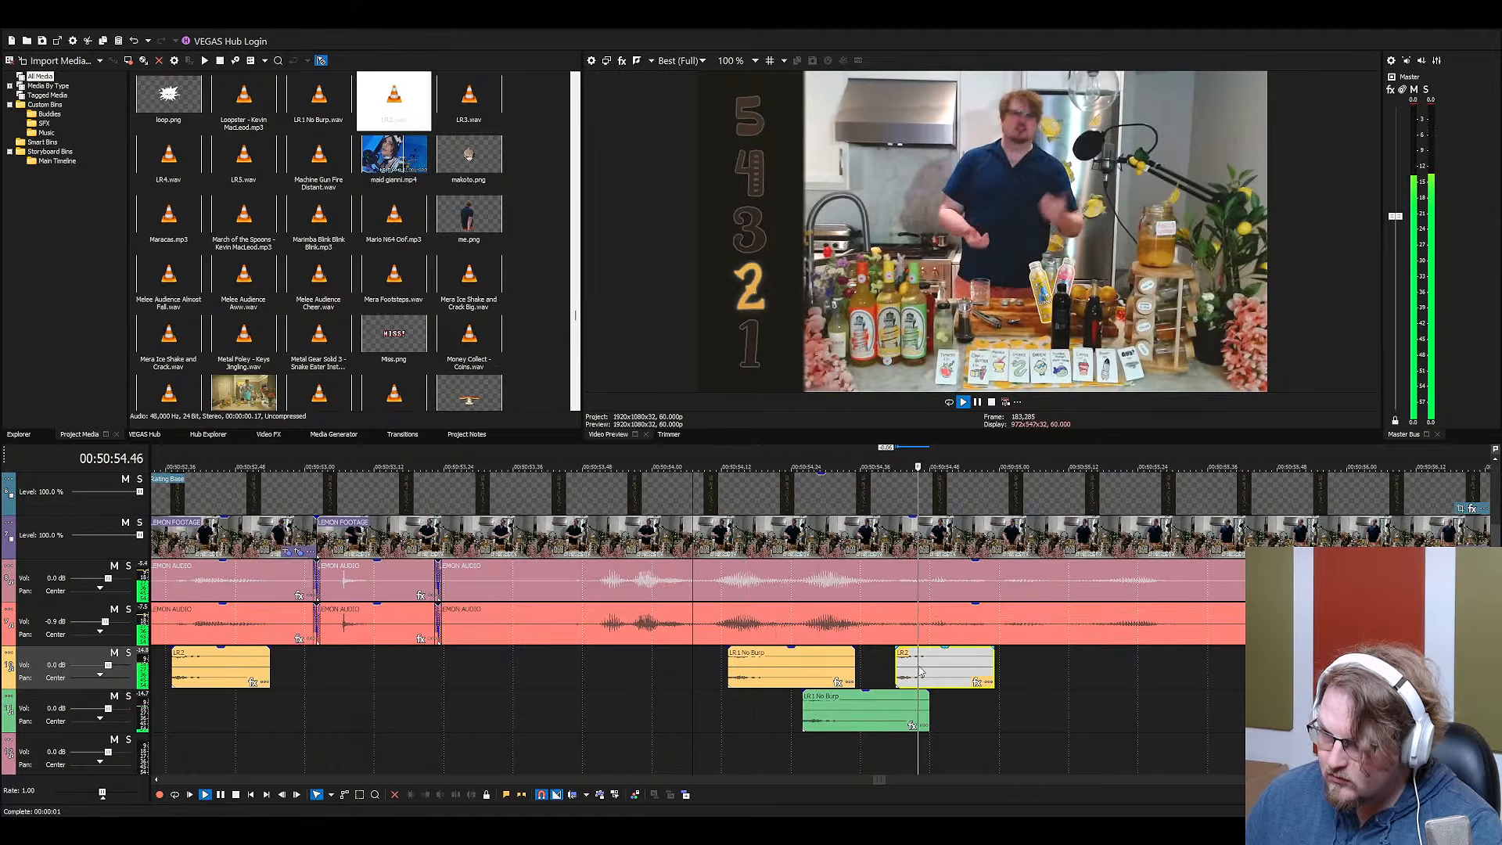
scroll(922, 674, down, 4)
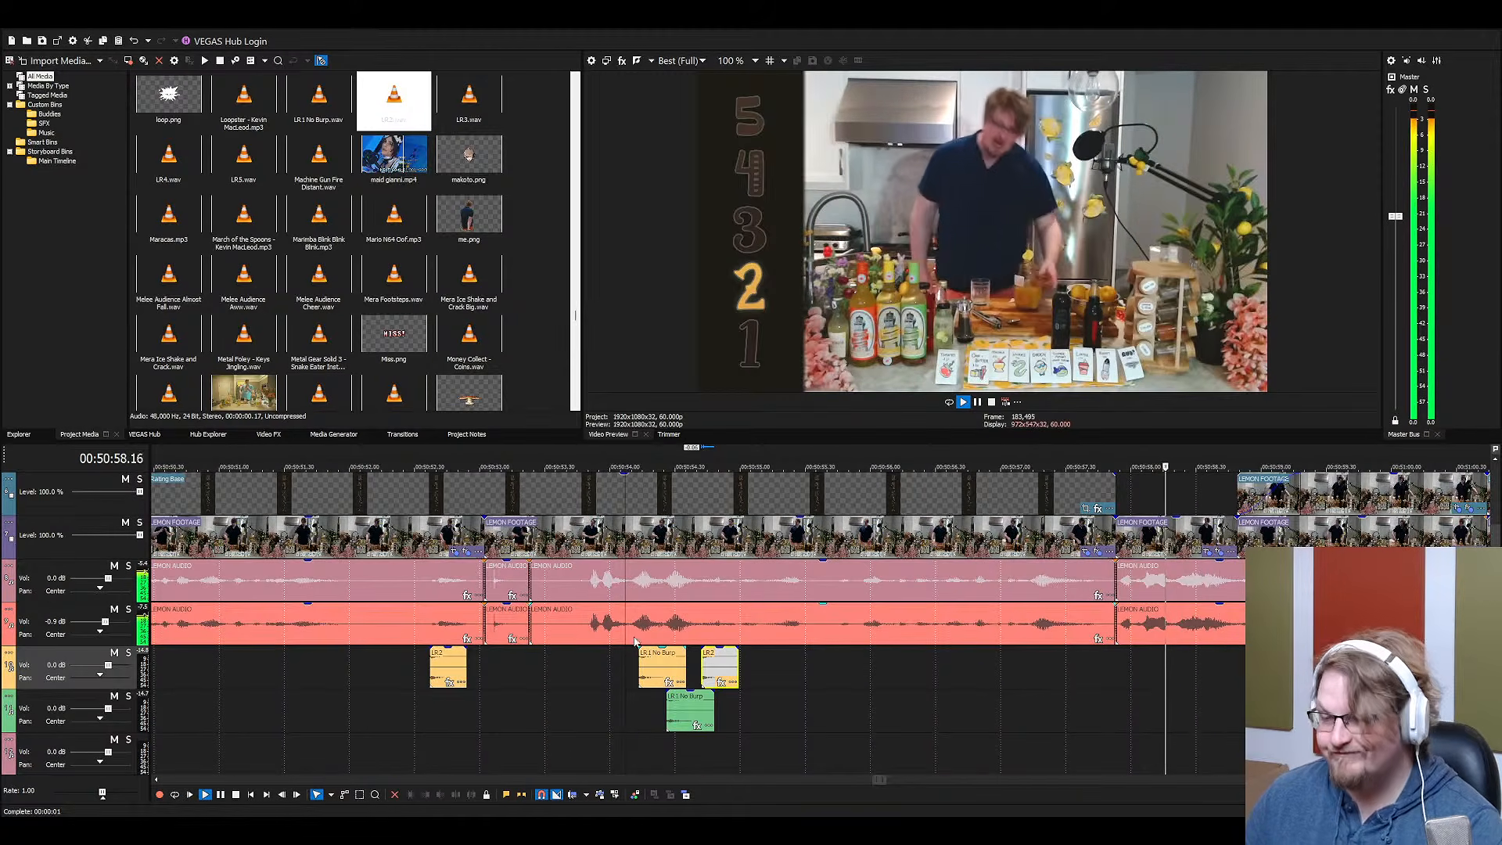
click(616, 674)
key(space)
key(space)
key(space)
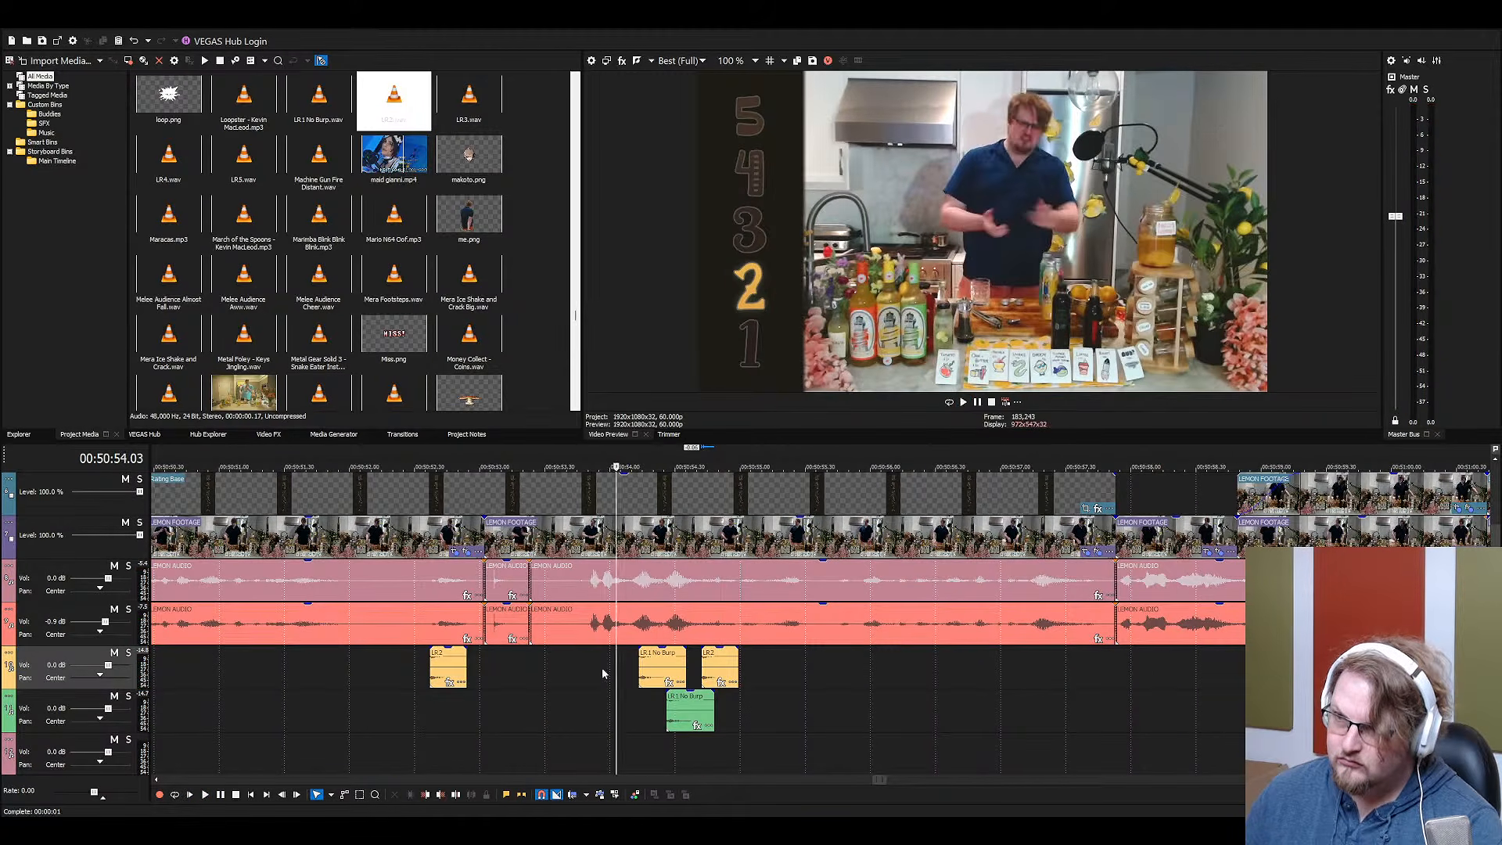
Search the project media for a further sound effect among the files starting with "le" and "bo"
click(389, 305)
text(le)
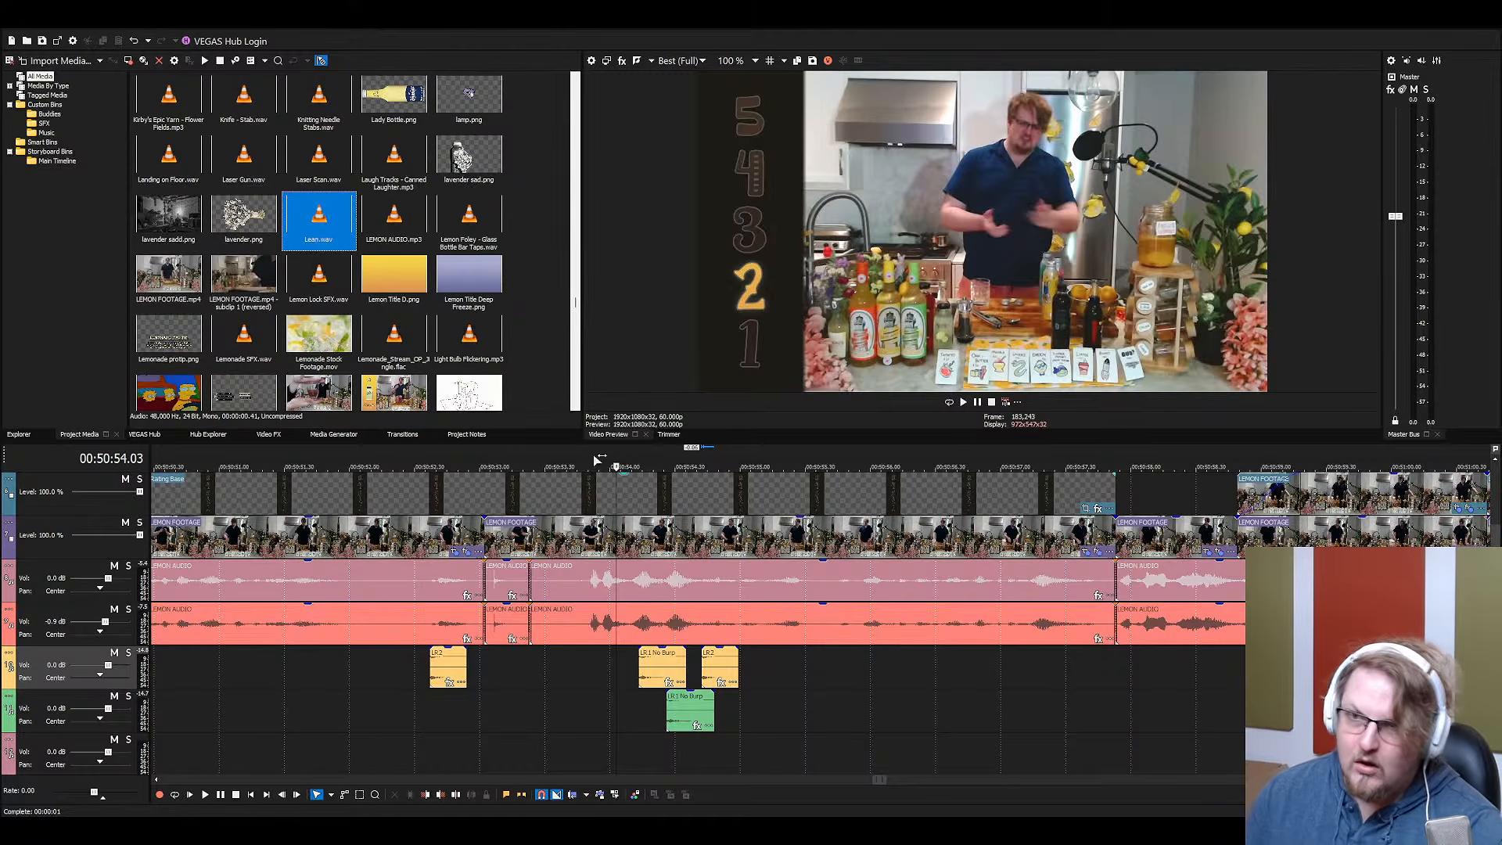
click(396, 205)
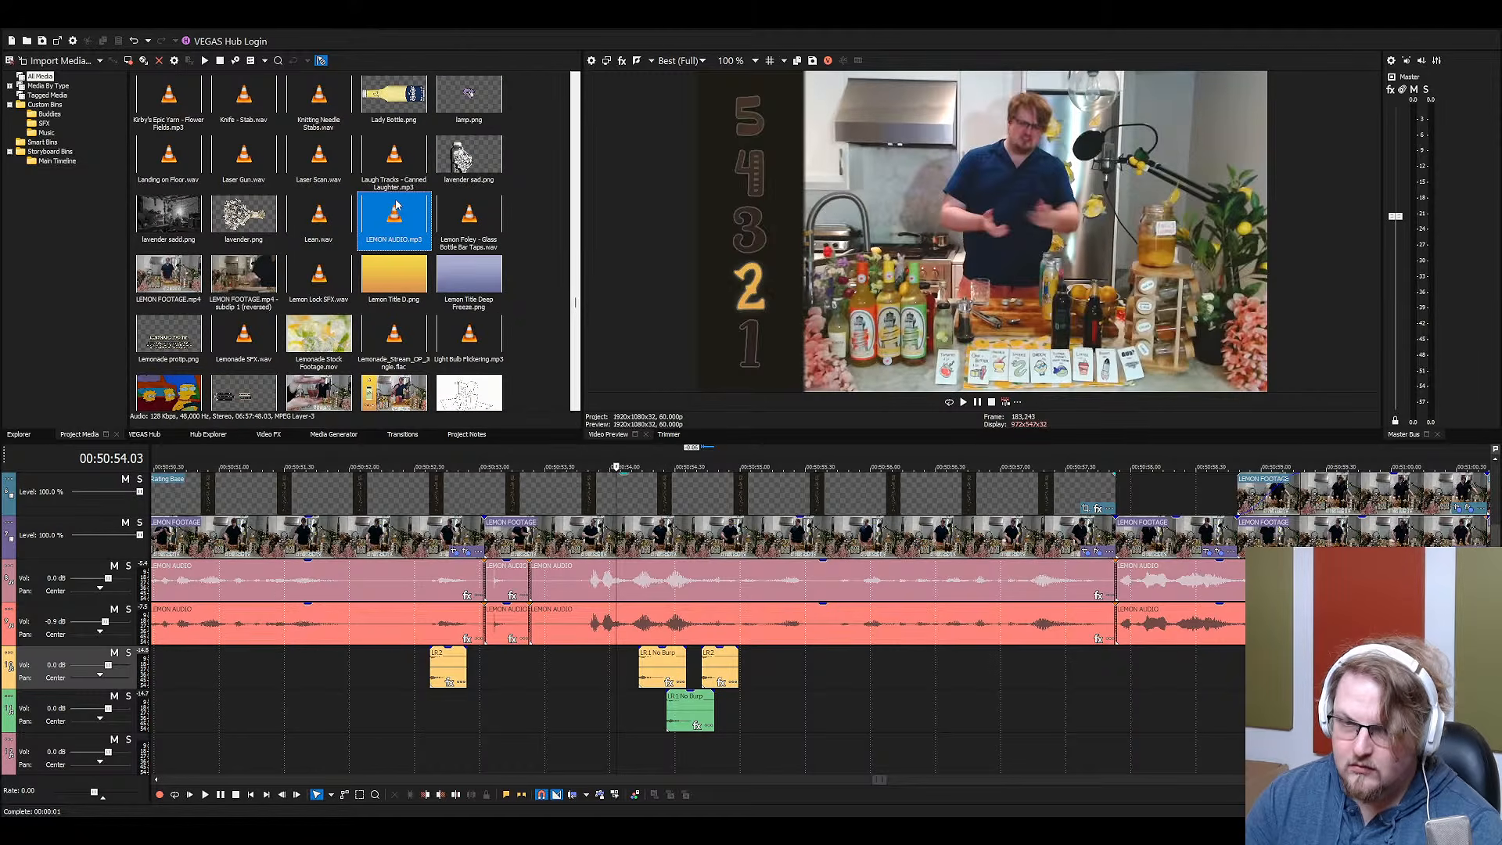
text(bo)
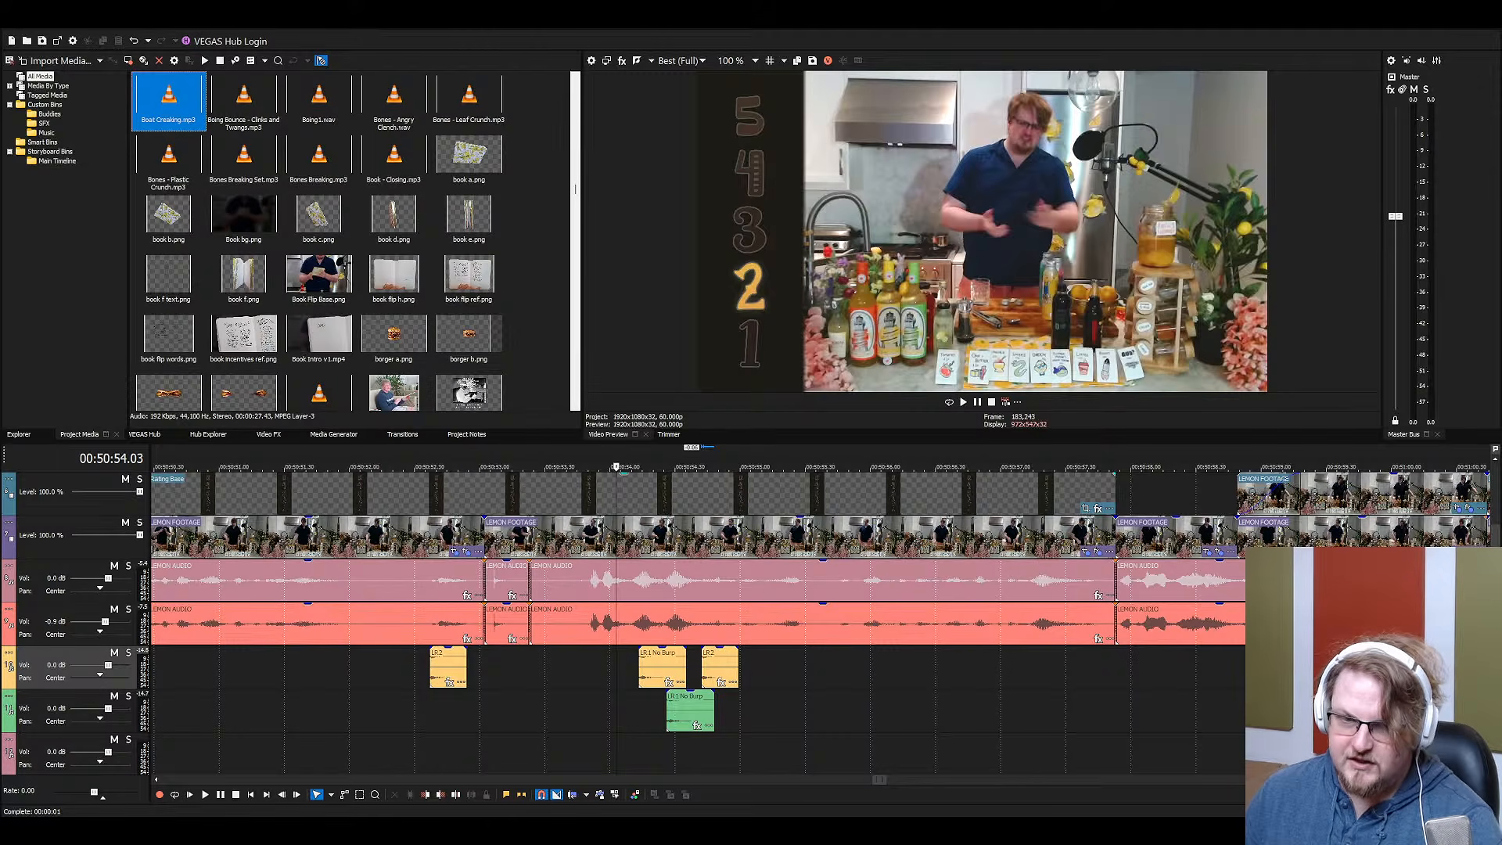
key(alt+Tab)
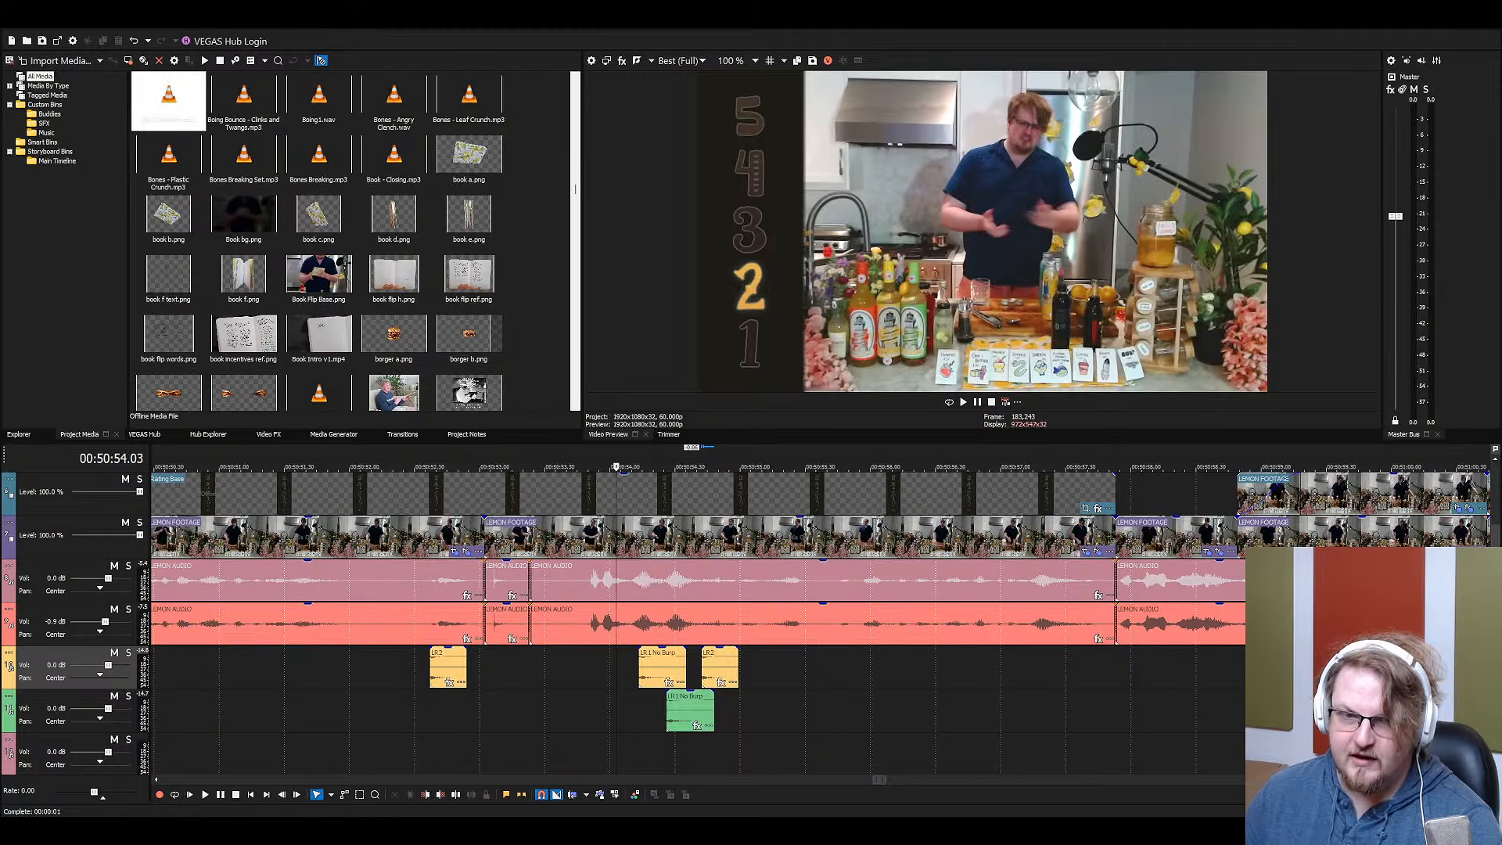
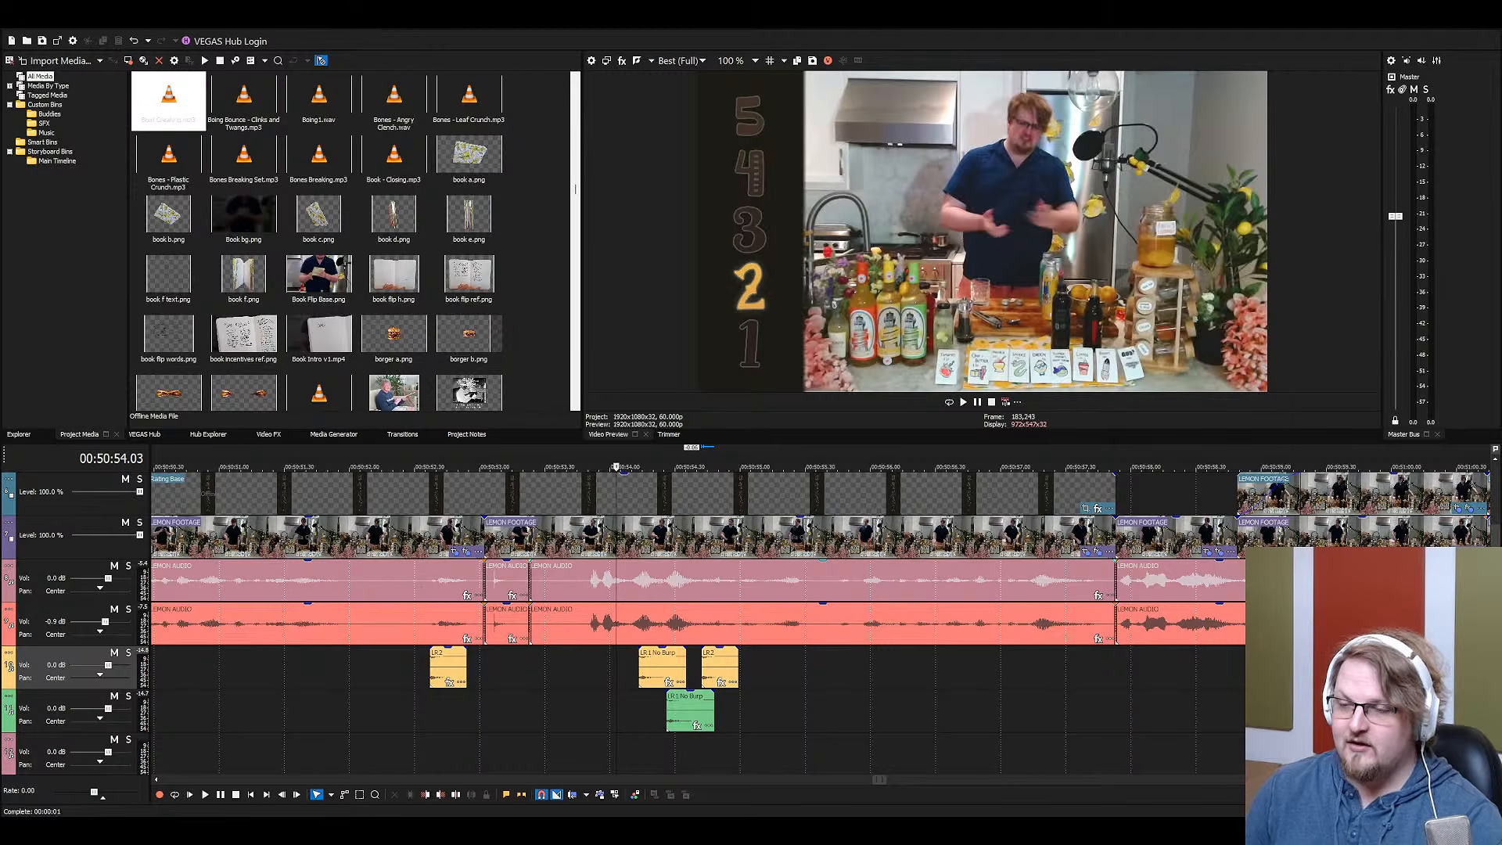
Place the playhead at about 00:50:53.49 and save the project
click(586, 588)
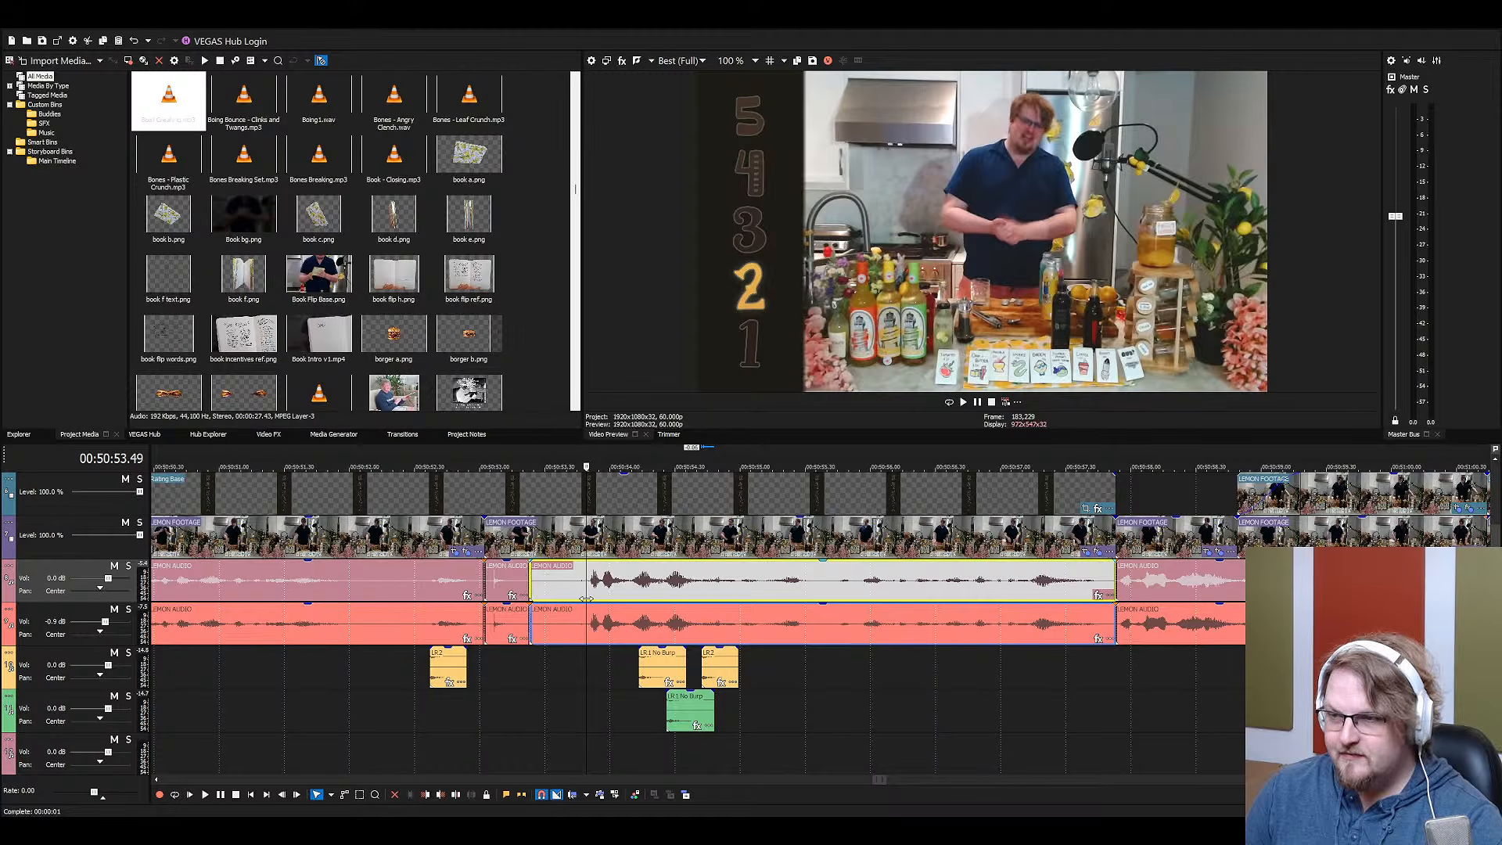
scroll(586, 599, up, 3)
key(ctrl+s)
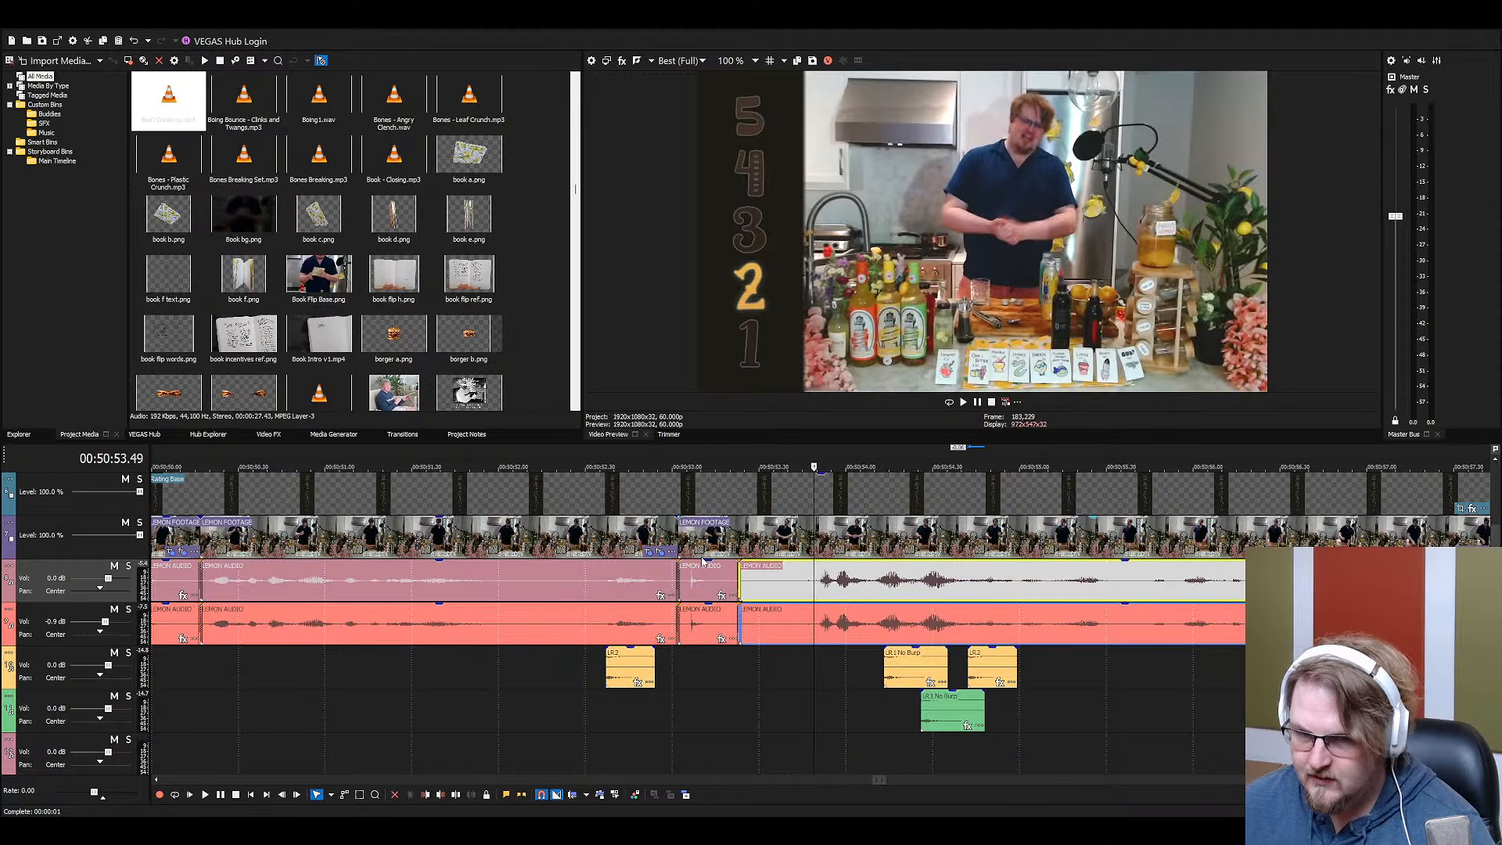
Replay from about 00:50:53.29 to 00:50:56 to check the three new LR effects against the footage
click(757, 535)
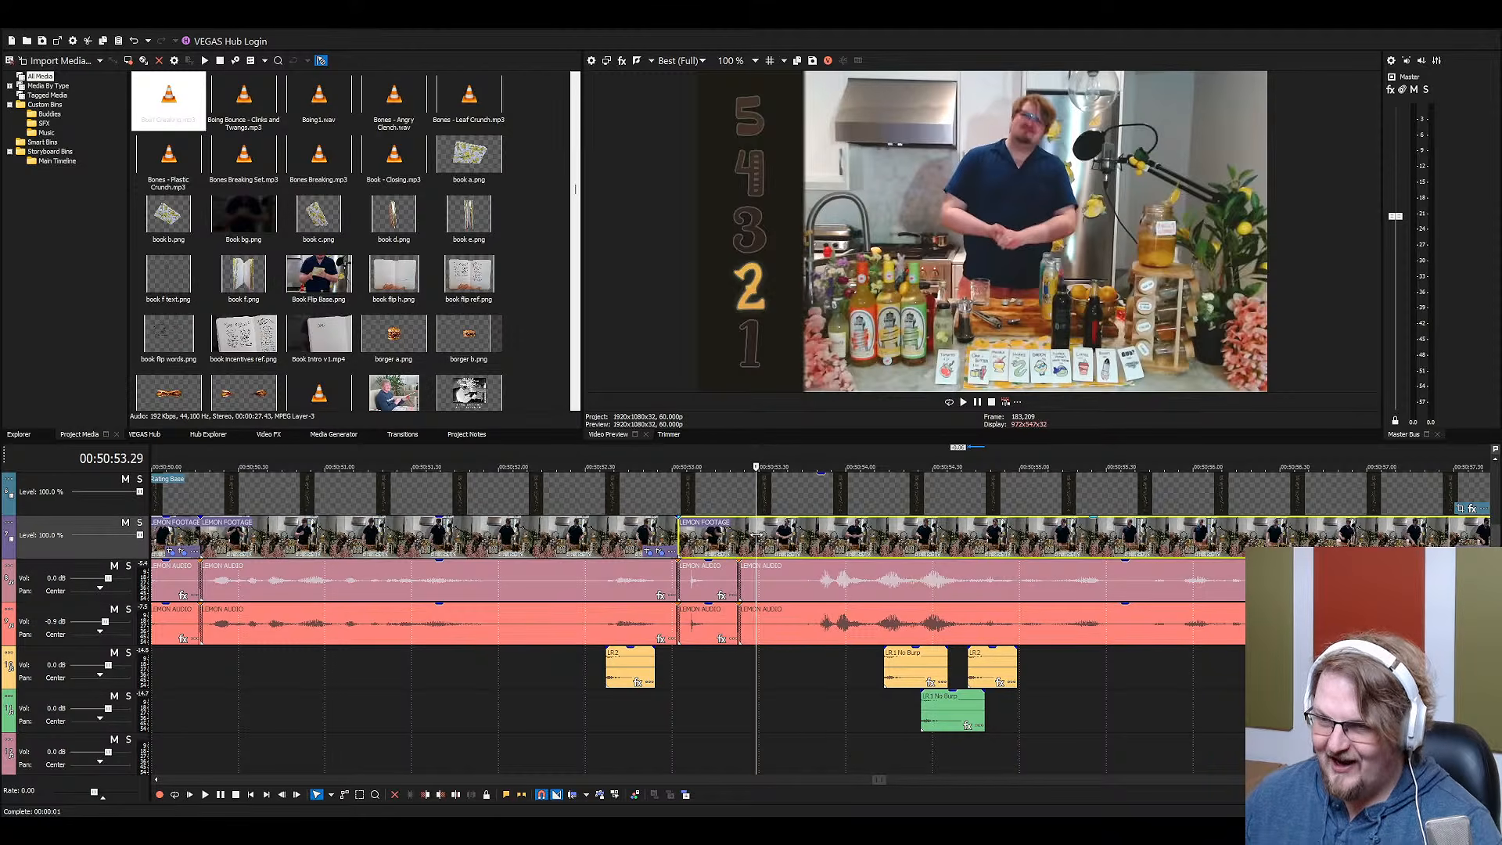
key(space)
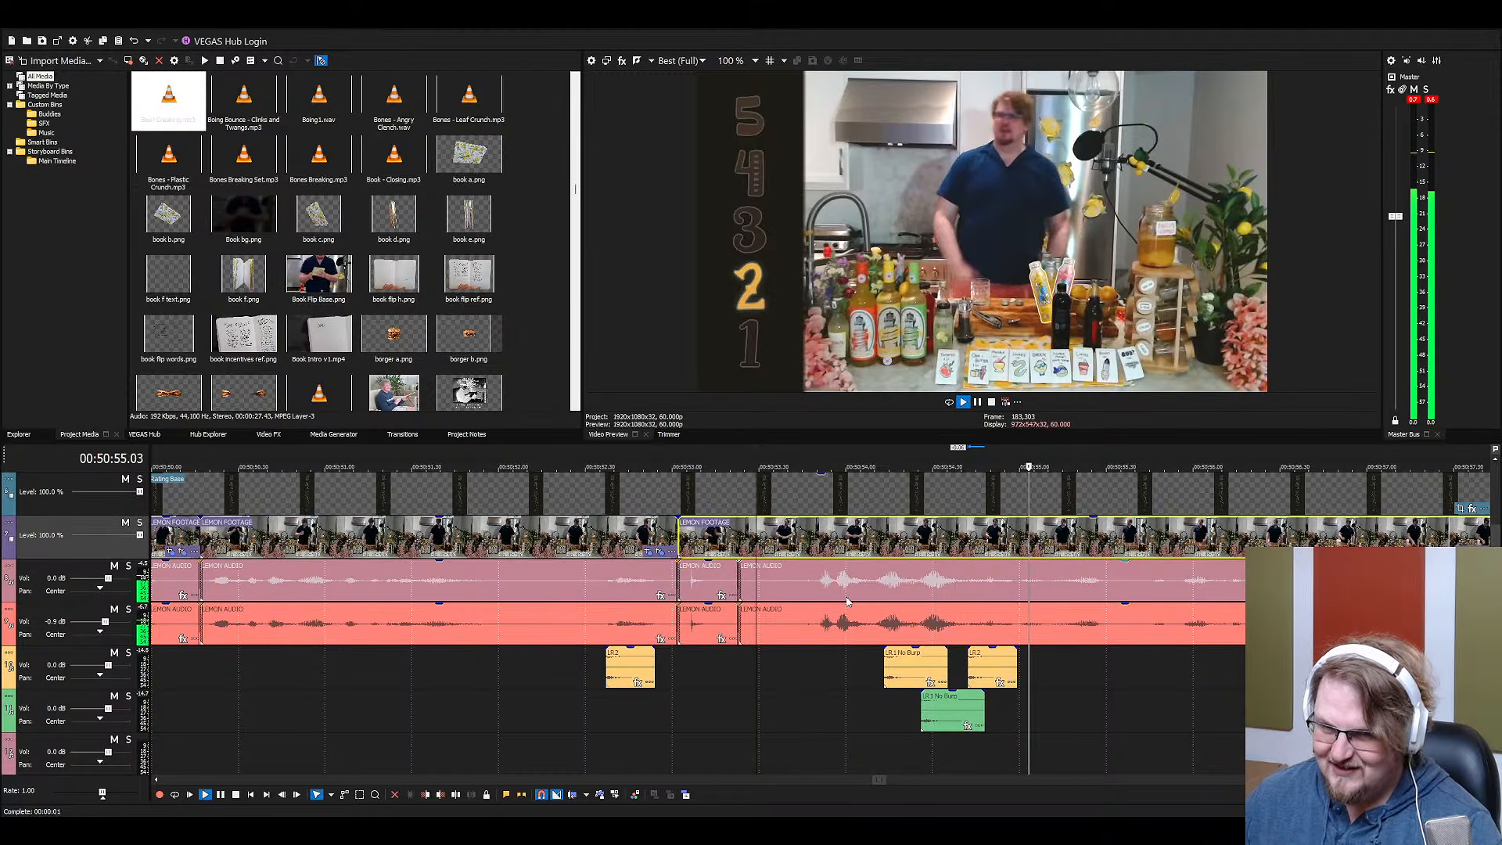
scroll(846, 604, down, 1)
key(space)
scroll(811, 617, down, 1)
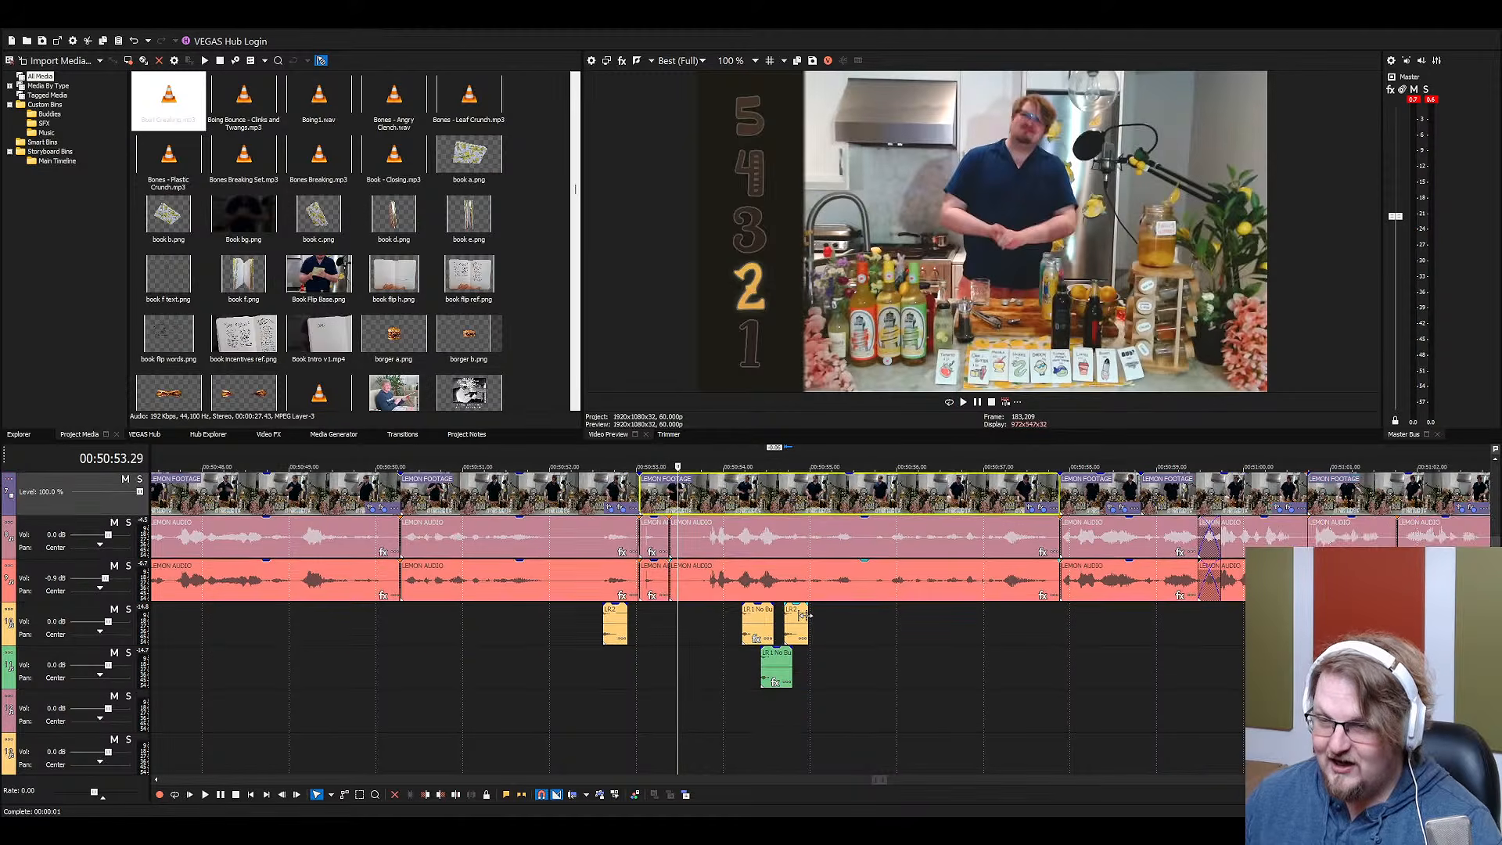
key(space)
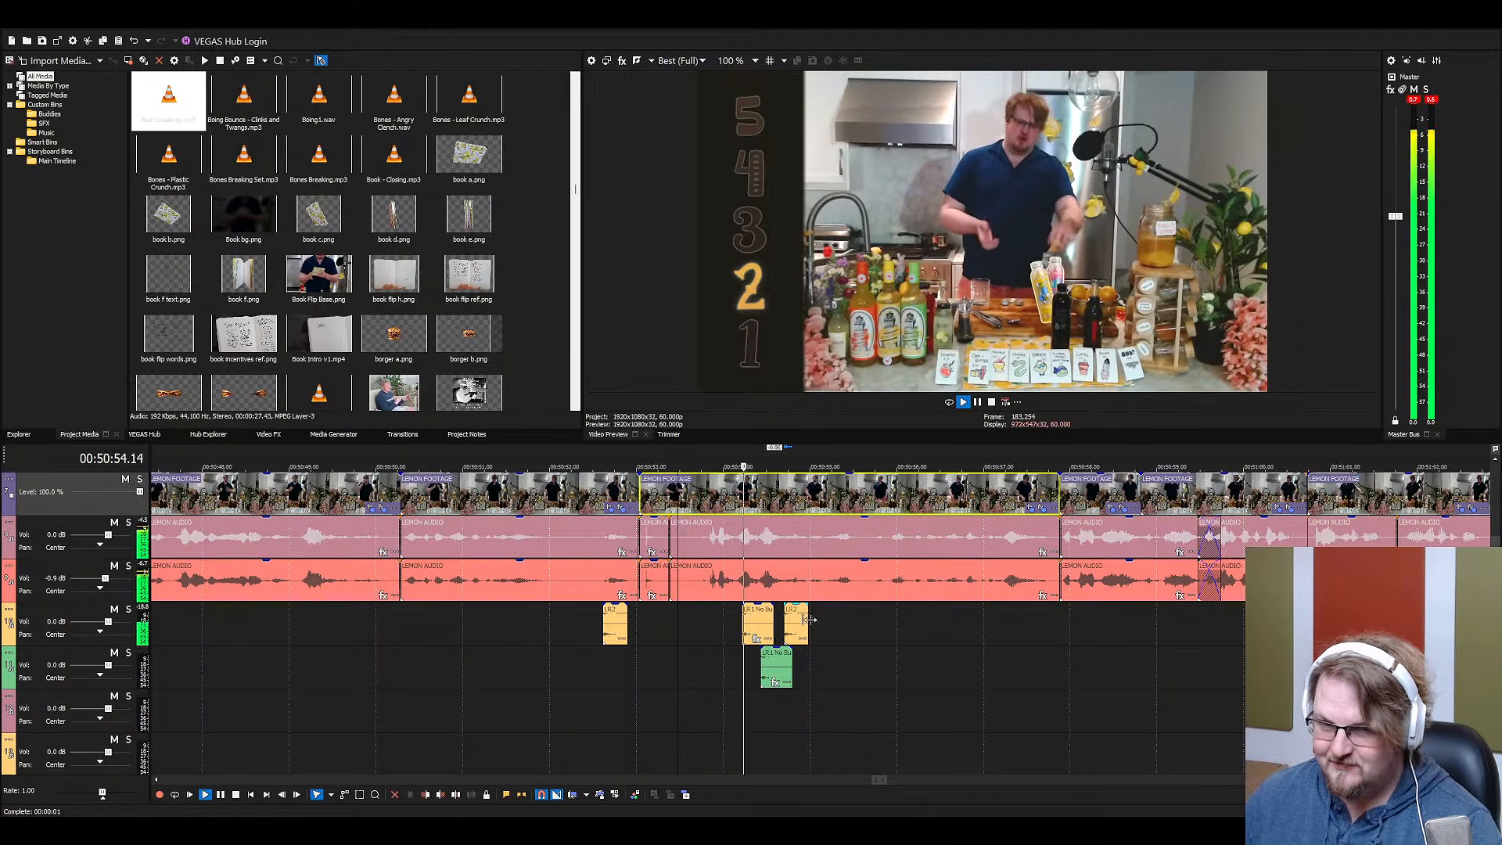
scroll(811, 620, up, 2)
scroll(768, 632, down, 1)
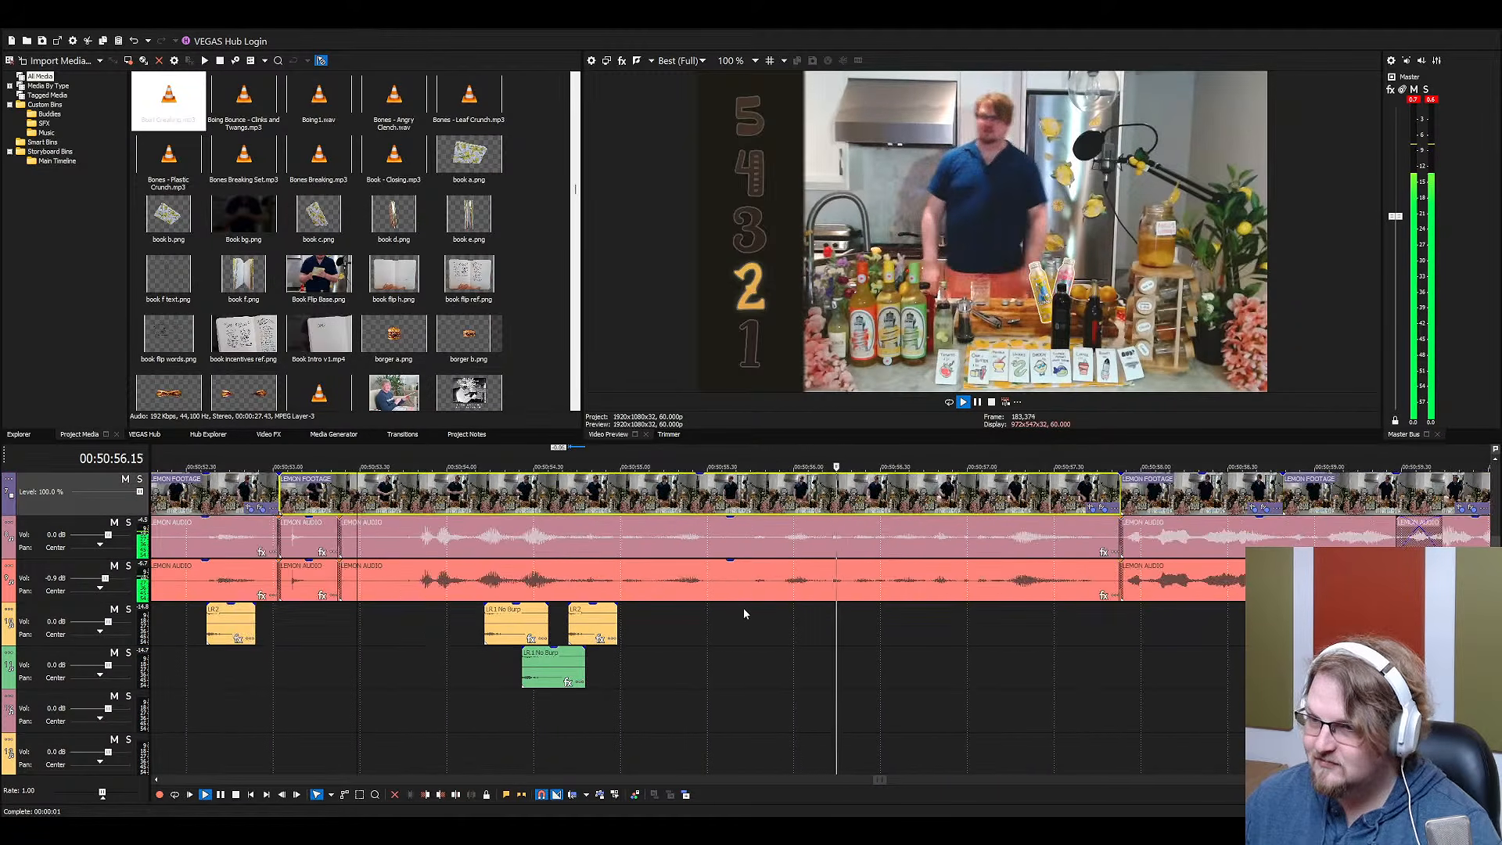
key(space)
Open the SFX bin and place the "Impact - Metal Falling Over" sound on the green track at about 00:50:55.54
click(418, 288)
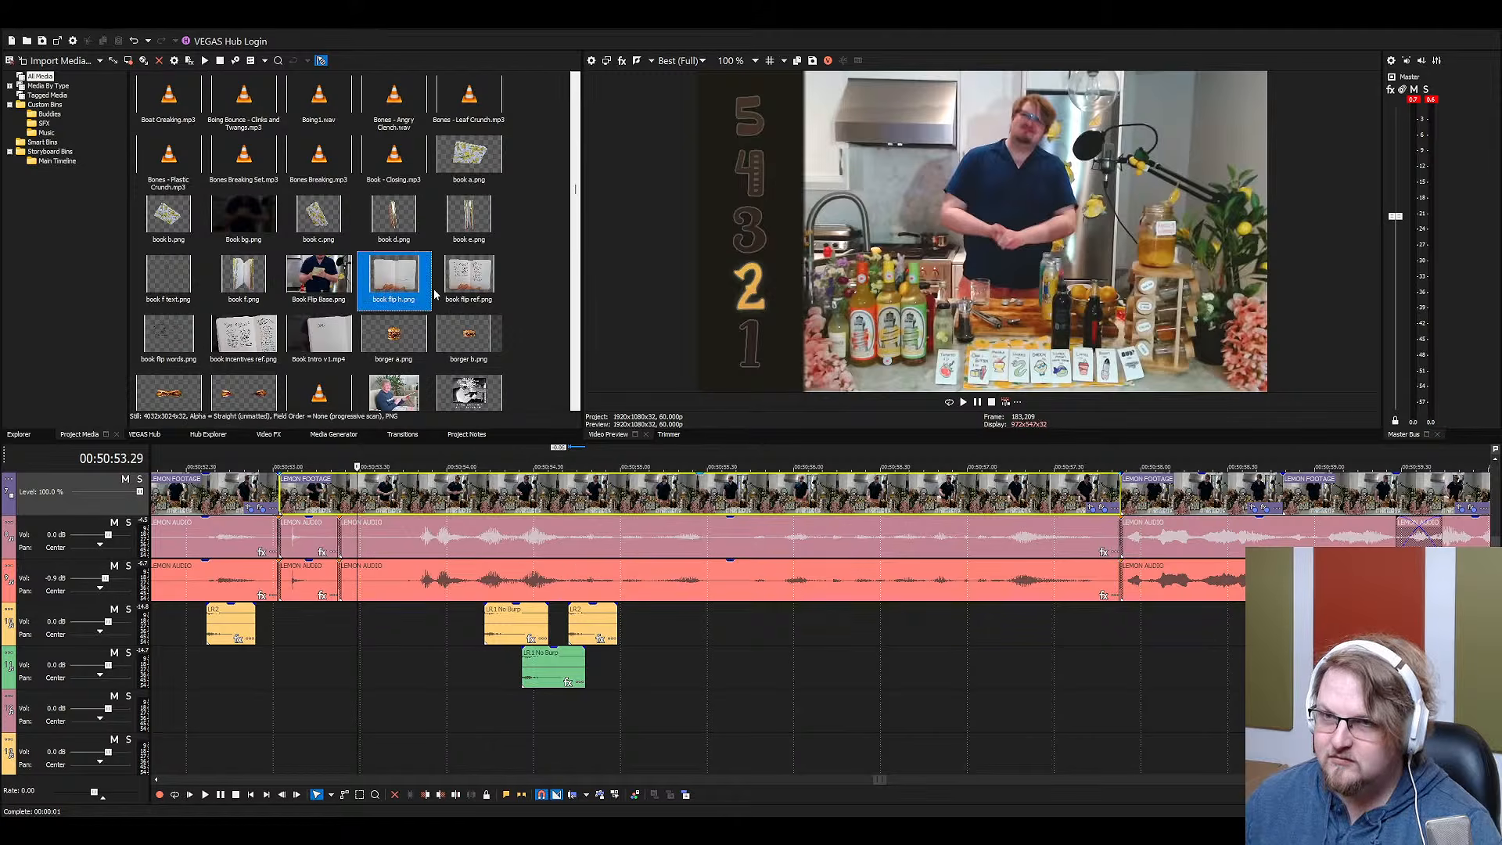
key(alt+Tab)
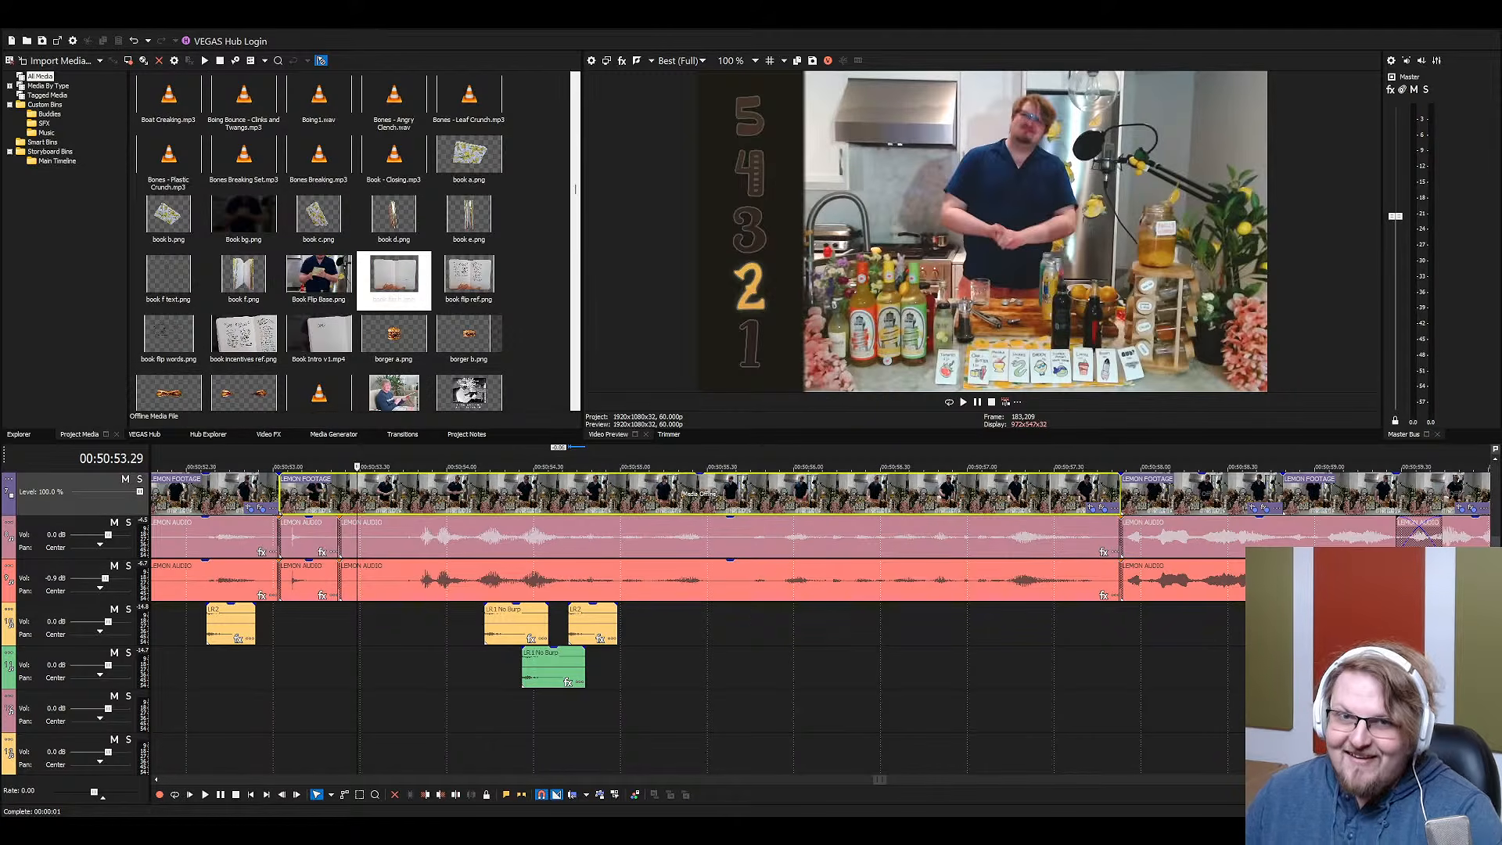
key(alt+Tab)
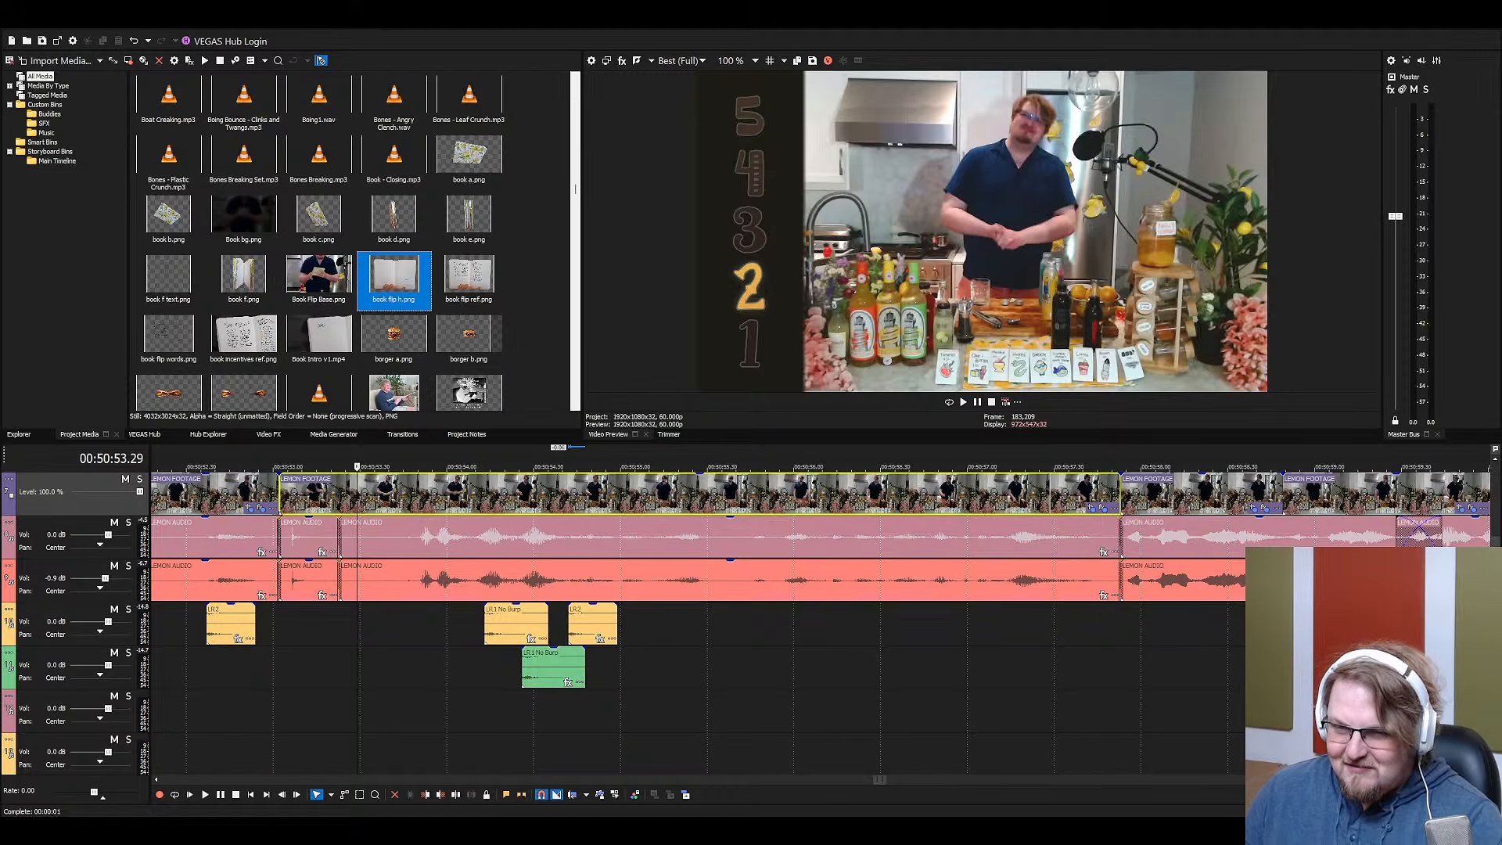
key(alt+Tab)
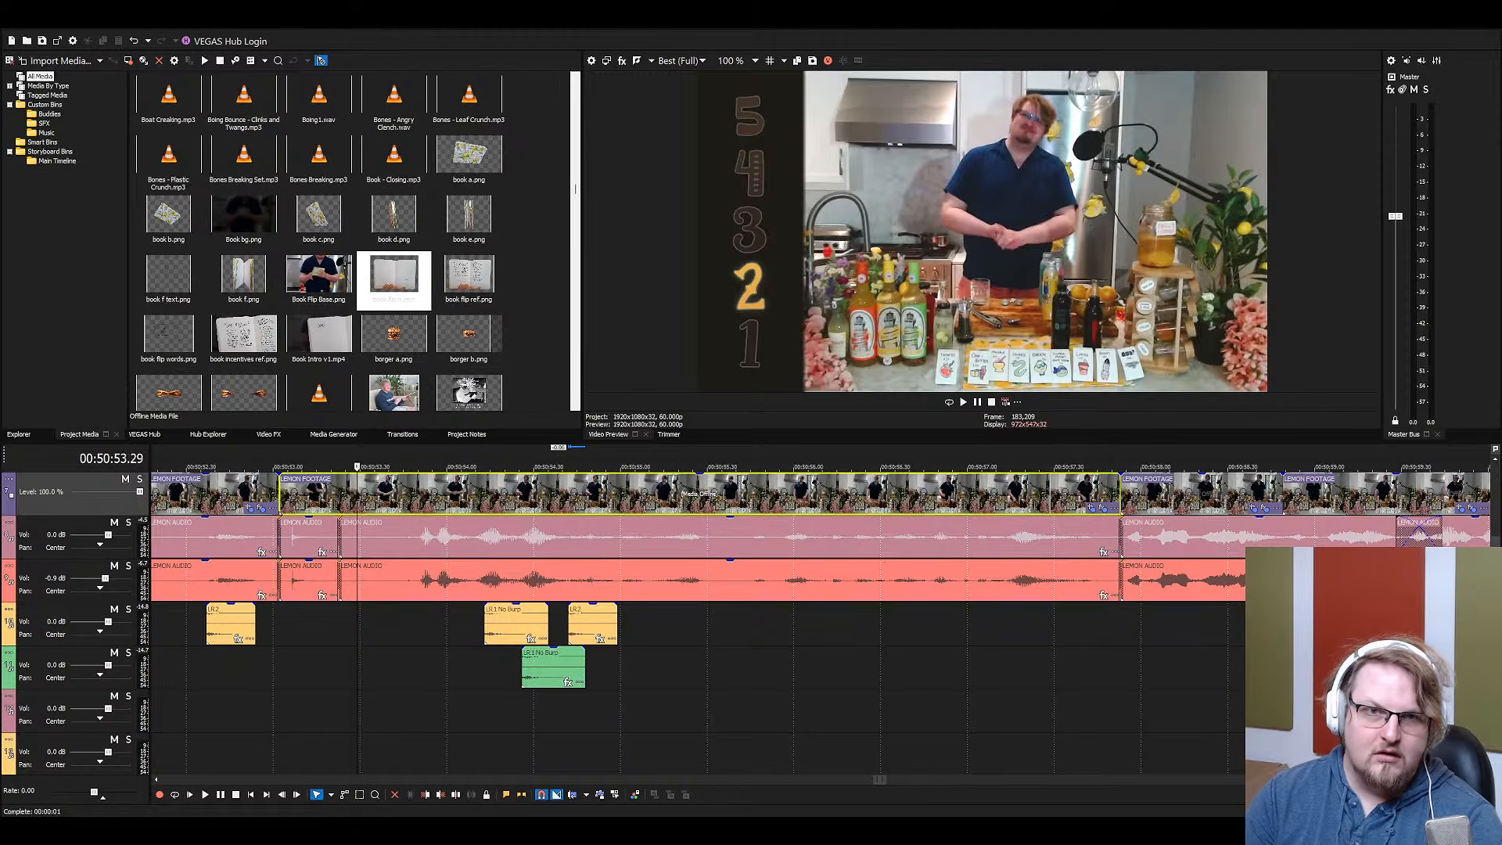
click(43, 123)
key(alt+Tab)
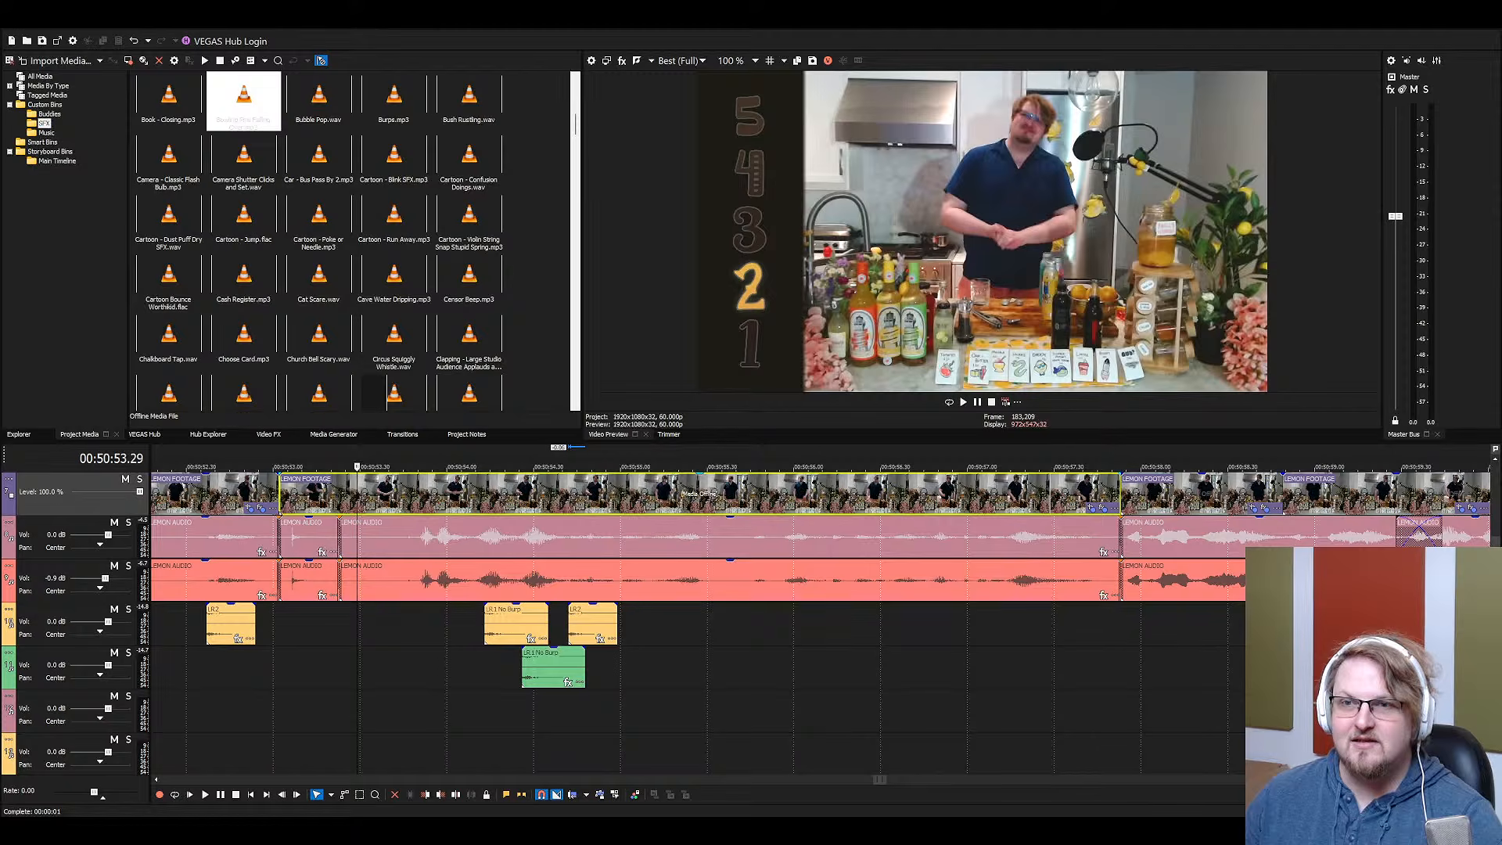
drag(547, 667, 777, 666)
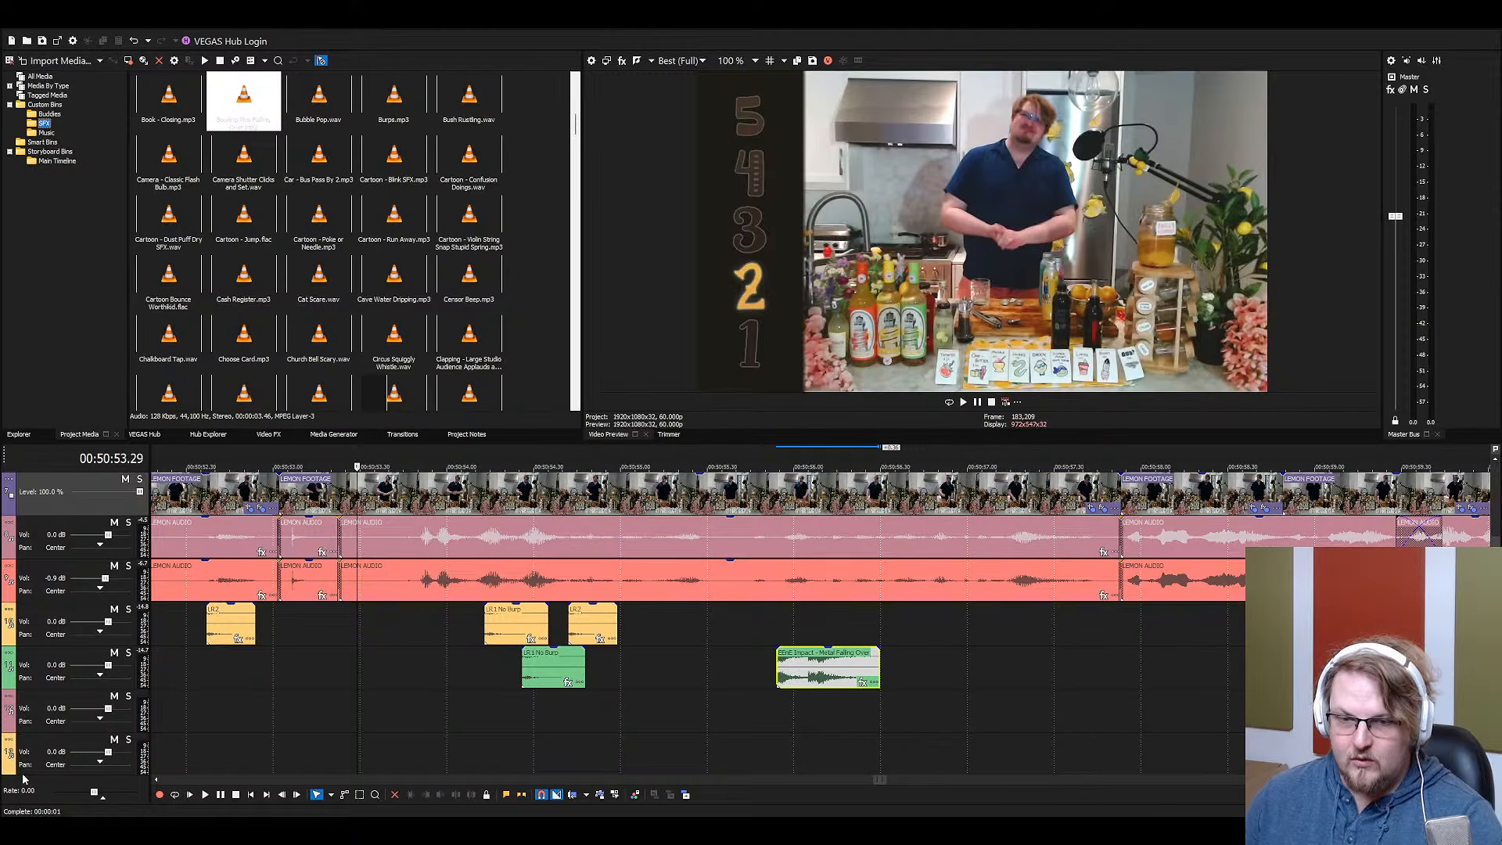
Replay from about 00:50:54.13 and move the "Impact - Metal Falling Over" sound up to the yellow effects track at about 00:50:56.47
click(487, 622)
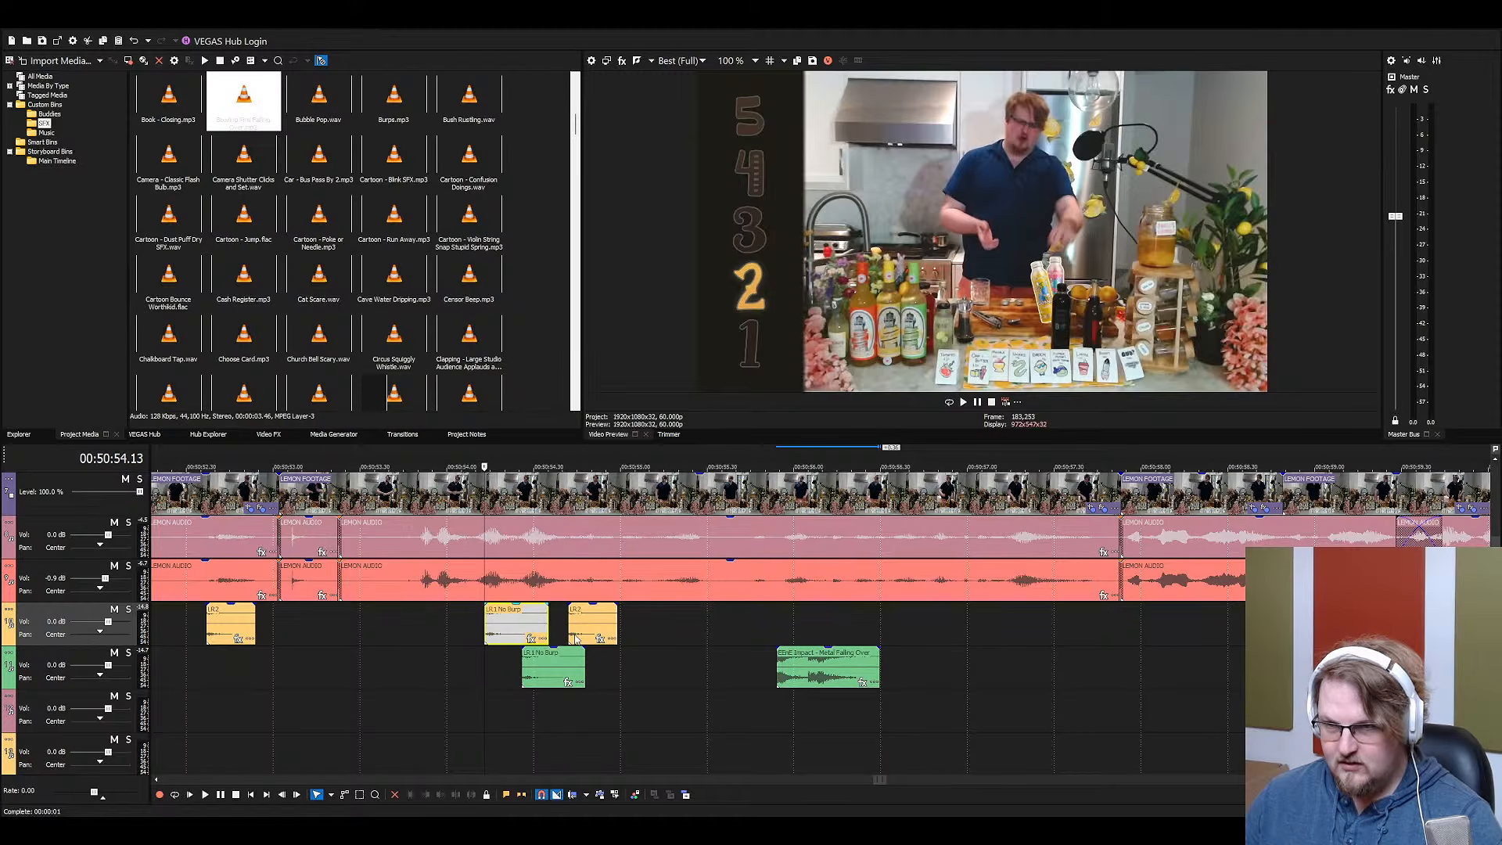
key(space)
scroll(951, 653, up, 2)
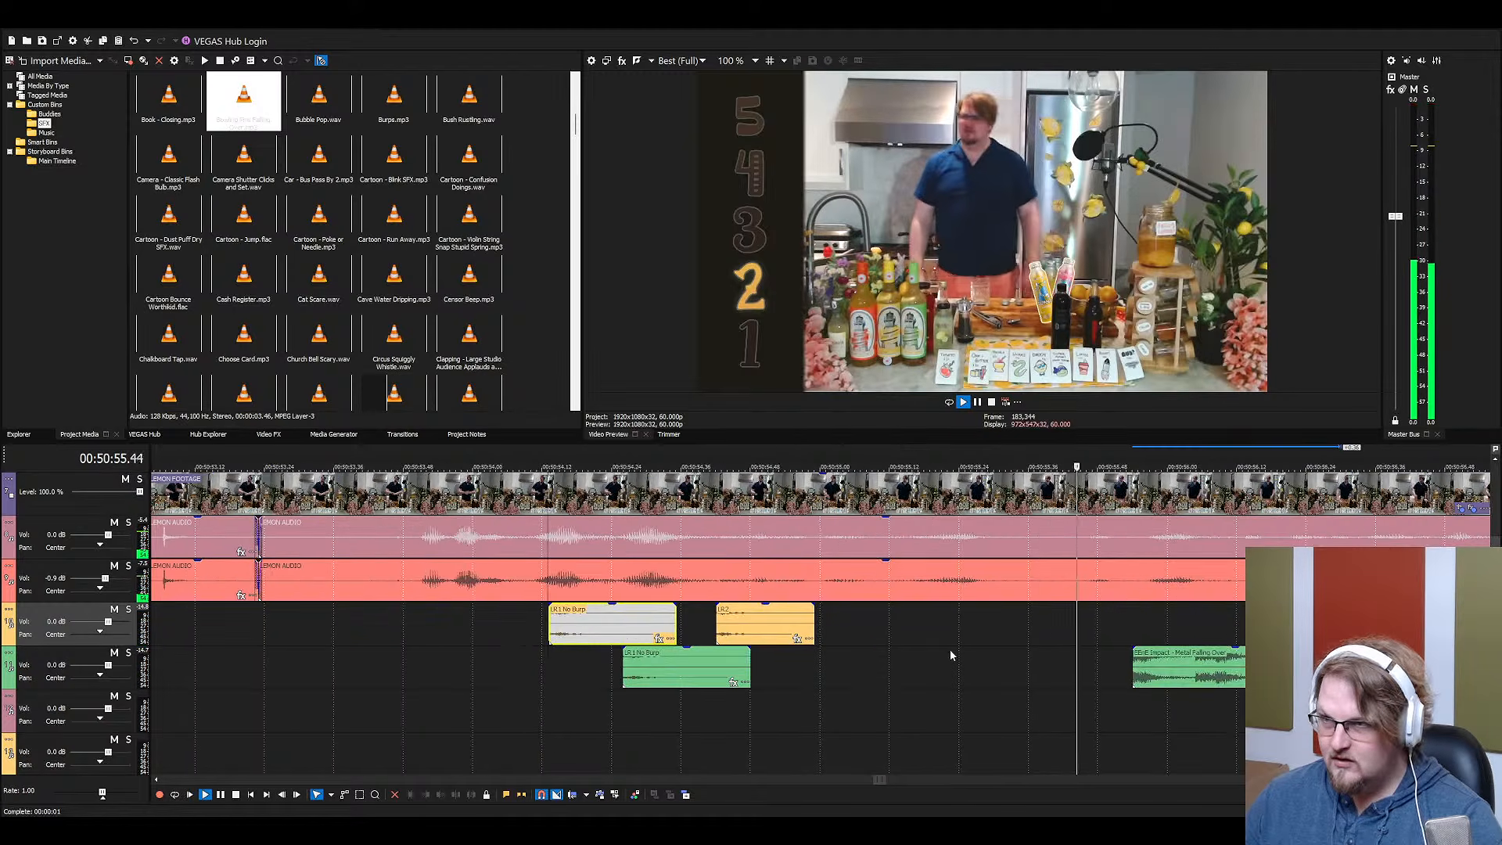
scroll(917, 674, down, 2)
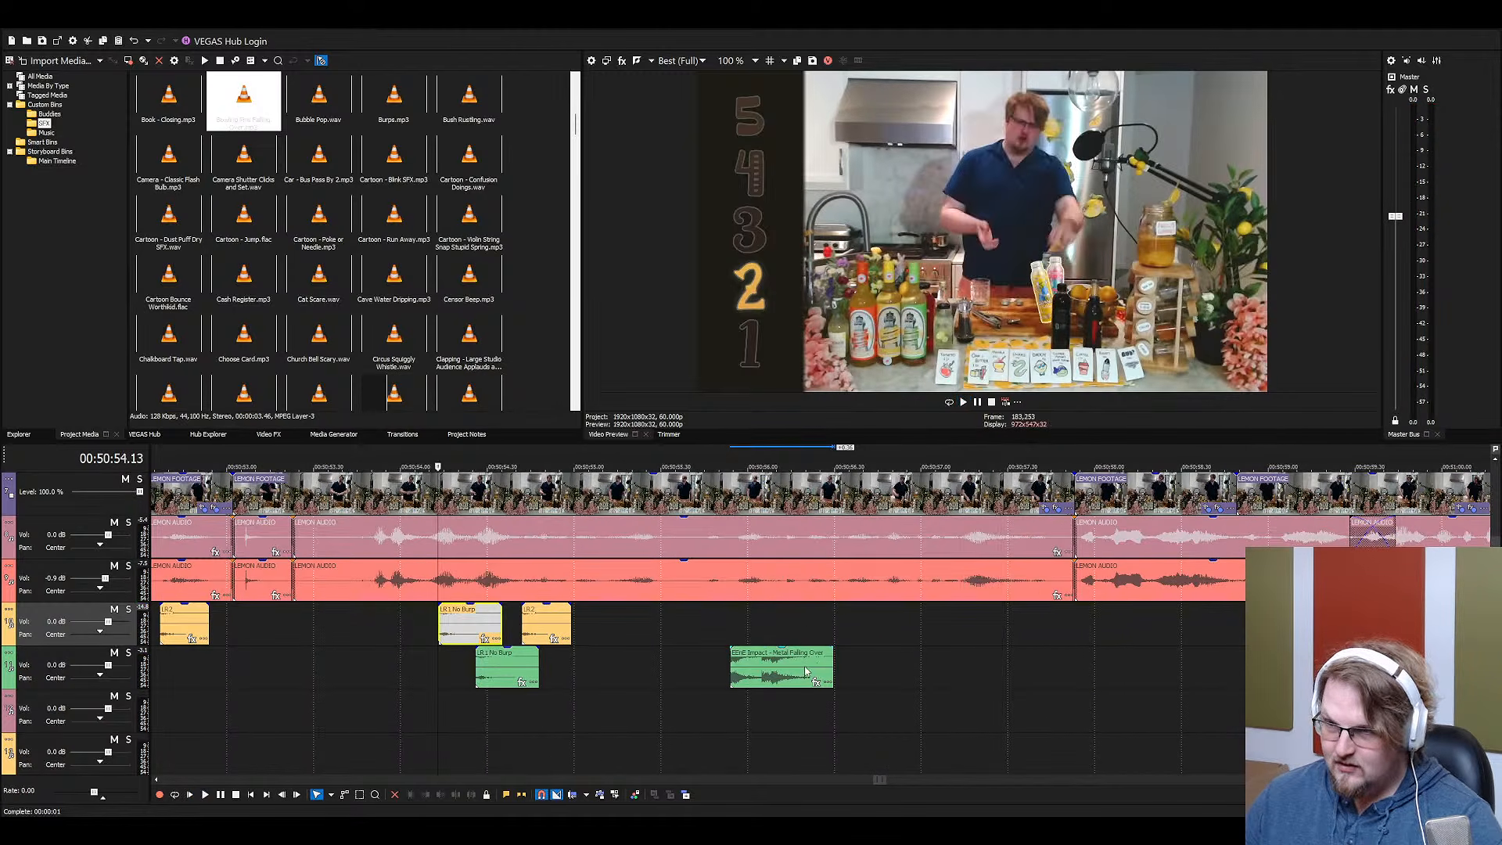
drag(733, 658, 881, 616)
key(space)
key(space)
Step through the frames around the falling bottle, align the start of the metal impact sound with 00:50:57.06, and save the project
click(919, 623)
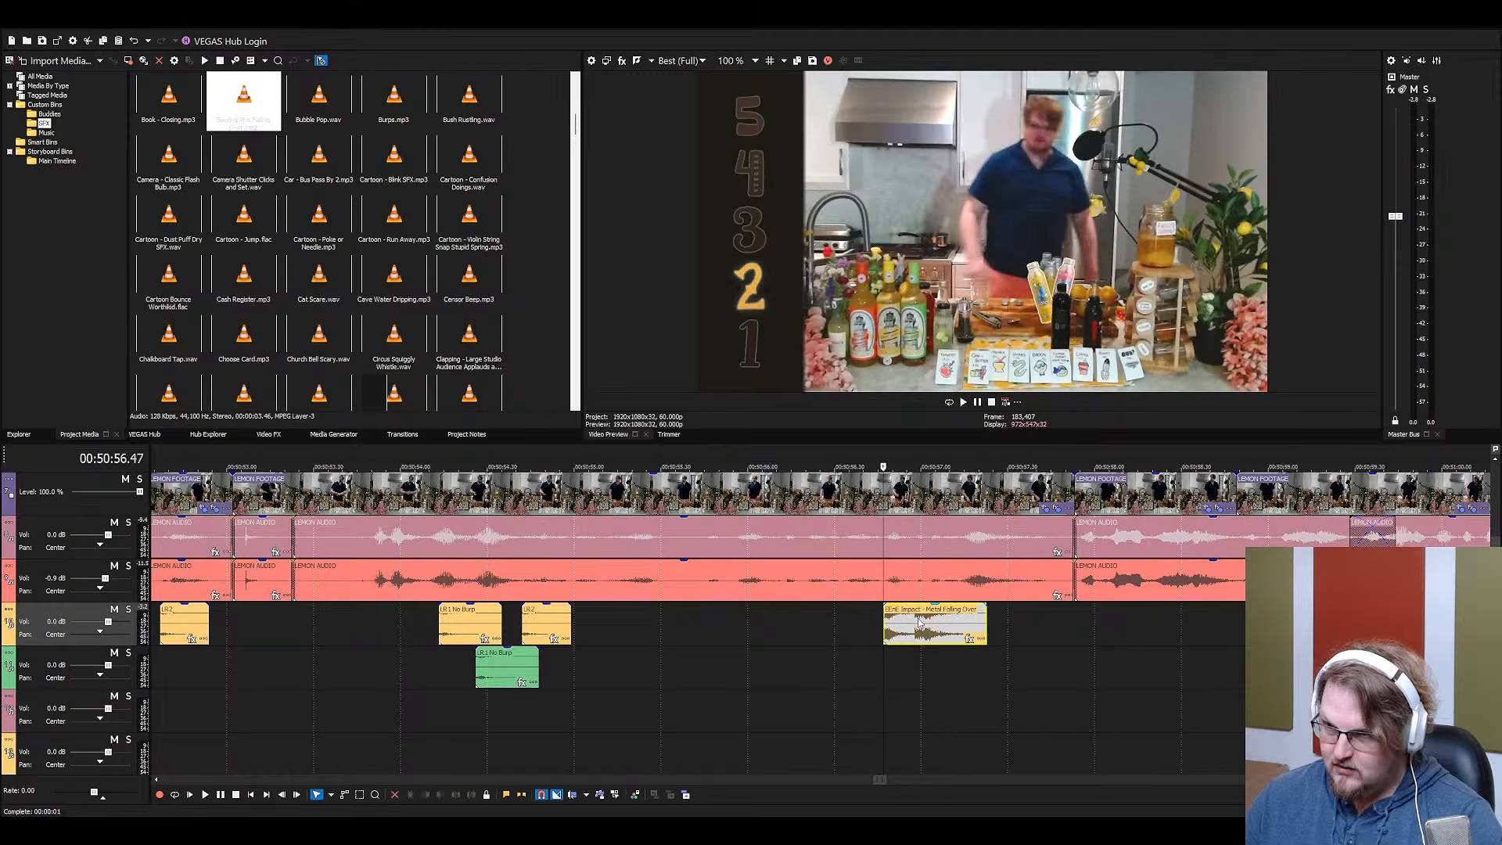
key(Right)
key(Right)
key(Right)
key(Right)
key(Right)
key(Right)
key(Right)
key(Right)
key(Right)
key(Right)
key(Right)
key(Right)
key(Right)
key(Right)
key(Left)
key(Left)
key(Left)
key(Left)
key(Left)
key(Left)
key(Left)
key(Left)
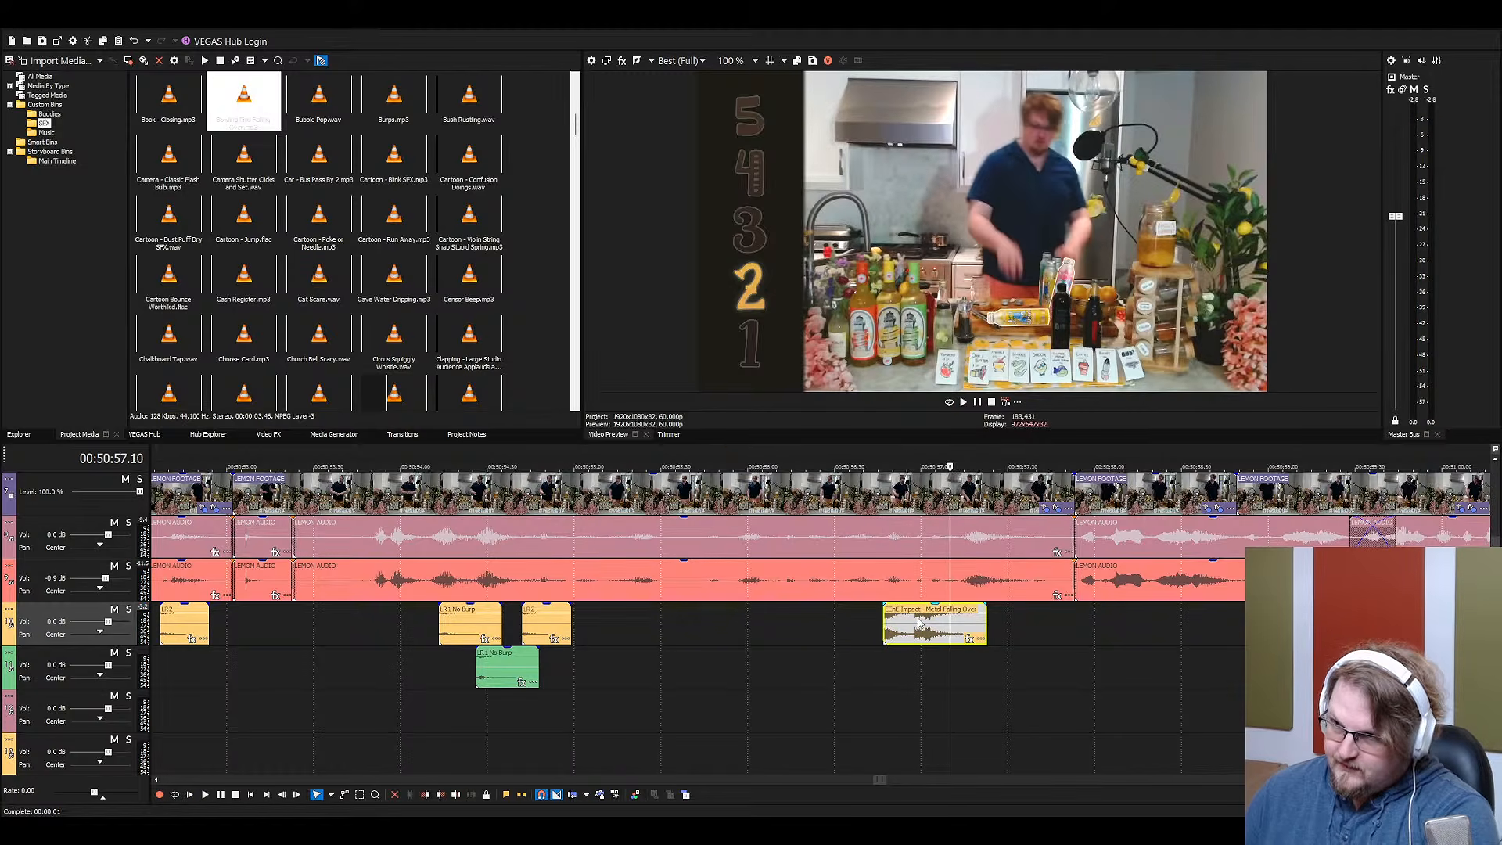
key(Right)
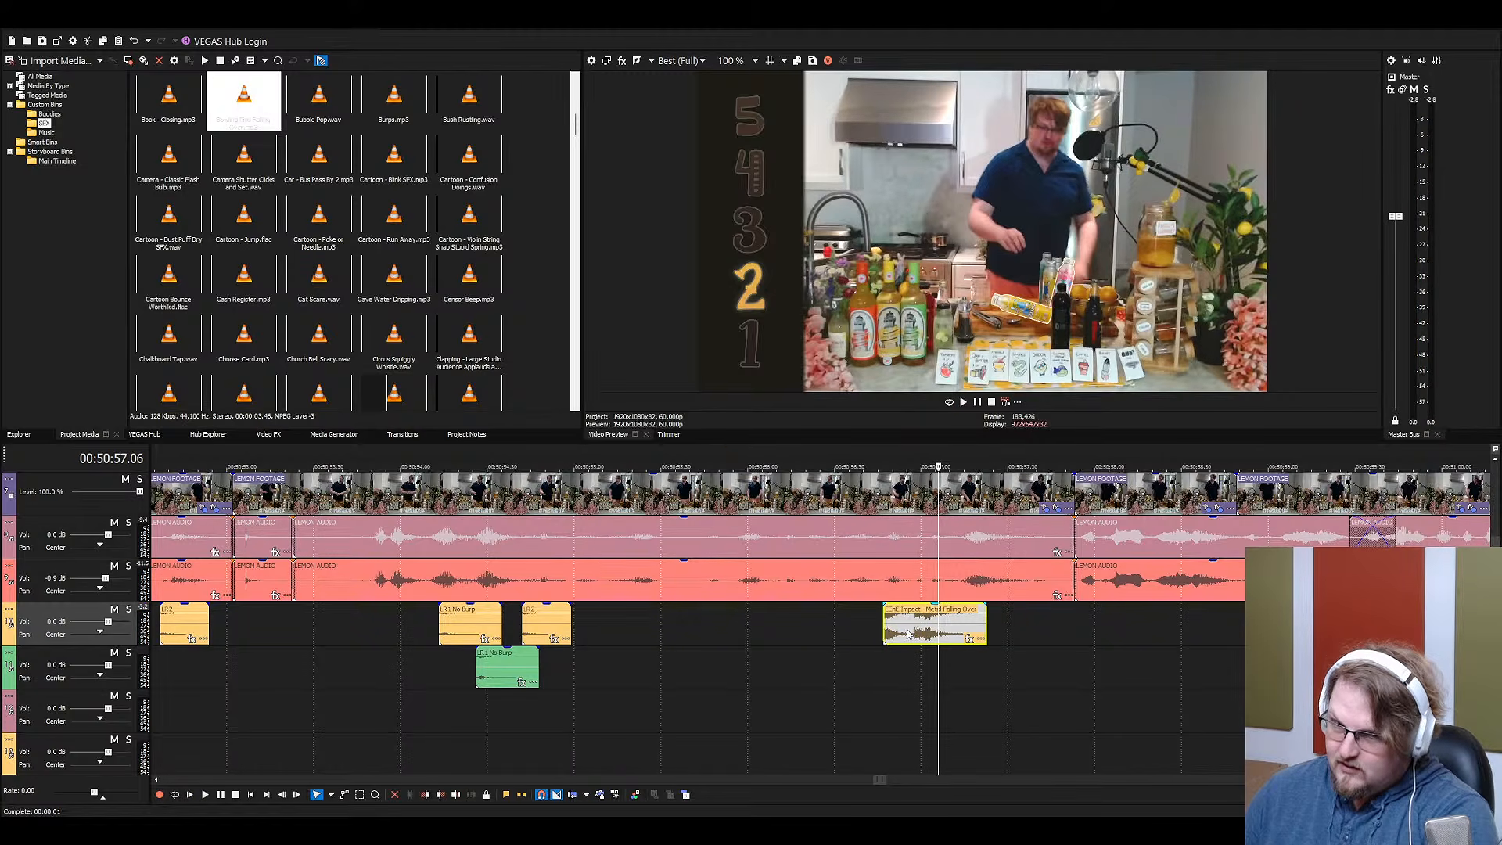
drag(909, 633, 971, 628)
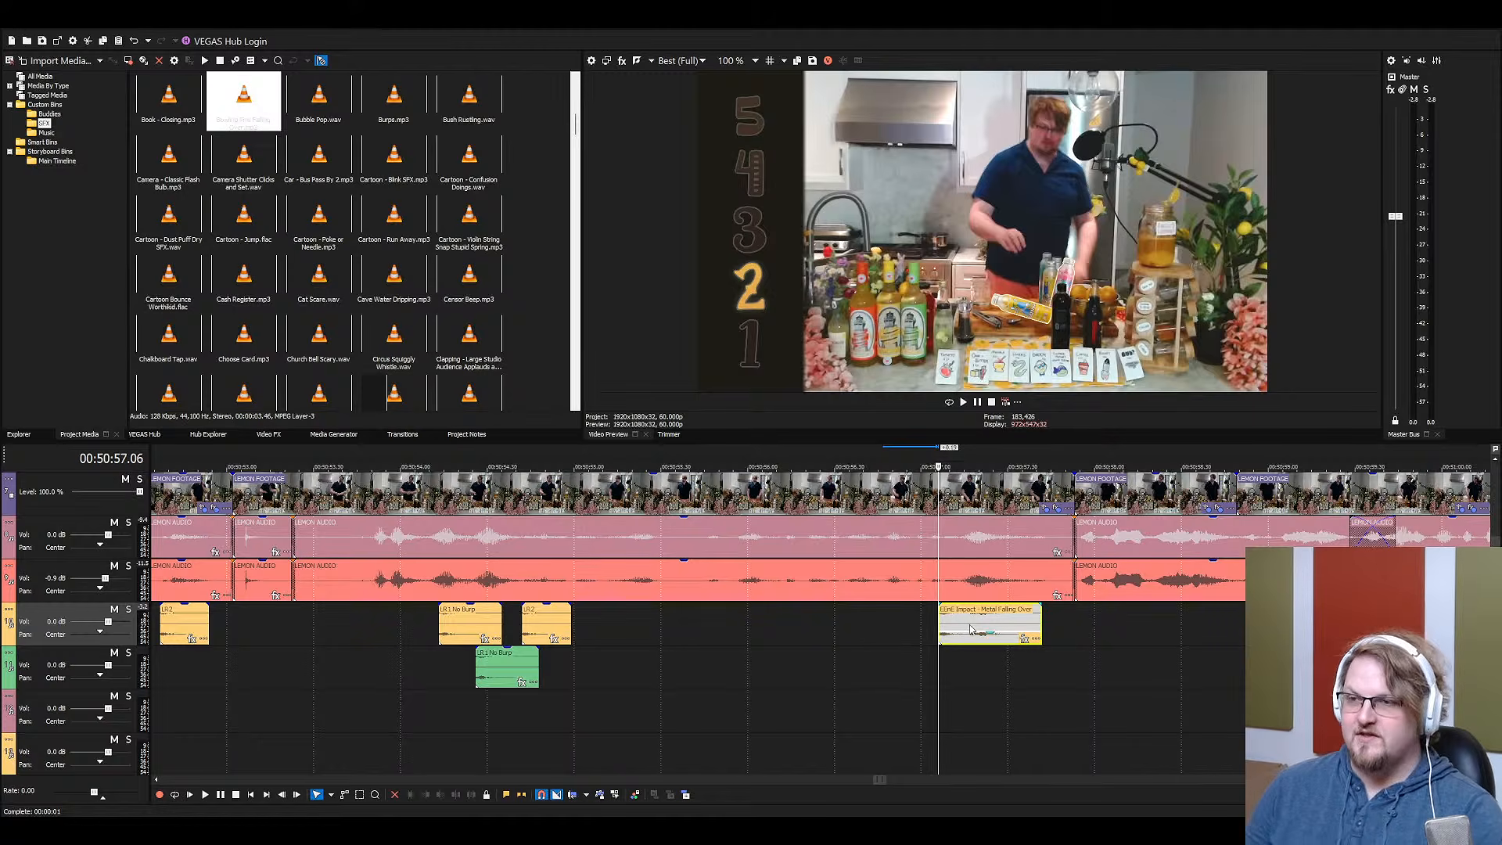
key(ctrl+s)
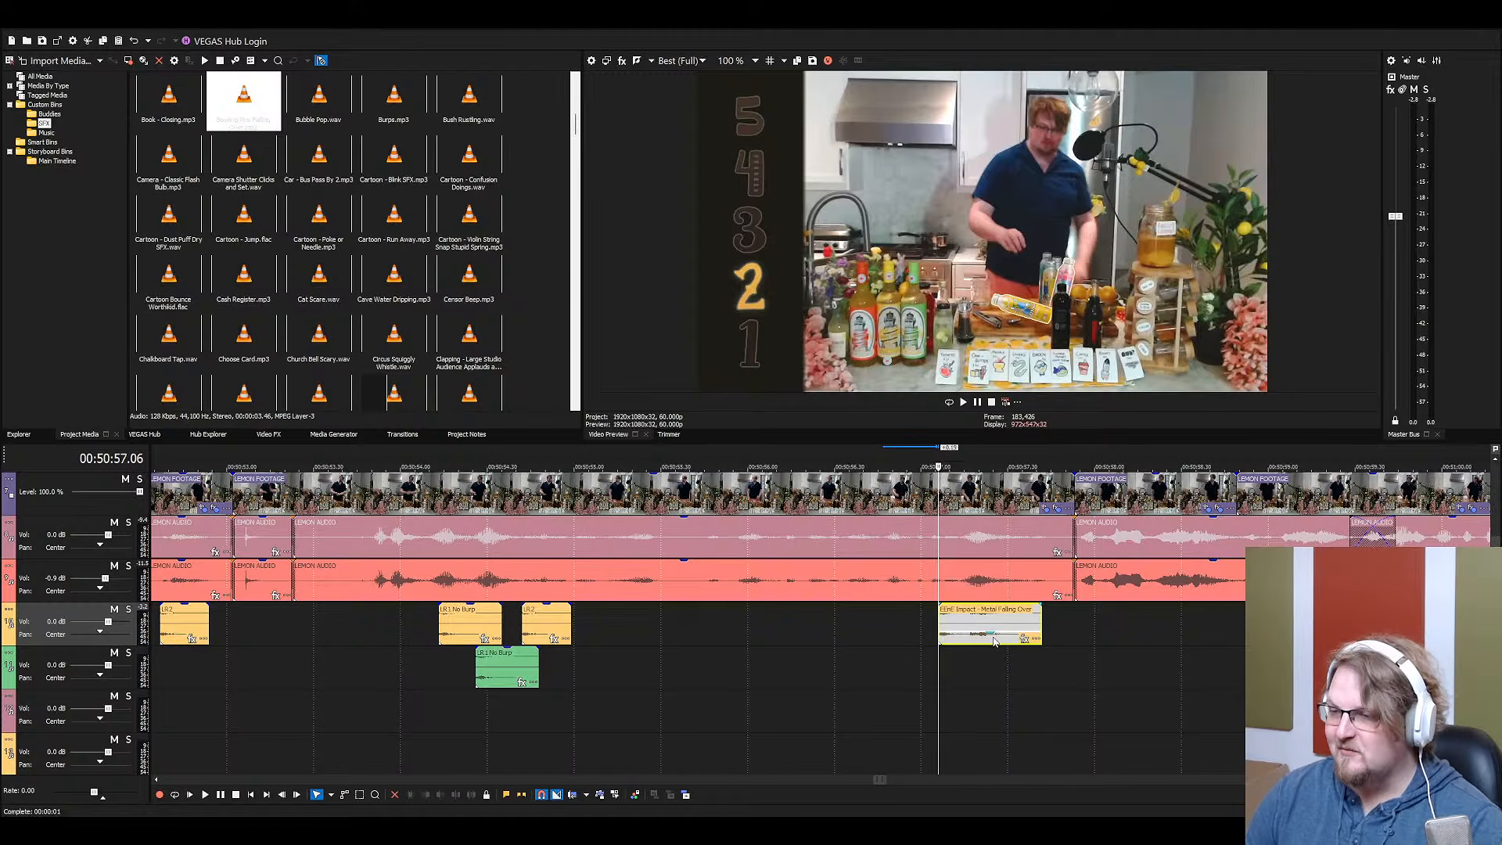
Lower the volume of the metal impact sound and replay from about 00:50:56.49 and 00:50:57.01 to judge its level
drag(986, 632, 986, 635)
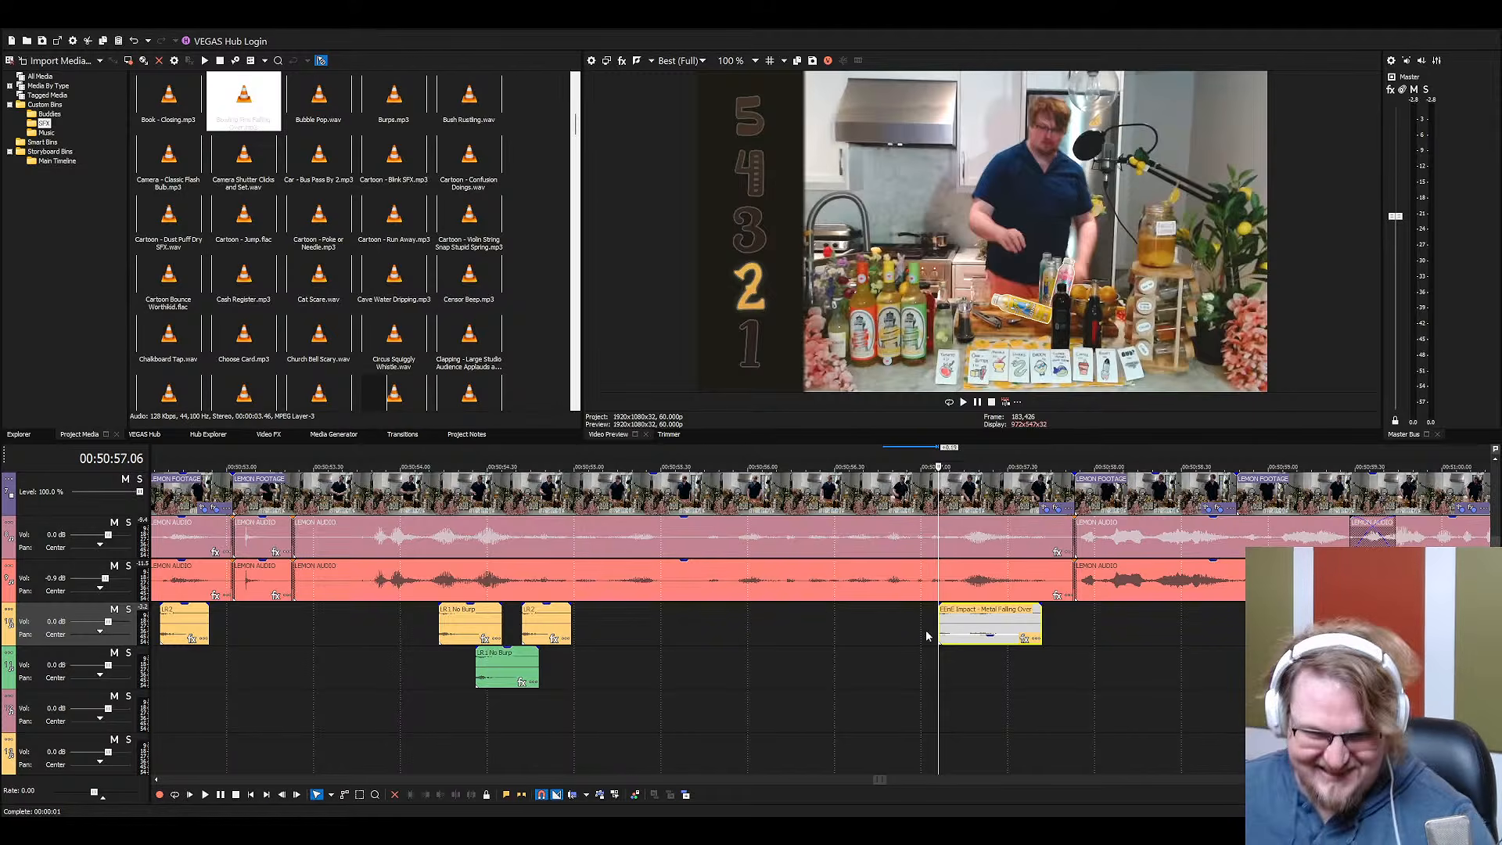
click(887, 634)
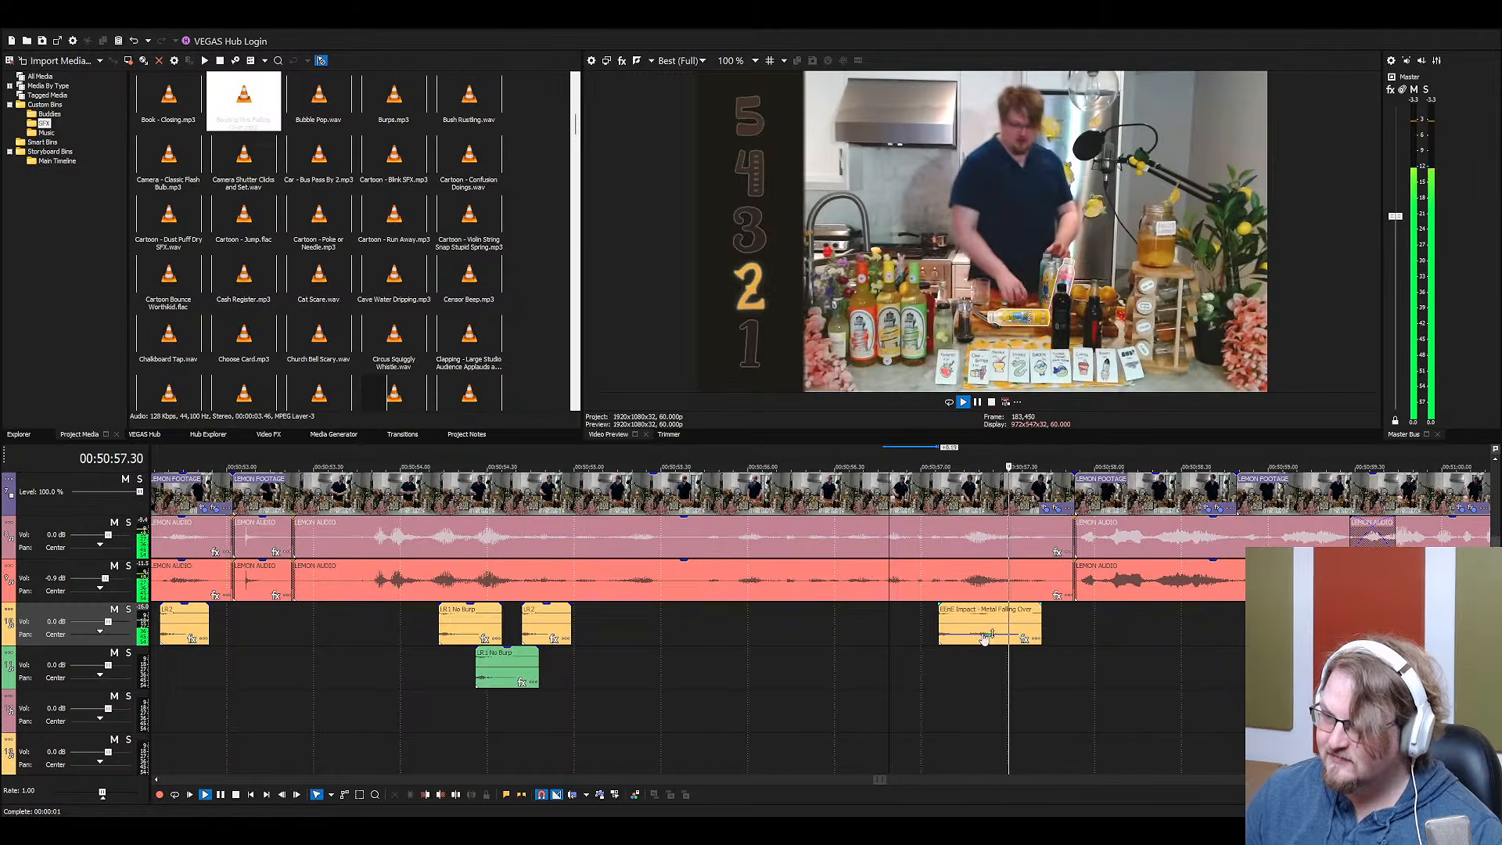
key(space)
key(space)
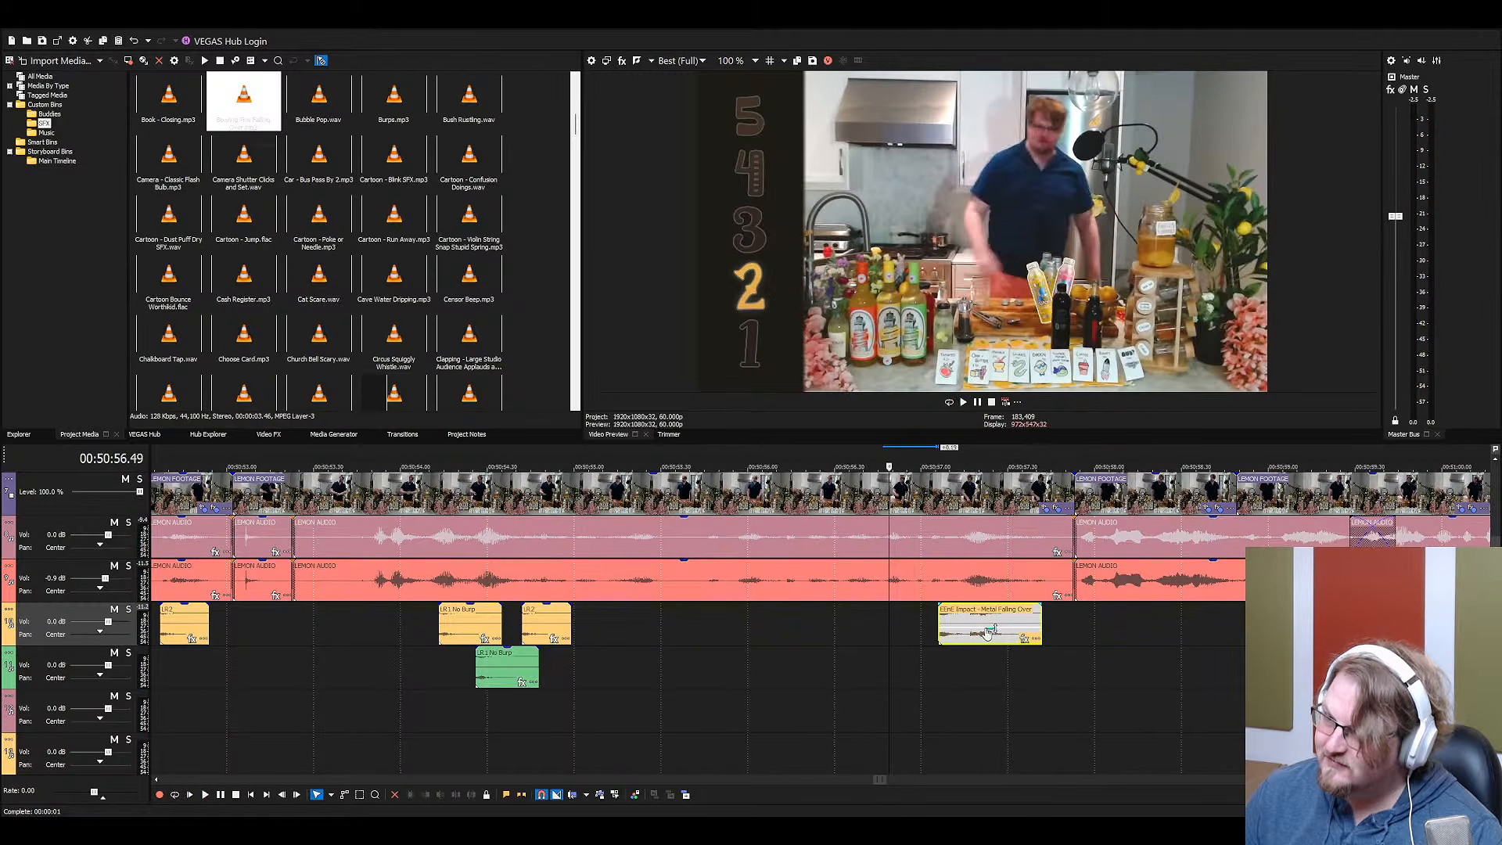
click(942, 626)
click(925, 620)
key(space)
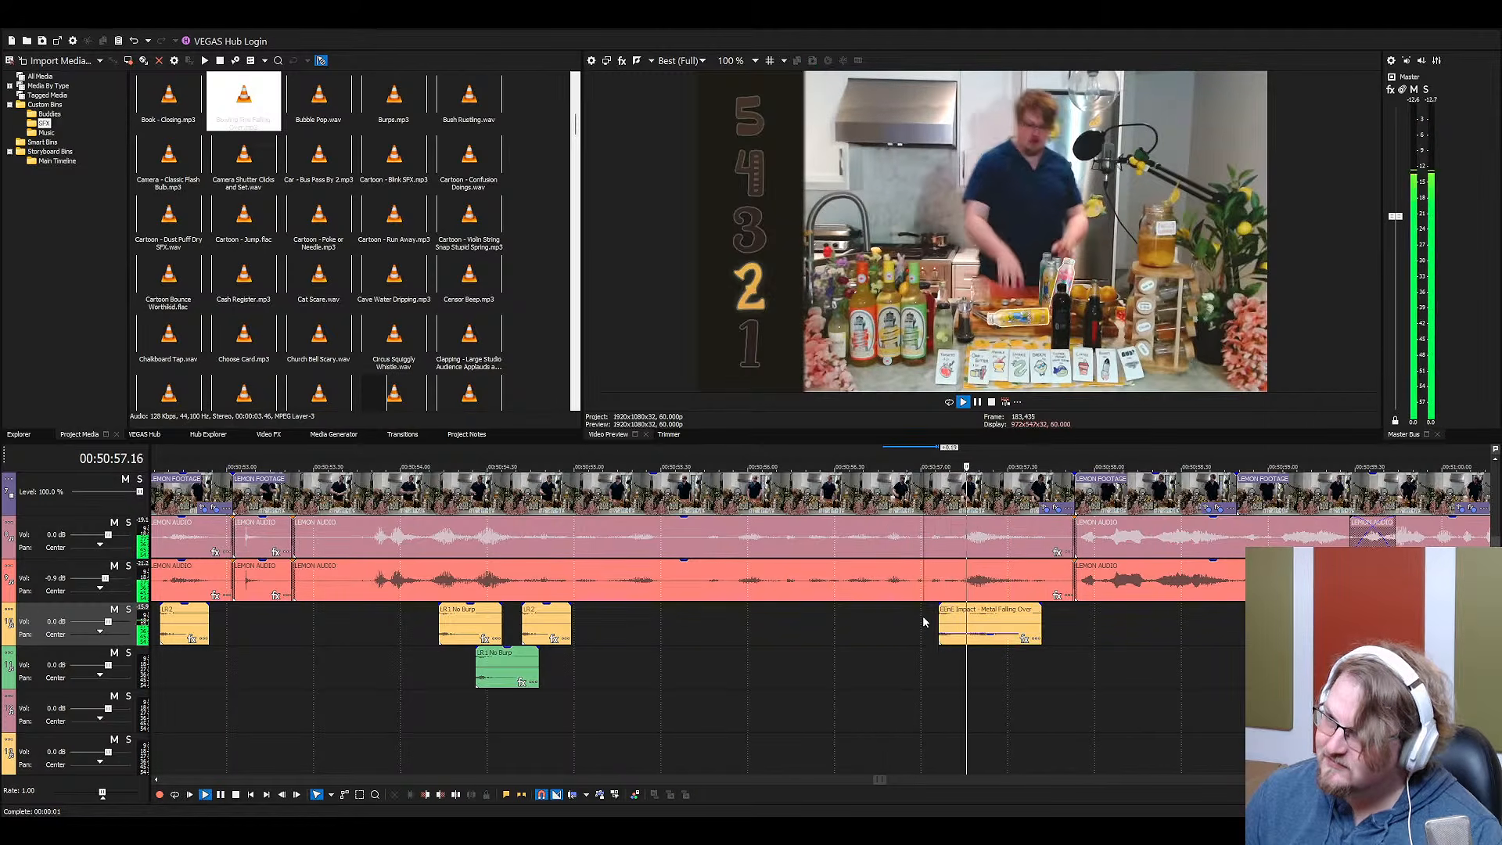
key(space)
Find Lean.wav in the SFX bin and place it on the green track under the metal impact sound, from about 00:50:56.52
click(438, 316)
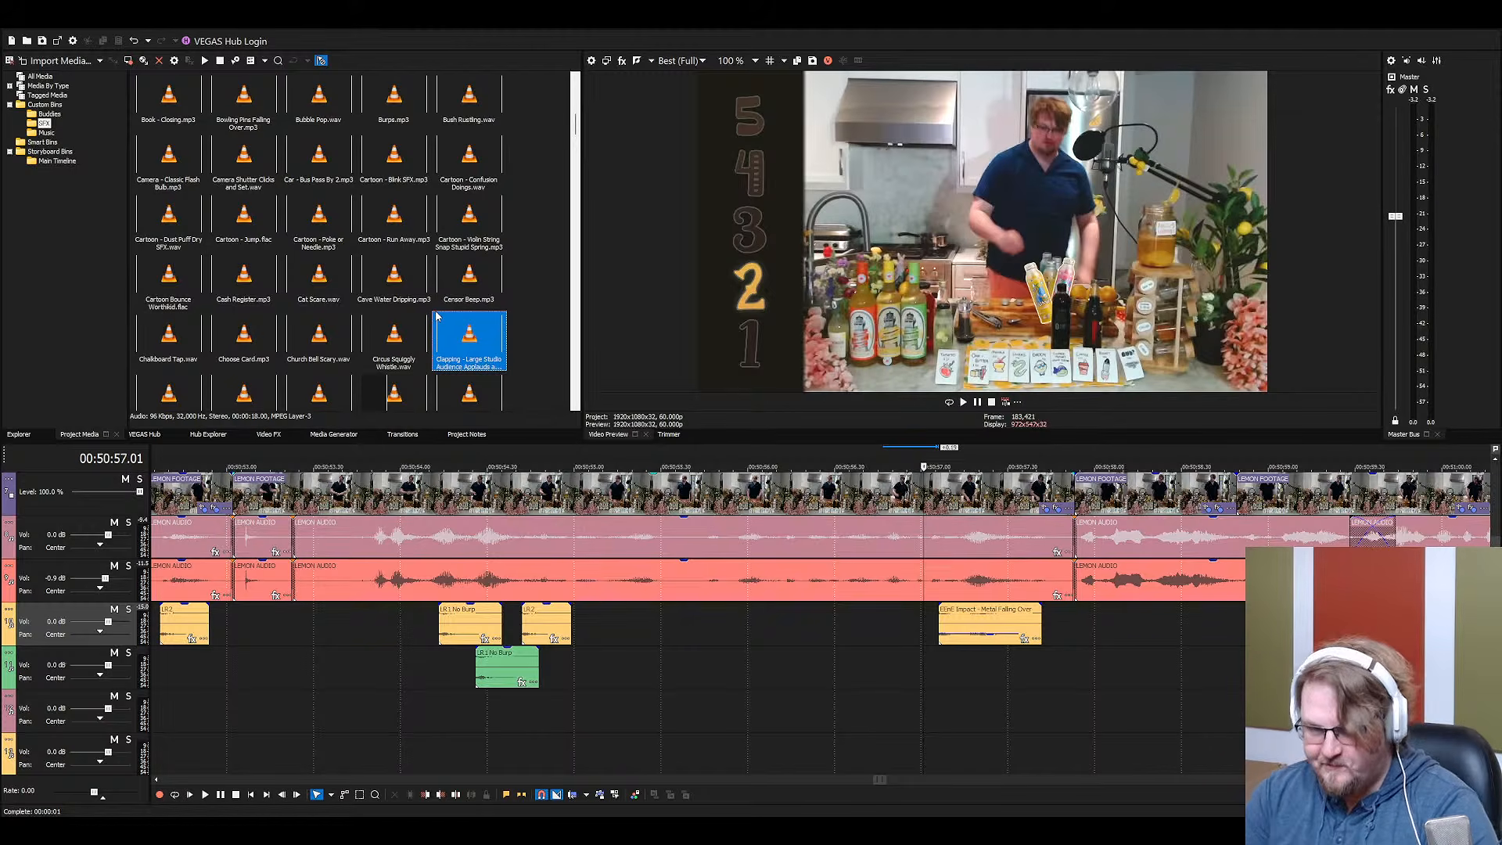
click(945, 540)
key(space)
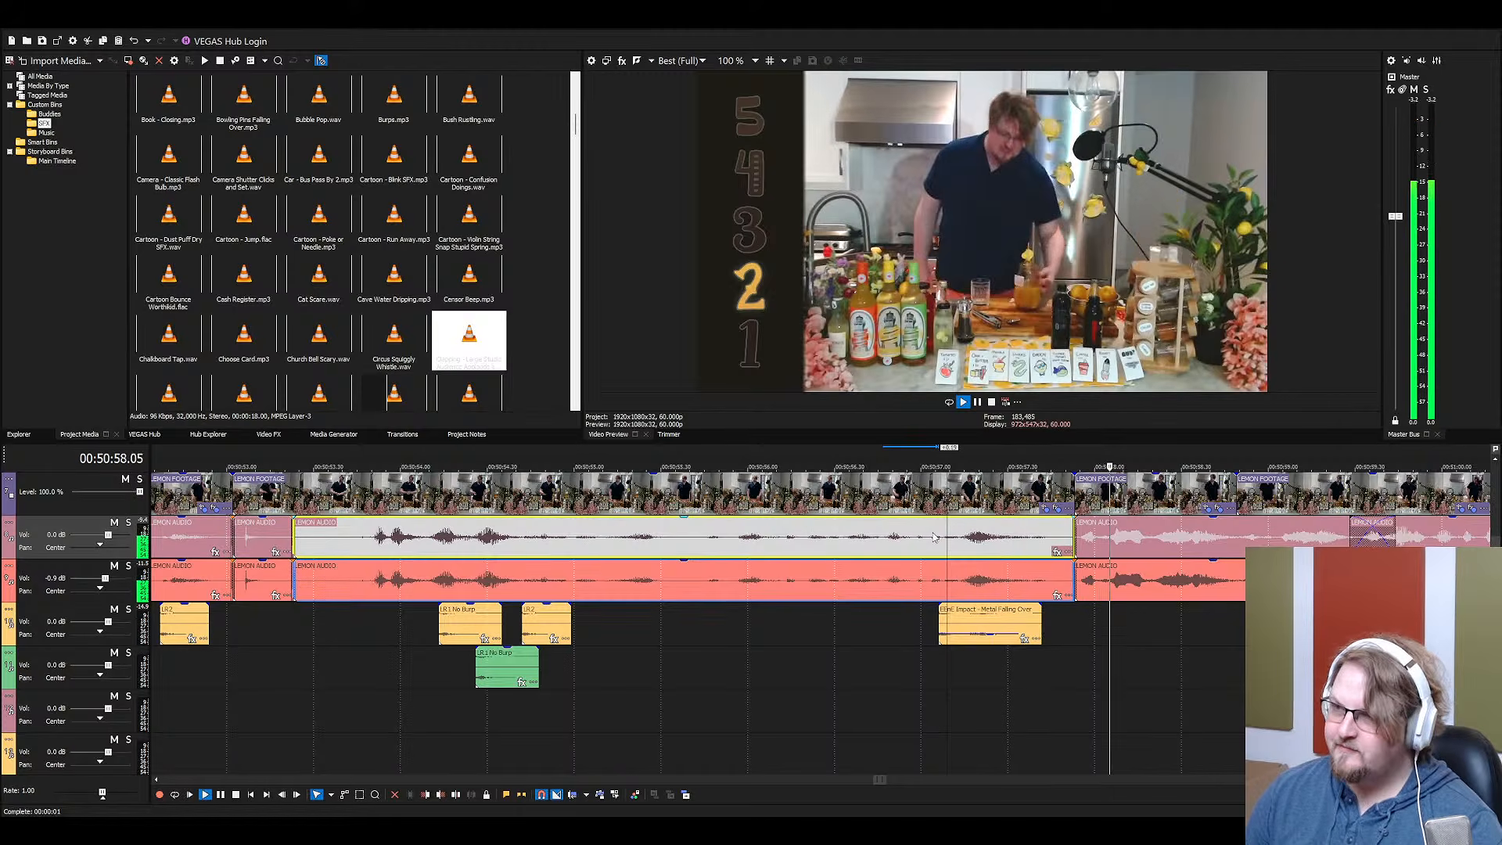
key(space)
click(373, 258)
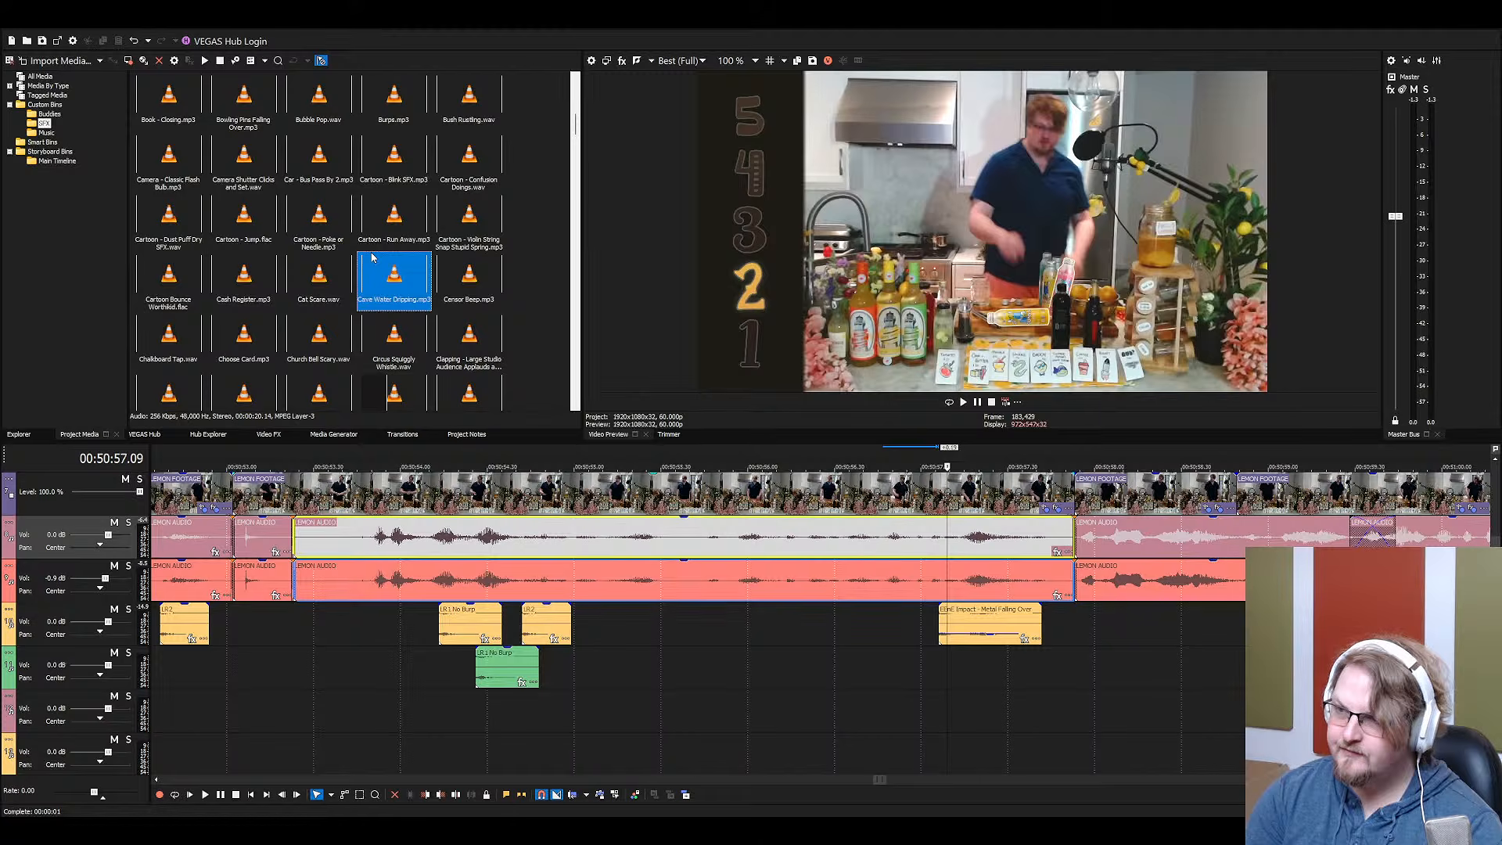
text(lean)
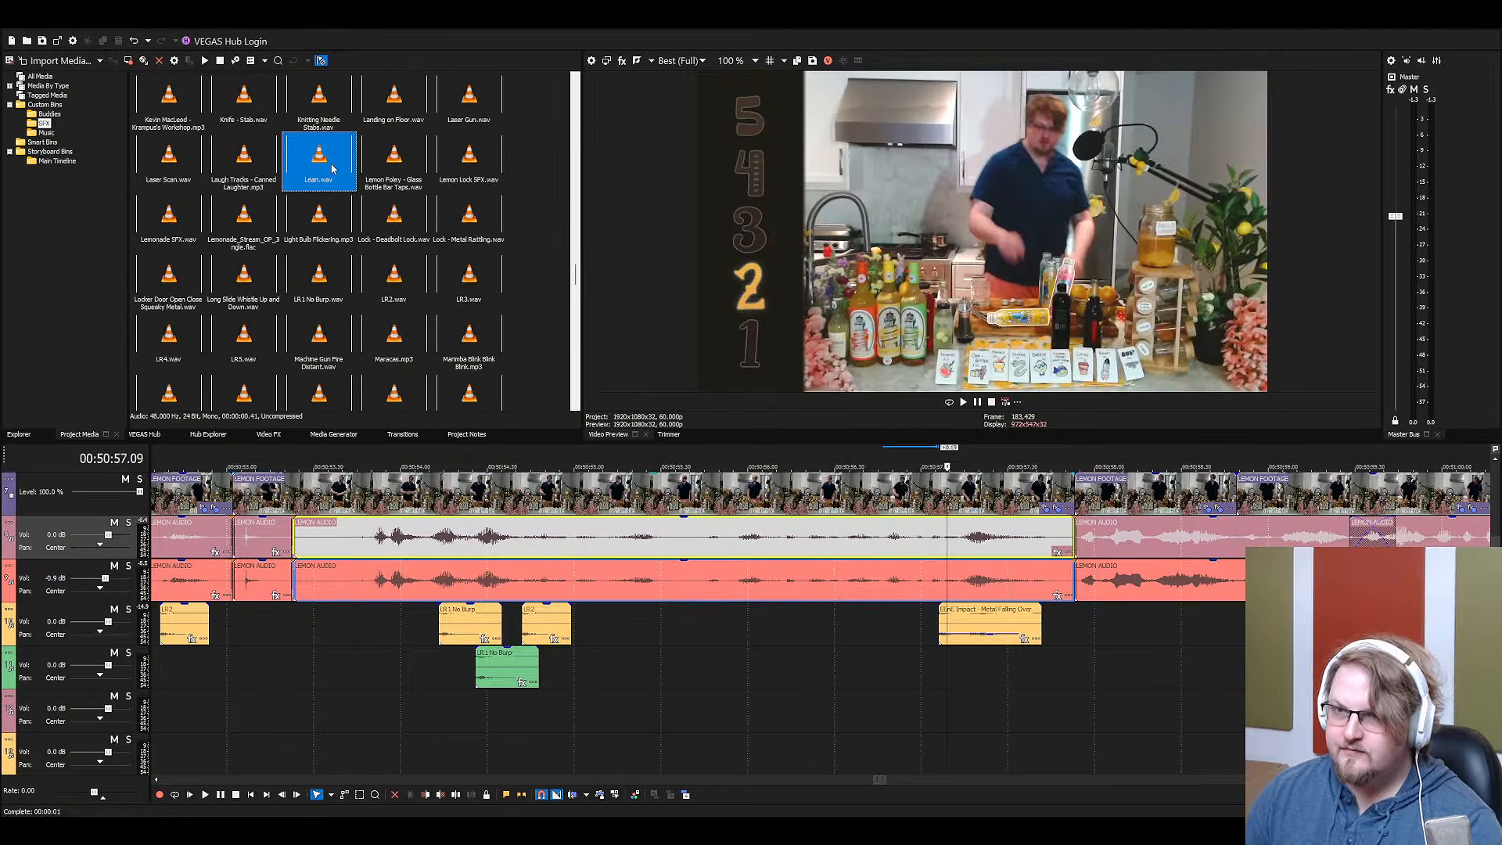
drag(330, 164, 904, 679)
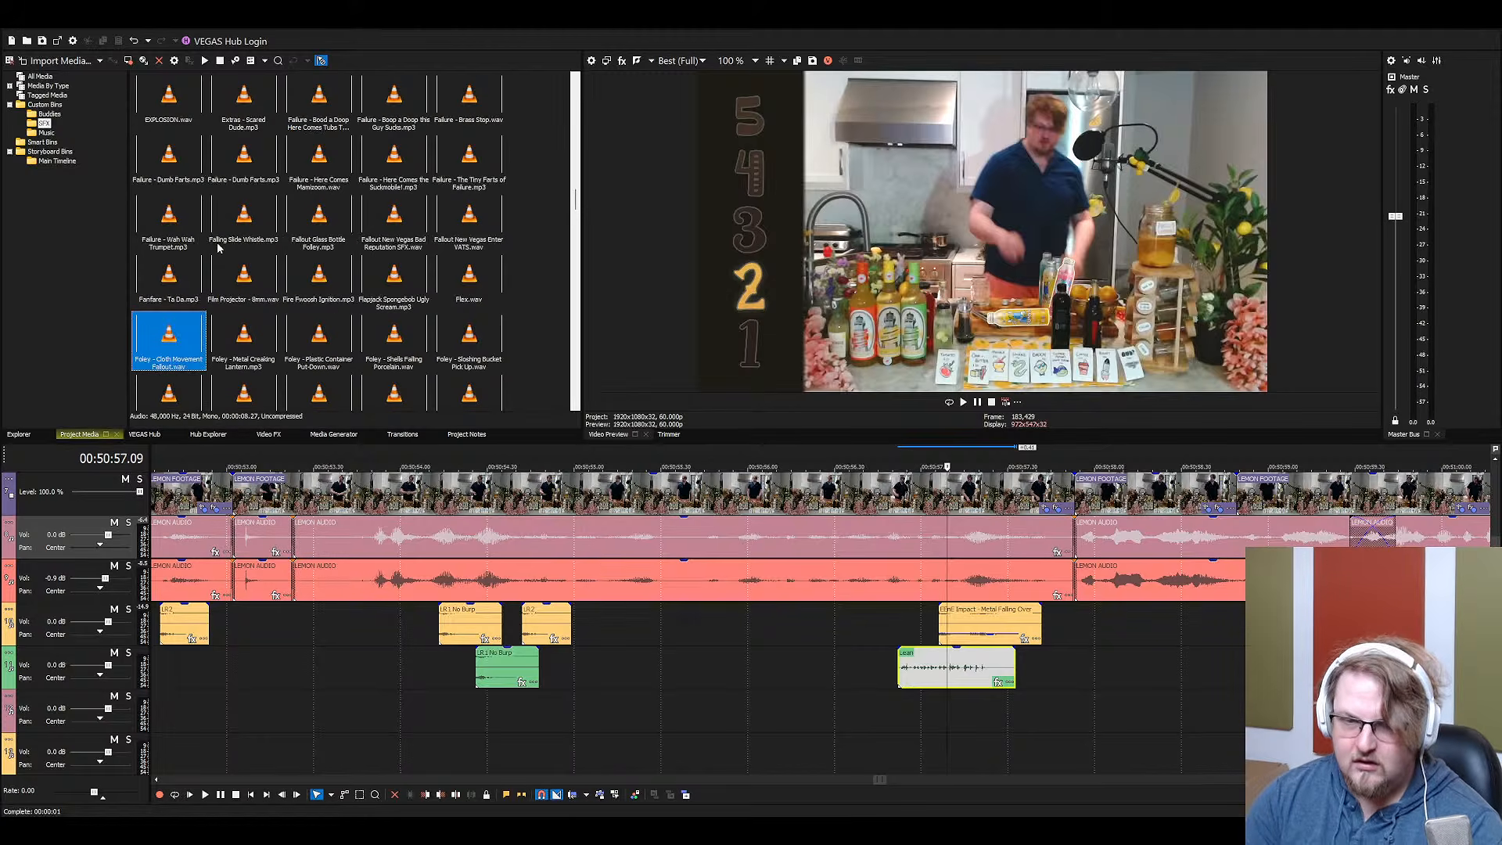
Place "Foley - Cloth Movement Fallout" on the lower yellow track and cut away everything before 00:50:57.13
drag(192, 347, 806, 700)
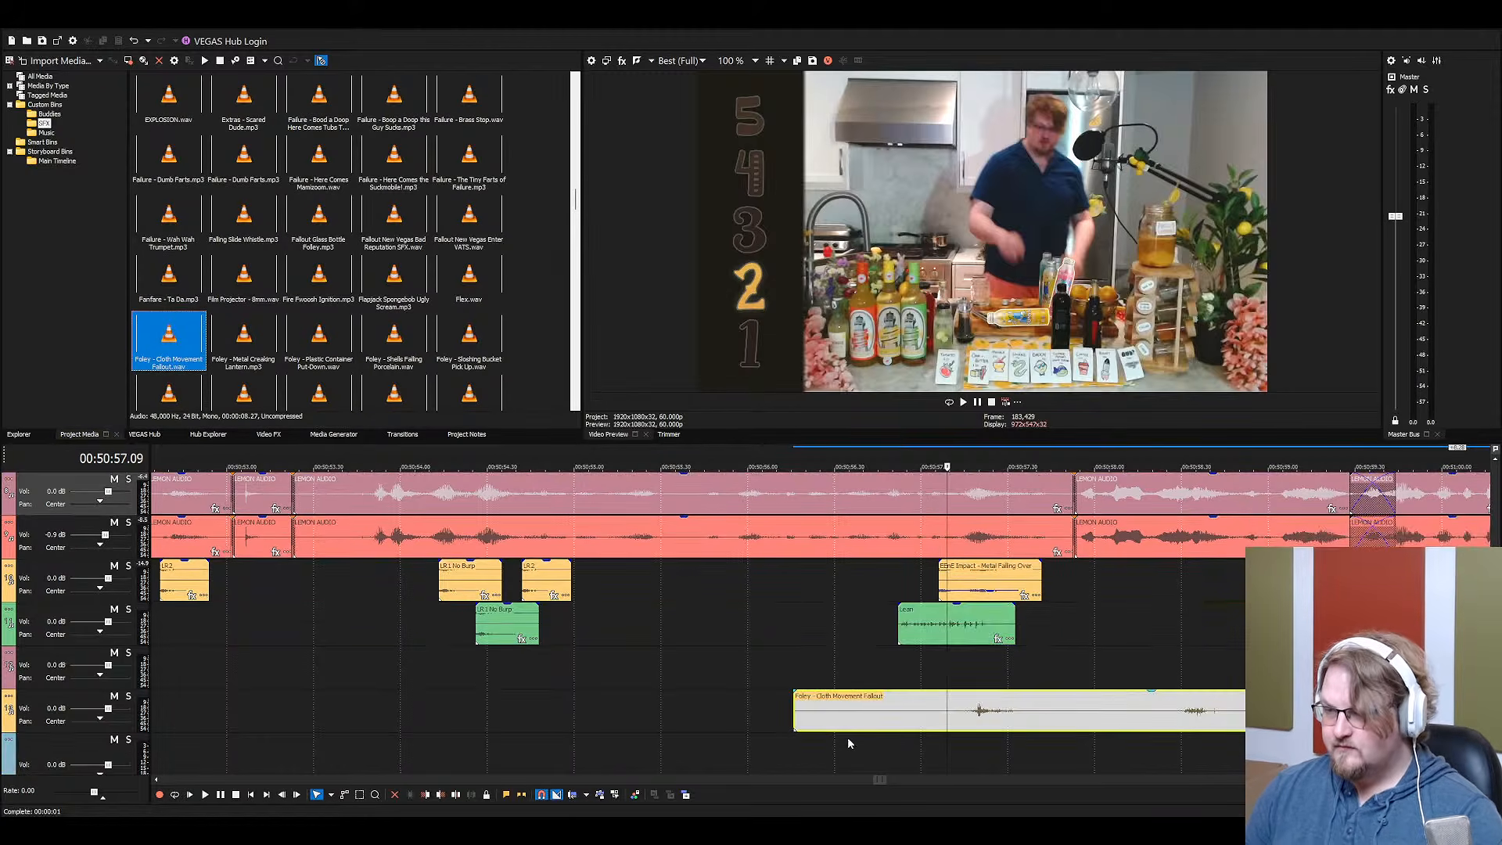
scroll(883, 719, down, 4)
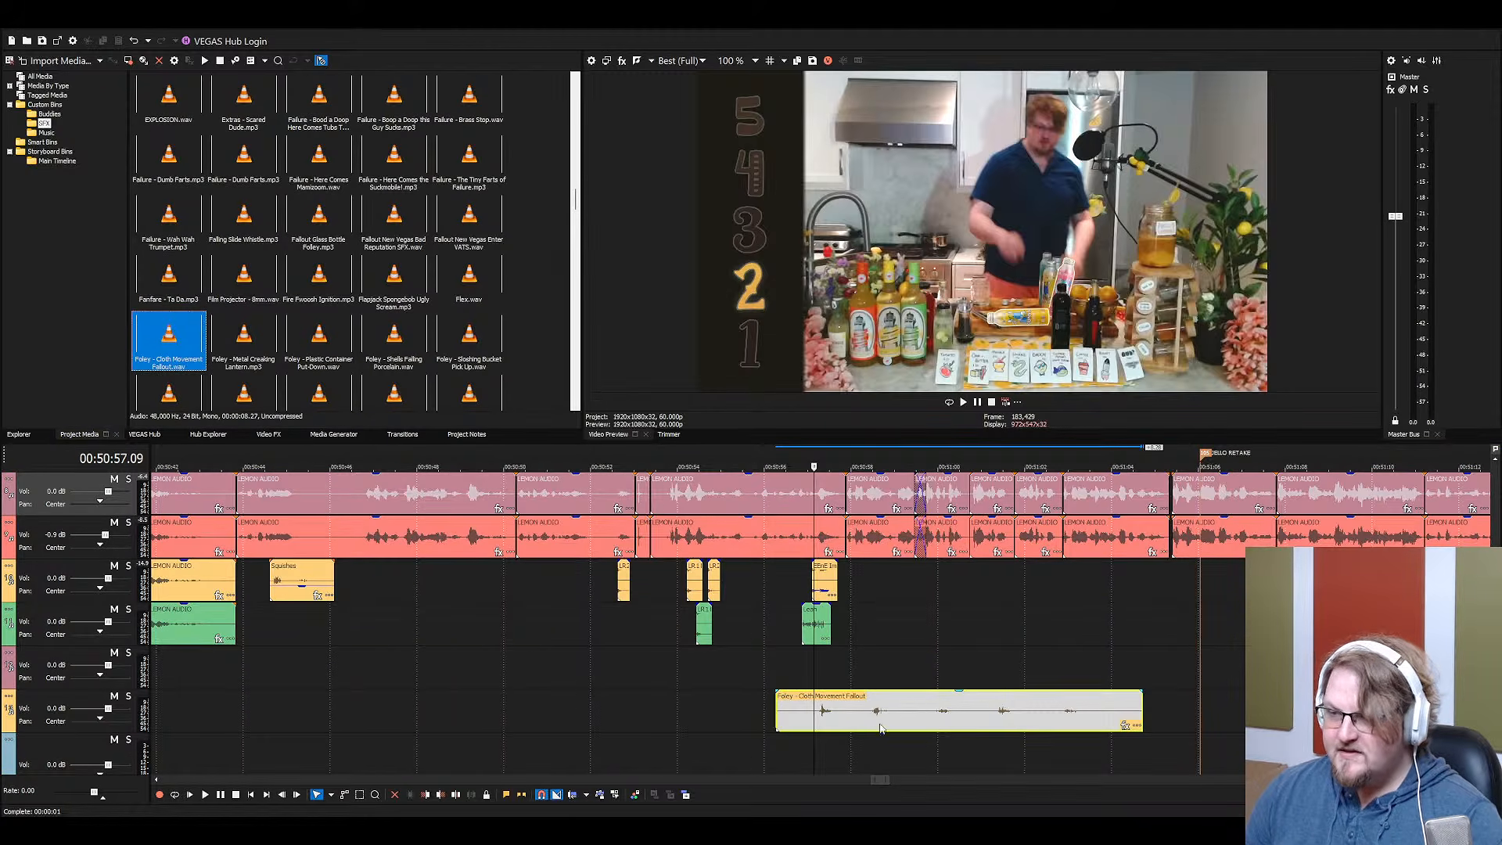
click(819, 722)
scroll(819, 722, up, 2)
click(811, 723)
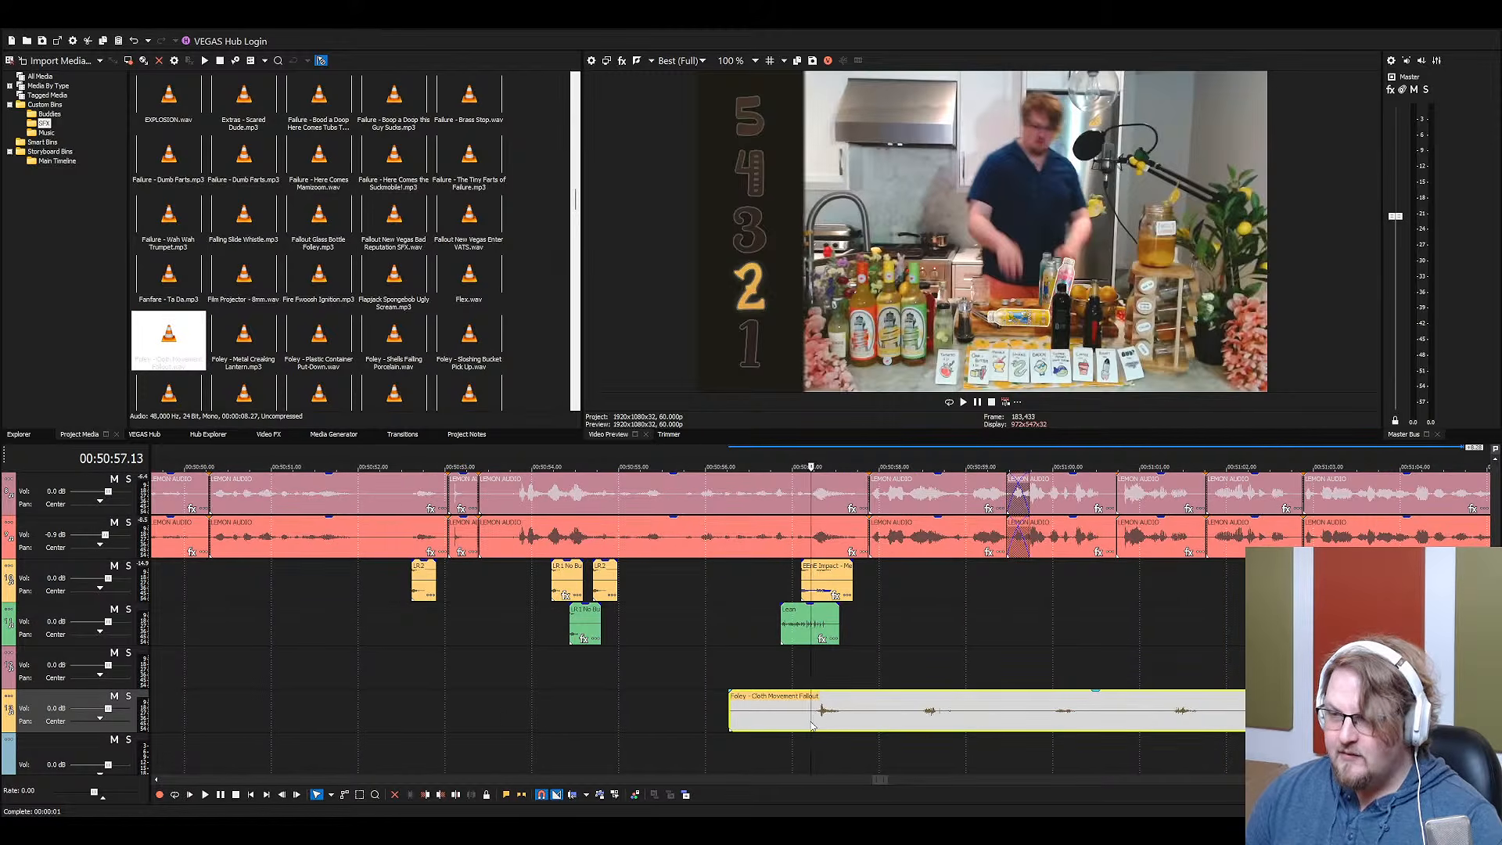
key(s)
click(788, 716)
key(Delete)
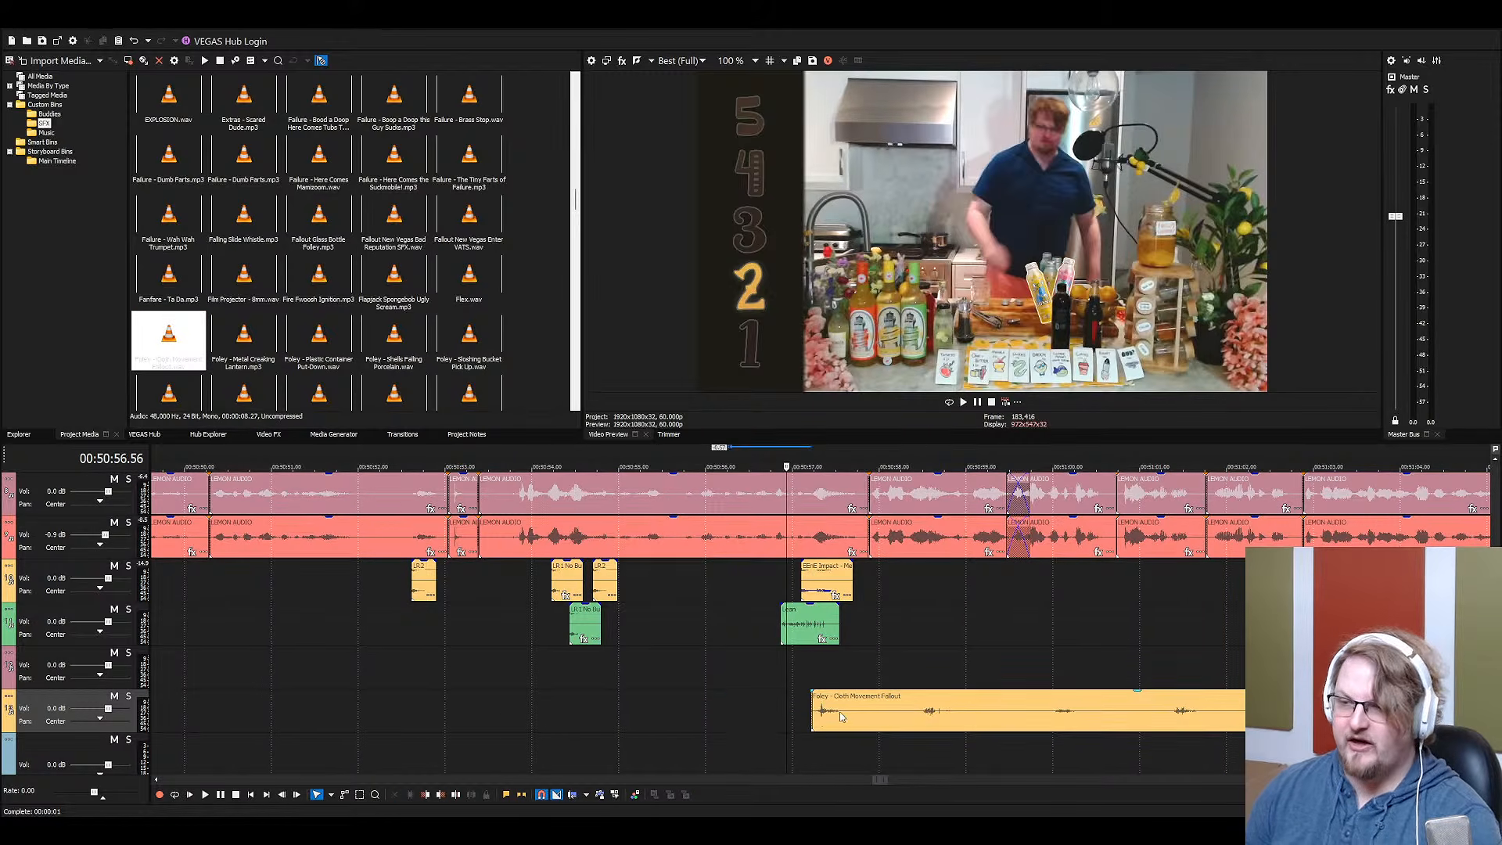
Split off the cloth sound's first rustle, move it to the pink track at about 00:50:56.39, and cut its end at 00:50:57.13
click(889, 714)
key(s)
drag(834, 713, 782, 668)
click(809, 672)
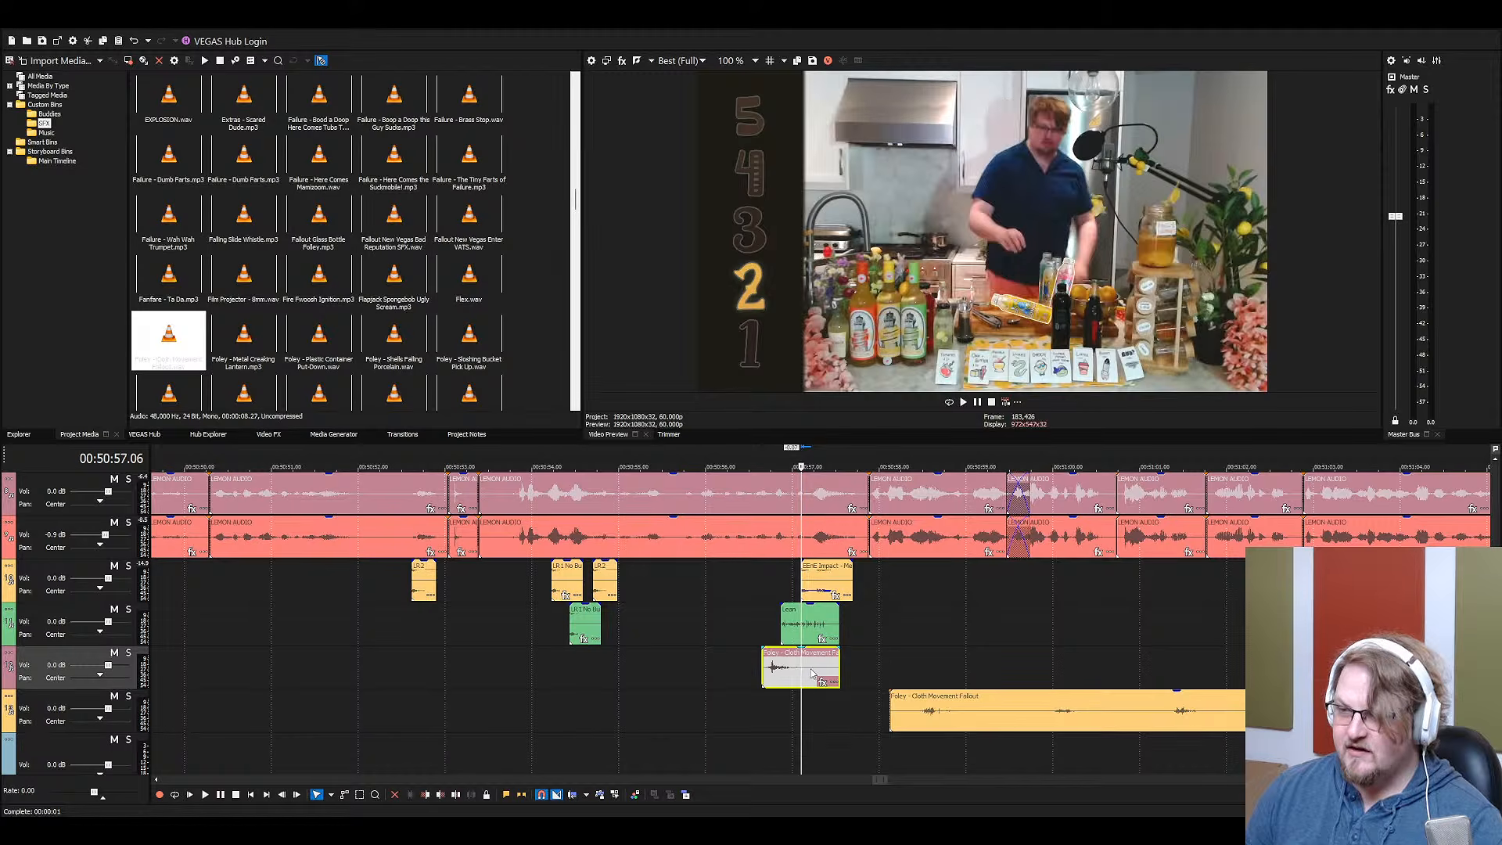
key(s)
key(Delete)
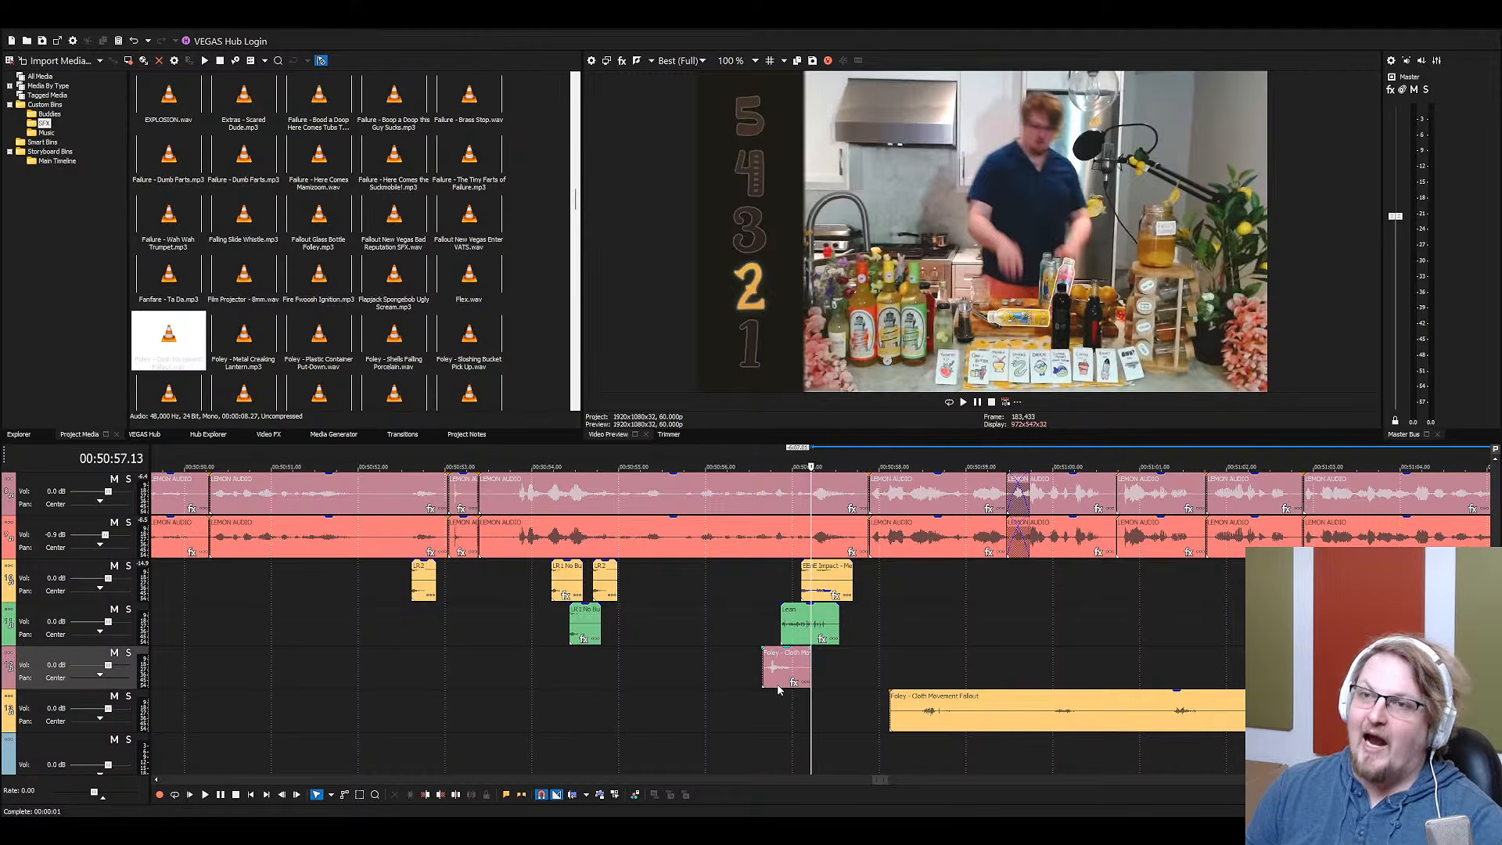
Trim the start of the short cloth clip slightly and move it to the upper yellow track at 00:50:56.40, overlapping the metal impact
scroll(822, 704, up, 2)
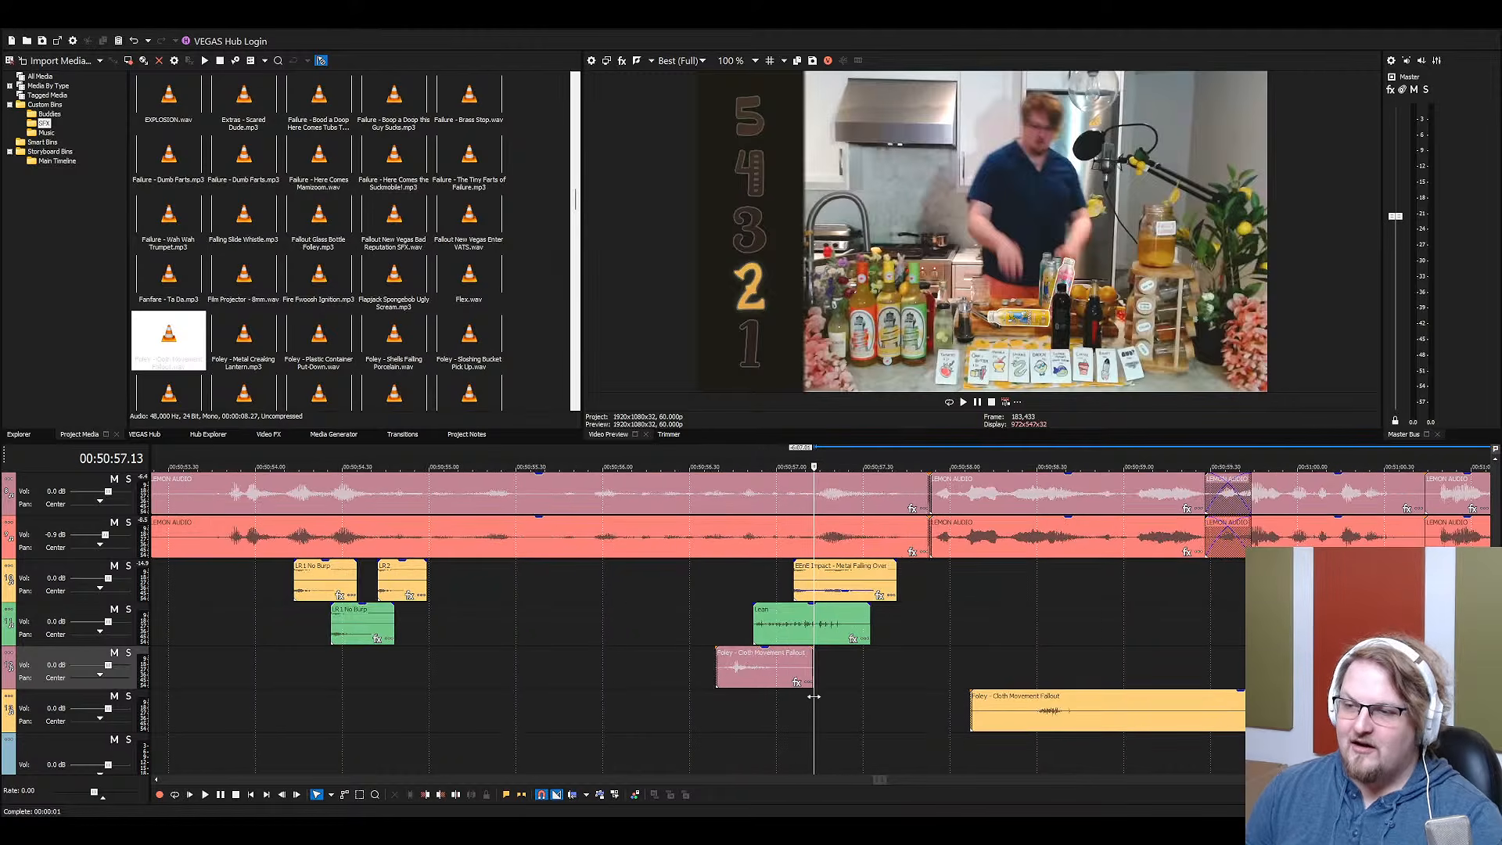
click(729, 671)
click(714, 672)
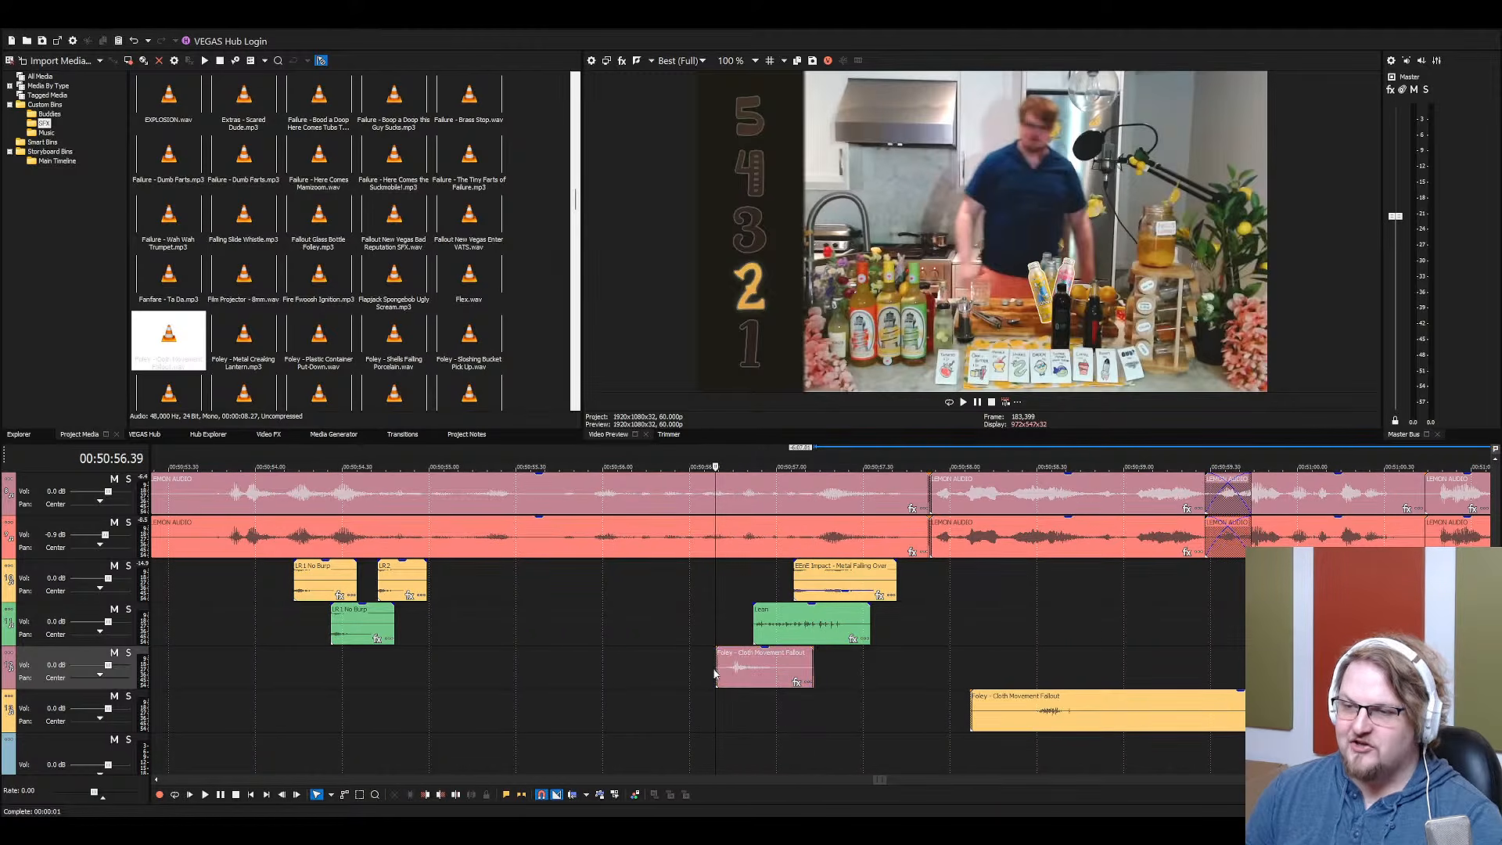
drag(717, 670, 725, 664)
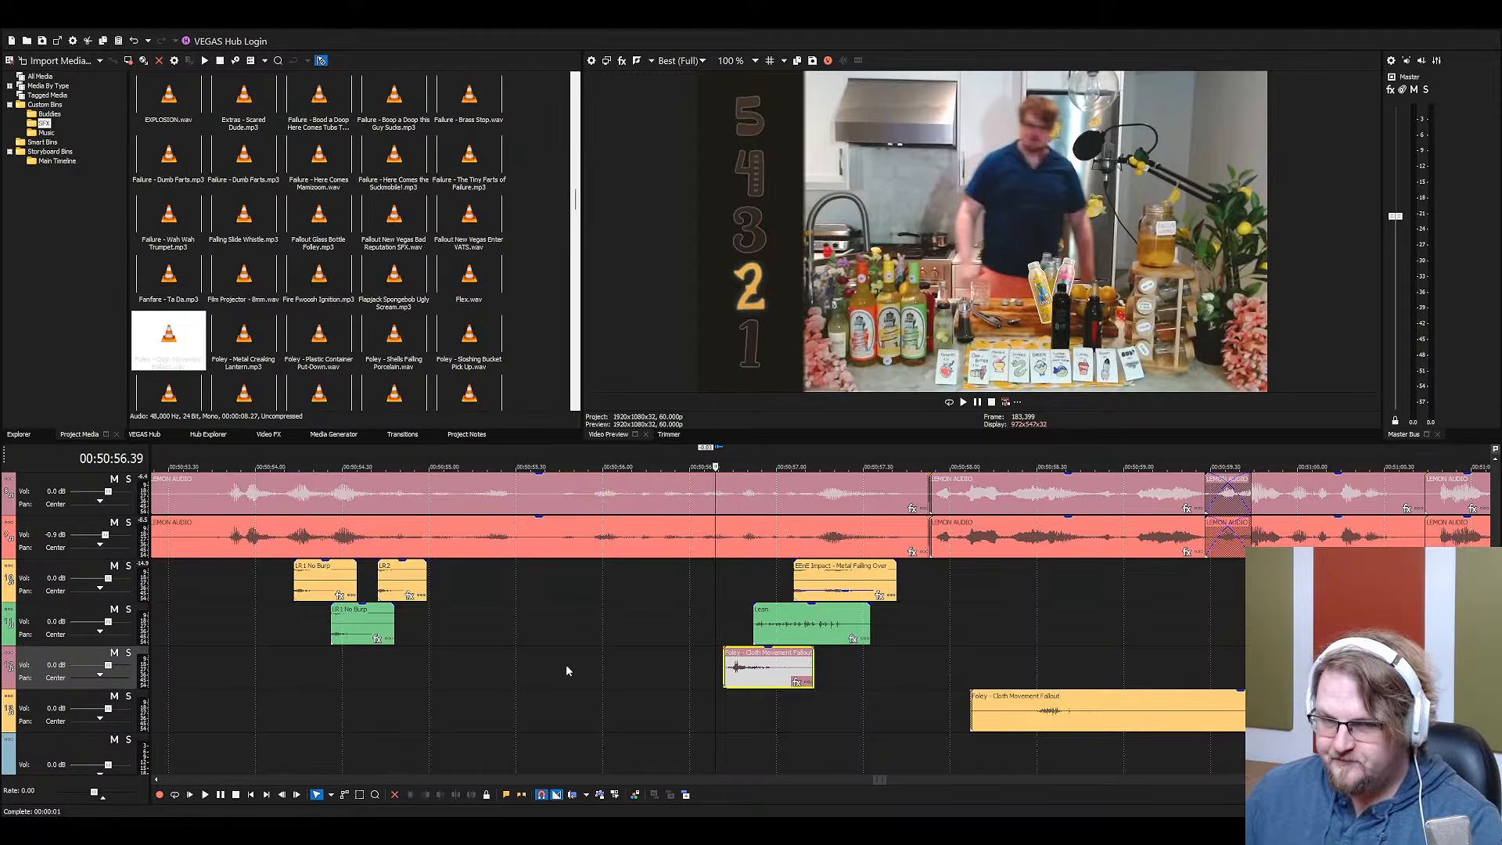
drag(714, 661, 730, 581)
click(711, 576)
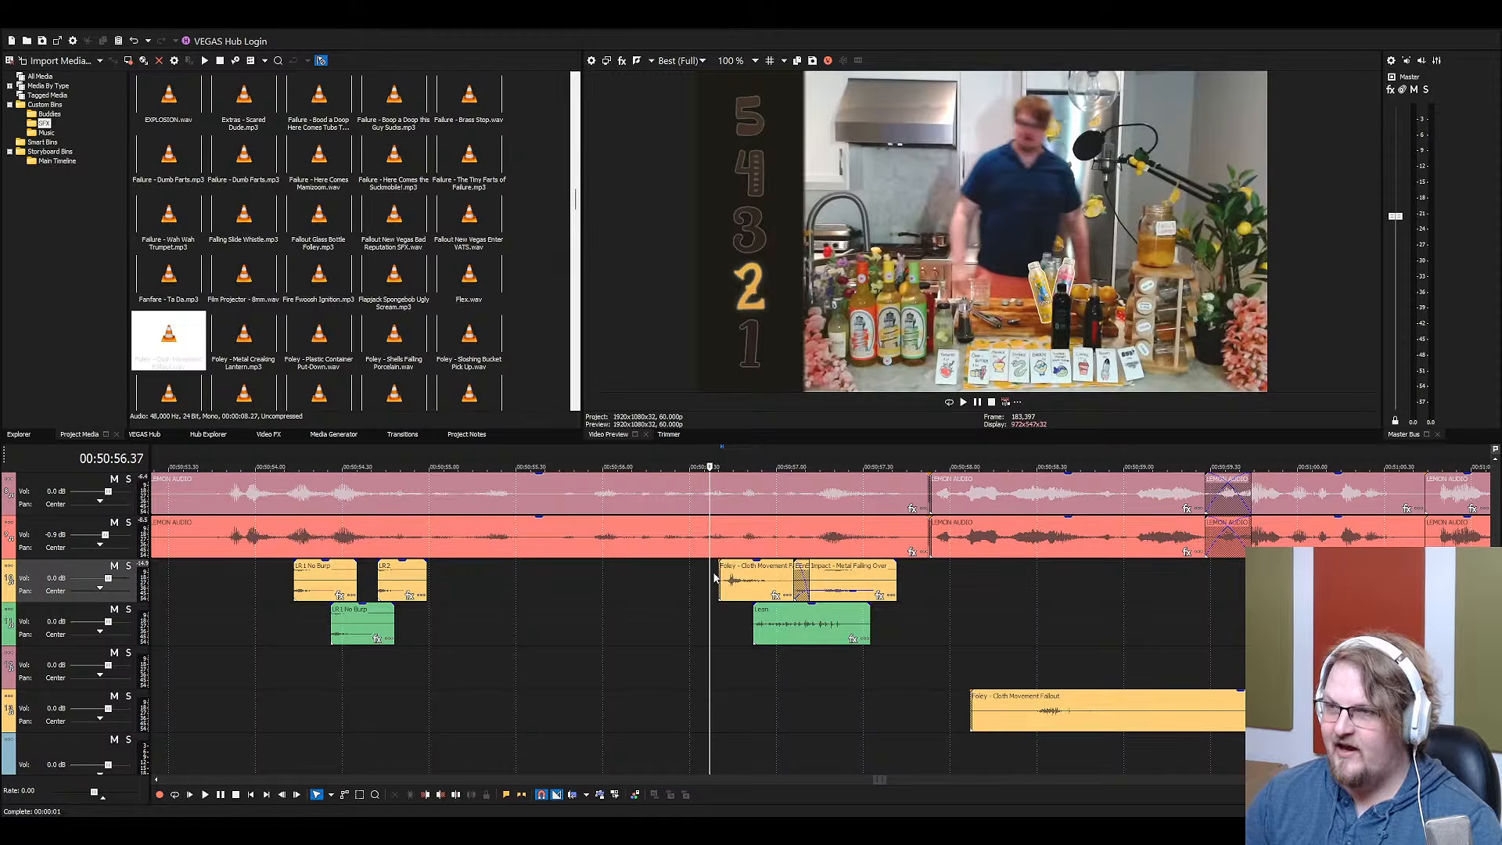
Step frame by frame from about 00:50:56.38 to 00:50:57.05 to examine the bottle's movement against the cloth and metal sounds
click(713, 576)
key(Right)
key(Right)
key(Right)
key(Right)
key(Right)
key(Right)
key(Right)
key(Right)
key(Right)
key(Right)
key(Right)
key(Right)
key(Right)
key(Right)
key(Right)
key(Right)
key(Right)
key(Right)
key(Right)
key(Right)
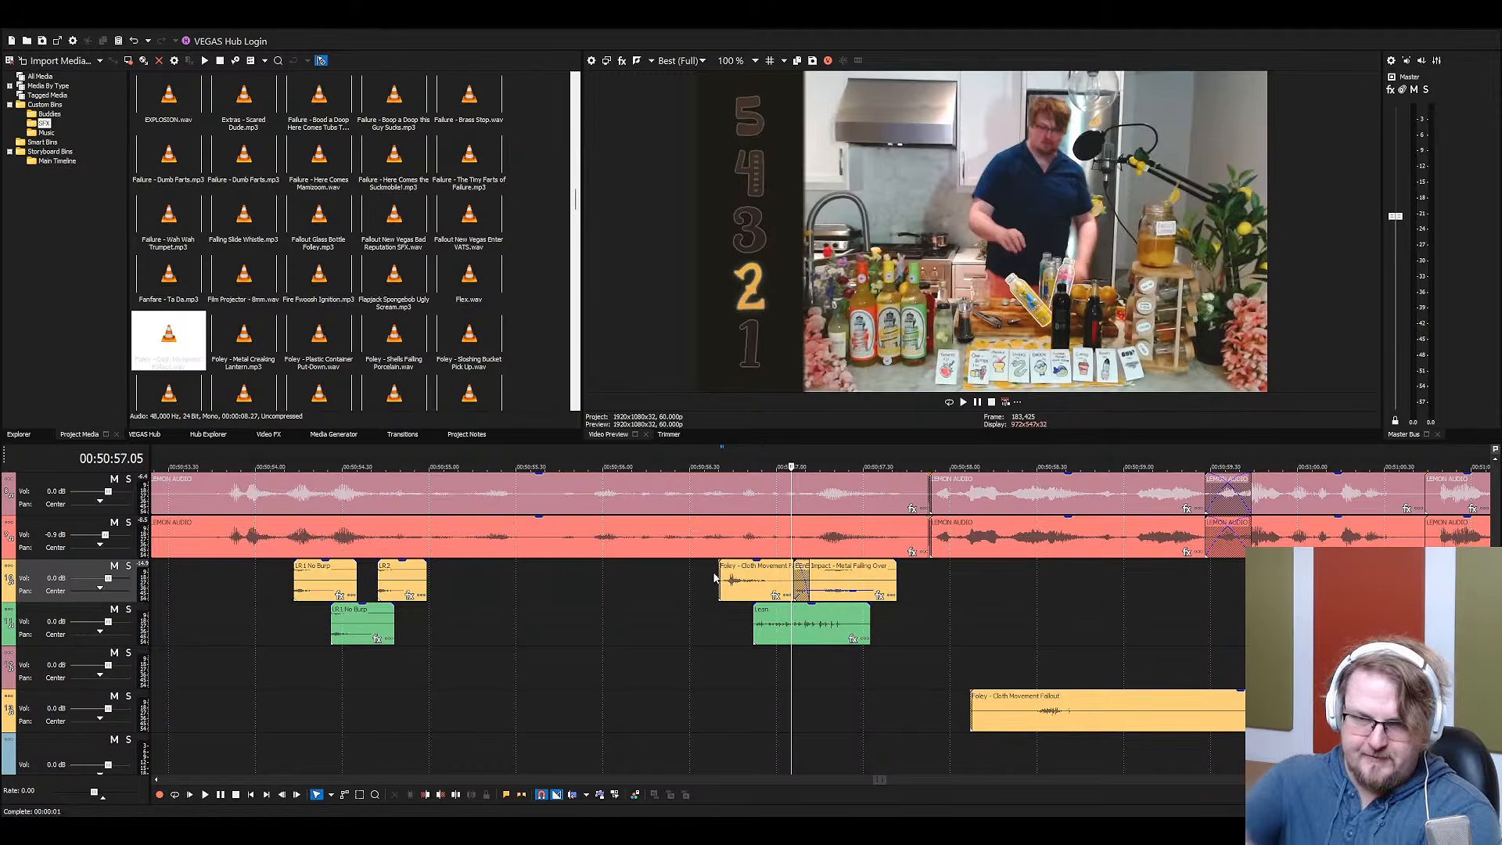
click(714, 577)
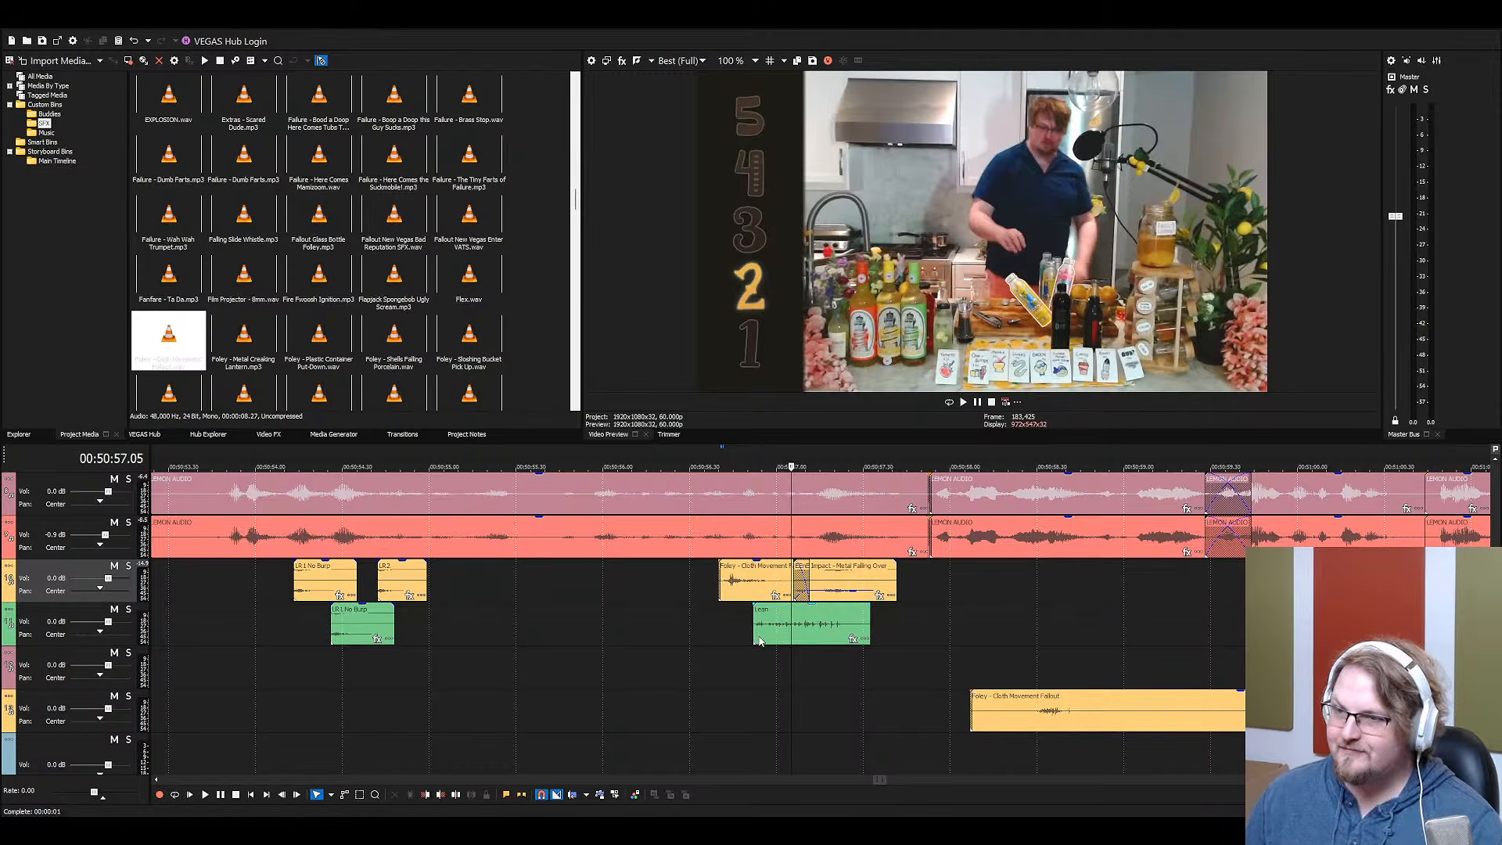
Replay from 00:50:56.40 to check the layered cloth, Lean and metal impact sounds
click(721, 628)
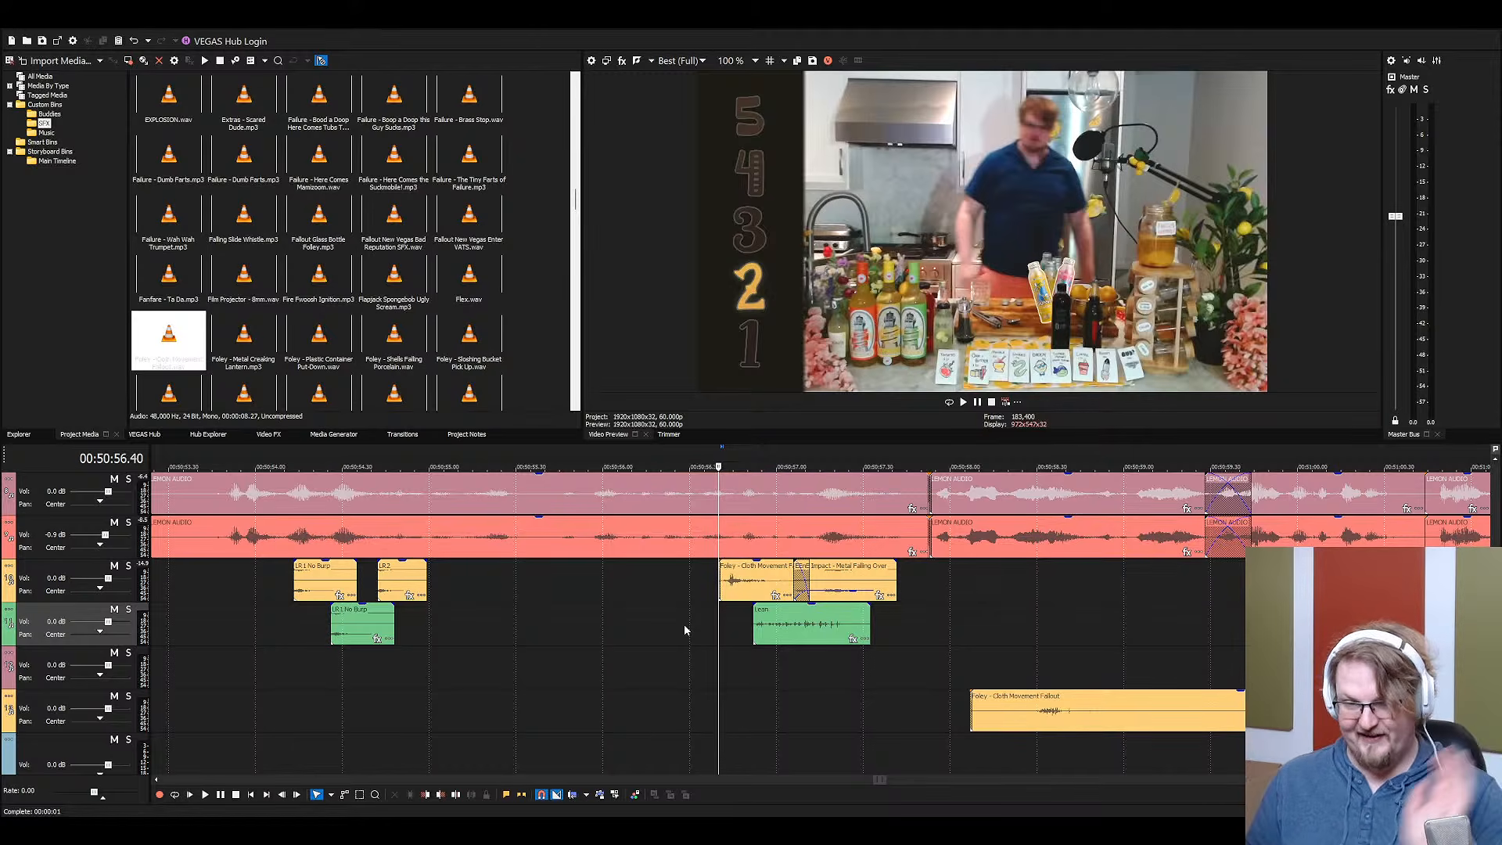
key(space)
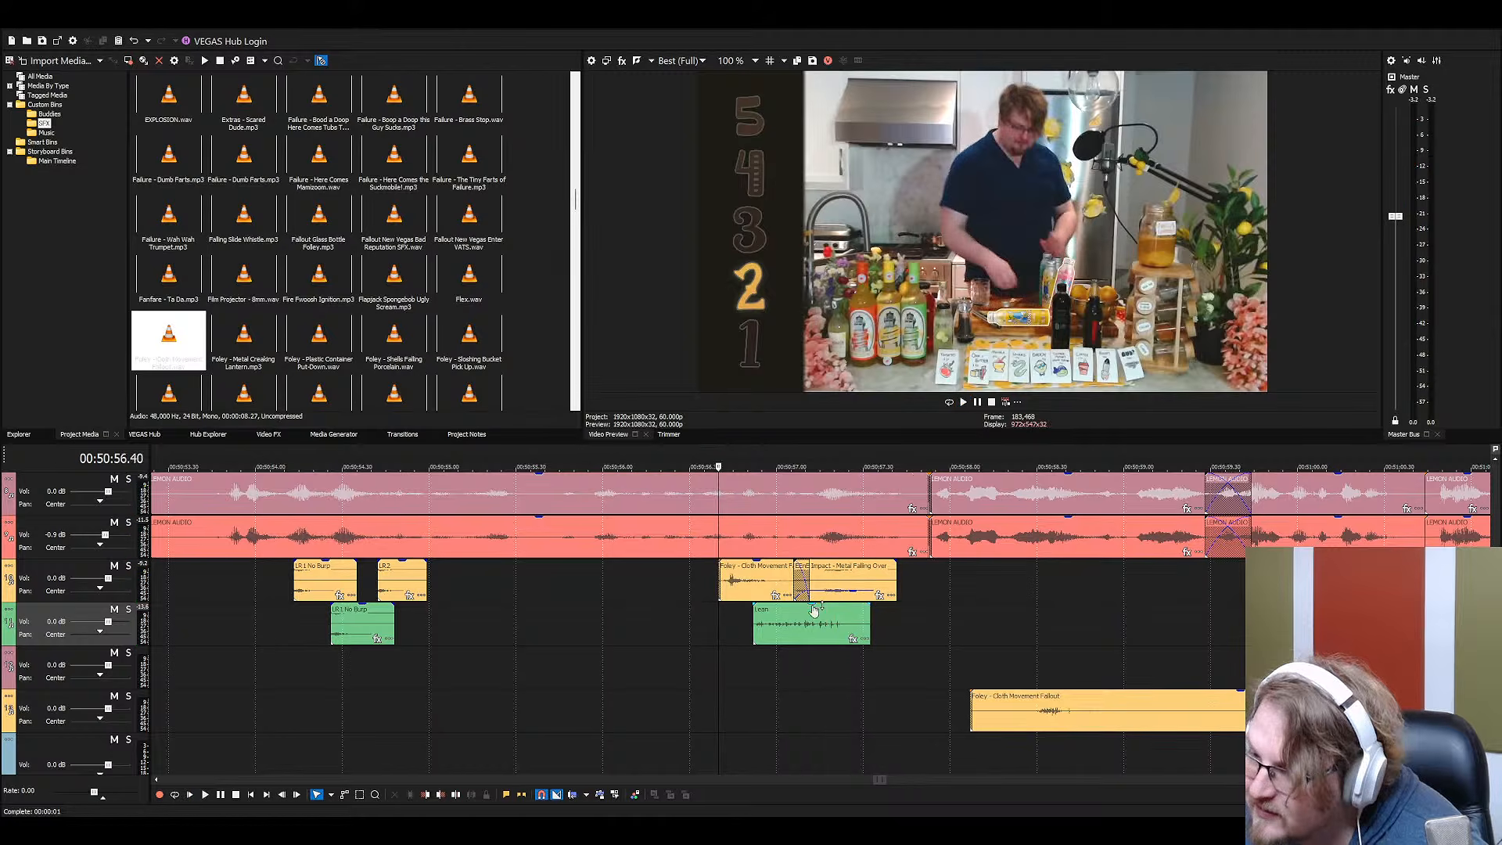
key(space)
Place "Foley - Metal Creaking Lantern" on the pink track near the bottle's fall and delete the Lean sound from the green track
click(706, 636)
drag(265, 356, 662, 674)
scroll(811, 695, down, 1)
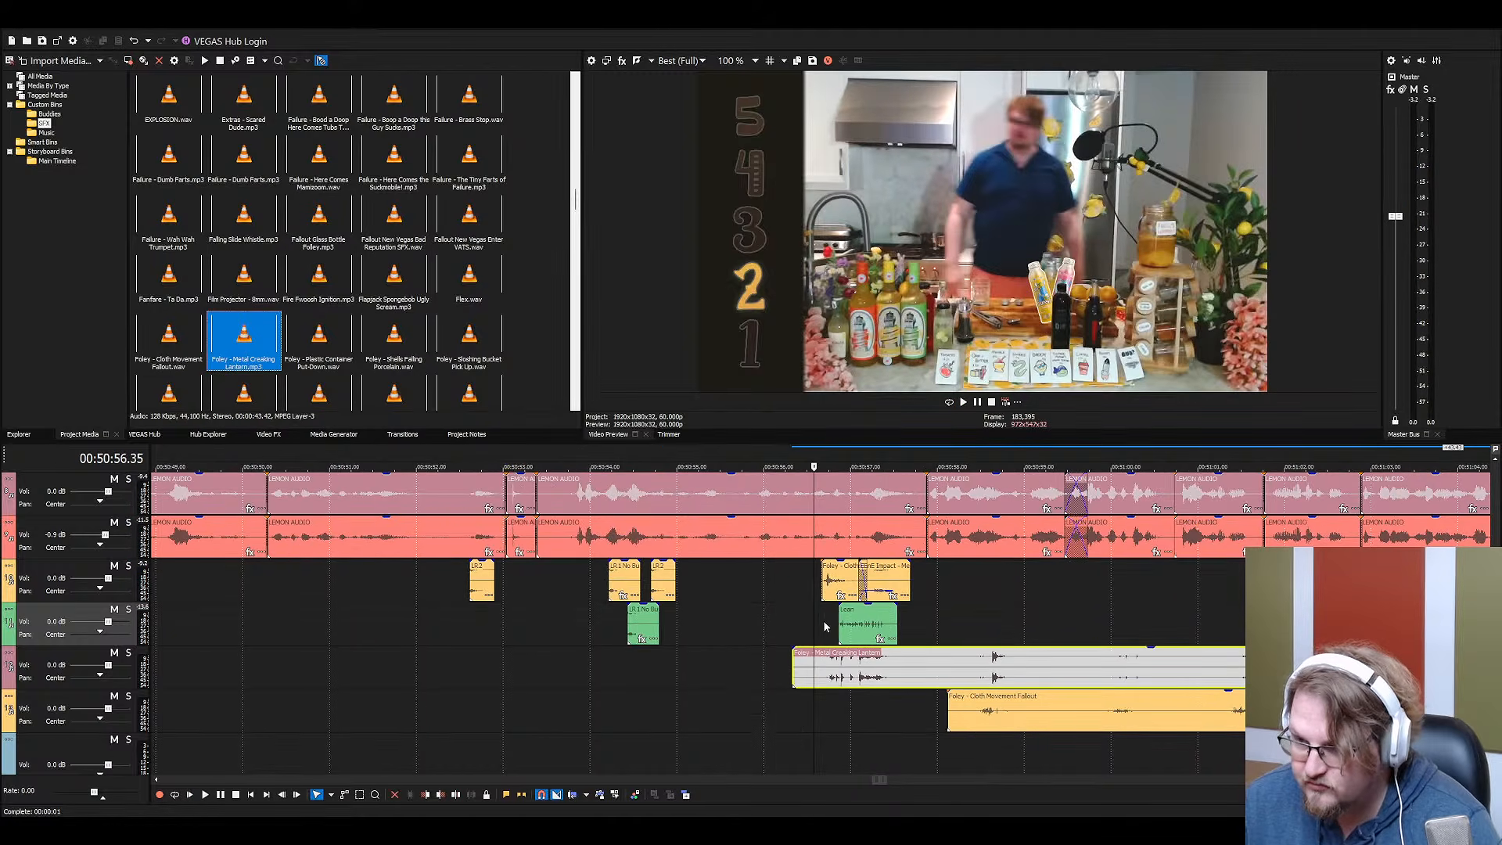
click(866, 641)
key(Delete)
Shift the creaking lantern sound earlier to start at 00:50:54.52 and split it at 00:50:56.20
drag(839, 659, 706, 659)
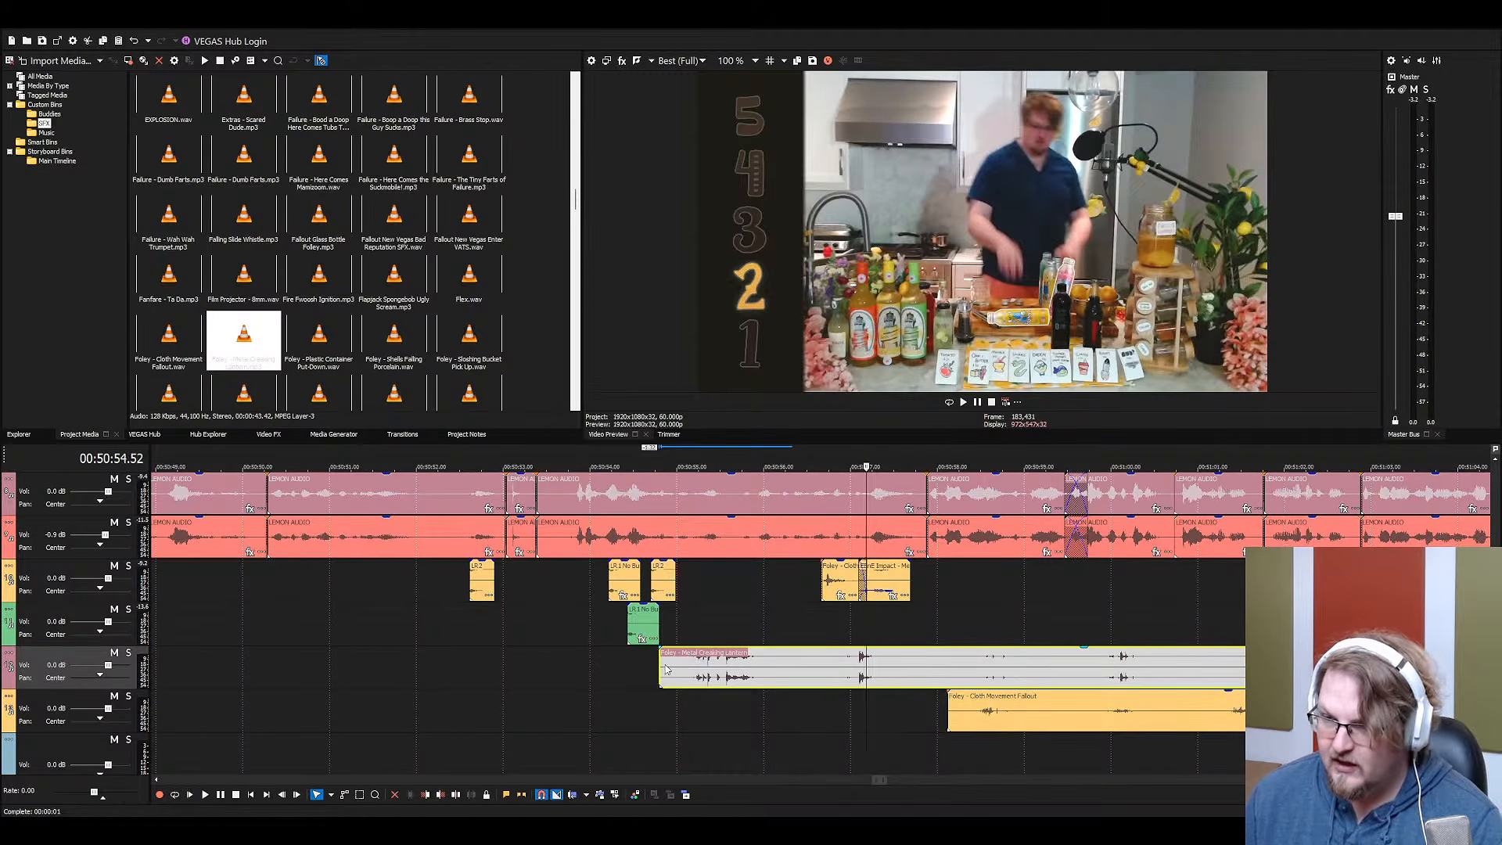
click(792, 665)
key(s)
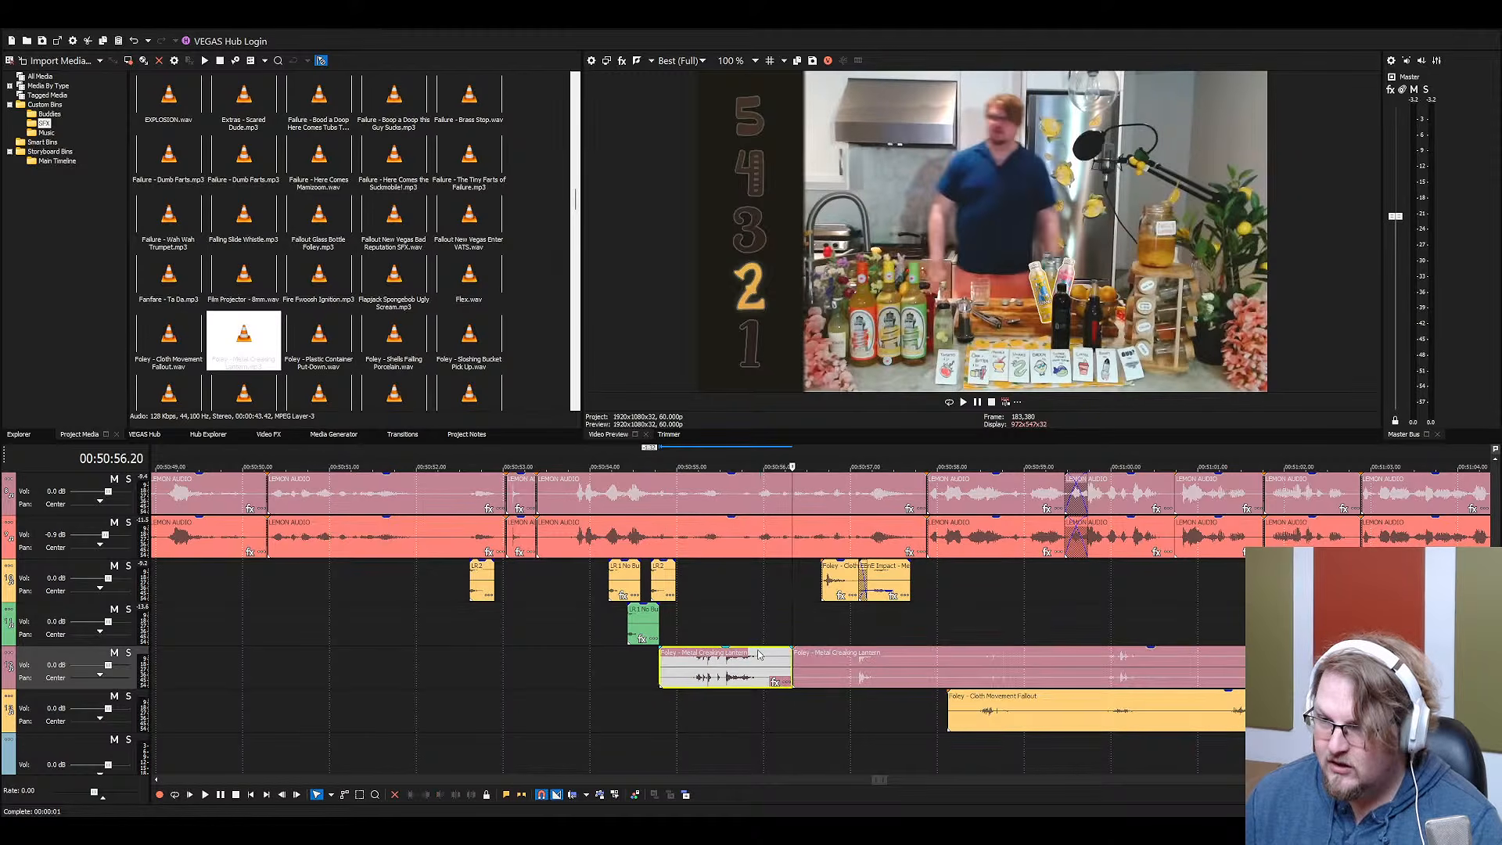
Move the first piece of the creaking lantern sound to the green track and trim its start to 00:50:55.10
drag(696, 668, 692, 616)
click(695, 615)
scroll(695, 616, up, 3)
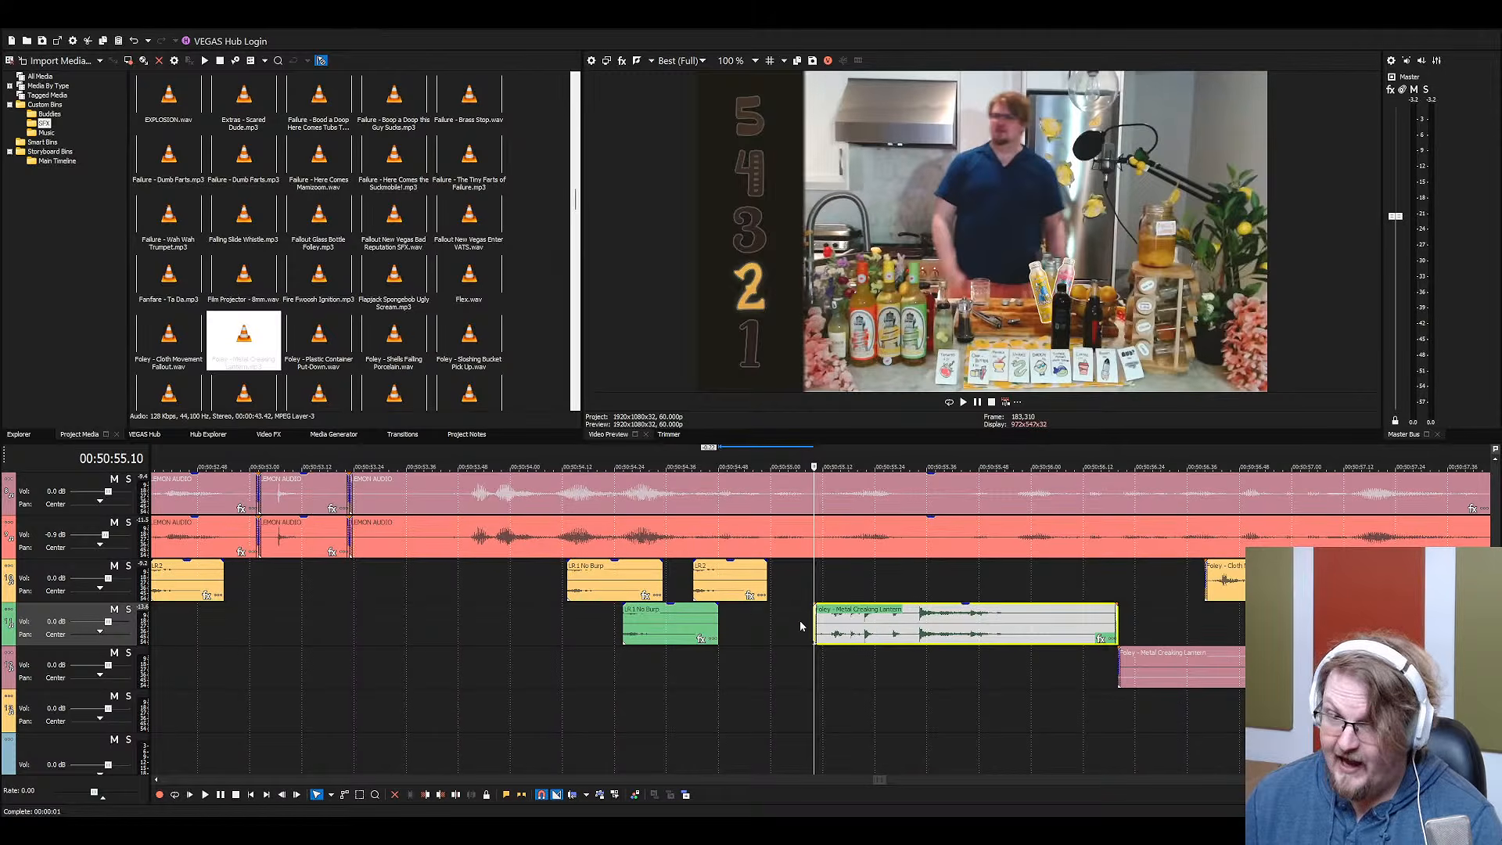
Split the green track's creaking lantern sound just before its loudest creak and delete the part before the split
key(space)
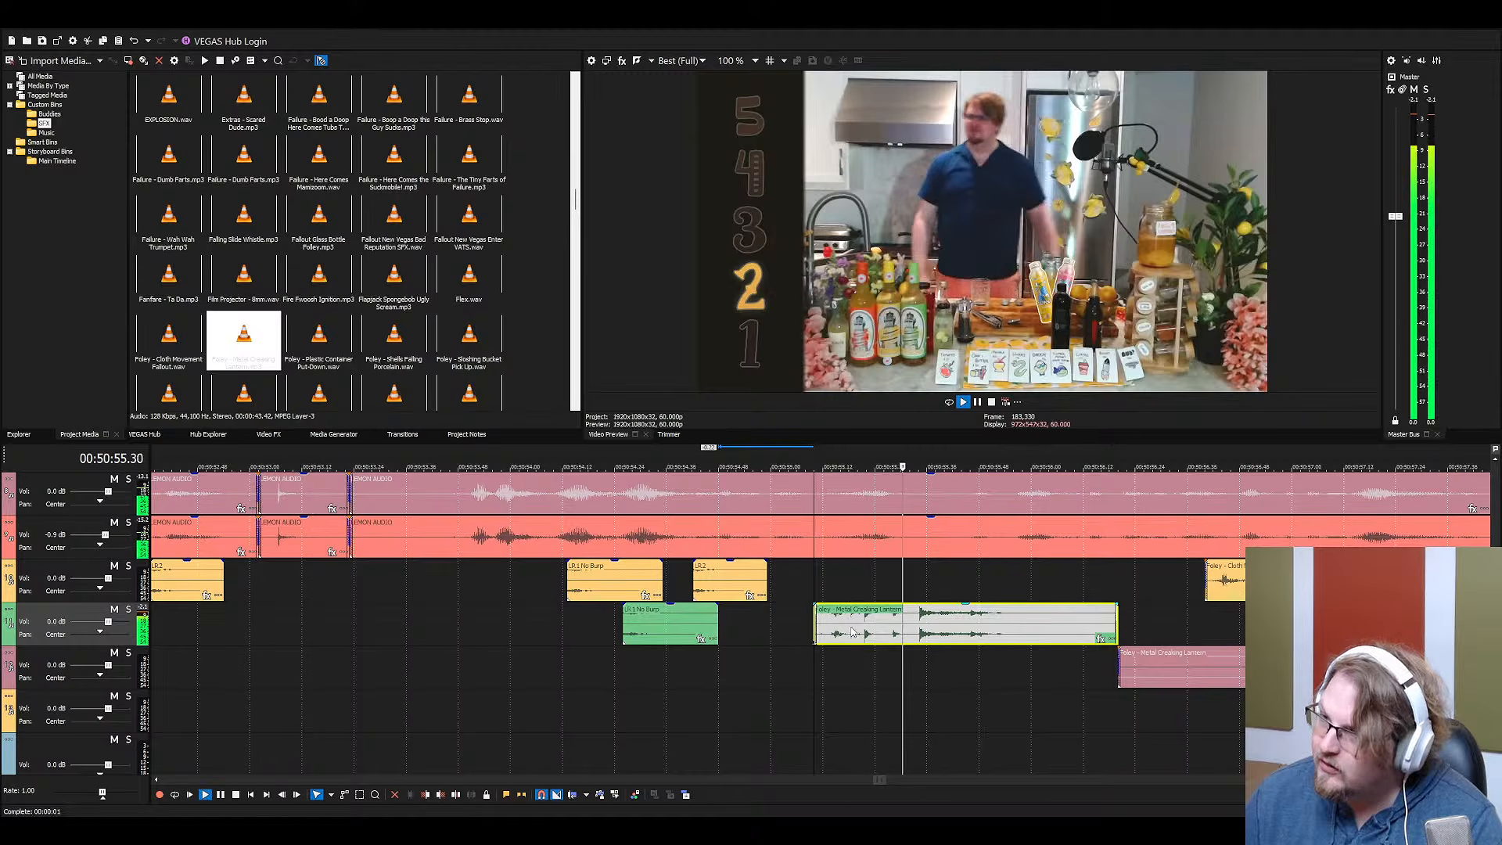
click(913, 630)
key(s)
click(873, 629)
key(Delete)
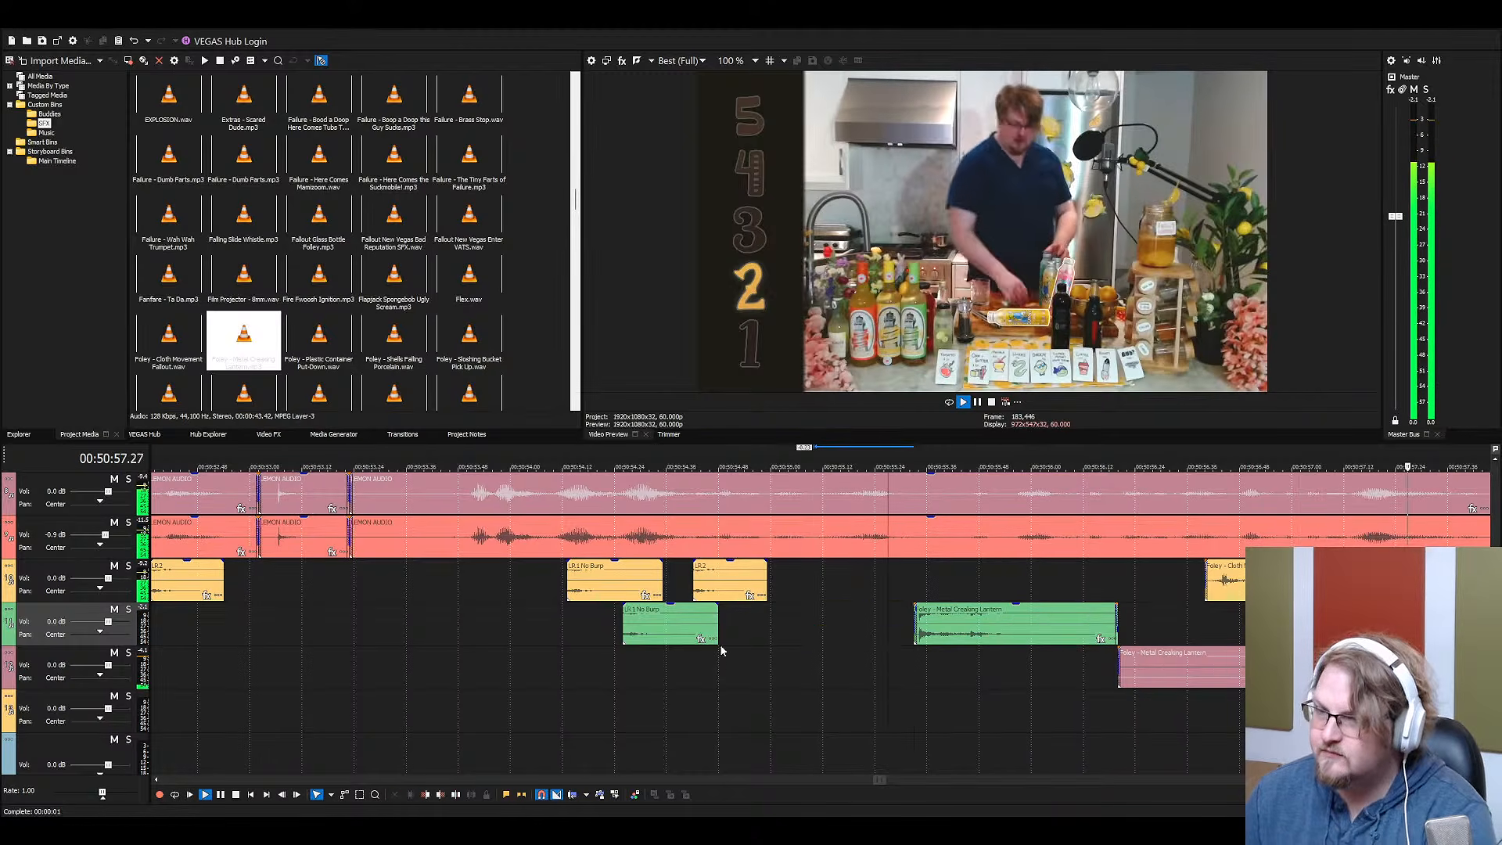
Move the remaining creak to the pink track at about 00:50:54.12, lower its gain and replay from 00:50:54.11
click(579, 667)
key(space)
drag(948, 630, 606, 681)
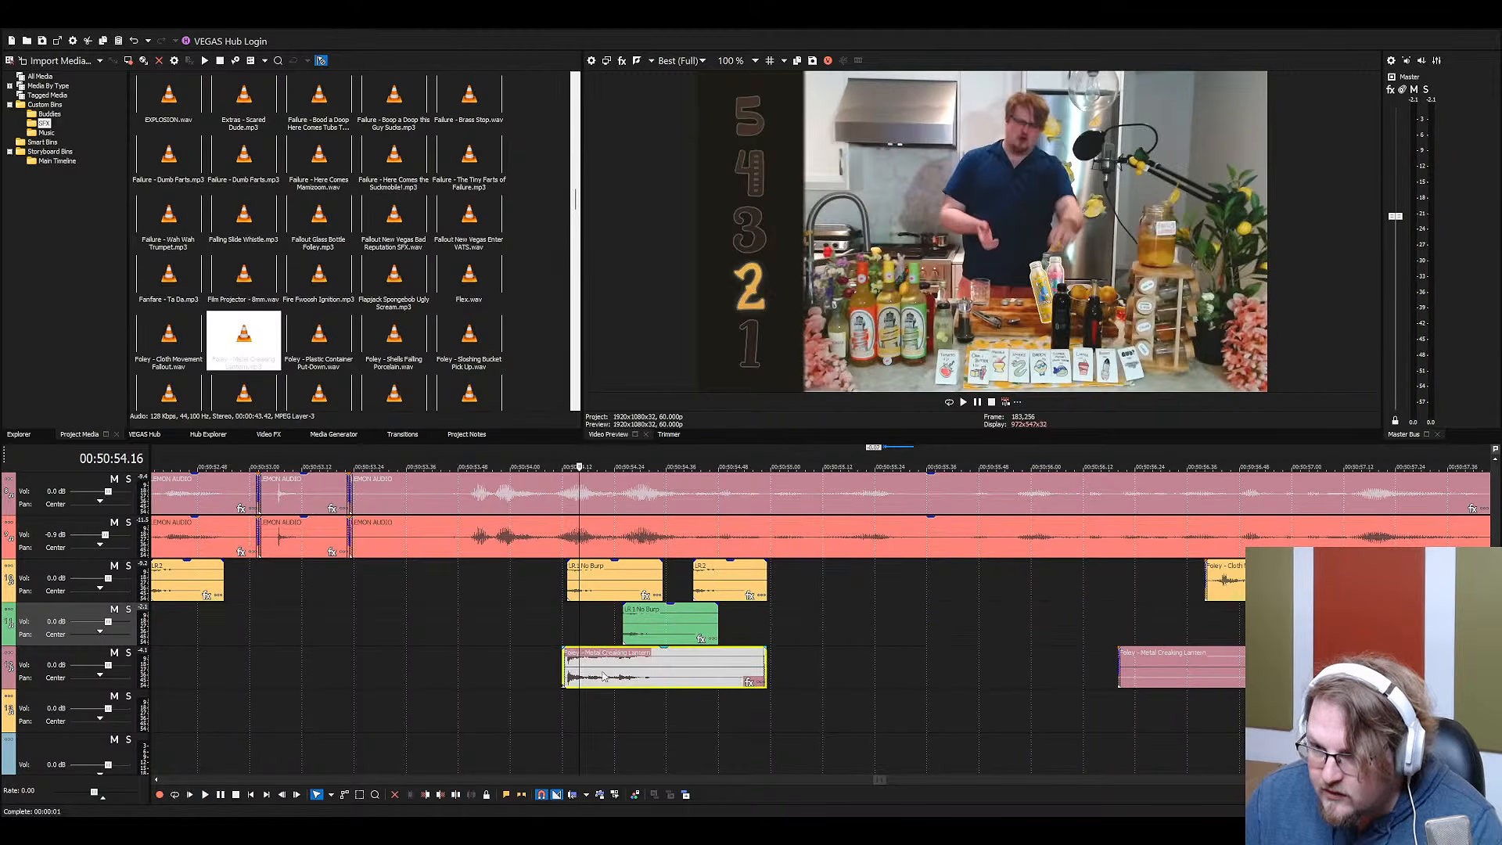
click(556, 667)
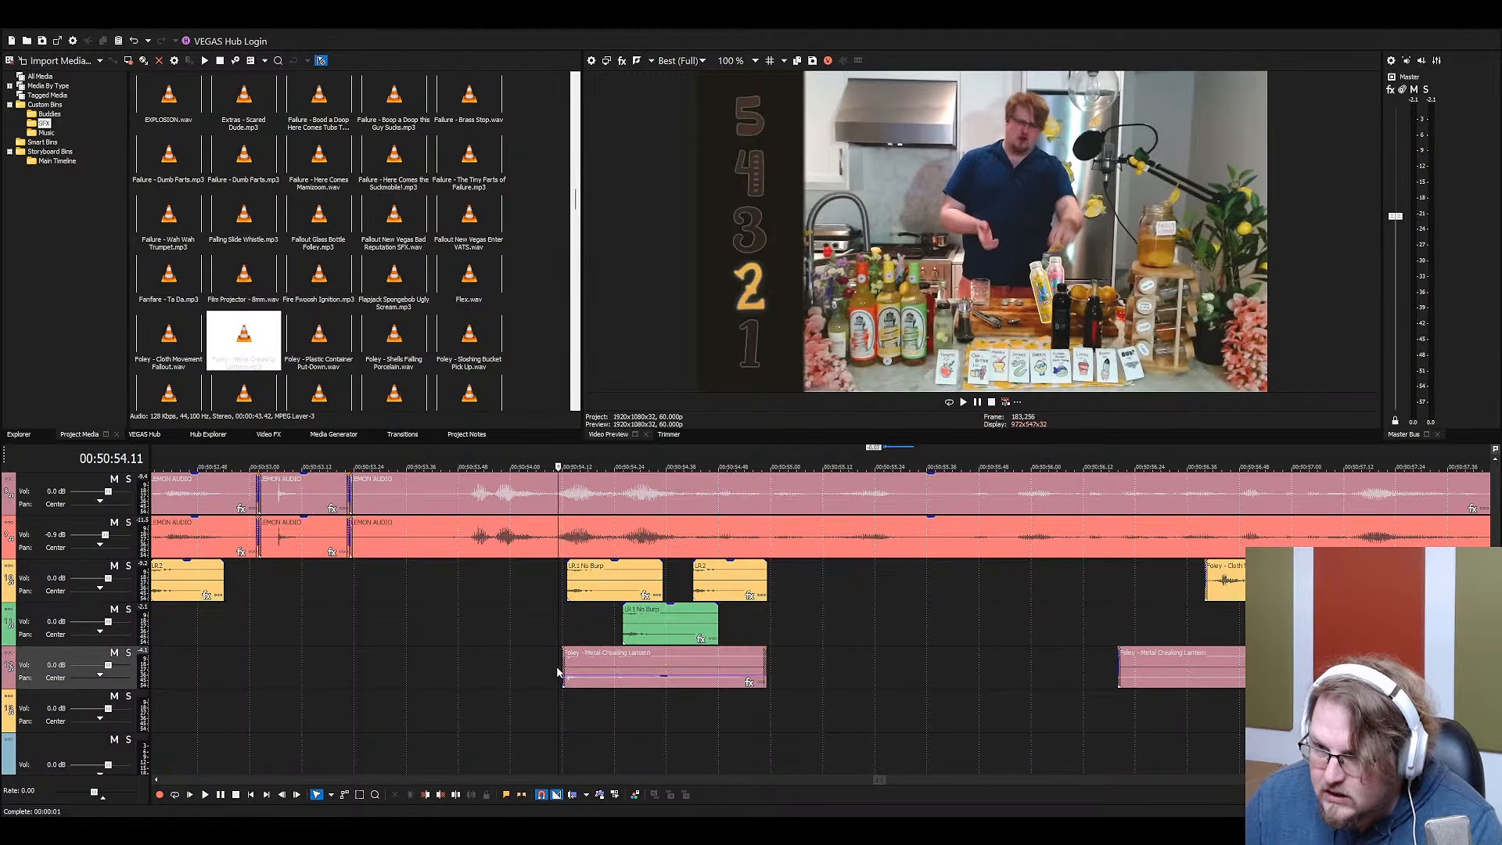
key(space)
scroll(1008, 683, down, 4)
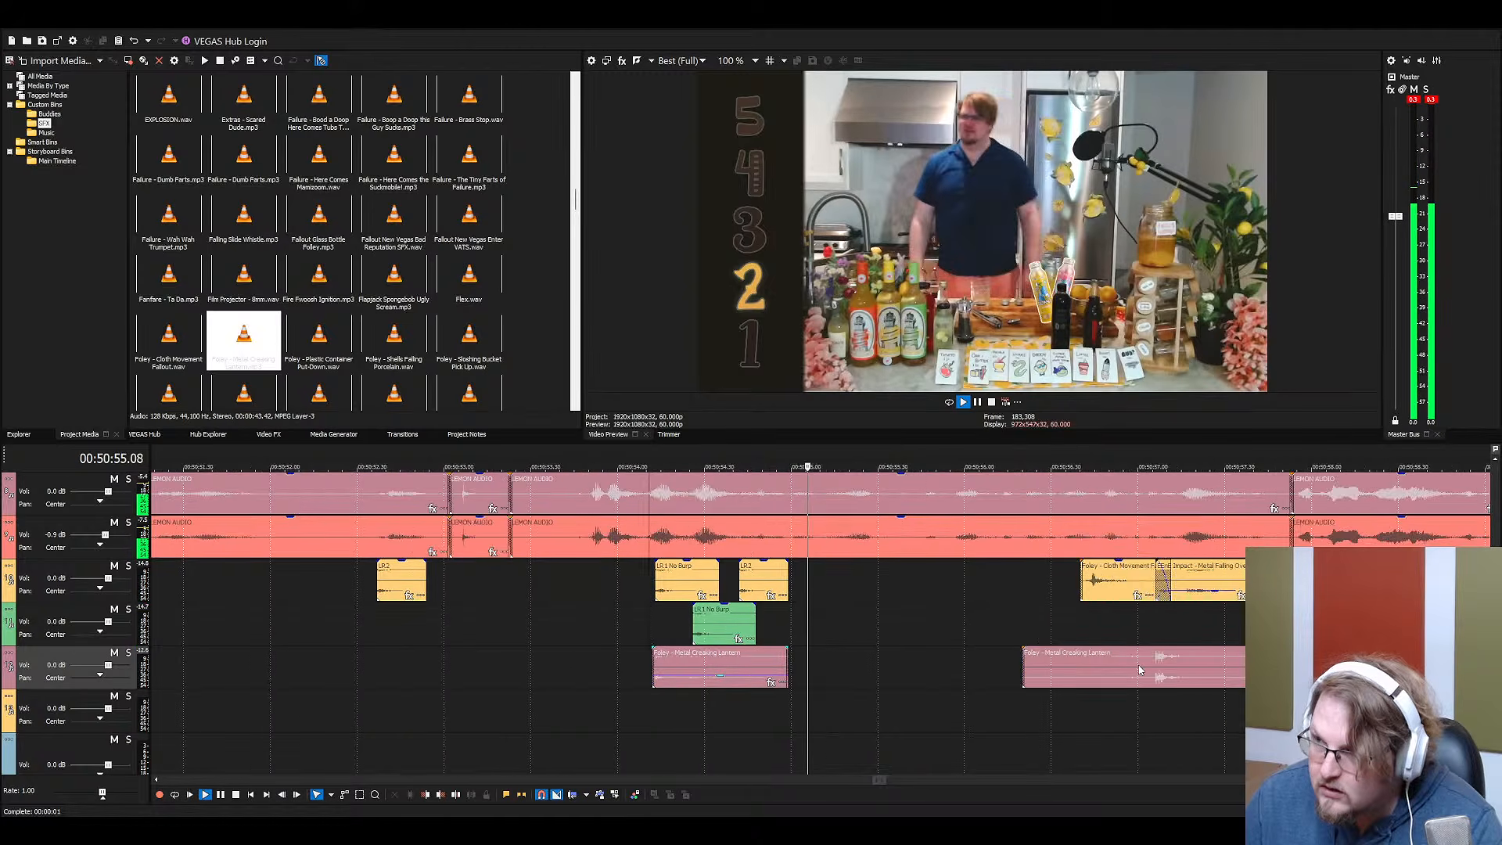
Isolate a short creak from the pink track's remaining lantern sound by splitting at about 00:50:58.26 and 00:50:59.06, and delete the part before it
click(1031, 682)
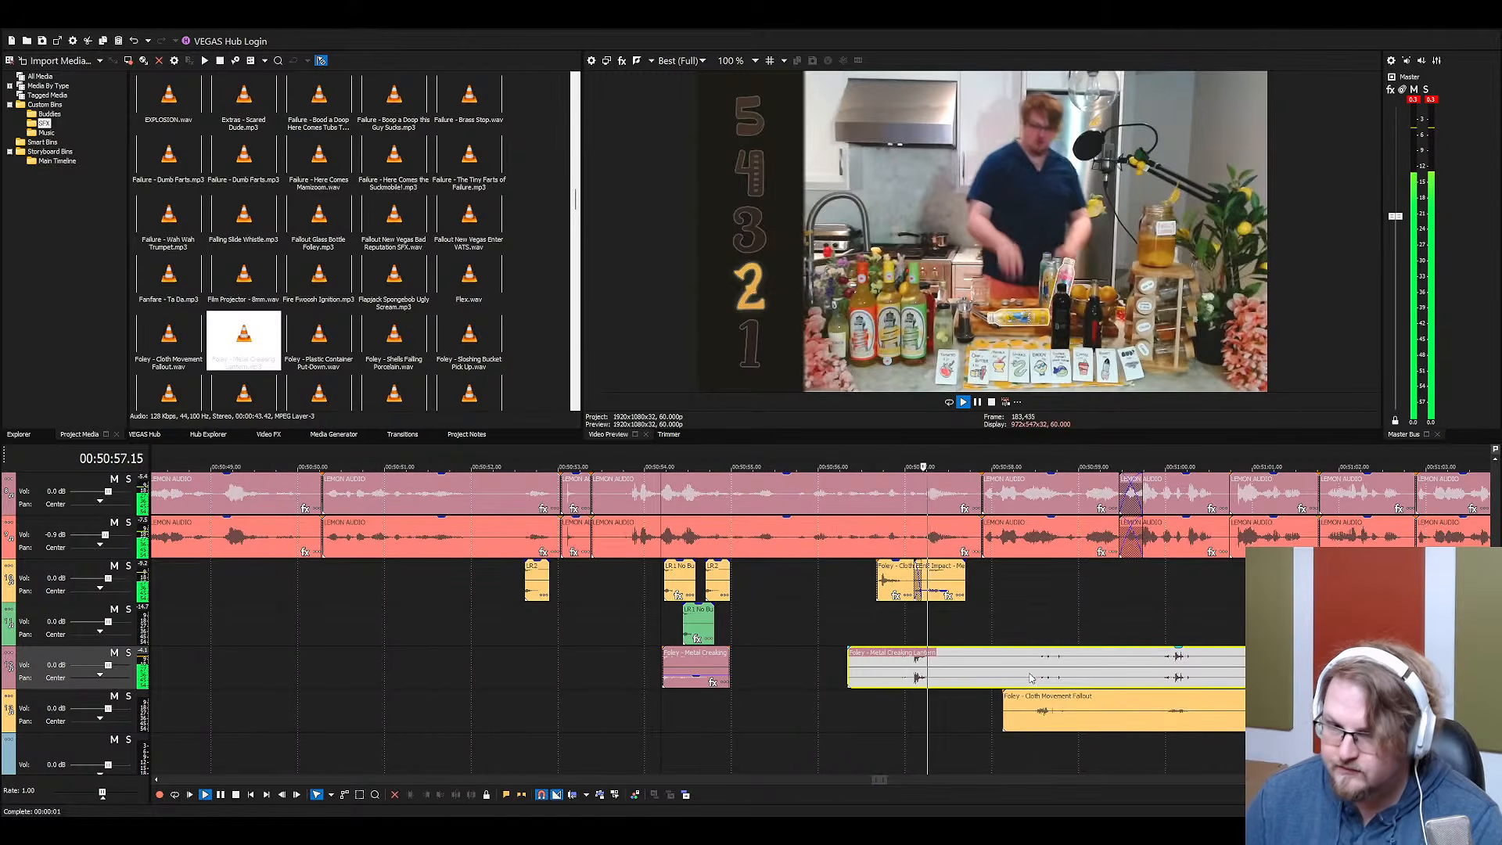
key(s)
click(1089, 682)
key(s)
click(963, 671)
key(Delete)
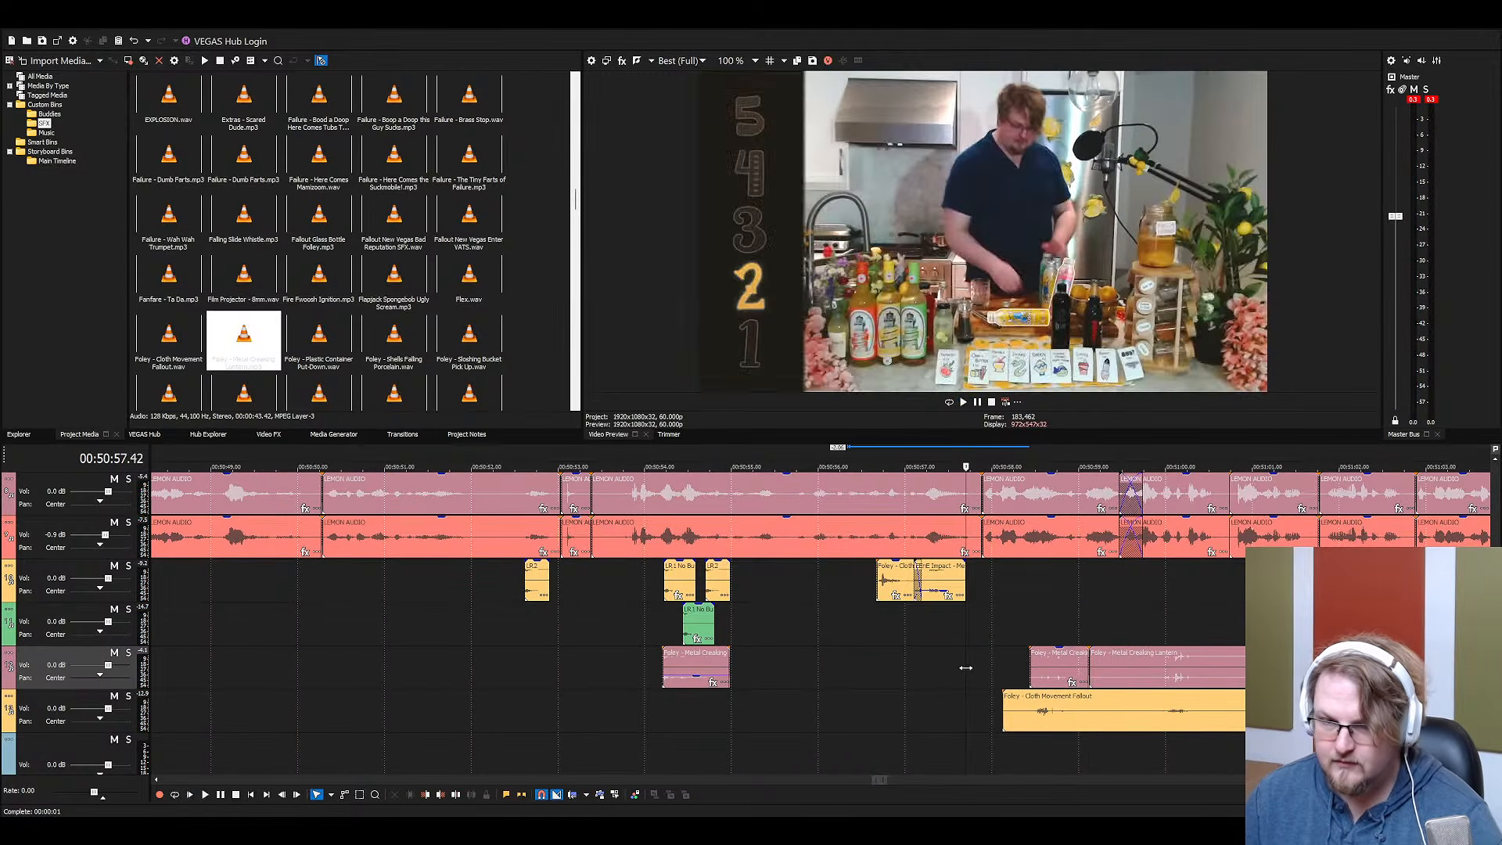
key(space)
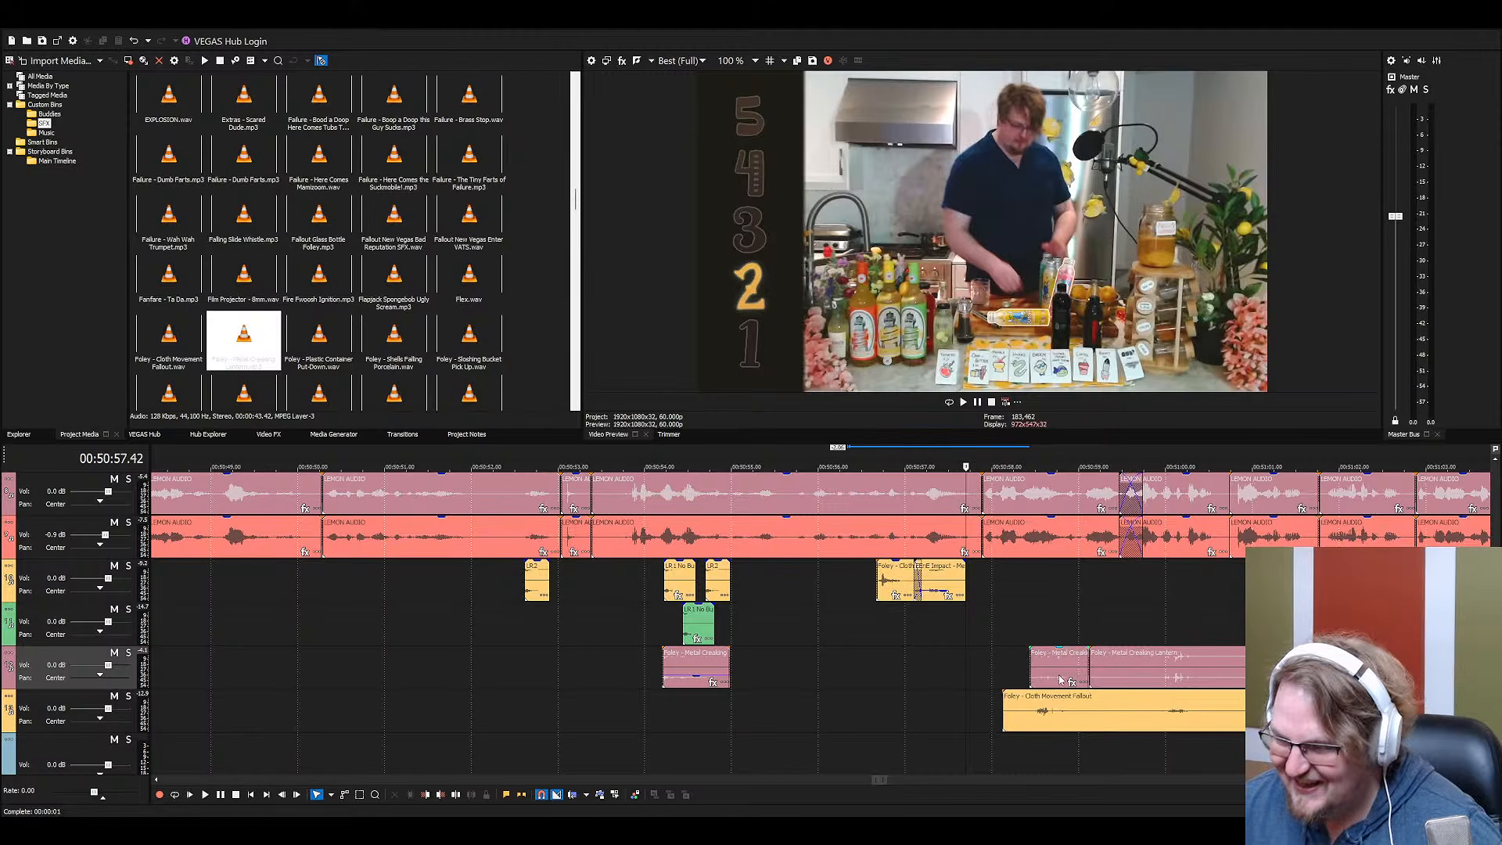
Move the short creak to the green track beneath the cloth and metal impact sounds, and play from 00:50:56.45
click(1030, 657)
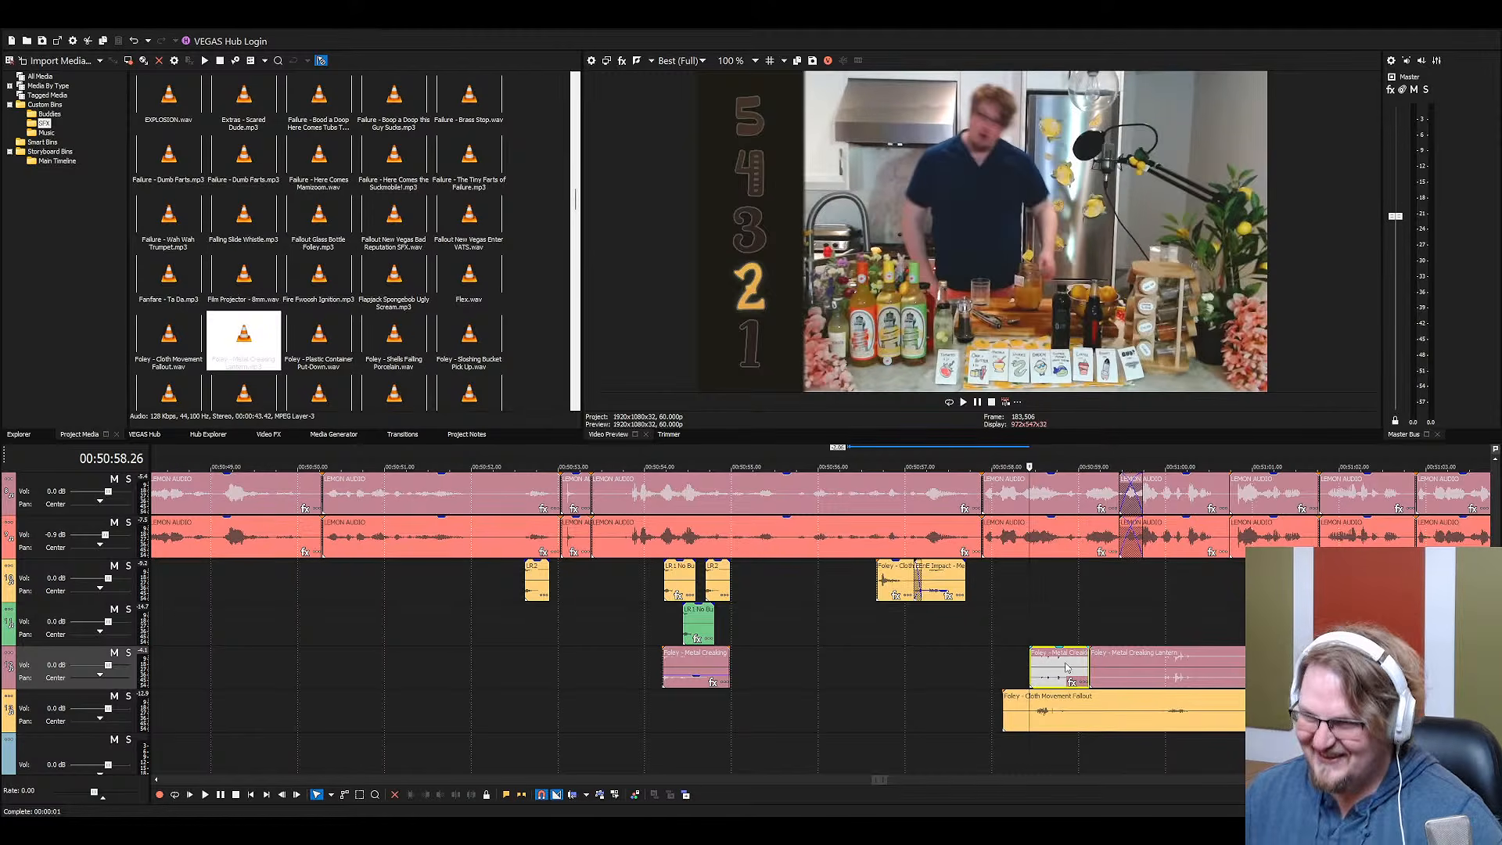
drag(1056, 664, 890, 627)
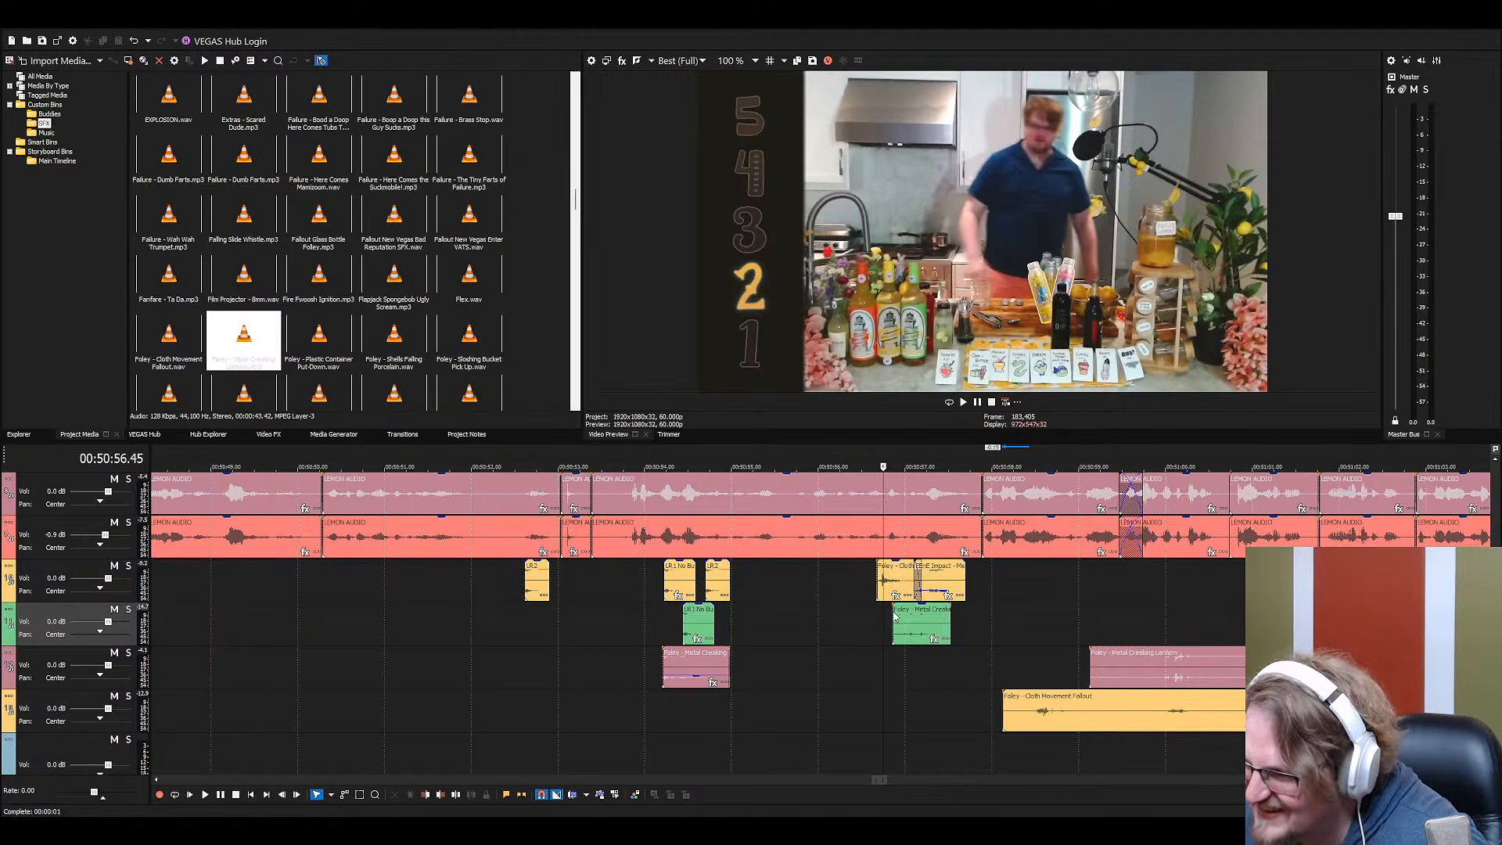
key(space)
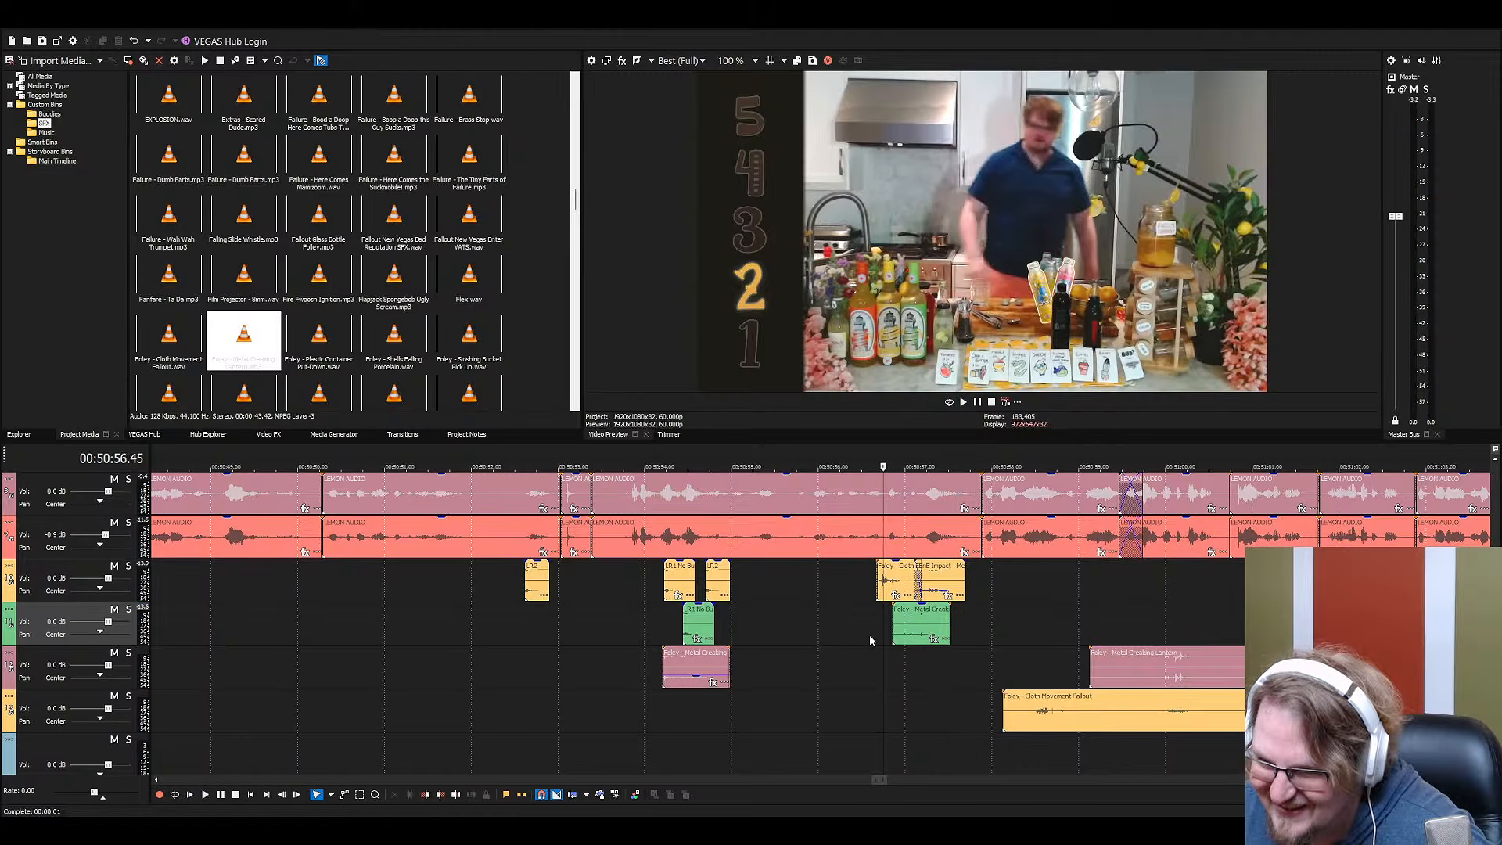
key(space)
Move the remaining lantern and cloth movement sounds later, onto the orange and green tracks past 00:51:01, nudging the cloth sound further along
scroll(892, 626, down, 3)
scroll(906, 634, down, 2)
click(905, 634)
ctrl+click(968, 590)
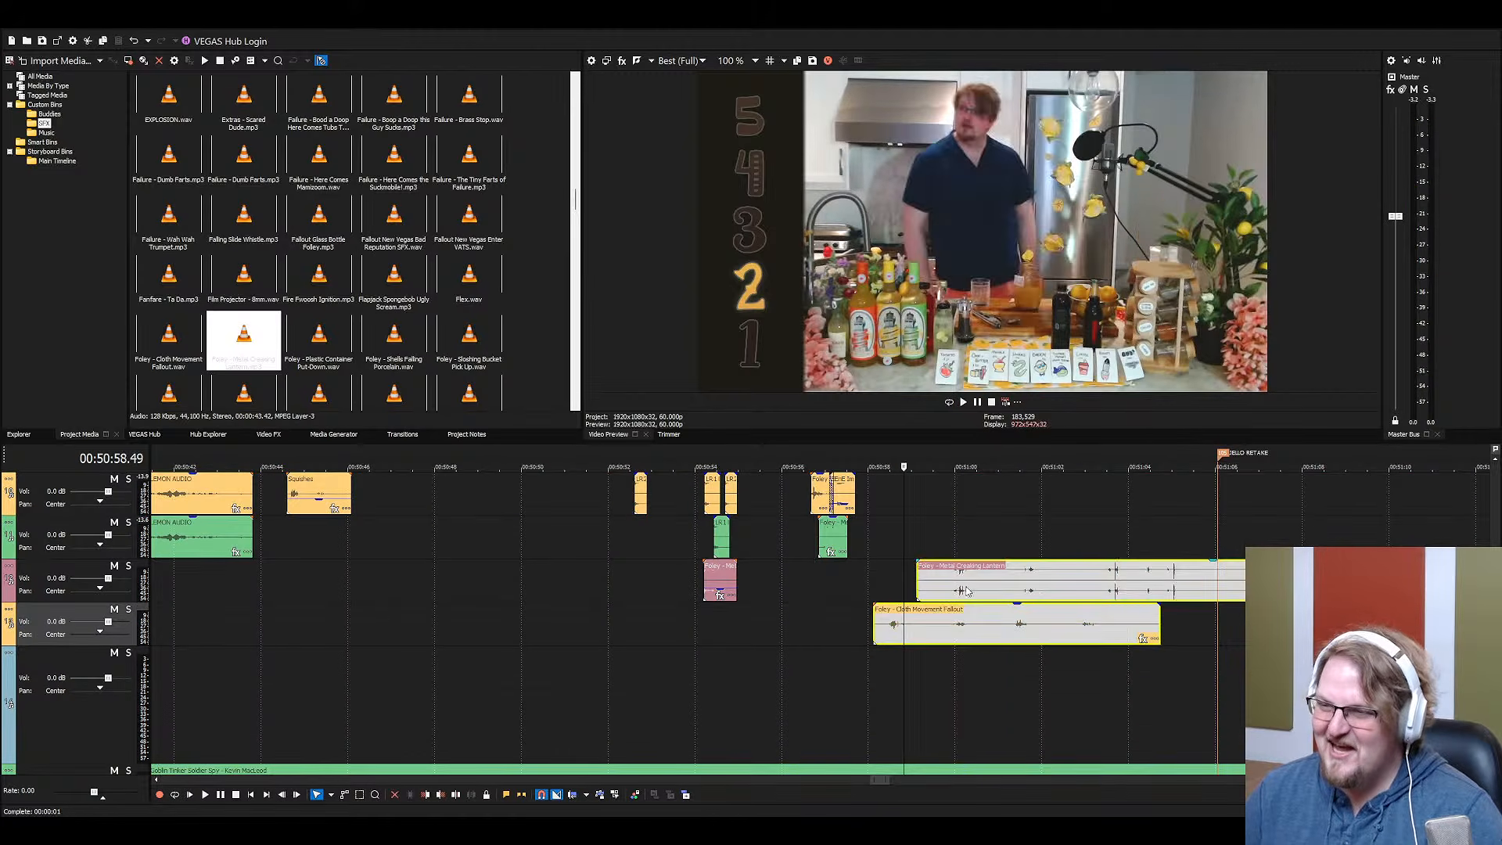
drag(969, 590, 1084, 574)
scroll(1028, 557, up, 1)
click(1036, 553)
click(1081, 550)
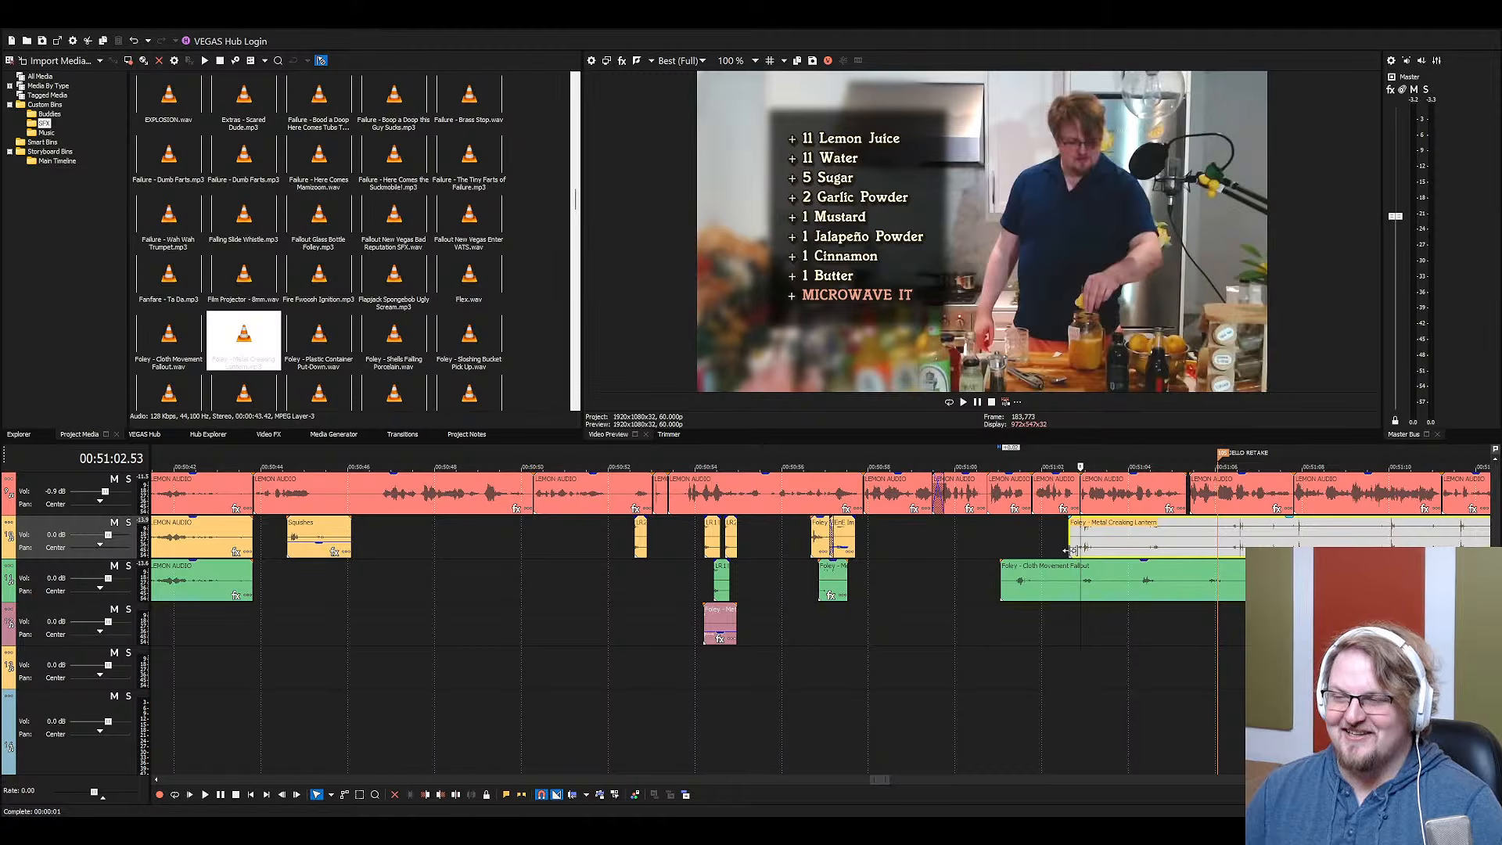
click(1107, 579)
drag(1107, 578, 1080, 568)
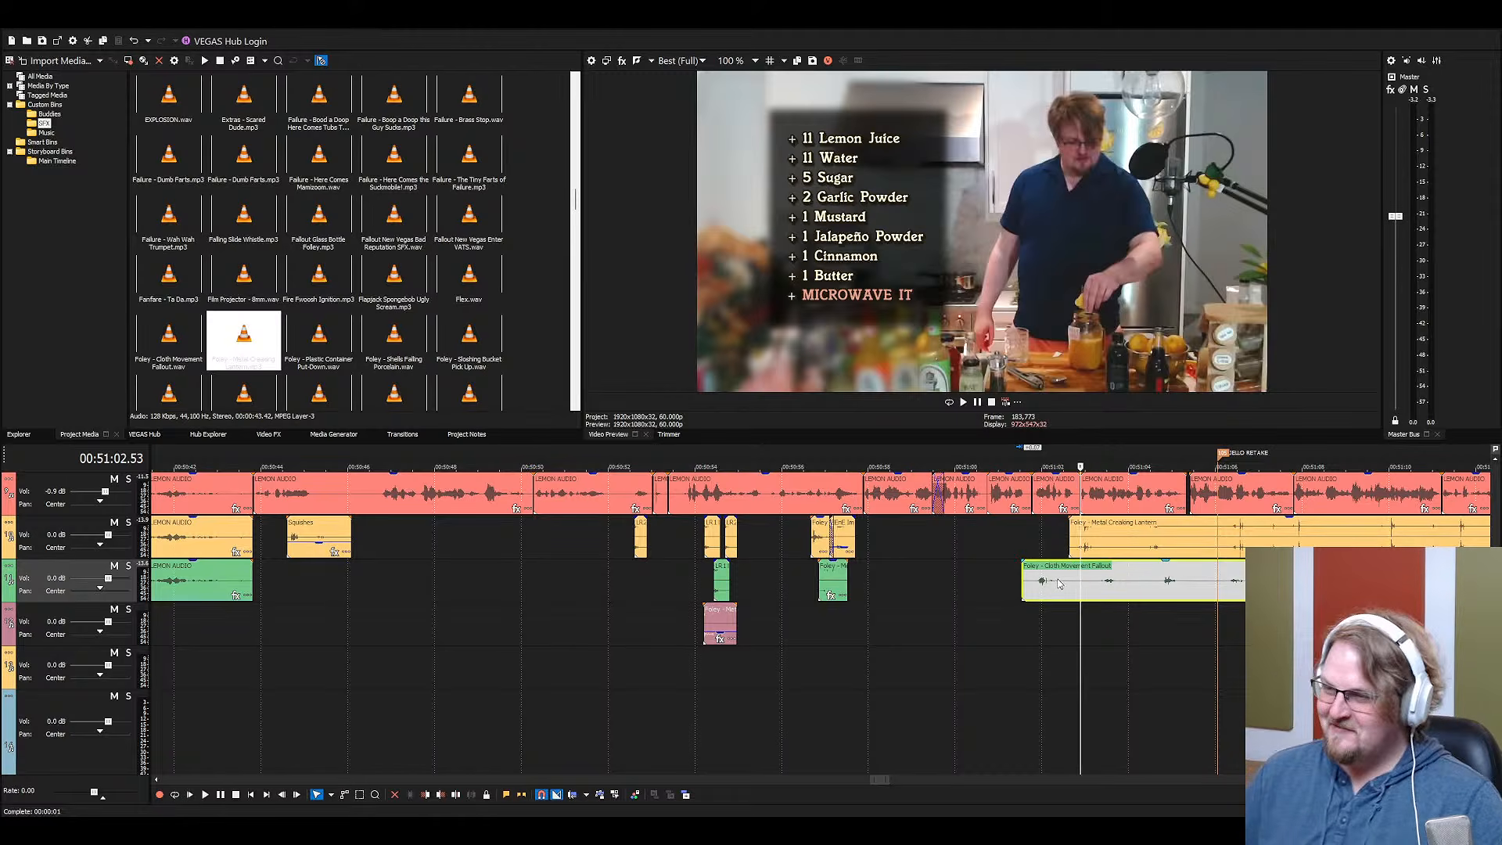
Move the long creaking lantern sound to the pink track at about 00:50:57.42 and replay from 00:50:57.11
click(1058, 581)
drag(1100, 539, 889, 635)
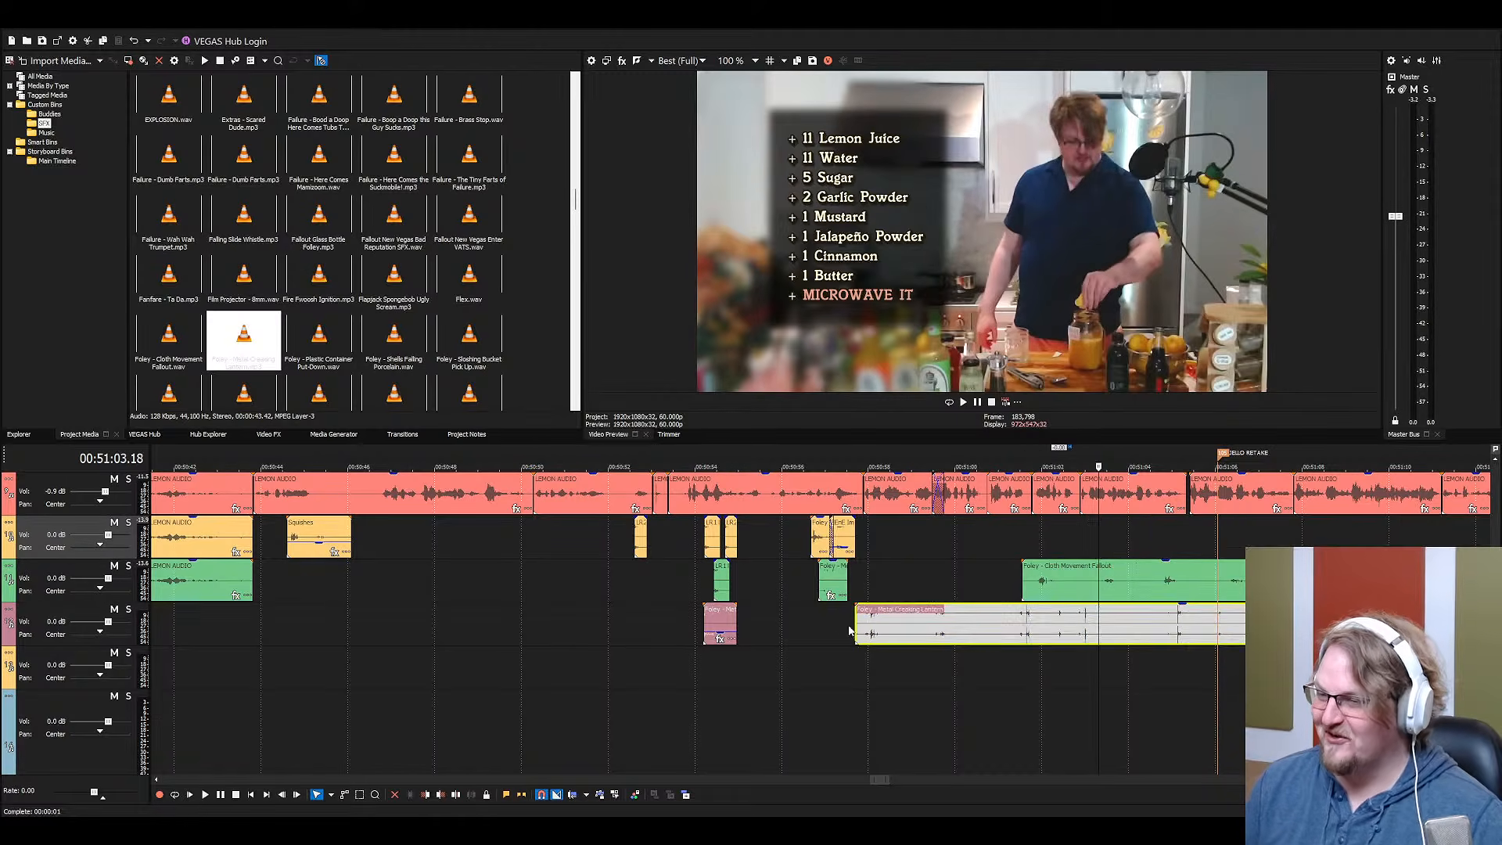
click(833, 618)
key(space)
scroll(870, 636, up, 5)
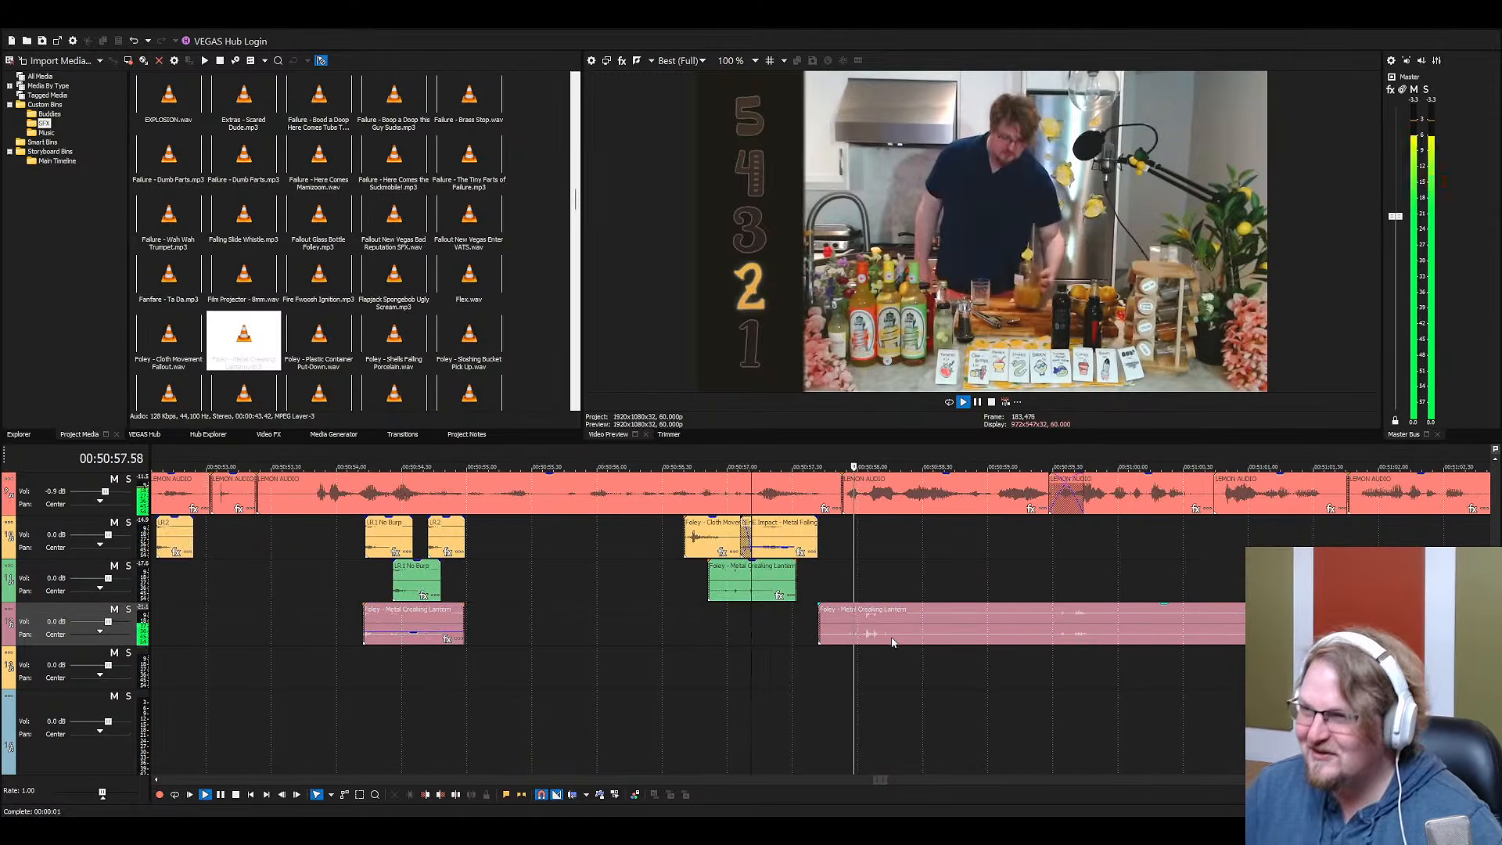
key(space)
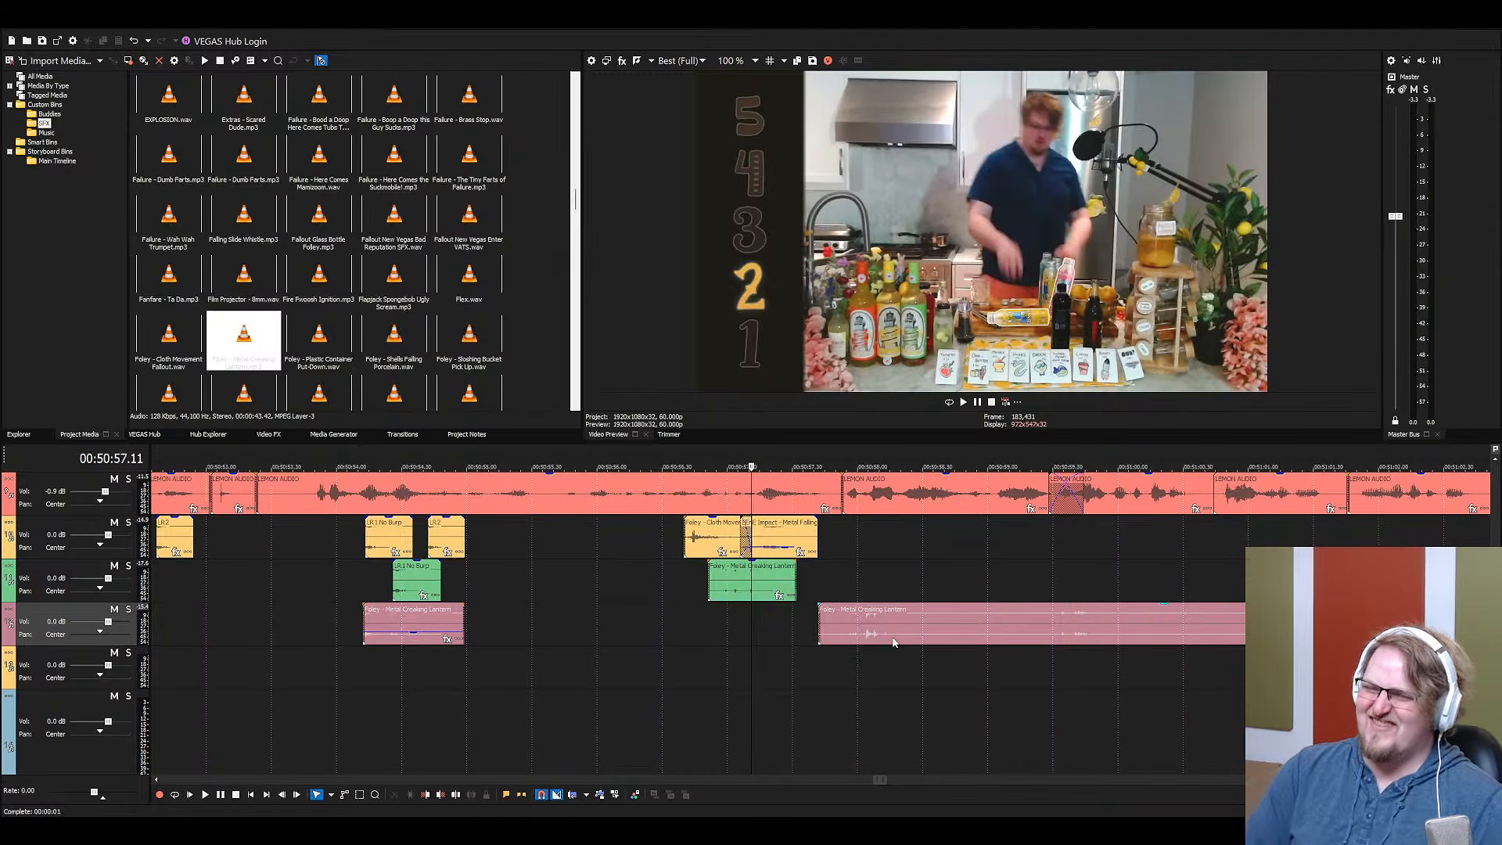
key(space)
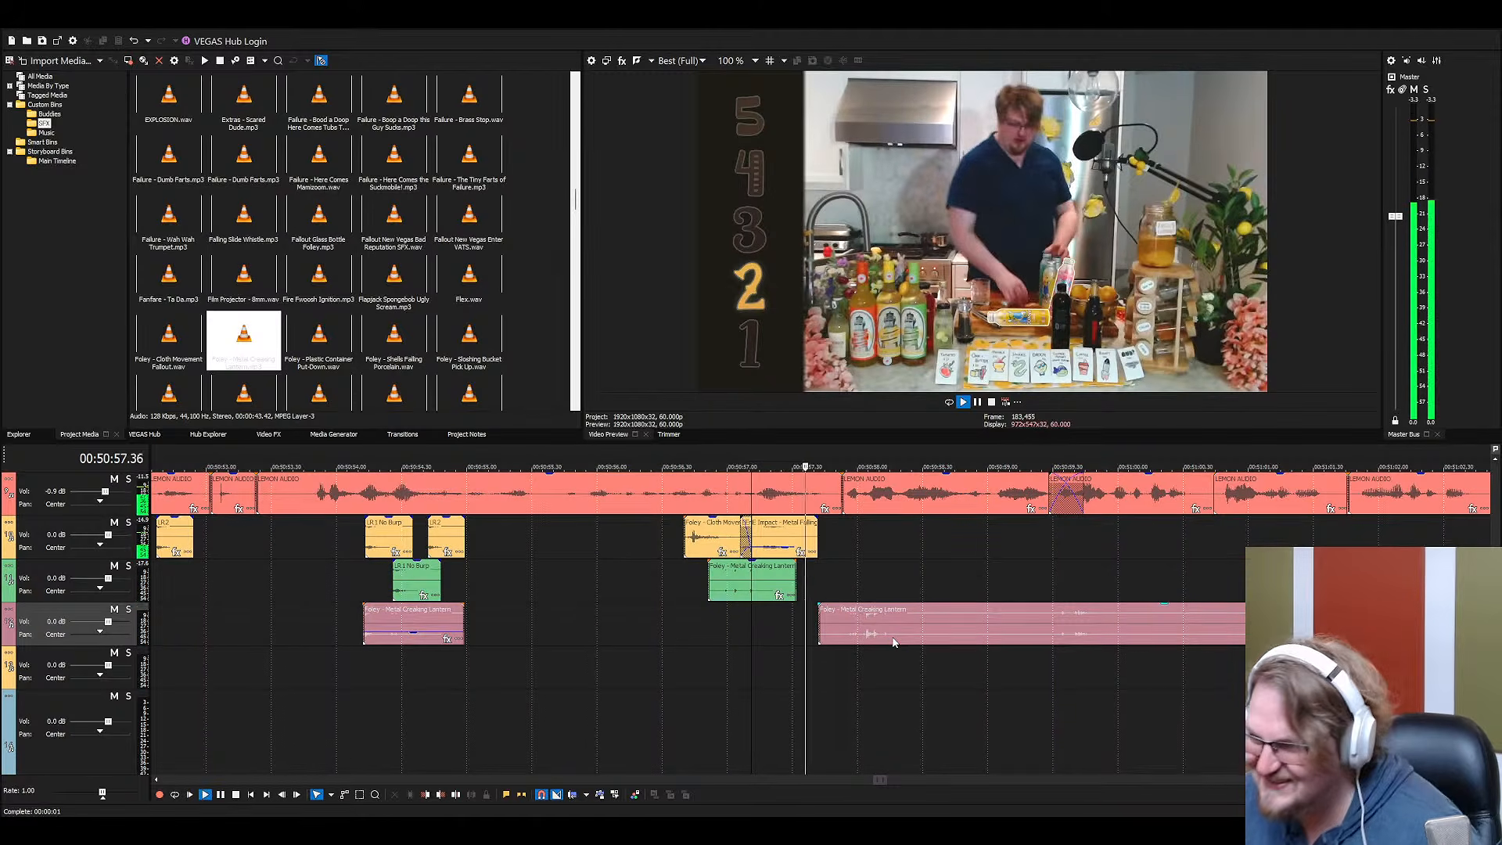
Split the pink track's long creaking lantern sound at 00:50:59.28 and 00:50:59.55
scroll(861, 632, down, 2)
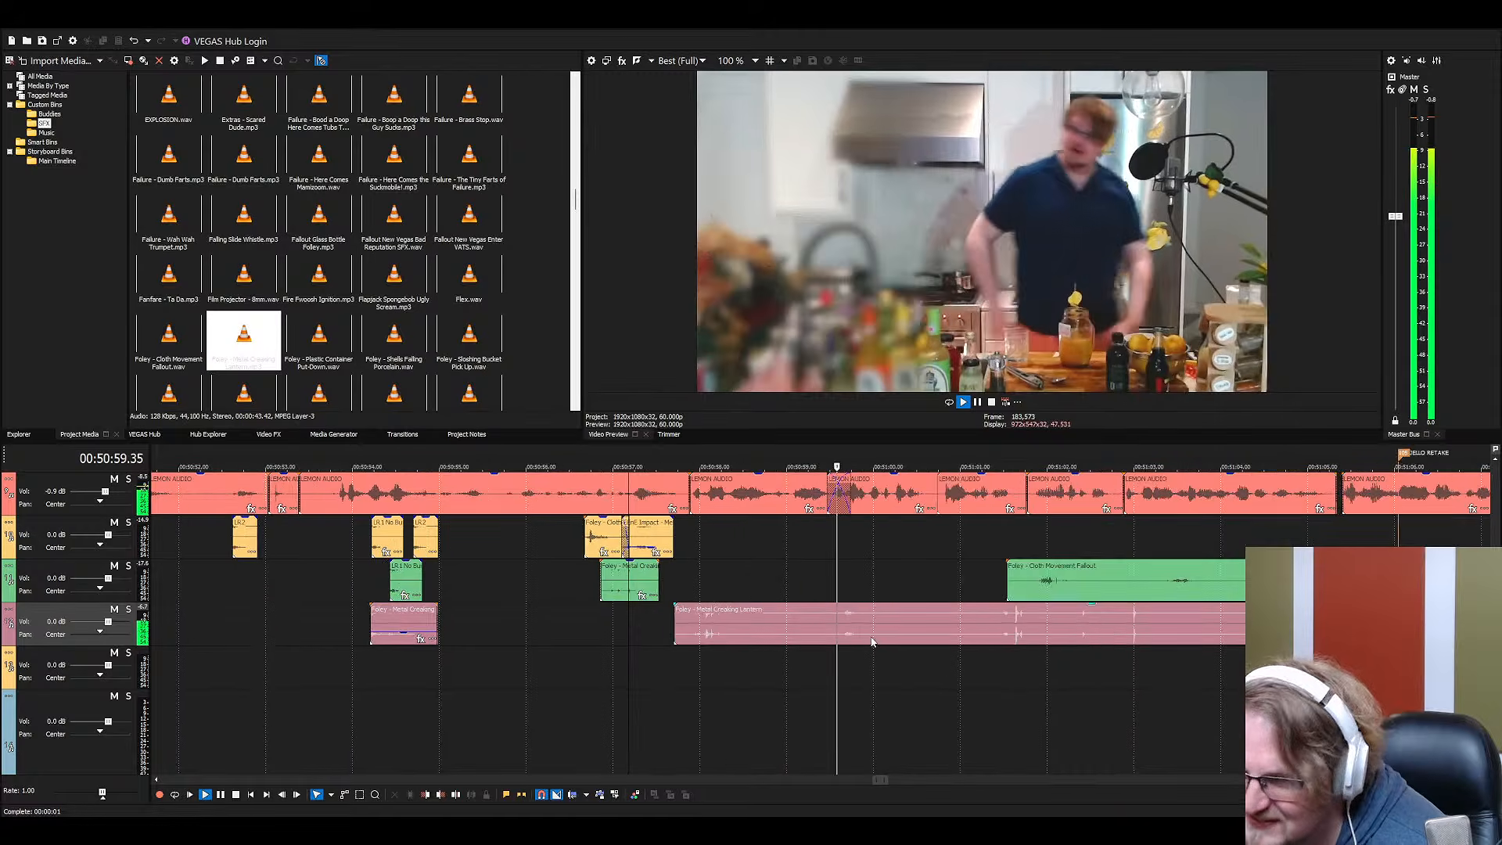
click(831, 630)
key(space)
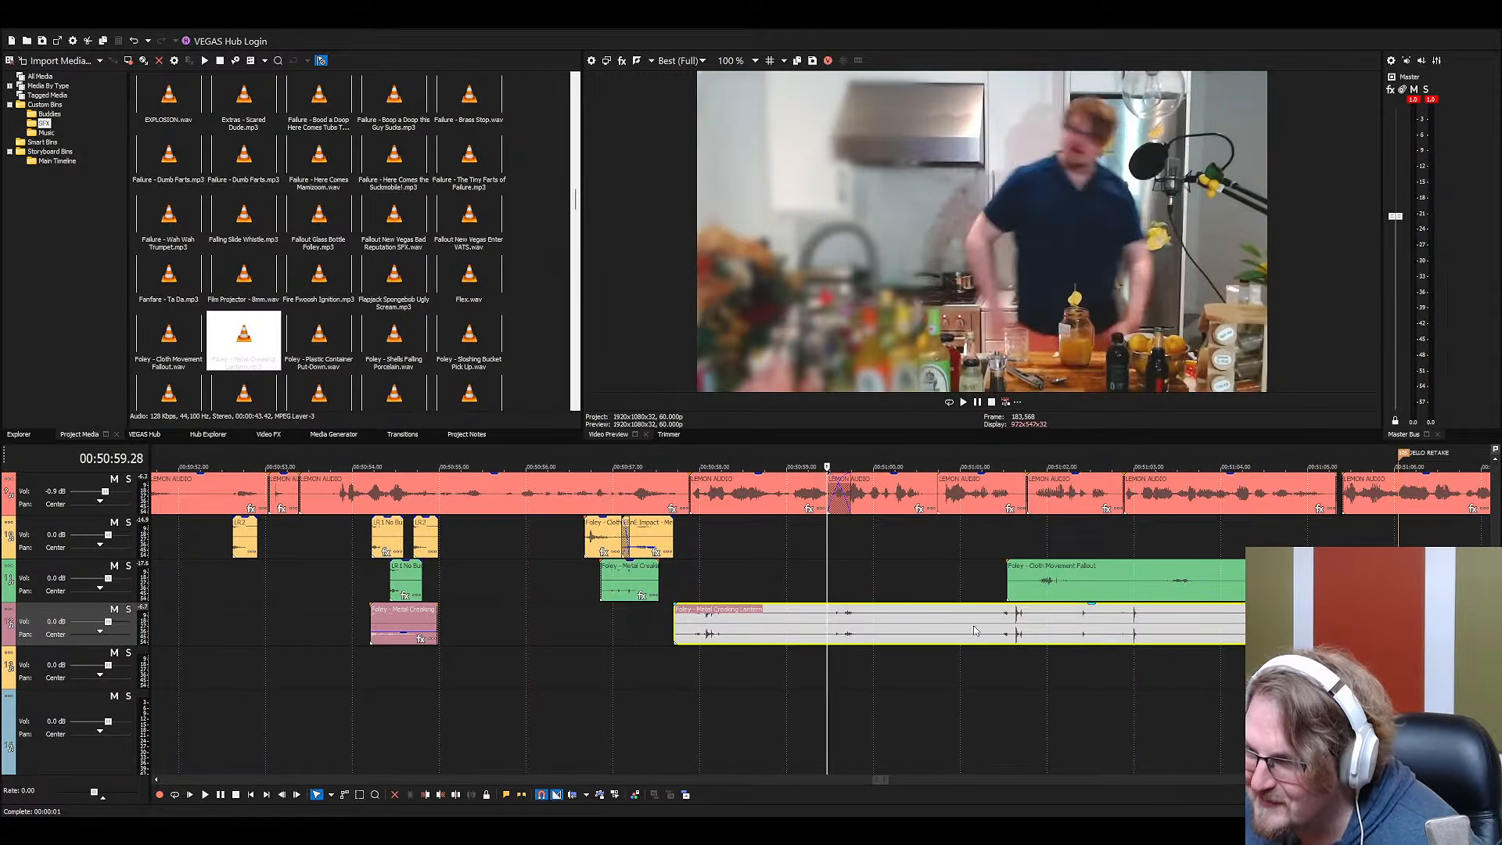
key(s)
click(868, 629)
key(s)
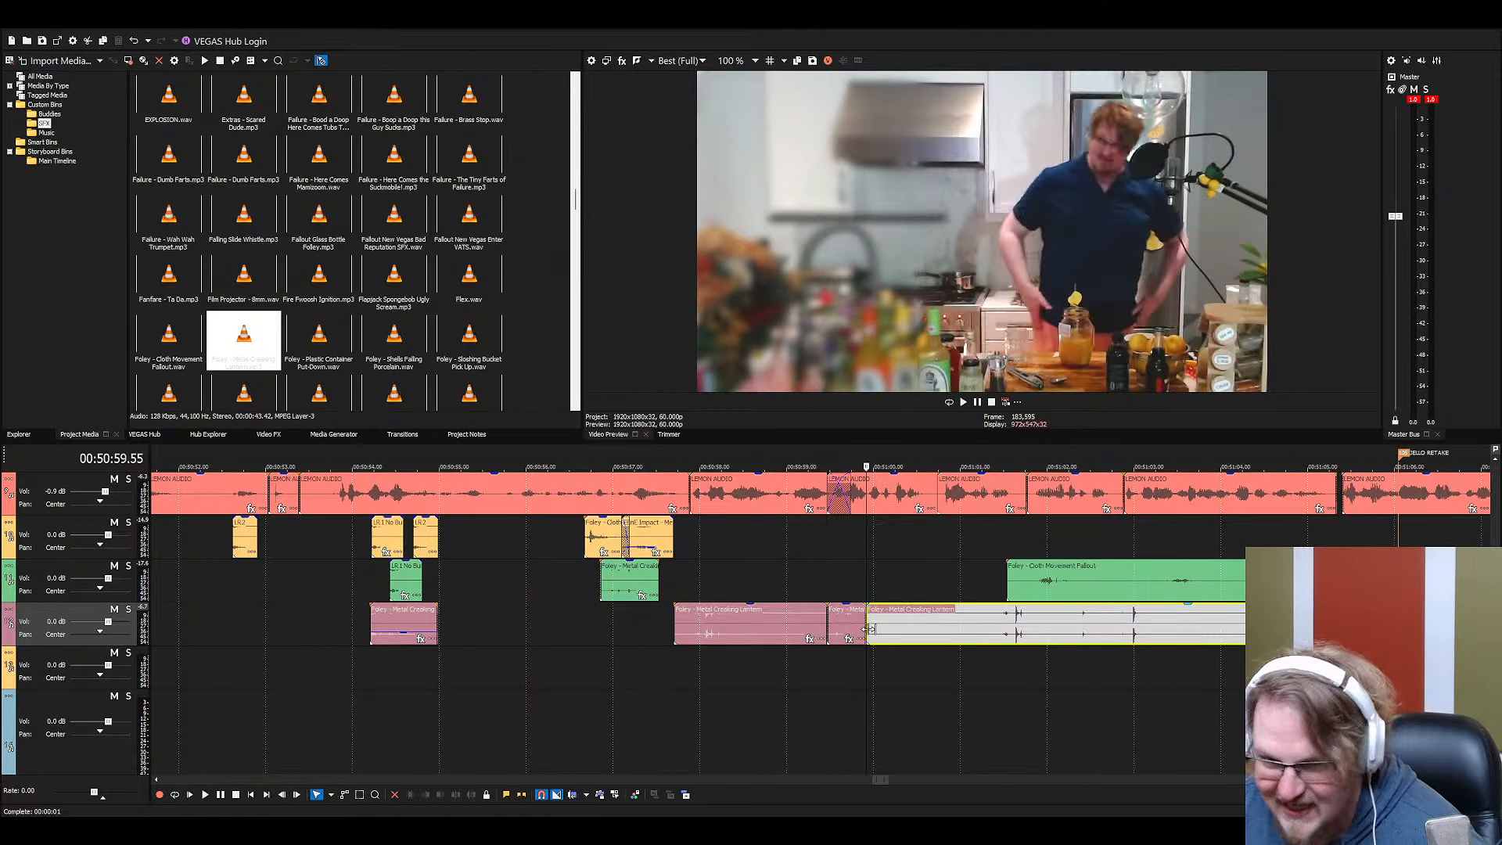
Split the first lantern piece on either side of its creak near 00:50:58 and delete the sliver before it
click(732, 637)
key(s)
click(689, 632)
key(s)
click(681, 632)
key(Delete)
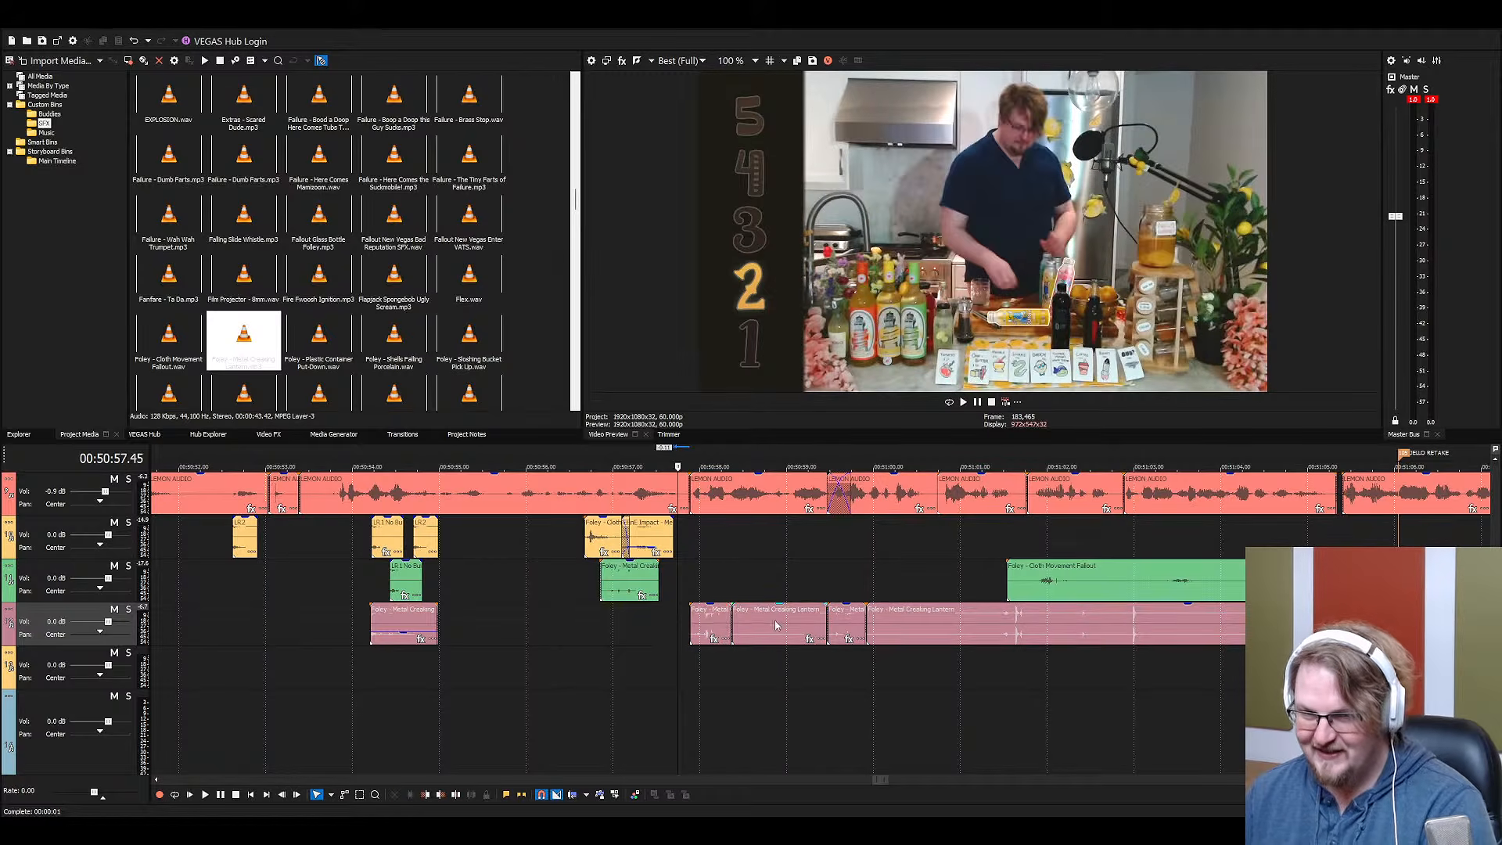
Delete the lantern piece between the two isolated creaks and the long piece following the second one
click(771, 630)
key(Delete)
click(981, 633)
key(Delete)
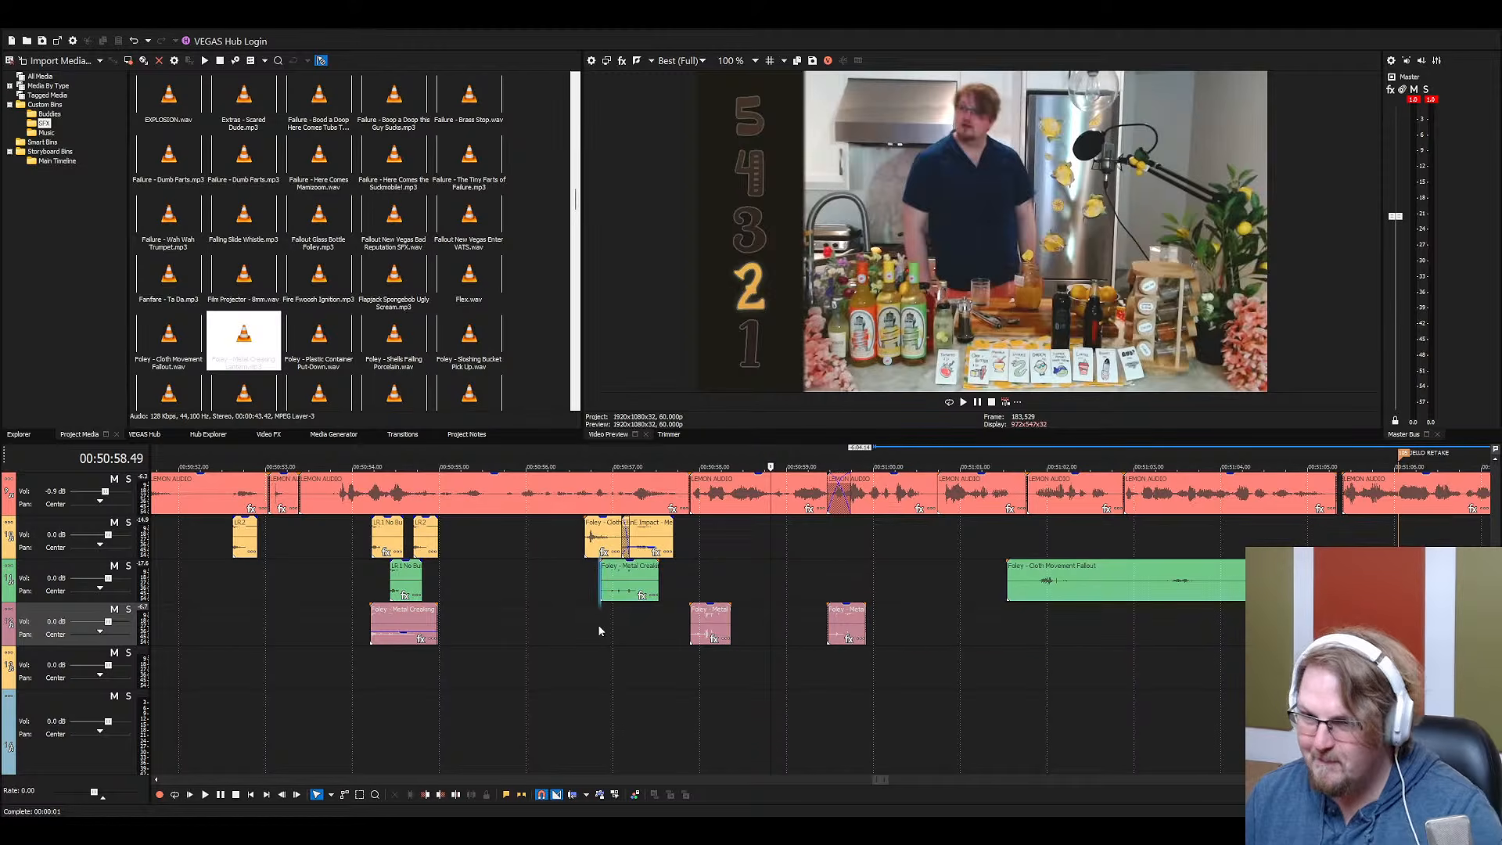
Replay from about 00:50:56.51 to check the bottle's fall against the layered creak sounds
click(598, 624)
key(space)
scroll(842, 627, up, 3)
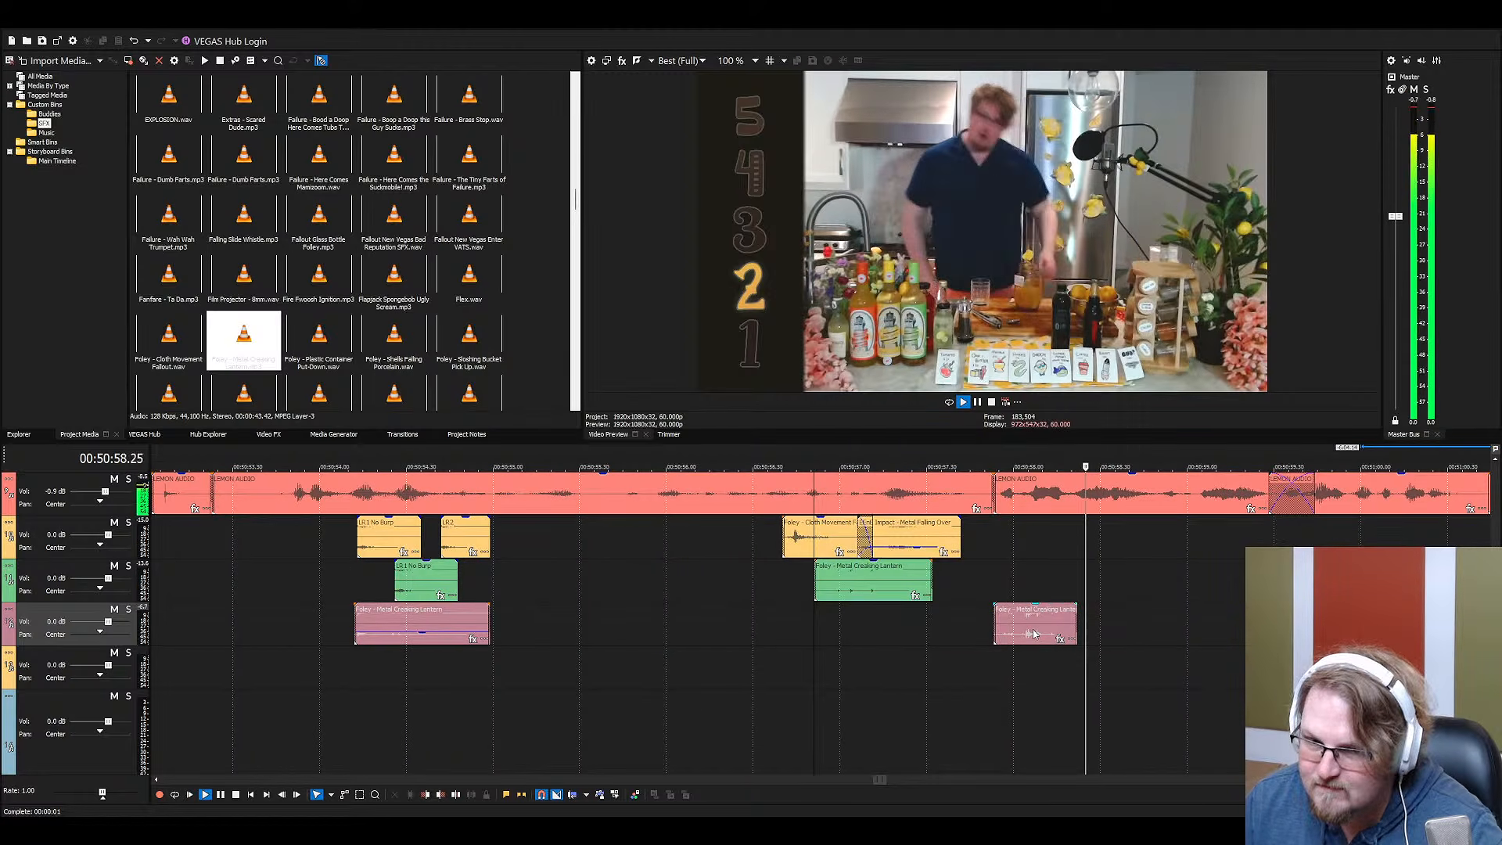
key(space)
key(space)
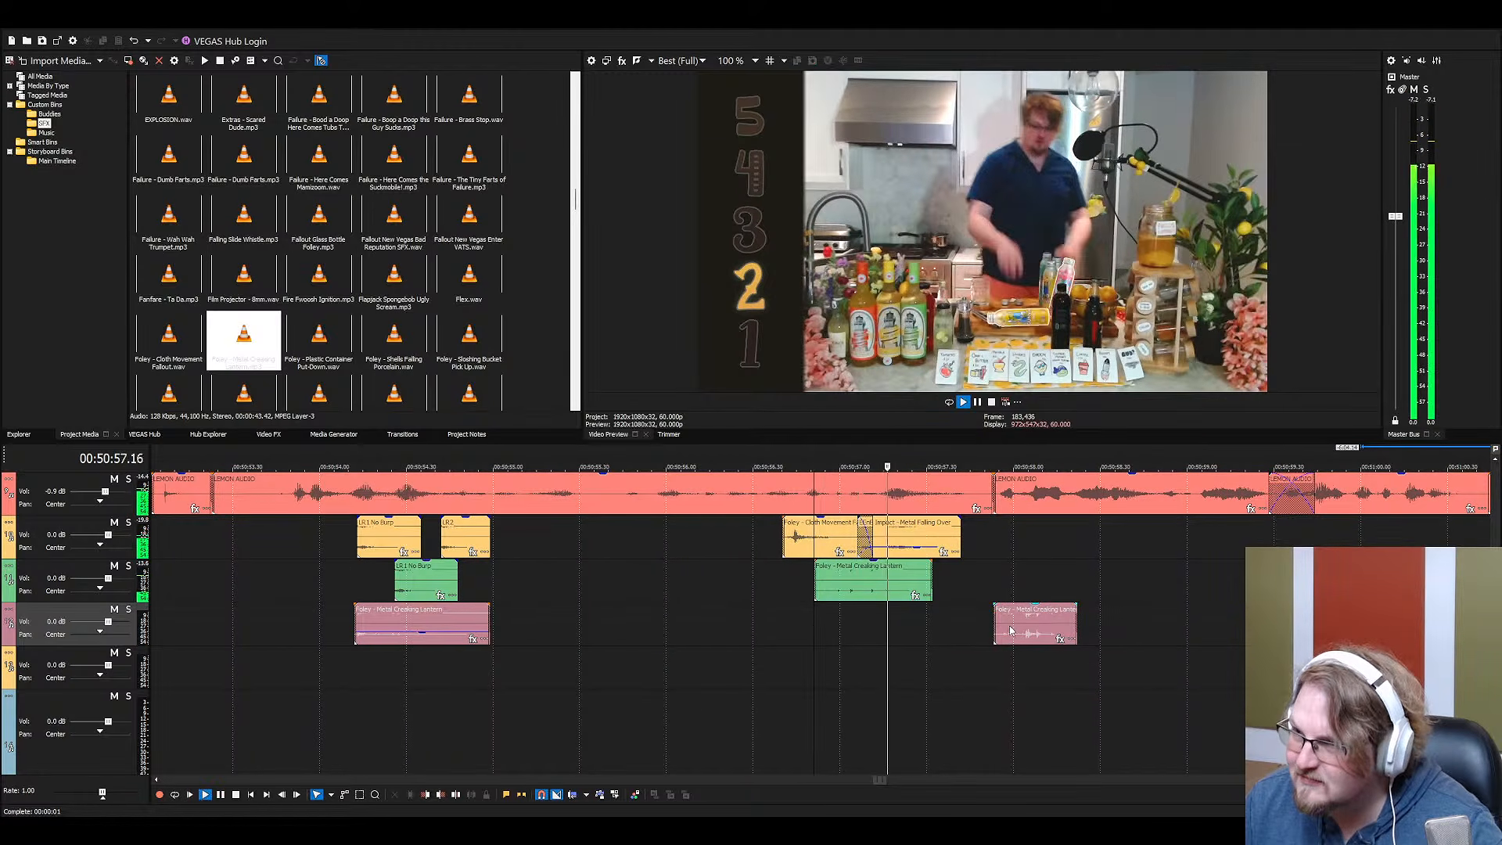
key(space)
Shift the first isolated creak earlier on the pink track, under the cloth movement sound, and play the section leading into it
drag(1054, 632, 822, 635)
click(707, 632)
key(space)
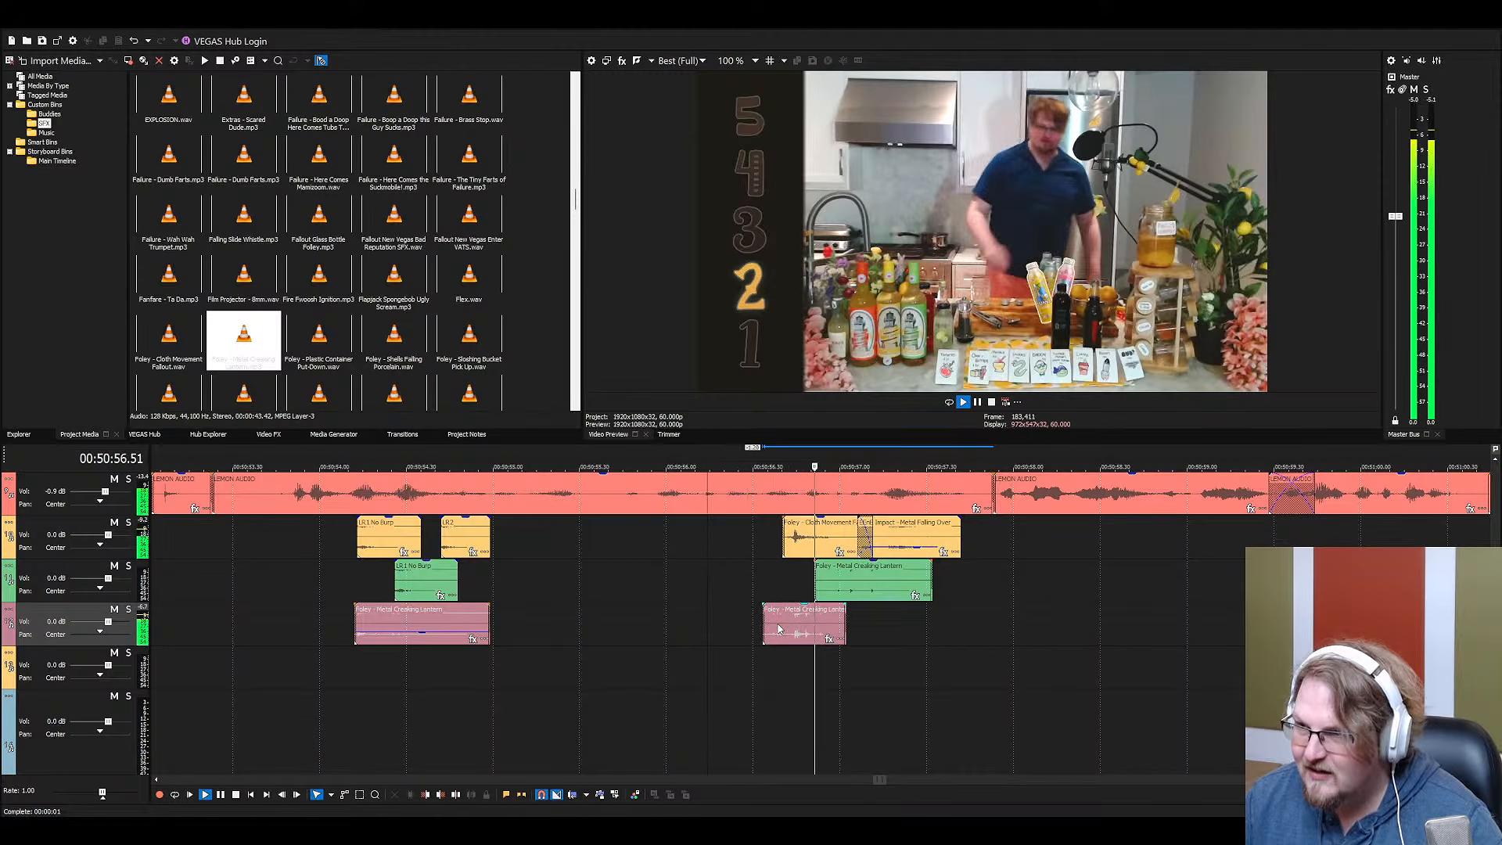
key(space)
Move the isolated creak to the lower orange track, aligned with the pink lantern sound at about 00:50:54.12, and play it
click(370, 660)
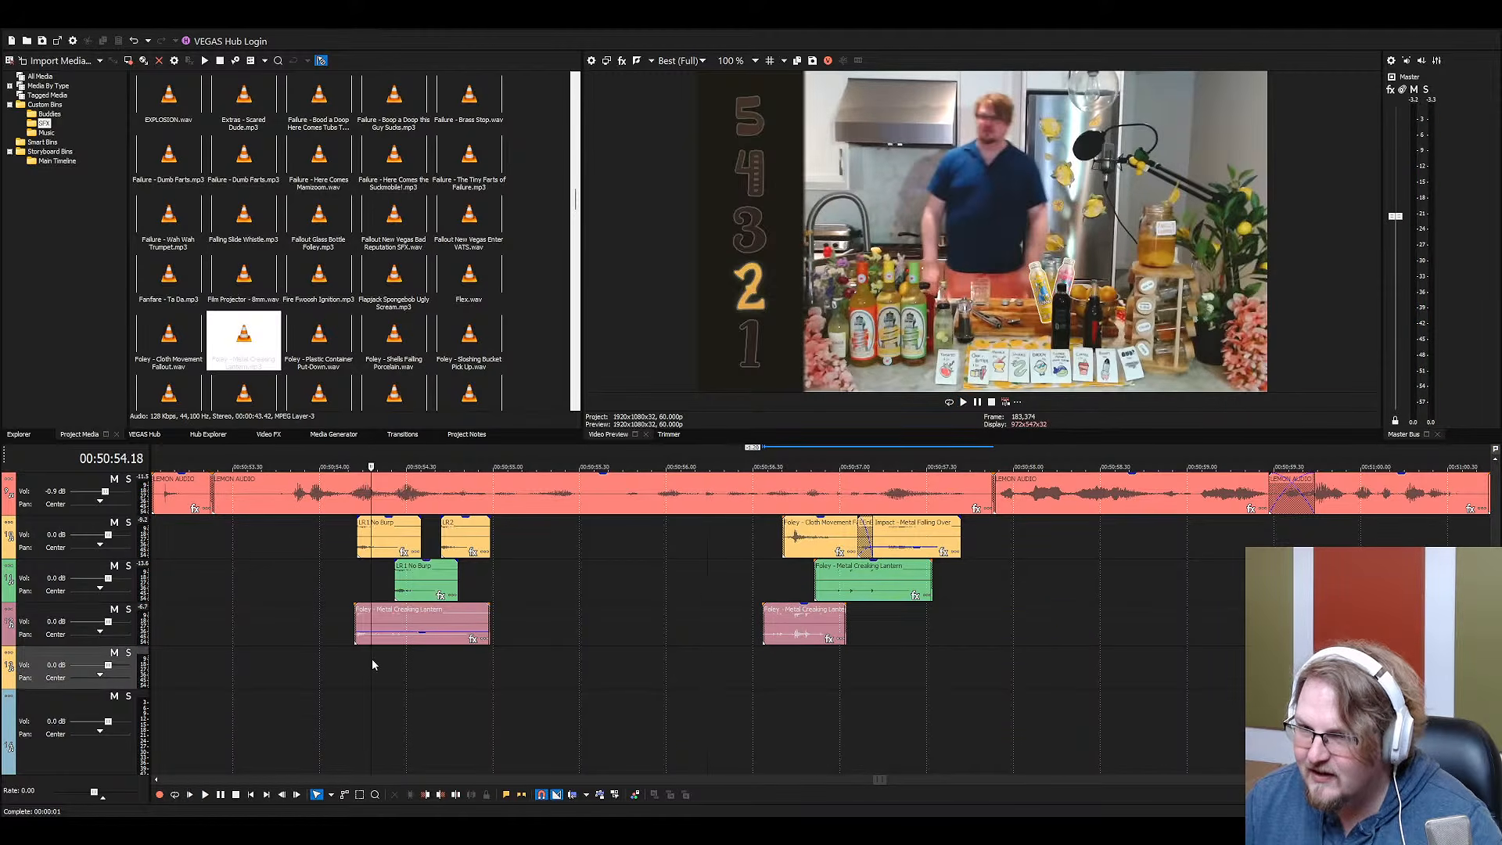
drag(379, 684, 380, 680)
key(space)
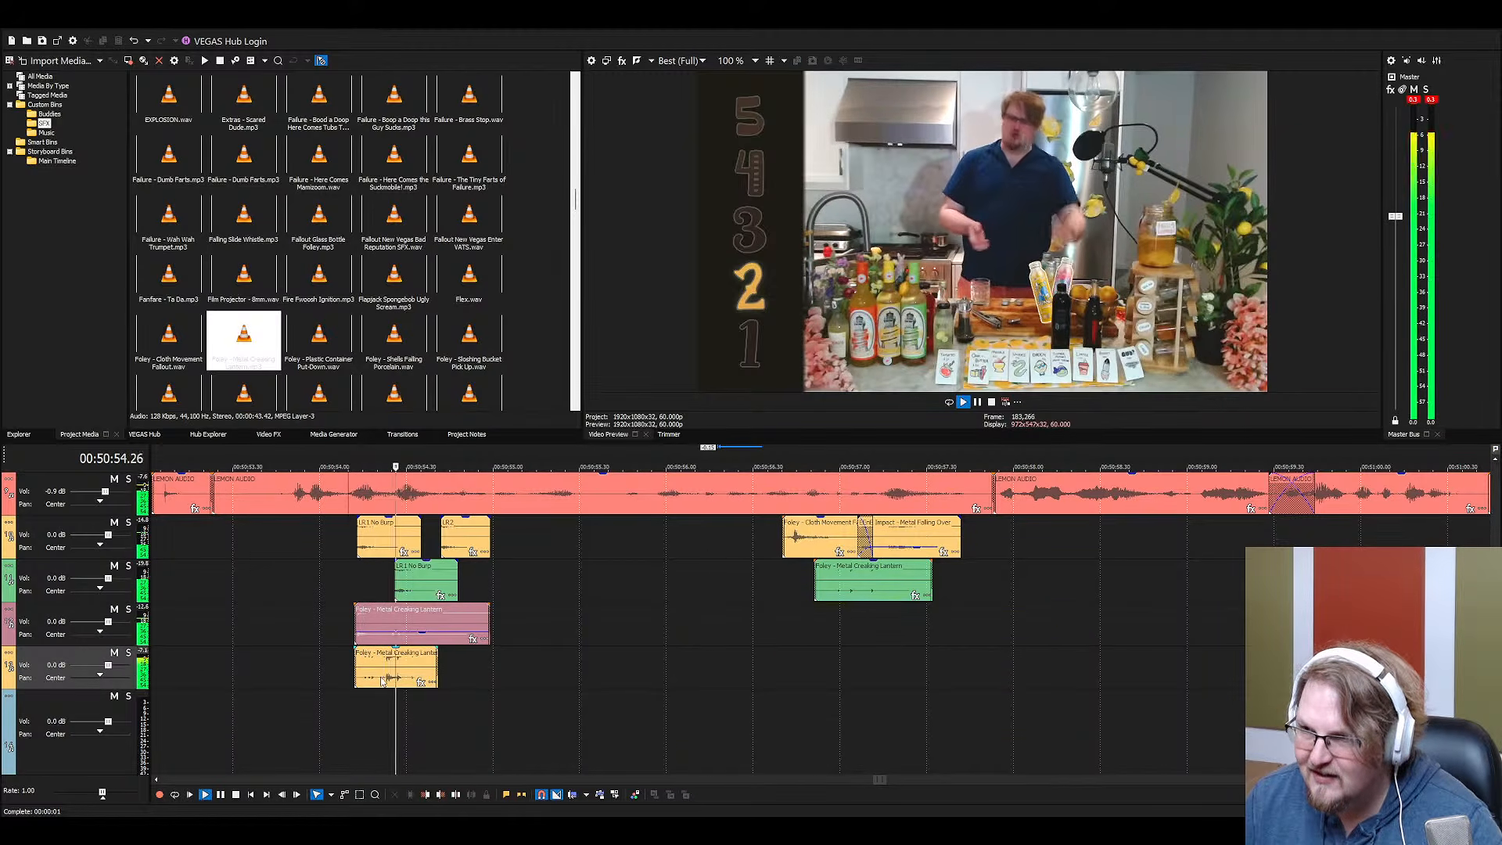
Lower the gain of the orange track's creak and set the pink lantern sound above it to about -11.3 dB
click(426, 660)
key(space)
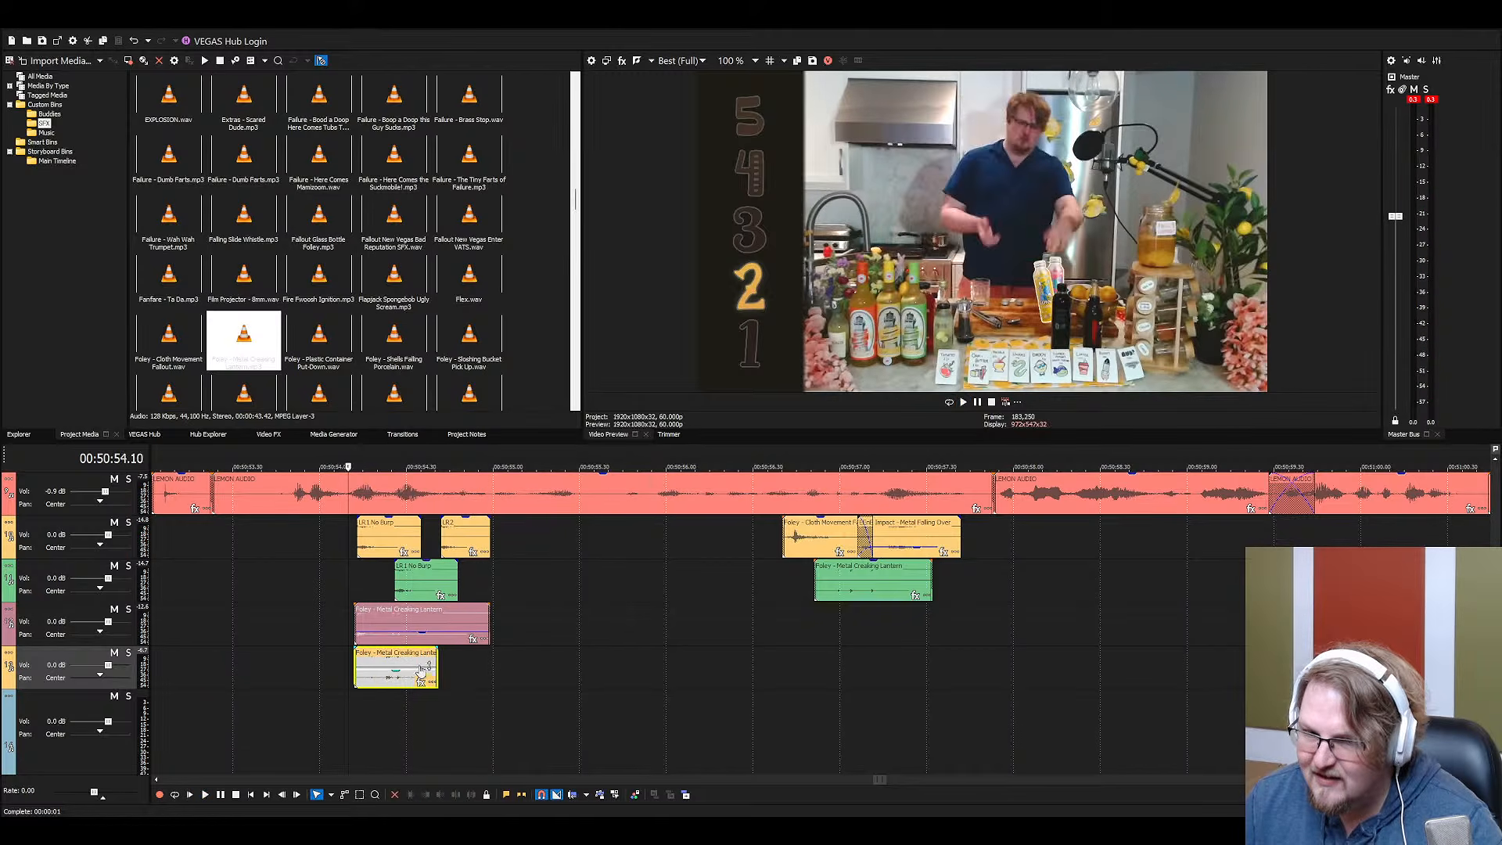
click(445, 632)
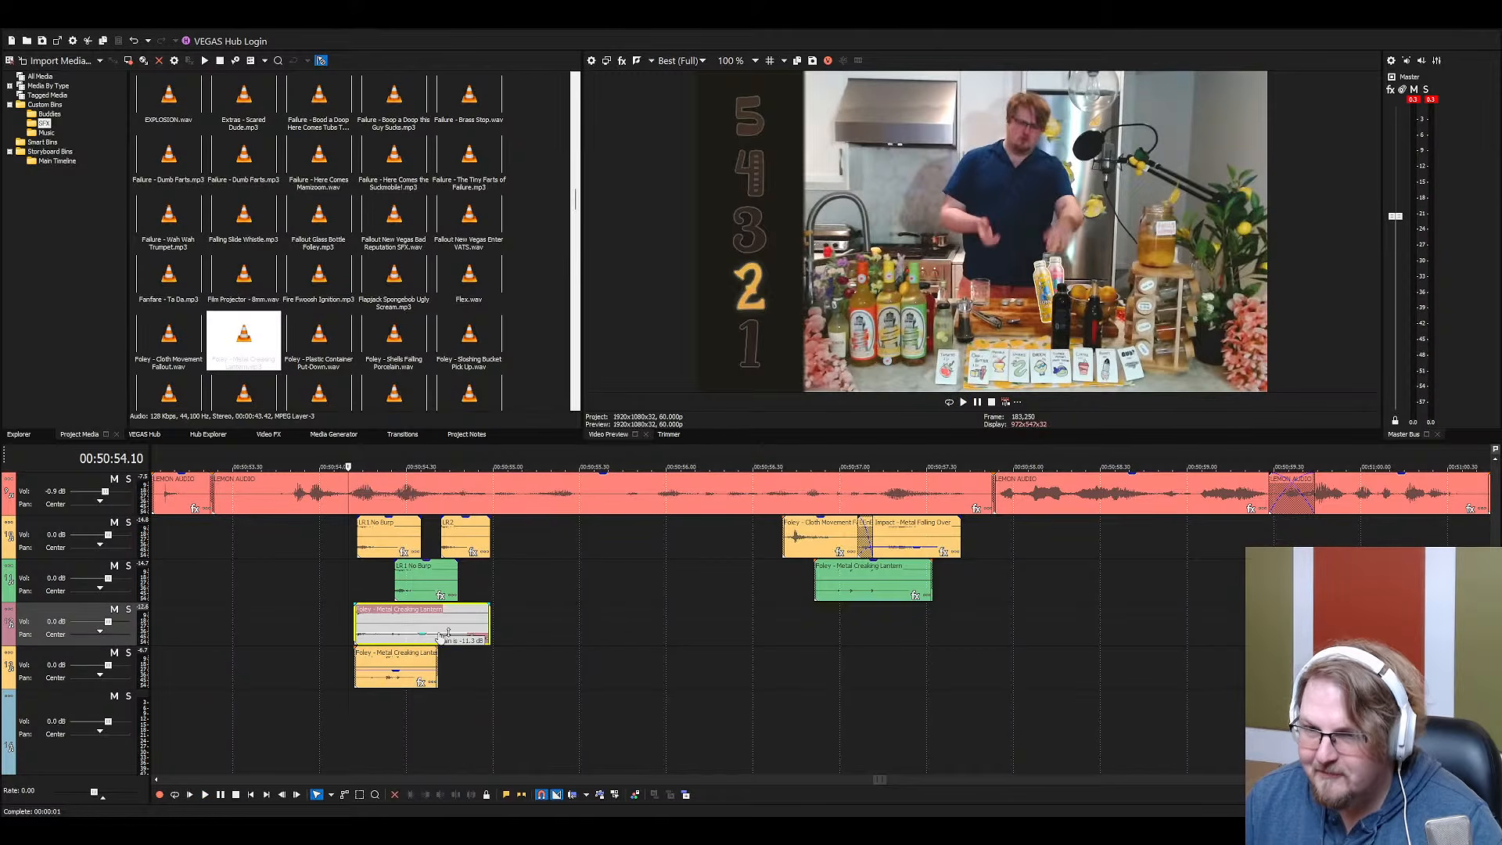
click(412, 671)
Delete the leftover creak near 00:50:59.34 and move the spare cloth movement sound to the upper orange track
click(1286, 624)
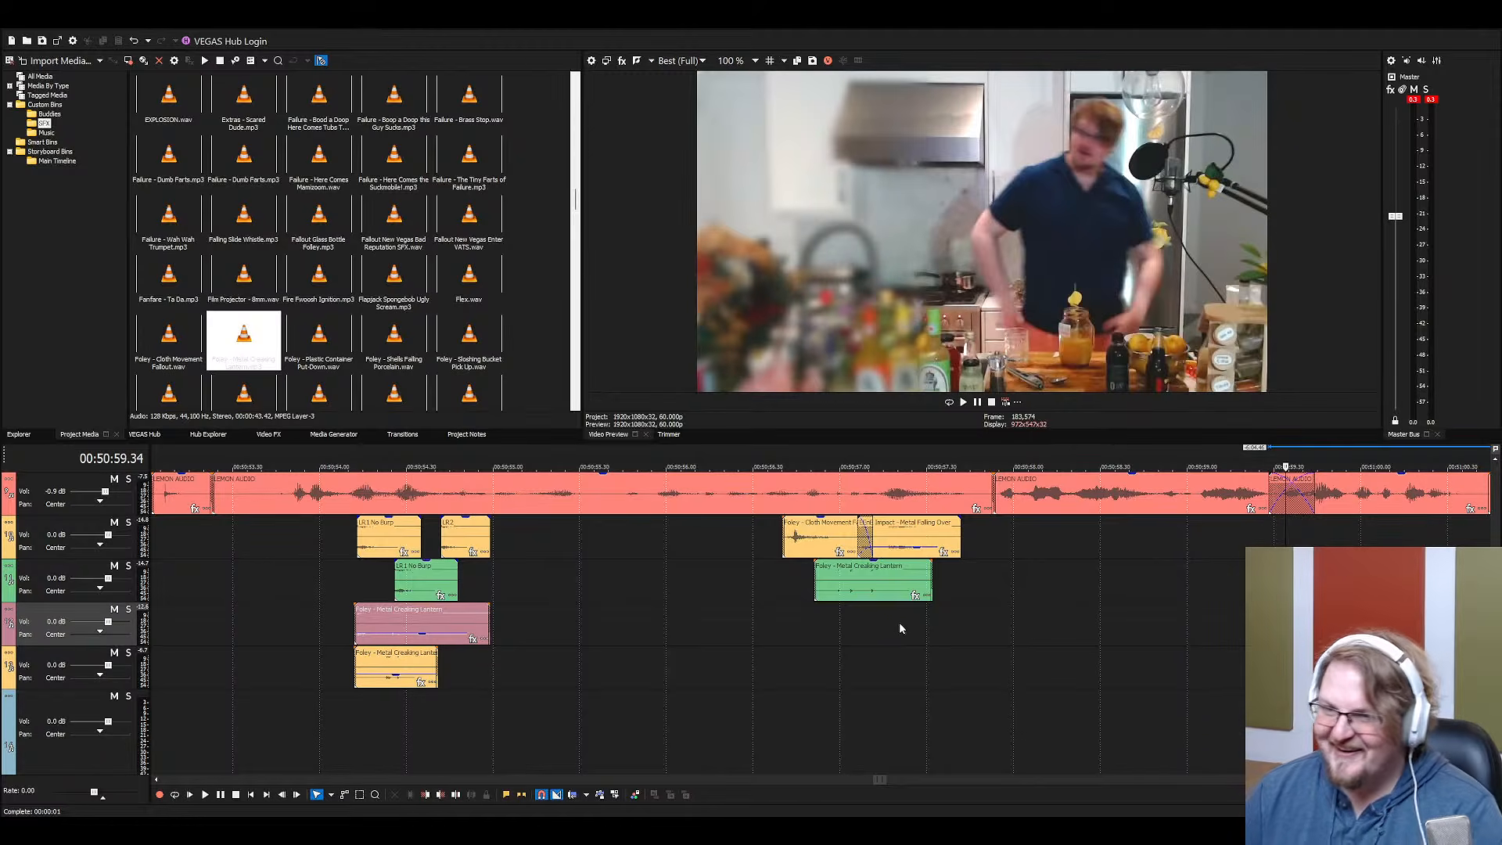
scroll(720, 618, down, 3)
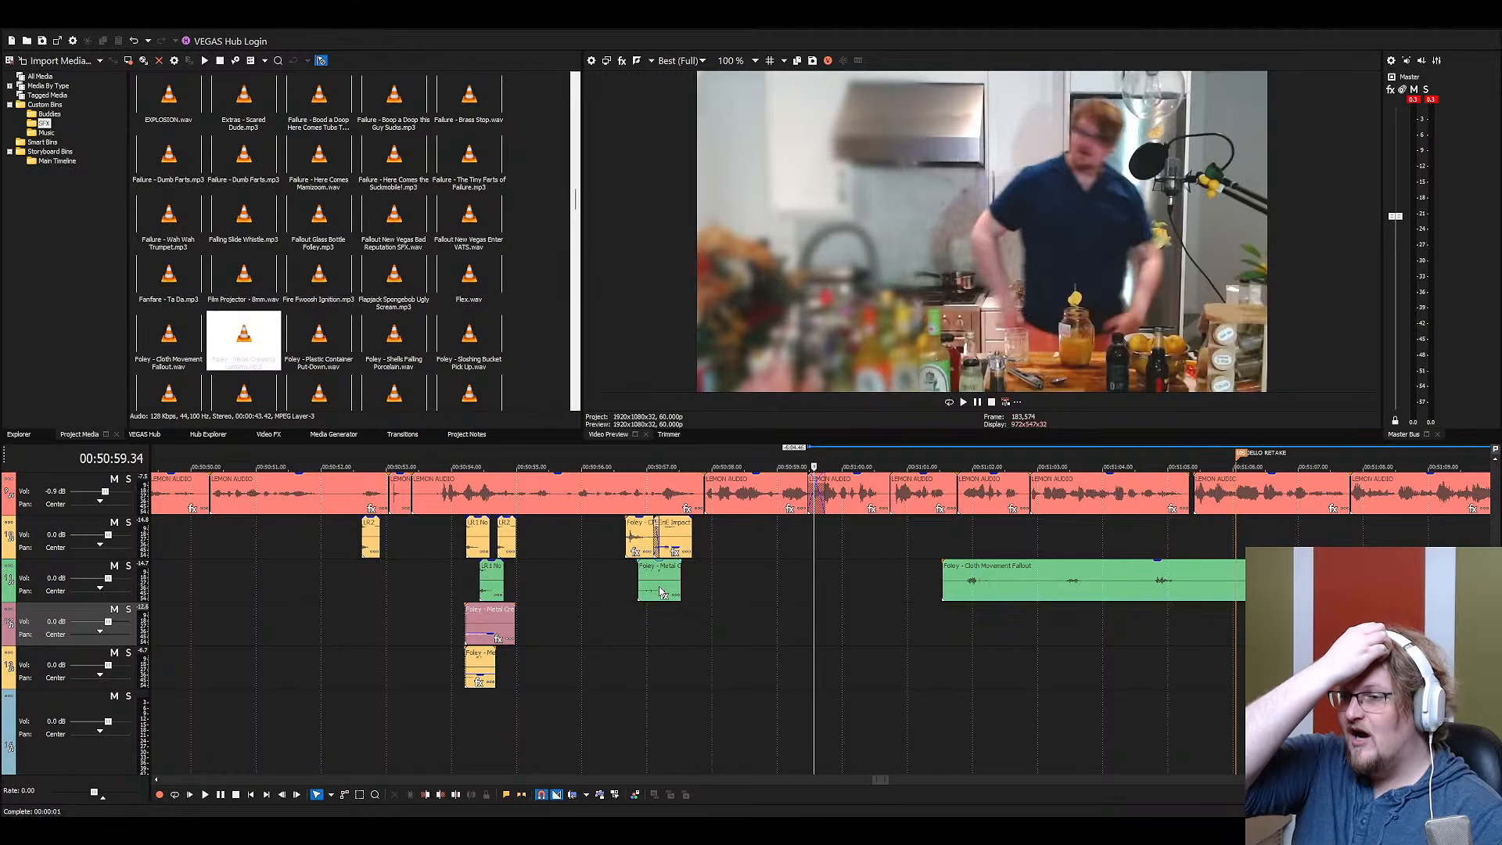
drag(944, 592, 962, 538)
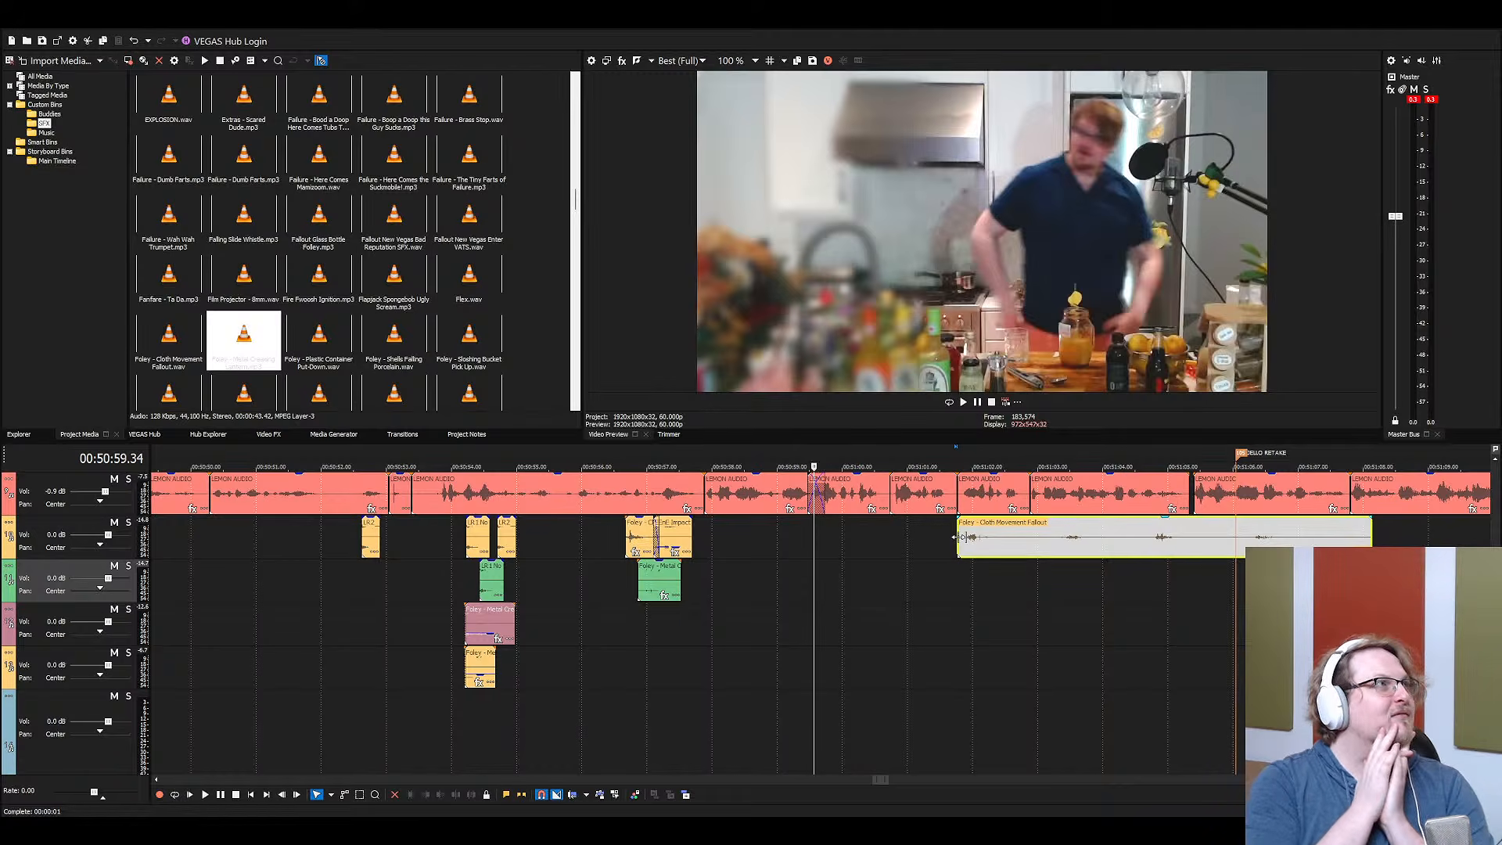
Go to the "WOULD YOU LIKE A POTATO CHIP" retake marker at 00:49:22.41 and play the lemon audio from there
scroll(973, 645, down, 8)
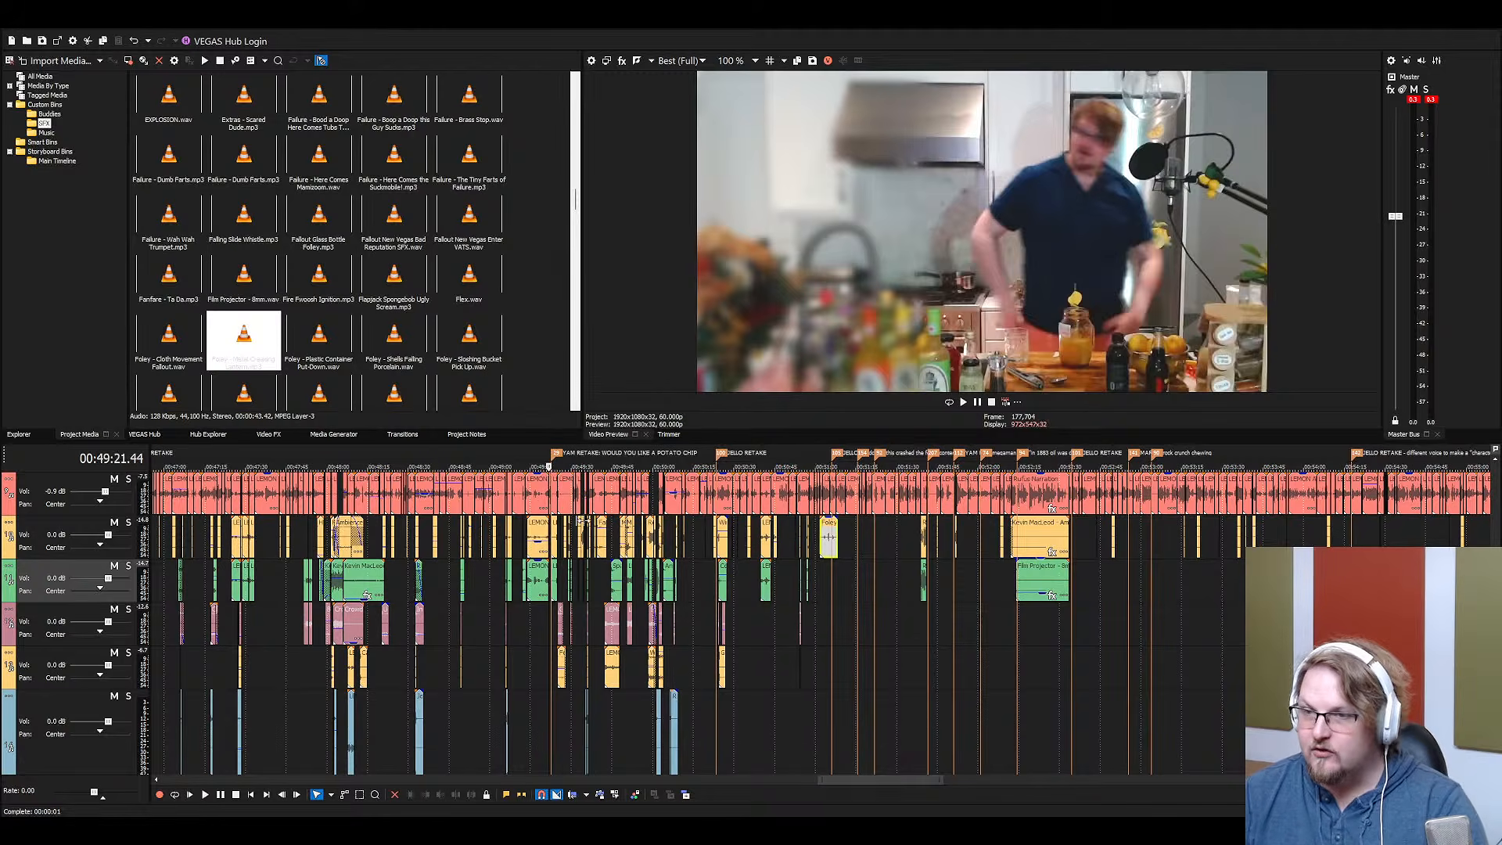
click(550, 472)
scroll(808, 613, up, 8)
click(829, 629)
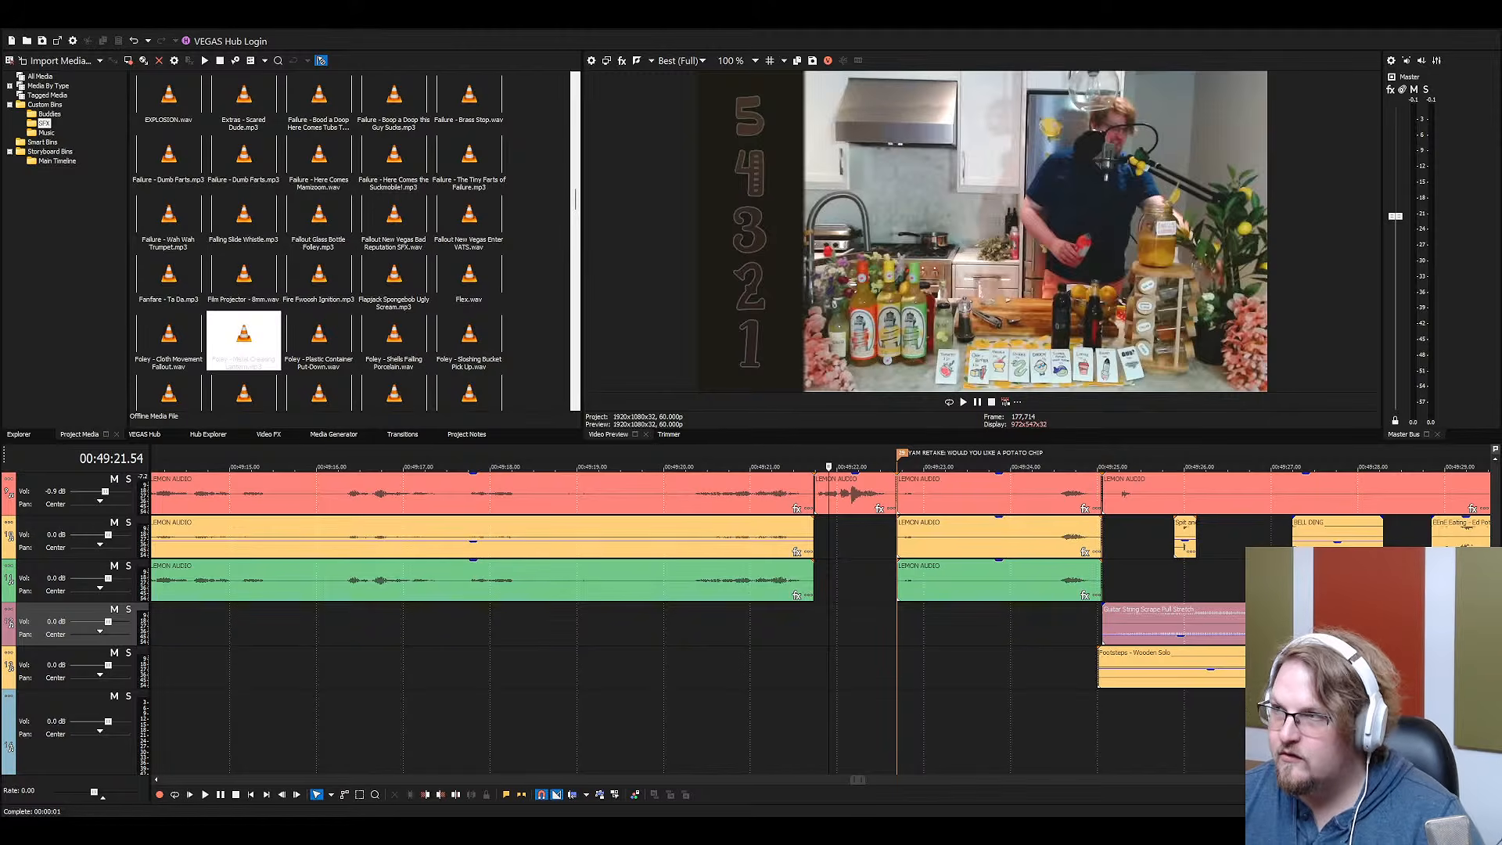
click(837, 485)
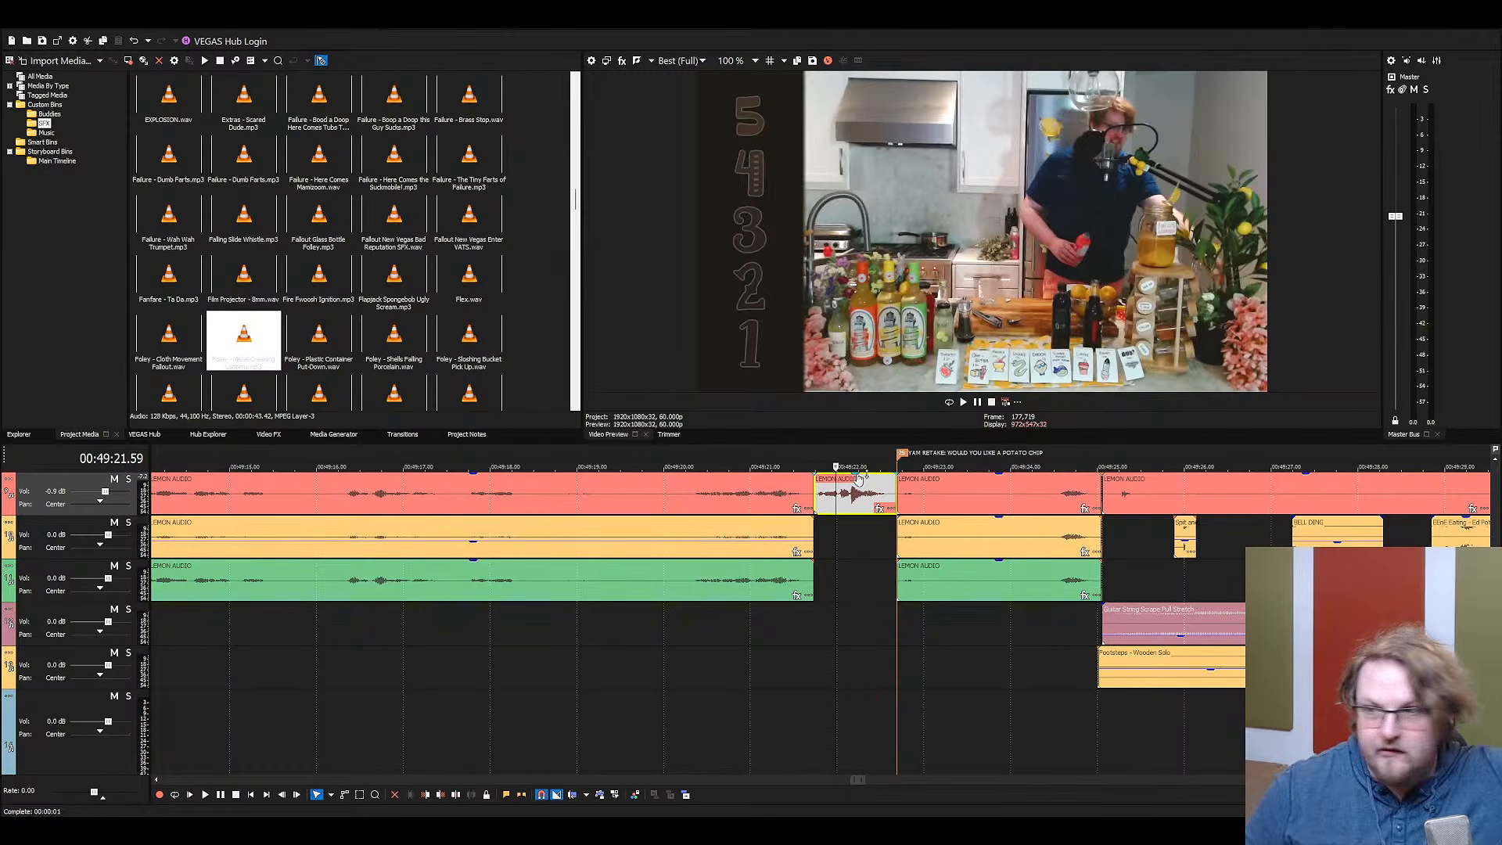
click(901, 480)
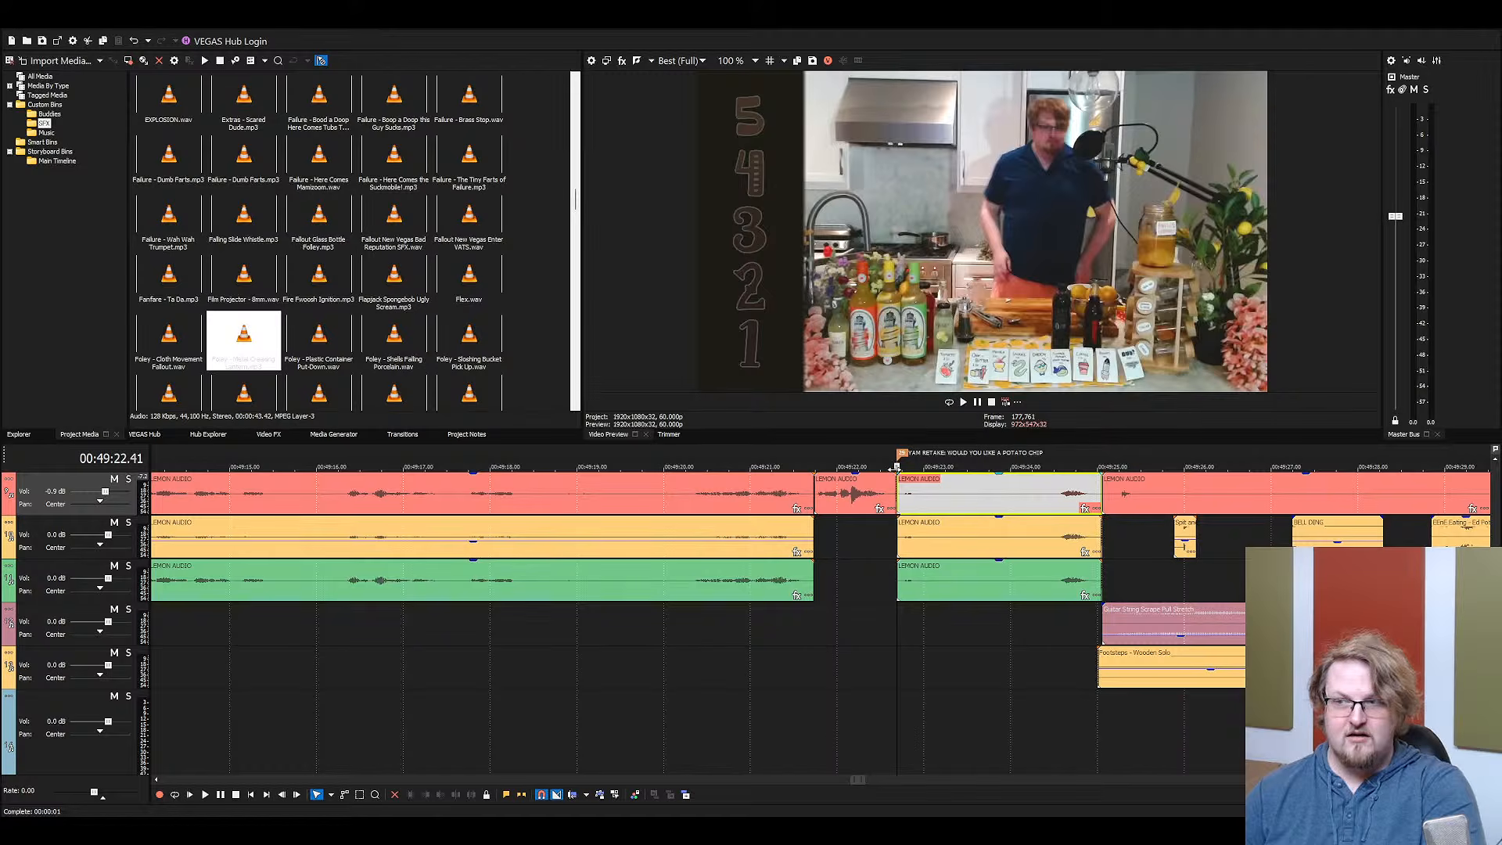
key(space)
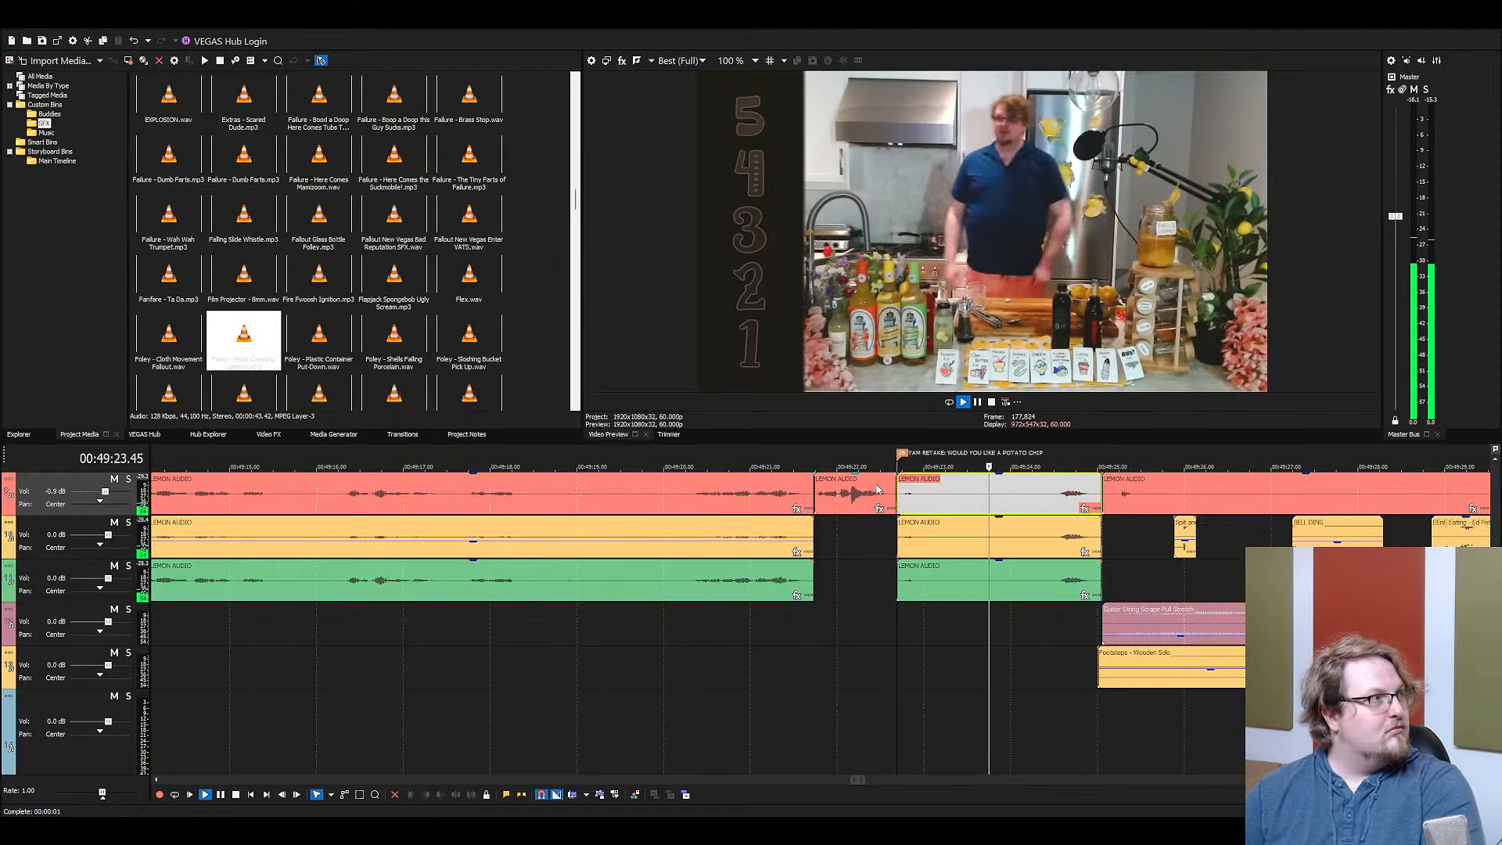
key(space)
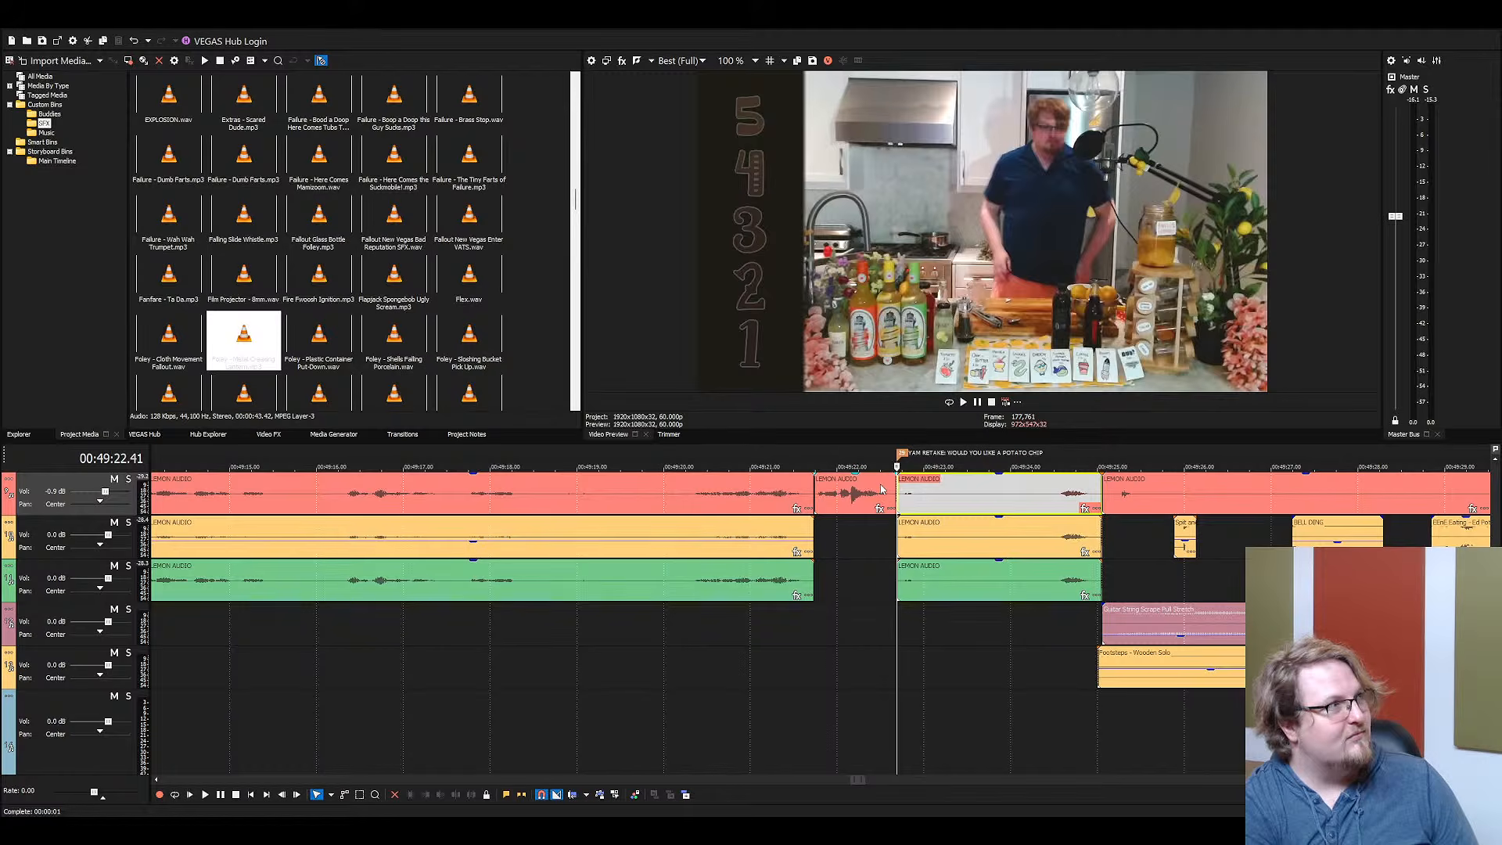
key(space)
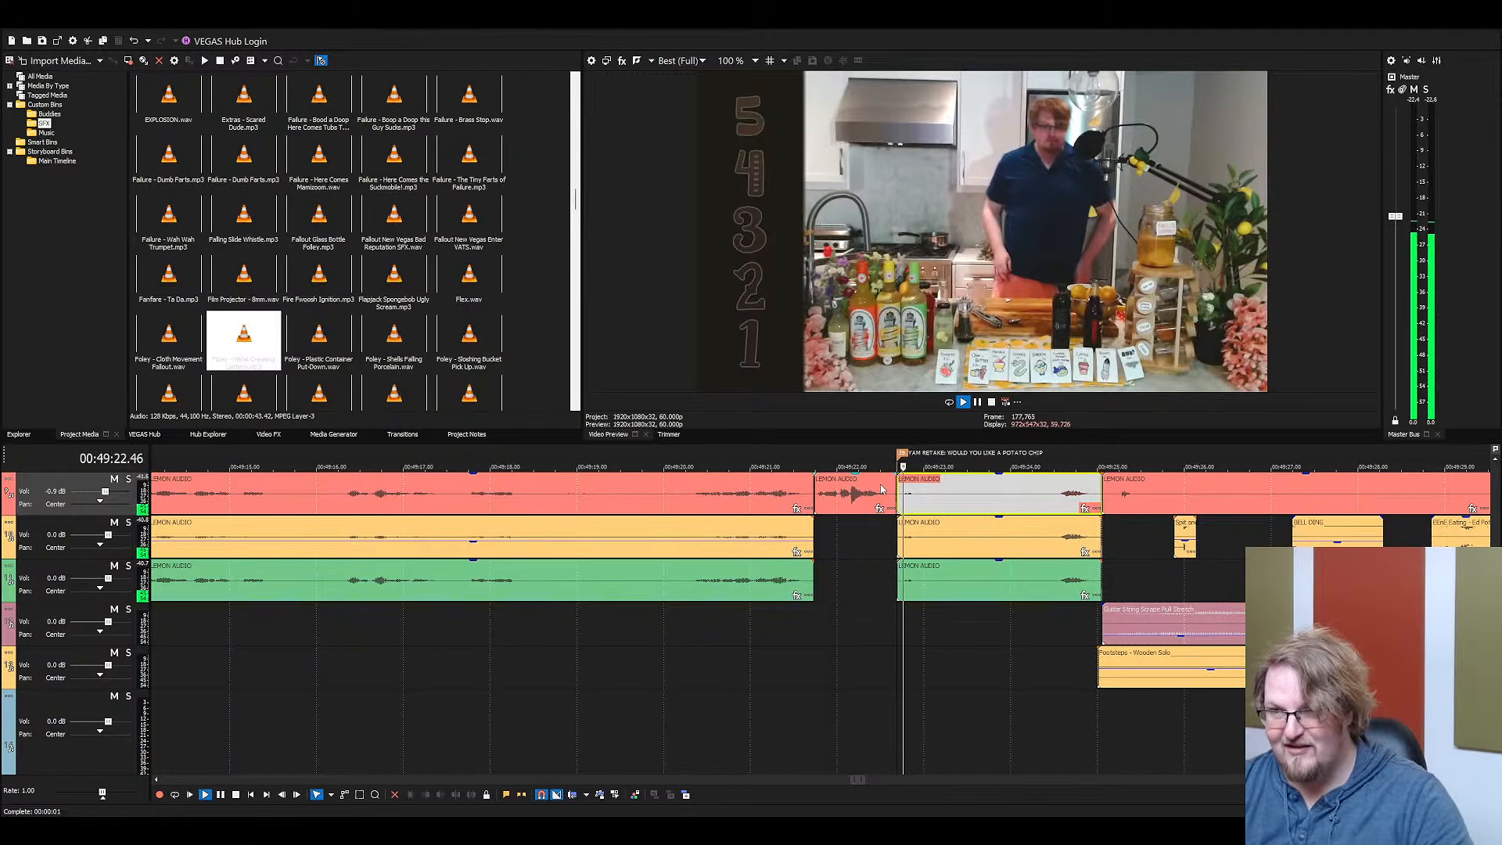
key(space)
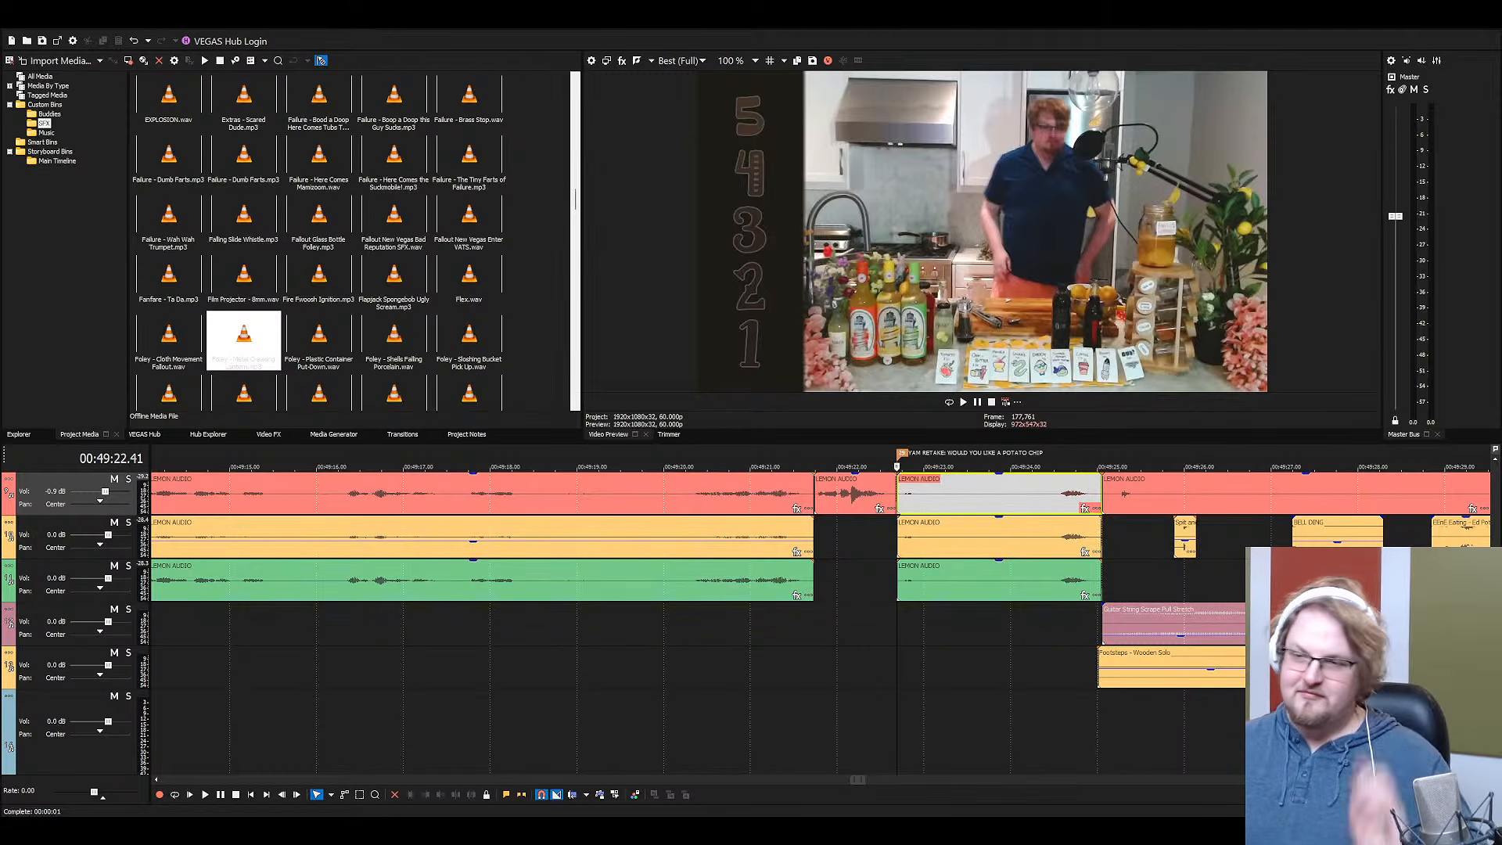
Play the lemon audio leading up to the potato chip retake marker, starting from 00:49:20.59
click(749, 494)
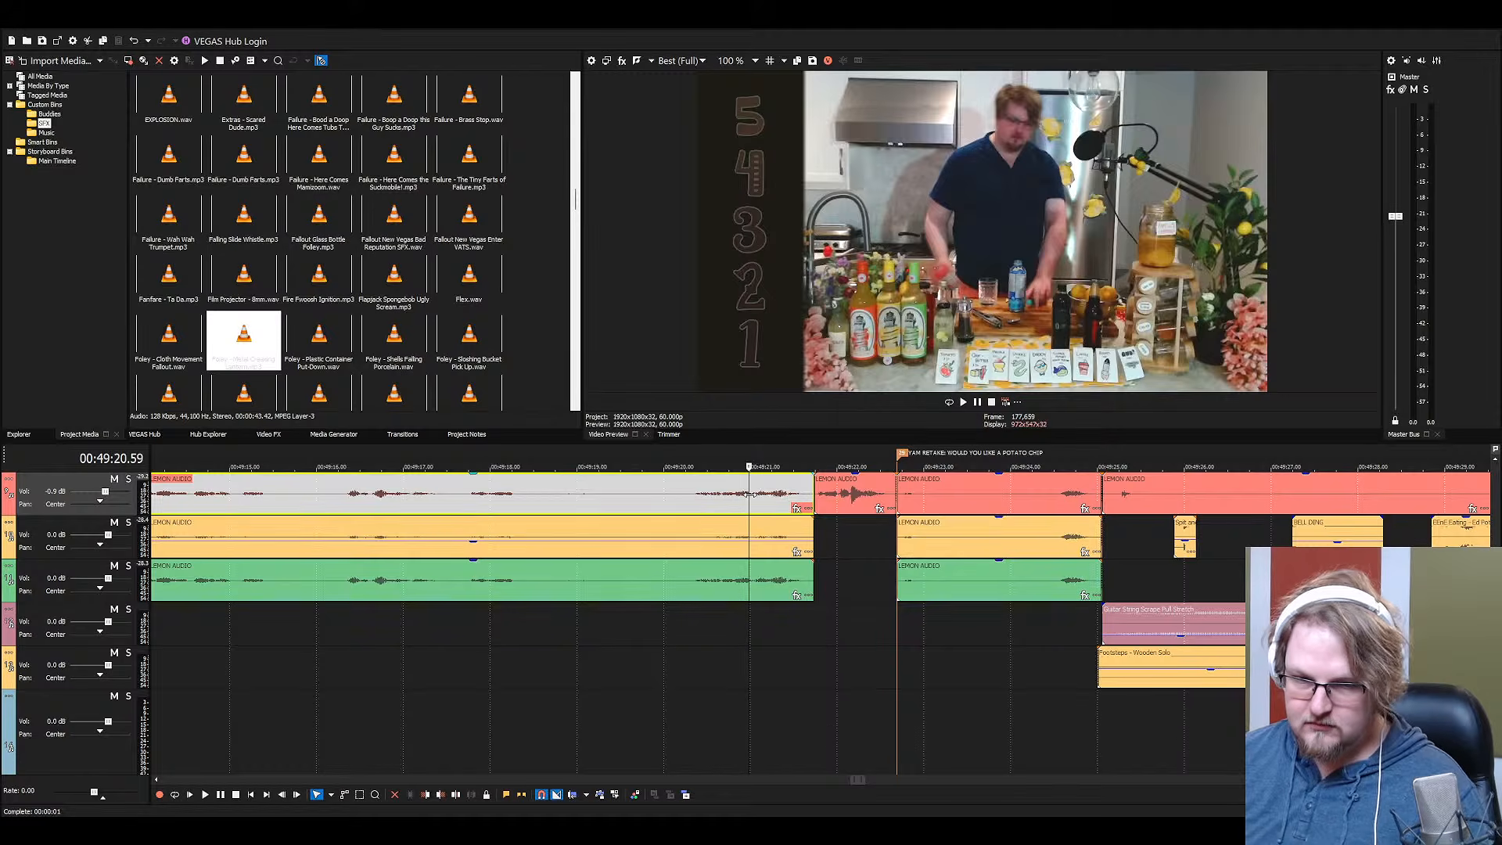
key(space)
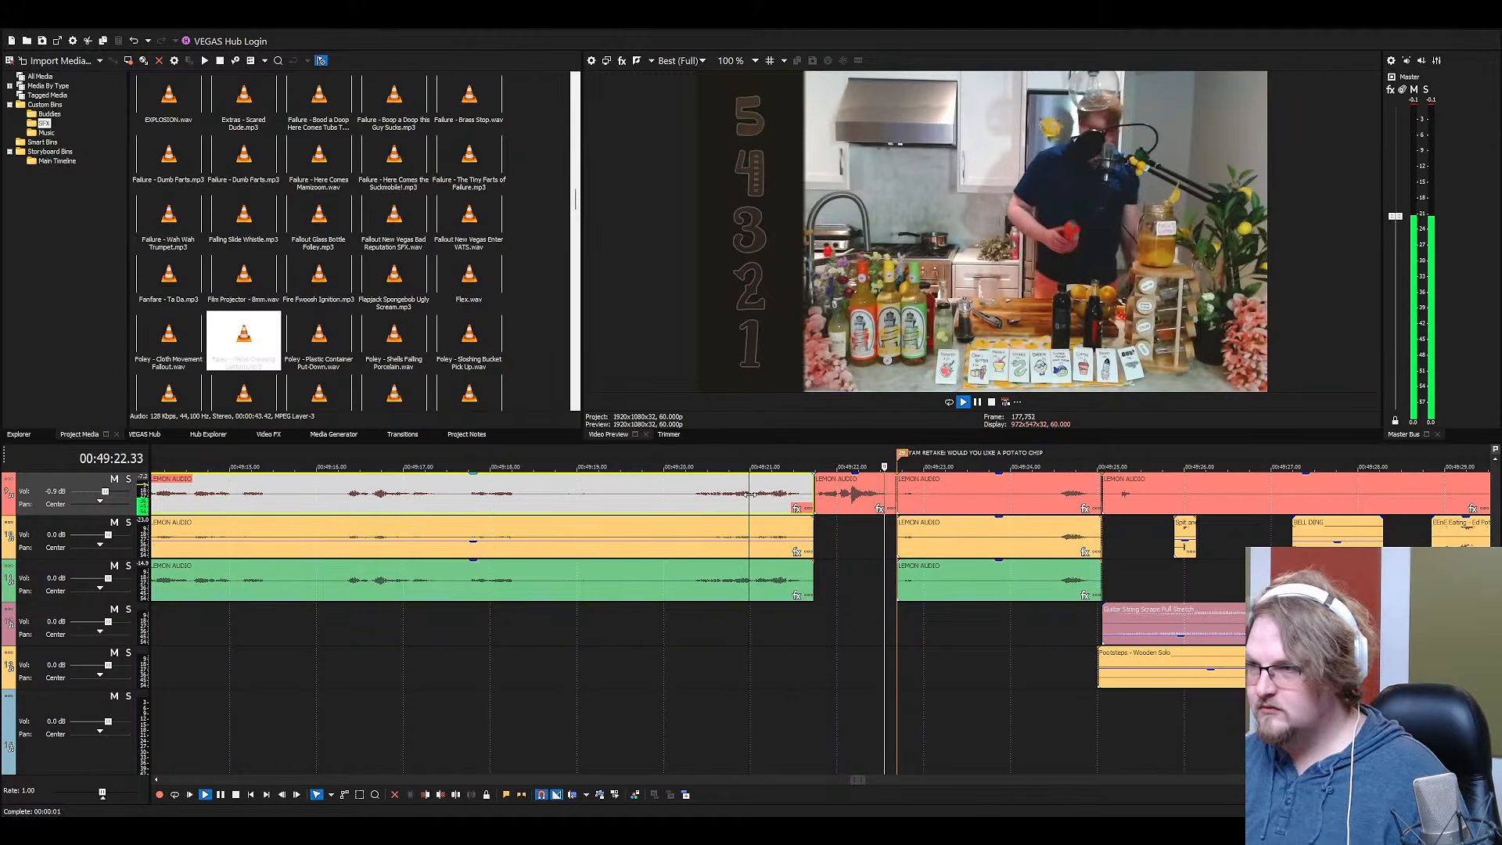
key(space)
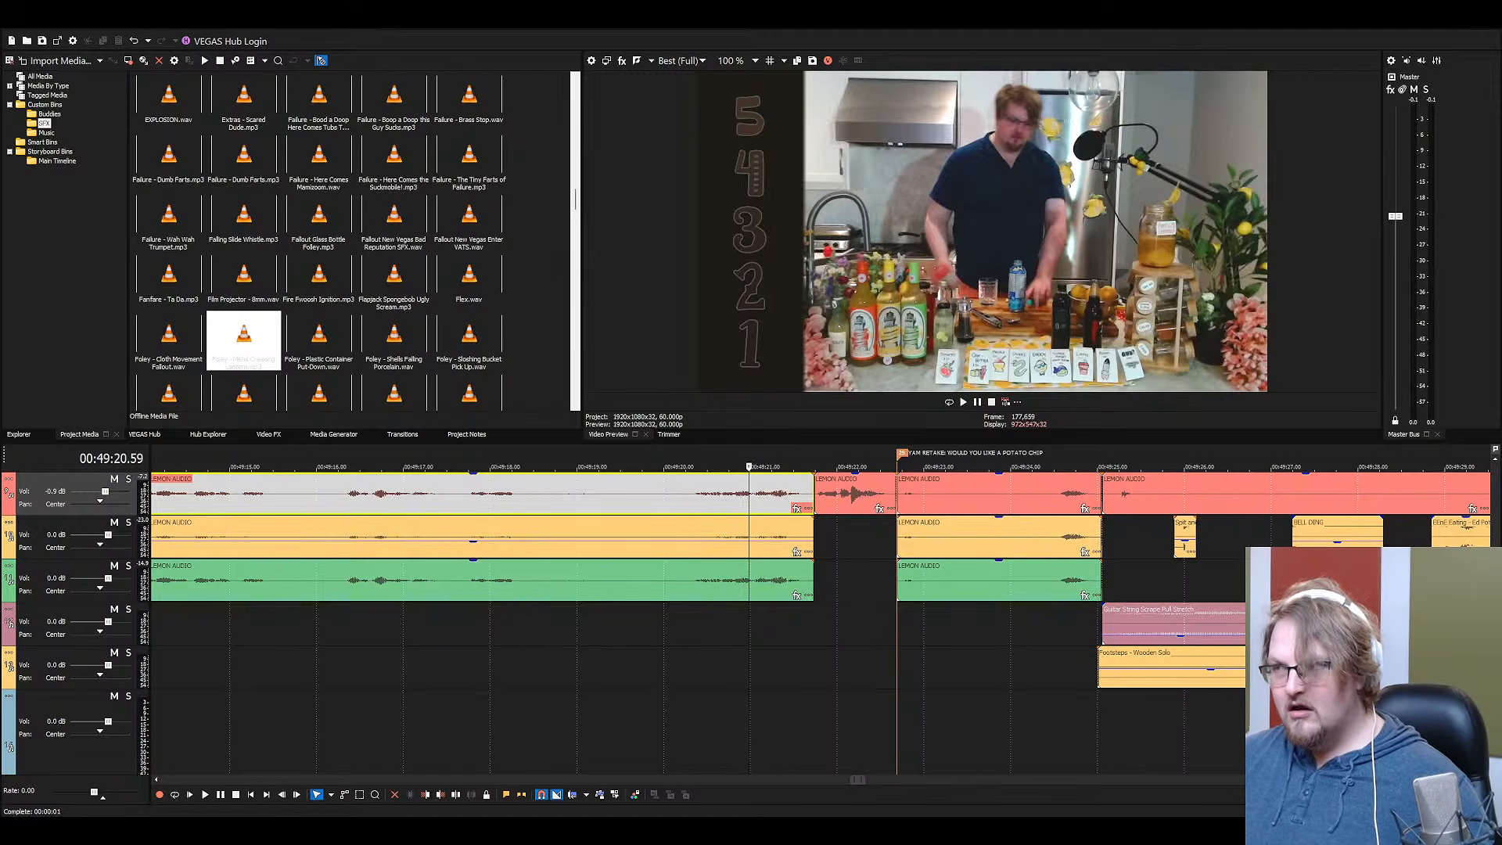
Add the Retake Yam Potato Chip recording to the blue audio track, beginning a few seconds before the potato chip marker
click(845, 510)
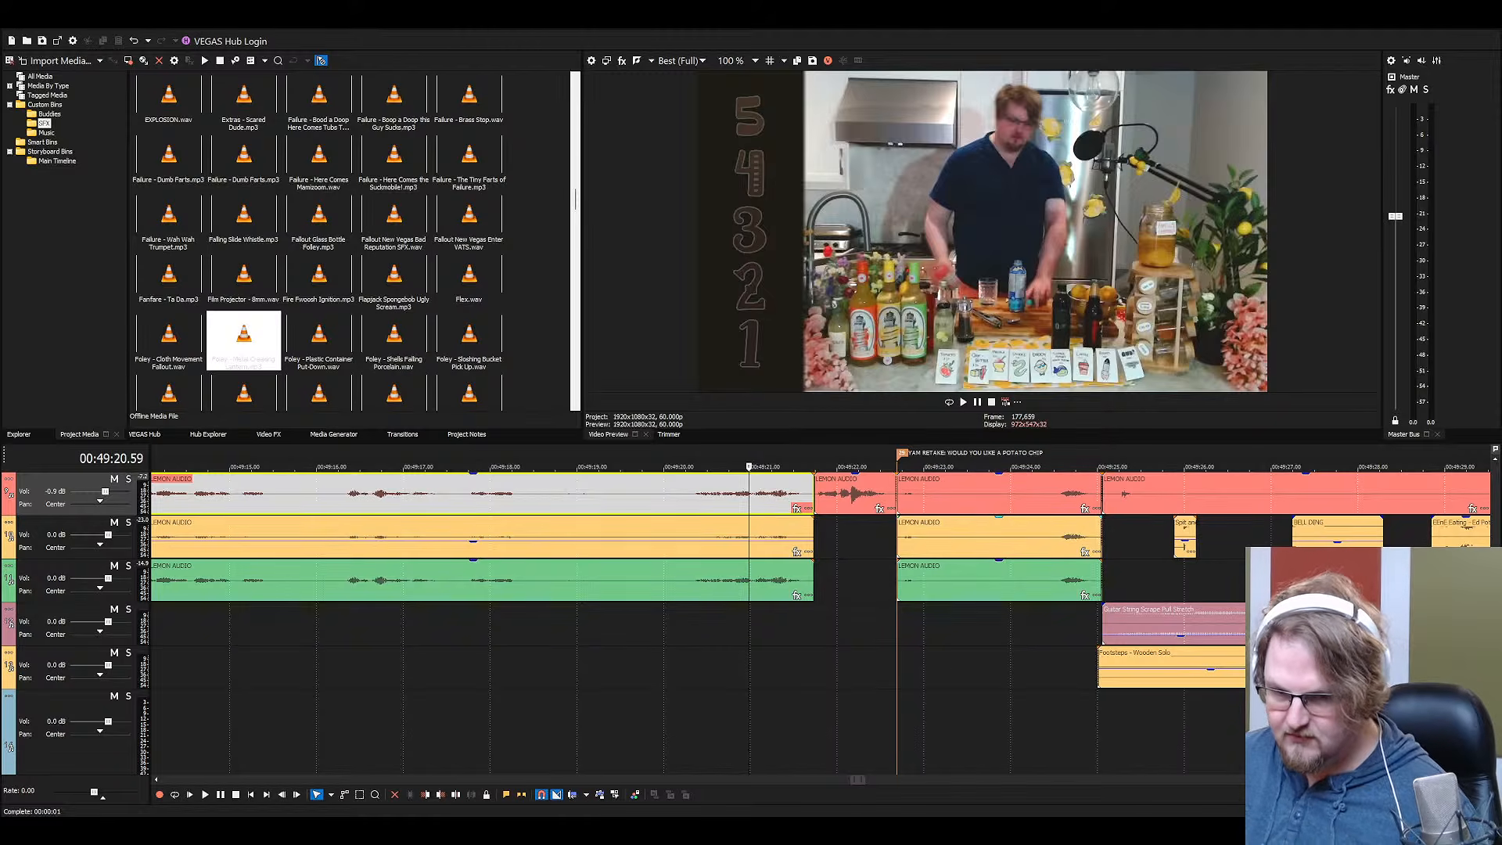
key(Down)
key(Down)
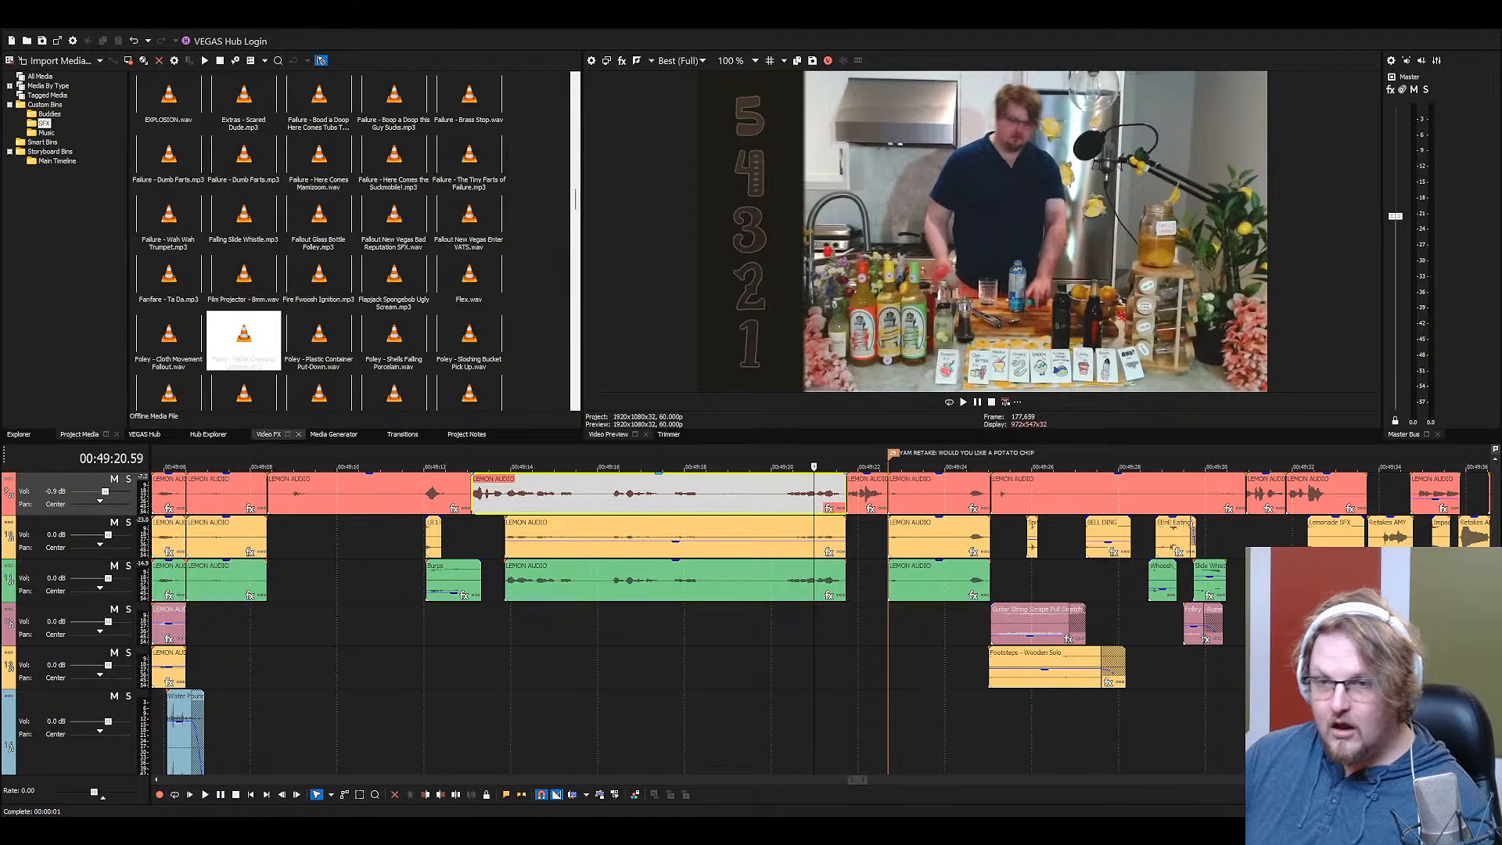
click(26, 78)
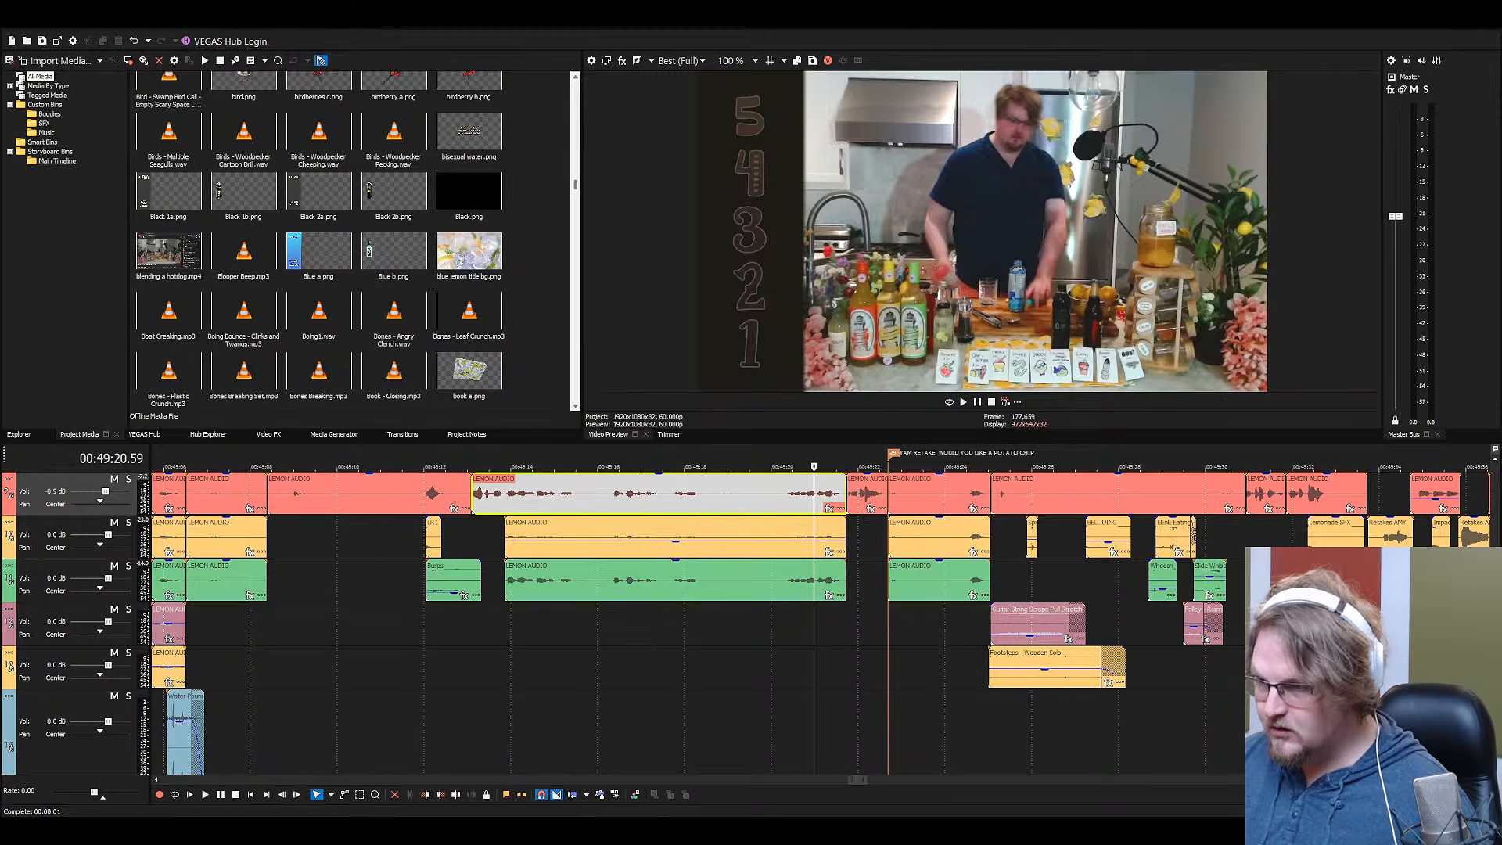
text(fol)
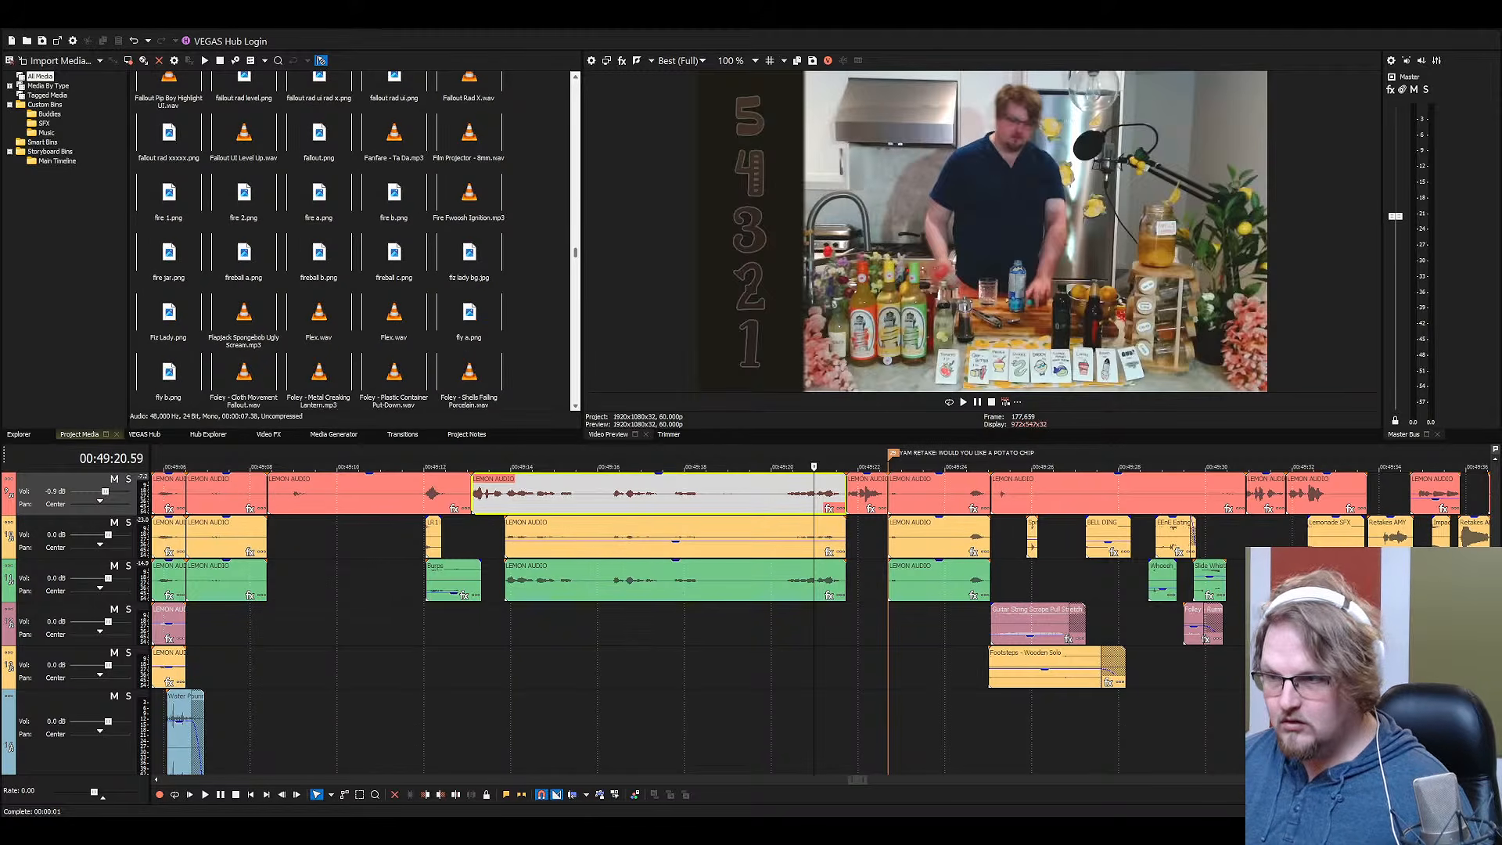
drag(243, 372, 751, 731)
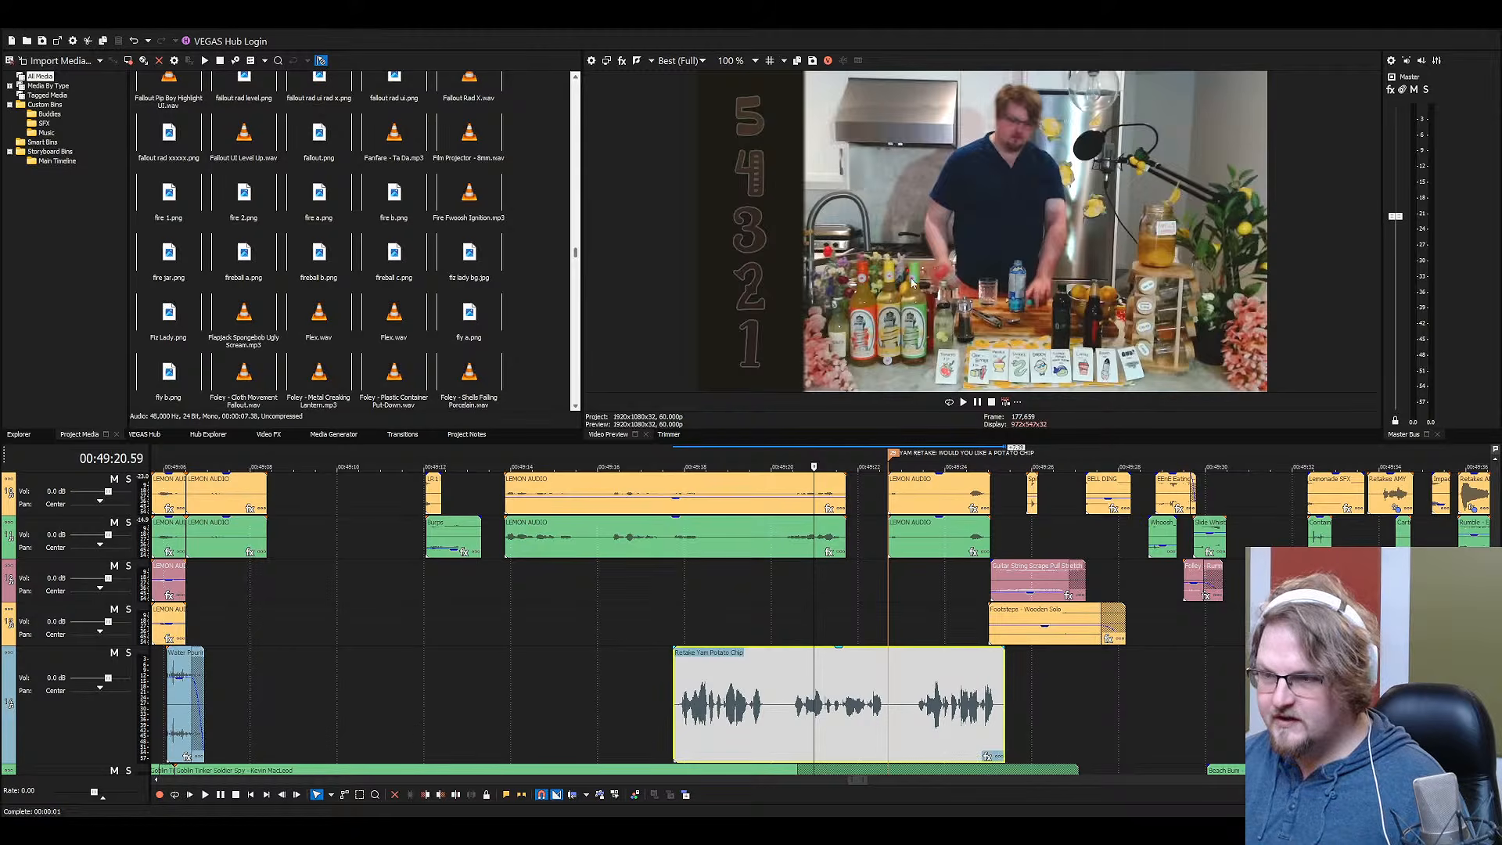
Play the Retake Yam Potato Chip recording from near its beginning
click(751, 709)
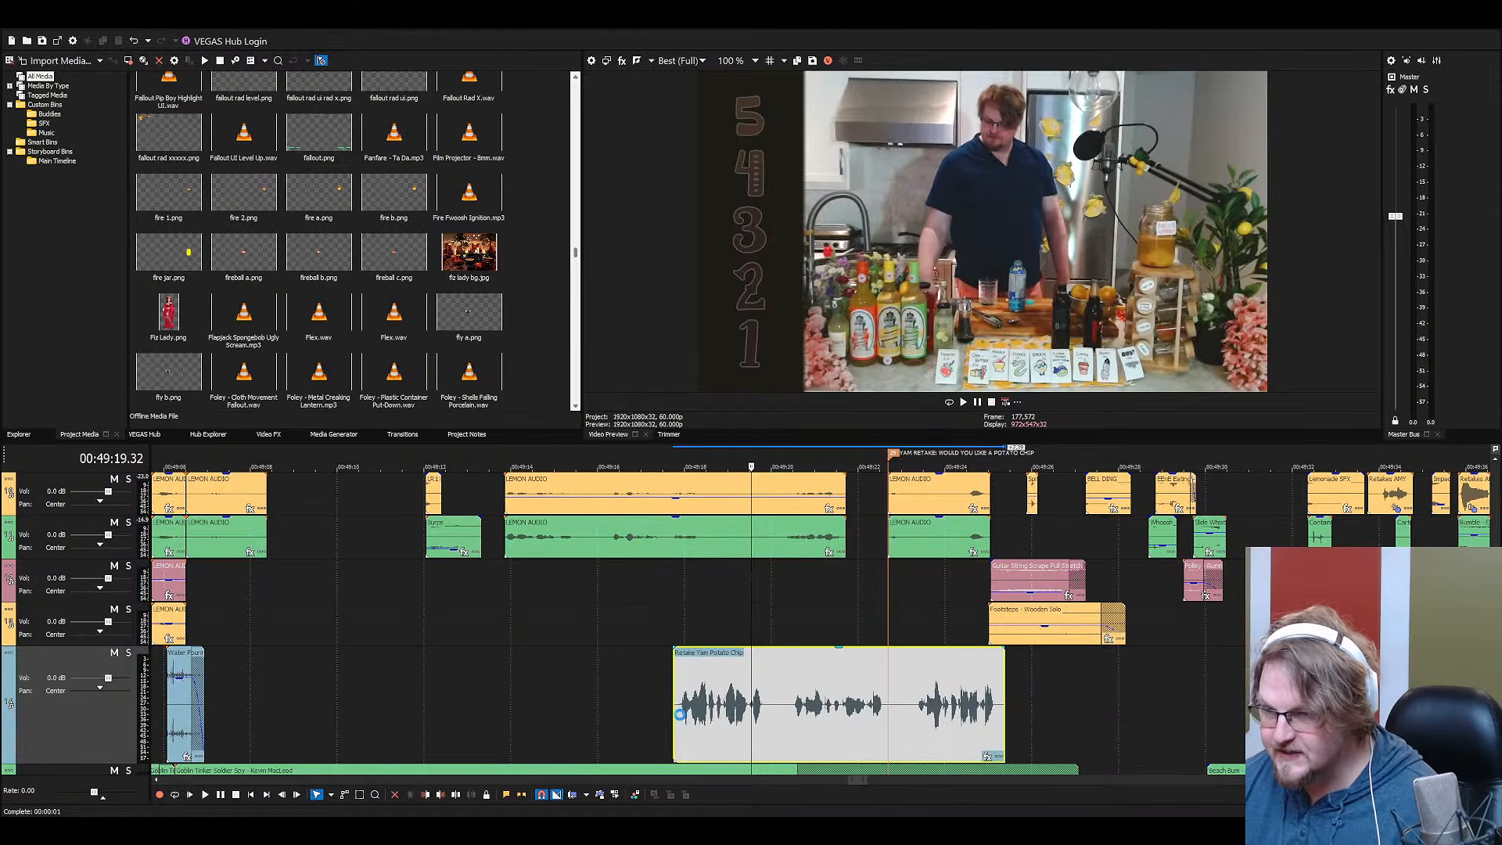
click(681, 711)
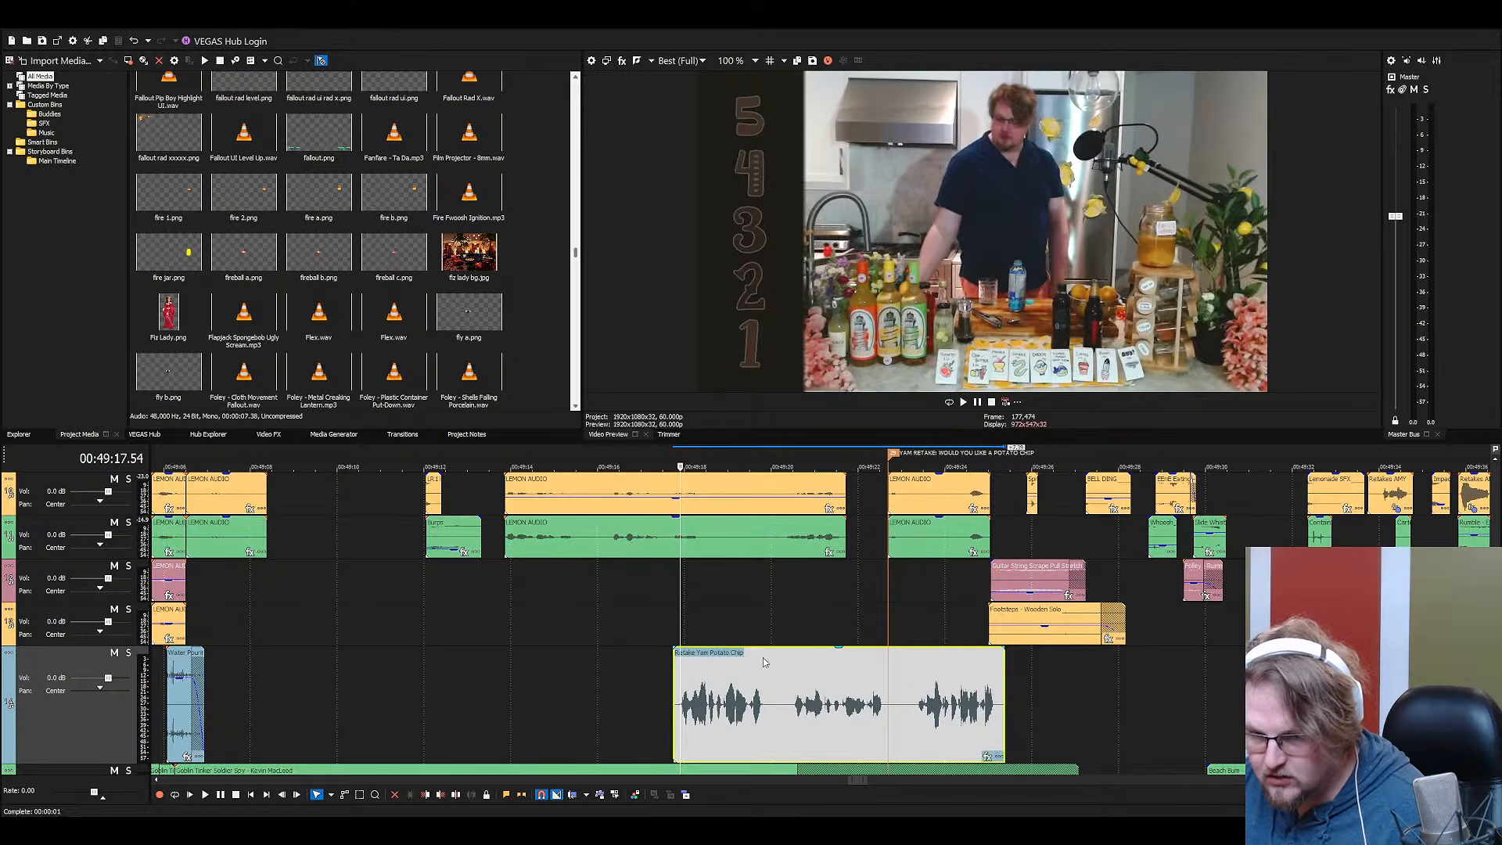
key(space)
scroll(853, 704, up, 1)
scroll(857, 709, down, 2)
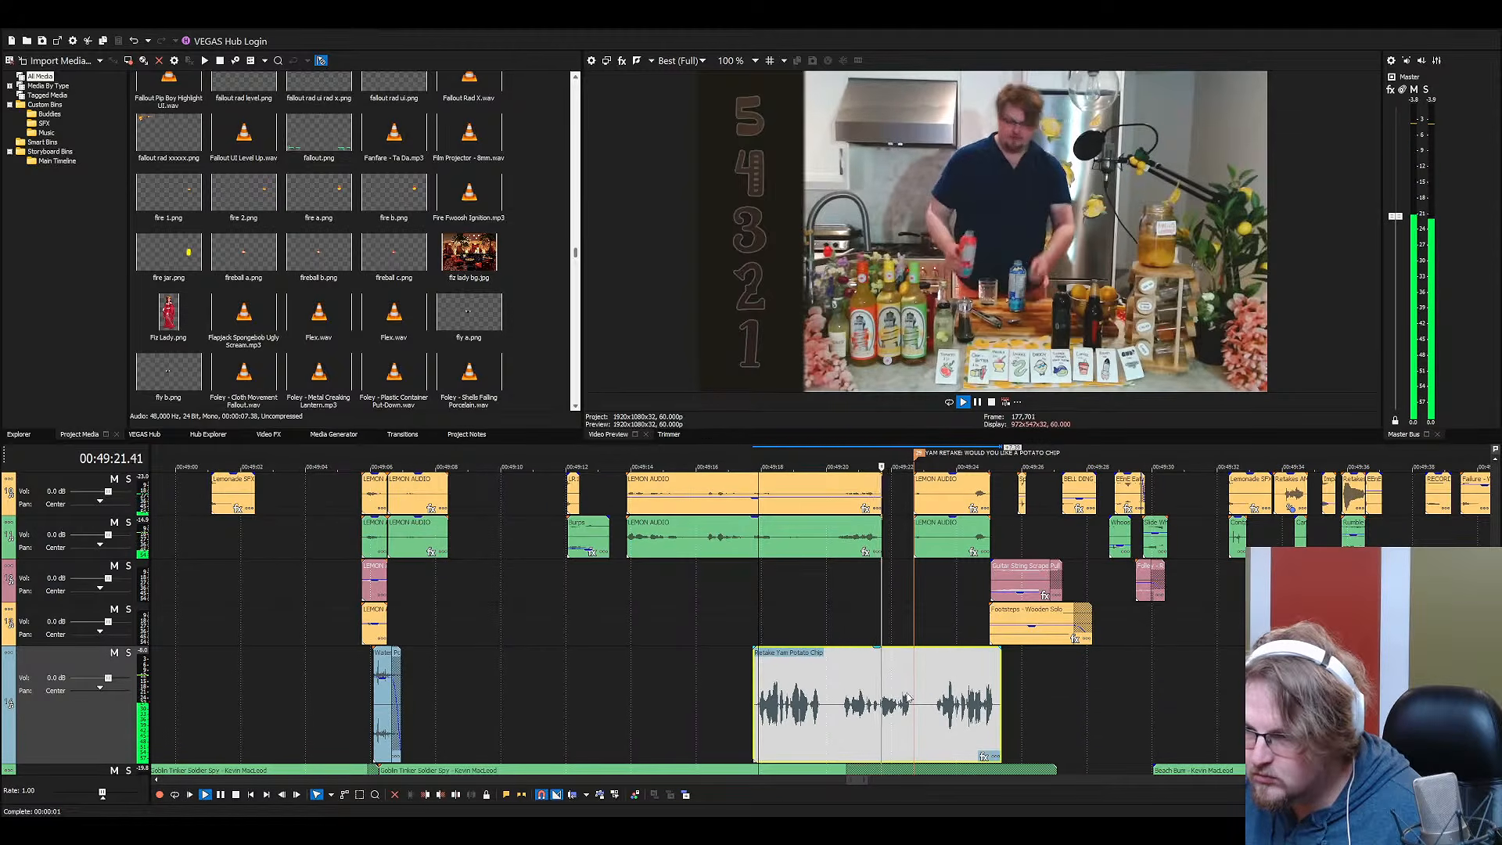
key(space)
Split the retake recording in the pause after its first take and delete that first part
click(837, 710)
key(s)
click(801, 710)
key(Delete)
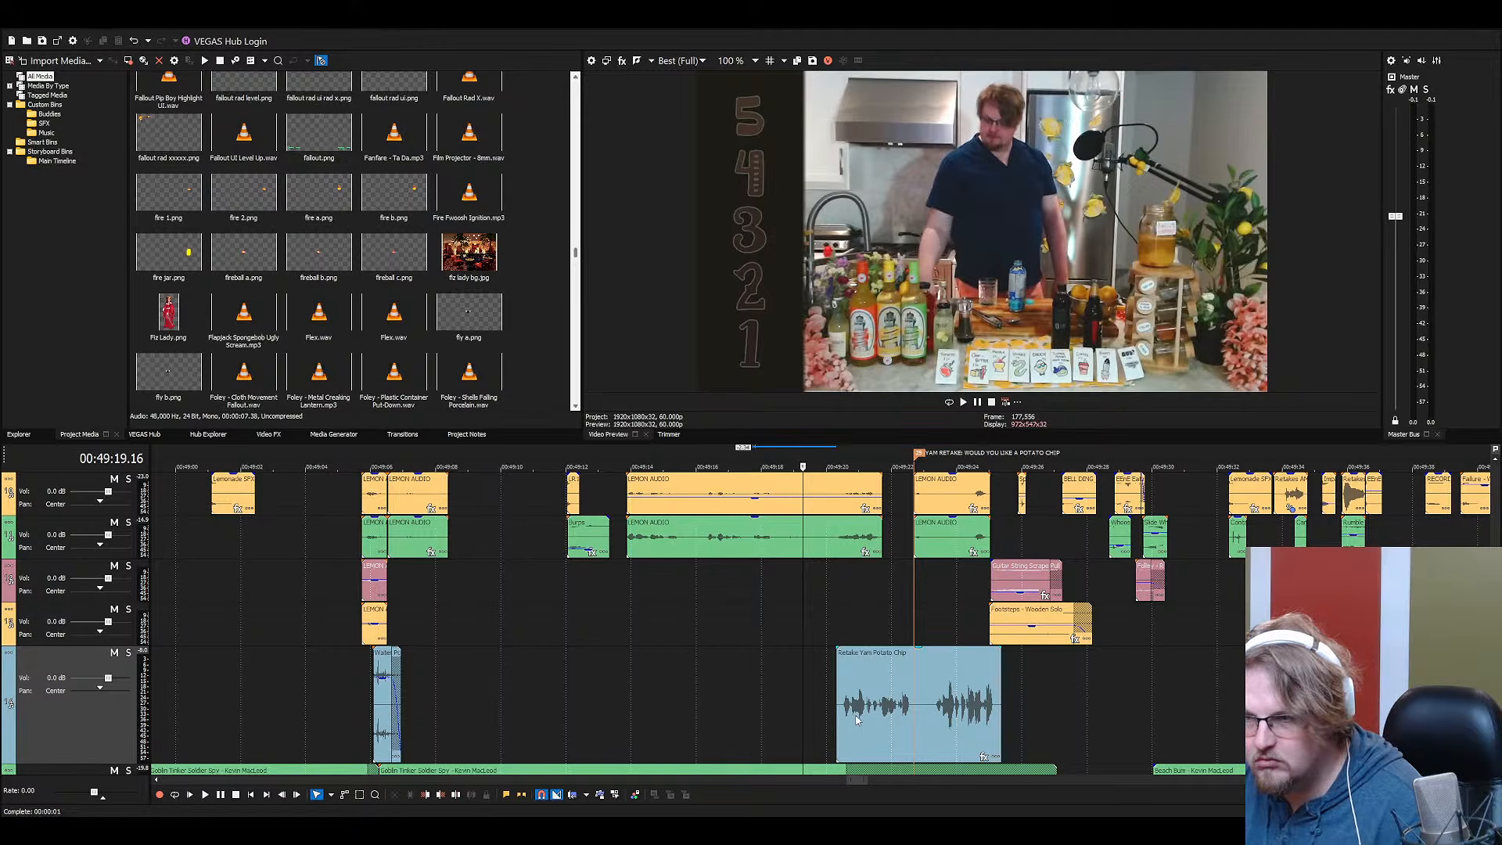
Cut the remaining retake audio, play from the potato chip marker, and paste the audio on the blue track at the marker
click(879, 714)
key(ctrl+x)
click(918, 663)
scroll(907, 667, up, 2)
key(space)
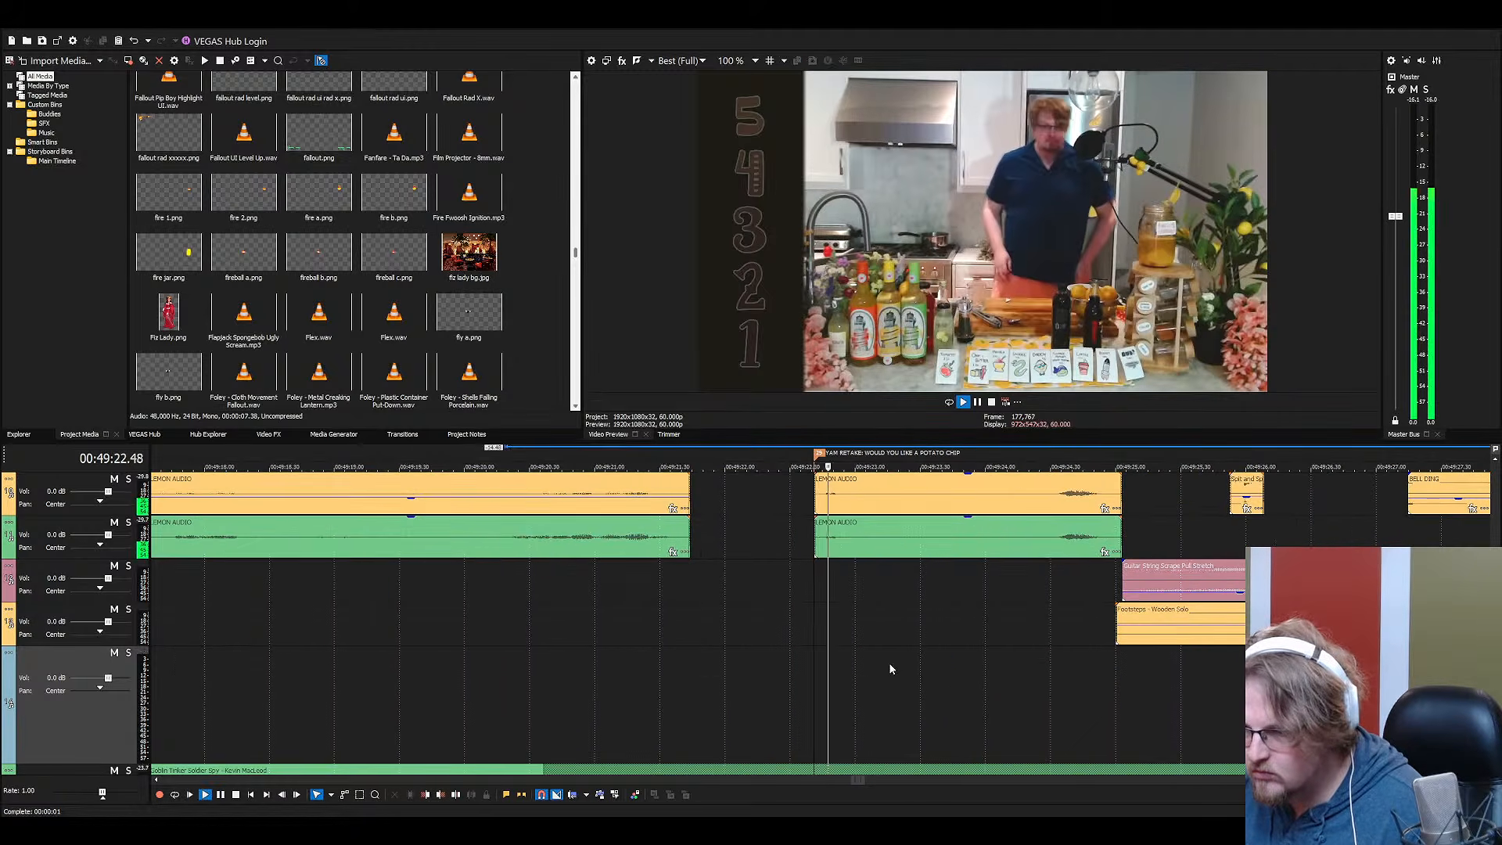
scroll(891, 669, up, 3)
scroll(891, 668, down, 4)
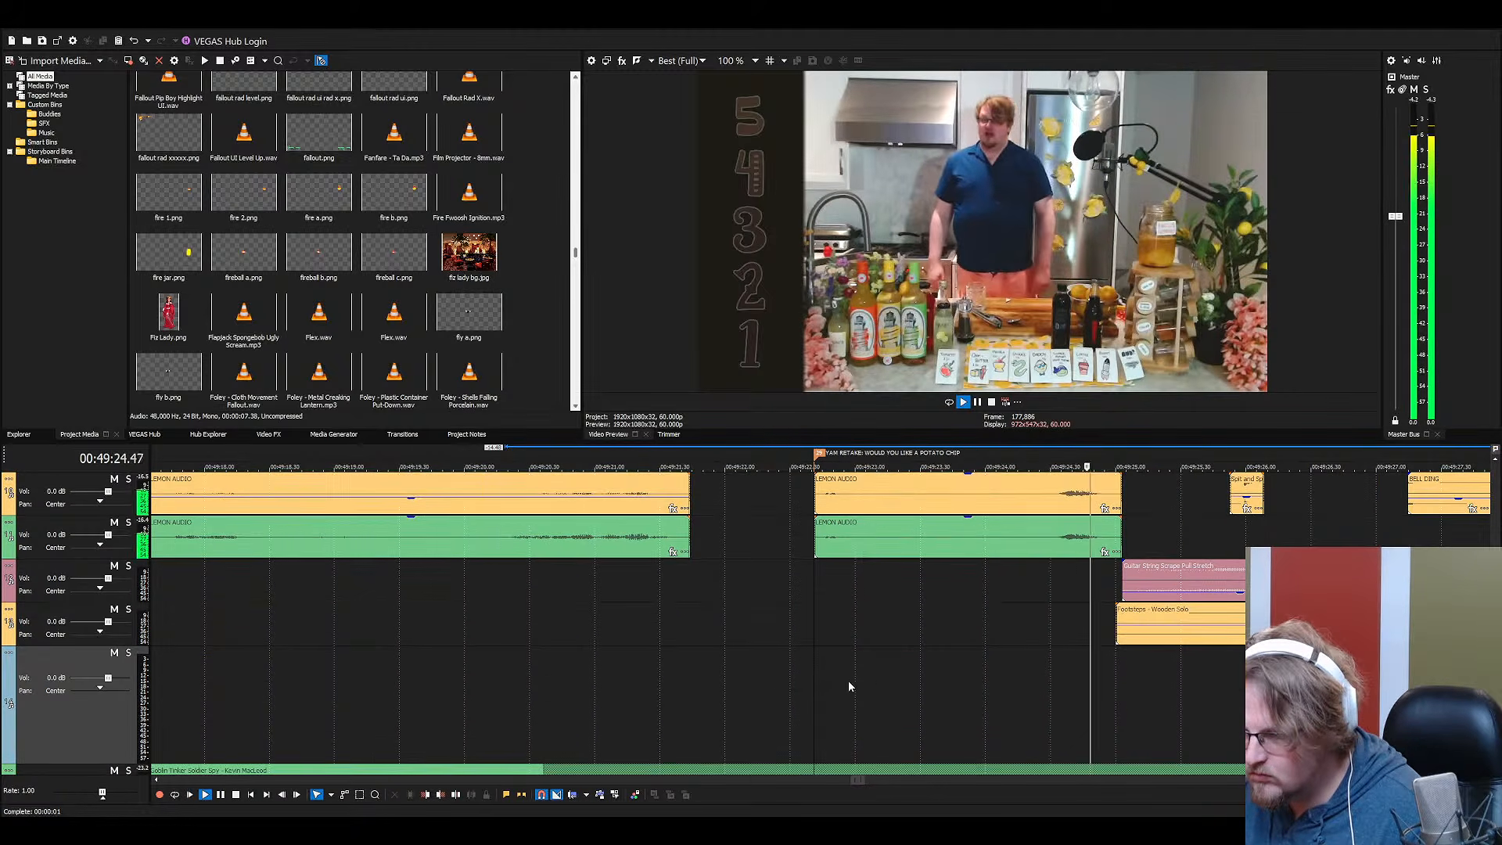
key(ctrl+v)
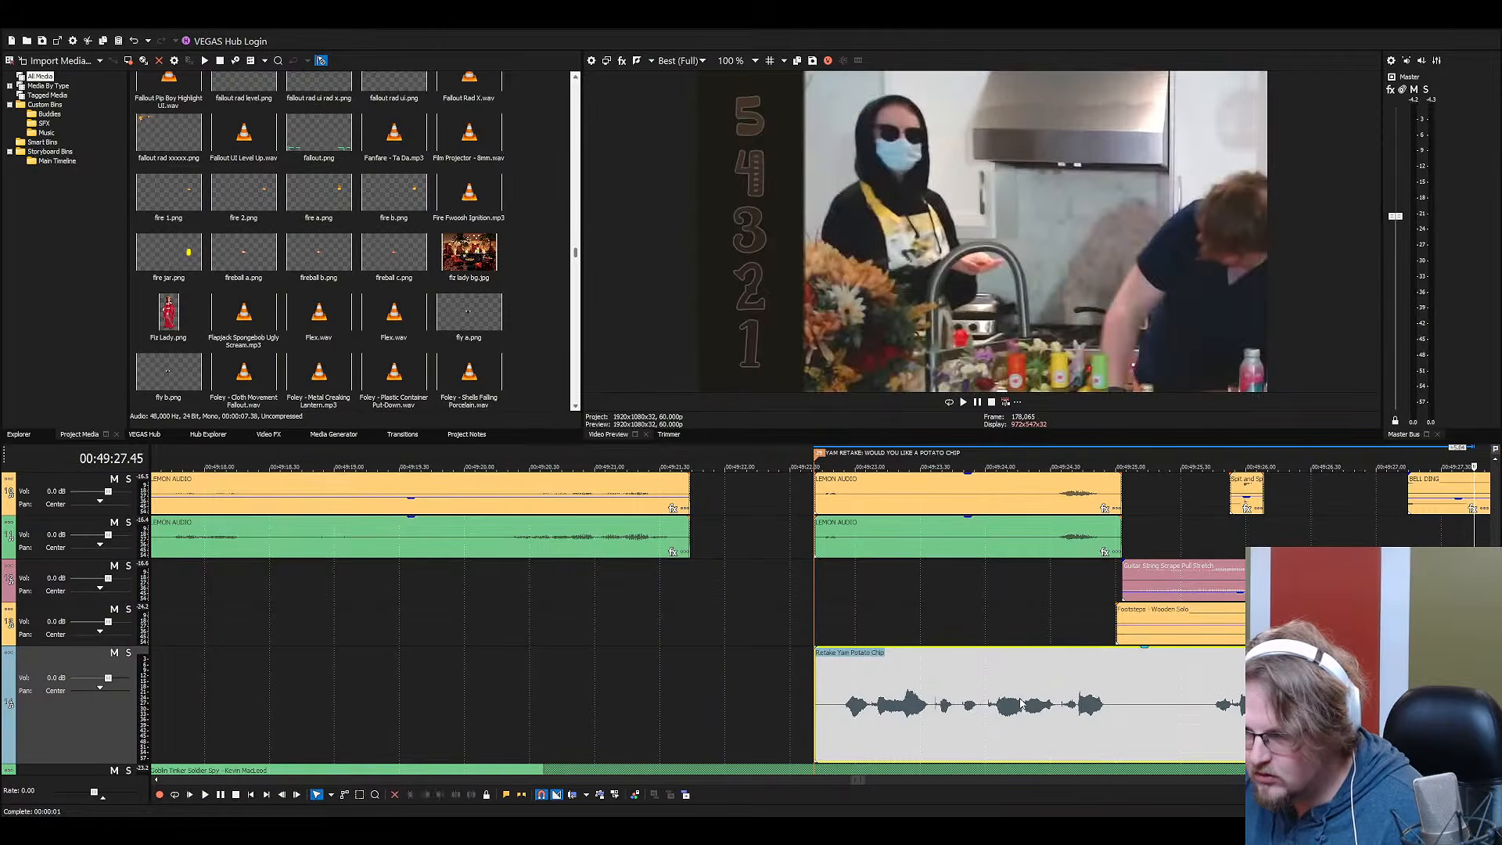
Shift the retake earlier so its last take begins just before the potato chip marker, and play it from 00:49:22.29
drag(1090, 711, 796, 712)
click(789, 712)
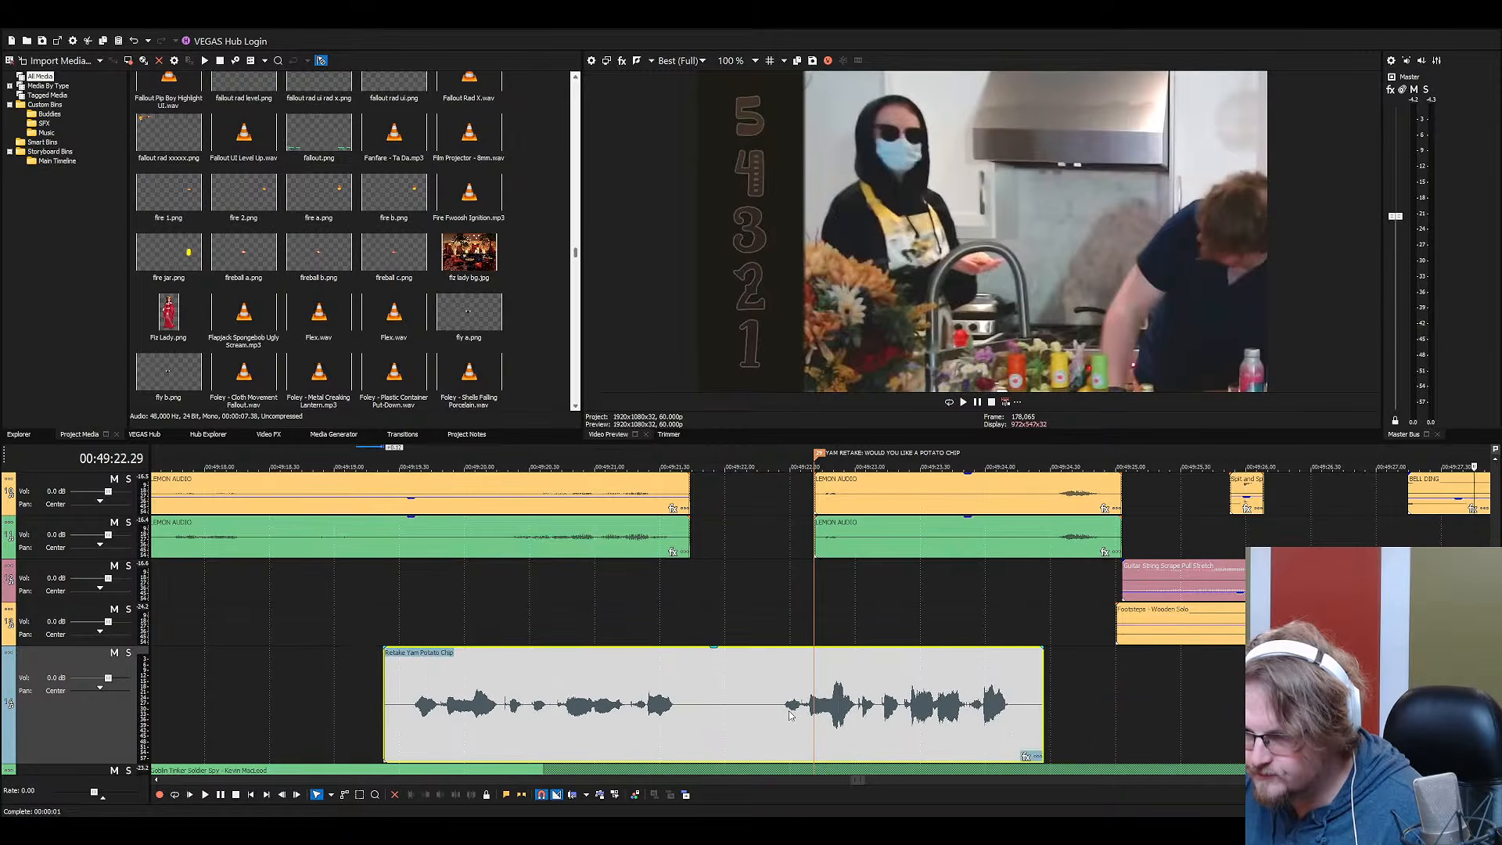
key(space)
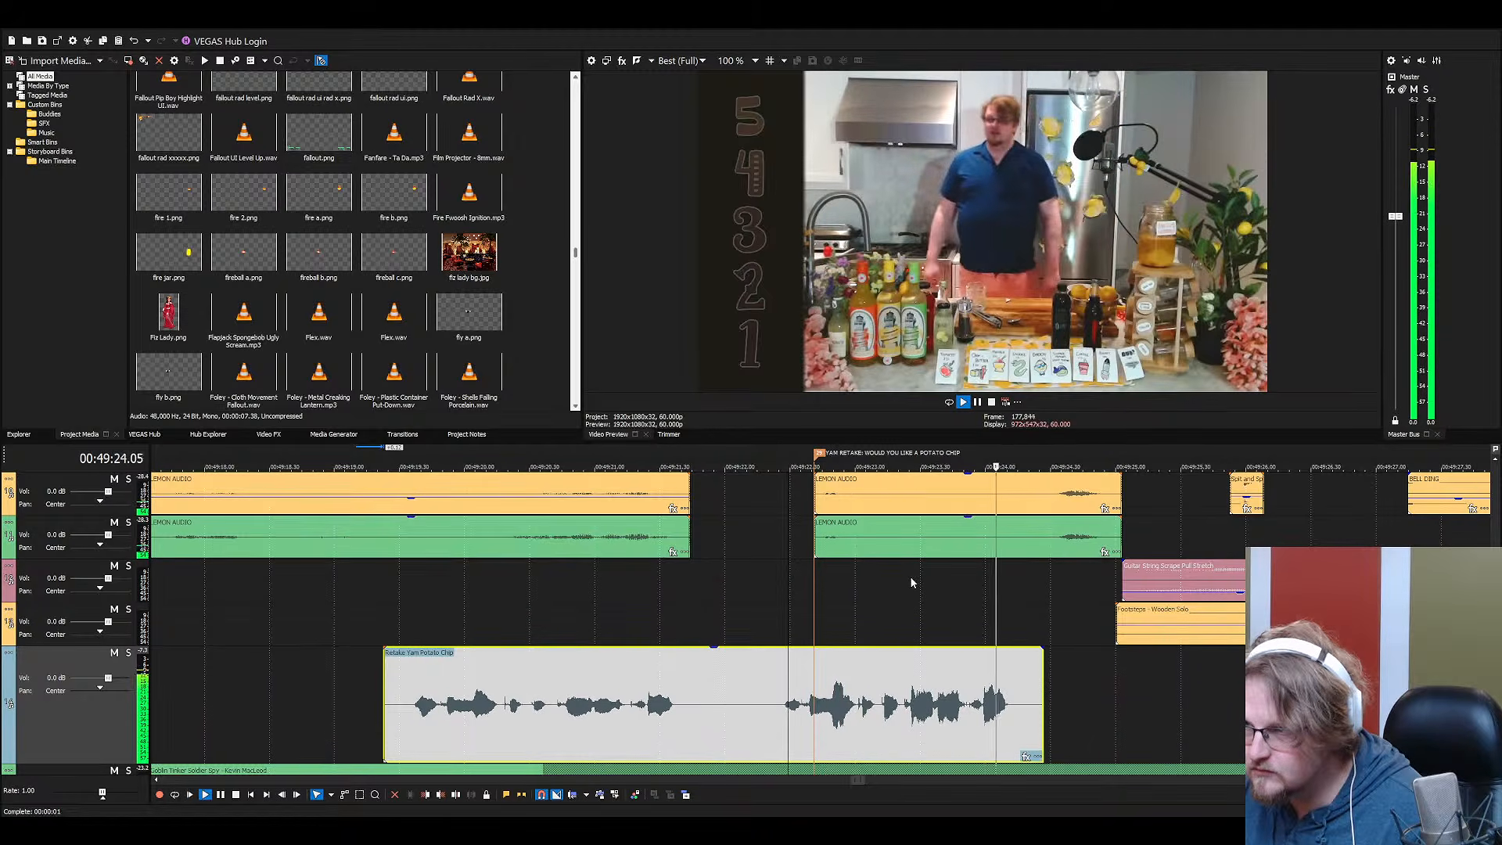
key(space)
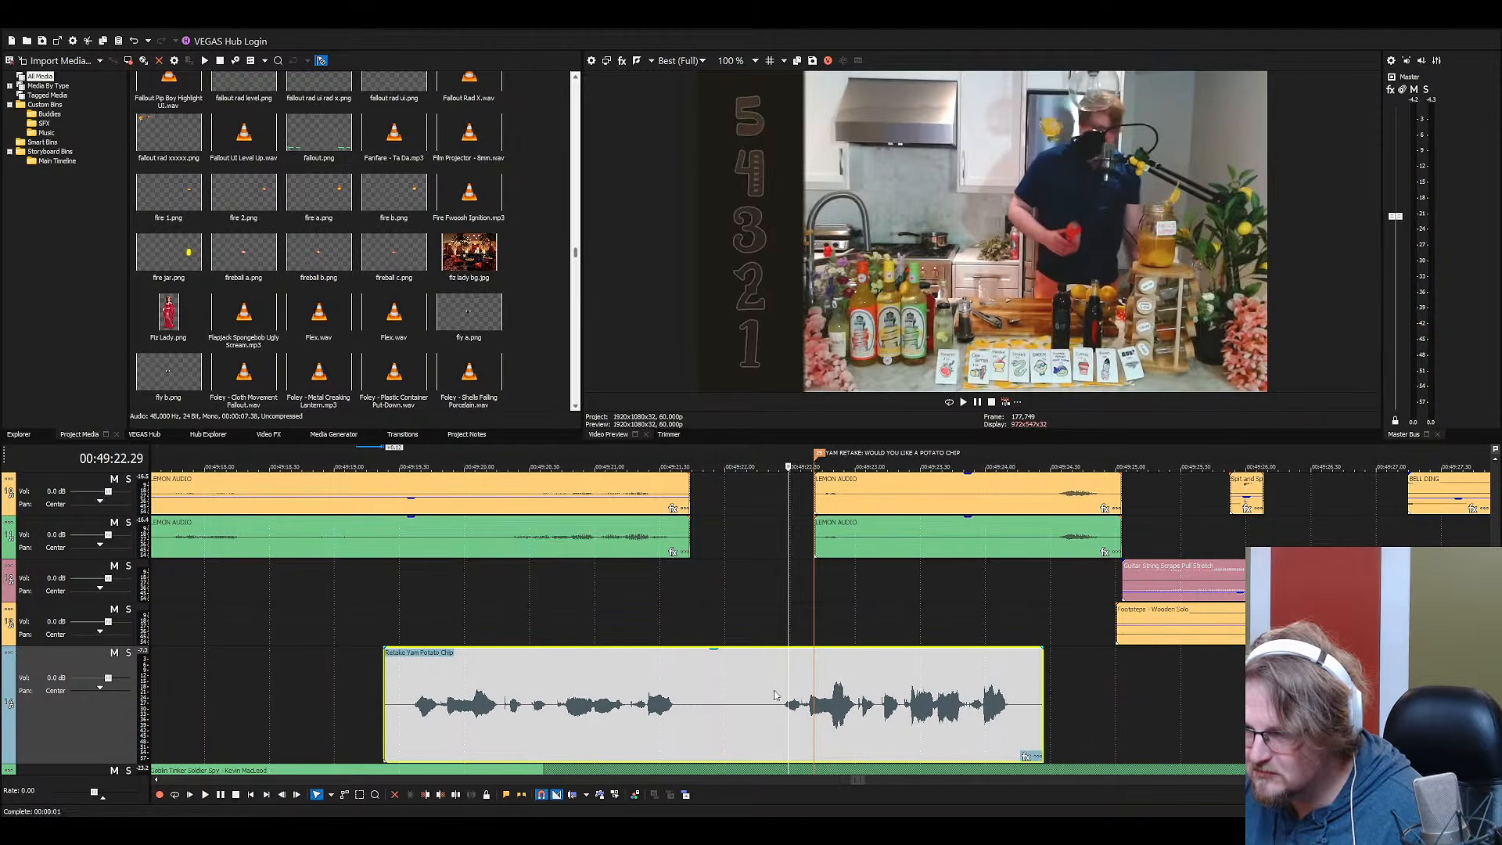
Move the retake later so its first remaining take starts around the potato chip marker, and play it there
drag(684, 704, 1007, 704)
drag(734, 700, 807, 695)
click(808, 690)
key(space)
scroll(895, 693, up, 4)
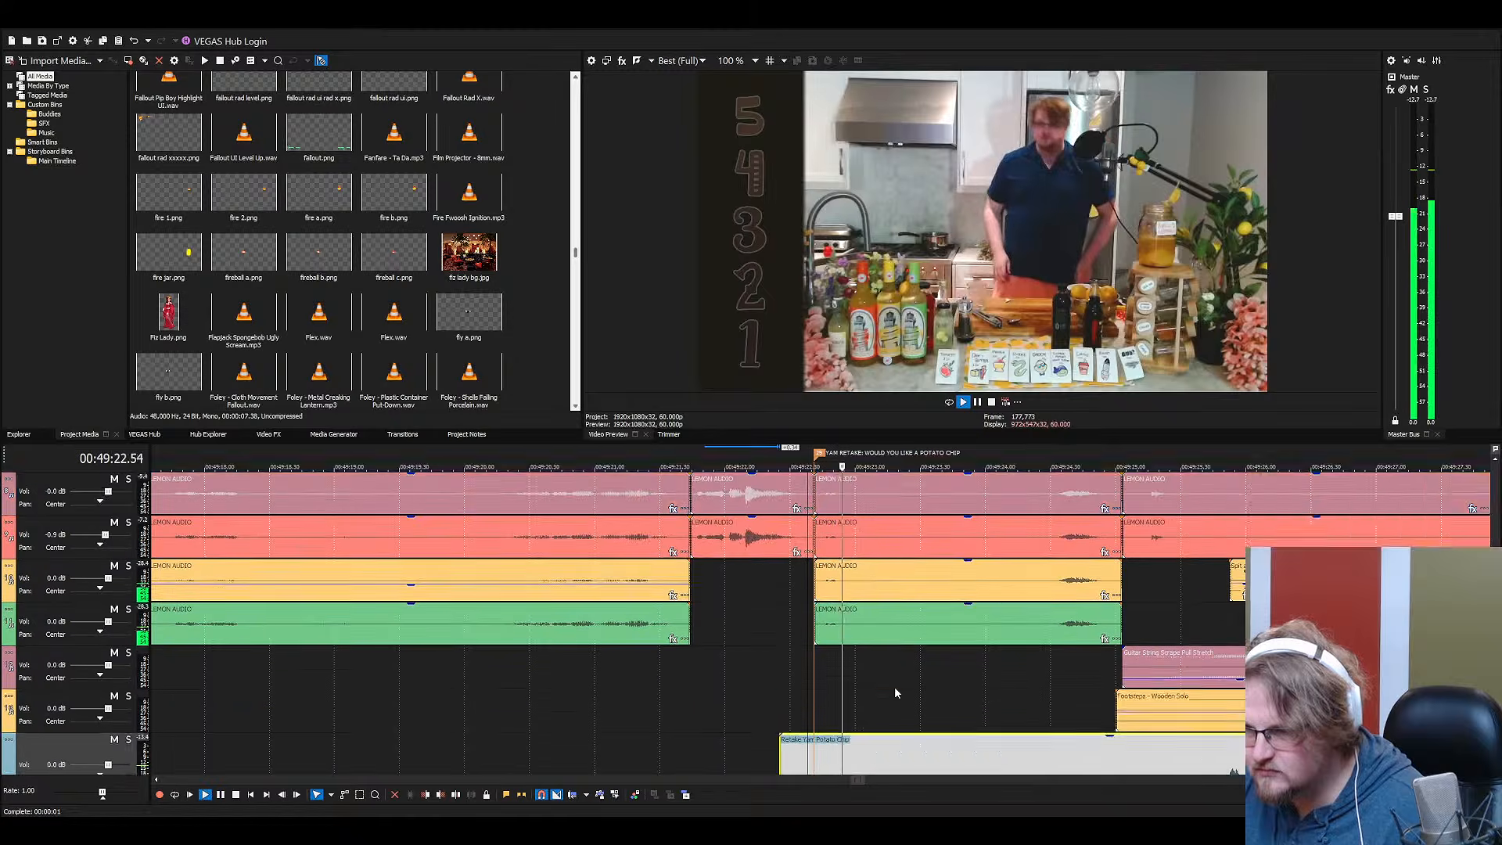
key(space)
Ripple the Rating Base, footage and all other events from the potato chip marker onward later to 00:49:26.09, and save the project
scroll(849, 522, down, 6)
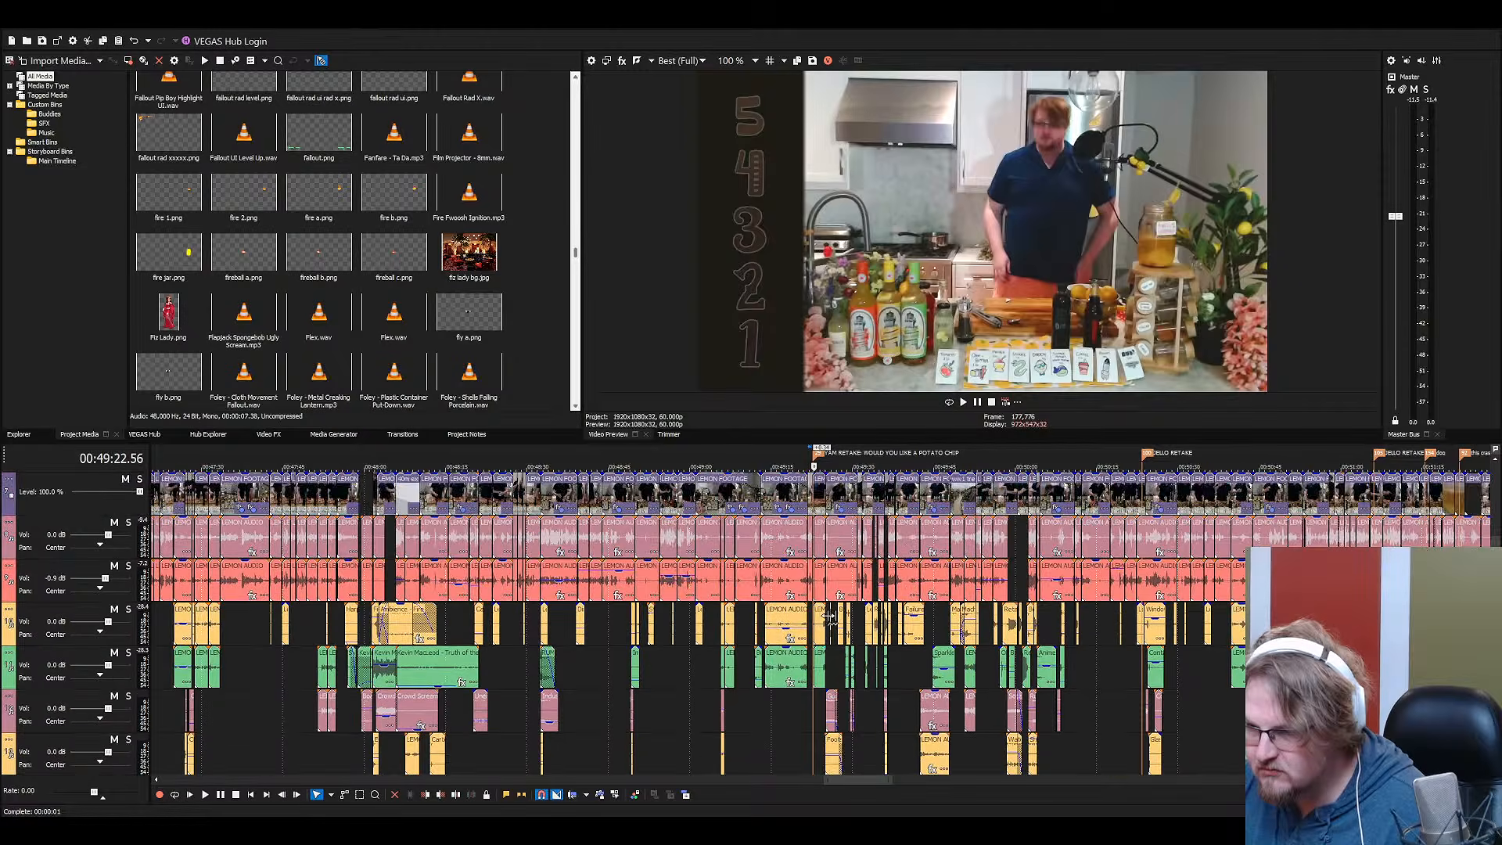
scroll(831, 626, up, 6)
scroll(831, 625, up, 3)
scroll(830, 626, up, 2)
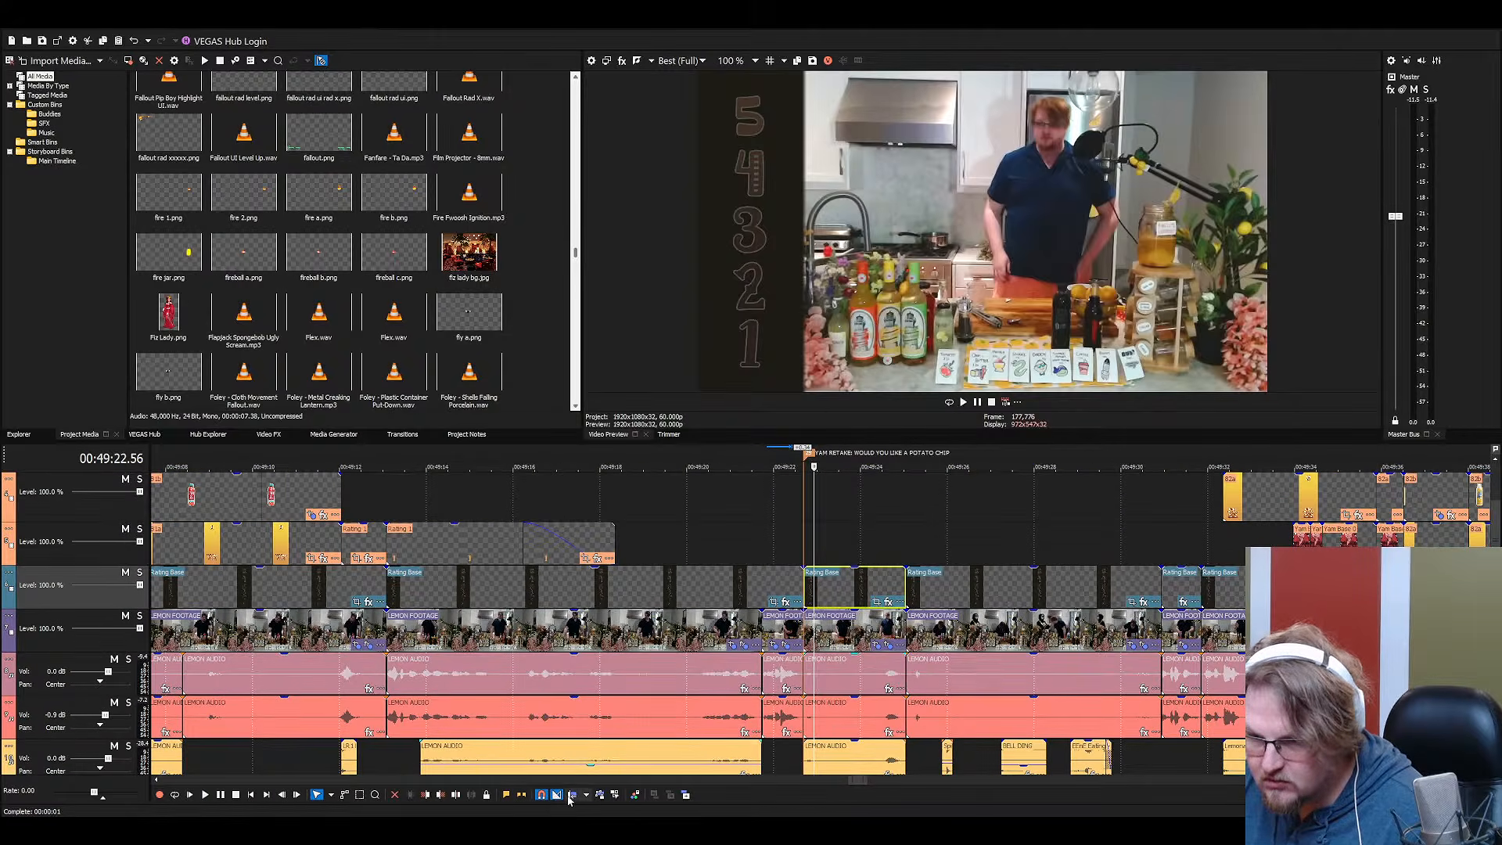
click(841, 593)
drag(841, 592, 977, 587)
scroll(942, 631, down, 3)
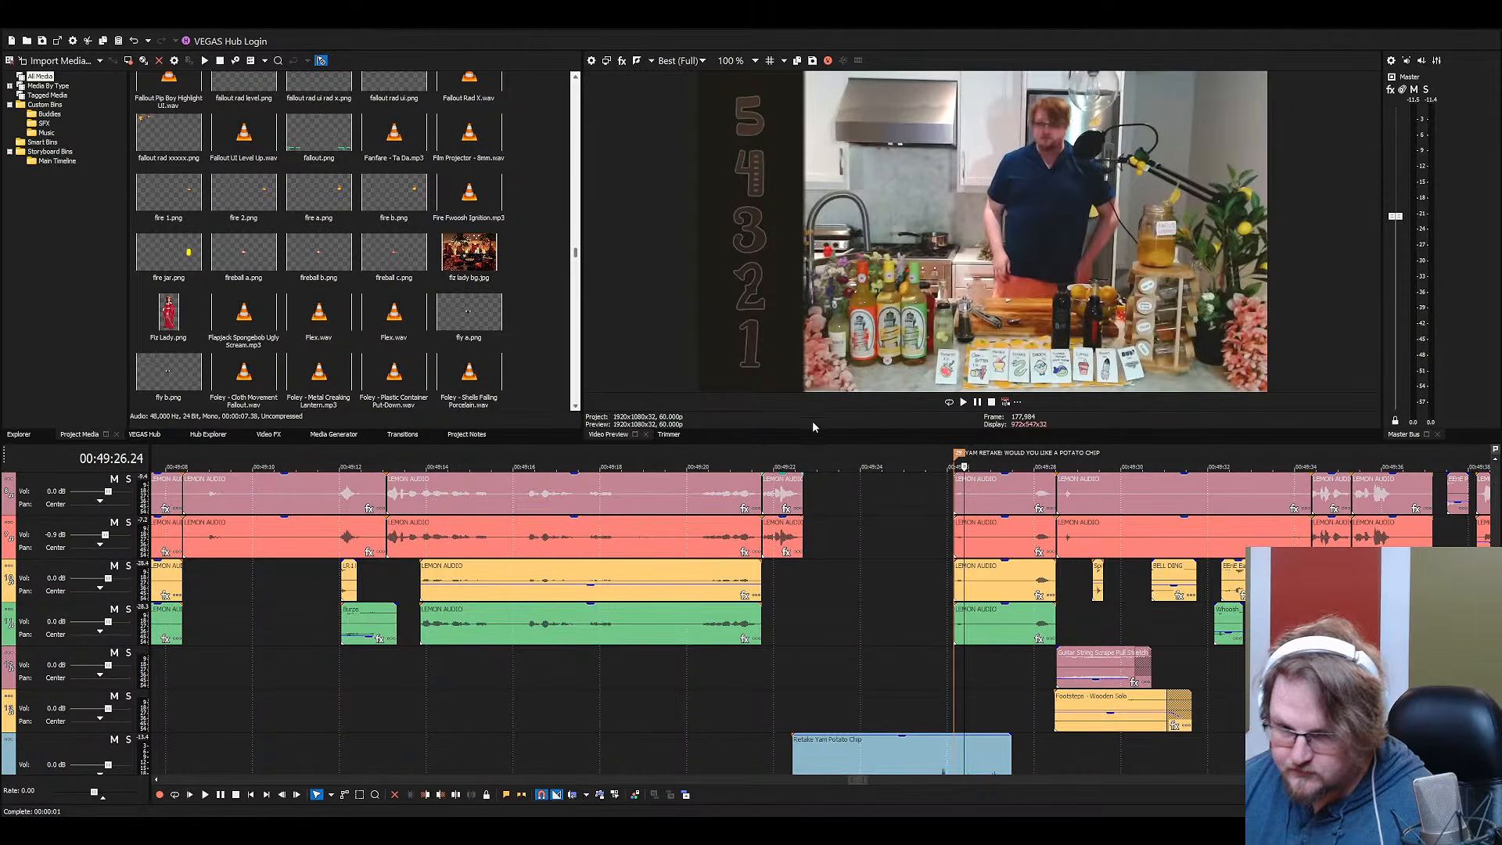
key(ctrl+s)
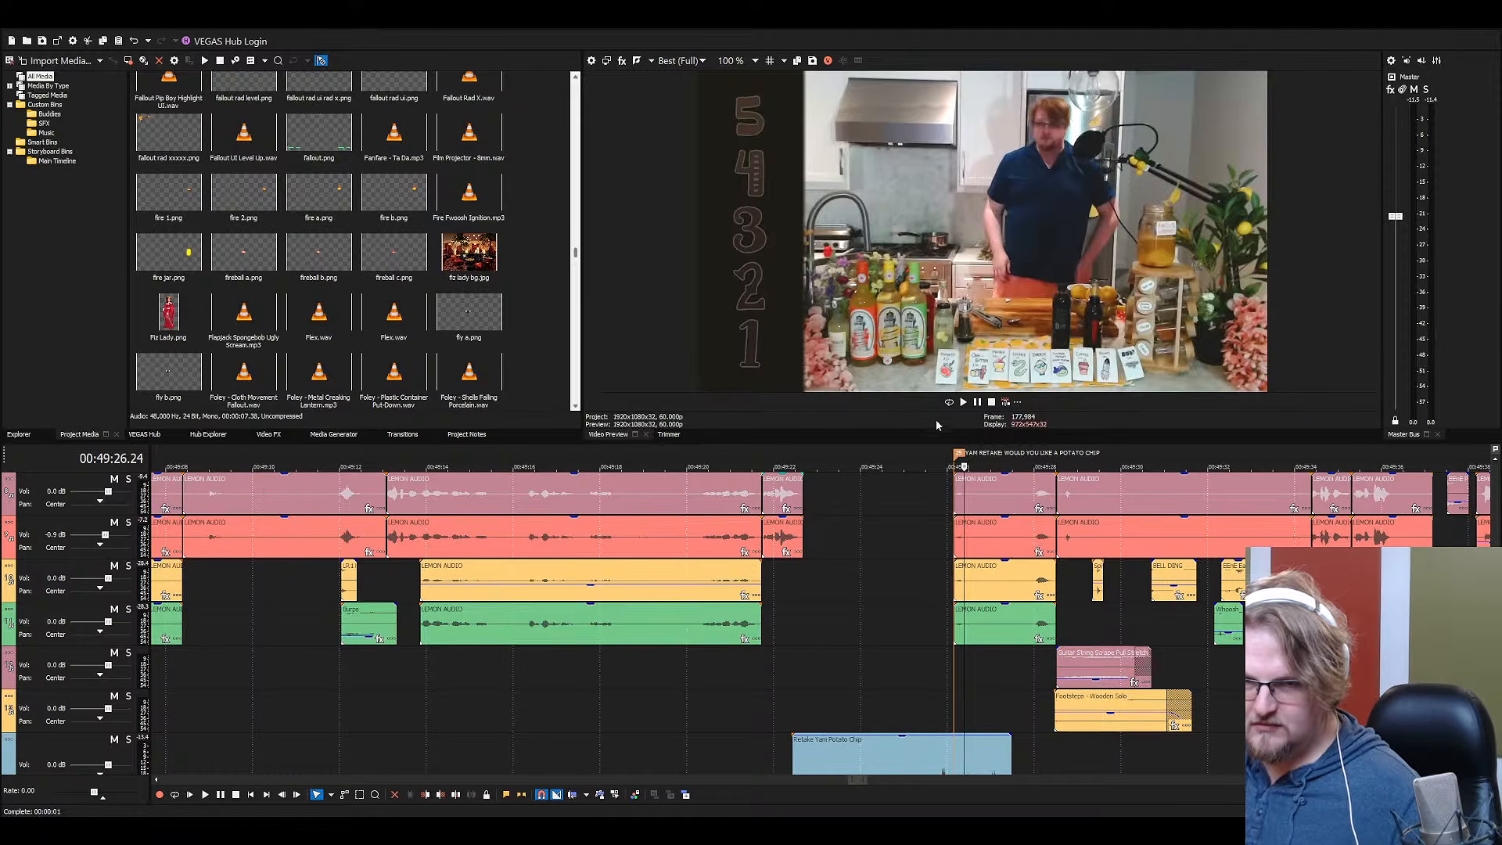
Extend the start of the Rating Base clip at 00:49:26.09 about 1.5 seconds earlier into the new gap
click(958, 495)
scroll(957, 498, up, 3)
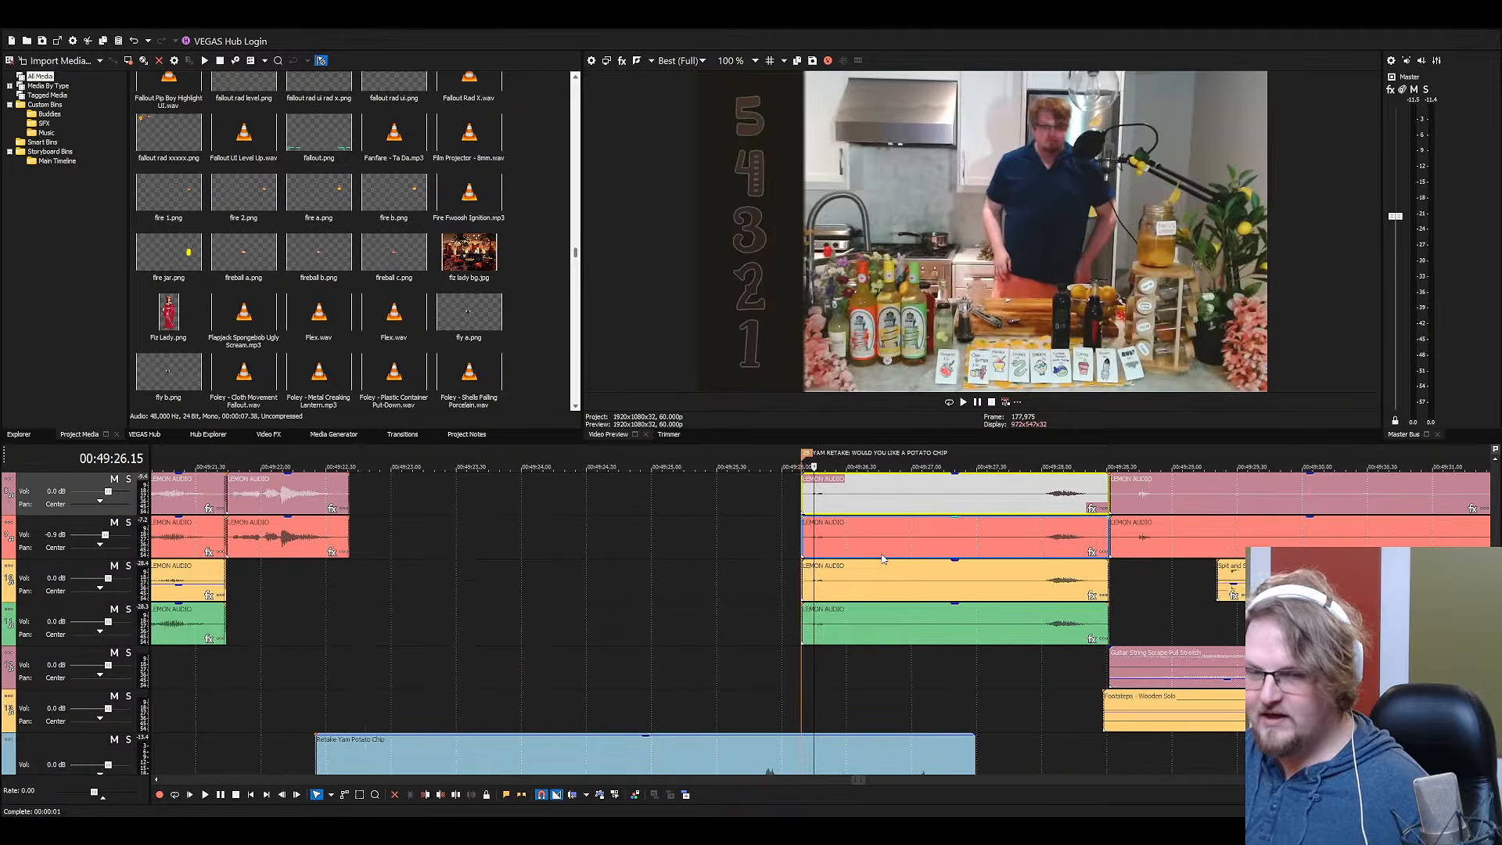
scroll(851, 569, up, 3)
click(802, 541)
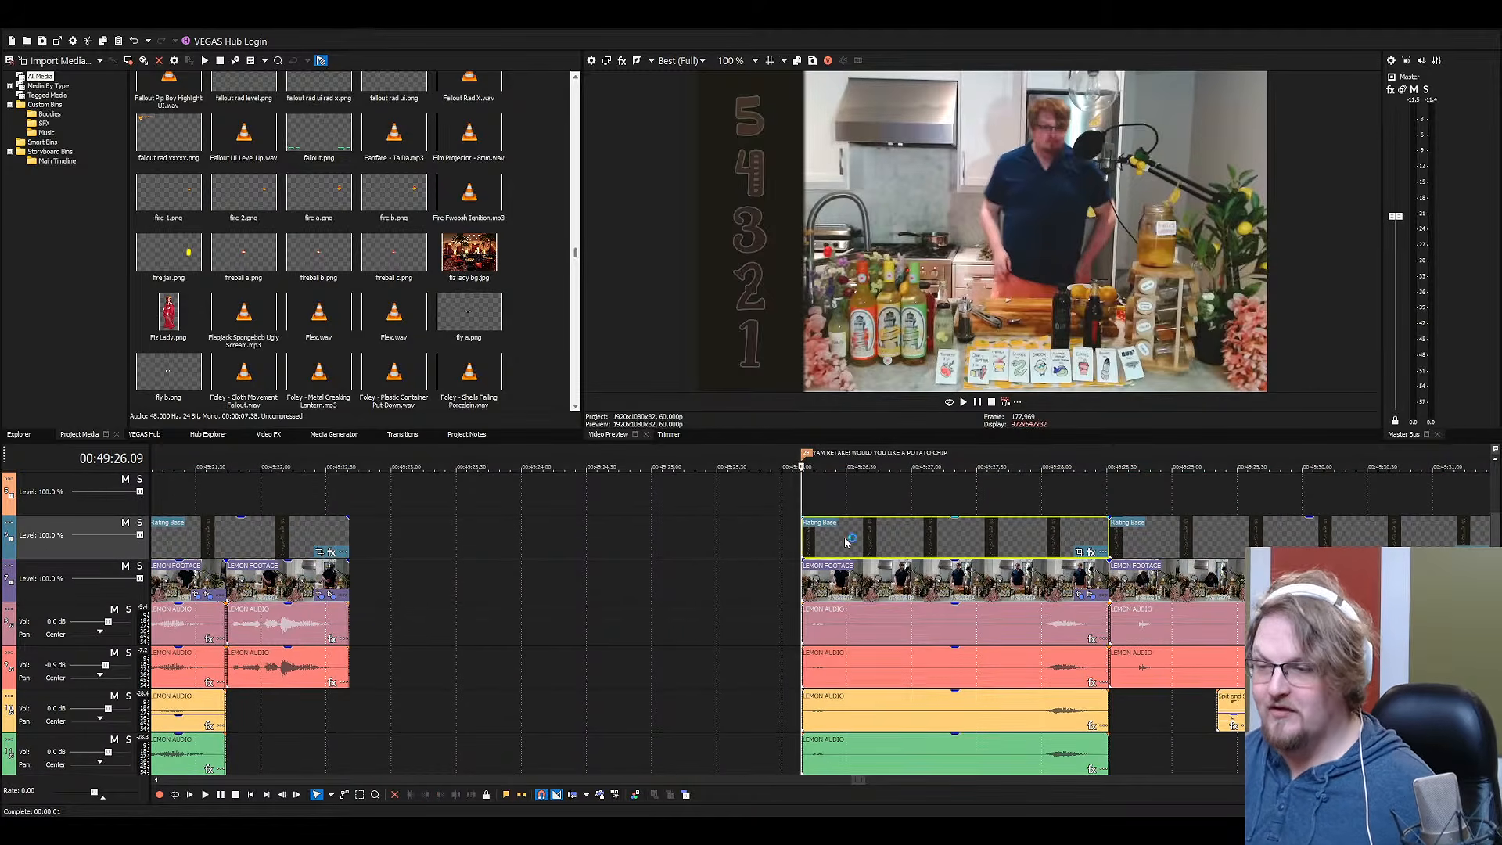
scroll(817, 571, down, 1)
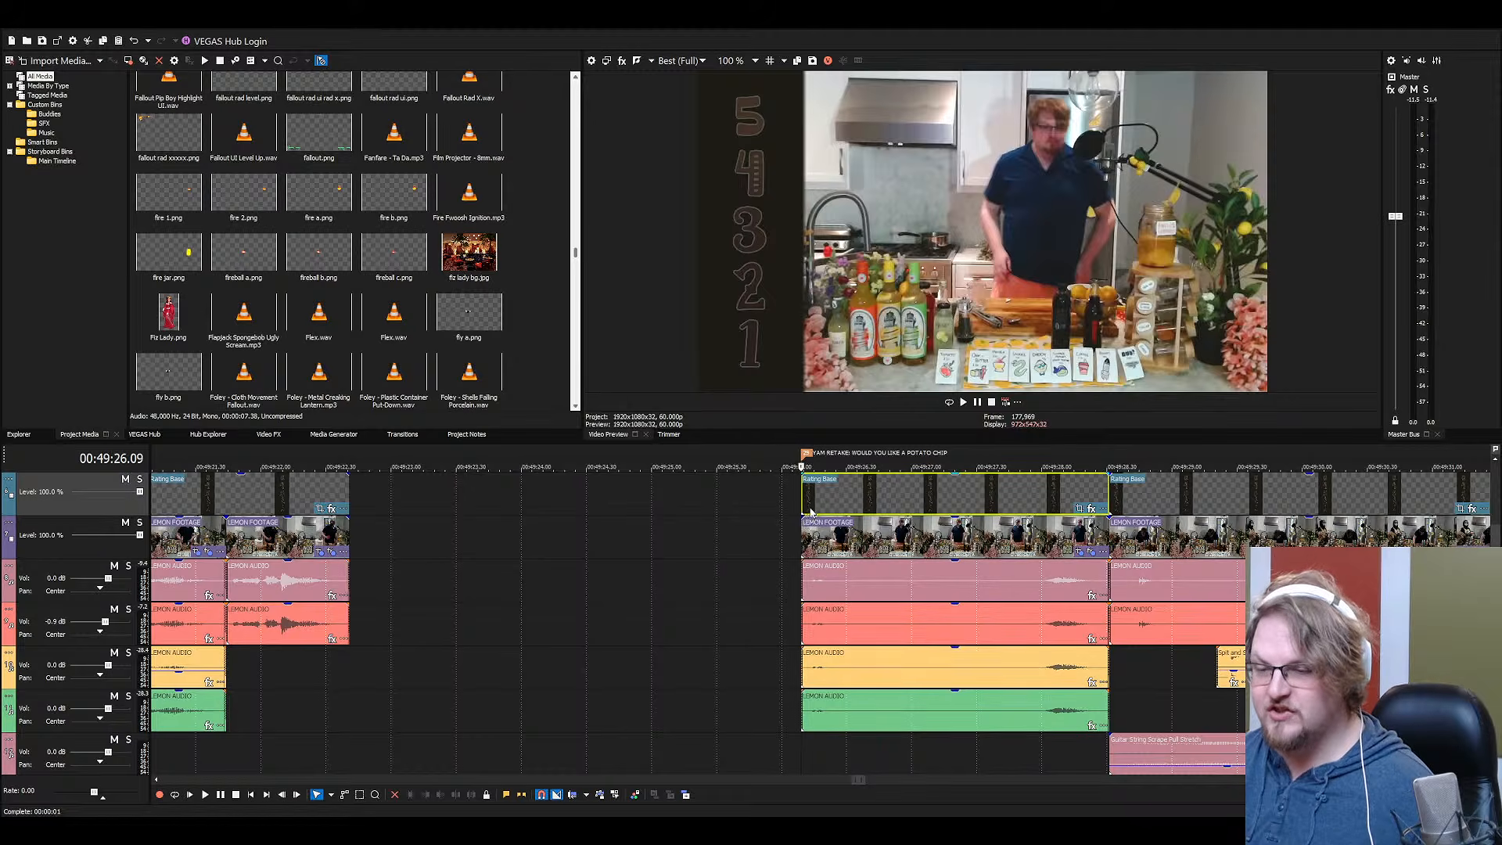
drag(801, 494, 603, 495)
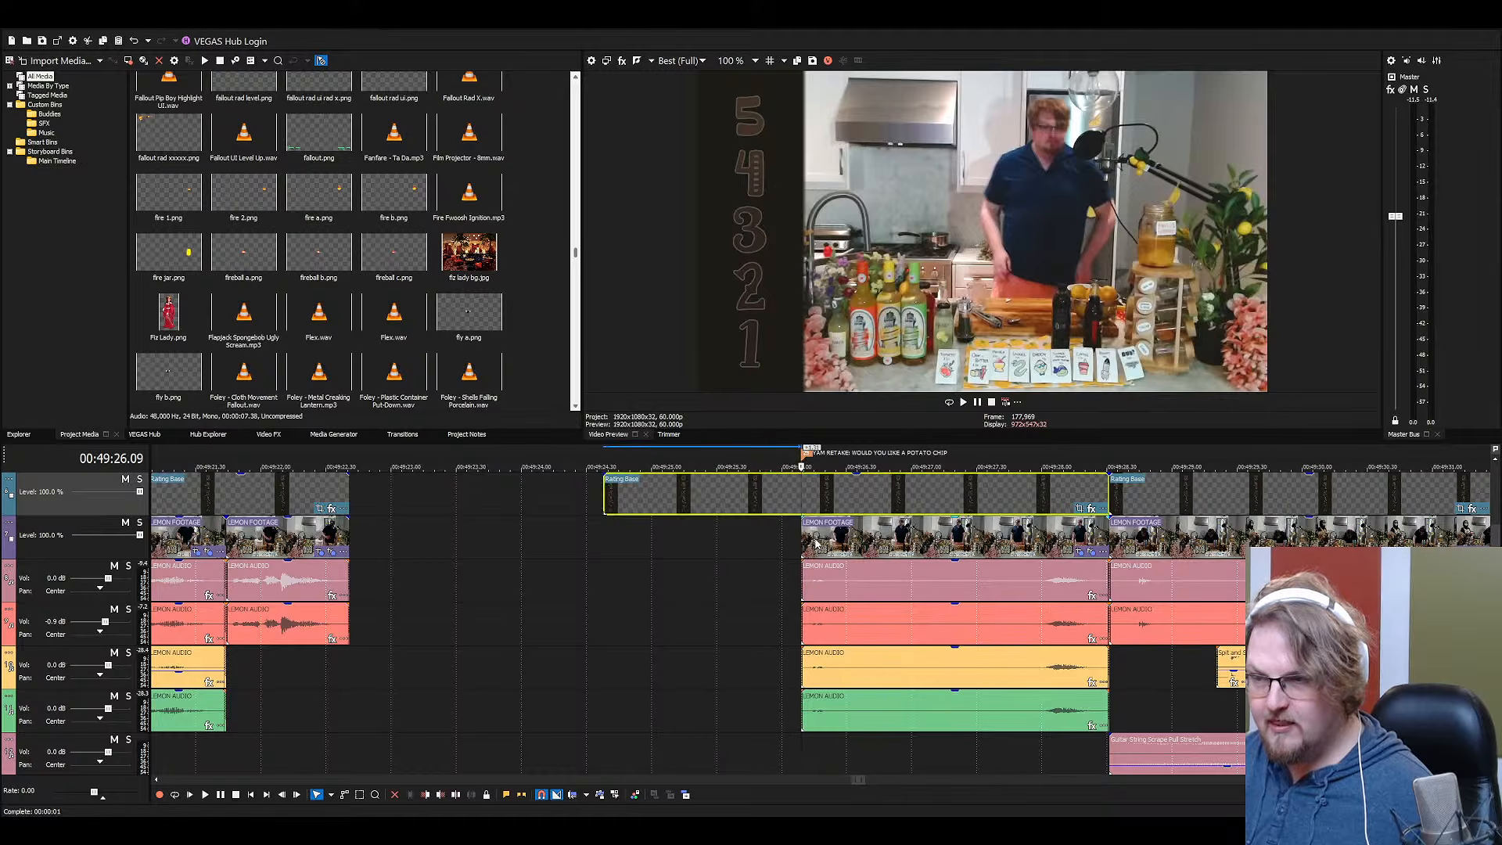
Extend the starts of the four LEMON AUDIO clips at the potato chip marker earlier to 00:49:25.17
scroll(800, 538, down, 2)
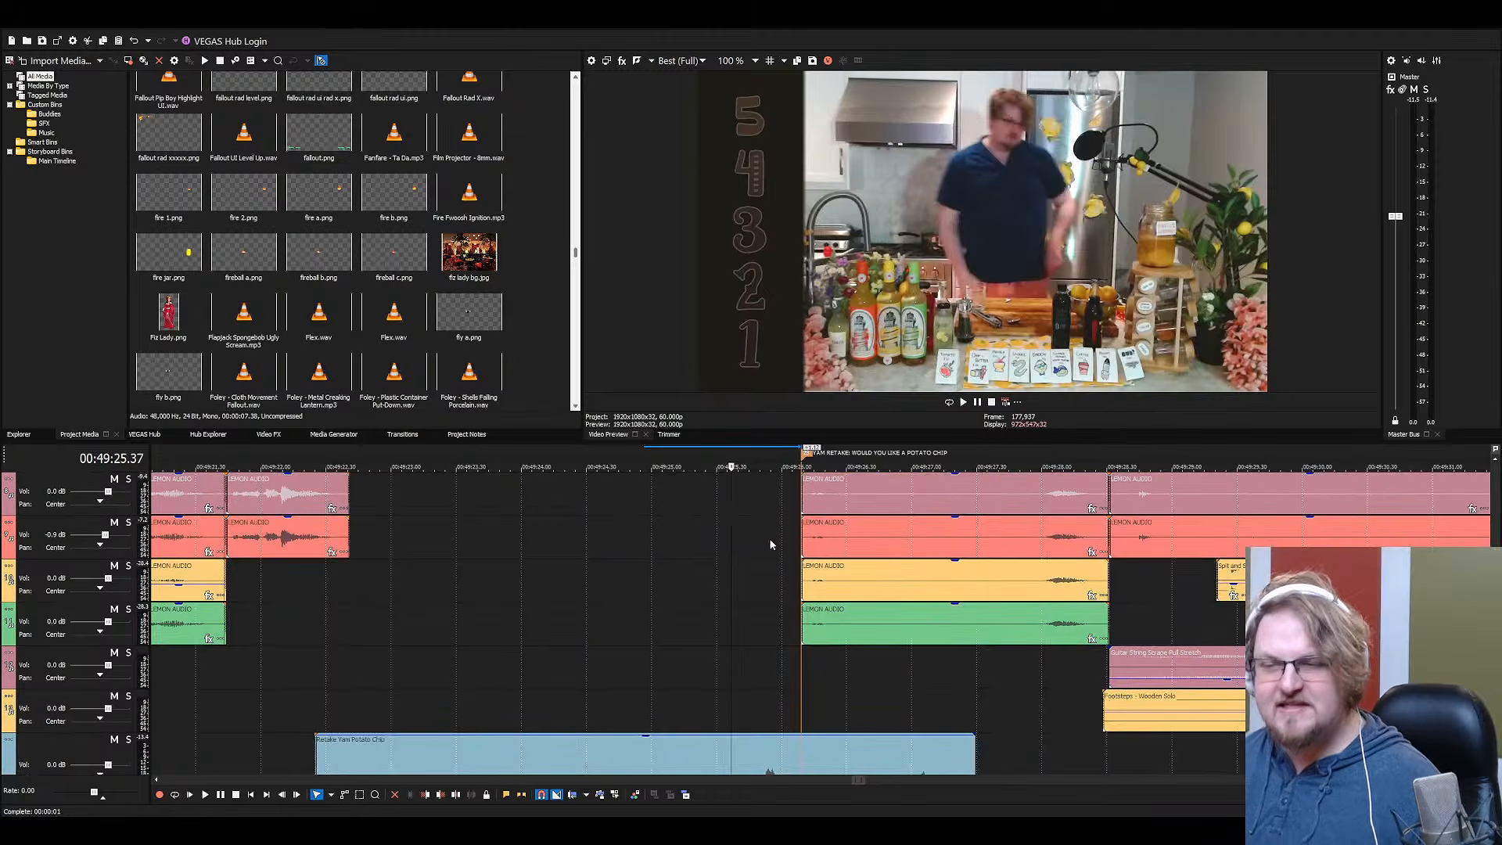
drag(800, 506, 689, 506)
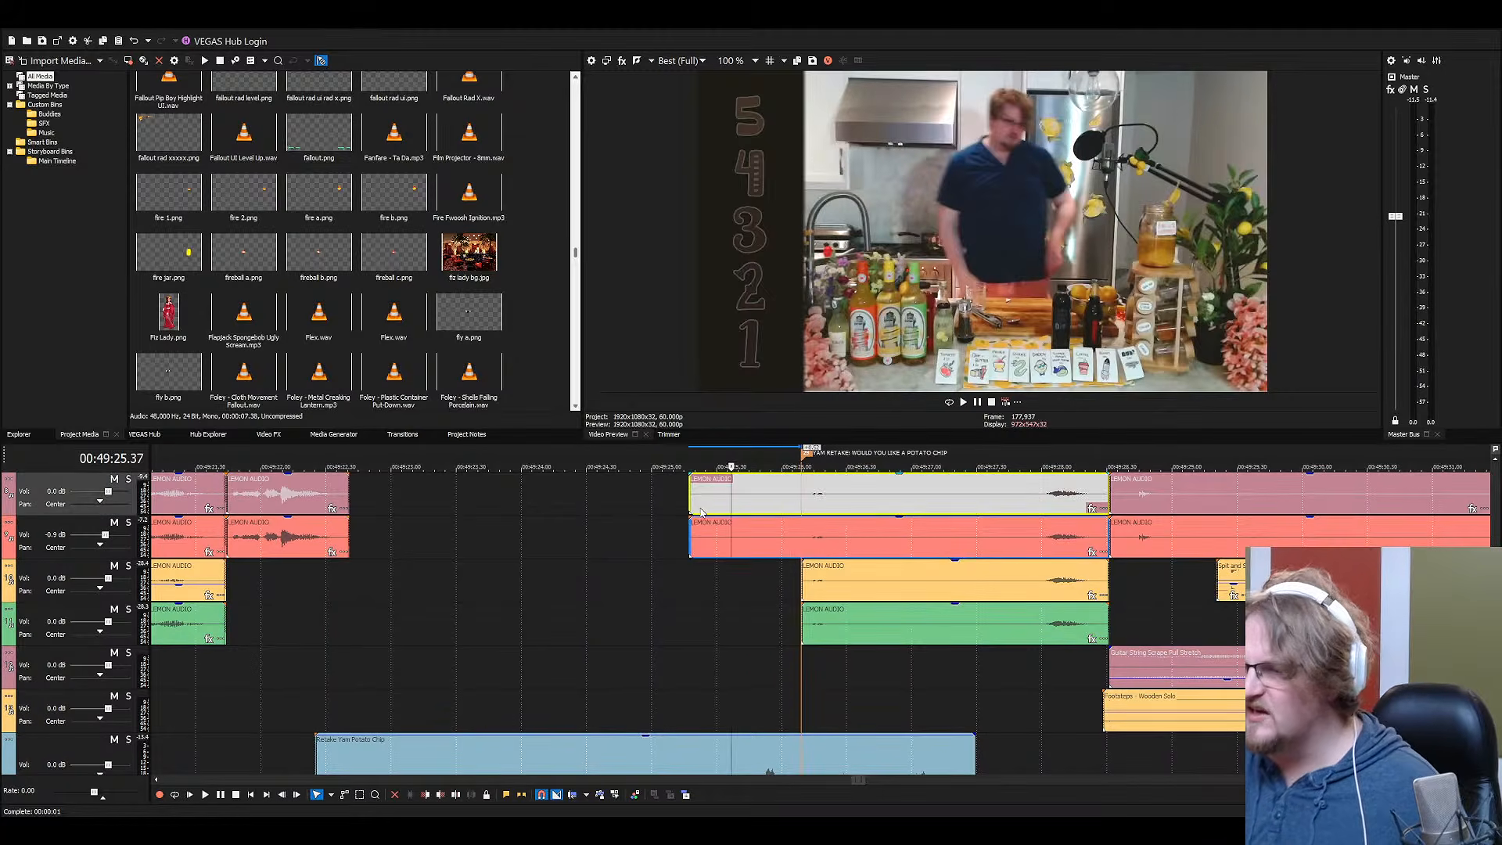
click(802, 580)
drag(775, 577, 689, 570)
scroll(701, 596, down, 2)
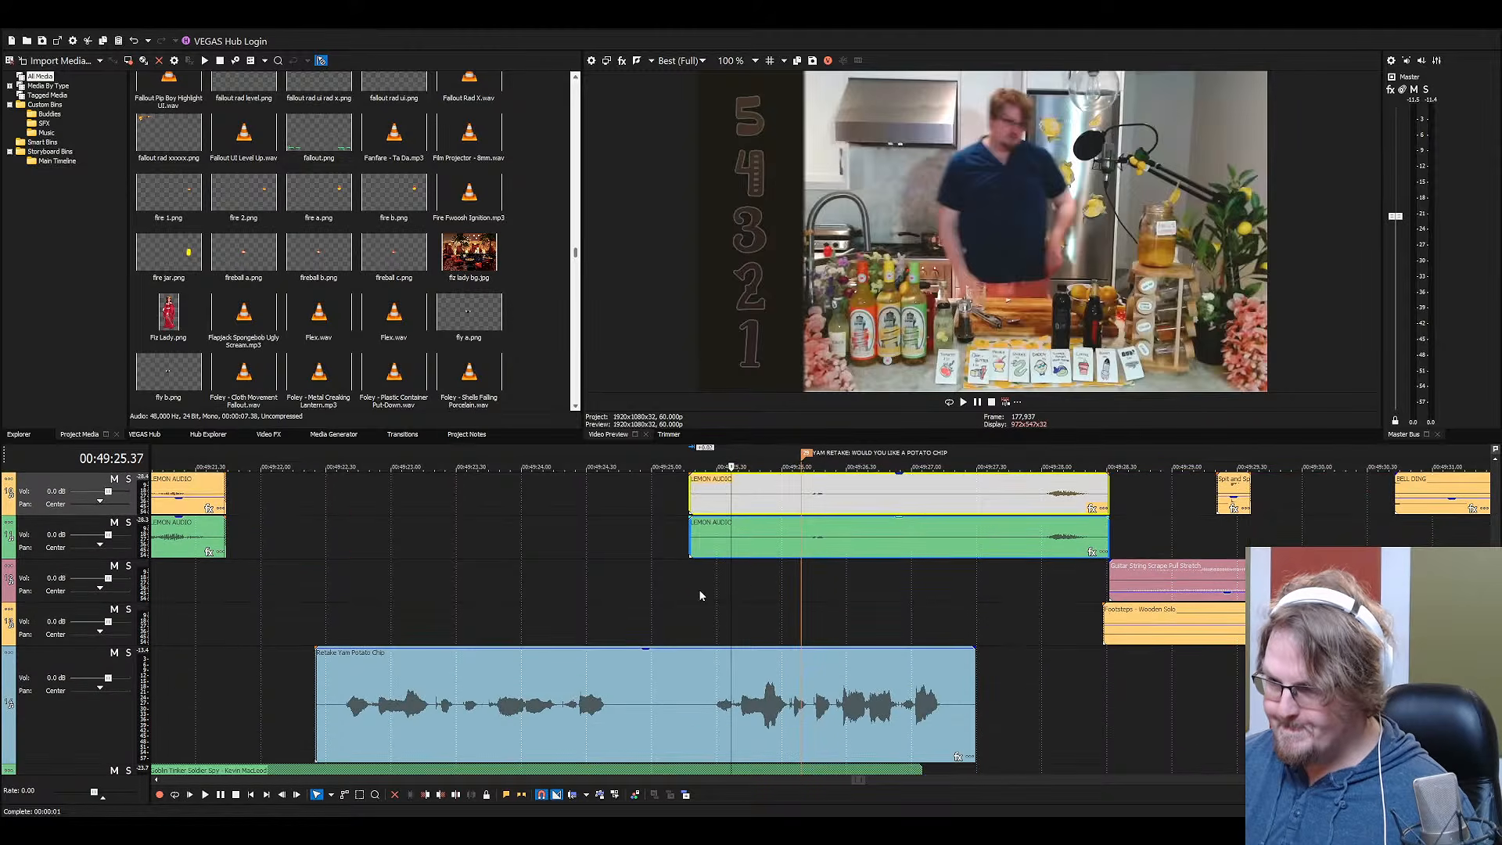
Split the retake at 00:49:27.49, delete the part after it, and place the kept take beneath the extended LEMON AUDIO clips, aligned with their start
drag(790, 716, 954, 710)
drag(668, 698, 846, 694)
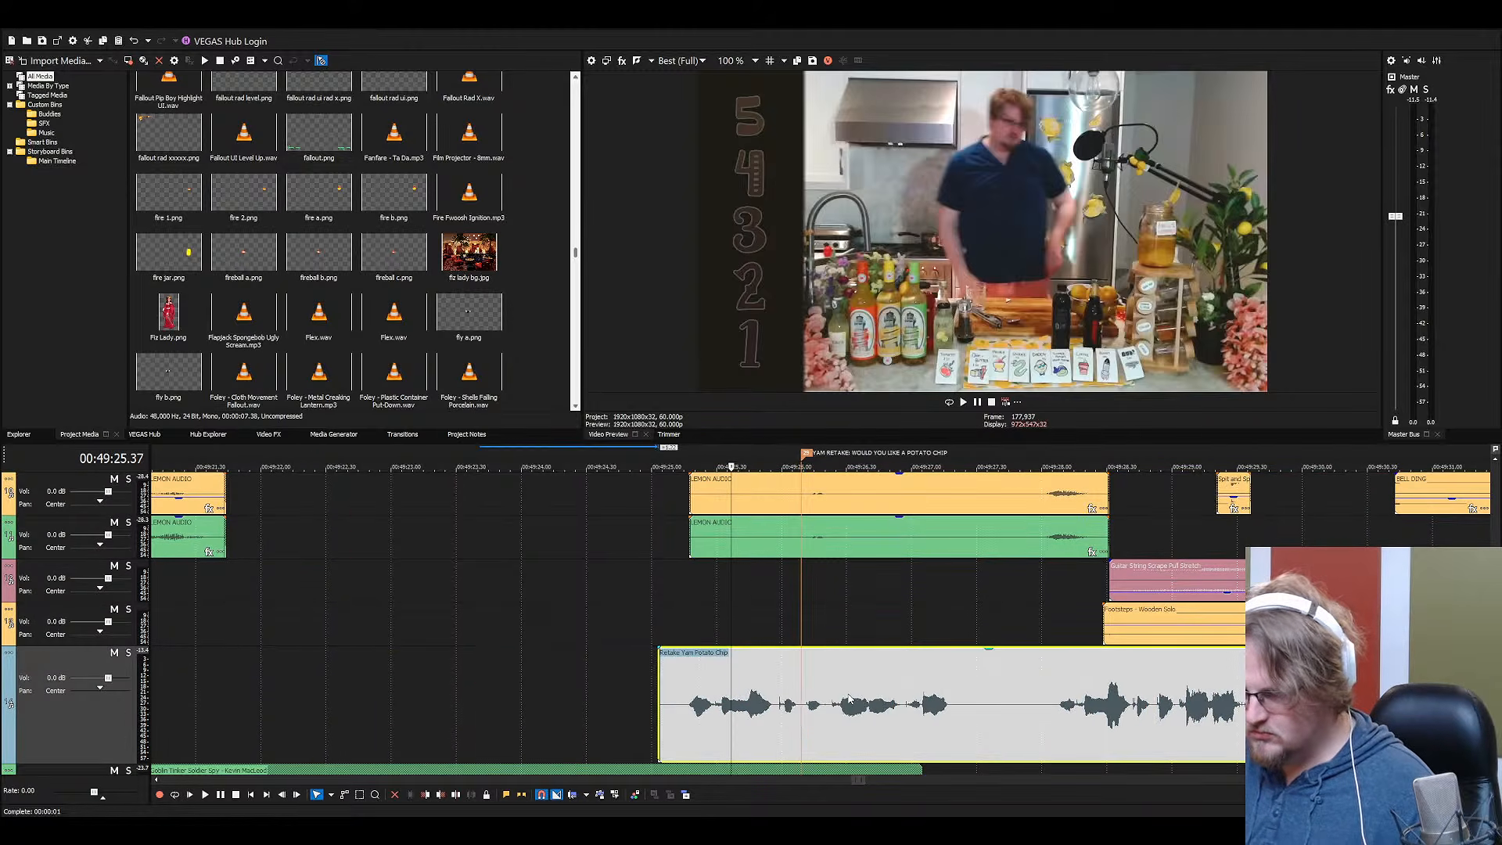
click(1018, 715)
key(s)
key(Delete)
drag(882, 689, 894, 596)
drag(705, 586, 689, 583)
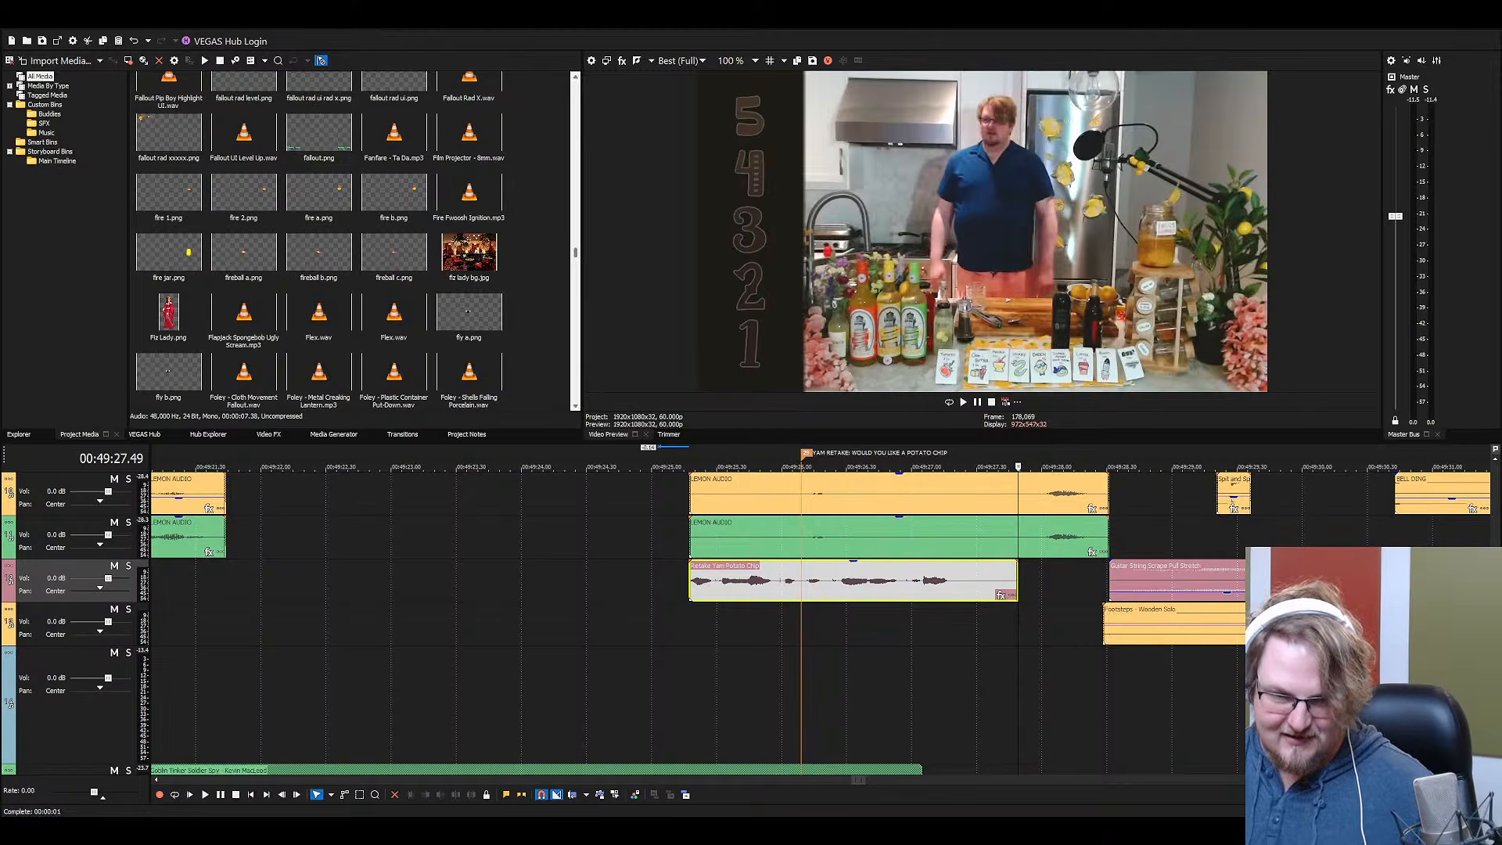
key(alt+Tab)
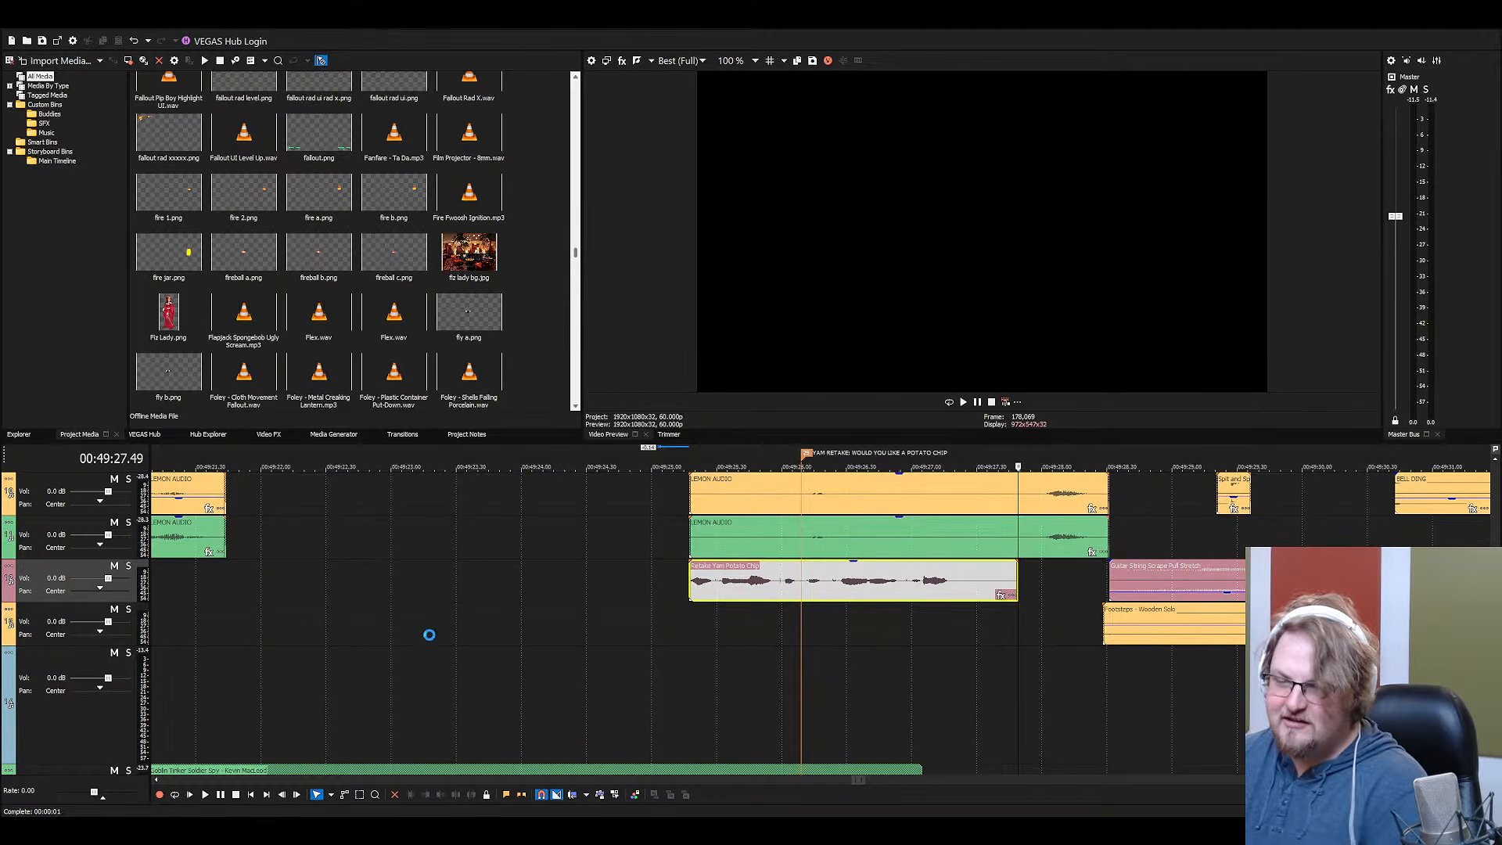
key(alt+Tab)
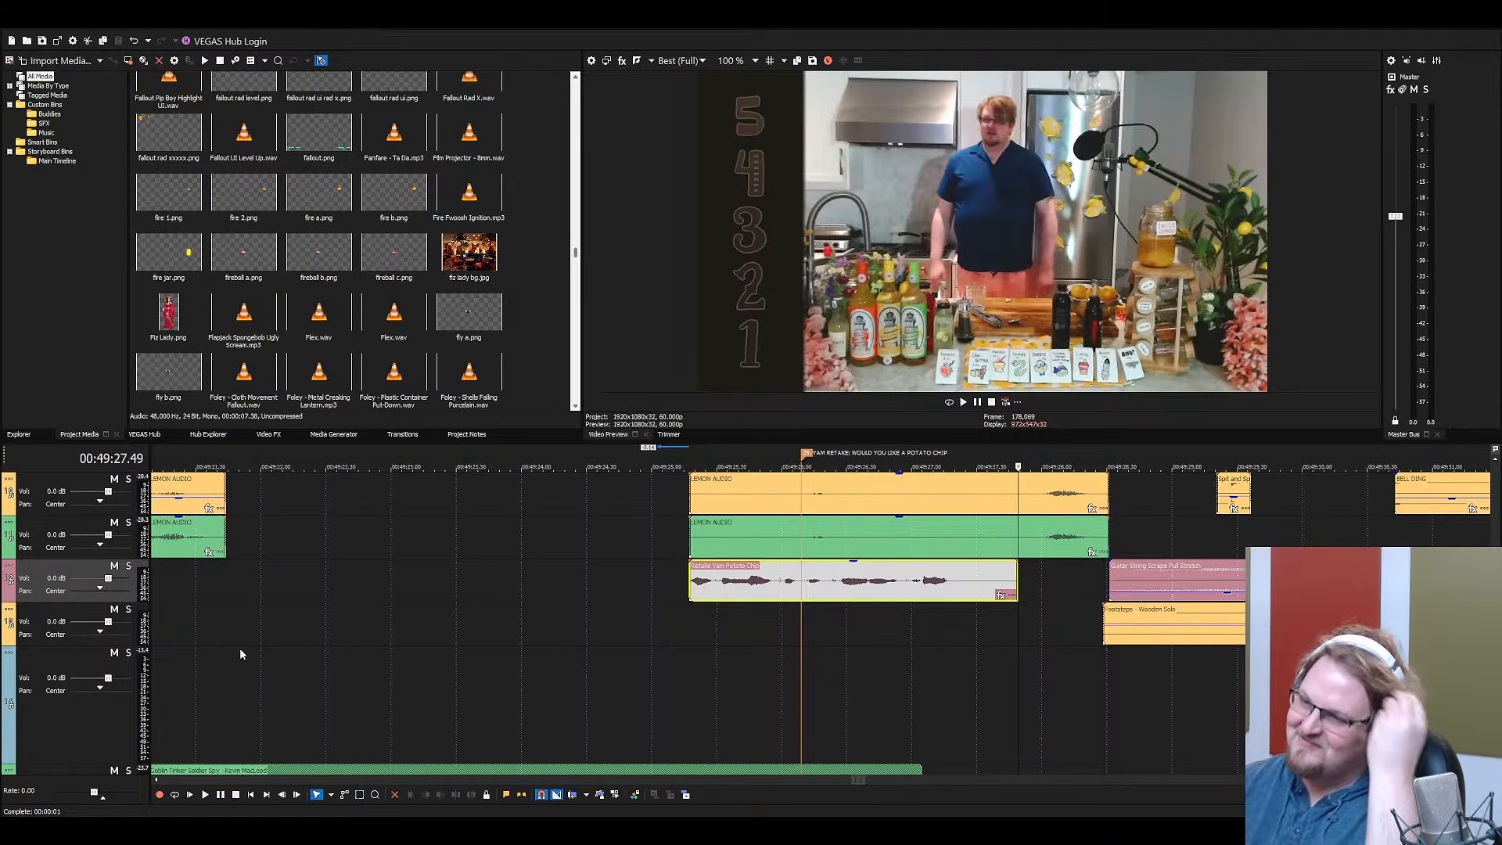
click(722, 581)
scroll(732, 557, up, 1)
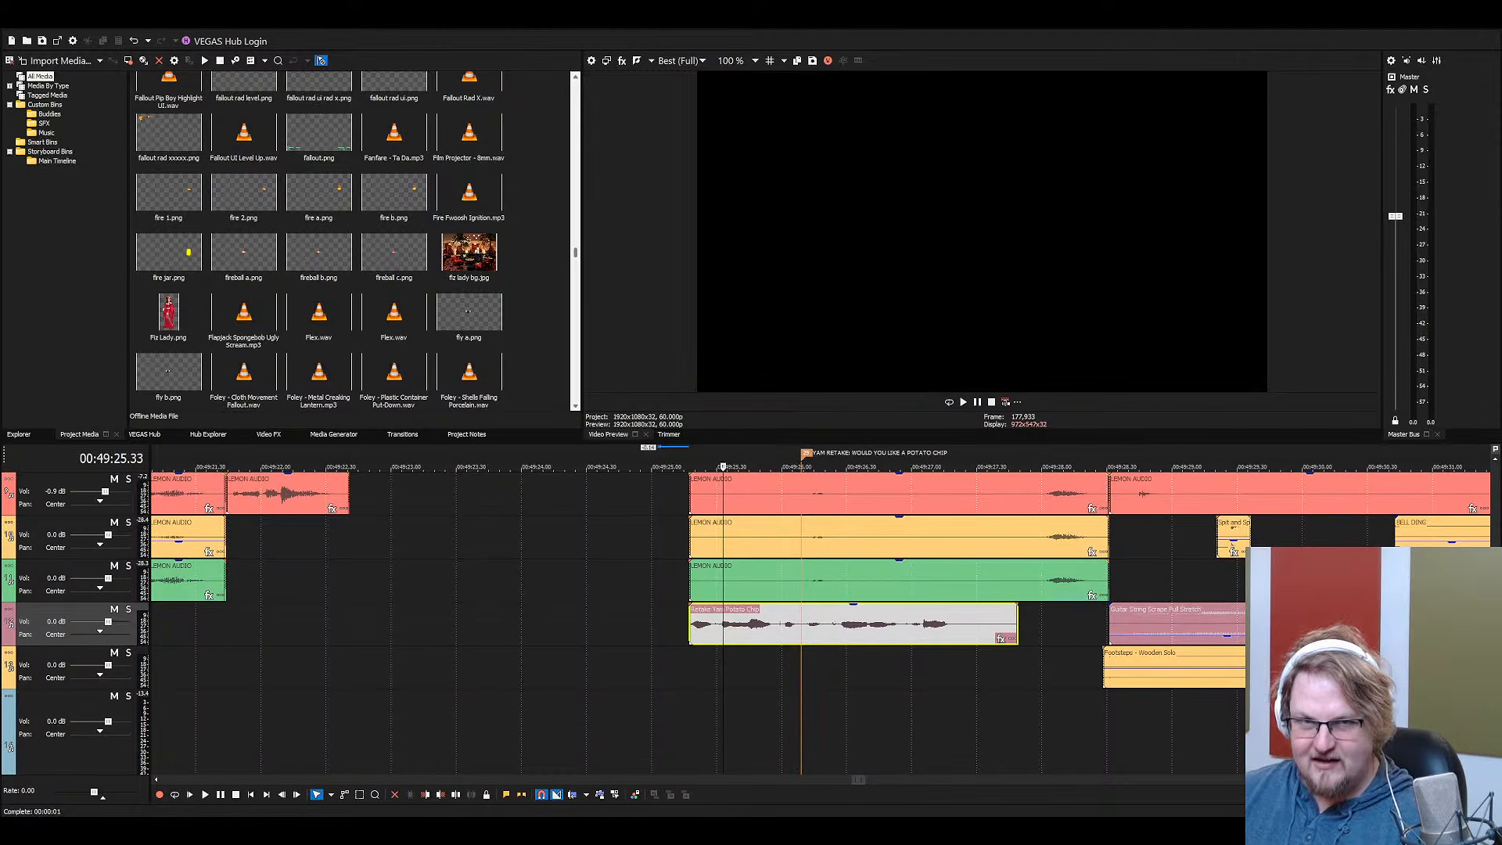
click(690, 586)
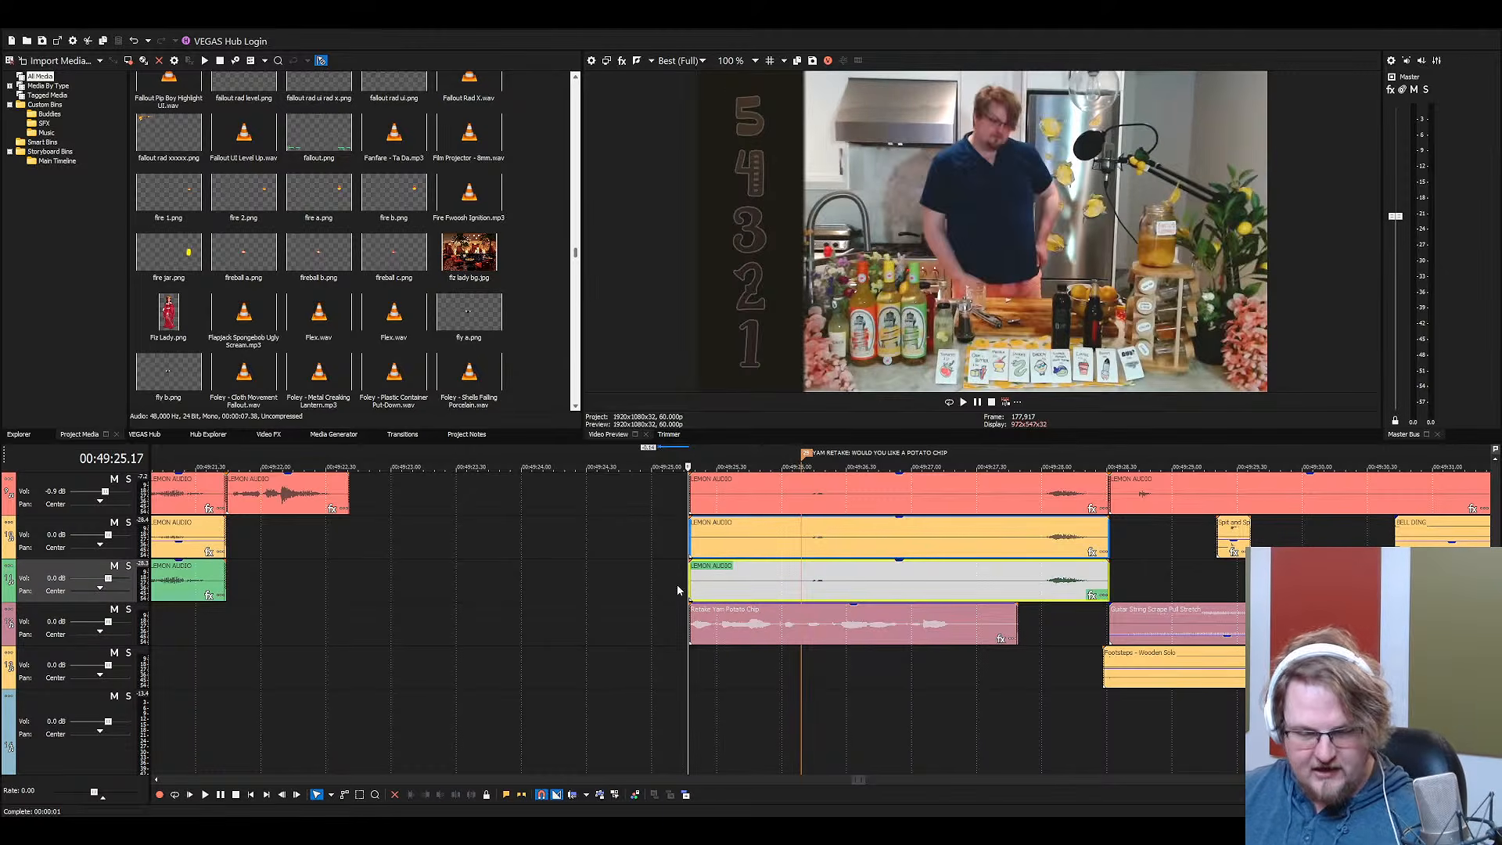
click(697, 582)
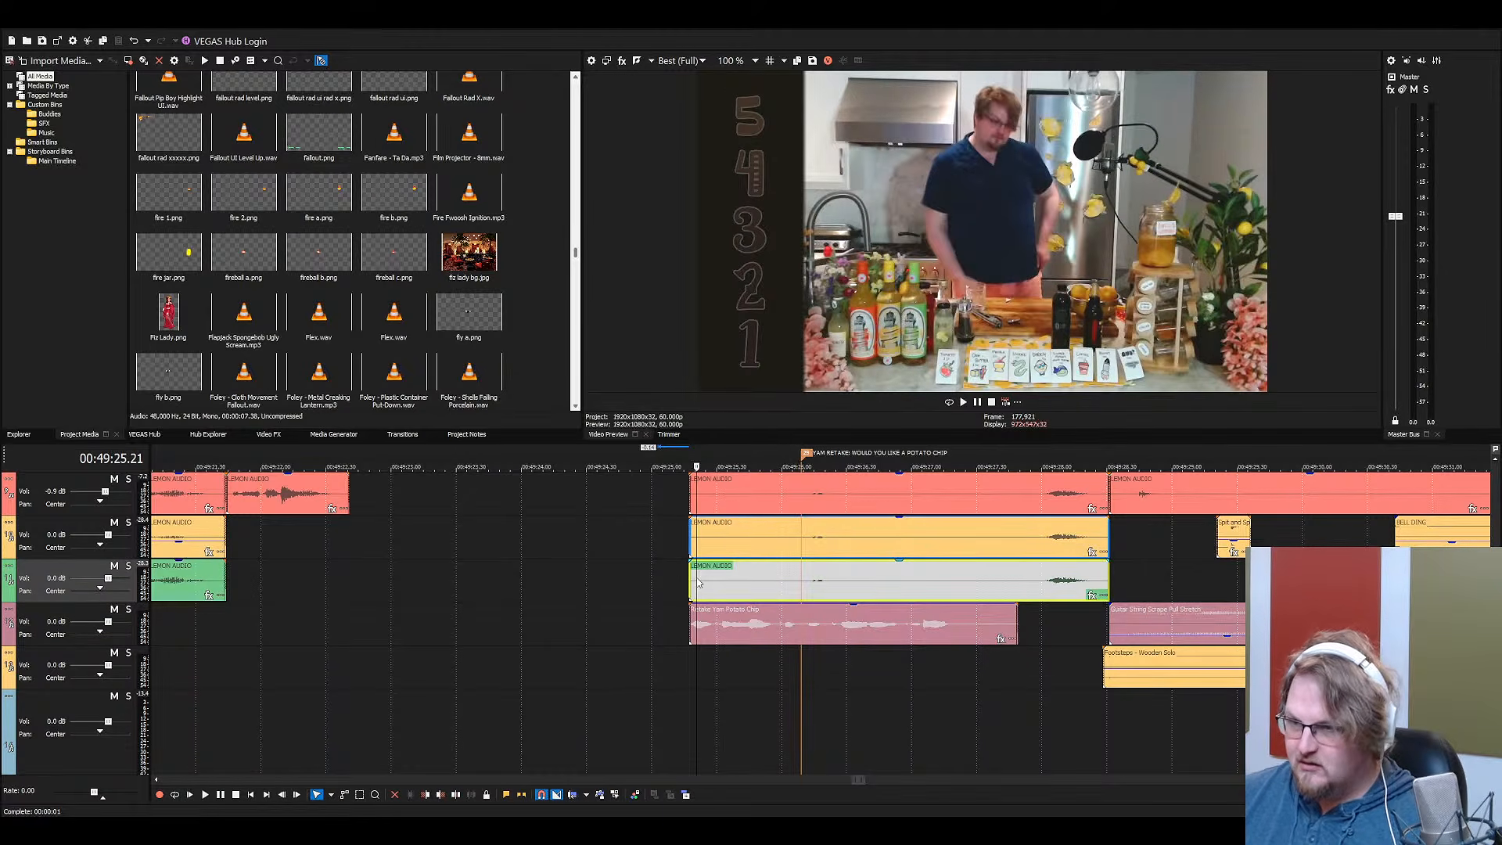
Search the project media for the retake recordings and locate Retakes AMY.mp3 on the timeline at 00:02:34.09
click(370, 296)
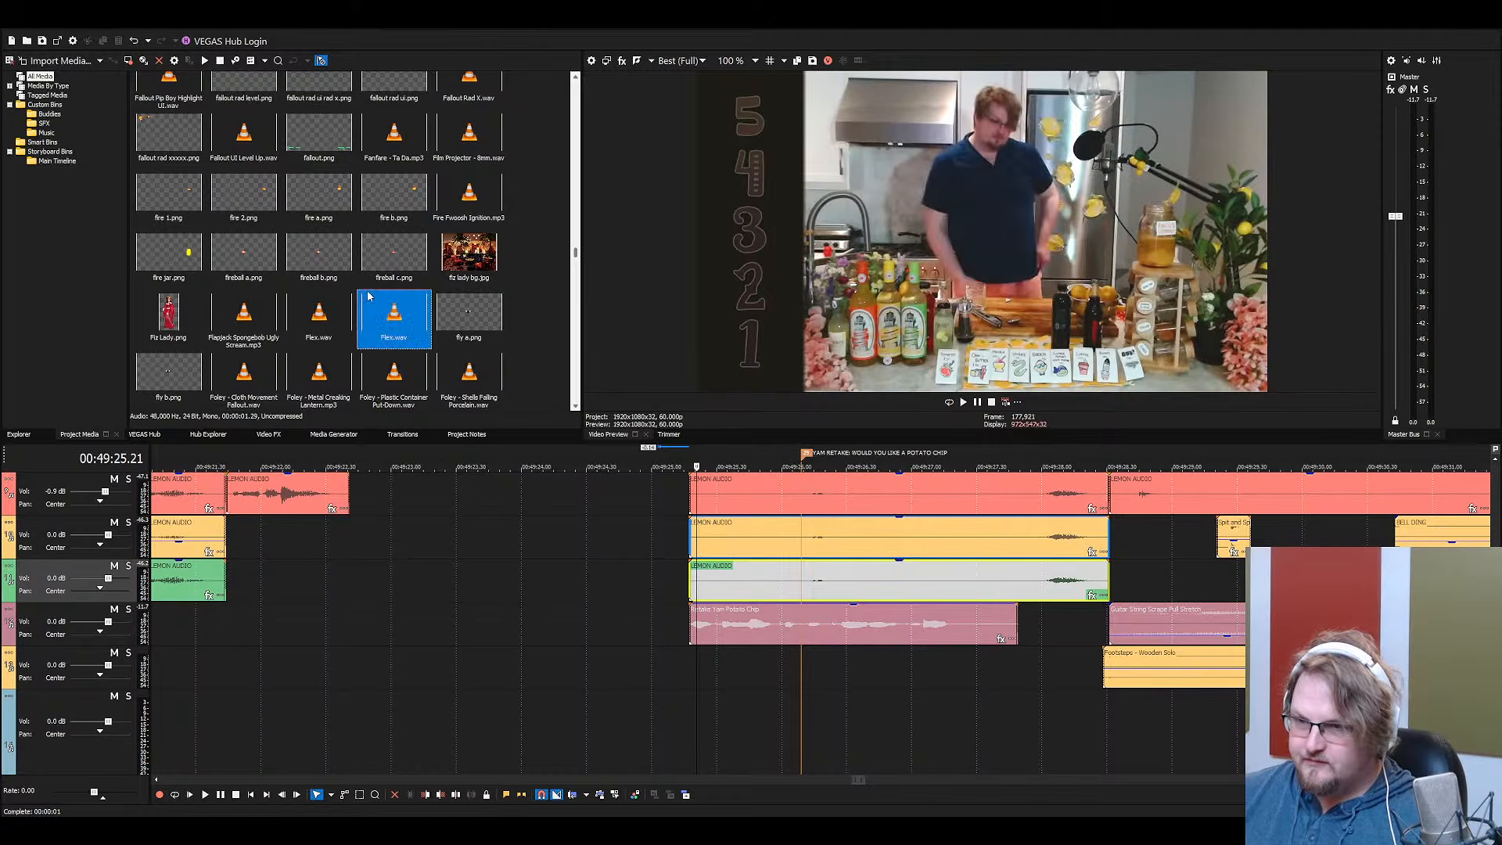
text(ret)
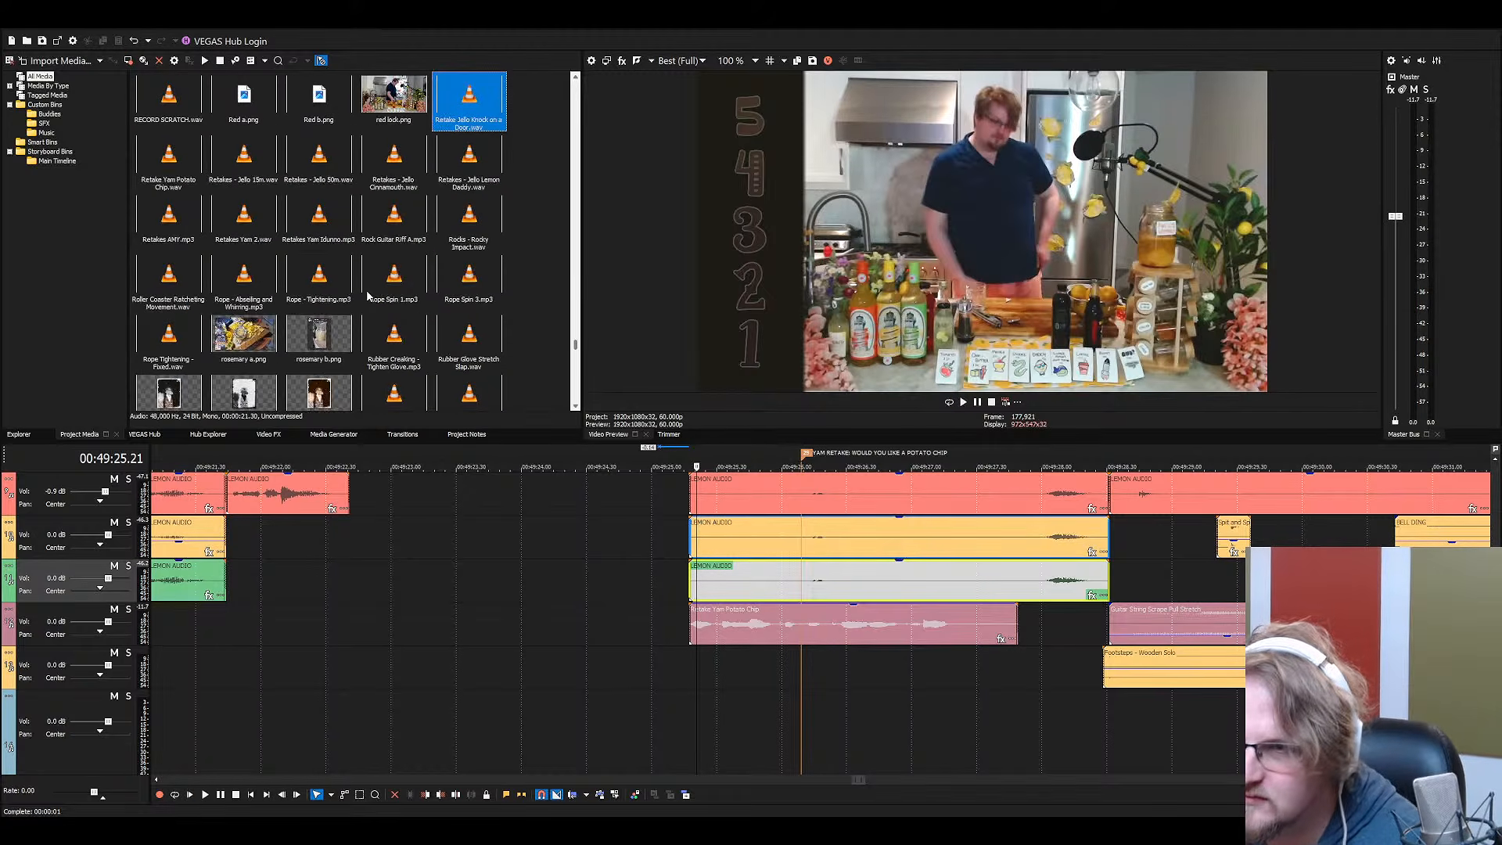
click(296, 161)
click(407, 181)
click(350, 156)
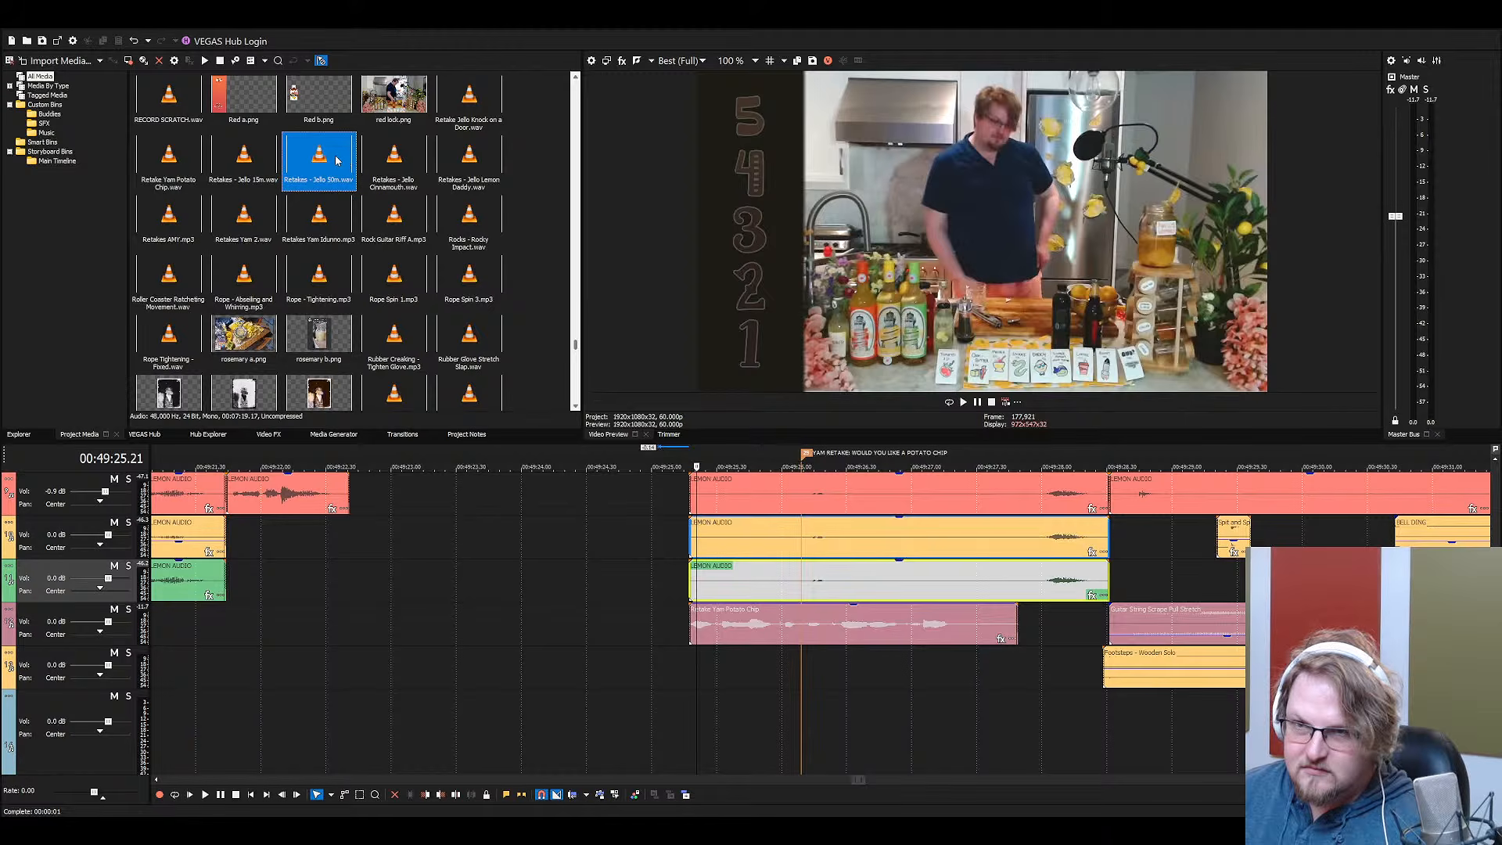
click(262, 168)
click(184, 229)
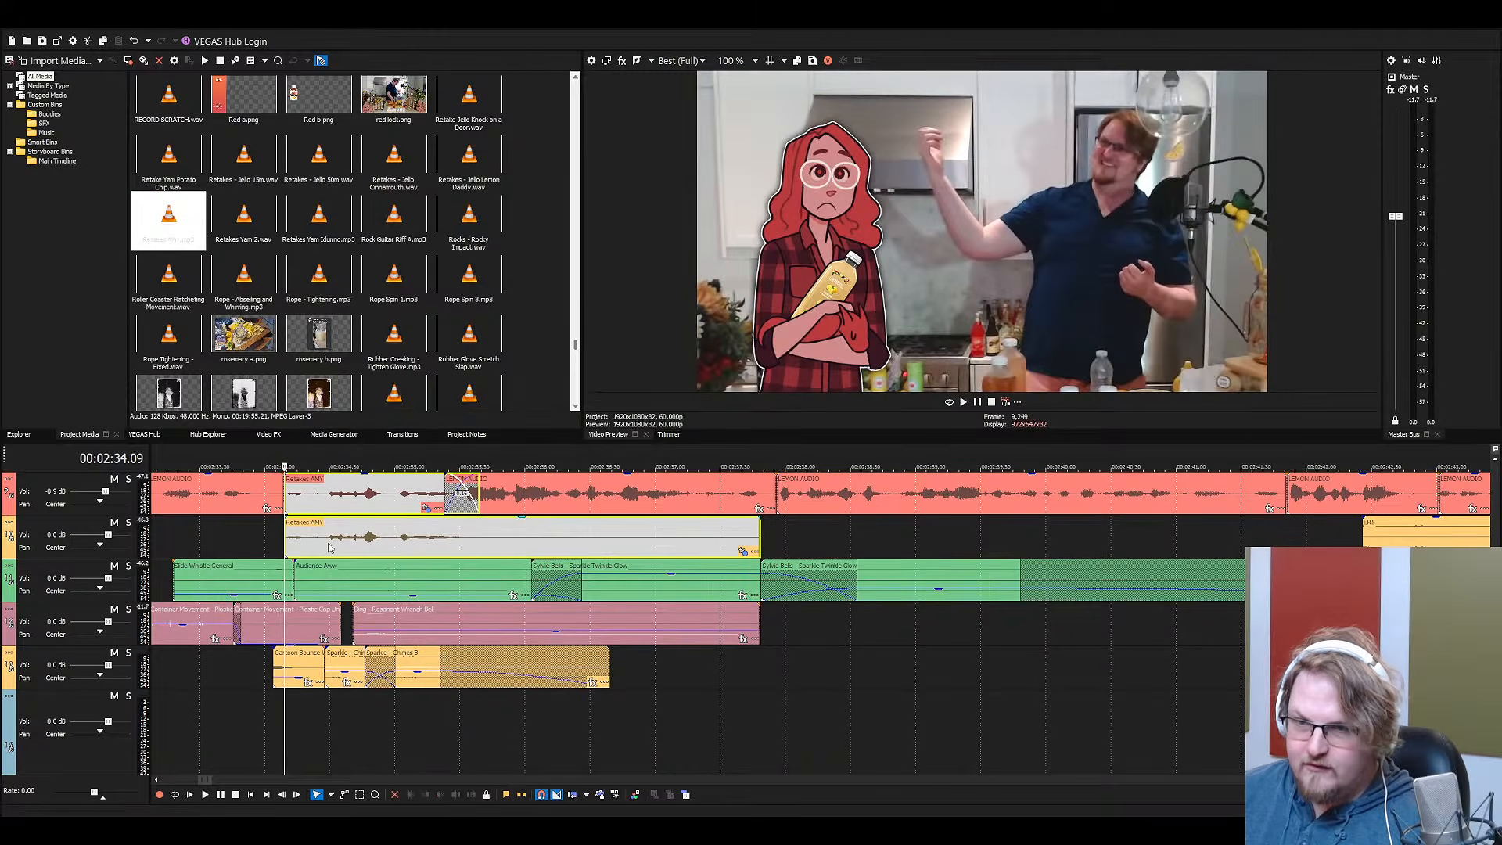
Select and copy the upper Retakes AMY clip around 00:02:34 as the source of its audio effects
click(328, 545)
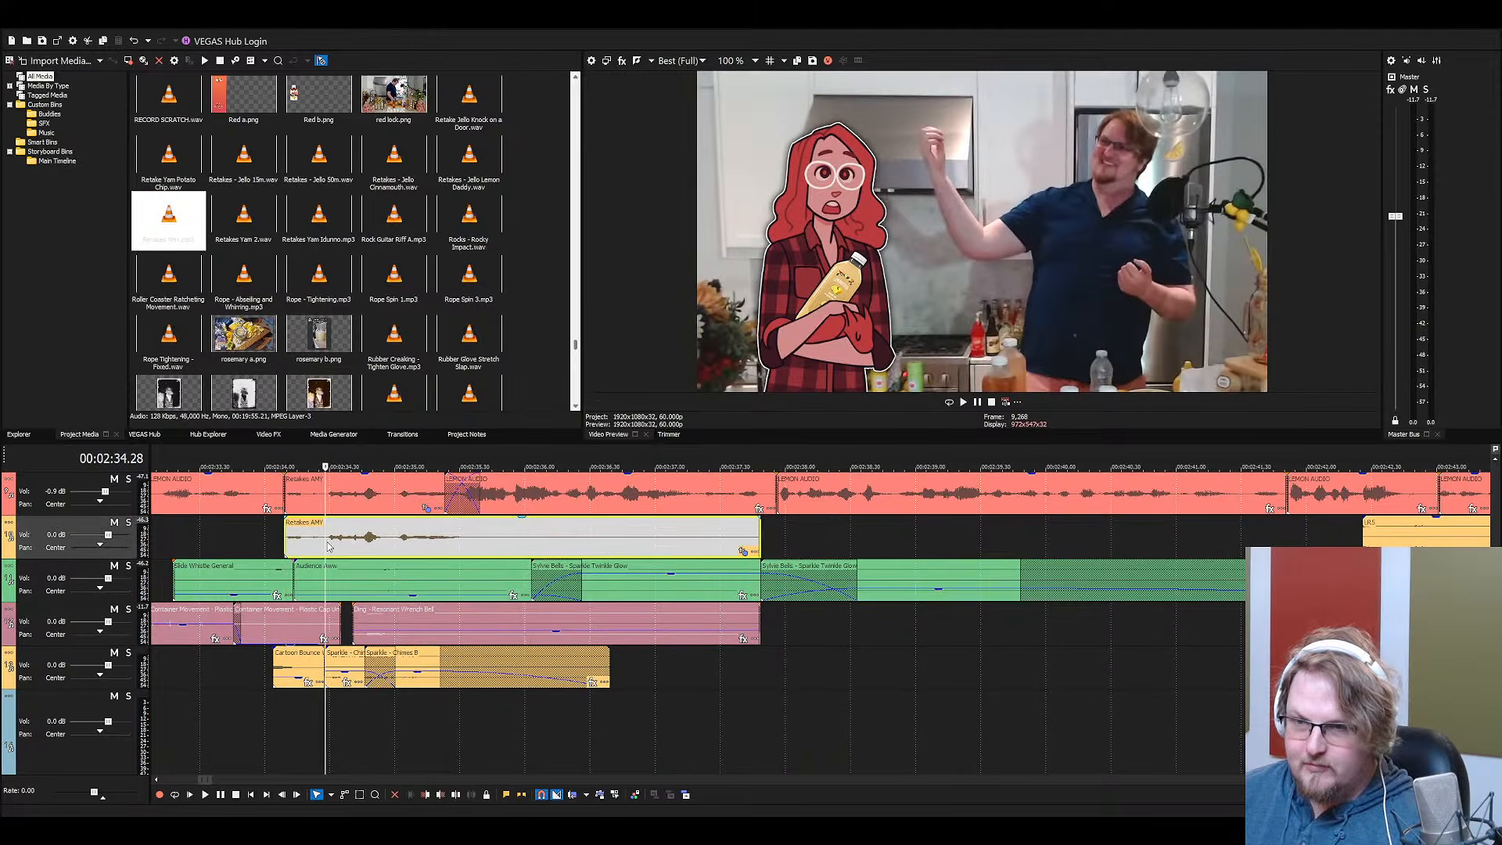
click(377, 533)
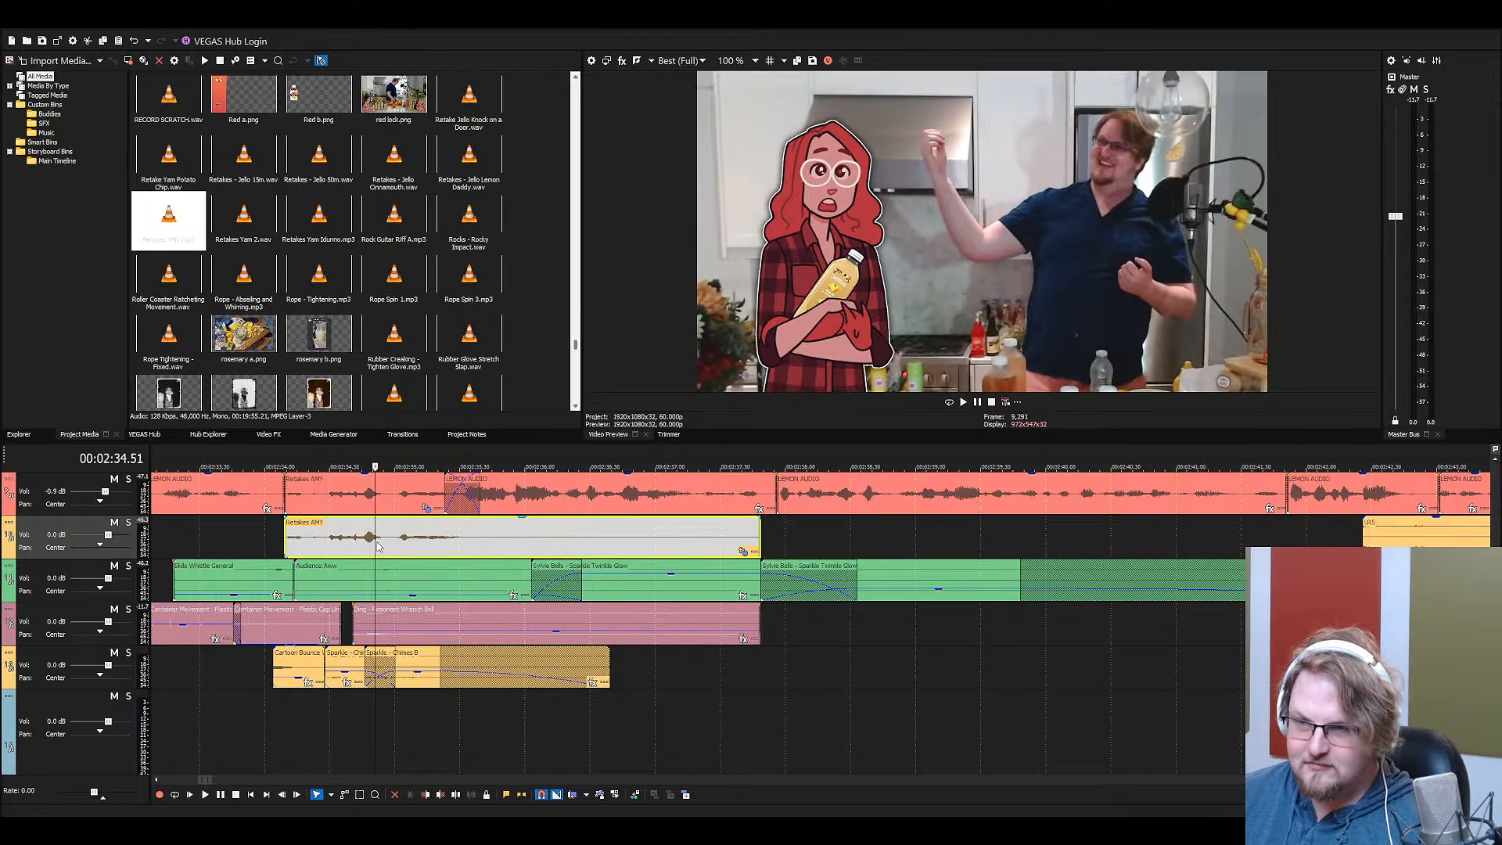
click(338, 172)
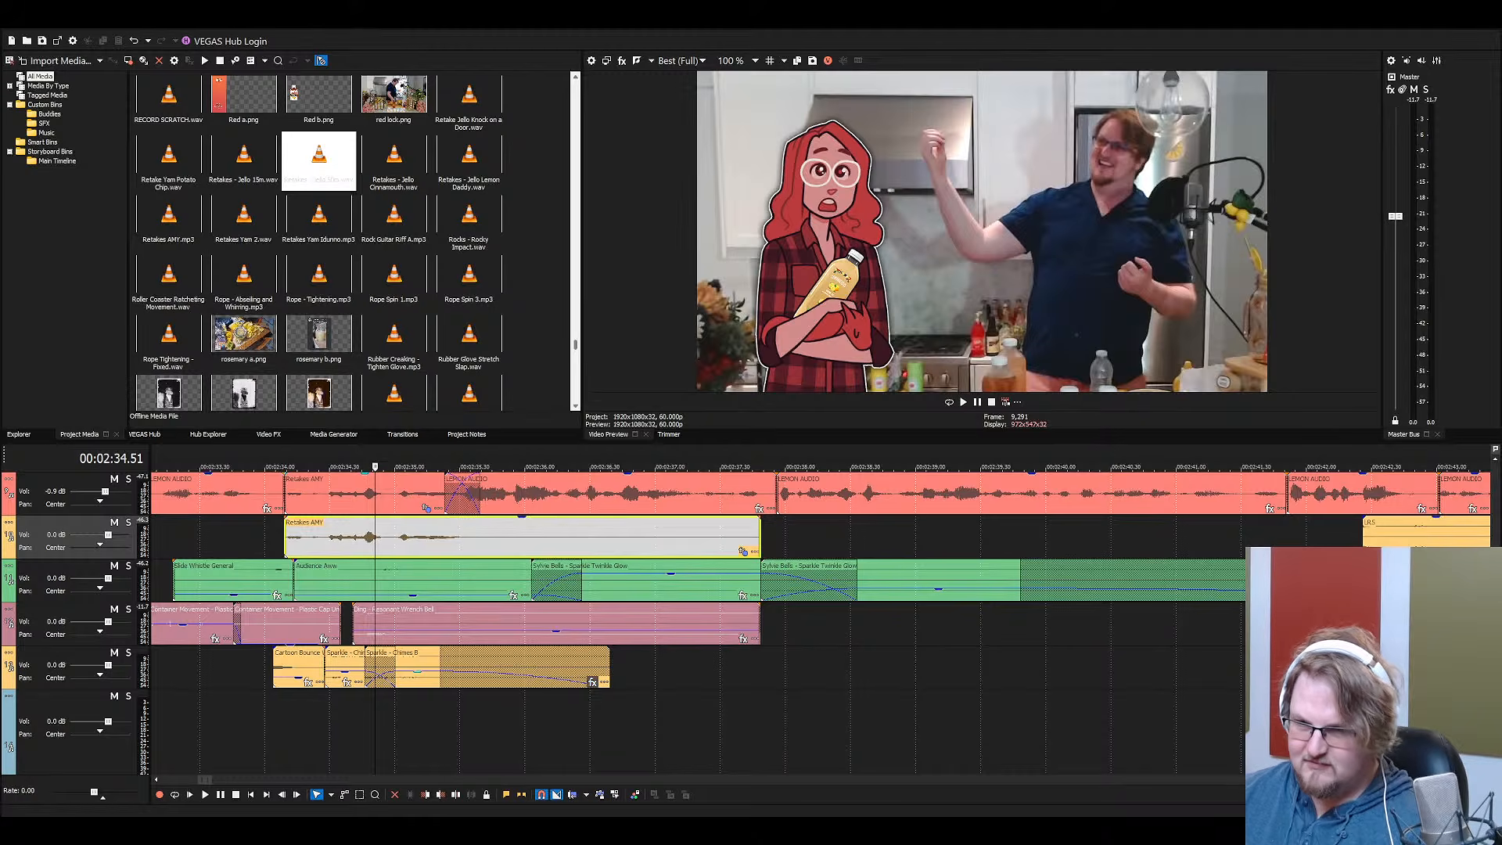
scroll(592, 682, down, 3)
scroll(592, 681, up, 2)
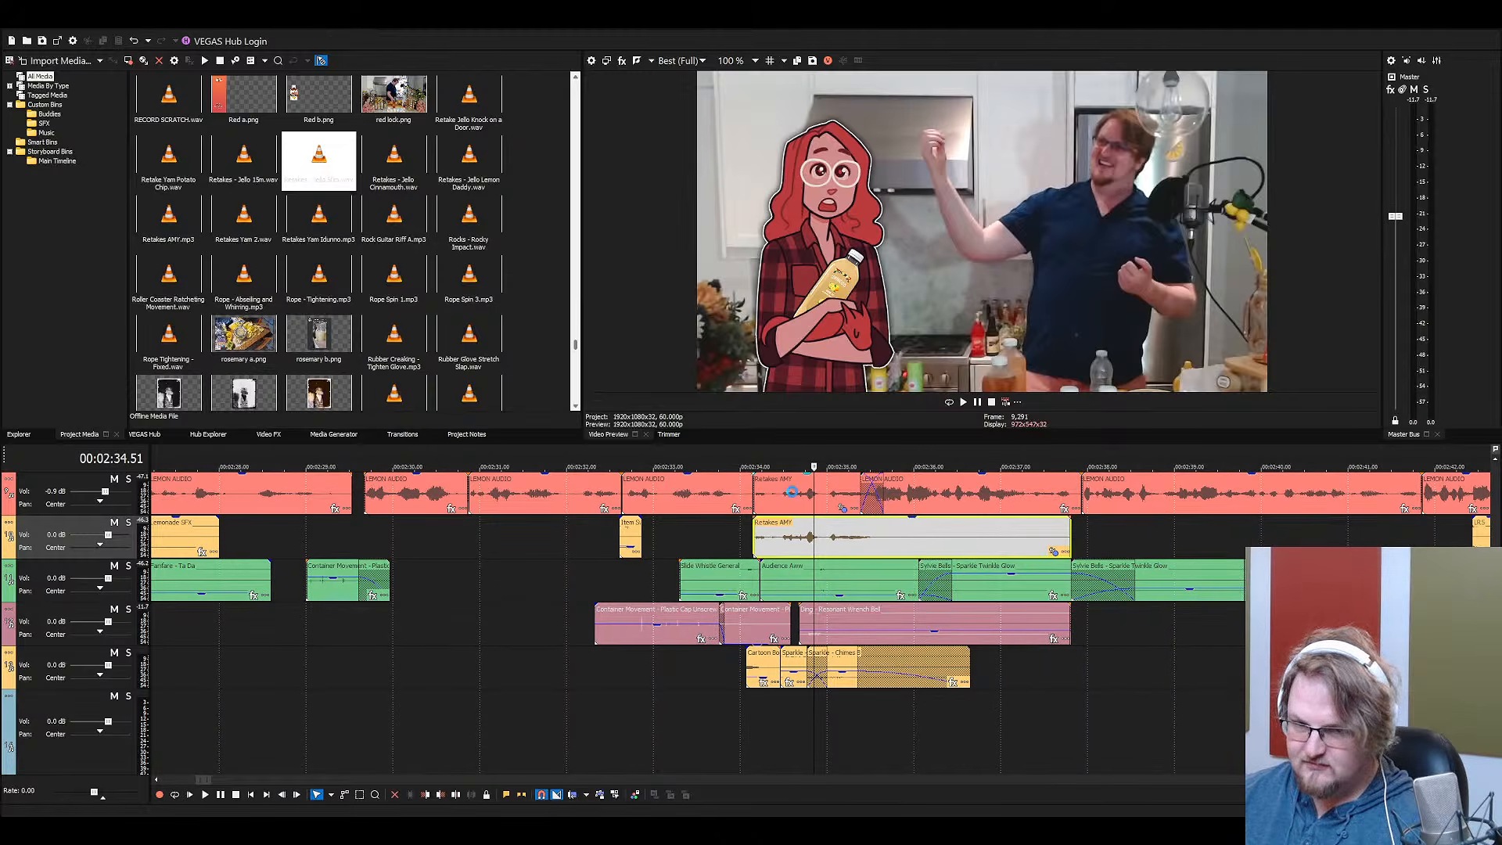
click(791, 491)
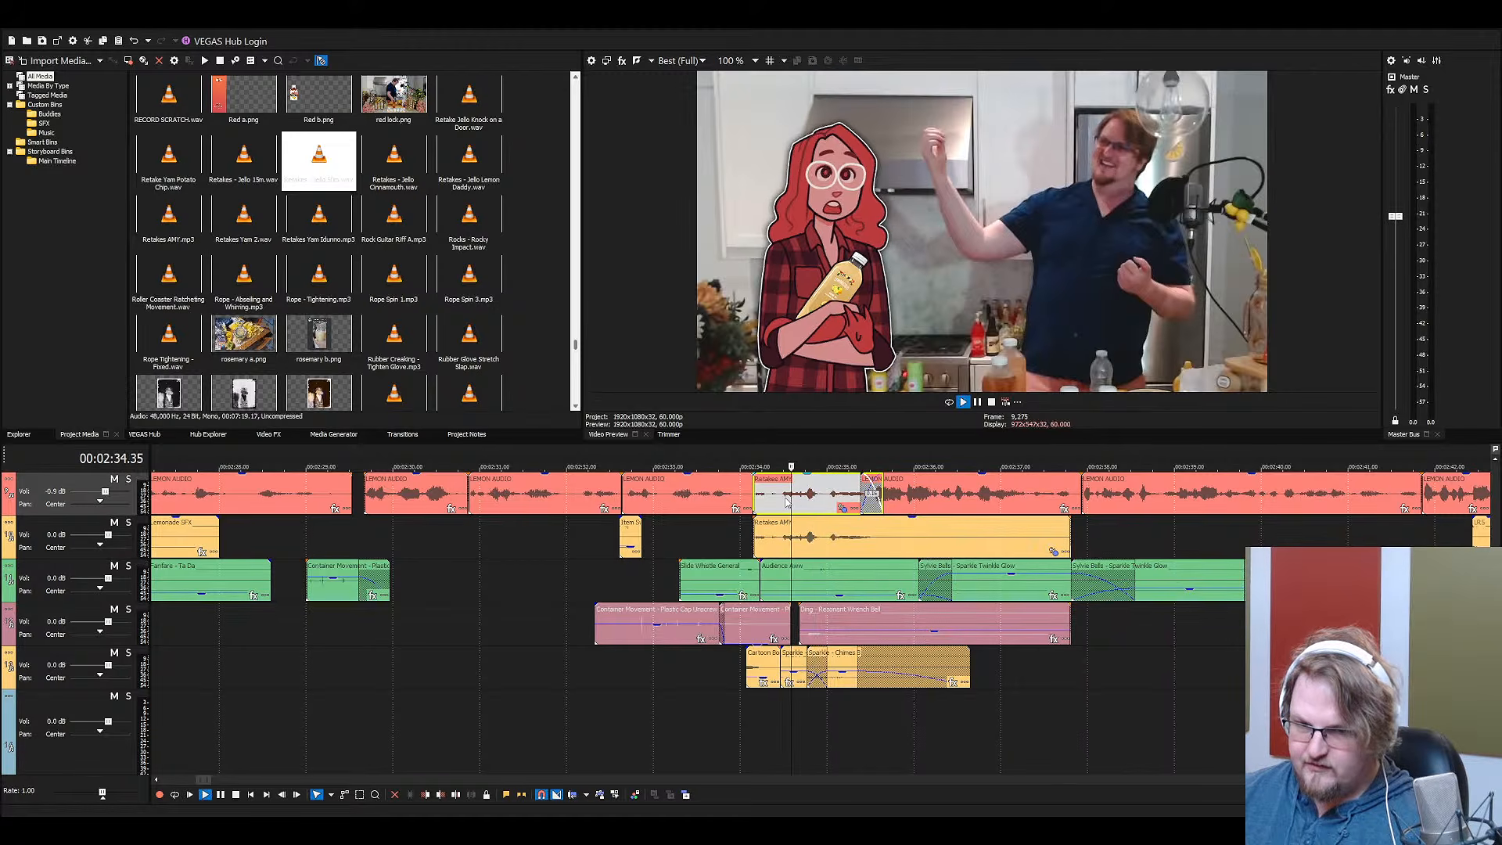
Return to the timeline section just after the potato chip marker and play it from 00:49:31.38
scroll(814, 557, down, 15)
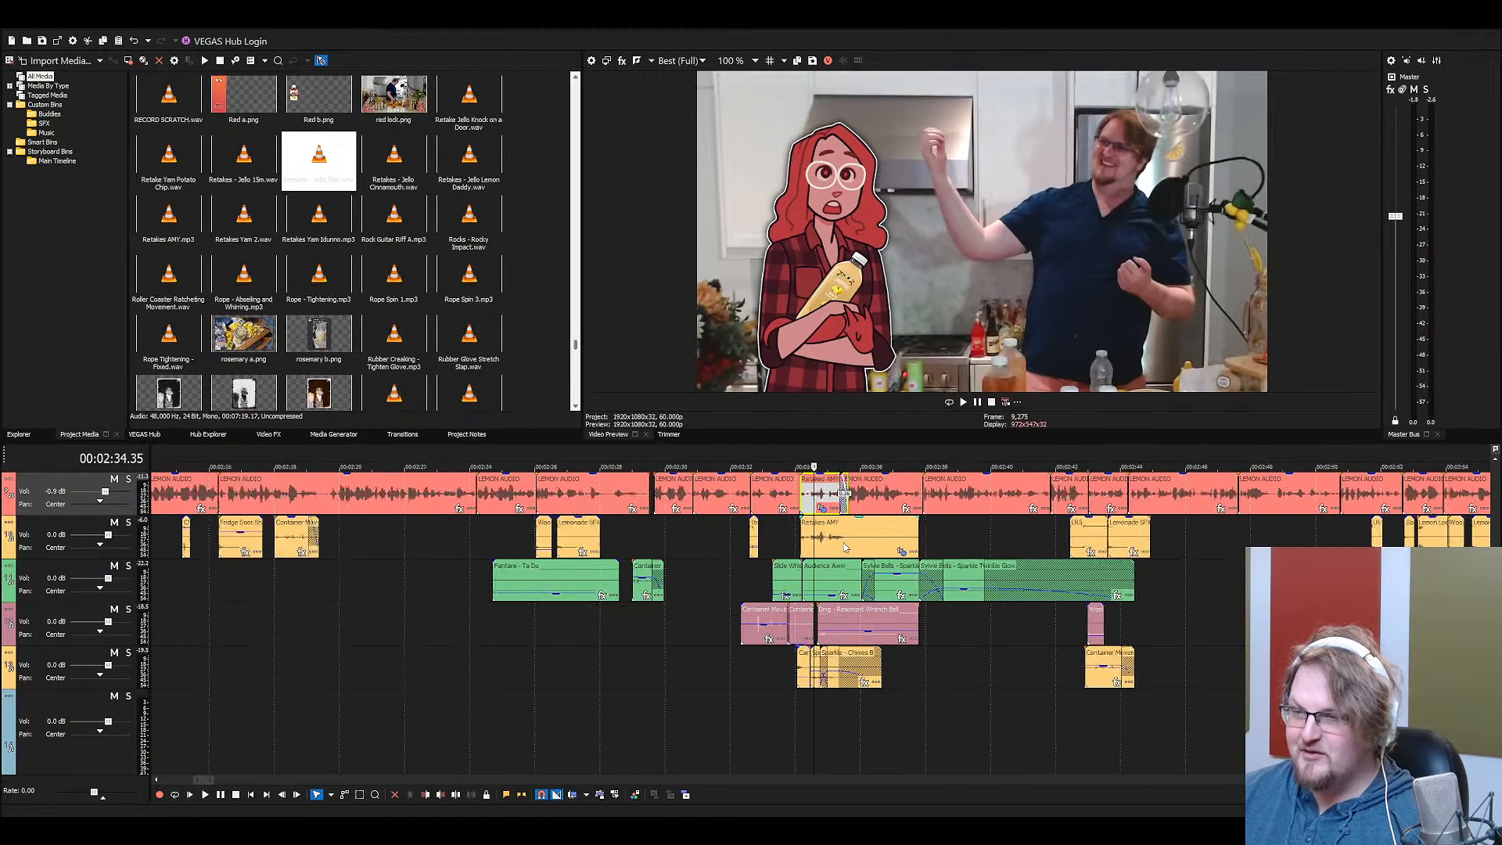
scroll(782, 560, down, 2)
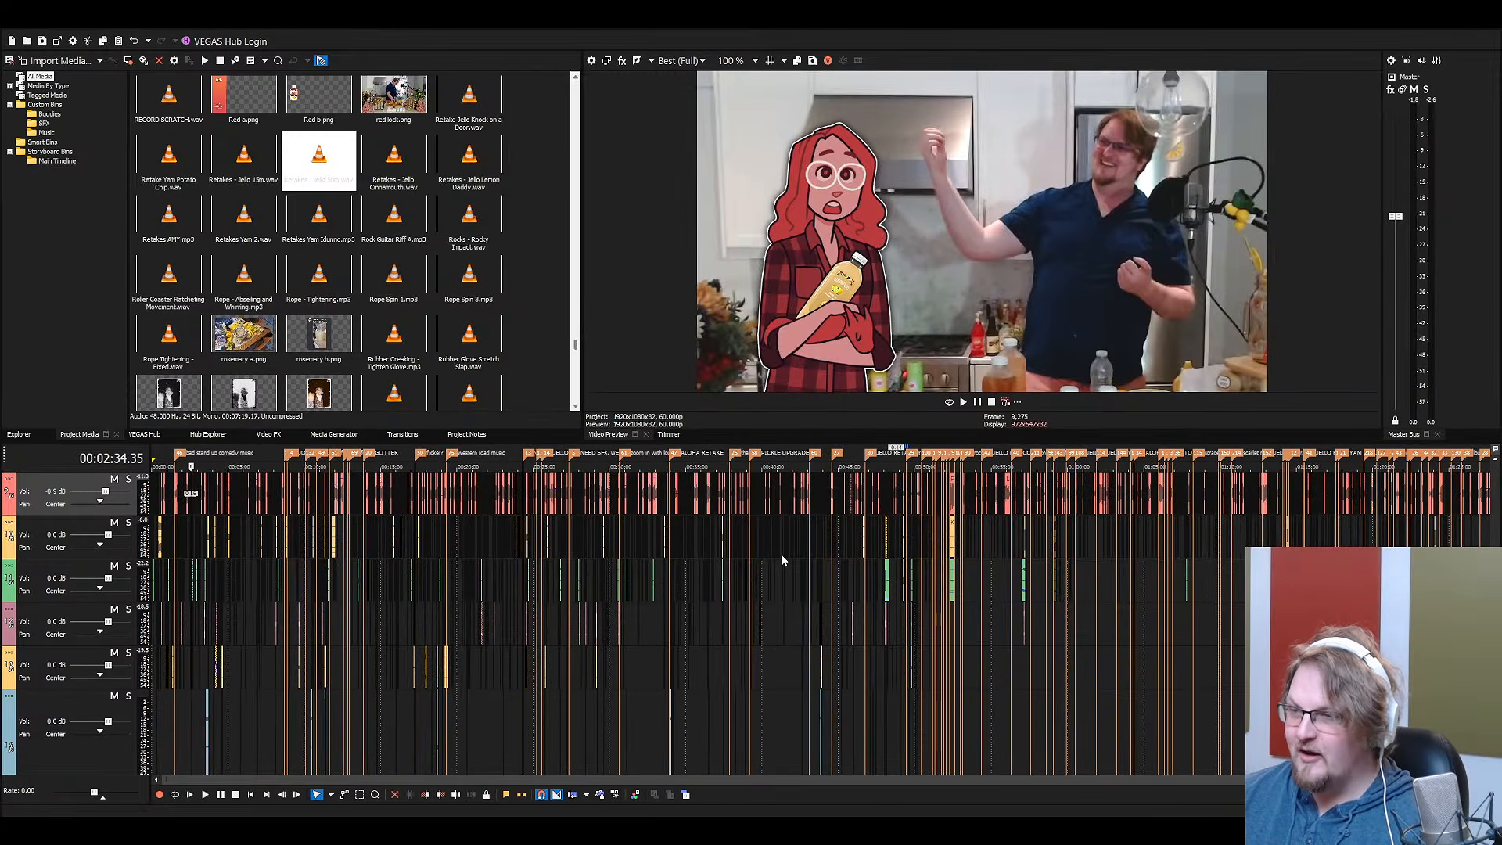
scroll(782, 560, down, 3)
click(894, 493)
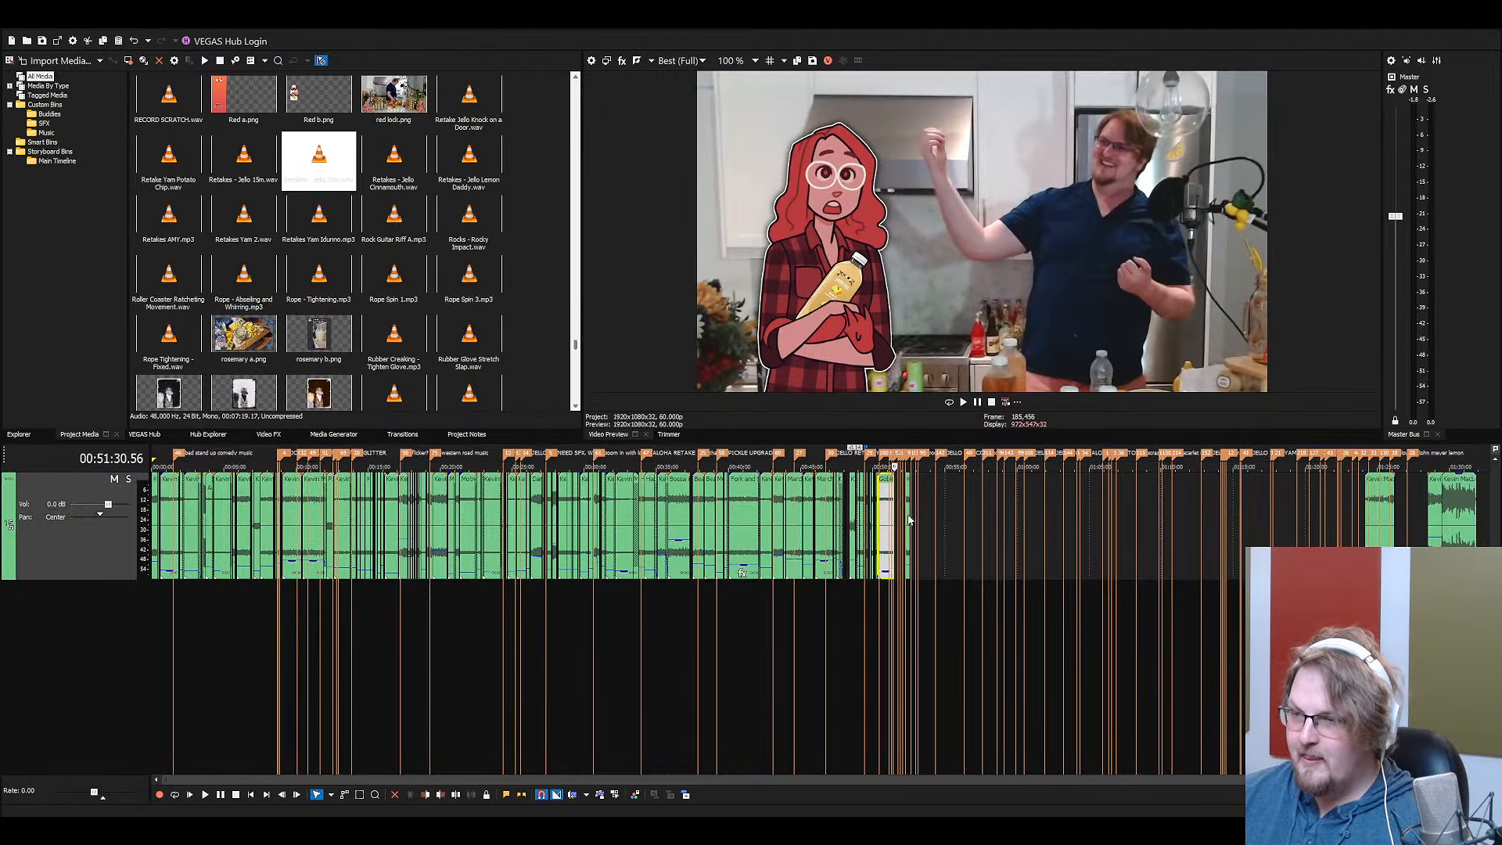
scroll(907, 532, up, 10)
scroll(907, 532, up, 5)
scroll(891, 547, down, 3)
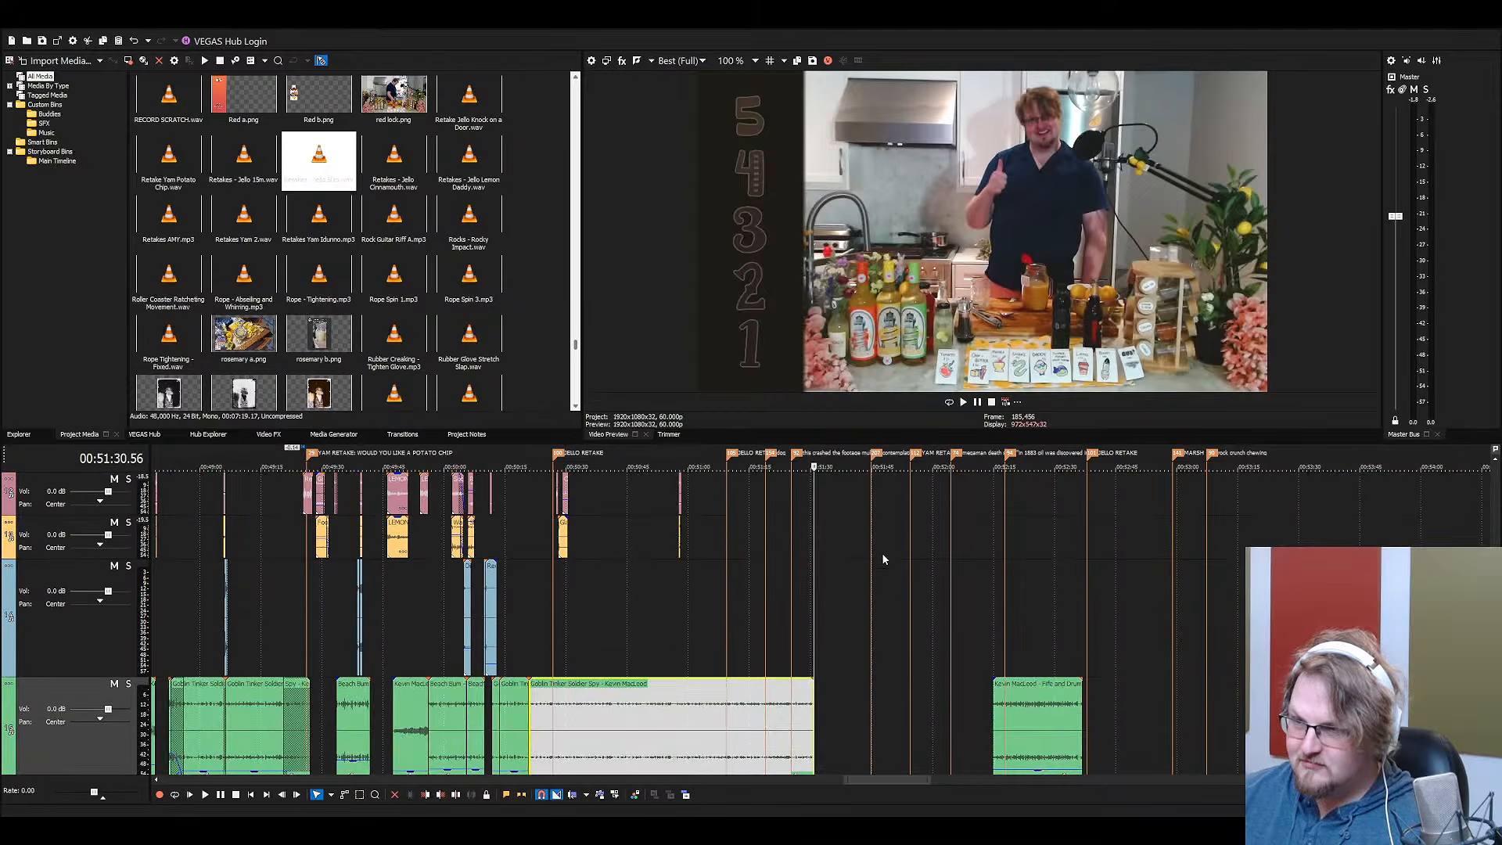
click(332, 611)
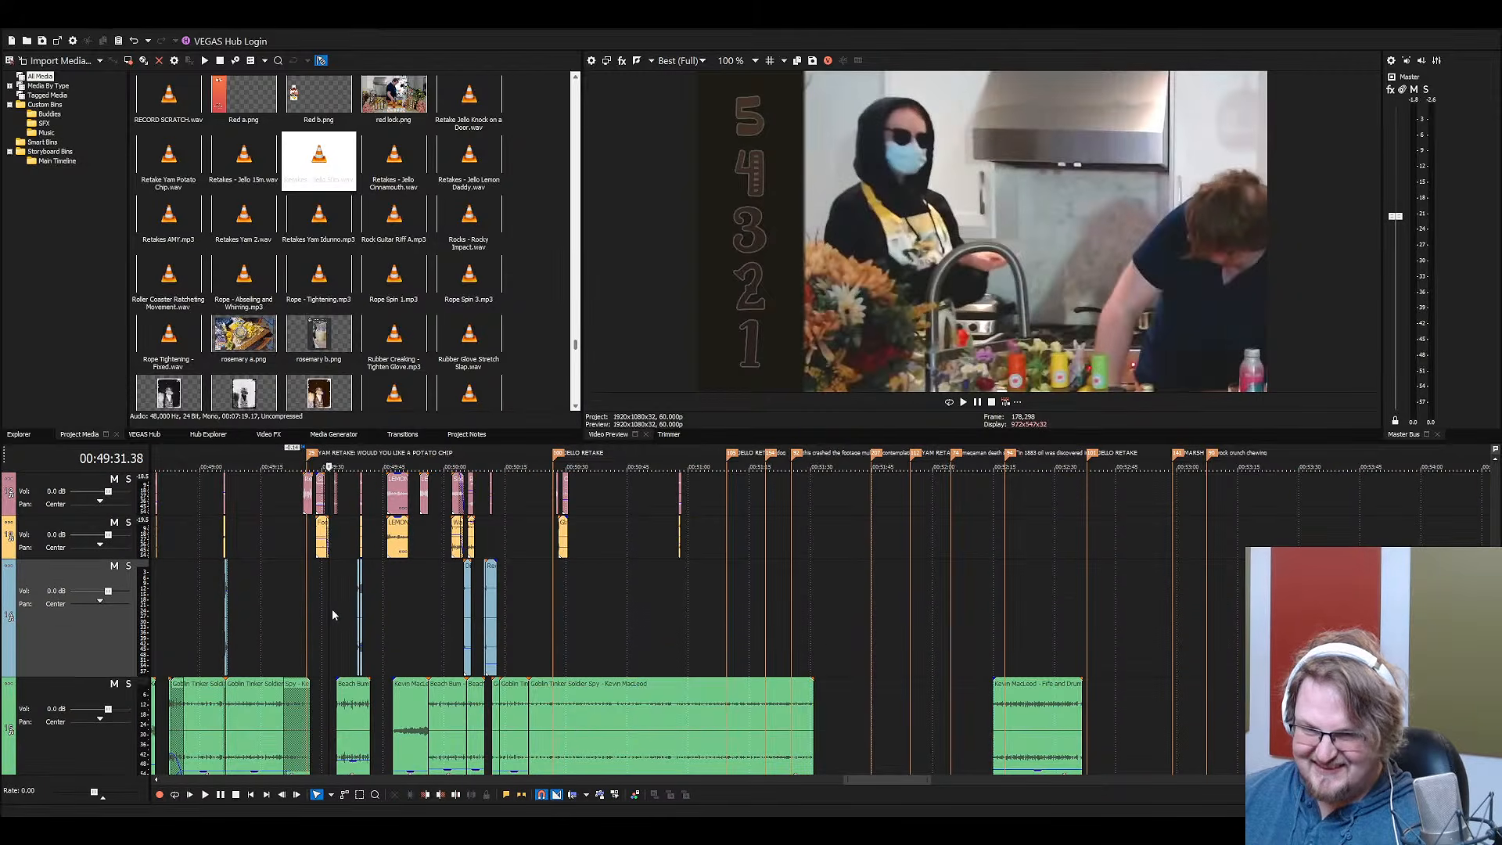
scroll(501, 608, up, 5)
key(space)
key(space)
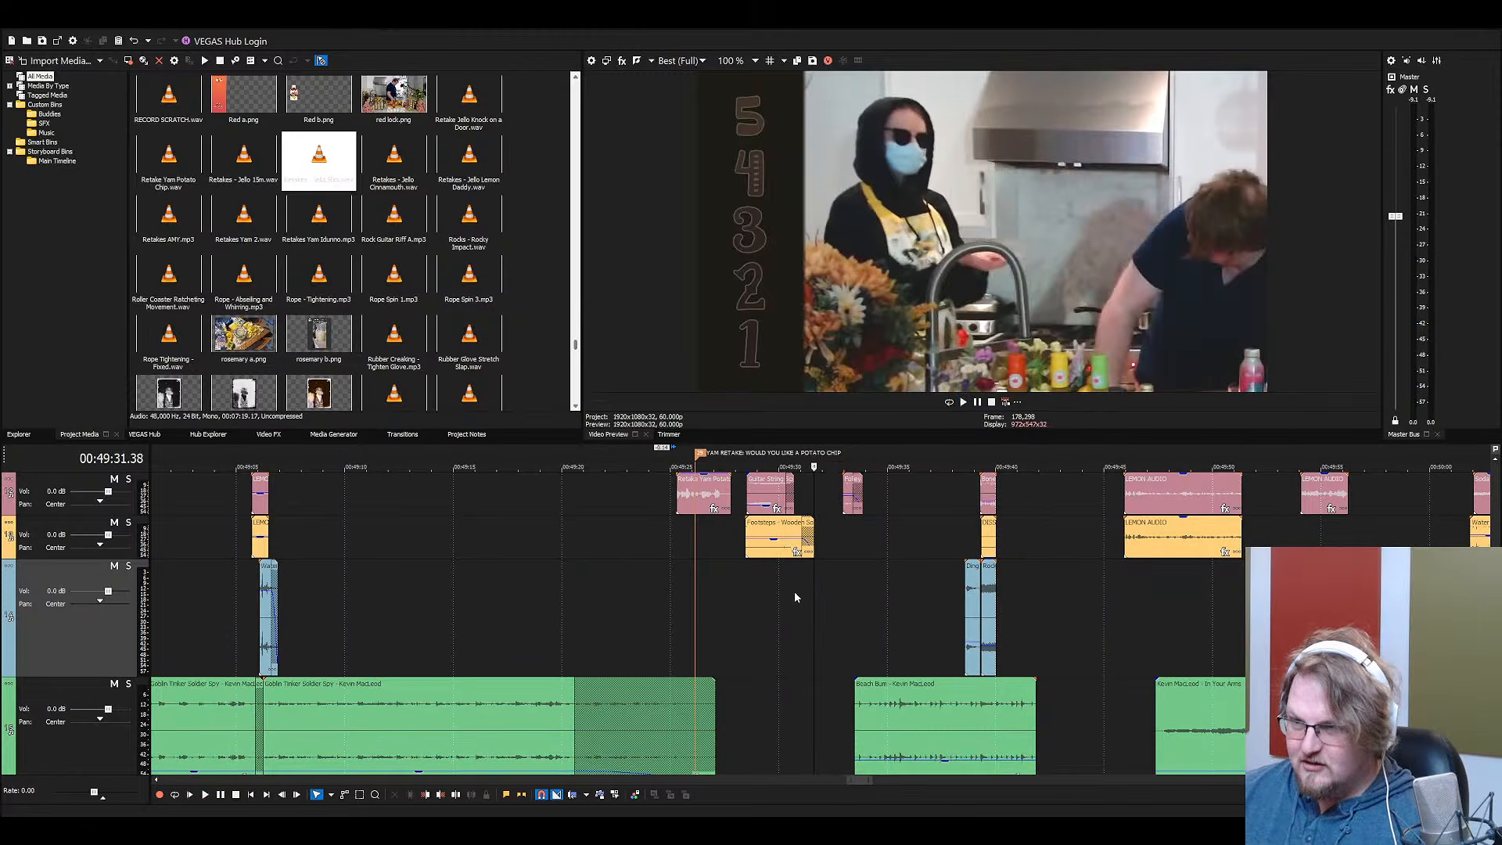
Play the scene from 00:49:32.57, where the next foley effect and music cue begin
click(842, 577)
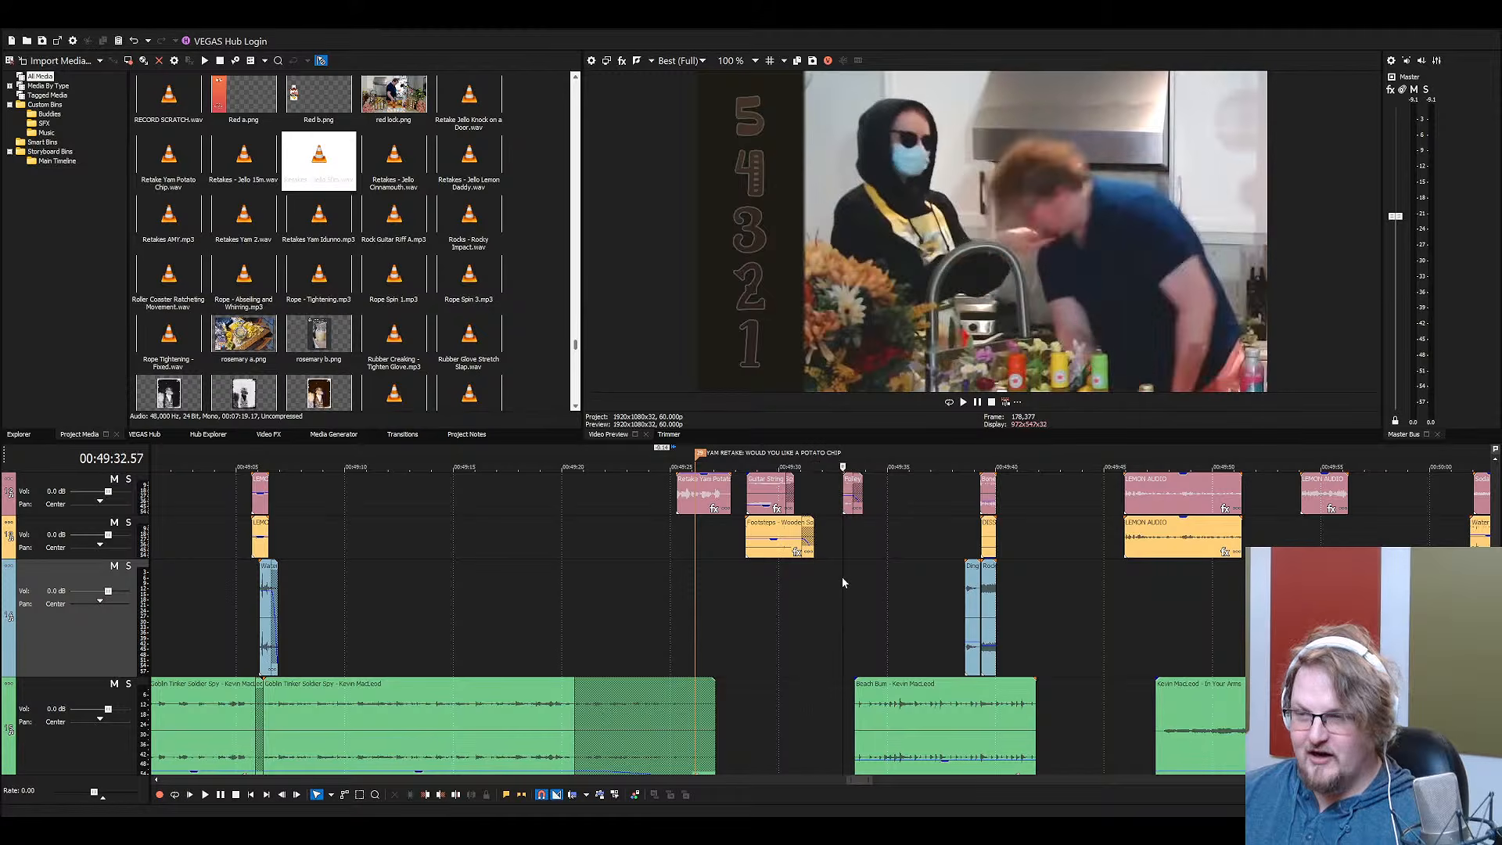
scroll(873, 598, up, 3)
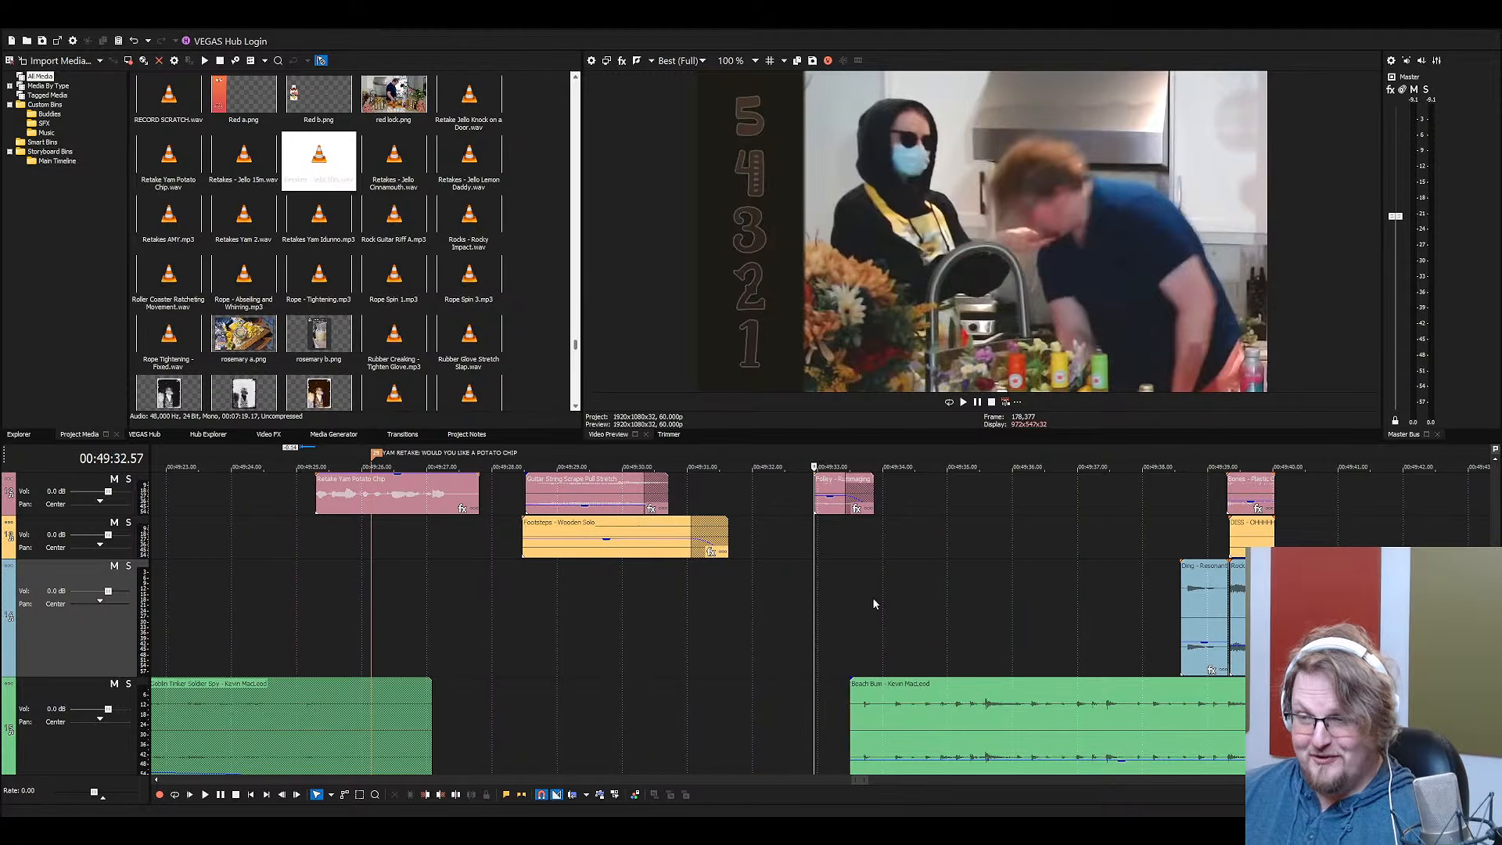
key(space)
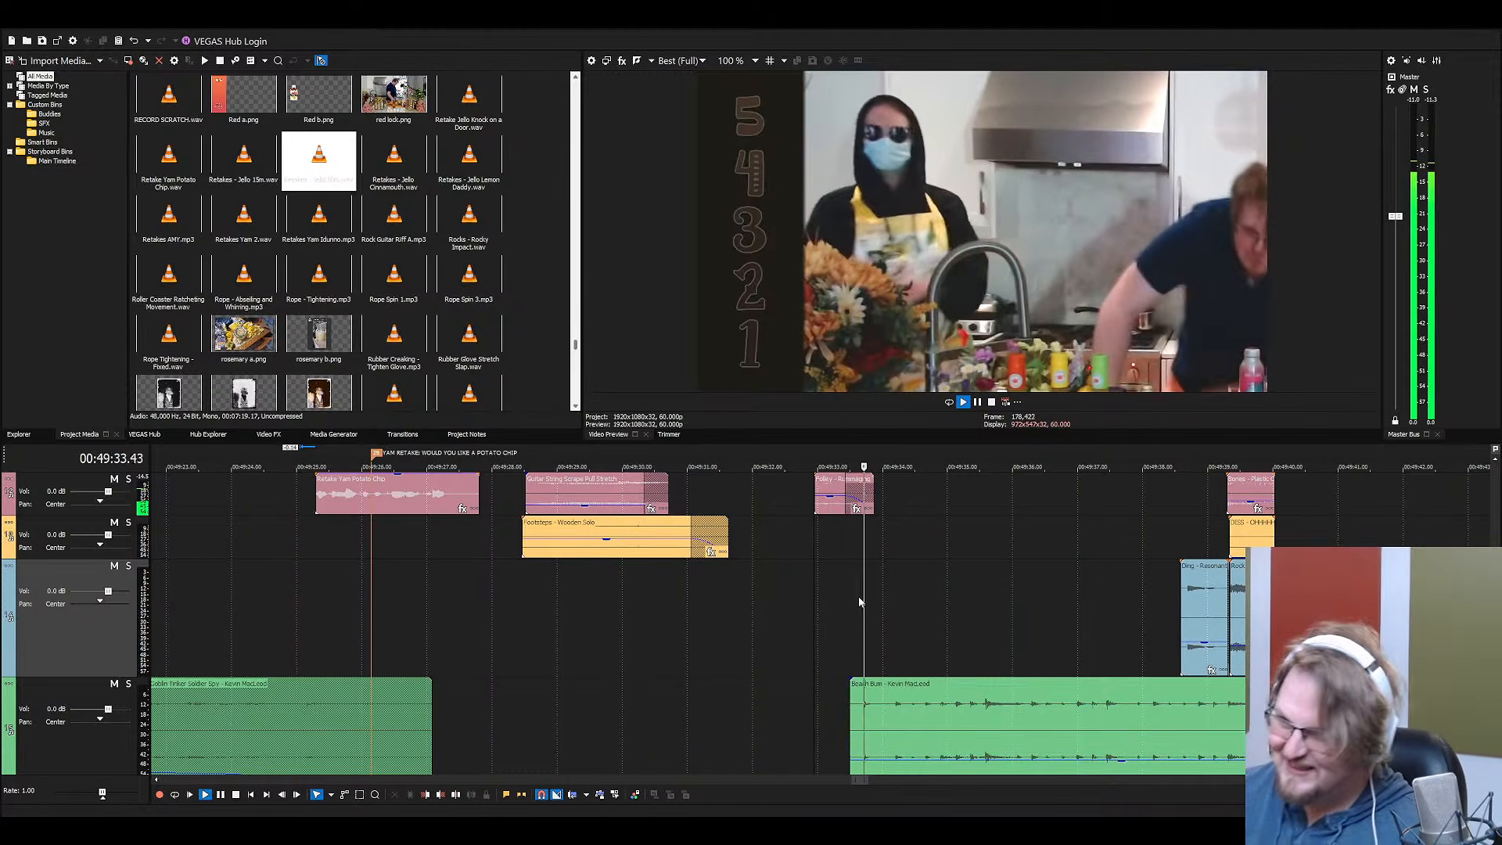
key(space)
Apply the copied Retakes AMY clip's audio effects to the Retake Yam Potato Chip clip beneath the LEMON AUDIO clips
scroll(782, 601, down, 3)
scroll(739, 599, up, 5)
scroll(719, 598, down, 2)
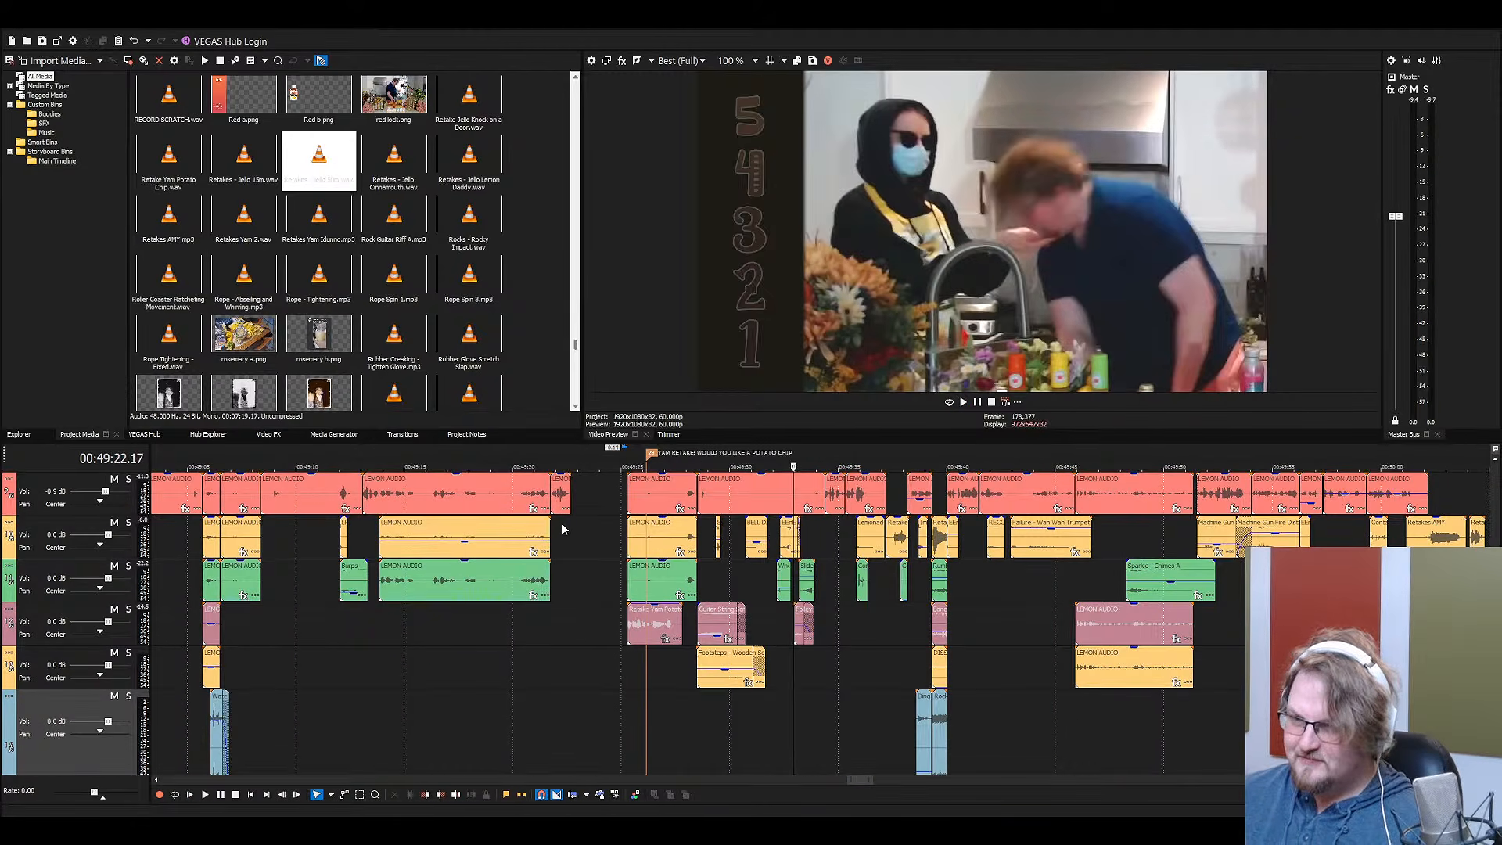
scroll(562, 529, up, 5)
click(1242, 620)
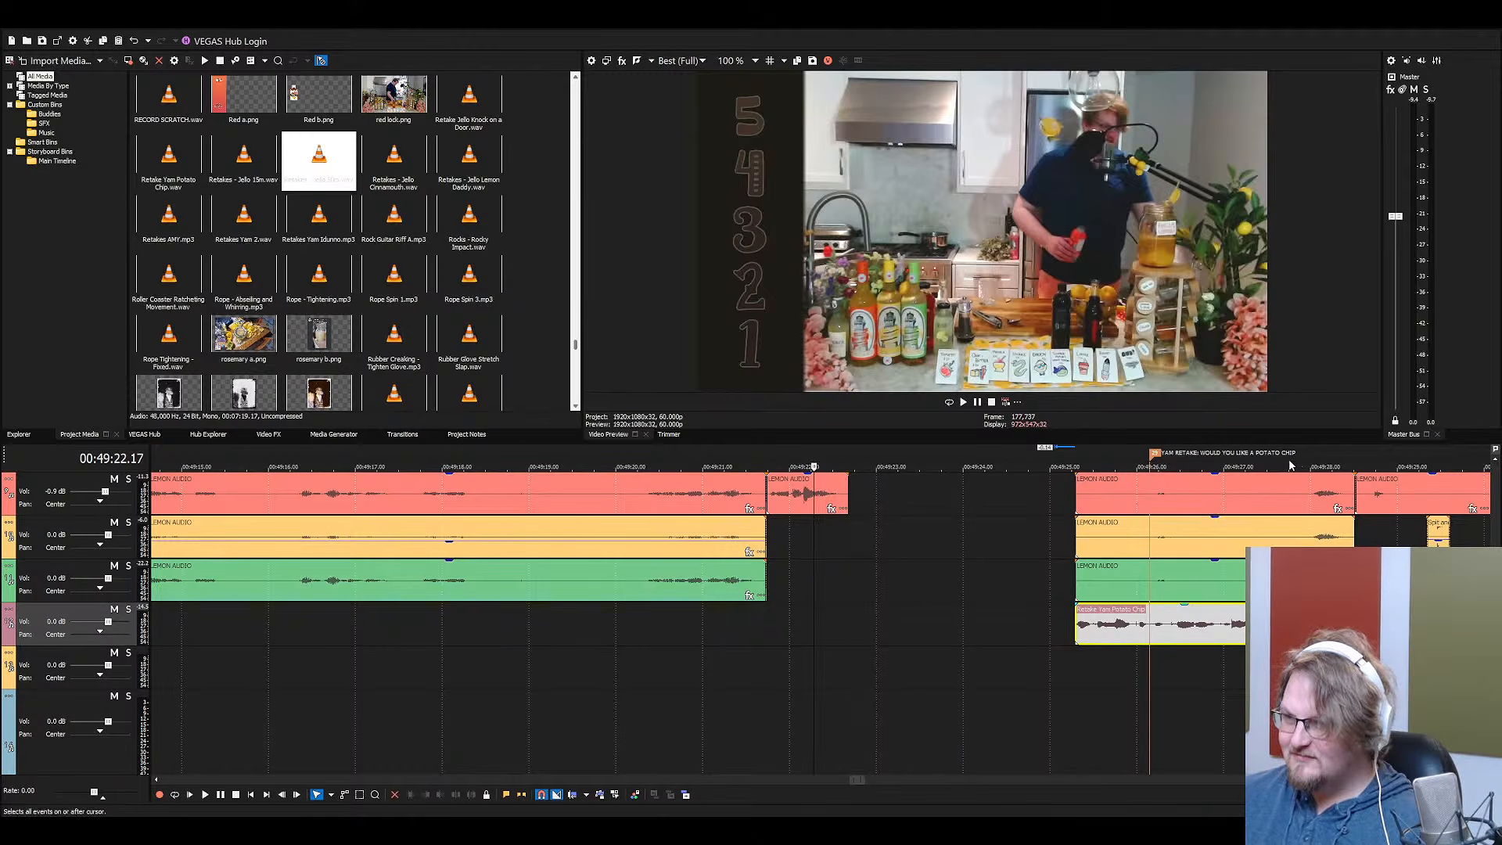
click(1121, 629)
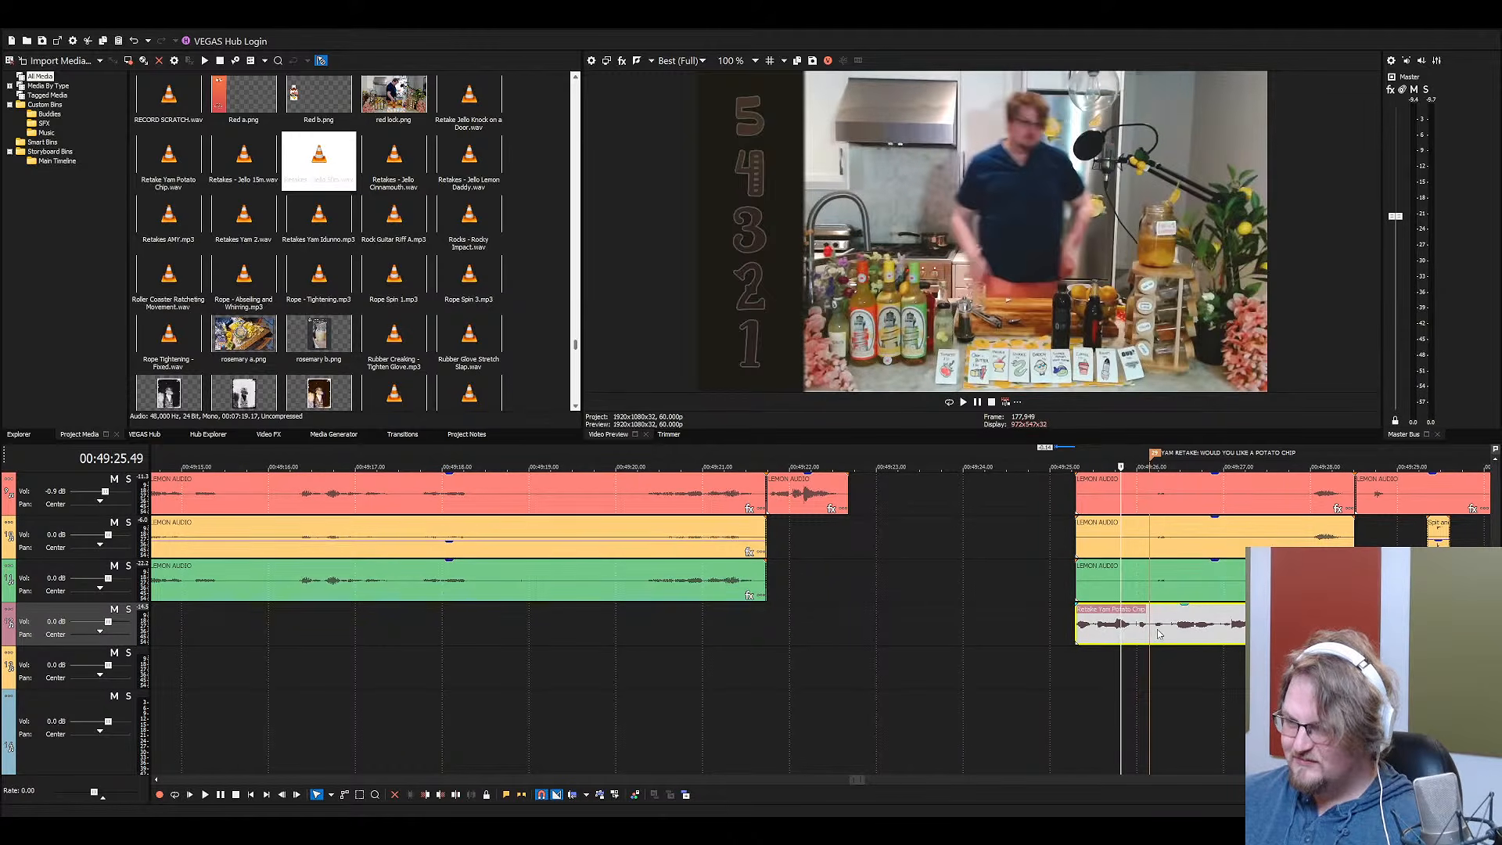
scroll(1111, 634, right, 3)
right_click(908, 621)
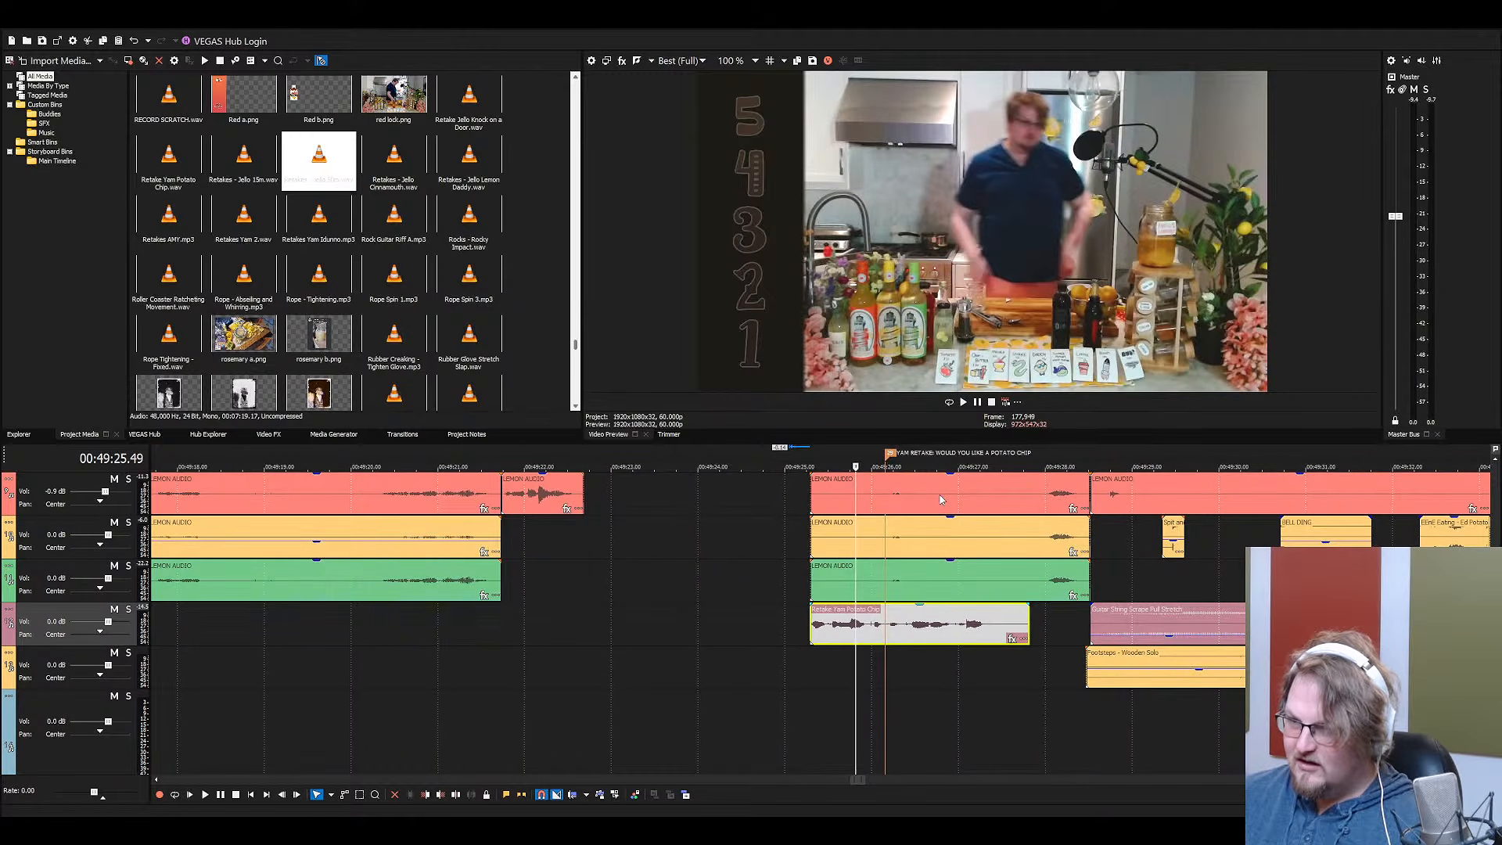
Play the Retake Yam Potato Chip clip from its start at 00:49:25.17 to check its sound
key(Left)
key(Left)
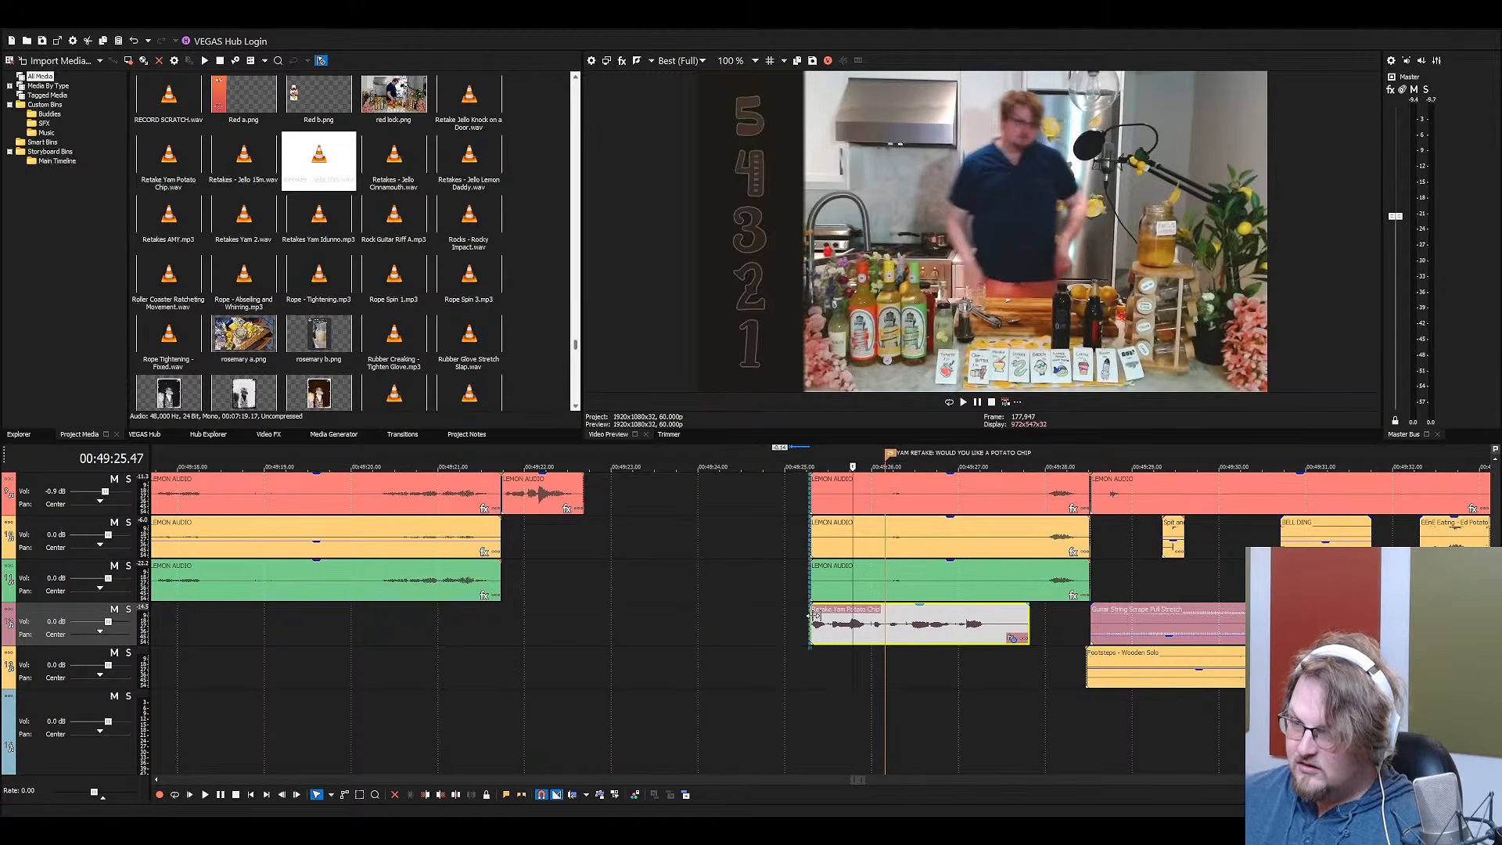
key(space)
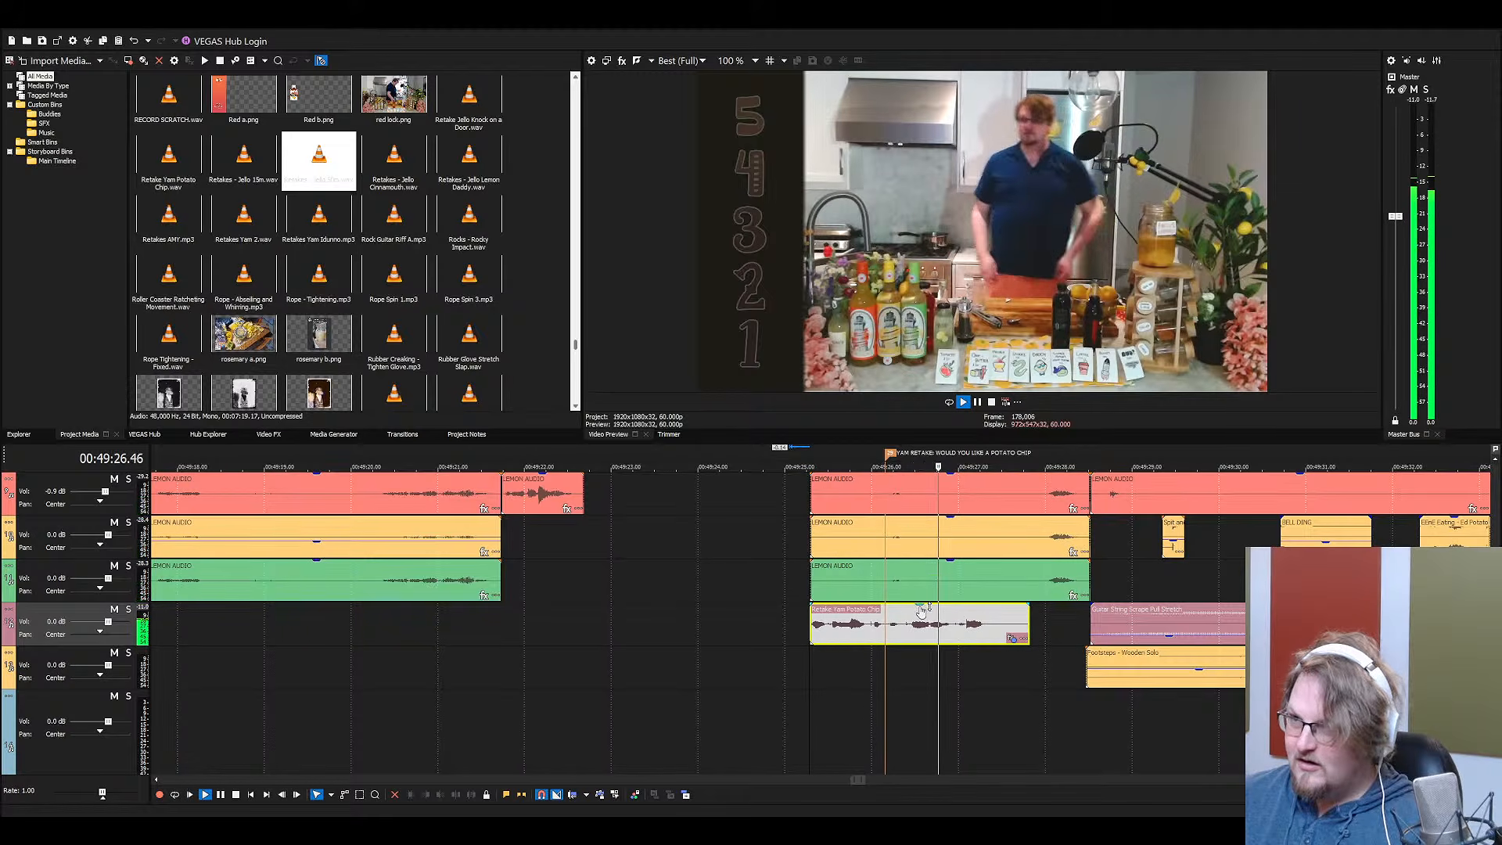
key(space)
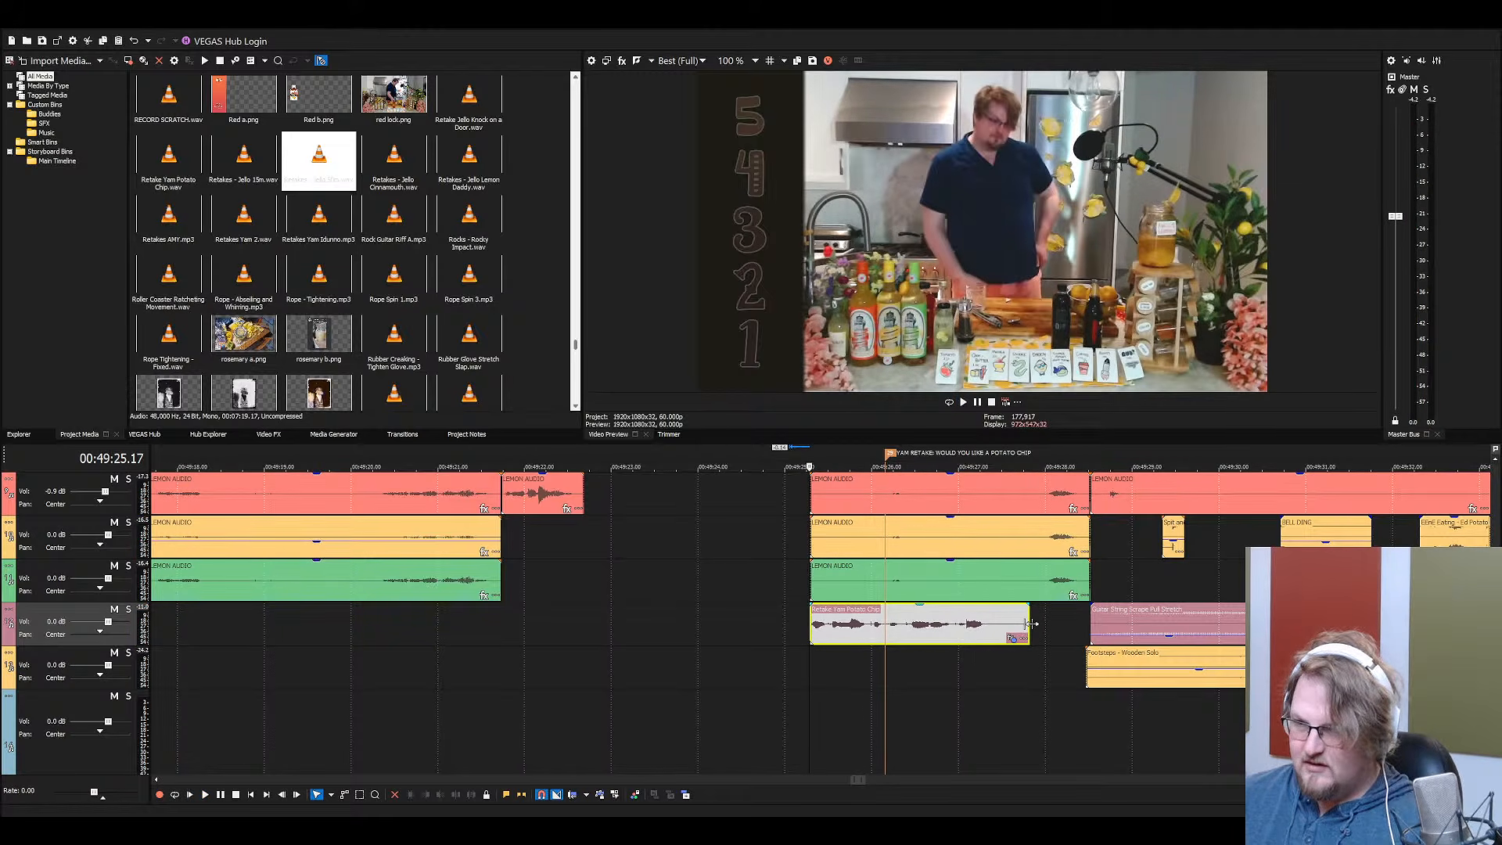
Save the project and play the Retake Yam Potato Chip clip from partway through, around 00:49:26.06
drag(1029, 627, 1001, 628)
click(978, 628)
key(ctrl+s)
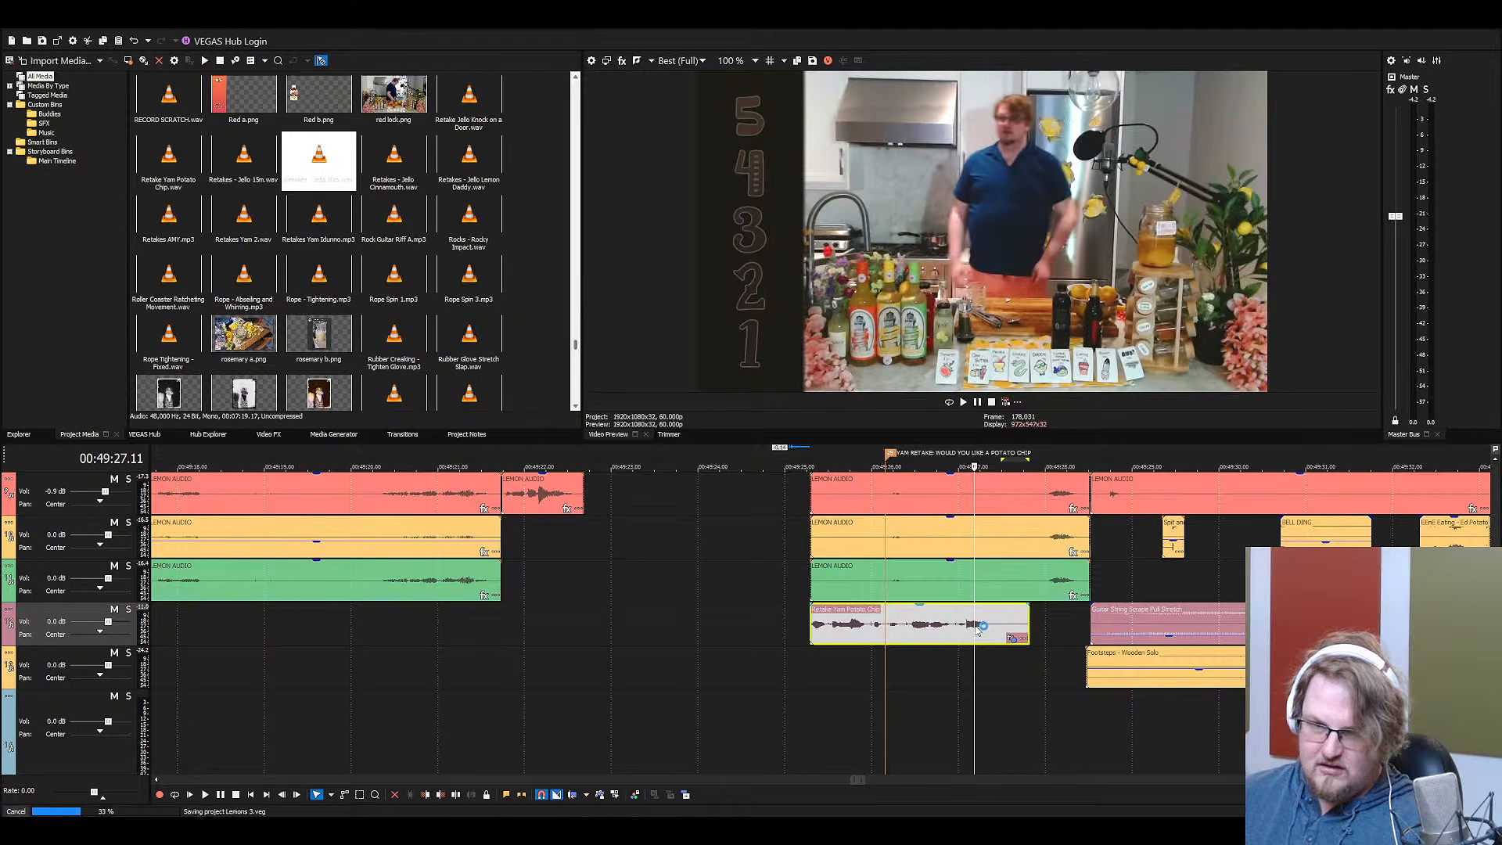
click(881, 630)
key(space)
key(space)
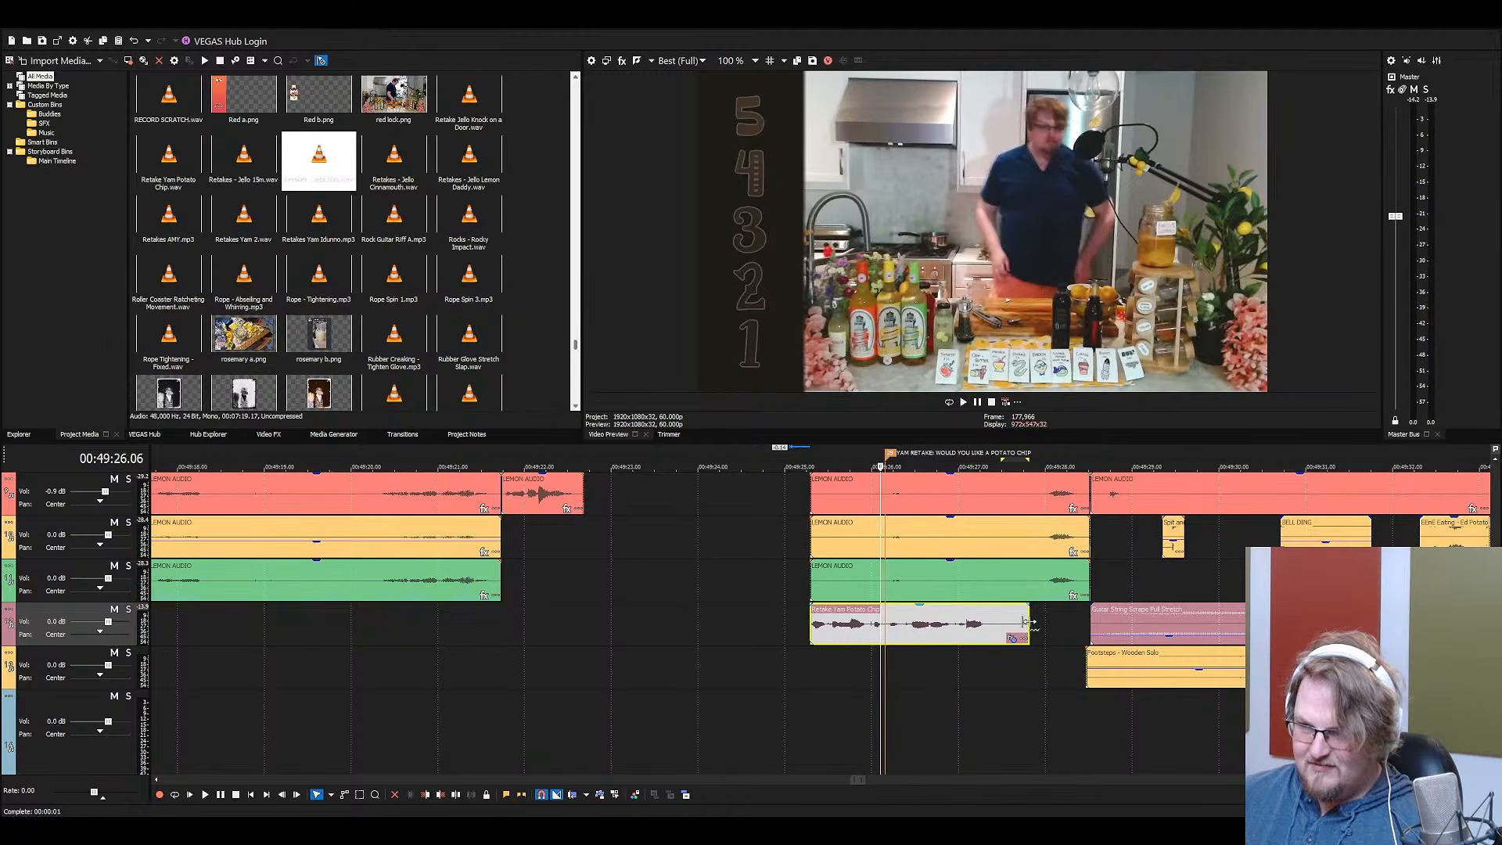
Try trimming the end of the Retake Yam Potato Chip clip to shortly before 00:49:27 and play it from its start
drag(1029, 622, 952, 626)
key(space)
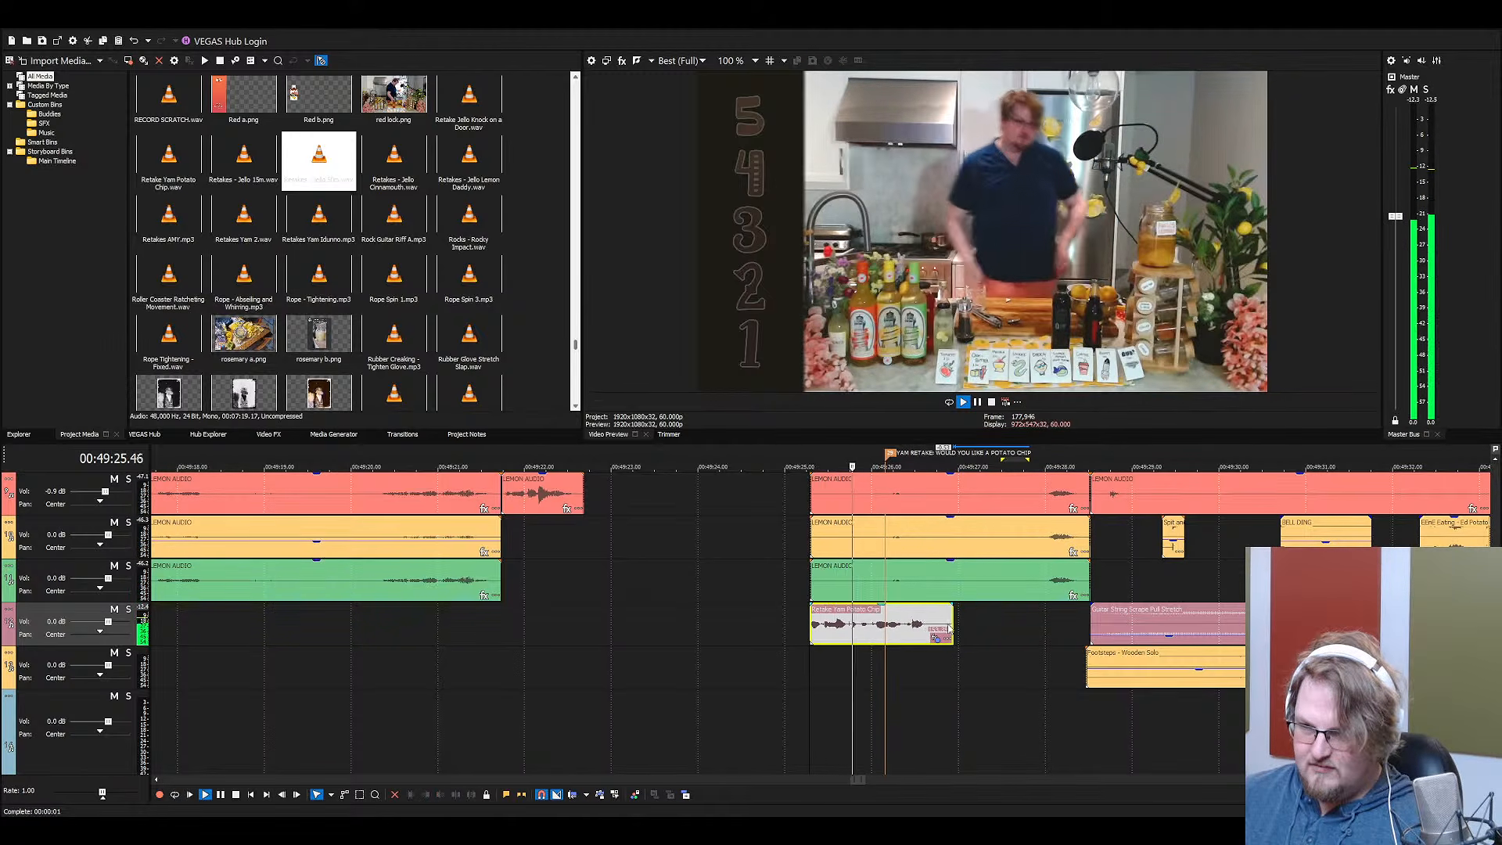
key(space)
key(ctrl+z)
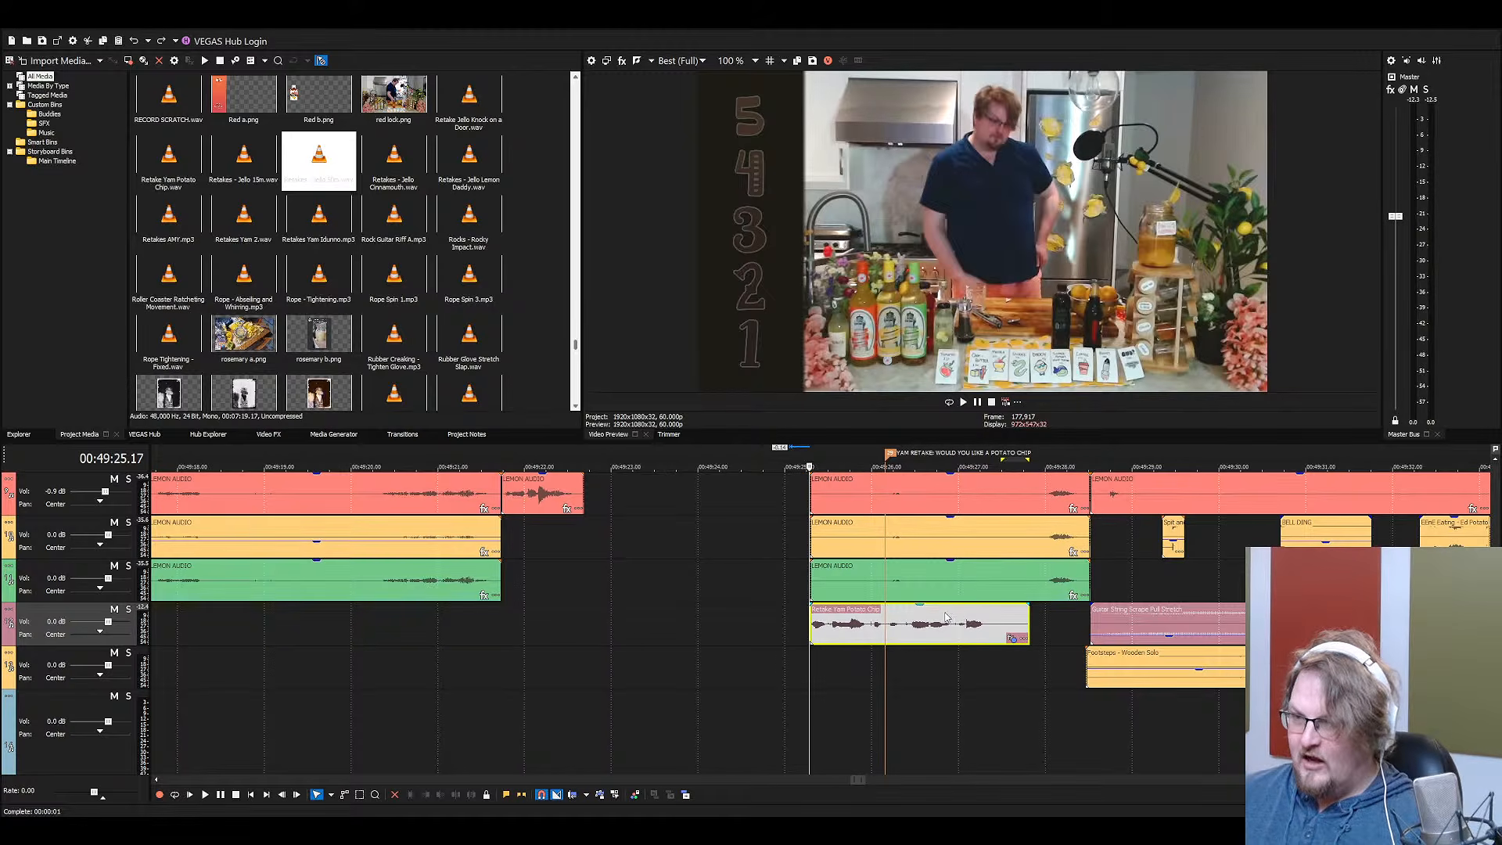
Split the Rating Base and LEMON FOOTAGE video clips together at 00:49:25.17, just before the LEMON AUDIO clips begin
scroll(854, 630, up, 5)
scroll(861, 632, up, 2)
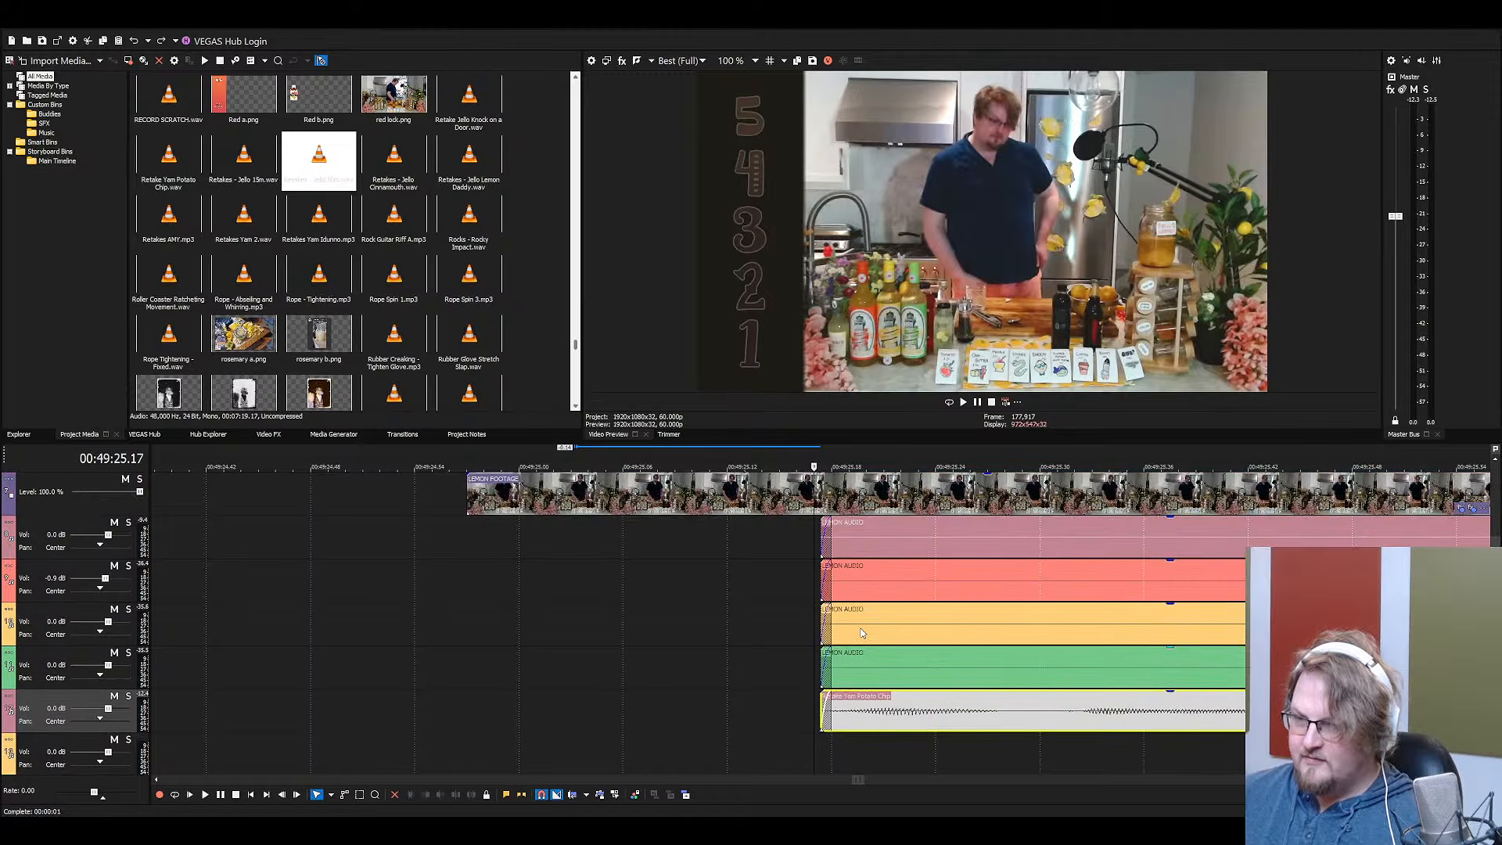
scroll(861, 632, down, 8)
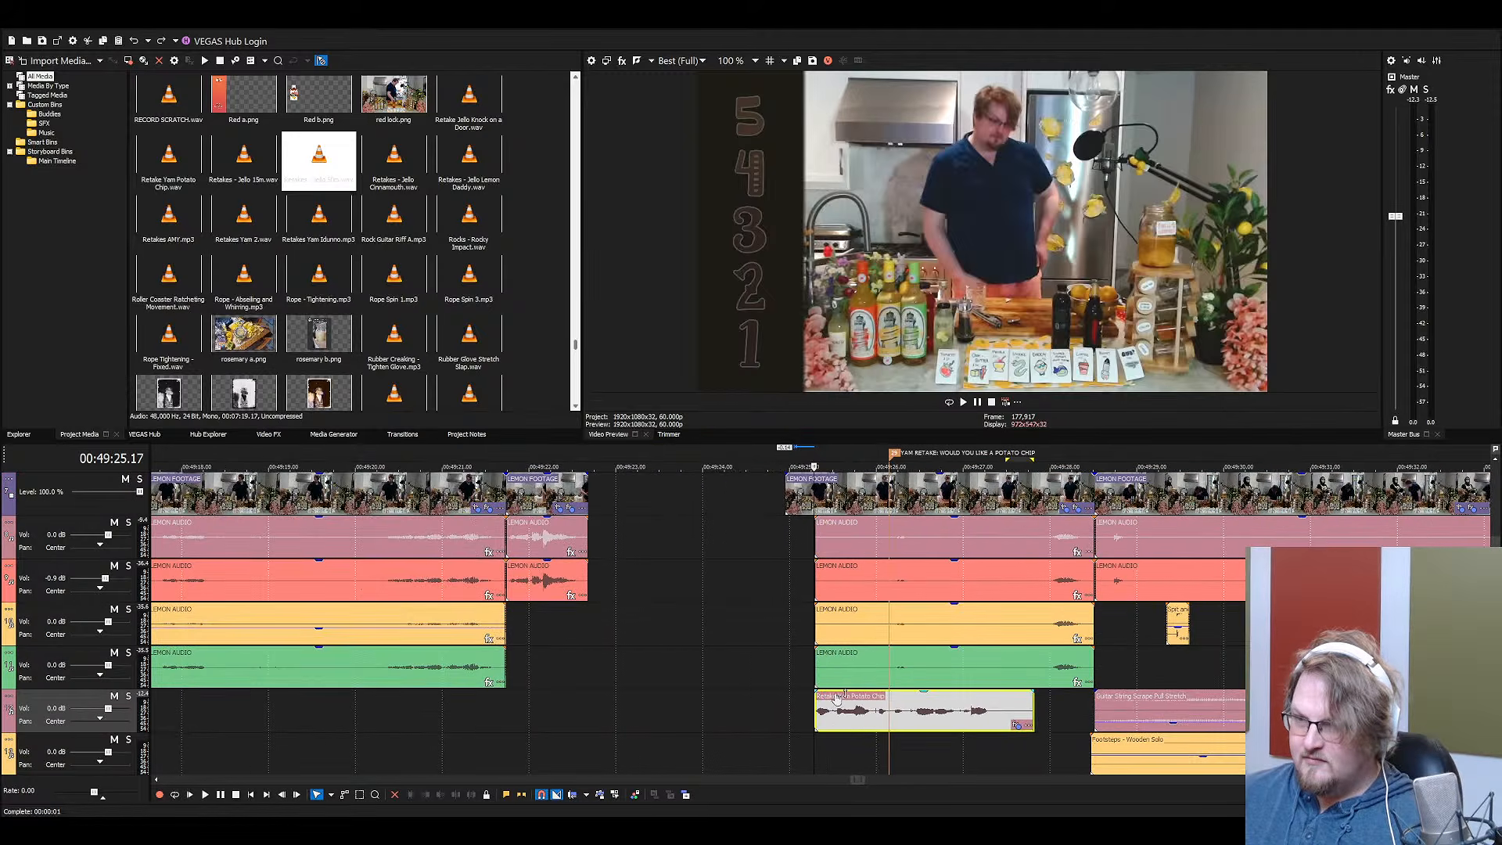
scroll(834, 696, up, 6)
scroll(831, 696, down, 1)
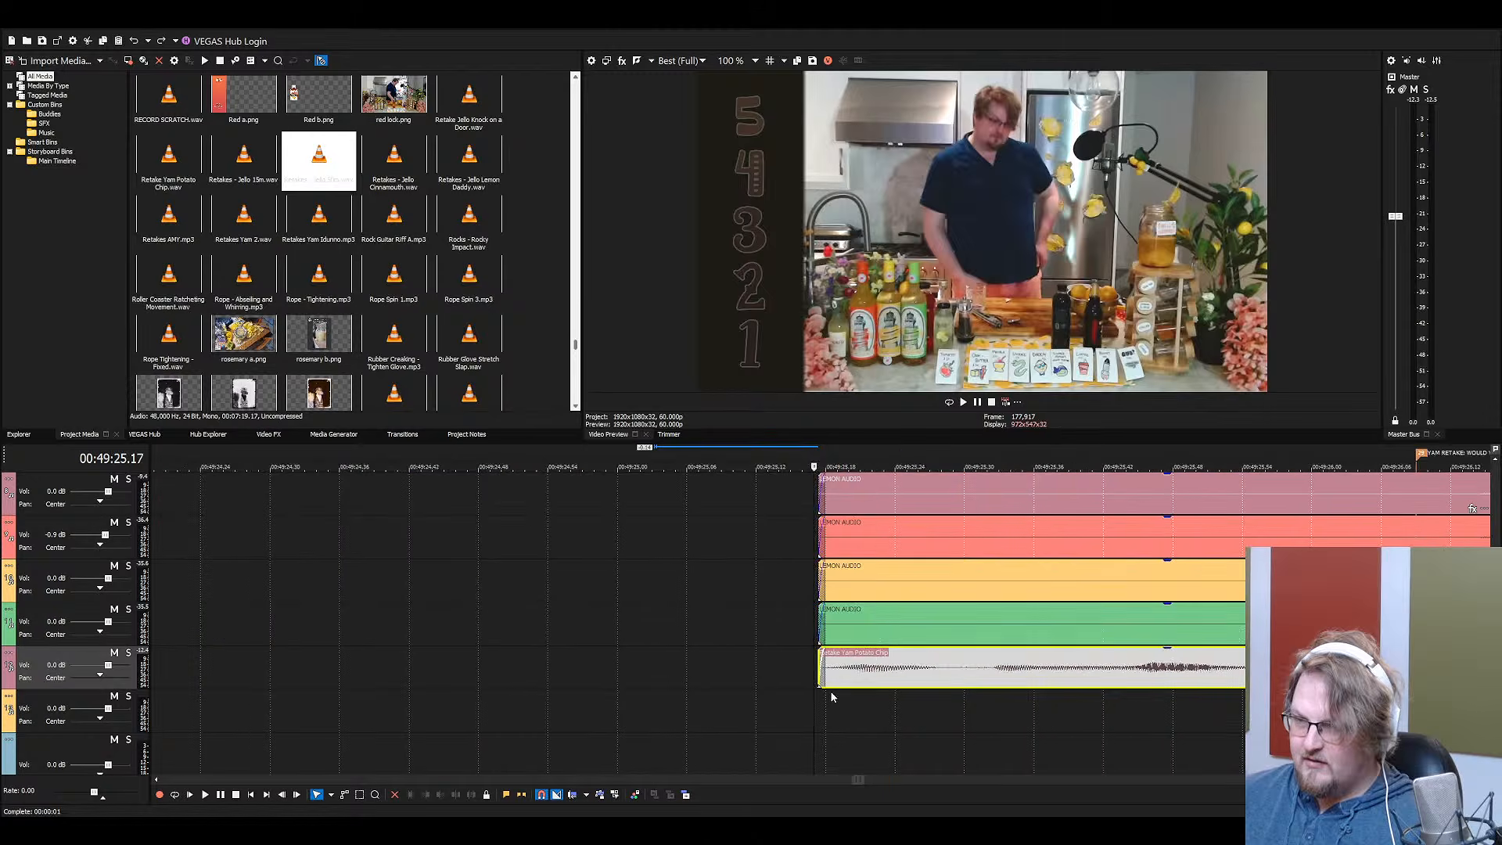
scroll(832, 696, up, 3)
scroll(837, 685, up, 5)
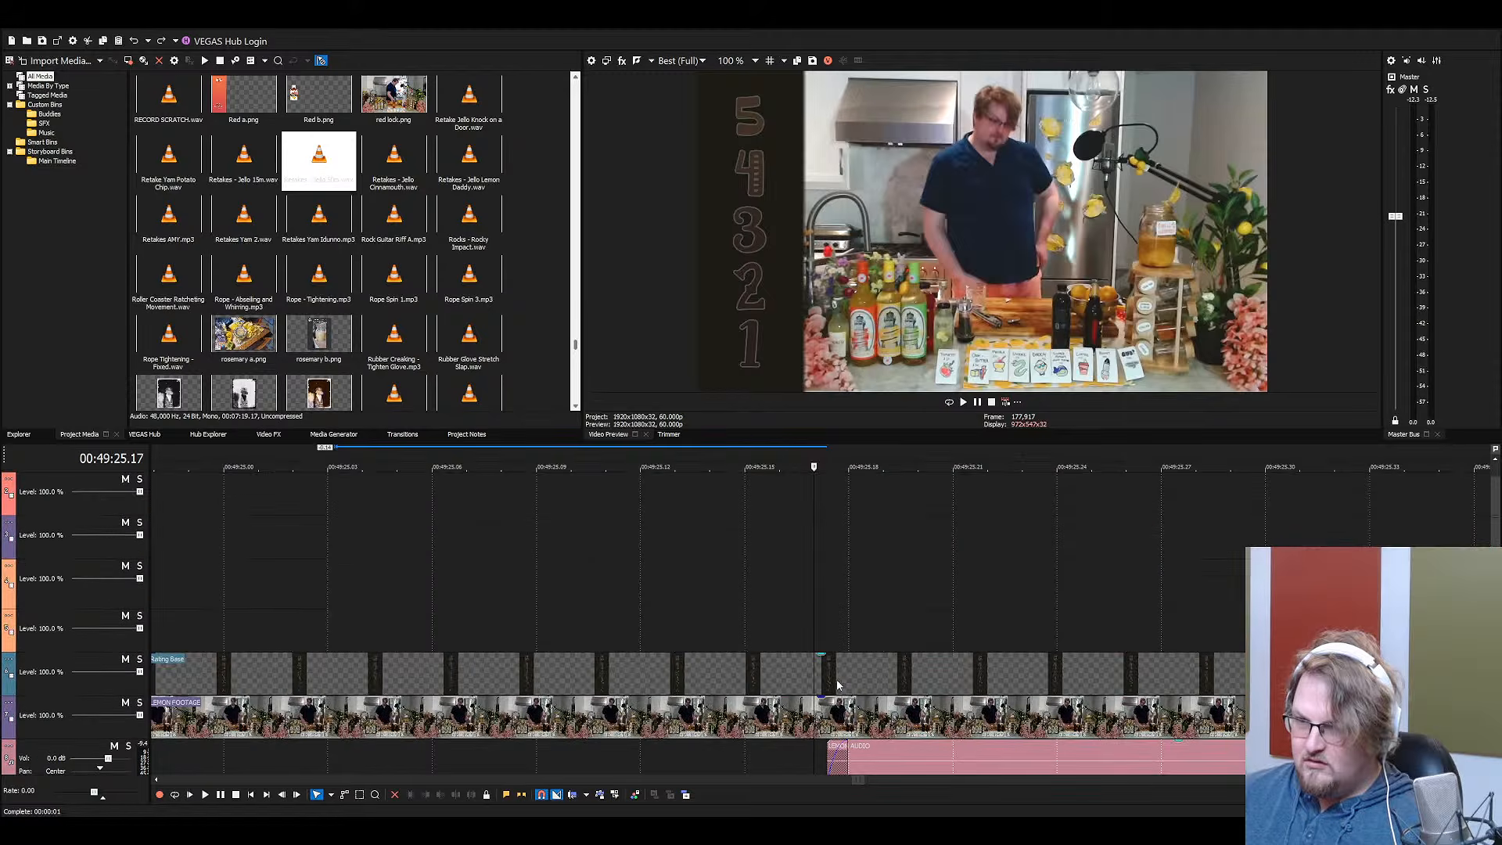
scroll(837, 685, down, 1)
click(826, 688)
ctrl+click(844, 637)
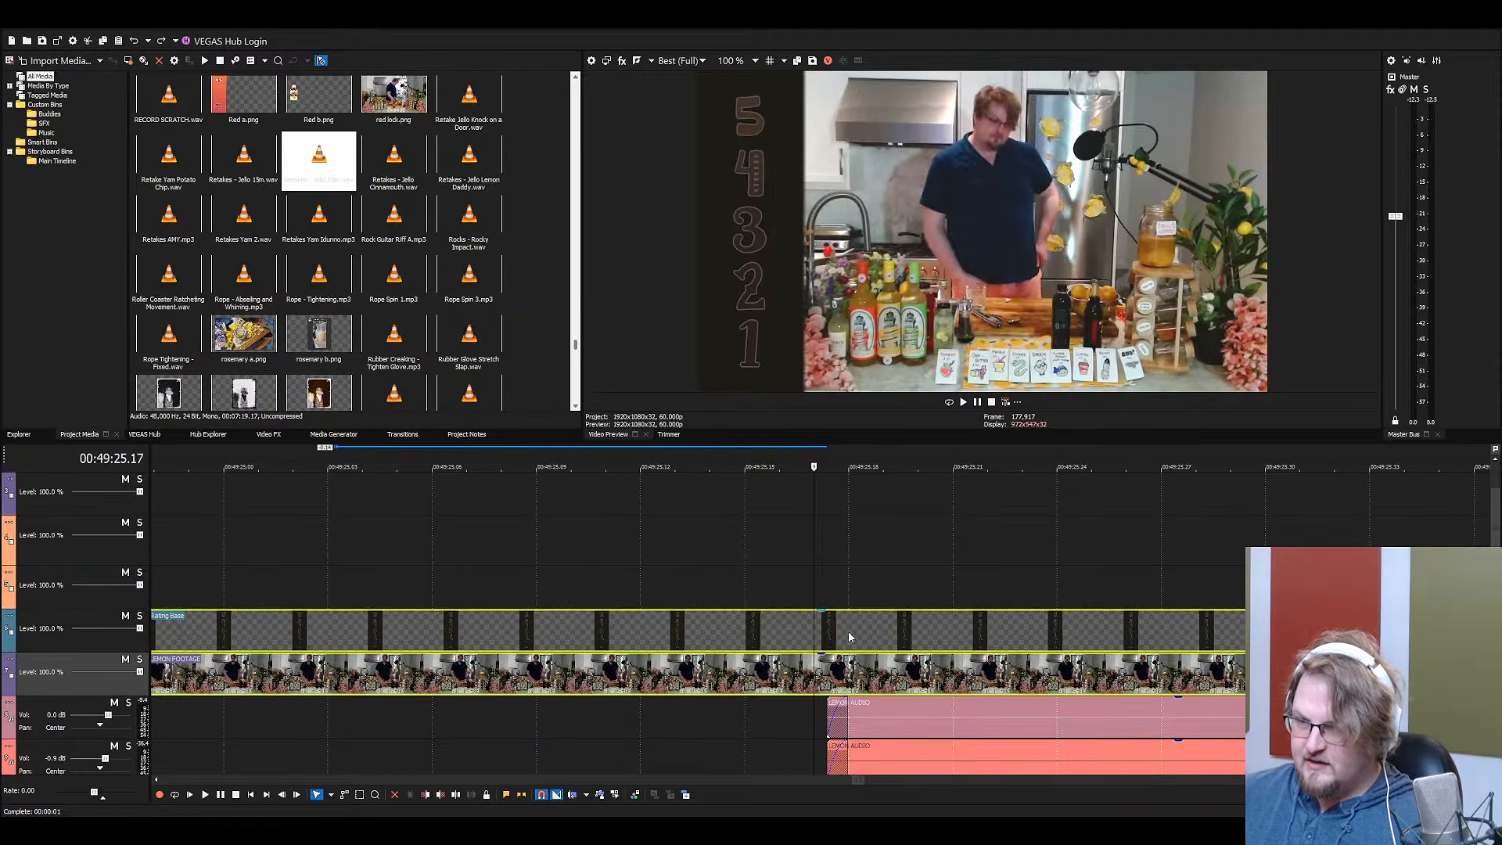
key(s)
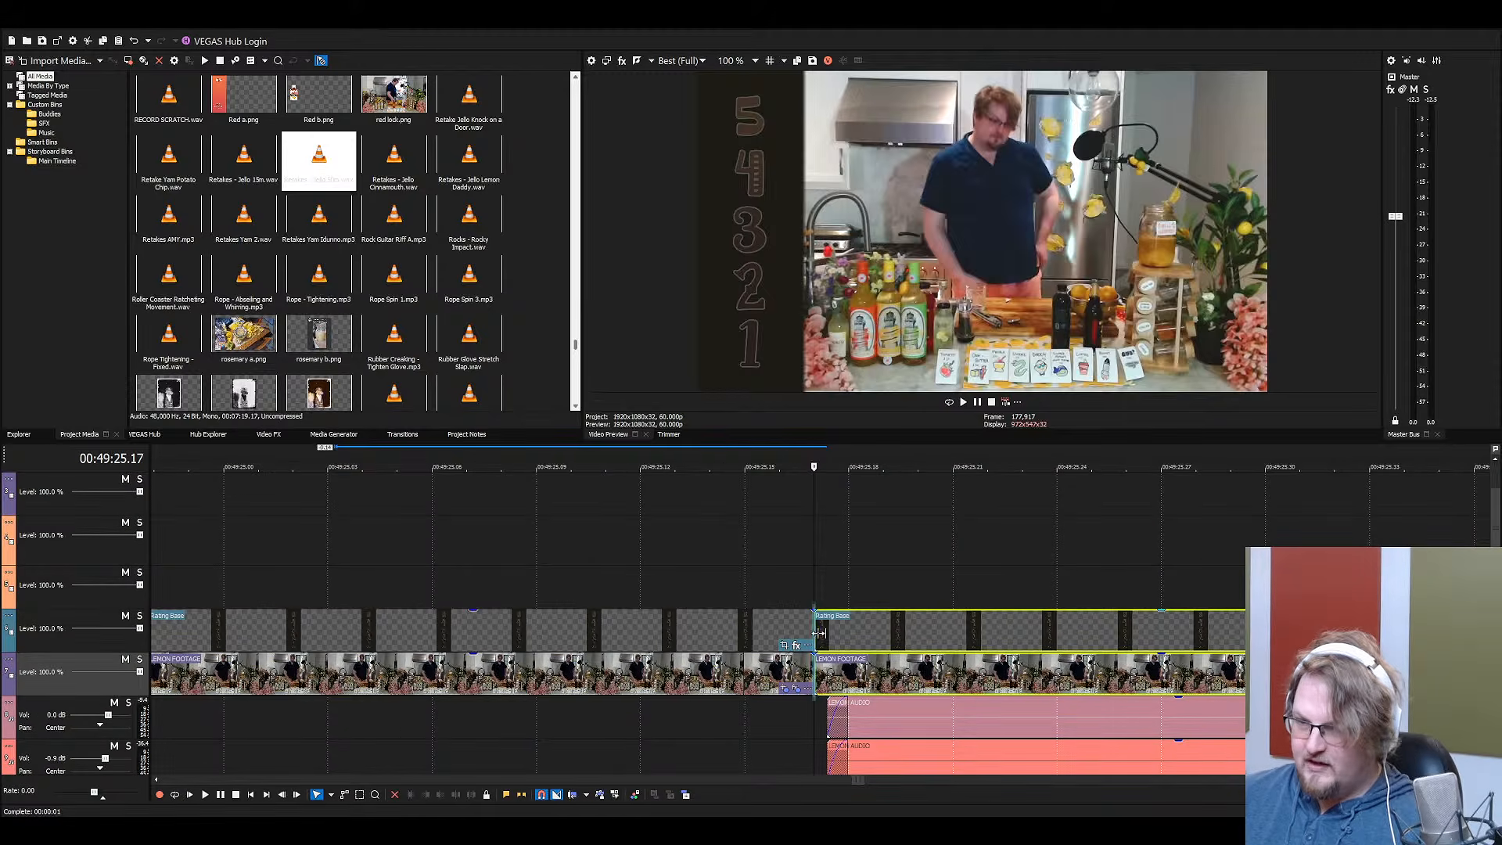
Delete the leftover Rating Base and LEMON FOOTAGE fragments just before 00:49:25.17 and save the project
drag(816, 634, 817, 633)
click(808, 634)
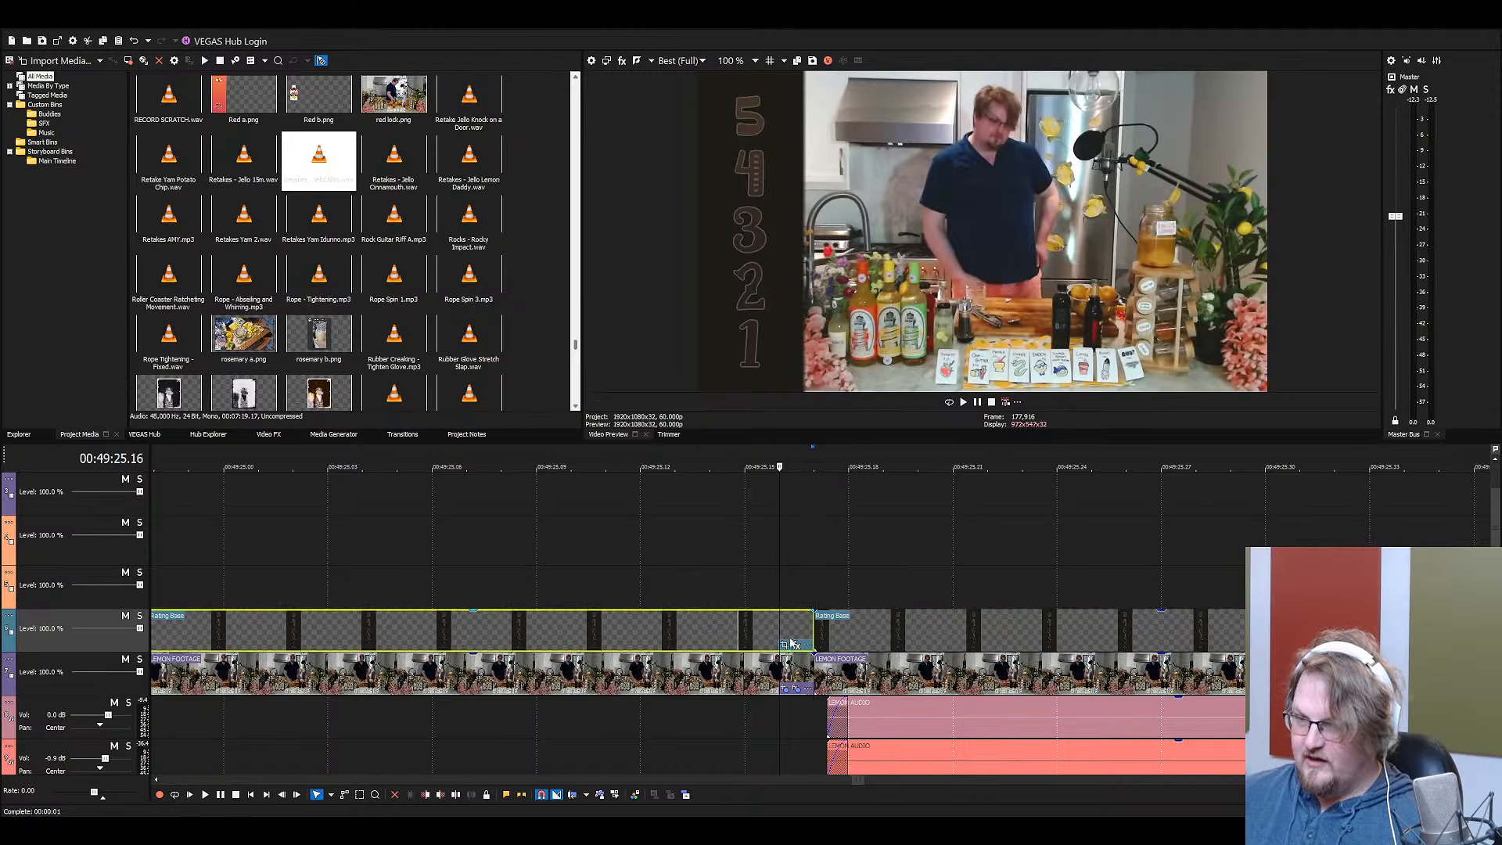
scroll(783, 665, down, 10)
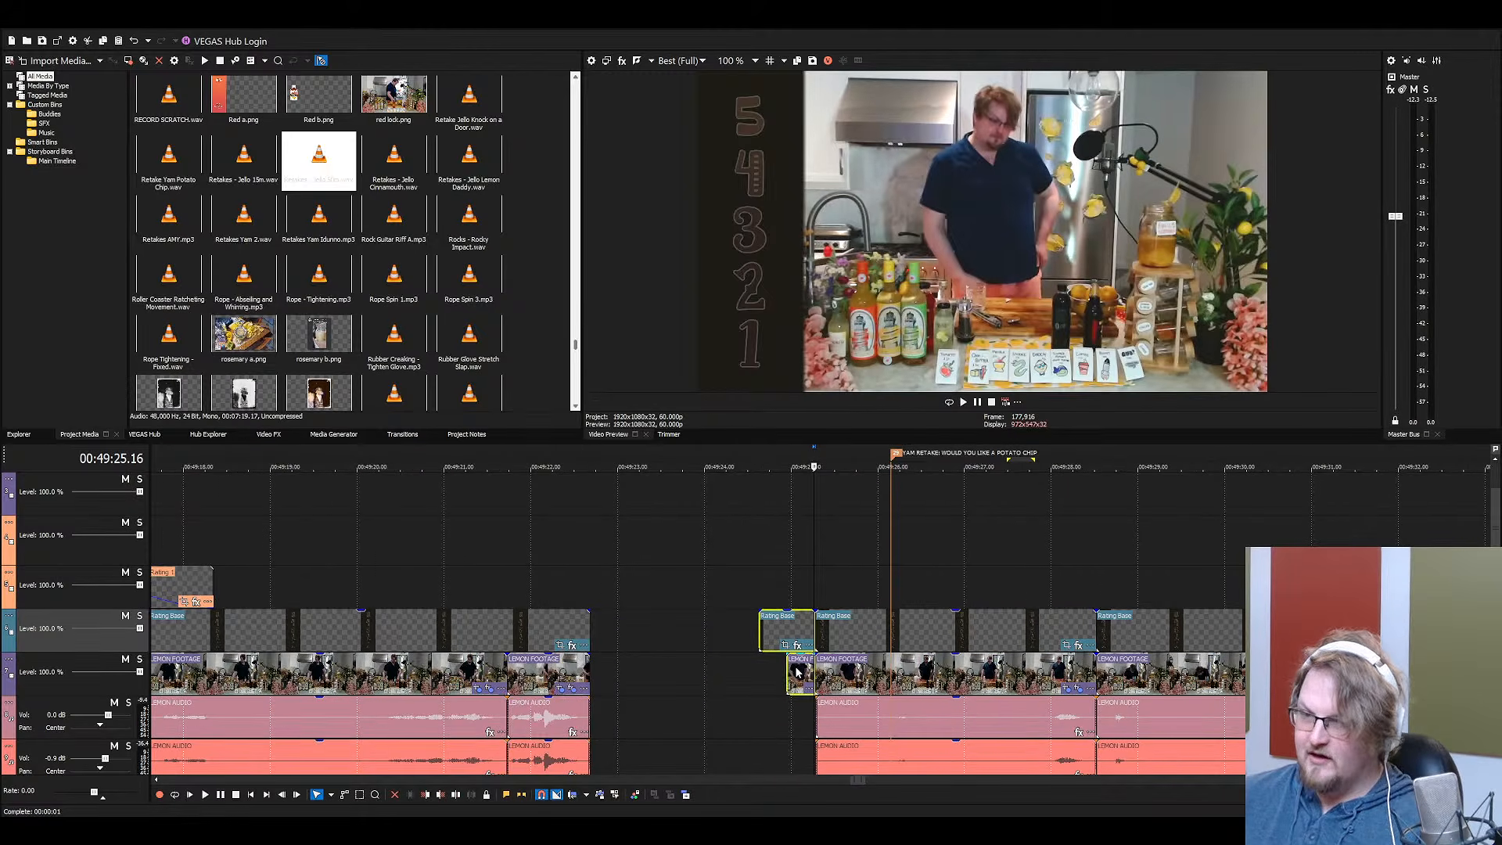
key(Delete)
scroll(810, 662, down, 4)
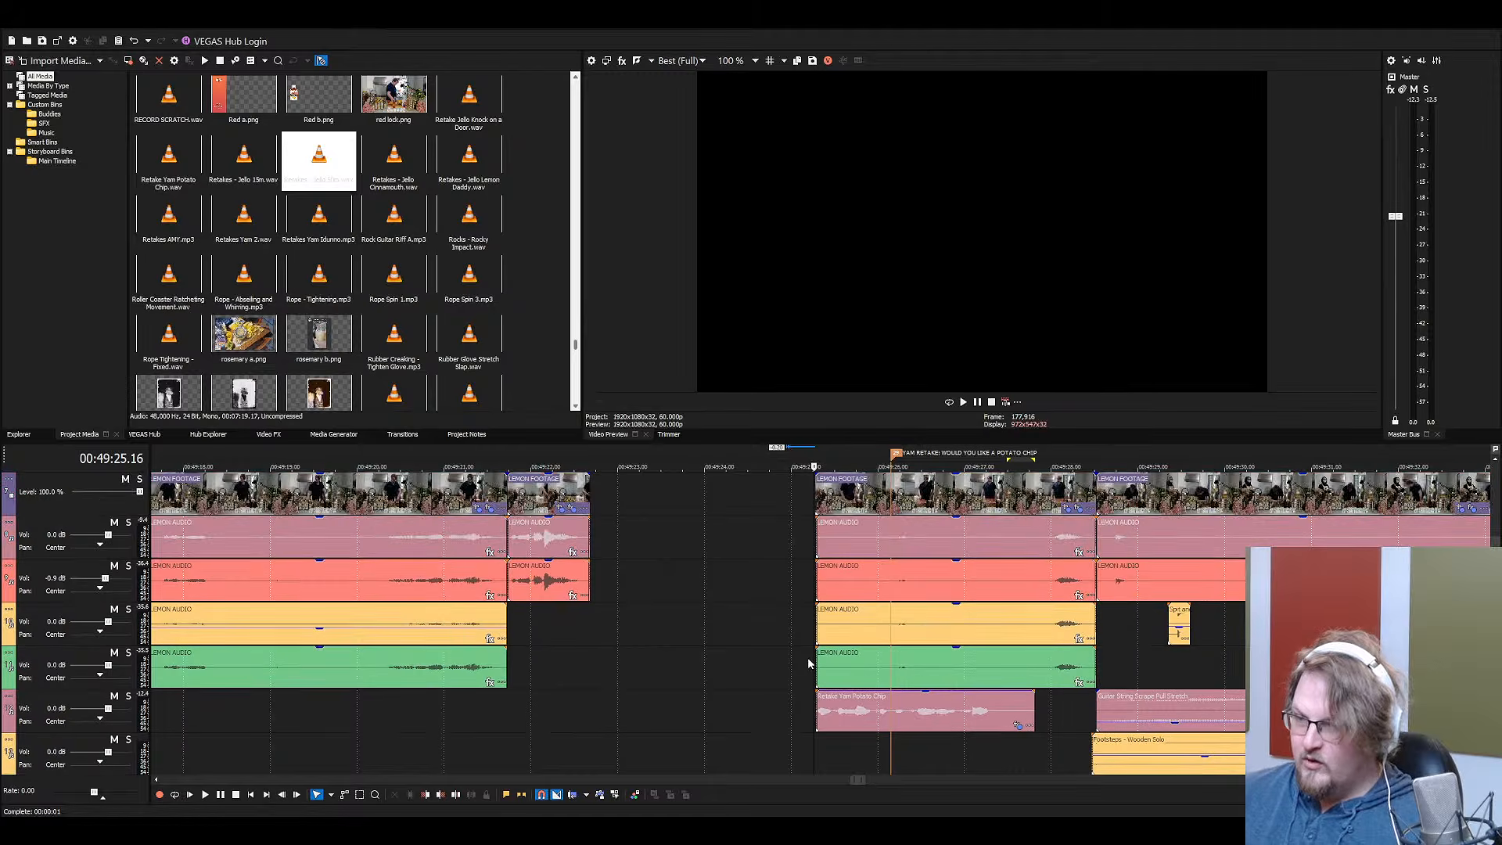
key(ctrl+s)
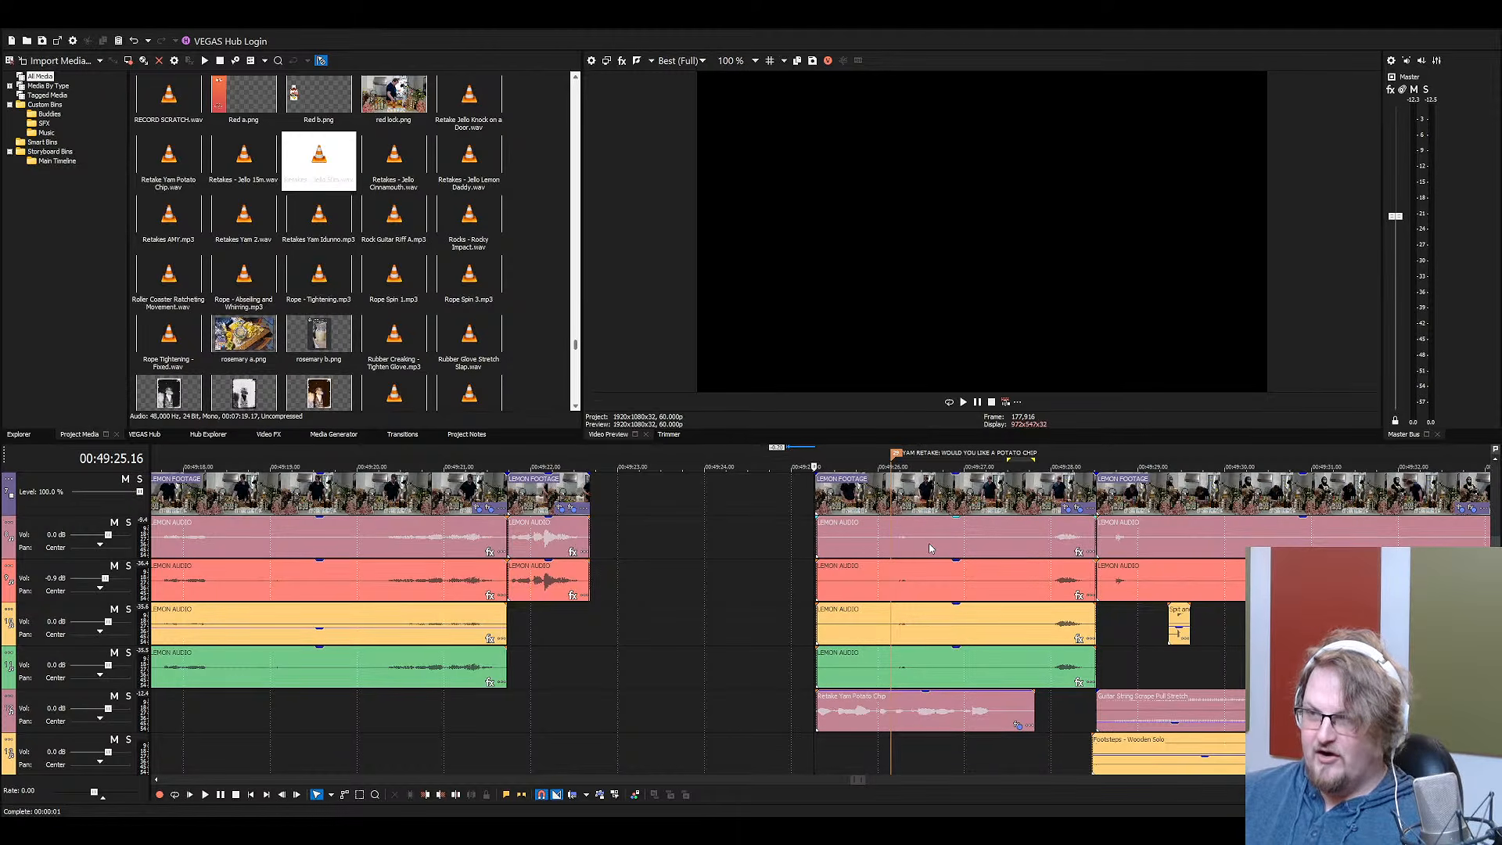
Play the Retake Yam Potato Chip audio from its start against the LEMON FOOTAGE to check its timing
click(833, 507)
scroll(813, 505, up, 5)
scroll(795, 505, down, 5)
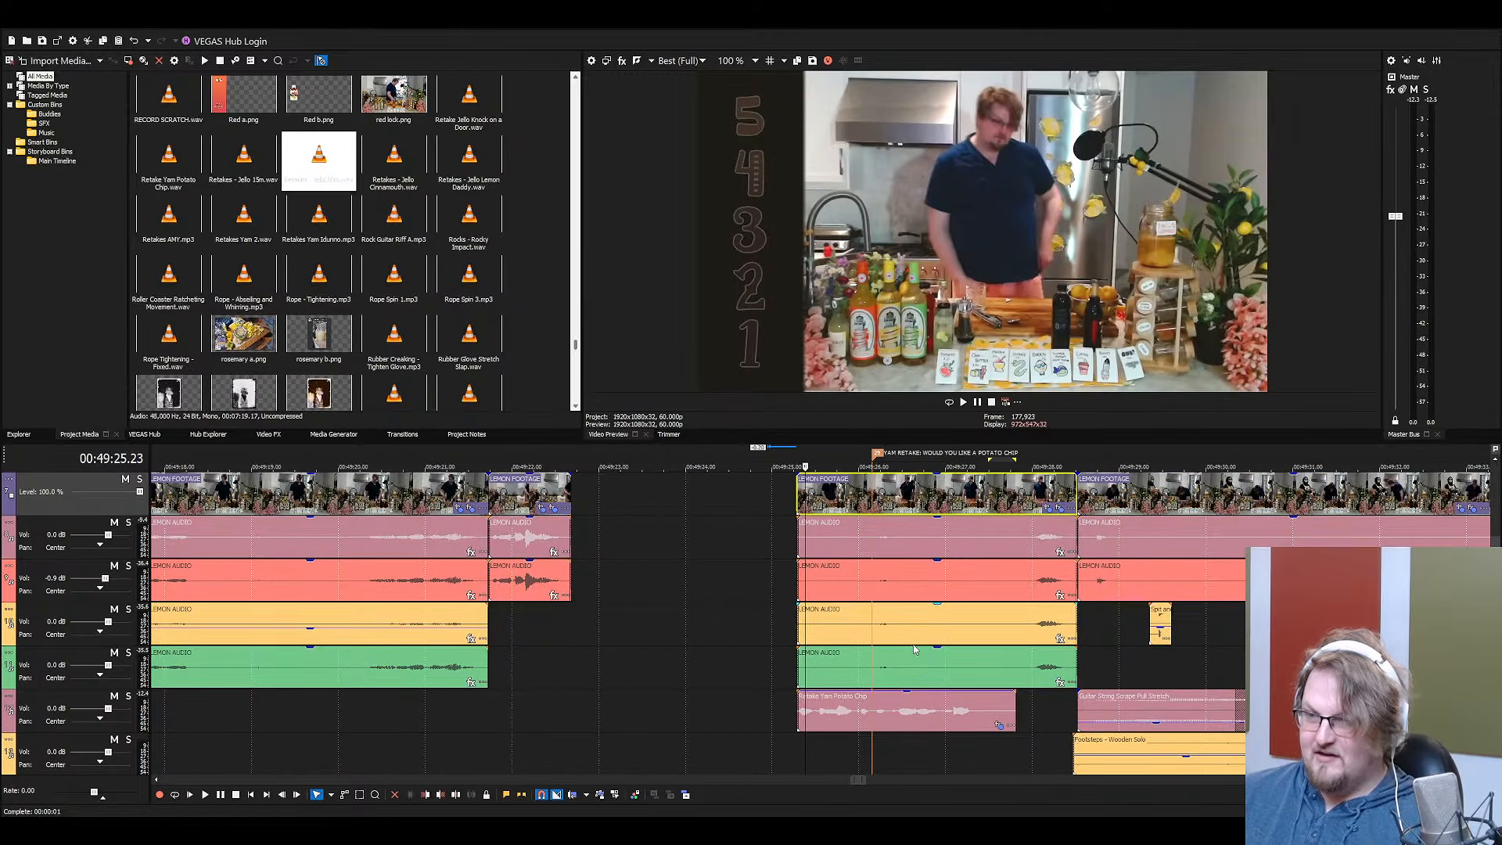
scroll(915, 649, down, 3)
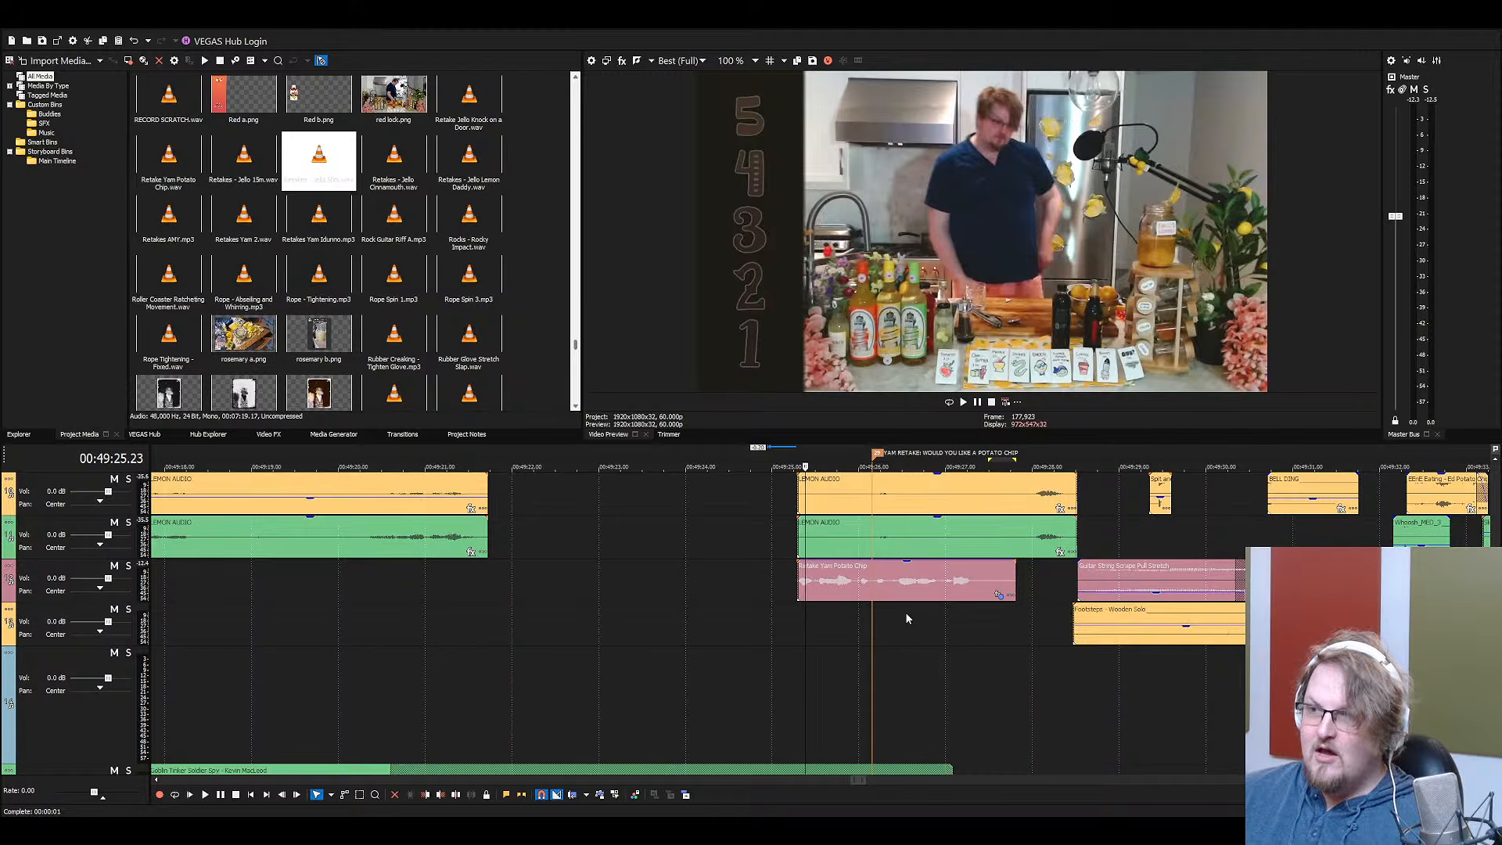
scroll(904, 611, up, 3)
scroll(916, 618, up, 3)
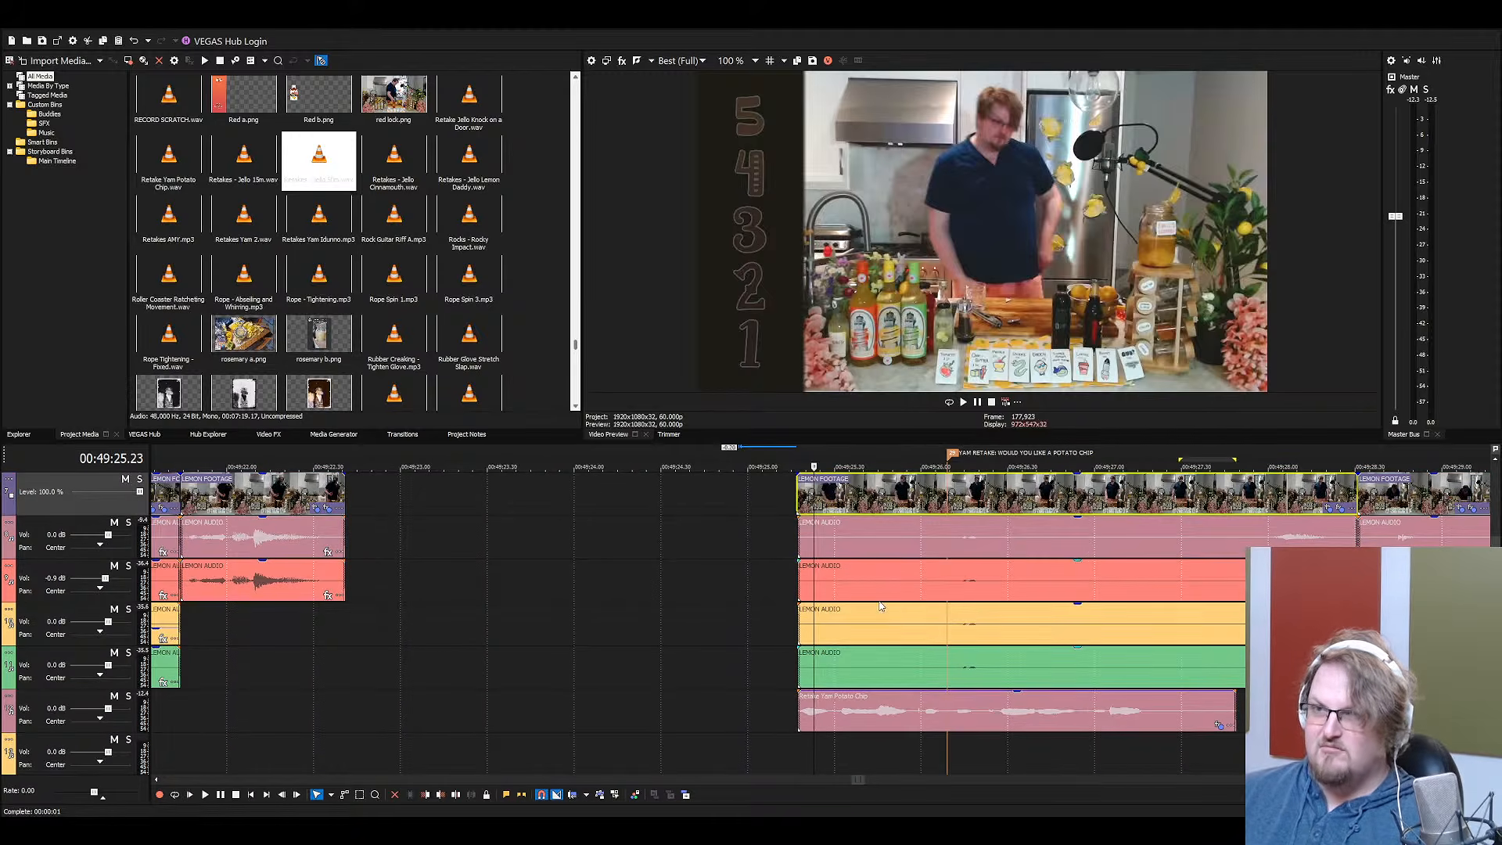
scroll(877, 614, down, 2)
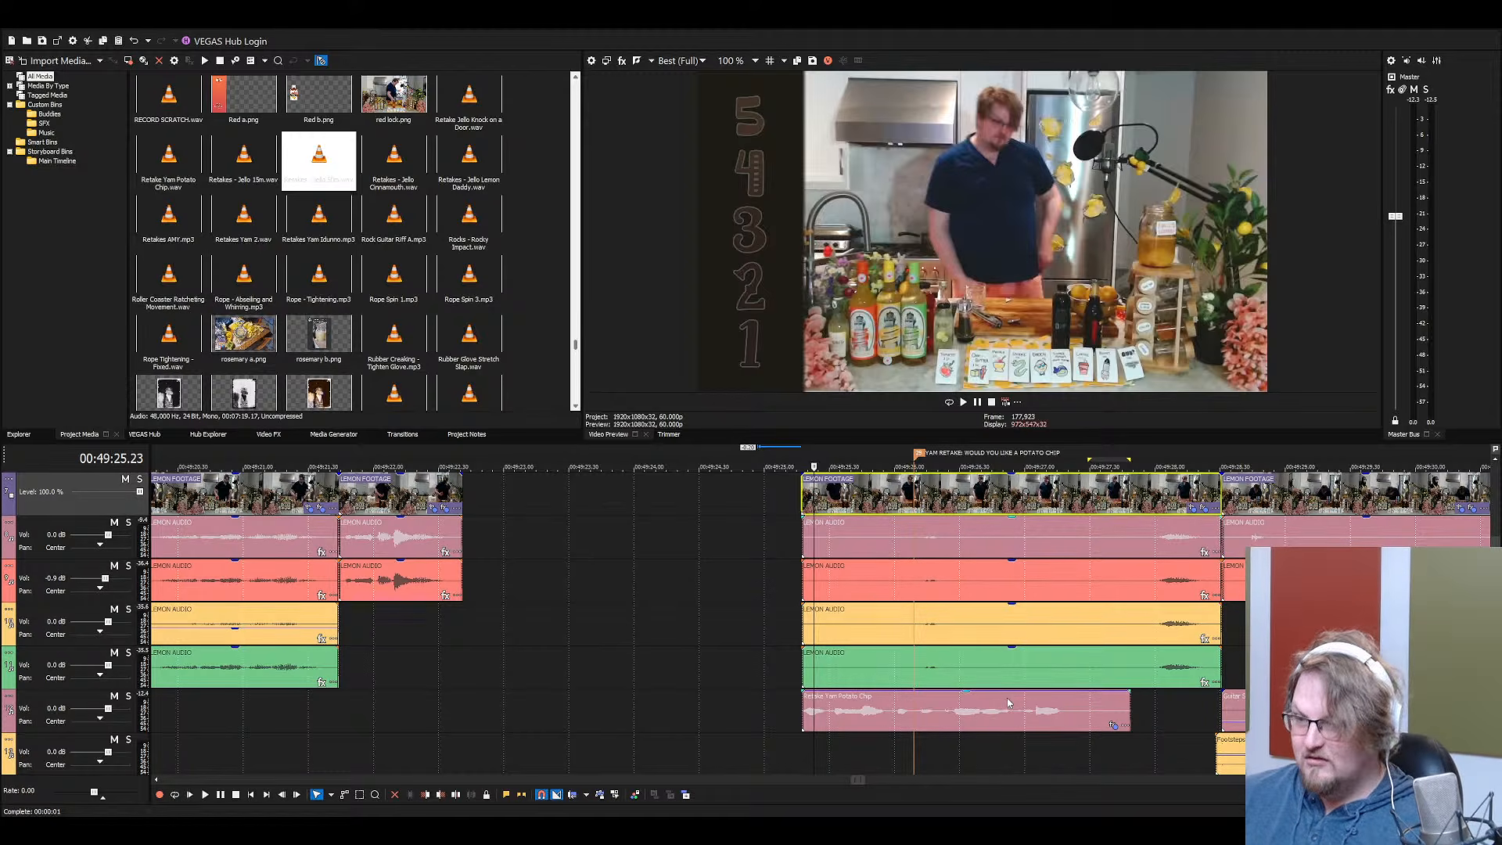
drag(976, 696, 976, 699)
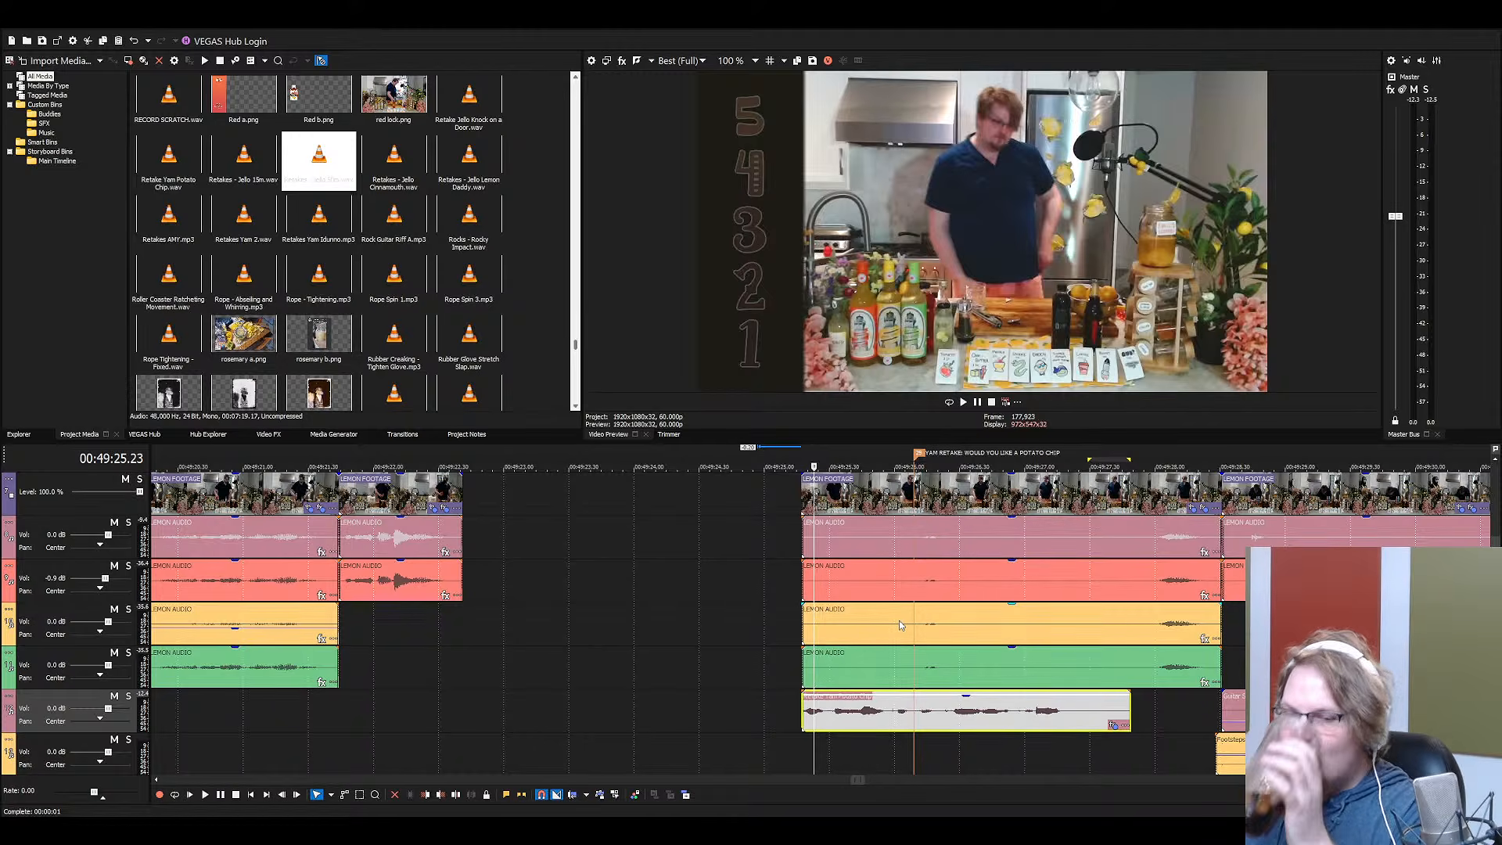
click(808, 722)
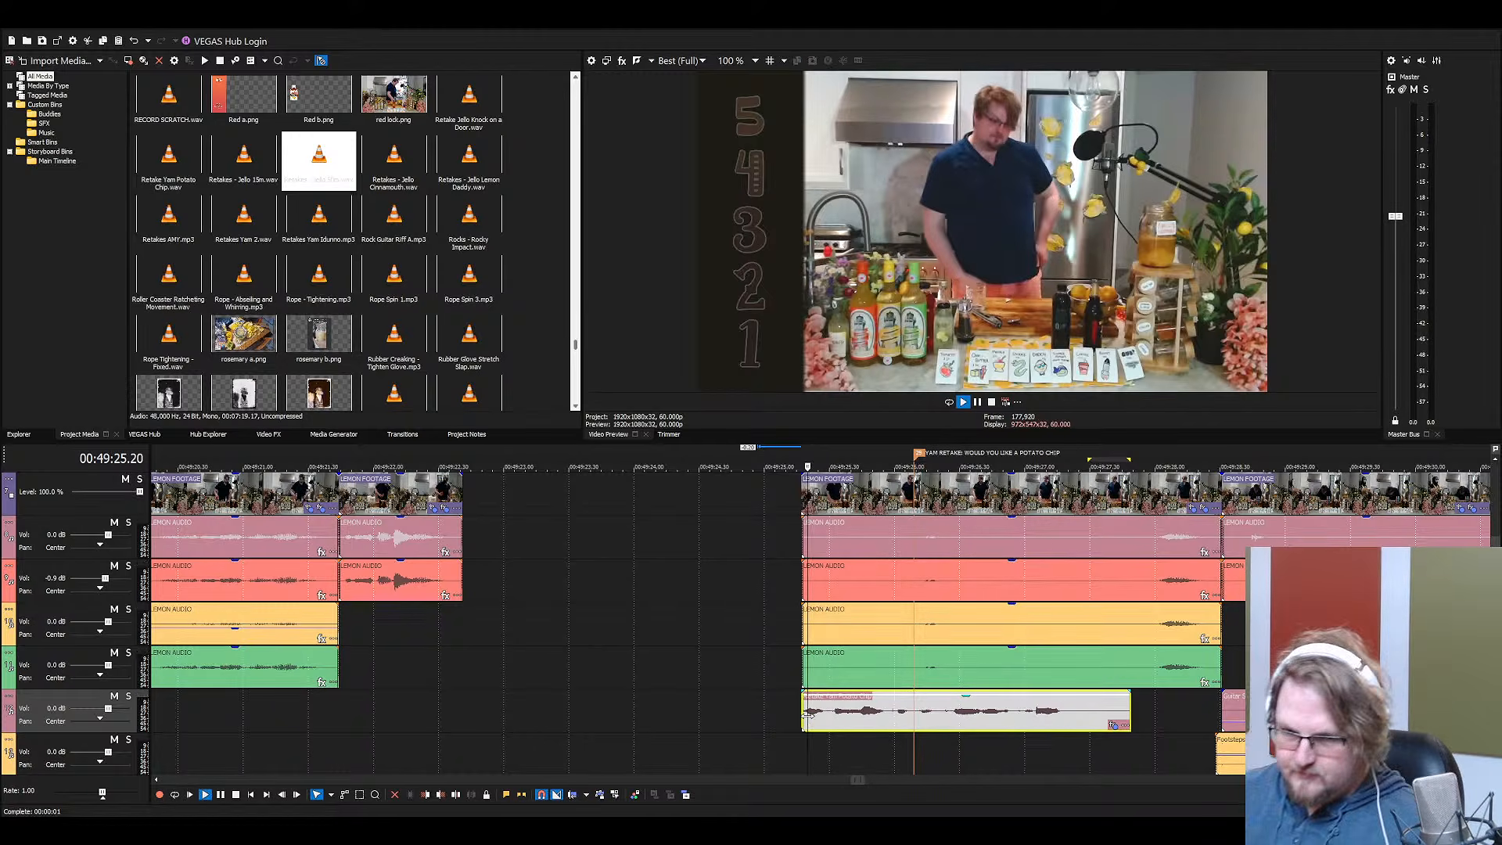
key(space)
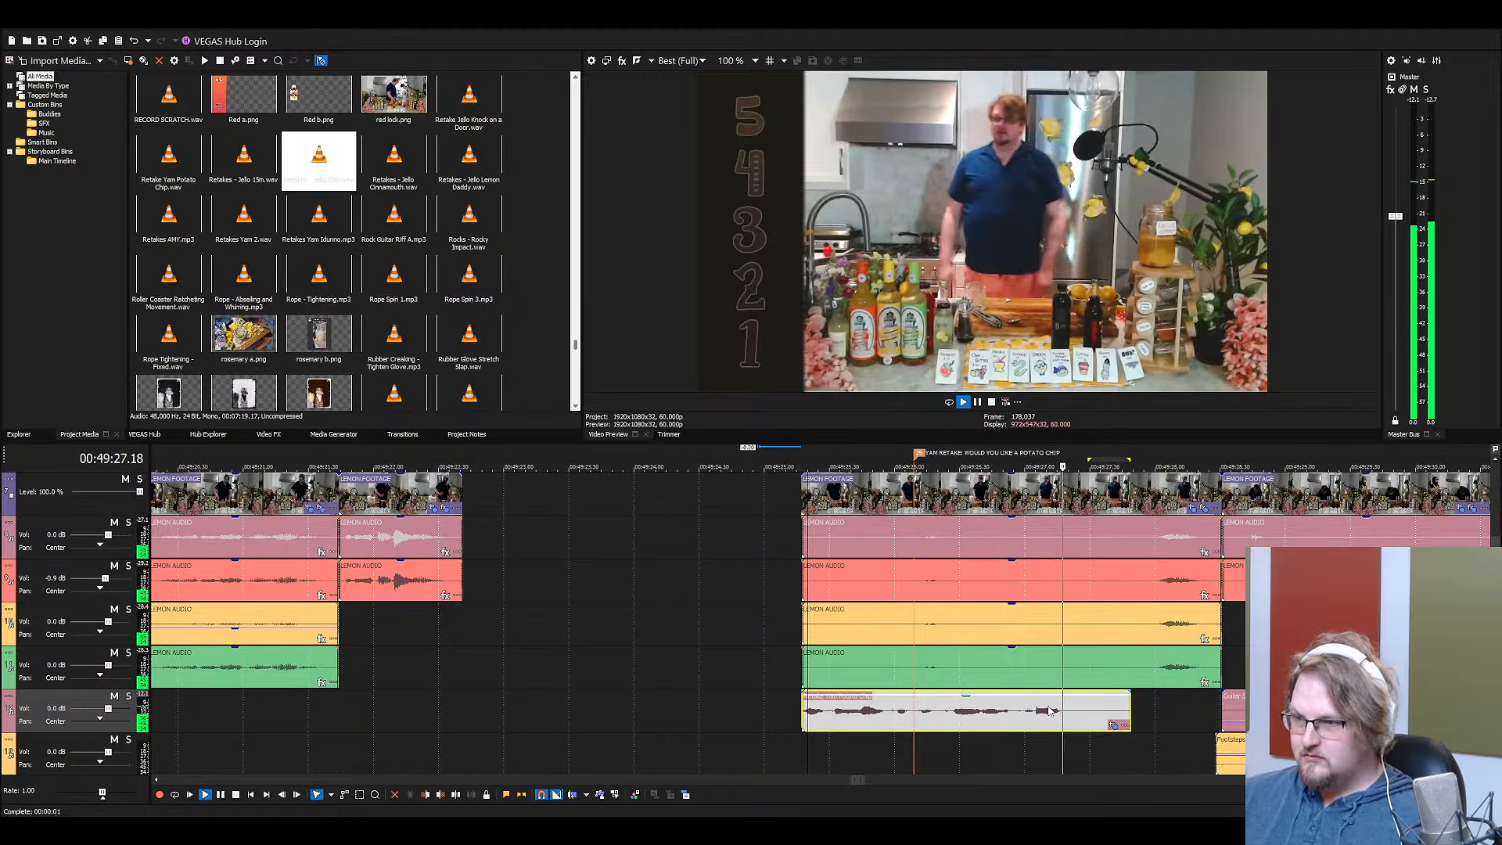
key(space)
Trim the starts of the LEMON AUDIO events on all four tracks to remove the original sound beneath the Retake Yam Potato Chip line
click(1009, 671)
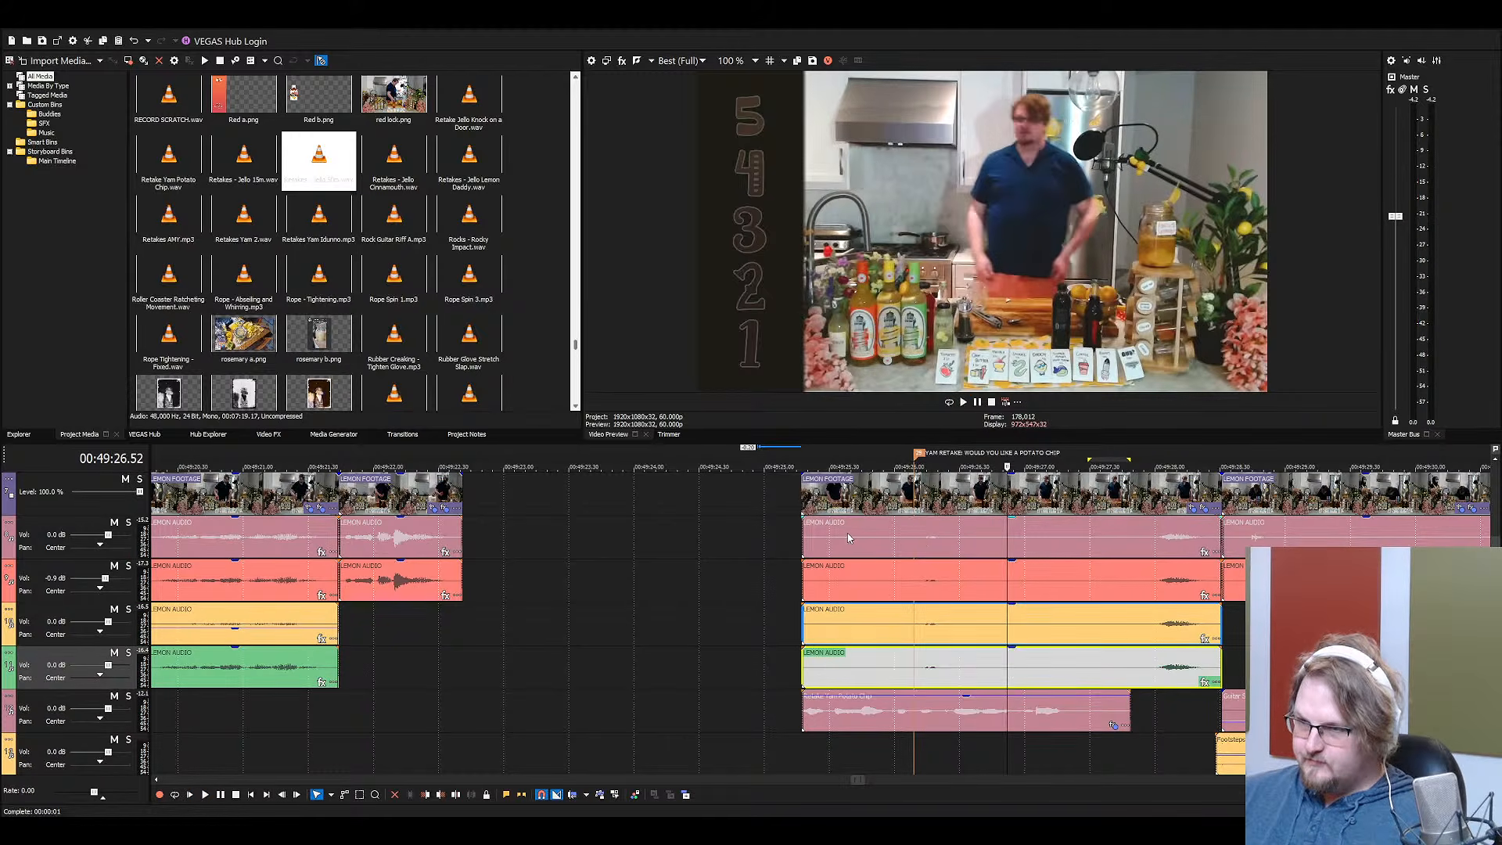
click(847, 538)
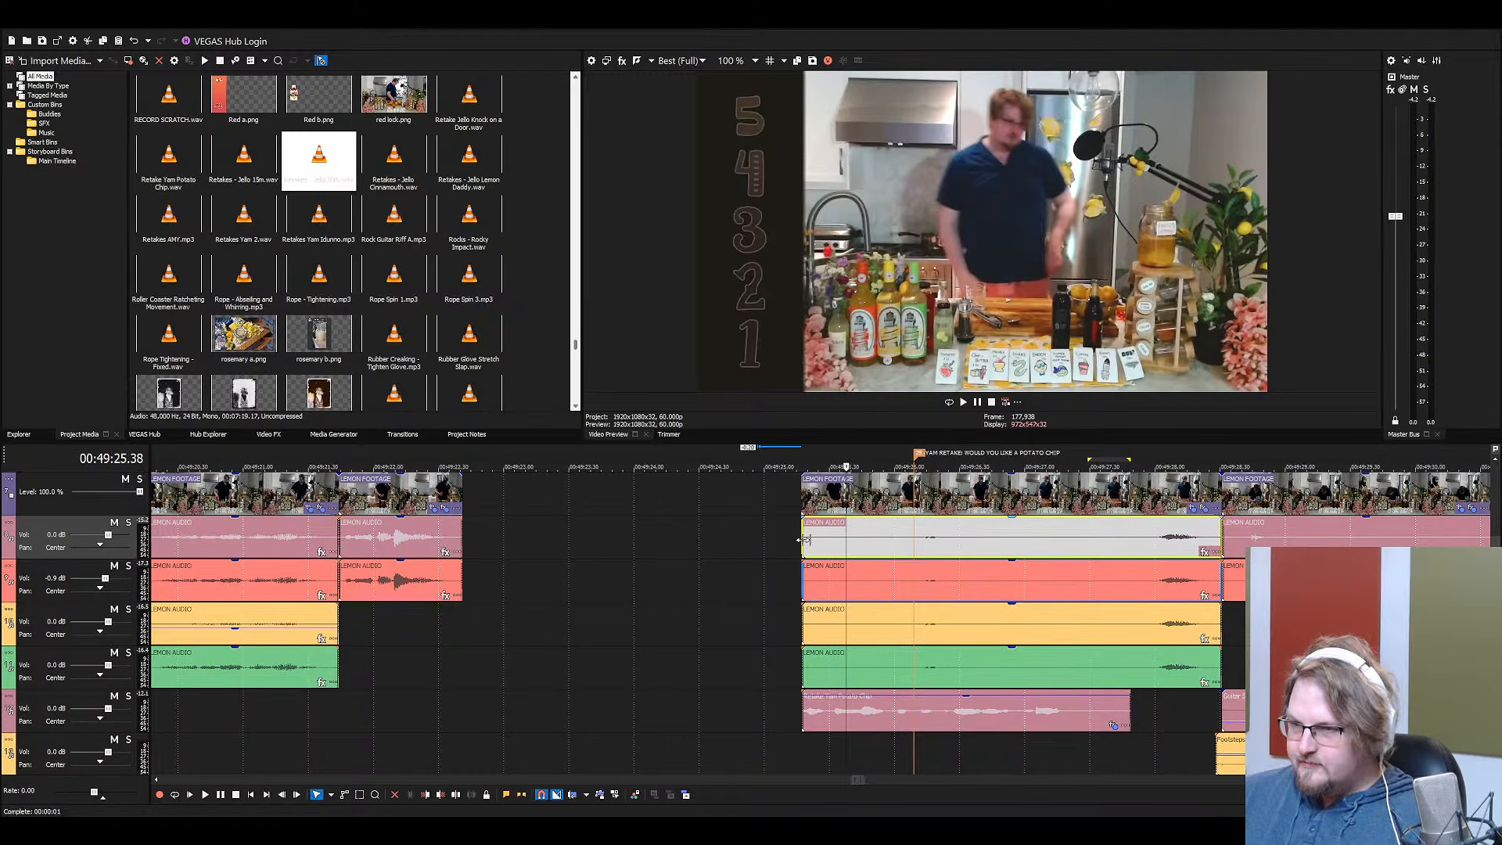
drag(803, 539, 1127, 549)
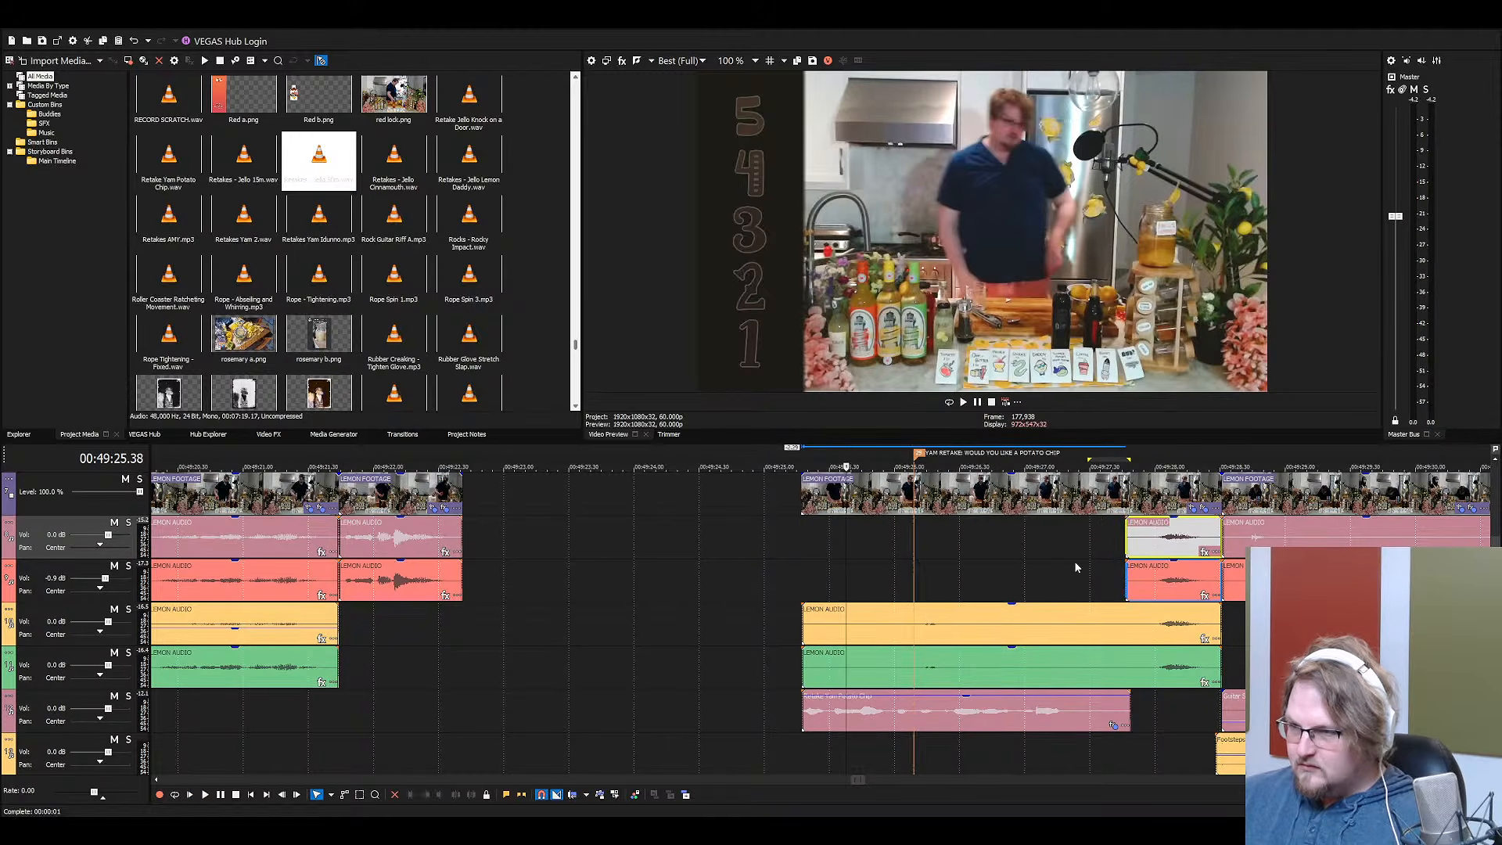
drag(1069, 620, 1130, 608)
Extend the Retake Yam Potato Chip event with a long fade-out and give the upper two LEMON AUDIO events a short fade-in
drag(1129, 693, 1041, 709)
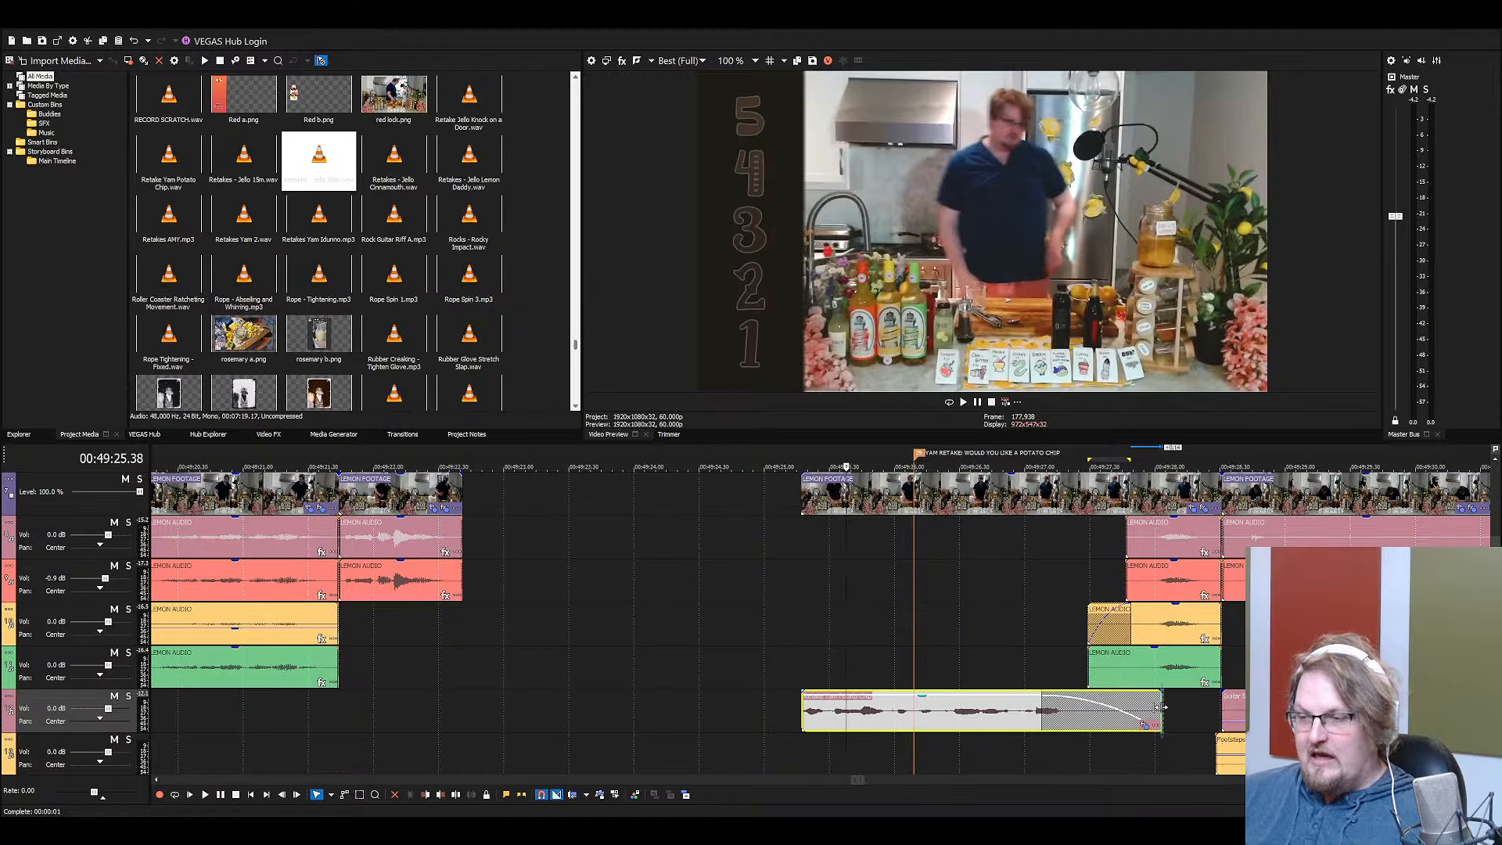
drag(1161, 707, 1187, 709)
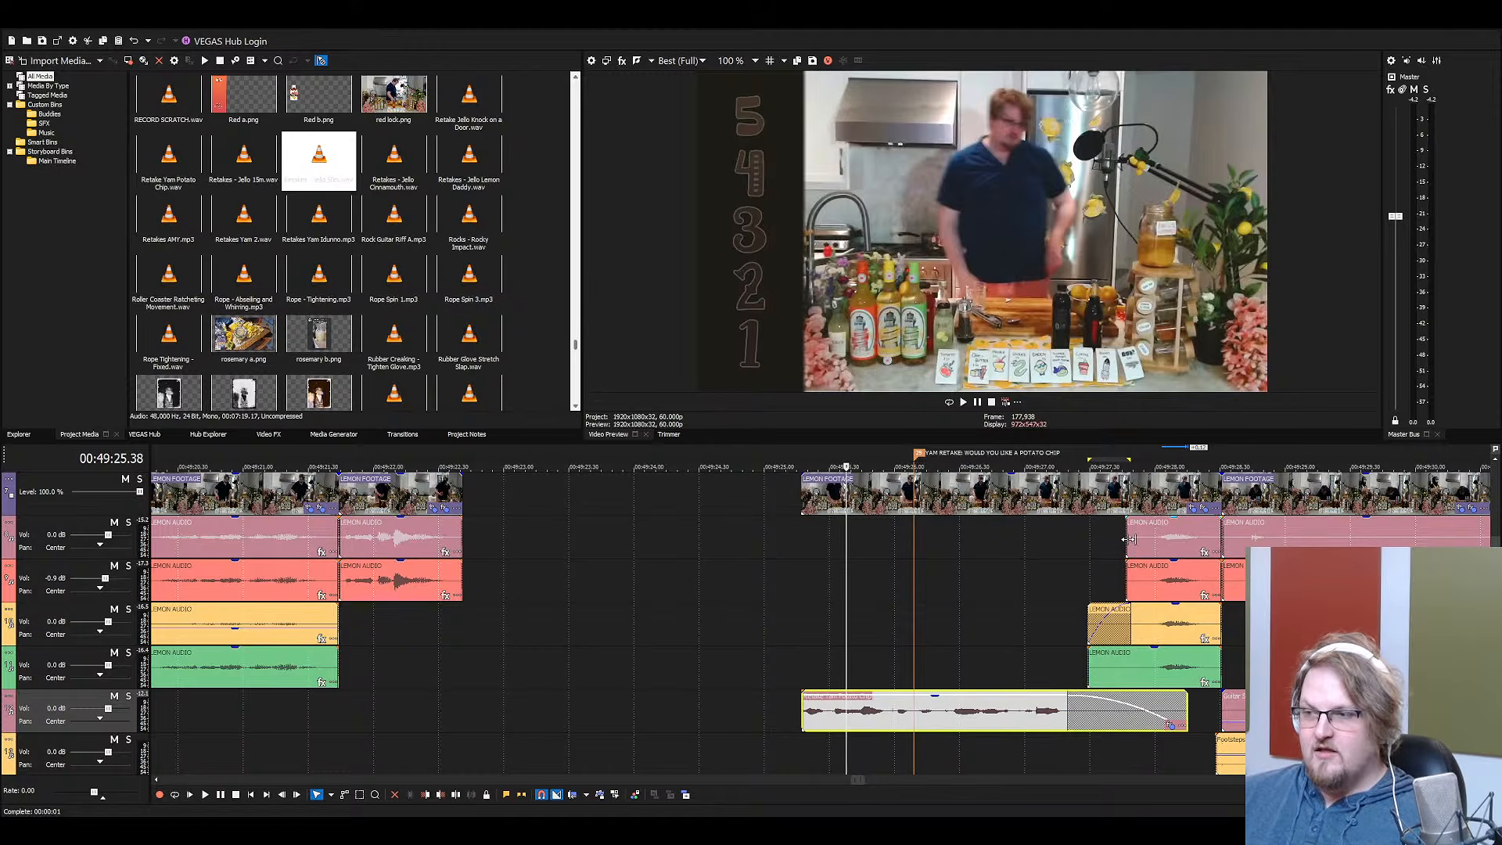
drag(1127, 539, 1151, 522)
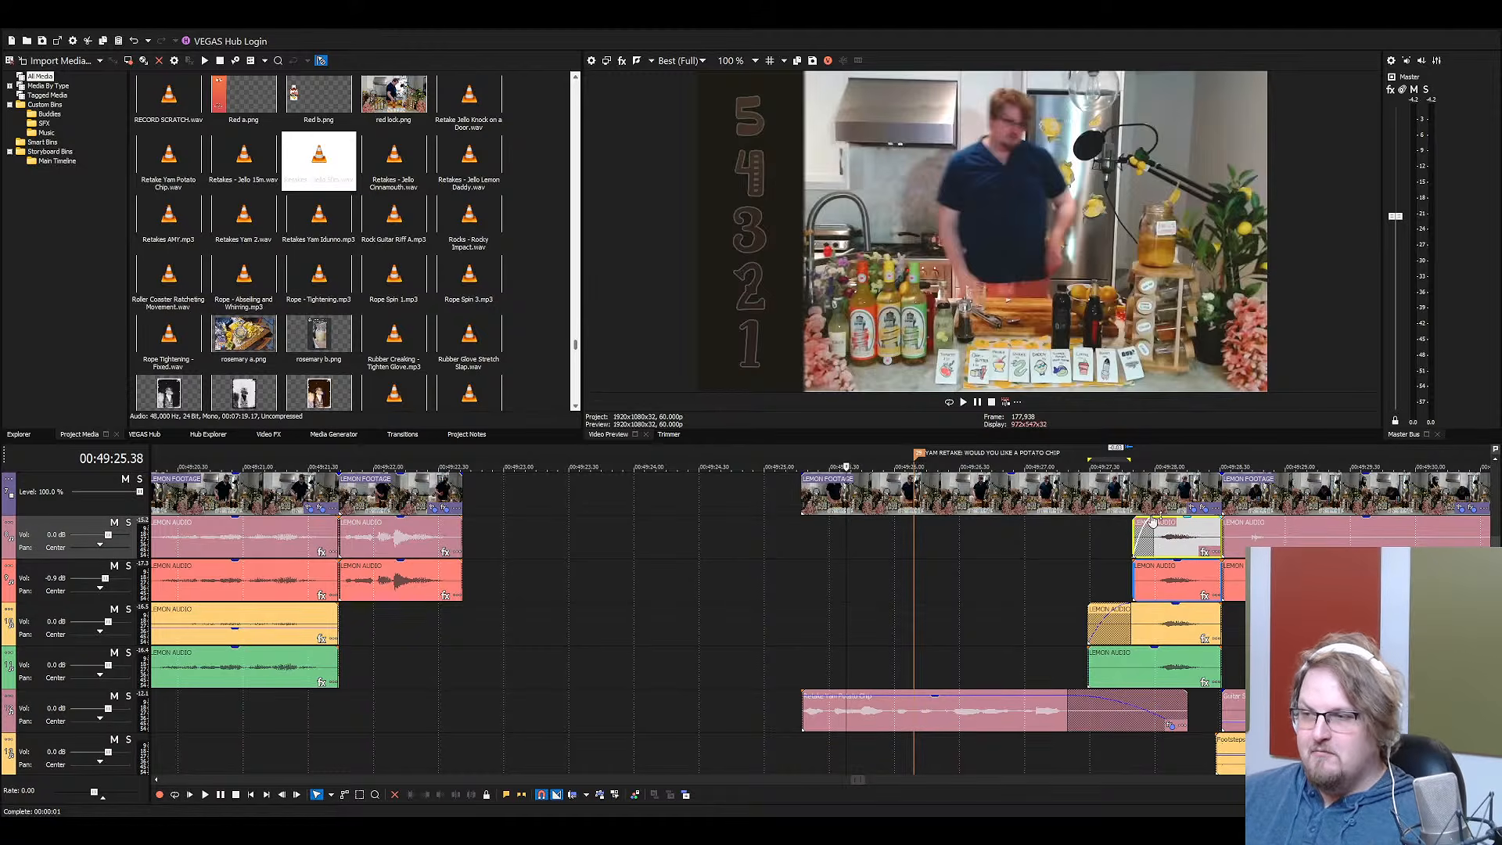
Place the playhead within the LEMON FOOTAGE event above the retake and save the project
click(1013, 499)
scroll(1124, 597, up, 1)
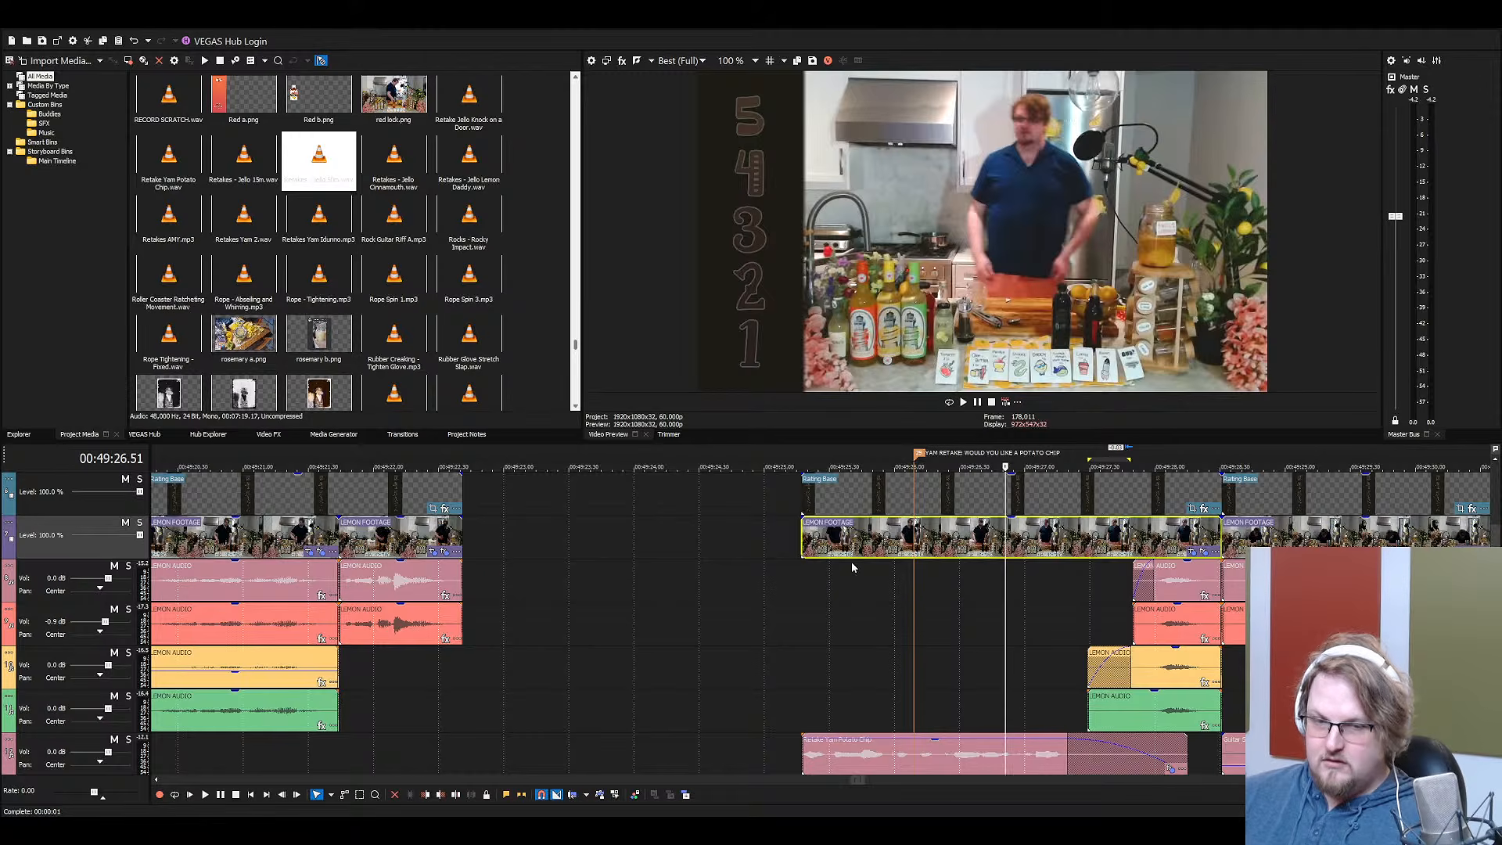
click(870, 556)
key(ctrl+s)
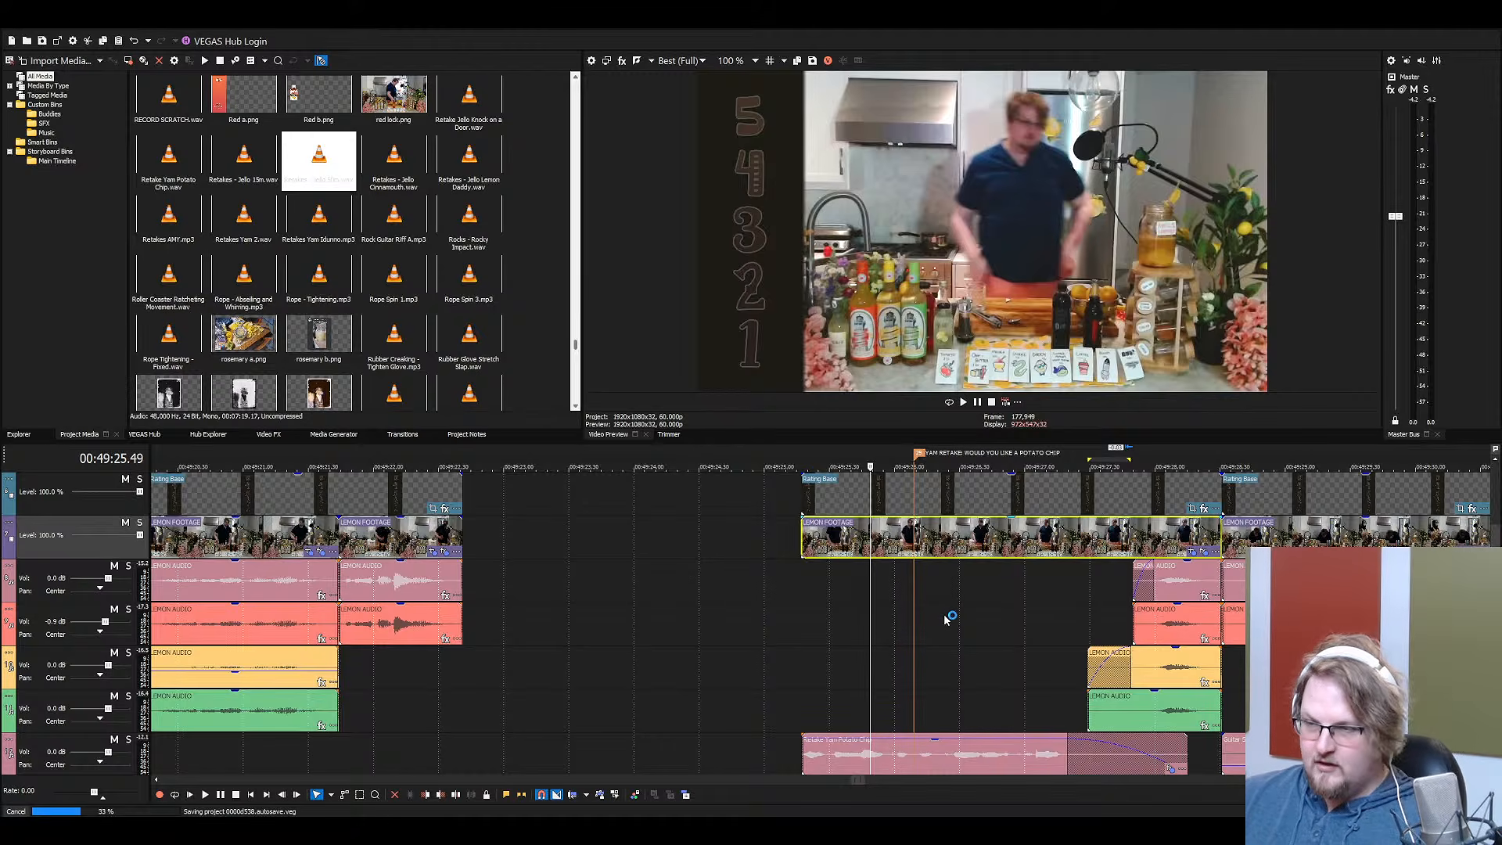
Add a very short fade-in to the start of the Retake Yam Potato Chip event and play it back
click(804, 516)
scroll(861, 577, down, 2)
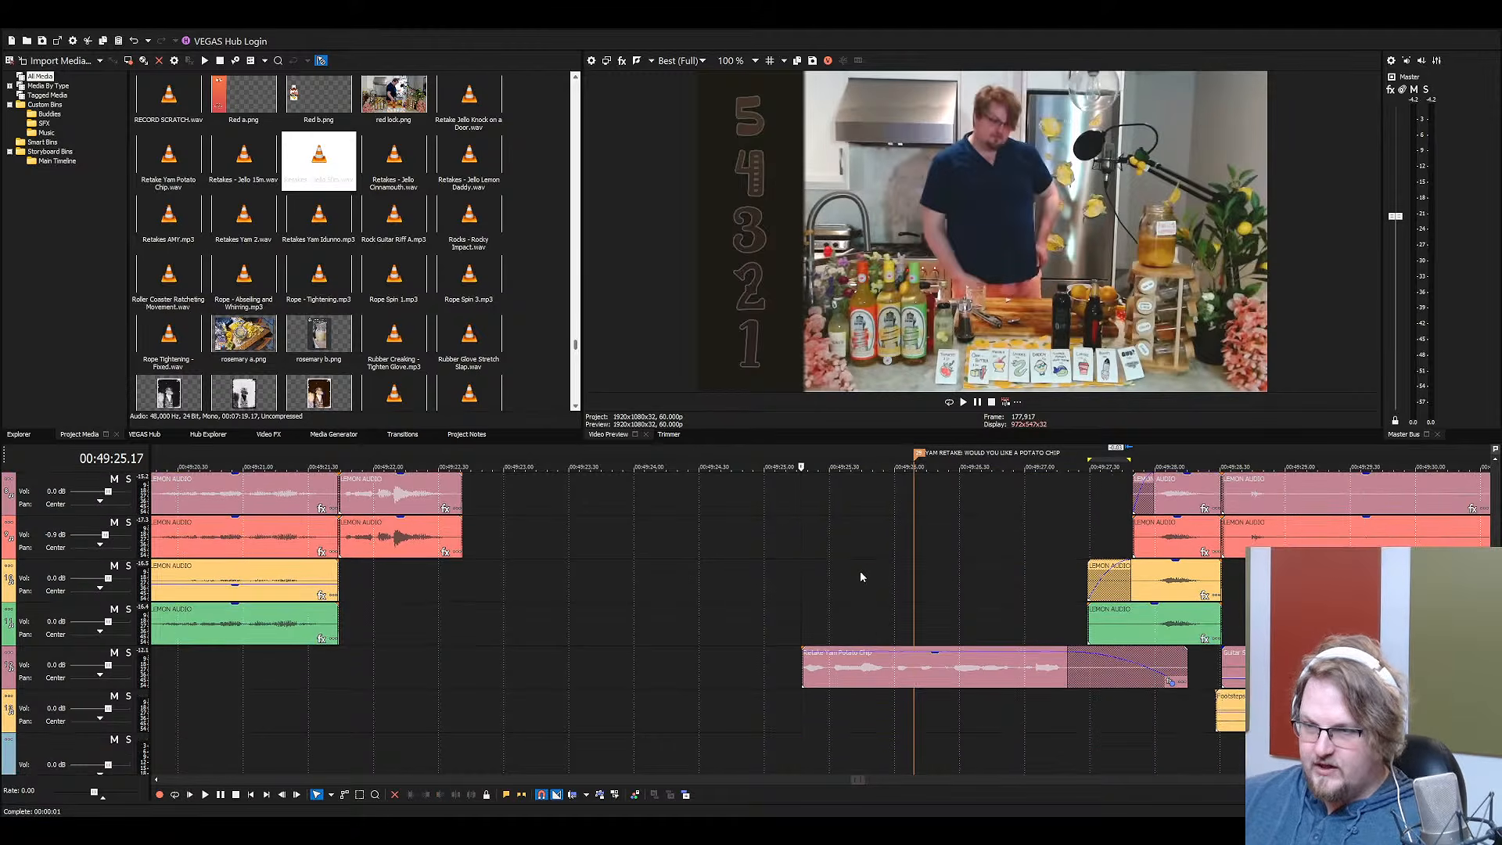
scroll(863, 581, up, 2)
scroll(865, 585, down, 2)
scroll(799, 681, up, 3)
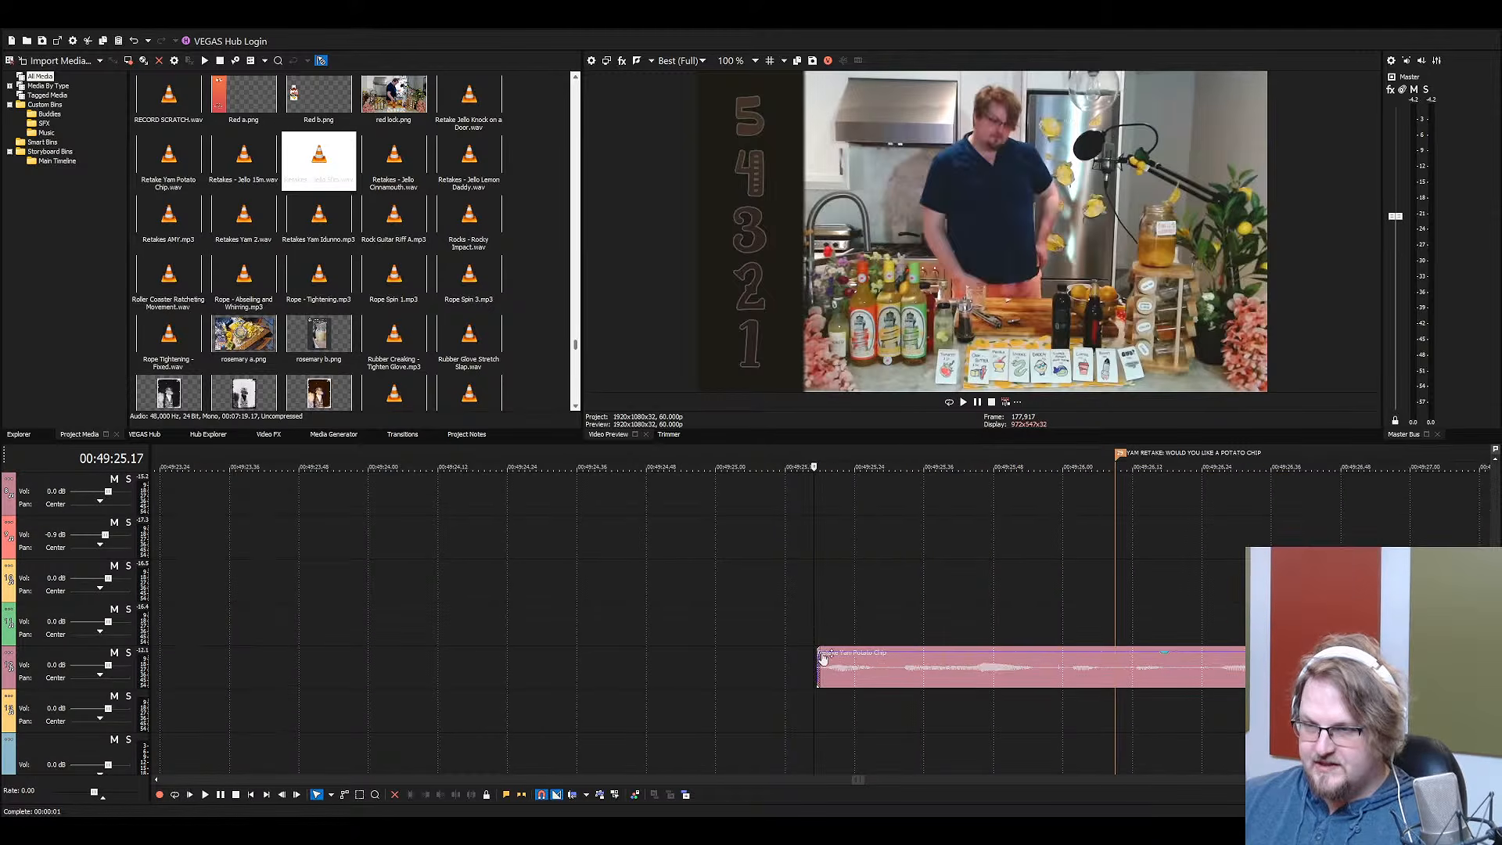
click(818, 653)
scroll(828, 665, down, 3)
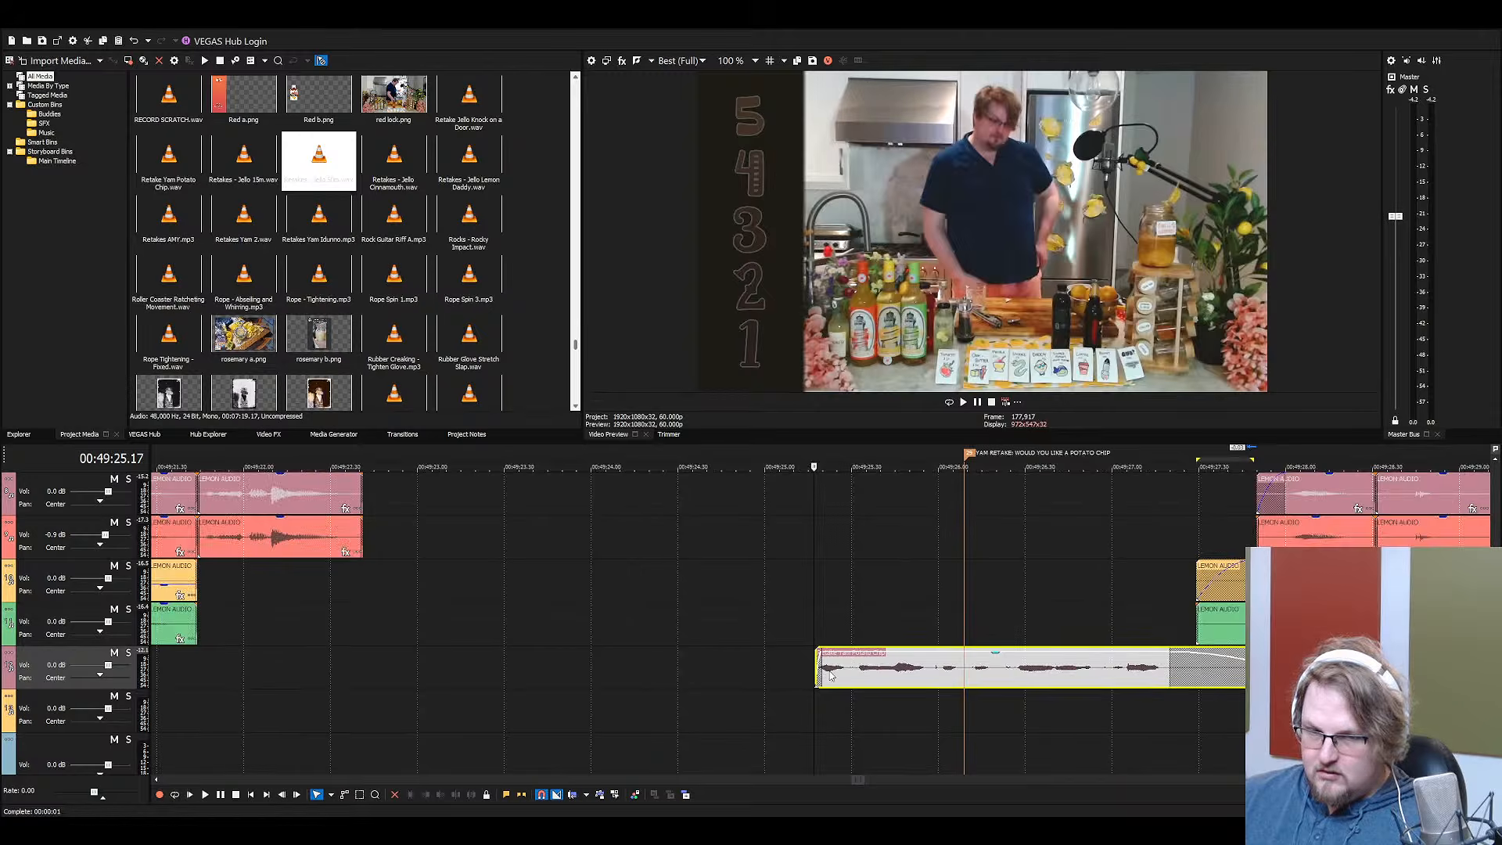
key(space)
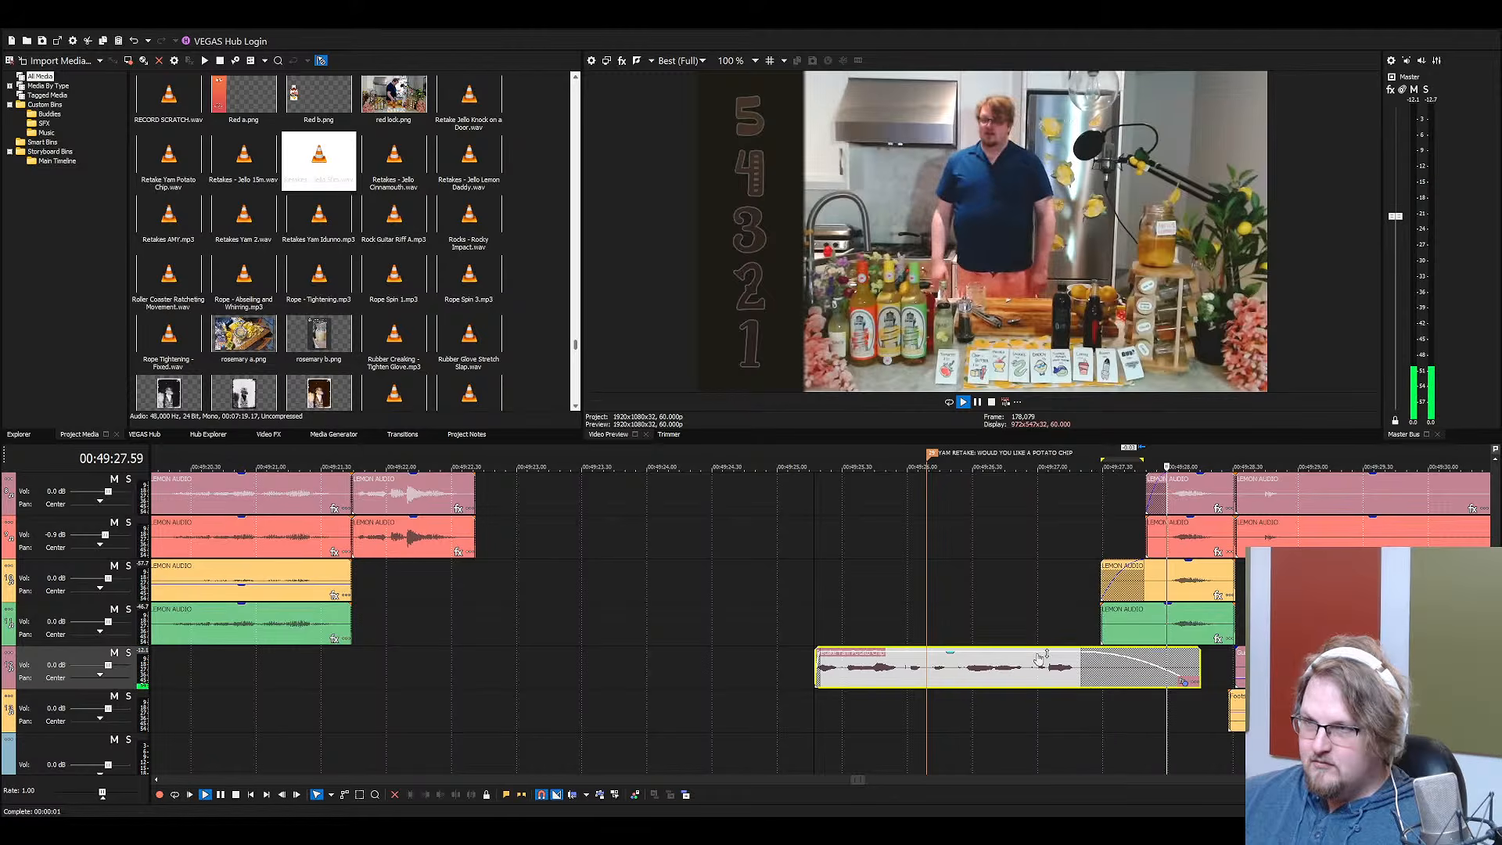
scroll(1005, 666, up, 3)
key(space)
With auto ripple on, move the Rating Base event at 00:49:25.17 back against the preceding one to close the gap, and save the project
click(814, 534)
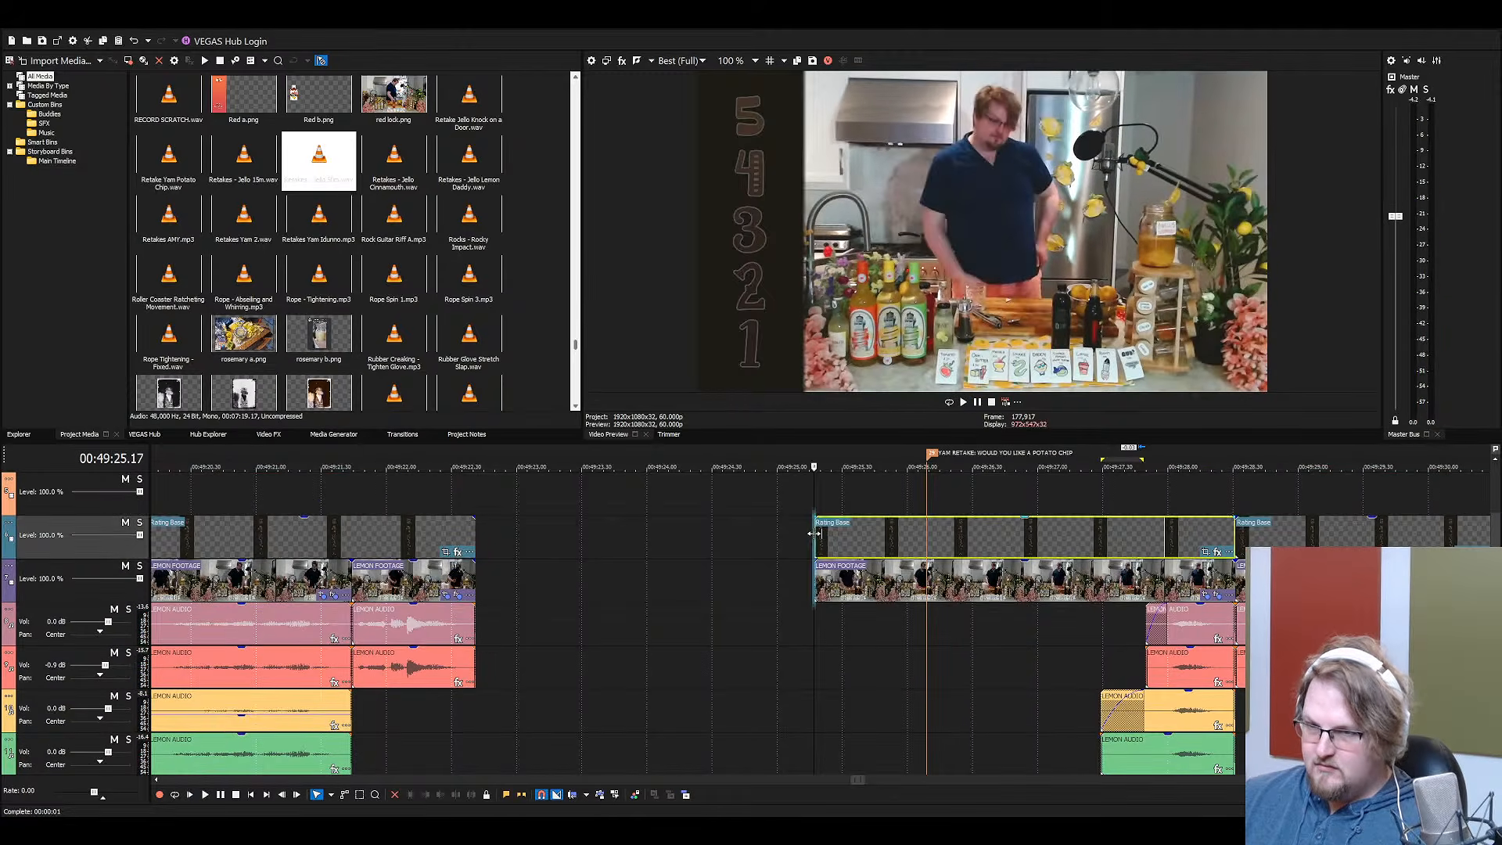
click(572, 795)
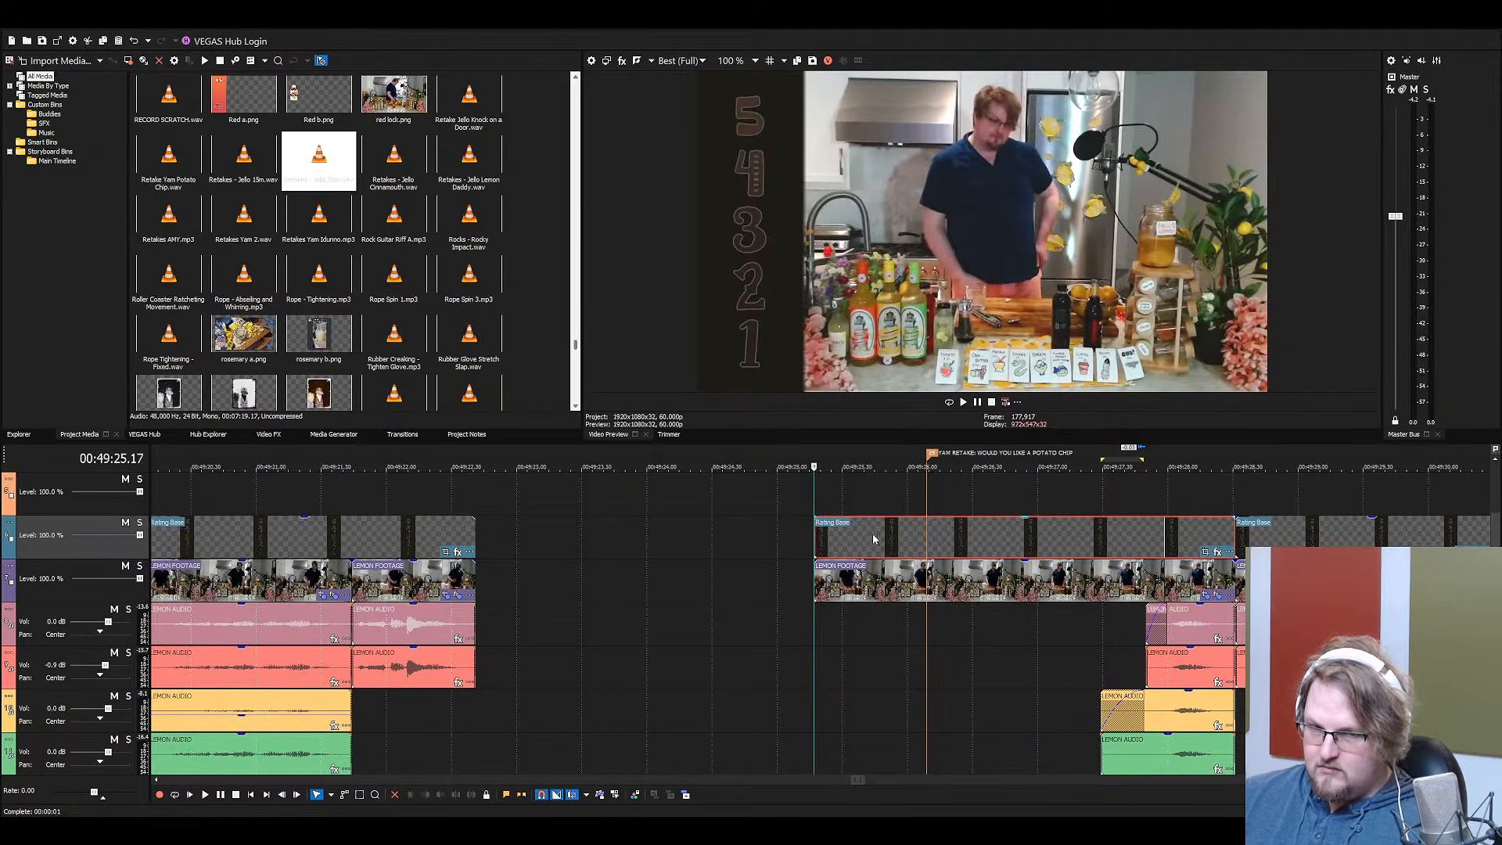
drag(545, 530, 507, 535)
click(450, 538)
scroll(456, 570, down, 4)
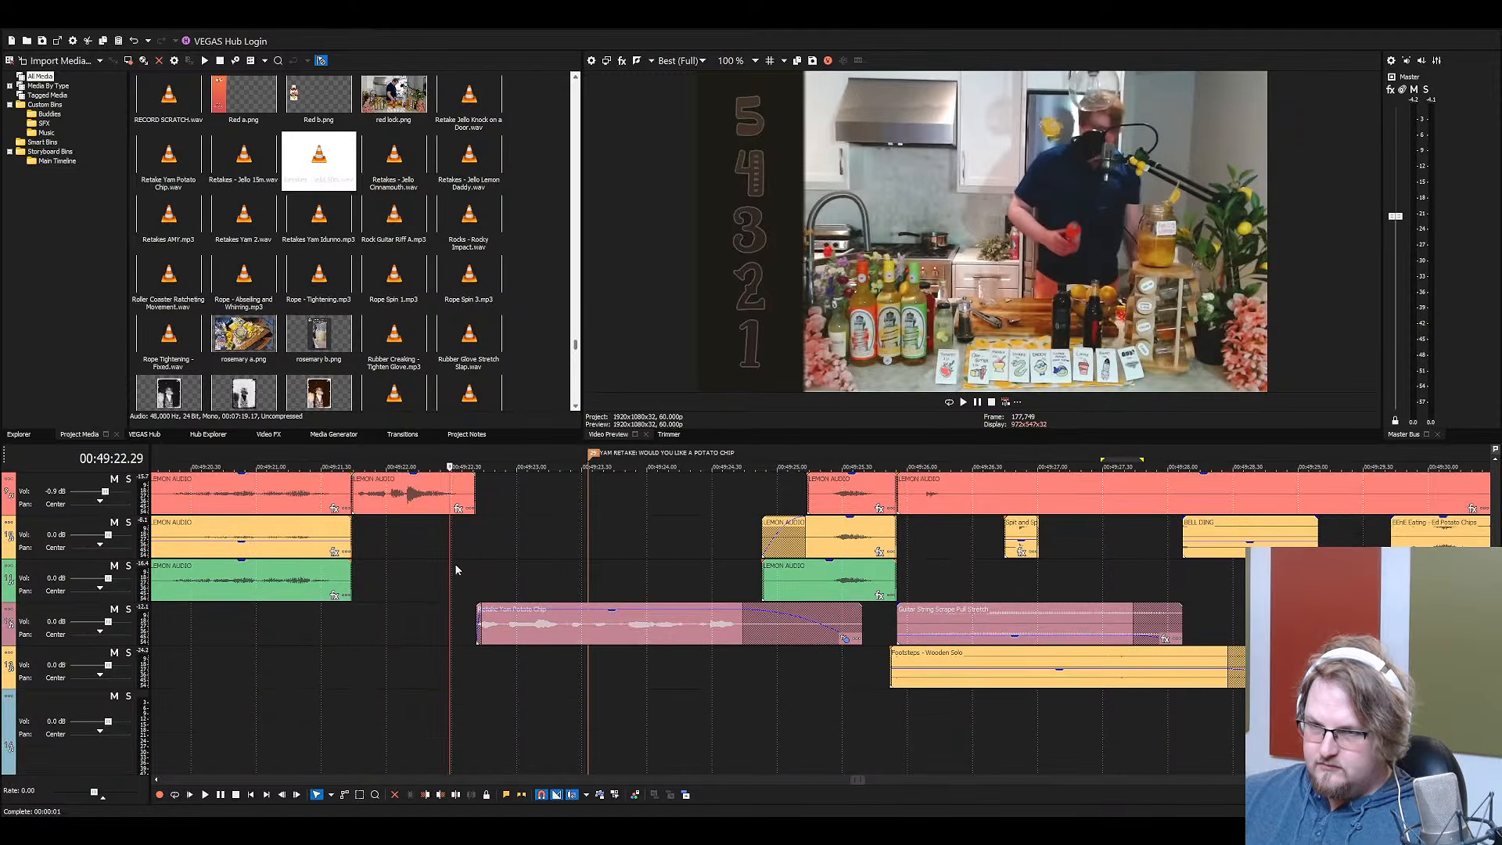
scroll(485, 697, down, 3)
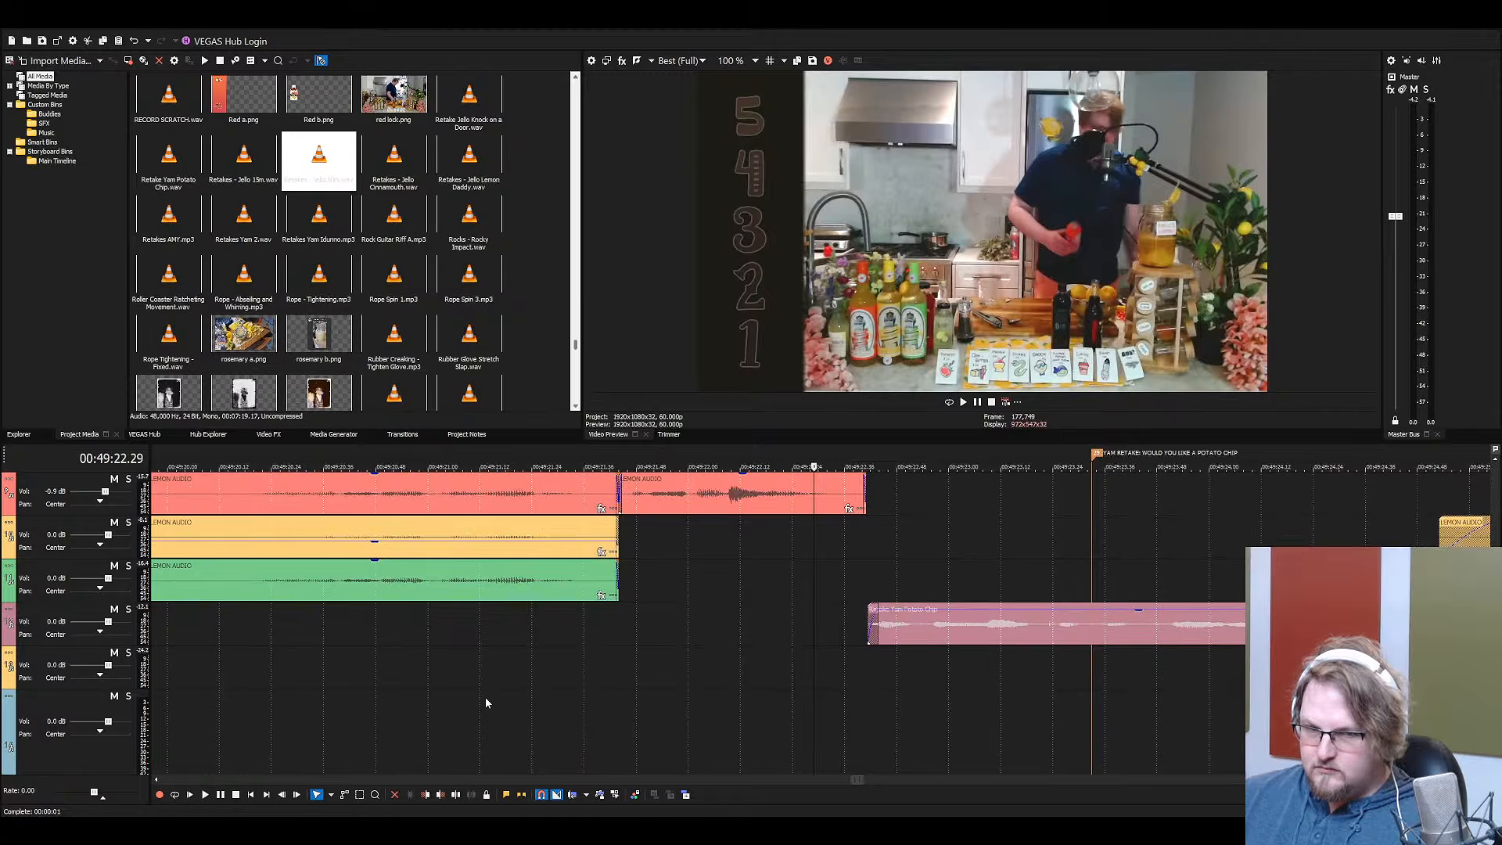
key(ctrl+s)
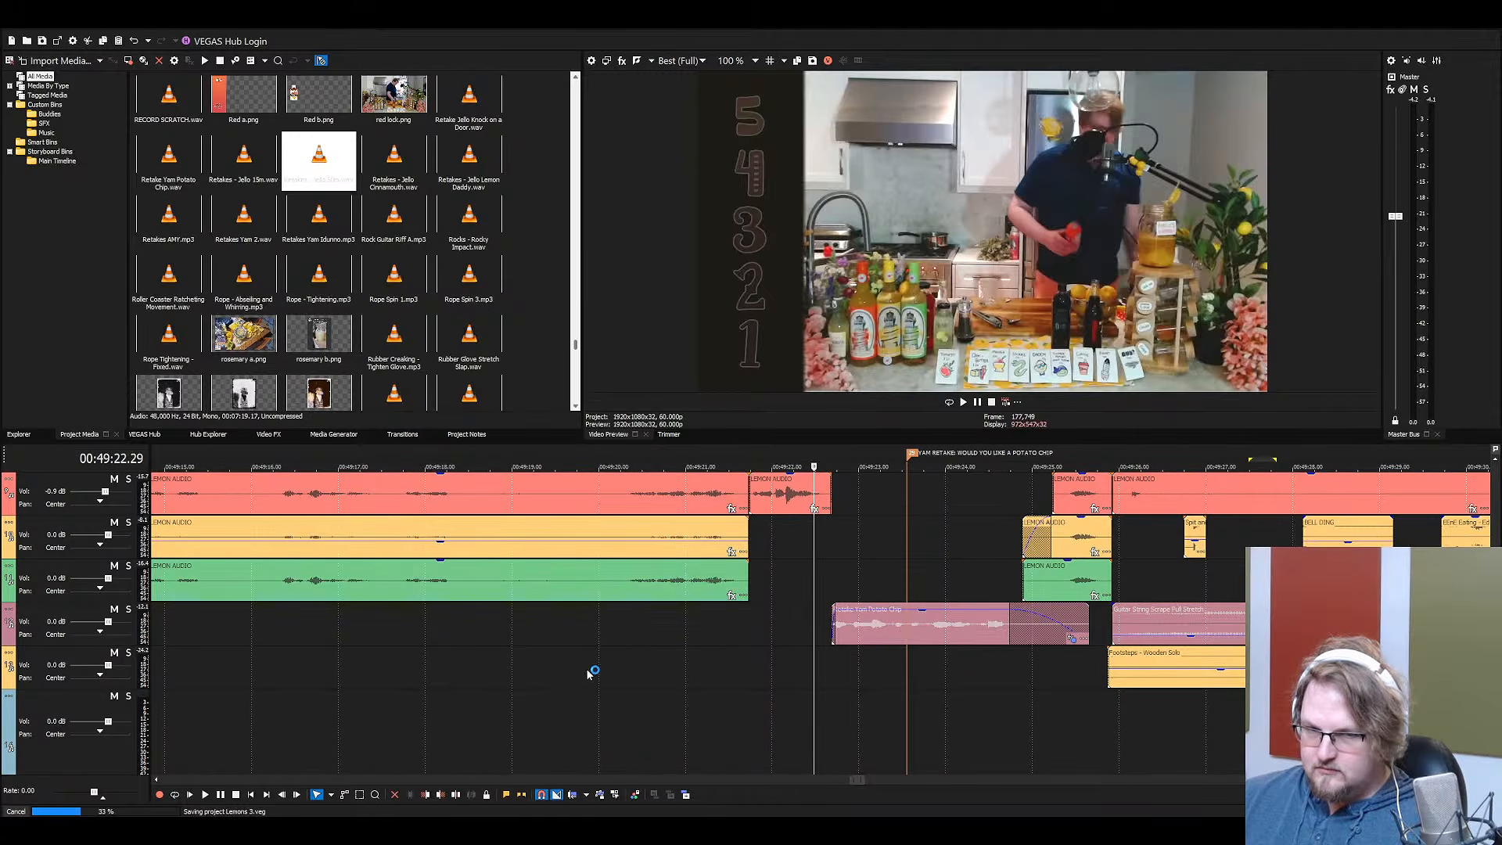
Play the joined section from 00:49:22.29 through the Retake Yam Potato Chip event to check the cut
scroll(792, 597, up, 5)
scroll(794, 596, up, 2)
key(space)
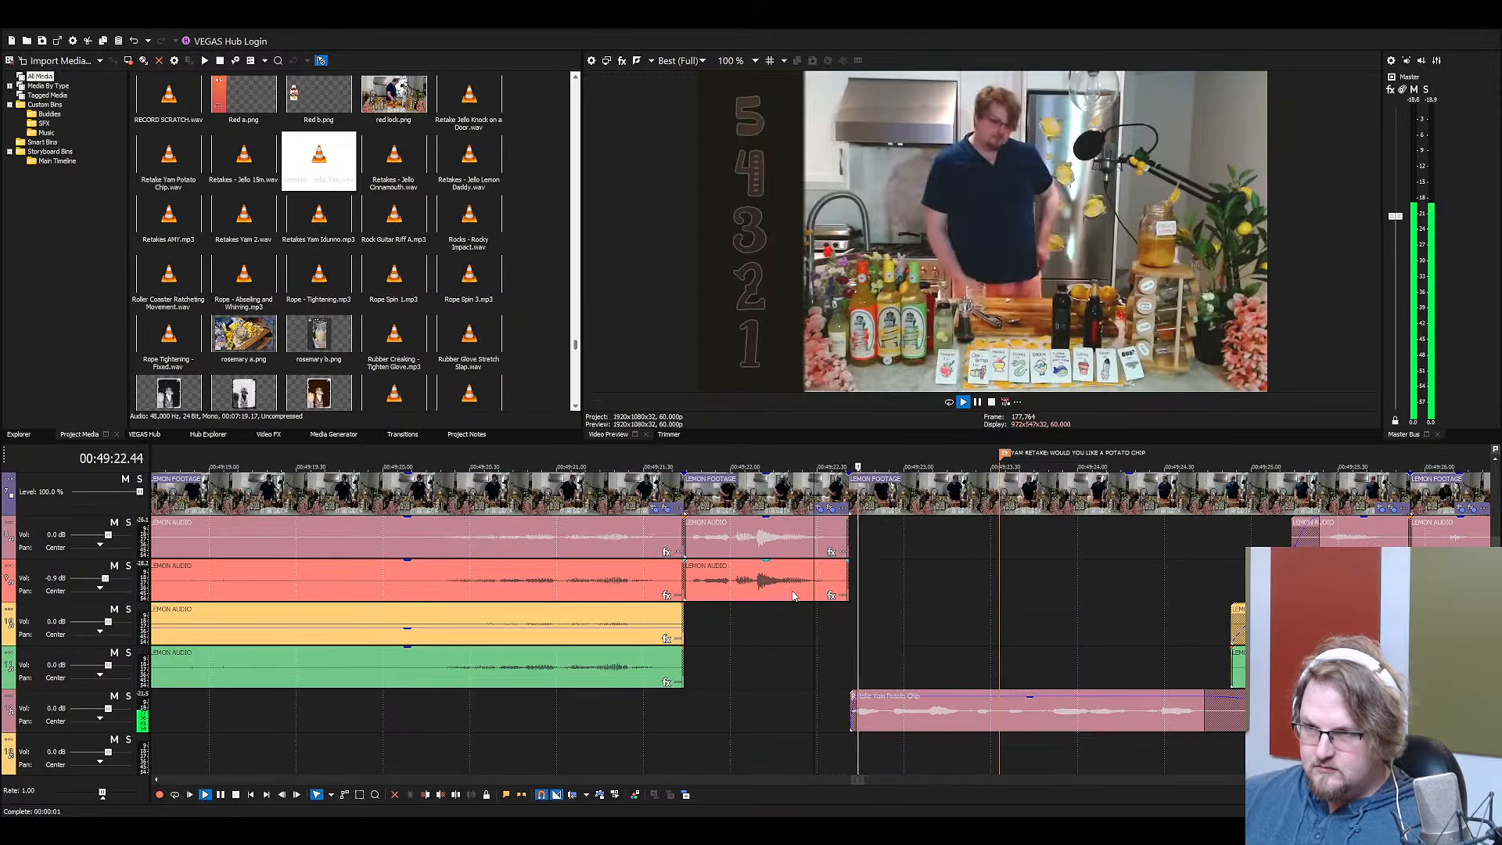
scroll(793, 599, down, 3)
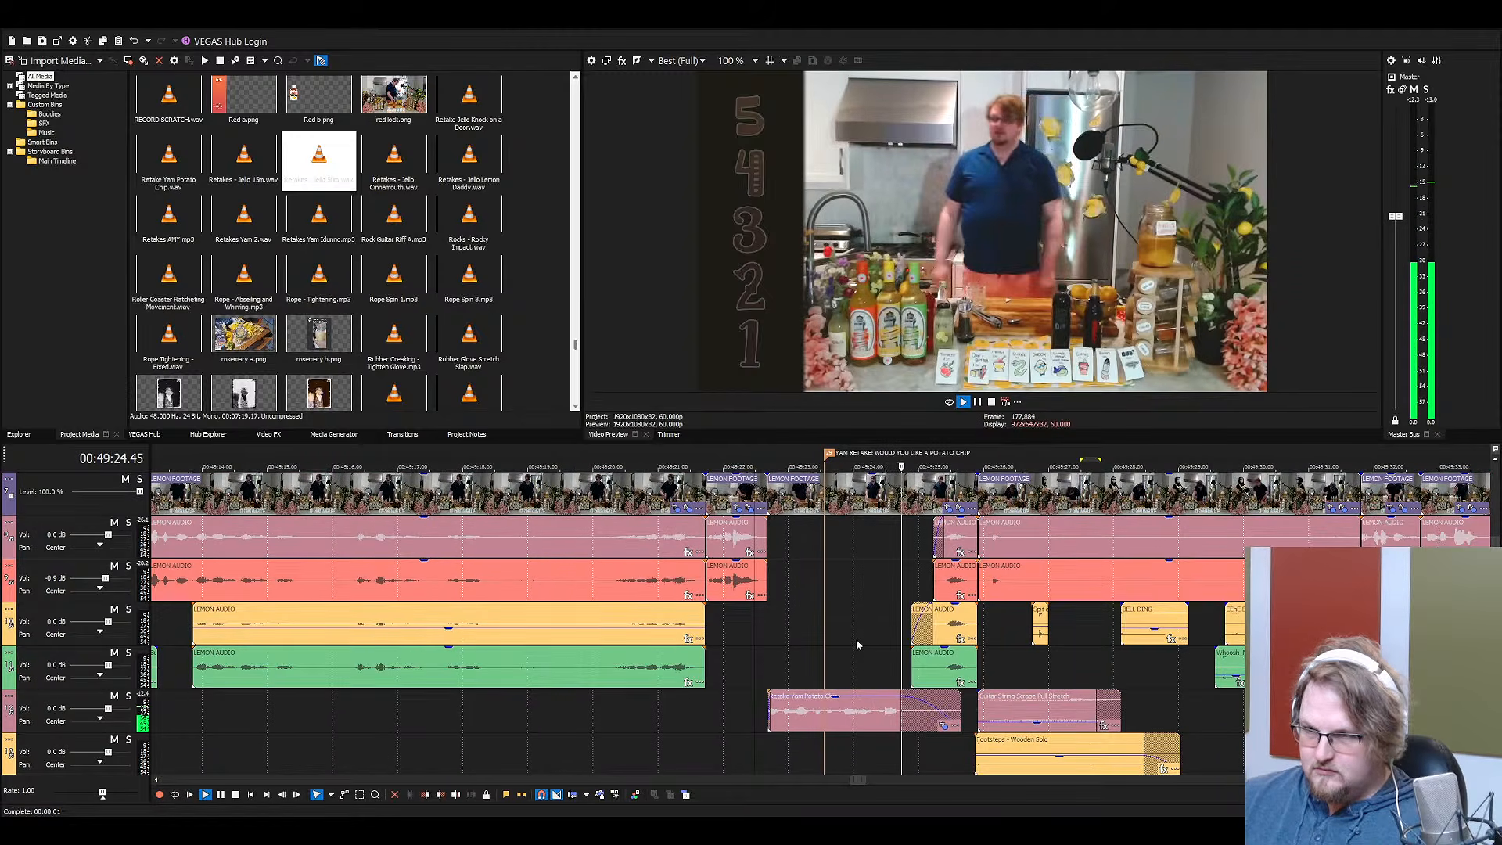
click(864, 708)
scroll(863, 706, down, 2)
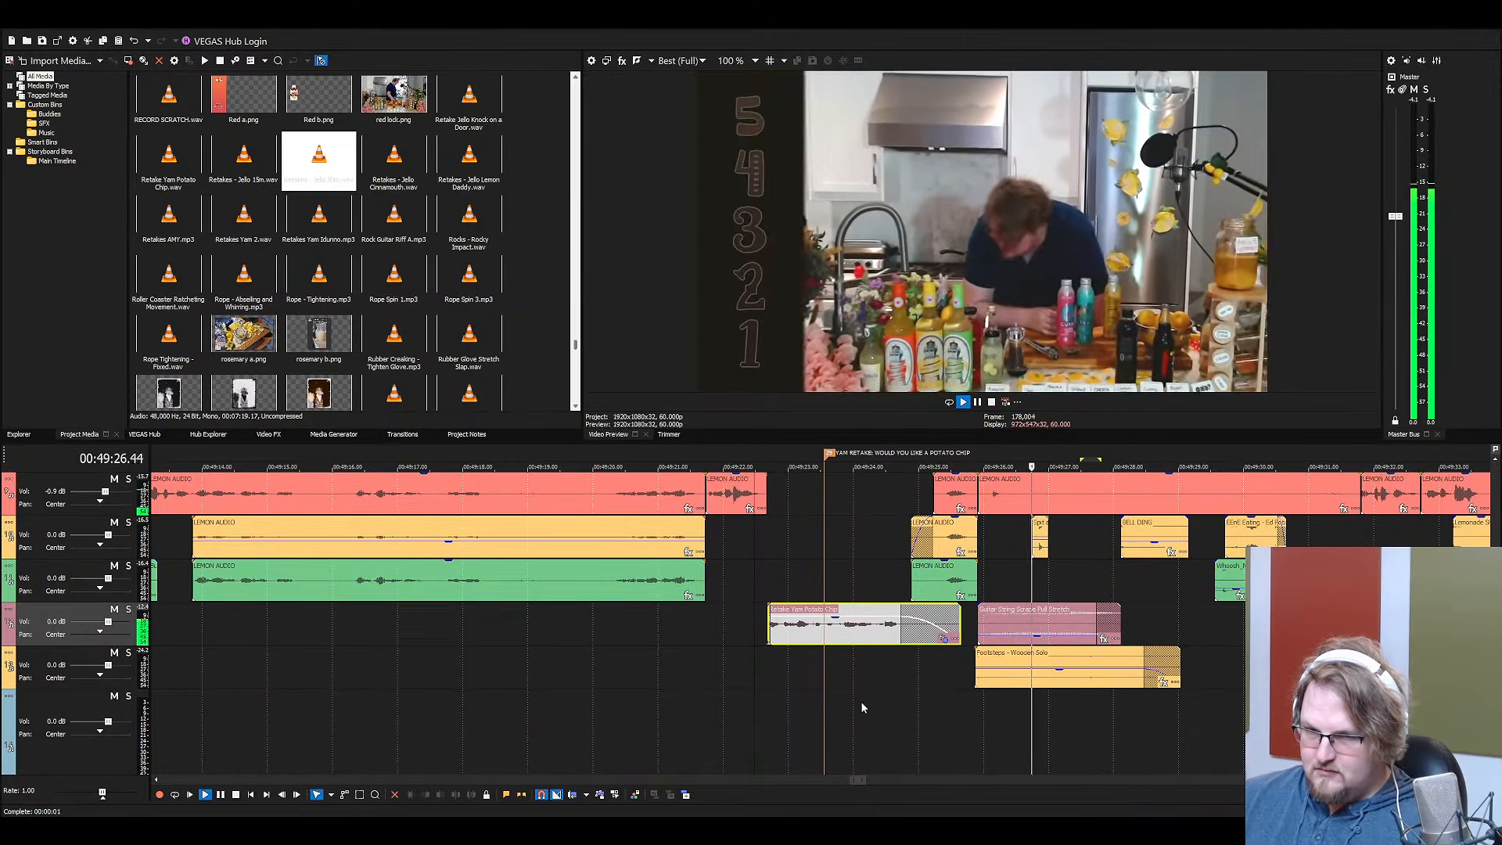
Extend the end of the Goblin Tinker Soldier Spy music event to just before the Beach Bum event and play its fade-out
scroll(861, 699, down, 3)
scroll(856, 690, down, 3)
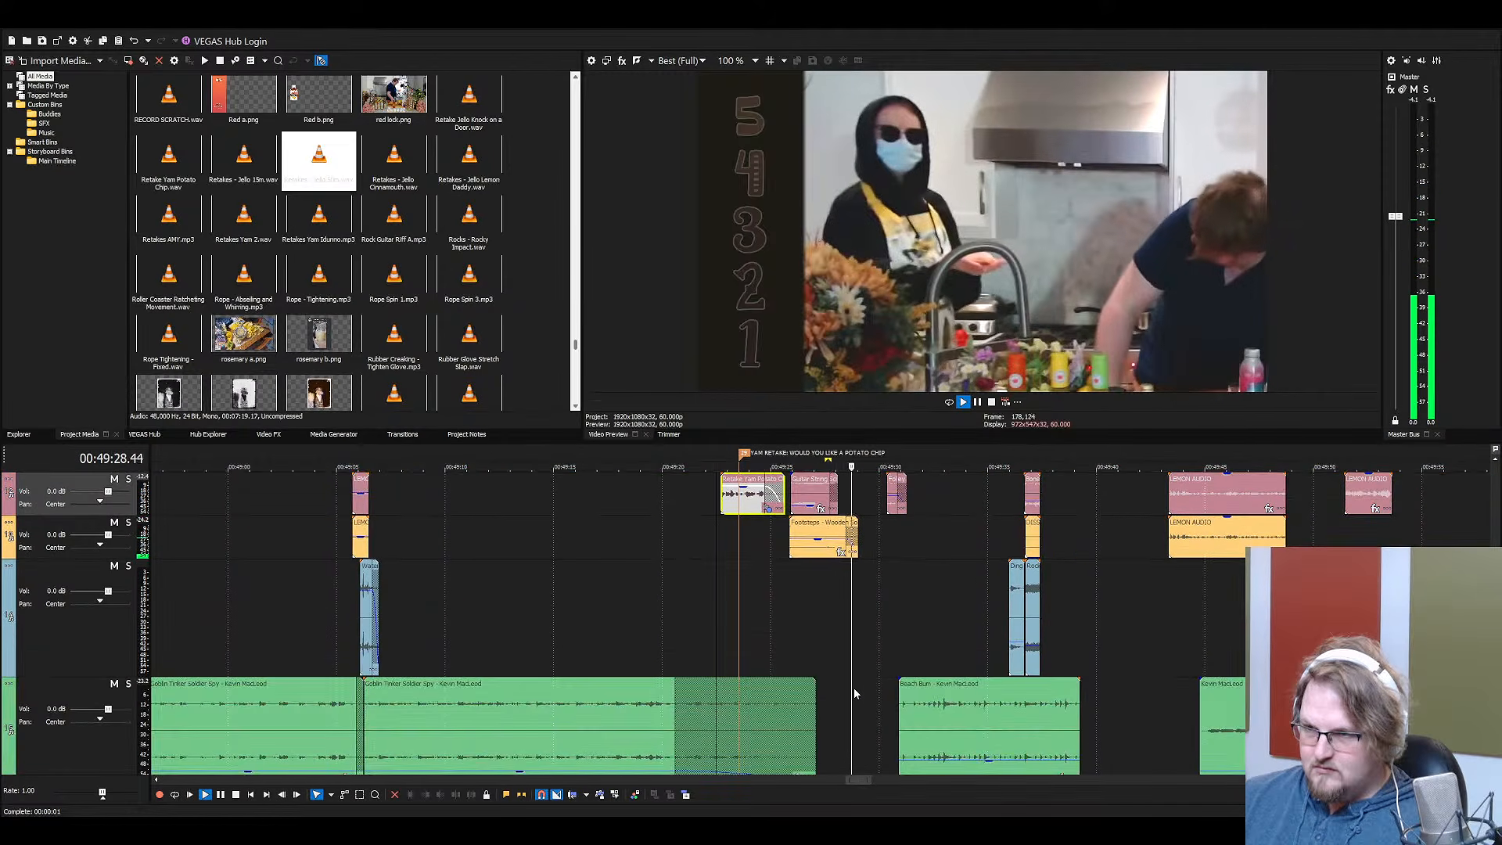
click(793, 729)
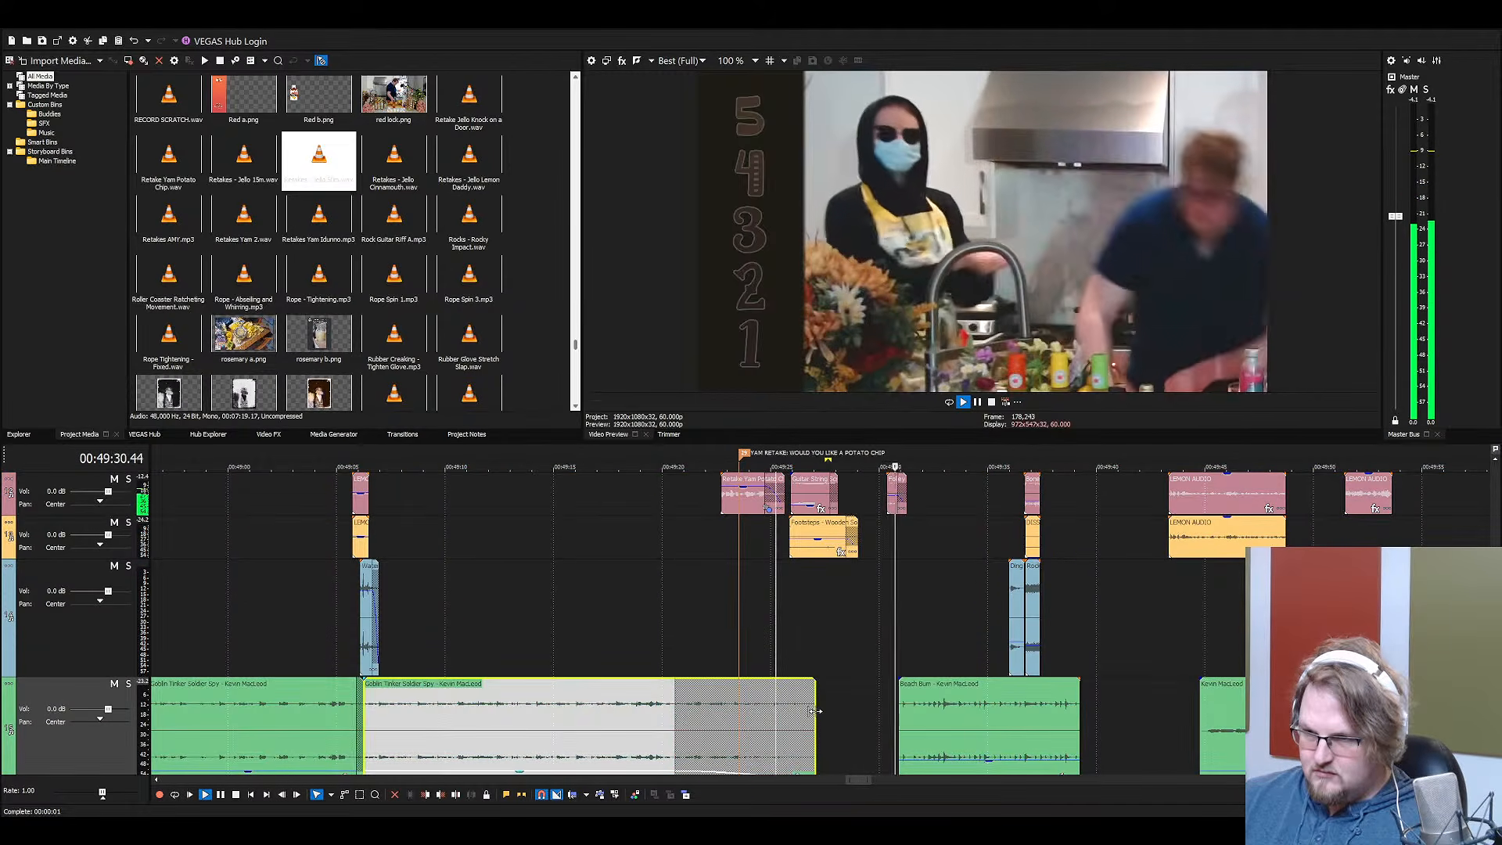
drag(816, 711, 887, 711)
click(808, 706)
key(space)
key(space)
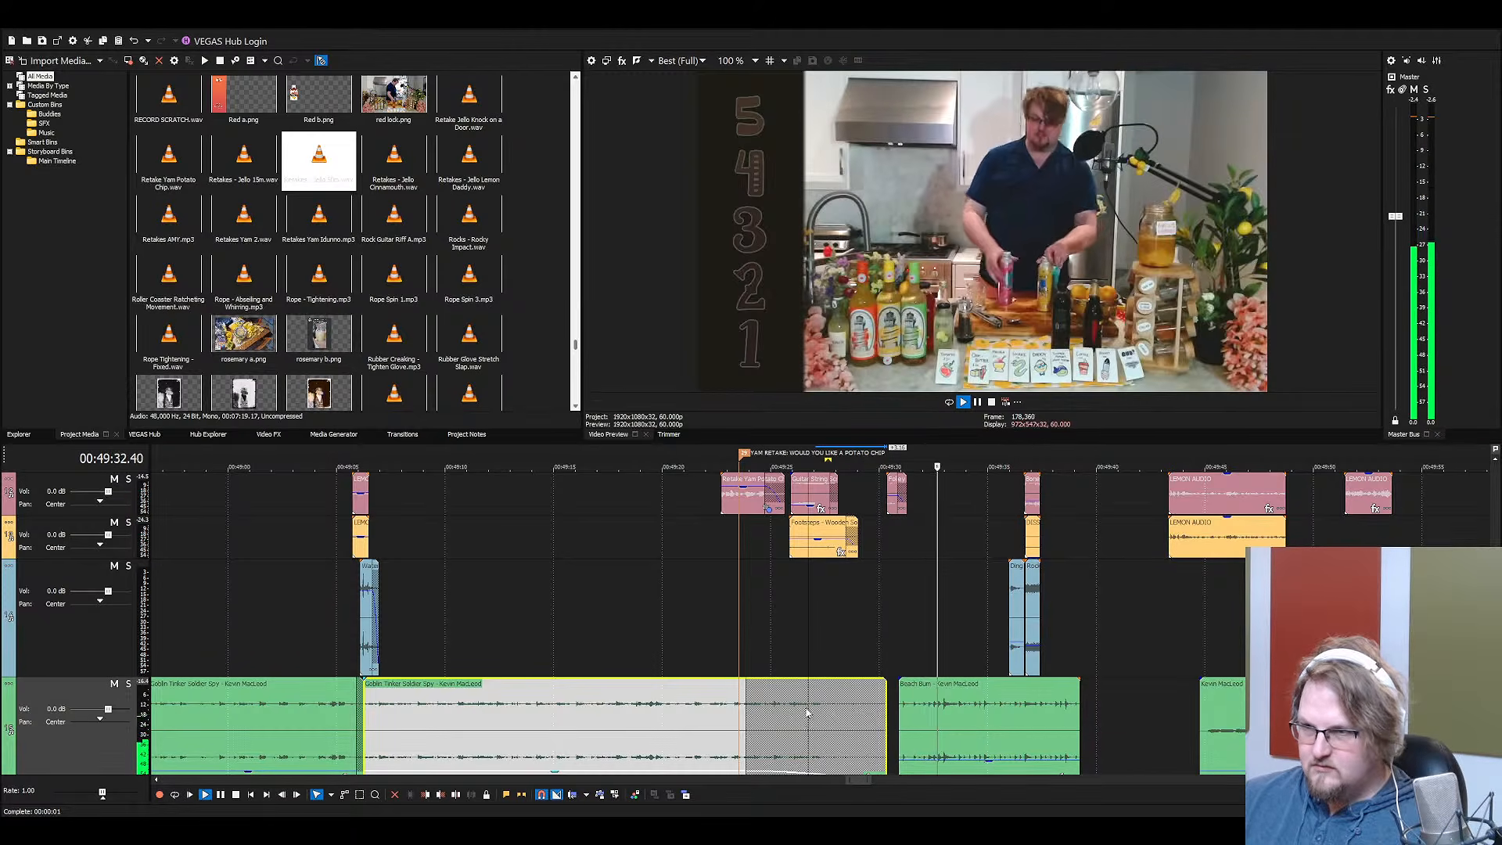
Play the following music section, skipping ahead to the Beach Bum event around 00:50:00
scroll(814, 709, down, 2)
click(997, 708)
key(space)
click(1111, 705)
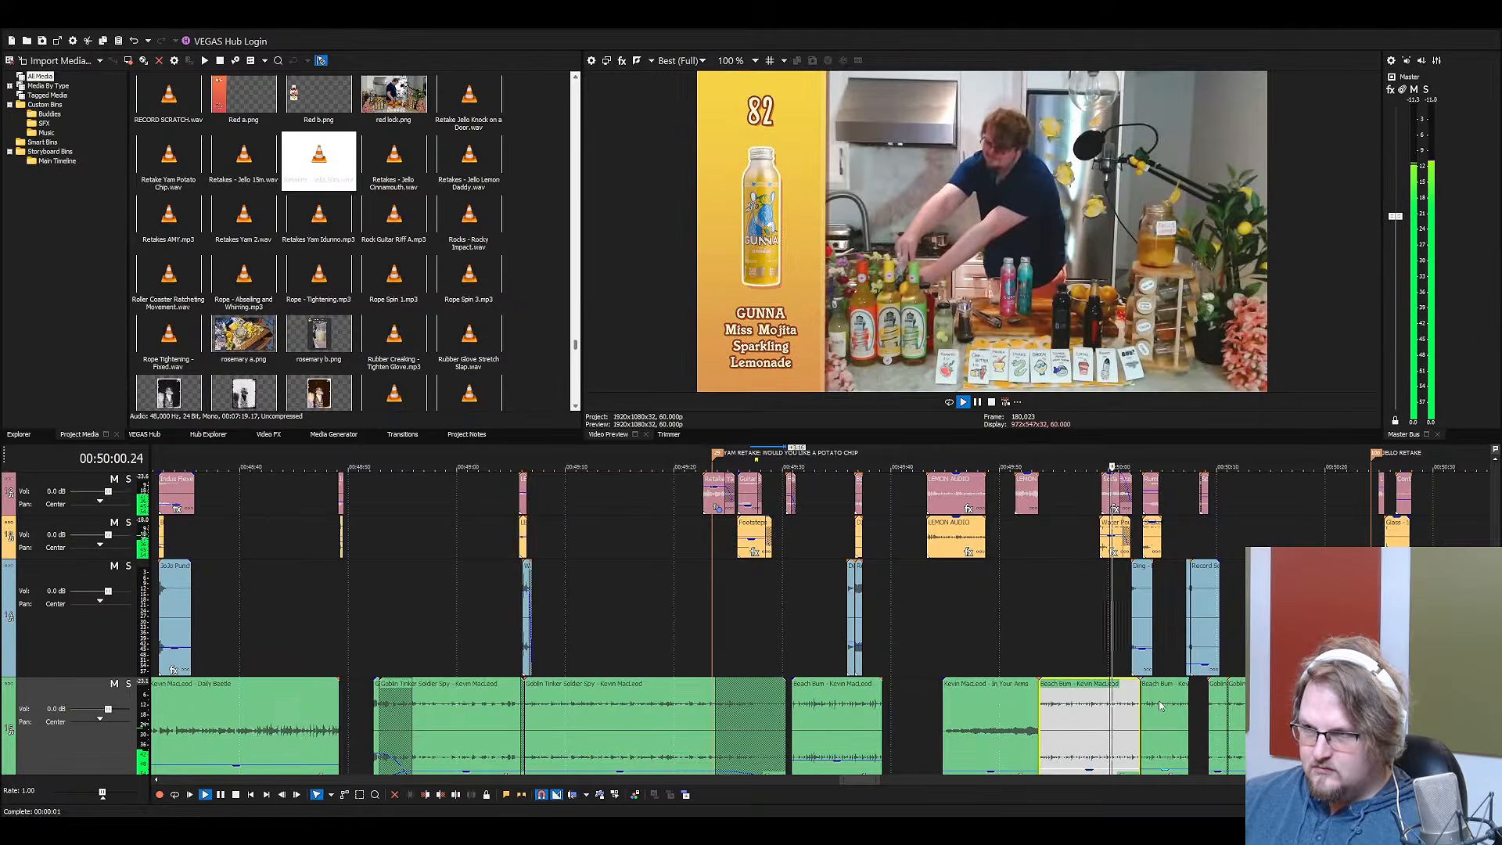
Continue playback from the last Beach Bum event through the following Goblin Tinker Soldier Spy music, skipping ahead to just before the Jello Retake marker
click(1180, 706)
click(1254, 707)
scroll(1018, 708, down, 1)
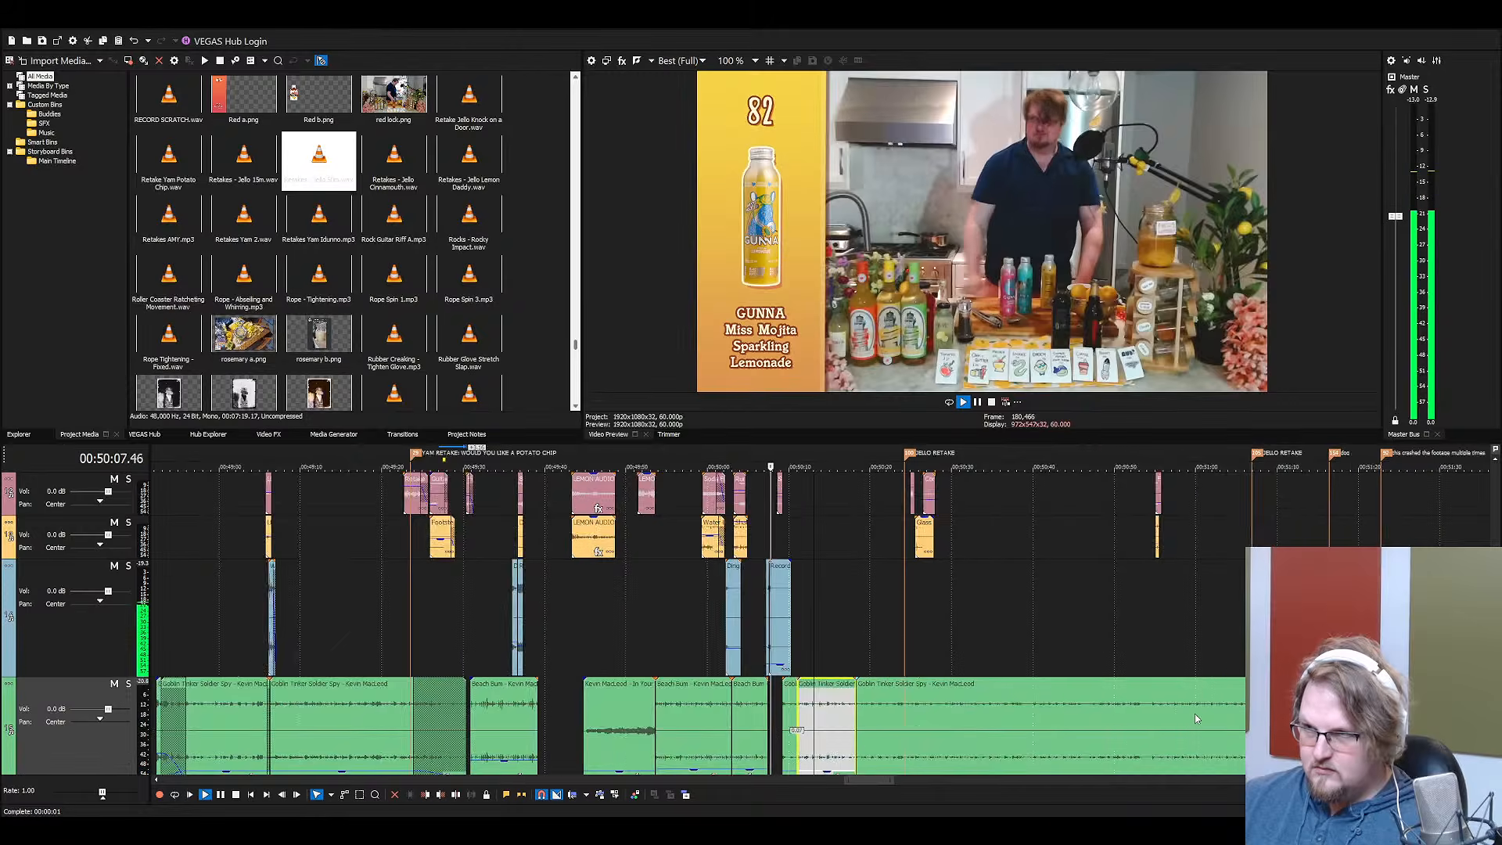
scroll(1019, 708, up, 1)
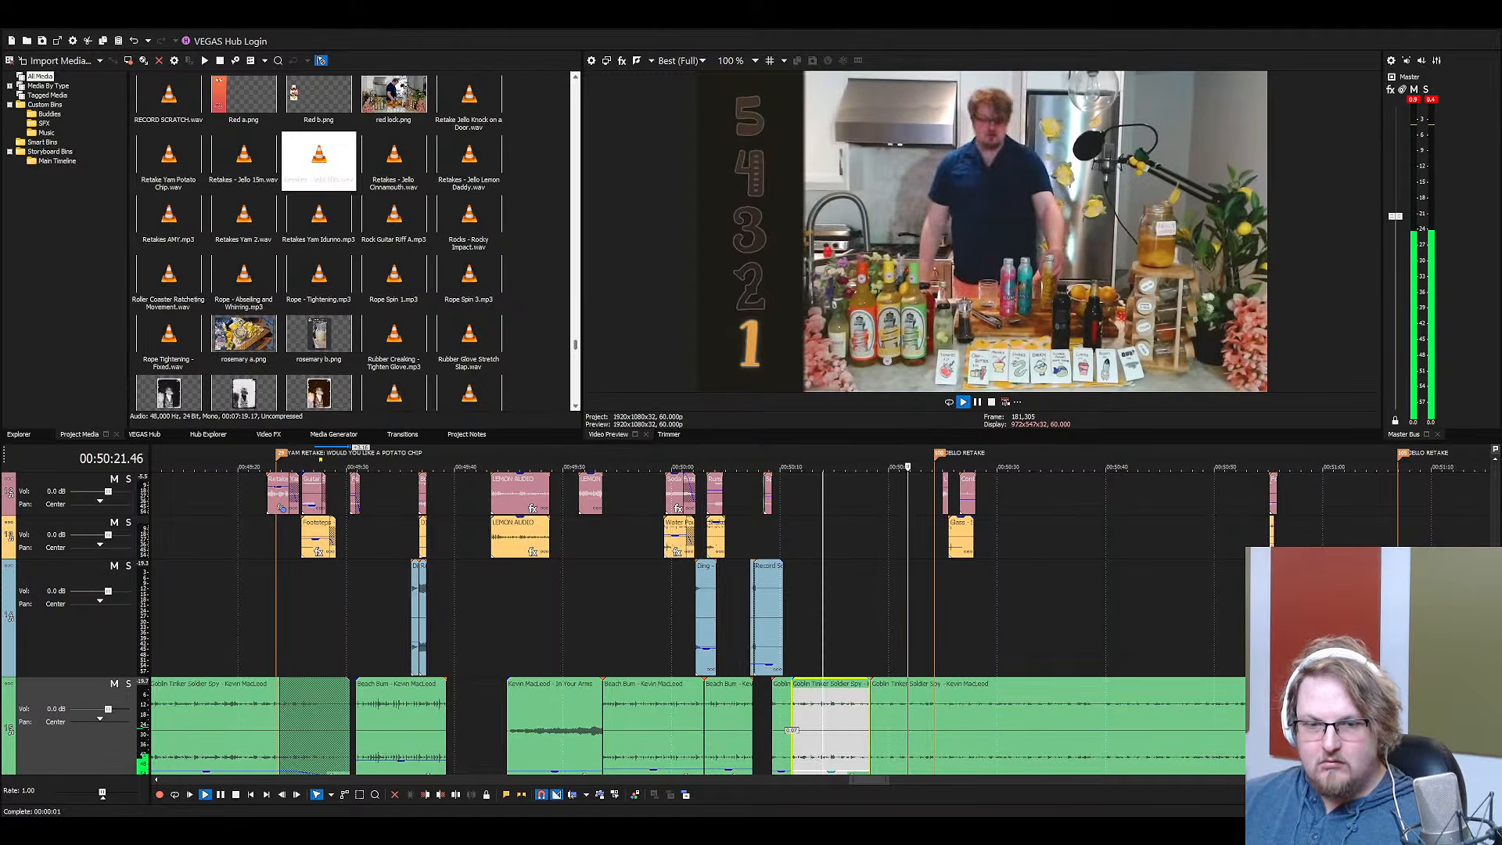
click(968, 714)
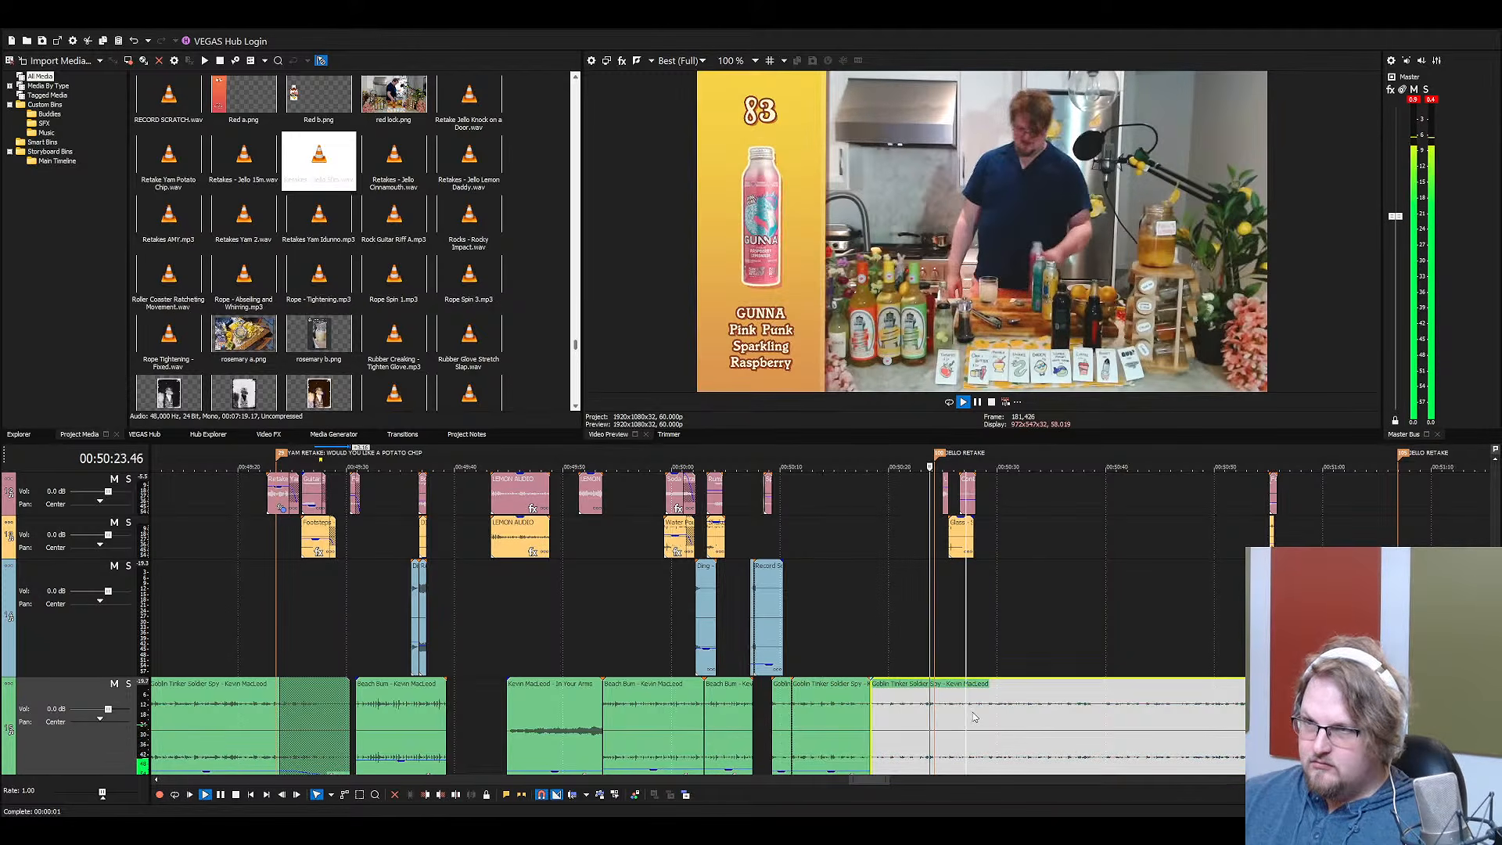
Play the dialogue and glass and container effects after the Jello Retake marker, skipping ahead to the Container Movement effect around 00:50:30
scroll(968, 715, up, 1)
scroll(887, 747, up, 3)
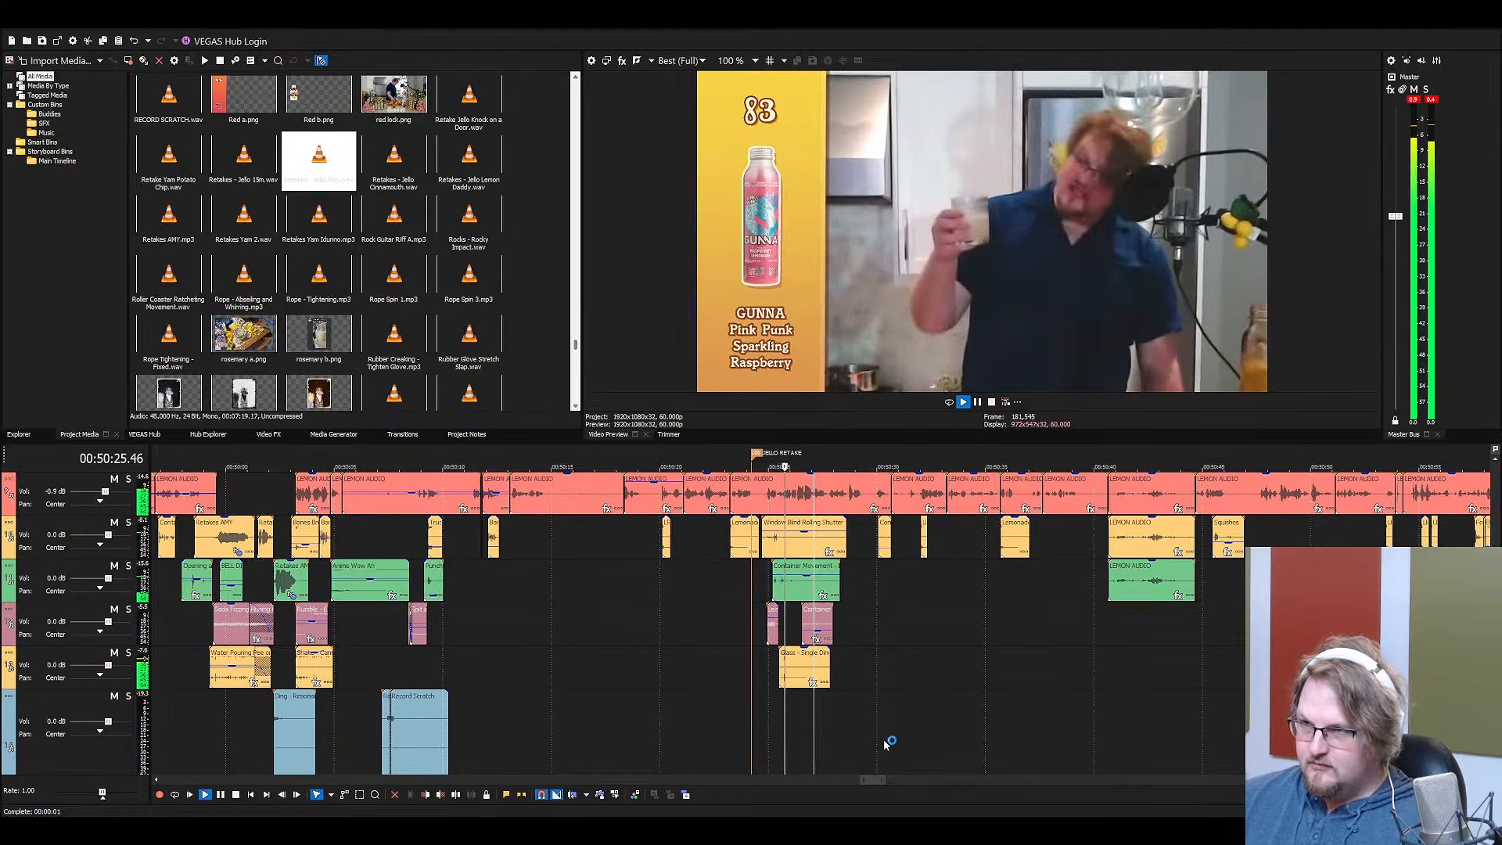
scroll(848, 648, up, 2)
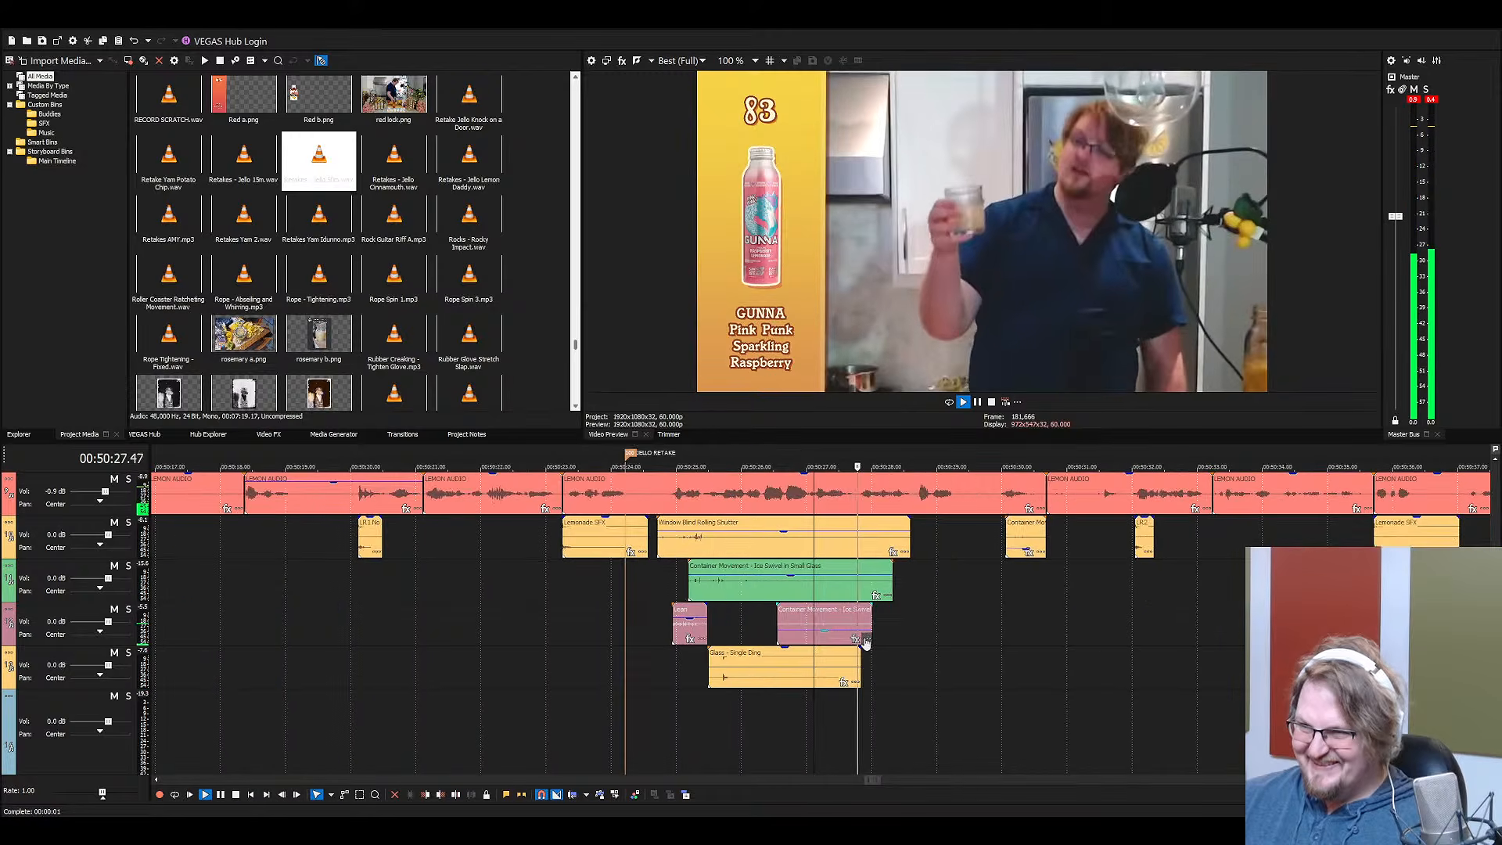
scroll(847, 626, up, 2)
click(845, 567)
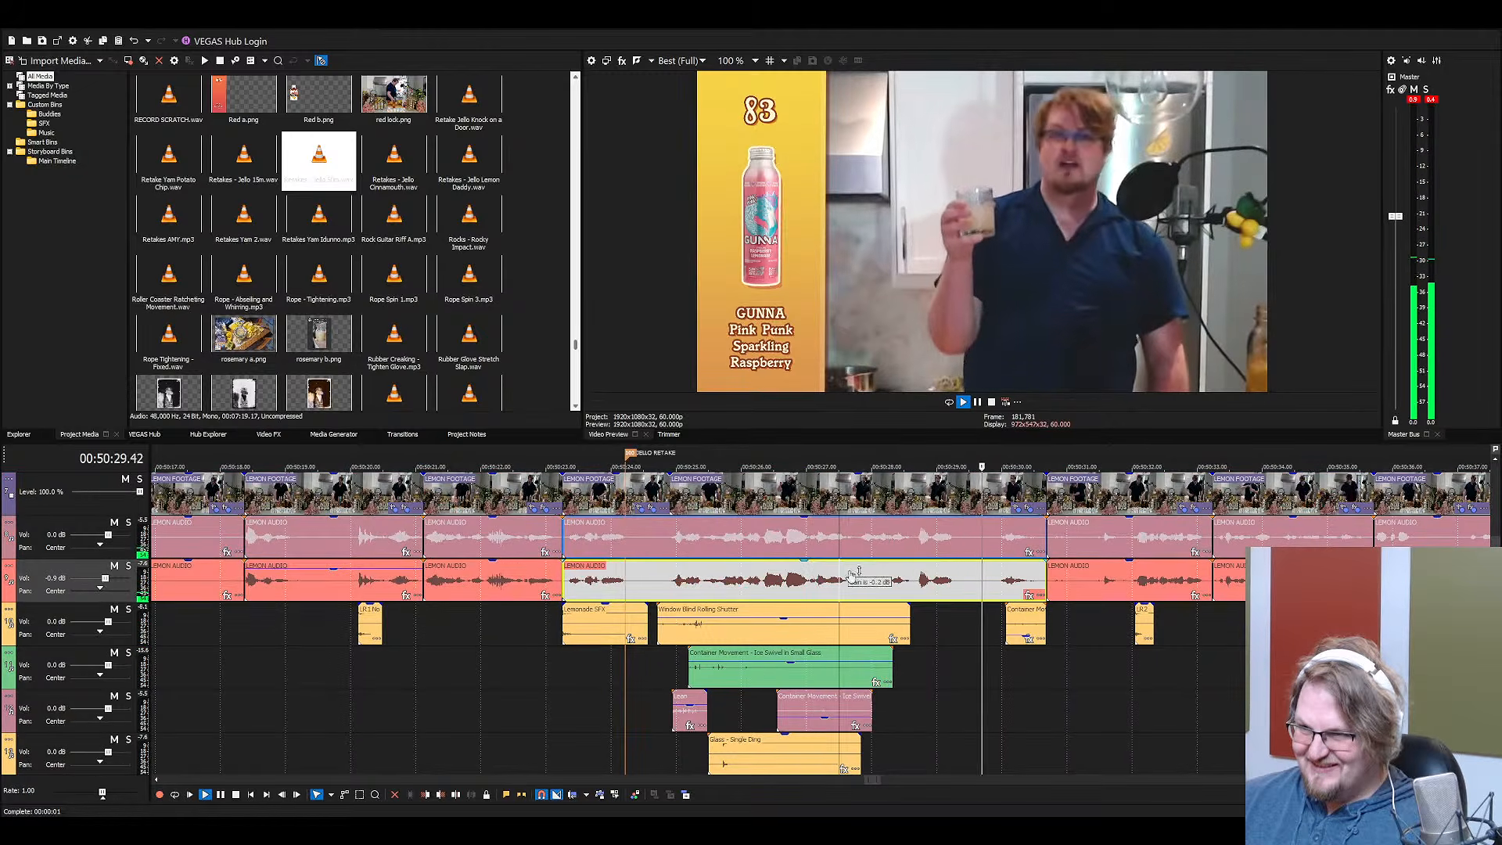
scroll(936, 602, down, 2)
click(1029, 532)
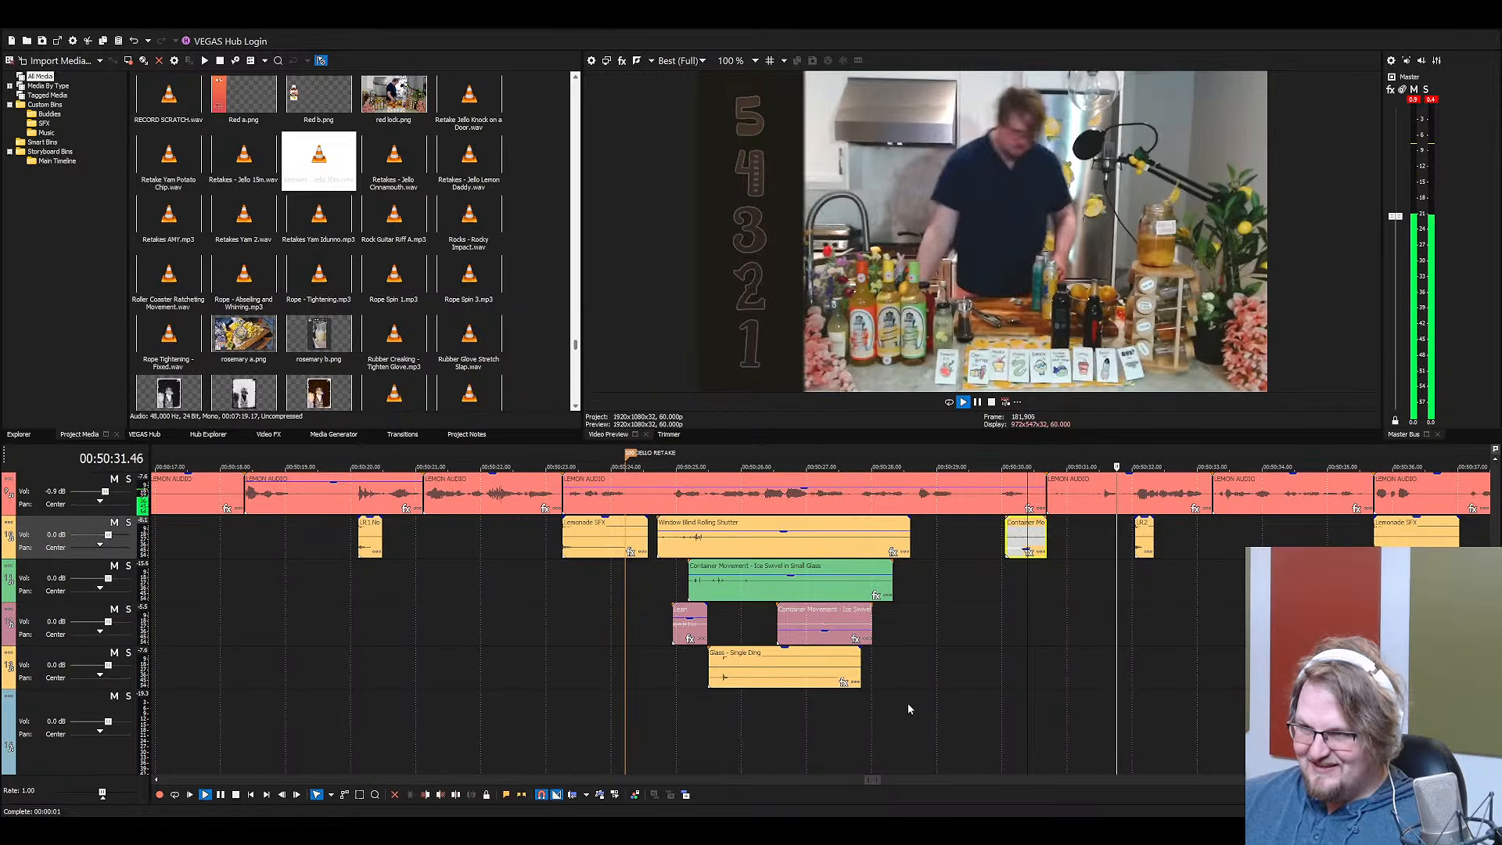
scroll(880, 673, down, 2)
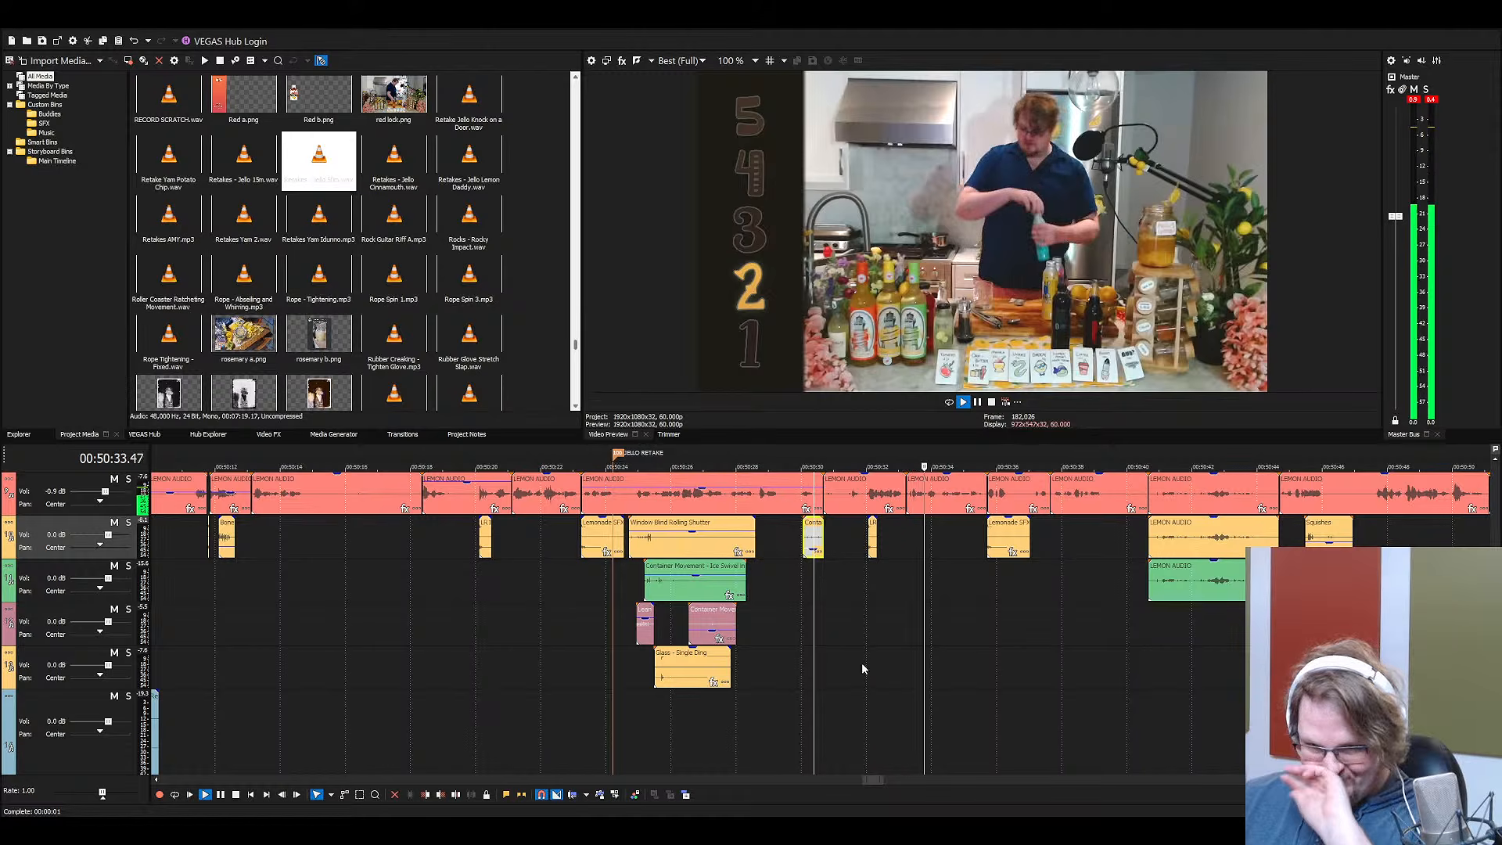
key(space)
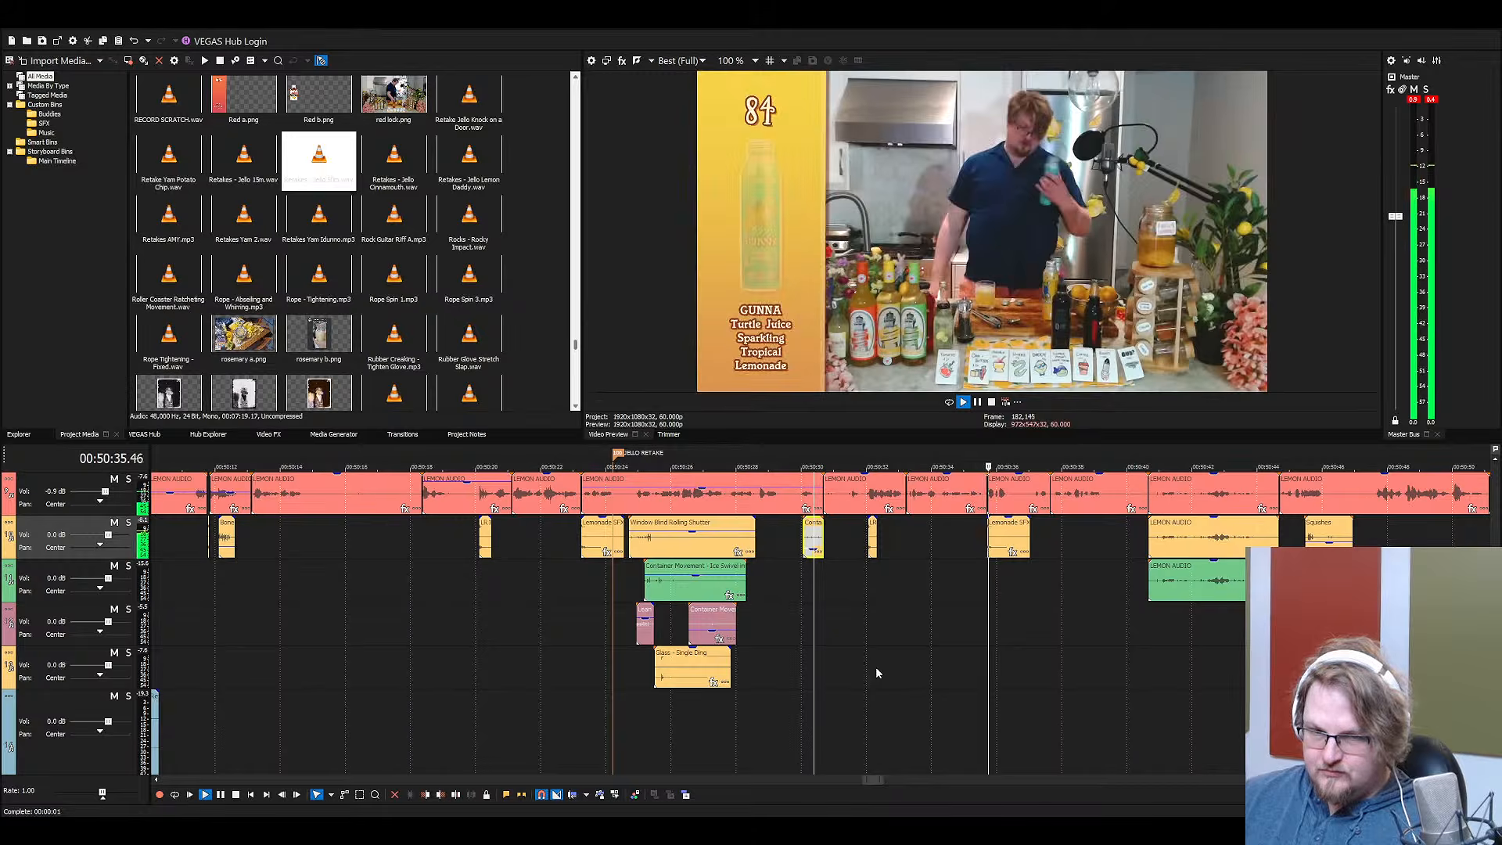
scroll(876, 669, down, 2)
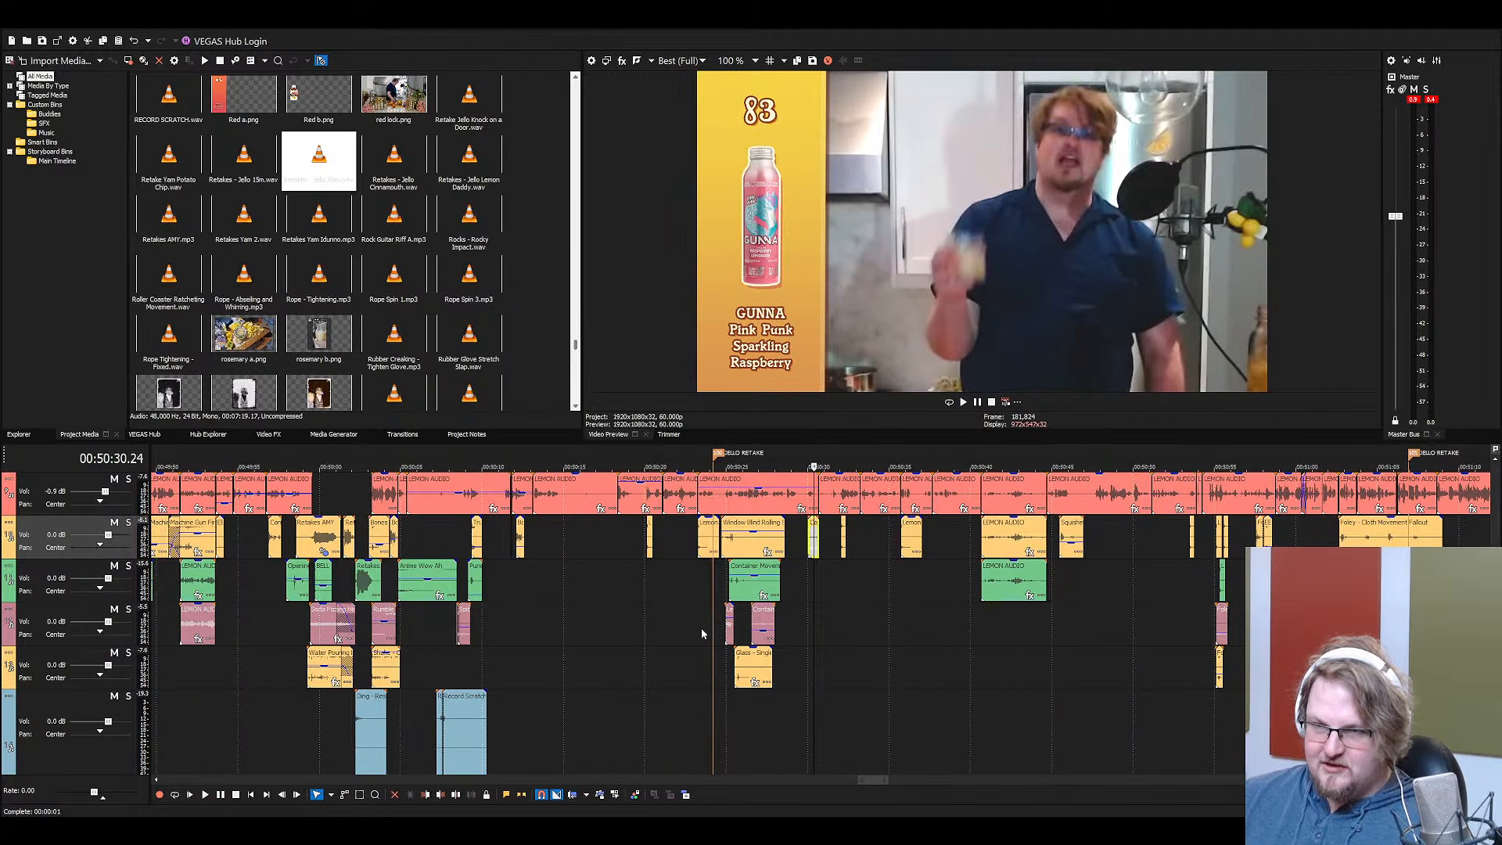
Examine the dialogue, footage and effects events between 00:49:21 and 00:50:02, including the trench sequence and the Yam retake section
scroll(689, 627, up, 1)
click(310, 525)
scroll(310, 525, up, 3)
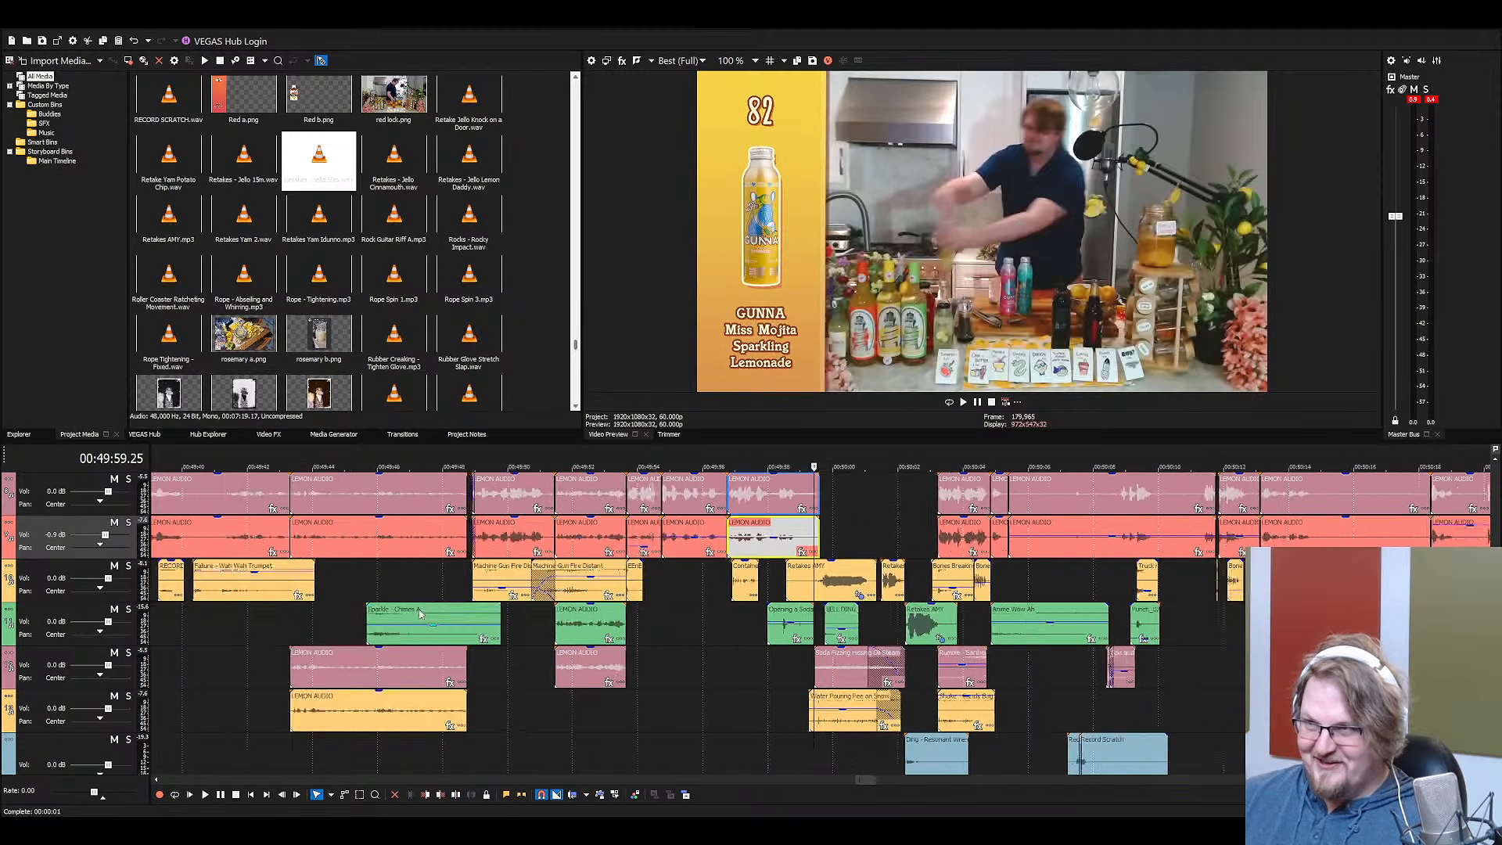
scroll(962, 550, down, 2)
scroll(962, 550, up, 2)
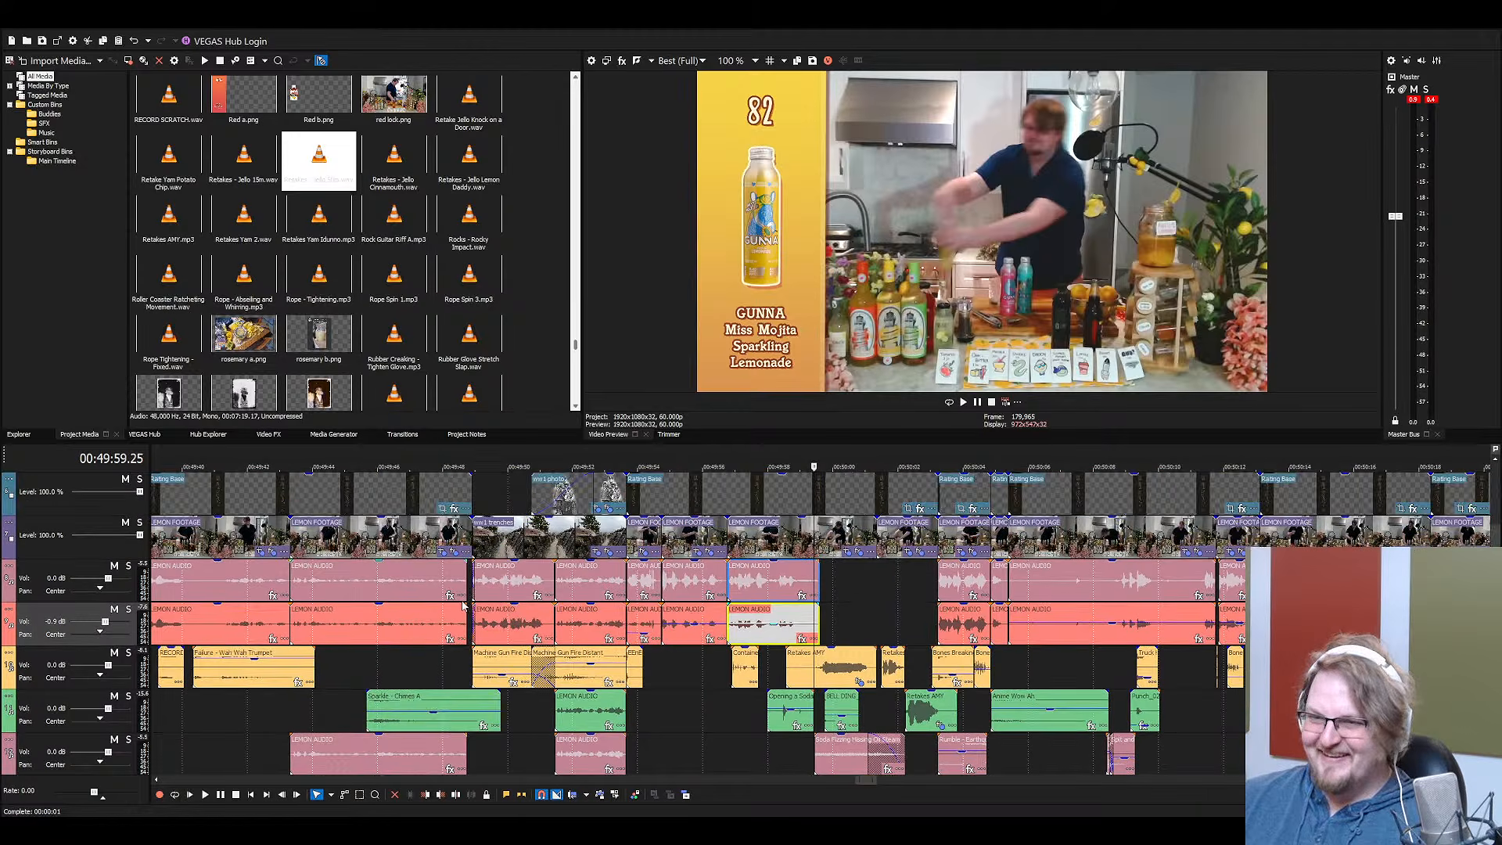
click(461, 584)
click(494, 580)
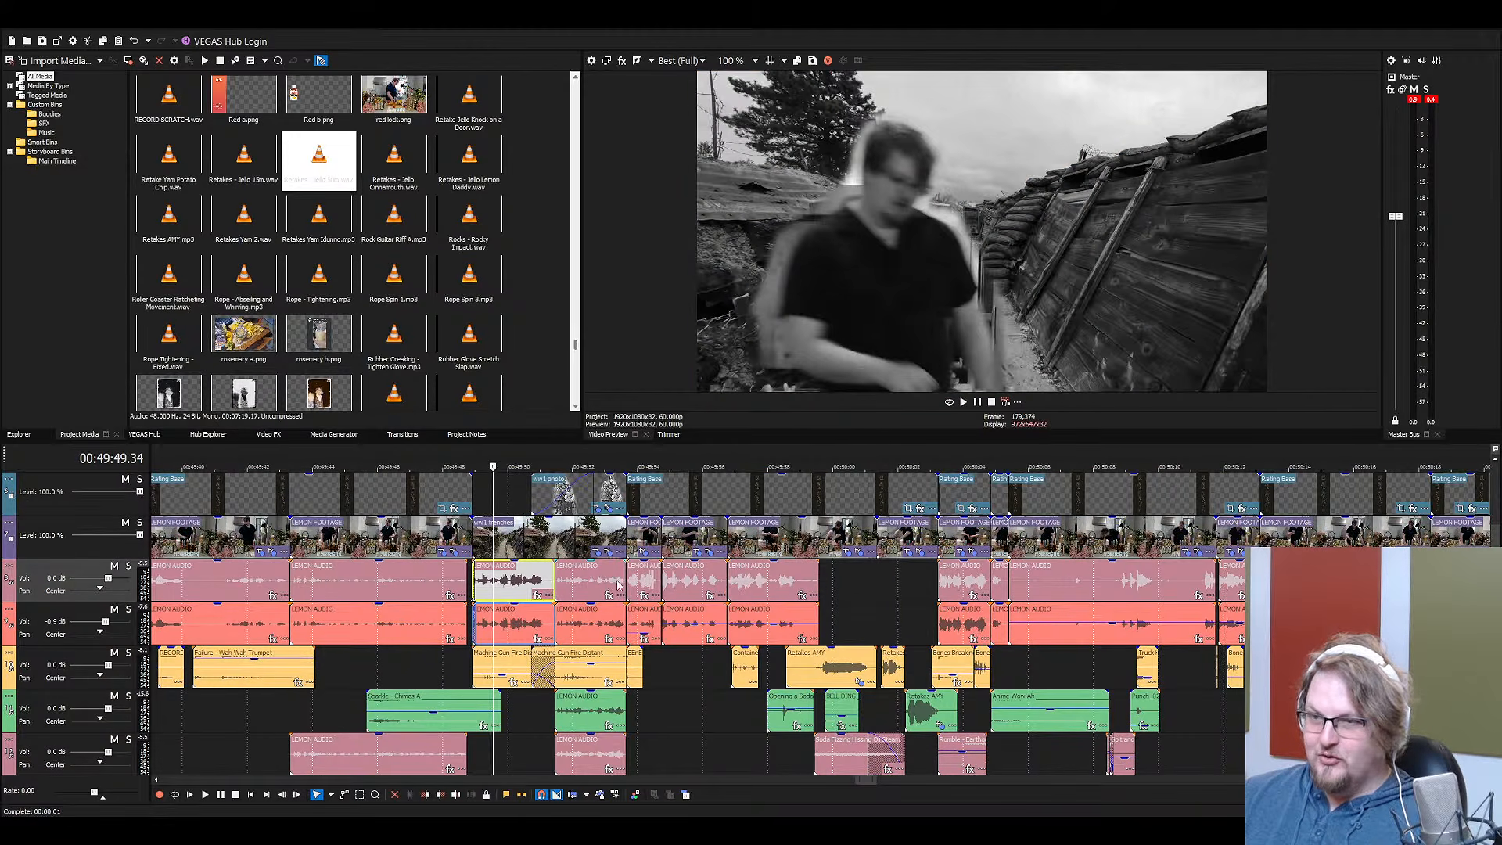
click(808, 579)
click(916, 573)
scroll(917, 574, down, 3)
scroll(663, 574, up, 2)
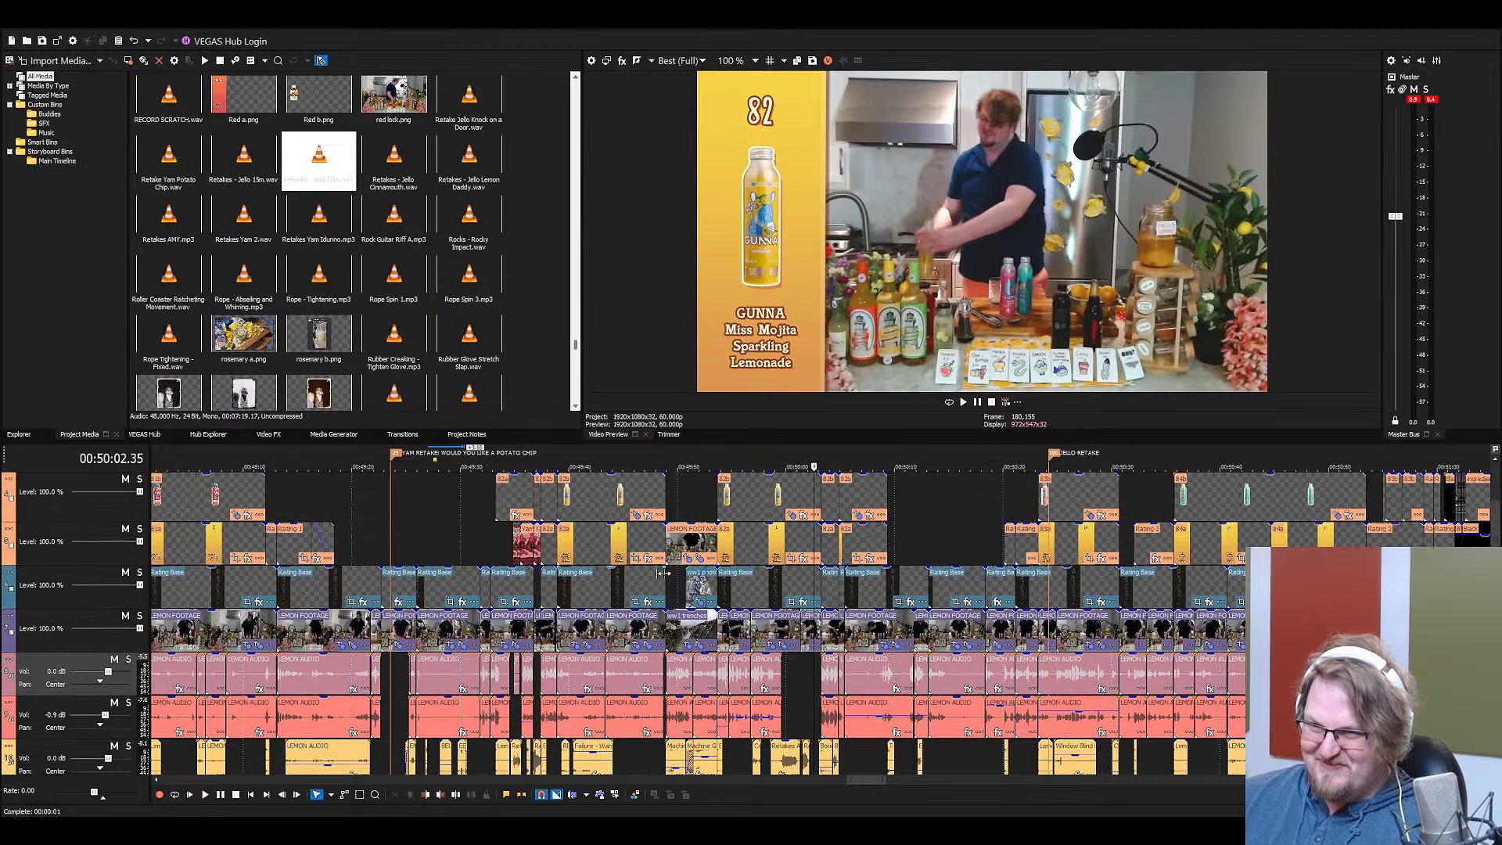
click(367, 561)
scroll(368, 562, up, 5)
scroll(855, 638, down, 4)
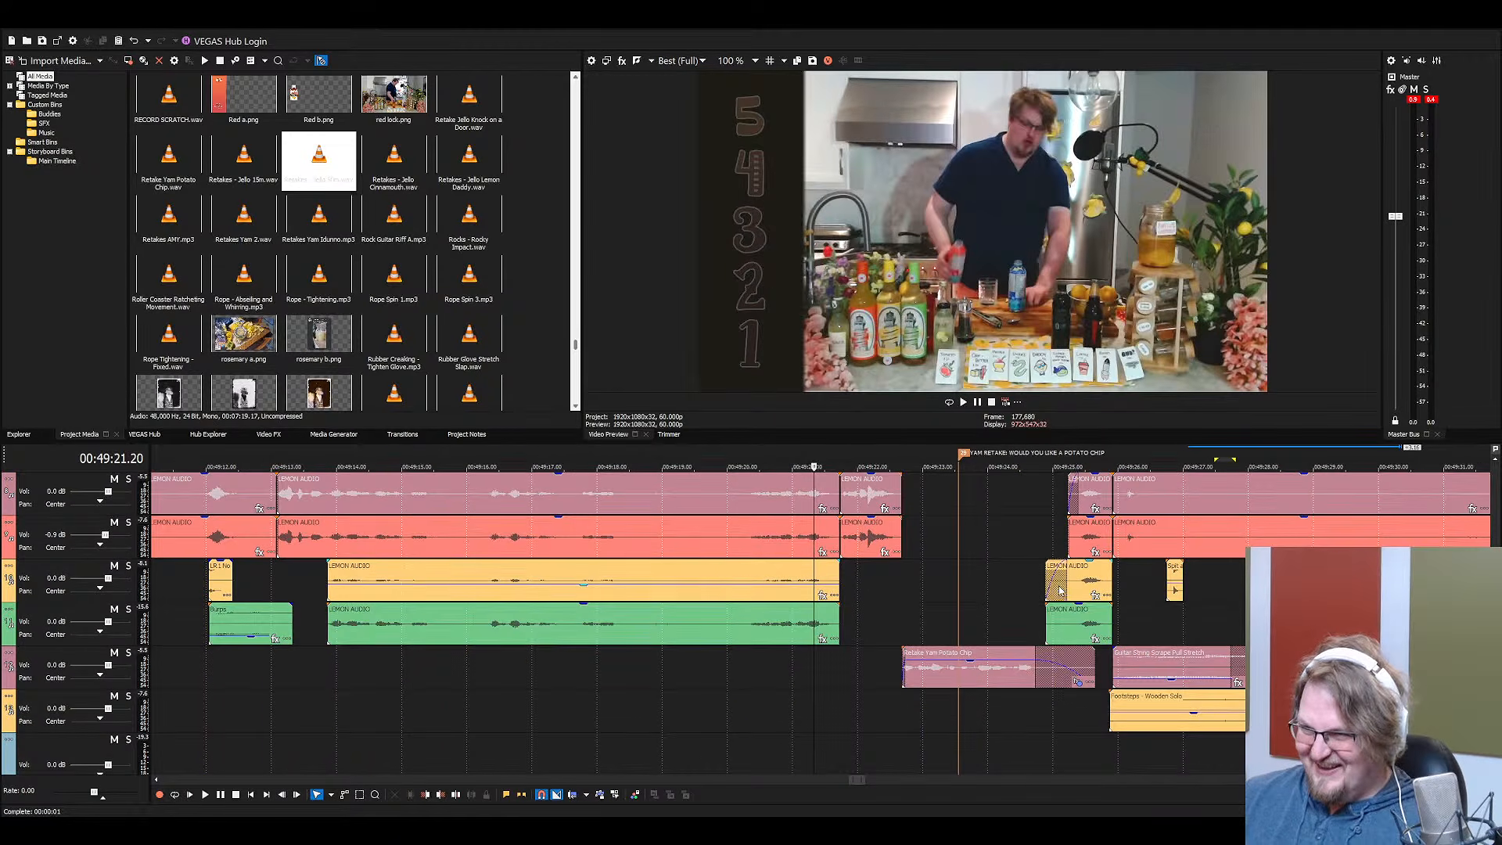
Play a short stretch from about 00:49:28, after the Yam retake, to hear its sound effects
click(1061, 590)
click(1156, 588)
click(1271, 618)
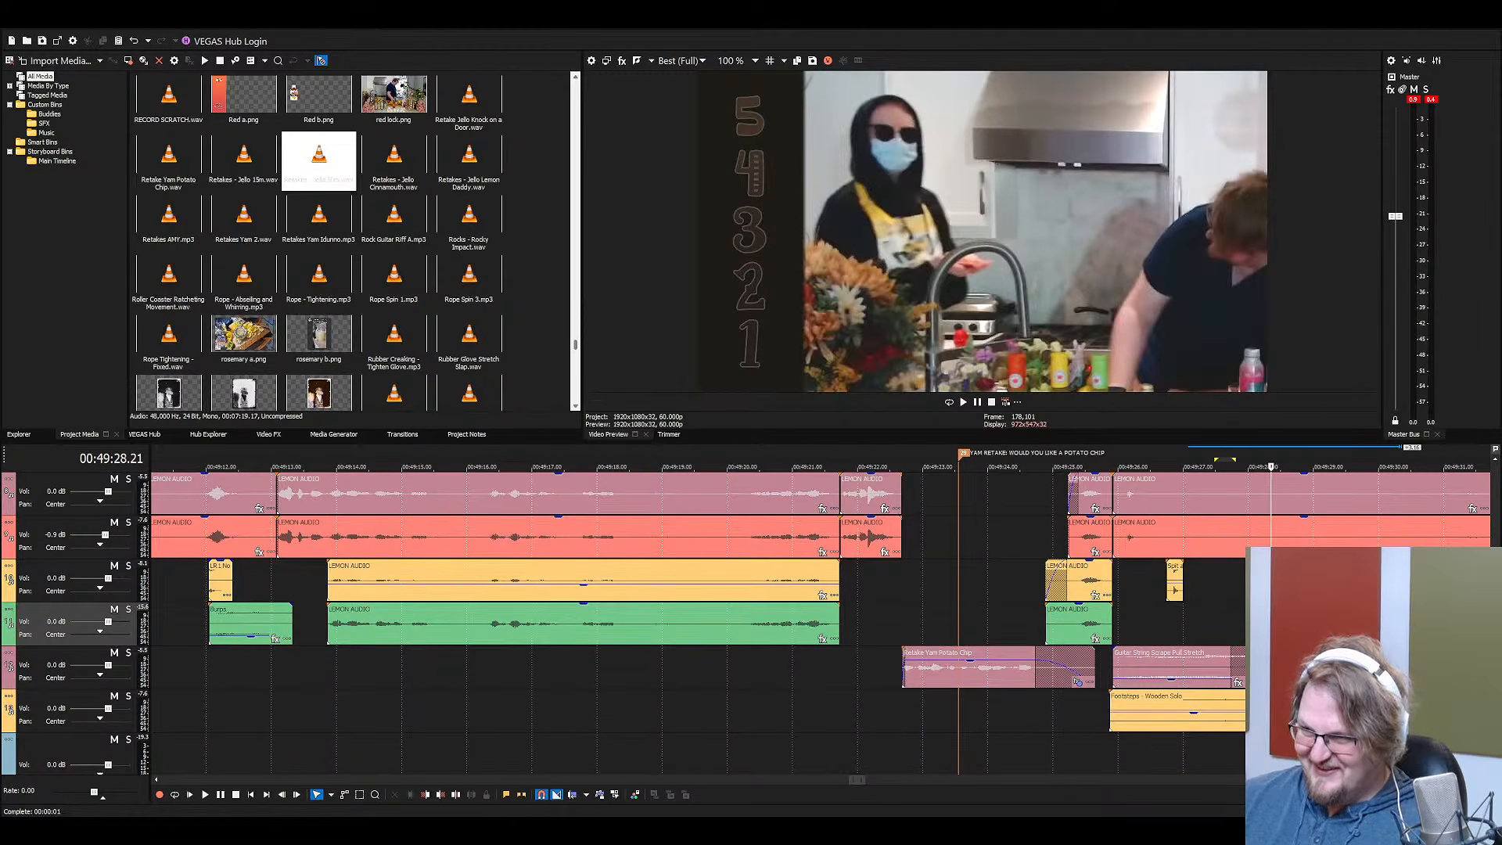
click(1378, 580)
click(1286, 618)
key(space)
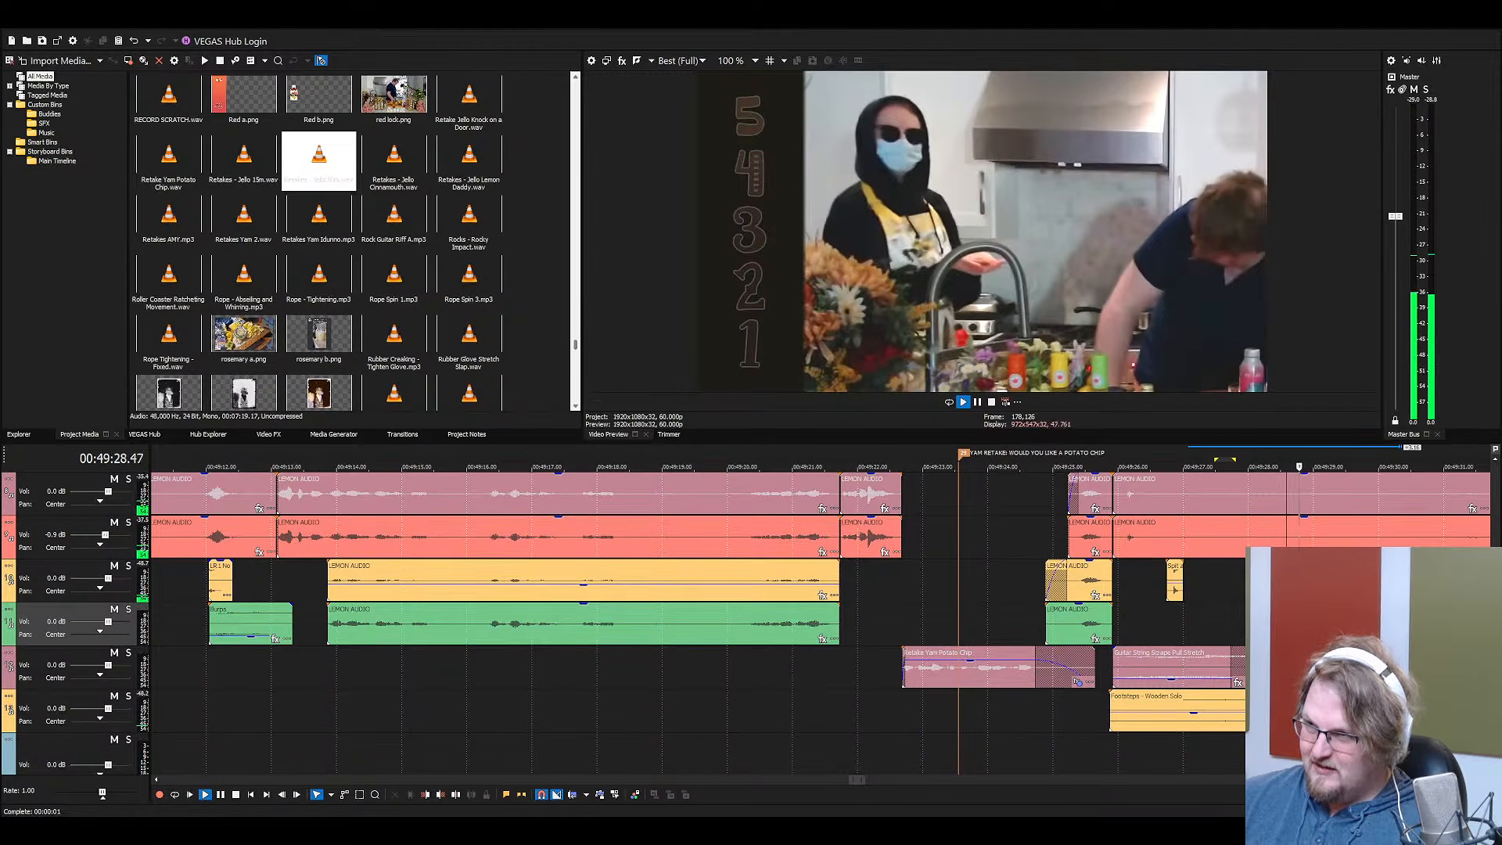
Listen to the potato chip eating effect around 00:49:29 with its track soloed, and remove the solo
scroll(1012, 604, up, 2)
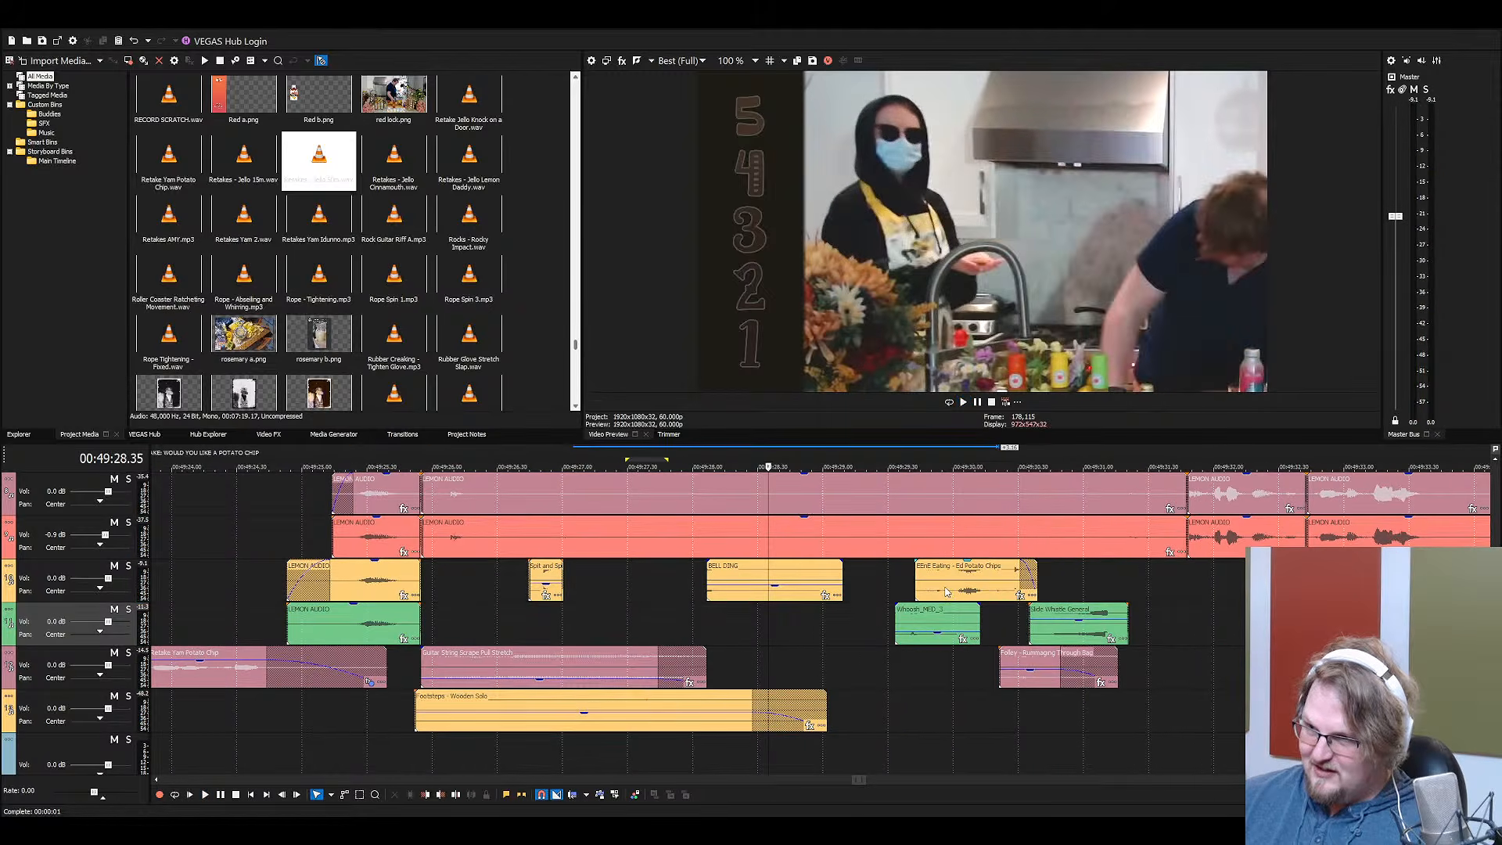
click(929, 596)
click(129, 566)
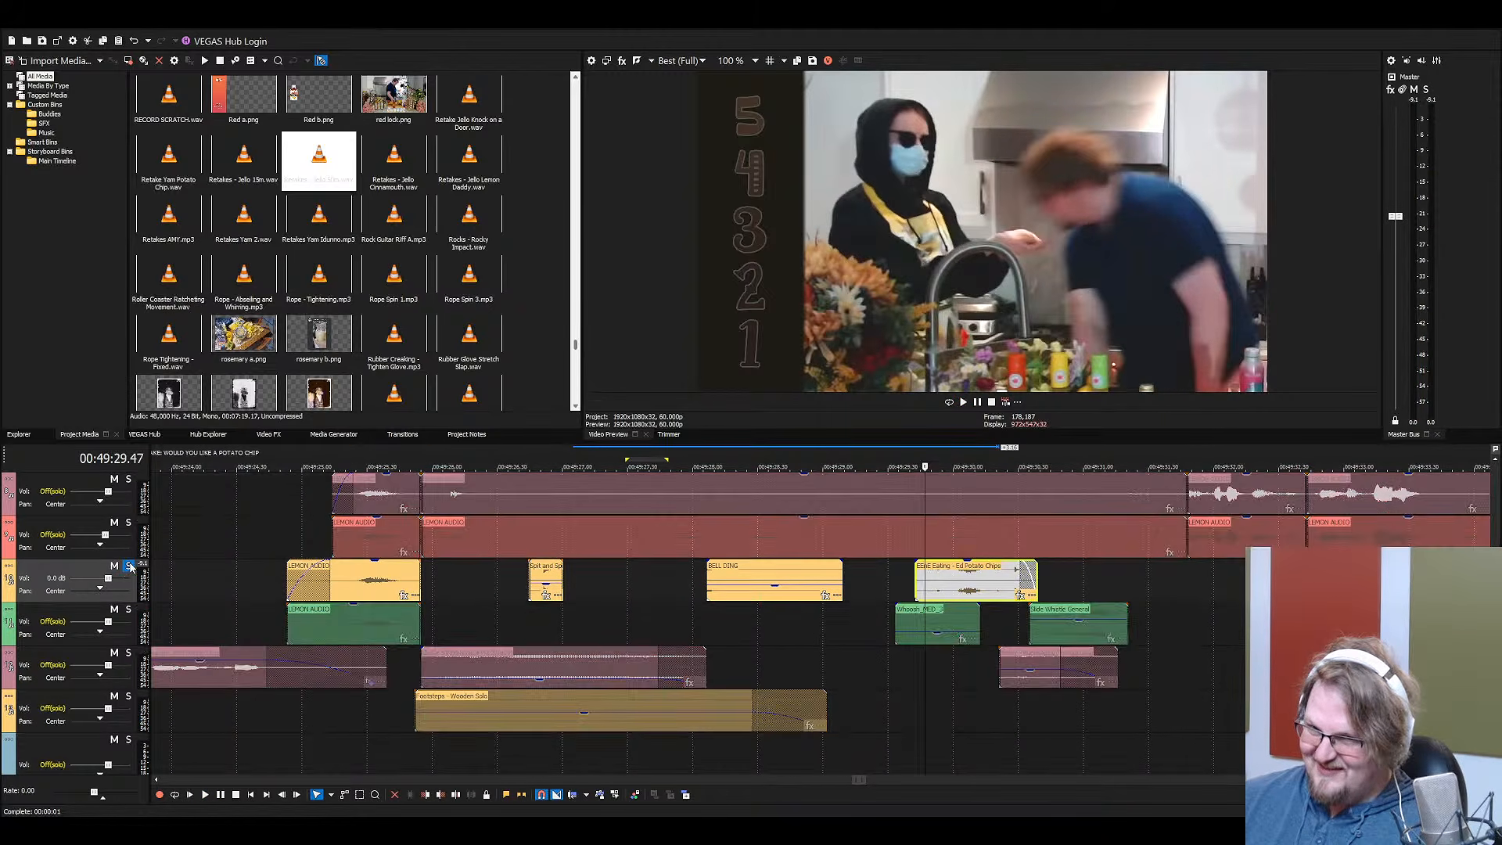
key(space)
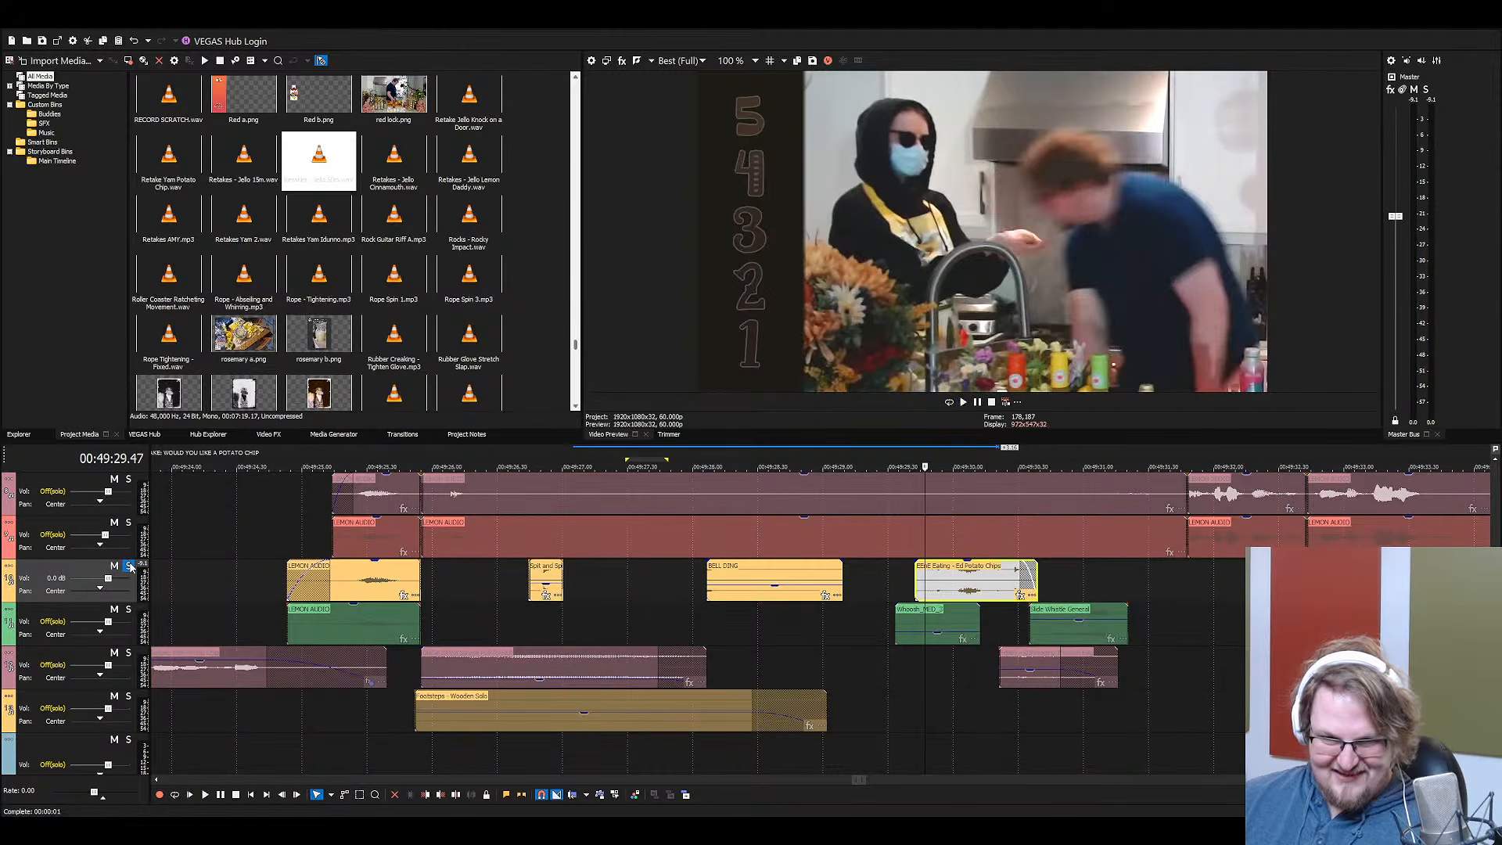
key(space)
click(129, 565)
Play from the Retakes AMY event around 00:49:59 through the Record Scratch effect into the Goblin Tinker Soldier Spy music
scroll(982, 594, down, 10)
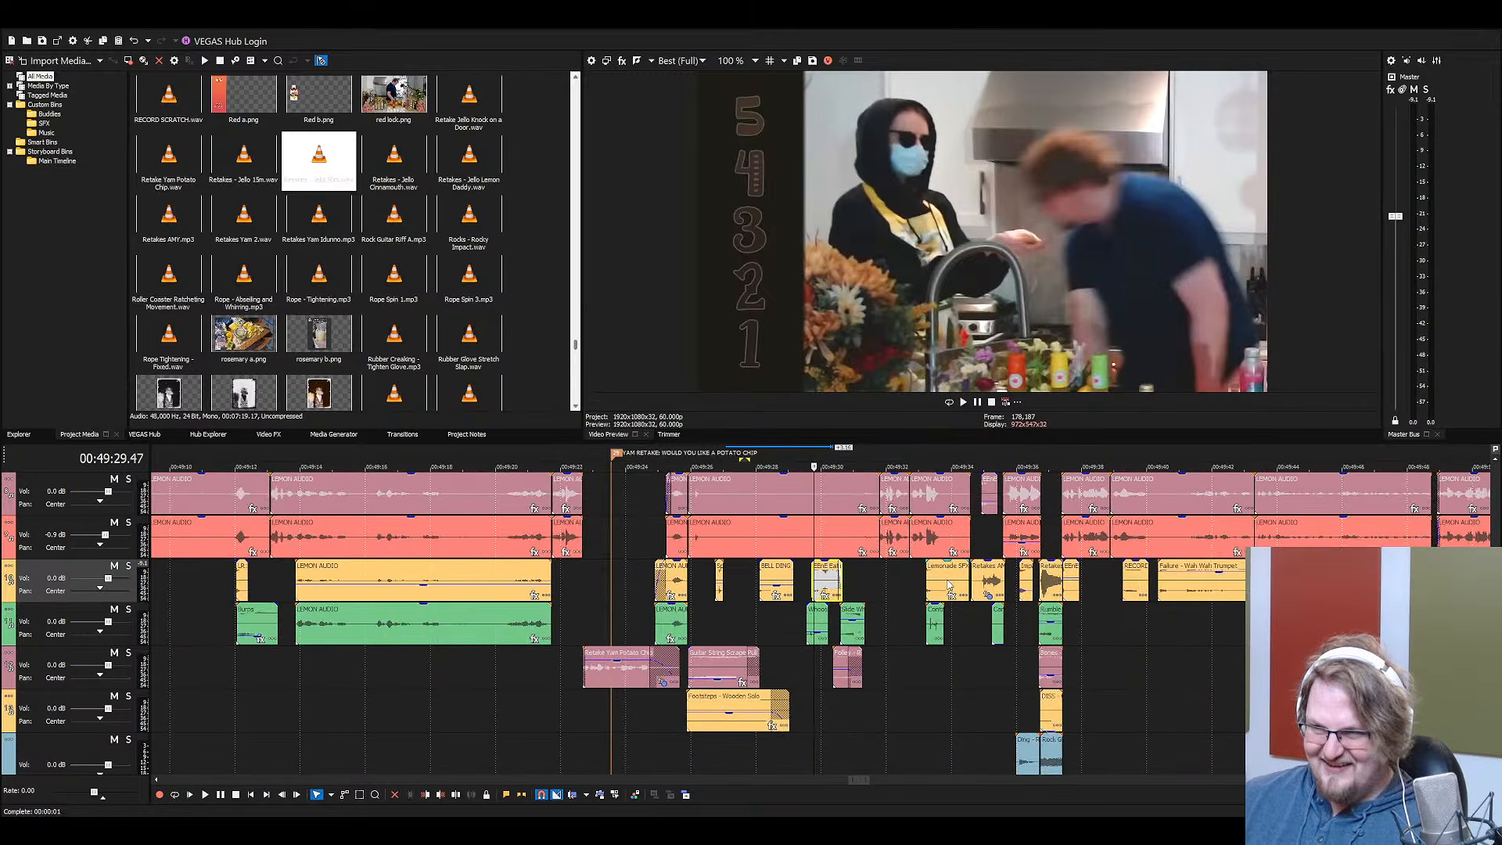
click(1057, 583)
key(space)
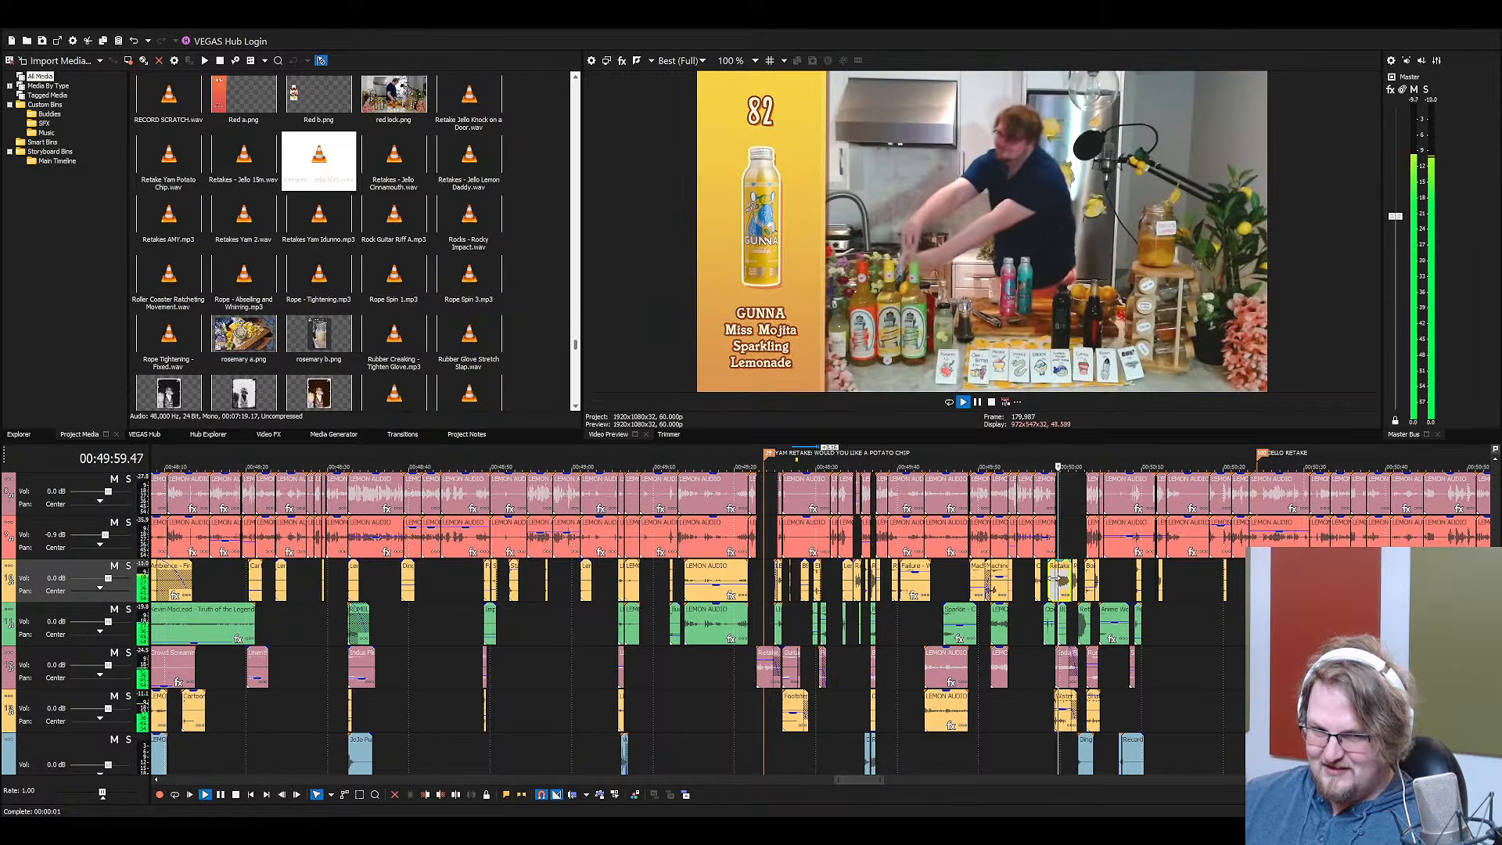
scroll(1048, 610, up, 6)
scroll(1046, 612, down, 6)
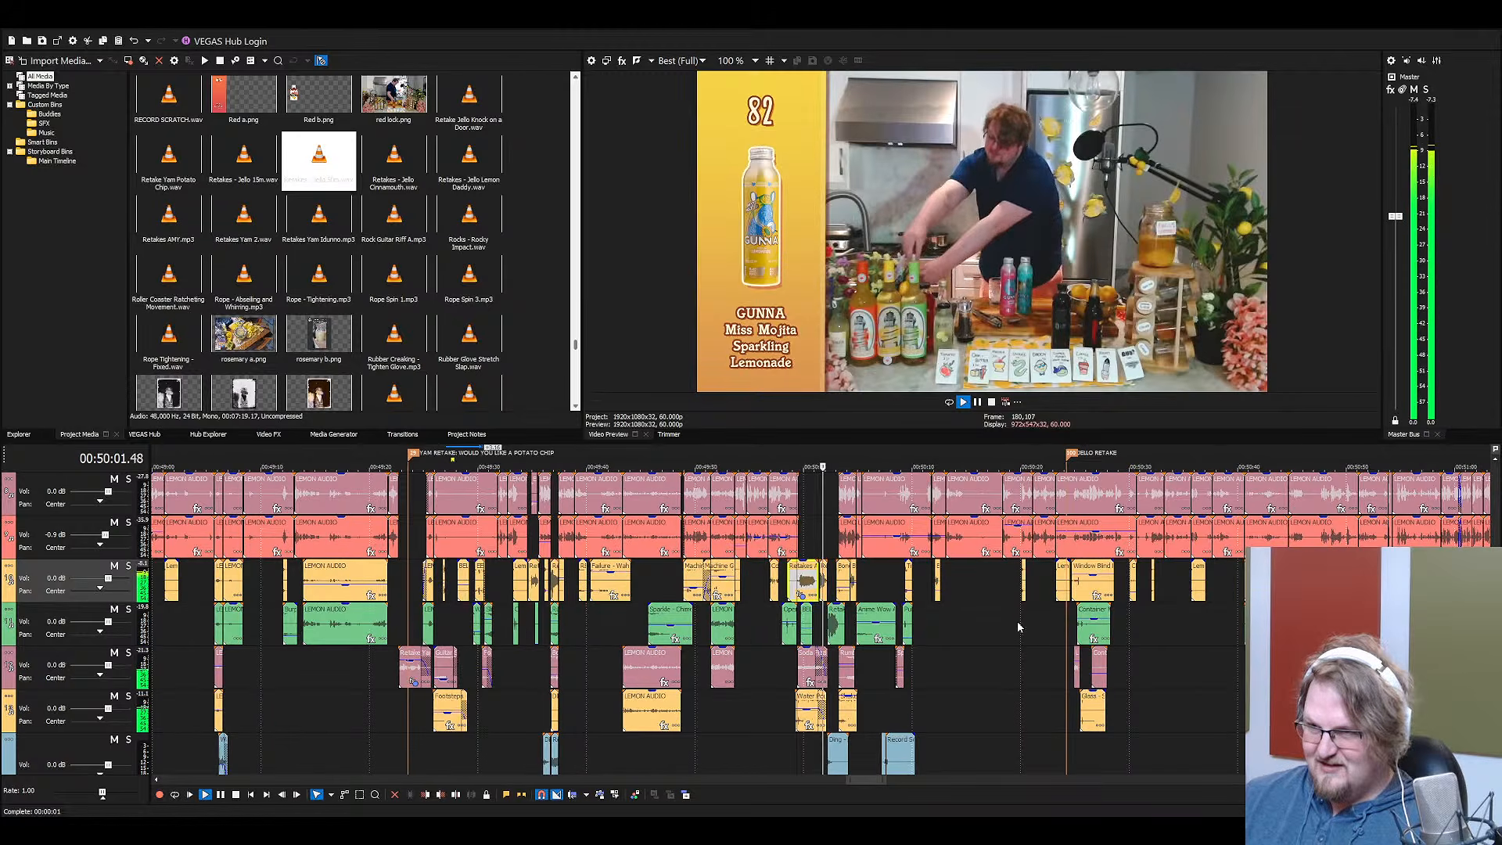
scroll(886, 646, up, 7)
scroll(775, 637, down, 3)
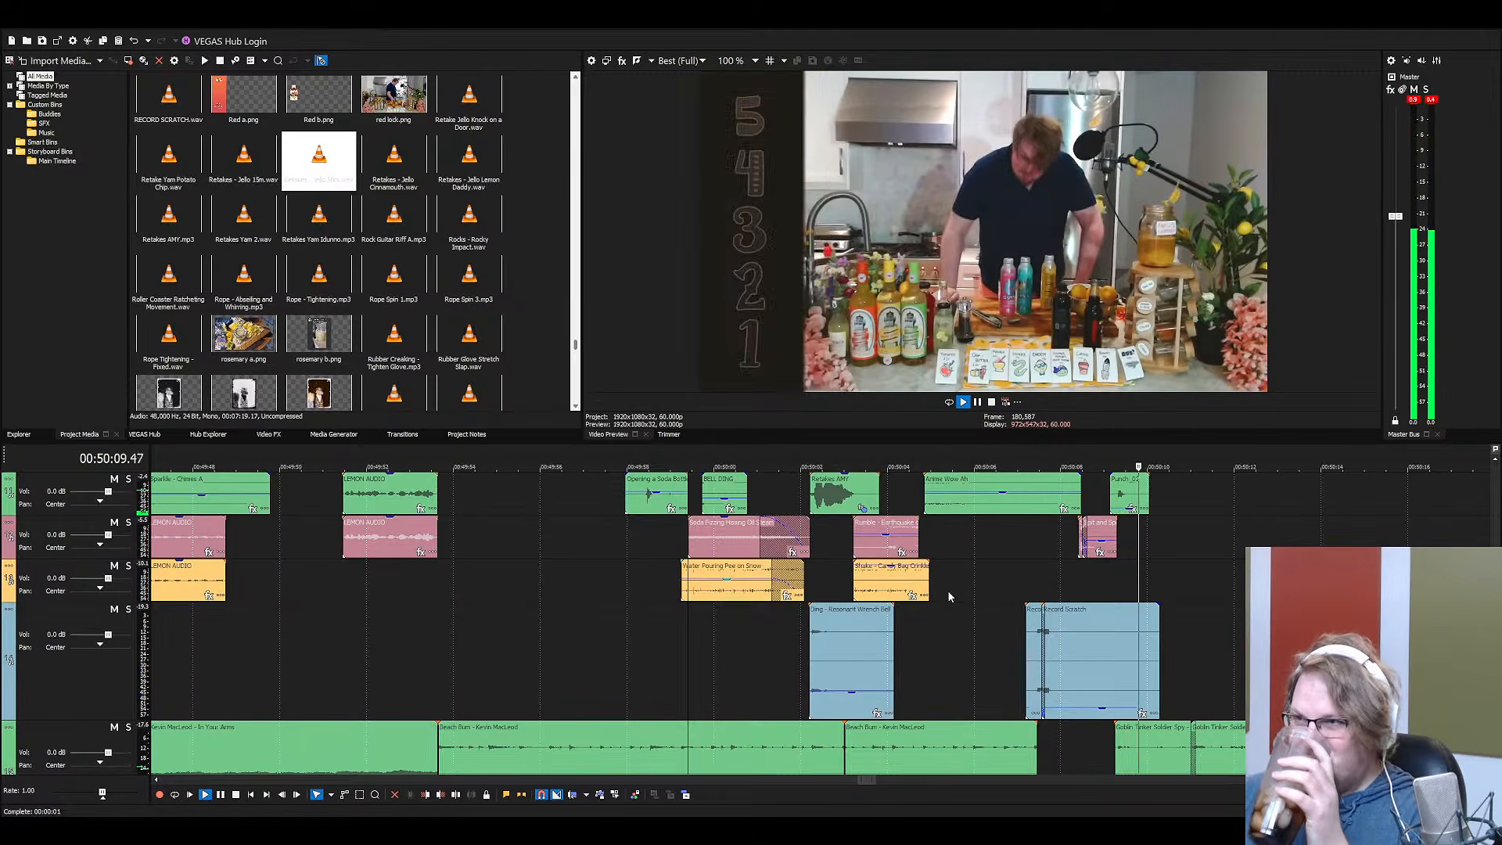
scroll(925, 599, down, 3)
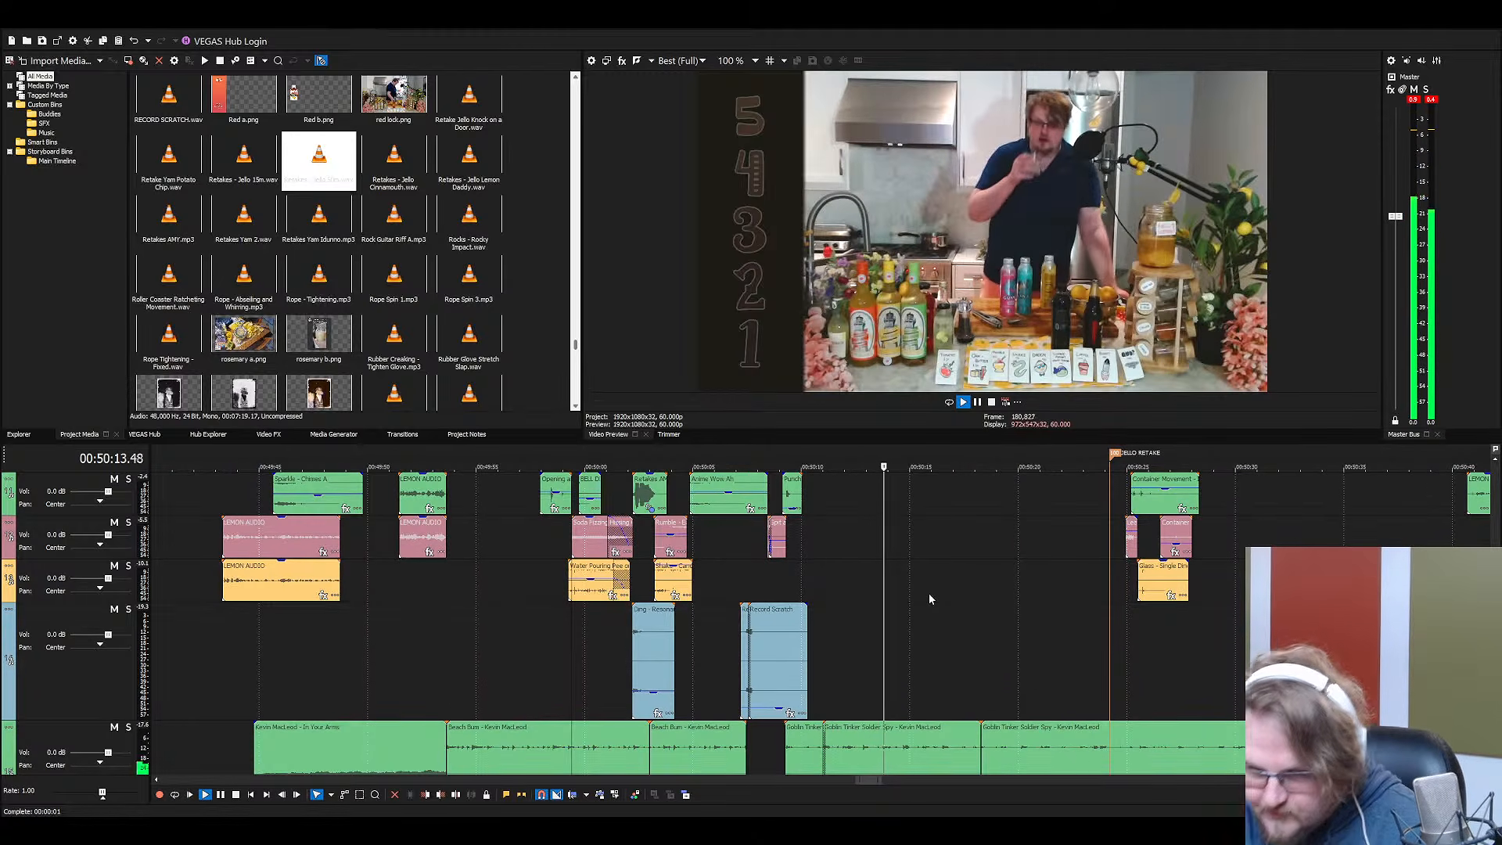
scroll(999, 560, up, 3)
scroll(998, 560, down, 4)
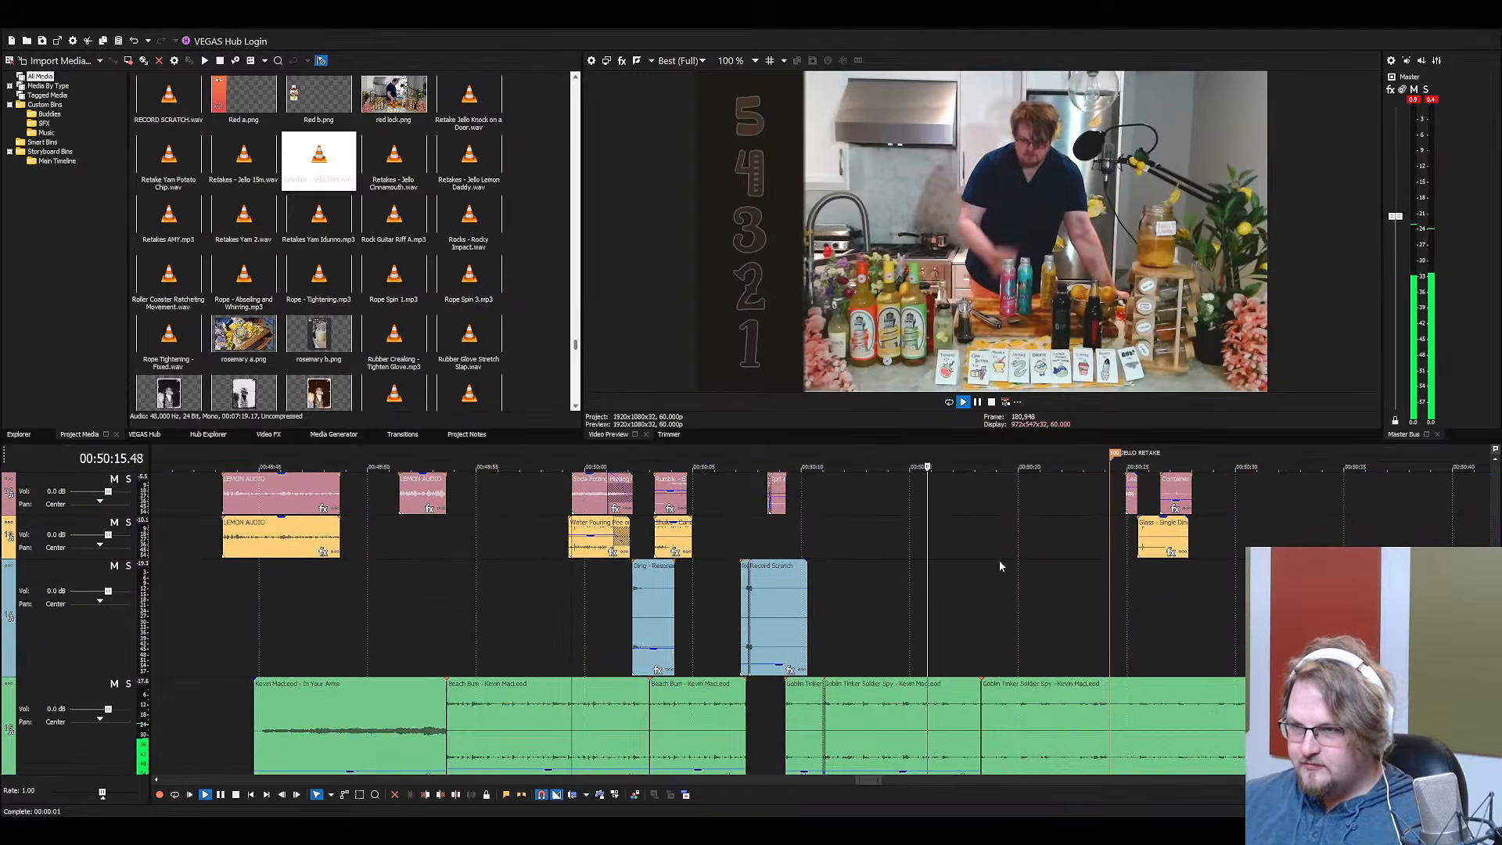
Stop playback and inspect the dialogue and effects leading up to the Jello Retake marker, placing the playhead at 00:50:23.15
click(944, 704)
scroll(966, 700, up, 4)
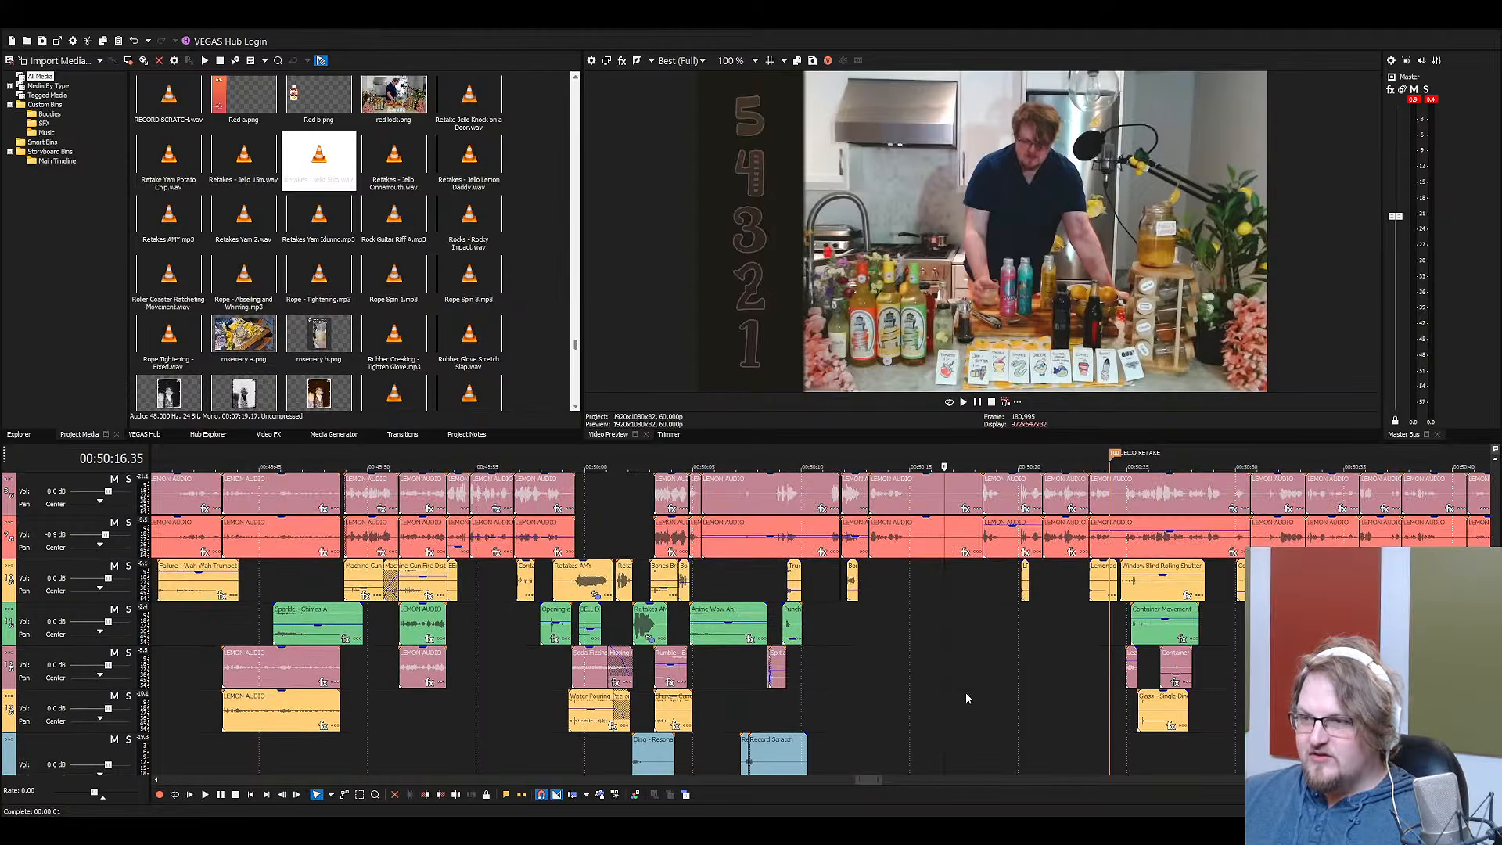
click(1025, 573)
scroll(1088, 605, up, 3)
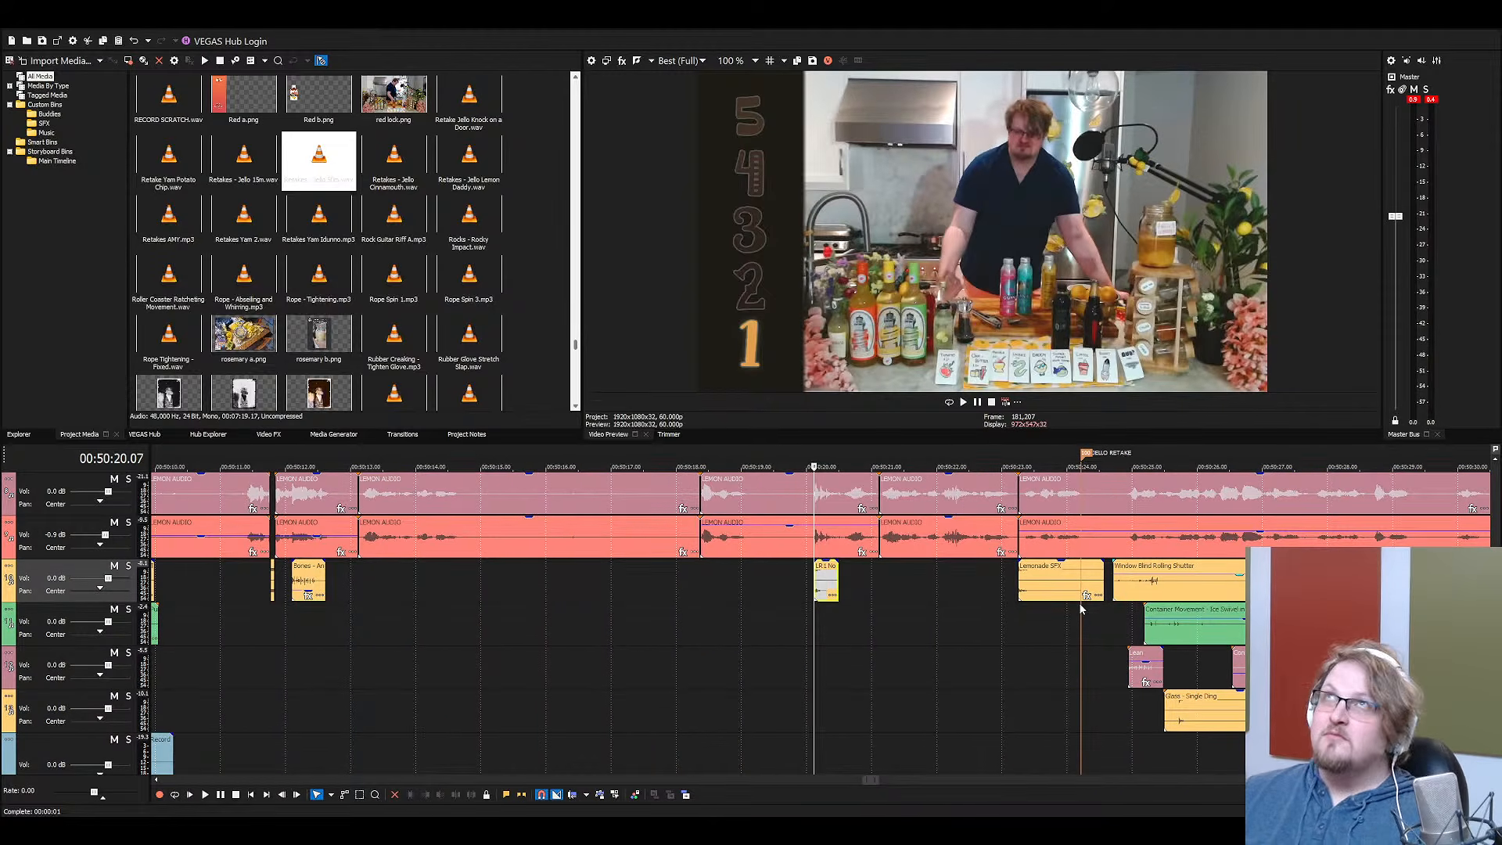
scroll(993, 615, down, 3)
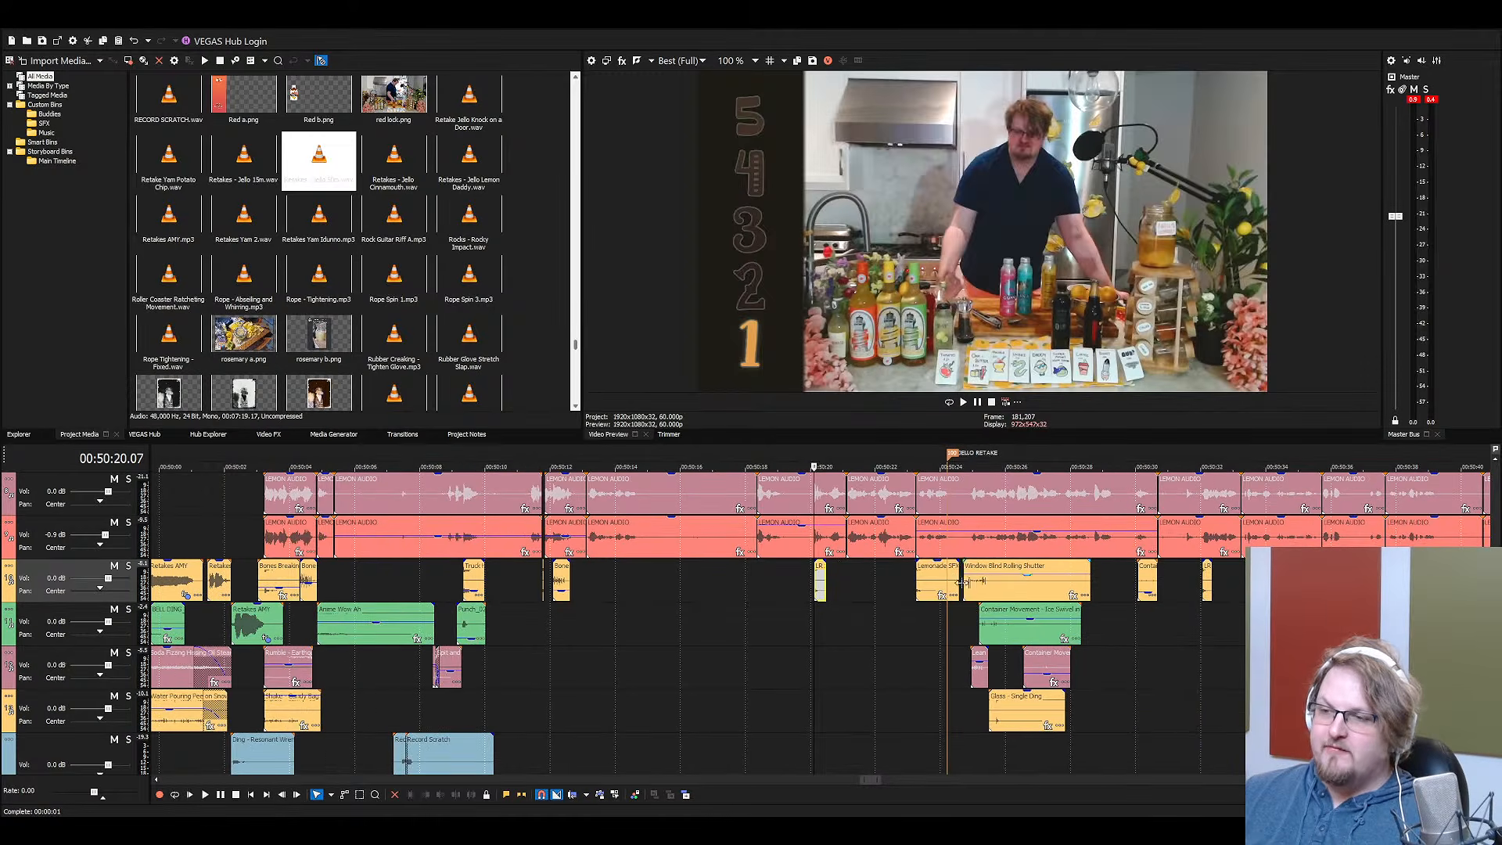
click(979, 550)
click(914, 547)
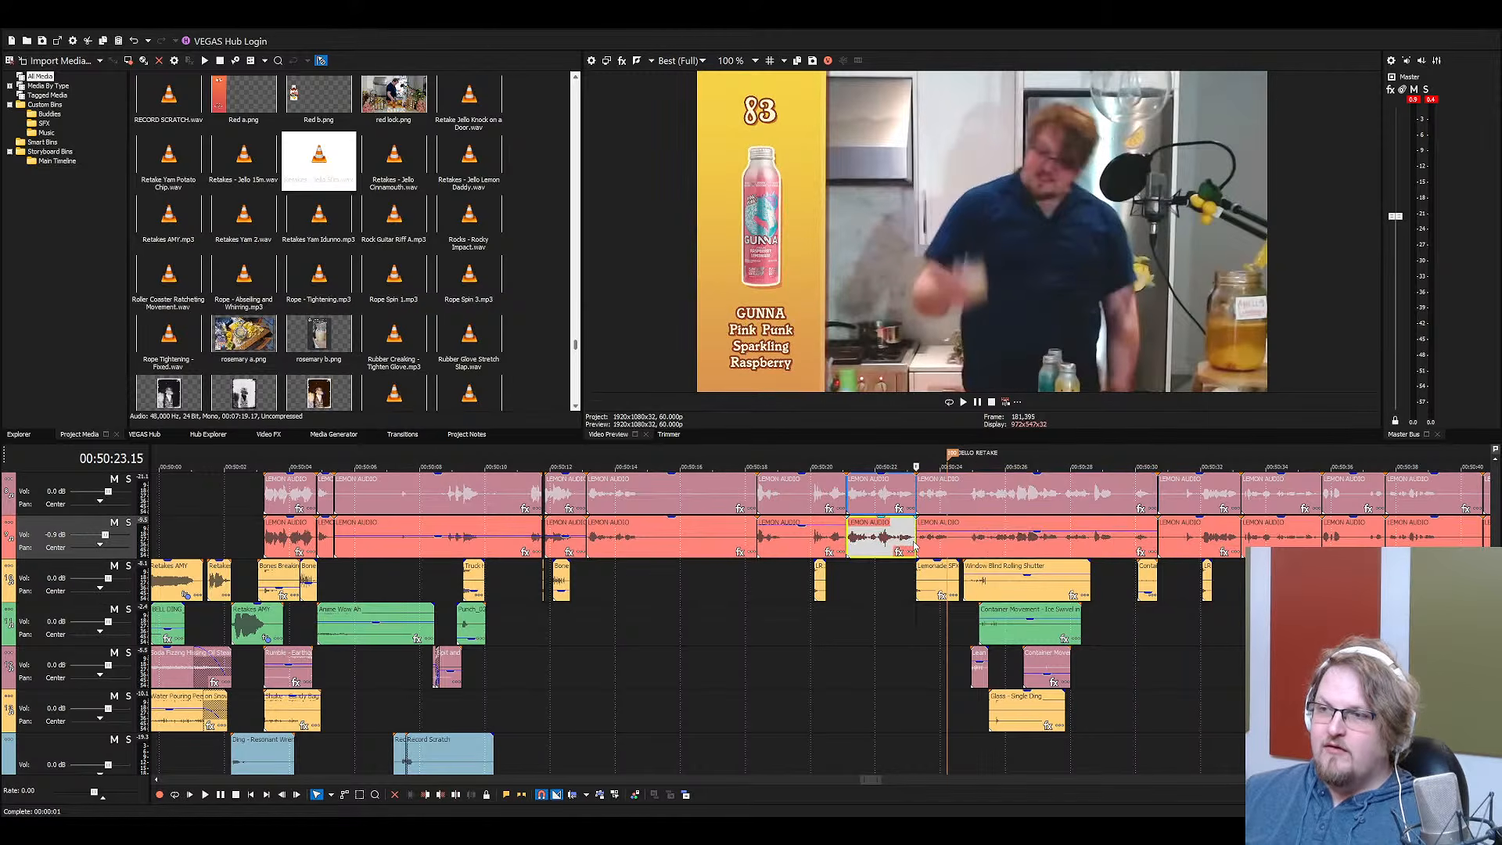
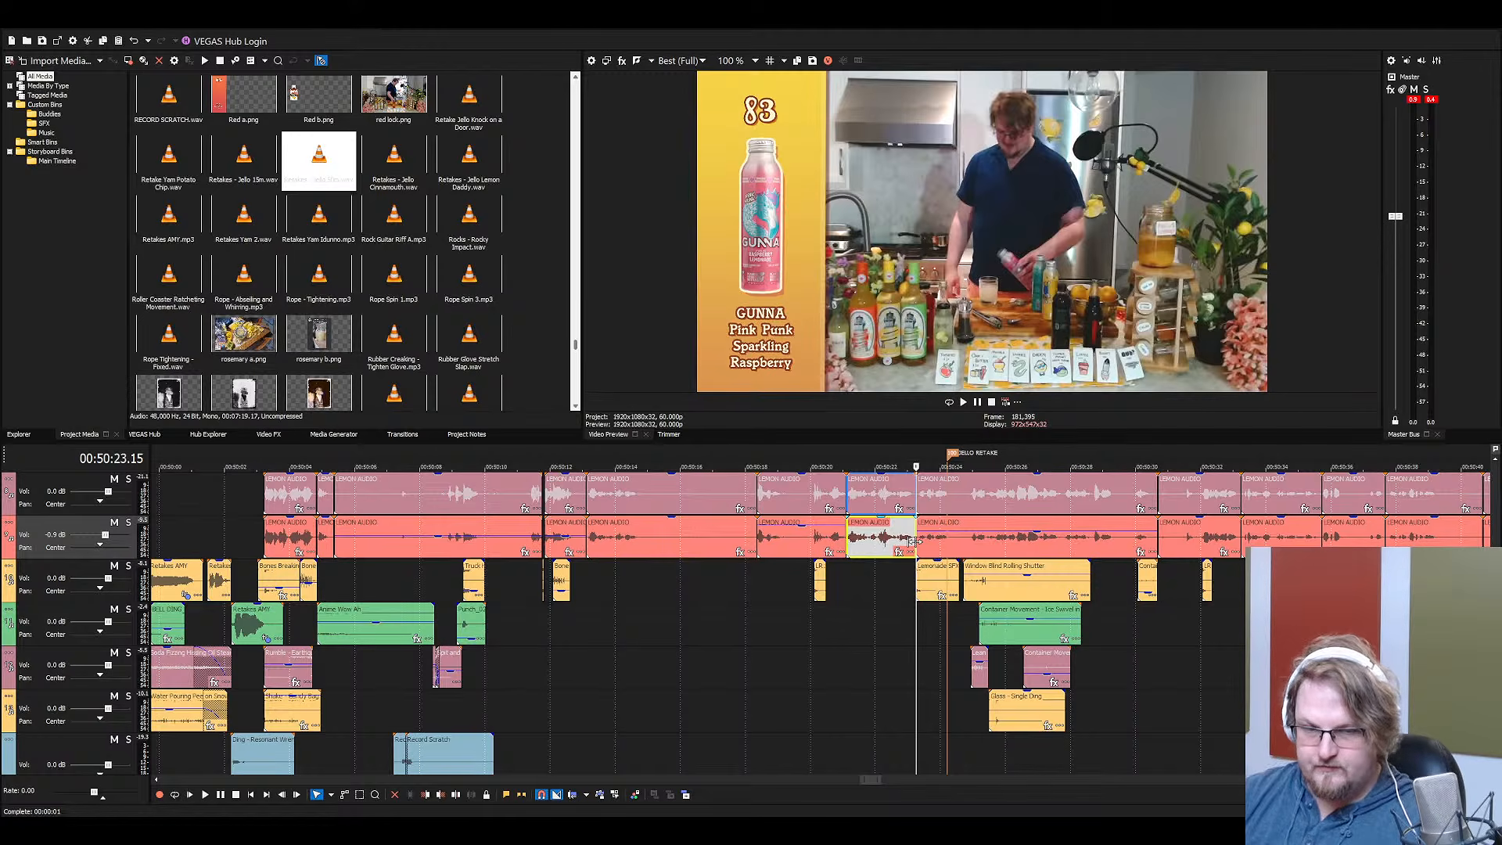
Play briefly from 00:50:23.15 and position the playhead at the Lemon Audio cut at 00:50:21.07
key(space)
key(space)
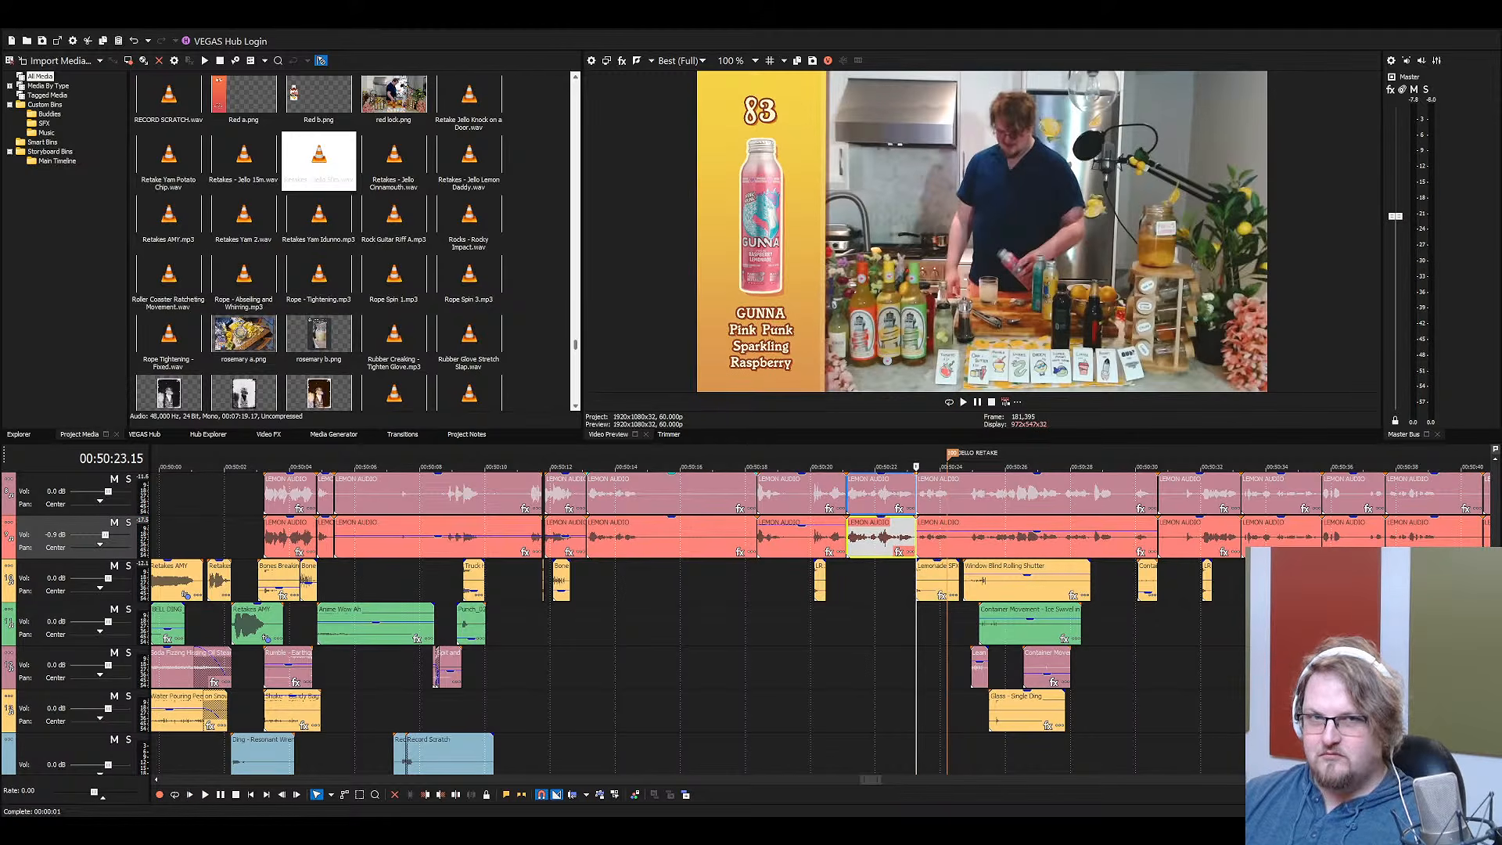
key(alt+Tab)
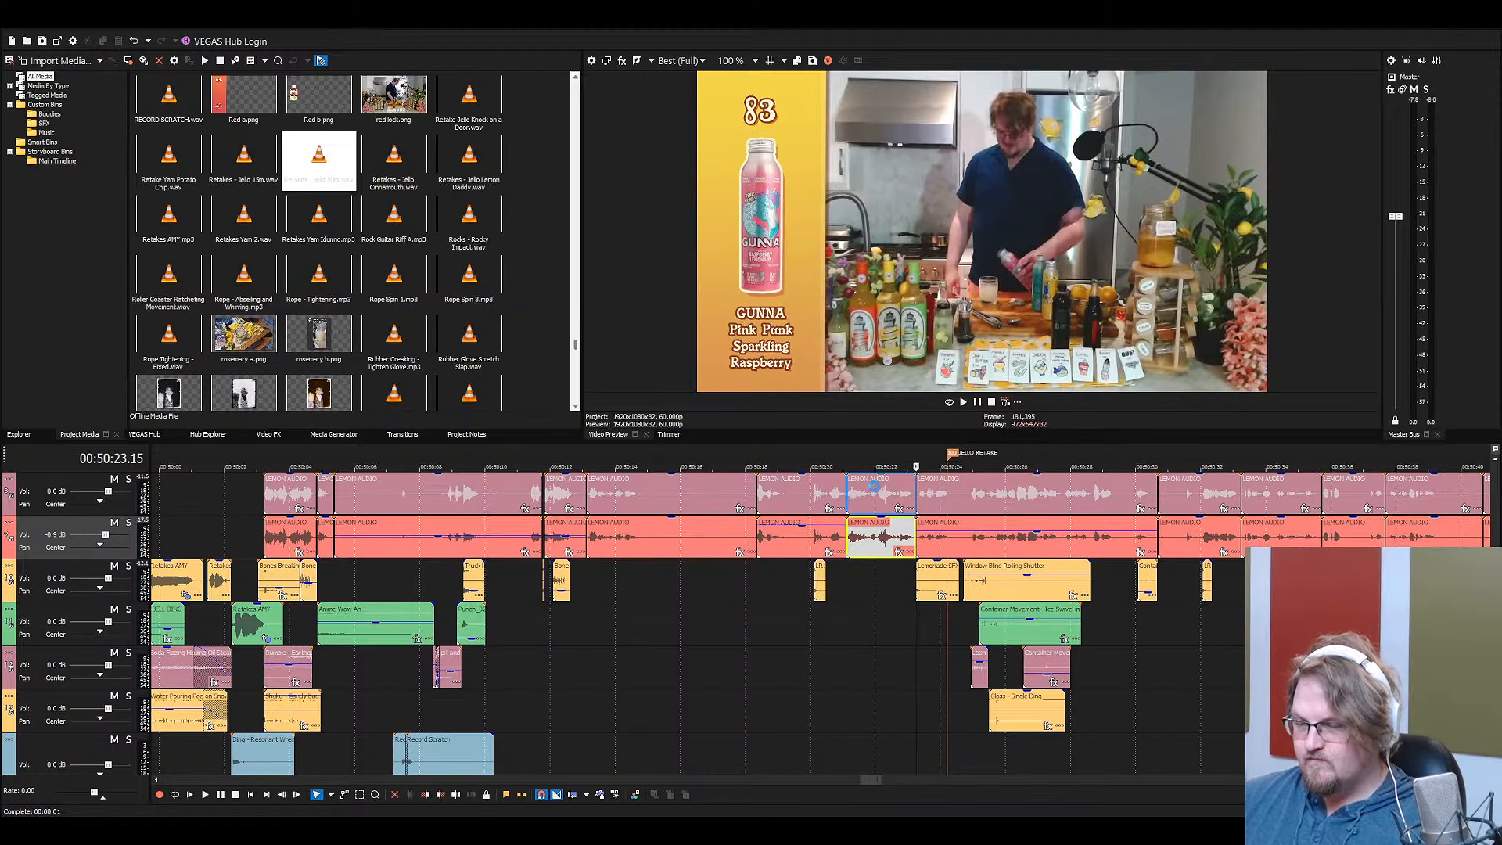
click(848, 489)
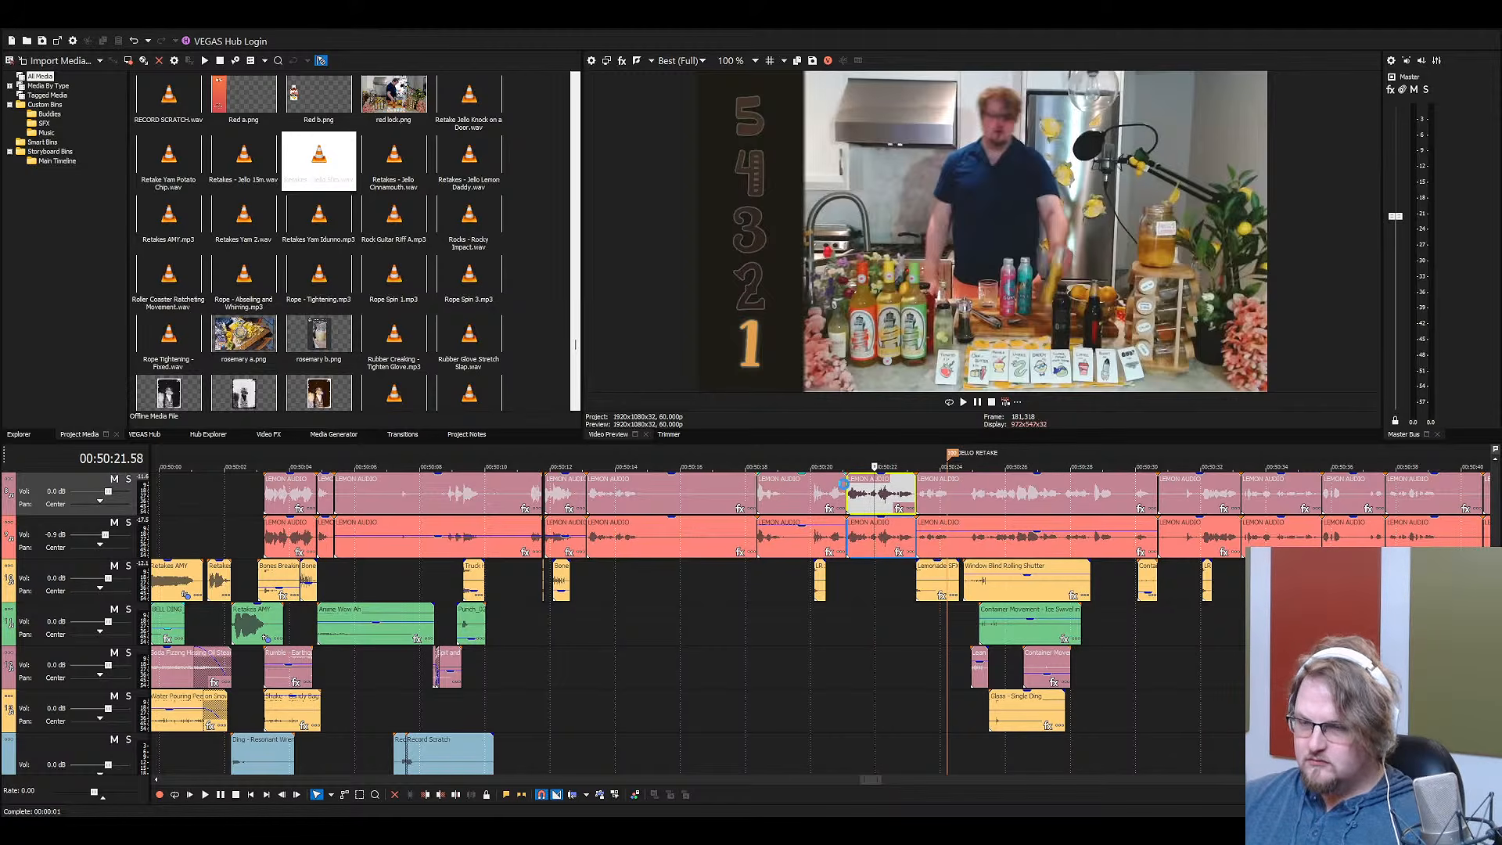
click(843, 484)
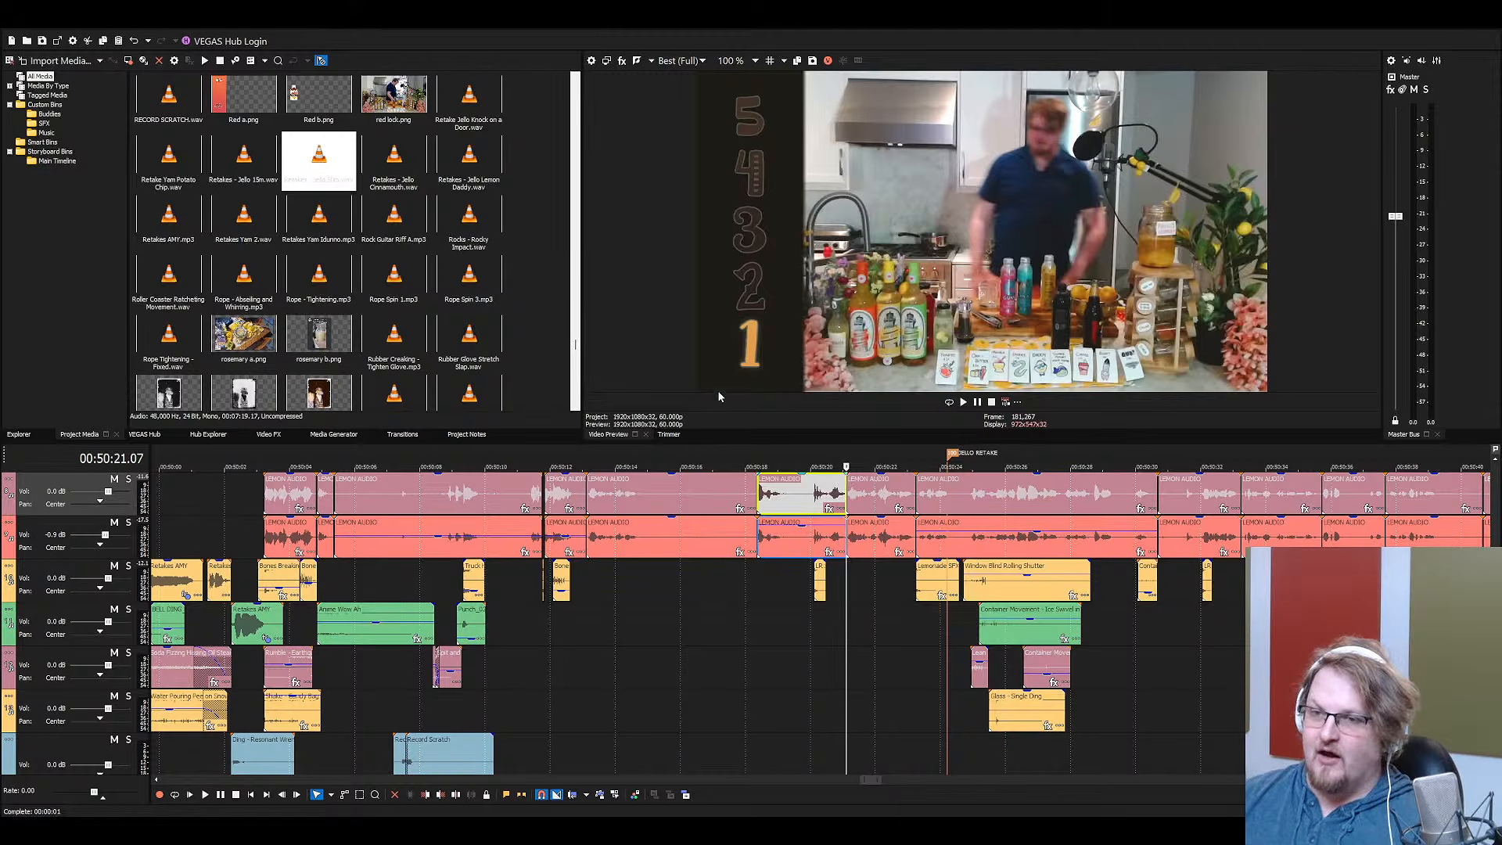
Find Burps.mp3 in the project media, place it on the green effects track at 00:50:15.55, and listen to it with that track soloed
click(440, 258)
text(burp)
drag(318, 160, 680, 618)
key(space)
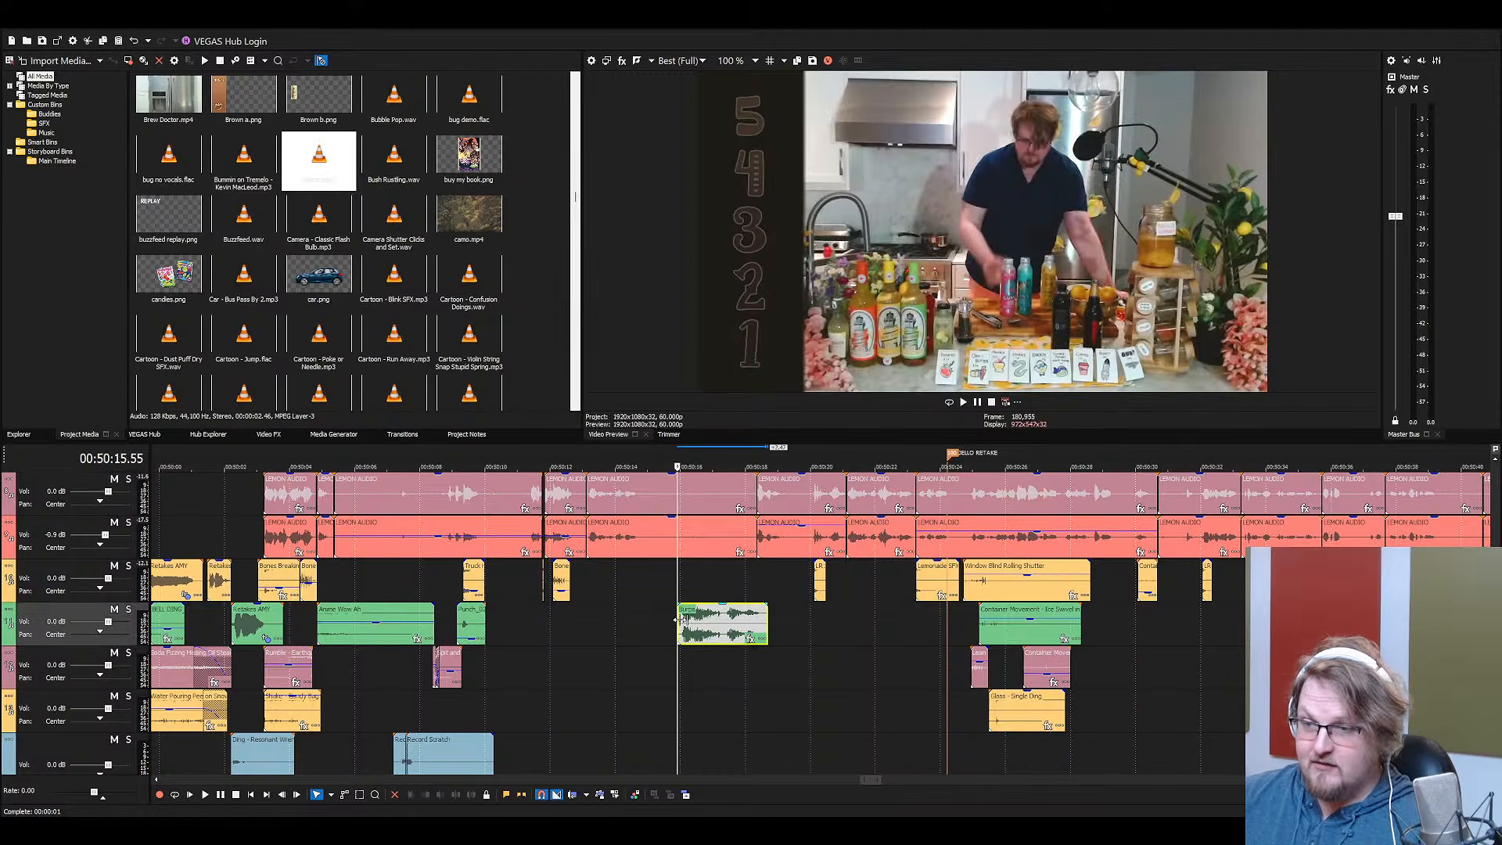
click(128, 608)
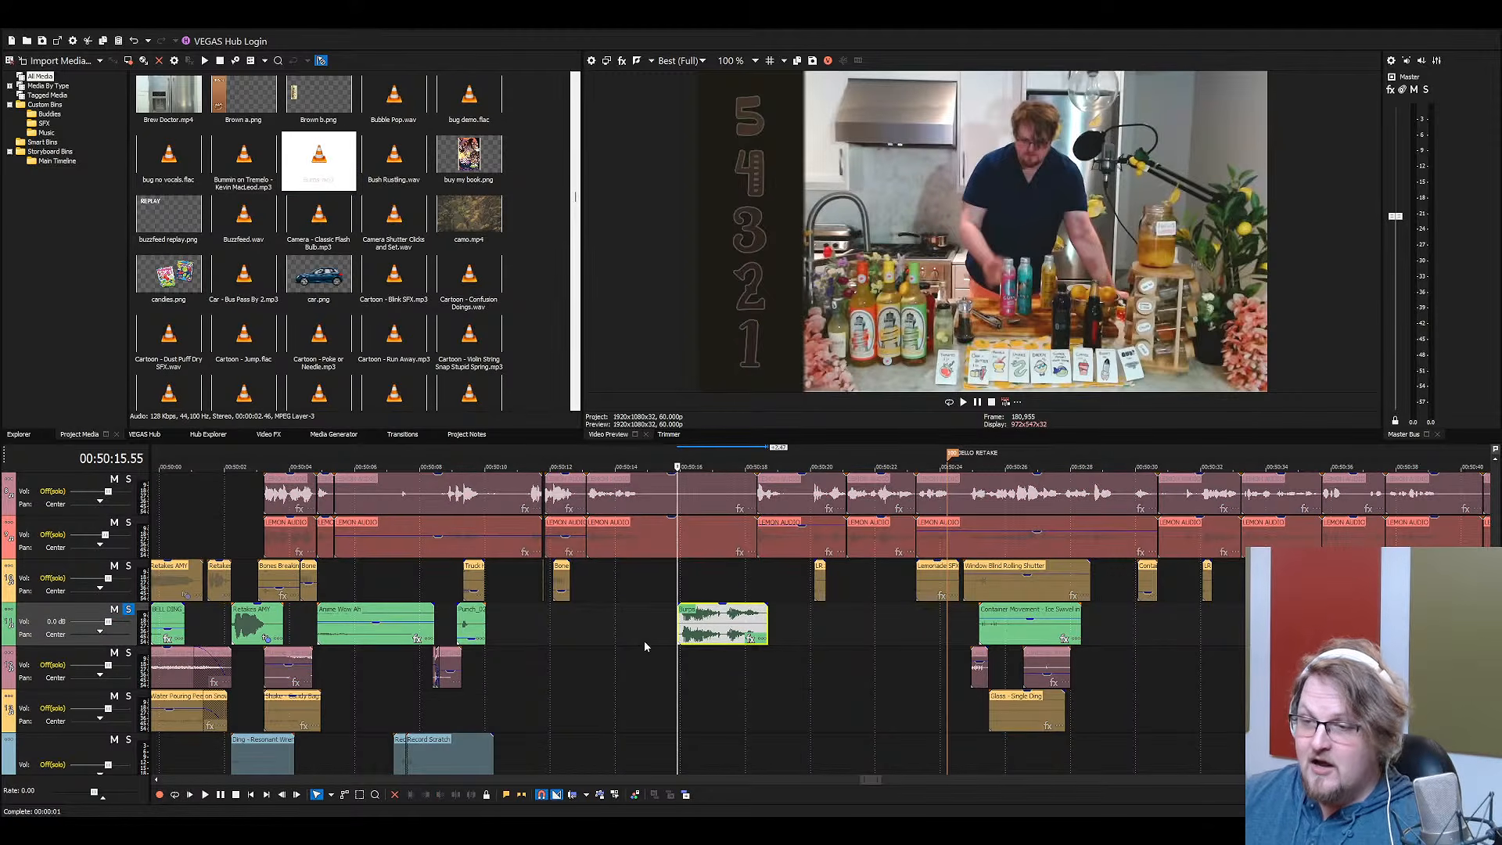
key(space)
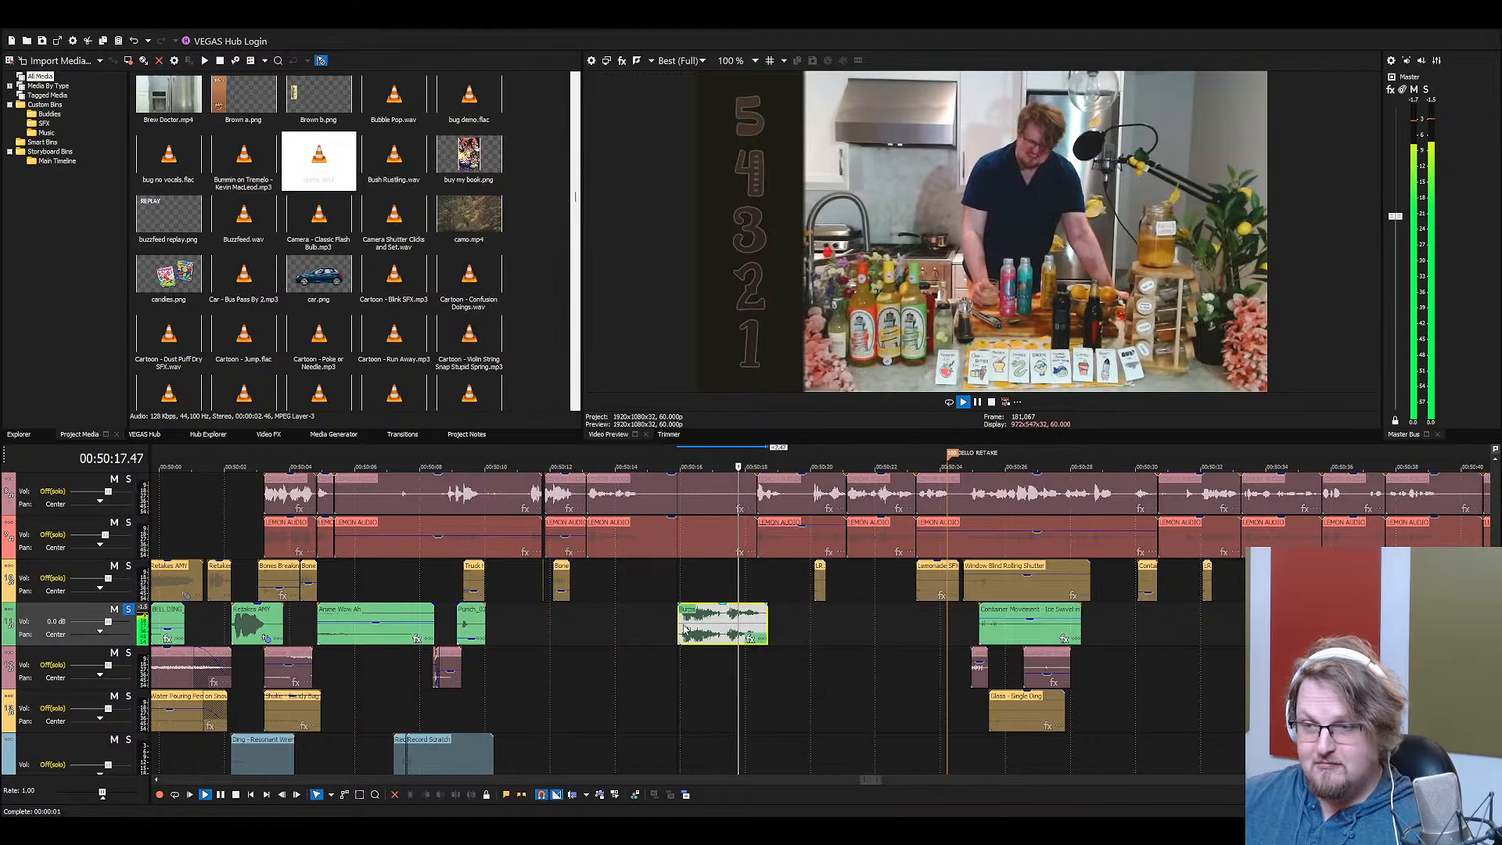
key(space)
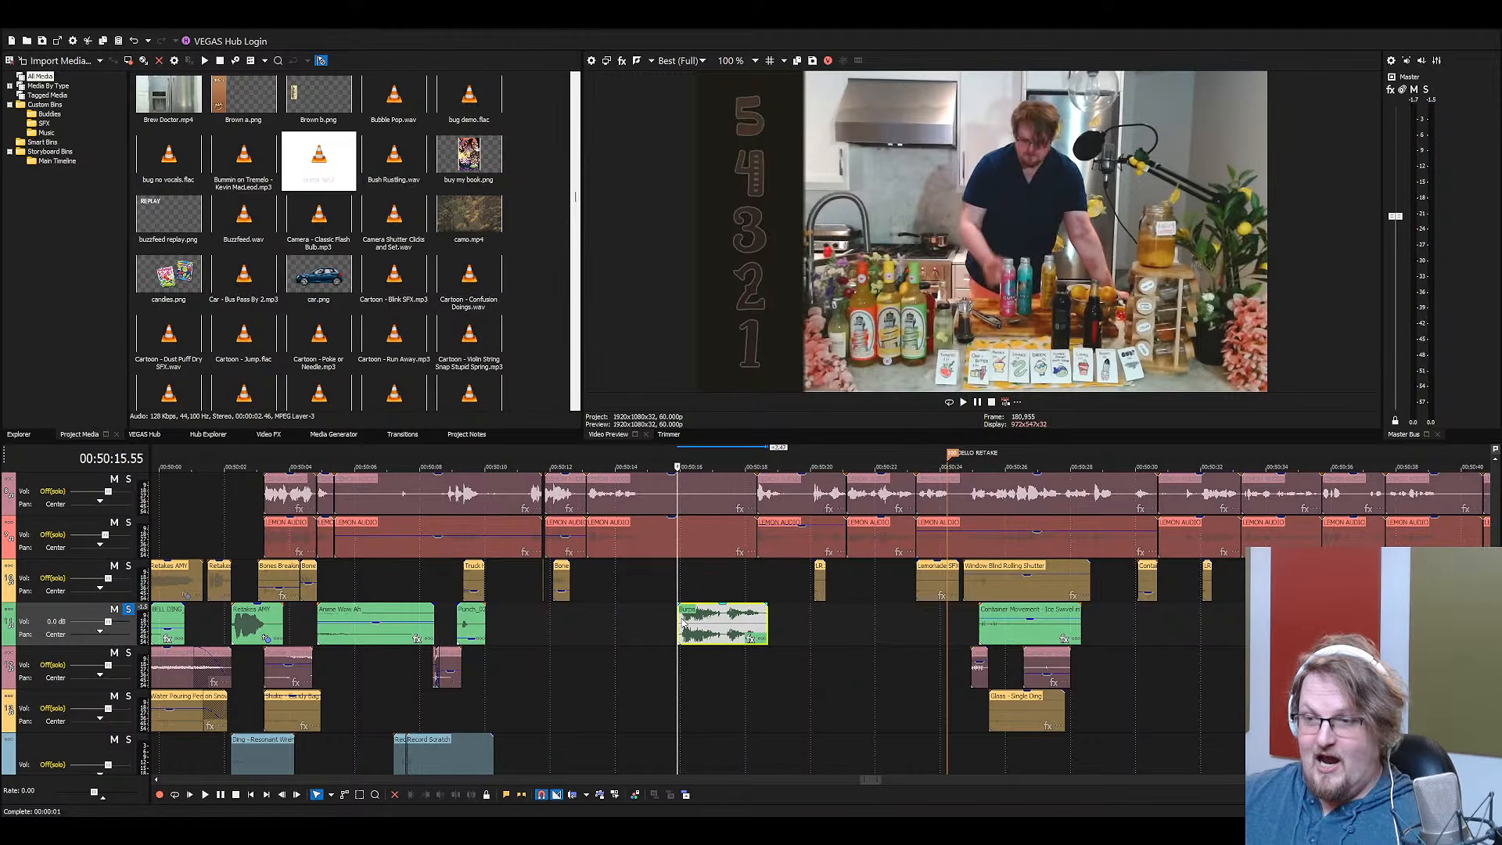
Remove the green track's solo and delete the Burps event
click(128, 609)
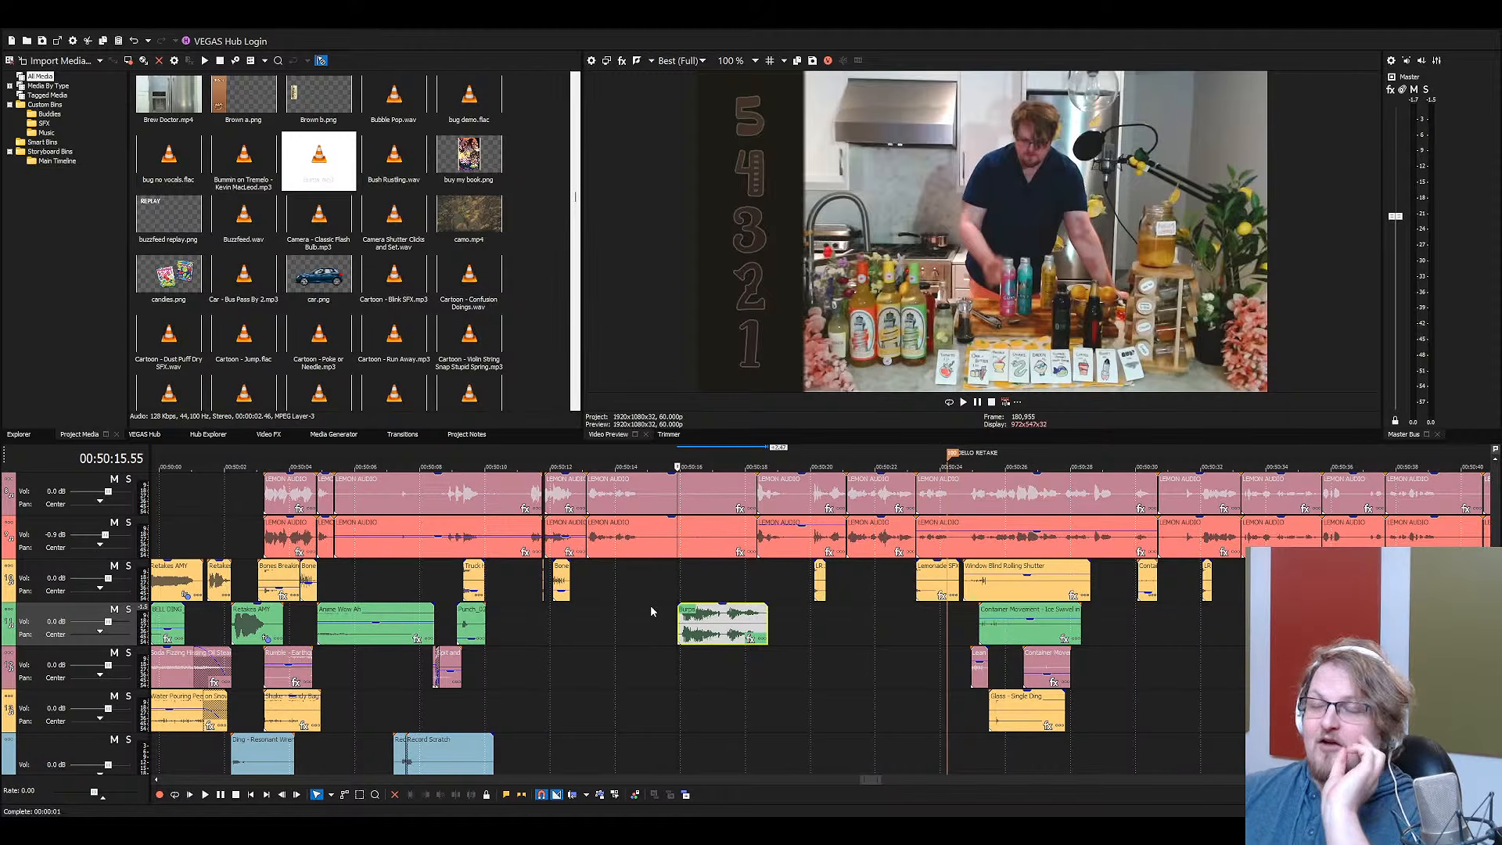
click(740, 626)
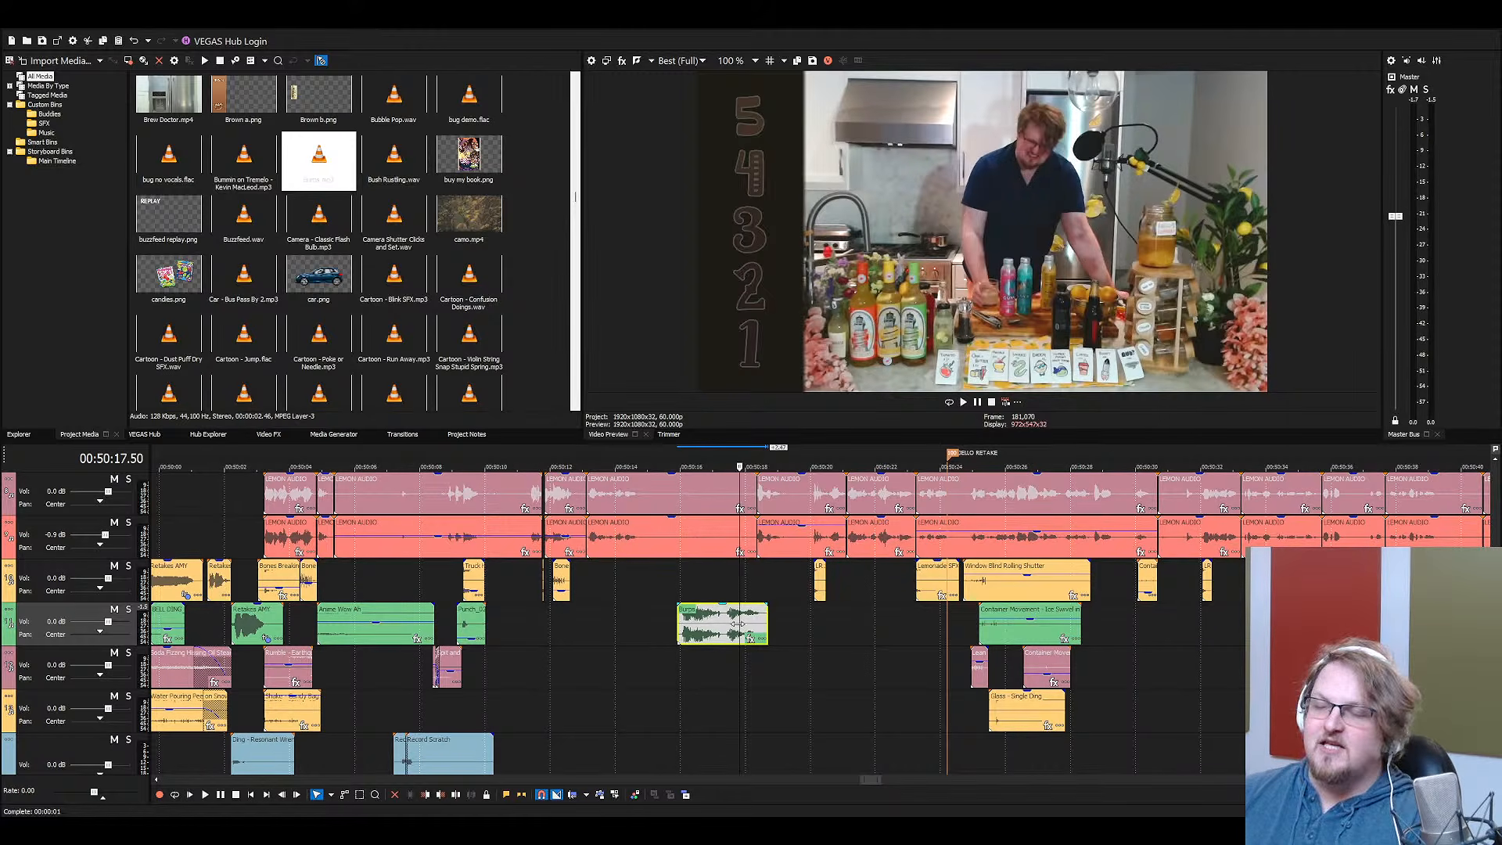
key(Delete)
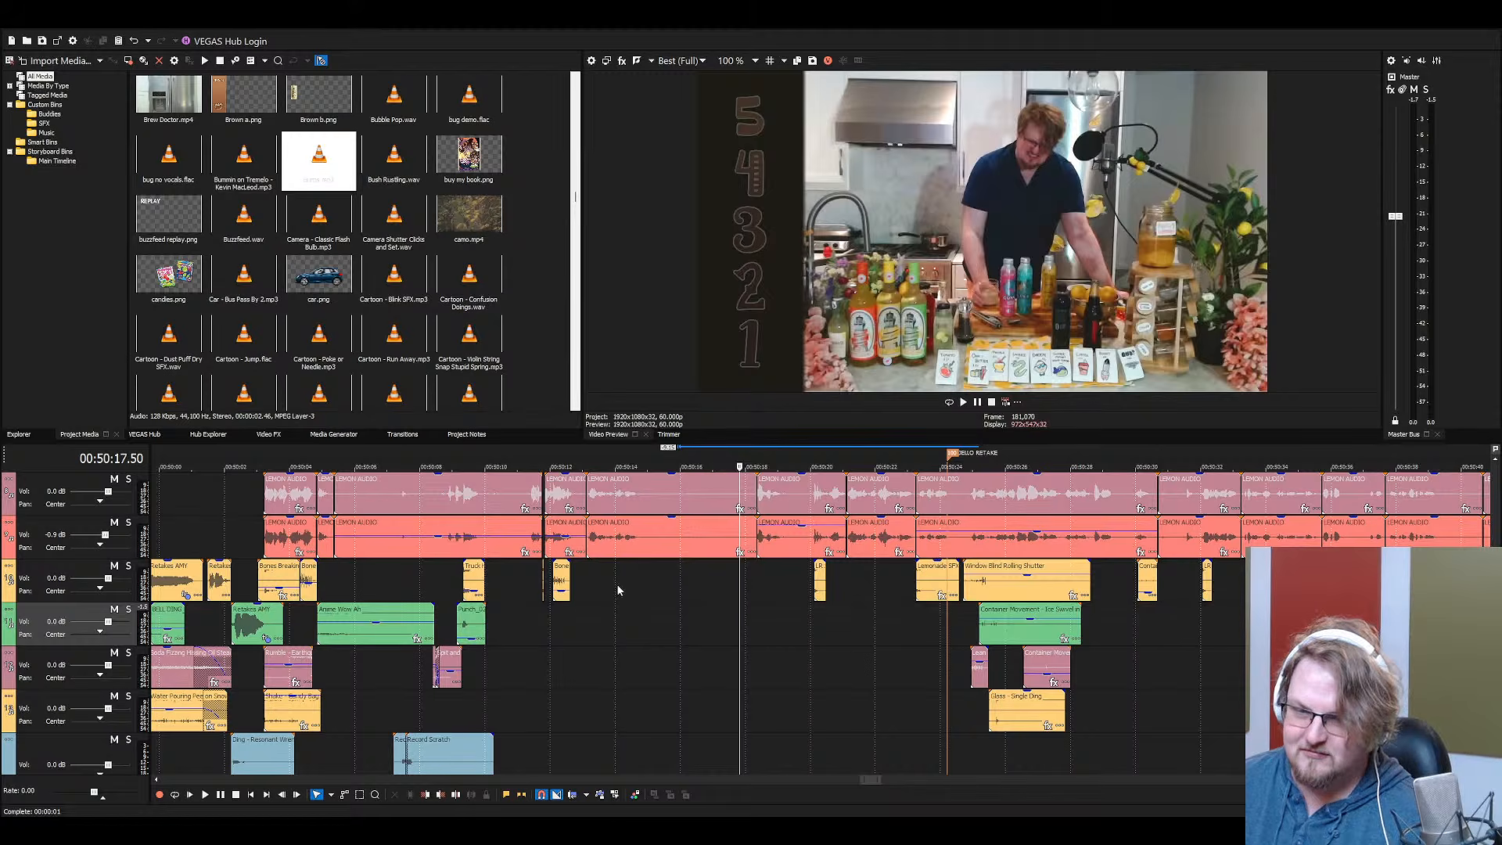
Look through the cartoon Violin String Snap, Run Away and Poke or Needle effects, move the playhead to 00:50:22.57, and save the project
click(759, 537)
click(844, 537)
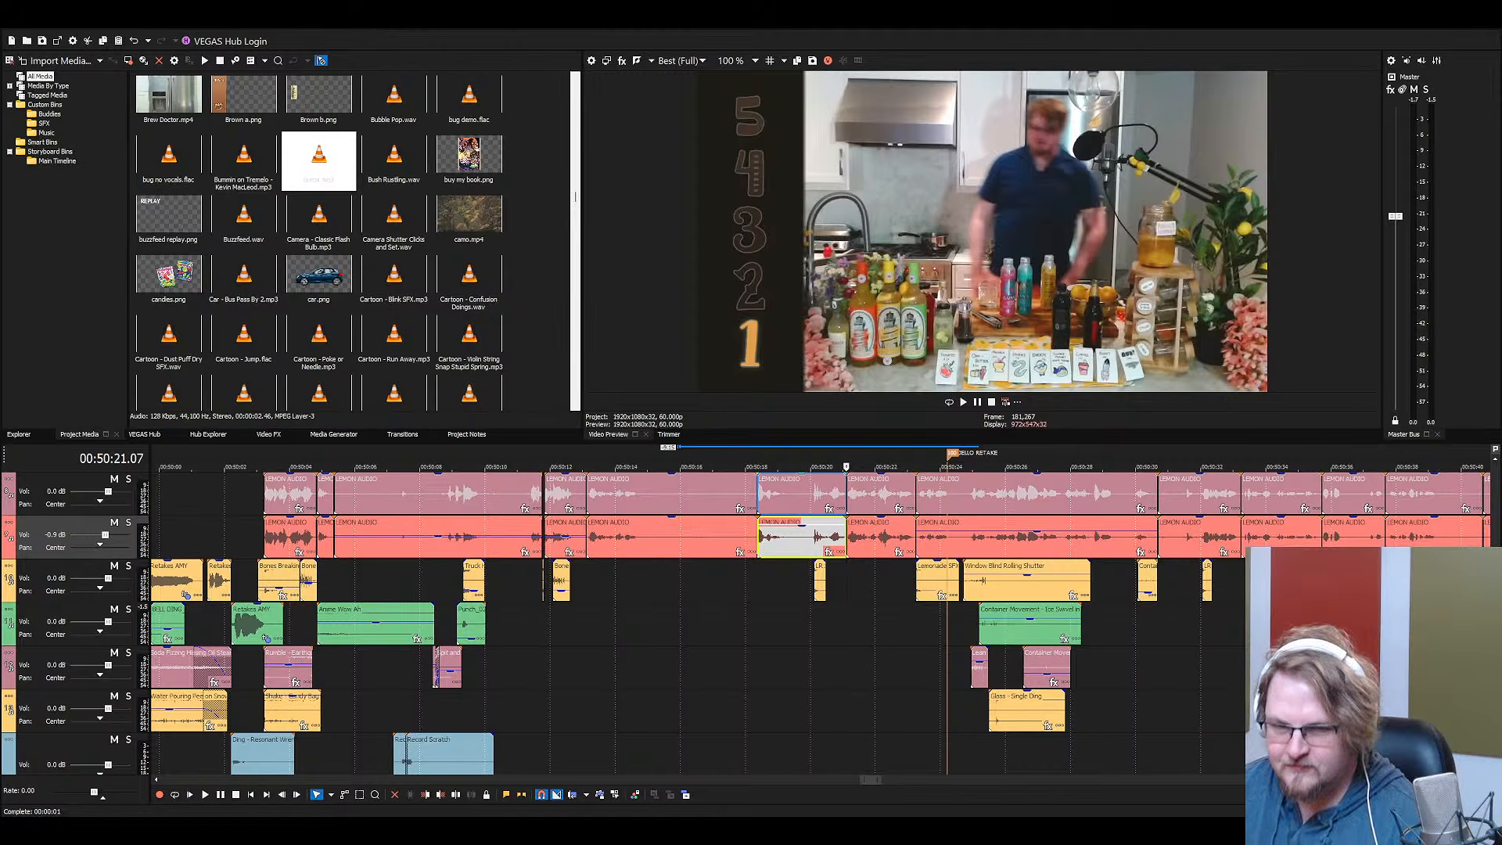
click(485, 340)
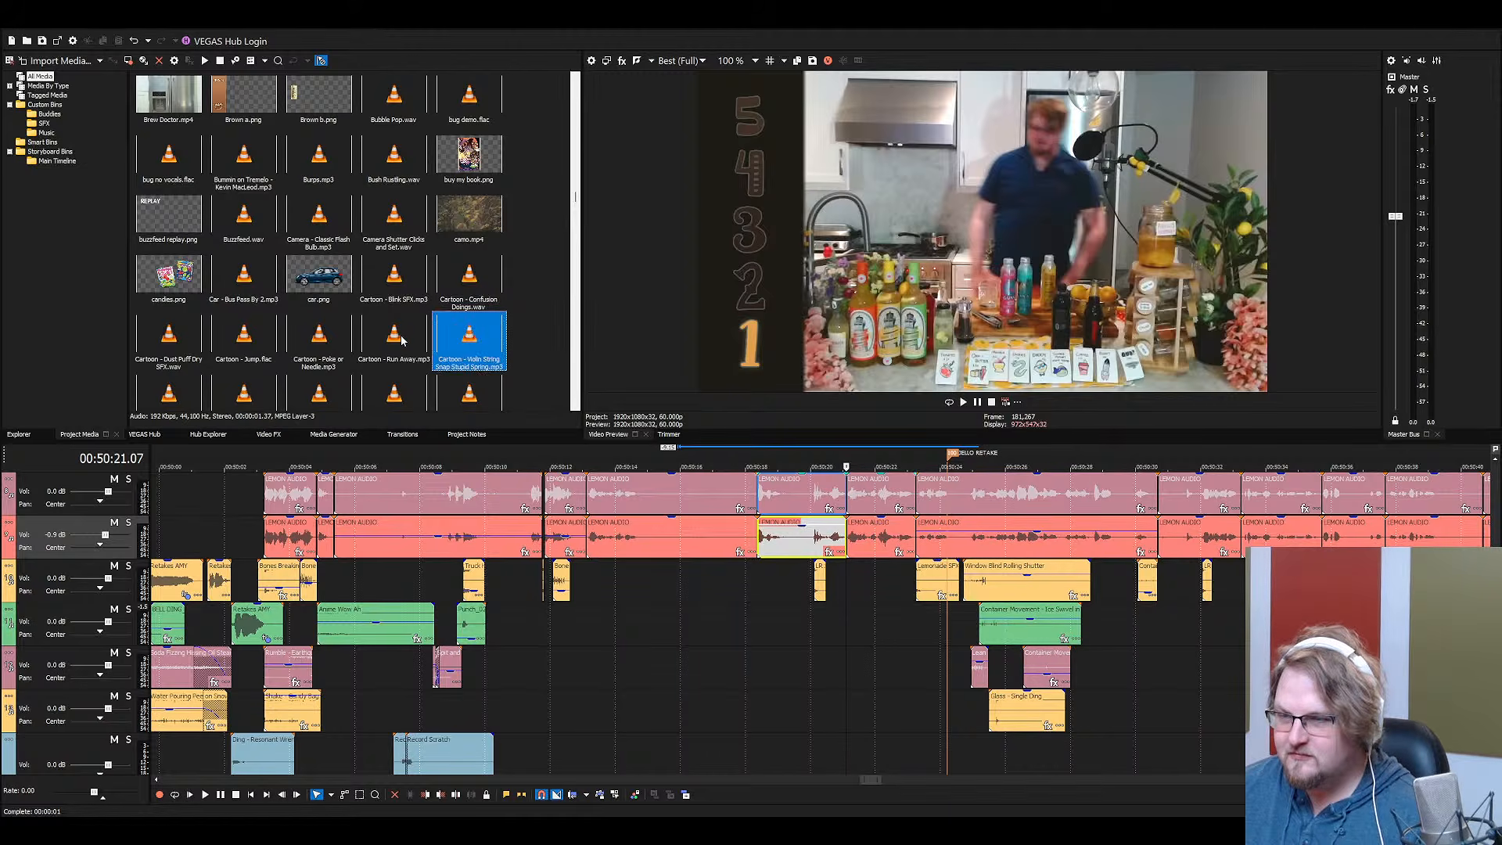
click(399, 341)
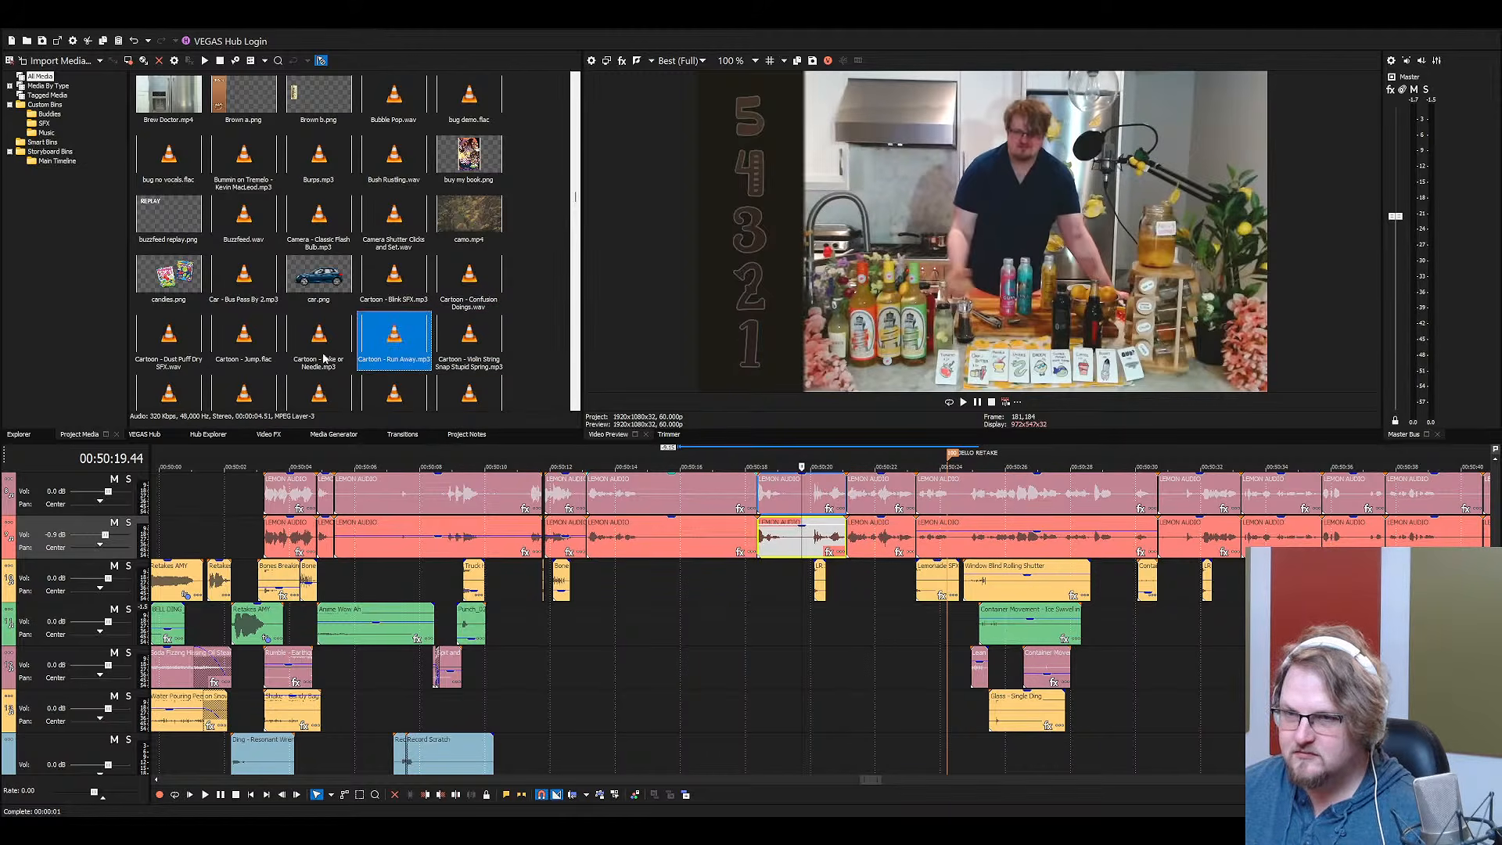
click(310, 356)
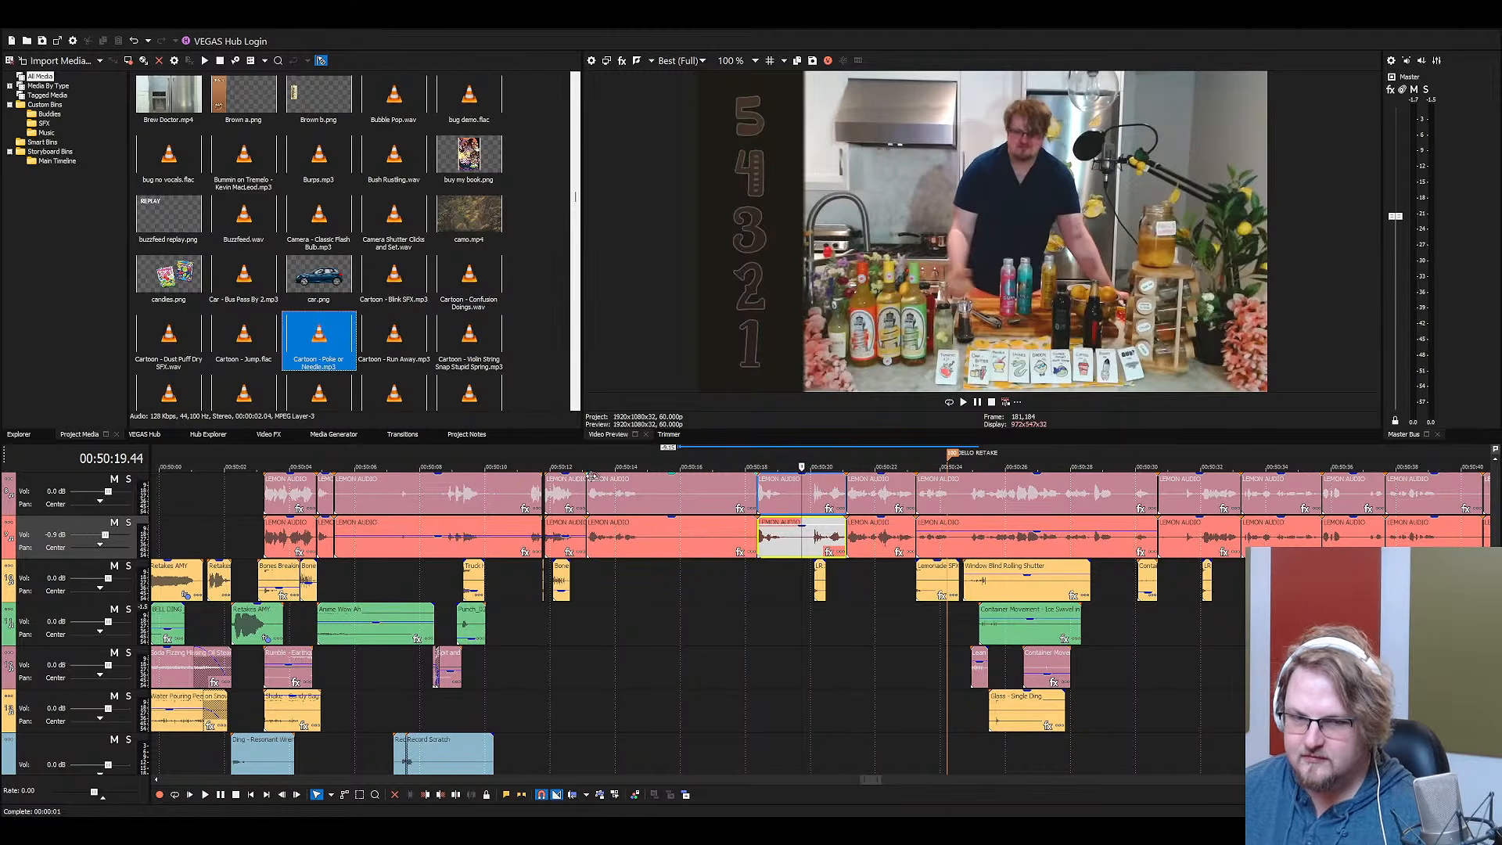
click(907, 494)
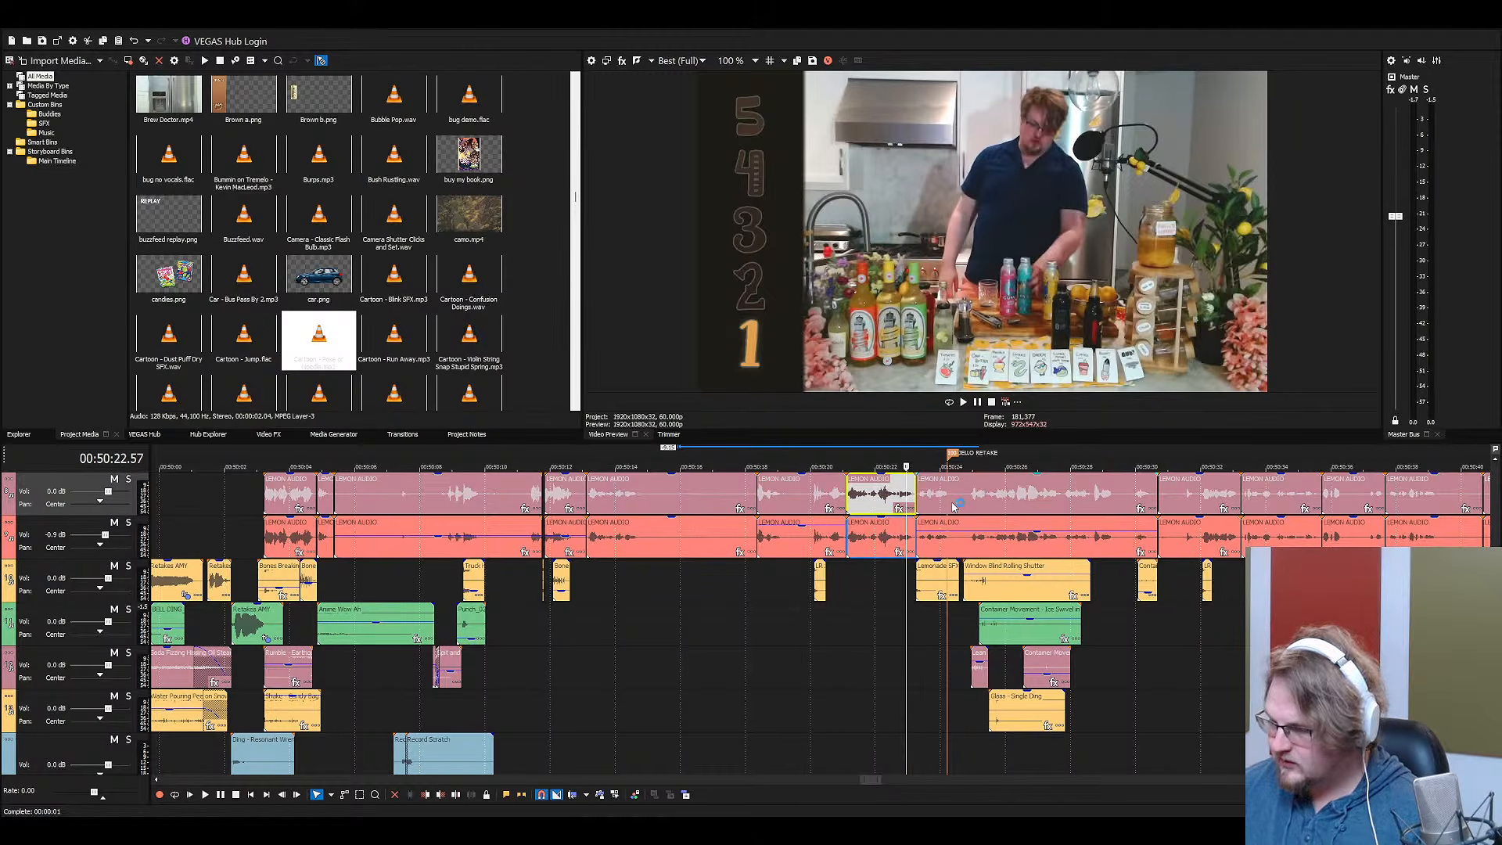
key(ctrl+s)
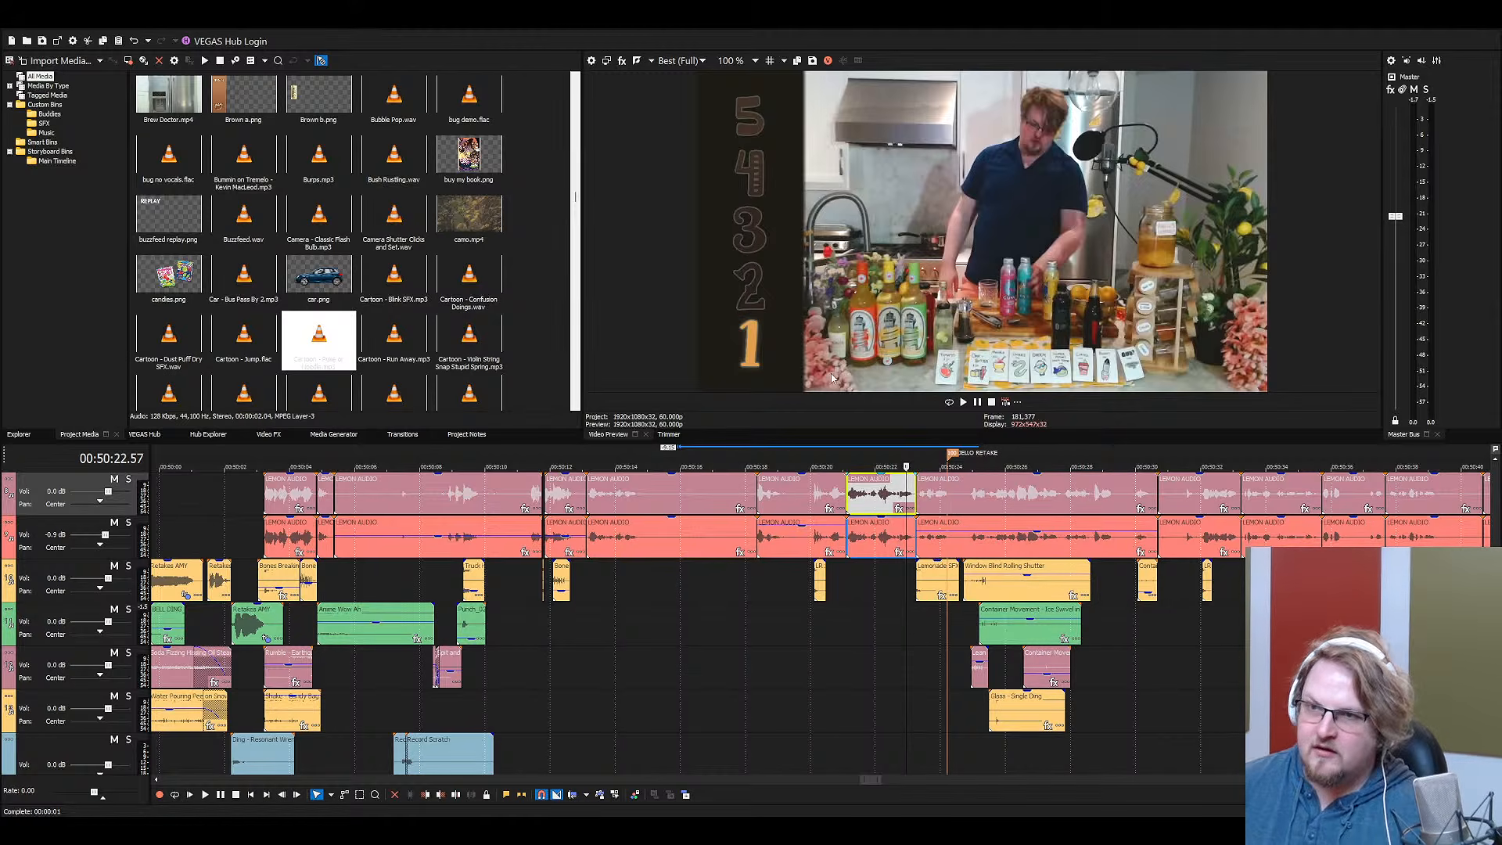
Check the Camera Shutter Clicks and Cartoon - Blink SFX files, and inspect the timeline around the Jello Retake marker with the playhead at 00:50:24.42
click(387, 234)
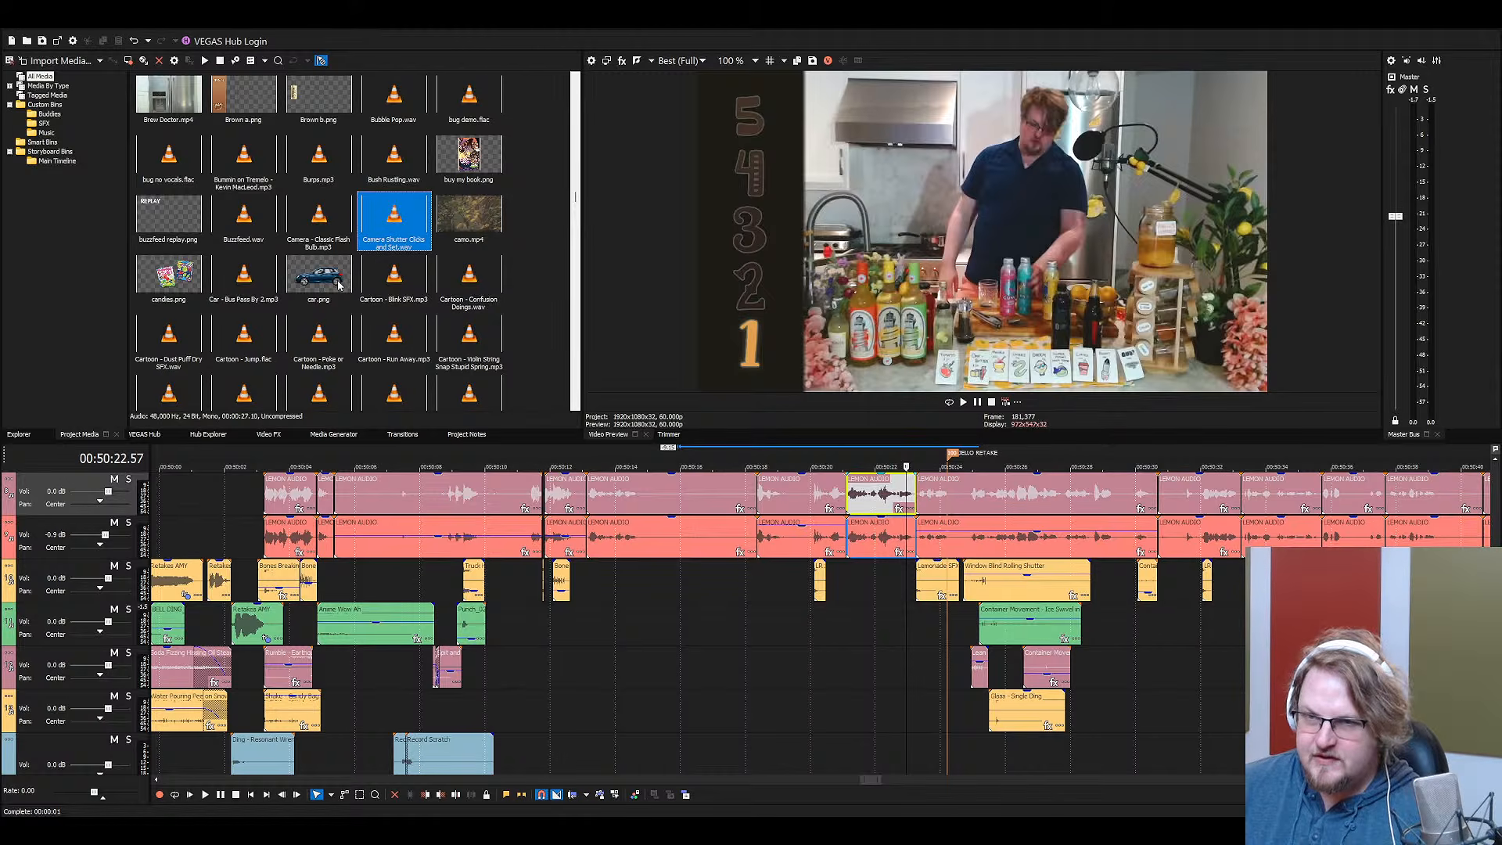
click(387, 285)
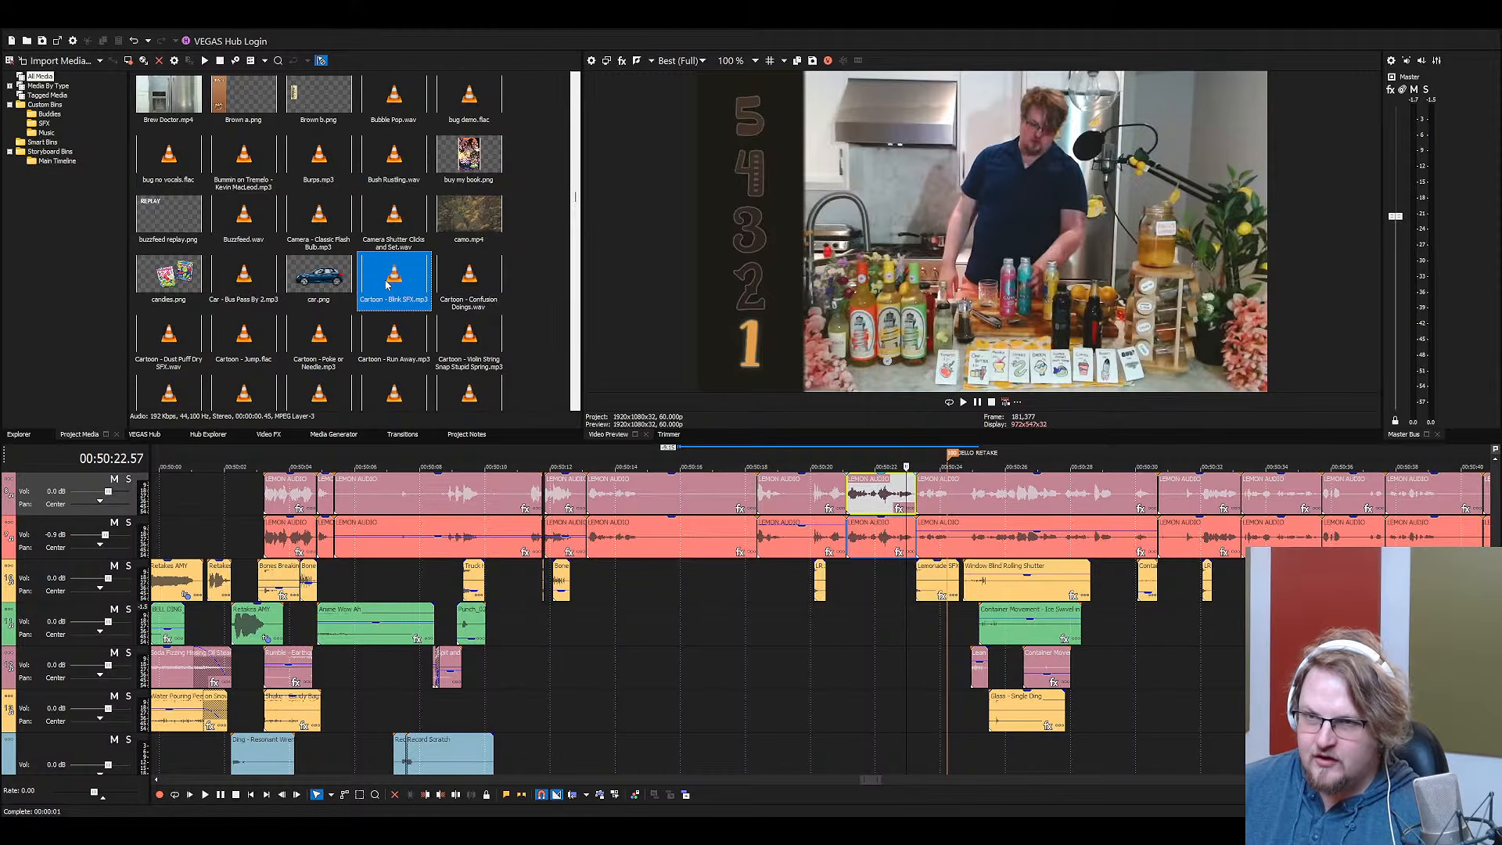
click(964, 540)
scroll(980, 554, up, 4)
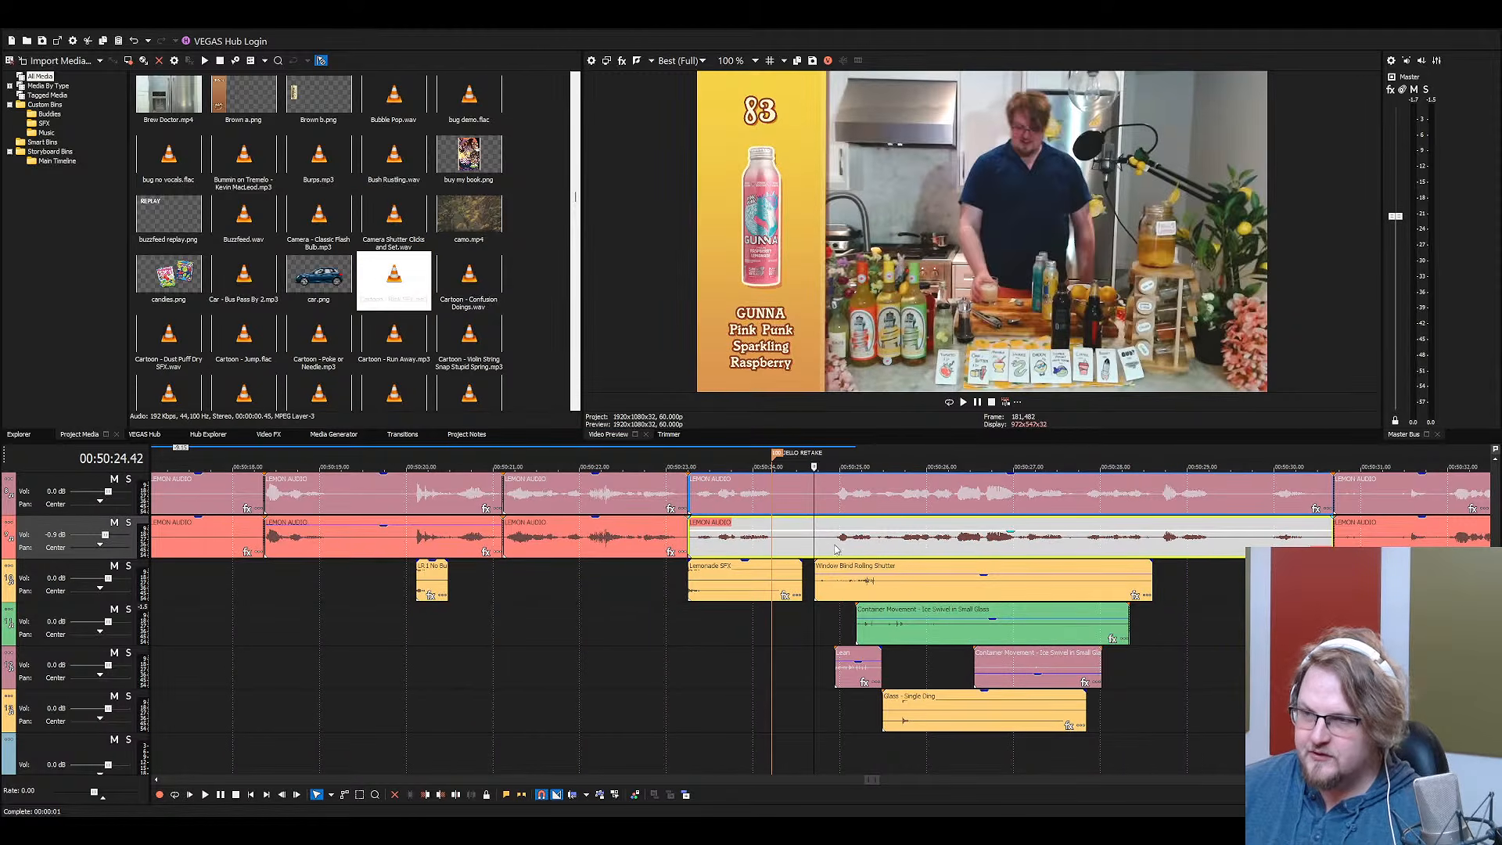
scroll(885, 557, down, 3)
Find the Ding effects in the project media and examine the files around them, including Ding - Resonant Wrench Bell.wav
click(387, 285)
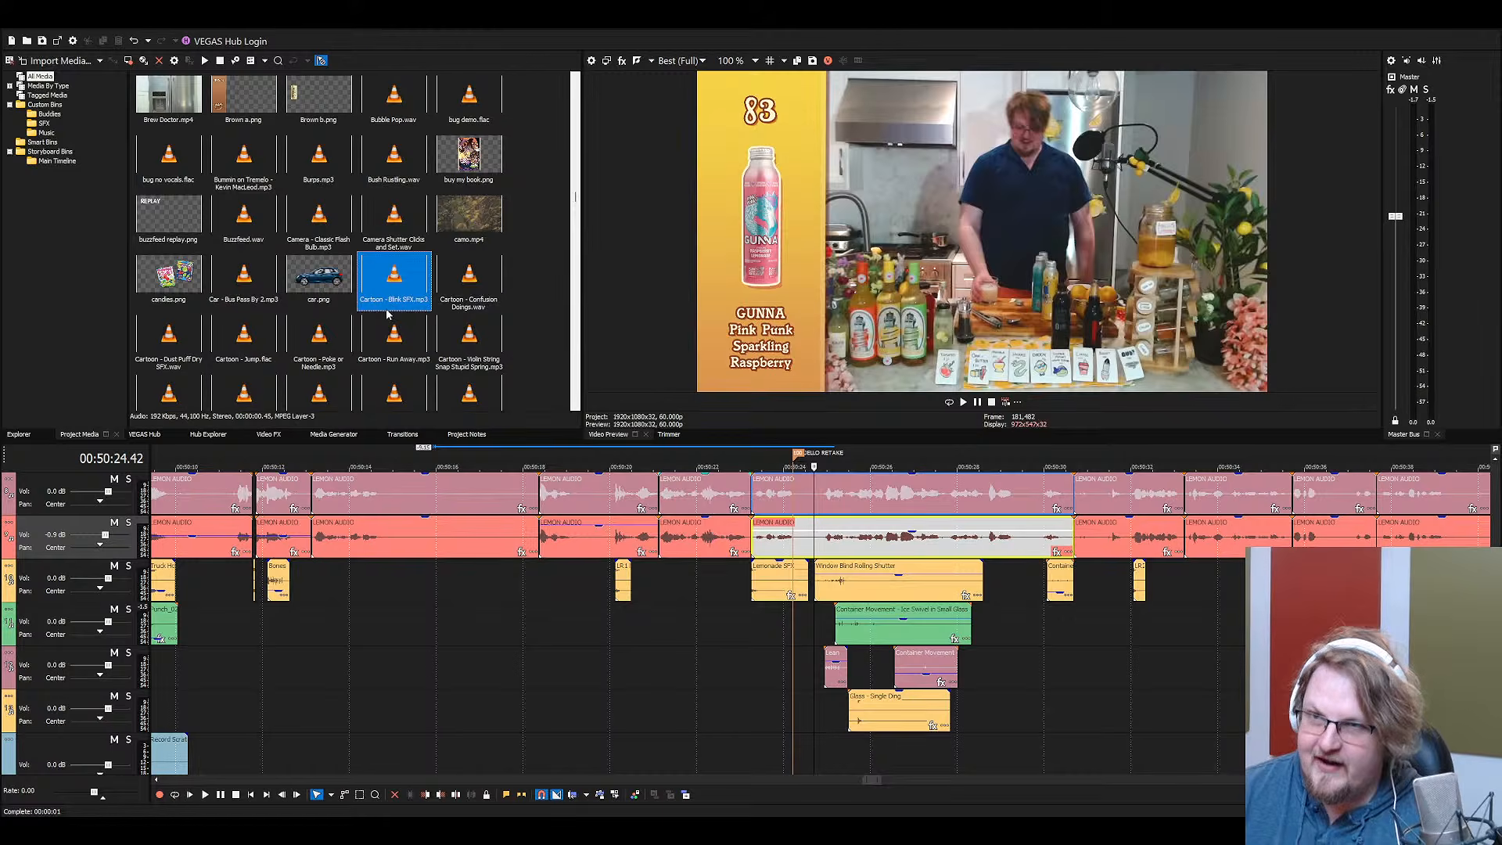
text(ding)
scroll(429, 610, down, 1)
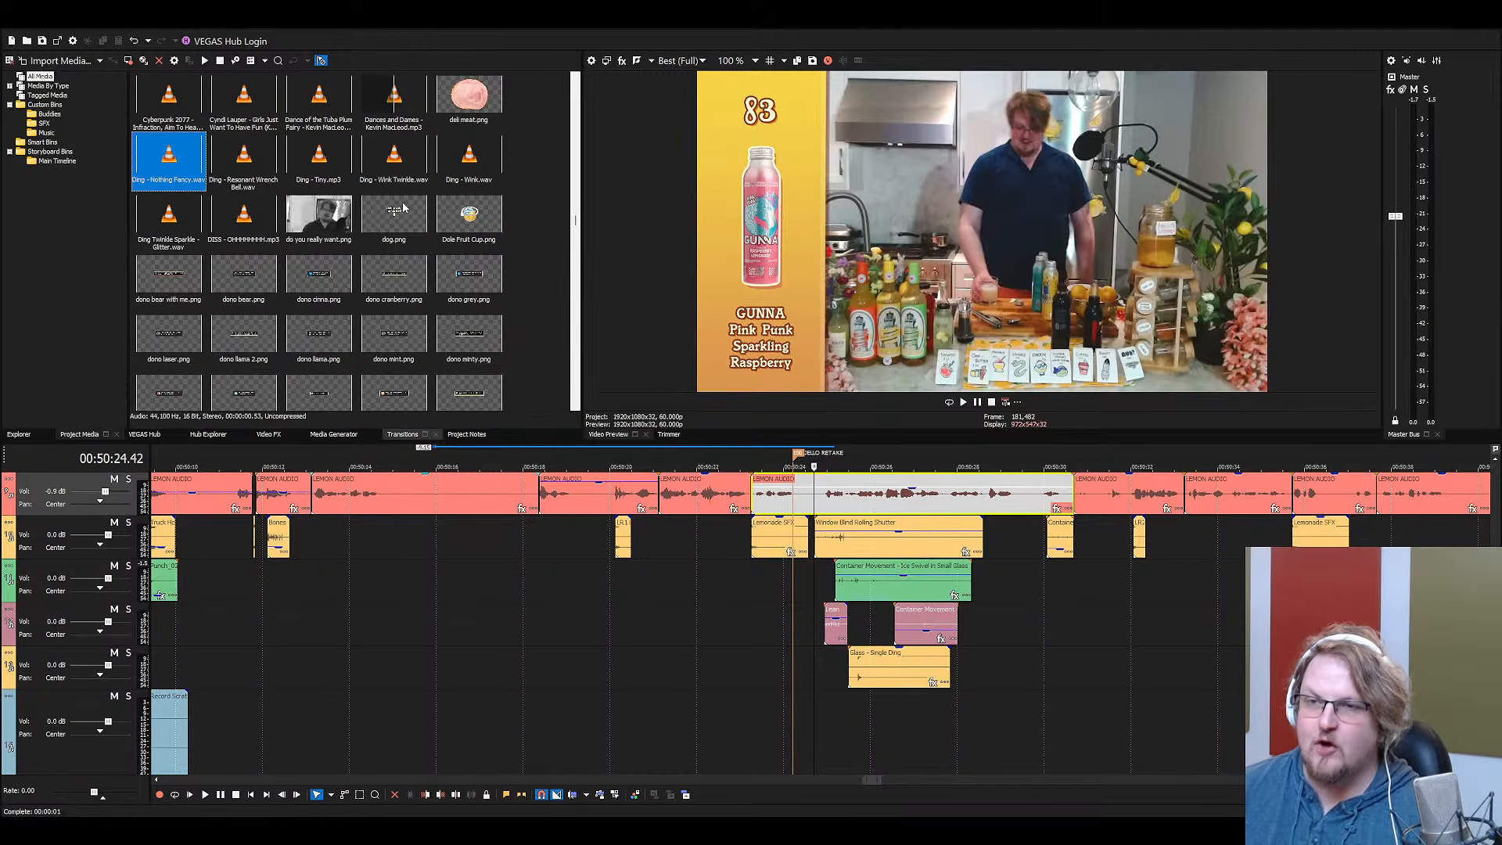
click(320, 212)
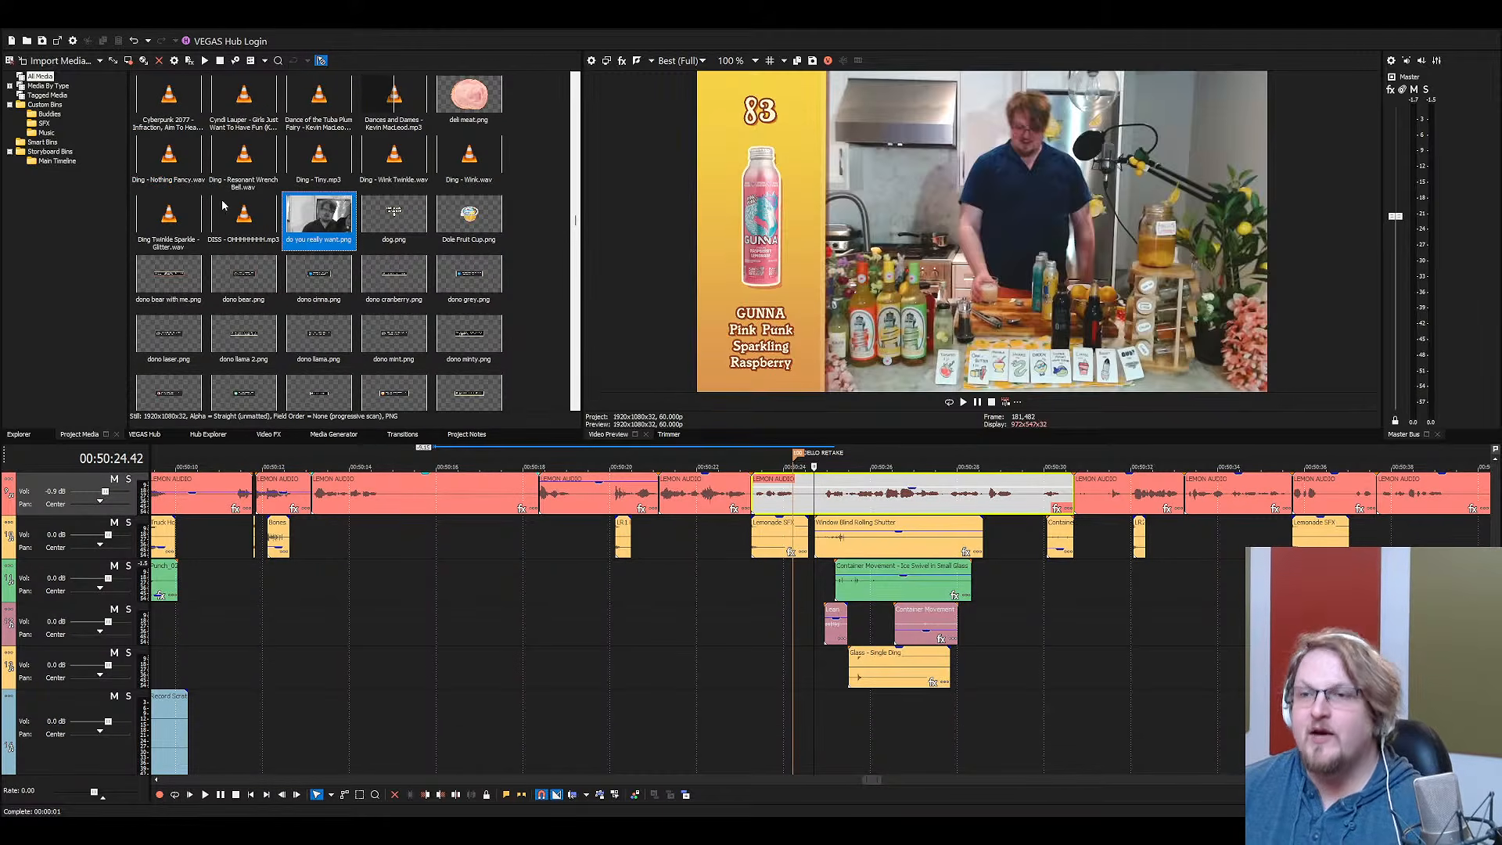
click(395, 118)
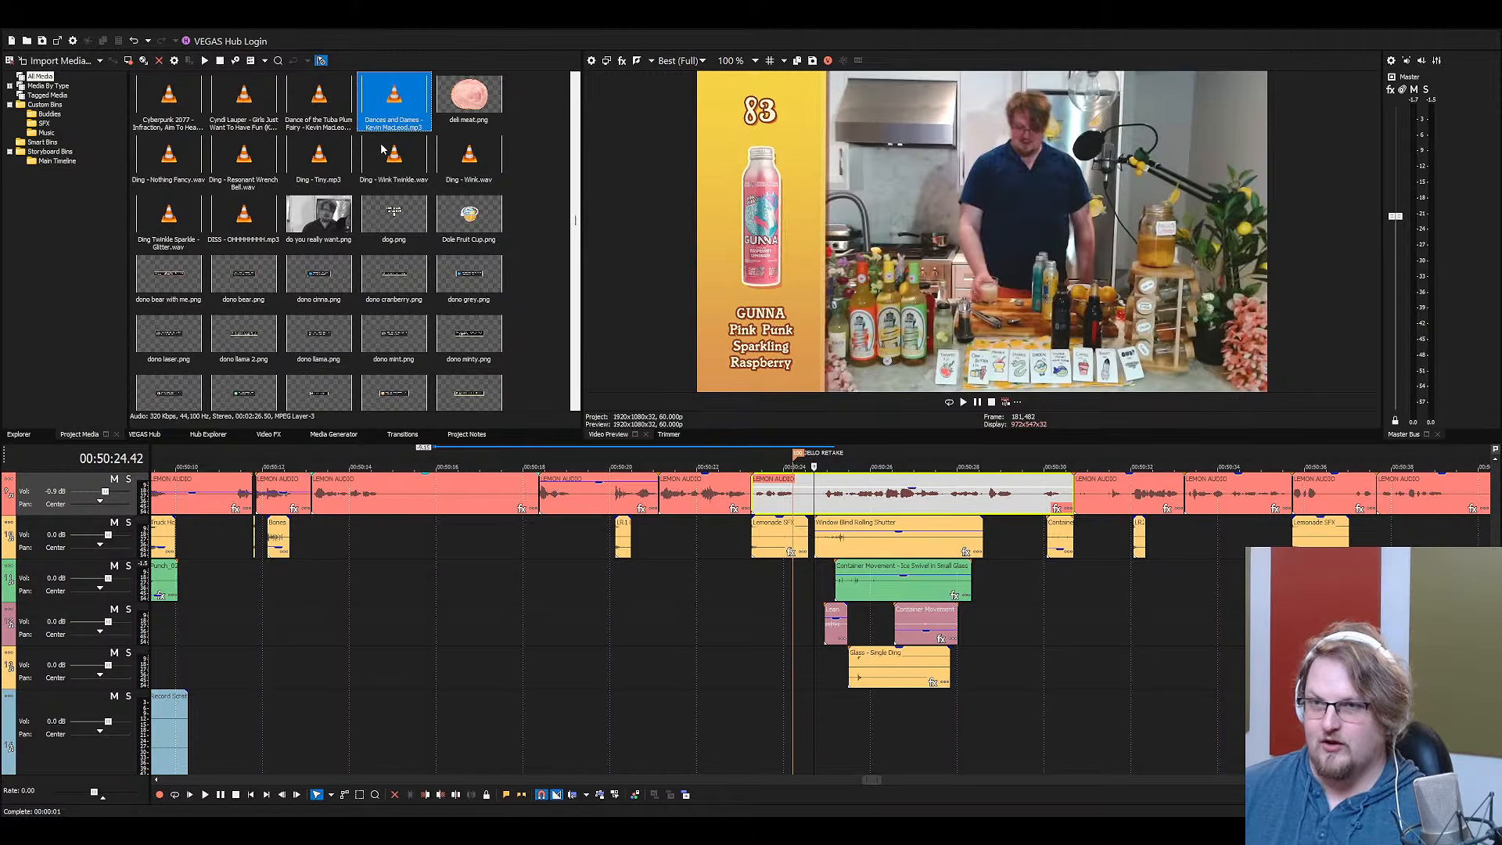
scroll(384, 198, up, 3)
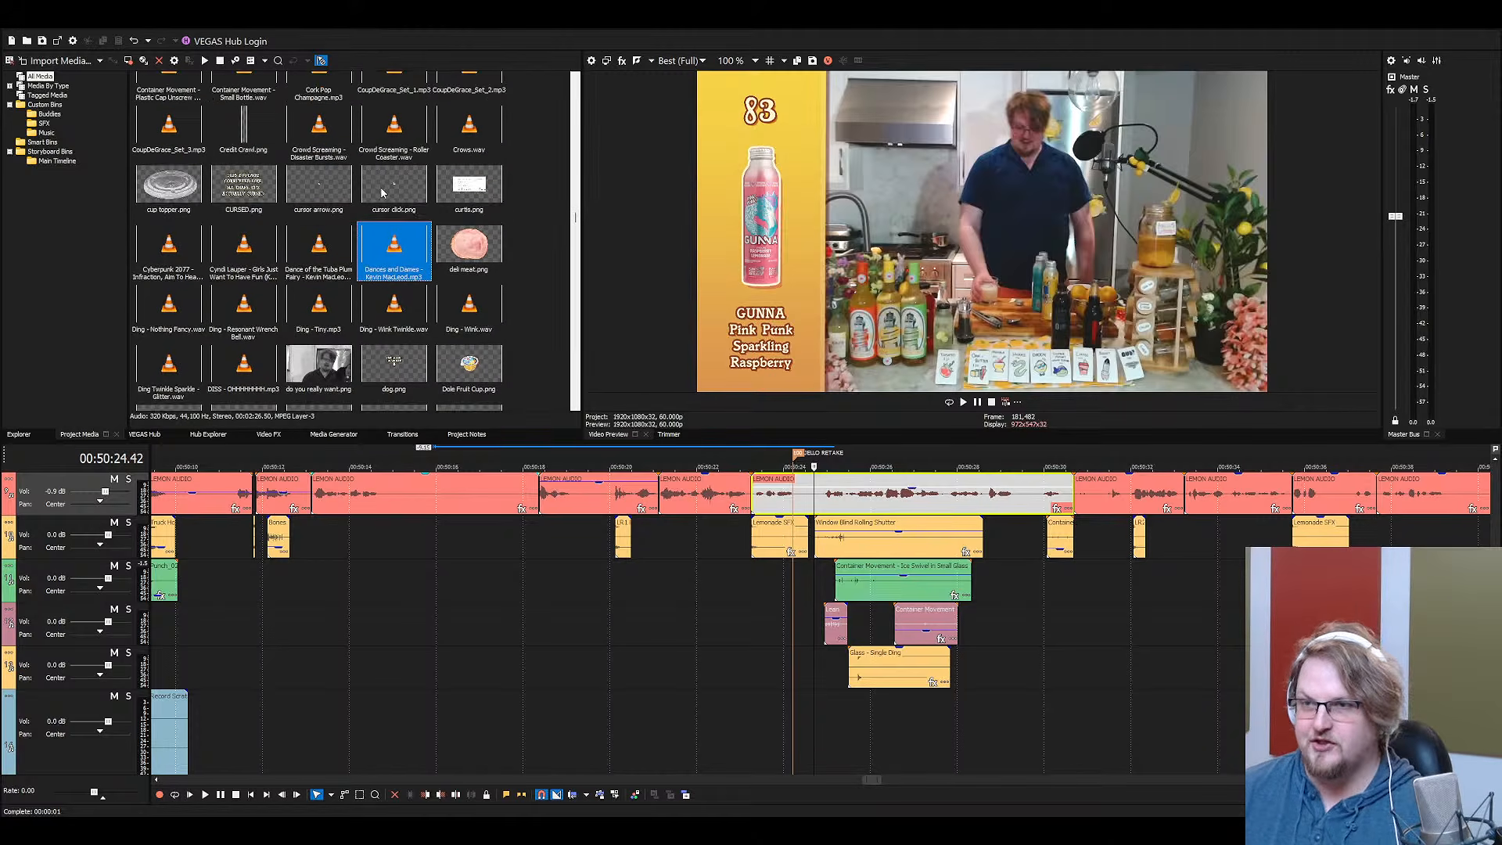
scroll(346, 195, down, 3)
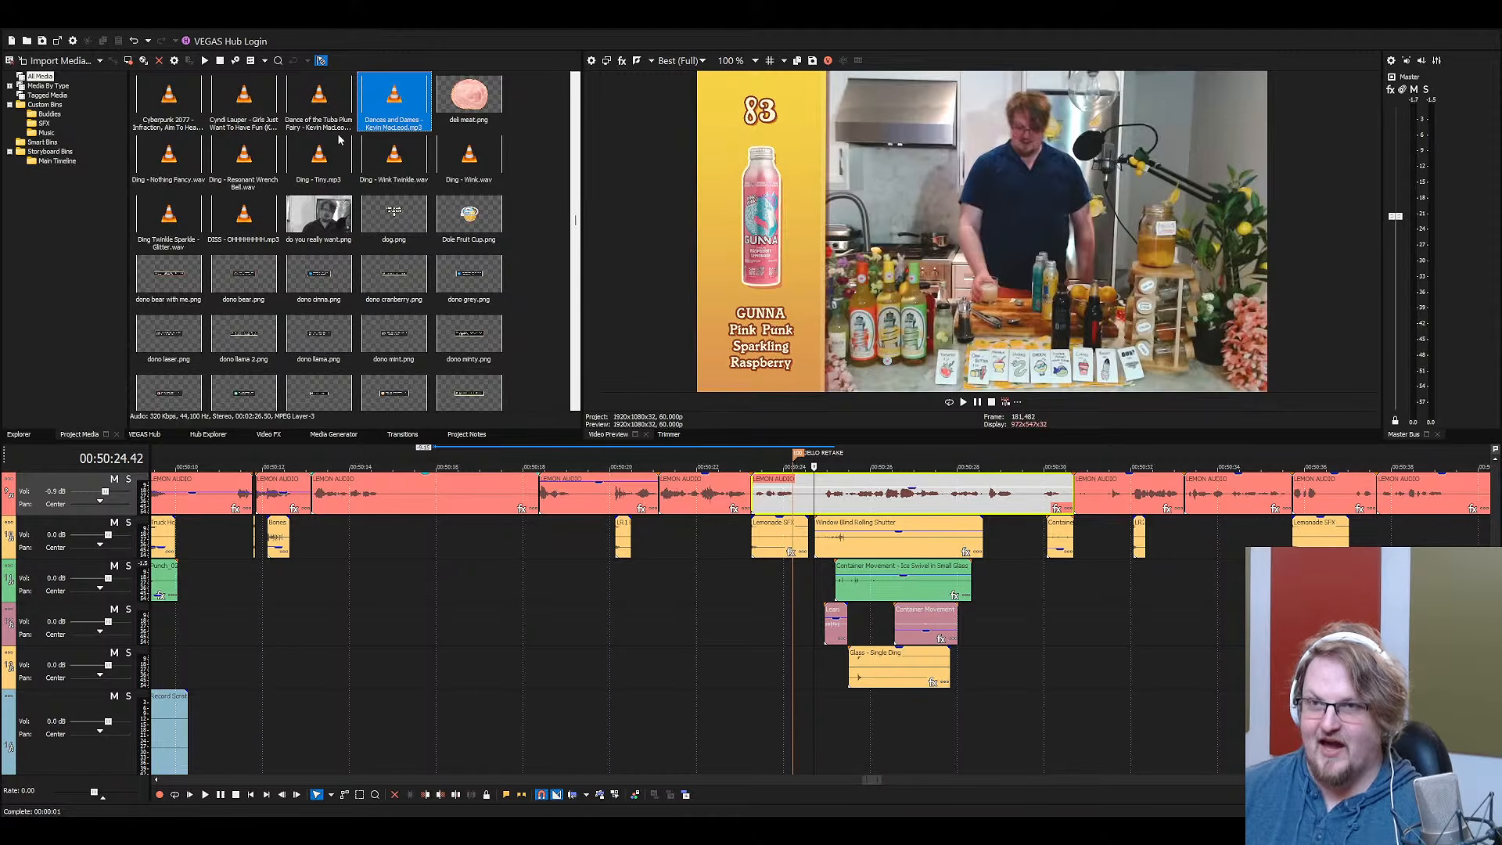
click(253, 129)
click(261, 185)
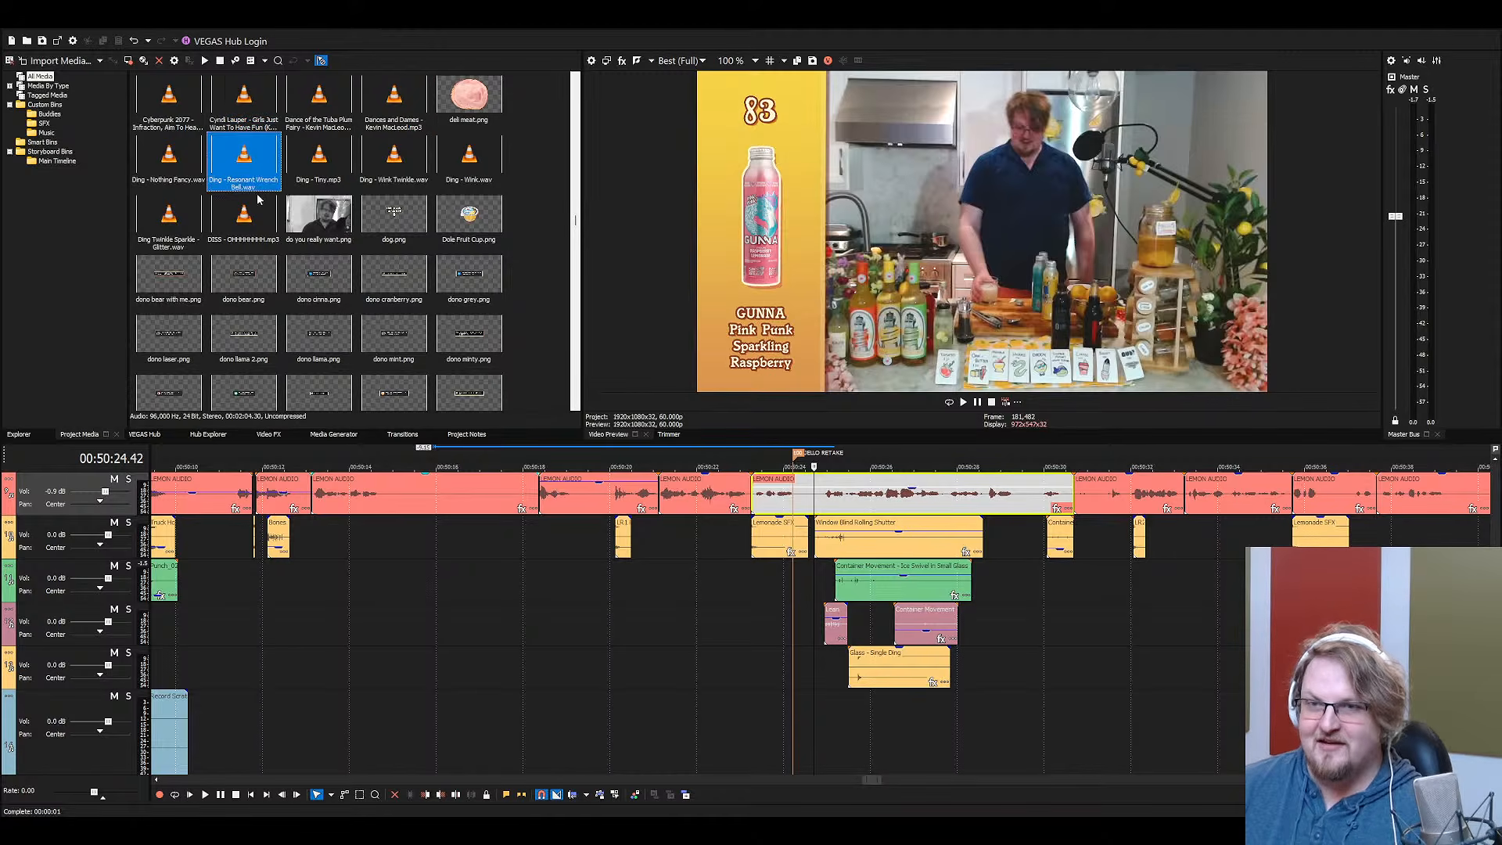
scroll(209, 245, up, 2)
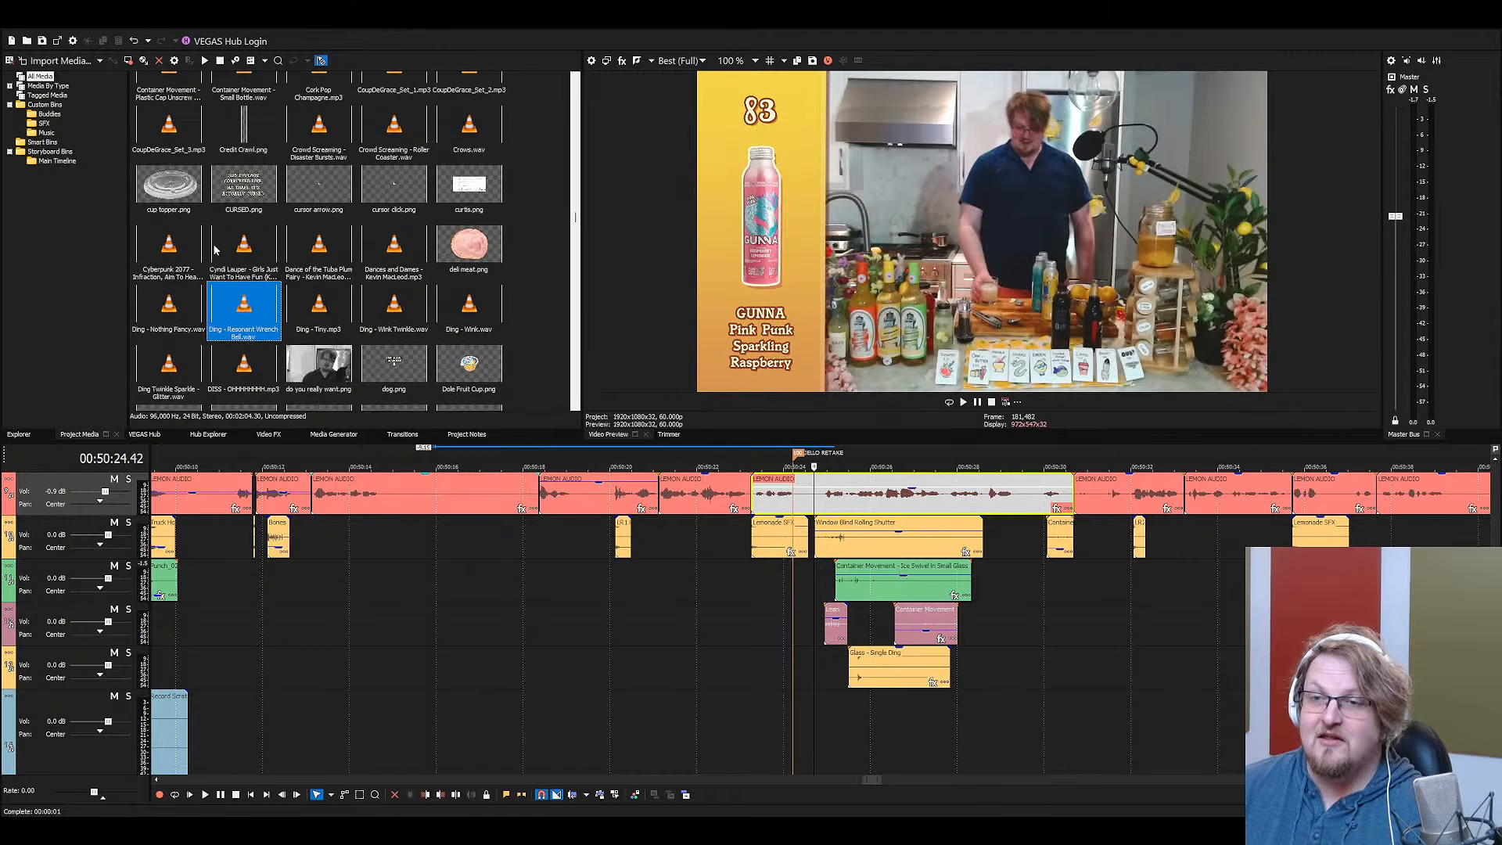
Find BELL DING.wav, place it on the green effects track at about 00:50:16, and listen to it with that track soloed
click(342, 214)
text(bel)
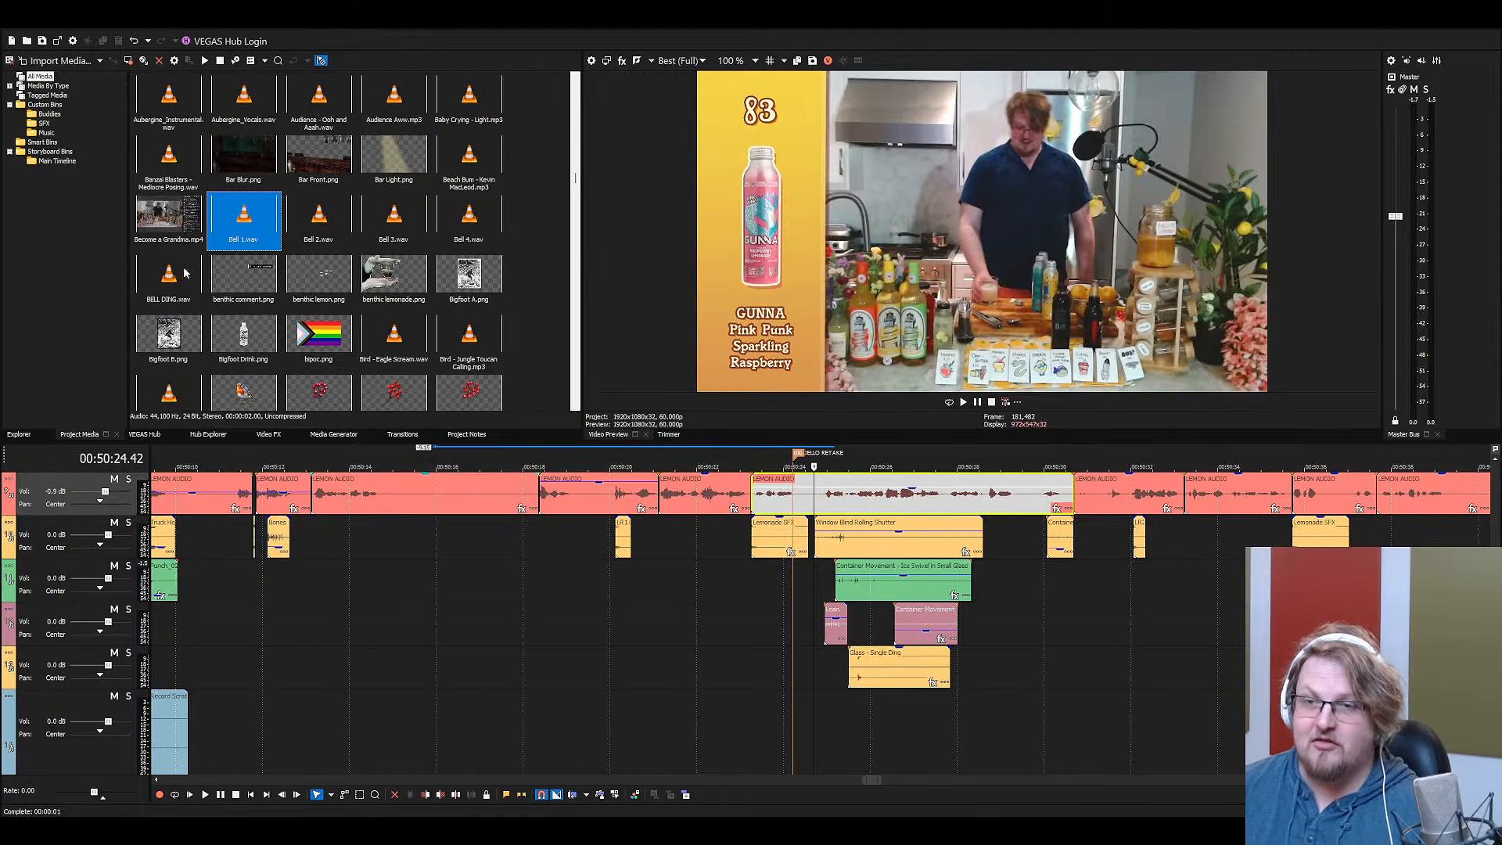
drag(168, 278, 440, 581)
click(440, 581)
click(128, 566)
key(space)
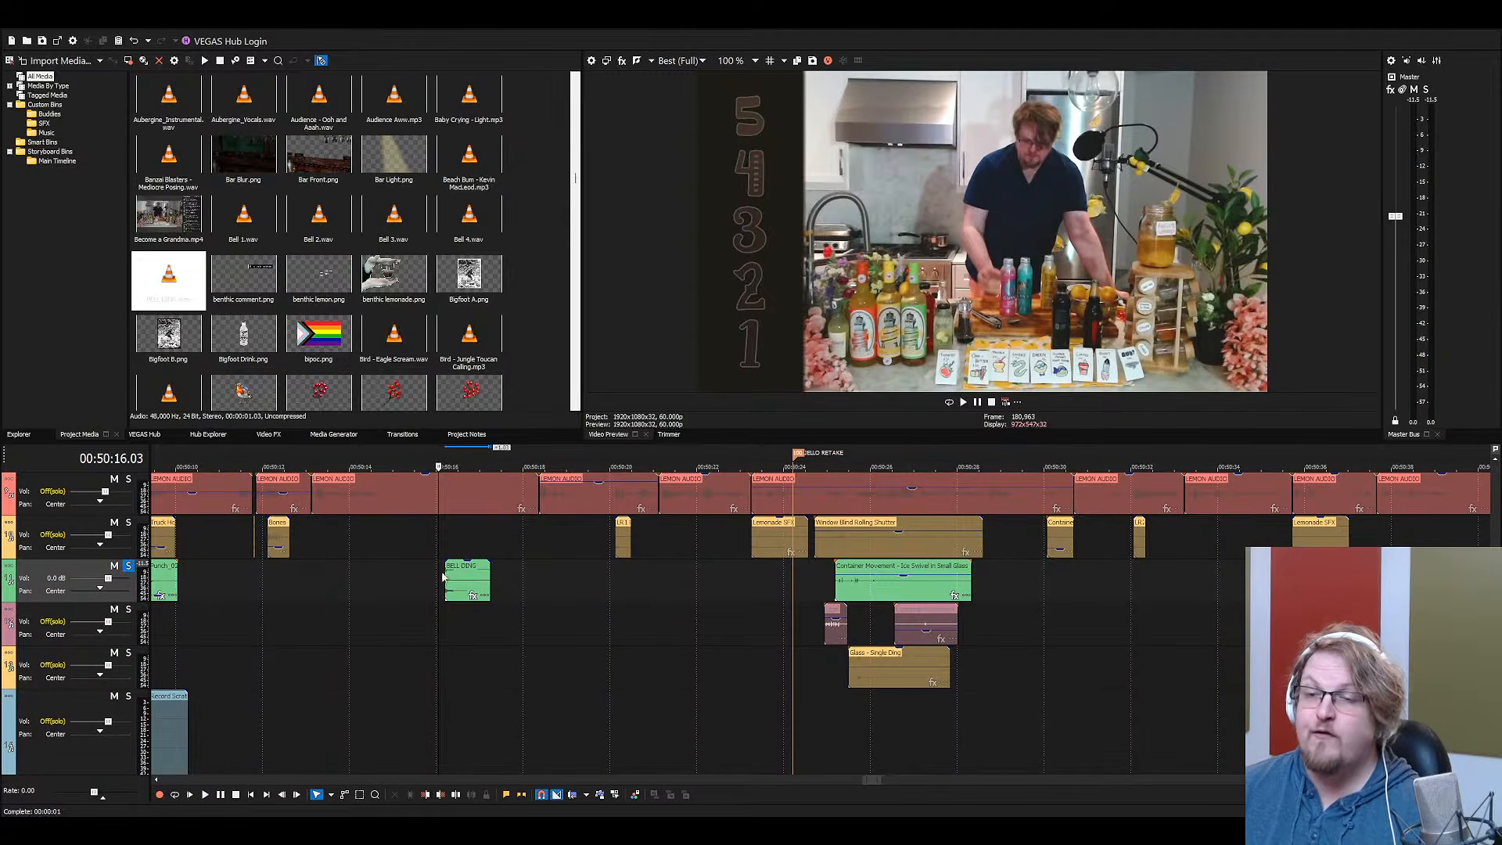
key(space)
key(space)
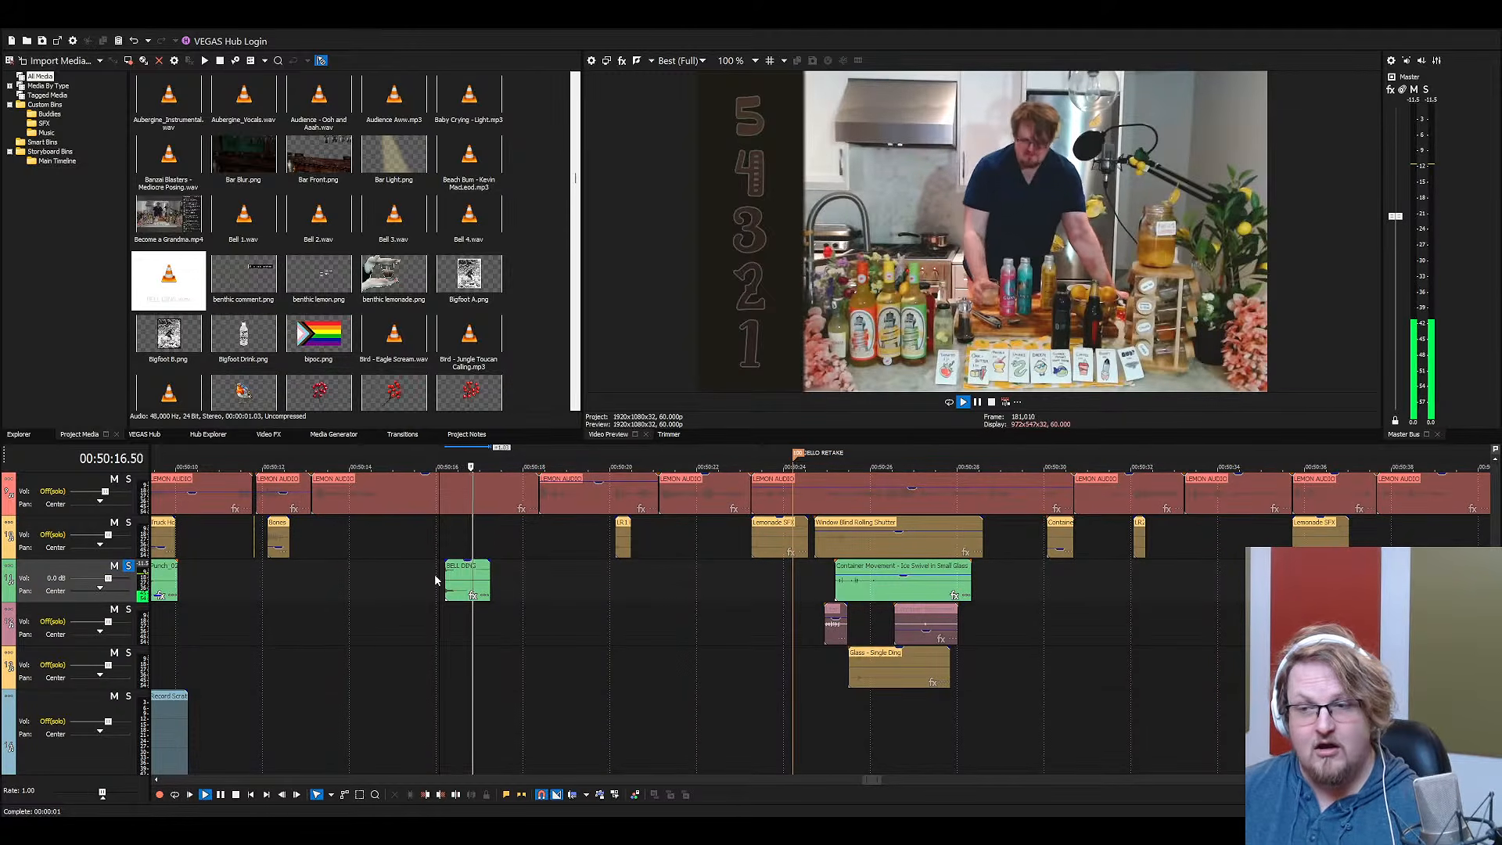
key(space)
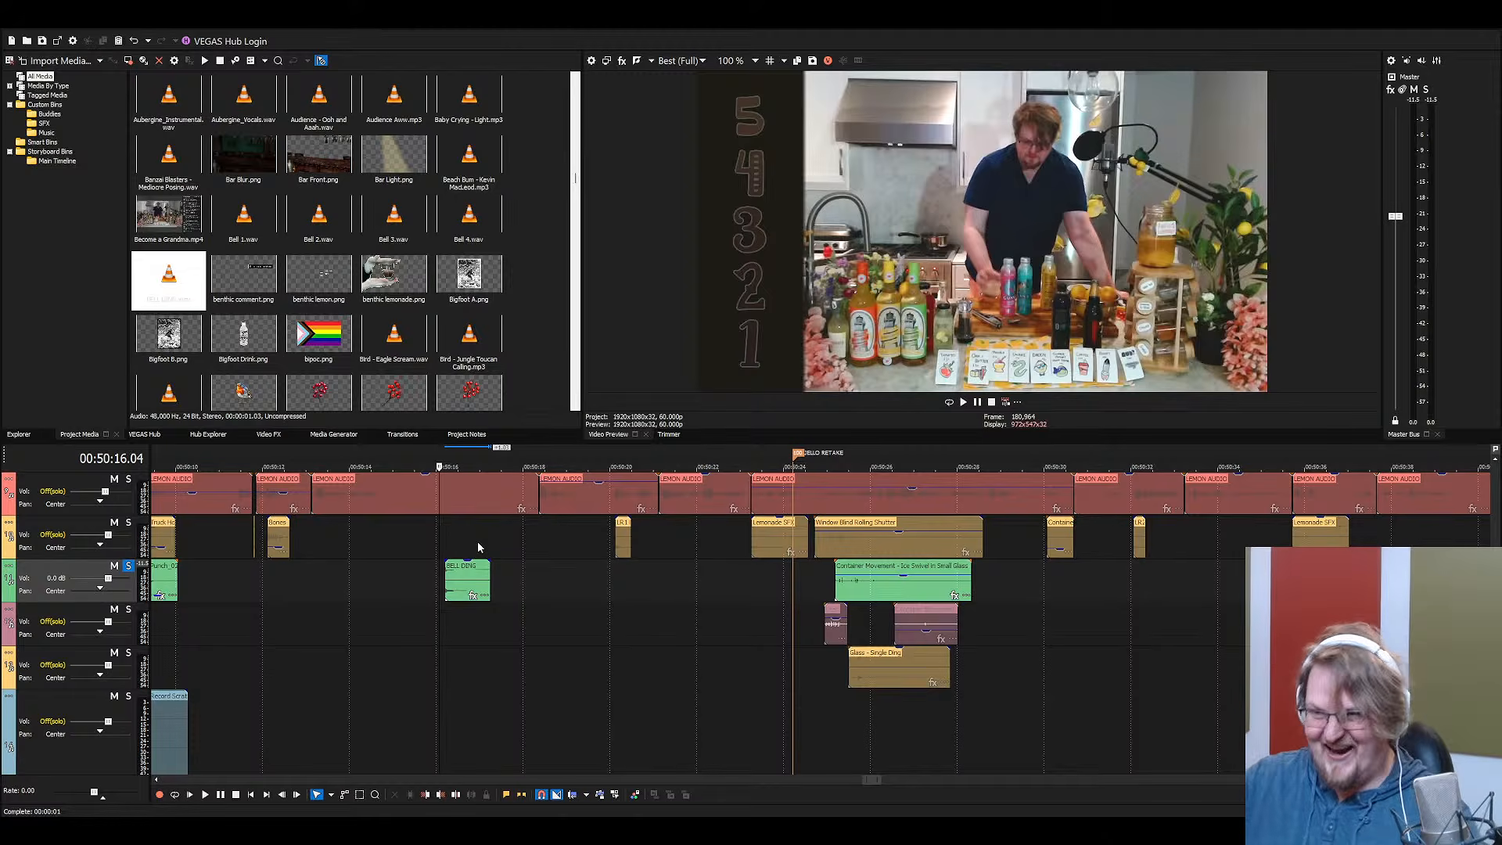
Delete the BELL DING event from the green effects track
click(419, 563)
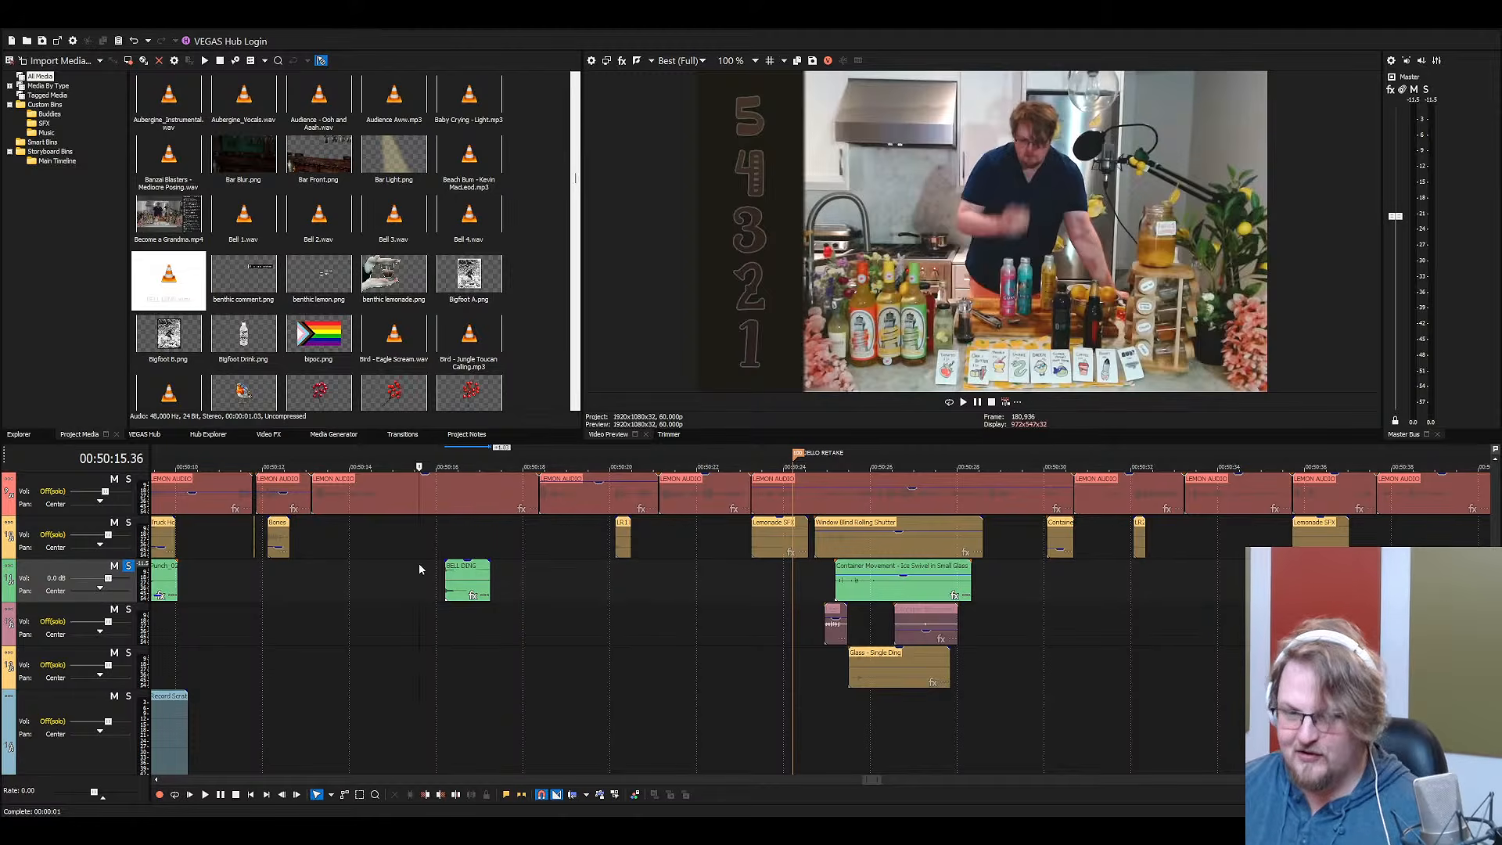
click(470, 585)
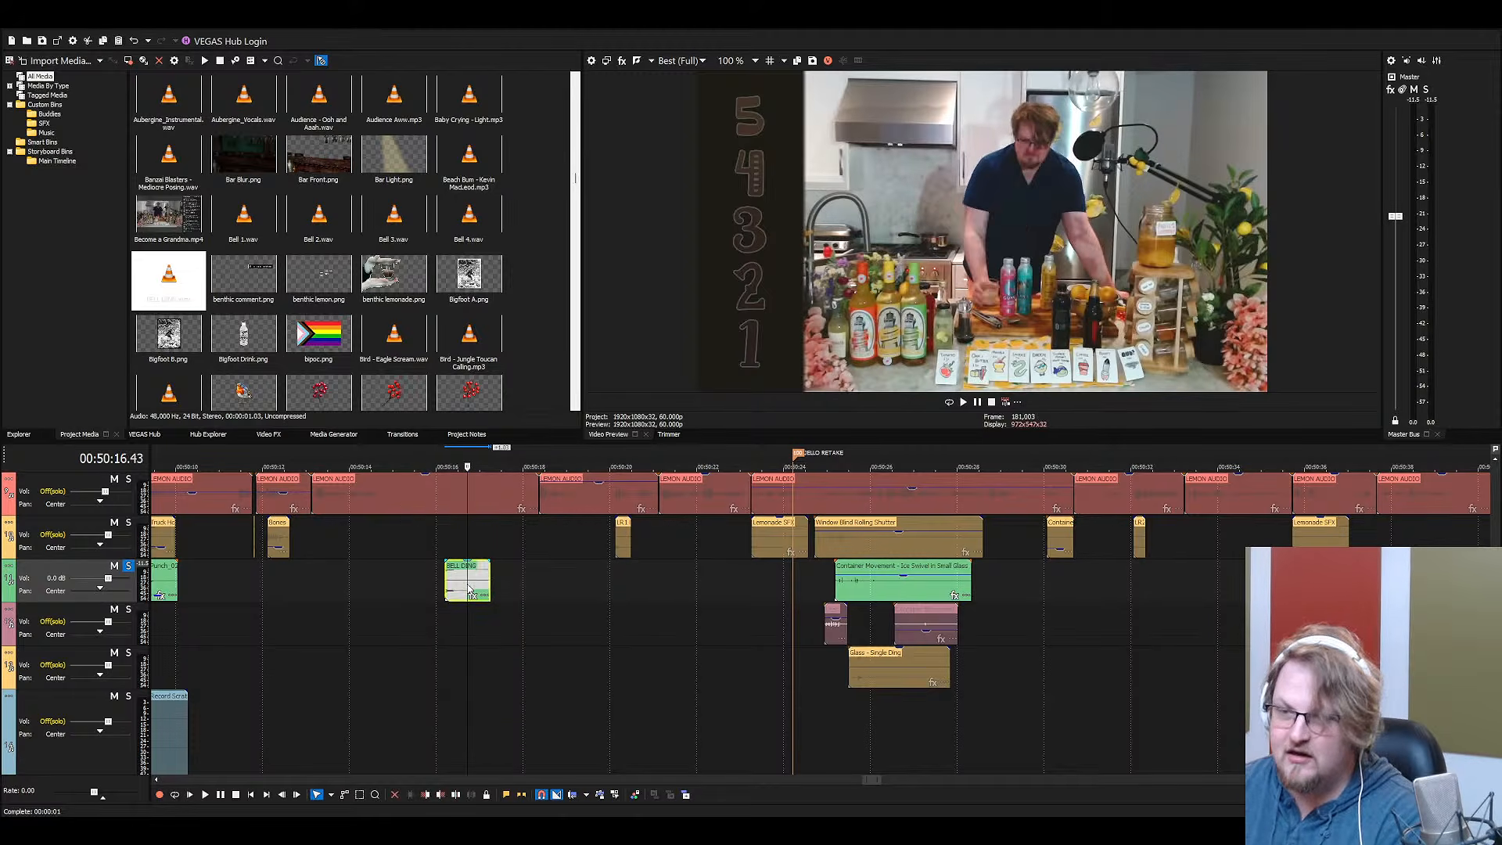
key(Delete)
Find Shake - Candy Bag Crinkle.wav, remove the green track's solo, and place the file on the Glass - Single Ding track at about 00:50:13
click(319, 249)
text(shake)
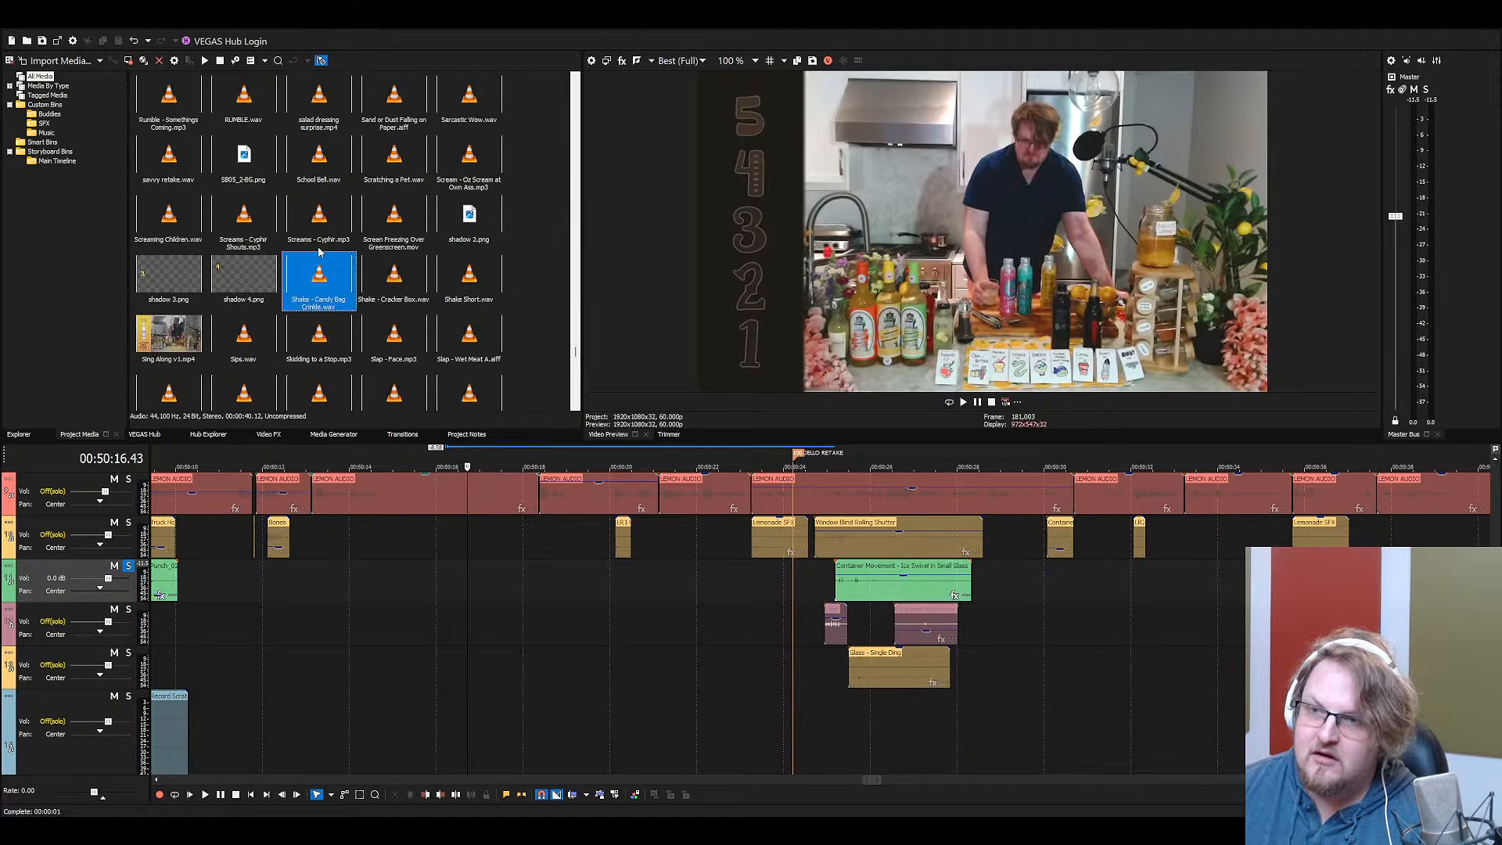
click(129, 566)
drag(309, 347, 411, 677)
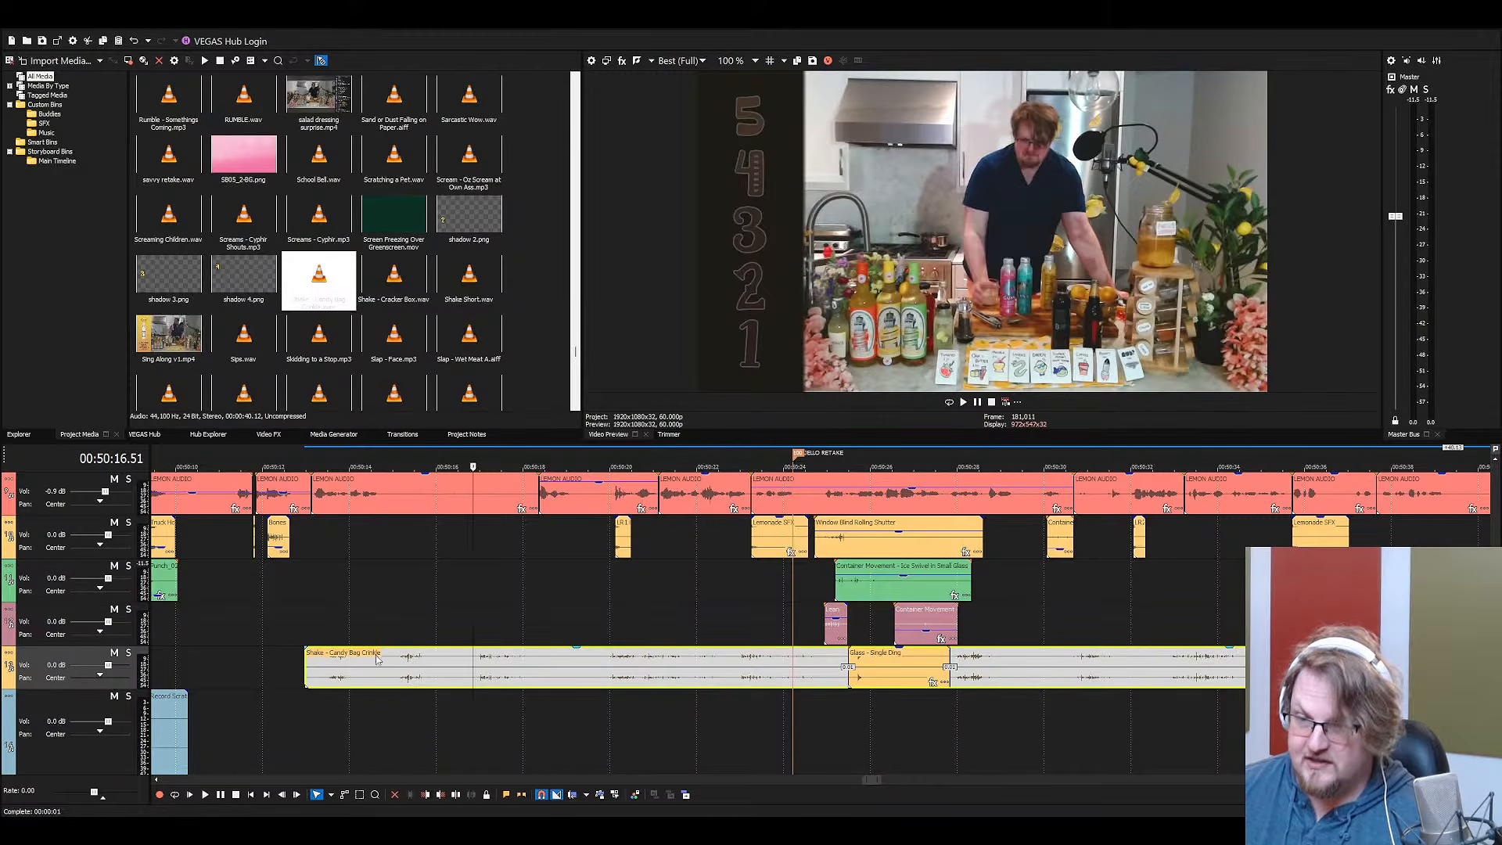
Solo the Candy Bag Crinkle track and listen to the effect from 00:50:19.59
click(128, 652)
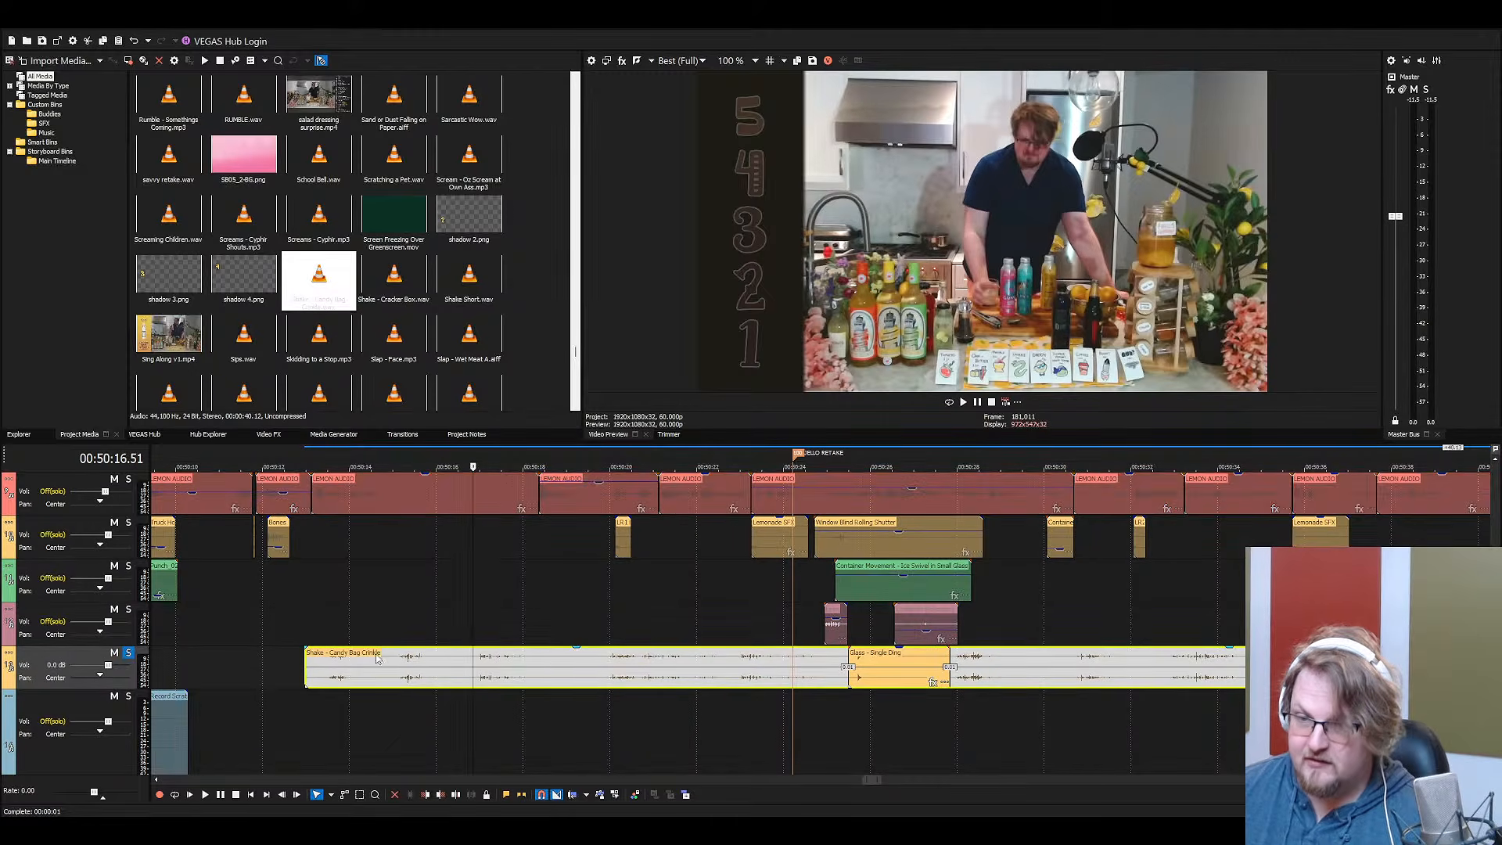
click(609, 661)
key(space)
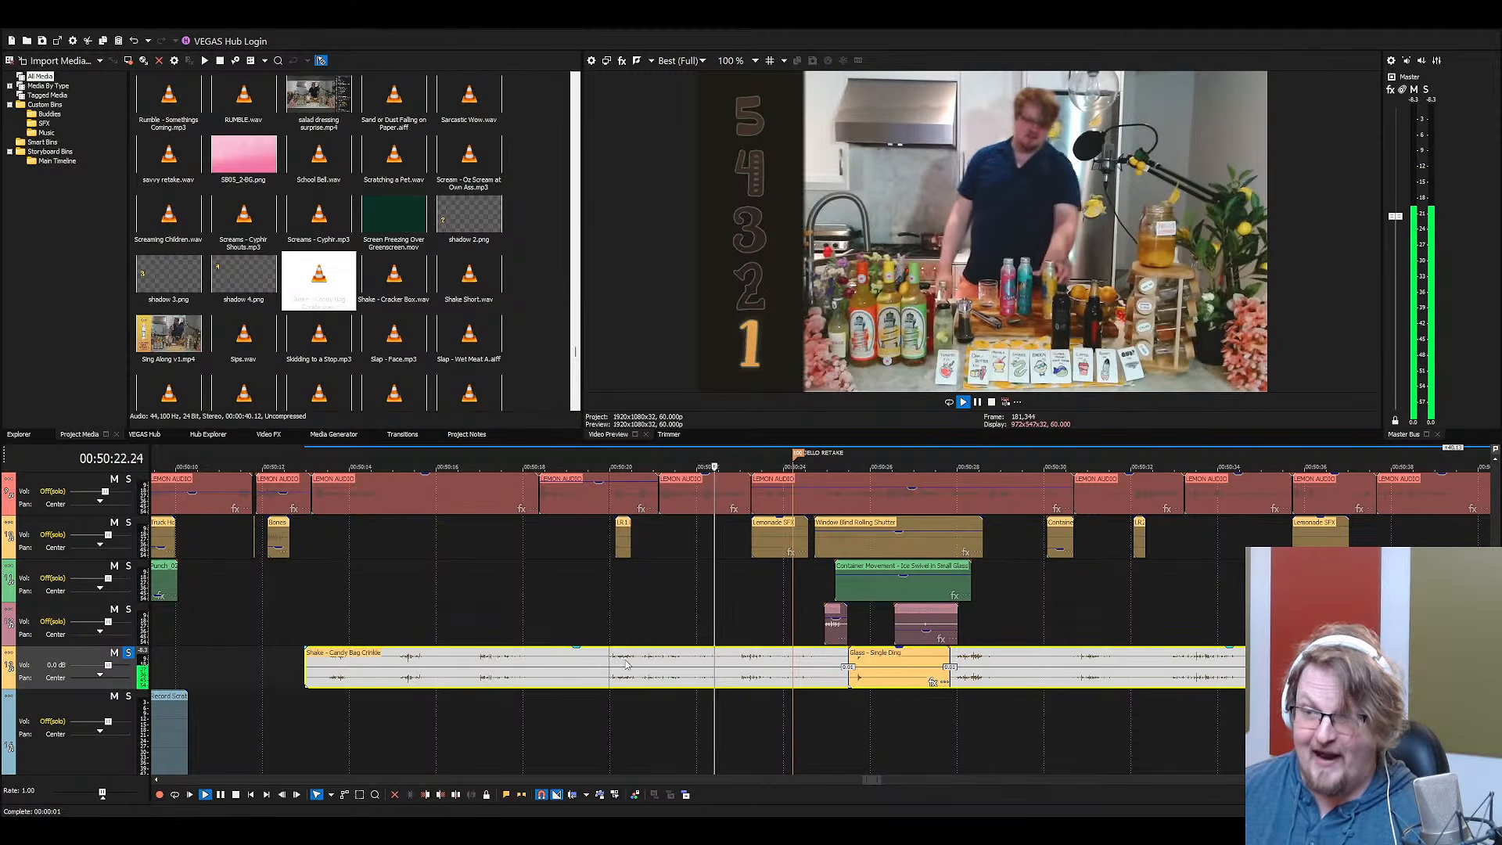
key(space)
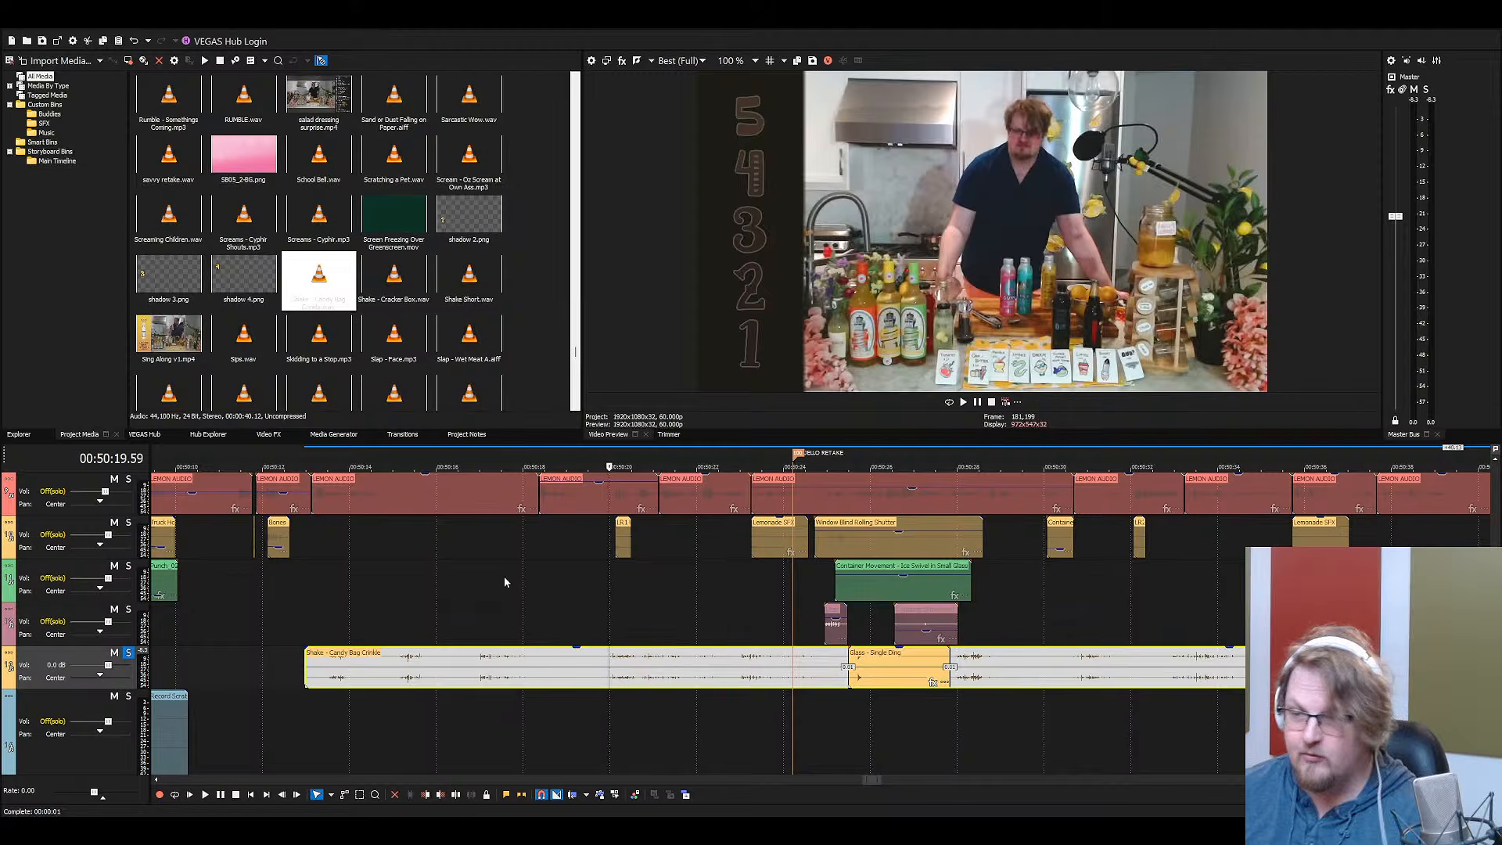
Delete the Shake - Candy Bag Crinkle event from the Glass - Single Ding track and select Shake - Cracker Box.wav in the project media
click(682, 674)
scroll(682, 673, left, 1)
click(673, 657)
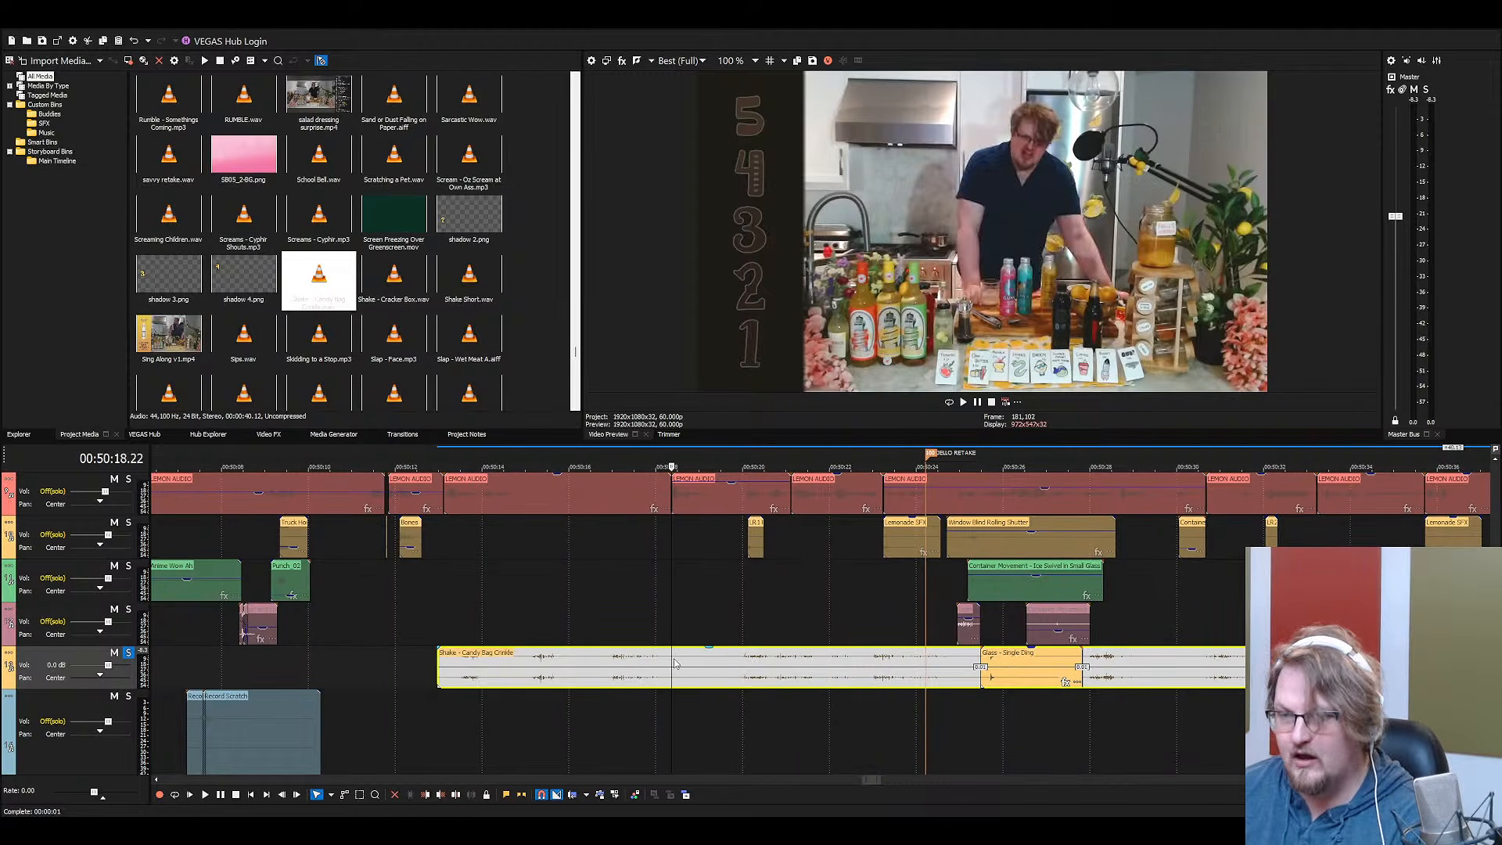
key(Delete)
click(428, 309)
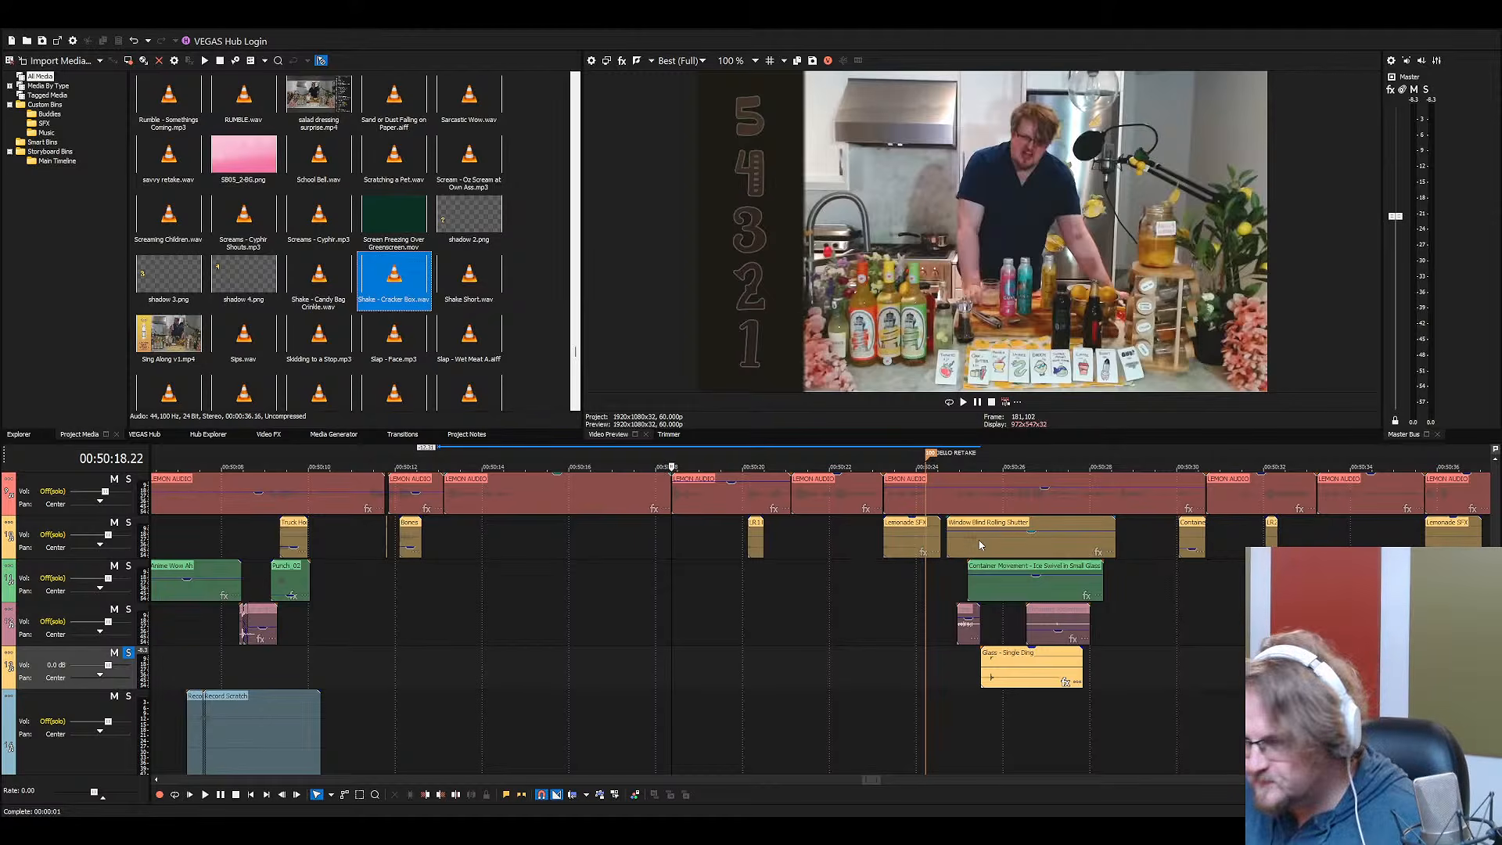
Play the section around the Jello Retake marker and remove the solo from the Glass - Single Ding track
click(918, 535)
key(space)
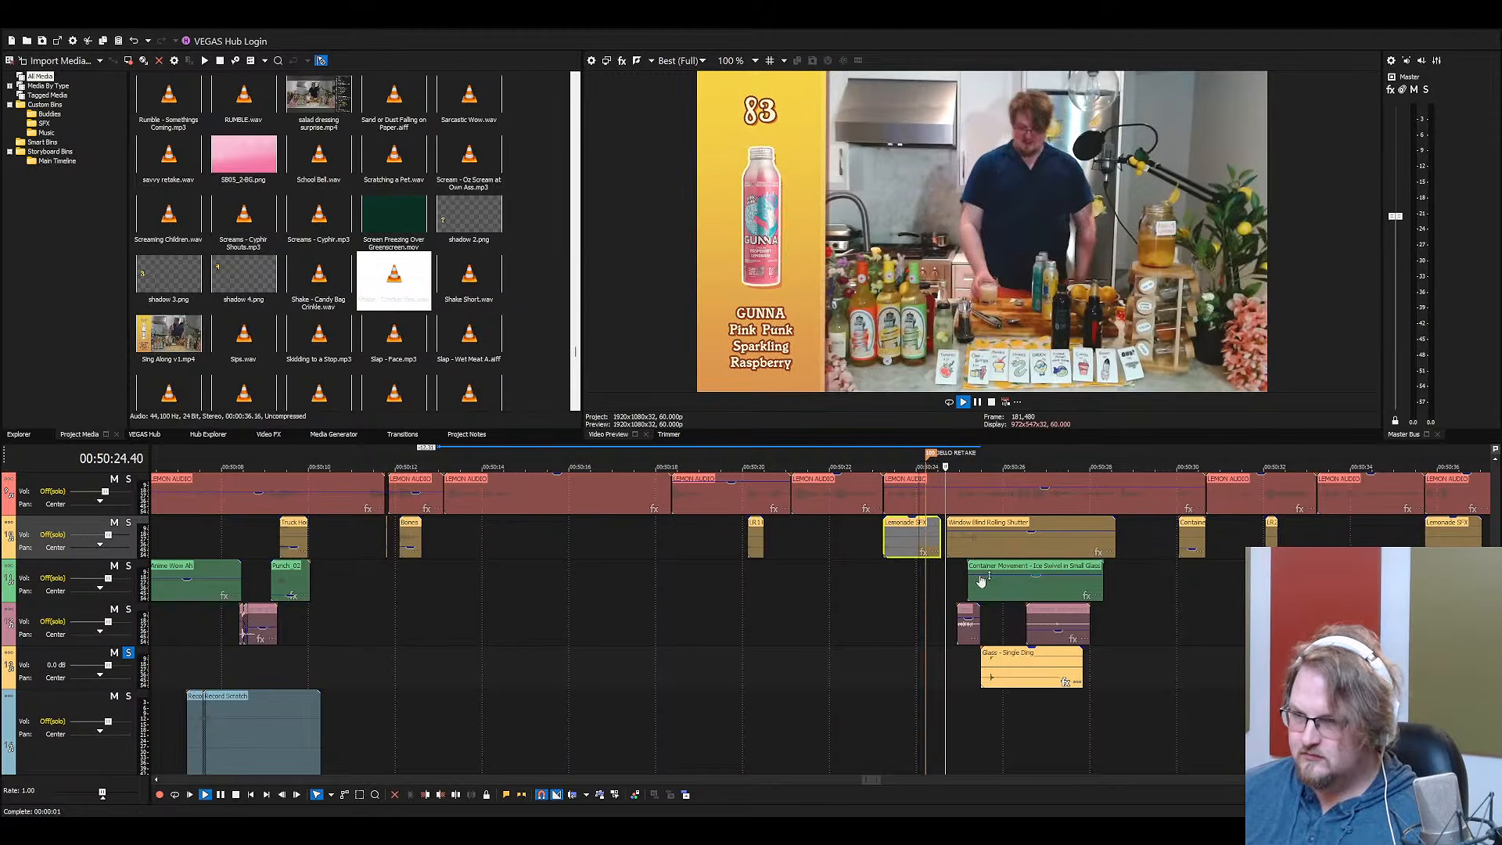
click(128, 652)
click(1072, 621)
key(space)
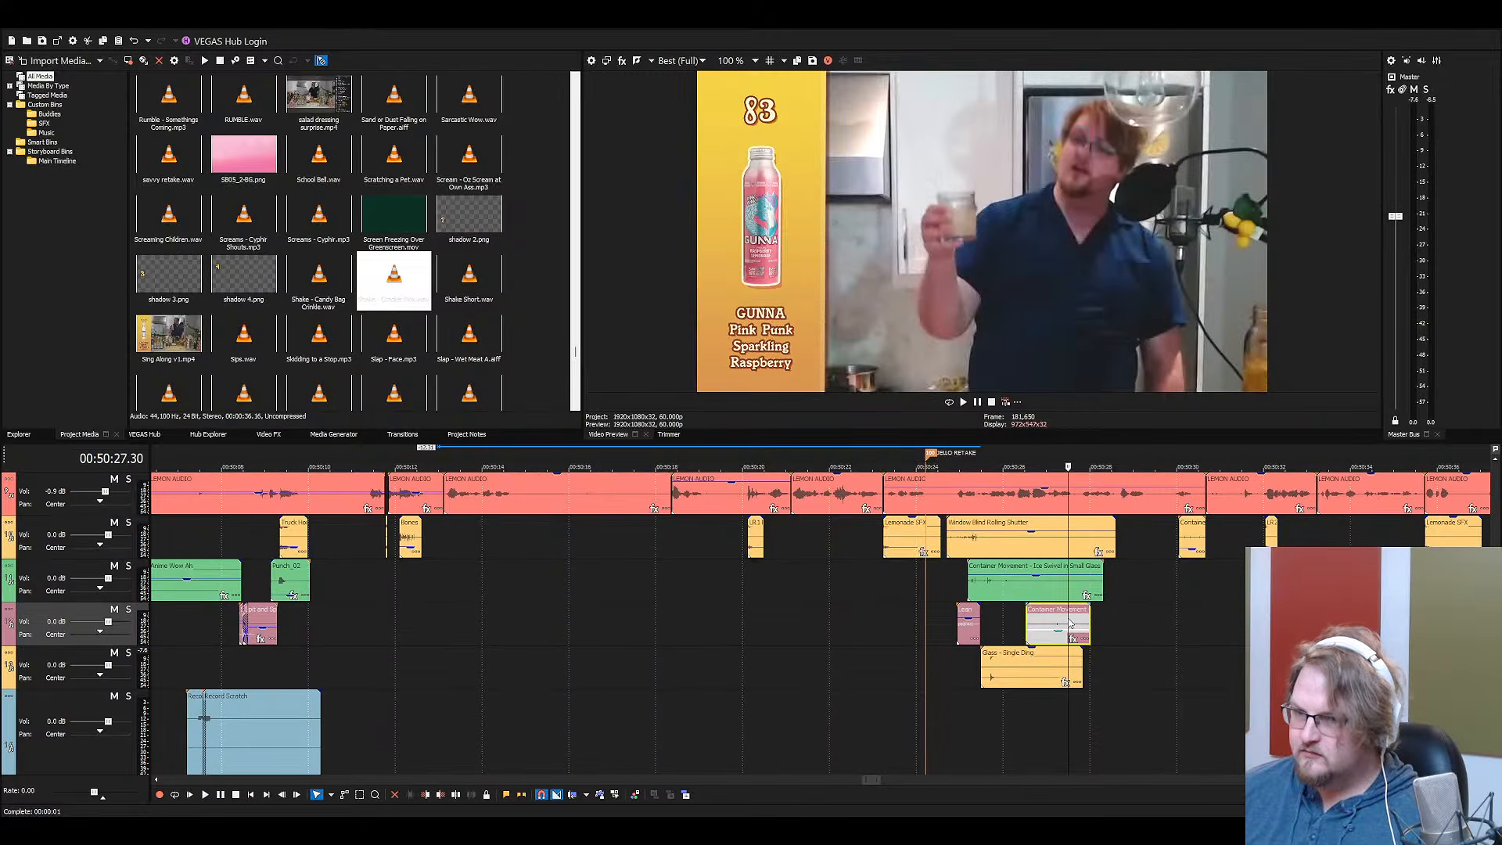
scroll(1072, 622, down, 2)
scroll(1054, 635, up, 4)
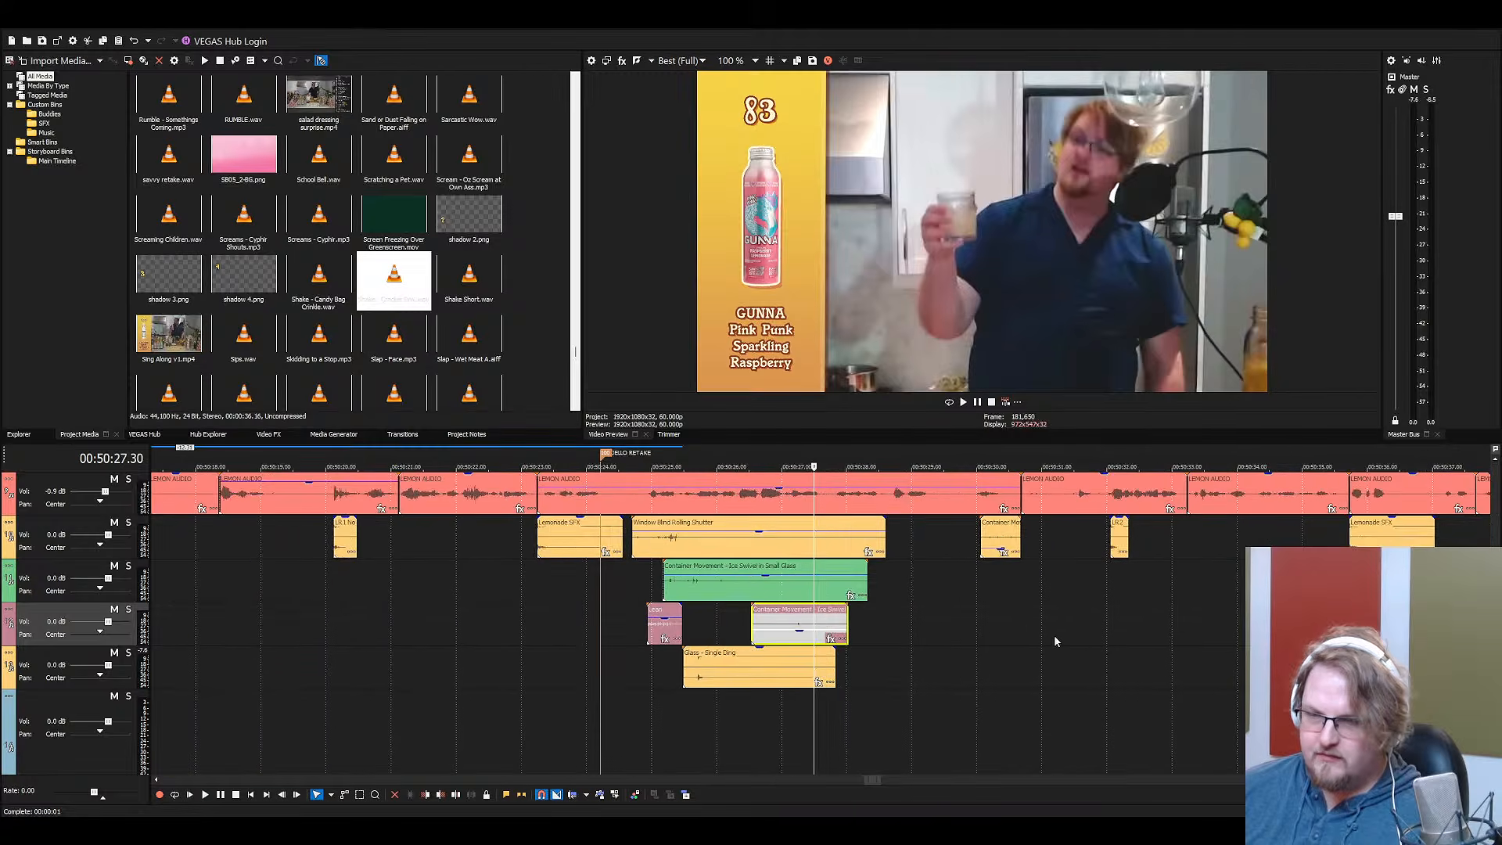
scroll(1054, 635, down, 3)
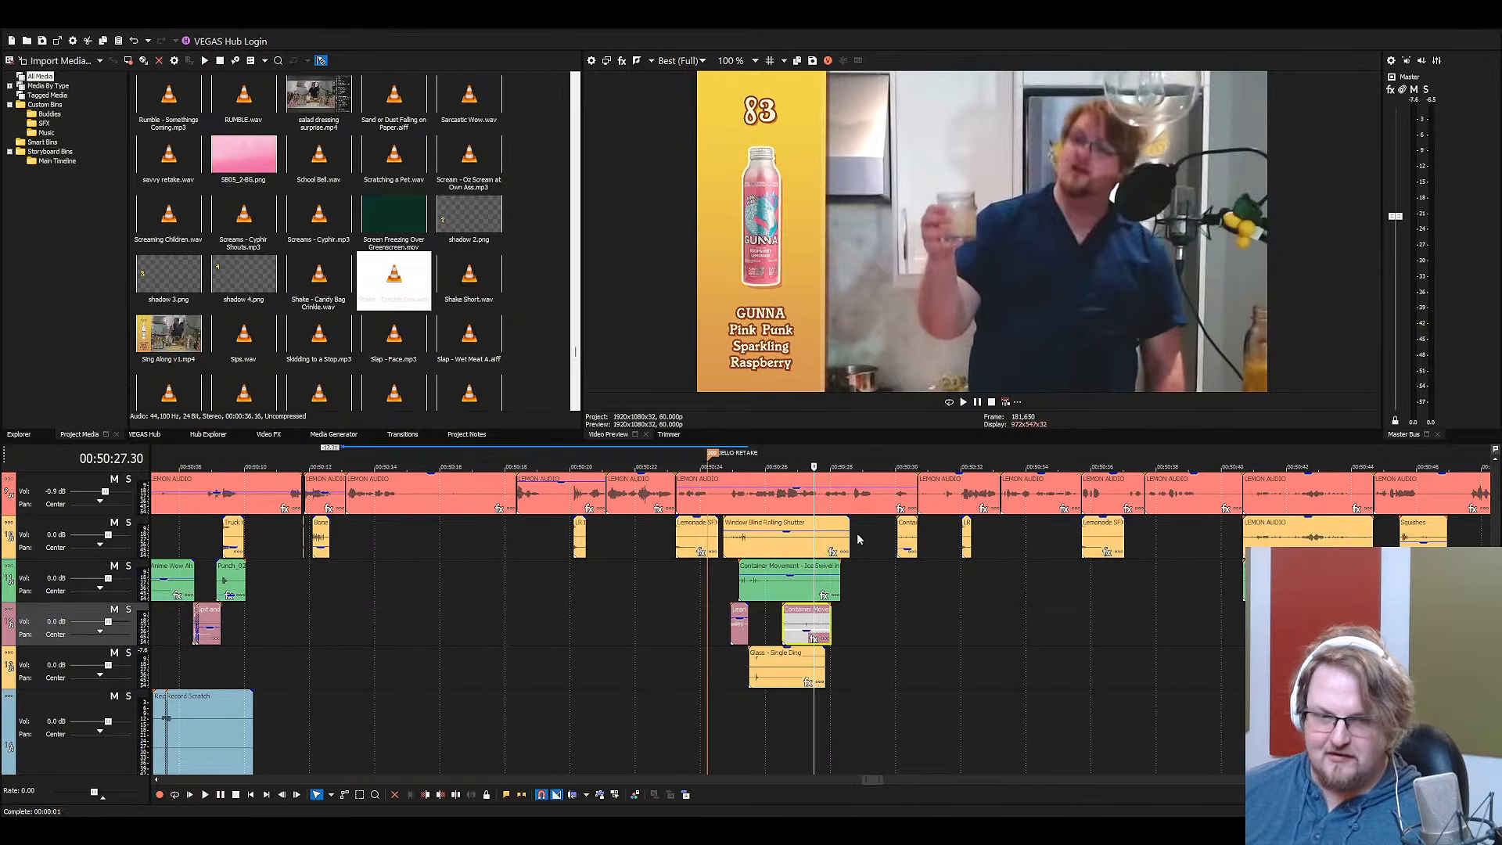
Place the playhead at the end of the Glass - Single Ding event, save the project, and play the following section
click(824, 667)
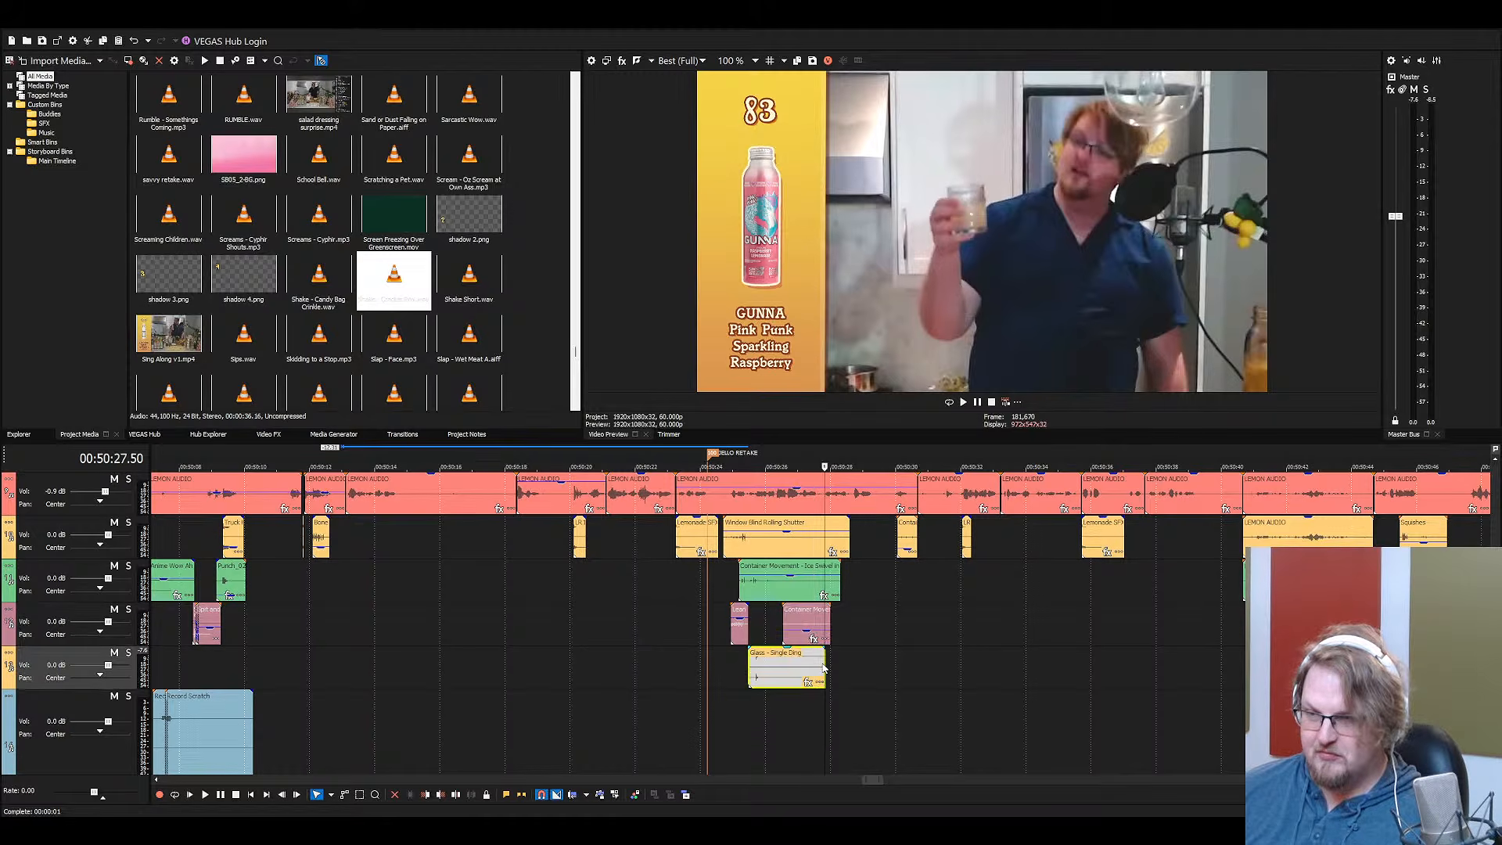
scroll(889, 657, up, 3)
key(ctrl+s)
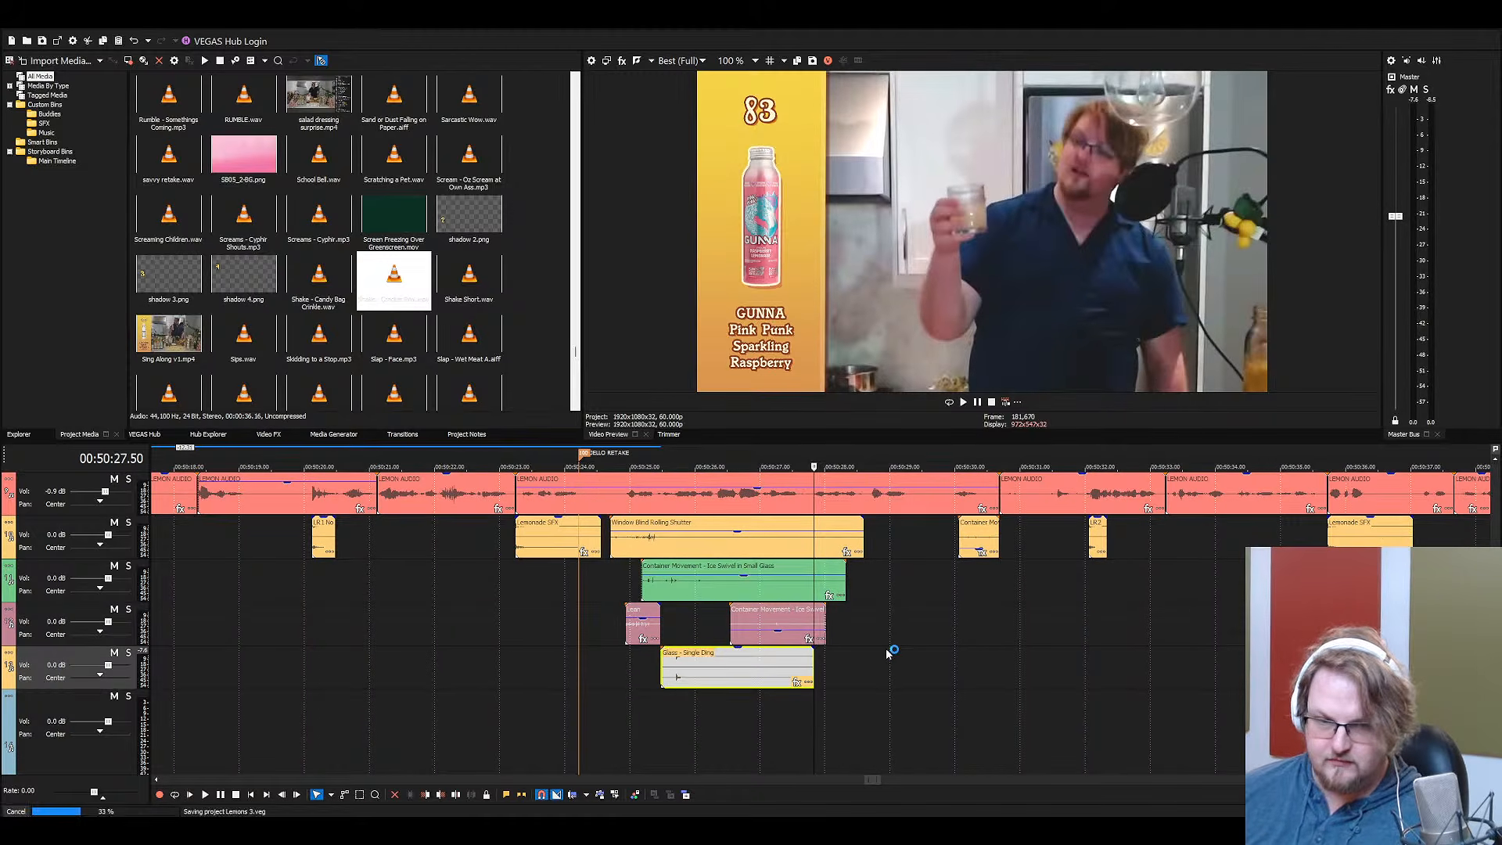
key(space)
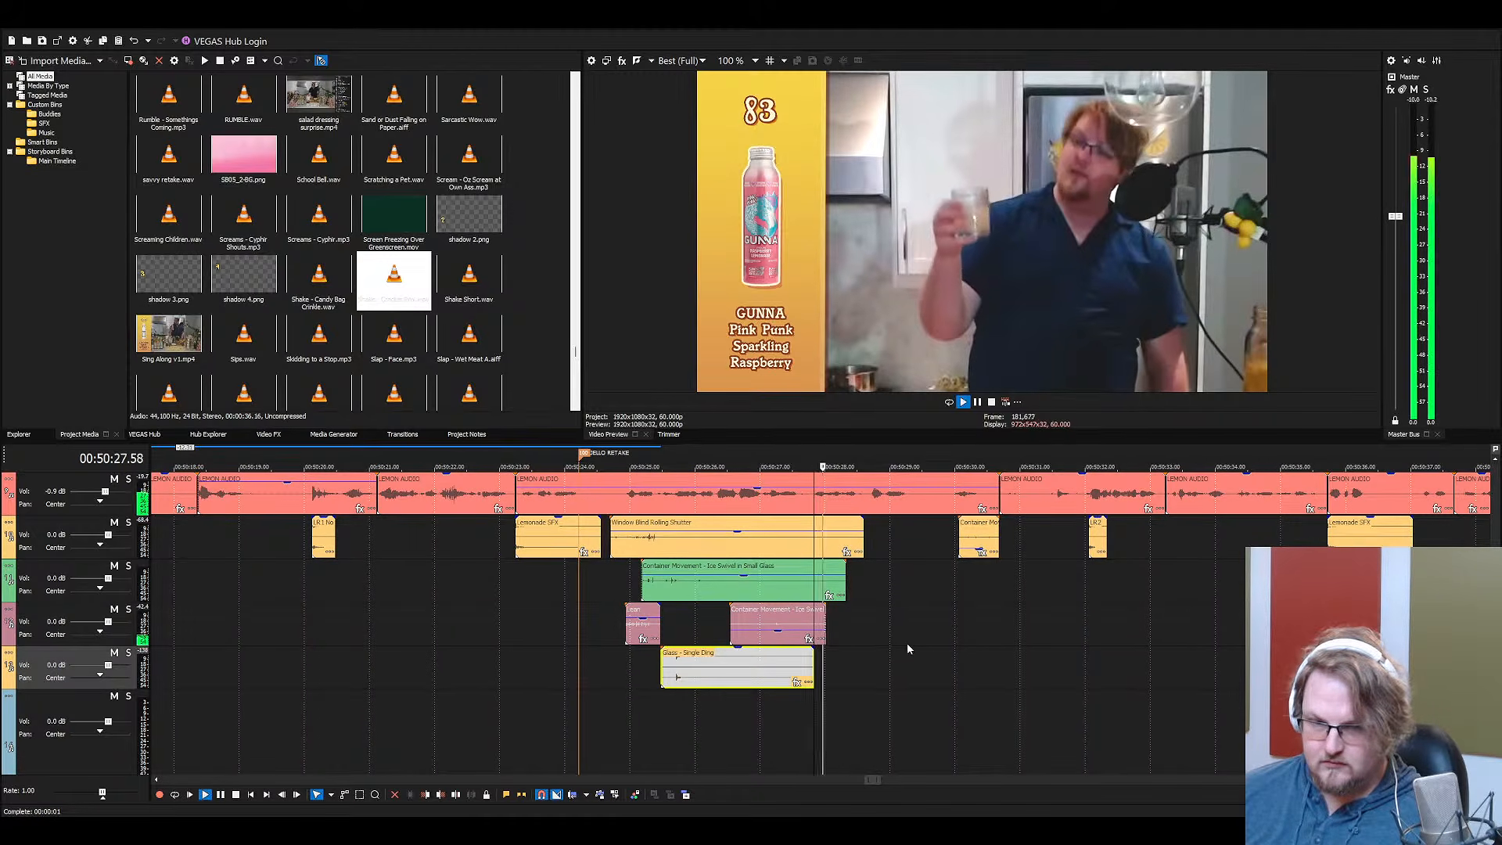
scroll(907, 642, down, 2)
scroll(899, 653, down, 2)
scroll(892, 651, up, 2)
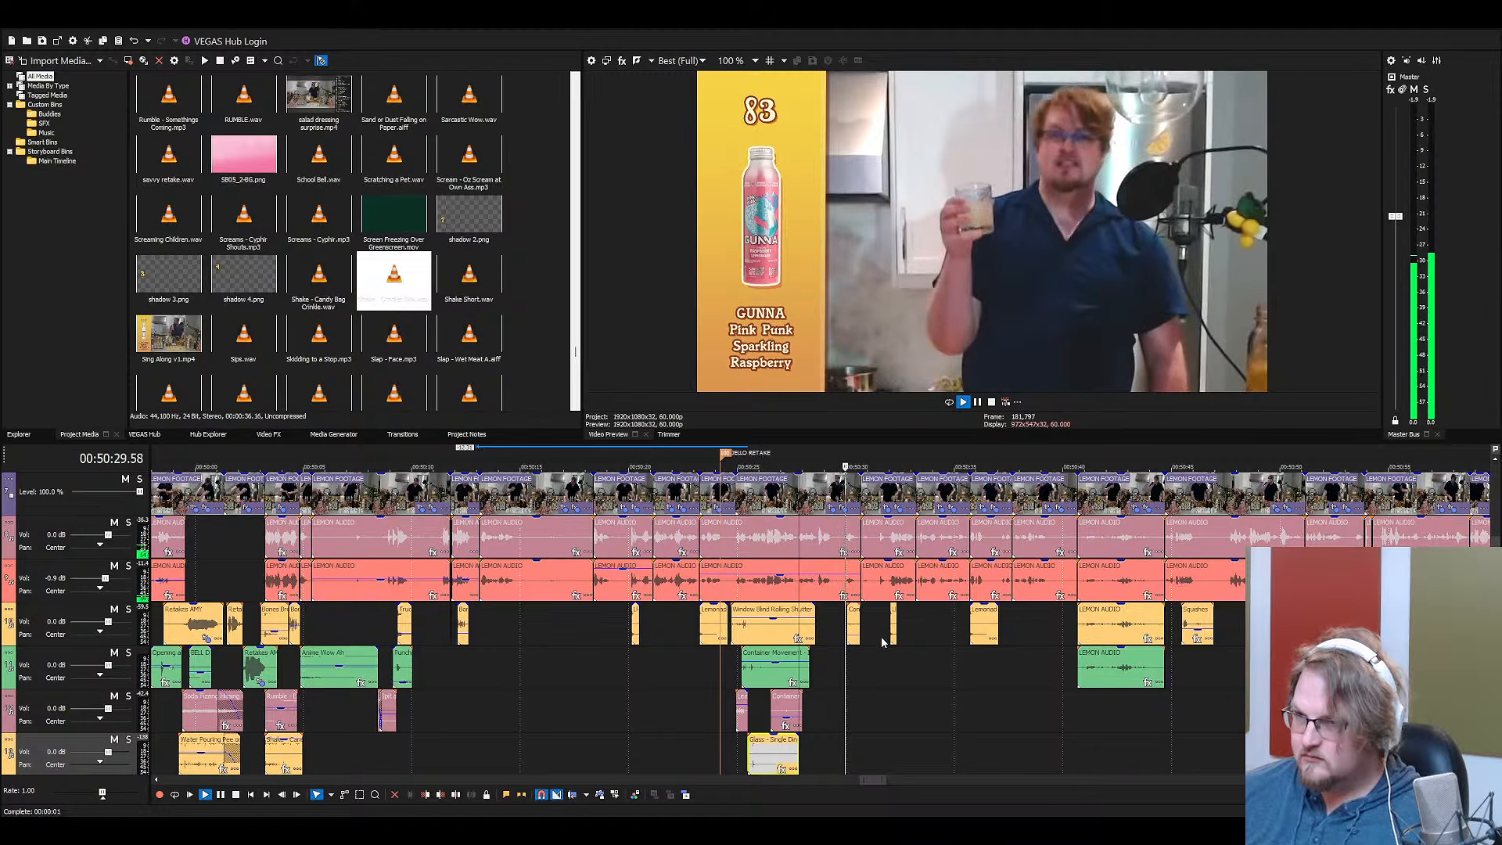
key(space)
scroll(880, 671, up, 2)
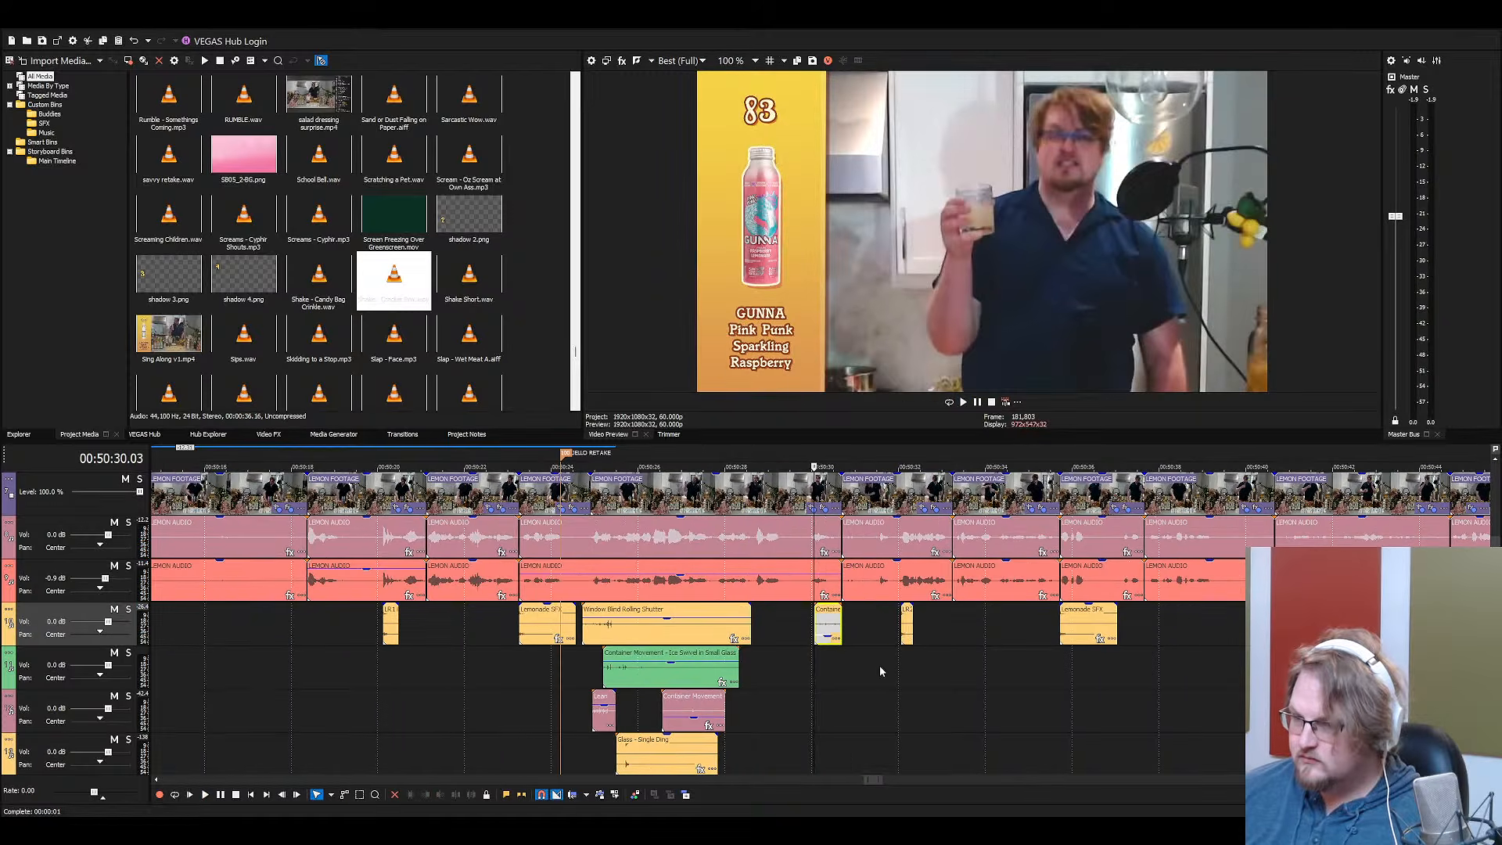
Save the project again and play the timeline from 00:50:31.35
click(864, 626)
key(ctrl+s)
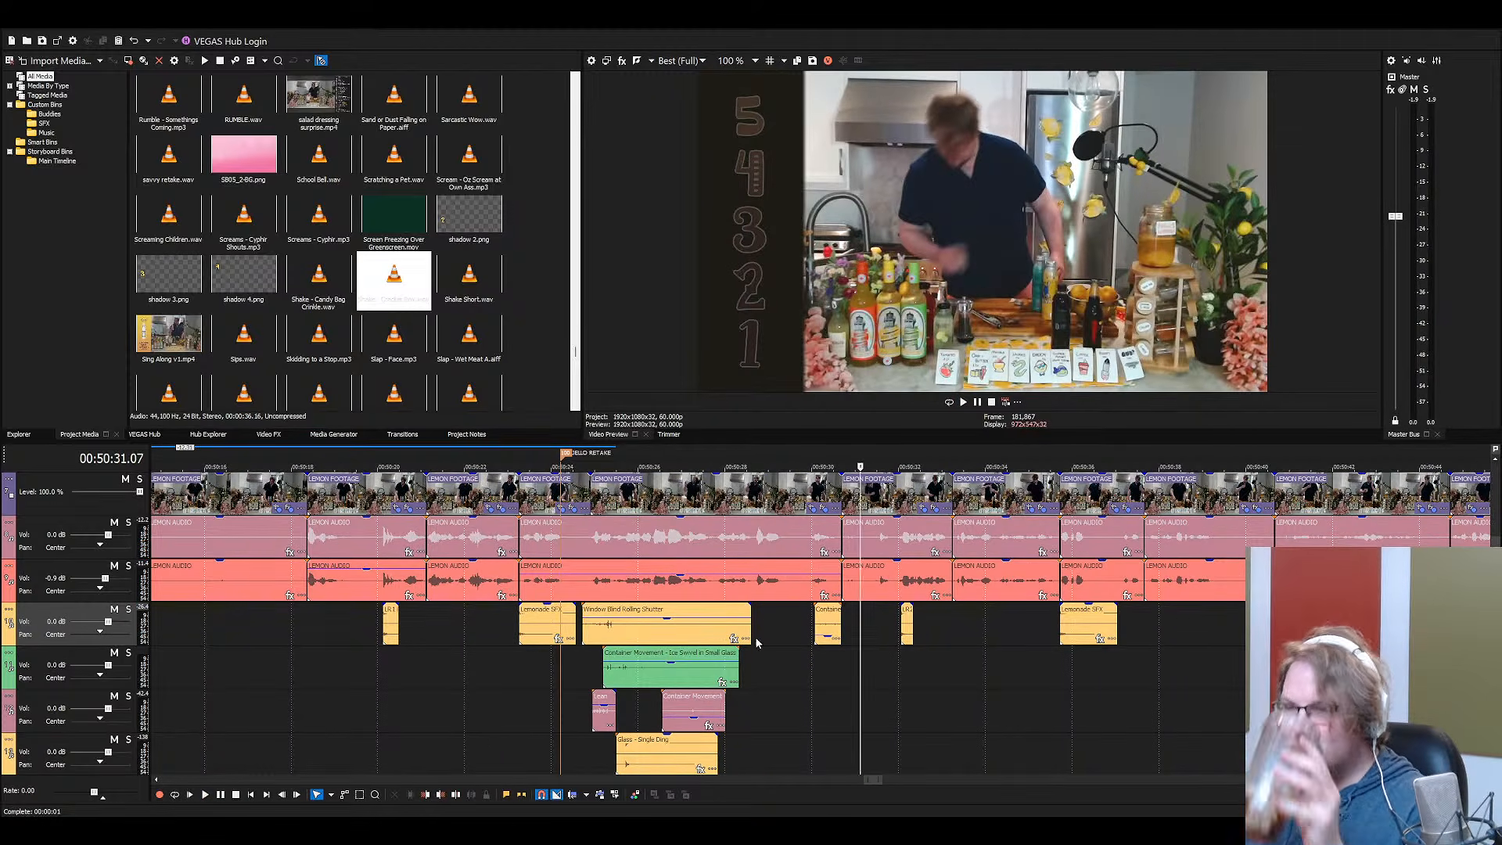
click(880, 624)
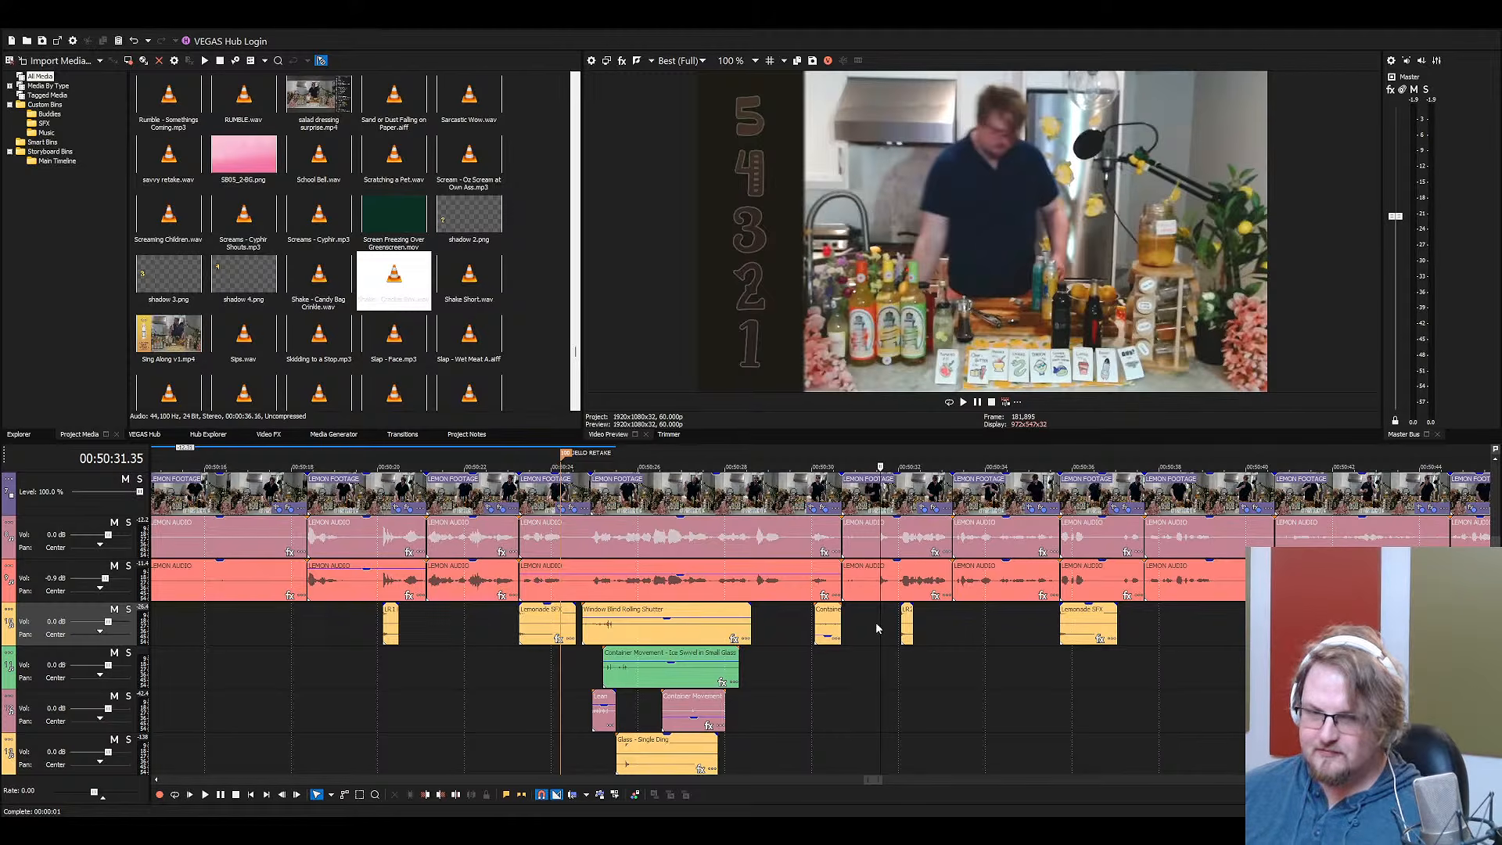
key(space)
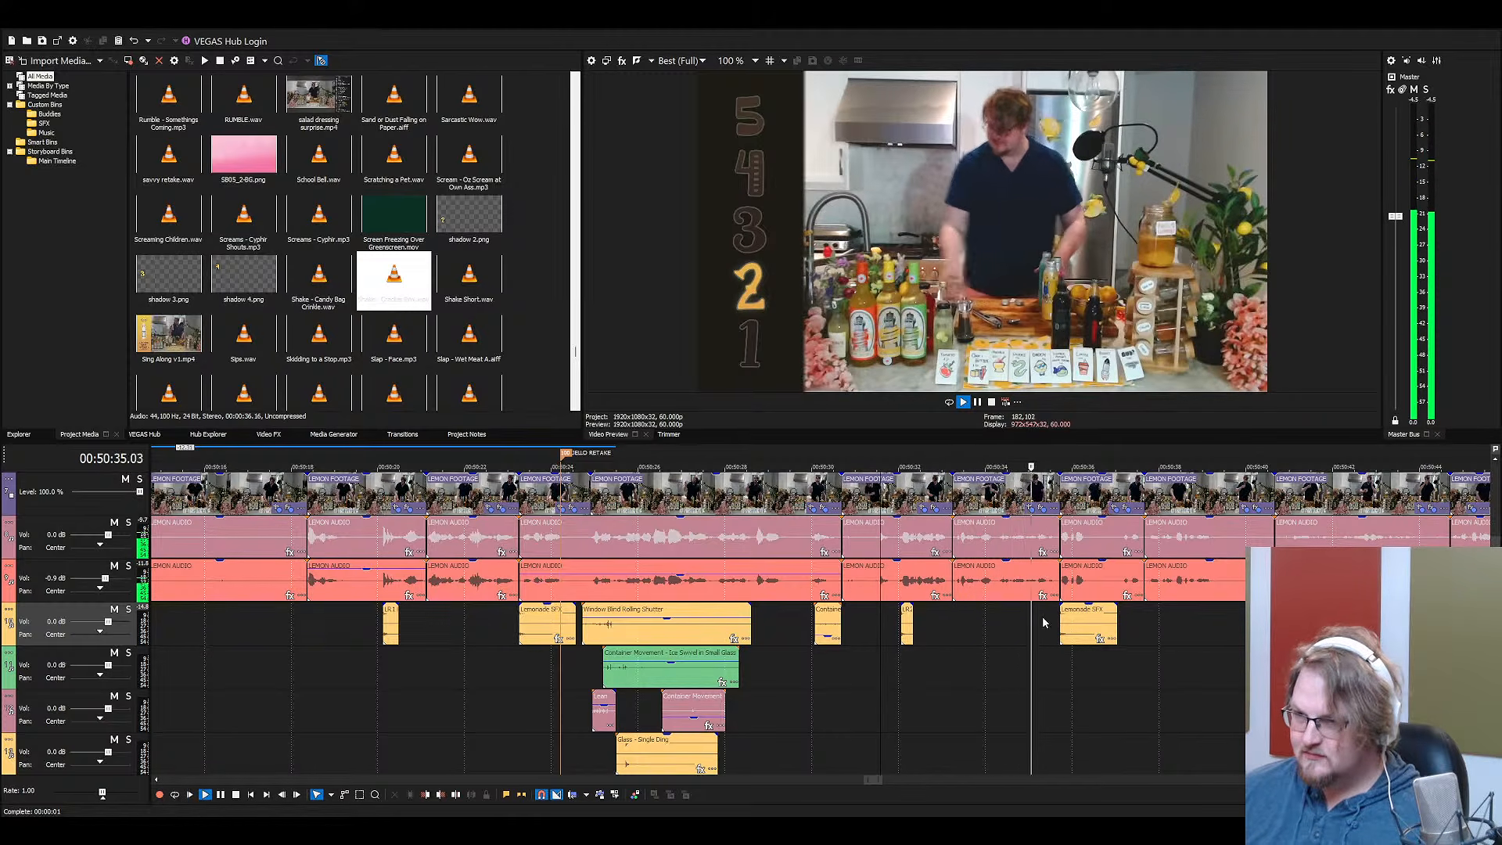
key(space)
Find SNES Jump - Tinyfarts.mp3 and place it on the Glass - Single Ding track at about 00:50:30
click(428, 302)
text(snes)
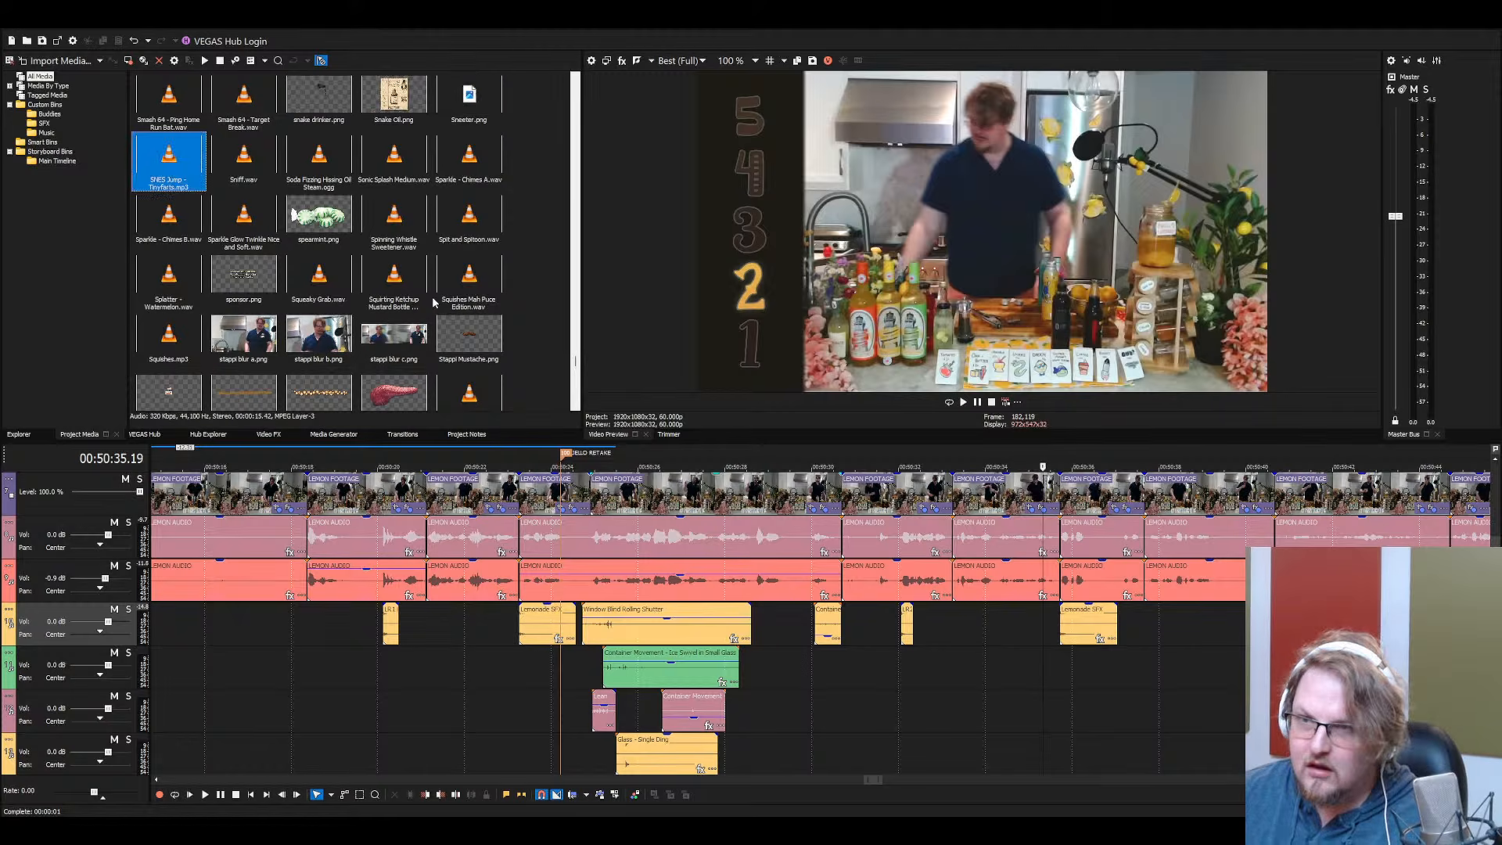
scroll(559, 628, down, 1)
drag(169, 161, 829, 719)
scroll(853, 727, down, 1)
scroll(868, 751, down, 1)
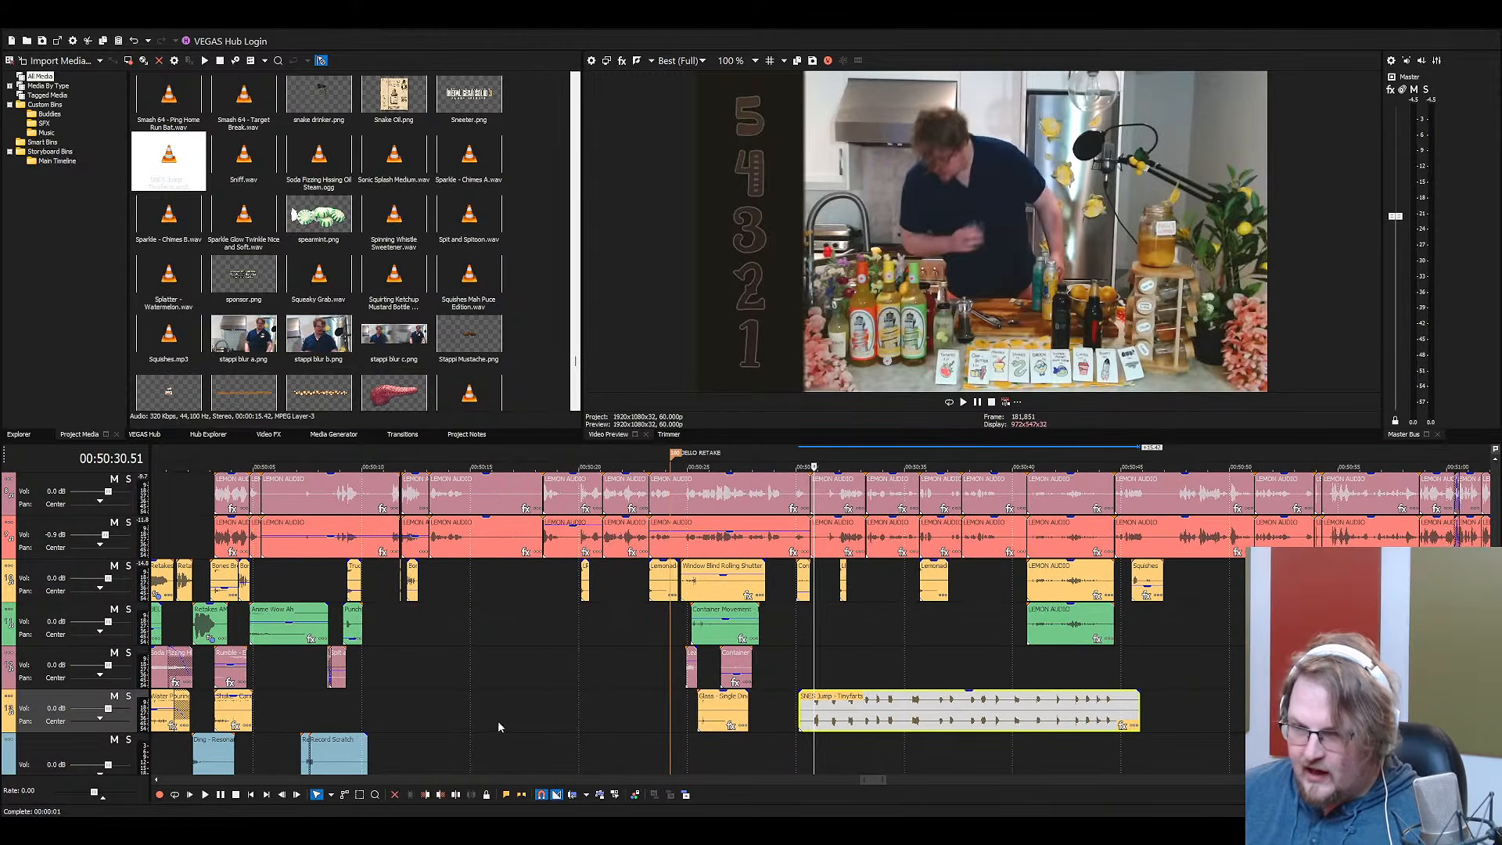
Solo the SNES Jump track and listen to the effect from 00:50:30.41, 00:50:36.25 and 00:50:39.07
click(129, 696)
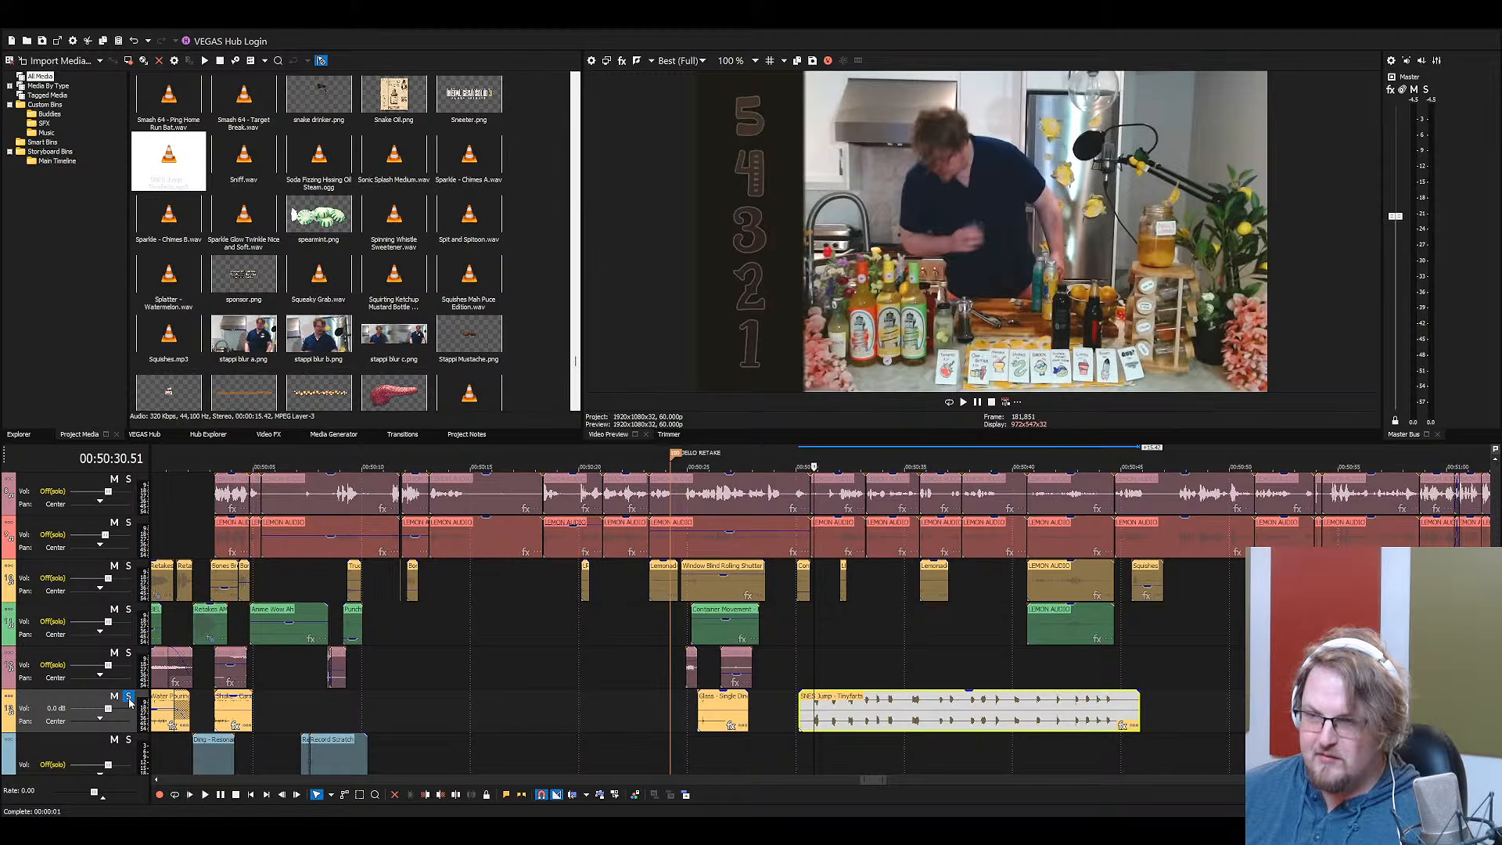
click(810, 723)
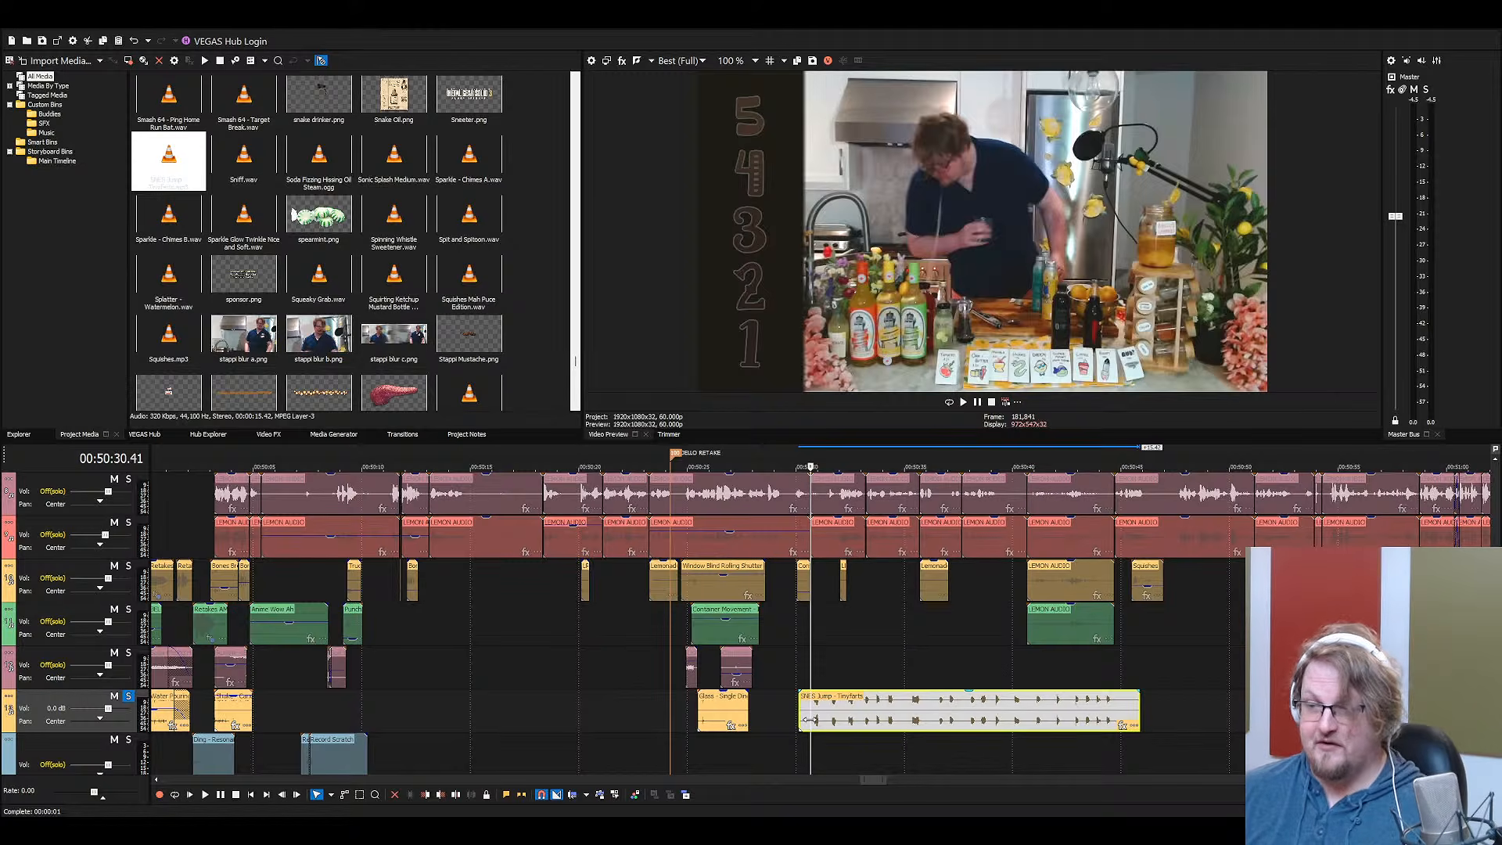
key(space)
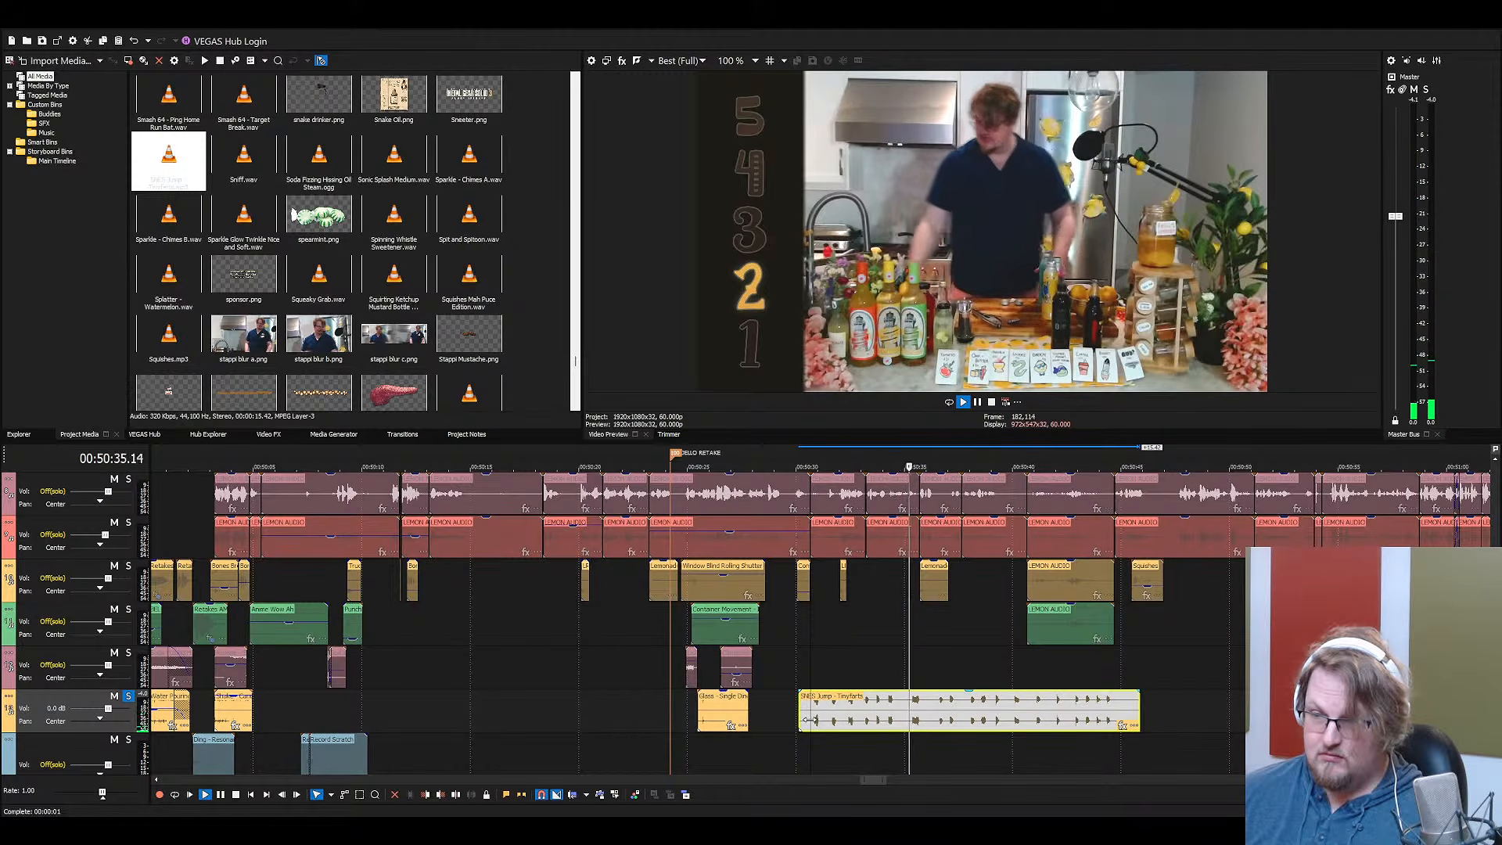
key(space)
click(936, 727)
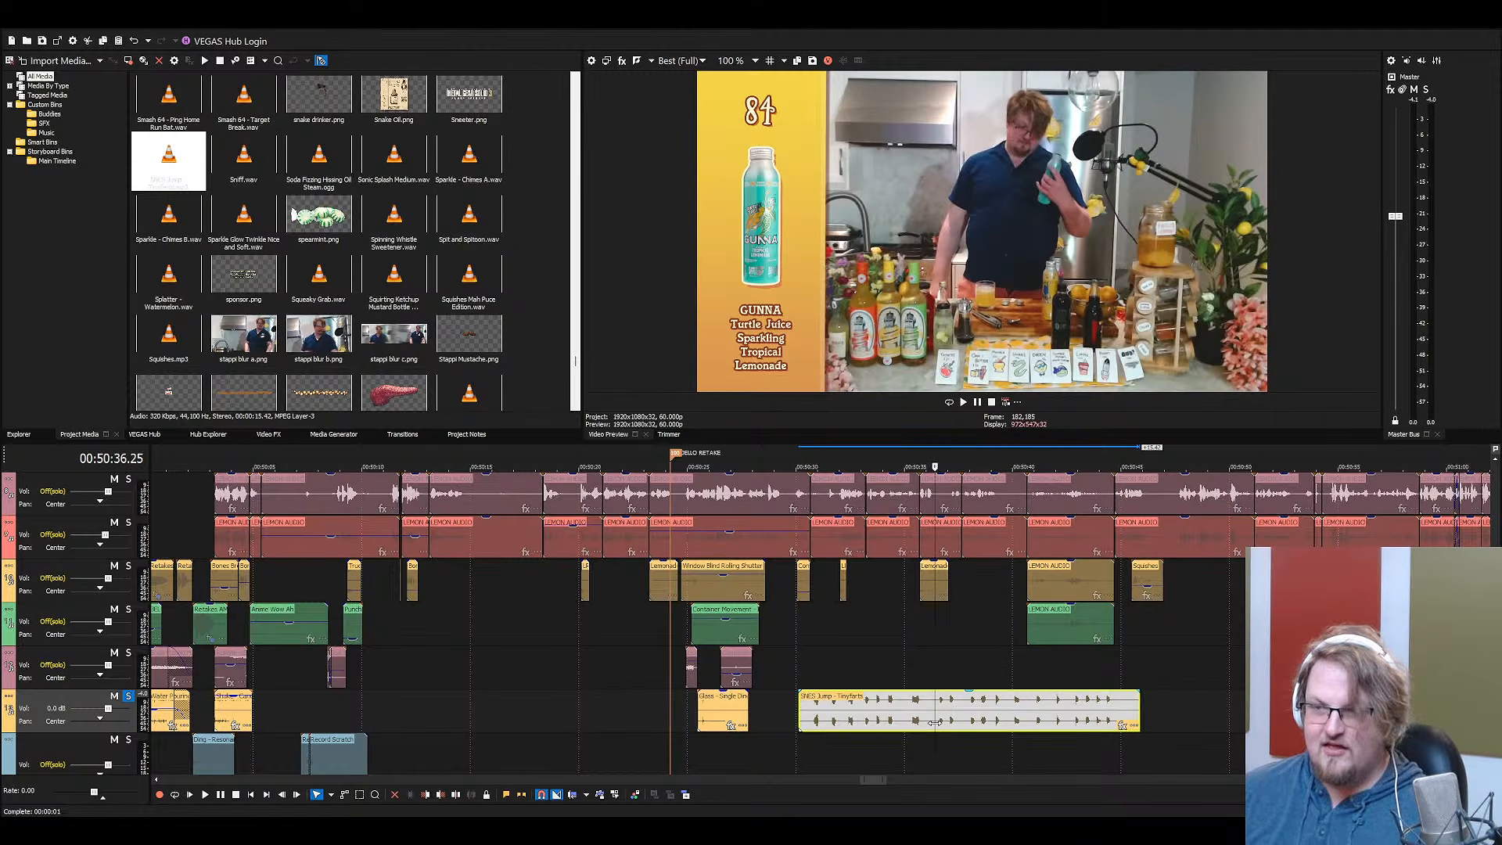
key(space)
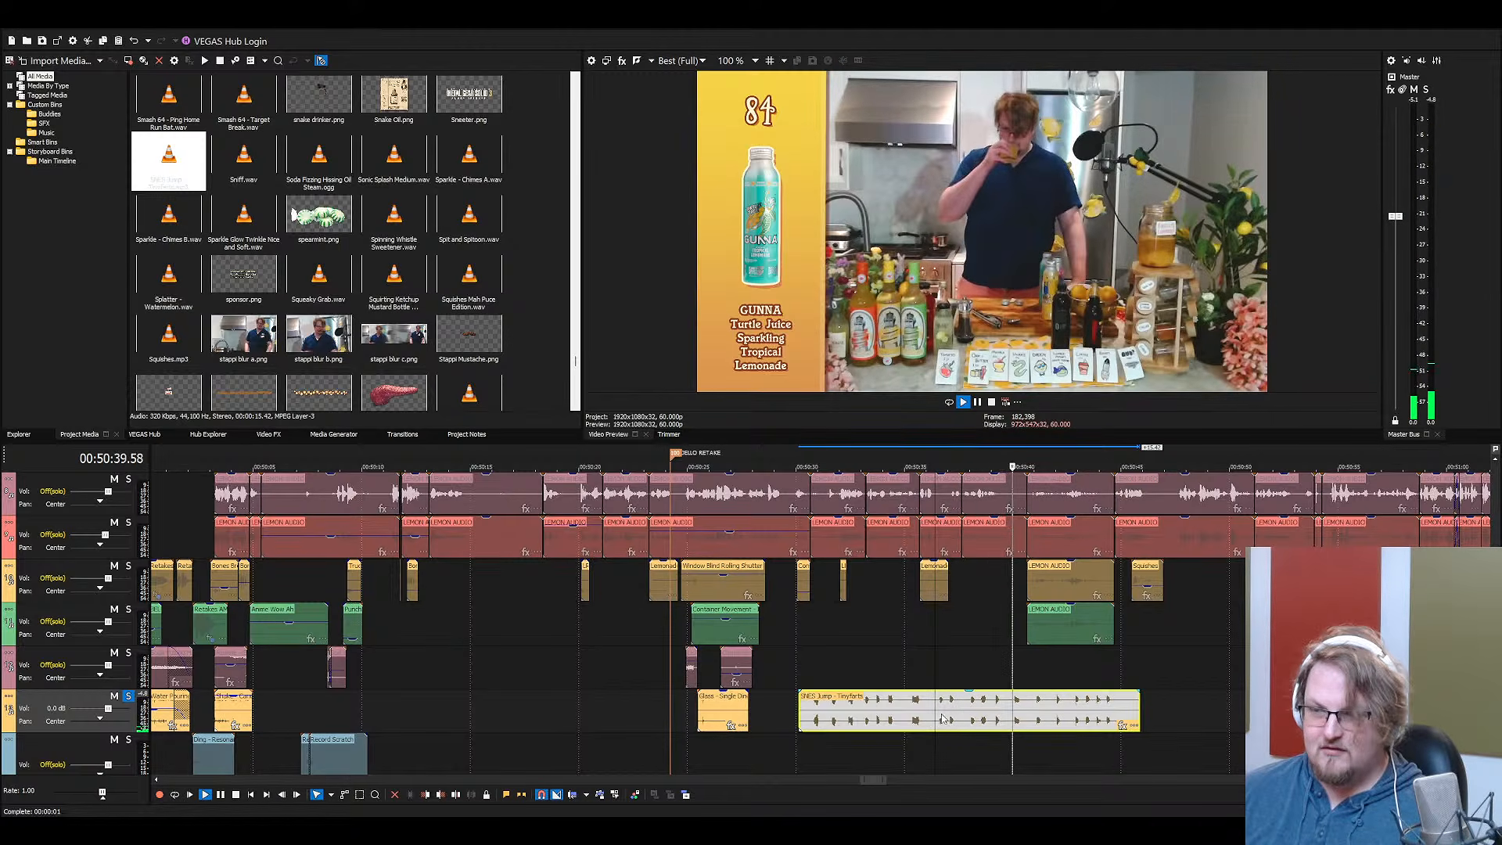
key(space)
click(992, 722)
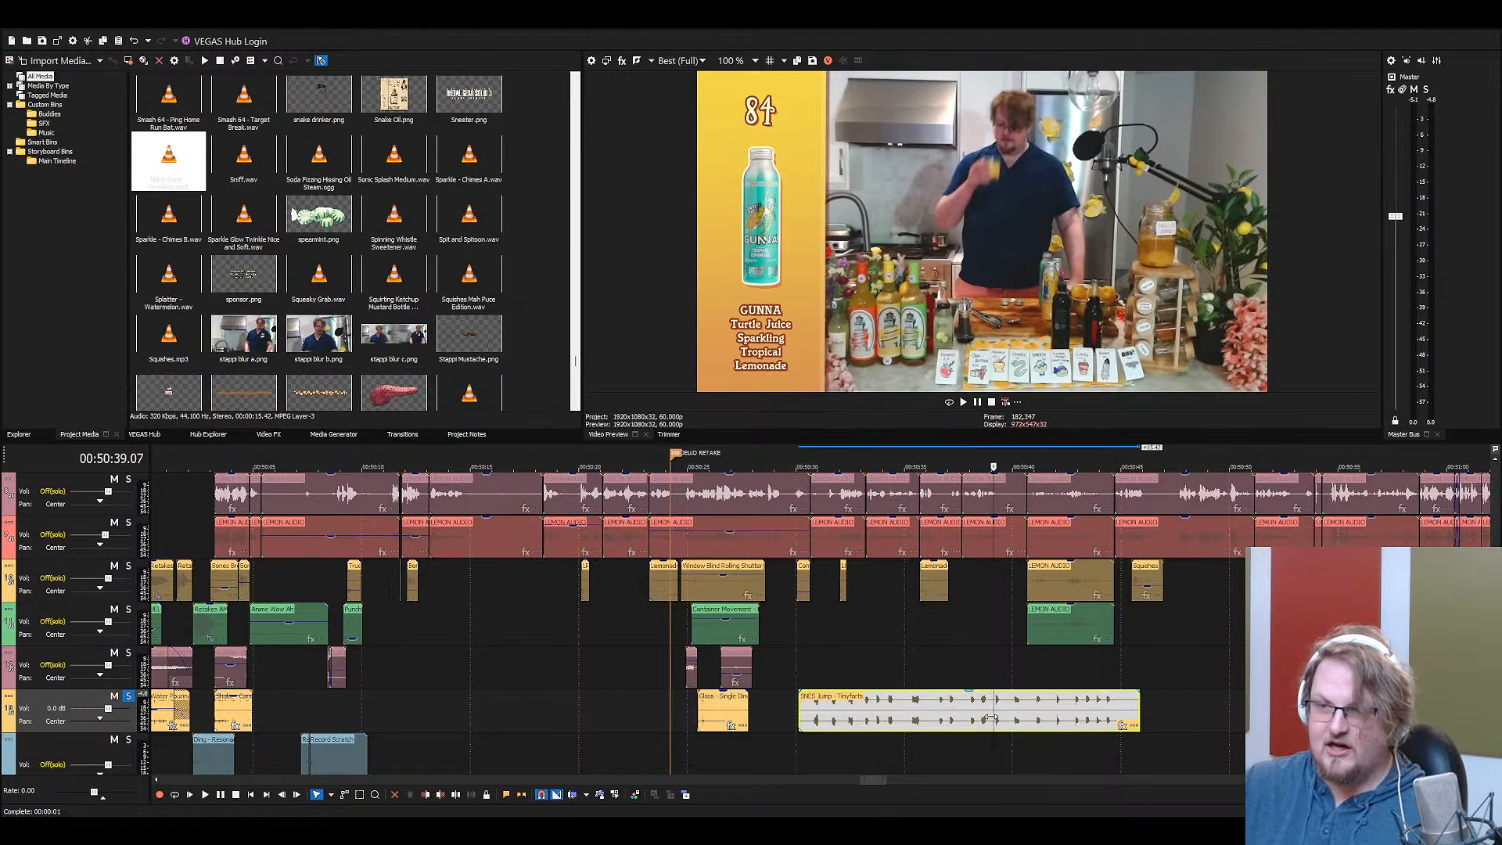
key(space)
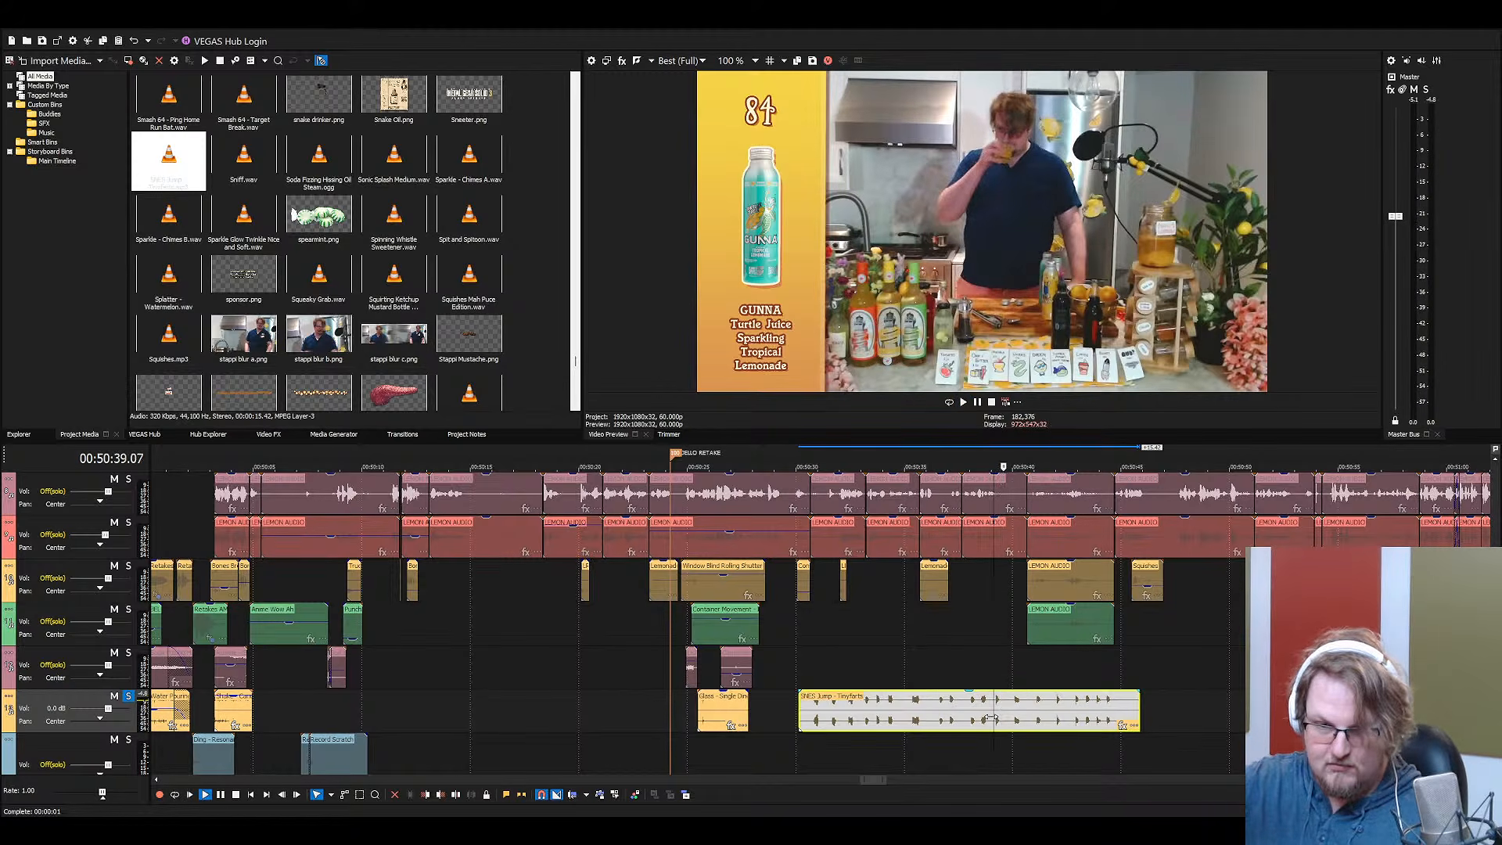
key(space)
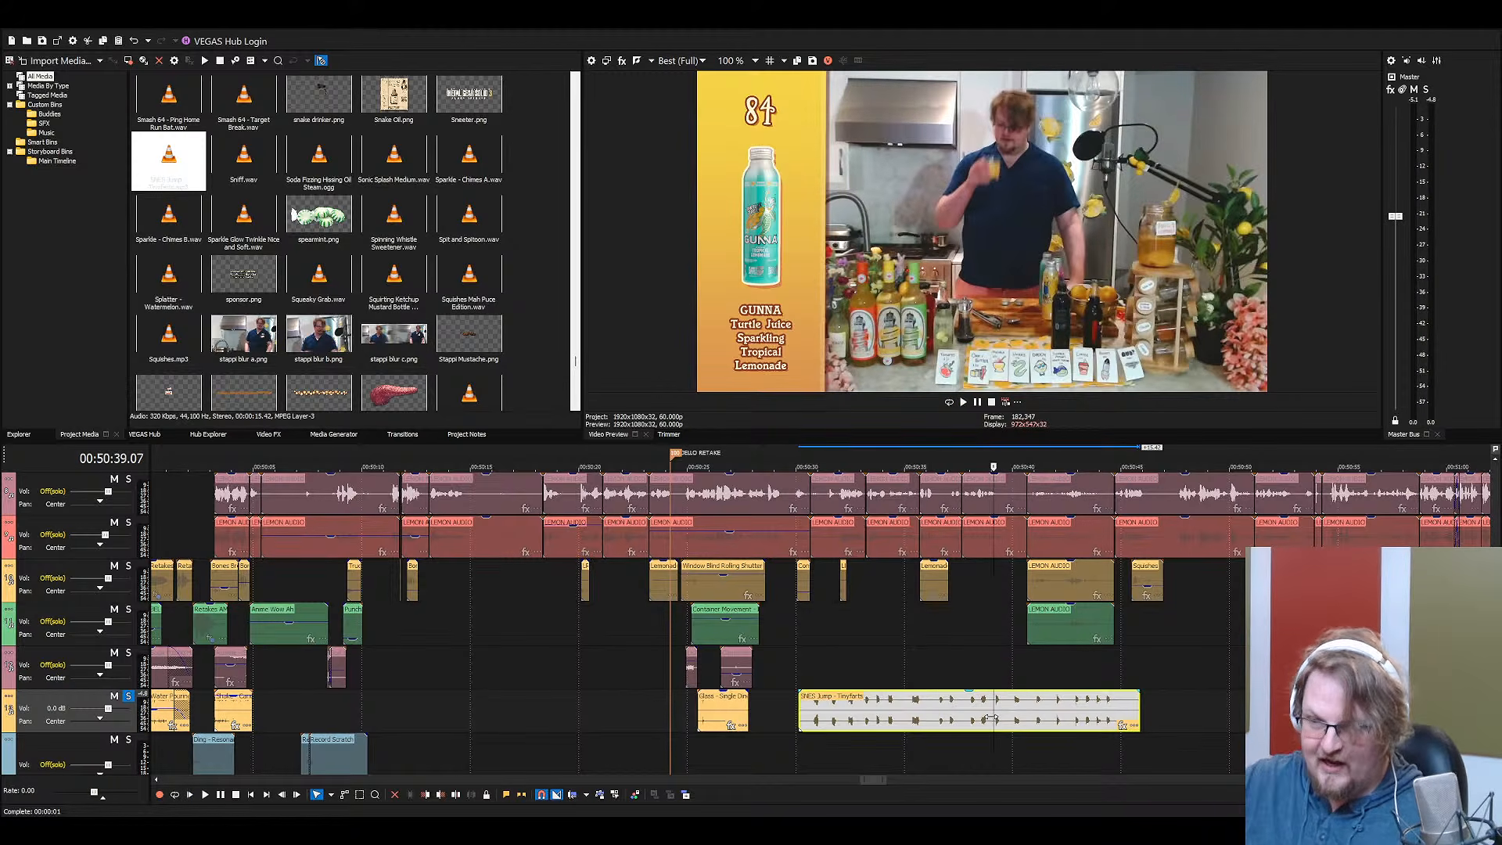
Delete the SNES Jump - Tinyfarts event and remove the solo from its track
click(1022, 716)
key(Delete)
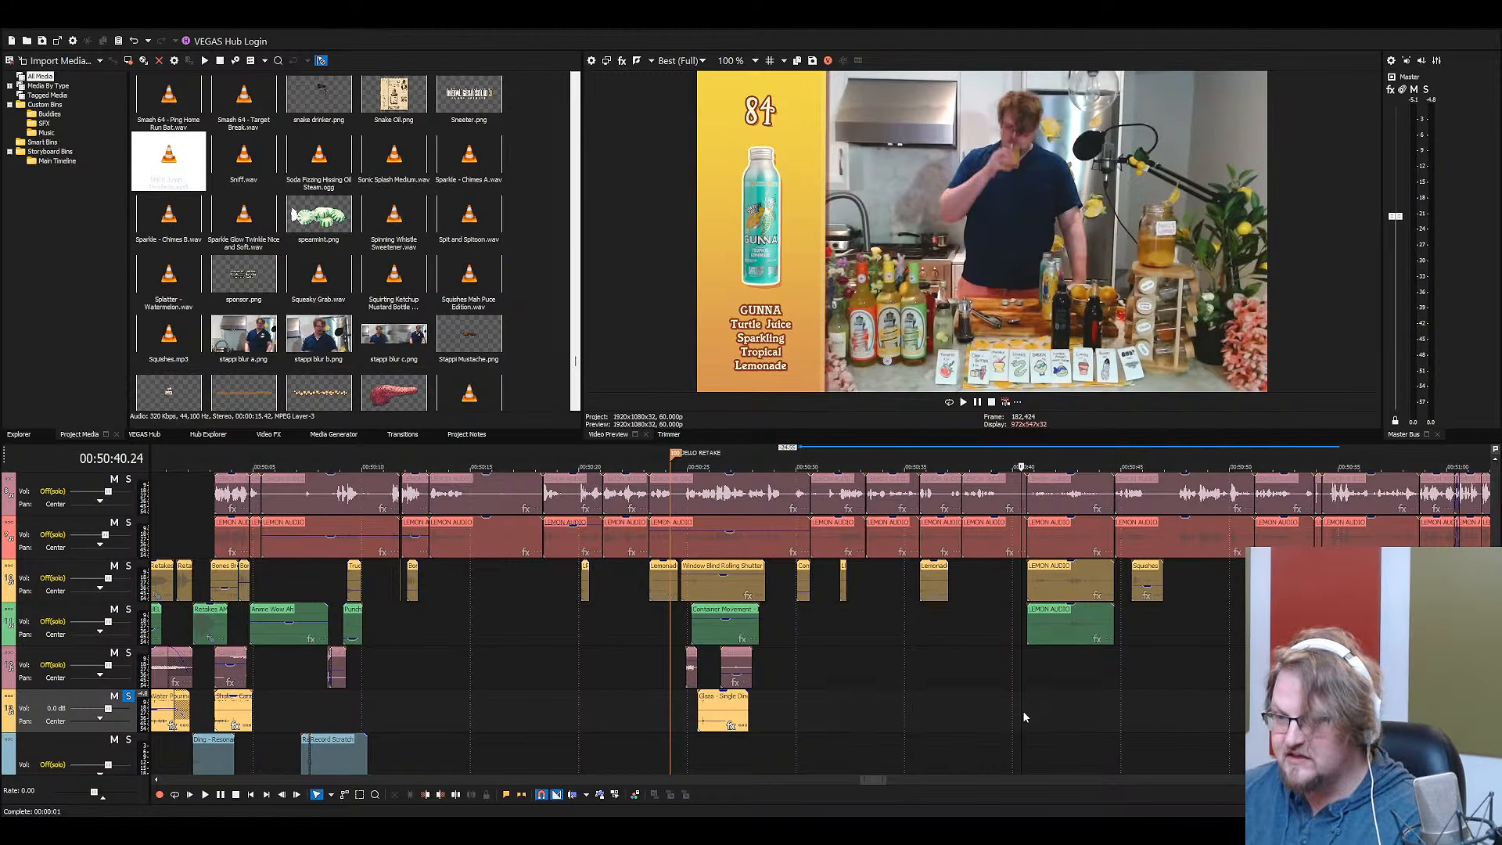
click(128, 695)
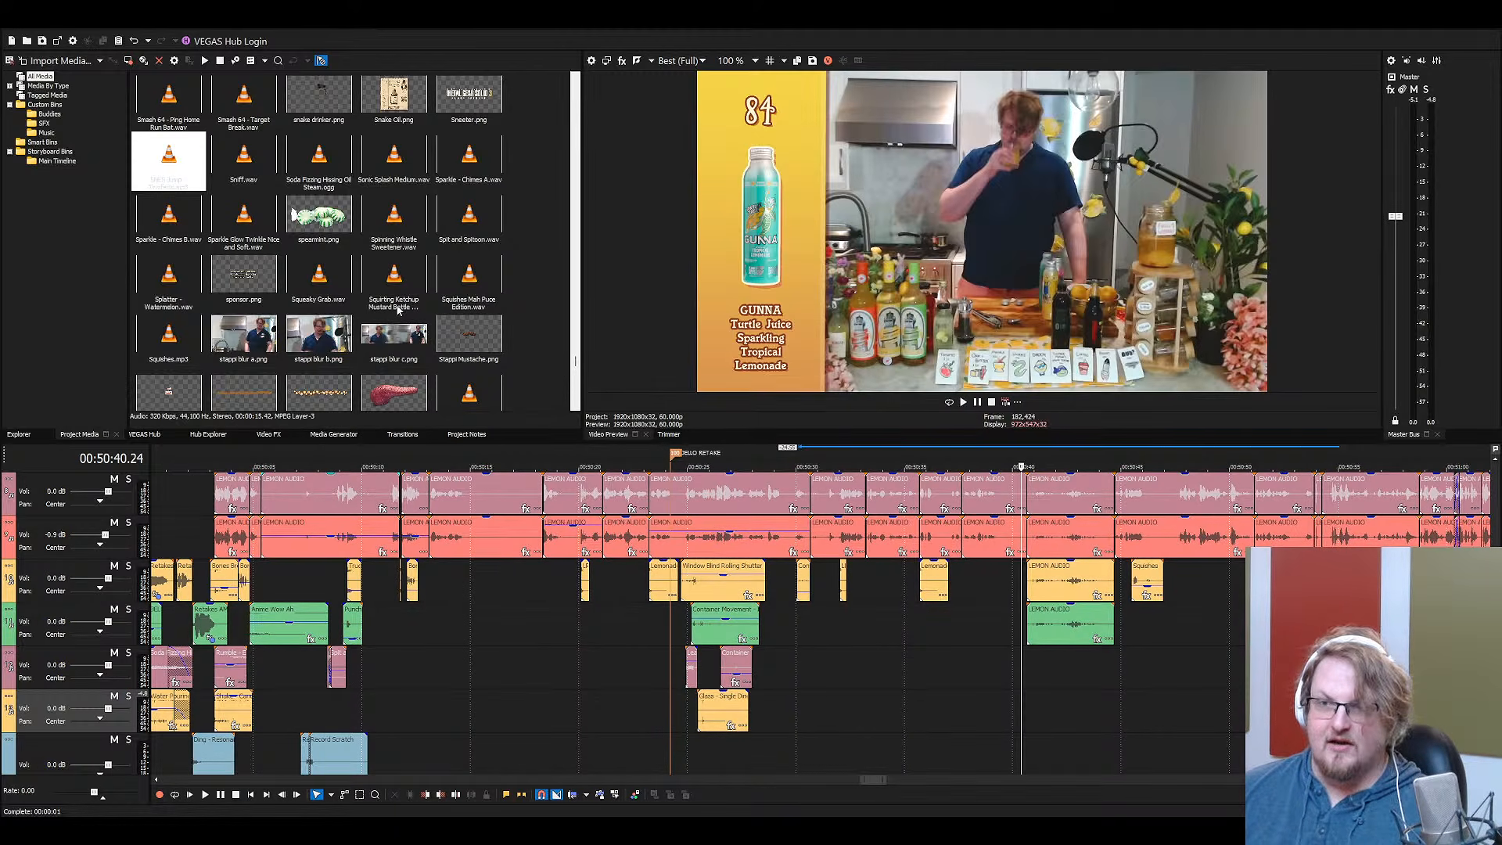
Browse the sound effects in the project media, selecting the Squirting Ketchup Mustard Bottle and Impact - Ship Bell Boat.wav files
click(395, 309)
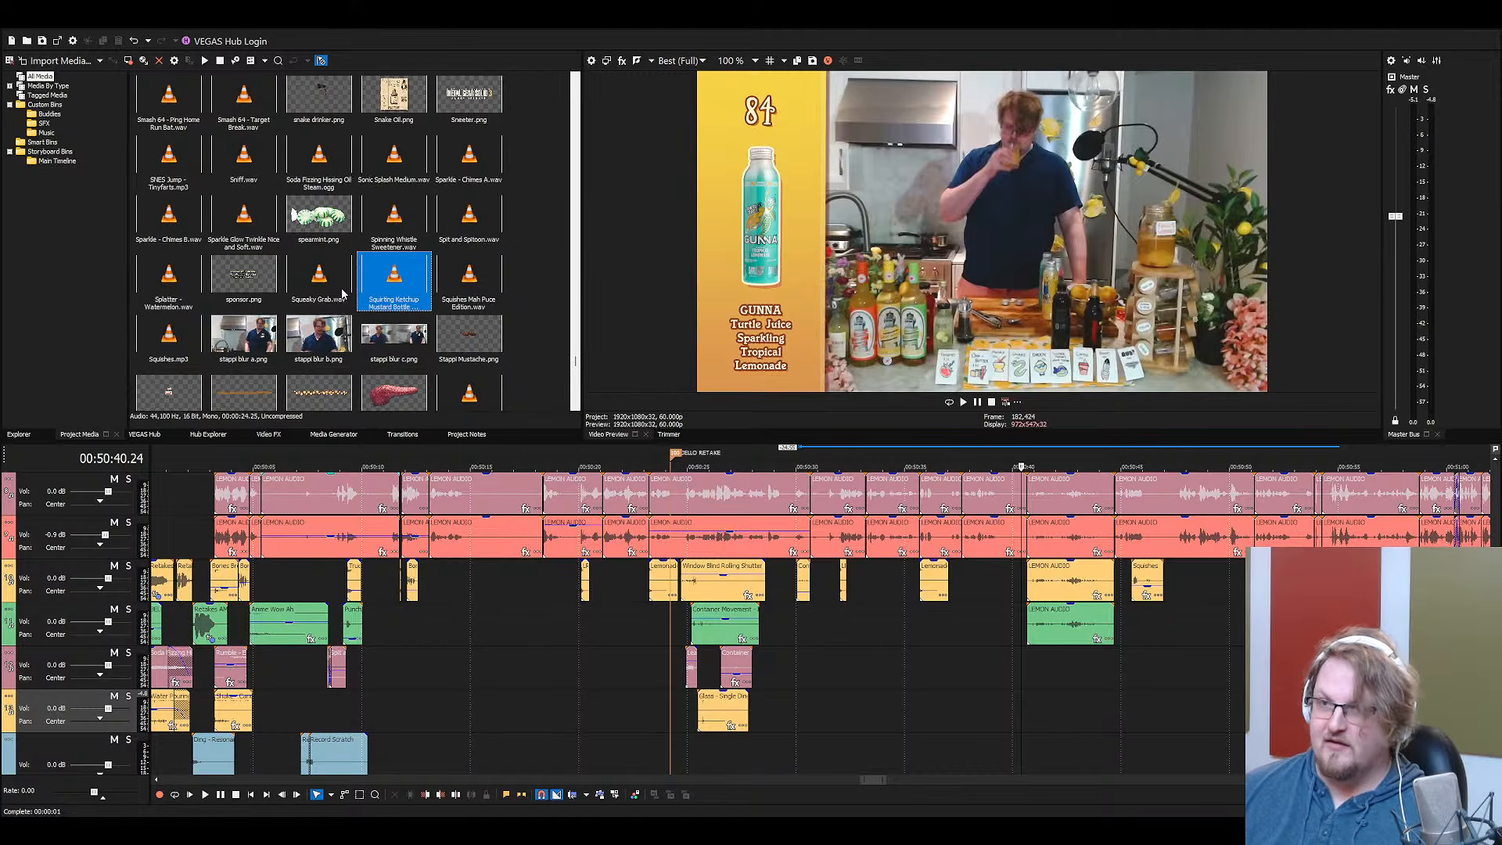
scroll(342, 293, up, 5)
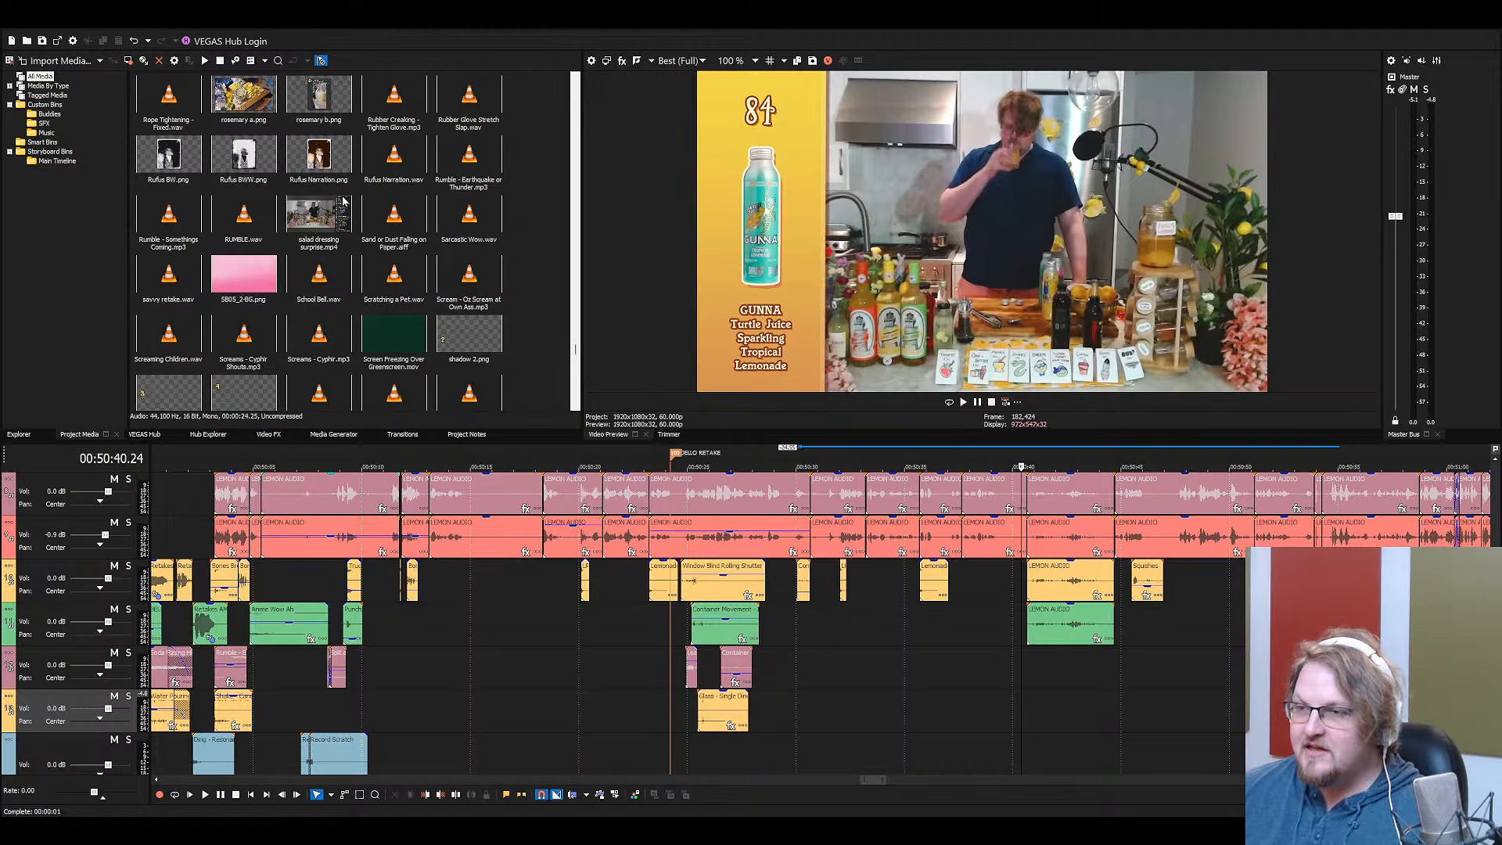
scroll(368, 207, up, 10)
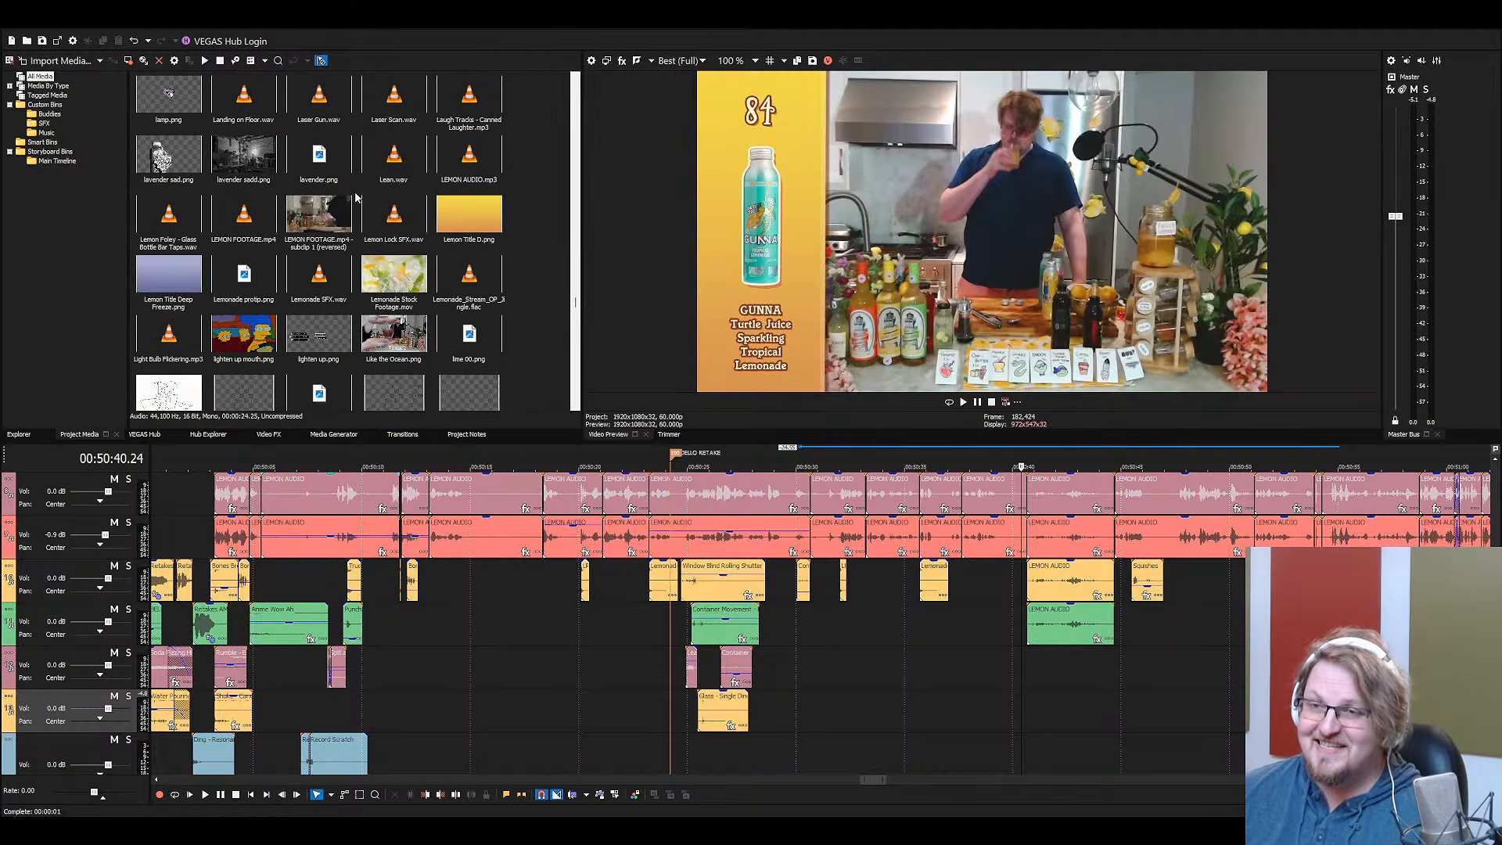
scroll(359, 203, up, 5)
click(336, 192)
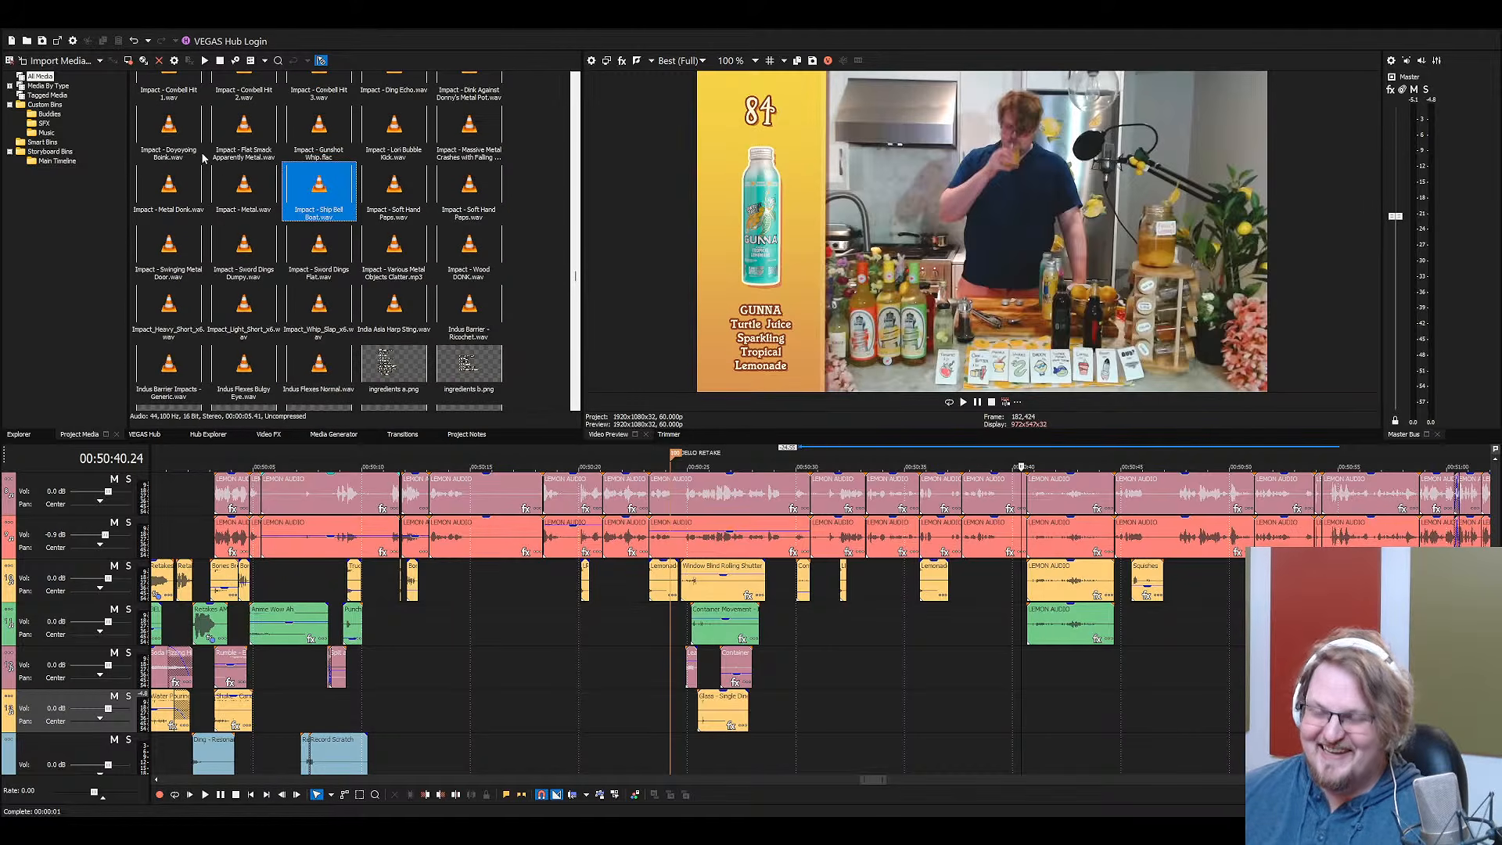
Search the project media for "killed" and place the Motivator music file on the Record Scratch track at about 00:50:22
click(279, 62)
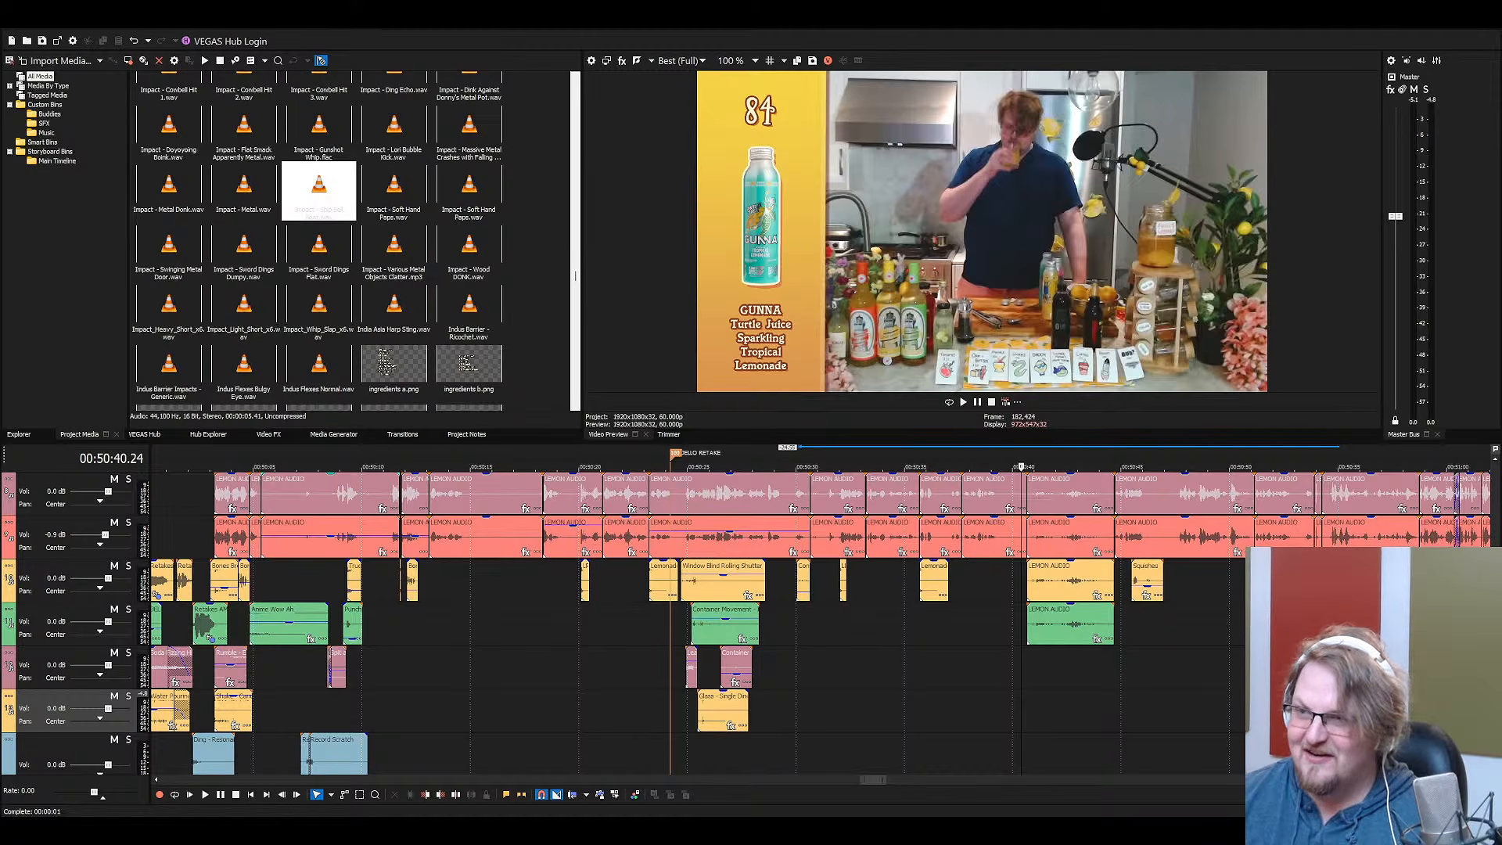
key(Return)
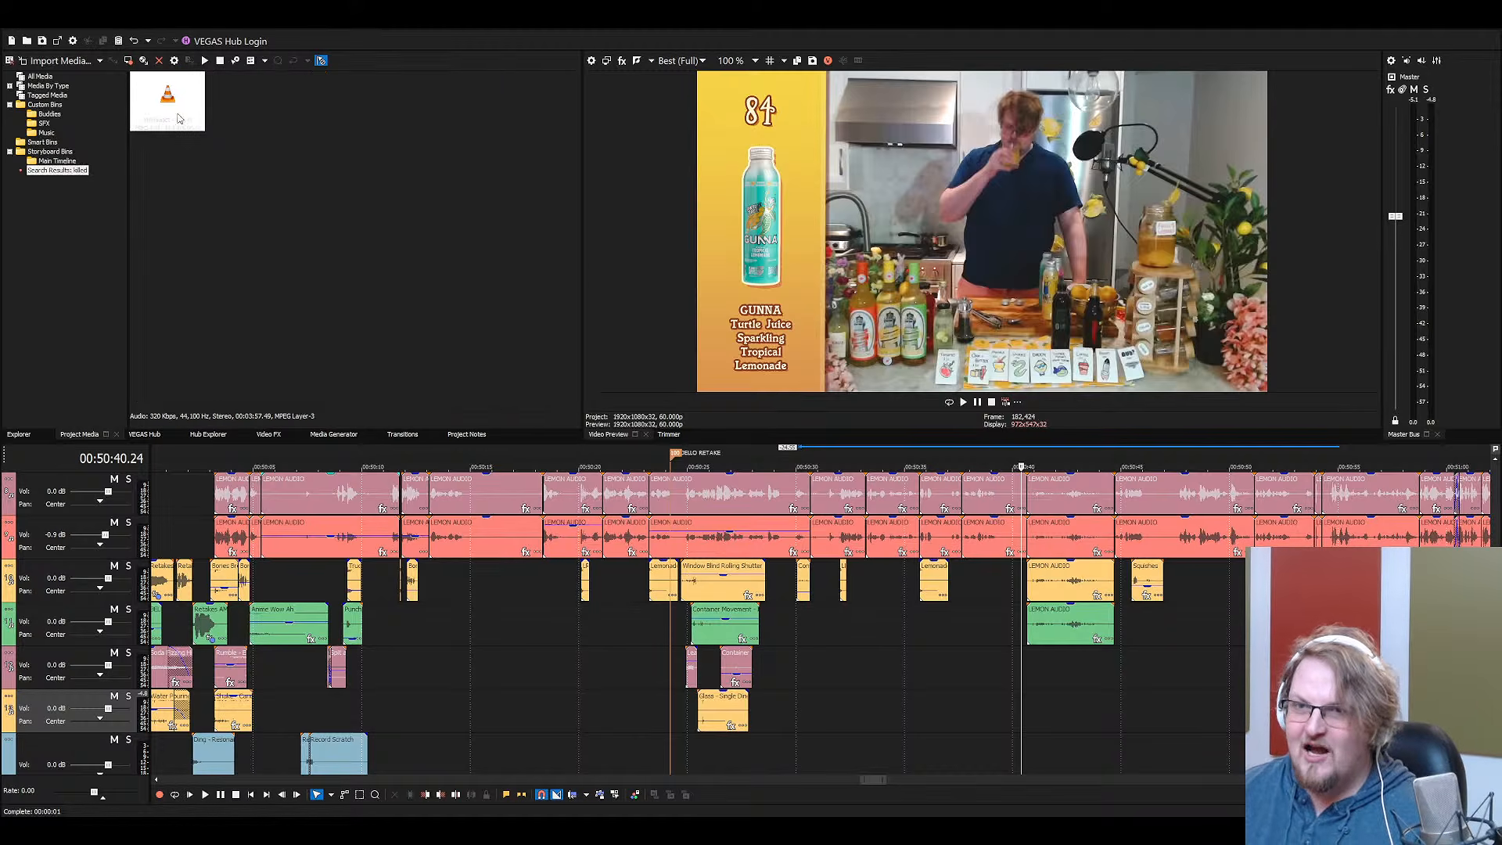
click(236, 156)
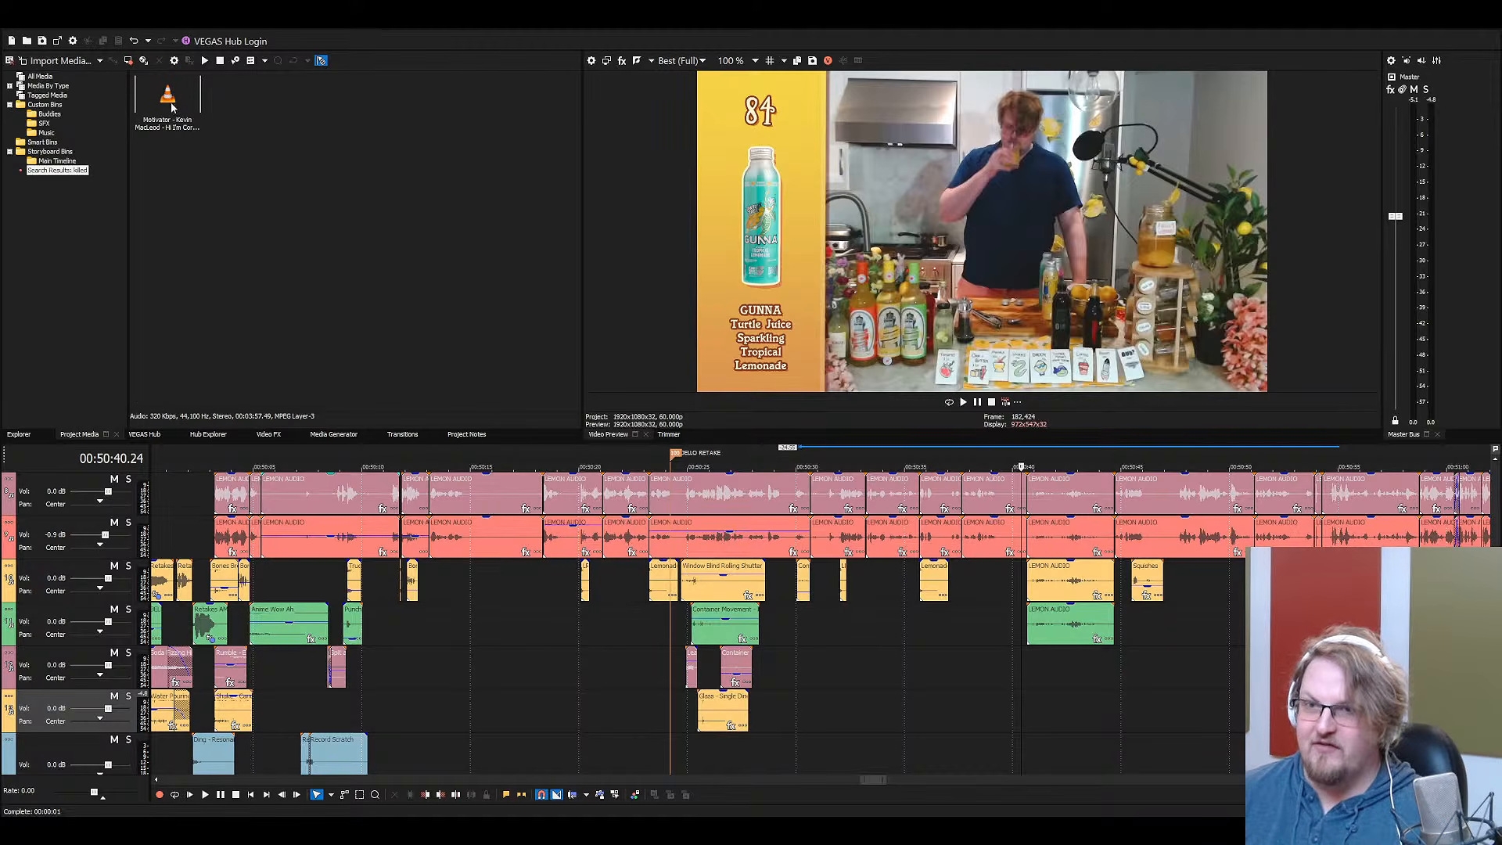
drag(173, 108, 858, 685)
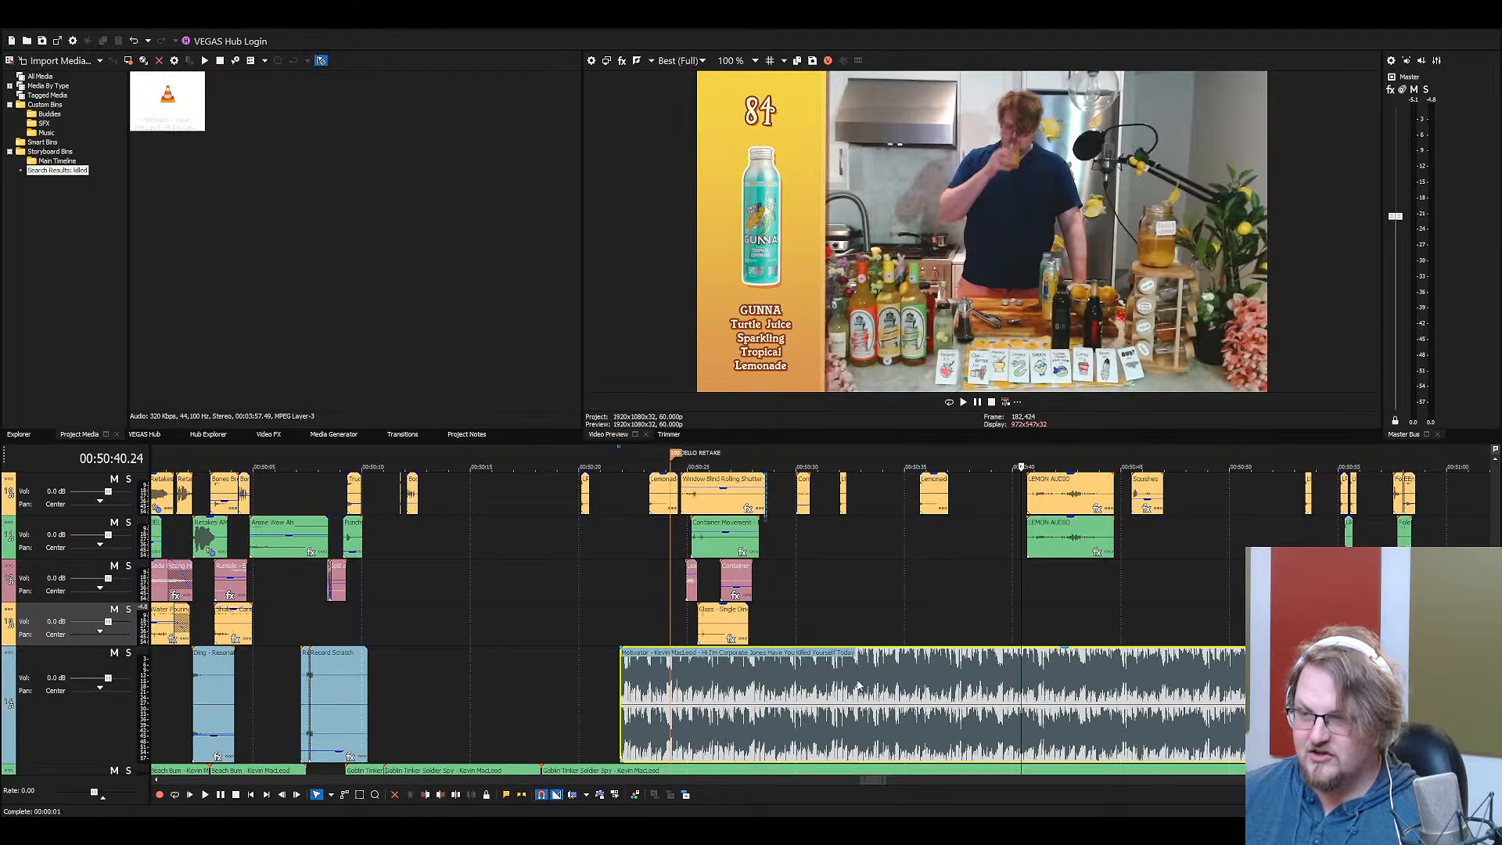
Delete the Motivator music event from the Record Scratch track
click(858, 685)
key(Delete)
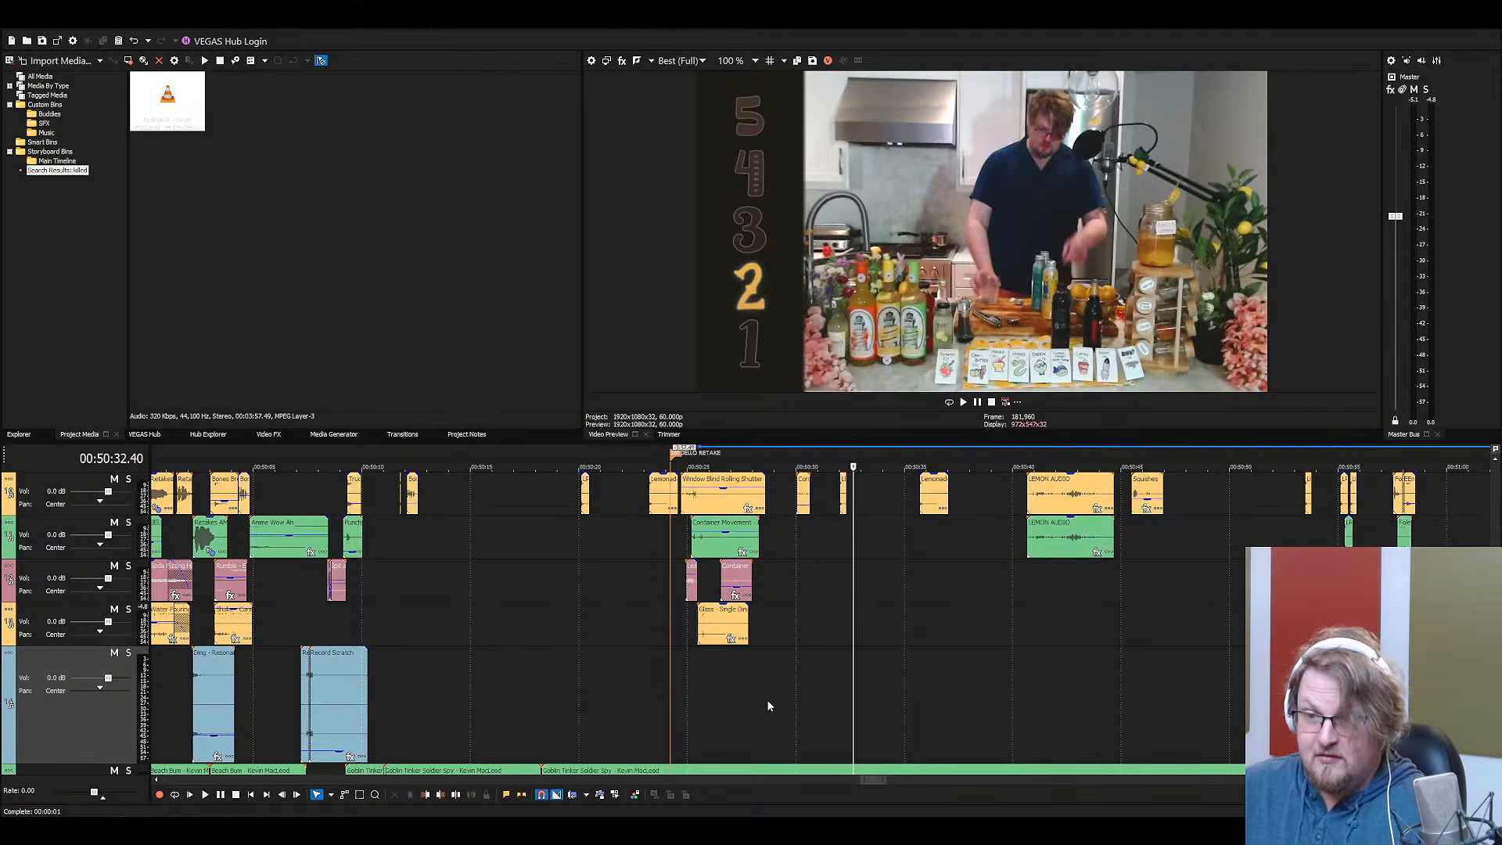
Paste the Motivator music event onto the Record Scratch track at 00:50:20.07
click(632, 677)
click(582, 664)
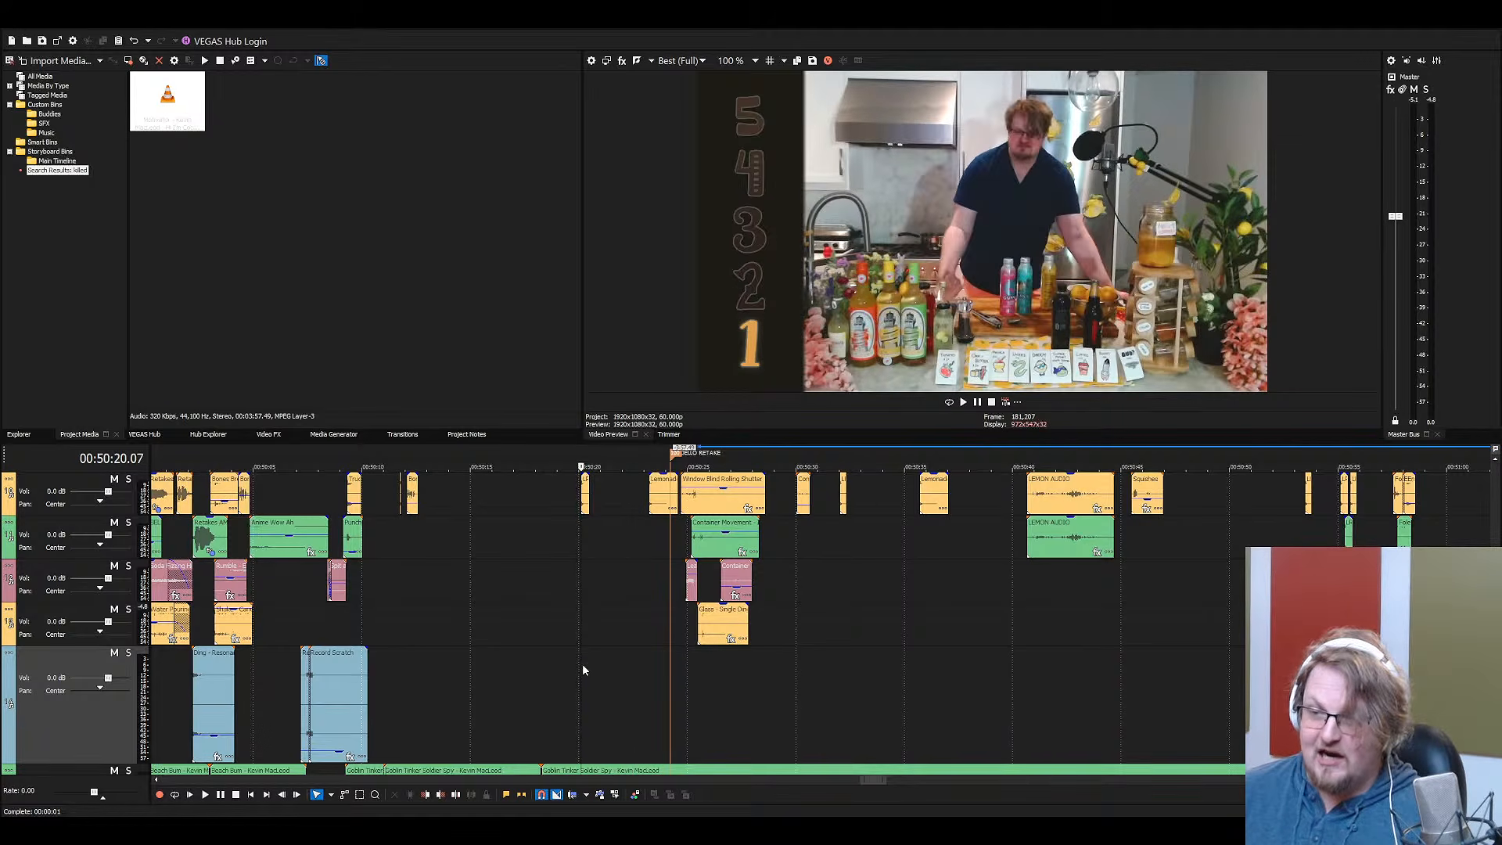
key(ctrl+v)
scroll(571, 668, down, 4)
scroll(520, 687, down, 3)
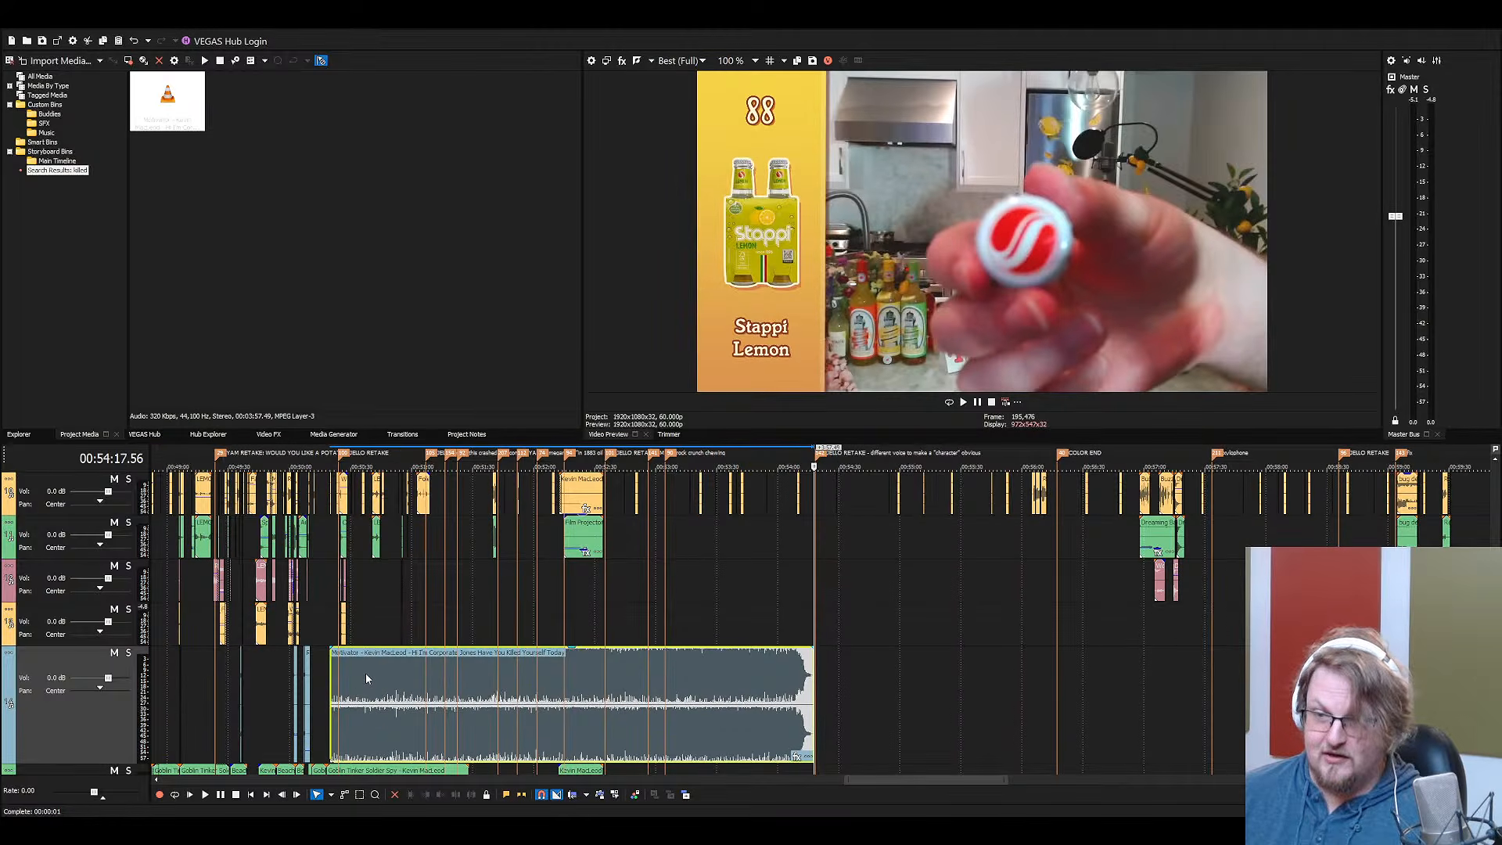
scroll(381, 675, up, 3)
scroll(423, 678, down, 2)
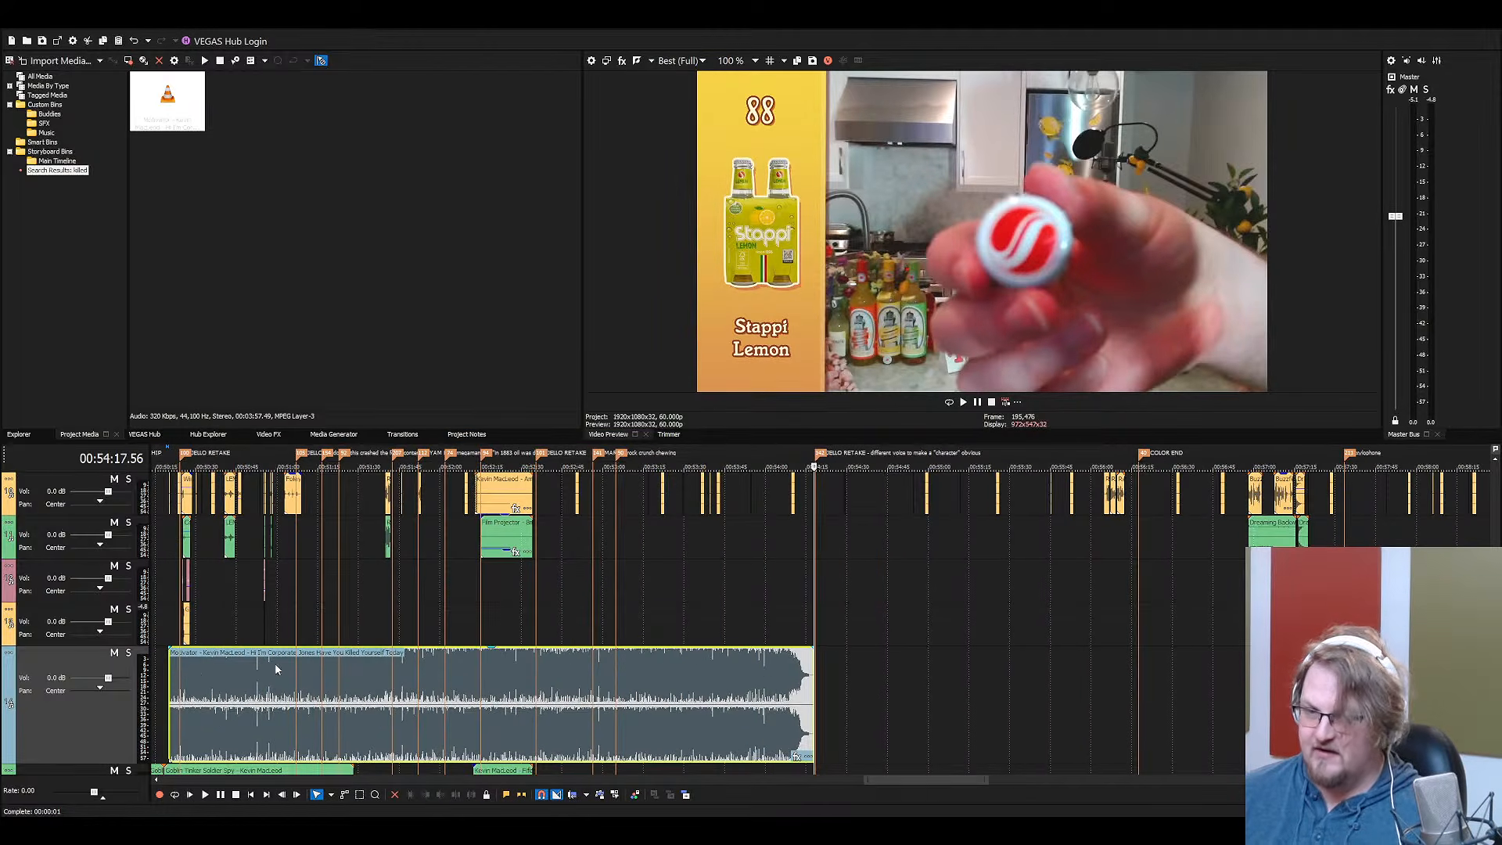
click(168, 670)
scroll(469, 686, up, 5)
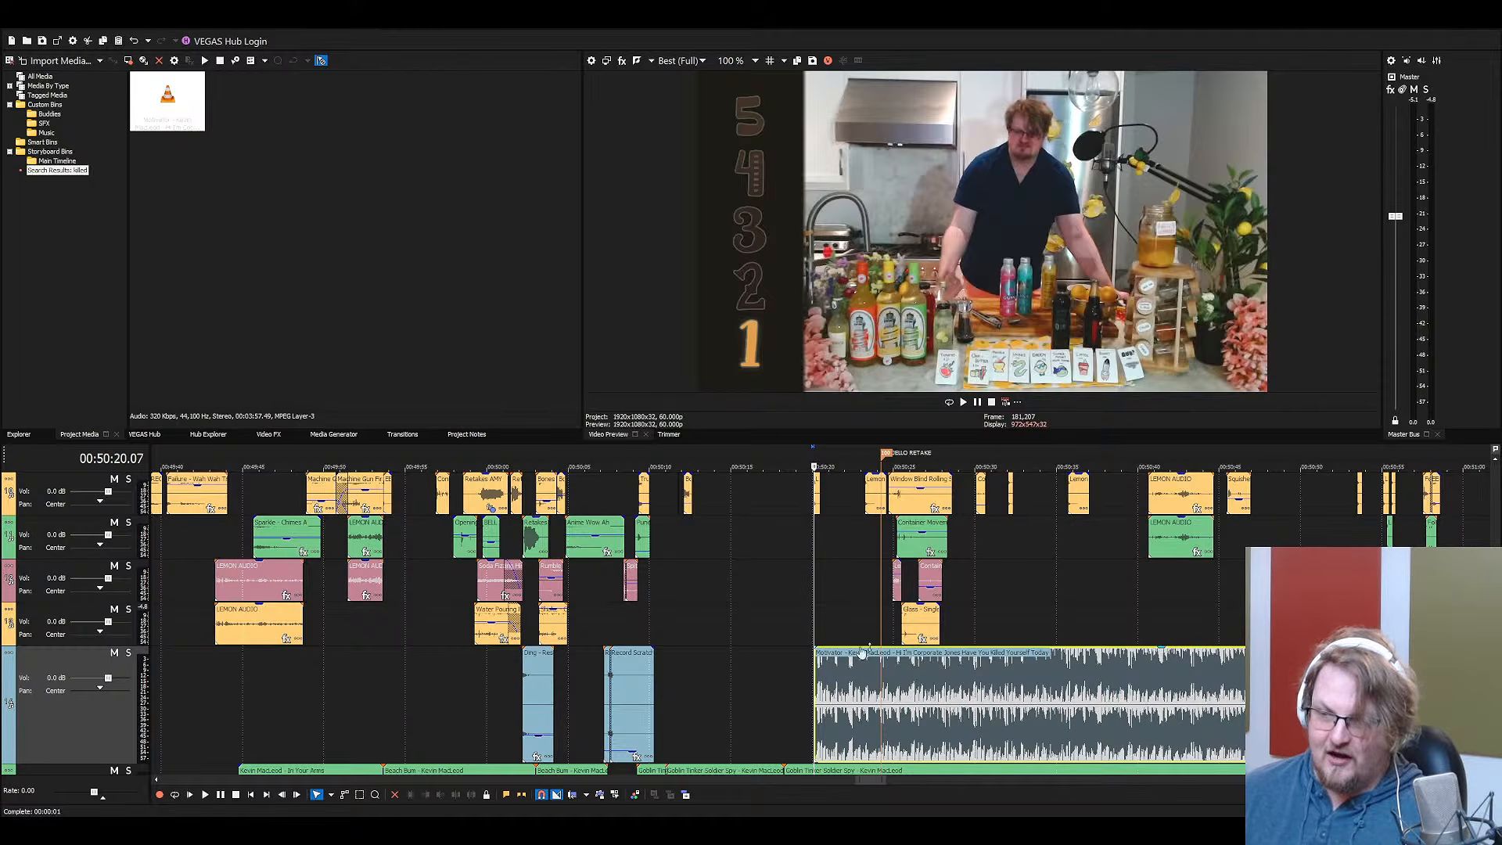
Solo the Record Scratch track and audition the start of the Motivator music from 00:50:20.07
click(129, 654)
scroll(817, 700, up, 4)
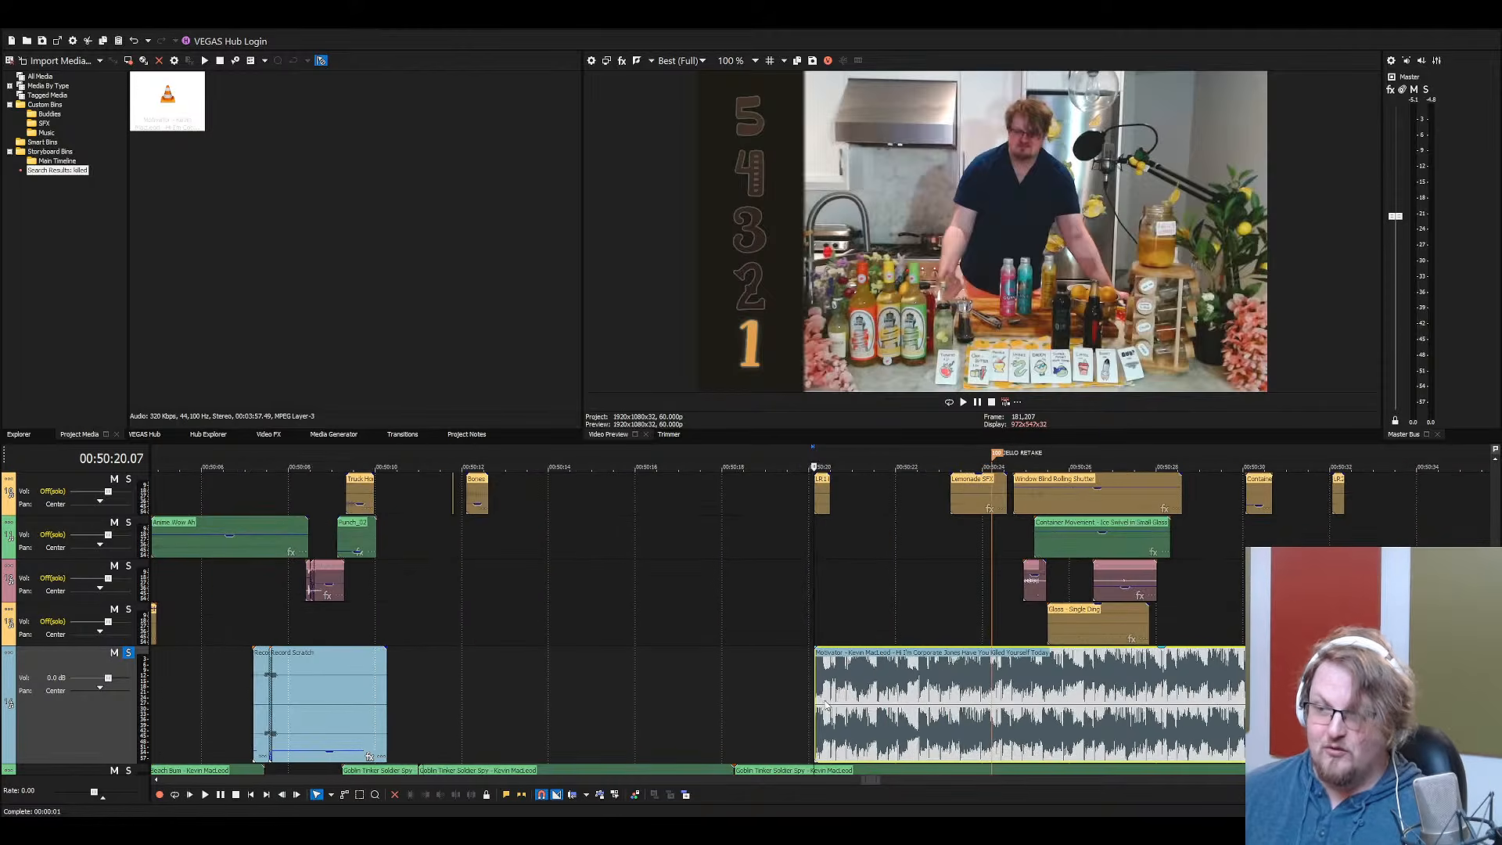
scroll(813, 700, up, 2)
scroll(915, 688, up, 2)
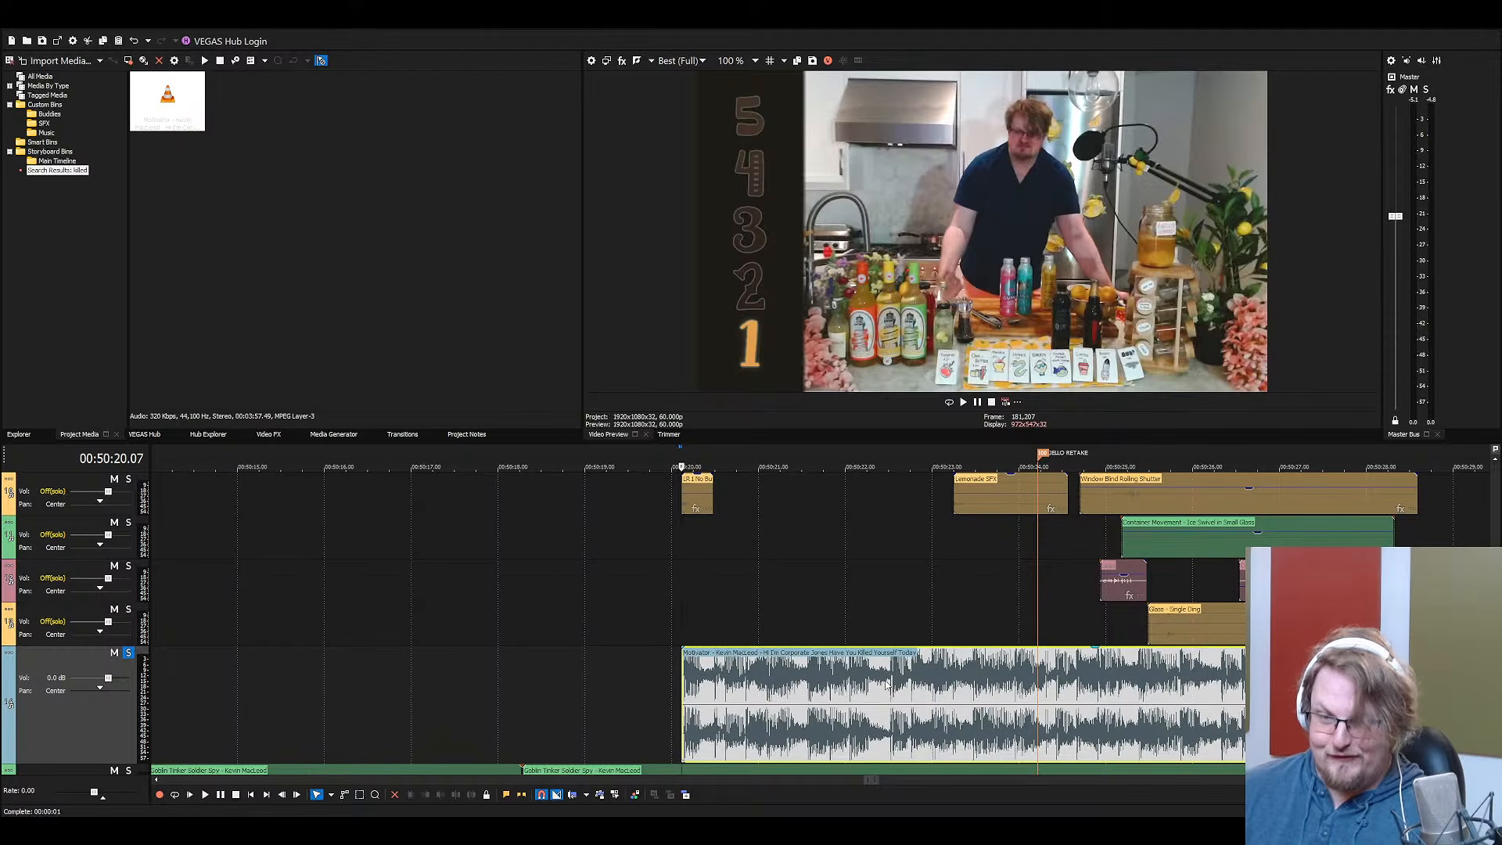
key(space)
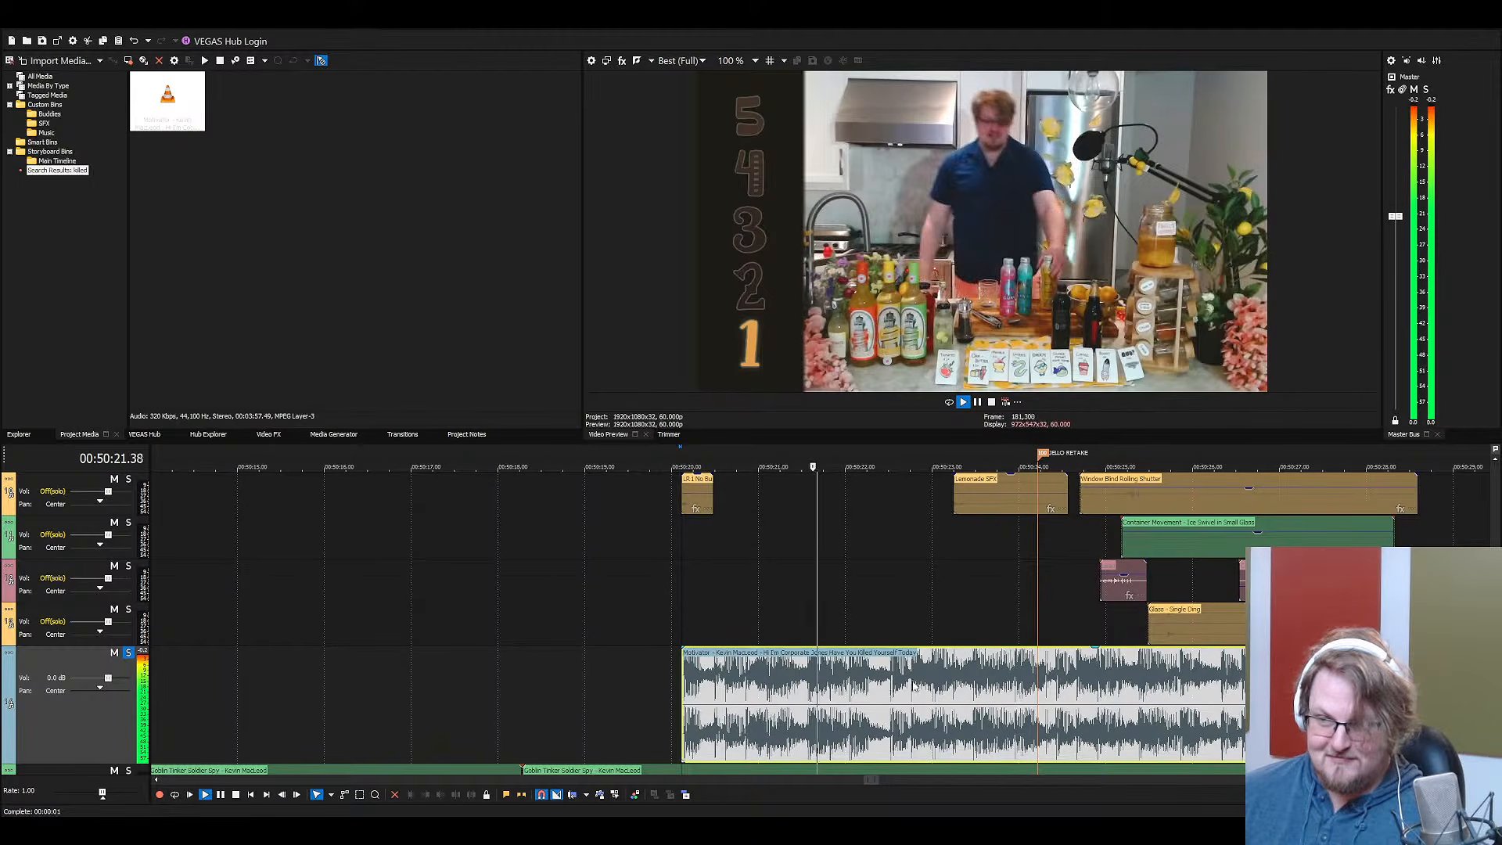
scroll(923, 678, down, 4)
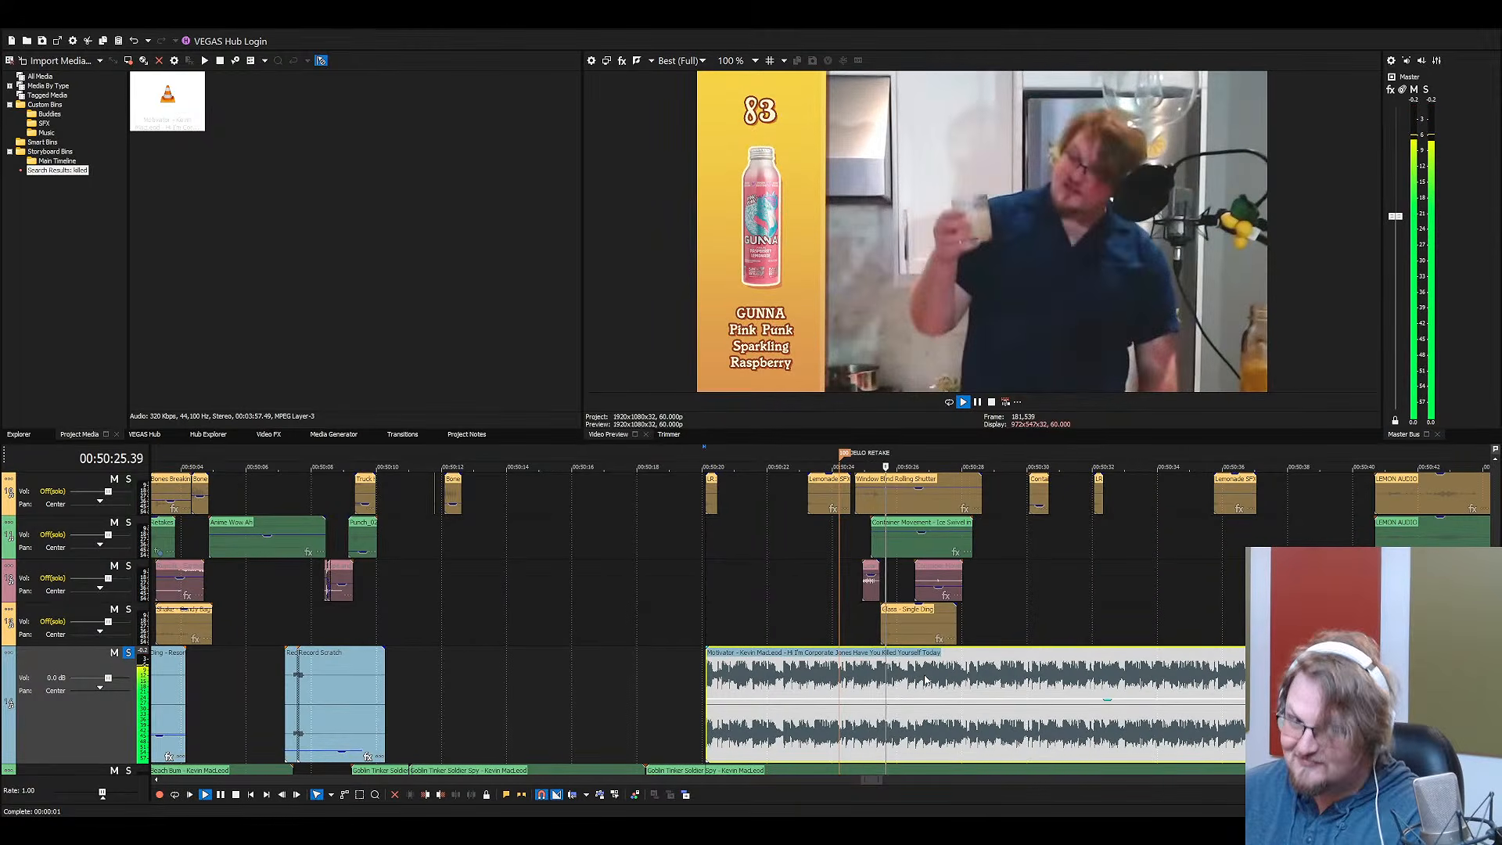
Delete the pasted Motivator music event, remove the solo from its track and stop playback
key(Delete)
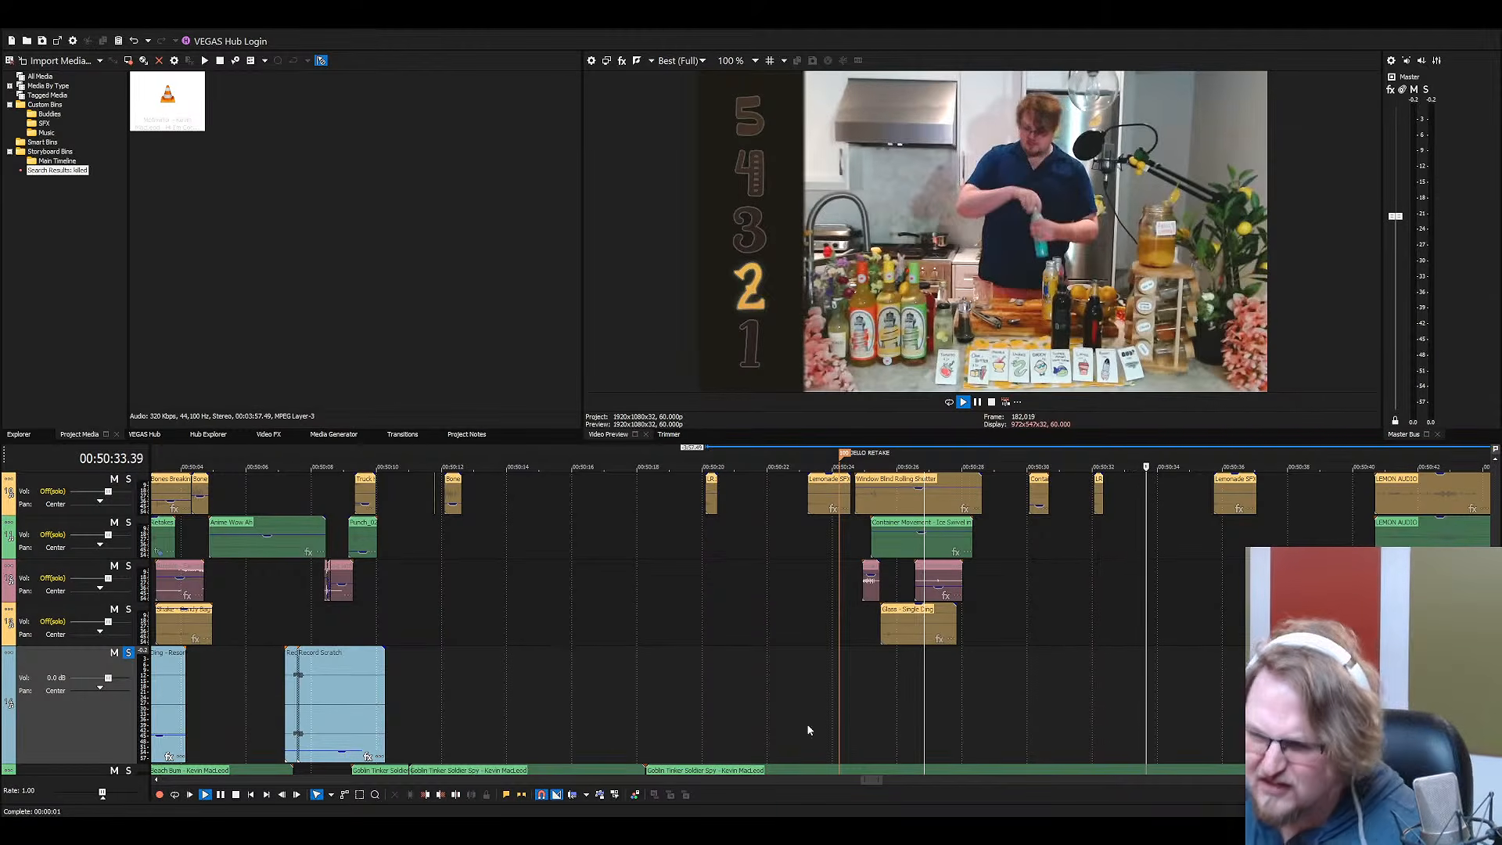
click(128, 653)
key(space)
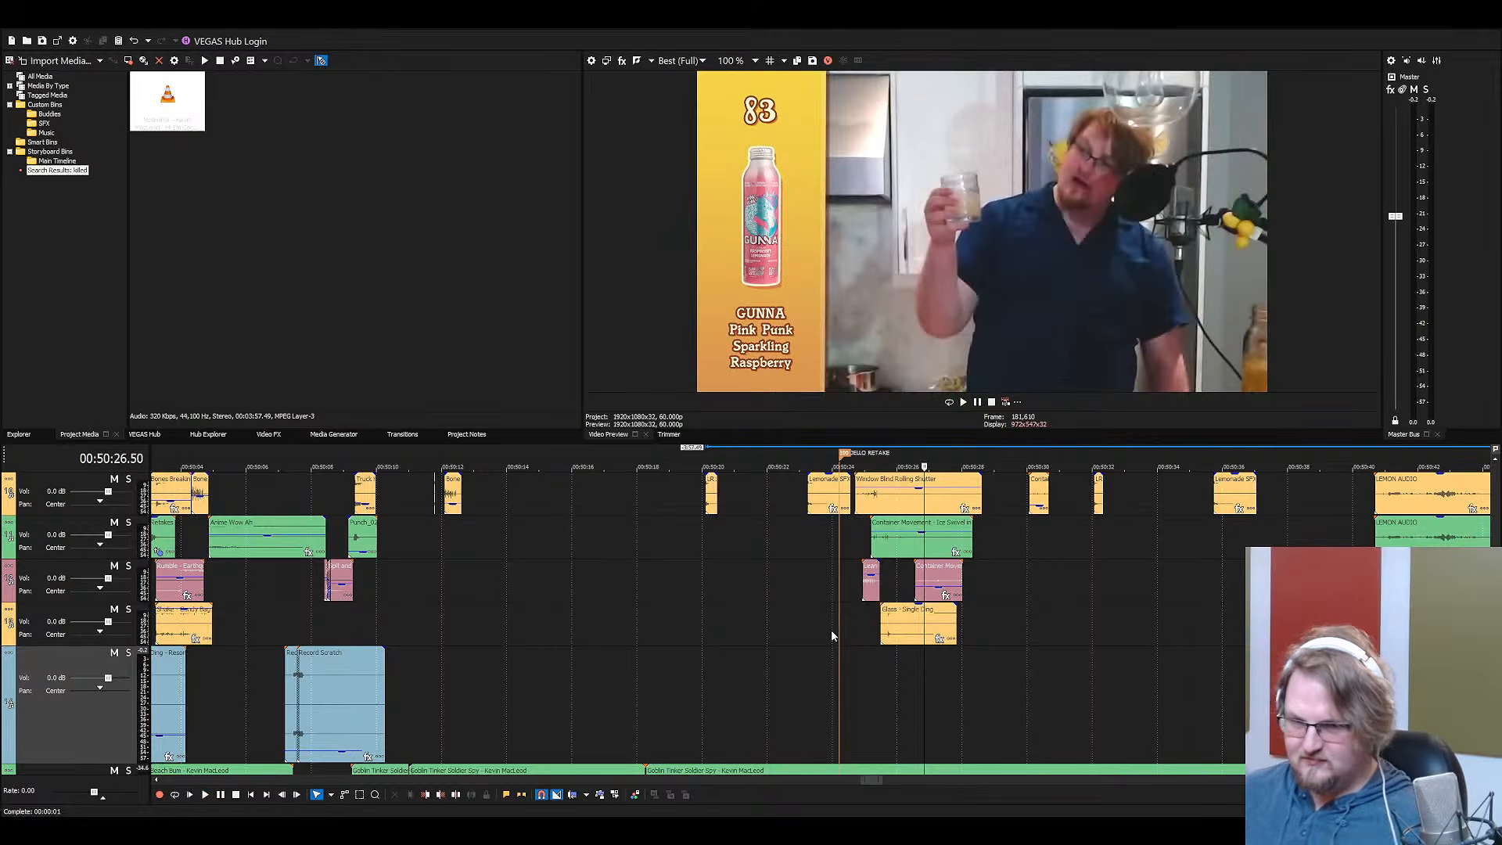
Play the LEMON AUDIO section following the Jello Retake marker from 00:50:26.50 to check the retake
scroll(984, 617, down, 3)
scroll(966, 611, up, 3)
click(841, 575)
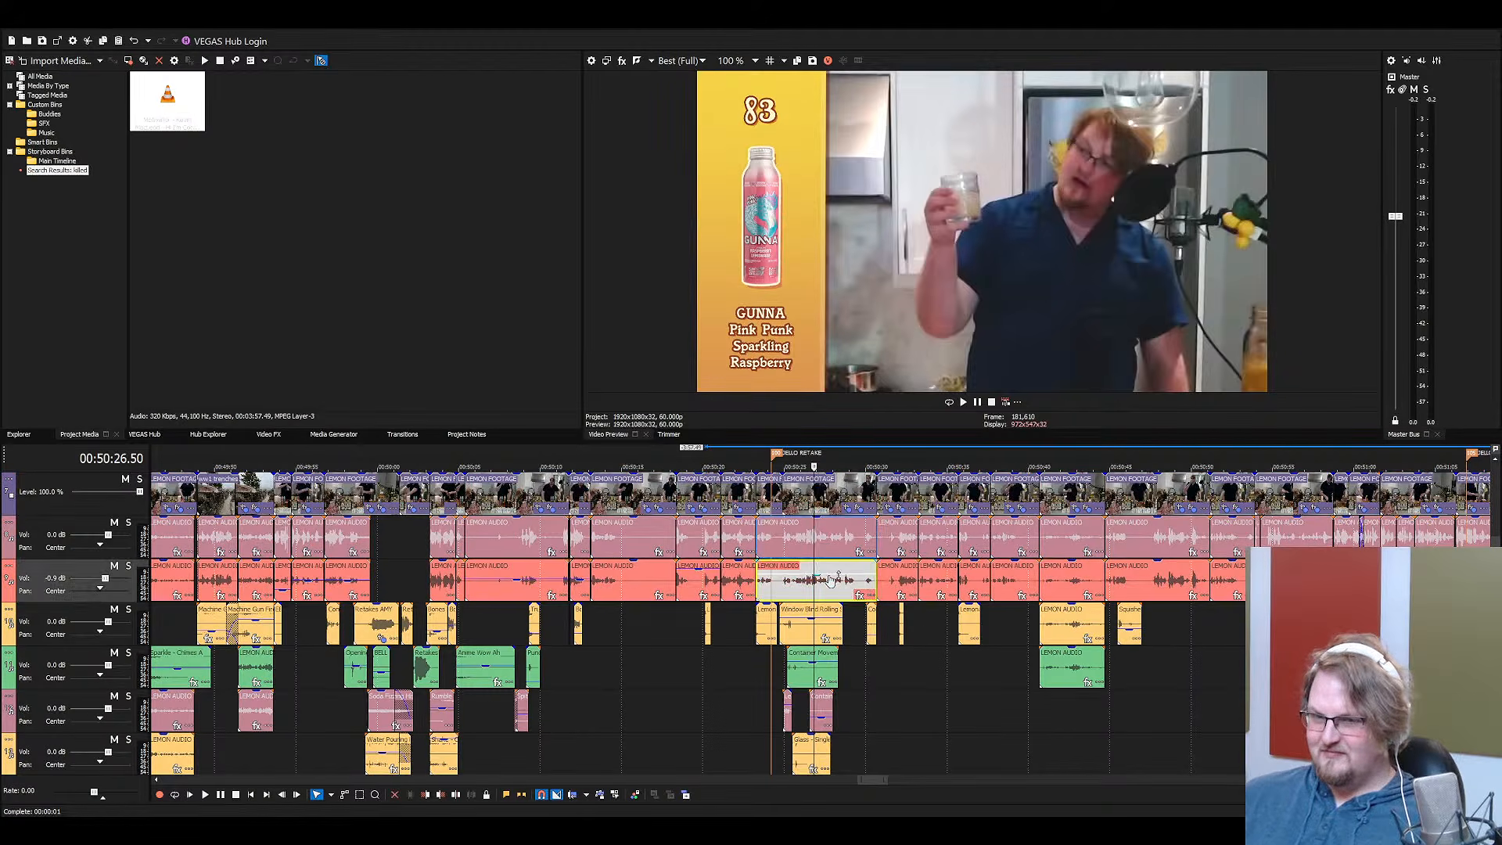
key(space)
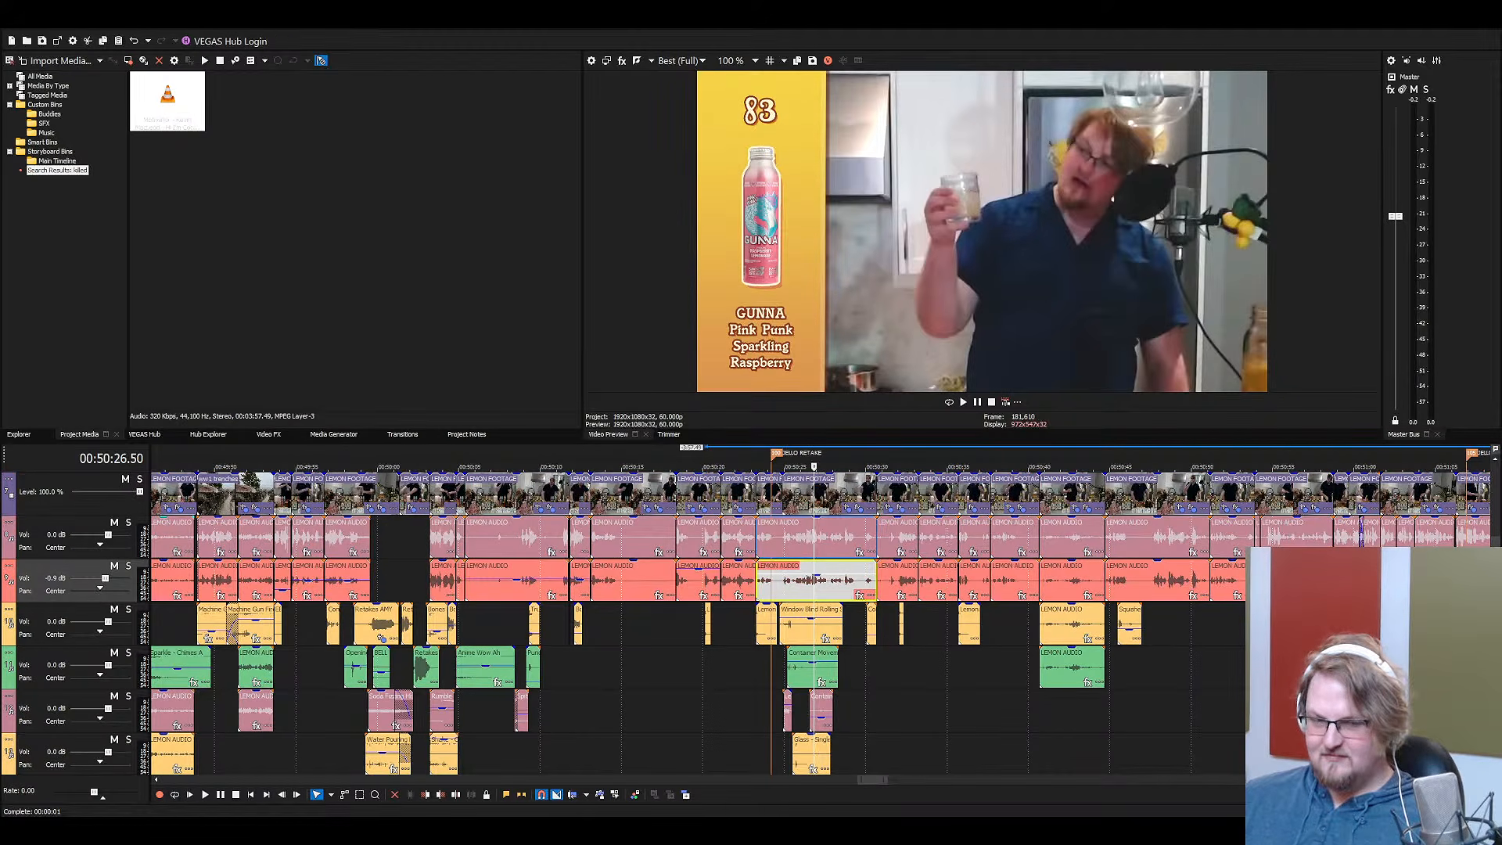
scroll(913, 641, up, 3)
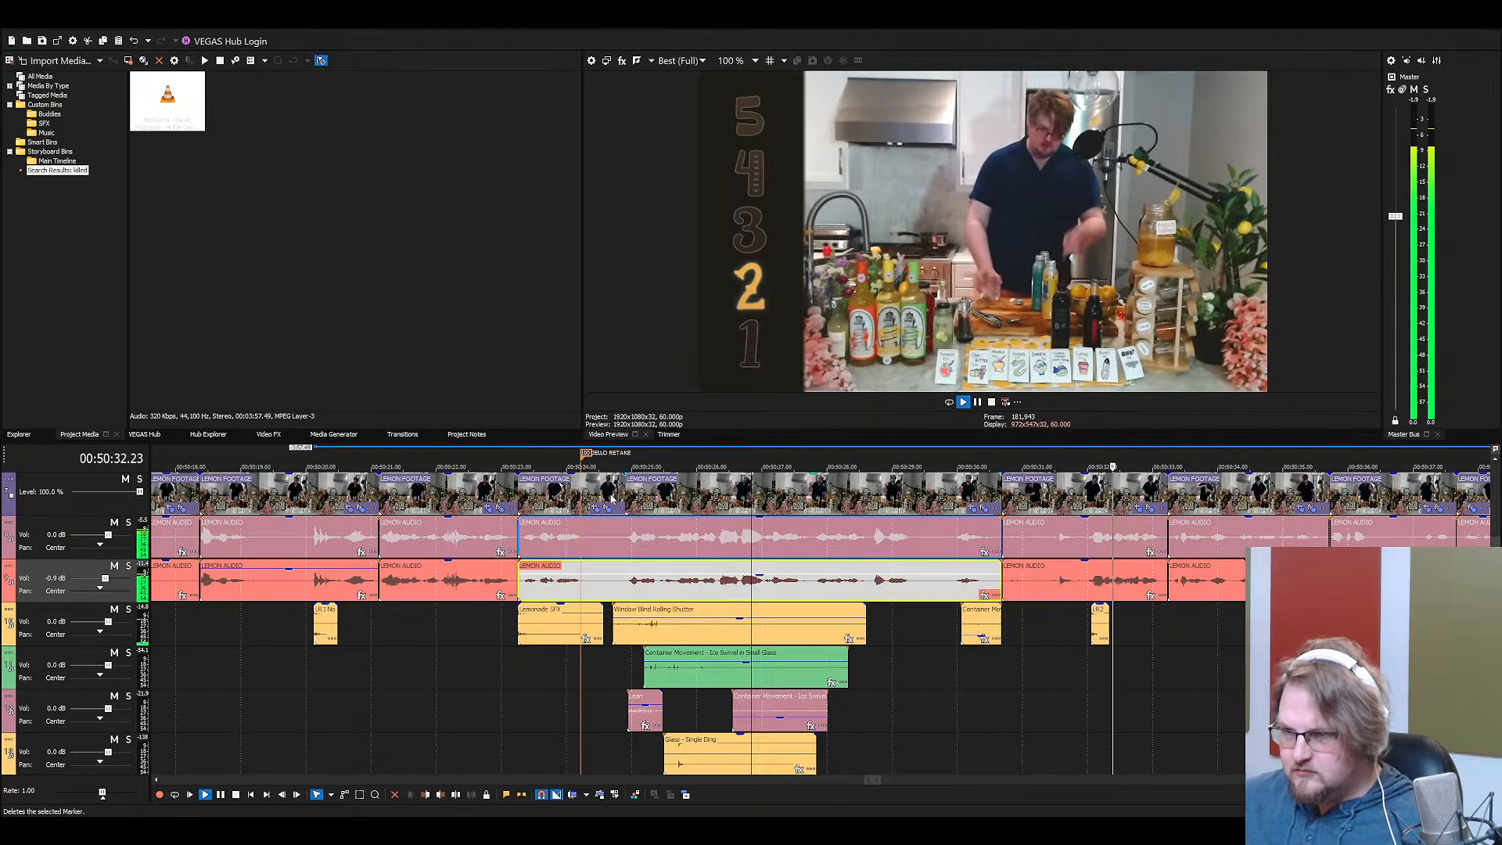
Replay the footage around the Jello Retake marker near 00:50:24 and delete that marker
click(562, 507)
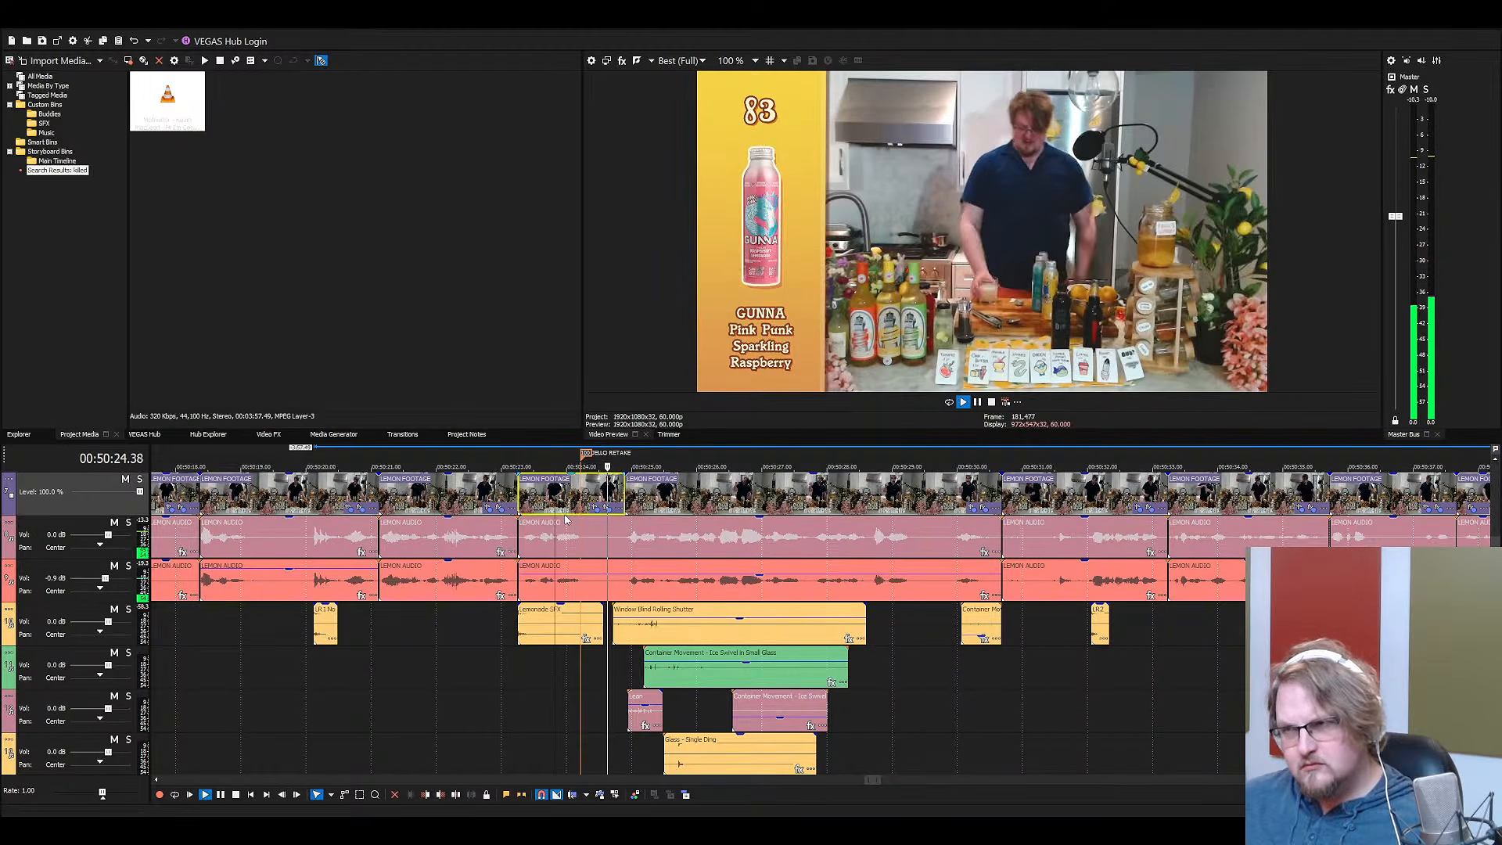
key(space)
click(514, 497)
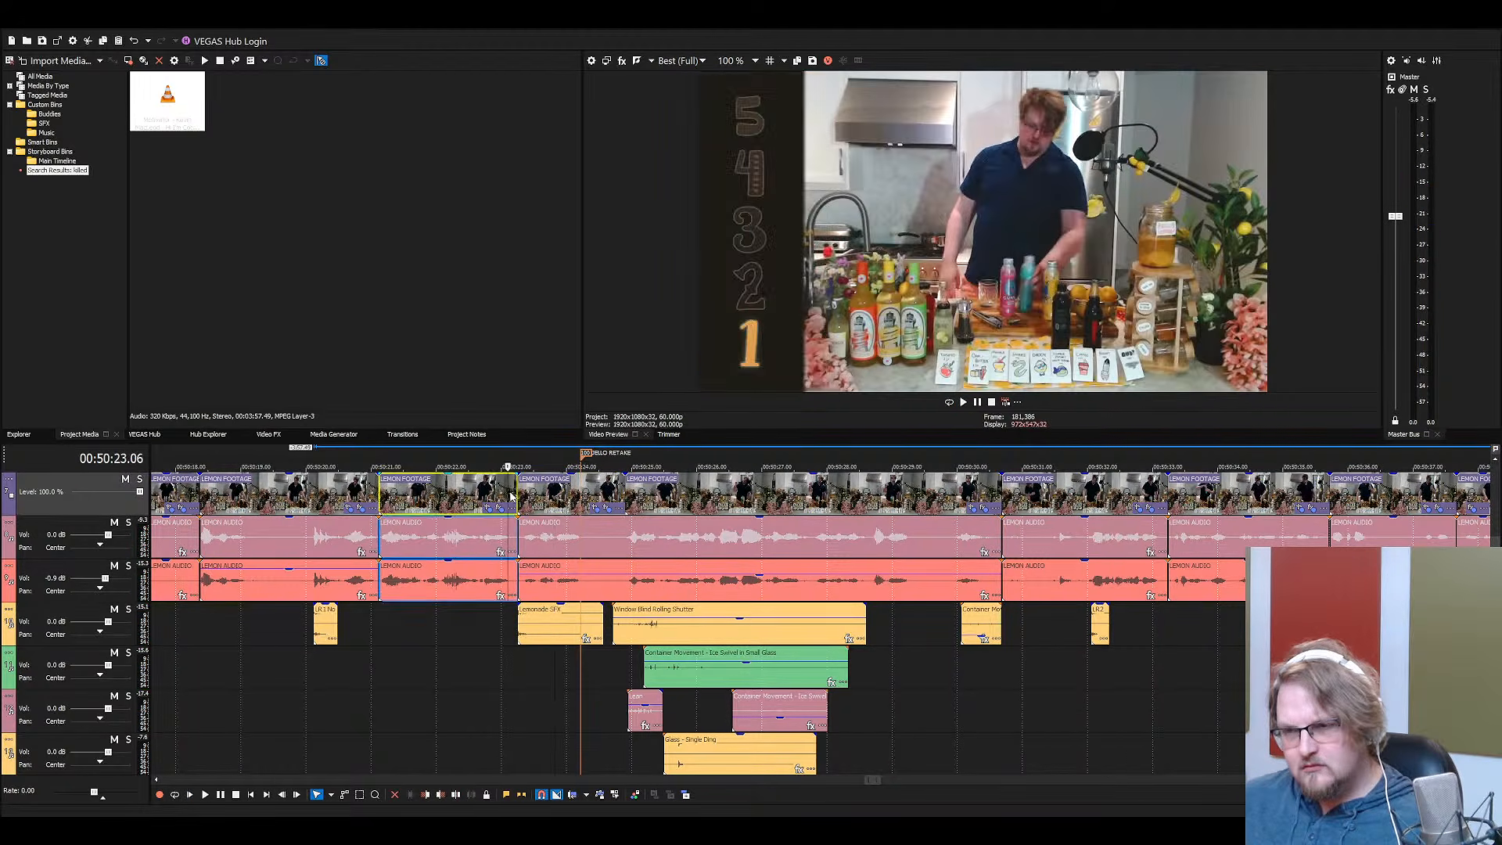
key(space)
key(space)
click(1009, 500)
key(space)
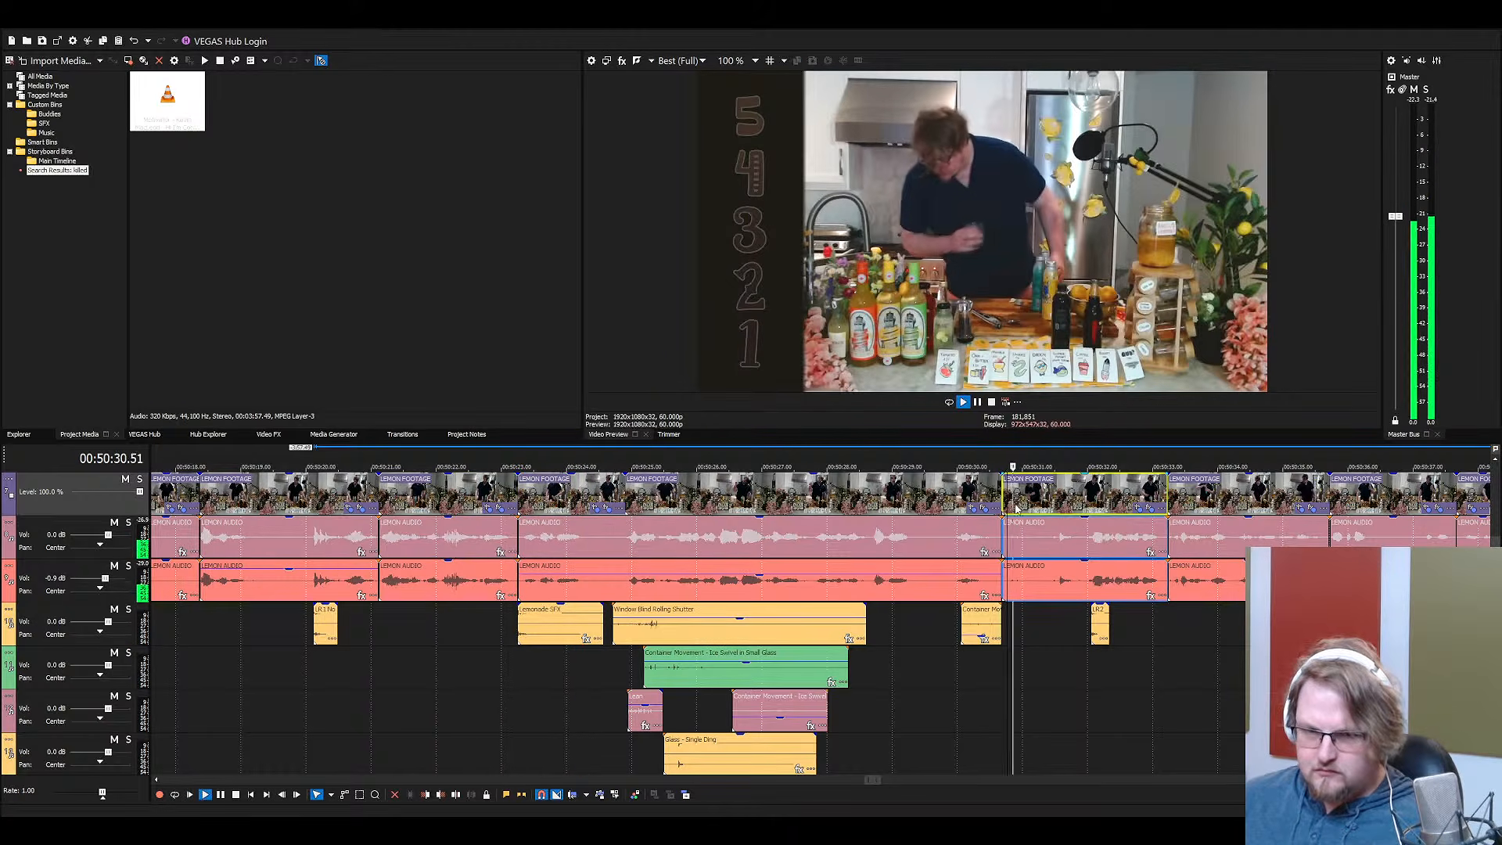
Review the GUNNA Turtle Juice segment from about 00:50:30, replaying the LEMON AUDIO event near 00:50:44 to check its sound
scroll(955, 576, down, 3)
scroll(954, 577, down, 1)
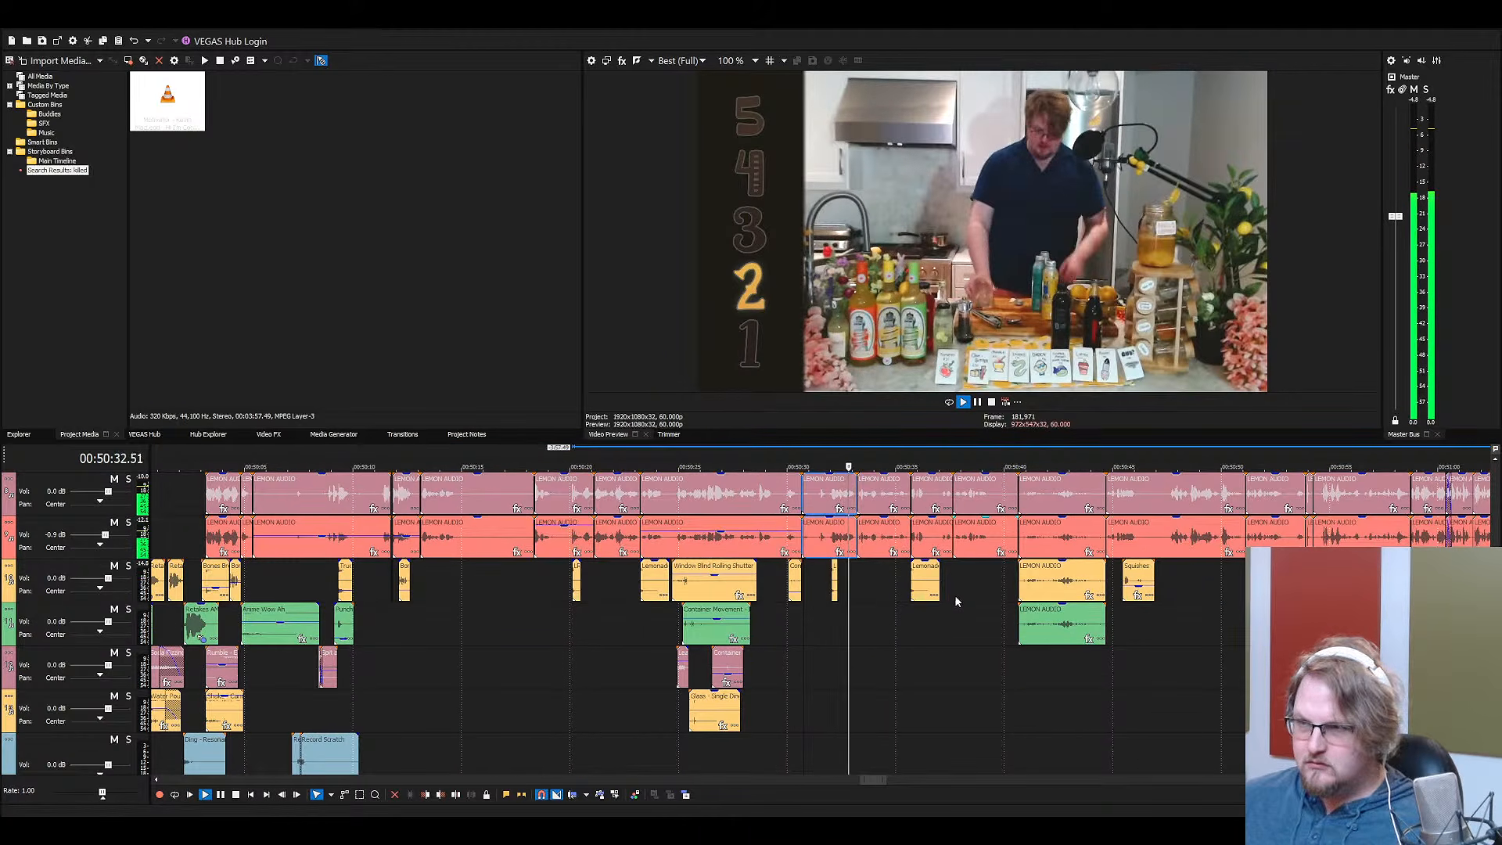
scroll(932, 622, down, 3)
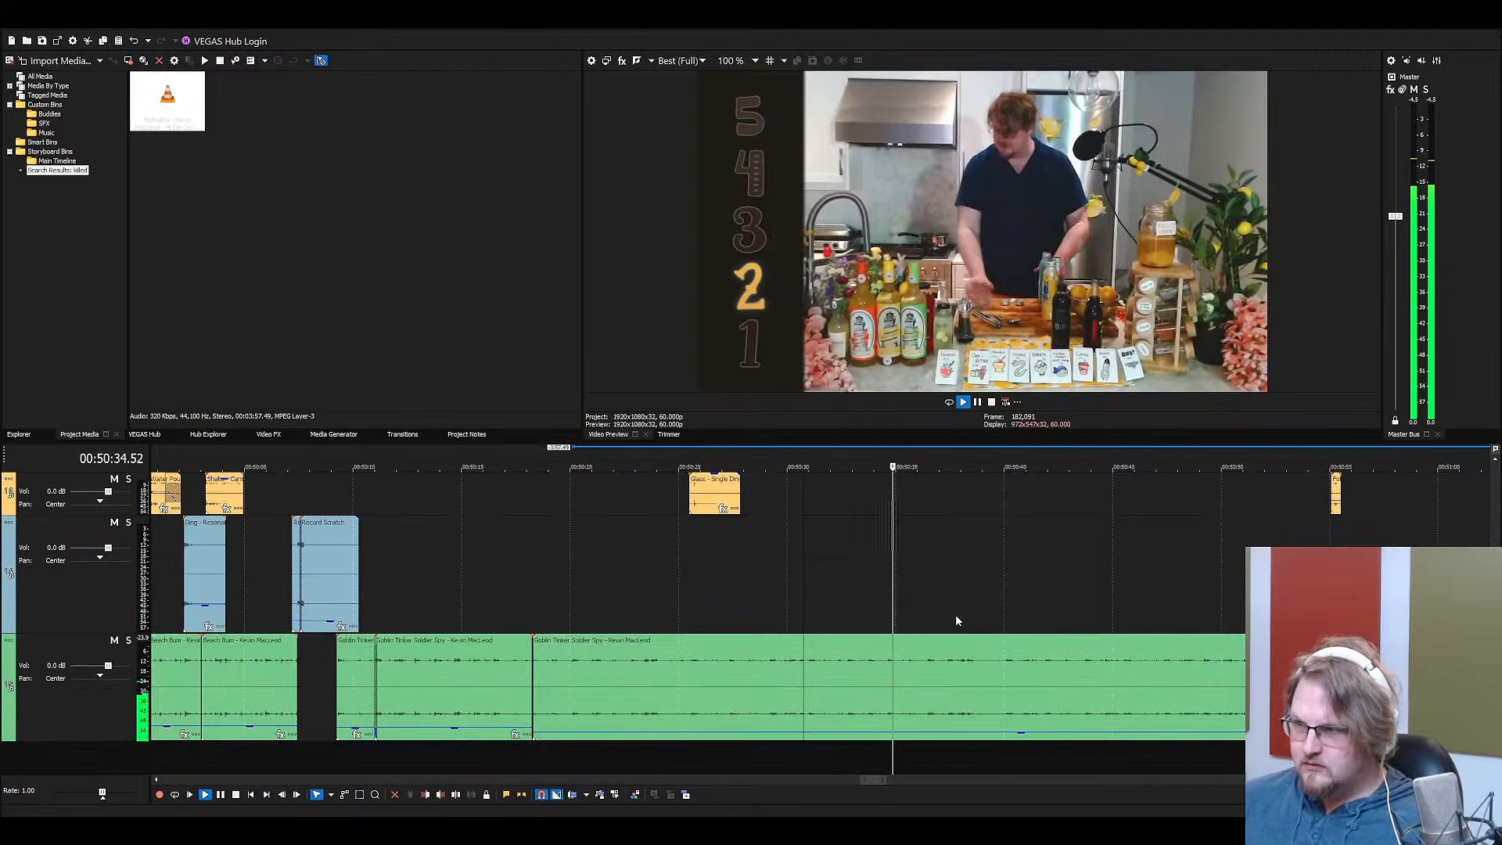
scroll(949, 631, down, 3)
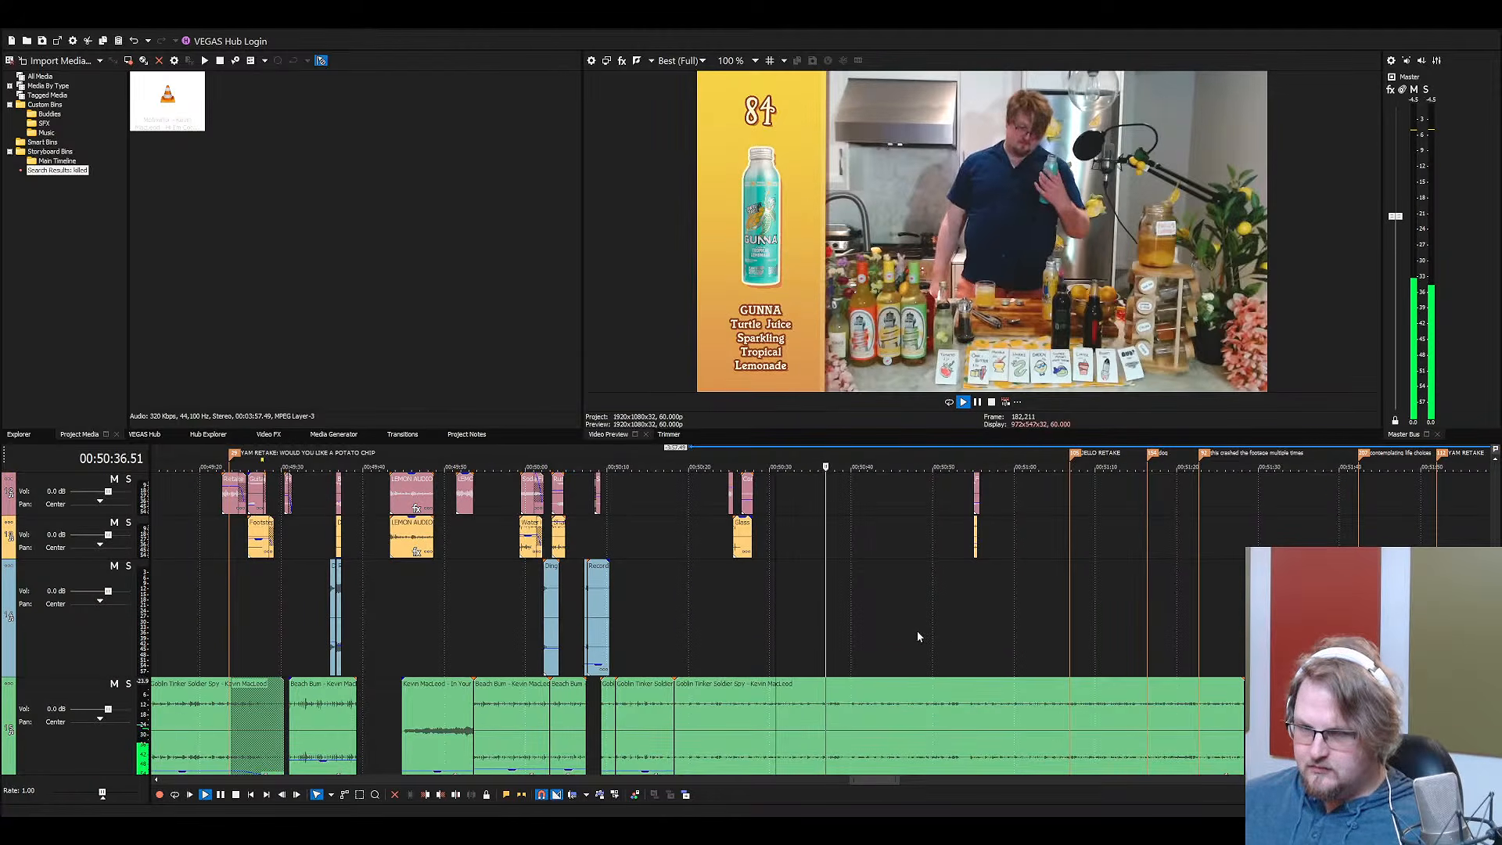
scroll(866, 588, up, 3)
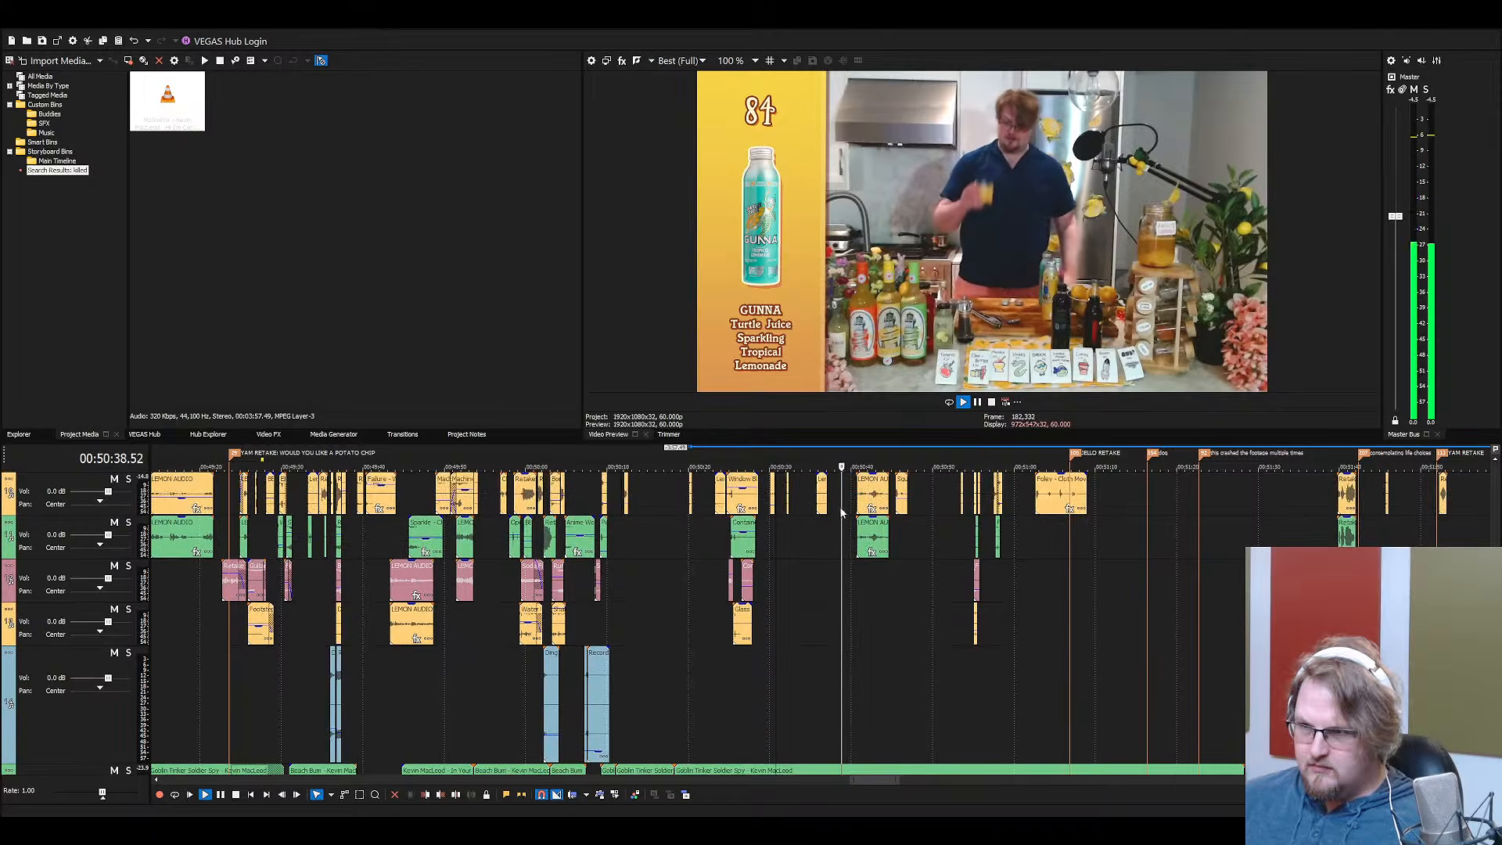
scroll(875, 539, up, 3)
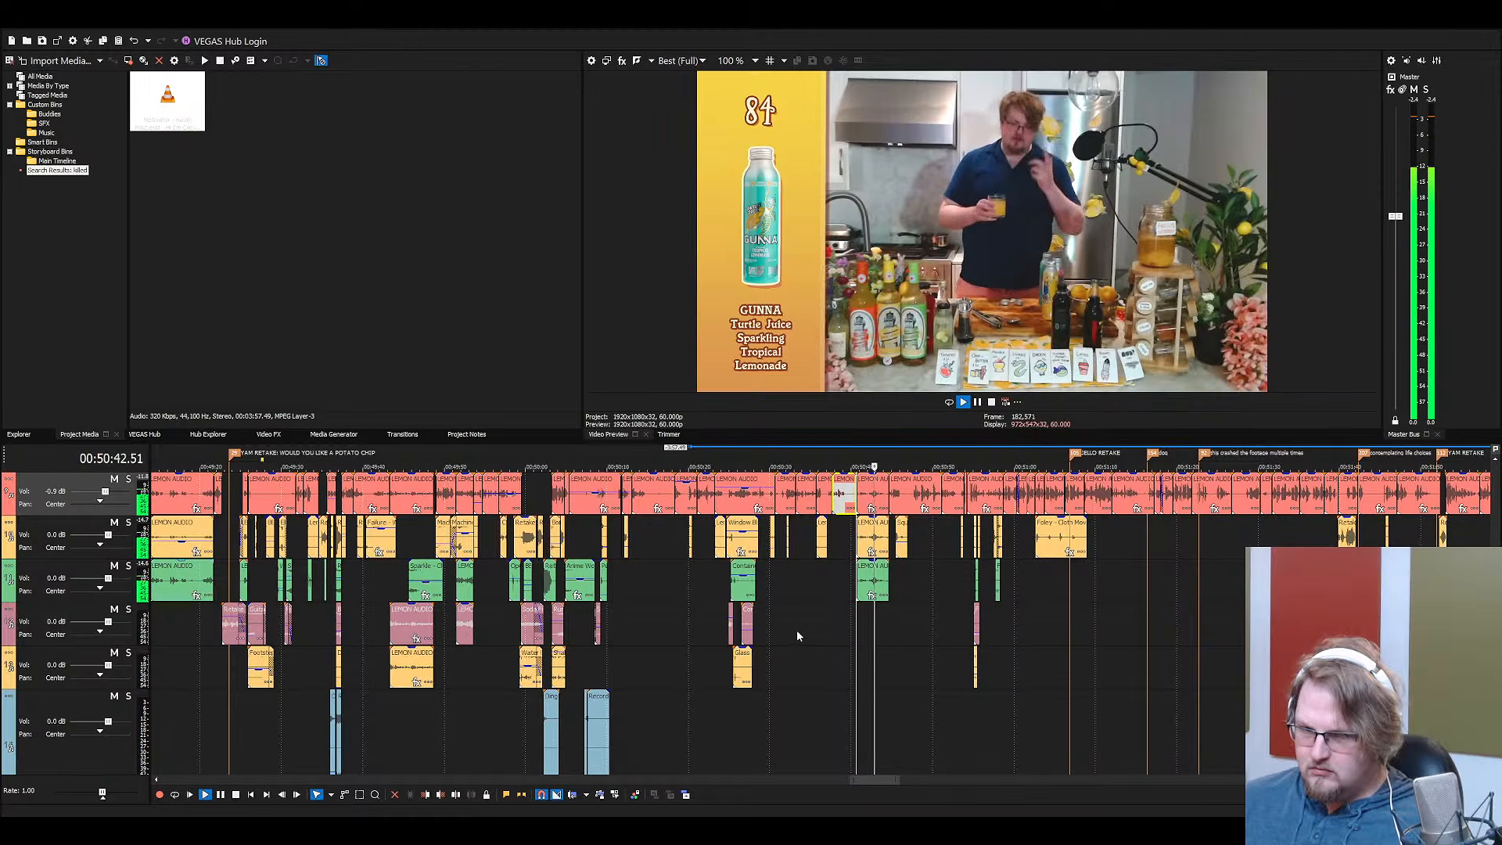
click(894, 493)
key(space)
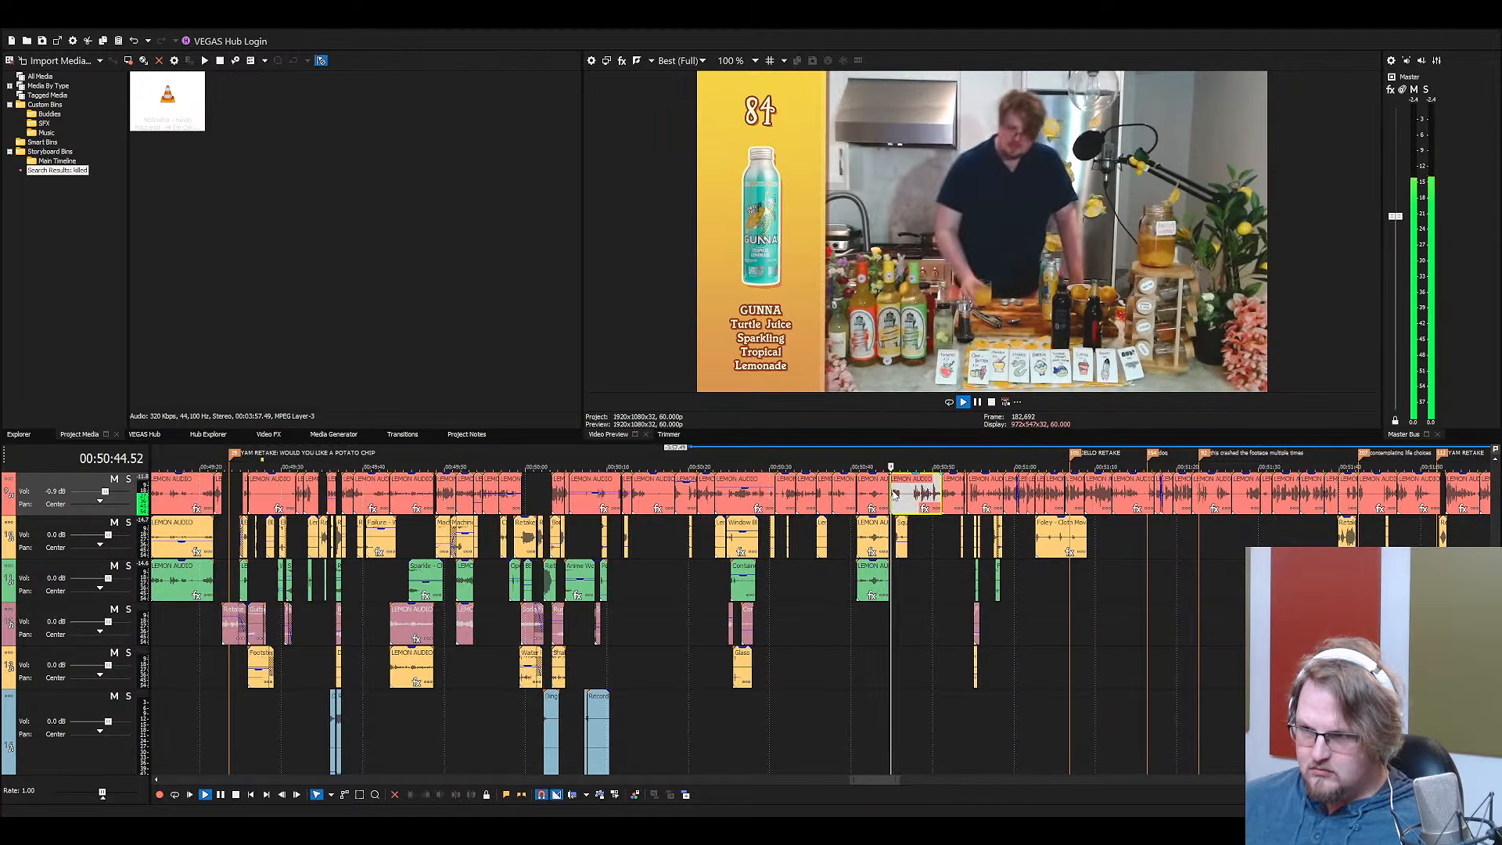
key(space)
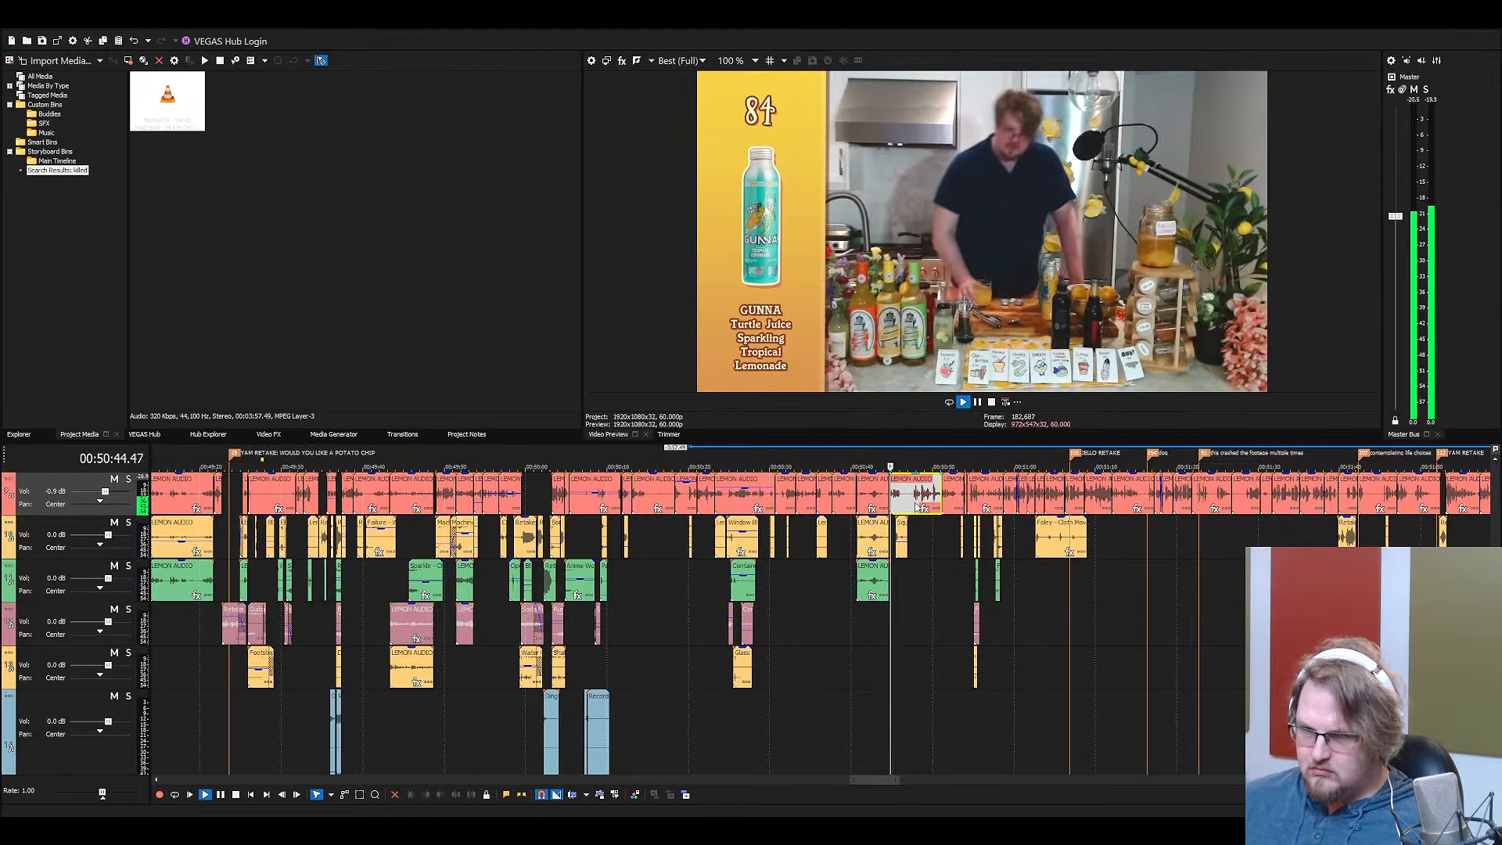
scroll(954, 551, up, 3)
scroll(960, 552, down, 2)
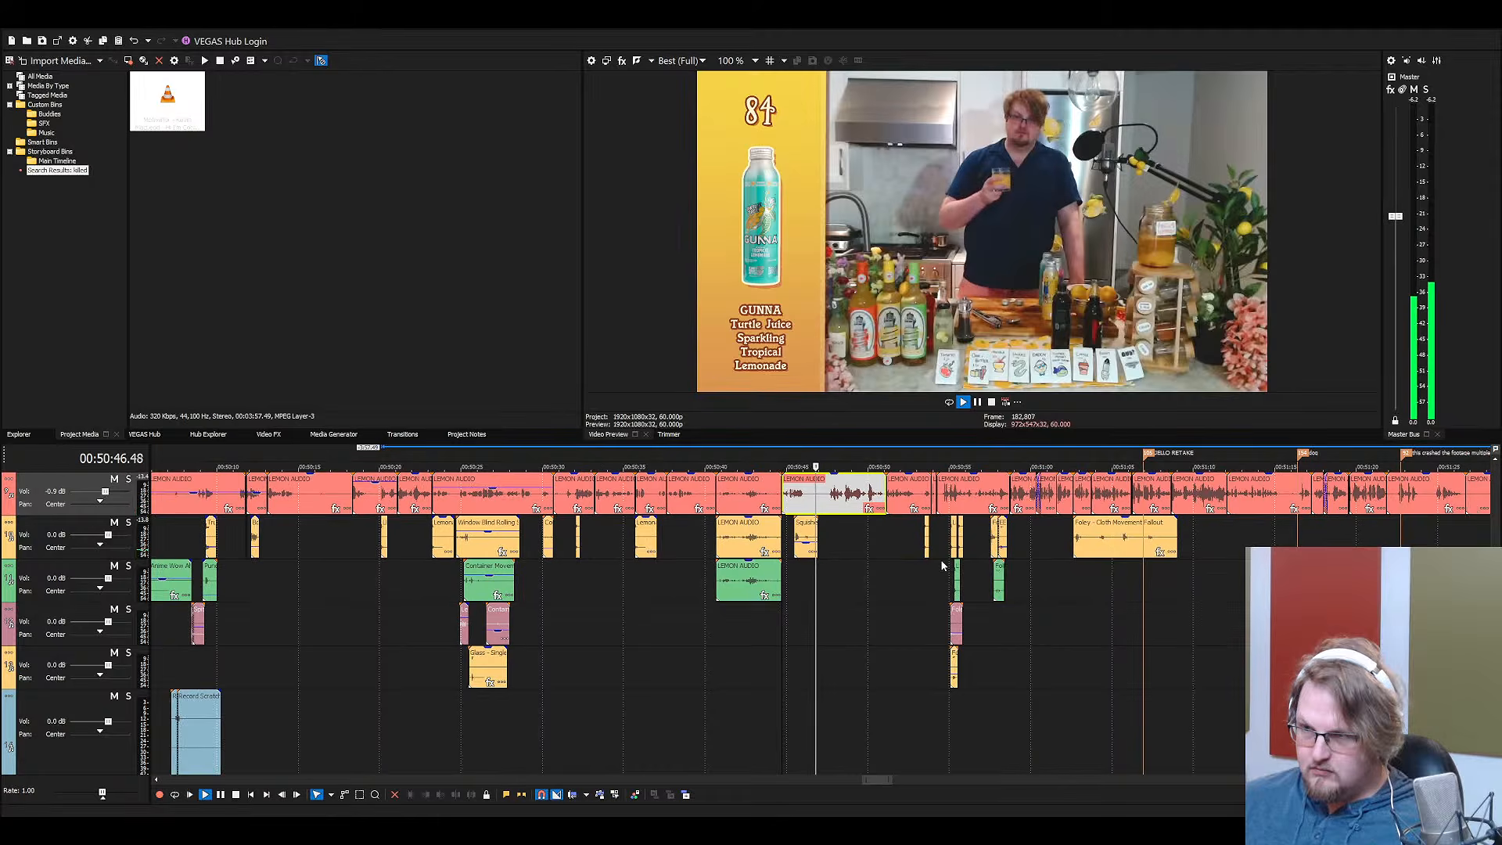
Play the LEMON AUDIO event and its foley sounds from about 00:50:54, resuming playback at 00:50:57.32
click(952, 496)
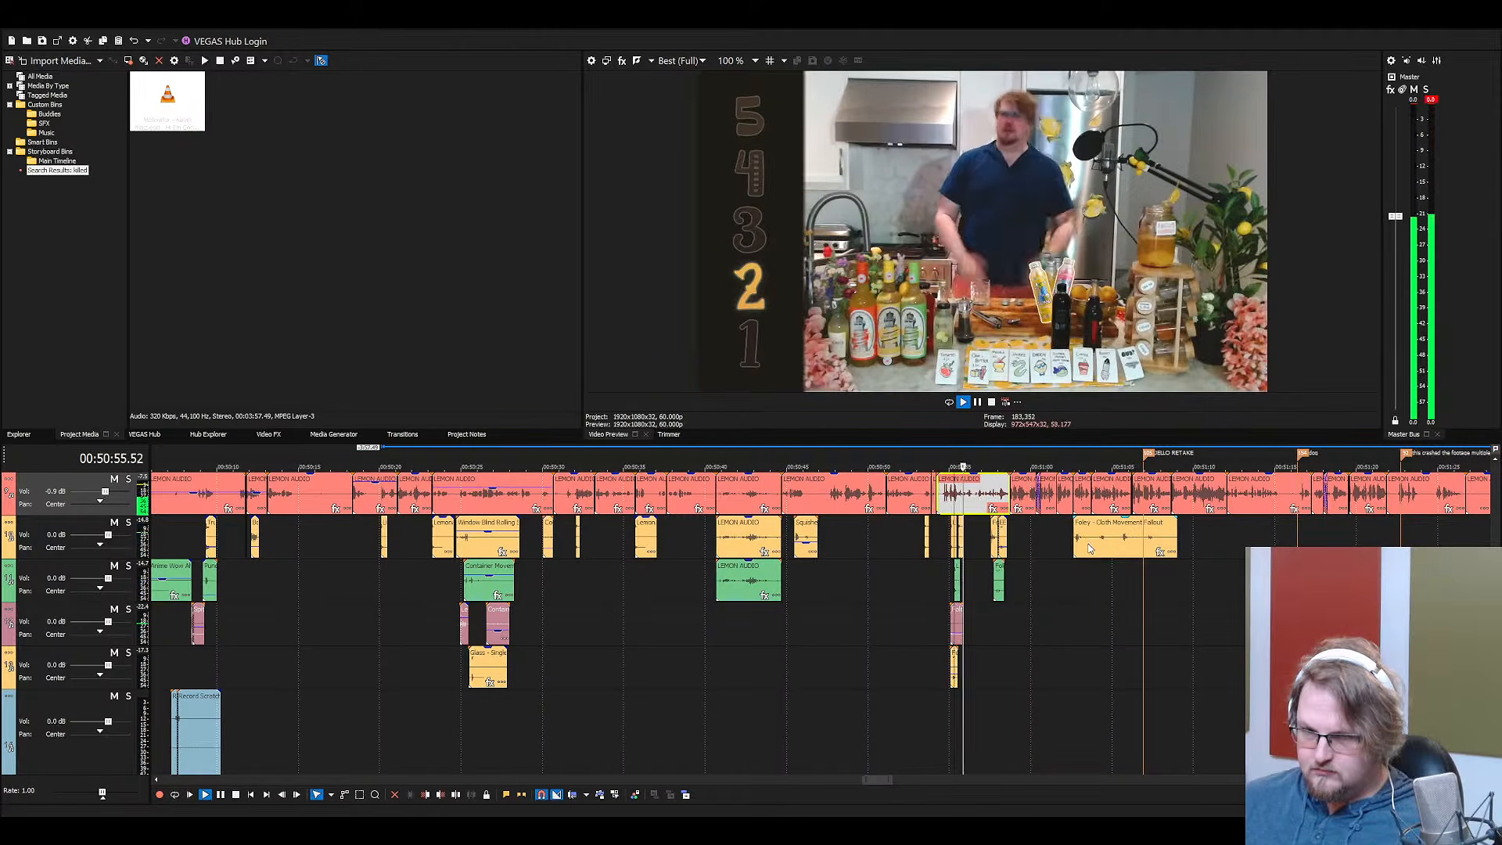
scroll(980, 499, up, 3)
key(space)
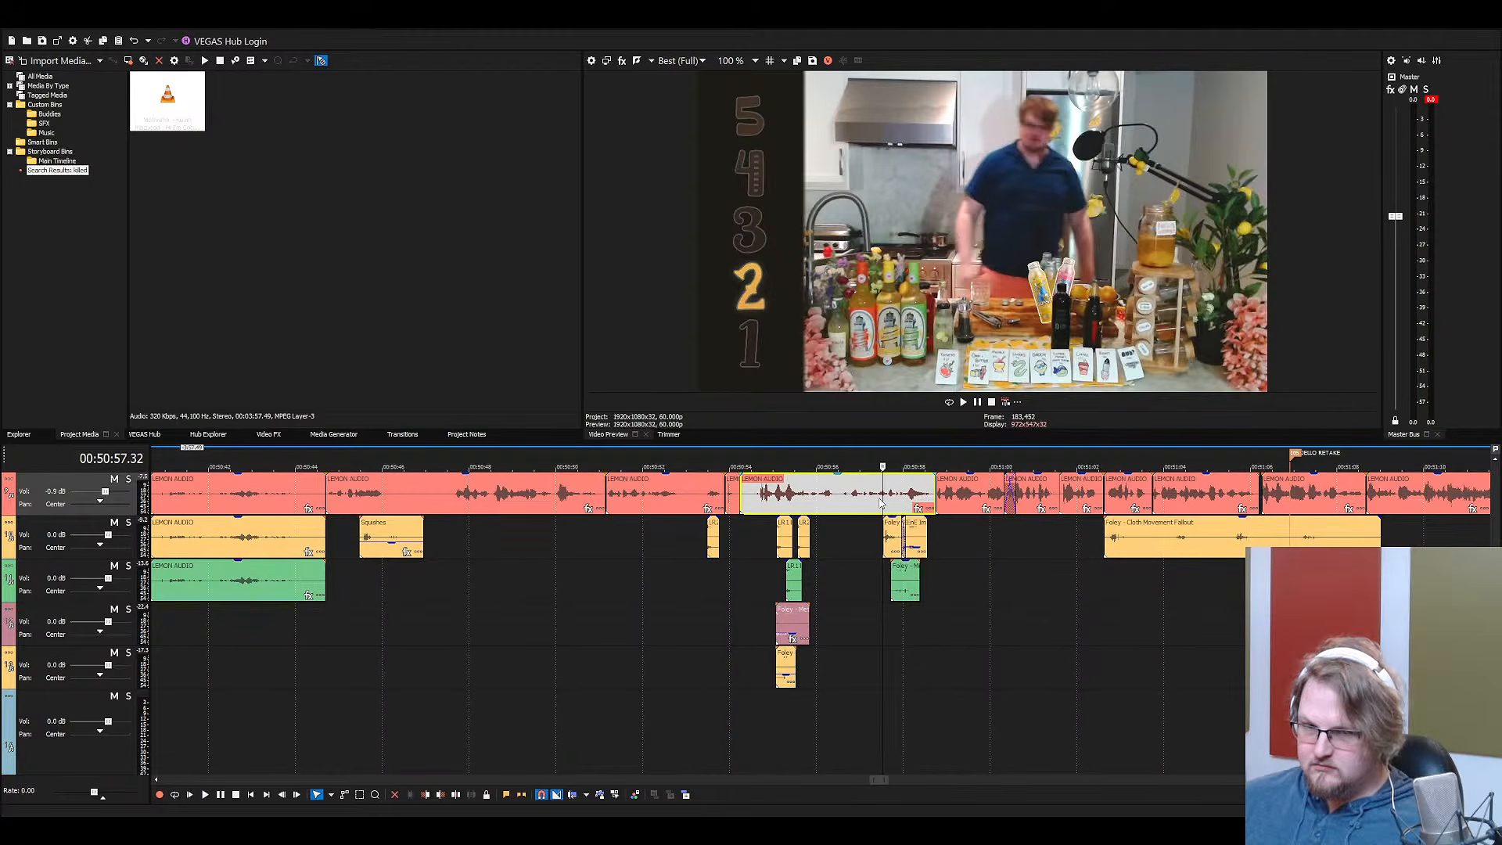
key(space)
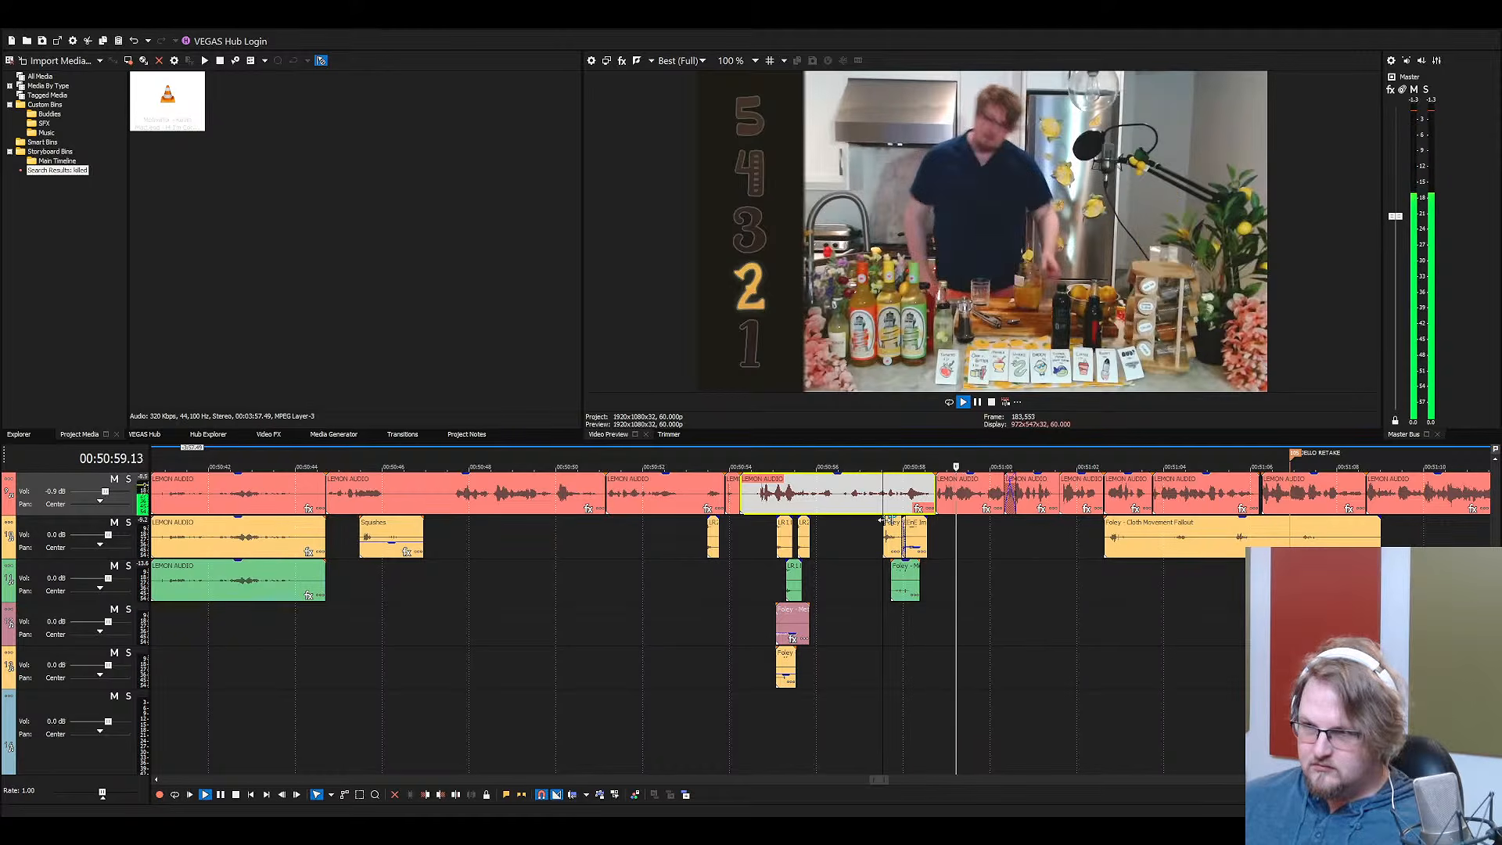
Try splitting the long Goblin Tinker Soldier Spy music event at 00:50:56.50, and undo the split
click(804, 506)
scroll(807, 539, down, 4)
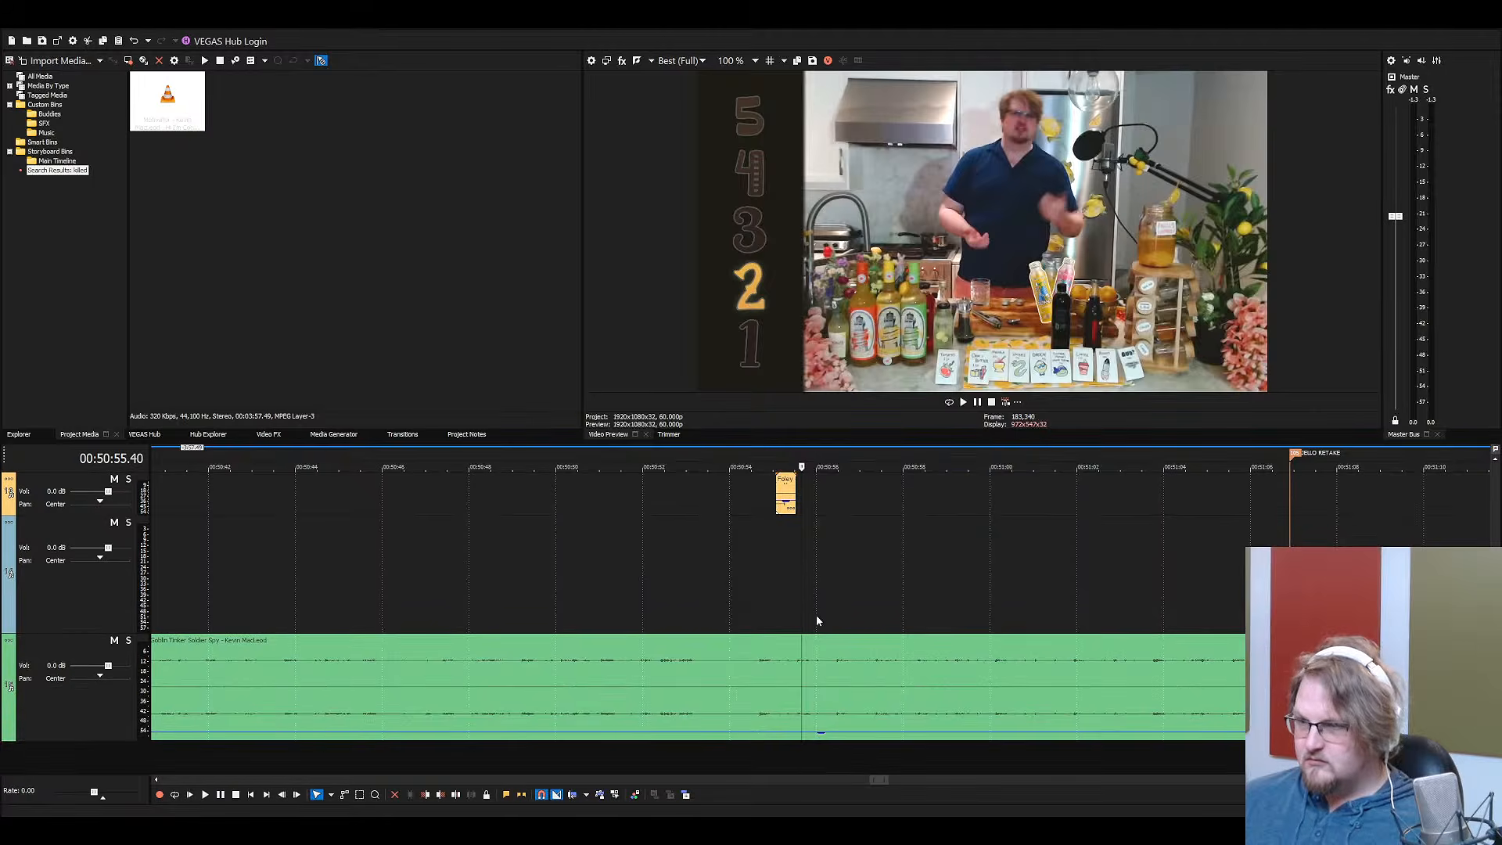
scroll(814, 618, down, 4)
click(827, 670)
key(space)
scroll(843, 665, up, 4)
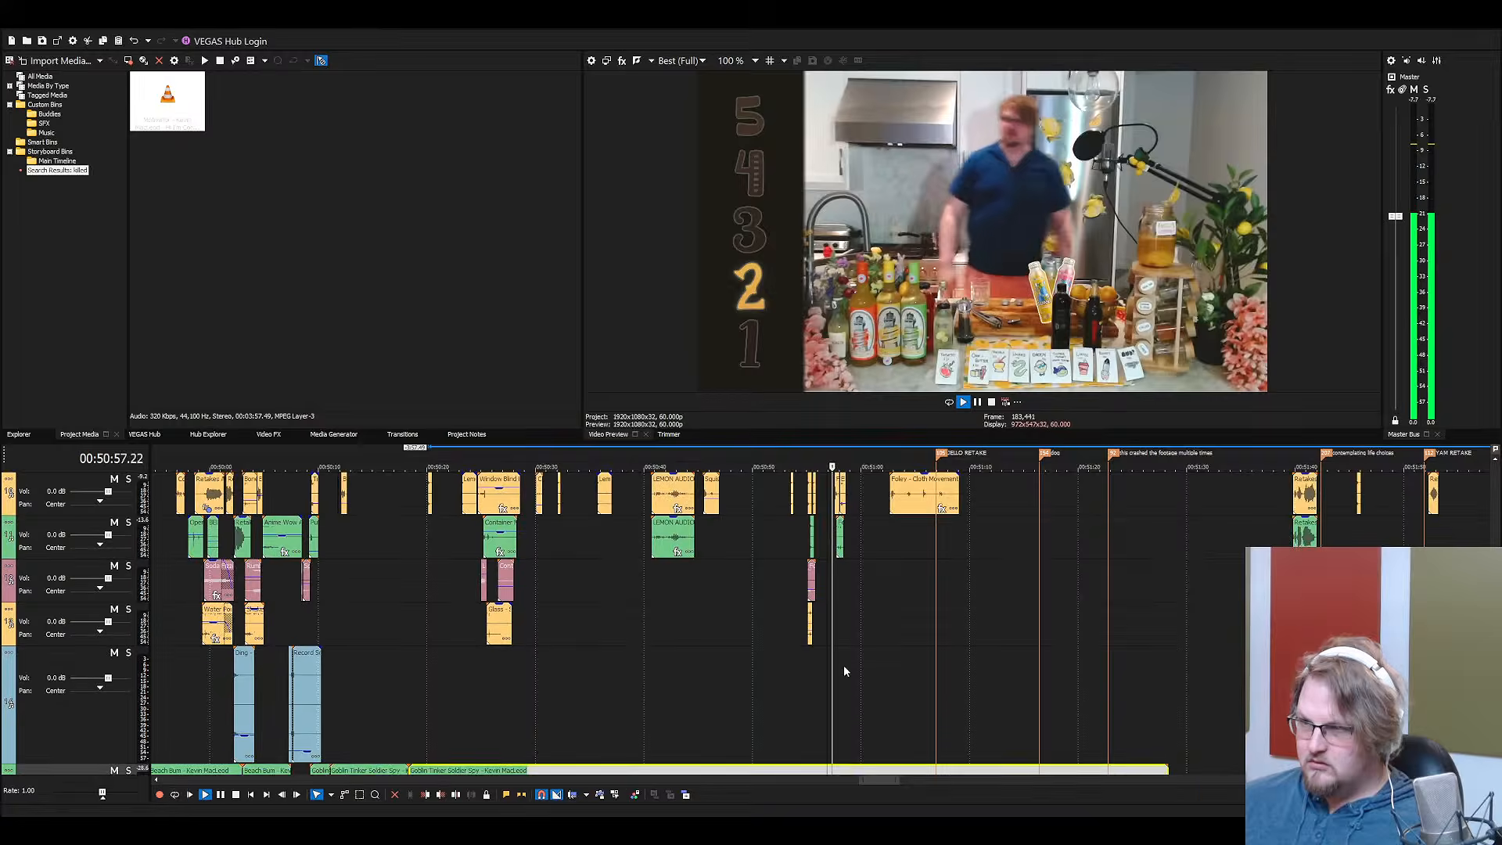
scroll(843, 665, down, 1)
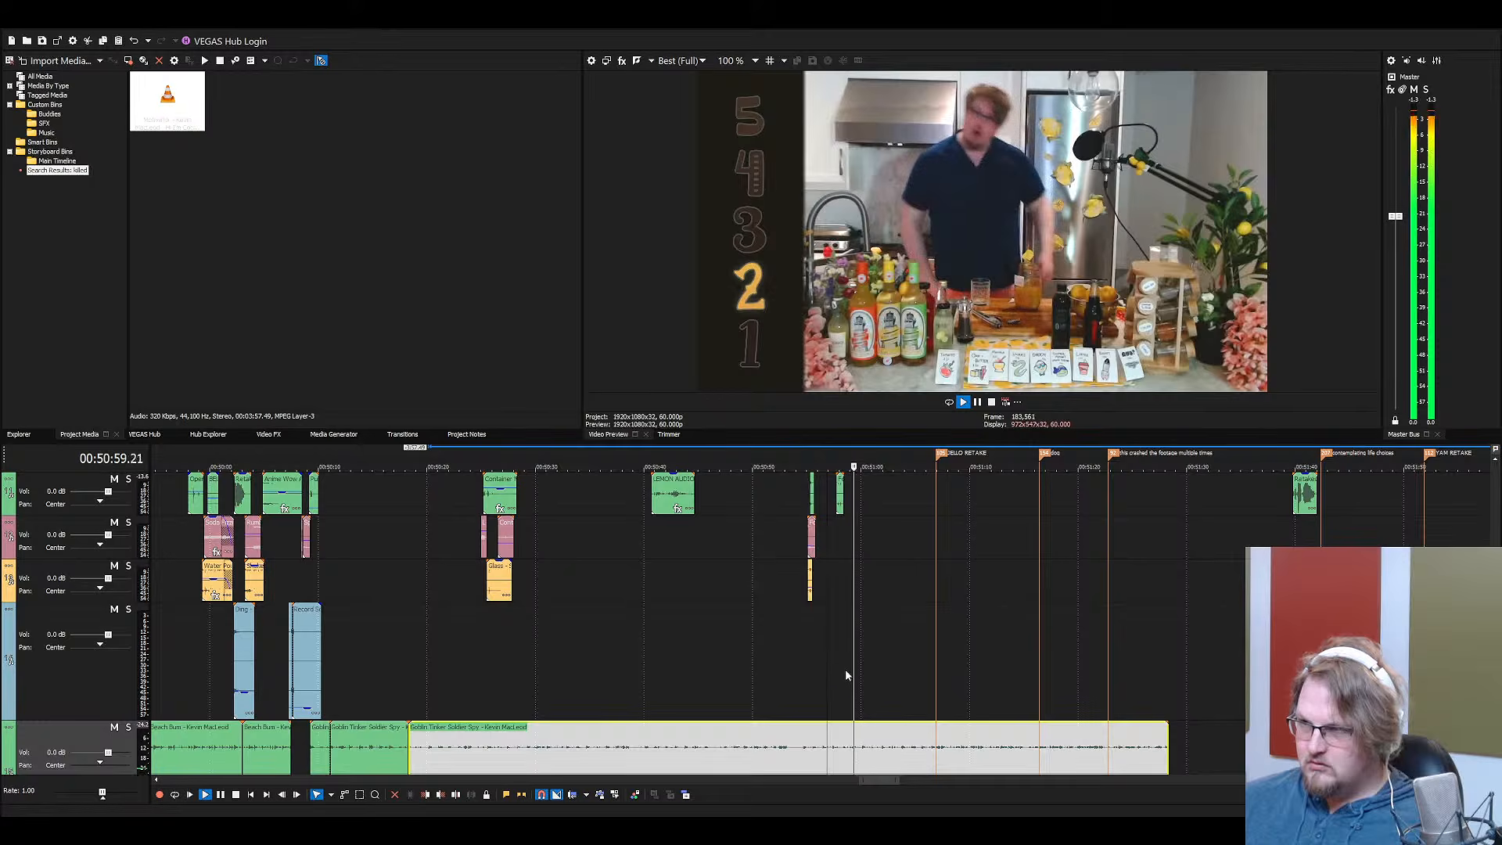
key(s)
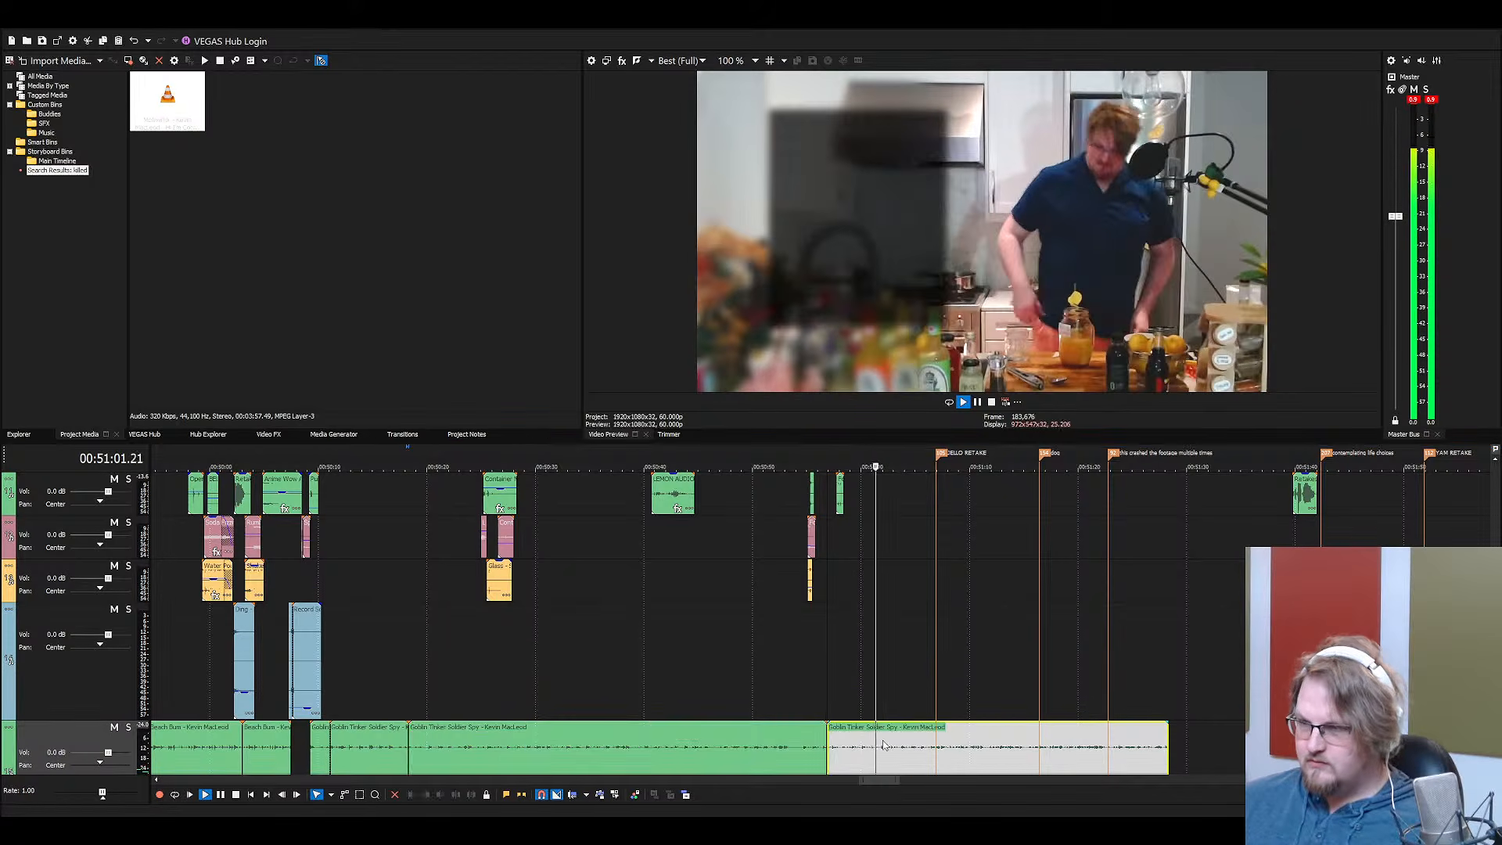
key(space)
key(ctrl+z)
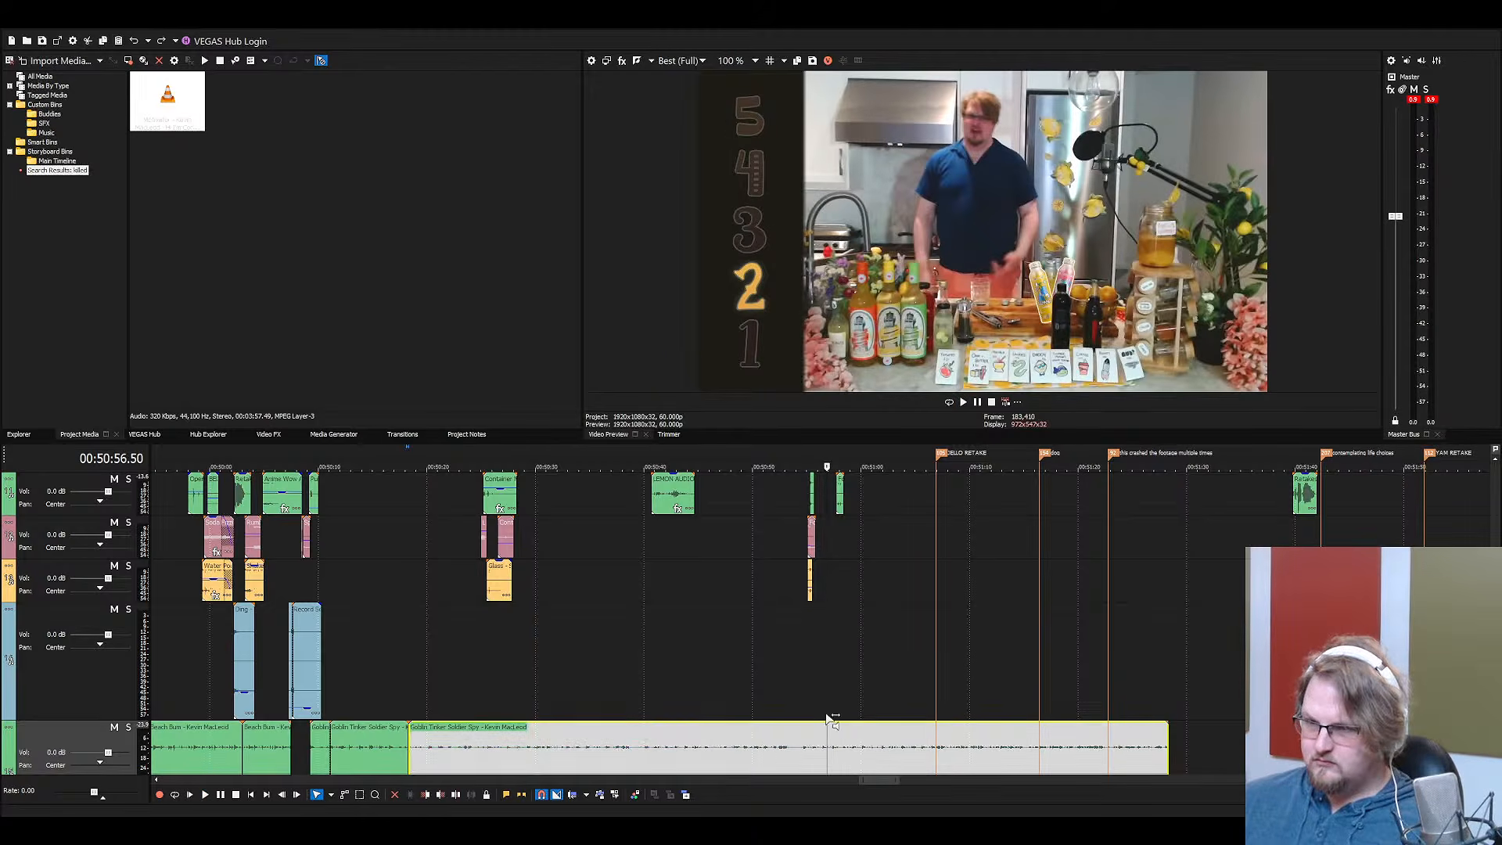
Save the project and set the playback position to 00:51:06.12, just before the next Jello Retake marker
key(ctrl+s)
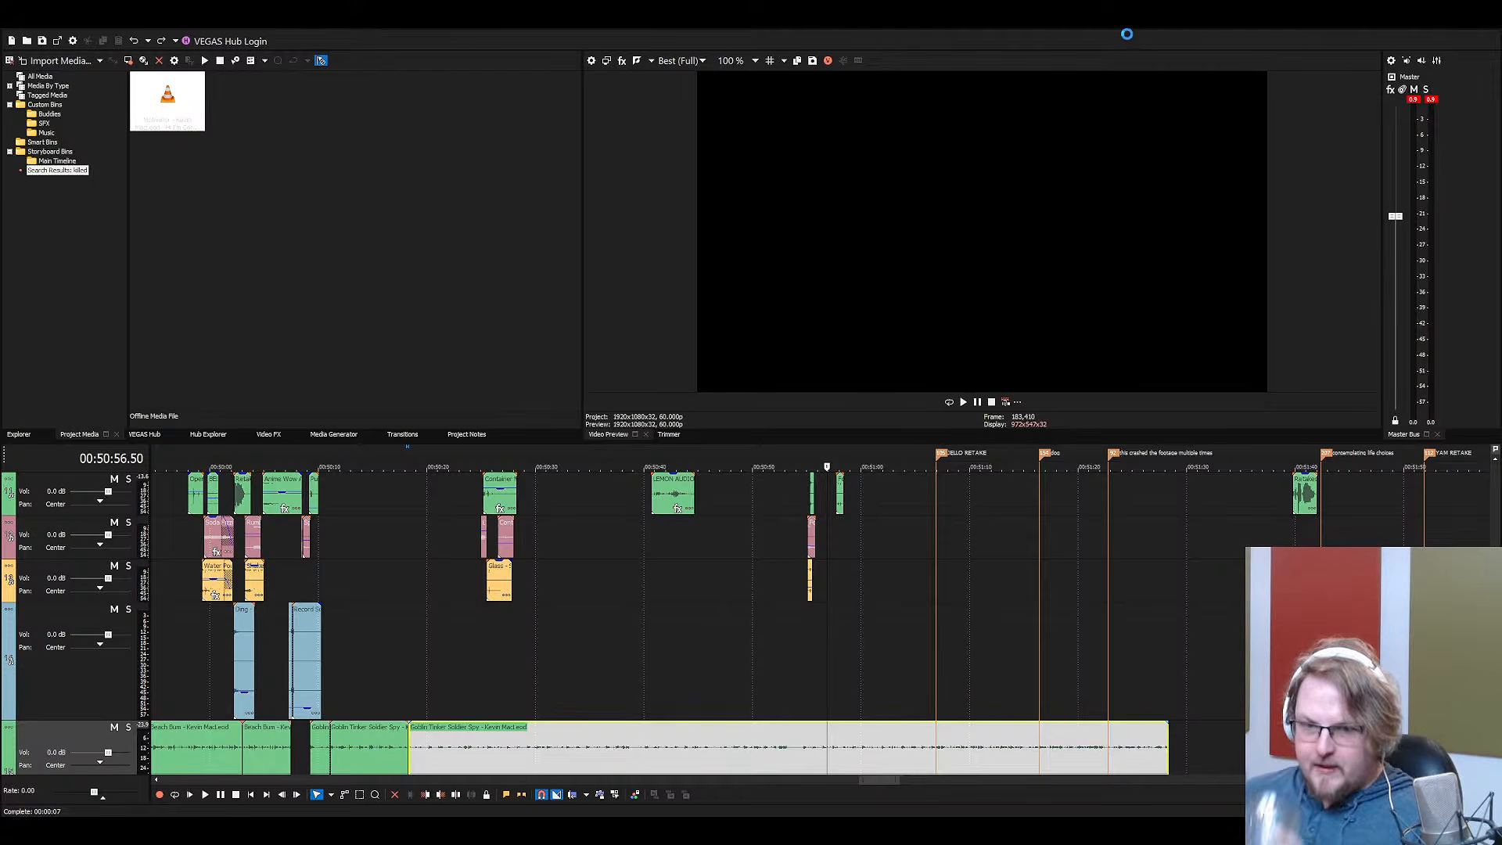
click(930, 727)
scroll(1016, 688, up, 3)
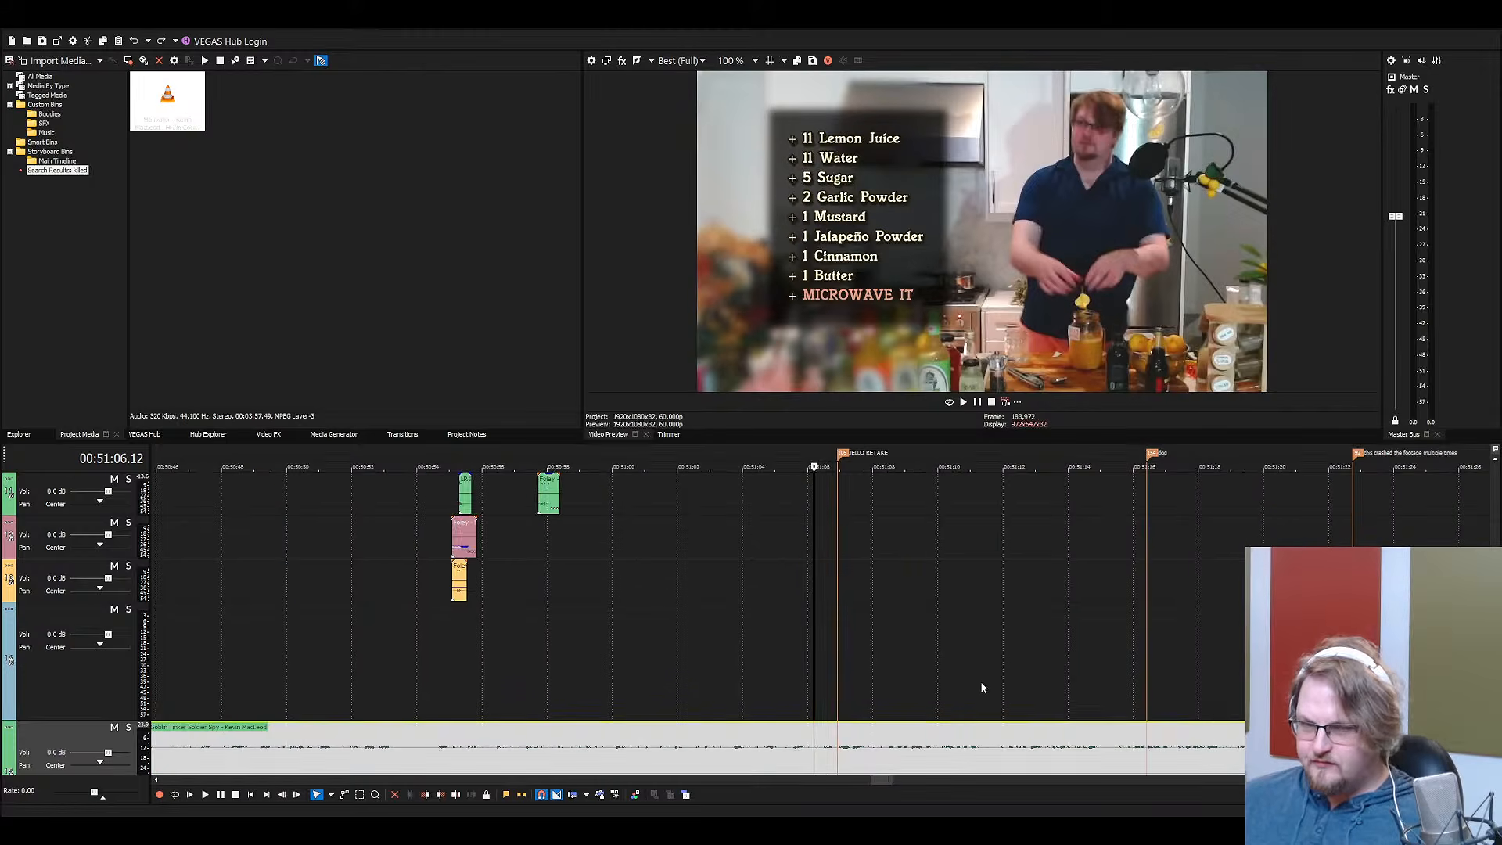
scroll(979, 685, up, 5)
scroll(978, 683, down, 4)
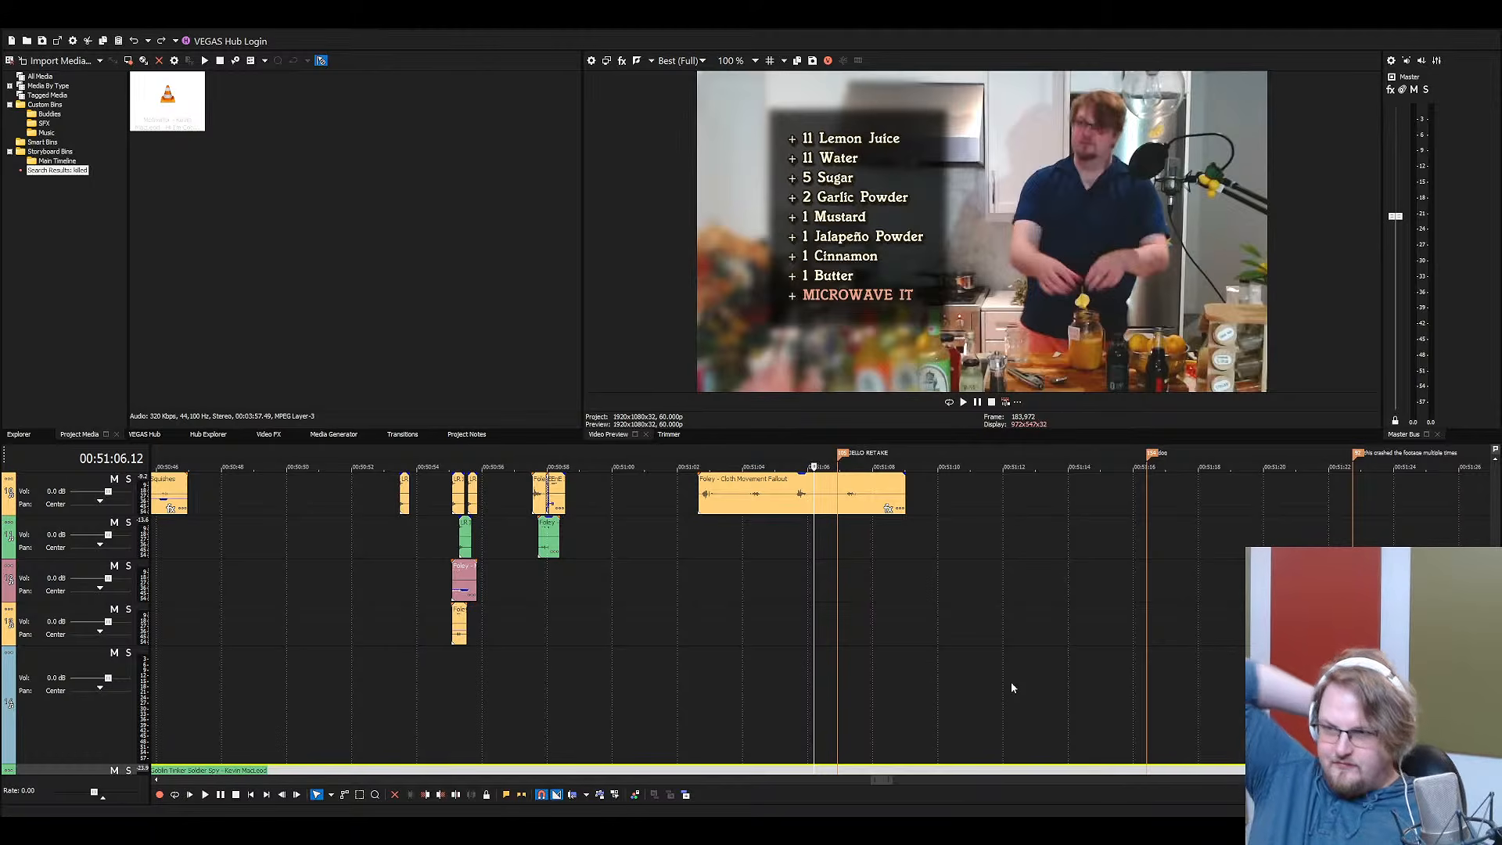
scroll(905, 648, up, 2)
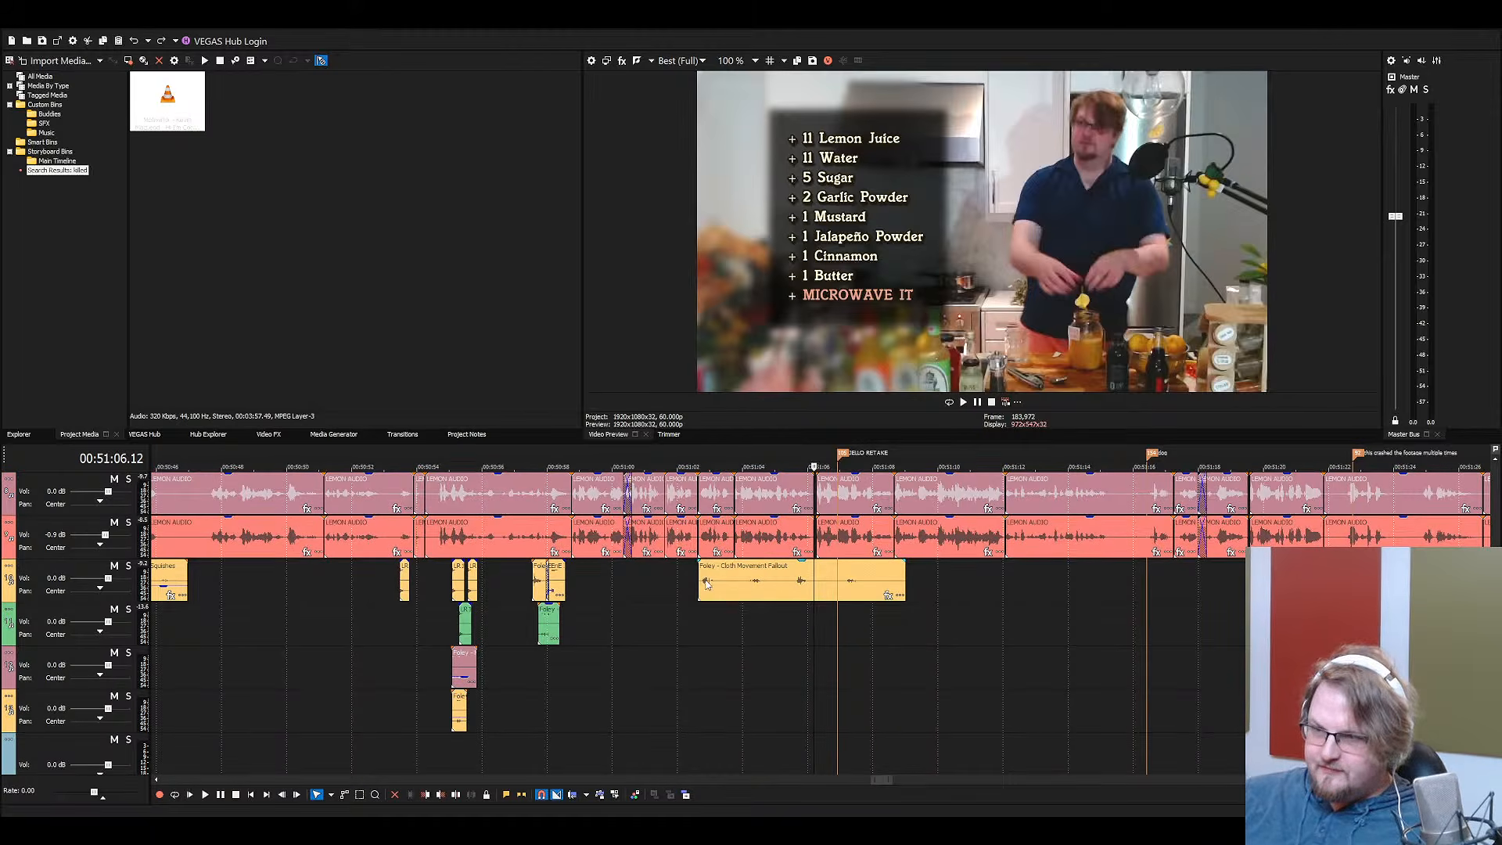
click(694, 585)
scroll(698, 585, up, 3)
click(602, 581)
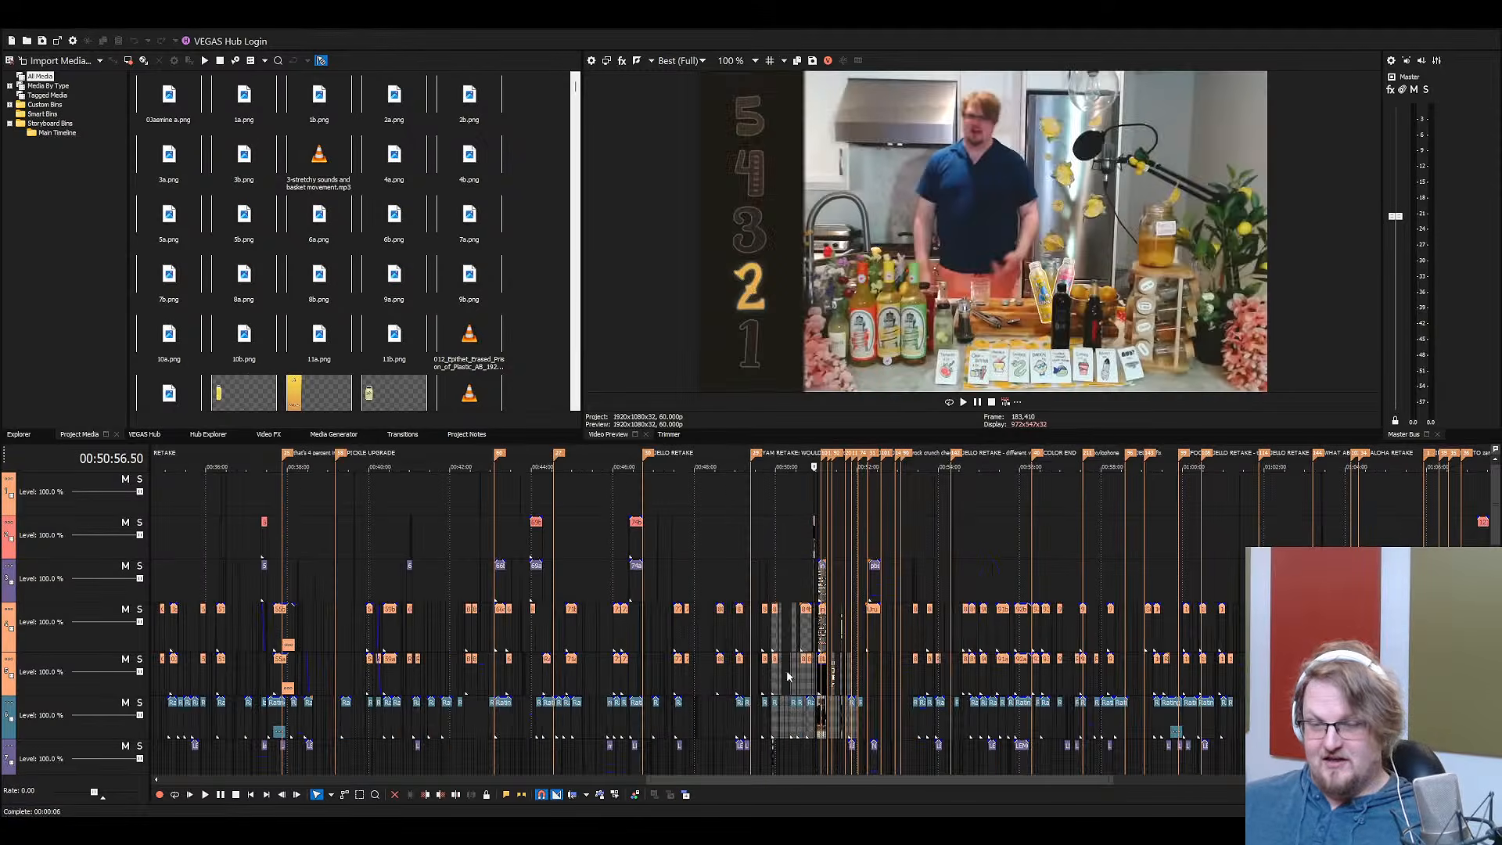
Play the Goblin Tinker Soldier Spy music from 00:50:16.59 to check the transition into the long music event
scroll(917, 686, down, 8)
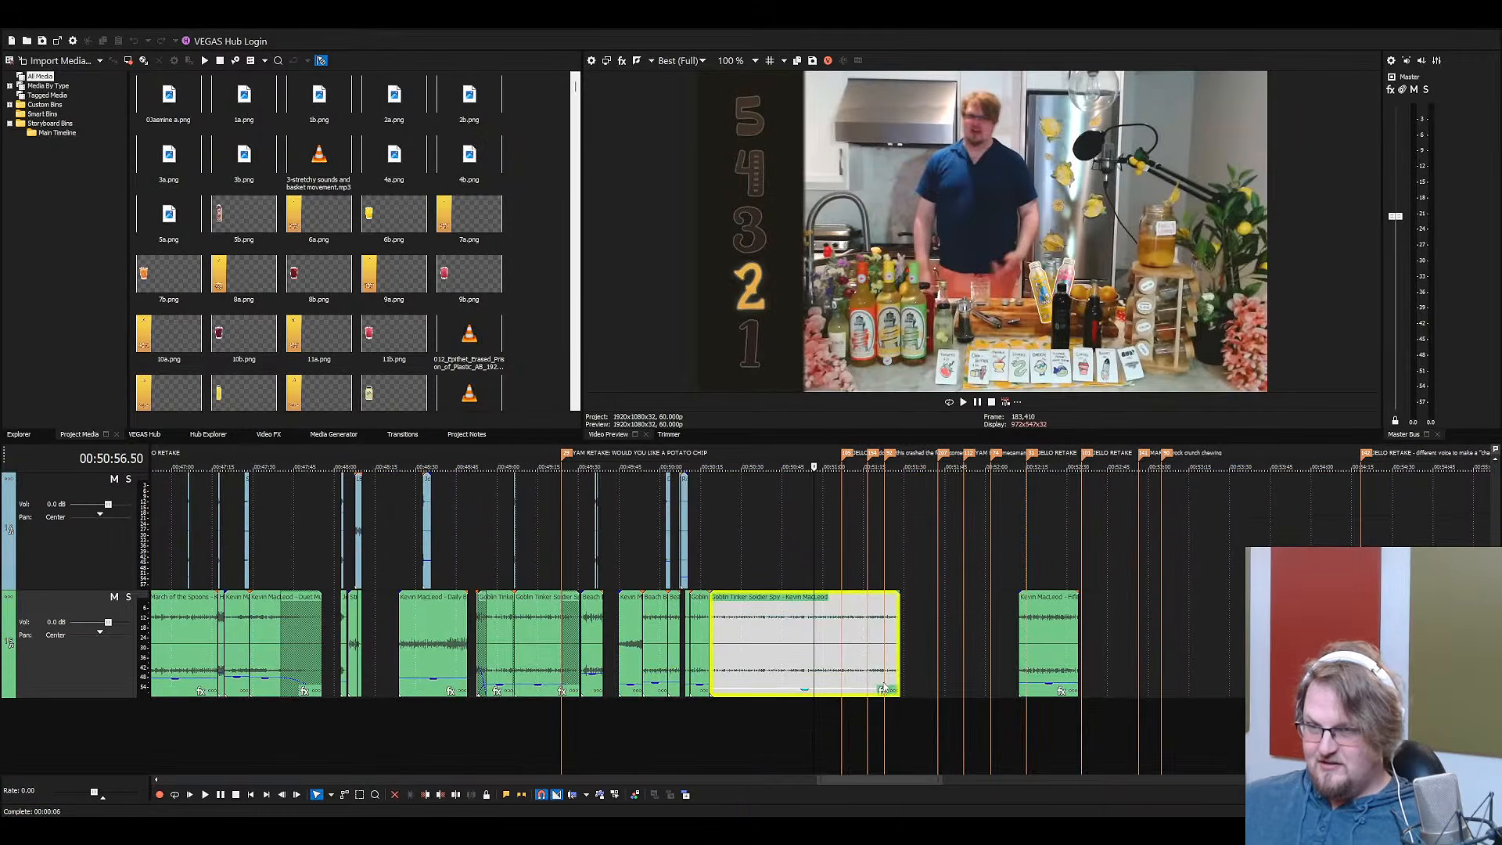
scroll(907, 687, up, 3)
click(382, 729)
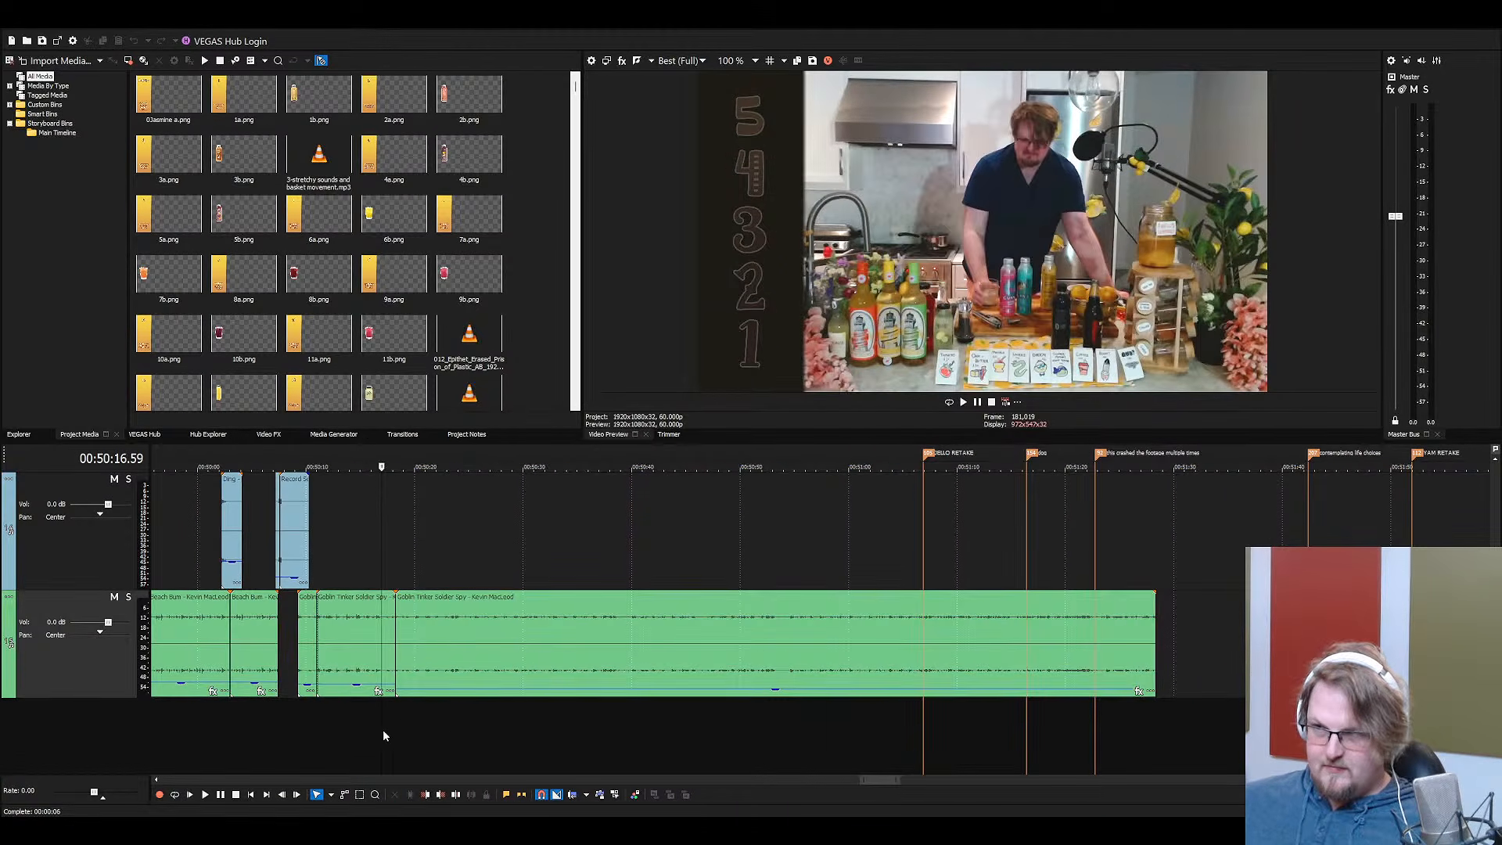
key(space)
scroll(774, 766, up, 5)
scroll(813, 756, down, 4)
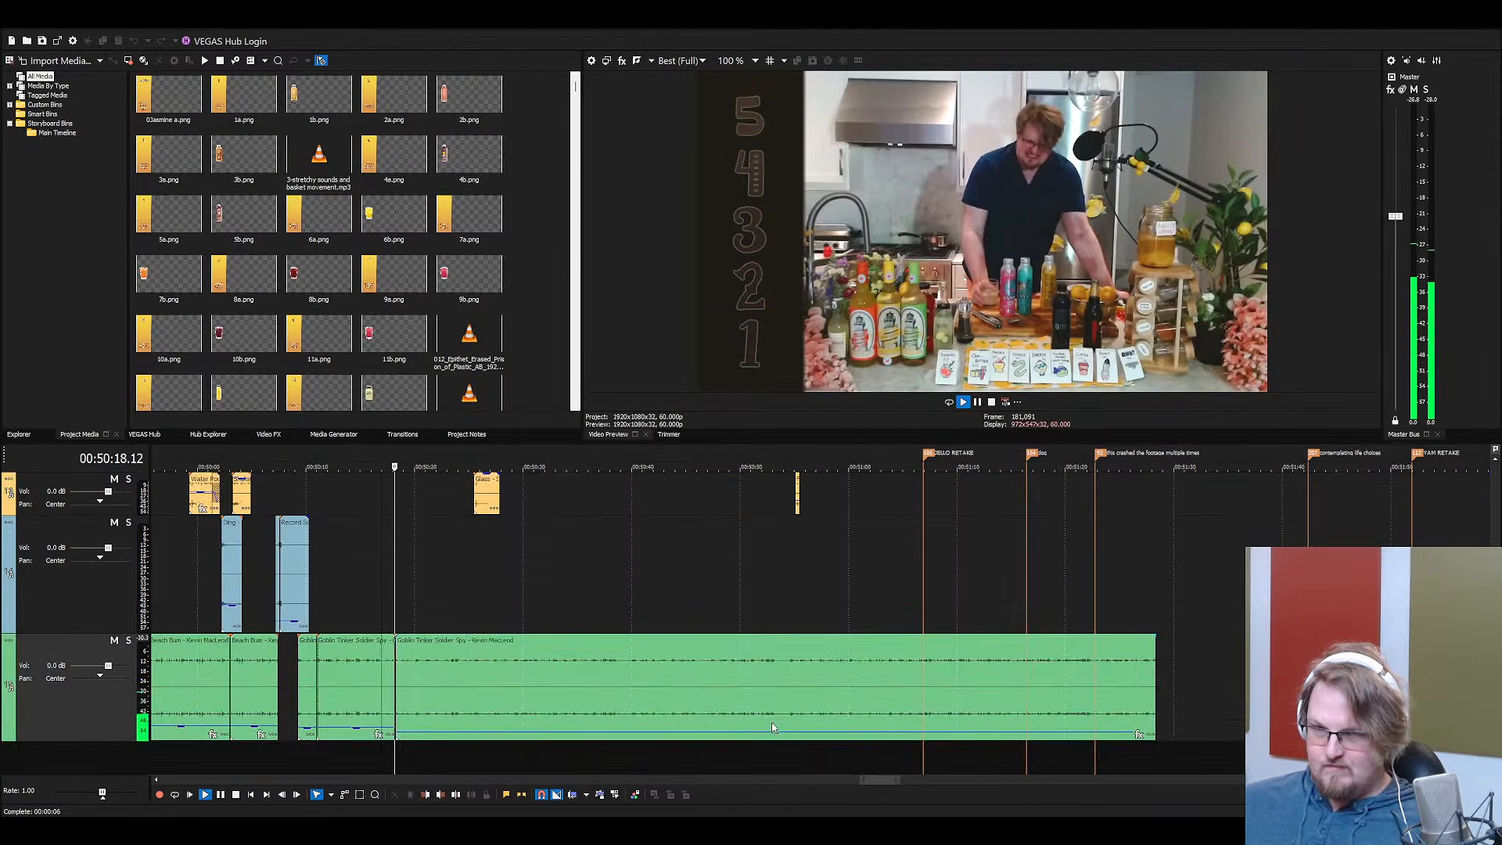
Play the ingredient list segment from 00:51:00.36, and return to the foley event at 00:50:57.32
click(859, 739)
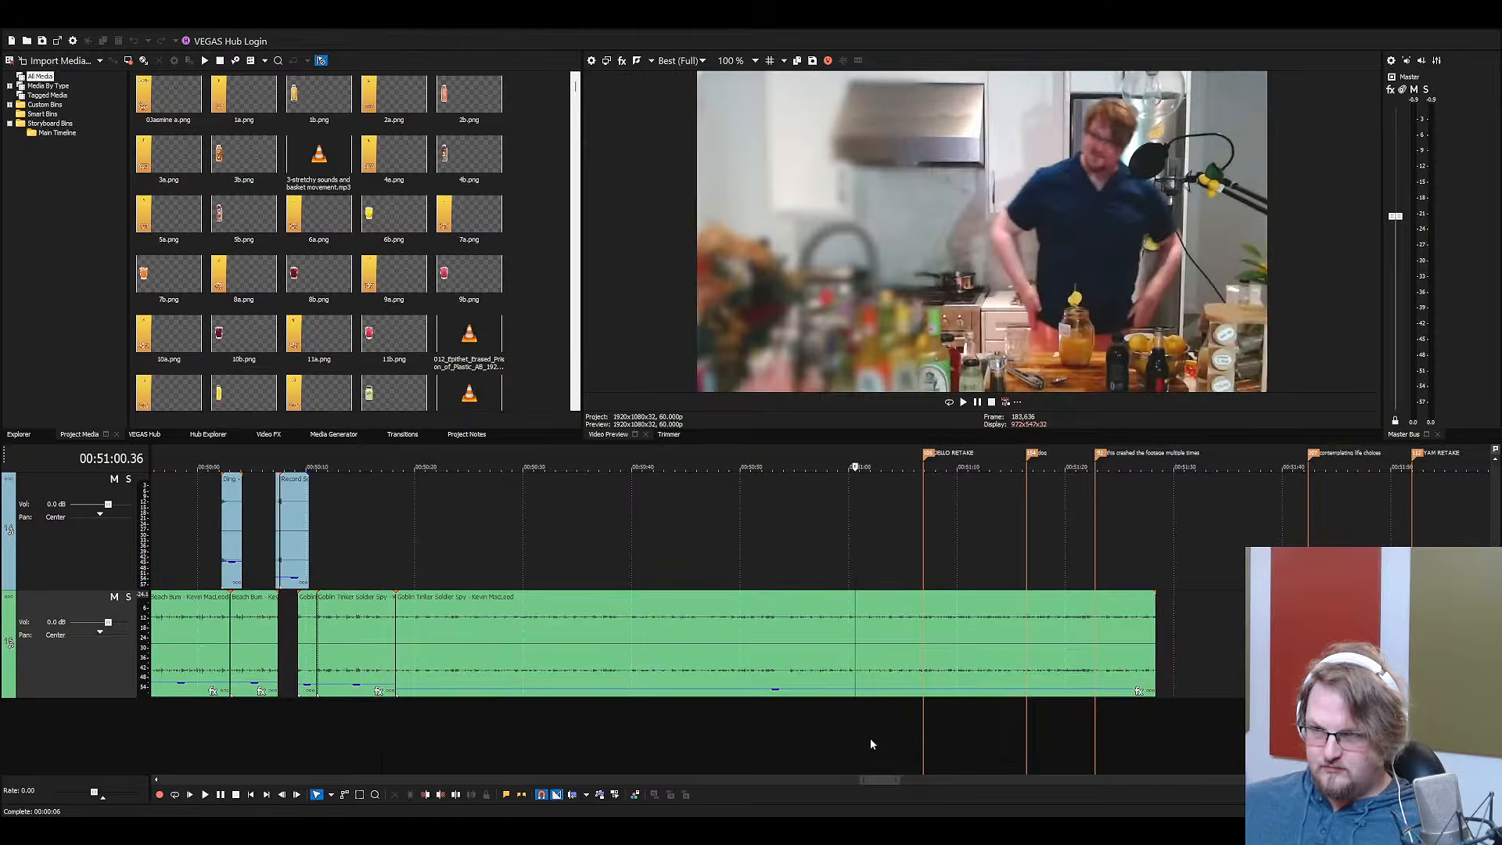
scroll(875, 735, up, 5)
scroll(879, 733, down, 4)
scroll(880, 735, up, 3)
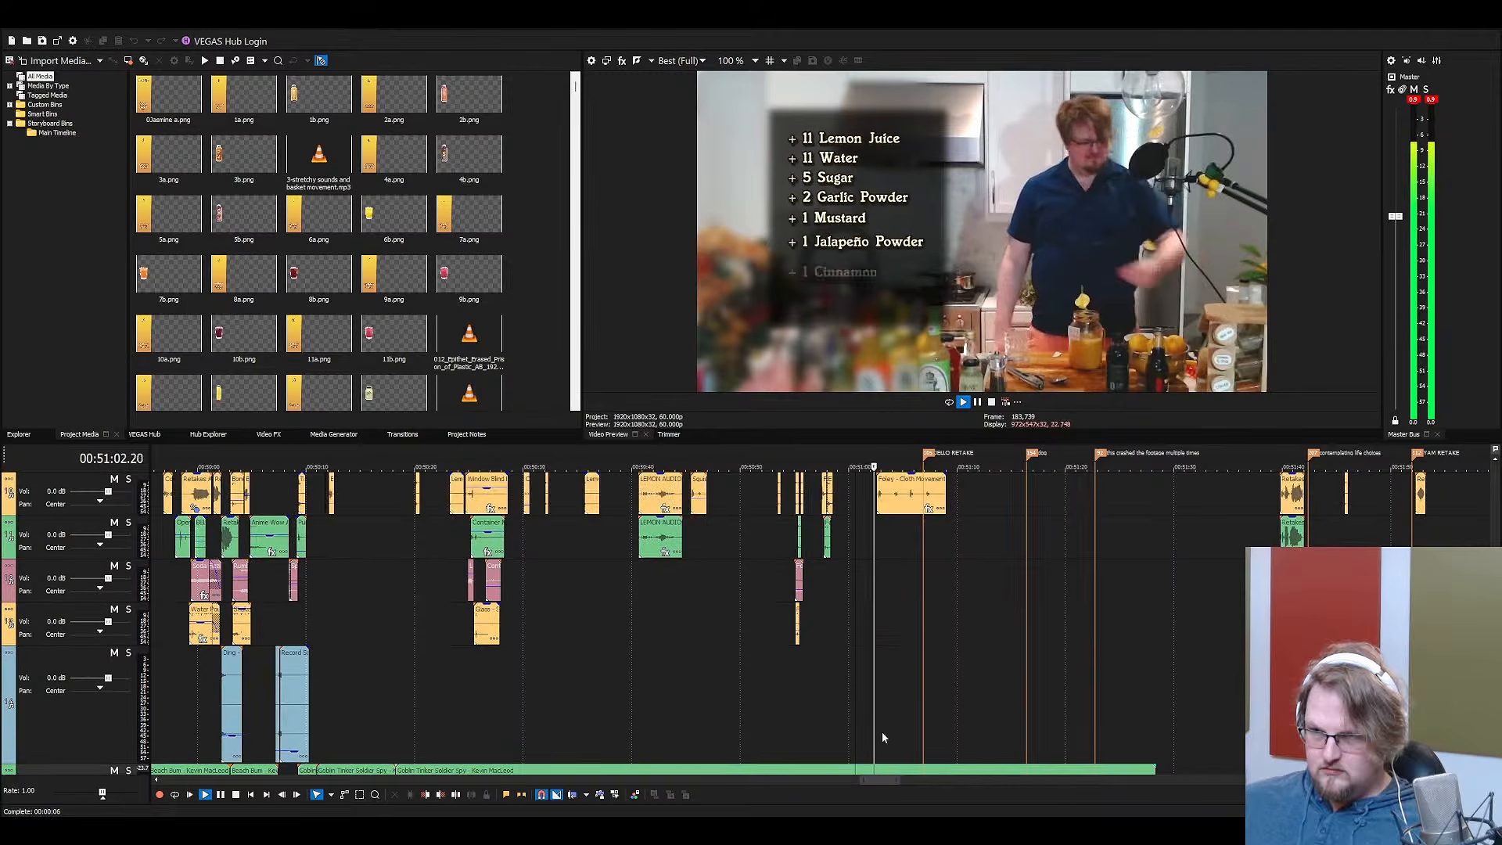
key(space)
click(824, 500)
scroll(900, 607, up, 4)
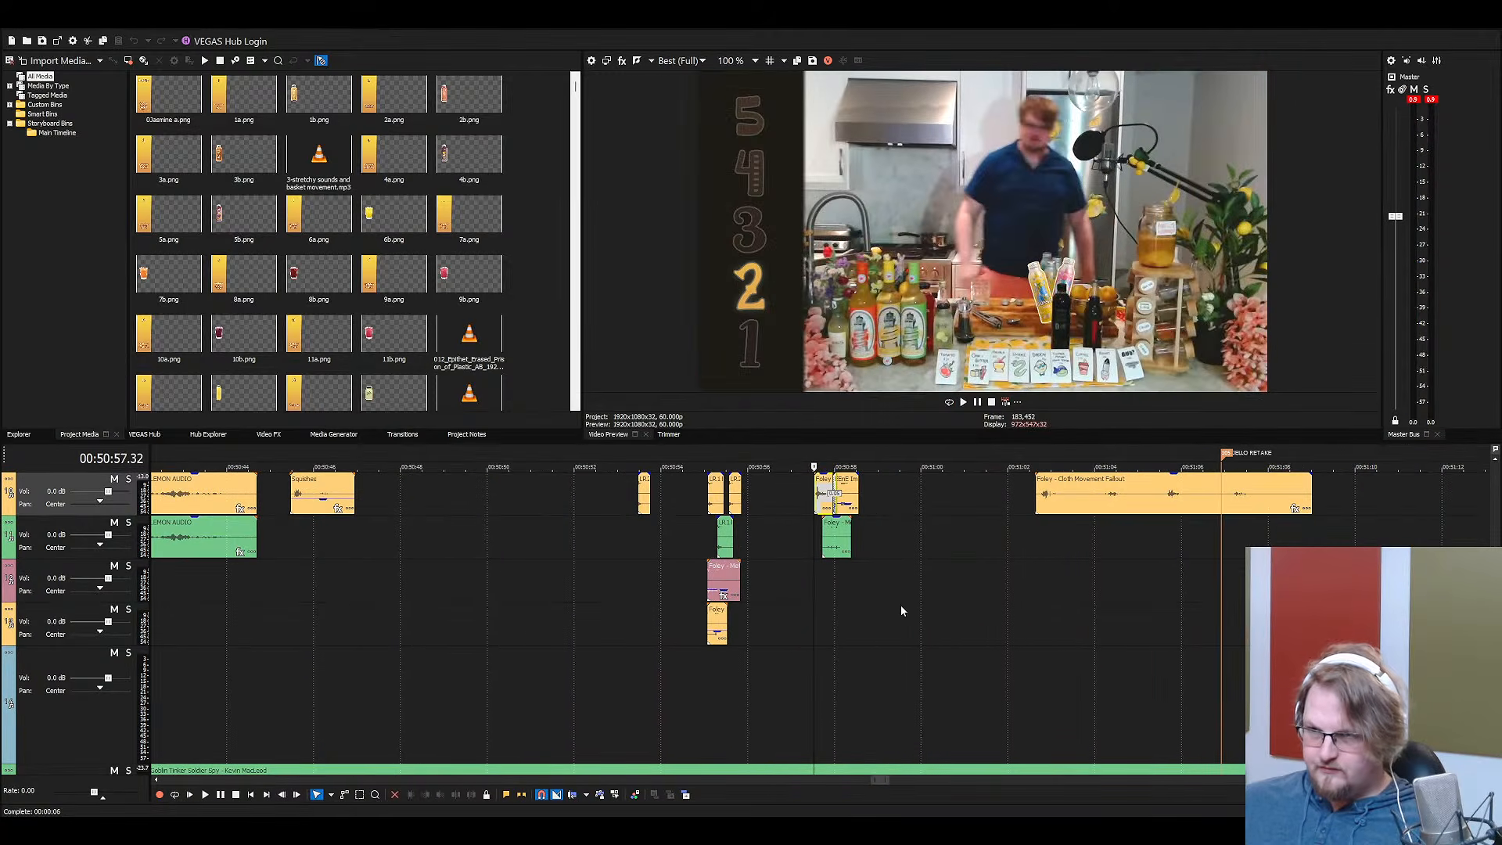
scroll(897, 610, up, 2)
Find where ingredients b.png is used on the timeline and copy the Bubble Pop, Game Show Bubble 1, bell ding and Fanfare - Ta Da events there
click(318, 213)
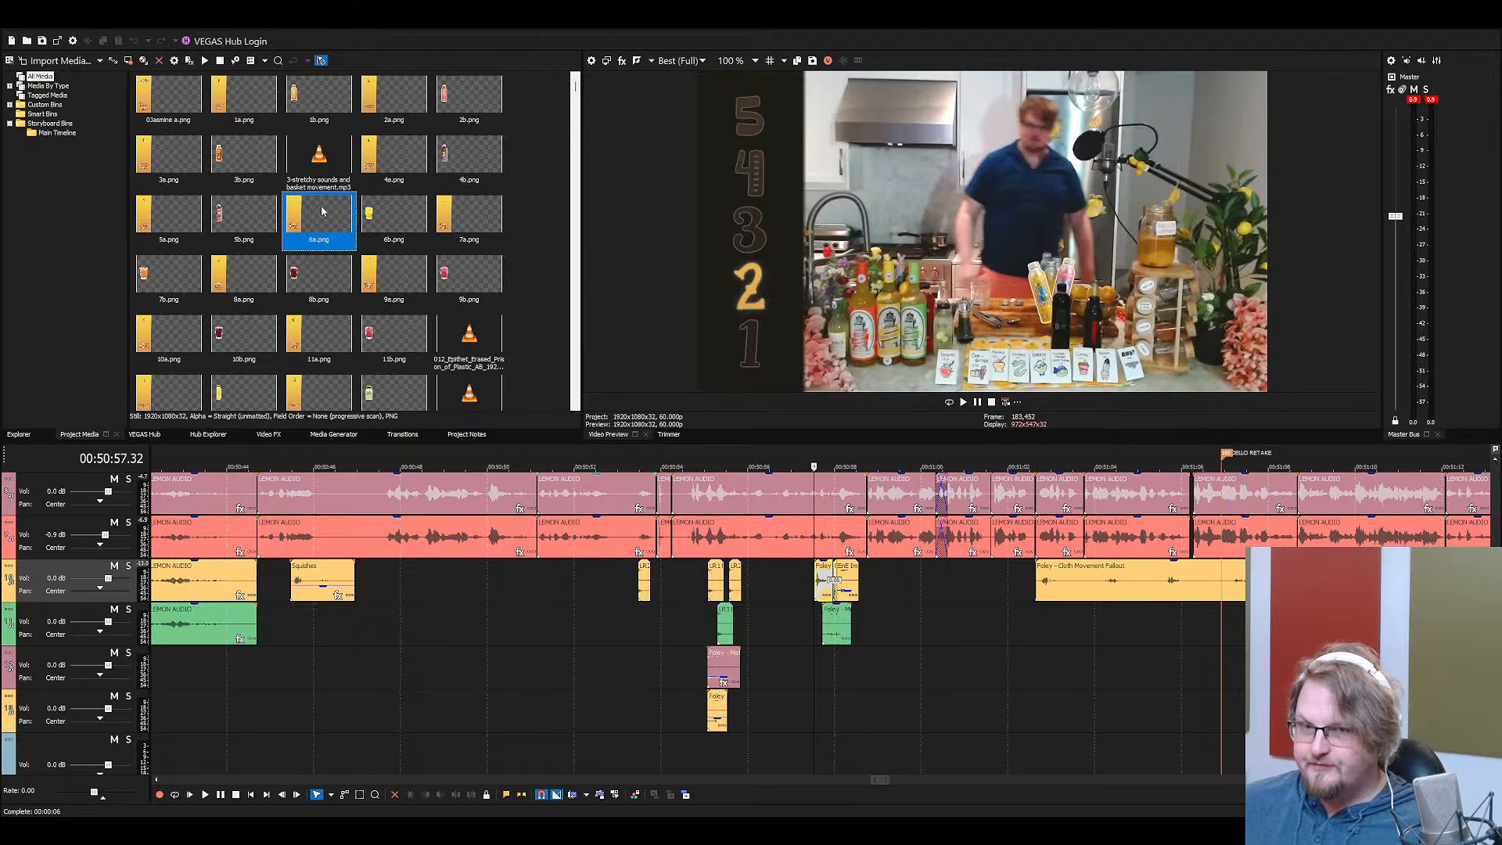
text(ing)
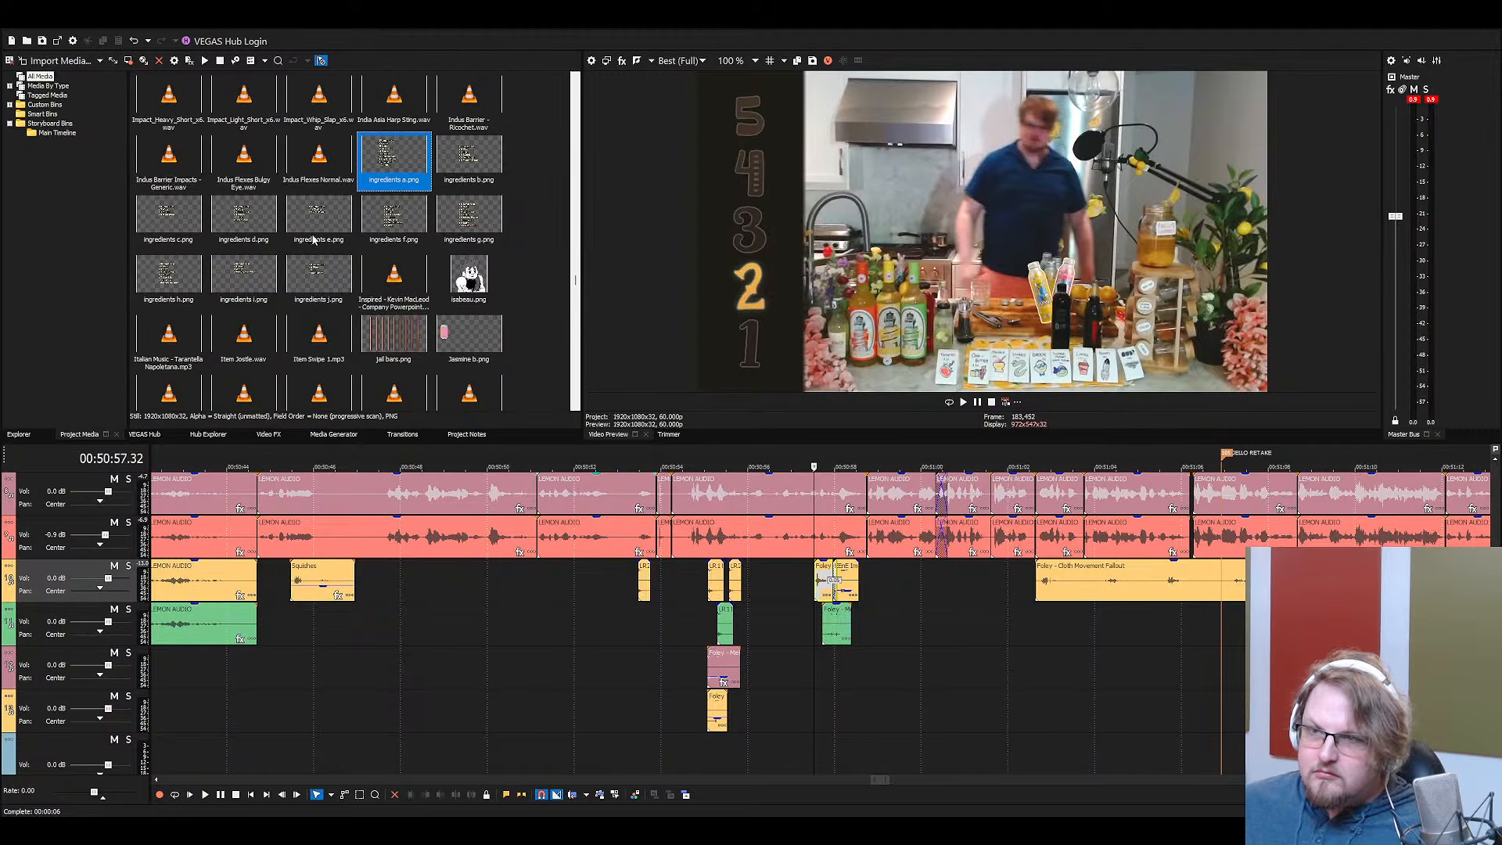
key(Right)
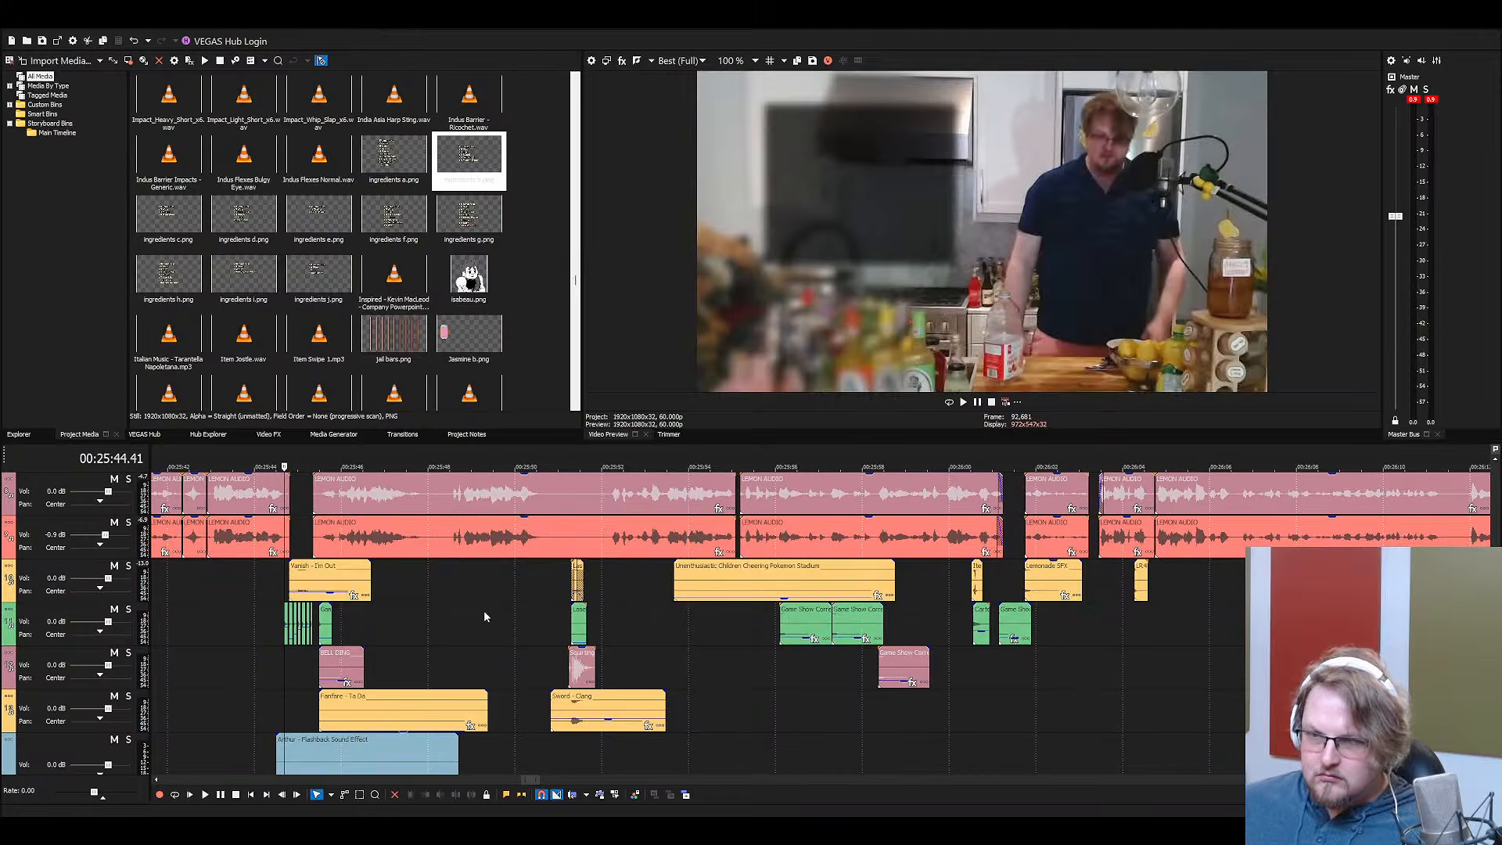
click(821, 624)
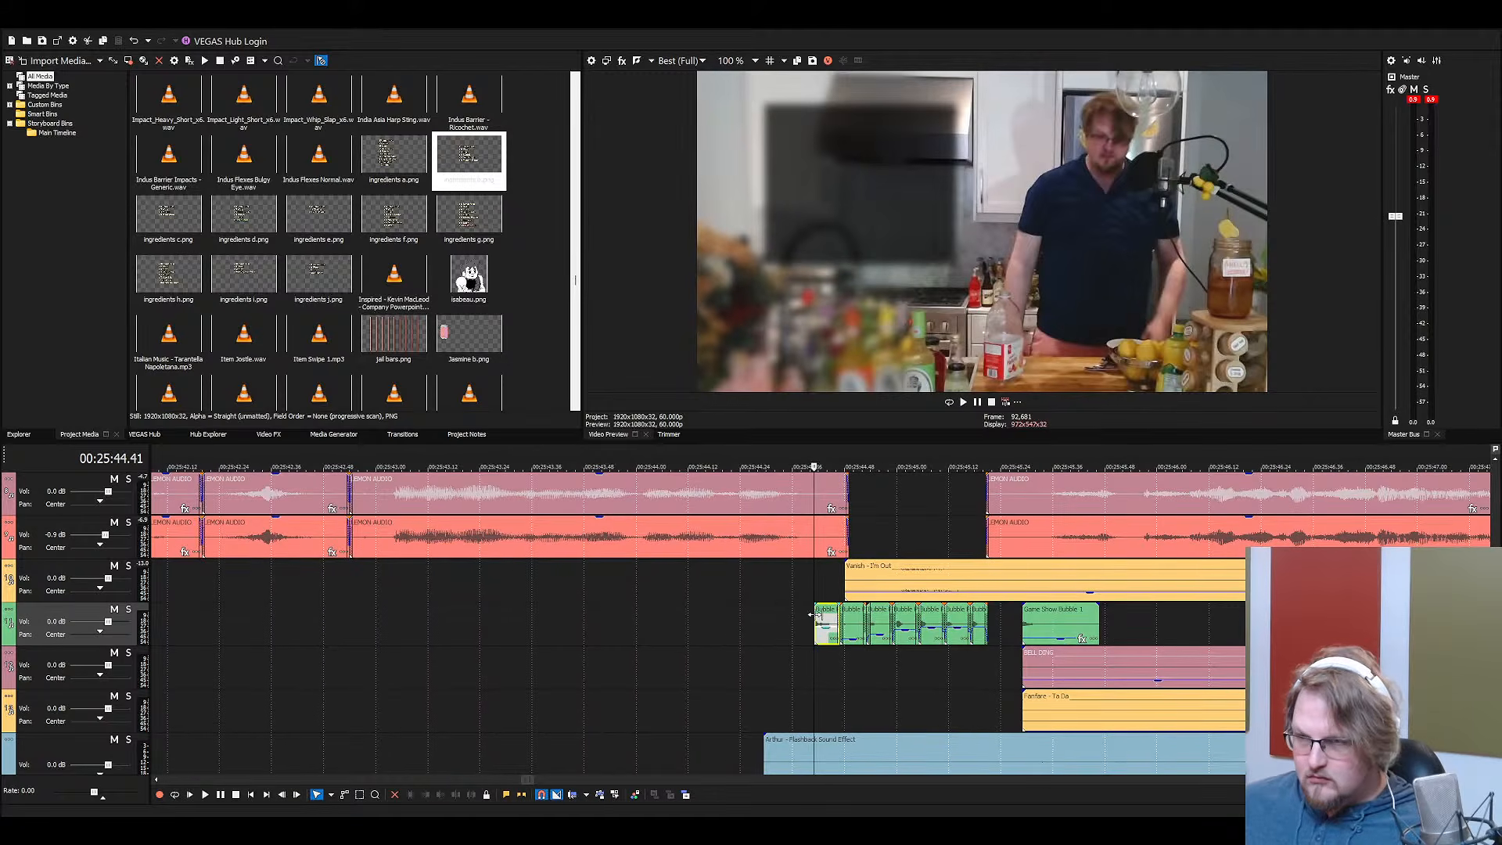
shift+click(1049, 699)
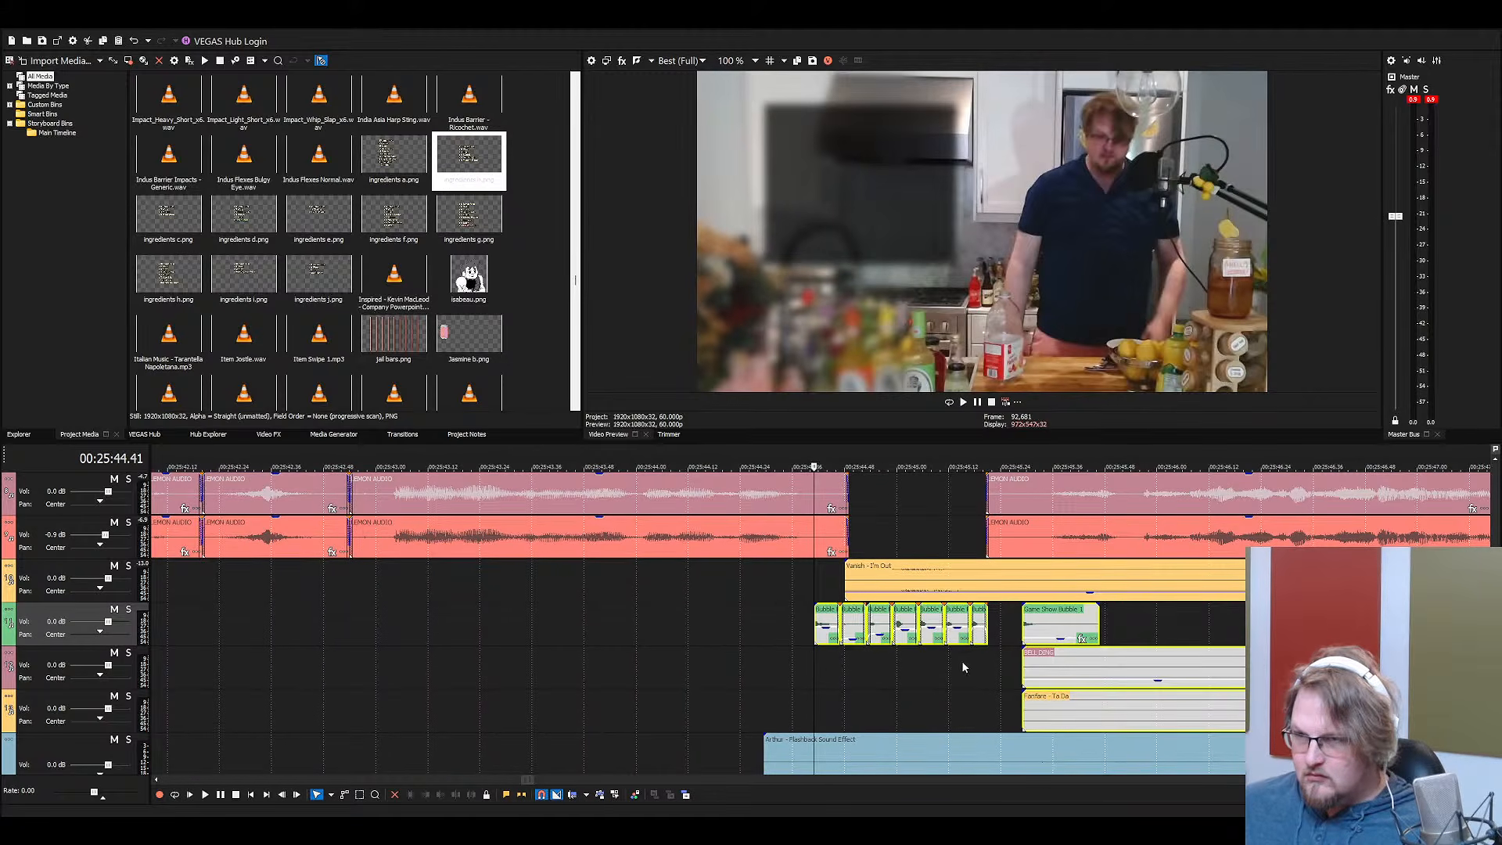
scroll(963, 667, down, 10)
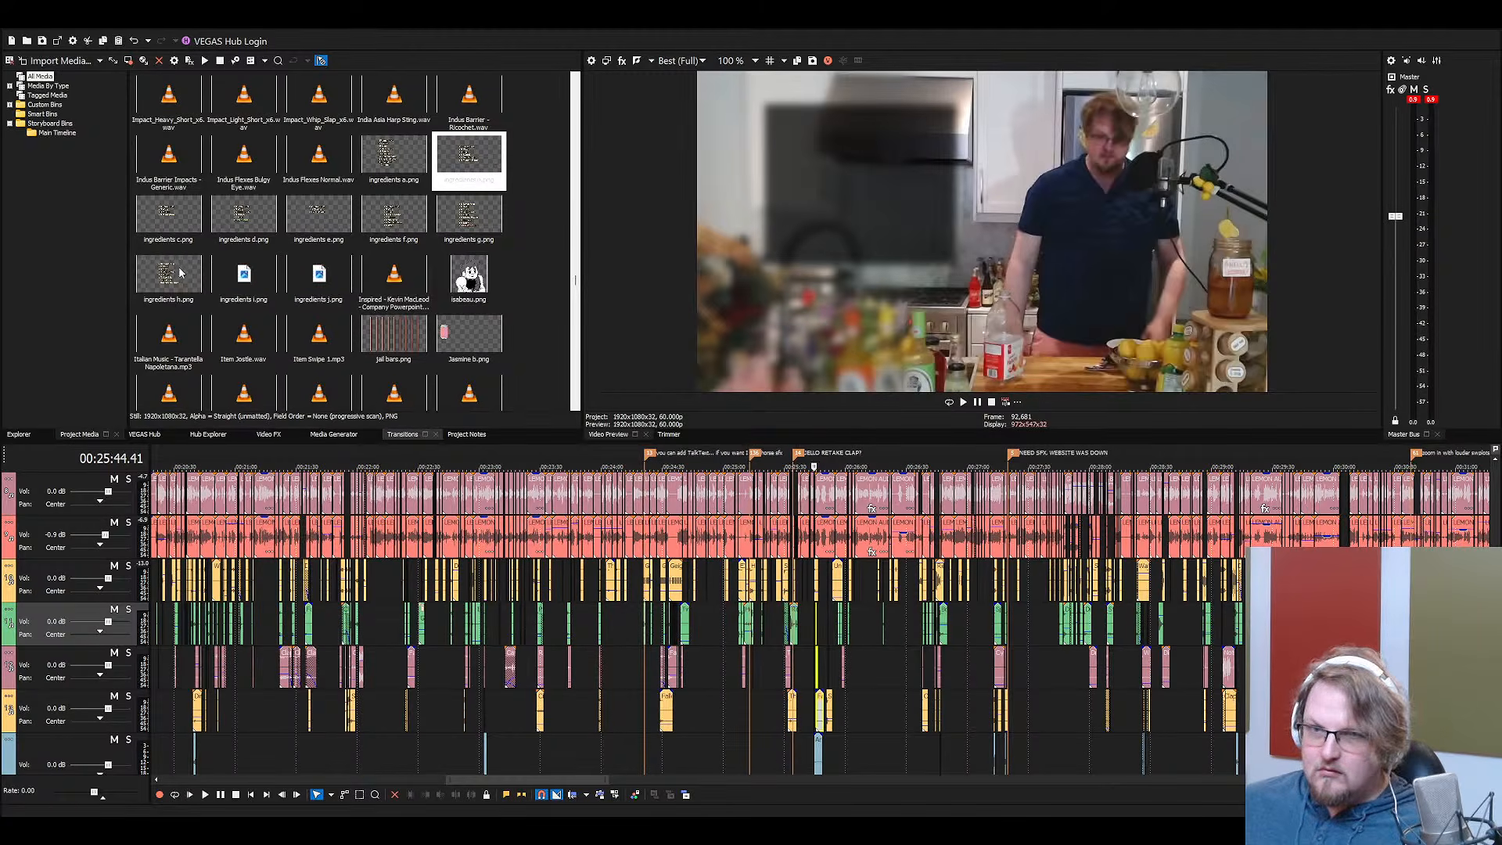
Locate the ingredients g.png list on the timeline and paste the copied sound effects under its start at 00:51:01.36
click(180, 272)
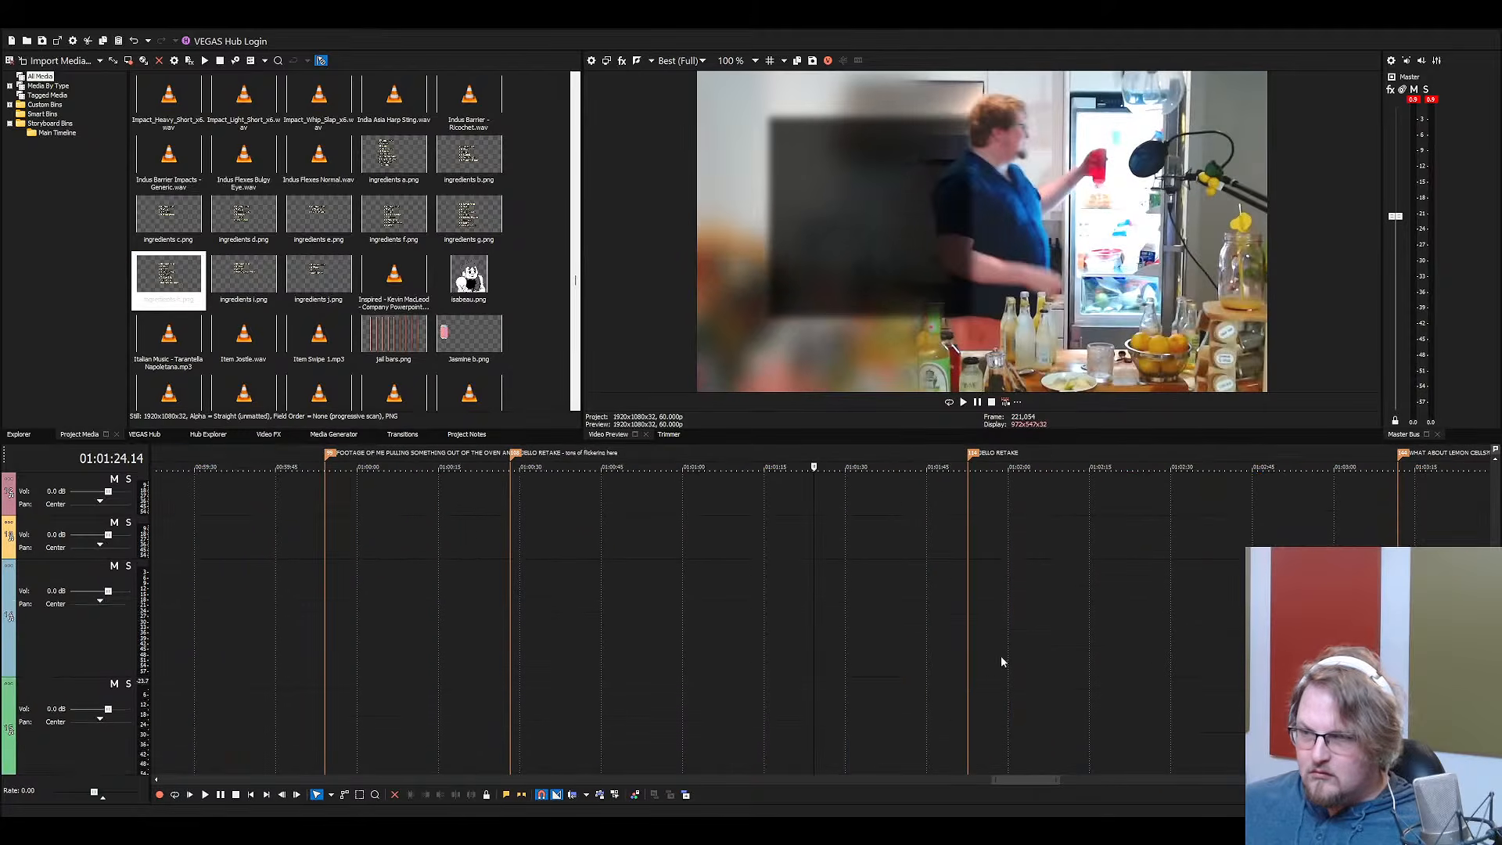
scroll(939, 665, down, 5)
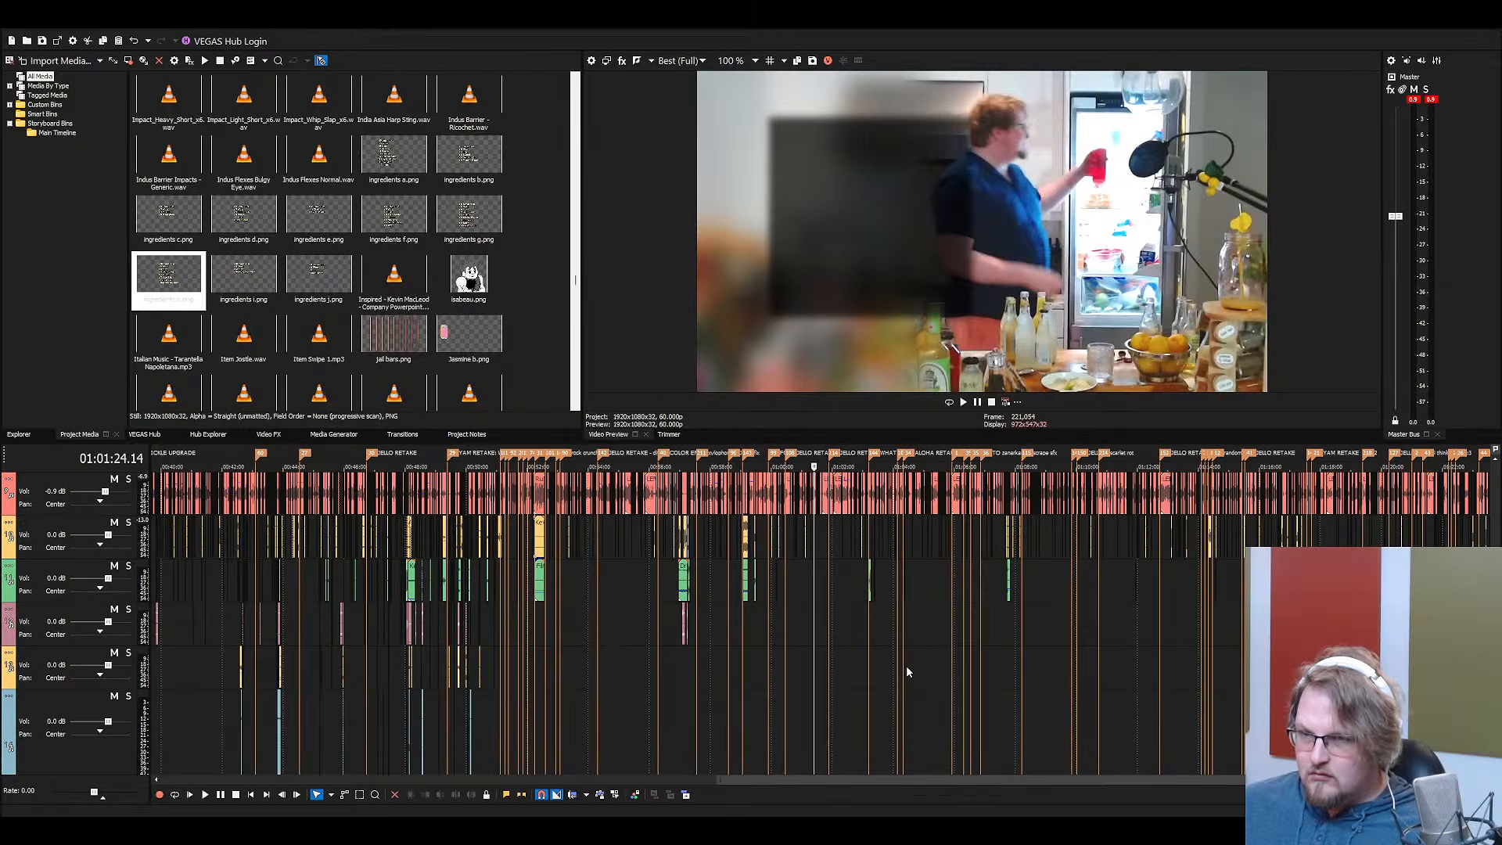
click(485, 236)
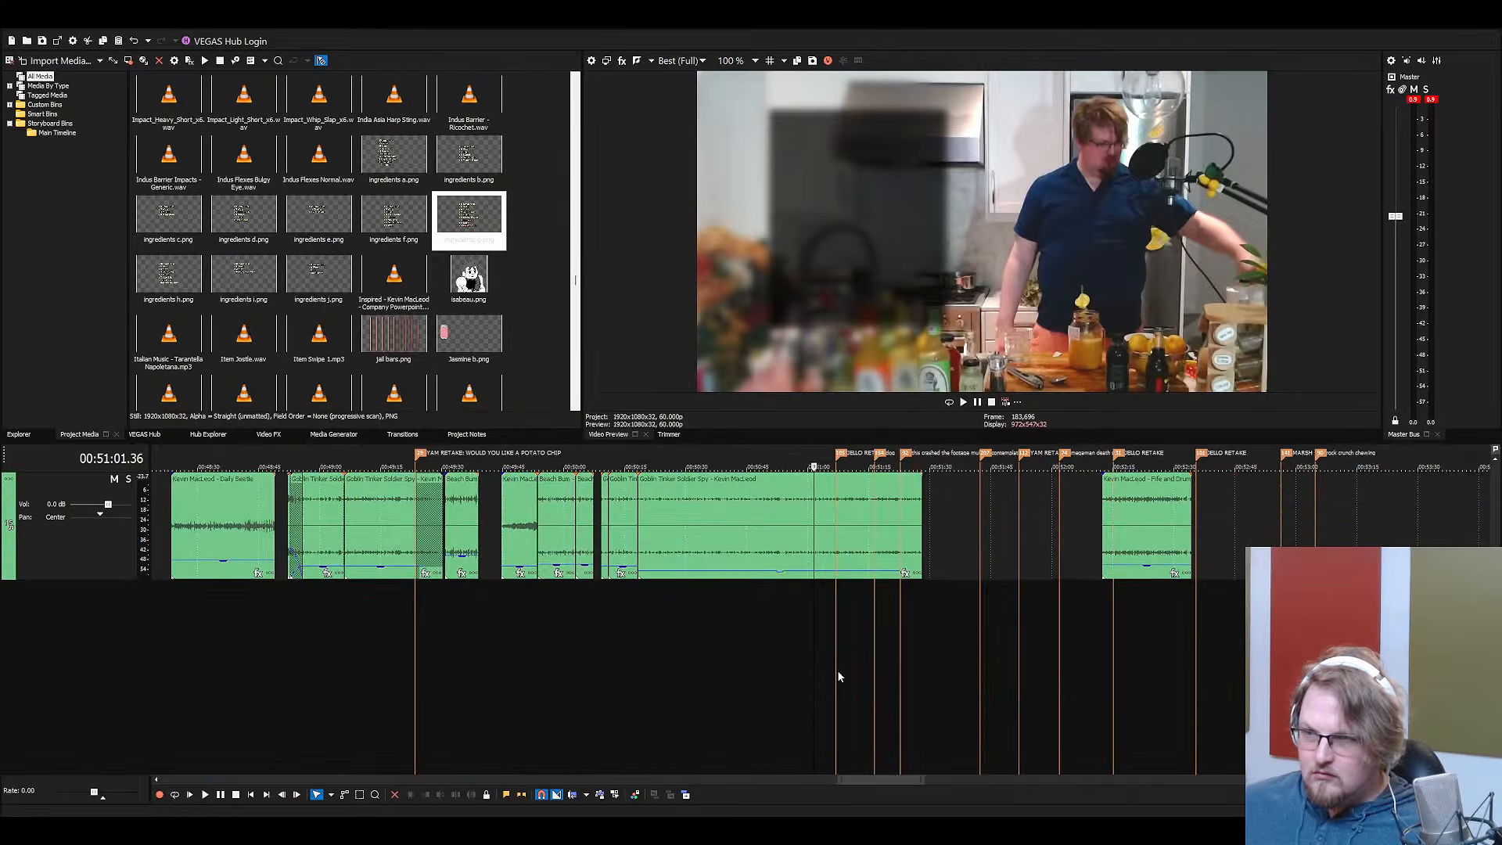
scroll(841, 673, up, 6)
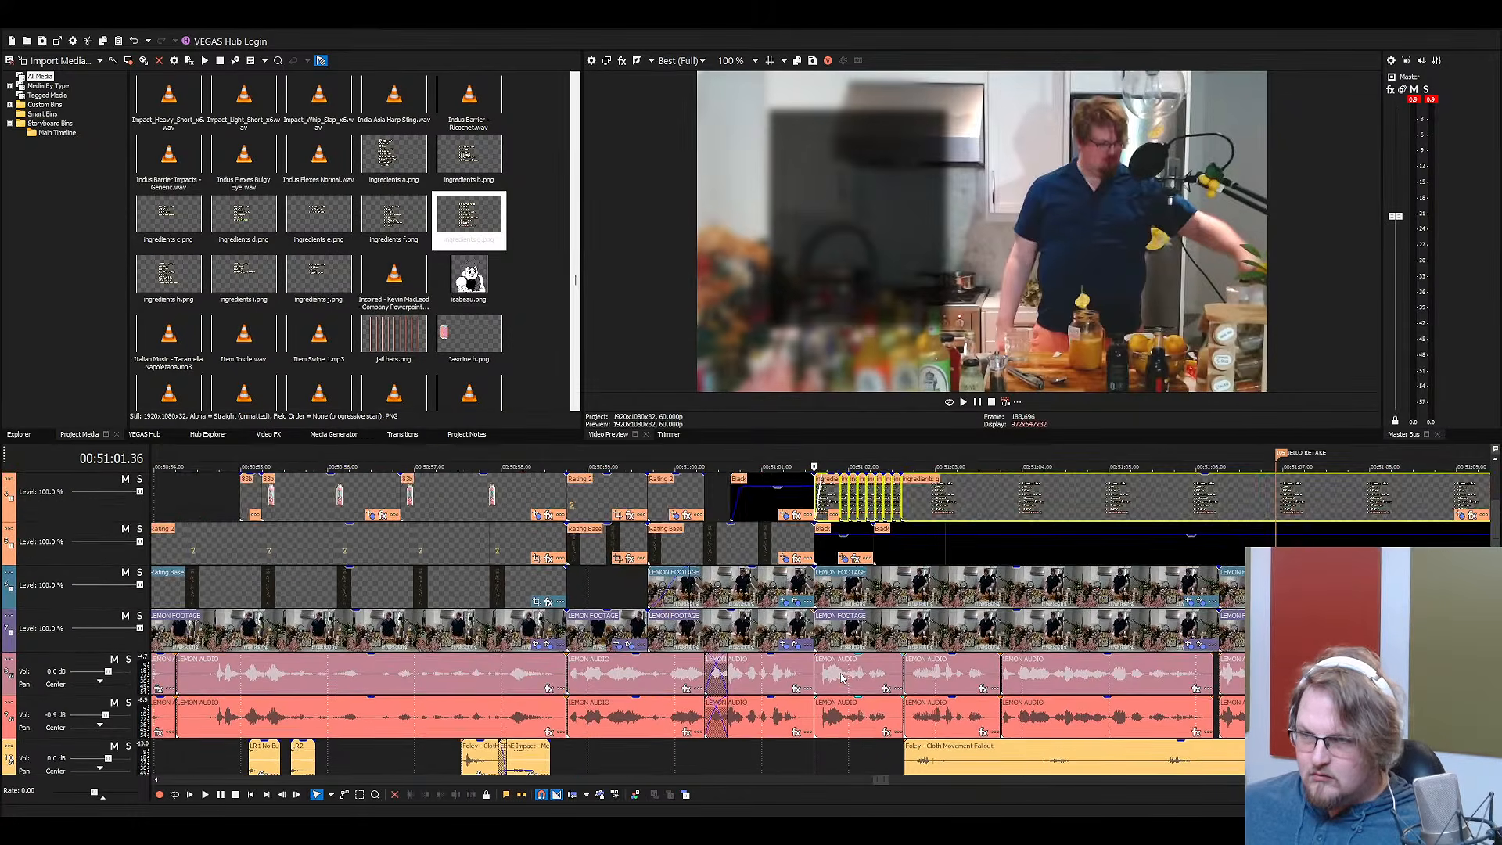
scroll(841, 676, down, 5)
click(820, 583)
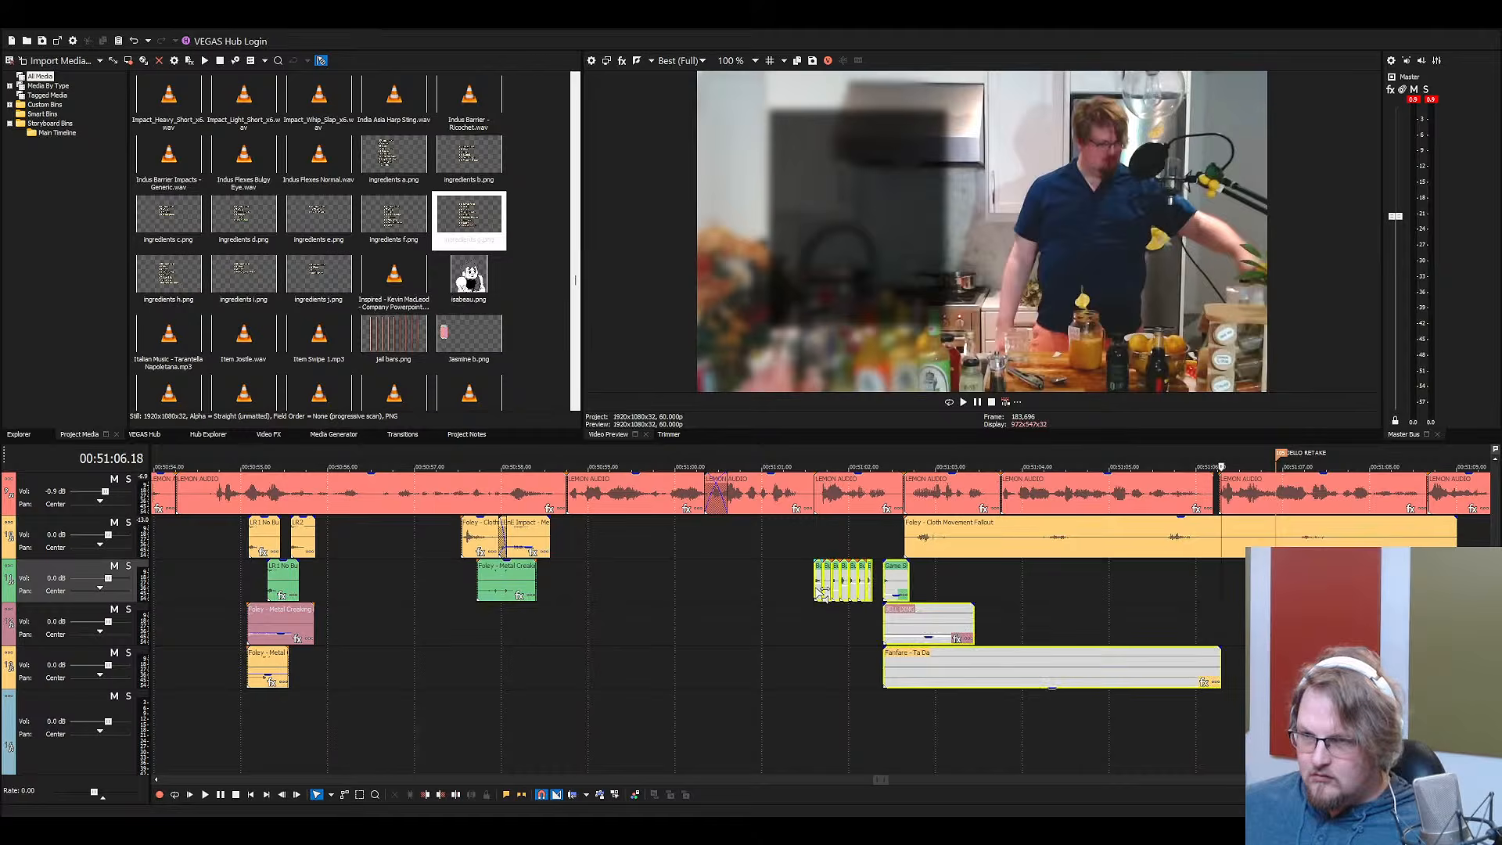
click(811, 581)
Save the project and enlarge the timeline area so the ingredient images and their sound effects fit together
scroll(849, 591, up, 5)
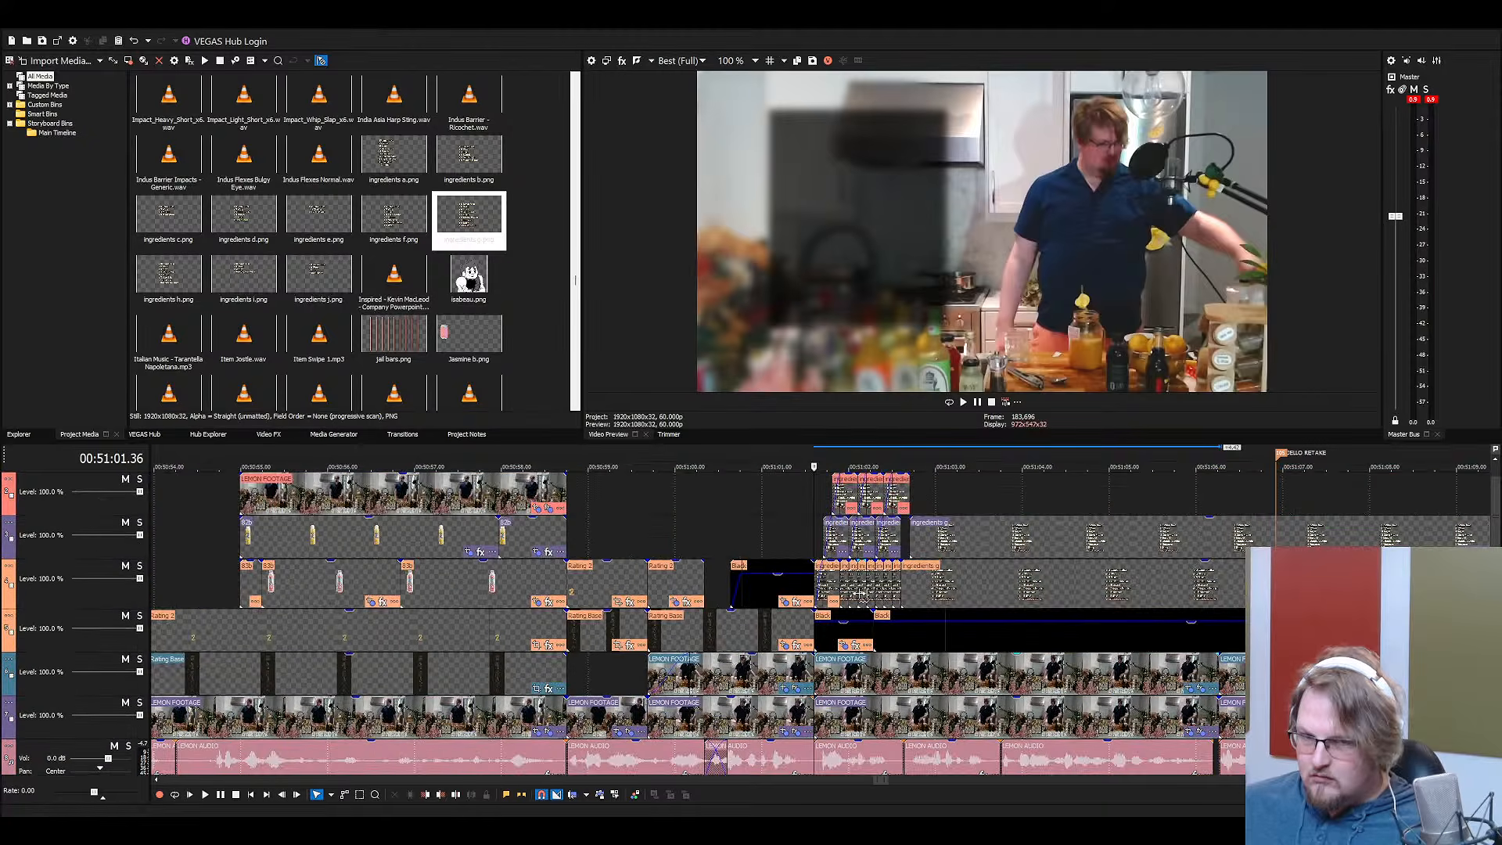
scroll(861, 601, down, 1)
scroll(860, 602, up, 6)
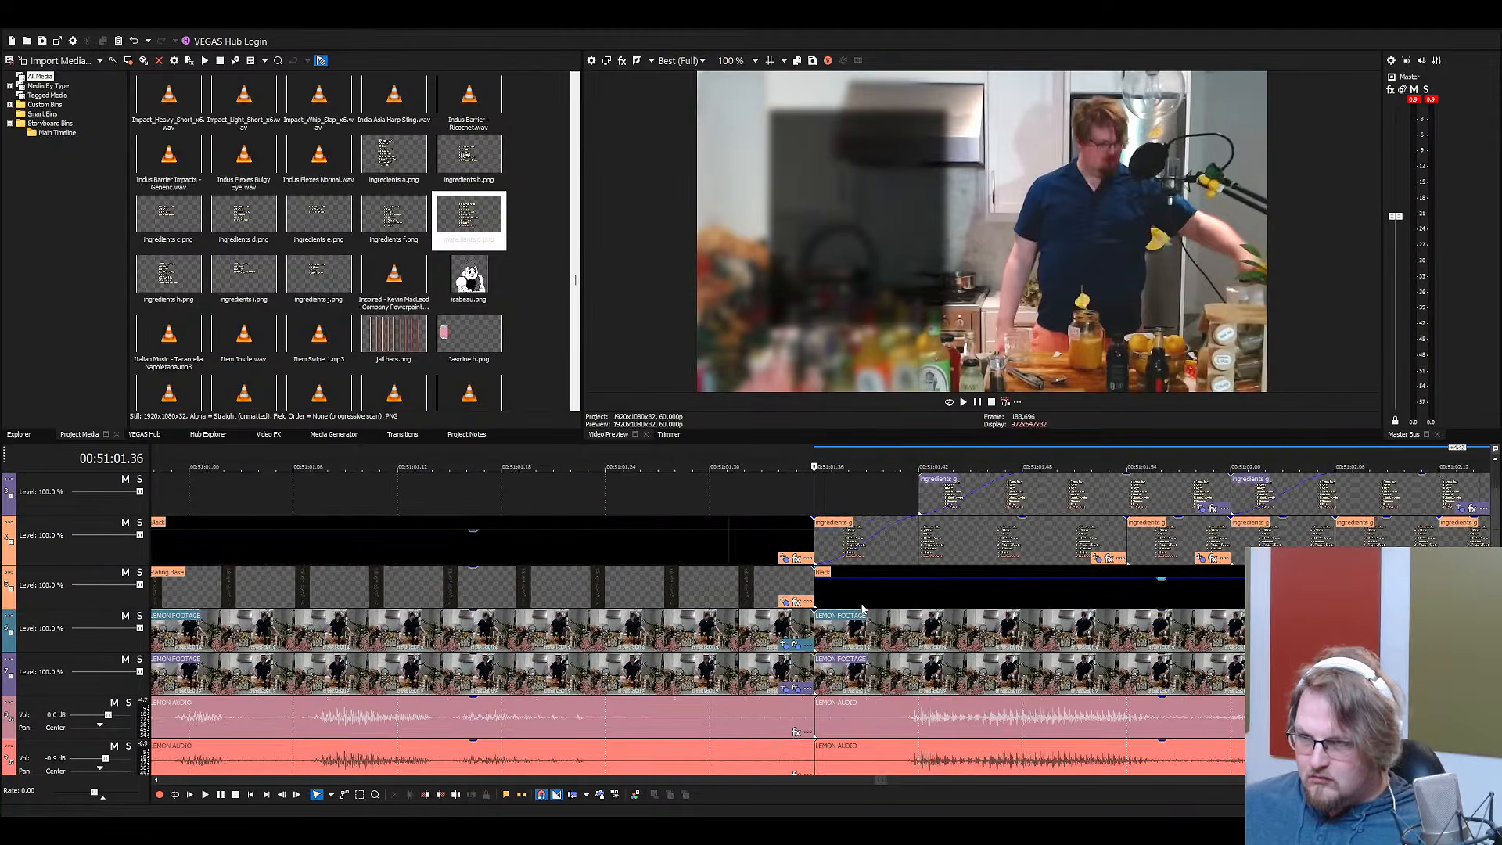
key(ctrl+s)
scroll(941, 619, down, 2)
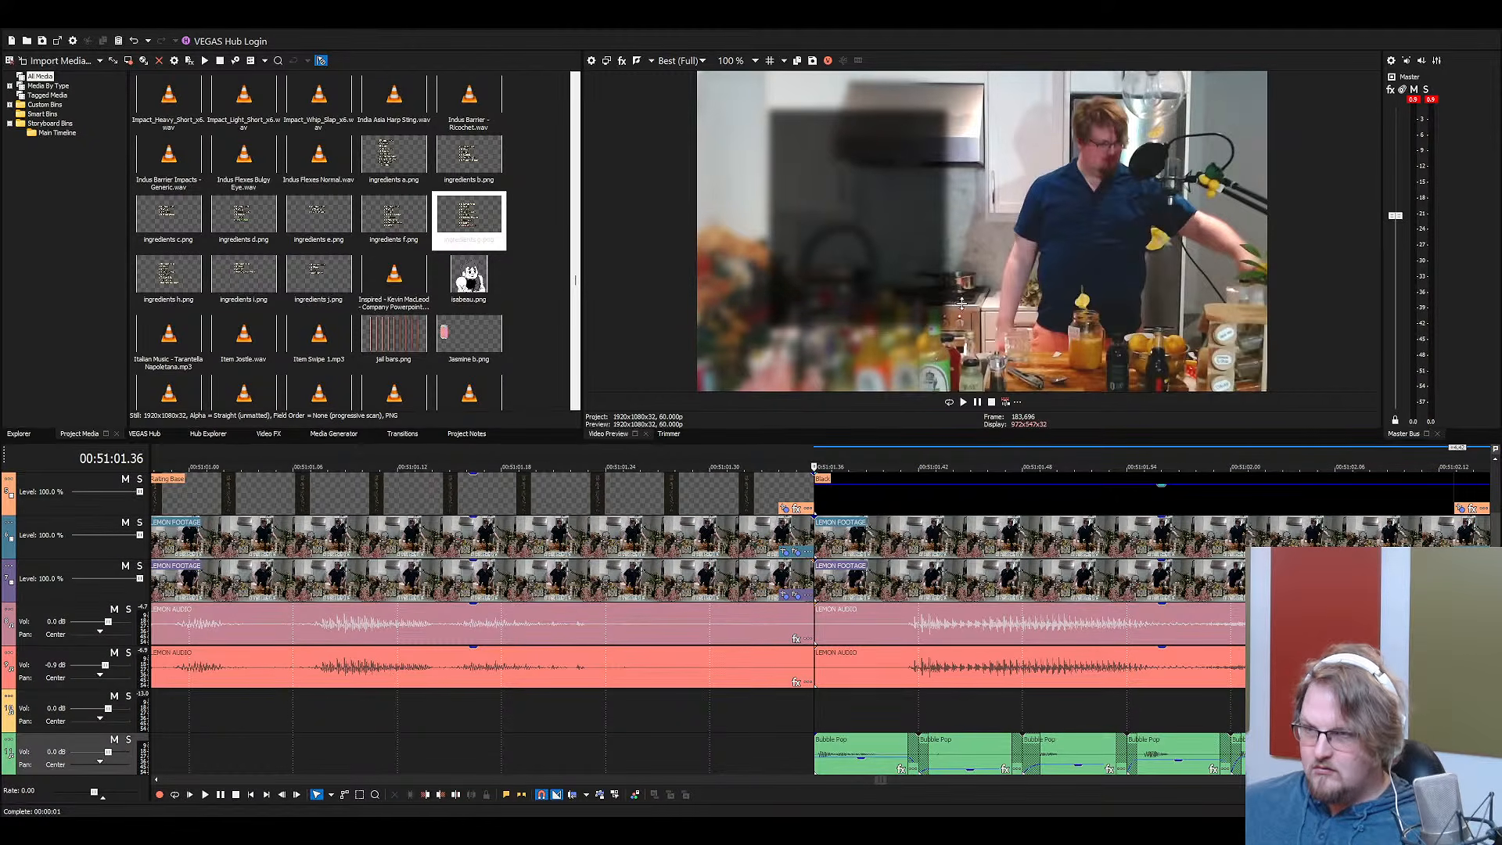
drag(982, 447, 981, 307)
Move the seven Bubble Pop events up one track and shift them to start at about 00:51:01.42
scroll(903, 652, up, 3)
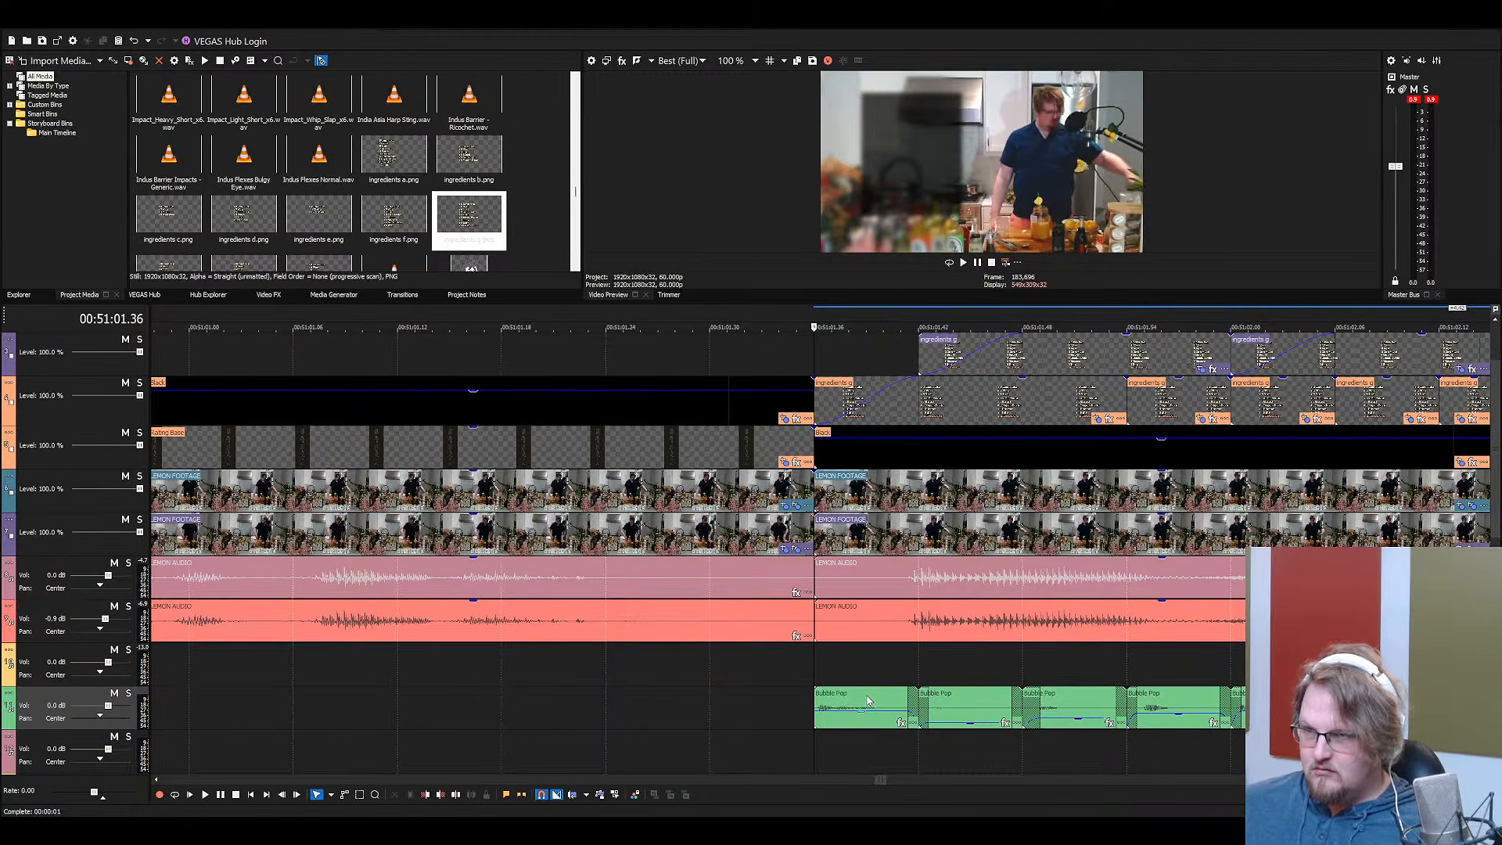
scroll(873, 688, down, 2)
scroll(890, 673, up, 1)
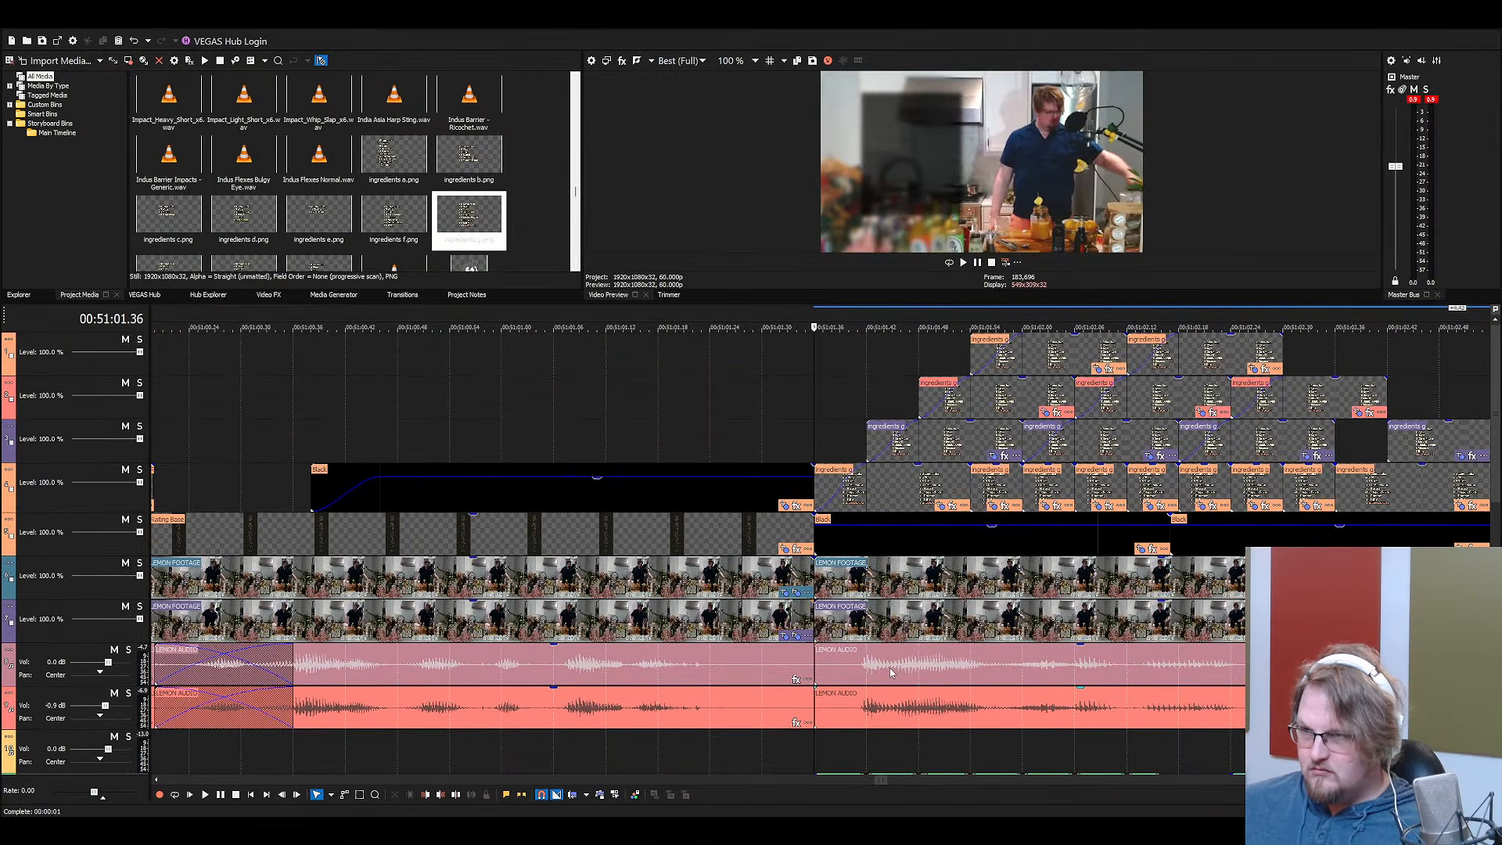
scroll(890, 674, down, 1)
click(833, 700)
shift+click(1144, 694)
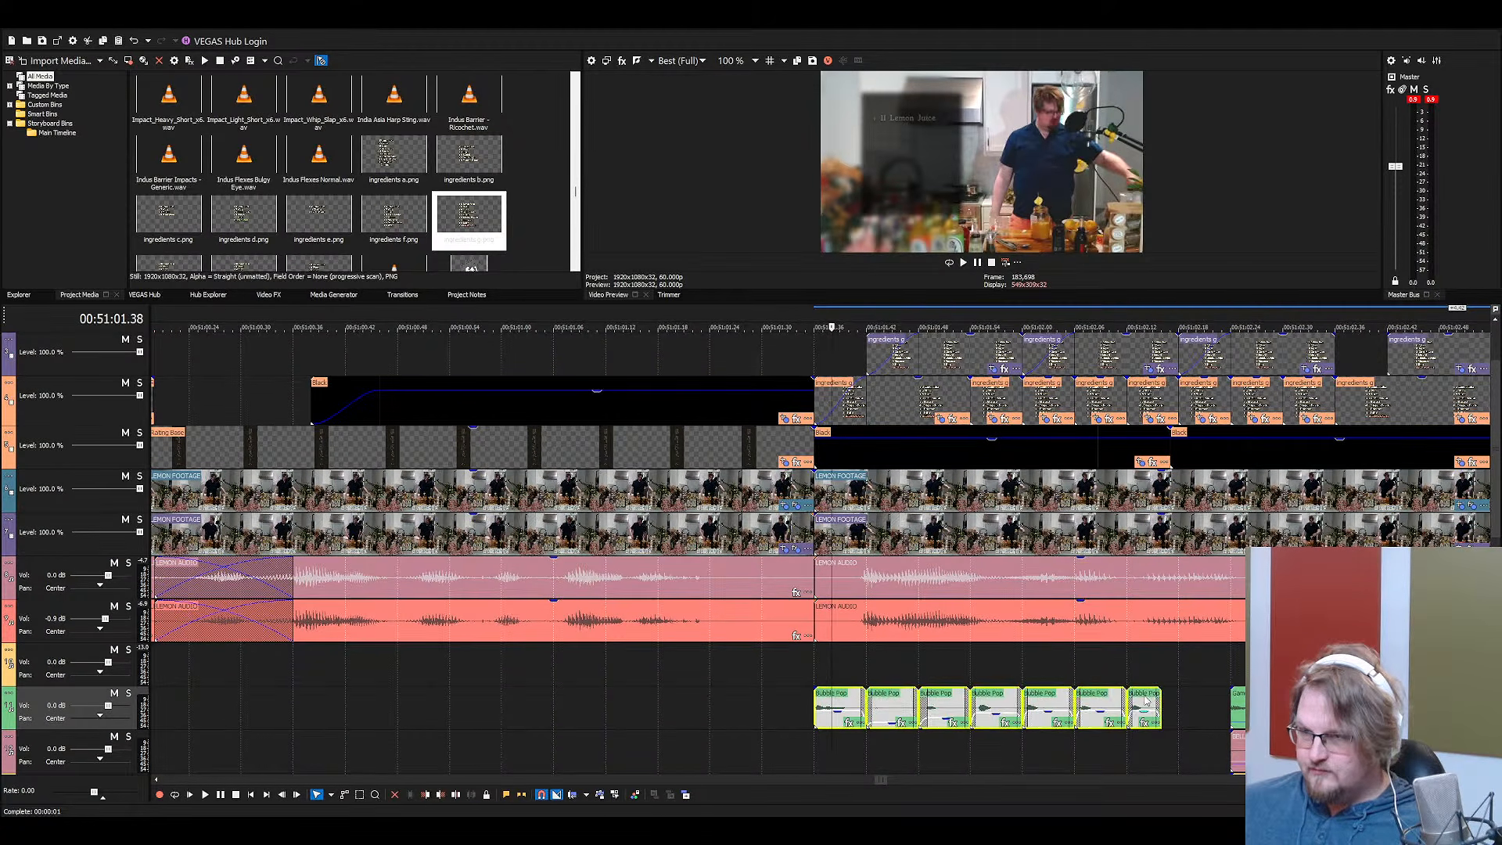
drag(1144, 694, 1194, 663)
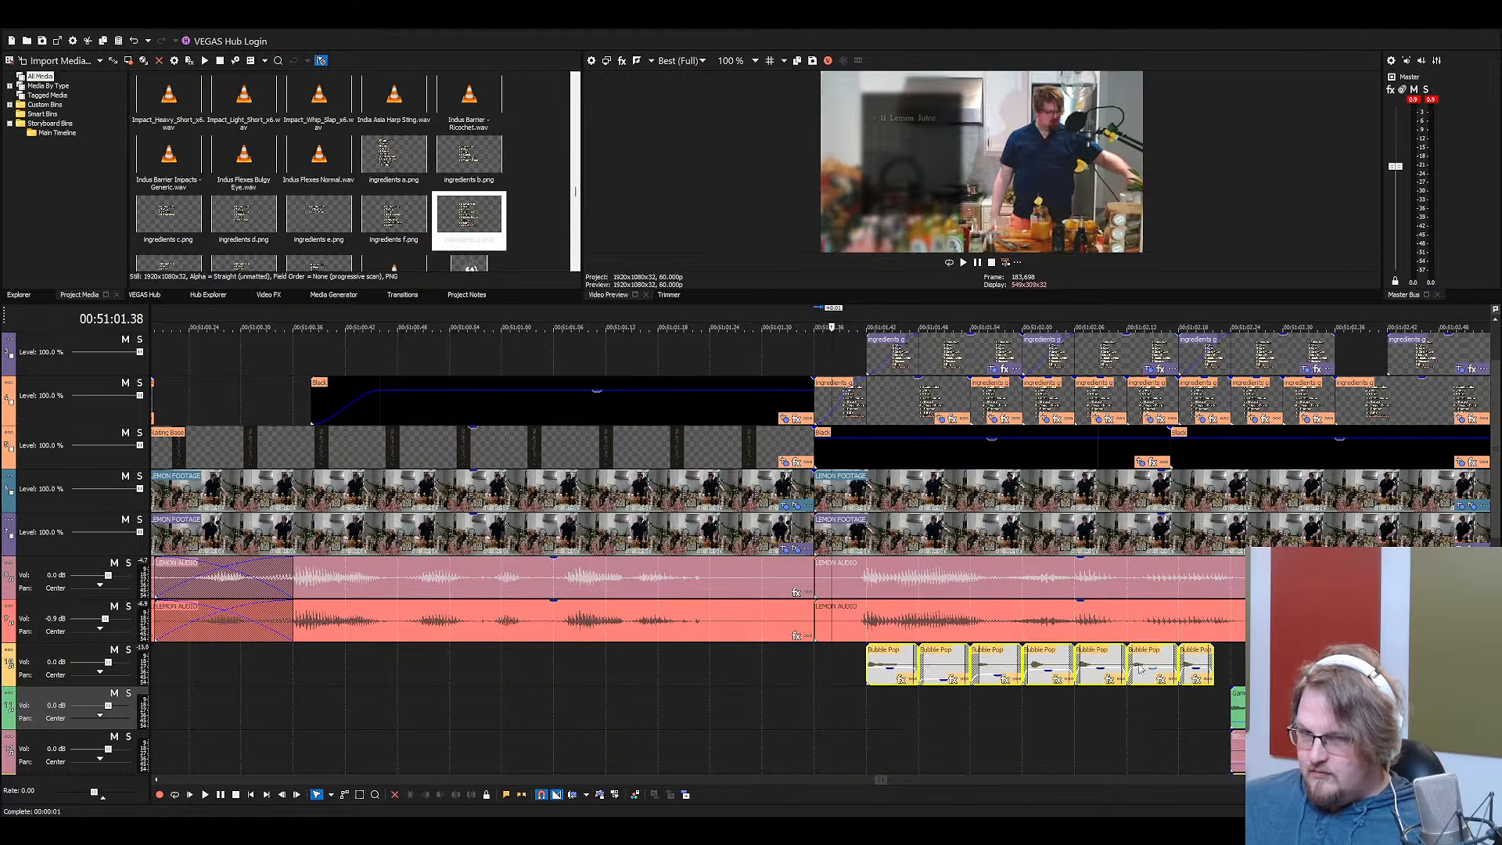
Play the ingredient list from 00:51:01.40 to check the timing of the Bubble Pop sounds
click(847, 670)
scroll(847, 669, down, 2)
key(space)
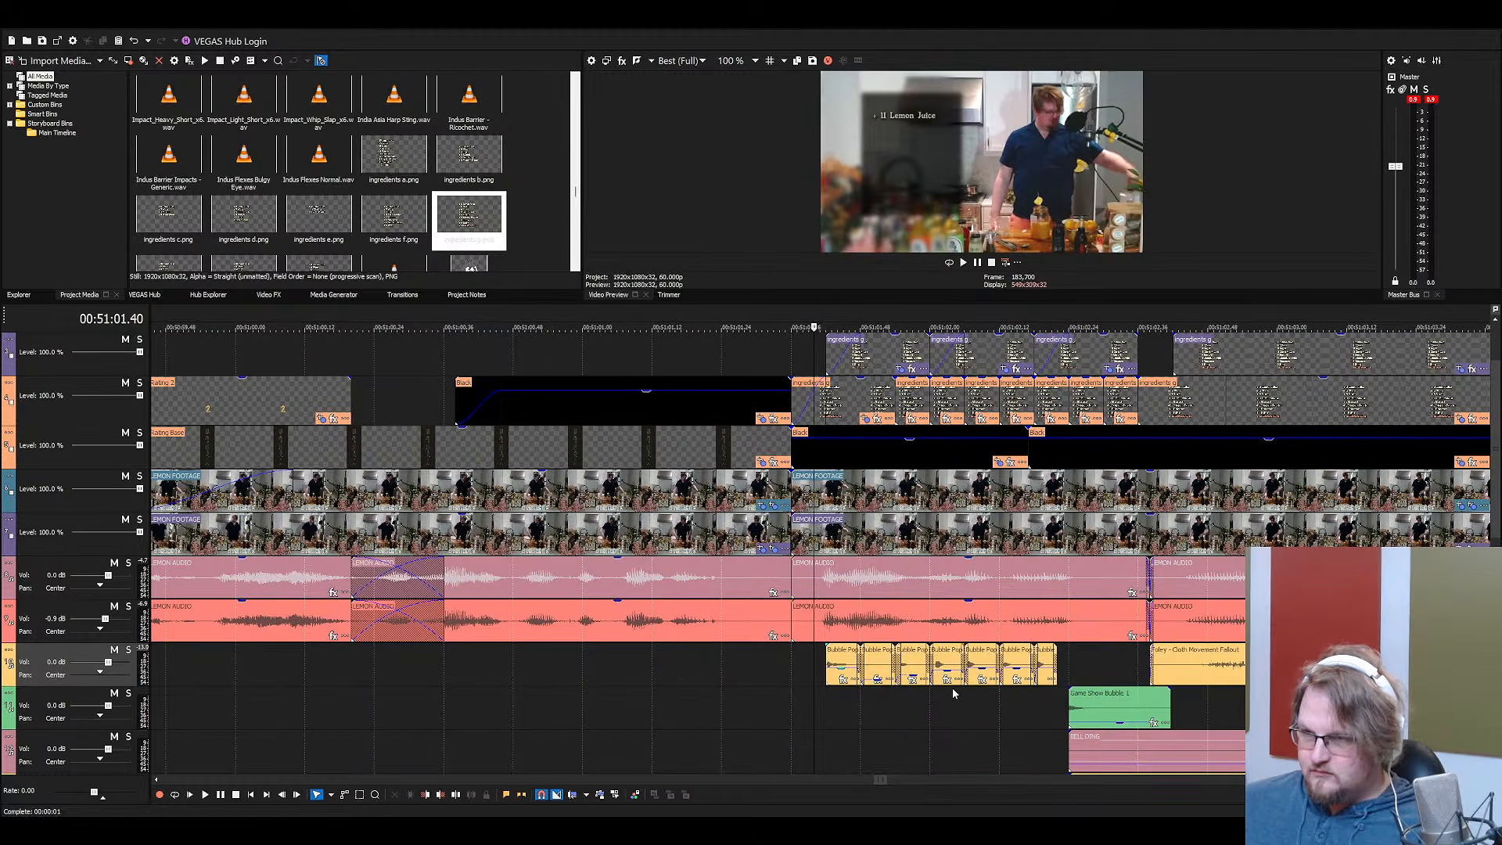
key(space)
key(space)
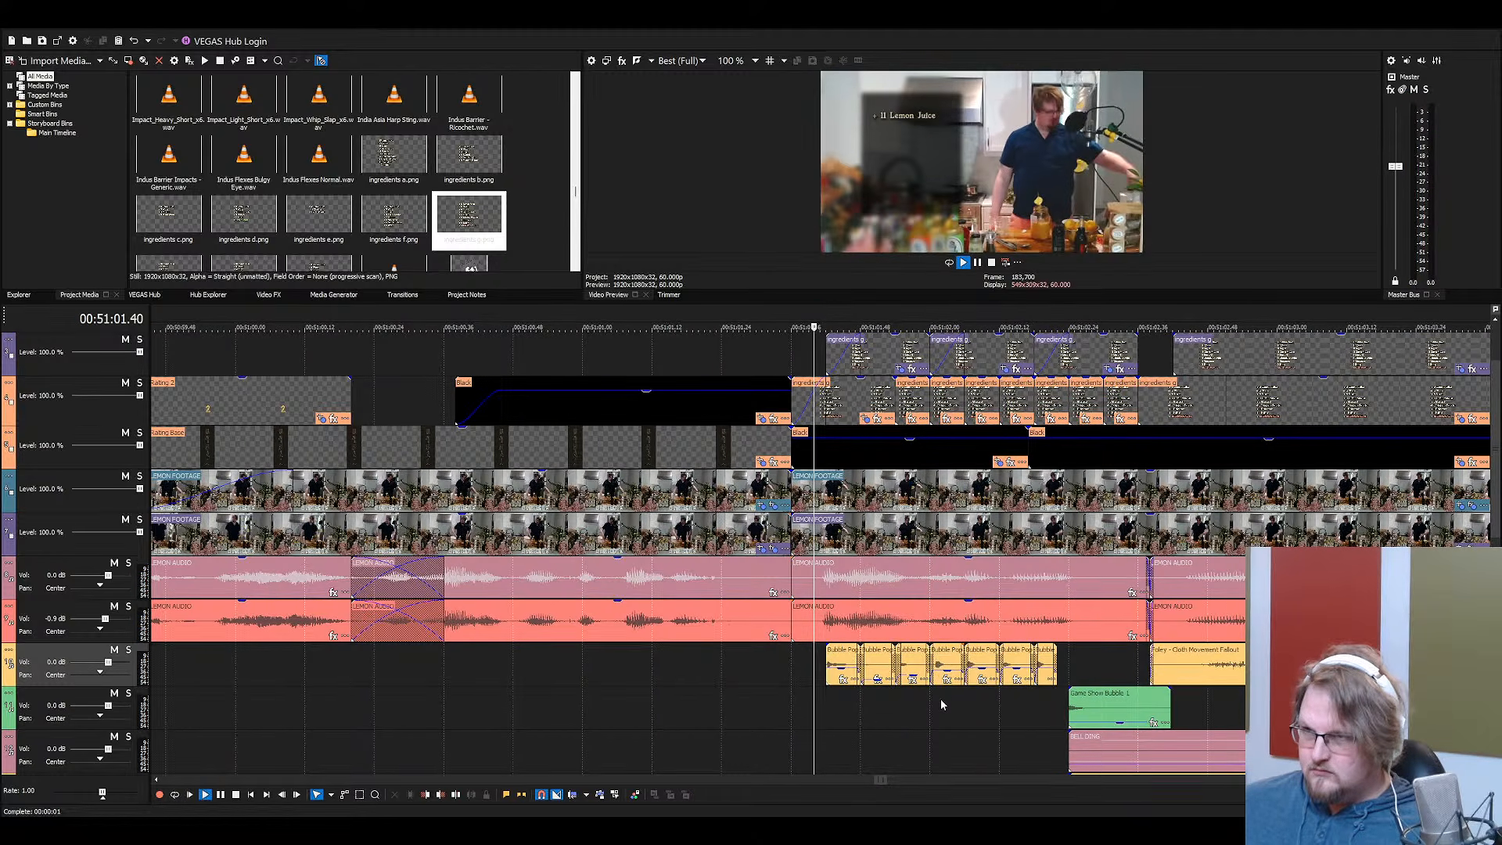
key(space)
Delete the Game Show Bubble 1, bell ding and Fanfare - Ta Da events following the Bubble Pop sounds
click(1082, 702)
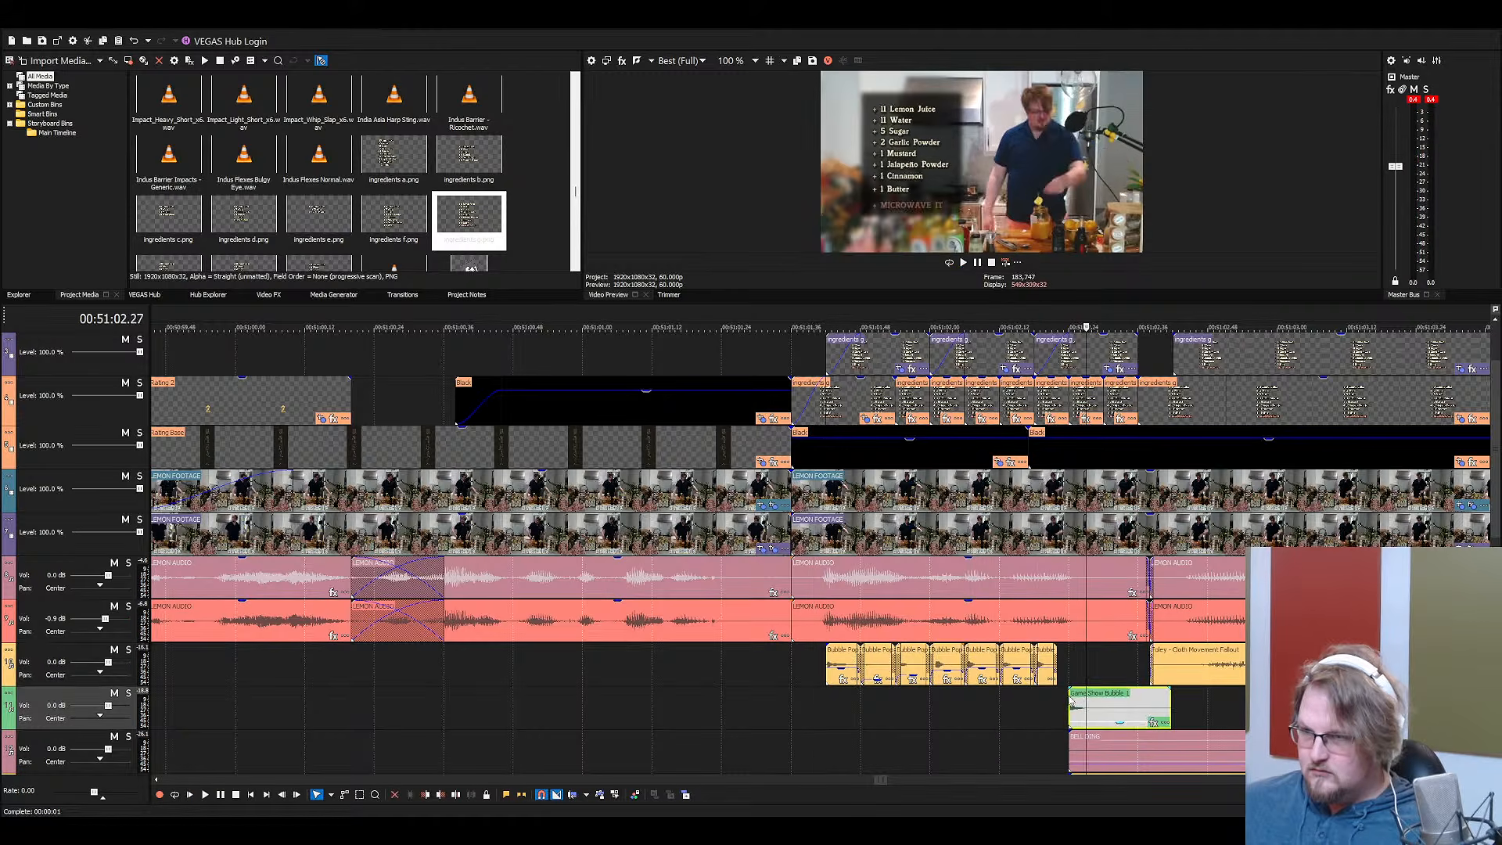
scroll(863, 697, up, 3)
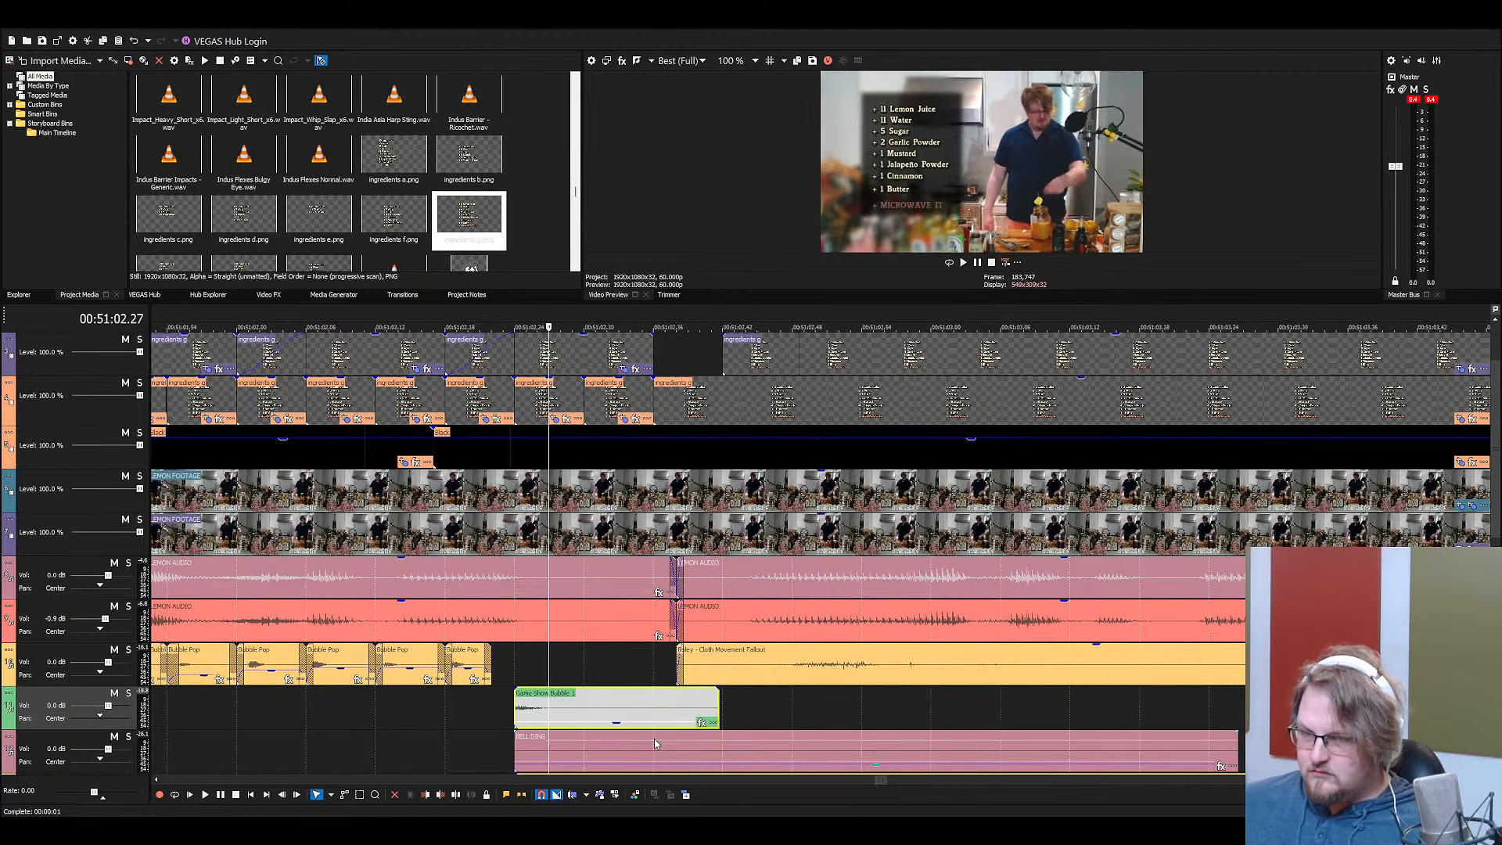
scroll(632, 735, down, 1)
click(559, 665)
scroll(566, 690, down, 1)
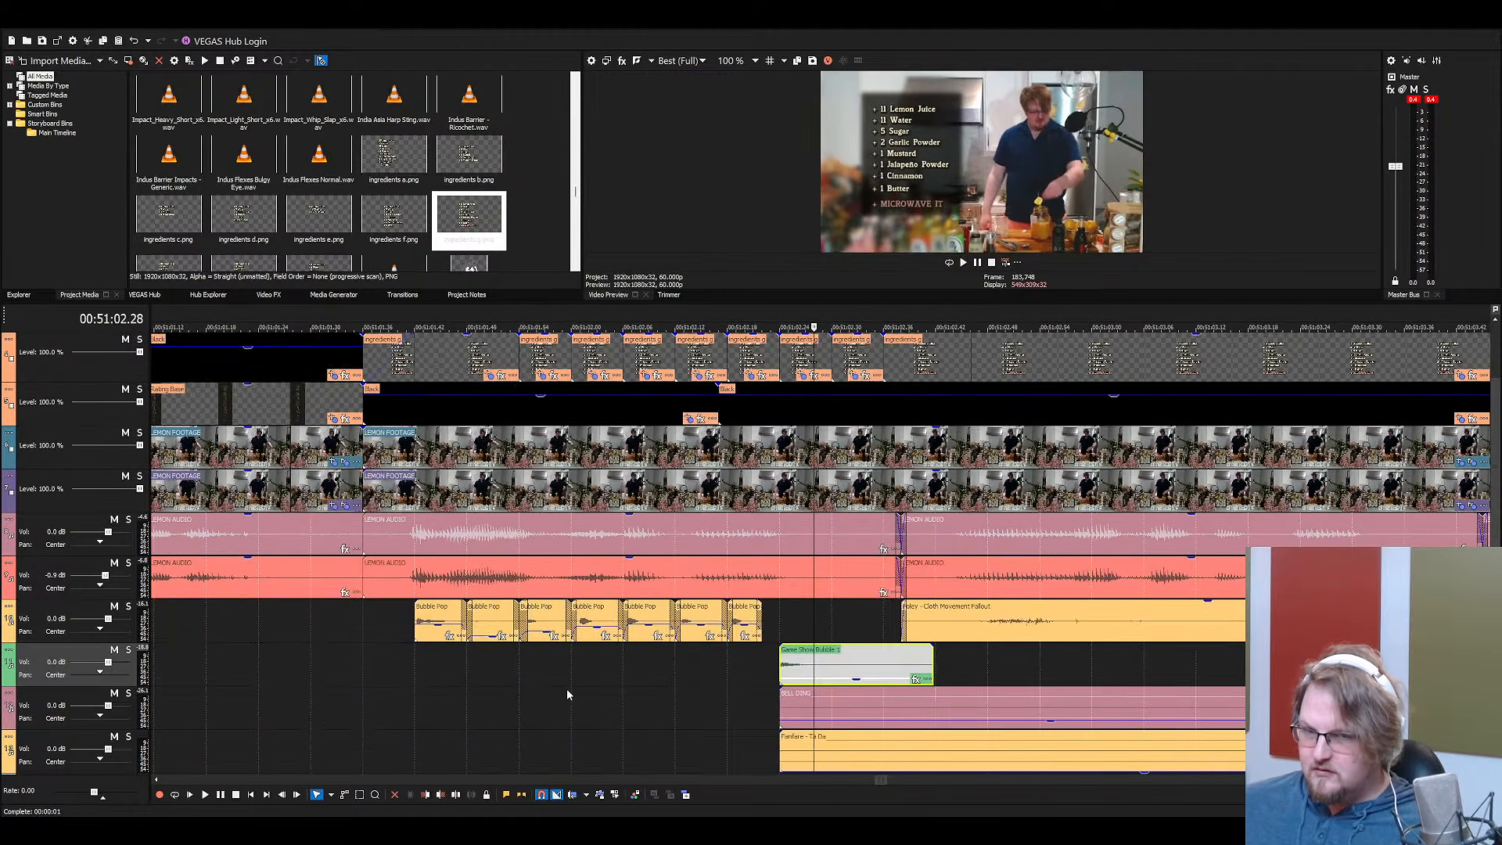
scroll(570, 688, down, 1)
shift+click(834, 713)
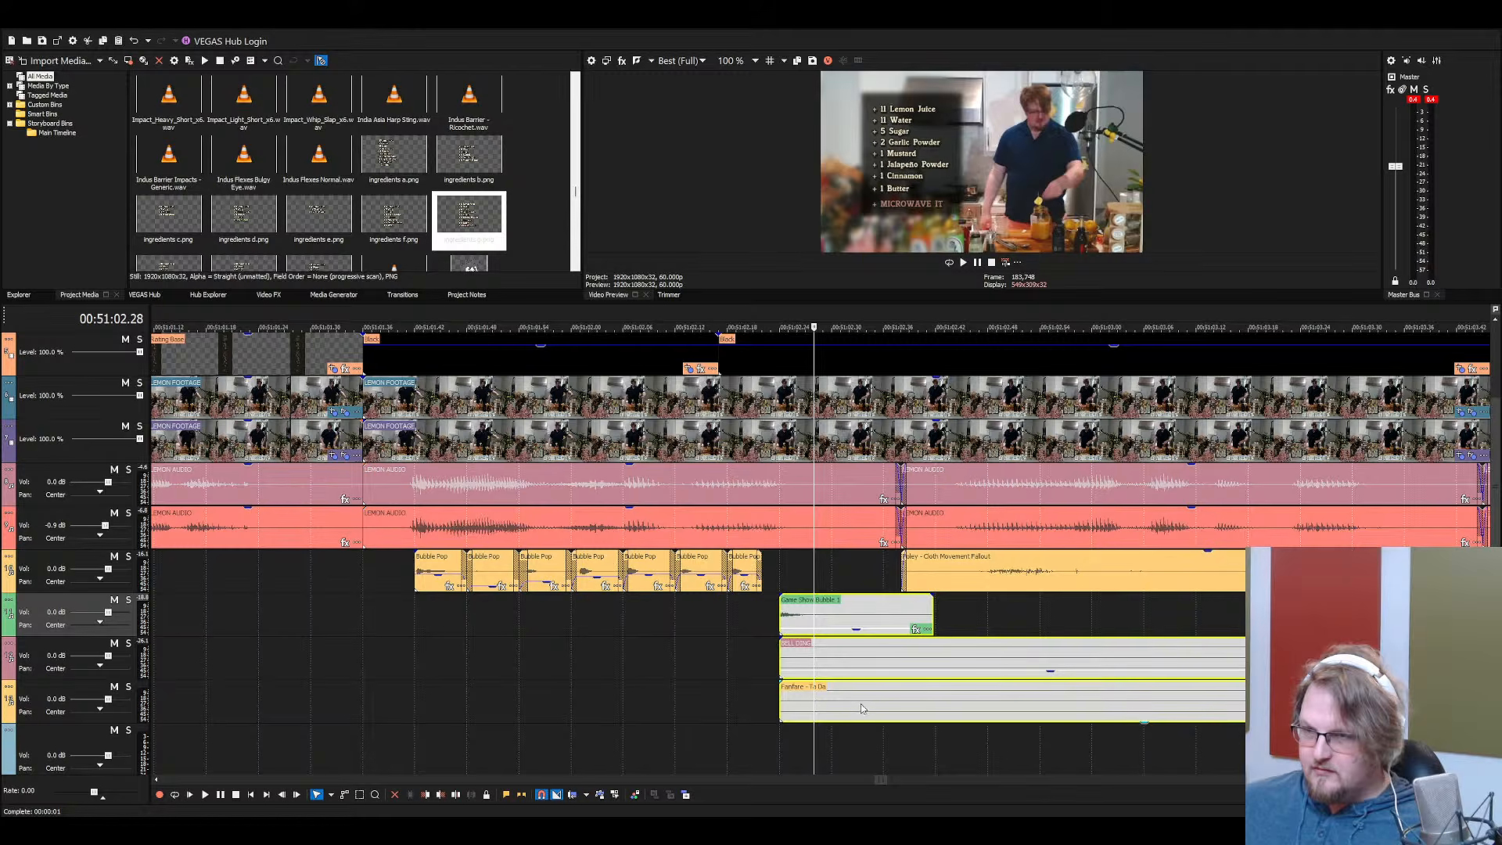
key(Delete)
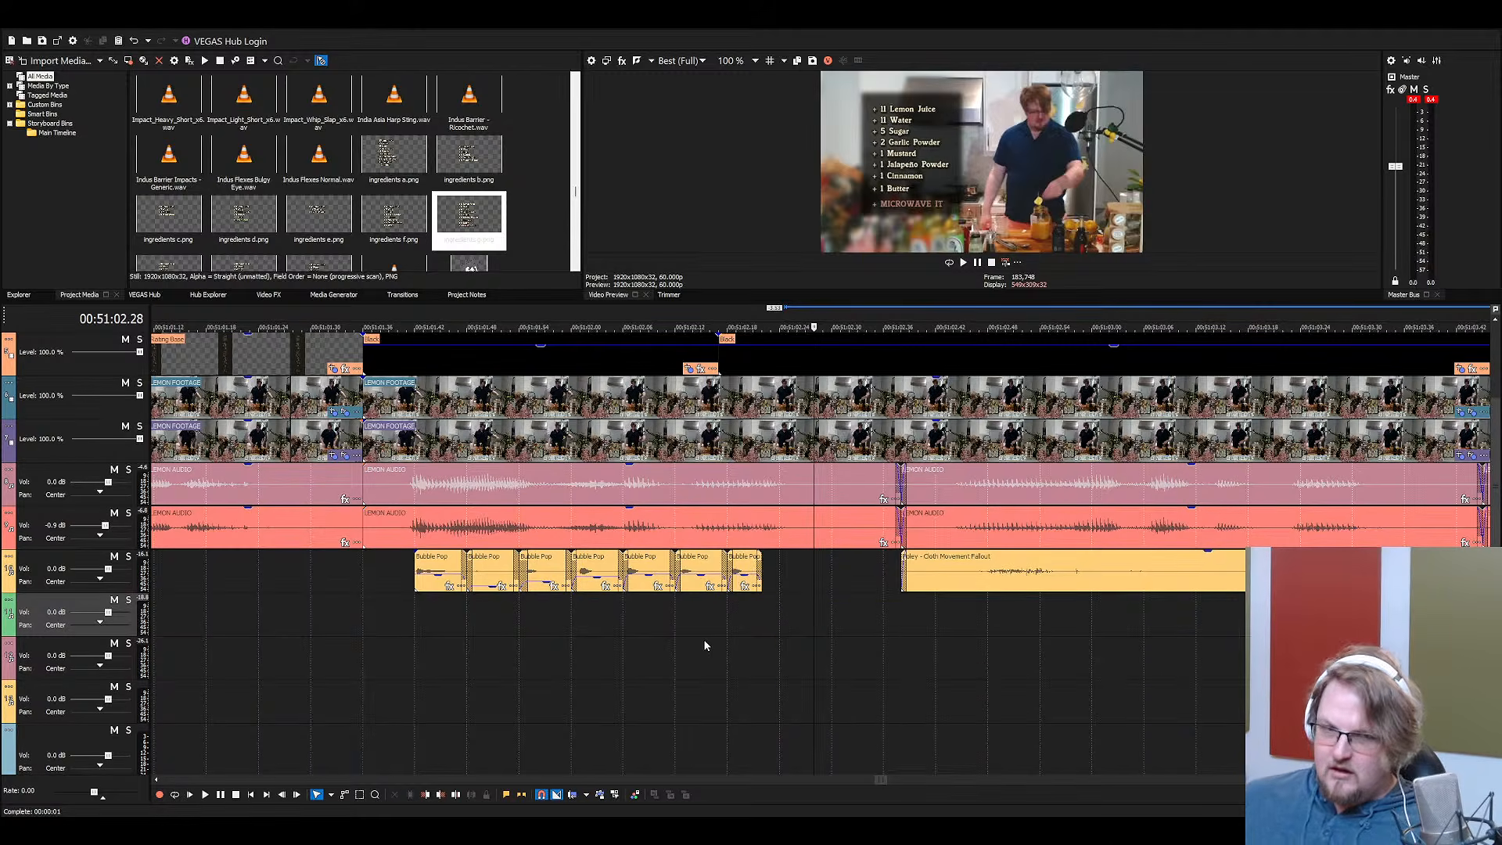
Save the project and select the fourth Bubble Pop event, at 00:51:02.02
scroll(688, 635, up, 1)
key(ctrl+s)
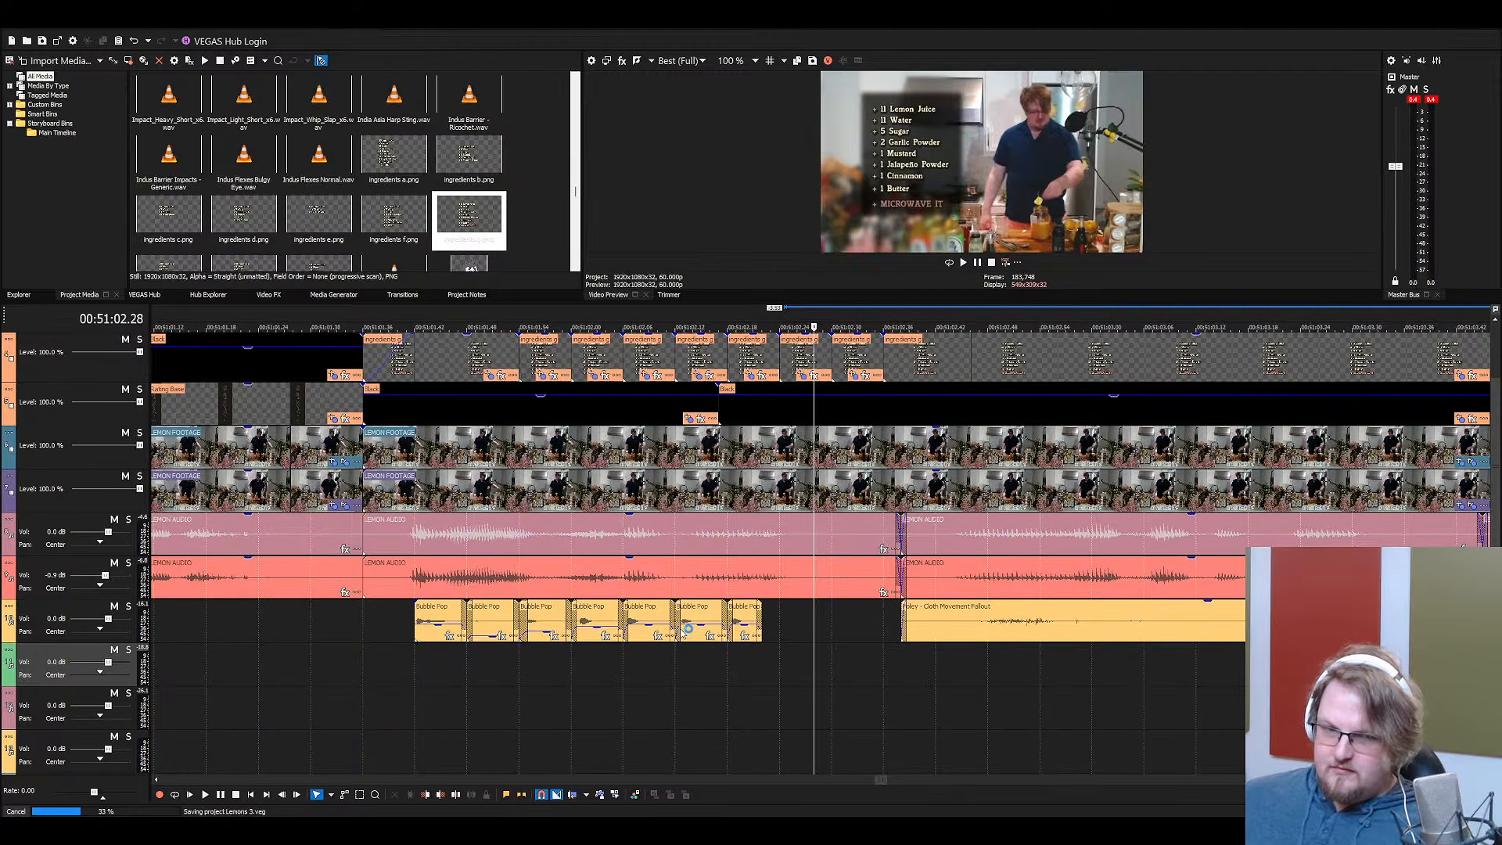
click(588, 619)
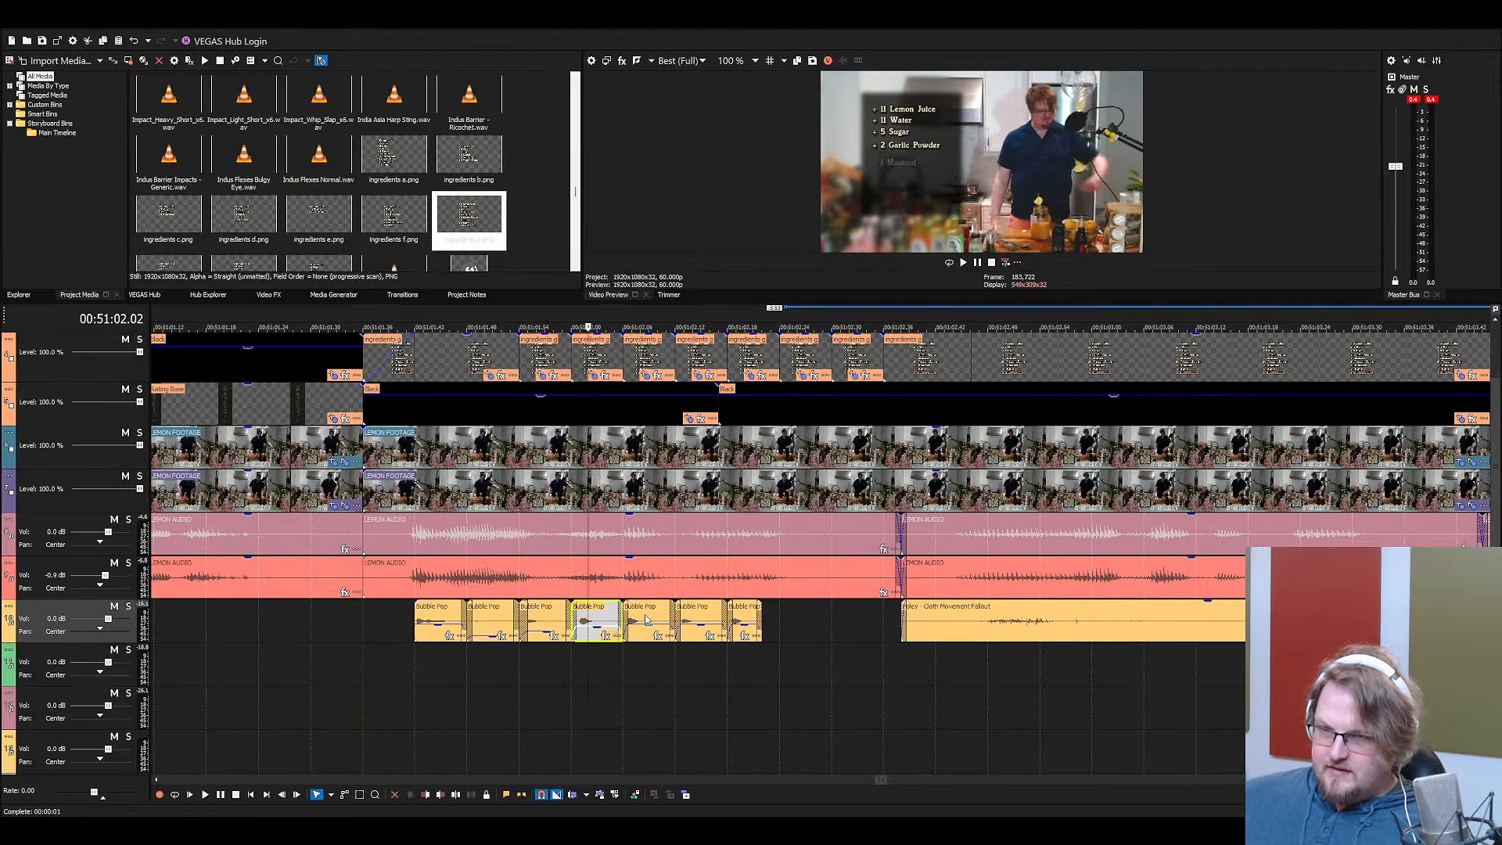
Copy the first four Bubble Pop events and paste them directly after the seventh one, on the track below
click(647, 620)
click(443, 620)
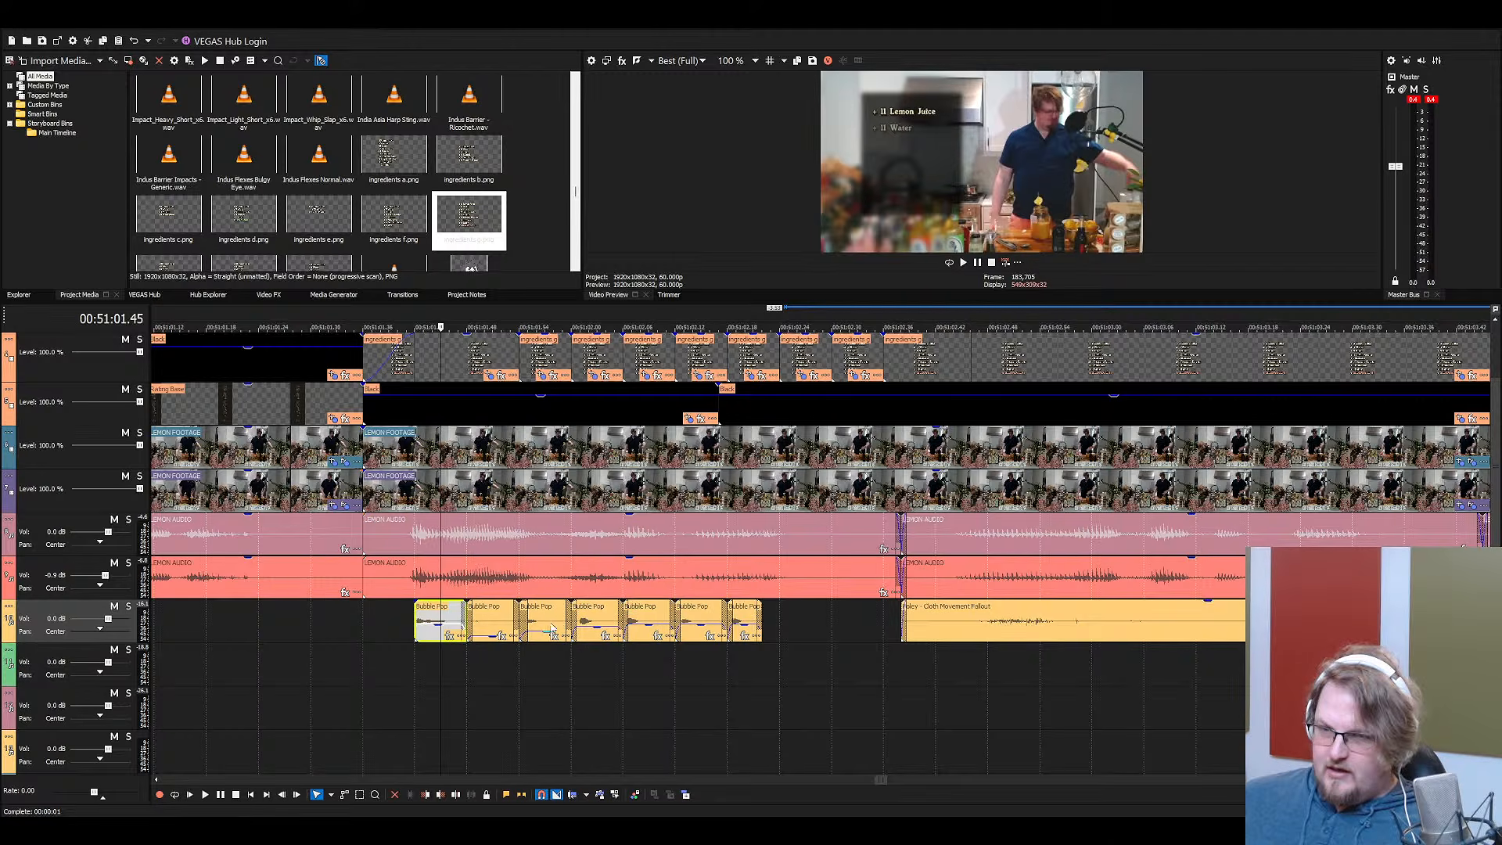
shift+click(599, 622)
click(765, 659)
key(ctrl+v)
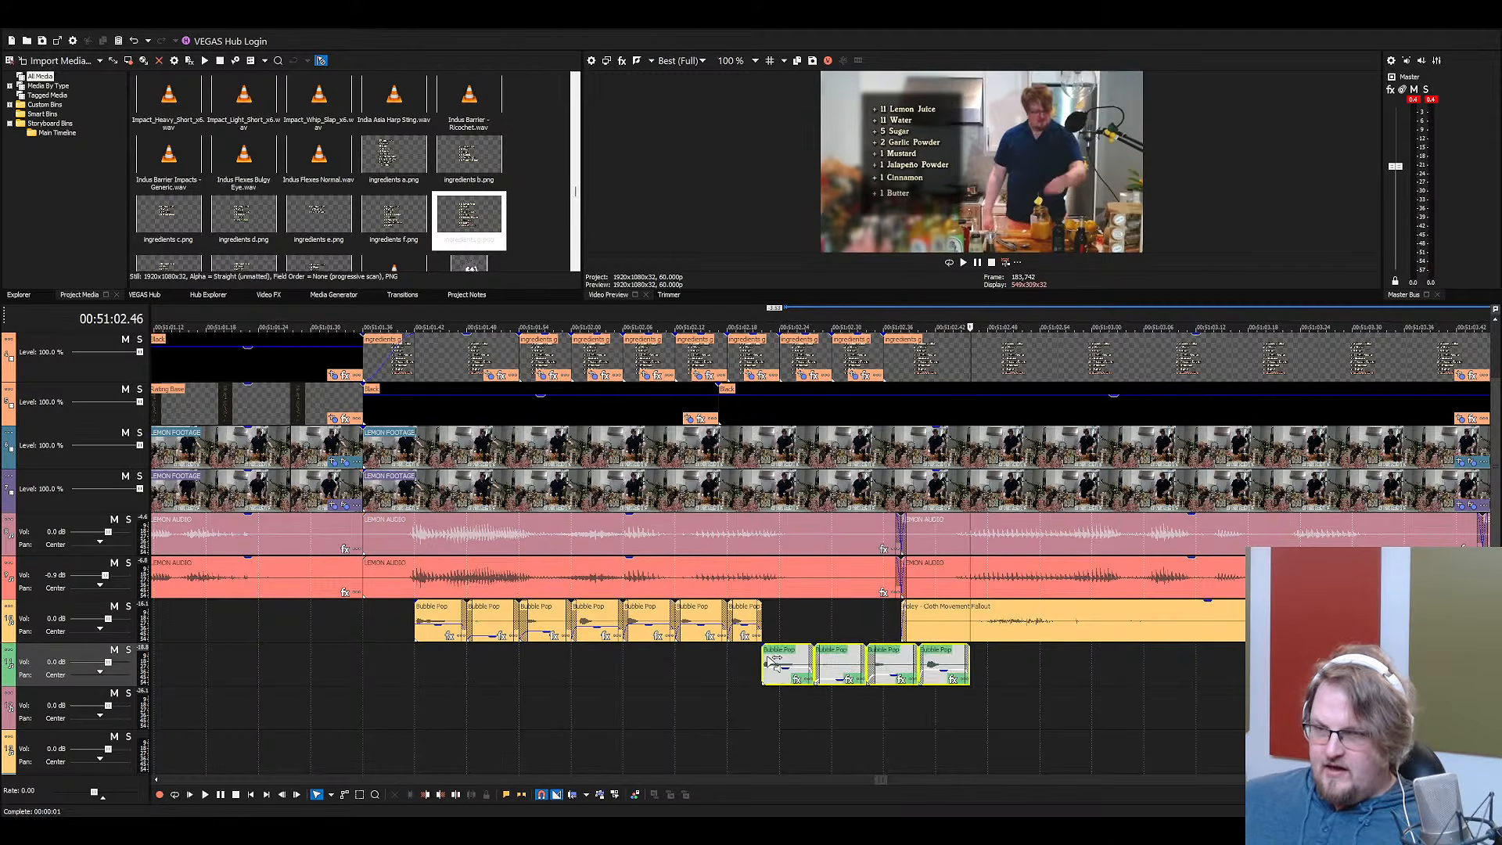
Delete the last two of the four pasted Bubble Pop events
click(904, 663)
key(Delete)
click(932, 664)
key(Delete)
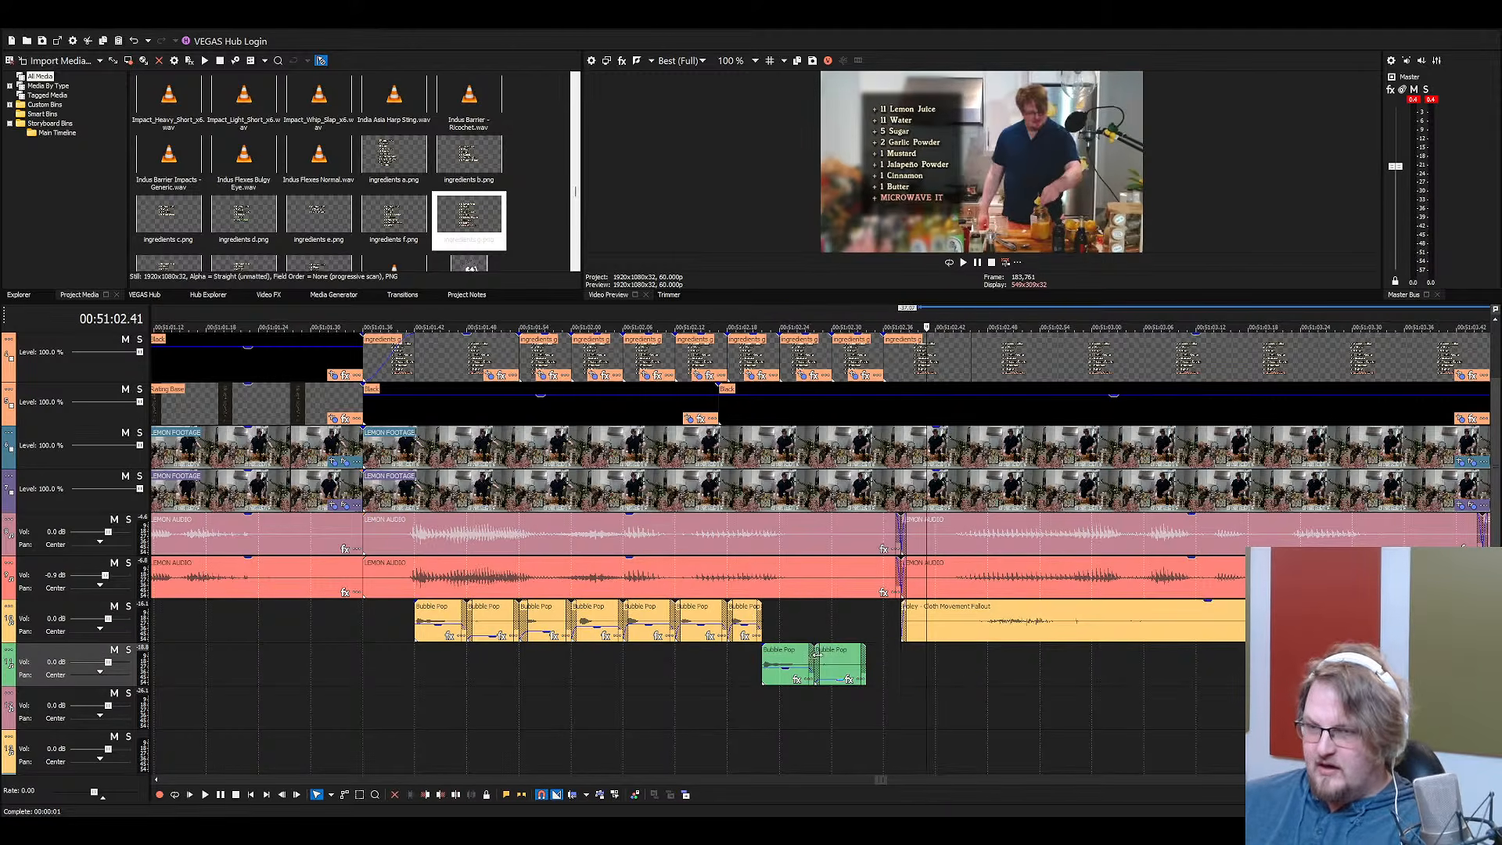
Move the two remaining pasted Bubble Pop events up onto the track with the first seven
click(796, 655)
shift+click(840, 657)
mouse_move(839, 657)
mouse_down()
mouse_move(840, 614)
mouse_move(797, 626)
mouse_move(834, 639)
mouse_up()
click(799, 621)
click(839, 621)
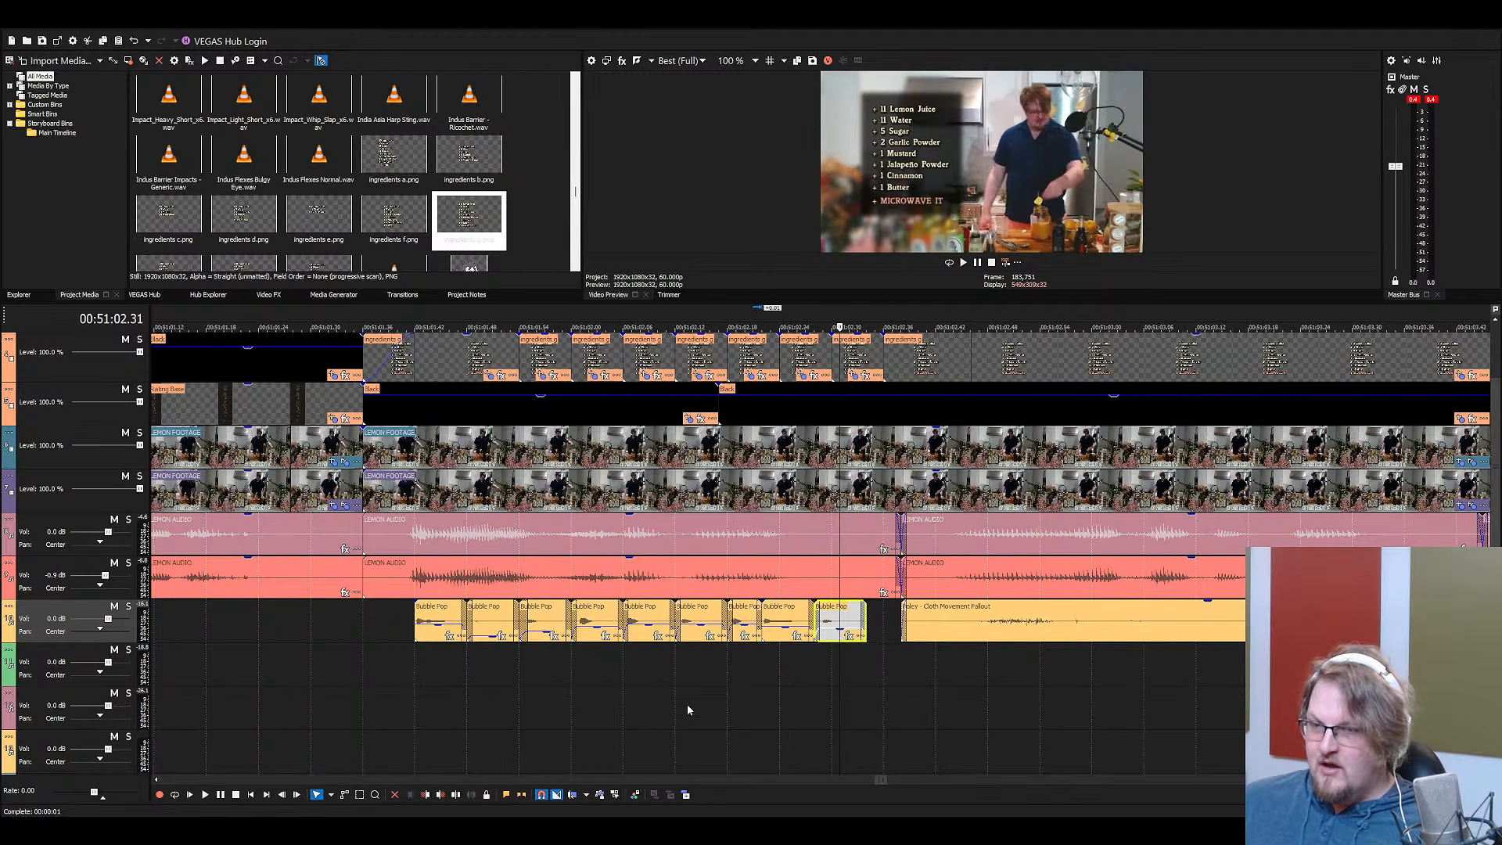
Play the ingredient list from 00:51:01.38 to check the nine Bubble Pop sounds
click(383, 660)
key(space)
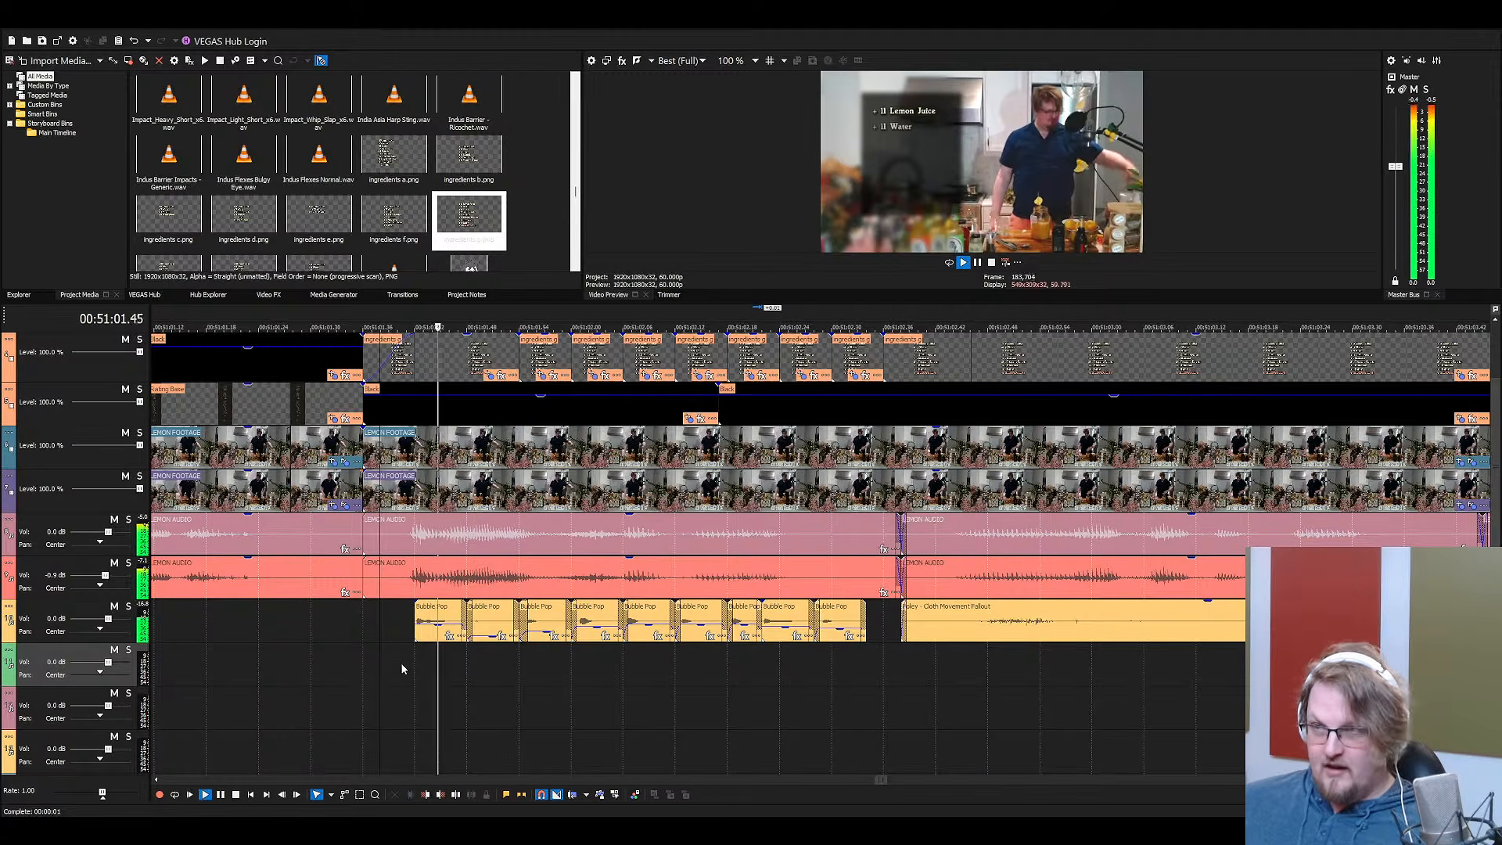
key(space)
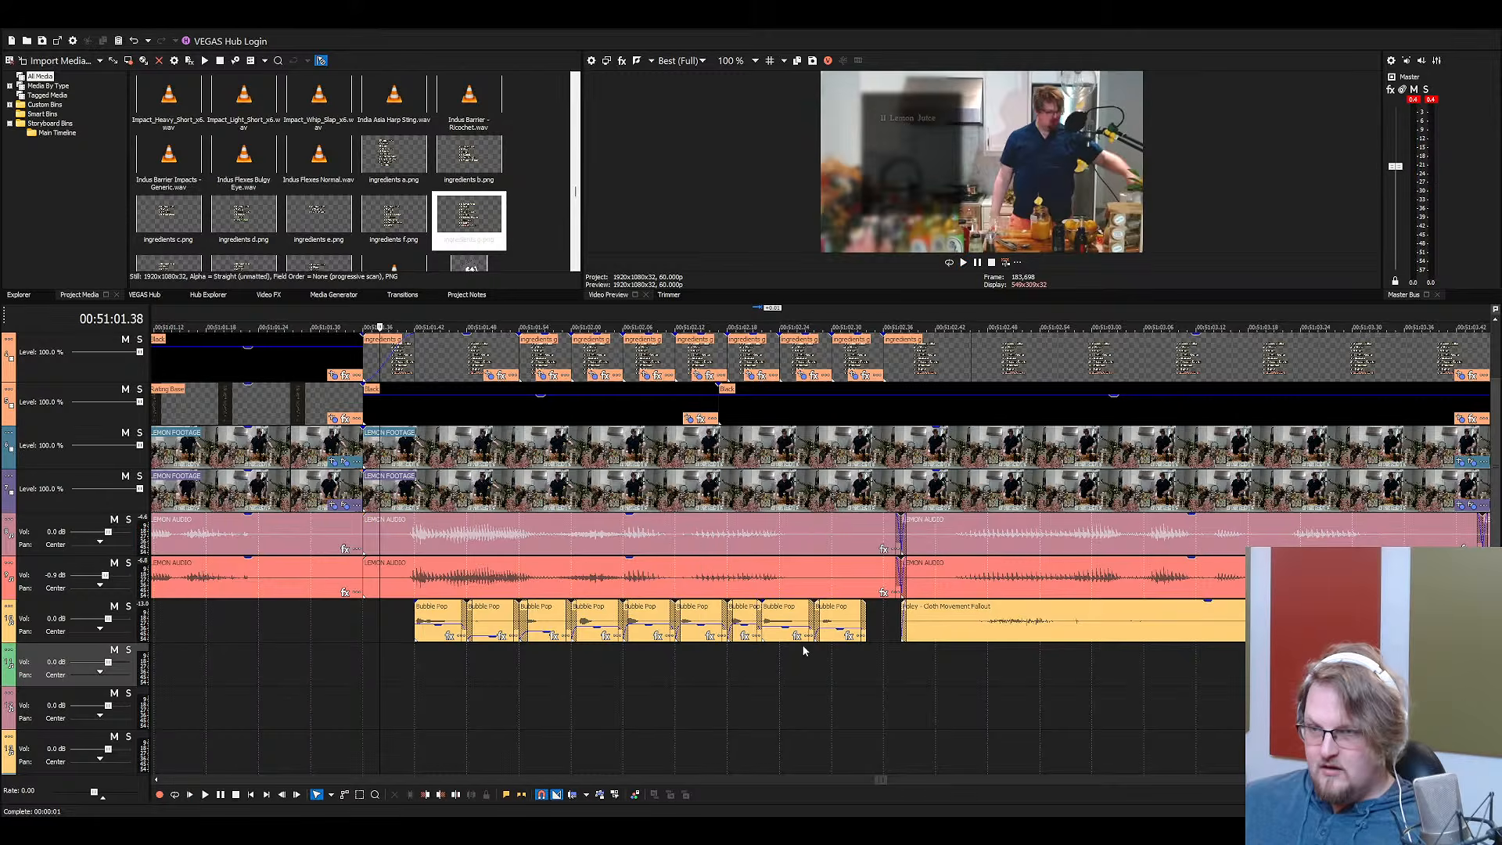
Copy the first two pasted Bubble Pop events while undoing edits back to before the Game Show Bubble 1, bell ding and fanfare events were deleted
click(866, 654)
click(839, 624)
key(Delete)
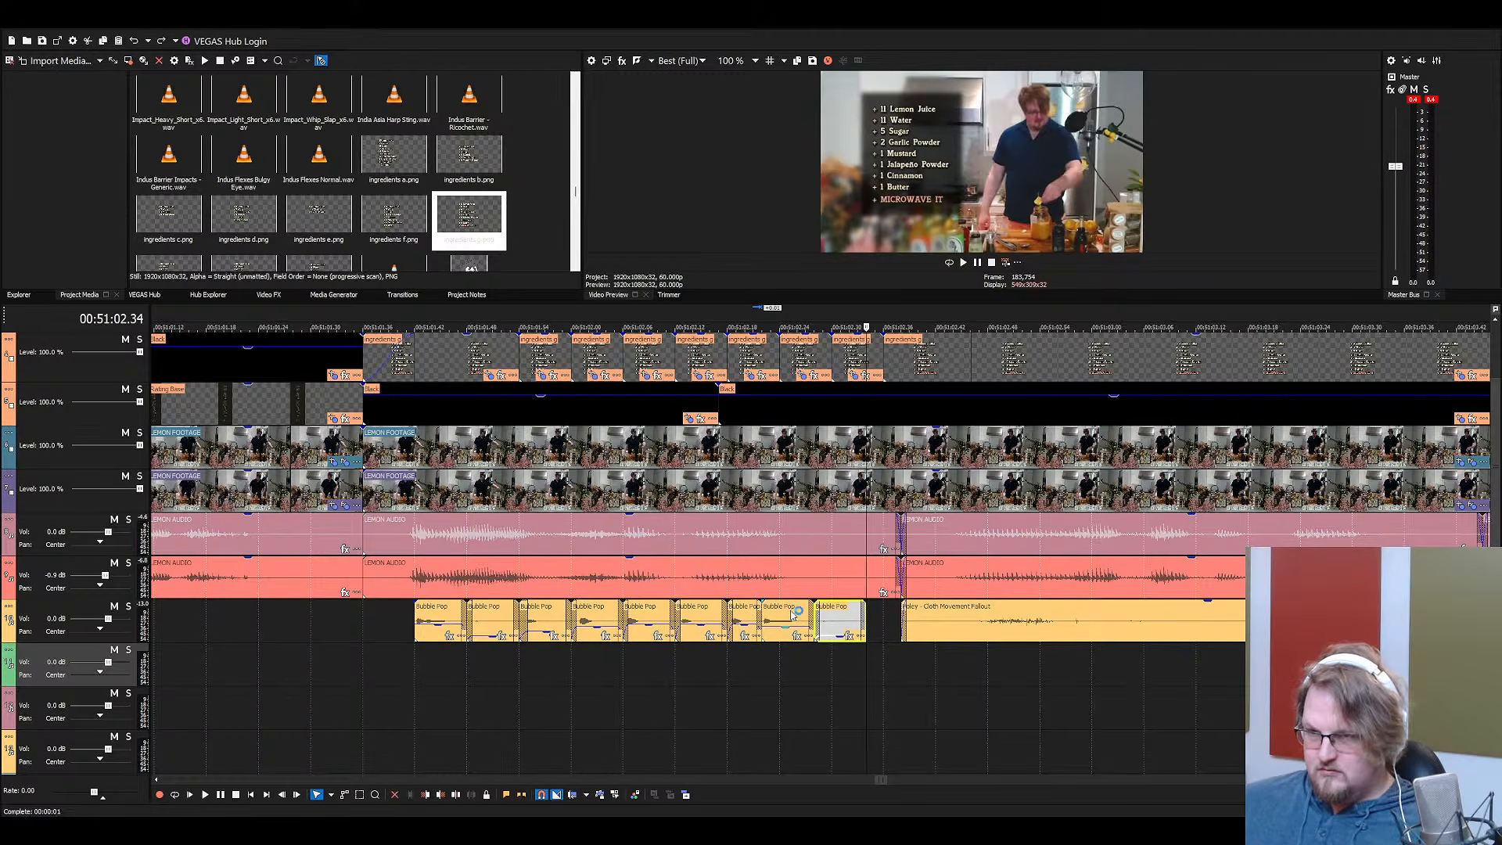
drag(788, 619, 774, 650)
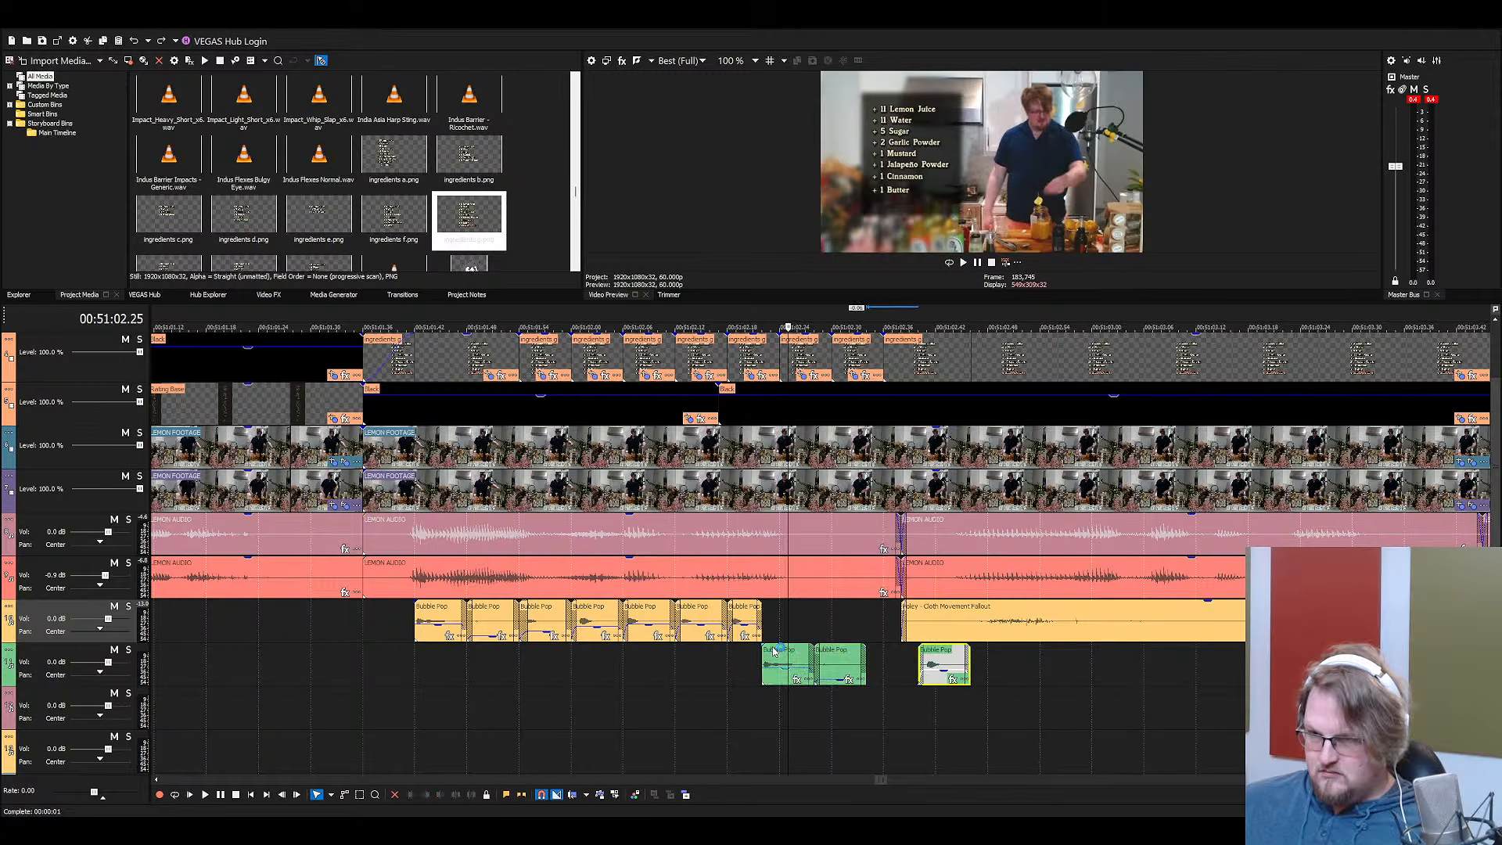
click(785, 658)
ctrl+click(828, 661)
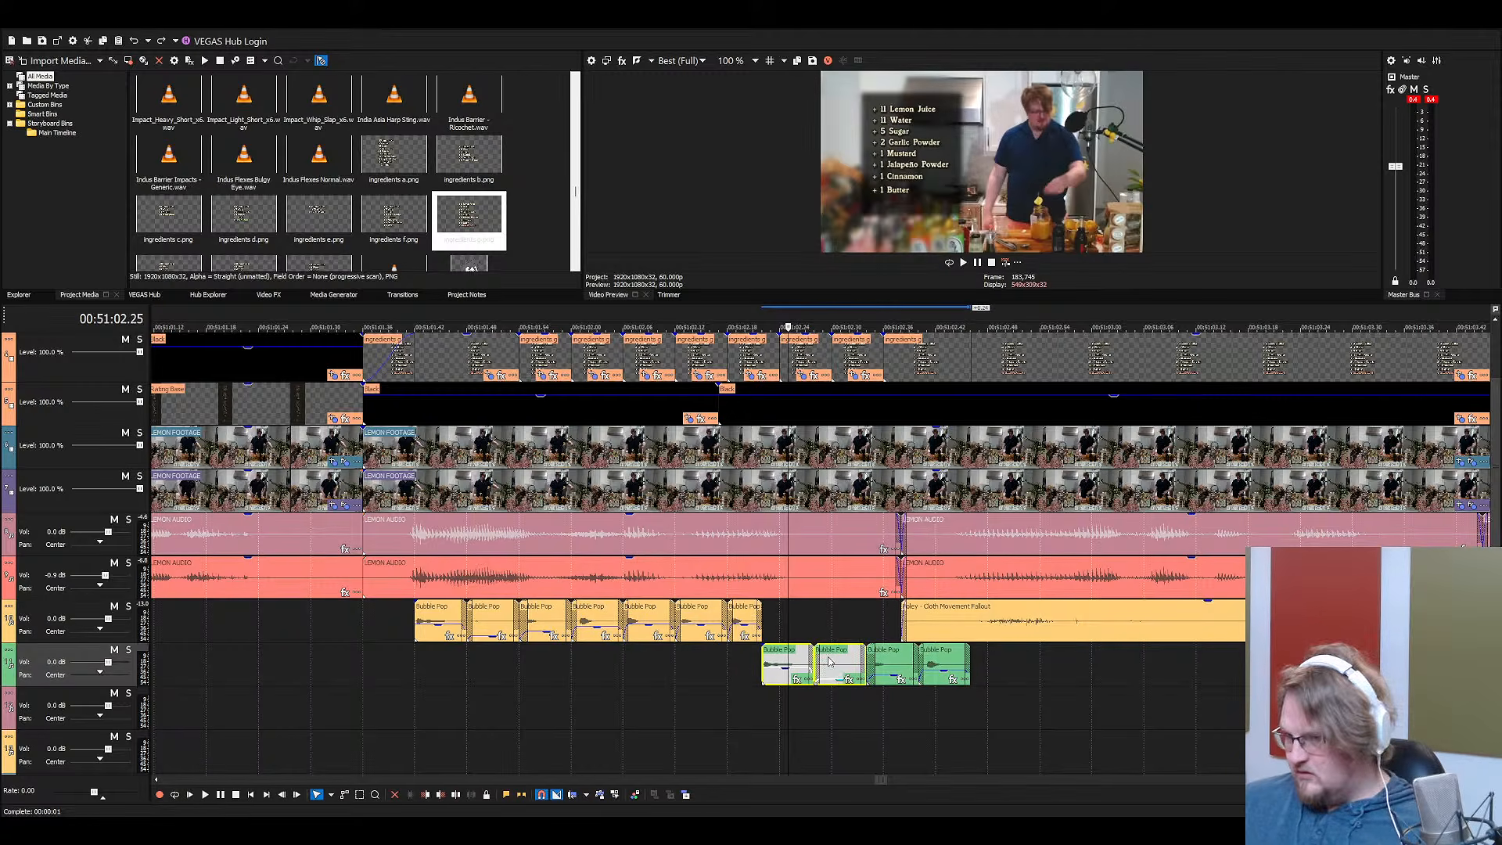
key(Delete)
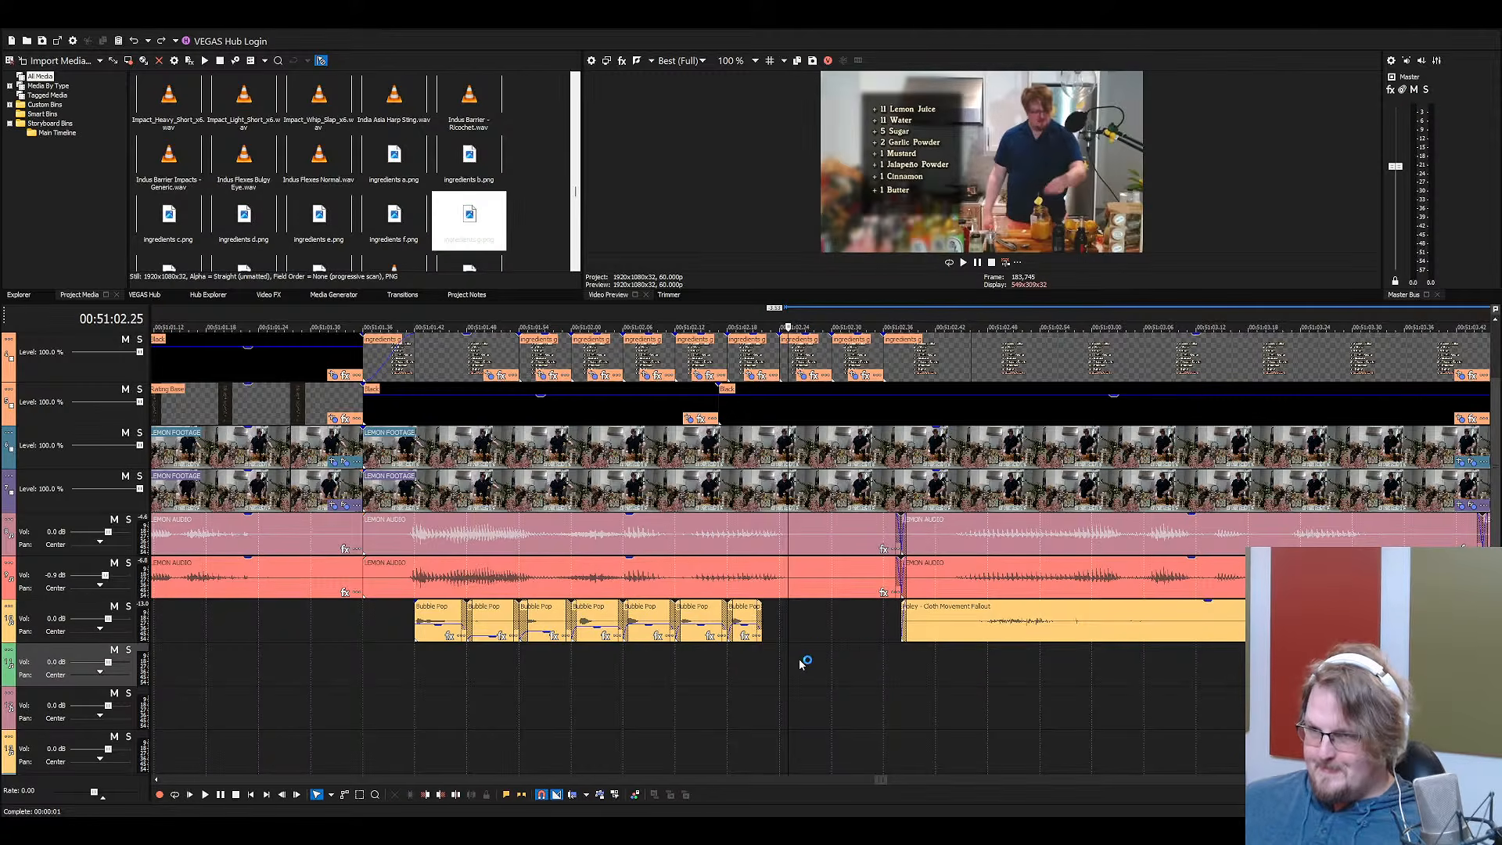
key(ctrl+z)
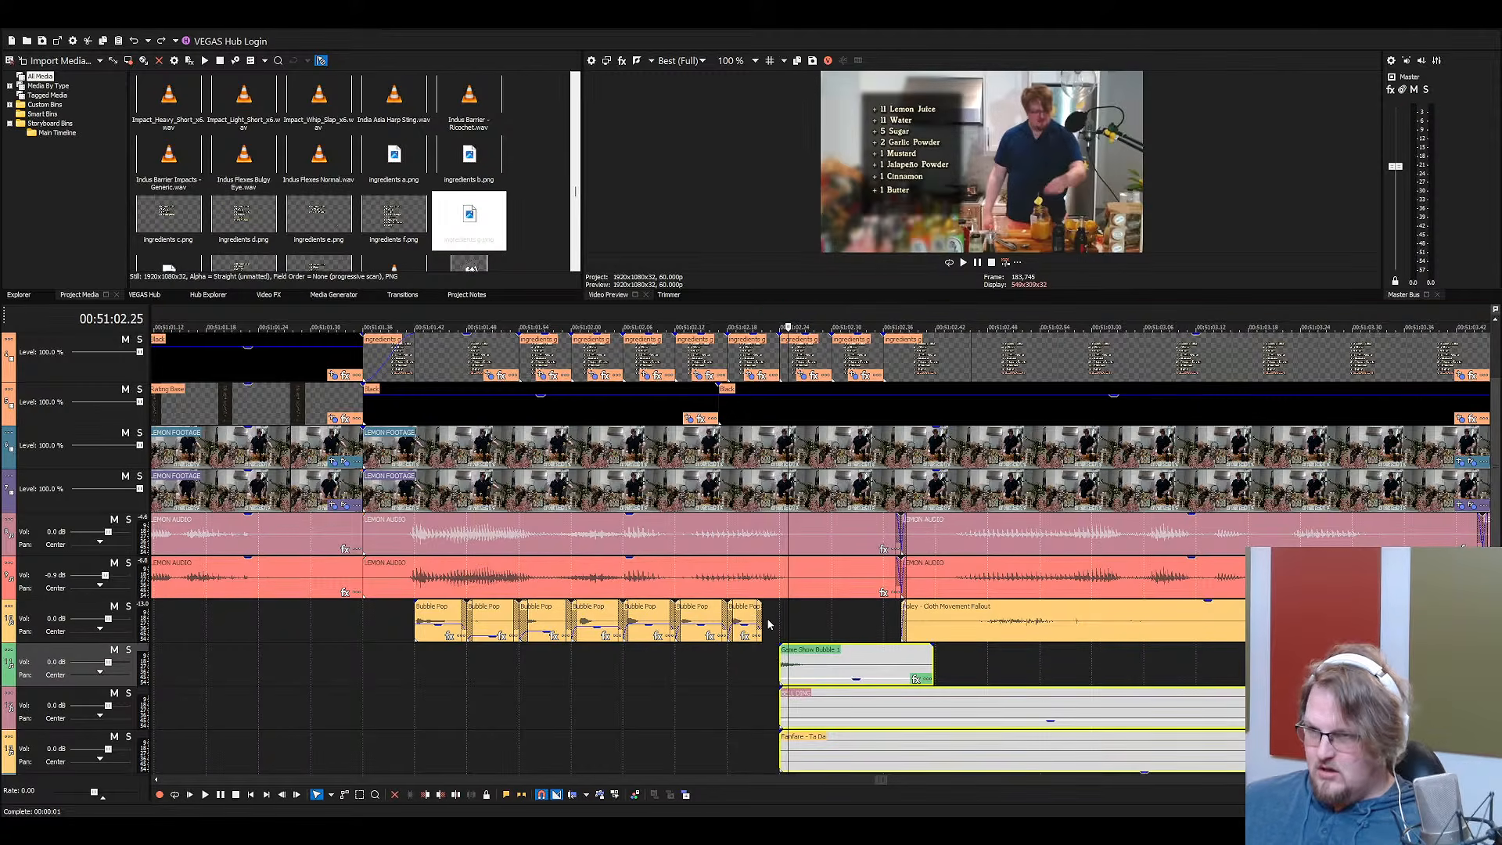
Paste the two copied Bubble Pop events directly after the seventh one on the same track
click(765, 624)
key(ctrl+v)
scroll(782, 626, down, 1)
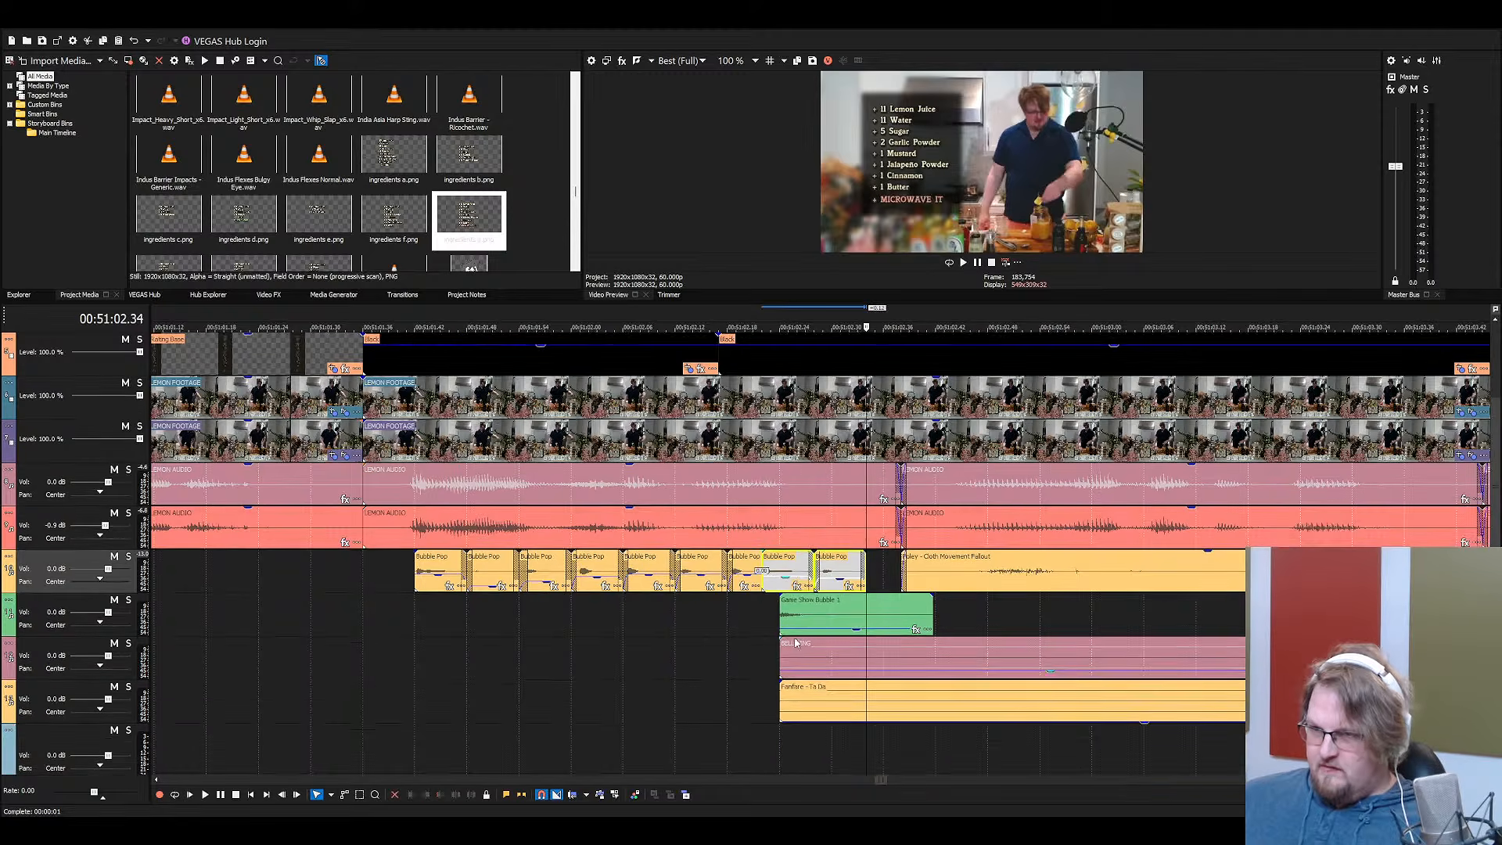
Move the Game Show Bubble 1, bell ding and Fanfare - Ta Da events together to start at about 00:51:02.36
click(800, 614)
shift+click(817, 700)
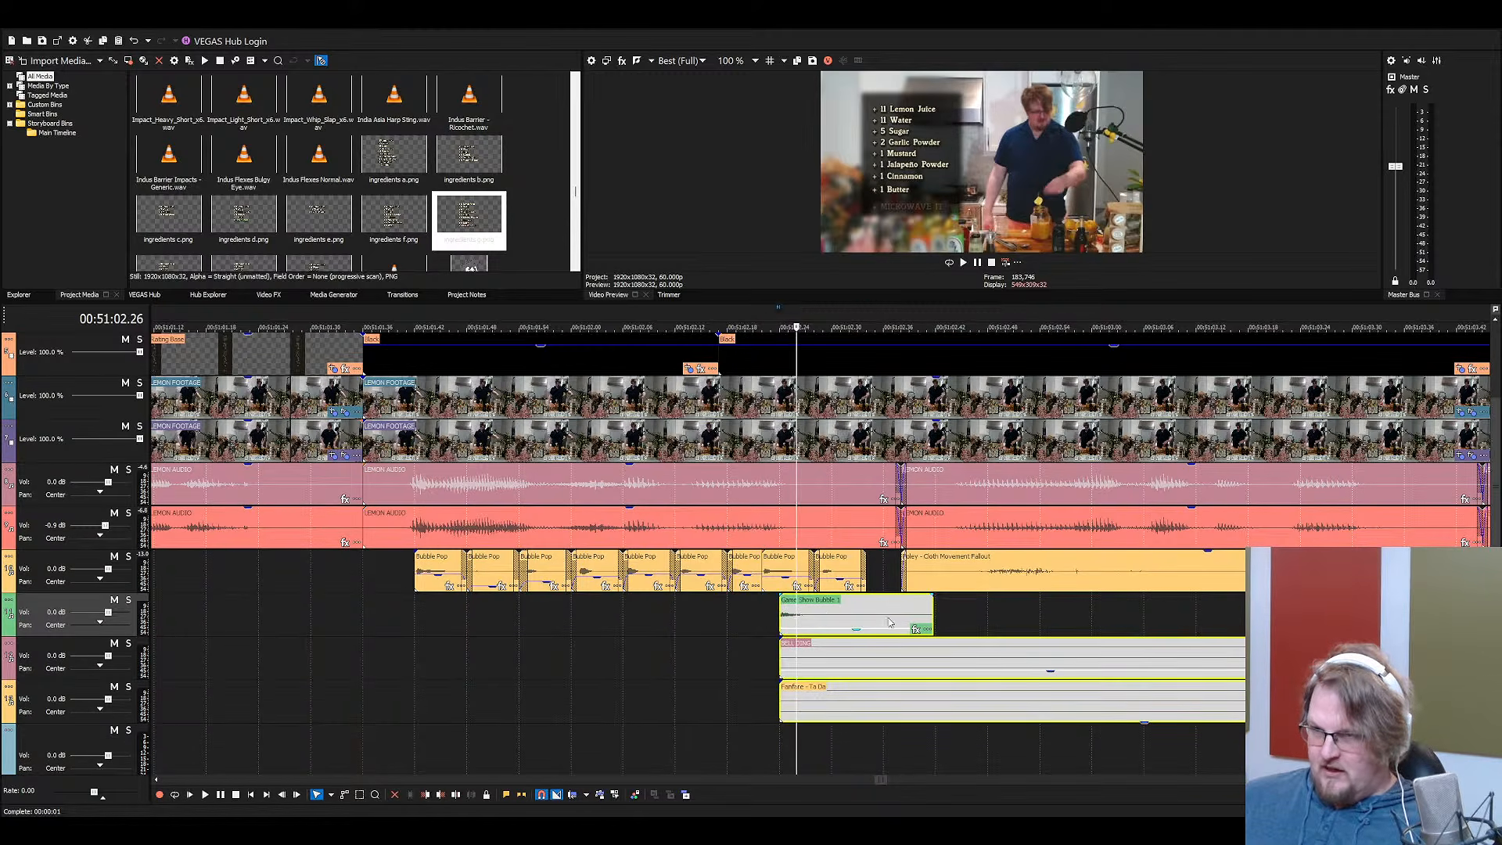
drag(827, 614, 926, 626)
scroll(921, 633, up, 3)
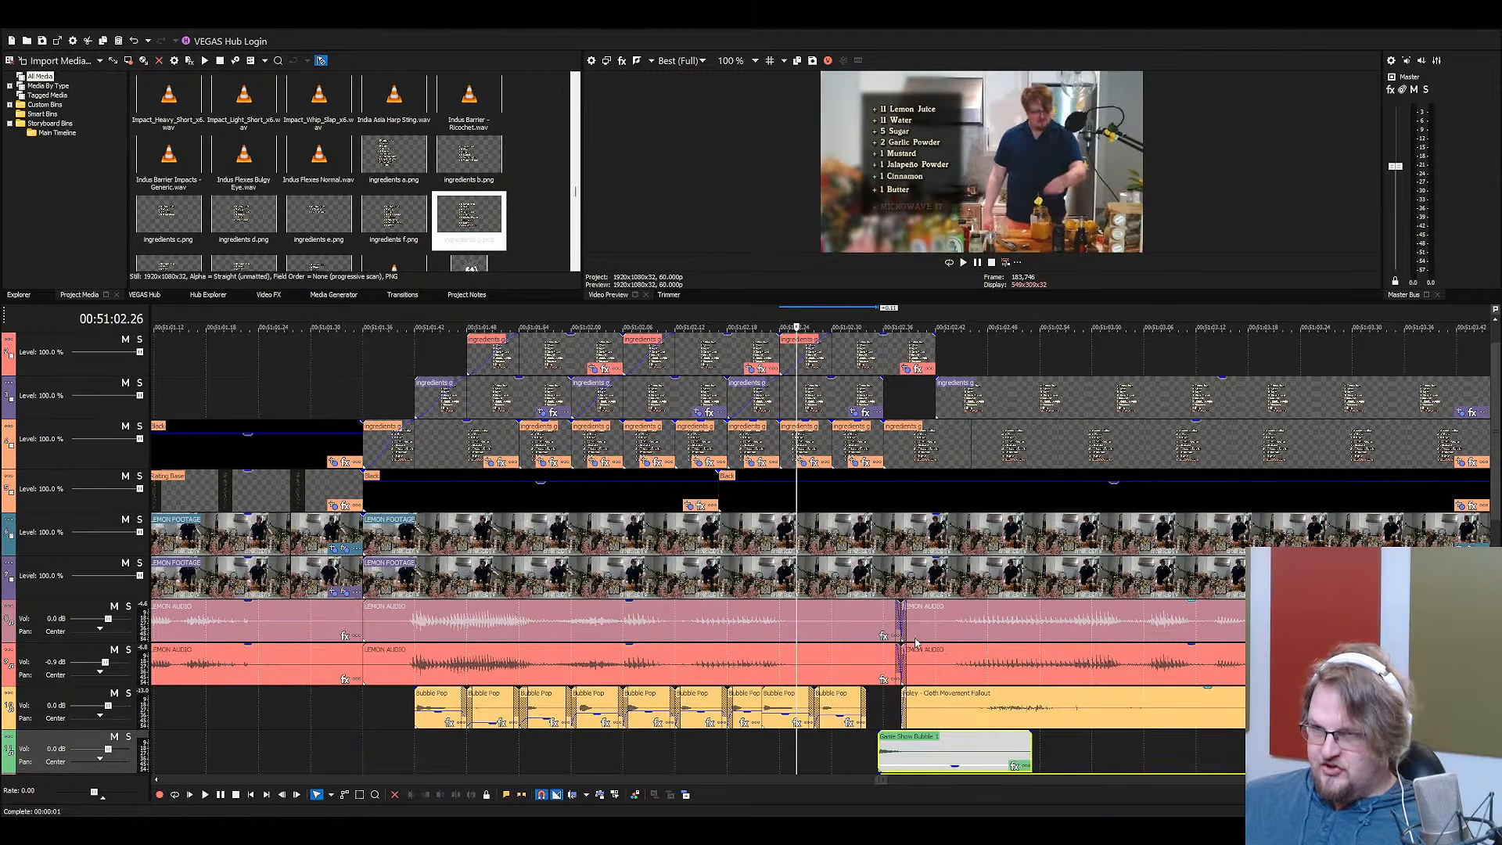
scroll(915, 646, down, 1)
drag(892, 706, 898, 706)
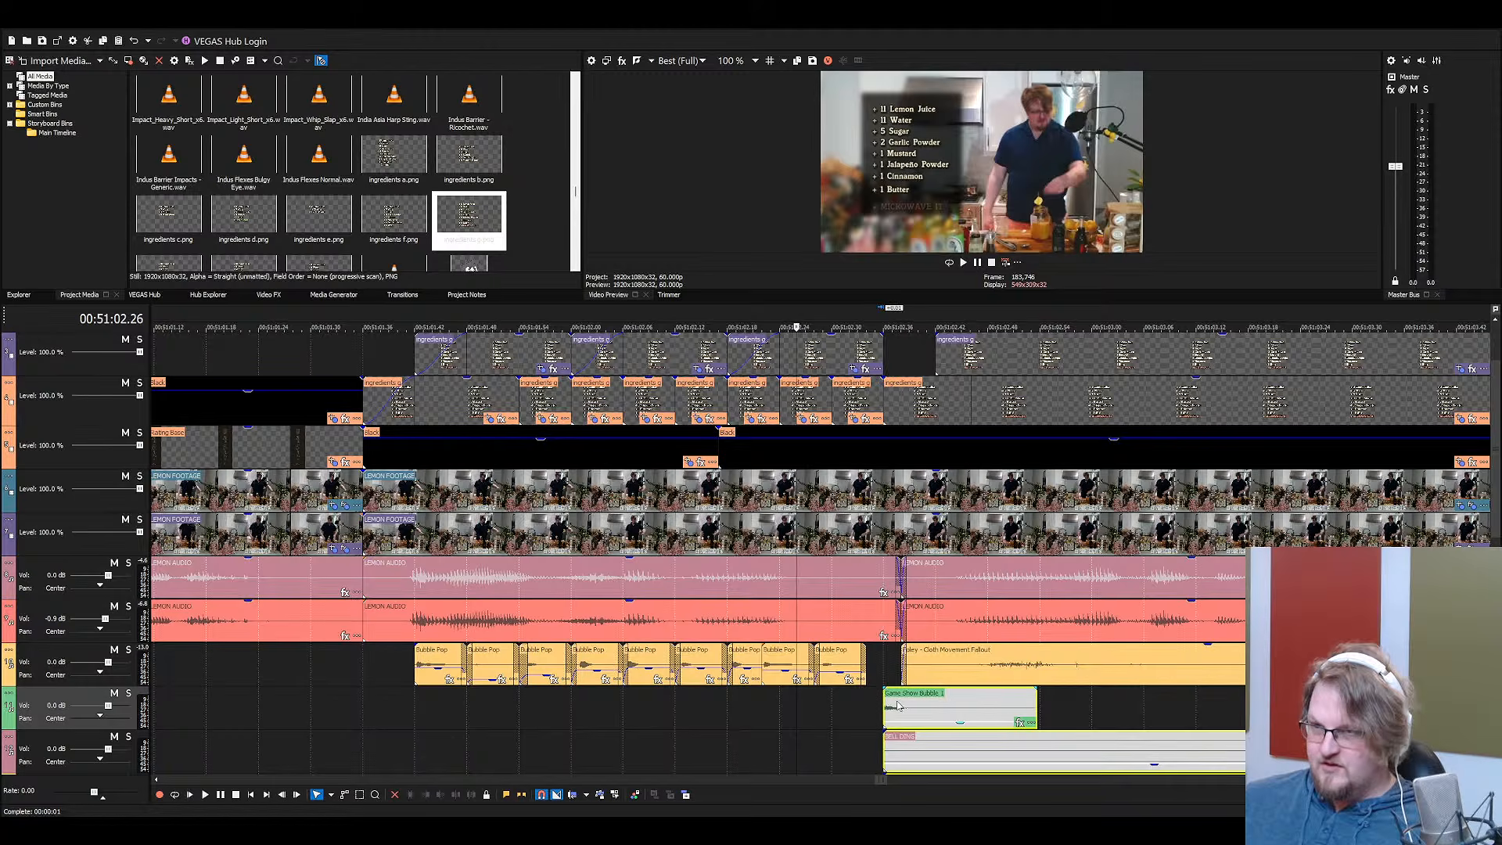
scroll(896, 704, up, 3)
scroll(805, 671, down, 3)
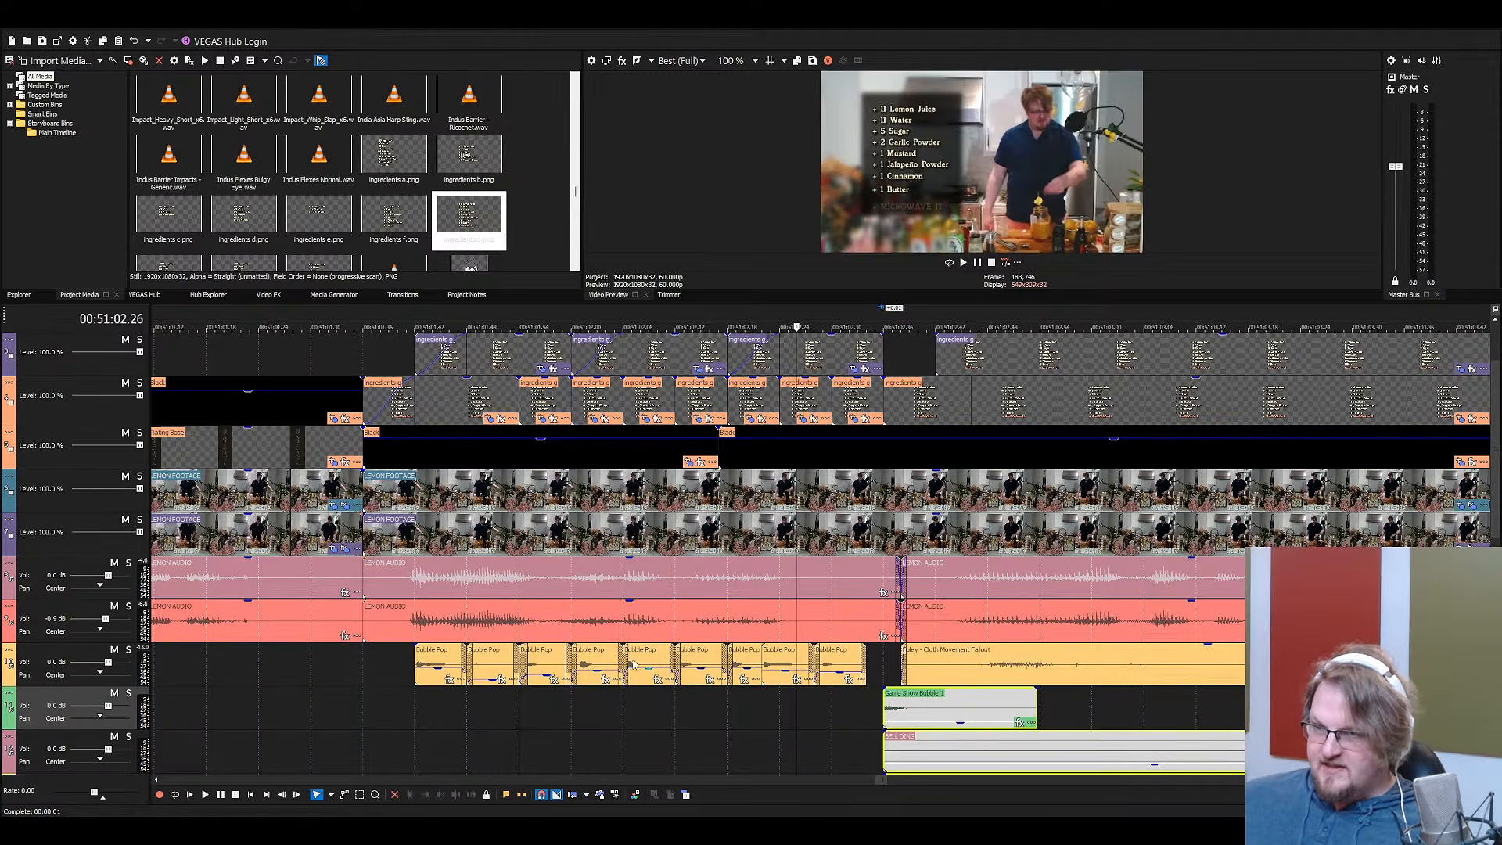
Play the ingredient list from the first Bubble Pop through the bell and fanfare sounds to check their timing
click(415, 657)
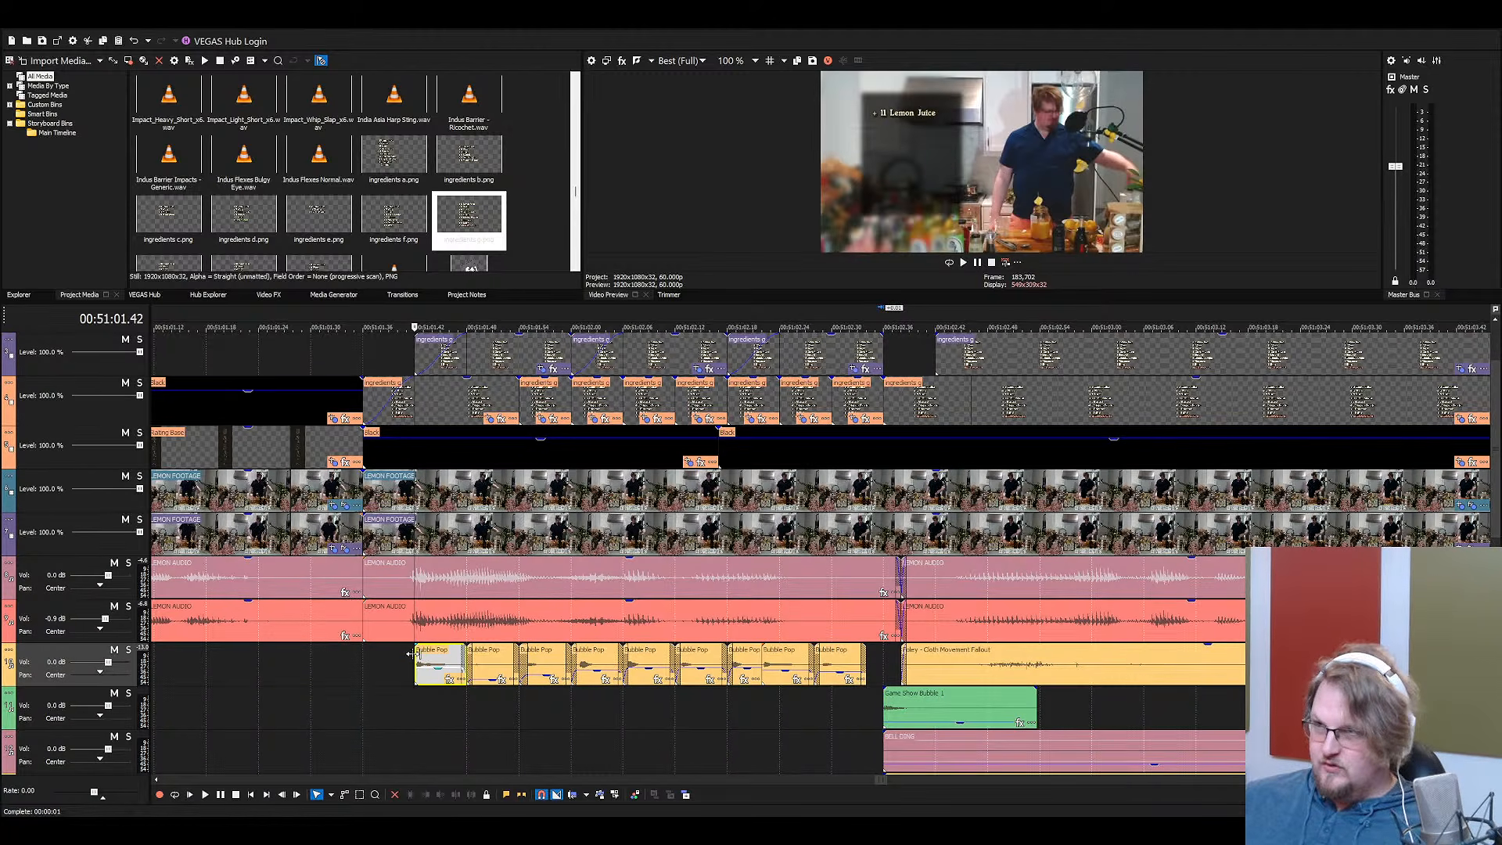
key(Down)
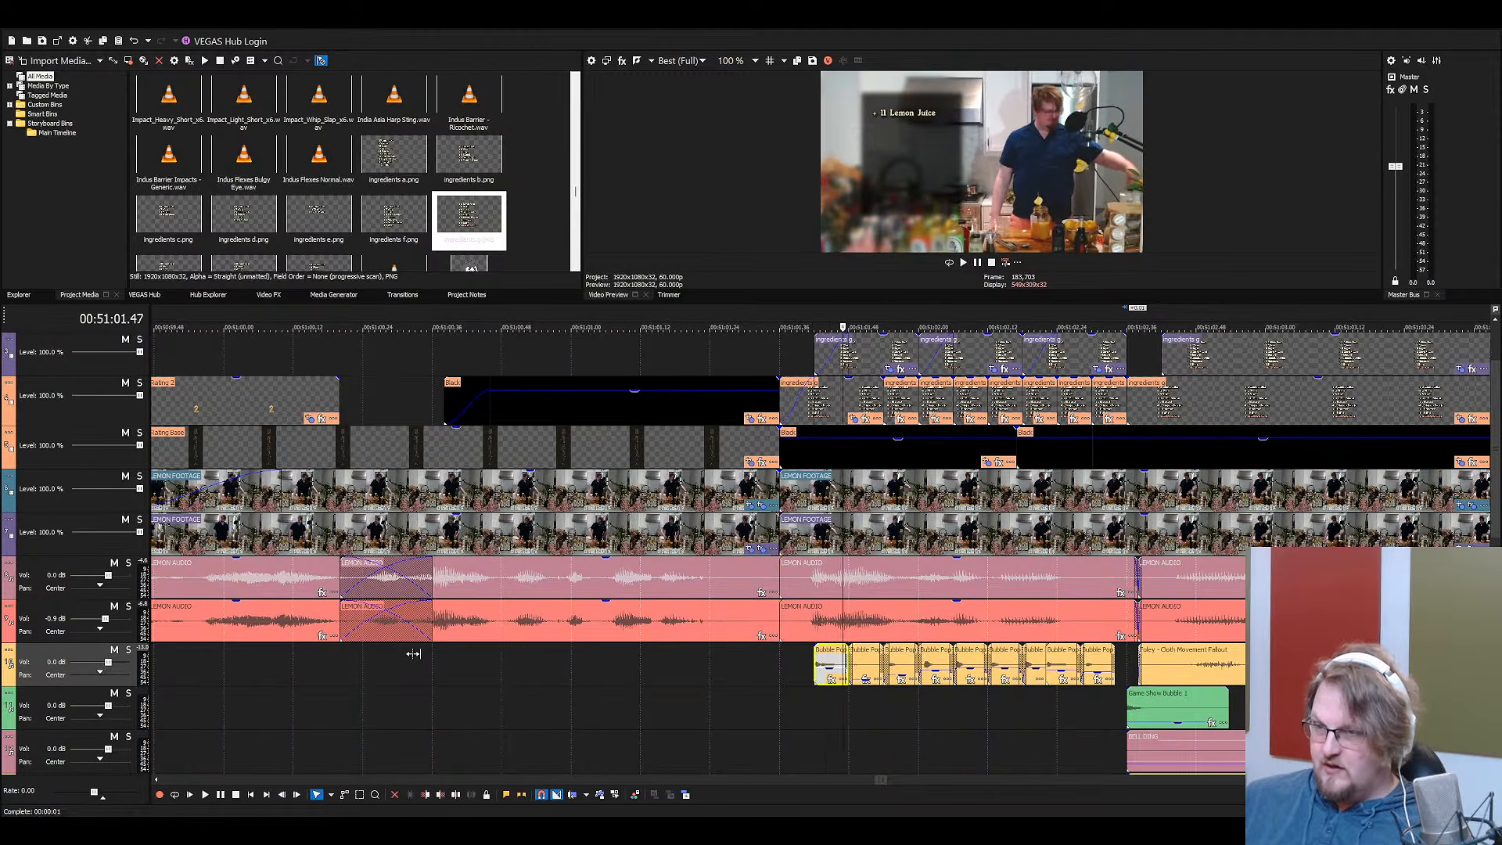
key(space)
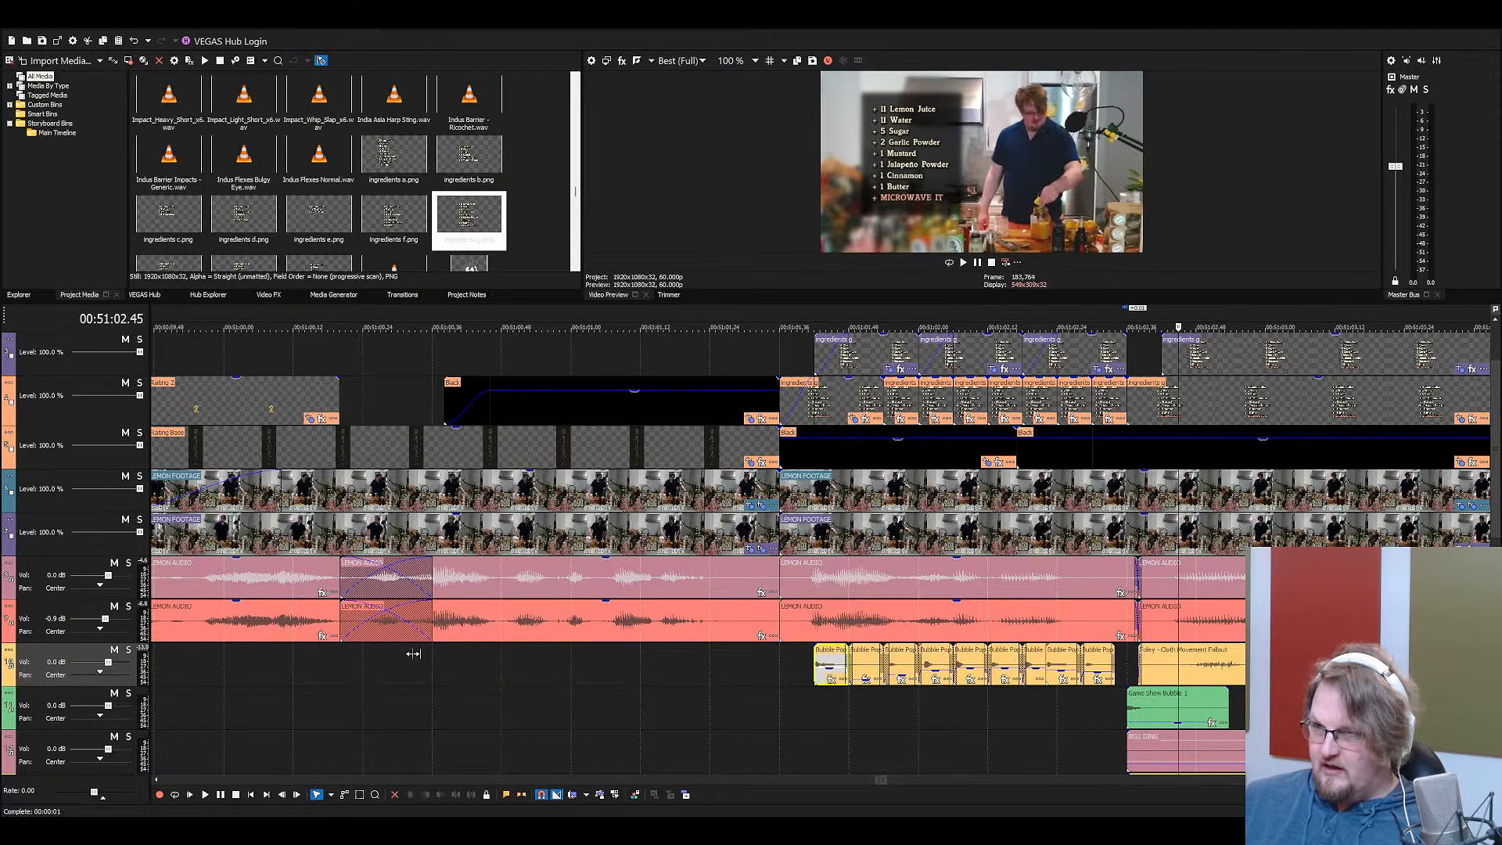
key(space)
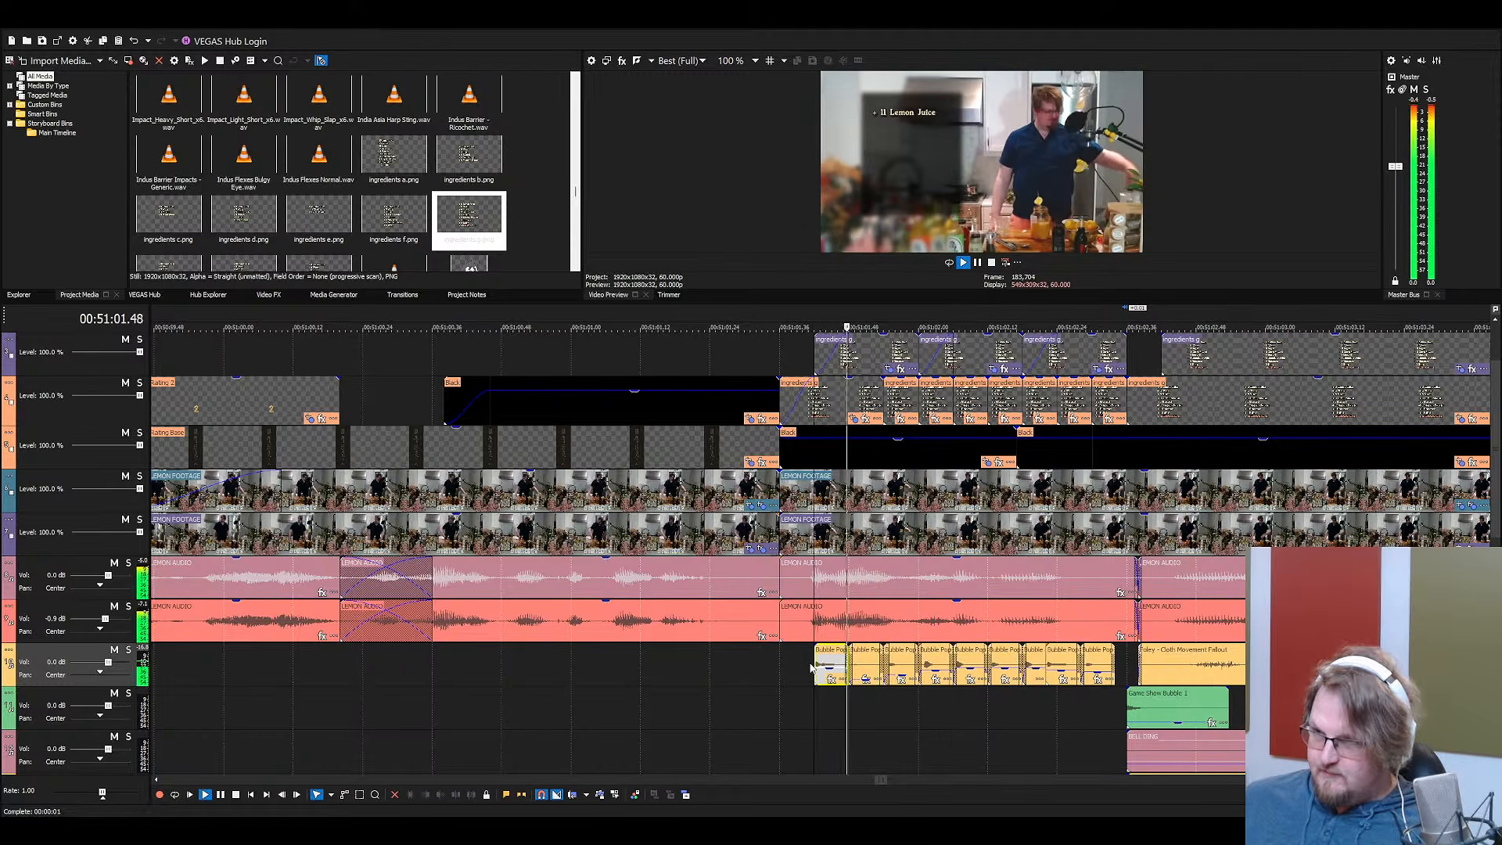
scroll(775, 649, down, 3)
scroll(798, 653, down, 2)
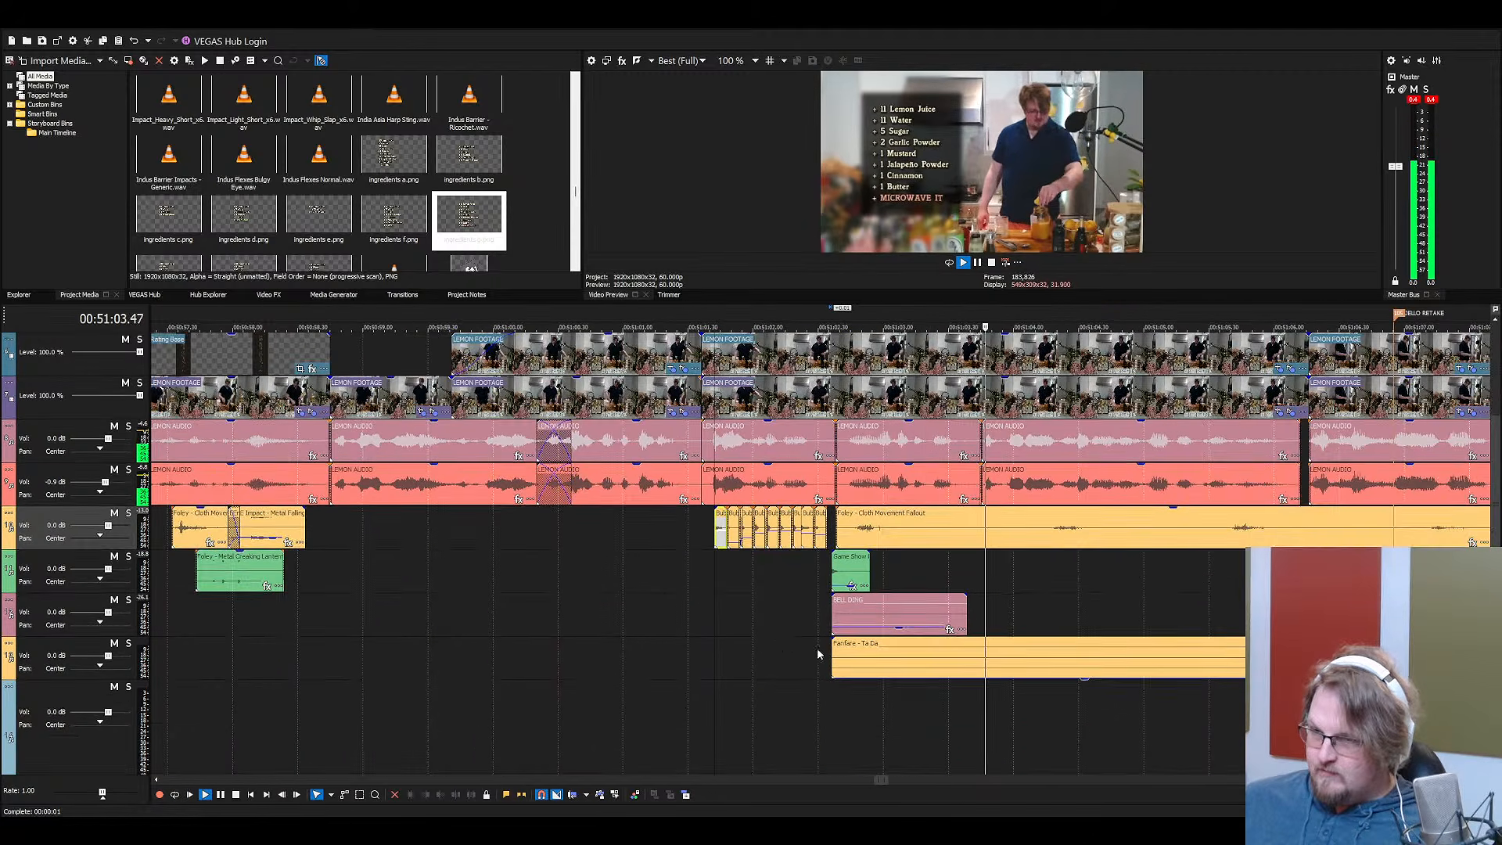
click(818, 654)
key(space)
Delete the Fanfare - Ta Da event below the bell ding
scroll(838, 654, up, 3)
click(866, 657)
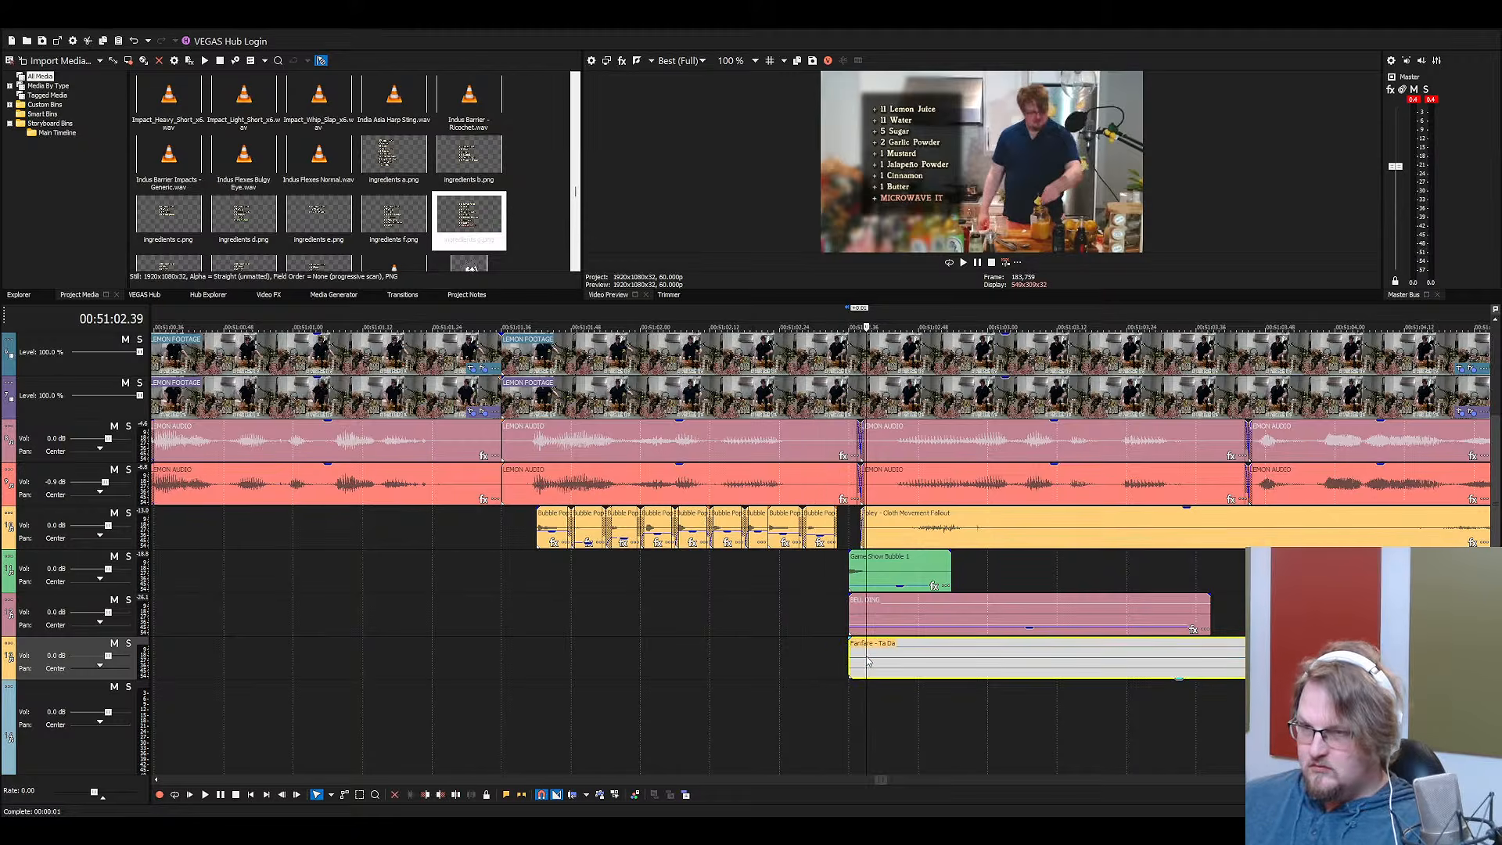
key(Delete)
Enlarge the media and preview area above the timeline and save the project
click(399, 201)
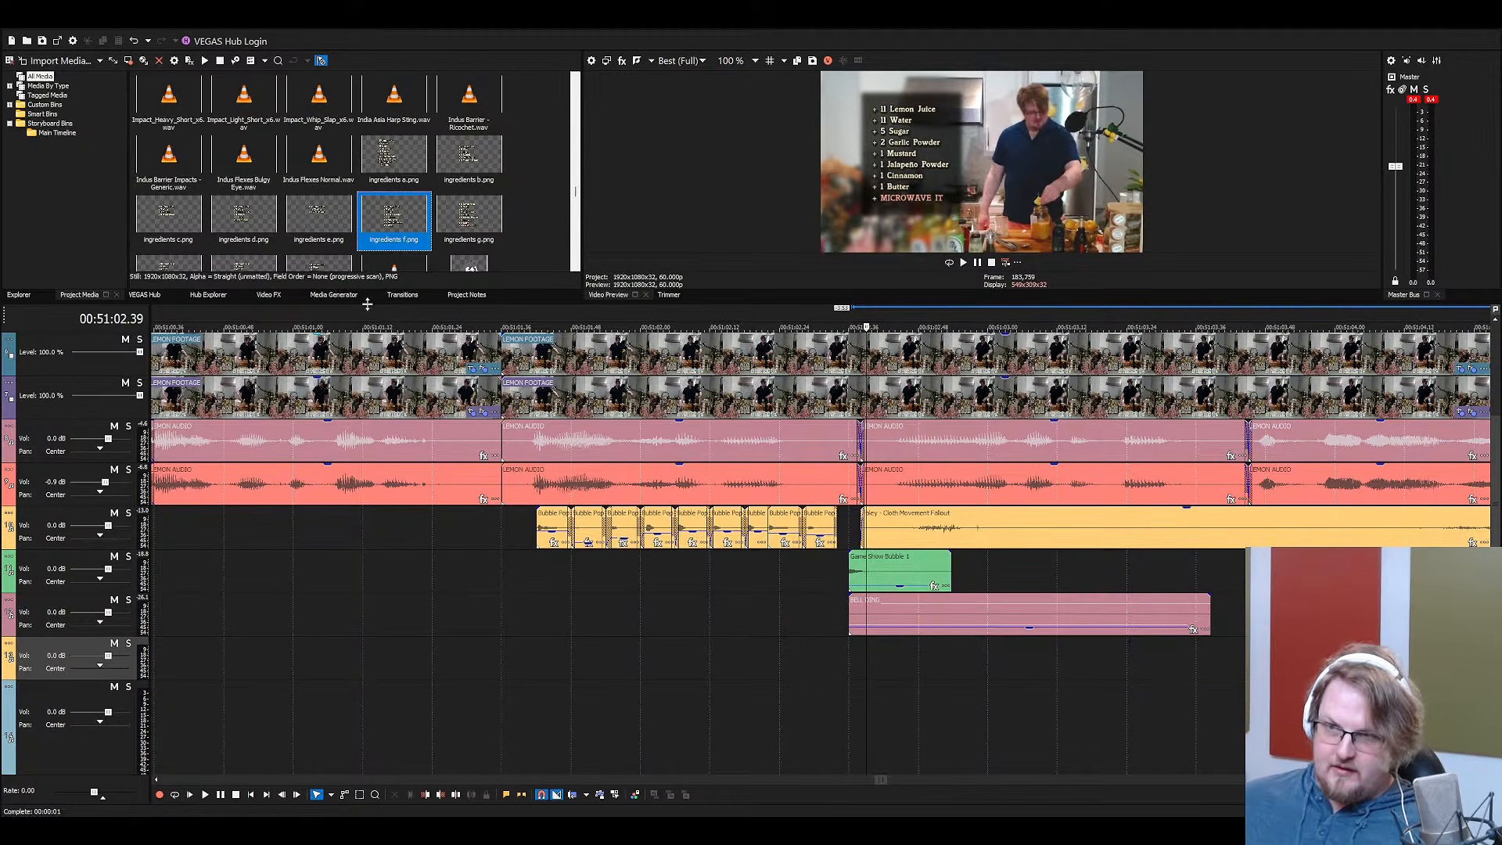
drag(365, 304, 366, 418)
key(ctrl+s)
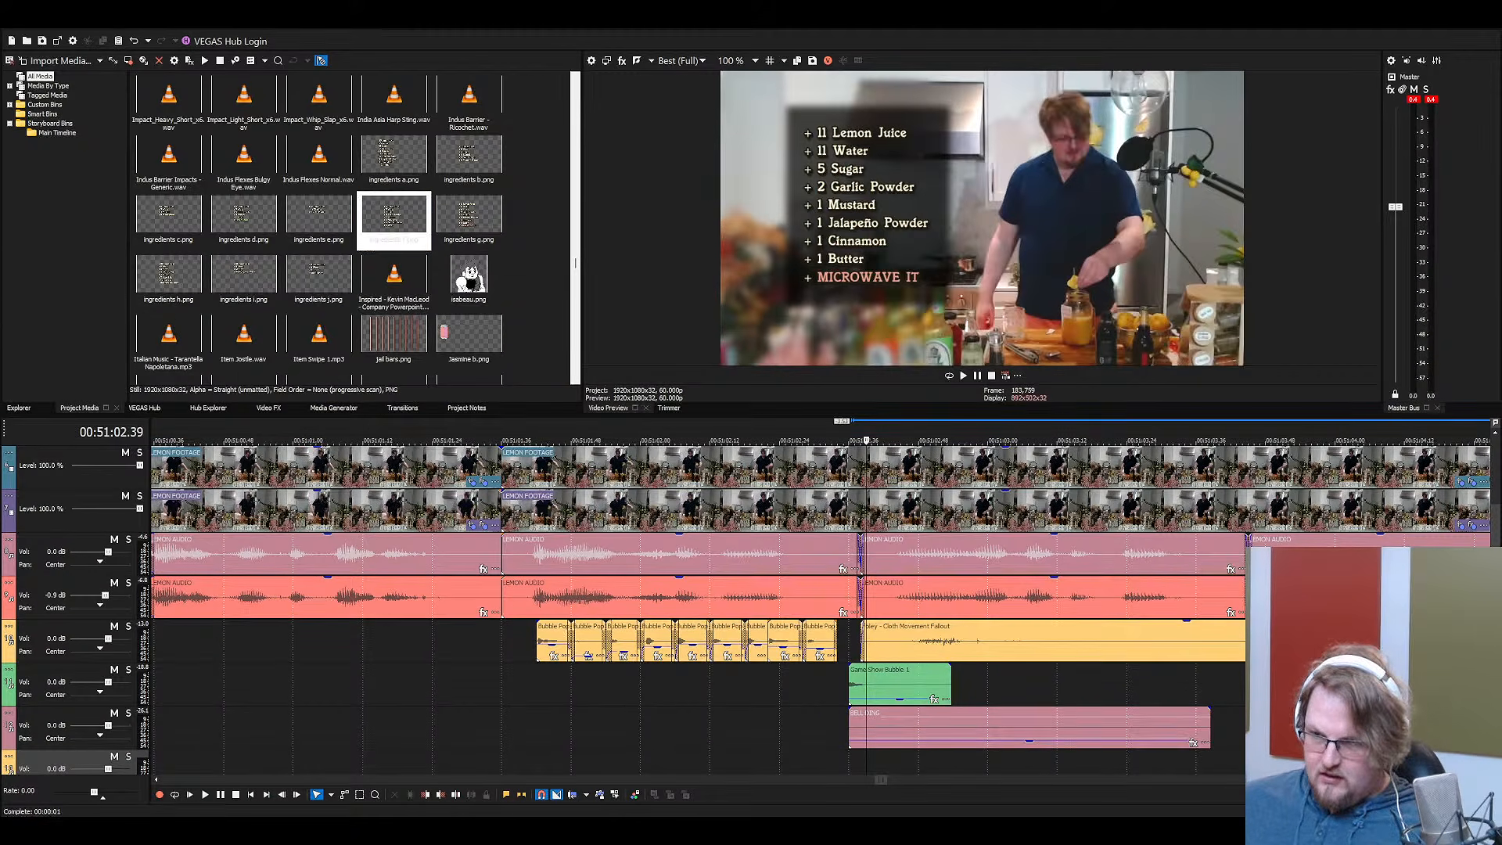
scroll(741, 649, down, 1)
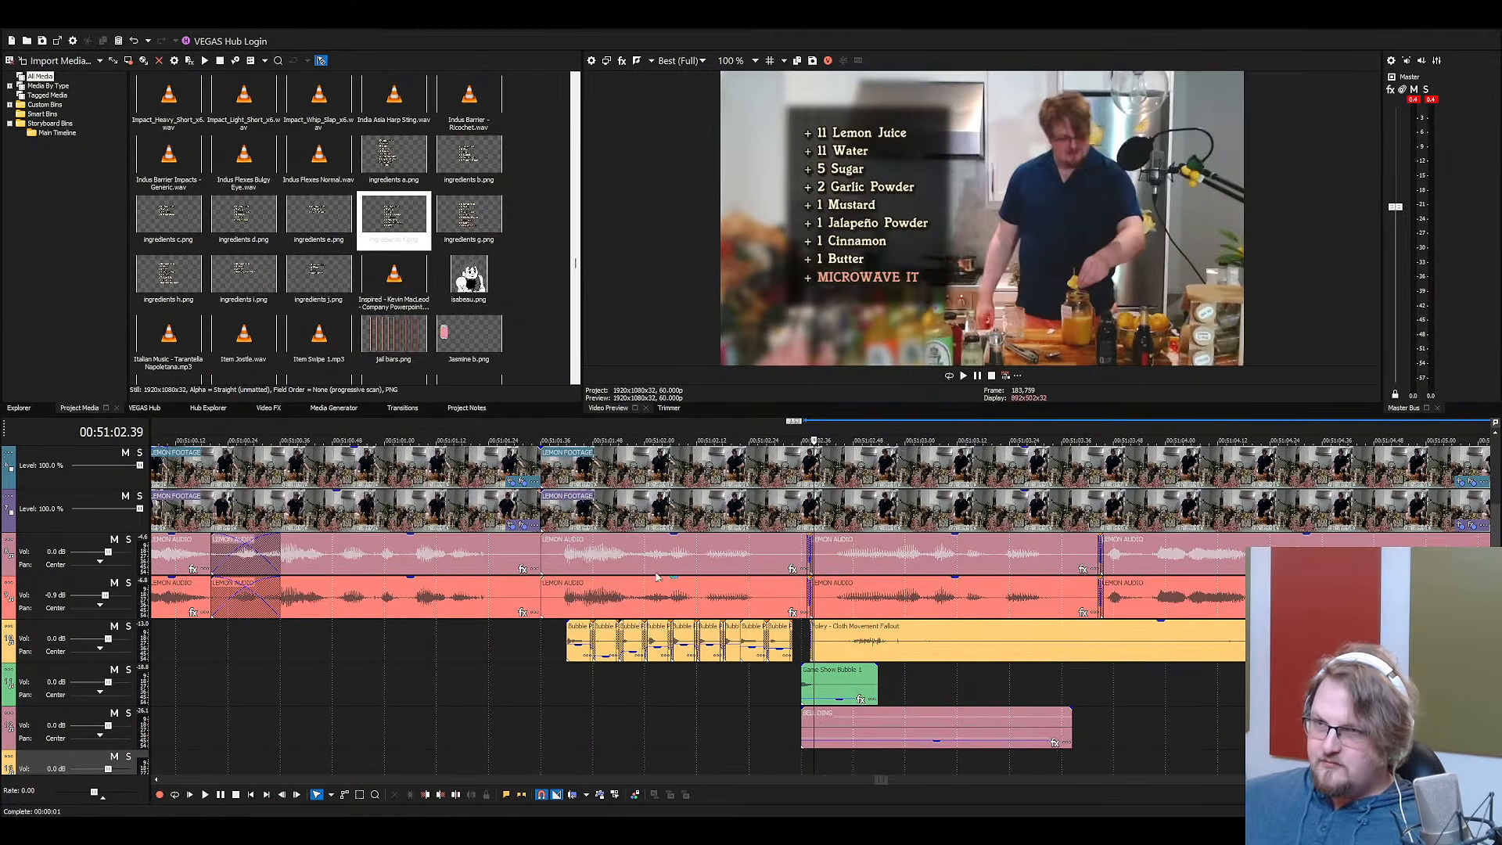
Add Steam Hissing.mp3 to the track below the bell ding, aligning its audible hiss with the bell ding's start
click(368, 316)
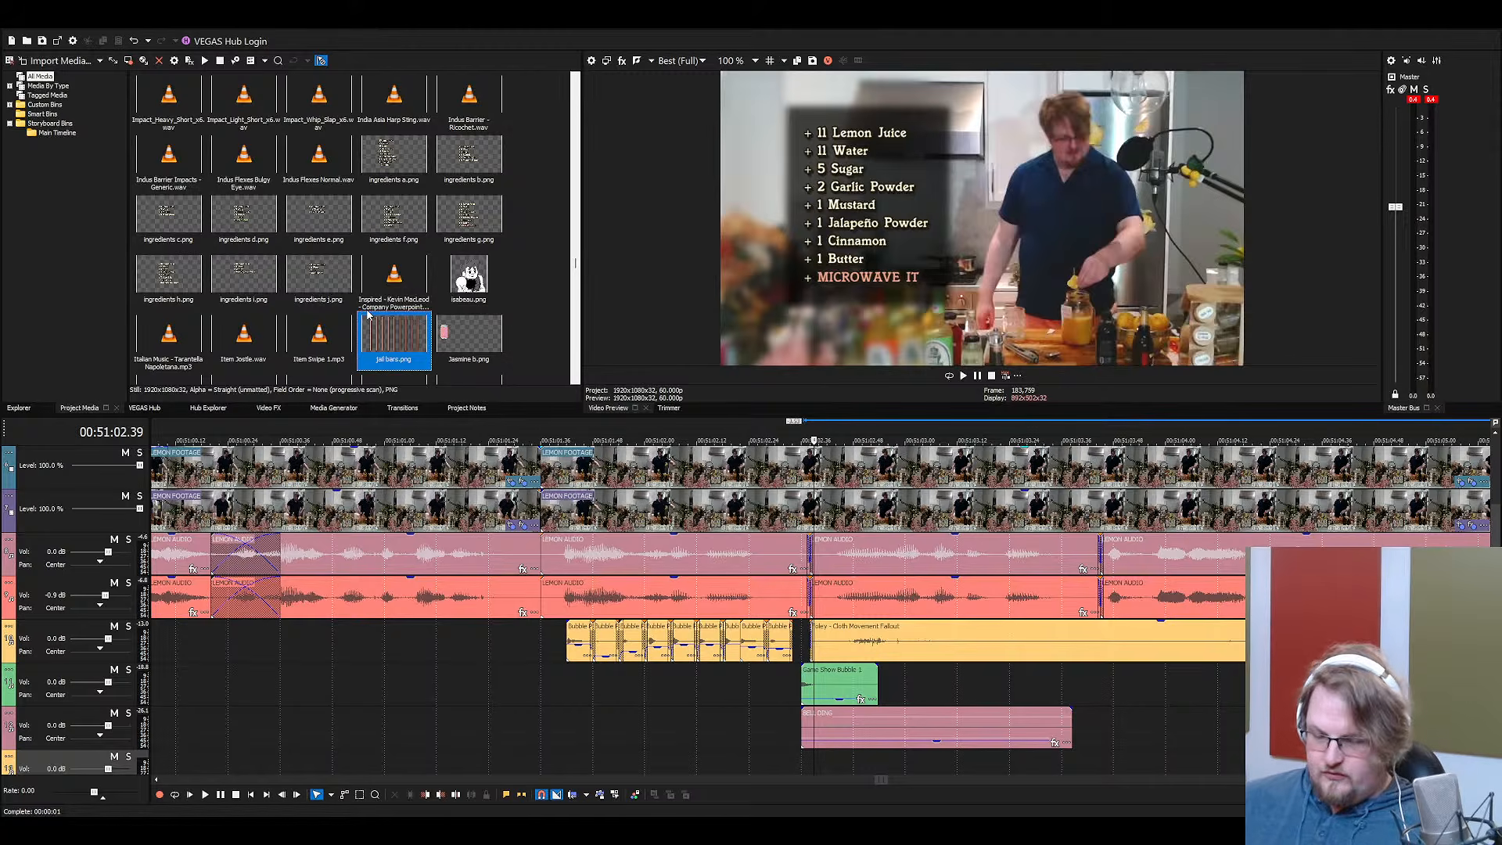
text(ste)
scroll(553, 630, down, 2)
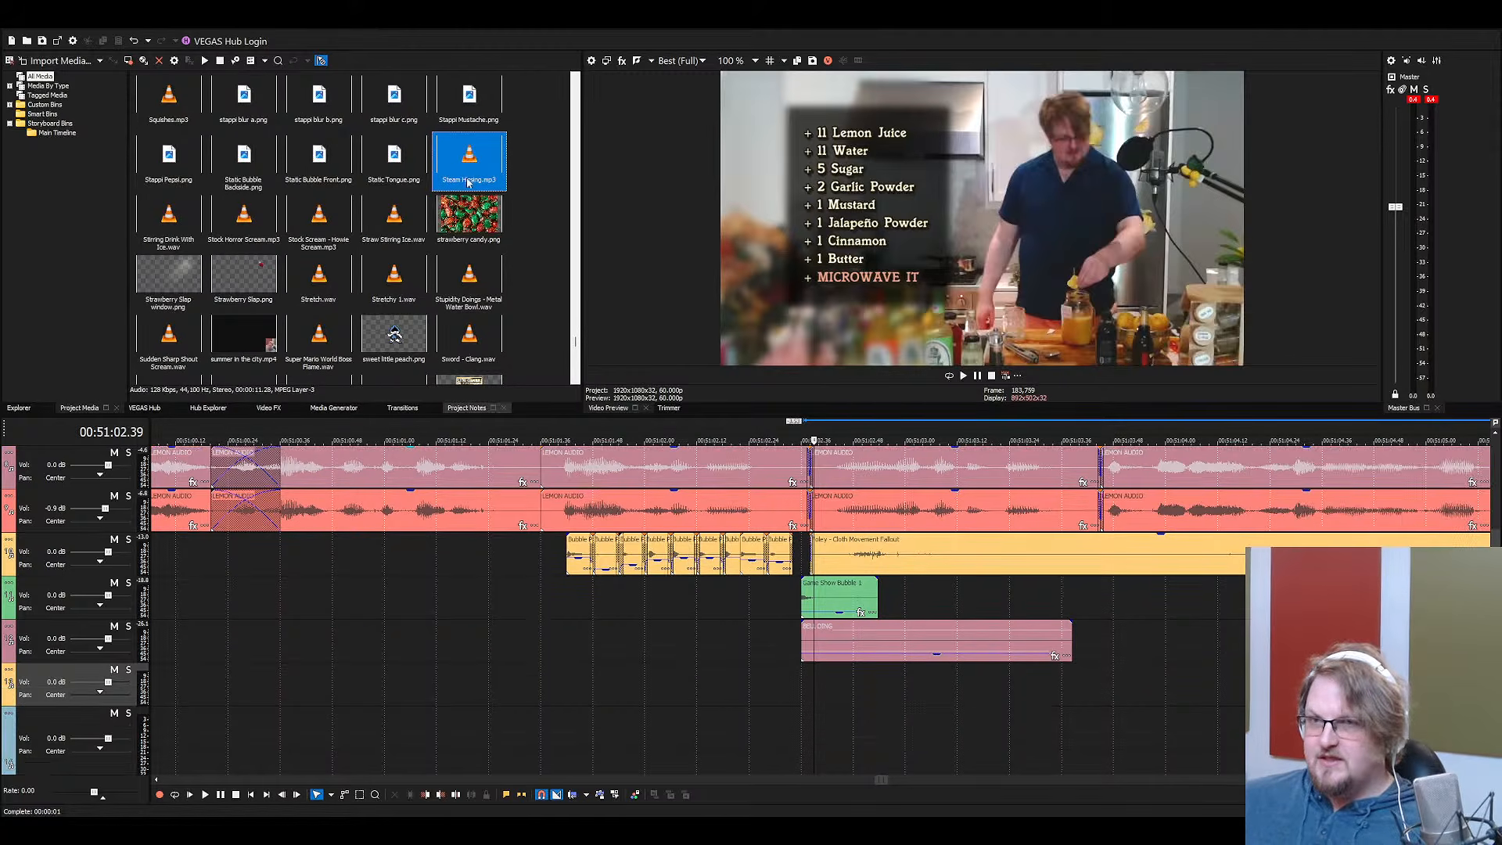
drag(468, 182, 792, 693)
drag(928, 696, 791, 698)
drag(1005, 693, 839, 685)
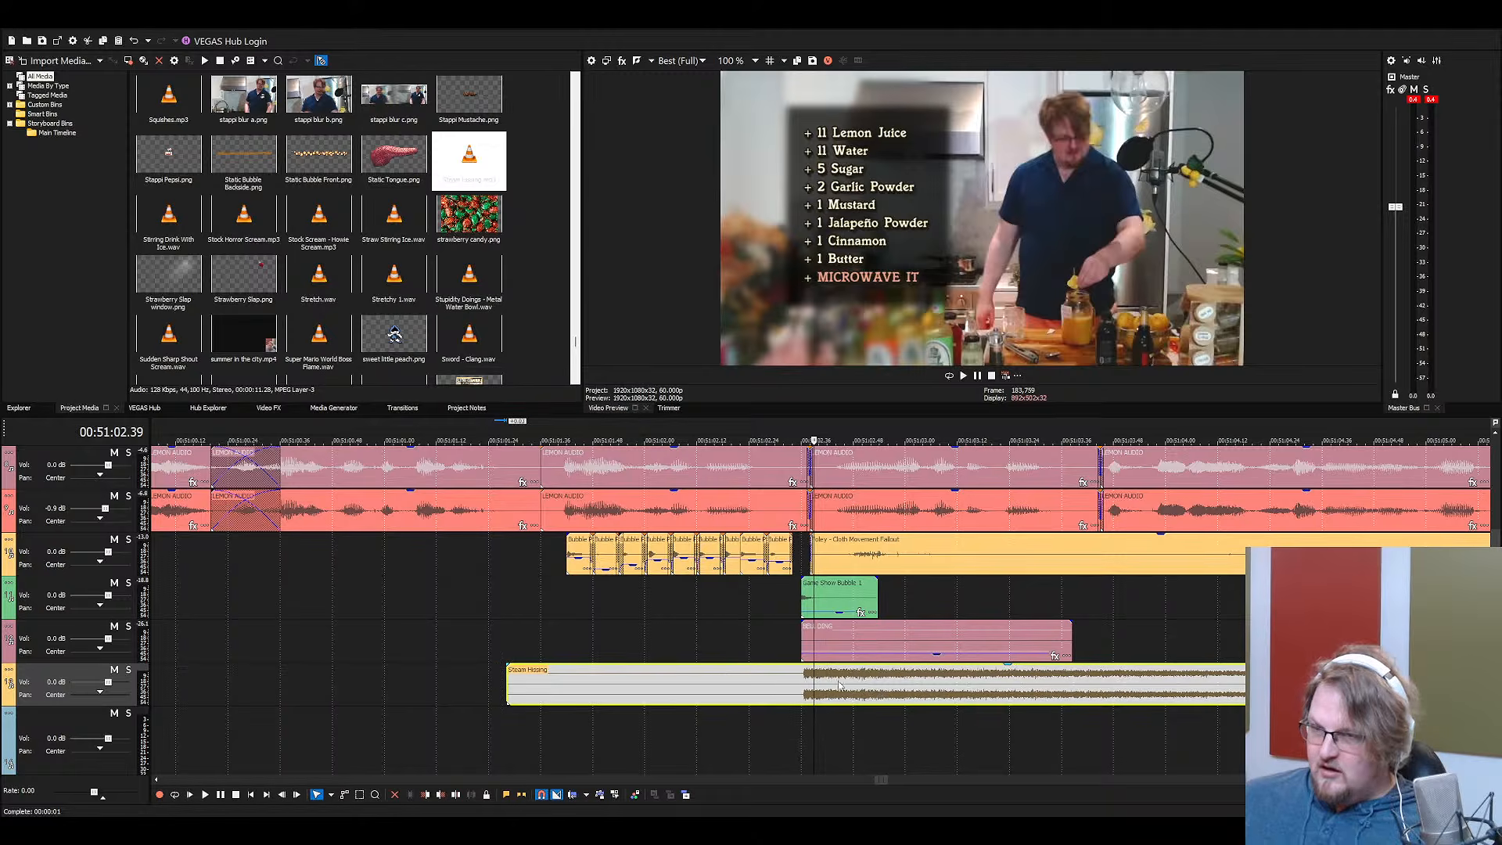
Split the Steam Hissing event at the bell ding's start and delete its silent lead-in
click(755, 686)
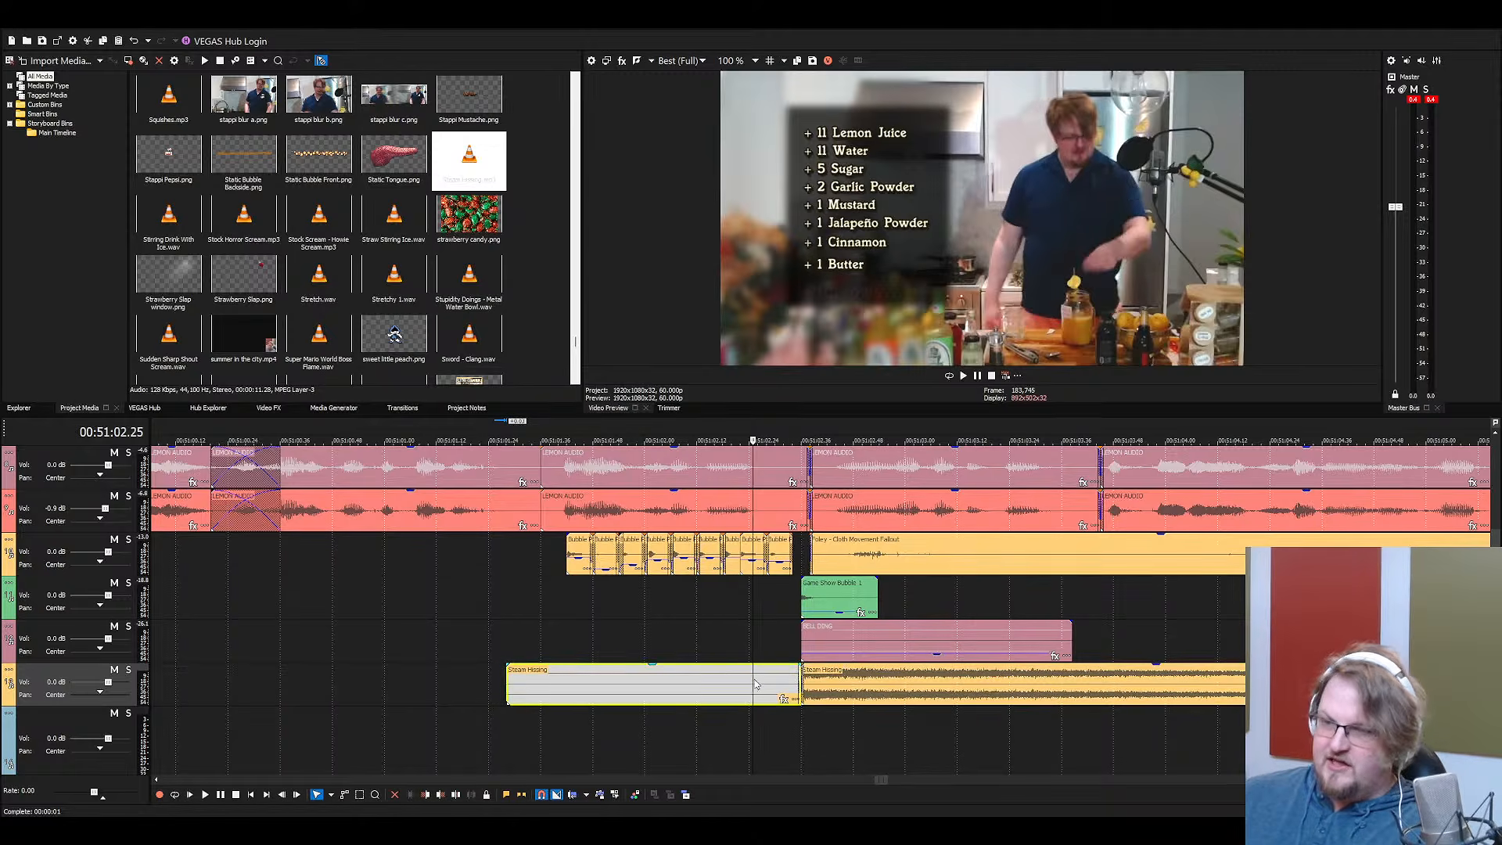
key(Delete)
click(809, 702)
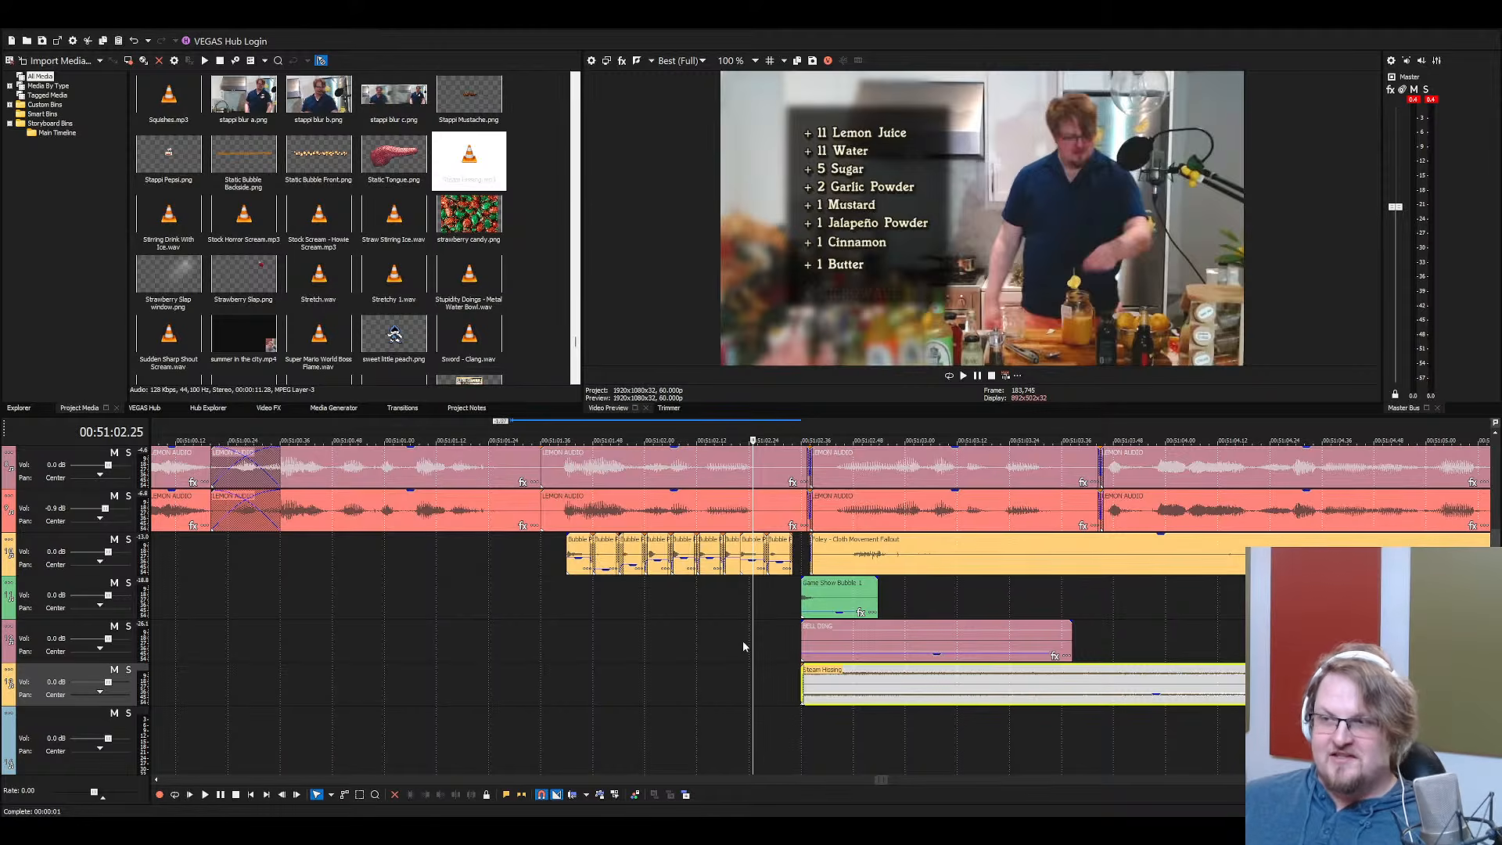
Play the ingredient list from 00:51:01.38 to check the steam hiss with the other sounds
click(550, 510)
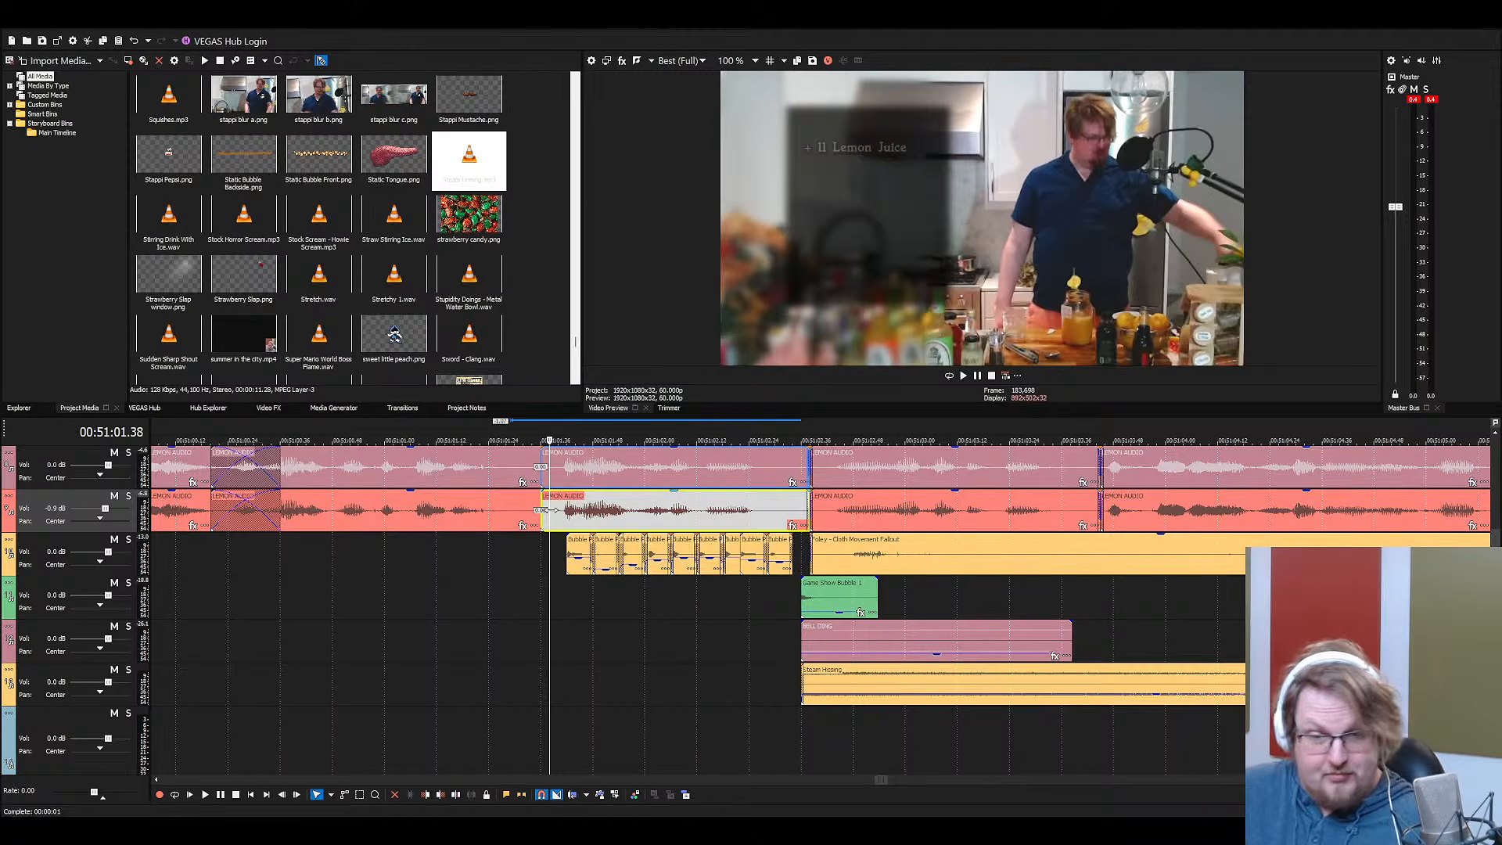
key(space)
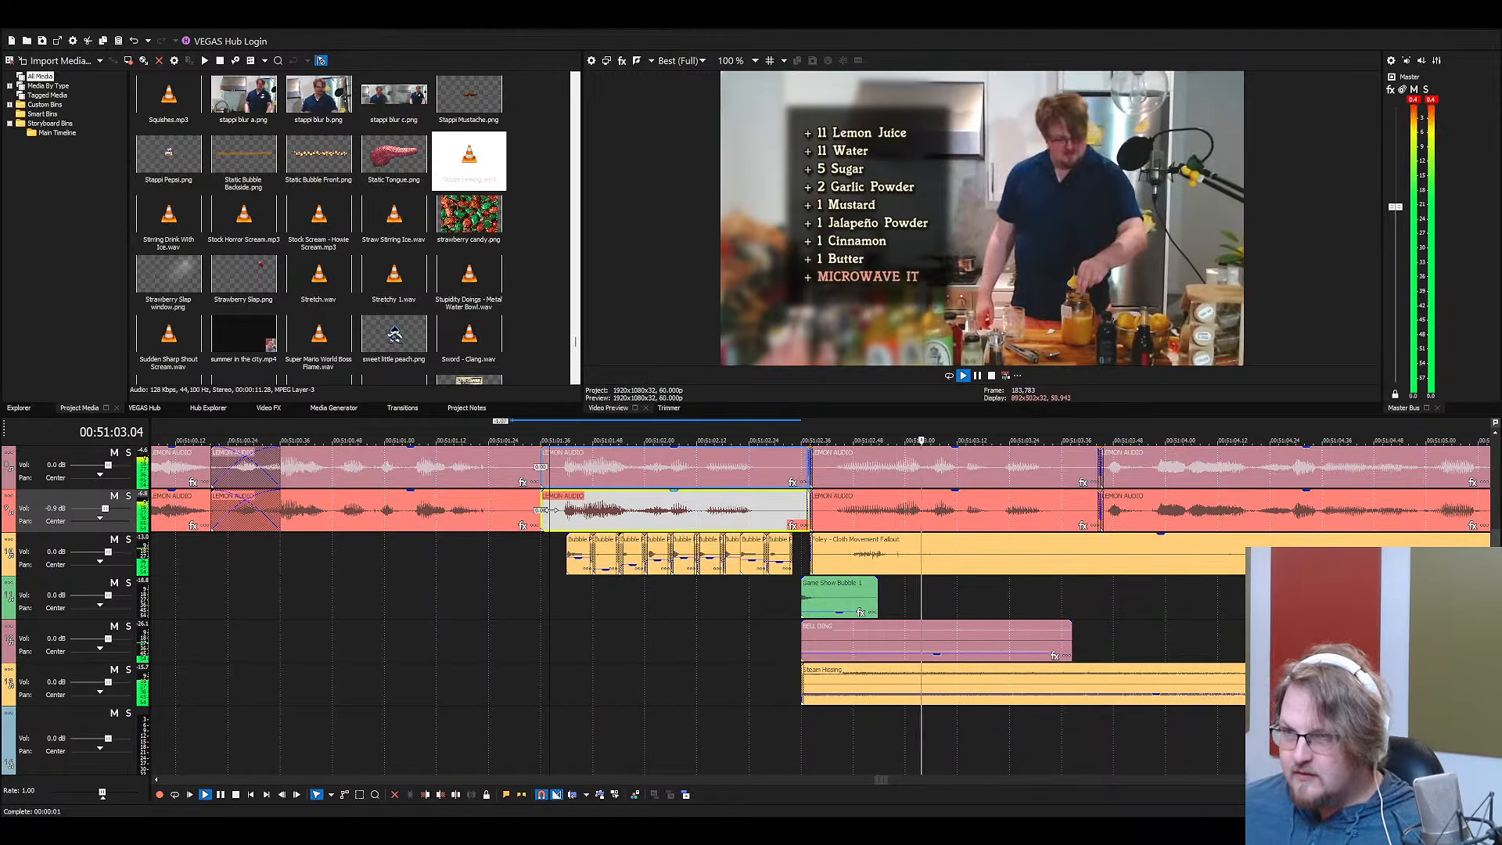
key(space)
Shift the Game Show Bubble 1, bell ding and Steam Hissing events together to start at about 00:51:02.38
click(817, 602)
scroll(821, 633, down, 1)
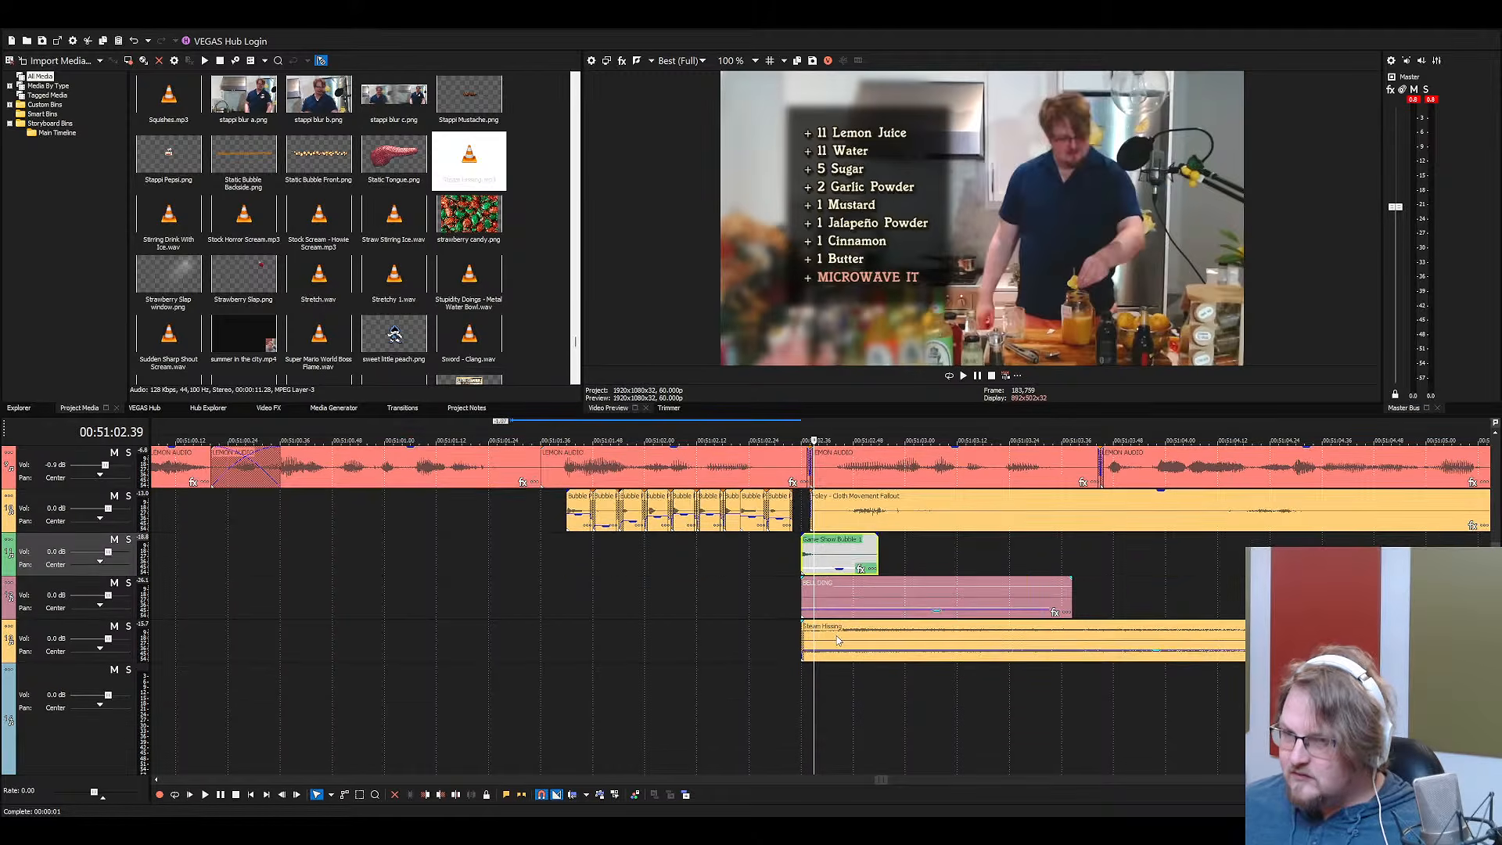
drag(837, 640, 846, 640)
Play the stacked Game Show Bubble 1, bell ding and Steam Hissing events from about 00:51:02.39 to check their alignment
key(space)
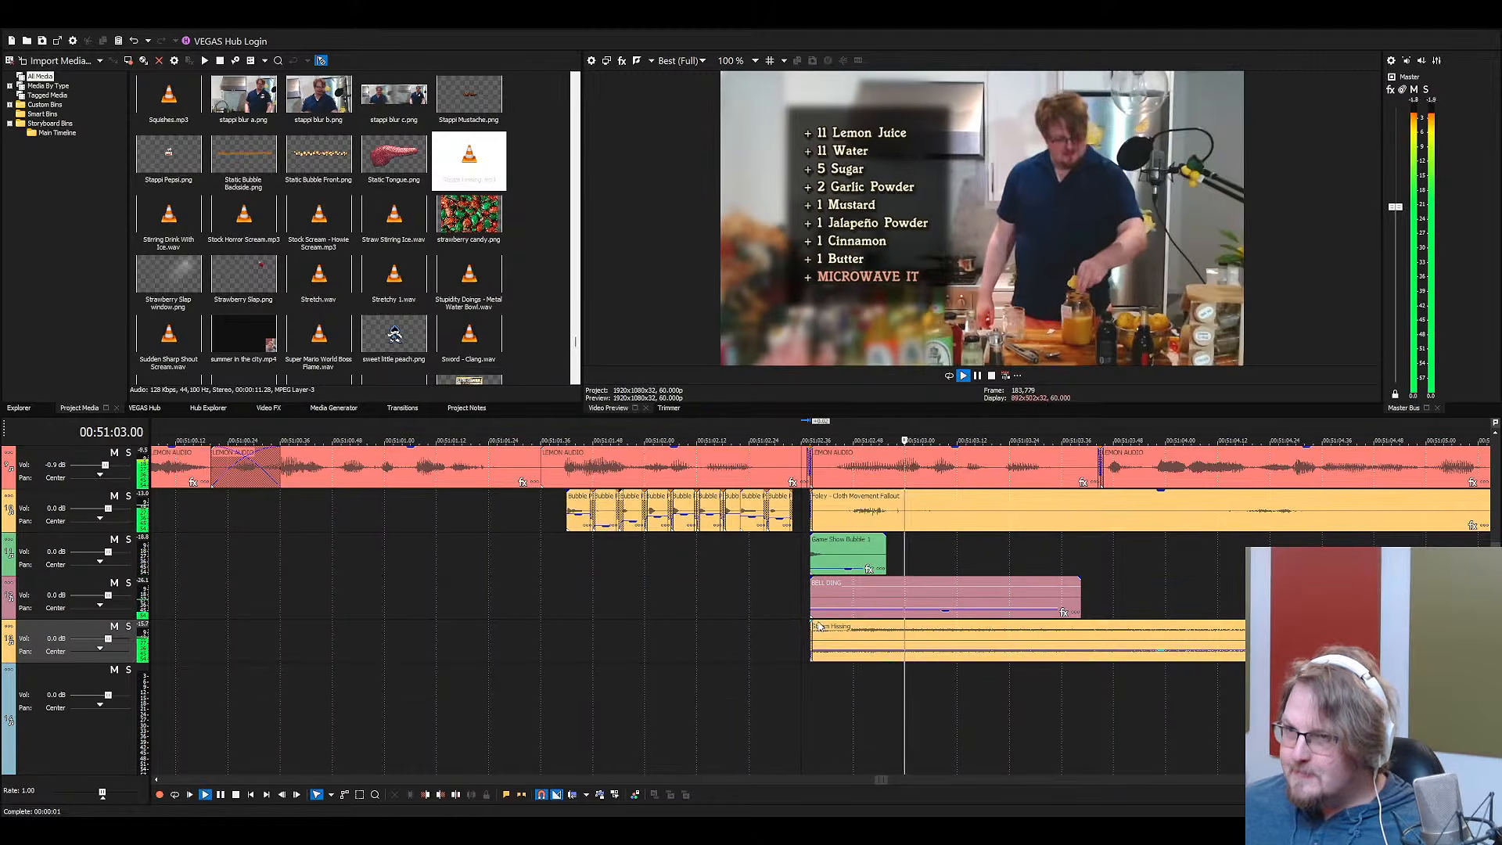
click(834, 635)
key(space)
Find Bones - Angry Clench.wav in the project media and add it below Steam Hissing, aligned with the hiss's start
click(415, 286)
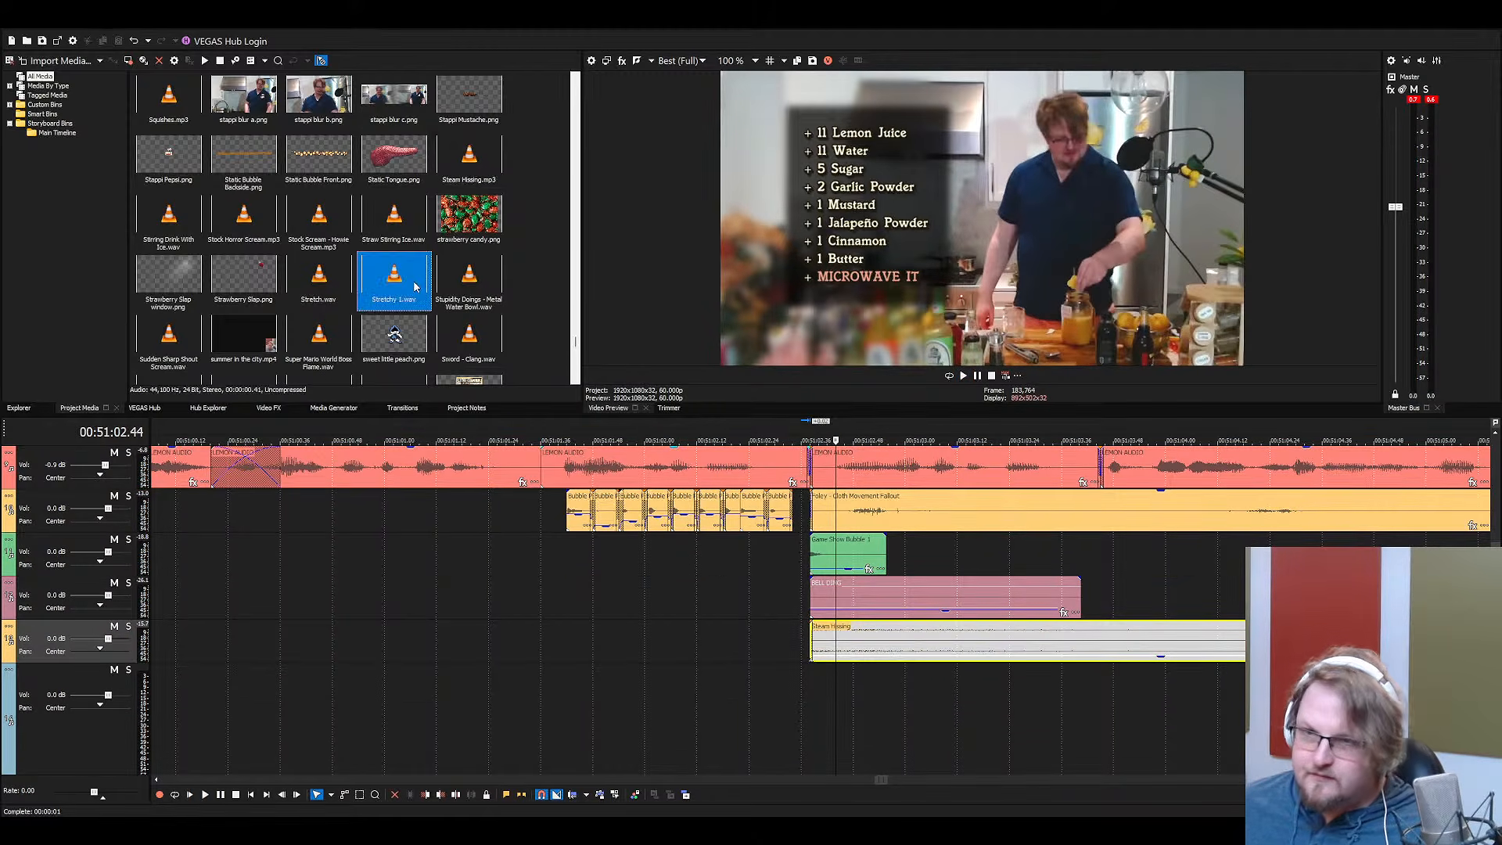
text(bone)
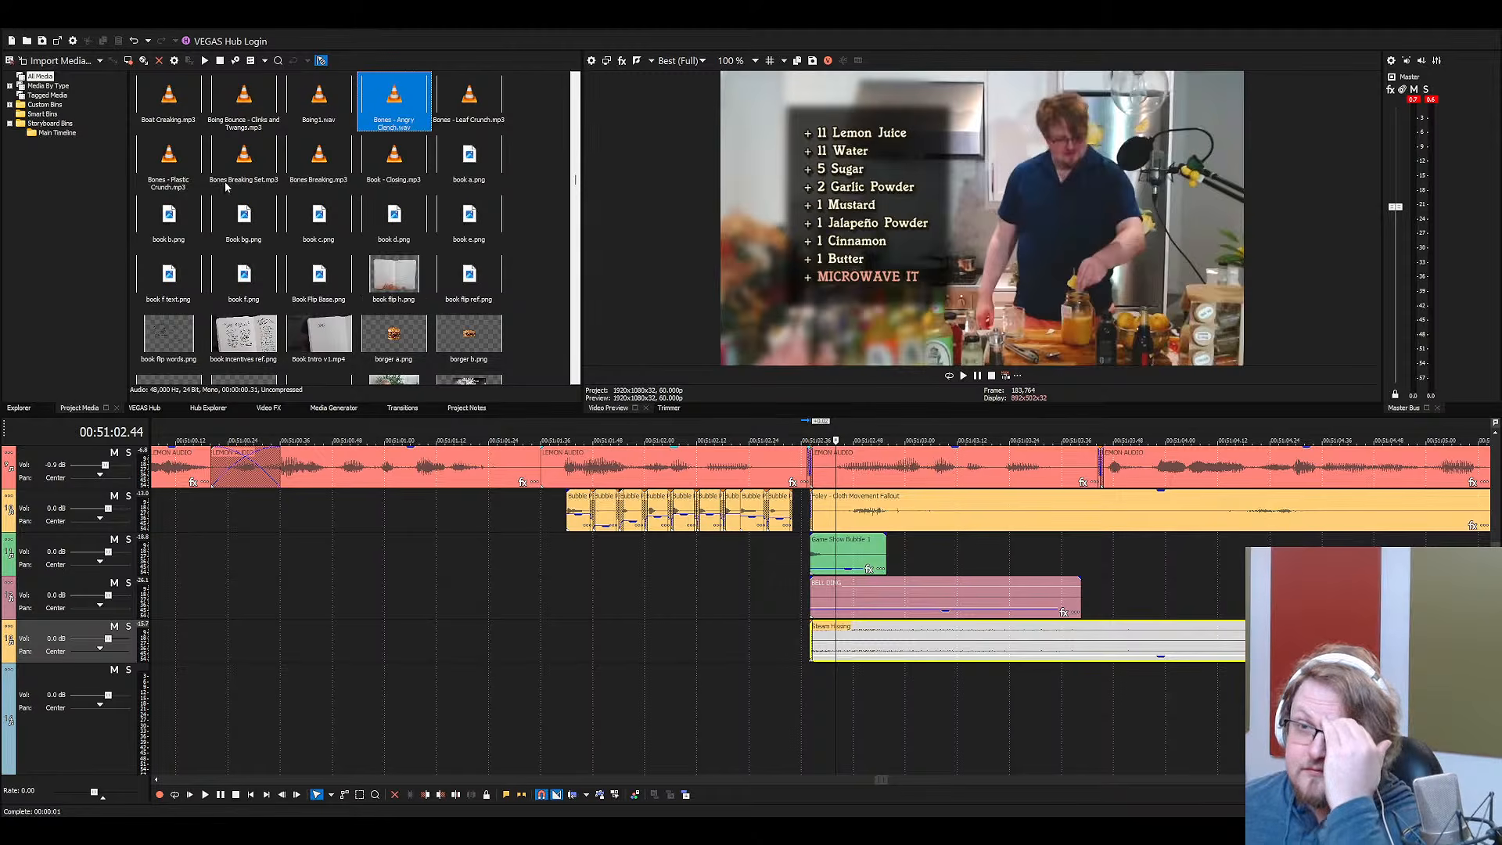
click(194, 167)
click(459, 98)
click(381, 116)
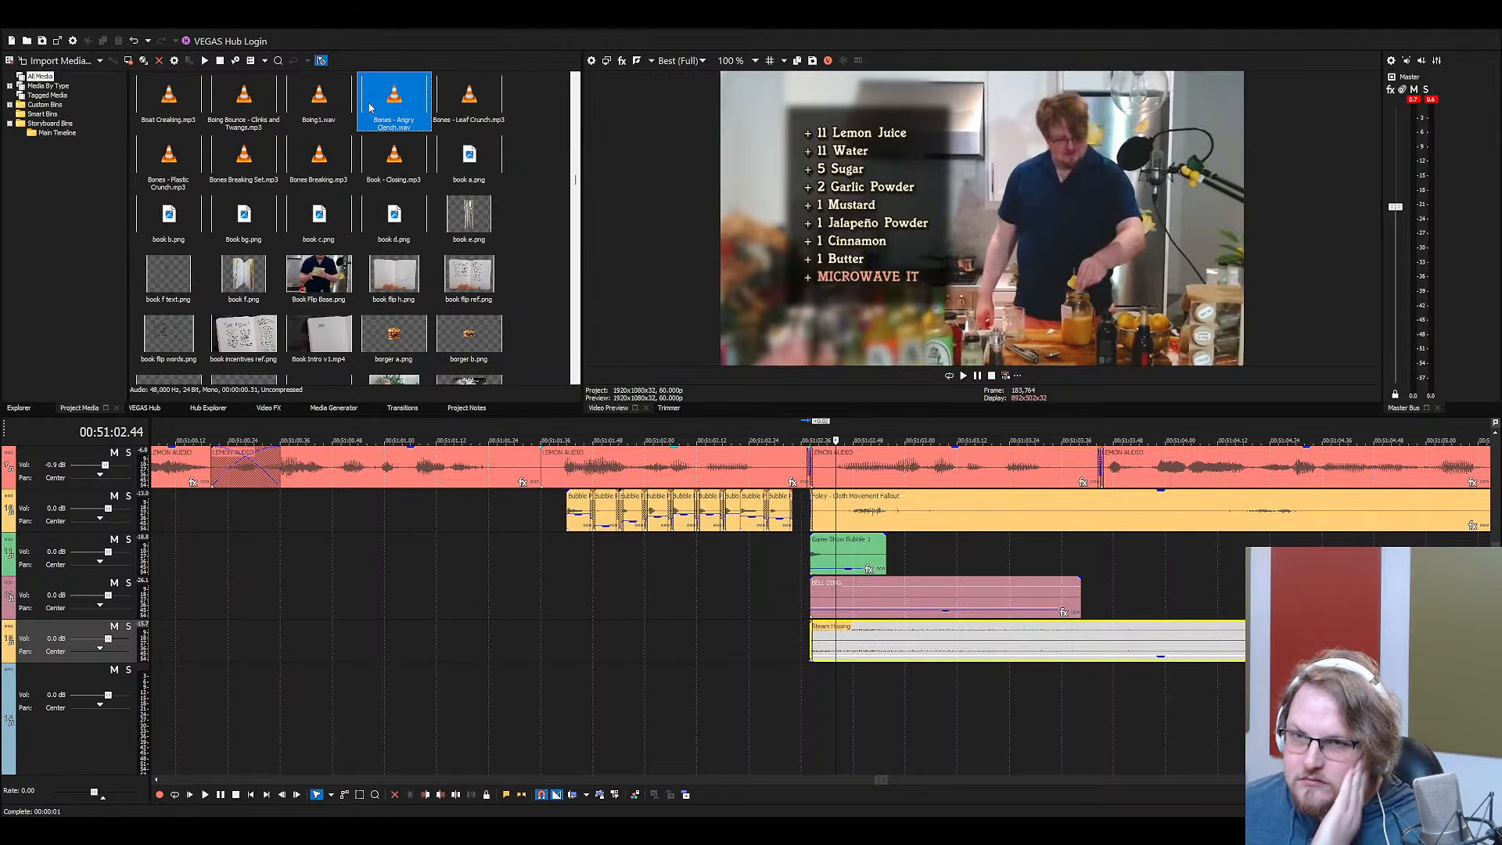
drag(370, 107, 799, 687)
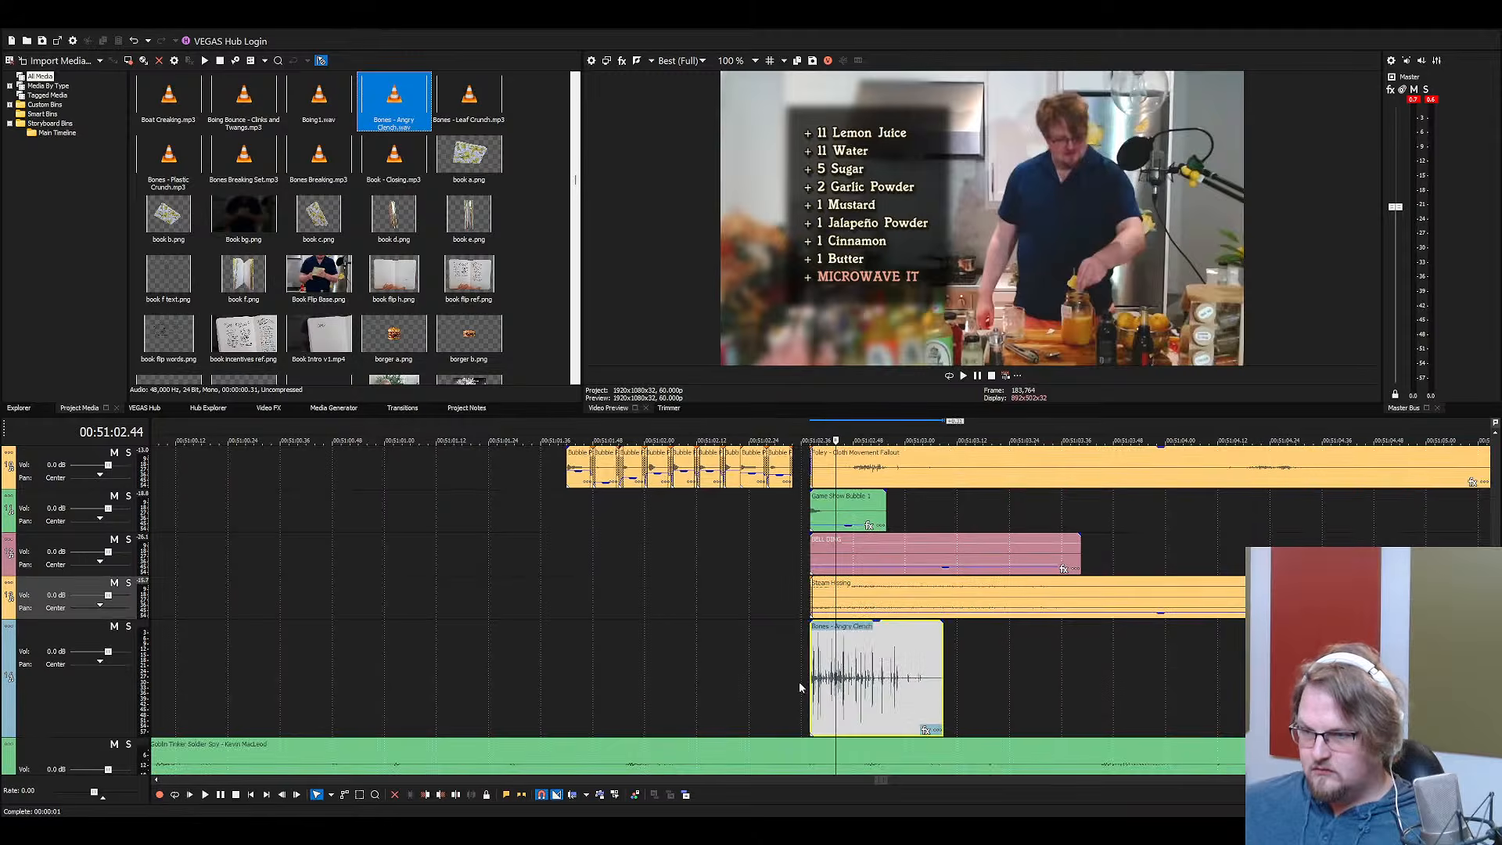
Lower the gain of the Bones - Angry Clench event and play it with the other sounds from 00:51:02.36
click(800, 687)
click(855, 693)
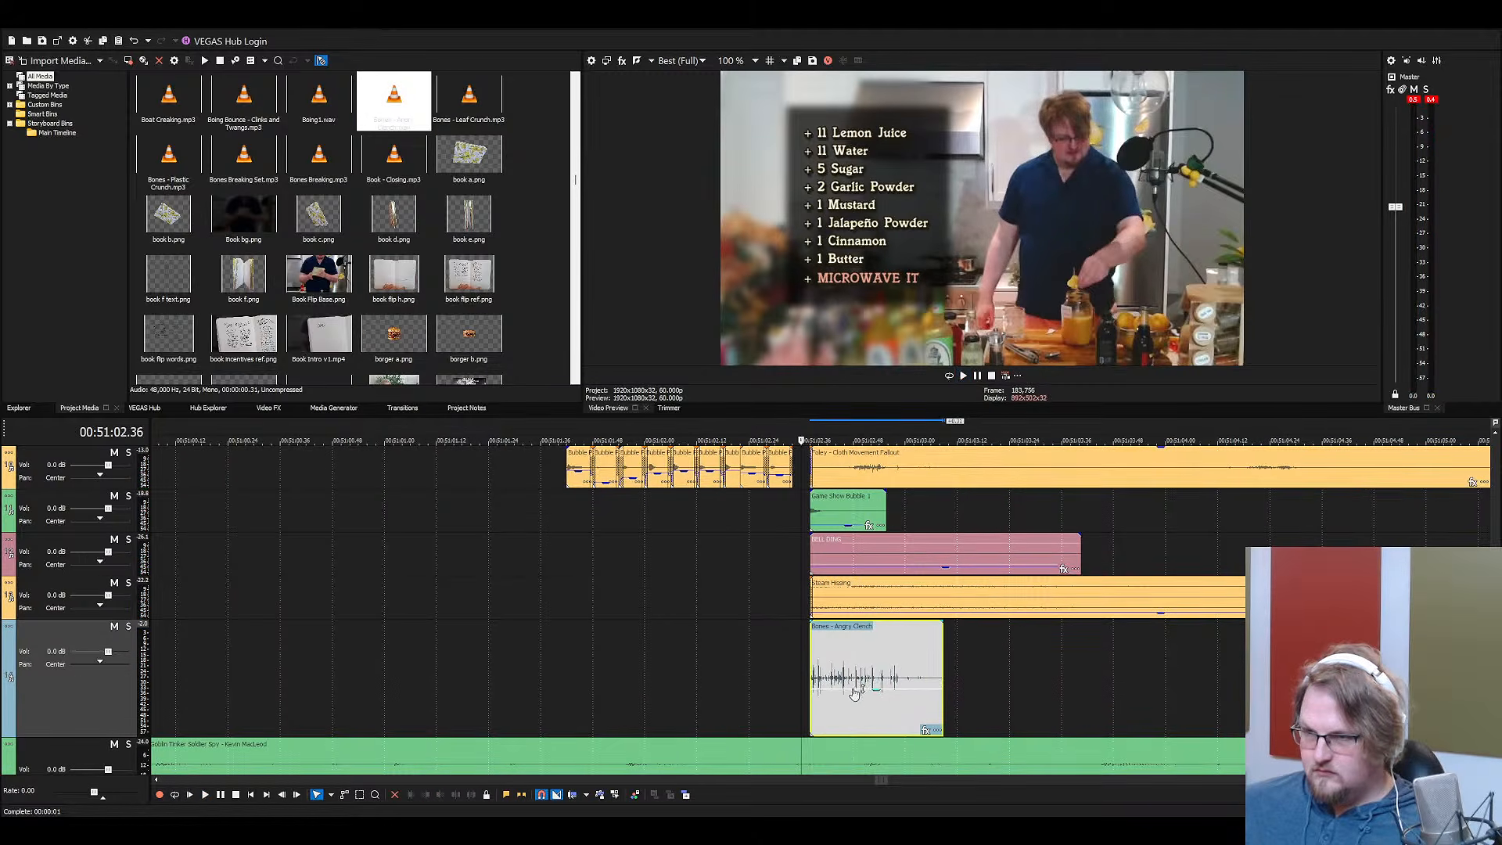
key(space)
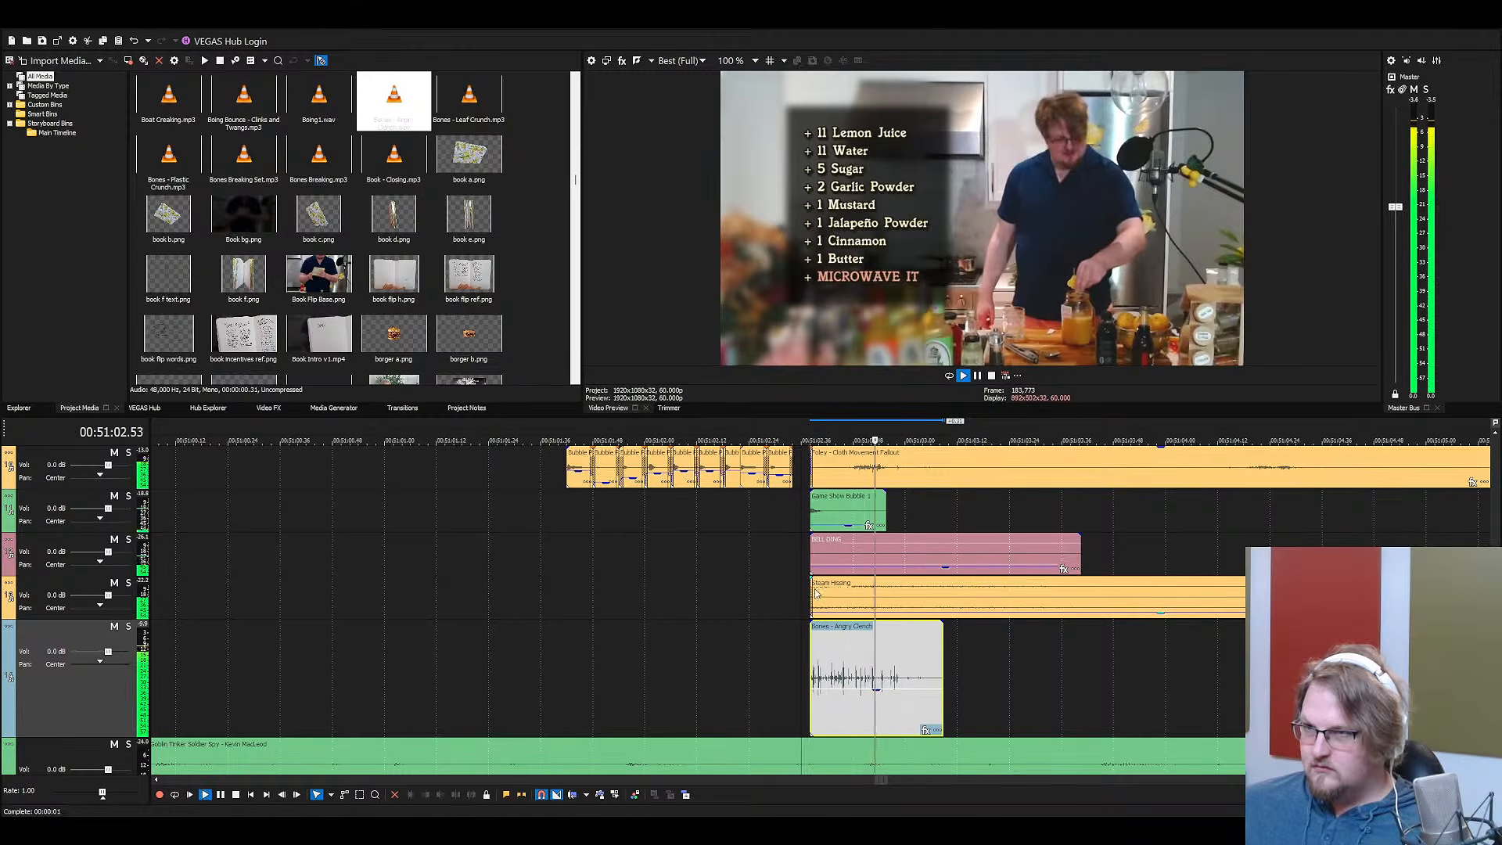
scroll(816, 593, down, 4)
scroll(816, 569, up, 1)
key(space)
Replace the Foley - Cloth Movement Fallout event above the bubble sound with Shake - Candy Bag Crinkle.wav, aligned with the bell ding's start
click(810, 512)
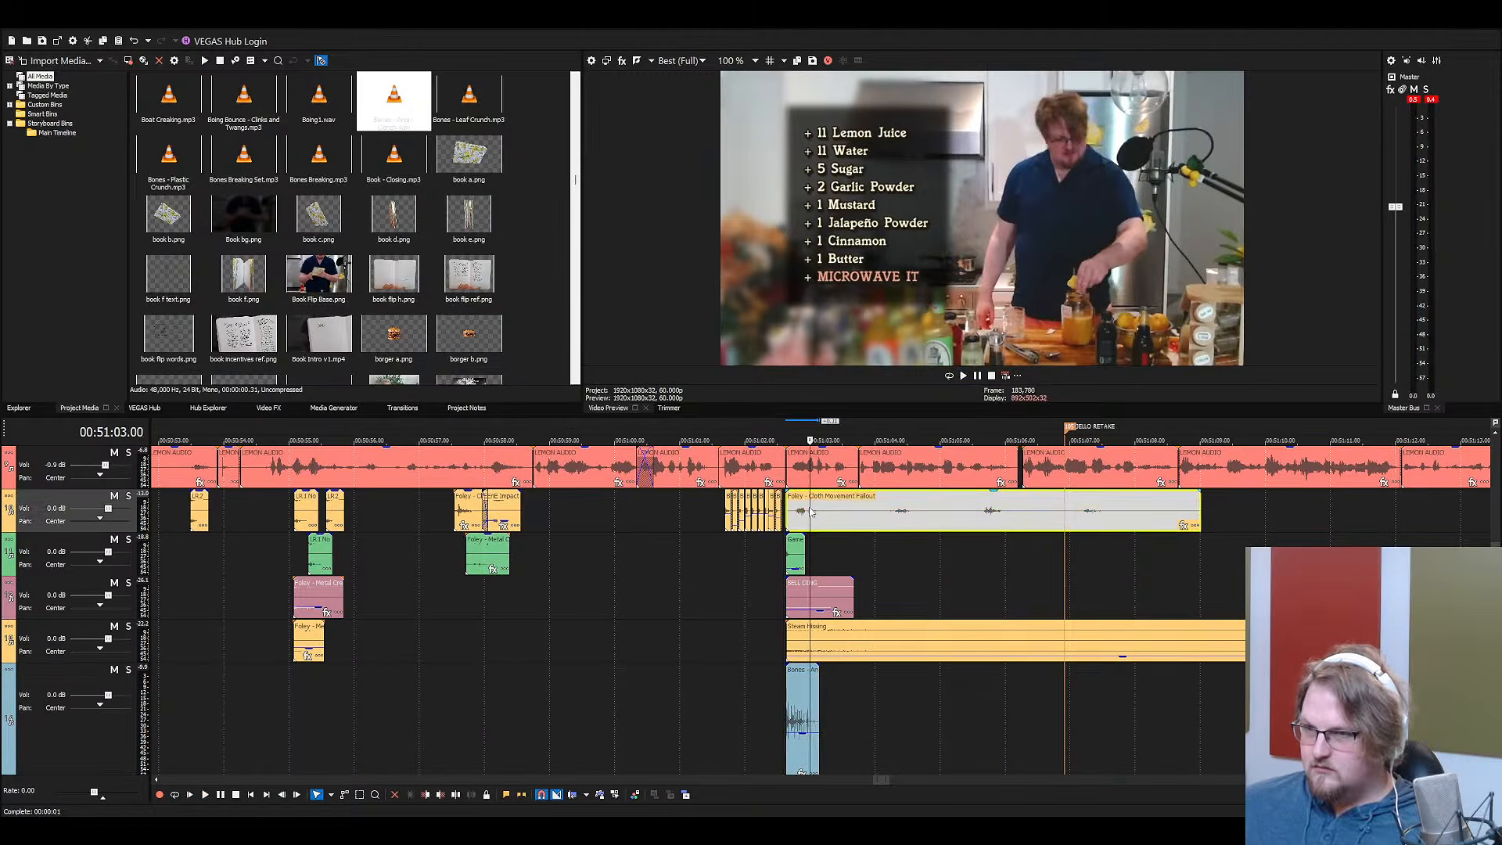
key(Delete)
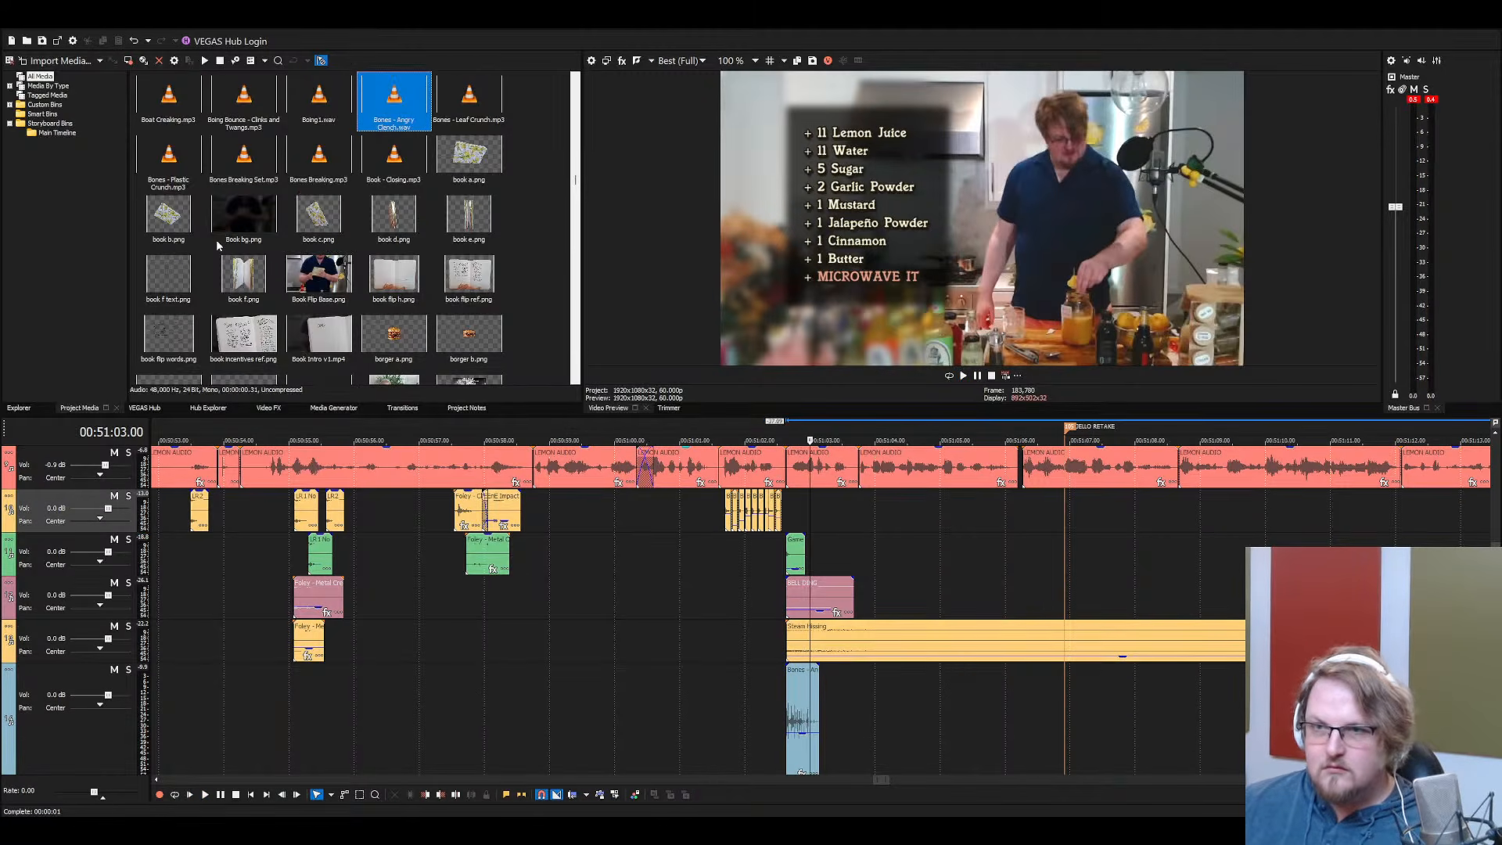
key(Down)
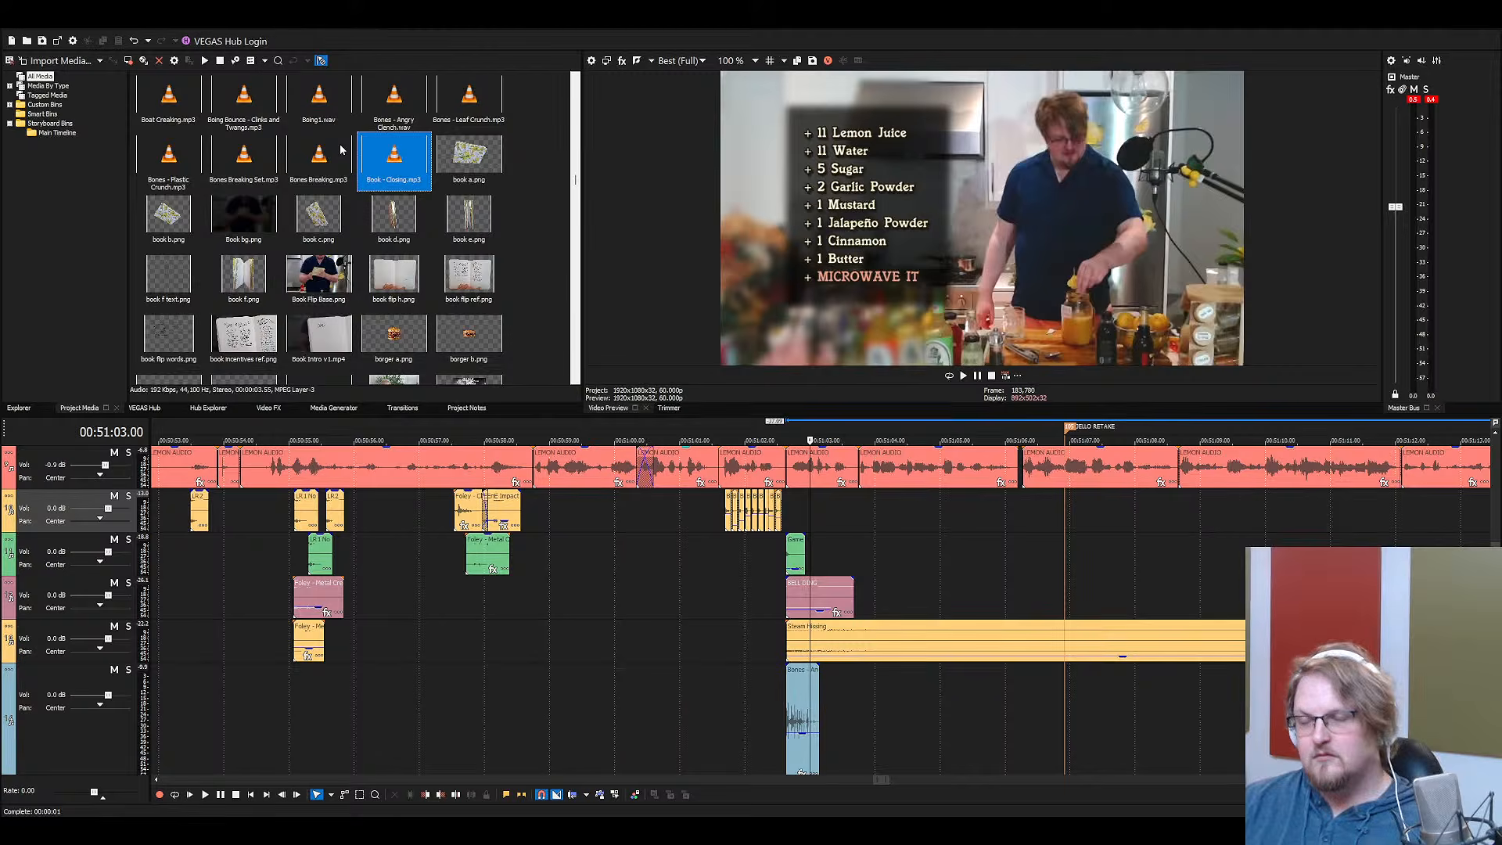
scroll(341, 148, down, 10)
click(400, 207)
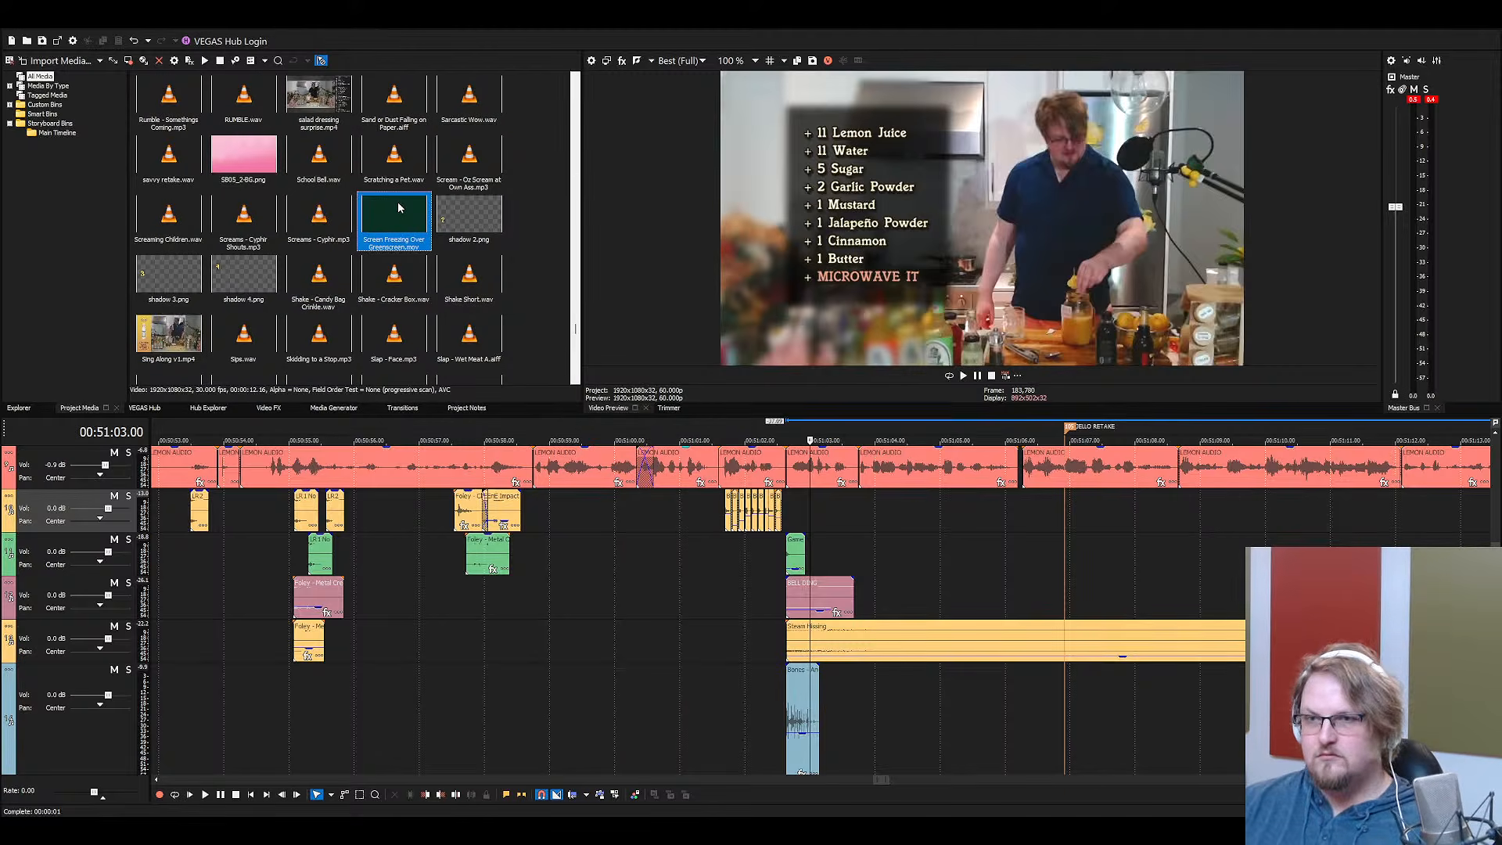
click(383, 302)
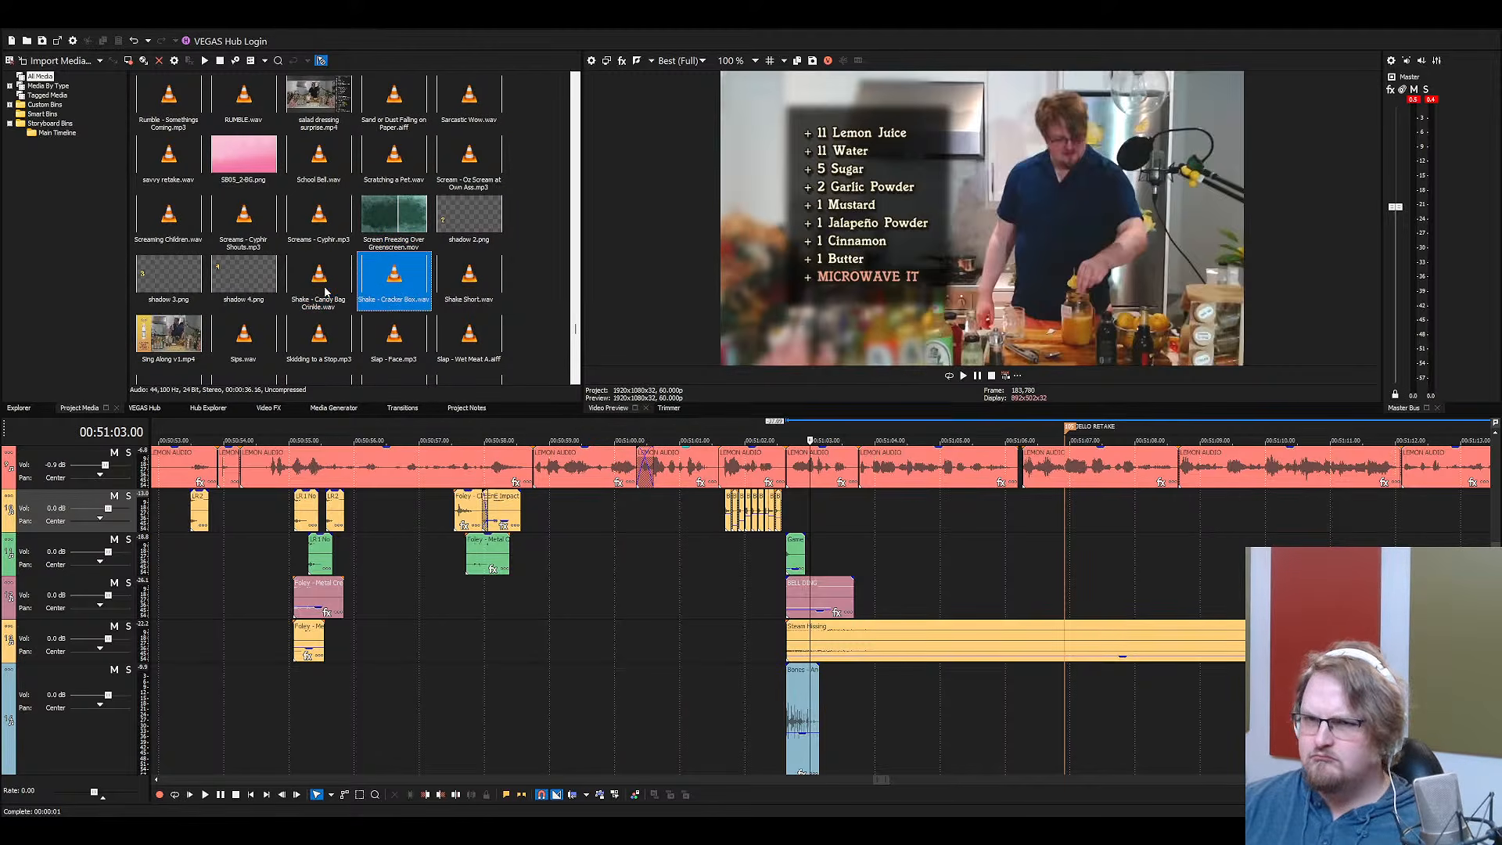
drag(322, 282, 909, 530)
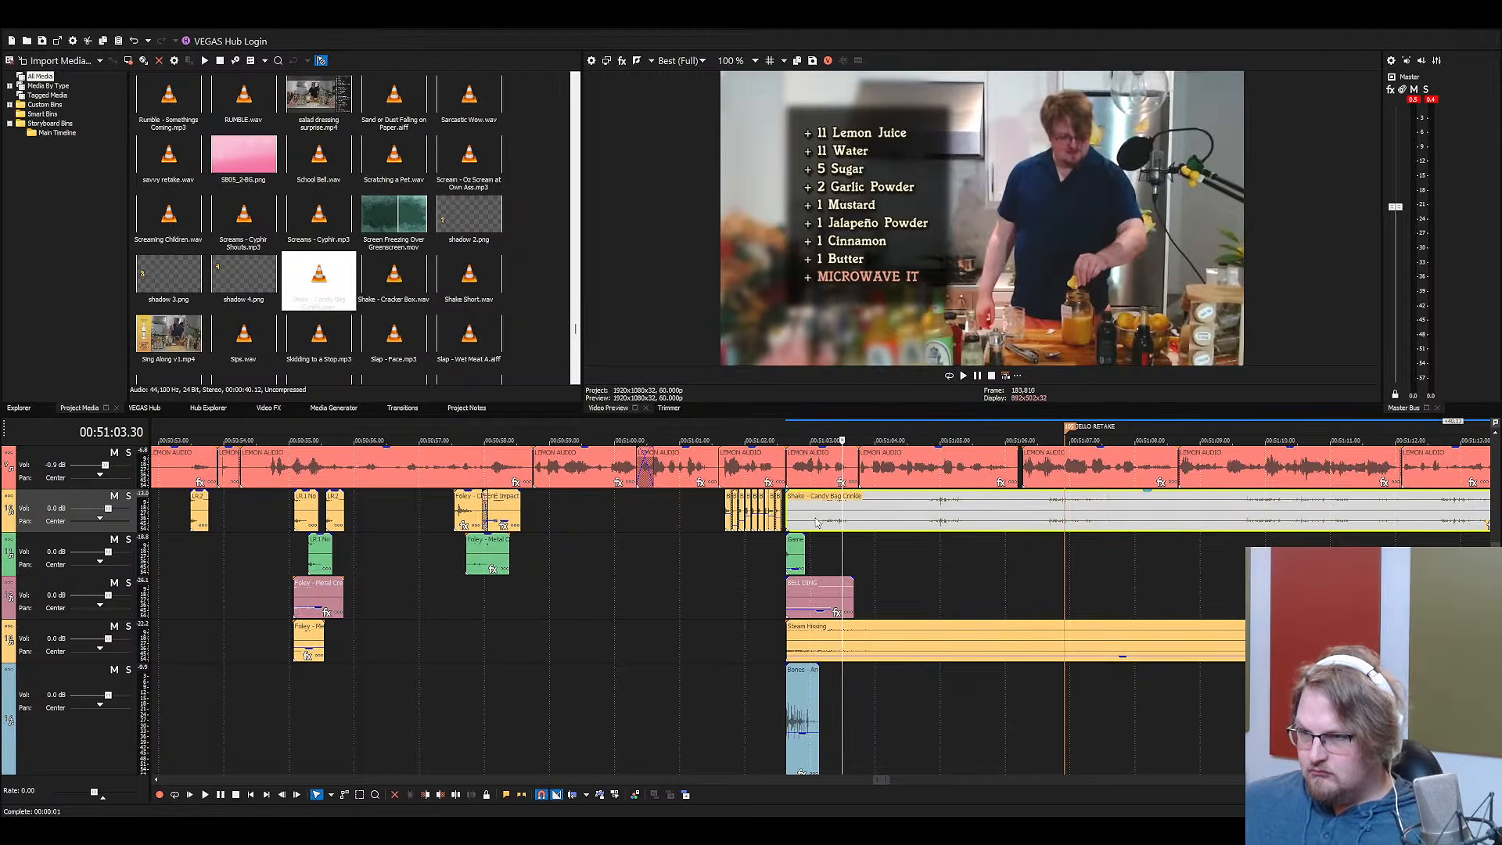
Save the project with the candy bag crinkle in the sound stack
scroll(837, 563, down, 2)
scroll(819, 544, down, 1)
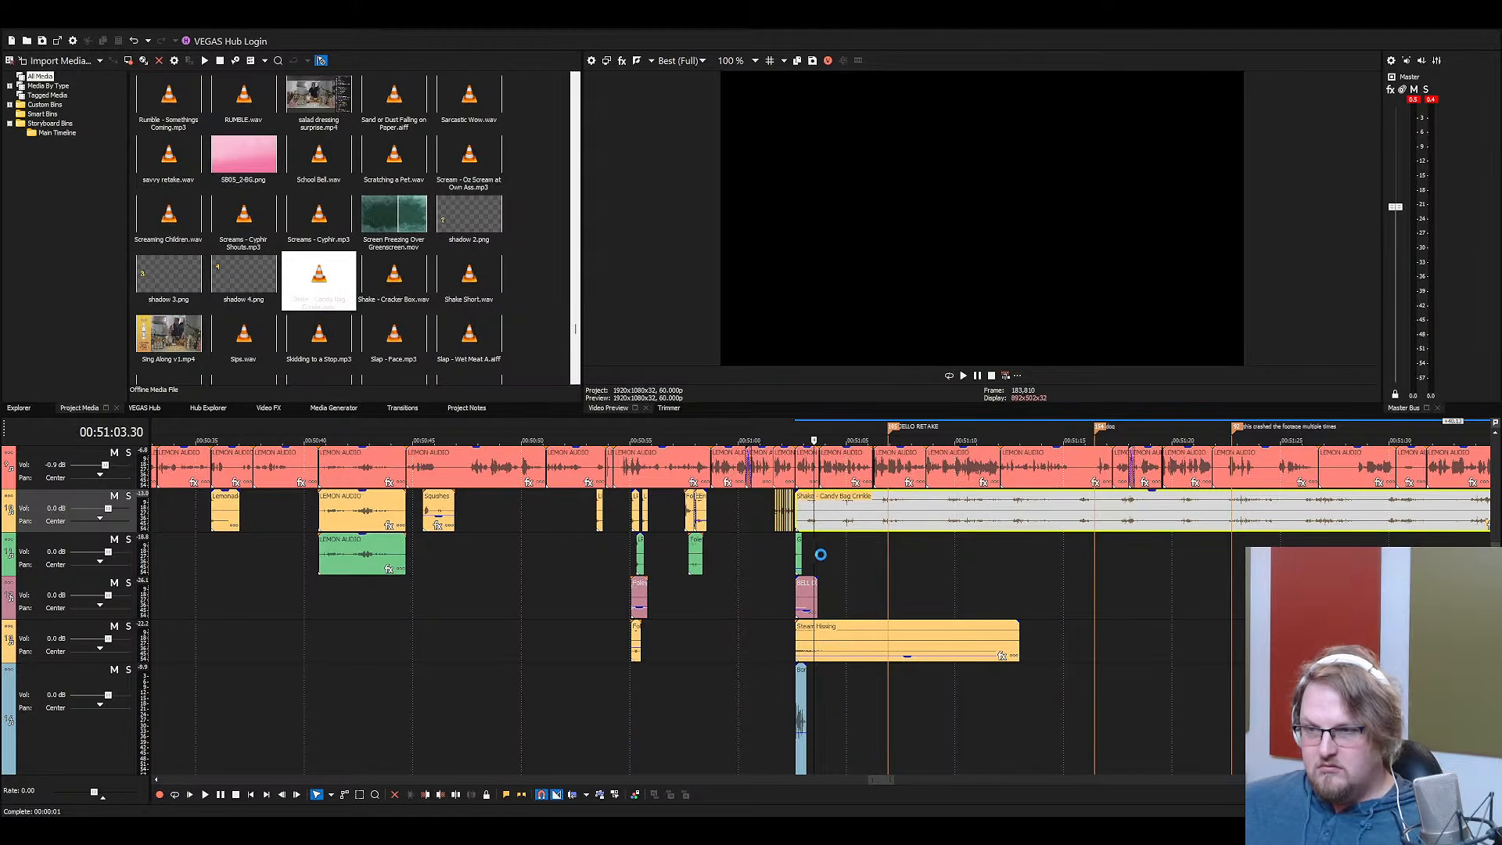
scroll(805, 516, up, 3)
click(804, 517)
scroll(793, 568, down, 3)
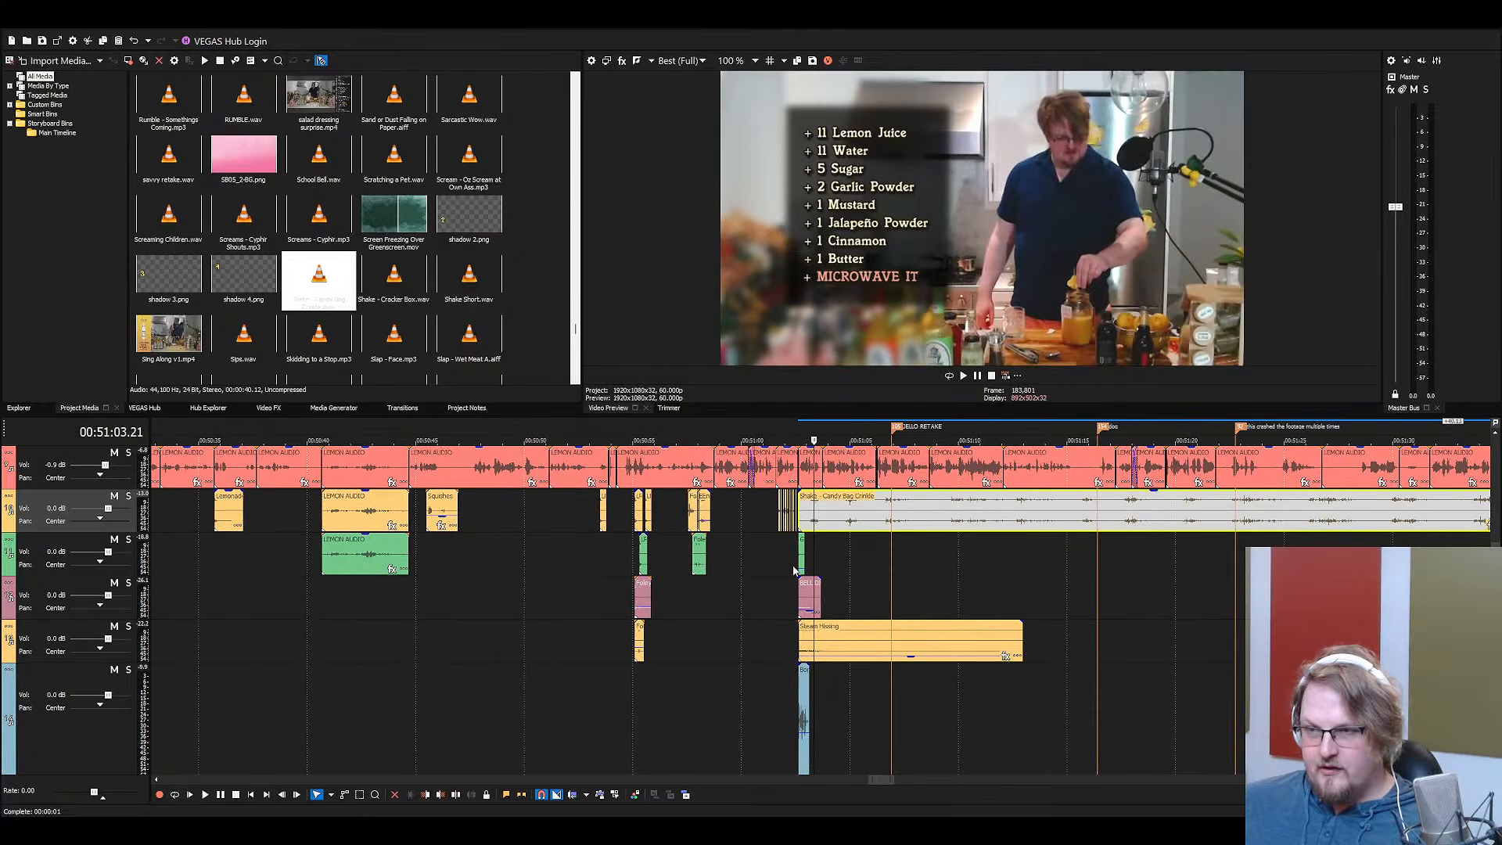
key(ctrl+s)
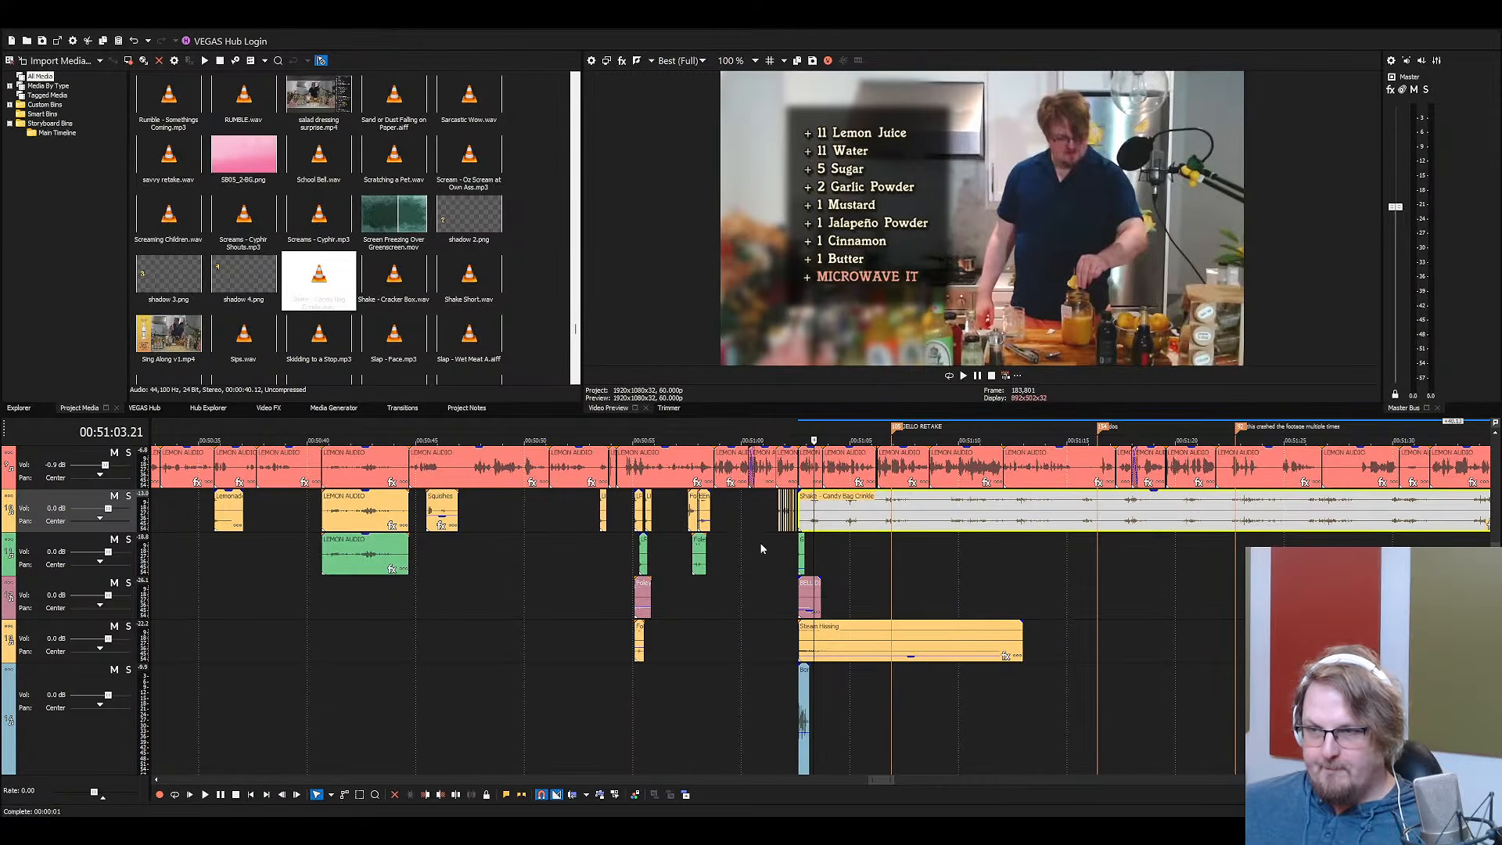
Play the candy bag crinkle with the other layered sounds from 00:51:03.09
scroll(798, 508, up, 3)
click(795, 503)
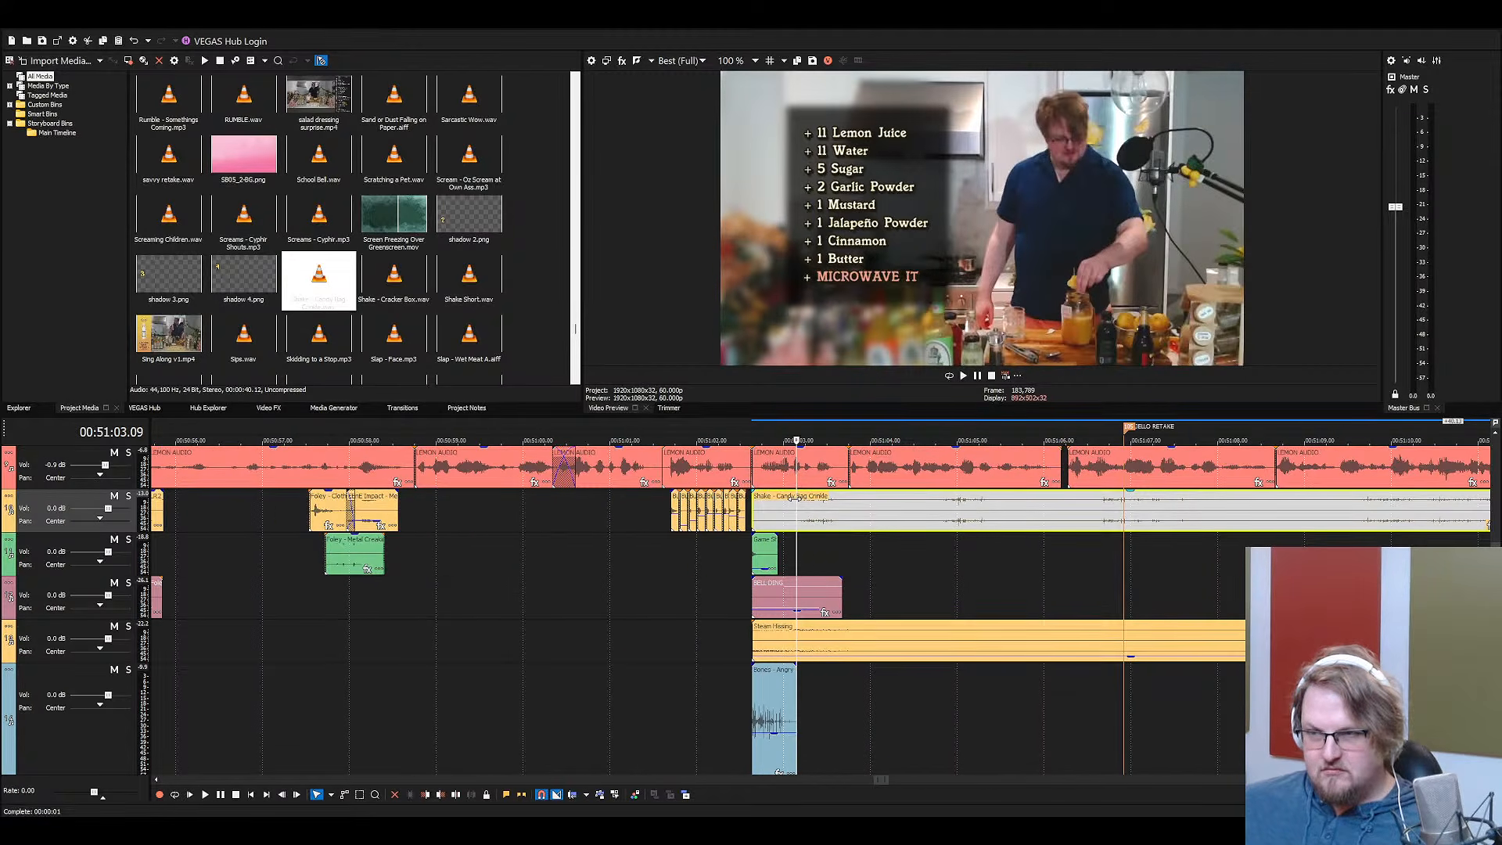
key(space)
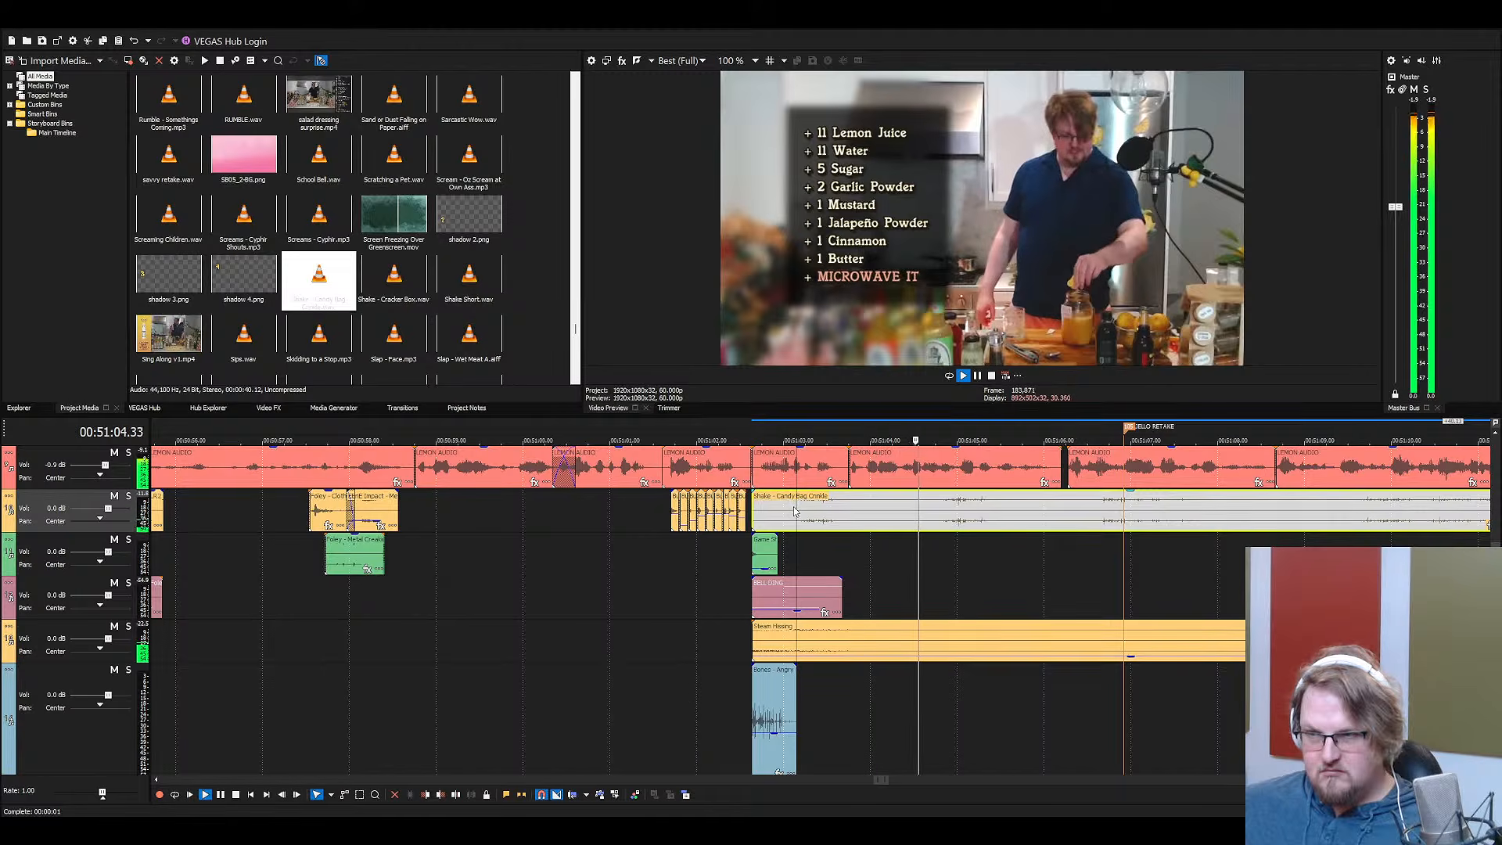
key(space)
Examine the earlier rating segments for lemonades 77, 76 and 75 between 00:47:31 and 00:46:51
scroll(771, 565, down, 3)
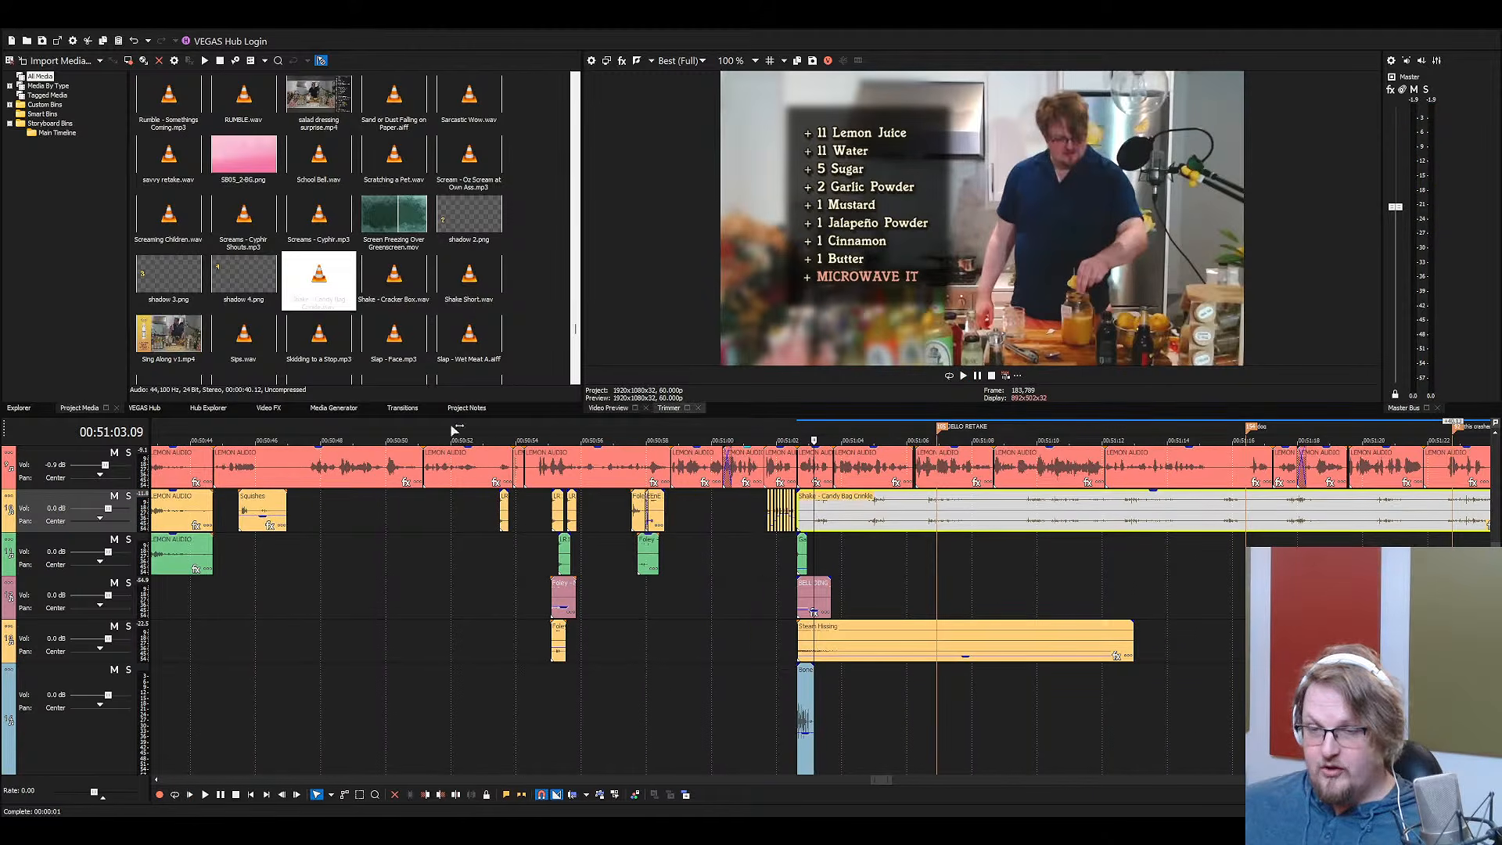
scroll(402, 565, down, 7)
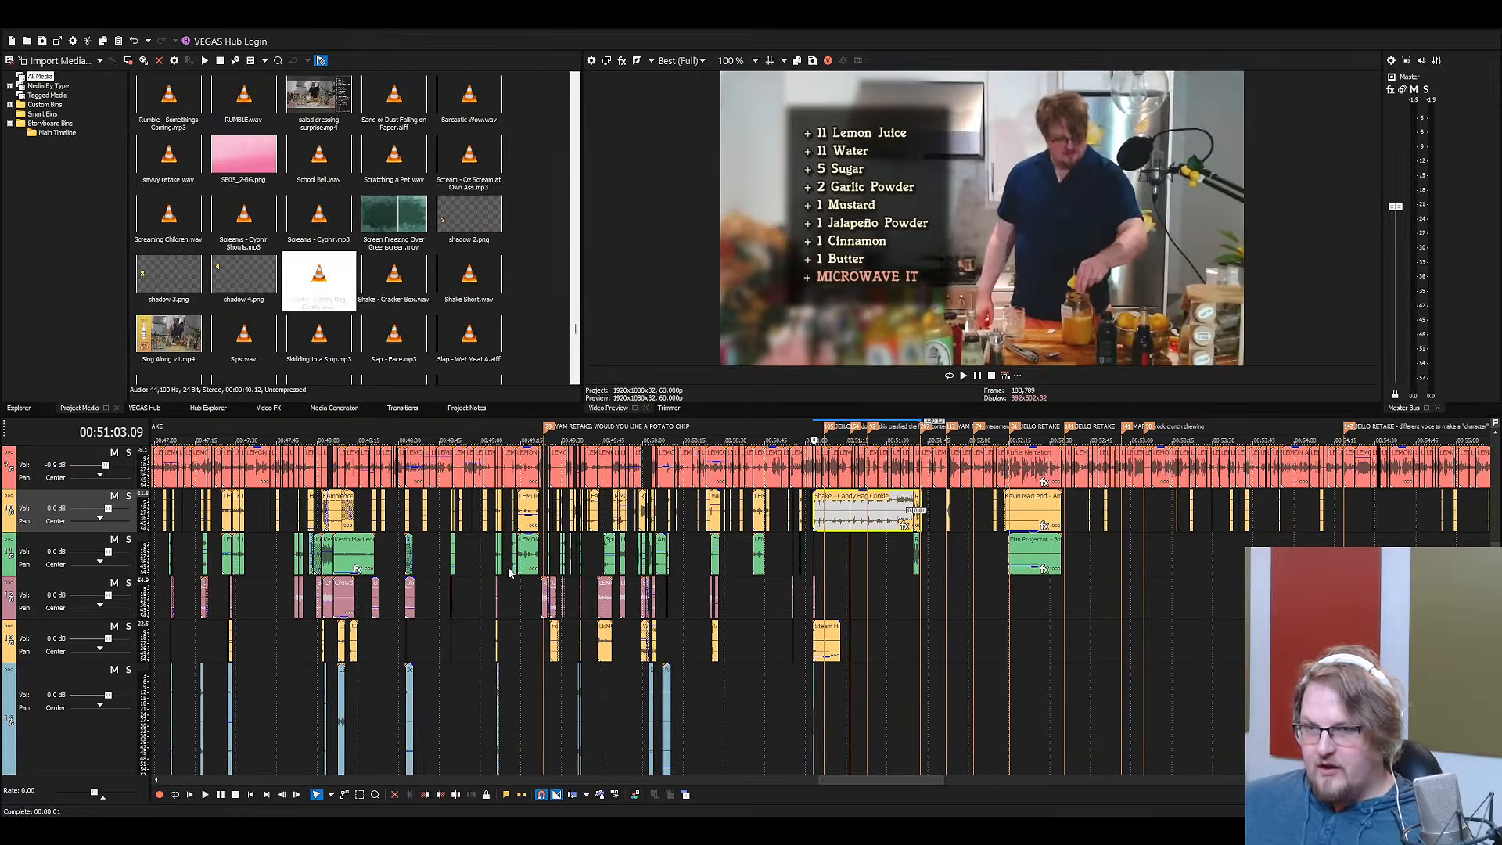
scroll(513, 573, up, 1)
click(394, 279)
scroll(516, 587, up, 3)
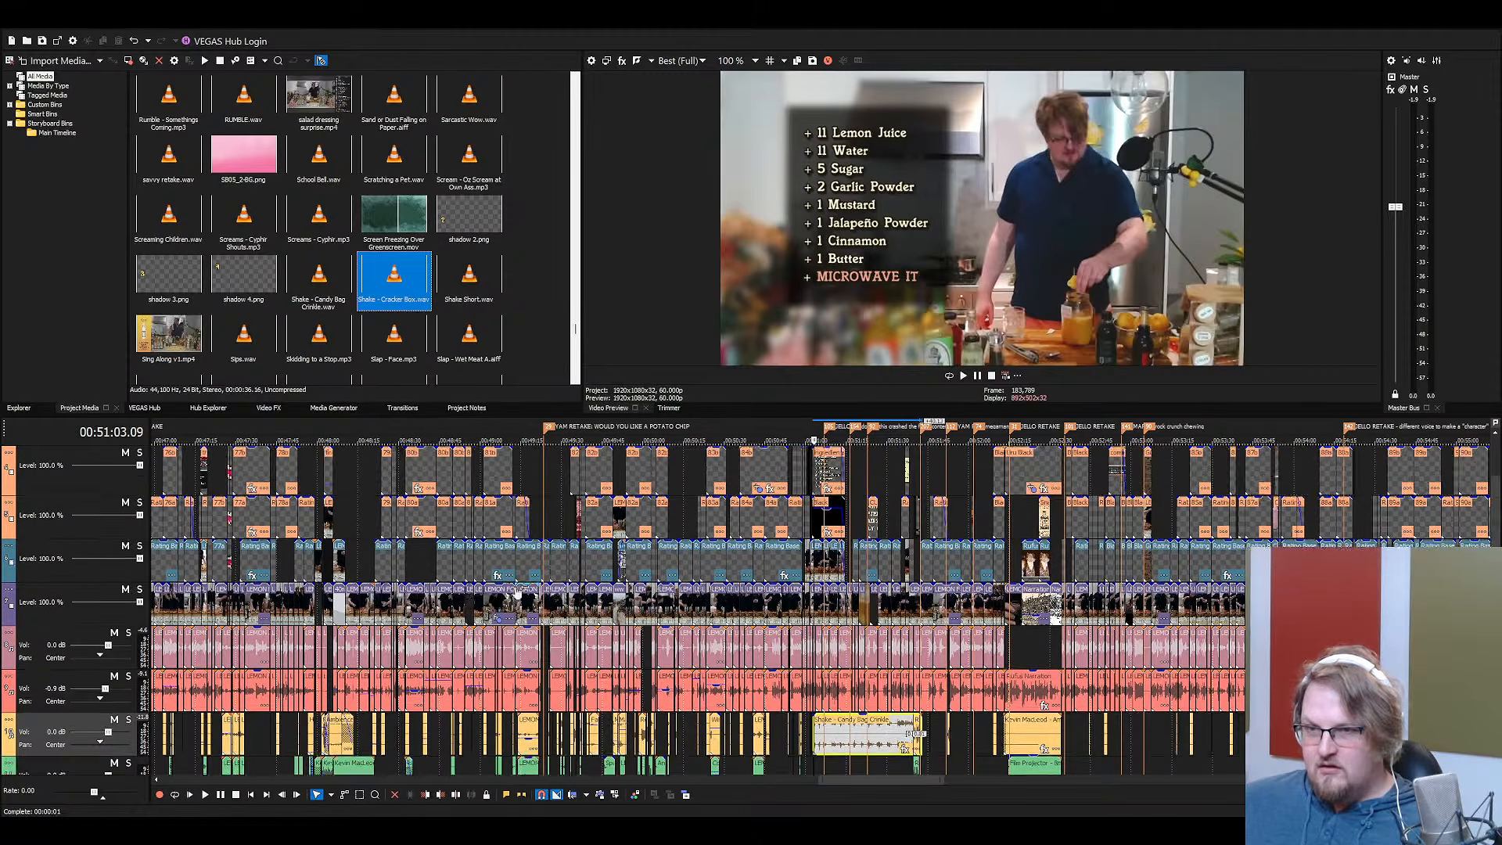
scroll(516, 586, down, 2)
click(238, 471)
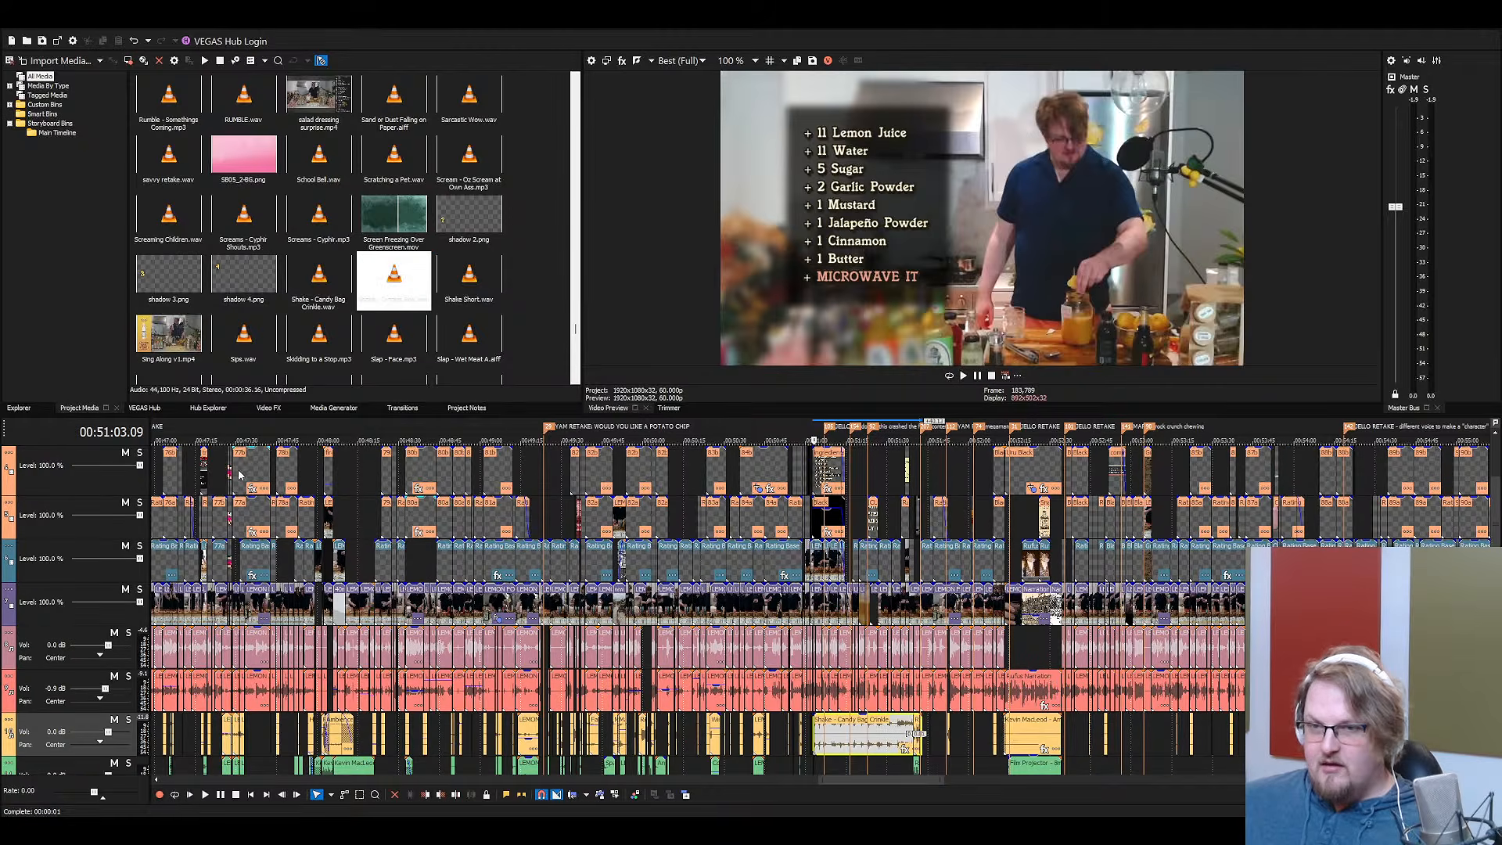
scroll(418, 577, up, 5)
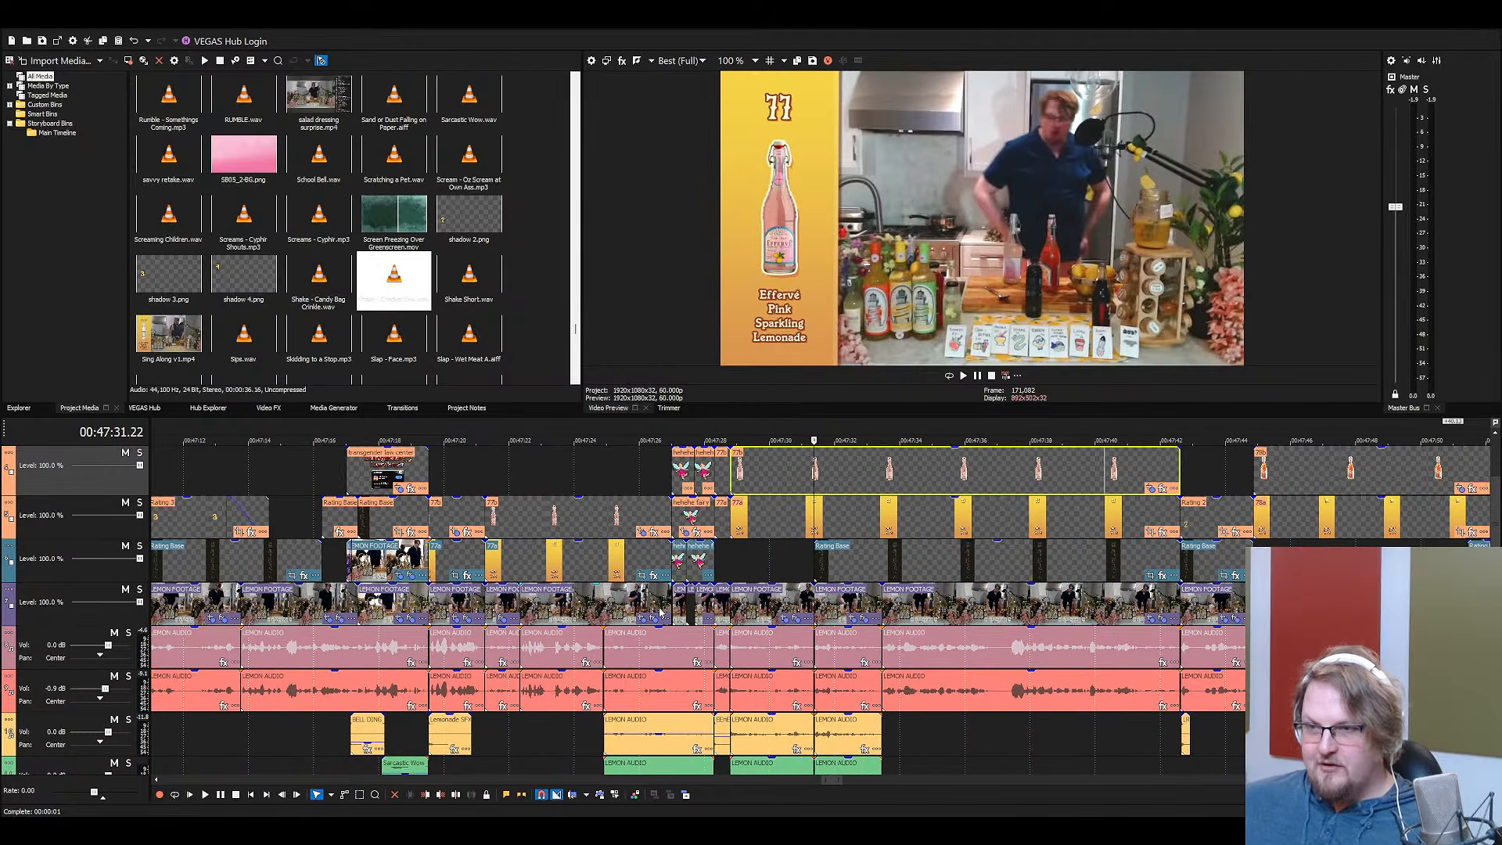
click(398, 468)
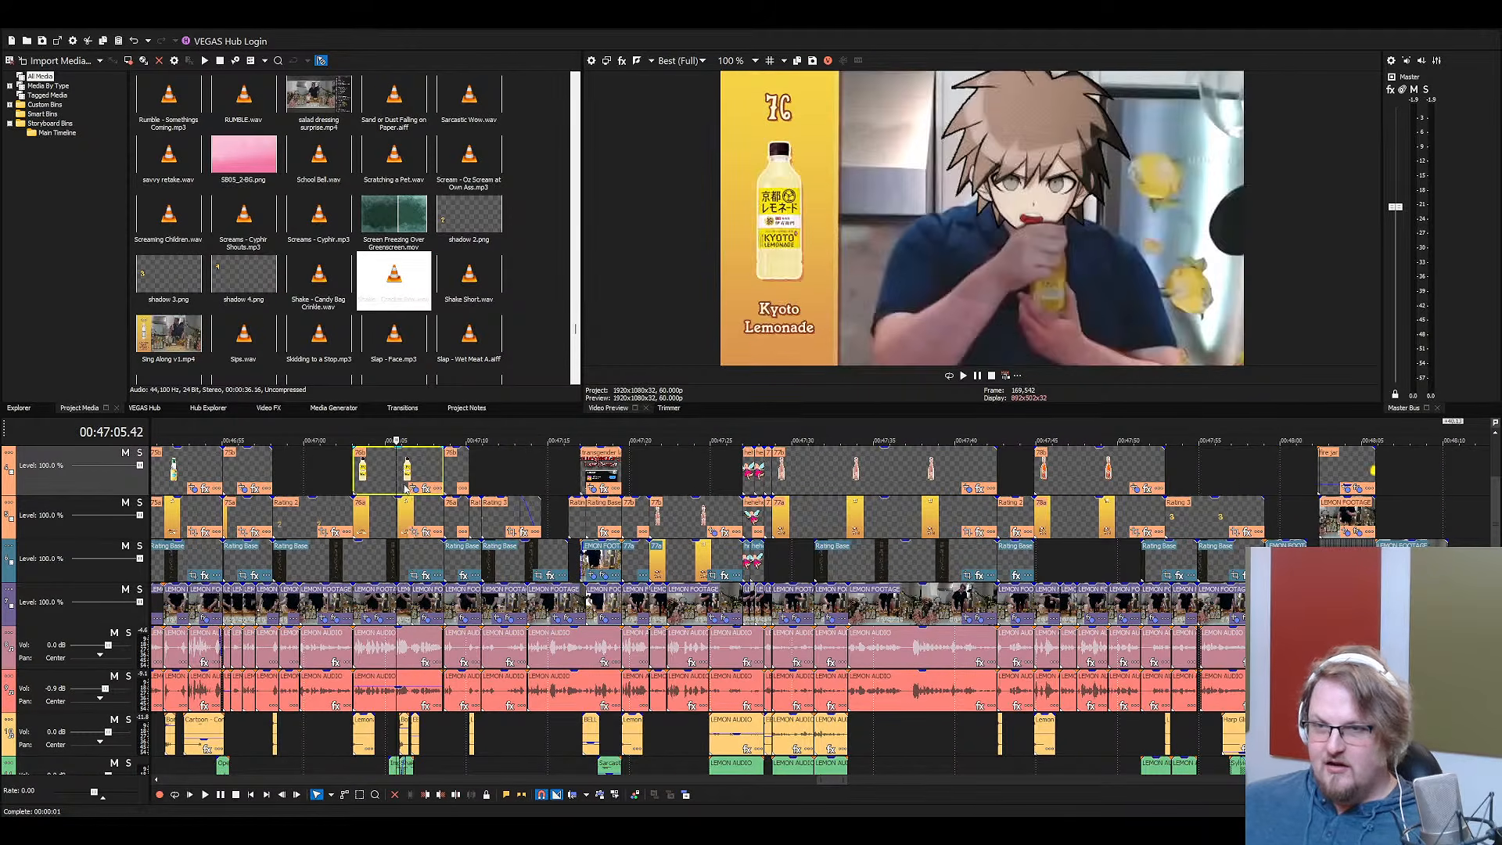
scroll(586, 541, up, 2)
click(514, 483)
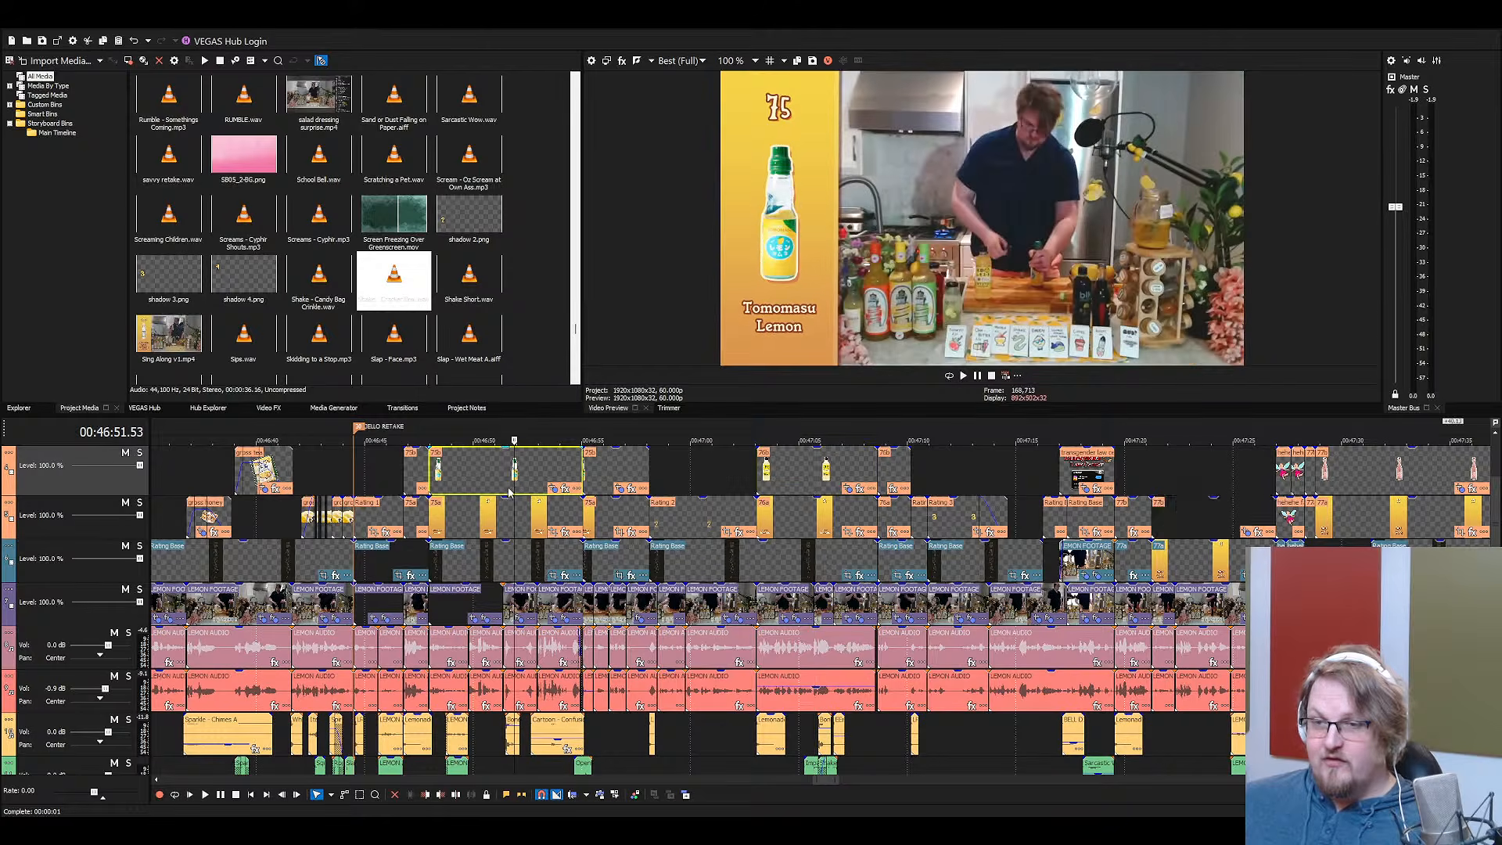
Find words lmao.png in the project media and go to its event on the timeline at 00:36:45.36
click(353, 342)
text(wor)
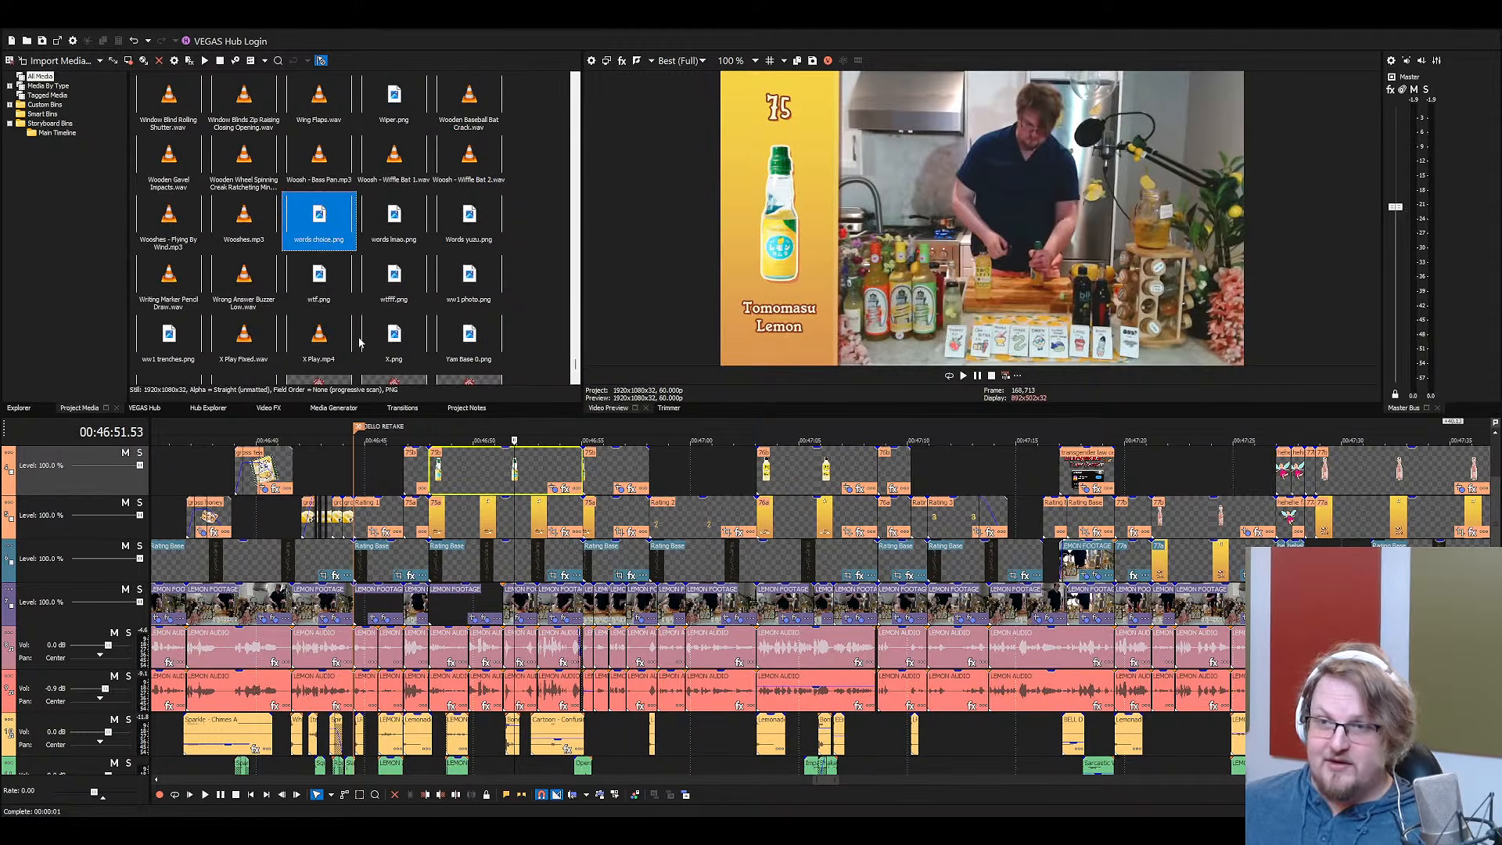
click(418, 214)
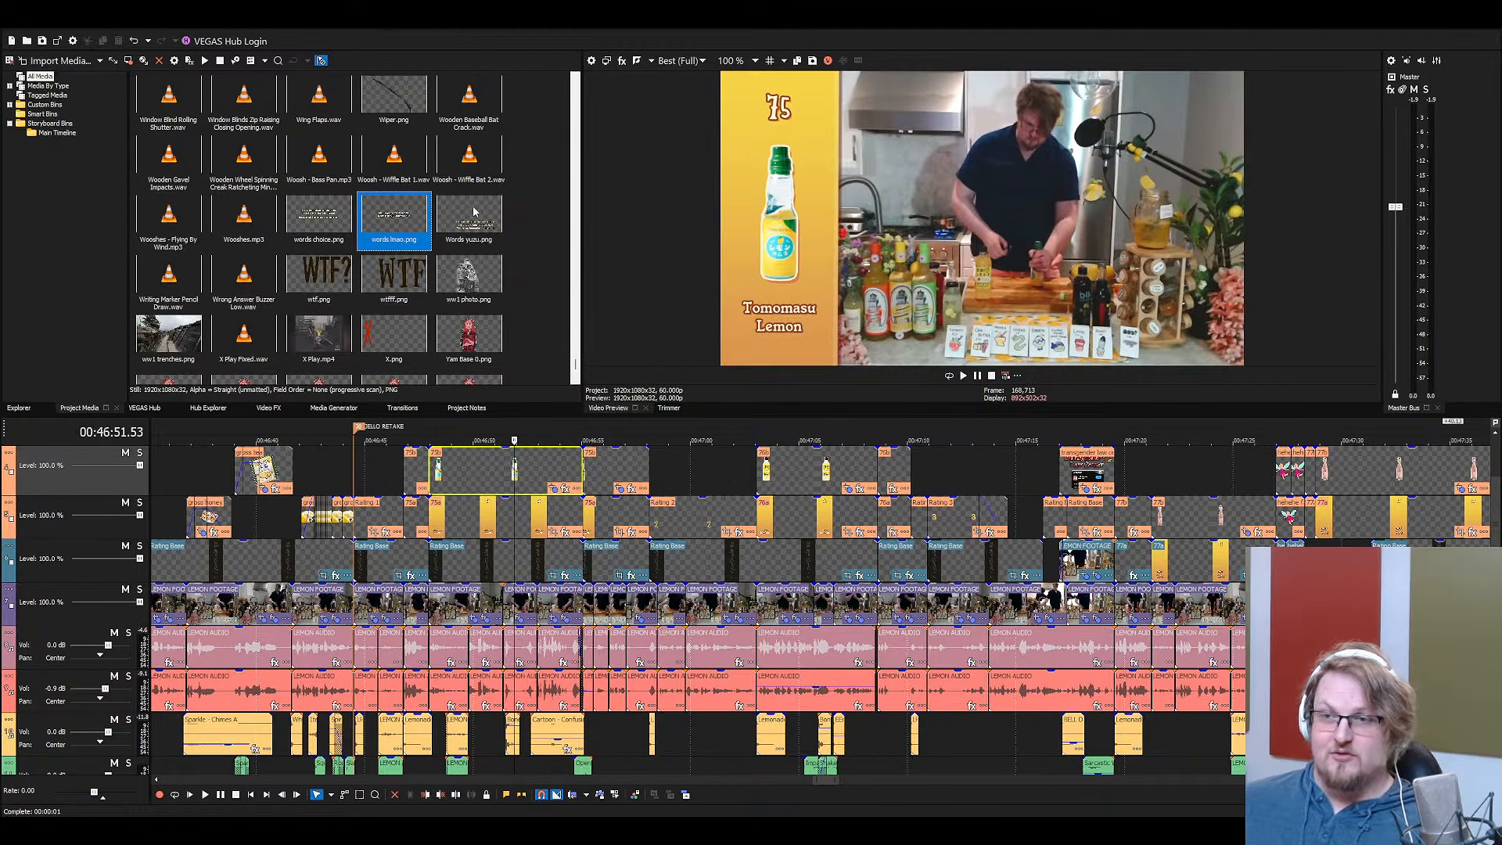
click(474, 211)
click(407, 216)
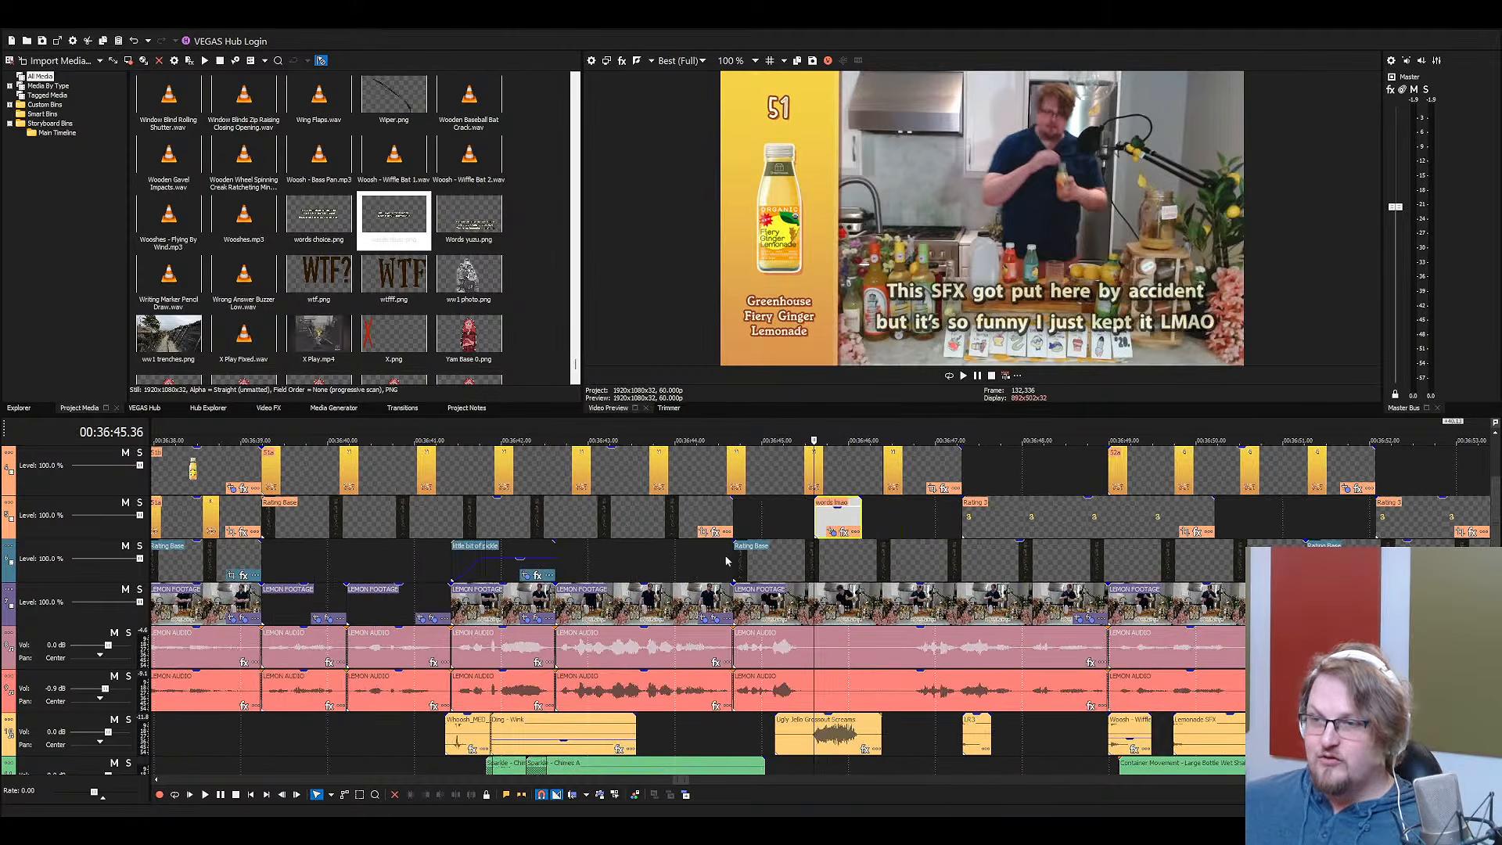
Play the Greenhouse Fiery Ginger Lemonade segment from about 00:36:38 with the video preview enlarged, and shrink the preview again
scroll(751, 584, down, 3)
scroll(751, 584, down, 4)
click(702, 724)
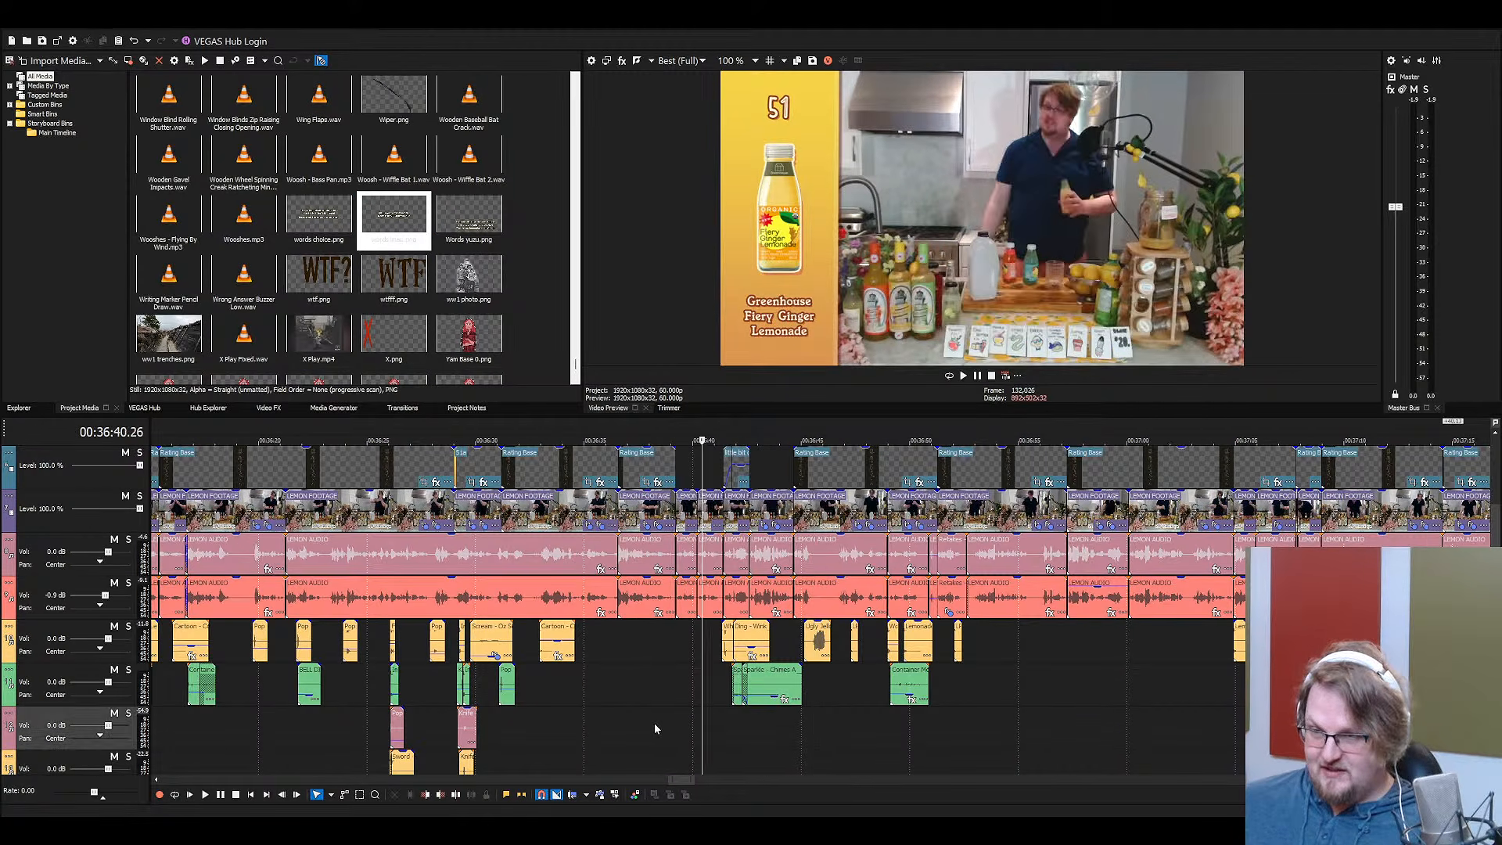
click(654, 723)
key(space)
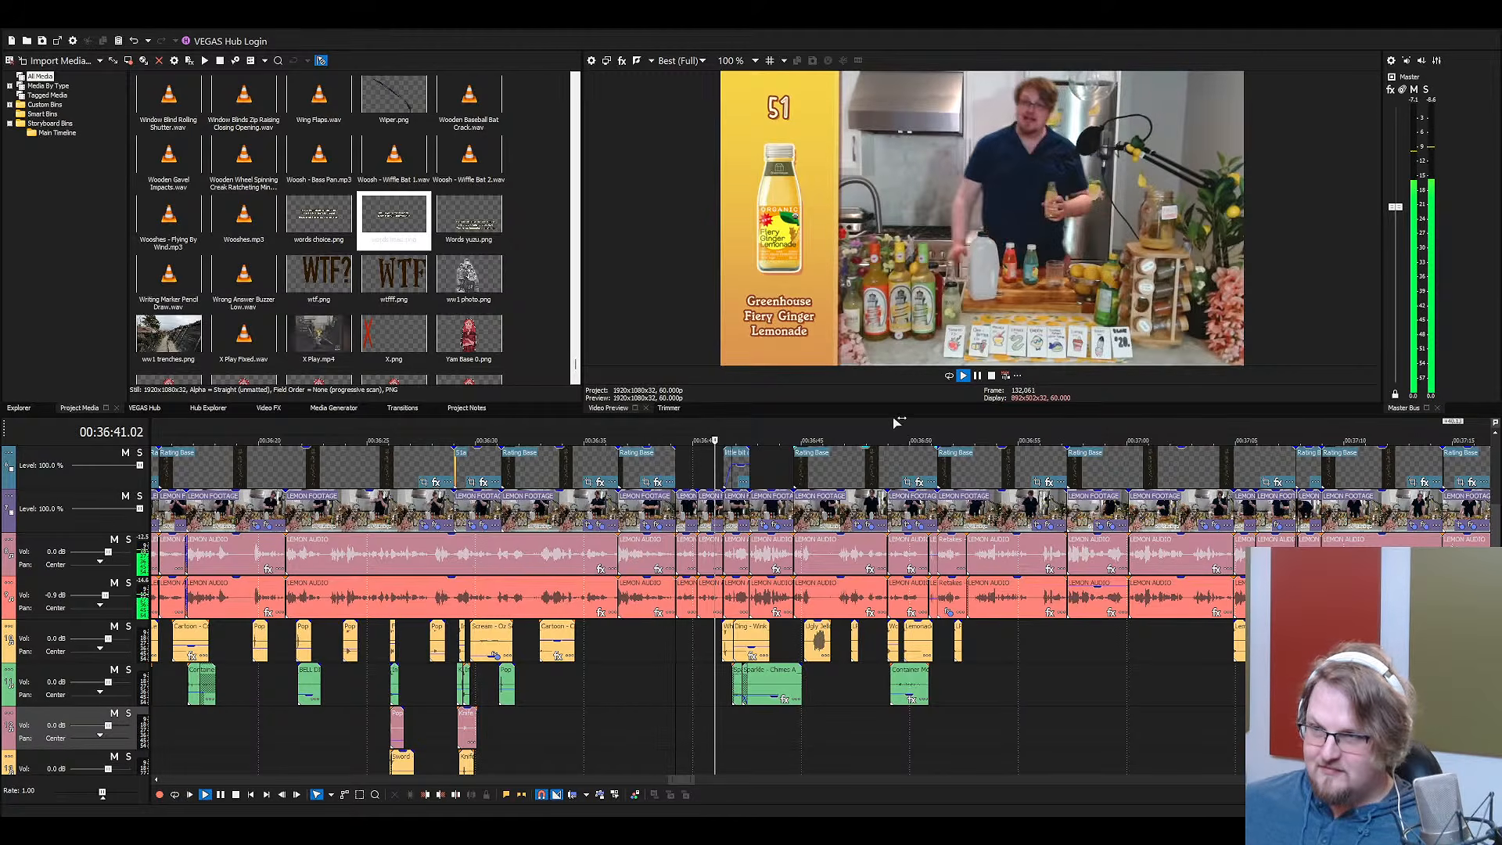
key(space)
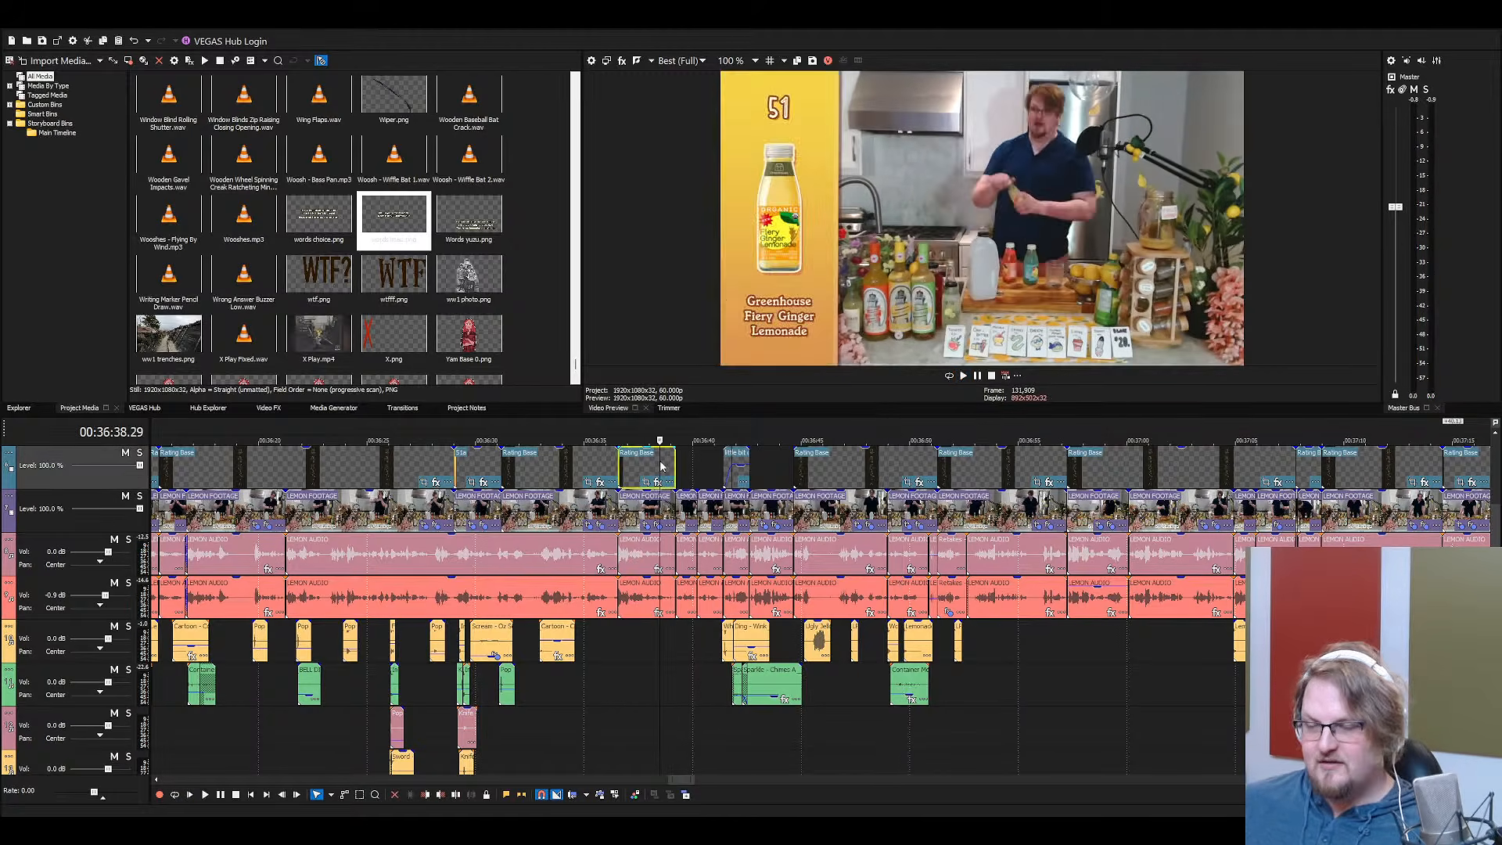
key(space)
drag(846, 415, 843, 579)
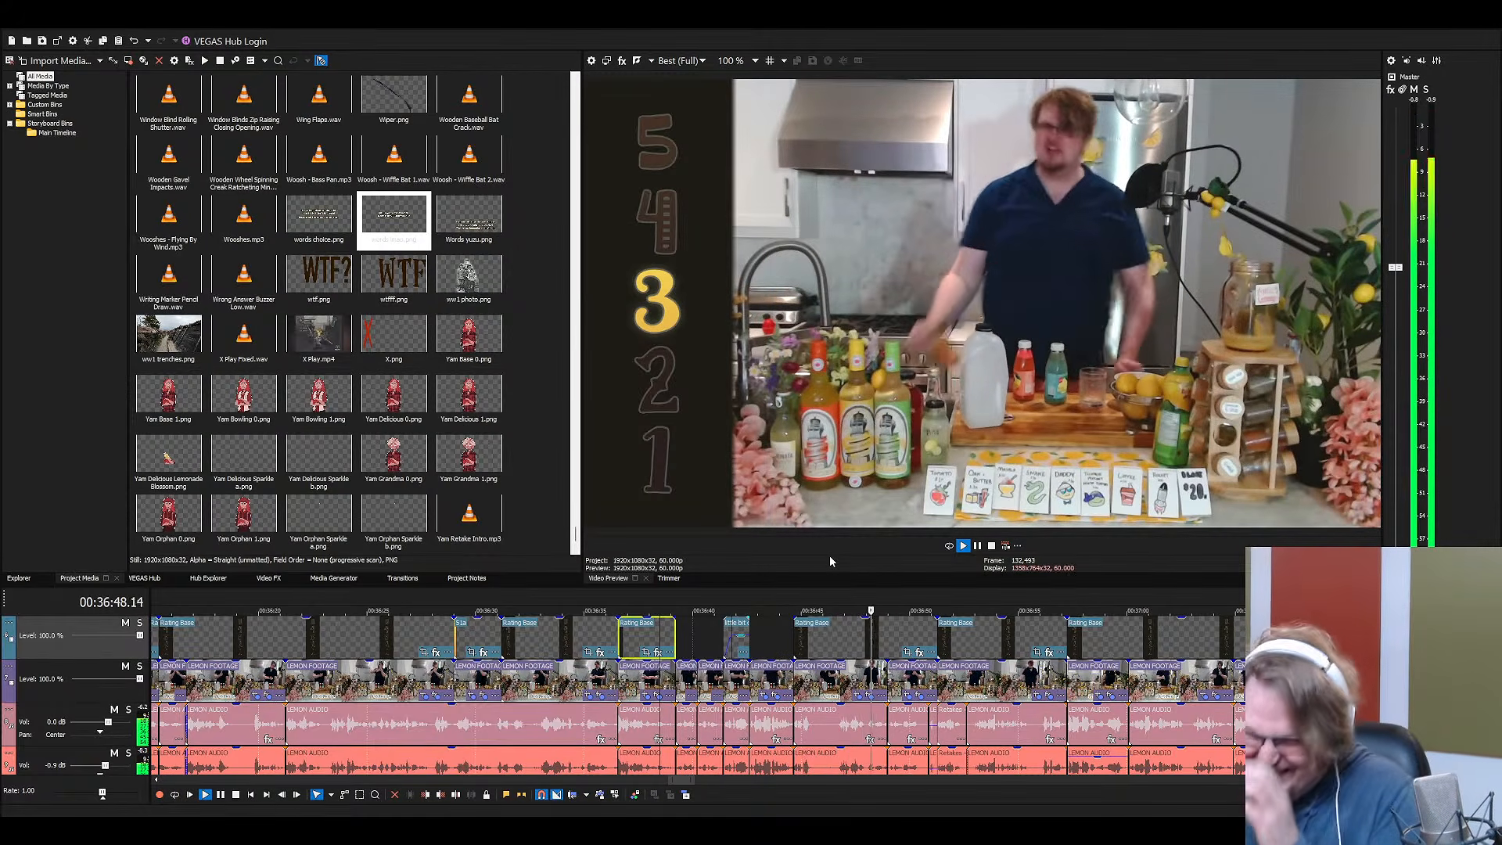
key(space)
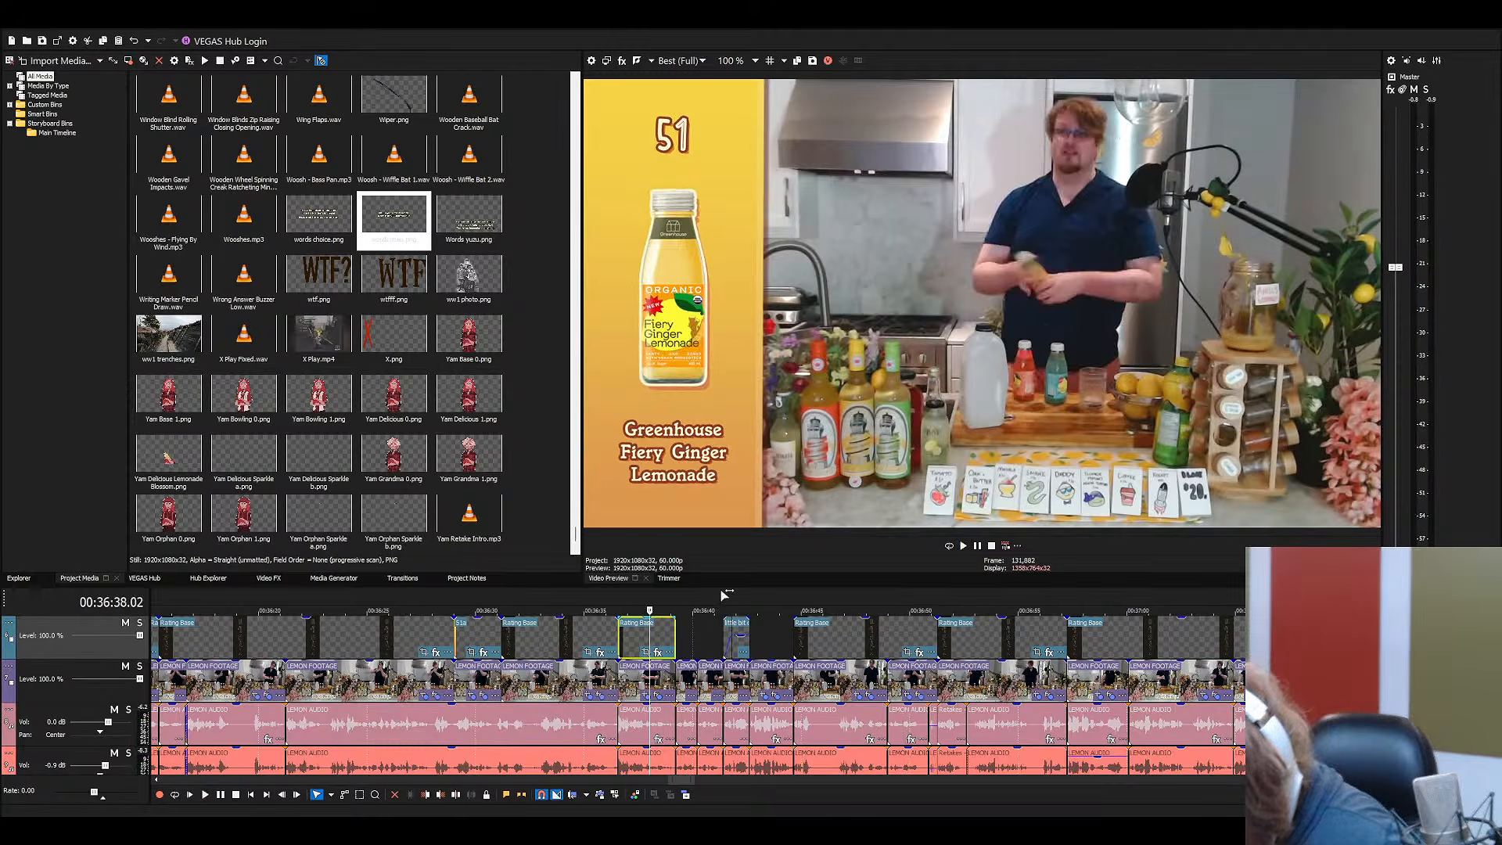
drag(721, 576, 721, 439)
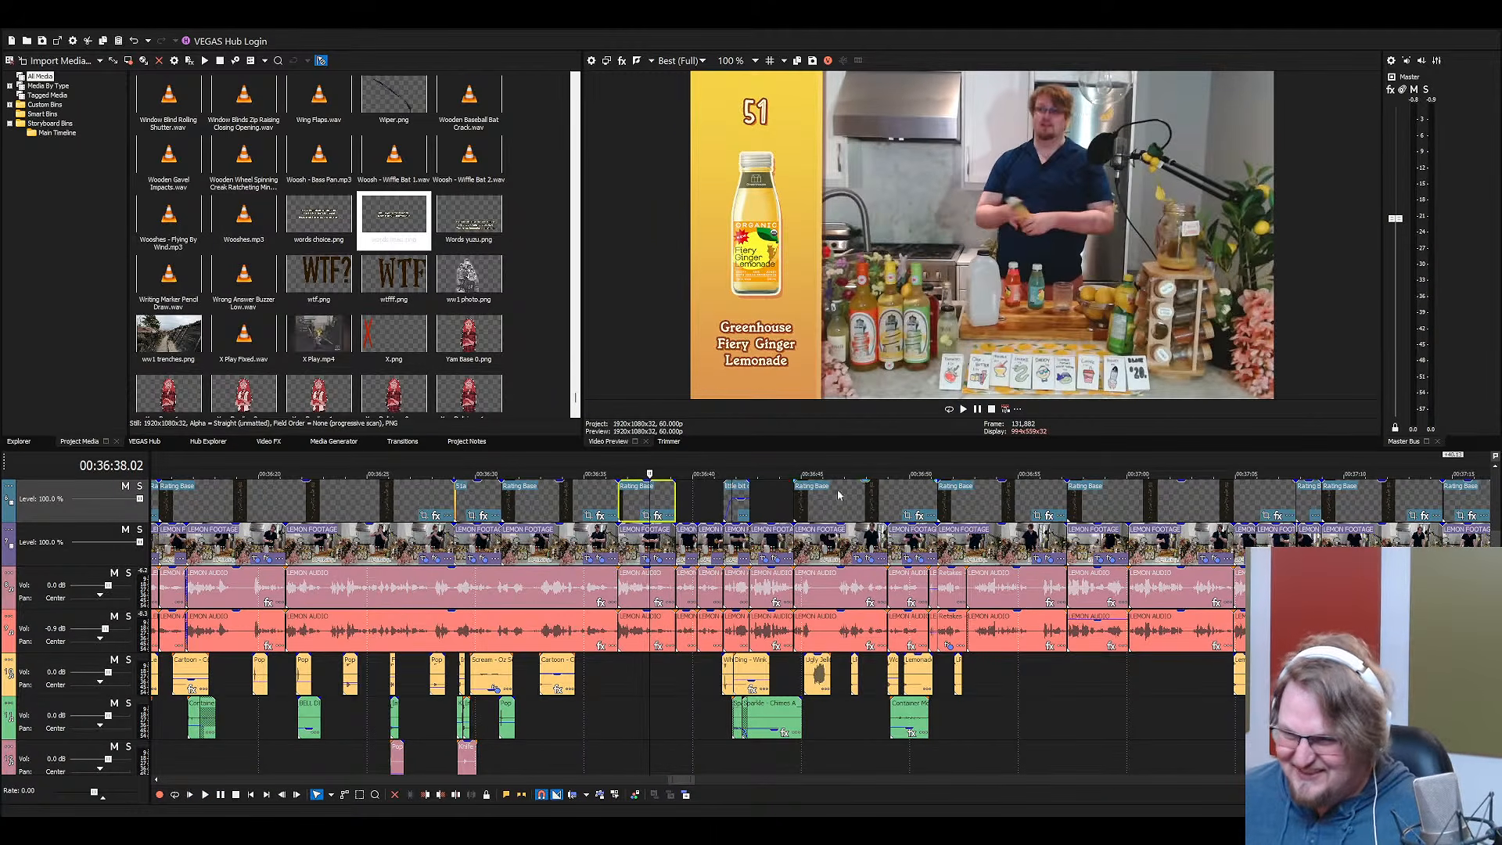
Find Ugly Jello Grossout Screams.wav in the project media and go to its timeline event near 00:36:45.36
click(352, 329)
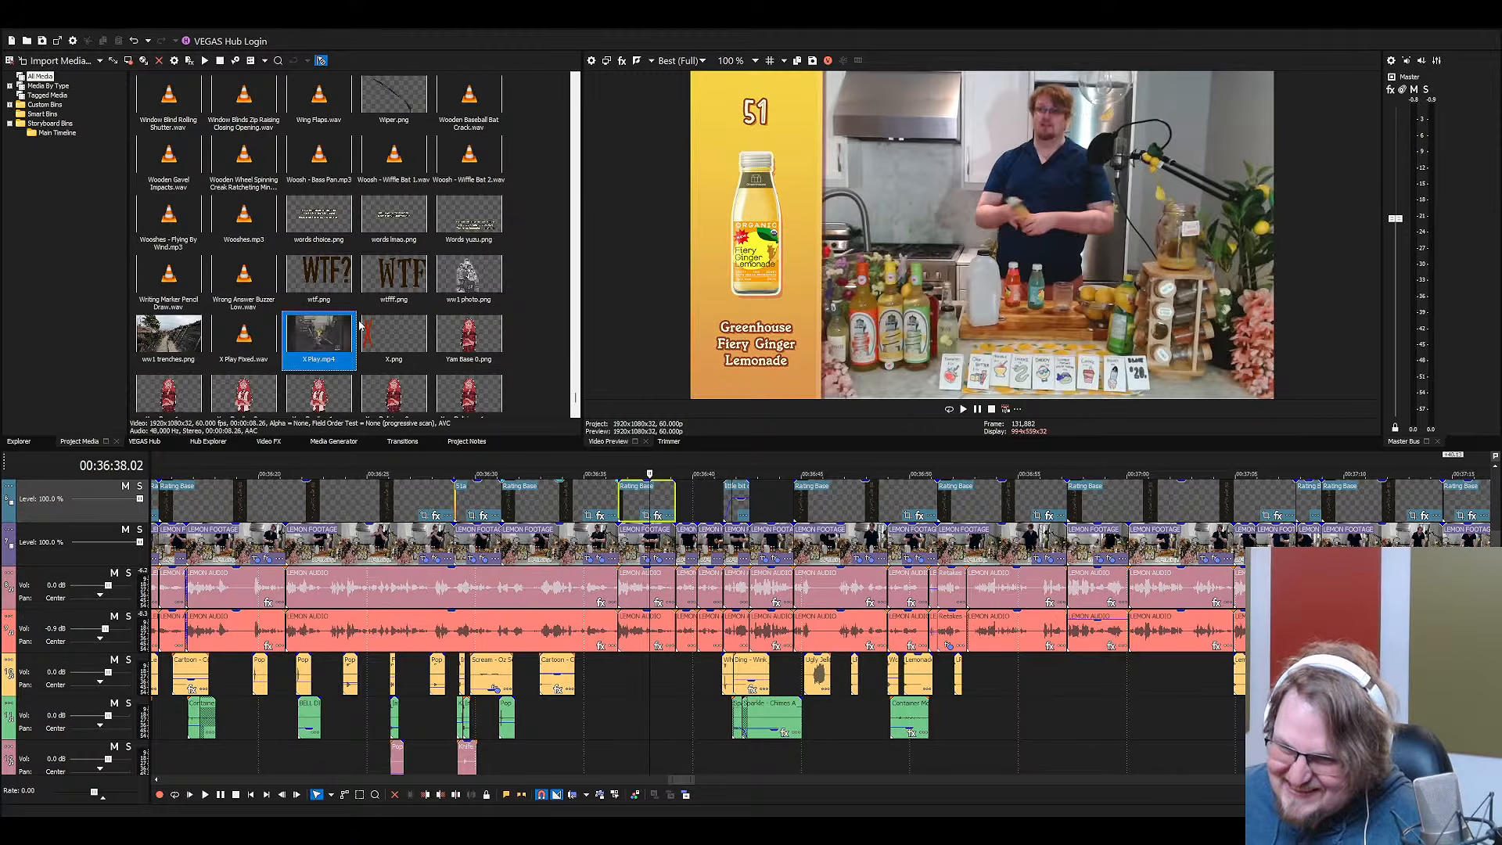
key(u)
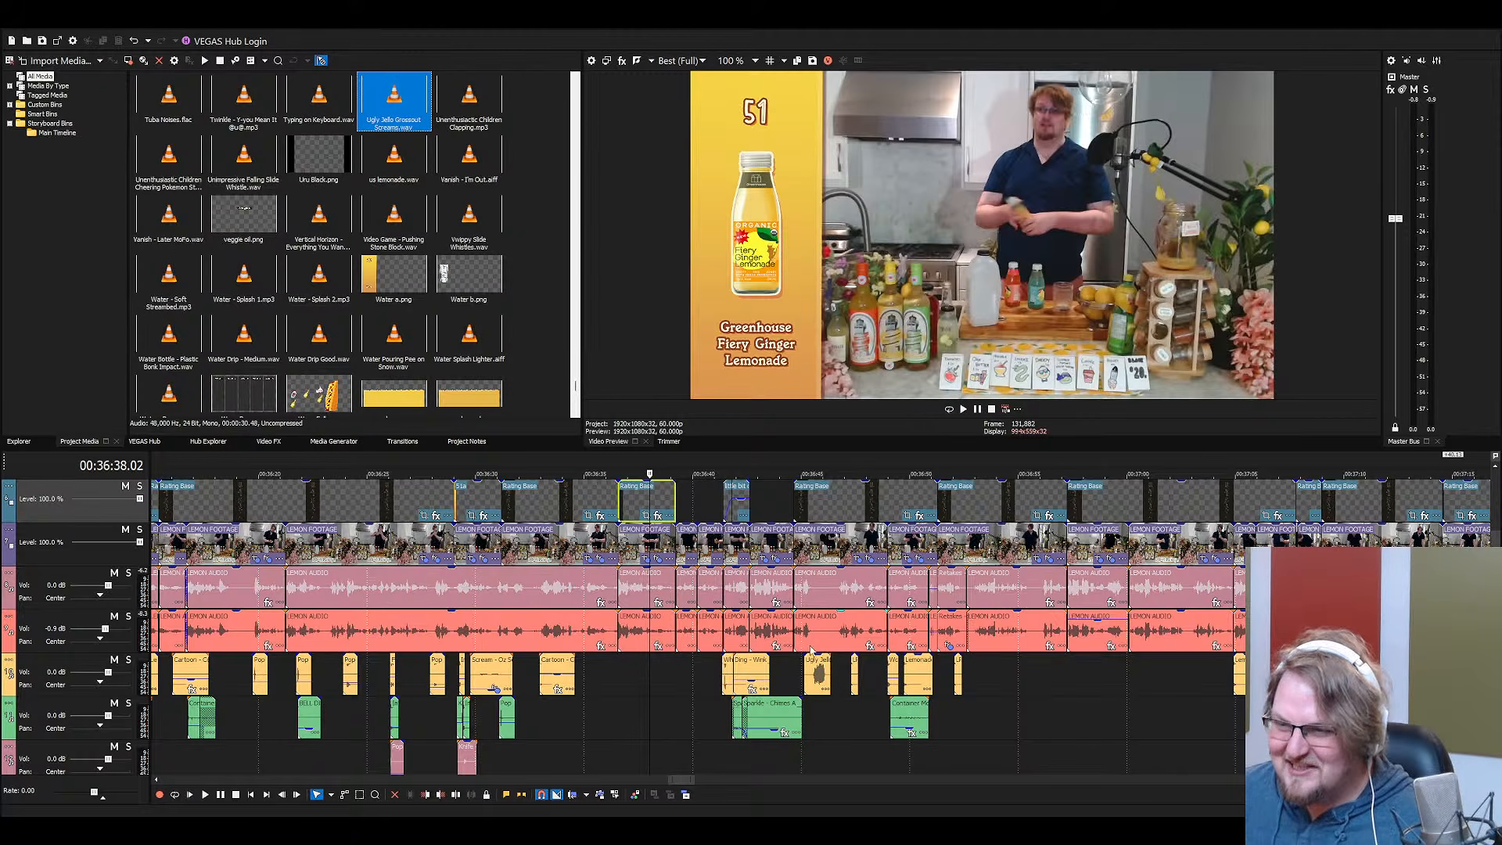
click(820, 679)
scroll(788, 664, up, 5)
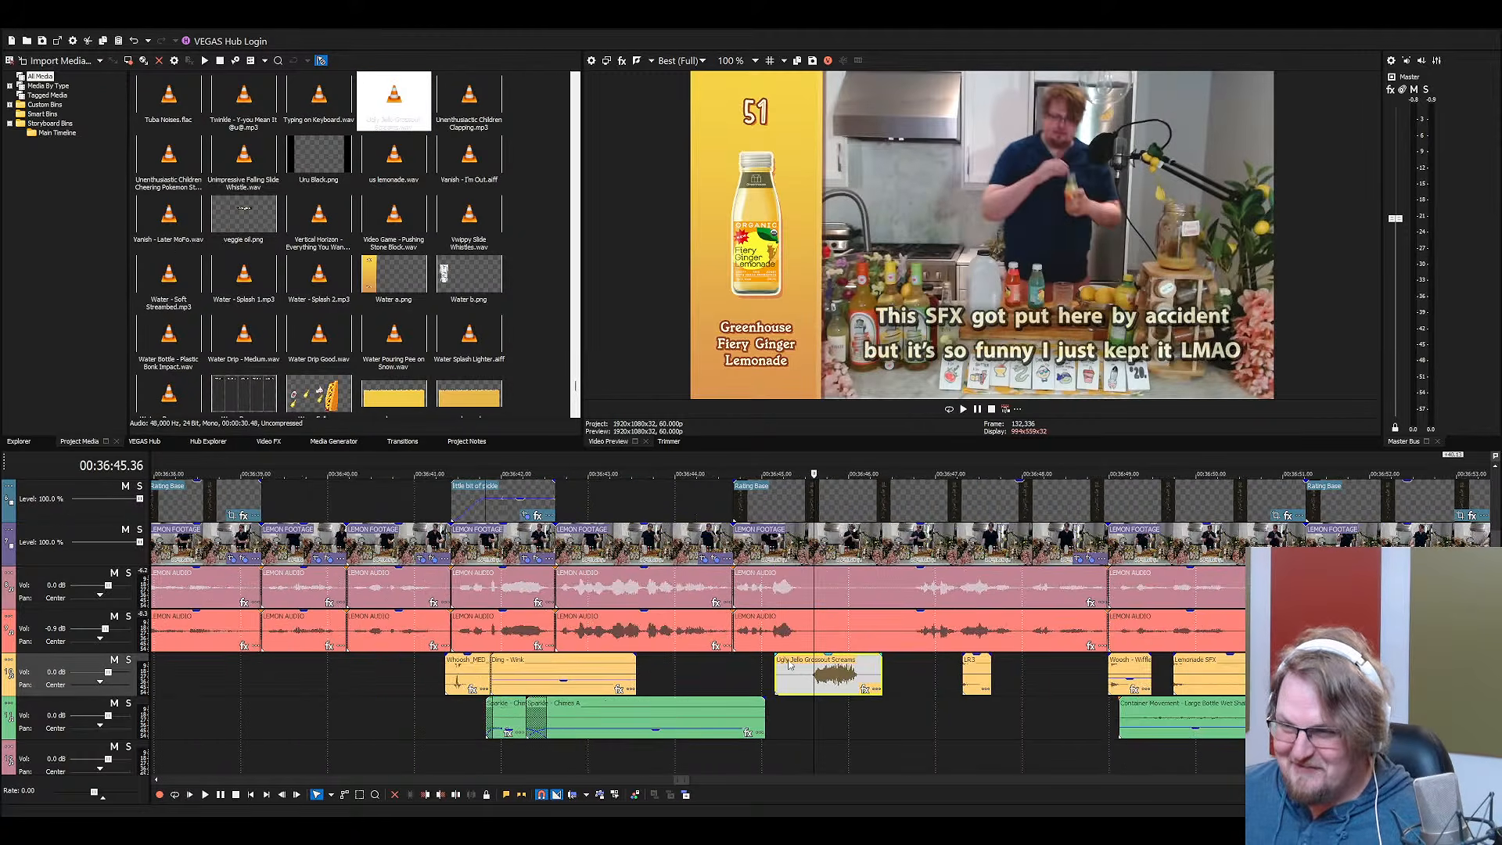
click(381, 208)
click(413, 101)
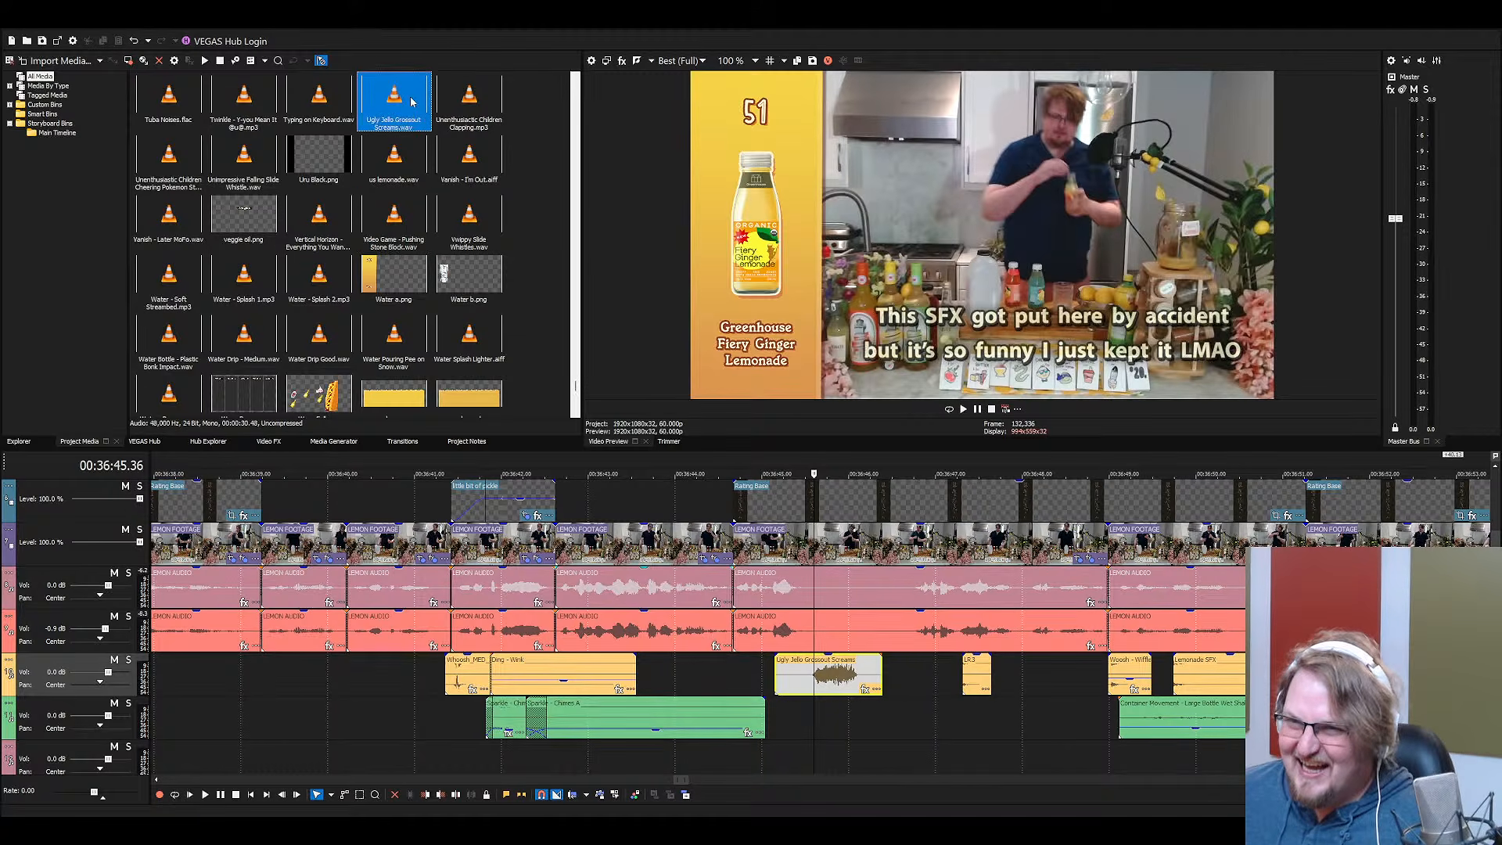
click(815, 673)
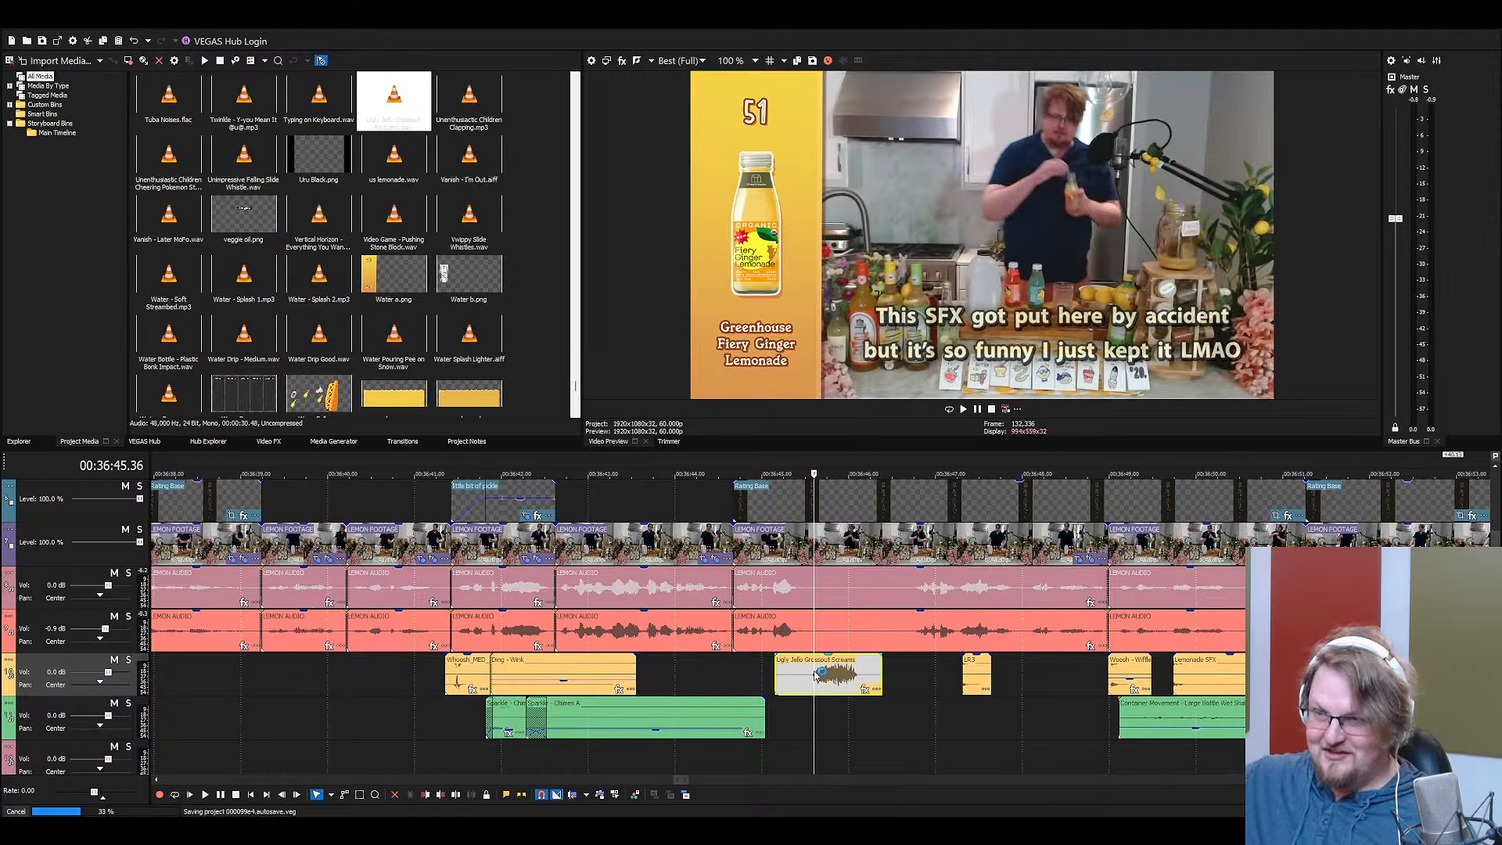
click(701, 587)
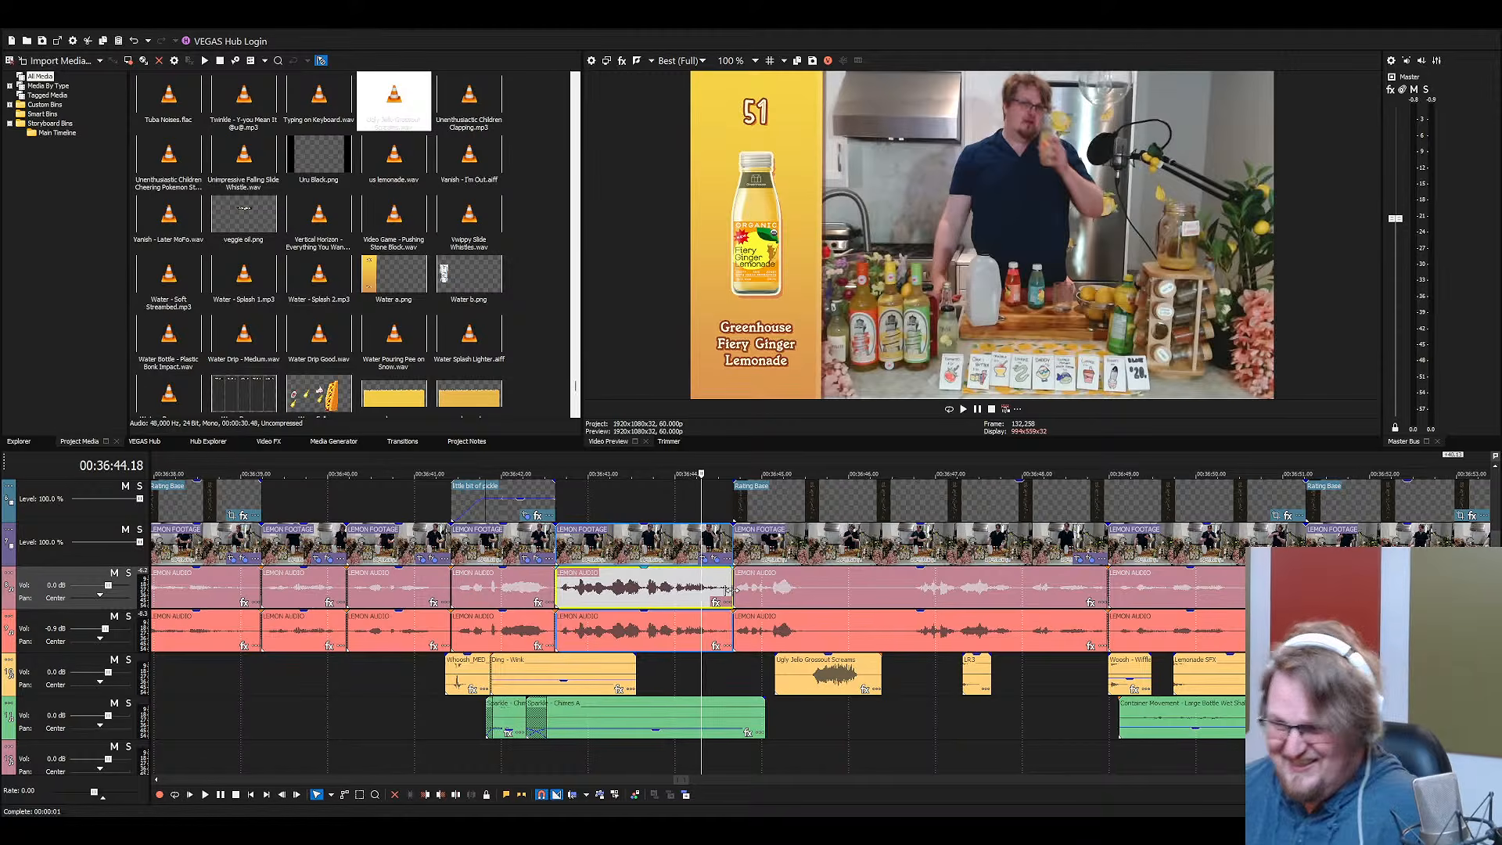
Go to the Ugly Jello Grossout Screams event at 00:01:48.25, play it with its track soloed, and turn the solo off again
click(318, 221)
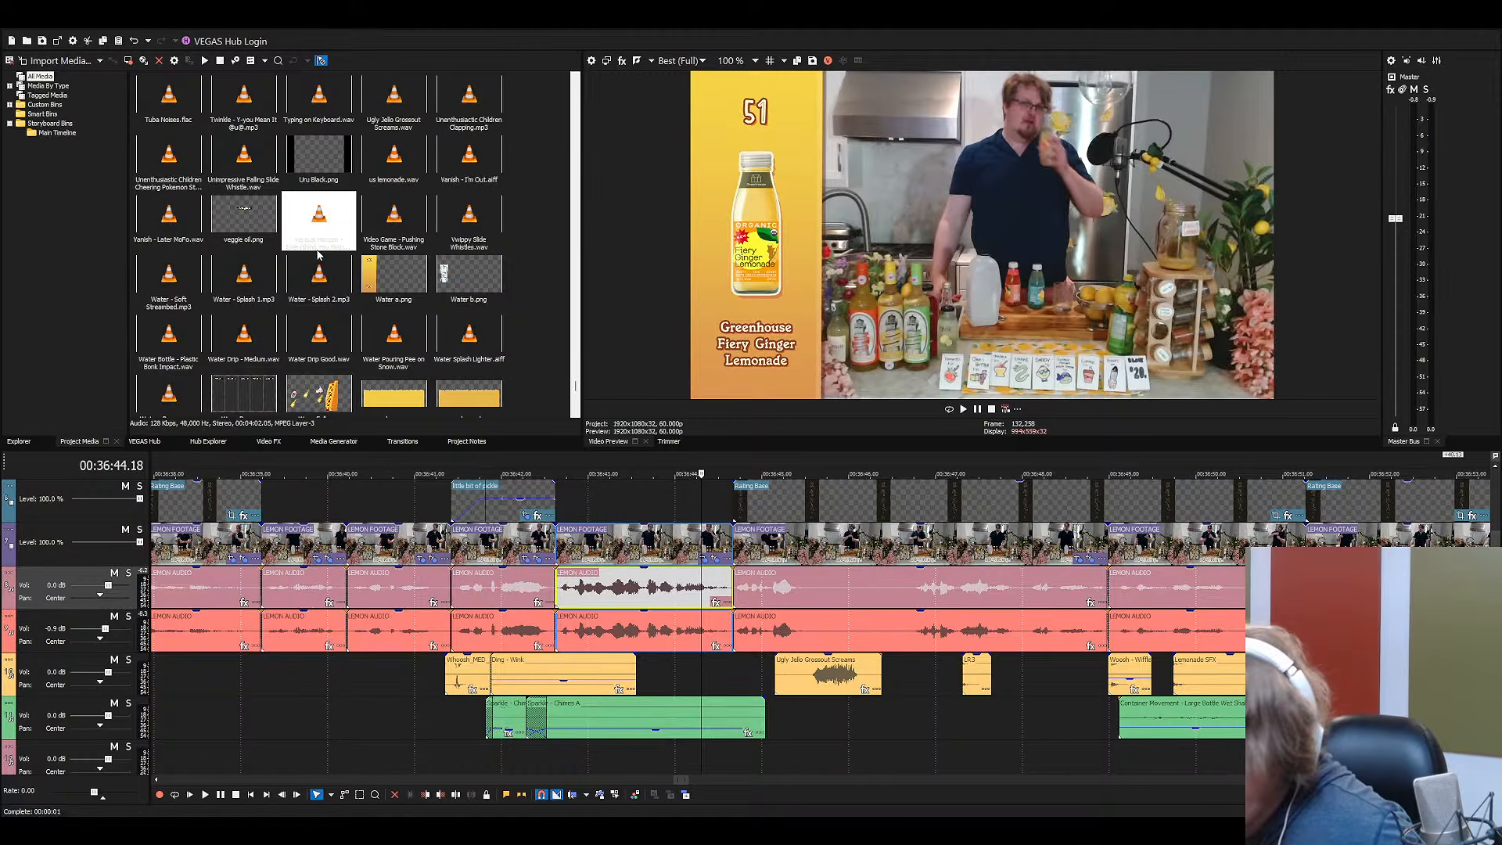
click(412, 103)
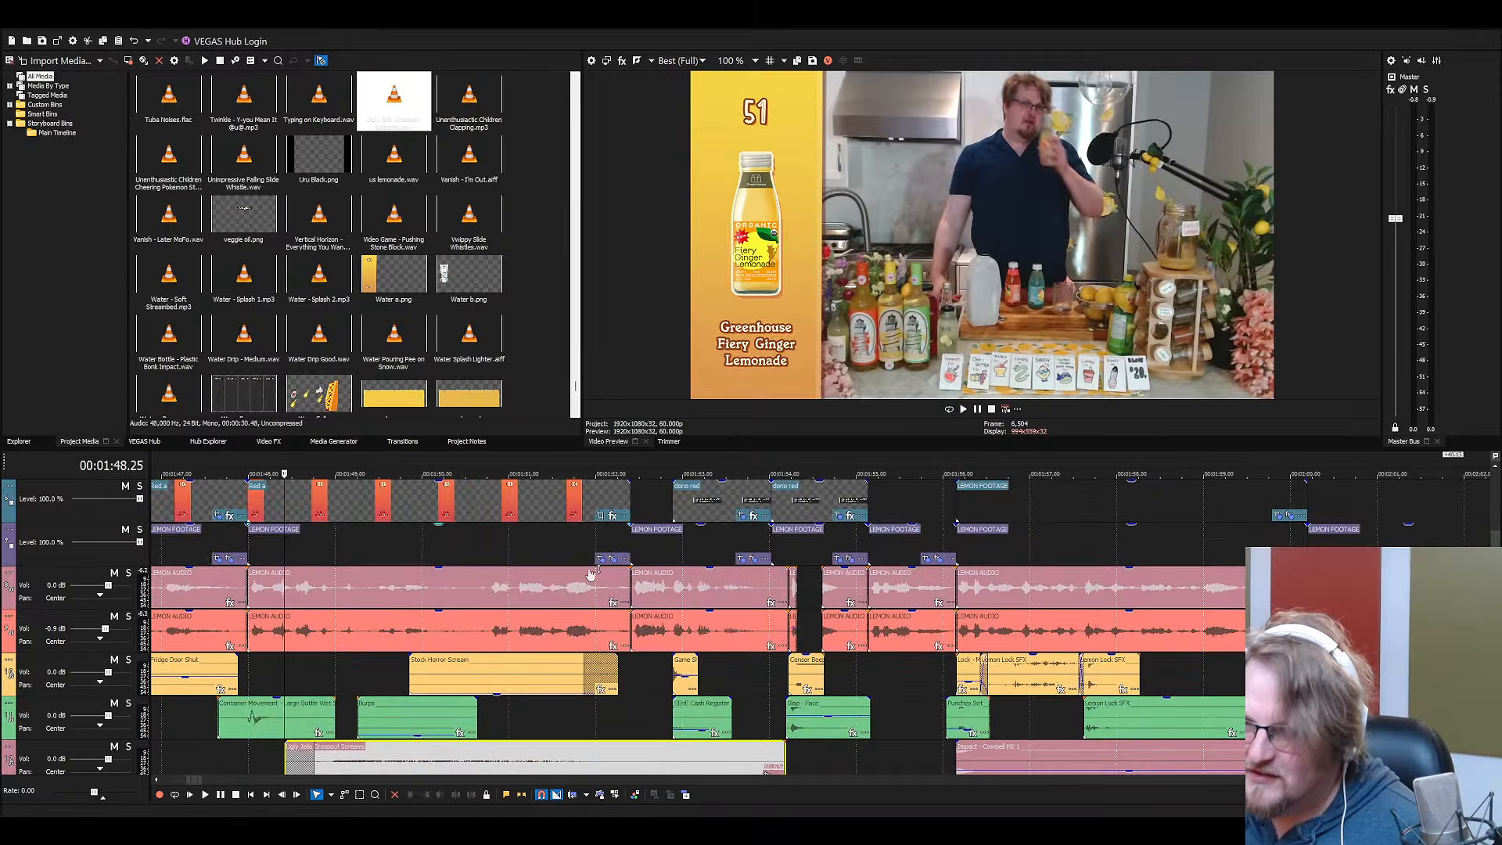
drag(822, 735, 821, 640)
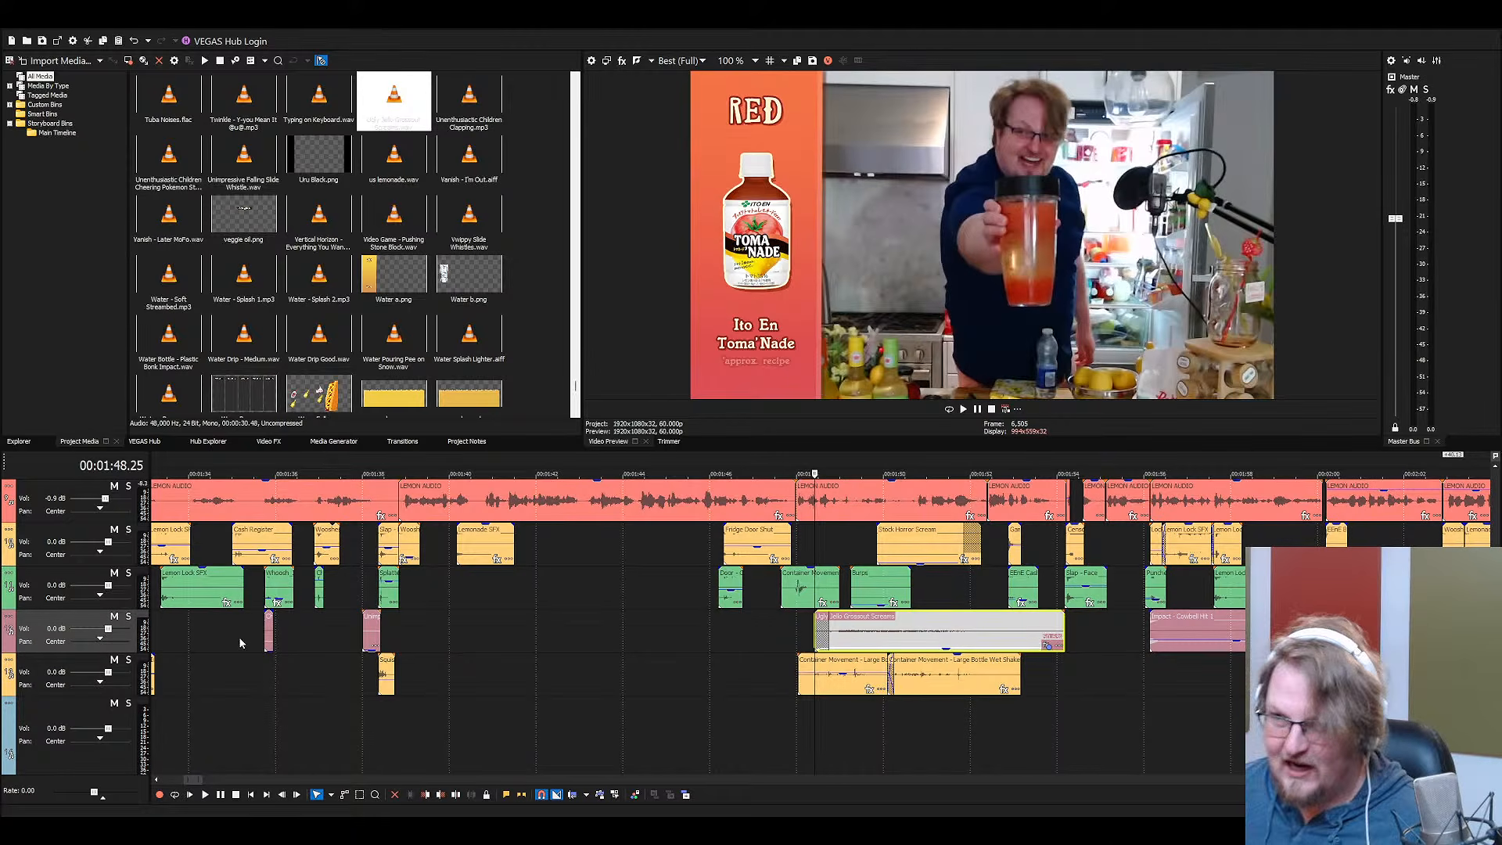
click(129, 618)
key(space)
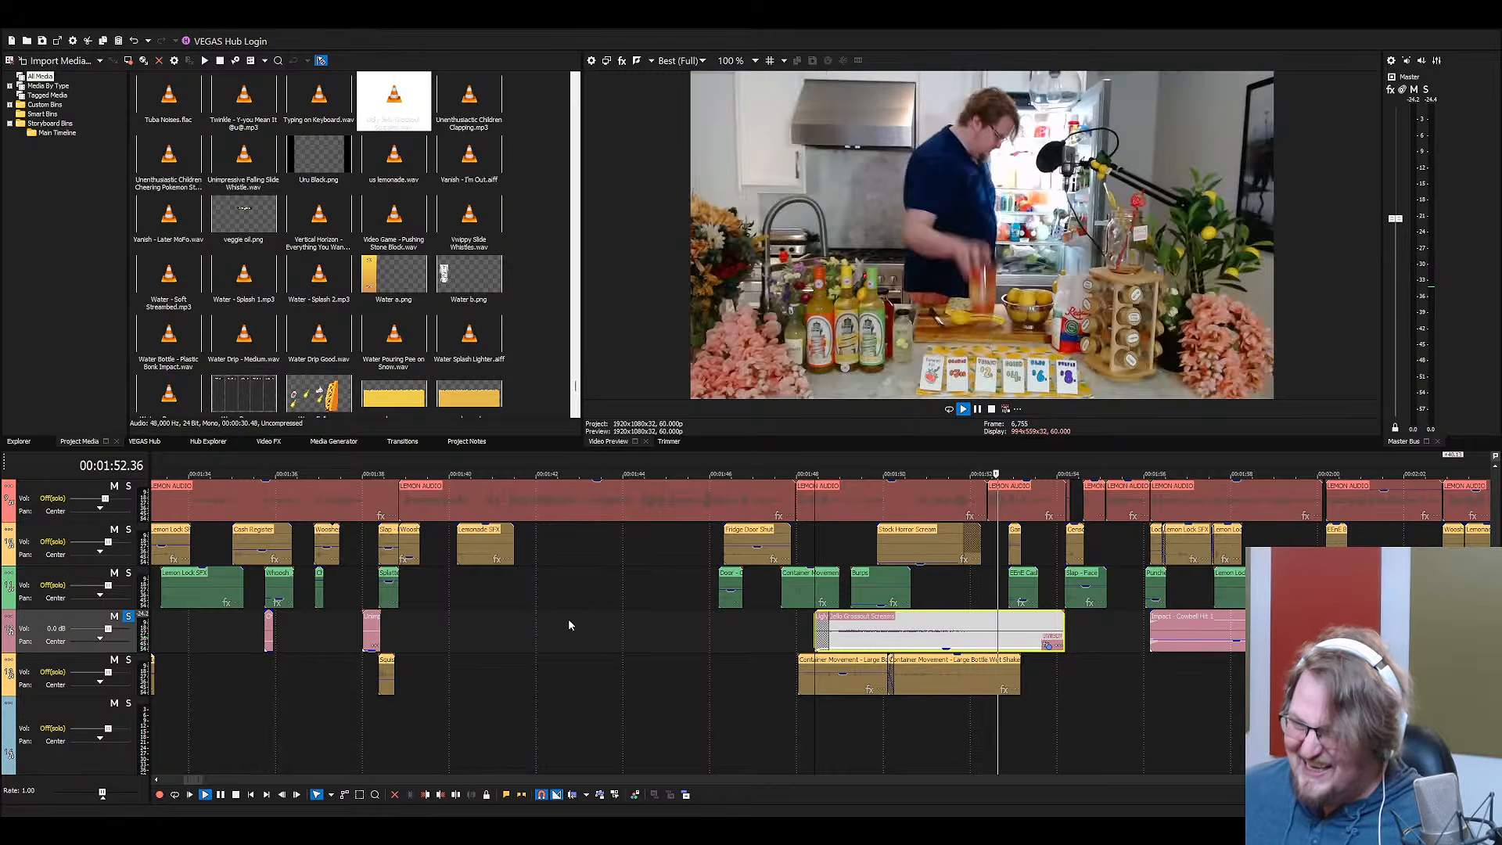
key(space)
scroll(786, 694, down, 12)
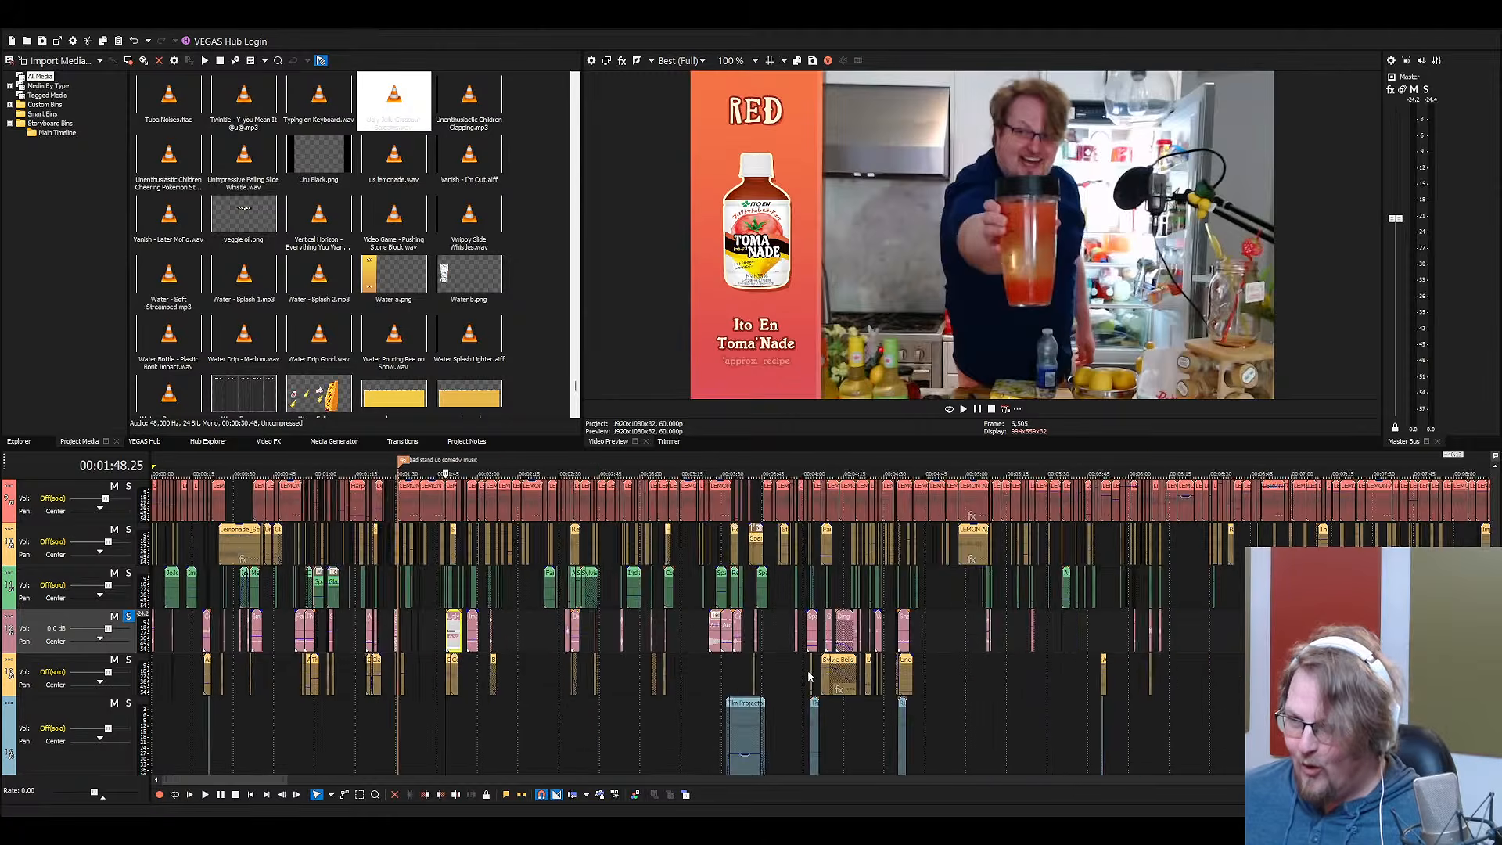
click(131, 618)
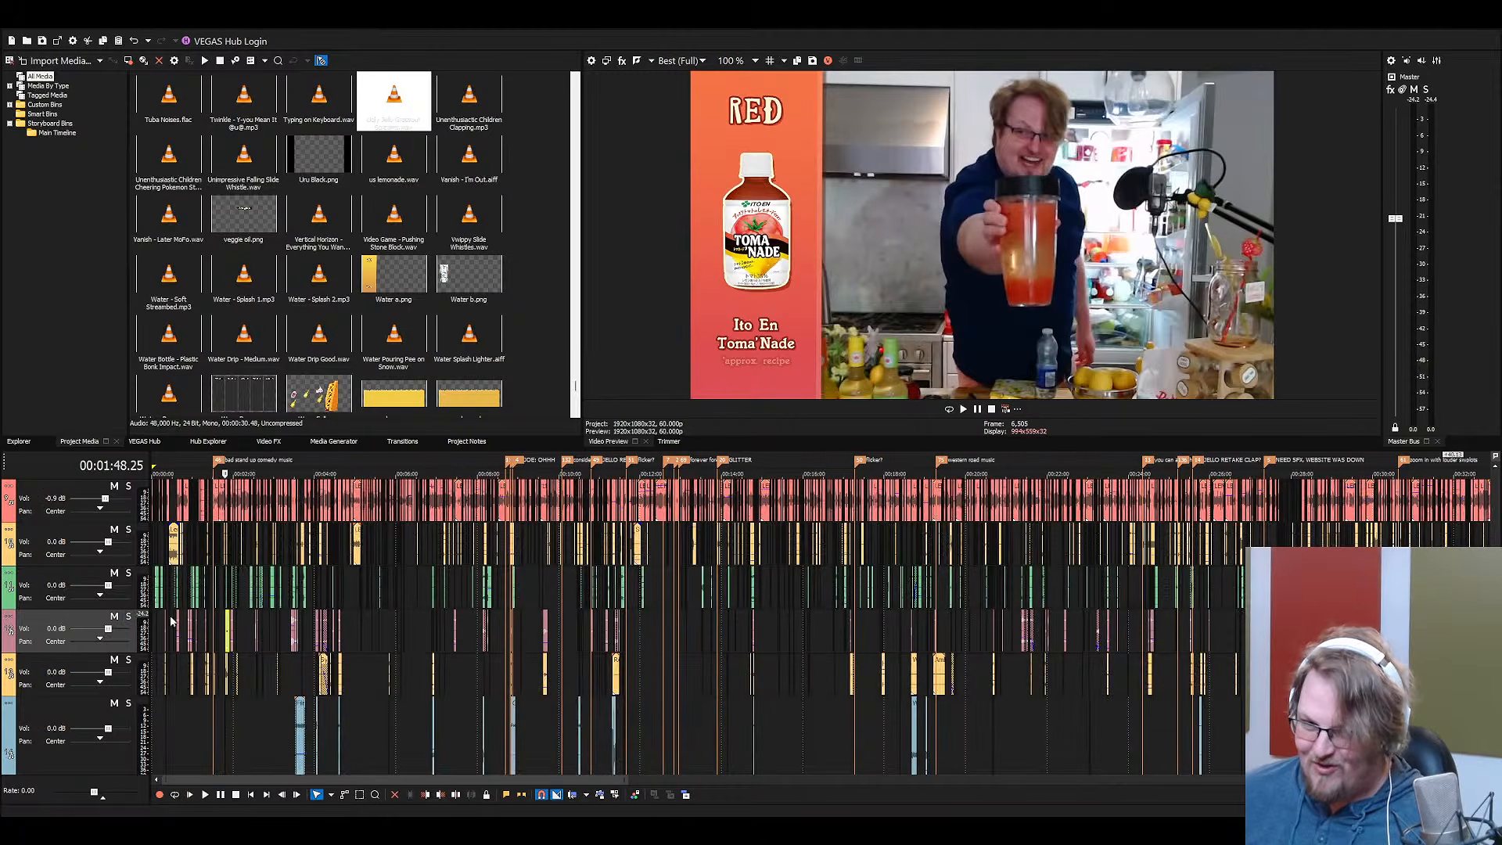
Return to the layered sounds under the ingredient list at 00:51:02.56 near the end of the edited timeline
scroll(865, 612, down, 6)
scroll(869, 616, down, 3)
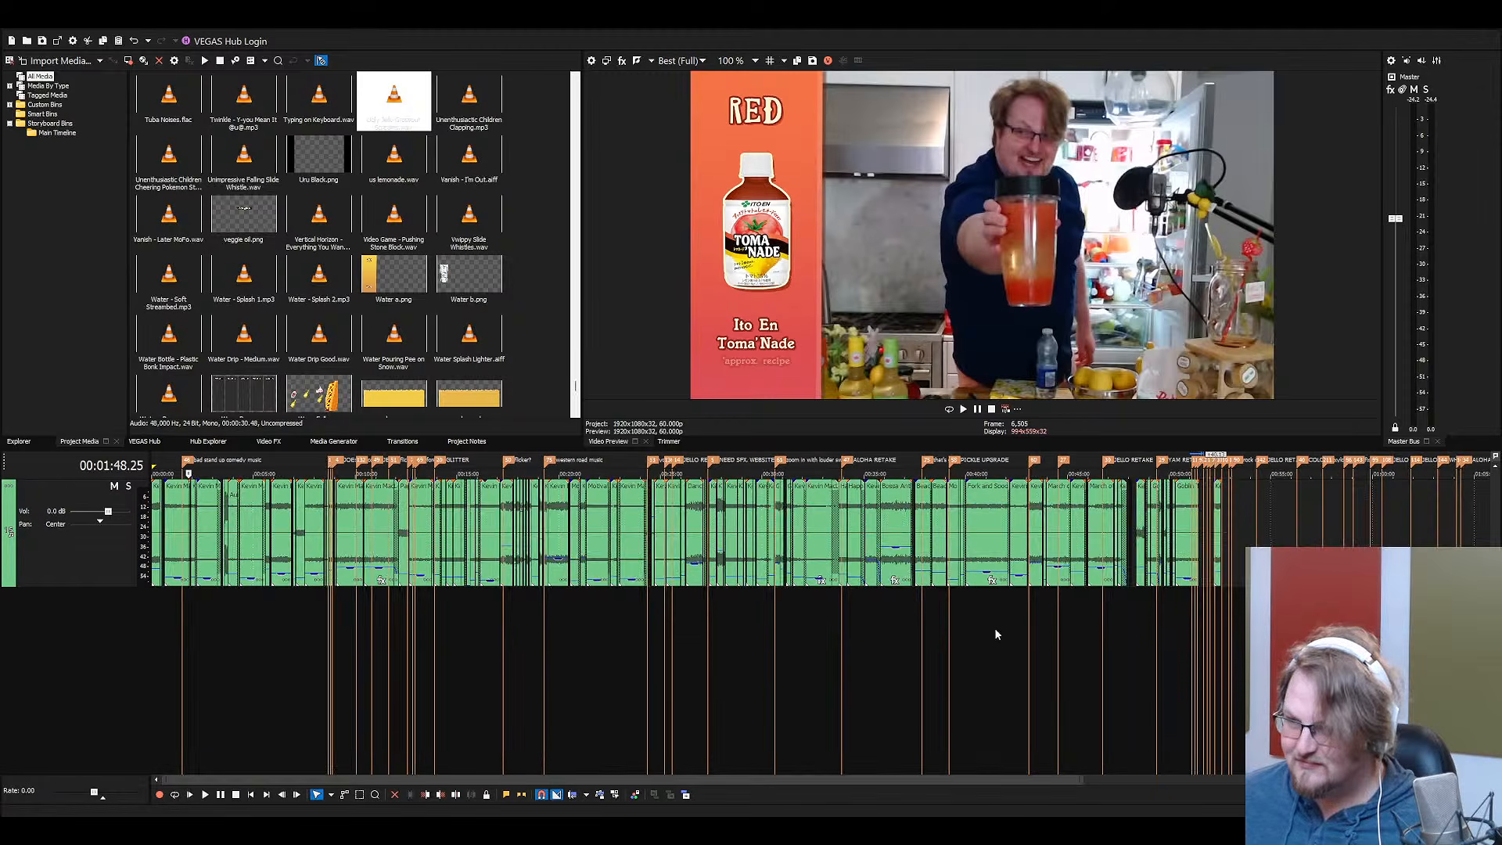
click(1209, 609)
key(space)
scroll(1183, 646, up, 5)
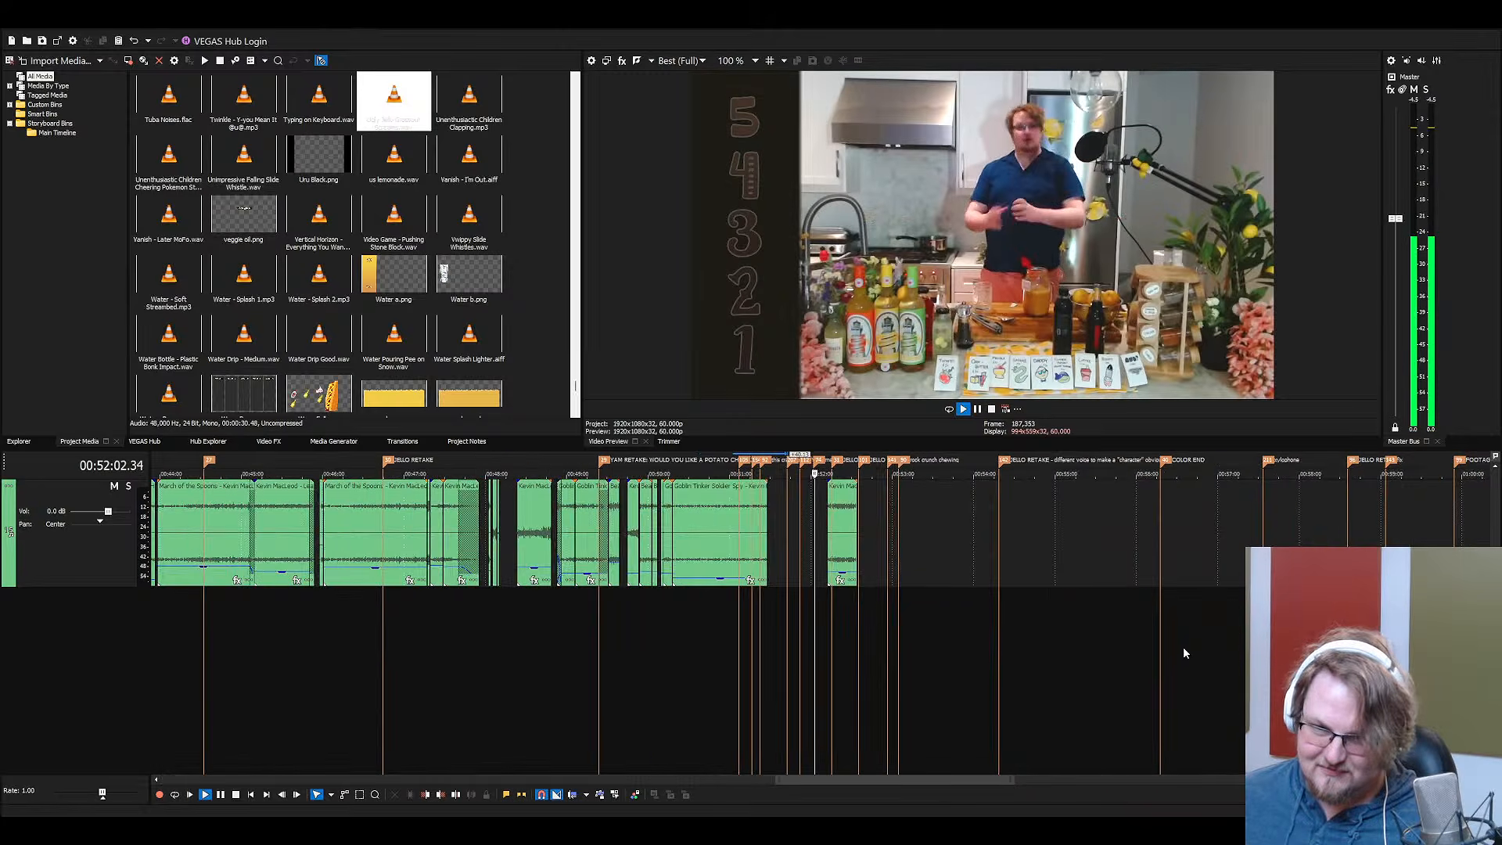
scroll(984, 671, up, 5)
scroll(970, 673, down, 3)
scroll(958, 673, up, 3)
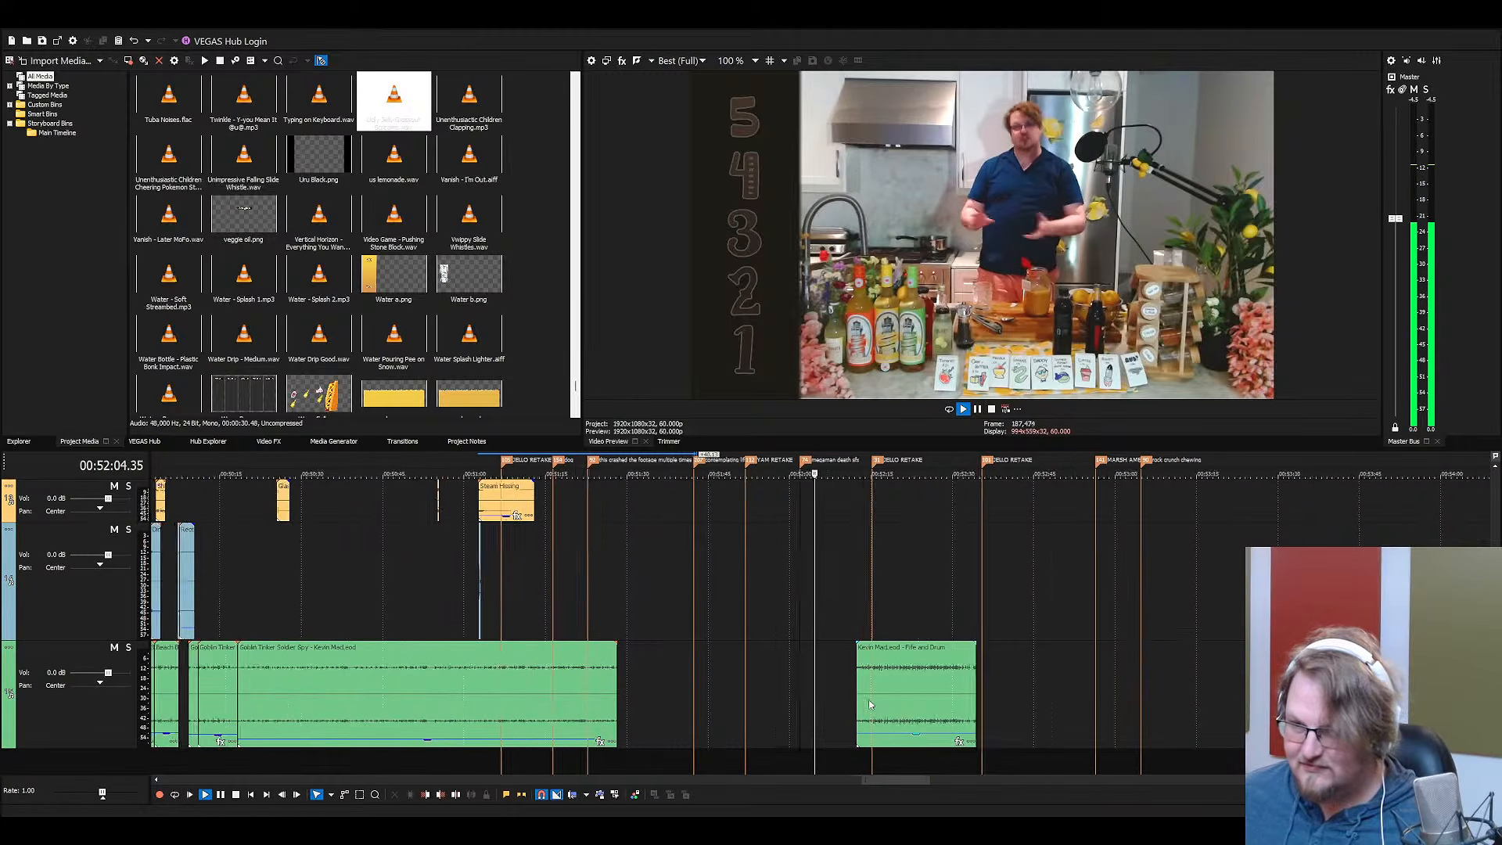
click(375, 594)
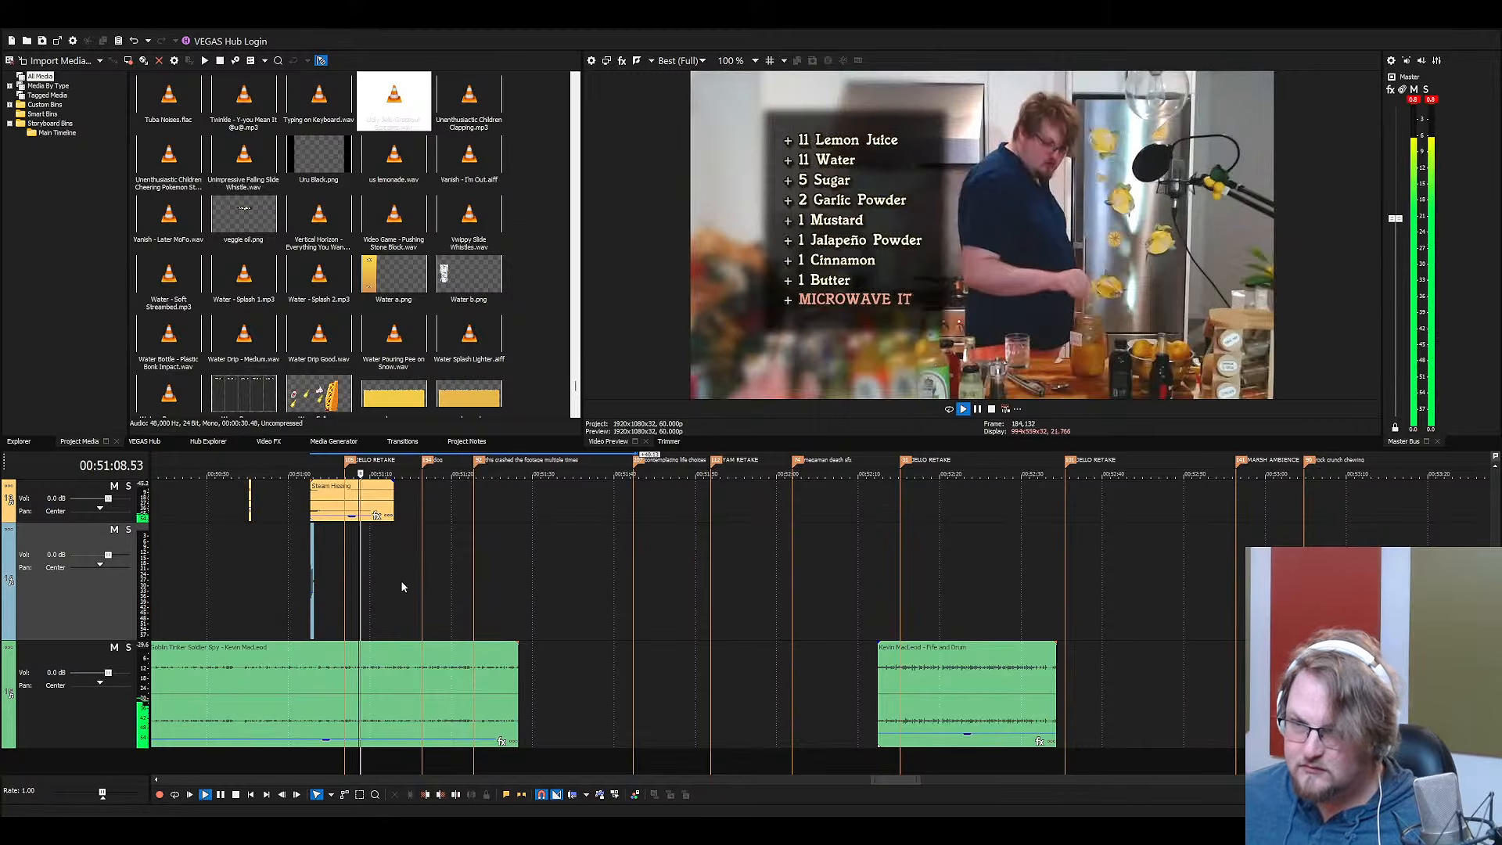
scroll(785, 604, up, 3)
scroll(768, 606, up, 3)
key(space)
Move the candy bag crinkle clip down one track and to about 00:51:05, and split it near 00:51:08.40 and at 00:51:09.39
click(682, 506)
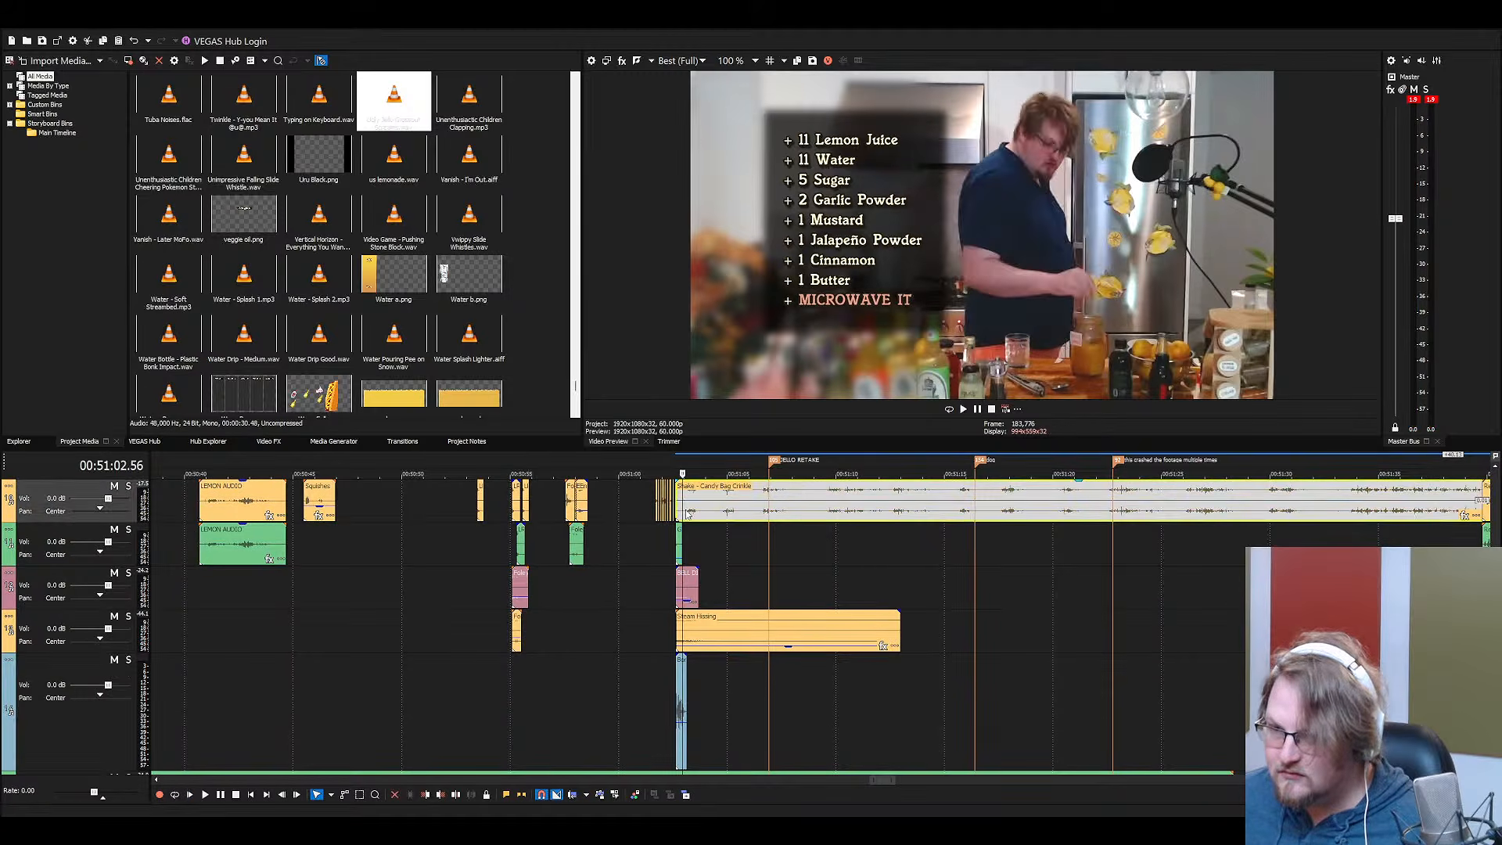
scroll(969, 513, up, 2)
drag(969, 512, 1061, 556)
click(1070, 552)
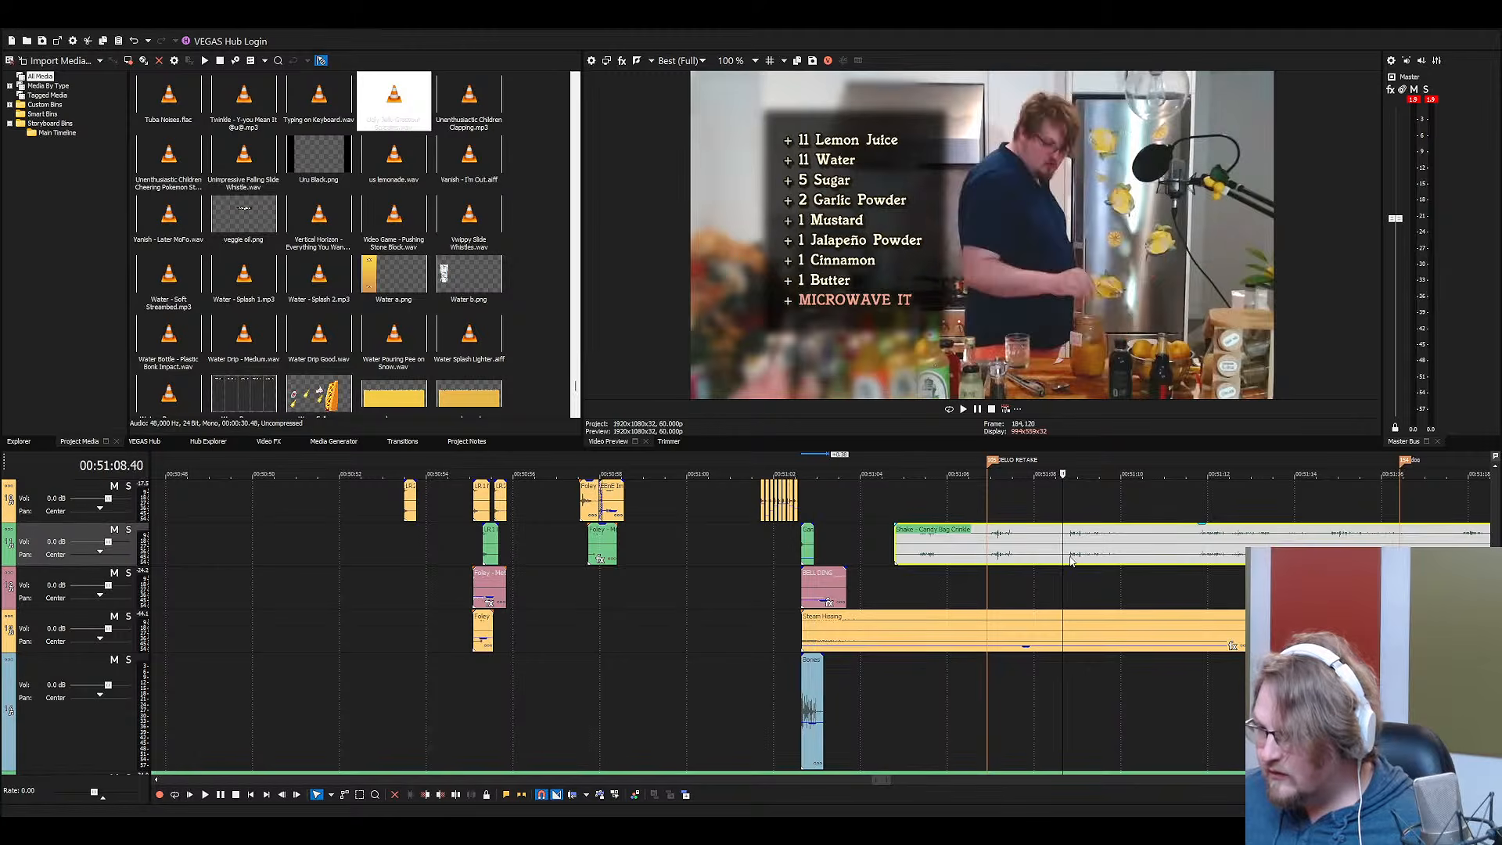
key(s)
click(1106, 563)
key(s)
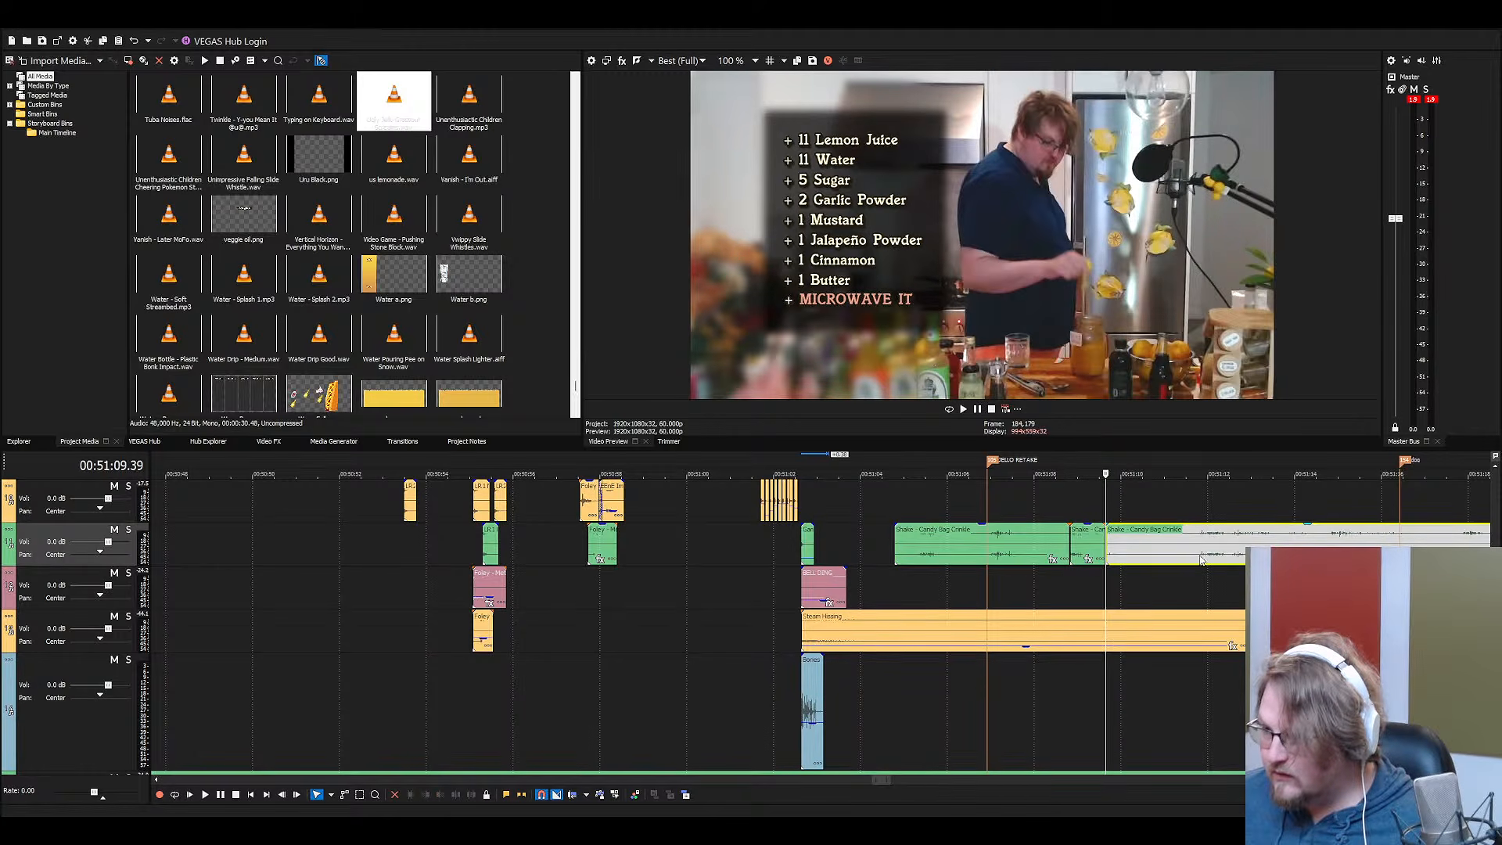
Cut out the crinkle section just after 00:51:09.39 and slide the remainder back to slightly overlap the preceding piece
click(1200, 557)
key(s)
click(1156, 559)
key(Delete)
drag(1216, 561, 1118, 566)
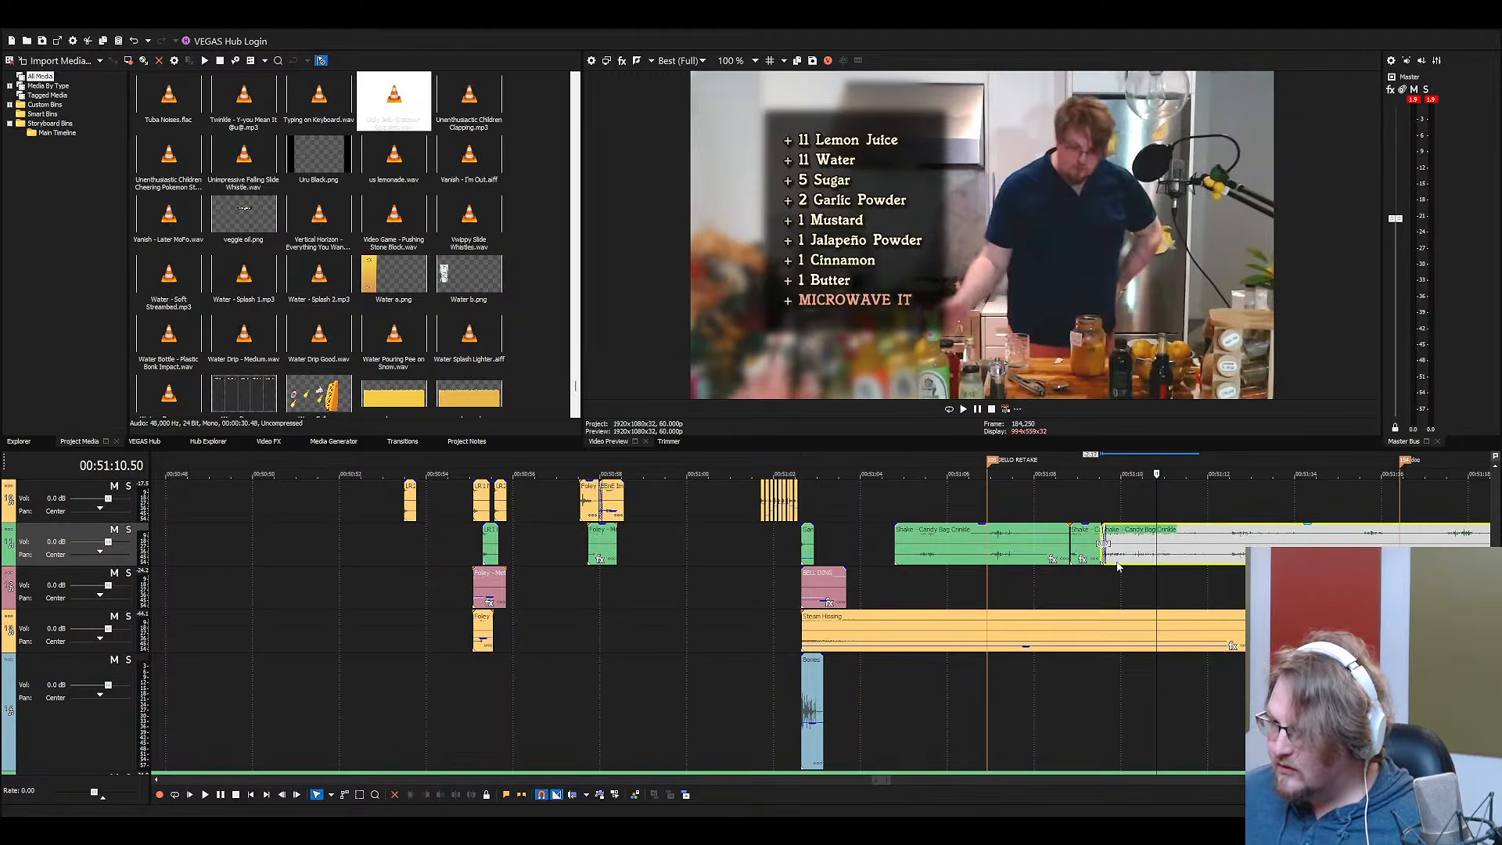
Split the remaining crinkle twice, the second time at 00:51:12.32, remove the part in between, and close the gap
click(1172, 558)
key(s)
click(1230, 558)
key(s)
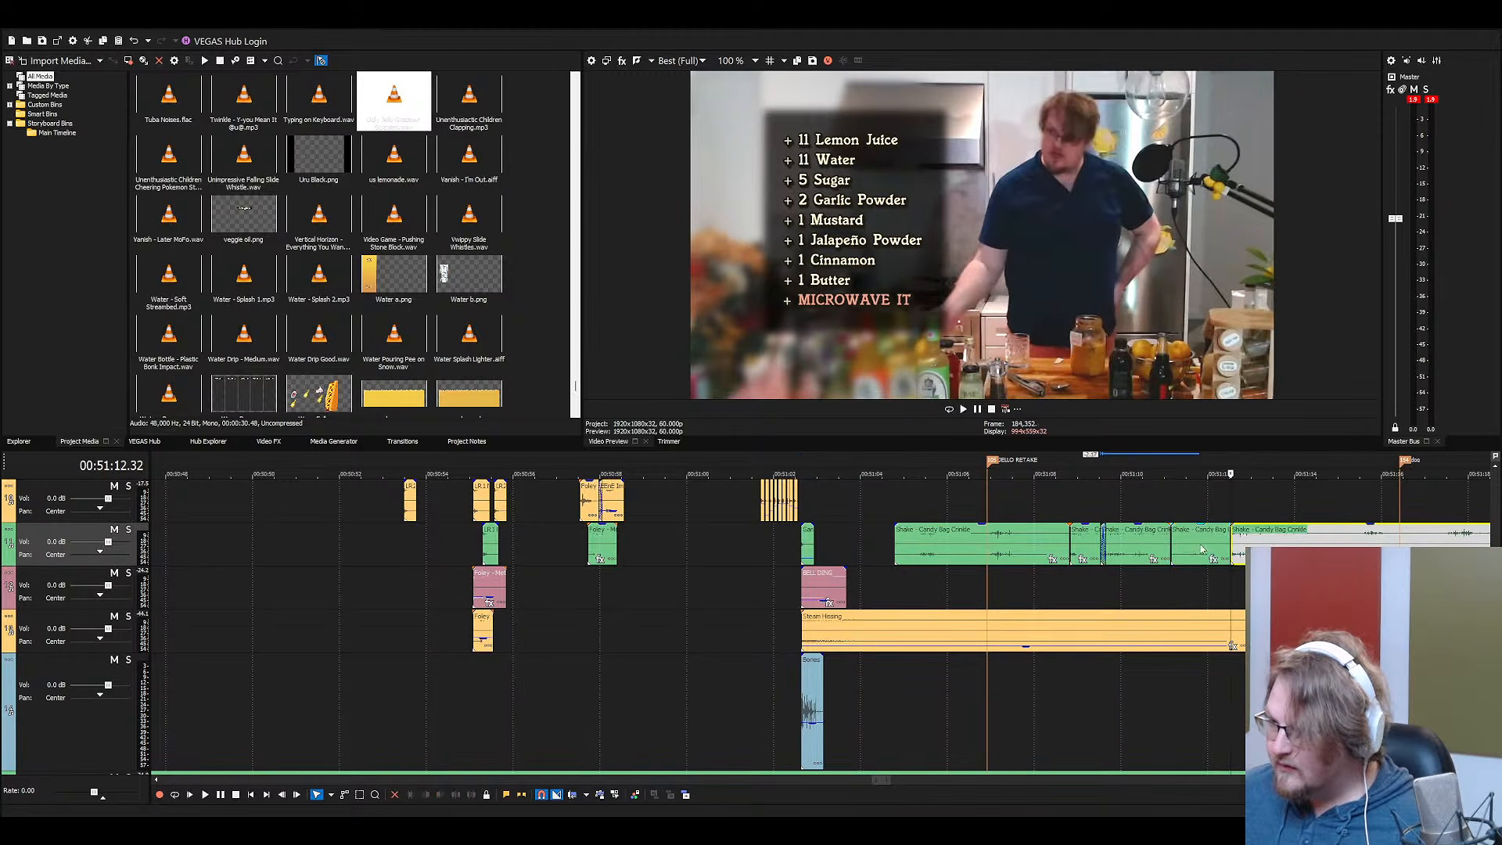
click(1197, 557)
key(Delete)
drag(1238, 549, 1199, 559)
Split the crinkle at 00:51:12.39 and again several seconds on, delete that long section, and slide the remainder back to the cut
click(1236, 557)
key(s)
scroll(1206, 584, down, 1)
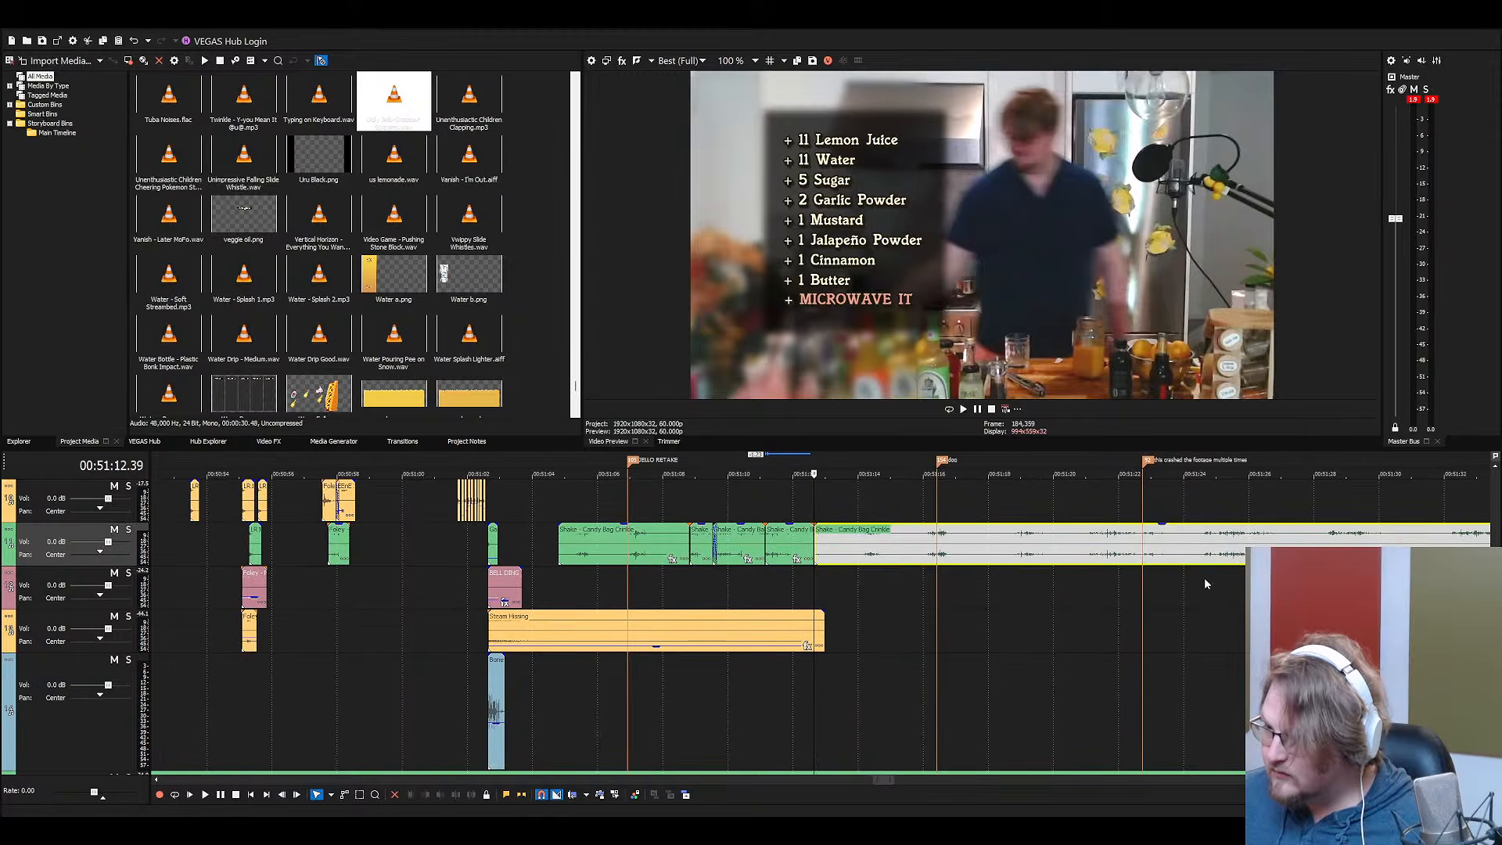
click(1090, 559)
key(s)
click(1007, 554)
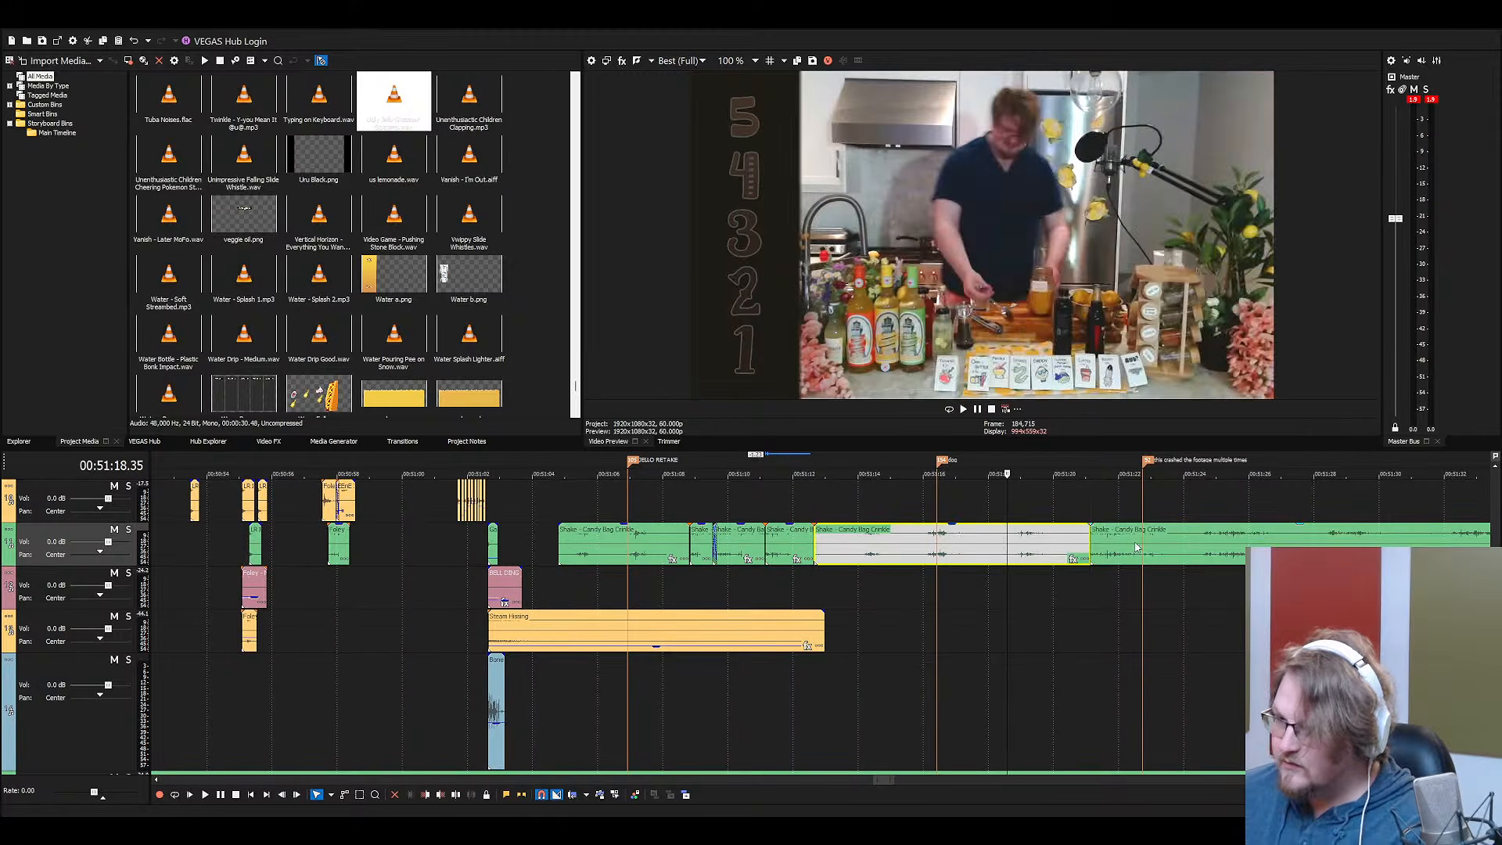
key(Delete)
drag(1139, 550, 859, 551)
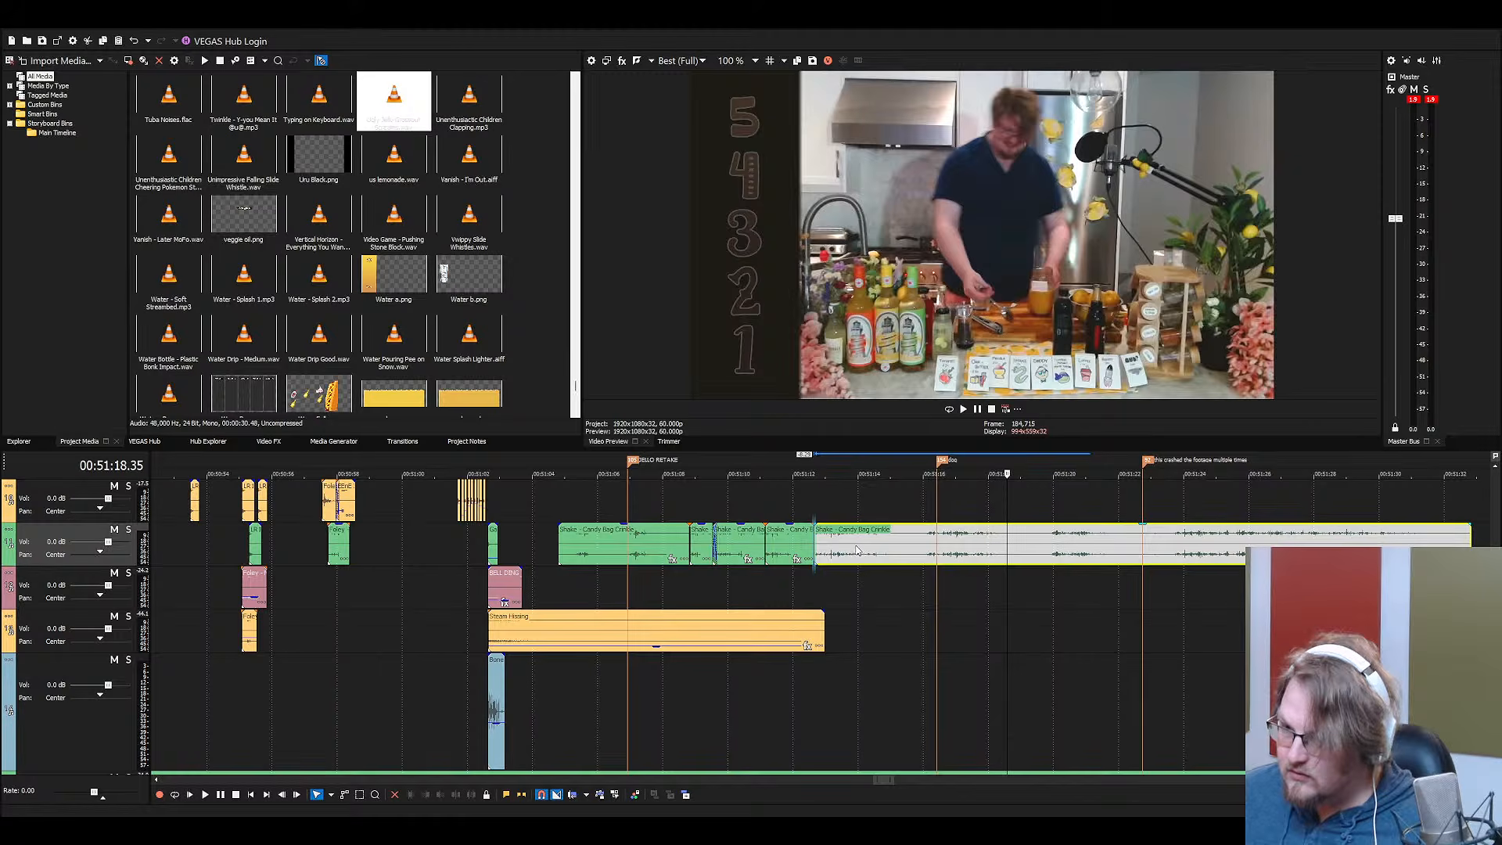
Remove the crinkle section after 00:51:14.27, split the remainder at 00:51:18.15, and overlap the resulting piece with the preceding one
click(873, 557)
key(s)
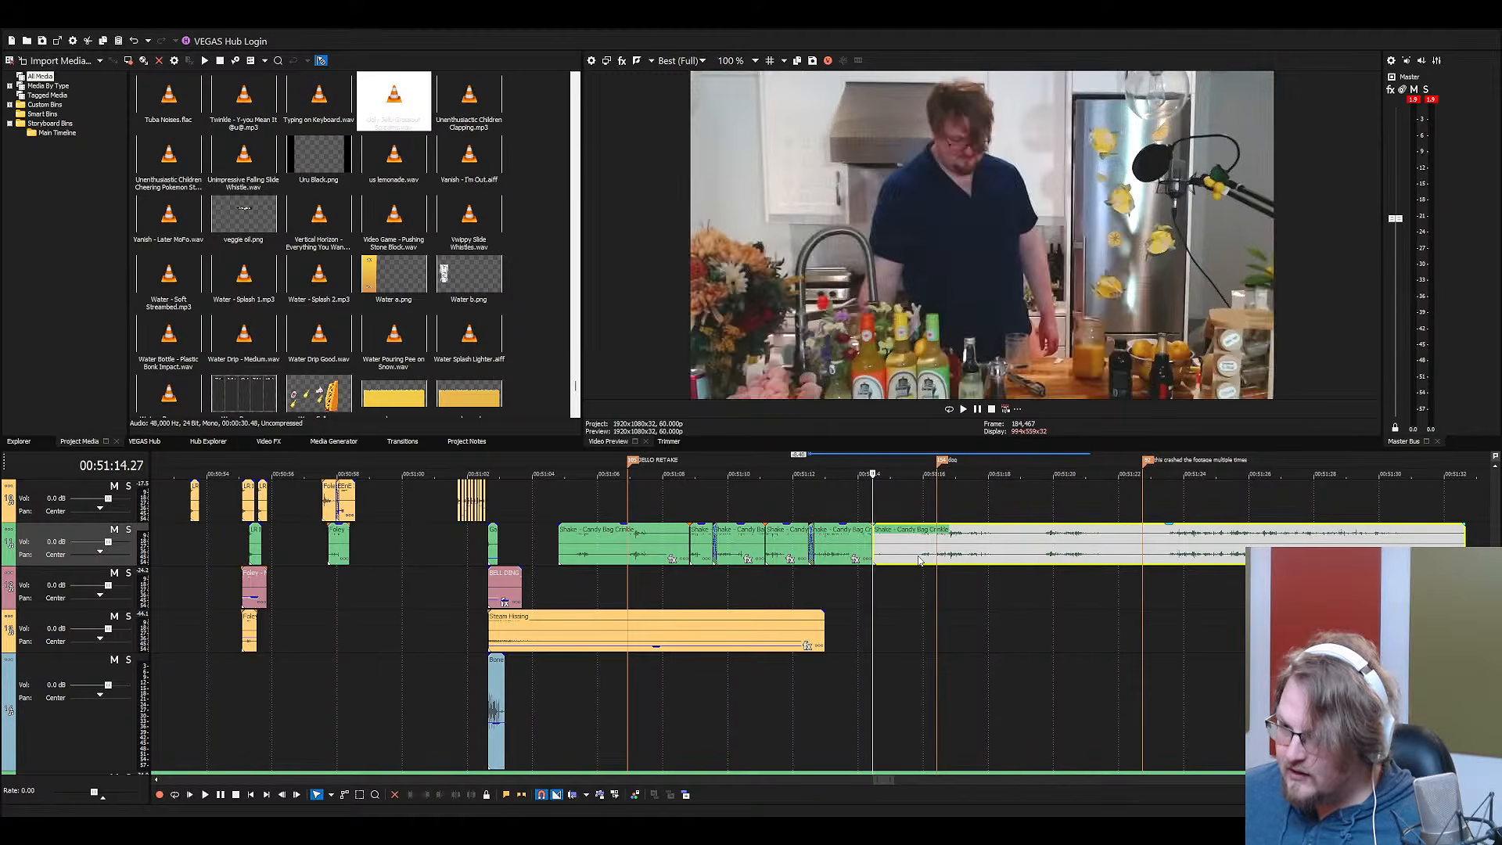
click(924, 560)
key(s)
click(890, 559)
key(Delete)
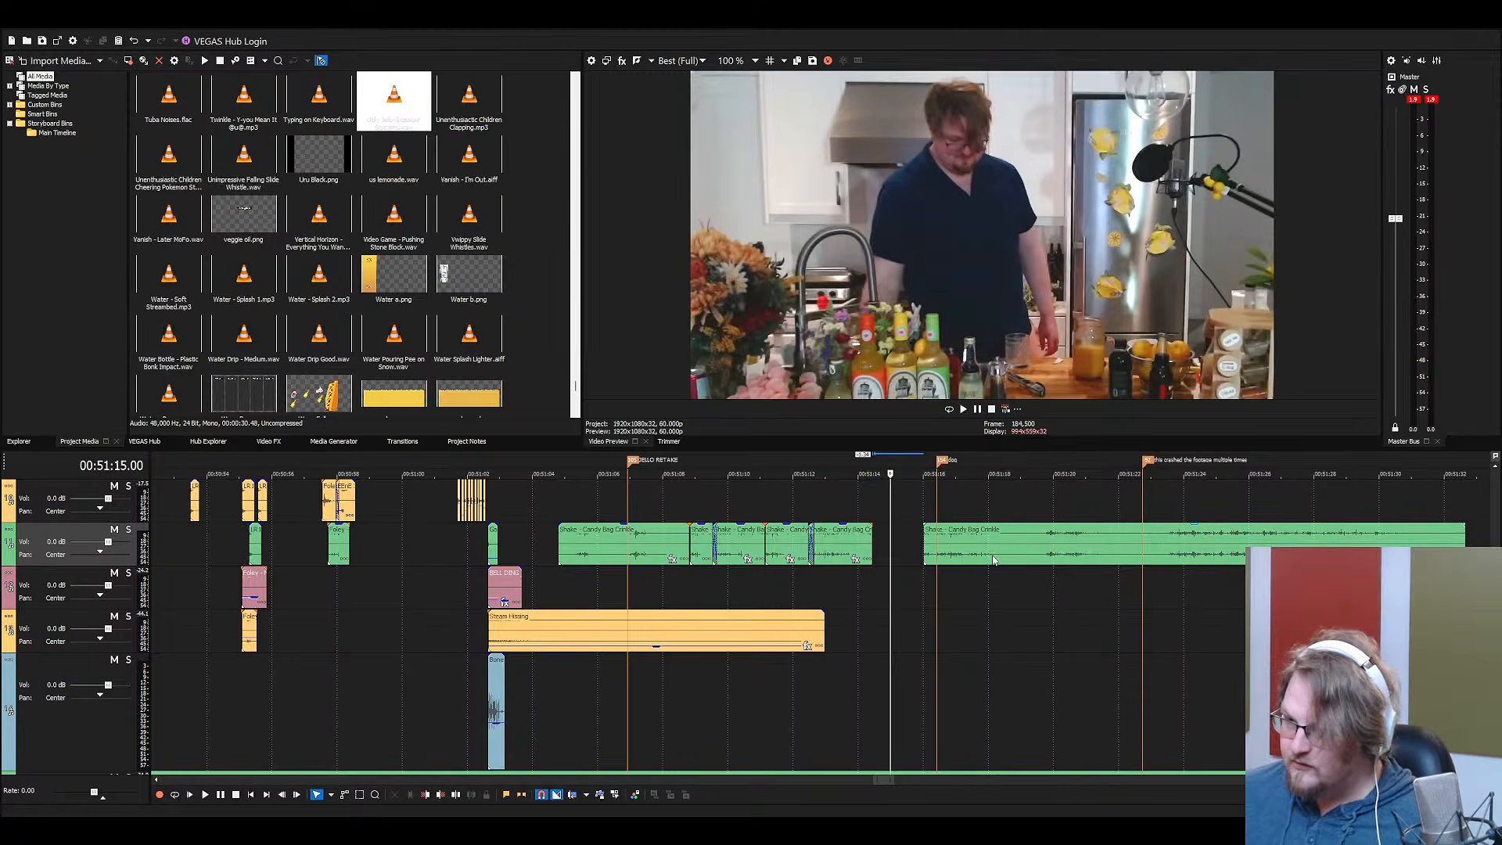
click(995, 560)
key(s)
drag(954, 557, 896, 557)
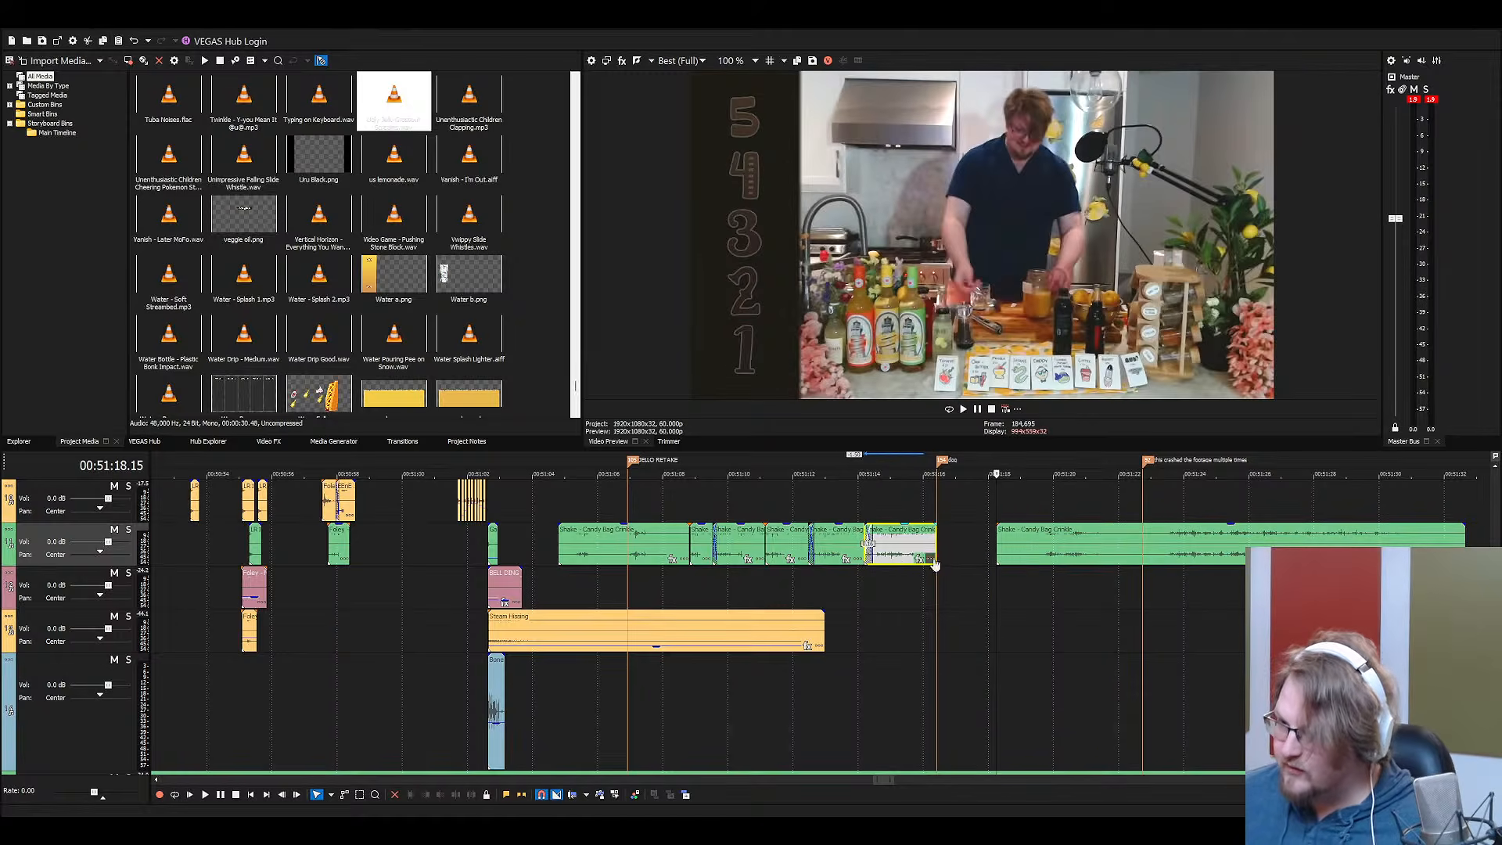
Delete the leftover crinkle after 00:51:18.15 and the long first crinkle piece before the short cuts
click(1031, 547)
key(Delete)
click(628, 539)
key(Delete)
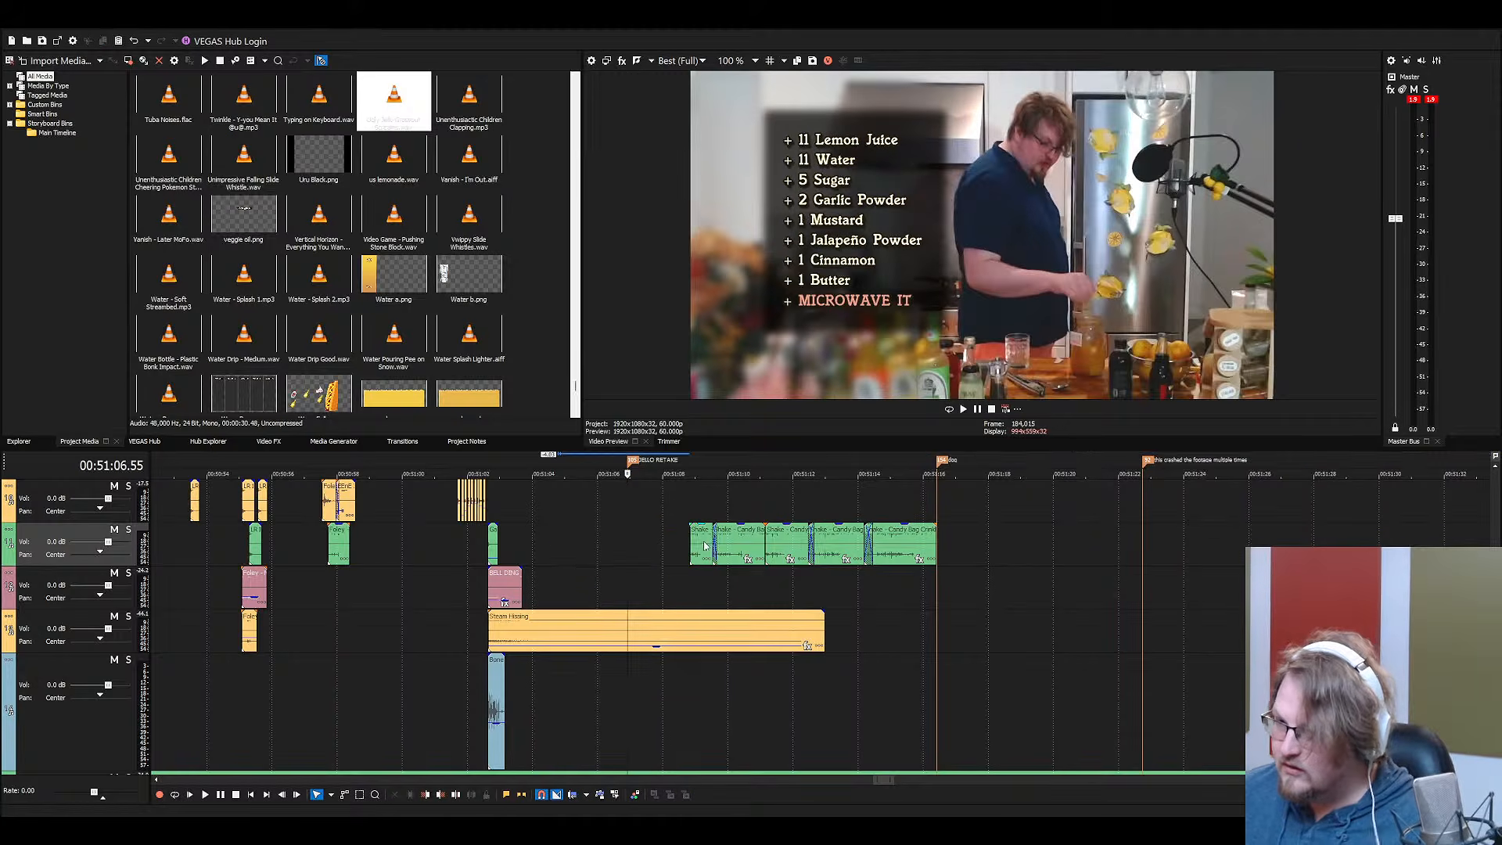
Move the five remaining crinkle pieces together up one track, starting right after the row of short clips near 00:51:02
click(702, 548)
shift+click(890, 550)
drag(890, 550, 735, 551)
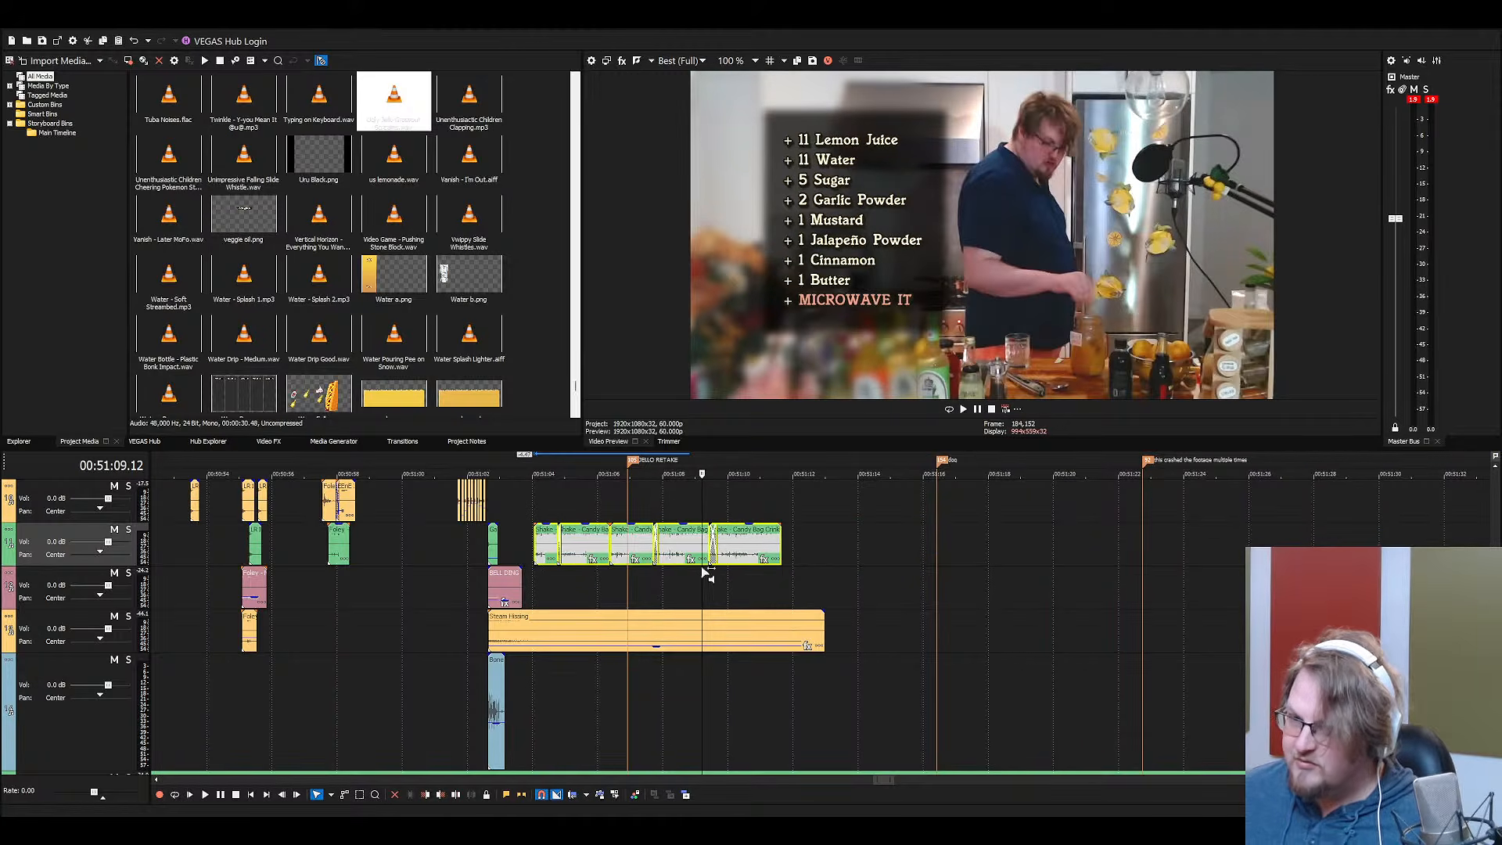
scroll(578, 588, up, 1)
drag(570, 590, 504, 550)
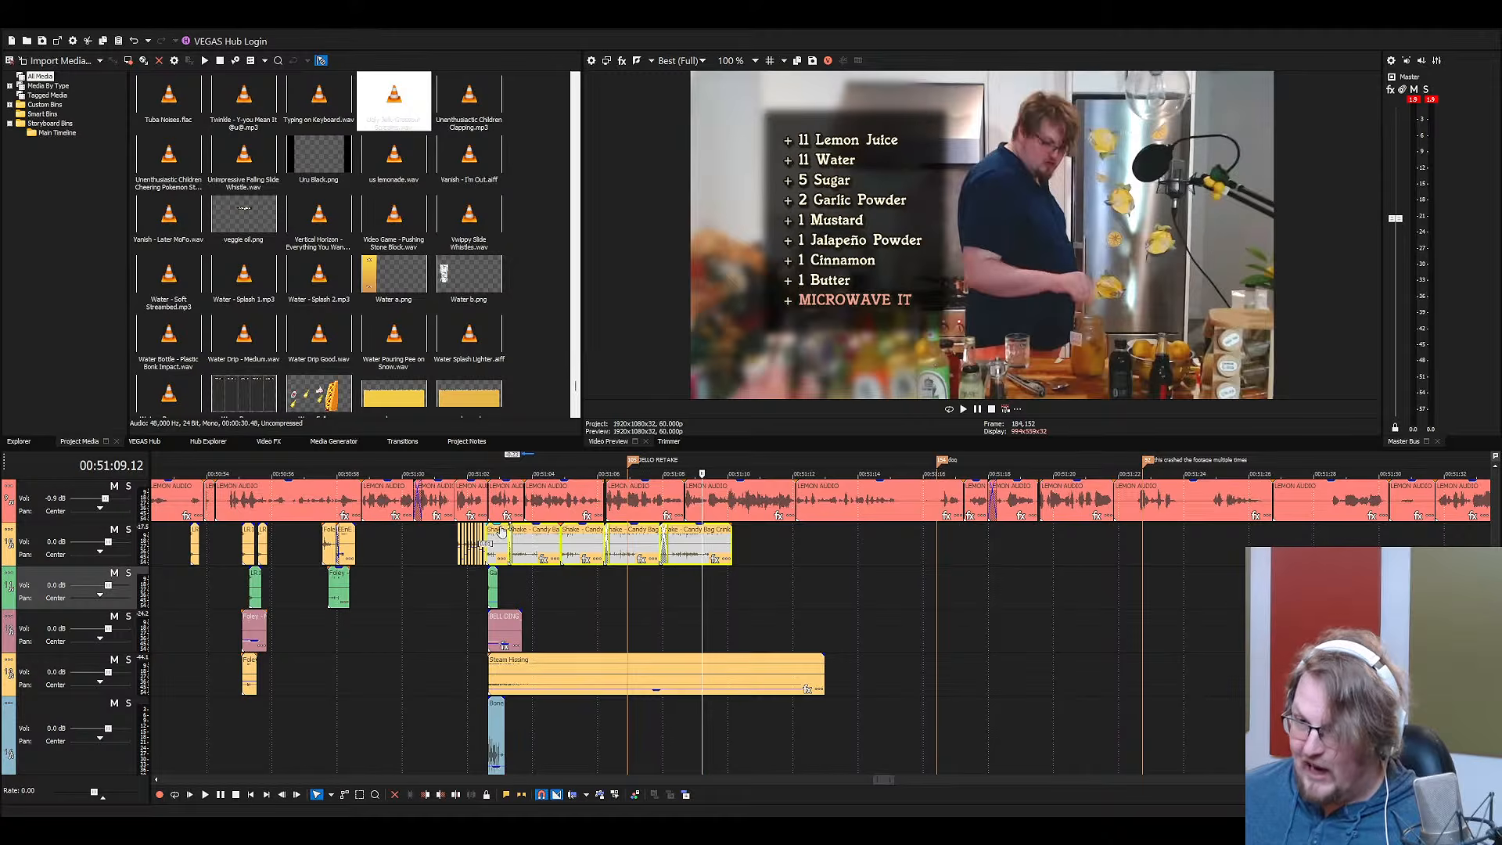
scroll(521, 578, up, 3)
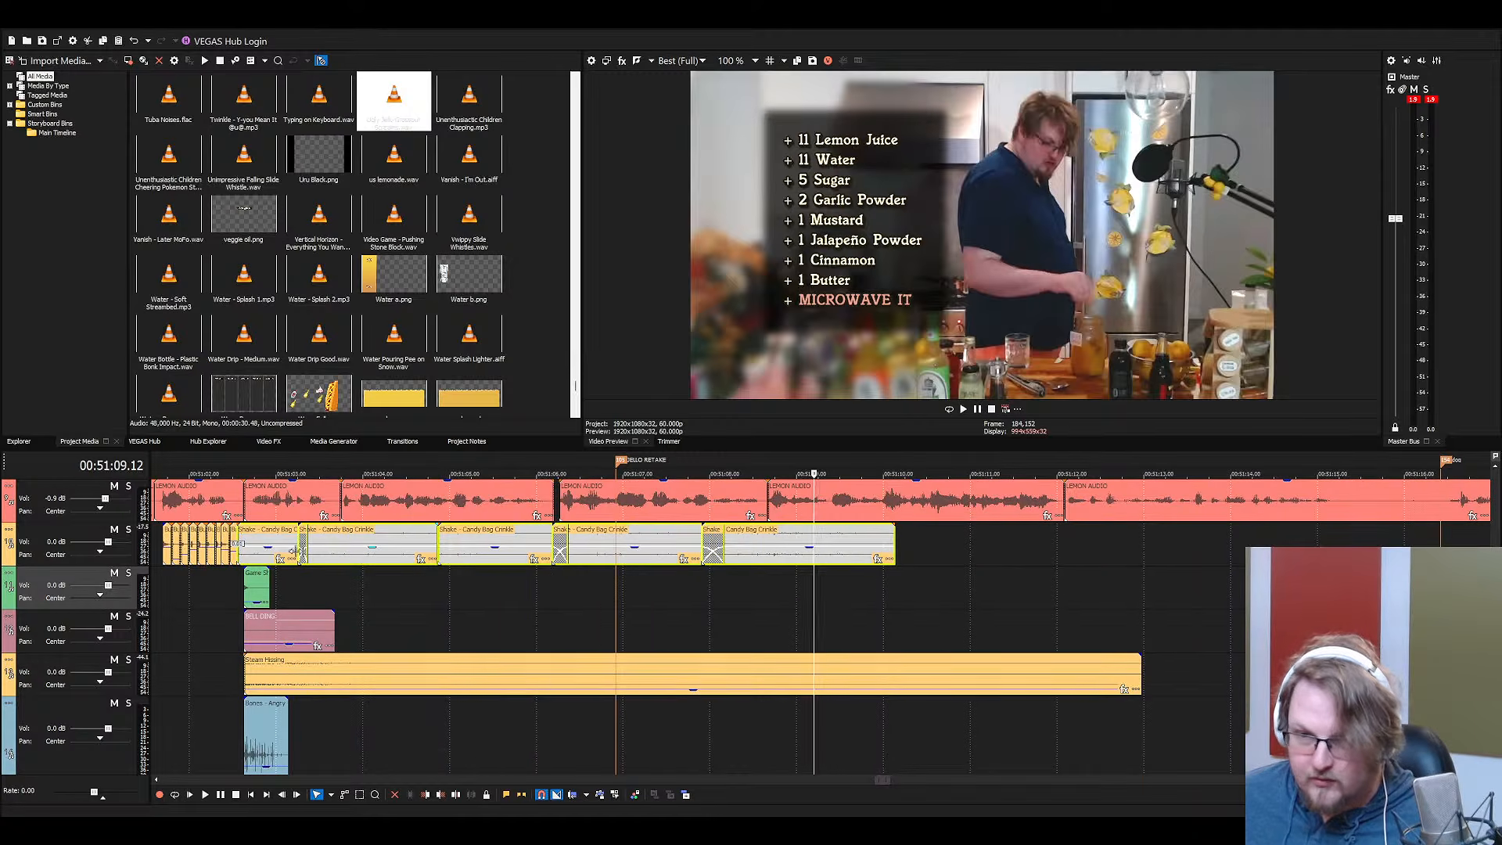
drag(262, 556, 275, 557)
Play the shortened crinkle pieces together with the bell, steam and bone sounds from 00:51:02.56
click(253, 554)
key(space)
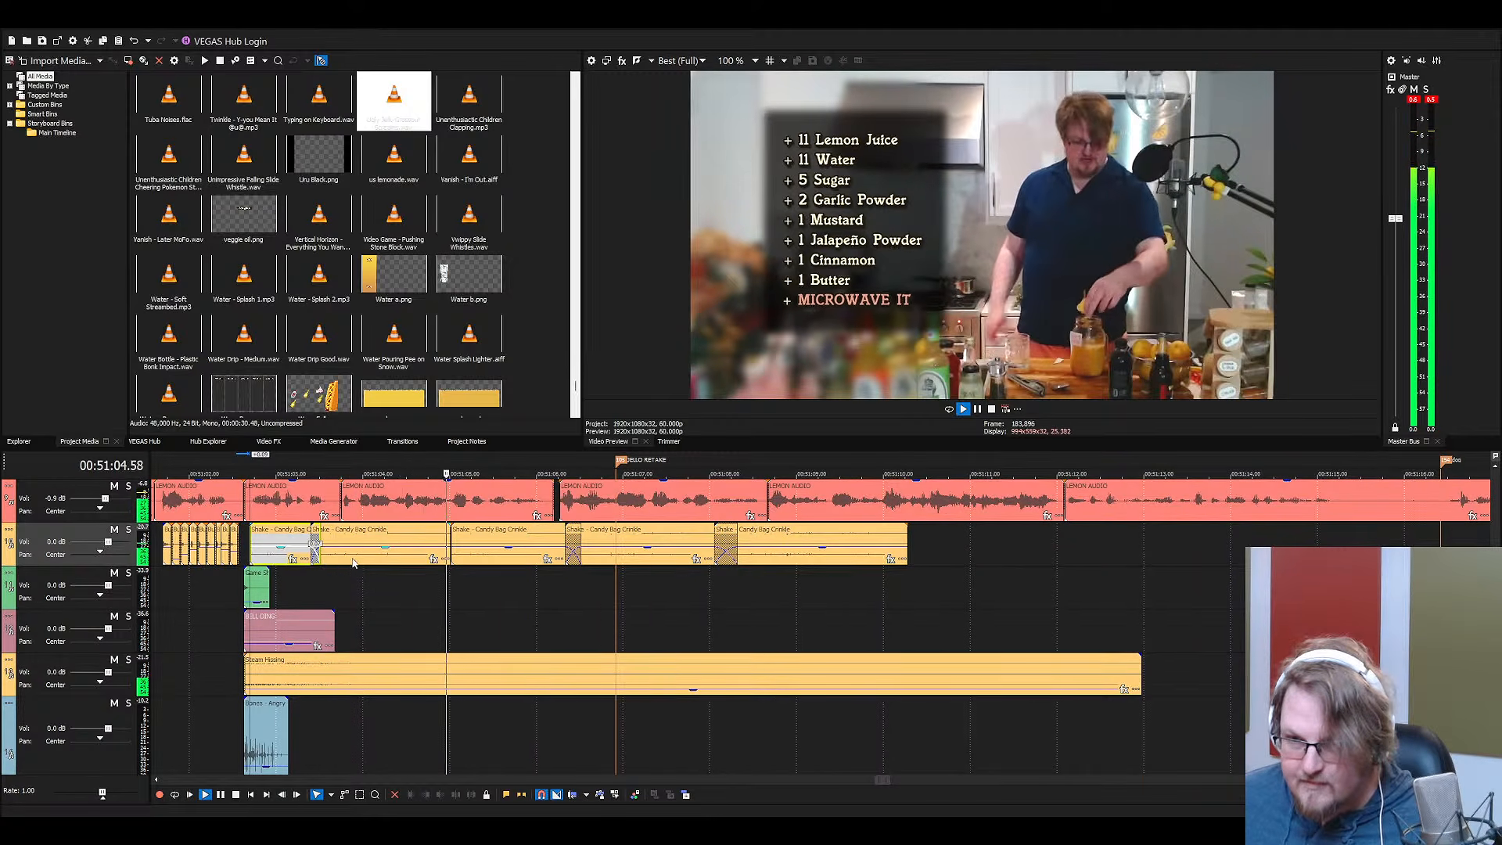
shift+click(810, 553)
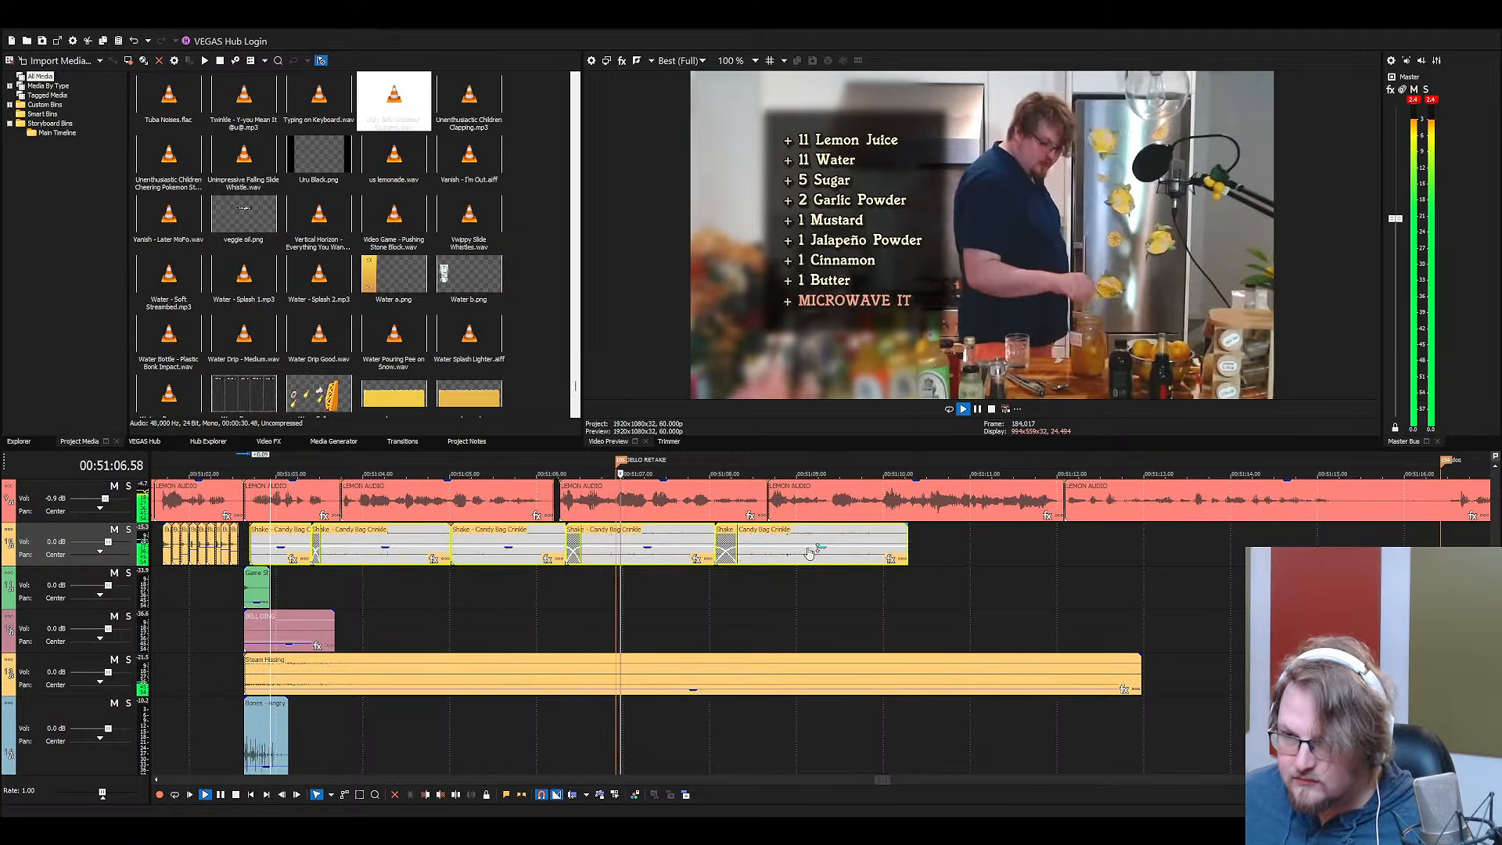
key(space)
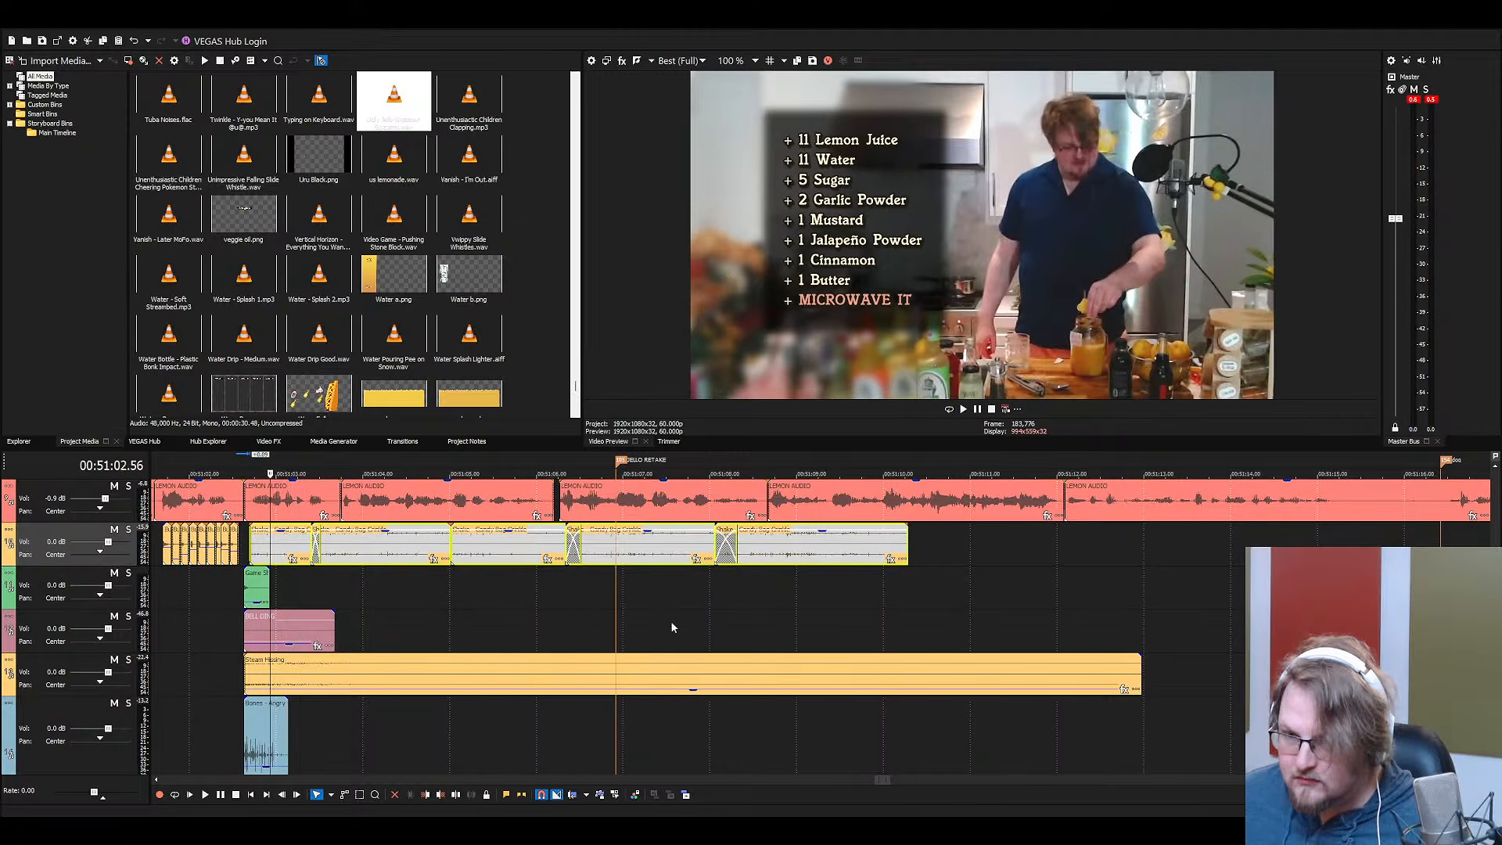
scroll(671, 627, down, 1)
scroll(841, 612, up, 1)
click(783, 536)
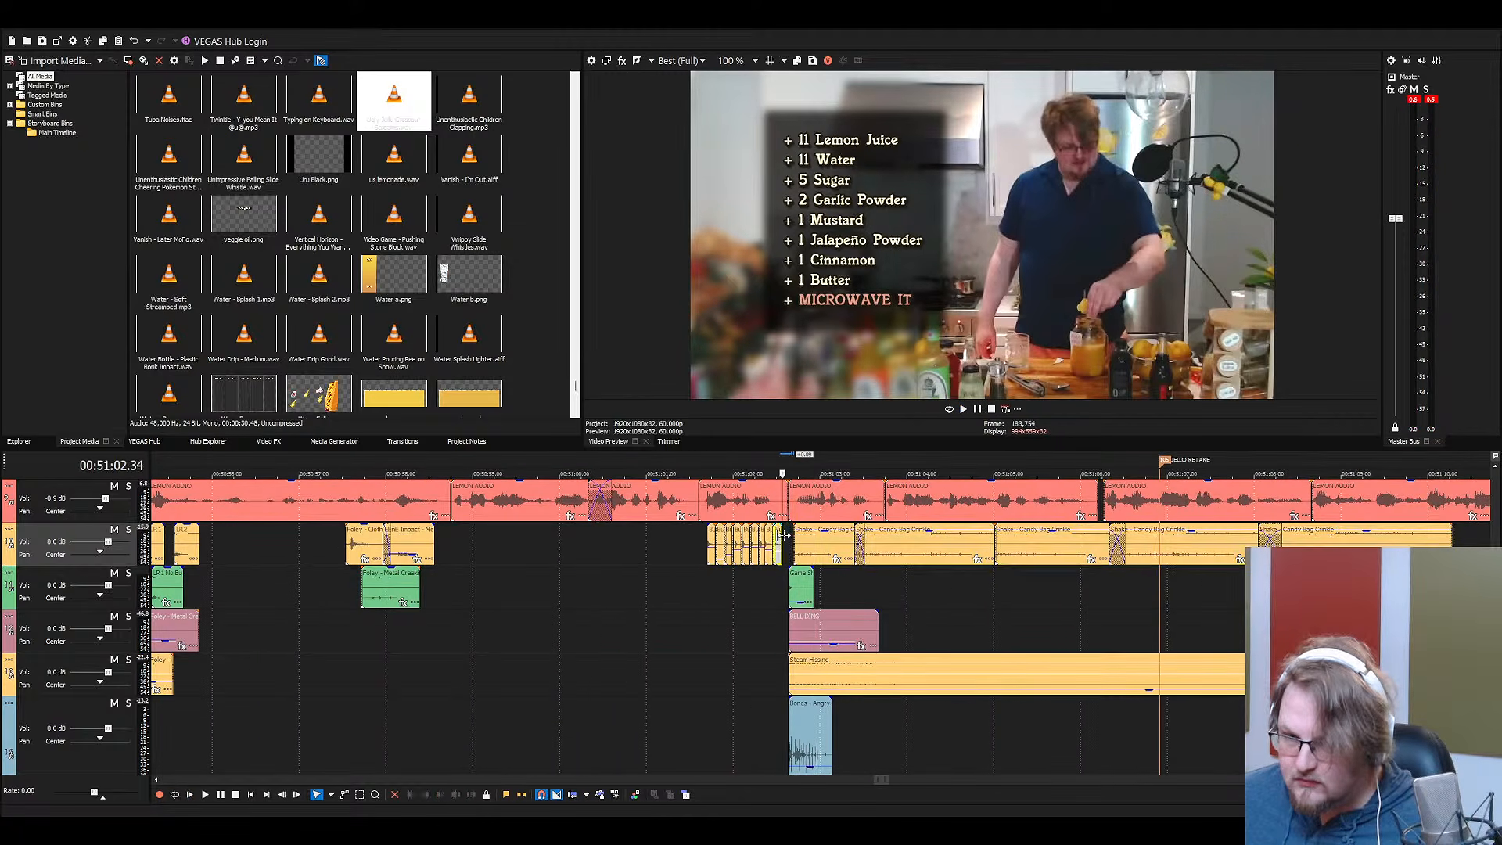
Play the candy bag crinkle section with its layered sounds from 00:51:02.34
key(space)
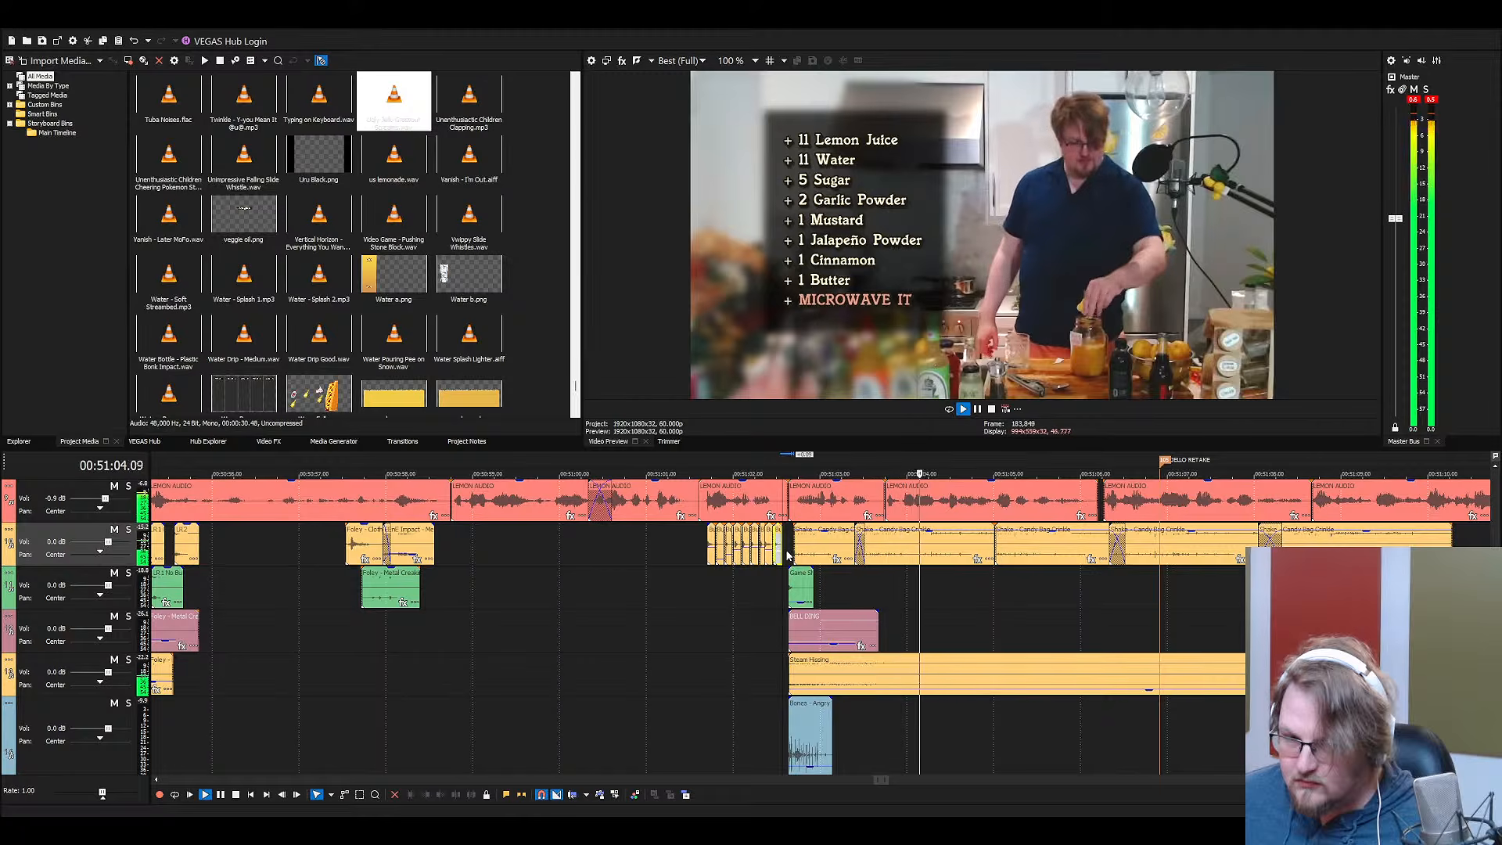
scroll(842, 619, down, 4)
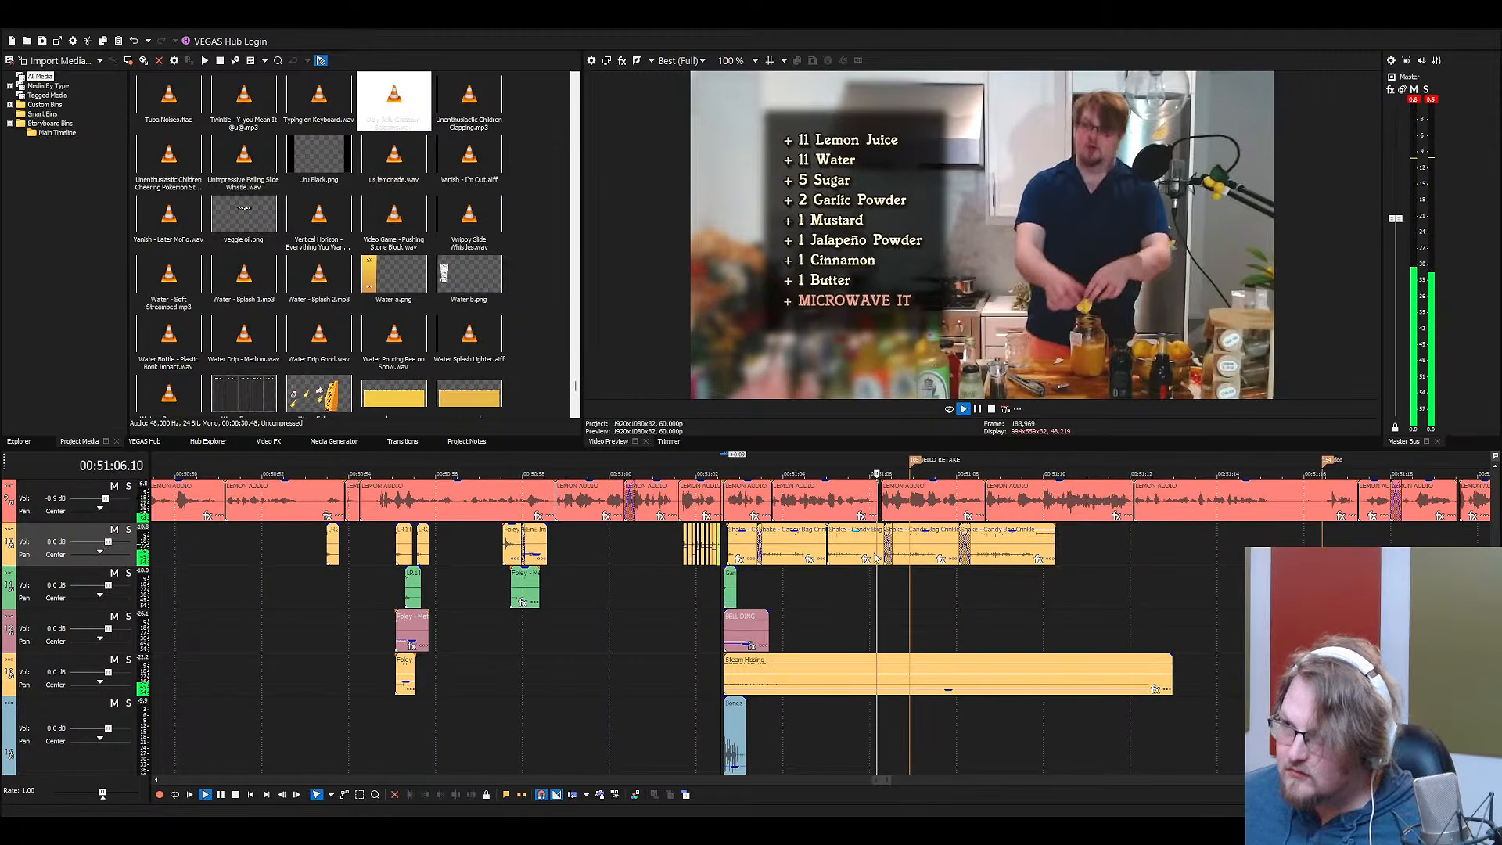
key(space)
Find Stirring Drink With Ice.wav in the project media and place it on the track below the crinkle, starting near 00:51:04
click(332, 344)
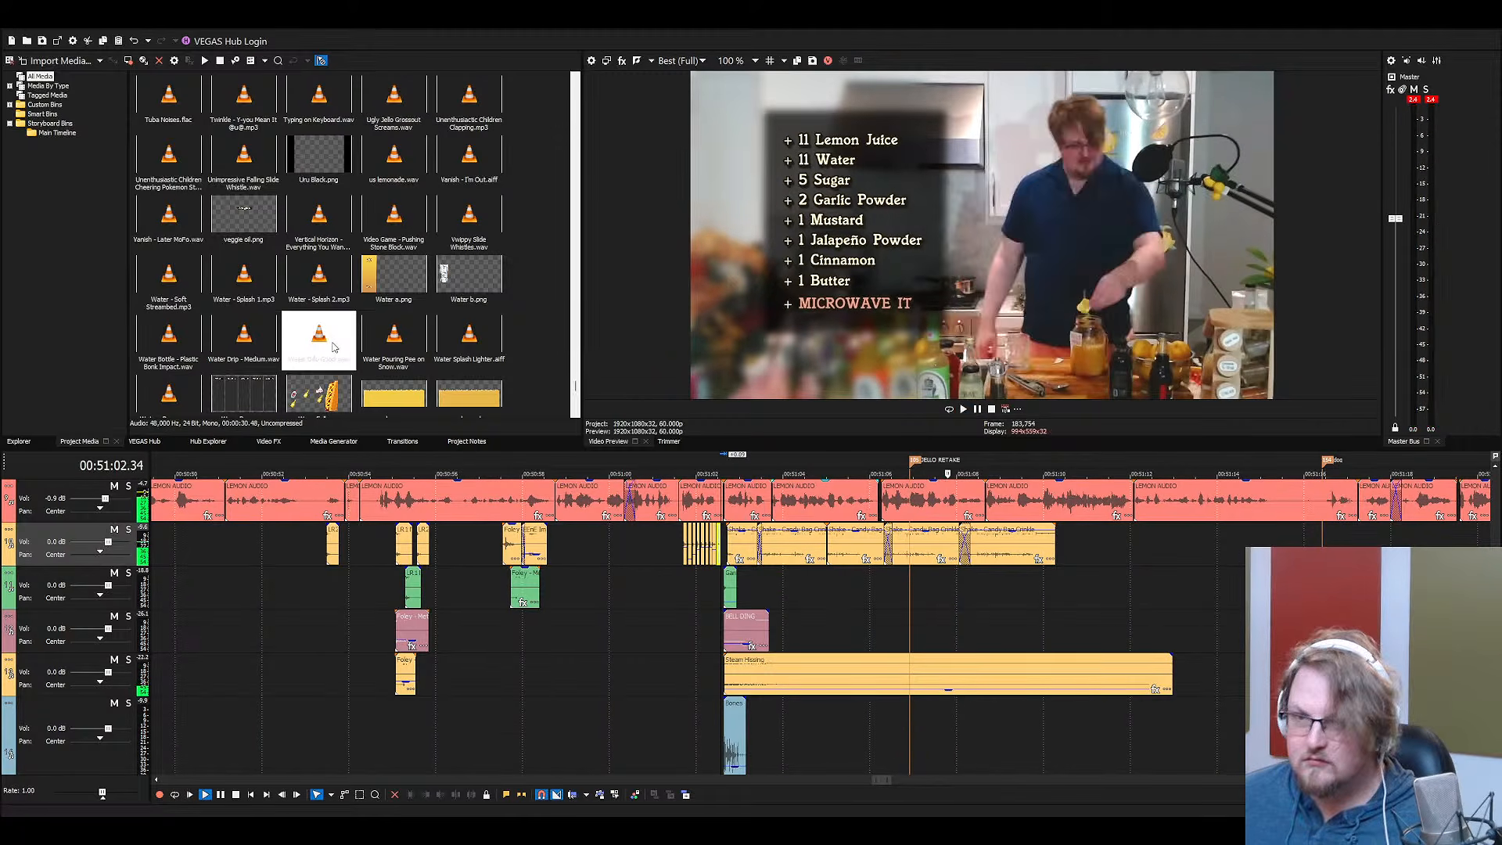
text(stir)
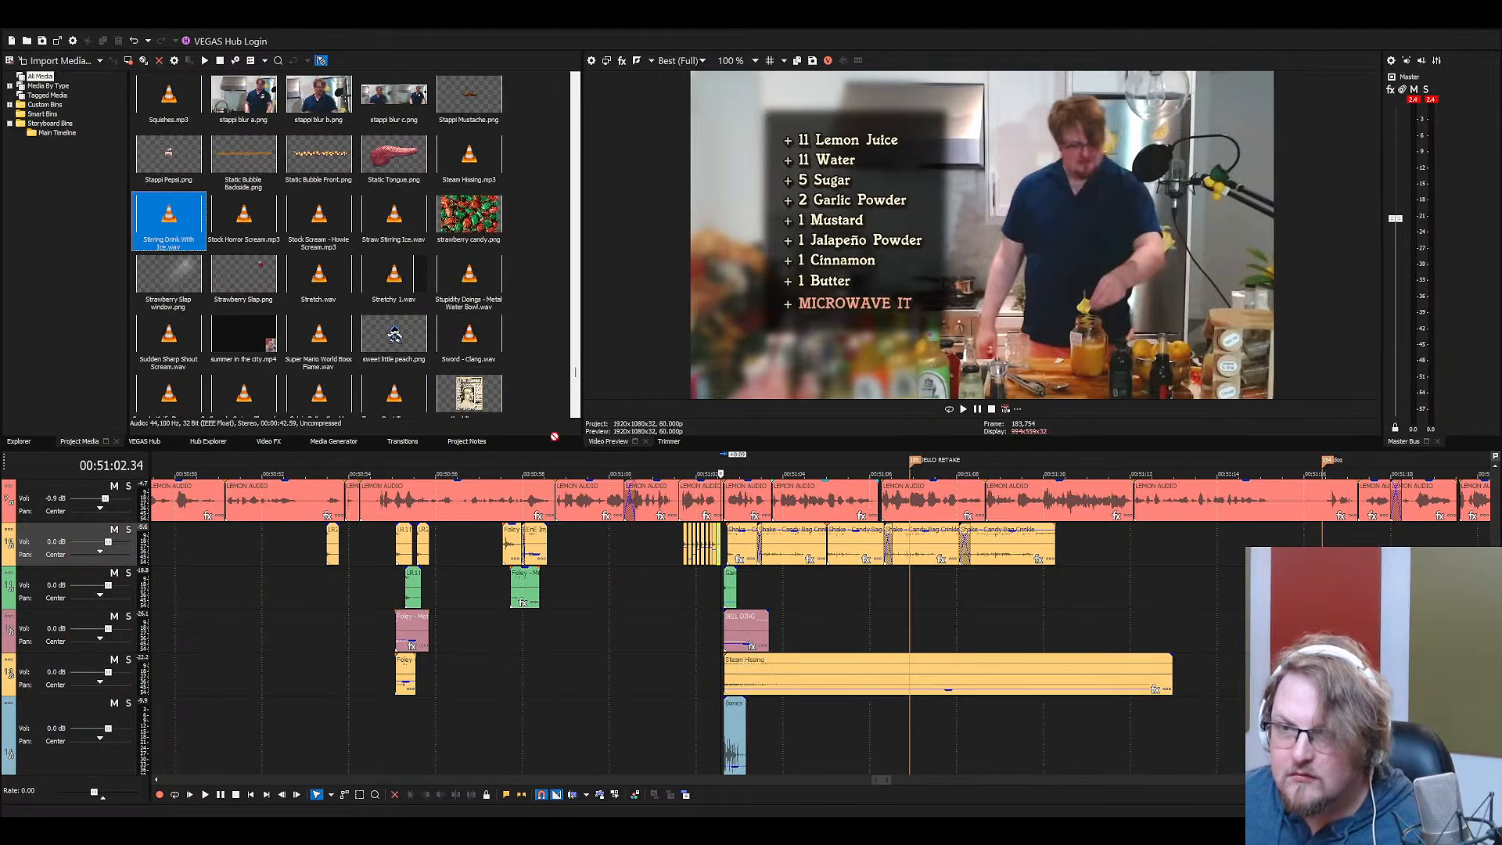
drag(554, 436, 887, 593)
click(886, 593)
key(space)
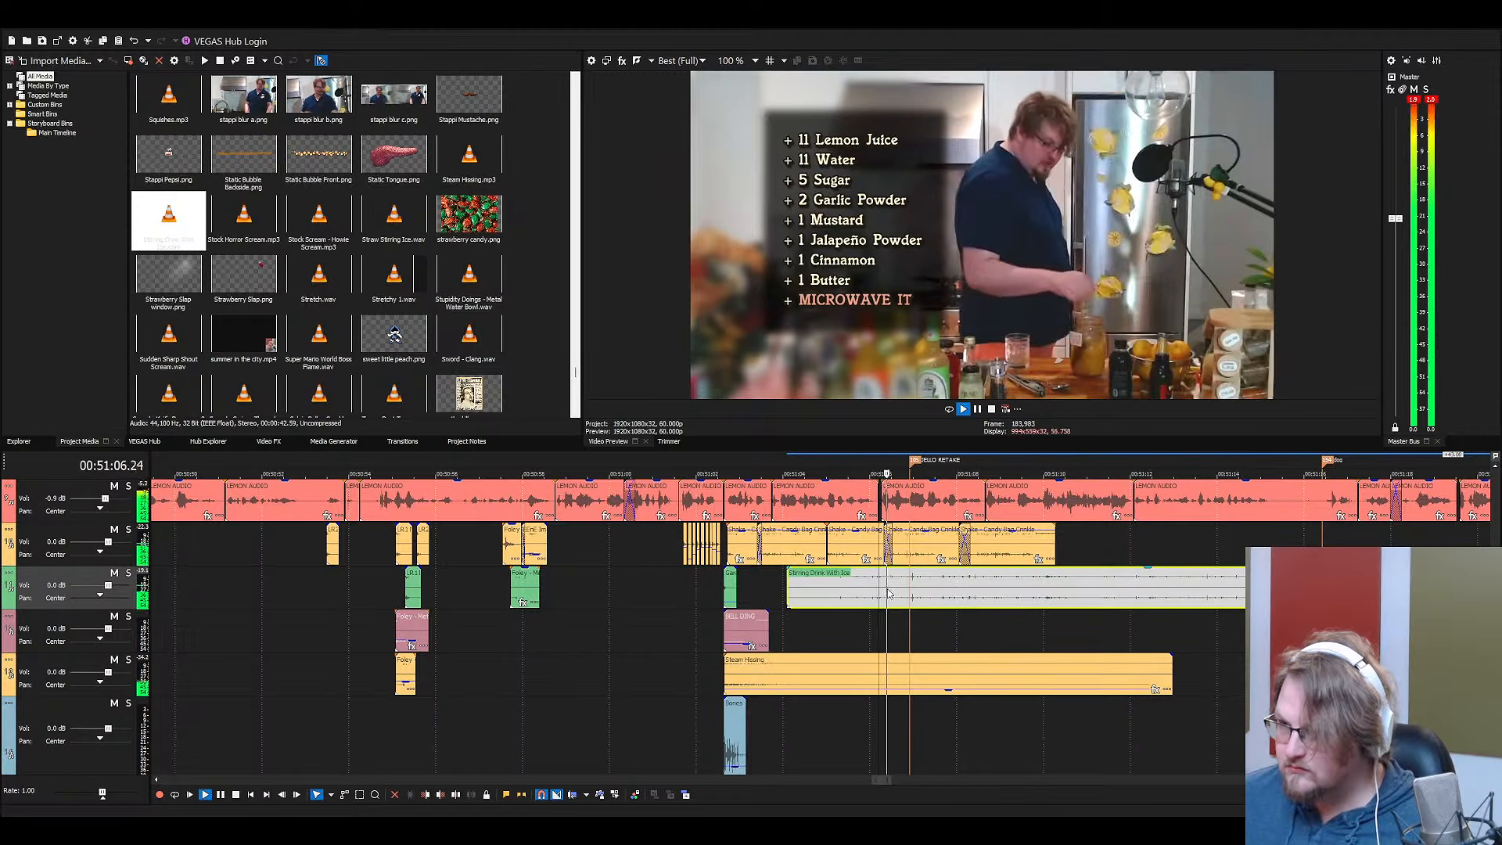
Split the stirring sound at the lemon footage cut just after 00:51:06 and play on to find its end
scroll(888, 593, up, 3)
scroll(812, 607, up, 2)
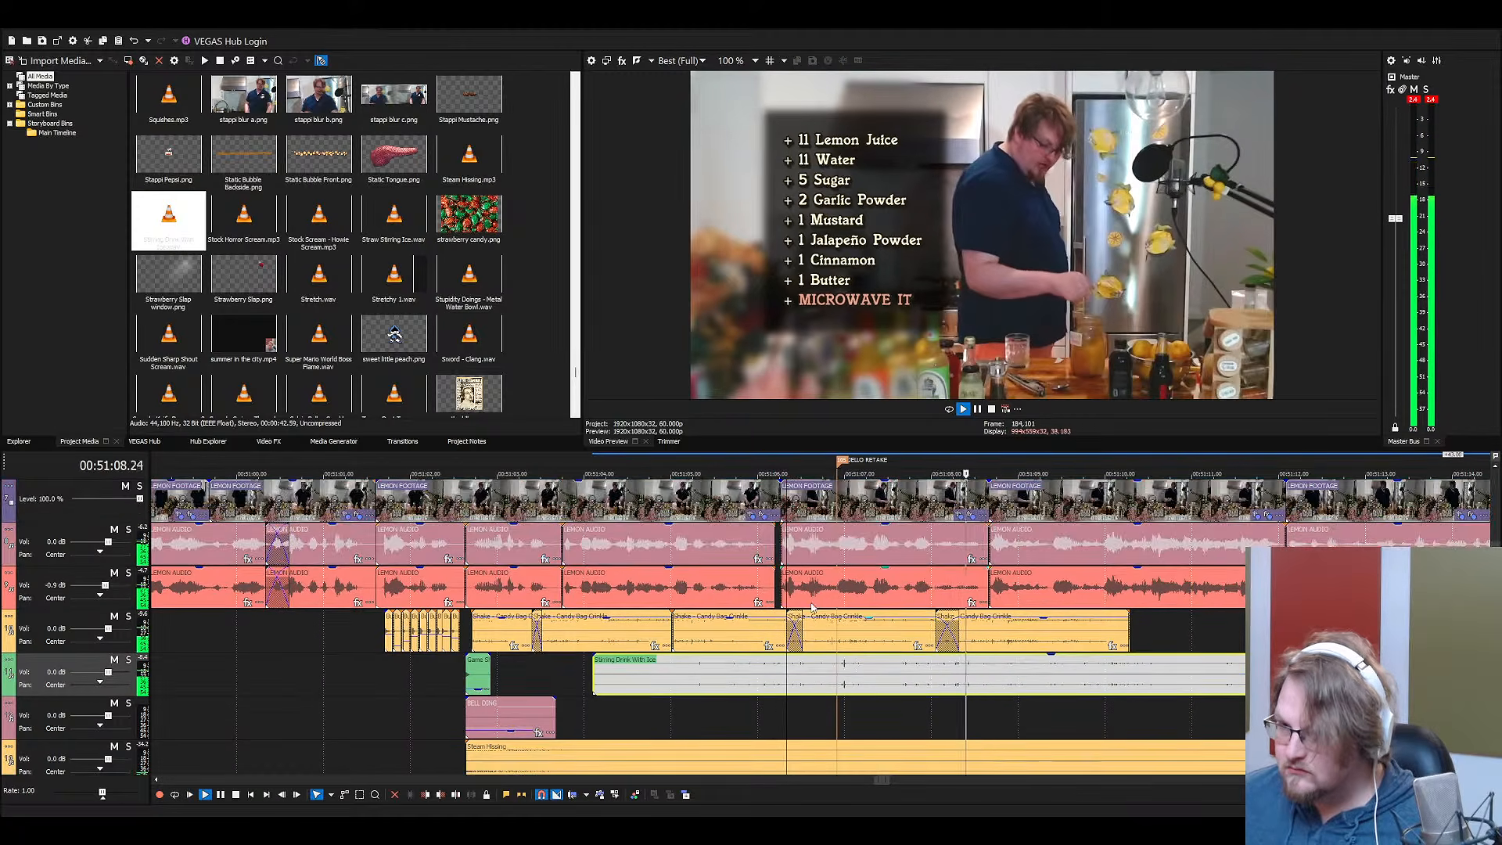
click(774, 501)
click(779, 668)
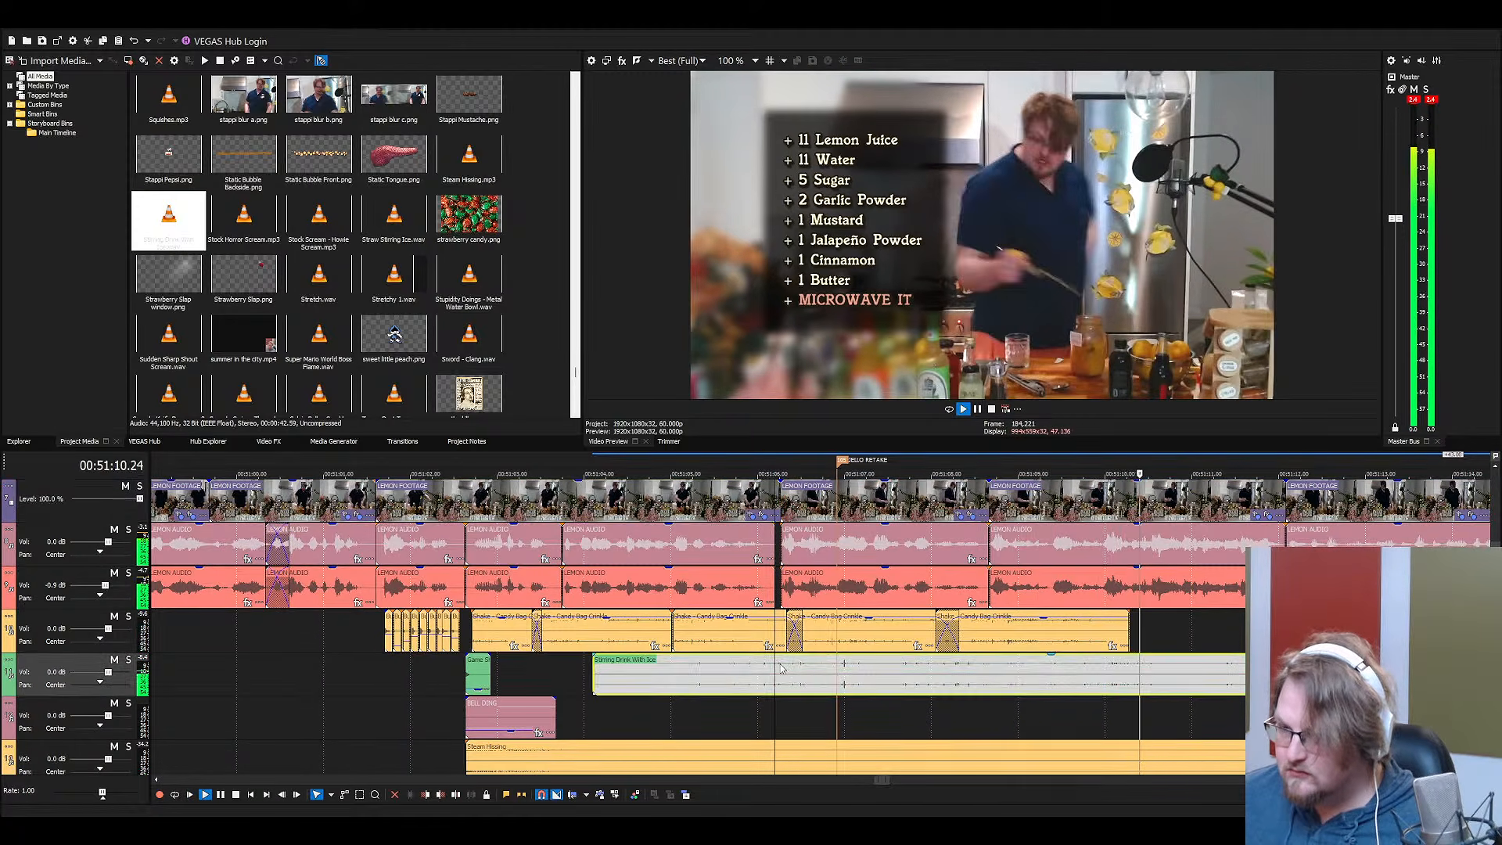
key(s)
scroll(779, 668, down, 3)
scroll(888, 681, up, 3)
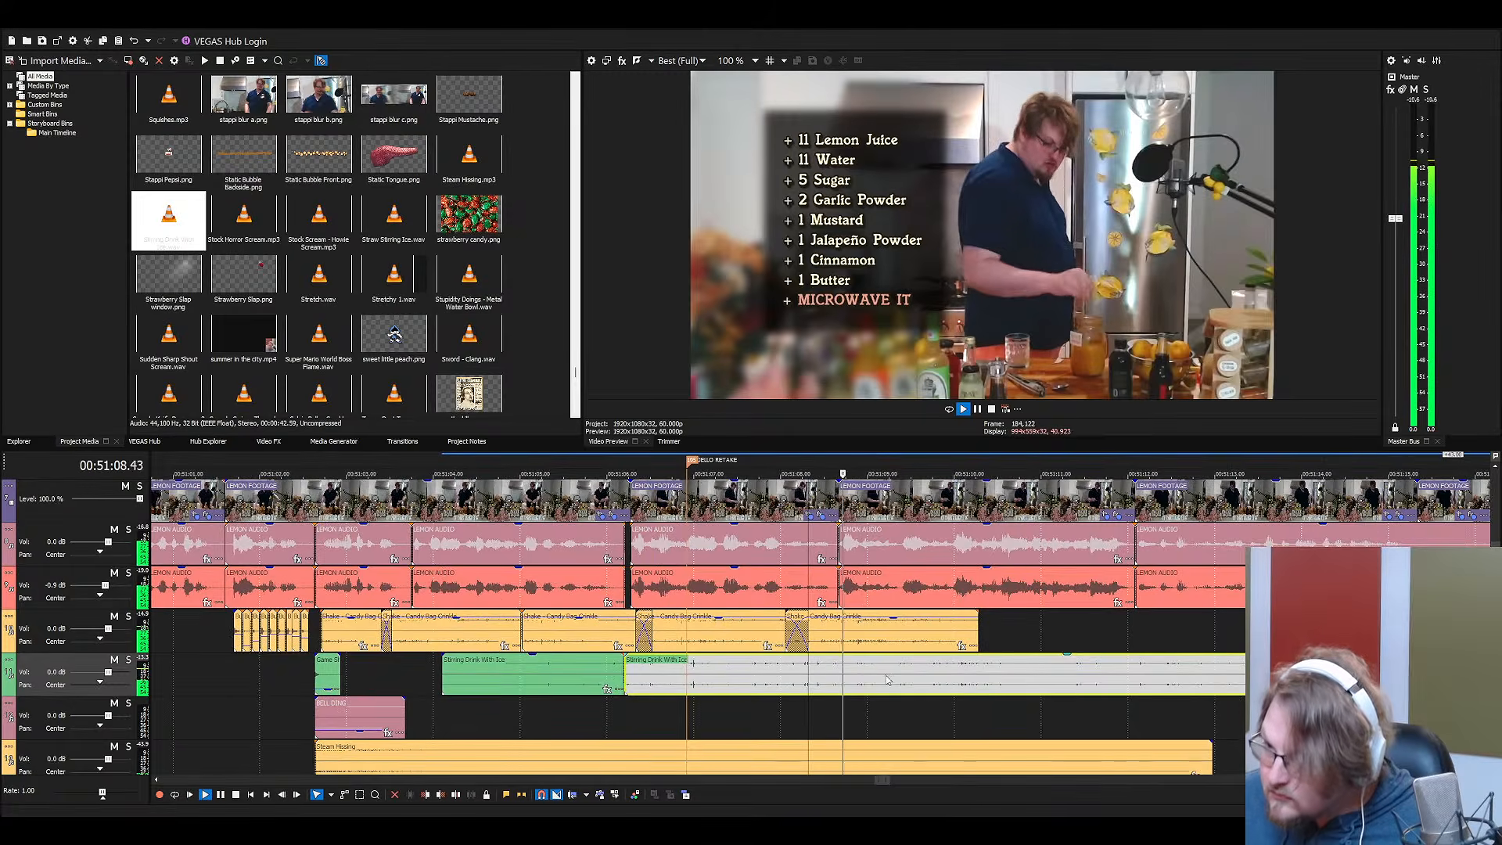
key(space)
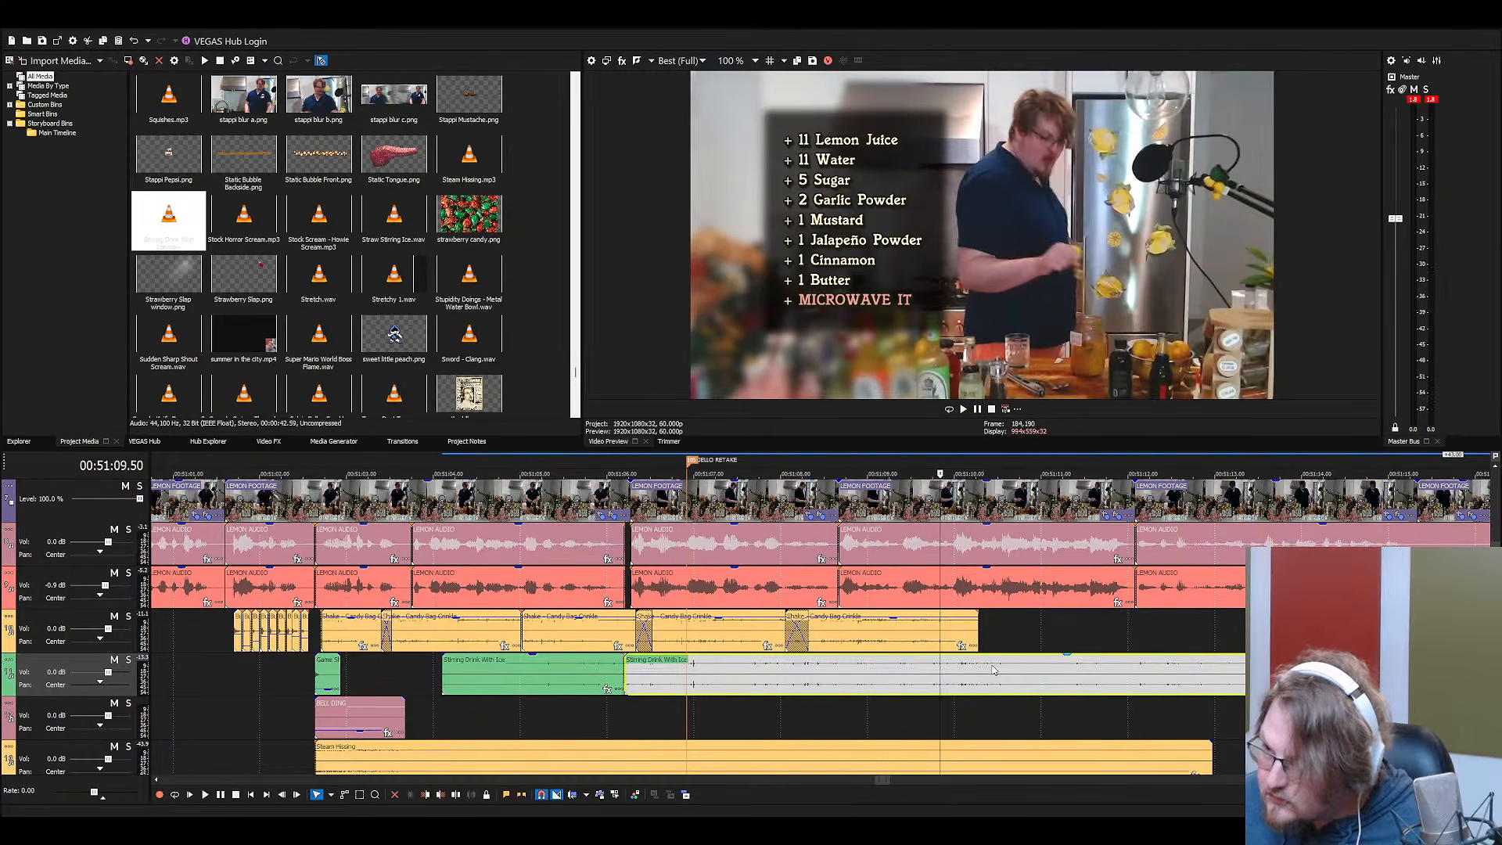
Split the stirring sound at 00:51:09.38 and delete the part after it and the piece before the 00:51:06 cut
key(Left)
key(Left)
key(Left)
key(Left)
key(Left)
key(Left)
key(Left)
key(Left)
key(Left)
key(Left)
key(Left)
key(Left)
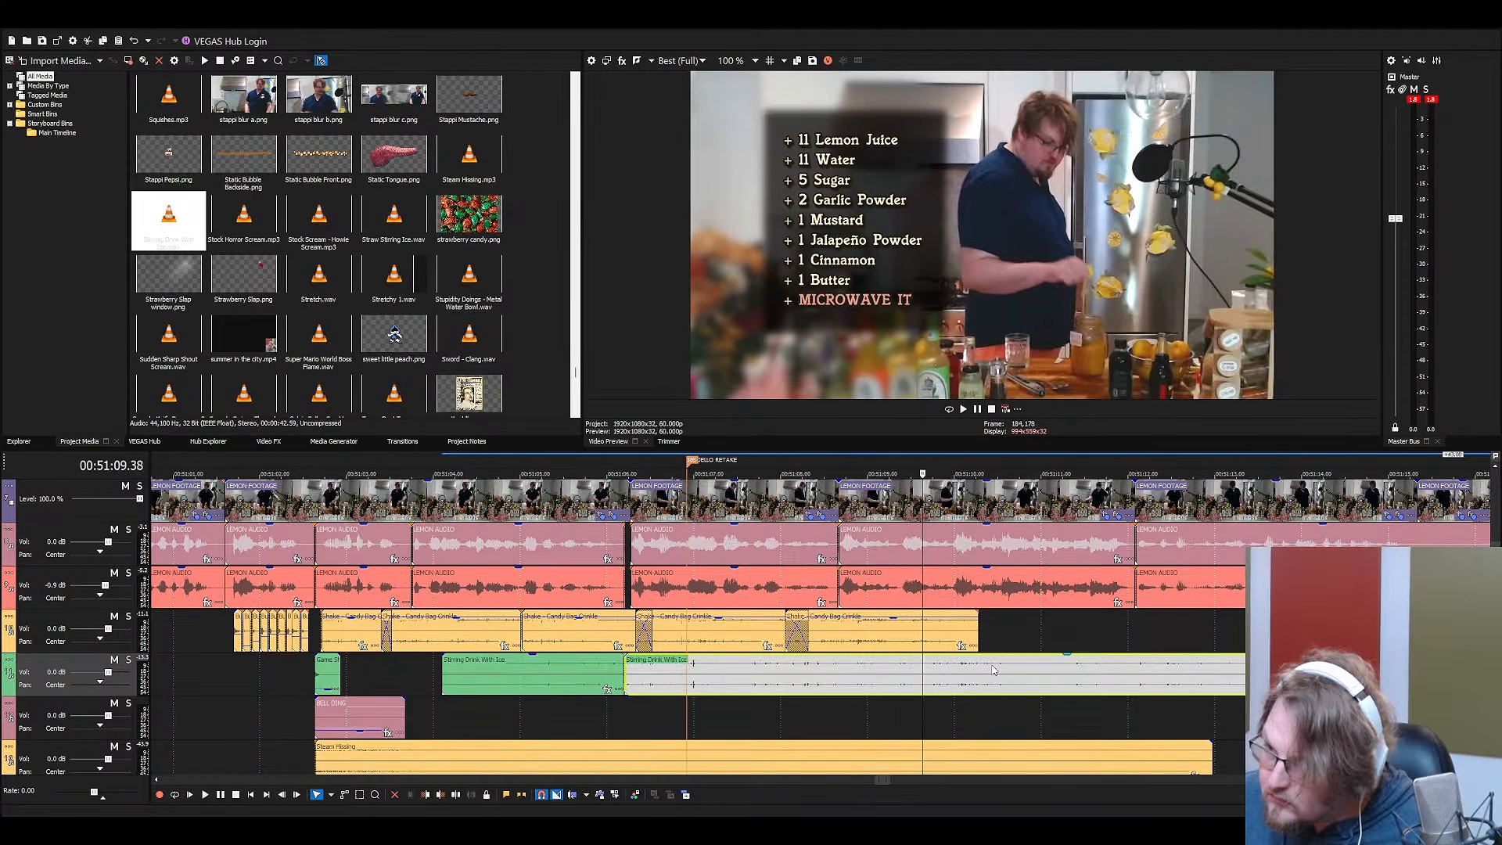
key(s)
key(Delete)
click(560, 673)
key(Delete)
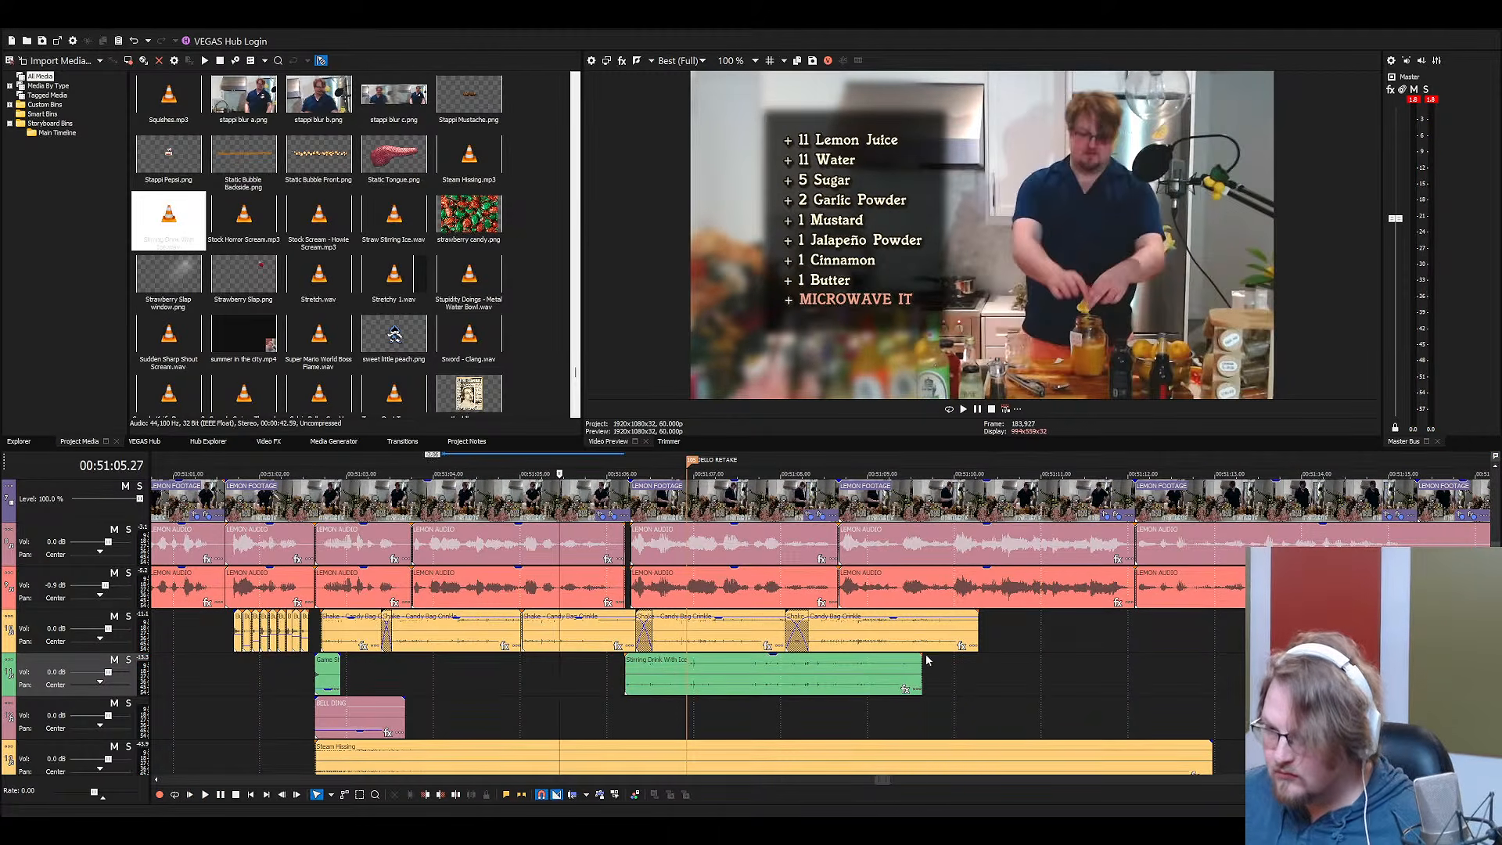
Fade the stirring sound out at its end, start it slightly earlier with a short fade-in, and play it from 00:51:06.04
drag(923, 659, 872, 659)
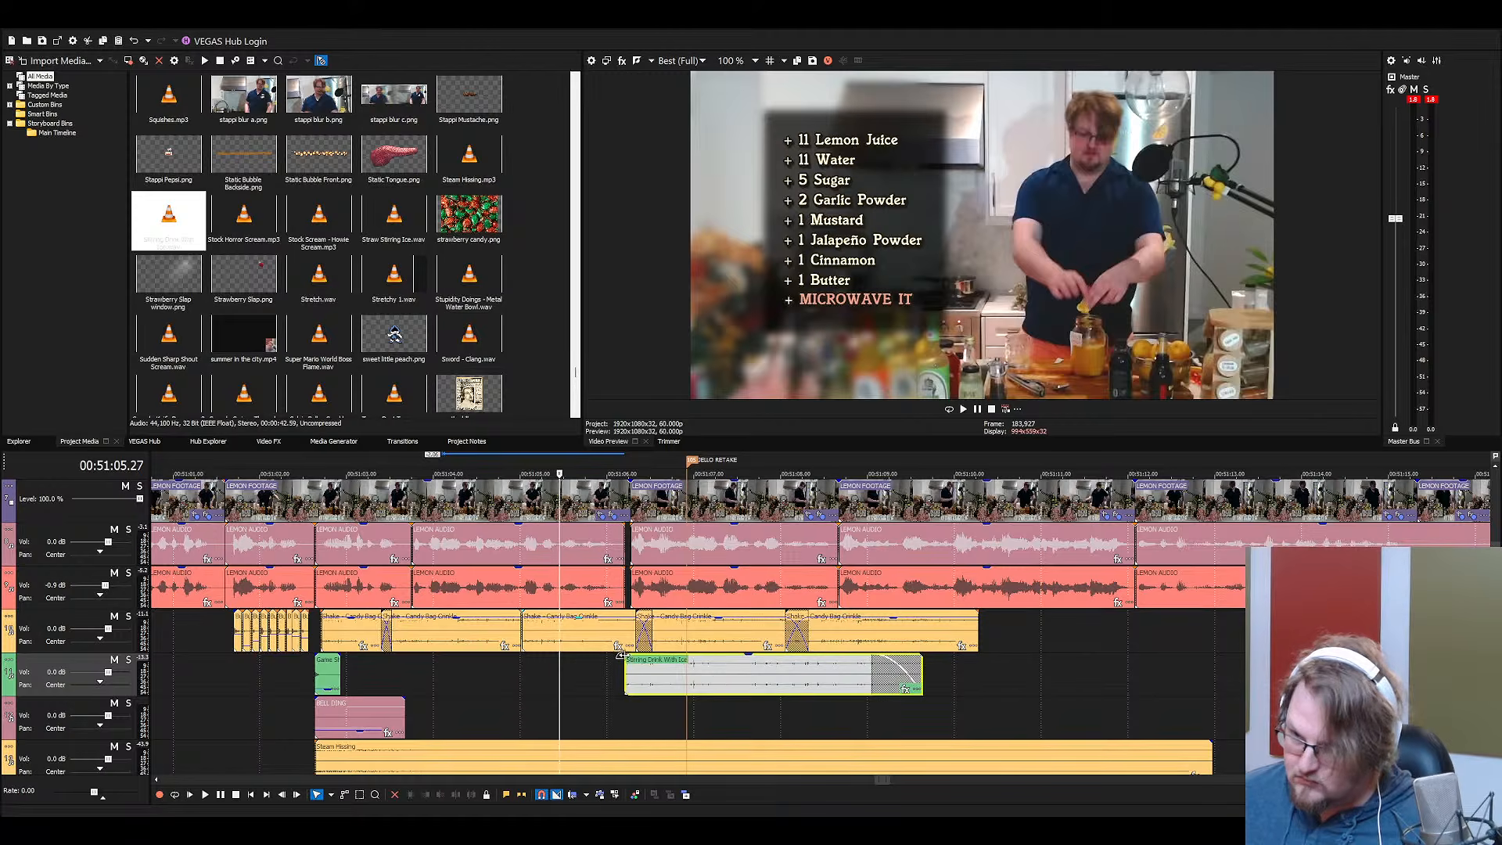
drag(621, 655, 617, 663)
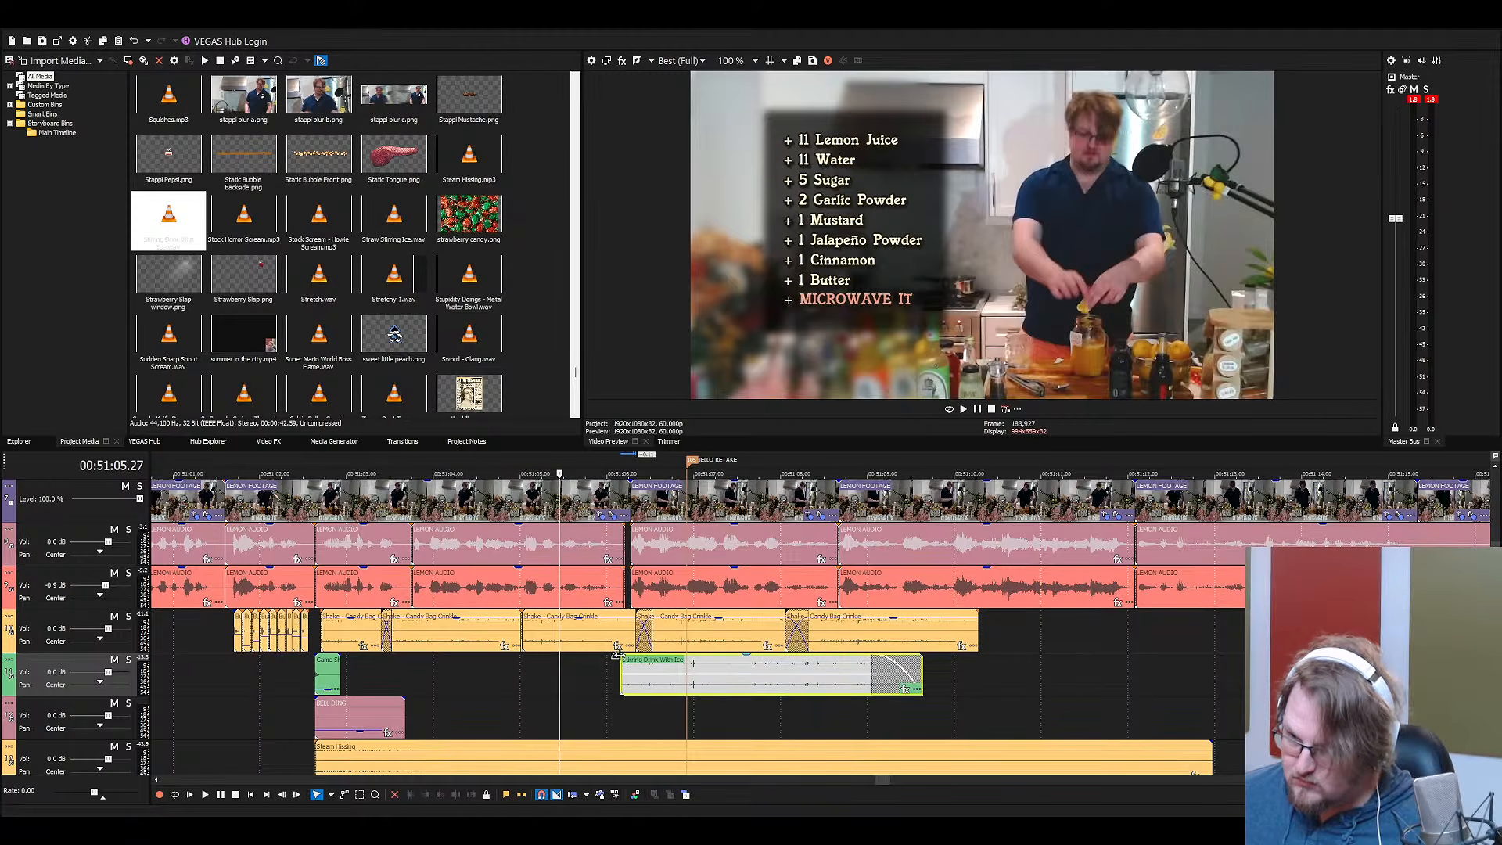
click(622, 661)
key(space)
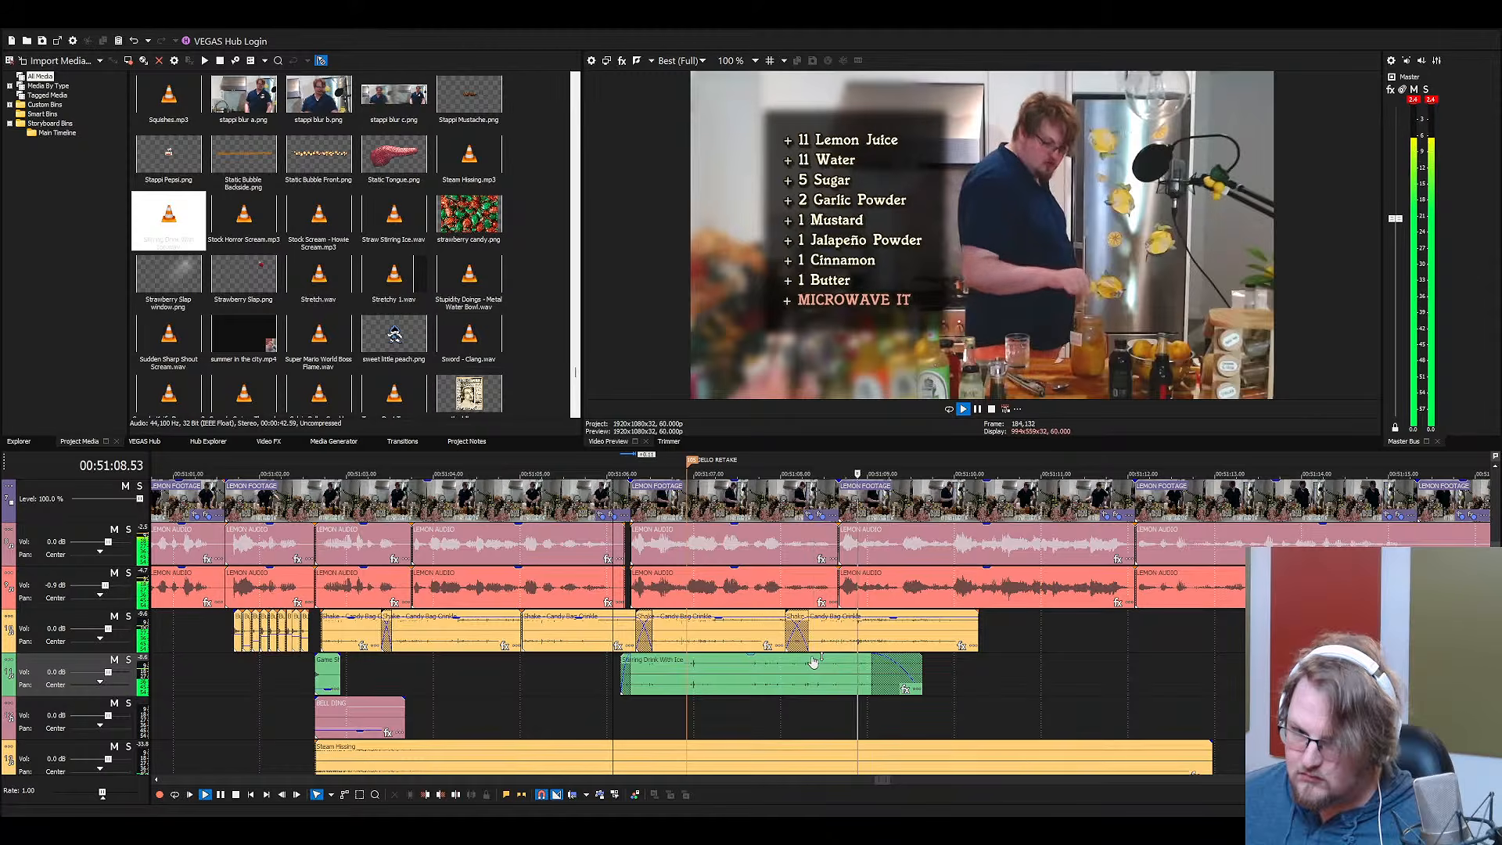
key(space)
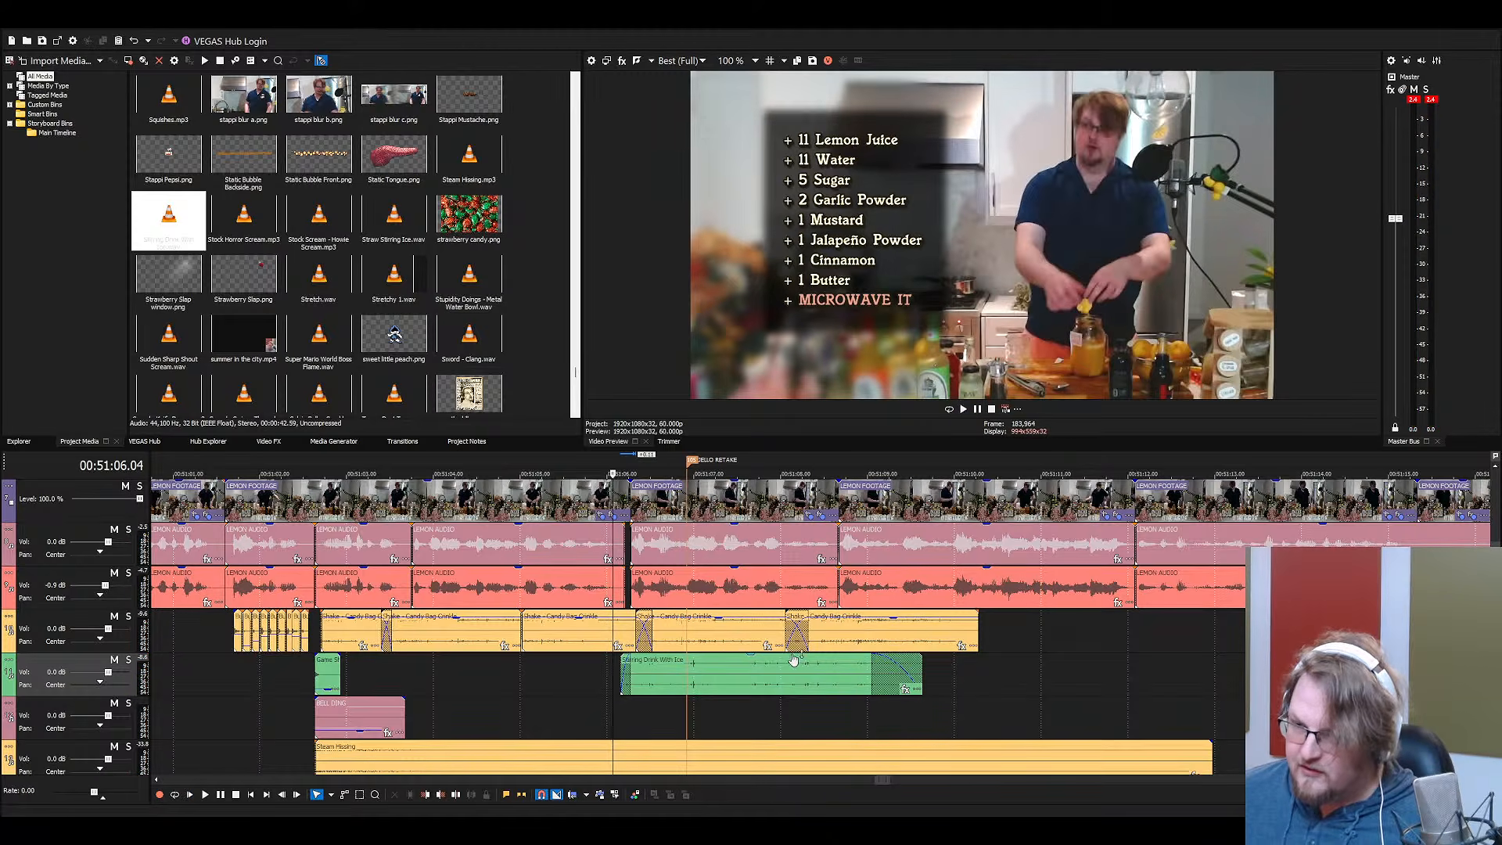
Lower the volume of the last two candy bag crinkle pieces slightly and save the project
click(723, 630)
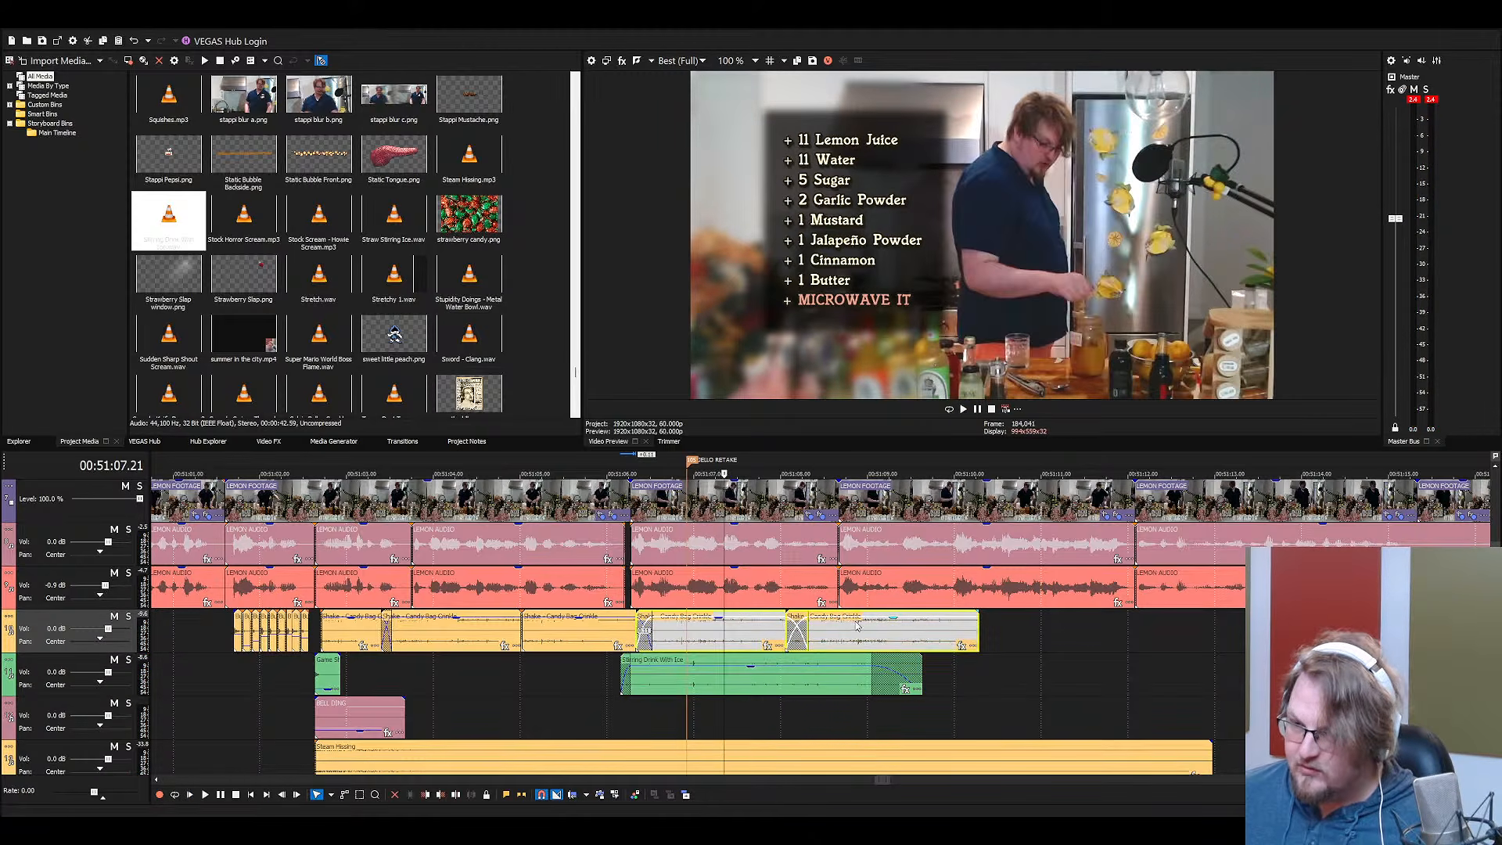
drag(857, 622, 852, 626)
scroll(847, 637, down, 2)
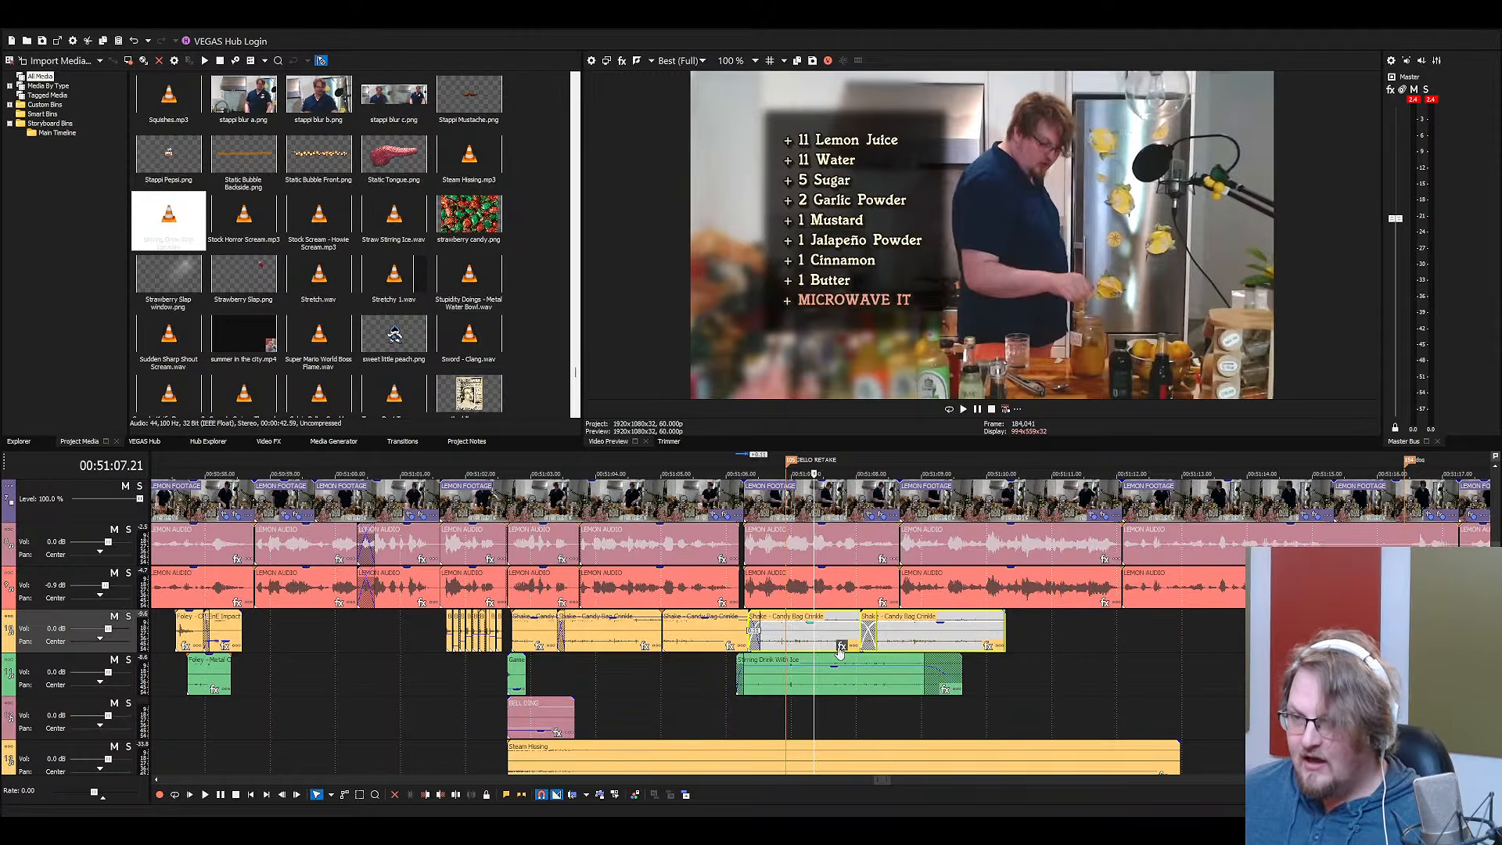
click(741, 677)
scroll(741, 677, down, 1)
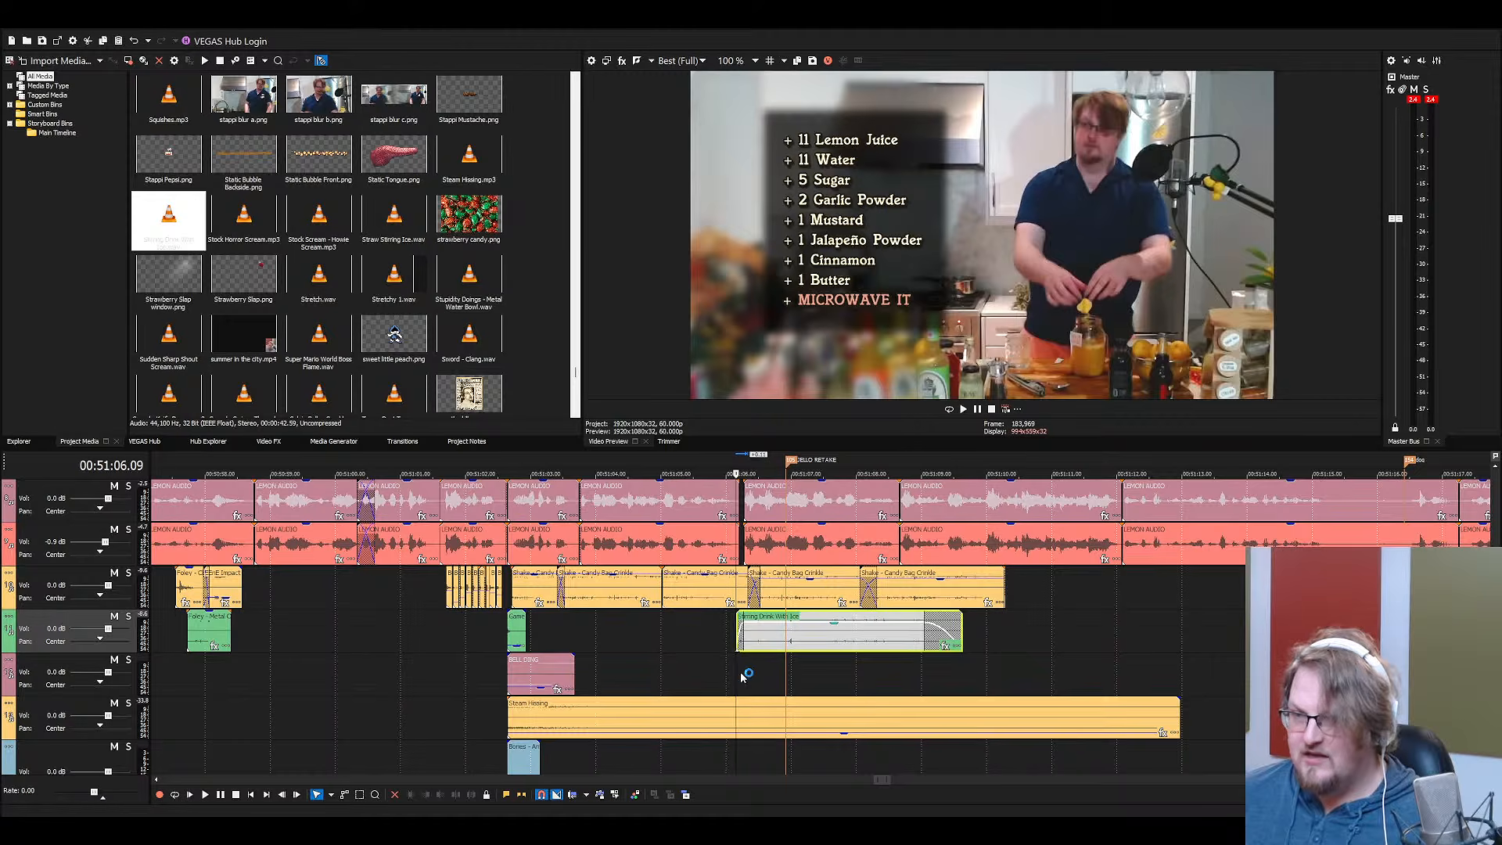
key(ctrl+s)
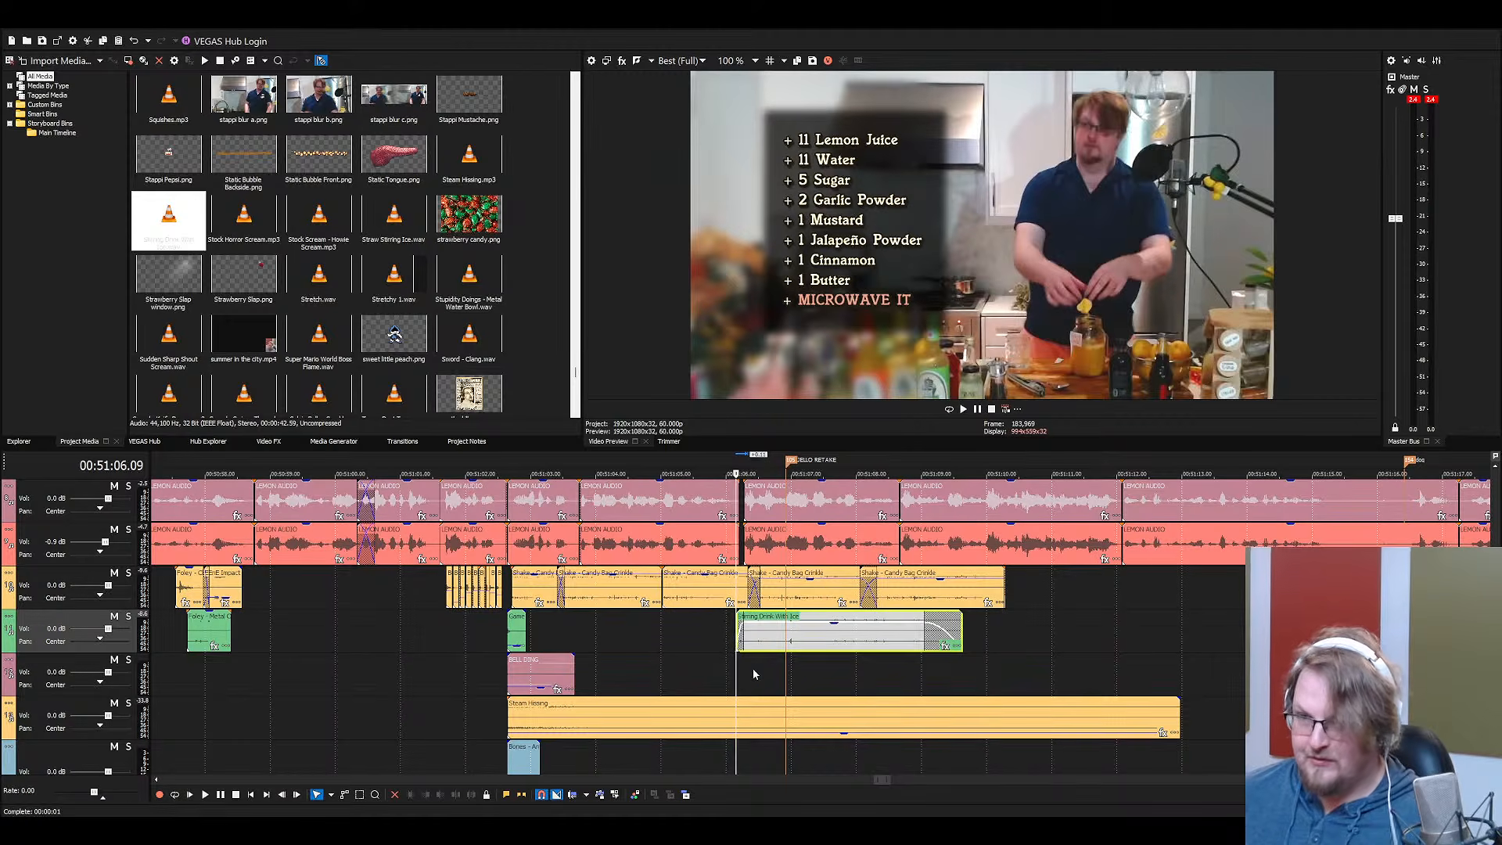
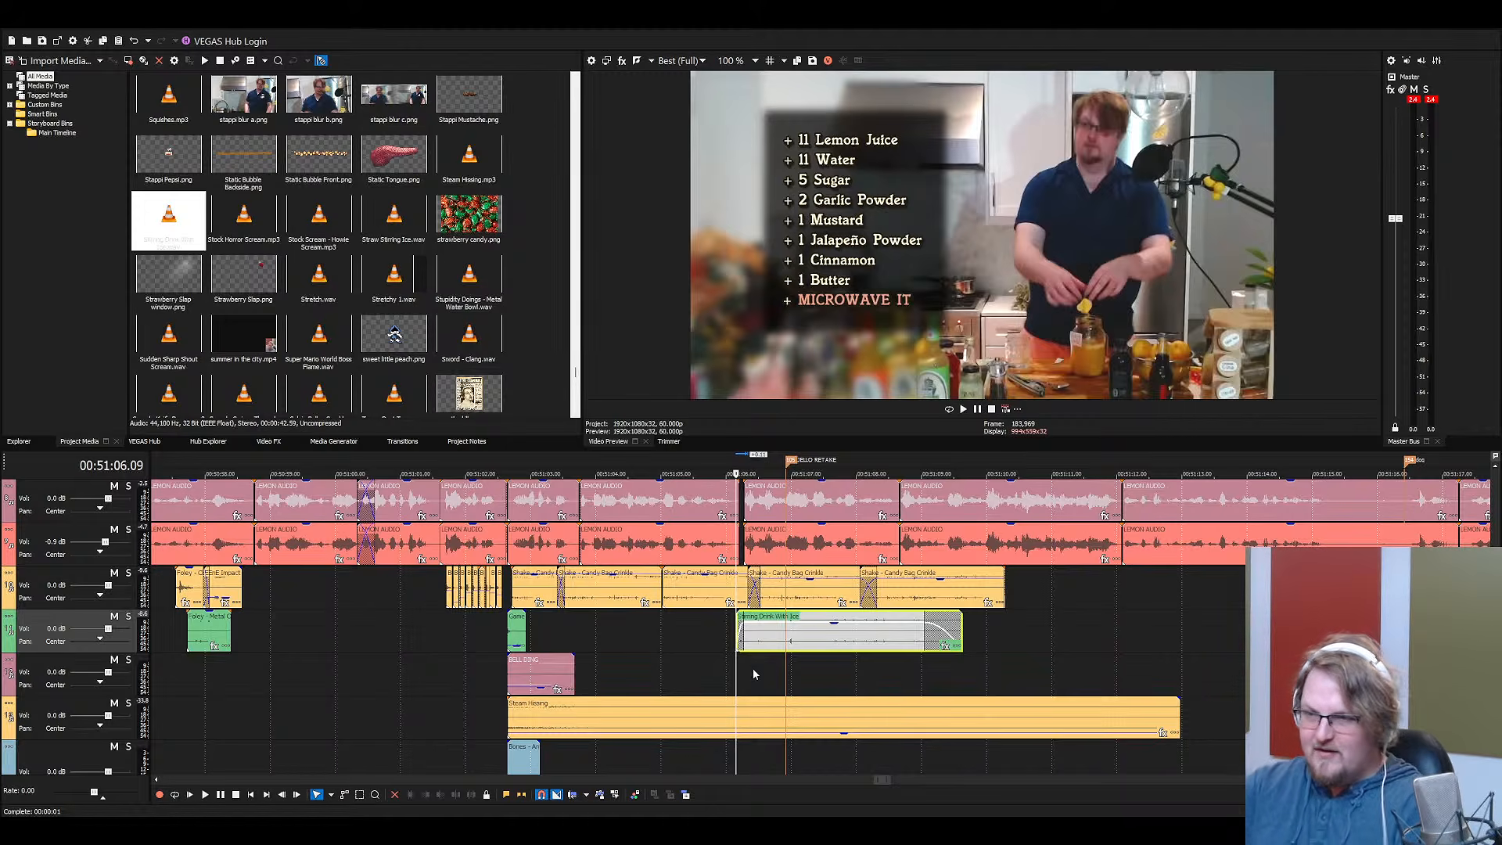
Play the layered sounds from 00:51:02.38 and the stirring section from 00:51:05.47
click(556, 617)
key(space)
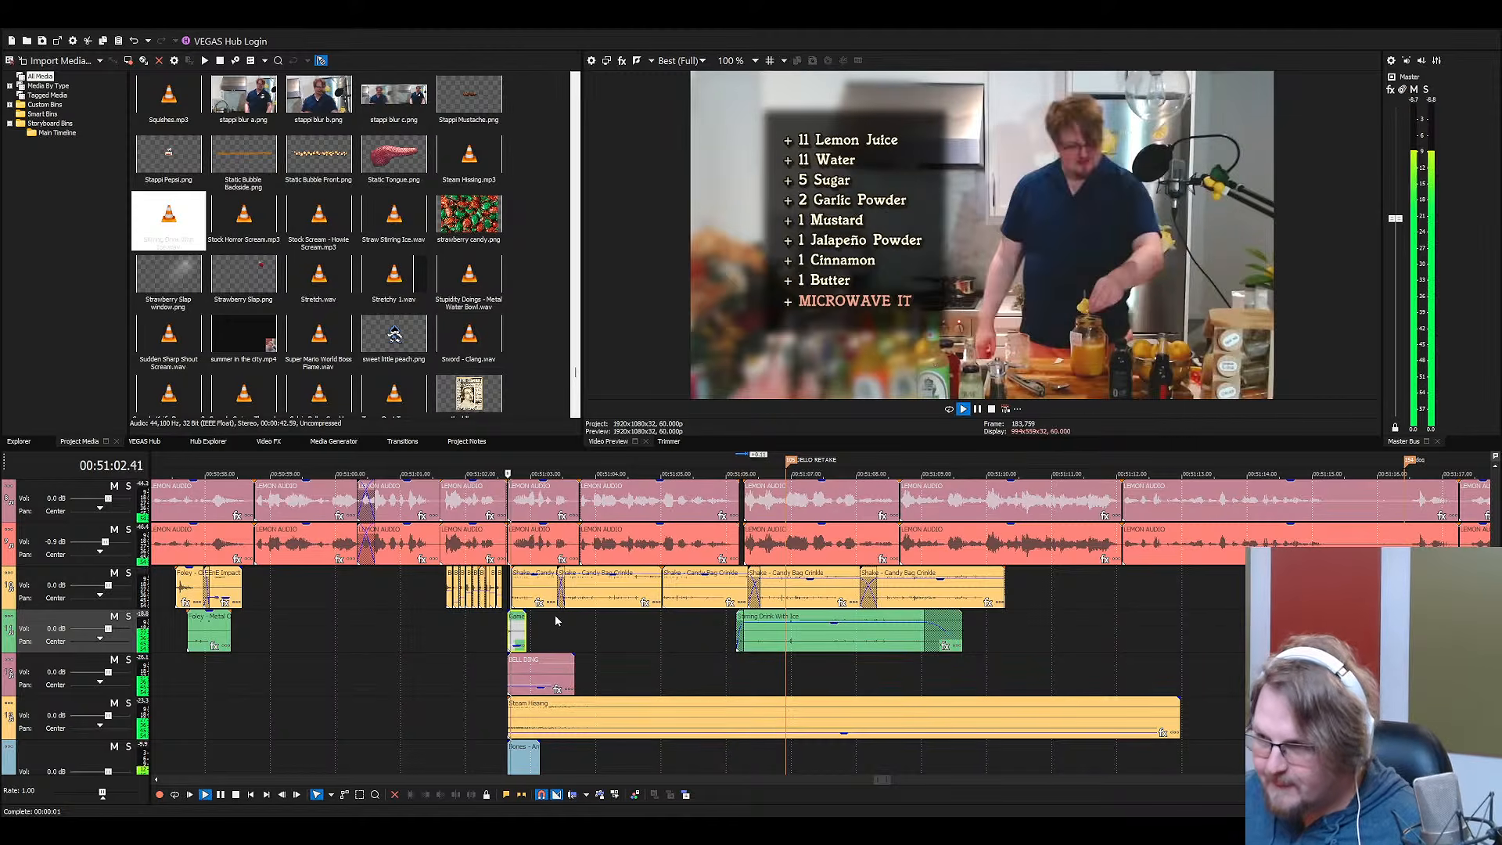
key(space)
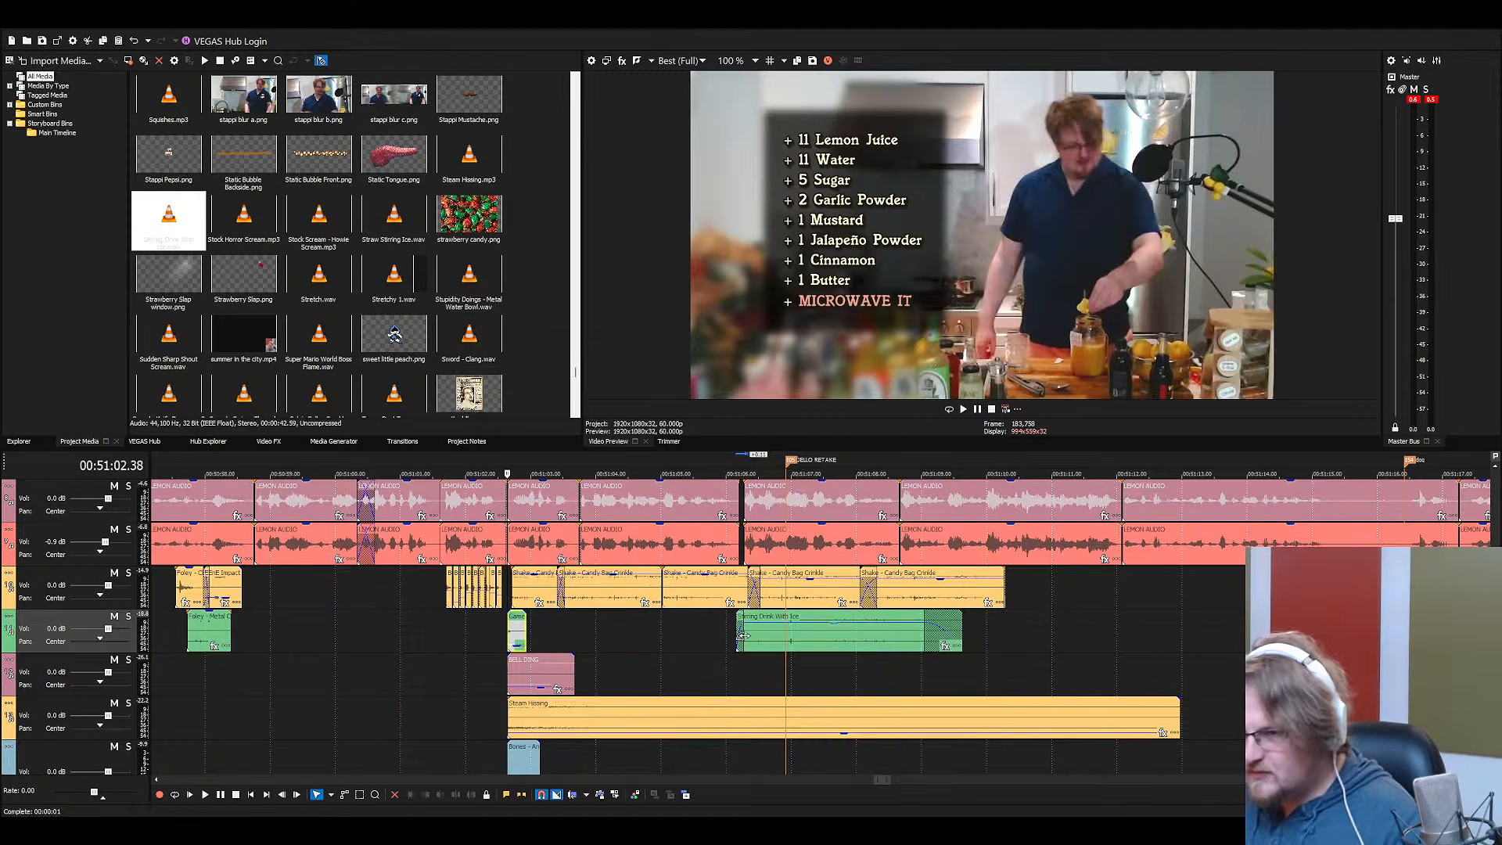
click(712, 621)
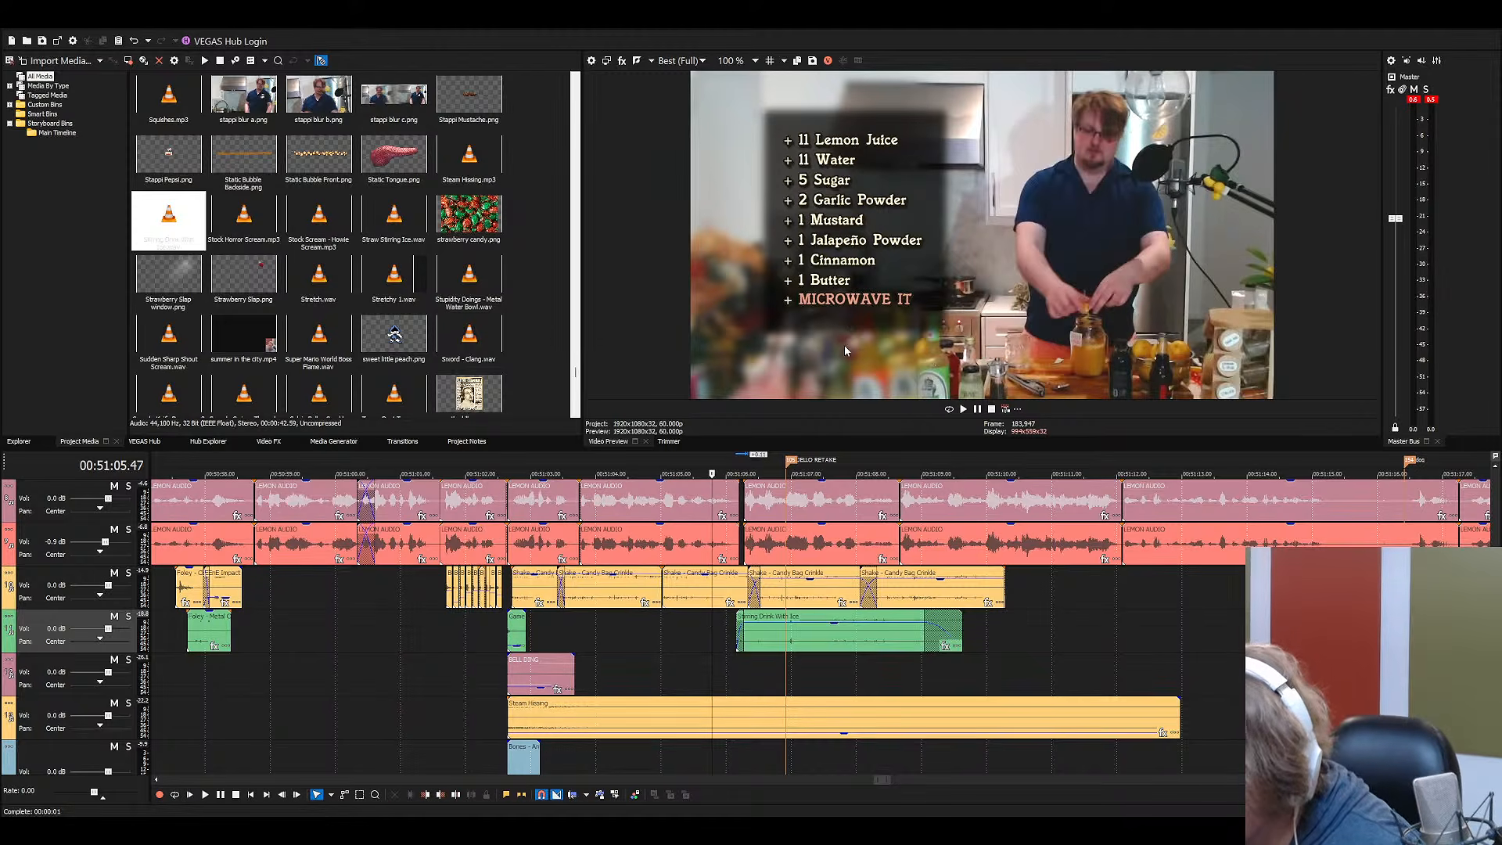
key(space)
scroll(773, 585, down, 2)
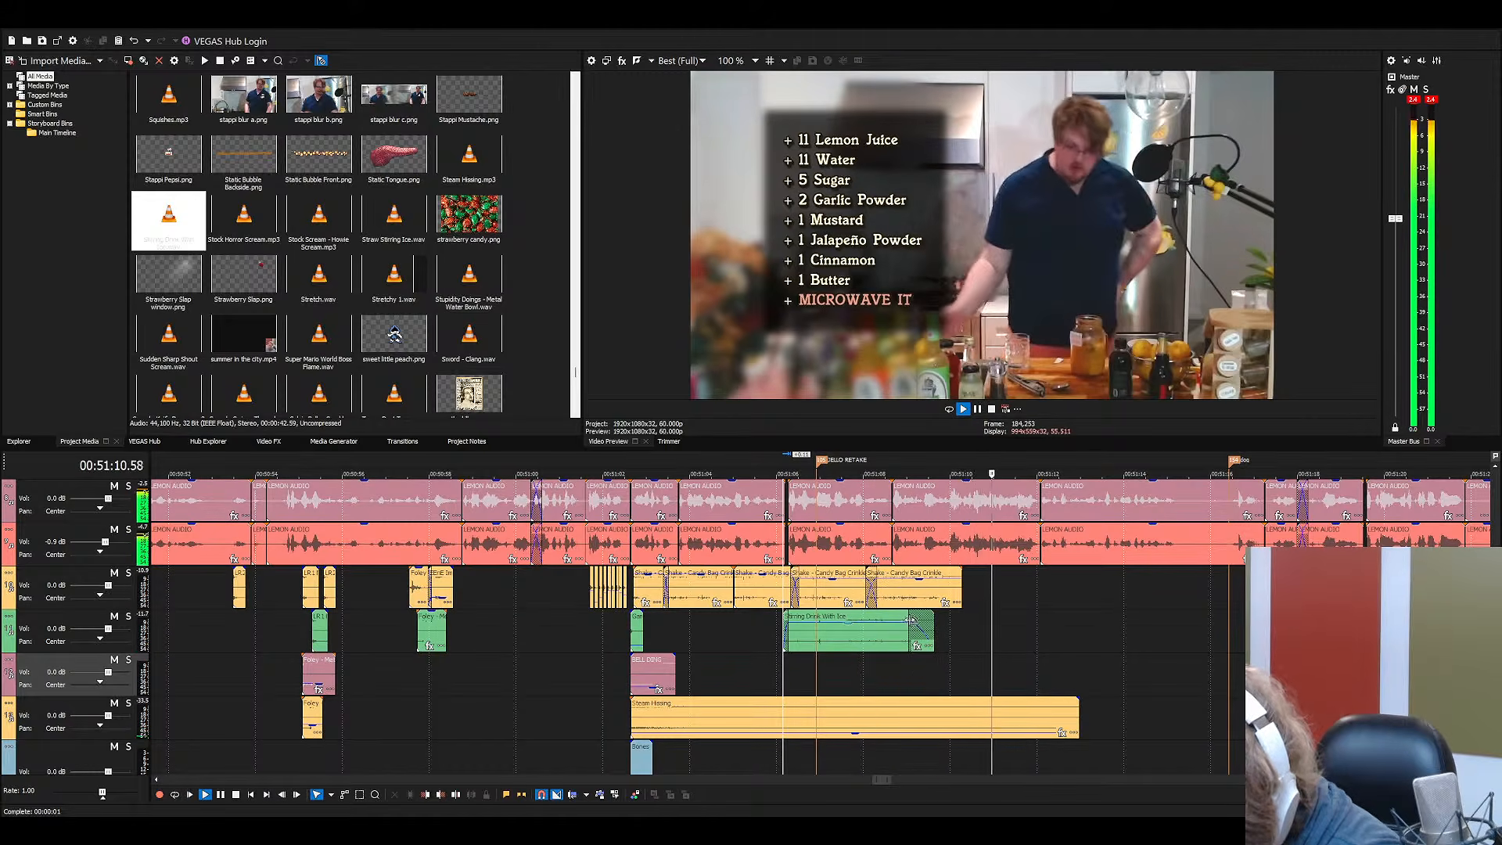
scroll(909, 620, down, 1)
key(space)
Look through the ding sounds in the project media, including Tiny, Nothing Fancy, Resonant Wrench Bell and Twinkle Sparkle
click(385, 304)
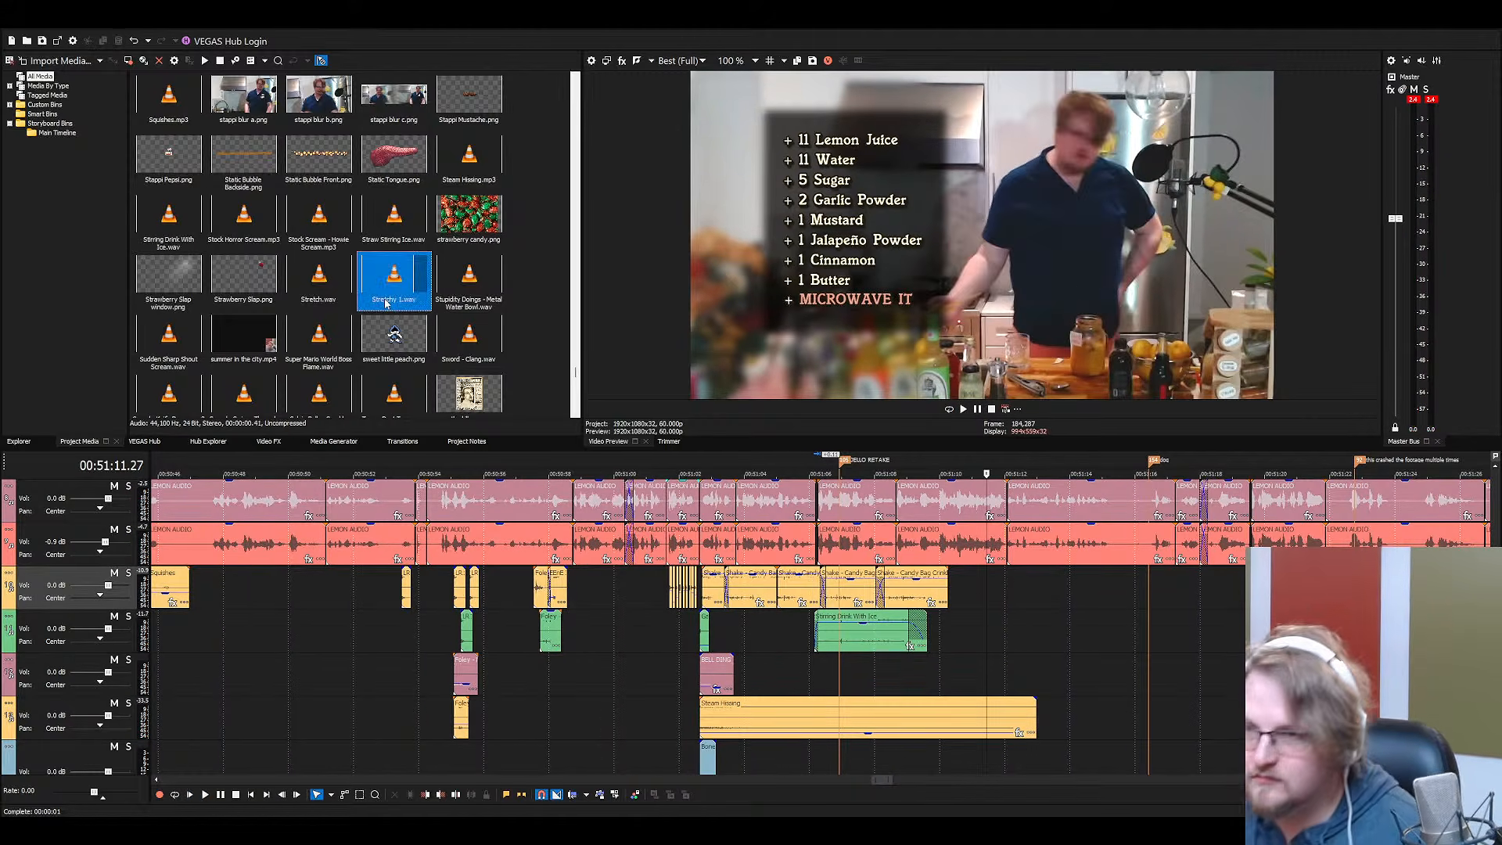
key(d)
key(i)
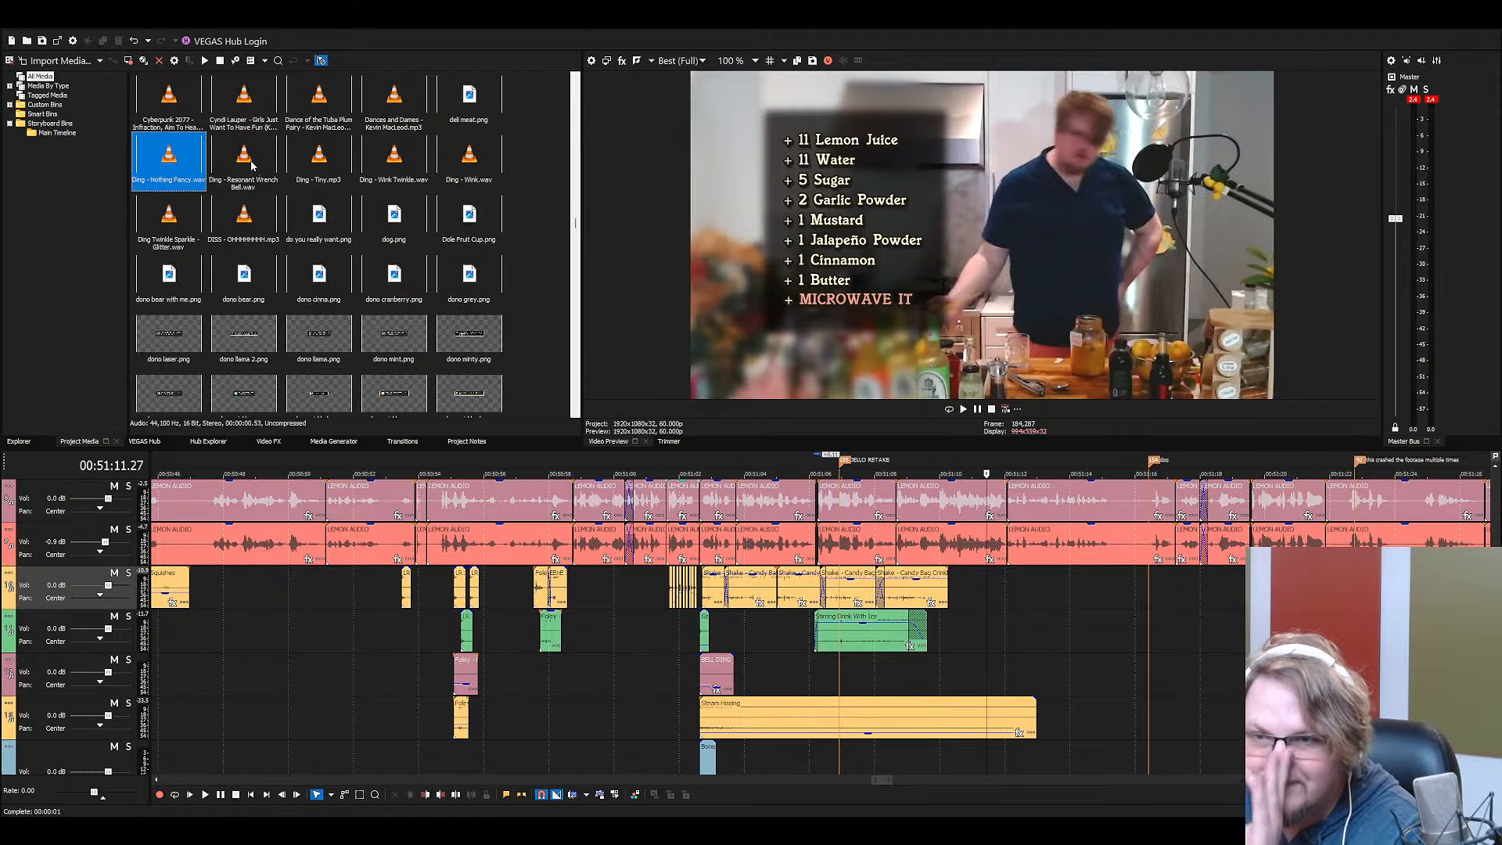
click(319, 166)
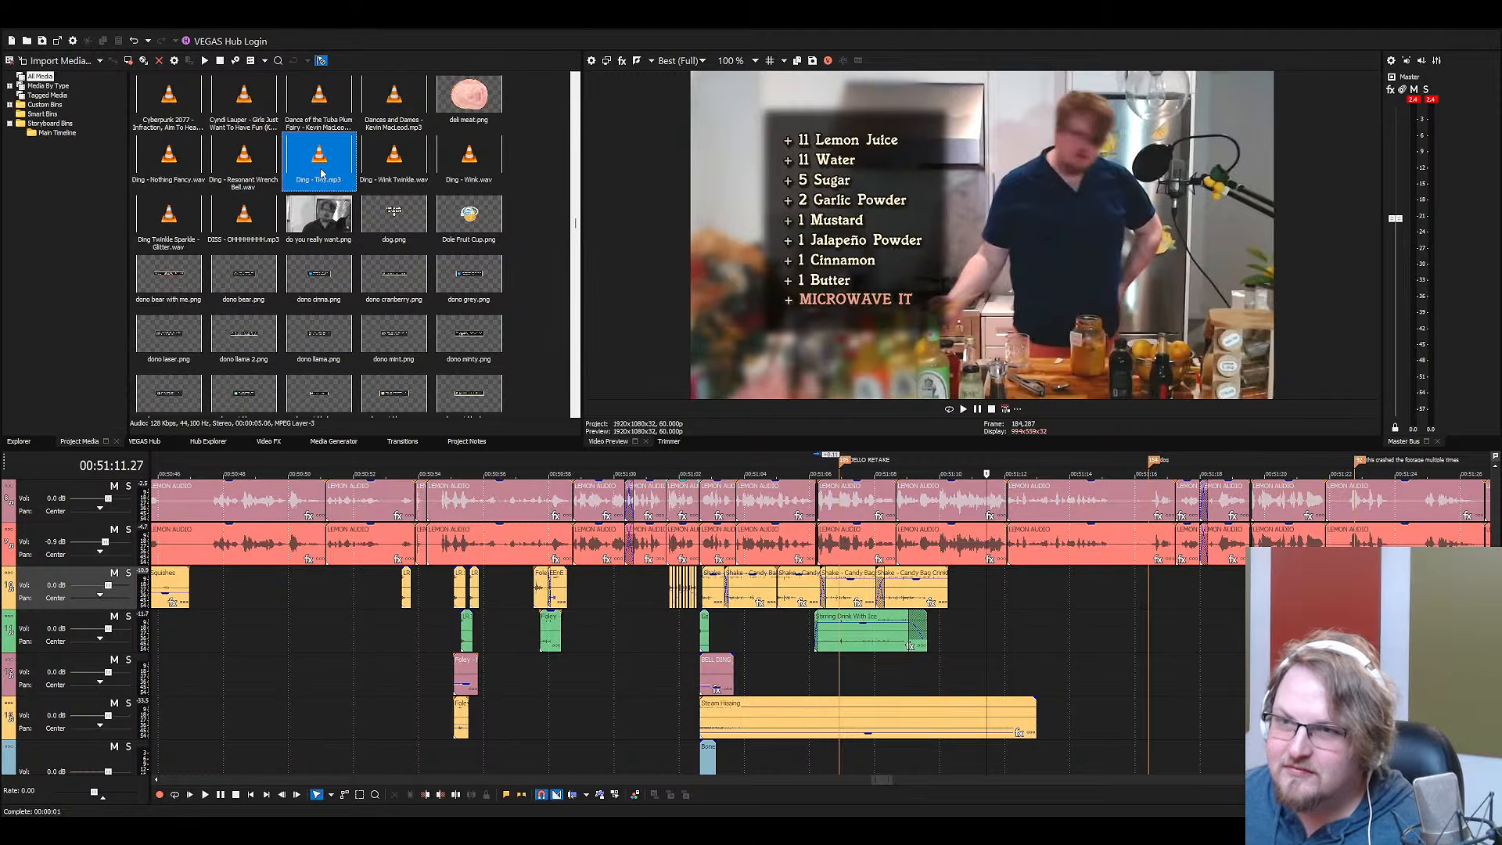
click(244, 159)
click(220, 111)
click(182, 166)
click(249, 180)
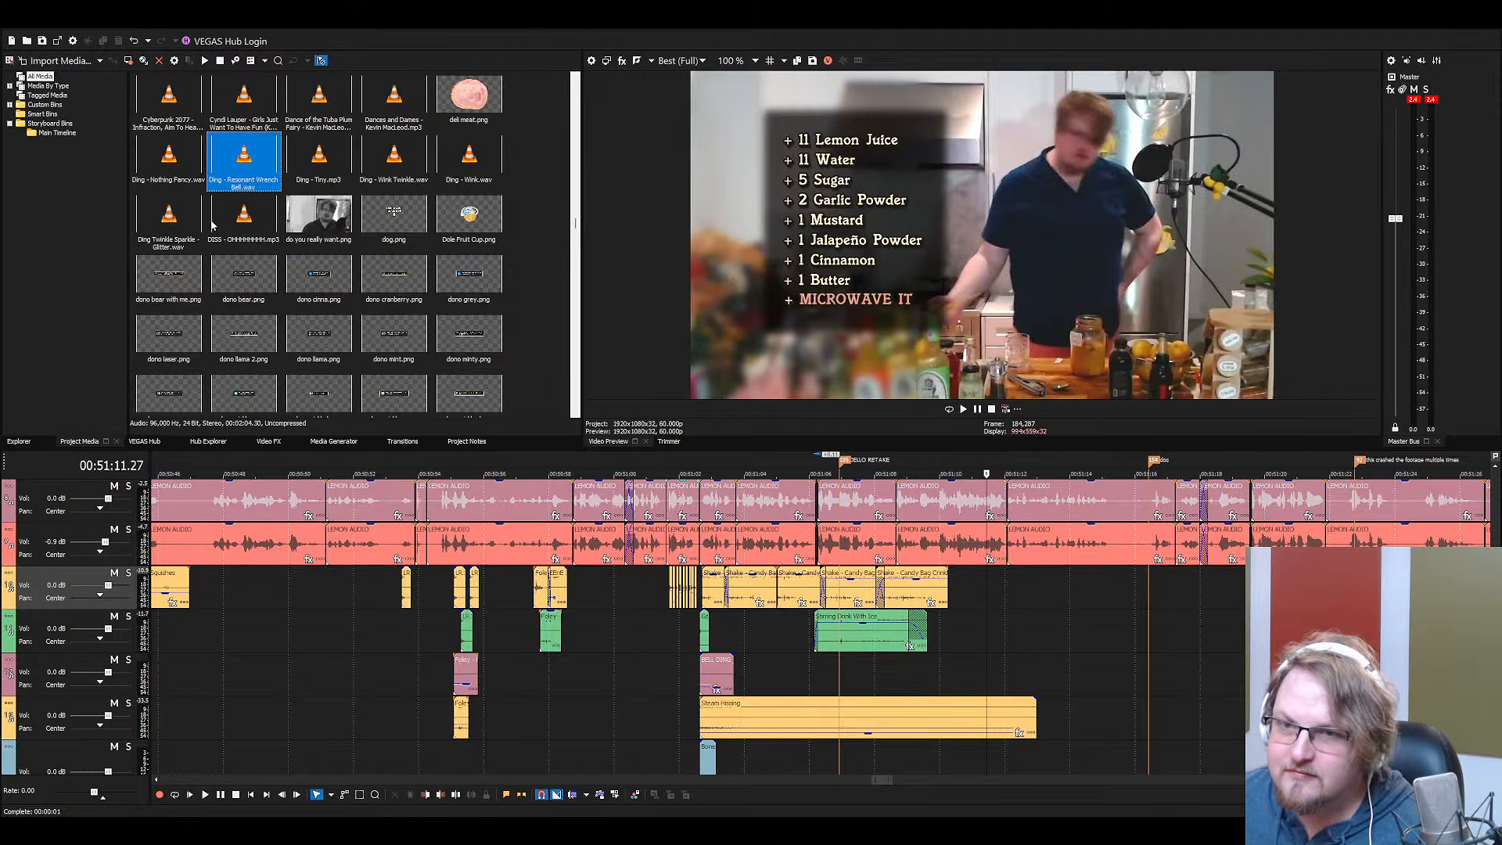
click(174, 242)
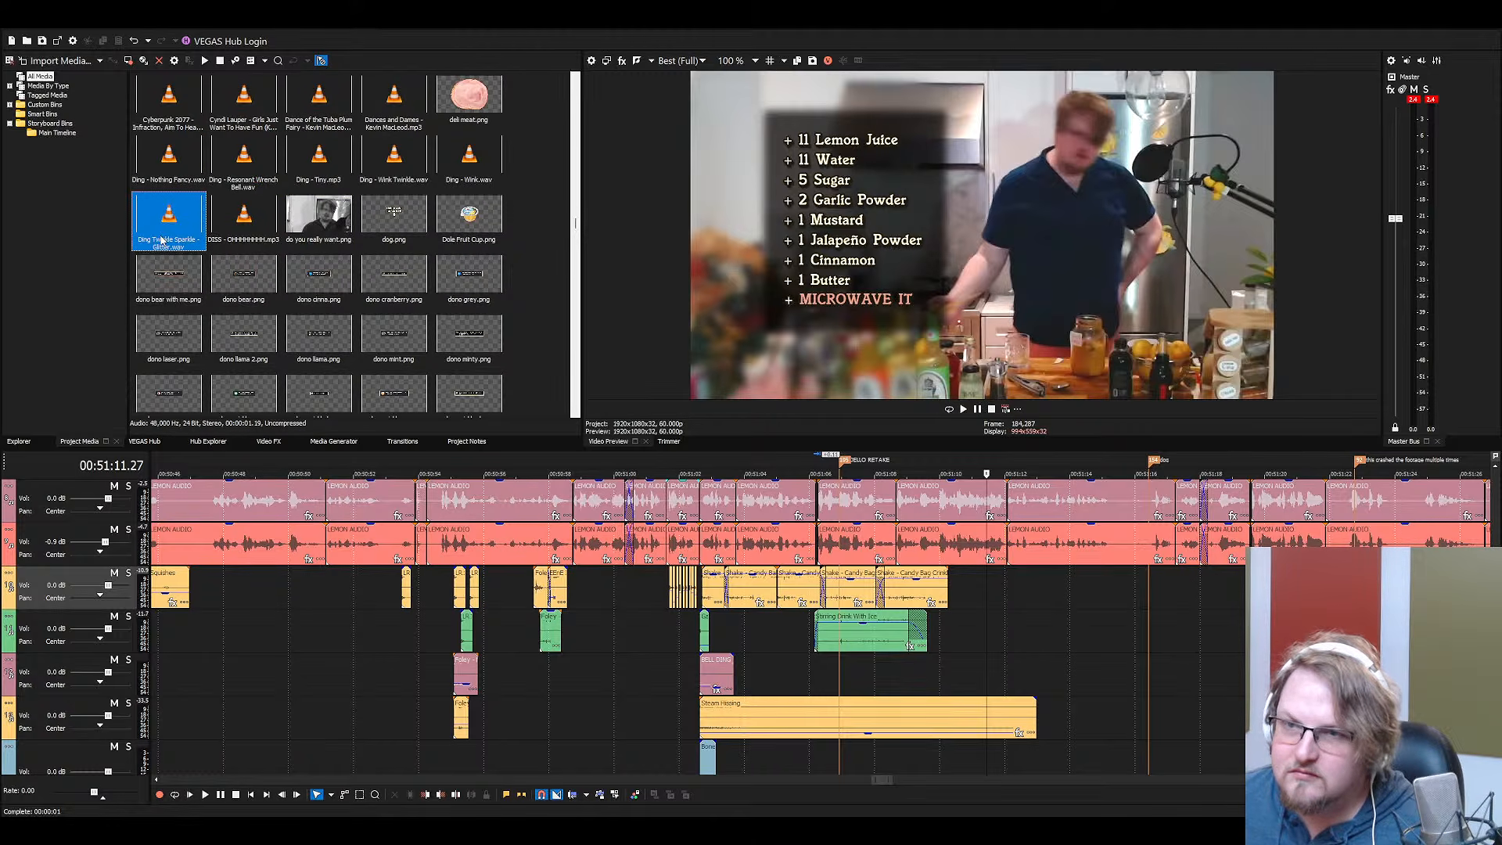
Find the Glass - Single Ding sound and place it on the crinkle track, starting just before 00:51:11.17
click(233, 188)
text(glass)
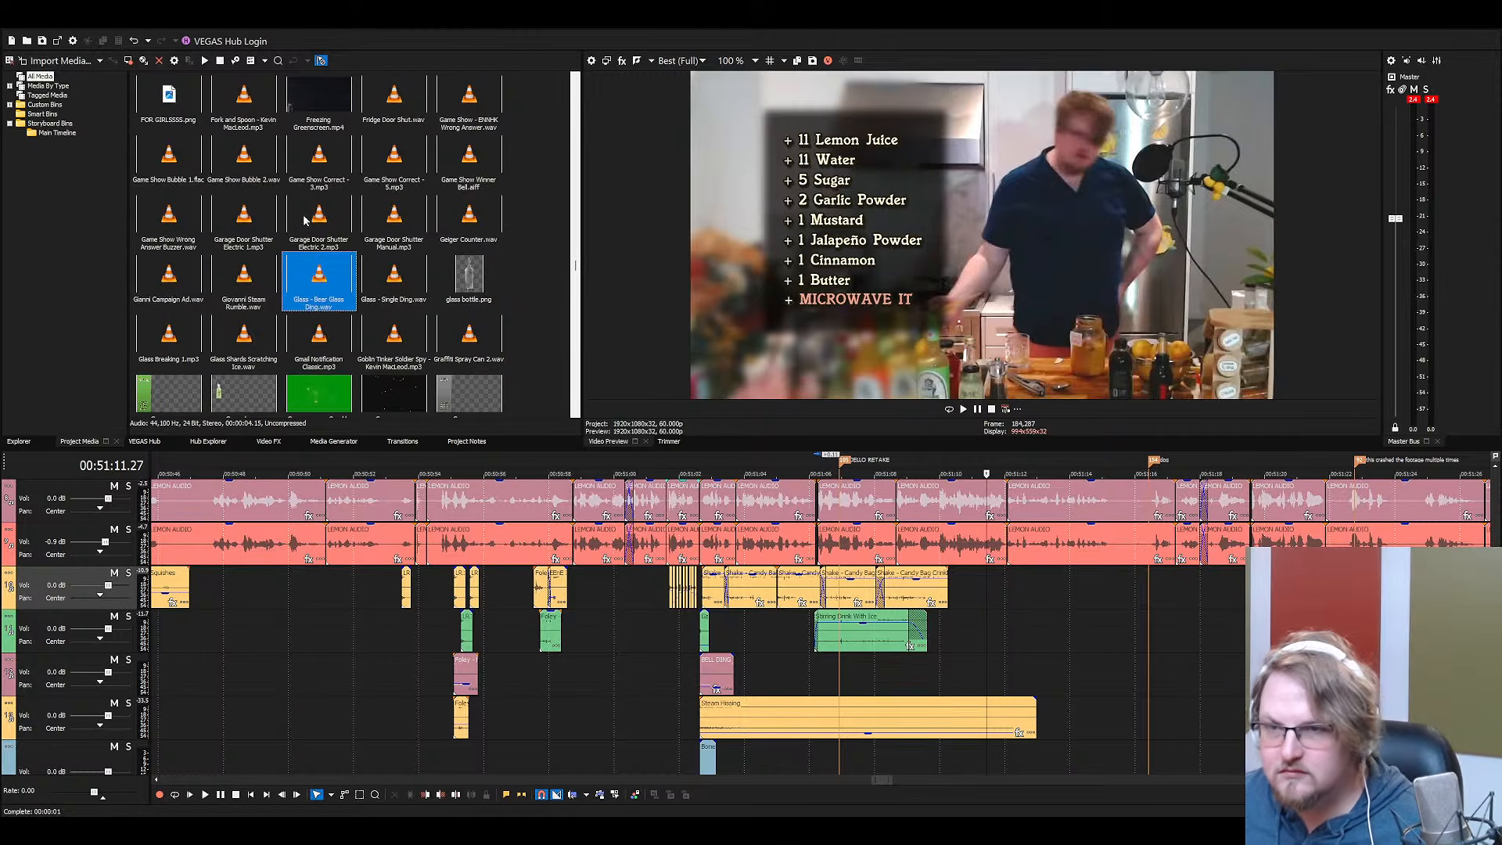
drag(388, 287, 979, 587)
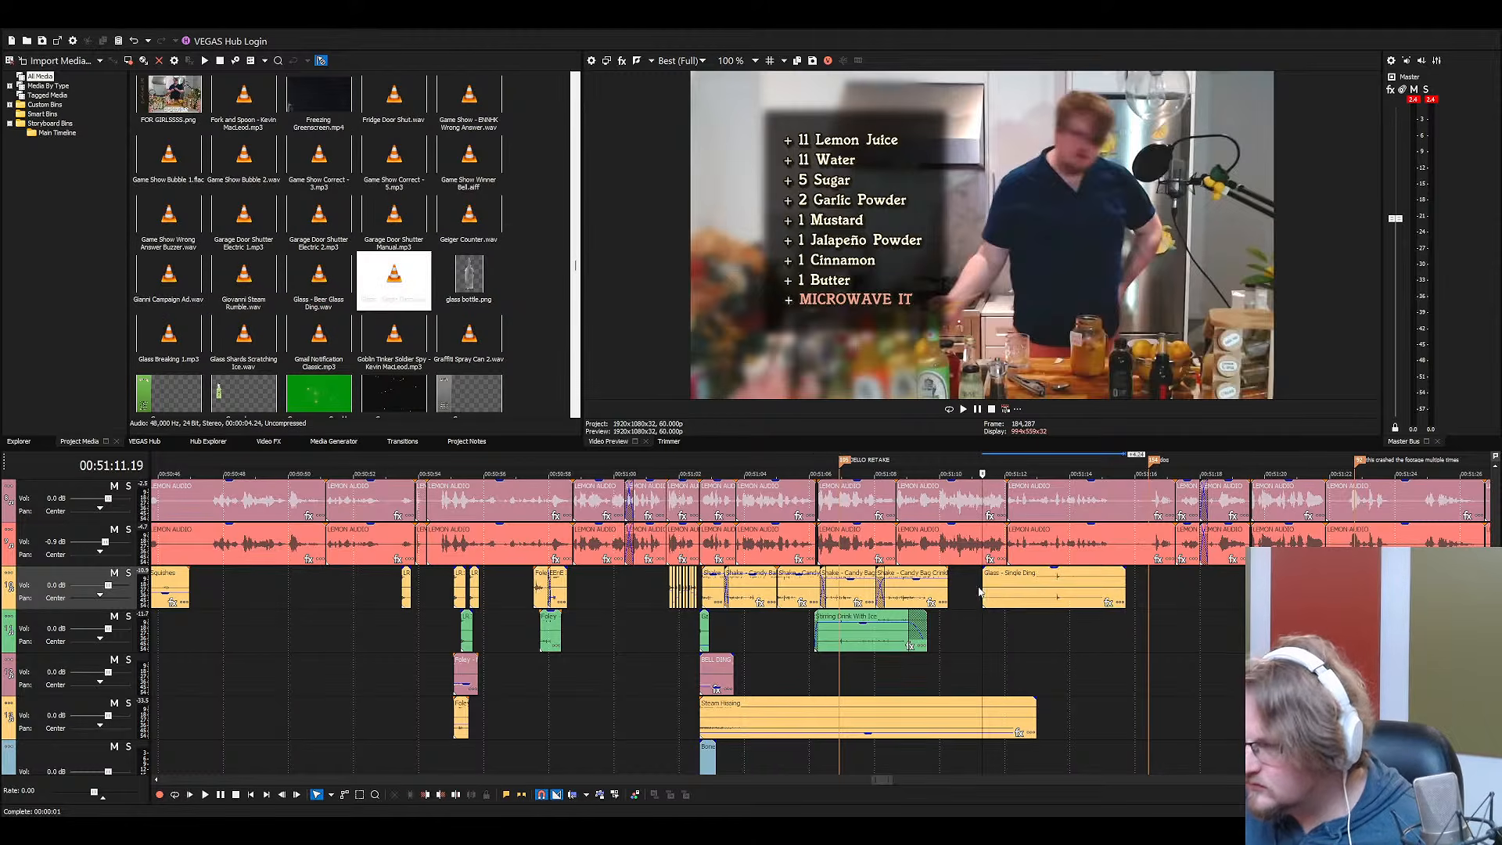
scroll(1011, 594, up, 3)
scroll(1011, 594, up, 3)
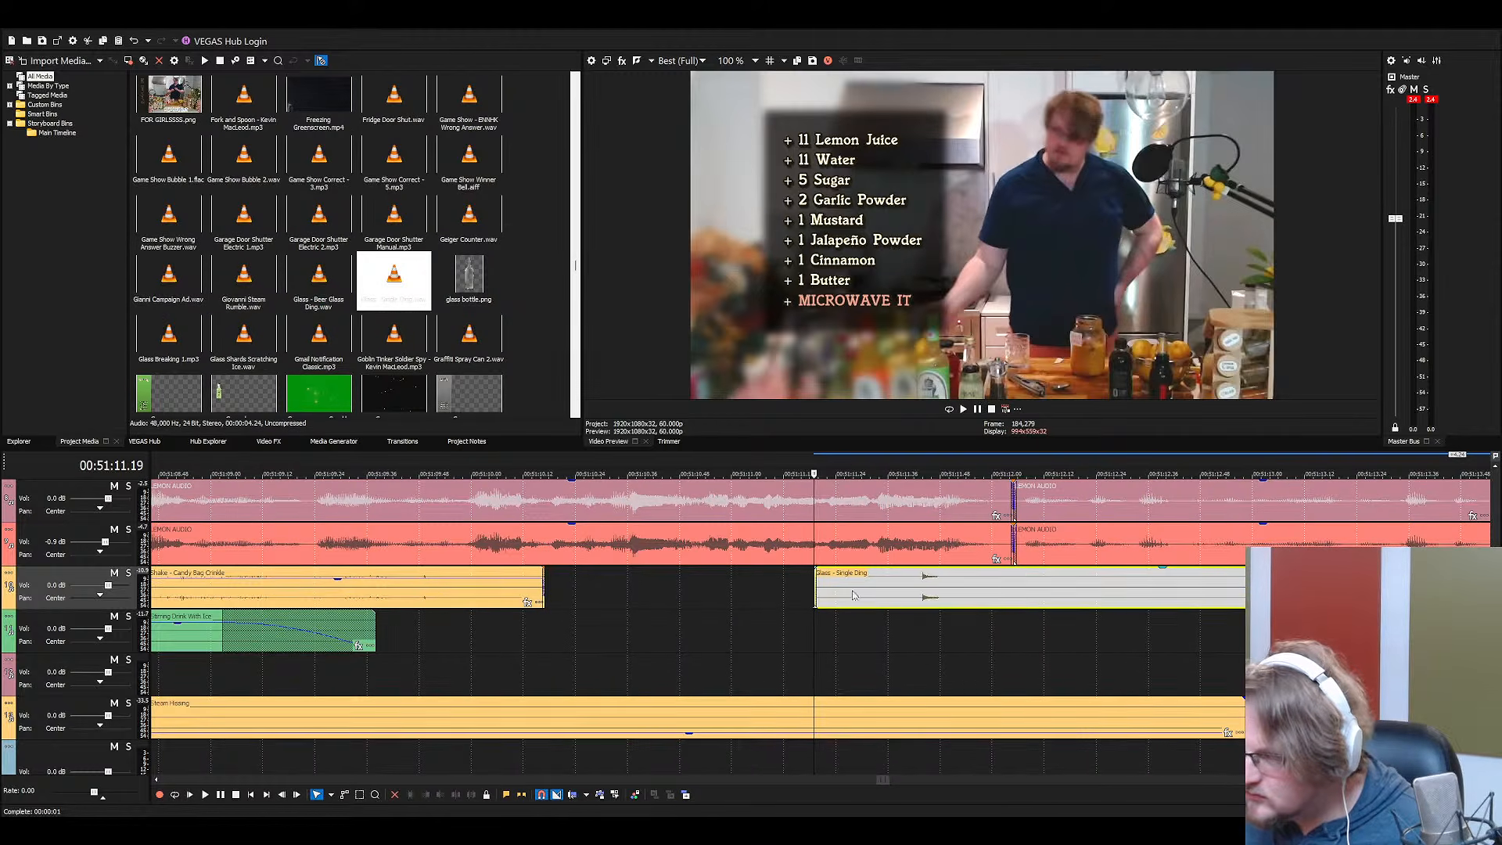
click(806, 592)
drag(939, 596, 898, 588)
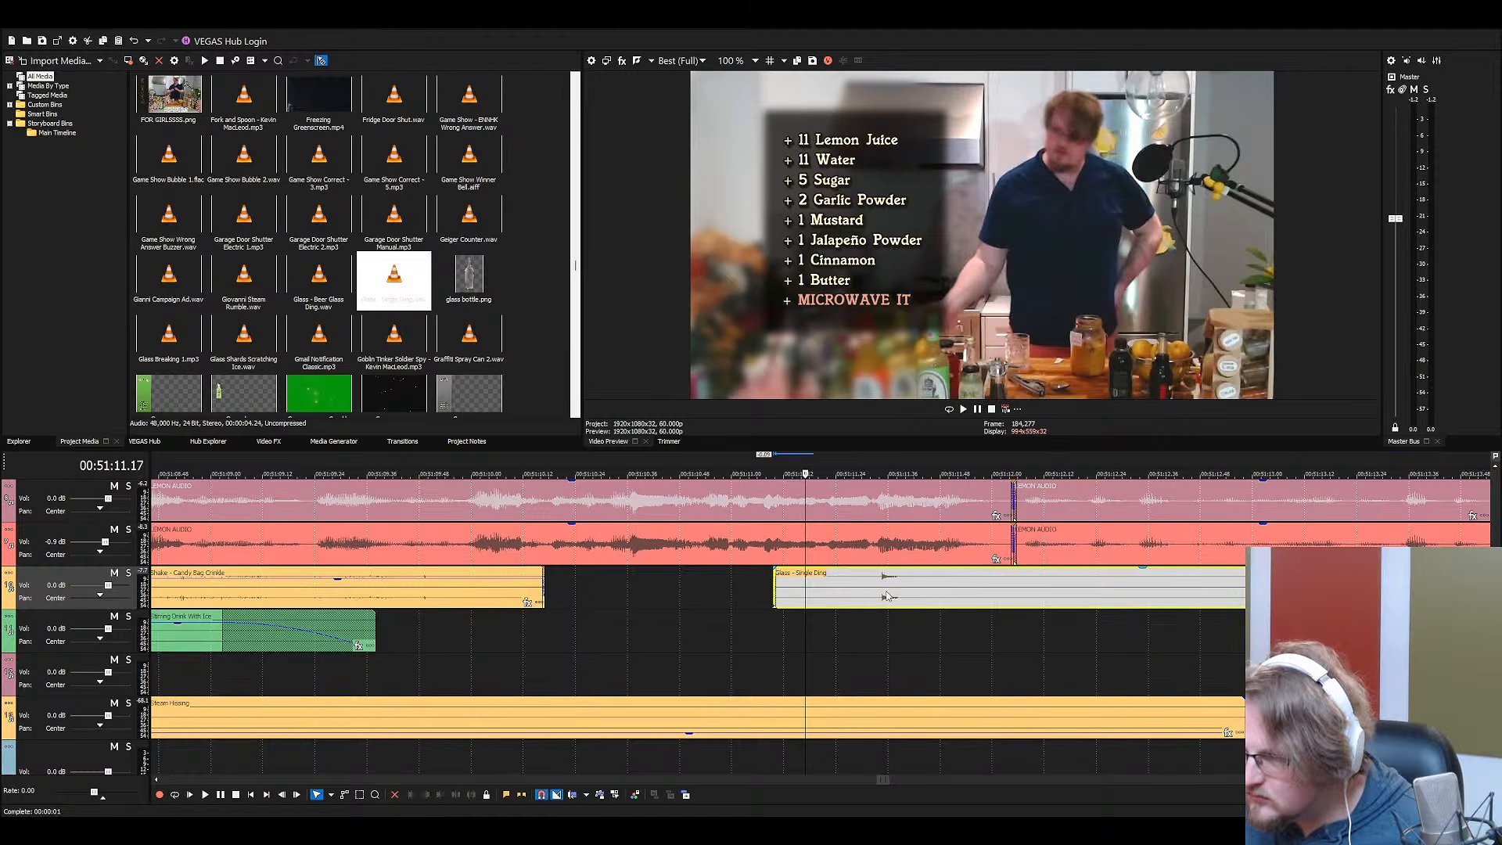
Play the glass ding, shorten it to the end of the steam hissing sound, and give it a long fade-out
key(space)
scroll(897, 586, down, 3)
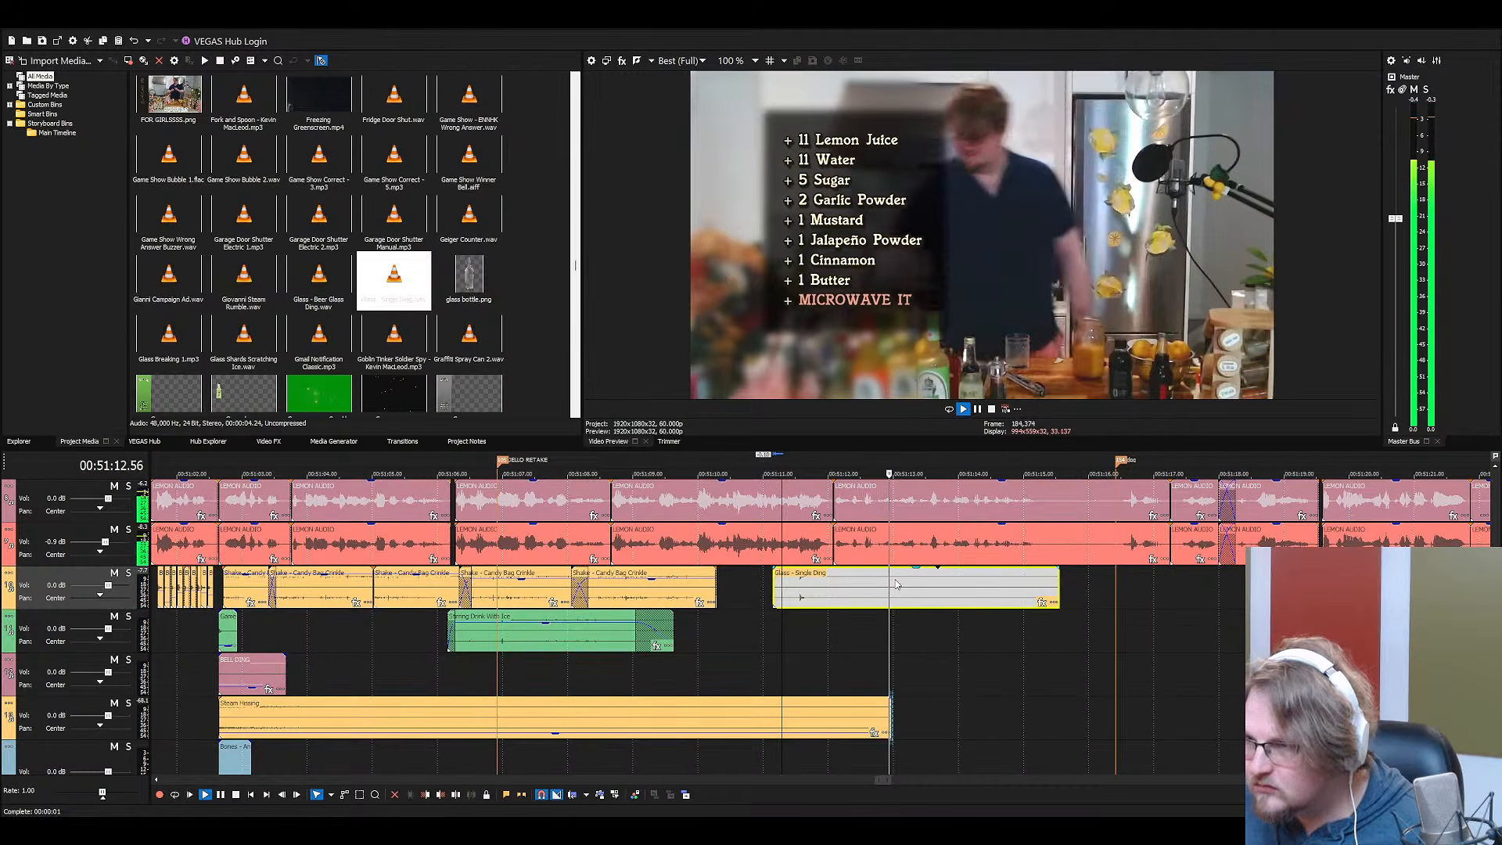
drag(1057, 588, 833, 569)
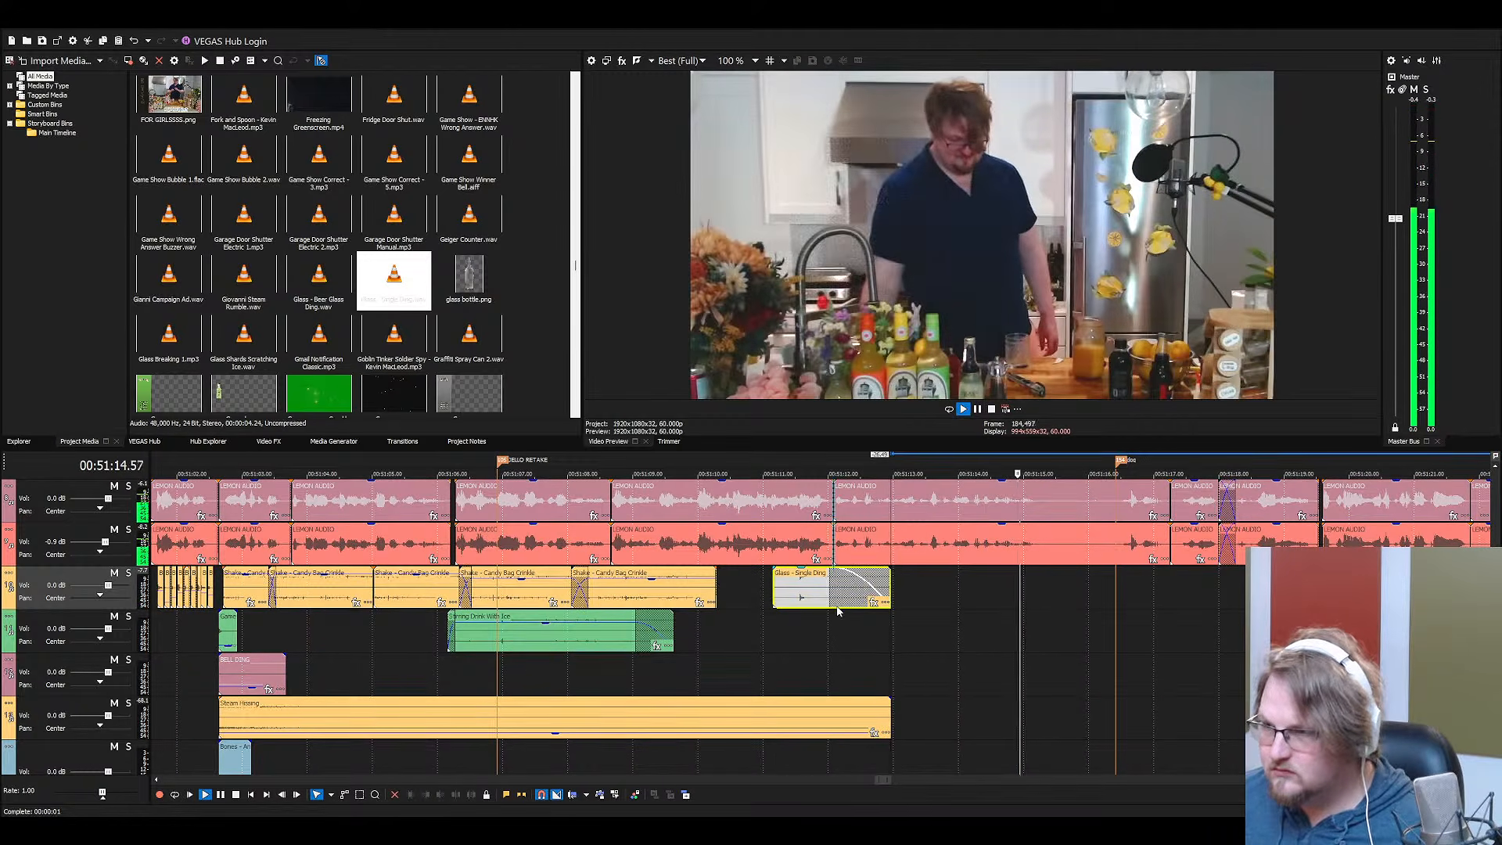
Save the project and replay the footage following the glass ding, from about 00:51:14 to just past 00:51:15
key(space)
scroll(996, 577, up, 2)
key(ctrl+s)
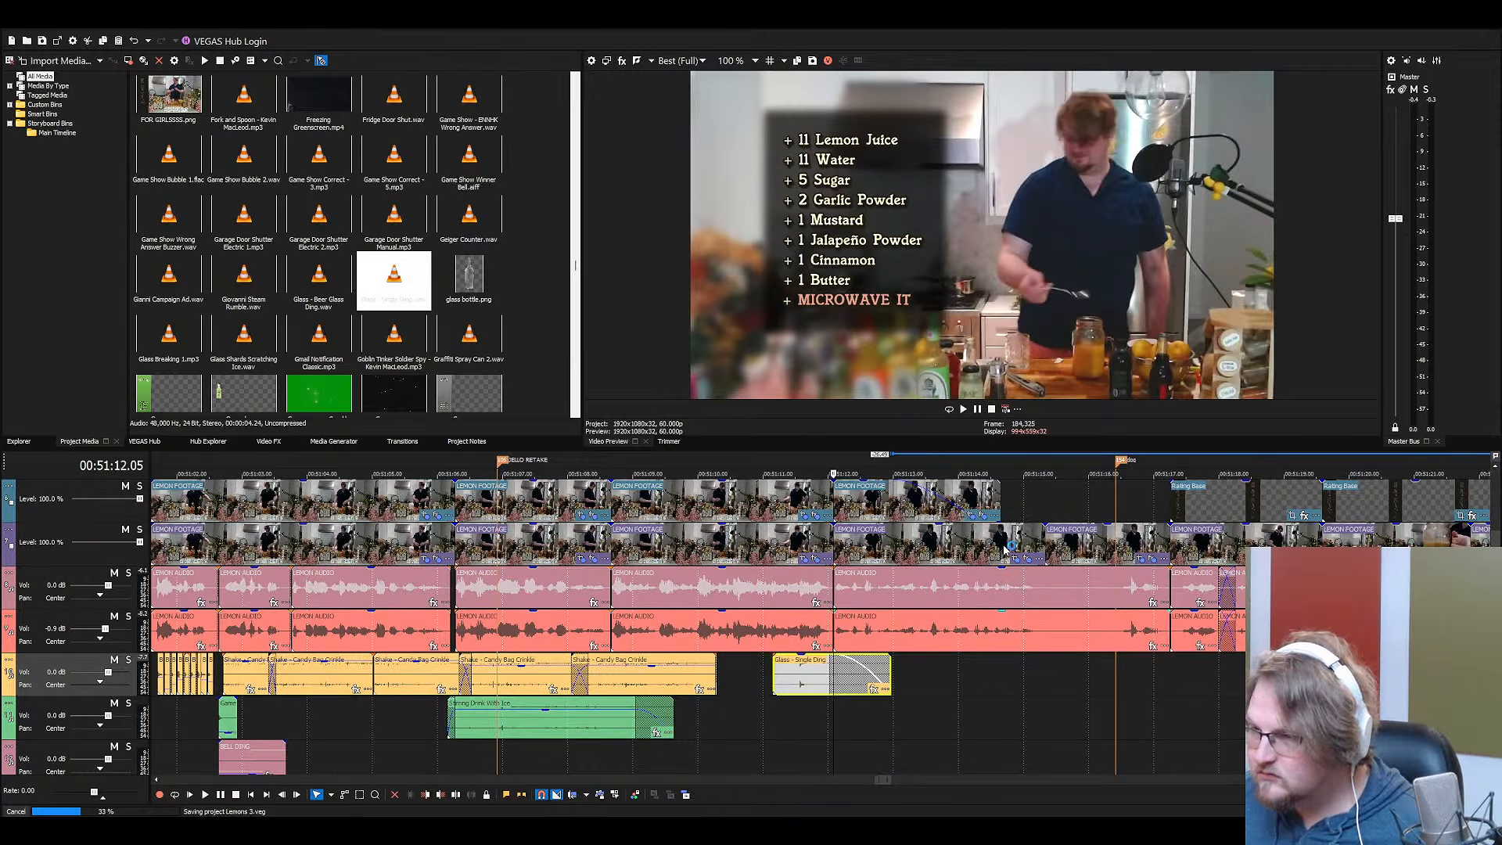
click(979, 537)
key(space)
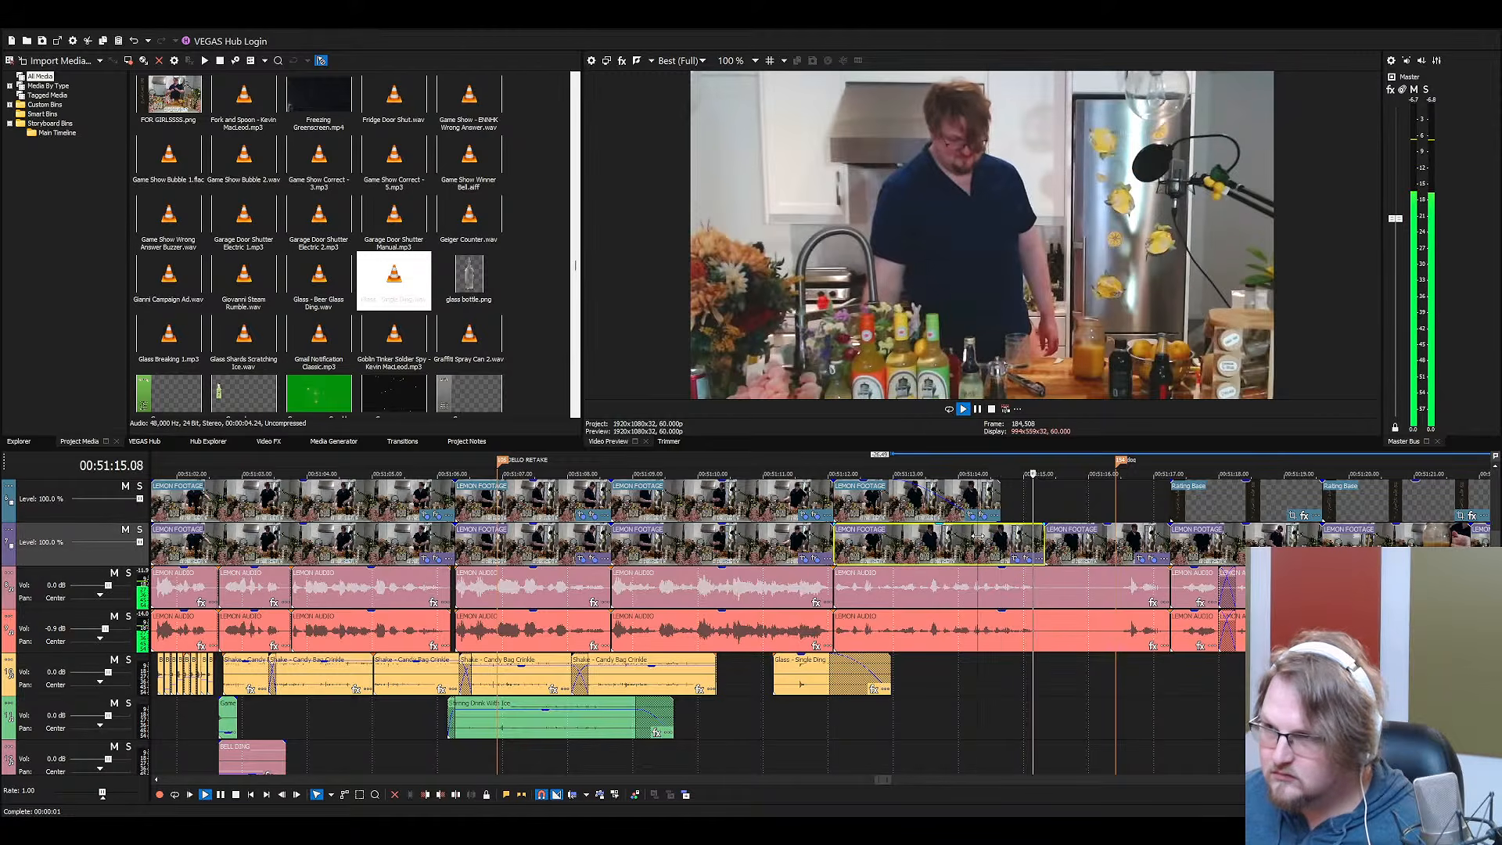
key(space)
Try the Lean sound on the crinkle track at 00:51:15.20, play it, and delete it
click(1044, 536)
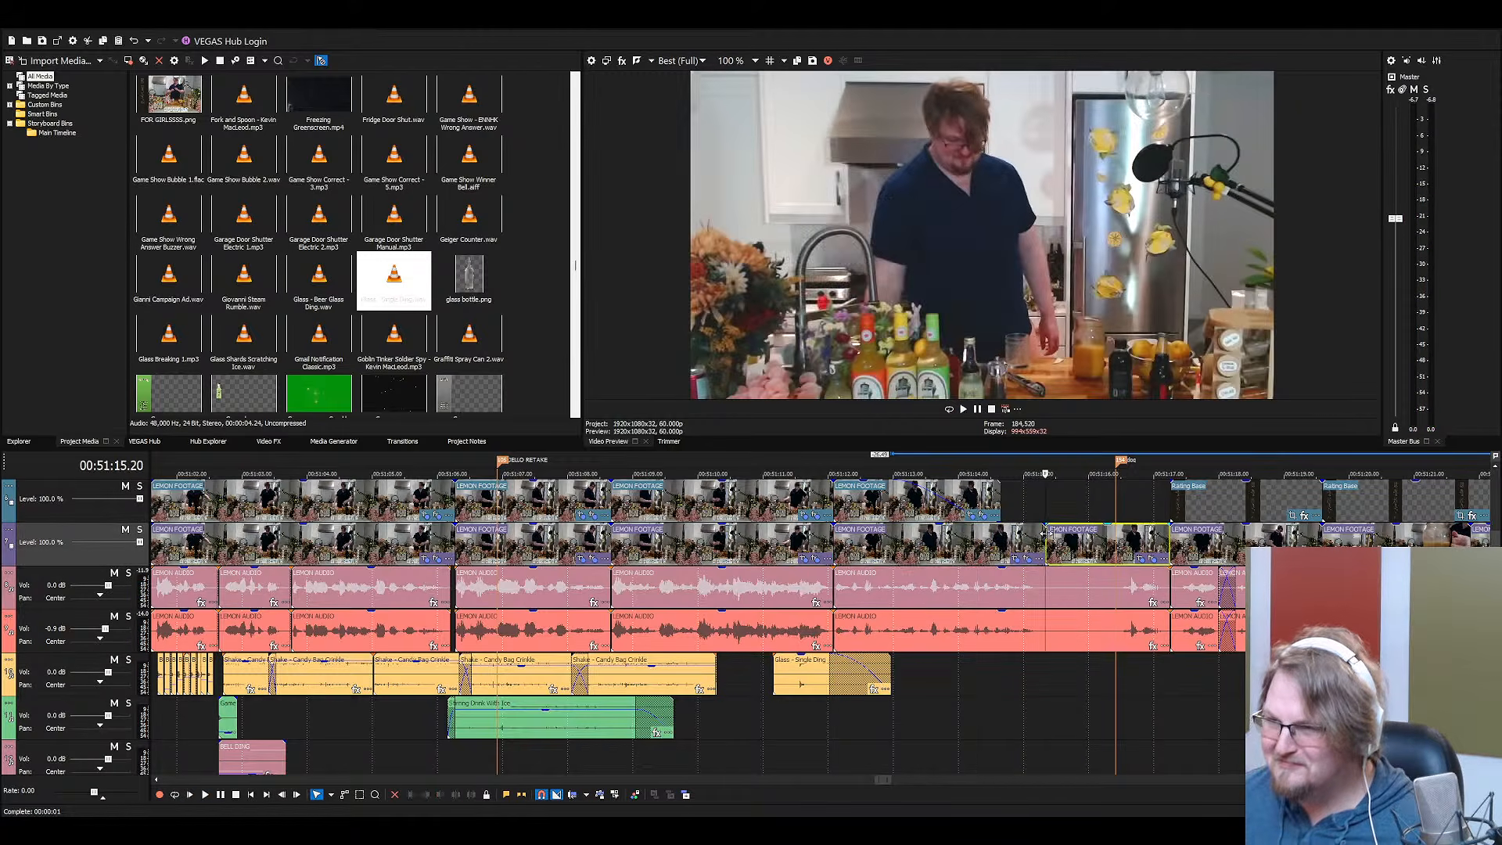
click(352, 260)
click(314, 257)
text(le)
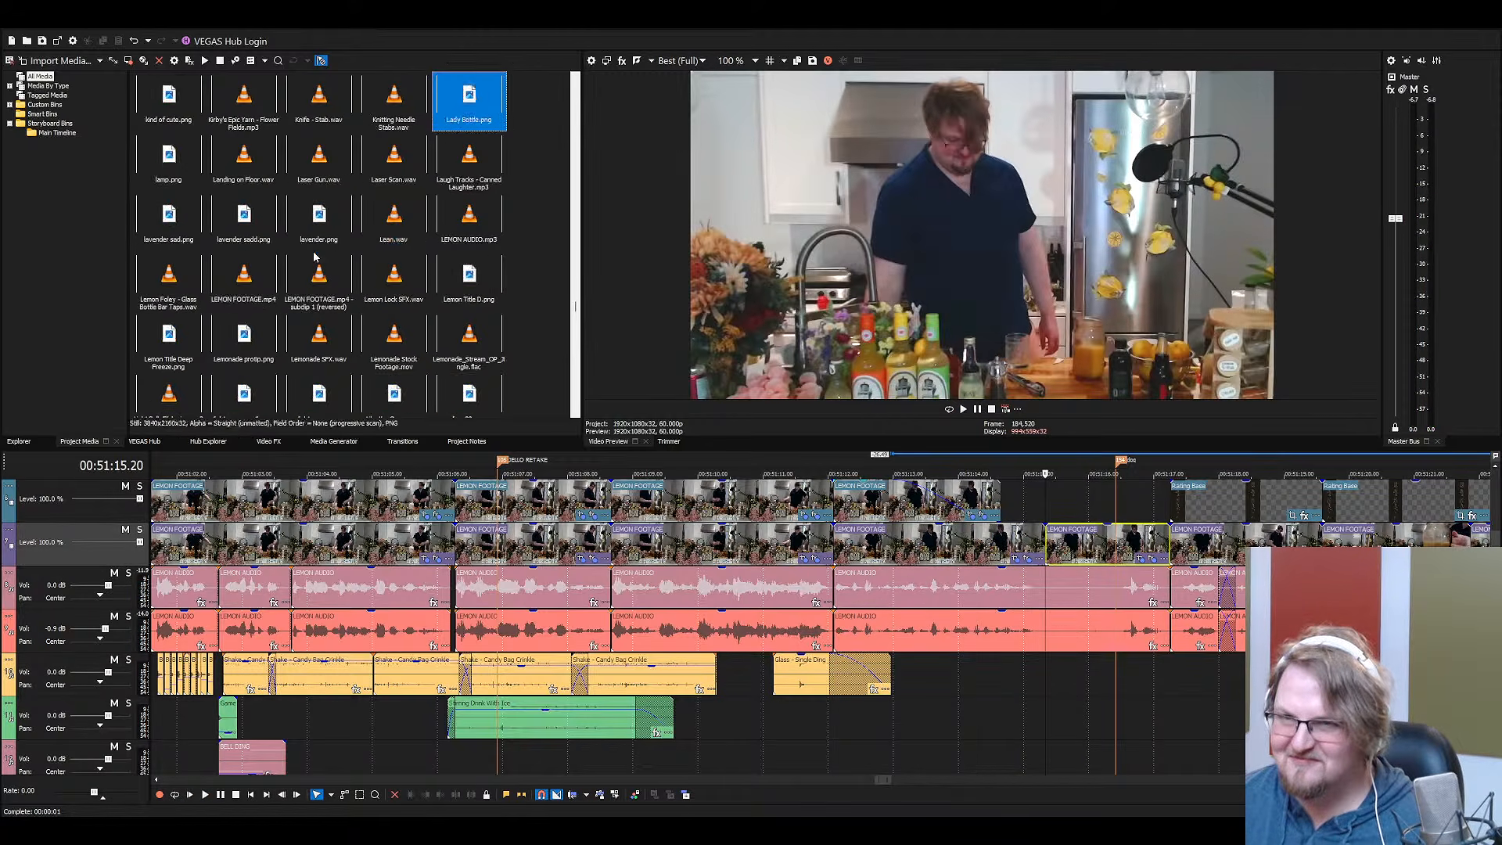
drag(391, 231, 1048, 671)
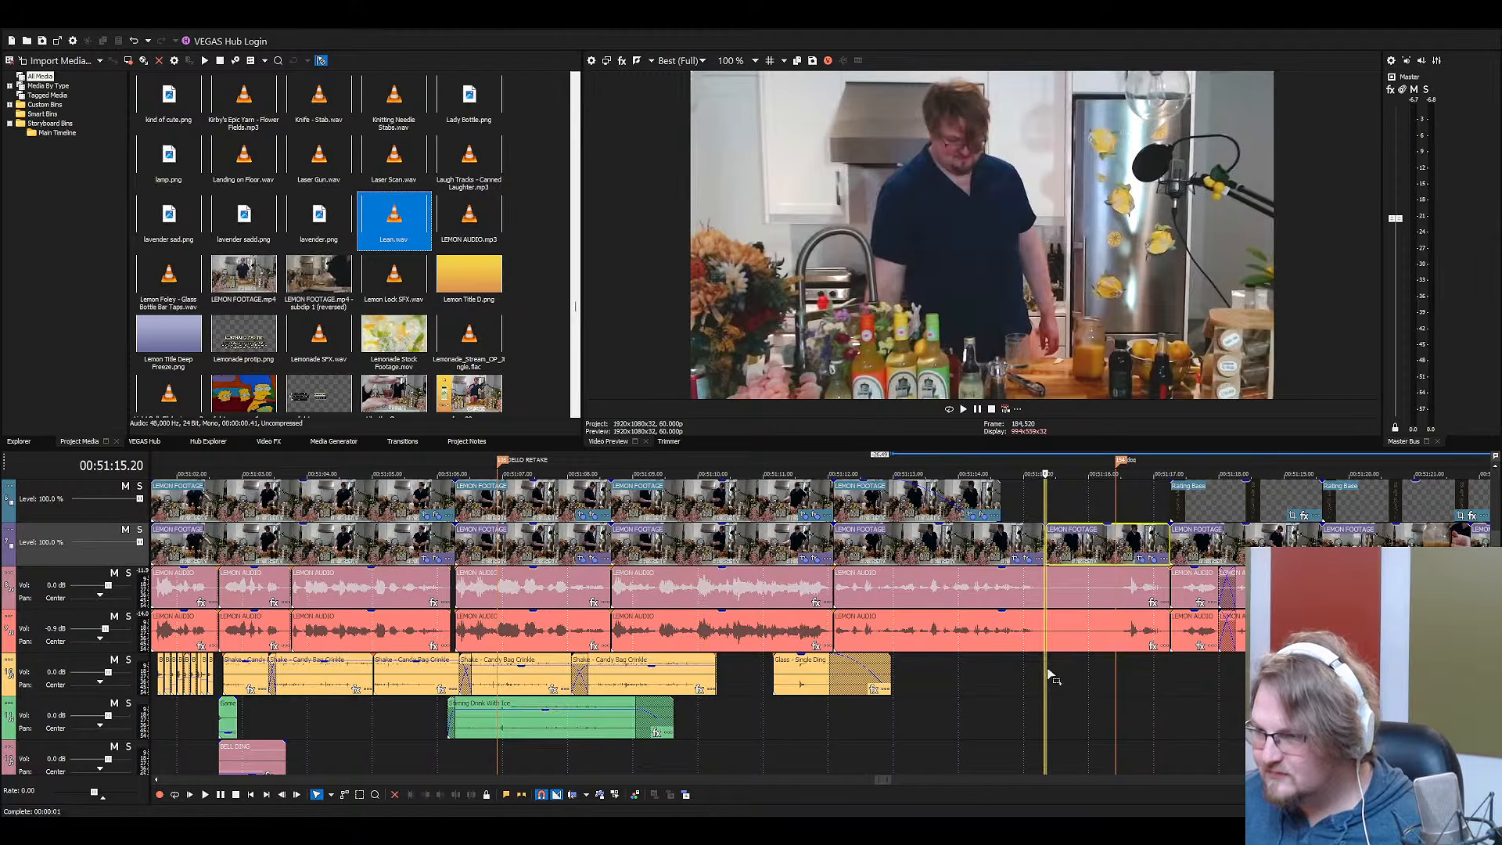
key(space)
key(space)
scroll(1046, 669, up, 4)
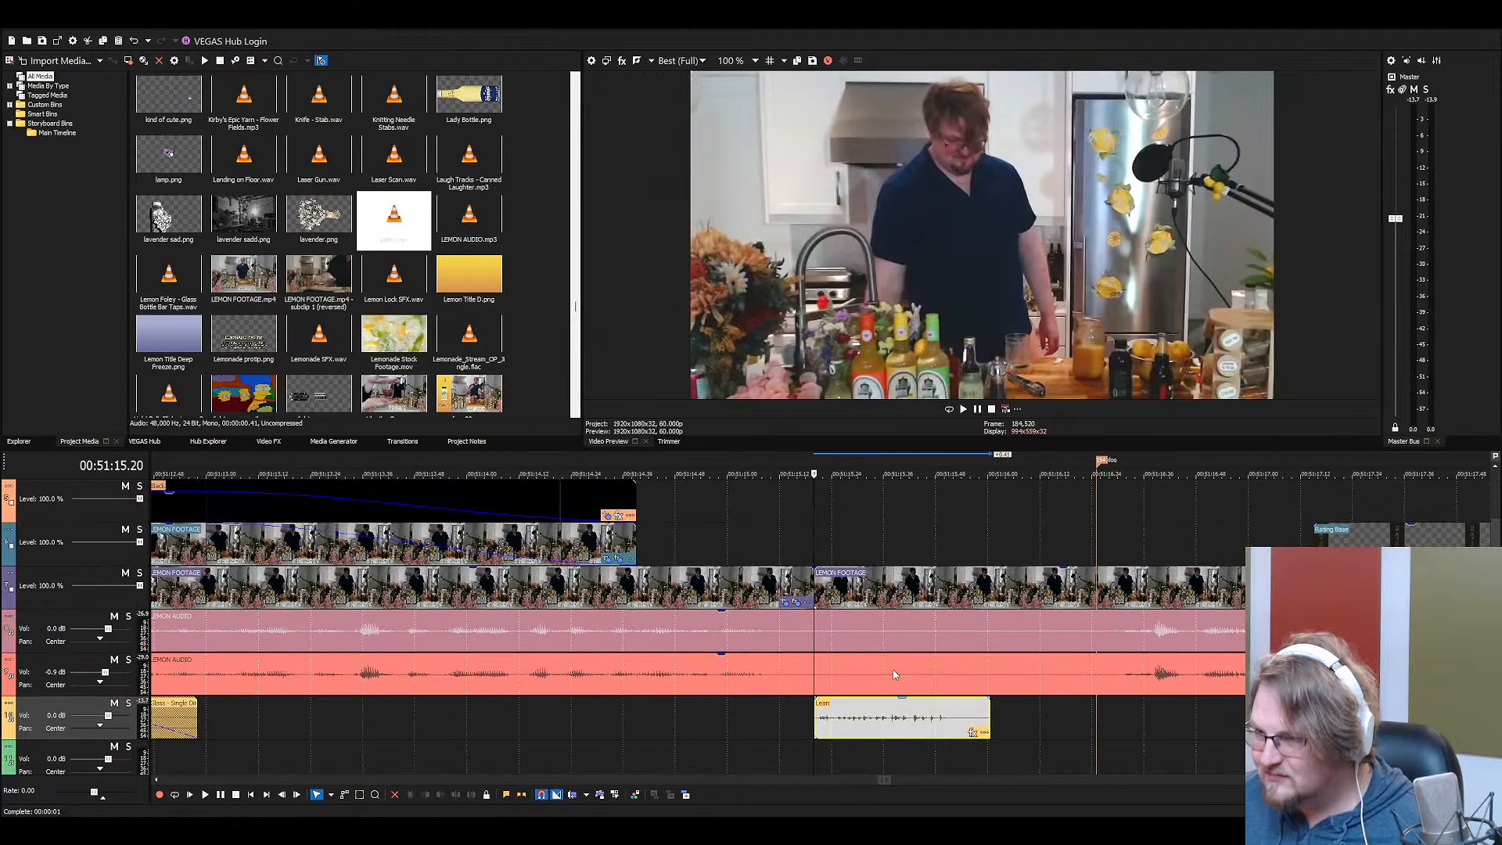
click(850, 735)
key(Delete)
Find the Stretchy 1 sound, place it on the crinkle track just after 00:51:15.28, and shift it slightly later to match the zoom
click(244, 282)
text(stre)
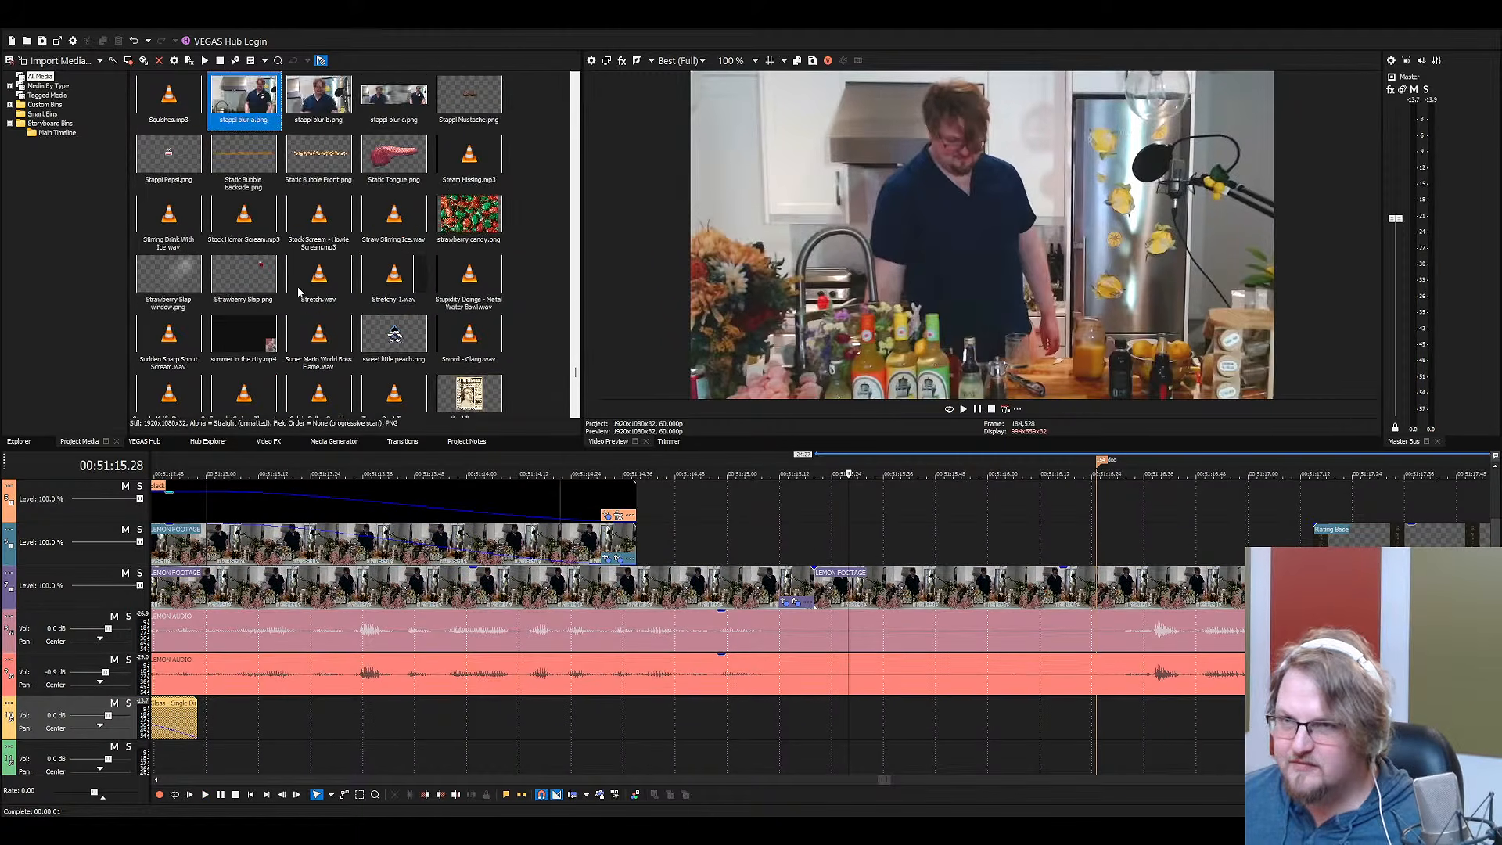
drag(364, 305, 933, 729)
key(space)
key(space)
click(866, 717)
key(space)
key(space)
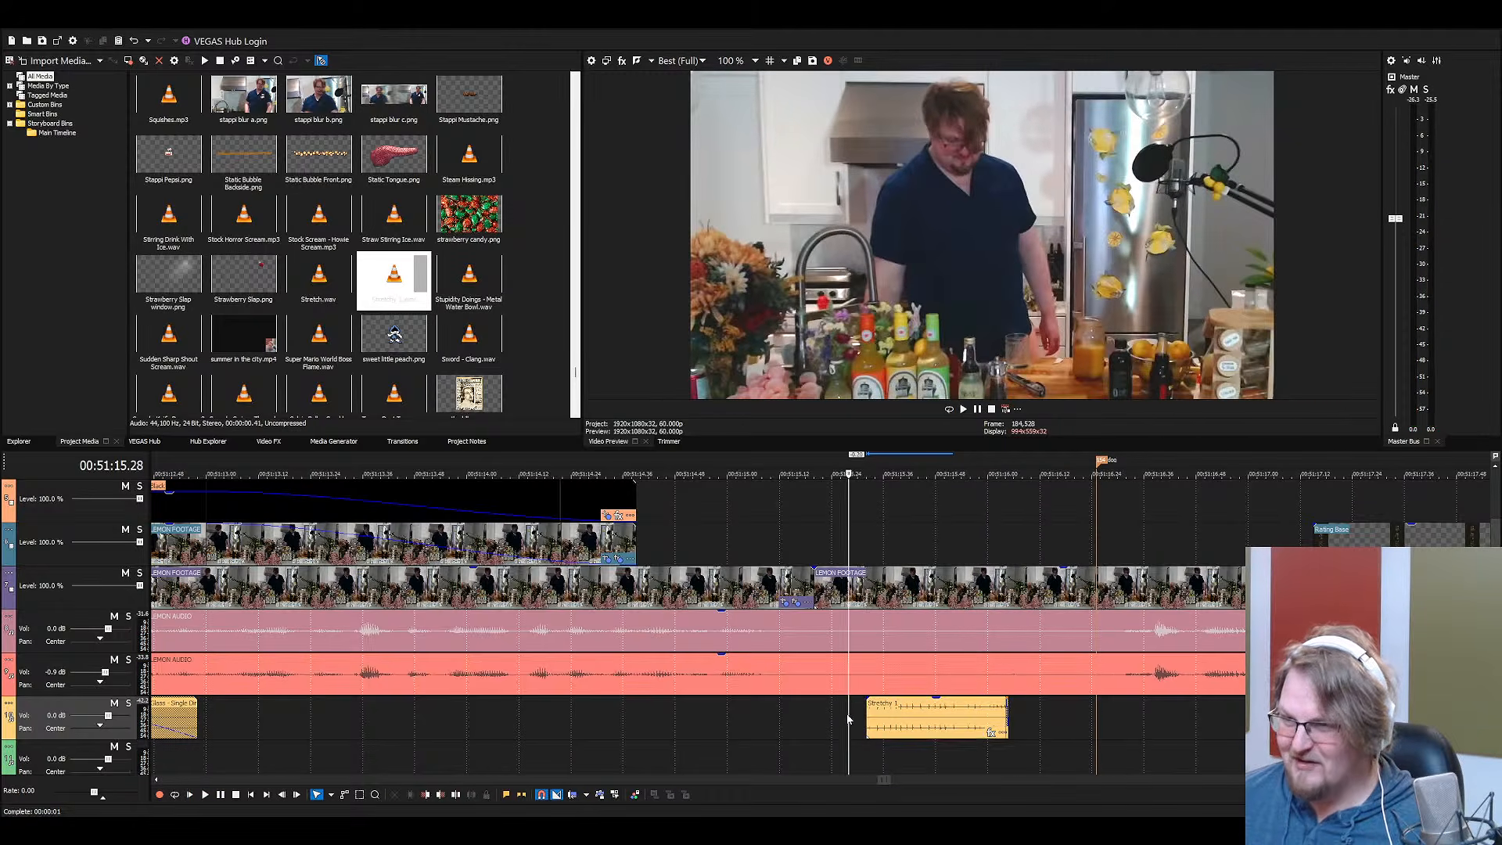
key(space)
key(space)
drag(930, 708, 939, 708)
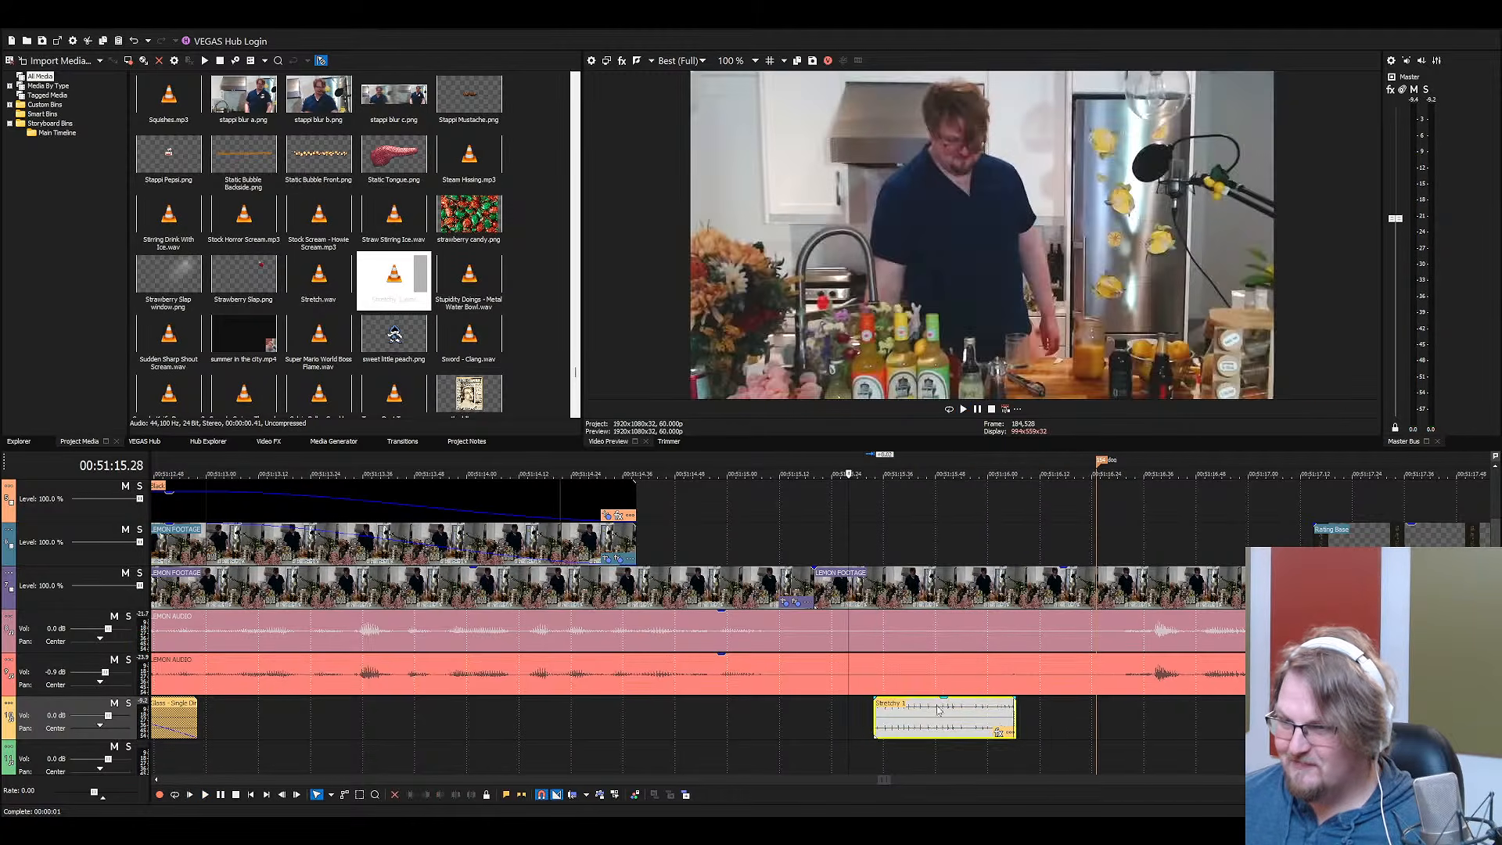
Lower the gain of the Stretchy 1 sound and play the zoom-in through the cut to the rating shot
key(space)
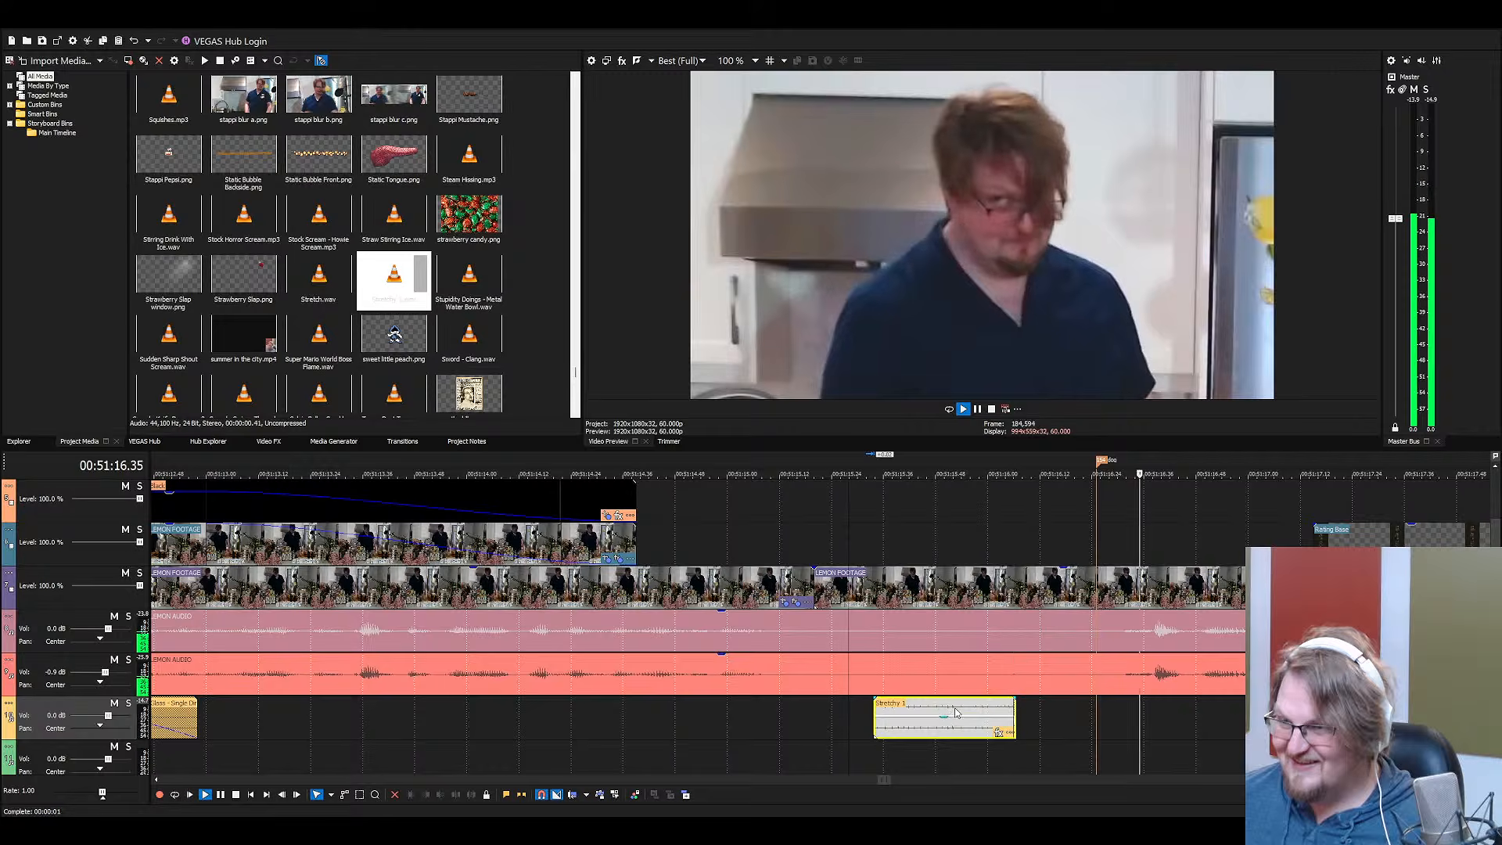
scroll(956, 672, down, 1)
scroll(950, 672, down, 3)
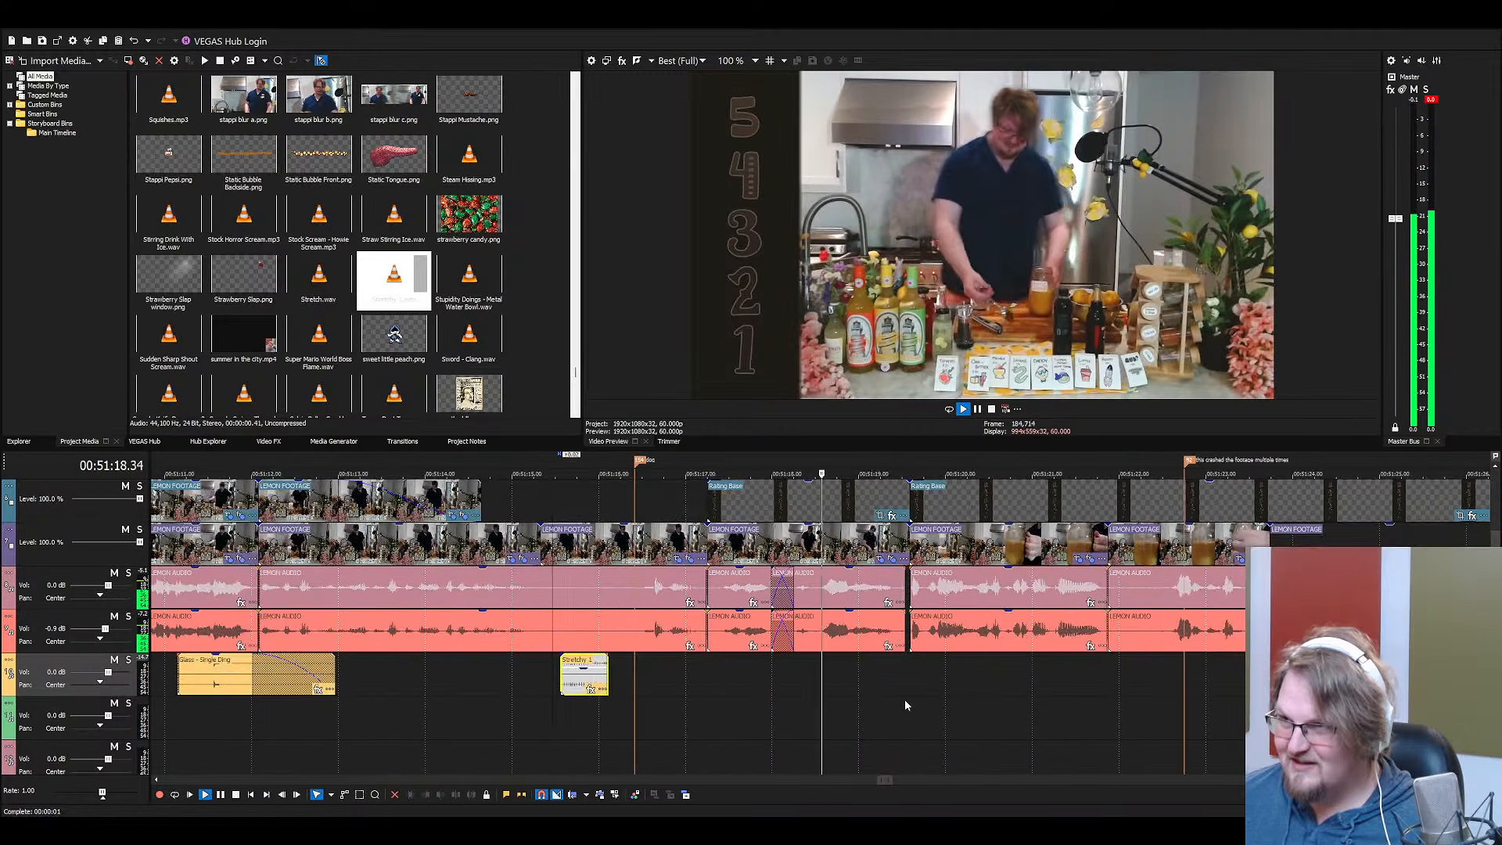
key(space)
drag(564, 659, 565, 661)
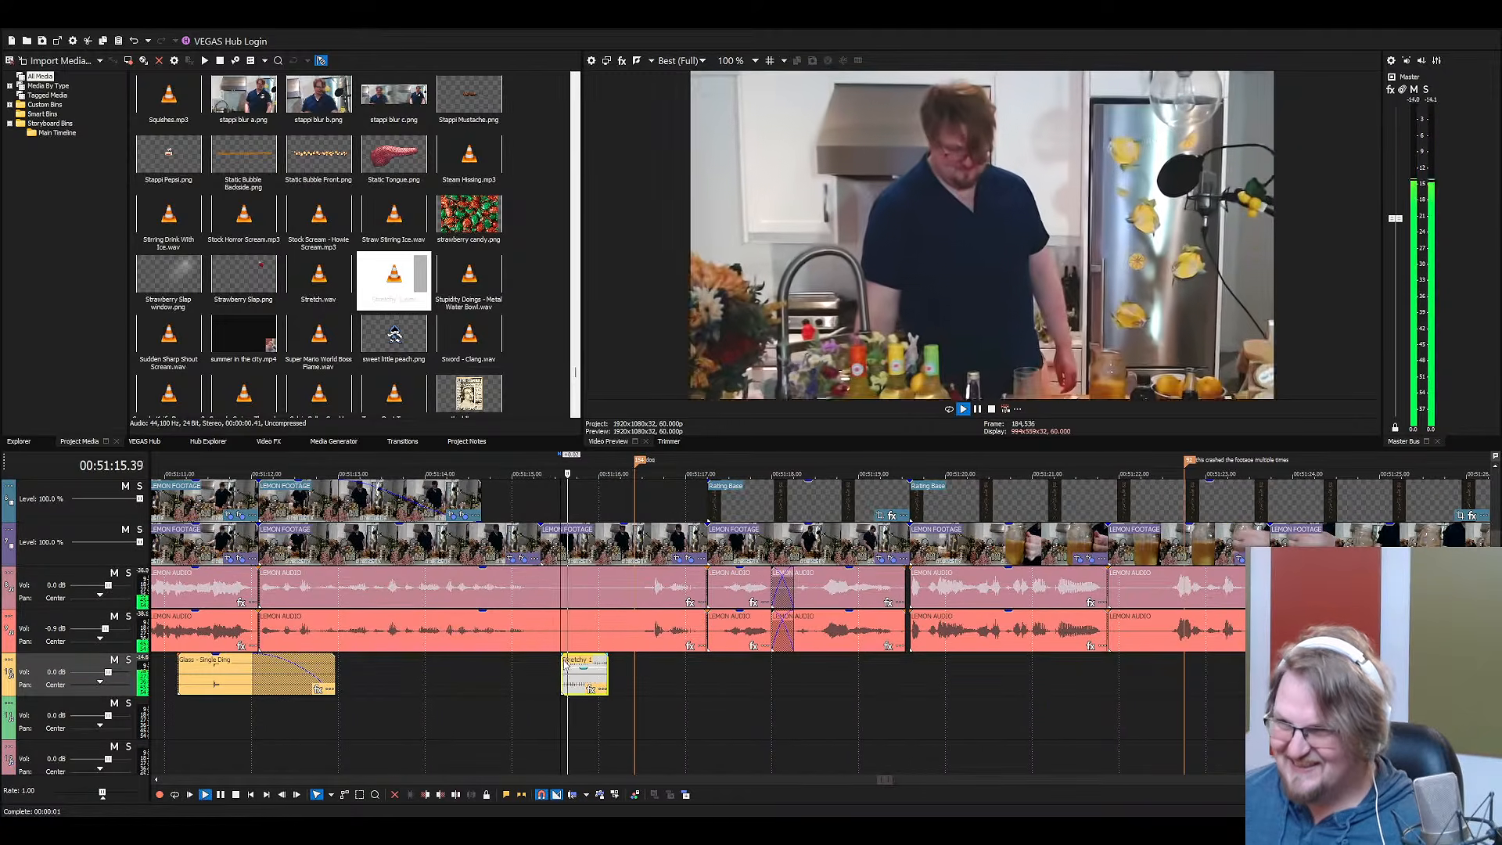
scroll(564, 673, up, 5)
Look through the ding sounds in the project media, including Resonant Wrench Bell, Tiny and Wink Twinkle
click(341, 345)
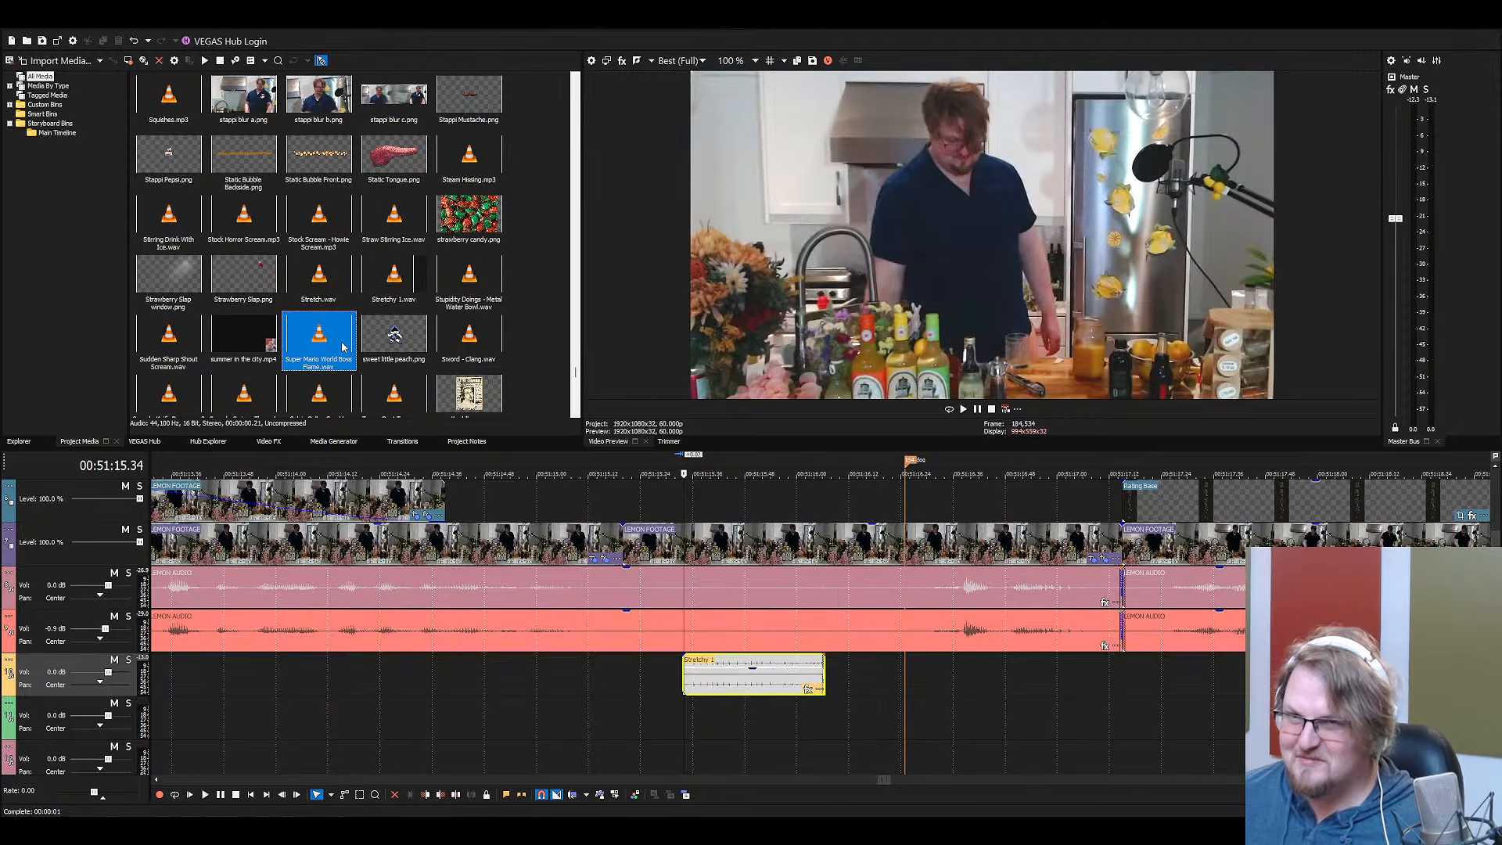
text(di)
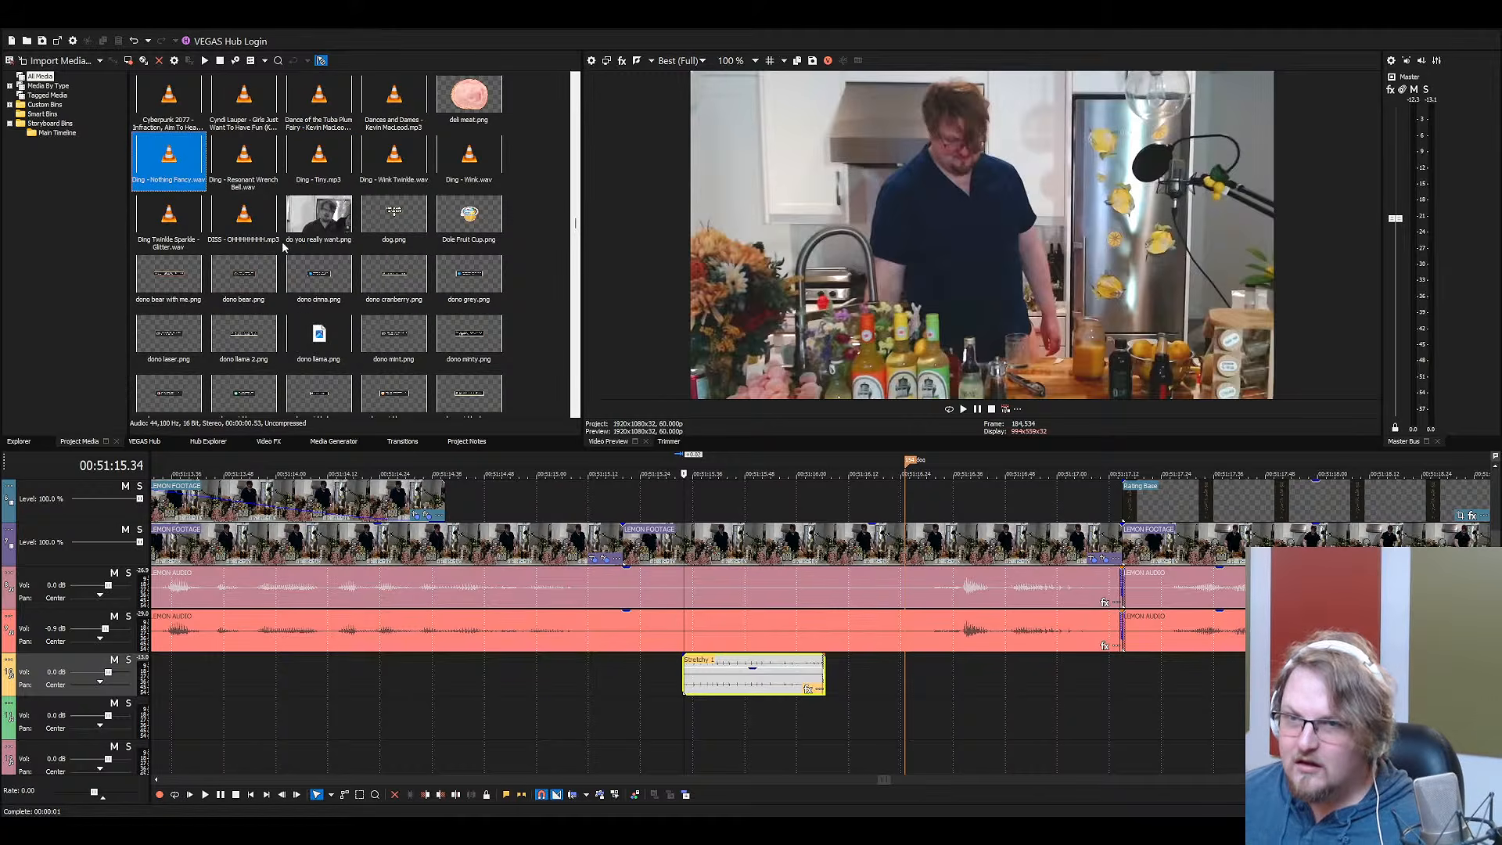
click(283, 174)
click(377, 178)
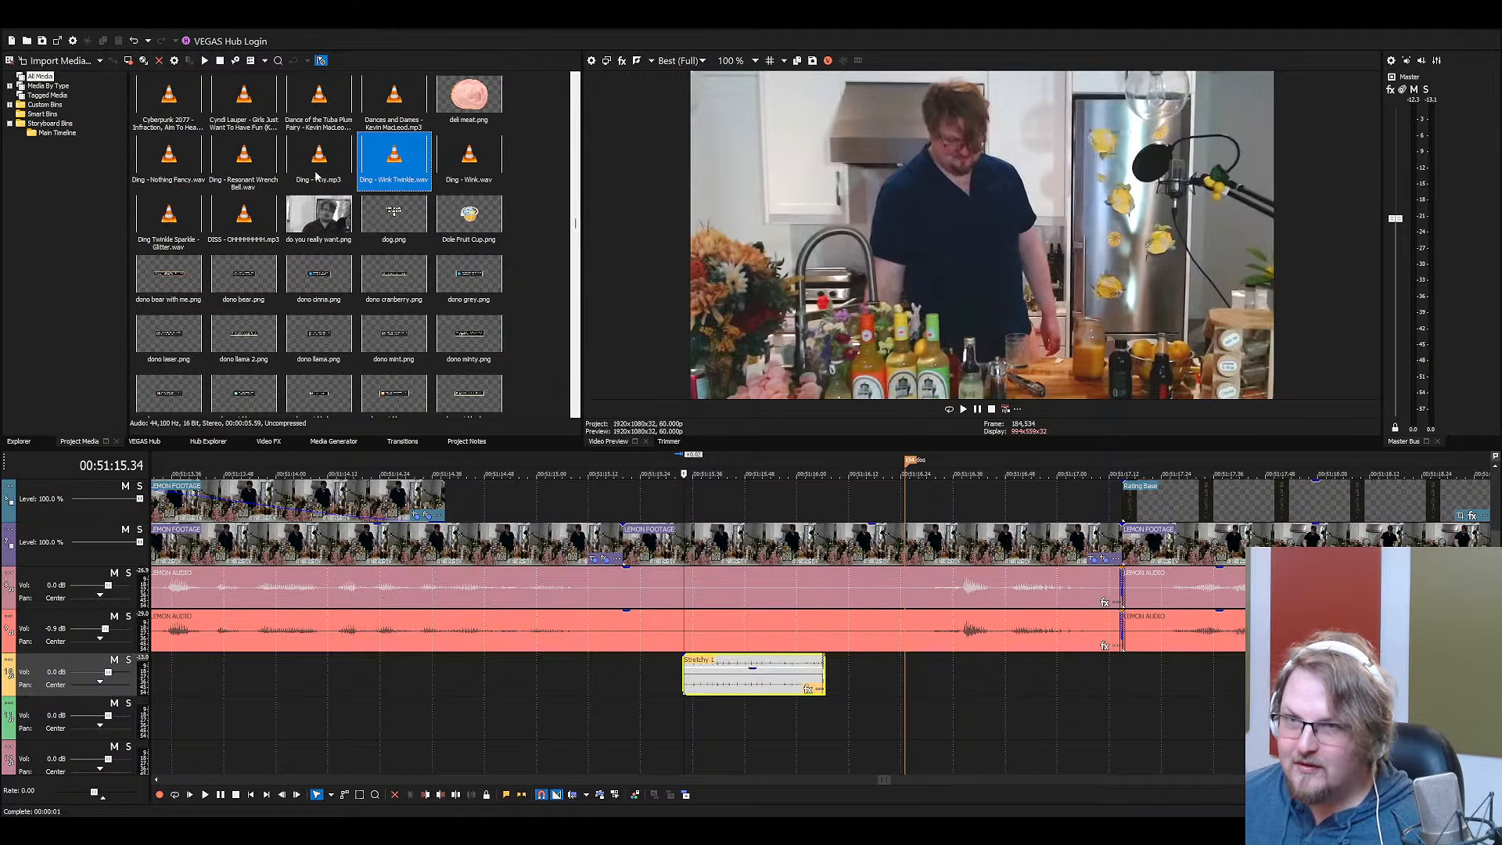
click(262, 167)
click(316, 164)
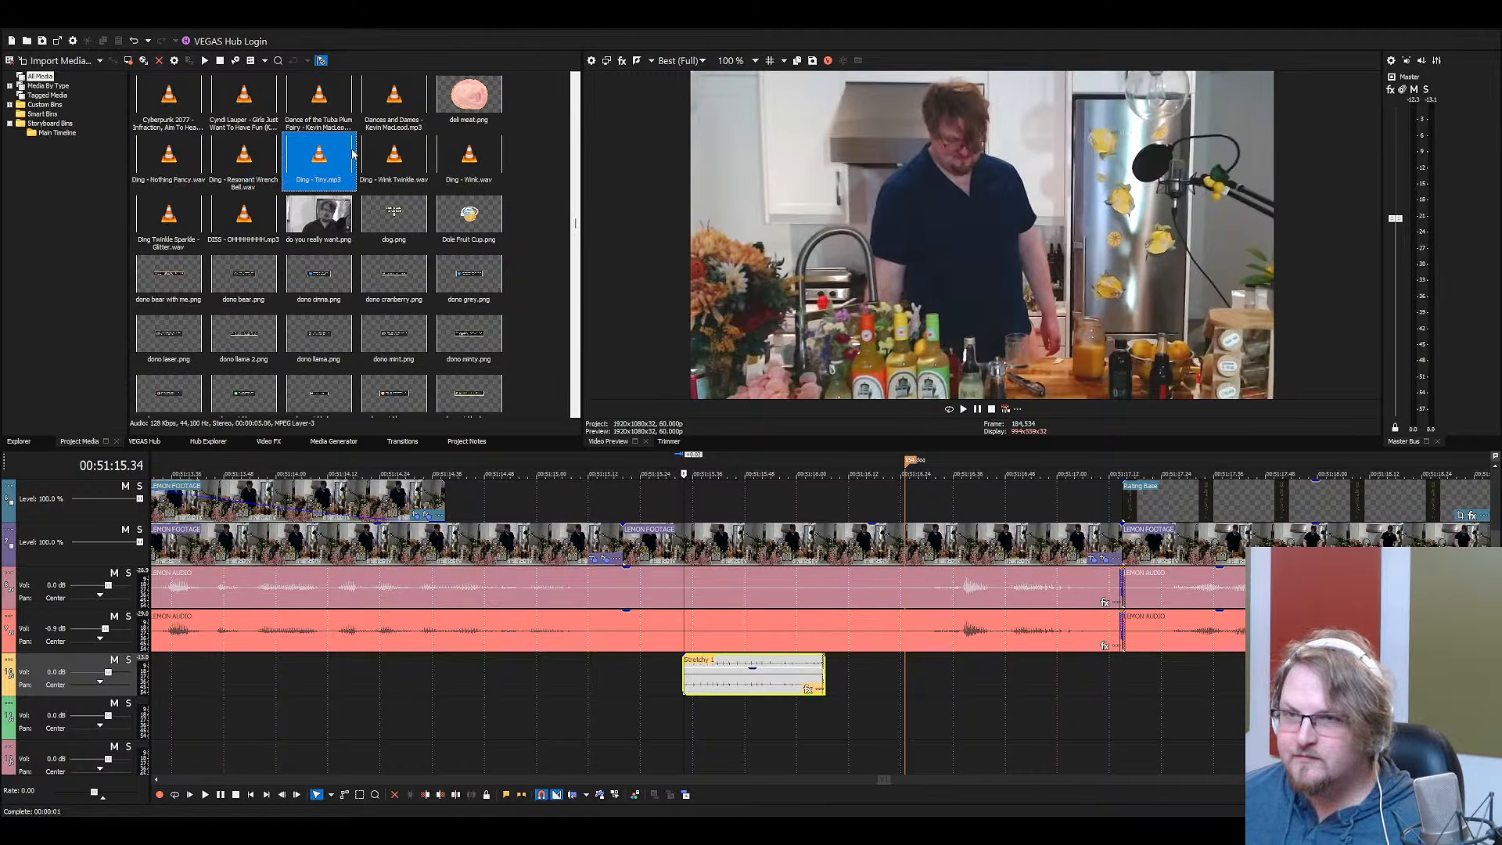
click(397, 160)
Find the Cartoon - Jump sound, place it on the track below Stretchy 1 at 00:51:15.58, and reduce its gain to about -11 dB
click(810, 595)
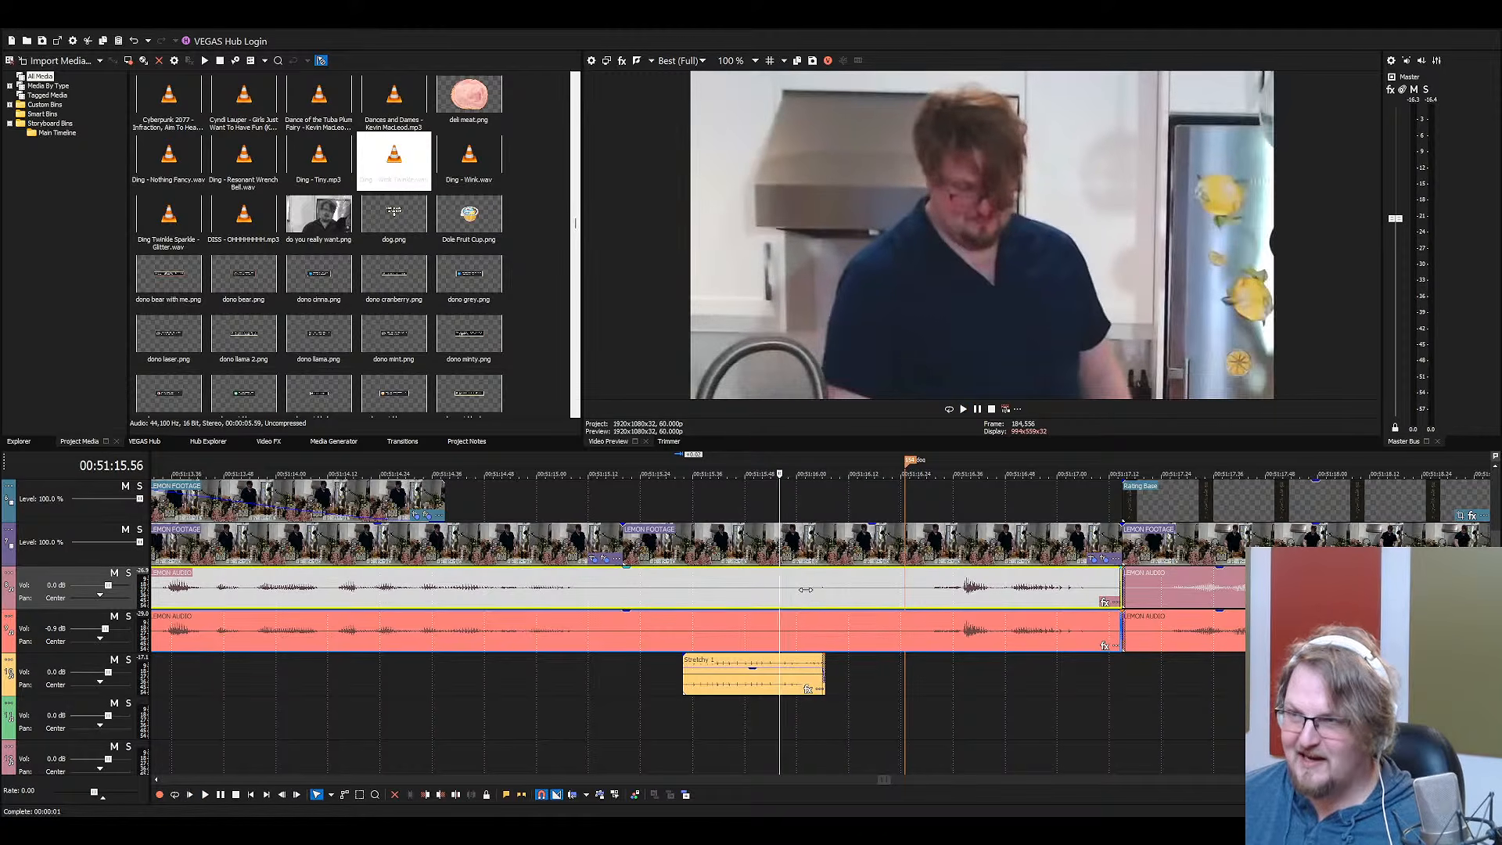
key(Left)
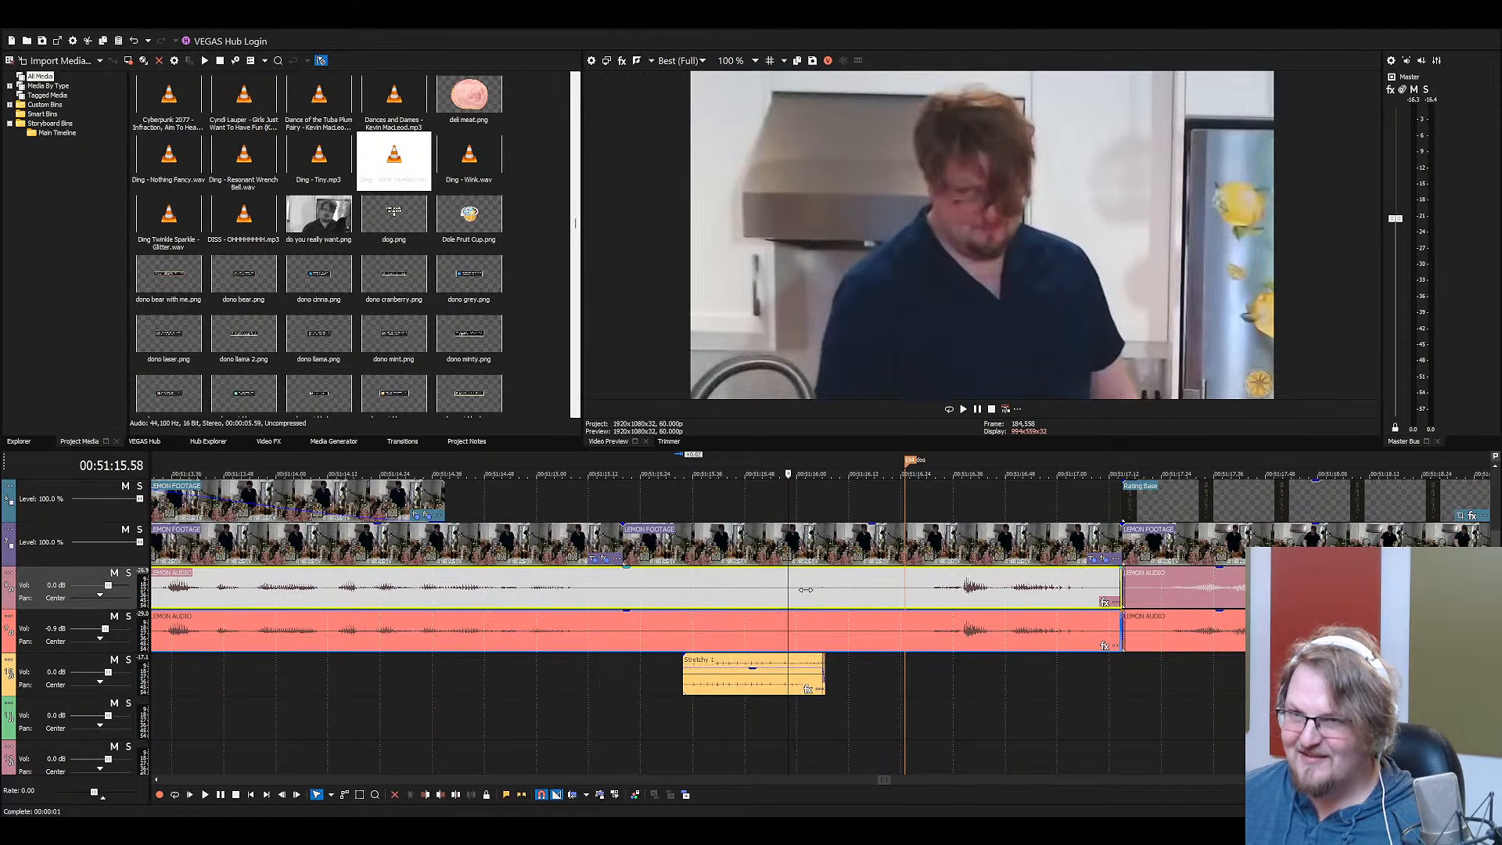
click(333, 237)
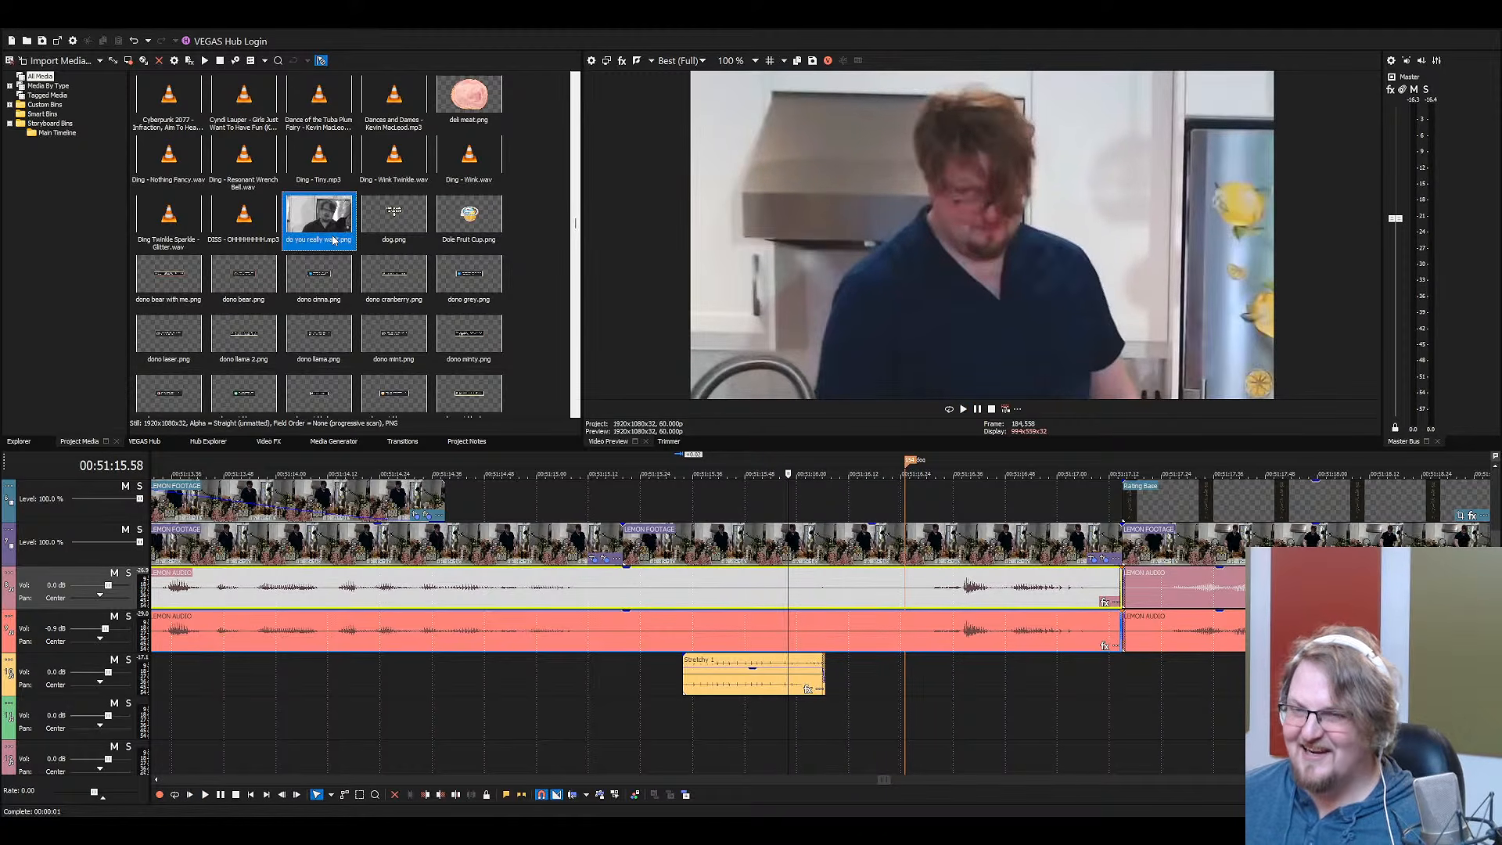
text(cart)
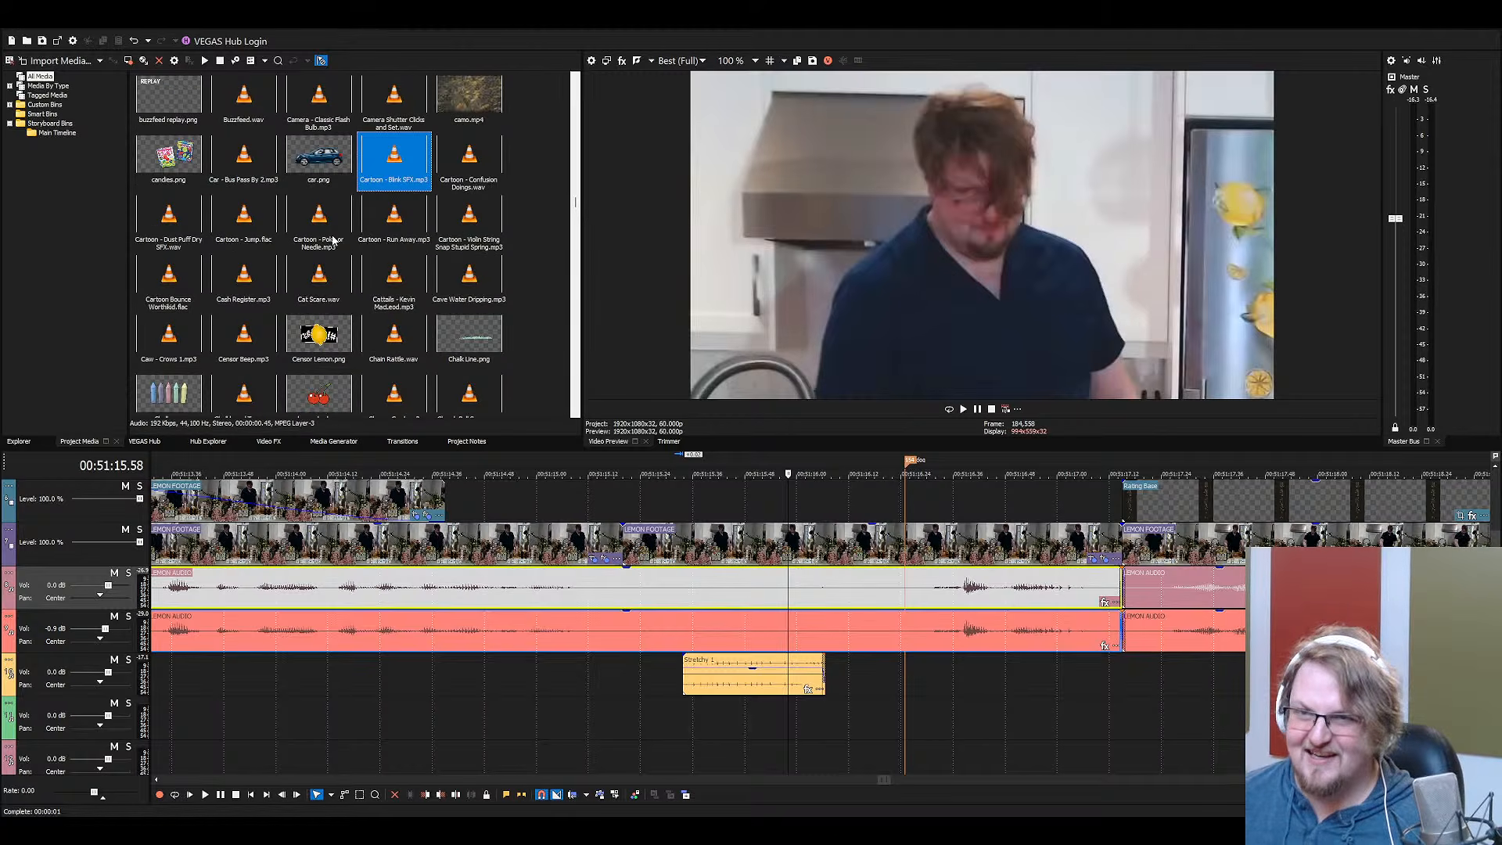
click(264, 244)
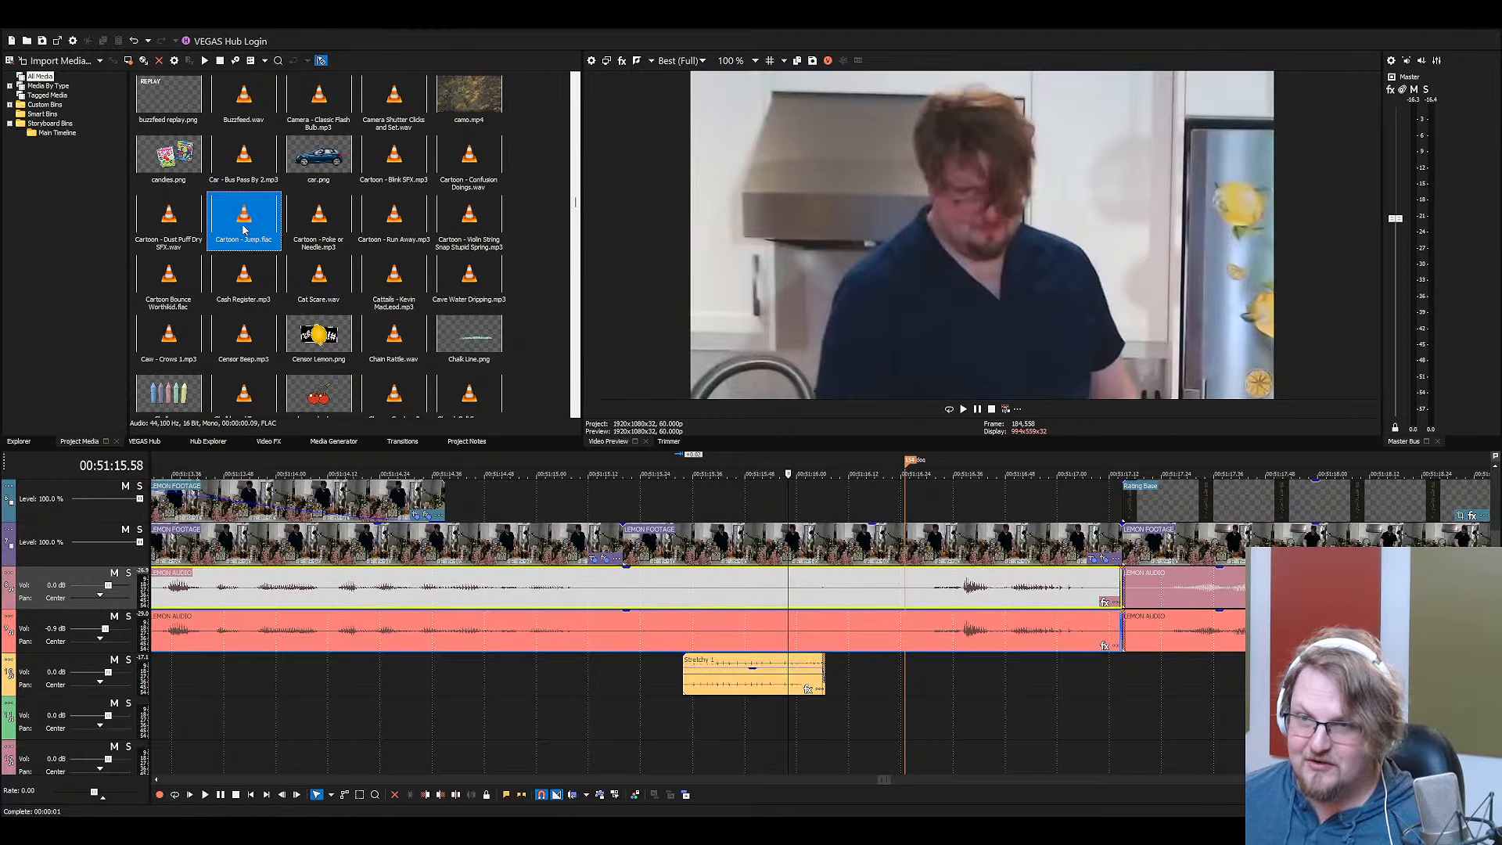
drag(244, 229, 799, 720)
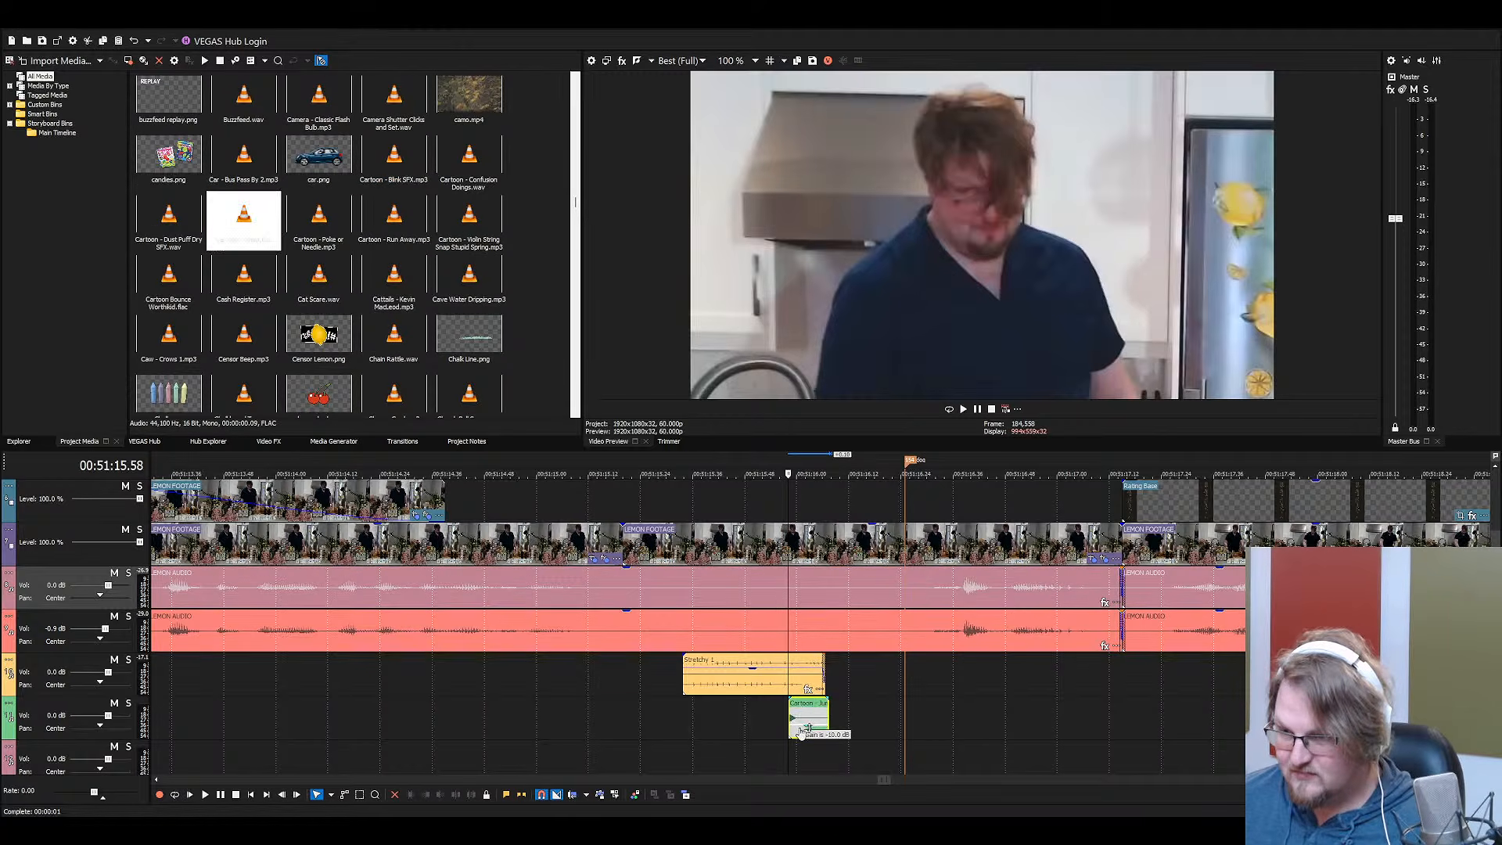
Play the stretch and jump sounds together from 00:51:15.28 through the cut to the rating shot
click(773, 714)
key(space)
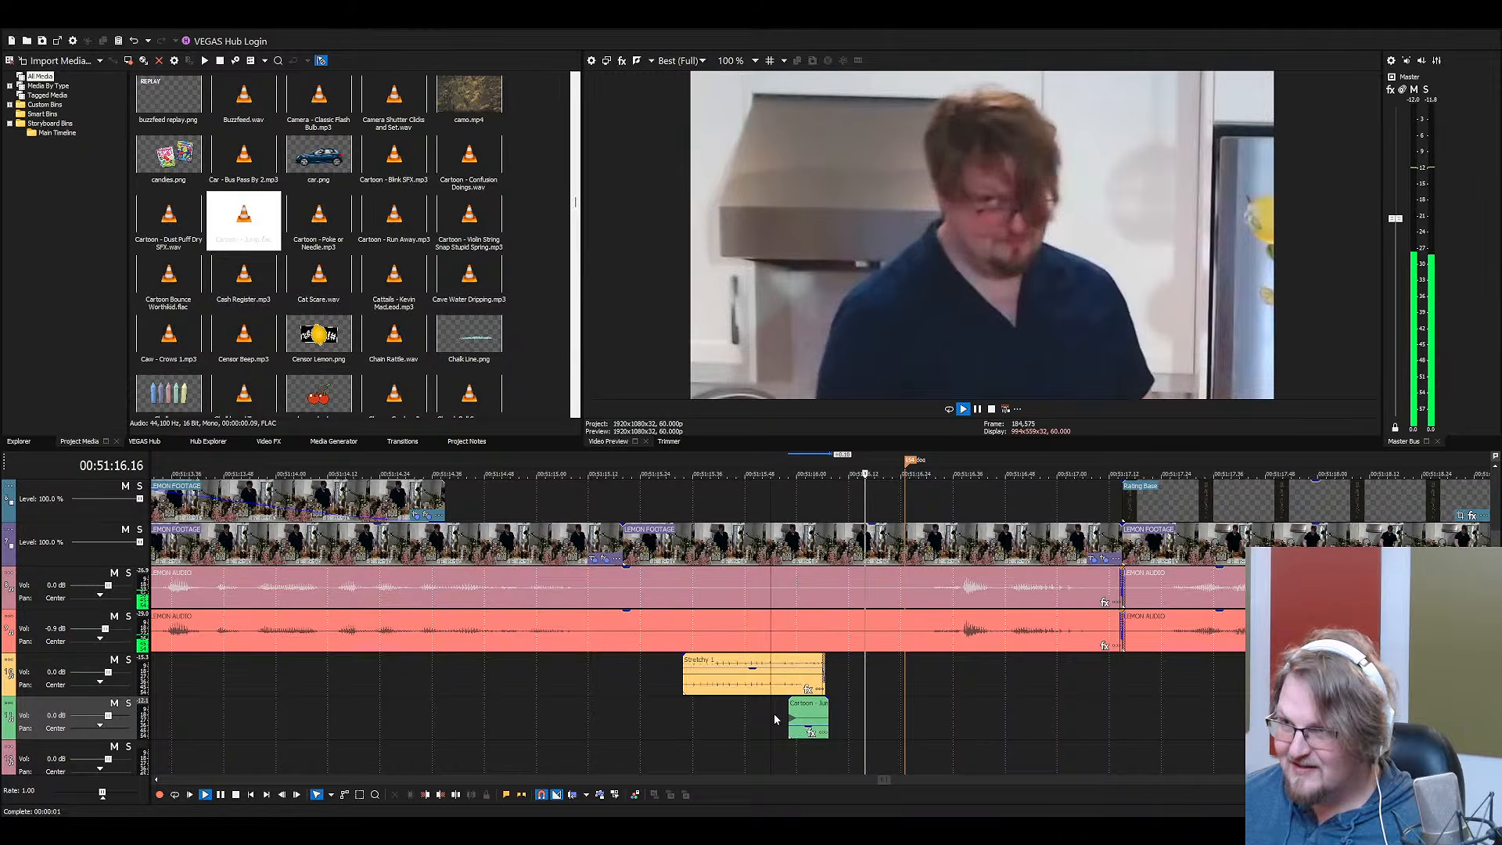
key(space)
click(656, 711)
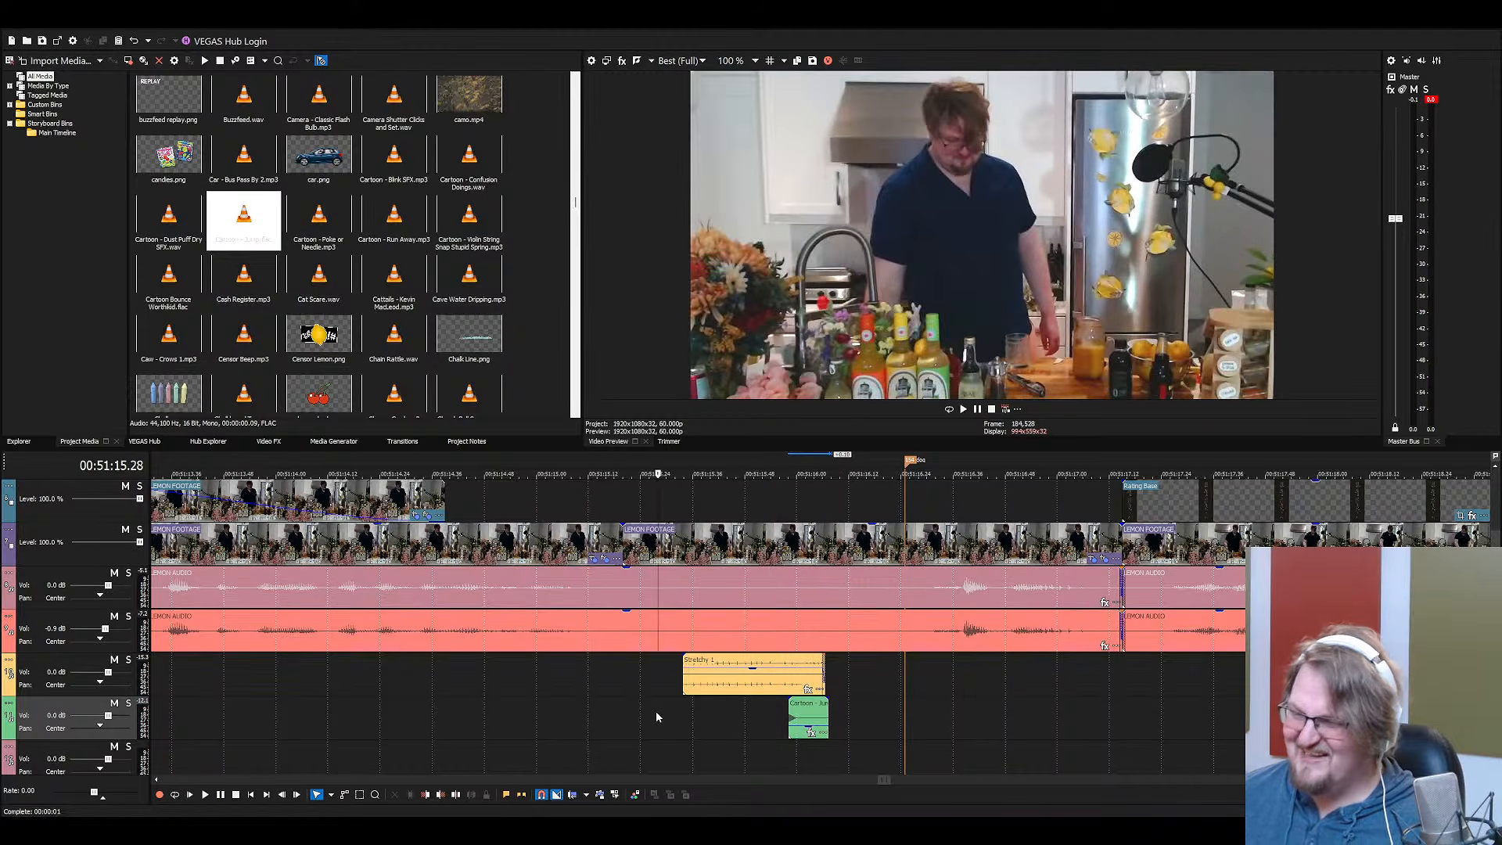
key(space)
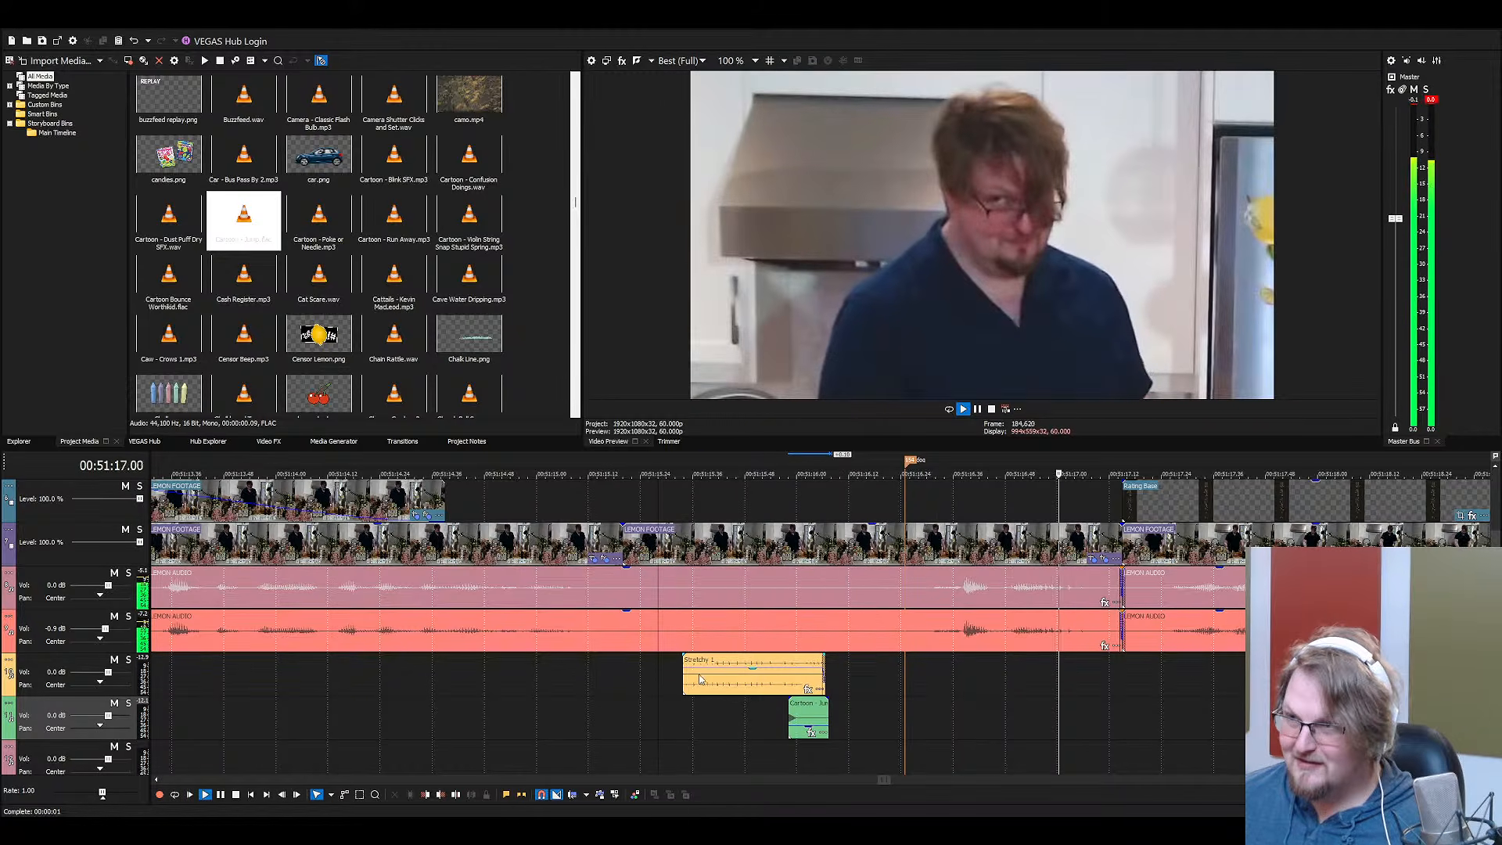
scroll(743, 696, down, 3)
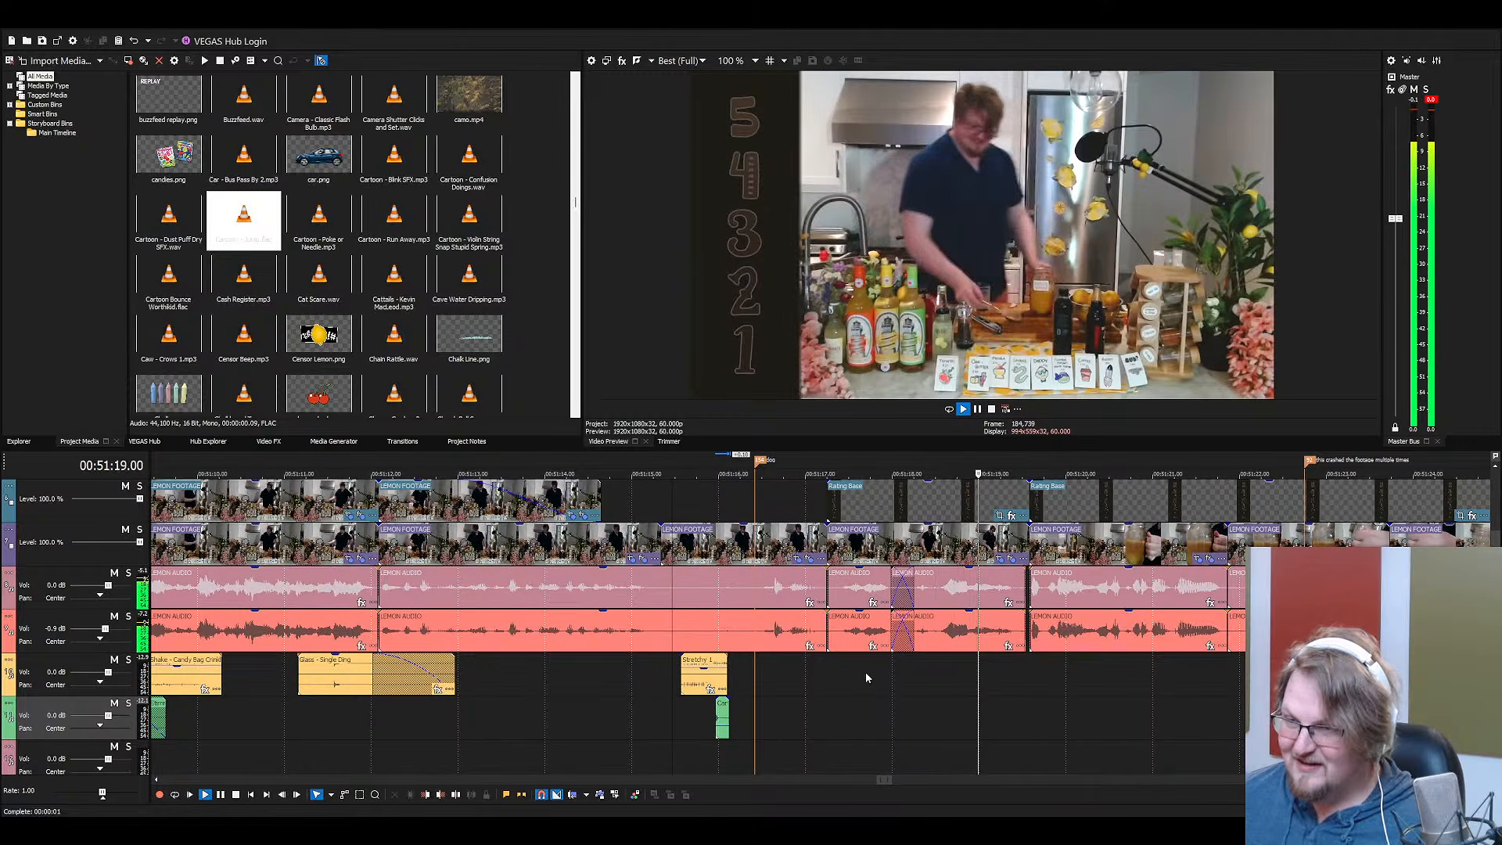
click(840, 667)
key(space)
Replay the zoom-in with both sounds up to 00:51:17.37 and save the project
click(665, 683)
key(space)
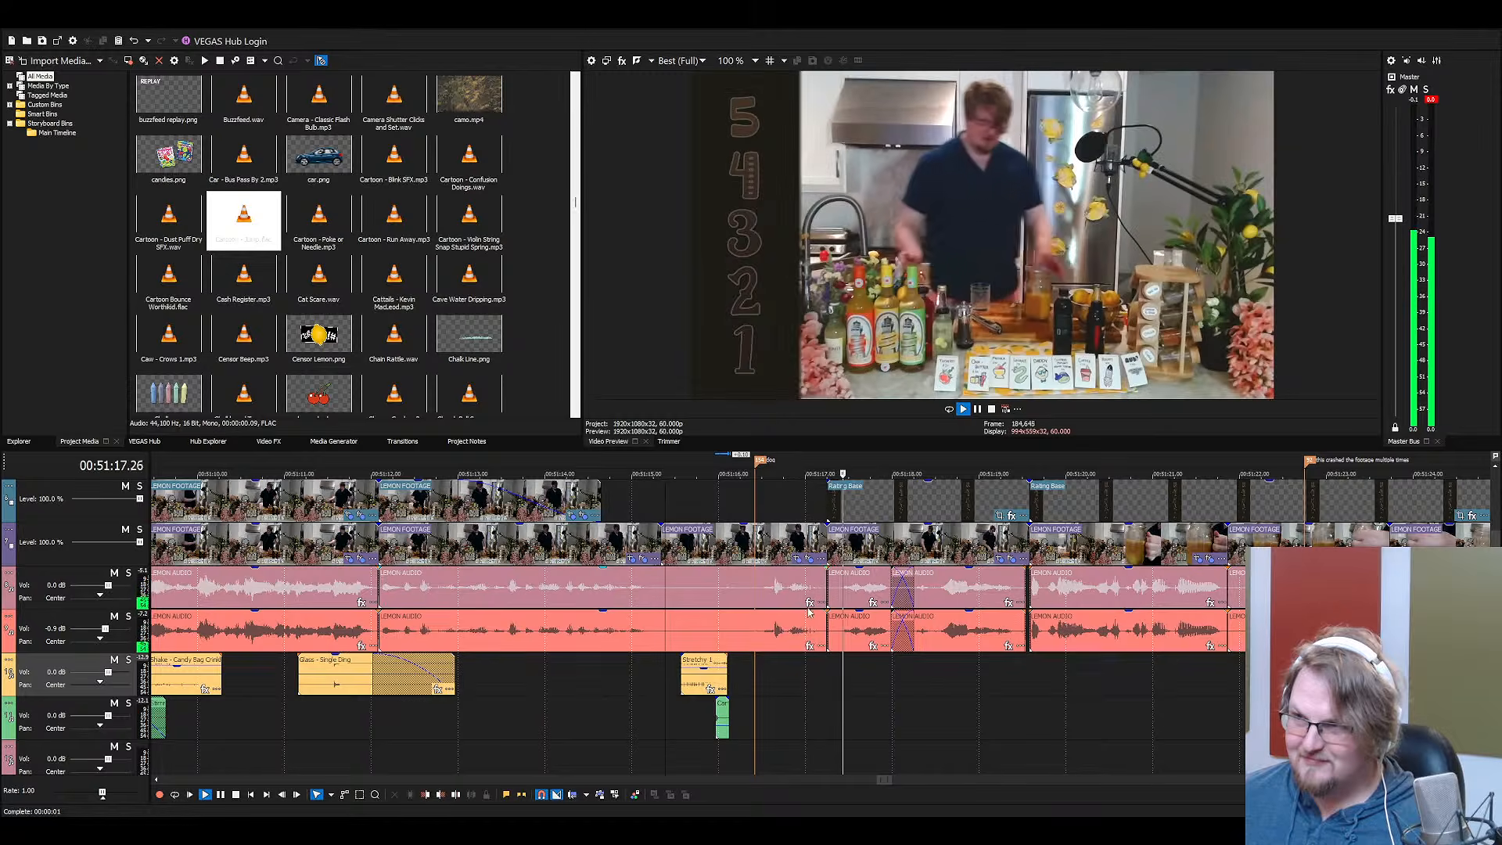
click(858, 540)
key(space)
key(ctrl+s)
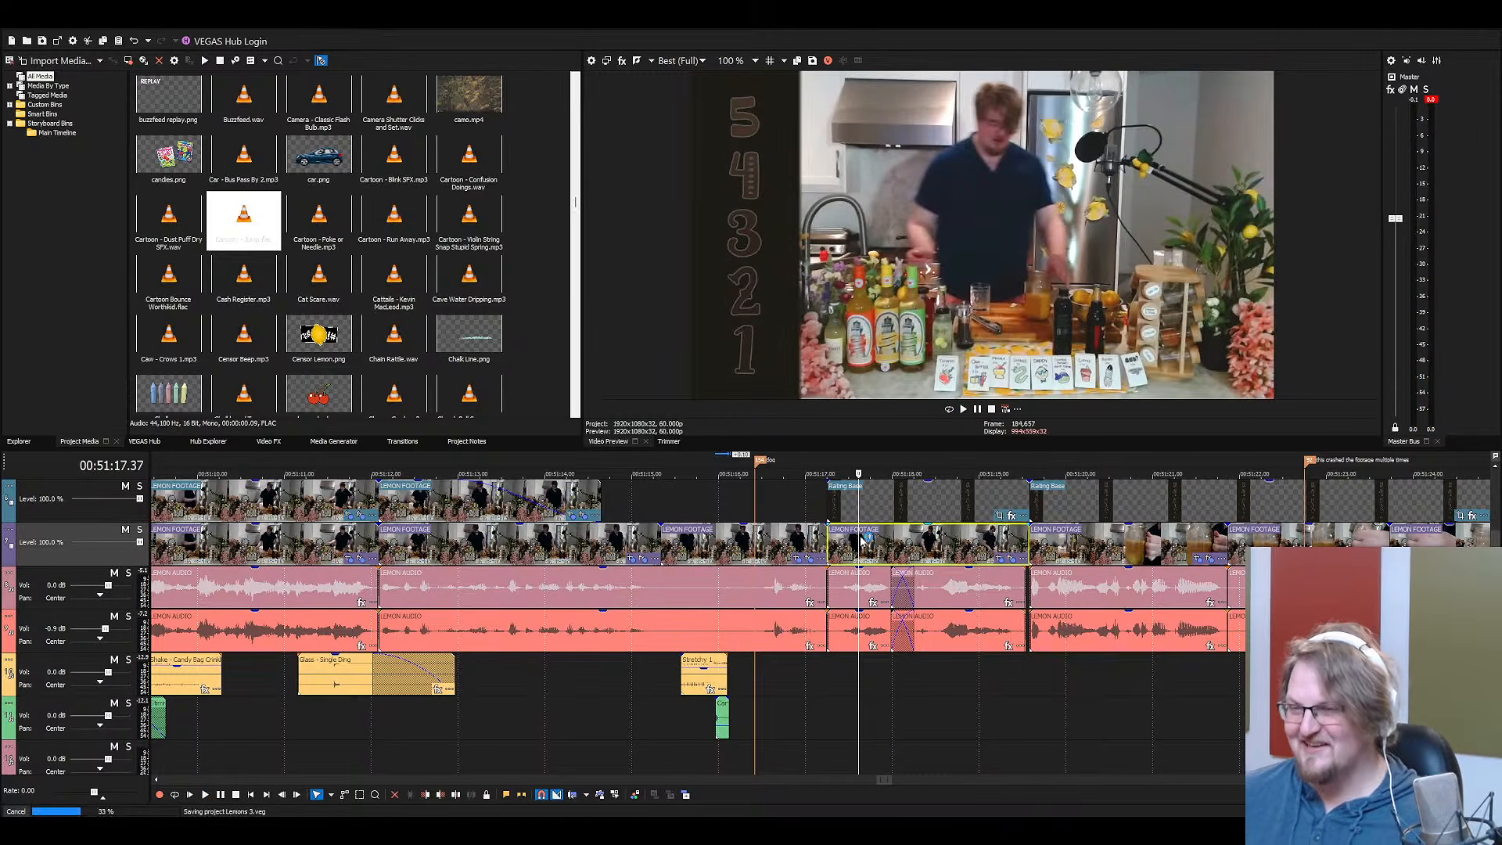
Step frame by frame back and forth across the cut into the rating shot, between 00:51:16.49 and 00:51:18.36
click(860, 537)
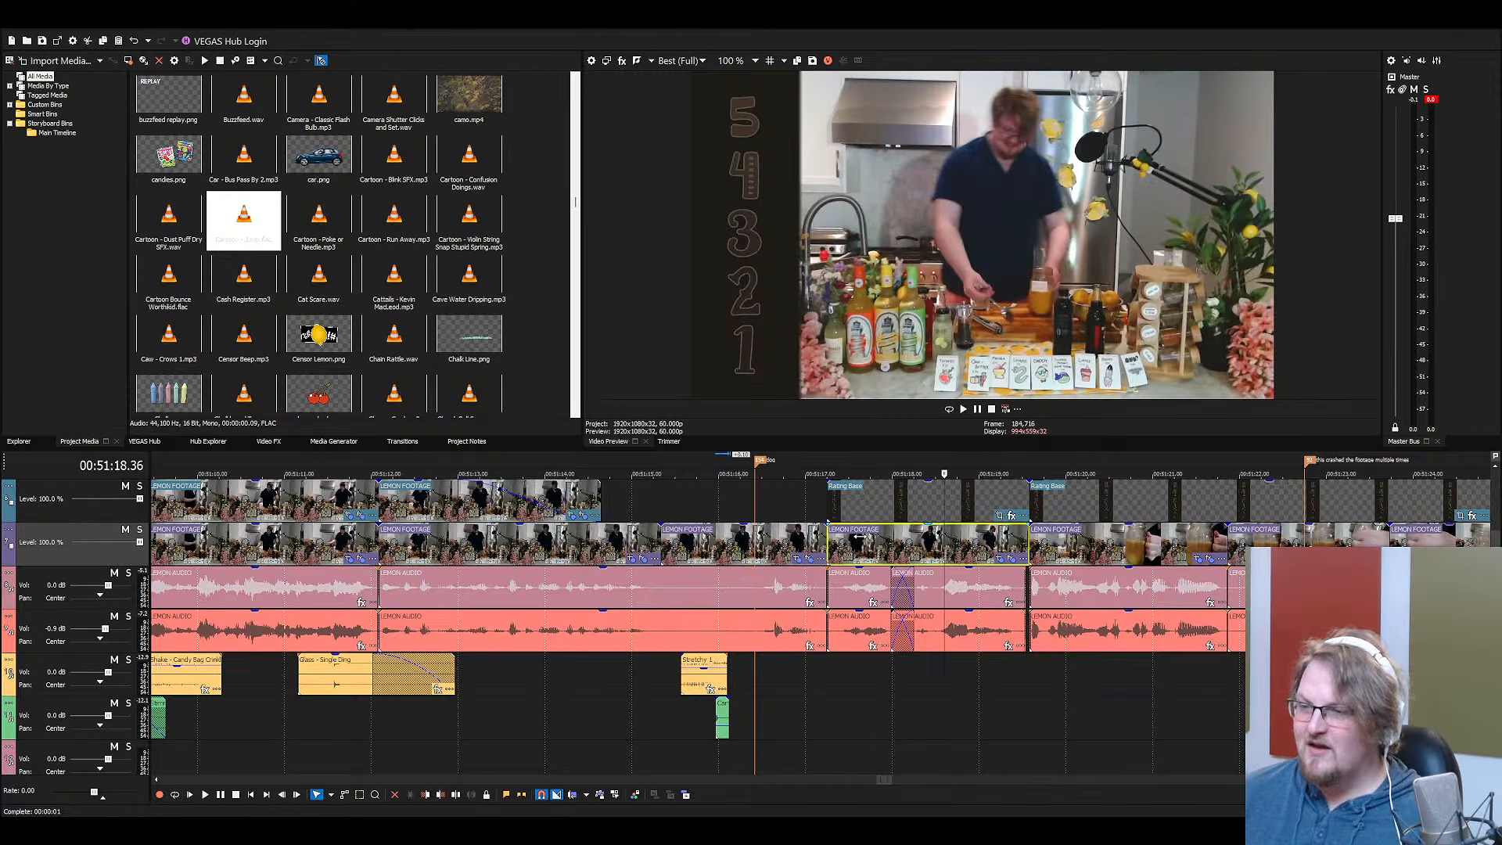
key(Left)
key(Left)
key(Left)
key(Left)
key(Left)
key(Left)
key(Left)
key(Left)
key(Left)
key(Left)
key(Left)
key(Left)
key(Left)
key(Left)
key(Left)
key(Left)
key(Left)
key(Left)
key(Left)
key(Left)
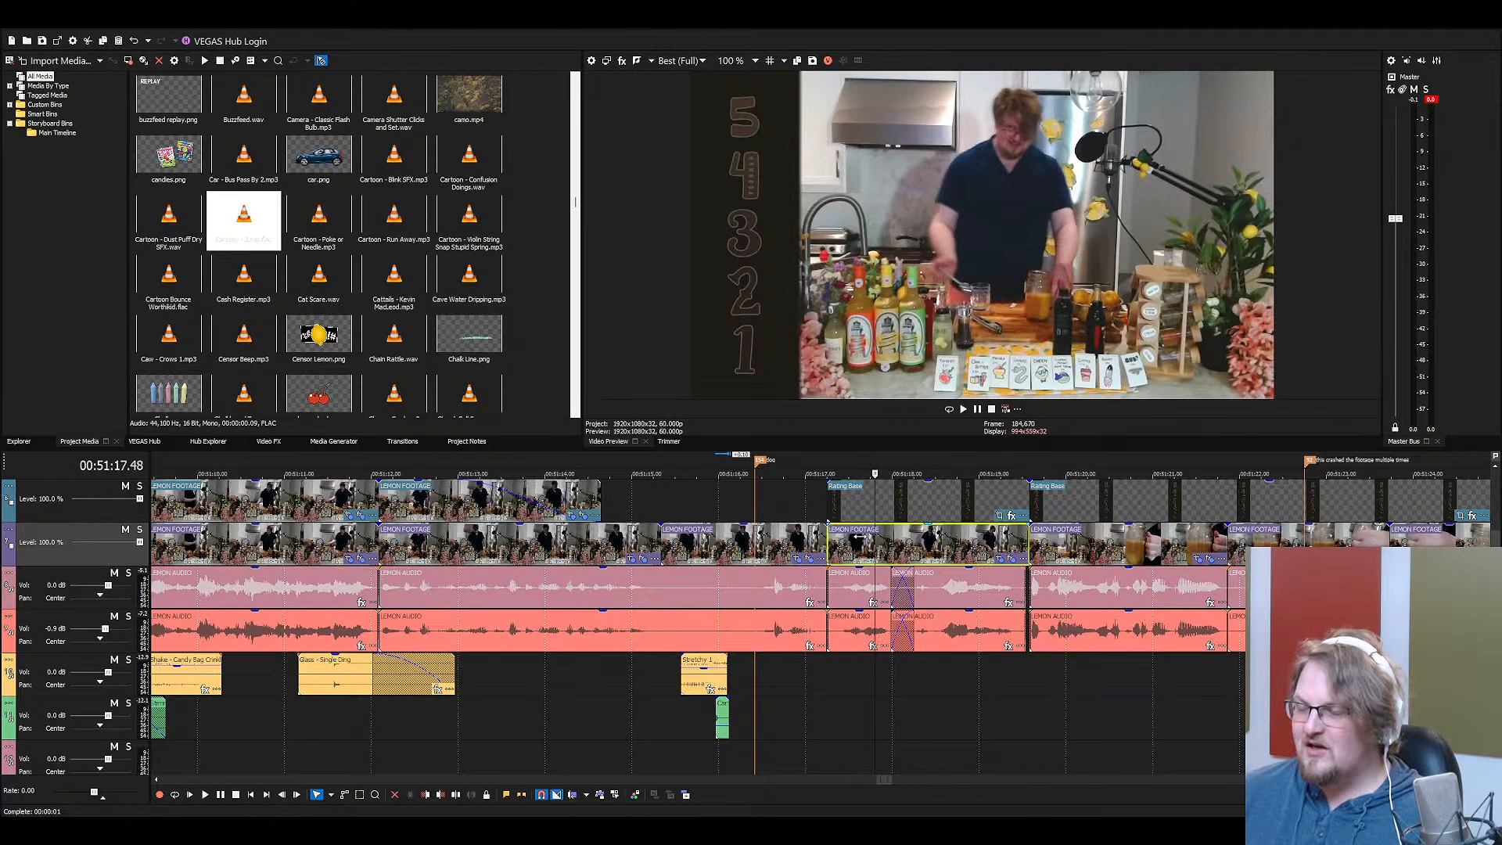
key(Left)
key(Left)
key(Left)
key(Left)
key(Left)
key(Left)
key(Left)
key(Left)
key(Left)
key(Left)
key(Left)
key(Left)
key(Left)
key(Left)
key(Left)
key(Left)
key(Left)
key(Left)
key(Left)
key(Left)
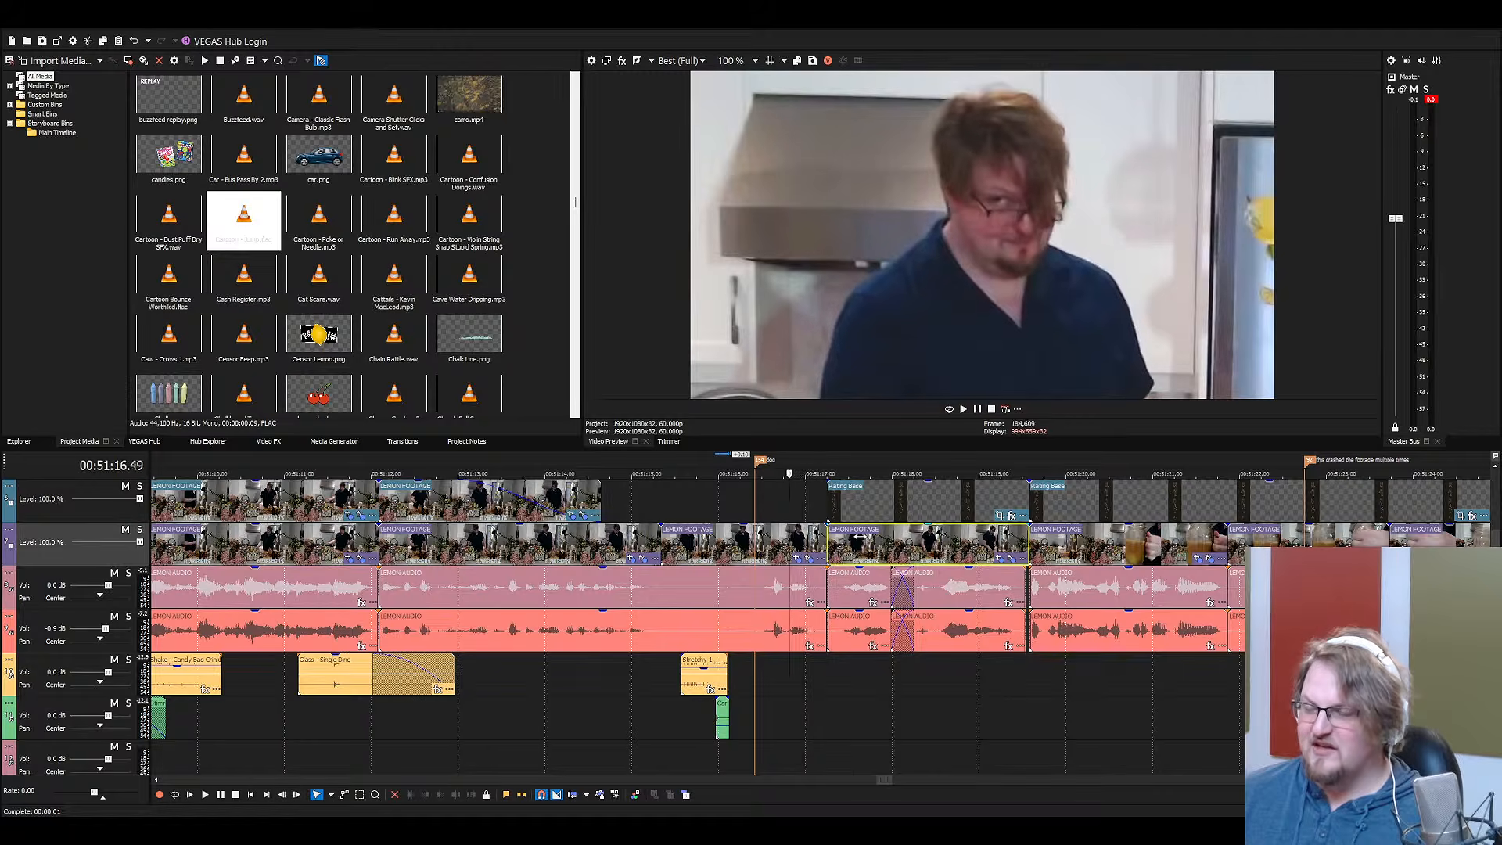
key(Right)
key(Right)
key(Right)
key(Right)
key(Right)
key(Right)
key(Right)
key(Right)
key(Right)
key(Right)
key(Right)
key(Right)
key(Right)
key(Right)
key(Right)
key(Right)
key(Right)
key(Right)
key(Right)
key(Right)
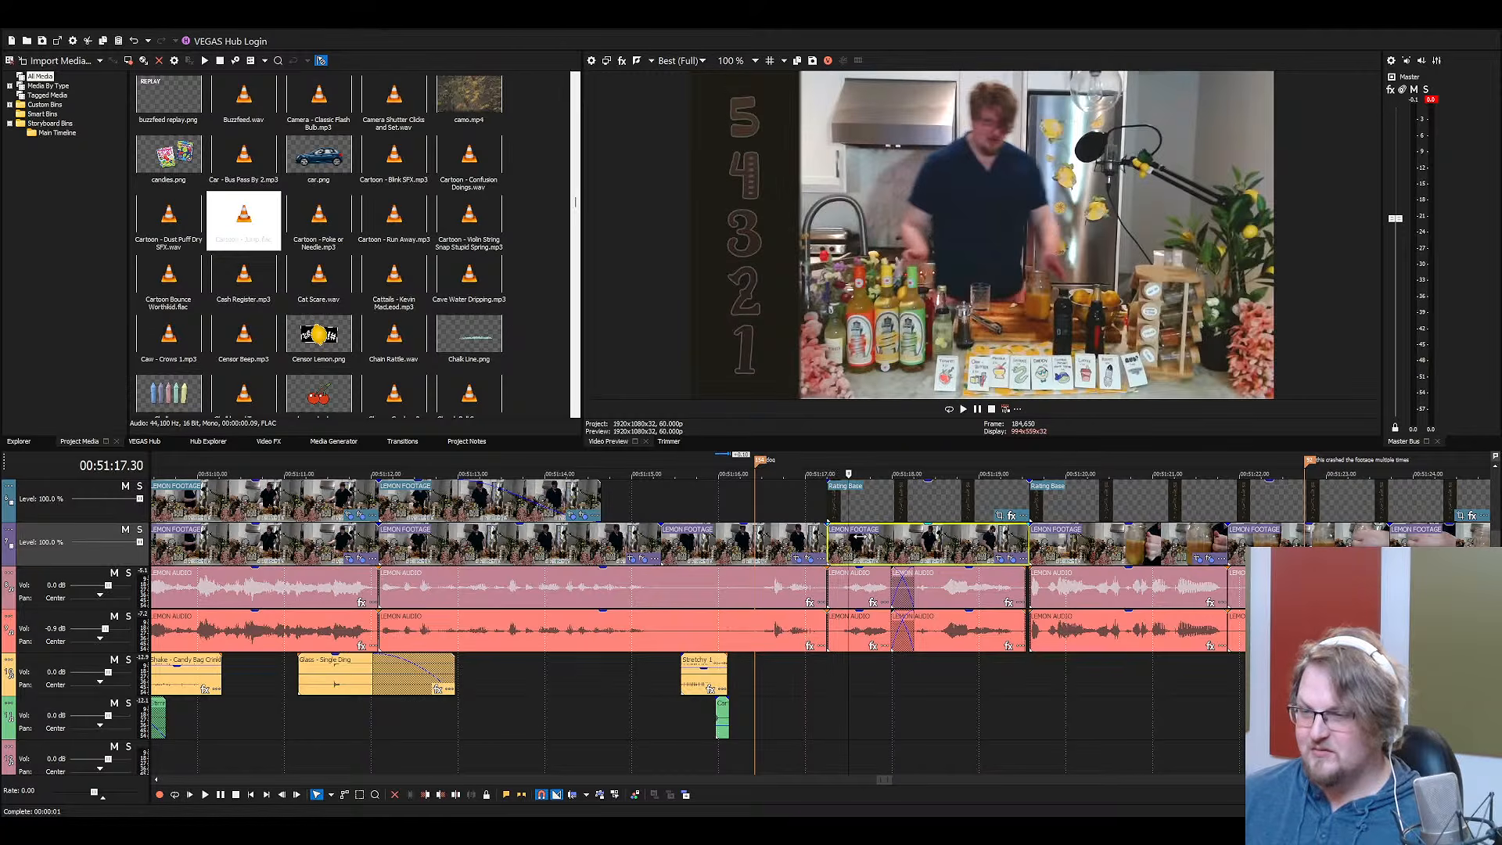
key(Left)
key(Left)
key(Left)
key(Left)
key(Left)
key(Left)
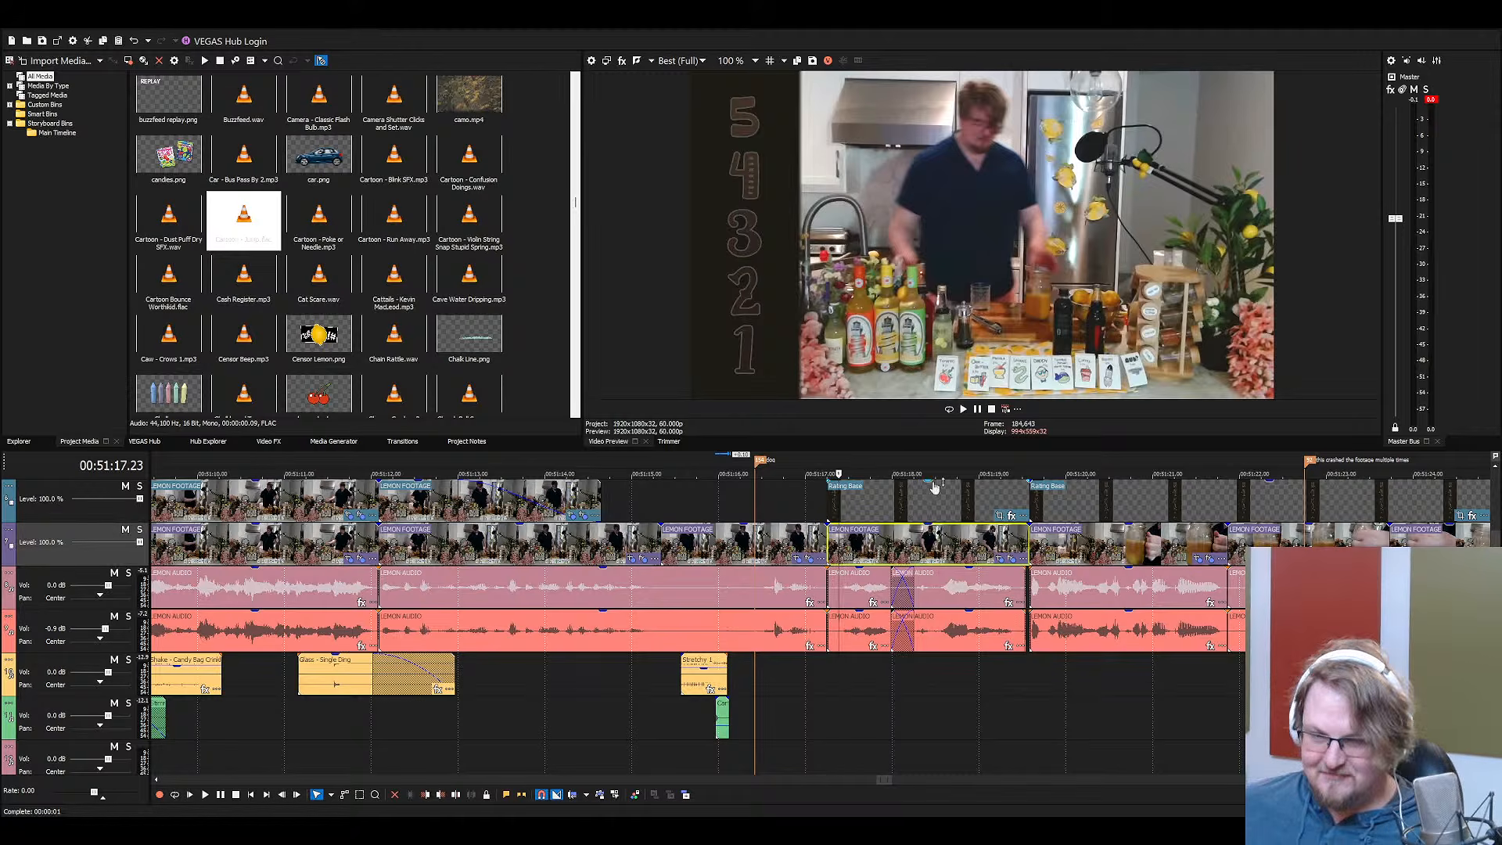
Move the playhead back to the earlier rating section at 00:50:58.03
scroll(462, 612, down, 4)
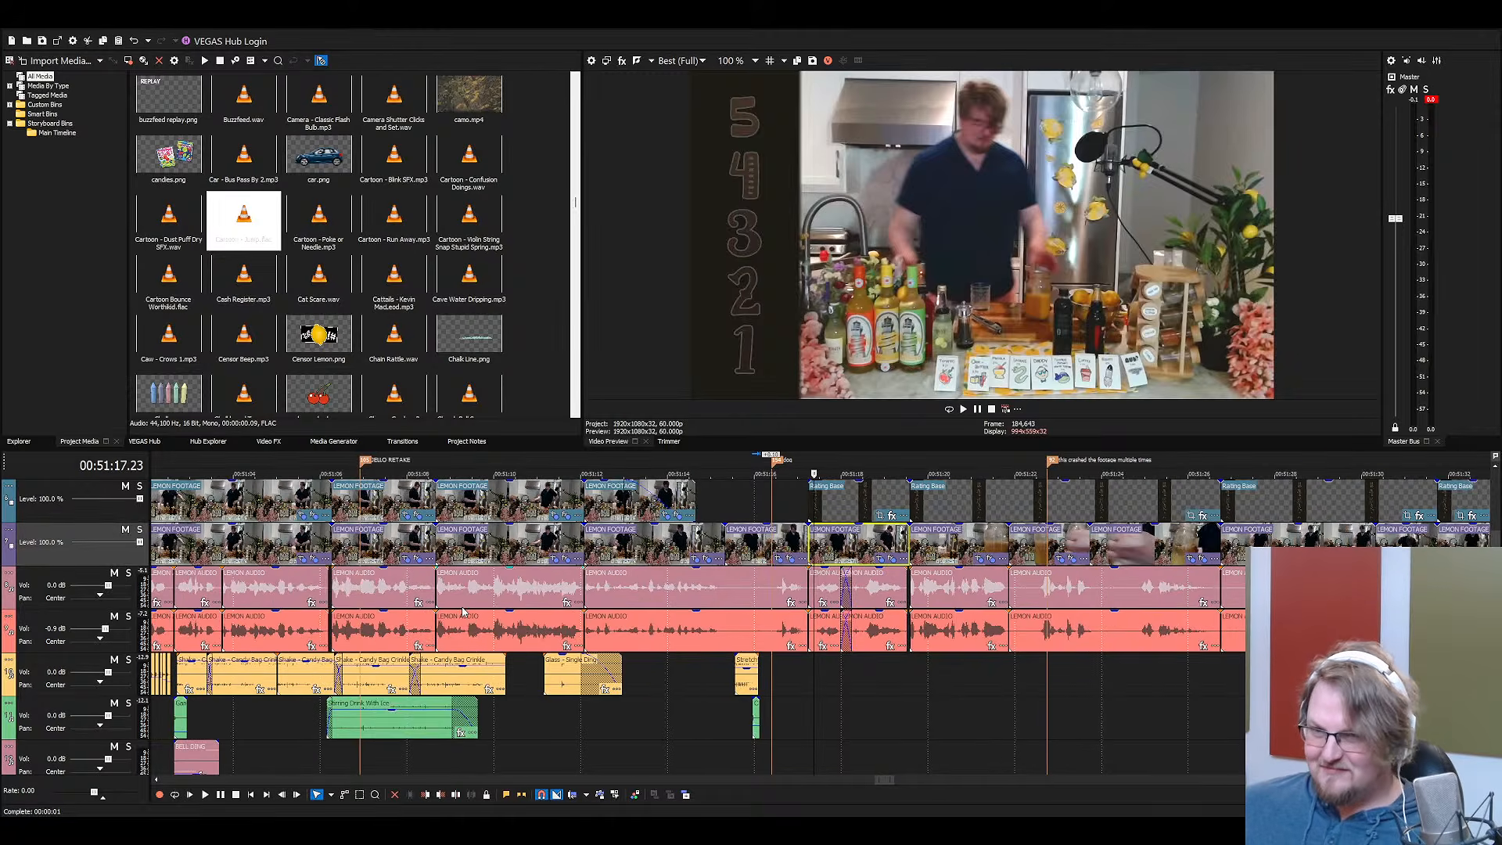
click(397, 542)
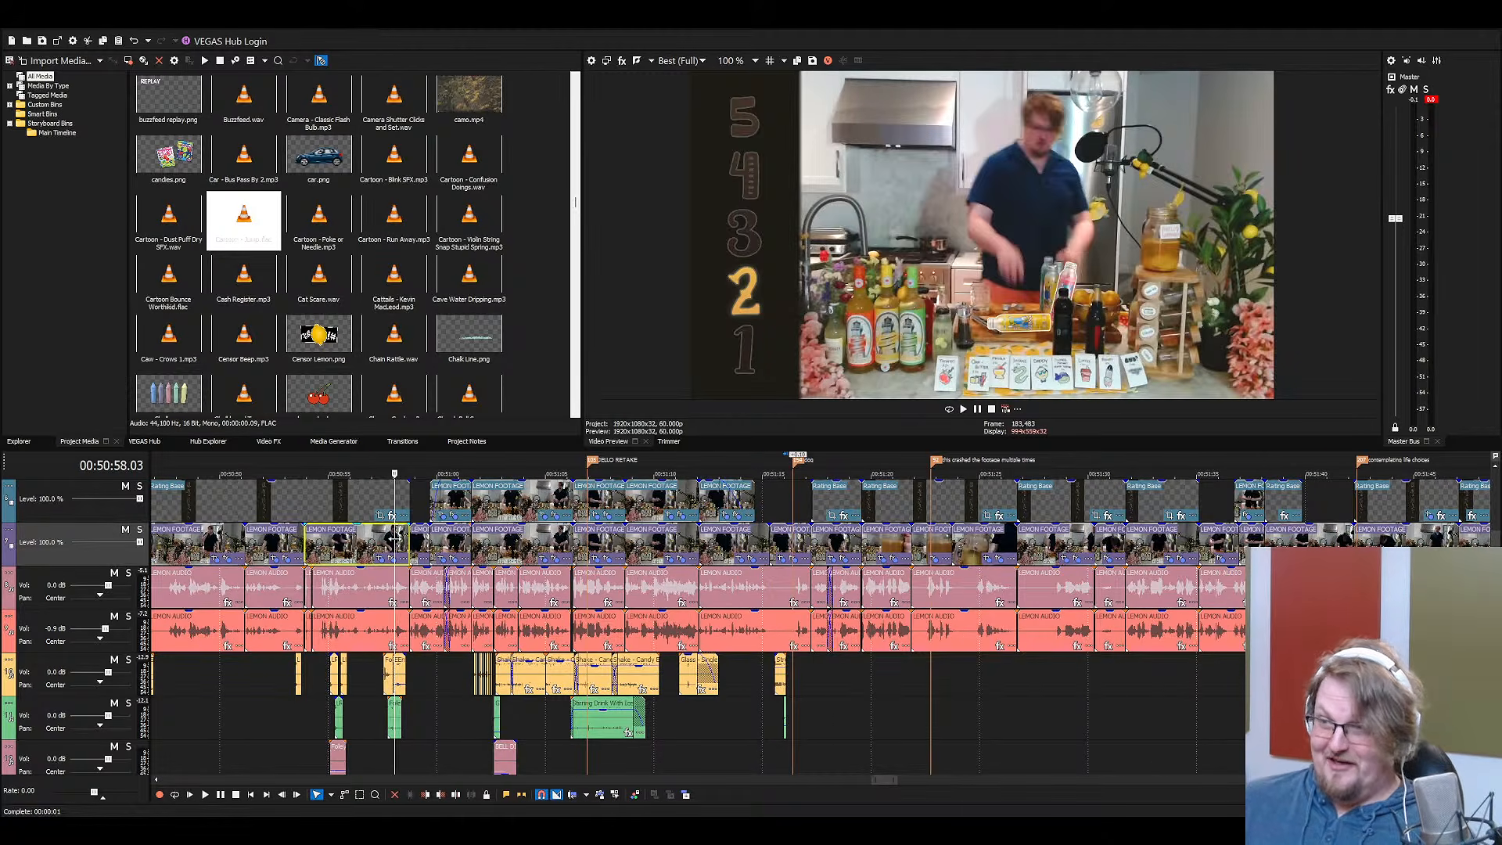
Play the rating section from 00:50:58.03 with its audio tracks in view
scroll(396, 543, up, 2)
key(space)
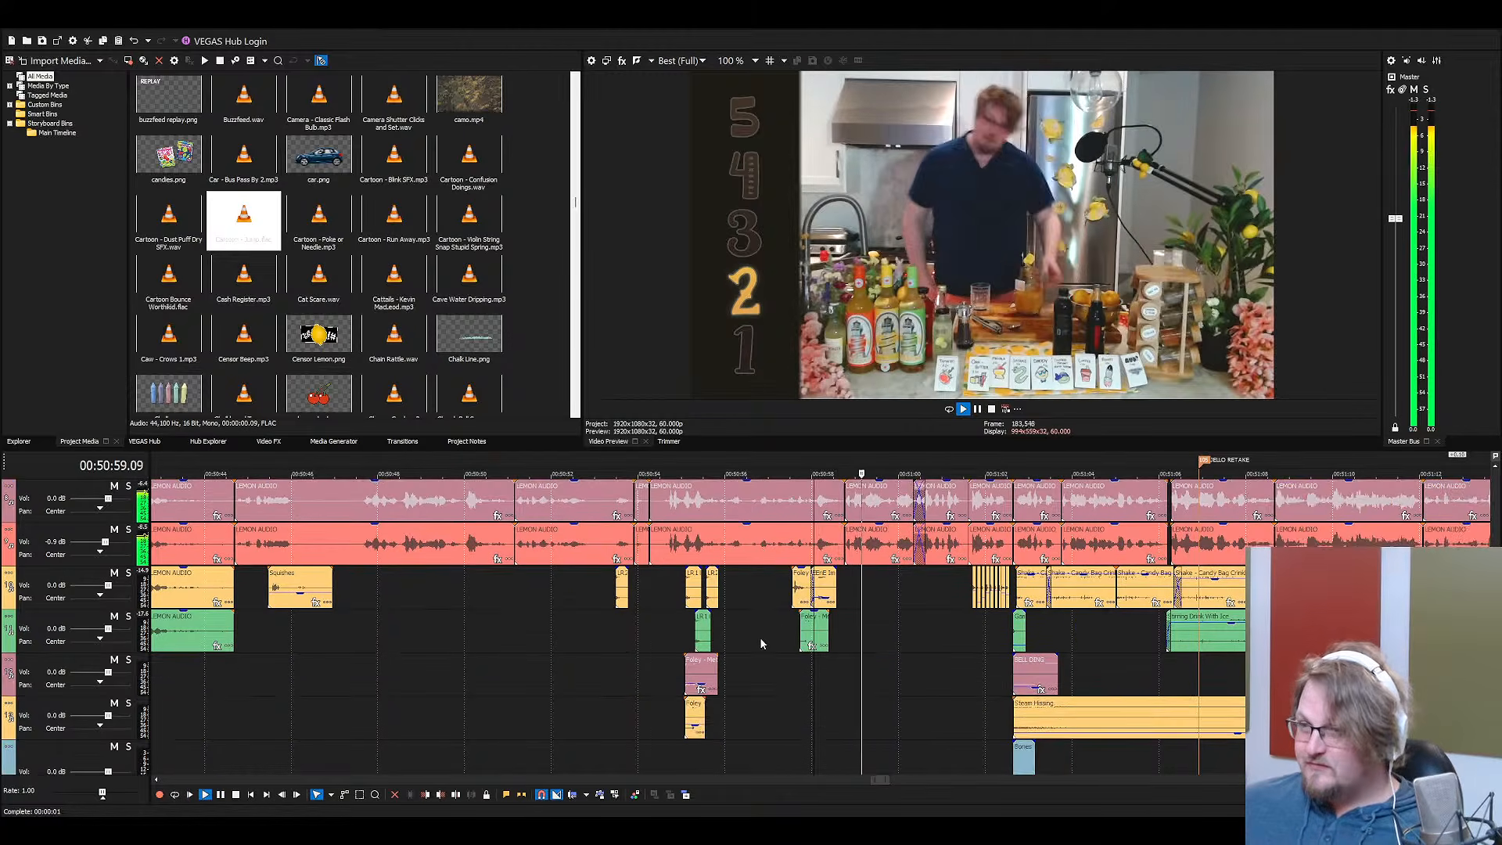
scroll(808, 635, down, 2)
Stop playback and select the run of LEMON AUDIO clips on the lower voice track from 00:50:59.33 onward
click(920, 546)
key(space)
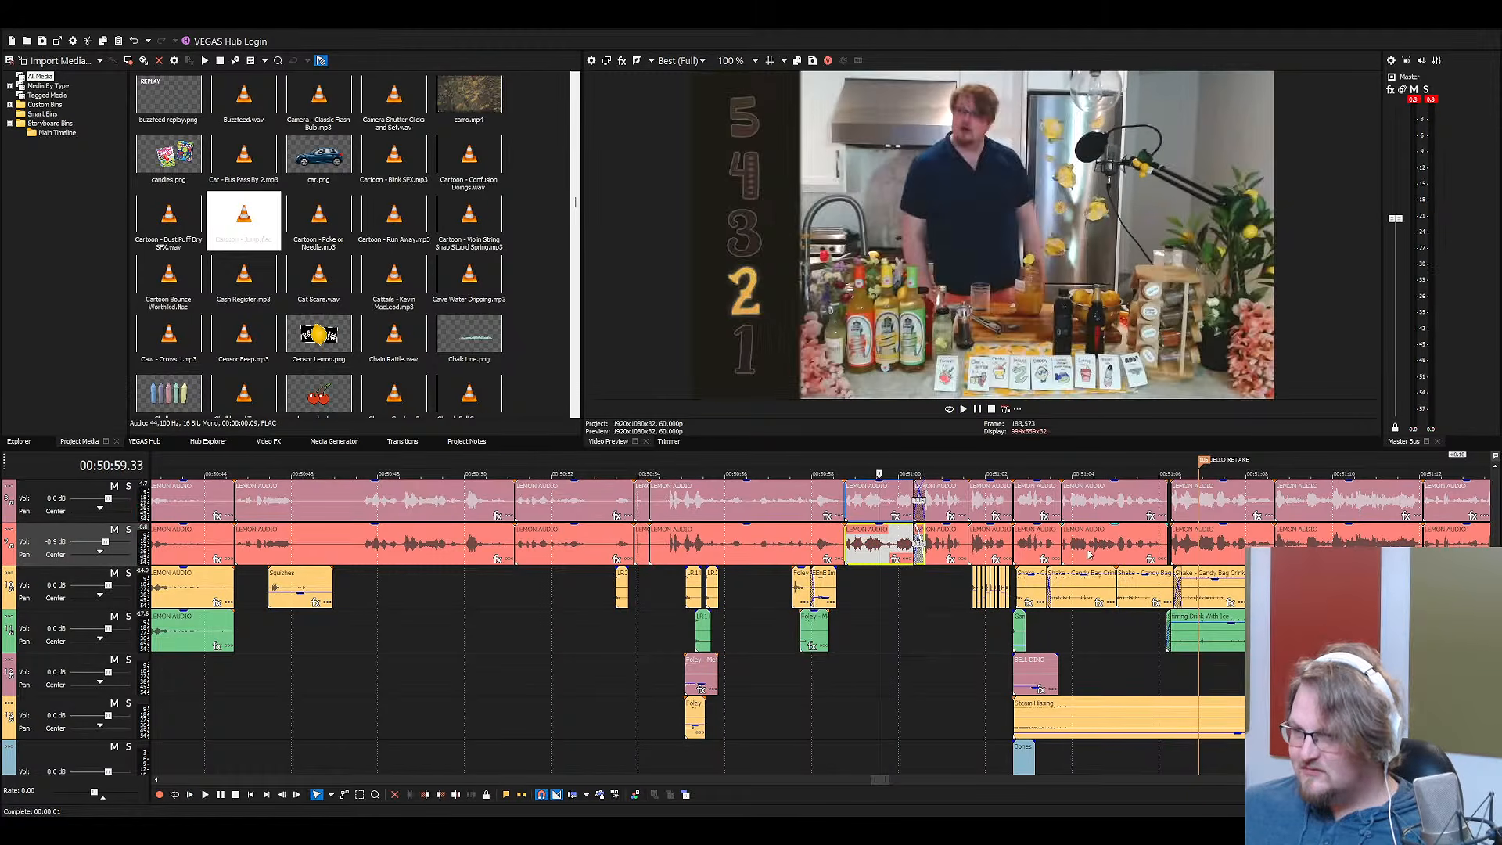
shift+click(1340, 545)
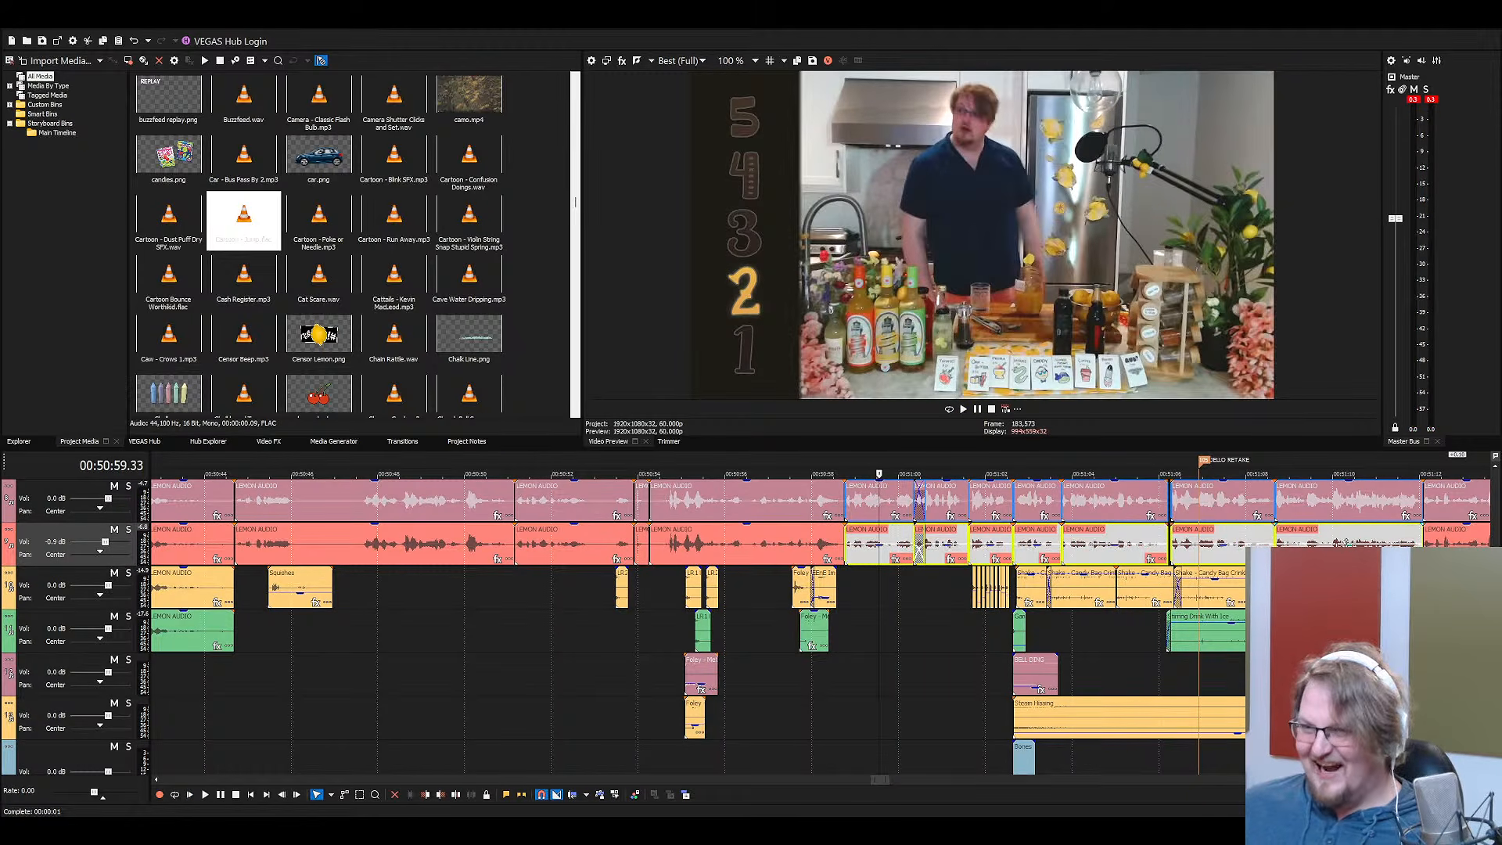
Clear the multi-clip selection and replay the cut between the LEMON AUDIO clips from 00:50:58.34
click(832, 494)
key(space)
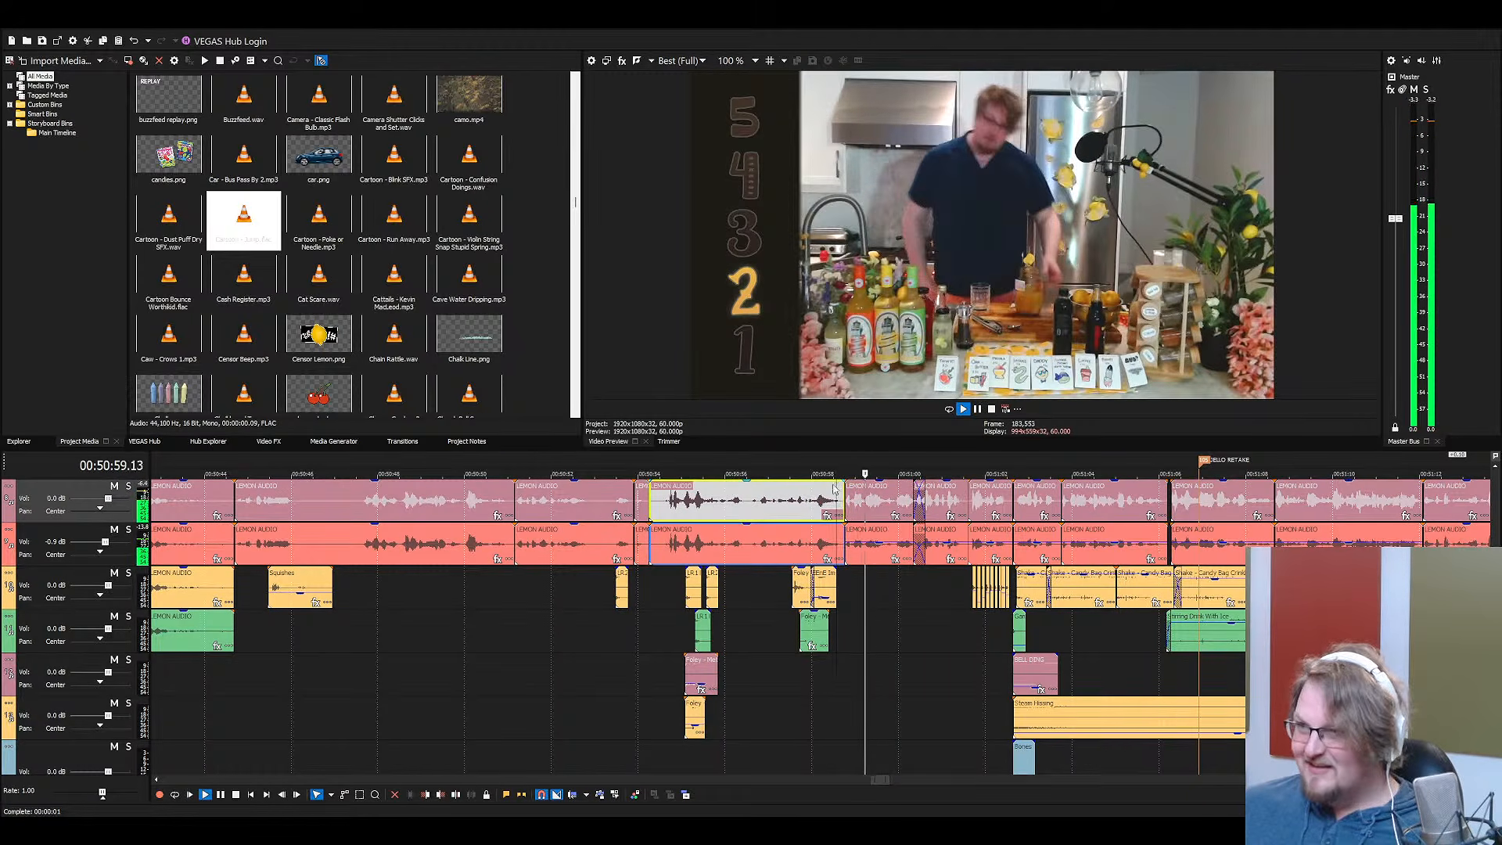
key(space)
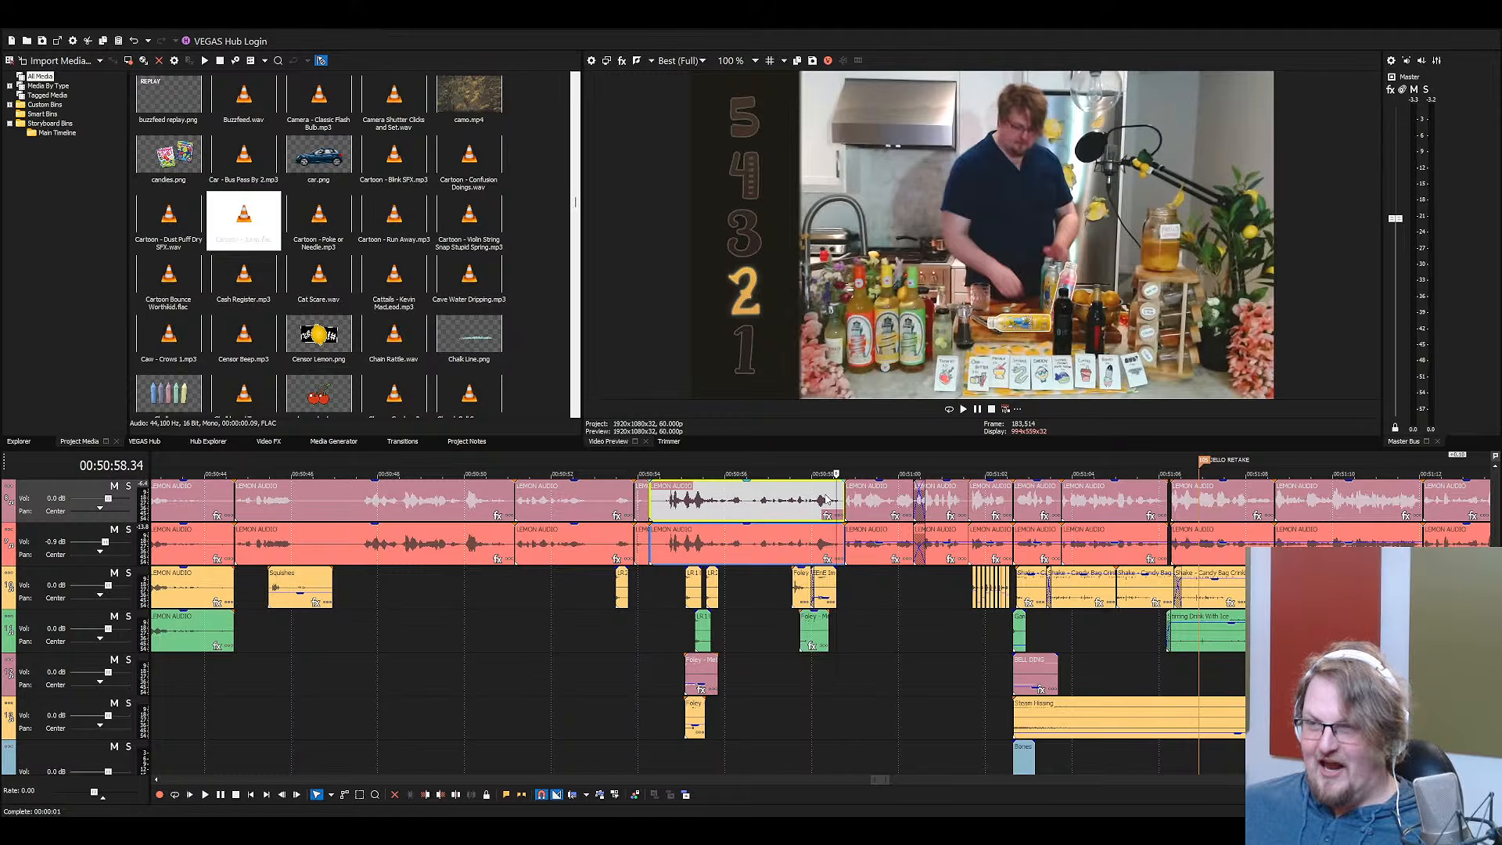
Replay the rating section from 00:50:57.25 through the metal foley sounds and the voice cut, past 00:50:59
click(836, 532)
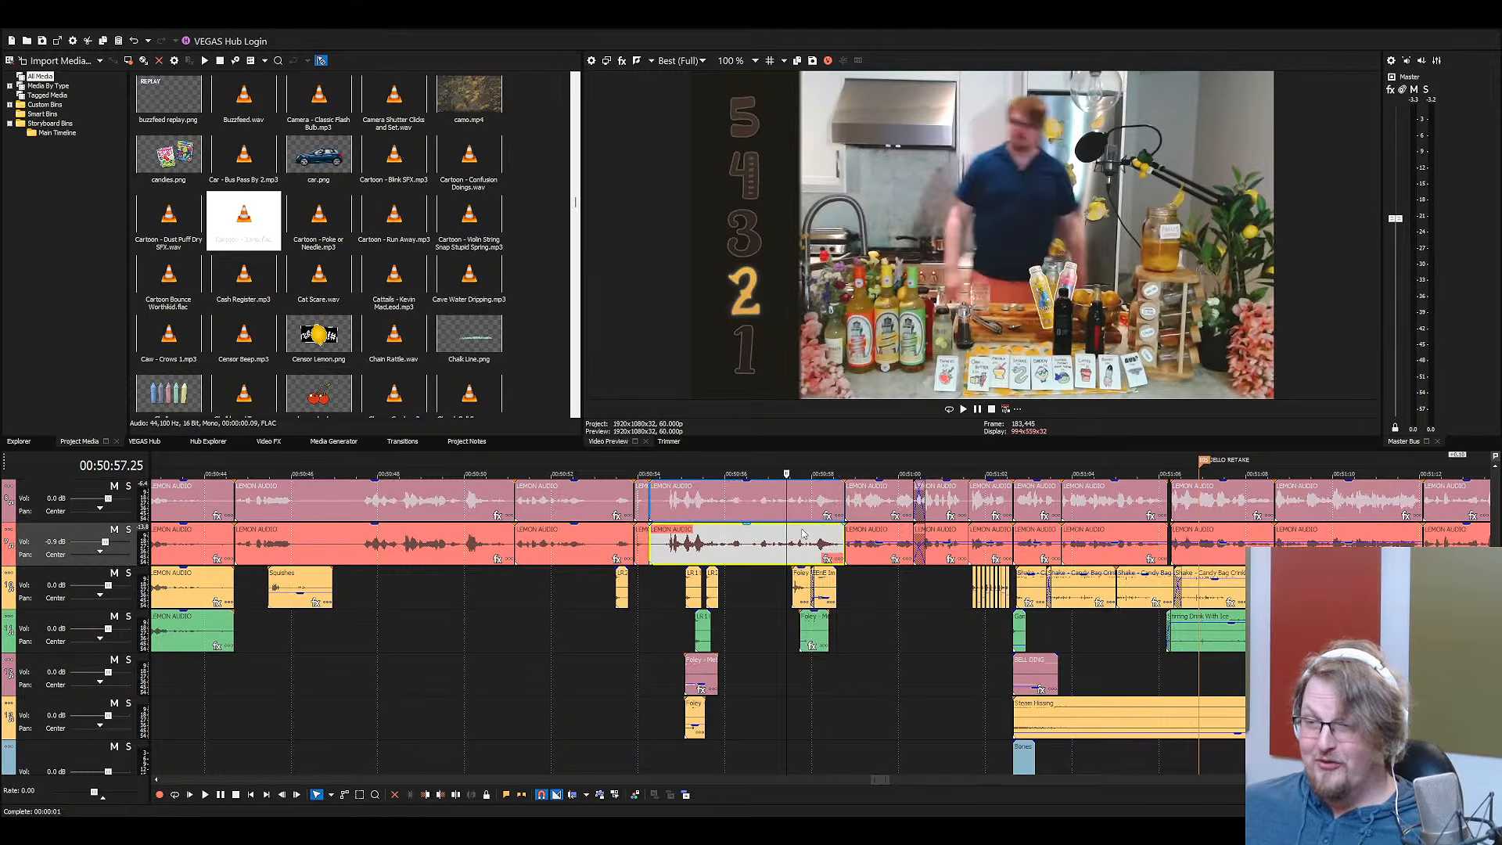
key(space)
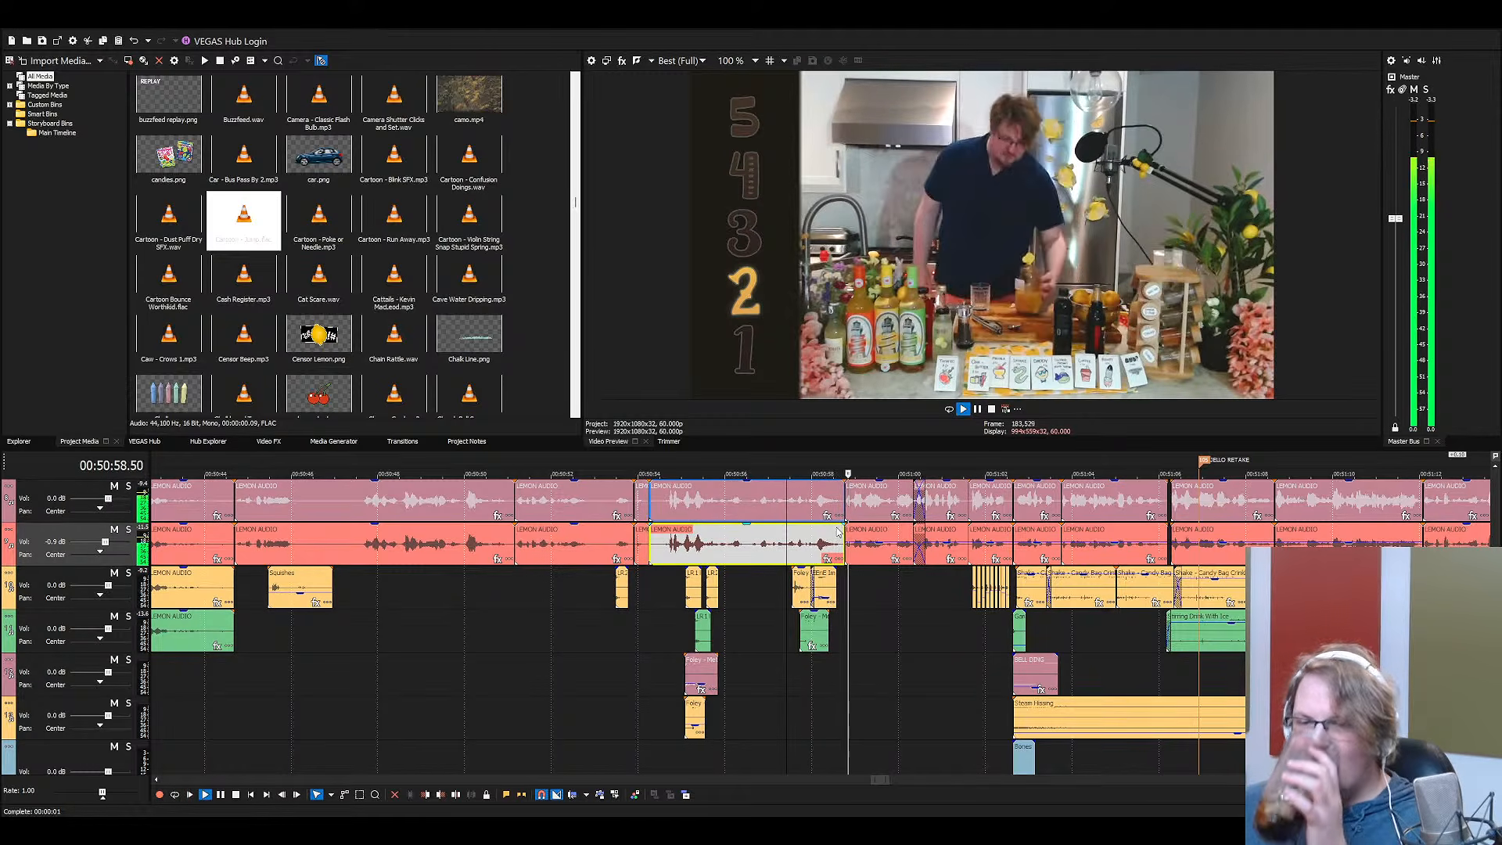
click(850, 596)
scroll(876, 595, up, 6)
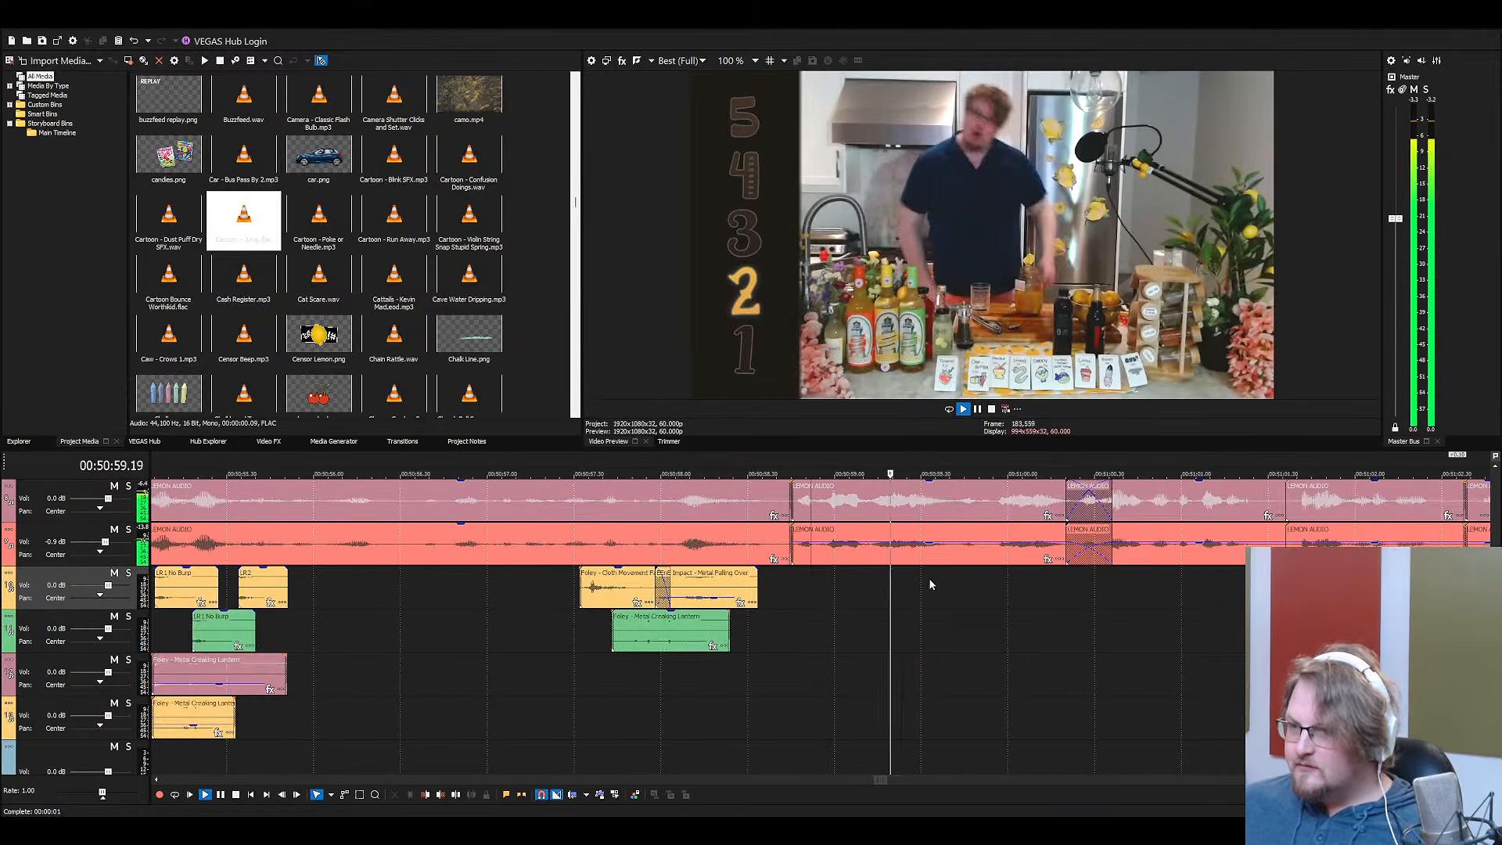
Place the playhead at 00:50:59.13 and look through the cartoon sound effects in the project media
click(873, 581)
click(445, 260)
text(cart)
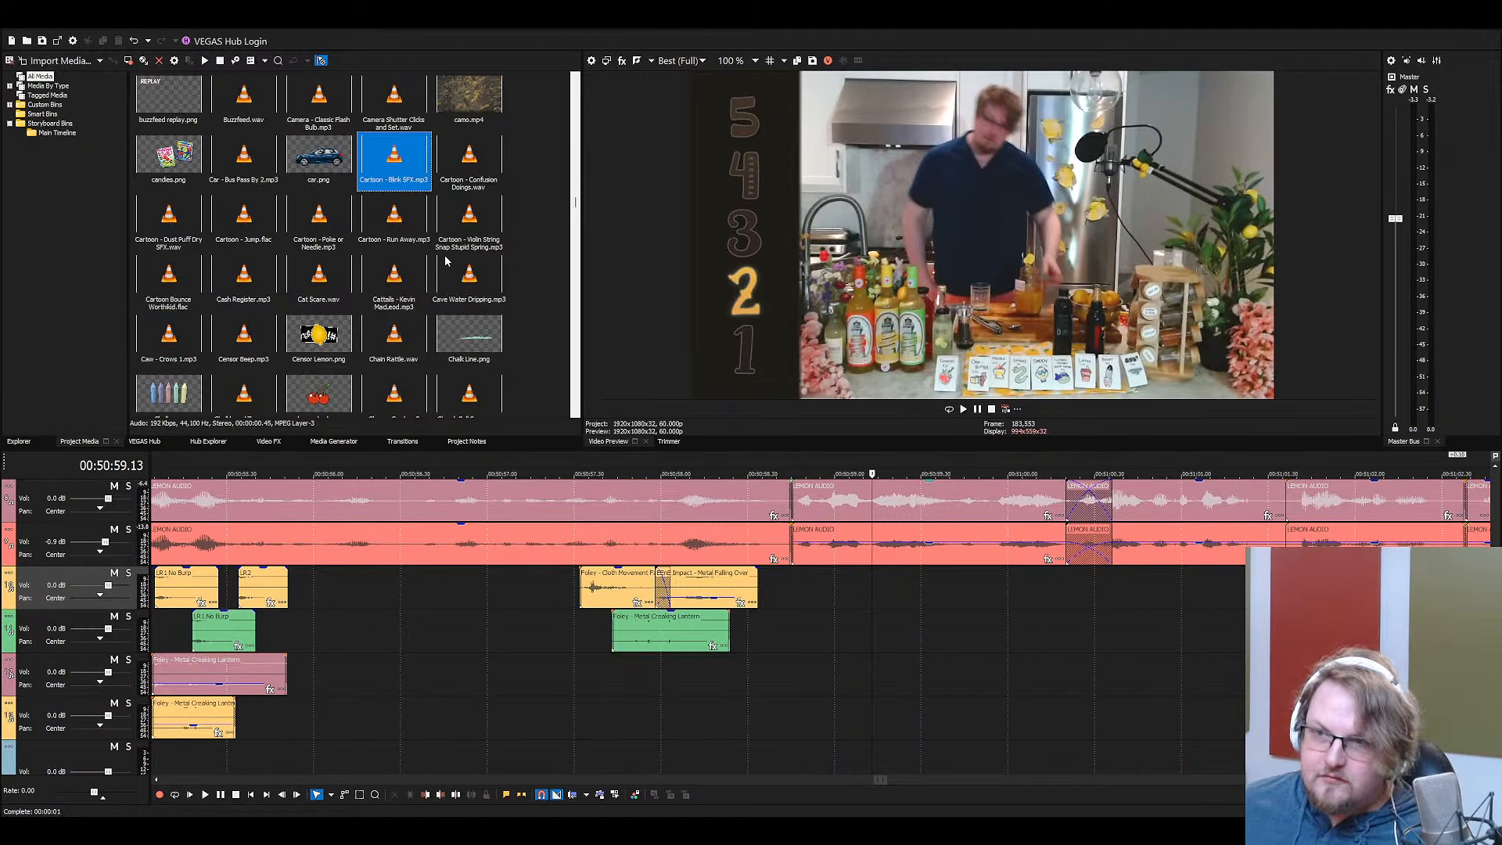
click(369, 252)
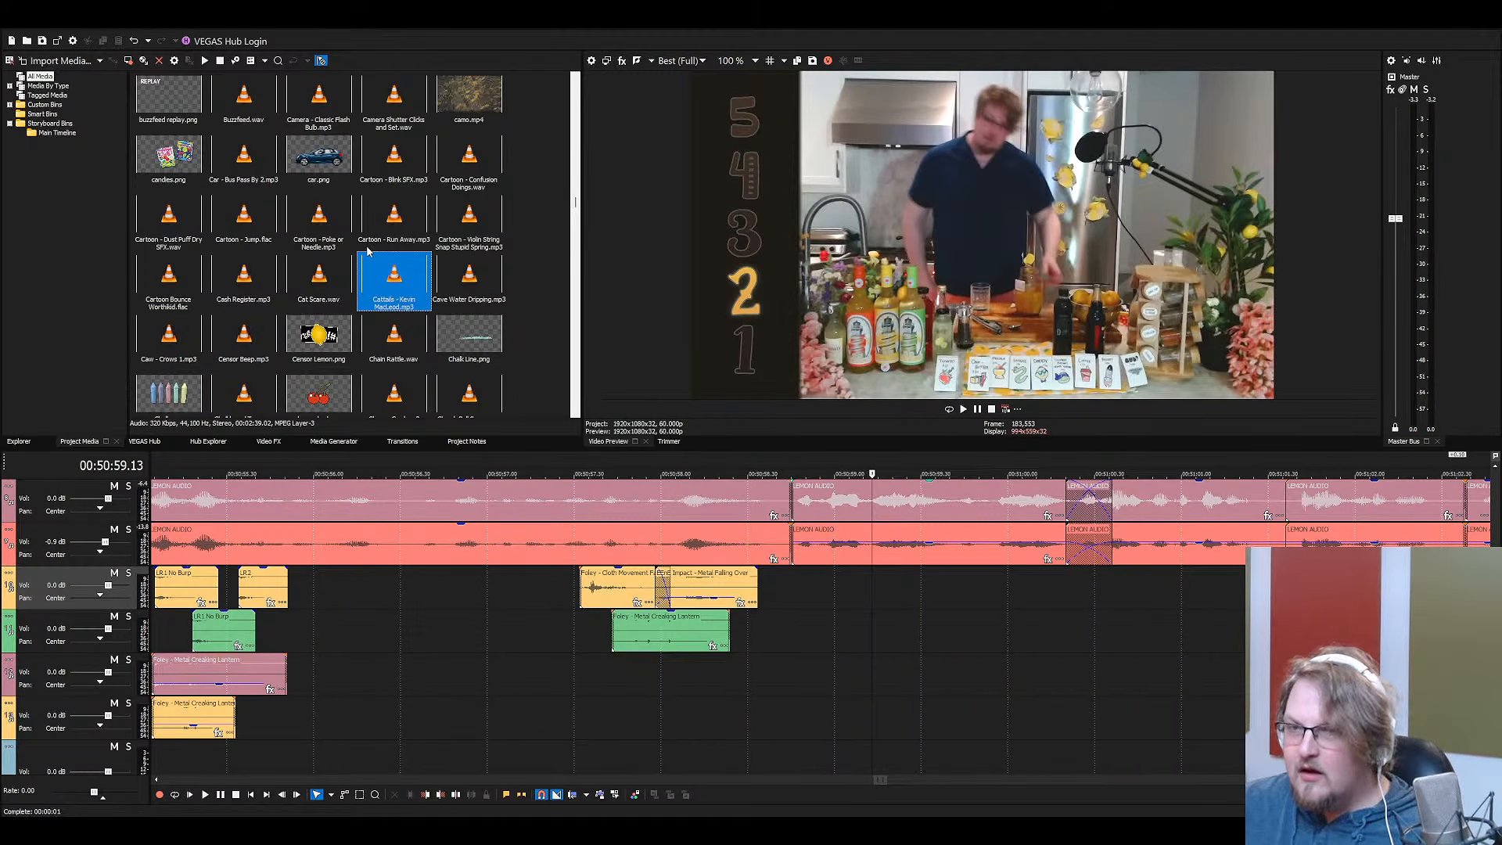
Audition the impact sounds and add the Lori Bubble Kick impact to the upper yellow sound-effects track, with its hit around 00:50:59.13
text(imp)
click(400, 231)
click(396, 288)
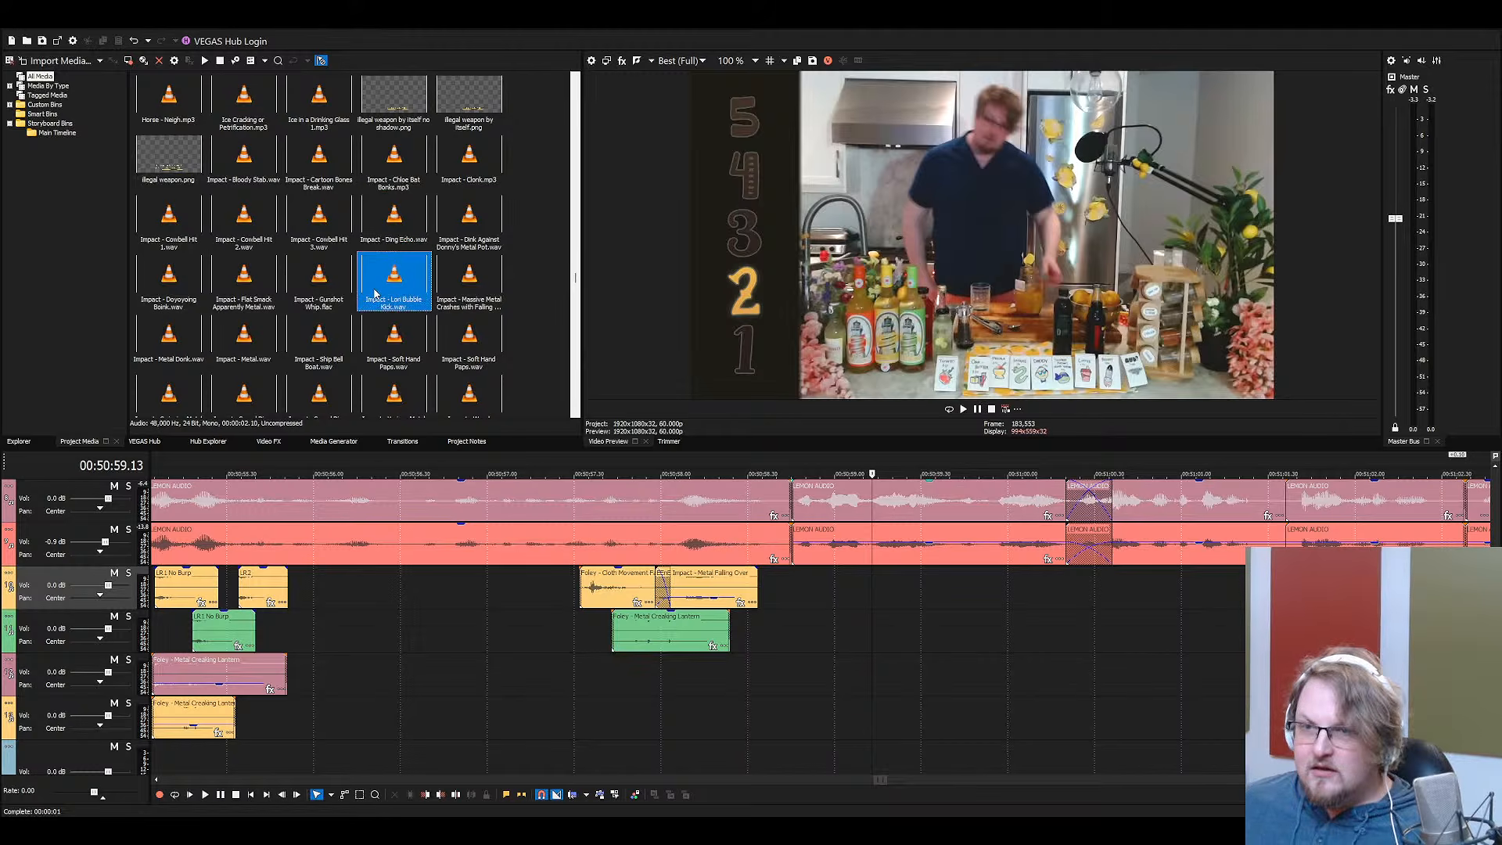
click(328, 270)
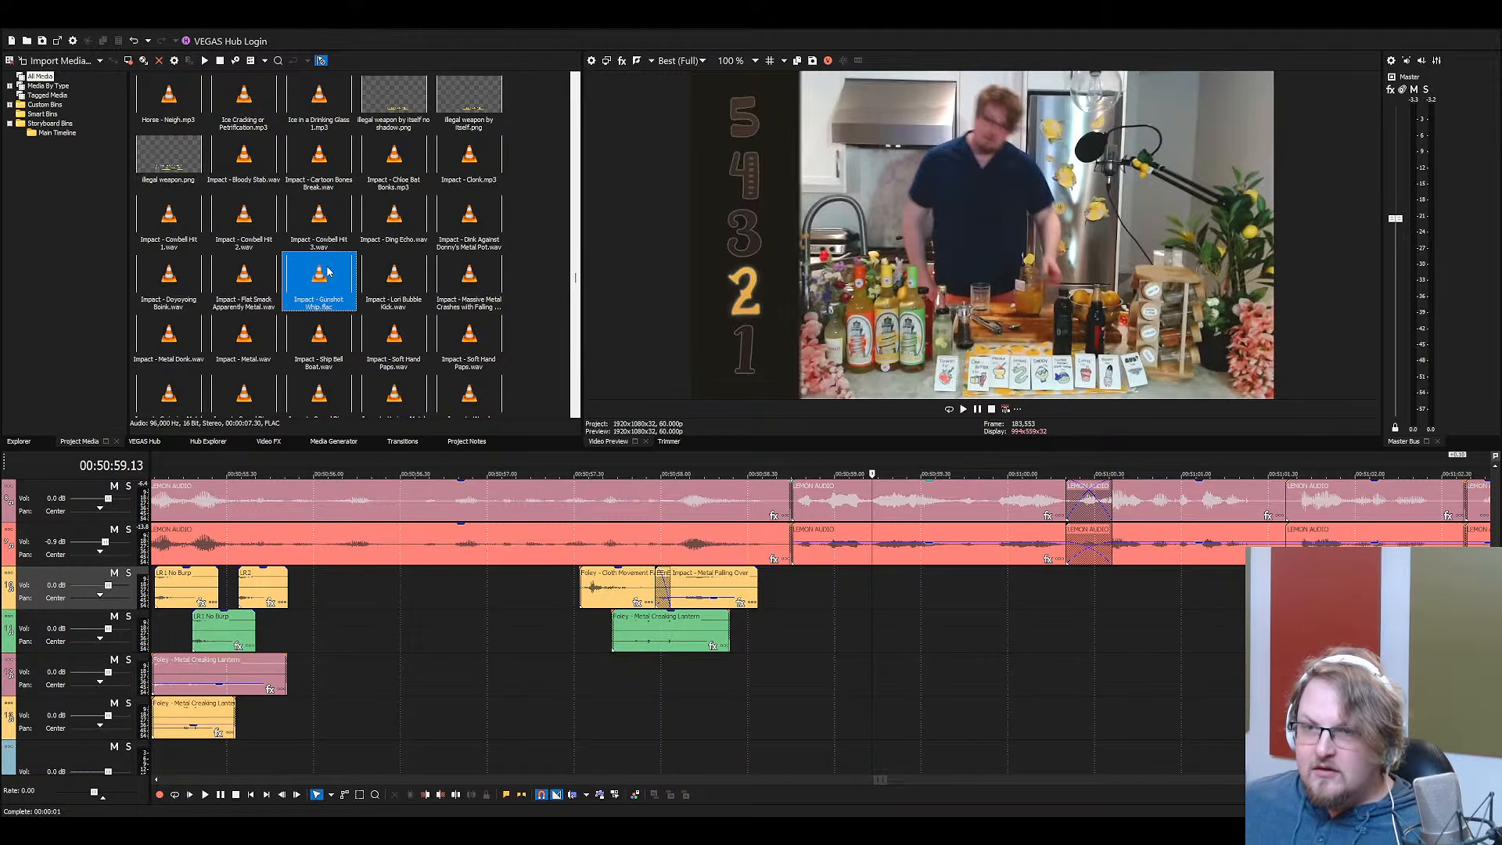
click(404, 292)
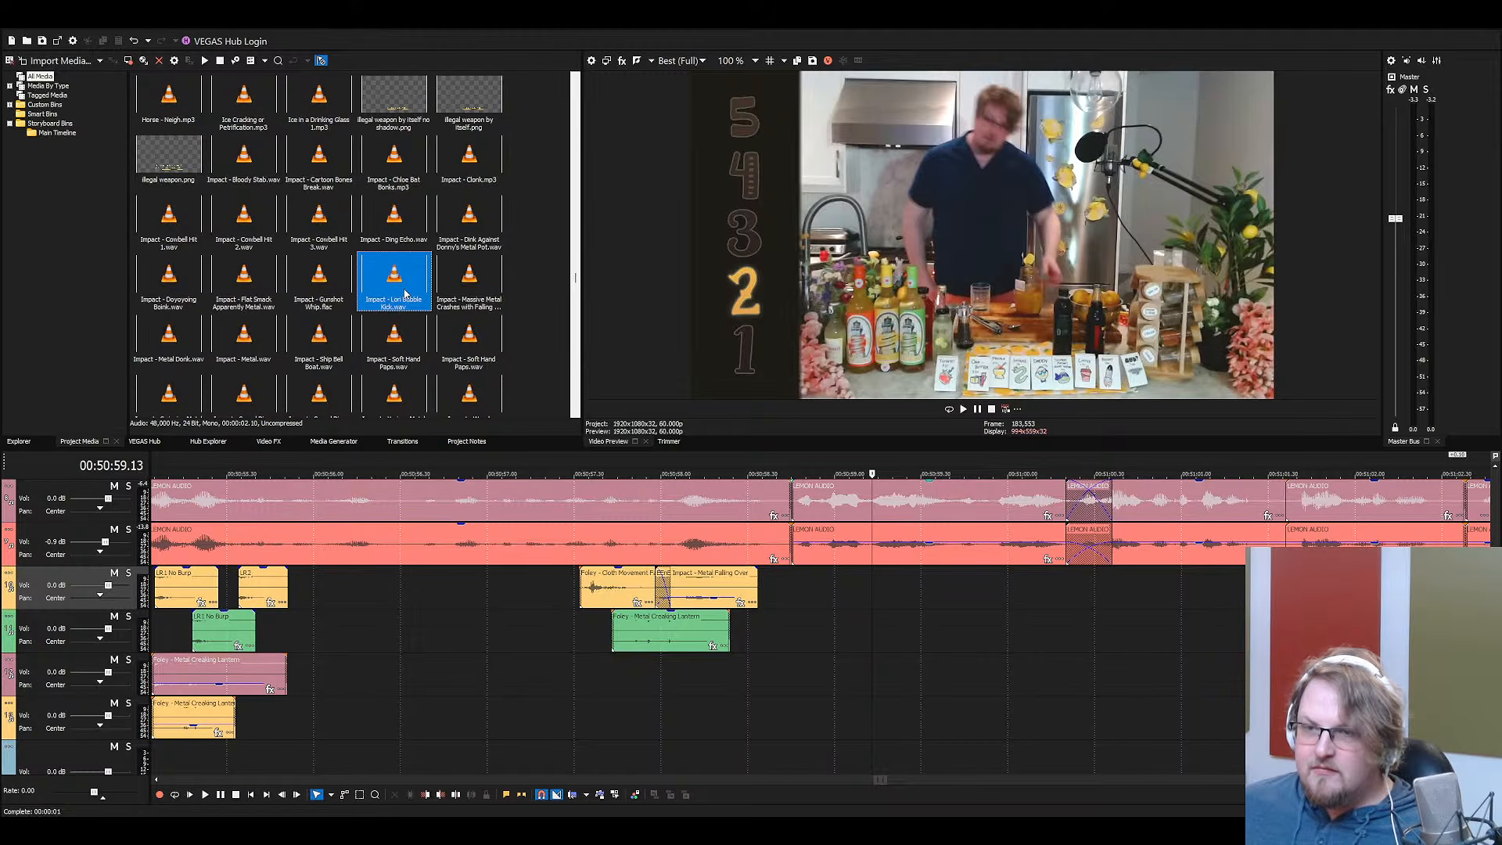
drag(399, 299, 829, 596)
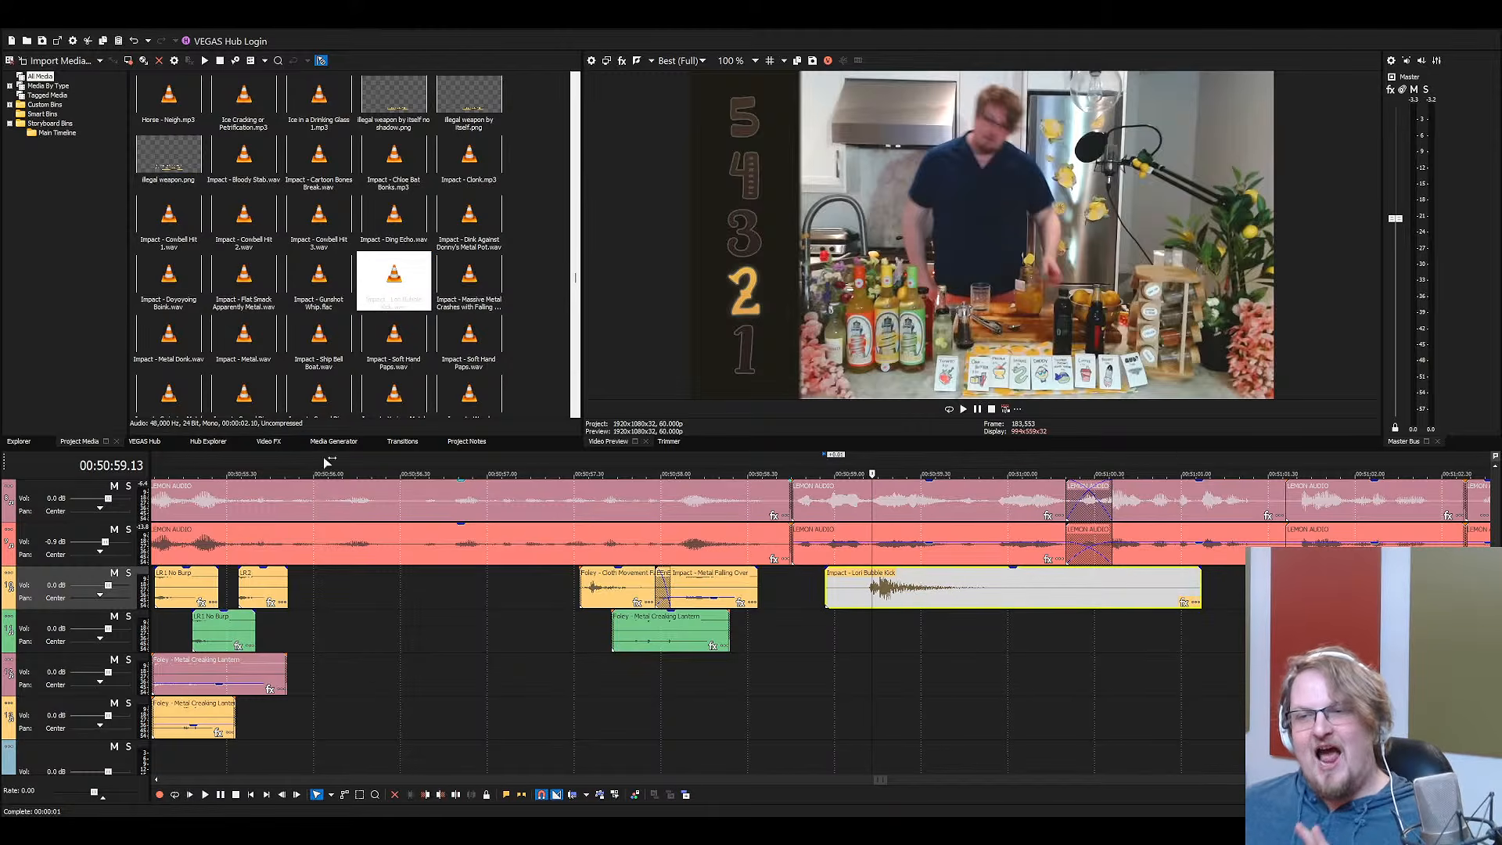
Play back the section from 00:50:58.03, ahead of the bubble kick sound
key(alt+Tab)
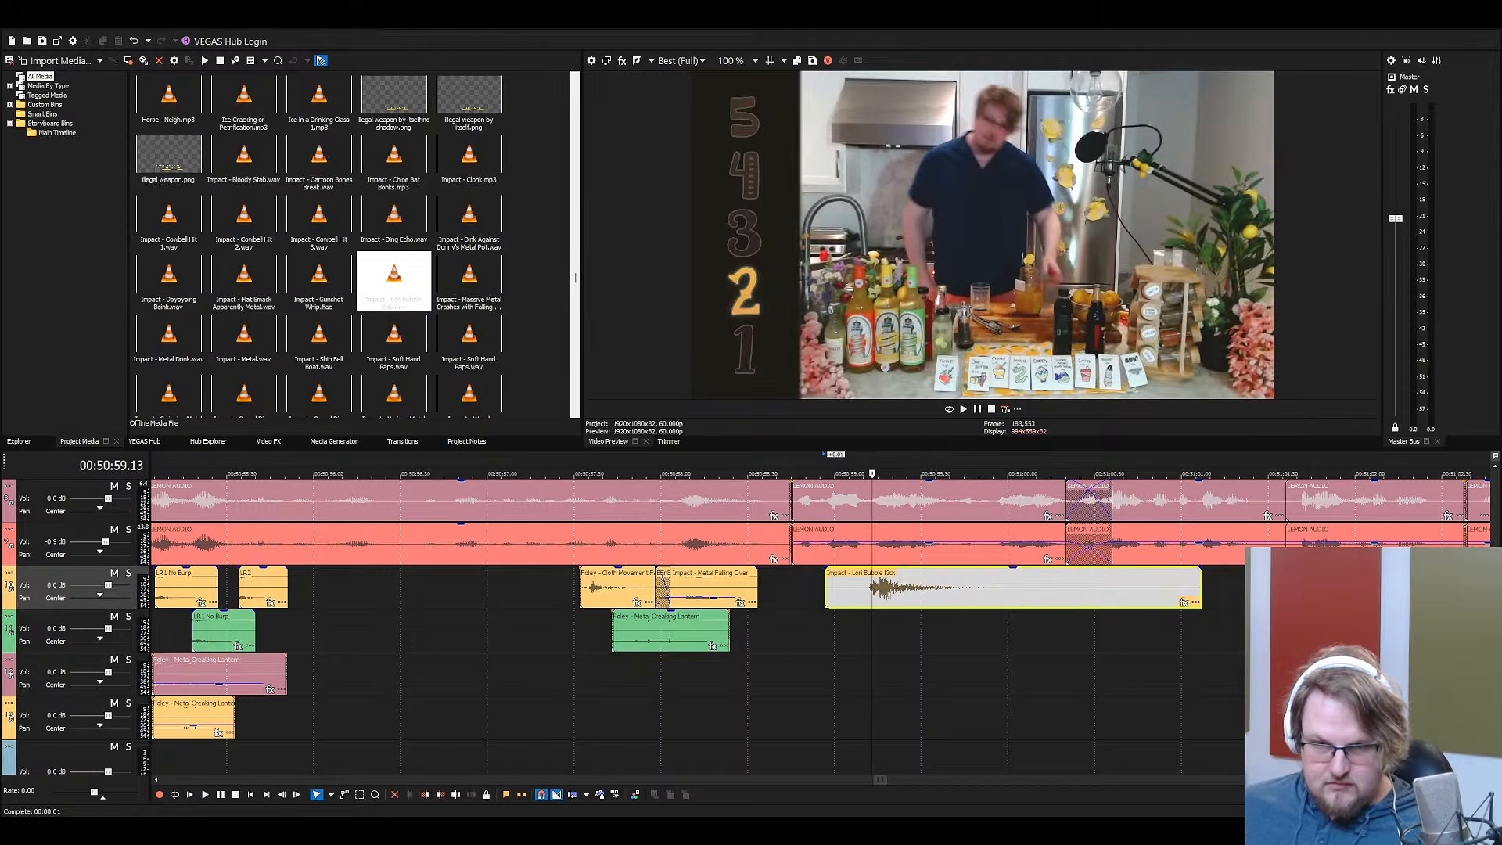
click(669, 546)
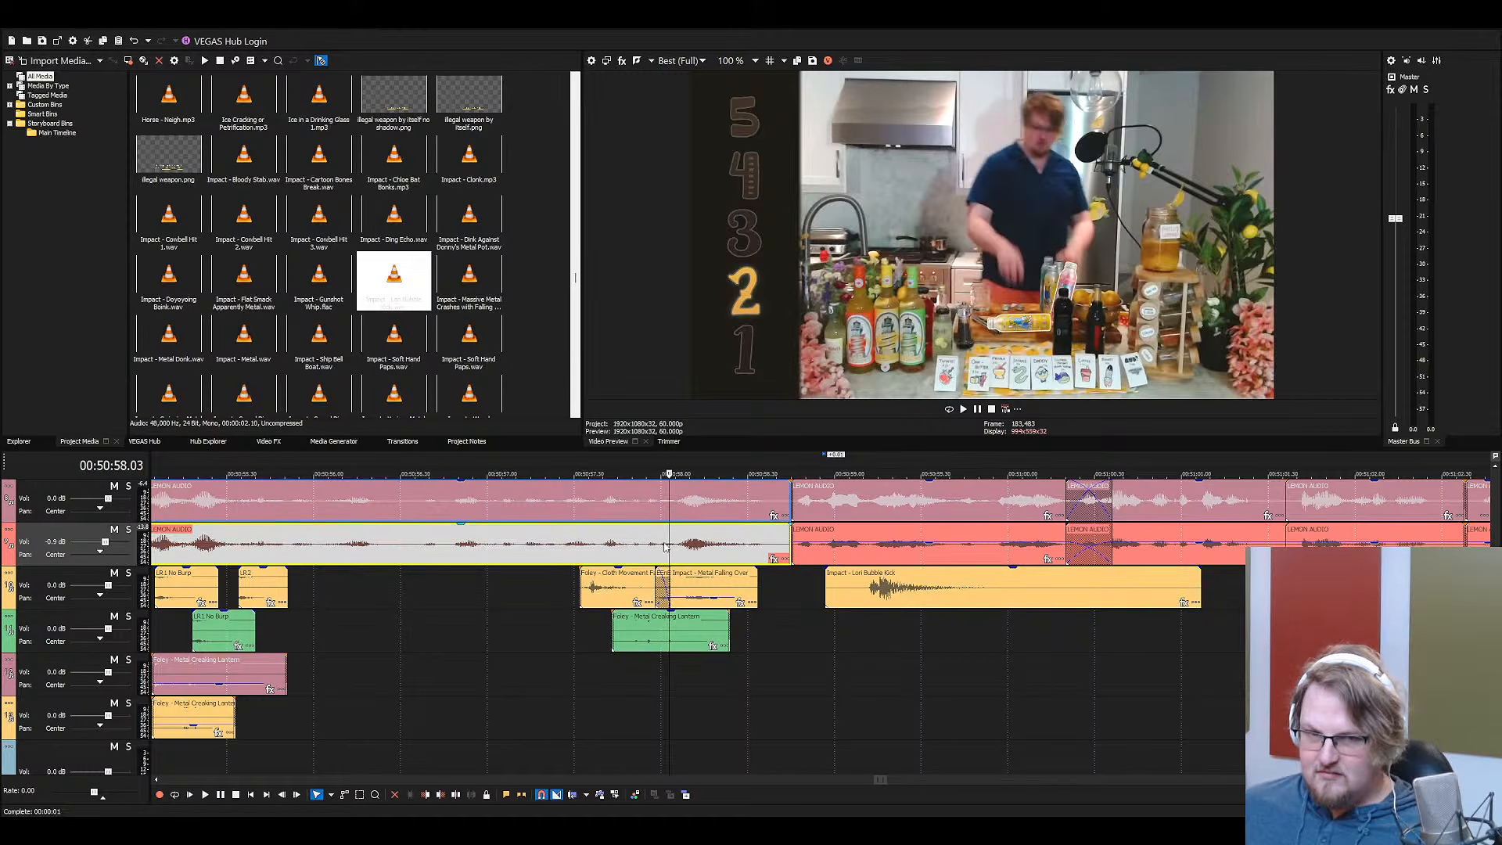
key(space)
key(space)
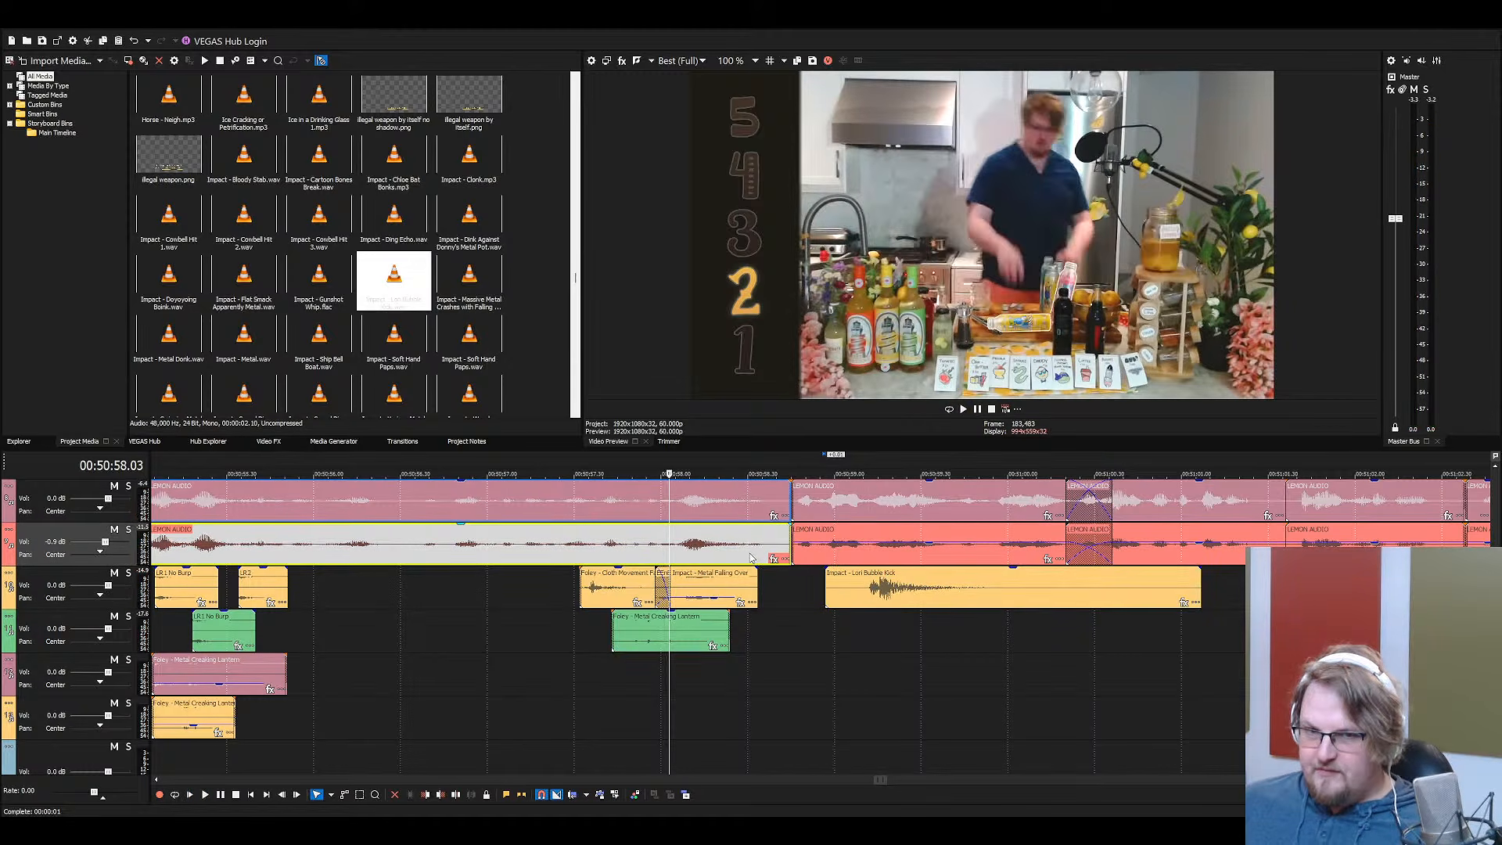
Place the playhead at the start of the bubble kick clip and examine the overall timeline and the tracks around it
click(822, 551)
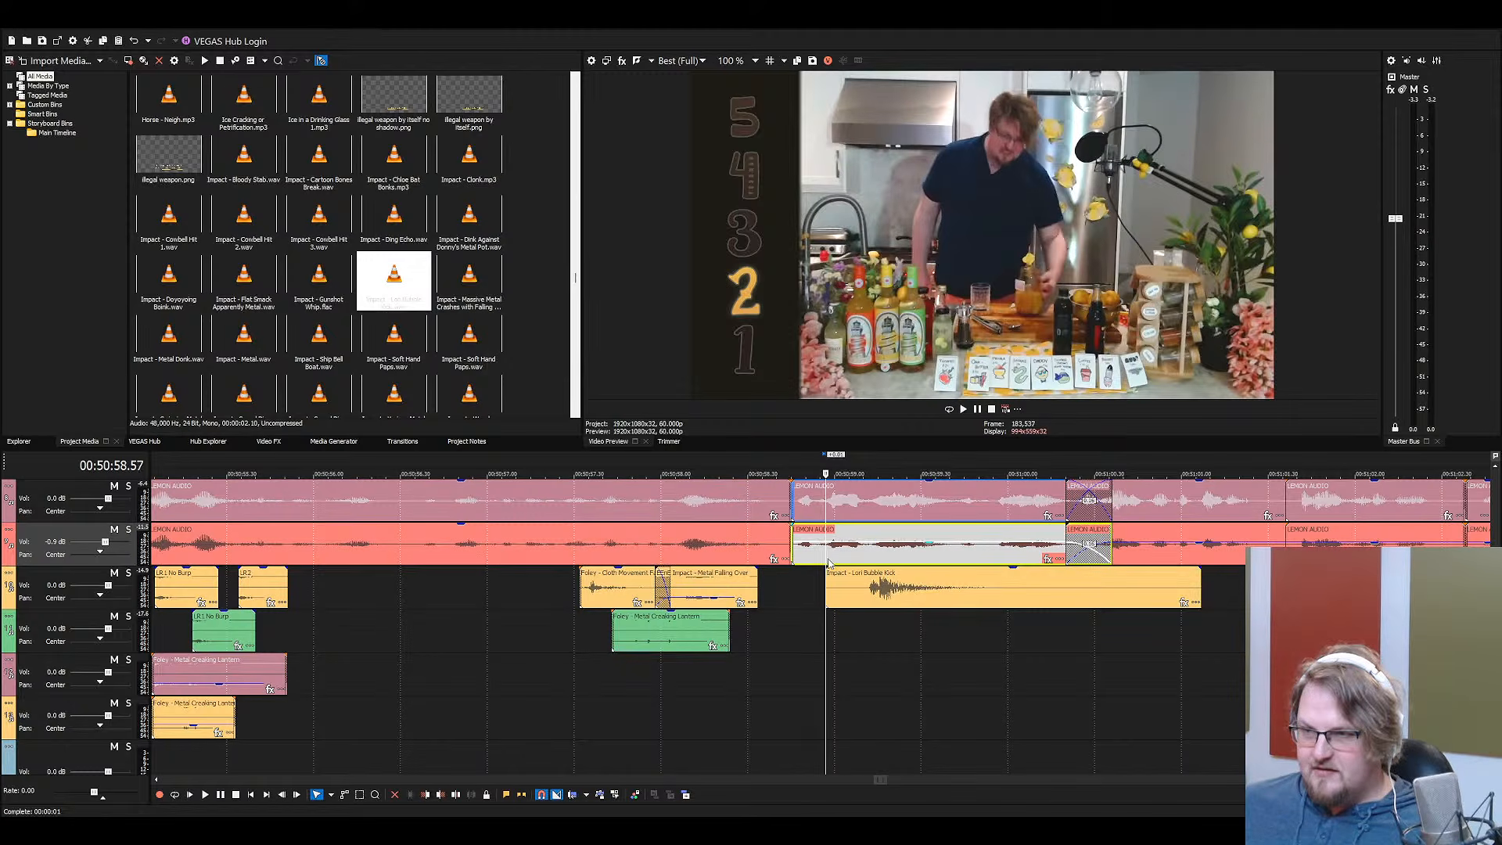
scroll(833, 562, down, 15)
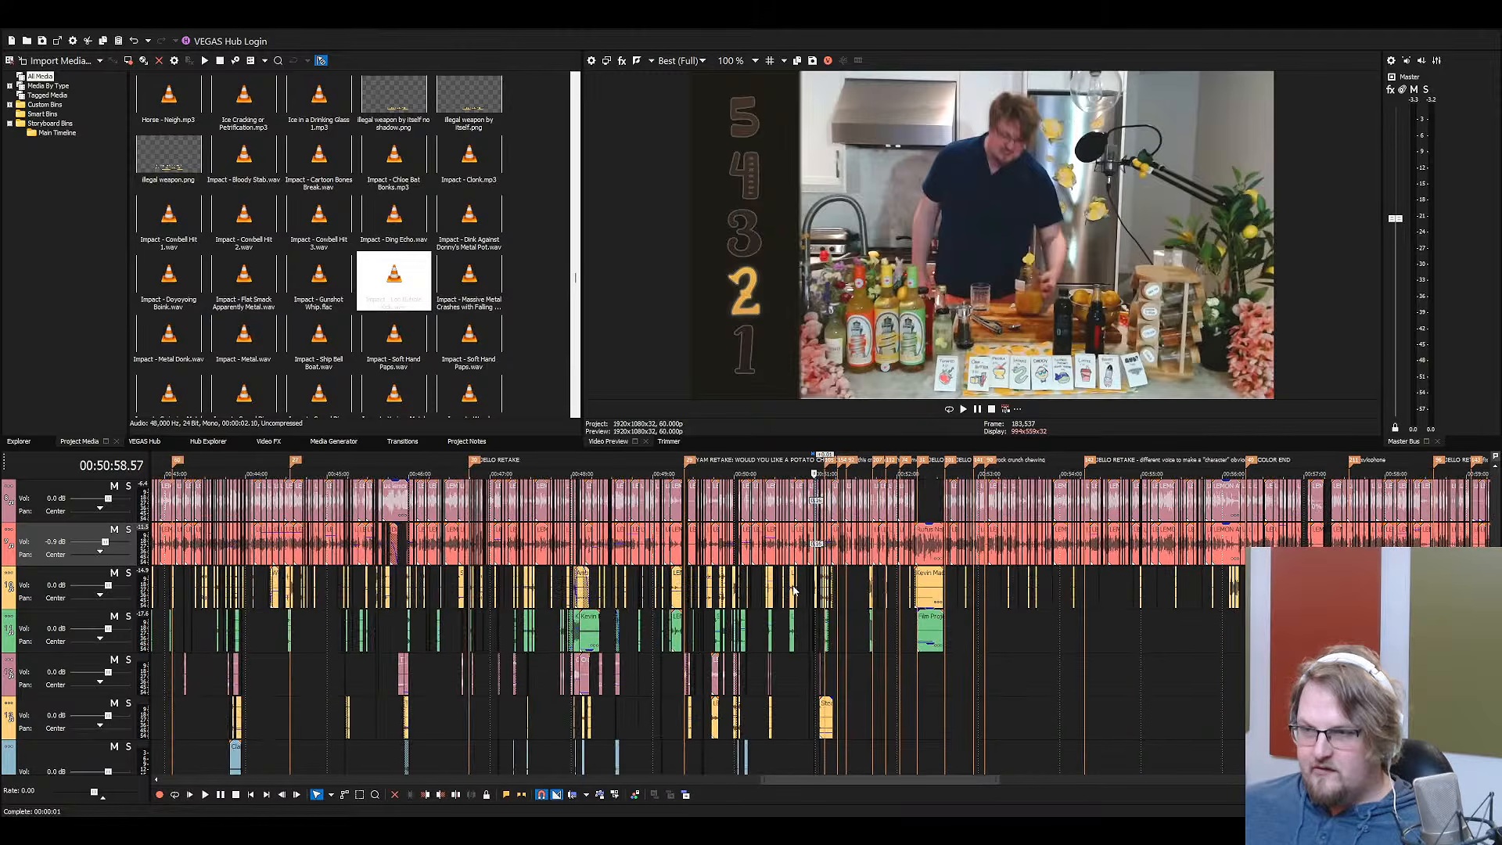
scroll(791, 592, down, 4)
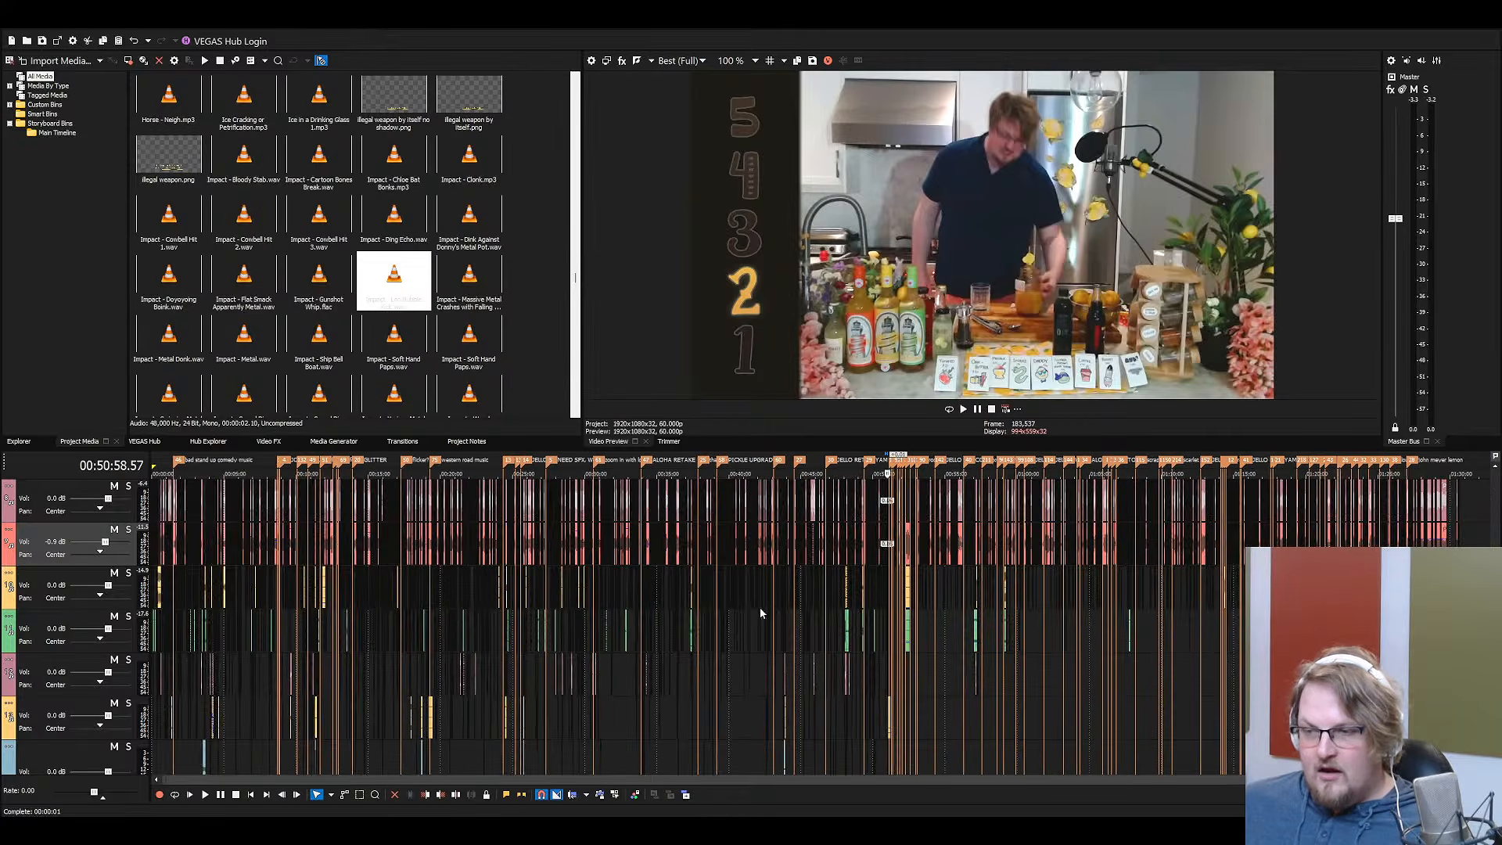
scroll(757, 609, down, 3)
scroll(754, 615, up, 4)
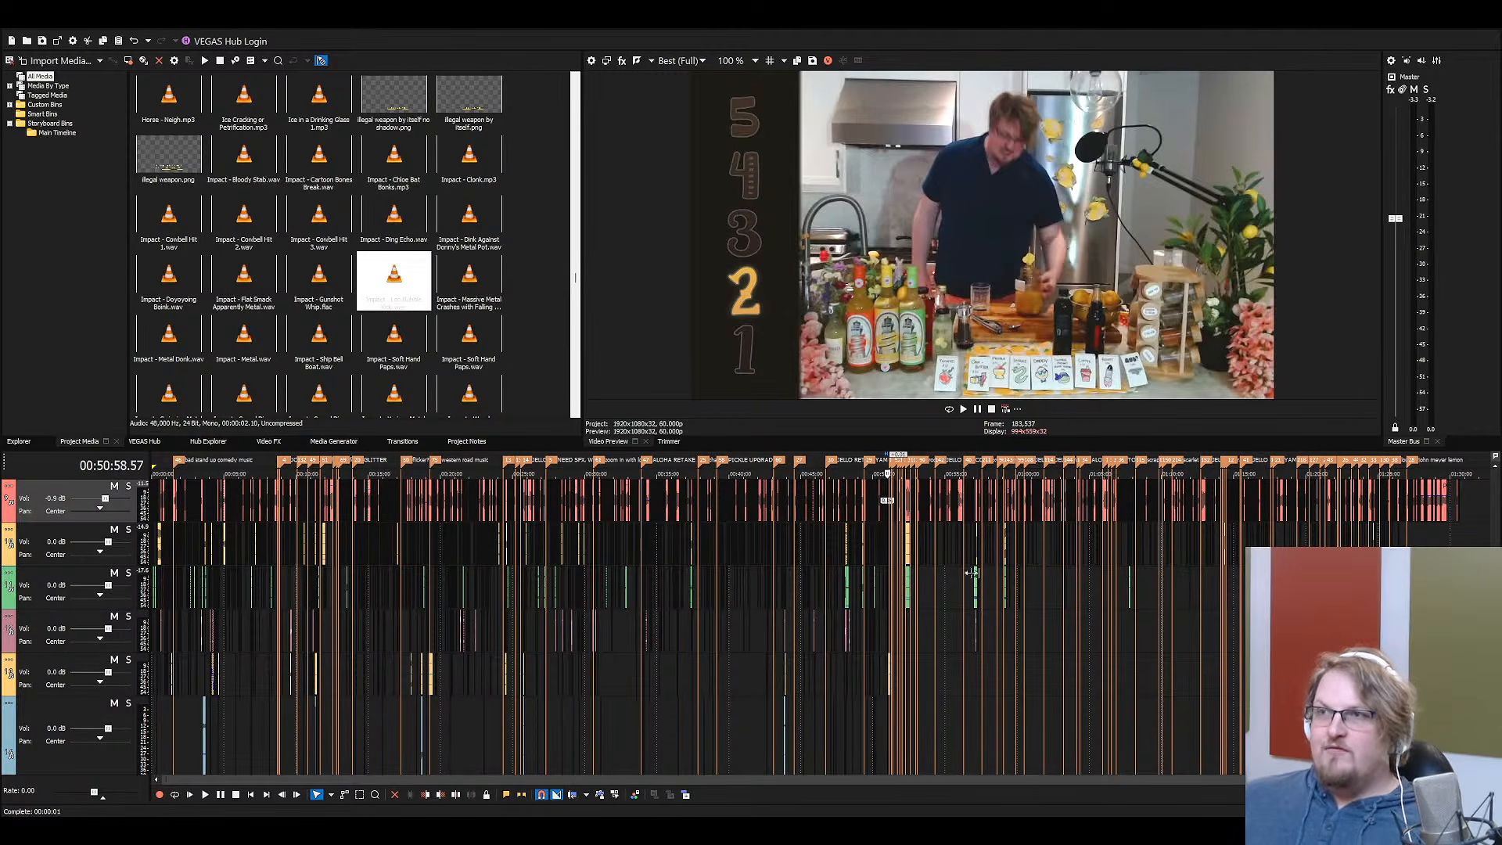
scroll(969, 573, up, 8)
scroll(875, 610, up, 1)
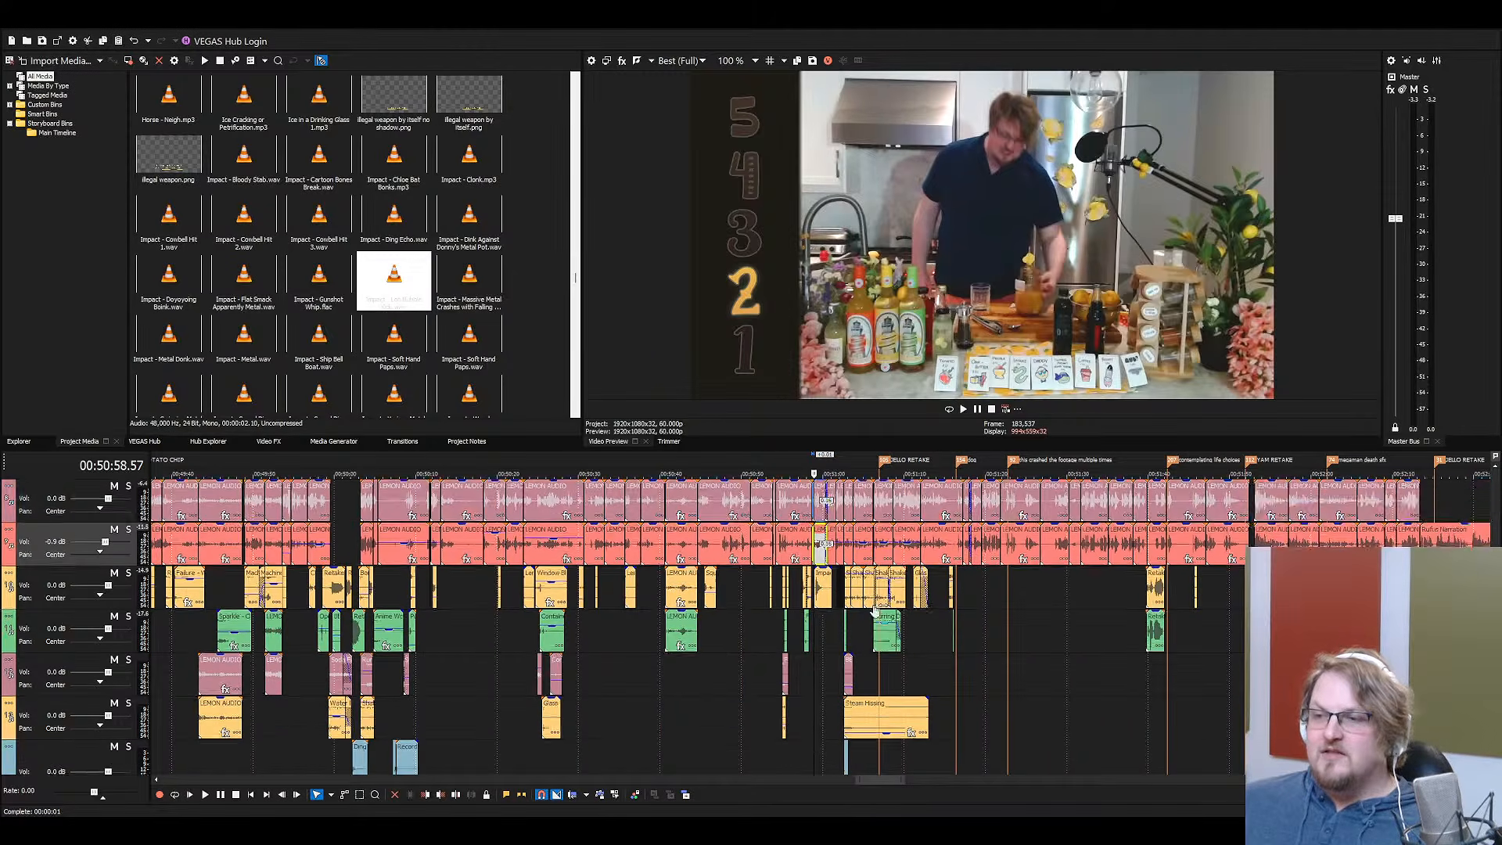
scroll(874, 612, up, 4)
scroll(822, 633, up, 8)
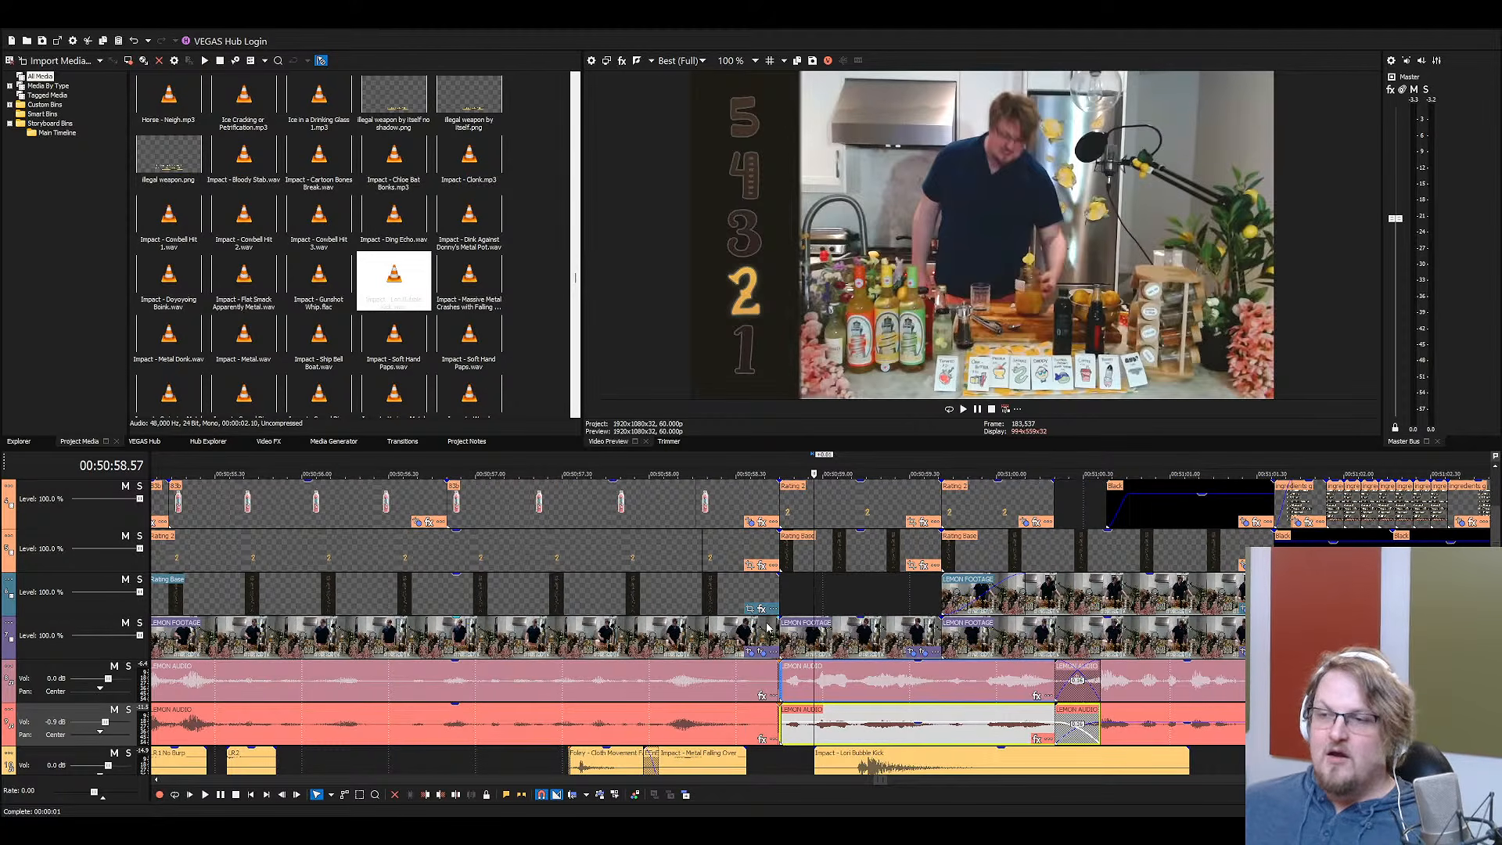
scroll(765, 629, down, 2)
scroll(736, 646, down, 3)
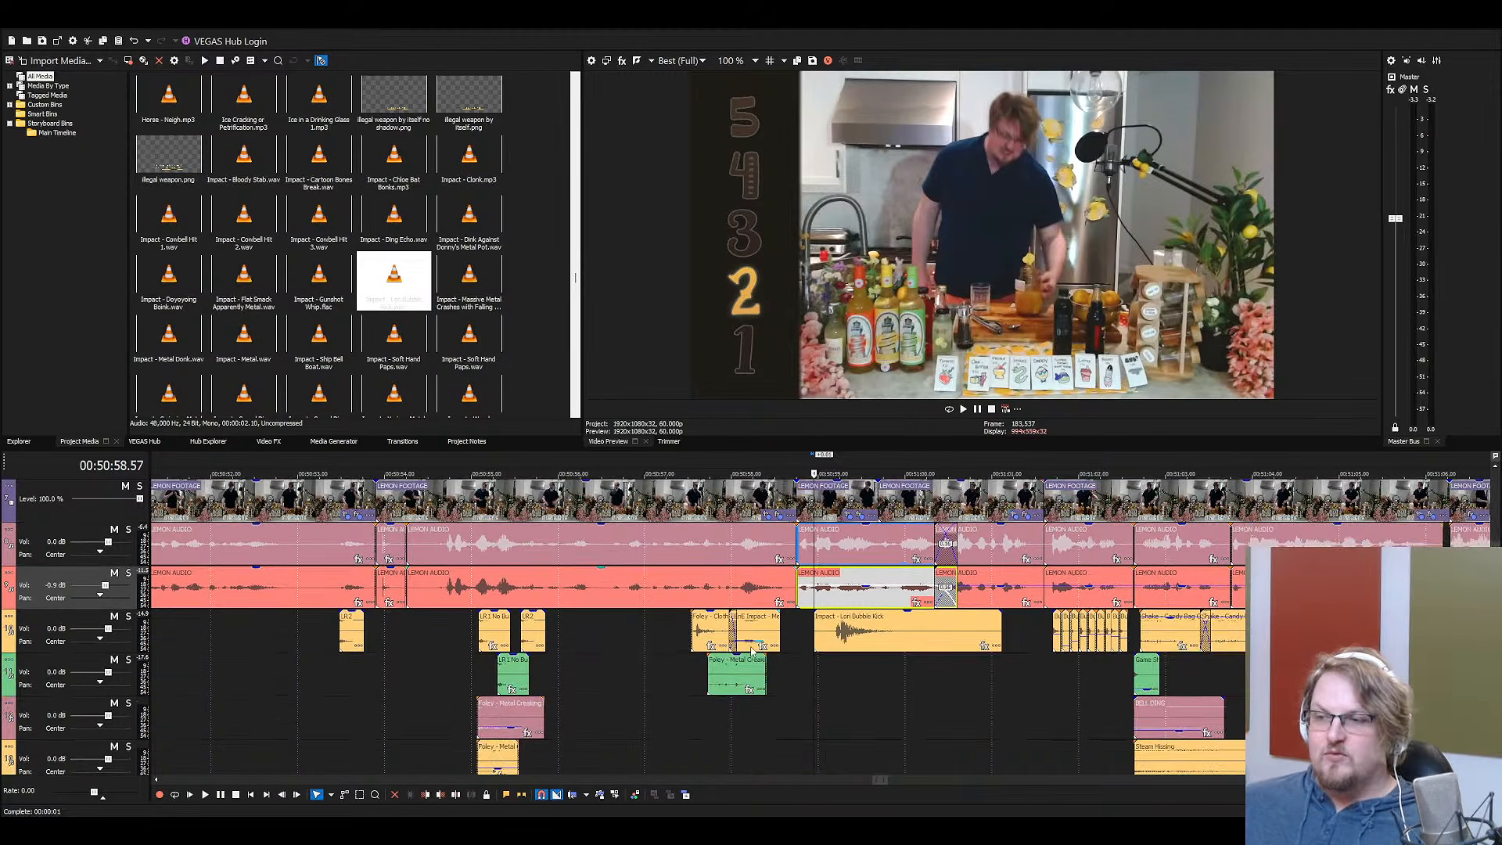
scroll(878, 662, up, 4)
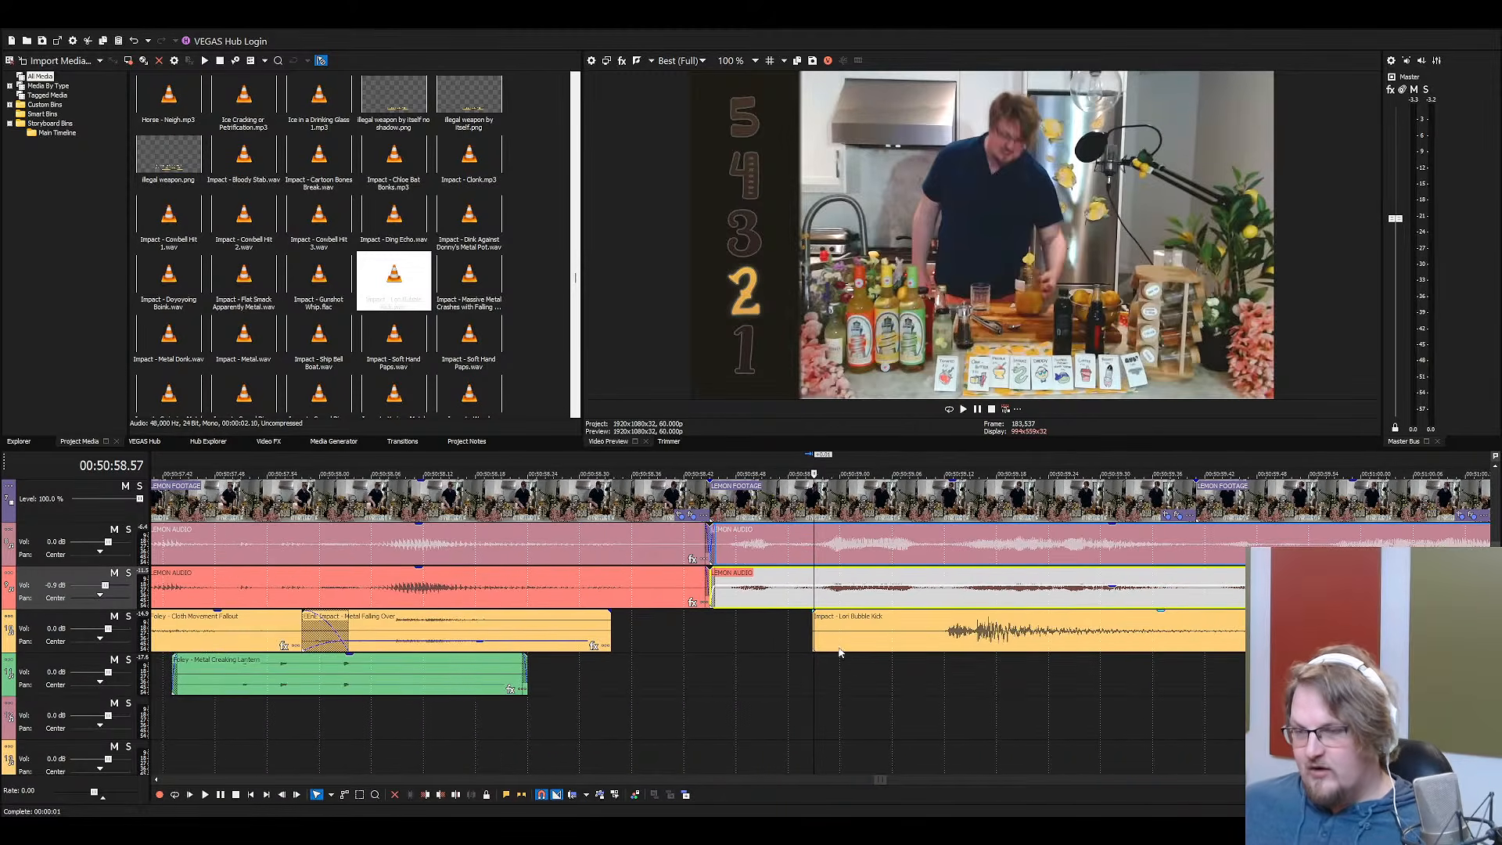
scroll(803, 640, down, 1)
scroll(801, 646, down, 1)
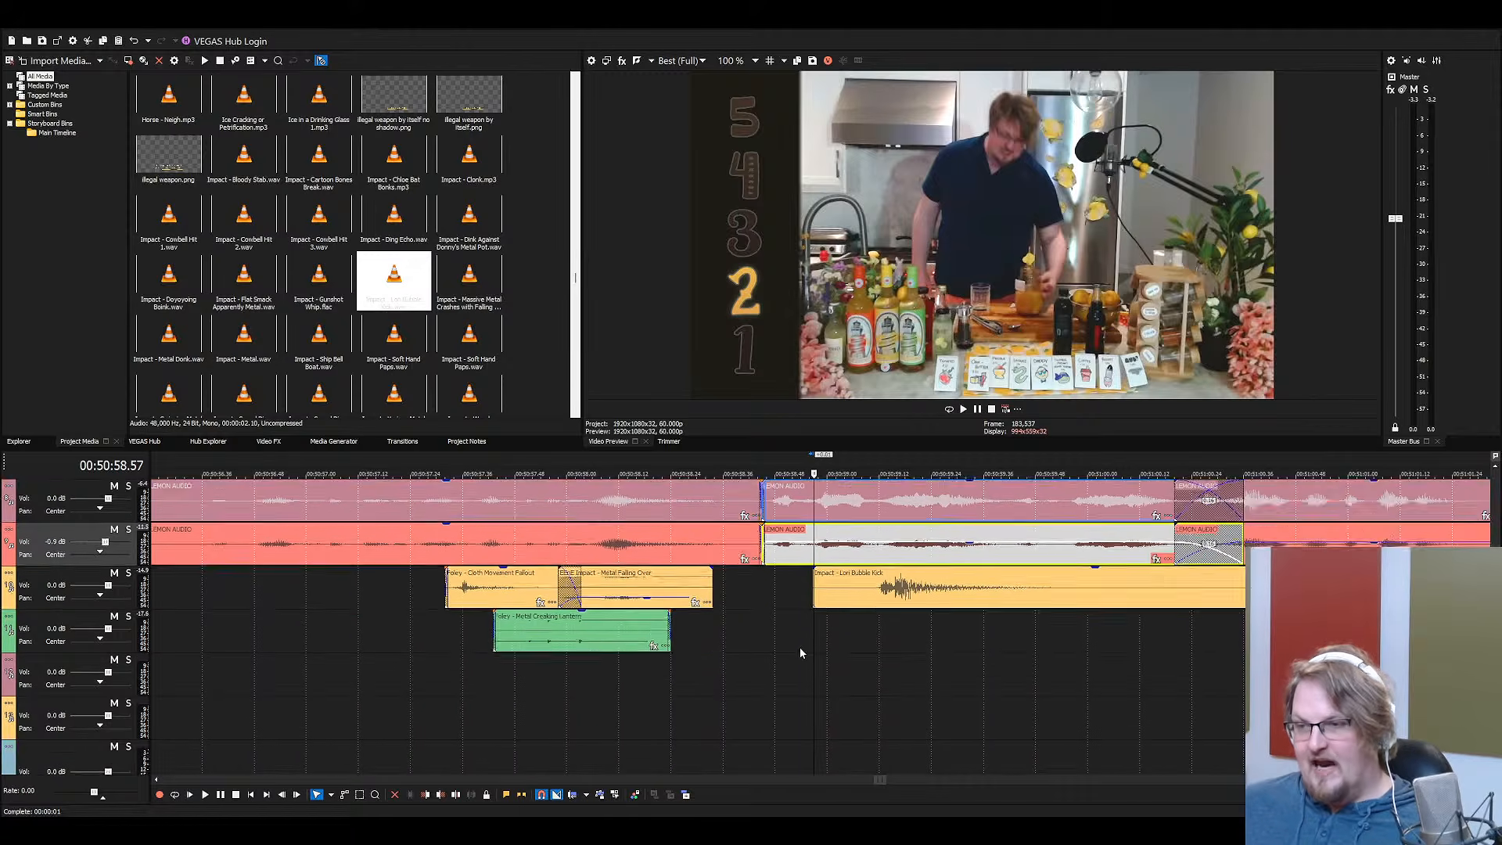
scroll(800, 646, down, 1)
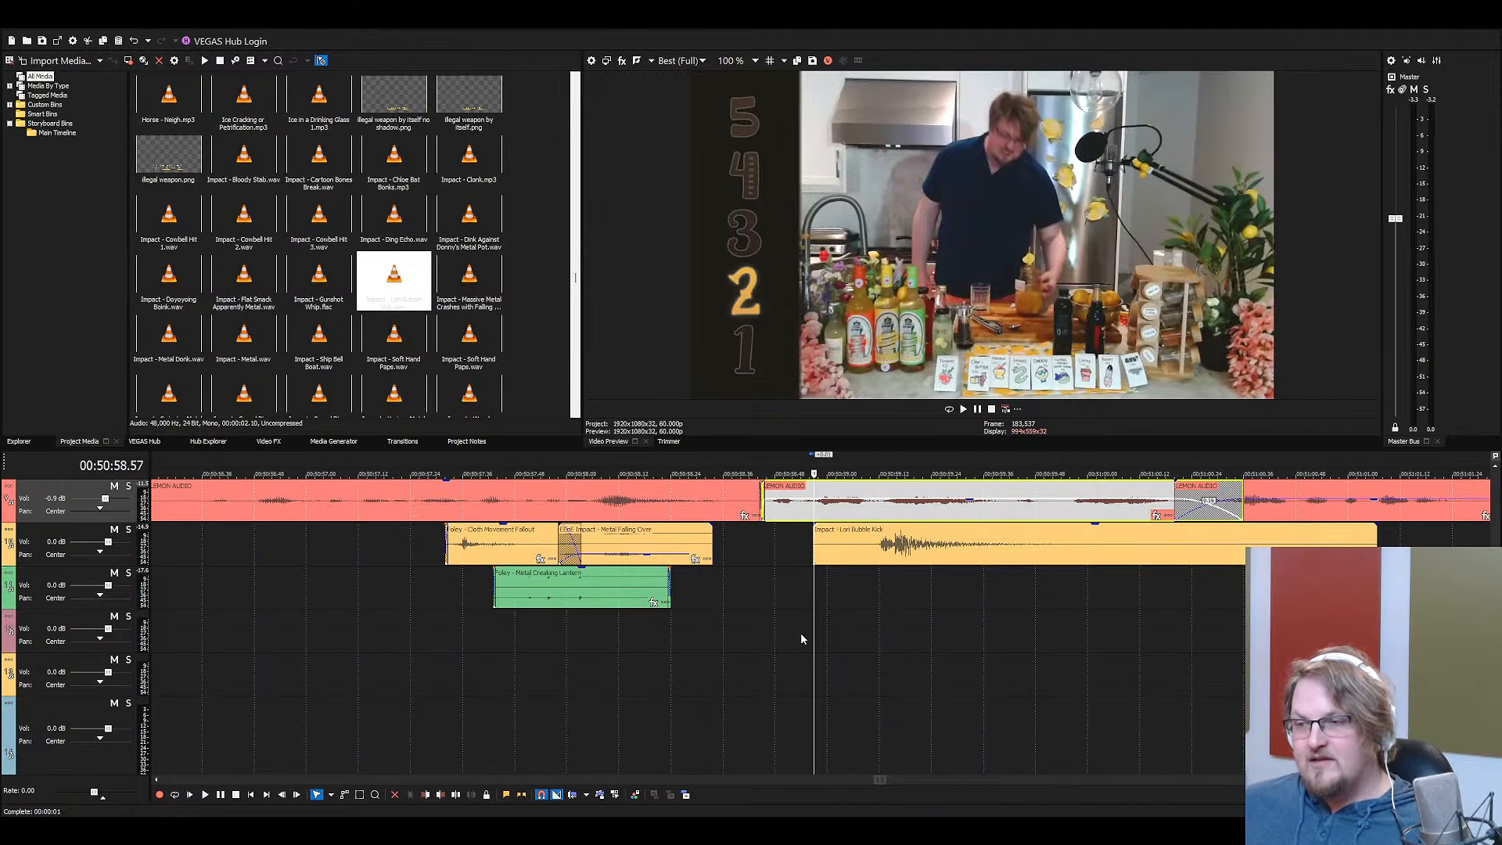
scroll(842, 616, down, 1)
scroll(888, 598, down, 1)
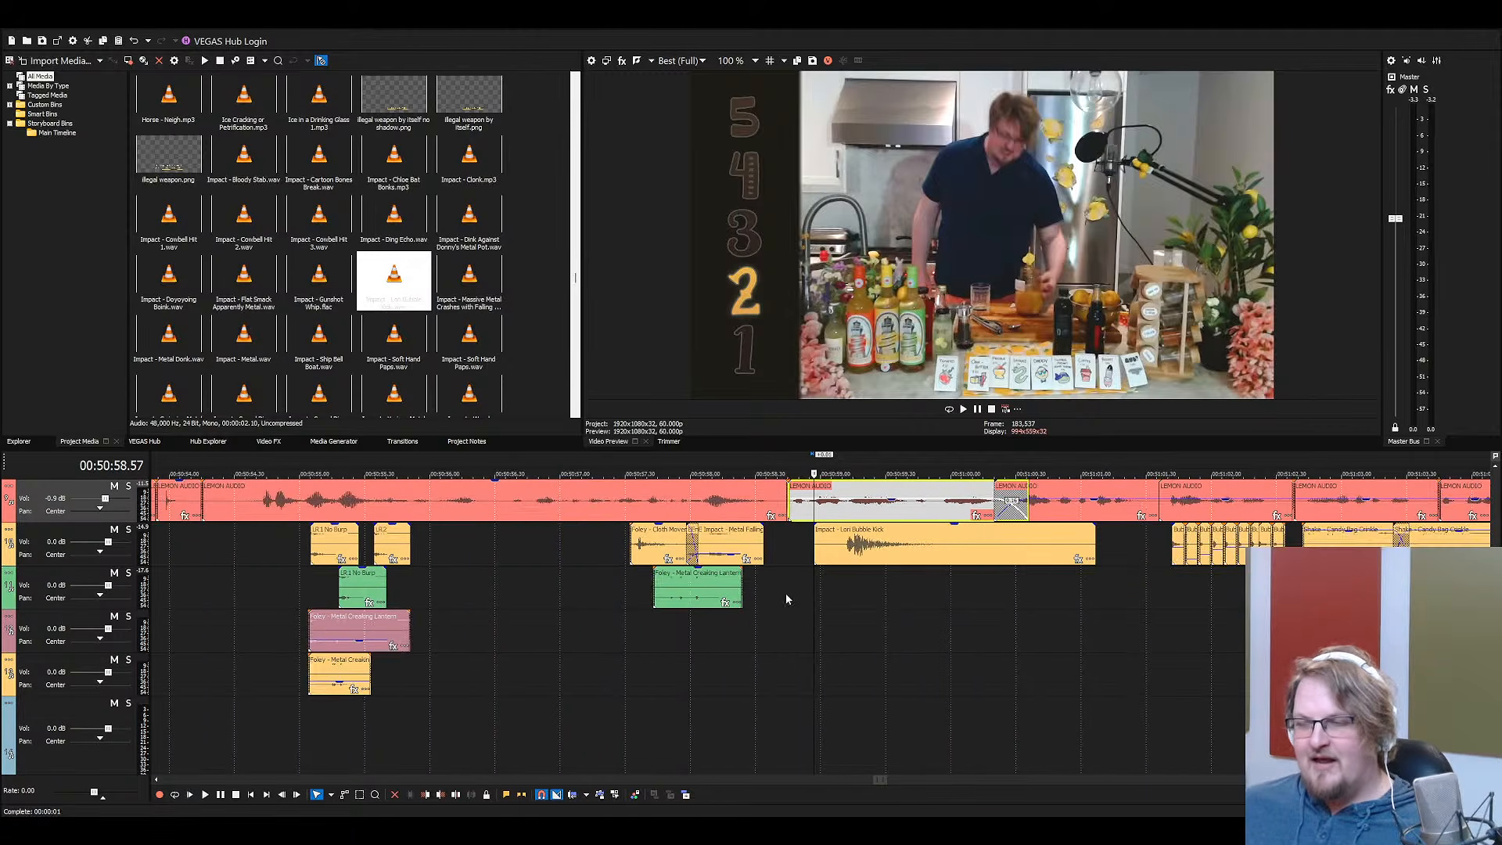
Play back the bubble kick sound and lower its clip gain
key(space)
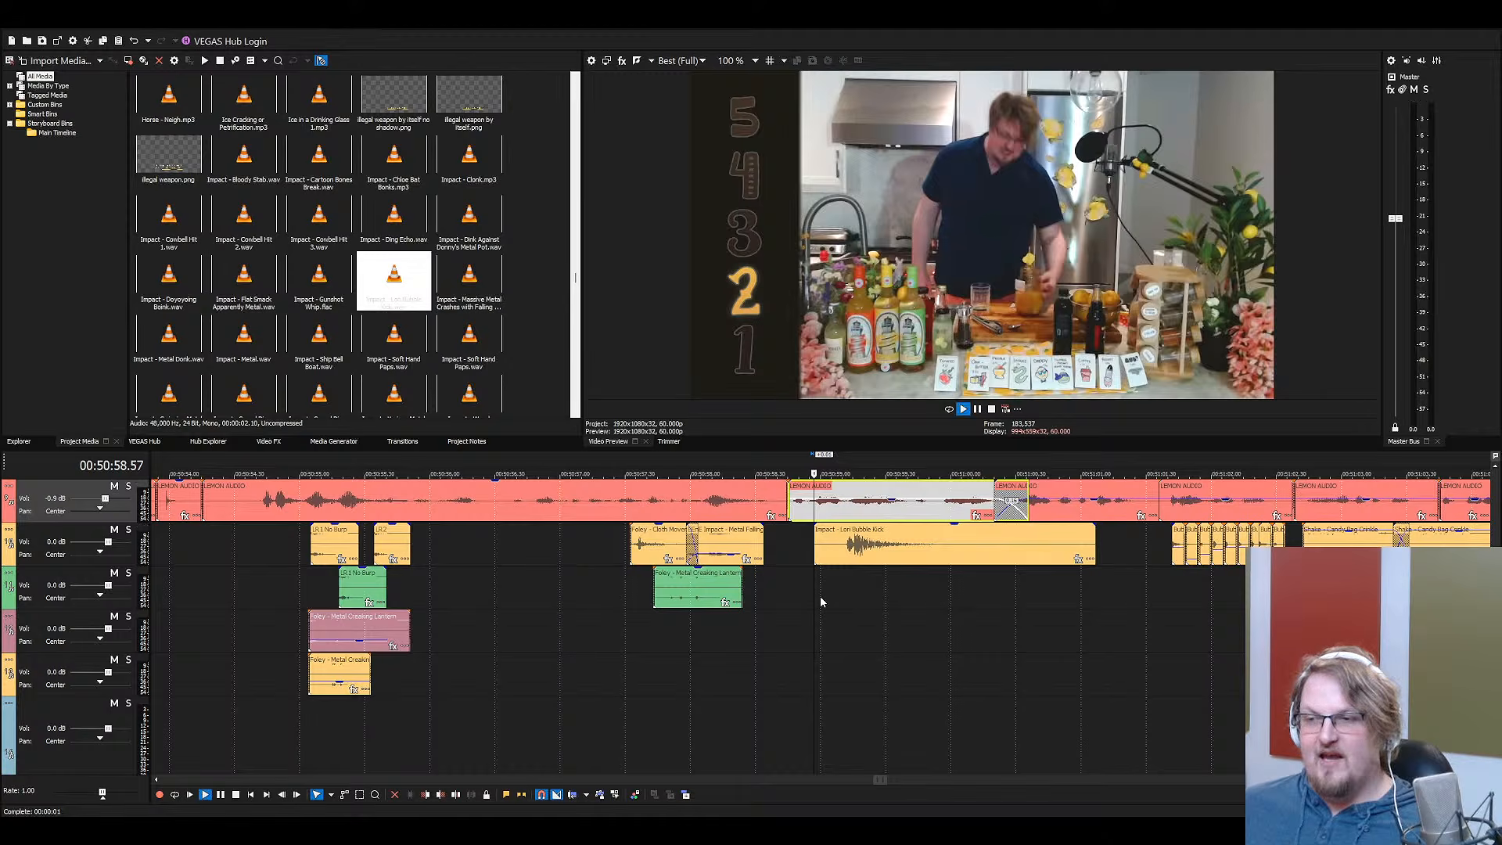
scroll(935, 526, up, 3)
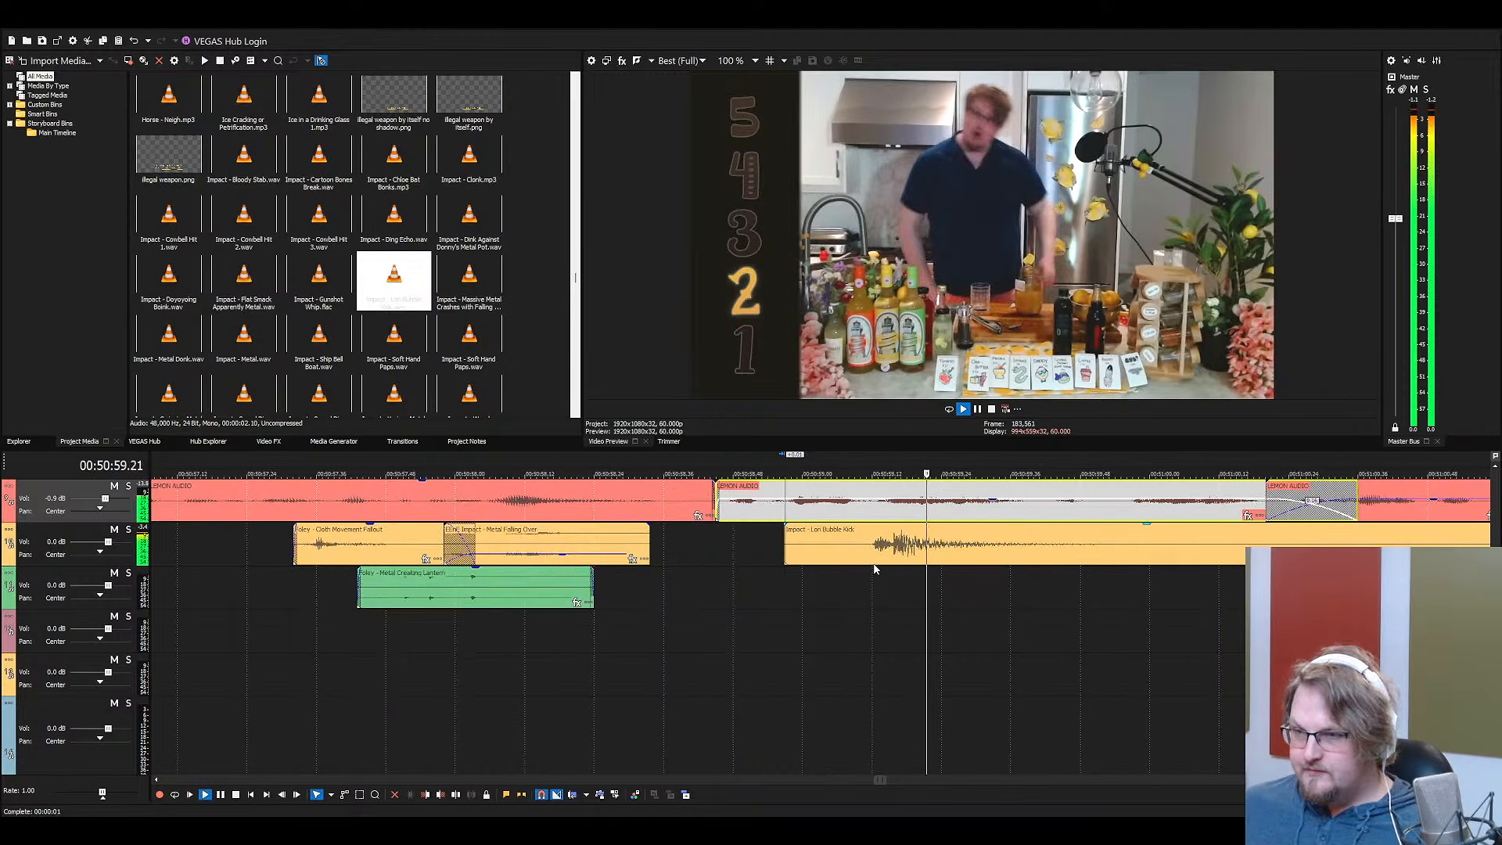
click(934, 525)
key(space)
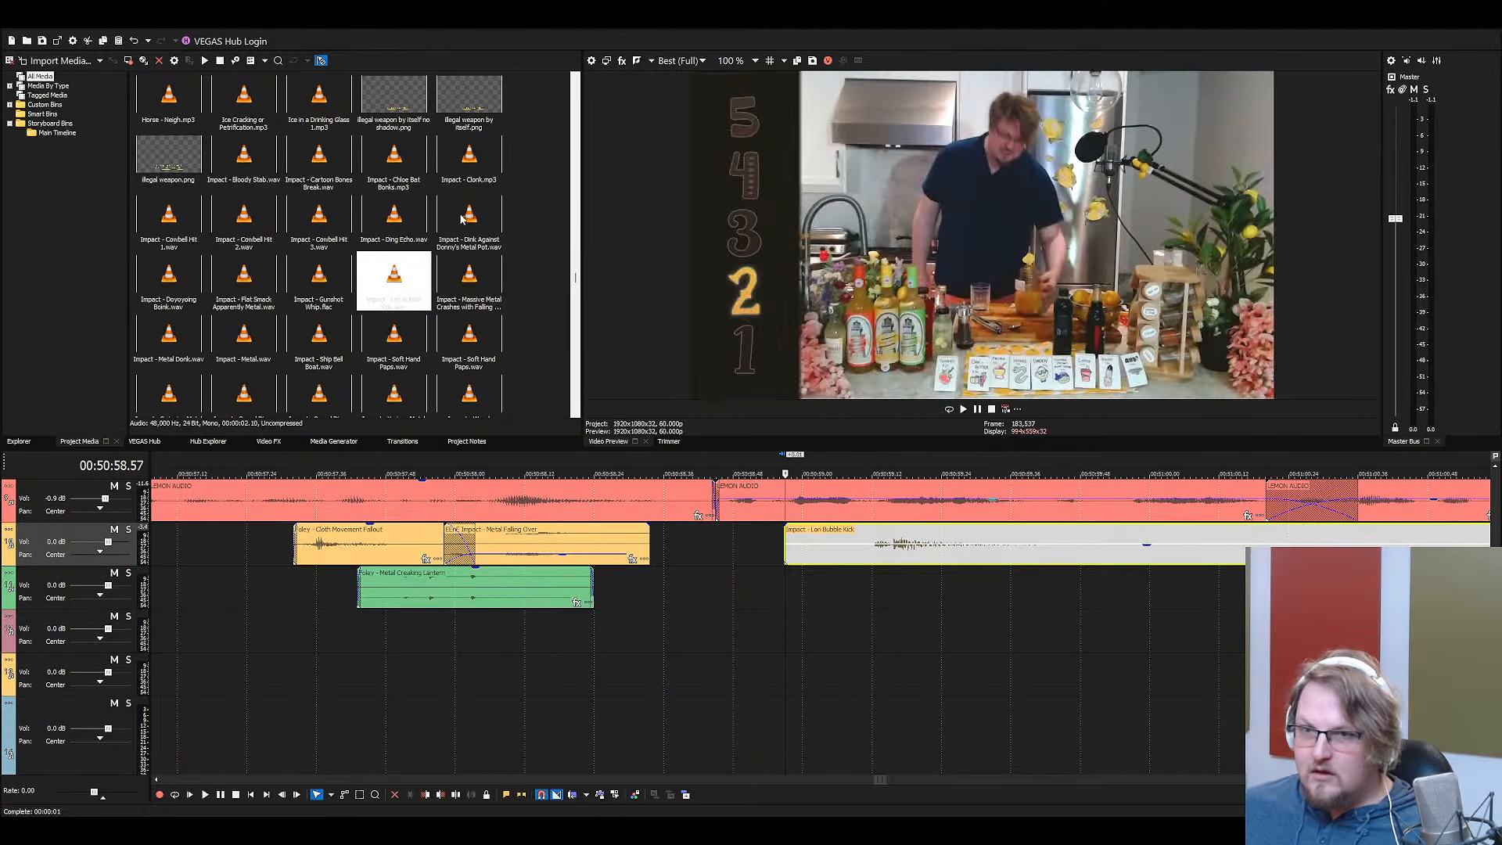
Try the Dink Against Donny's Metal Pot impact on the green track below the bubble kick, lower the kick's gain further and play both
click(455, 213)
drag(455, 213, 913, 598)
click(866, 543)
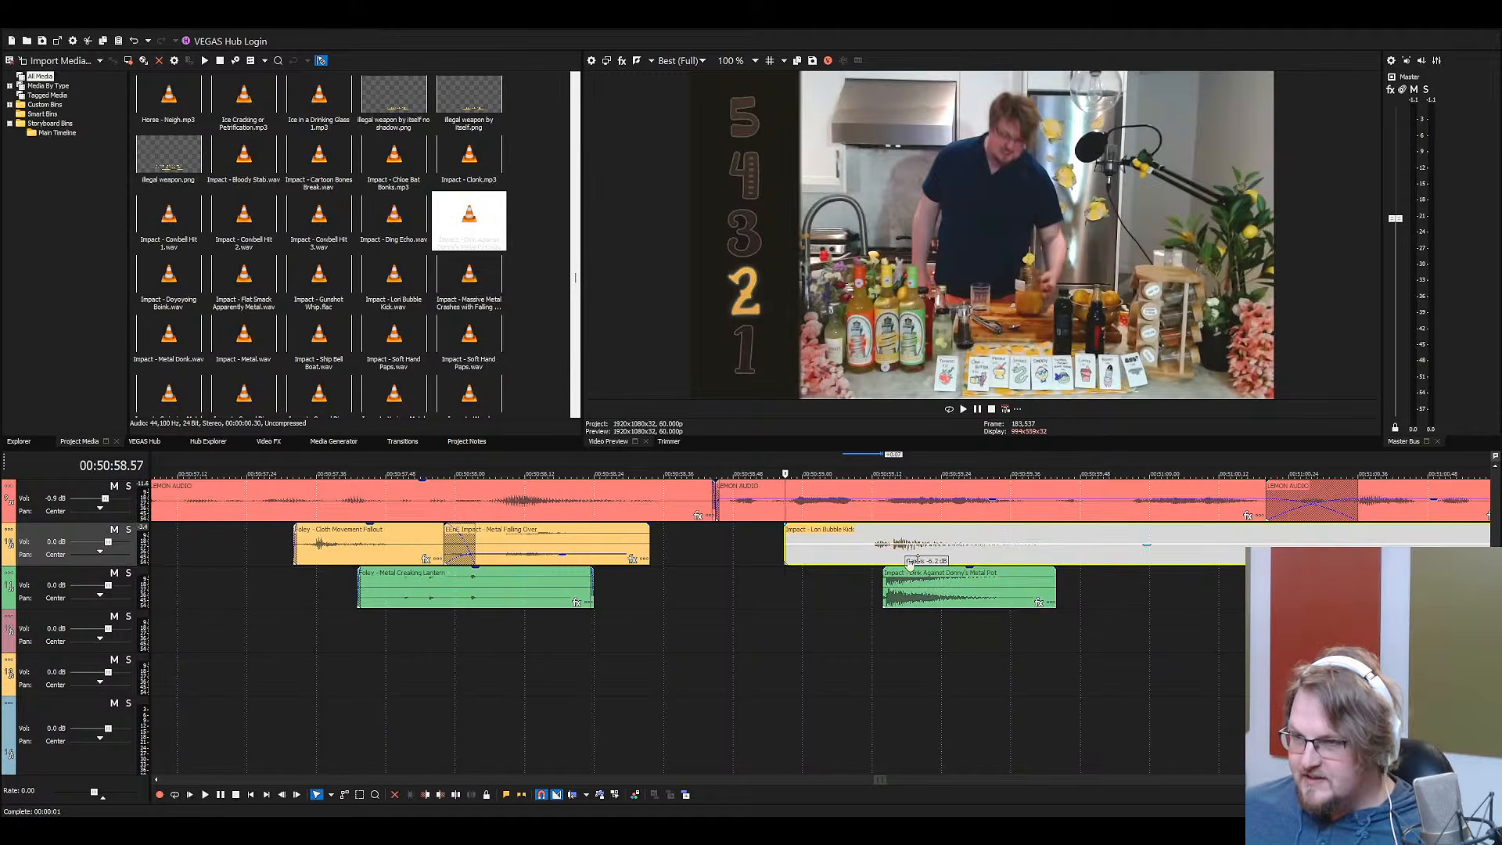
key(space)
key(space)
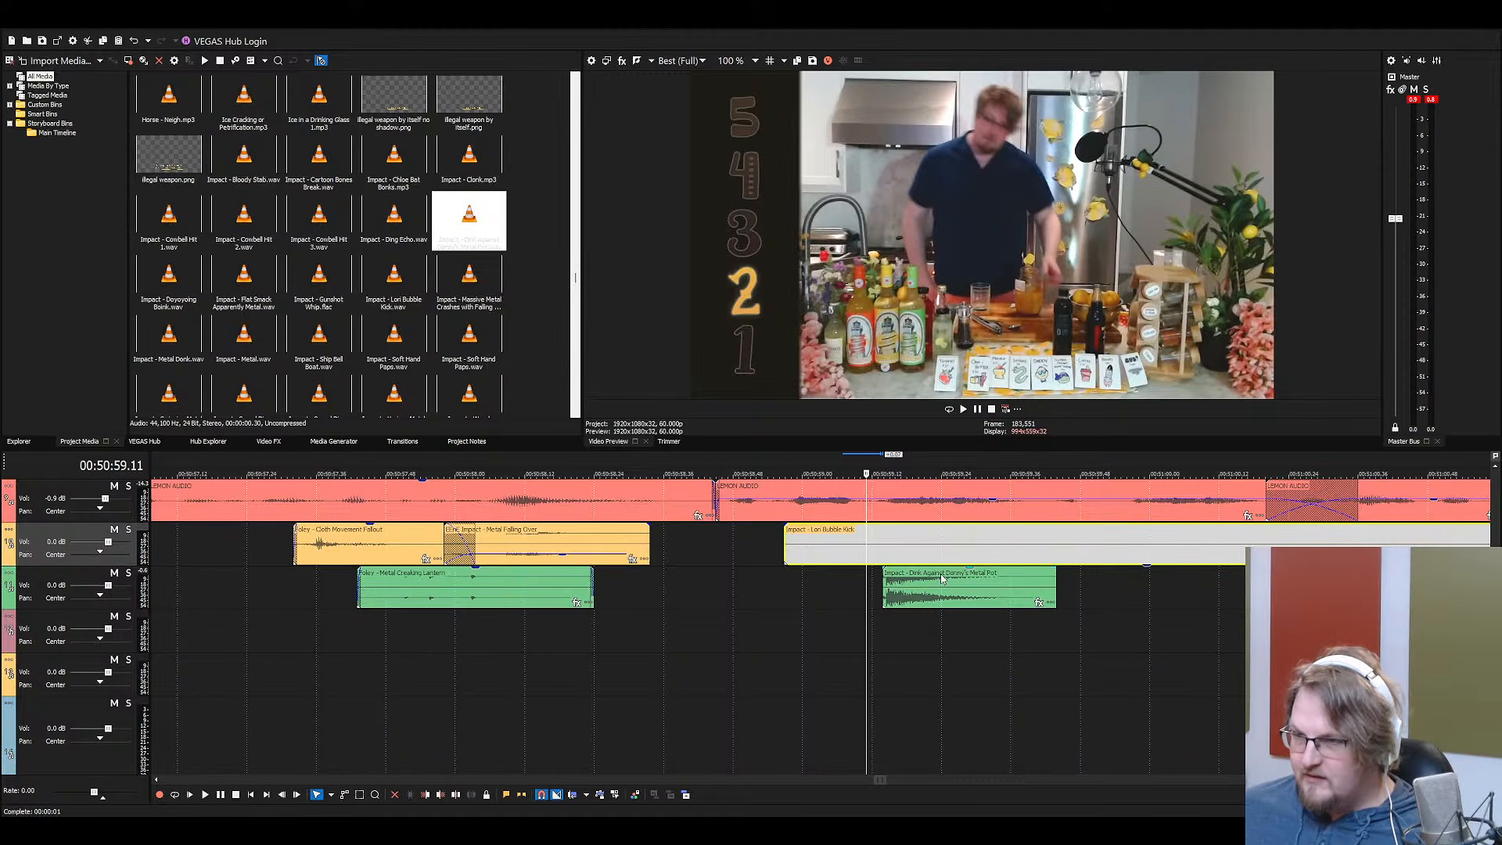
Delete the metal pot impact from the green track and raise the bubble kick's gain back to full
click(920, 588)
key(Delete)
drag(905, 565, 905, 529)
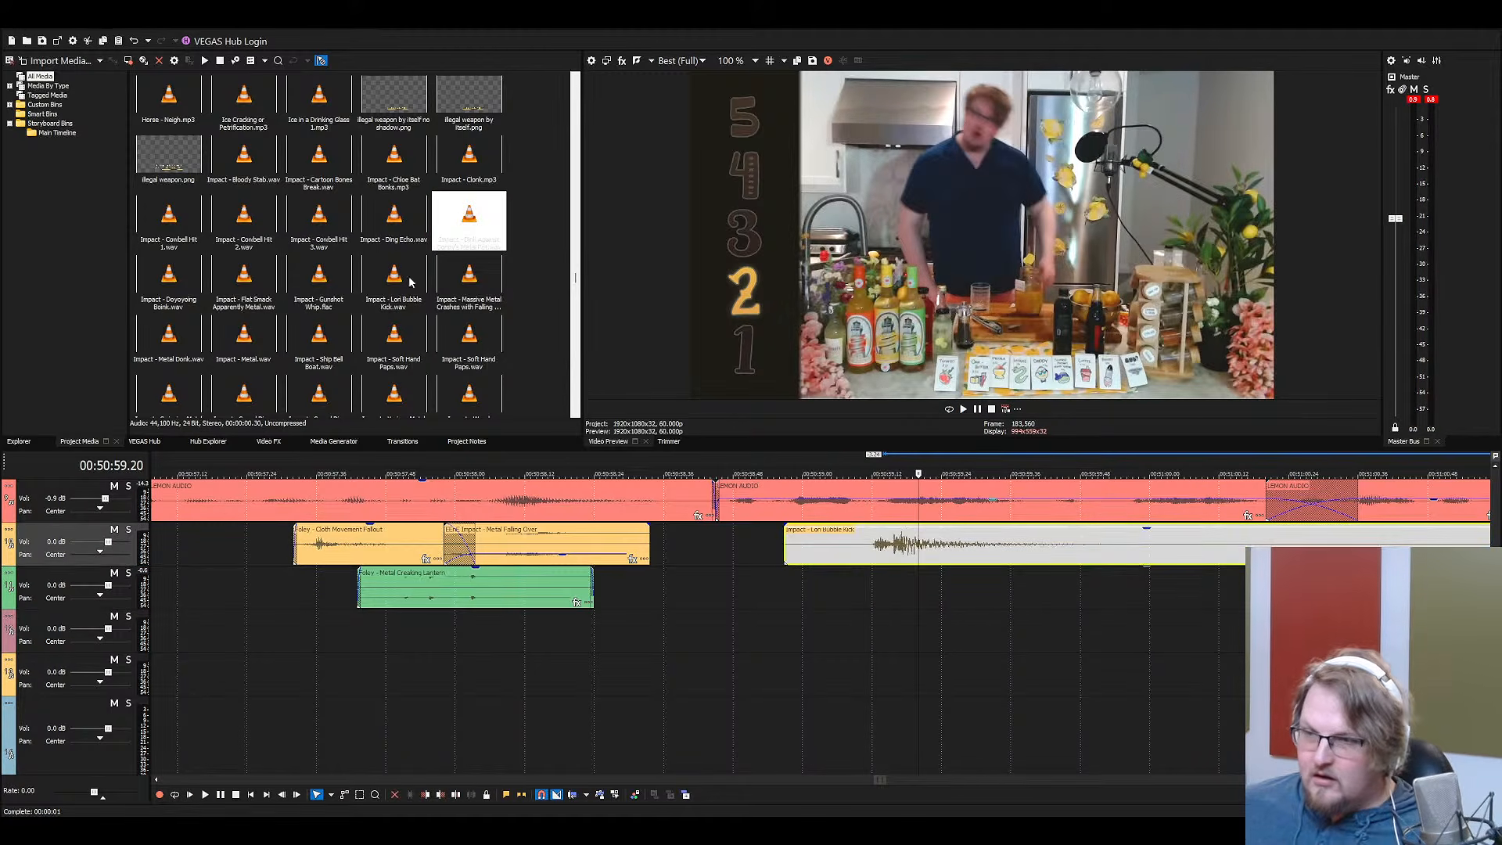
Audition the Cowbell Hit 3 impact and search the project media for "bowl"
click(309, 249)
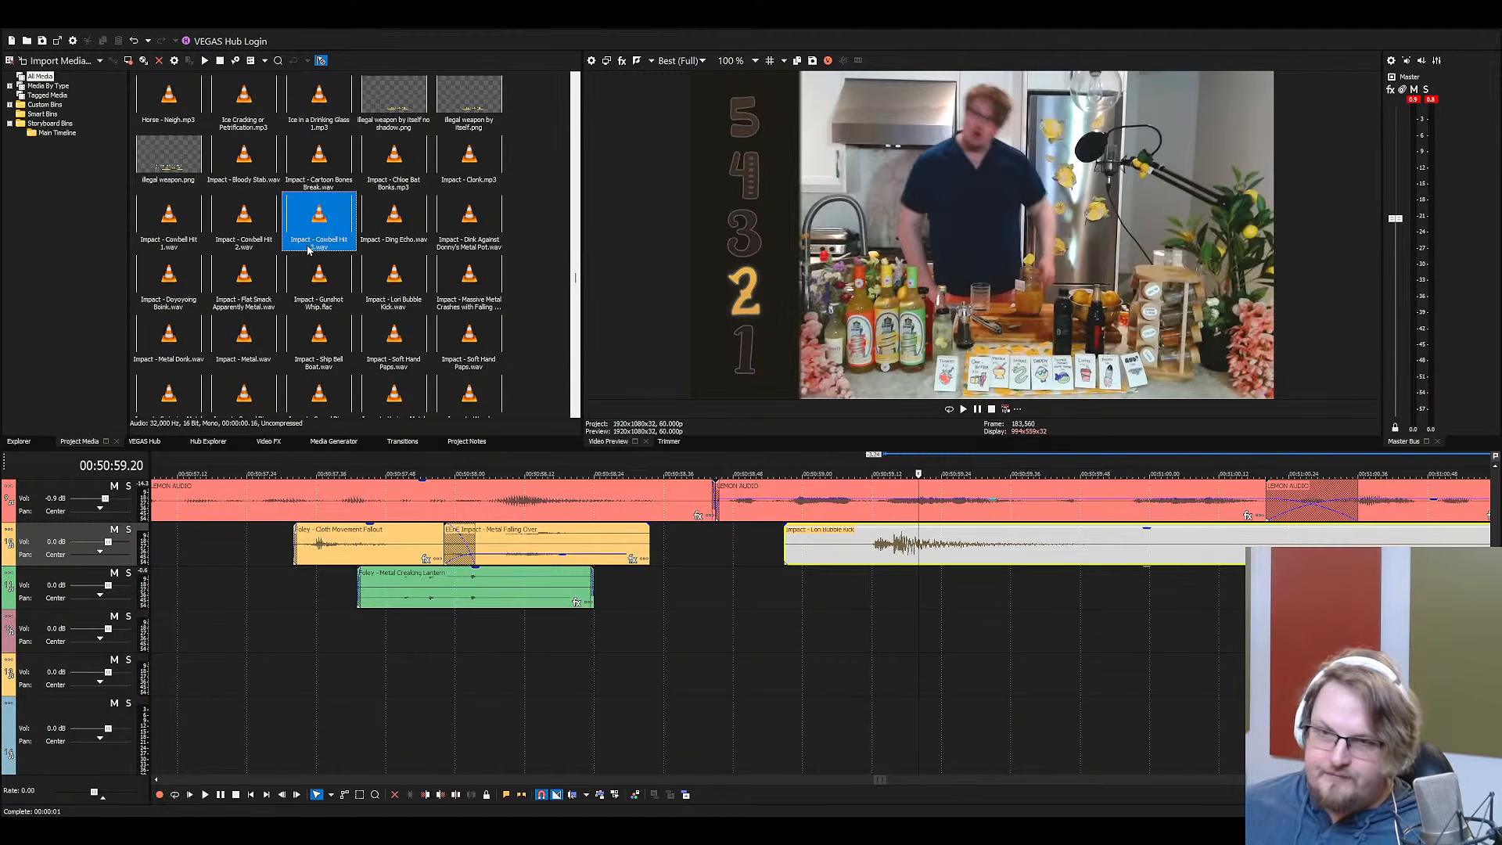
click(277, 59)
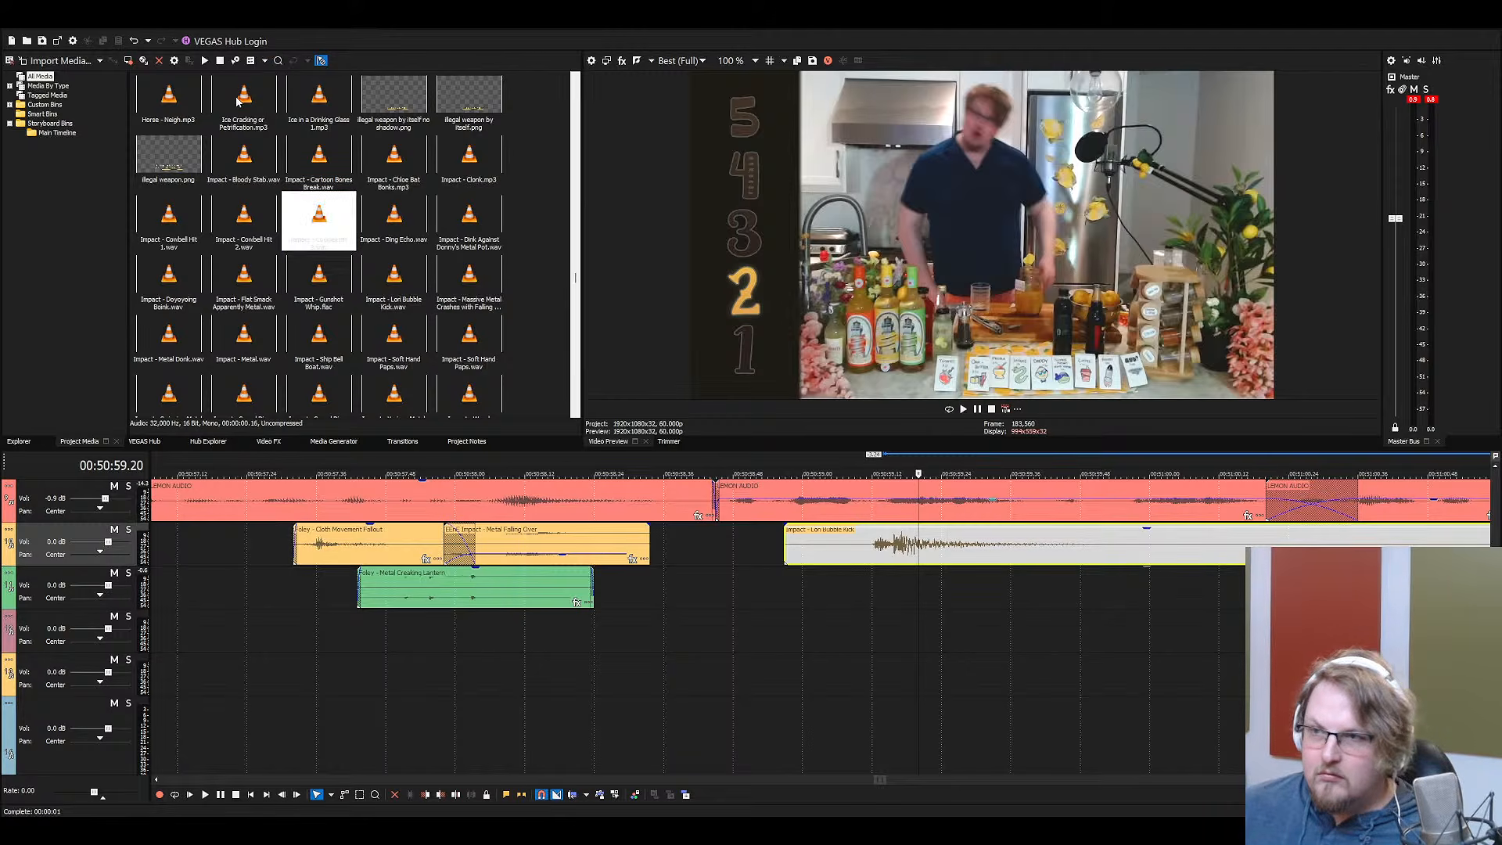
text(bowl)
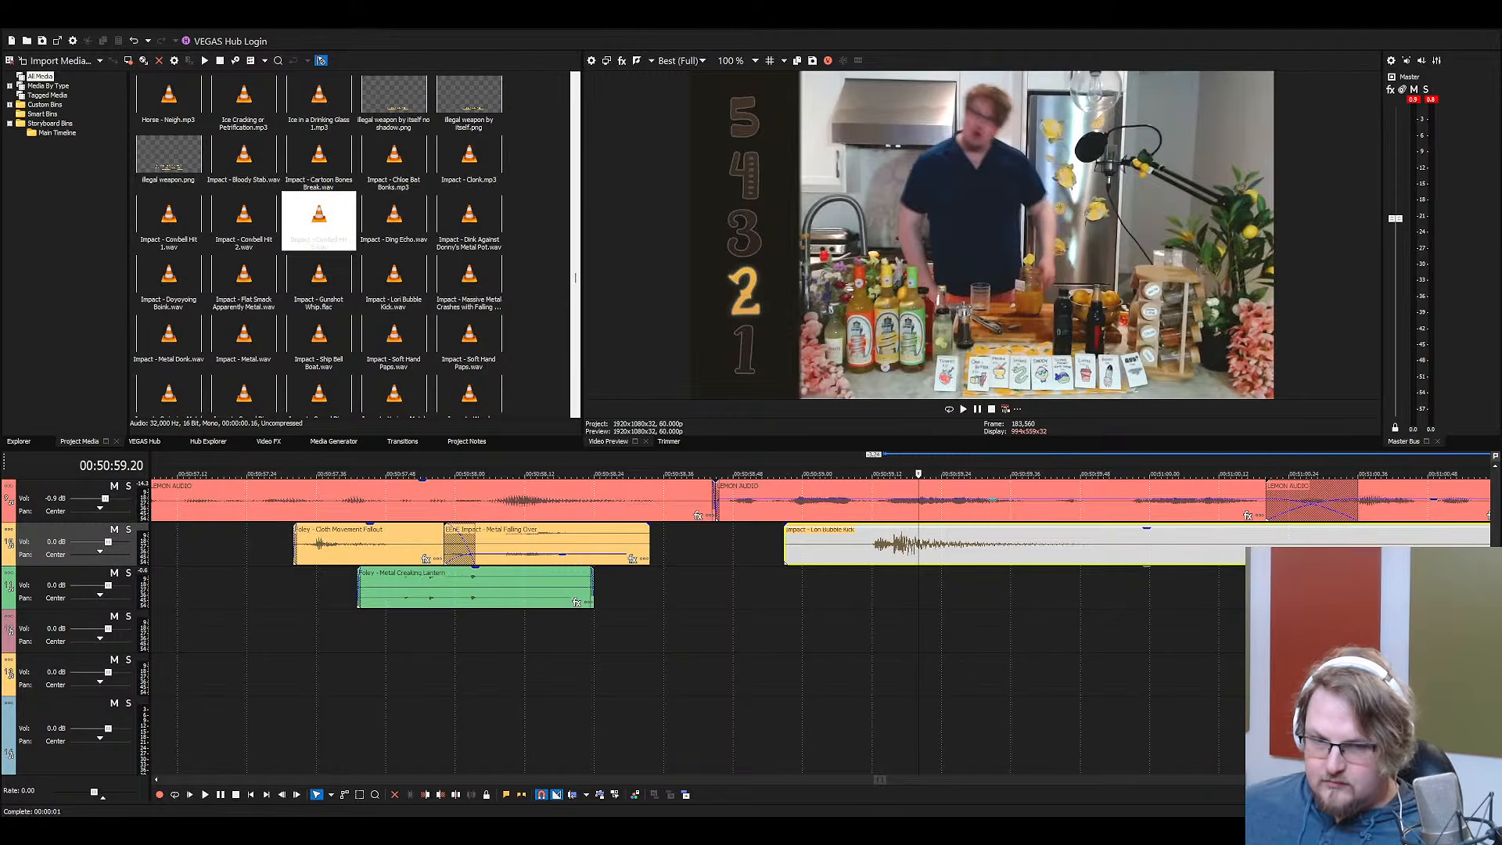
key(Return)
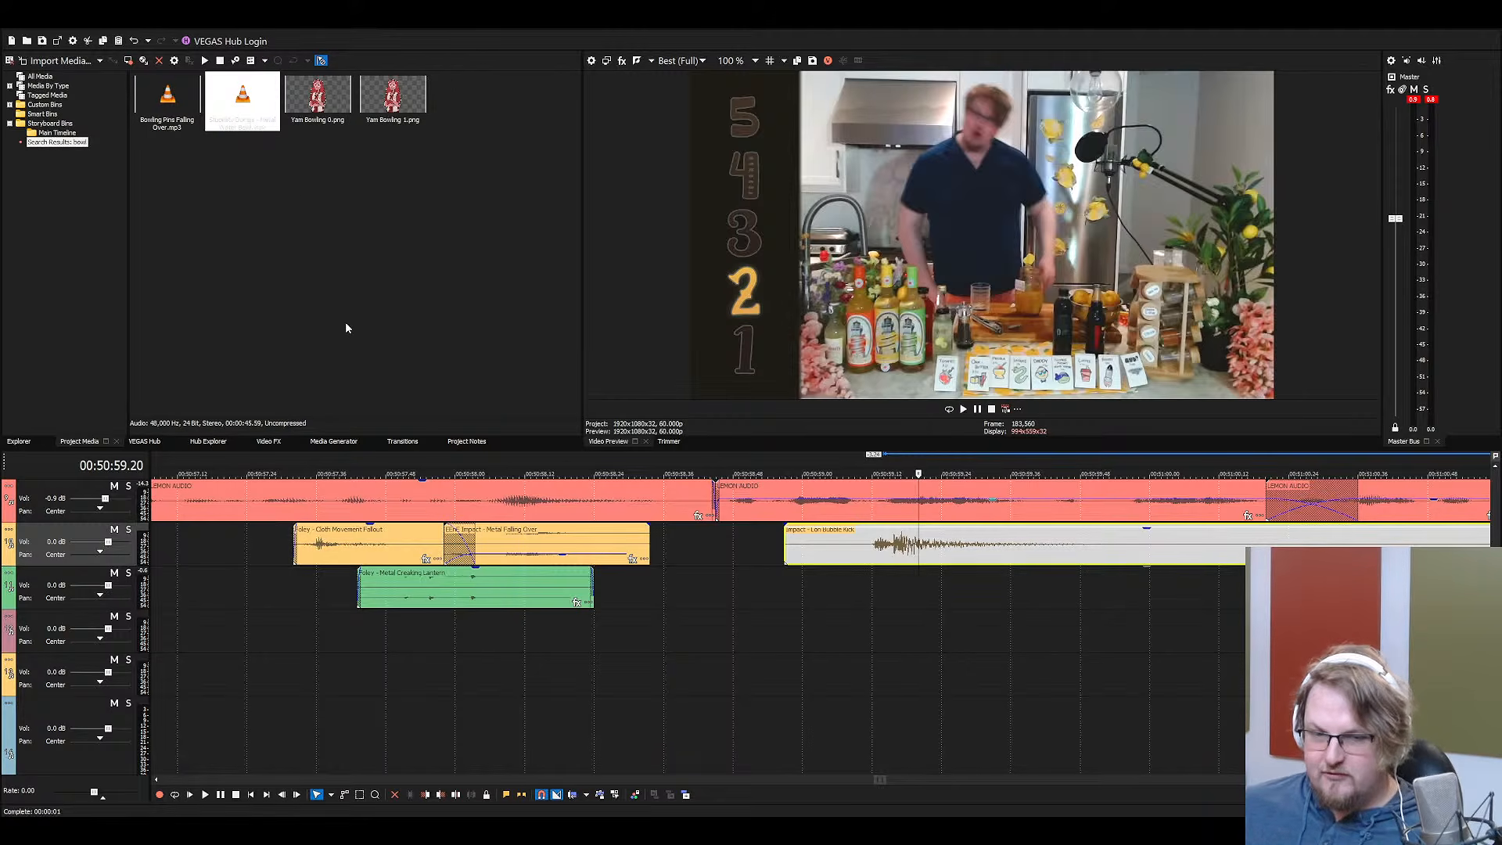
Add the Stupidity Doings - Metal Water Bowl sound to the pink track and align its hit with the bubble kick's hit
click(262, 166)
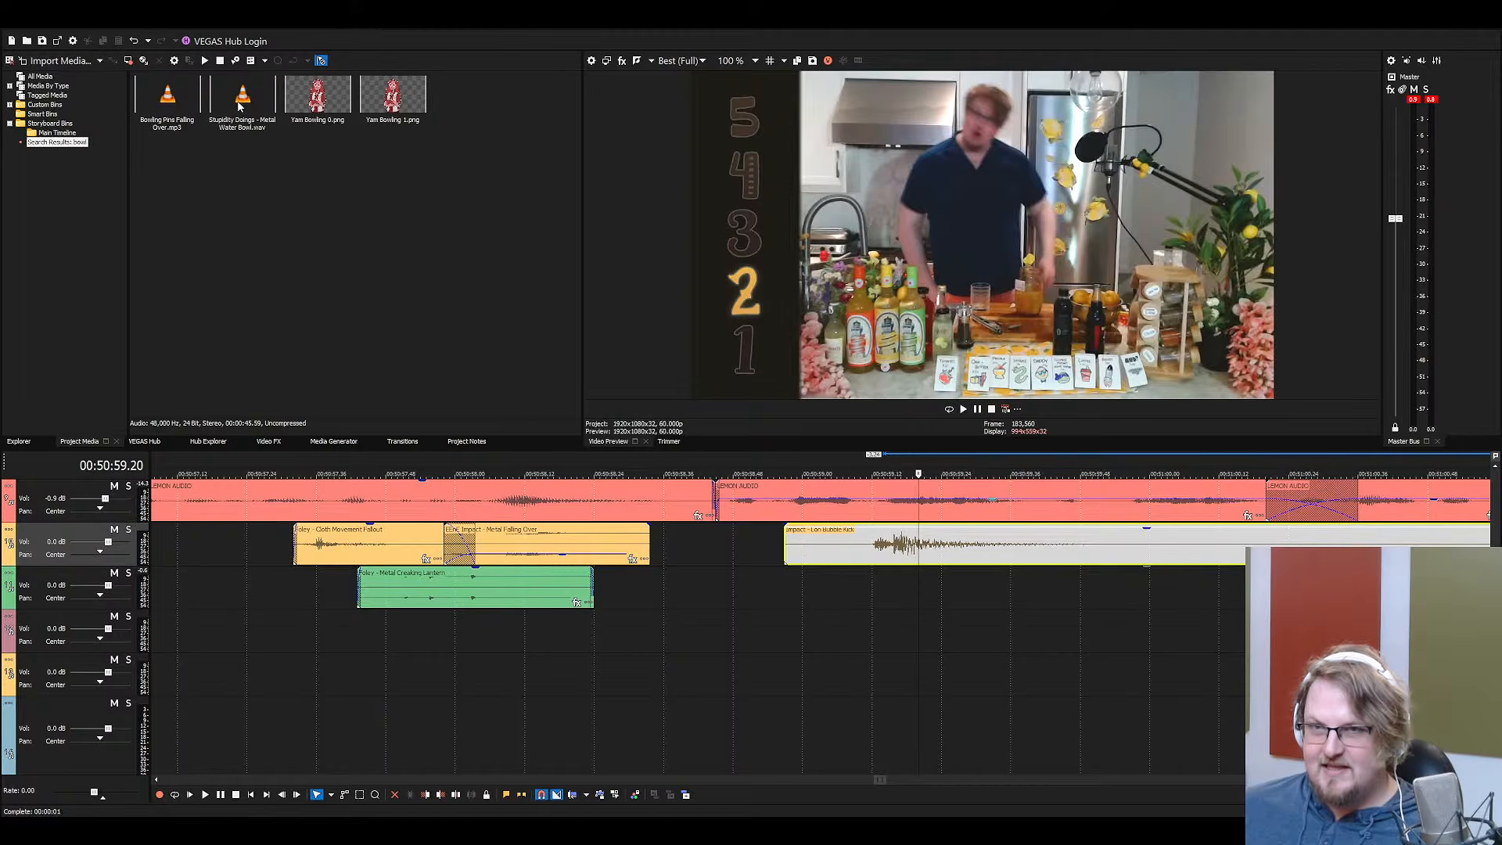
drag(238, 107, 876, 636)
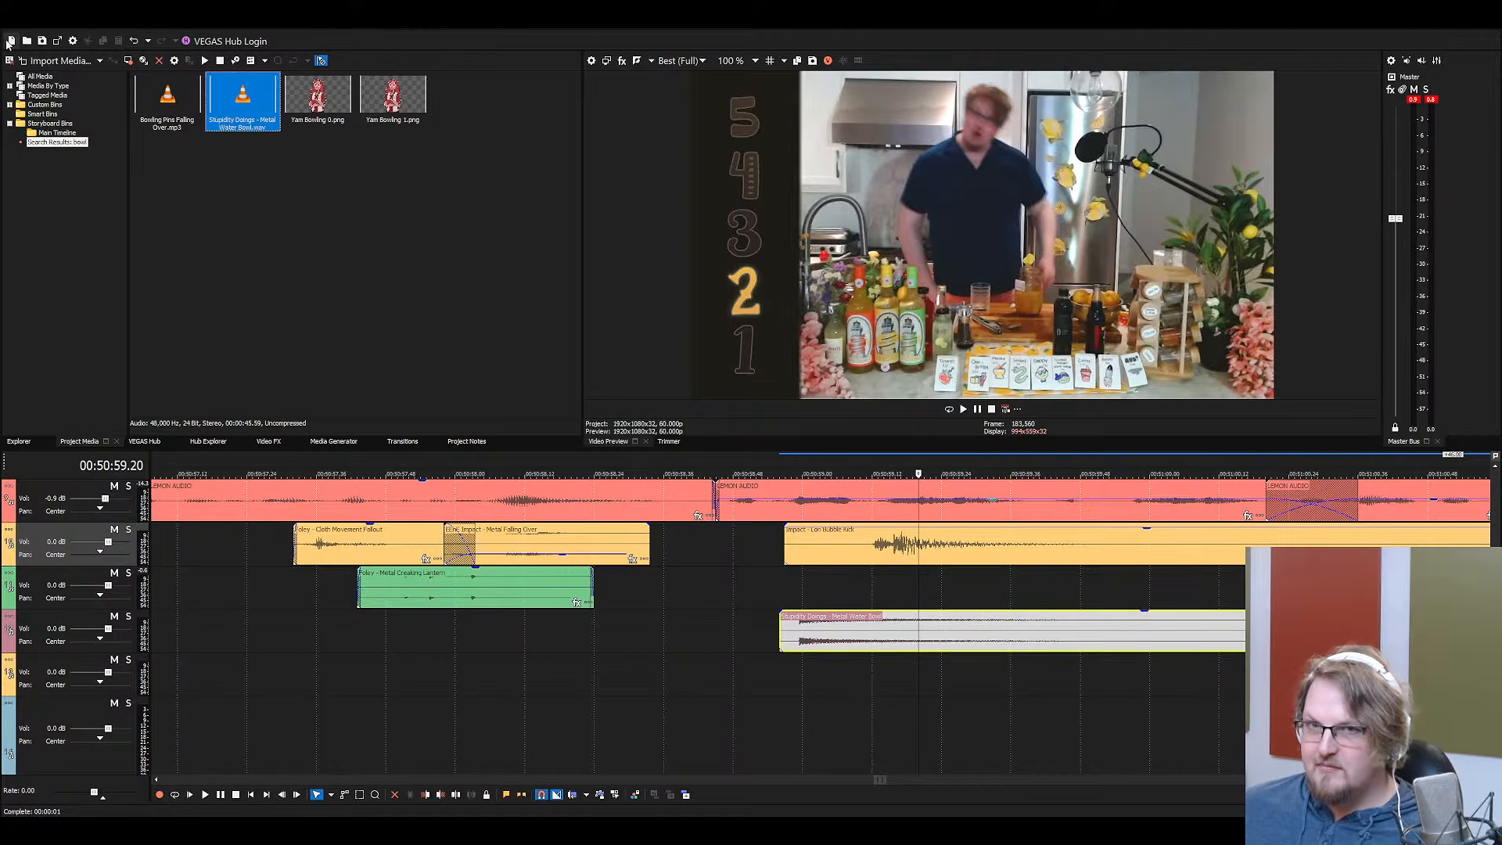
drag(880, 643, 979, 646)
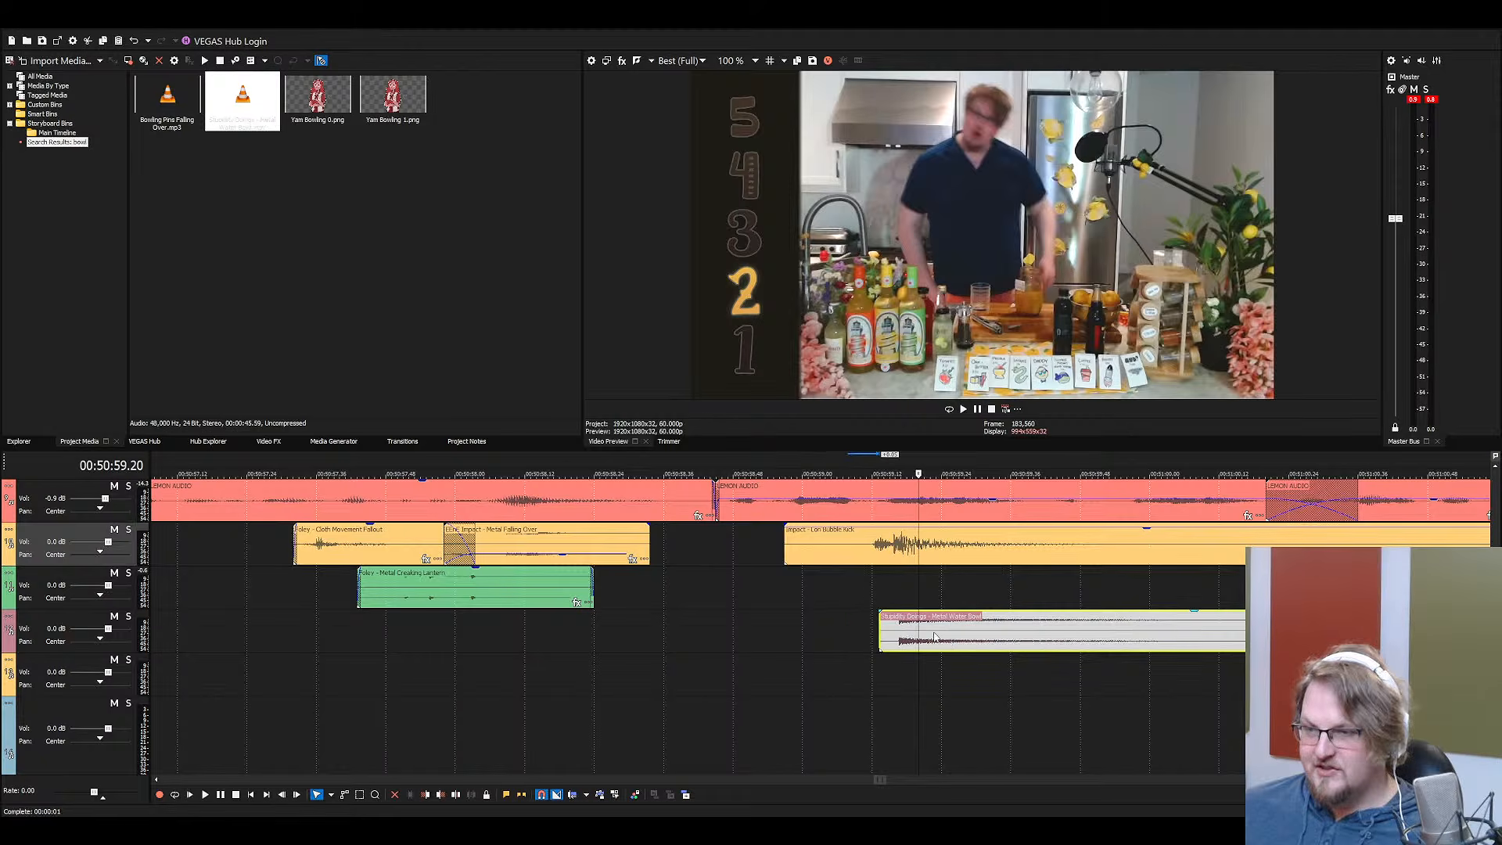
Play back the bubble kick together with the metal water bowl sound and select the water bowl clip
click(851, 595)
key(space)
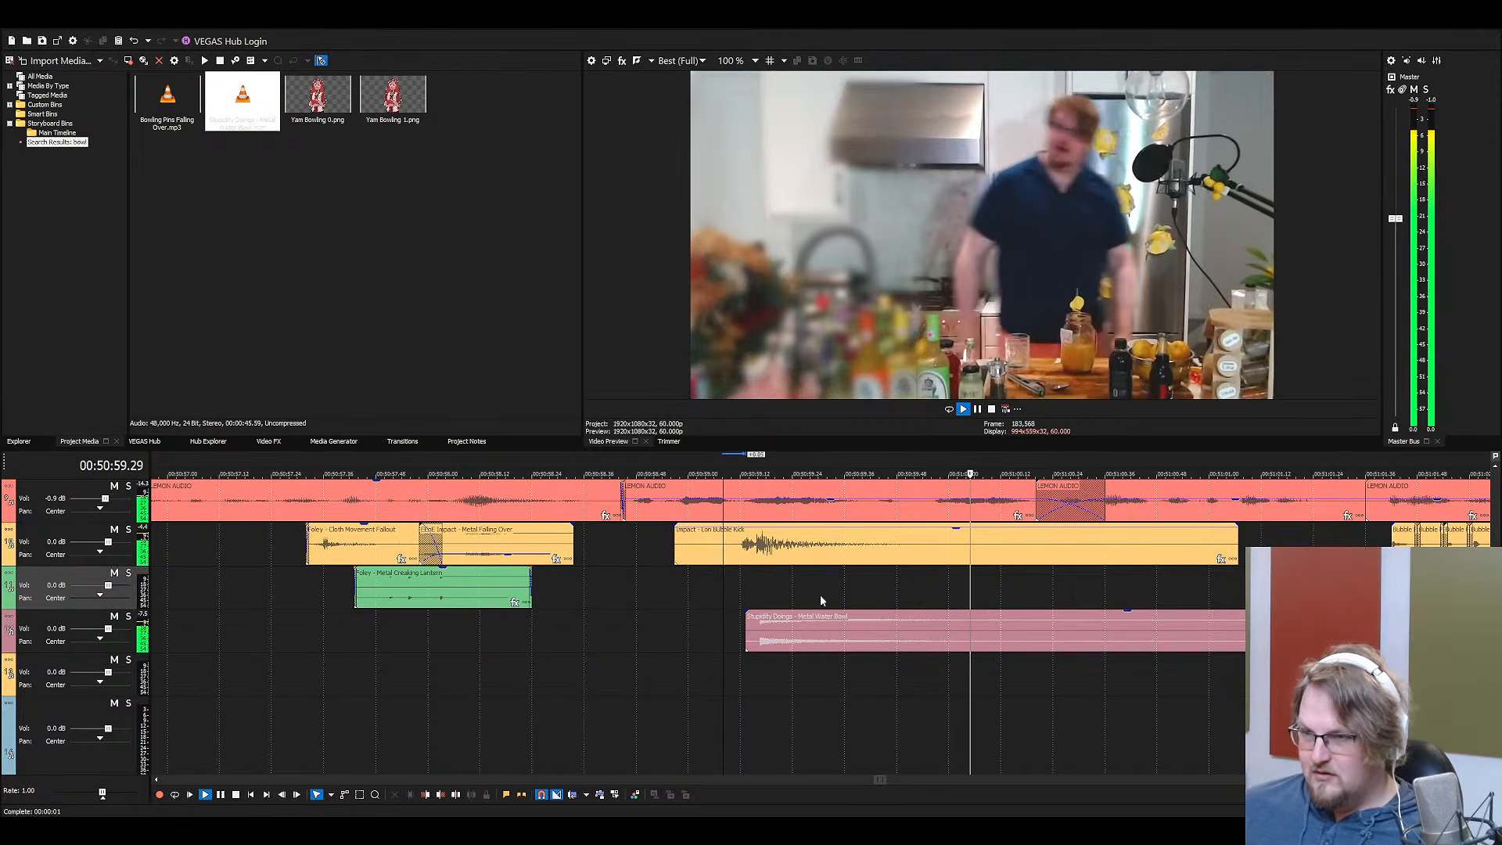
key(space)
scroll(820, 593, down, 5)
click(911, 643)
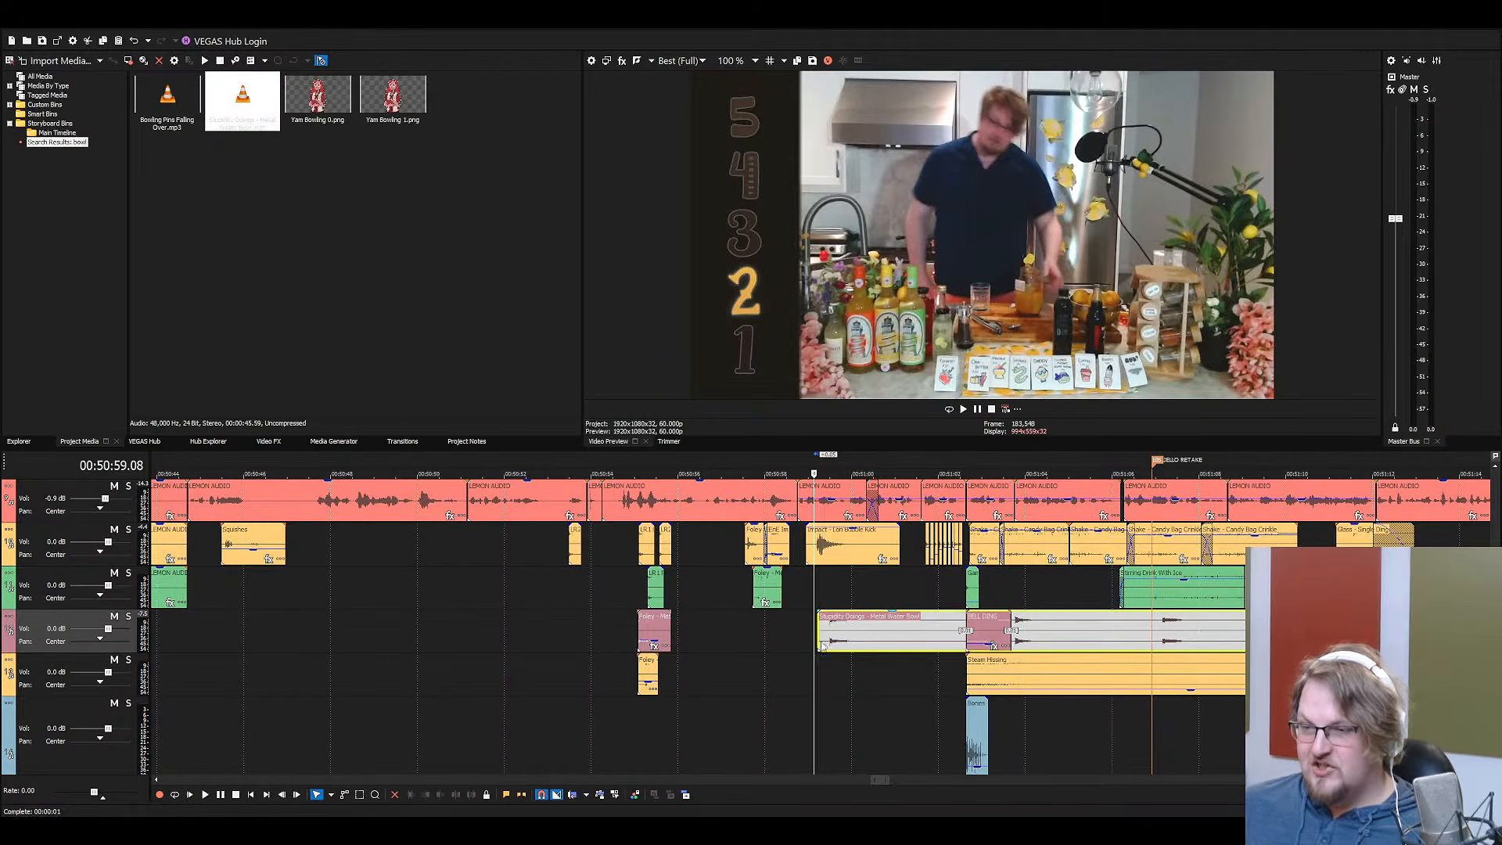
Play the water bowl hit with the bubble kick and cut off the water bowl clip's tail at about 00:51:00.45
scroll(848, 635, up, 3)
scroll(872, 644, up, 3)
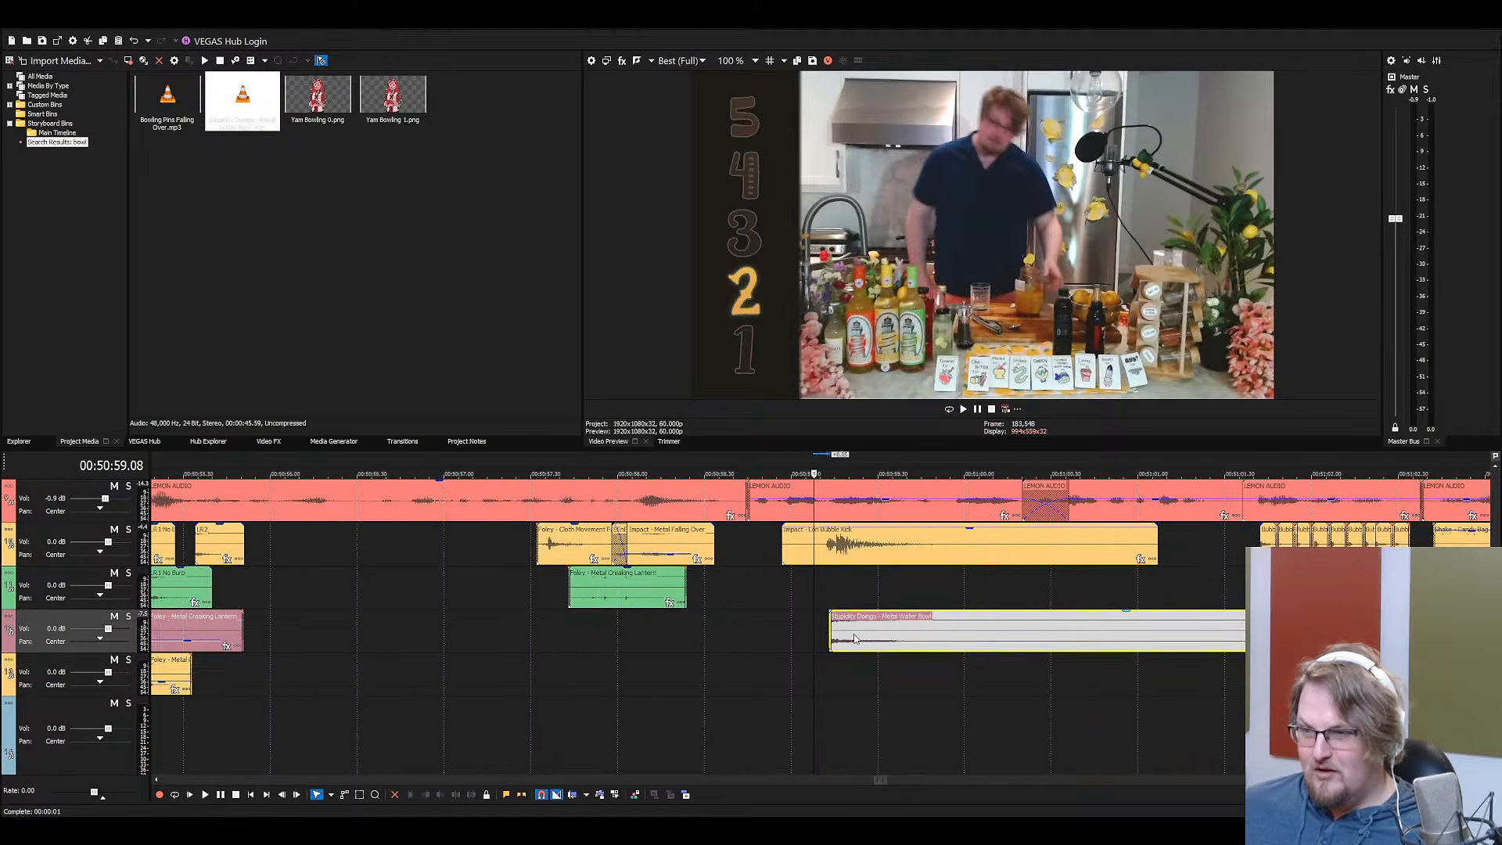
key(space)
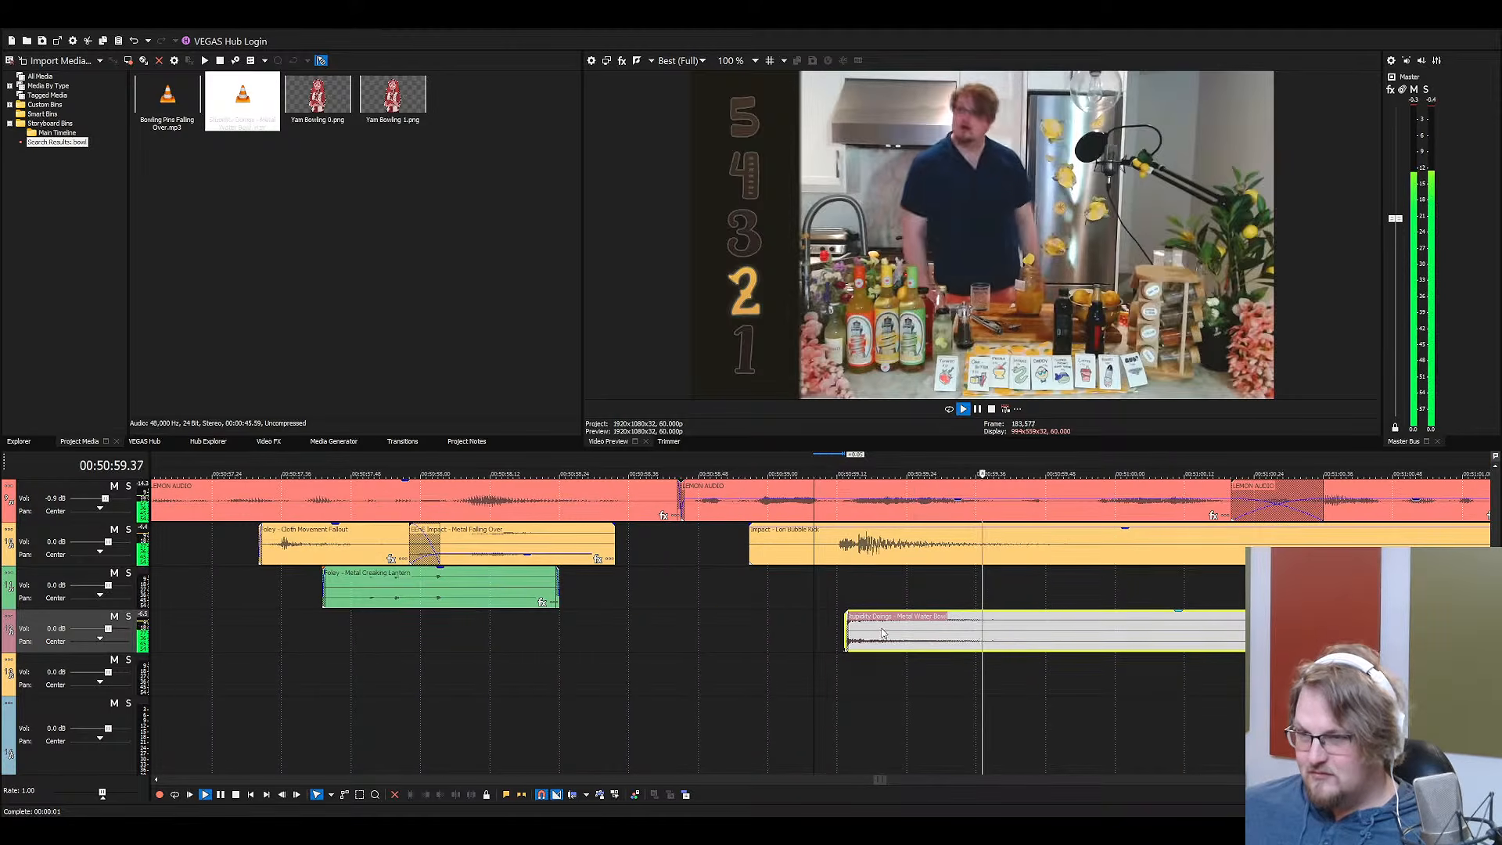
scroll(861, 626, down, 3)
key(Delete)
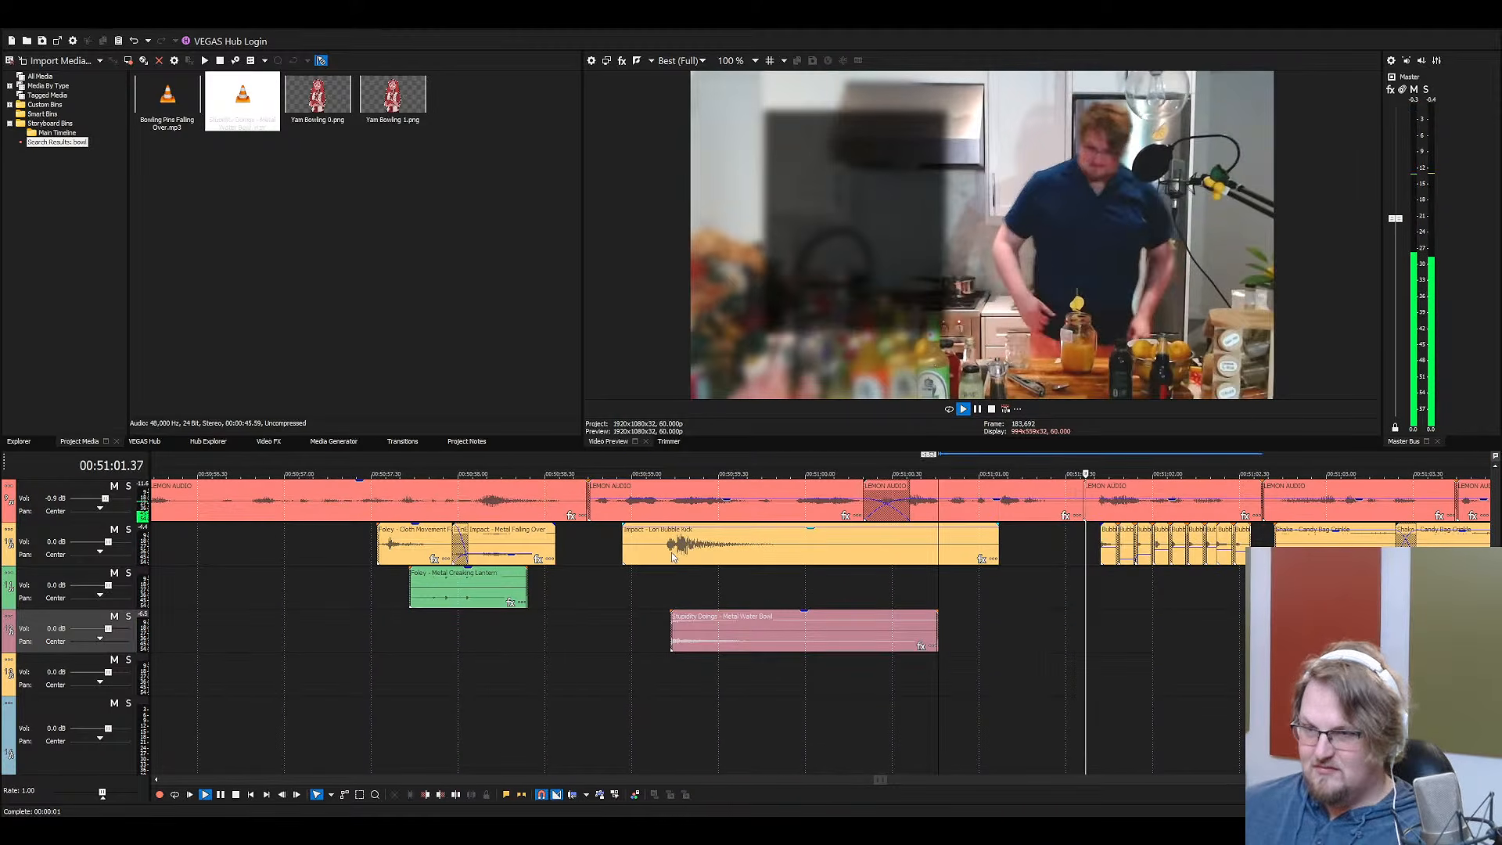
Lower the gain of the Lori Bubble Kick clip and play back the layered hit
click(670, 551)
drag(728, 527, 726, 555)
key(space)
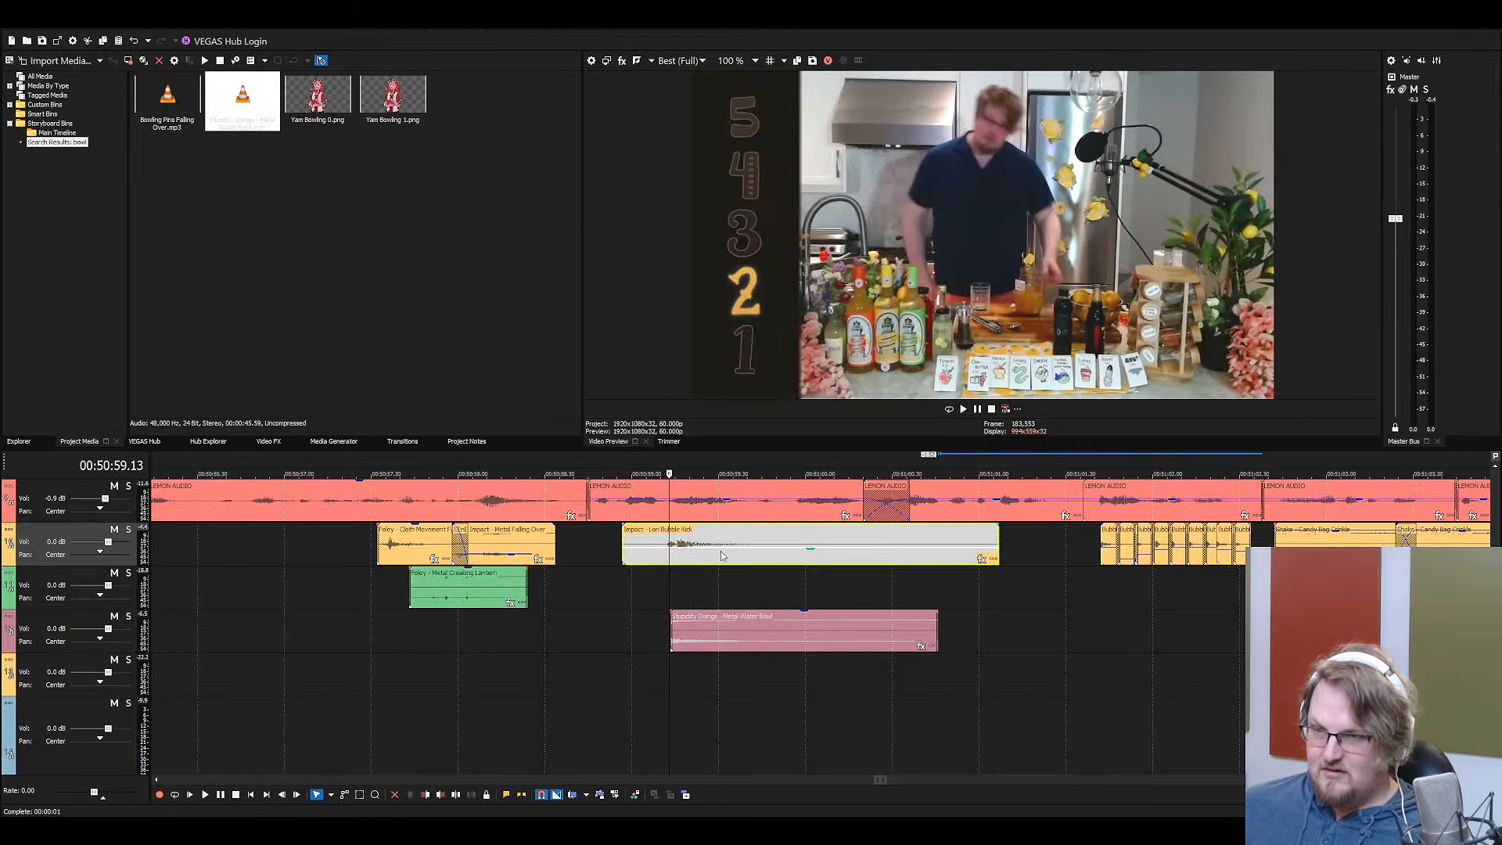
key(space)
key(space)
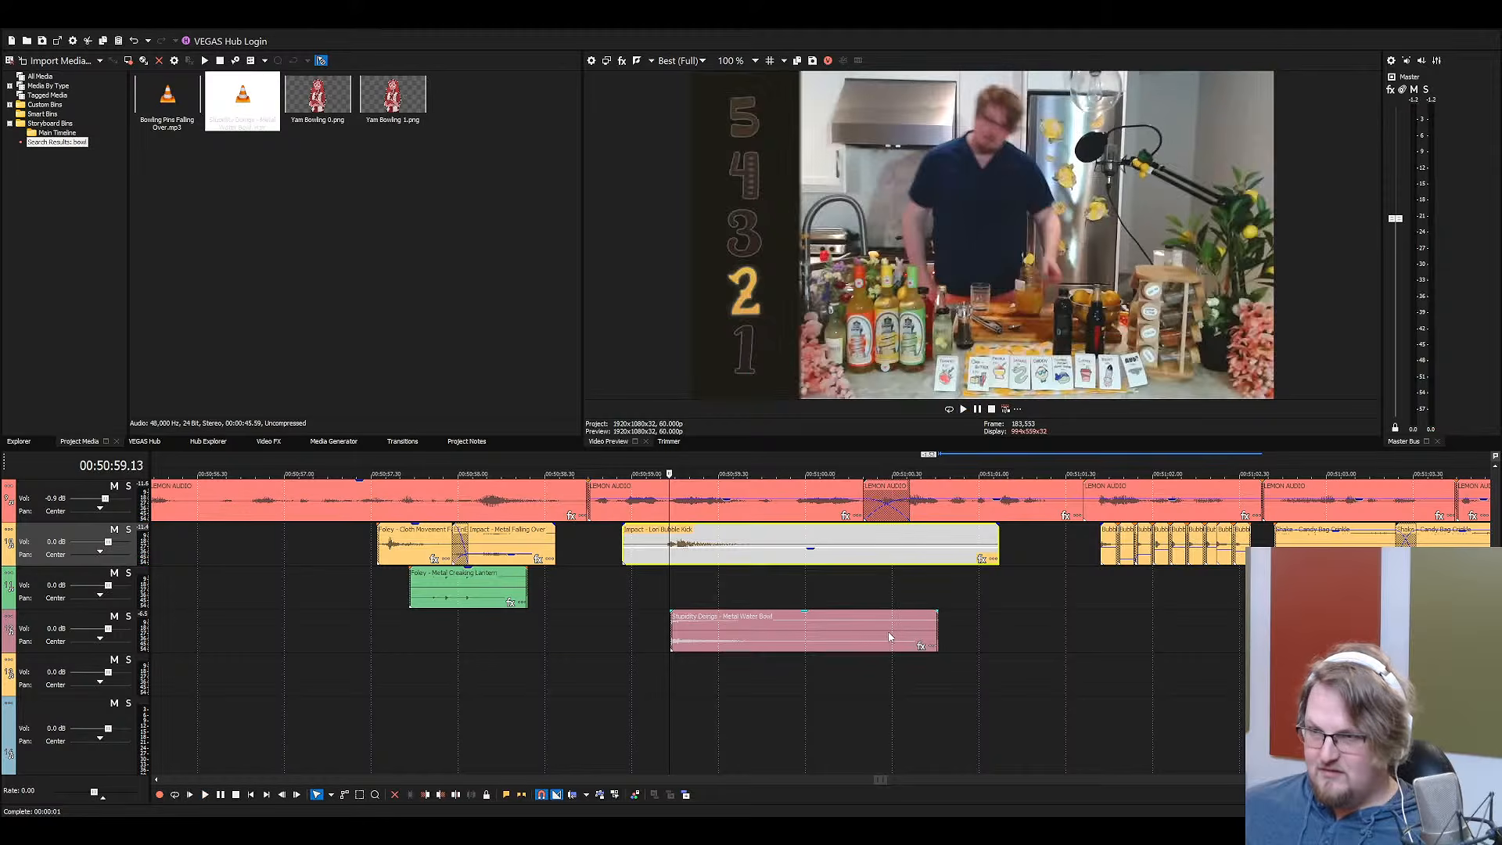
Extend the water bowl clip's end, split it at 00:51:00.14 during playback and delete the part after the split
drag(937, 631, 1109, 630)
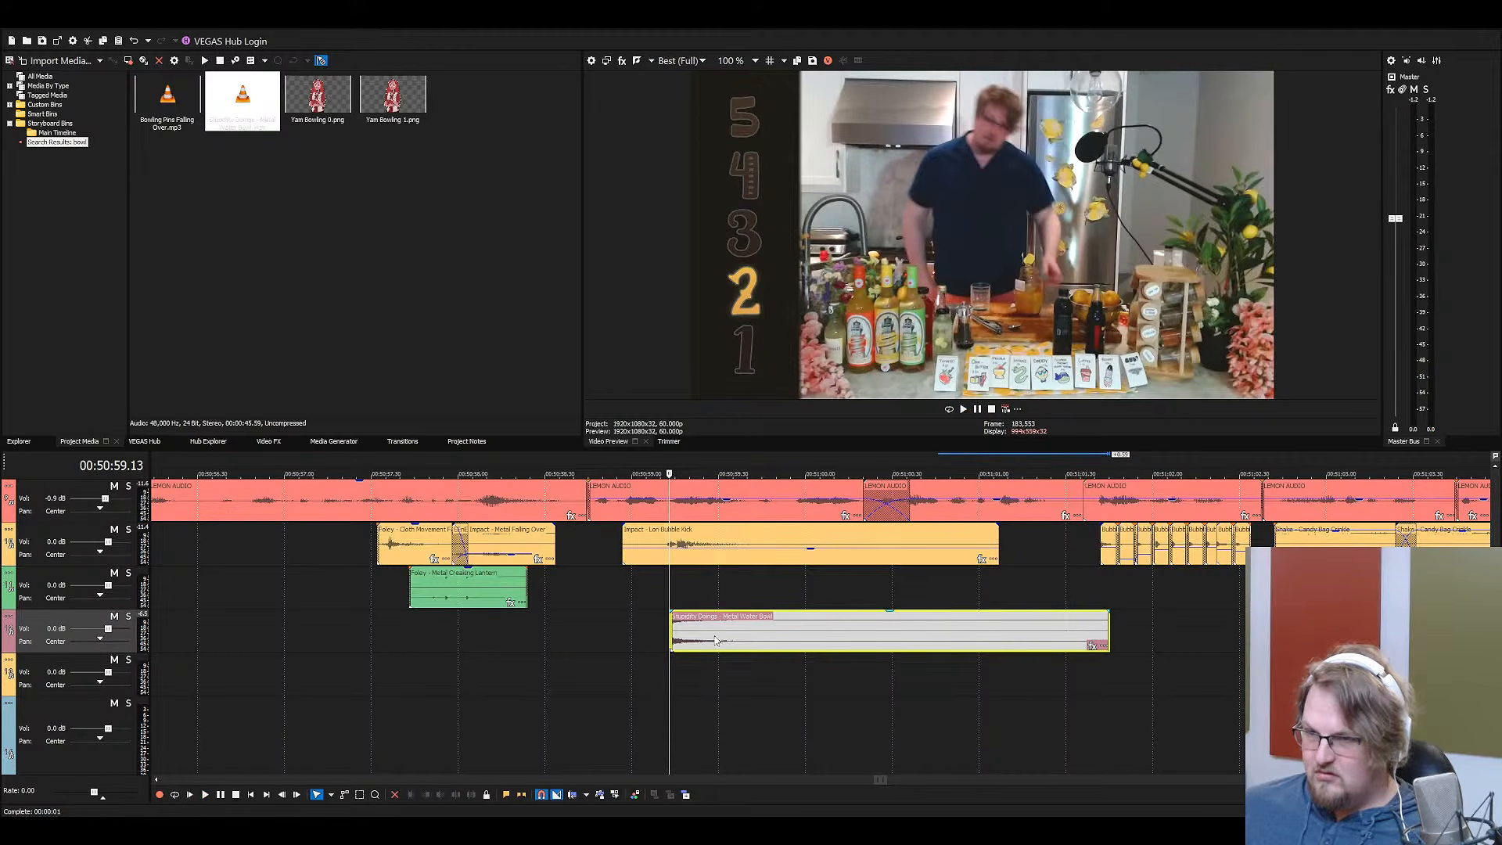
key(space)
key(s)
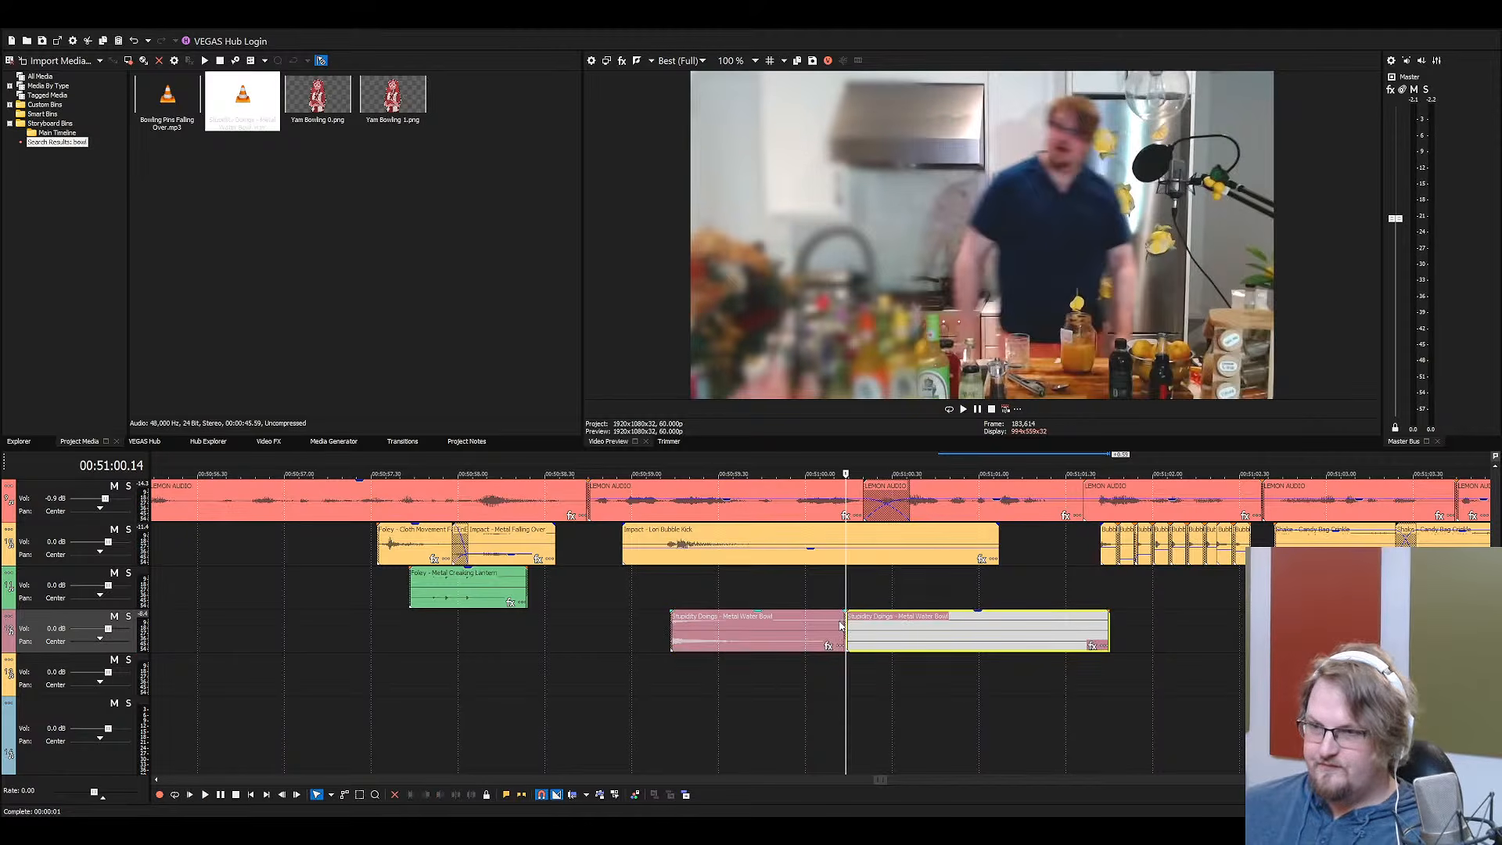
key(Delete)
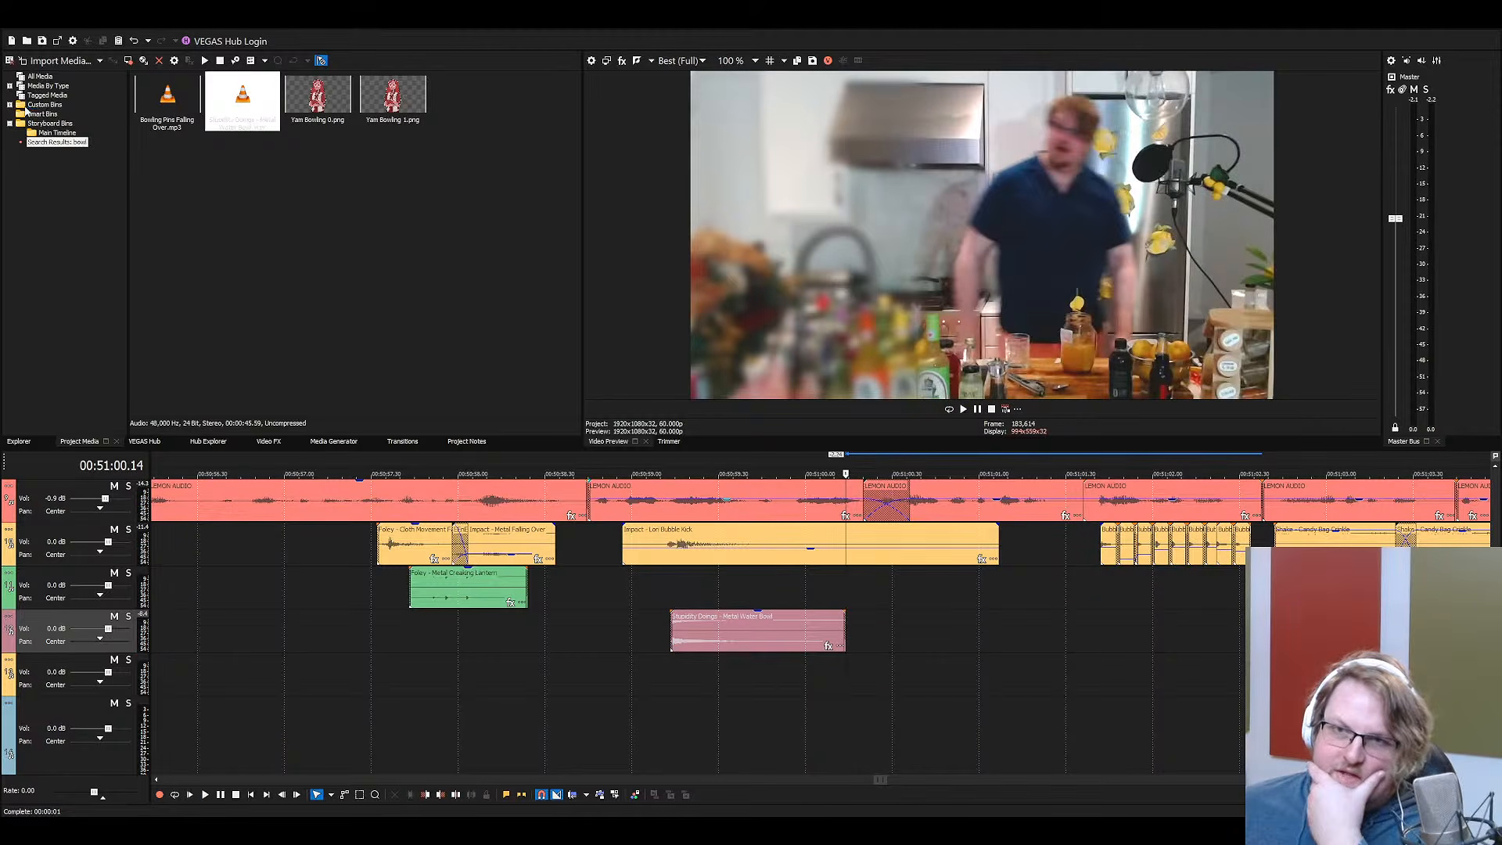
Open the SFX custom bin in the project media and jump to the Impact sounds
click(44, 104)
click(39, 76)
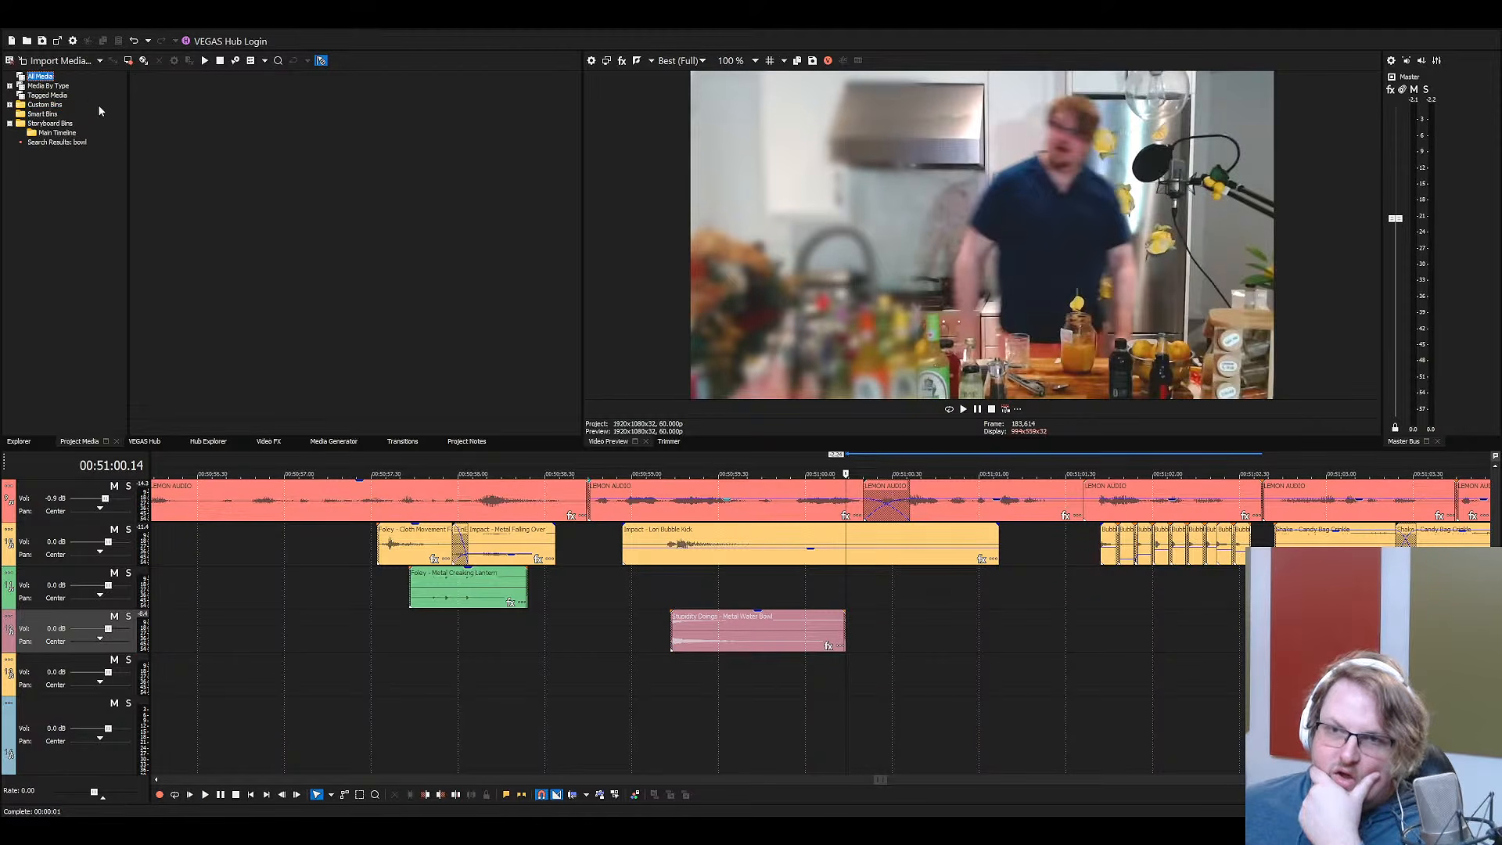
click(9, 123)
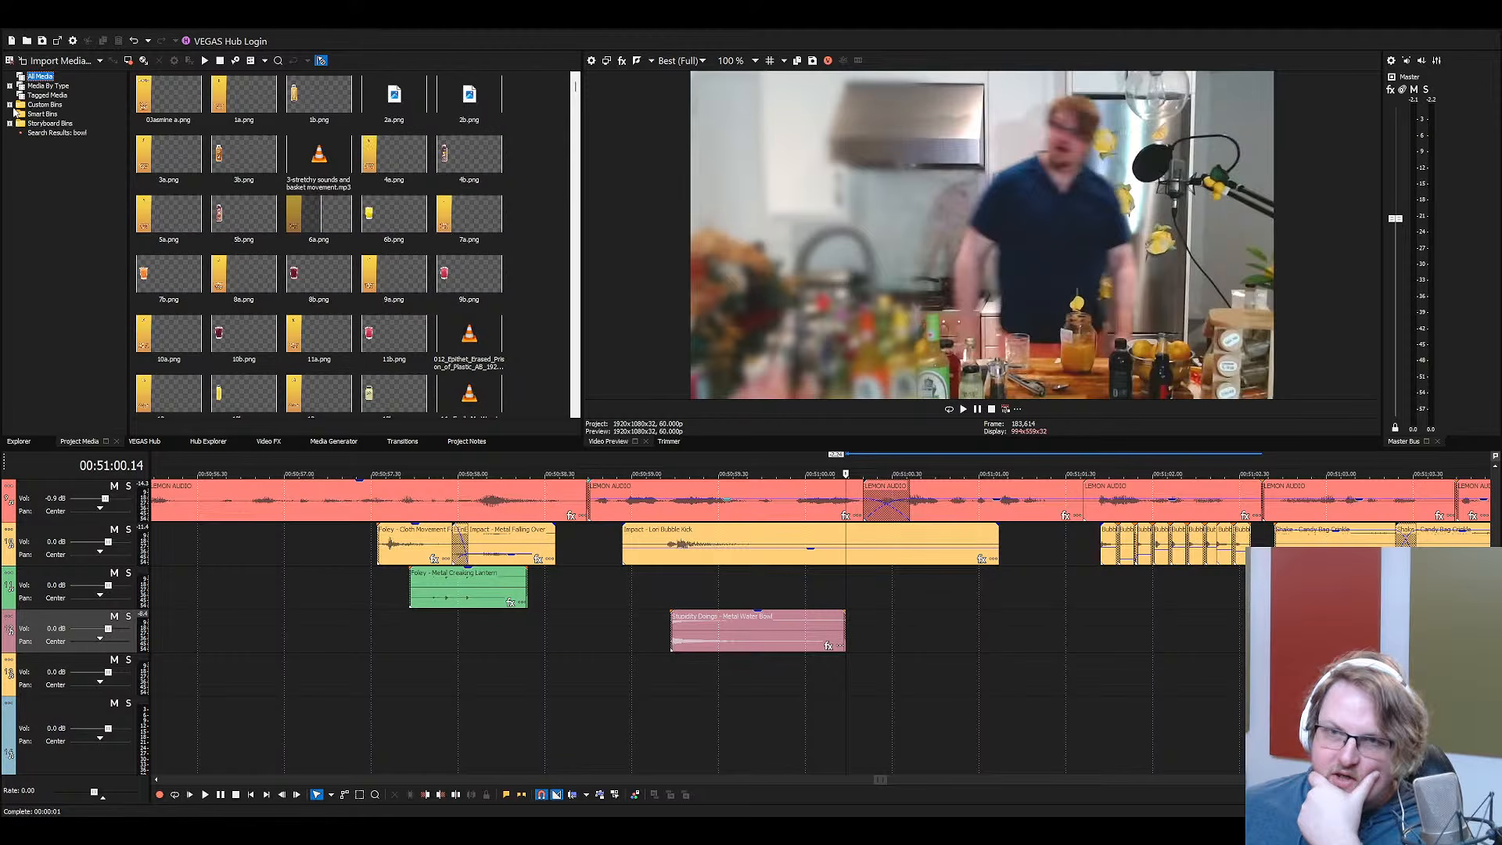
click(10, 104)
click(45, 123)
click(305, 187)
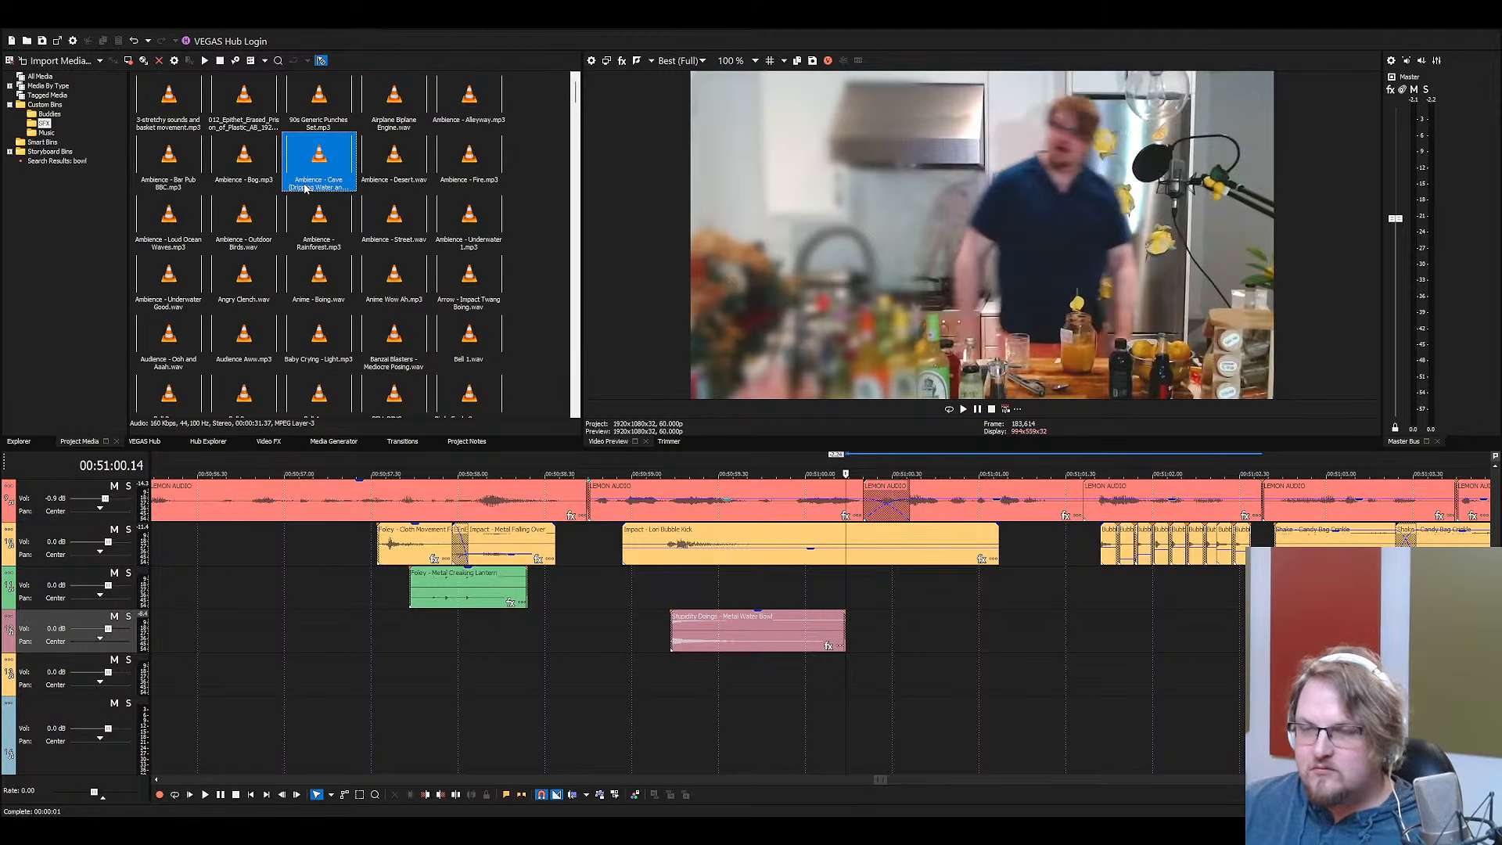
text(im)
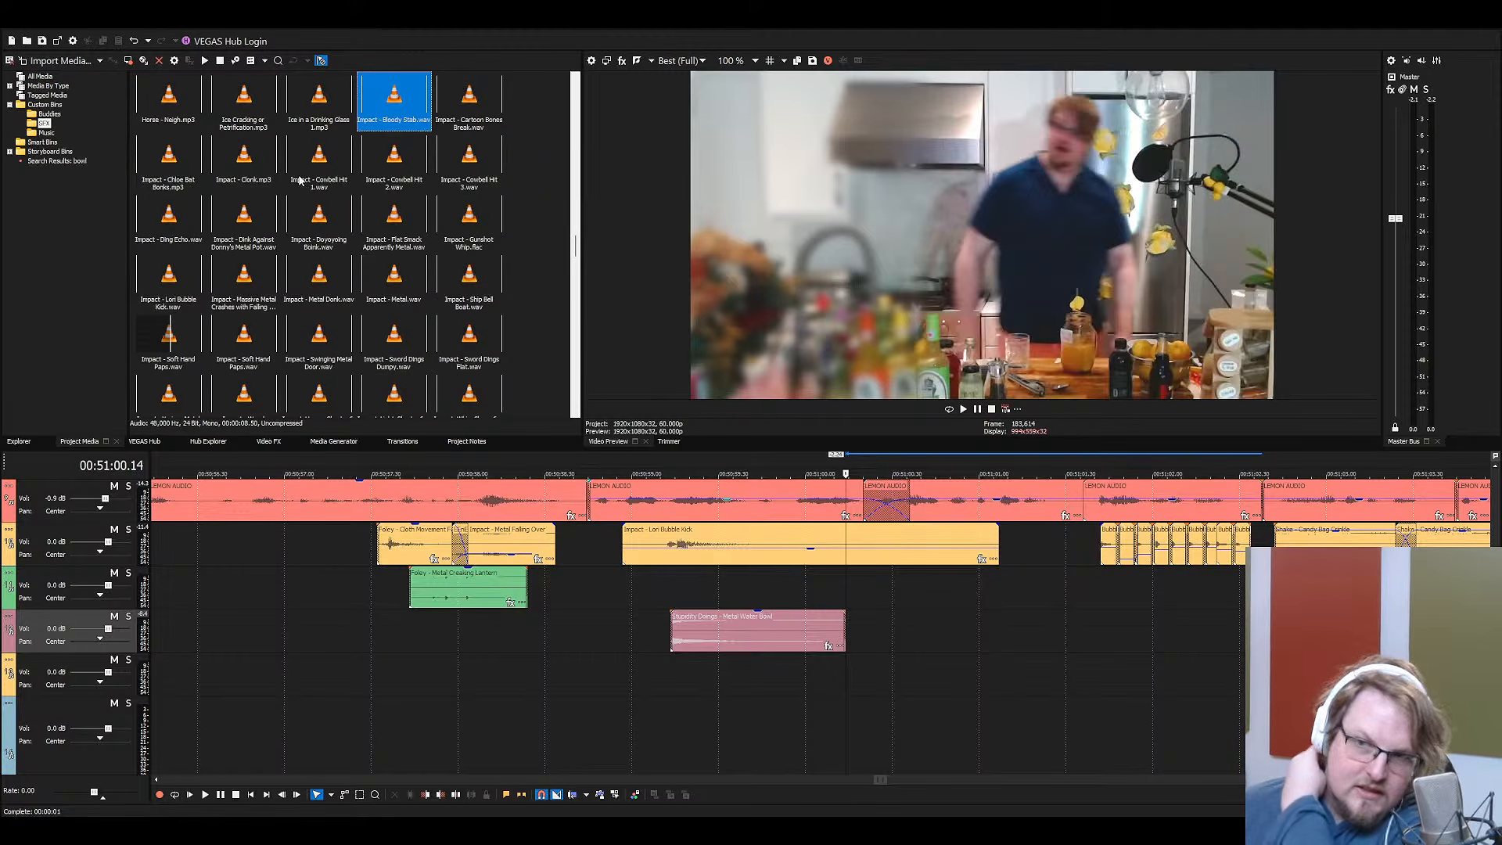
Try the Impact - Metal Donk and Impact - Metal sounds on the lower yellow track and audition them
click(323, 288)
ctrl+click(405, 287)
drag(405, 287, 882, 670)
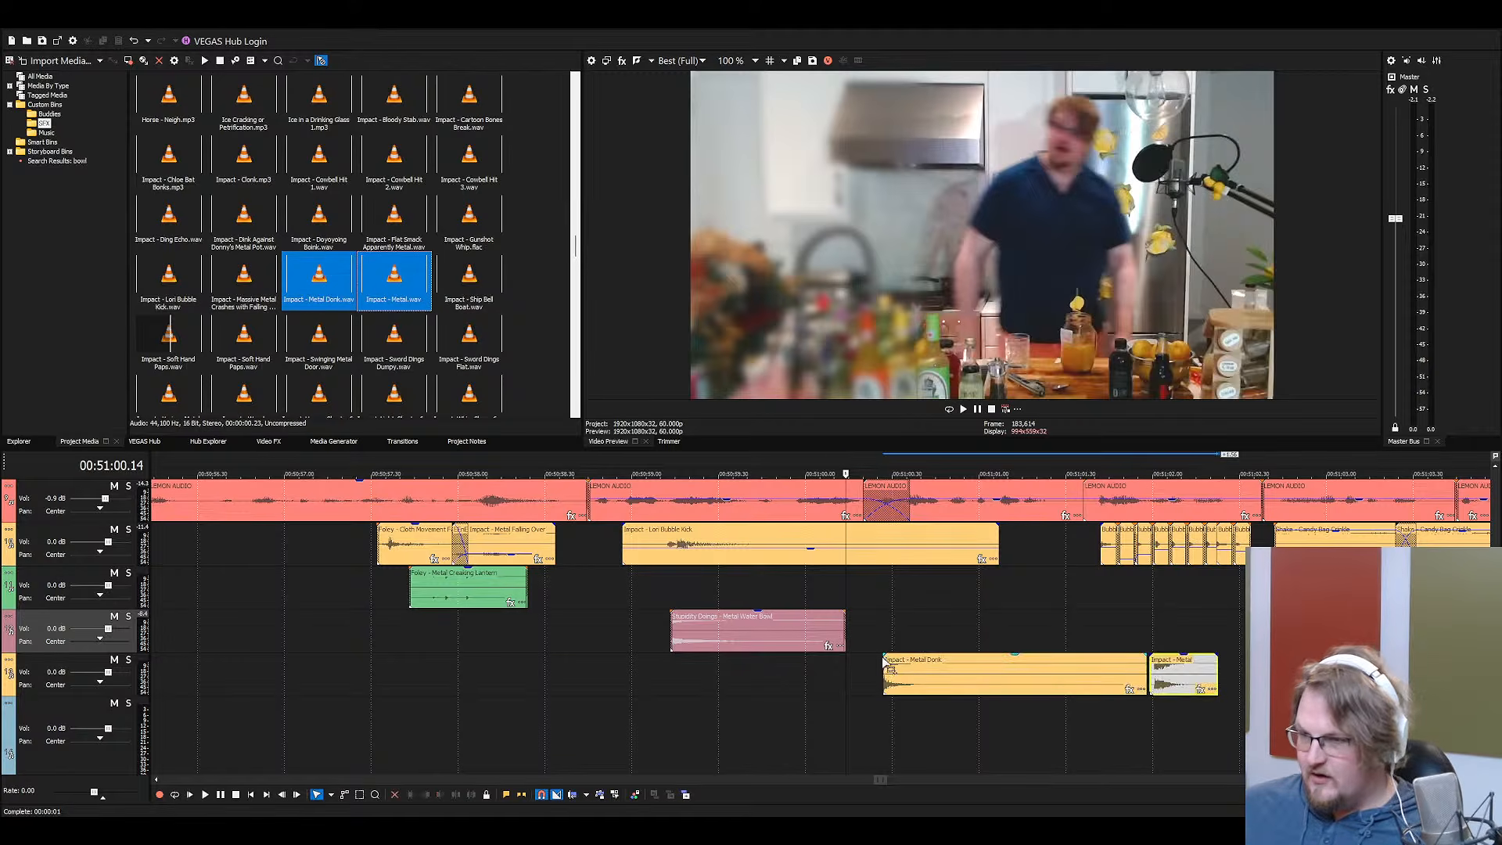
key(space)
key(Return)
Delete the Metal Donk clip, move the Impact - Metal clip to the pink track after the water bowl and play it
click(900, 677)
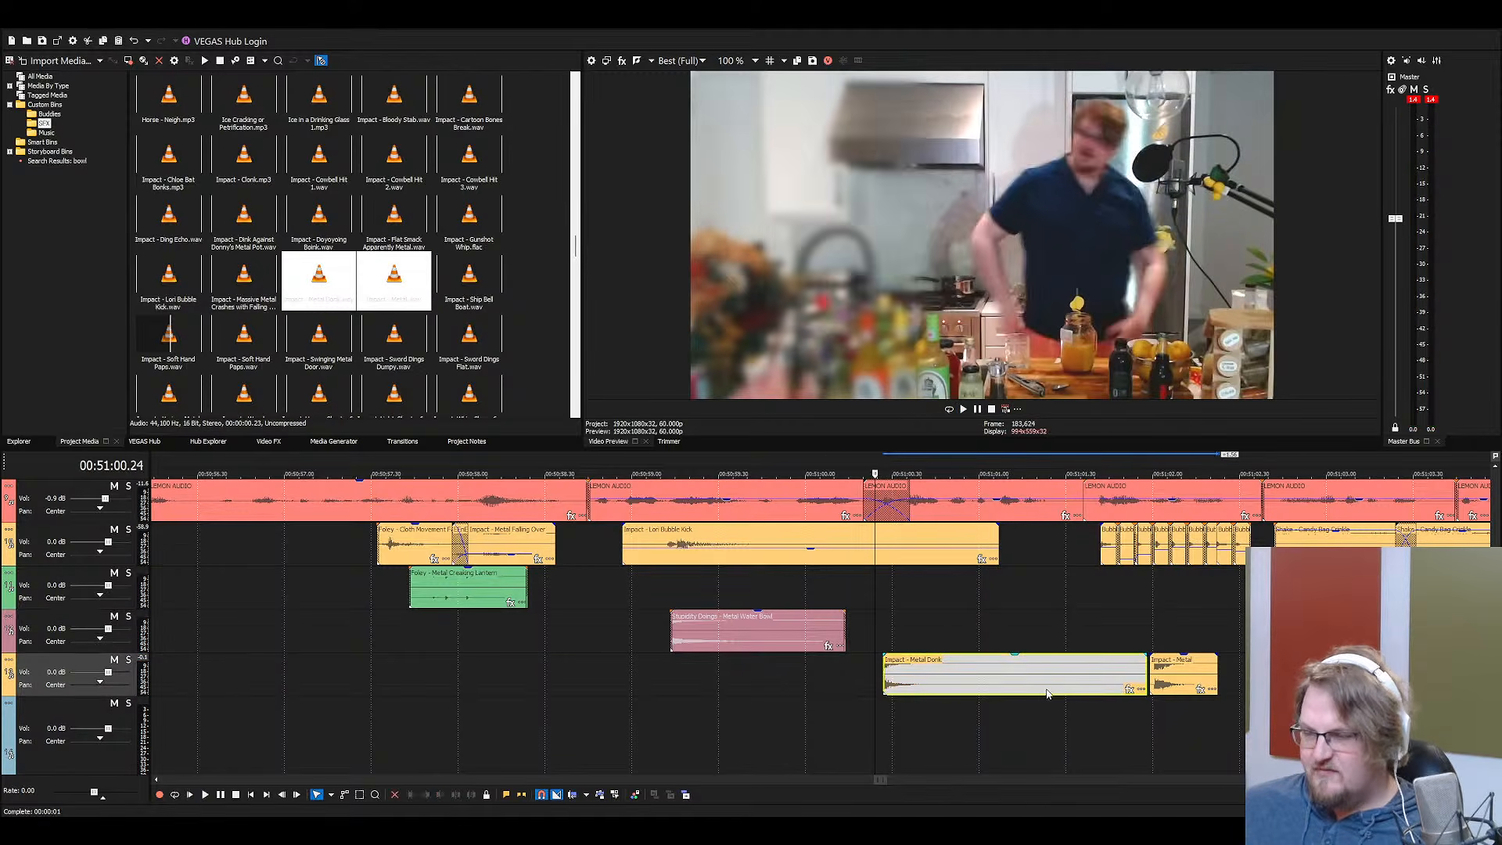
key(Delete)
drag(1165, 679, 902, 635)
click(866, 617)
key(space)
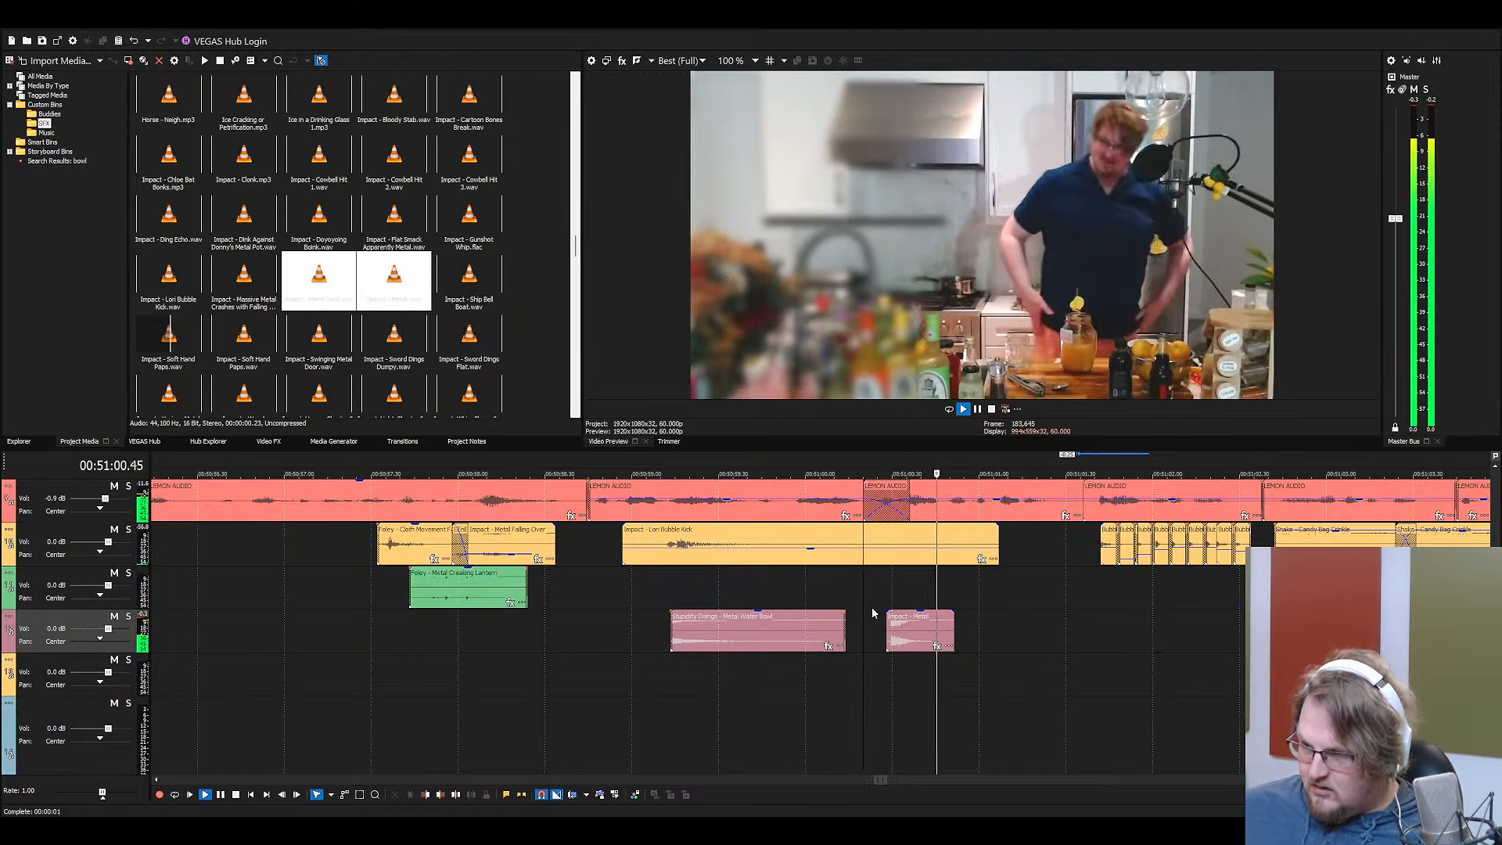
Remove the Impact - Metal clip and try Impact - Swinging Metal Door on the green track above the water bowl's end, auditioning it
key(Delete)
click(414, 352)
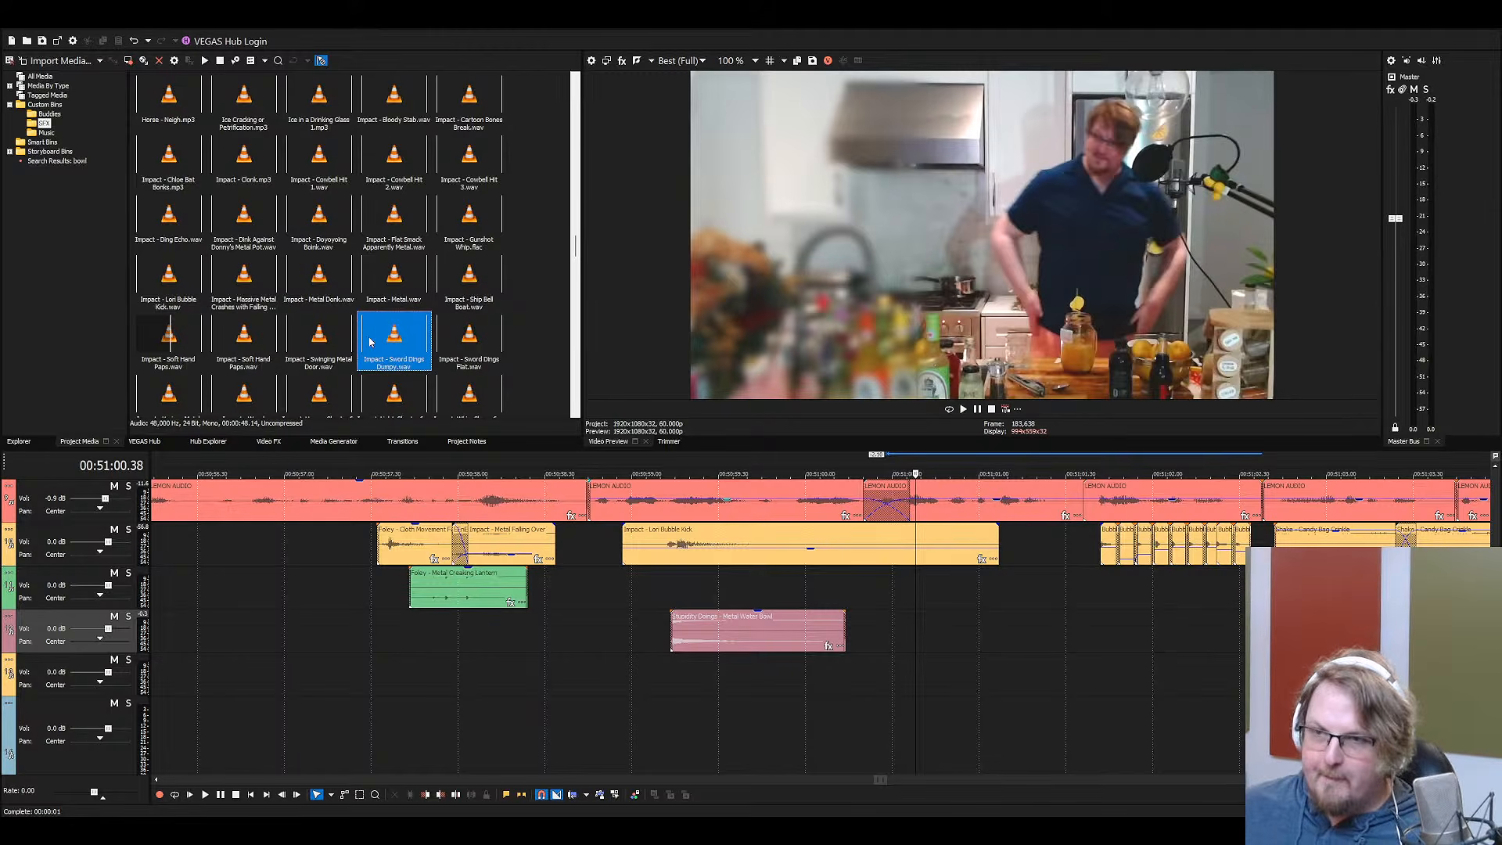
drag(327, 352, 802, 598)
key(space)
key(space)
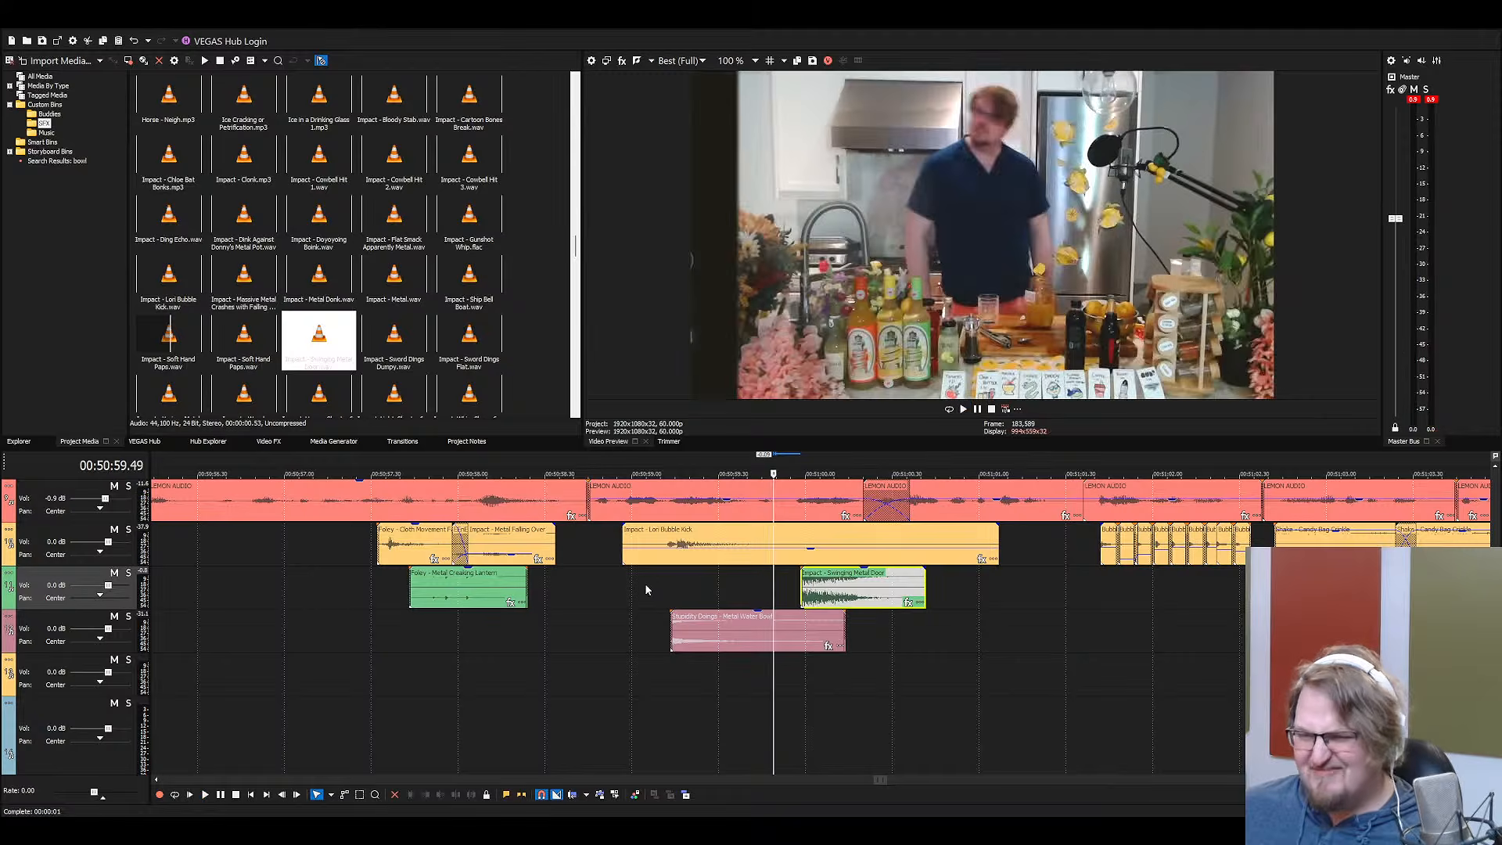
Undo adding the Swinging Metal Door clip and deleting the Impact - Metal clip
click(646, 588)
key(ctrl+z)
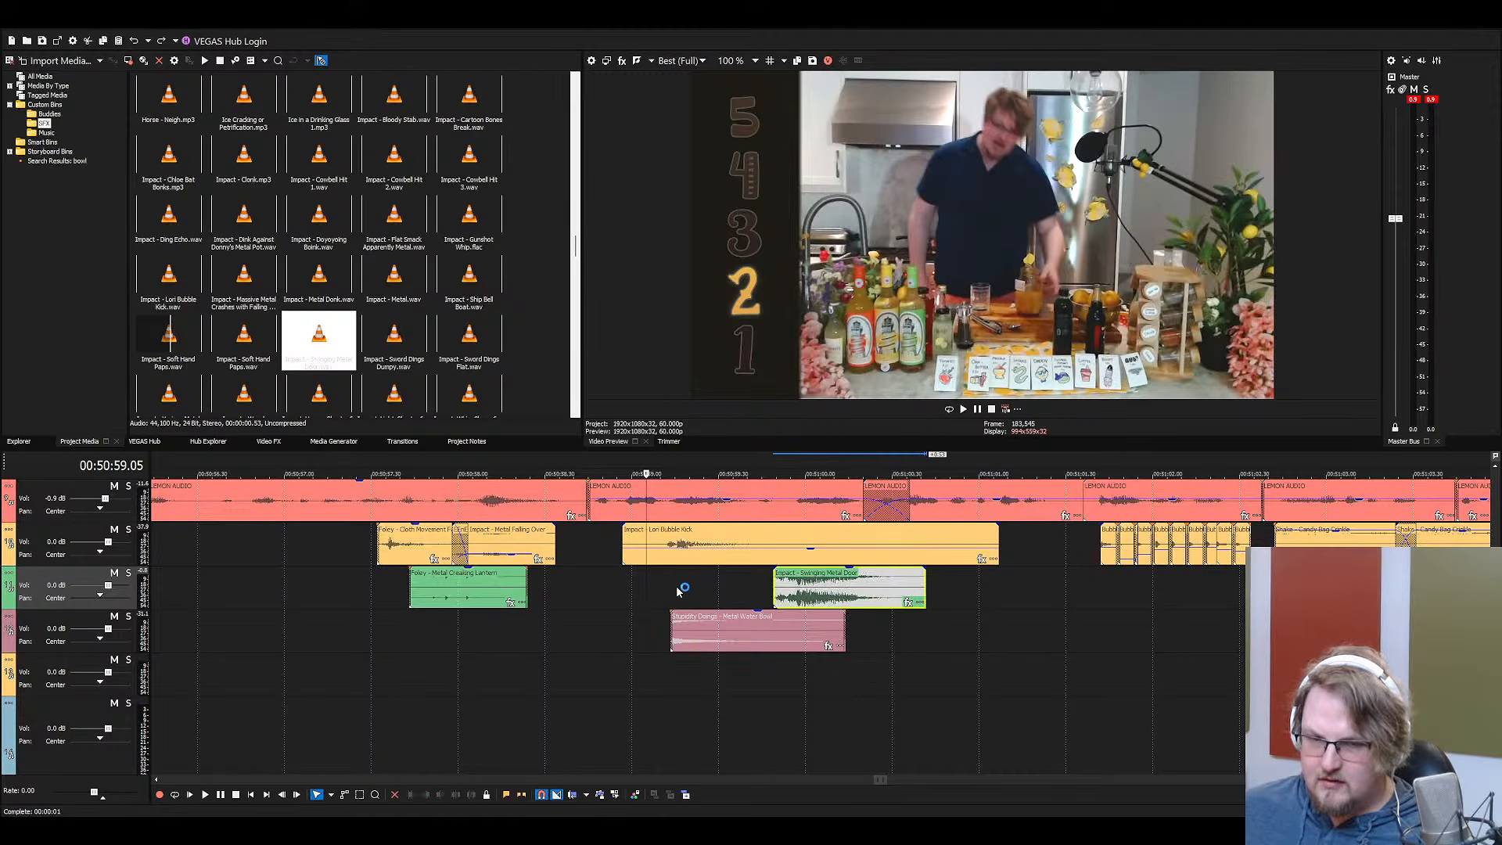
key(ctrl+z)
key(ctrl+z)
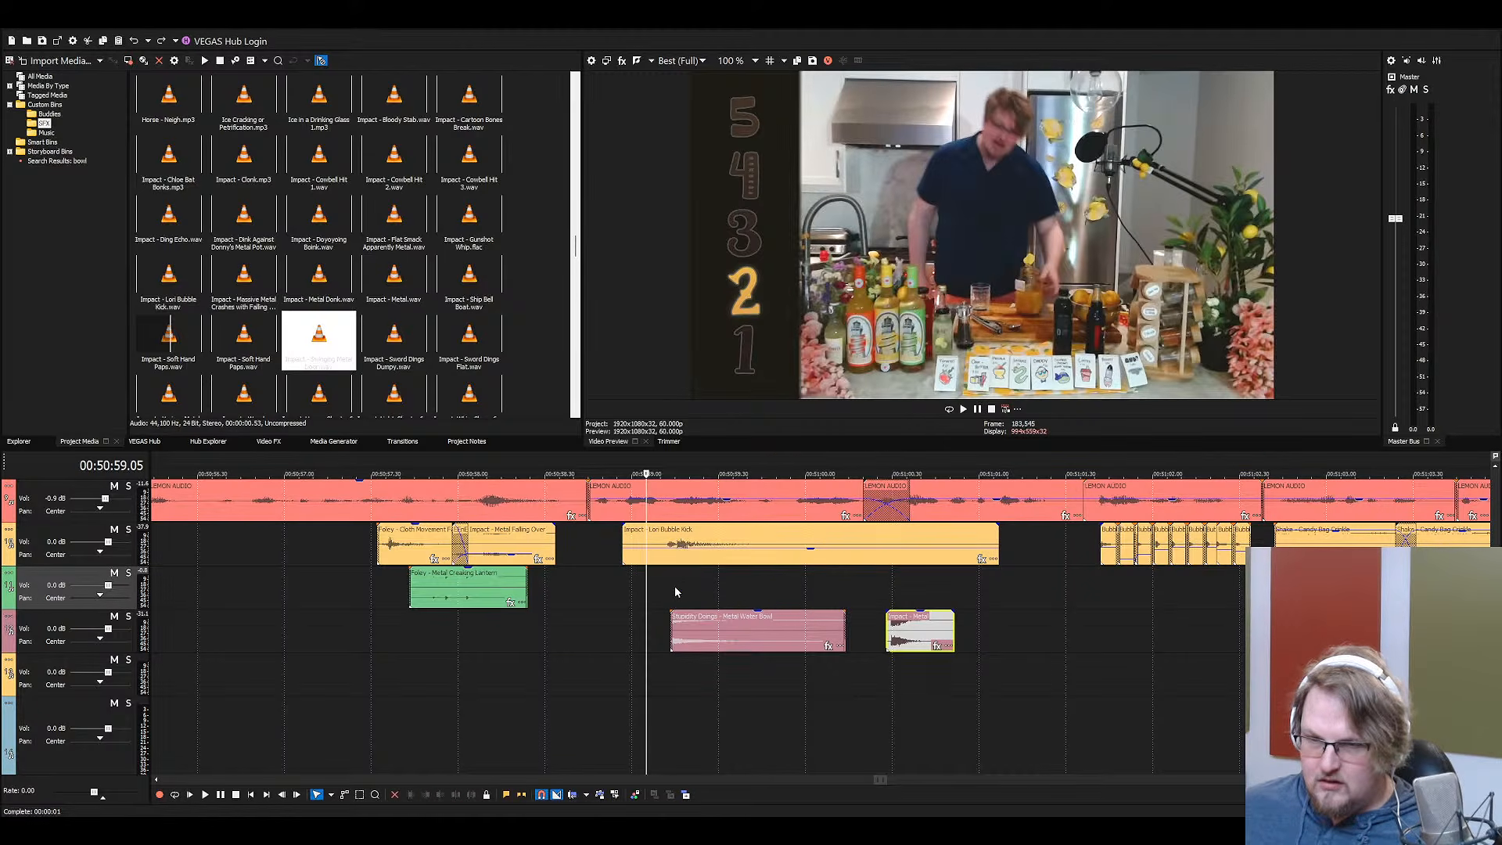
Play through the layered hits and delete the Impact - Metal clip from the pink track
key(space)
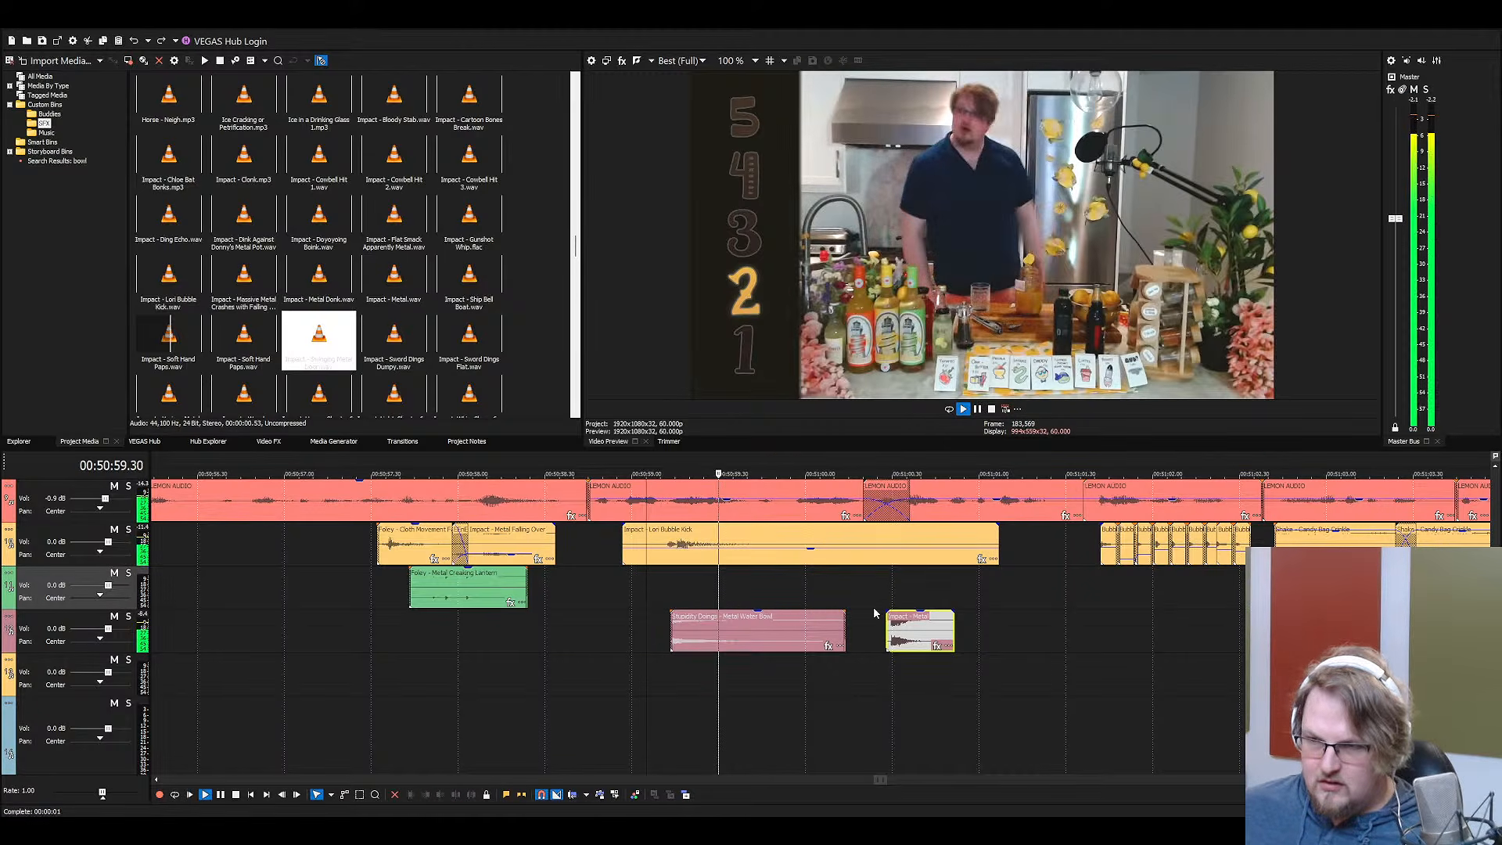
key(space)
click(922, 638)
key(Delete)
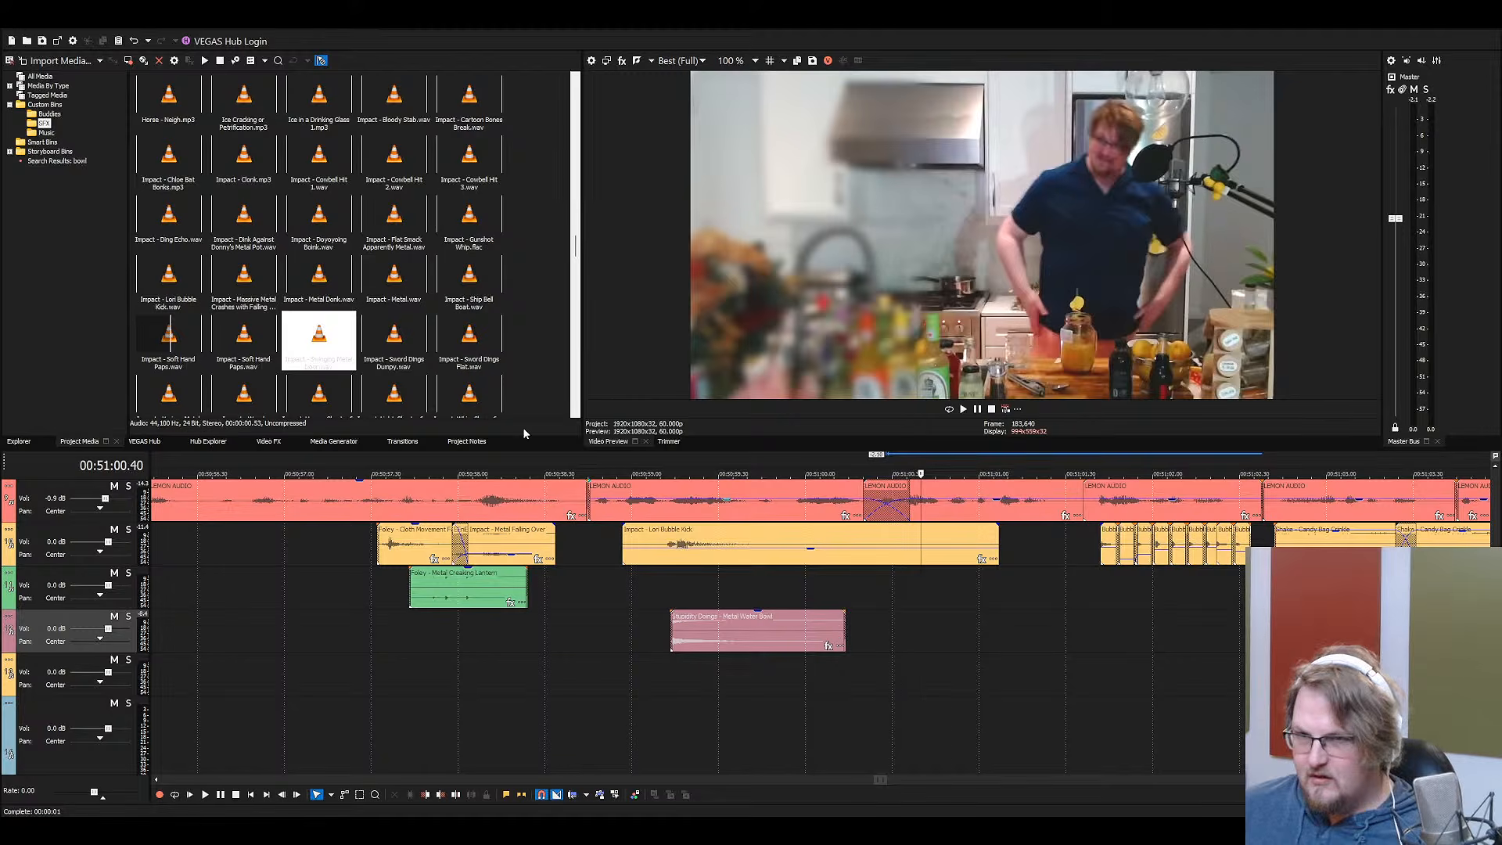
Try layering a second Impact - Lori Bubble Kick on the green track beneath the existing one
click(467, 383)
text(impact - l)
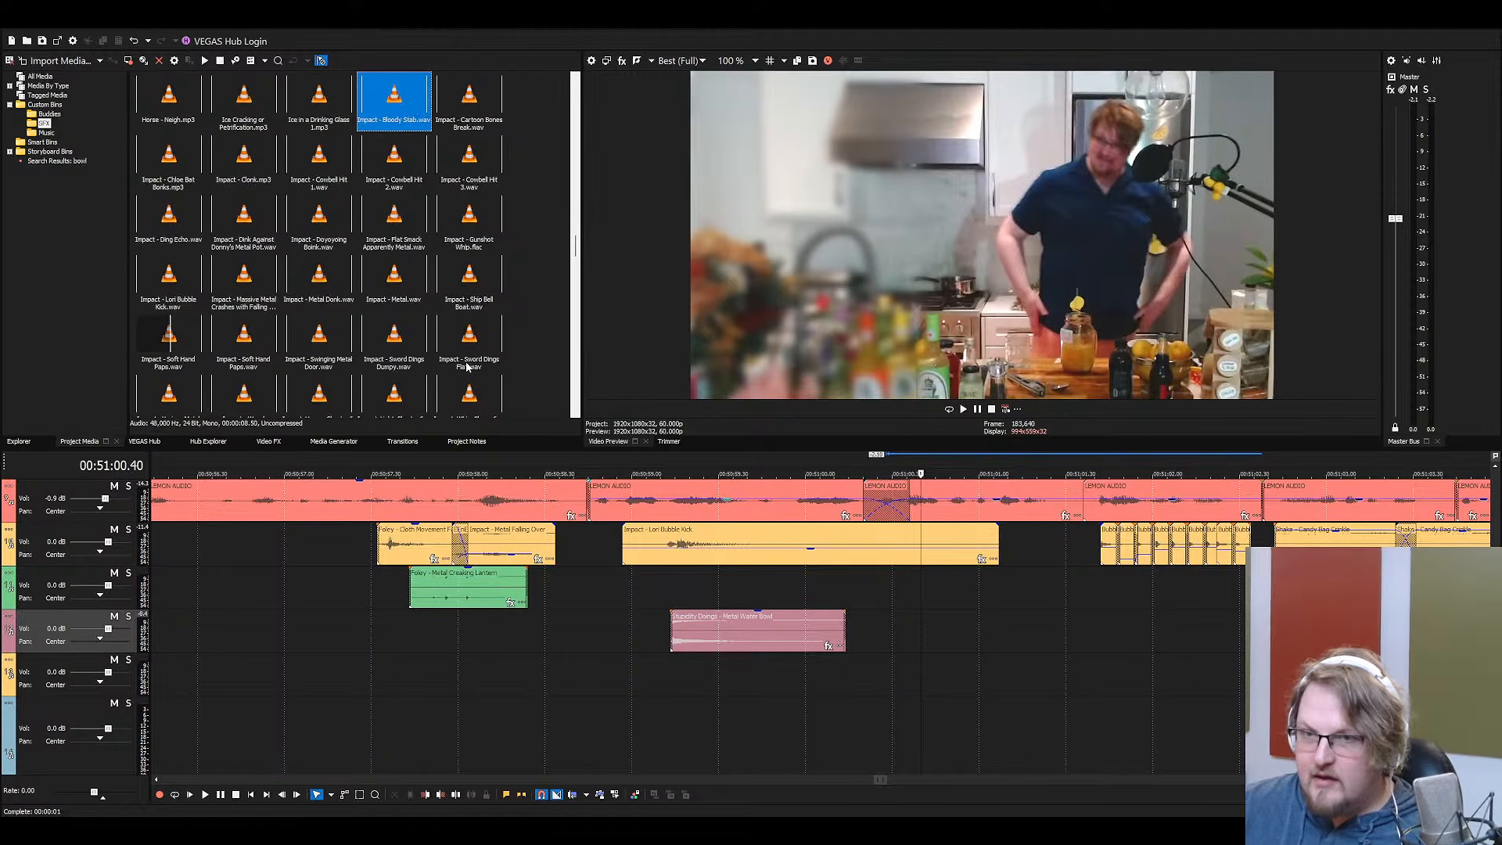
drag(163, 289, 655, 599)
scroll(979, 599, up, 3)
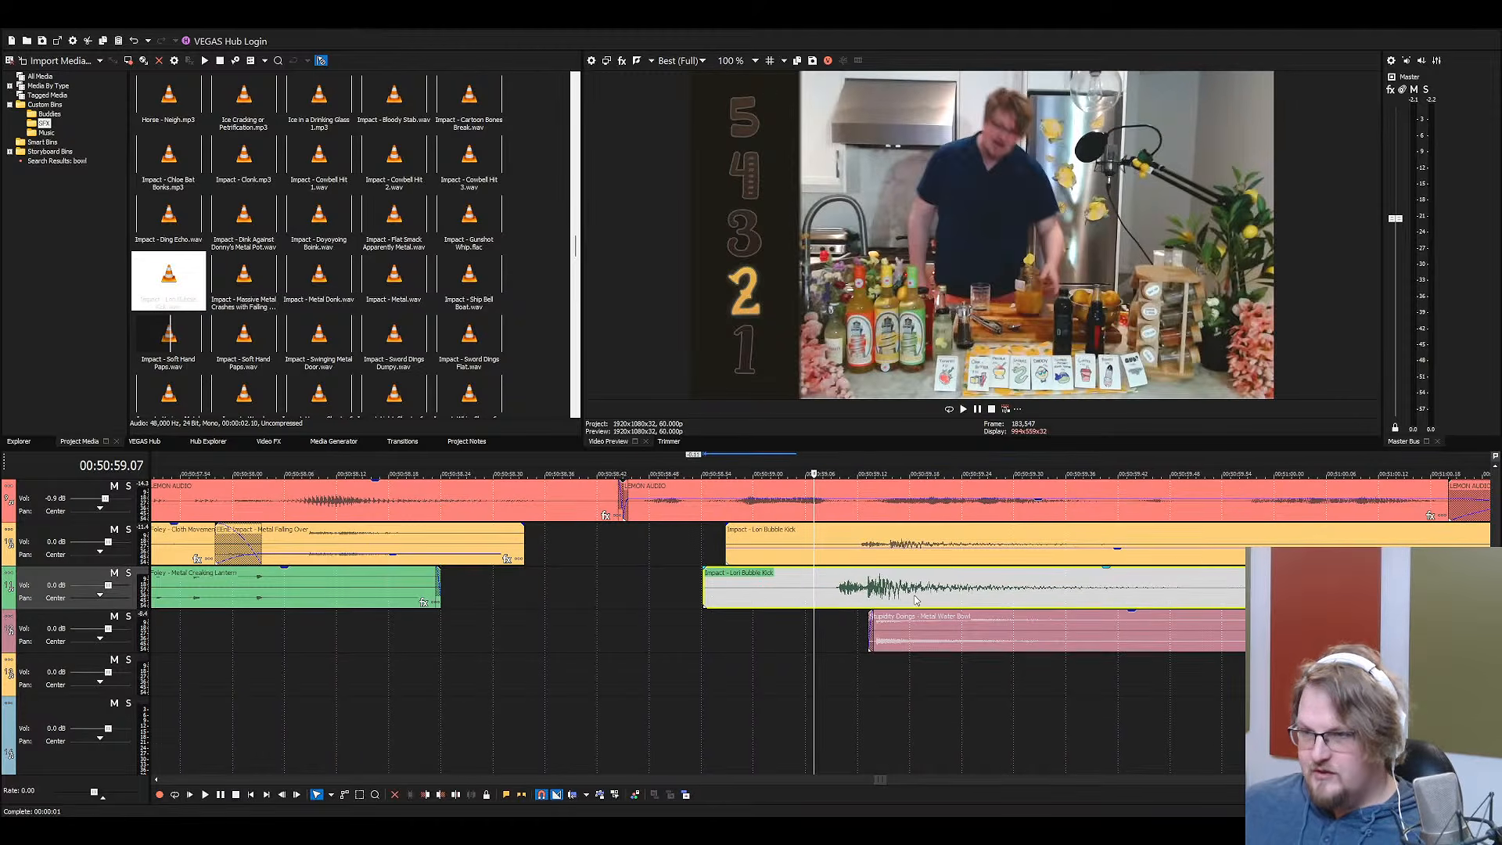
key(ctrl+z)
Move the metal water bowl clip up to the green track, lined up with the bubble kick's hit at about 00:50:59.14
click(927, 615)
drag(933, 613, 874, 596)
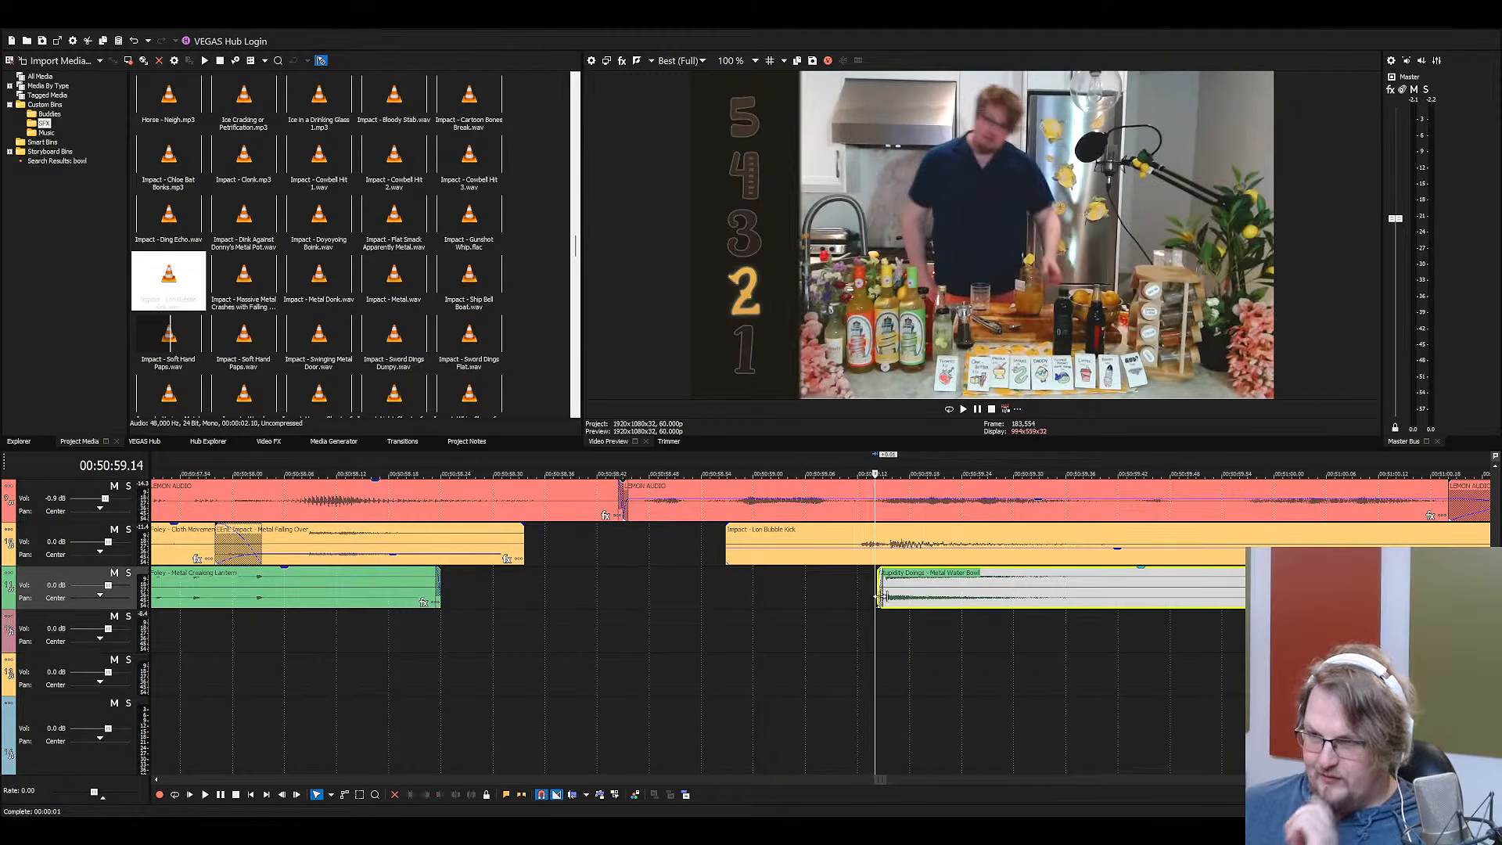
scroll(878, 589, down, 2)
Lower the water bowl clip's gain slightly and play it back together with the bubble kick
click(850, 554)
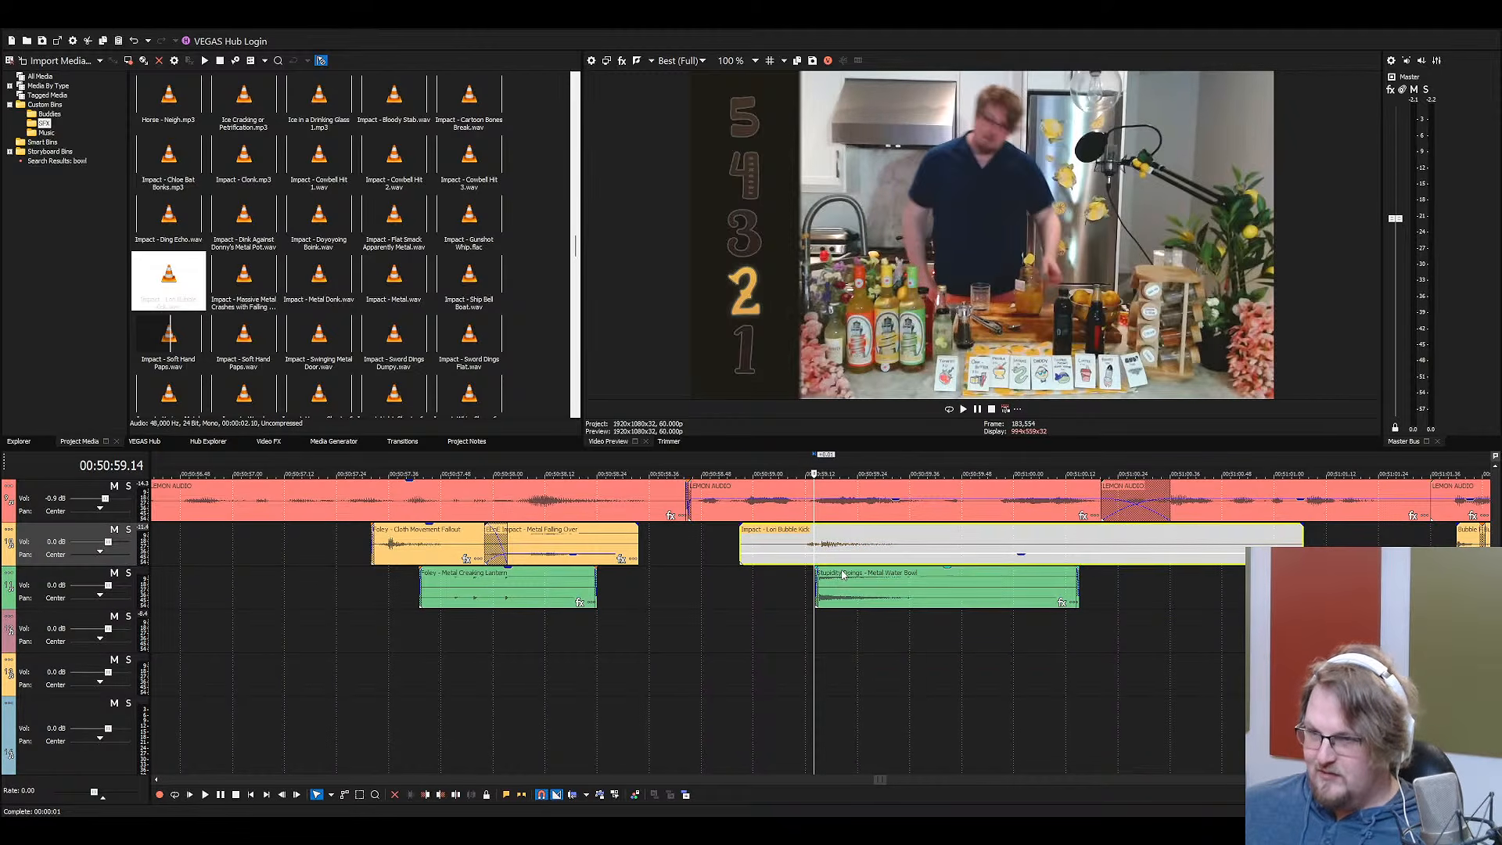
click(843, 585)
click(785, 595)
scroll(784, 598, down, 4)
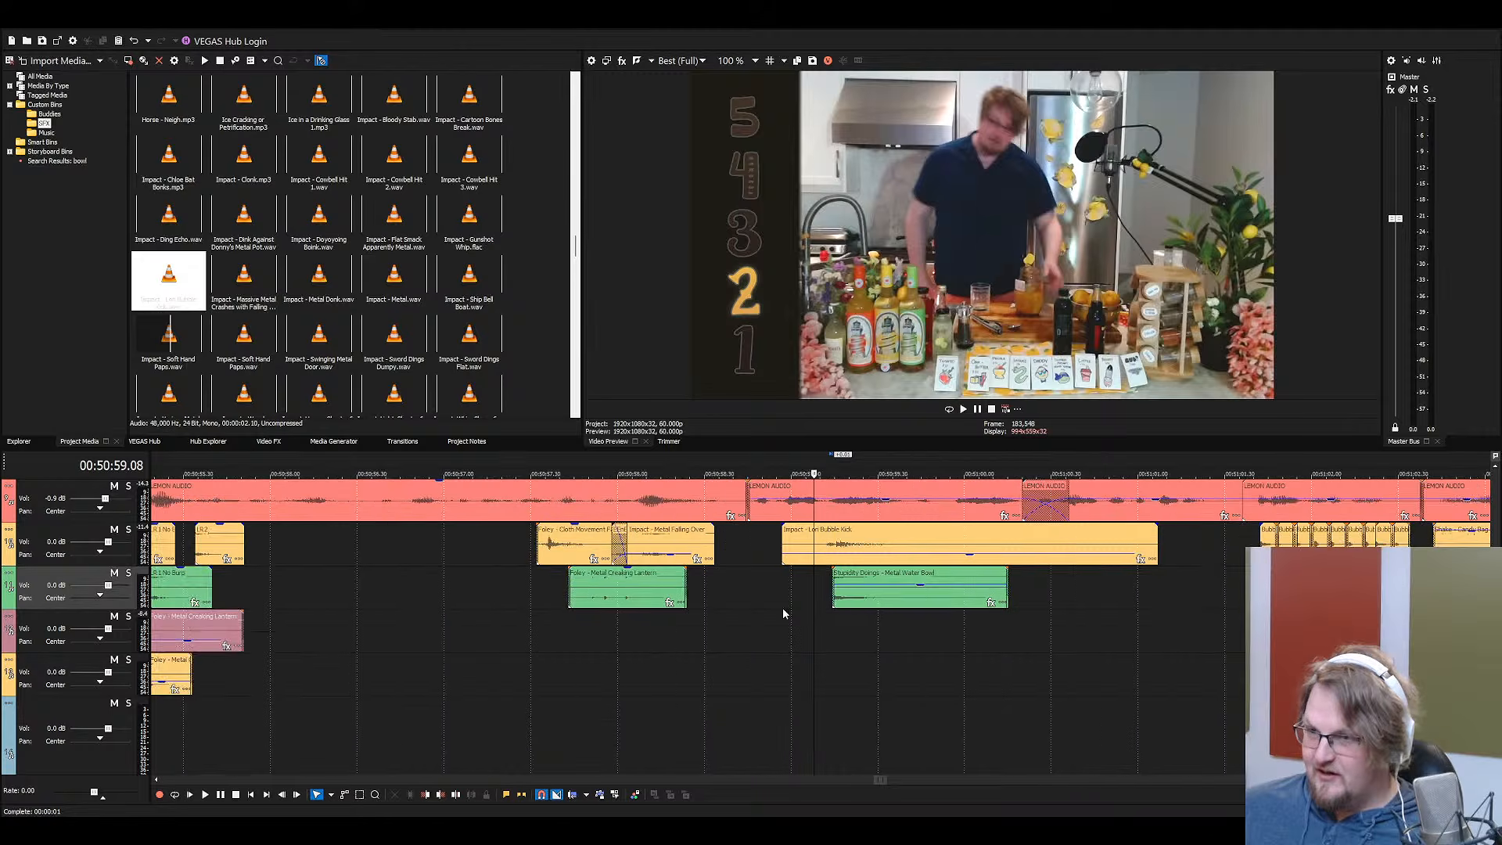
scroll(860, 587, up, 4)
key(space)
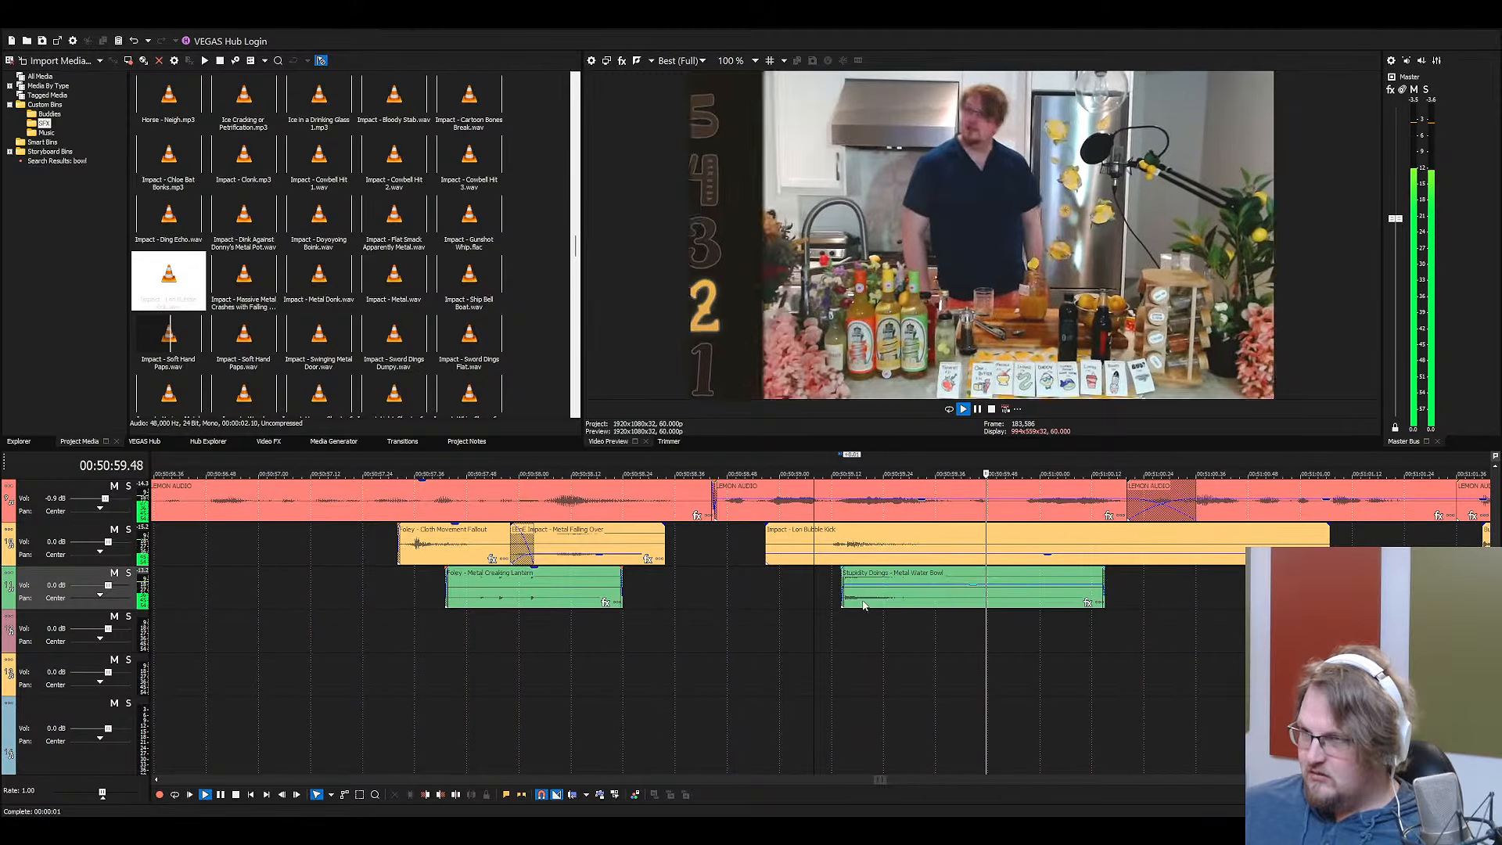
key(space)
Find the Cartoon - Confusion Doings sound in the SFX bin and add it to the lower yellow track beneath the water bowl
scroll(876, 586, down, 4)
click(443, 281)
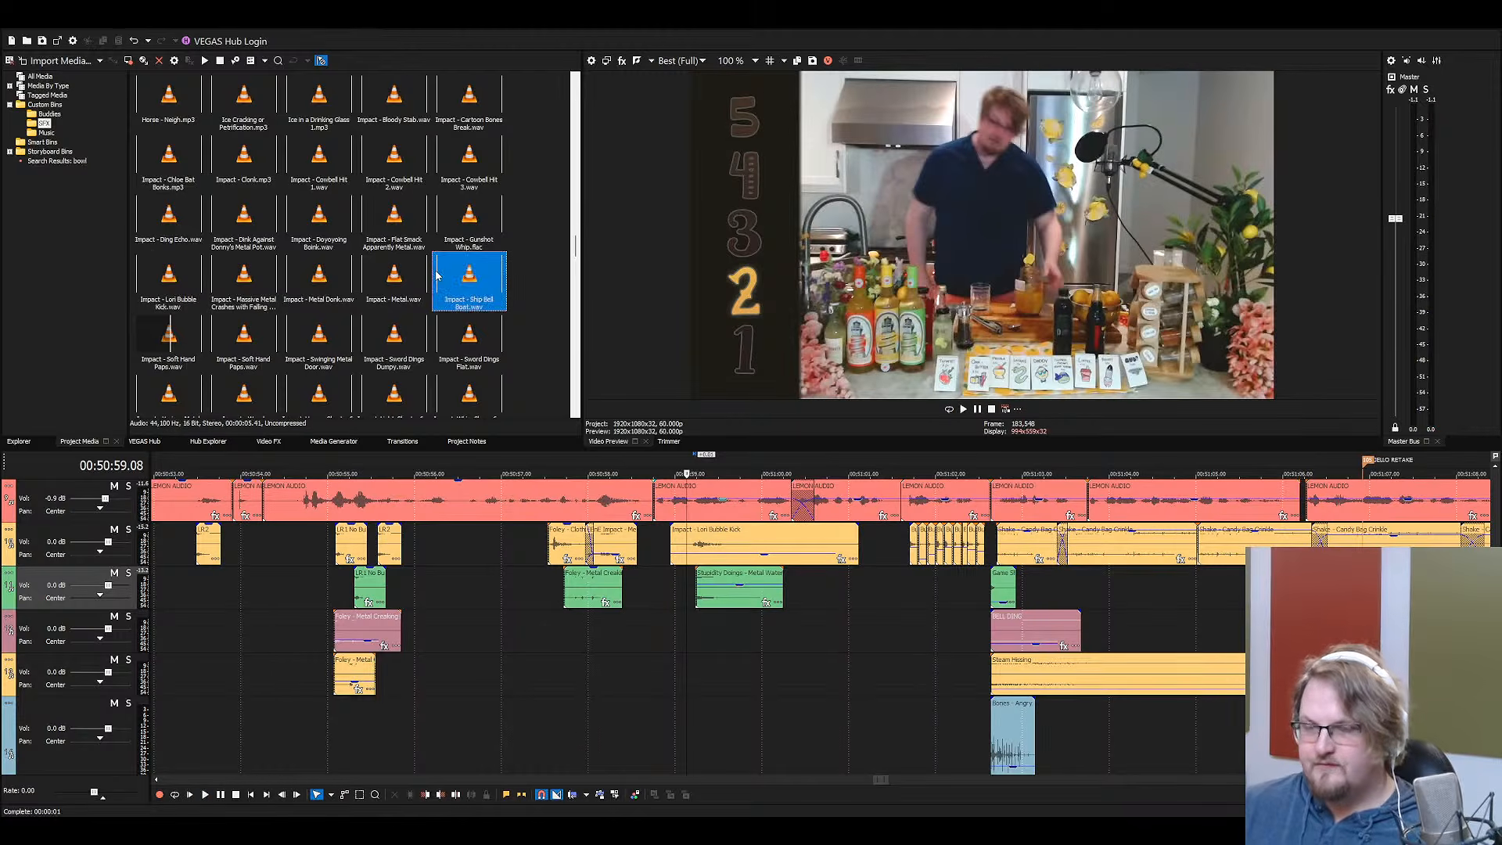
text(cart)
drag(470, 102, 739, 669)
Split out one hit of the Confusion Doings sound, place it on the pink track at the water bowl's start and delete the leftover pieces
drag(835, 687, 707, 623)
click(864, 674)
key(s)
click(936, 674)
key(s)
key(Delete)
click(822, 674)
key(Delete)
Play back the layered hits, extend the Confusion Doings clip to the water bowl clip's end and give it a long fade-out
click(746, 626)
key(space)
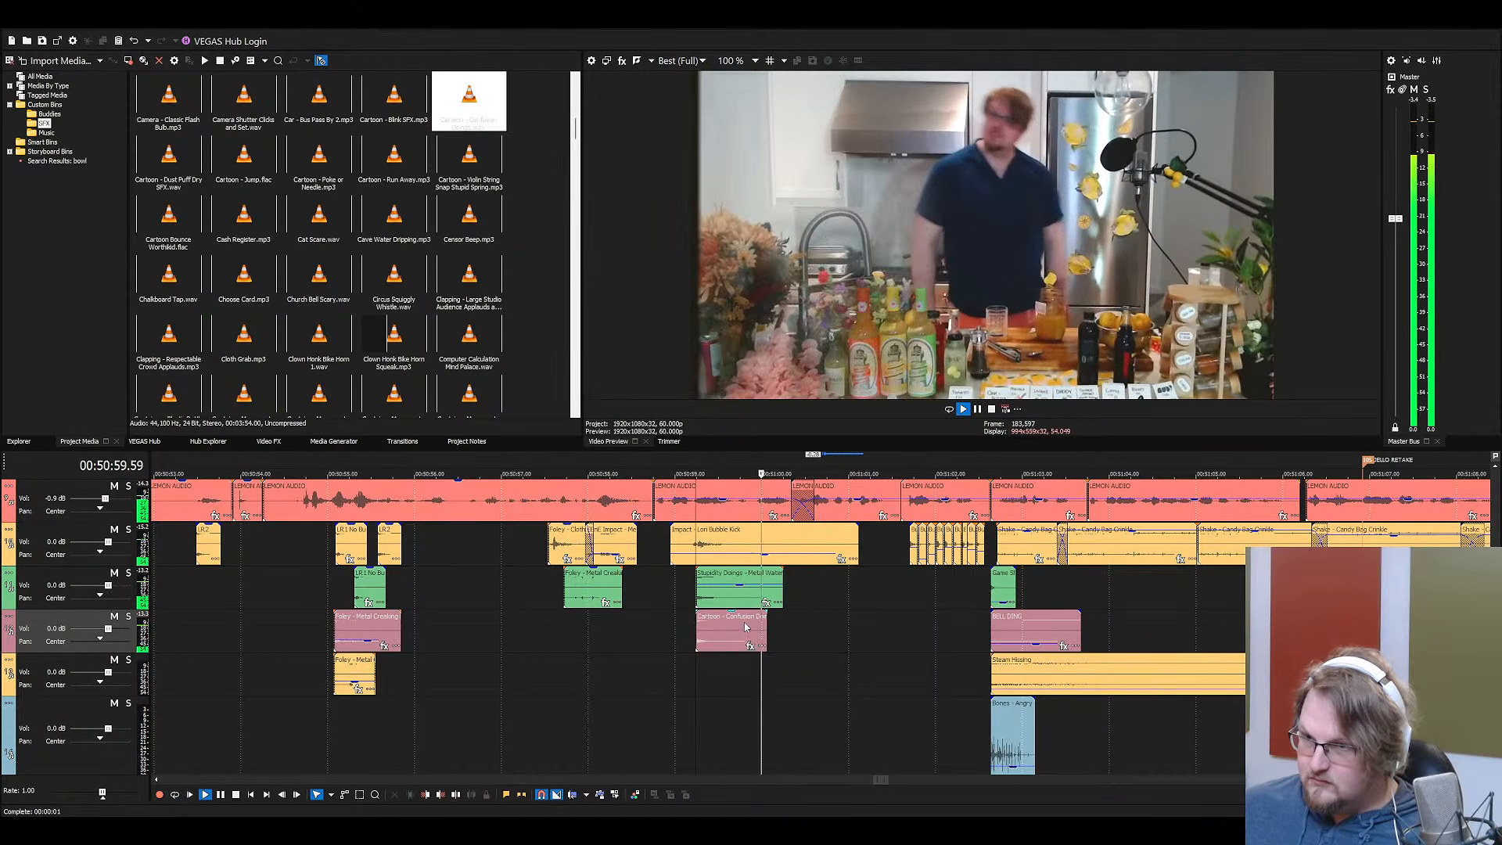
click(766, 621)
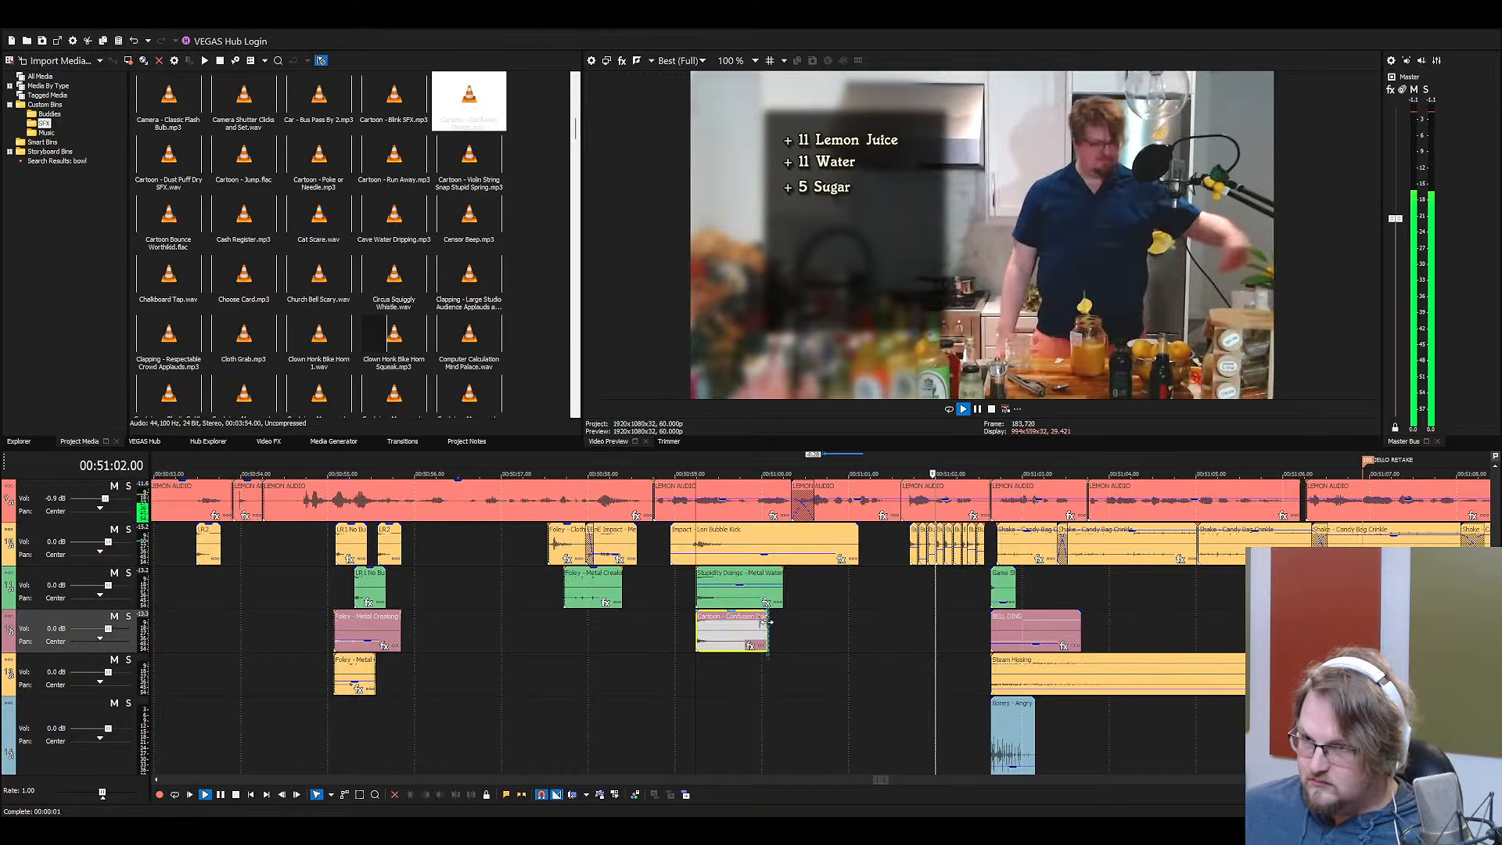
drag(766, 621, 783, 621)
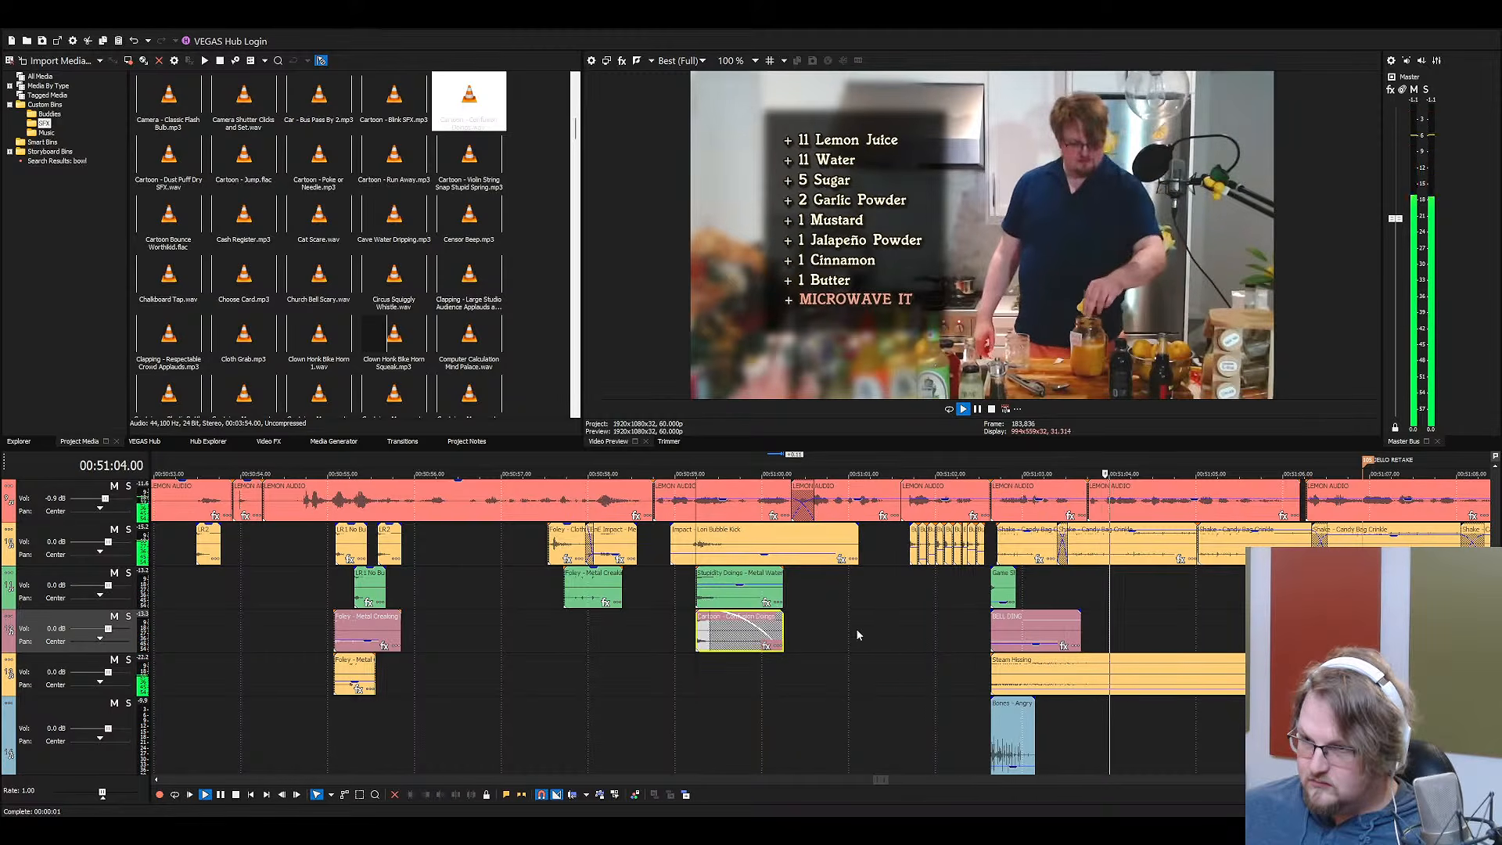
key(space)
Play back the bell ding, steam hissing and angry clench sounds from about 00:51:02.18
click(961, 655)
scroll(995, 674, down, 2)
scroll(997, 676, up, 3)
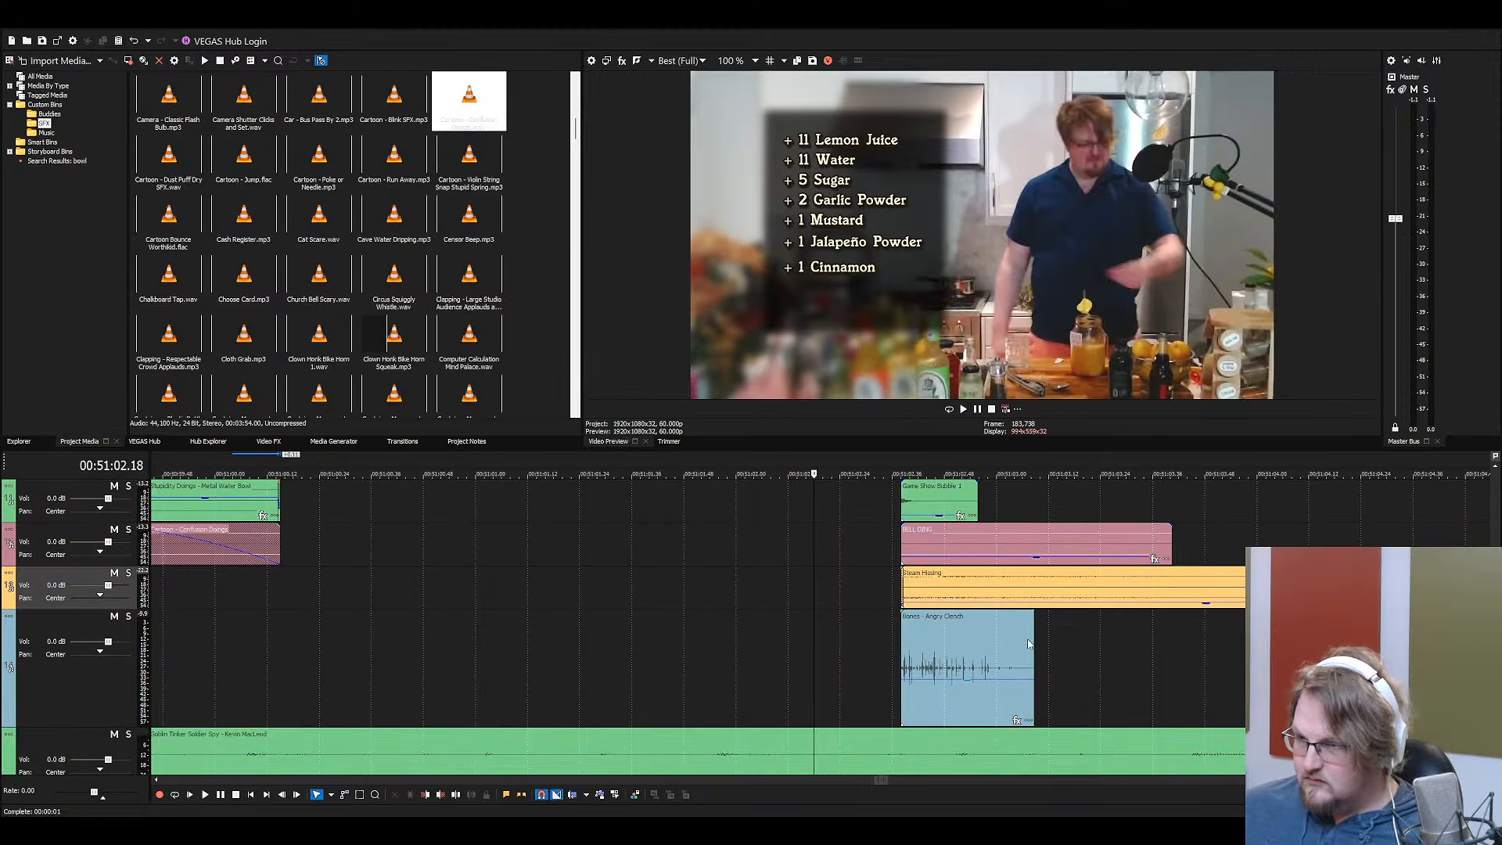
click(982, 603)
key(space)
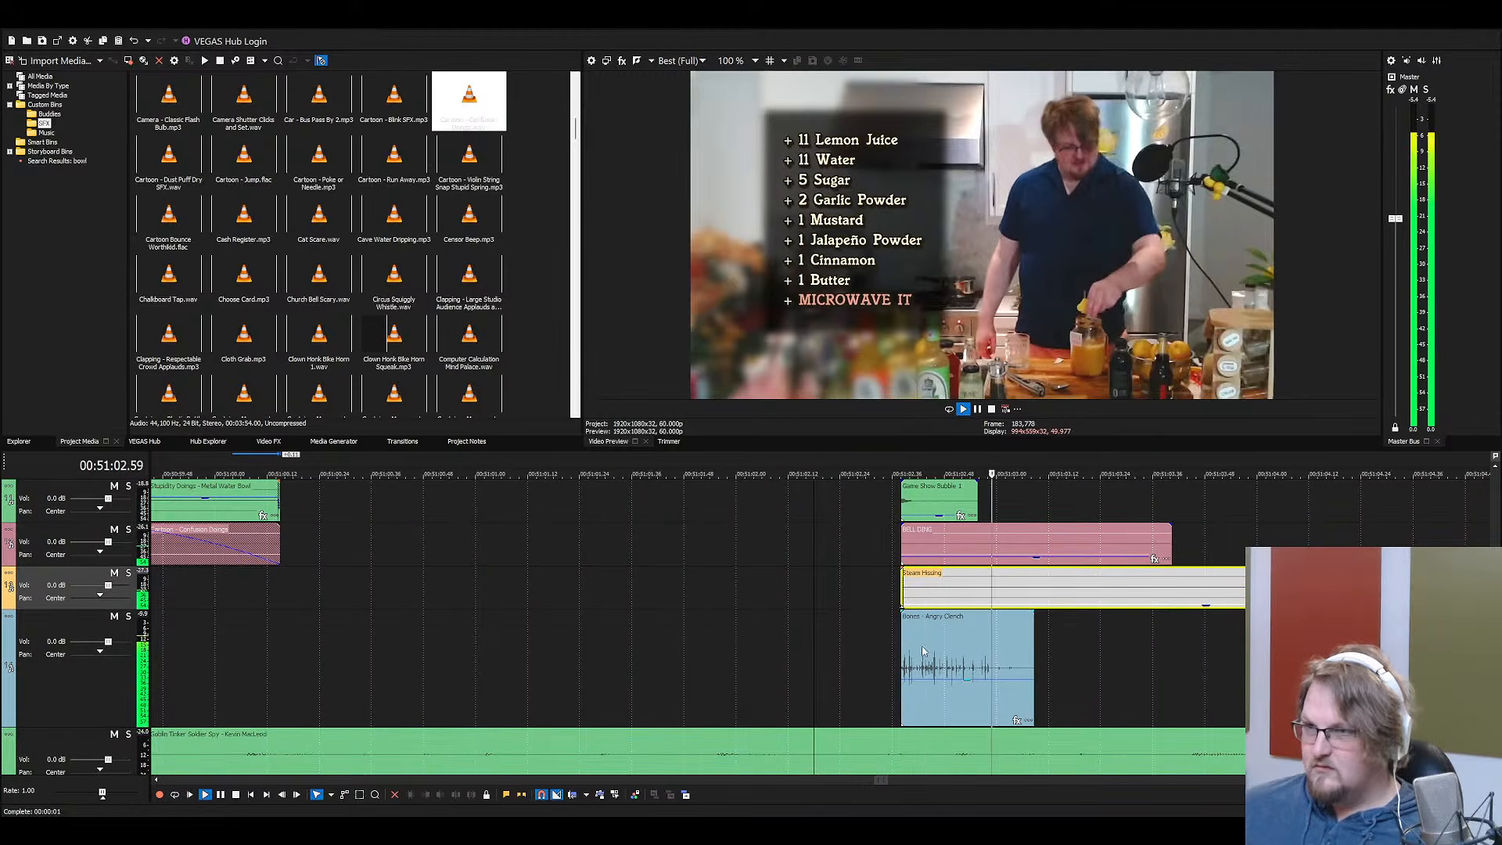
Return the playhead to 00:51:00.36 beside the layered impact clips and save the project
scroll(861, 637, down, 3)
scroll(752, 620, up, 3)
key(space)
click(603, 628)
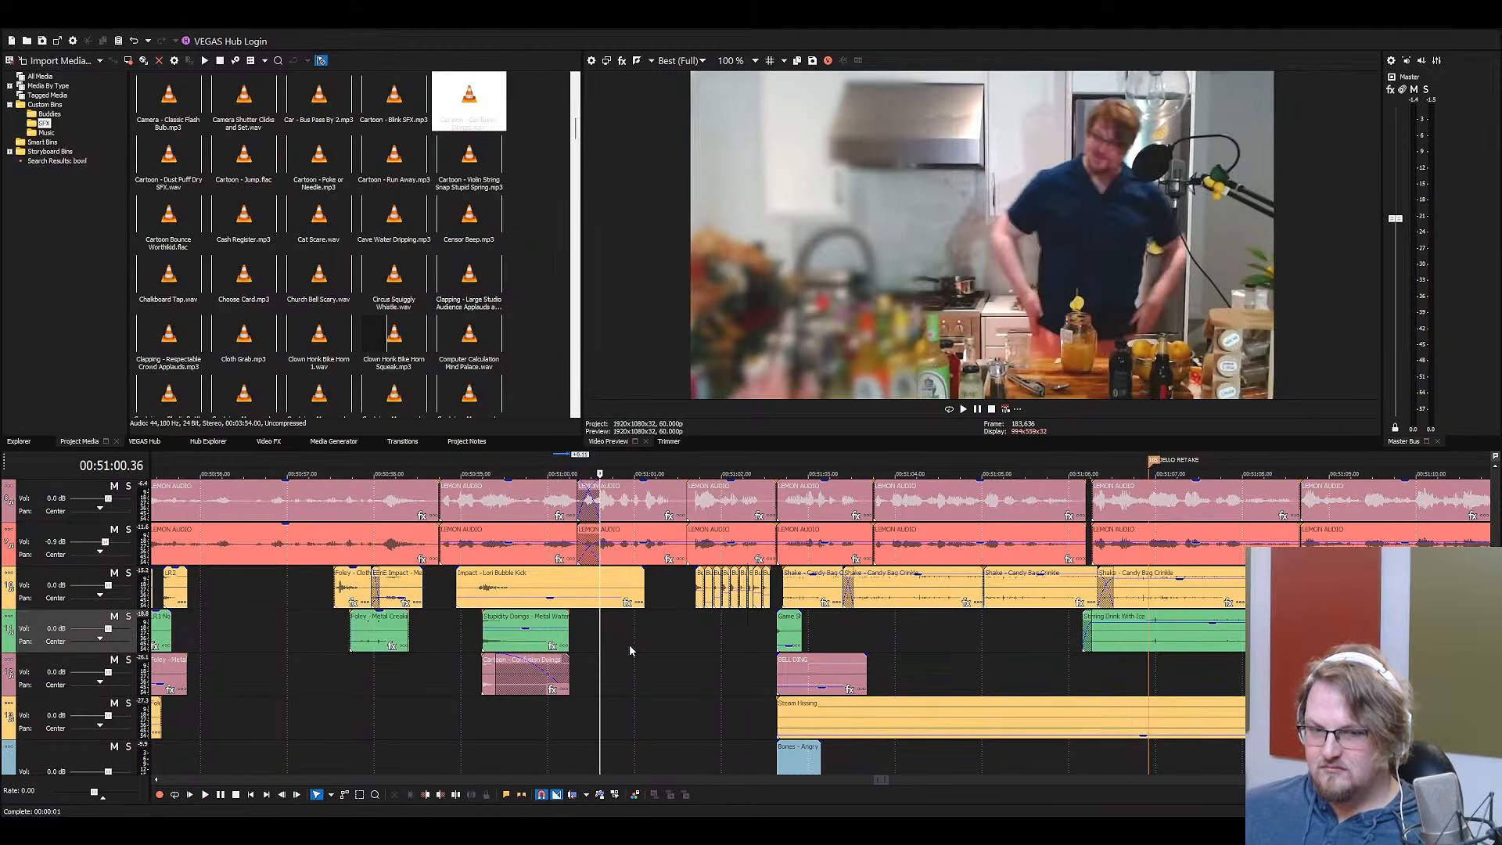
key(ctrl+s)
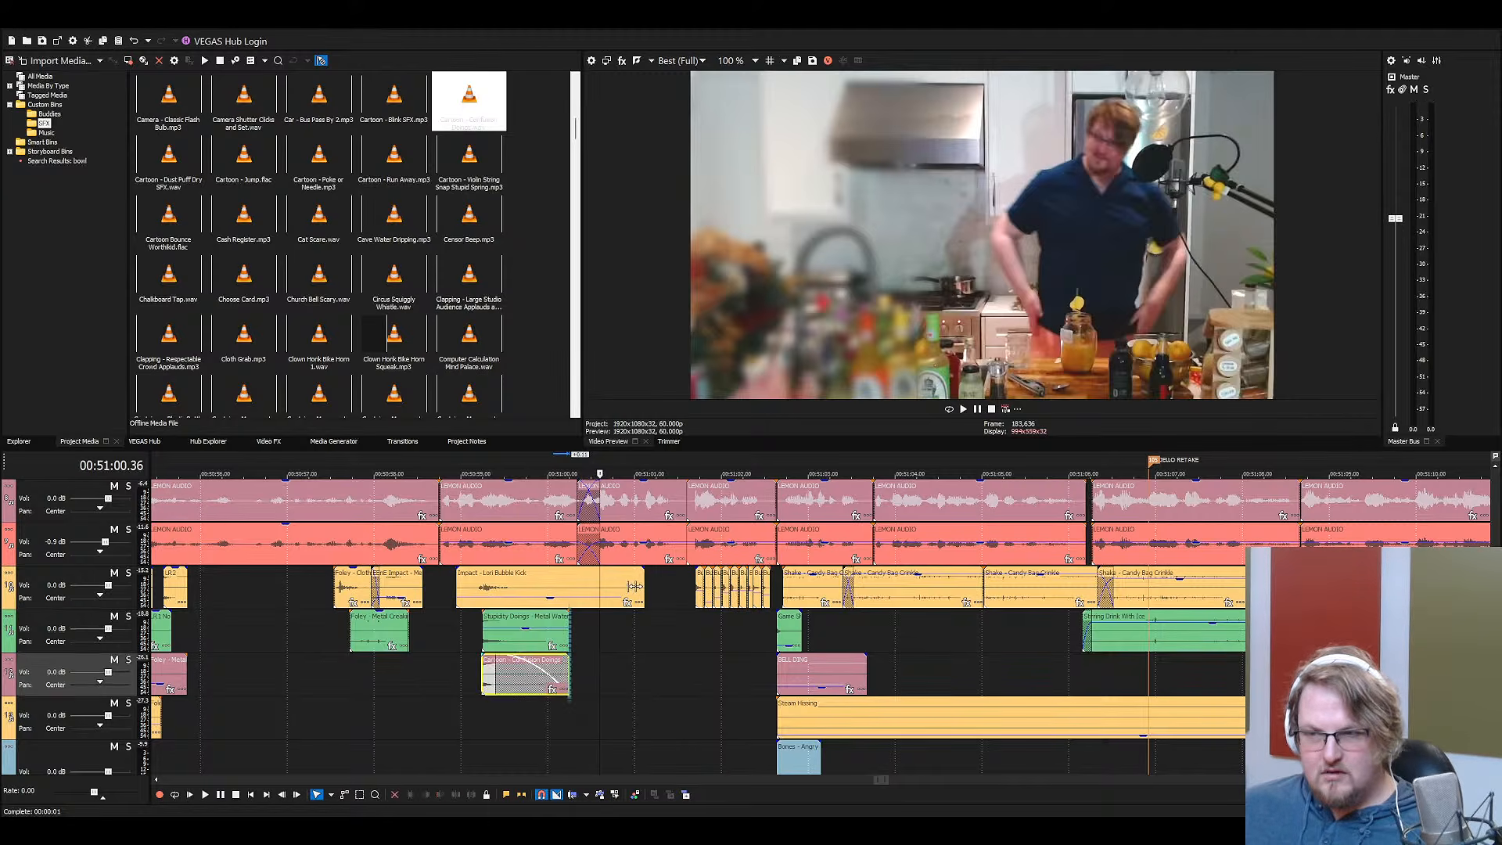
Place the playhead at 00:51:00.59 near the end of the Lori Bubble Kick clip and play back from there
click(689, 583)
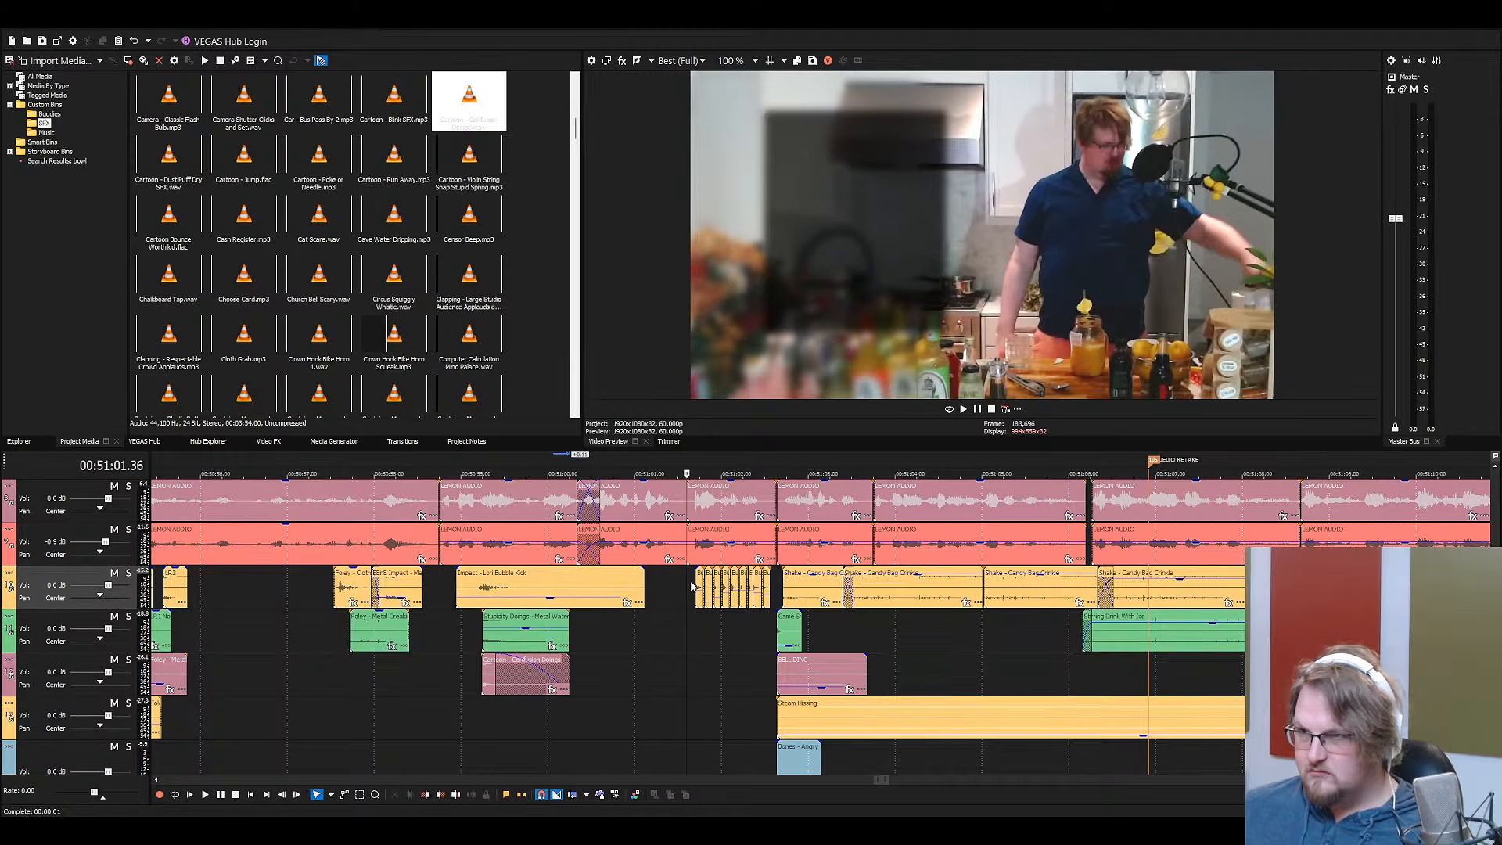
click(635, 585)
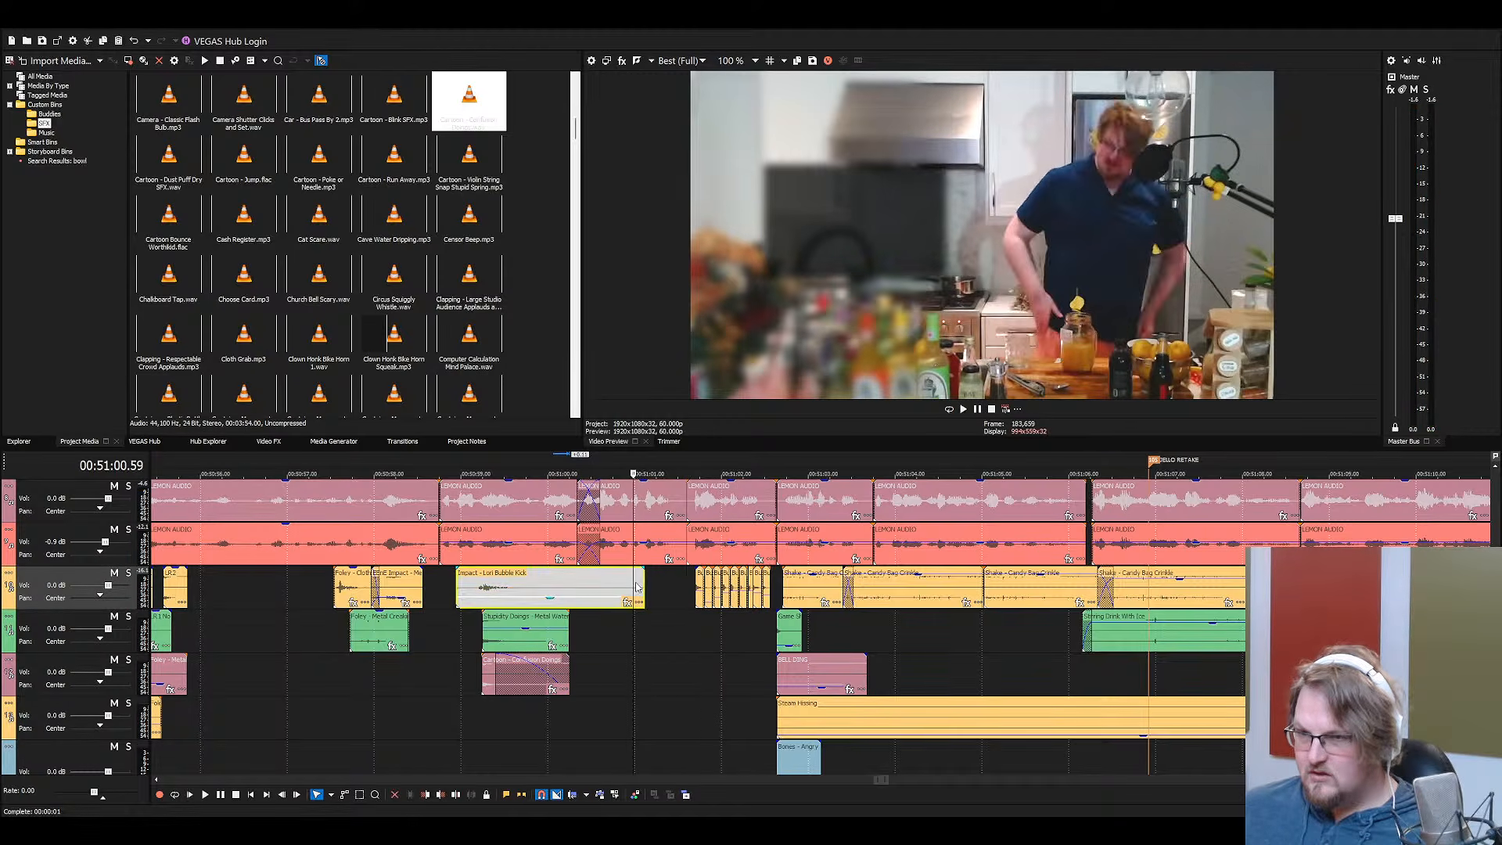
key(space)
key(space)
scroll(700, 628, up, 3)
Browse the SFX bin's impact sounds, checking Bloody Stab and Cowbell Hit 2
click(343, 216)
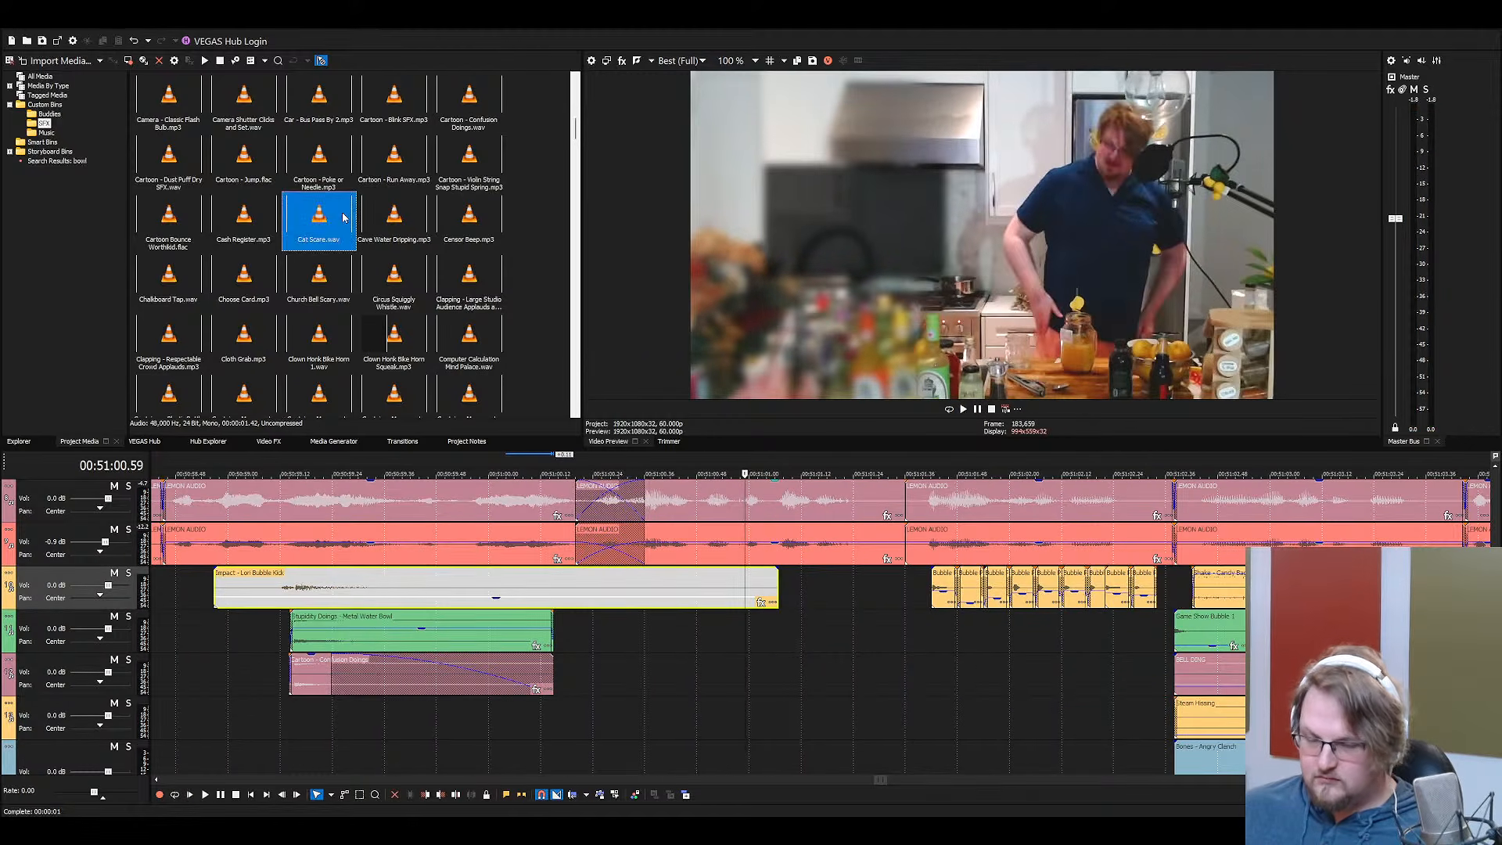
text(bl)
click(397, 159)
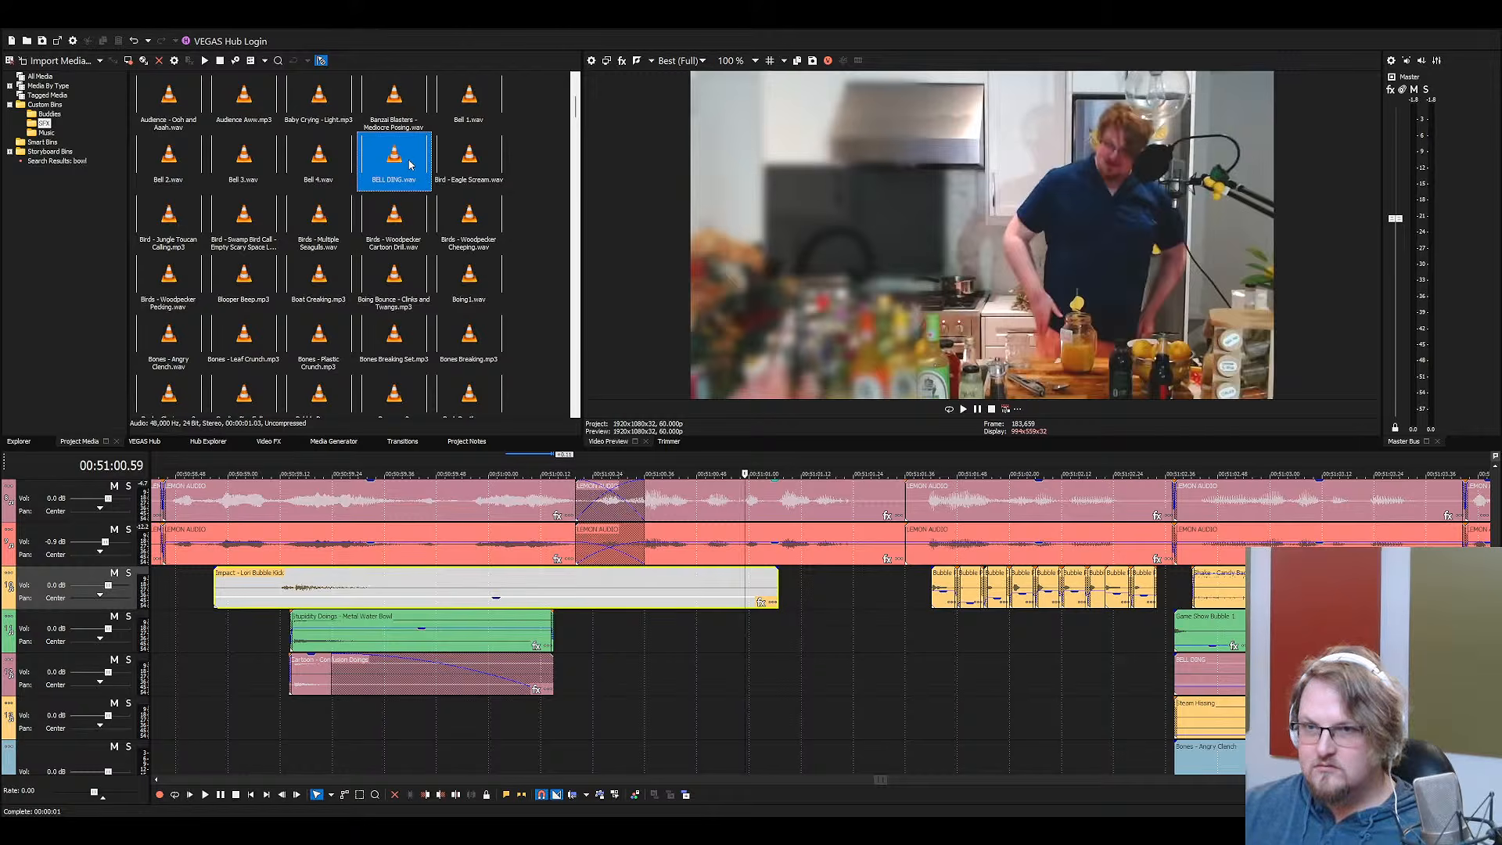
text(im)
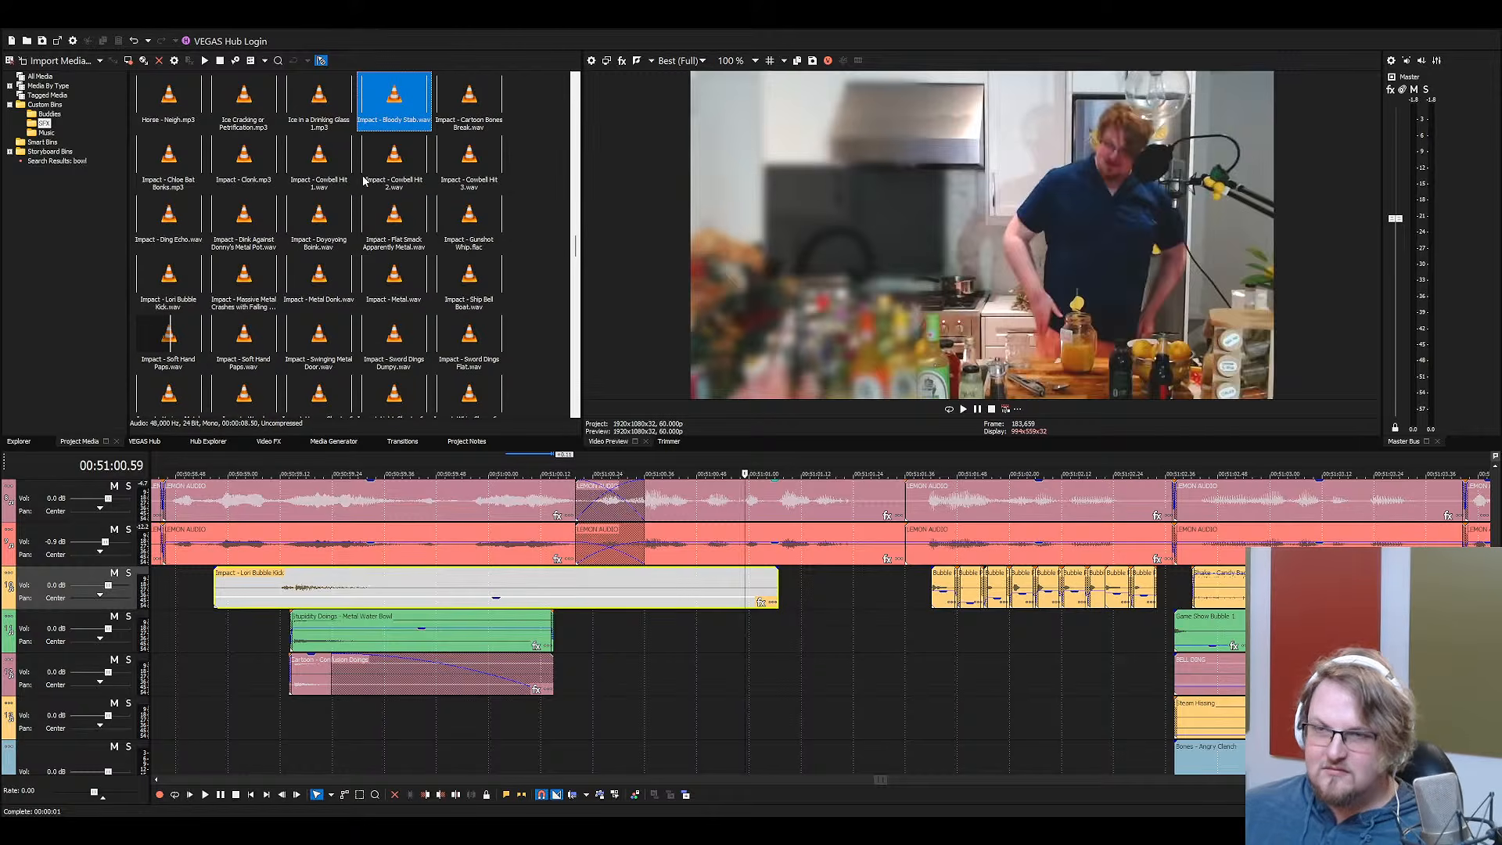
click(394, 162)
click(327, 108)
click(385, 105)
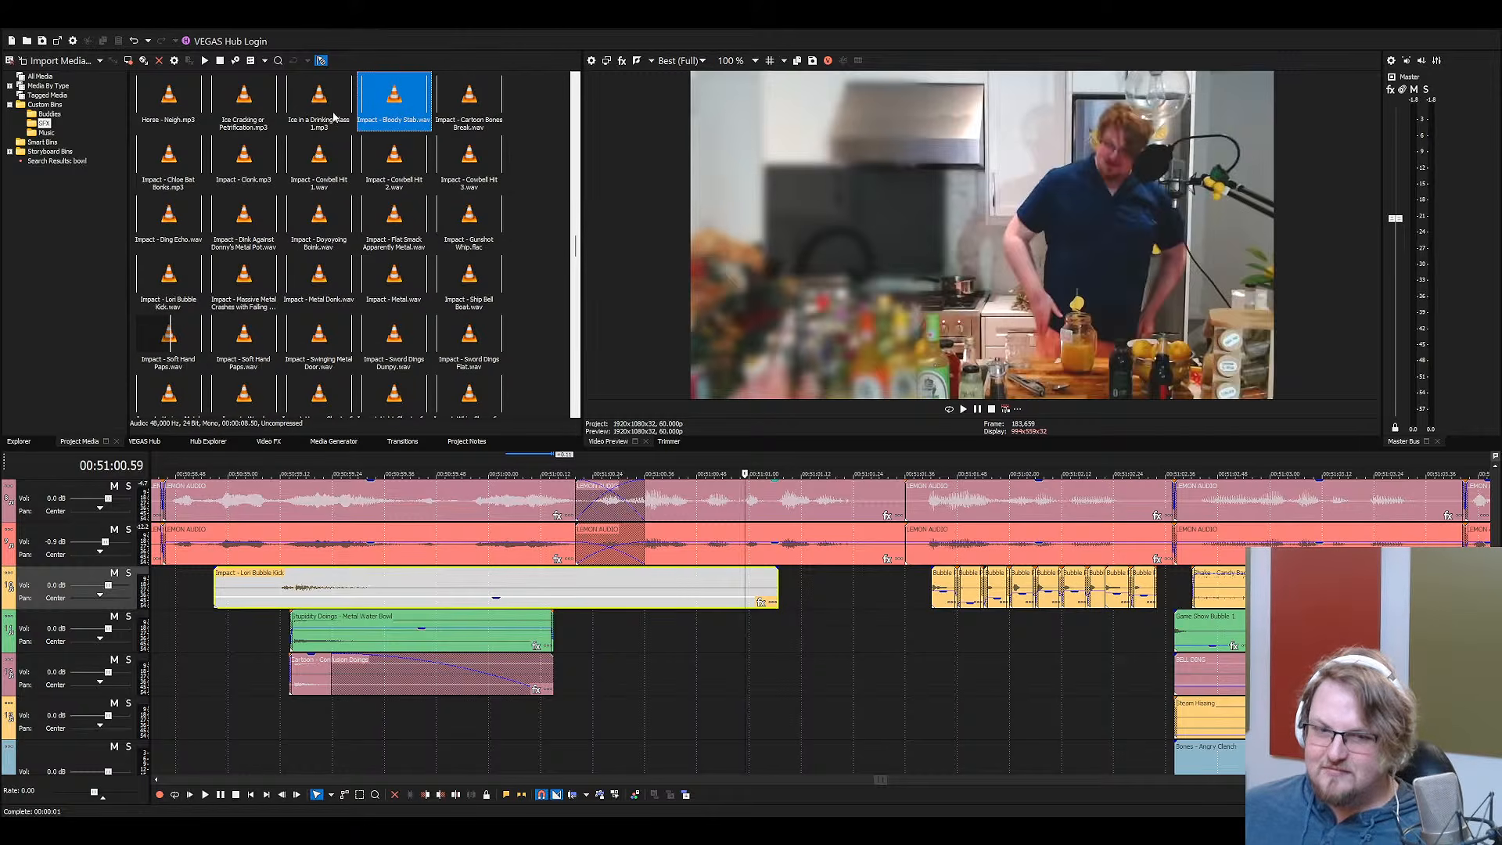
click(404, 182)
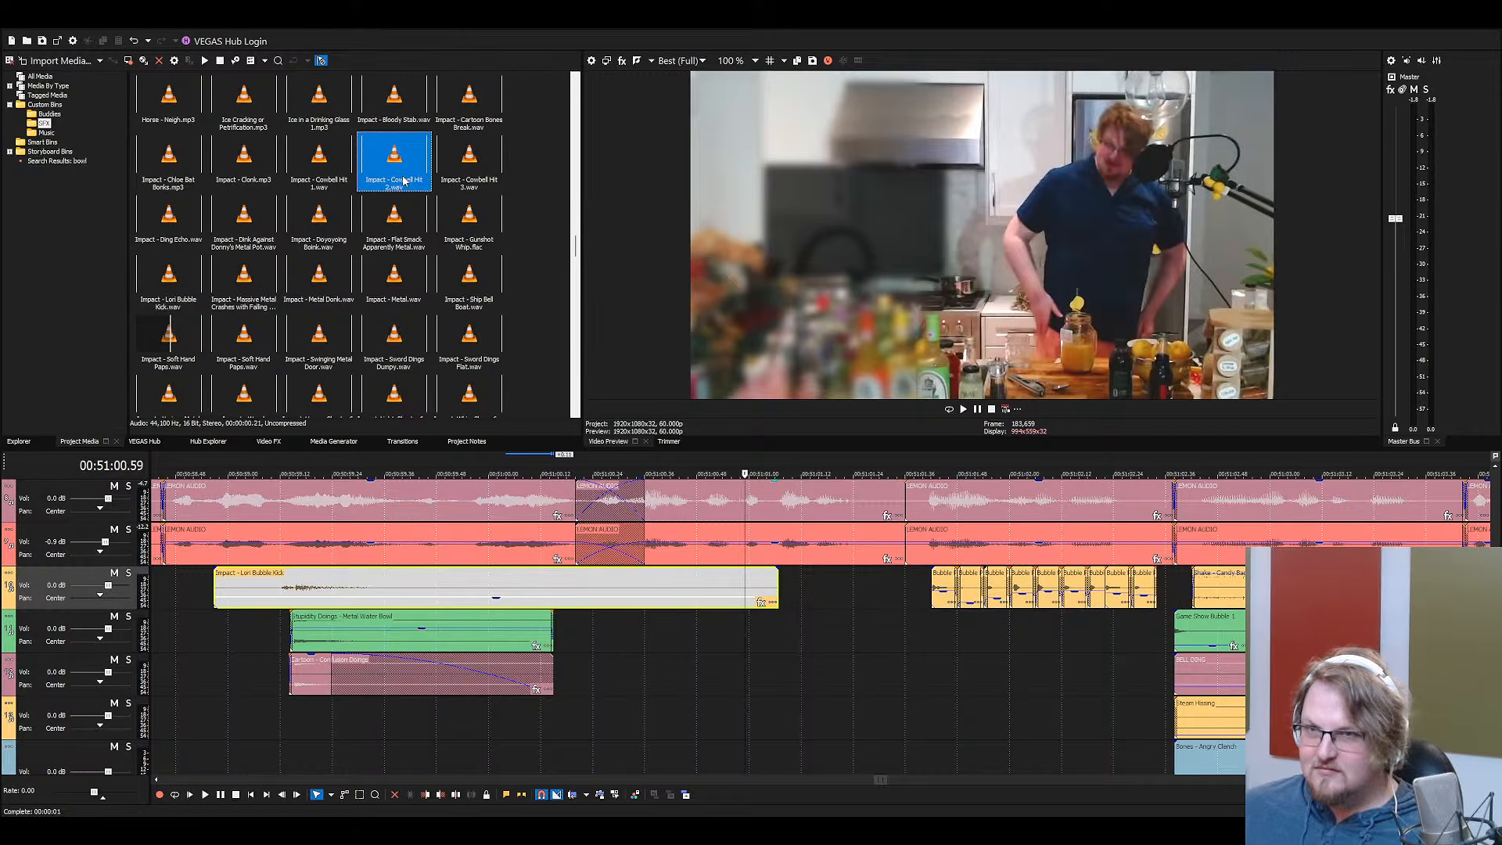
click(321, 103)
click(391, 106)
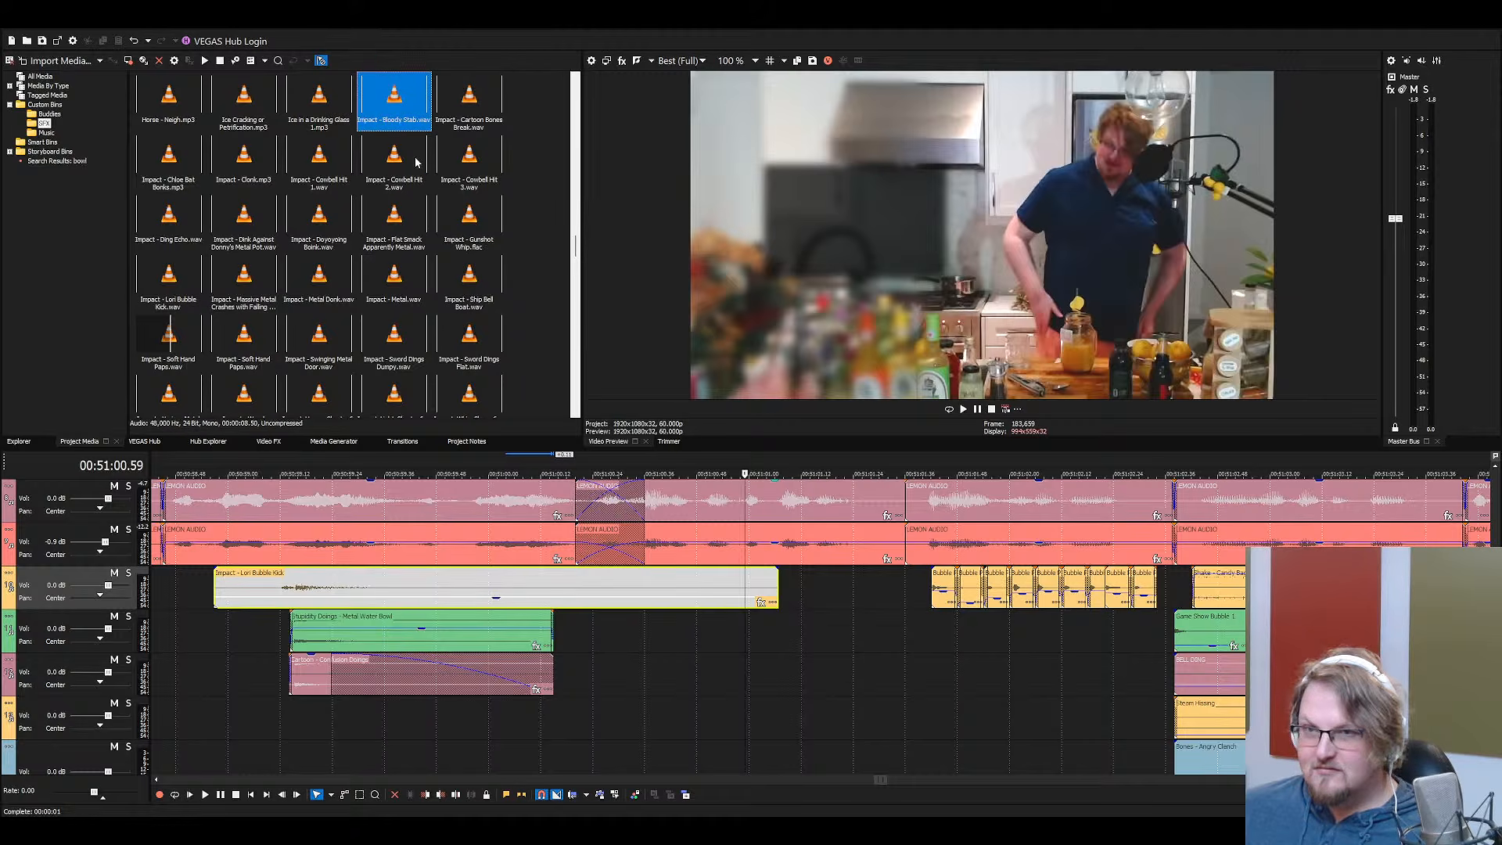
Browse all project media for impact files, checking Gunshot Whip, Cowbell Hit 3 and Ding Echo, with the playhead at 00:51:00.20
scroll(753, 540, up, 3)
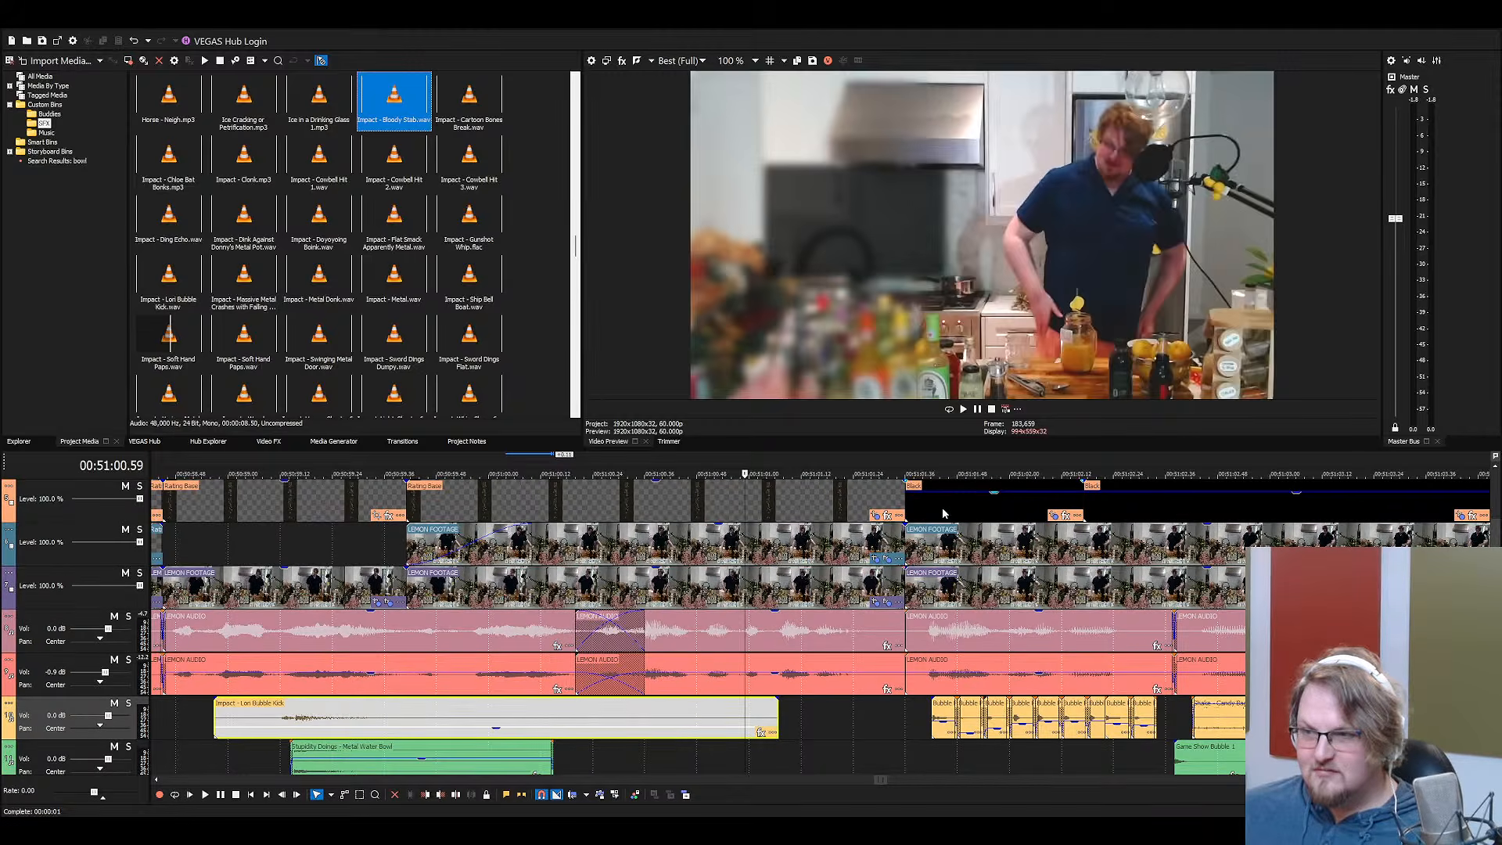
click(469, 276)
text(bl)
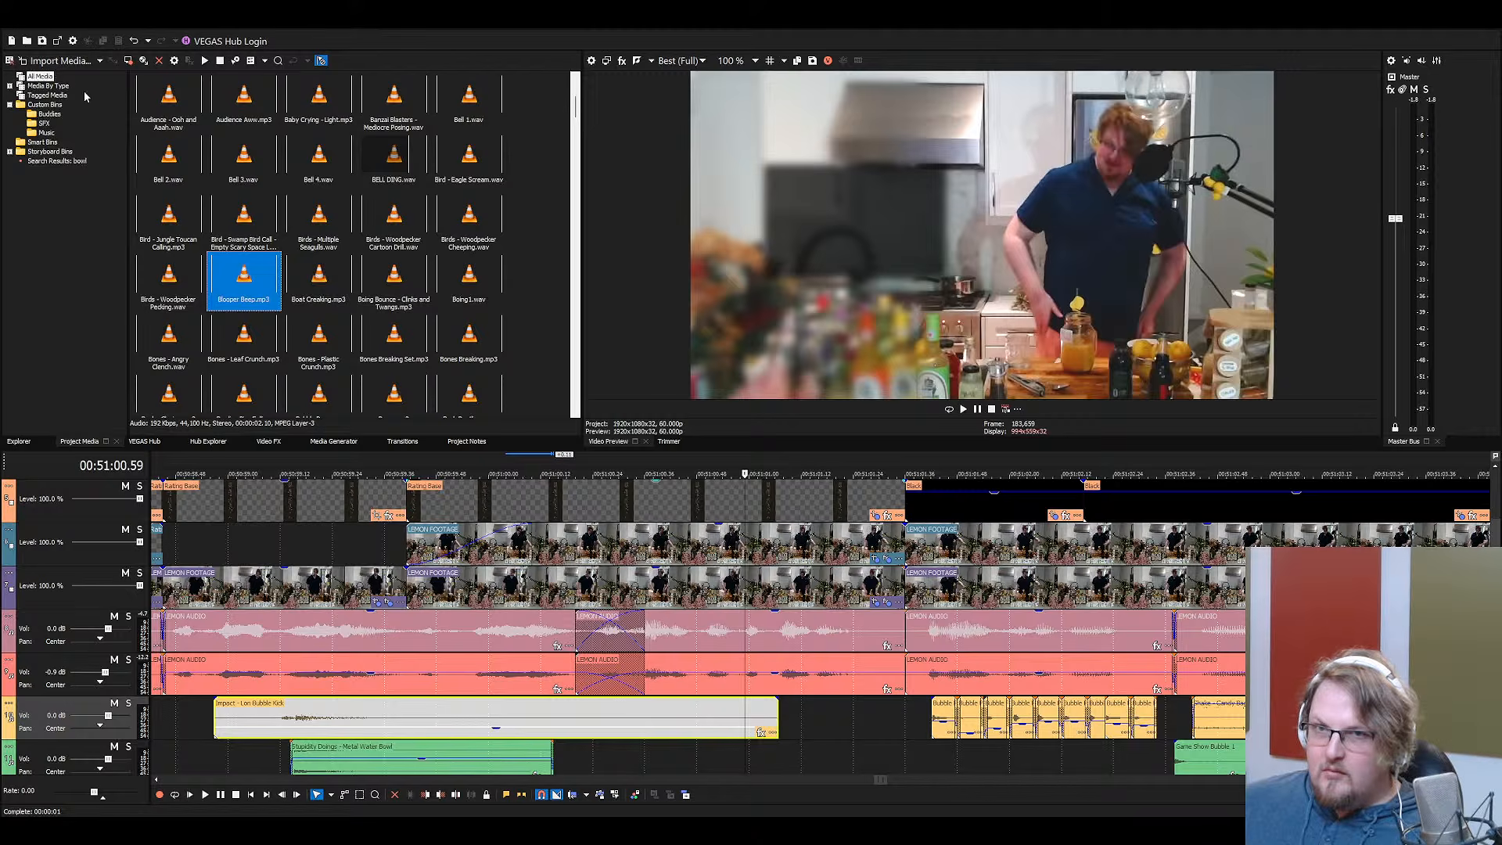
text(im)
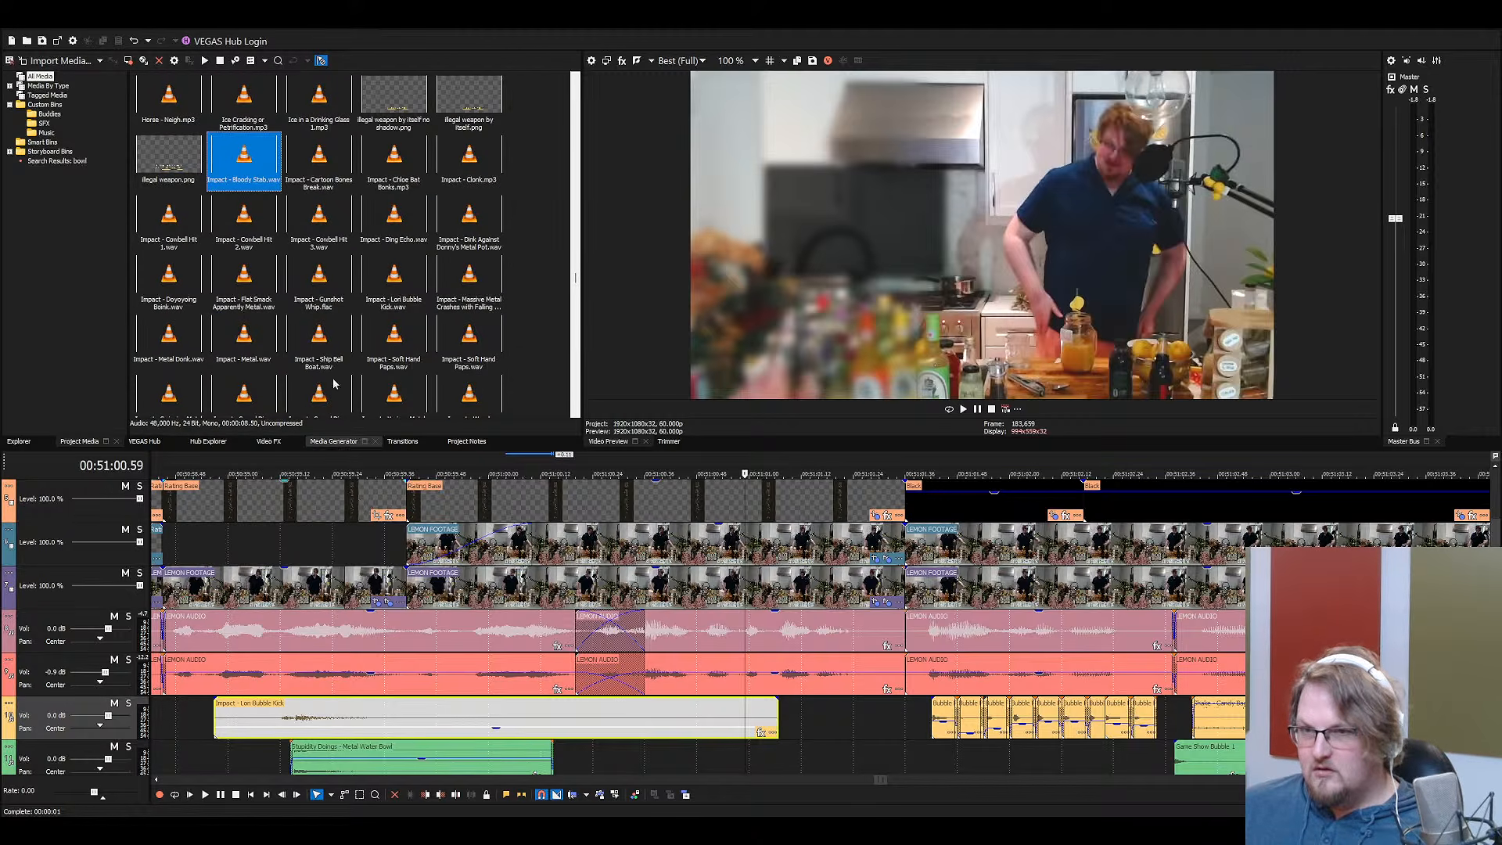
click(322, 296)
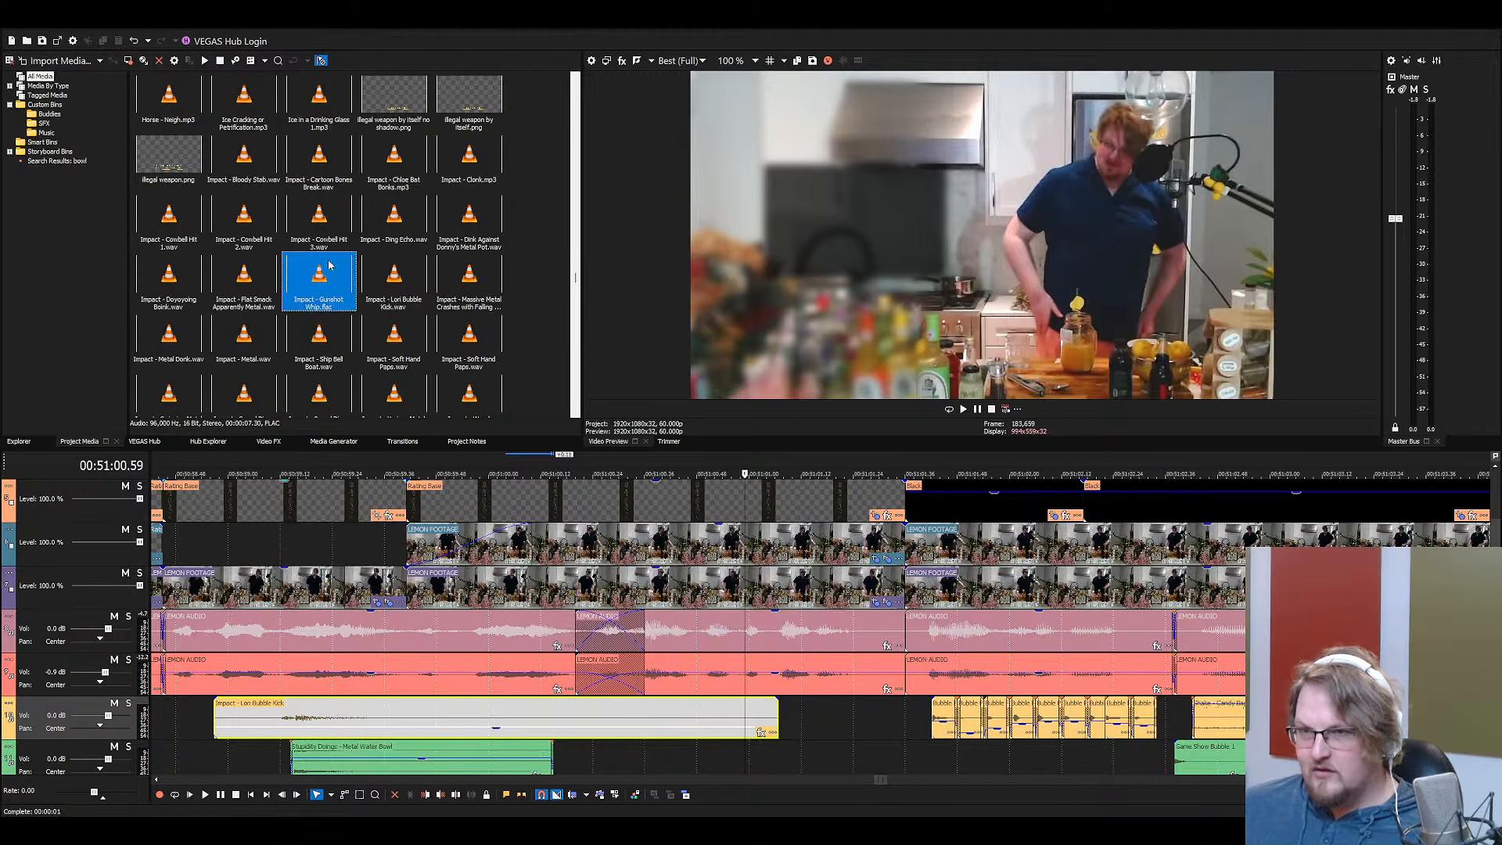
click(321, 224)
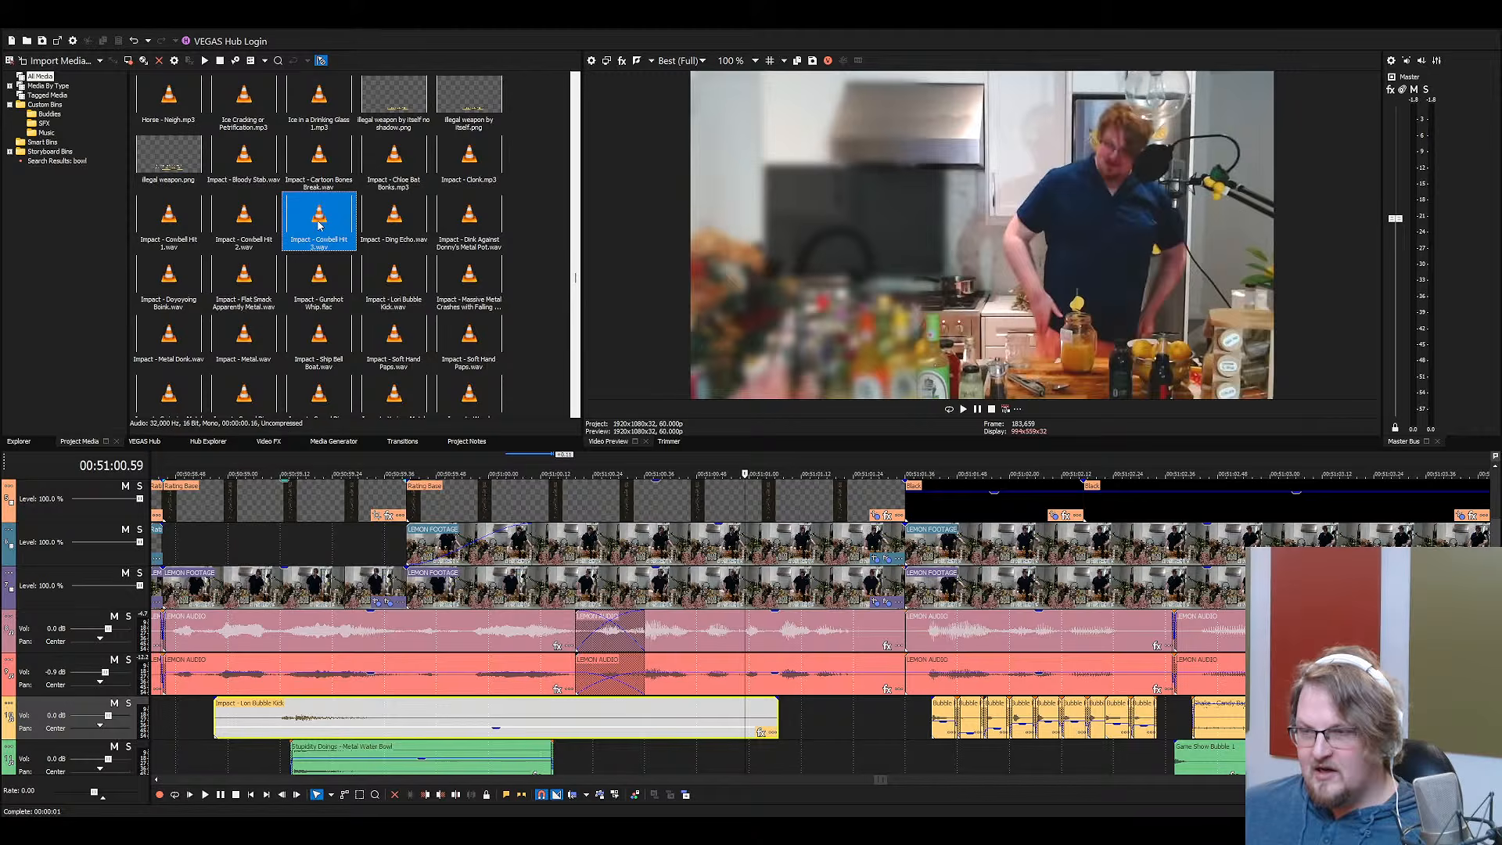
click(575, 512)
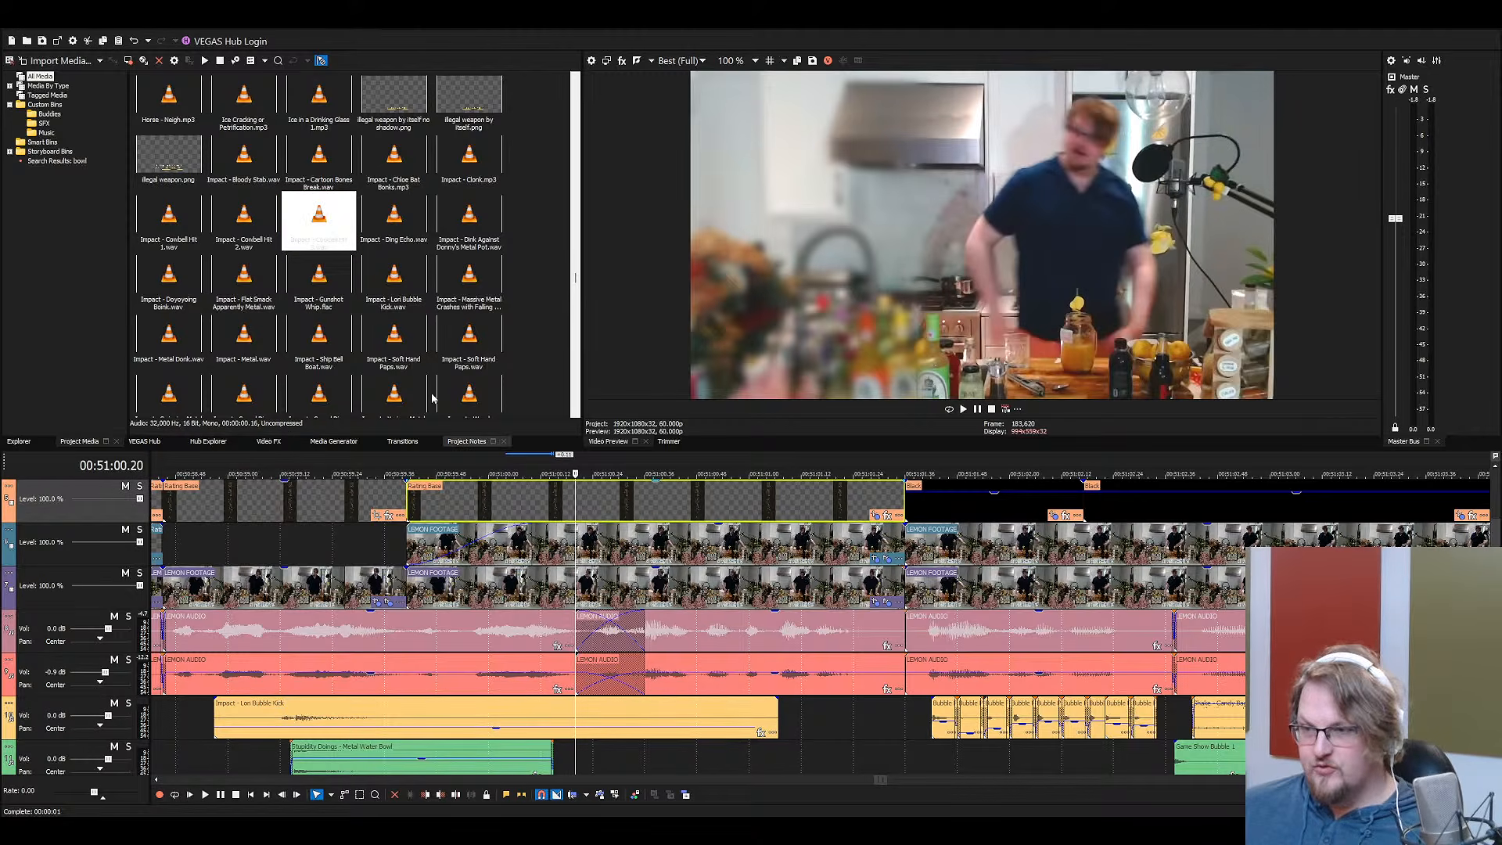
click(402, 302)
click(324, 231)
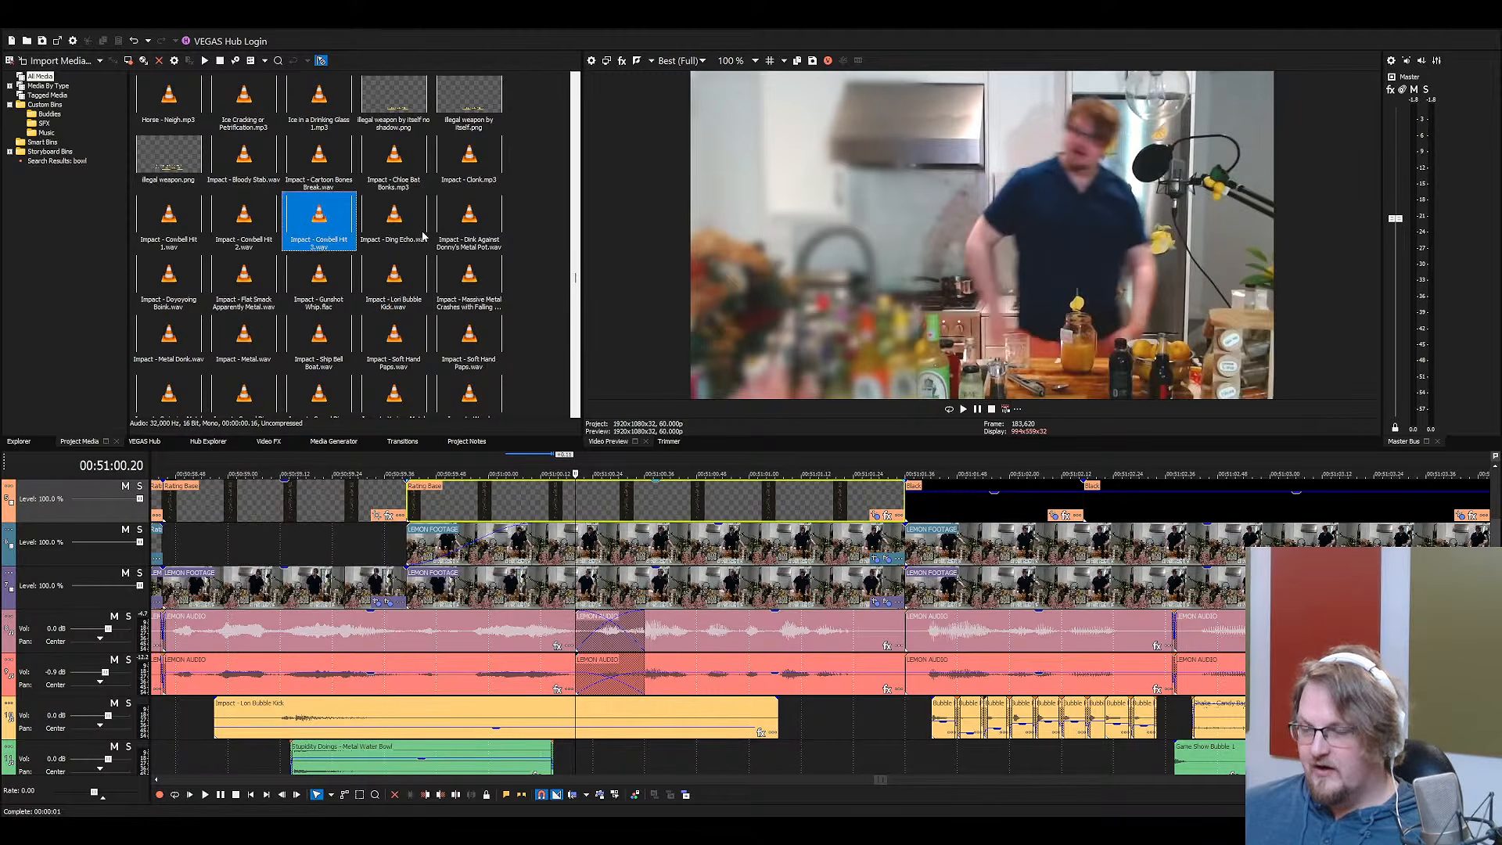
click(376, 234)
click(330, 233)
click(373, 238)
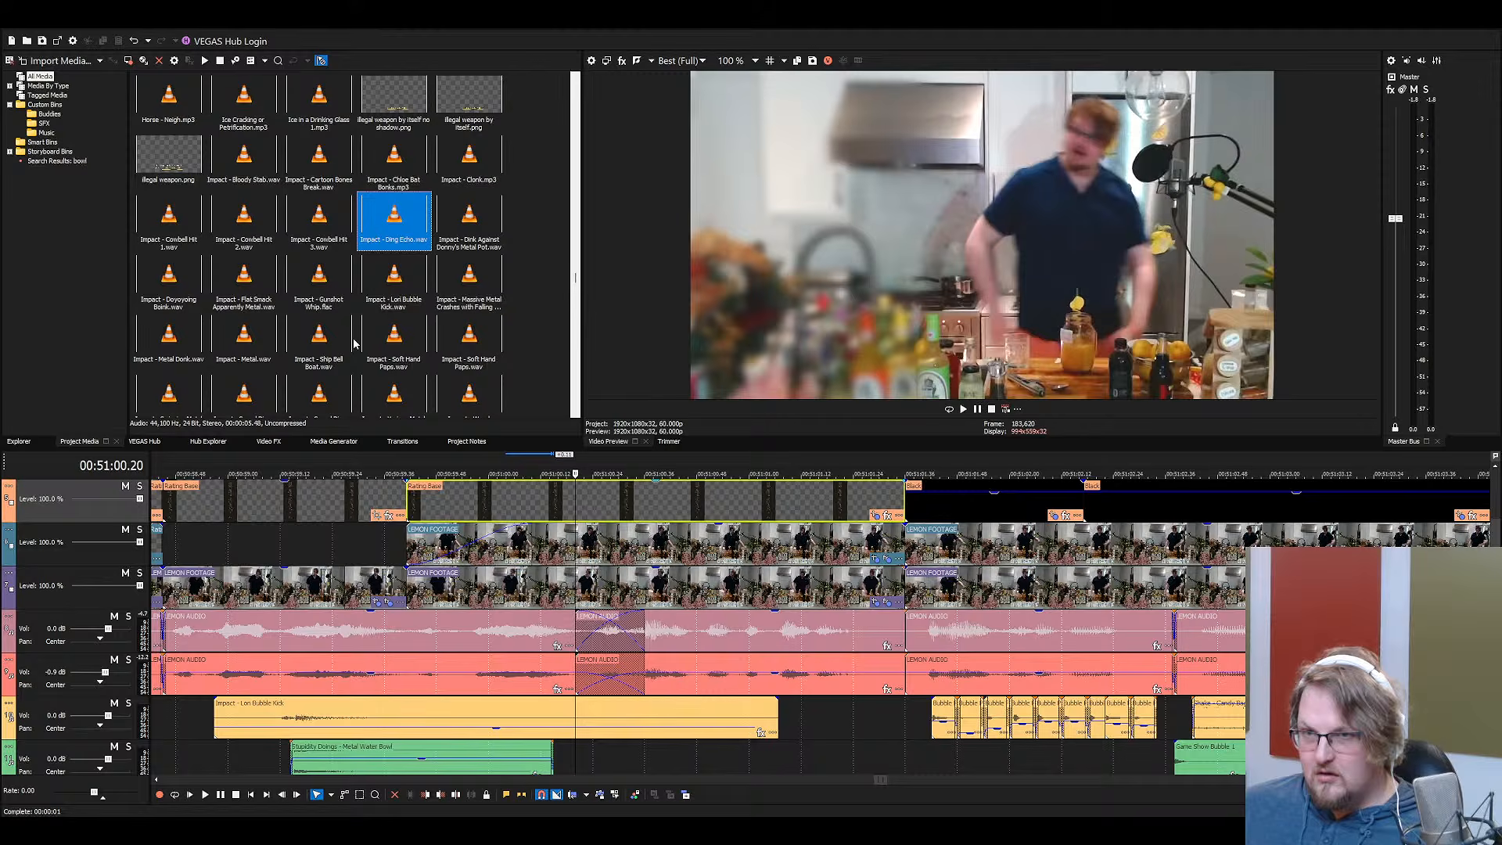
click(304, 266)
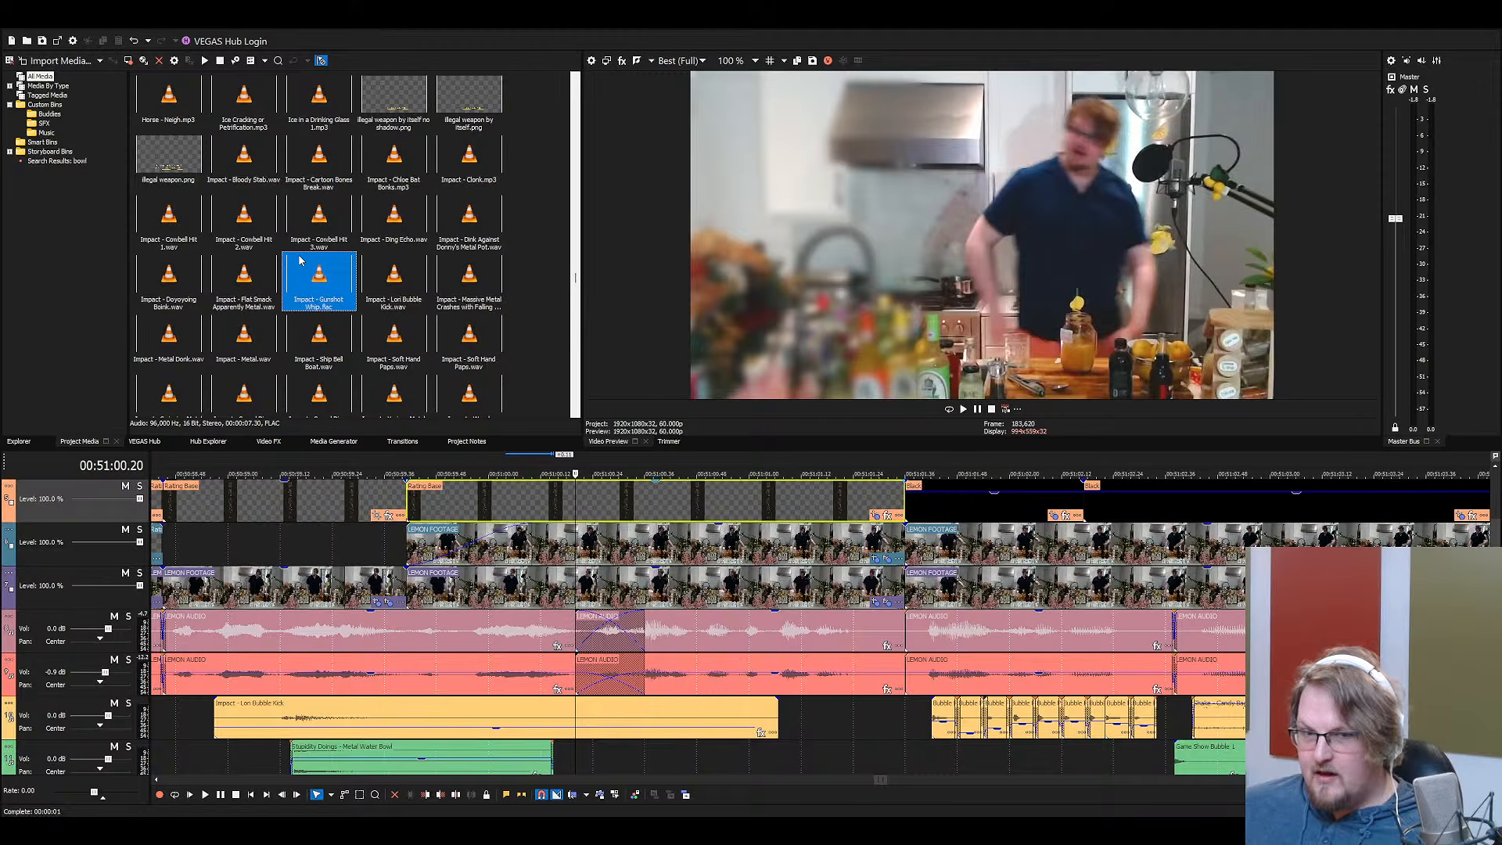
Find ingredients d.png in the project media and jump to its use on the timeline
key(Home)
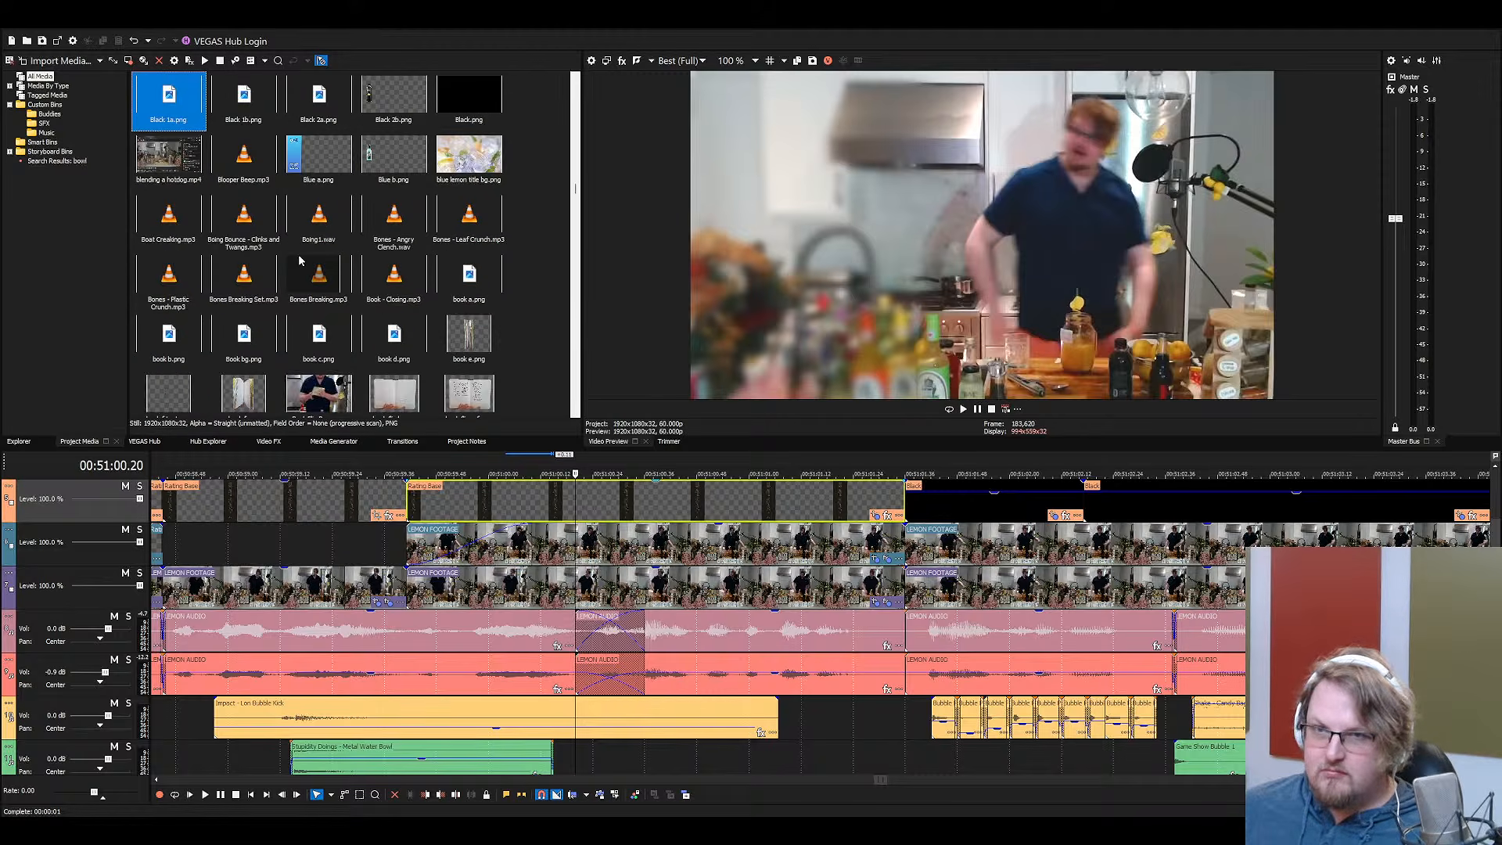
click(331, 146)
text(ing)
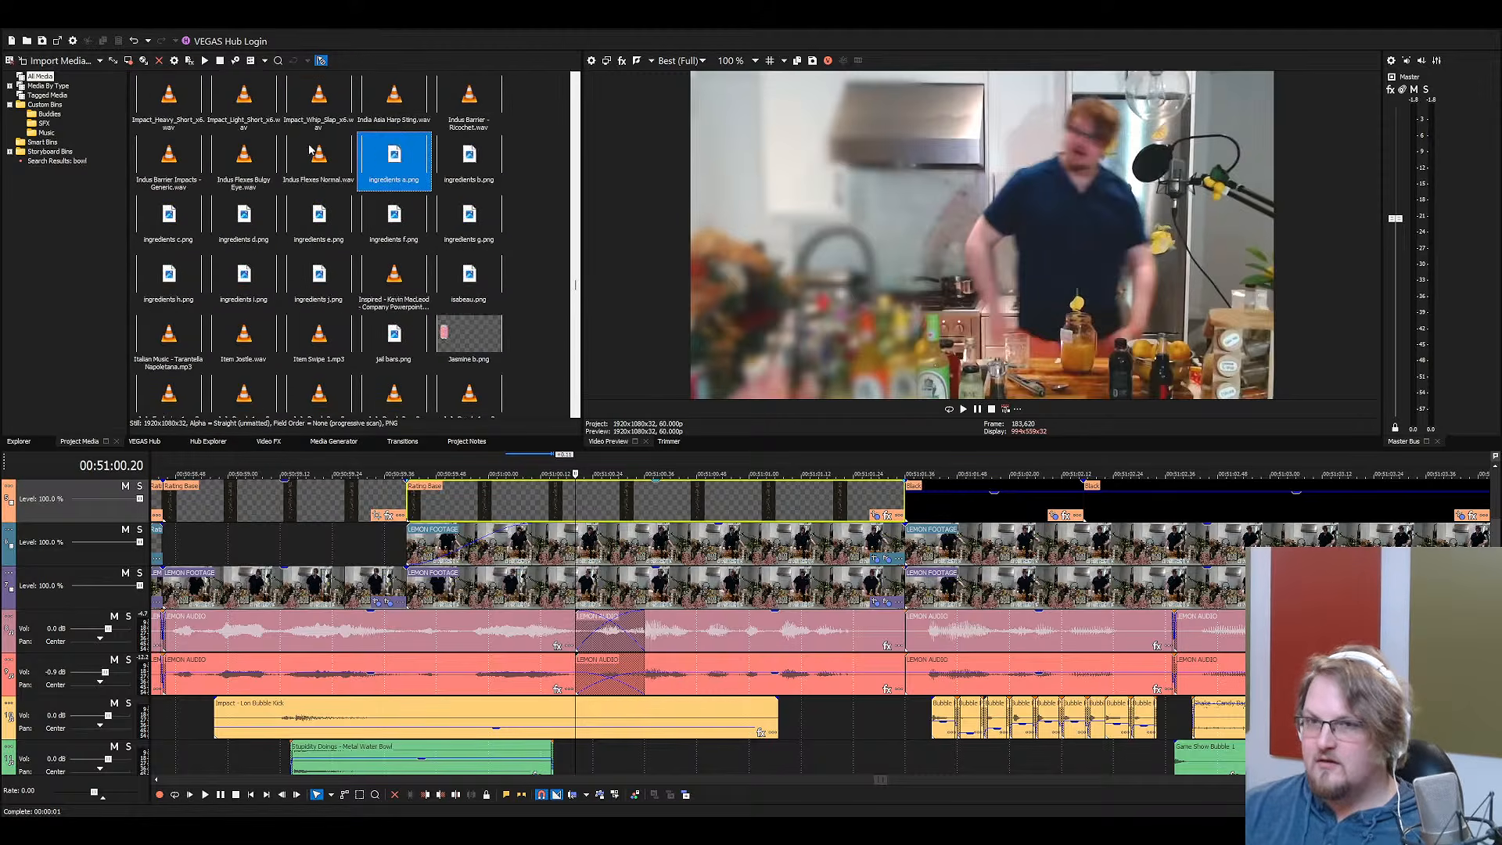
click(244, 219)
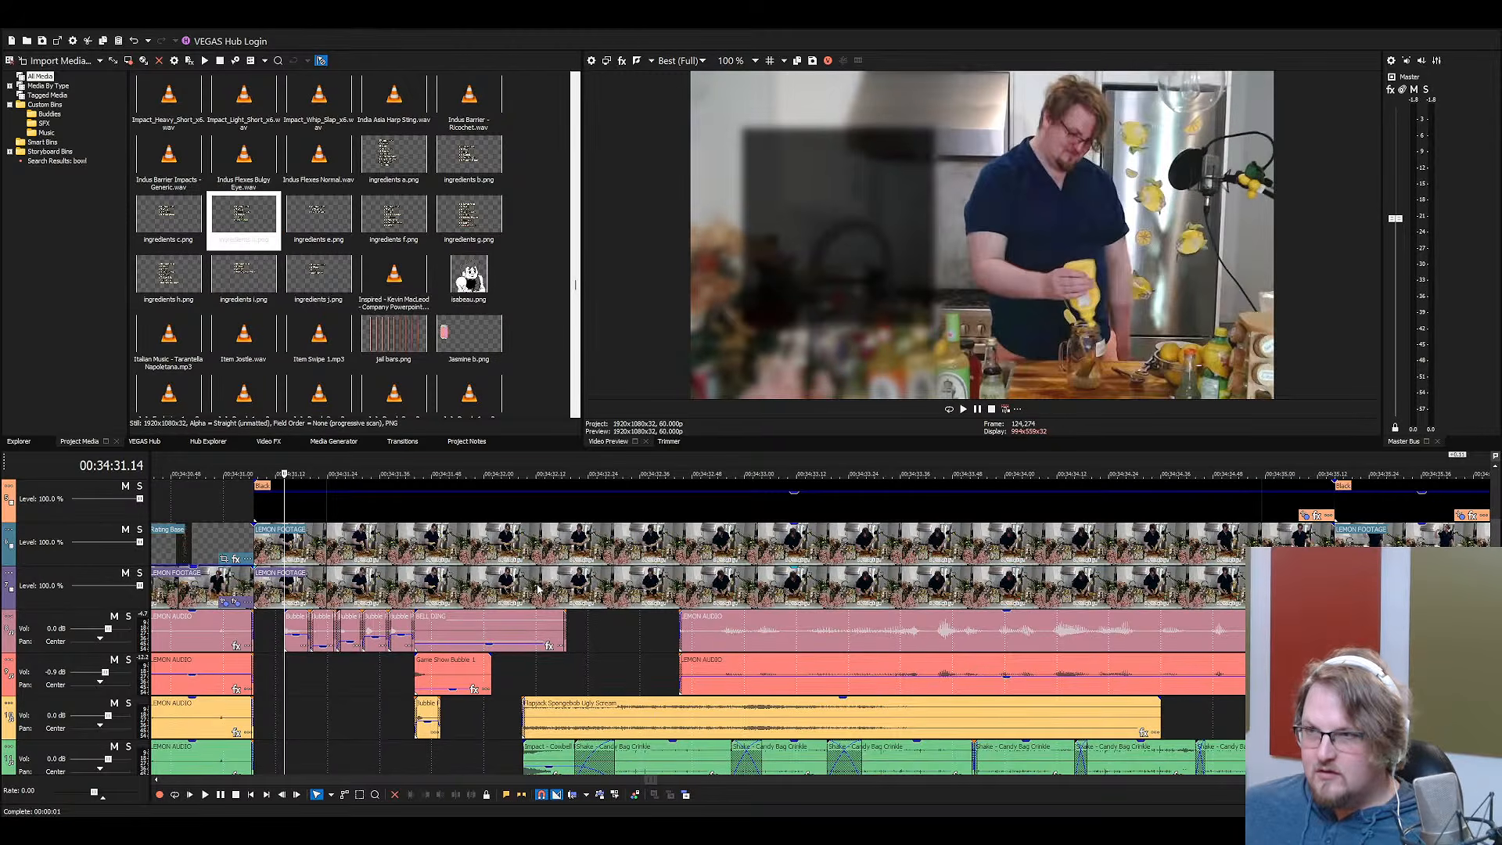
Play back the ingredient list reveal around 00:34:31 to check its sound effects
click(235, 499)
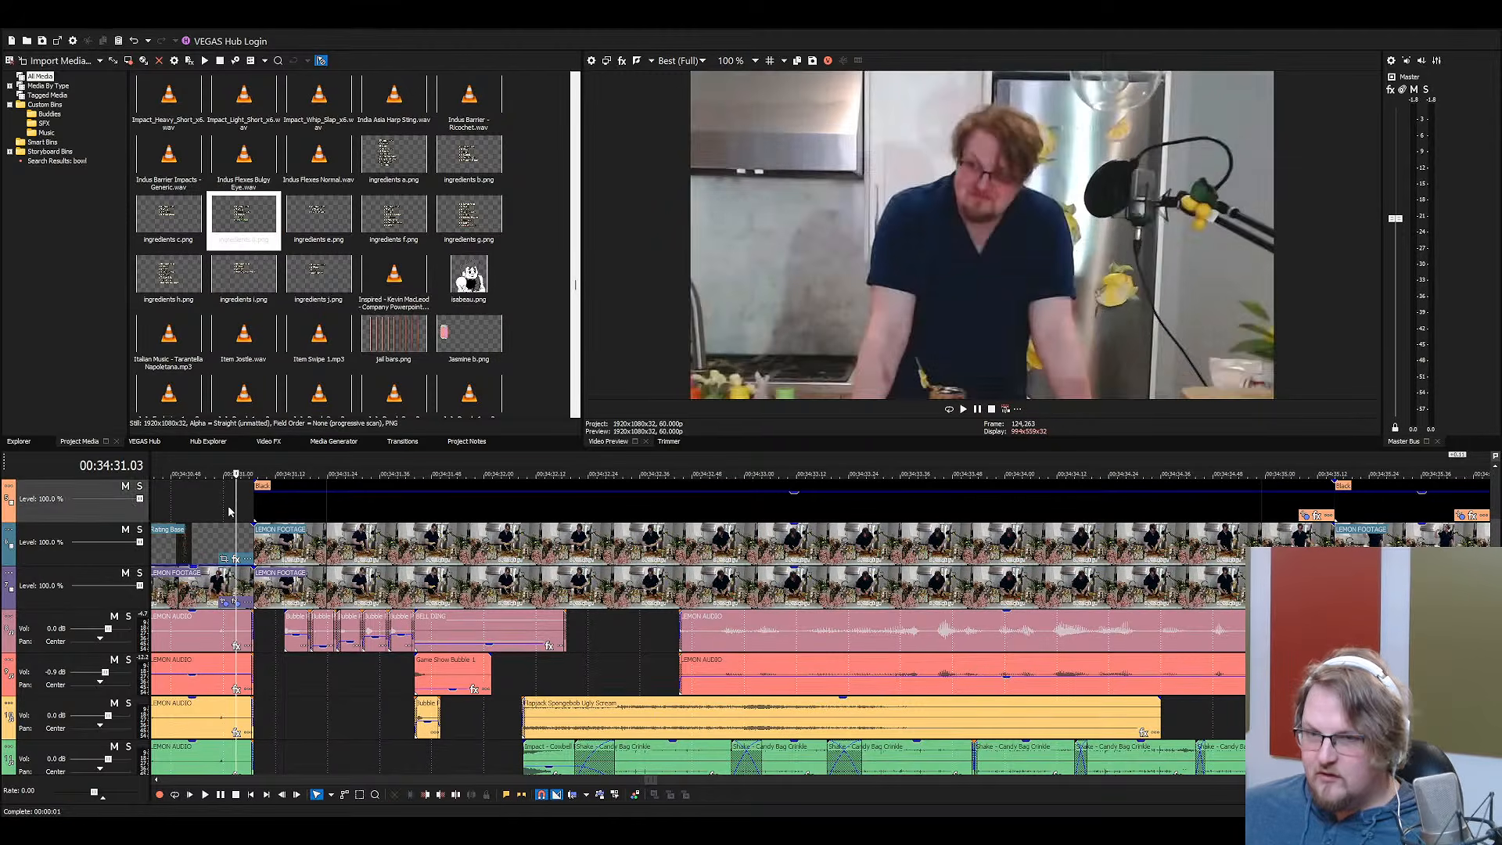
scroll(230, 509, up, 1)
click(781, 513)
key(space)
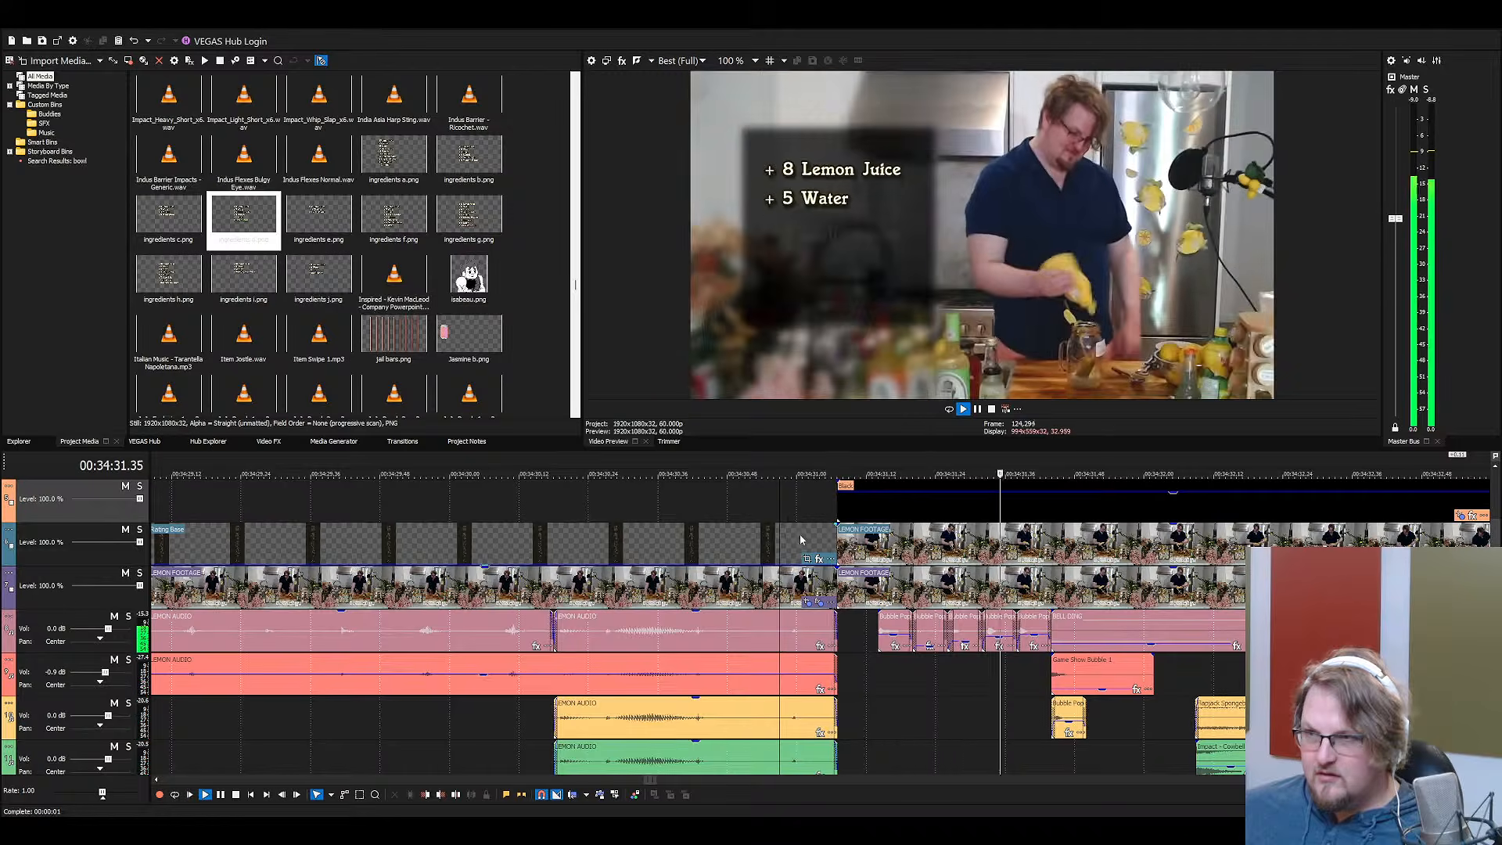
scroll(780, 513, down, 2)
key(space)
Jump to where ingredients f.png is used on the timeline and play back from 00:42:43.19
click(305, 225)
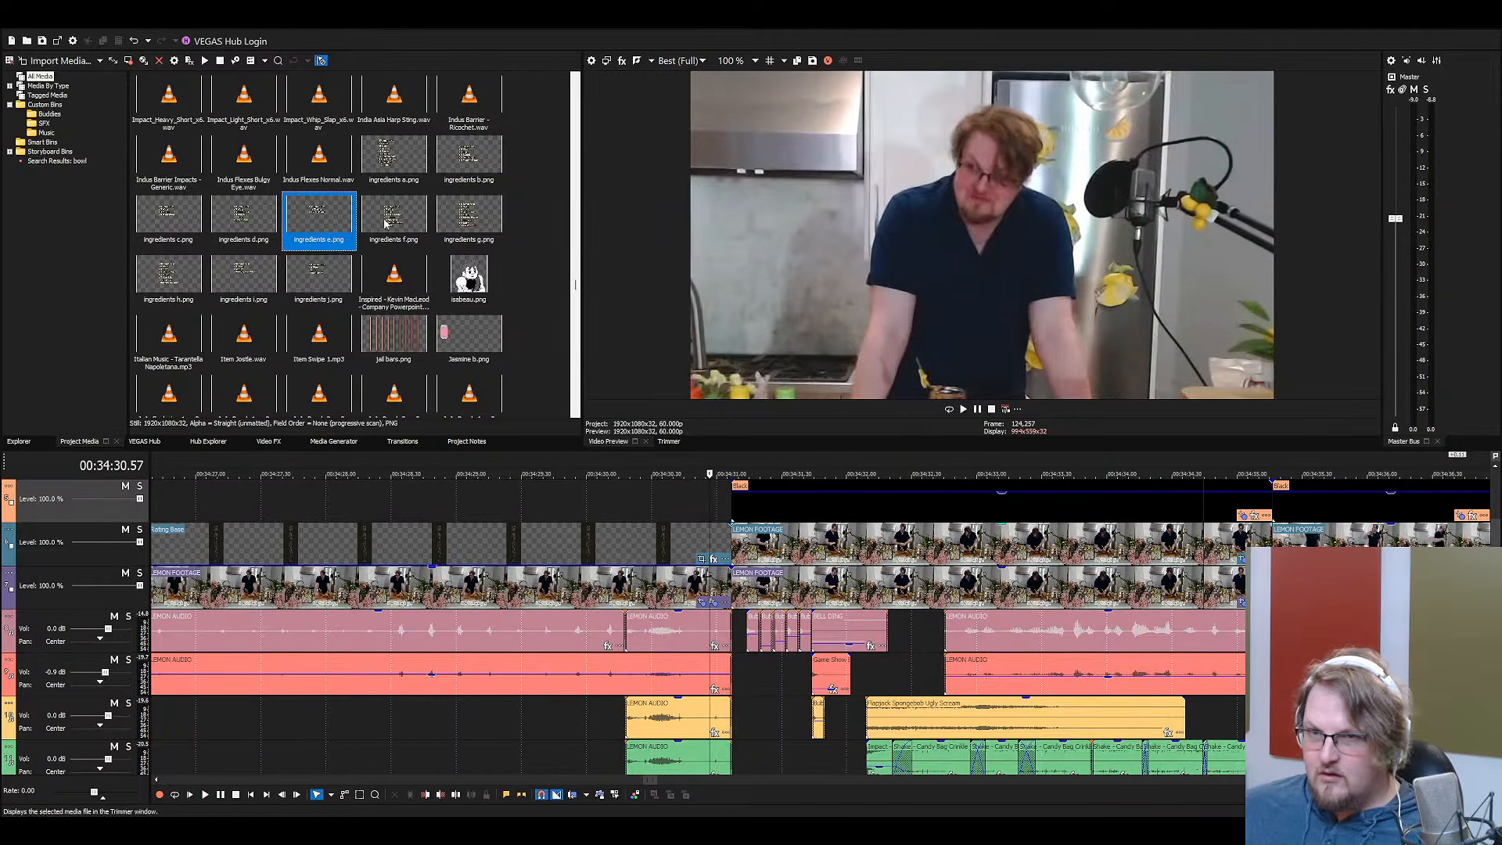
right_click(379, 218)
click(345, 270)
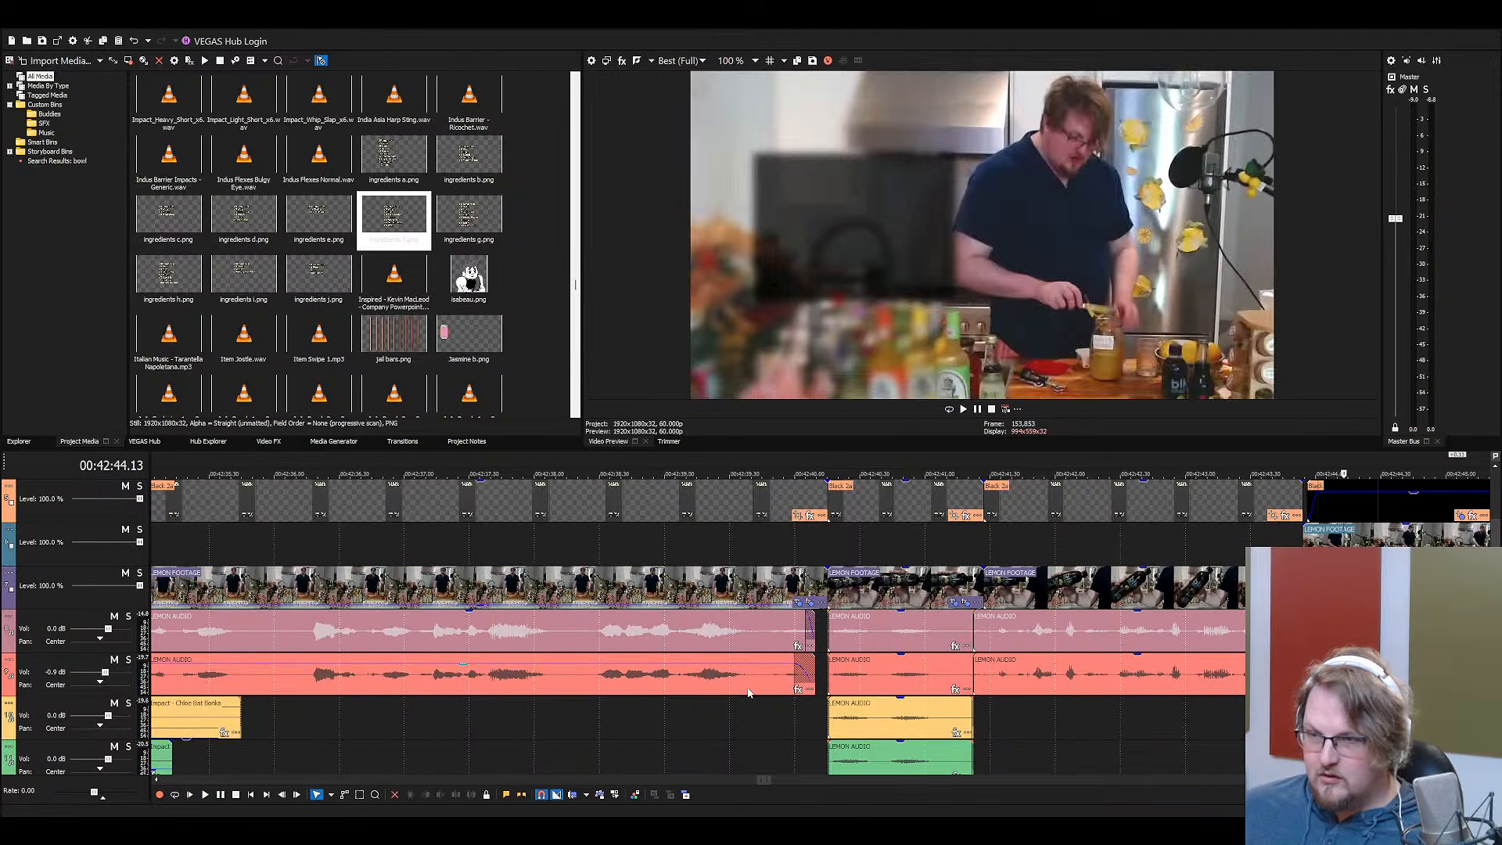
scroll(775, 691, down, 4)
click(1226, 554)
key(space)
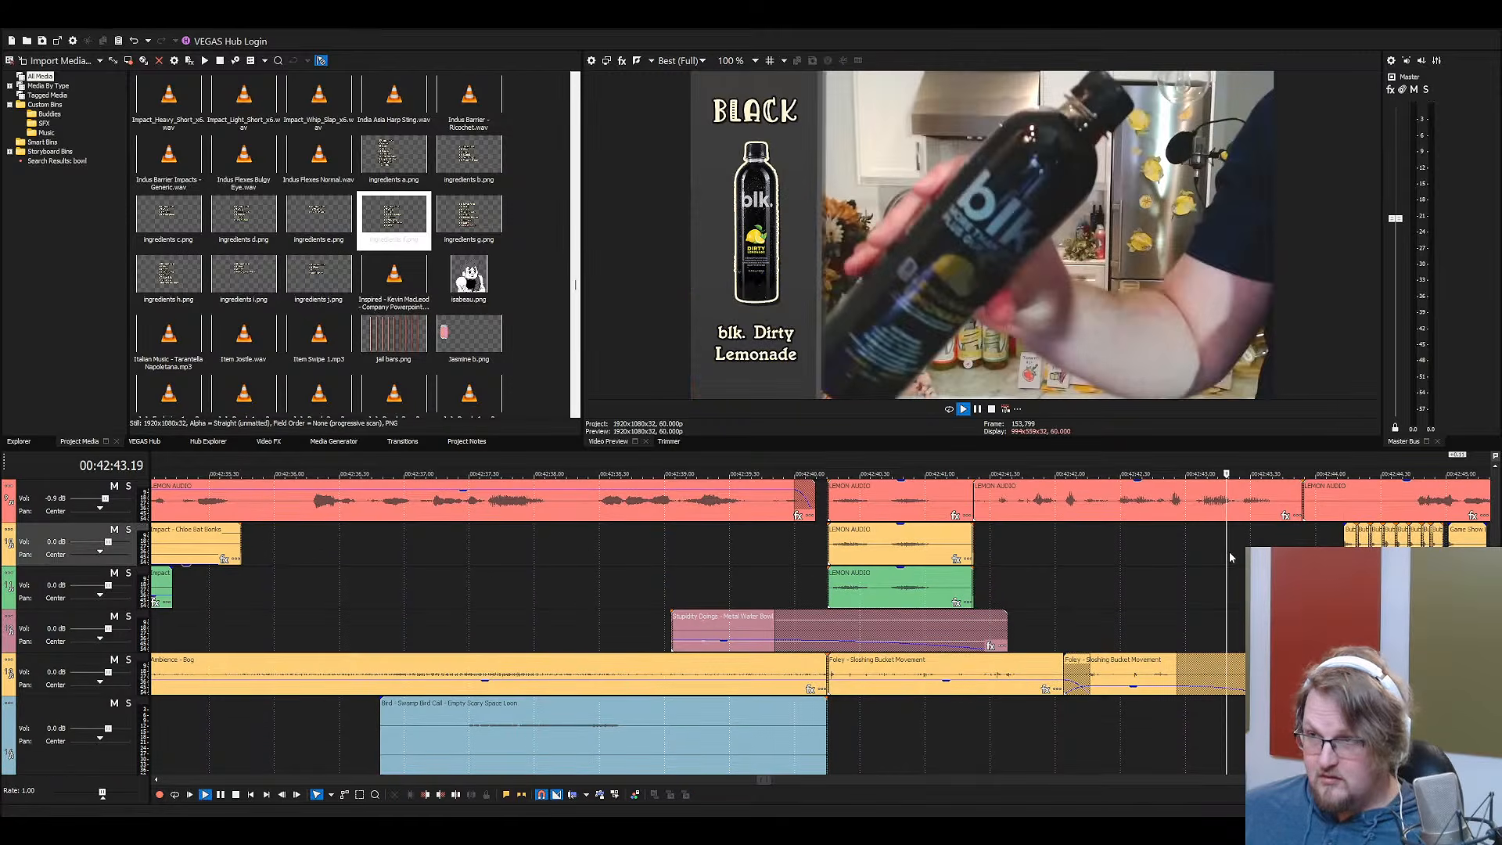
Examine the window blinds sounds under the ingredient list reveal, playing them from about 00:42:43.56
scroll(1167, 576, down, 1)
scroll(795, 632, up, 2)
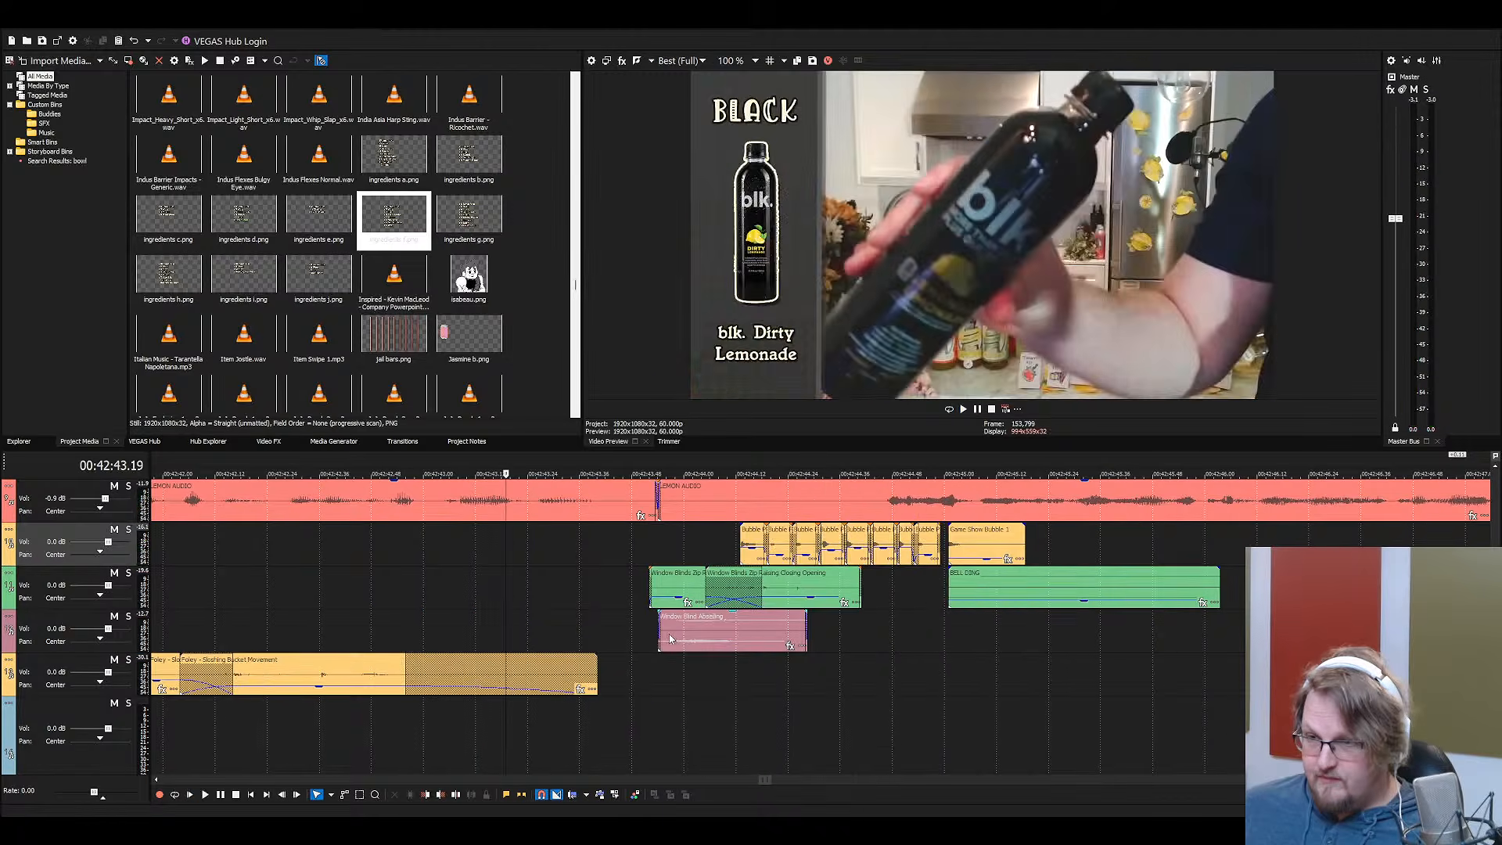
click(795, 637)
key(space)
scroll(519, 704, up, 2)
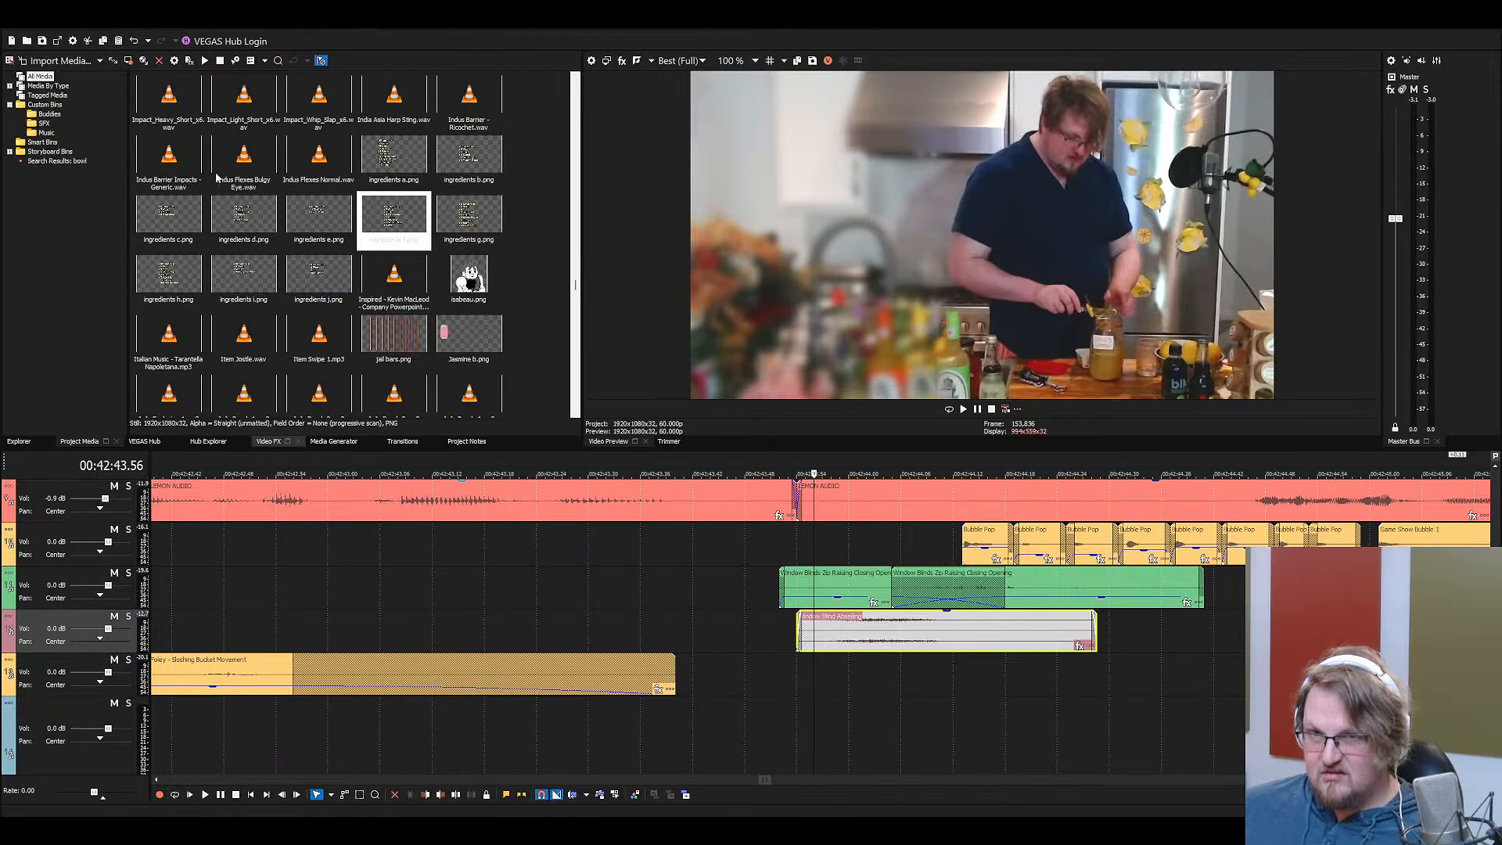
Add the Slide Whistles sound from the SFX bin to the blue track and align its start with the last Sloshing Bucket Movement clip
click(44, 123)
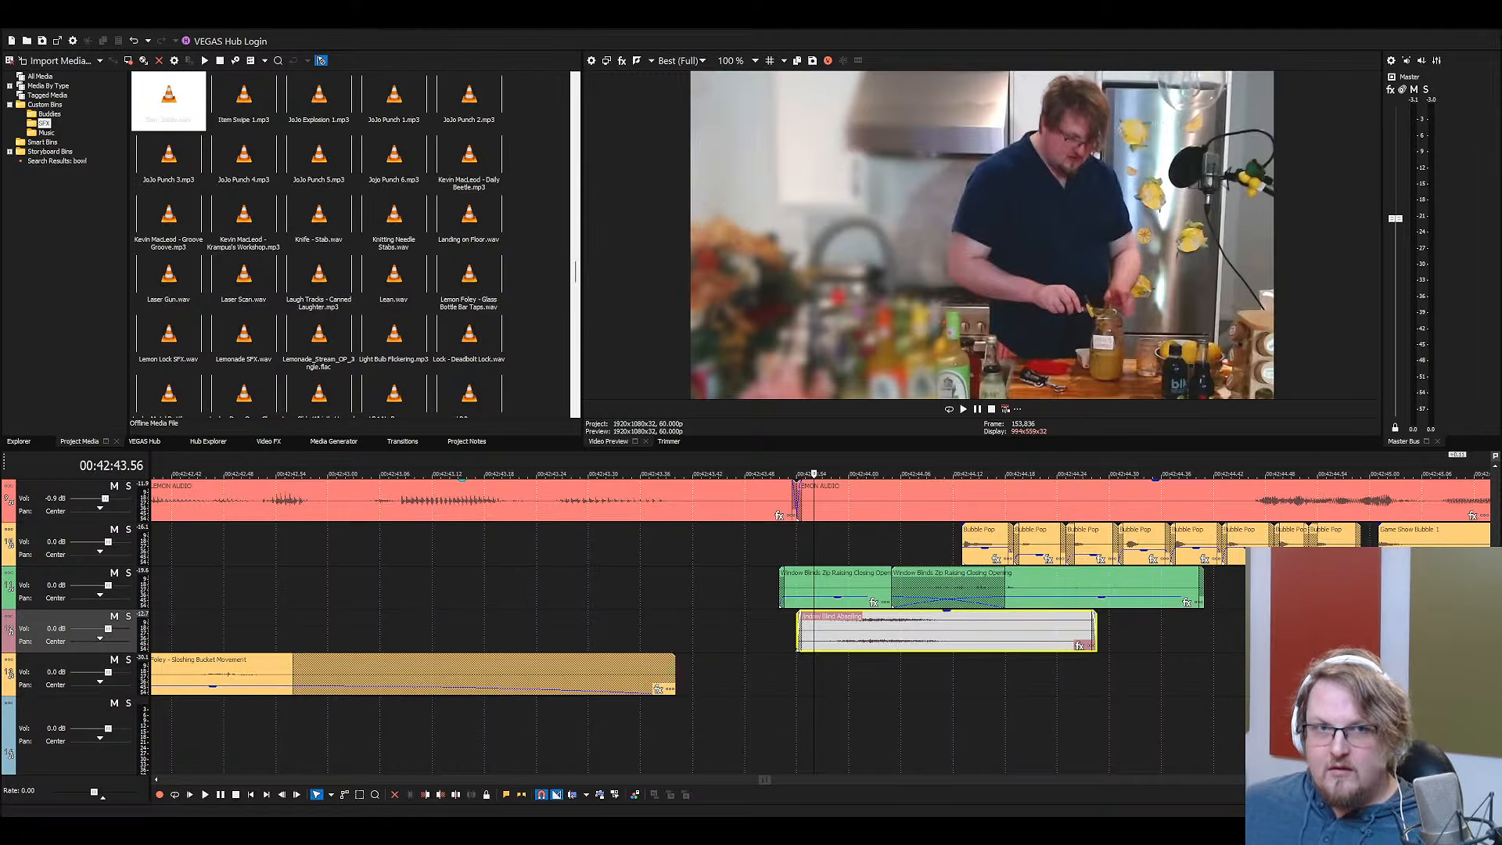
drag(831, 732, 831, 736)
scroll(831, 736, down, 6)
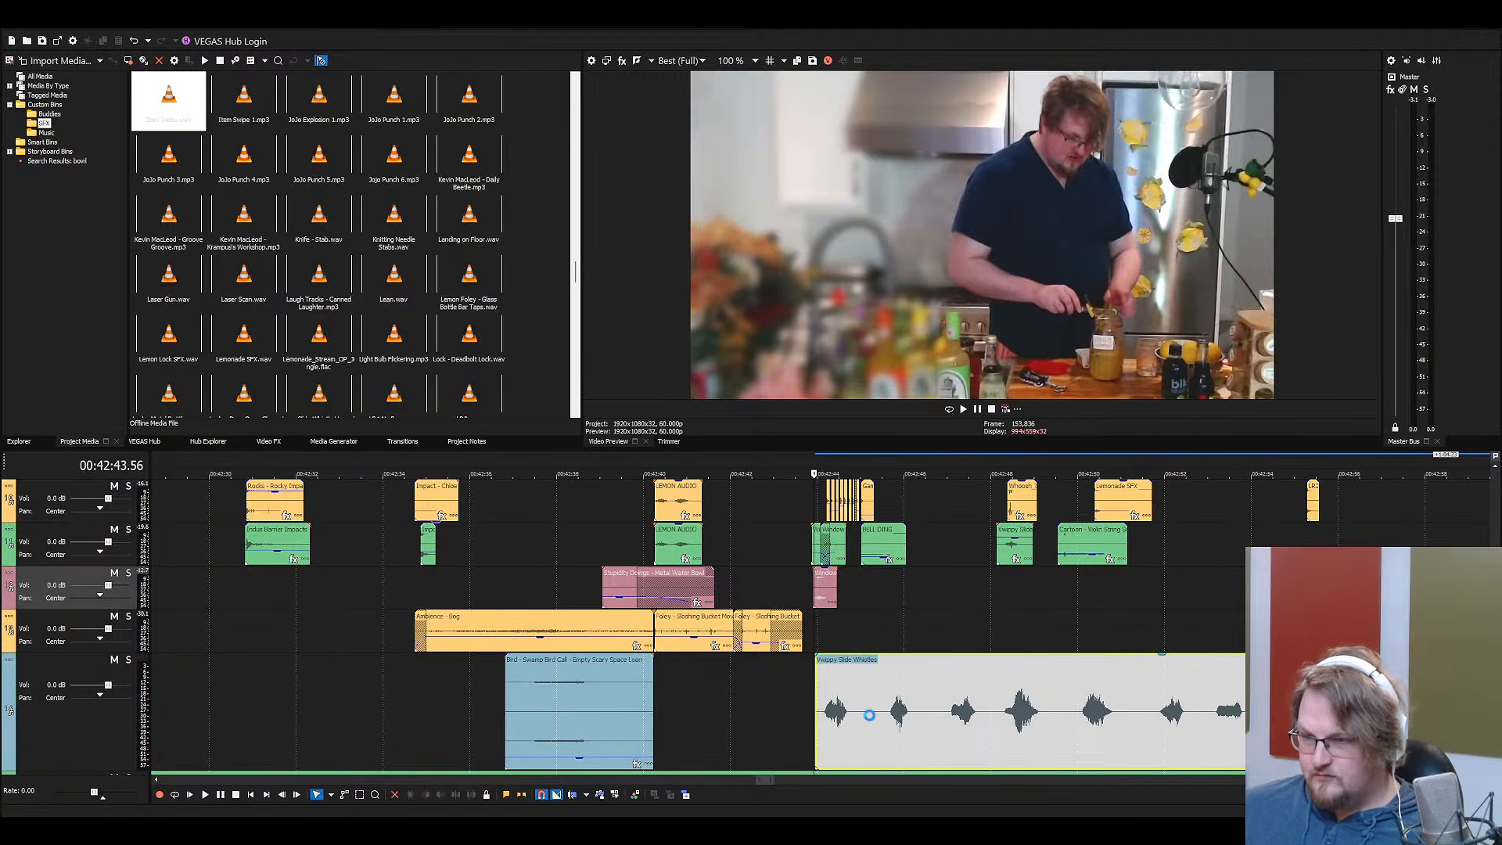
drag(876, 722, 794, 720)
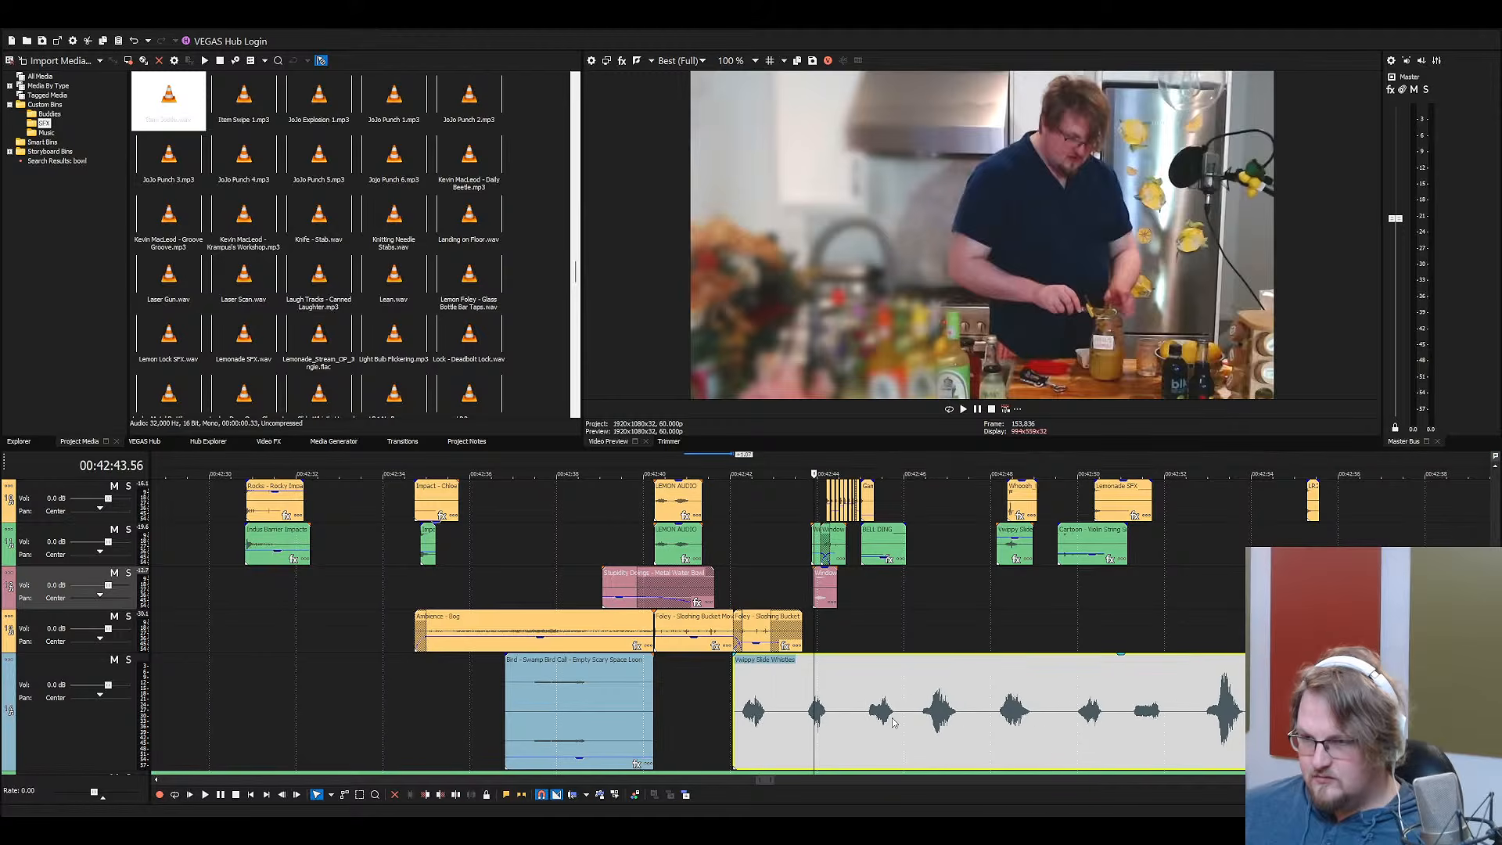
Play back the slide whistles, split out the second whistle and delete the pieces before and after it
click(805, 709)
key(space)
scroll(829, 713, up, 4)
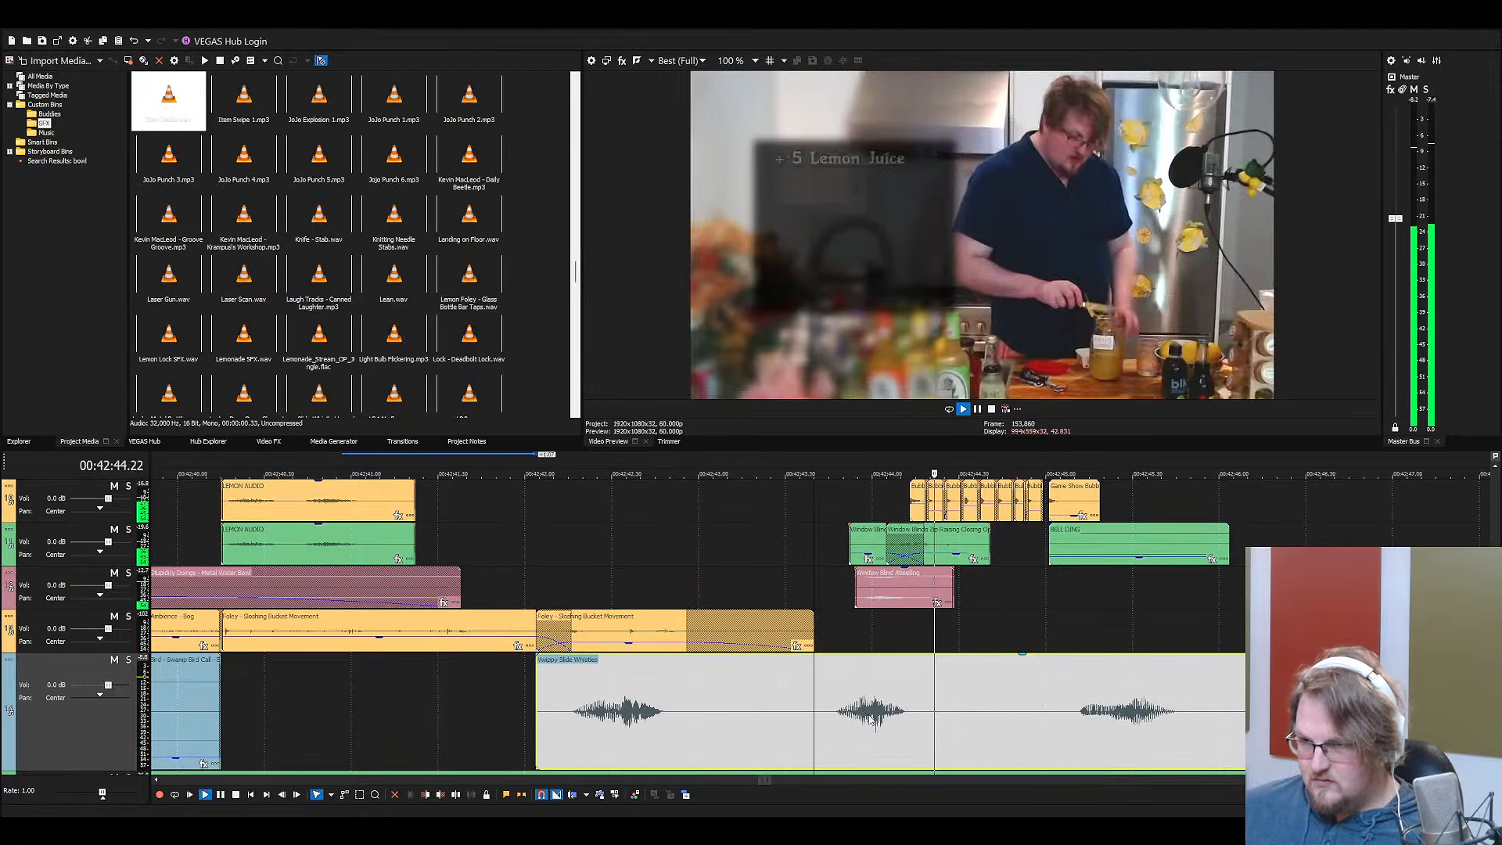
click(820, 713)
key(s)
click(945, 713)
key(s)
key(Delete)
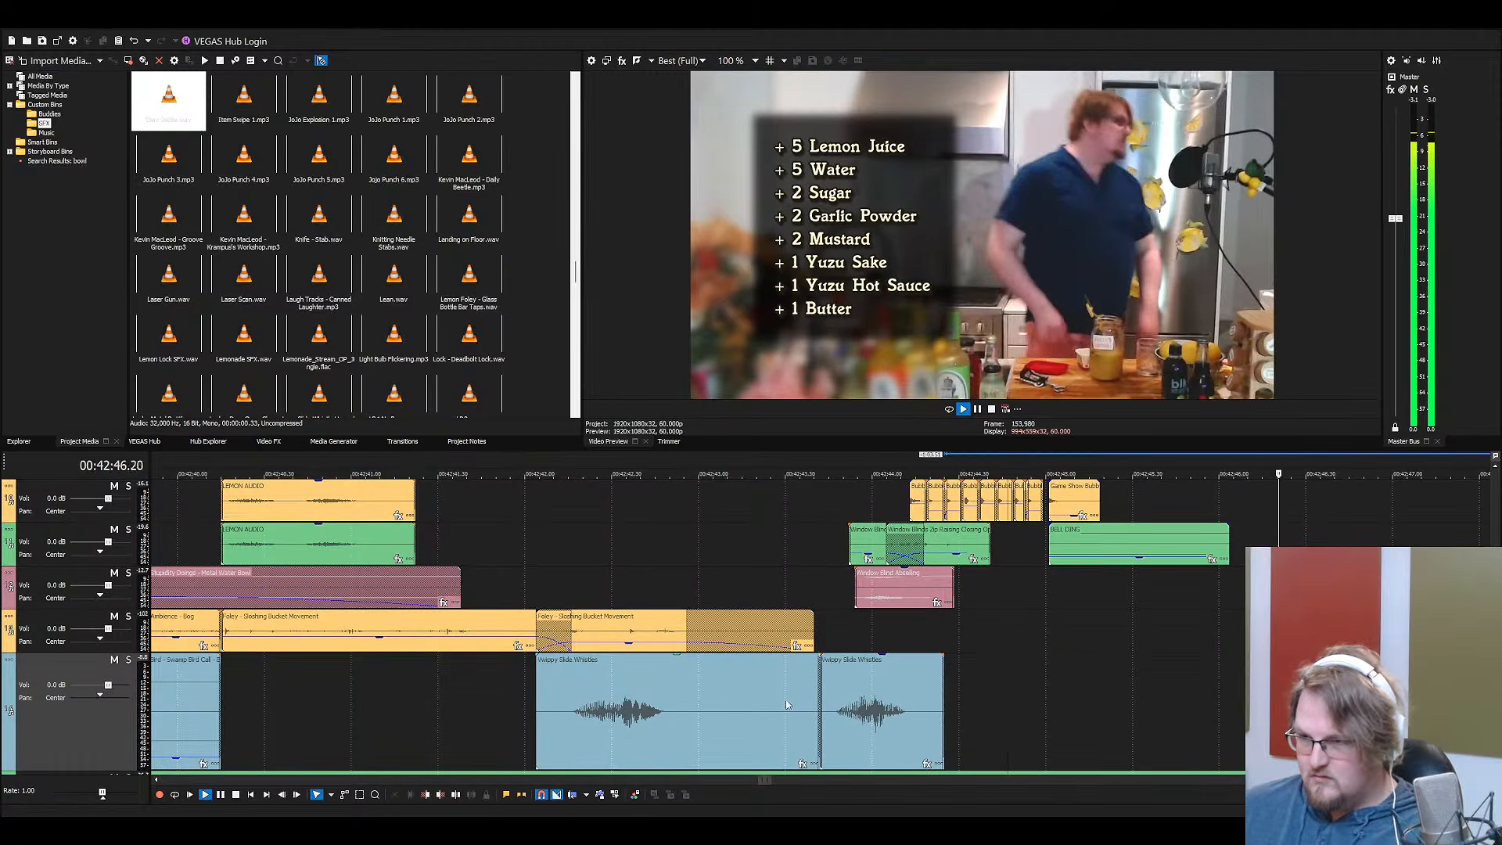
click(785, 700)
key(Delete)
Move the whistle clip to the yellow track, aligned with the start of the pink window blind clip, and play it back
click(899, 675)
drag(899, 675, 925, 622)
key(space)
key(space)
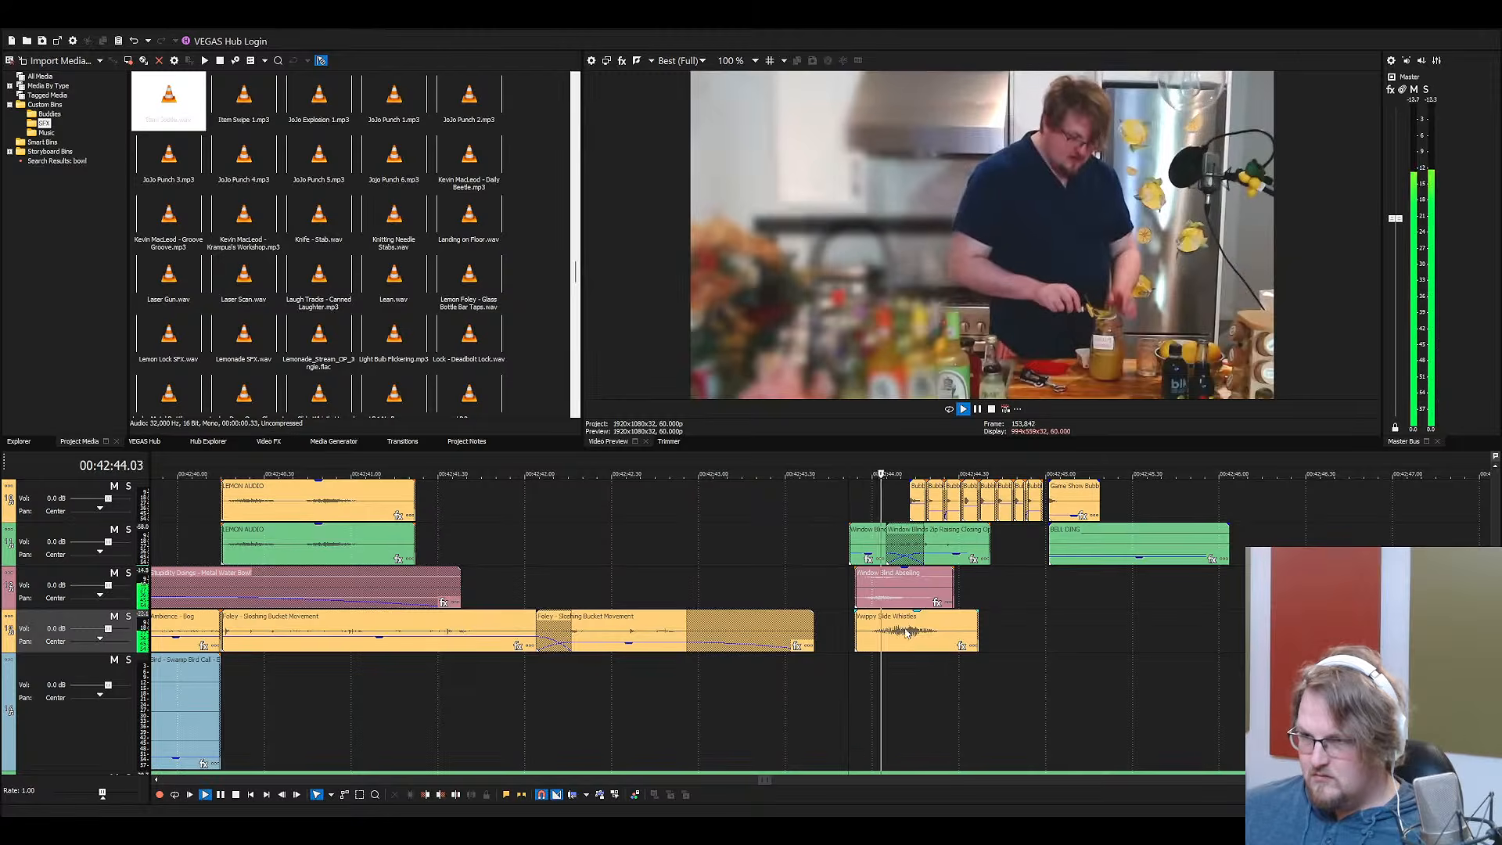
Shift the pink window blind clip slightly later and play back the layered reveal sounds from about 00:42:44.03
key(space)
drag(872, 599, 887, 601)
click(880, 625)
key(space)
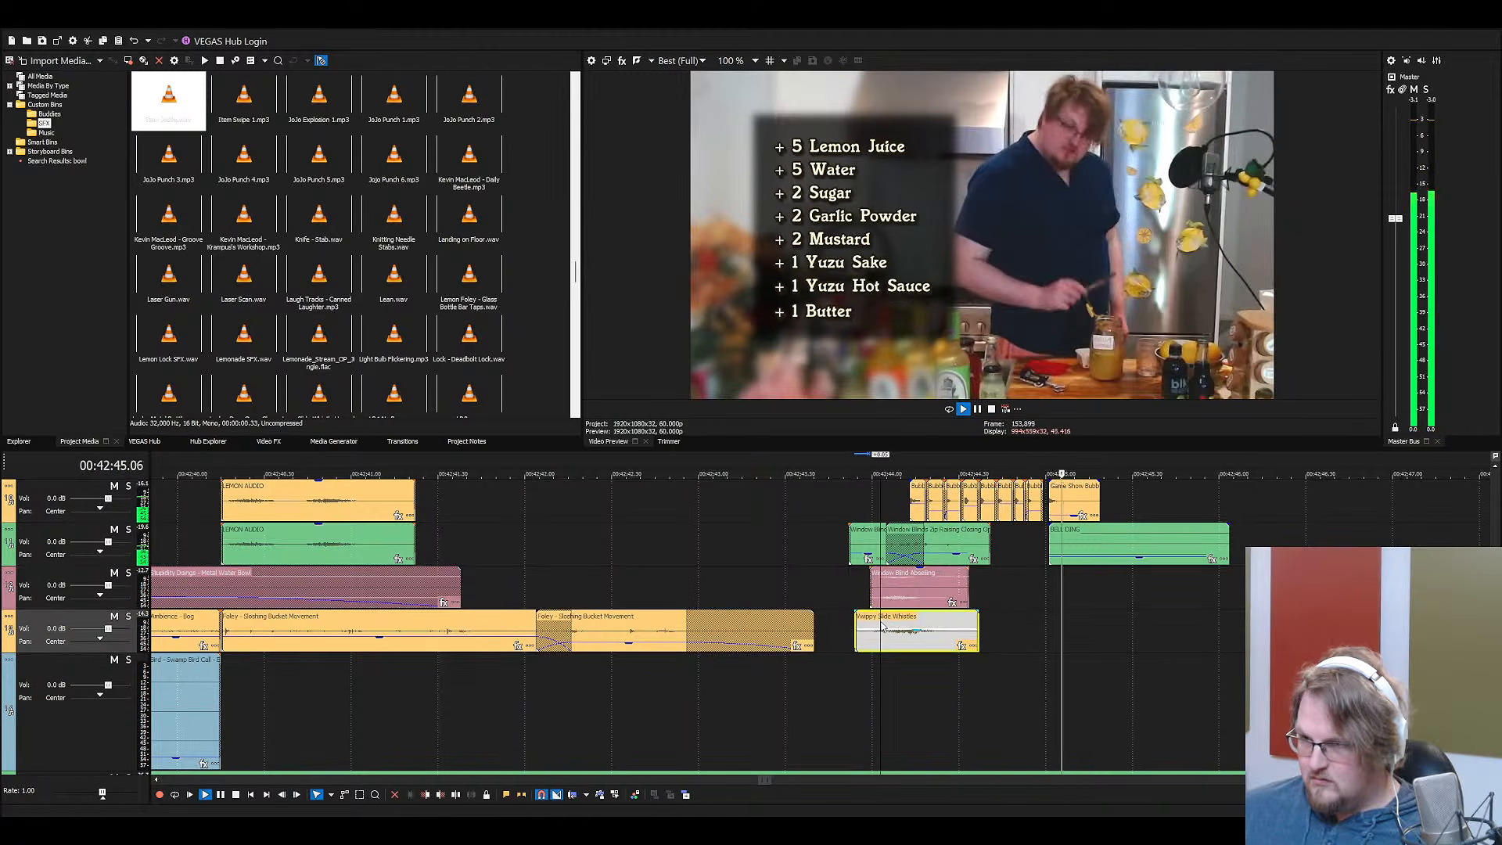
Lower the volume of the slide whistle clip on the yellow track and return to about 00:42:43.59
click(947, 548)
key(space)
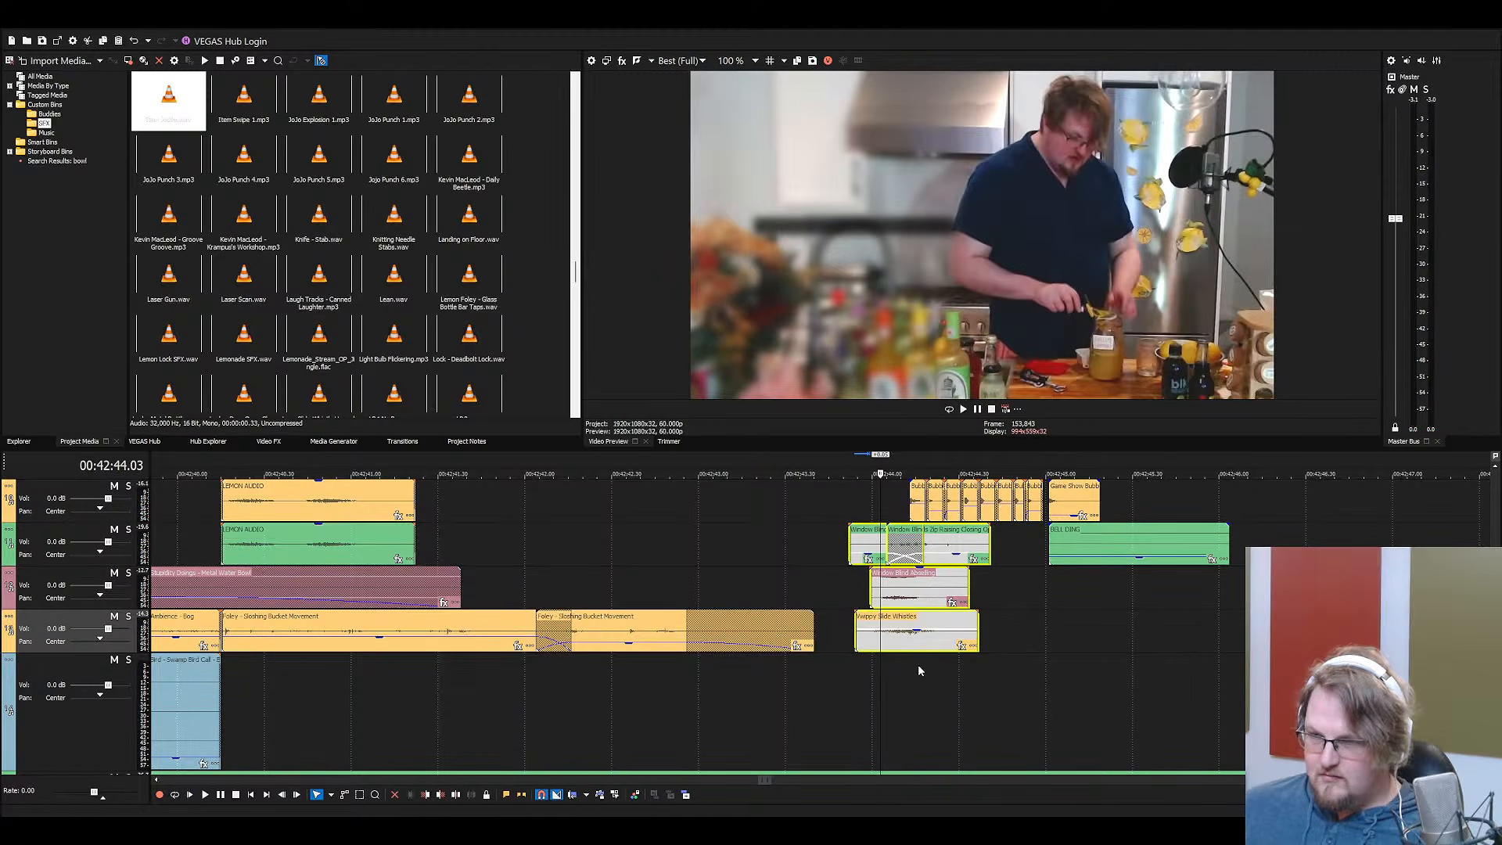
click(918, 641)
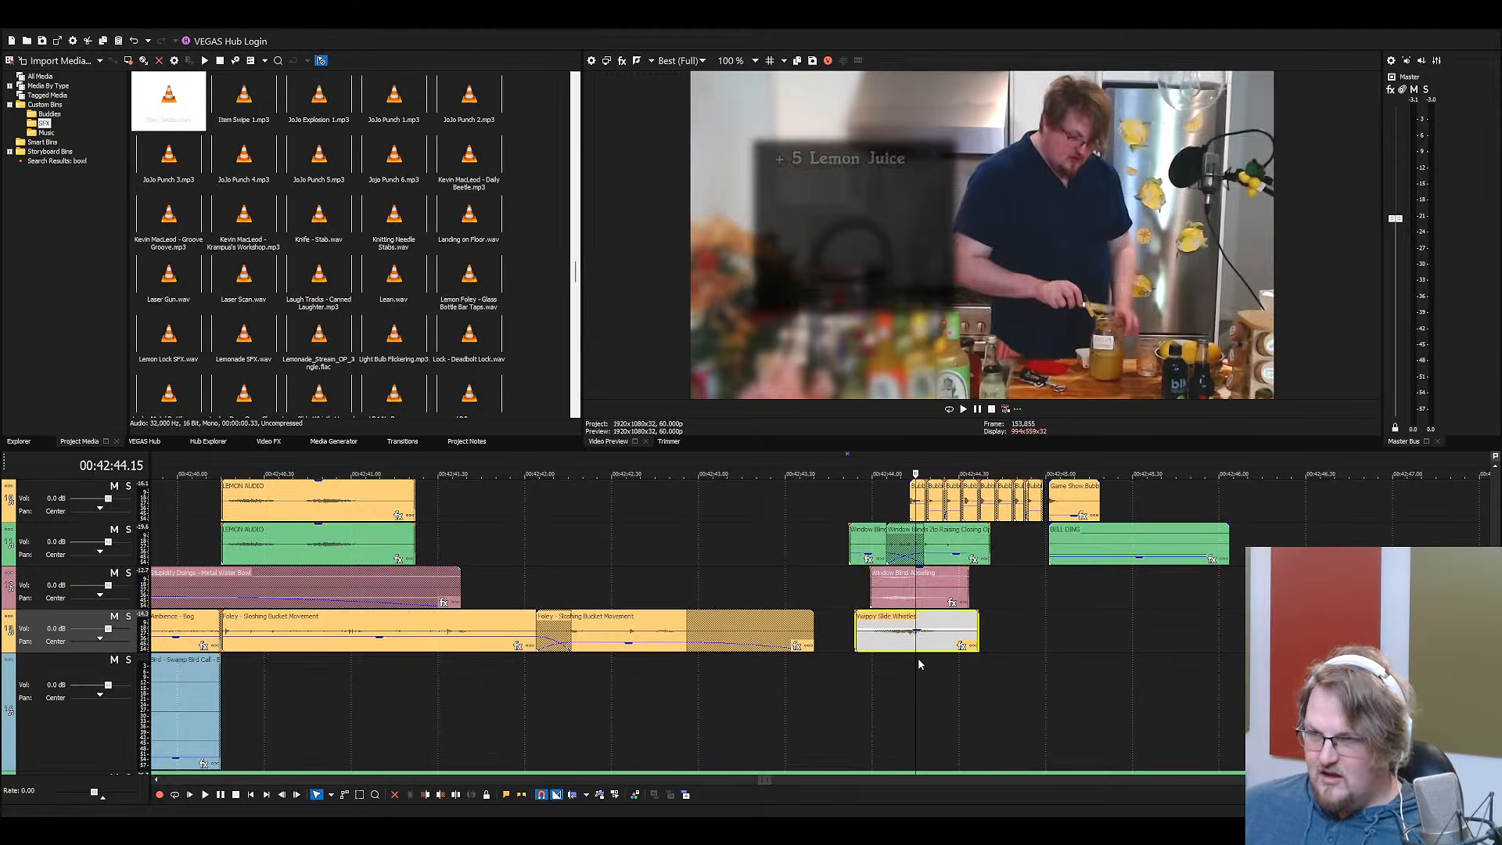
click(873, 624)
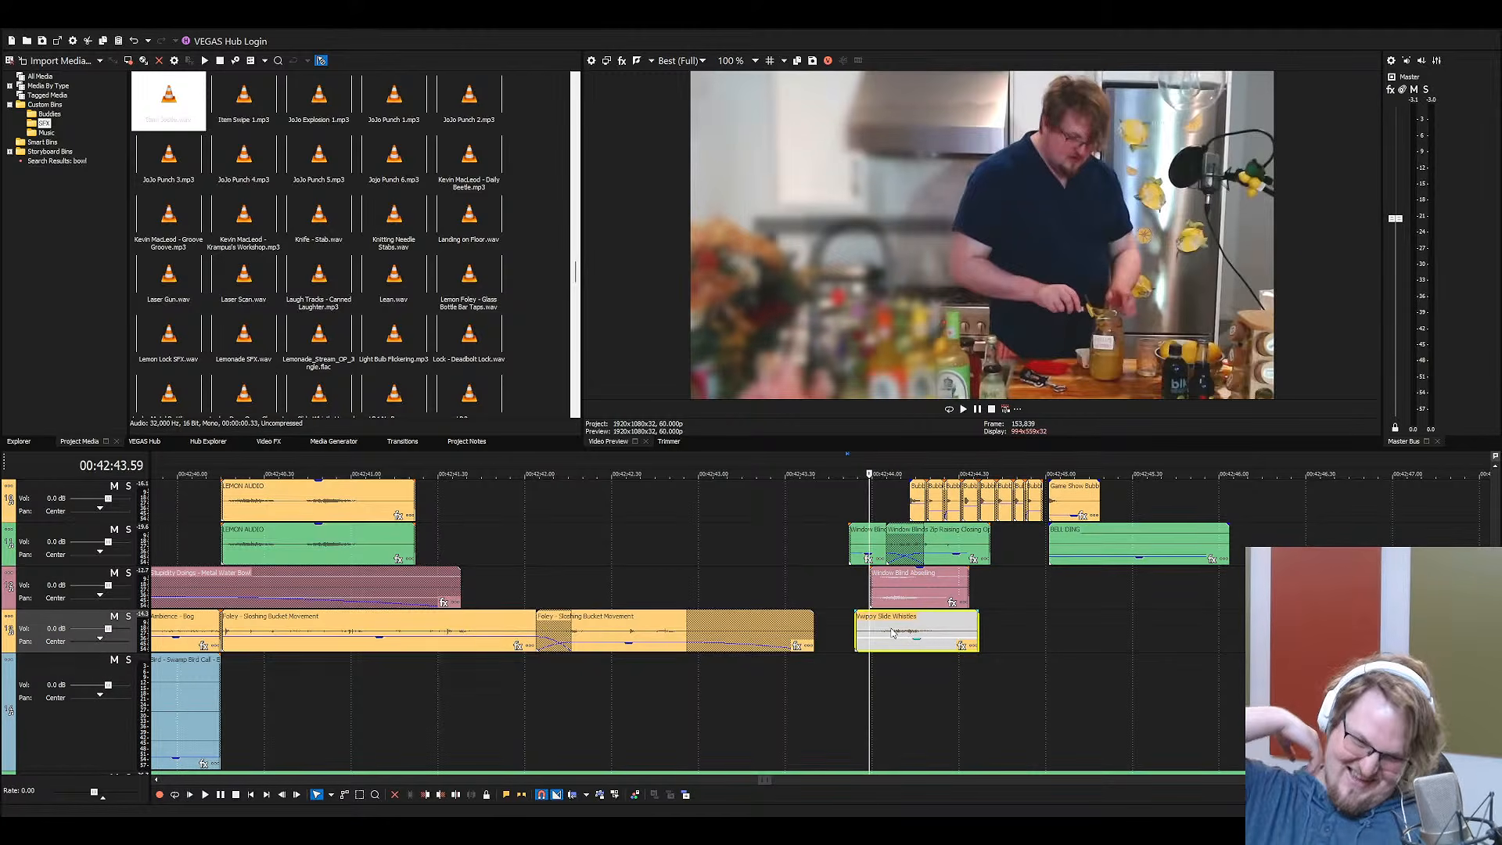
Play back the layered reveal sounds from about 00:42:43.59, then select and copy the window blind and whistle clips
key(space)
key(space)
key(space)
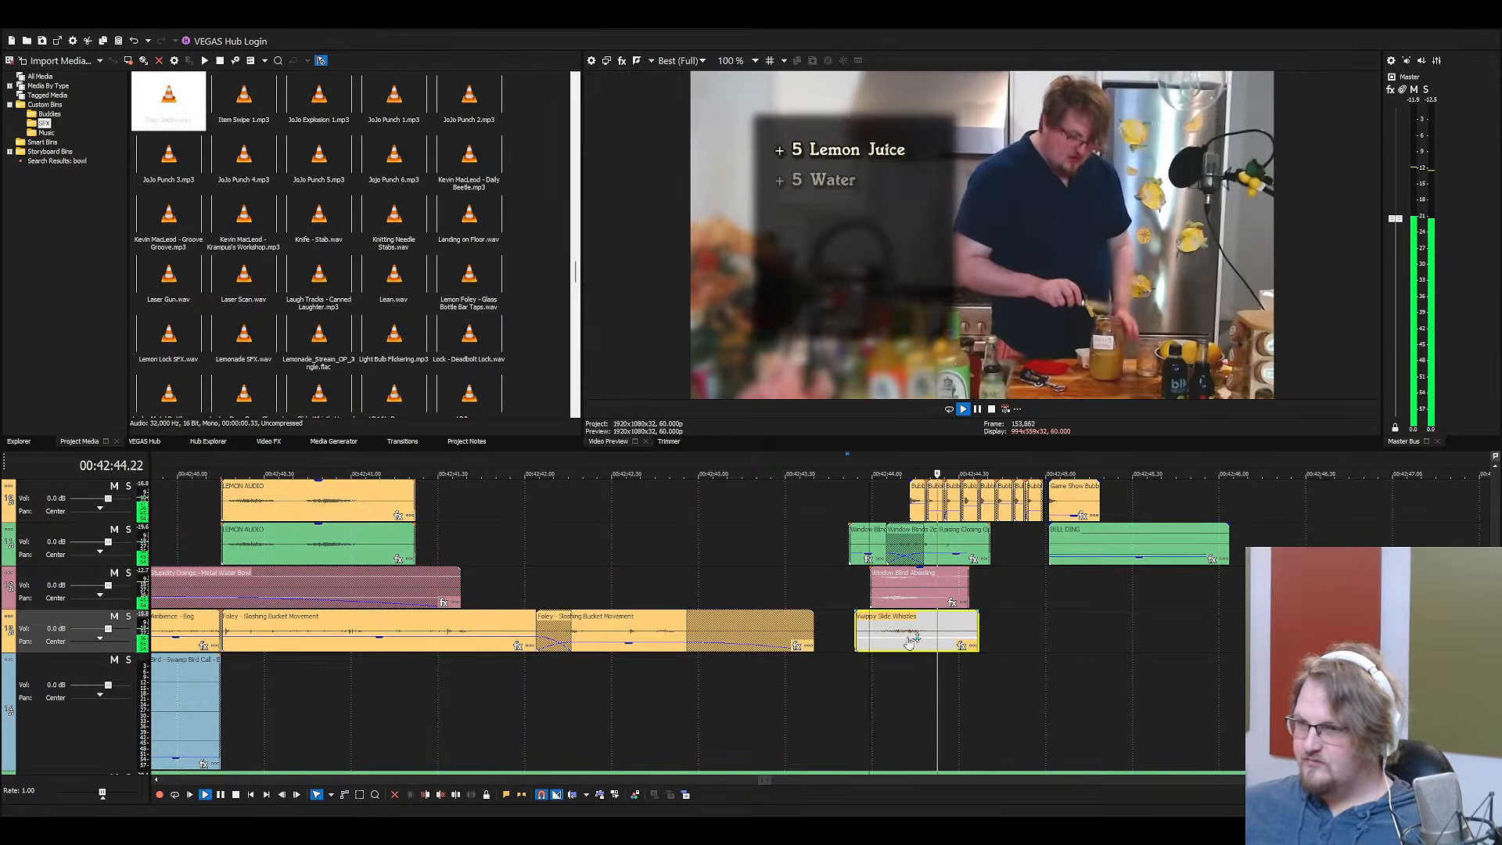
key(space)
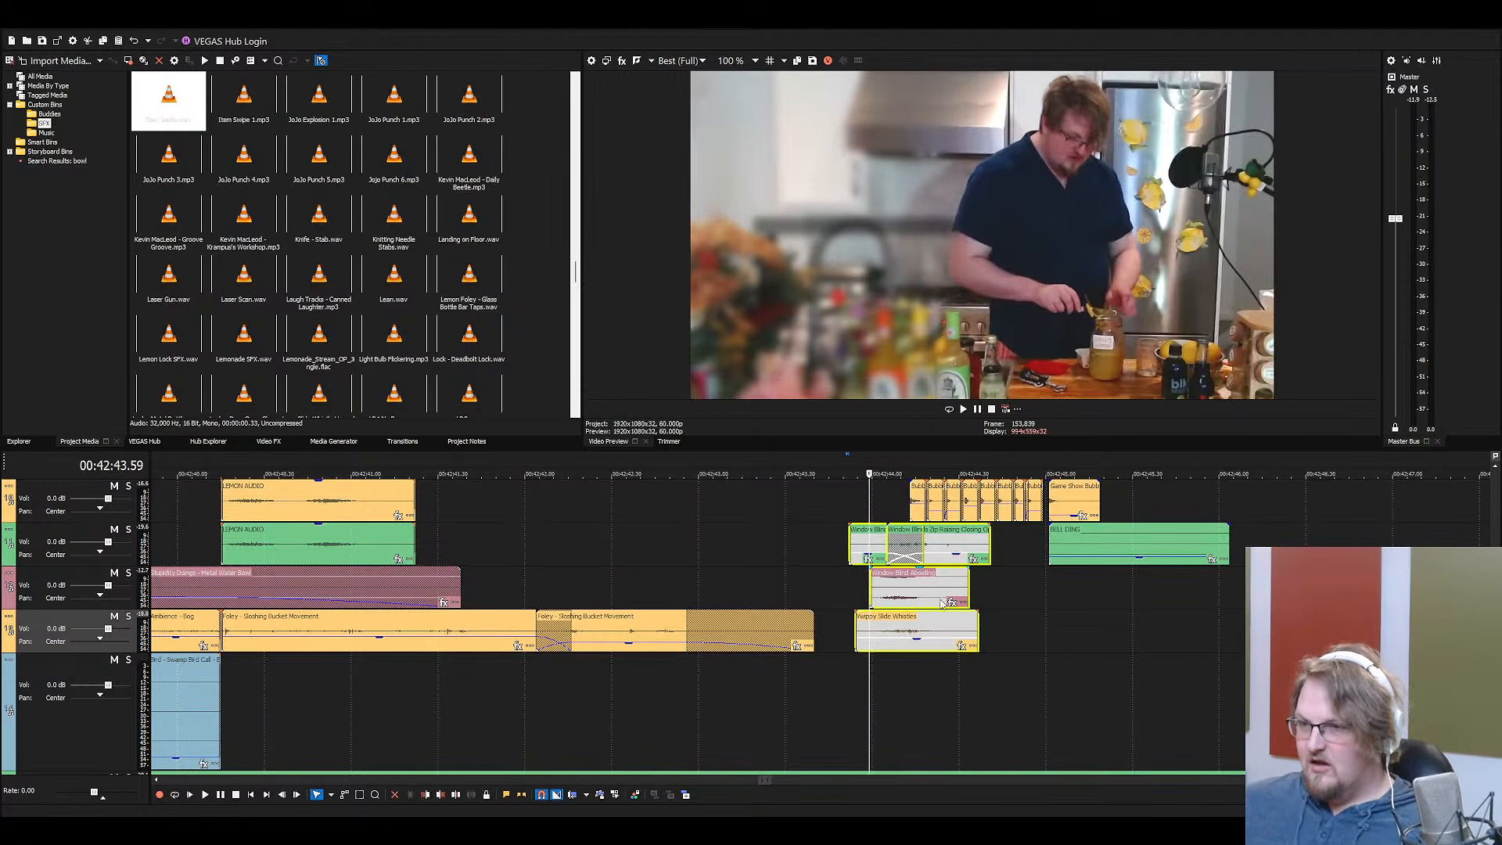
Skim the later part of the timeline and play back the footage around 00:51:12 to find another ingredient list
scroll(927, 599, down, 10)
scroll(924, 599, up, 4)
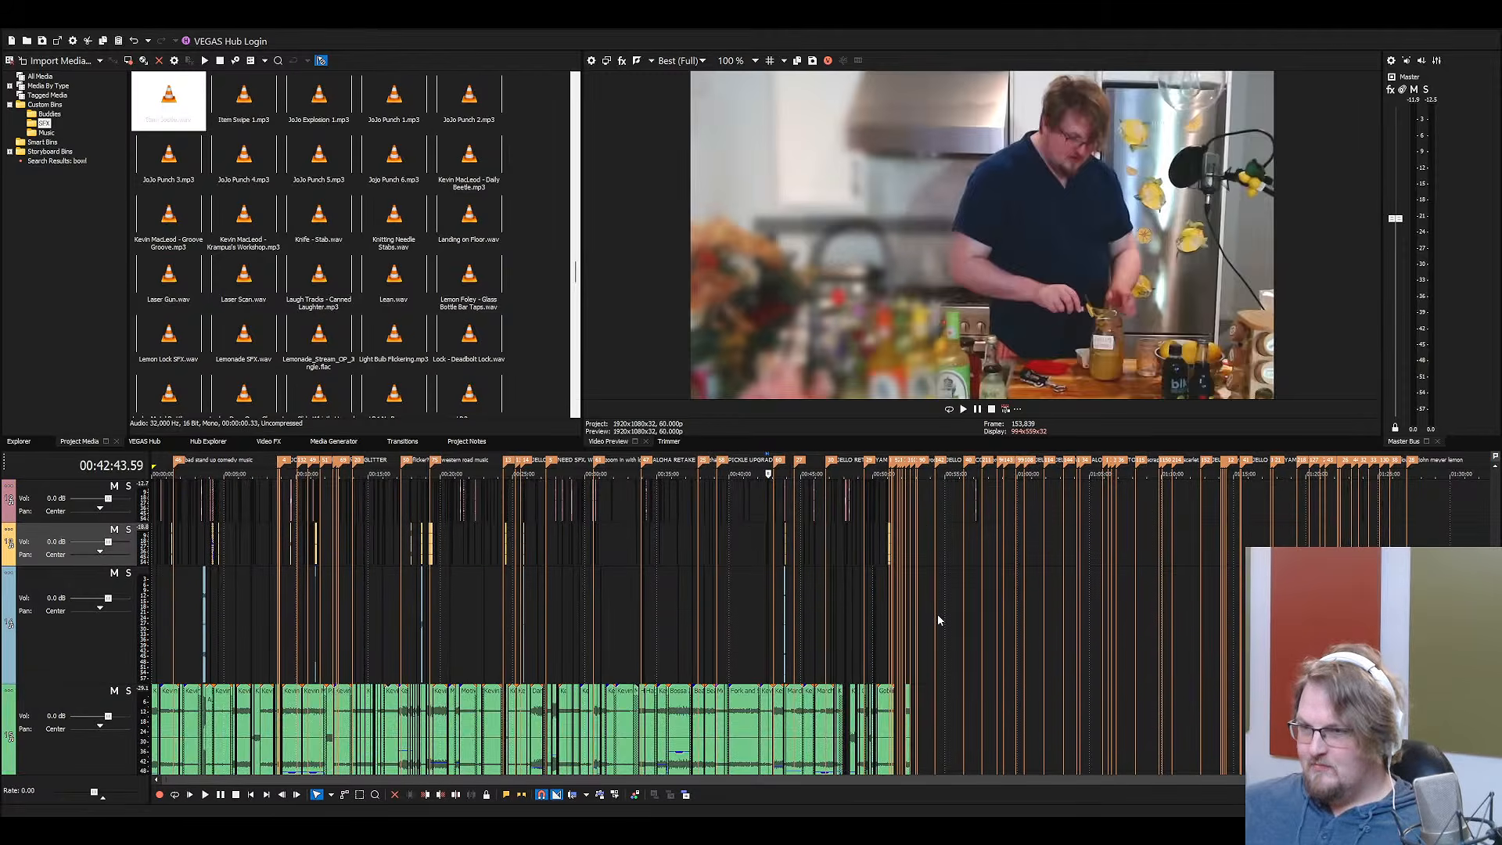
scroll(879, 661, up, 3)
scroll(879, 661, up, 3)
scroll(885, 653, down, 6)
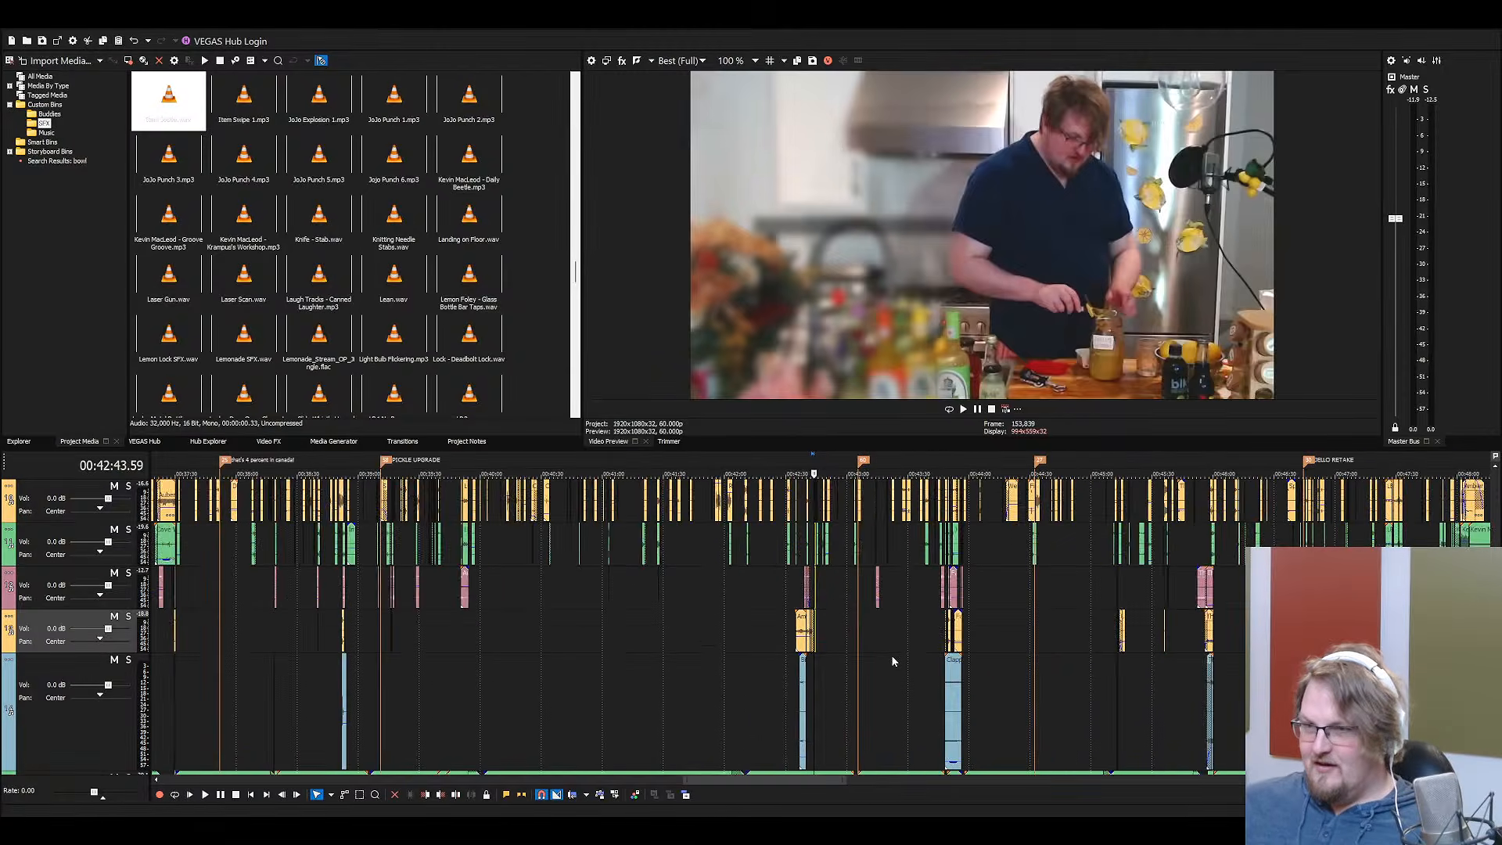
click(1122, 557)
scroll(1034, 589, up, 5)
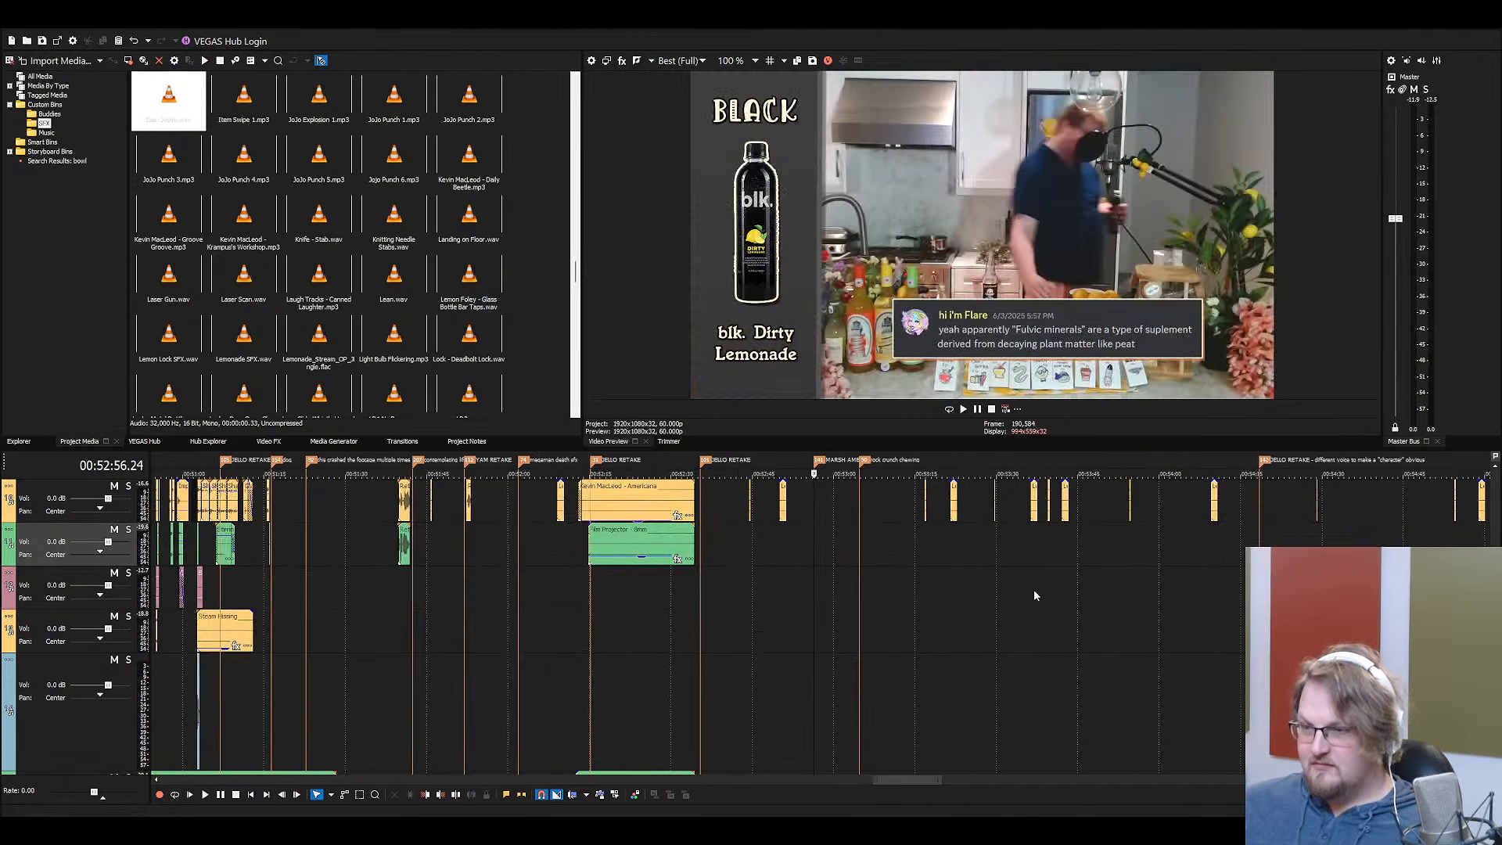
click(322, 548)
key(space)
scroll(532, 588, up, 5)
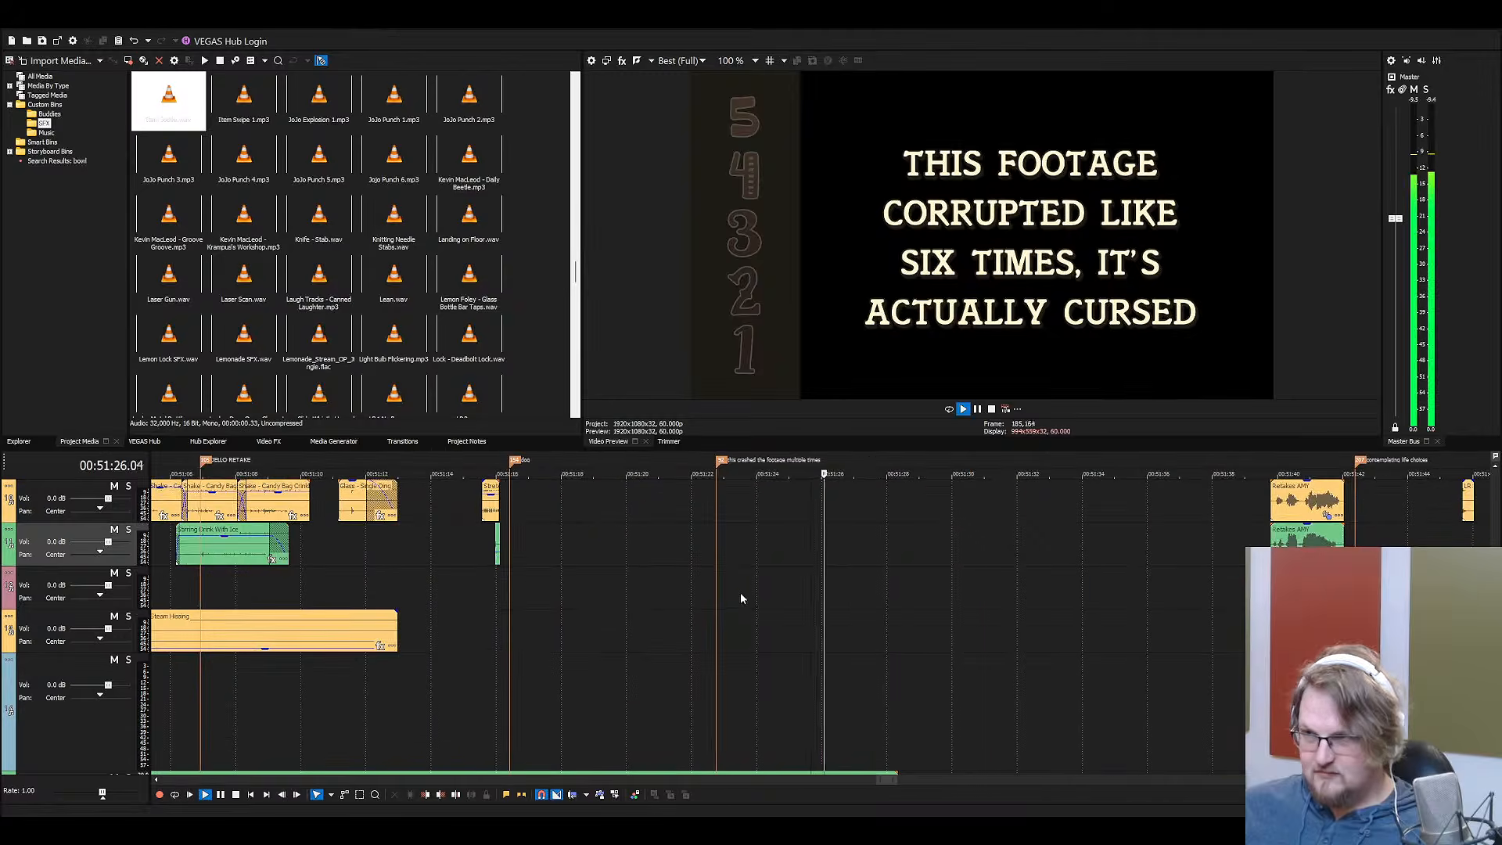
key(space)
scroll(711, 599, up, 2)
click(378, 624)
key(space)
scroll(395, 632, up, 1)
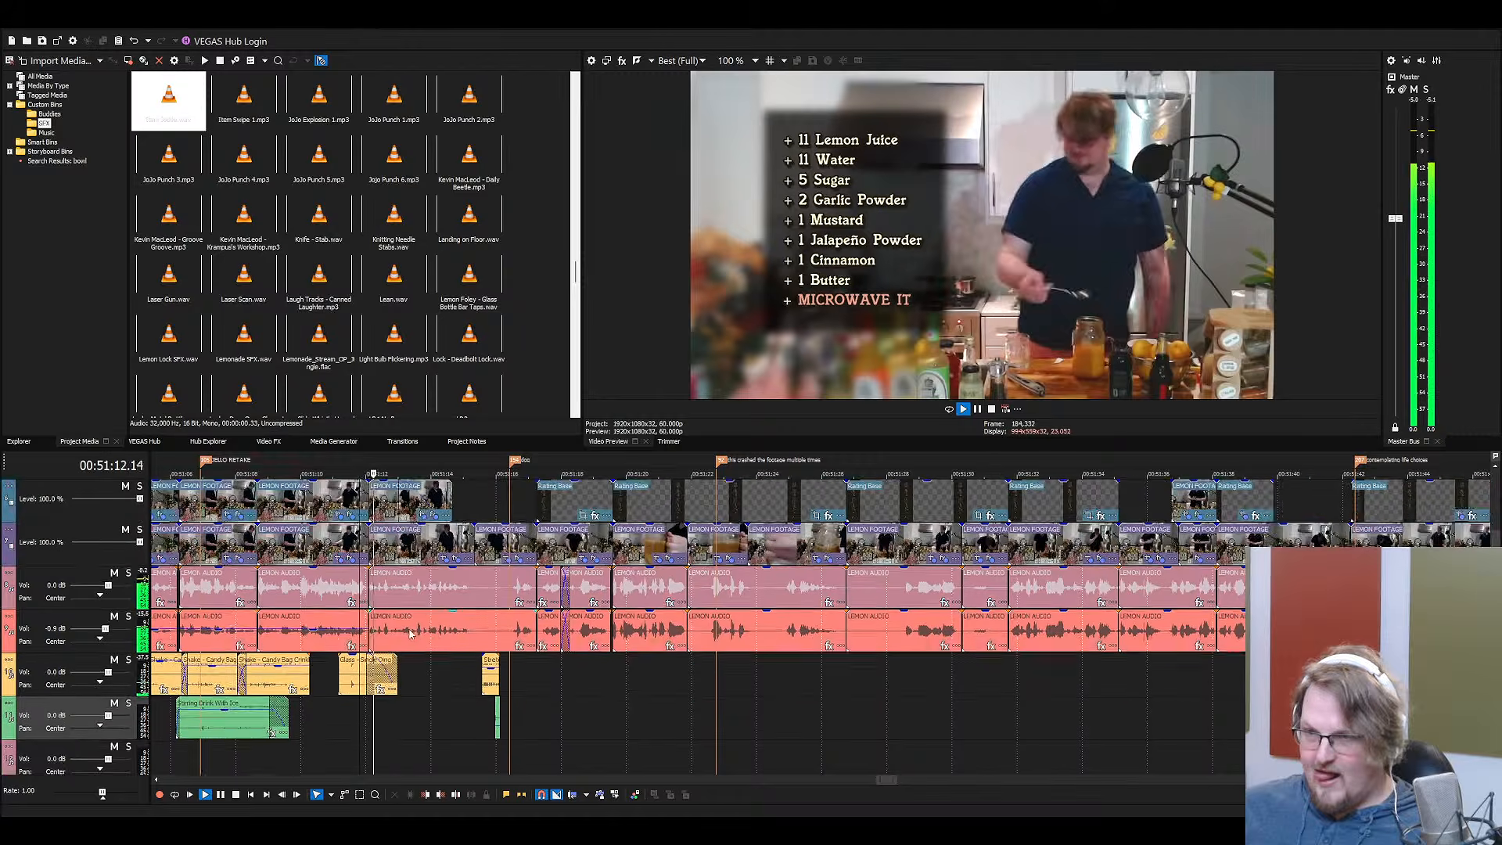
scroll(481, 662, up, 3)
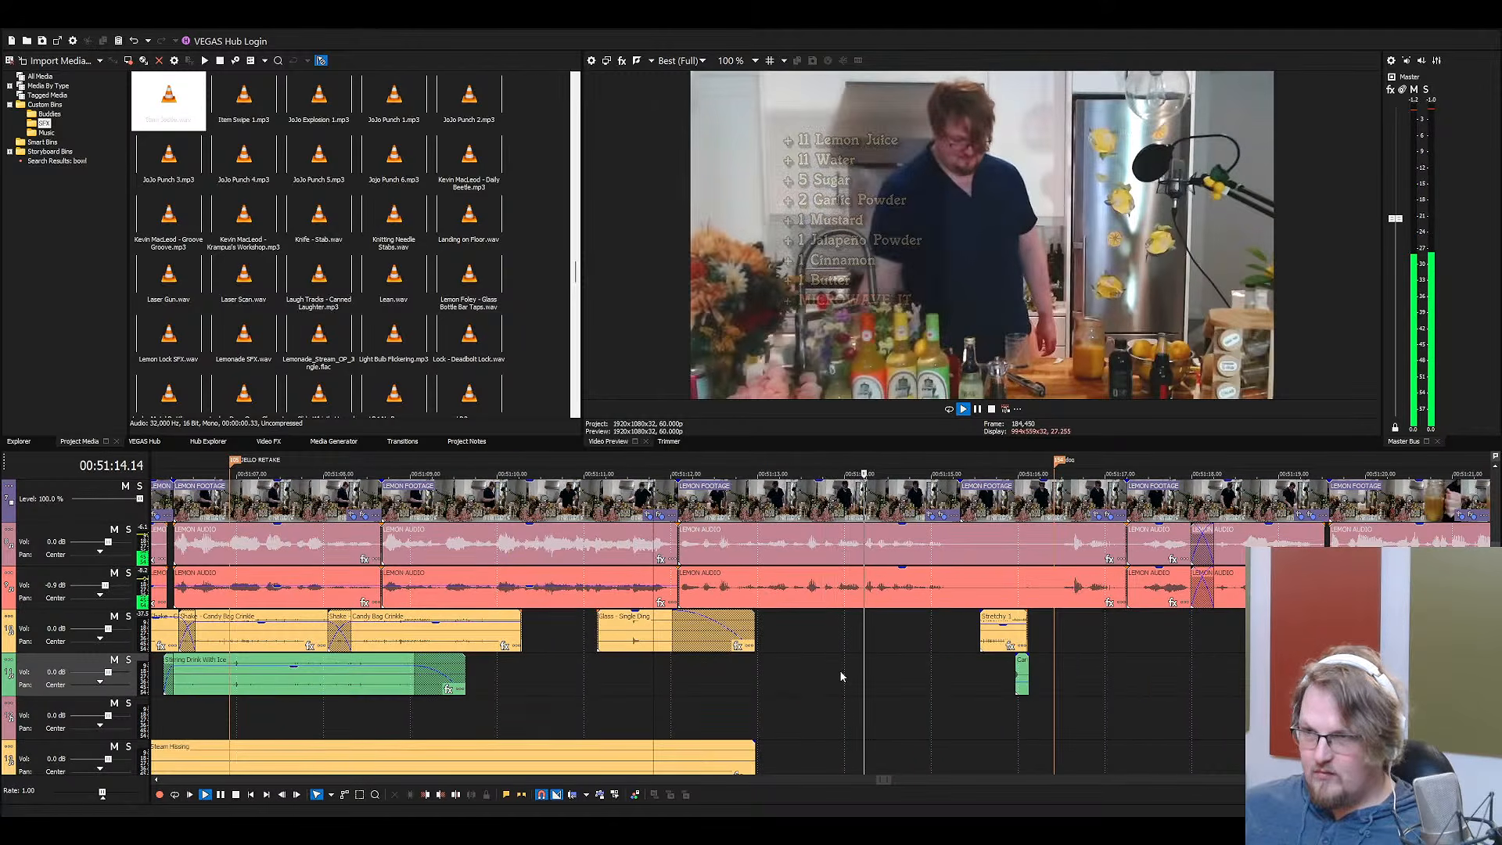
Play back the footage around 00:51:01 to locate where the ingredient list ending in MICROWAVE IT starts to appear
key(space)
scroll(635, 673, down, 3)
click(519, 672)
key(space)
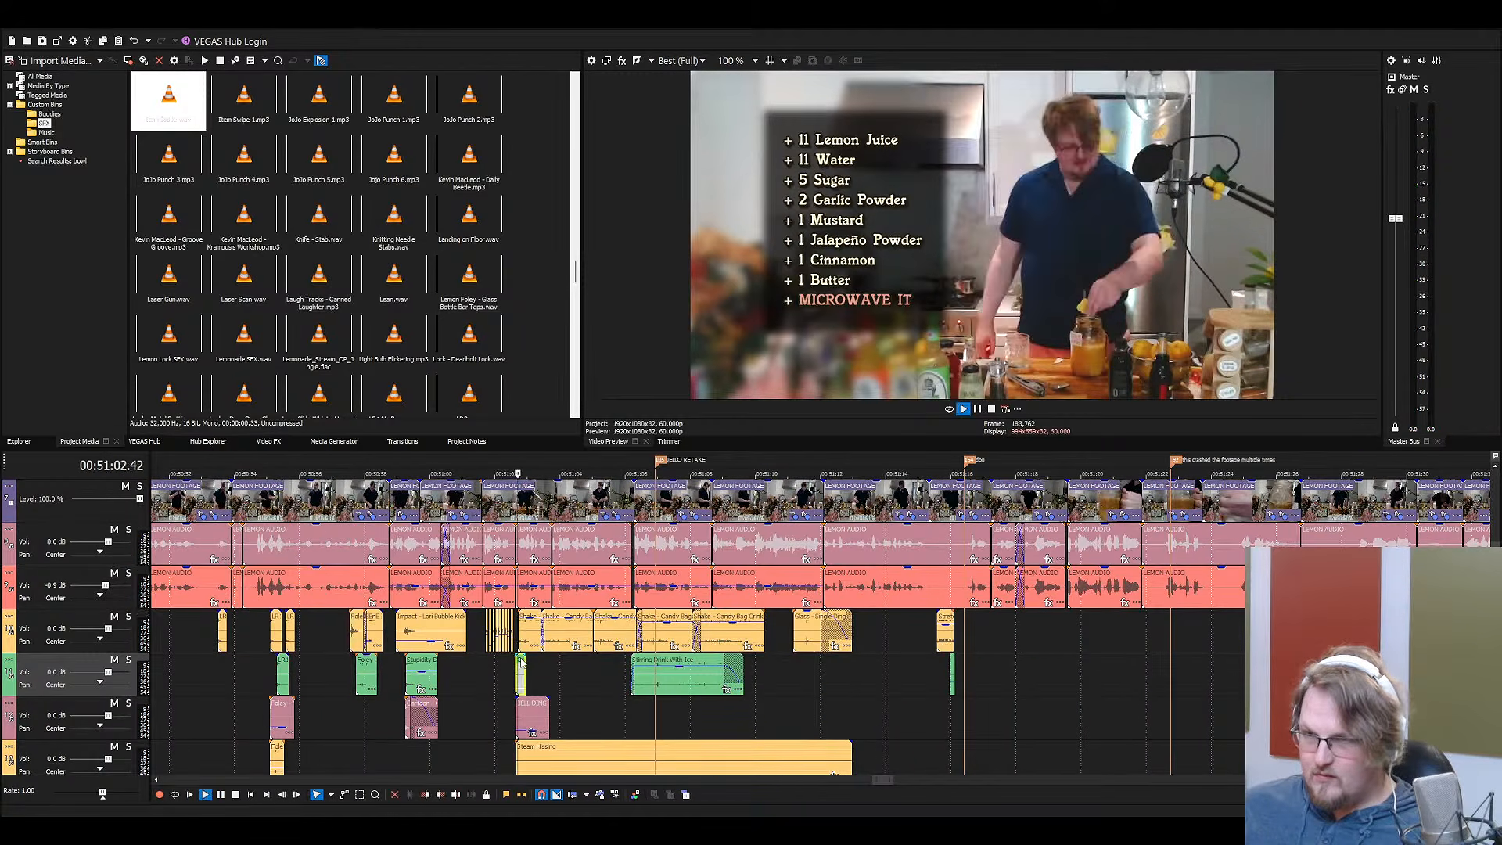
scroll(688, 671, up, 3)
scroll(796, 678, down, 3)
scroll(796, 678, up, 1)
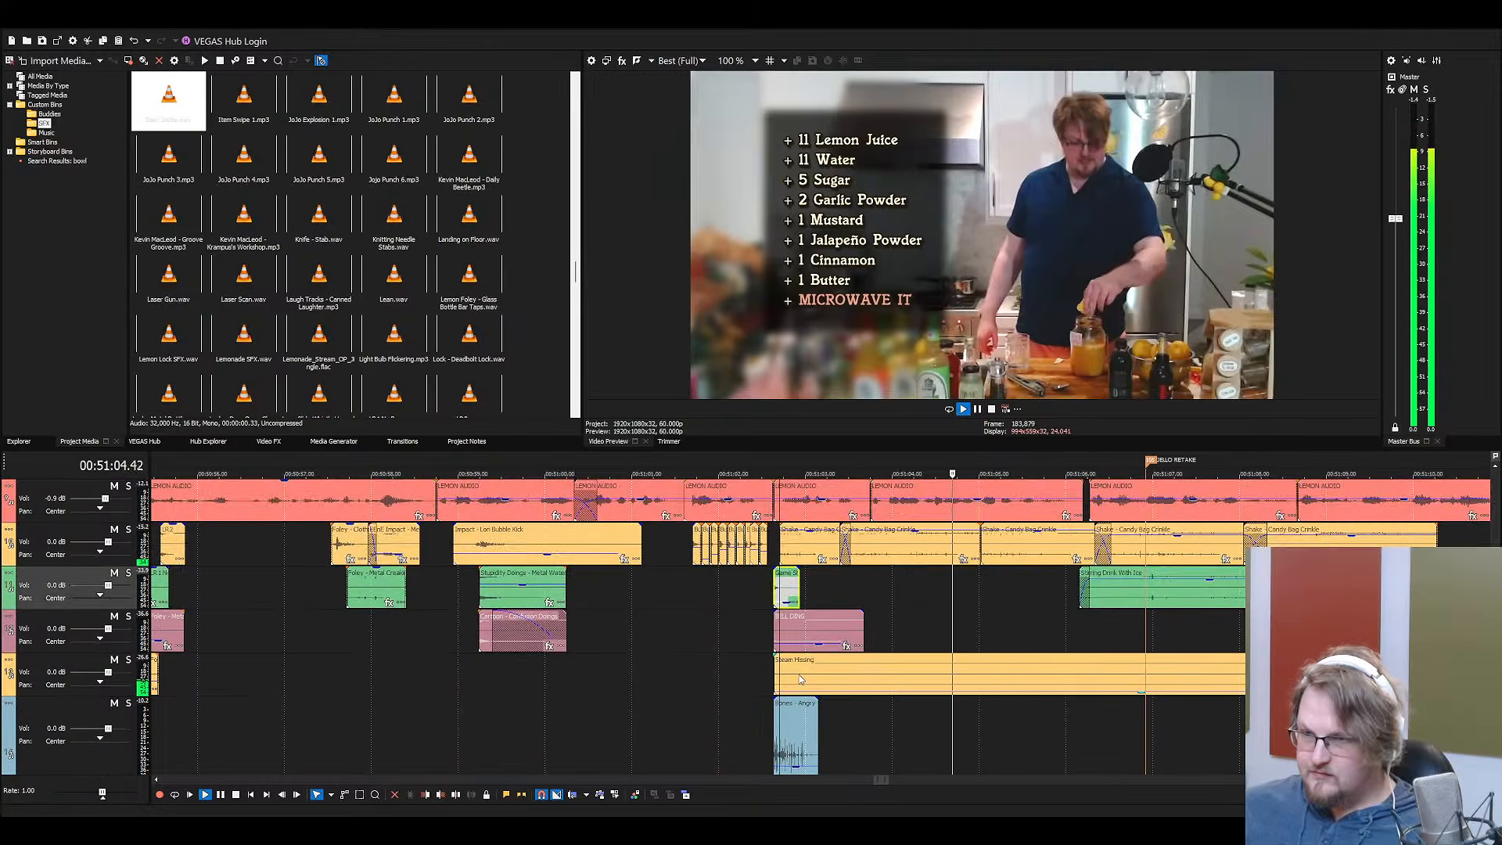
key(space)
click(642, 582)
key(space)
scroll(751, 607, up, 3)
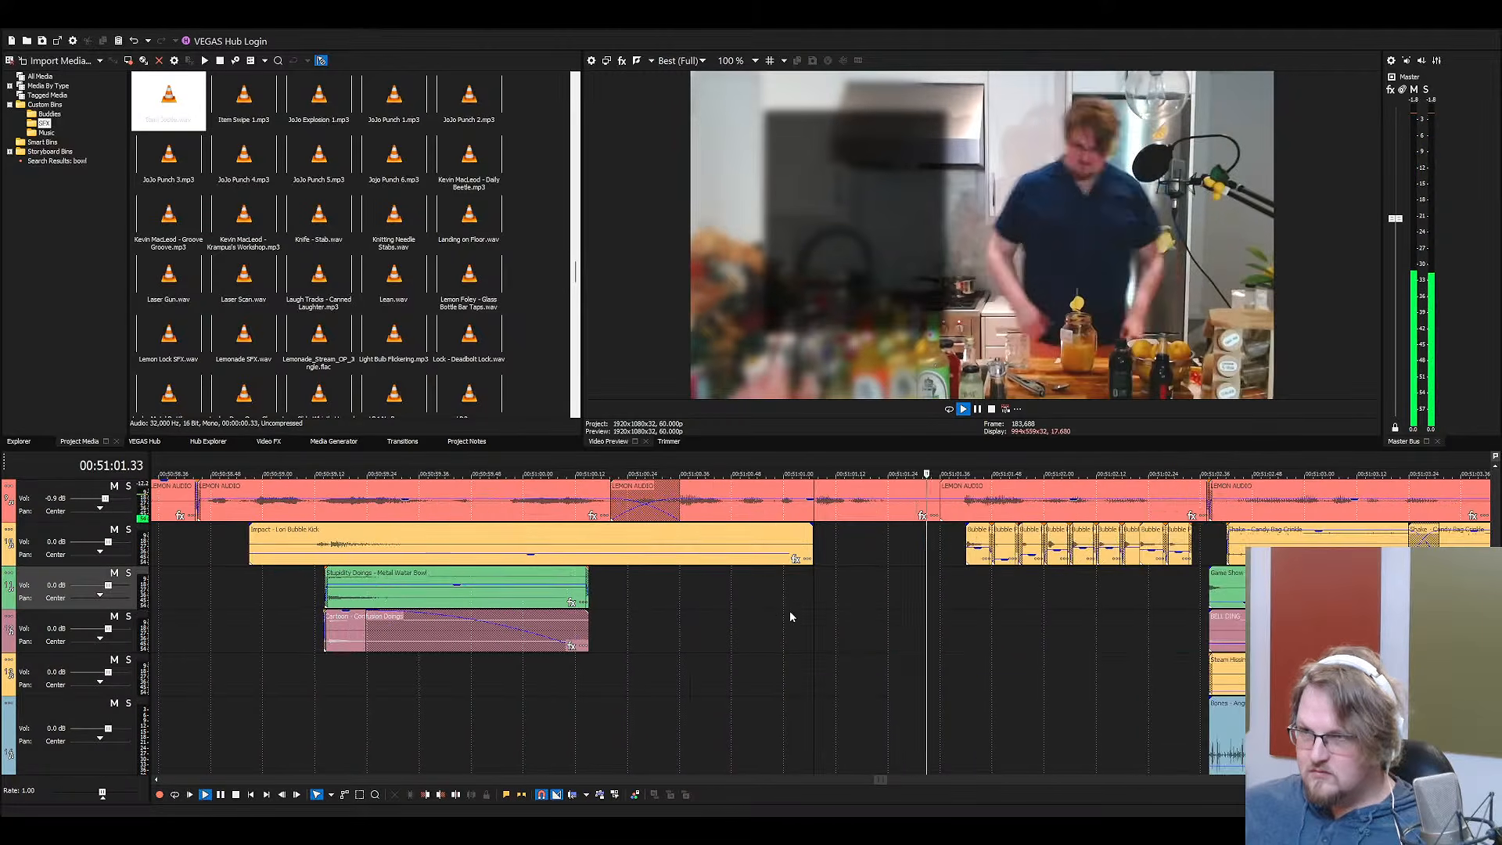
key(space)
Paste the window blind and whistle clips ahead of the bubble clips and shift the group to start at 00:51:00.51
click(870, 596)
click(856, 587)
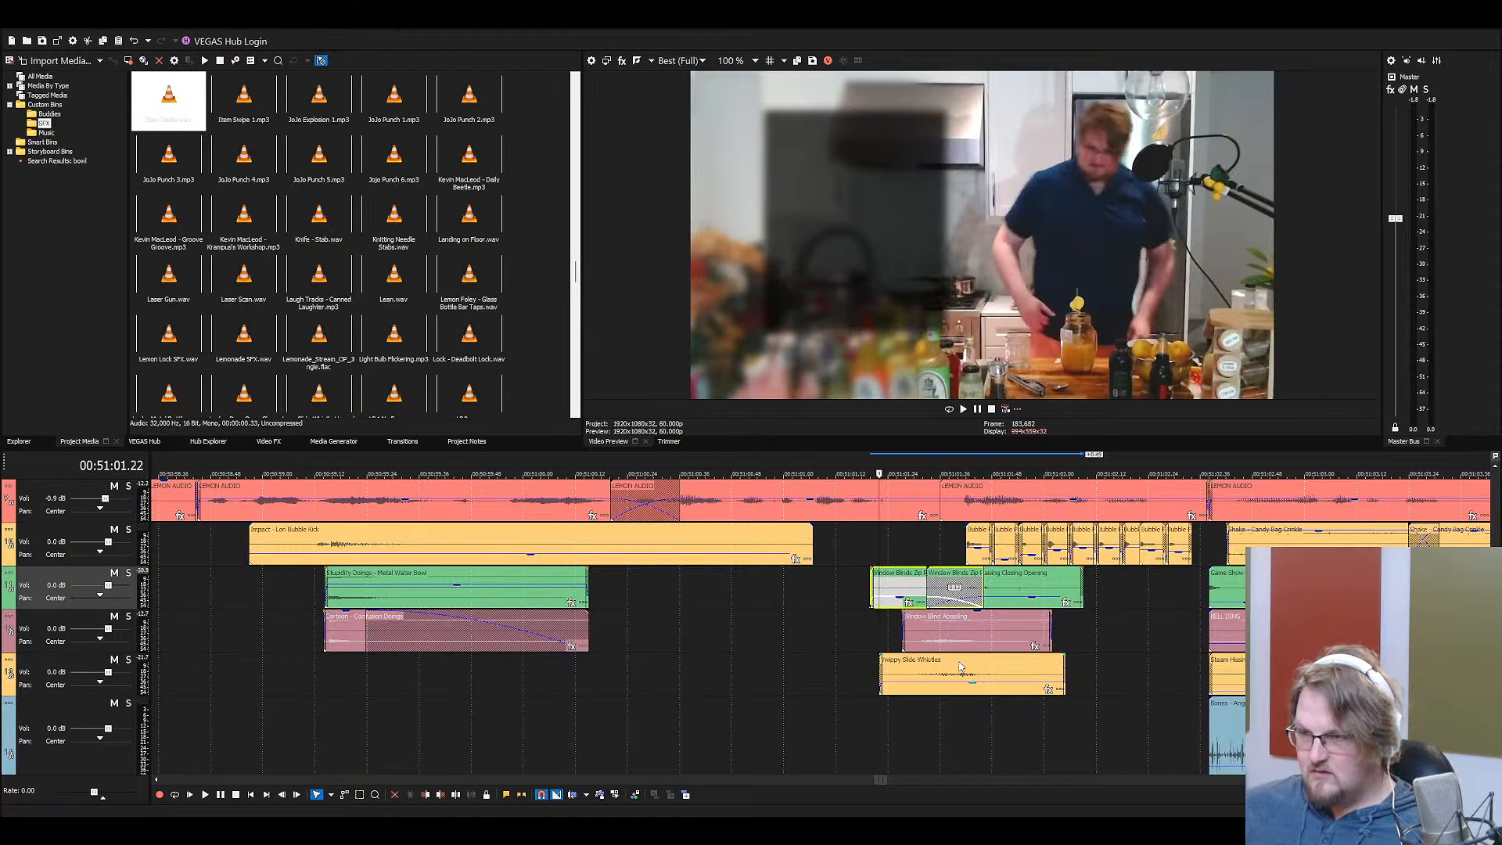
drag(882, 582, 791, 584)
key(space)
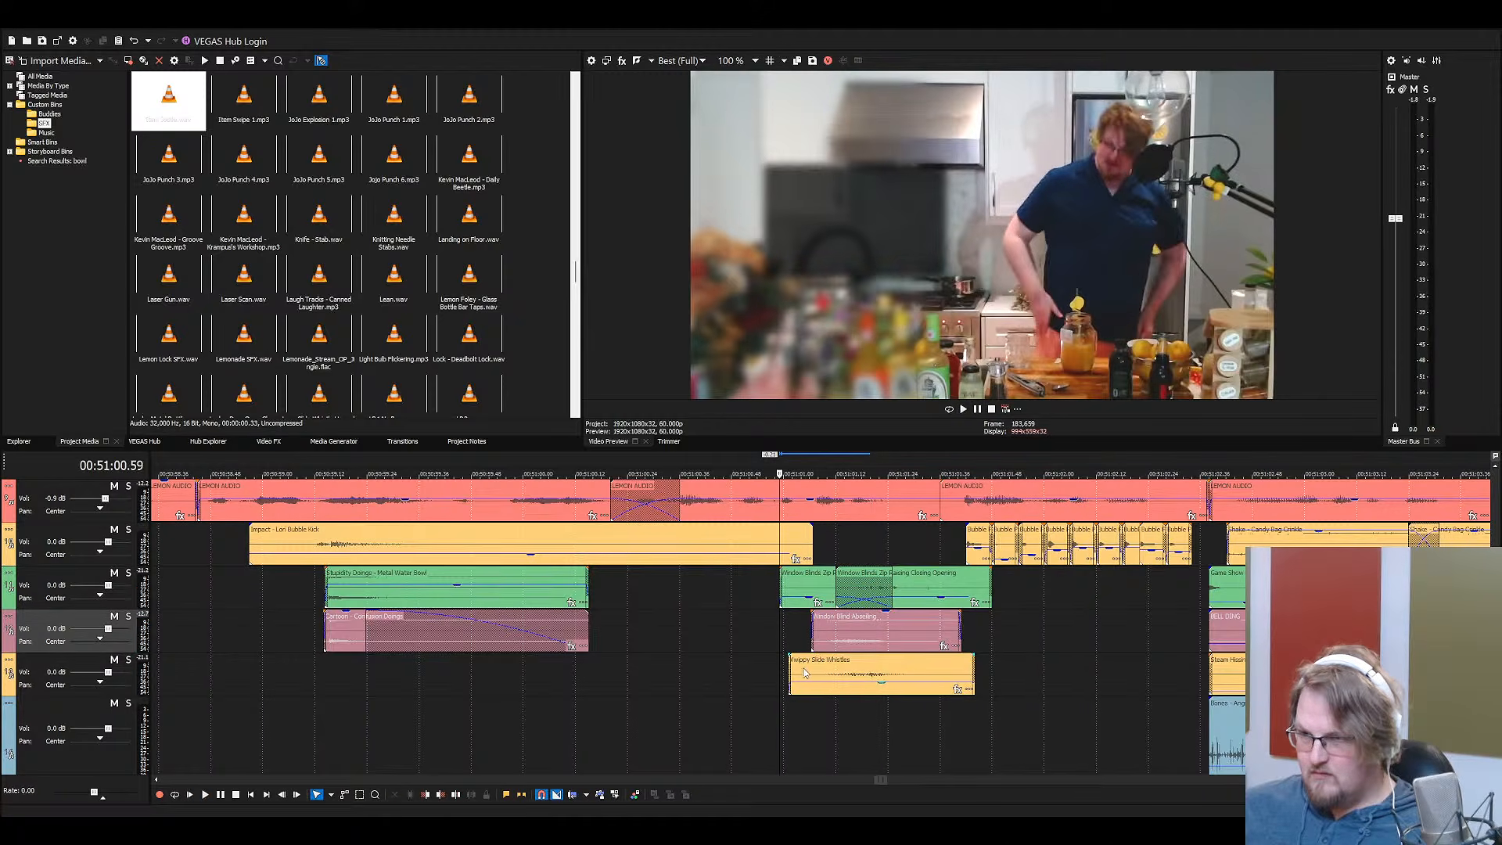
drag(936, 591, 892, 587)
click(836, 596)
key(space)
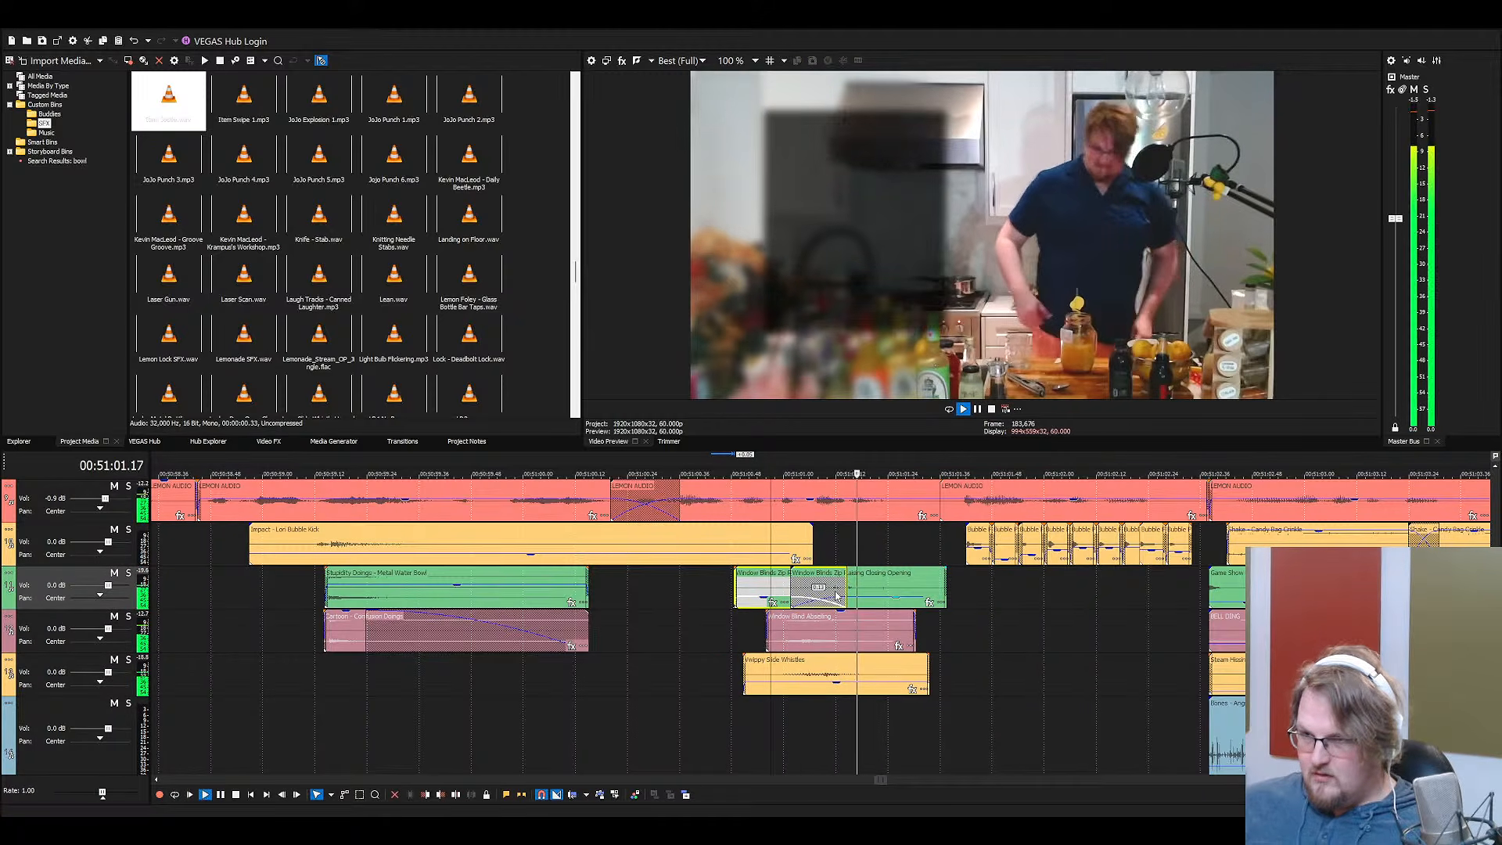
click(843, 671)
drag(843, 671, 853, 671)
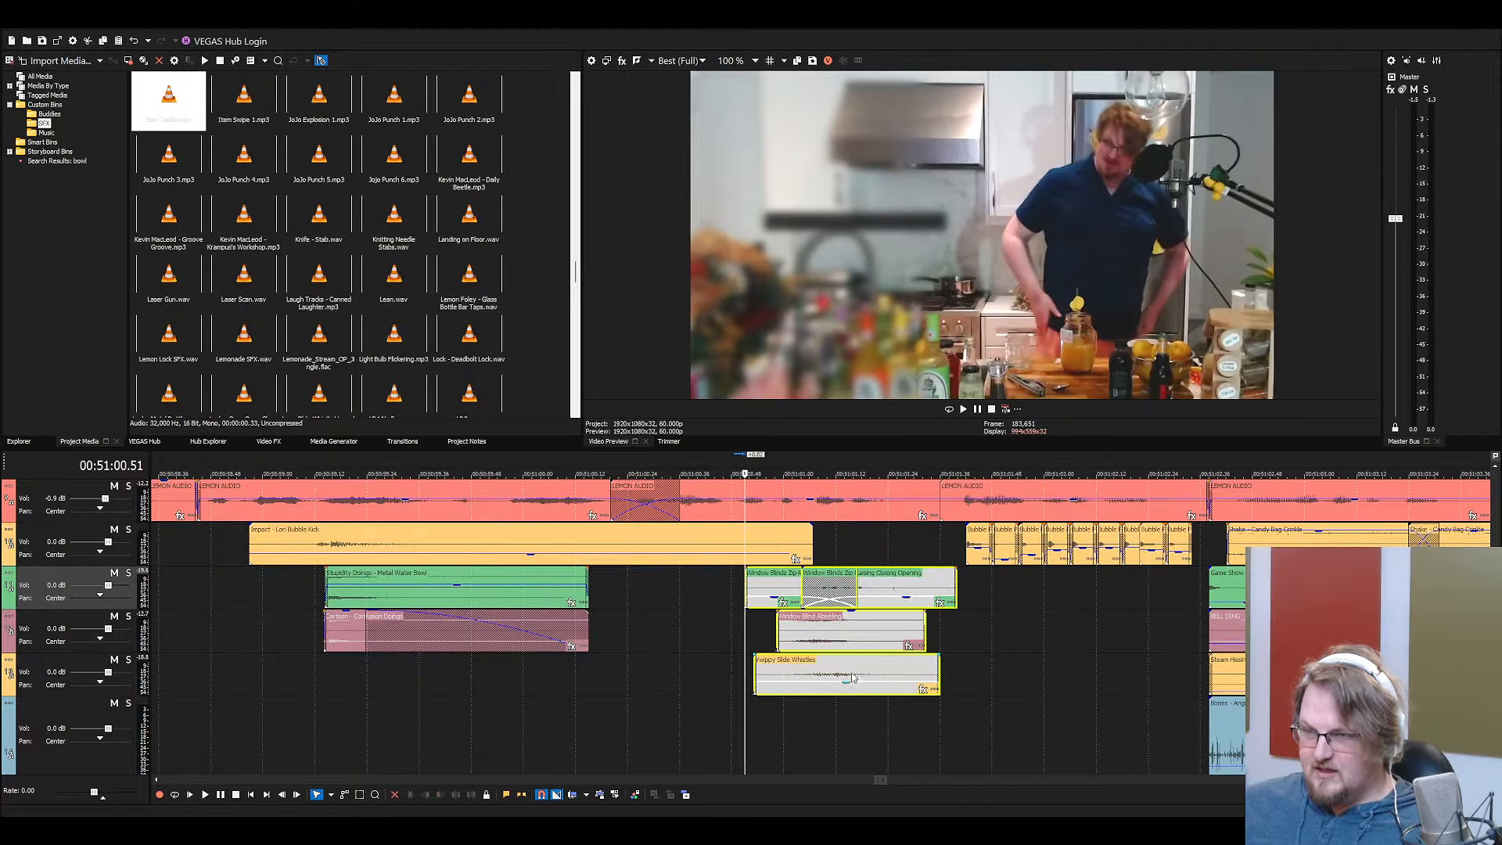
Solo the whistle's yellow track, play the whistle from 00:51:00.54 by itself, and turn the solo off again
click(776, 596)
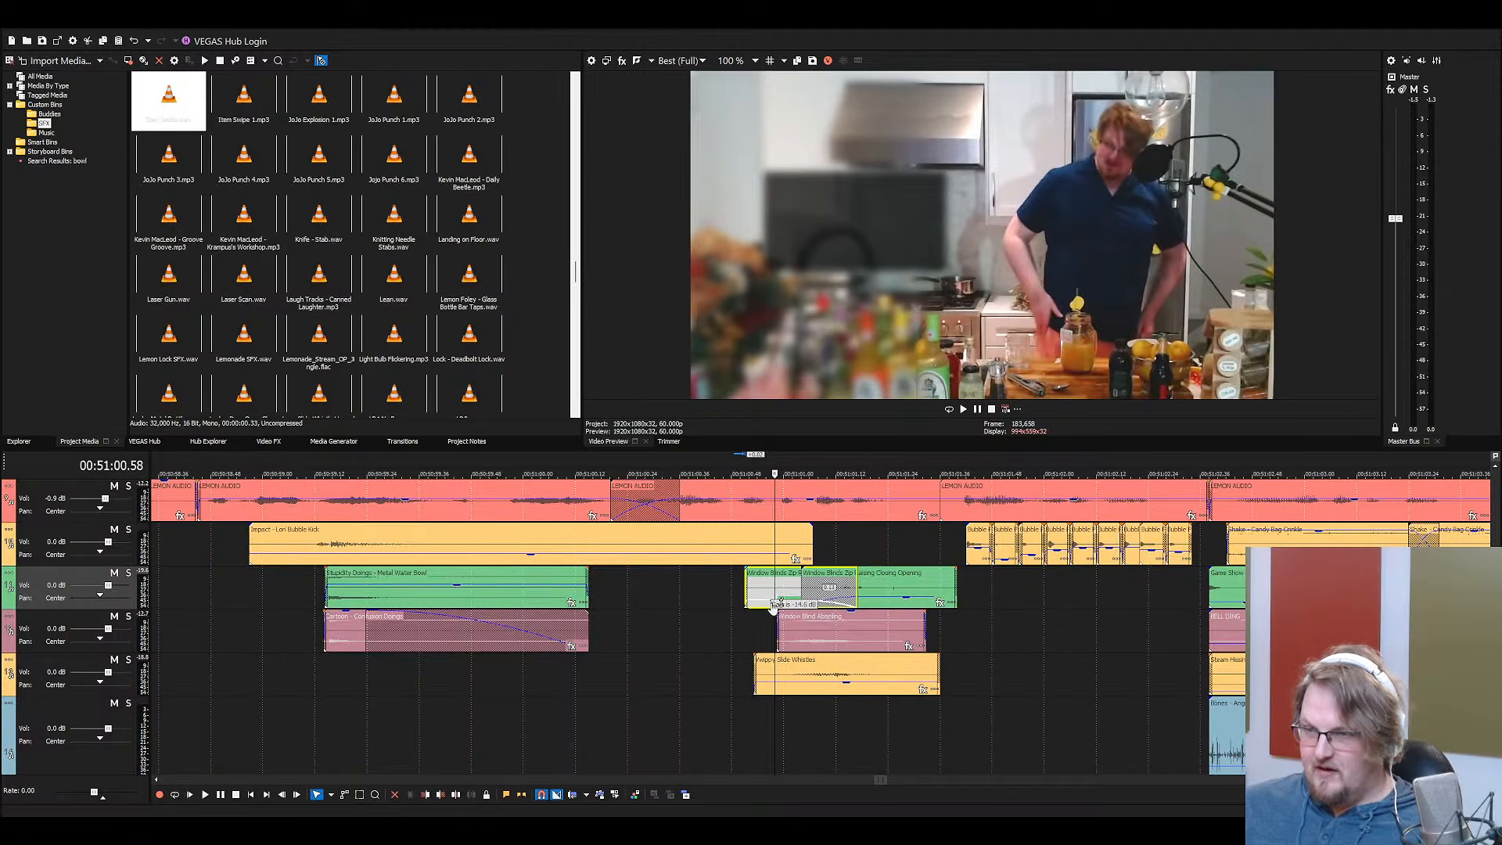
click(888, 600)
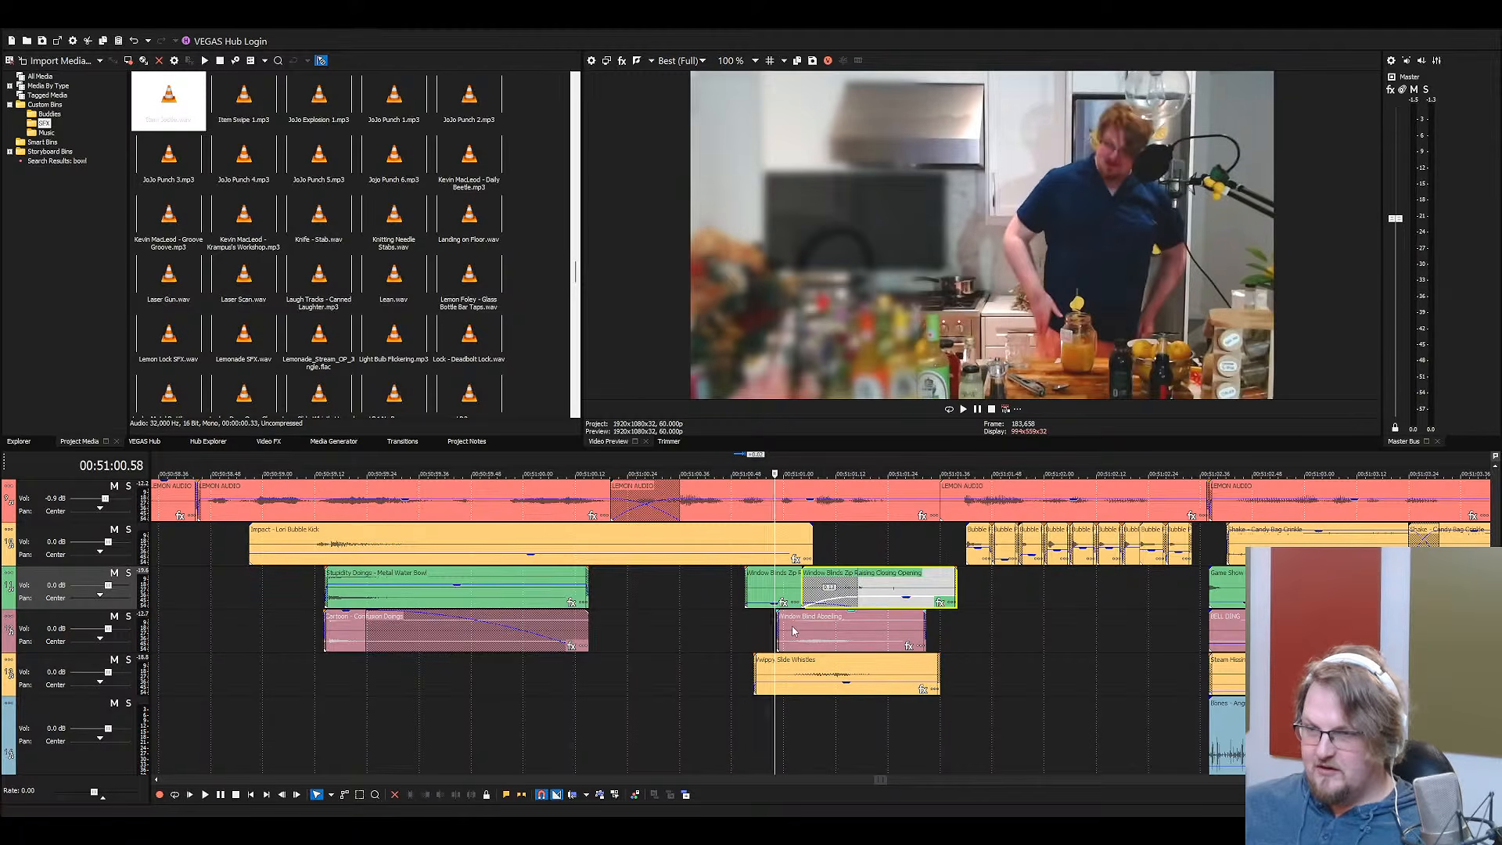
click(758, 665)
click(129, 661)
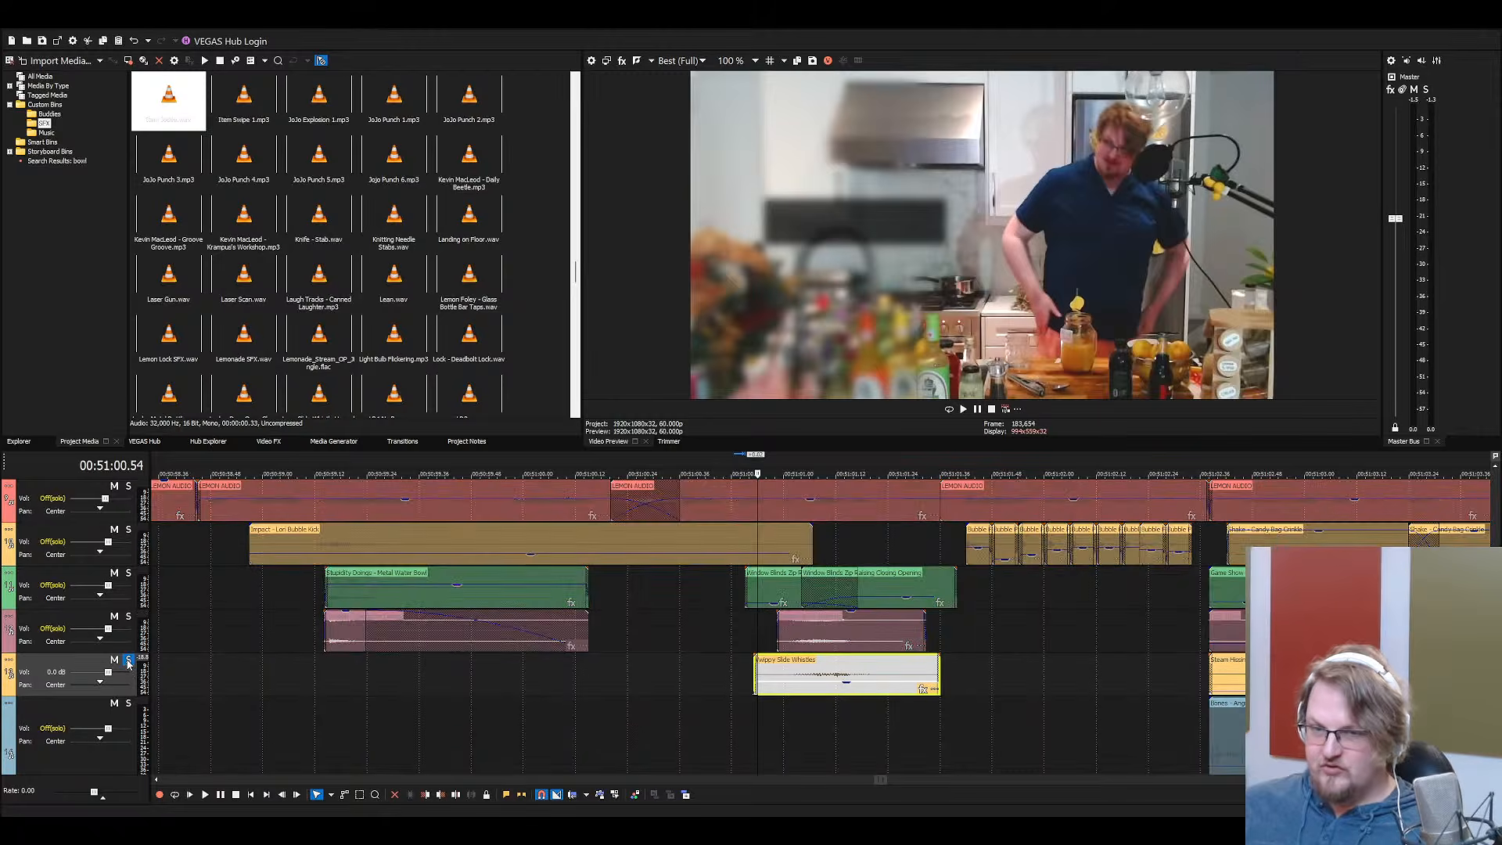
key(space)
key(space)
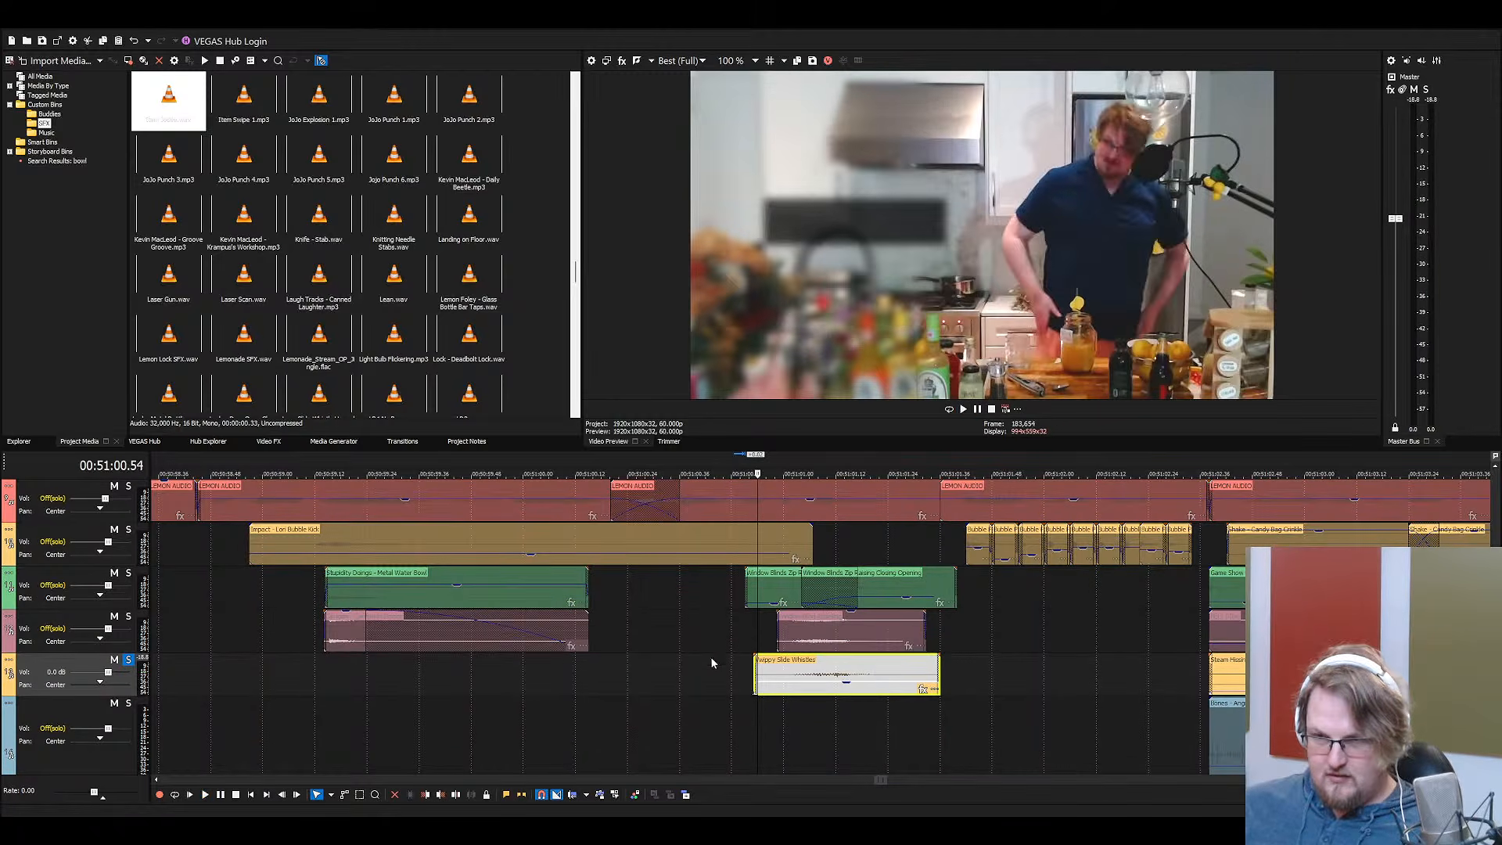
click(128, 659)
Play back the full mix from 00:51:00.54 through the MICROWAVE IT ingredient list and the steam hissing sound
key(space)
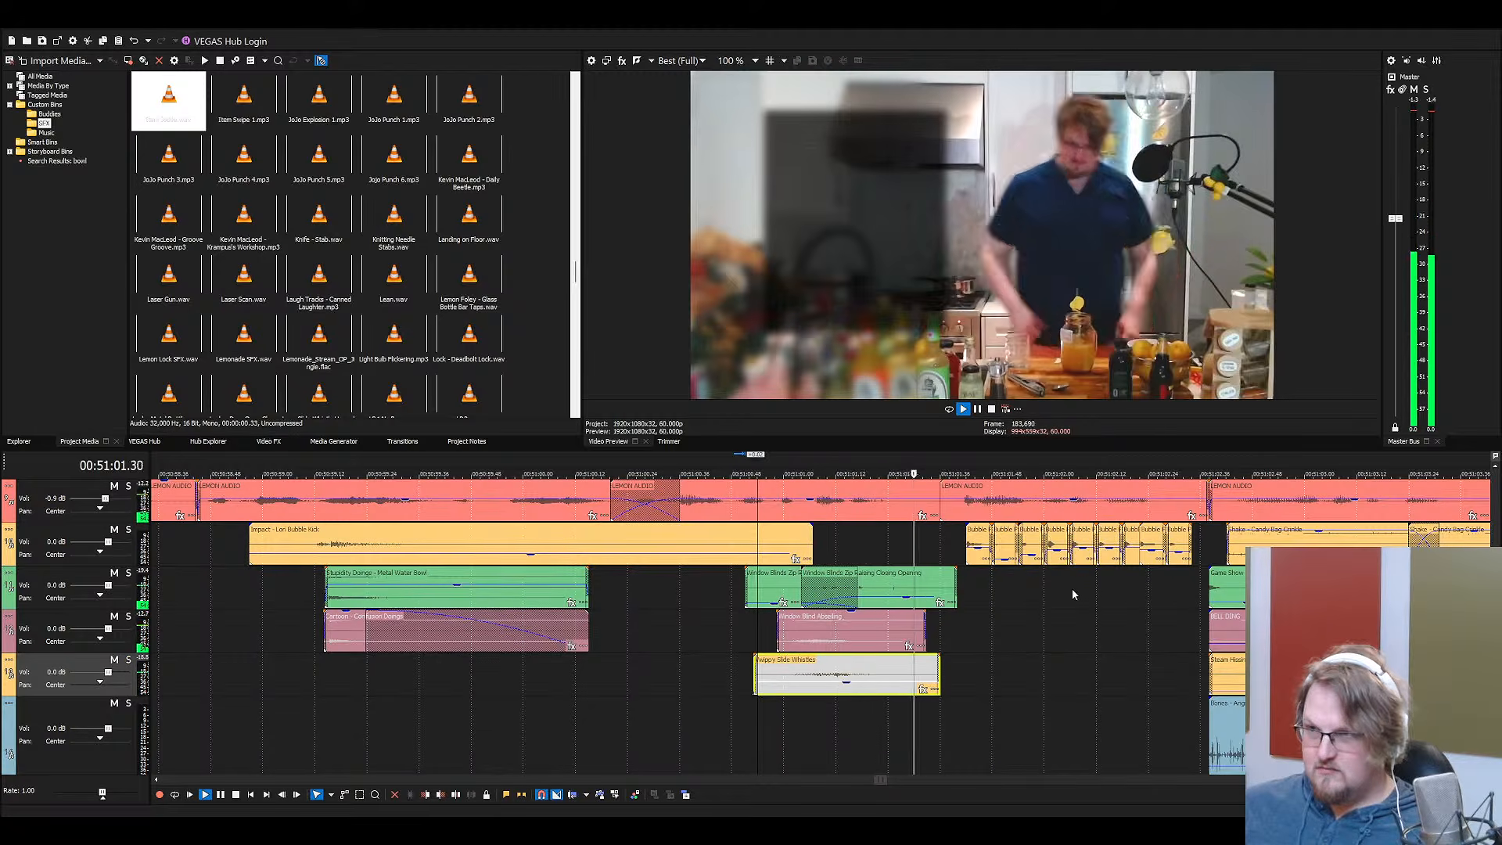
scroll(997, 620, down, 3)
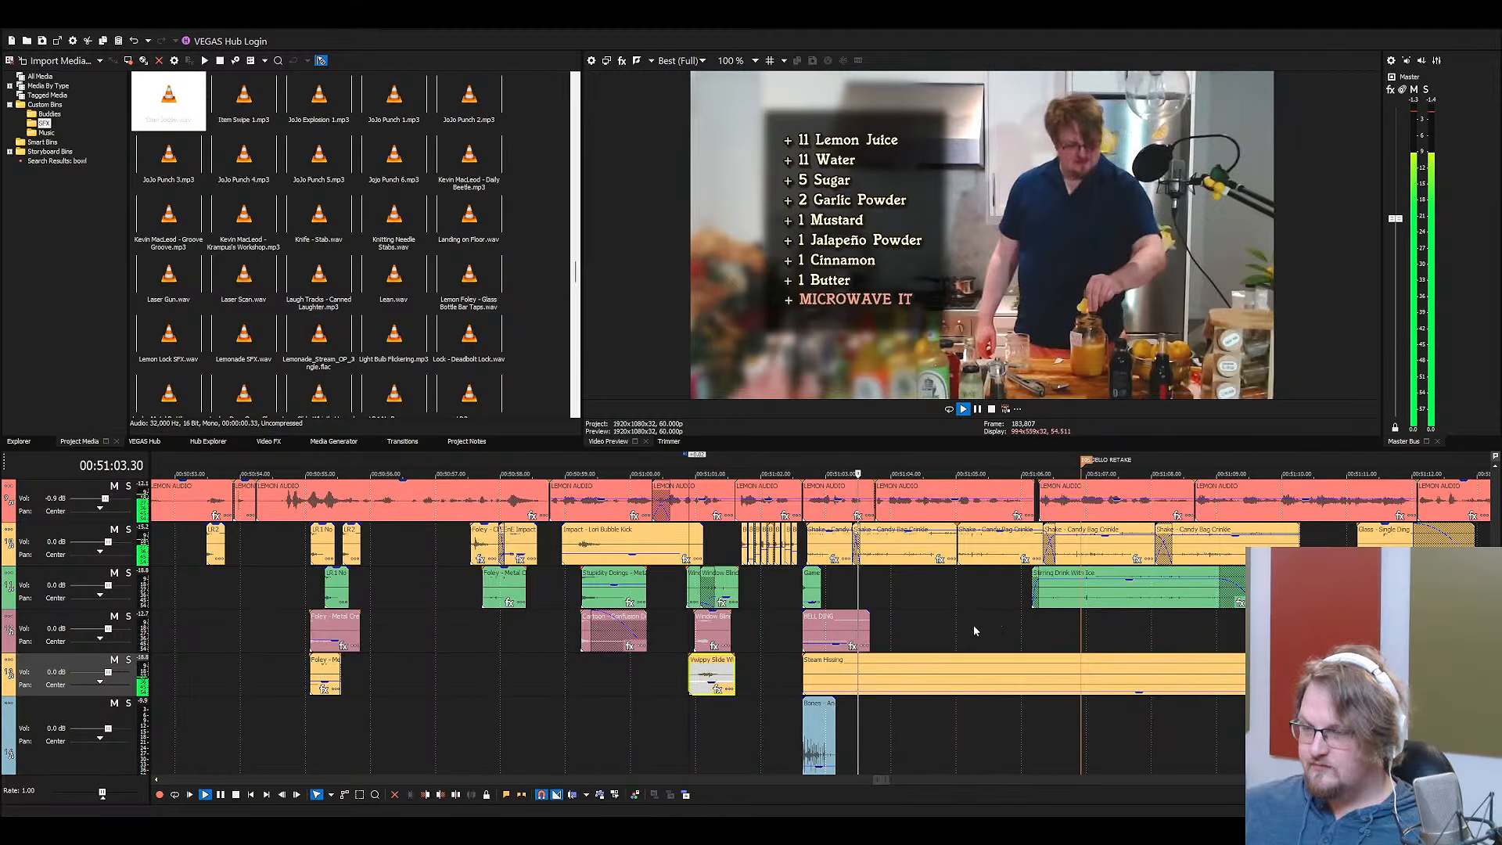
scroll(861, 626, down, 2)
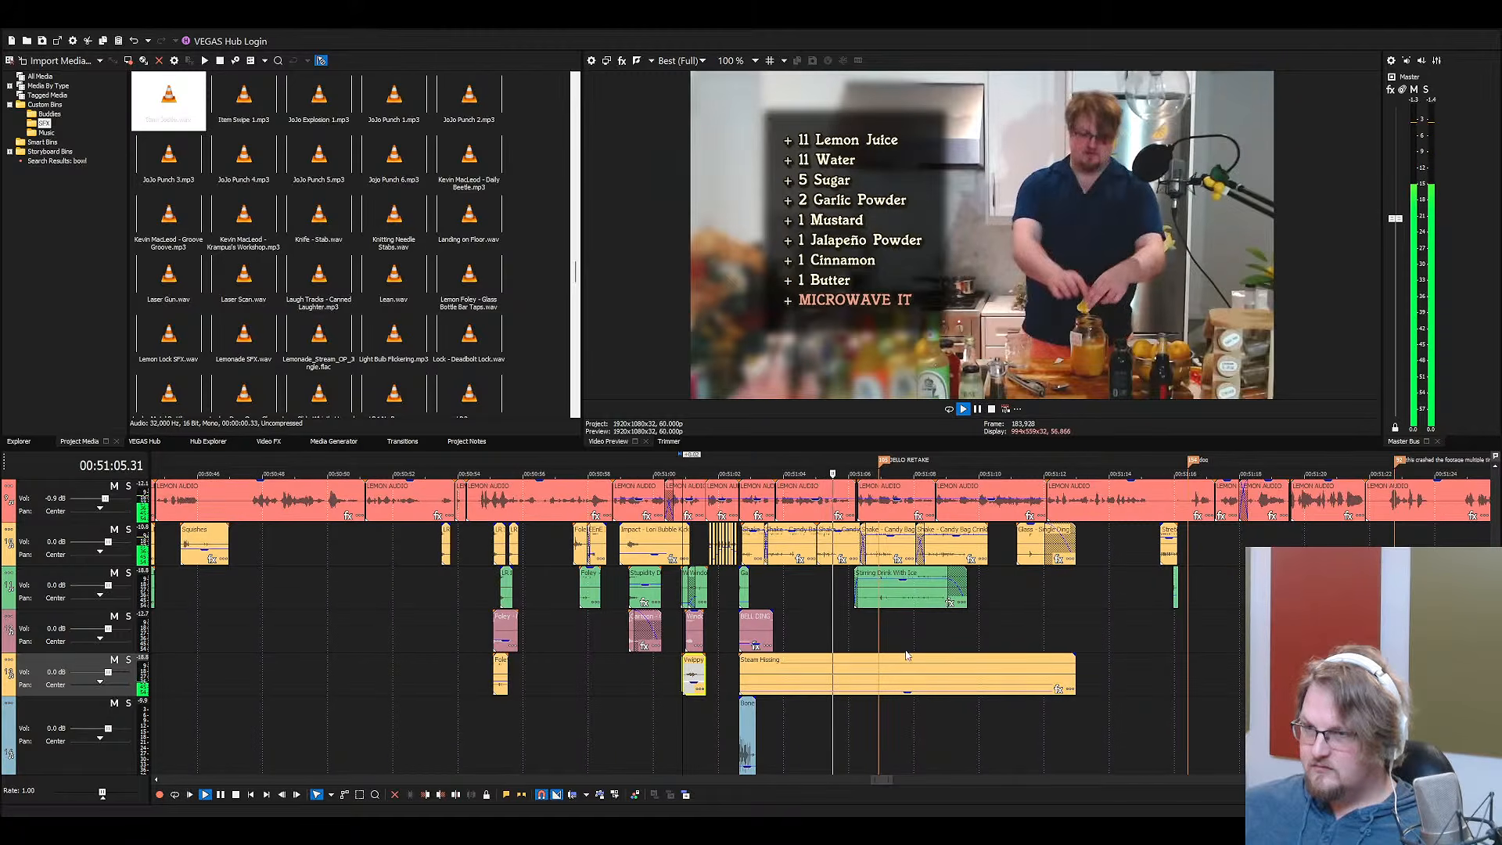
click(817, 586)
Search the project media for "scream"
click(384, 305)
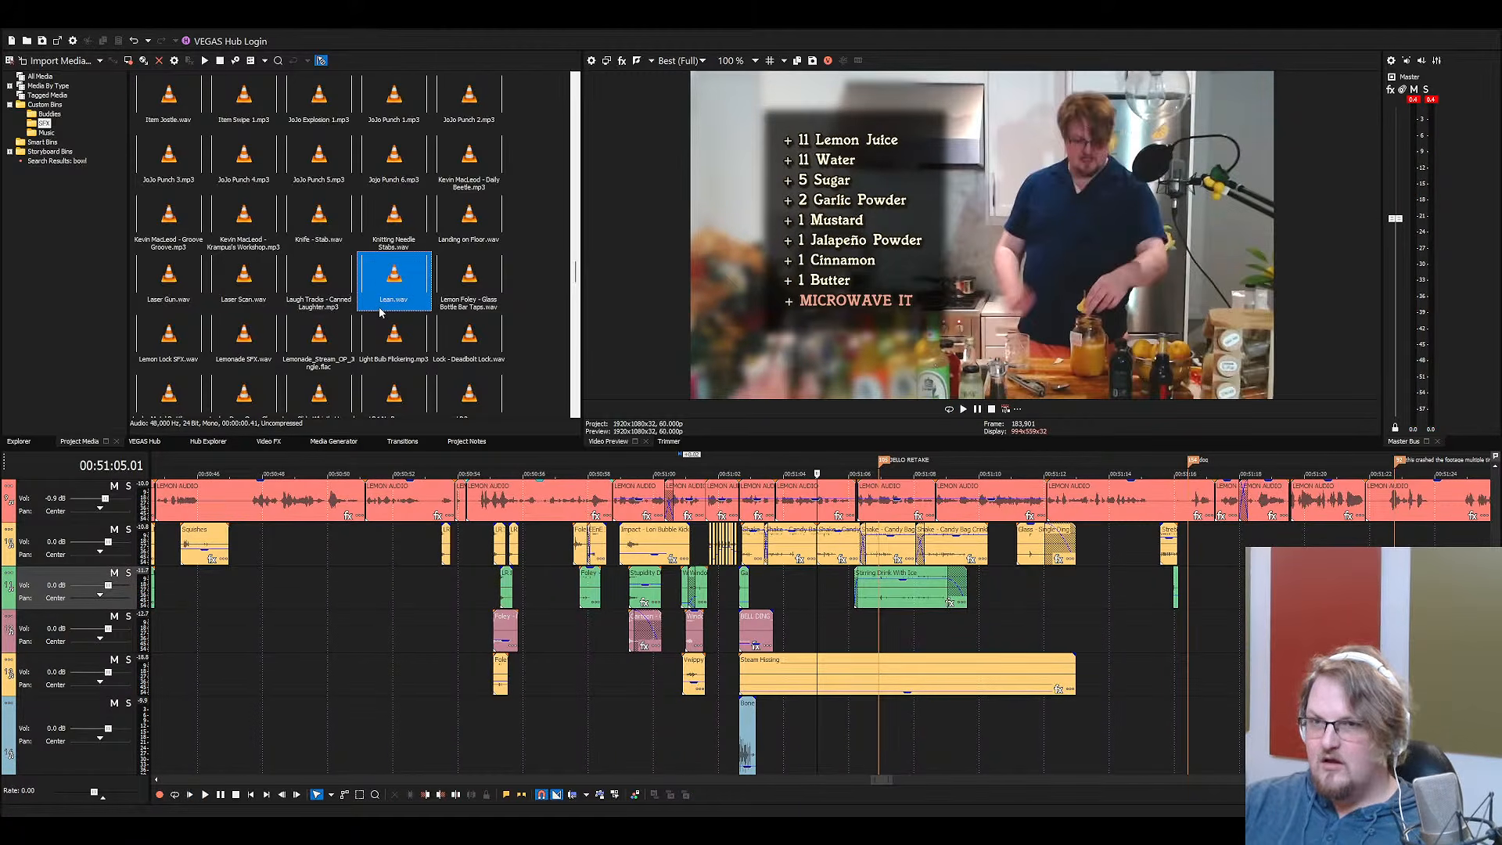
key(s)
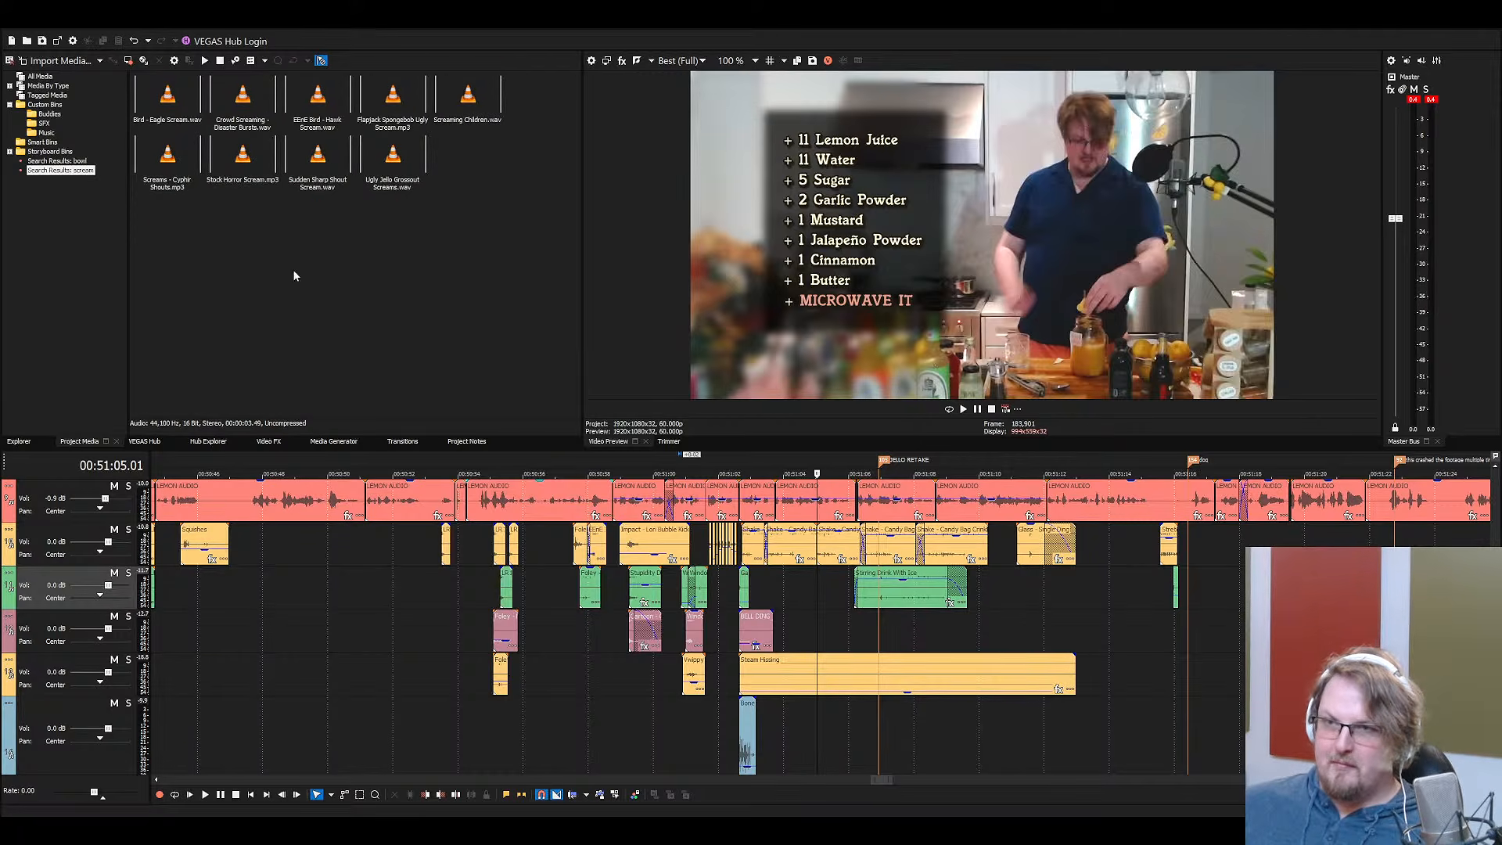
Add the Screams shouts recording to the yellow track after the Steam Hissing clip, starting at about 00:51:14, and save the project
click(471, 625)
drag(167, 161, 1149, 673)
scroll(1017, 656, down, 5)
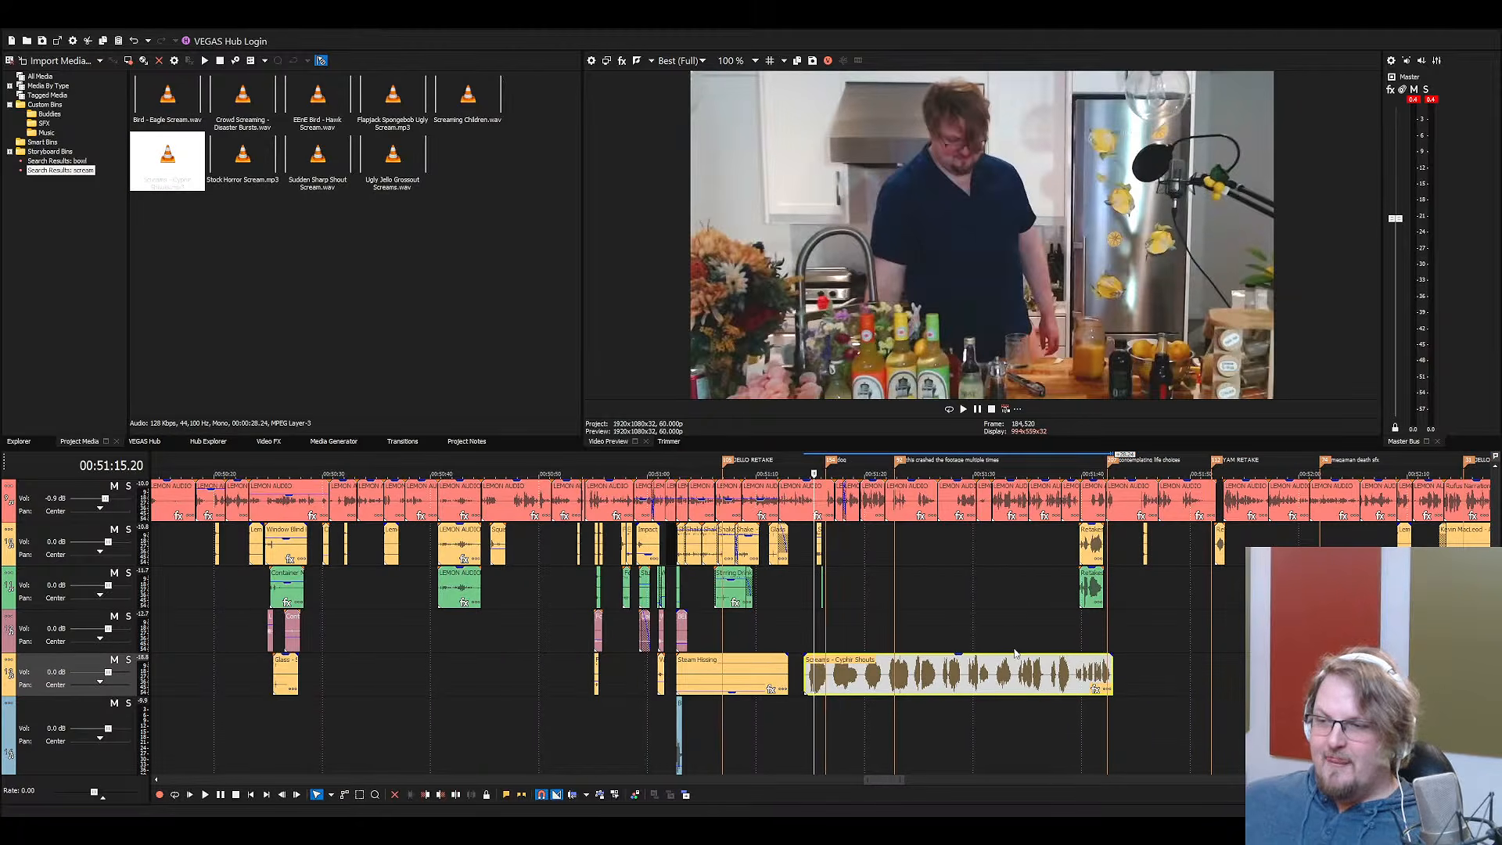
scroll(1015, 680, up, 3)
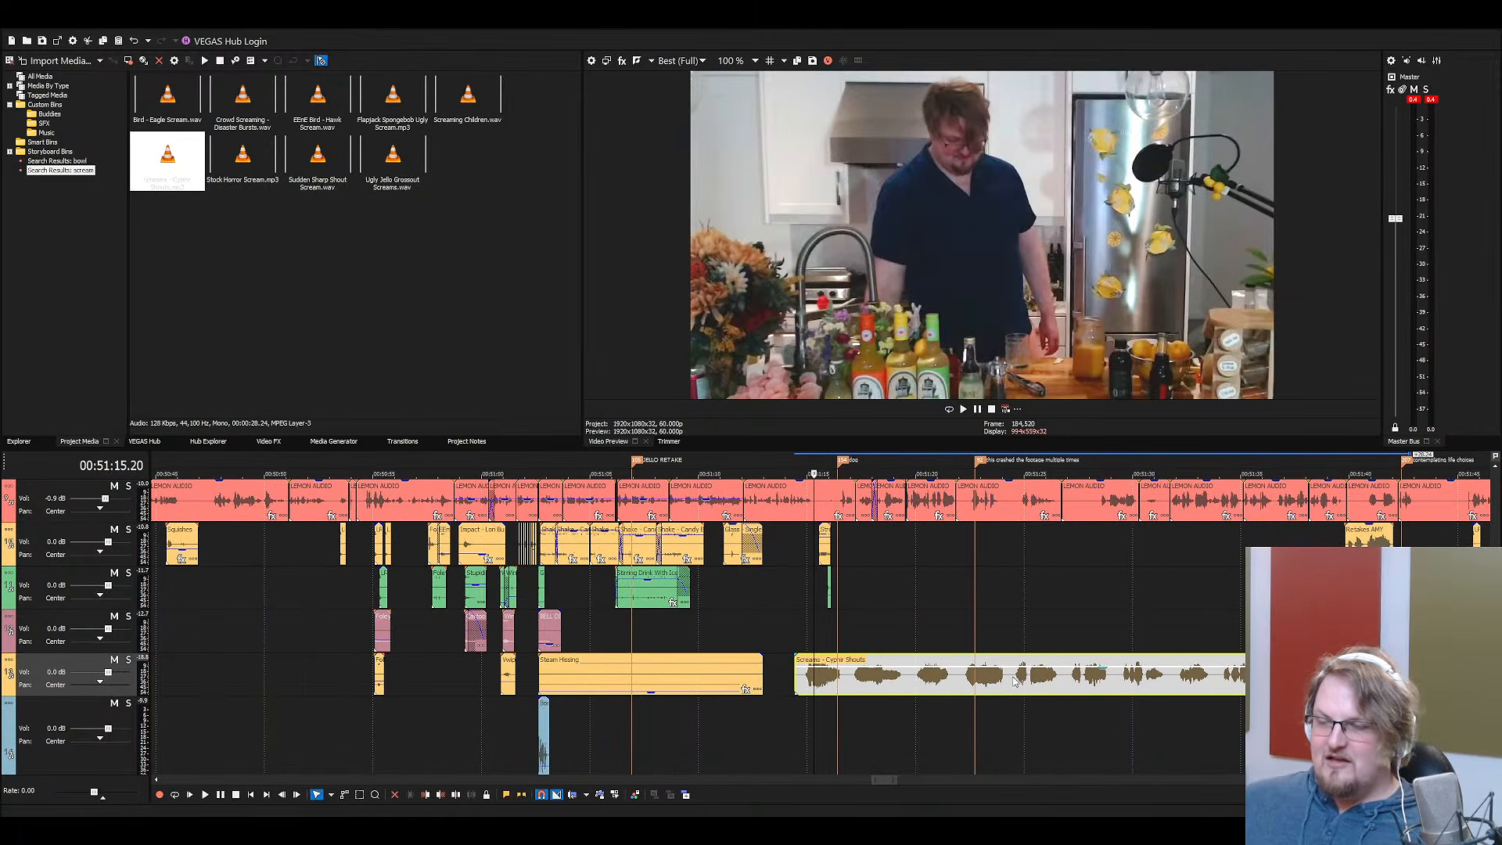
key(ctrl+s)
Solo the yellow track and play back the scream recording from about 00:51:14.39 to audition its individual shouts
click(128, 660)
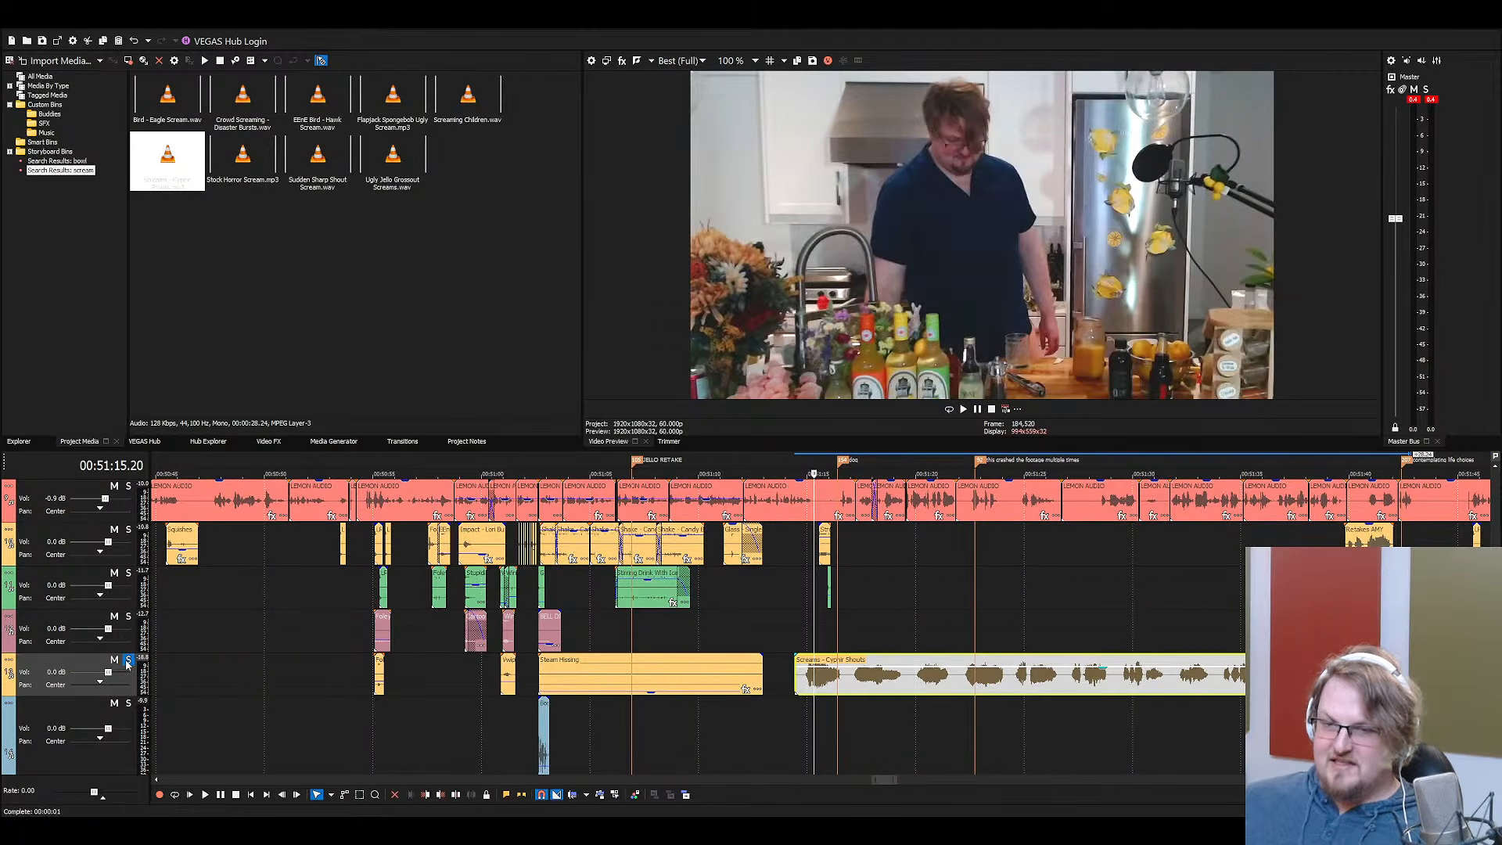
click(804, 678)
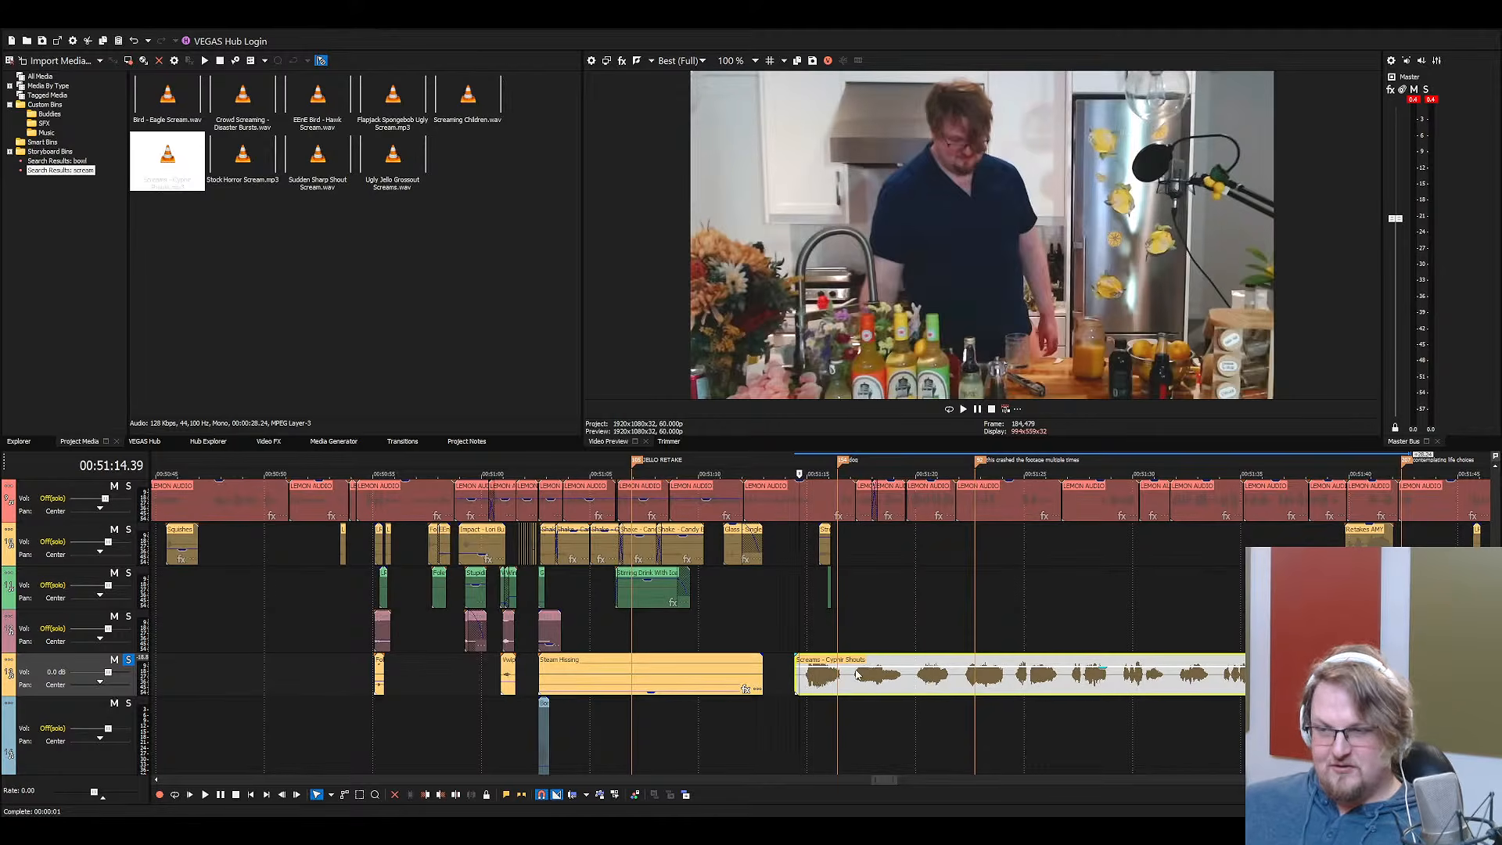
key(space)
scroll(852, 676, down, 3)
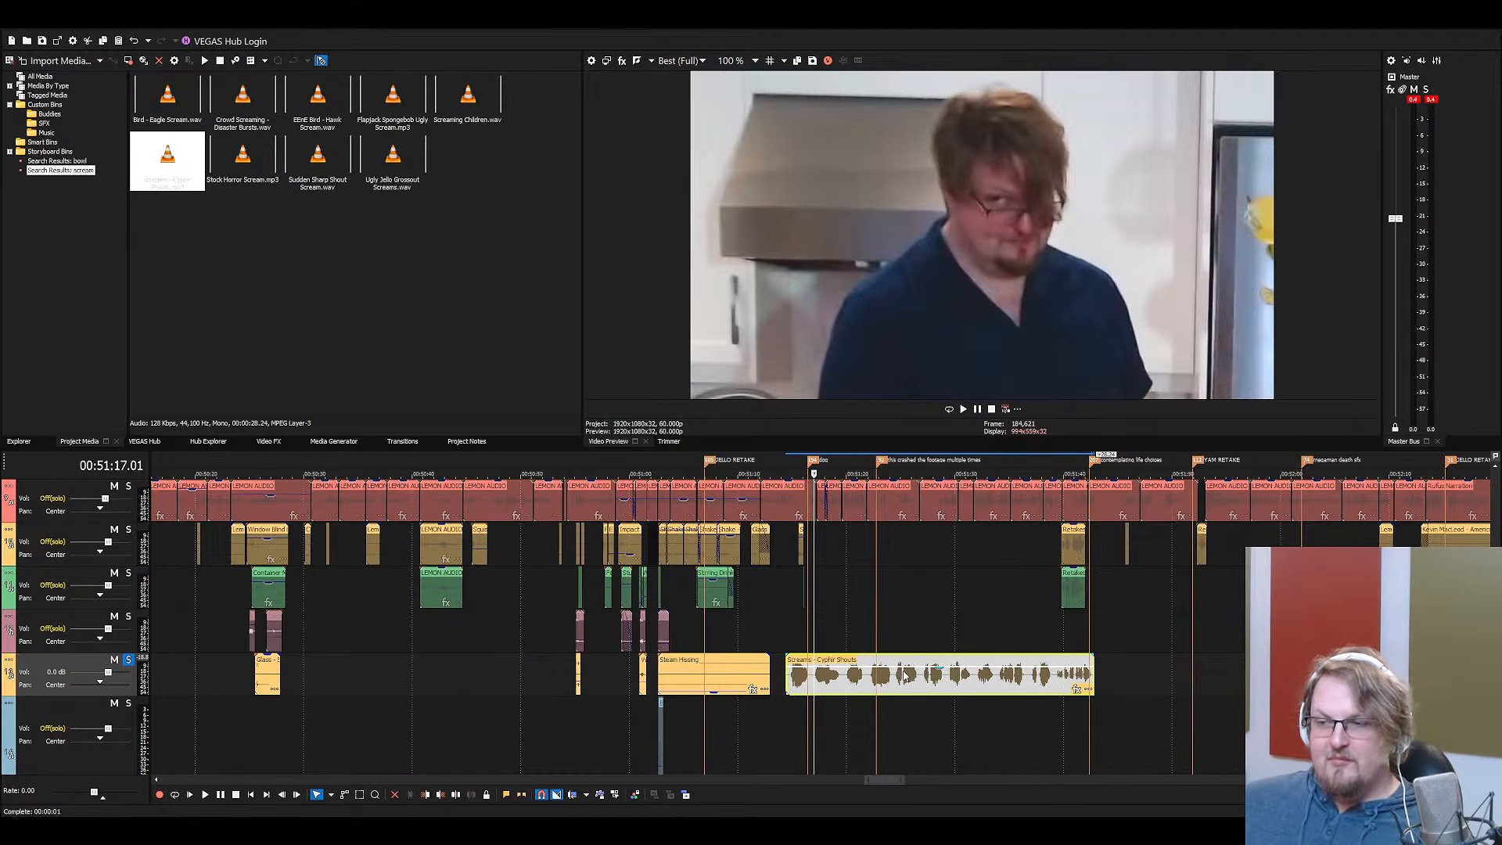
scroll(874, 683, up, 2)
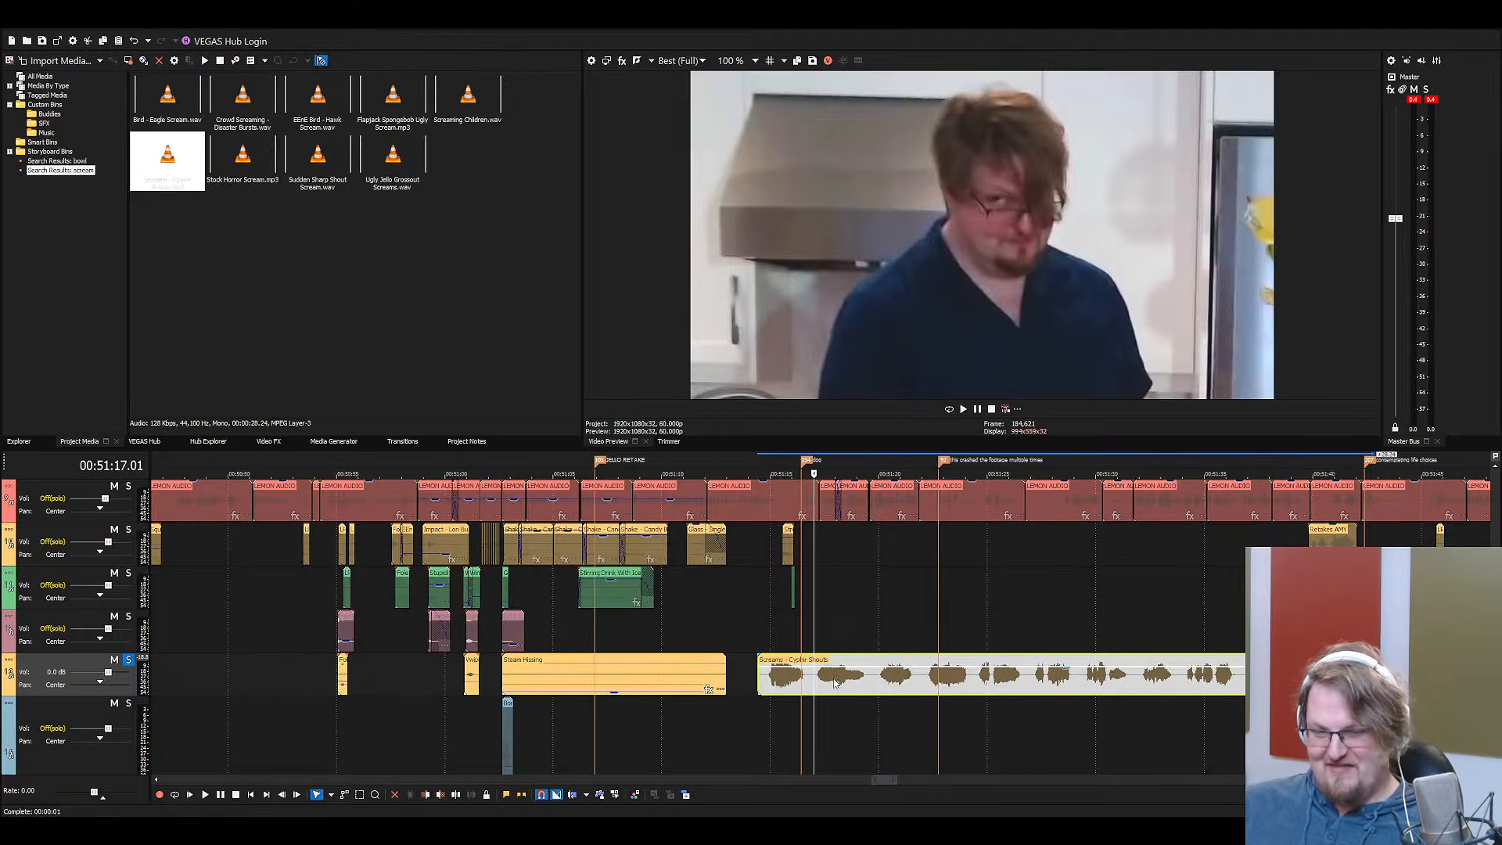
key(space)
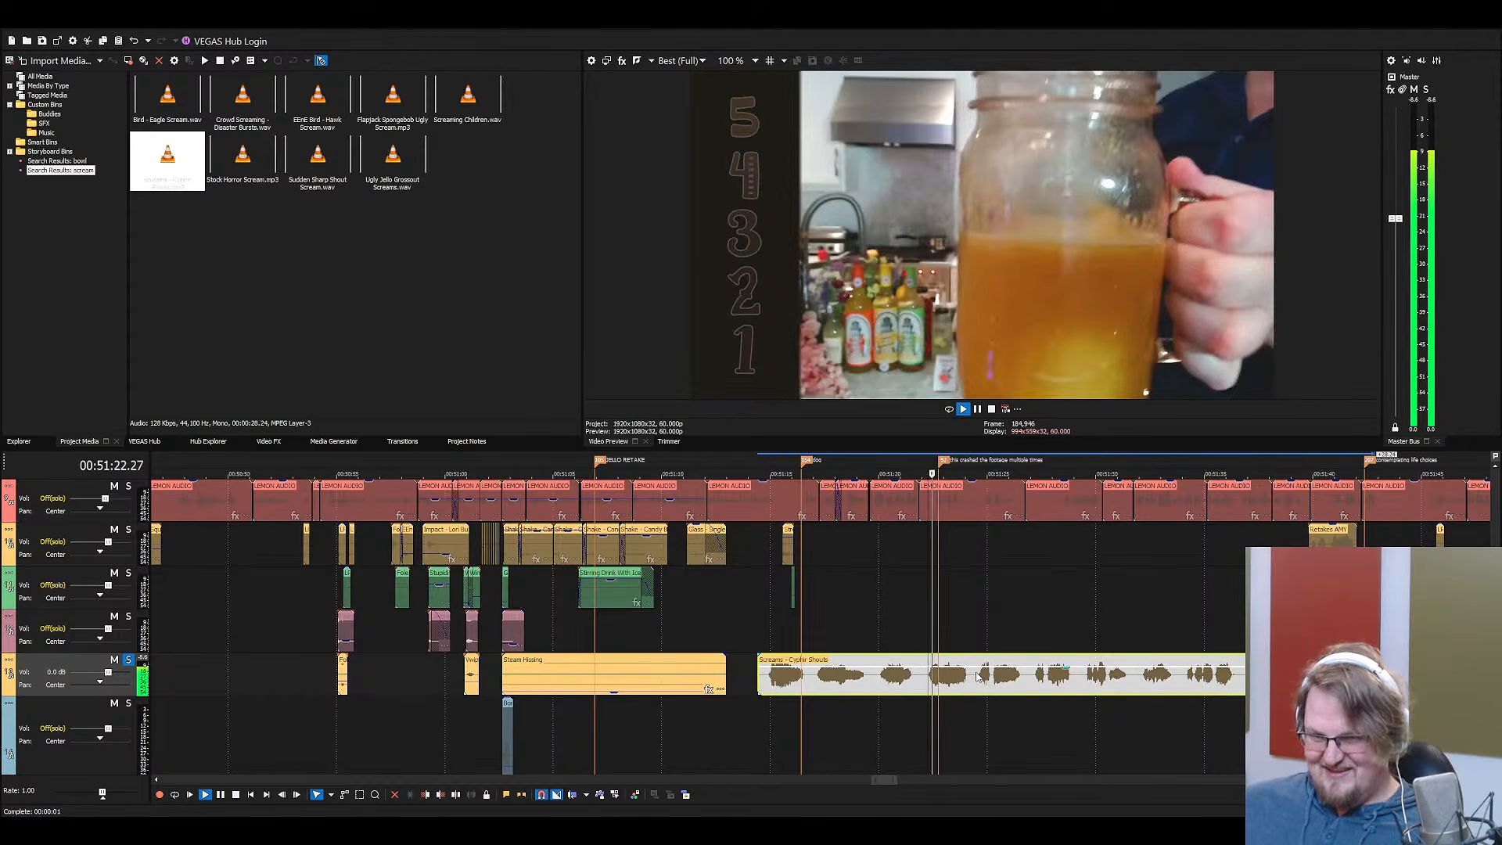
key(space)
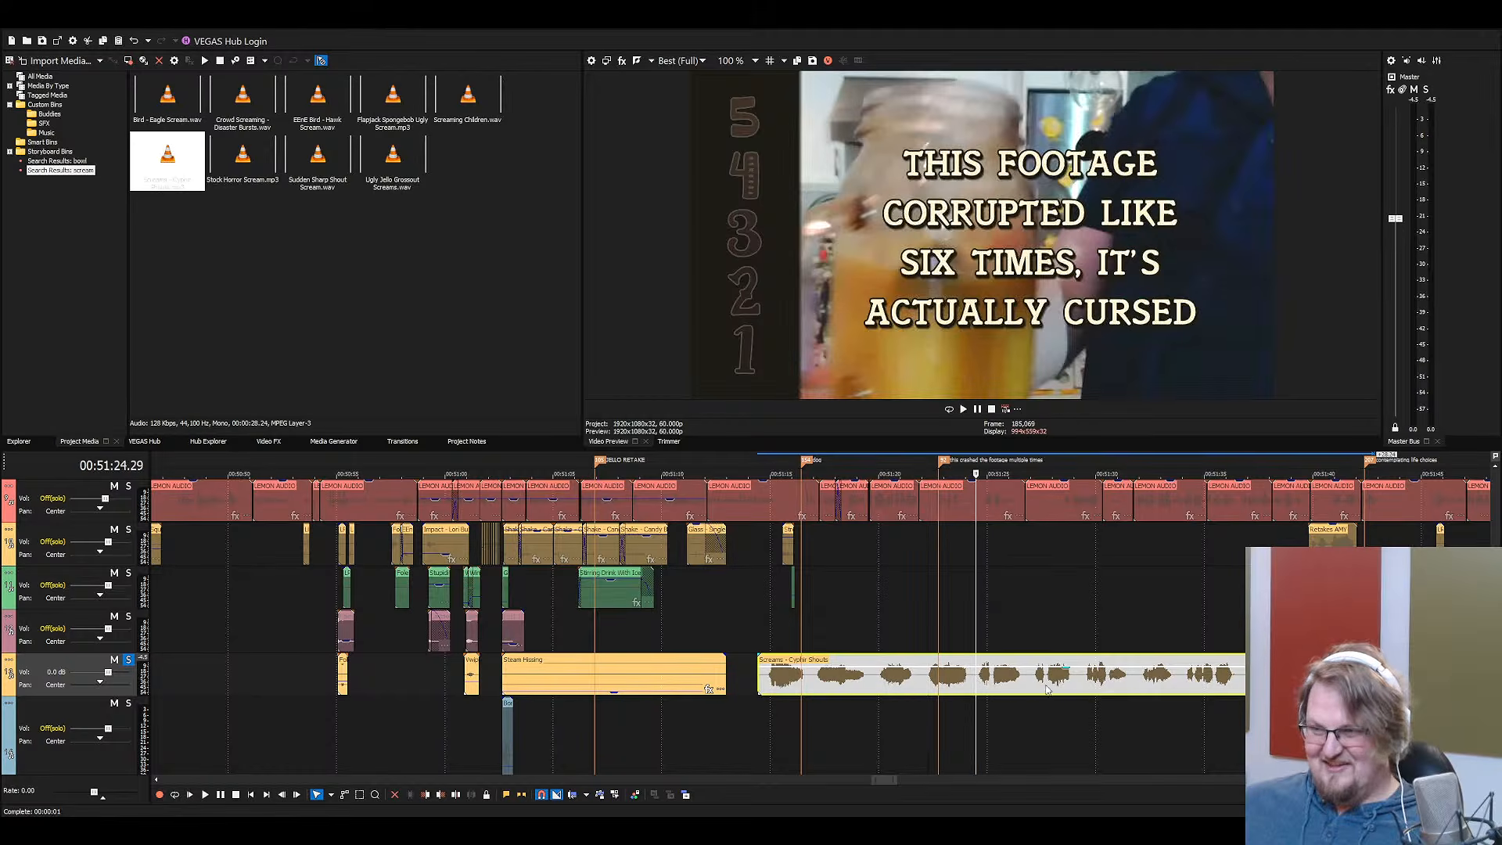
Play back the final shouts of the soloed scream recording, through about 00:51:36
click(1189, 680)
key(space)
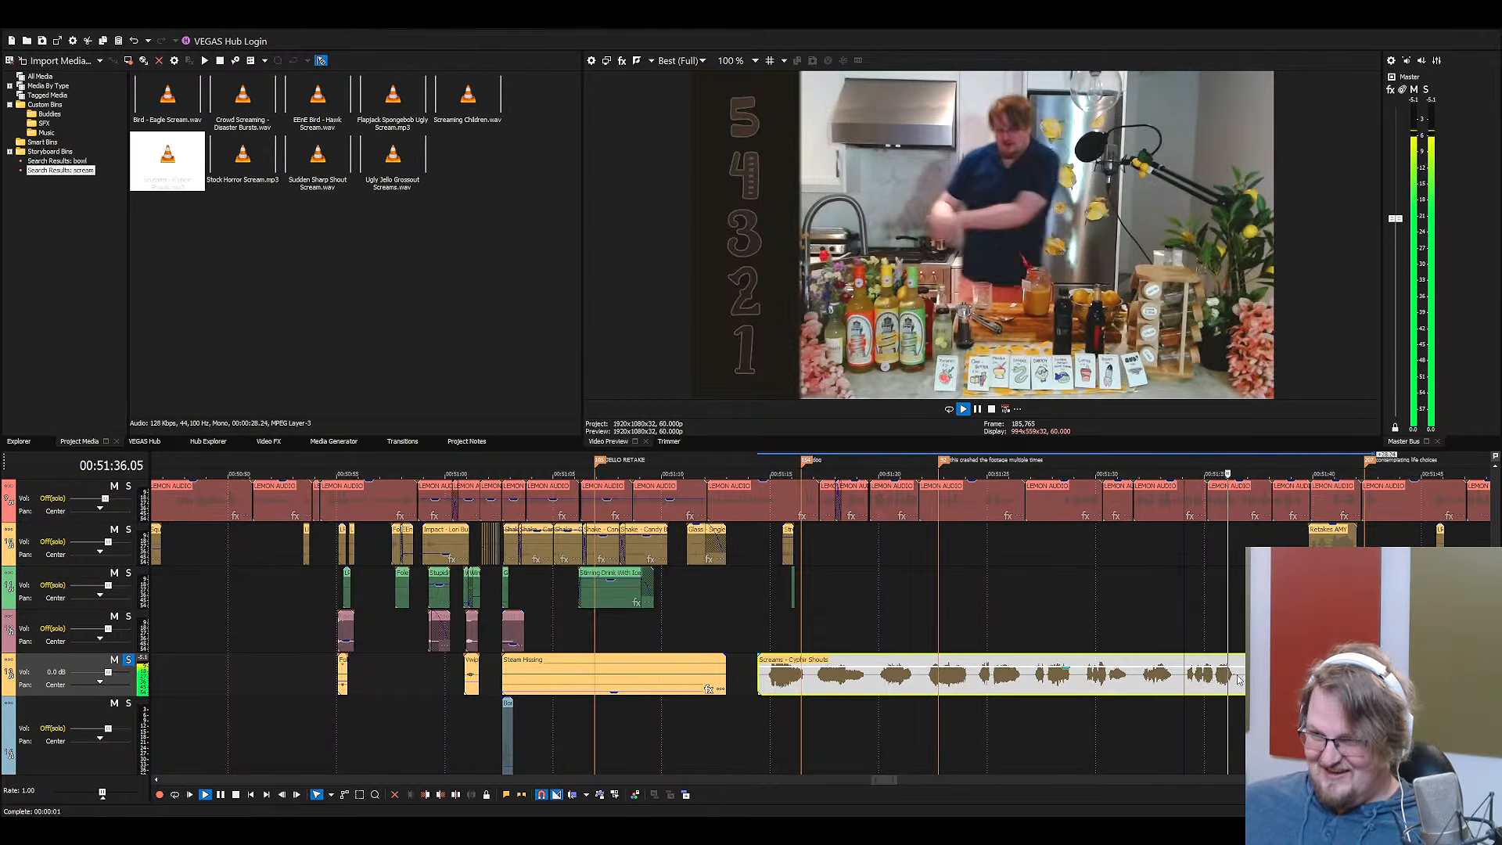
key(space)
Delete the Screams shouts clip, unsolo the yellow track, move the playhead to 00:51:15.34 and save the project
scroll(938, 678, down, 1)
click(727, 674)
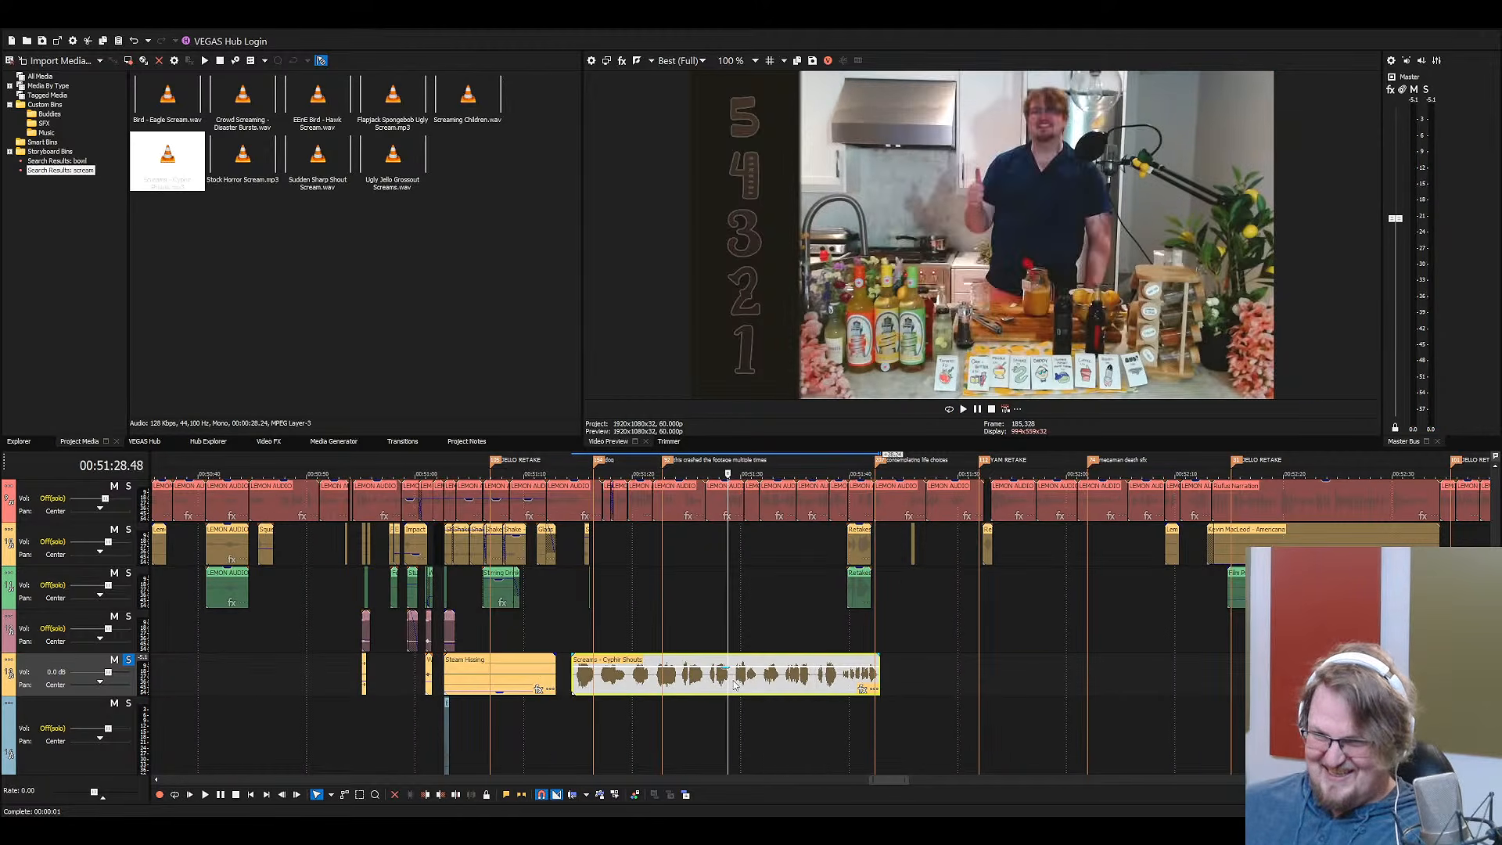
key(Delete)
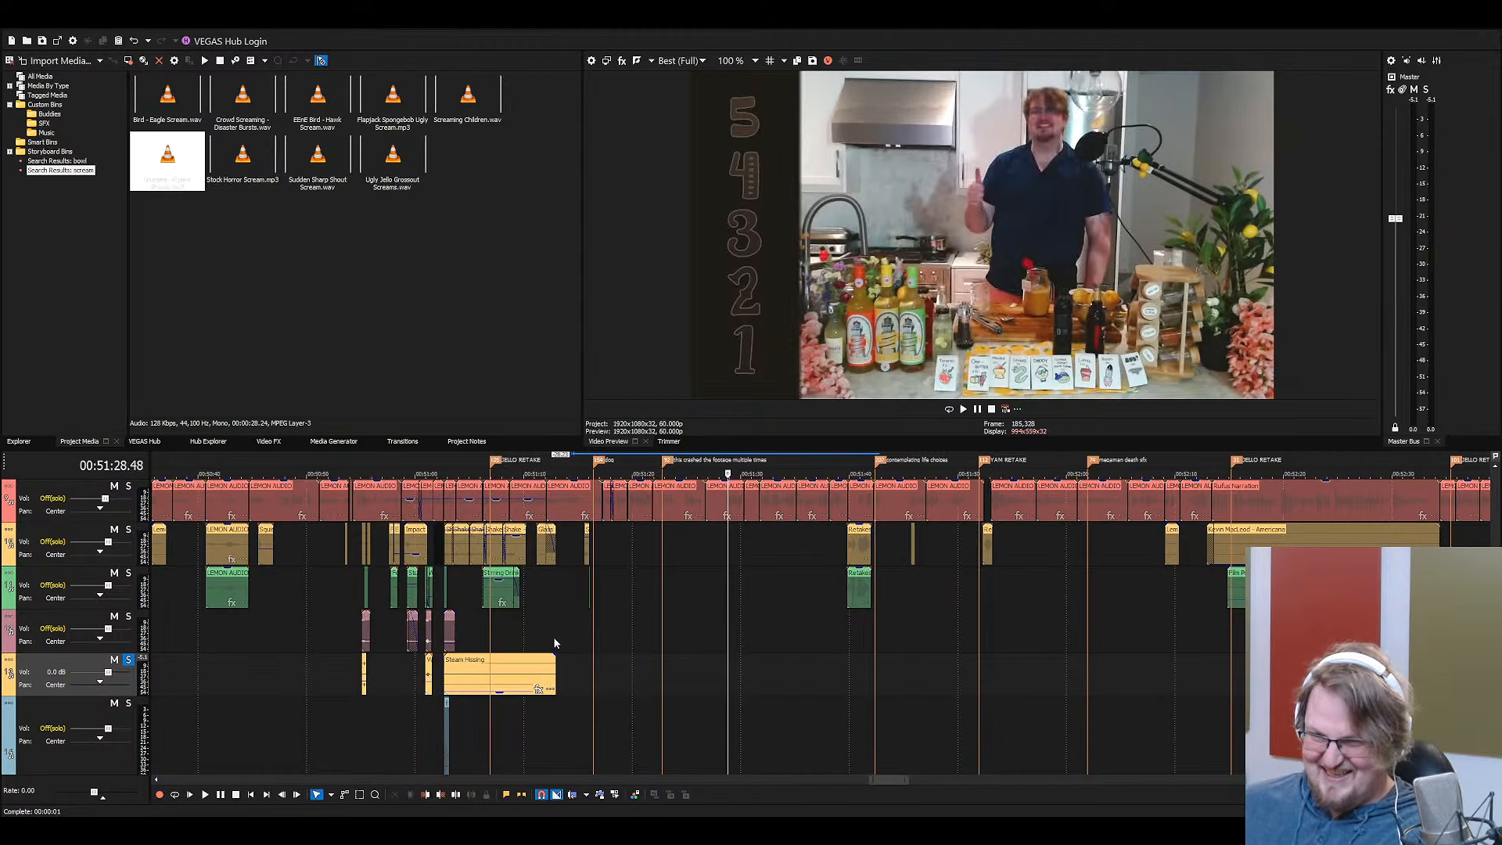
click(130, 659)
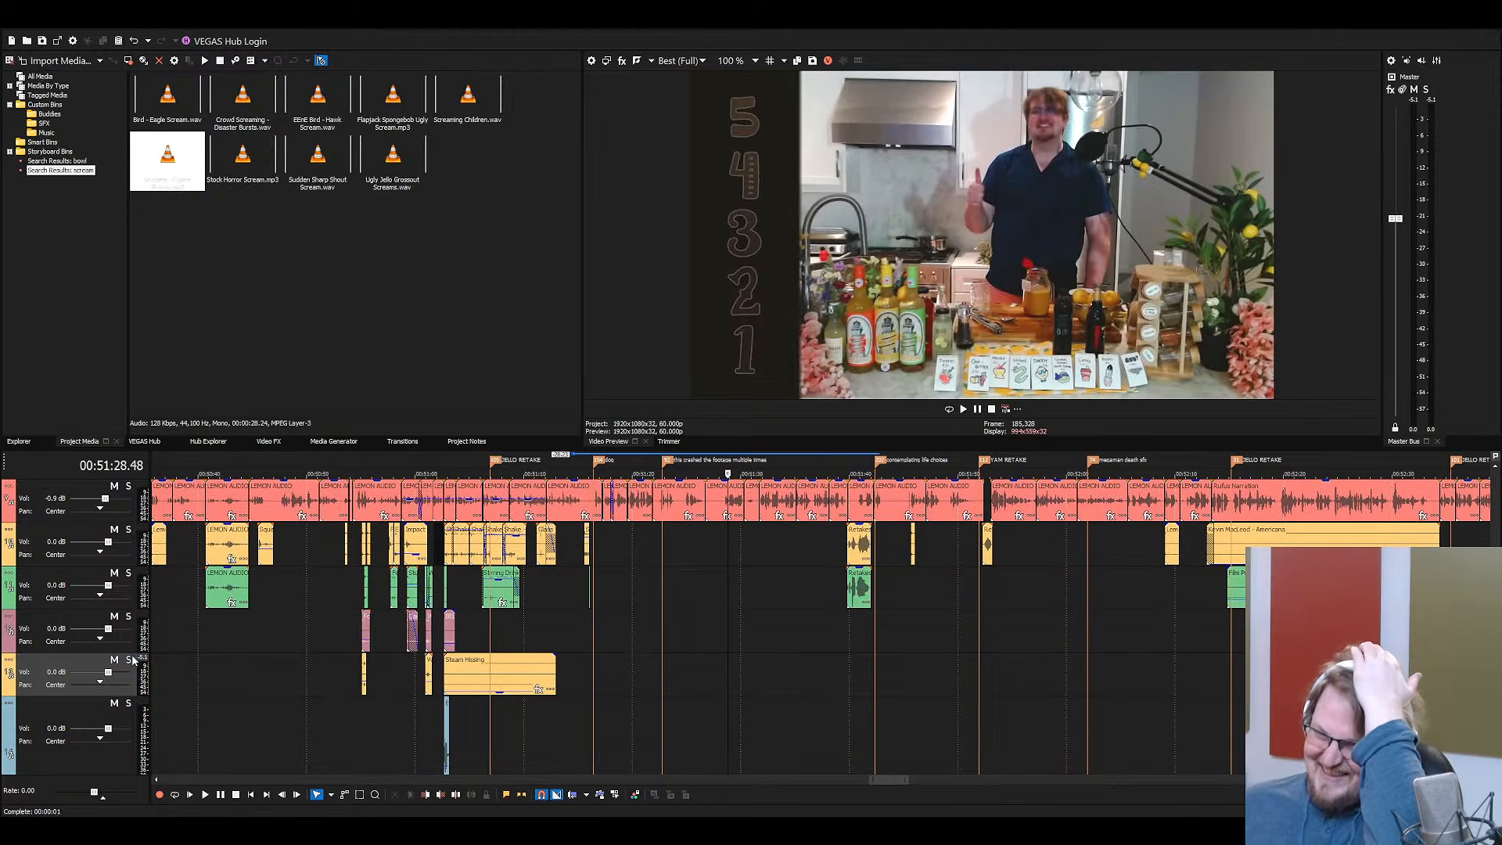
click(587, 677)
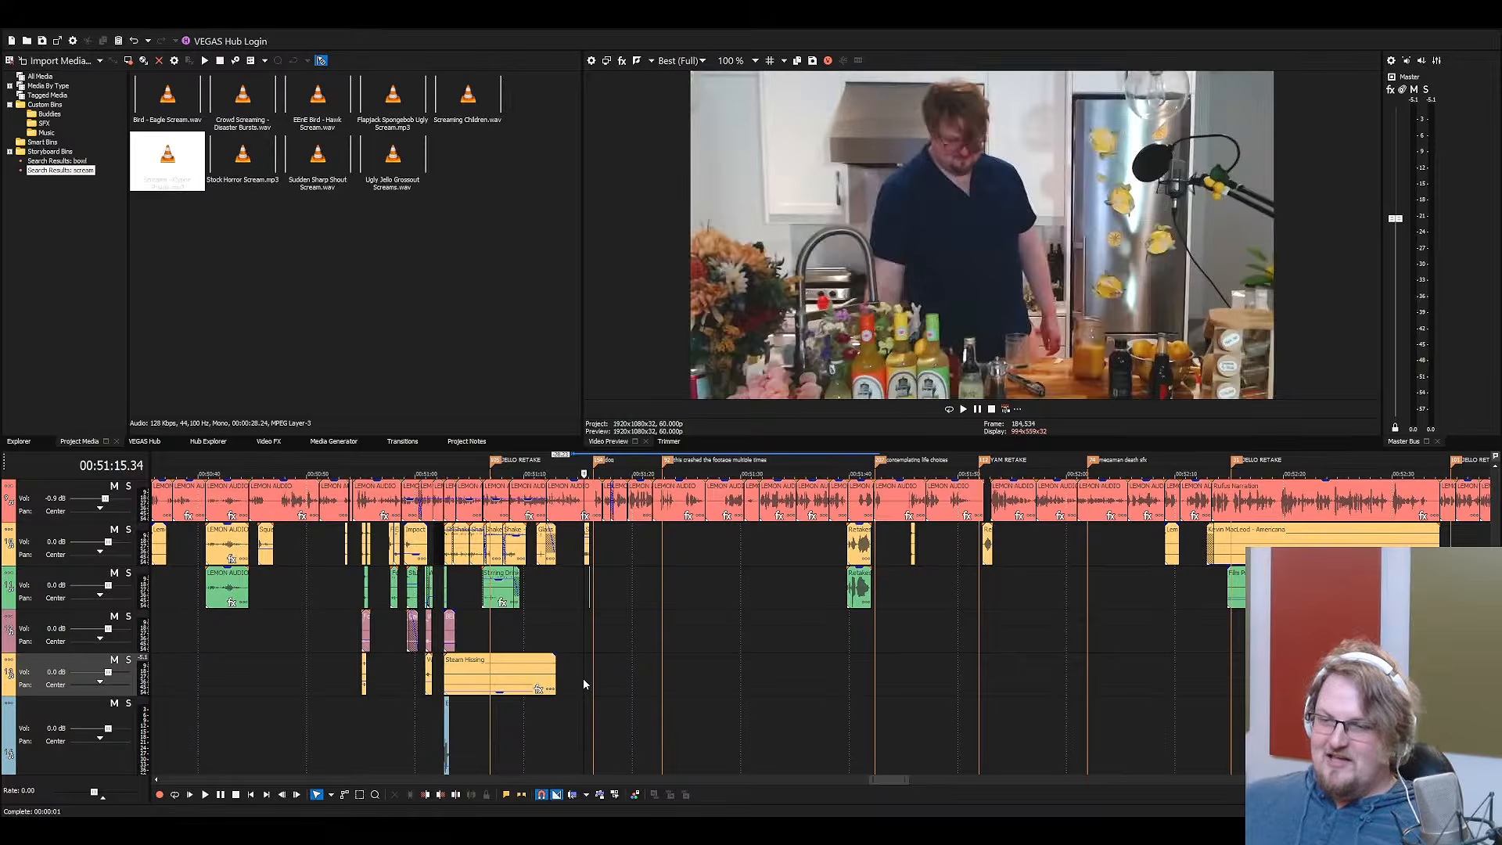
scroll(583, 678, up, 2)
key(ctrl+s)
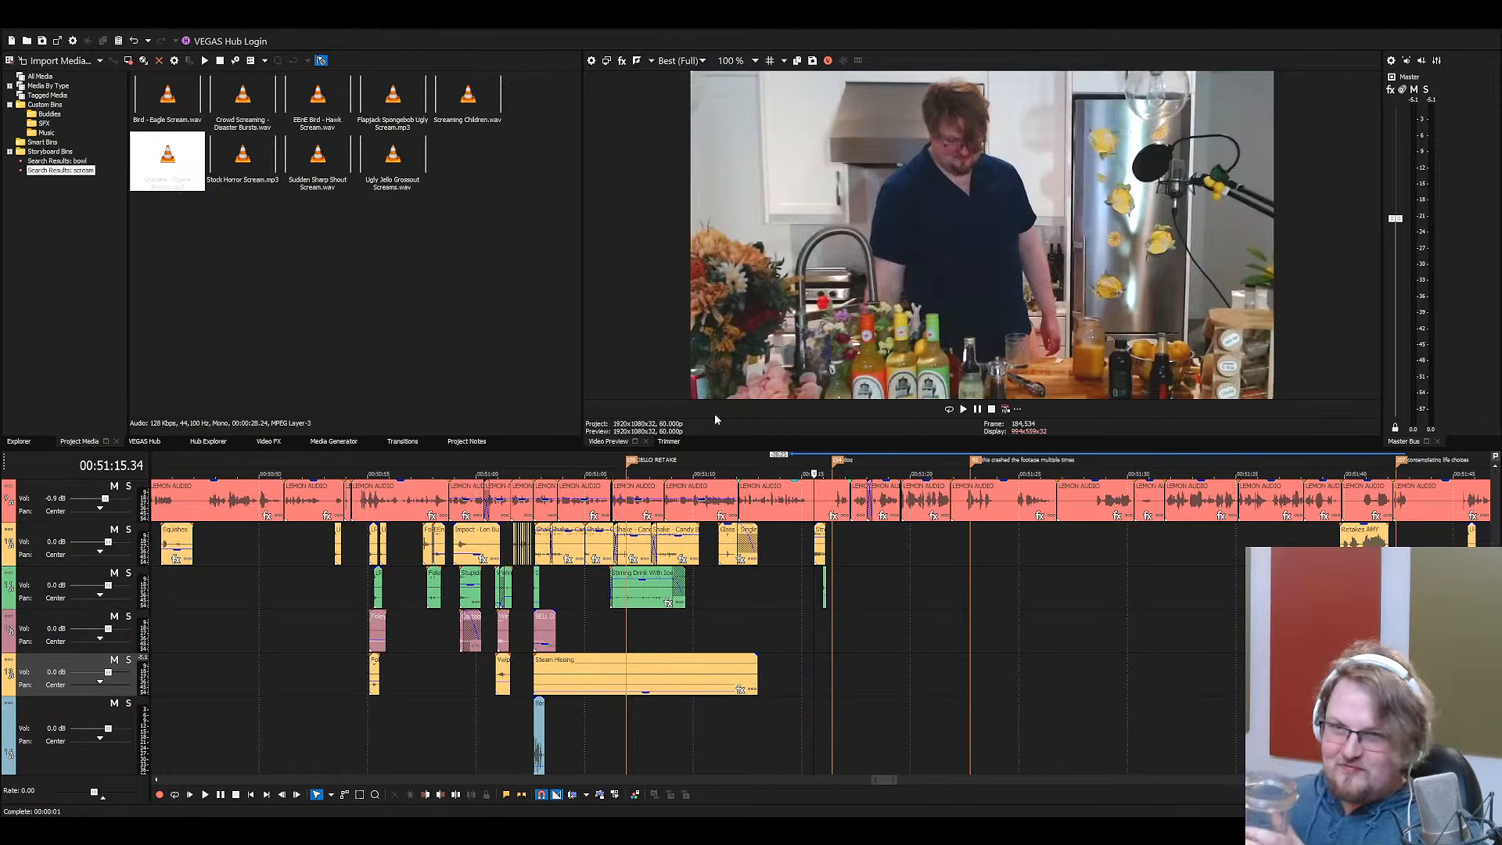
Play back the full mix from about 00:51:02 through the MICROWAVE IT list to review the steam hissing passage
click(493, 276)
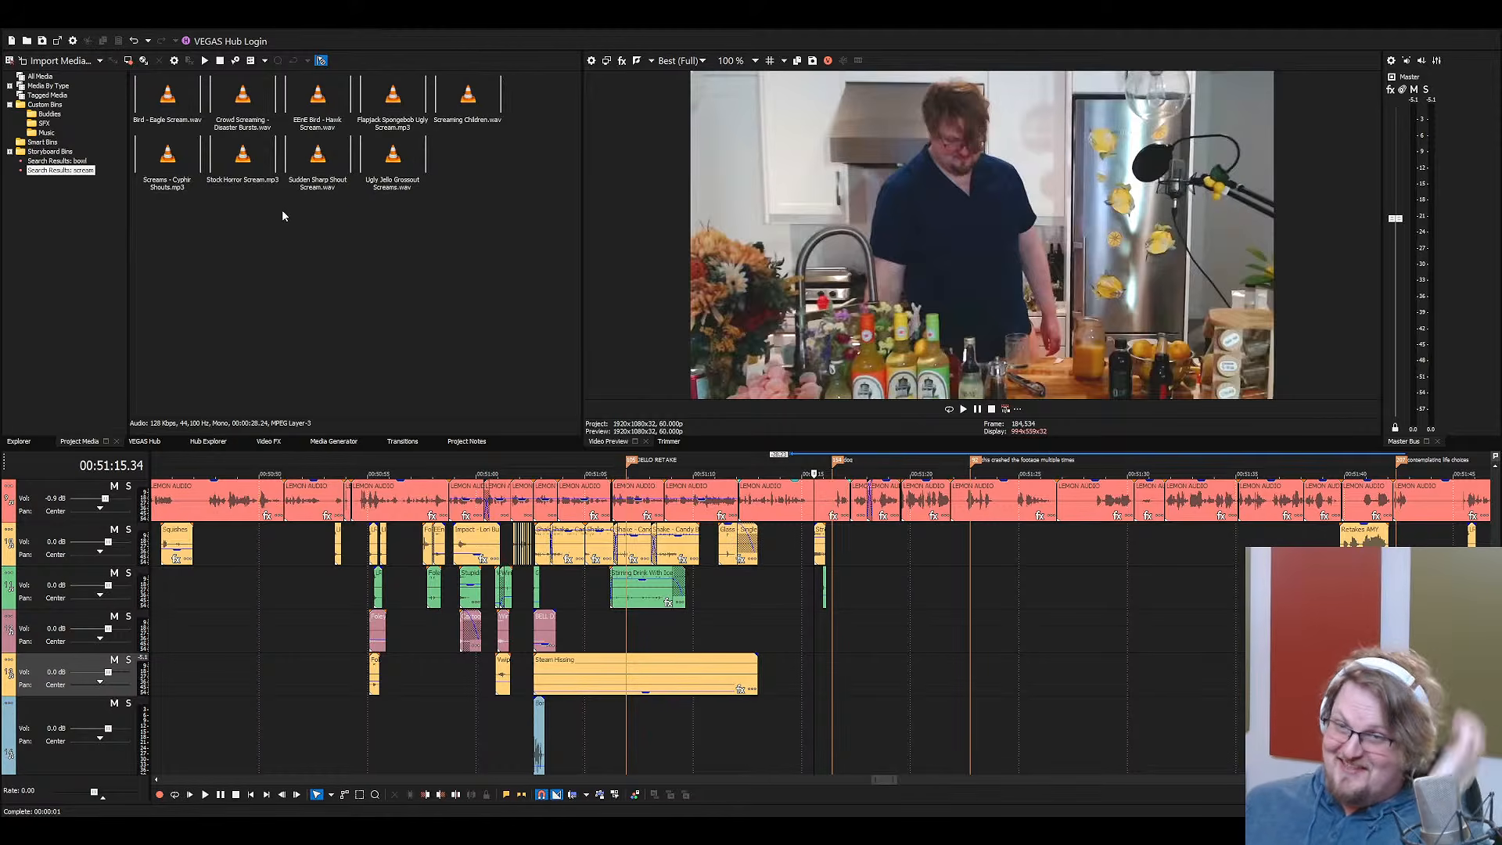
click(520, 623)
key(space)
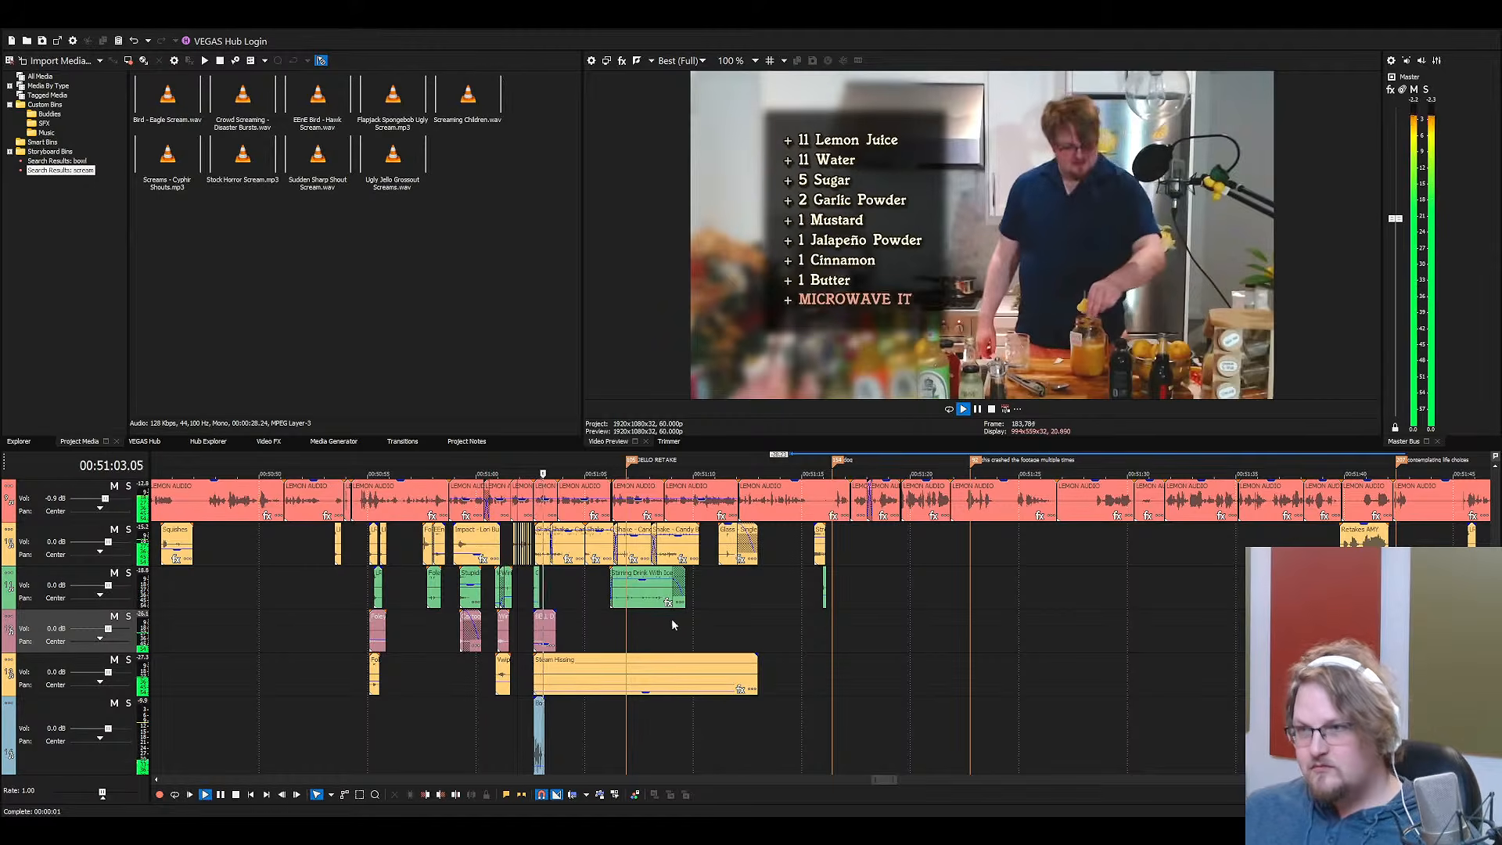
scroll(672, 623, up, 3)
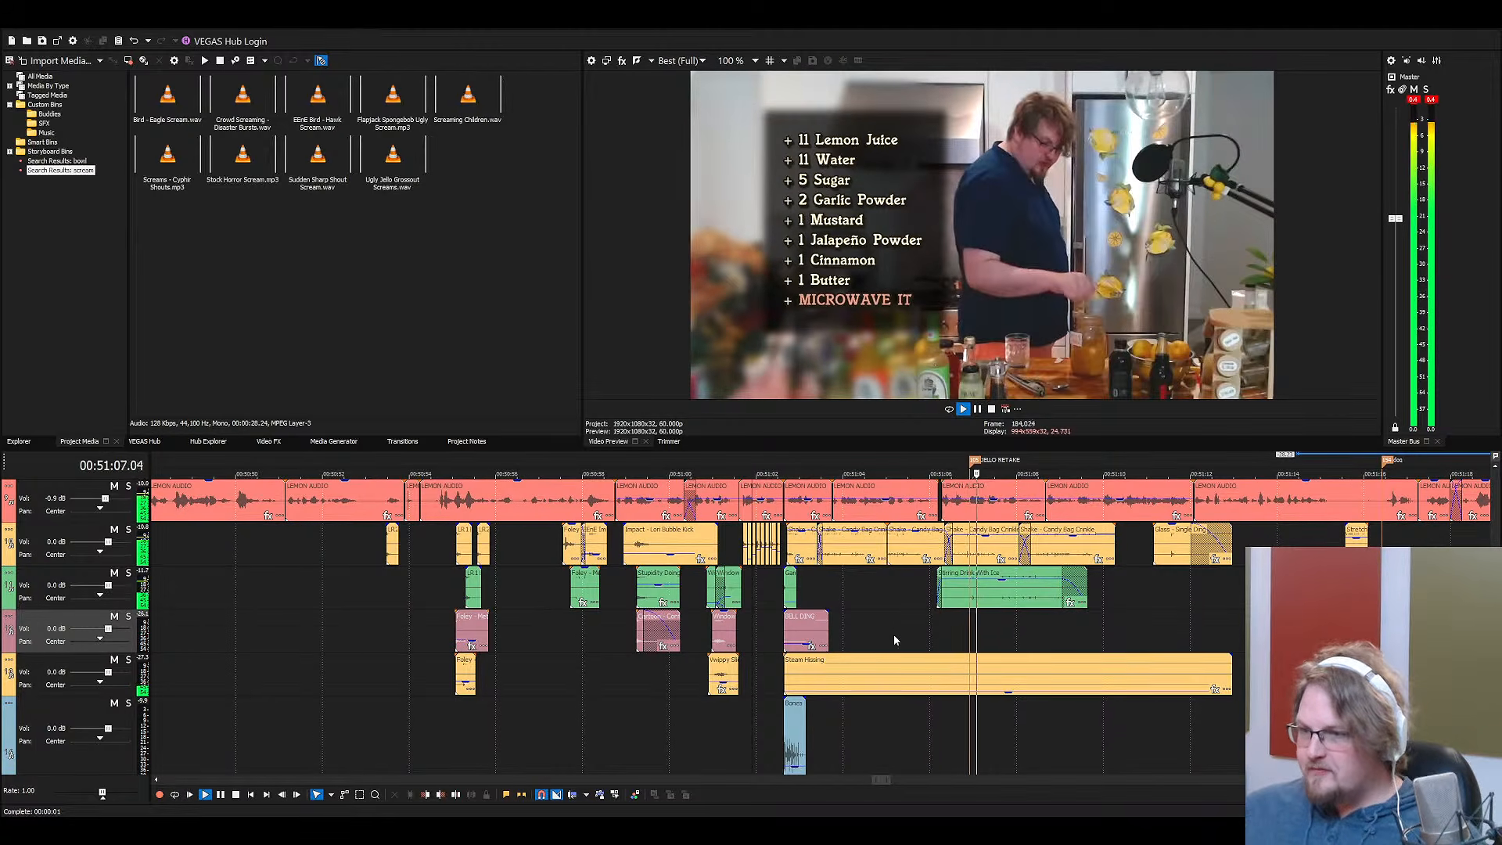
click(921, 607)
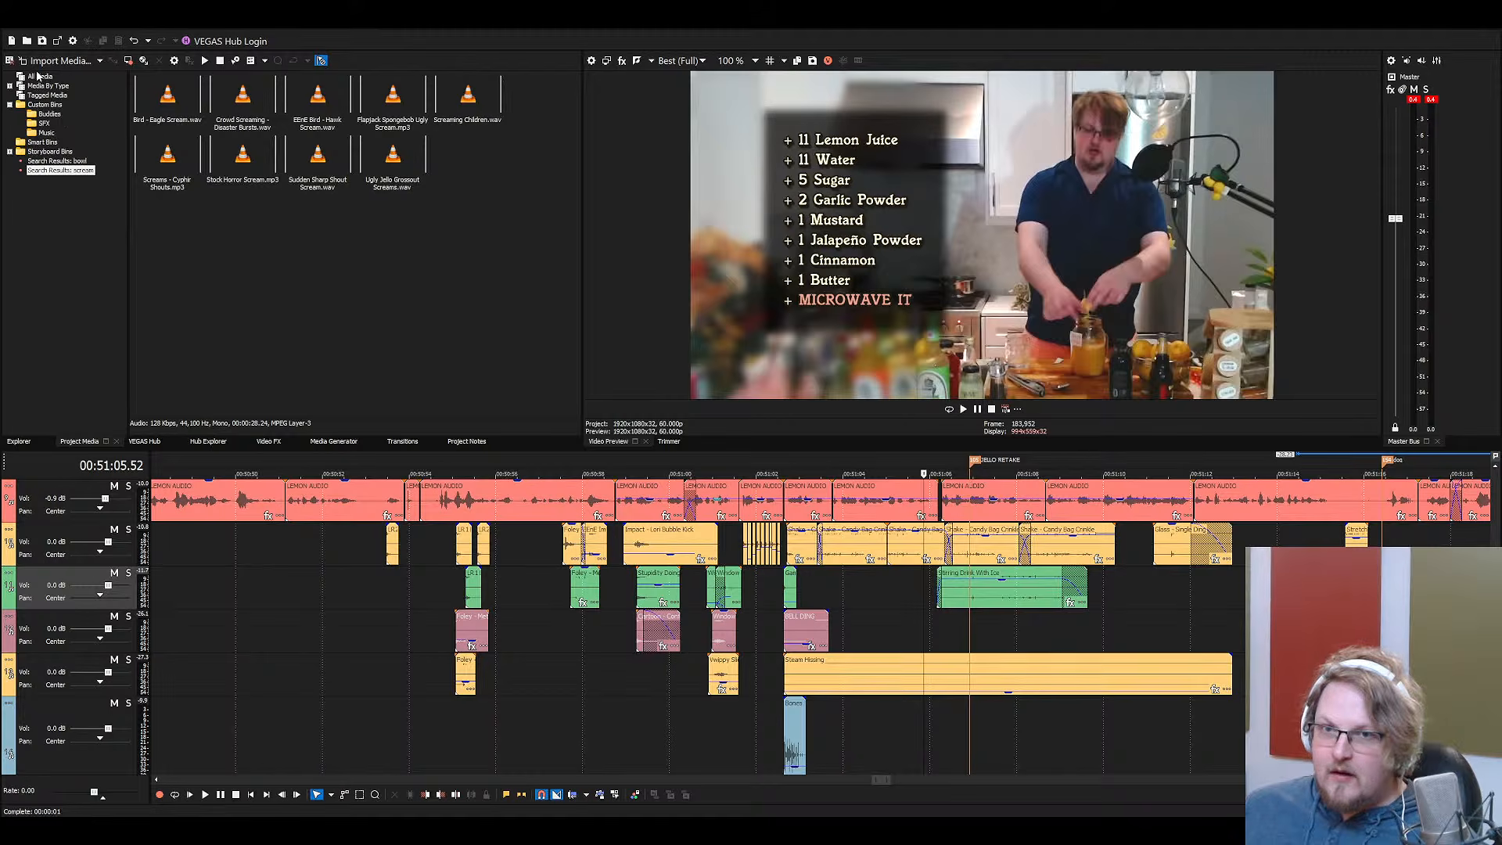
Browse the impact sounds among all project media, checking Bloody Stab, the cowbell hits and Gunshot Whip
click(41, 76)
click(240, 180)
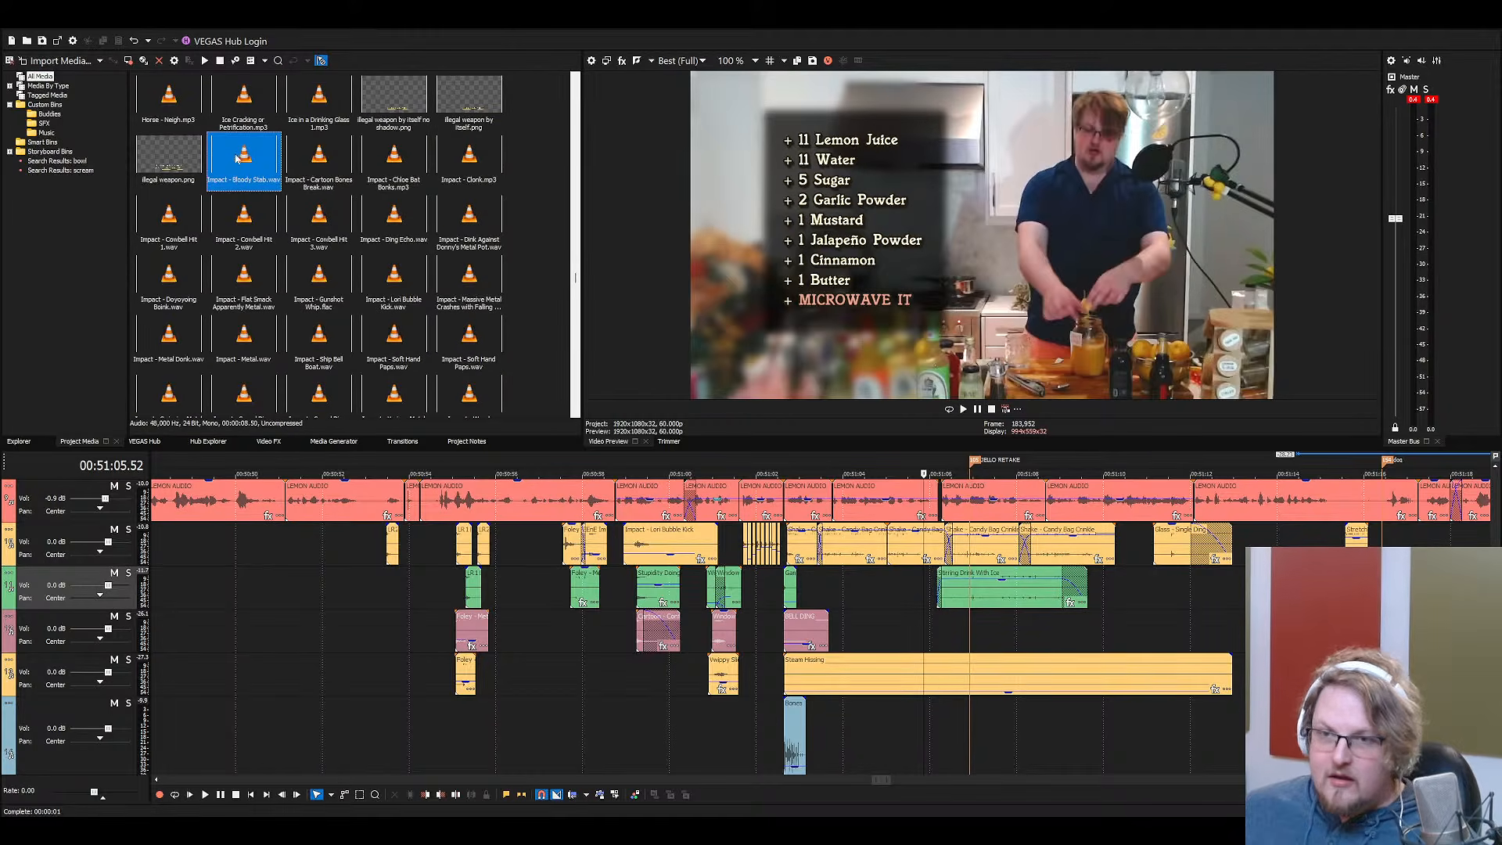
click(262, 223)
click(345, 235)
click(391, 281)
click(325, 305)
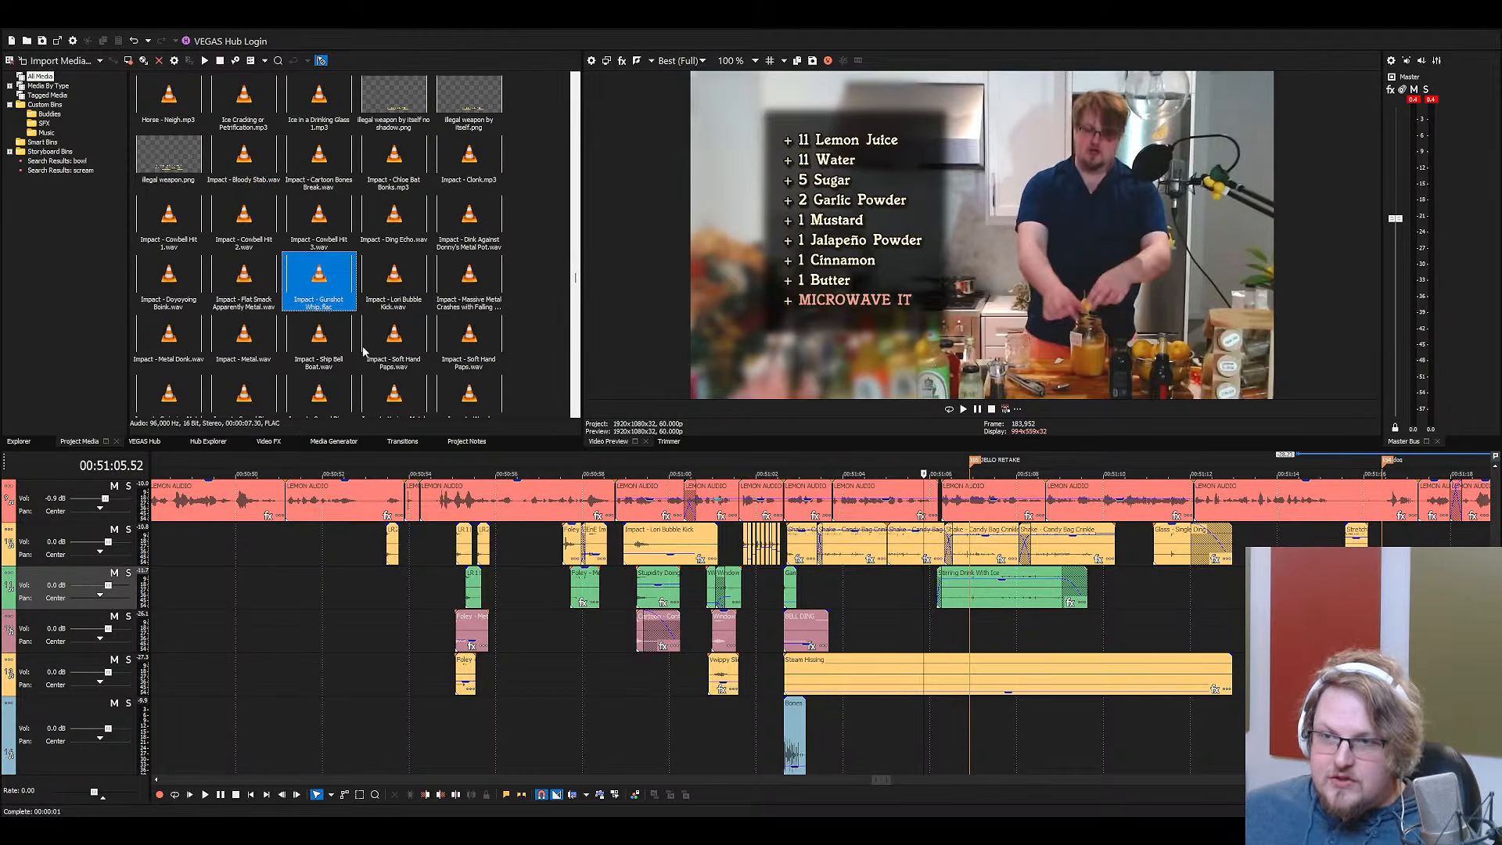
Select the Sword Dings Dumpy and Sword Dings Flat impact sounds and add them to the pink track at about 00:51:07
scroll(325, 367, down, 3)
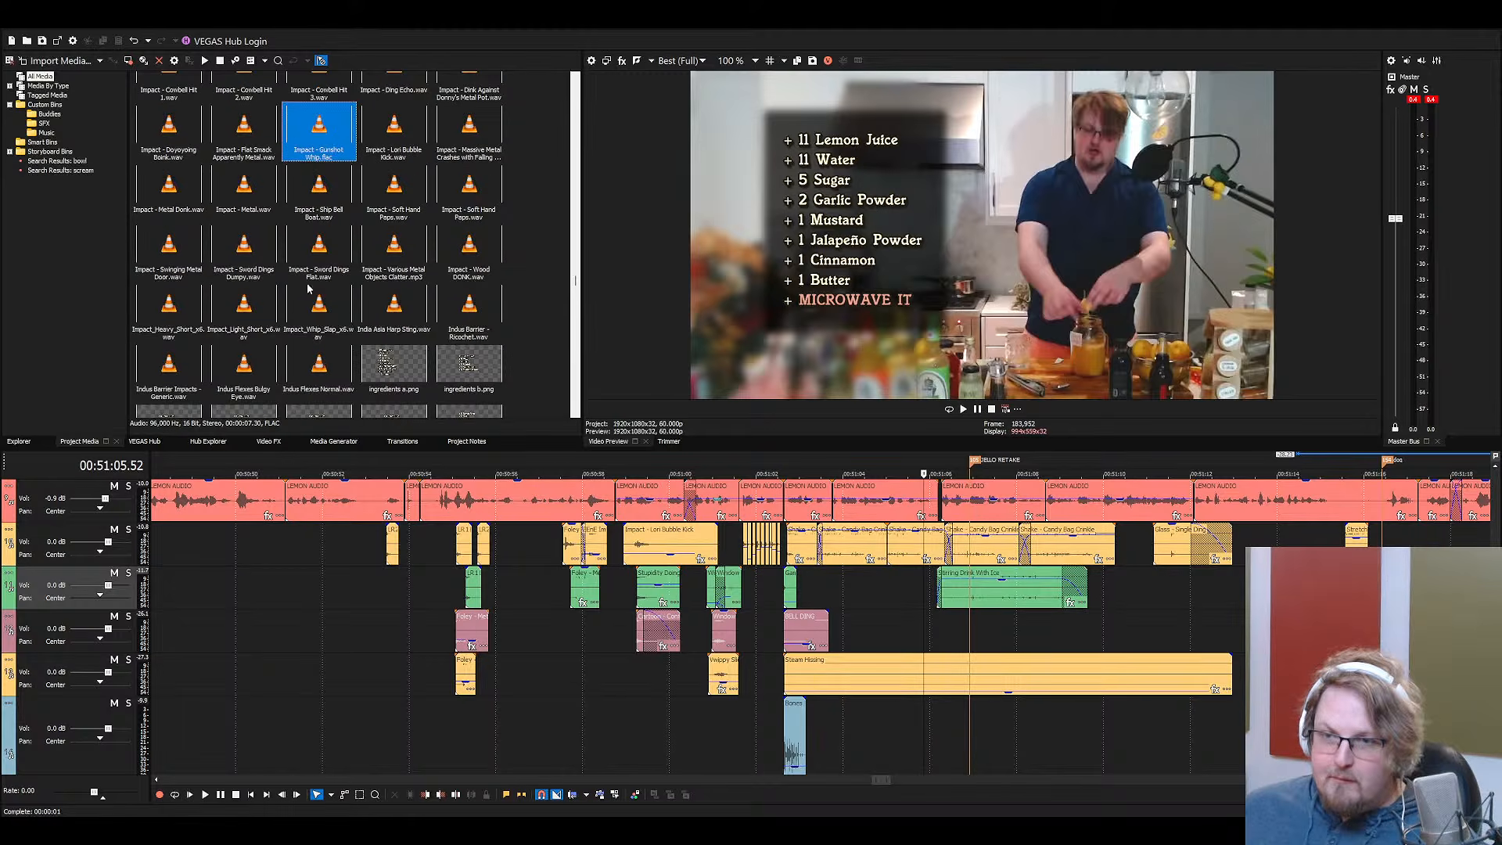
click(259, 246)
click(184, 246)
click(244, 250)
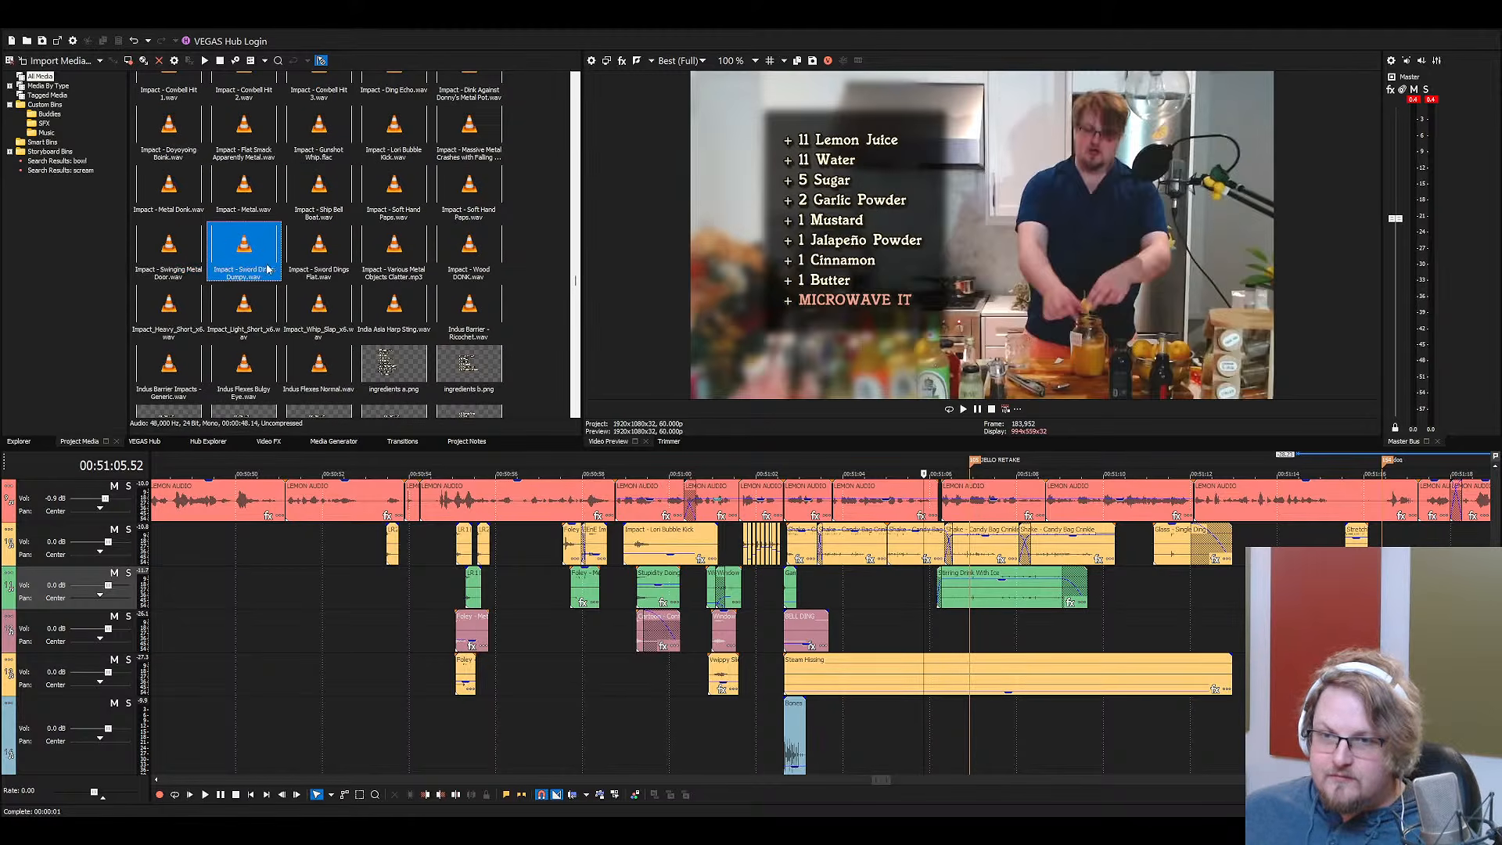
ctrl+click(327, 259)
drag(240, 264, 993, 646)
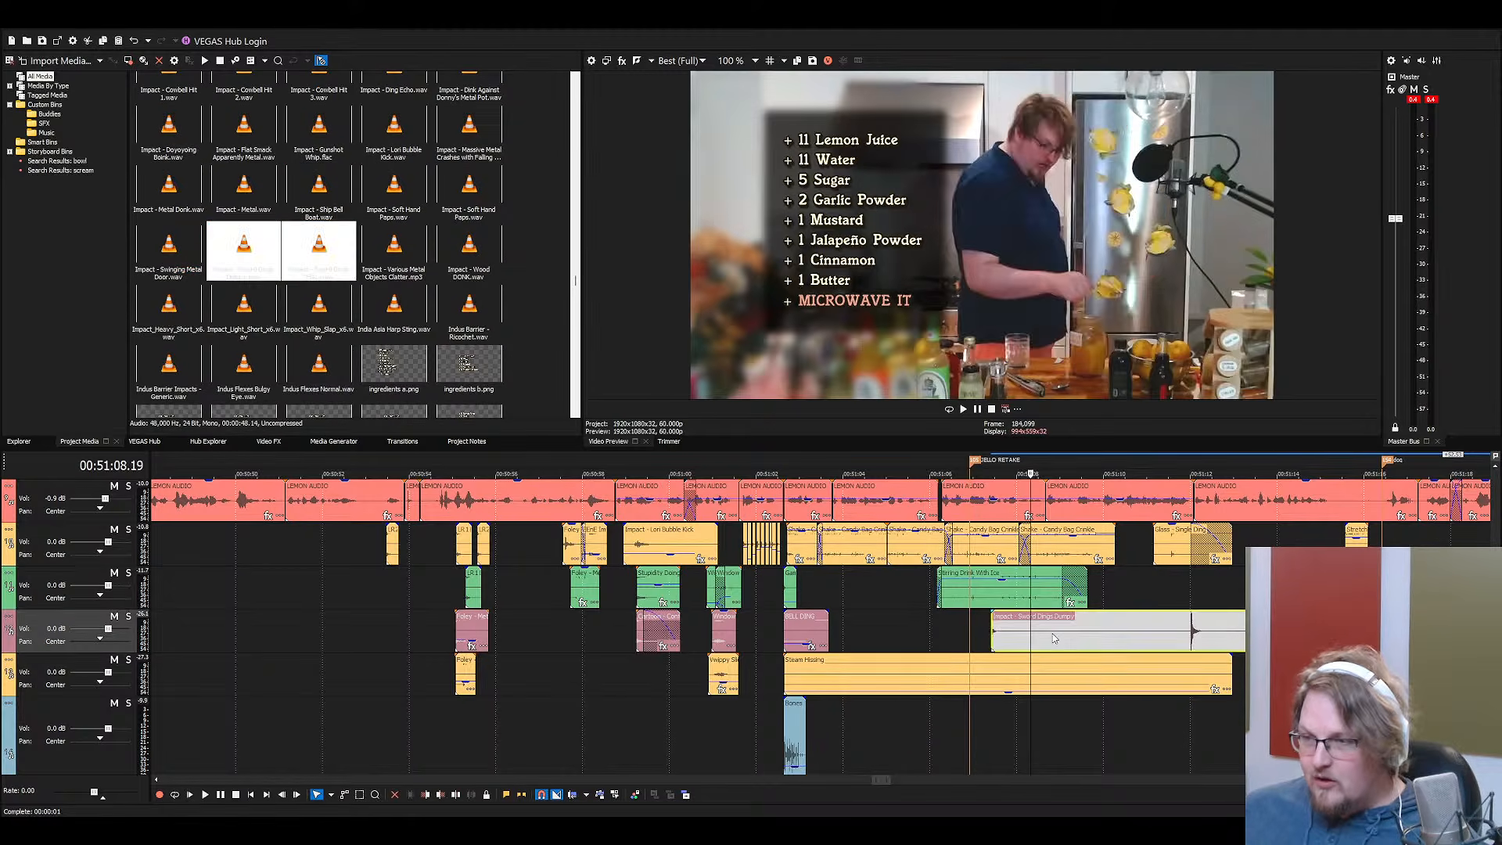
Play the passage and move the Sword Dings Dumpy clip earlier so its first hit lands at about 00:51:06
scroll(993, 645, down, 2)
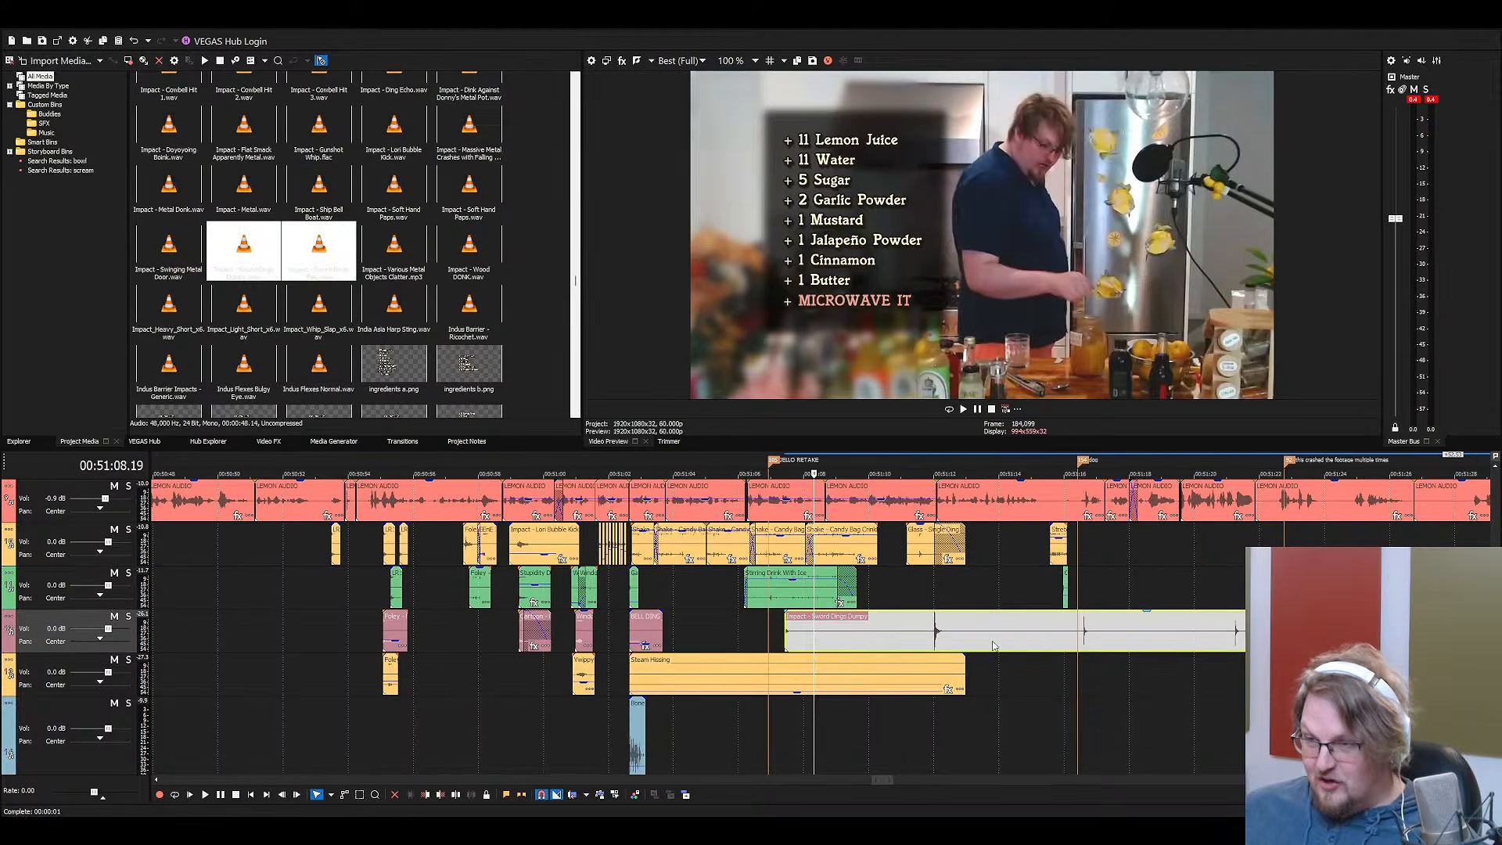
click(689, 614)
key(space)
scroll(748, 630, up, 3)
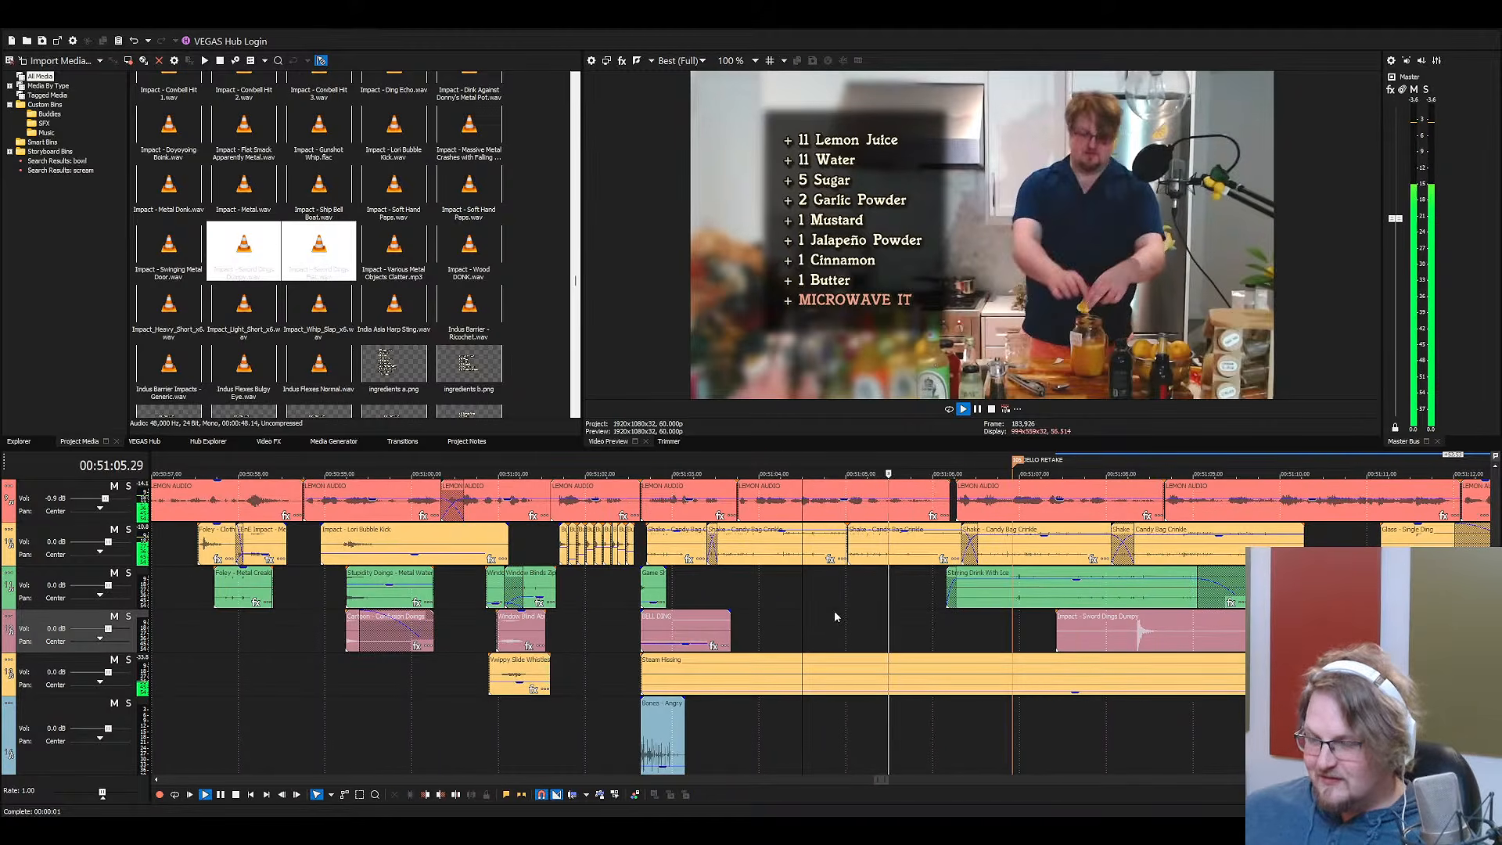
drag(1148, 637, 956, 635)
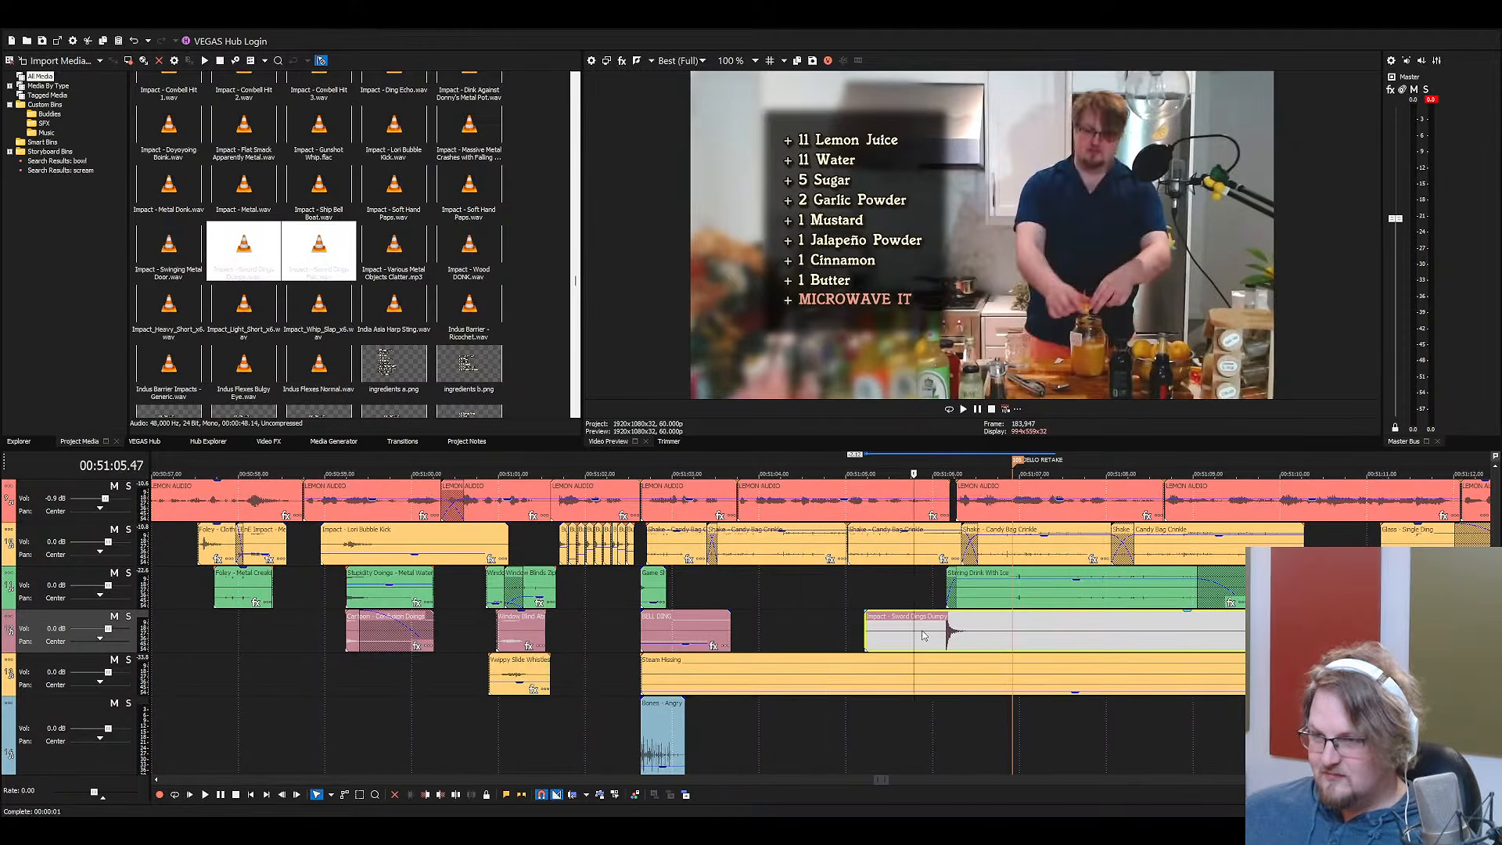
key(space)
key(space)
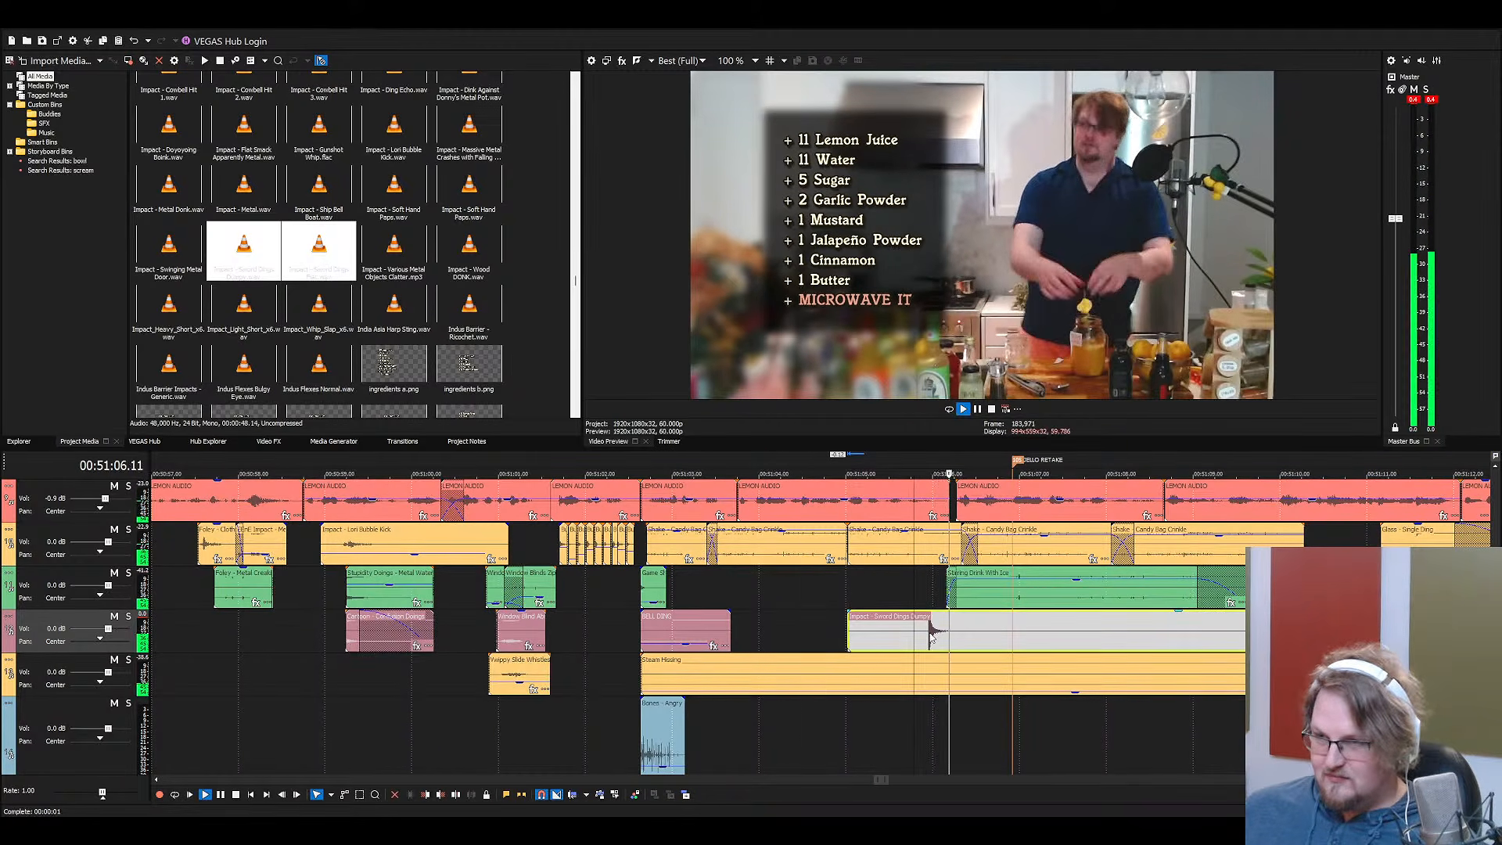
Play back the first sword ding, split the clip at 00:51:07.52 and delete everything after the cut
scroll(1053, 638, up, 3)
key(space)
key(space)
scroll(1001, 638, down, 2)
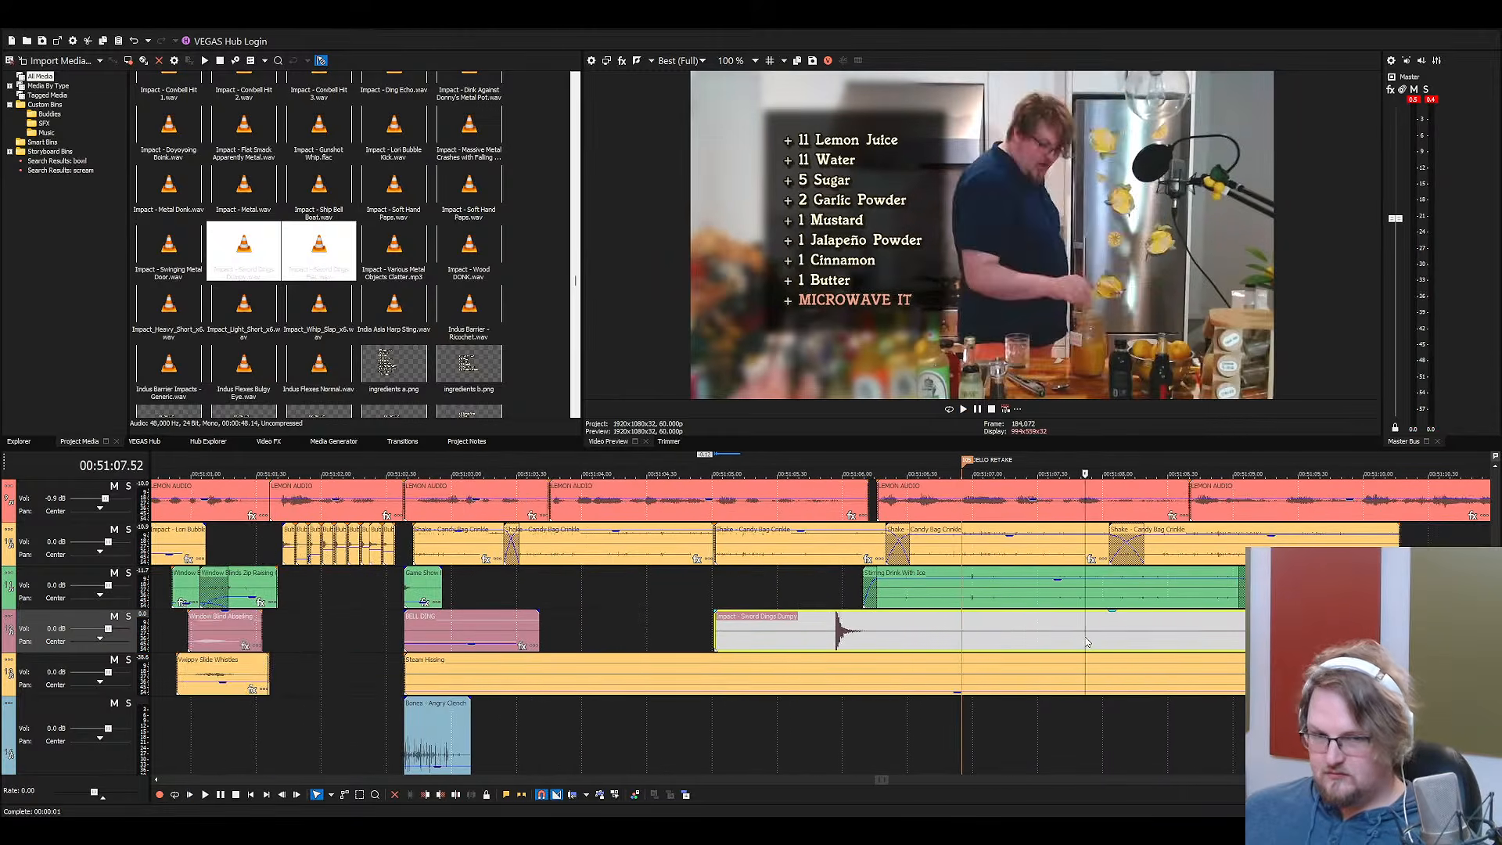
key(s)
key(Delete)
Lower the volume of the Sword Dings Dumpy clip and play back its hit against the full mix
click(837, 637)
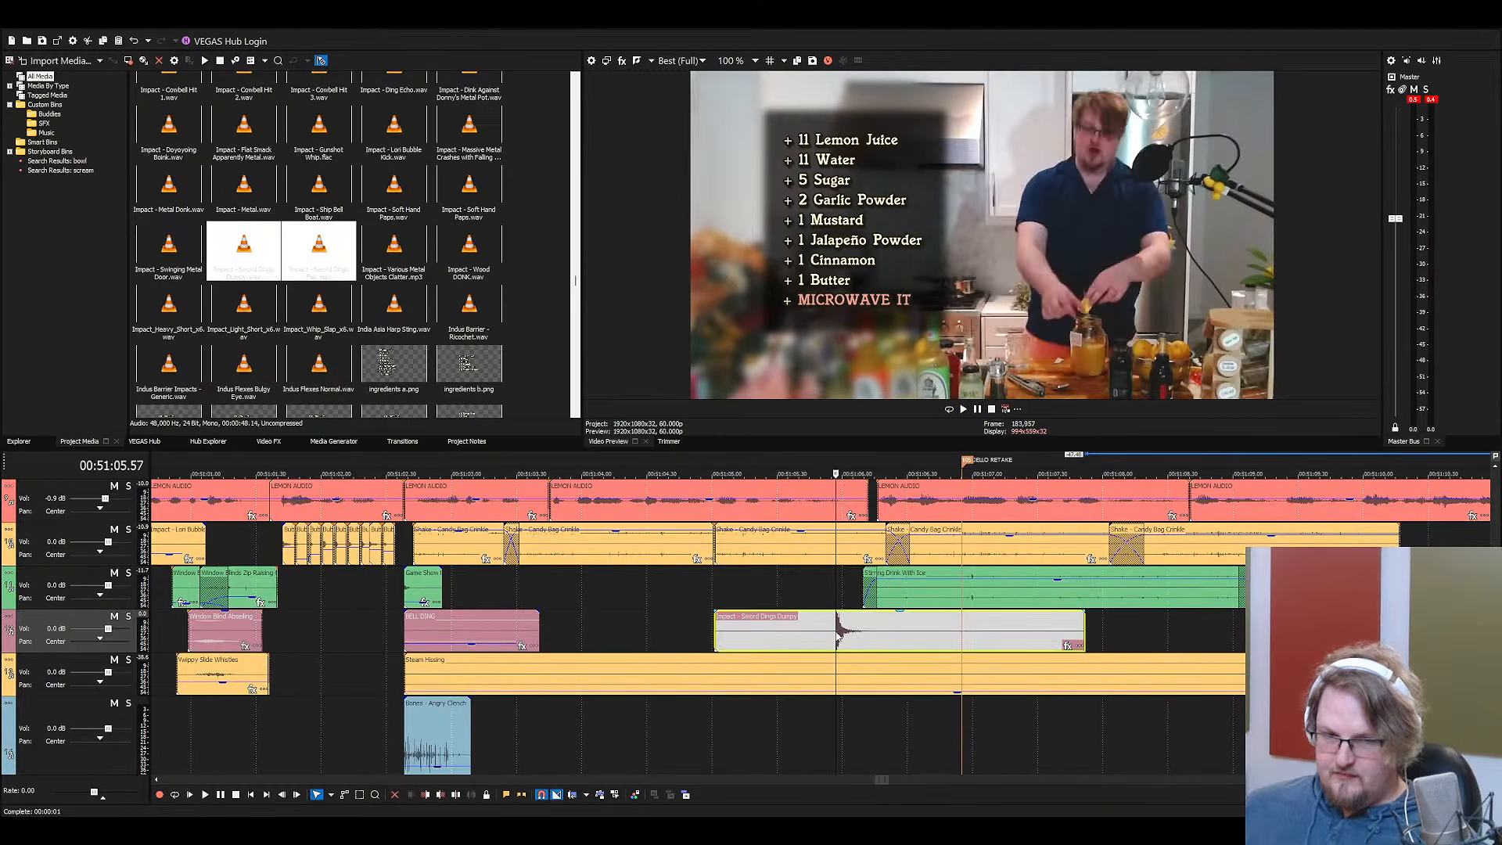
scroll(853, 642, up, 3)
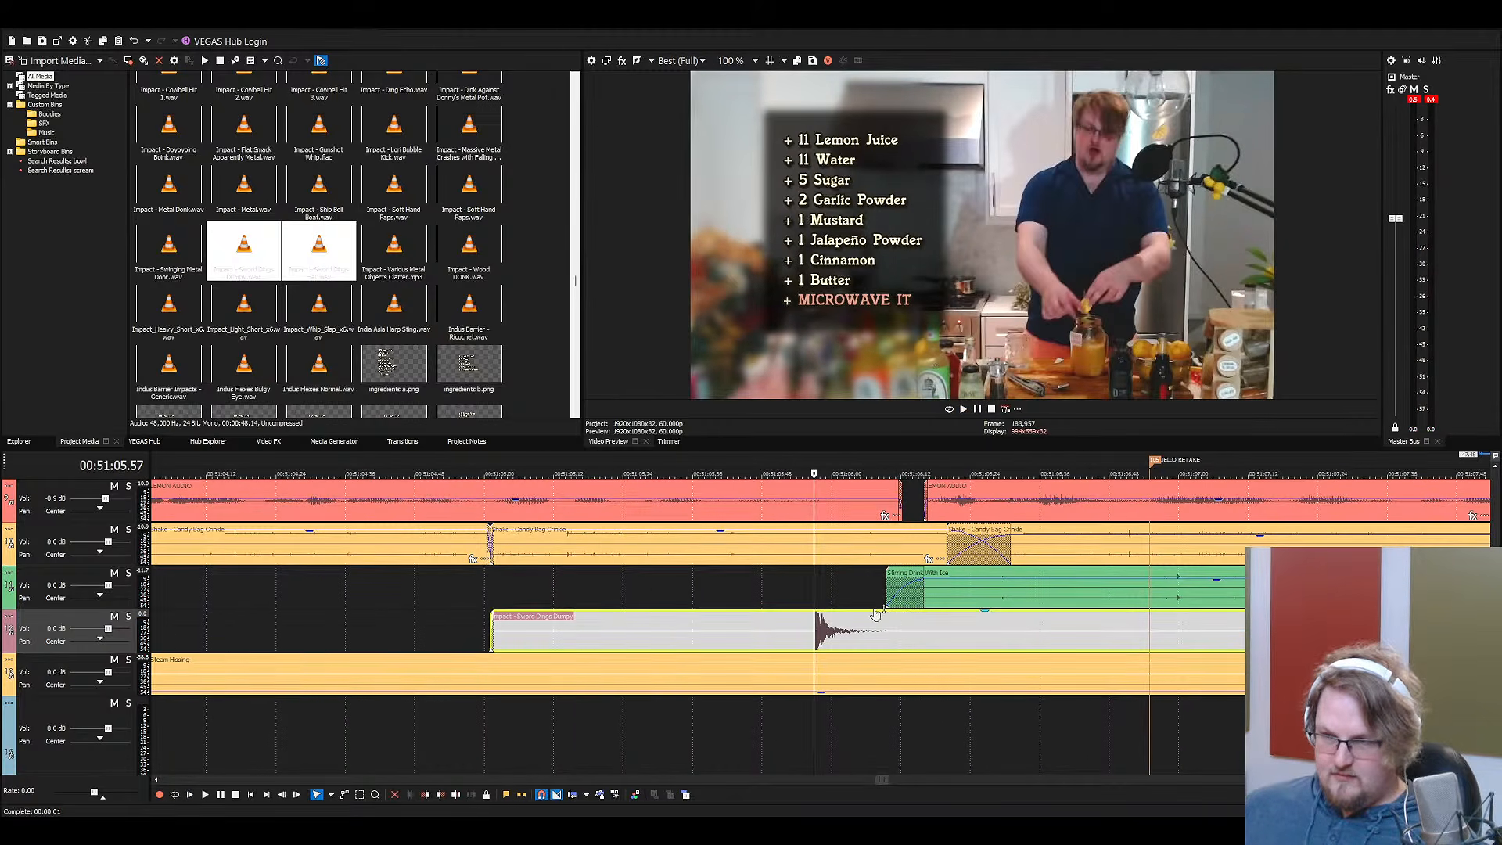
drag(874, 617, 840, 641)
key(space)
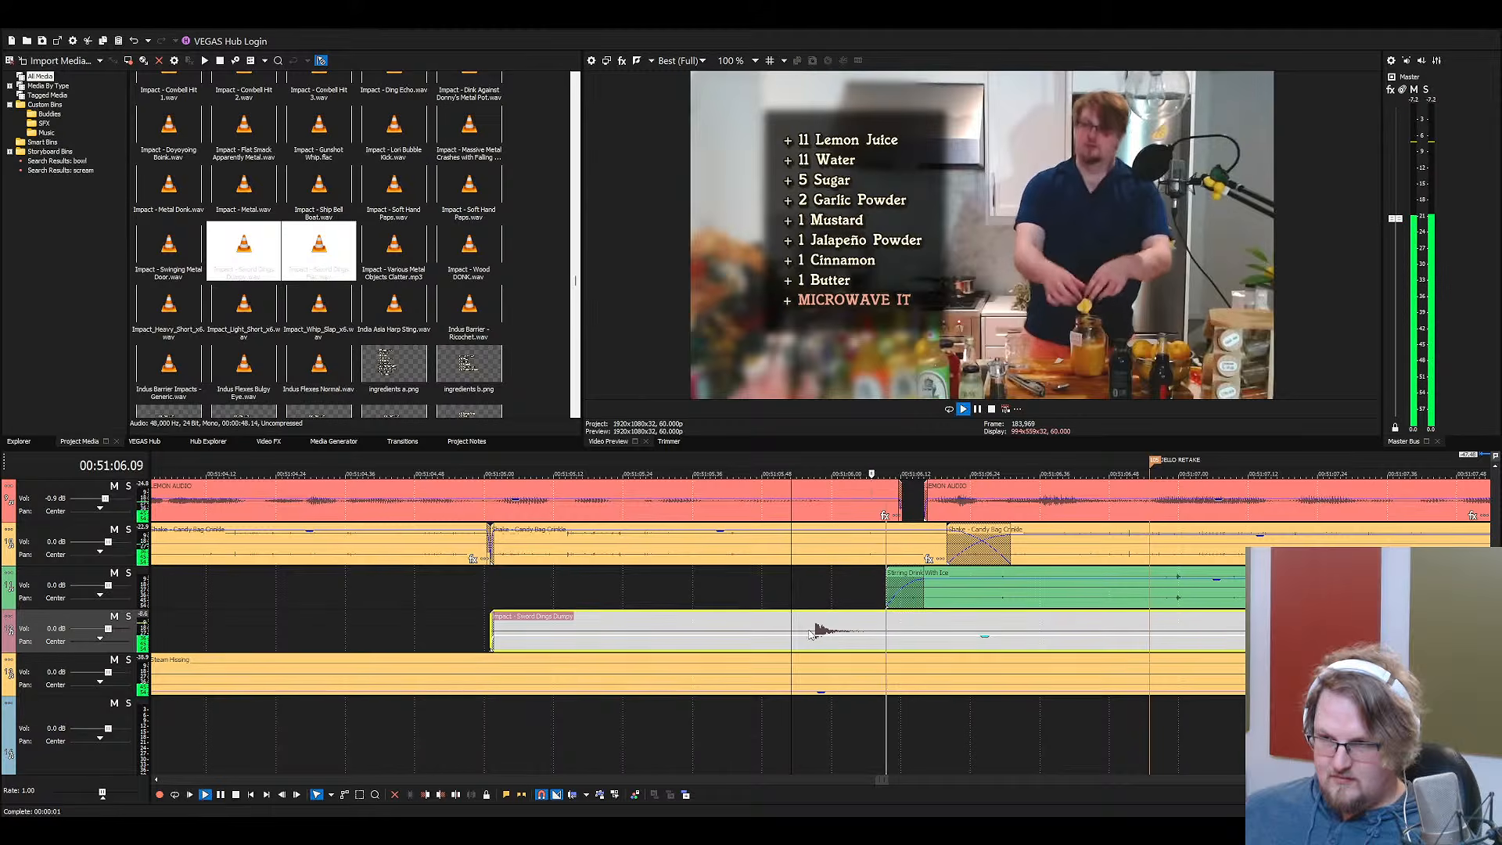
key(space)
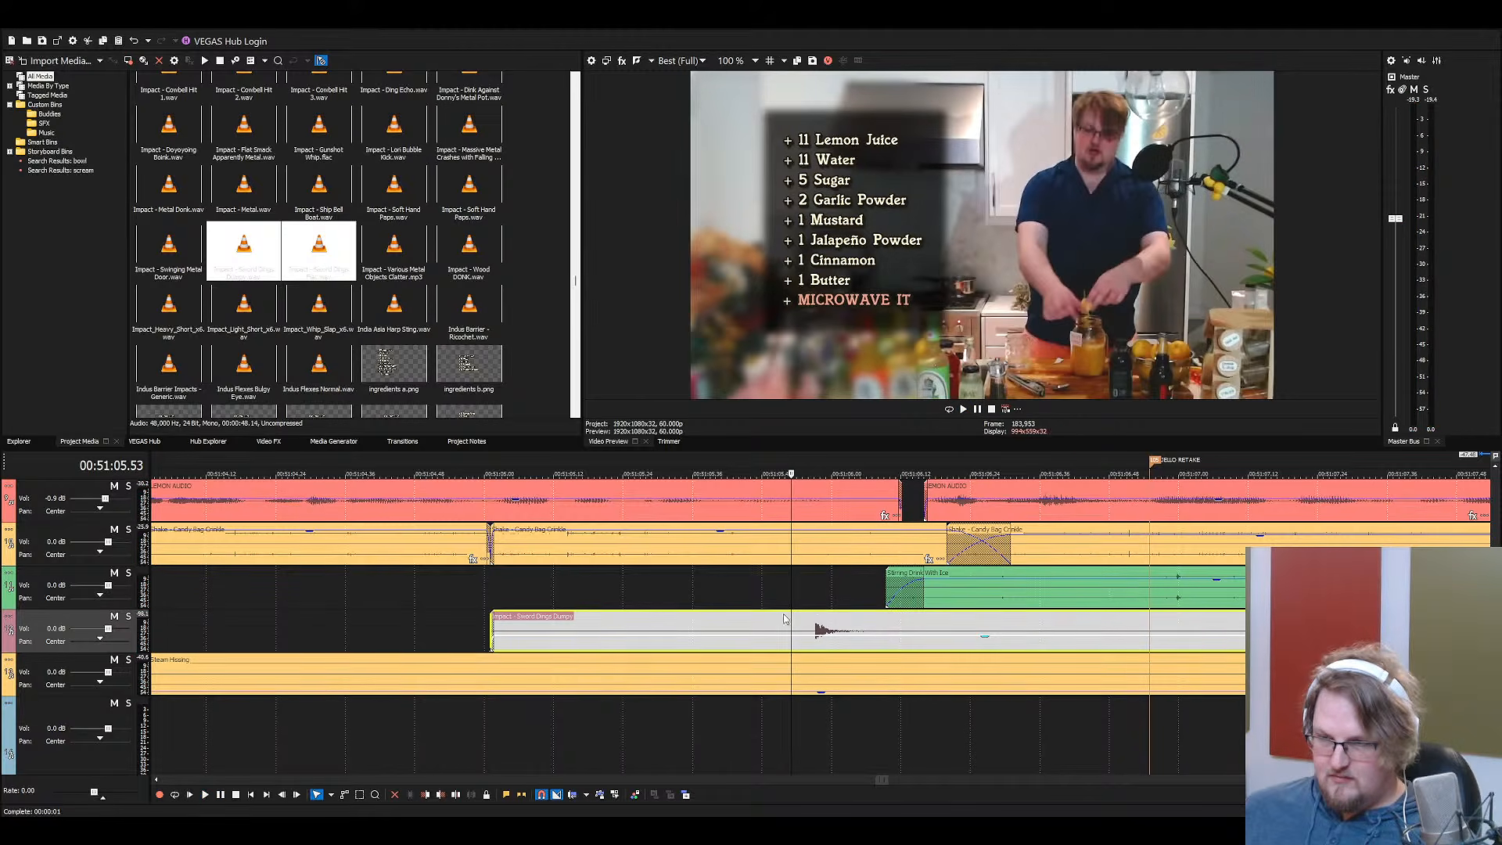
Nudge the Sword Dings Dumpy clip slightly earlier and play it back from 00:51:05.36
scroll(766, 618, up, 1)
click(693, 681)
key(space)
key(space)
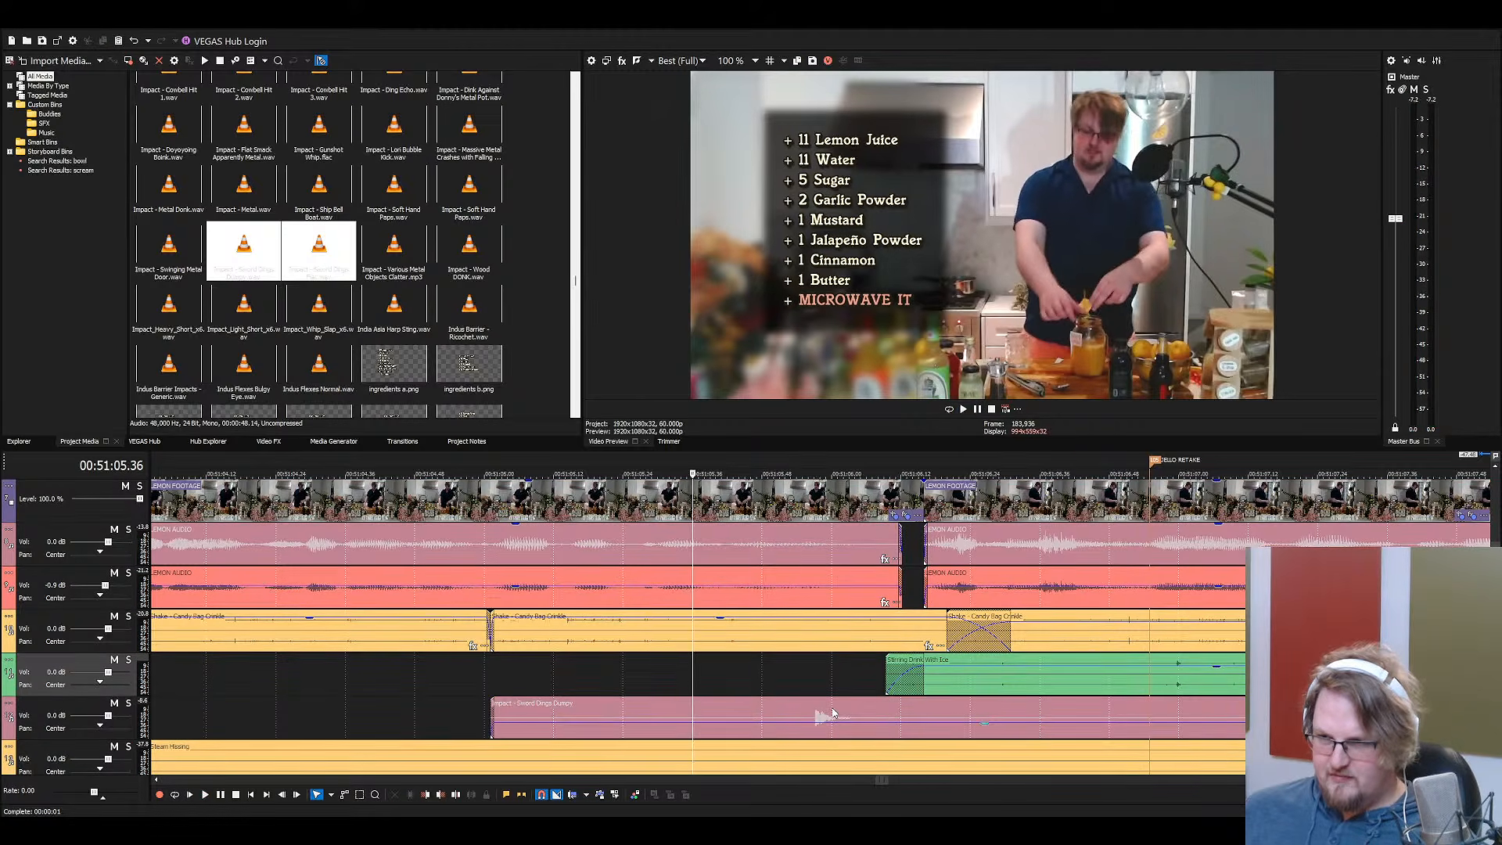
drag(831, 708, 821, 712)
key(space)
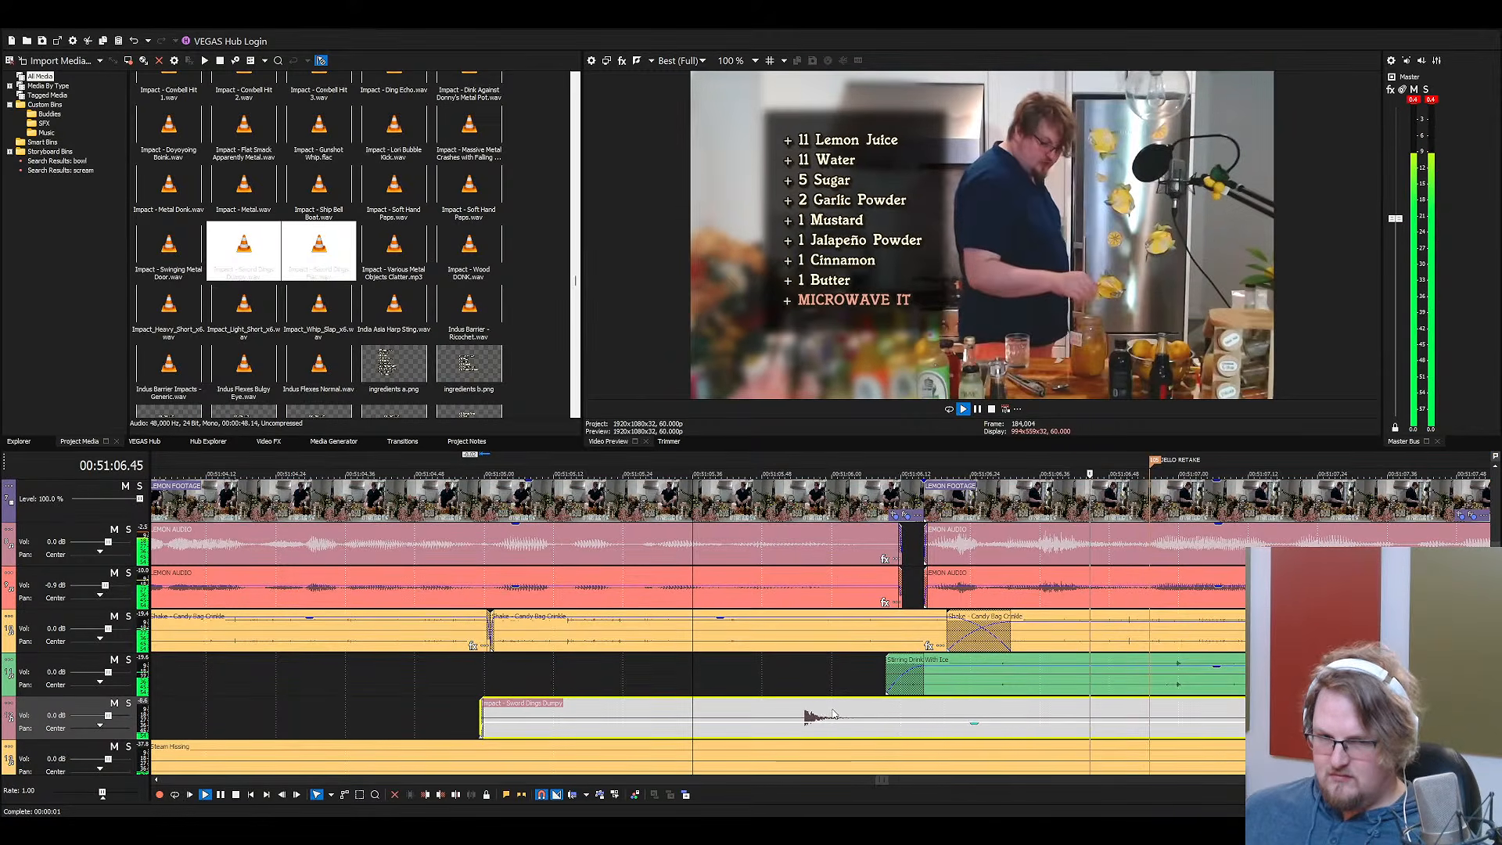
Lower the sword ding clip's volume to -15.0 dB and trim its end to just after 00:51:06
scroll(831, 716, down, 5)
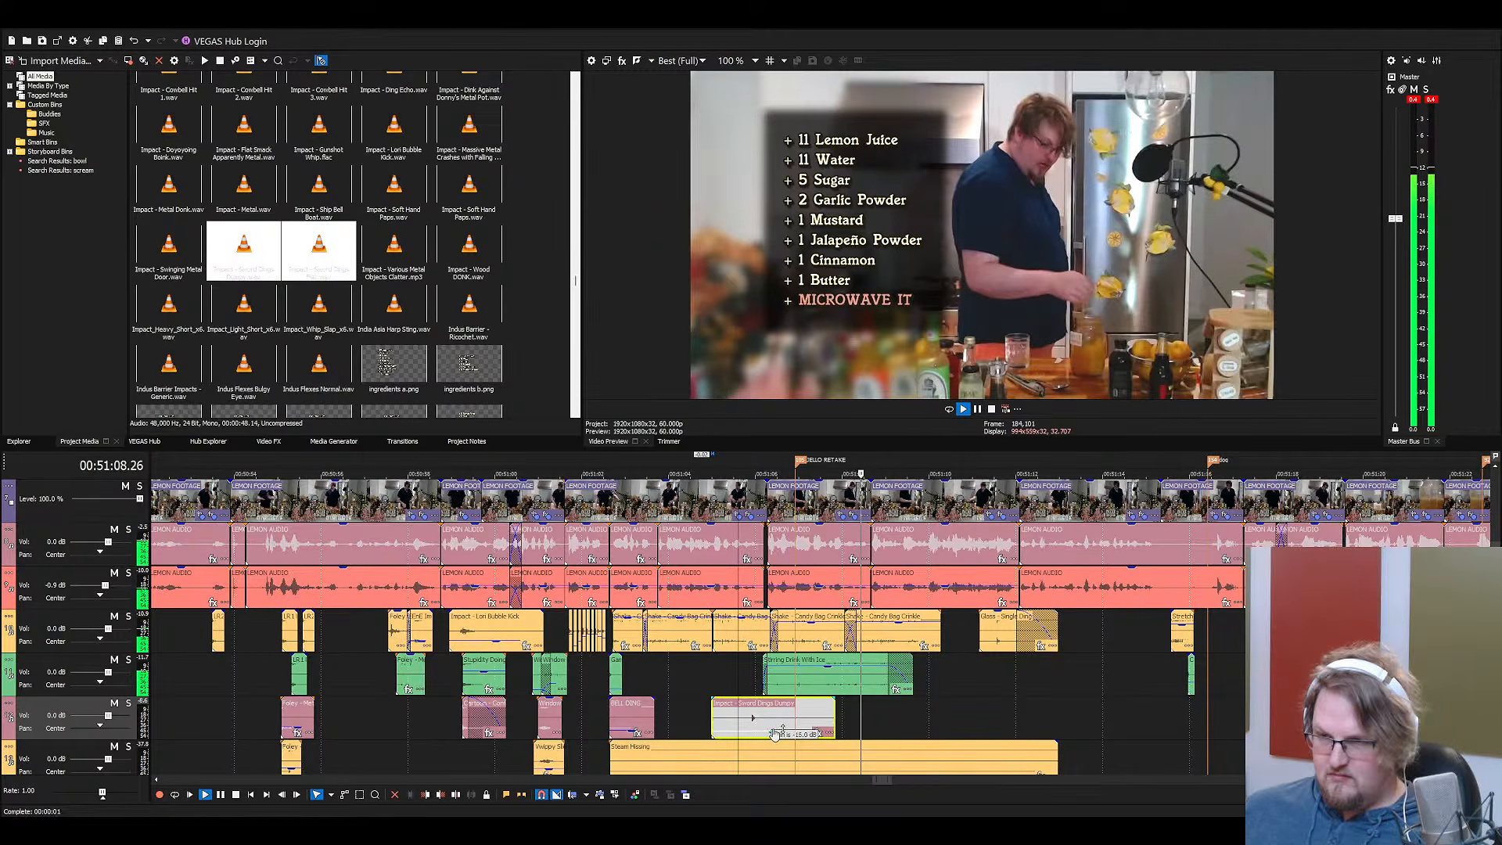
drag(833, 723, 770, 724)
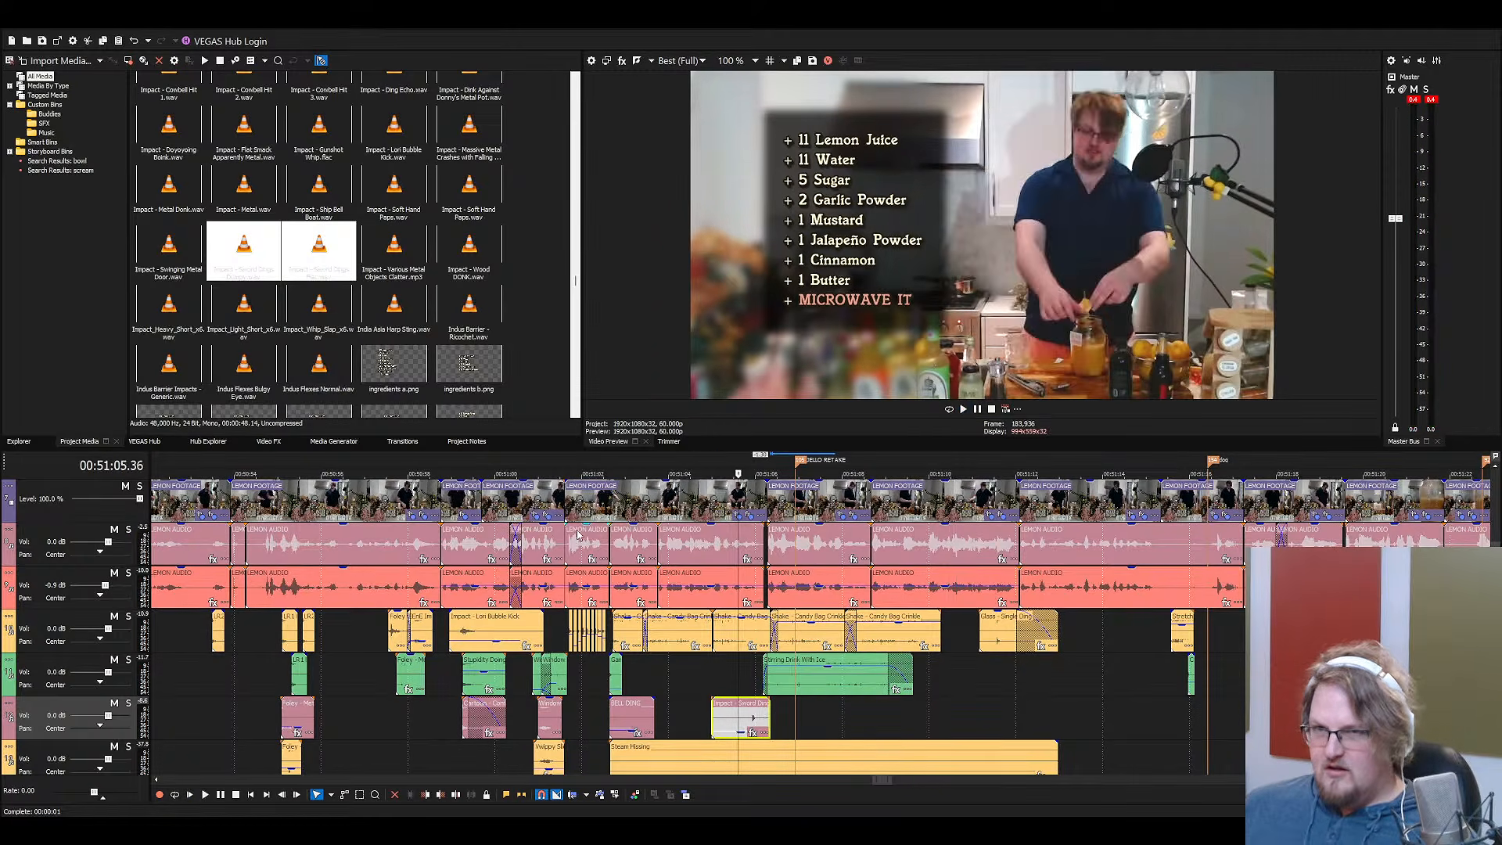
key(space)
Search all project media for "scream" and select the Flapjack Spongebob Ugly Scream sound
click(416, 209)
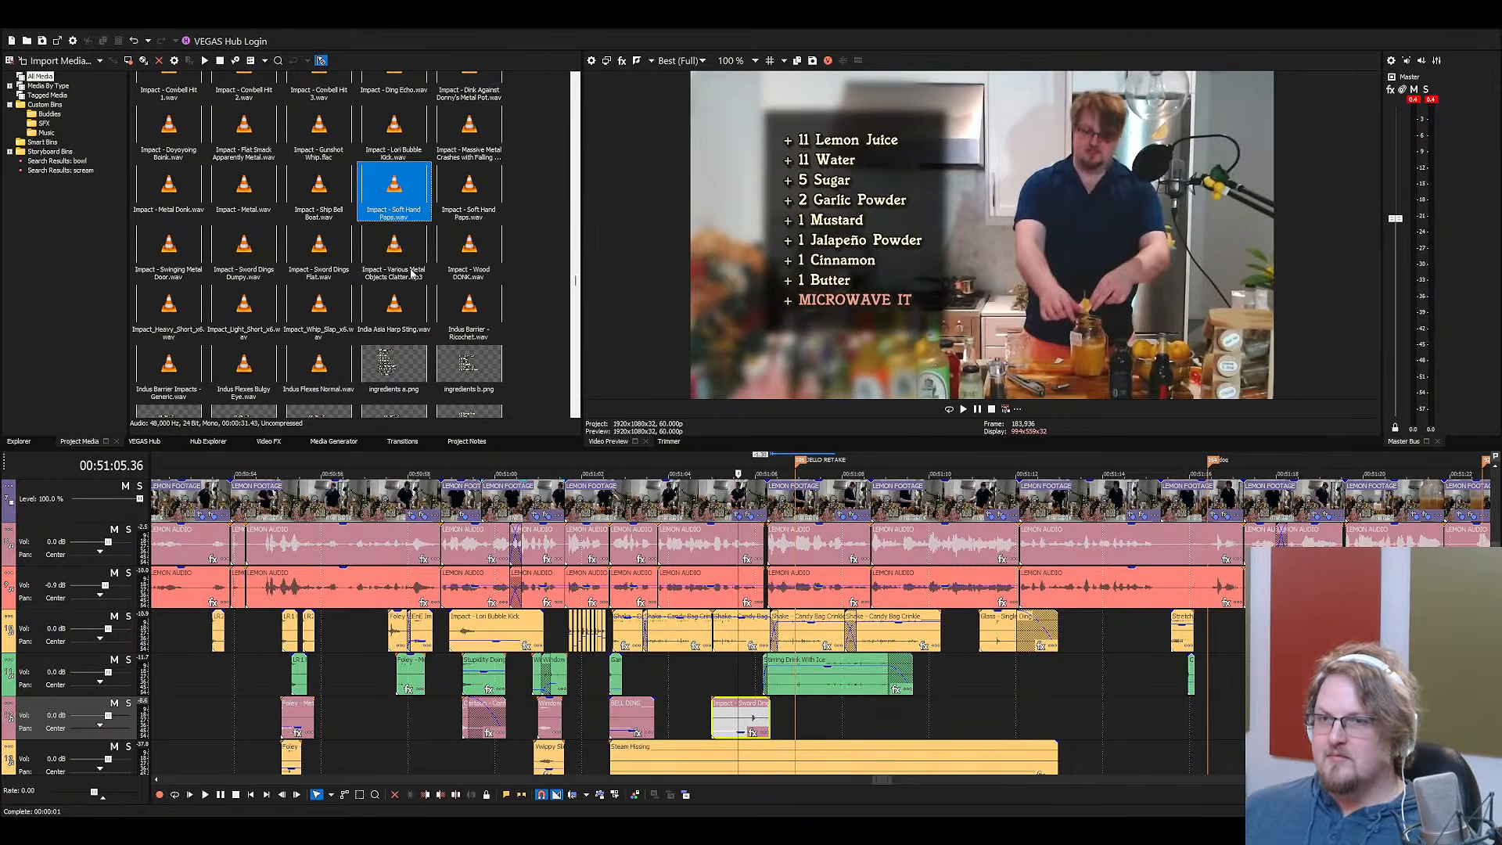
click(371, 279)
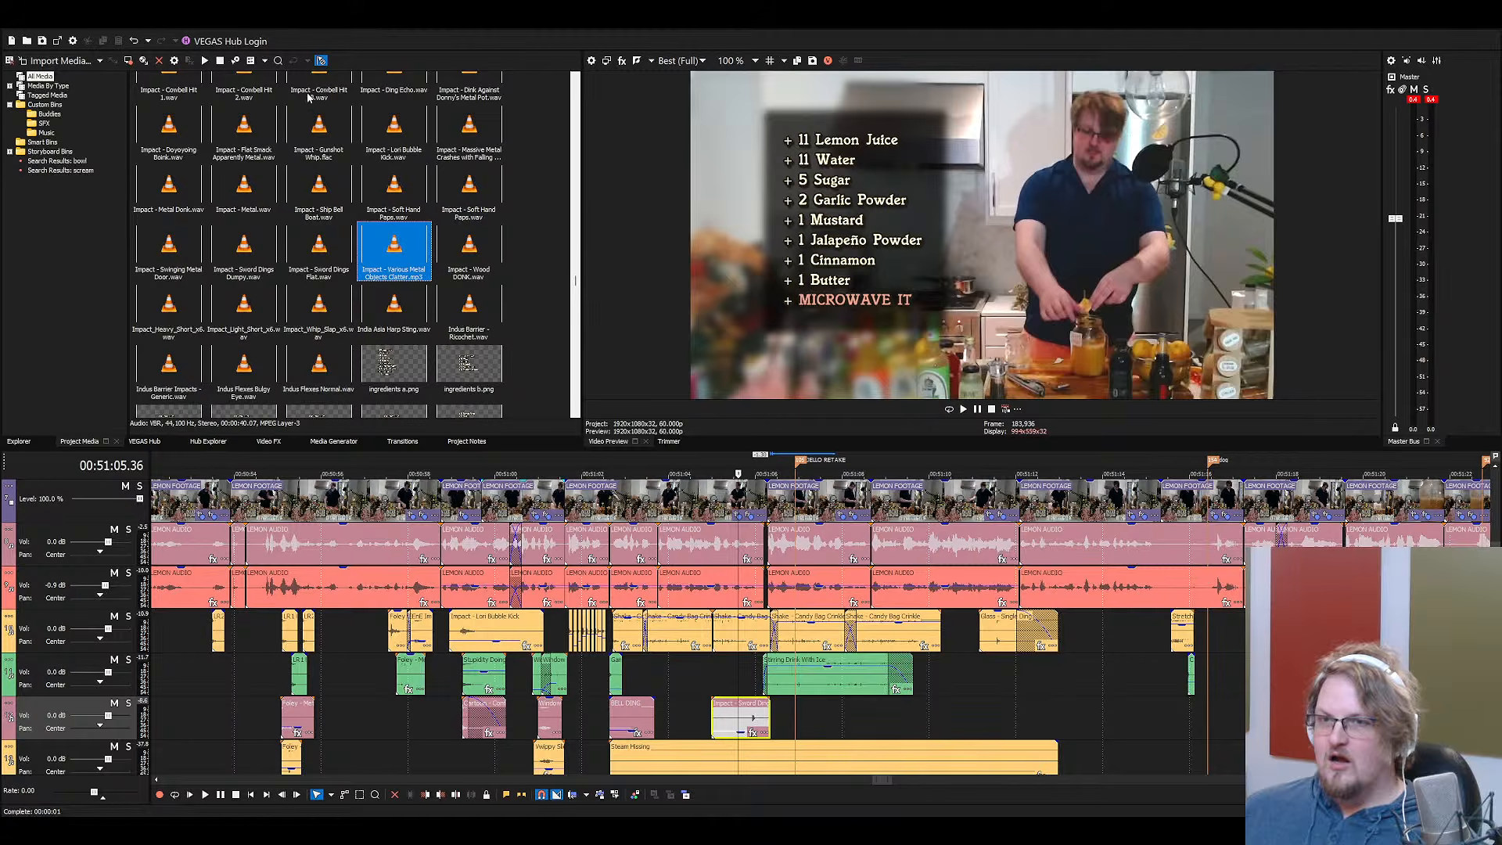
click(278, 62)
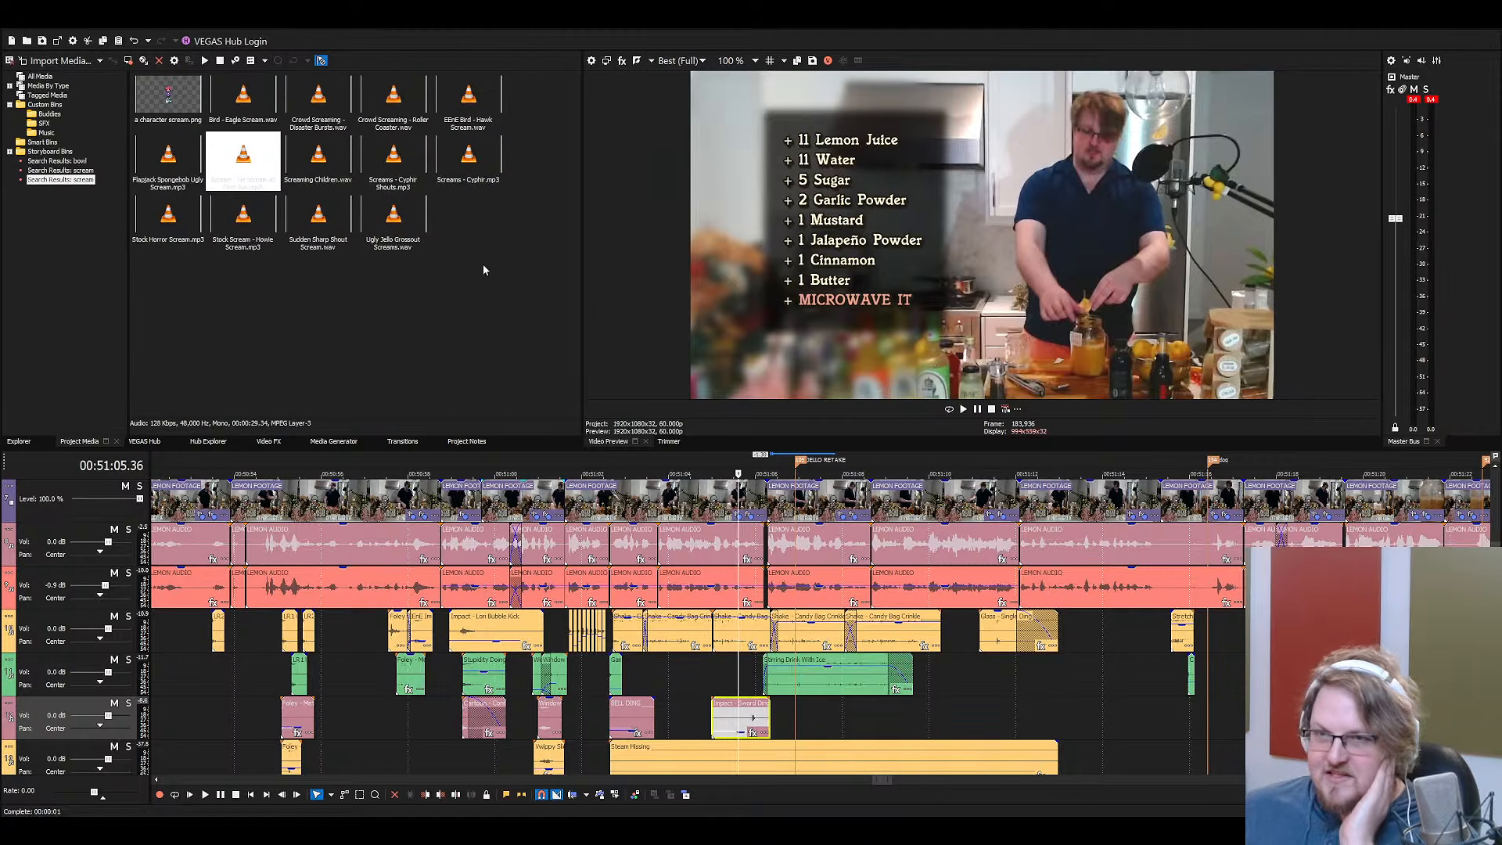
click(231, 225)
click(170, 173)
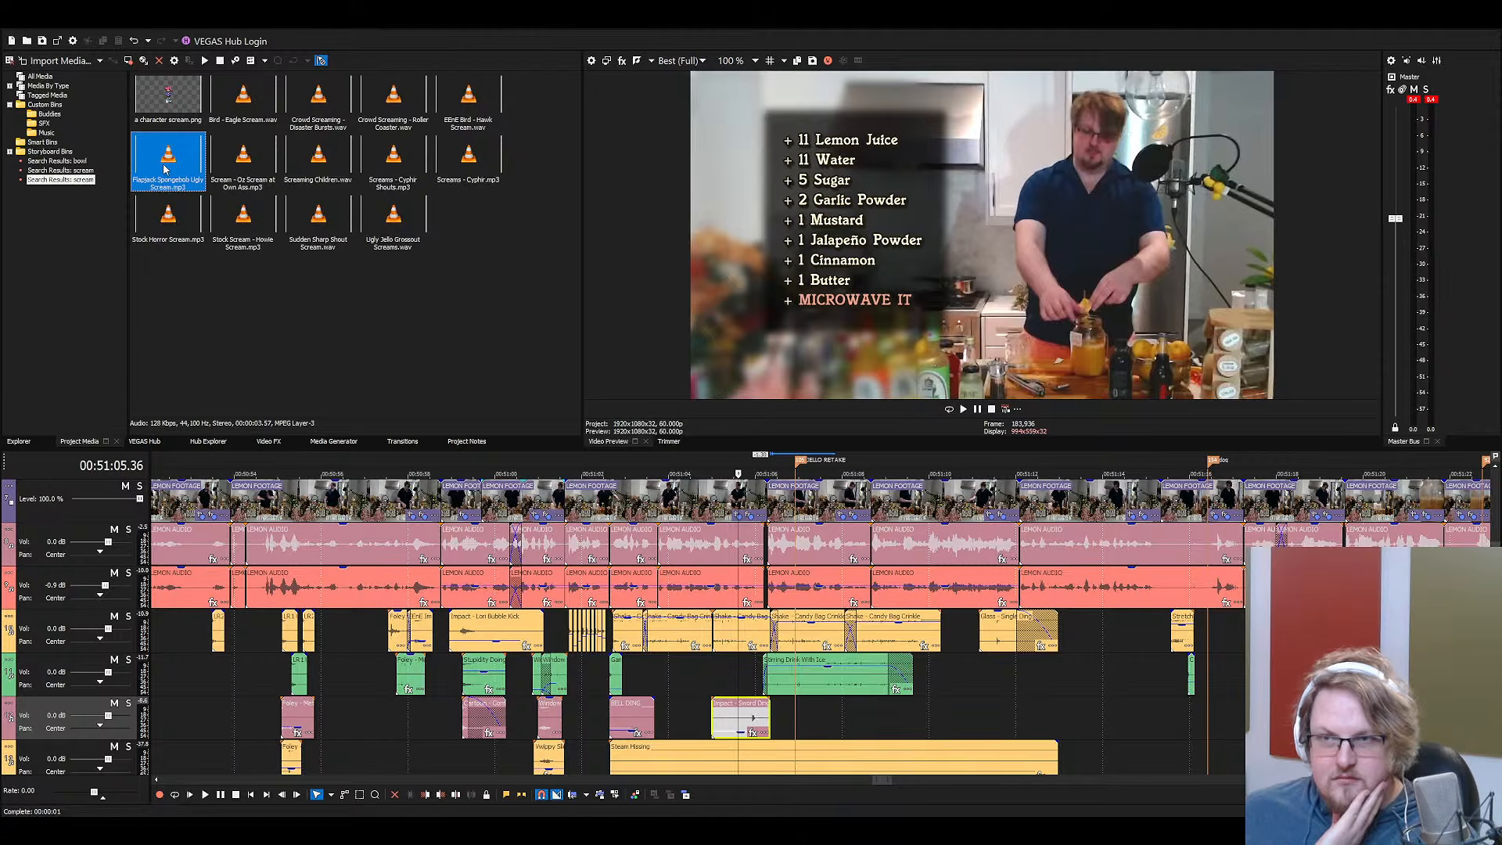
Add the Flapjack Spongebob Ugly Scream to the pink track after the sword ding and cut away its unwanted opening
mouse_move(1009, 719)
mouse_down()
mouse_move(851, 731)
mouse_move(823, 711)
mouse_move(823, 731)
mouse_up()
click(845, 731)
key(s)
click(822, 726)
key(Delete)
click(777, 715)
key(space)
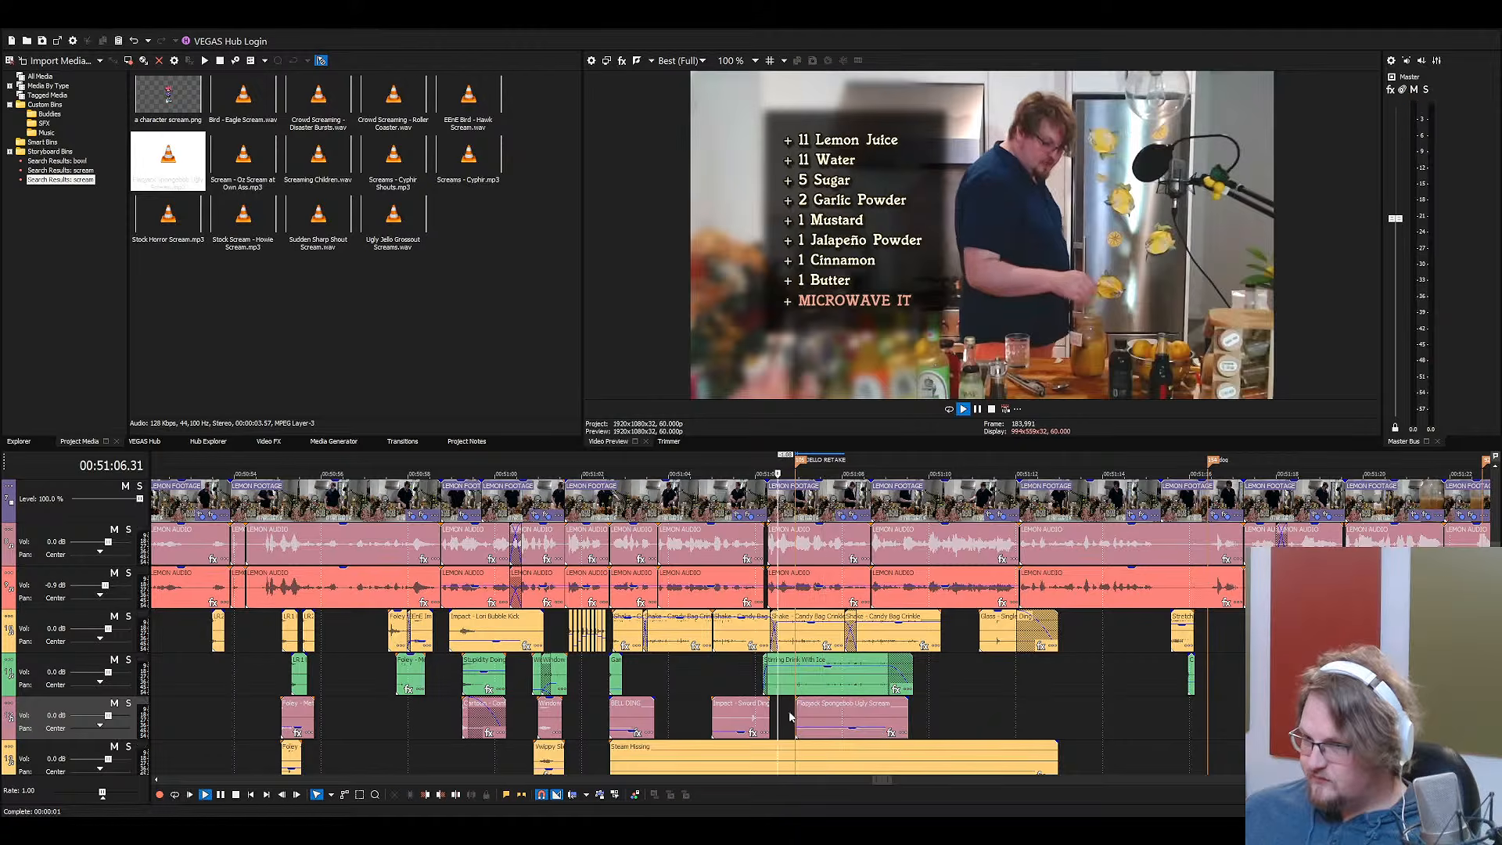
Play back the Flapjack Spongebob Ugly Scream in the mix and delete its clip from the pink track
scroll(791, 714, up, 2)
key(space)
scroll(814, 712, down, 2)
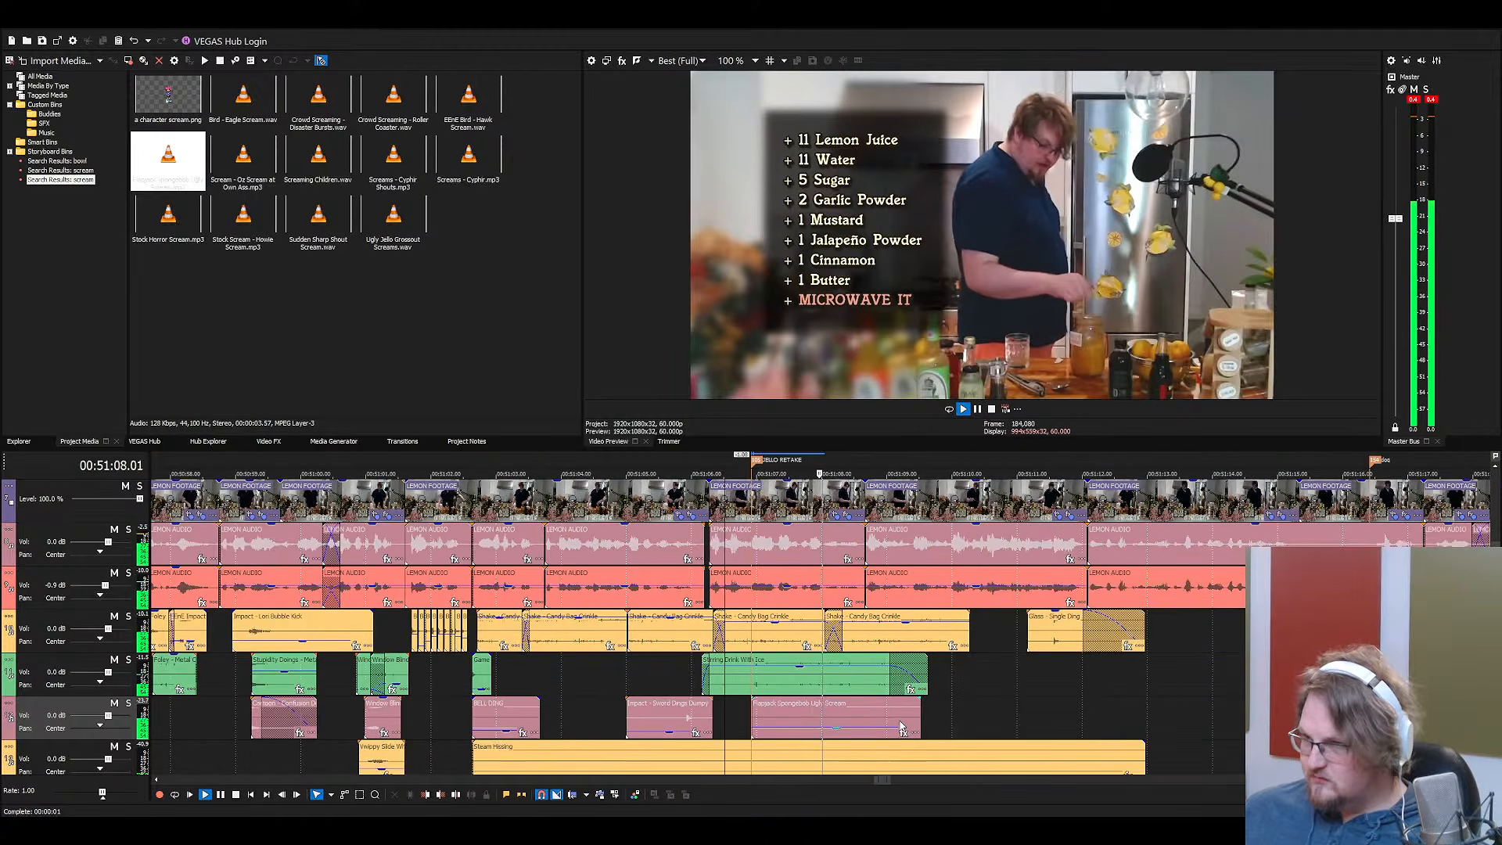
click(780, 713)
key(Delete)
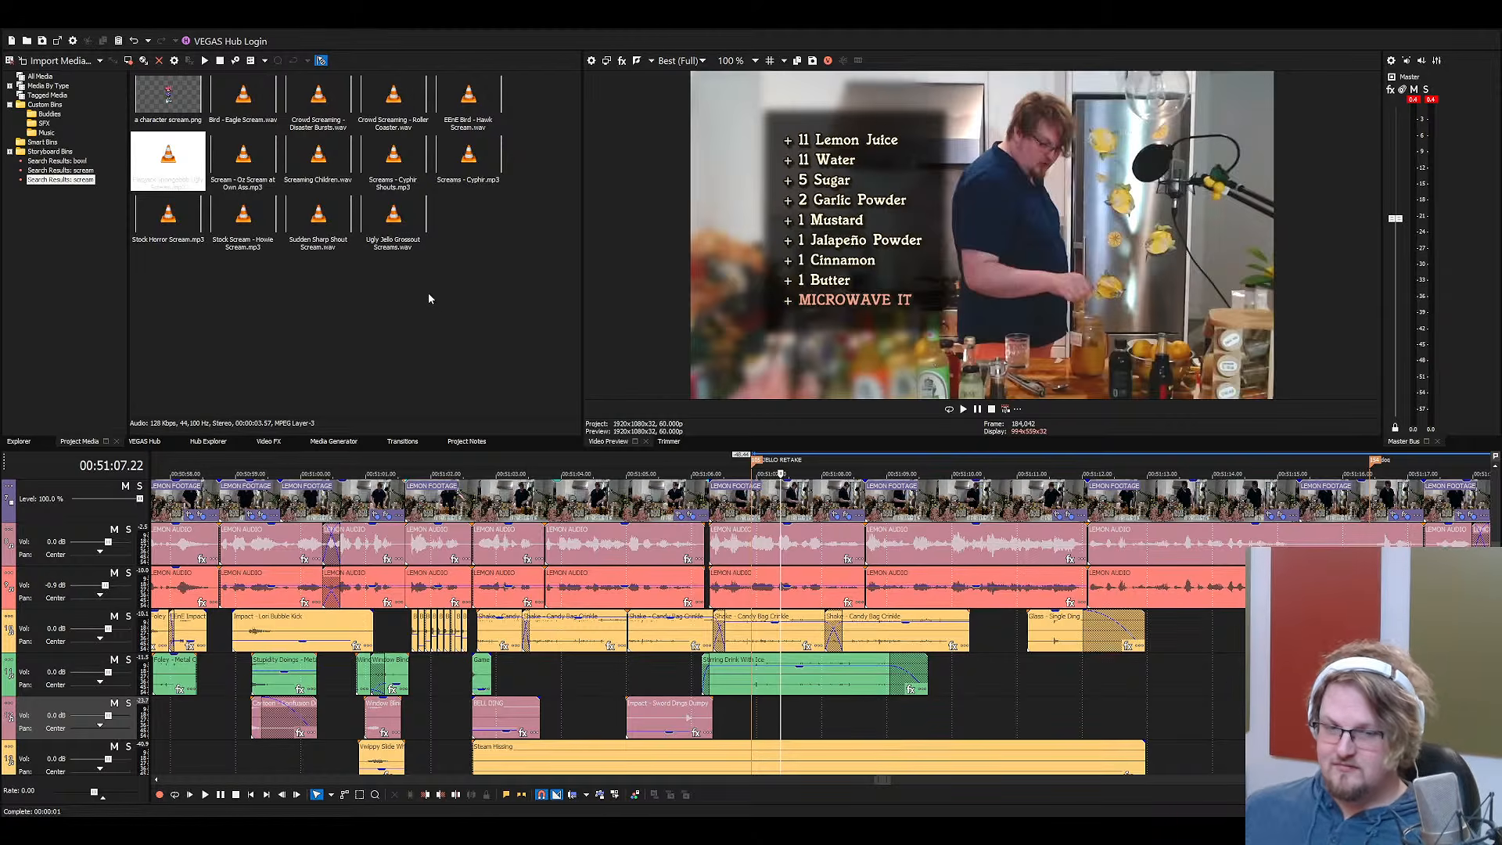
Audition the scream sounds in the search results, including the crowd, screaming children, sharp shout and jello screams
click(467, 163)
click(405, 167)
click(383, 233)
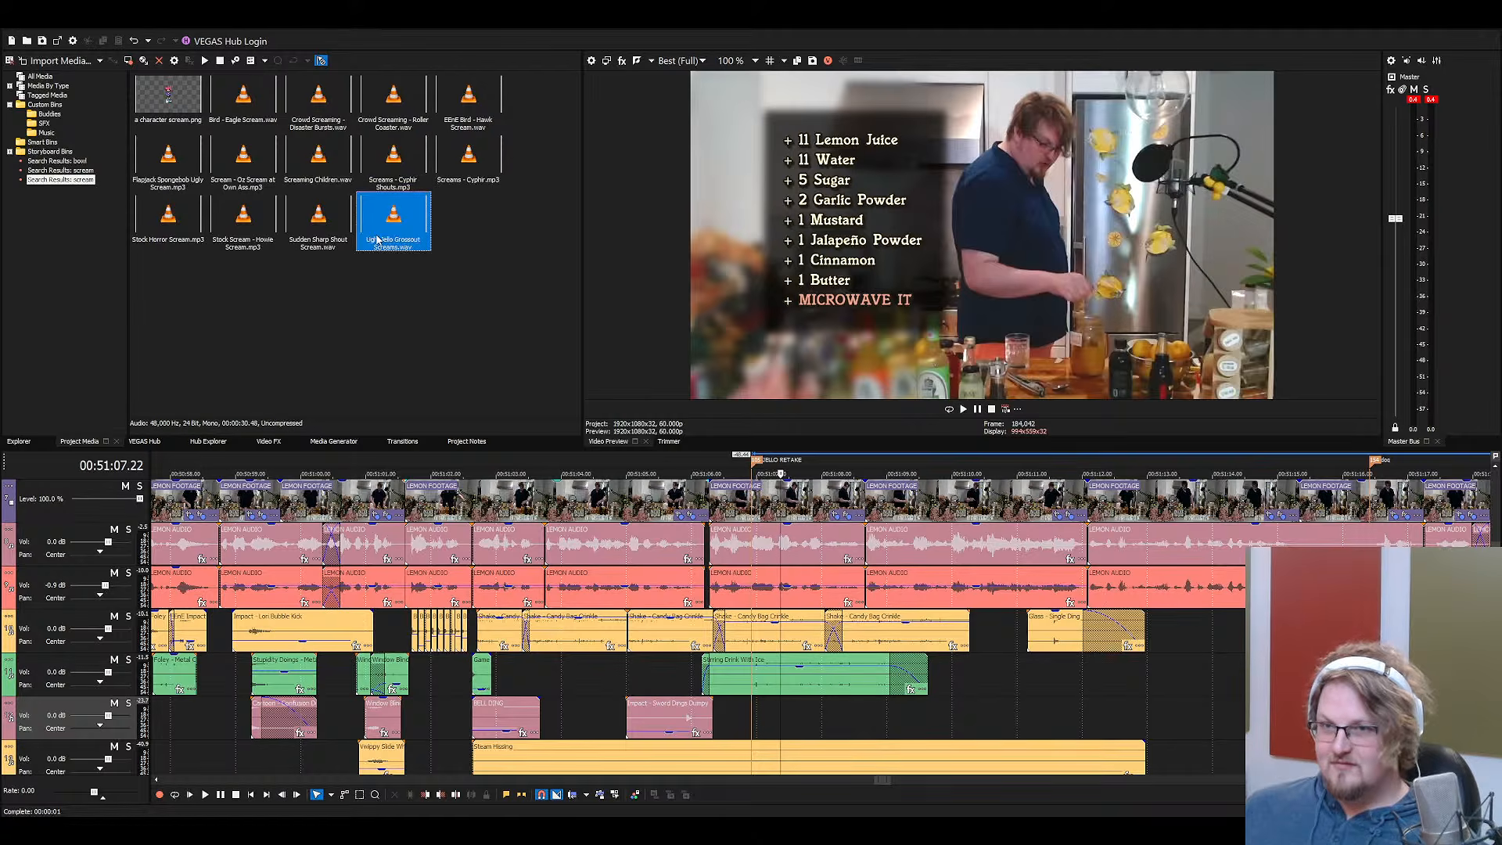
click(321, 222)
click(407, 170)
click(332, 163)
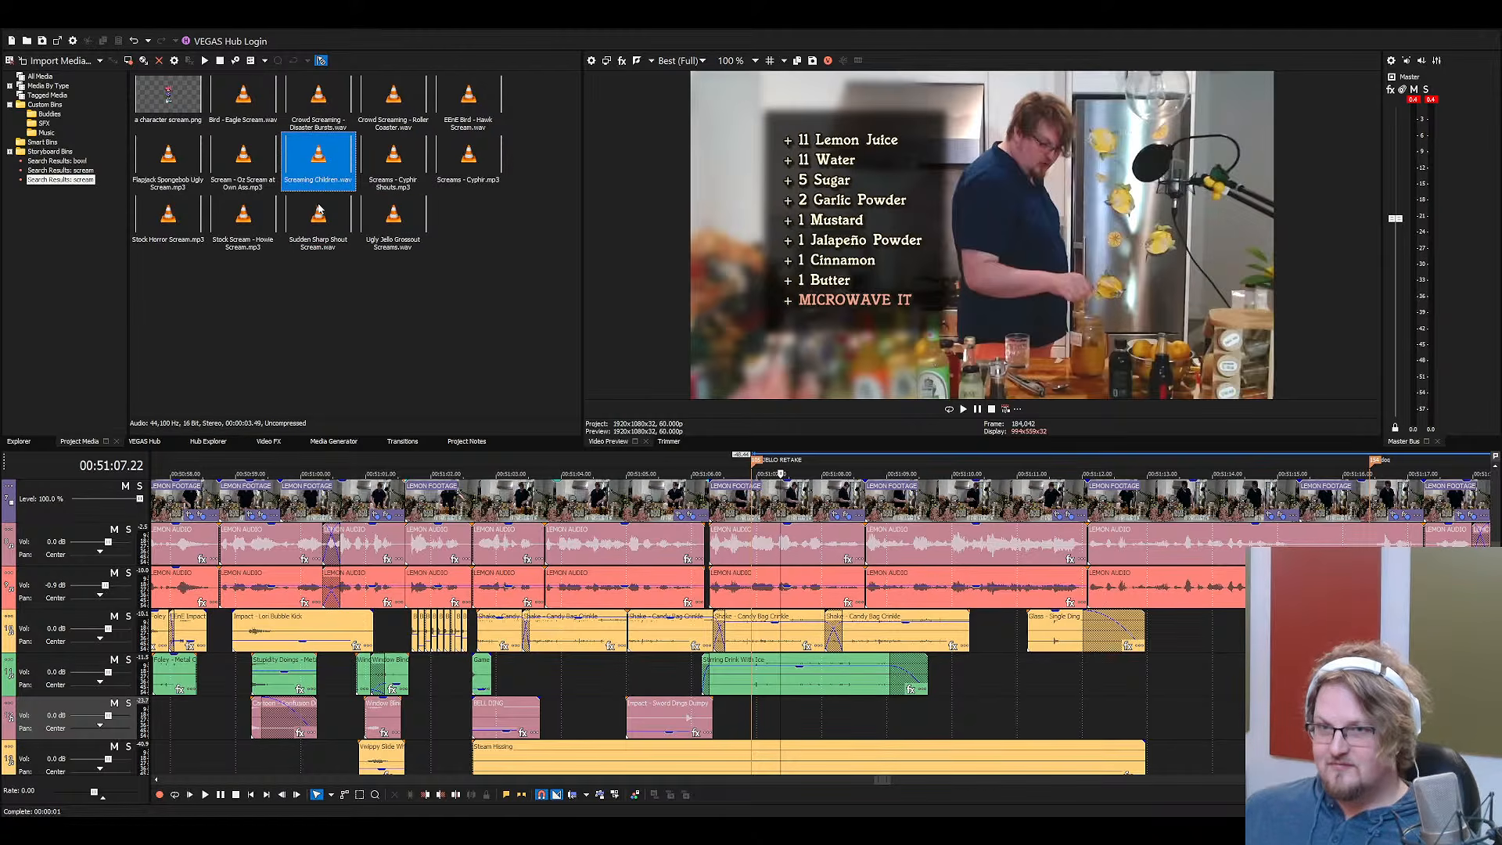
click(260, 173)
click(327, 174)
click(324, 223)
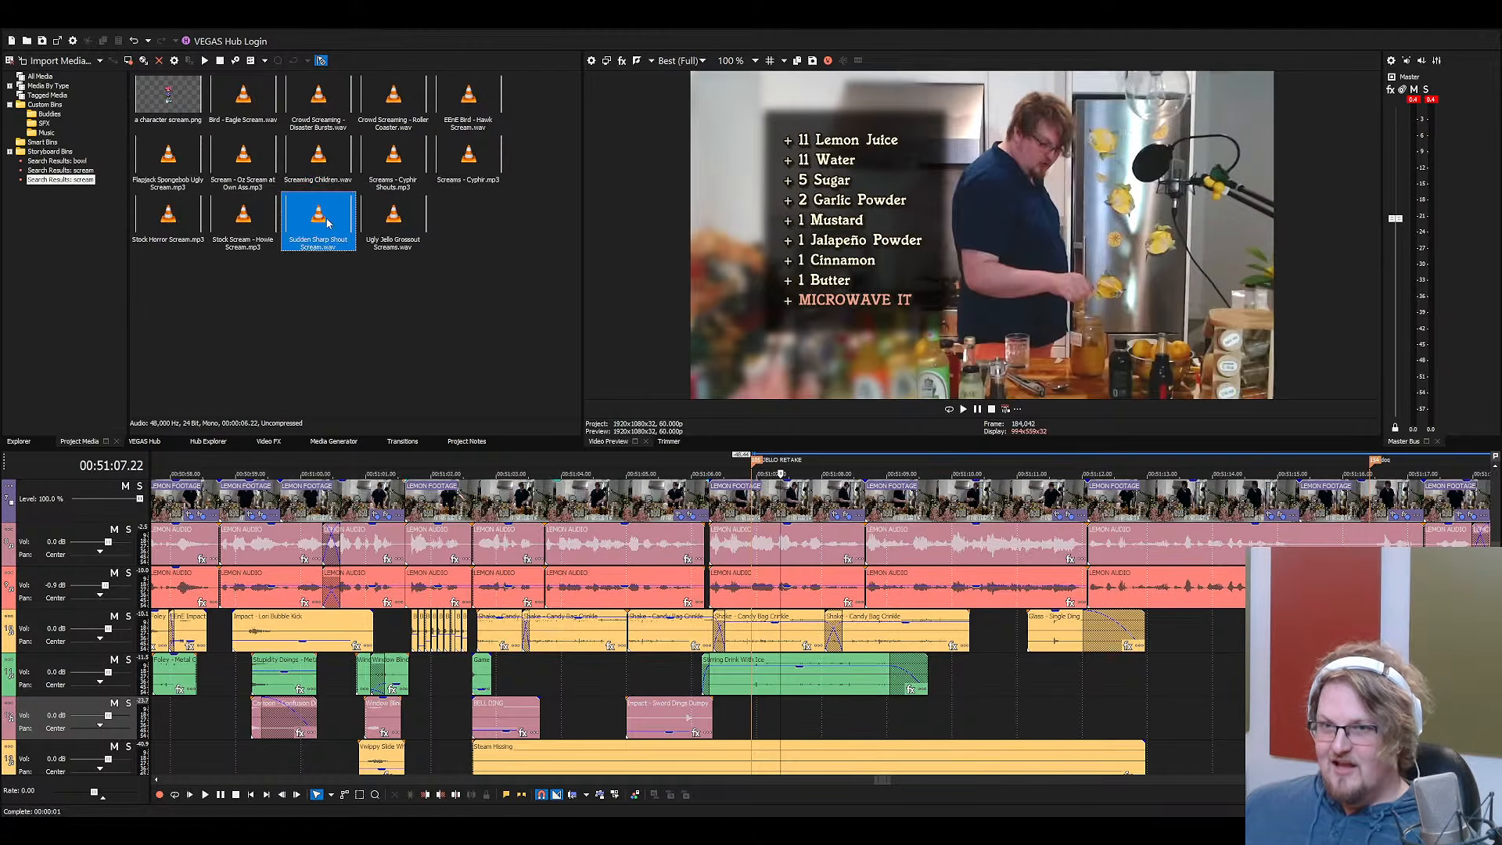
click(263, 225)
click(326, 167)
click(258, 161)
click(323, 112)
click(416, 160)
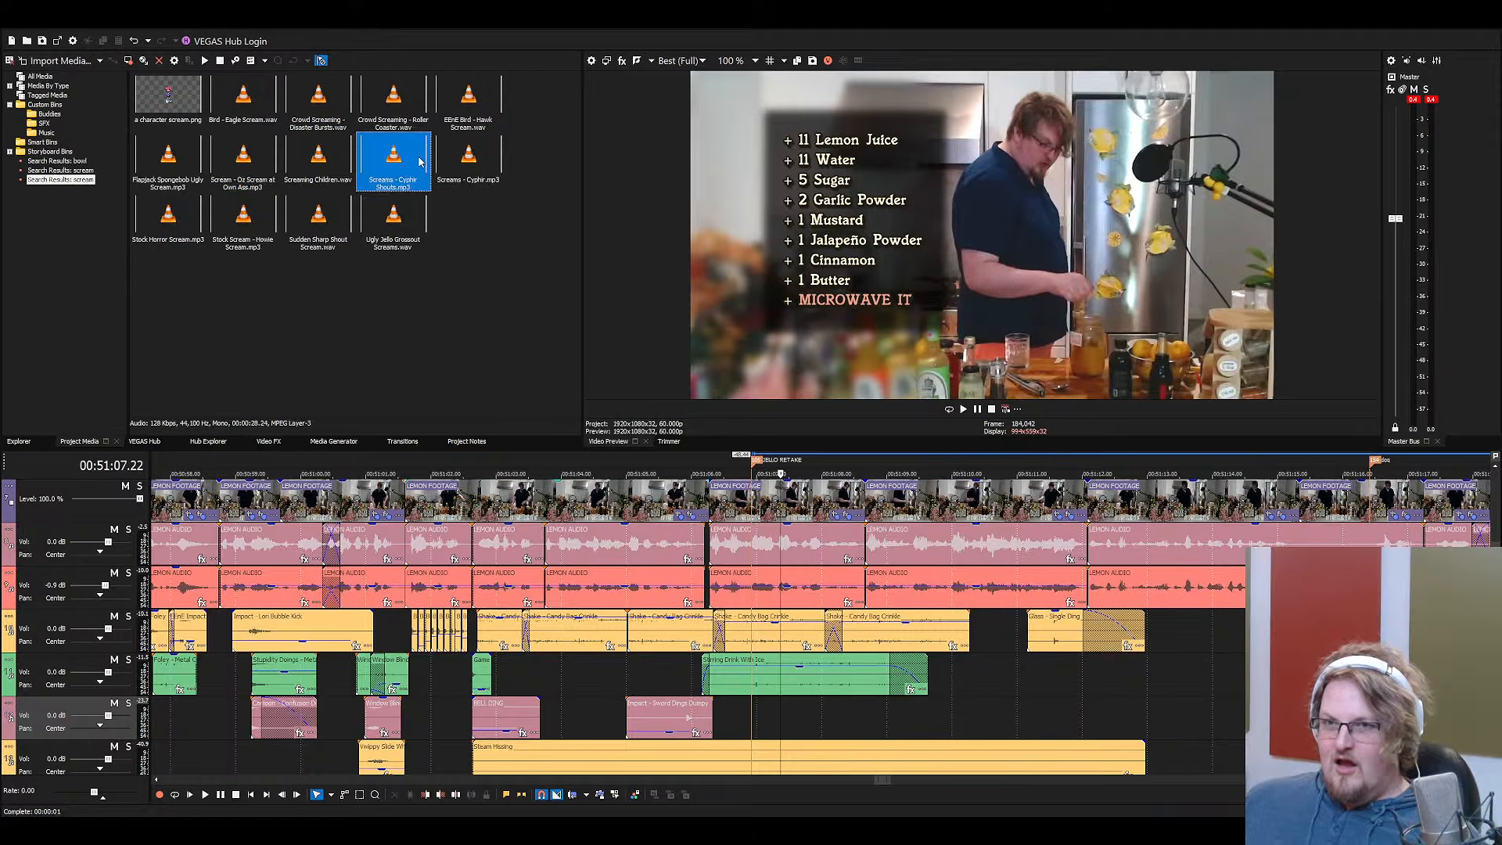
click(327, 219)
click(387, 167)
click(375, 109)
click(258, 157)
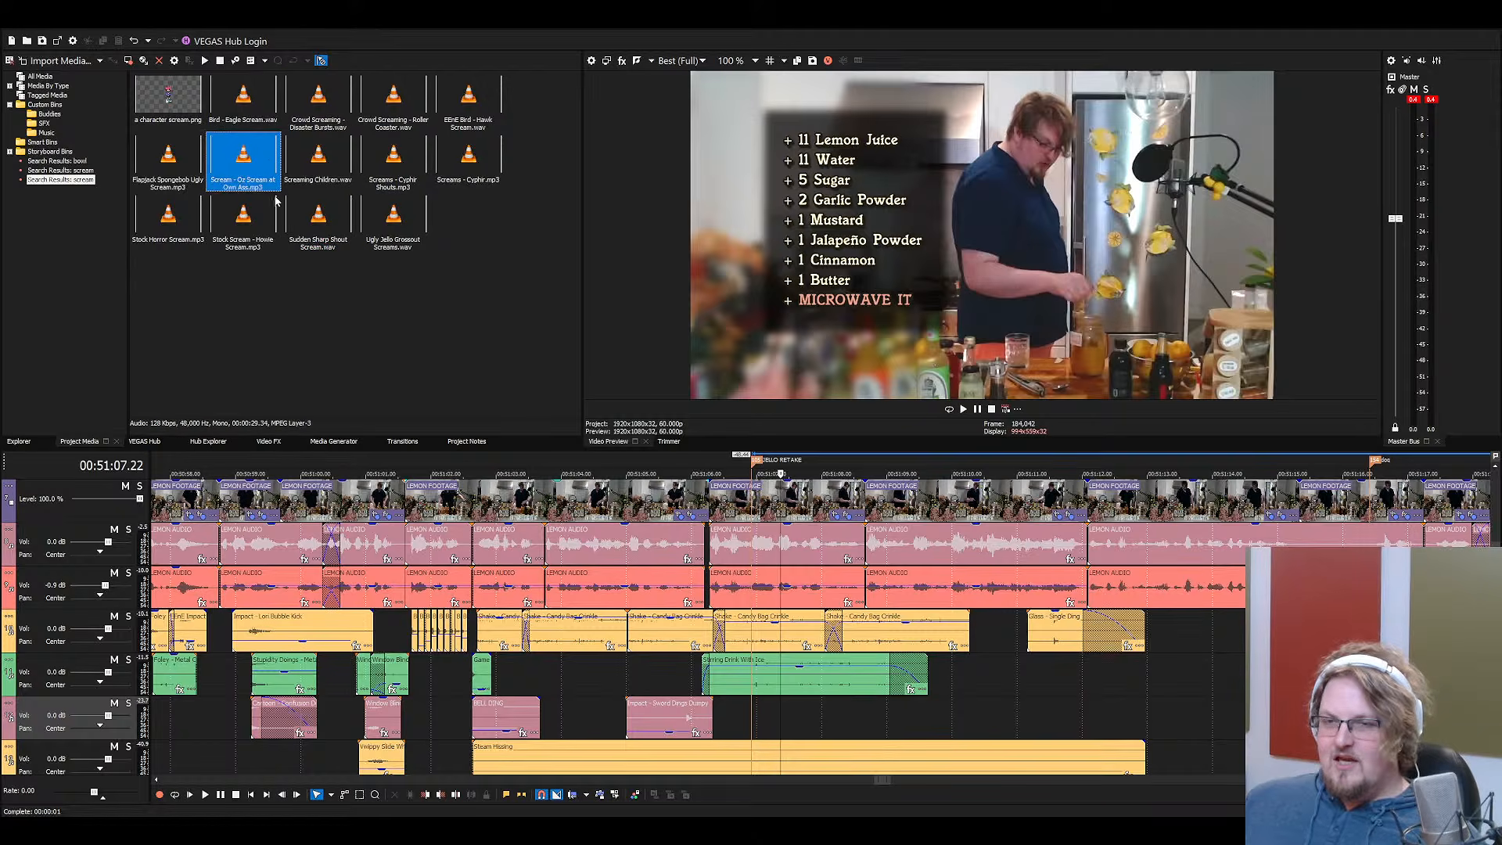
click(313, 221)
click(317, 161)
click(400, 227)
click(330, 173)
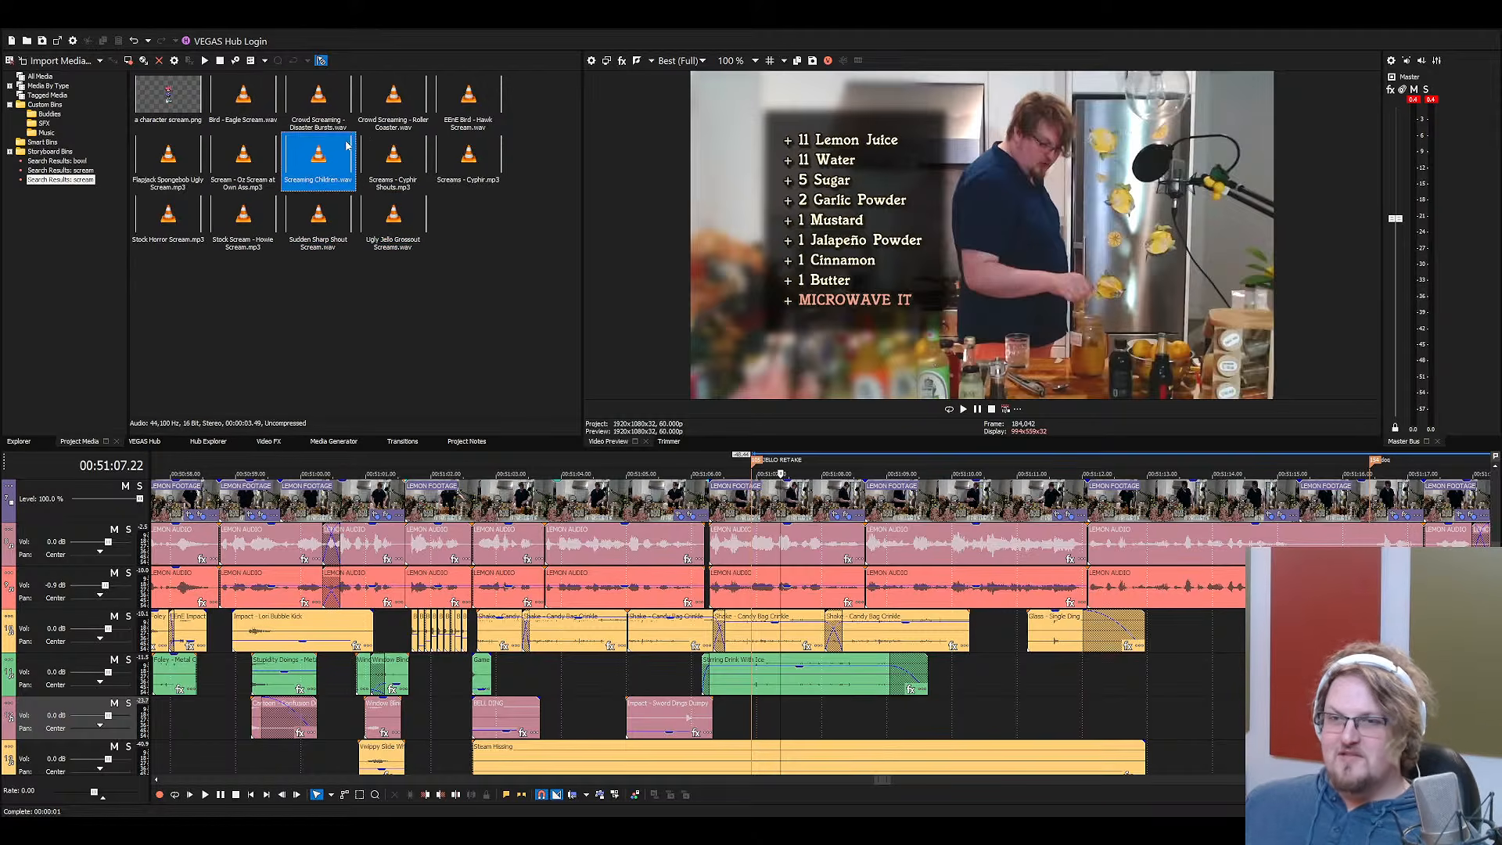
click(388, 116)
click(390, 161)
click(341, 113)
click(334, 155)
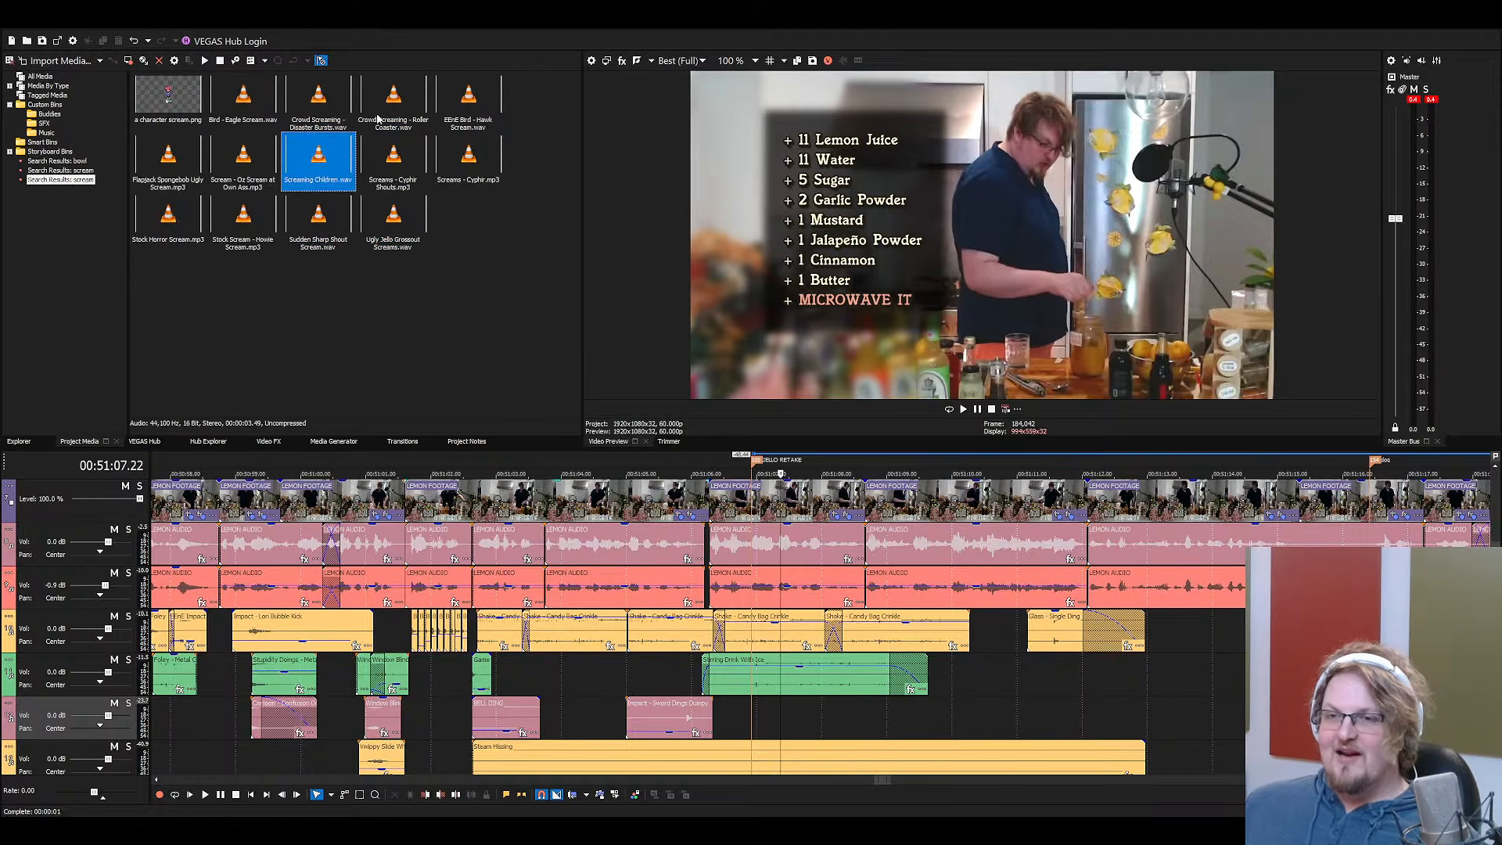
click(391, 113)
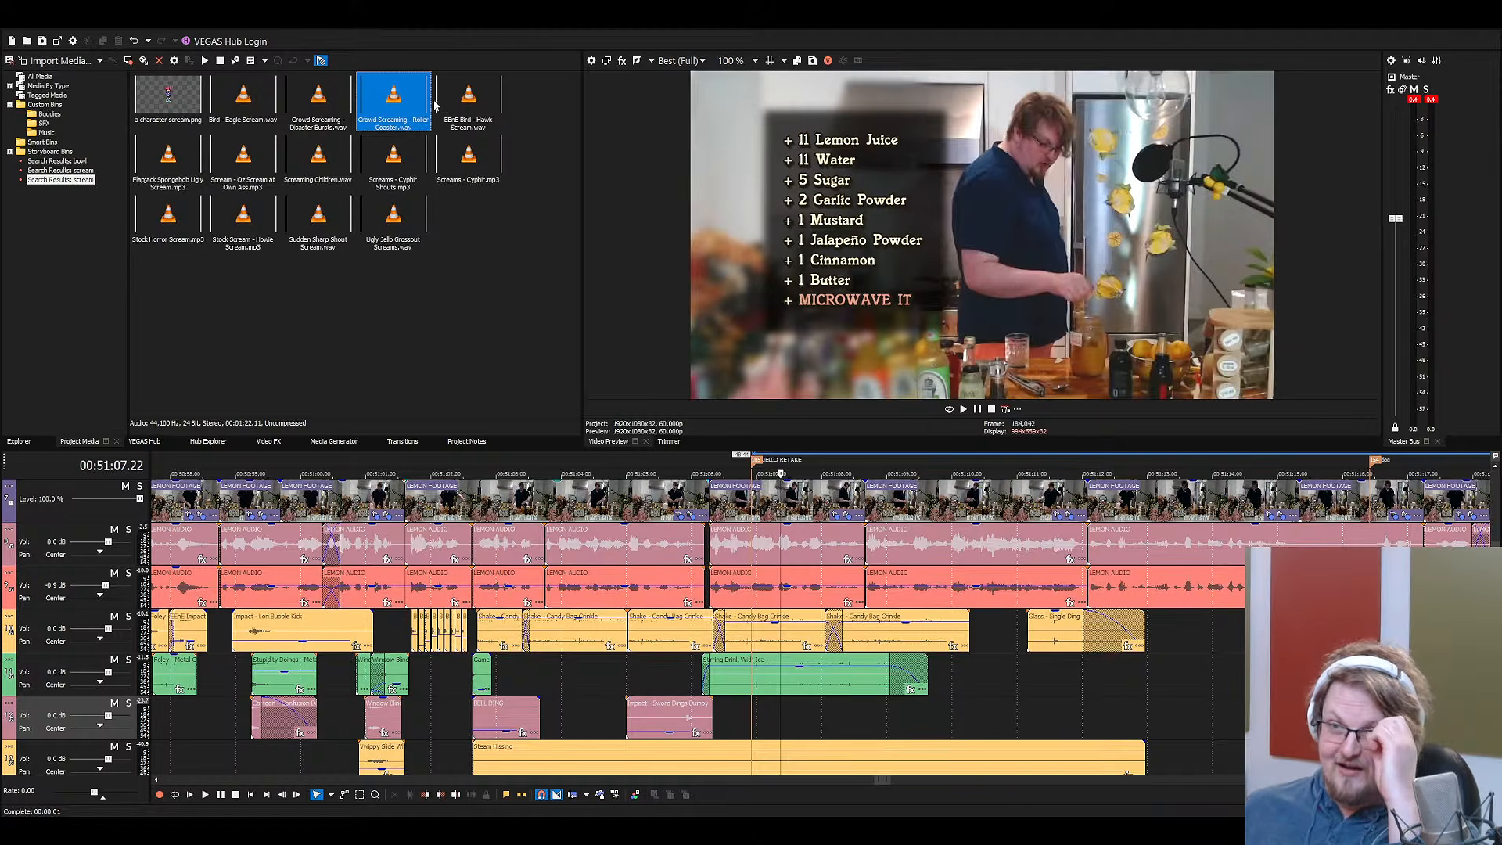
click(304, 108)
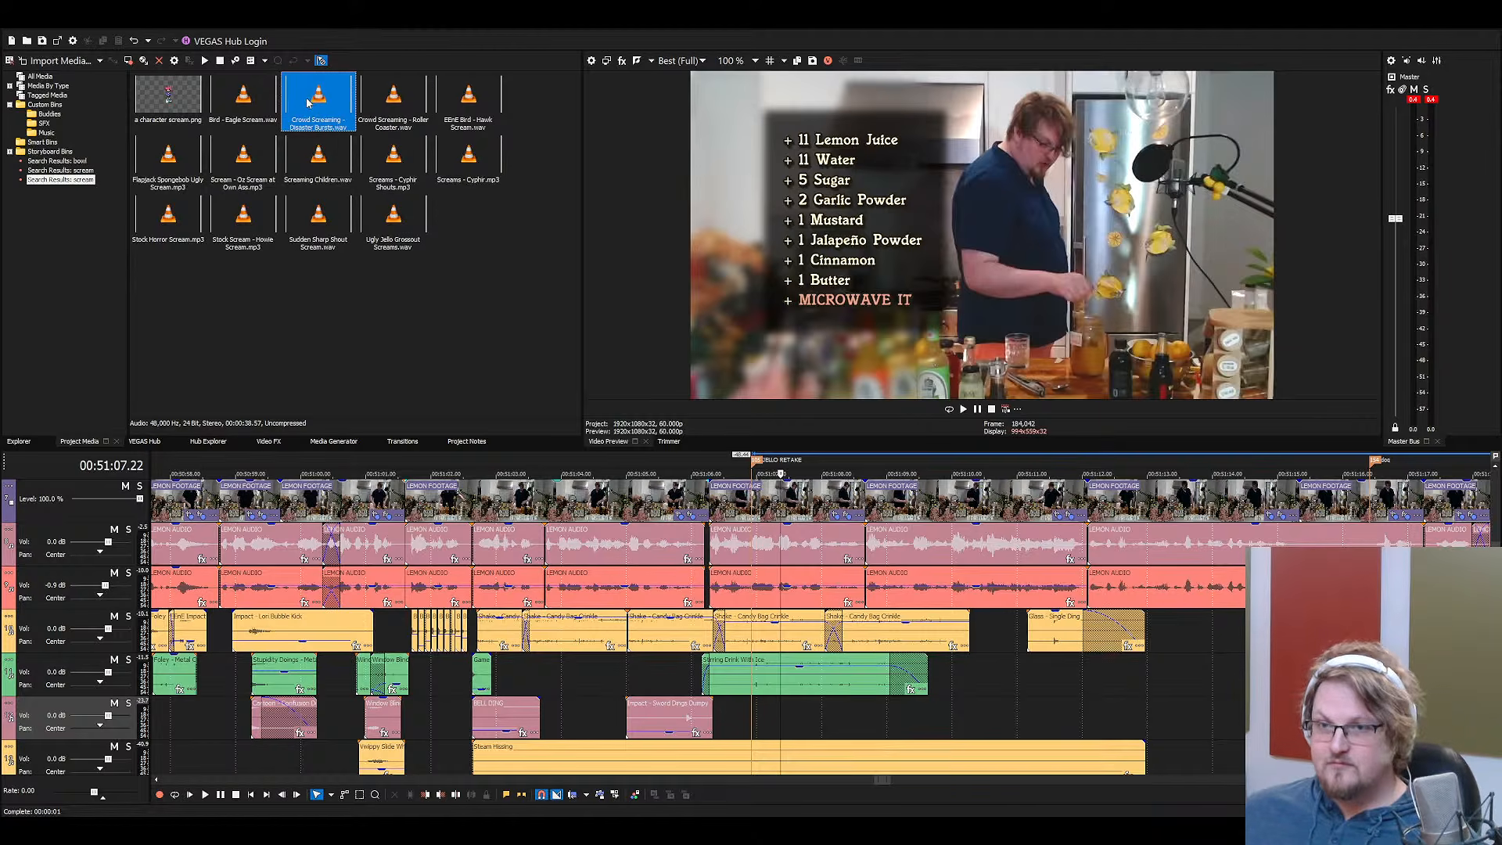
Play back the kitchen footage from about 00:51:05:52 and compare two more screams from the search results
click(684, 551)
key(space)
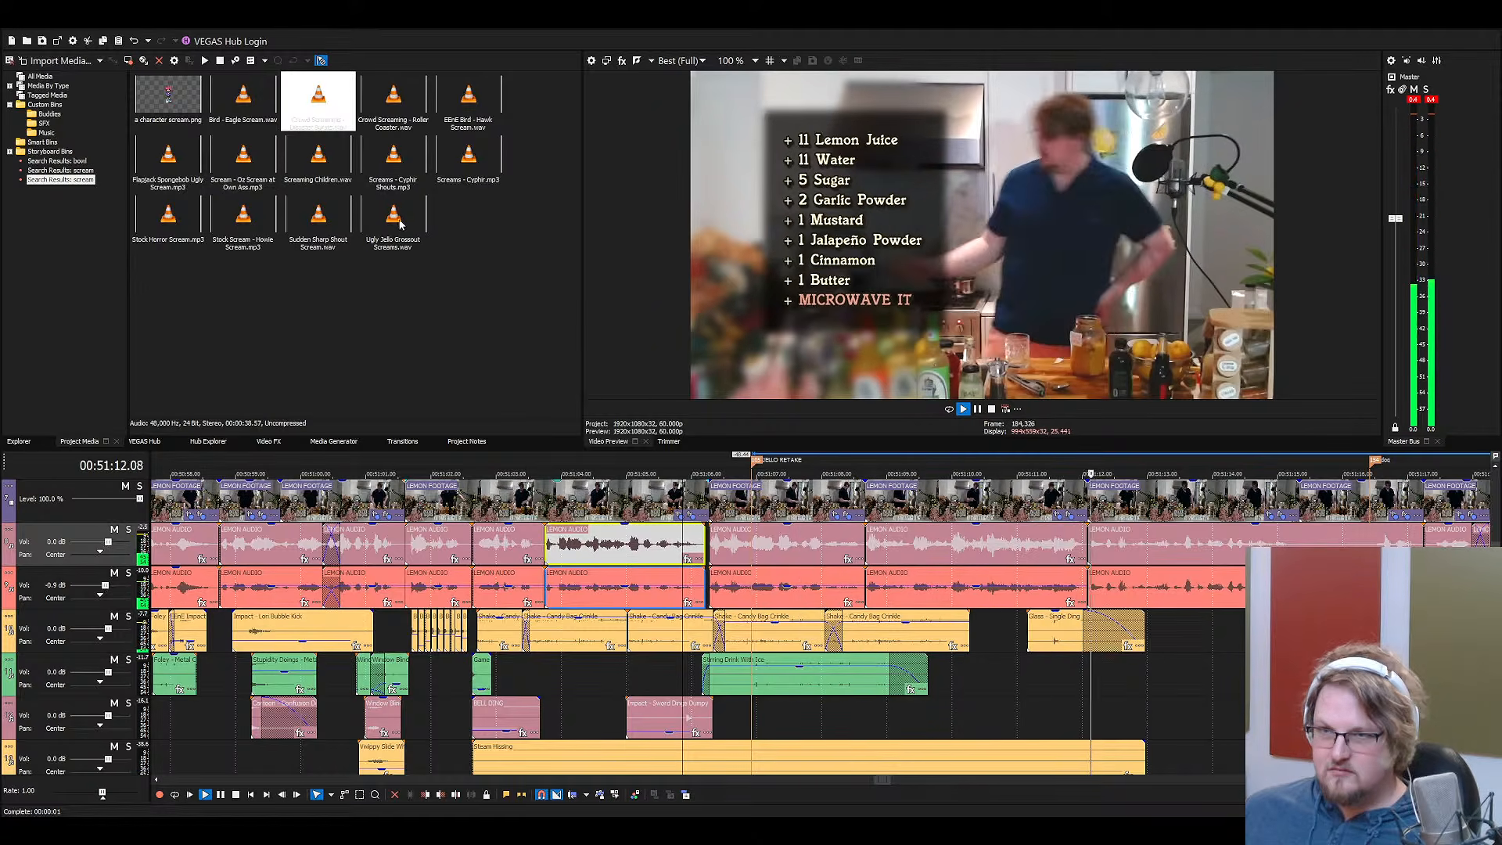
key(space)
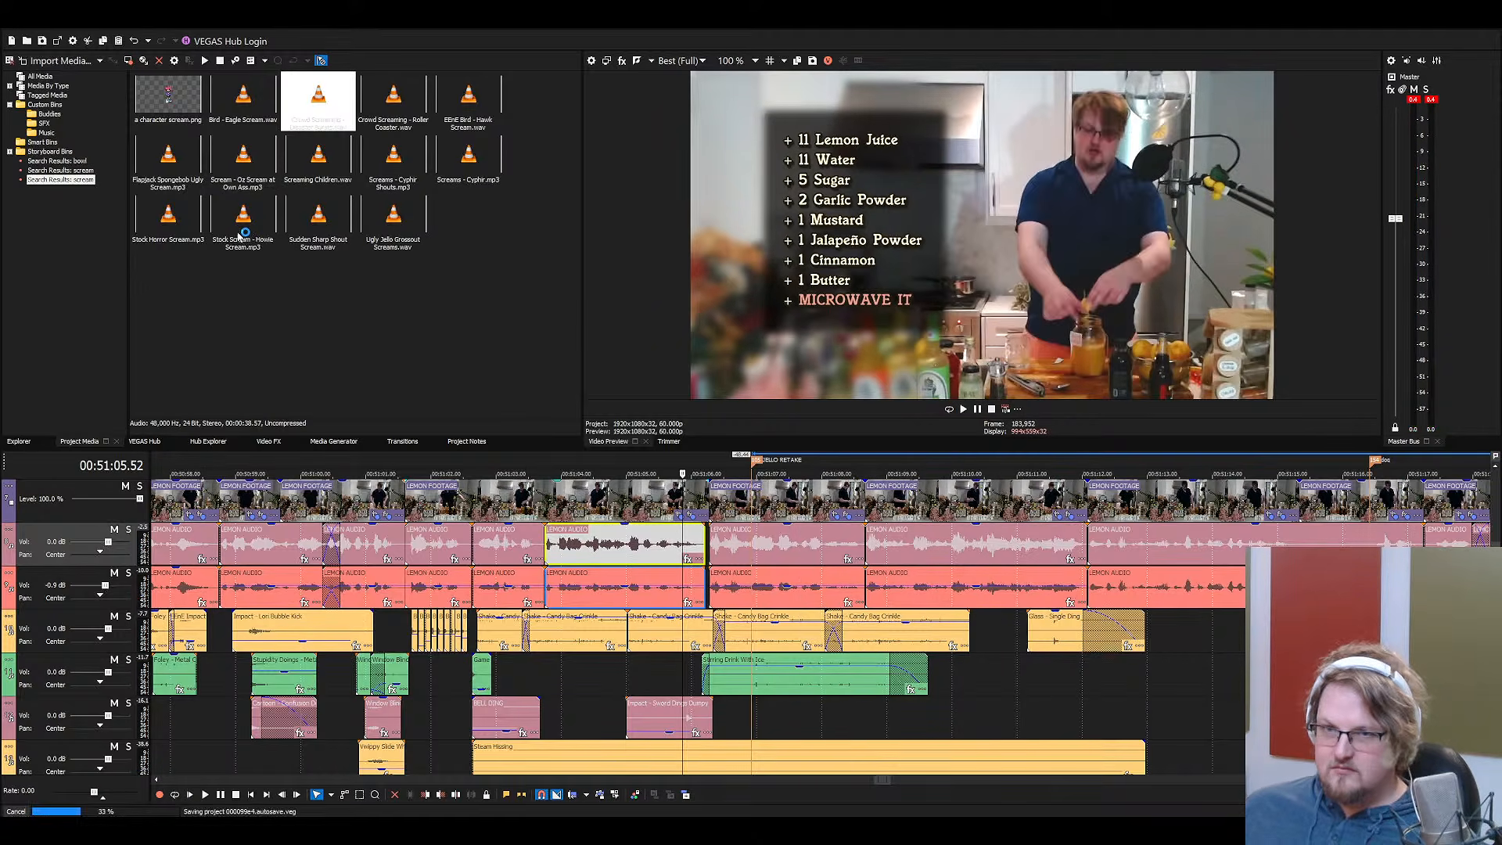
click(241, 163)
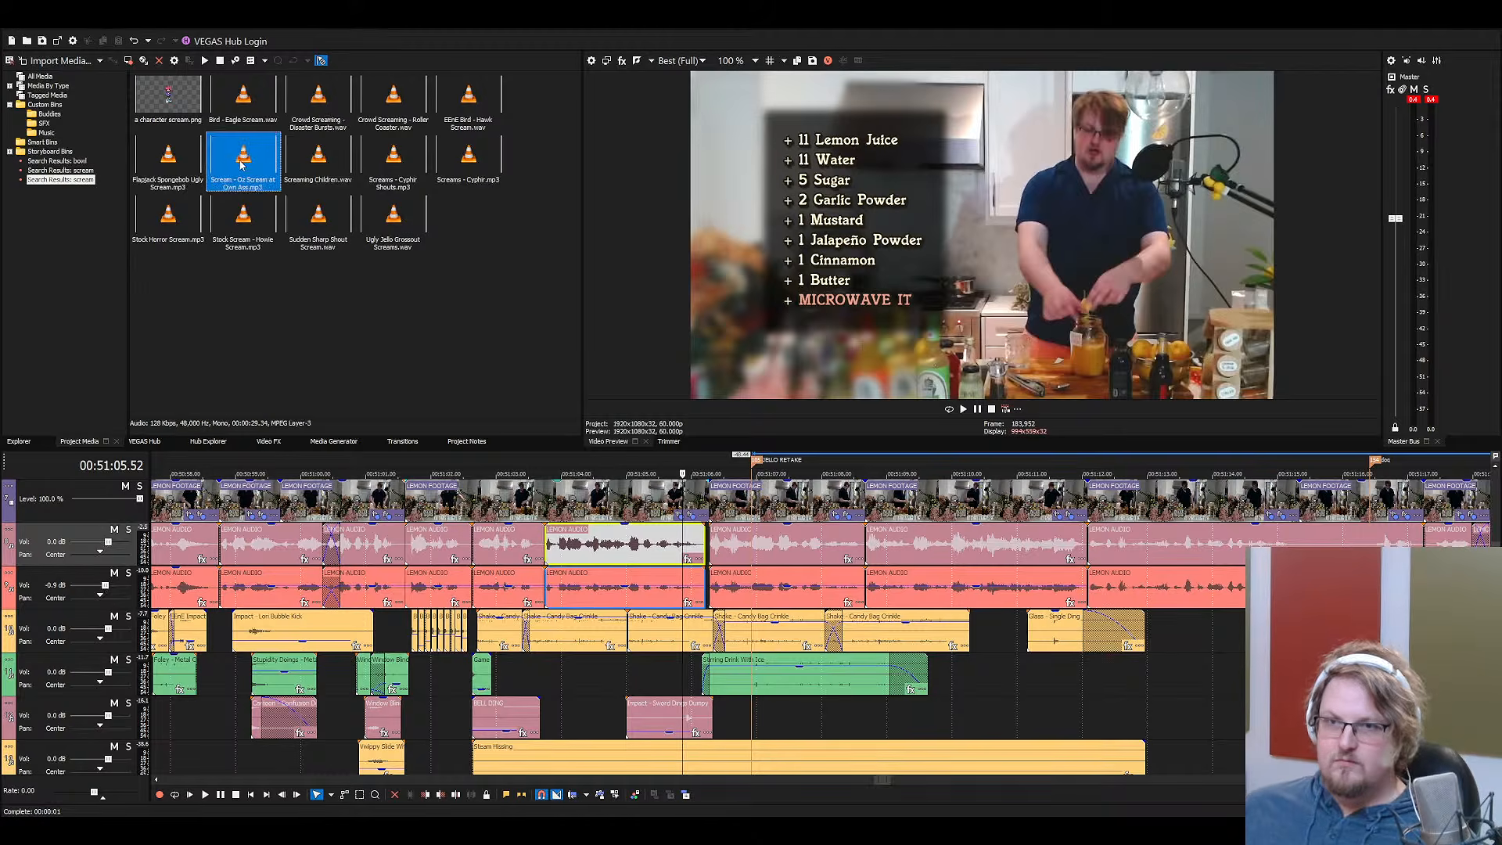
click(319, 158)
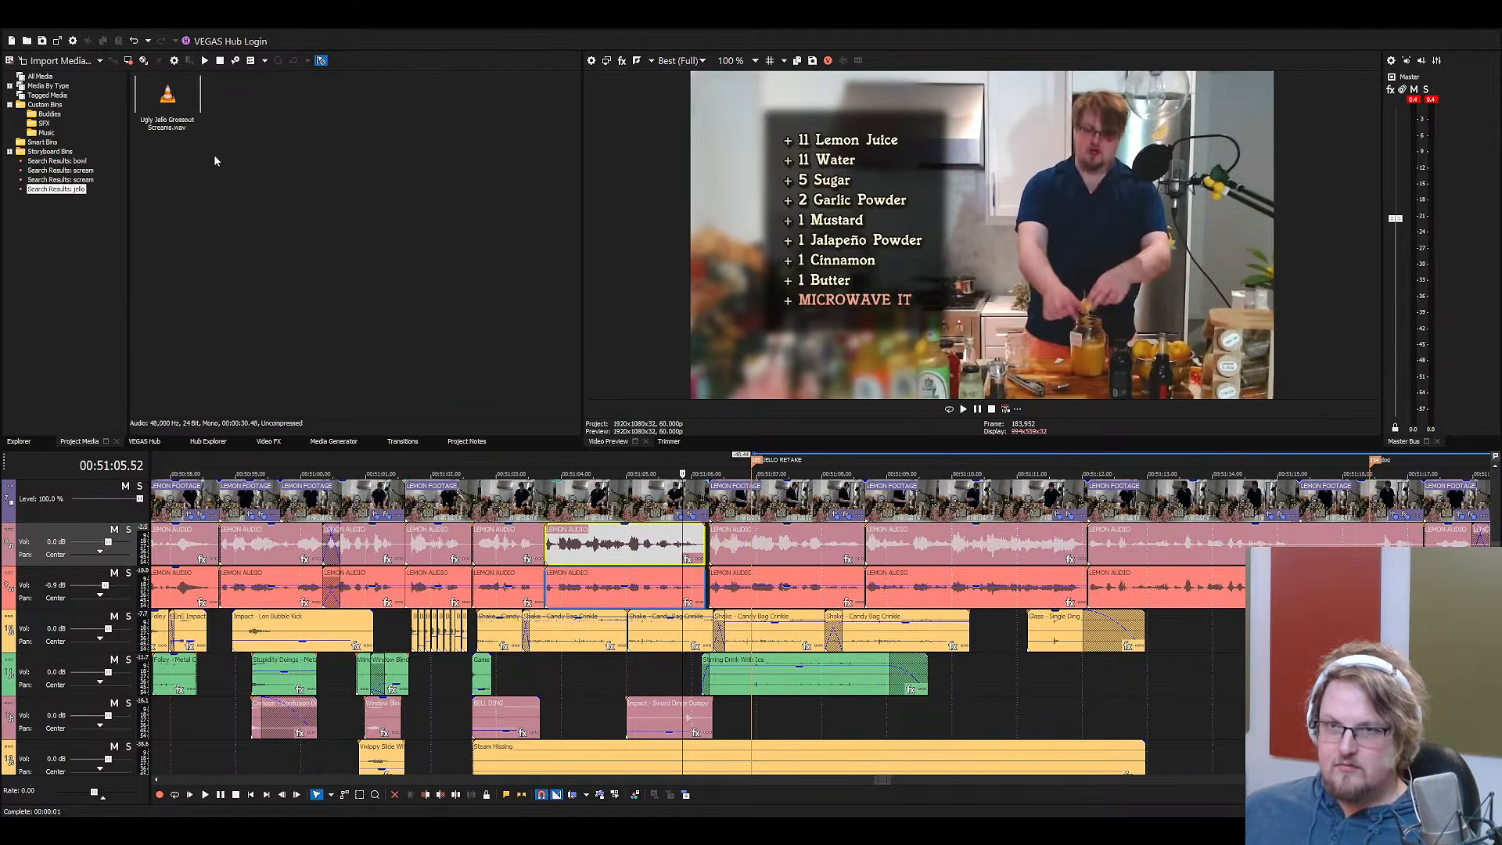
Search the project media for "jello" and try the Ugly Jello Grossout Screams sound on the pink track after the sword ding
drag(180, 113, 841, 719)
key(space)
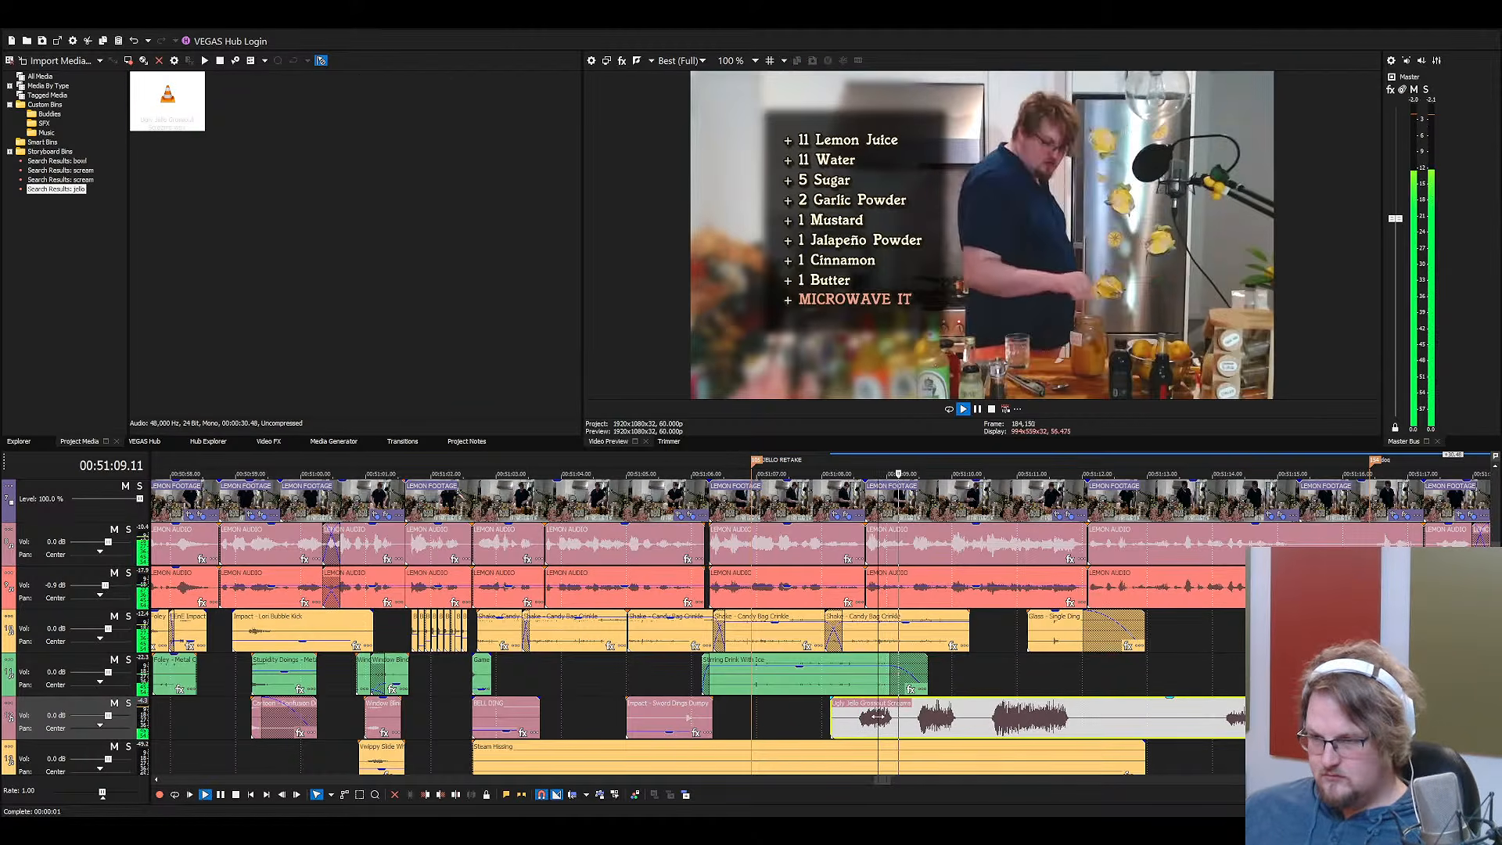
scroll(959, 729, down, 3)
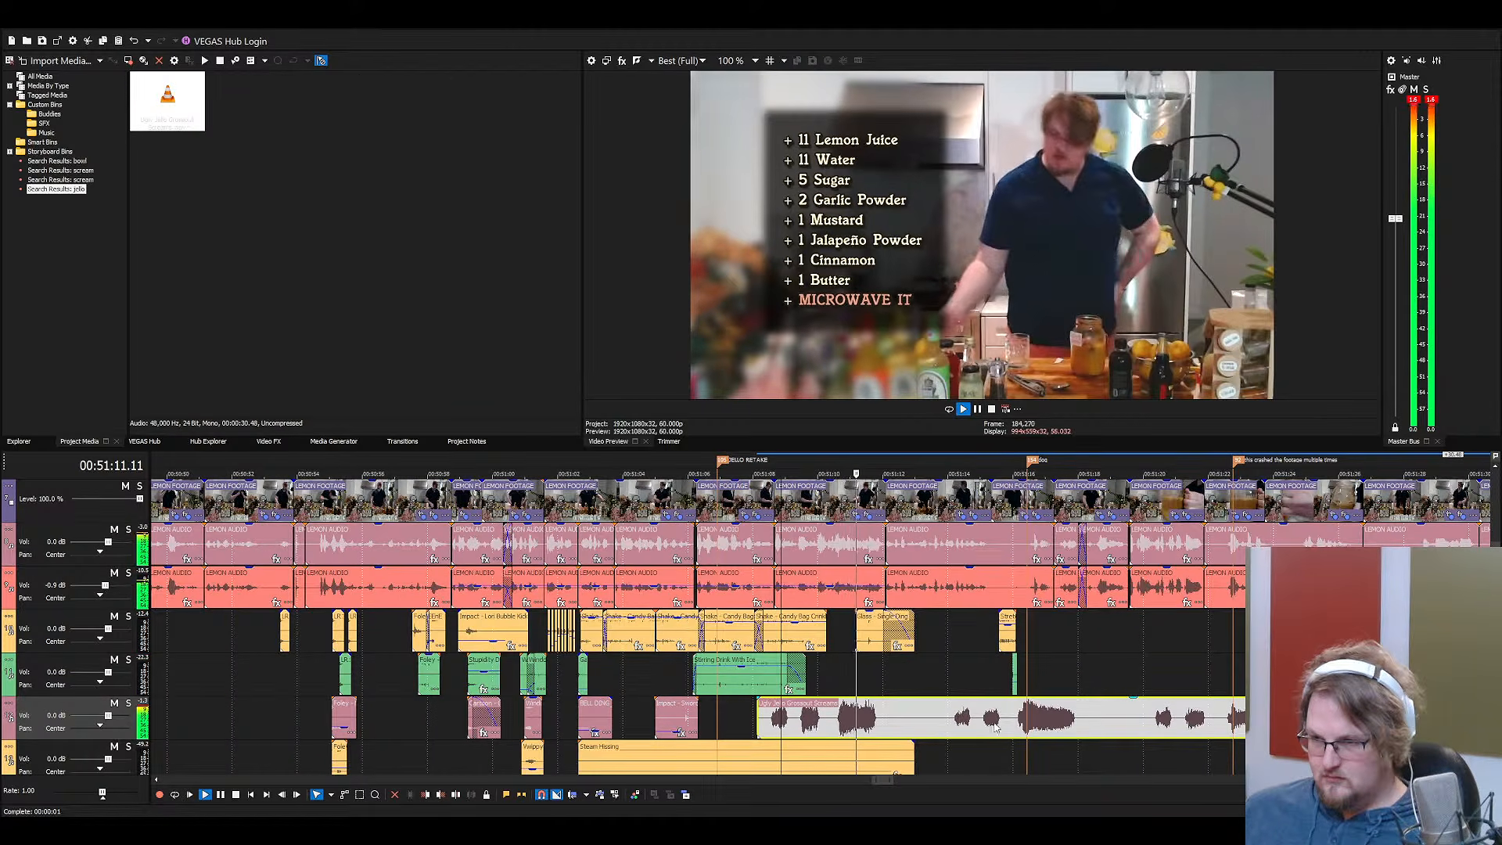
key(space)
Isolate one late scream from the jello clip, delete the part before it and move the kept scream beside the sword ding
click(1226, 719)
key(s)
key(space)
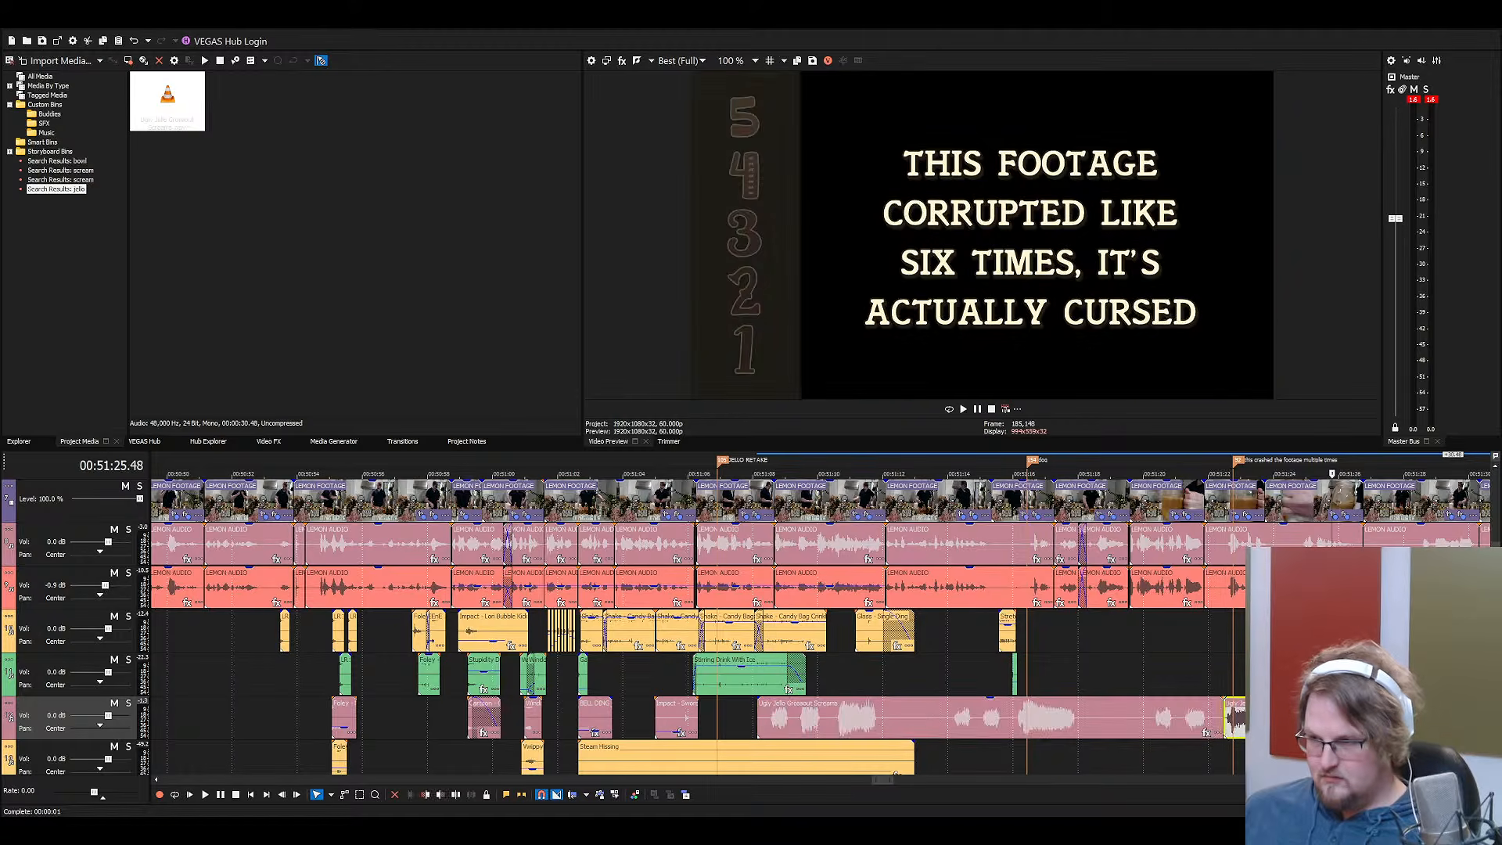
click(1179, 716)
key(Delete)
drag(790, 725, 731, 723)
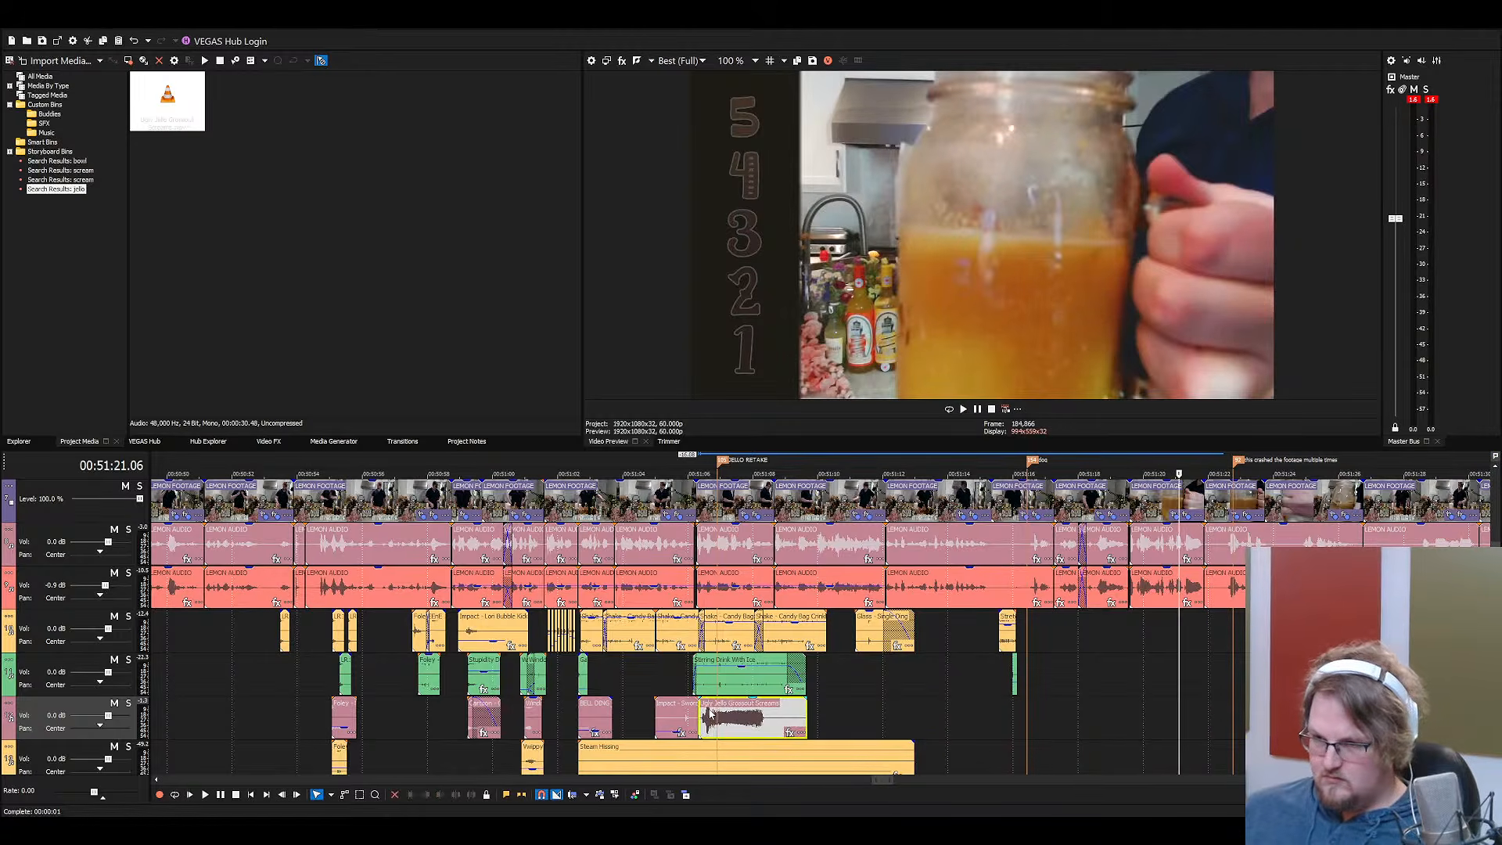
Lower the jello scream clip's volume and play it back in the mix
click(703, 721)
scroll(708, 721, up, 4)
drag(894, 701, 916, 723)
key(space)
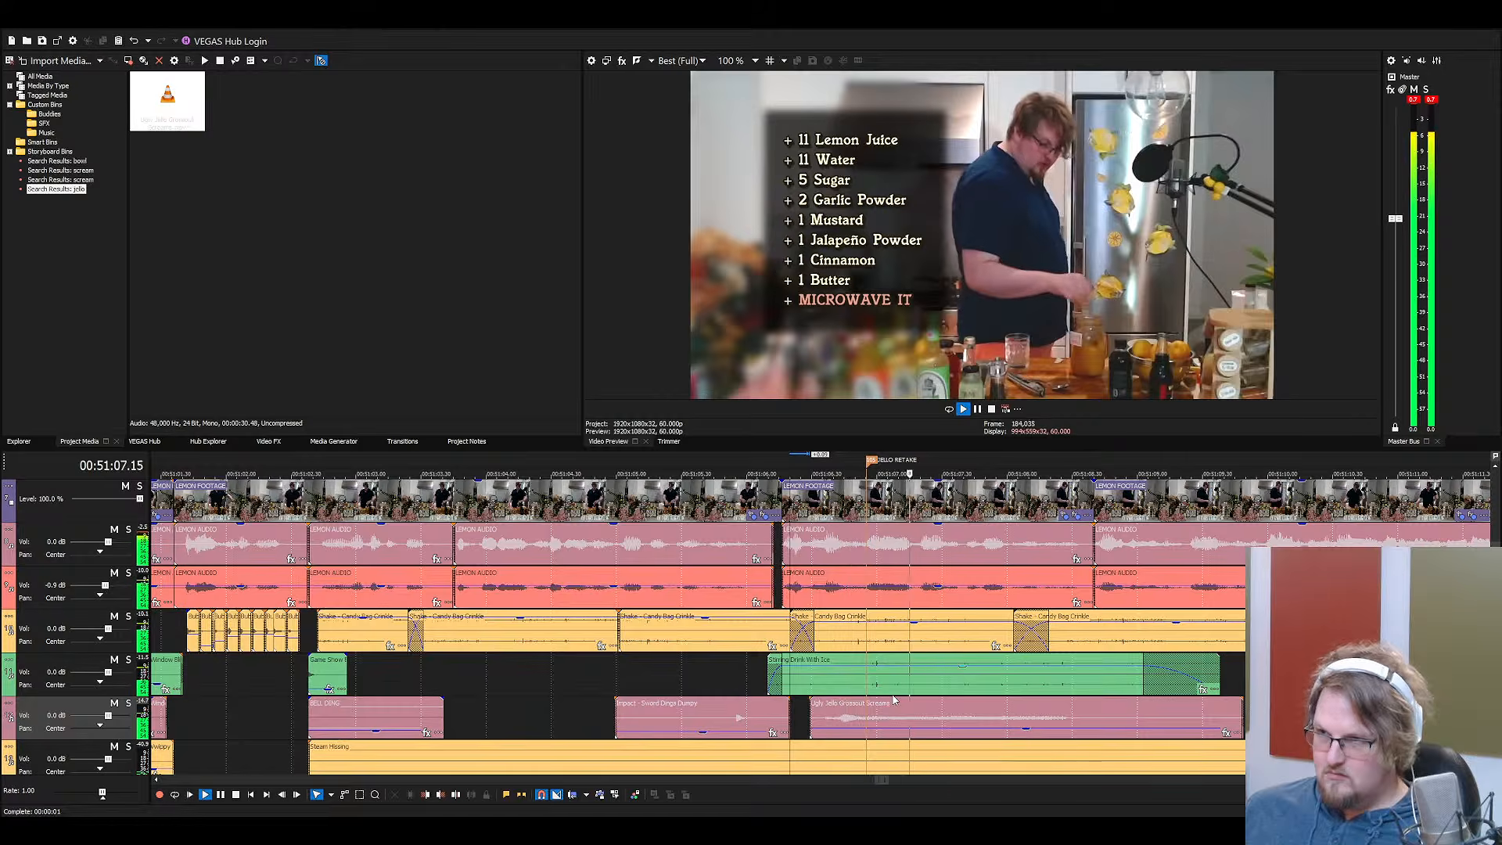
scroll(798, 722, down, 3)
key(space)
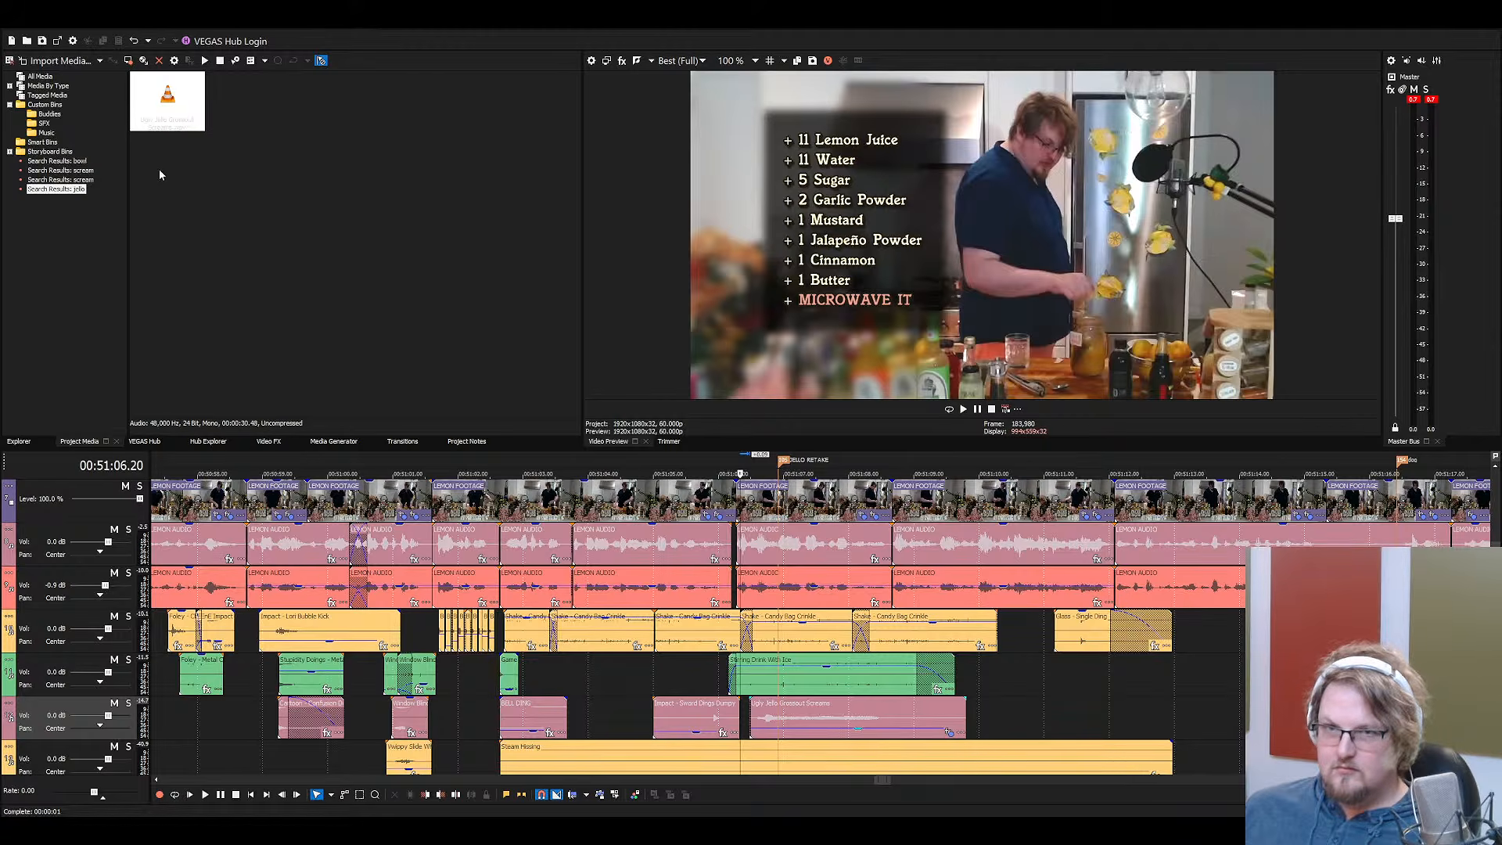
Solo the pink track to hear the jello scream alone, then unsolo it and replay the full mix
click(128, 703)
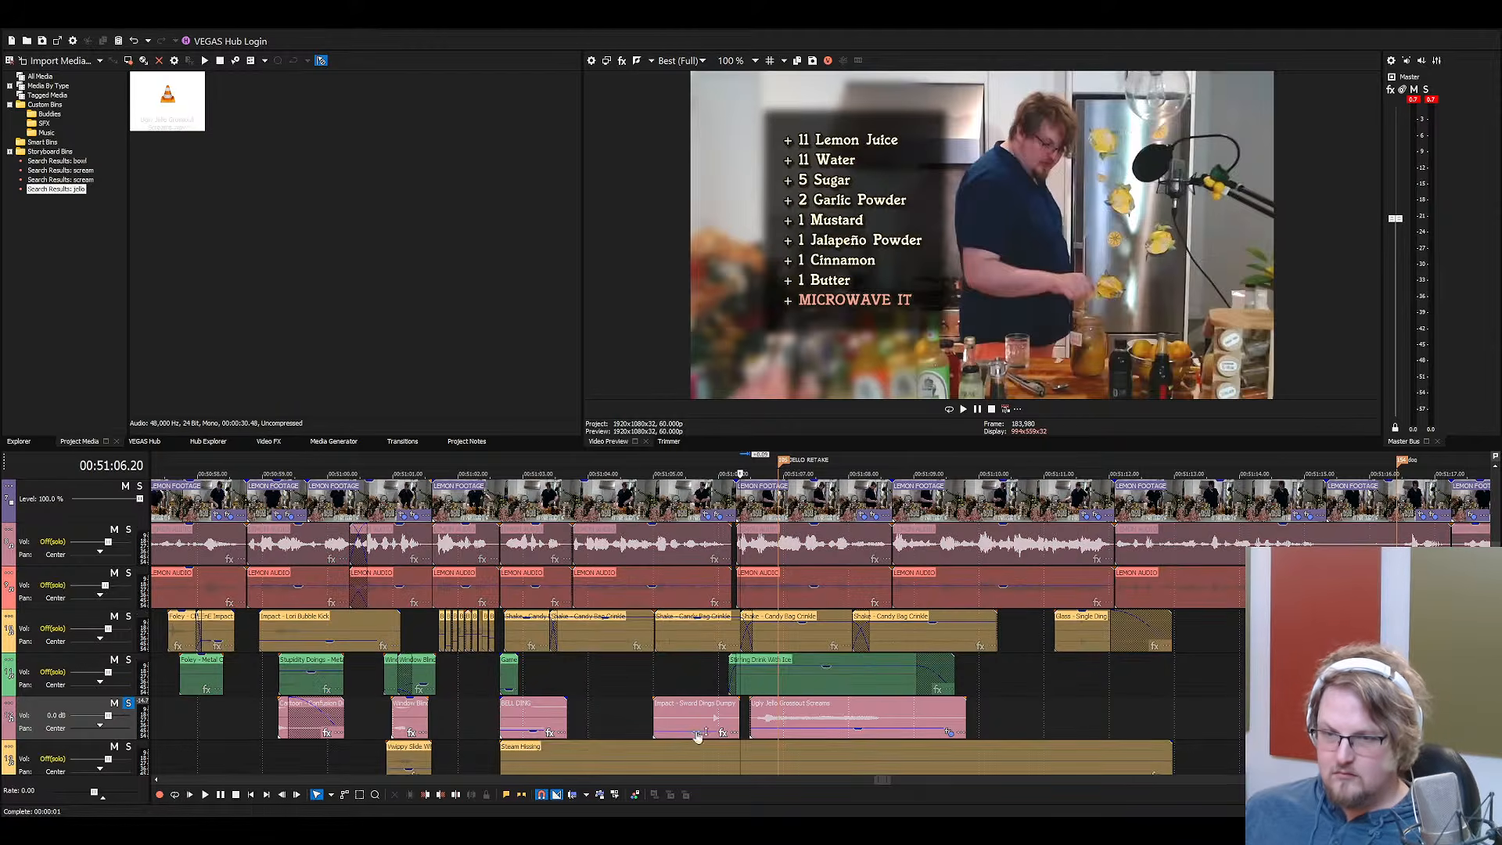
click(751, 735)
key(space)
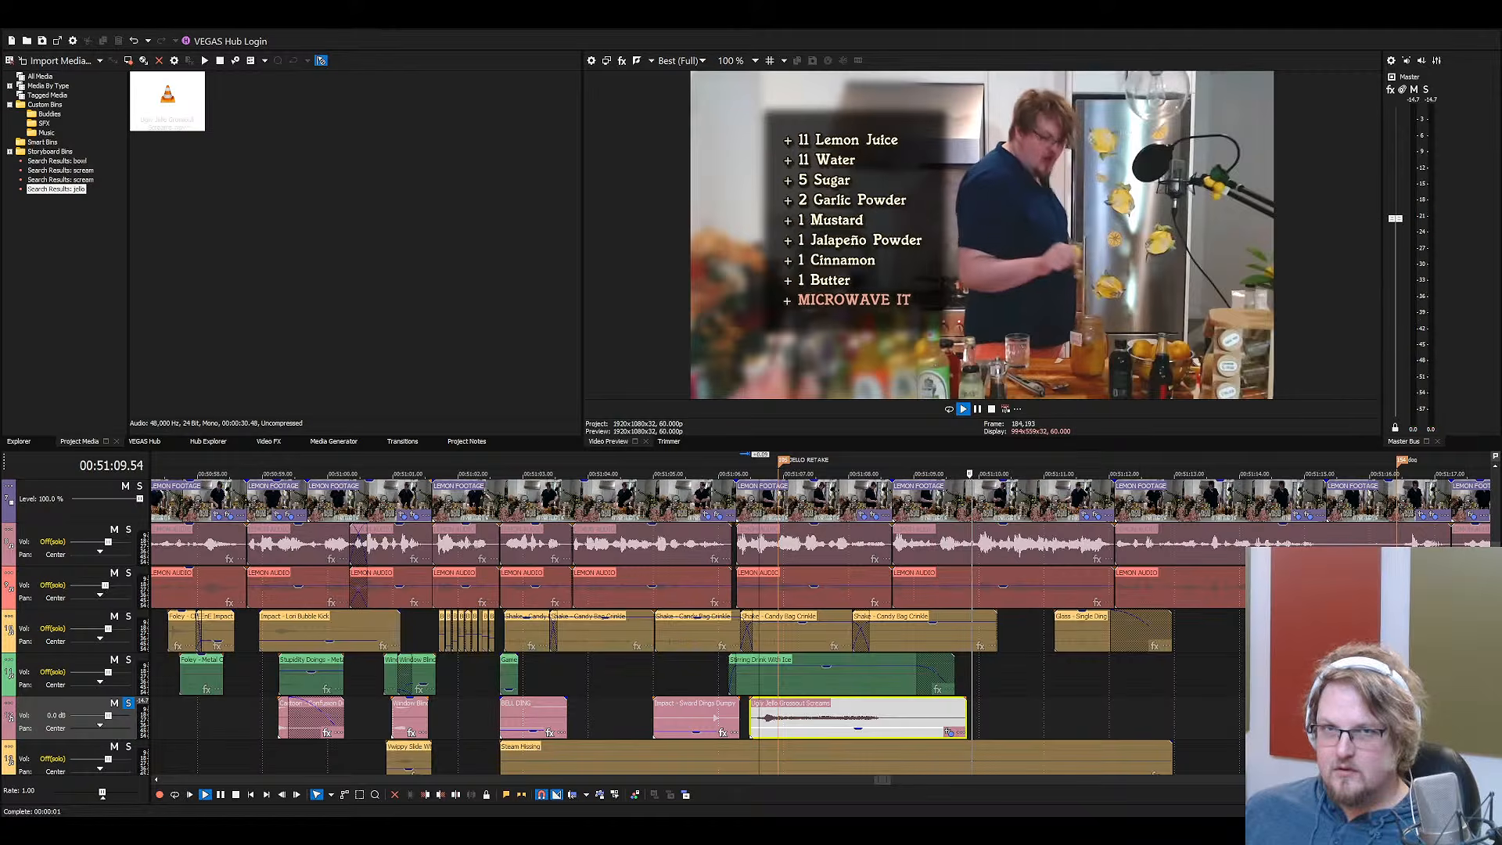
click(599, 717)
key(space)
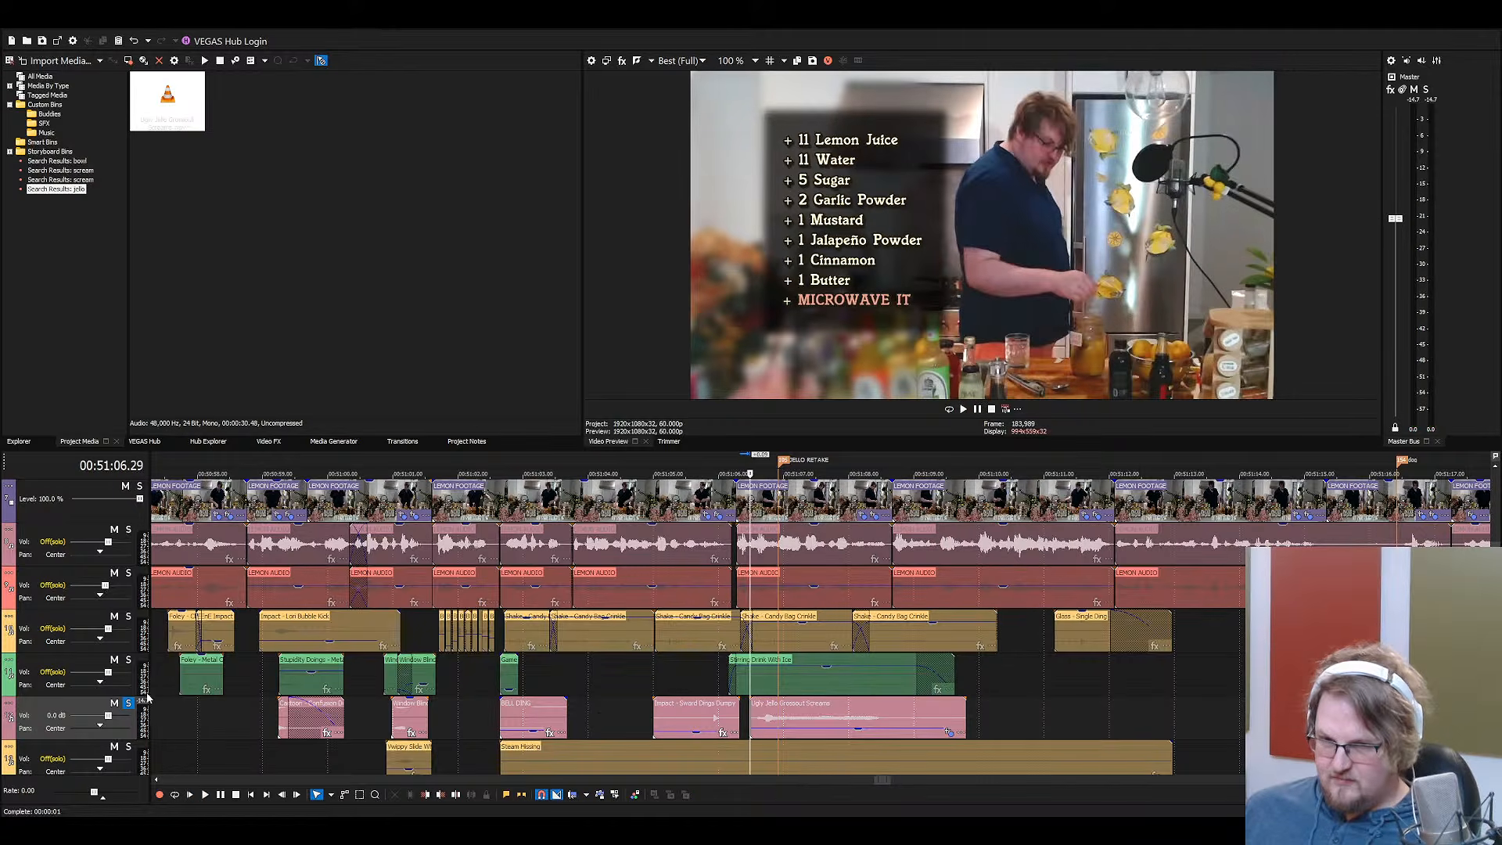
click(128, 702)
key(space)
scroll(925, 720, up, 3)
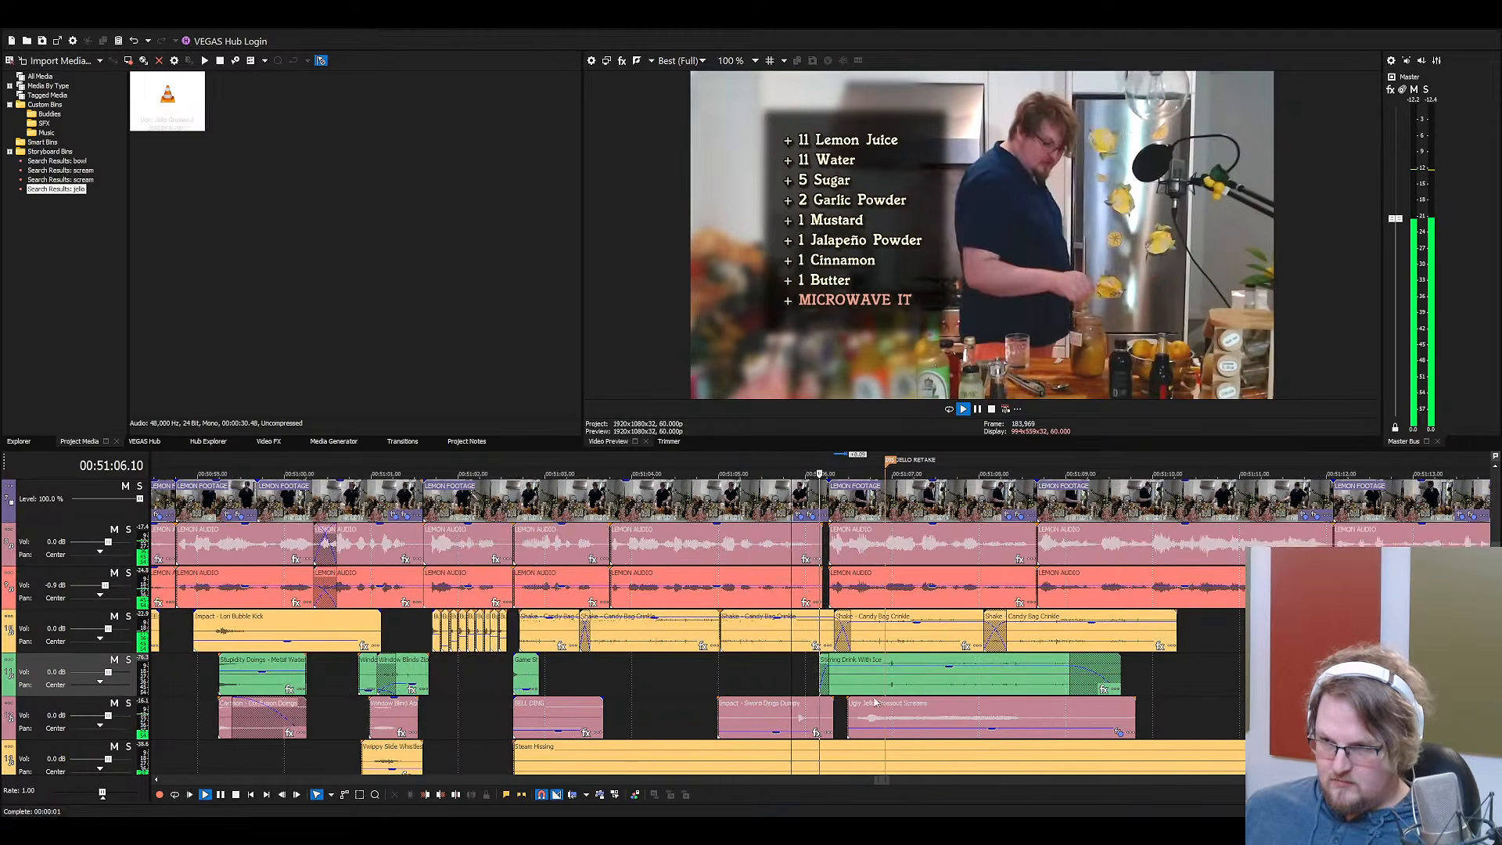
scroll(926, 719, down, 3)
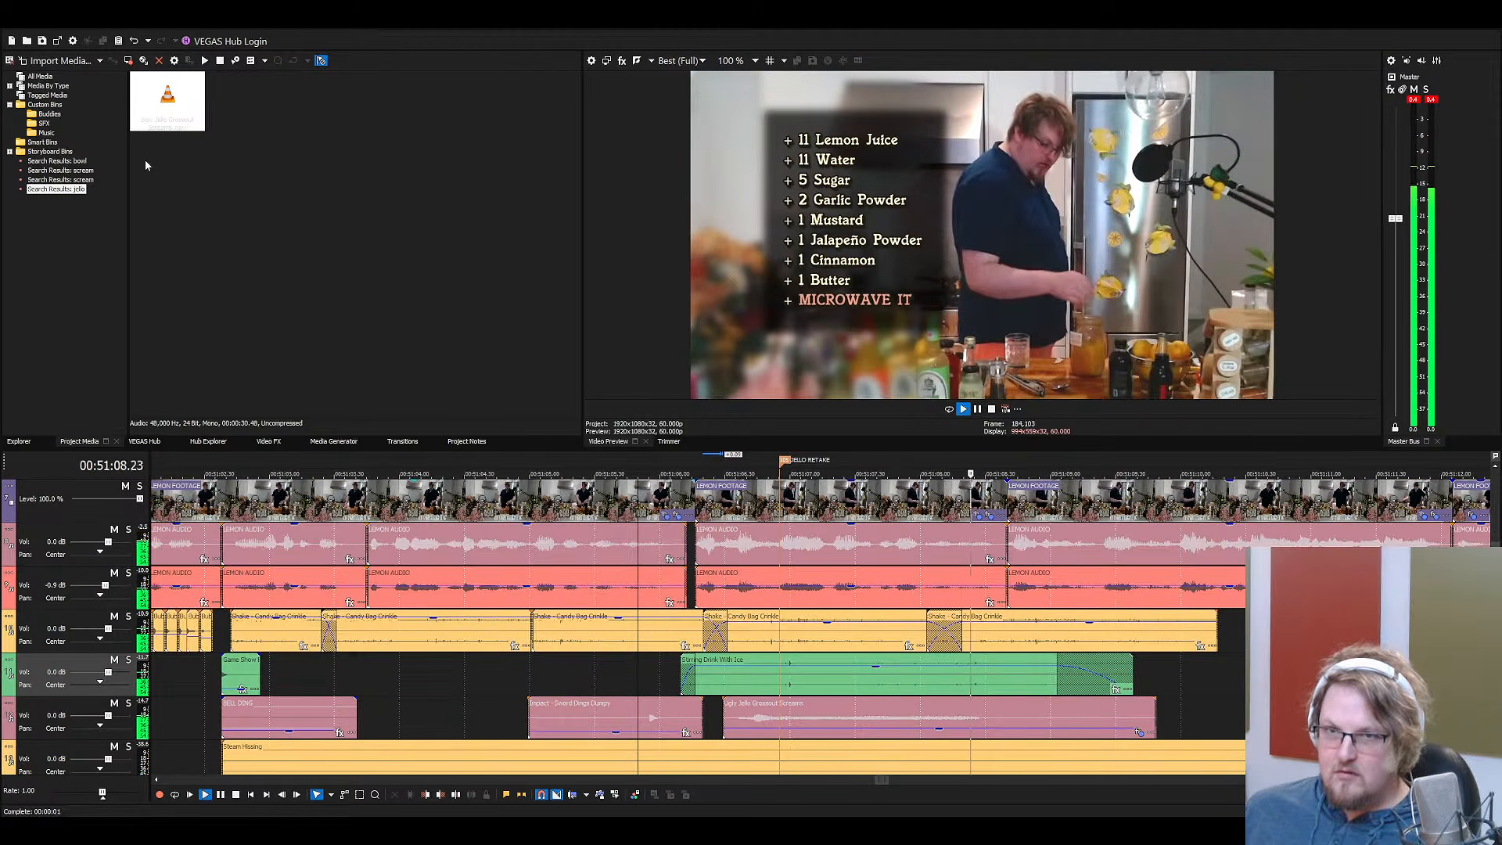
key(space)
Try the jello scream directly against the sword ding's end and delete its clip from the pink track
click(739, 719)
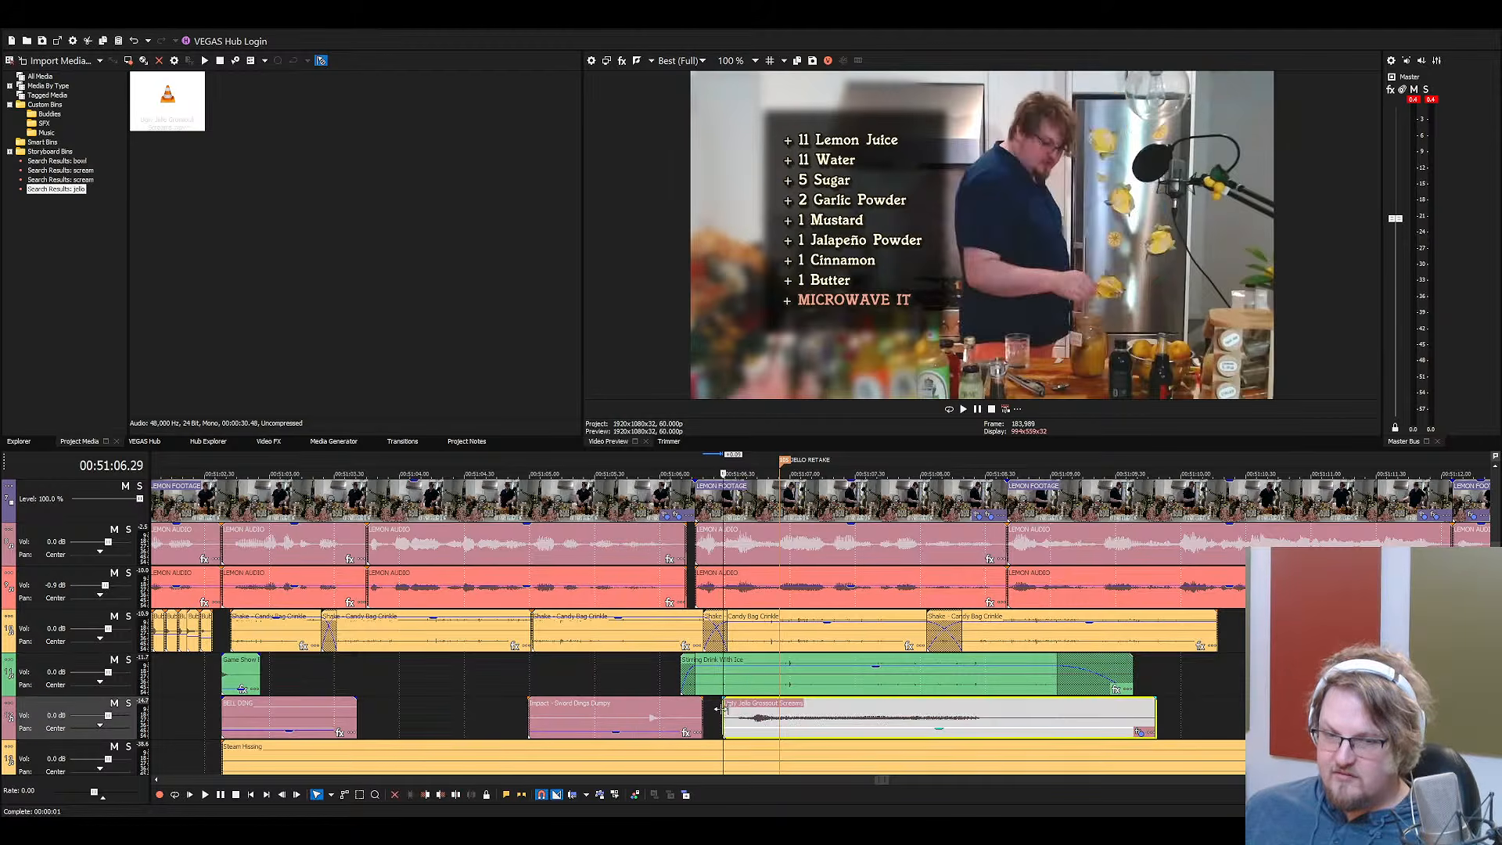
key(space)
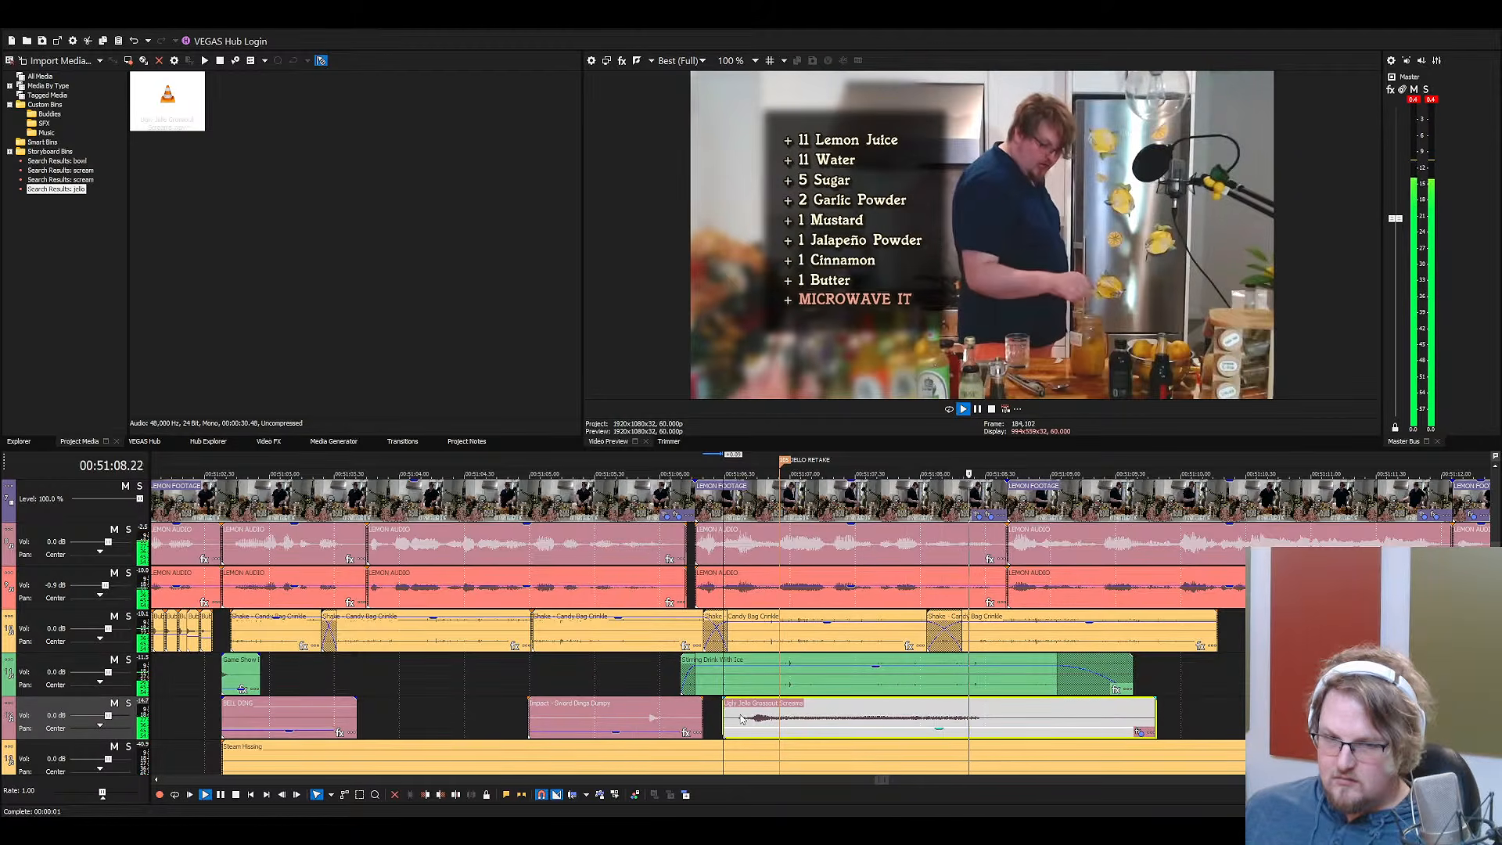
key(space)
drag(815, 721, 772, 721)
key(space)
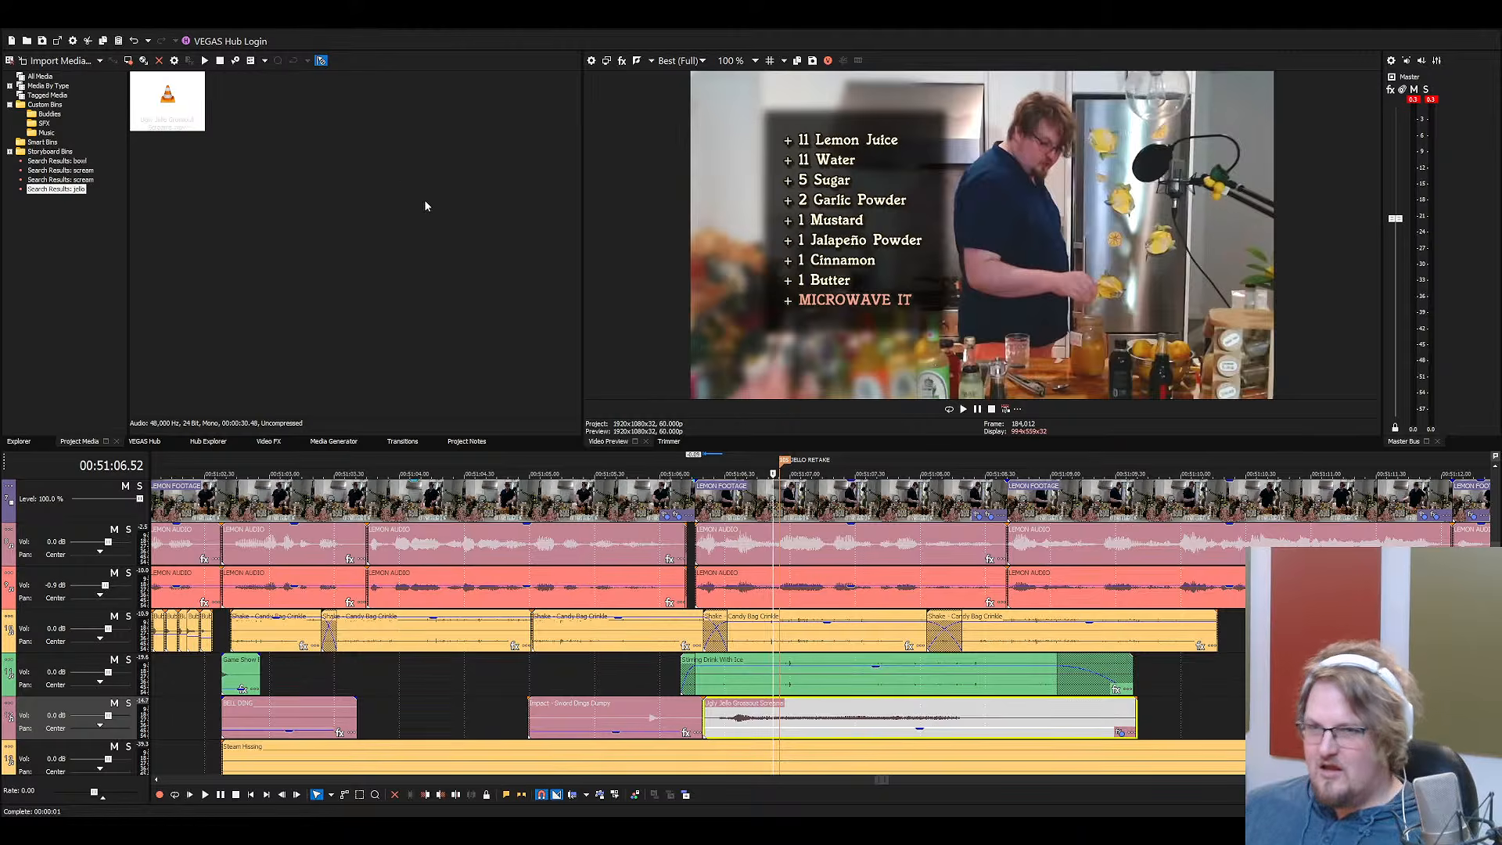
key(Delete)
Delete the newer "scream" search results bin and review the sounds in the remaining "scream" results
click(61, 180)
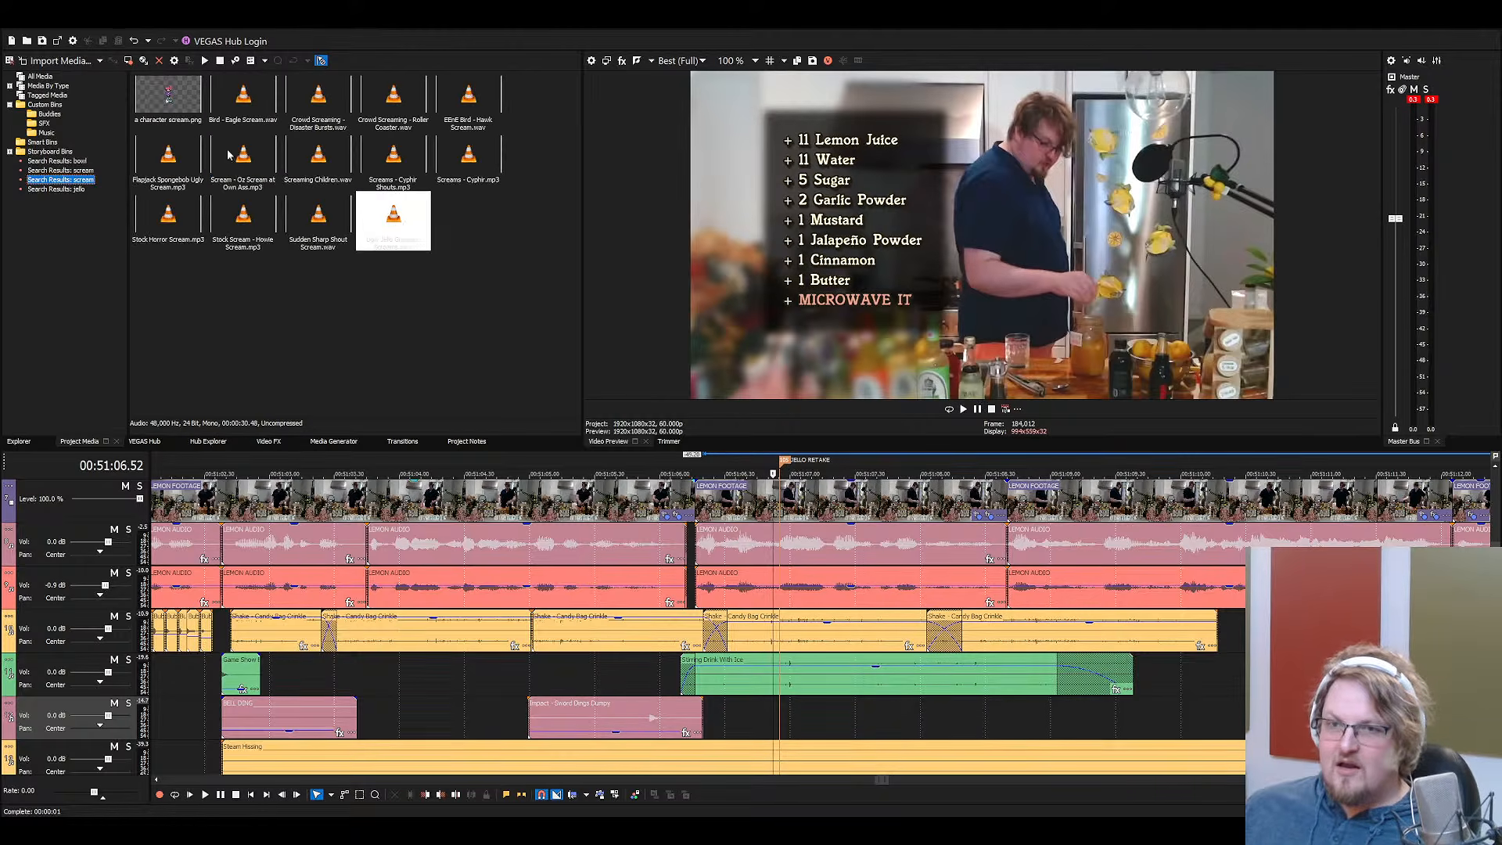
key(Delete)
click(68, 170)
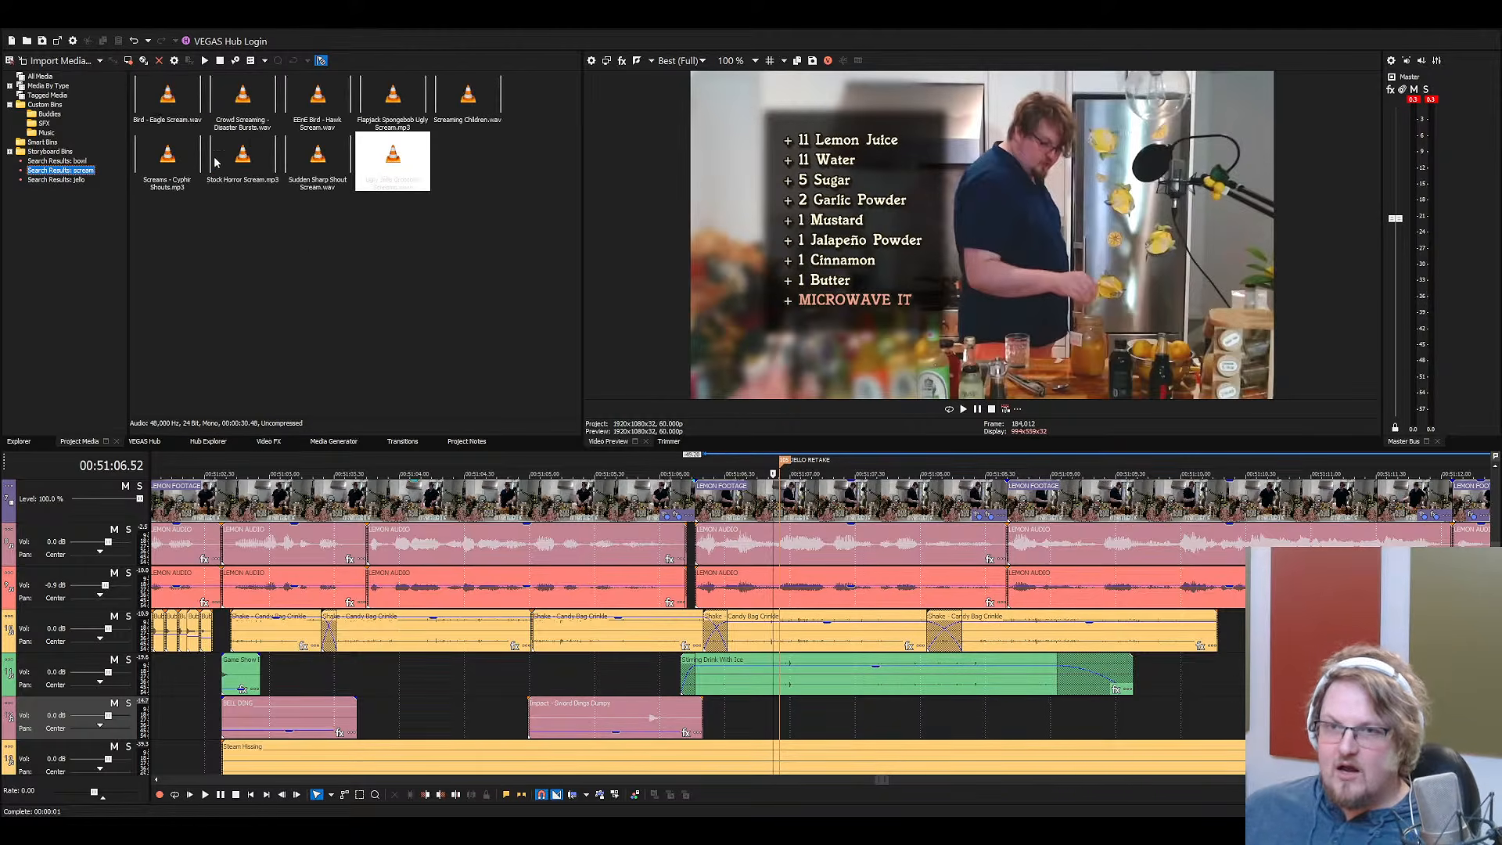
click(395, 141)
click(456, 114)
click(395, 114)
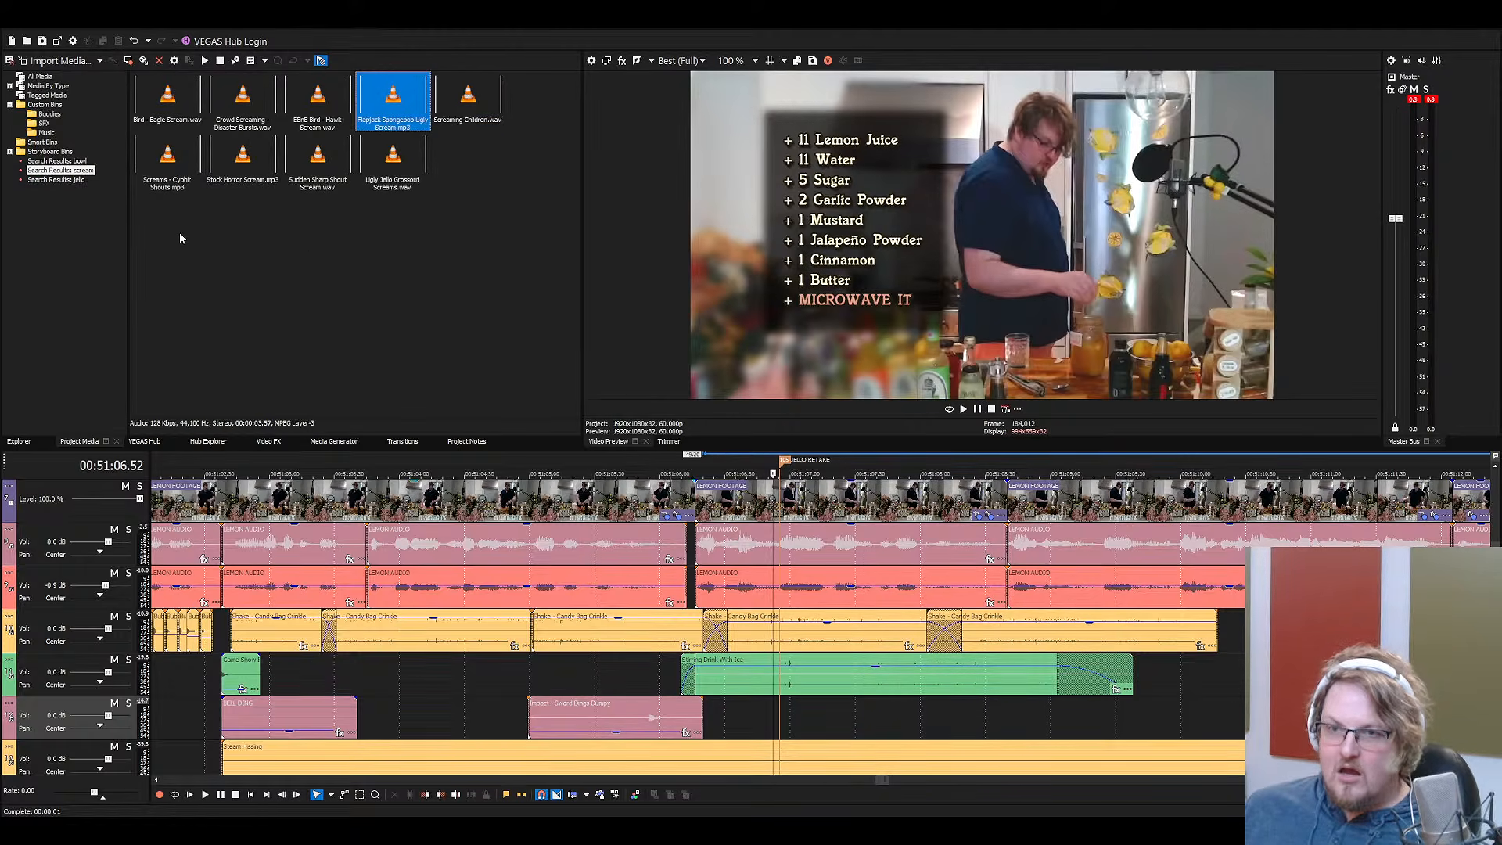
click(267, 235)
Add Crowd Screaming - Disaster Bursts to the pink track and align its start with the end of the sword ding
drag(243, 115, 858, 724)
scroll(858, 724, down, 3)
key(space)
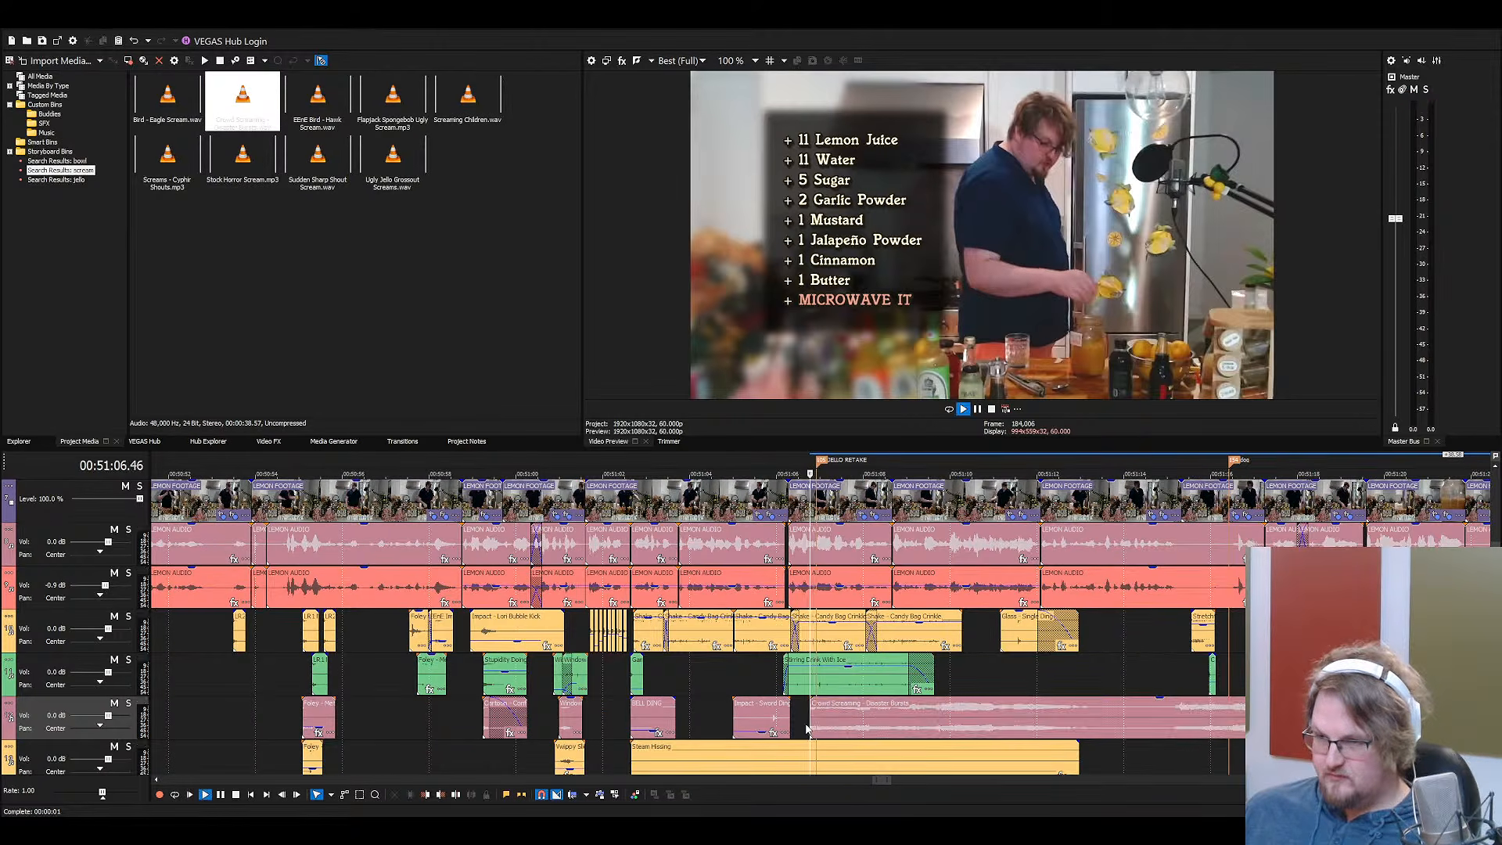
scroll(763, 727, up, 4)
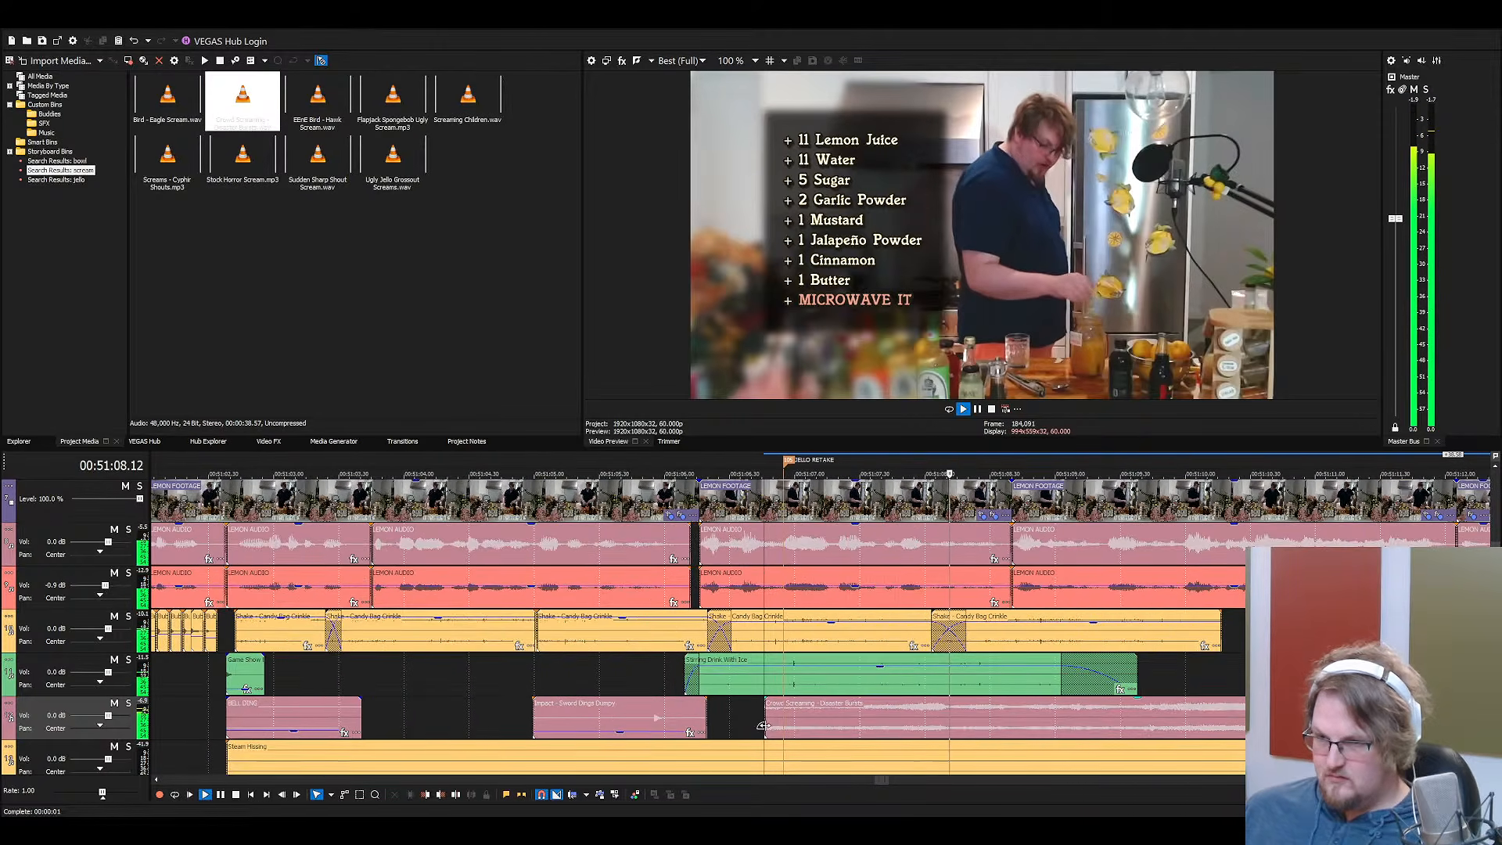
click(684, 727)
key(space)
drag(786, 732, 747, 732)
key(space)
scroll(973, 706, down, 3)
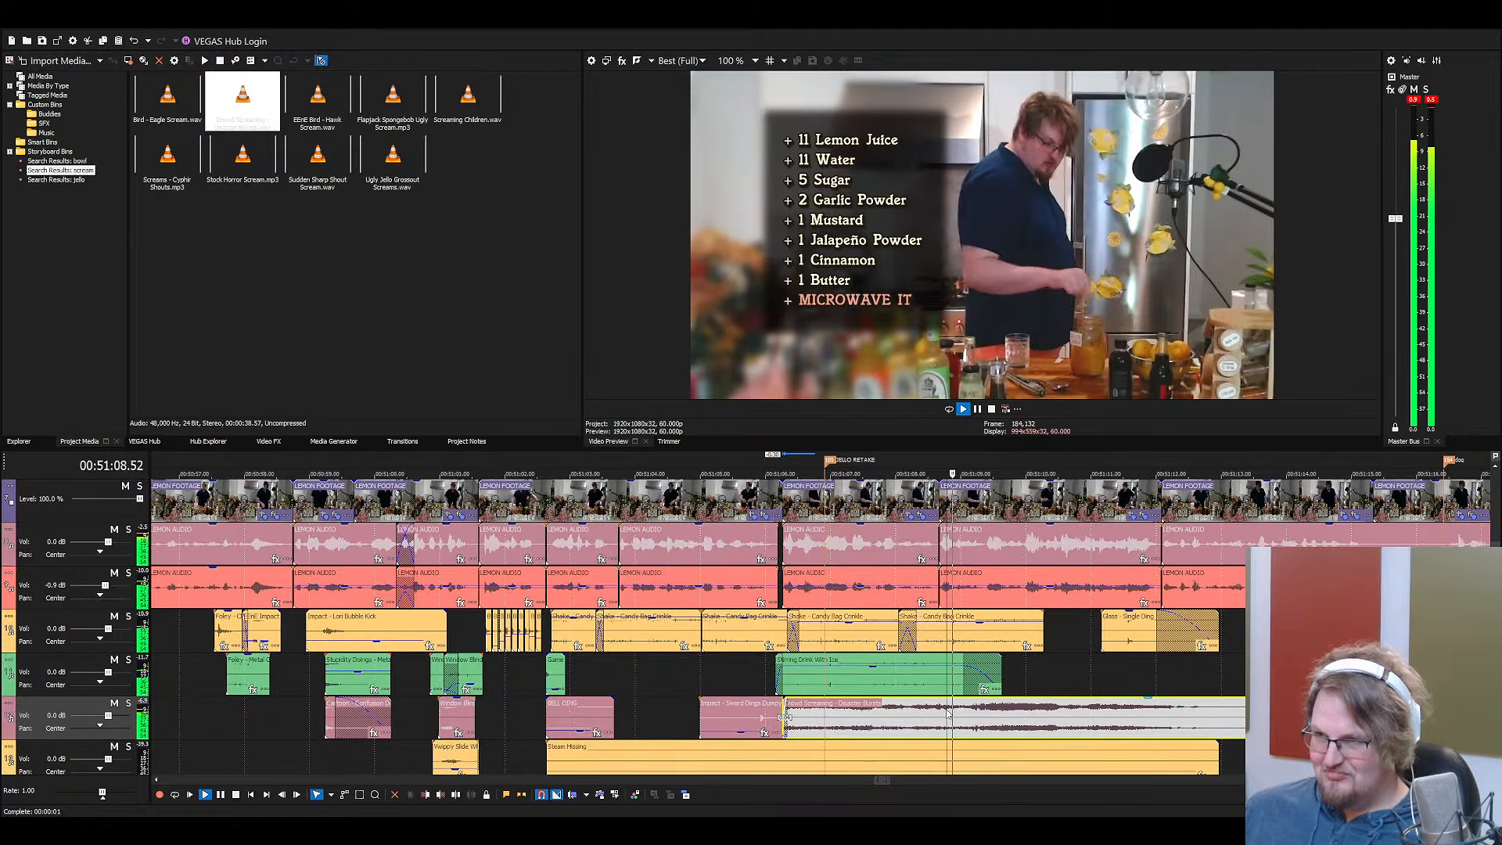
Cut off the rest of the crowd screaming clip and give the kept part a long fade-out ending at about 00:51:12
key(s)
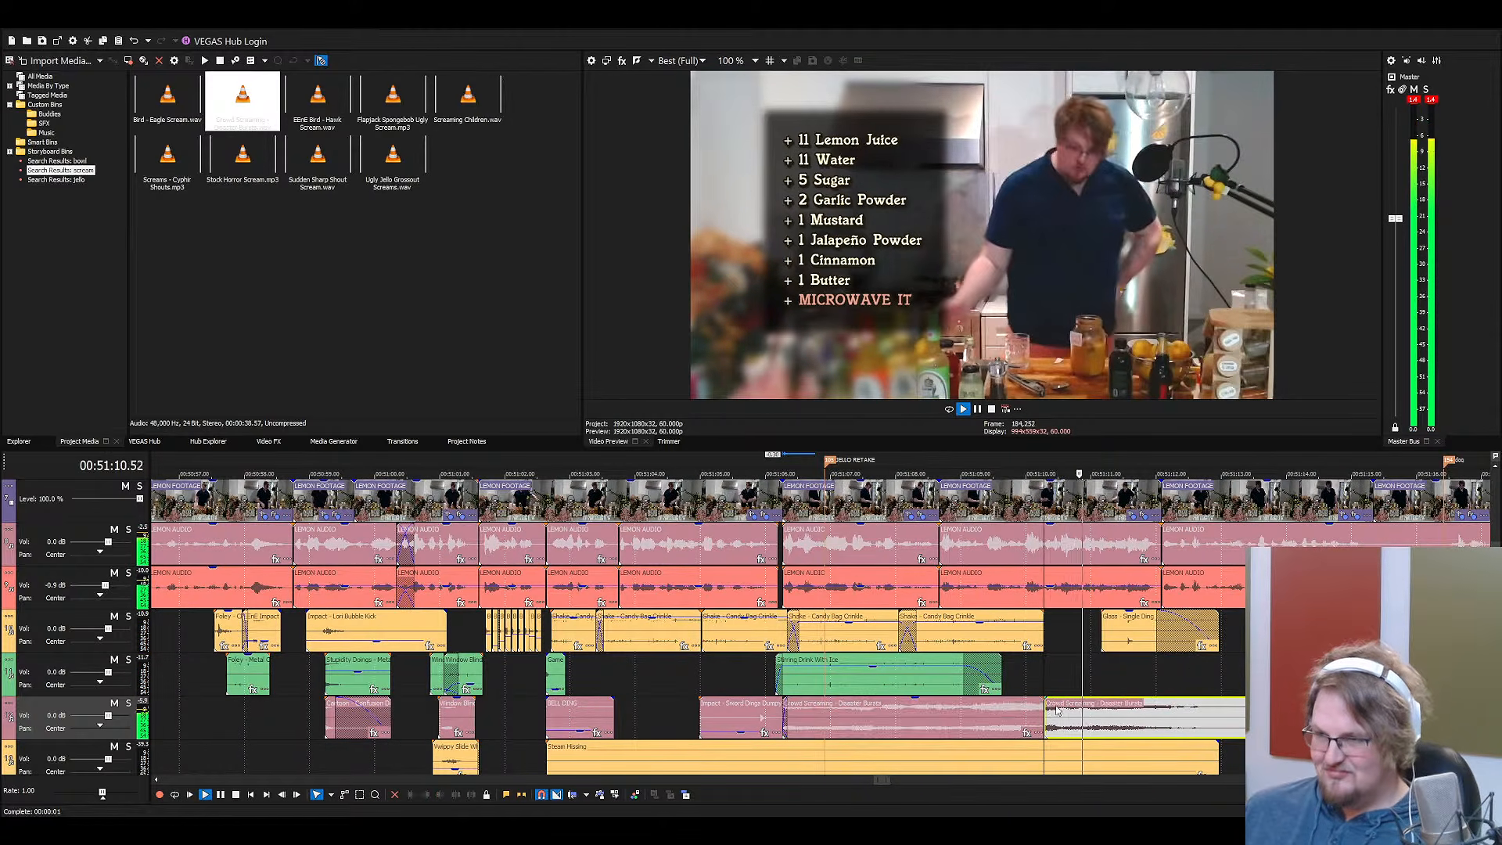
key(Delete)
drag(1045, 699, 899, 730)
key(space)
click(722, 725)
key(space)
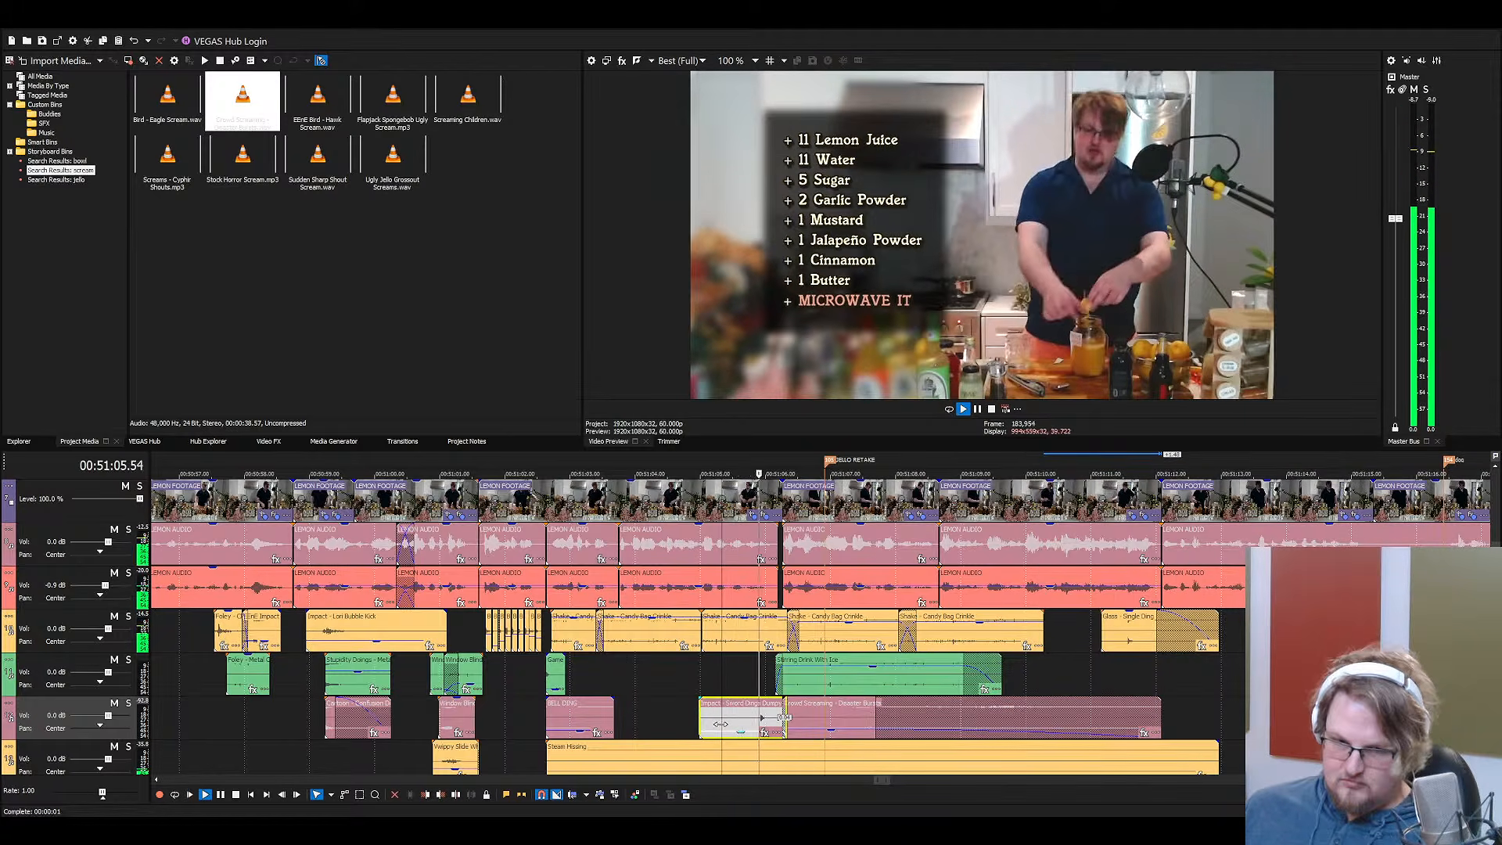
Lower the volume of the Stirring Drink With Ice clip under the crowd screaming while playing the section back
click(865, 729)
scroll(865, 730, down, 2)
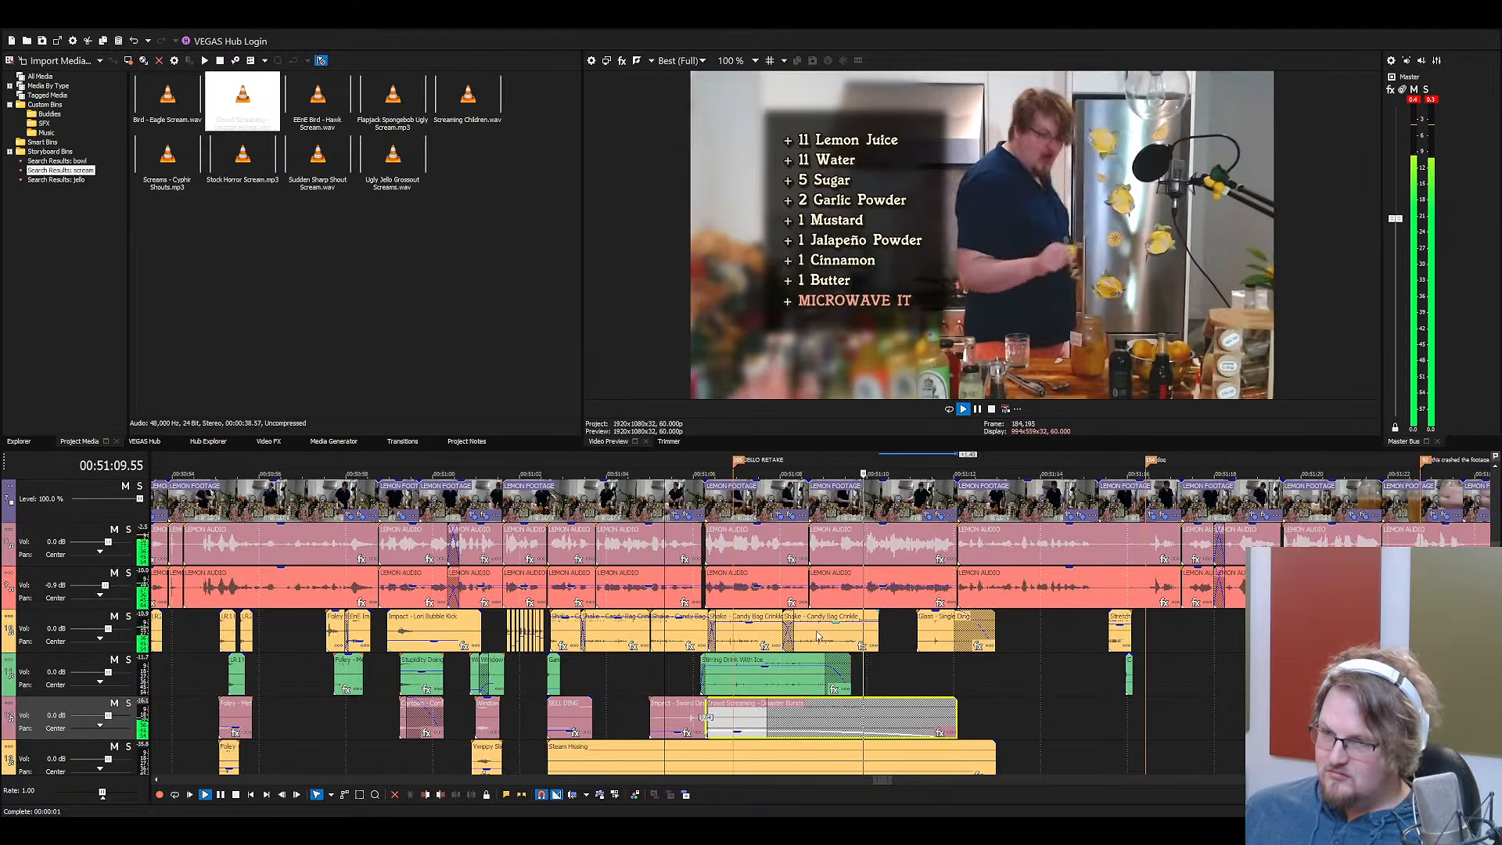
click(764, 674)
drag(770, 668, 771, 678)
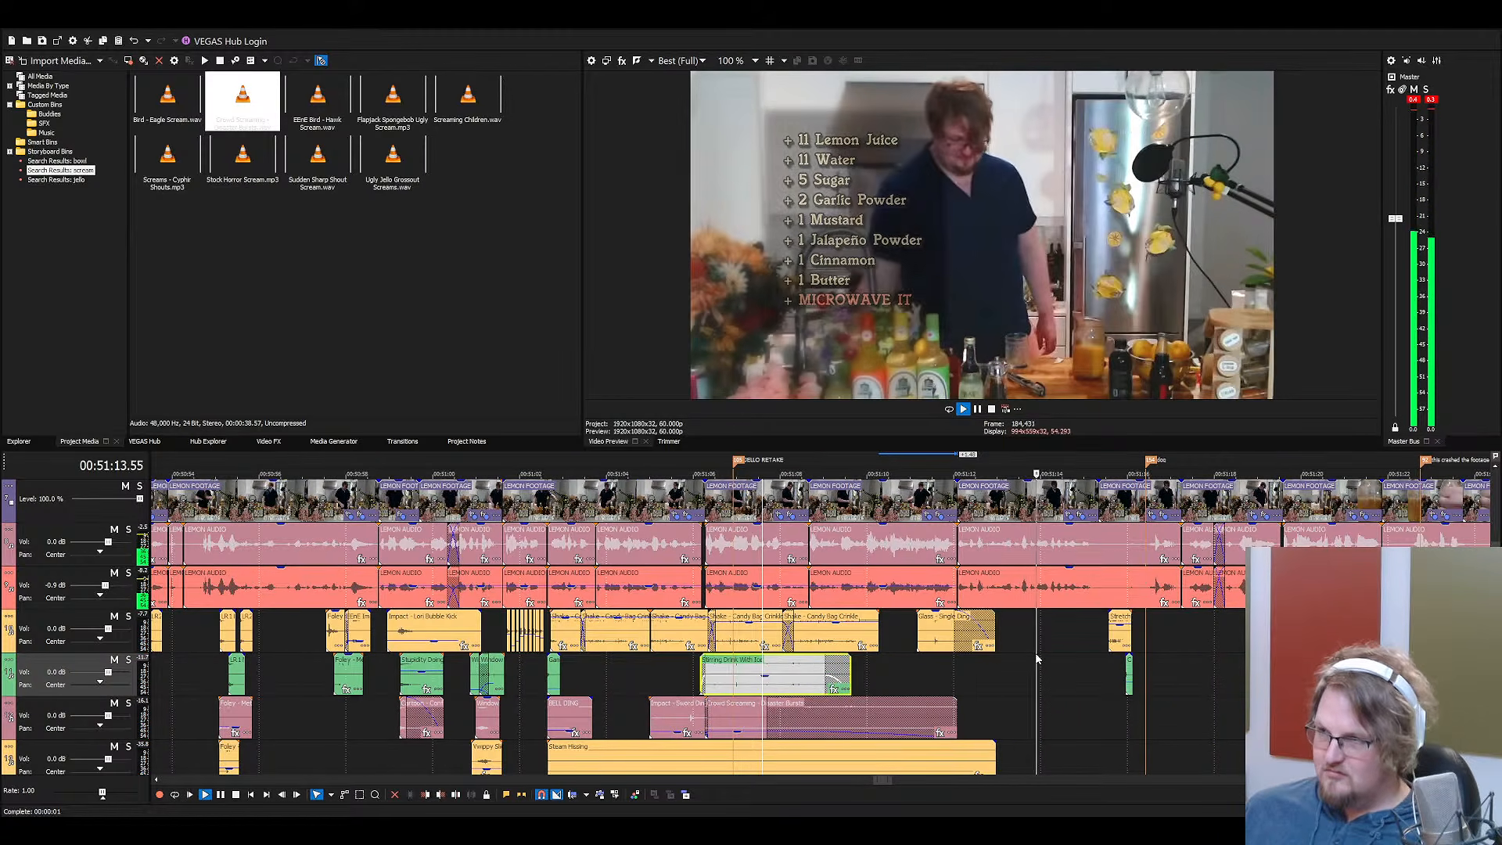
scroll(1017, 661, down, 2)
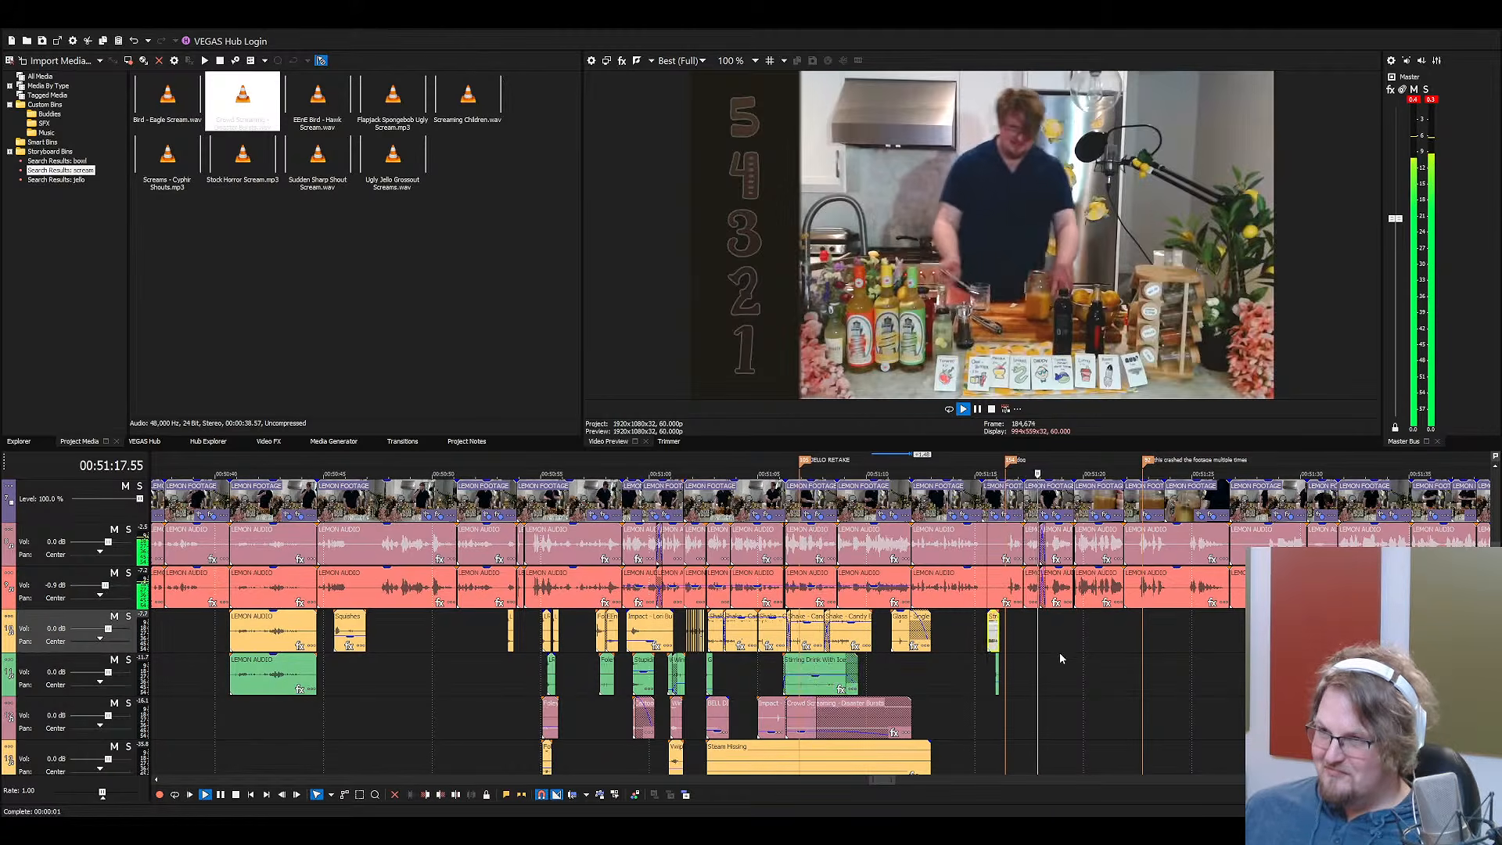
Save the project and add BELL DING.wav to the upper yellow effects track at about 00:51:17
scroll(1059, 651, up, 4)
key(space)
click(1017, 630)
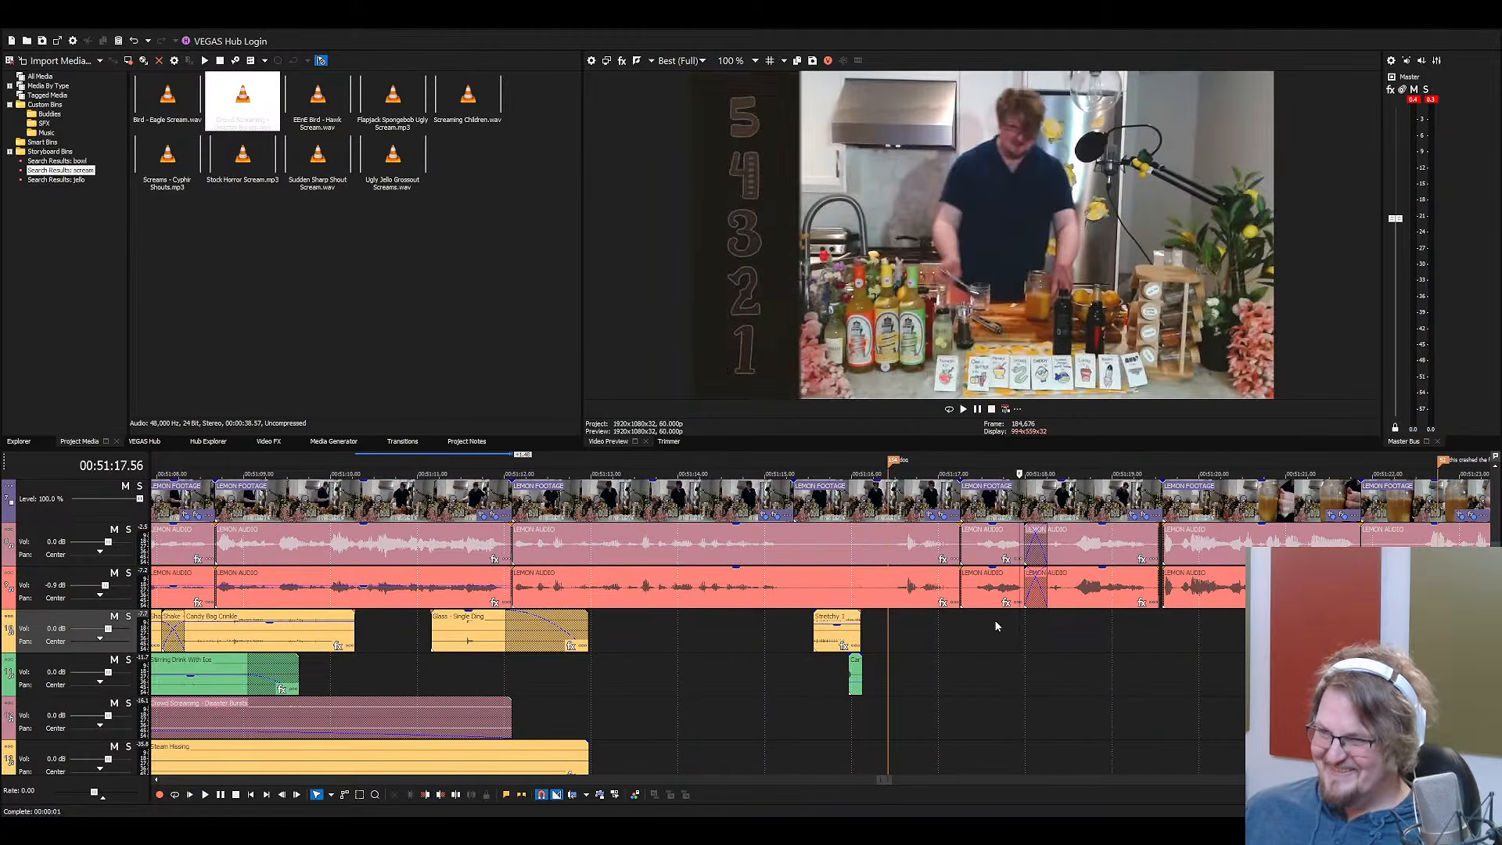
key(ctrl+s)
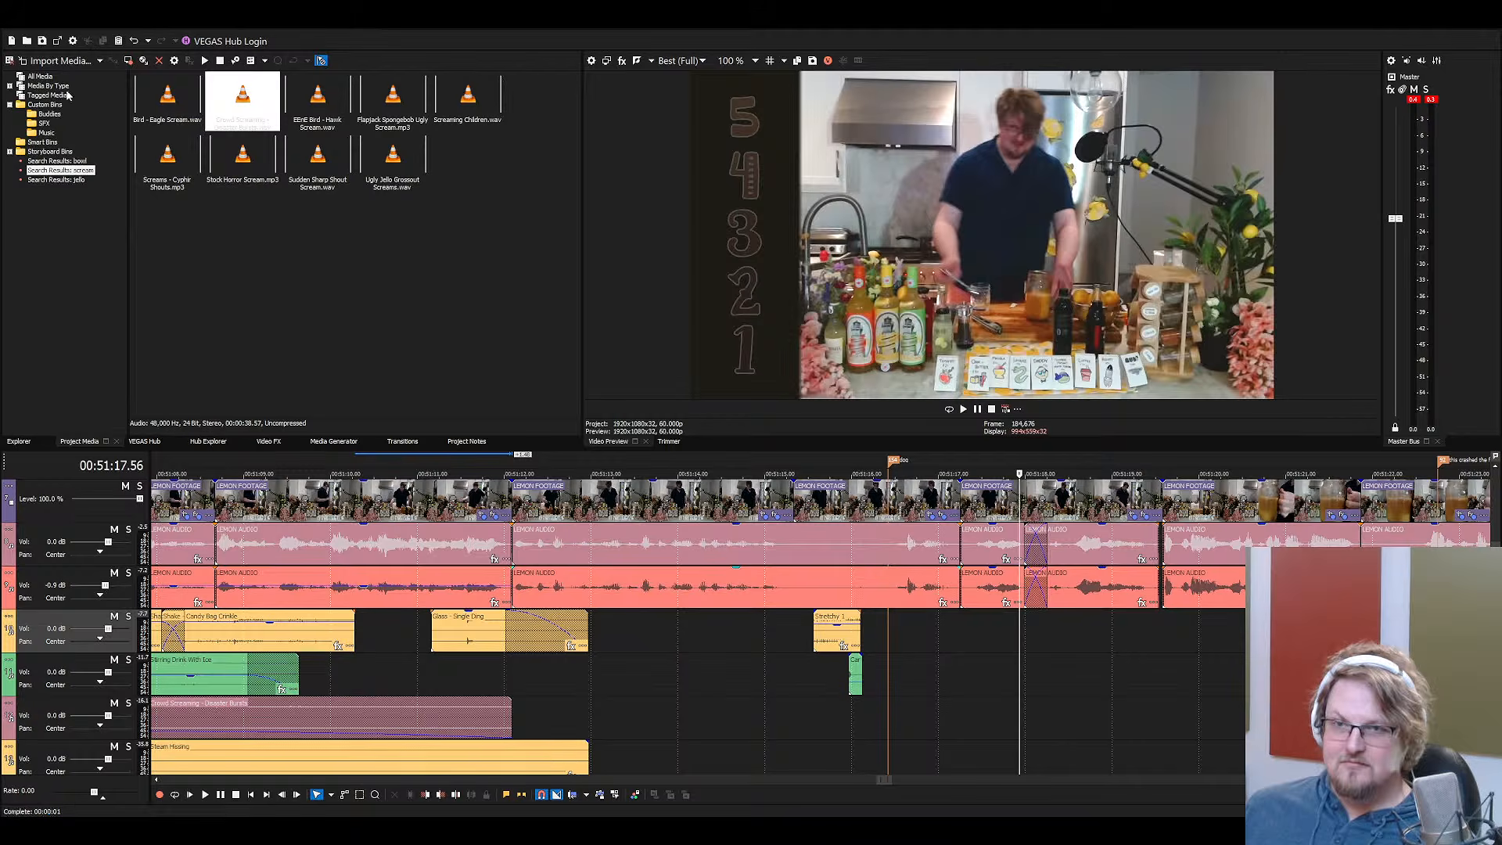
click(40, 76)
click(270, 208)
text(bell d)
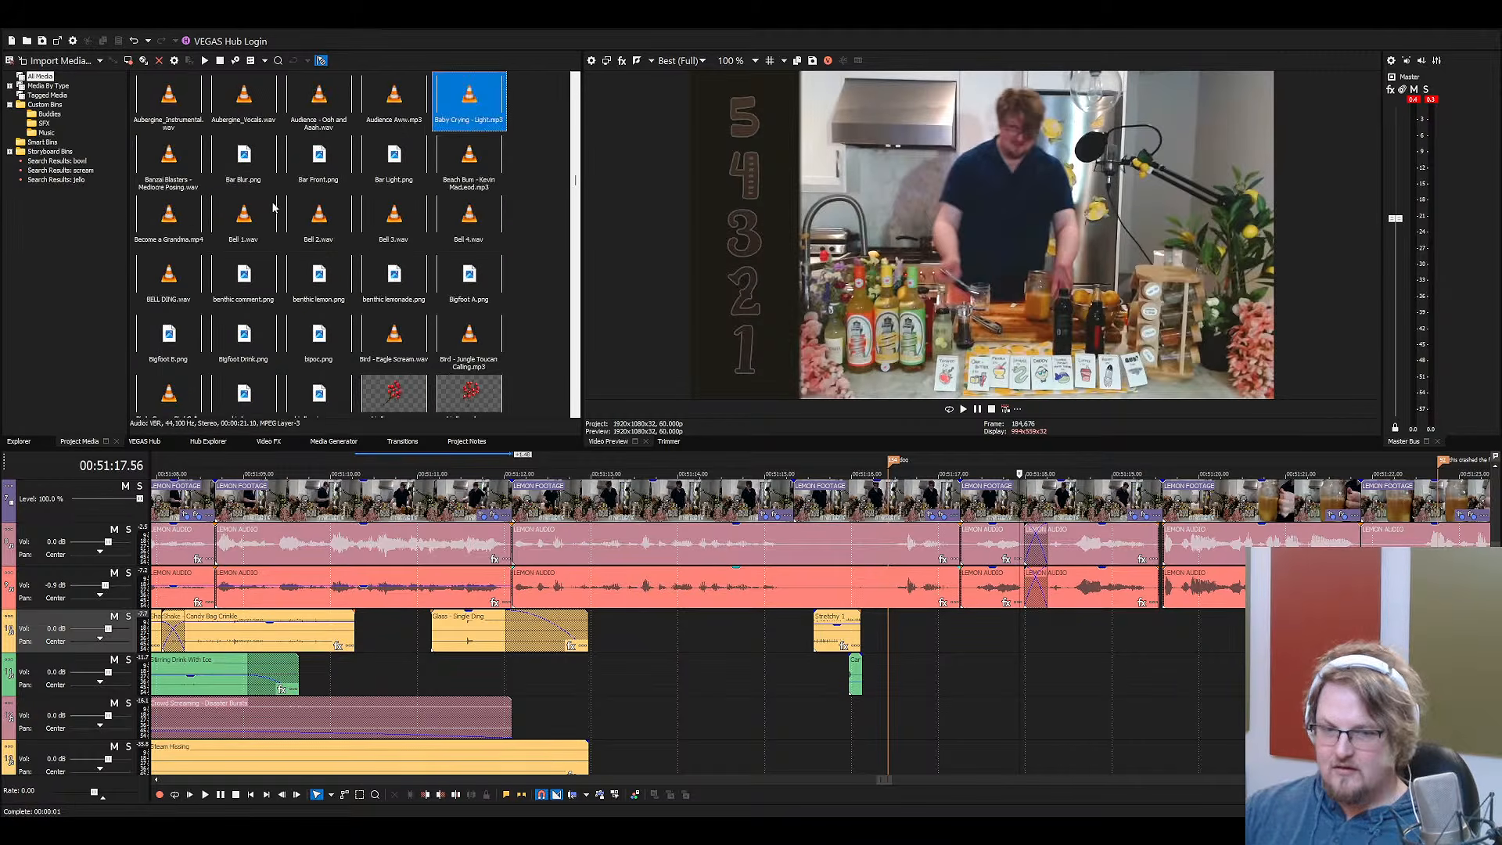
drag(161, 305, 1011, 645)
key(space)
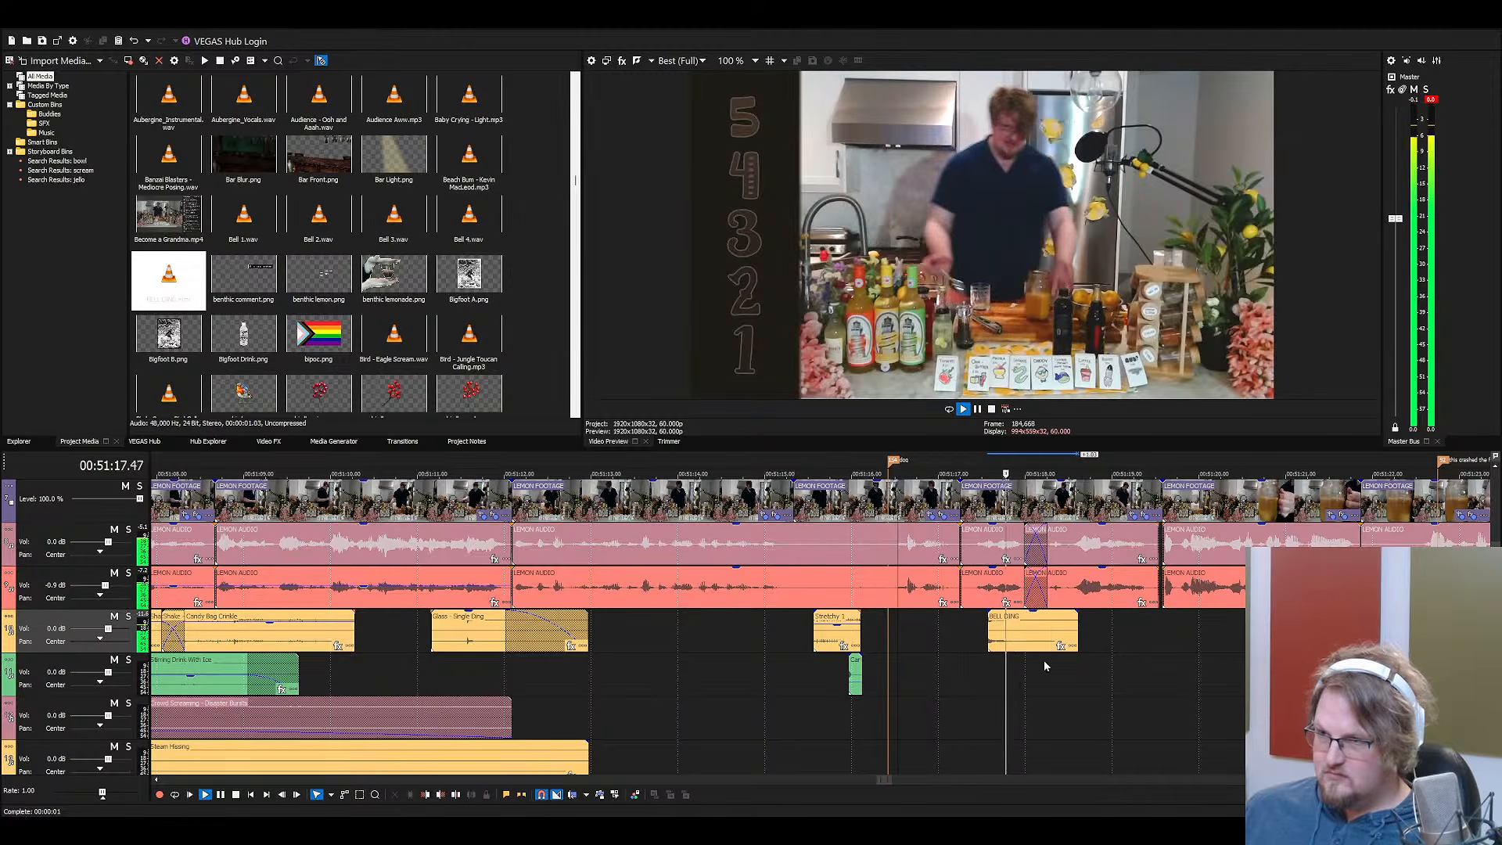
Nudge the new BELL DING clip slightly earlier, check its timing in playback, and save the project
scroll(1011, 645, up, 4)
key(space)
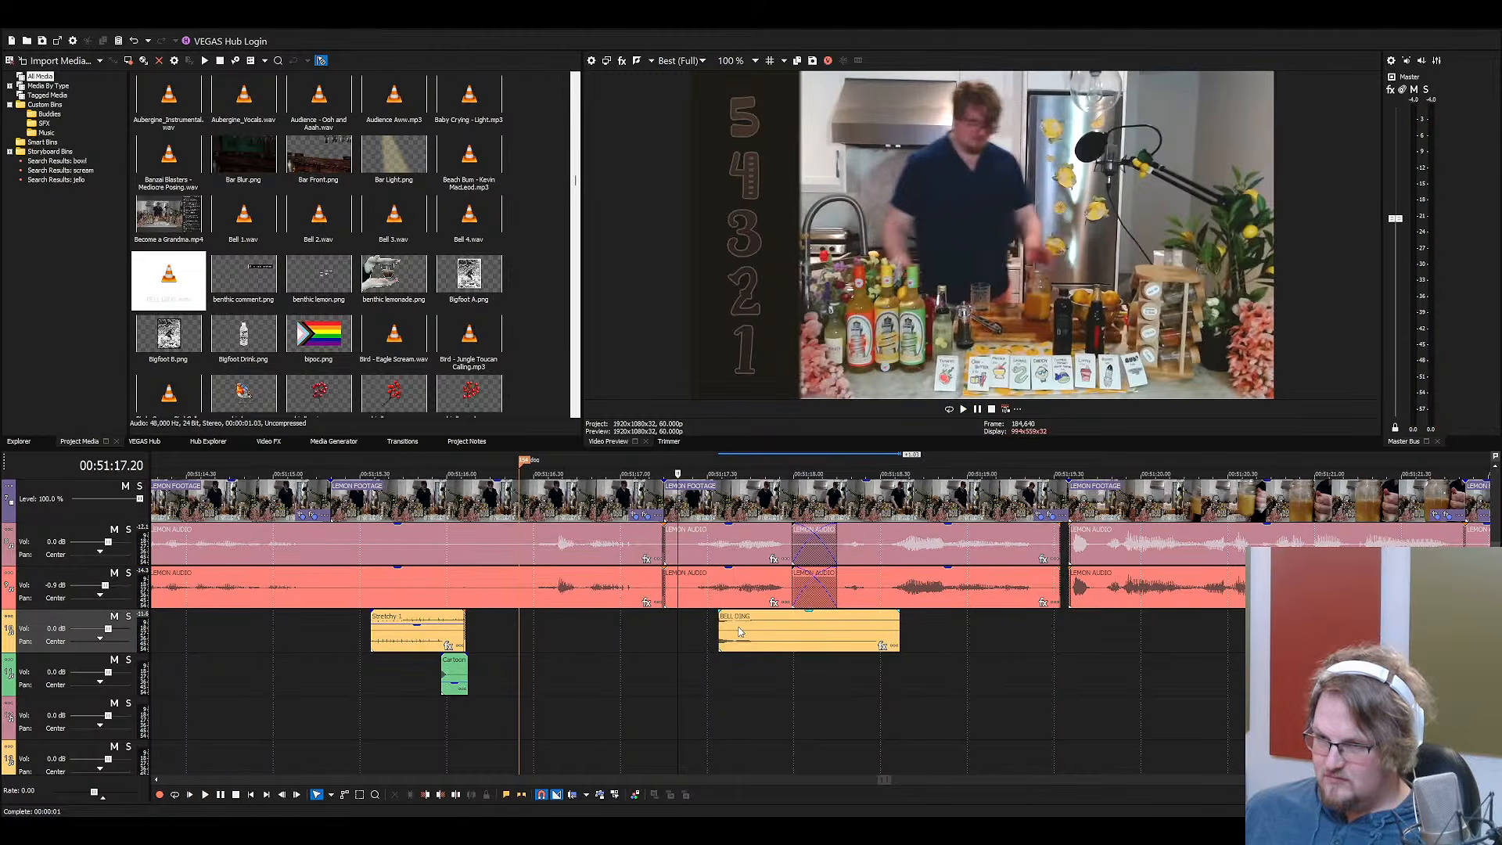
drag(737, 628, 733, 628)
key(space)
key(space)
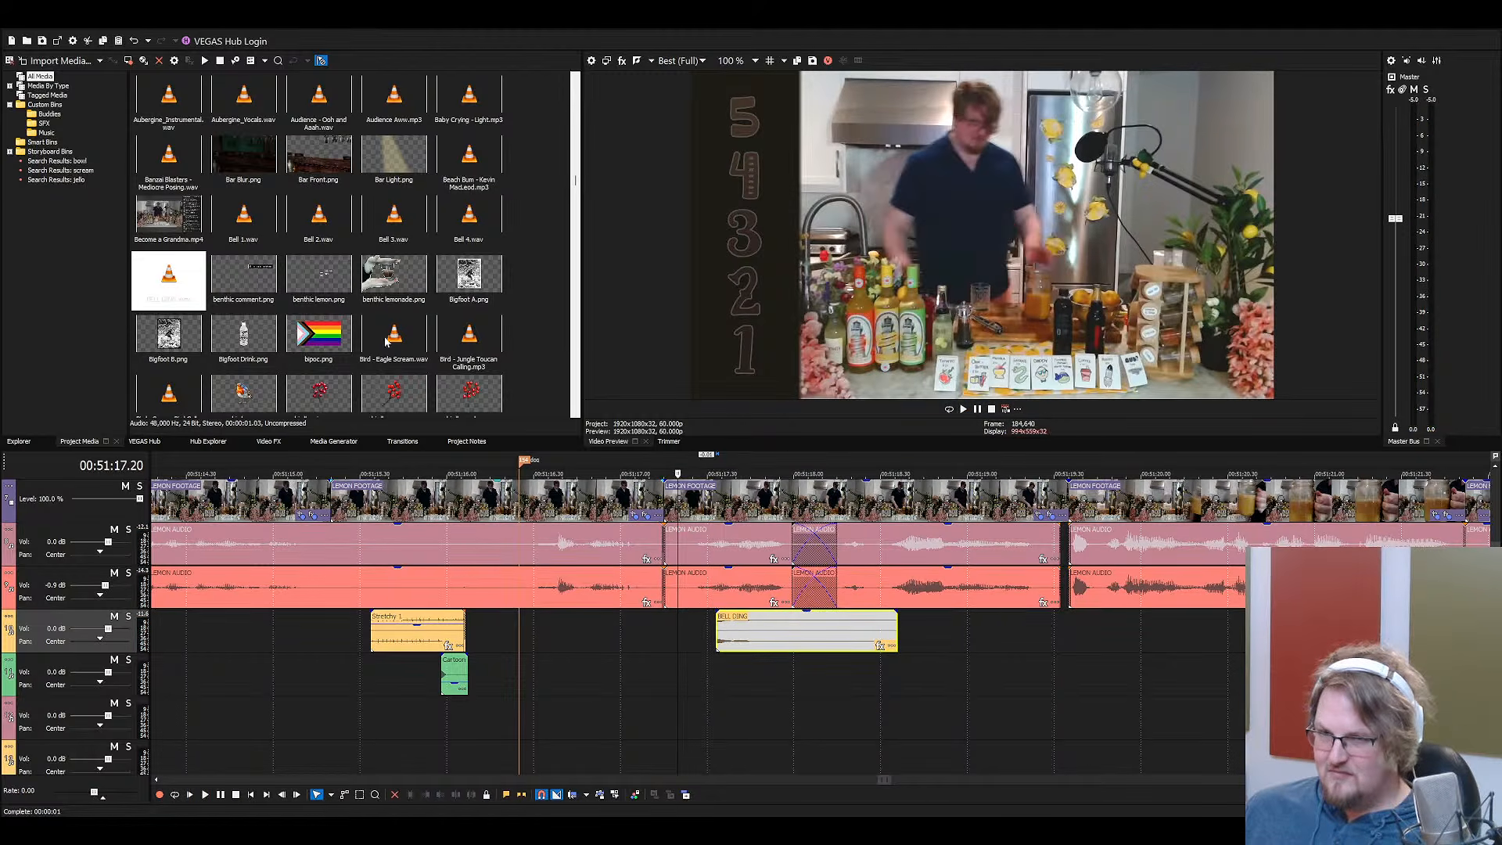
click(317, 296)
key(alt+Tab)
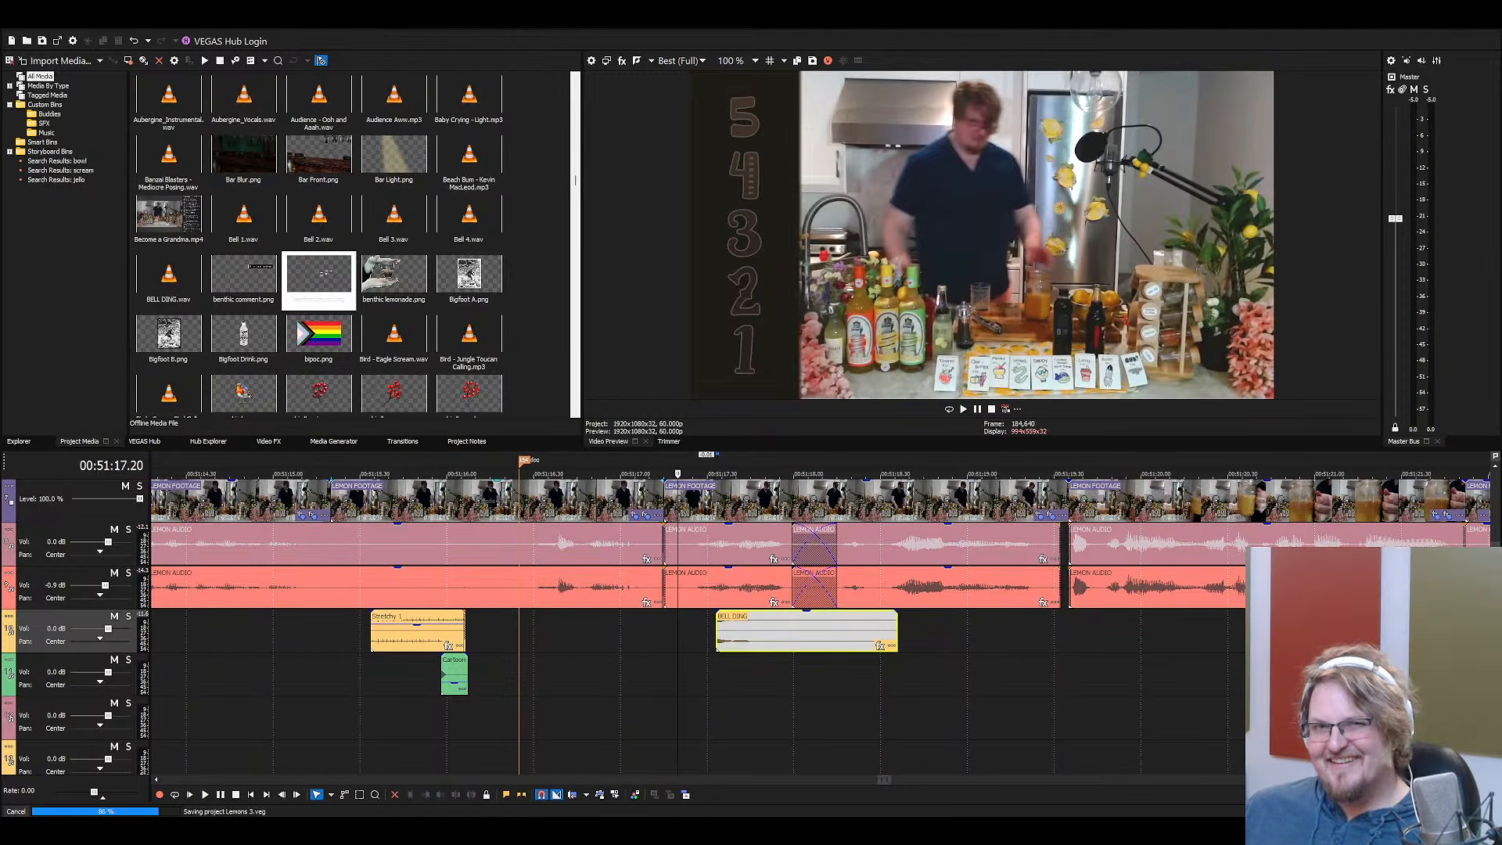
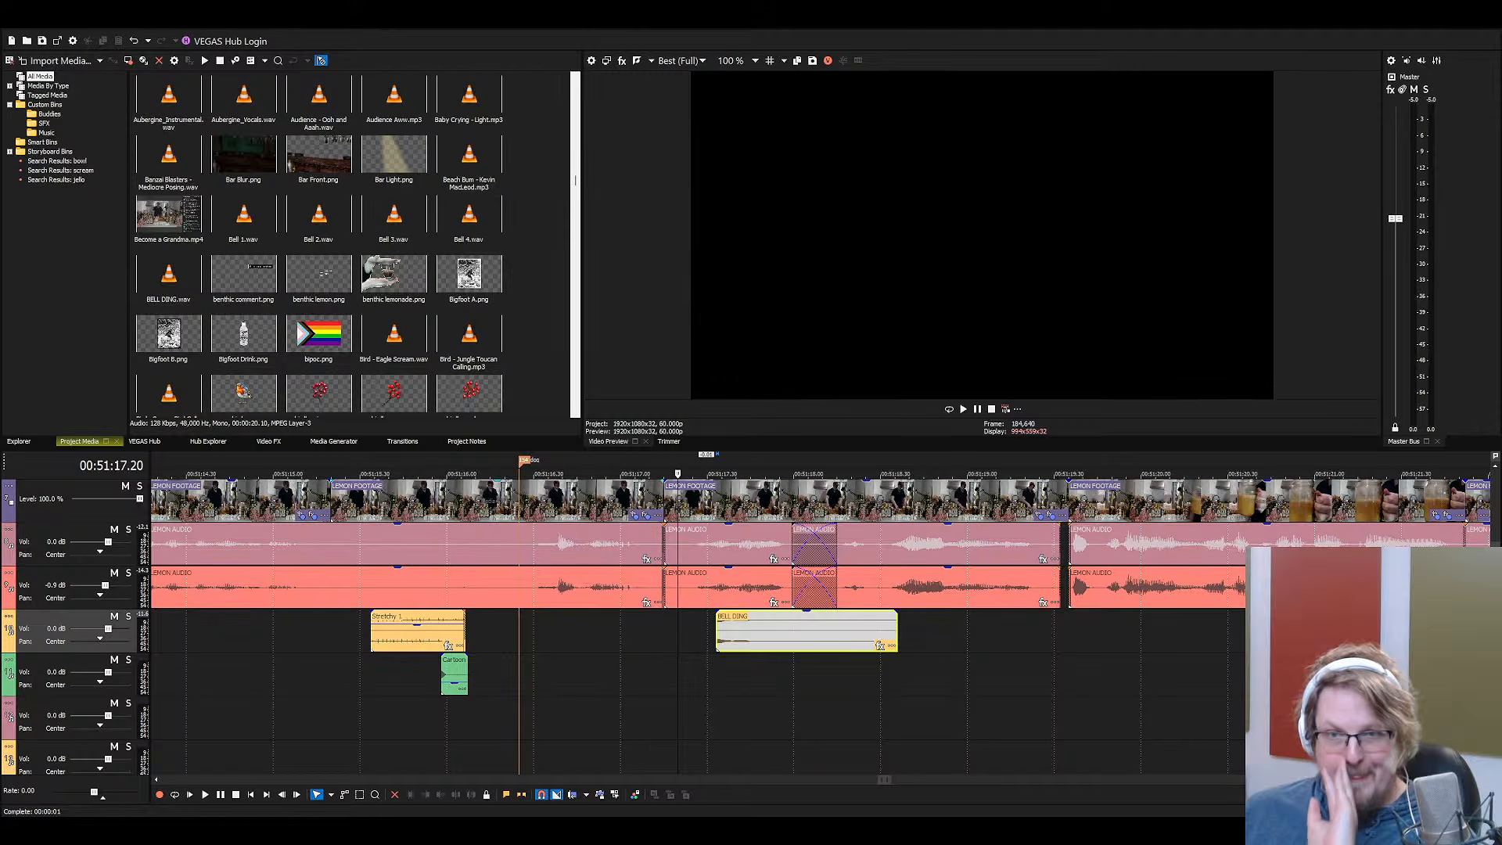
Add Wobble - Hits Impacts and Whips from the SFX bin to the green track below BELL DING and audition its different hits
drag(319, 383, 629, 674)
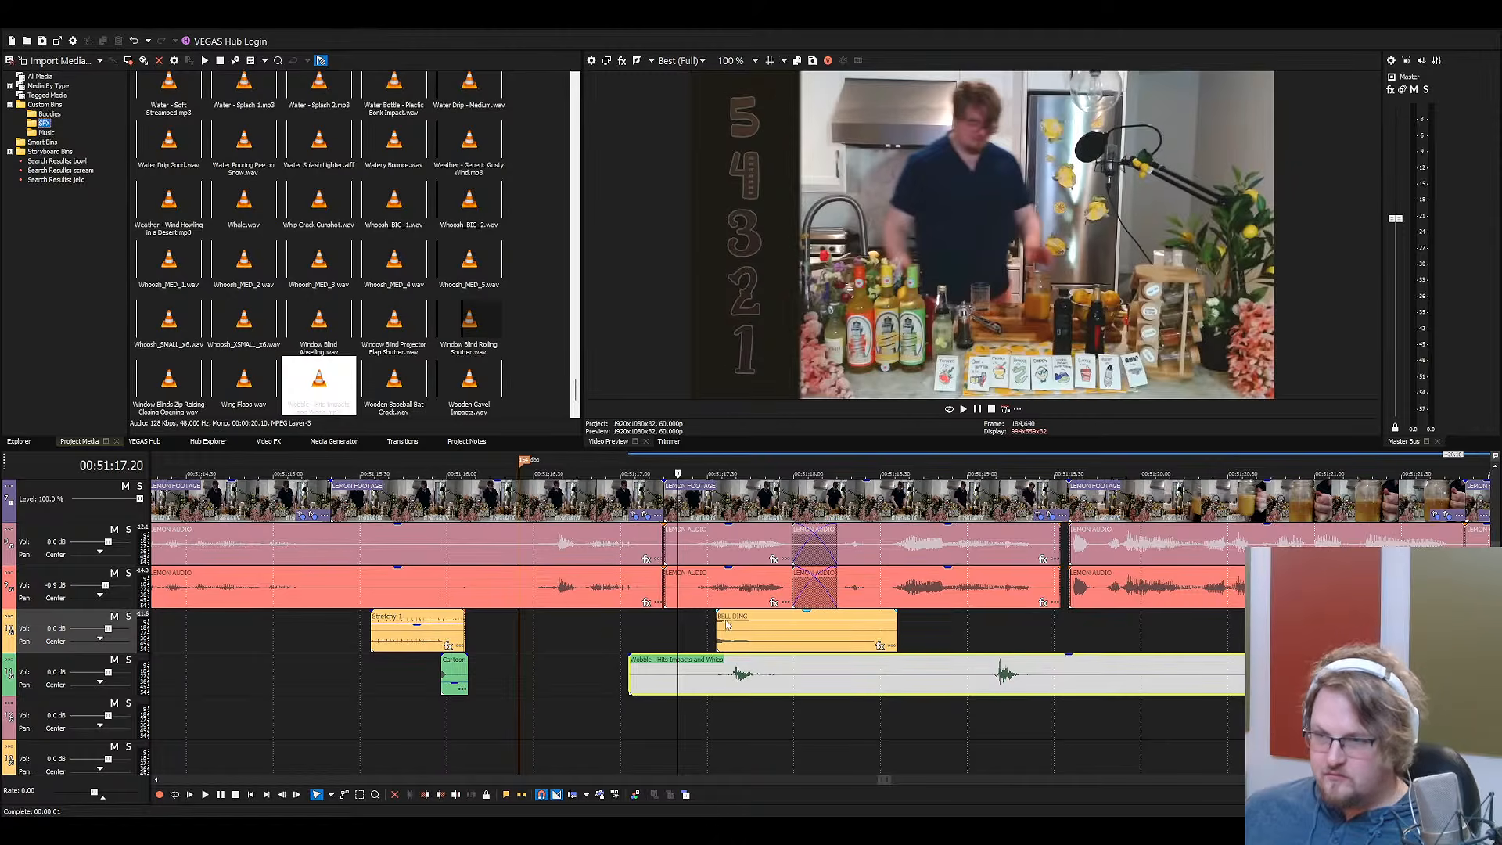
scroll(807, 679, down, 5)
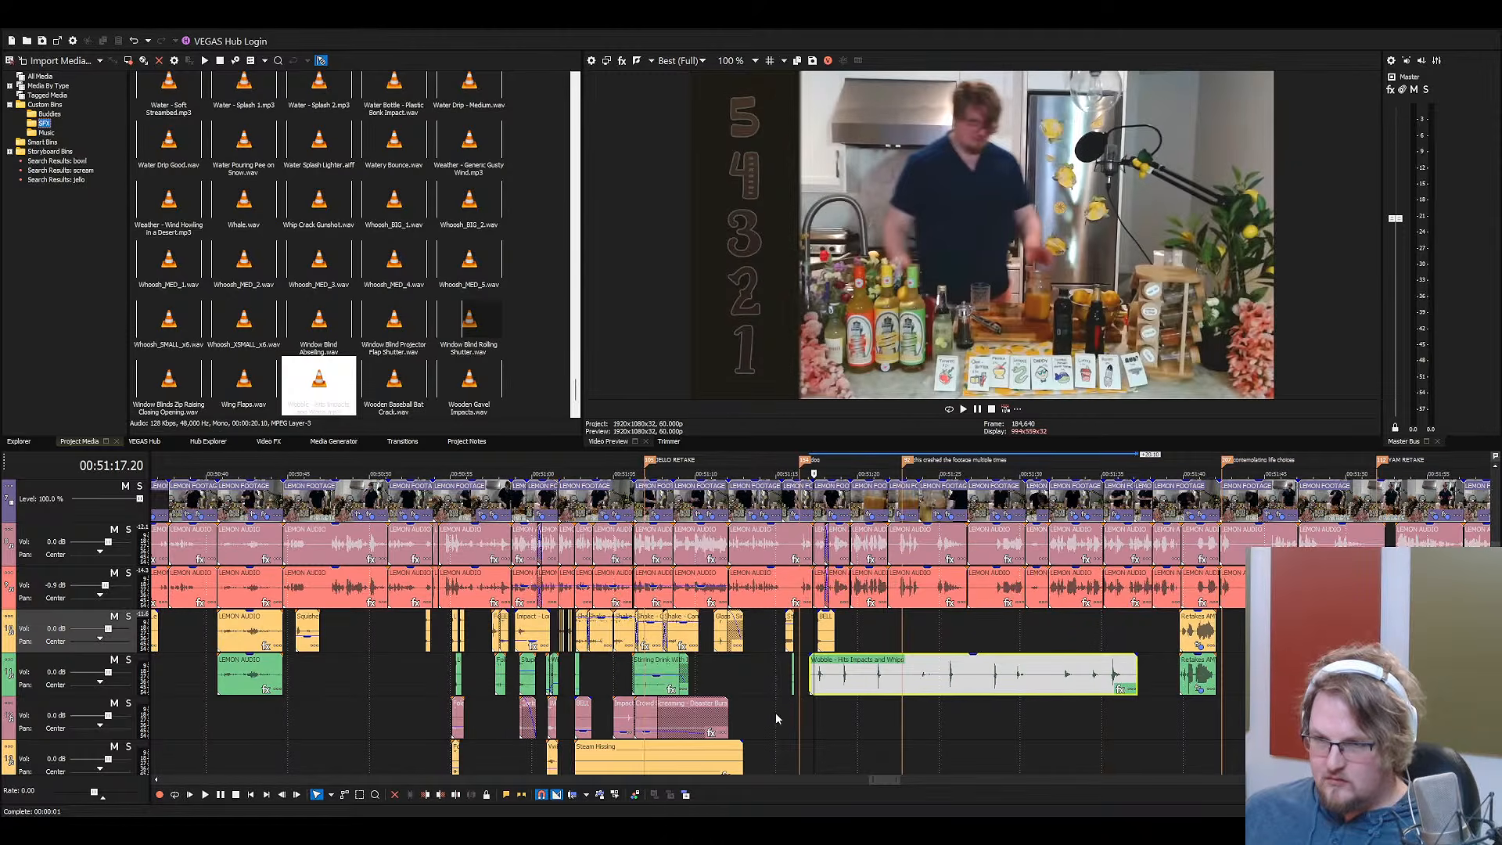
scroll(790, 704, down, 1)
key(space)
scroll(855, 657, up, 3)
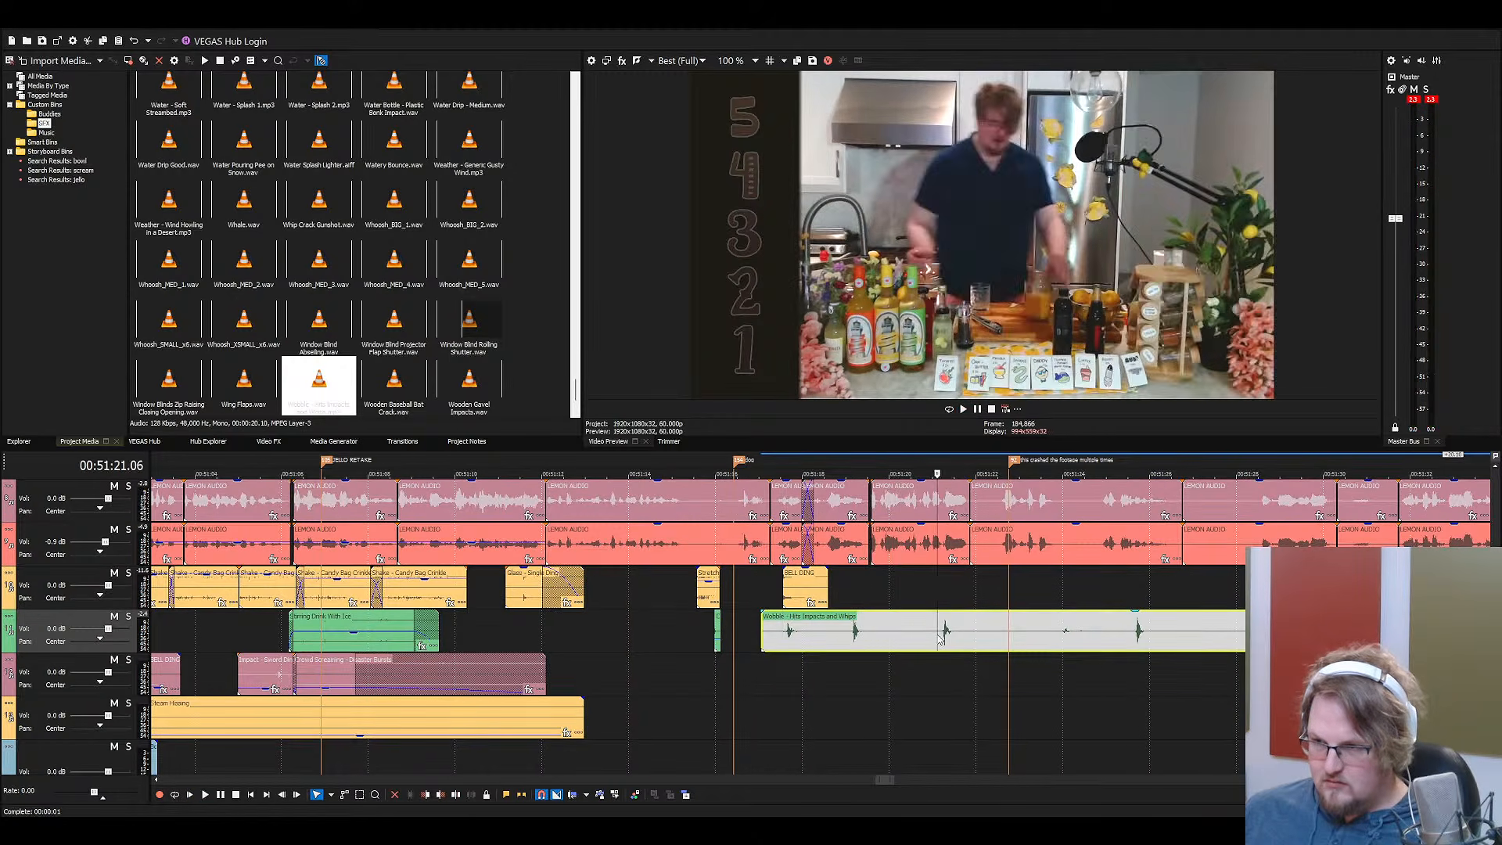
key(space)
click(1161, 644)
key(space)
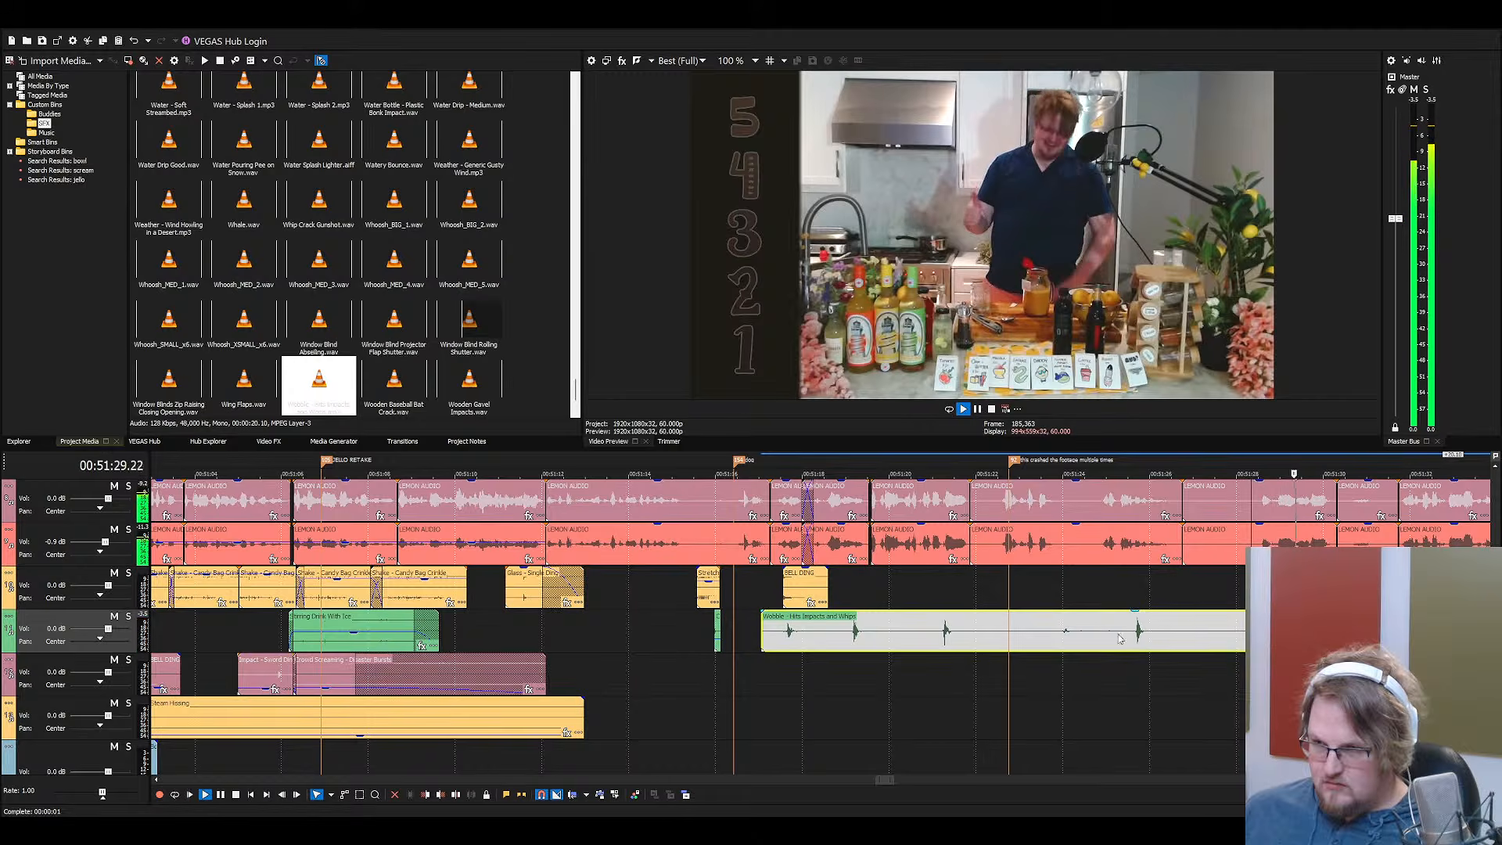
scroll(932, 638, down, 3)
click(932, 637)
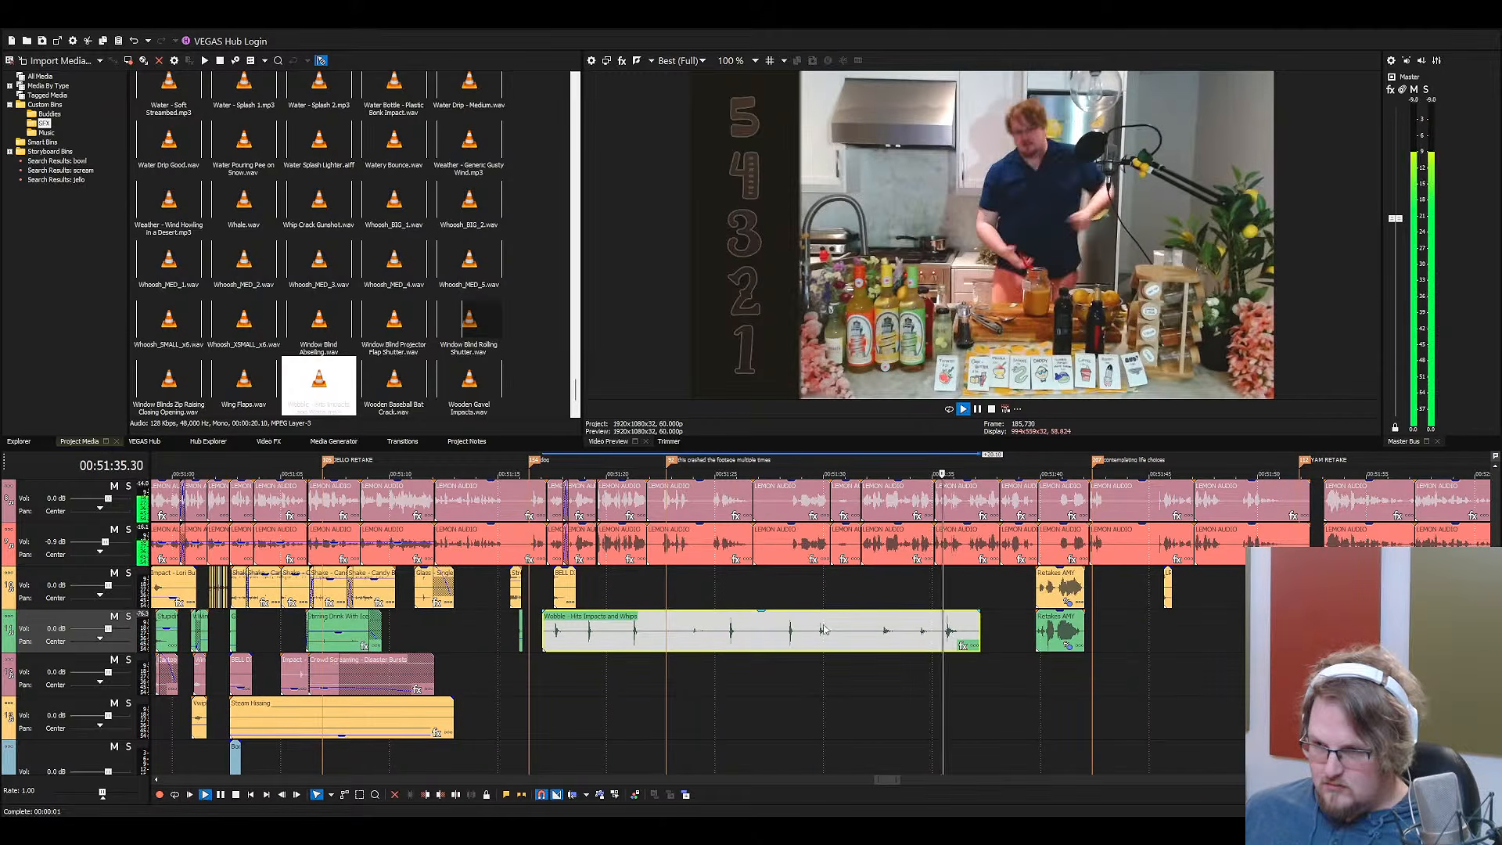
Split out the single wobble hit just before the footage-crash marker, delete the rest of the clip, and move the hit earlier
key(space)
click(632, 639)
key(s)
click(648, 639)
key(s)
click(687, 639)
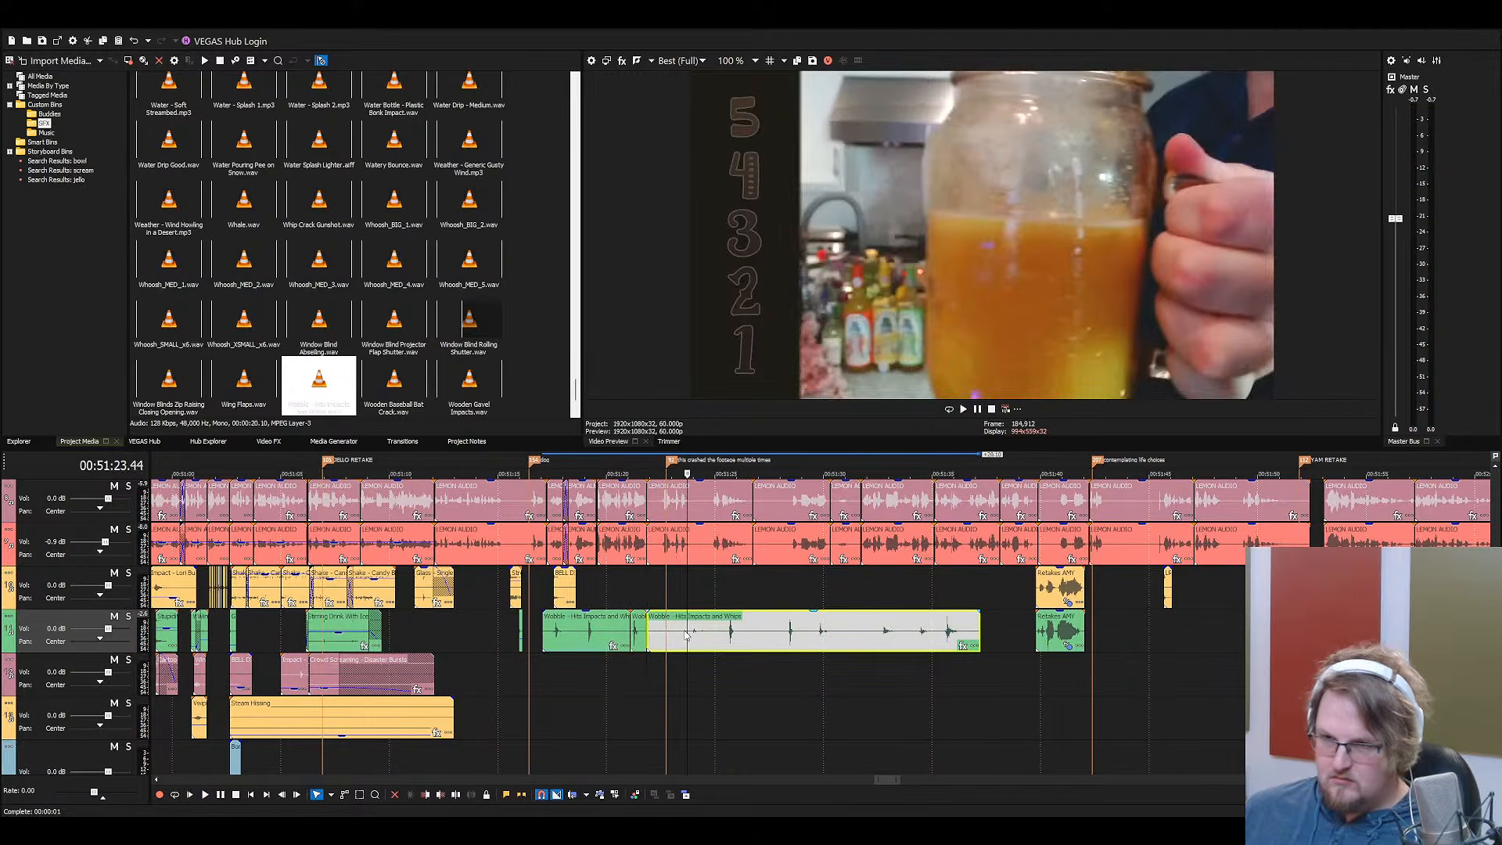
key(Delete)
click(584, 638)
key(Delete)
drag(618, 635, 591, 634)
Align the wobble hit to start near the end of BELL DING at about 00:51:18.30 and lower its gain
click(506, 626)
key(space)
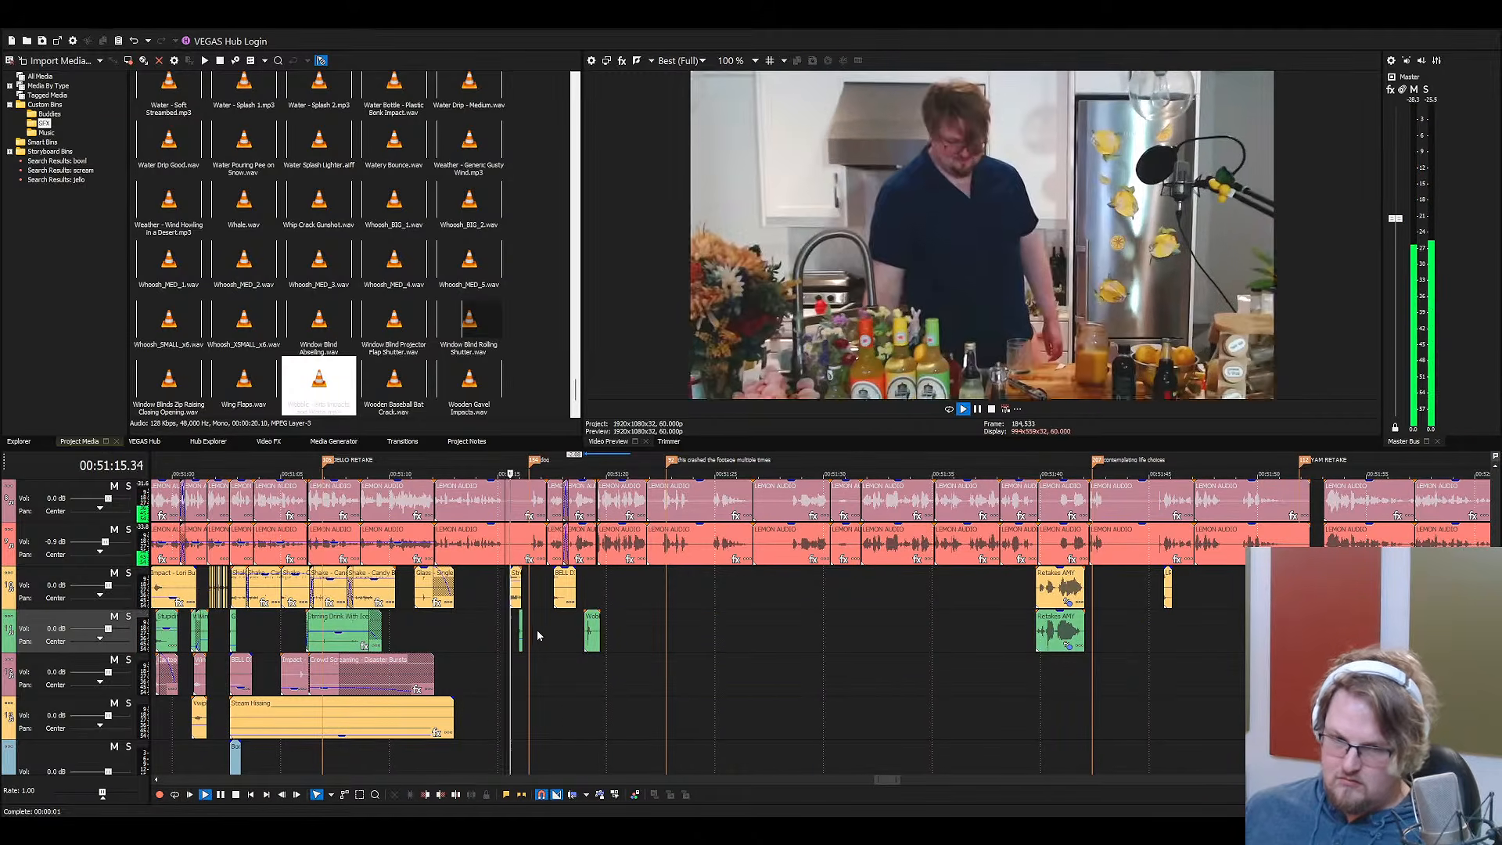
scroll(540, 632, up, 3)
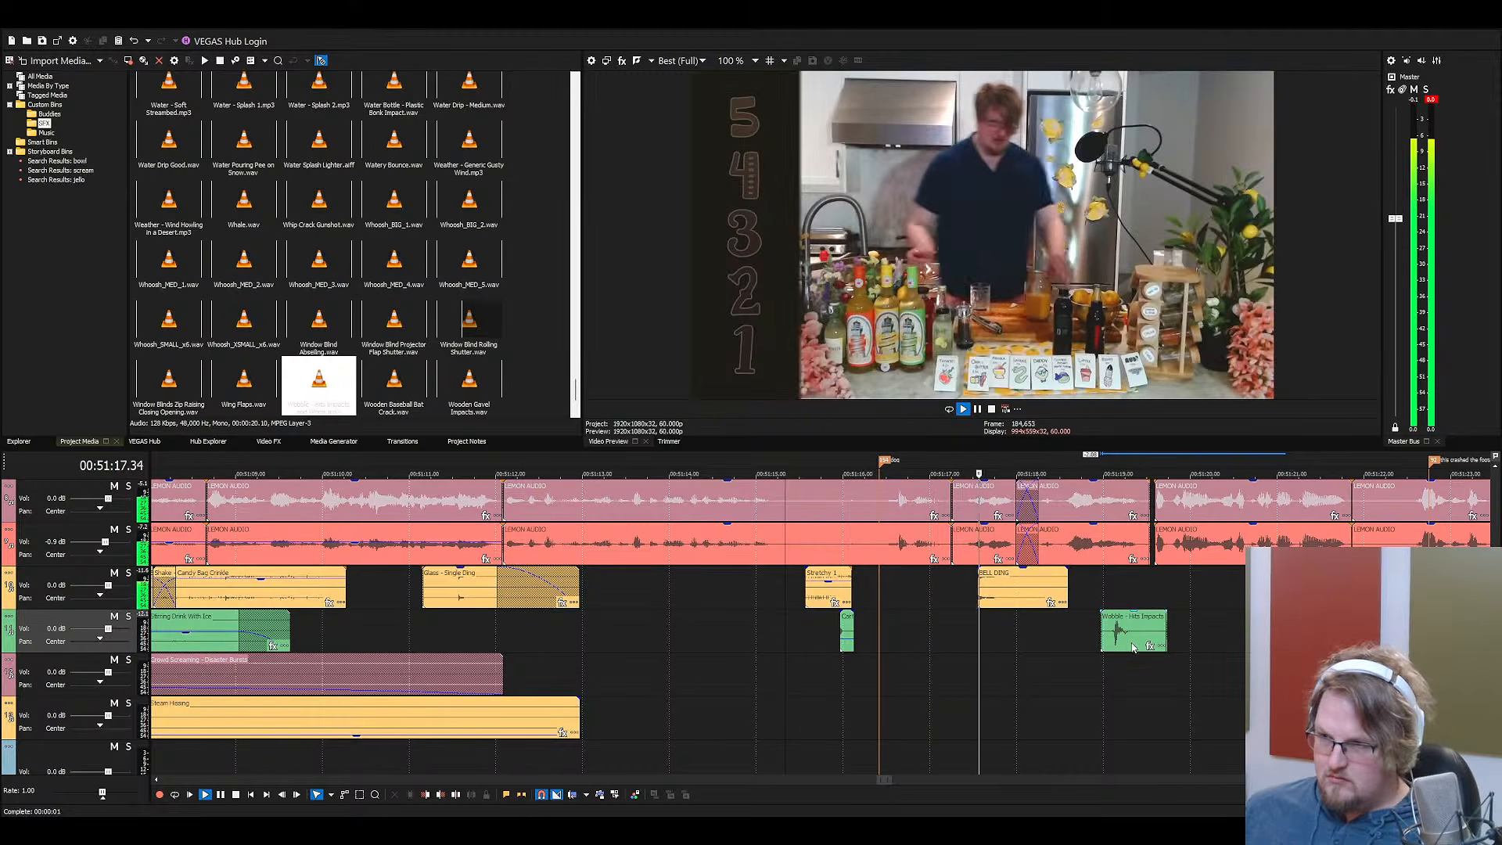
key(space)
drag(1132, 639, 1069, 635)
key(space)
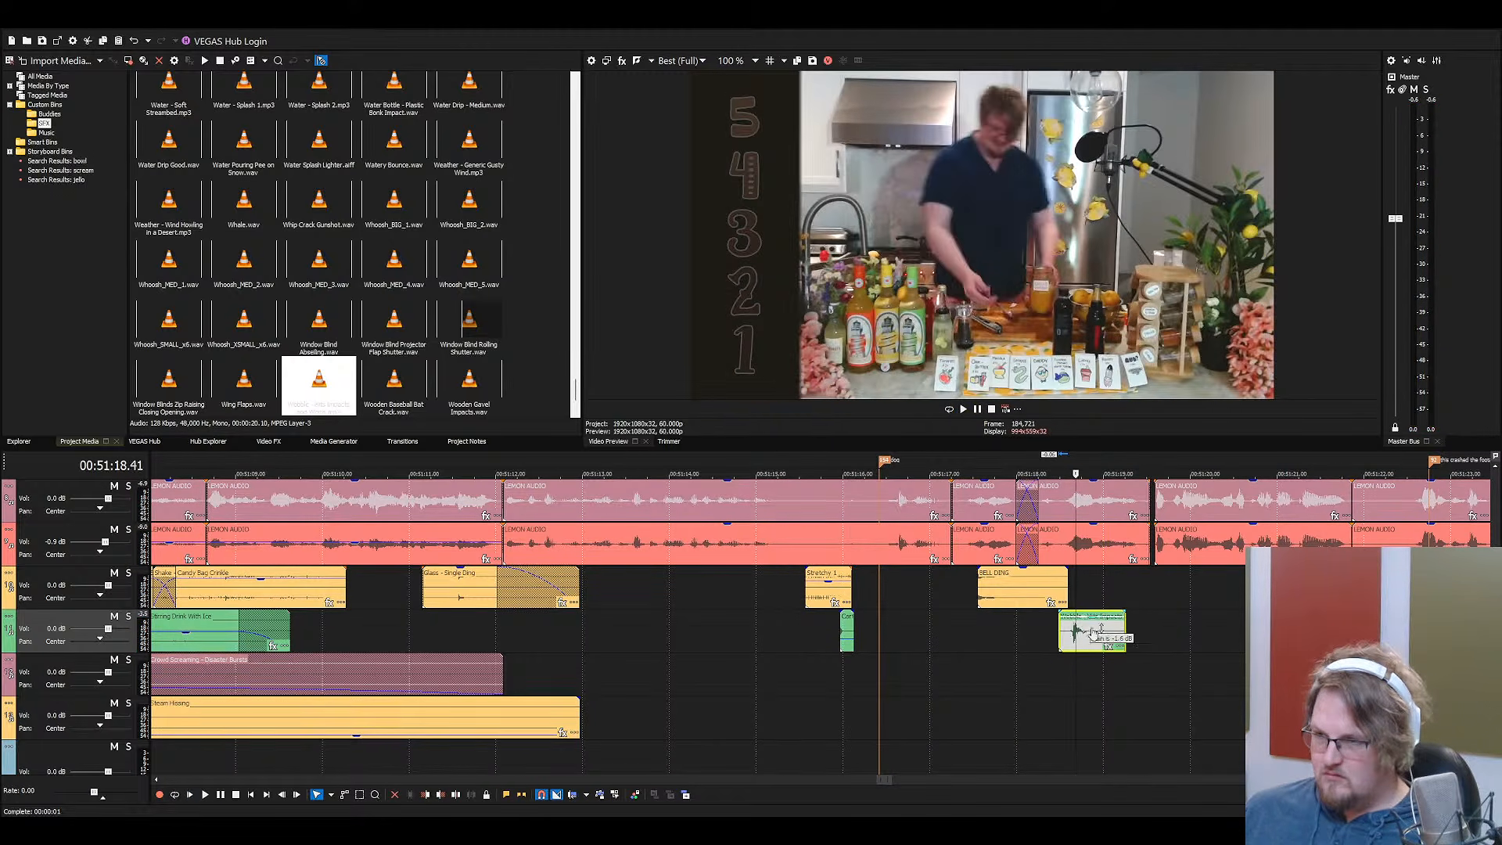
Add Impact - Doyoyoing Boink.wav to the pink track directly under the wobble hit and cut off everything after its first boink
click(352, 371)
text(impact - do)
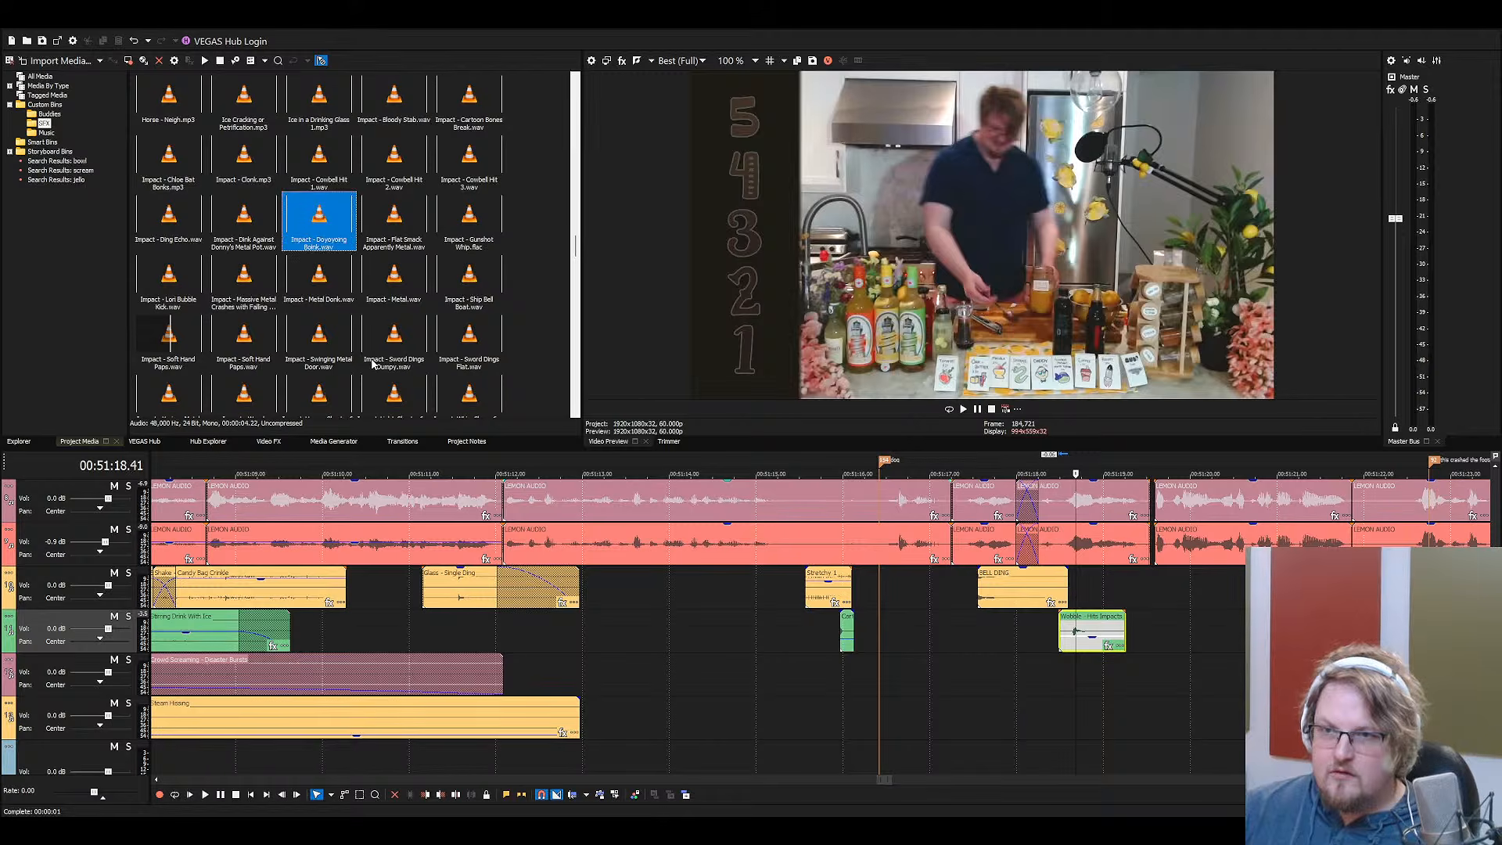
drag(310, 227, 1086, 677)
key(space)
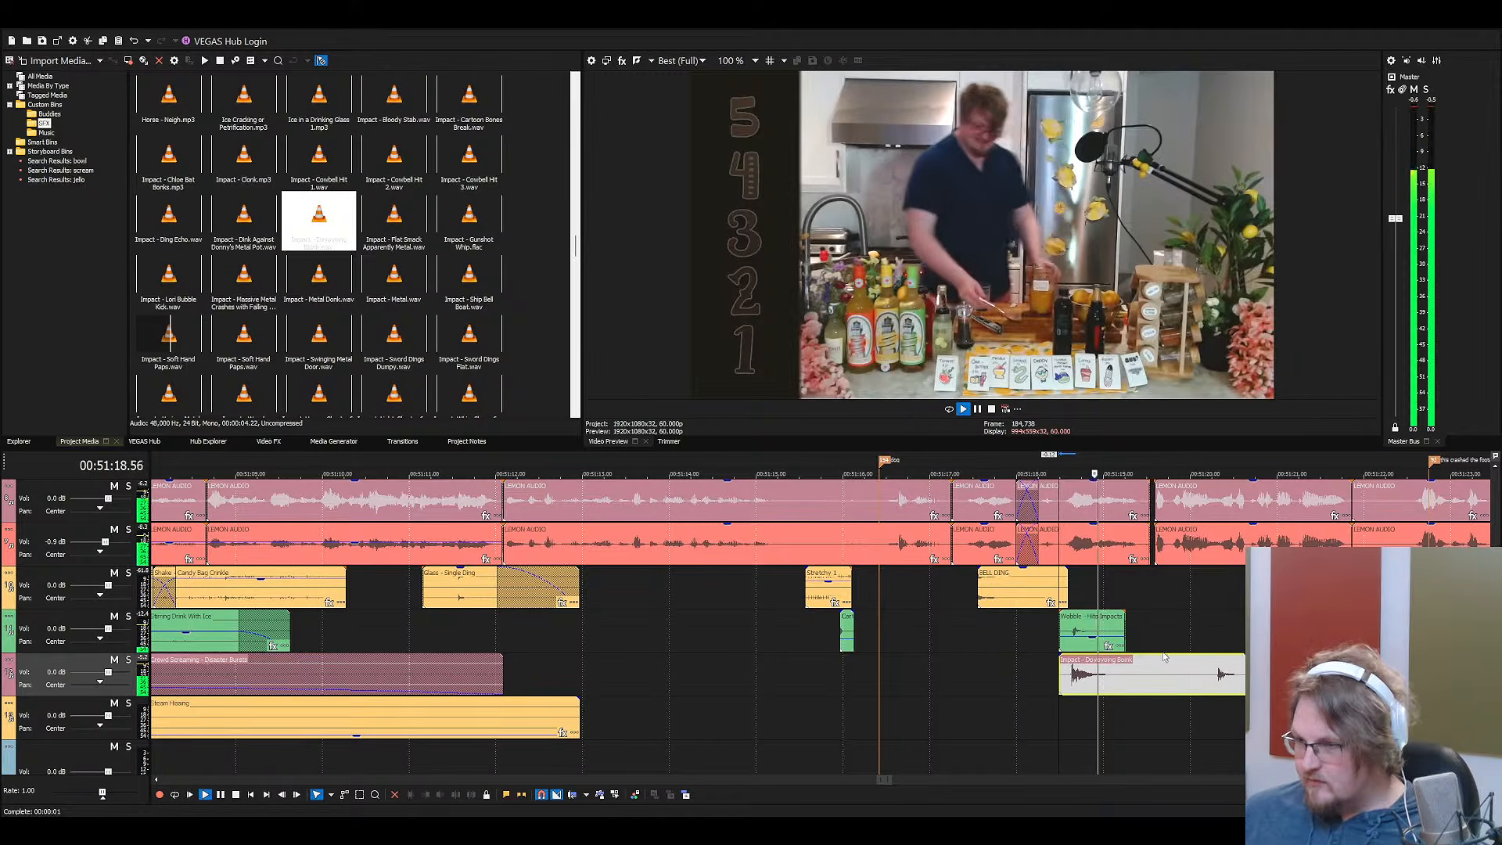
key(Delete)
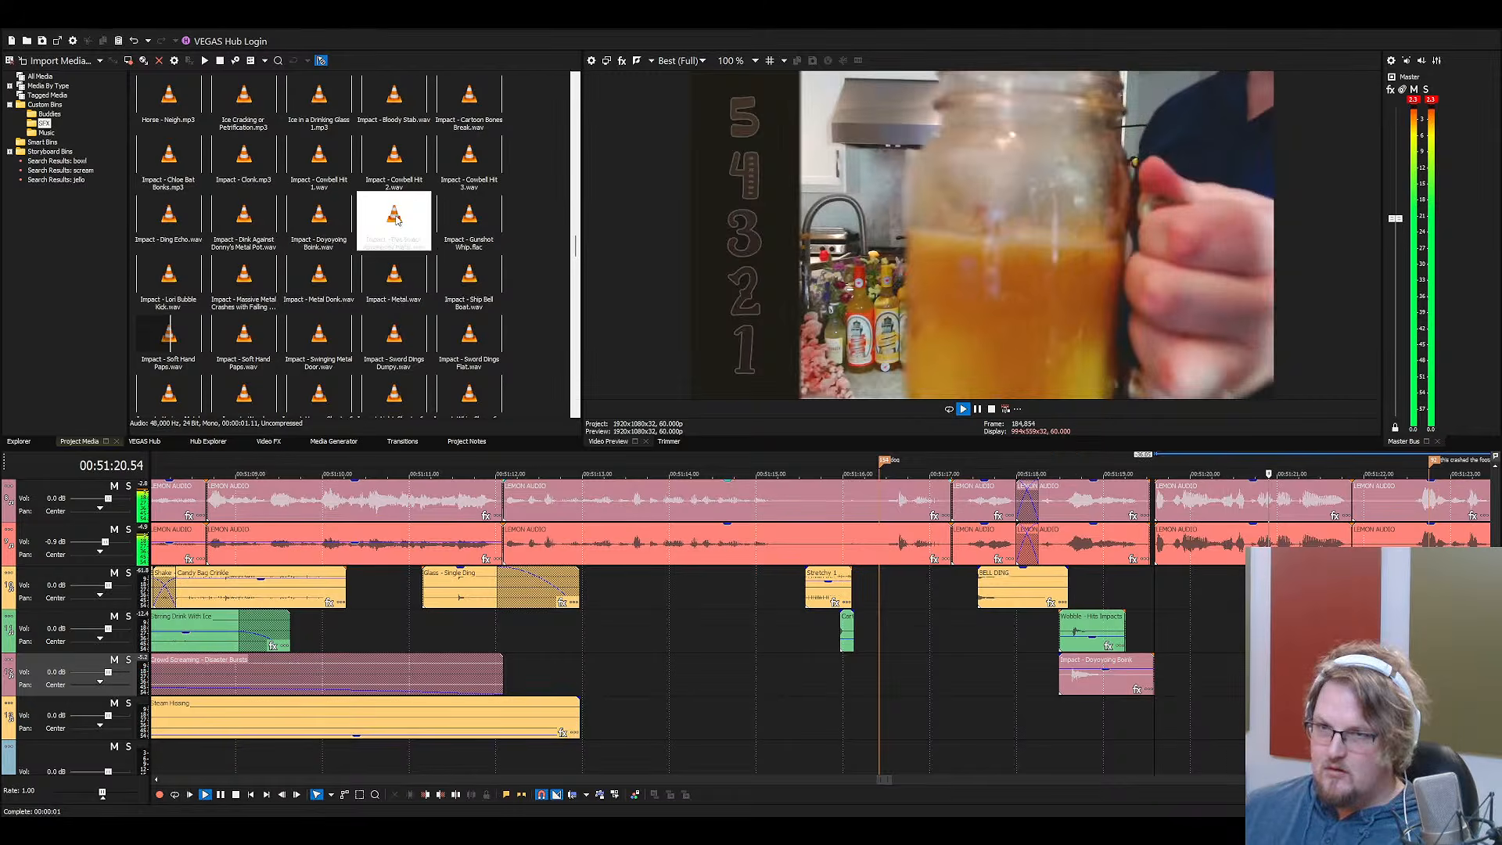
Look through the flat smack and door sounds in the SFX bin and play back the layered effects from about 00:51:16
click(395, 219)
key(d)
key(o)
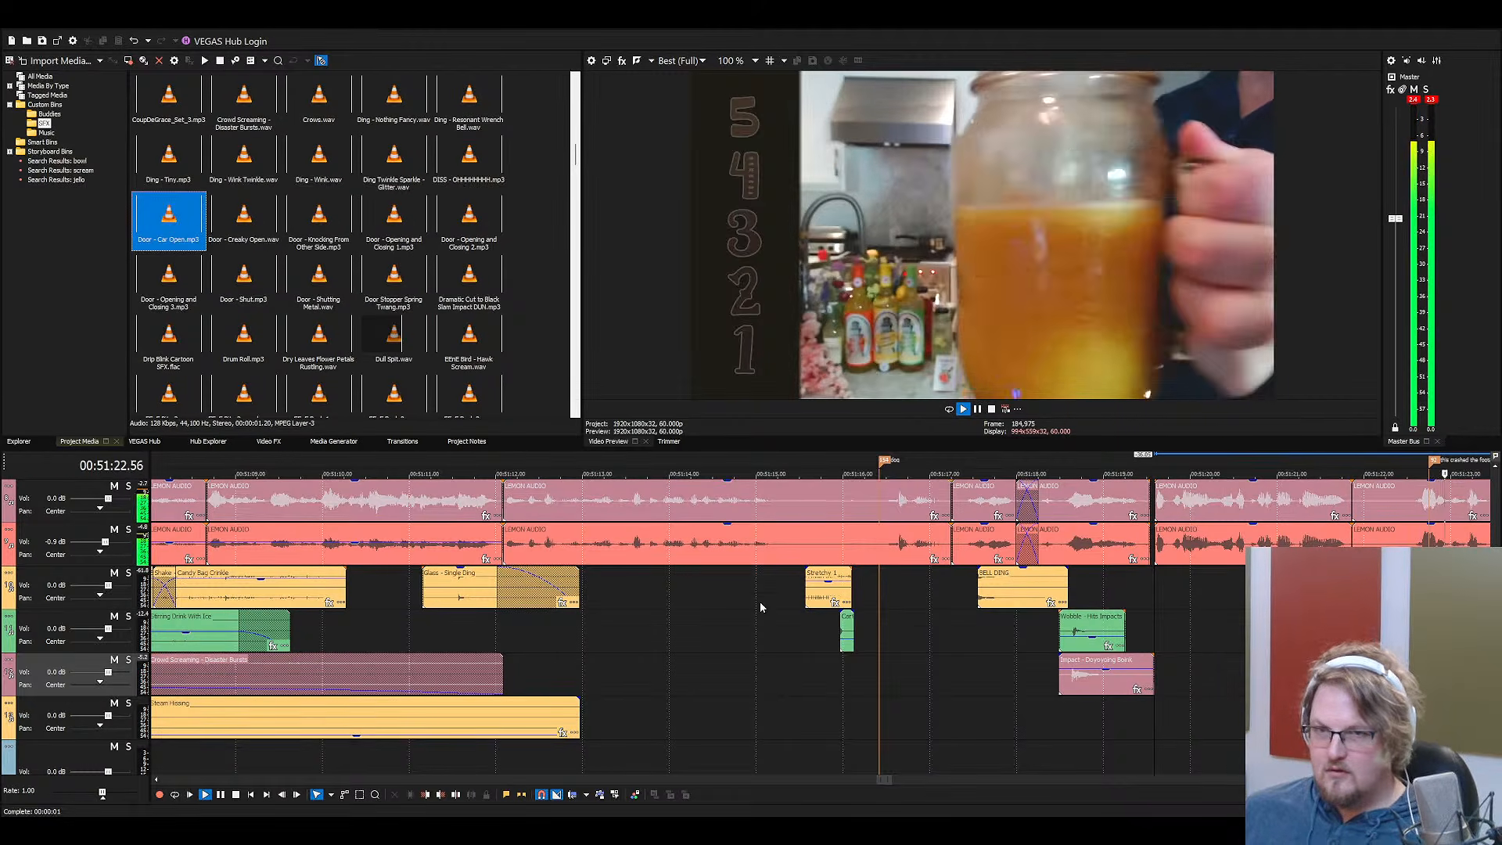
scroll(760, 607, down, 3)
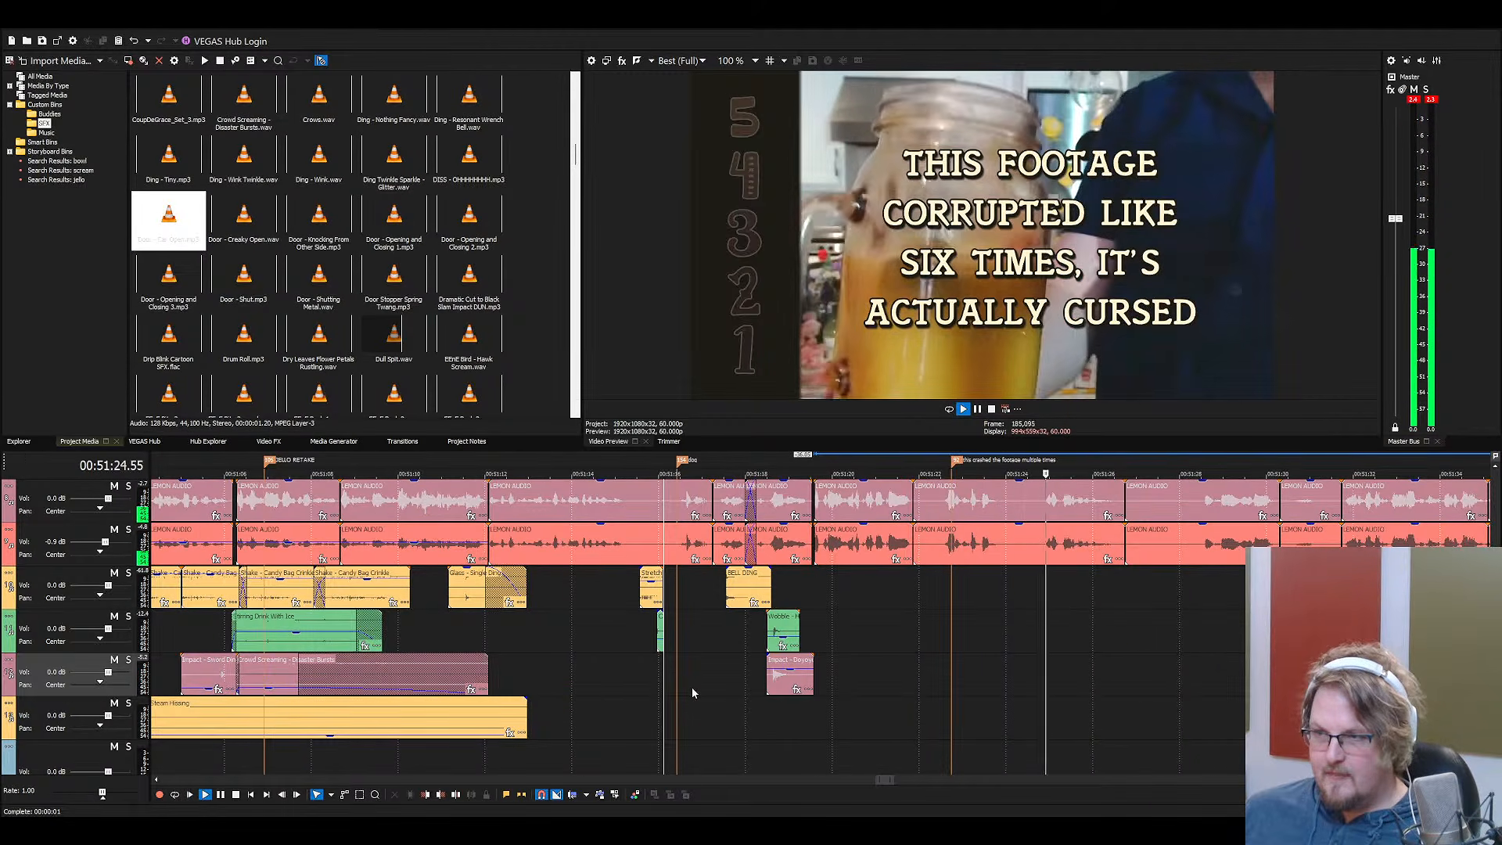
scroll(694, 678, up, 2)
key(space)
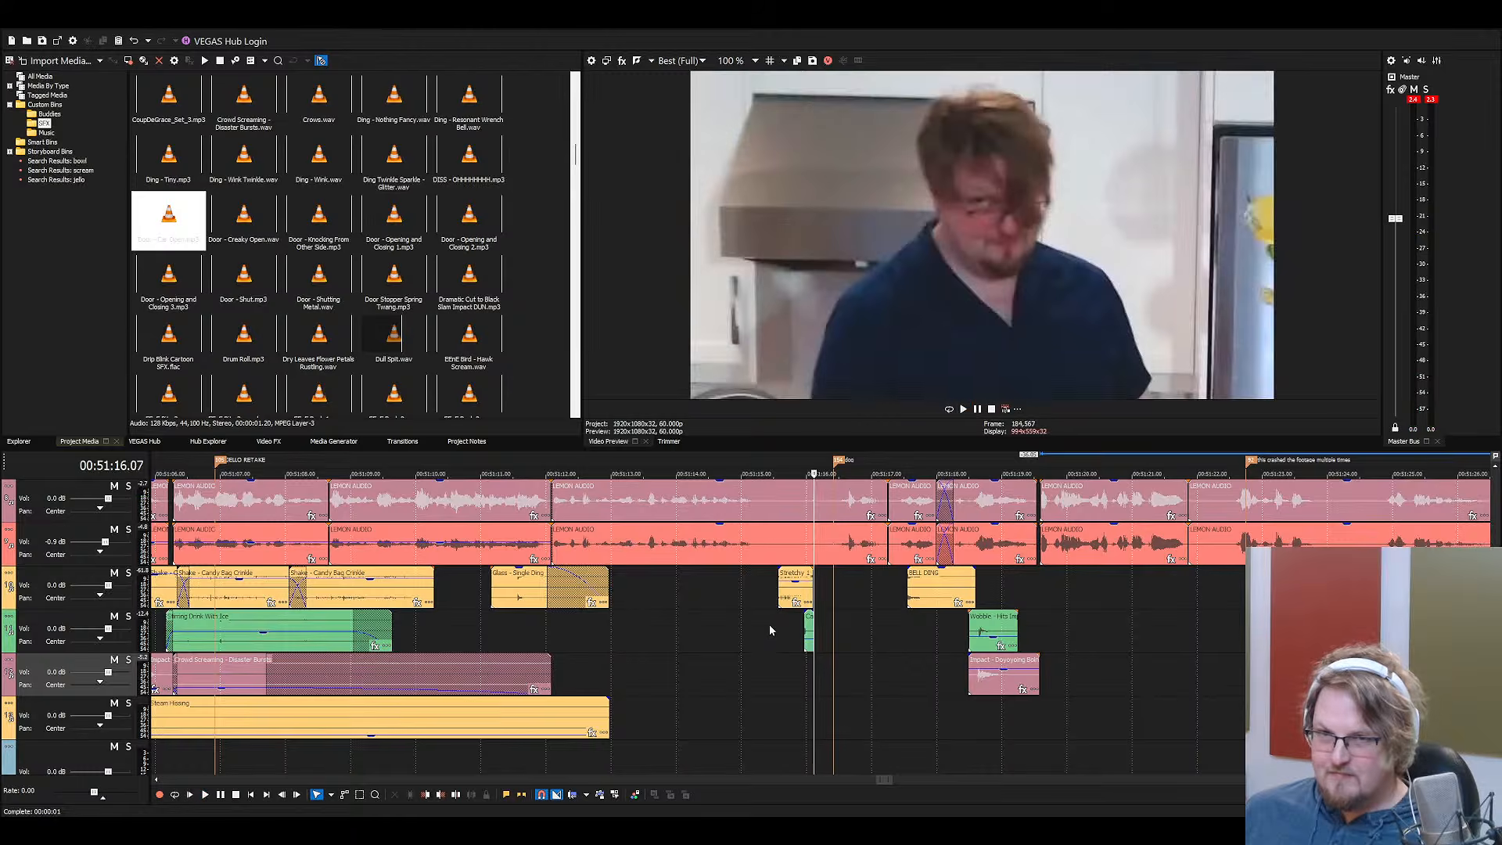
key(space)
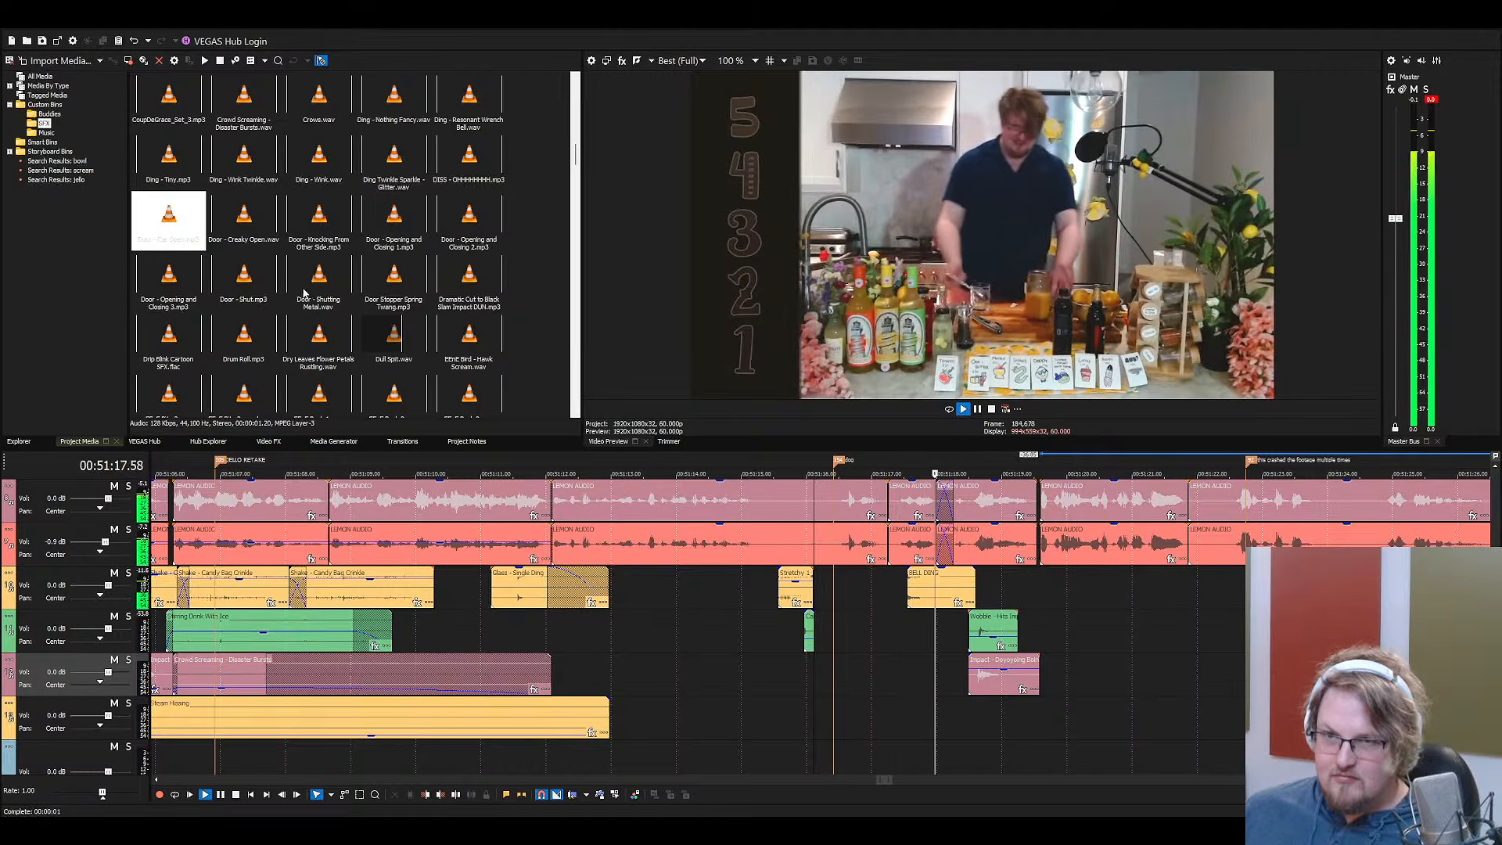
scroll(401, 679, down, 2)
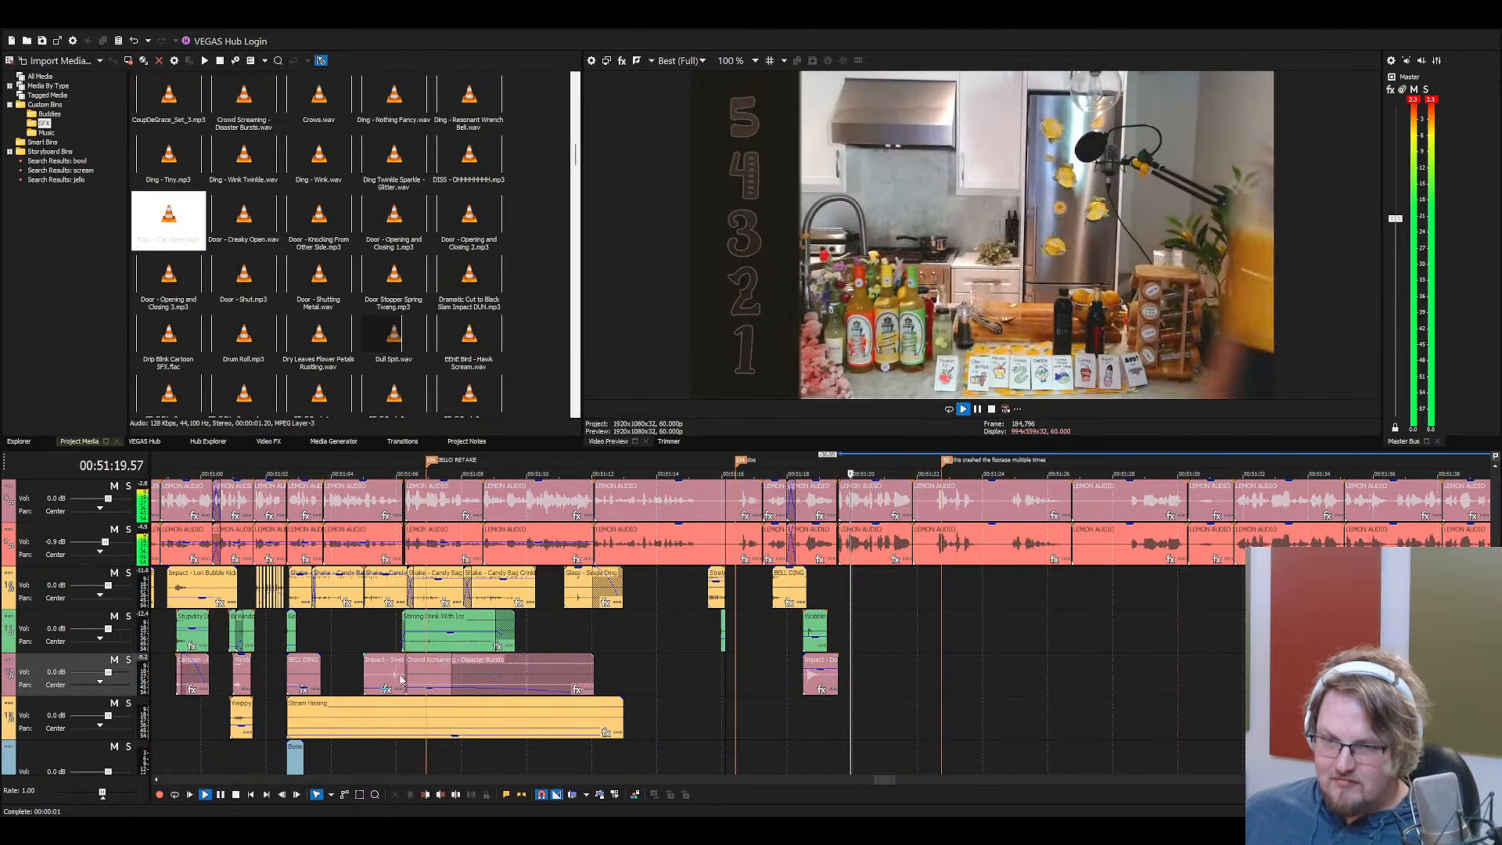
Copy the Crowd Screaming - Disaster Bursts clip and paste it onto the upper yellow track at 00:51:19.43
click(433, 667)
key(ctrl+c)
click(829, 591)
key(ctrl+v)
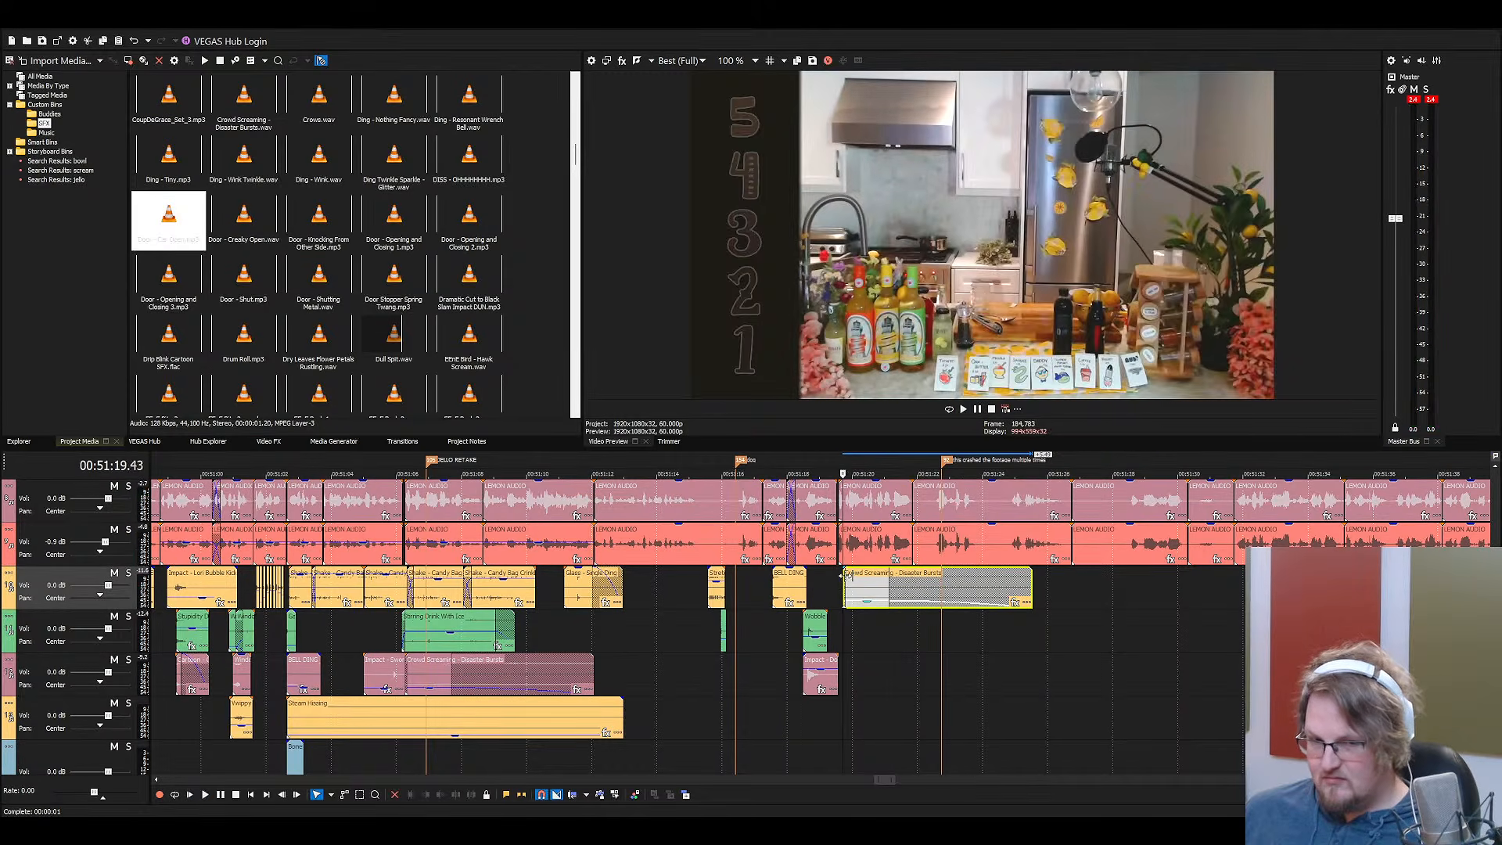
scroll(845, 587, up, 3)
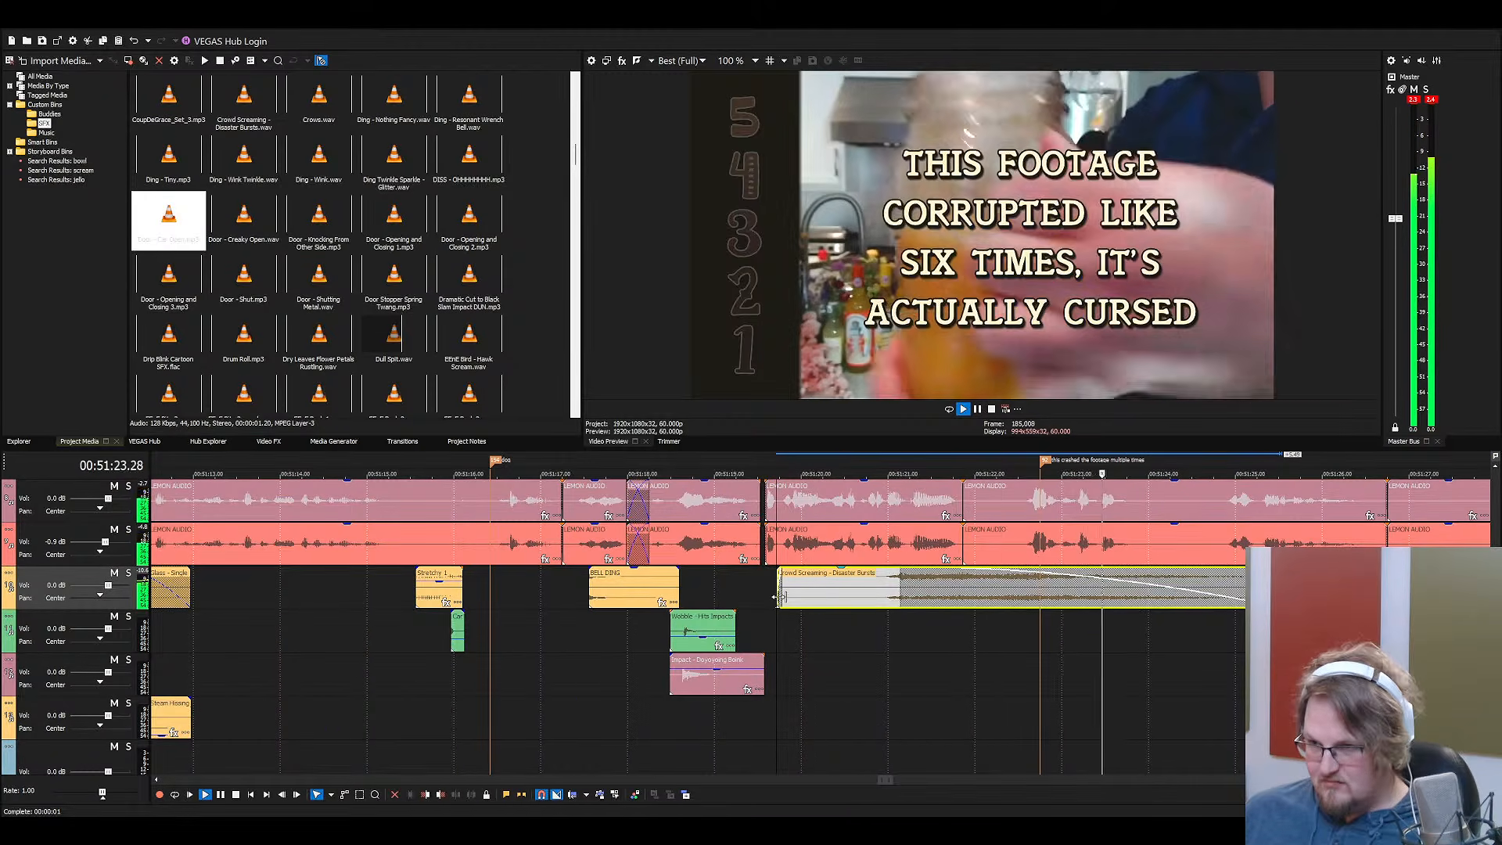
Give the pasted crowd screaming a fade-in of about 0.8 s, shorten its fade-out to about 0.8 s, and lower its volume
drag(780, 573, 848, 574)
key(space)
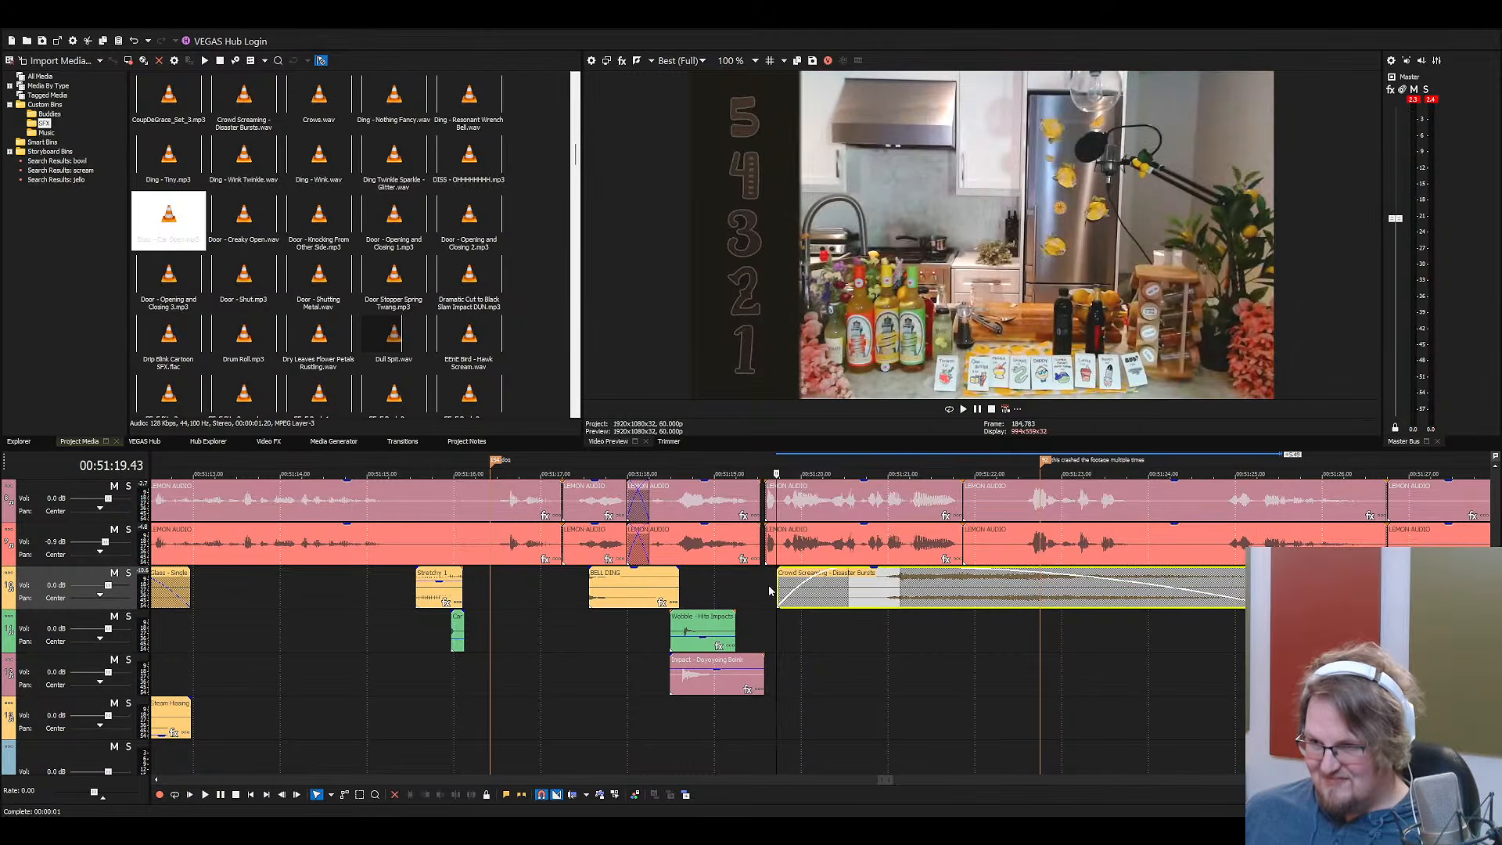
key(space)
click(860, 599)
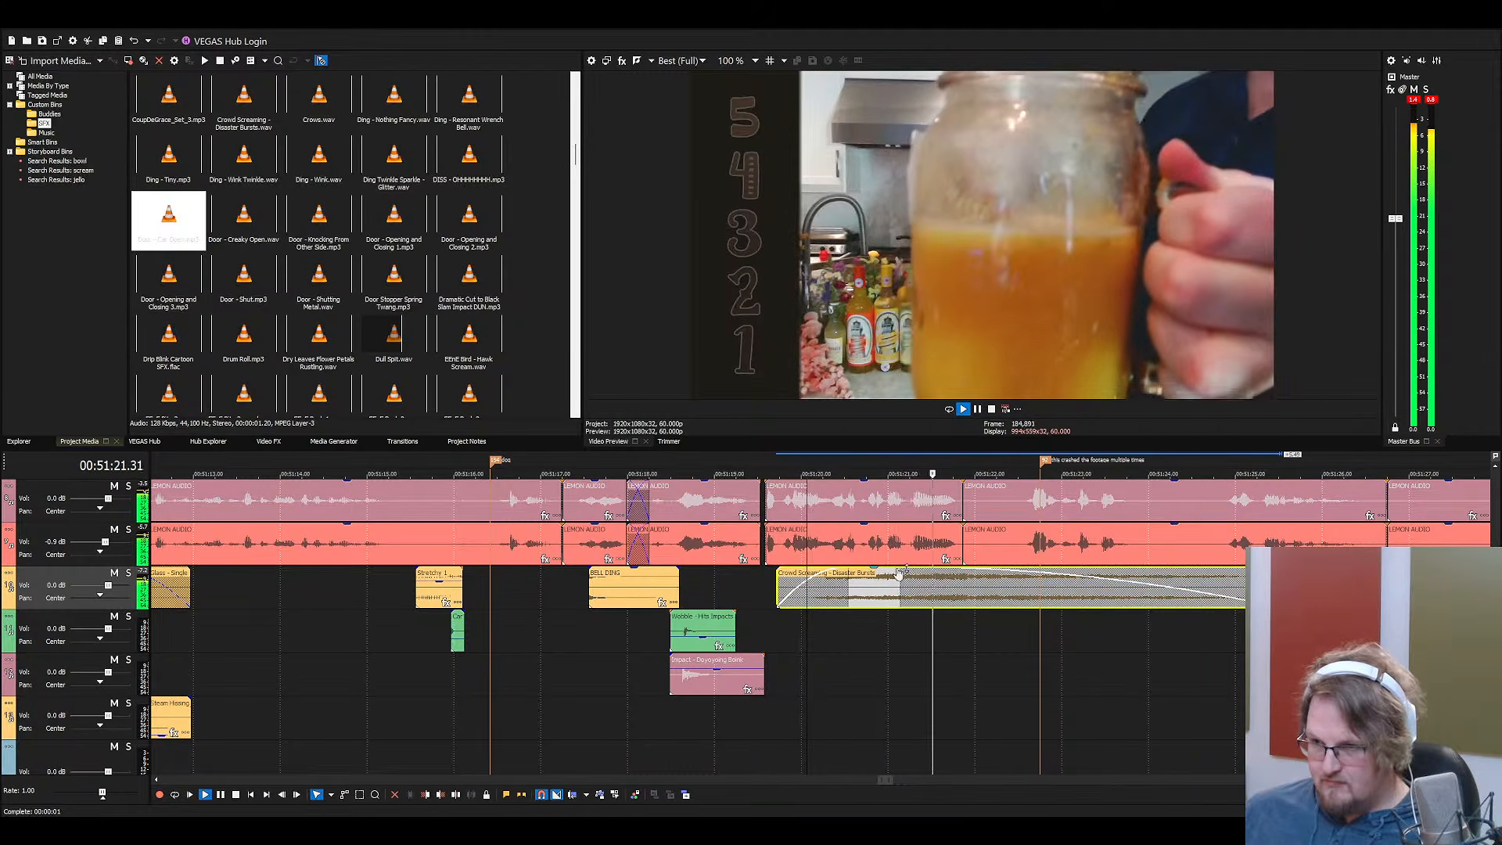
drag(899, 574, 1281, 588)
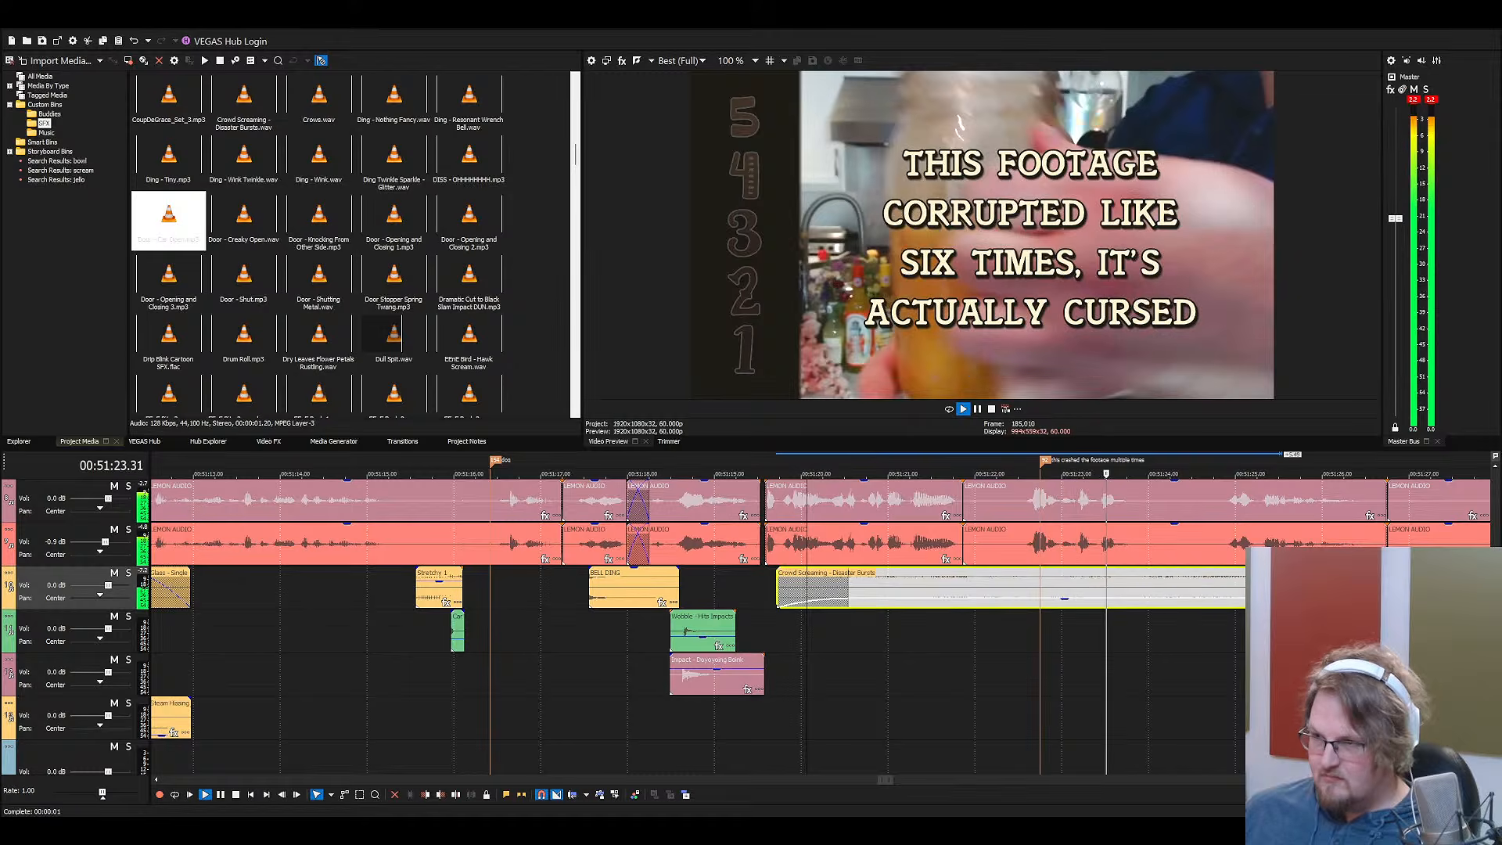
scroll(1140, 617, down, 3)
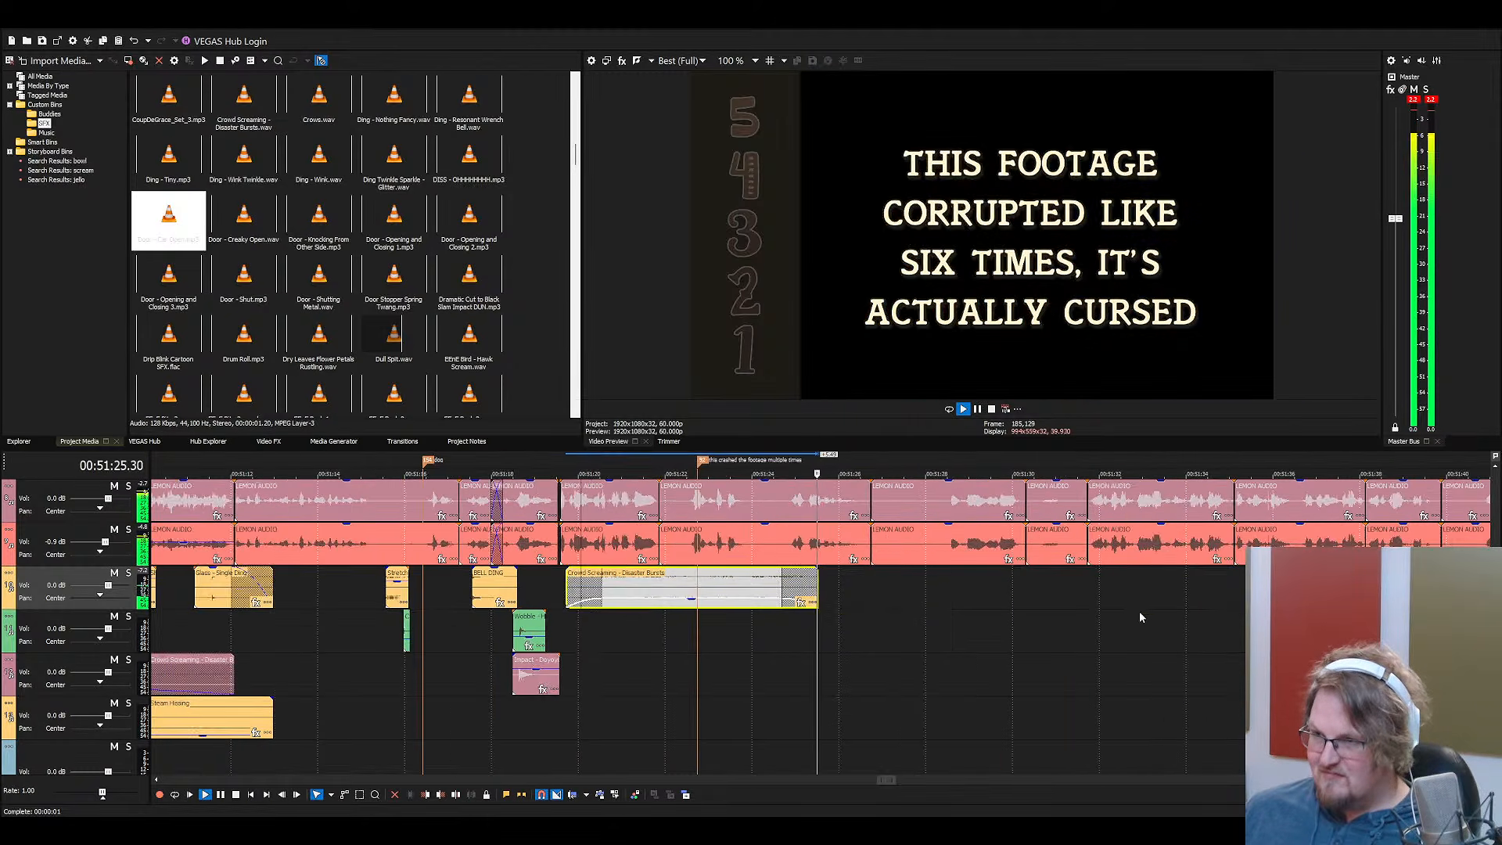
click(767, 590)
scroll(814, 591, up, 3)
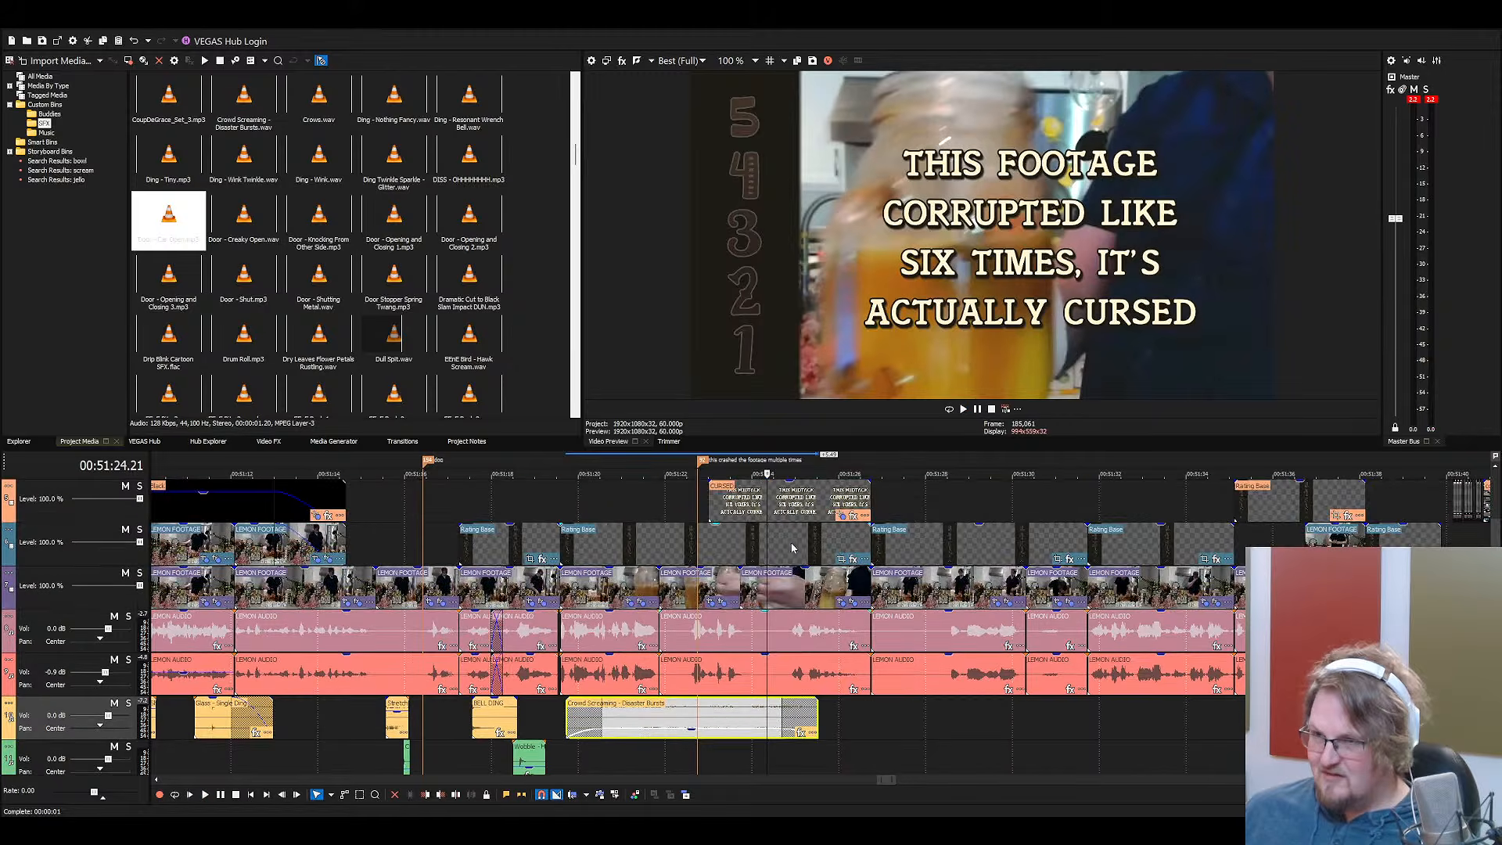
Extend the end of the Goblin Tinker Soldier Spy music clip to about 00:51:58, past the JAM RETAKE marker
click(787, 535)
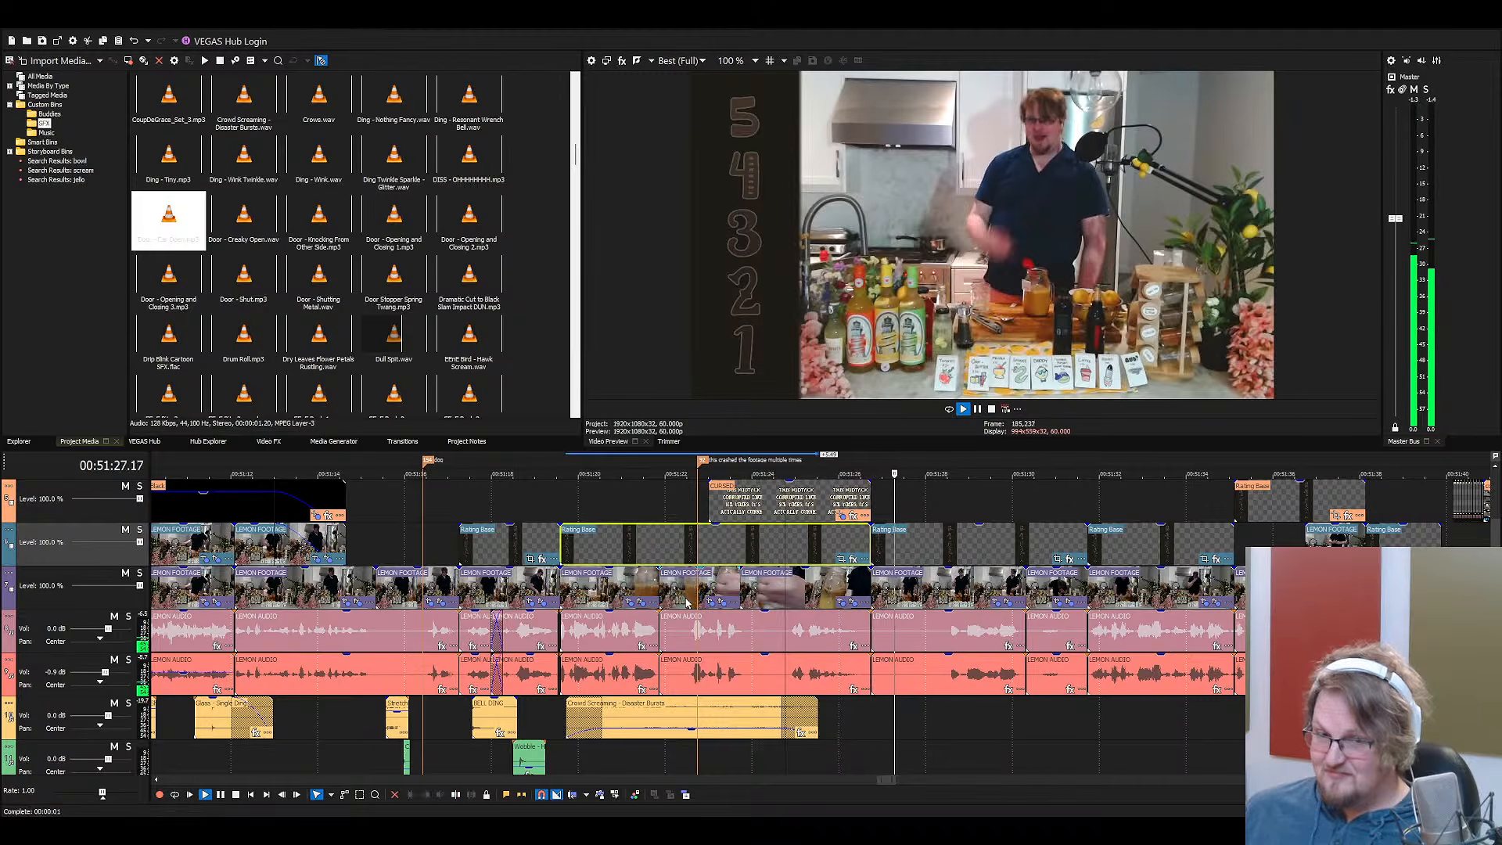
scroll(687, 609, down, 2)
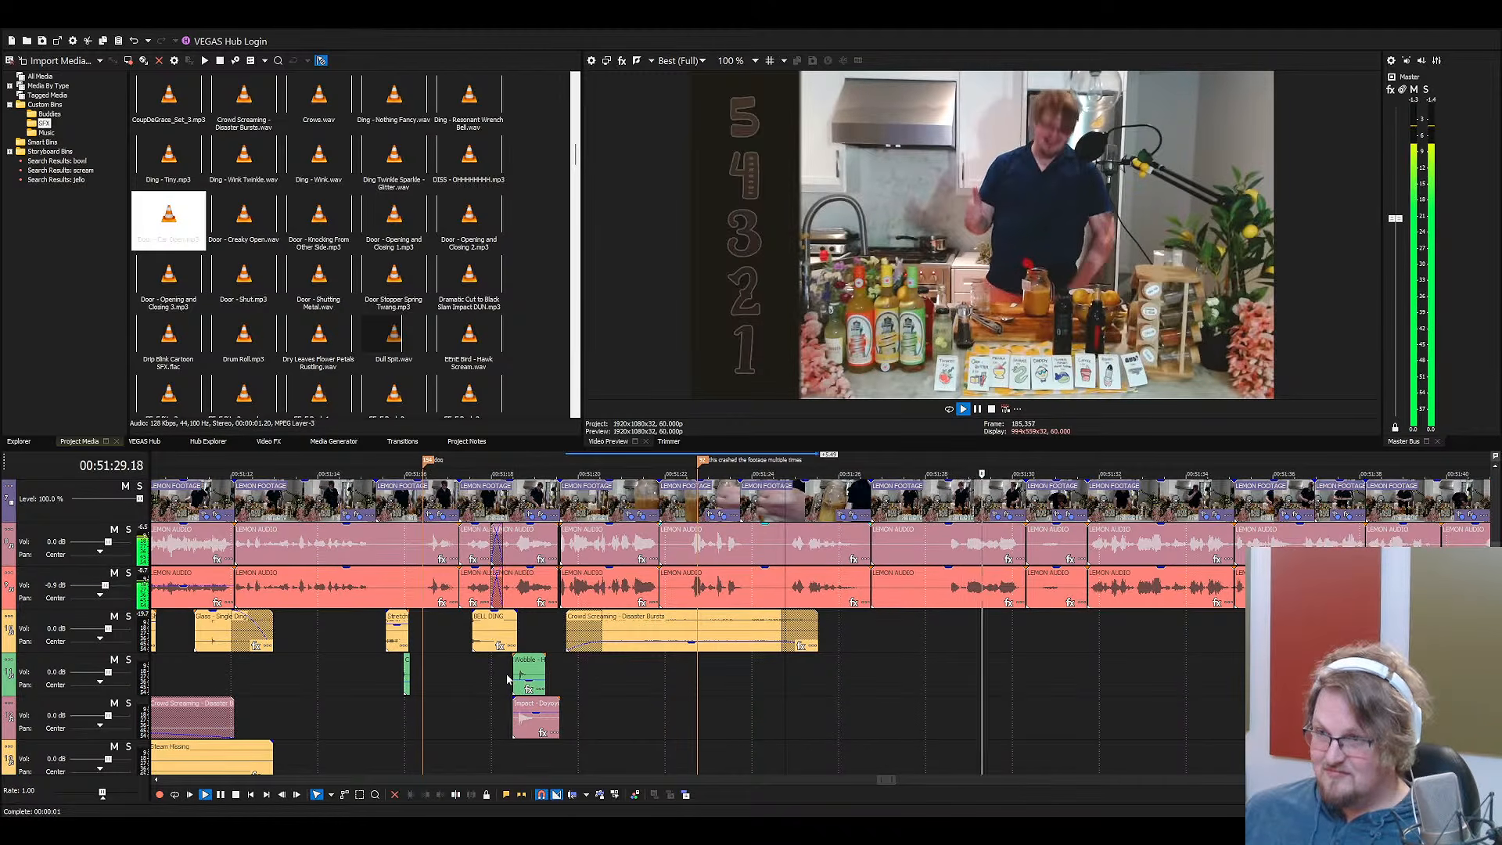
scroll(507, 679, down, 3)
scroll(570, 672, down, 3)
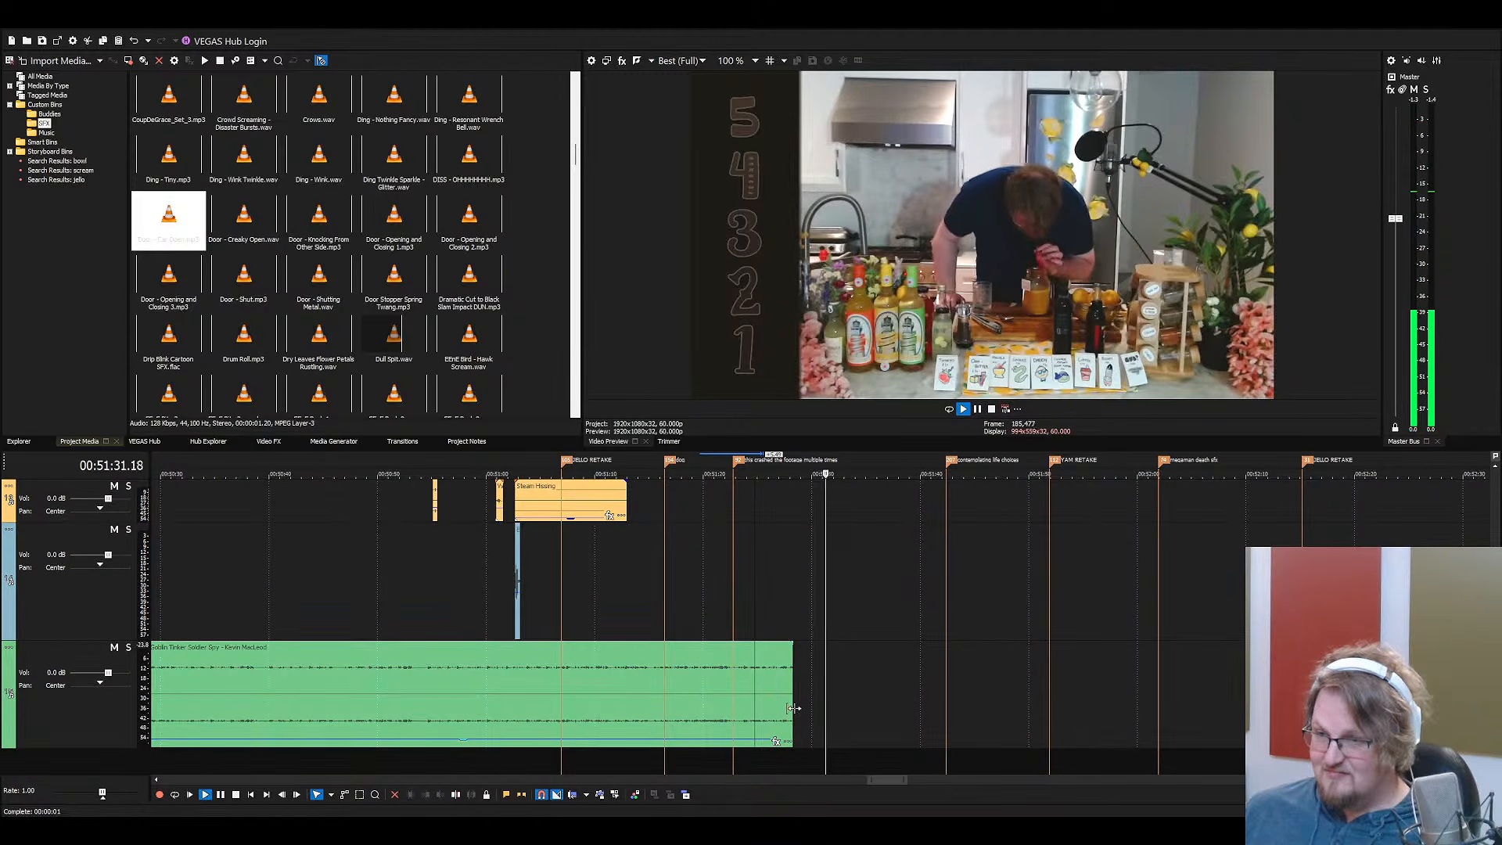
drag(793, 708, 1128, 704)
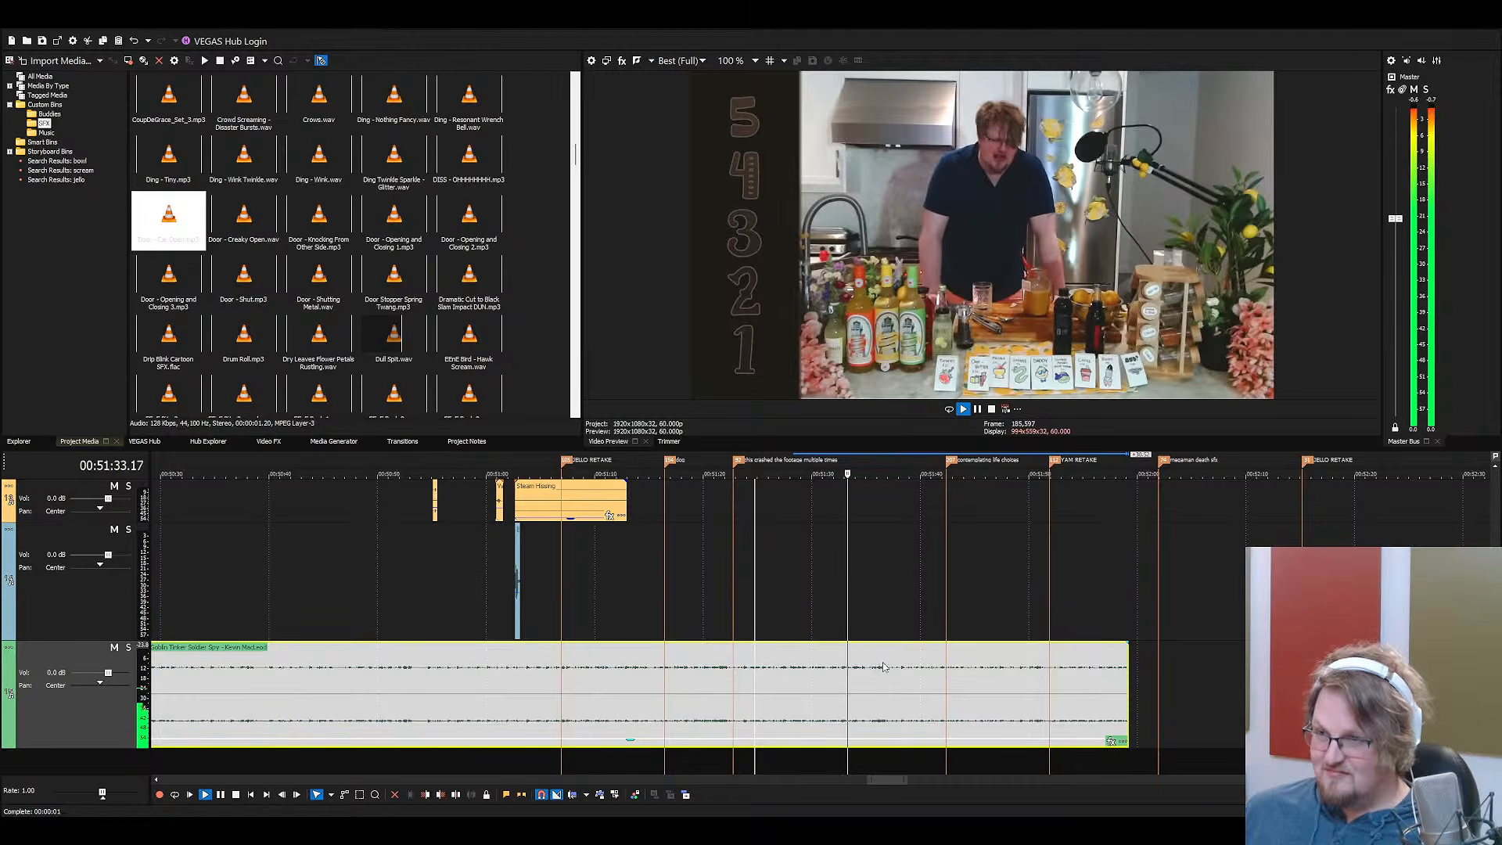
Play back the layered sound effects from about 00:51:06 through the jar moment near 00:51:19
scroll(882, 666, up, 5)
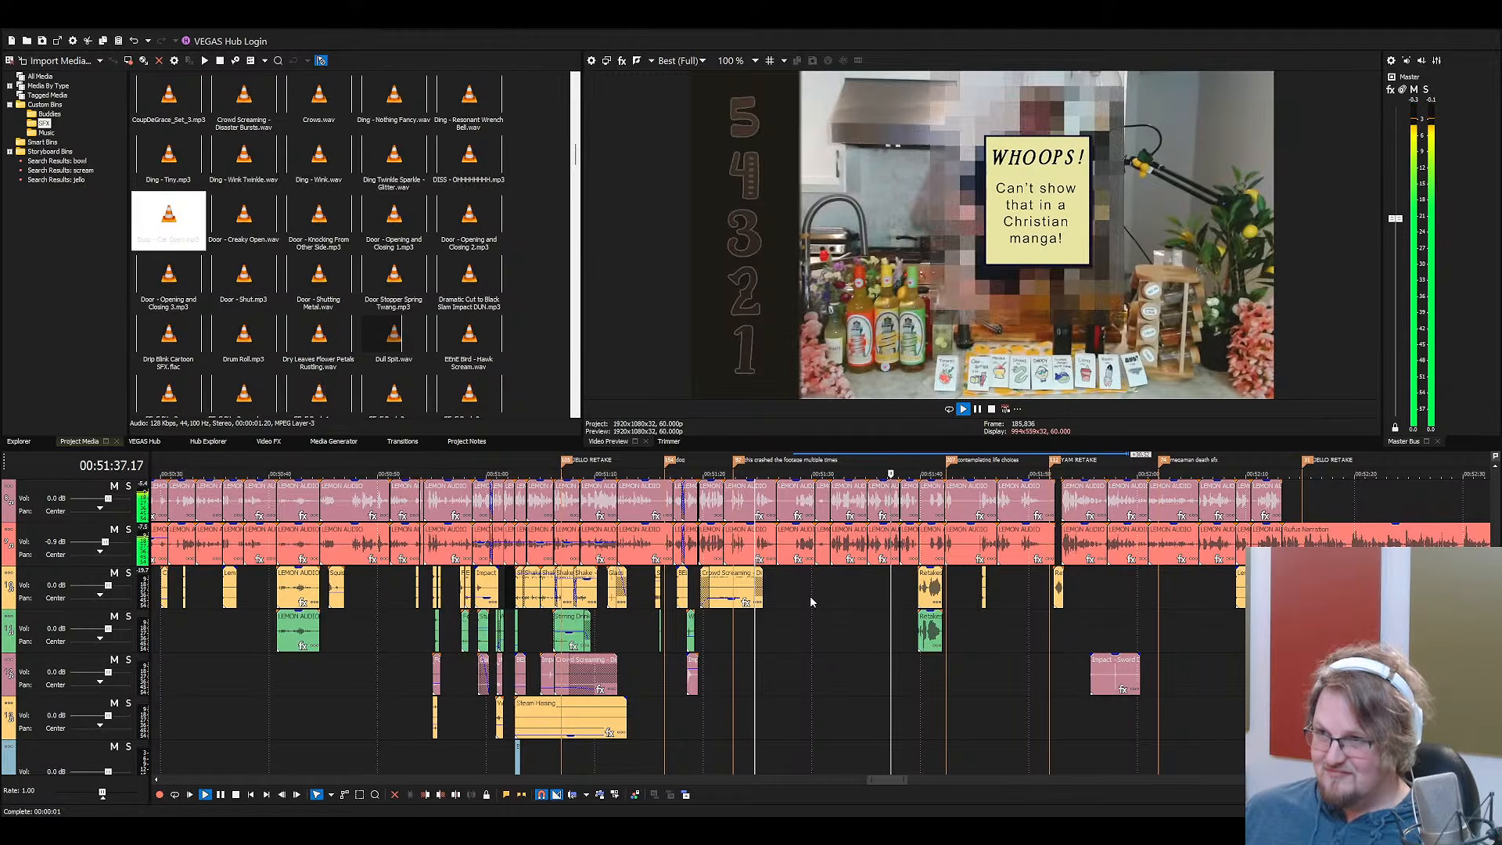
click(564, 506)
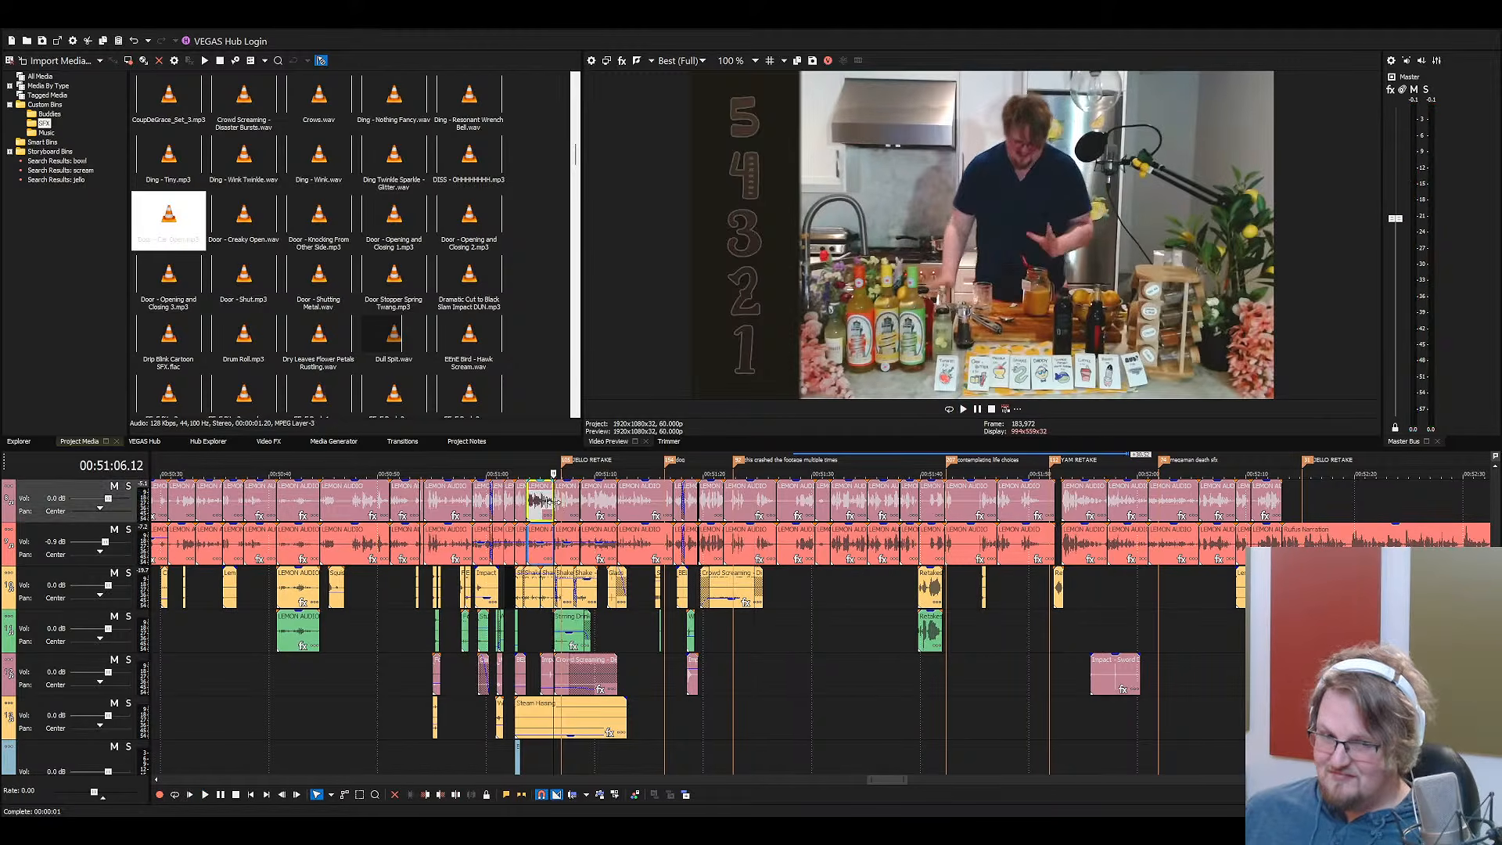
scroll(756, 688, up, 5)
scroll(840, 687, up, 3)
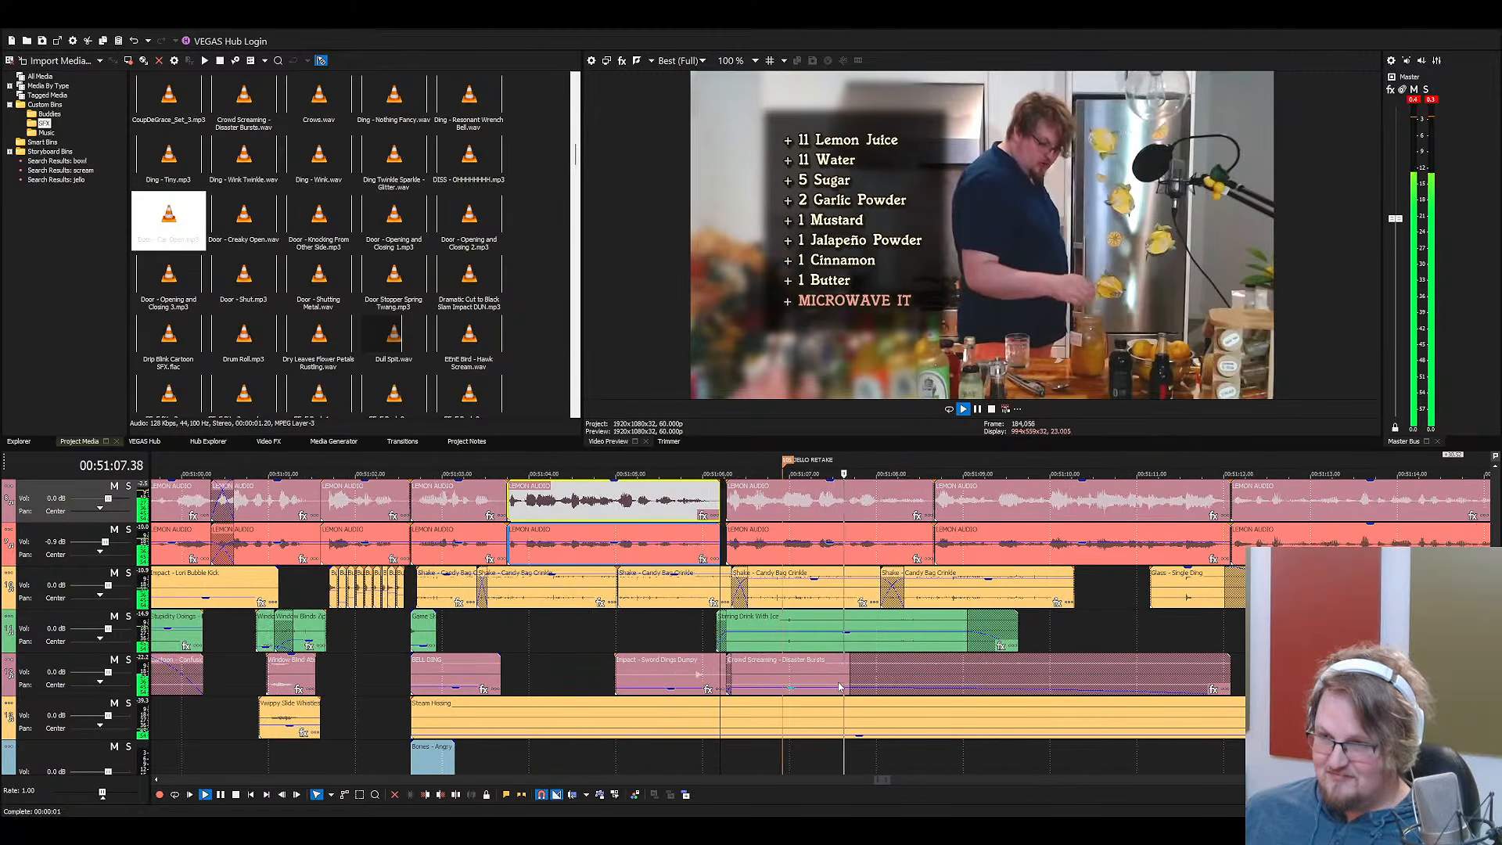
click(814, 688)
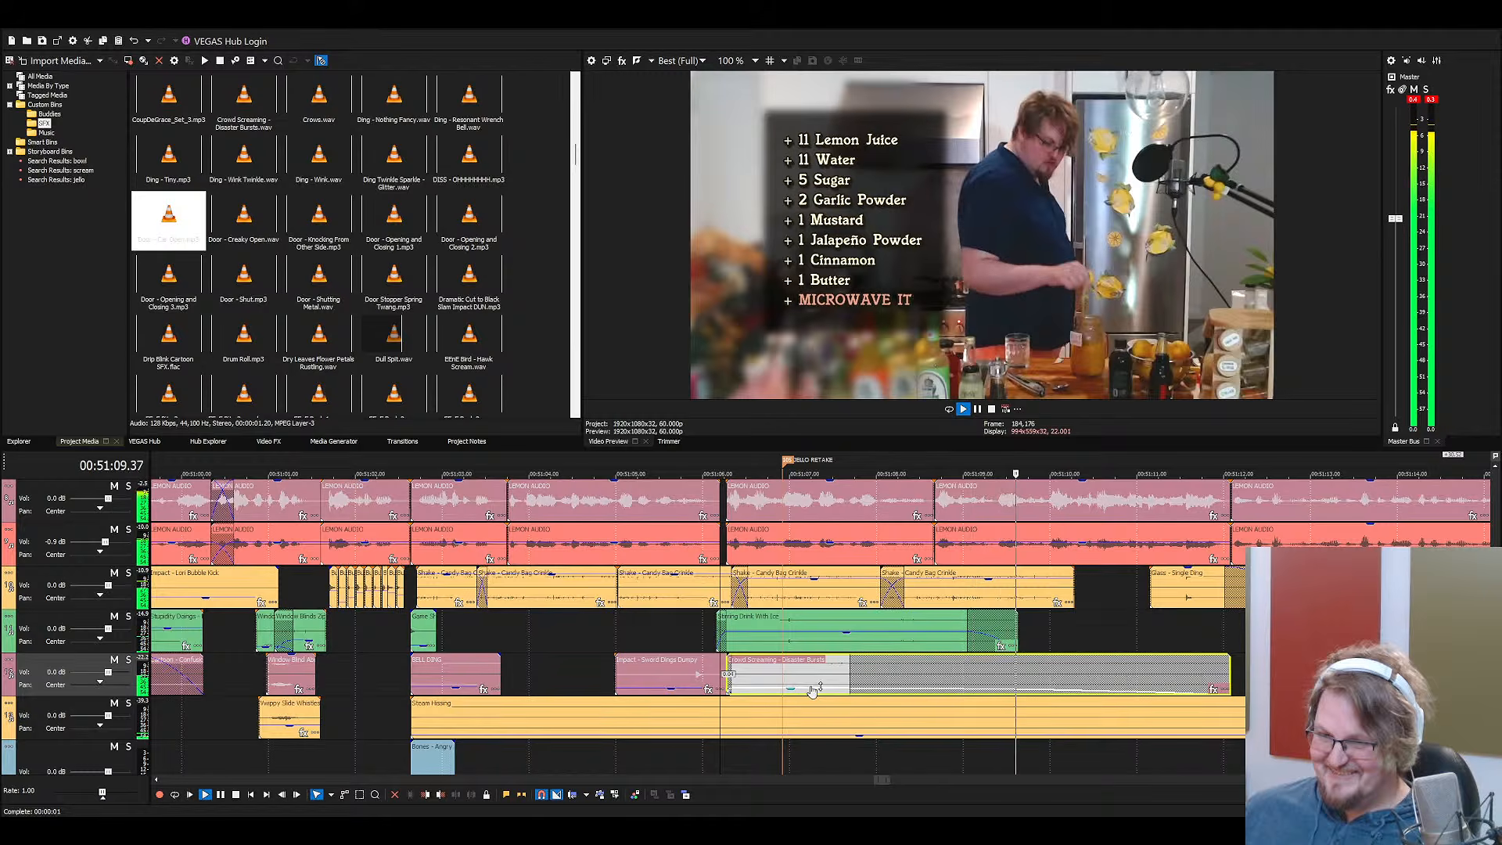
scroll(837, 692, down, 3)
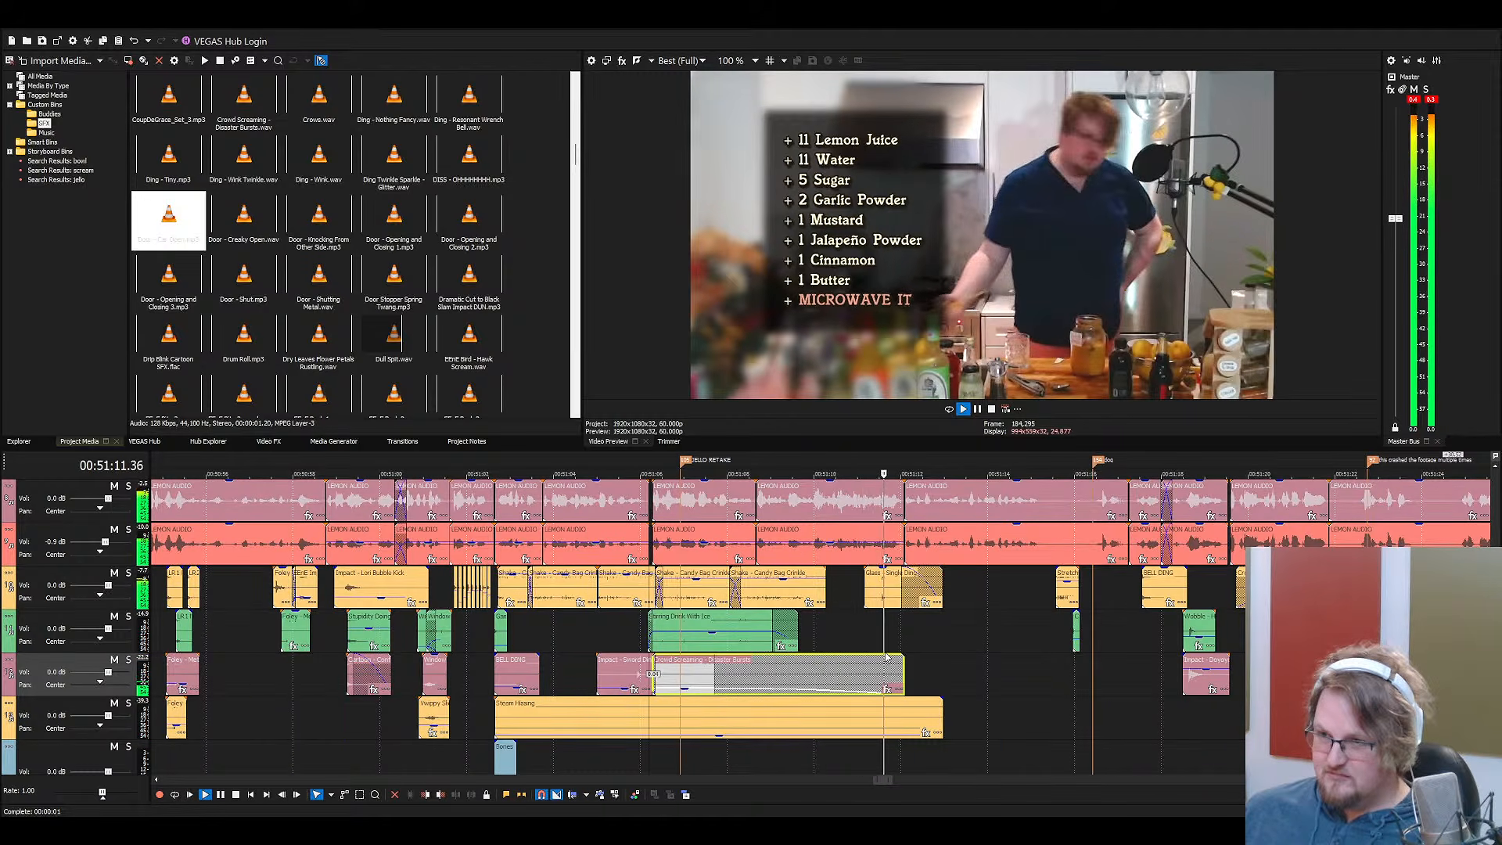
scroll(931, 630, right, 4)
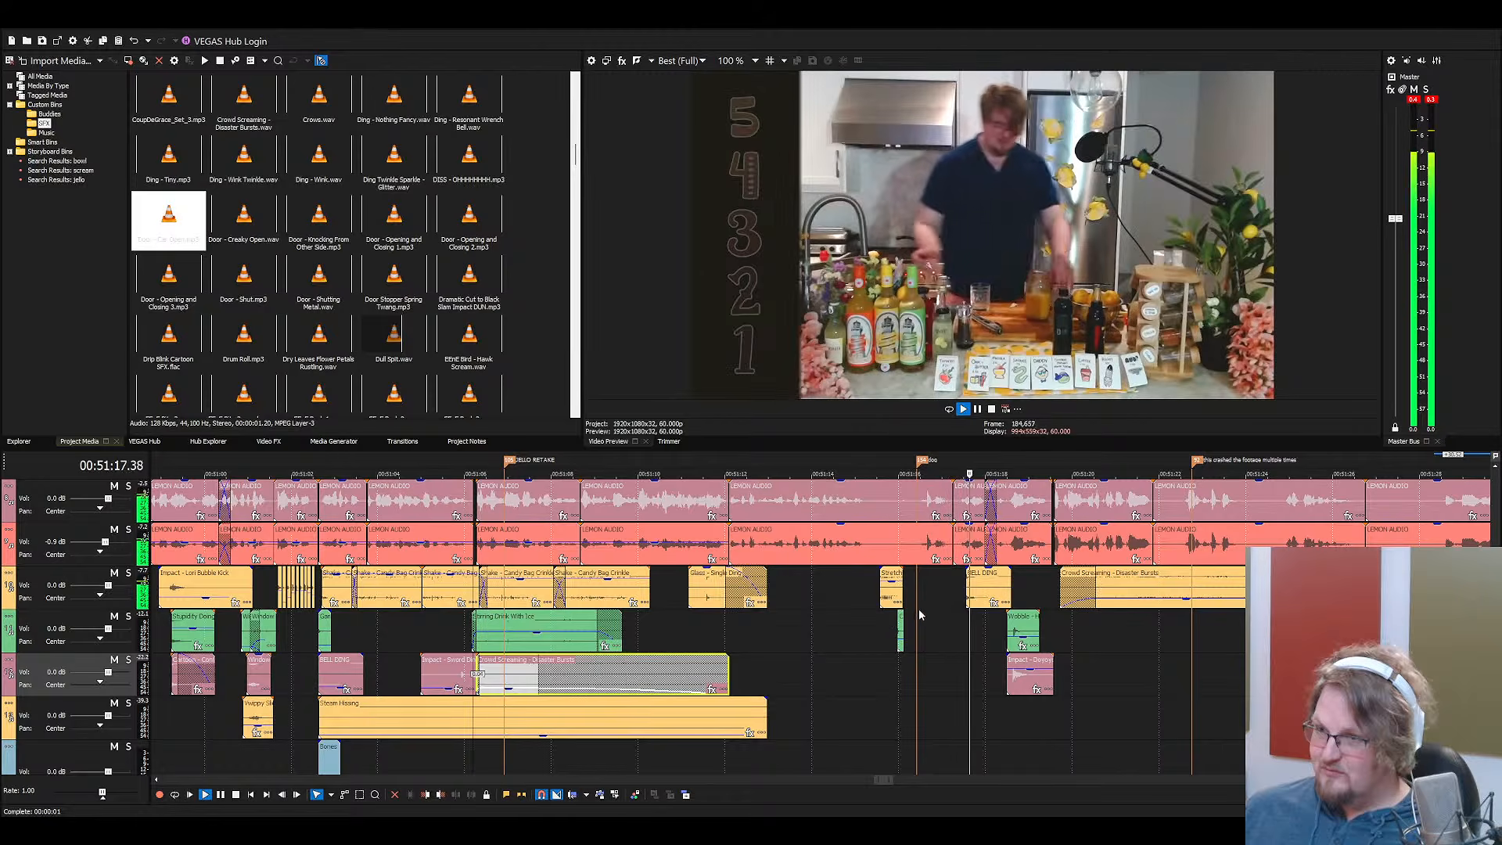
scroll(888, 610, up, 5)
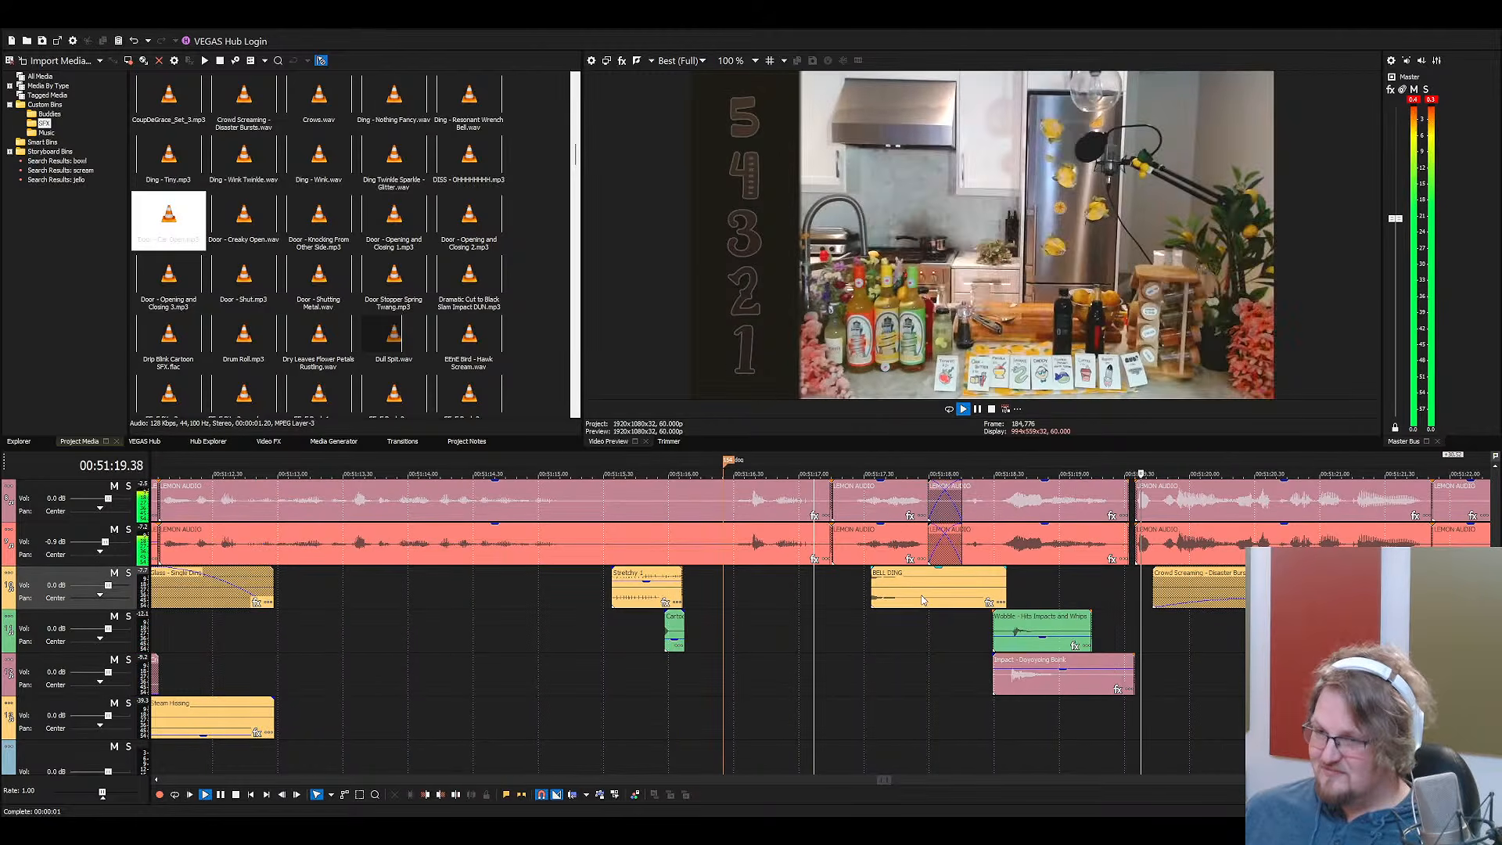
scroll(888, 598, down, 2)
key(space)
Search the project media for twang and add Door Stopper Spring Twang.mp3 to the lower yellow track at 00:51:17.07
click(318, 280)
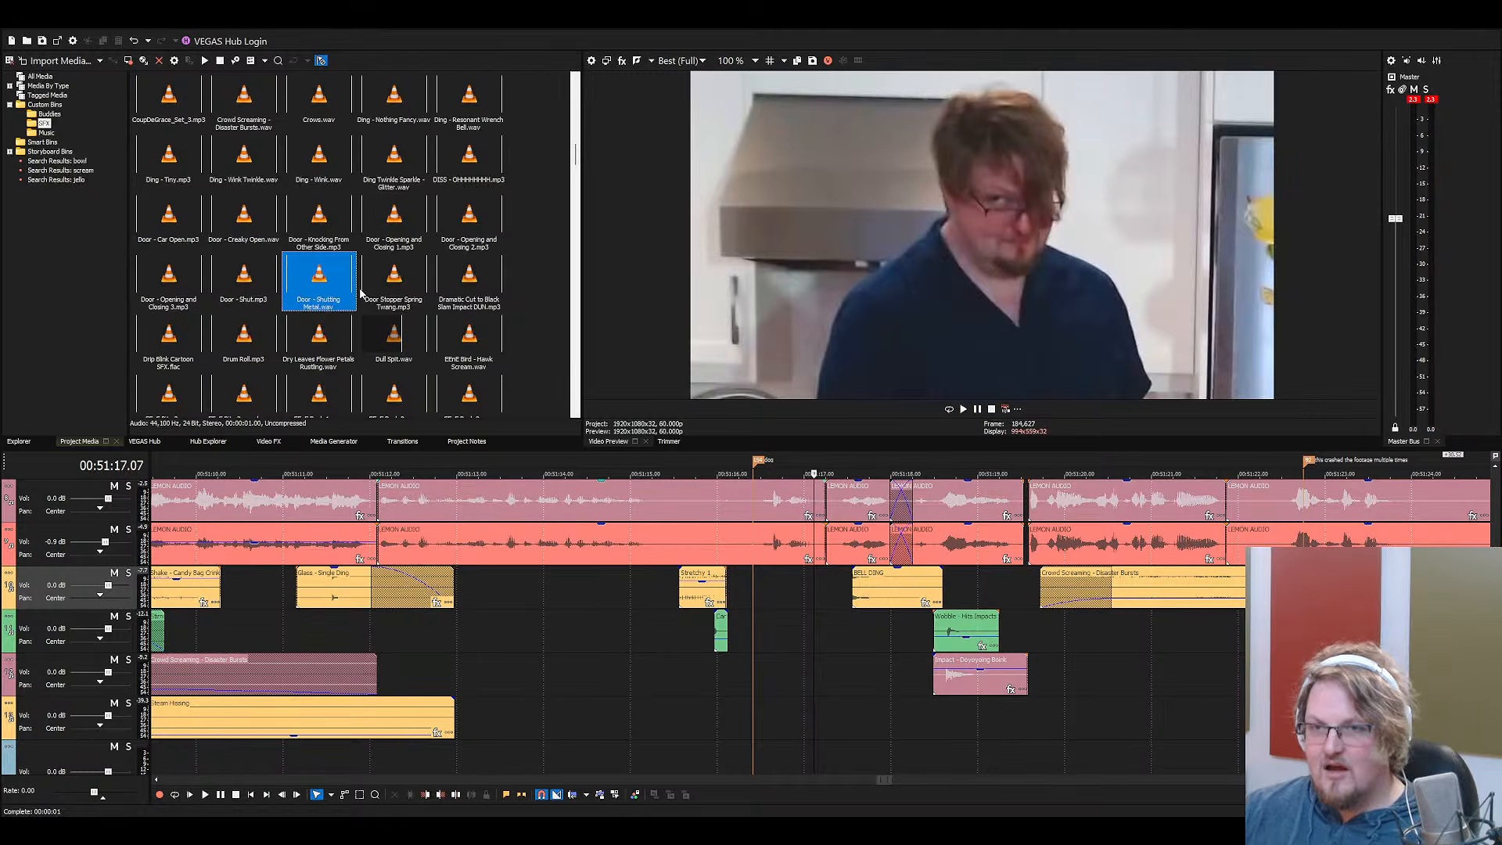
click(282, 62)
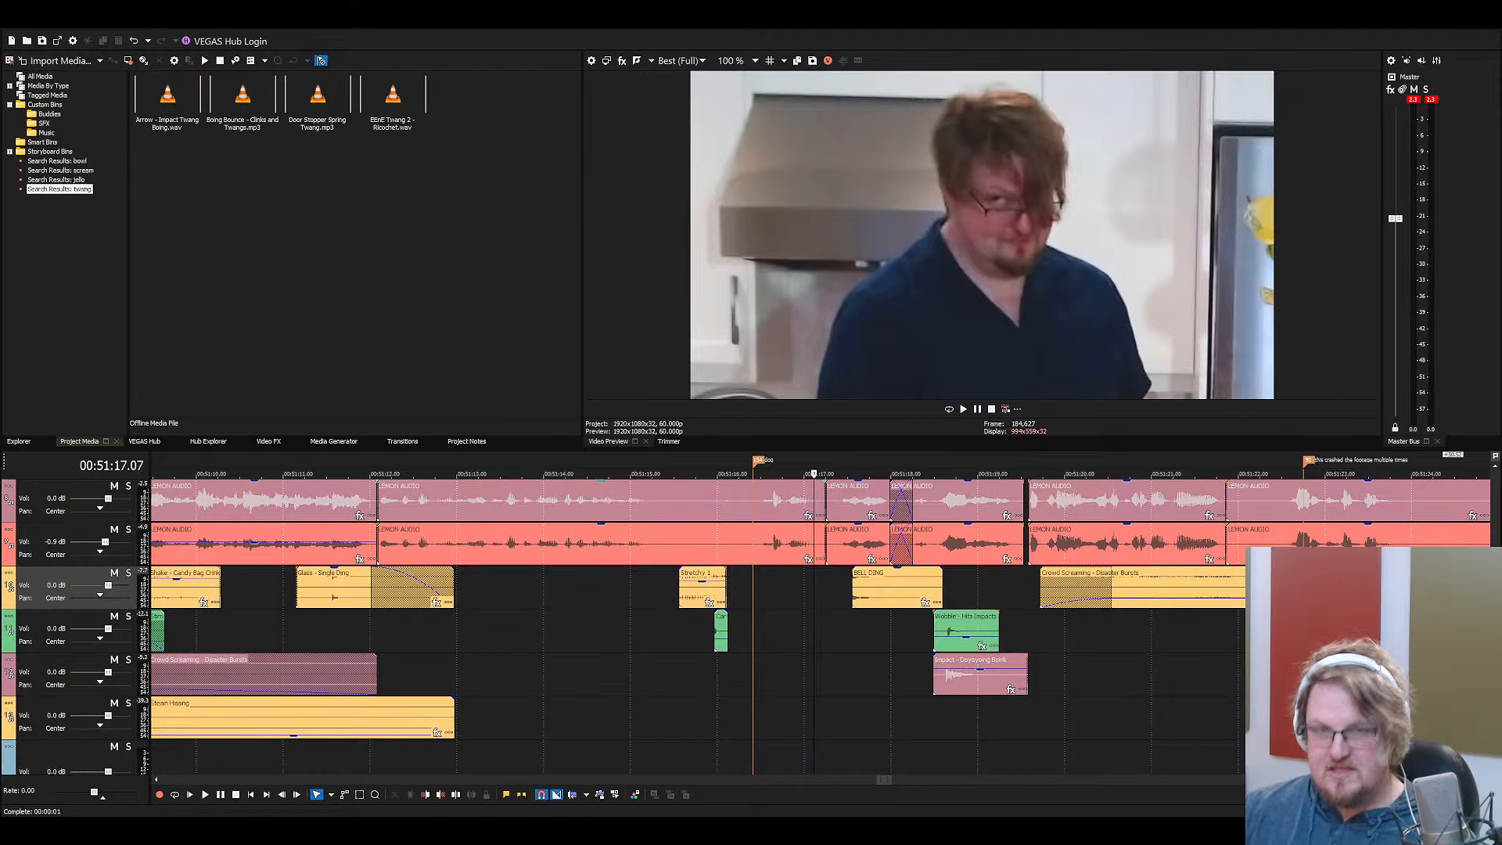
drag(317, 98, 816, 717)
scroll(816, 718, down, 1)
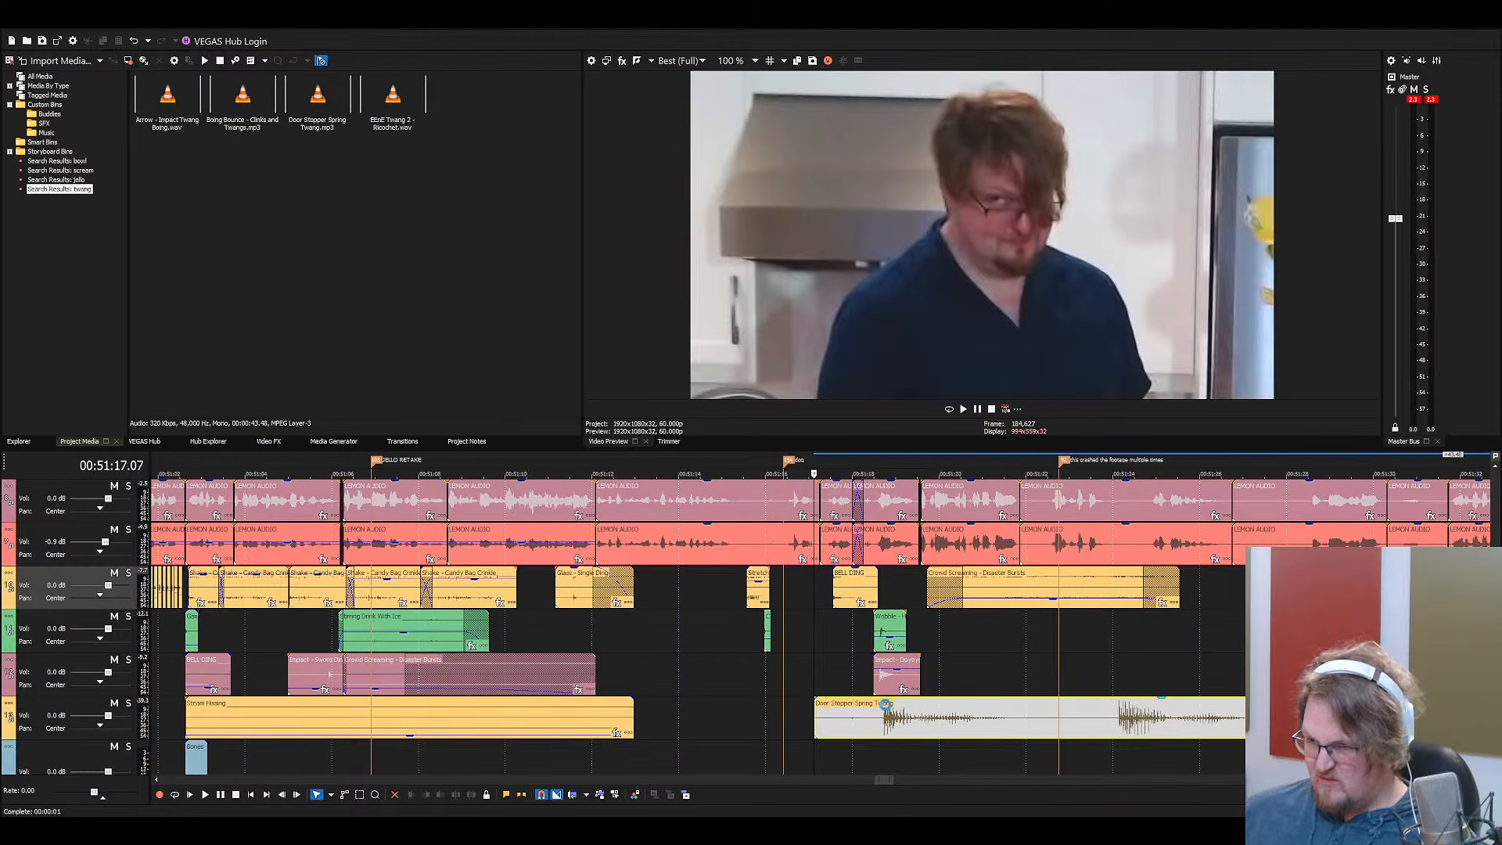
Play the door stopper clip from about 00:51:18 and cut off everything after its first twang
click(885, 712)
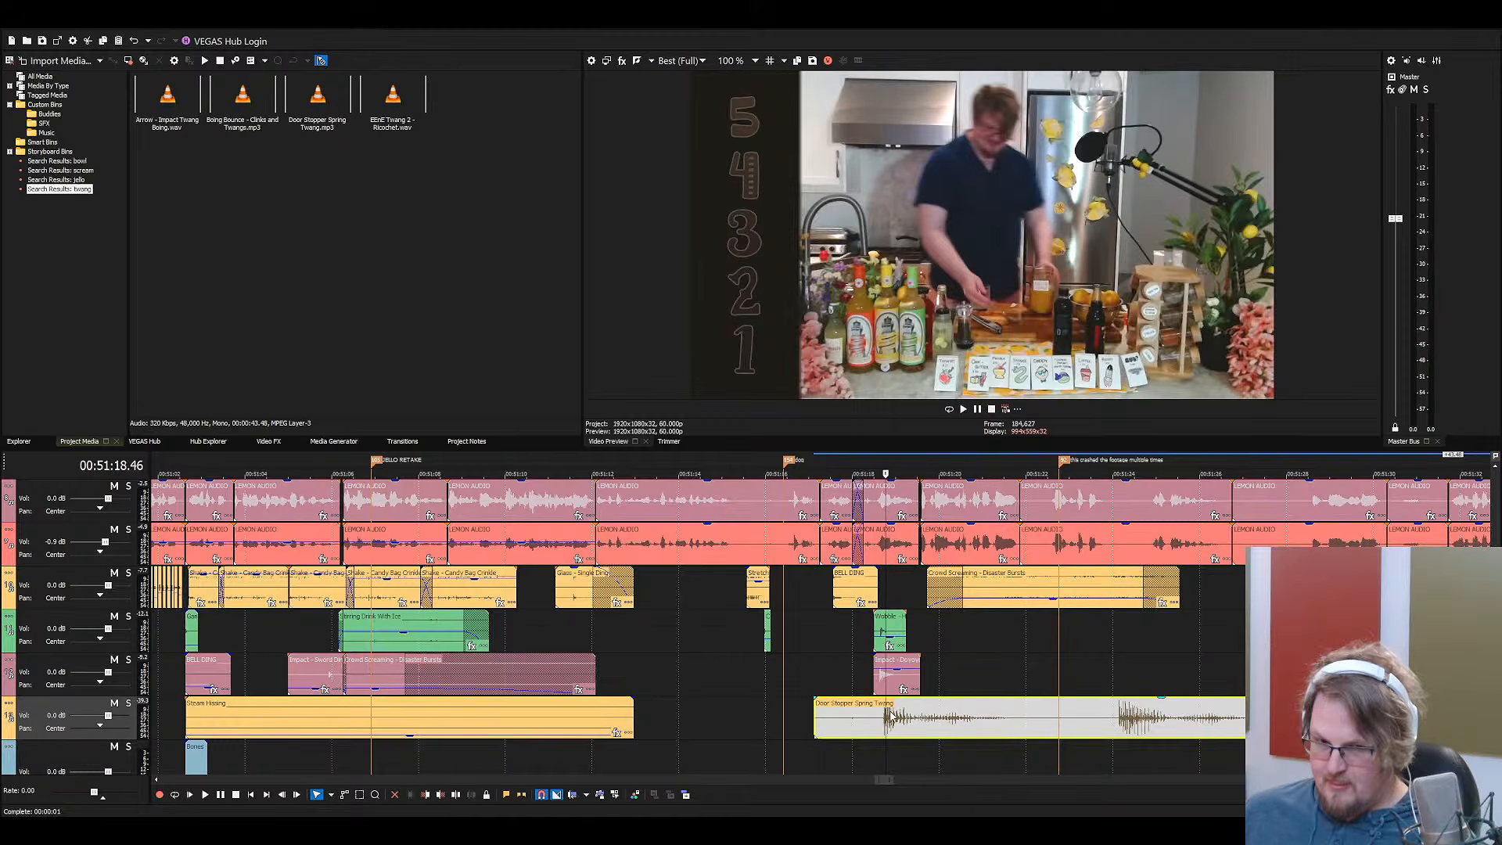
key(Left)
key(Left)
key(Left)
key(space)
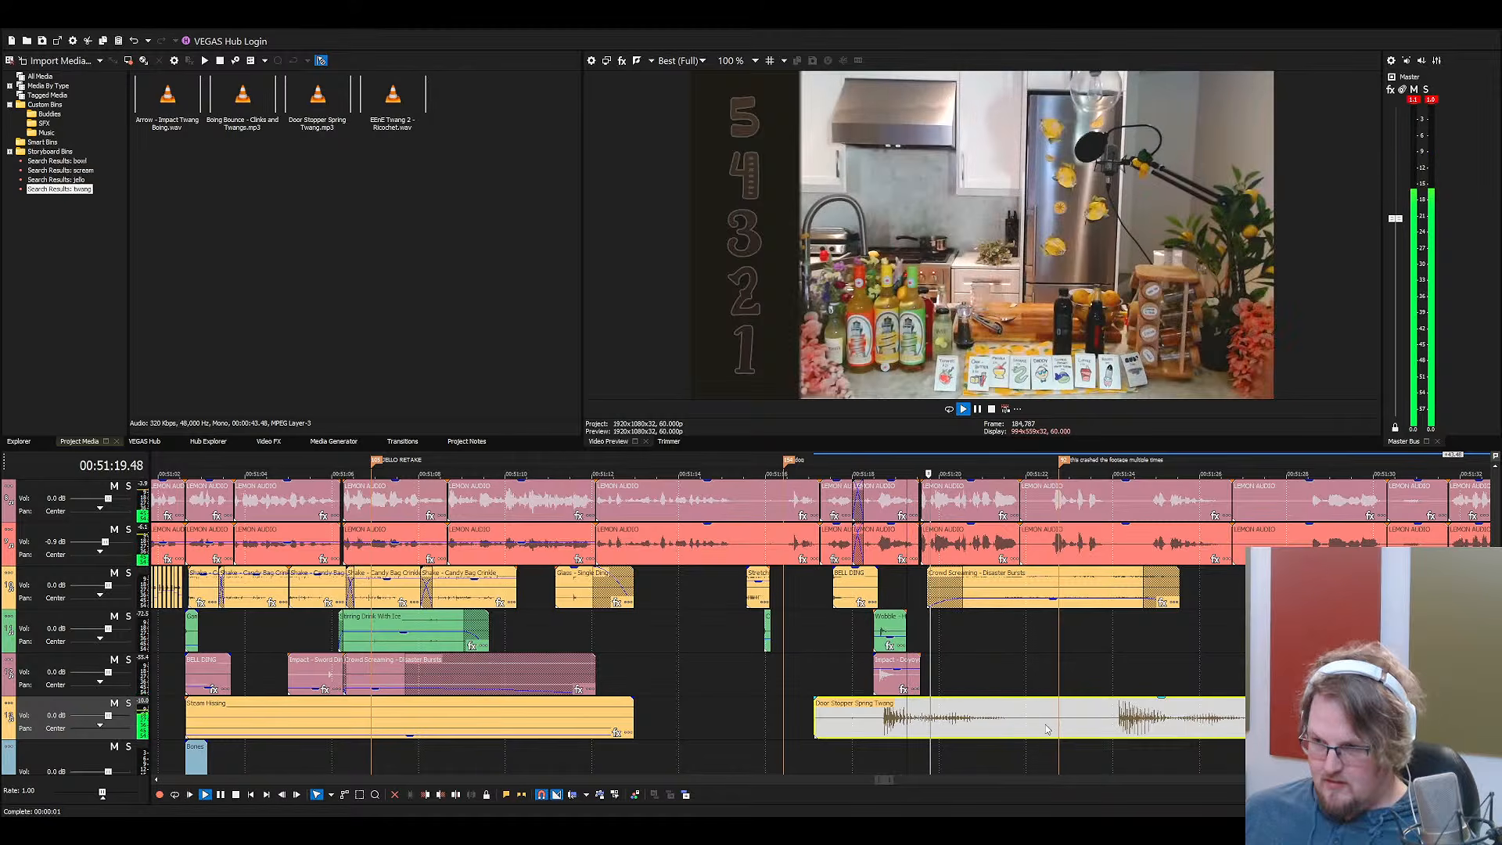
scroll(1150, 729, down, 3)
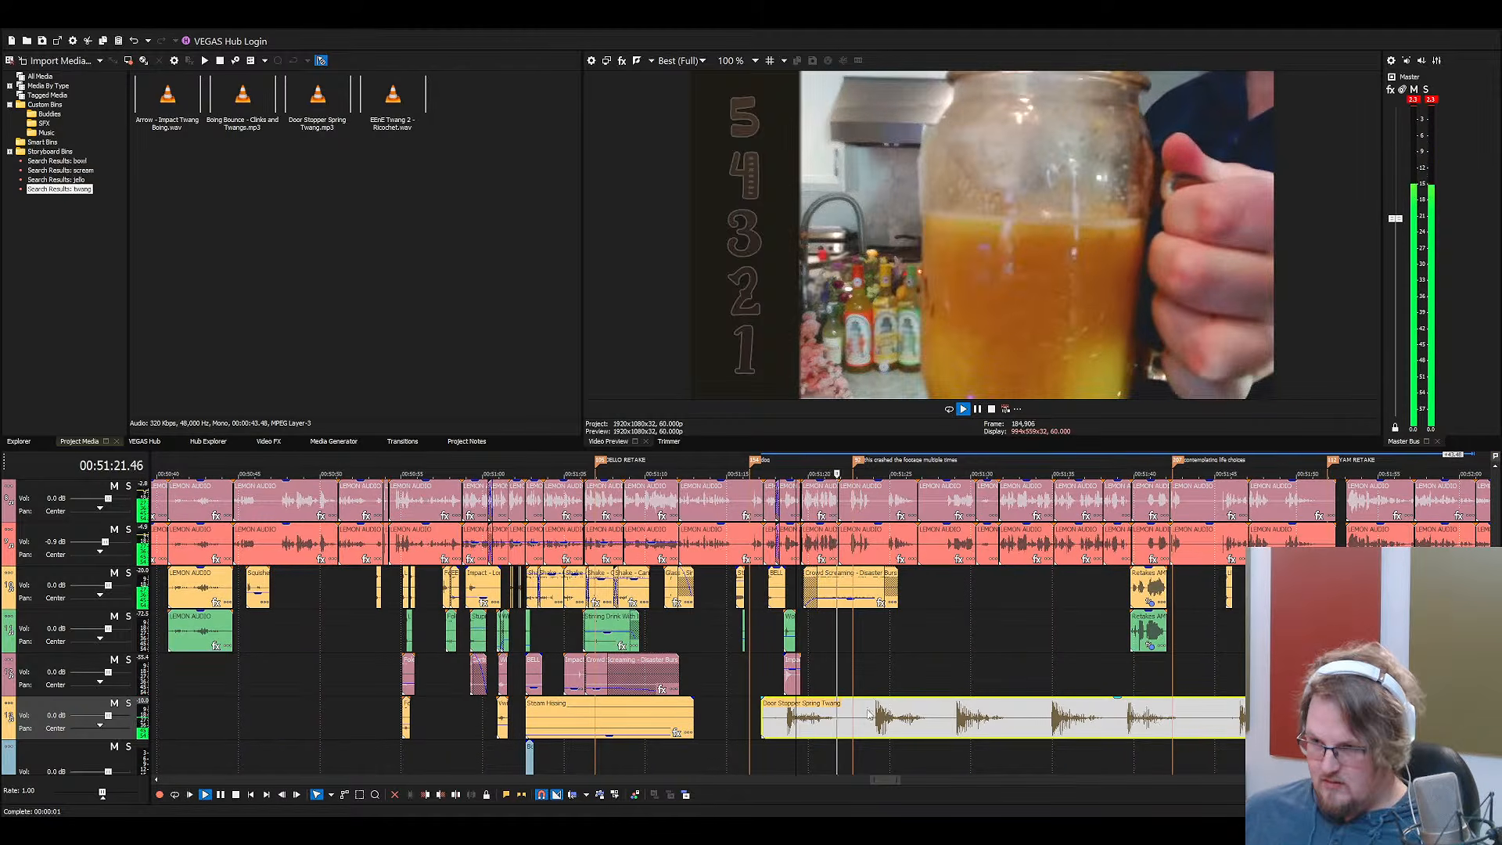
key(s)
key(space)
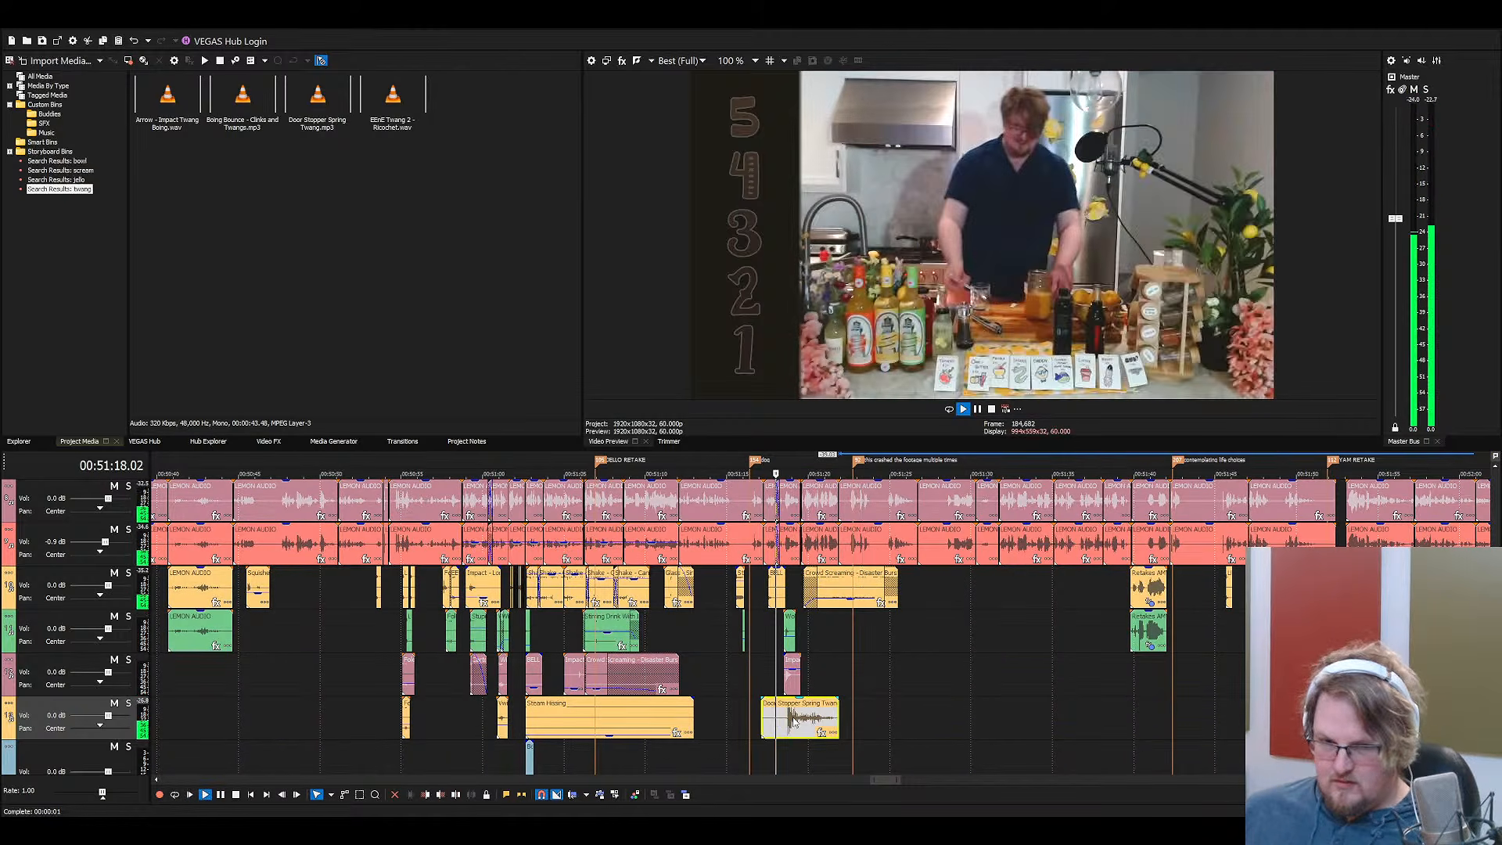
Lower the volume of the door stopper twang and cut off its tail from about 00:51:19.40
scroll(909, 706, up, 4)
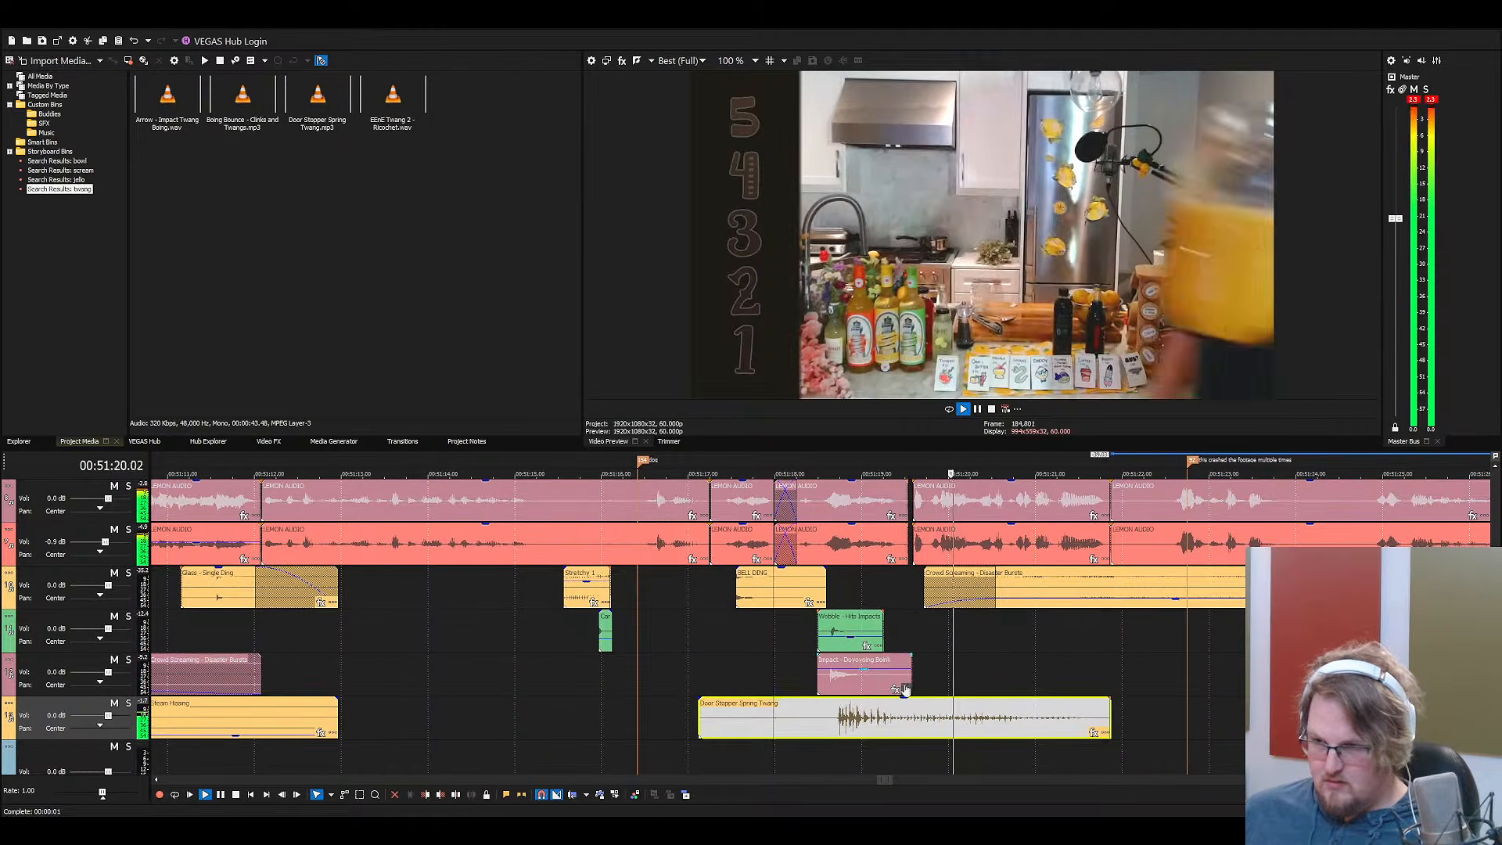
key(space)
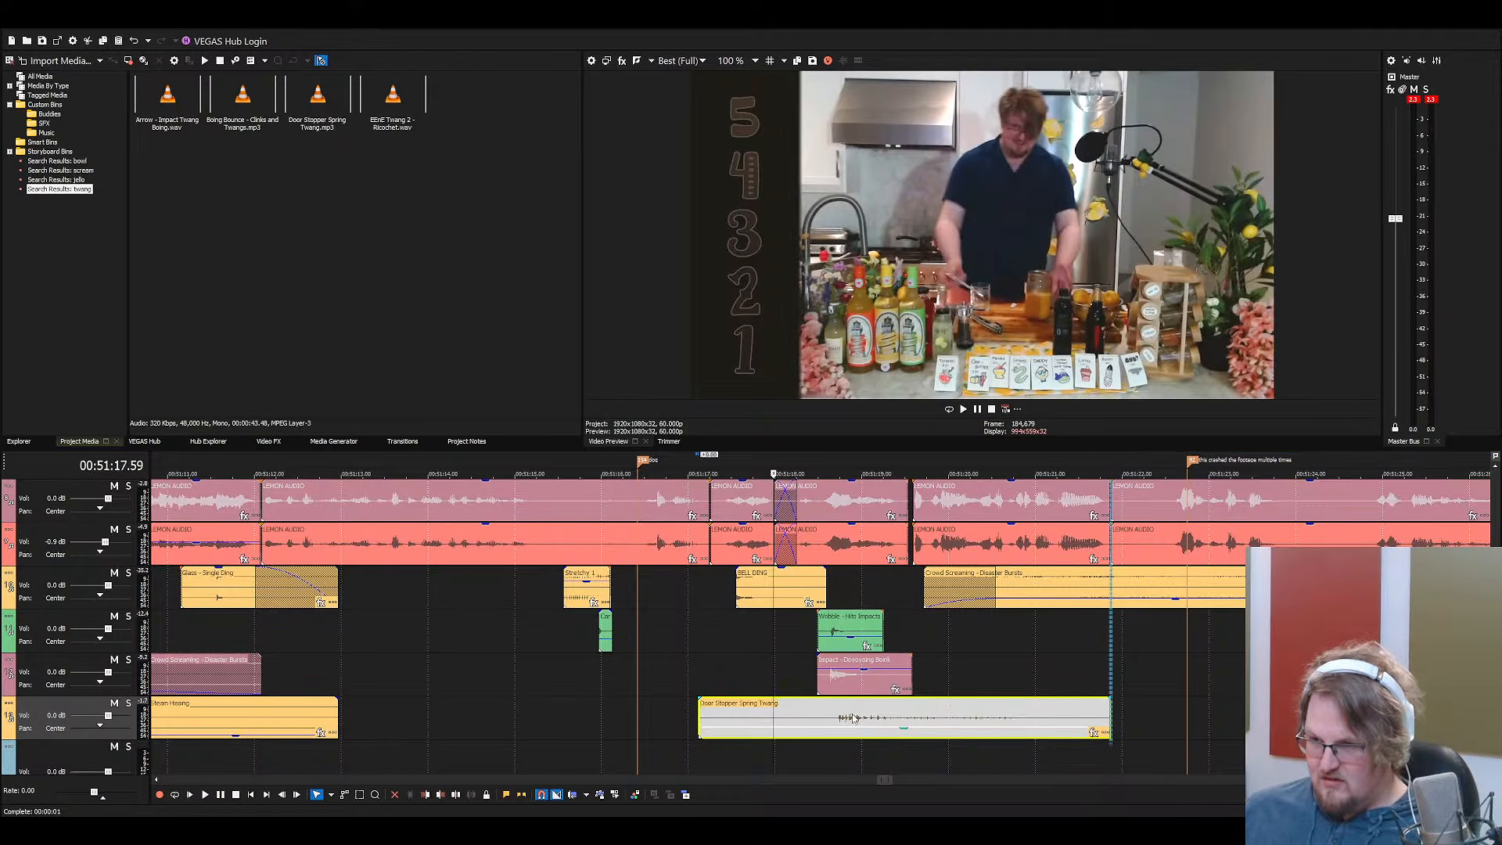
key(space)
key(s)
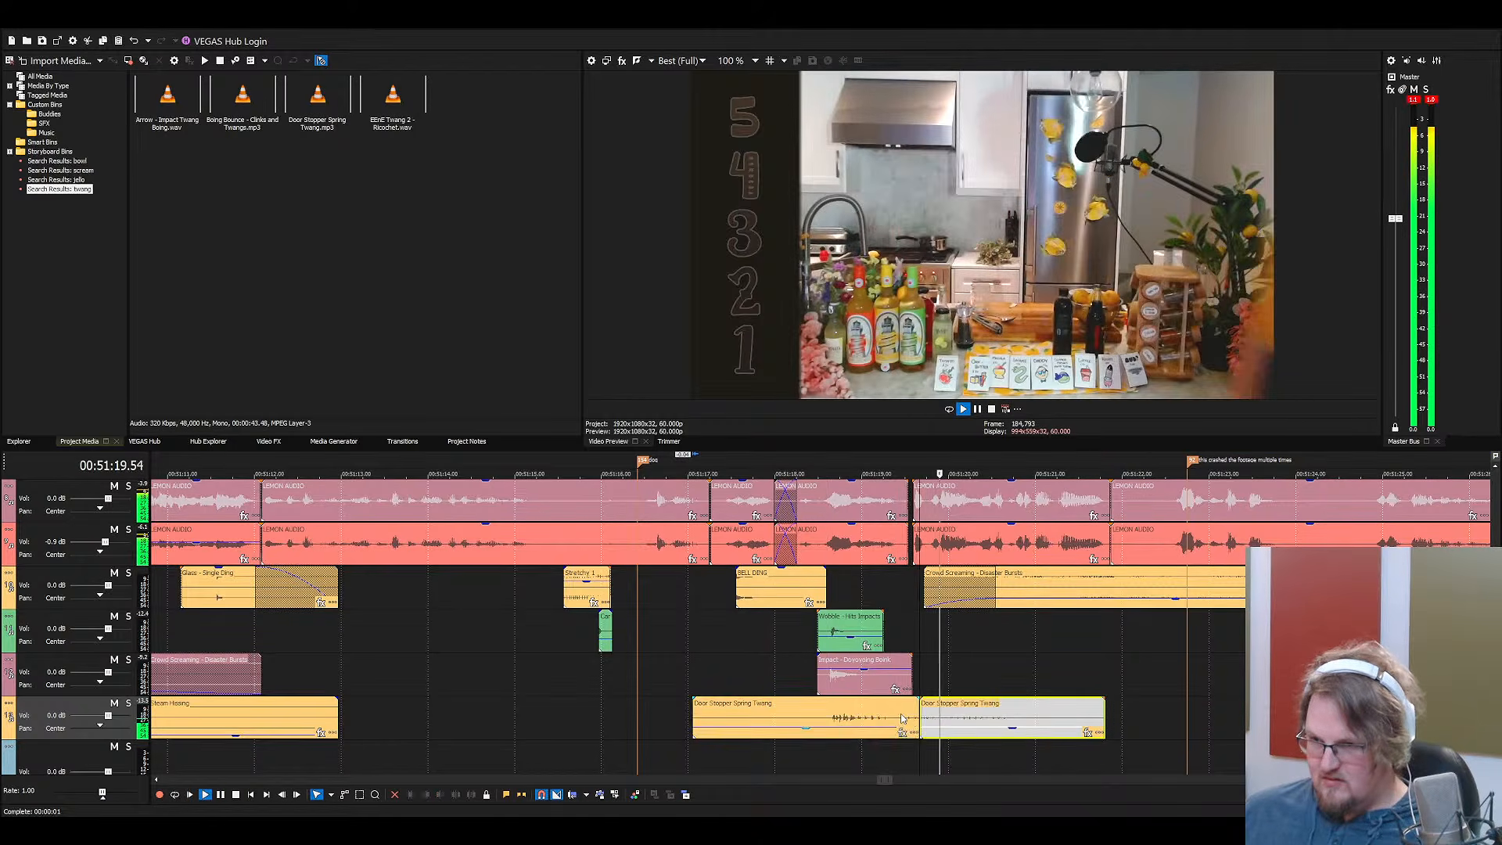
key(Delete)
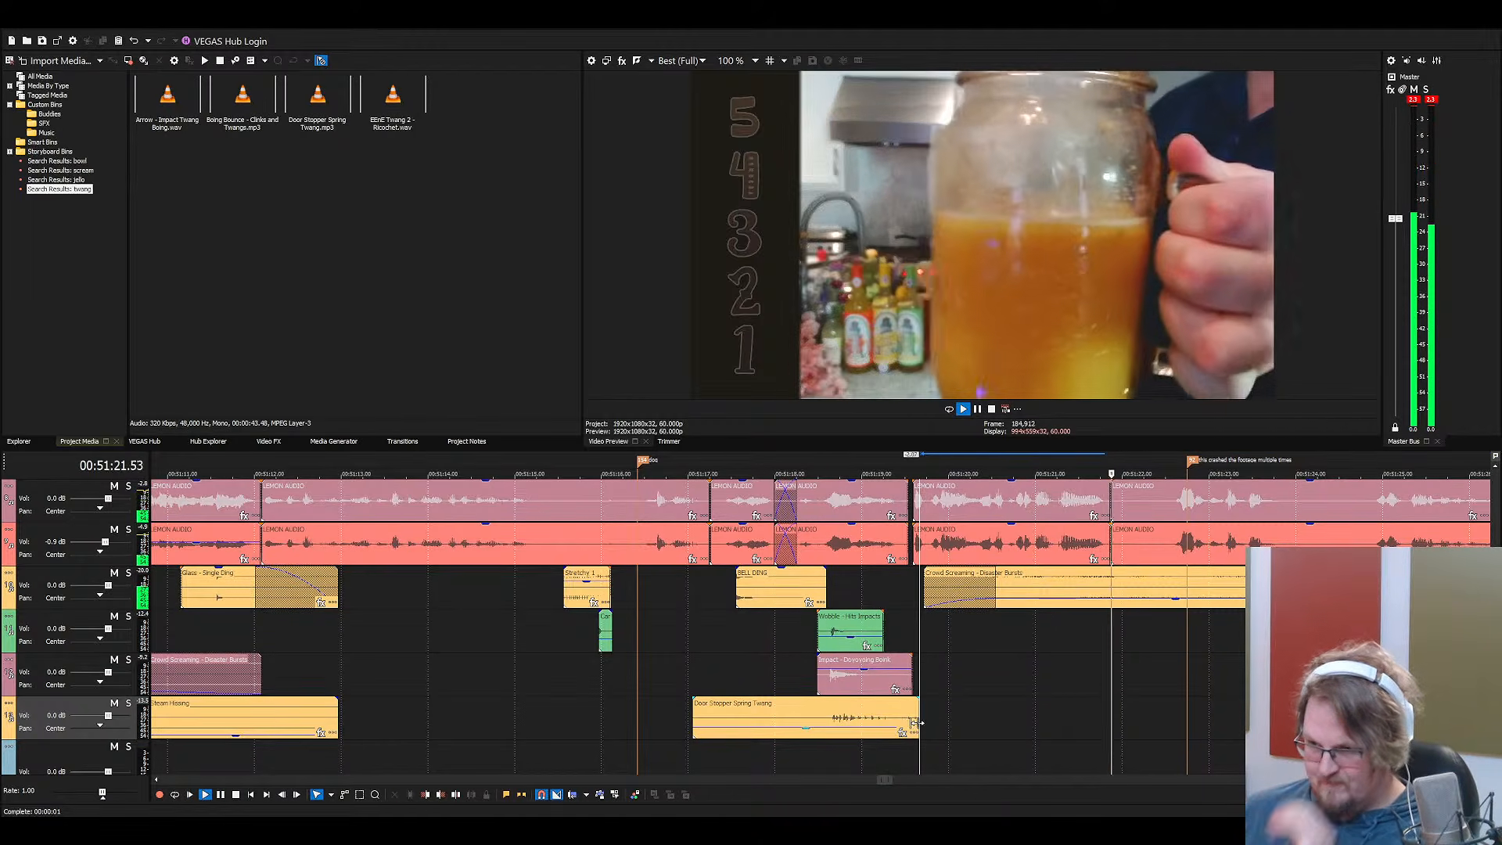
Give the door stopper twang a fade-out of about 0.7 s and lower the following crowd screaming clip's volume
drag(919, 718, 849, 736)
click(1008, 602)
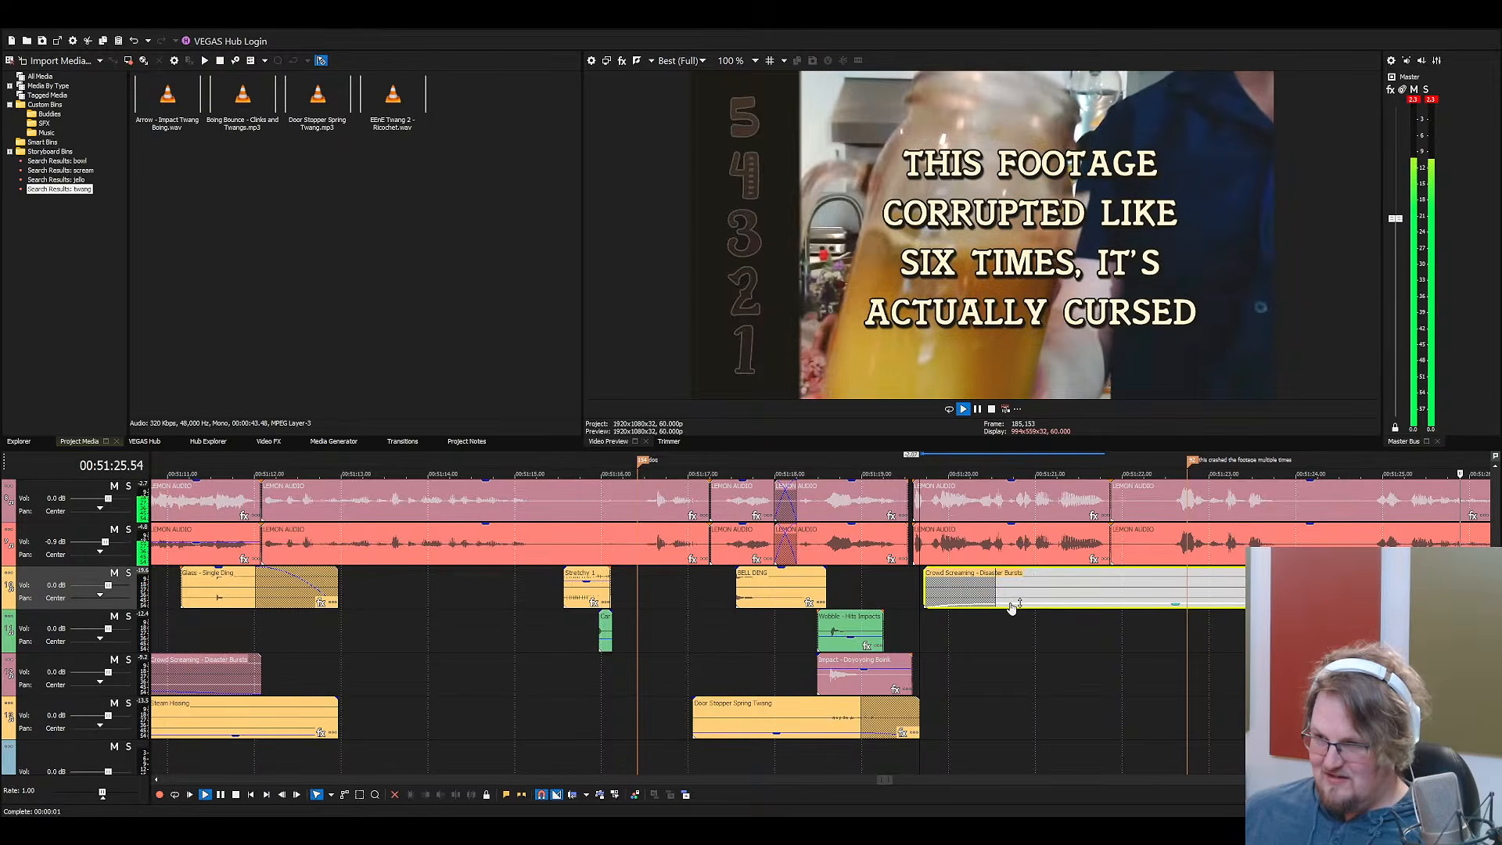
key(space)
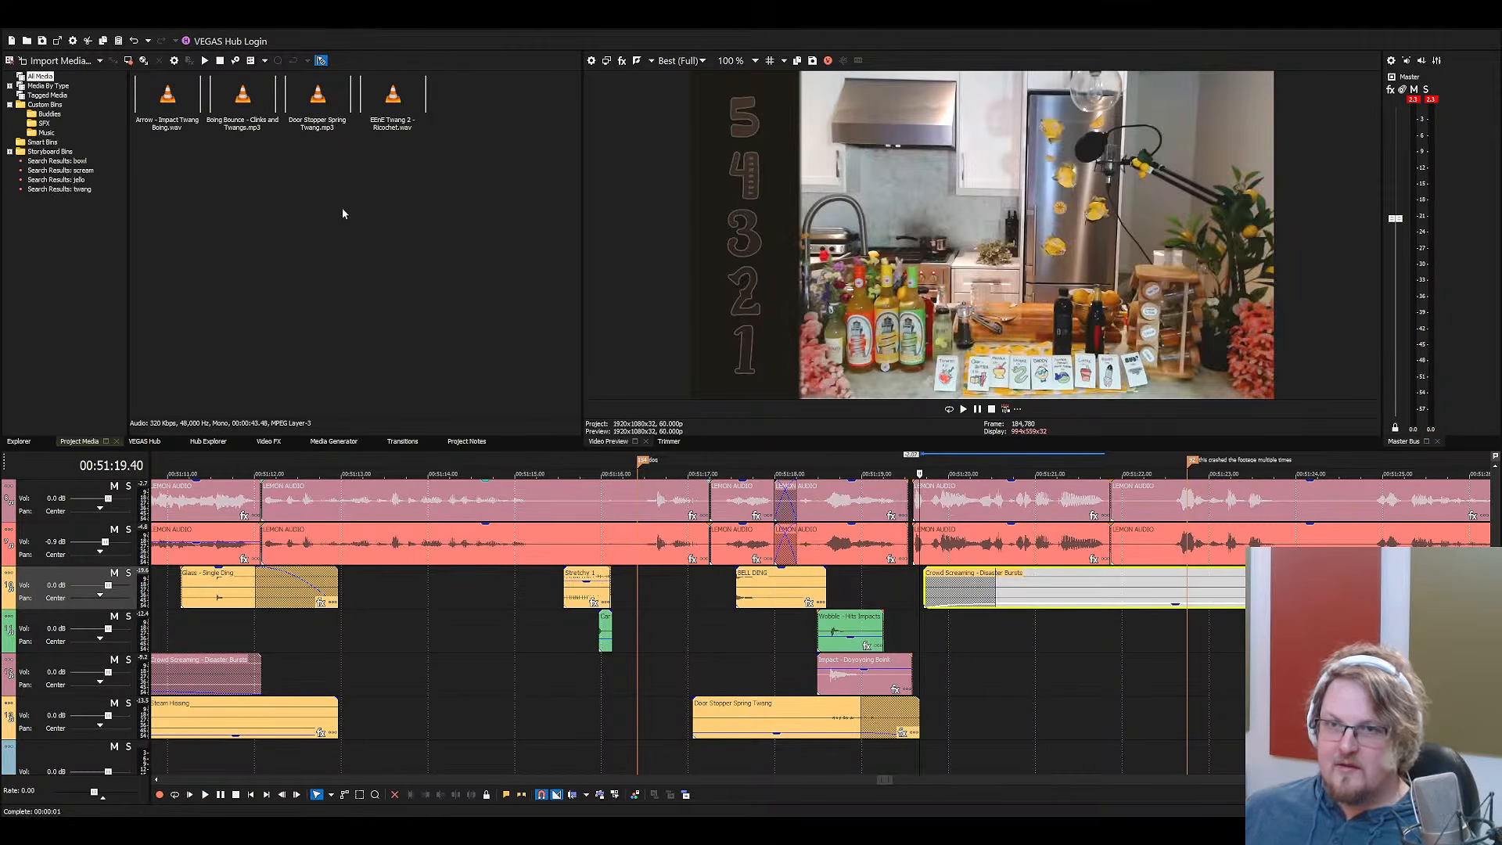
Find the Foley - Sloshing Bucket Movement sound among all media and add it to the pink track at 00:51:19.43
click(40, 77)
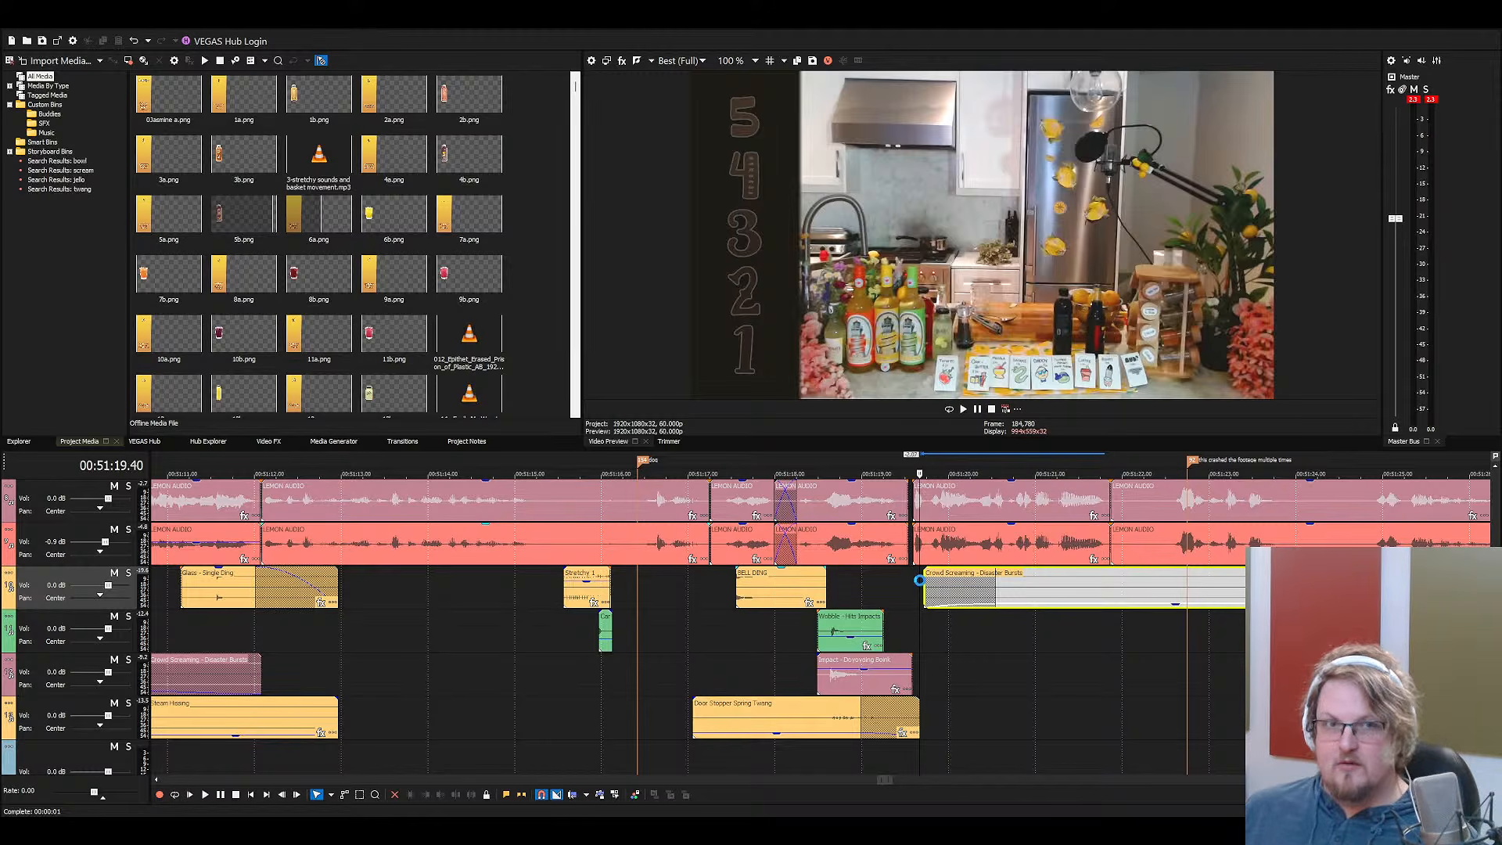
click(920, 581)
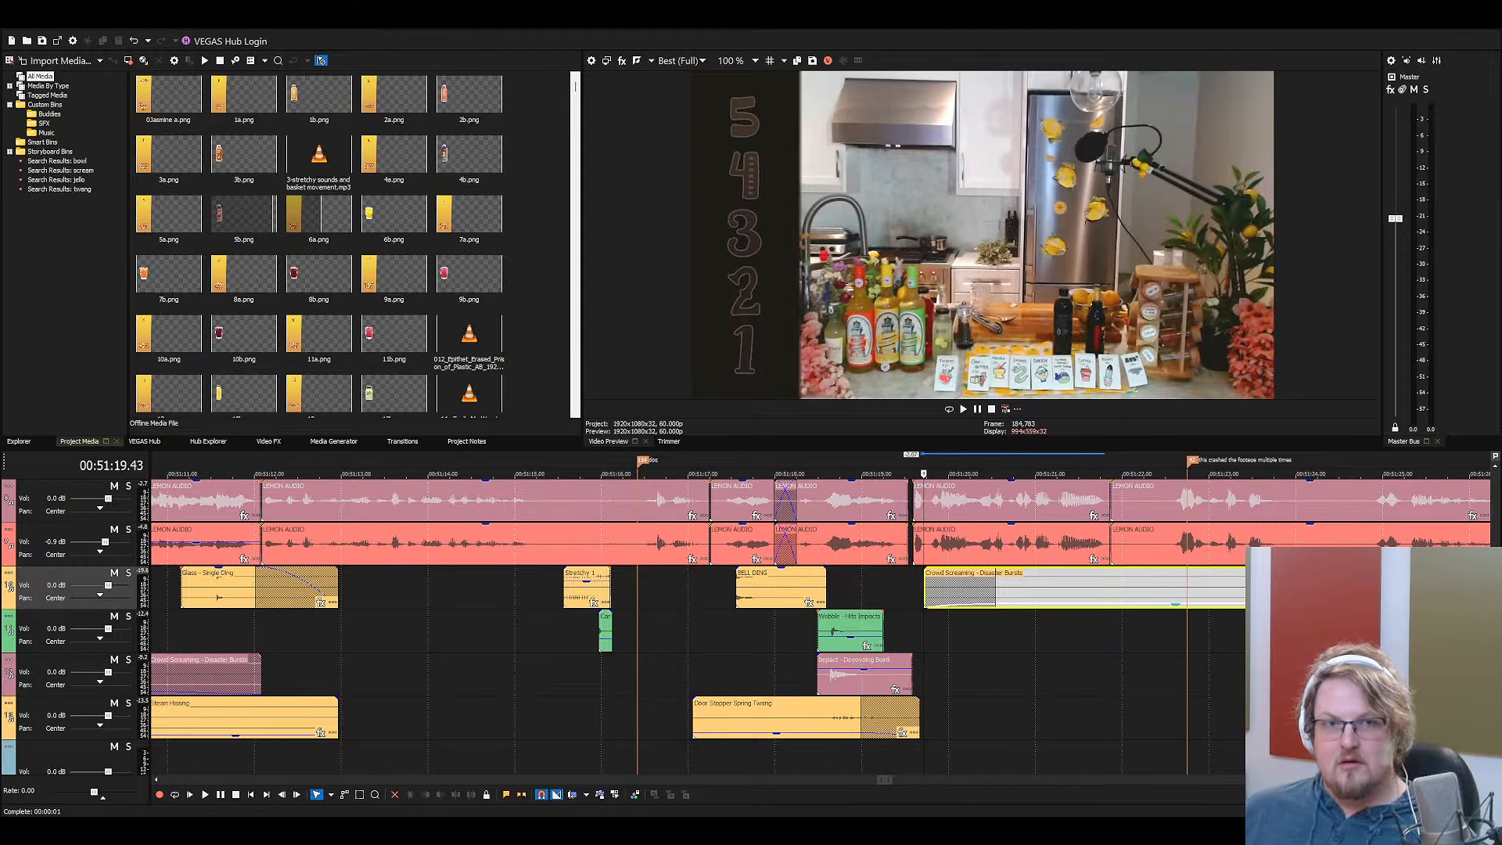
drag(1016, 453, 925, 674)
scroll(925, 675, down, 3)
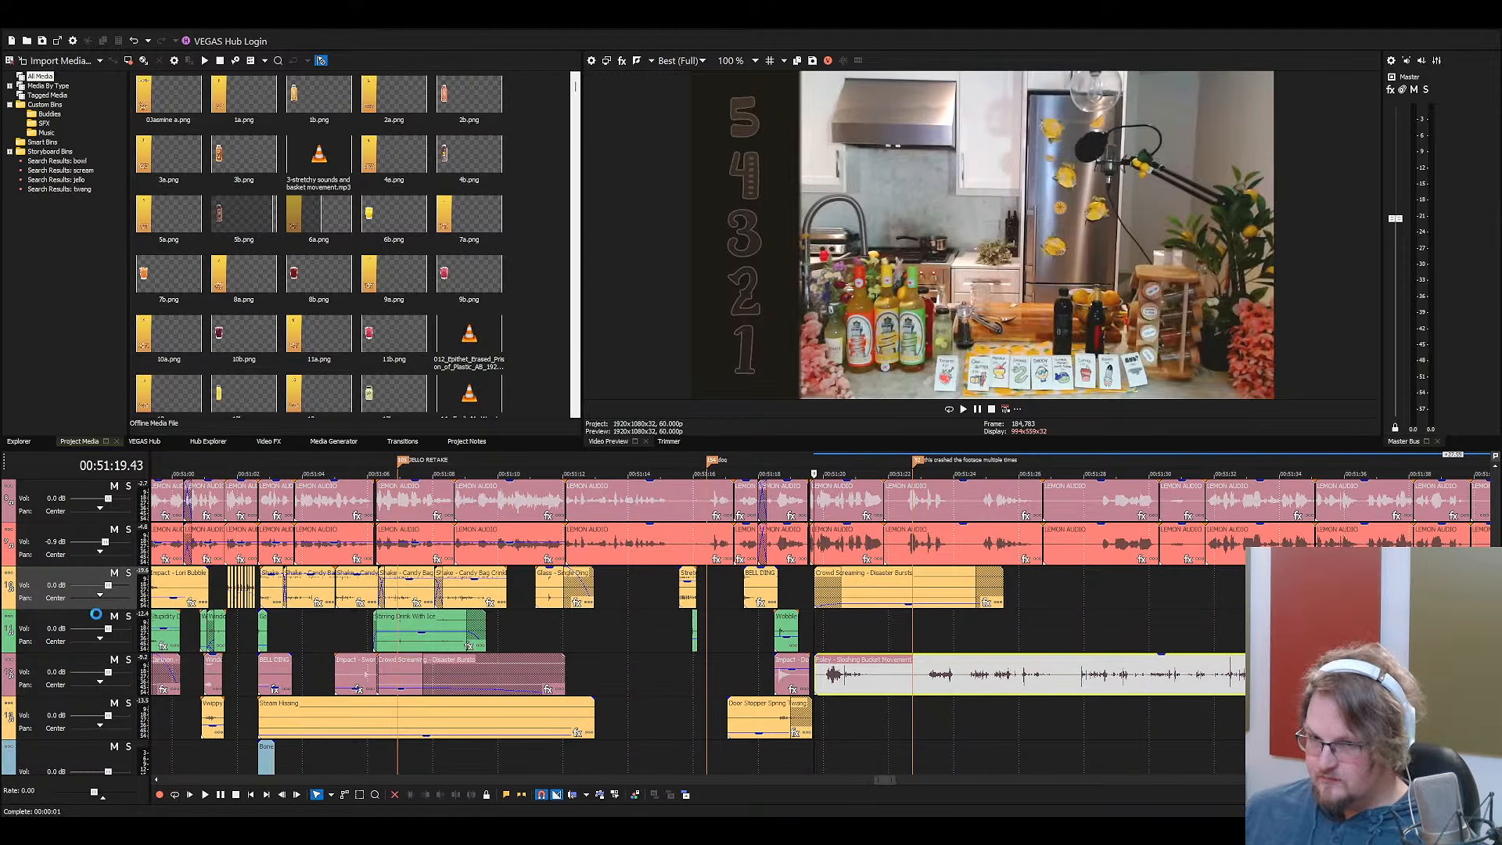
Solo the pink effects track to listen to the sloshing and earlier effects, and restore playback of all tracks
click(276, 650)
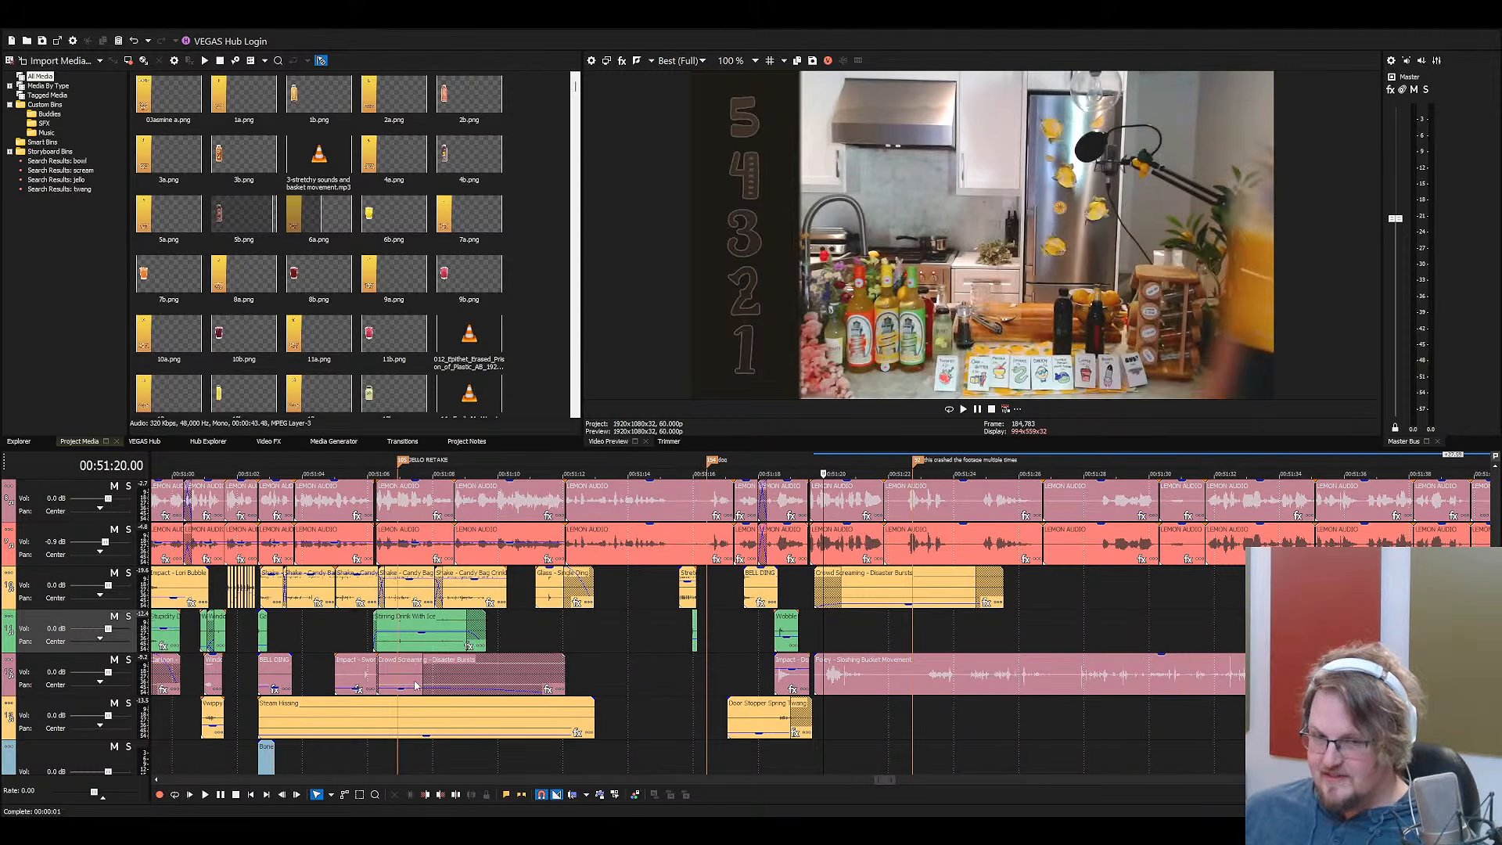
key(space)
click(176, 676)
click(128, 659)
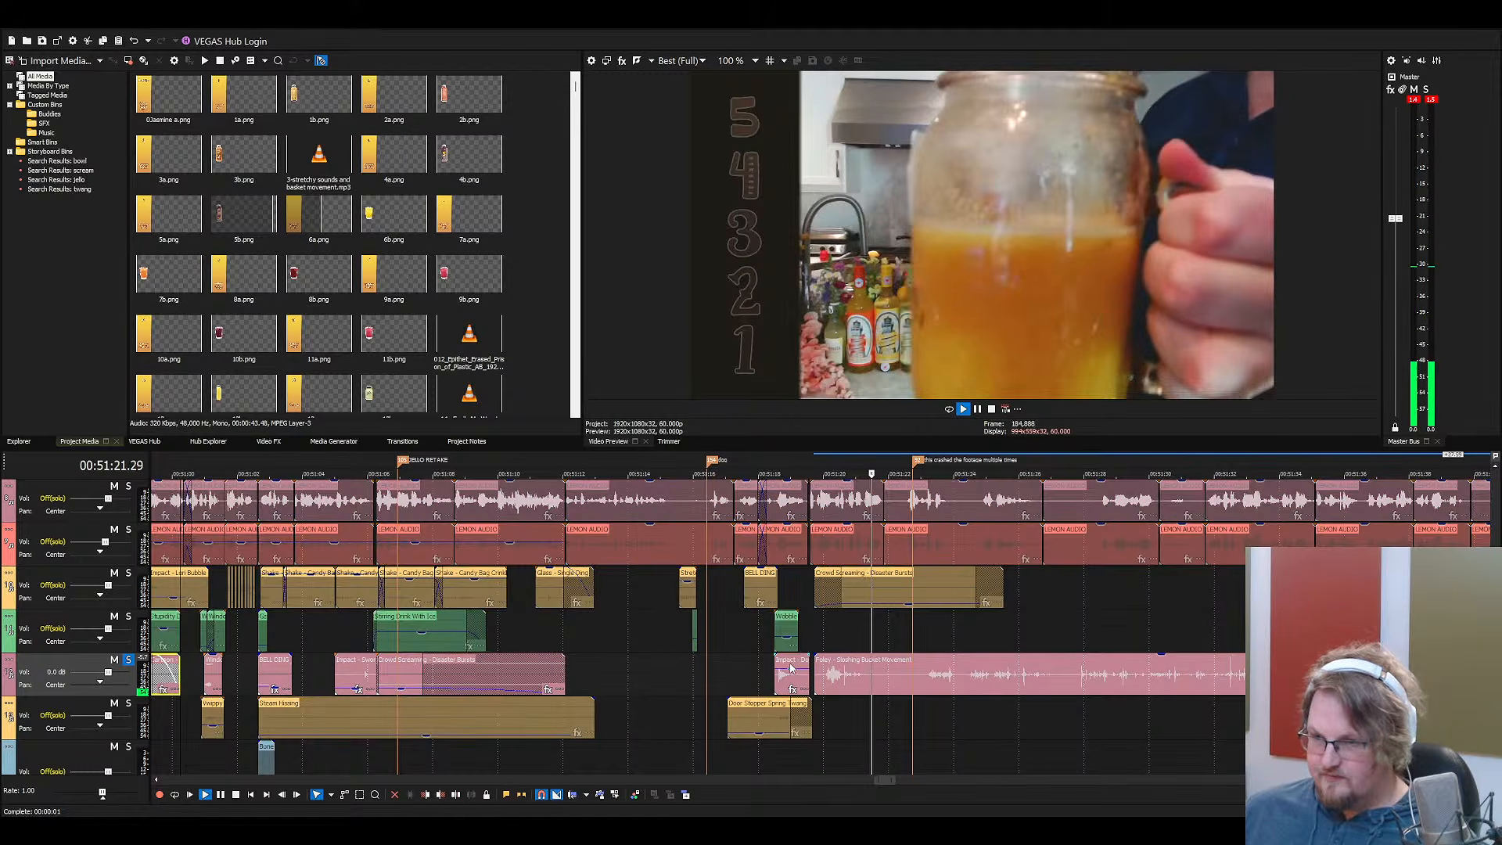
scroll(941, 677, up, 3)
scroll(1012, 689, down, 2)
key(space)
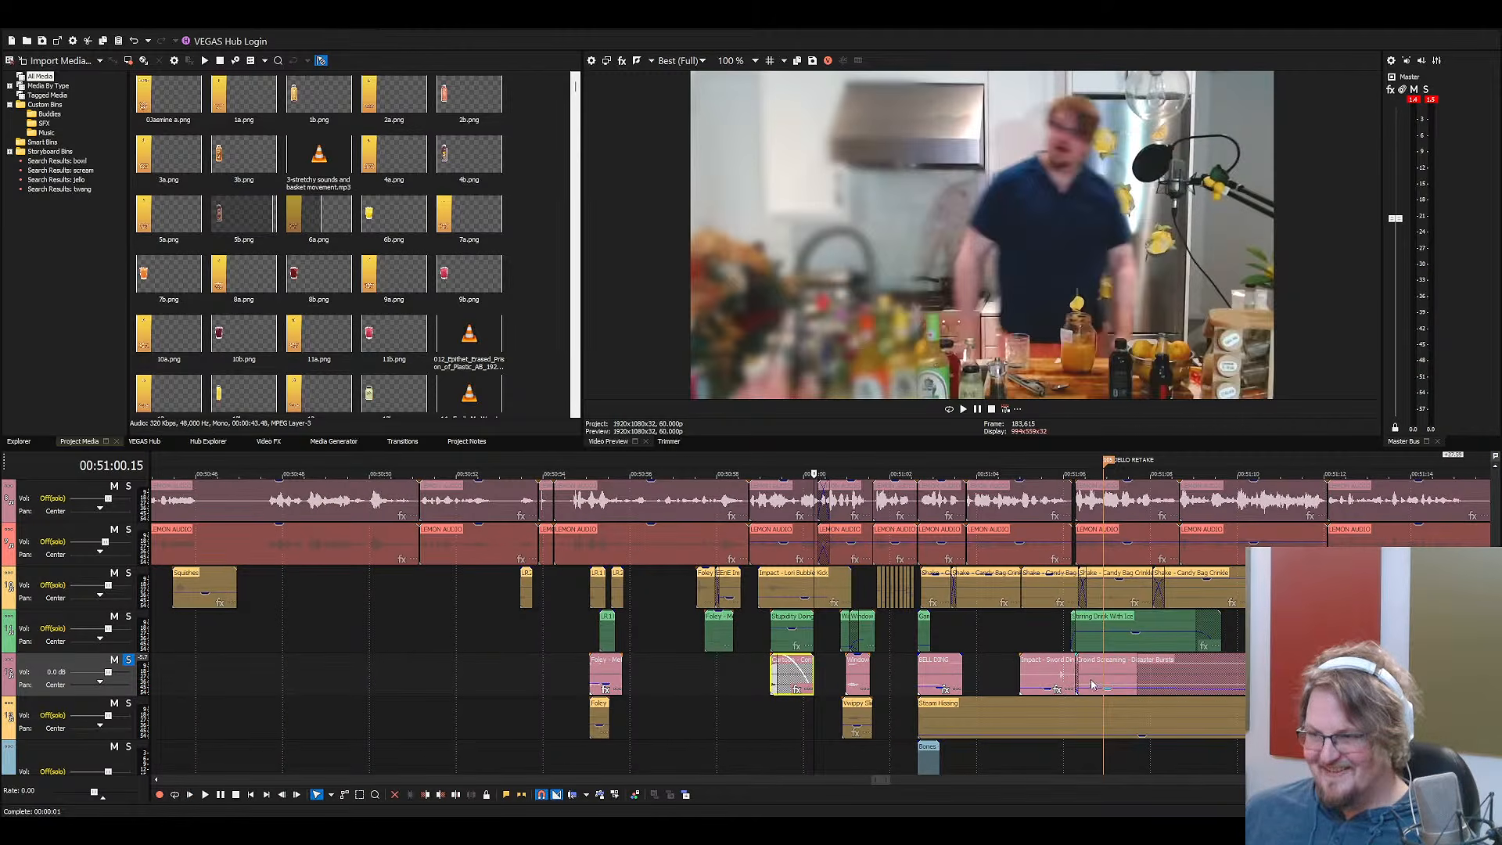
click(1086, 667)
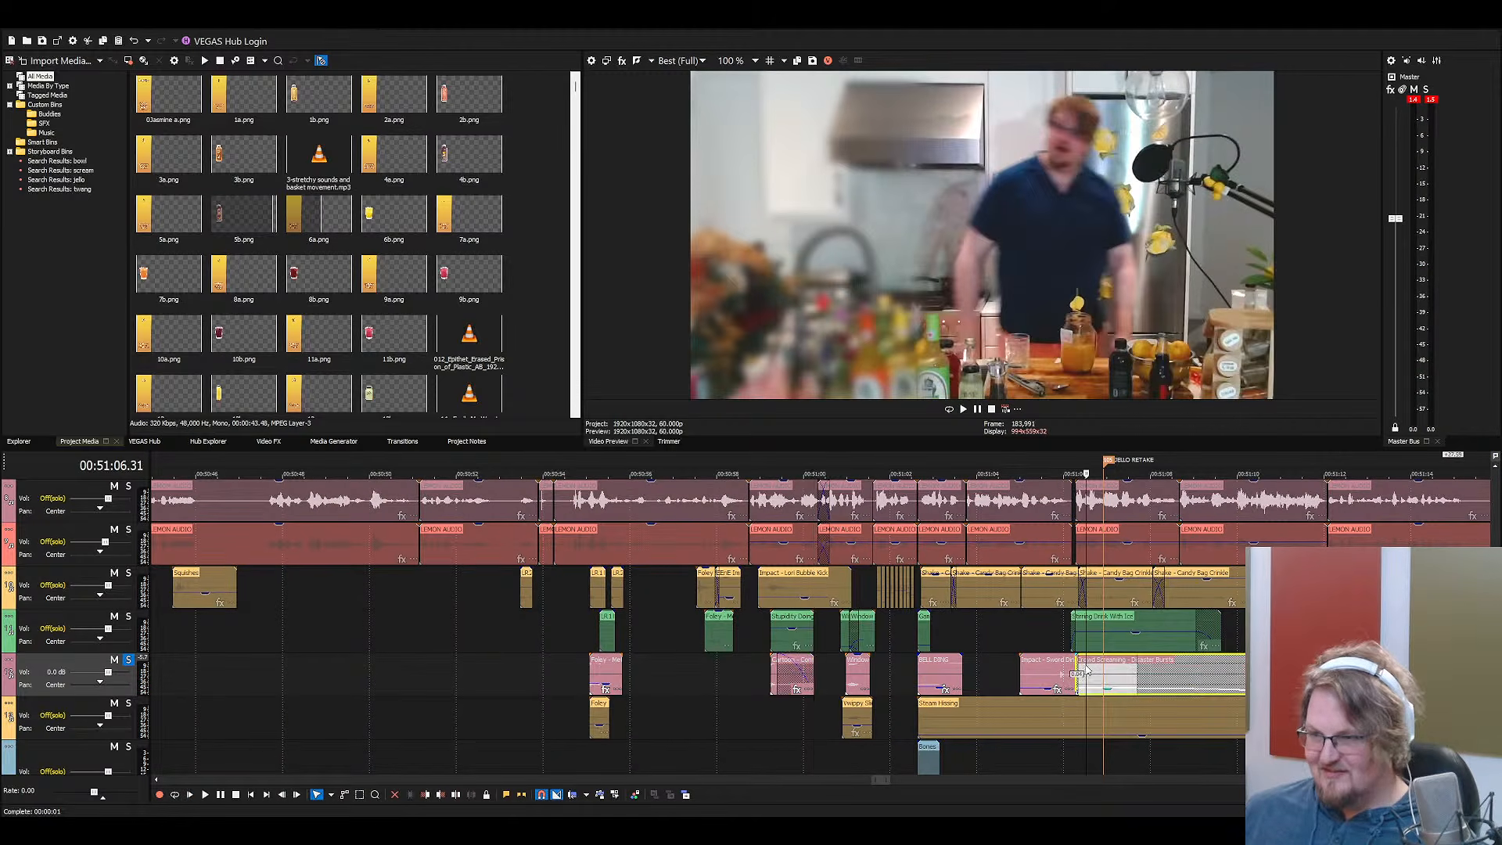
scroll(1086, 668, up, 3)
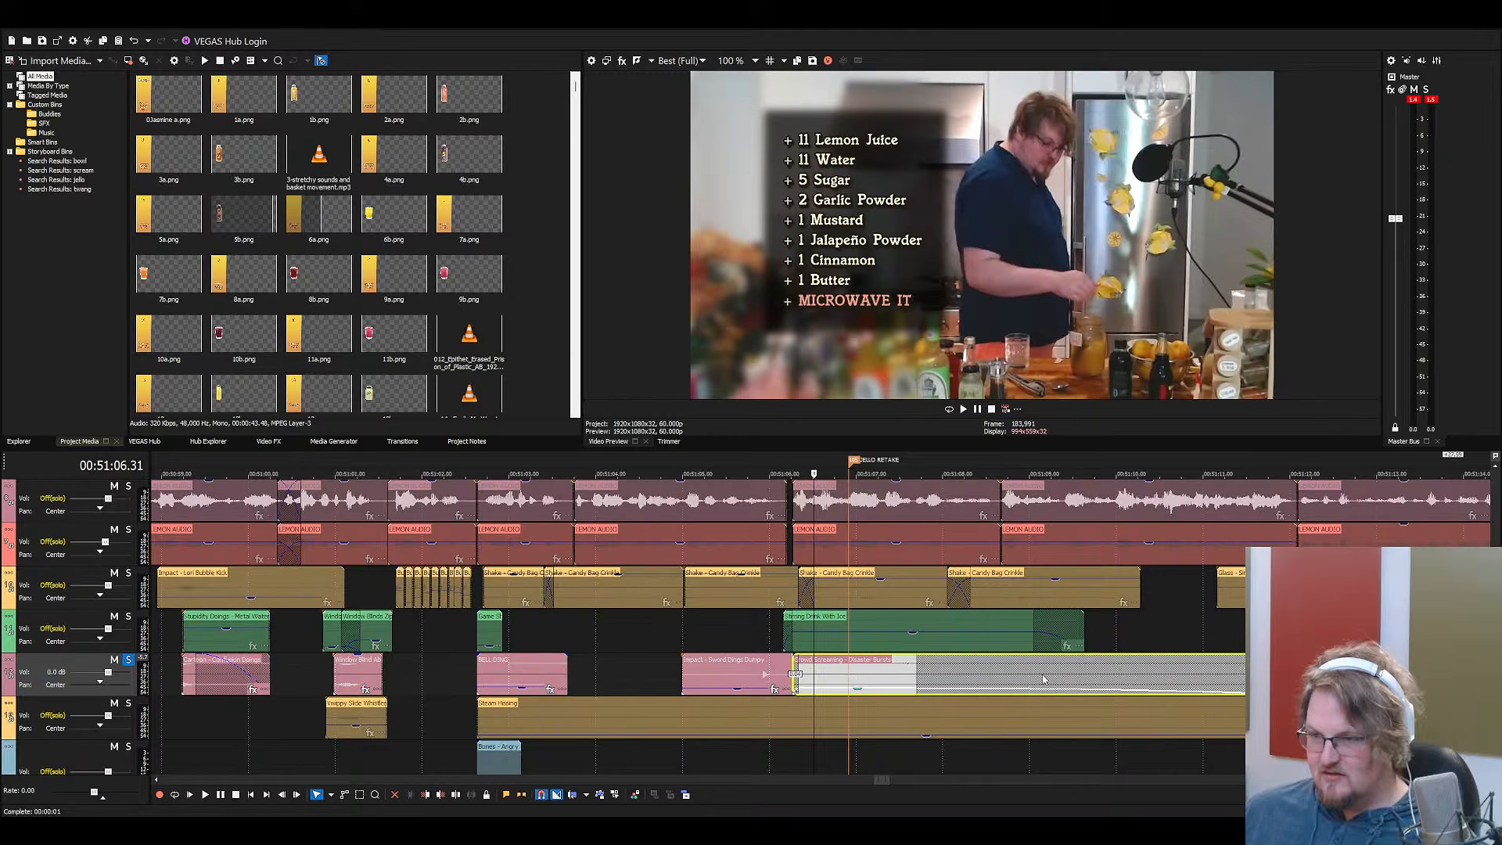
click(128, 660)
click(129, 703)
click(130, 703)
Shift the sloshing bucket clip slightly later, to about 00:51:19.53, and solo the pink effects track to play it
scroll(770, 674, down, 5)
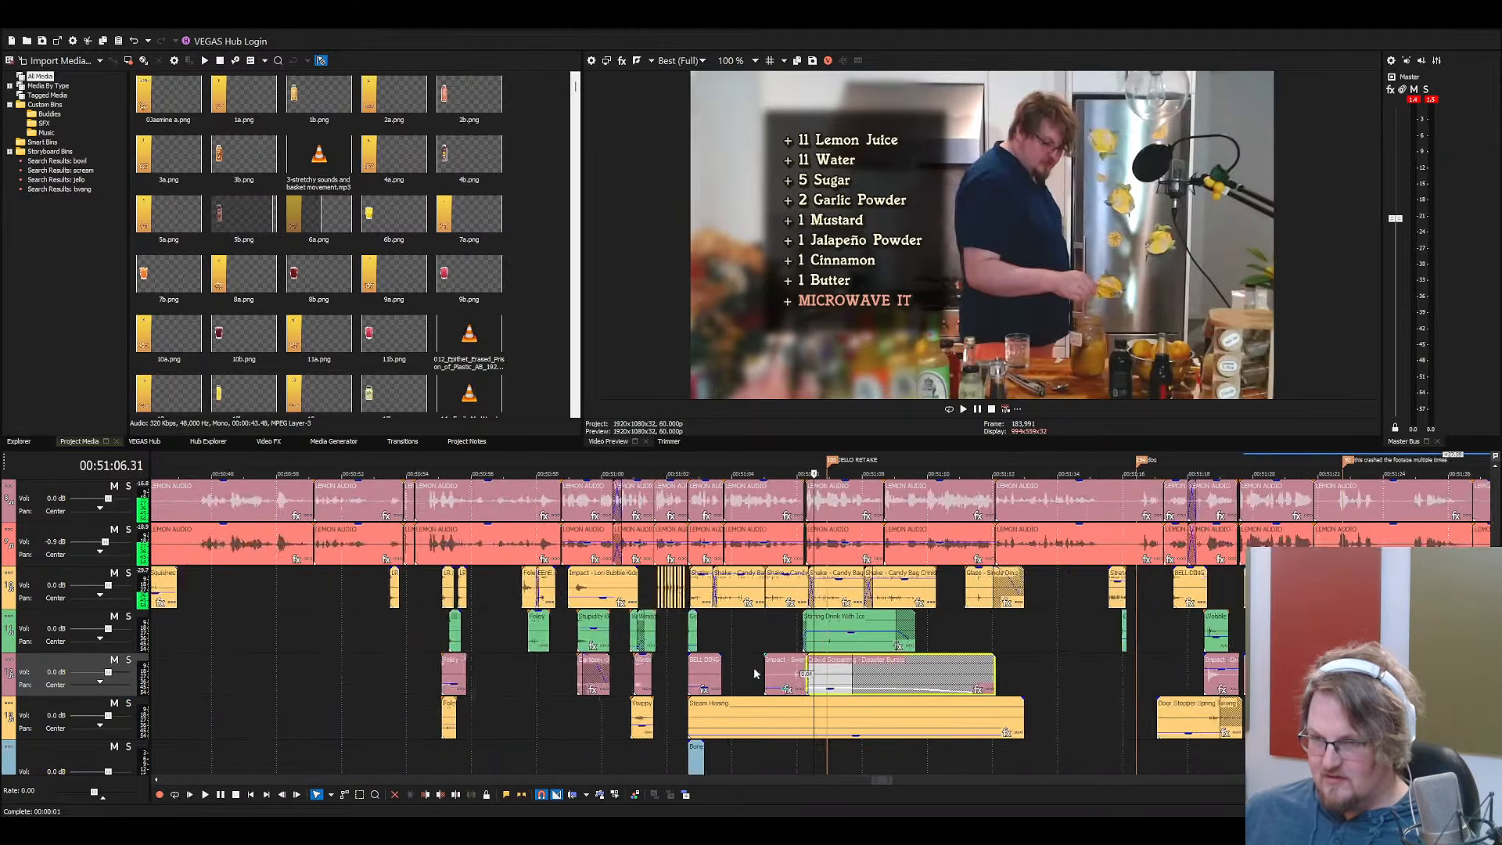
click(1101, 675)
scroll(1093, 674, up, 5)
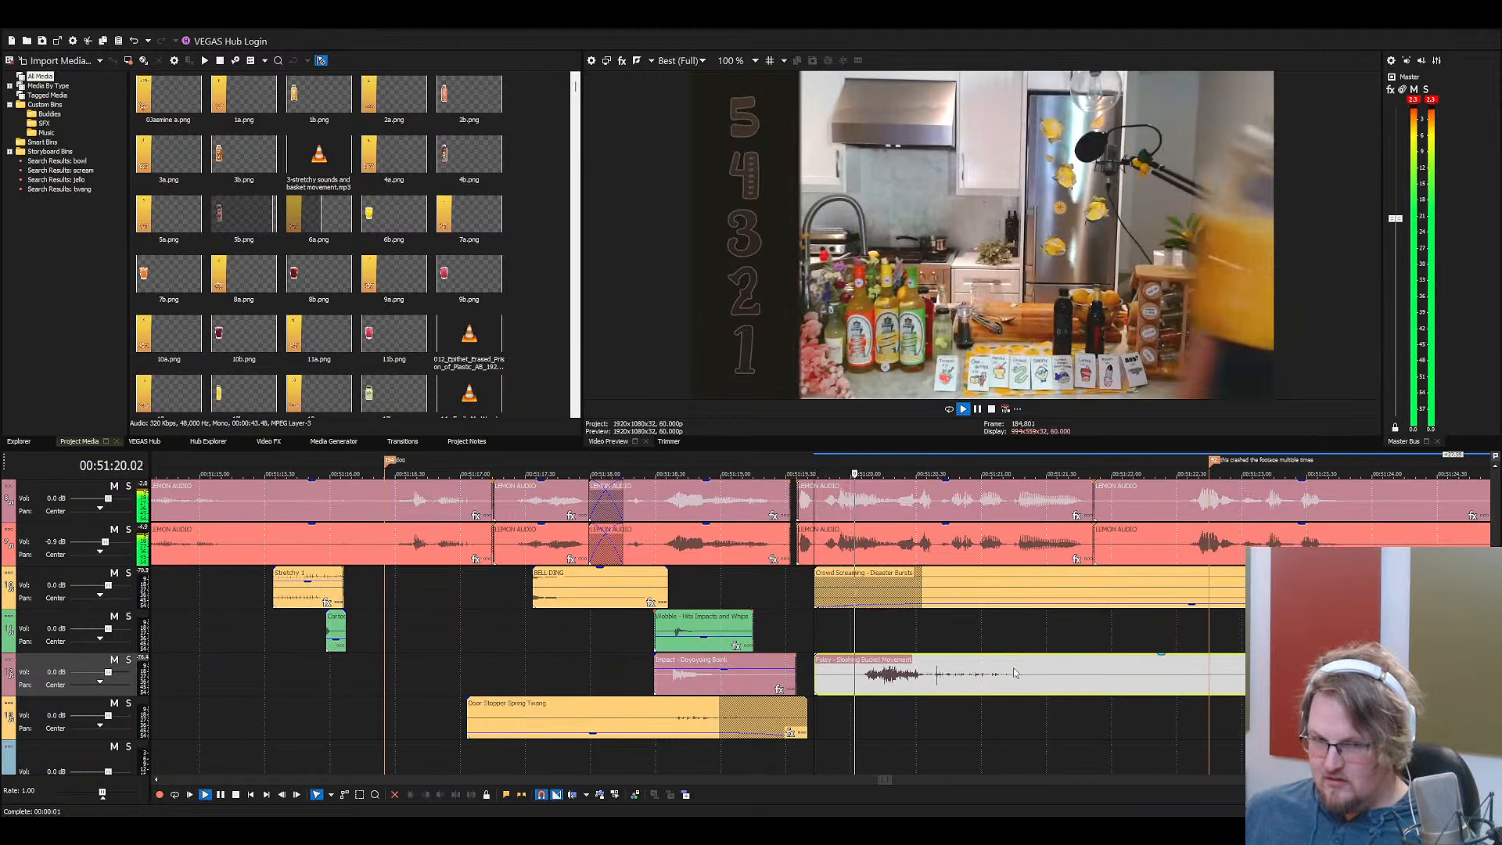
scroll(898, 657, up, 2)
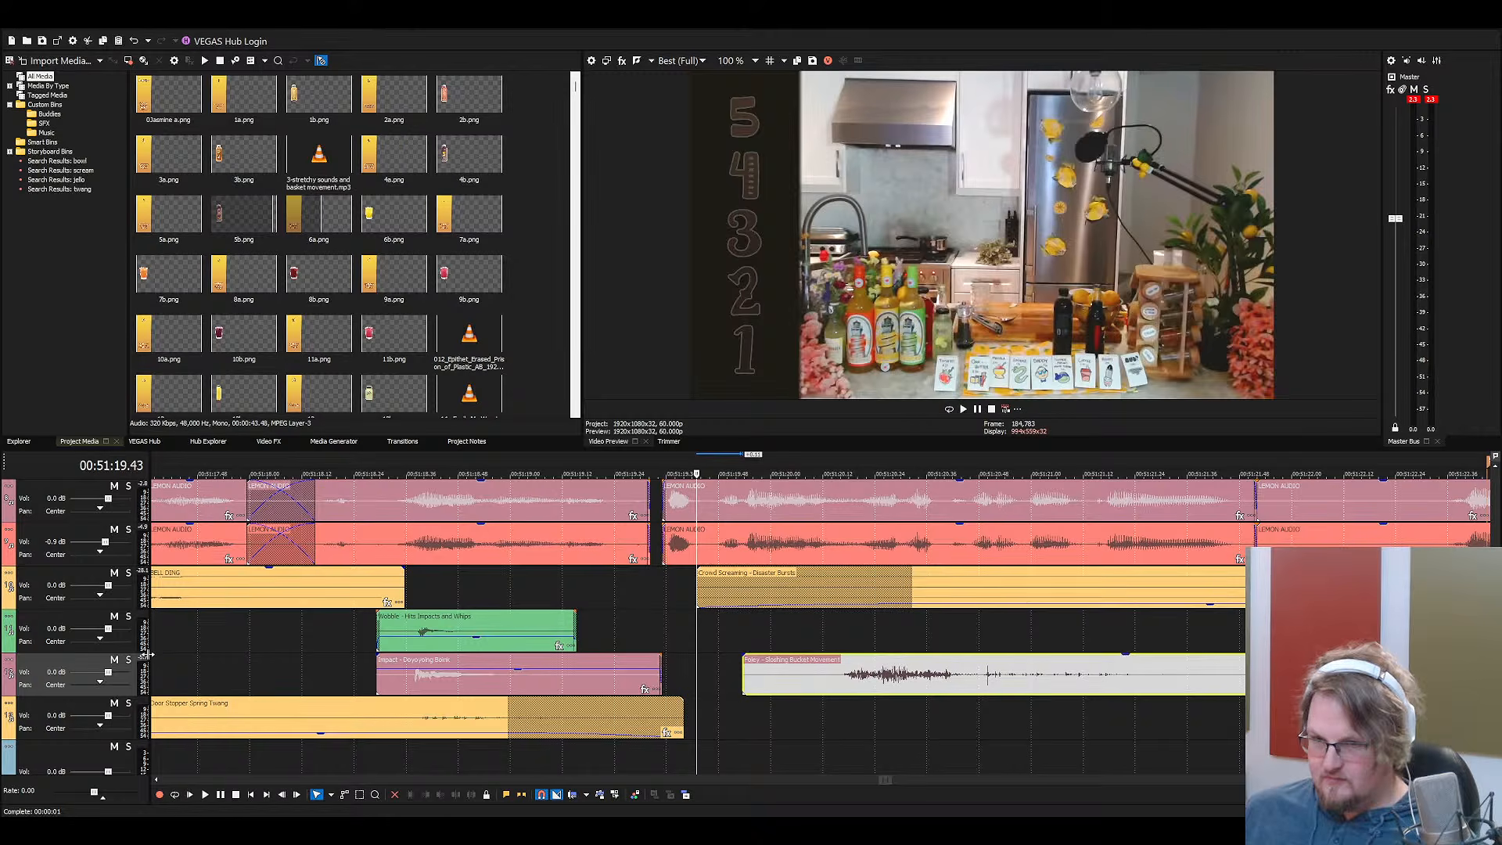
click(129, 661)
key(space)
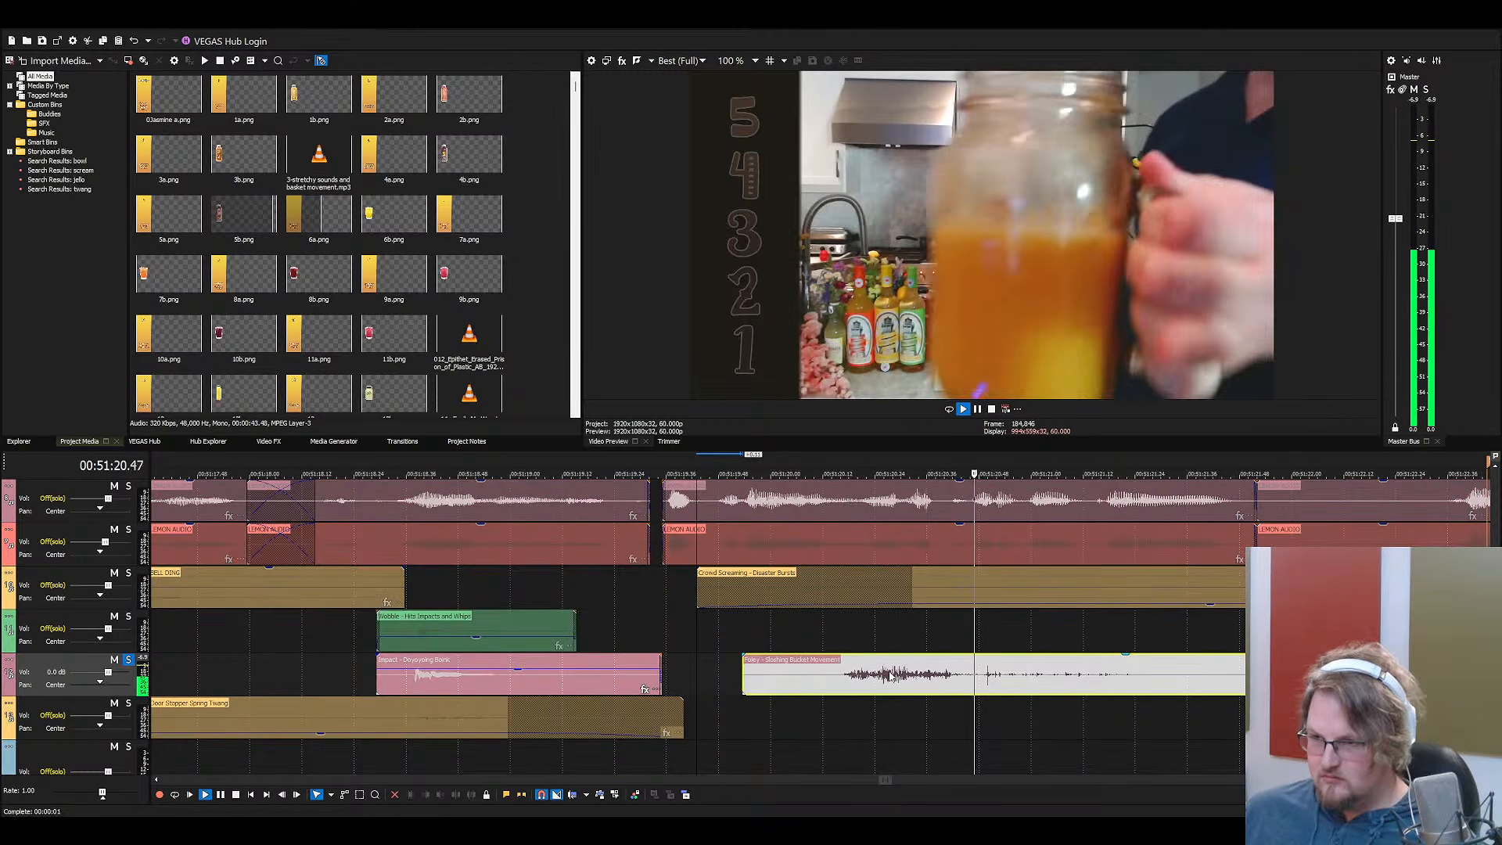
Split the Sloshing Bucket Movement clip after its first slosh and delete all of the remaining parts
scroll(910, 651, down, 3)
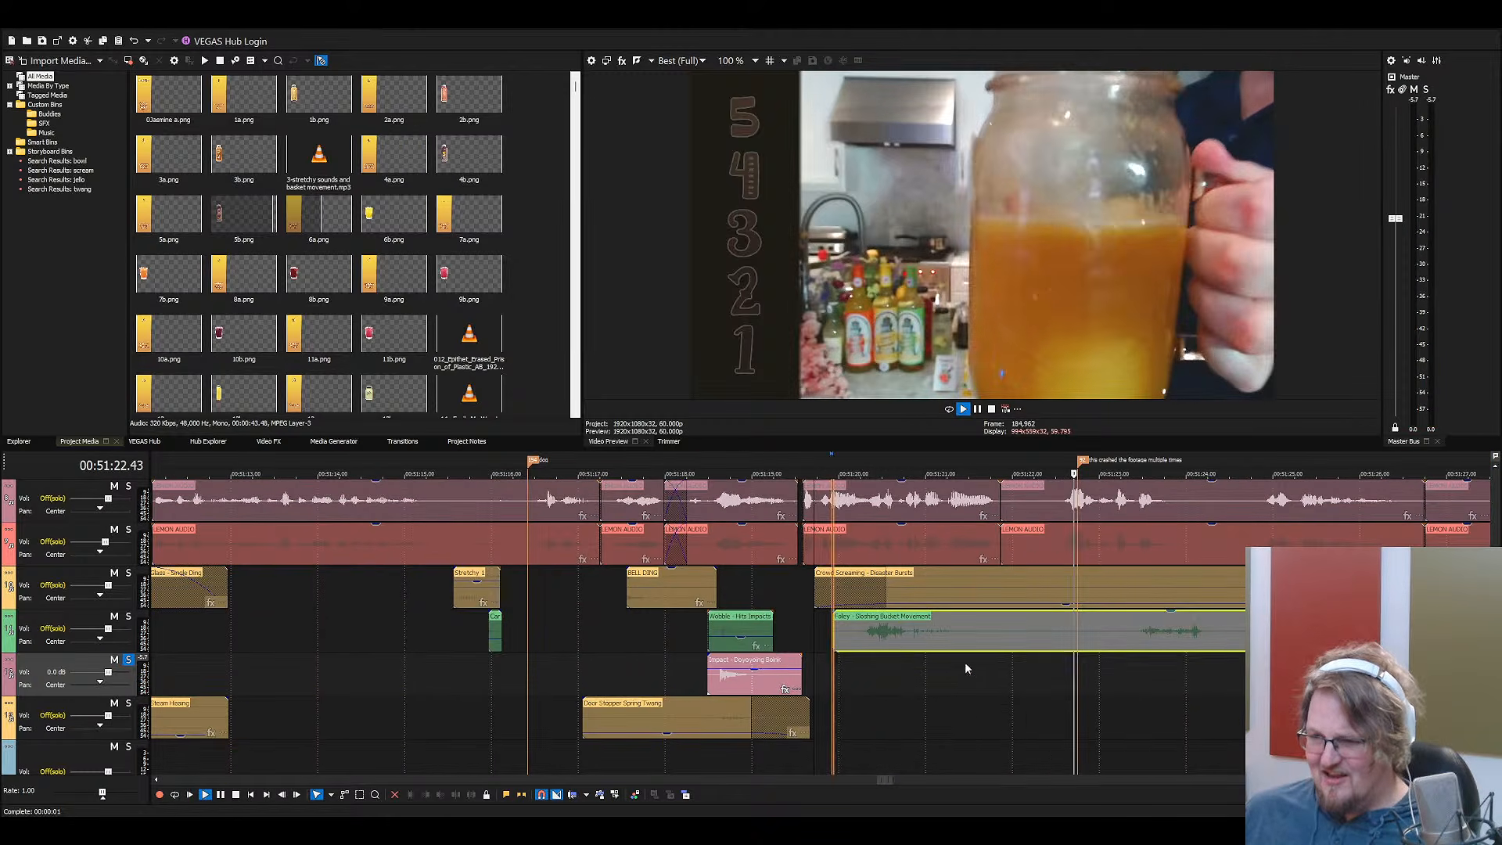
scroll(946, 679, down, 1)
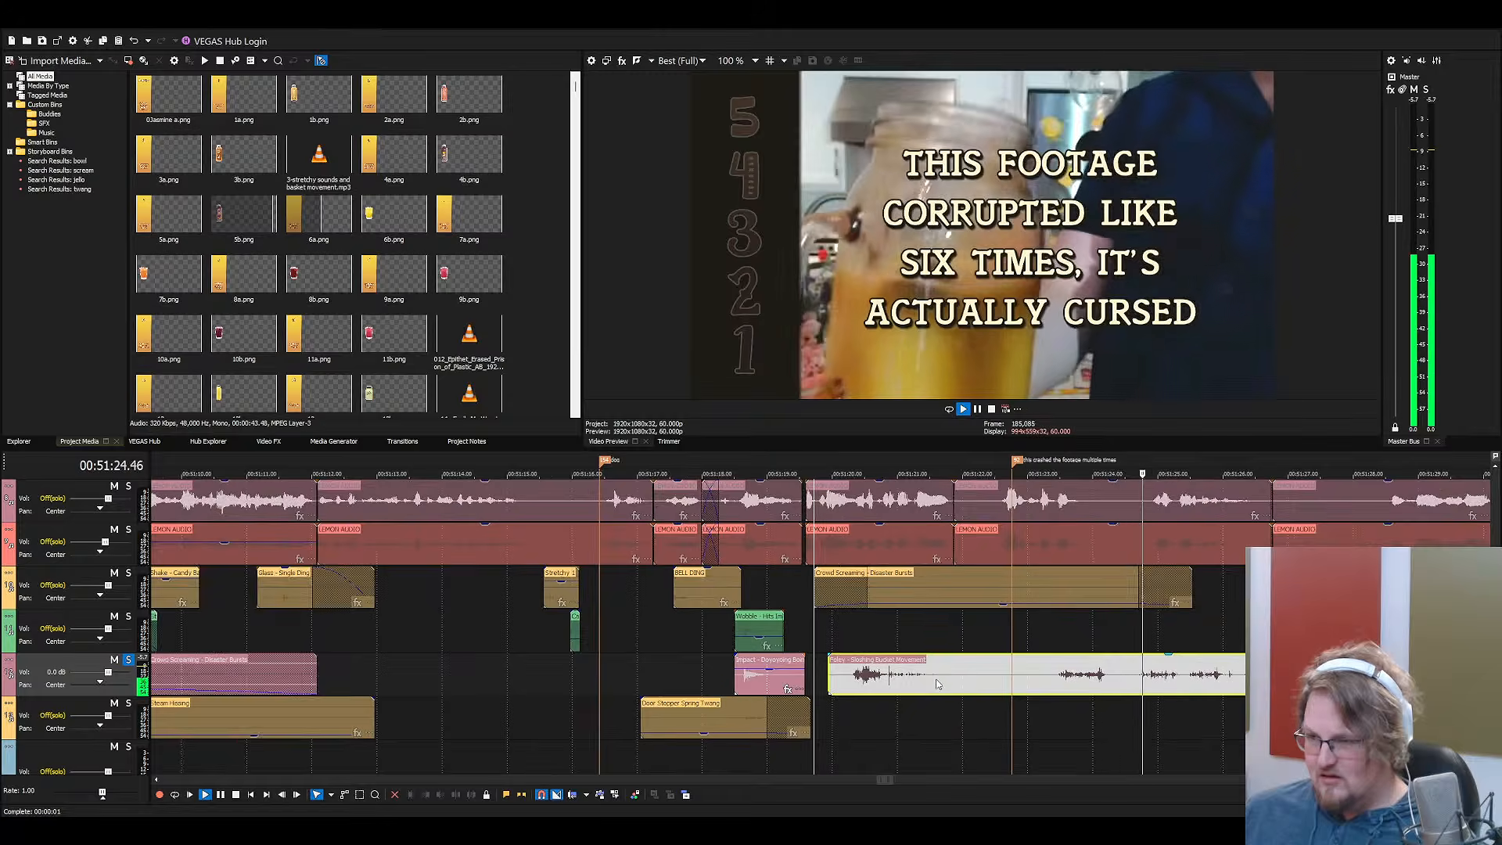
scroll(1017, 682, down, 2)
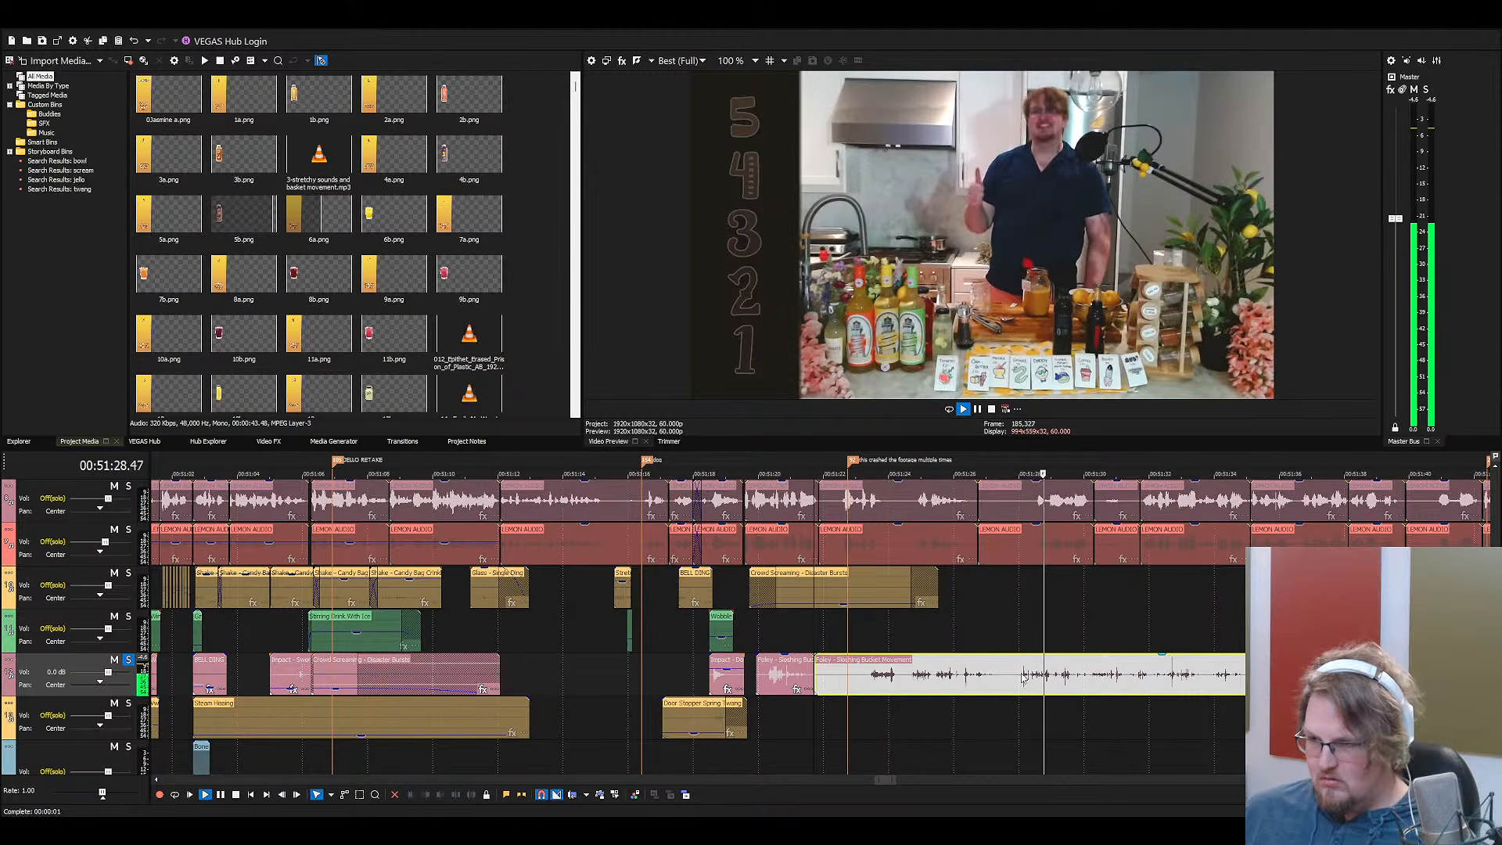
key(s)
key(Delete)
click(1058, 678)
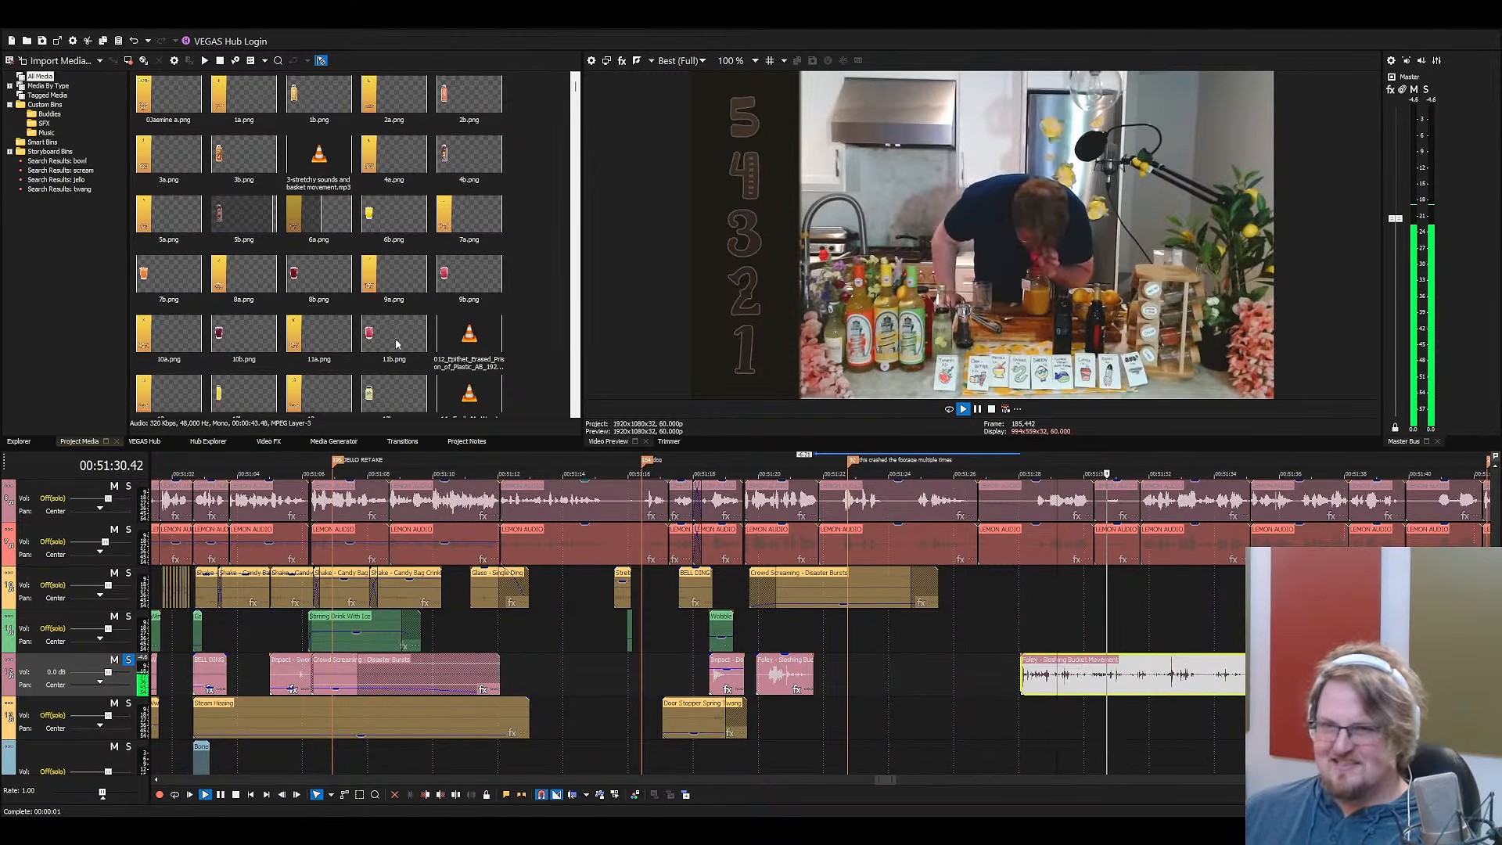
key(Delete)
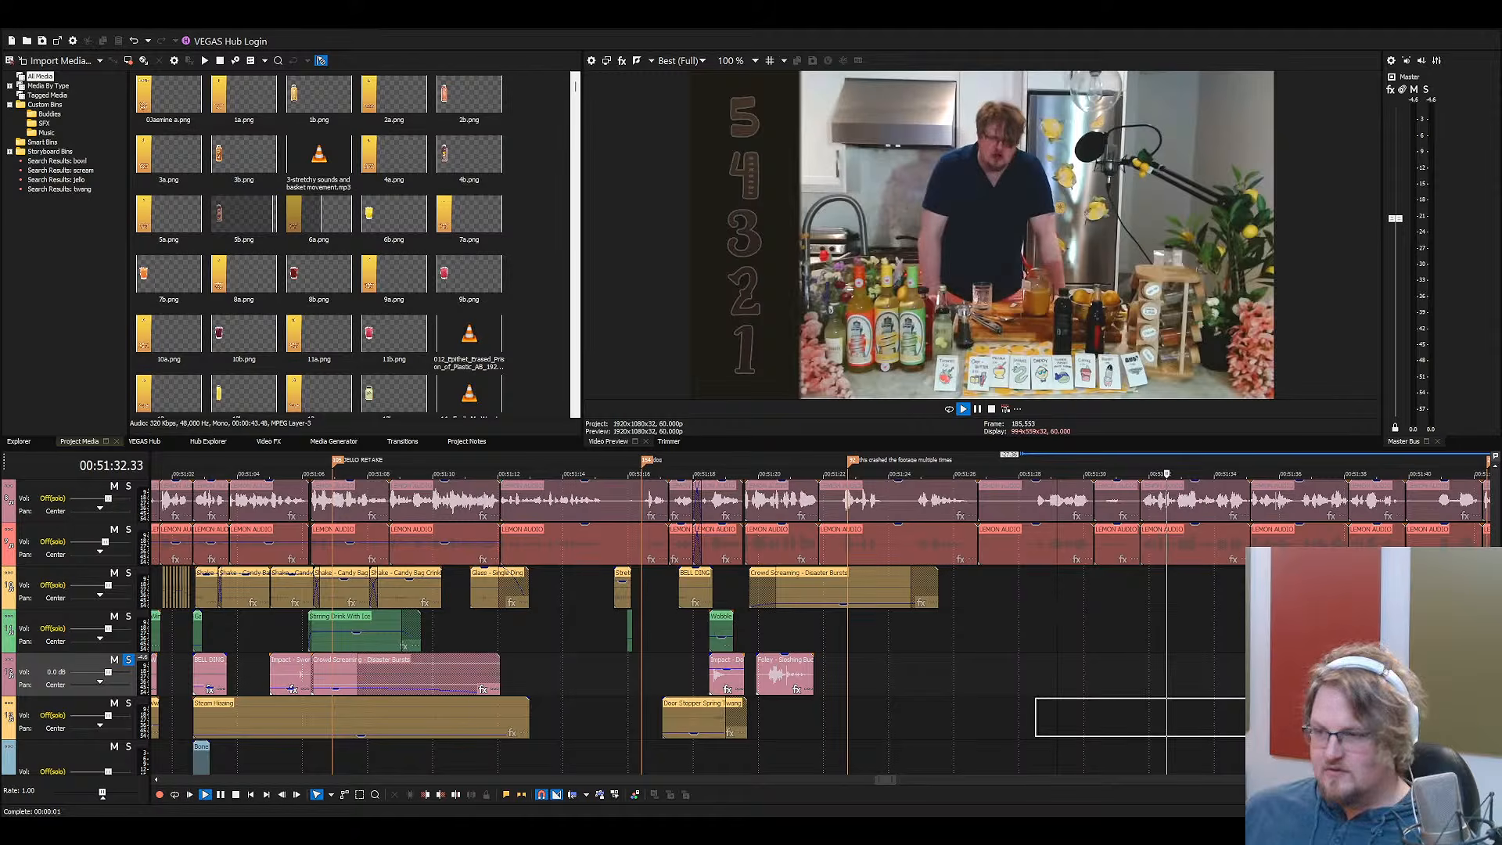
Add the Foley - Bucket Sloshing Again sound to the pink track behind the first slosh and split out a section containing further sloshes
drag(1052, 715, 893, 679)
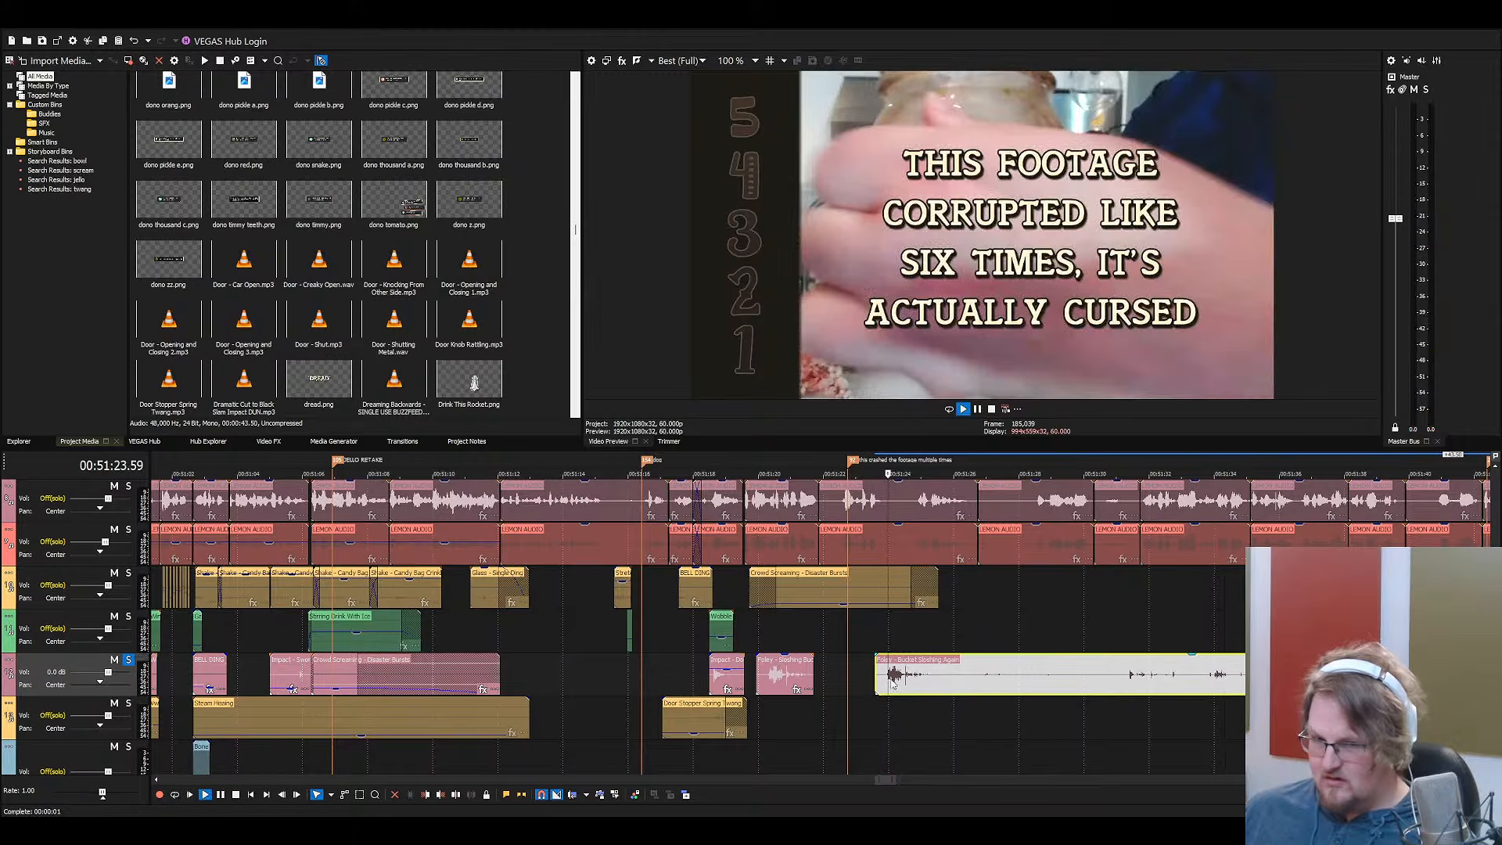
key(space)
click(1124, 678)
key(s)
click(1245, 677)
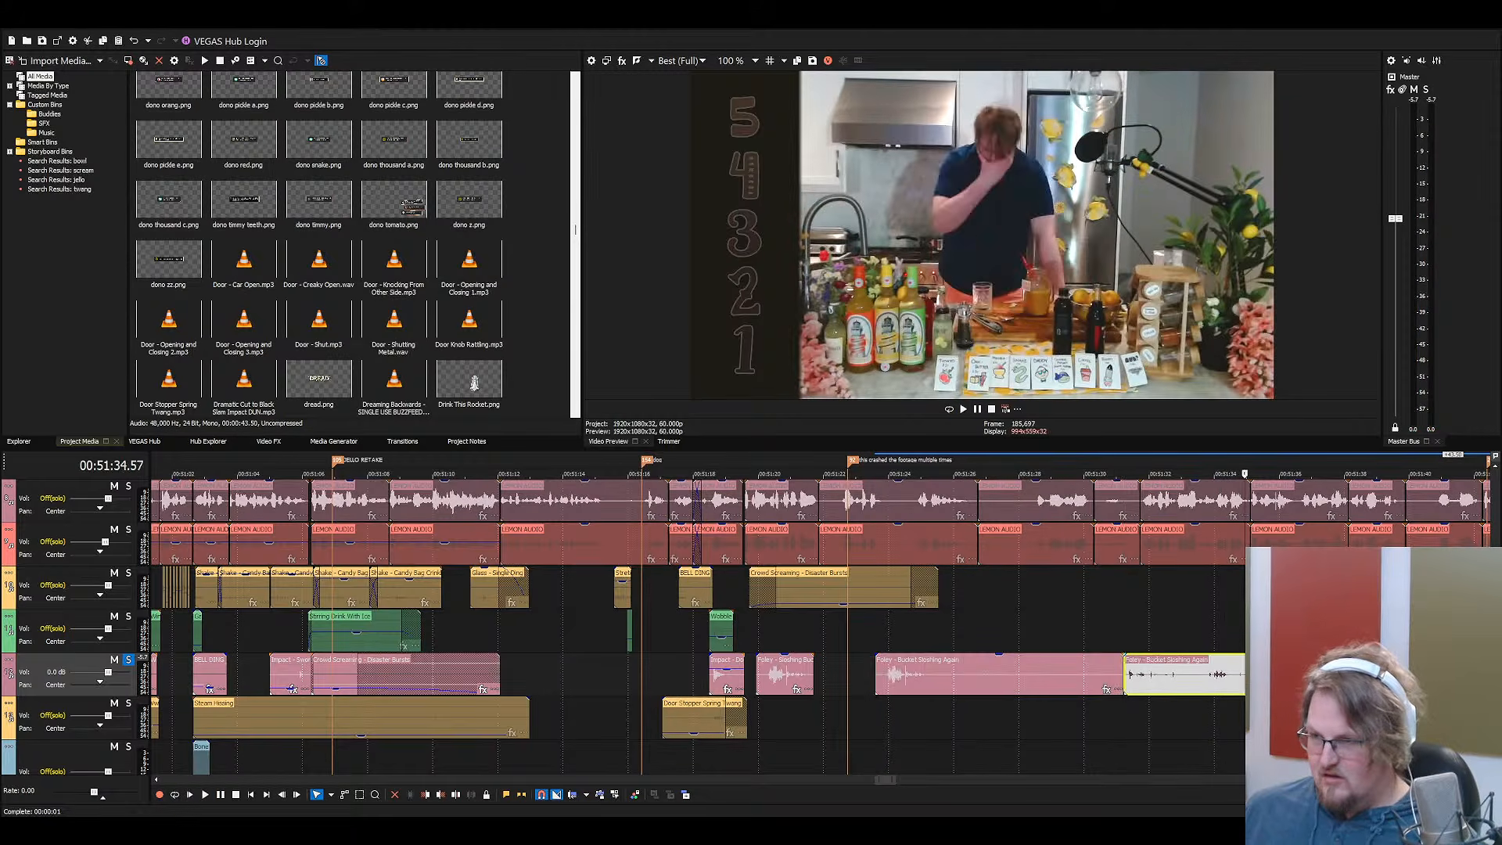
Delete the opening part of Bucket Sloshing Again and move the split-out section forward to start at the next lemon audio cut
click(1081, 671)
key(Delete)
drag(1161, 671, 851, 669)
click(778, 670)
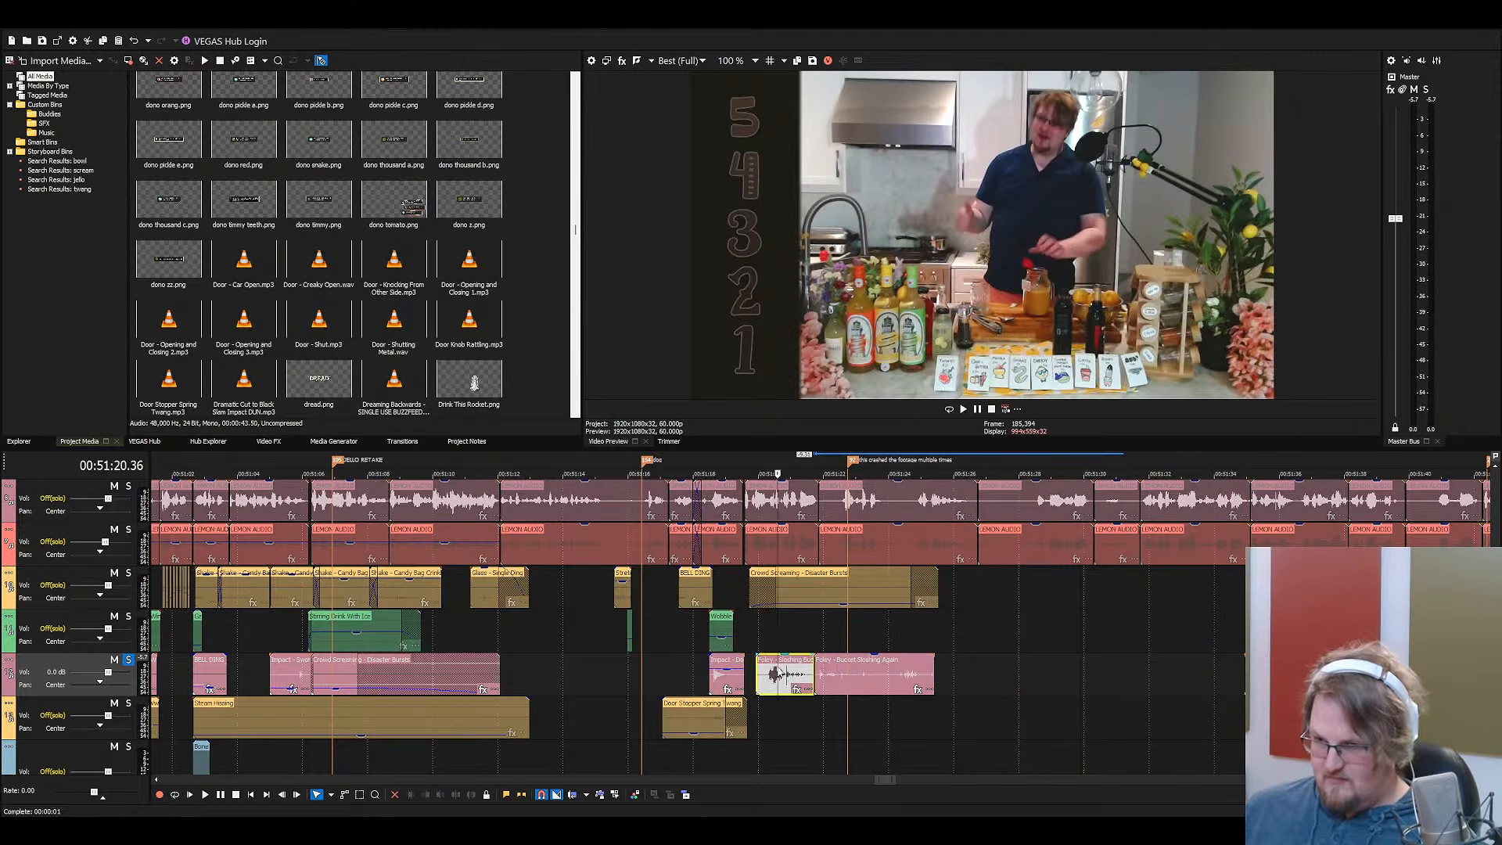
key(space)
scroll(780, 673, up, 5)
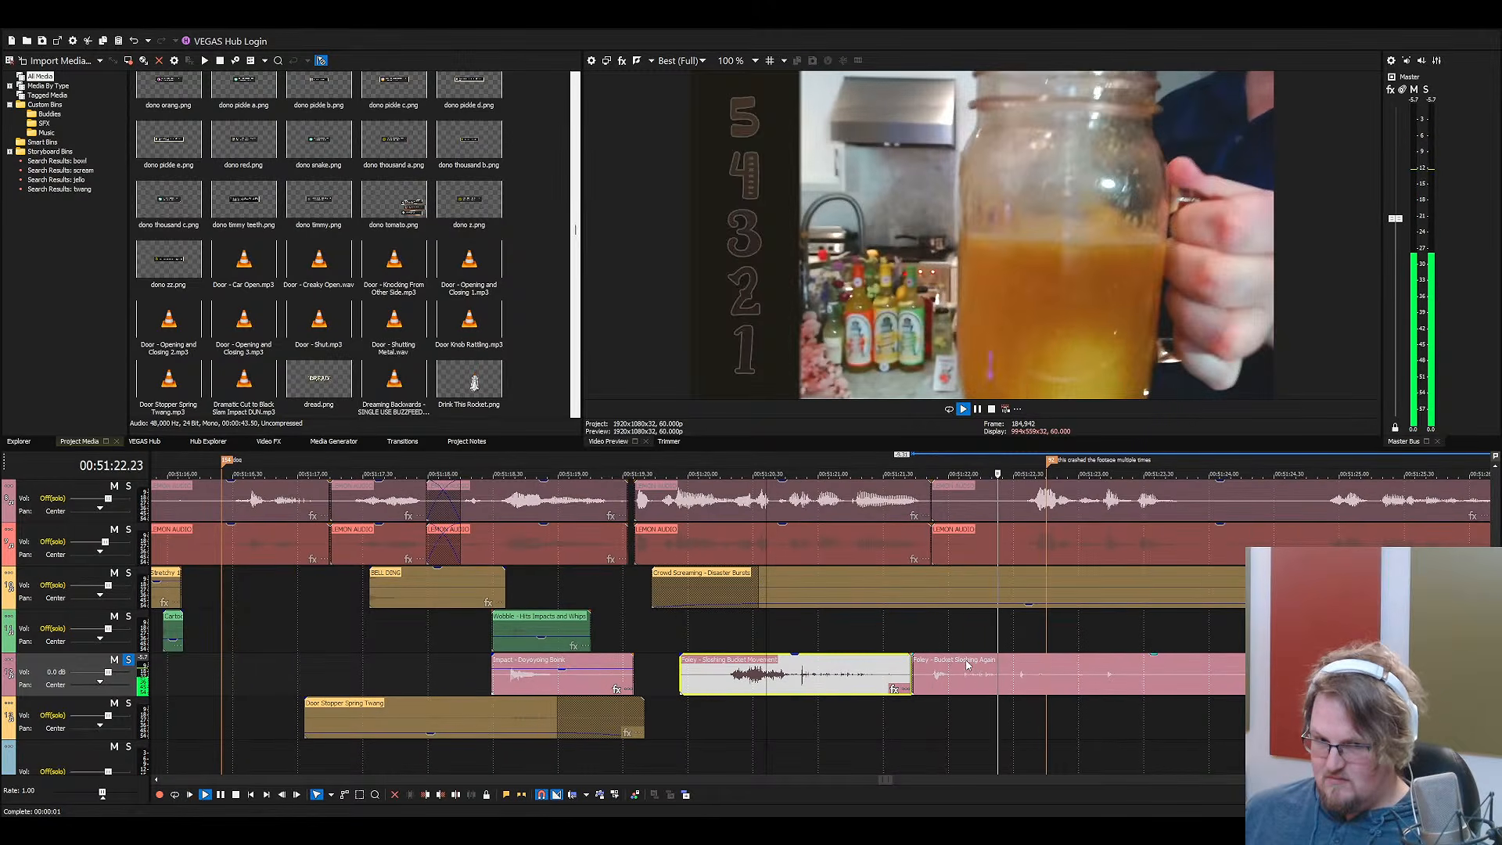
key(space)
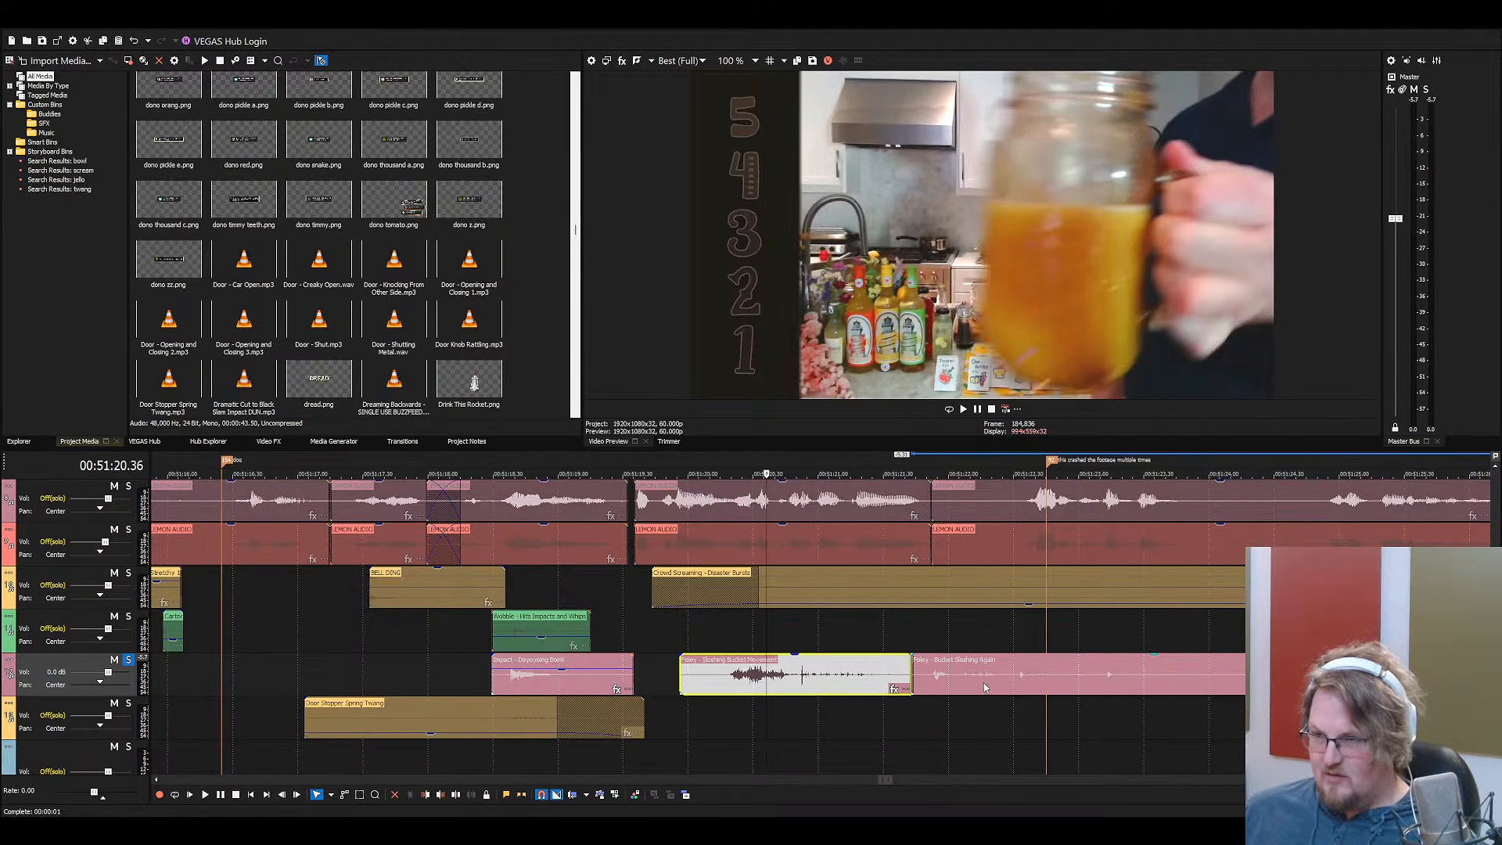
drag(984, 686, 1003, 687)
key(space)
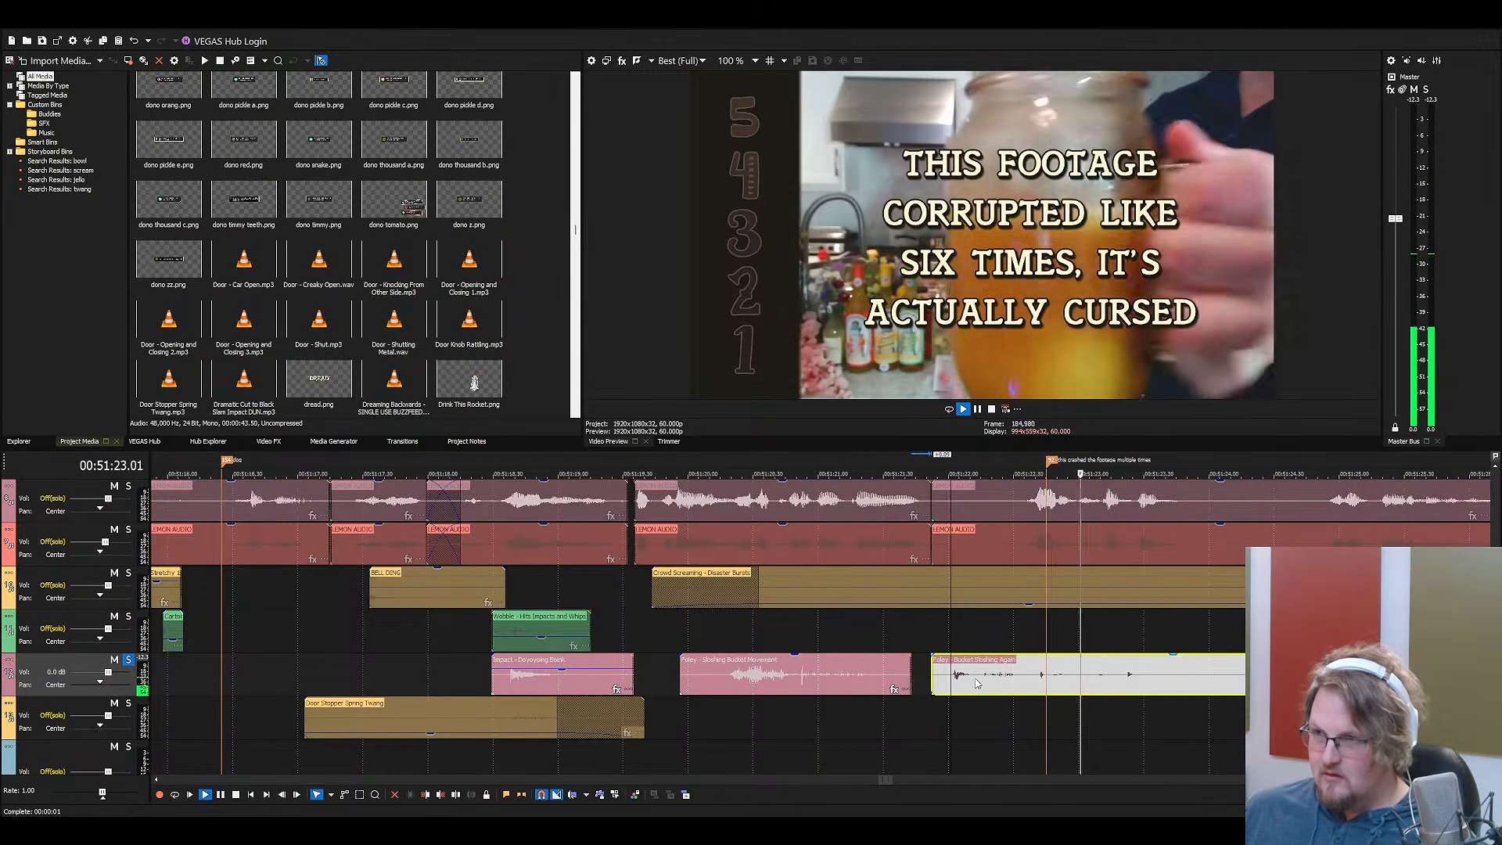
Split the Bucket Sloshing Again section before its second slosh and move that part earlier, to begin at about 00:51:23.05
scroll(976, 684, down, 3)
key(space)
click(857, 679)
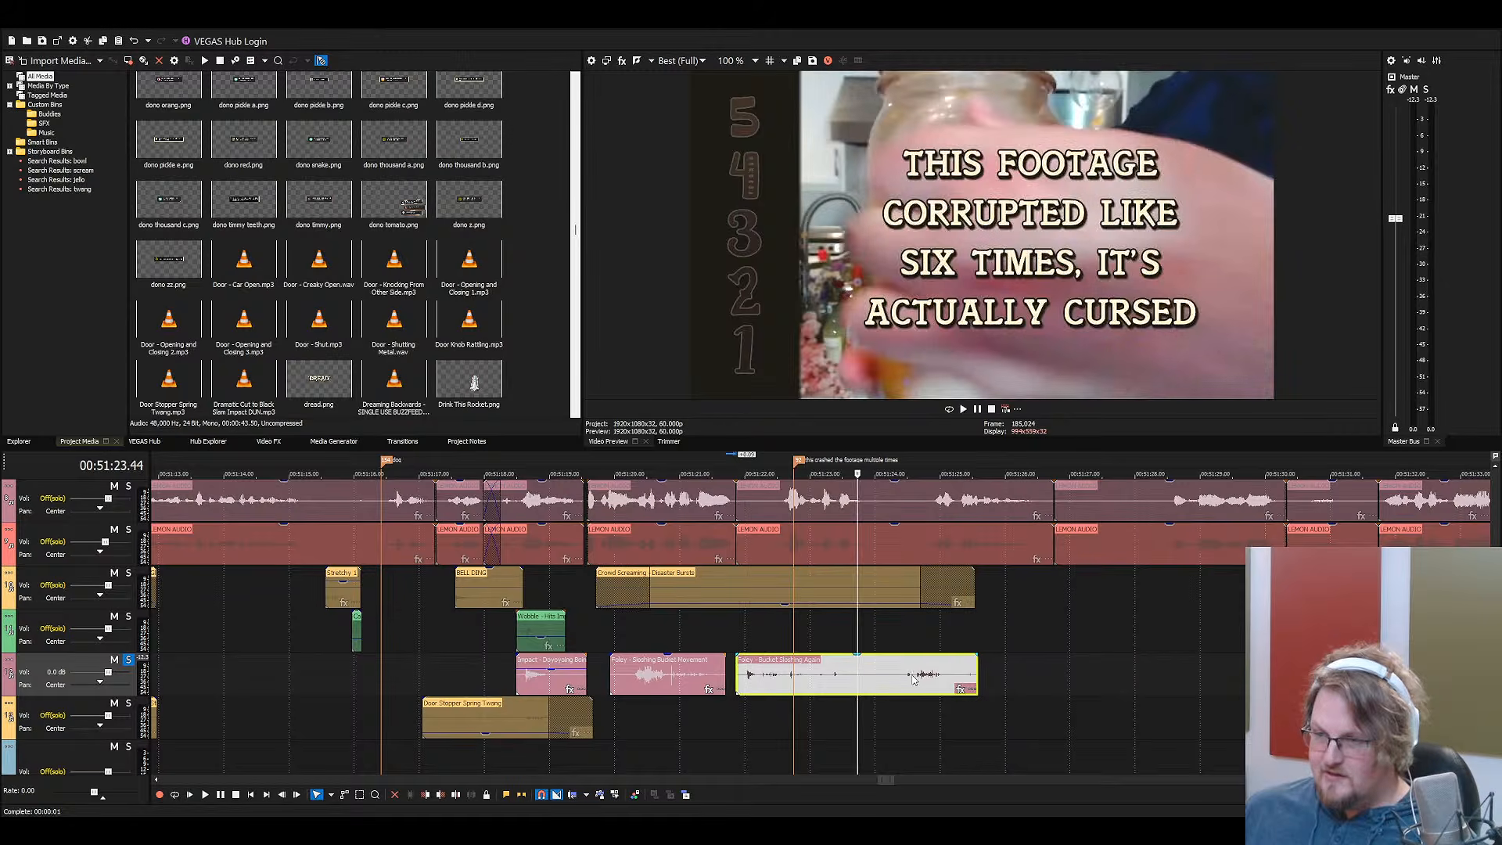
key(s)
drag(864, 654, 814, 674)
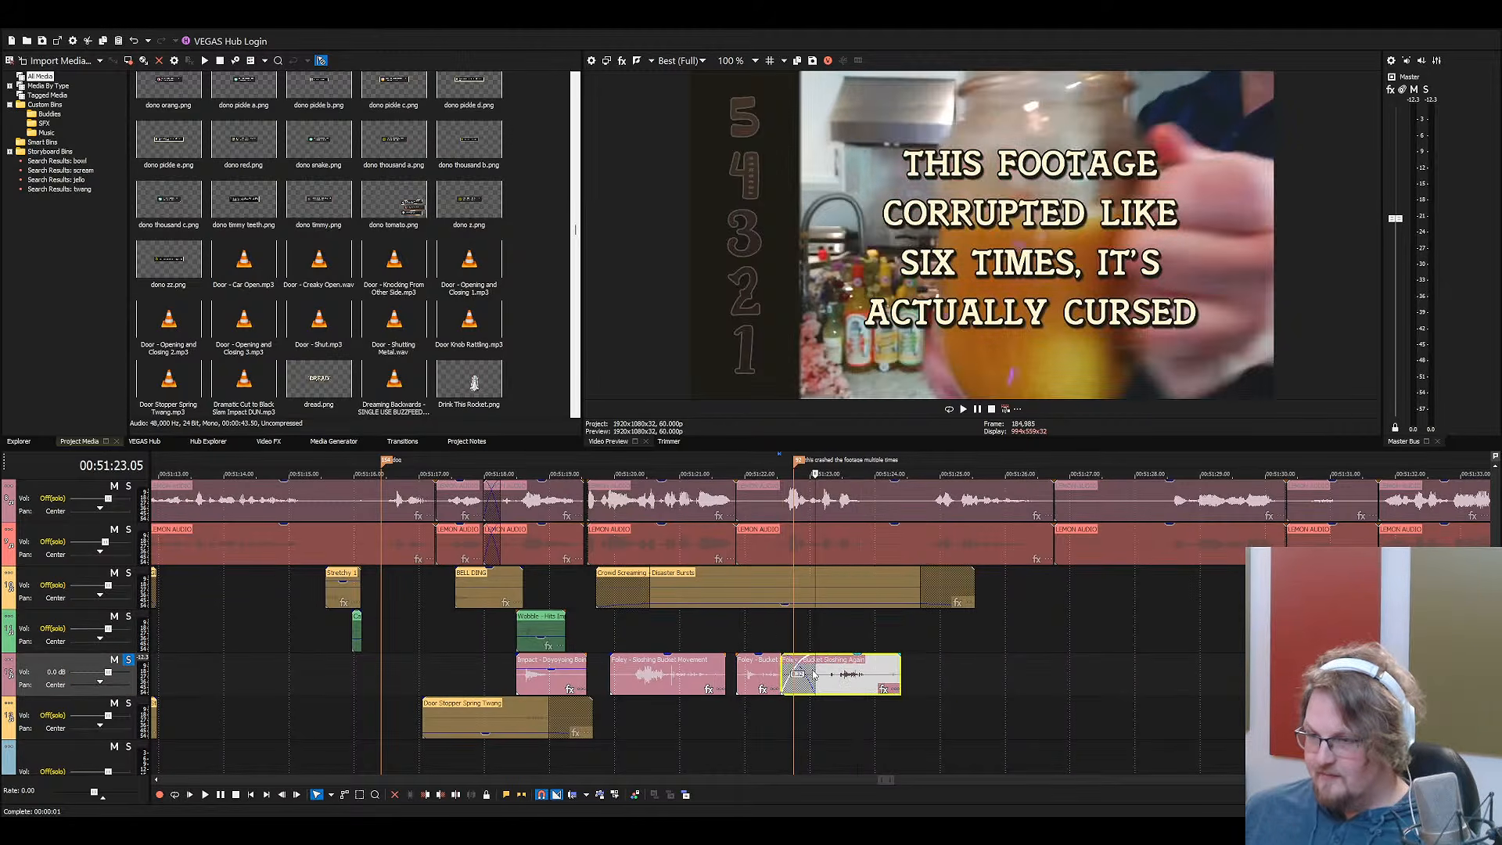
key(space)
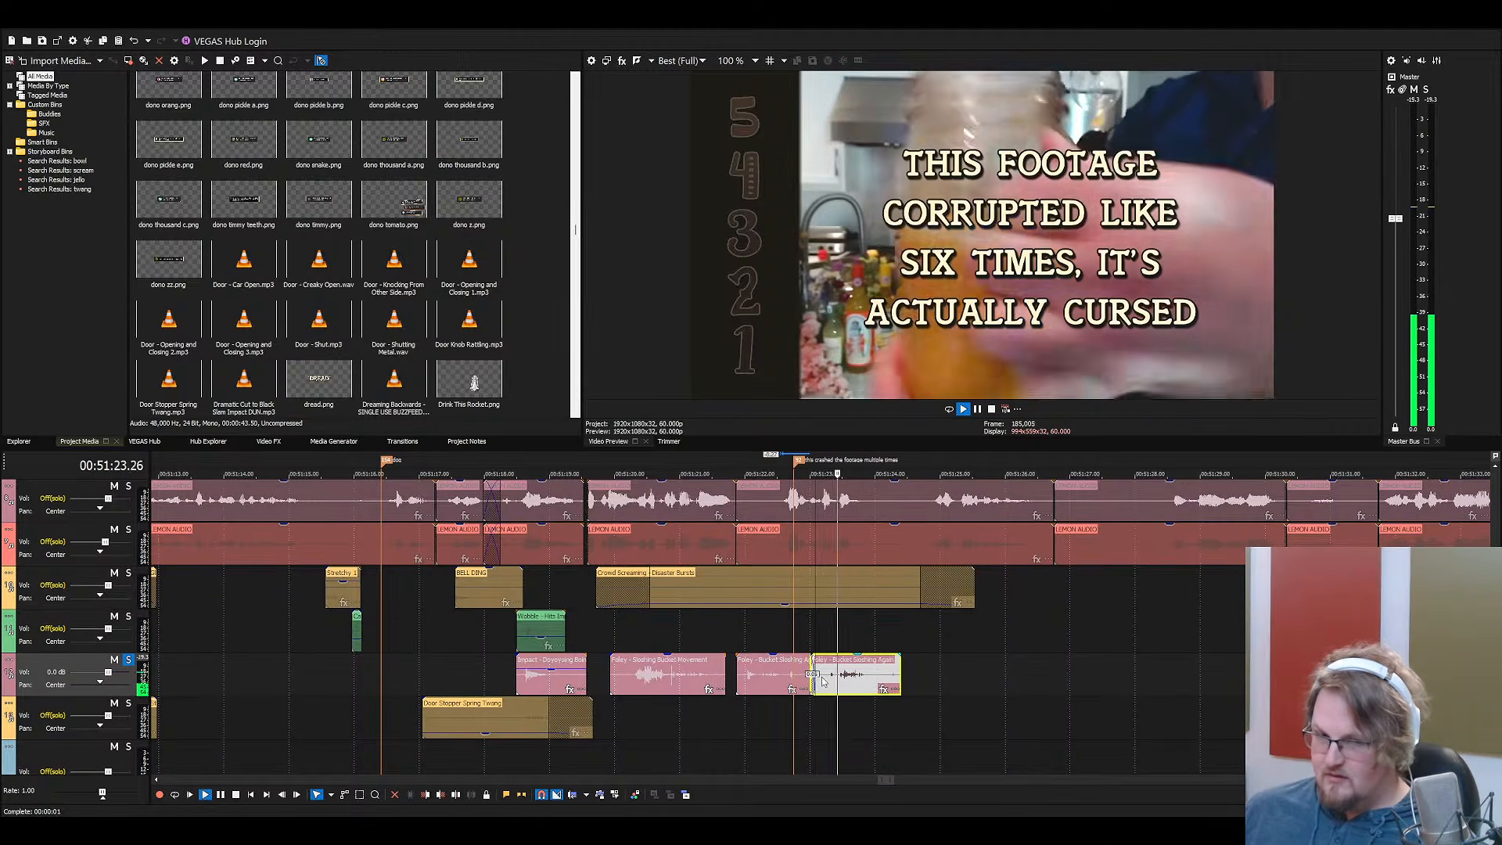
Split the leftover Bucket Sloshing Again clip, delete the excess and move another section to about 00:51:25 behind the placed sloshes
scroll(822, 680, down, 6)
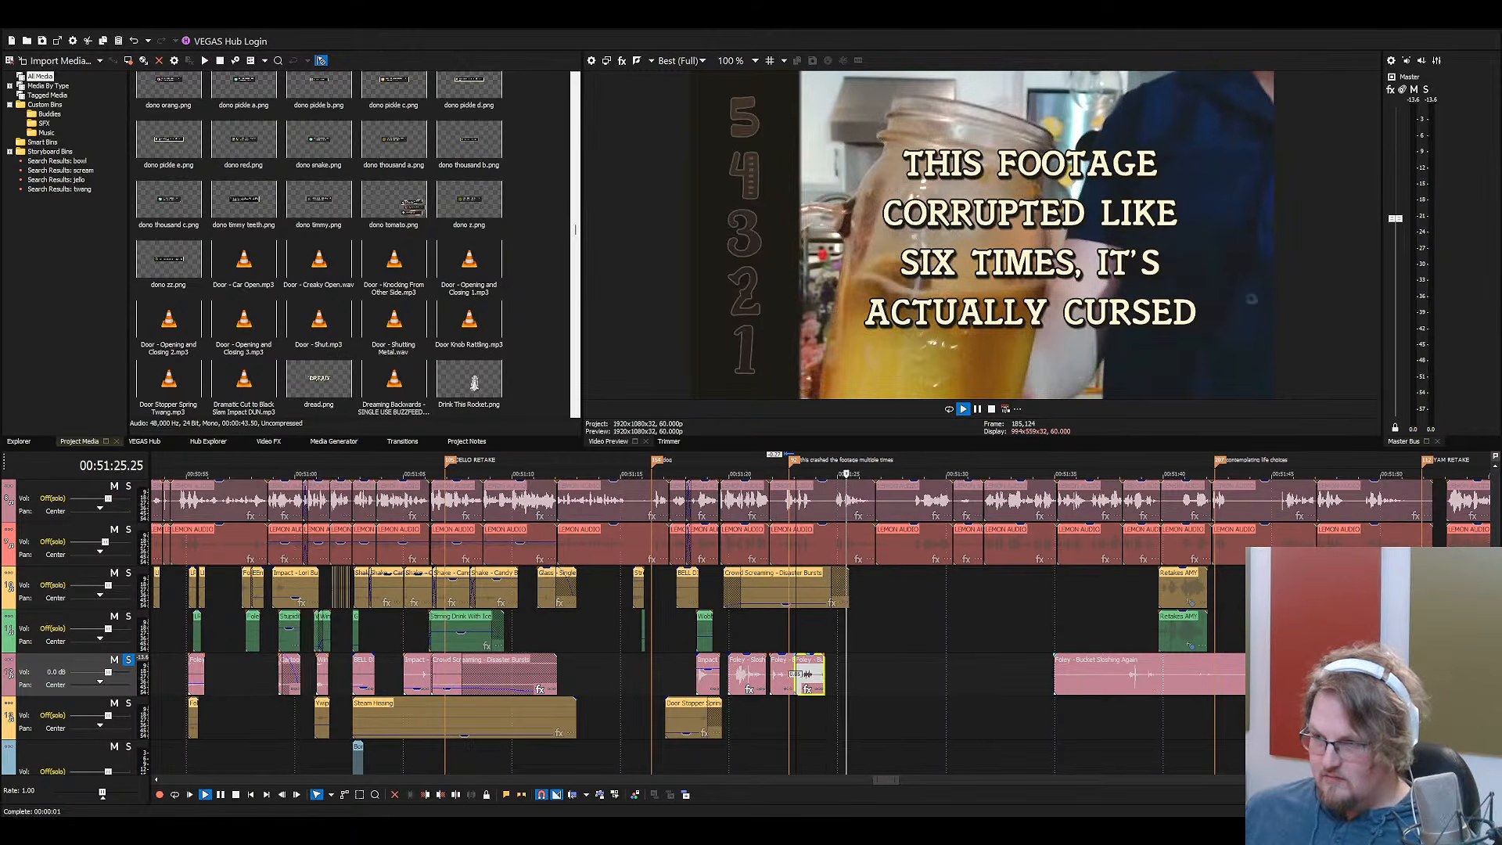
click(1287, 682)
key(s)
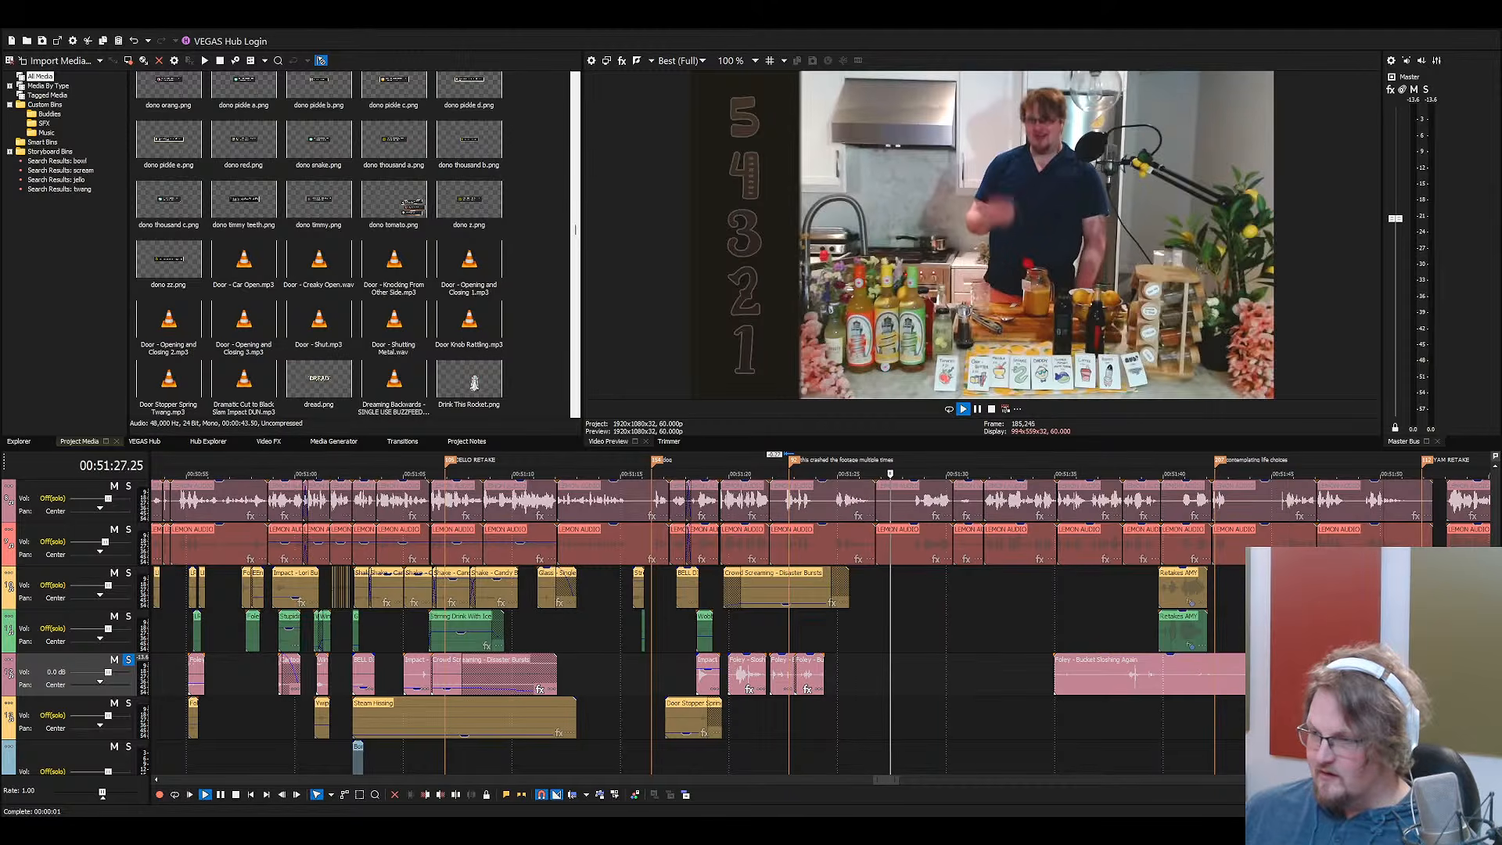
click(1265, 680)
key(Delete)
drag(1313, 686, 800, 701)
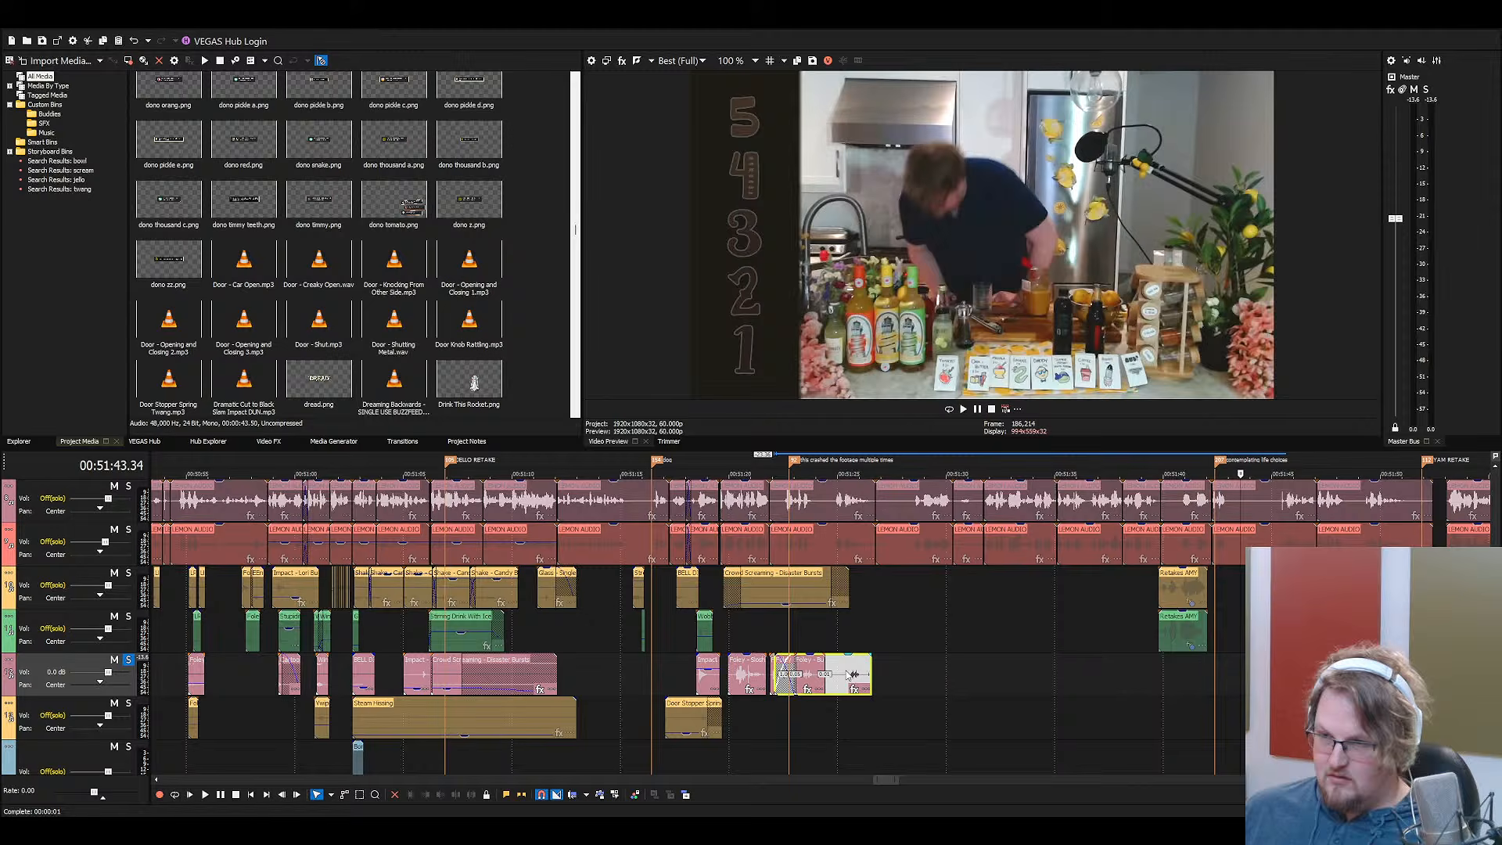
drag(849, 674, 921, 676)
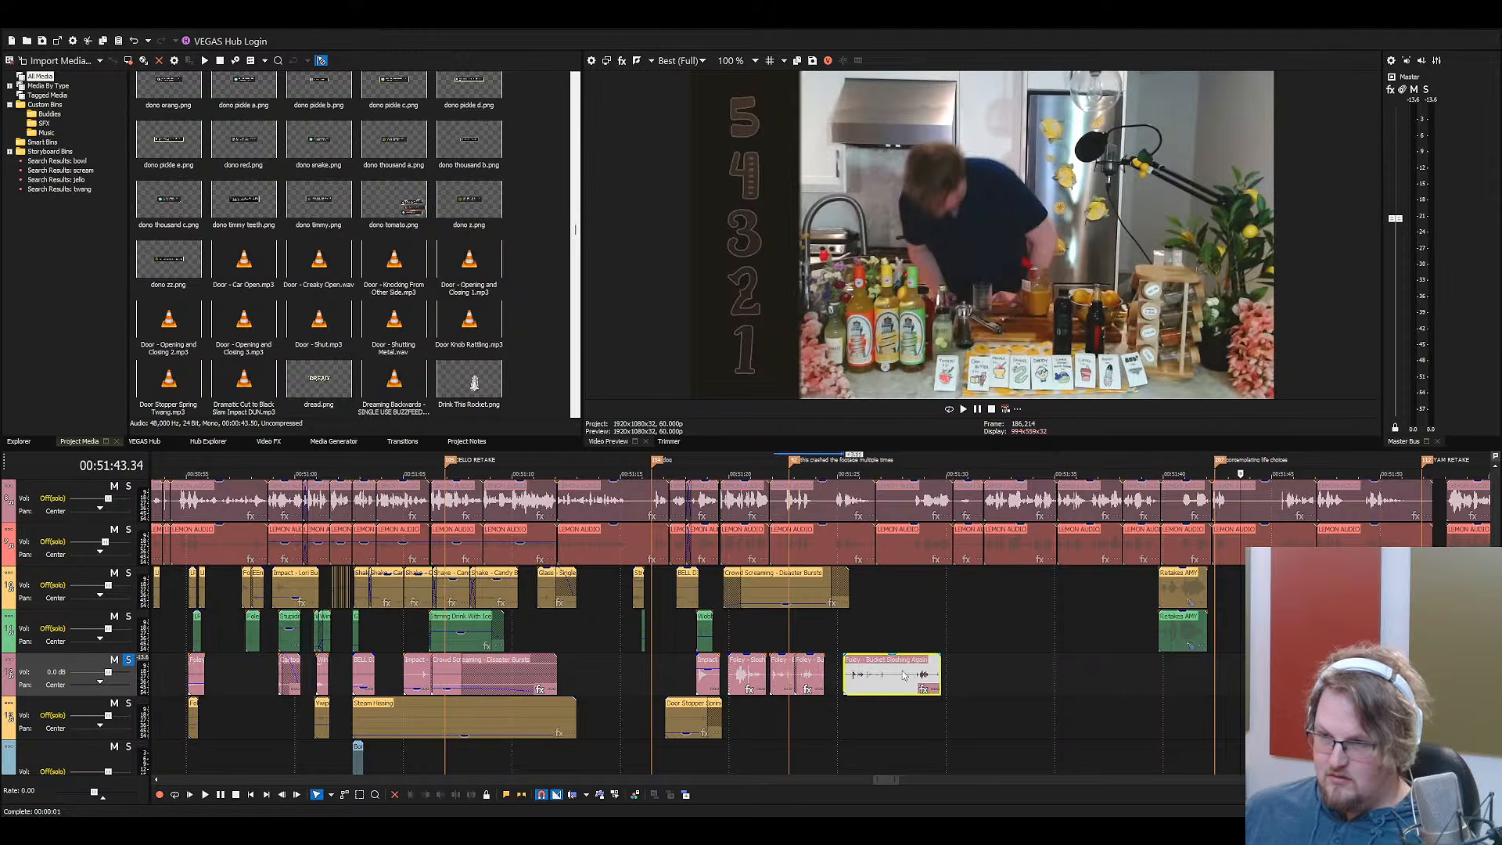
Remove the quiet lead-in of the third Bucket Sloshing Again section and move it against the previous piece at about 00:51:24.17
click(856, 677)
scroll(855, 679, up, 4)
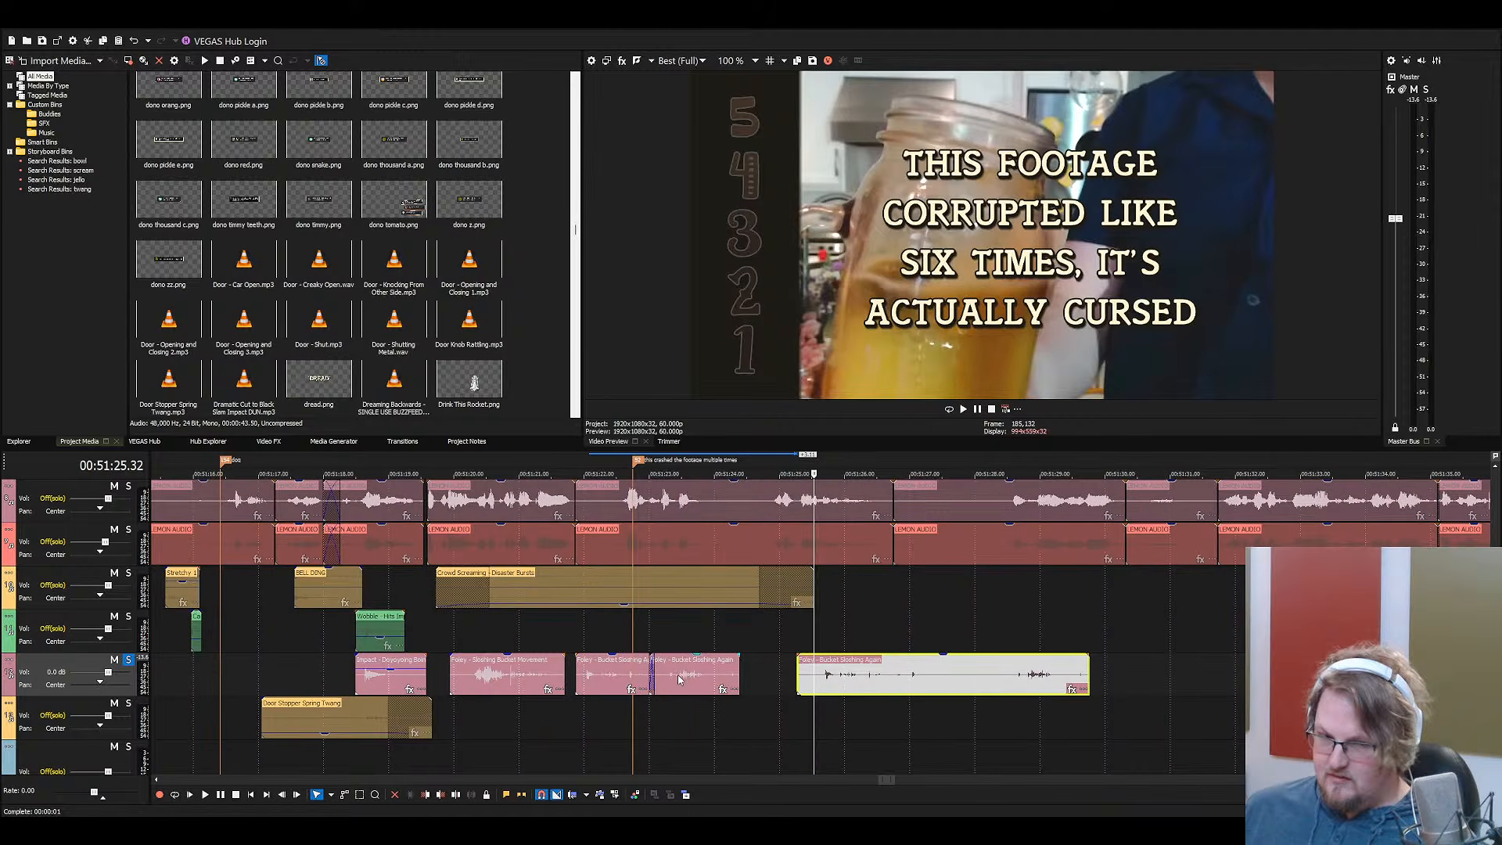
click(824, 674)
key(s)
click(799, 674)
drag(816, 682, 748, 674)
click(731, 674)
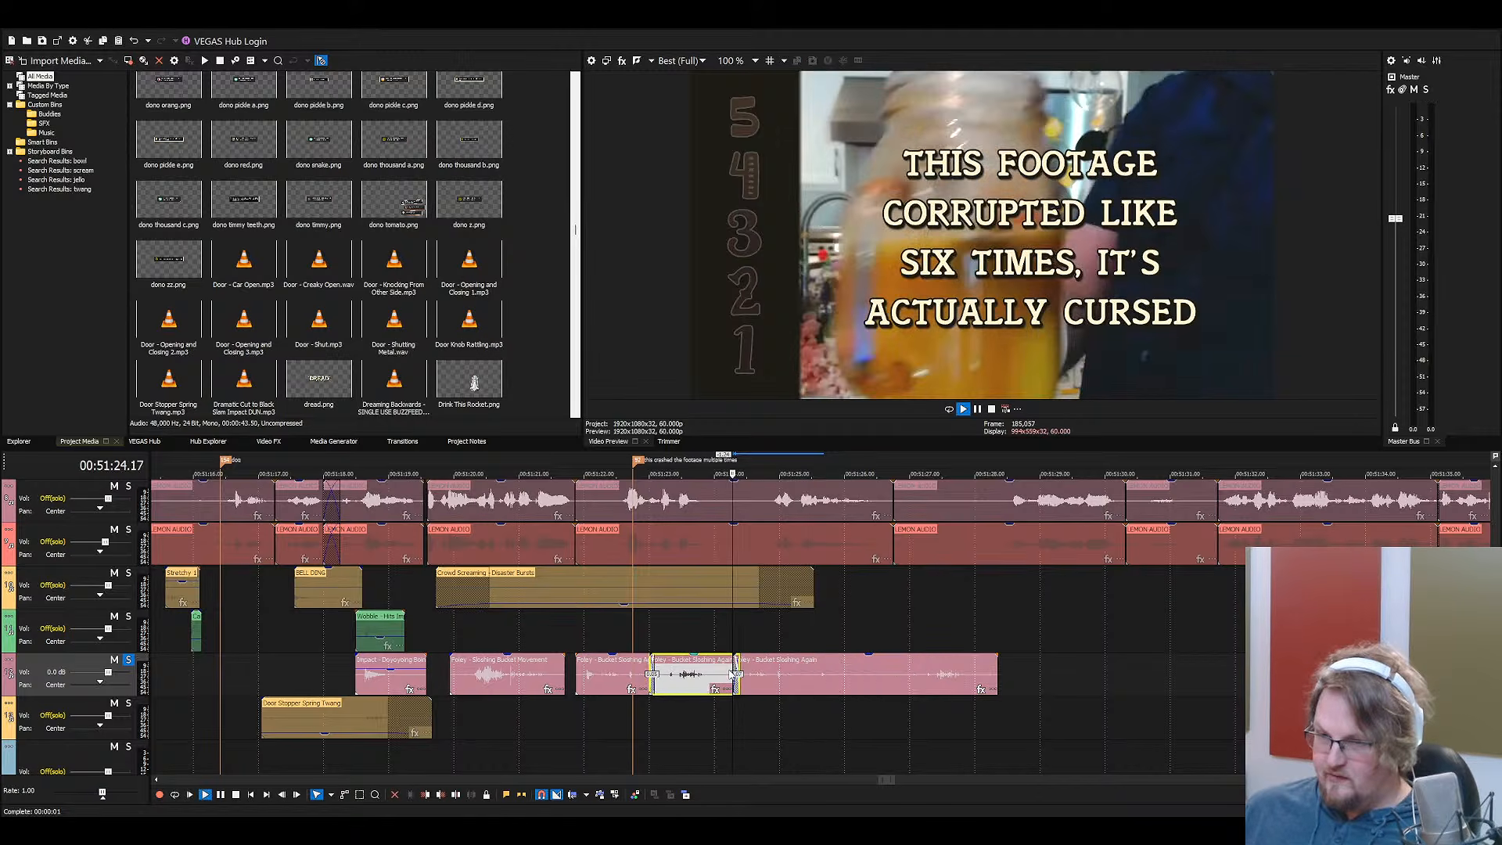
key(space)
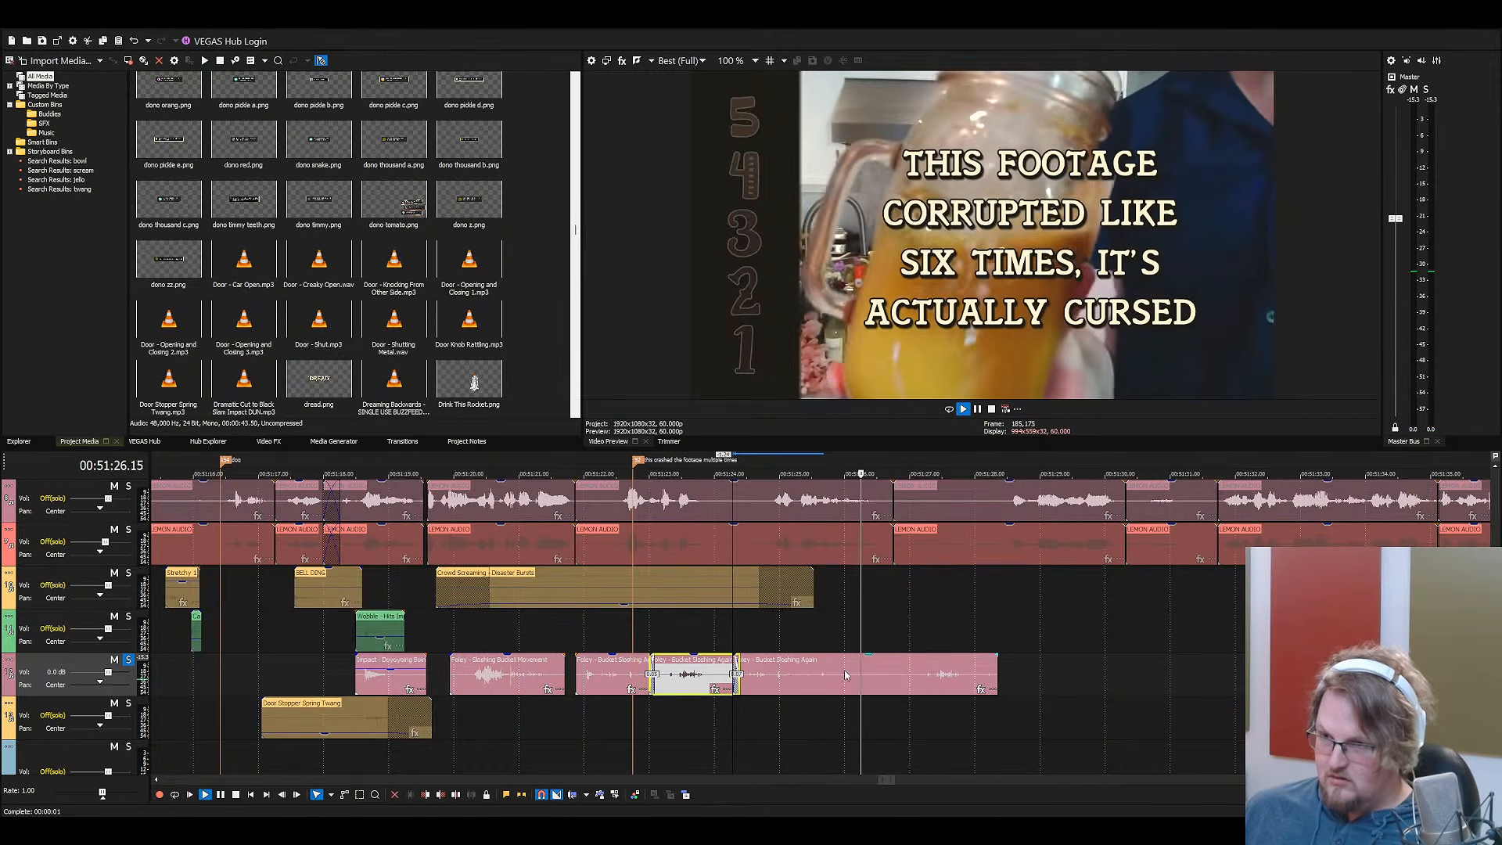
Try splitting off the last sloshing section's tail at 00:51:26.45 and deleting it, and restore the deleted part
click(896, 667)
key(s)
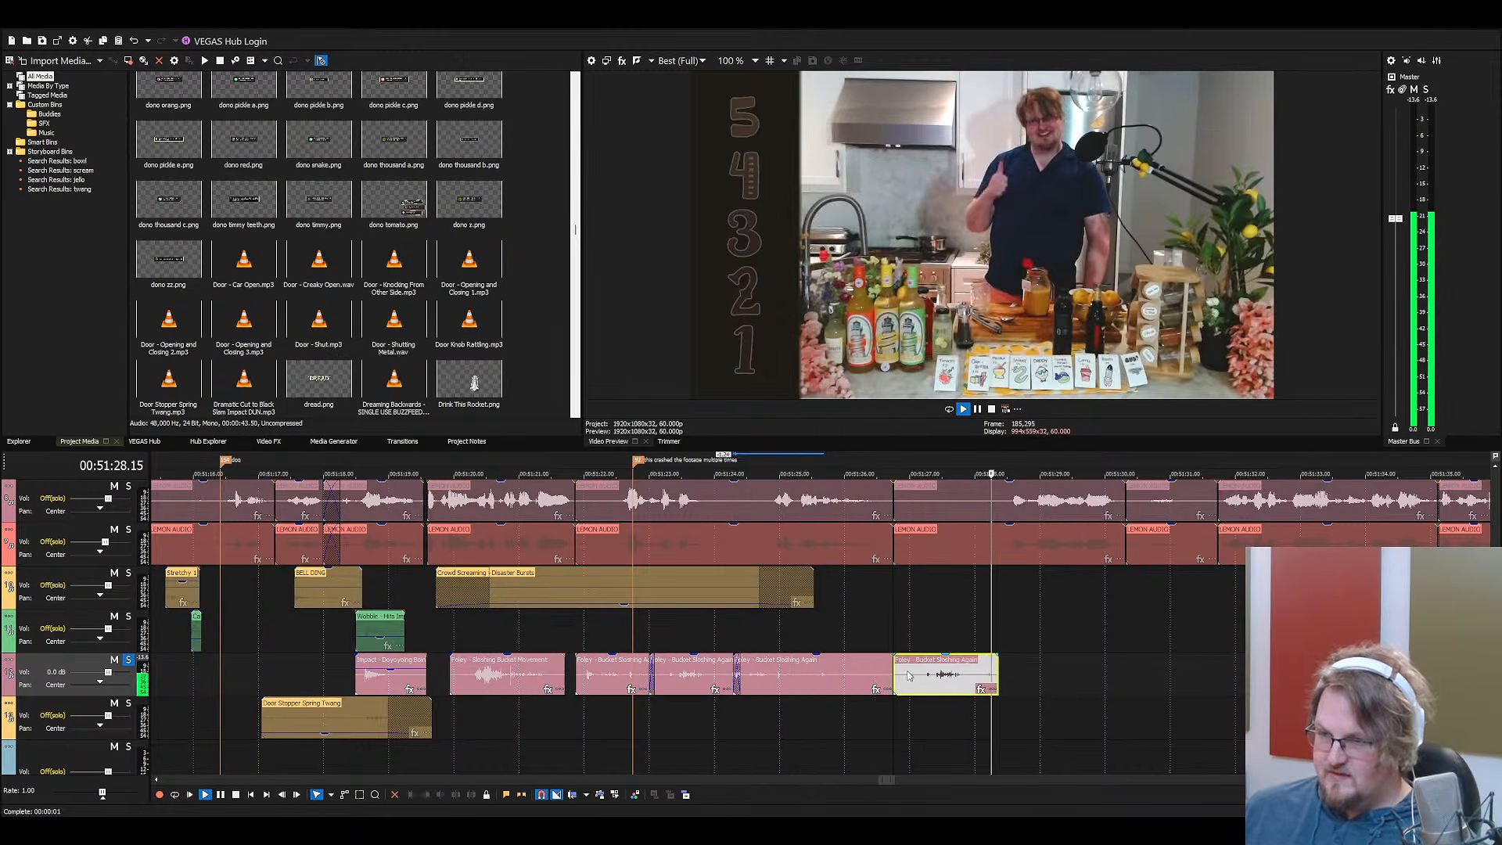
key(Delete)
key(space)
key(ctrl+v)
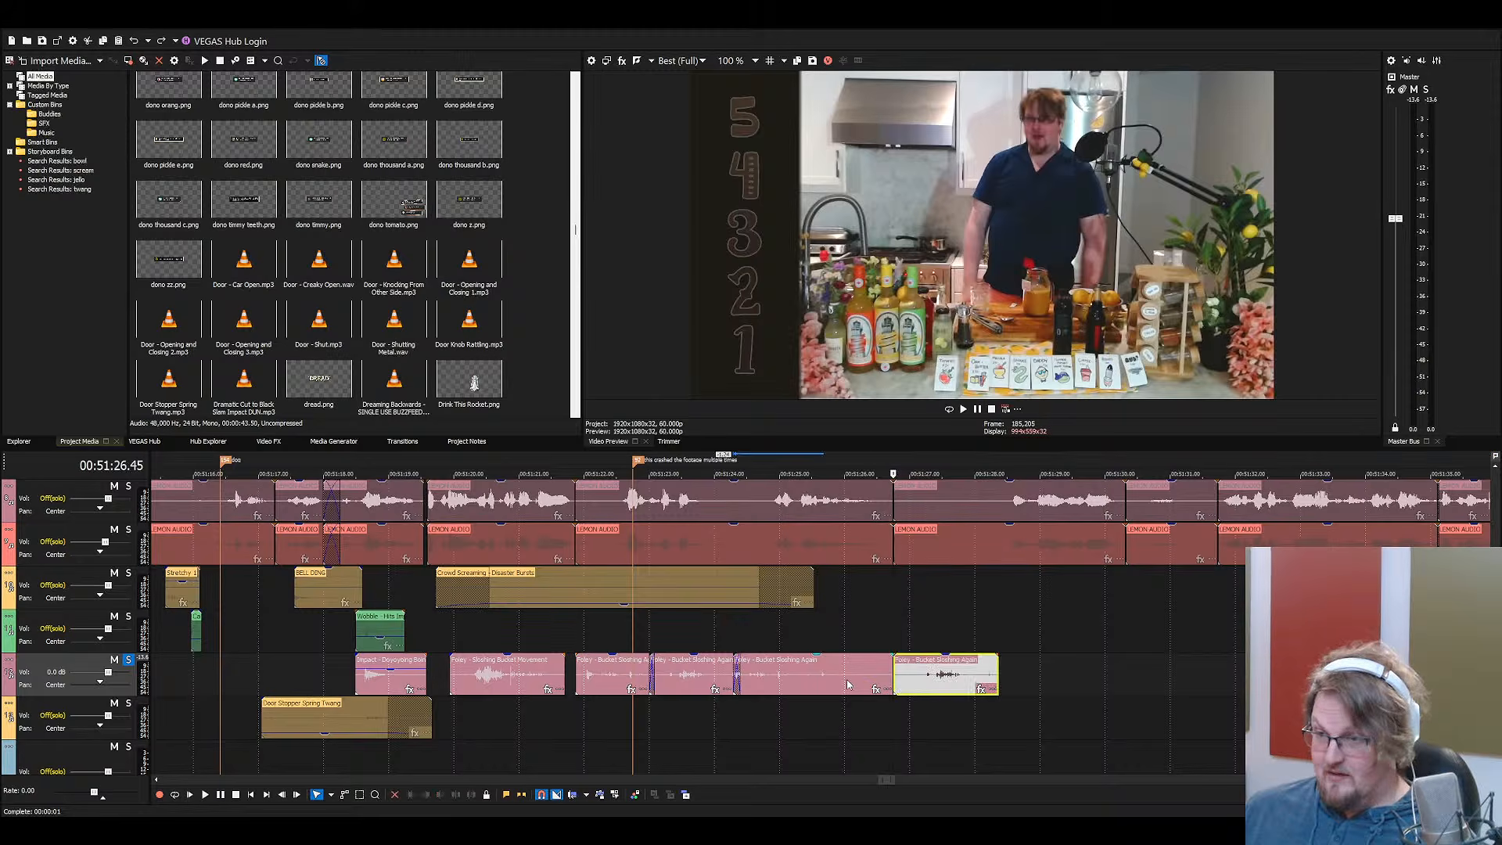
Cut the quiet middle out of the last sloshing section and move its final slosh against the remaining part
click(843, 682)
key(s)
click(914, 680)
click(871, 680)
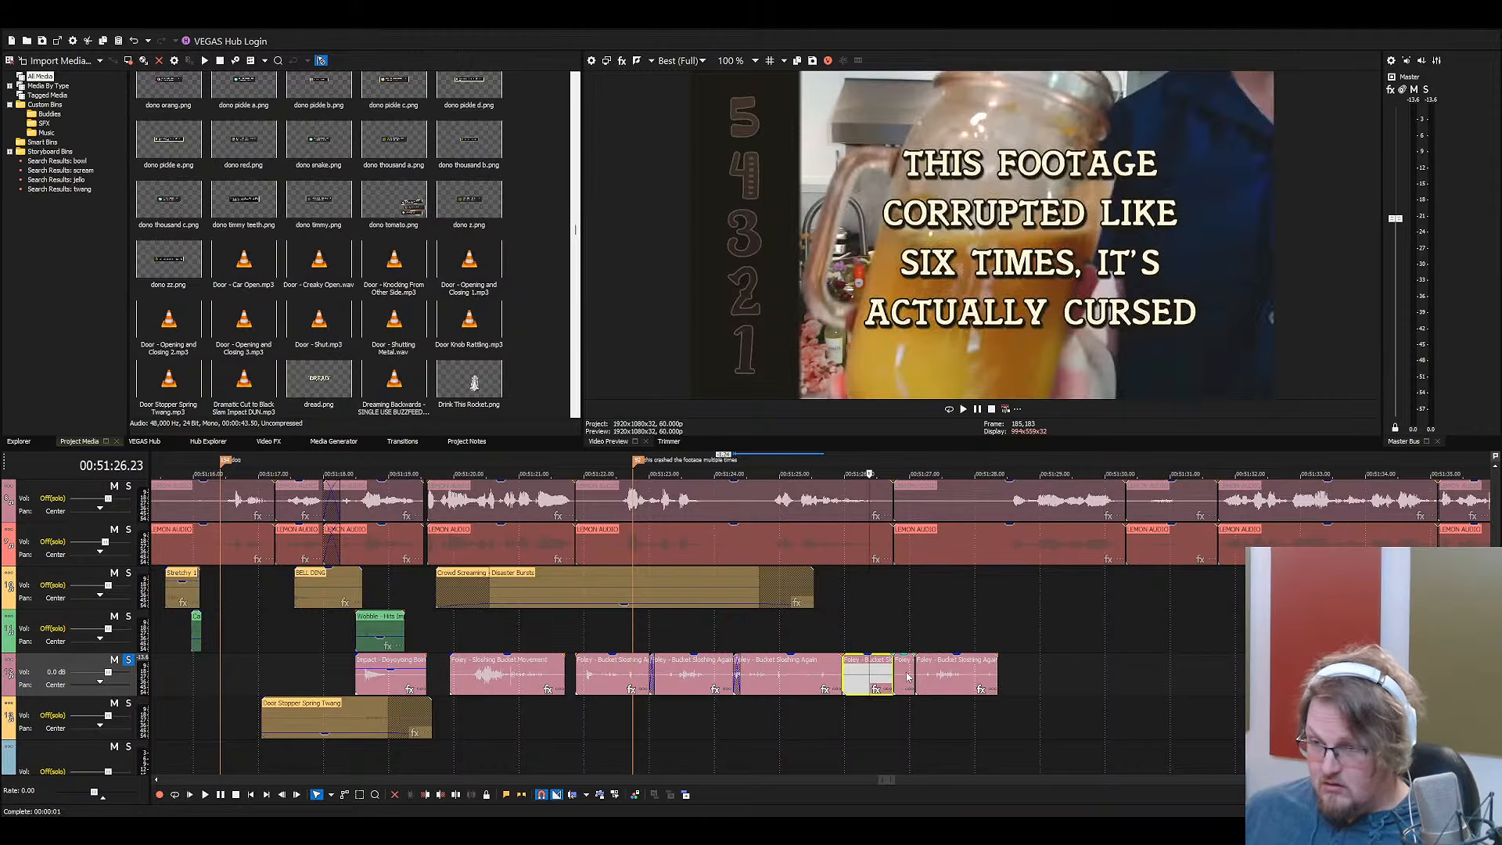
key(Delete)
drag(974, 677, 894, 676)
key(space)
key(space)
Lower the volume of all five sloshing clips together, check them in playback and unsolo the pink track
click(509, 673)
shift+click(885, 675)
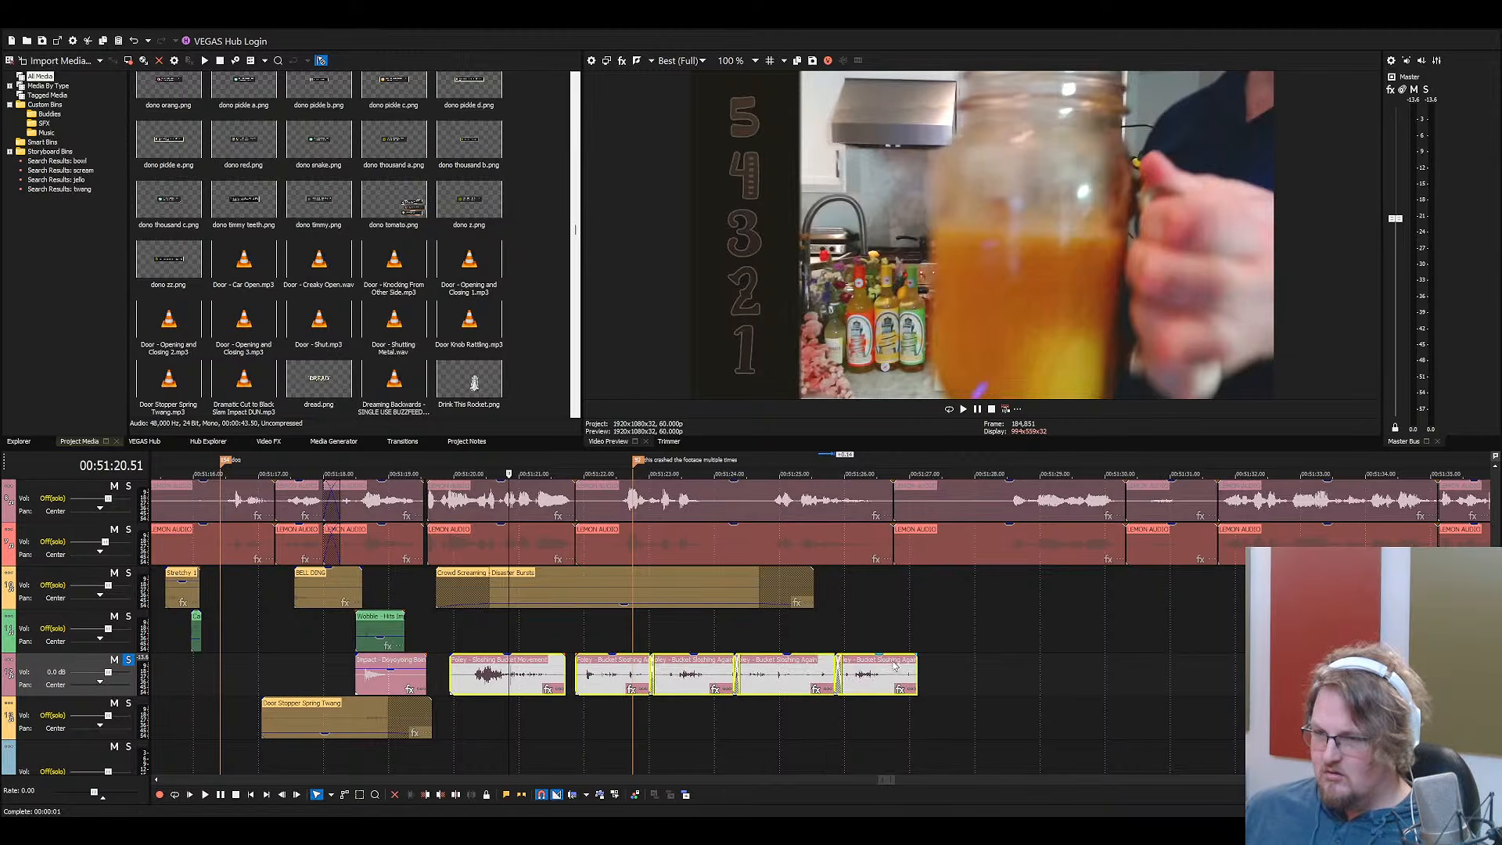
click(506, 663)
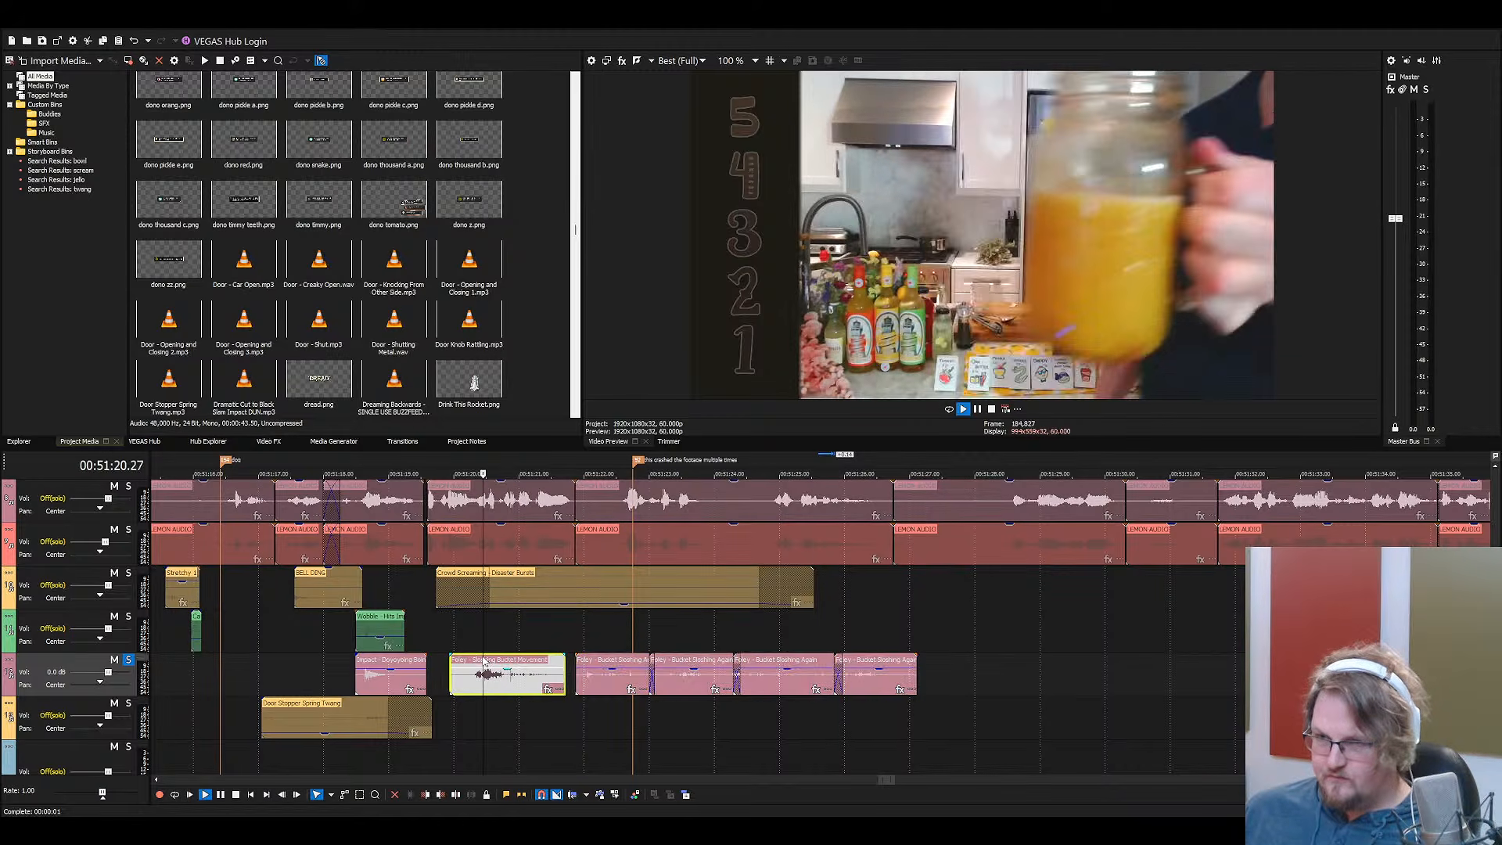
key(space)
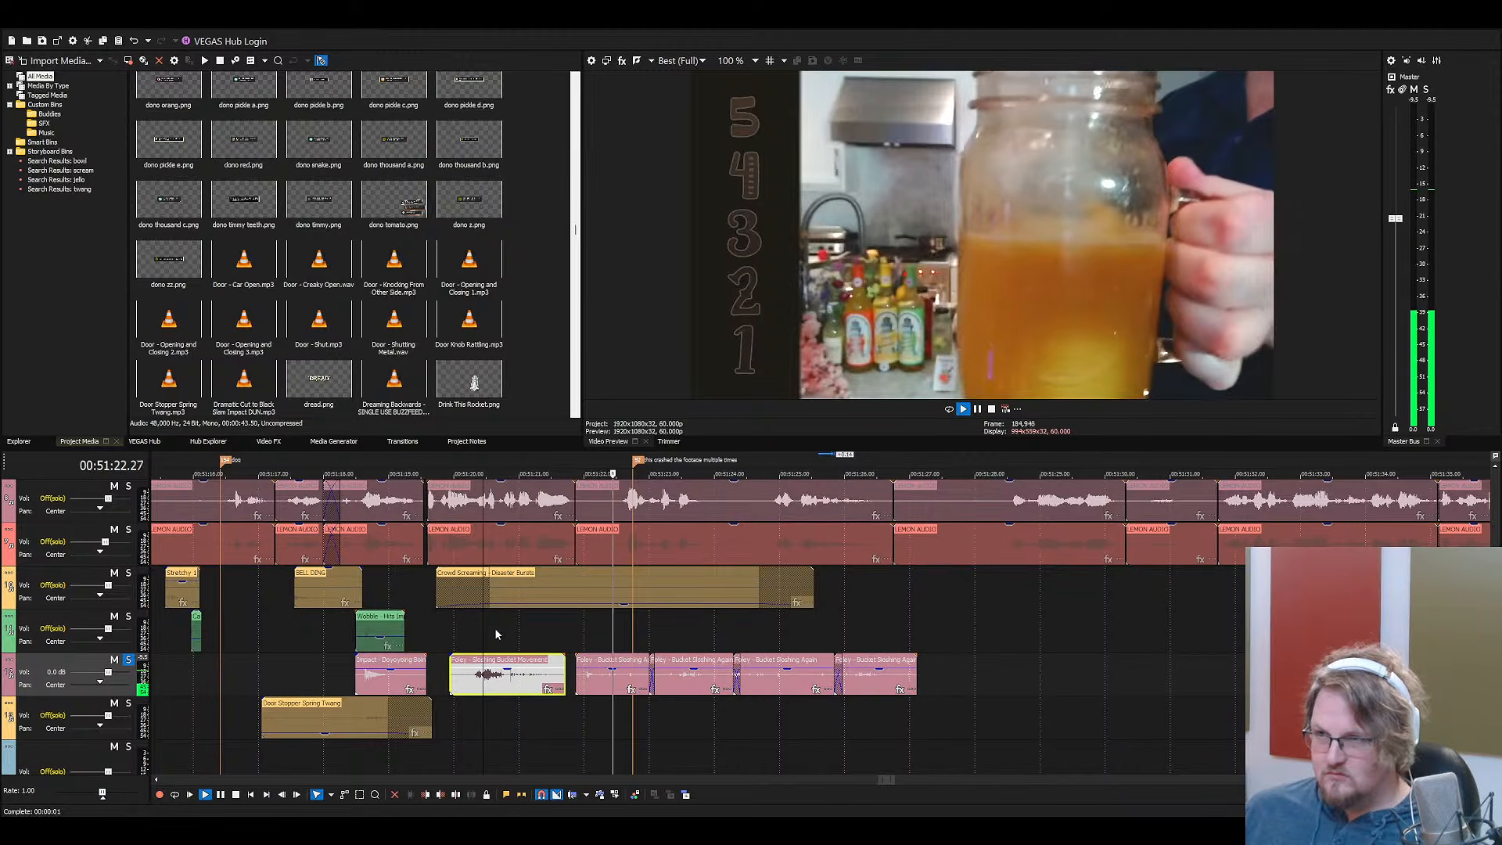
key(space)
click(129, 660)
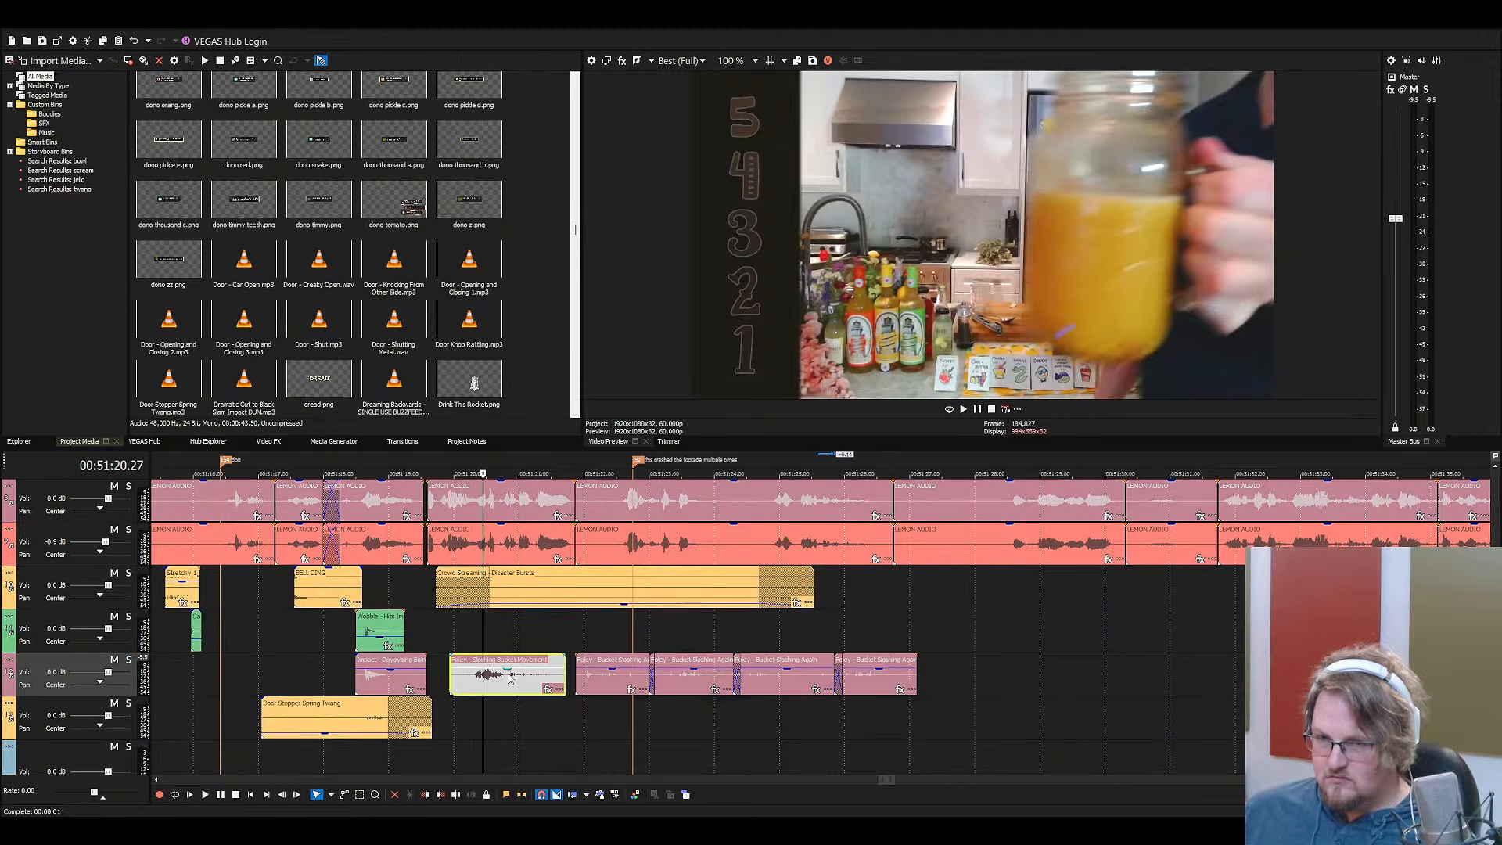
Move all five sloshing clips from the pink track up to the green effects track, keeping their timing
click(702, 674)
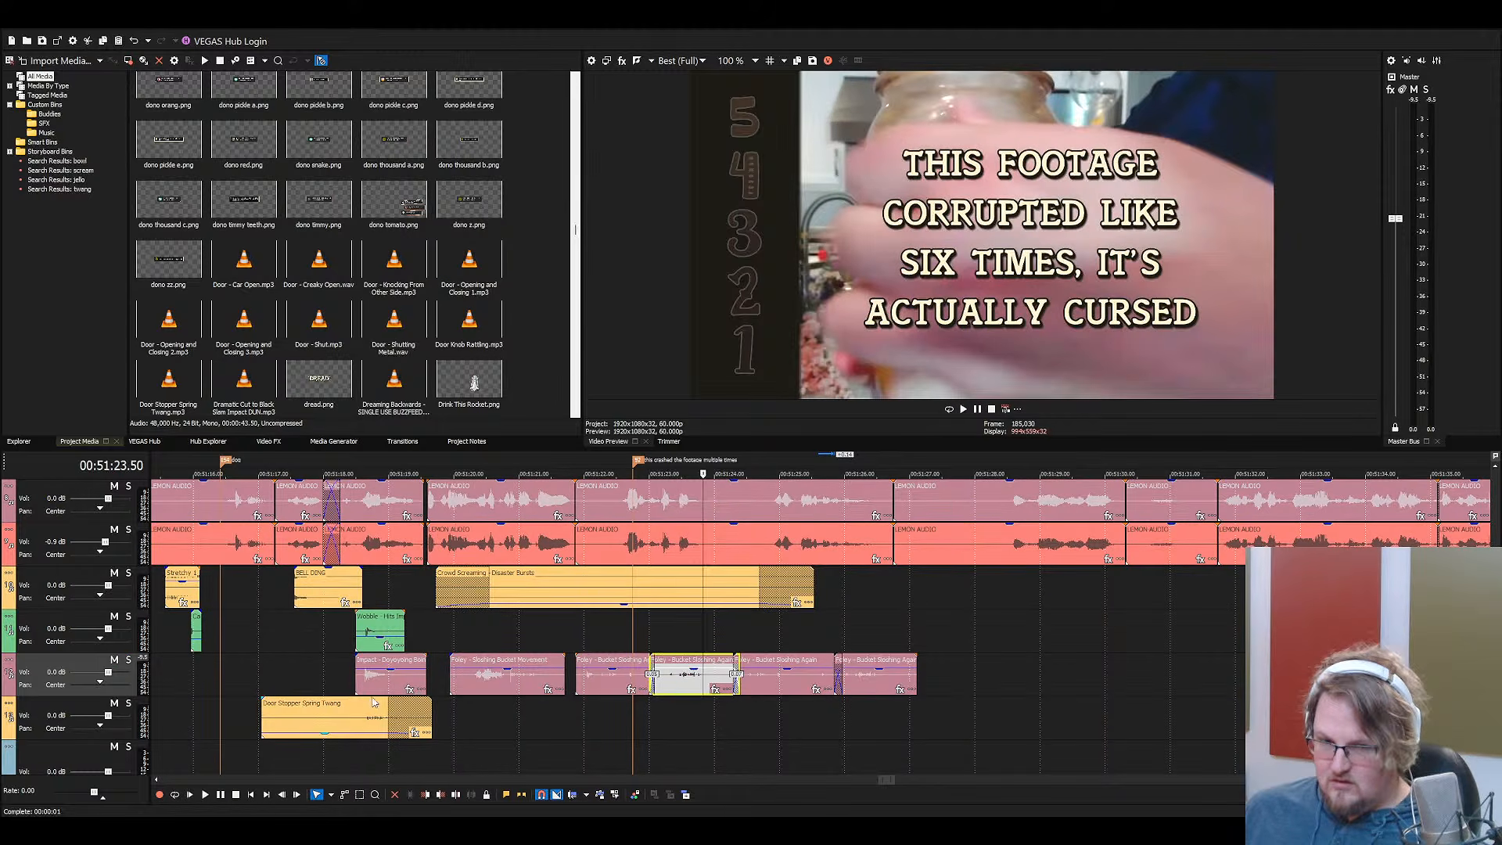
click(488, 693)
shift+click(867, 678)
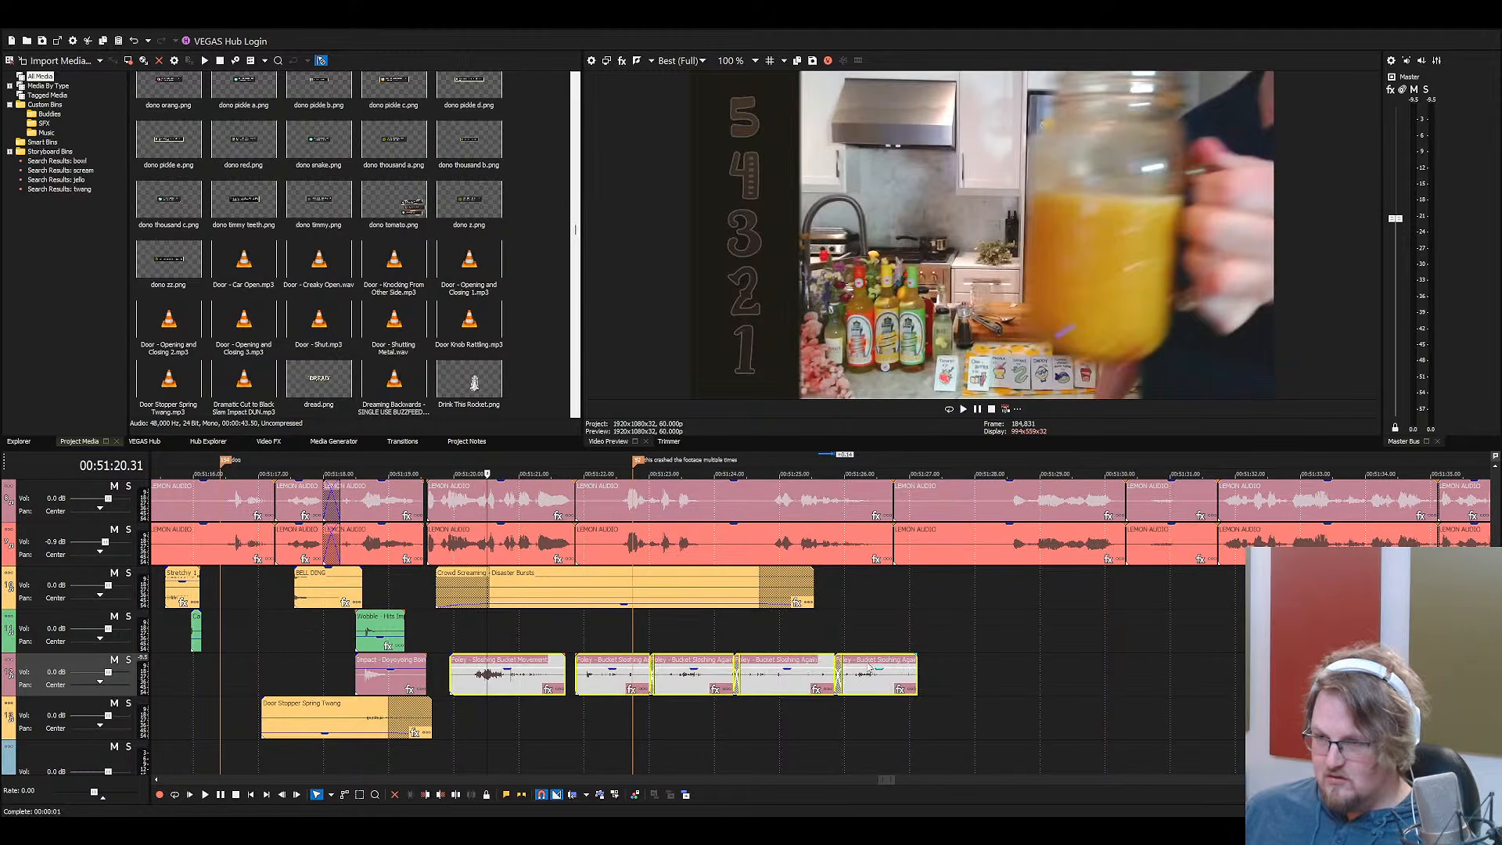
drag(866, 678, 864, 643)
click(685, 638)
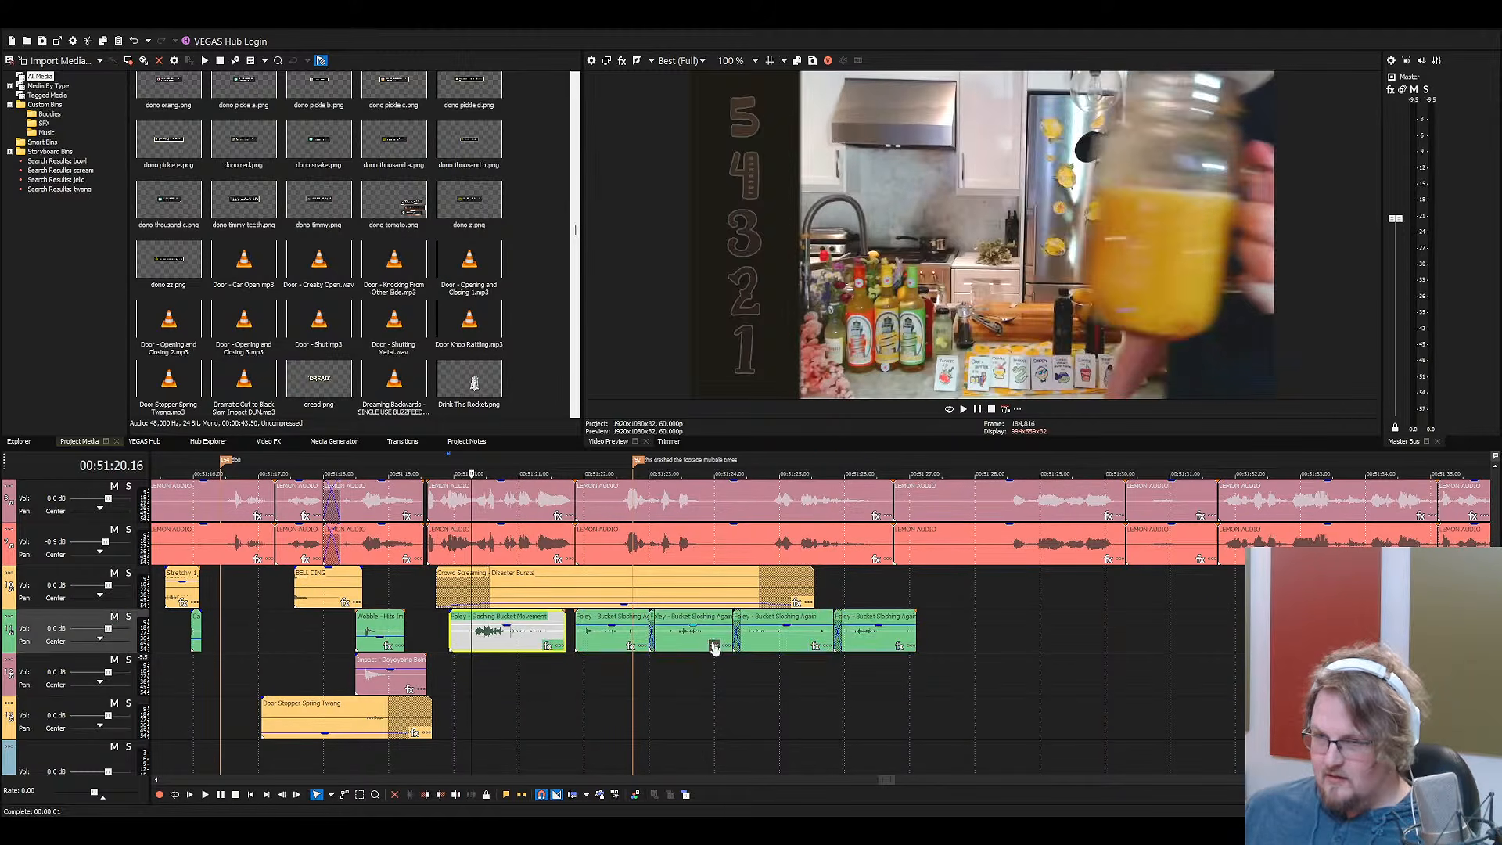
Lower the volume of the four Foley - Bucket Sloshing Again clips on the green effects track
ctrl+click(864, 632)
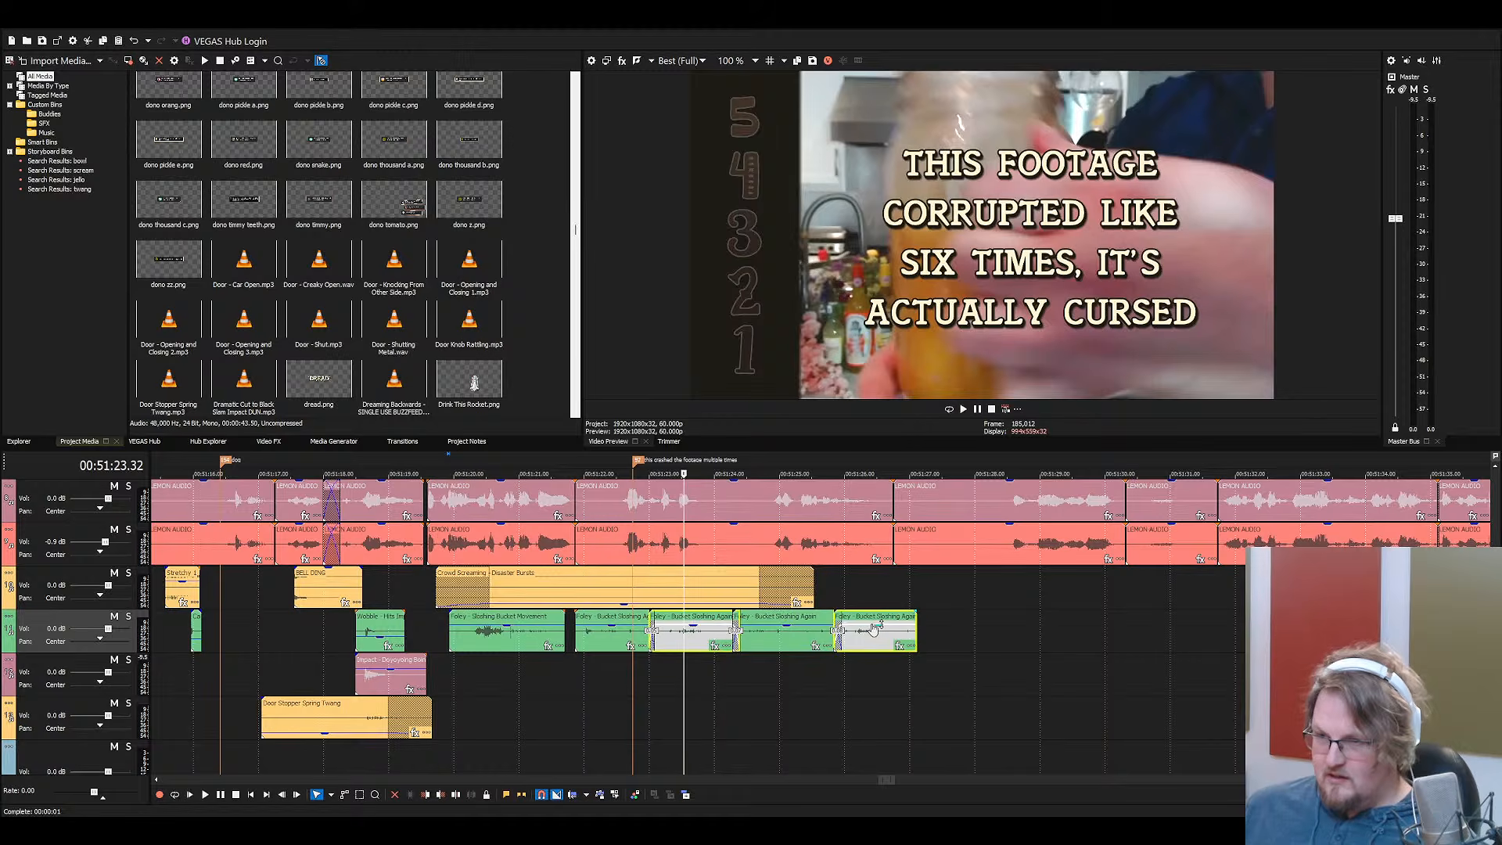
ctrl+click(798, 637)
drag(798, 622, 798, 645)
click(589, 634)
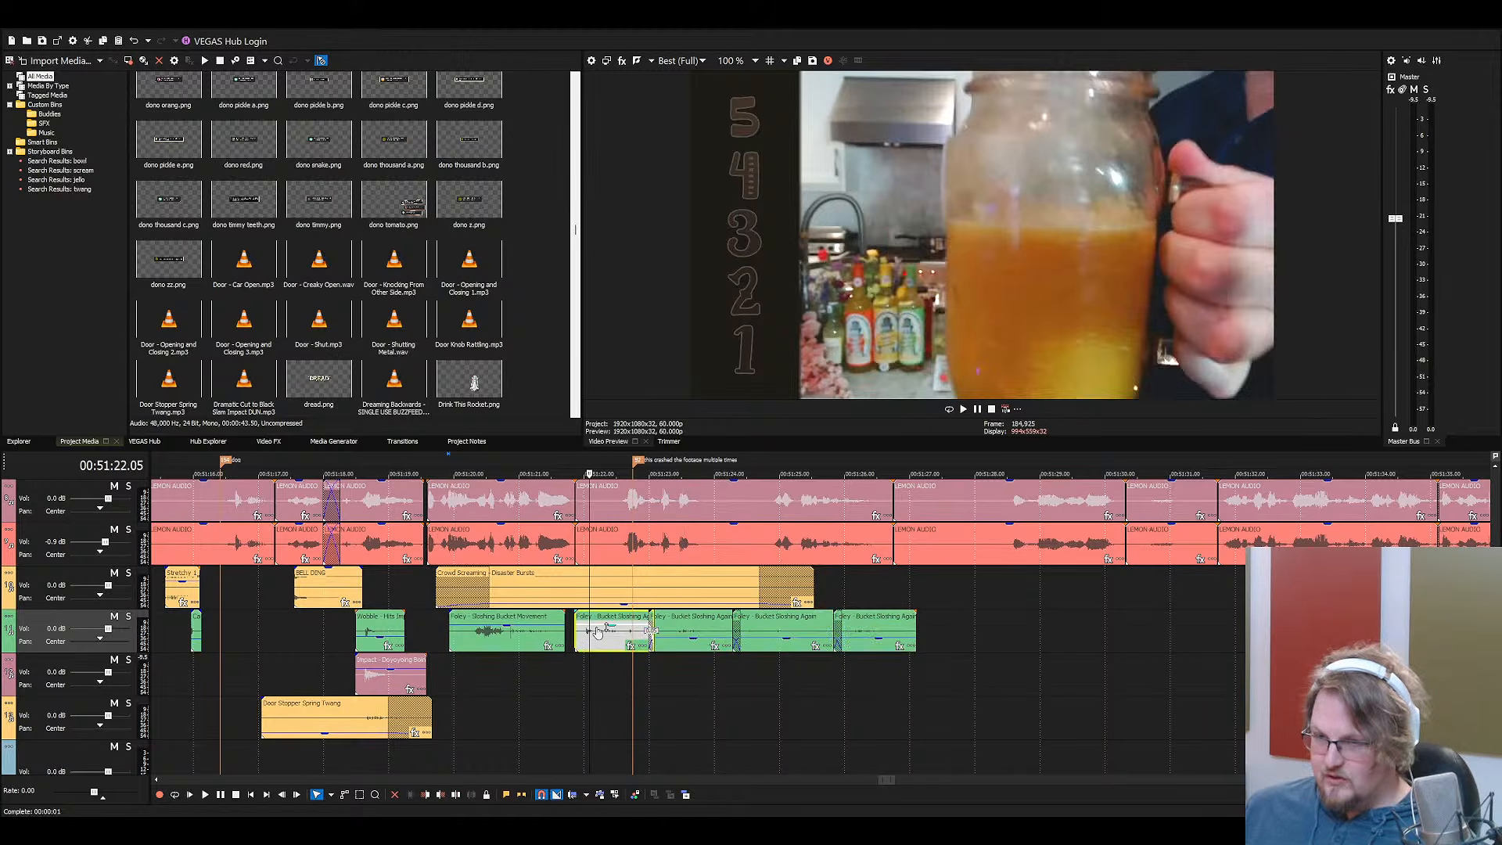
drag(597, 621, 599, 645)
Play back the jar shots with the rebalanced sloshing clips and save the project
click(524, 633)
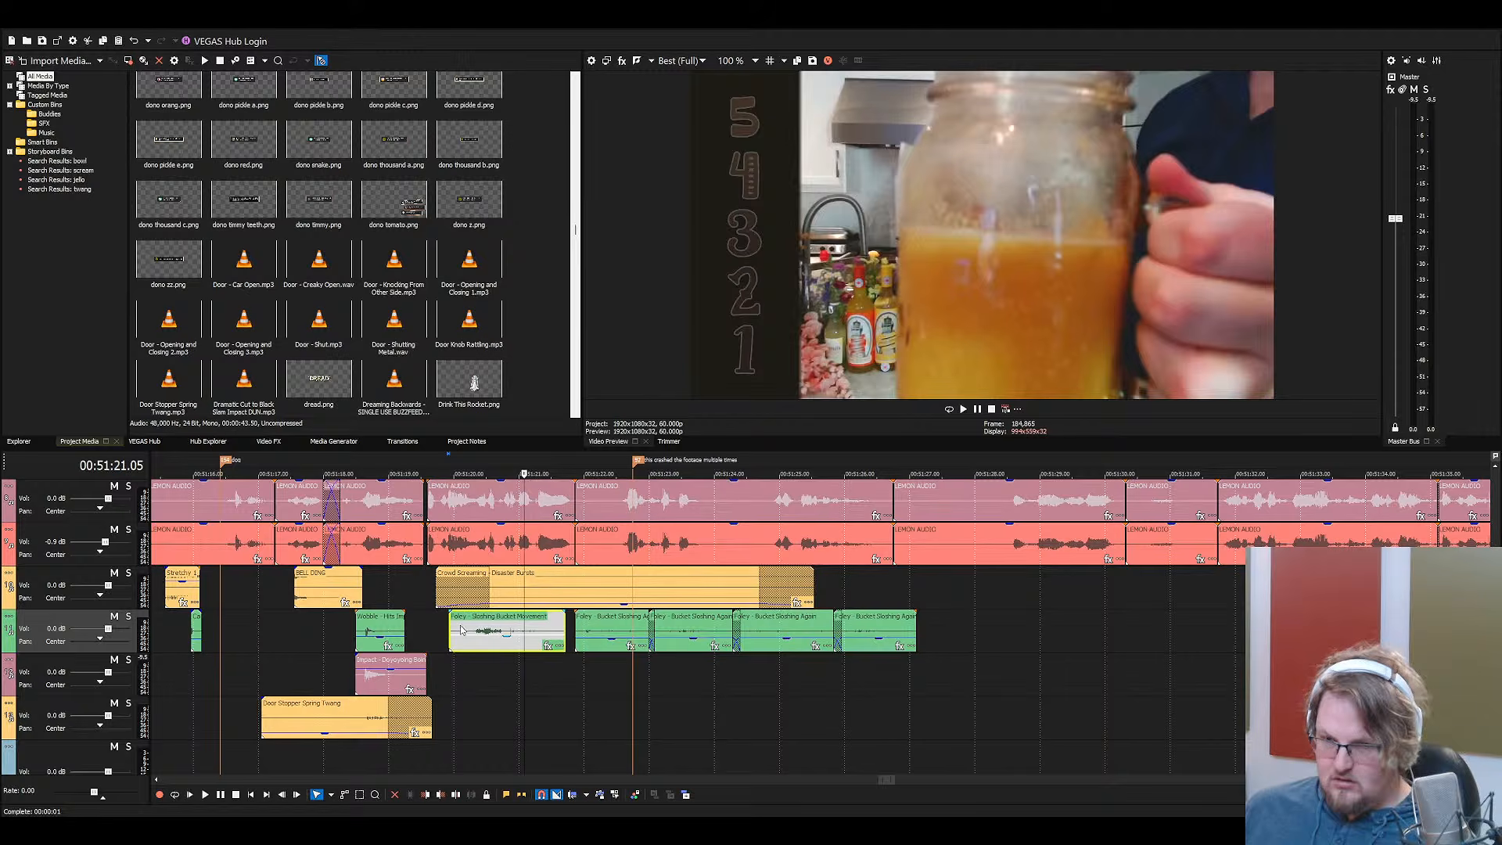
key(space)
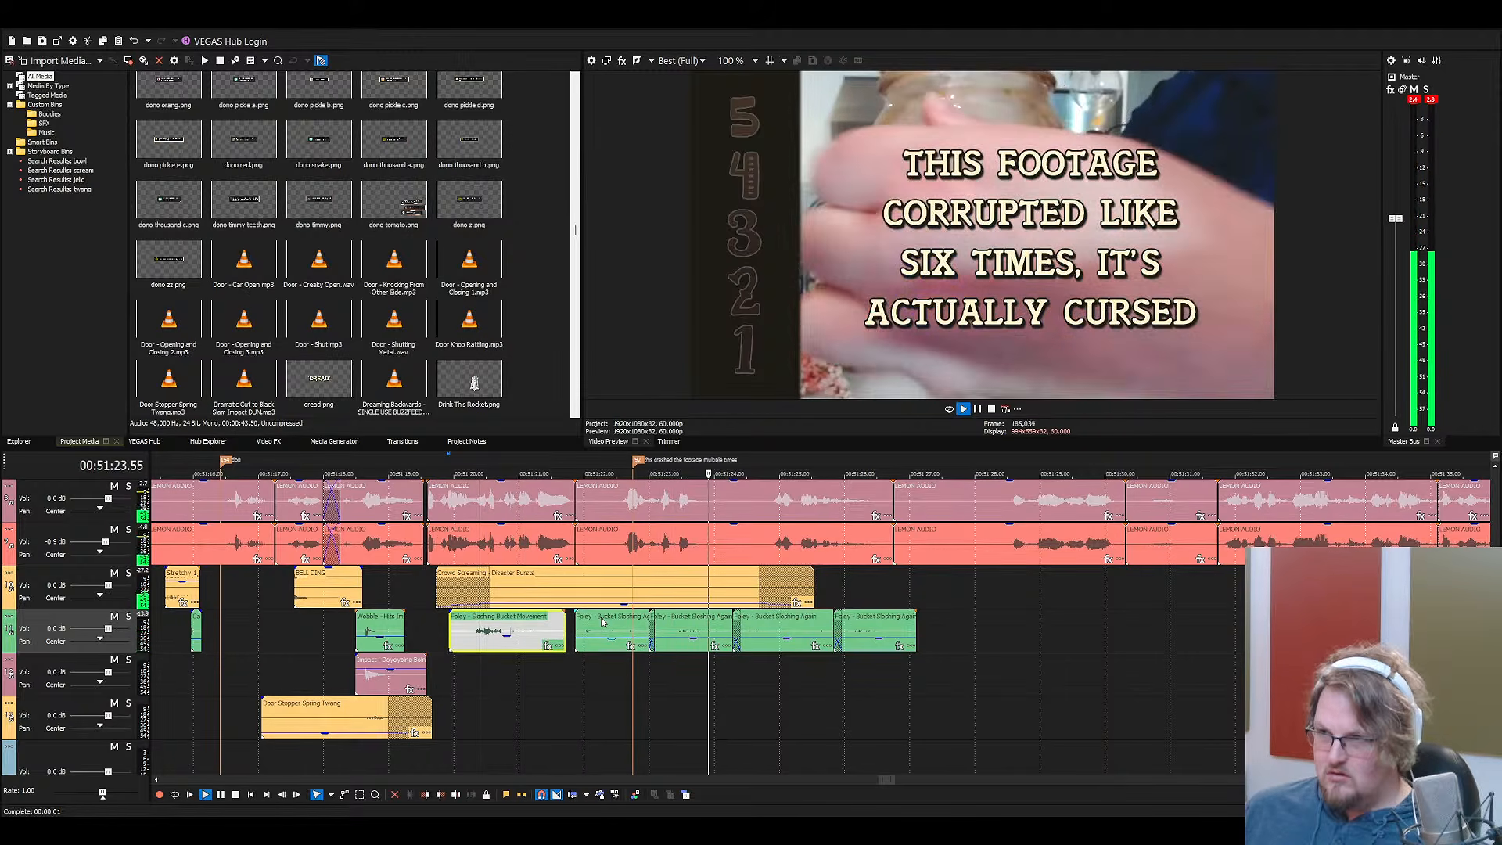
scroll(708, 624, up, 2)
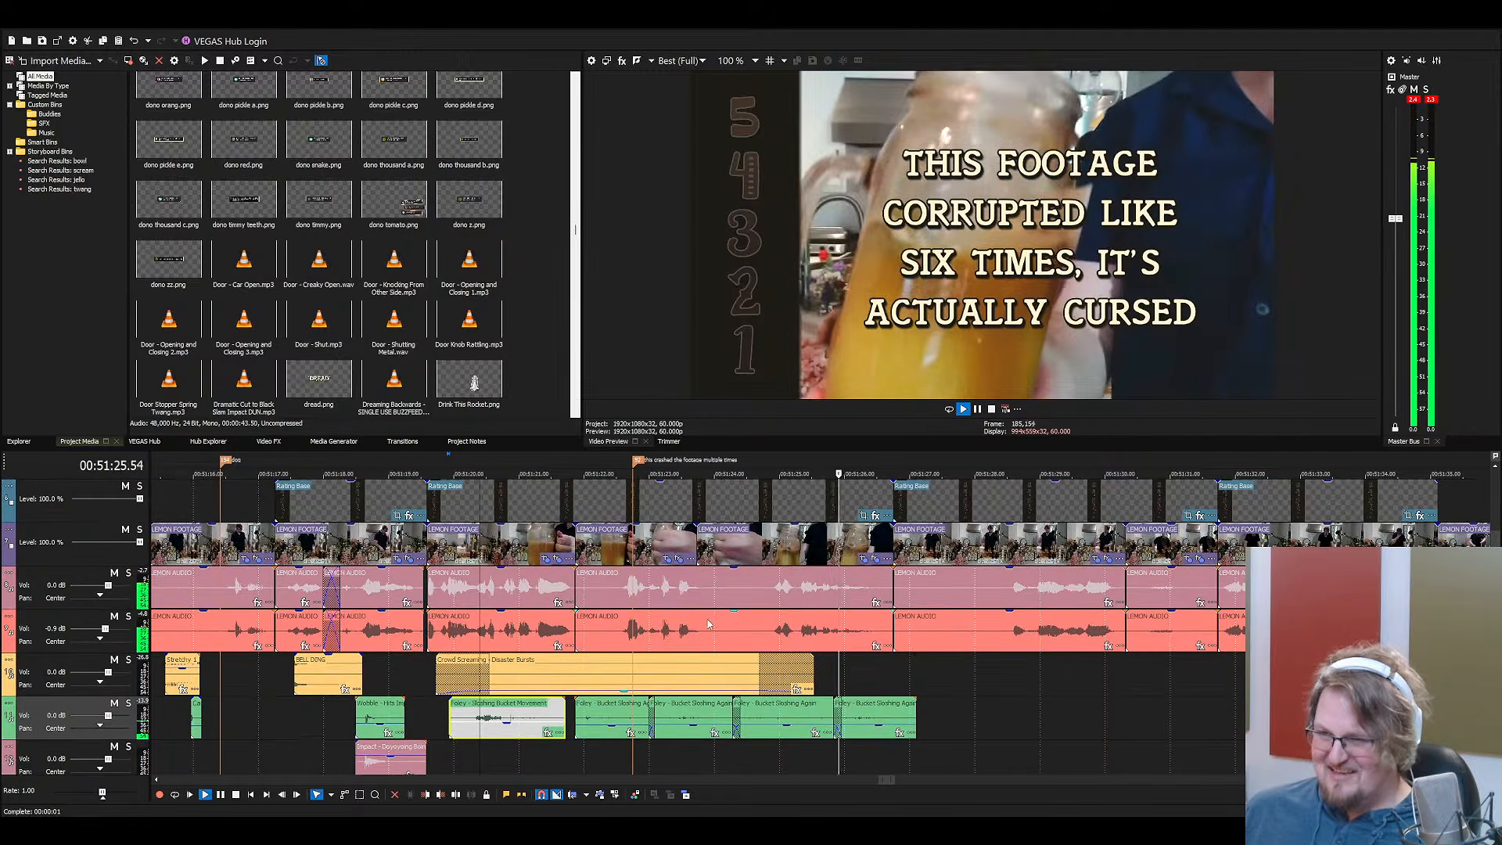
key(space)
scroll(709, 623, down, 3)
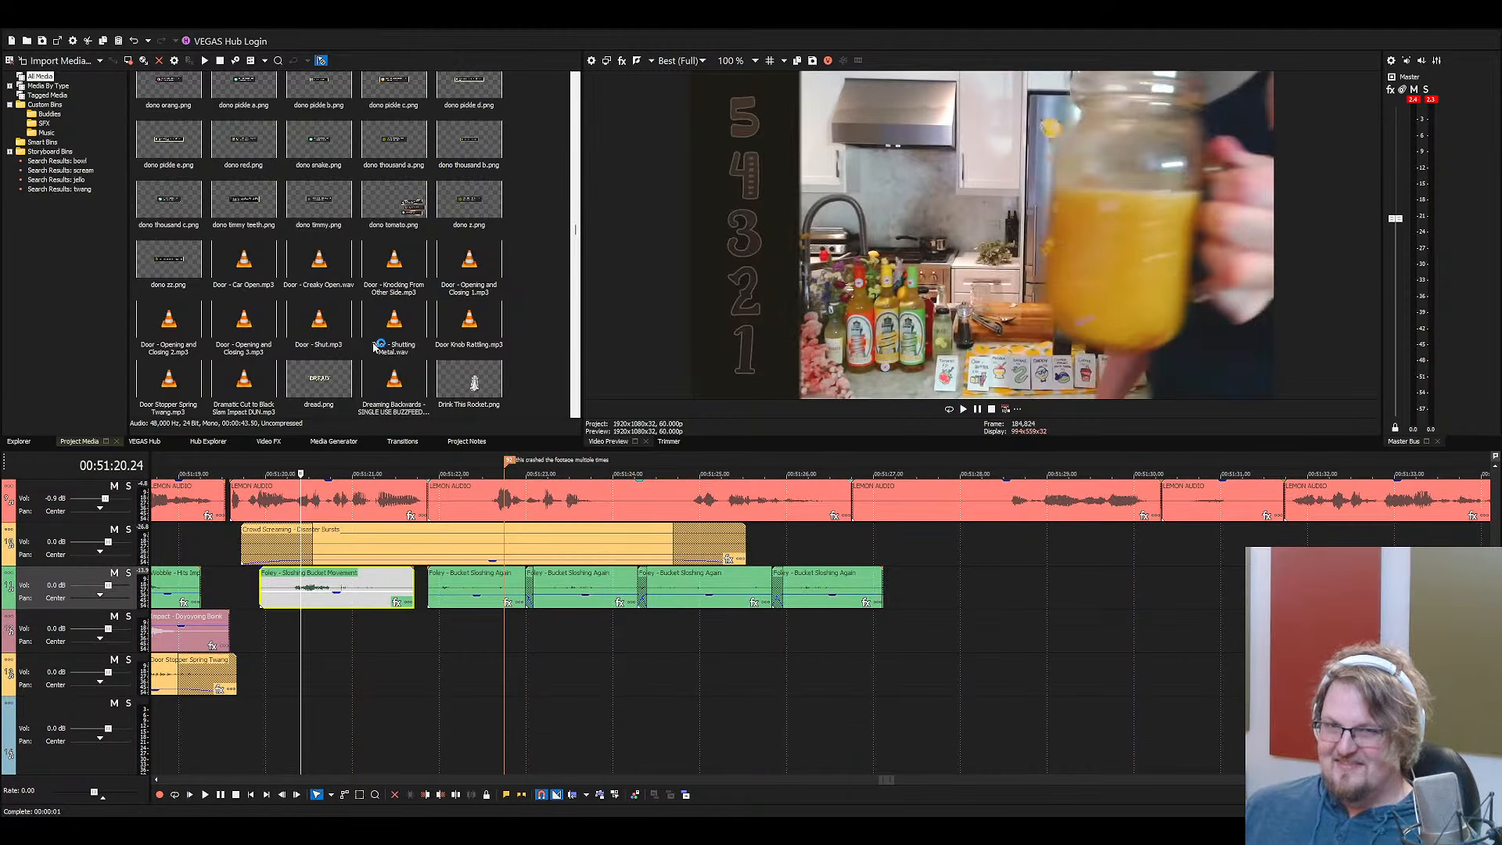
key(ctrl+s)
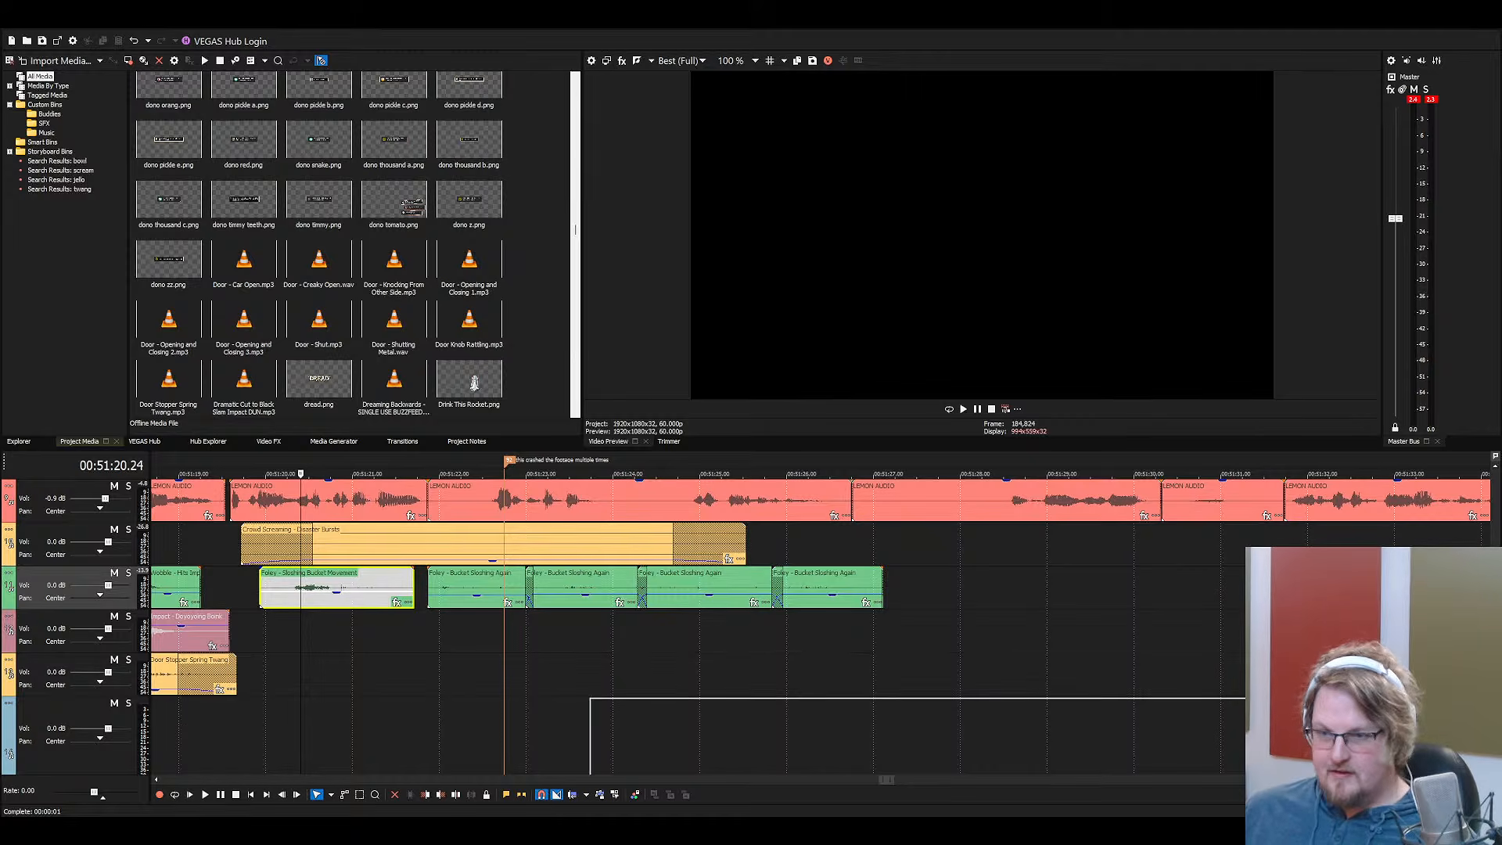
Add the Squishes sound to the timeline beneath the jar shots and move it onto the blue track
drag(591, 735, 388, 674)
scroll(389, 675, down, 3)
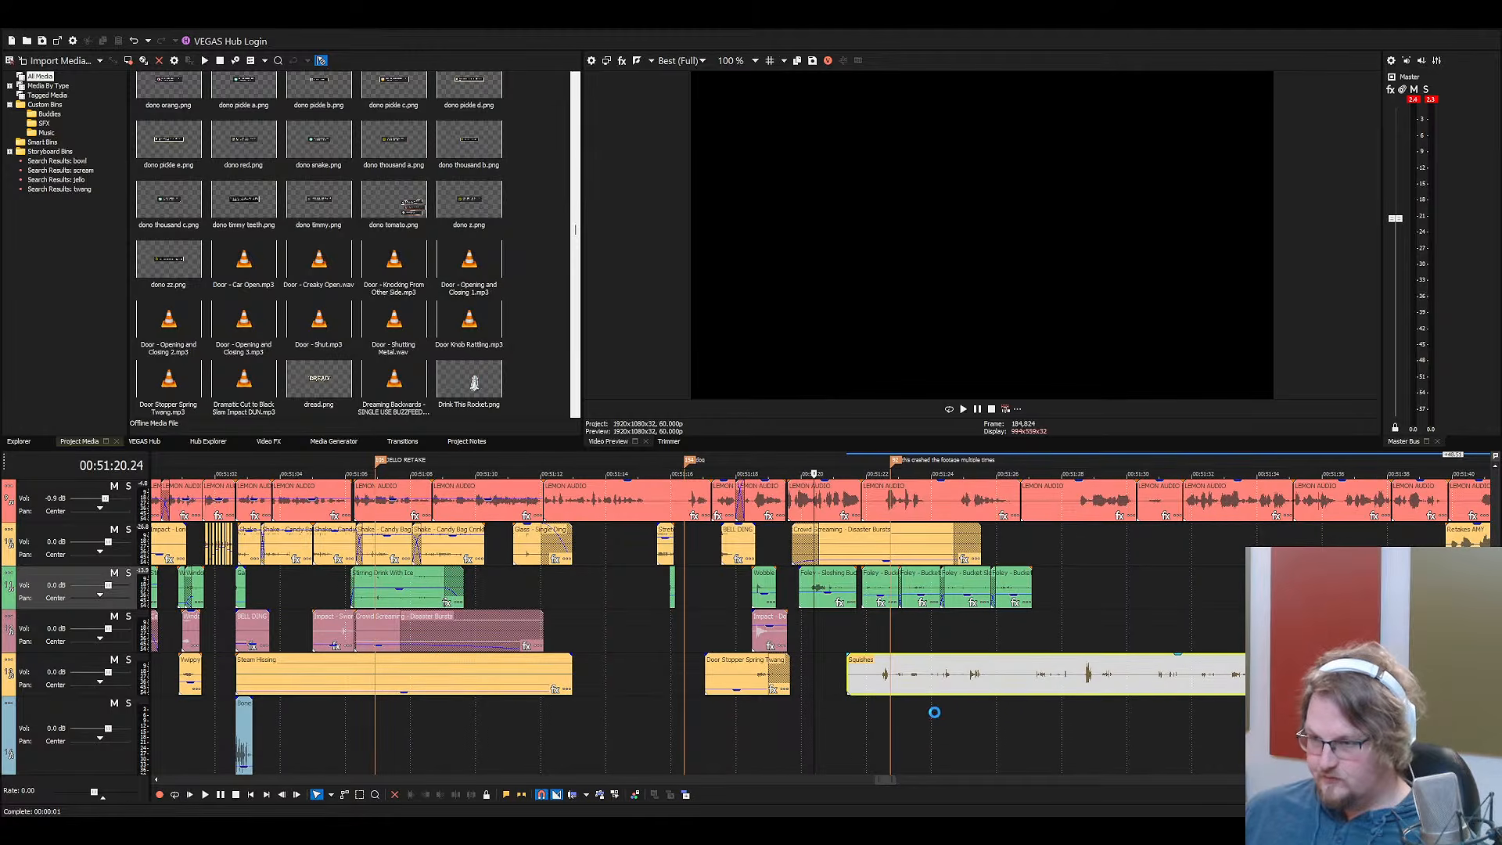
drag(1020, 678, 863, 740)
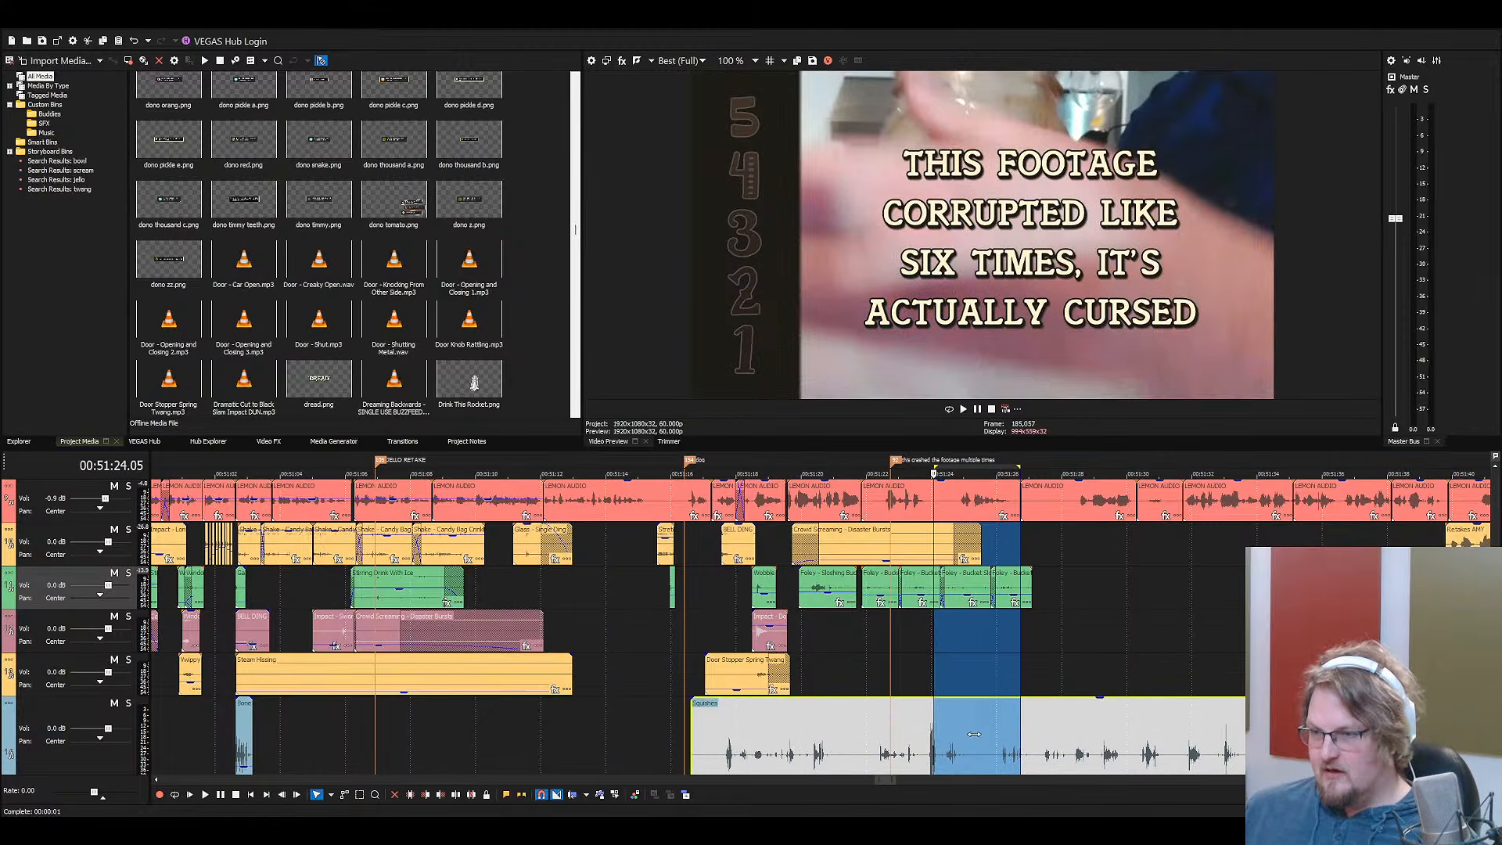
Split the Squishes clip at 00:51:27.26 and again about four seconds further on, and delete its opening part
click(1043, 753)
scroll(1059, 759, down, 2)
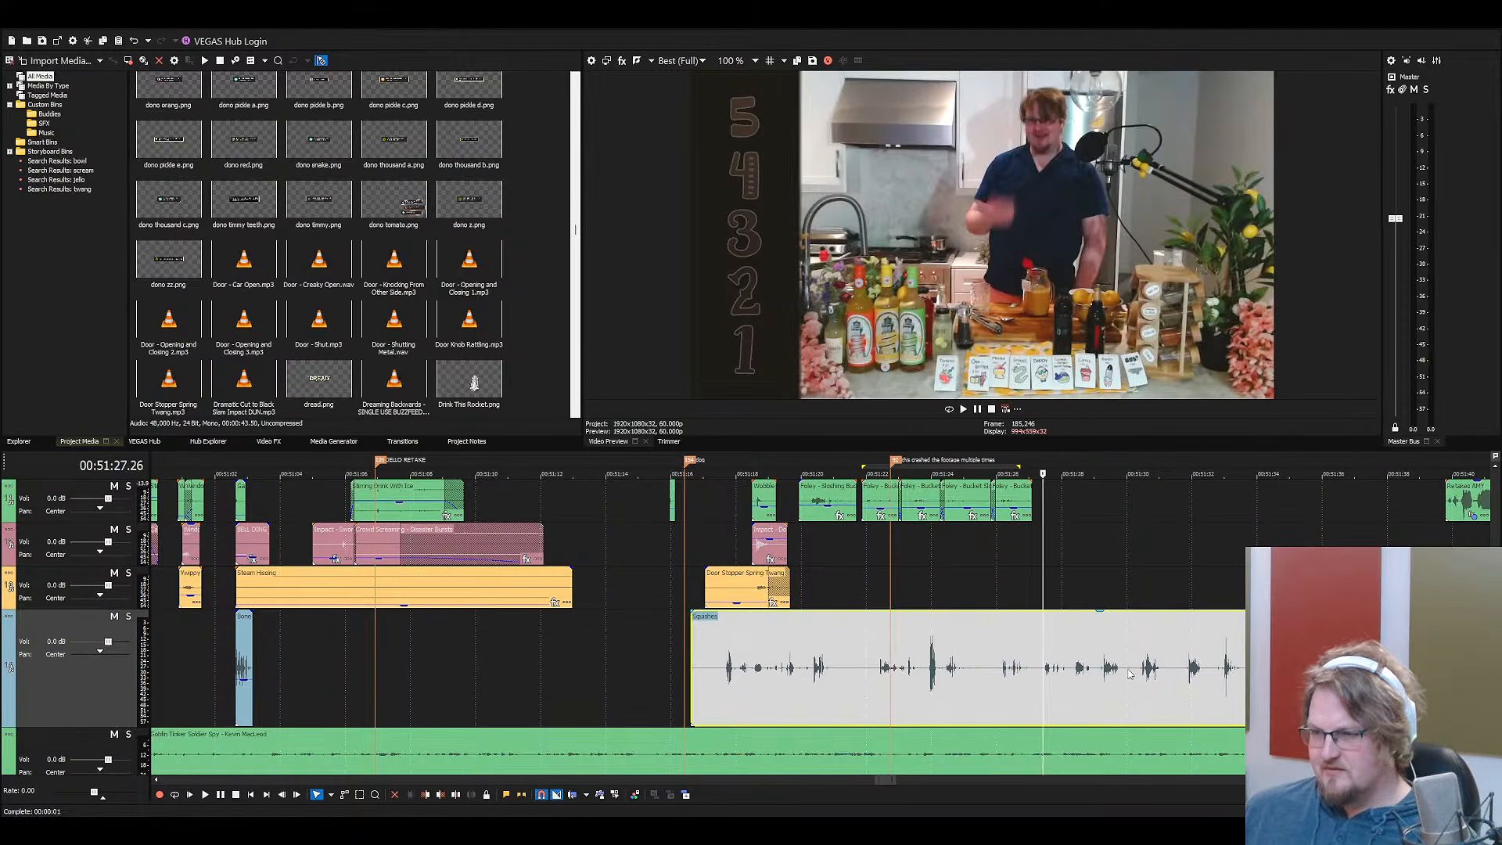
key(s)
click(1166, 677)
key(s)
click(976, 673)
key(Delete)
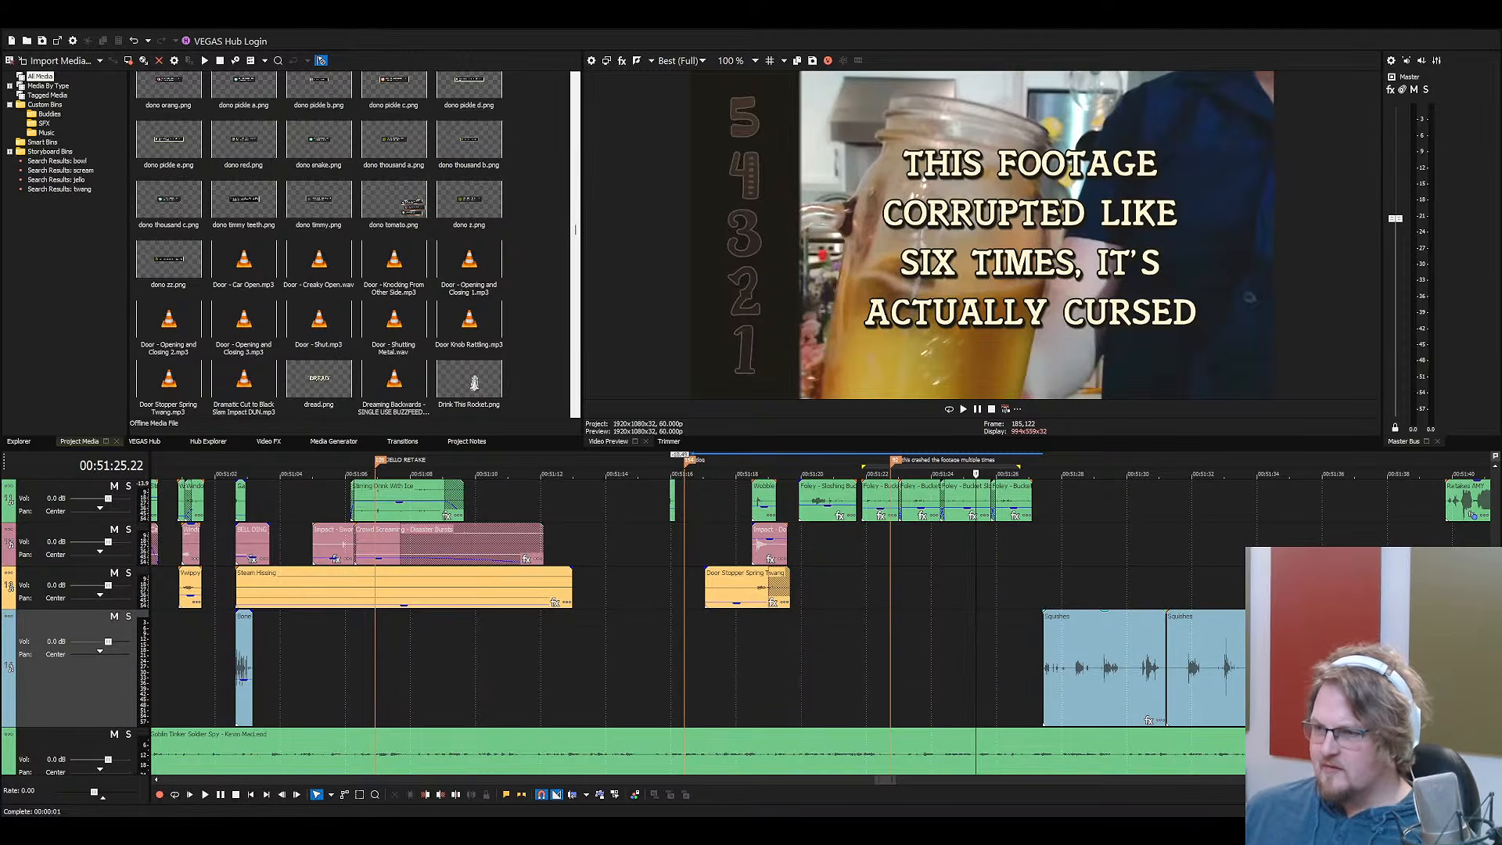
Move the cut Squishes section onto the pink track under the first sloshing clips and check it in playback
drag(1054, 646, 928, 571)
click(826, 551)
drag(809, 550, 816, 550)
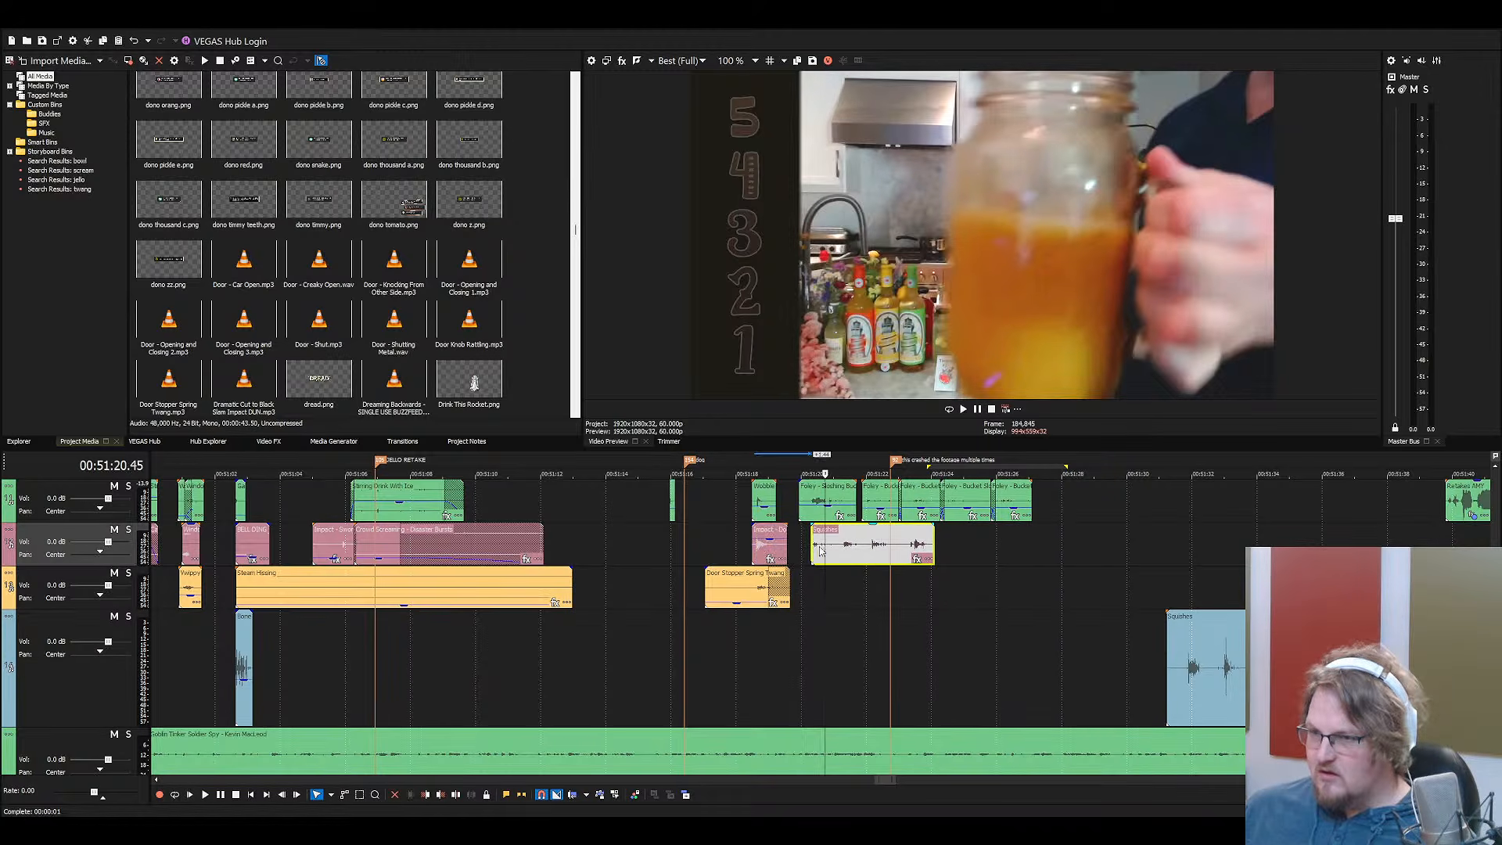
key(space)
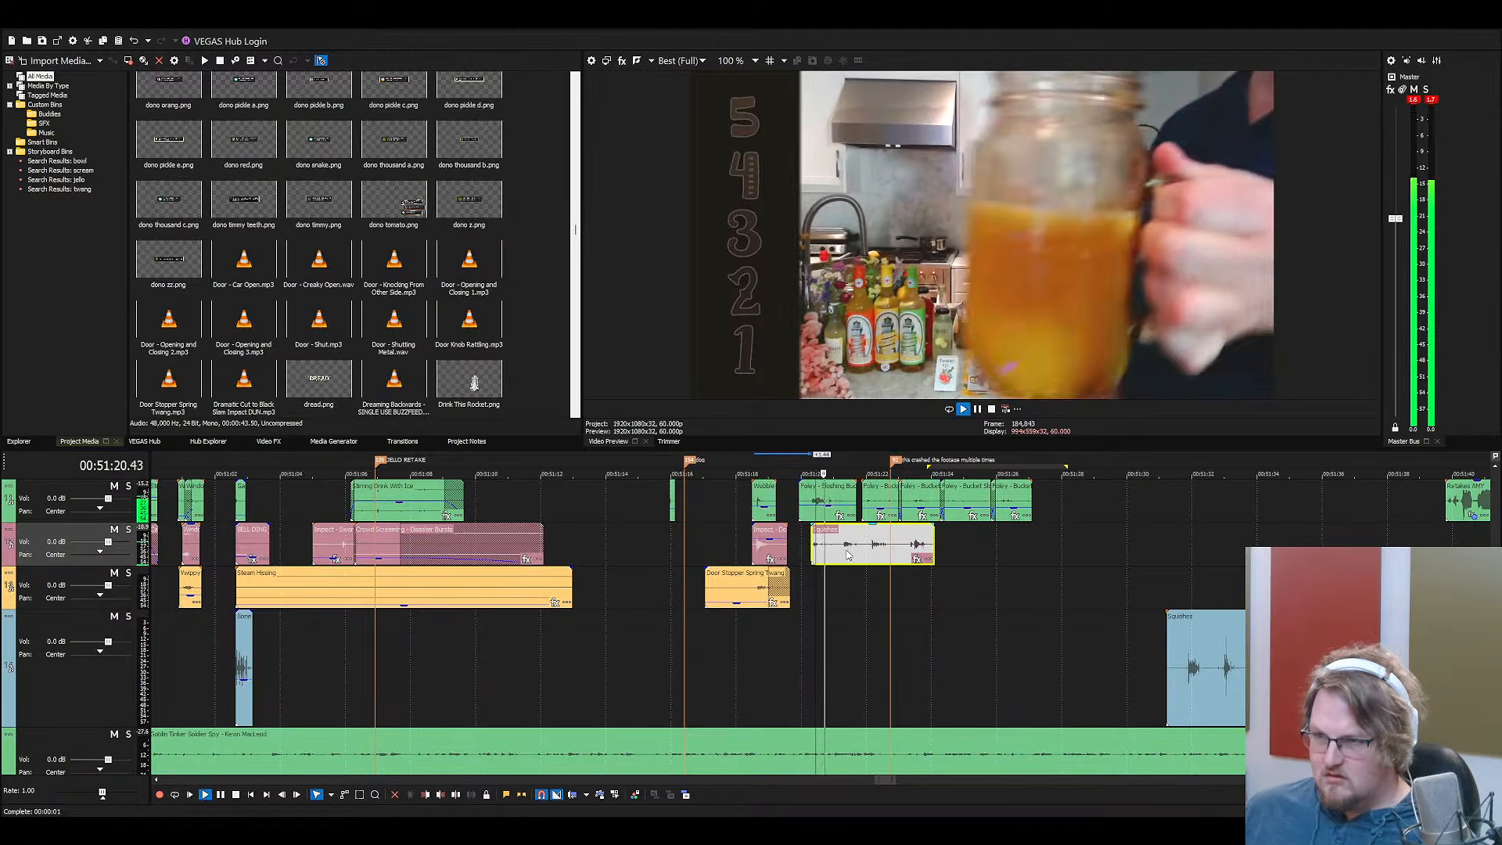
scroll(847, 555, up, 4)
scroll(881, 559, down, 4)
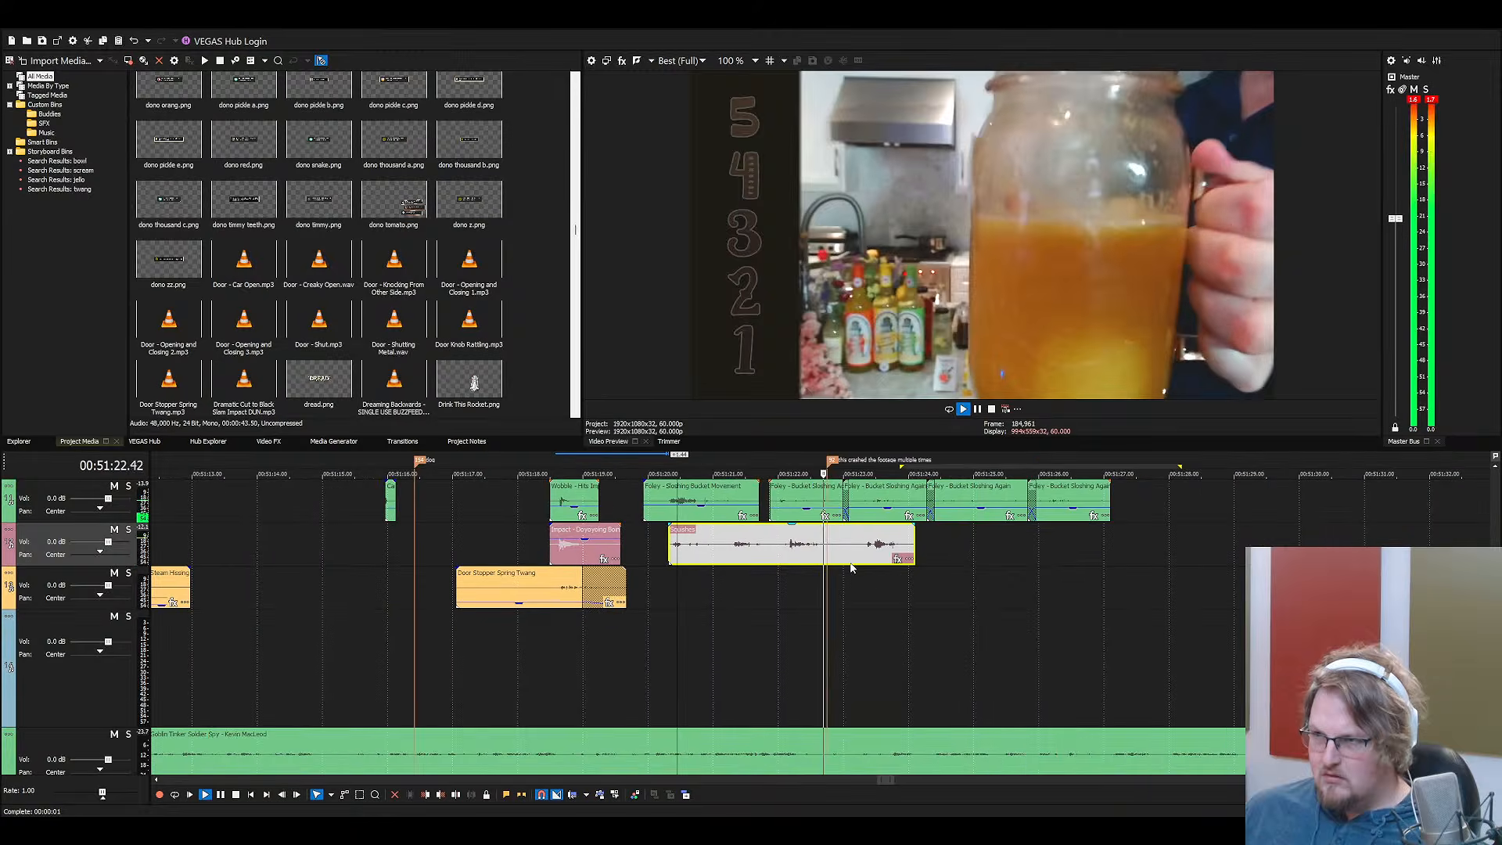
key(space)
Try deleting the Squishes clip from the pink track and restore it
key(Delete)
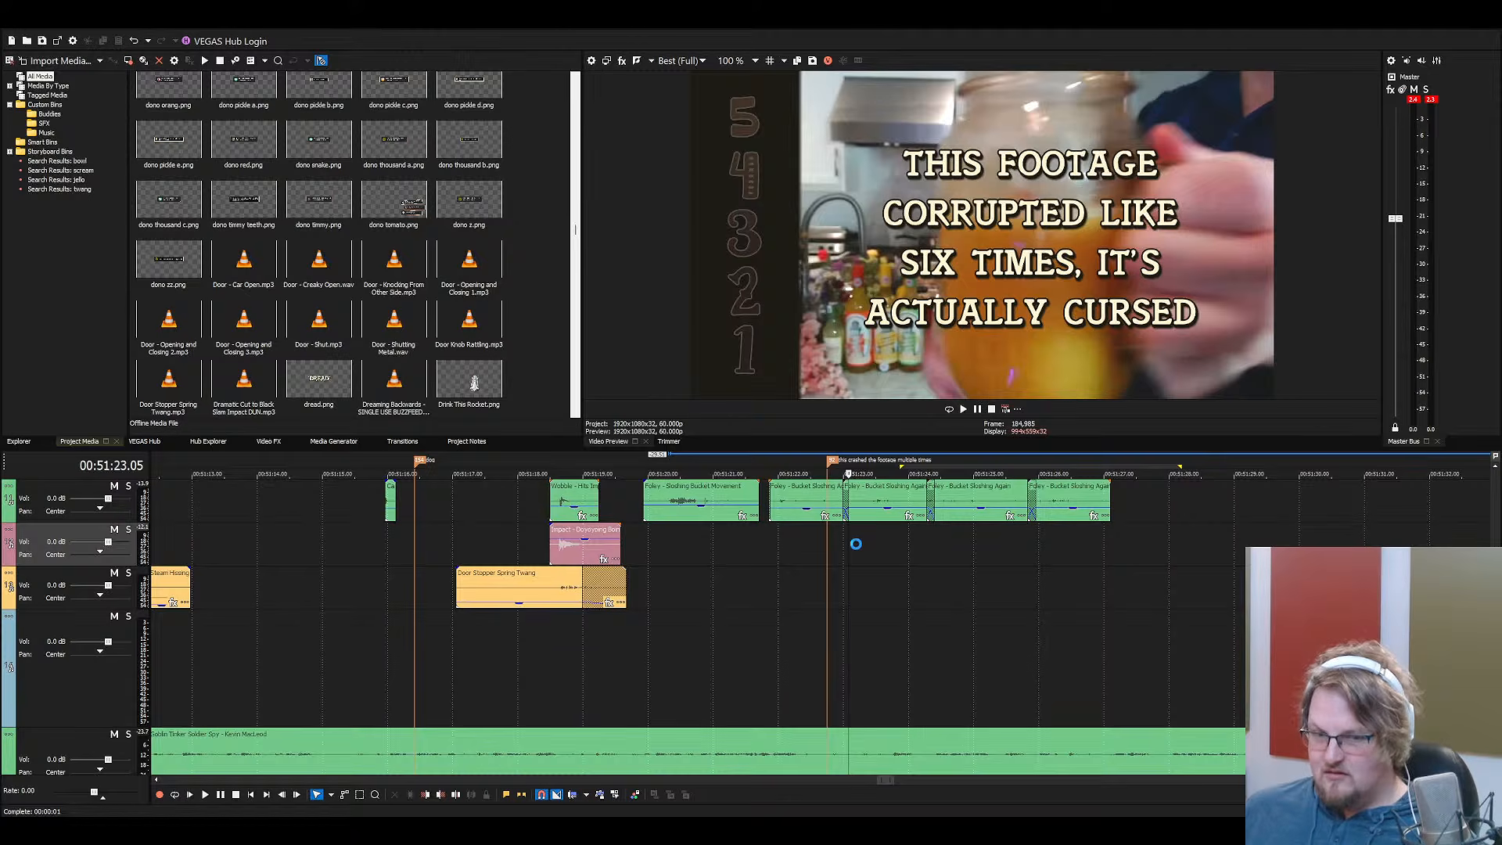
key(ctrl+z)
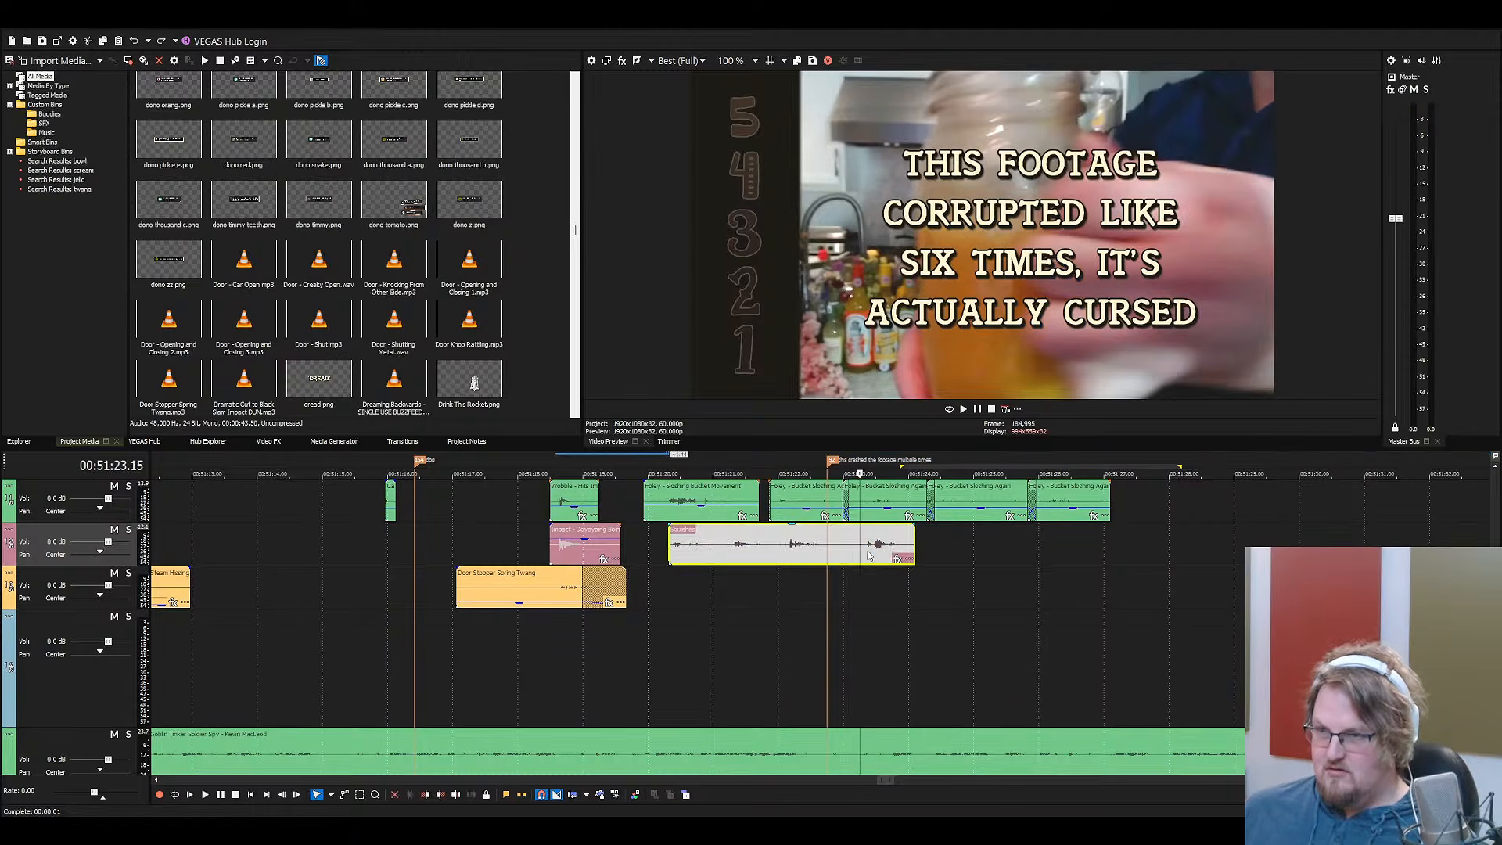
click(688, 552)
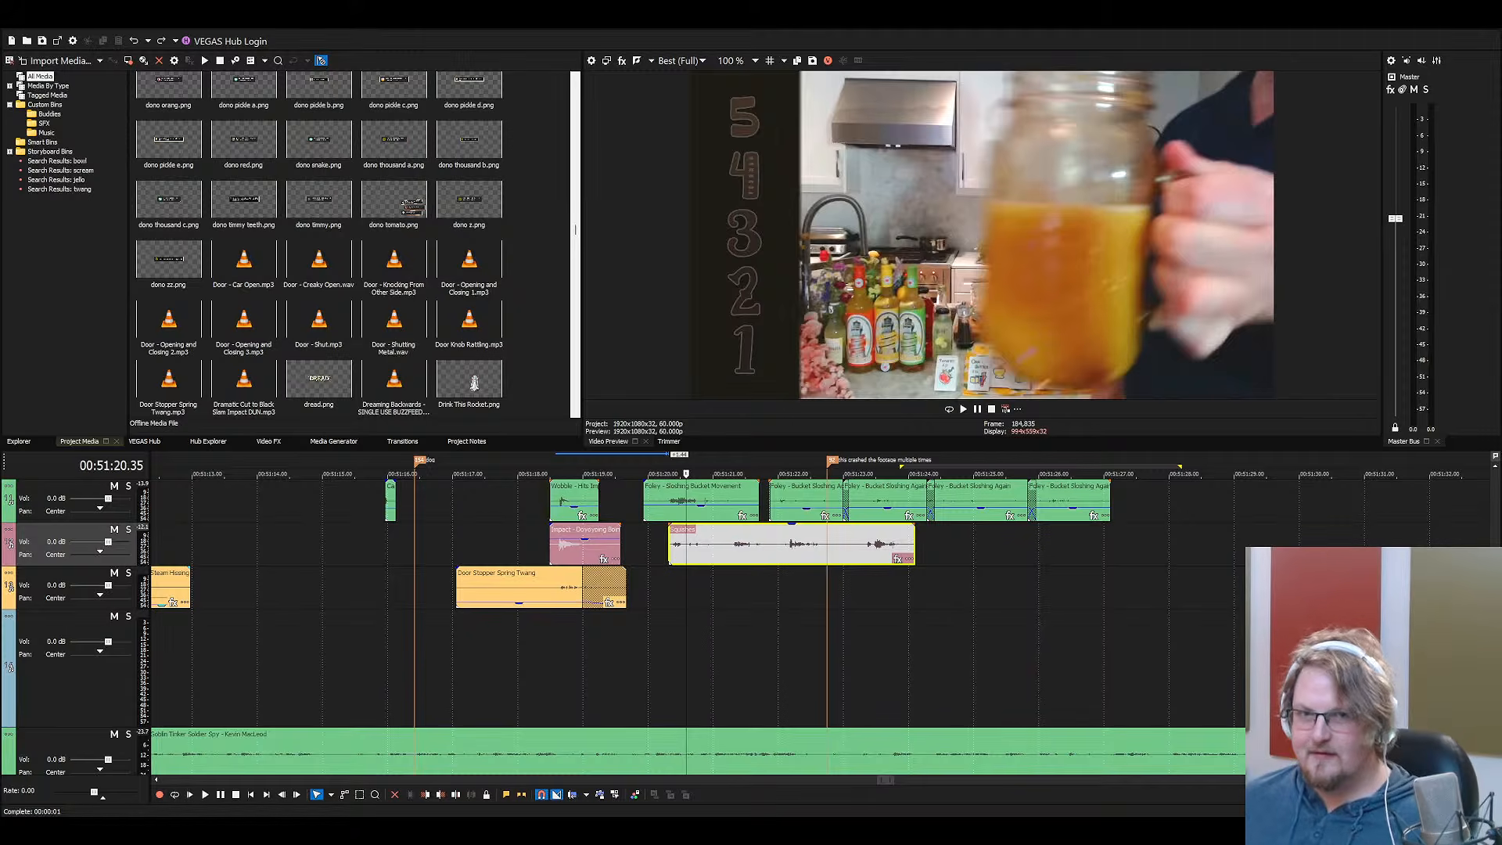
Play the sequence from 00:51:18.08 to hear the squishes with the other sounds, and save the project
click(528, 497)
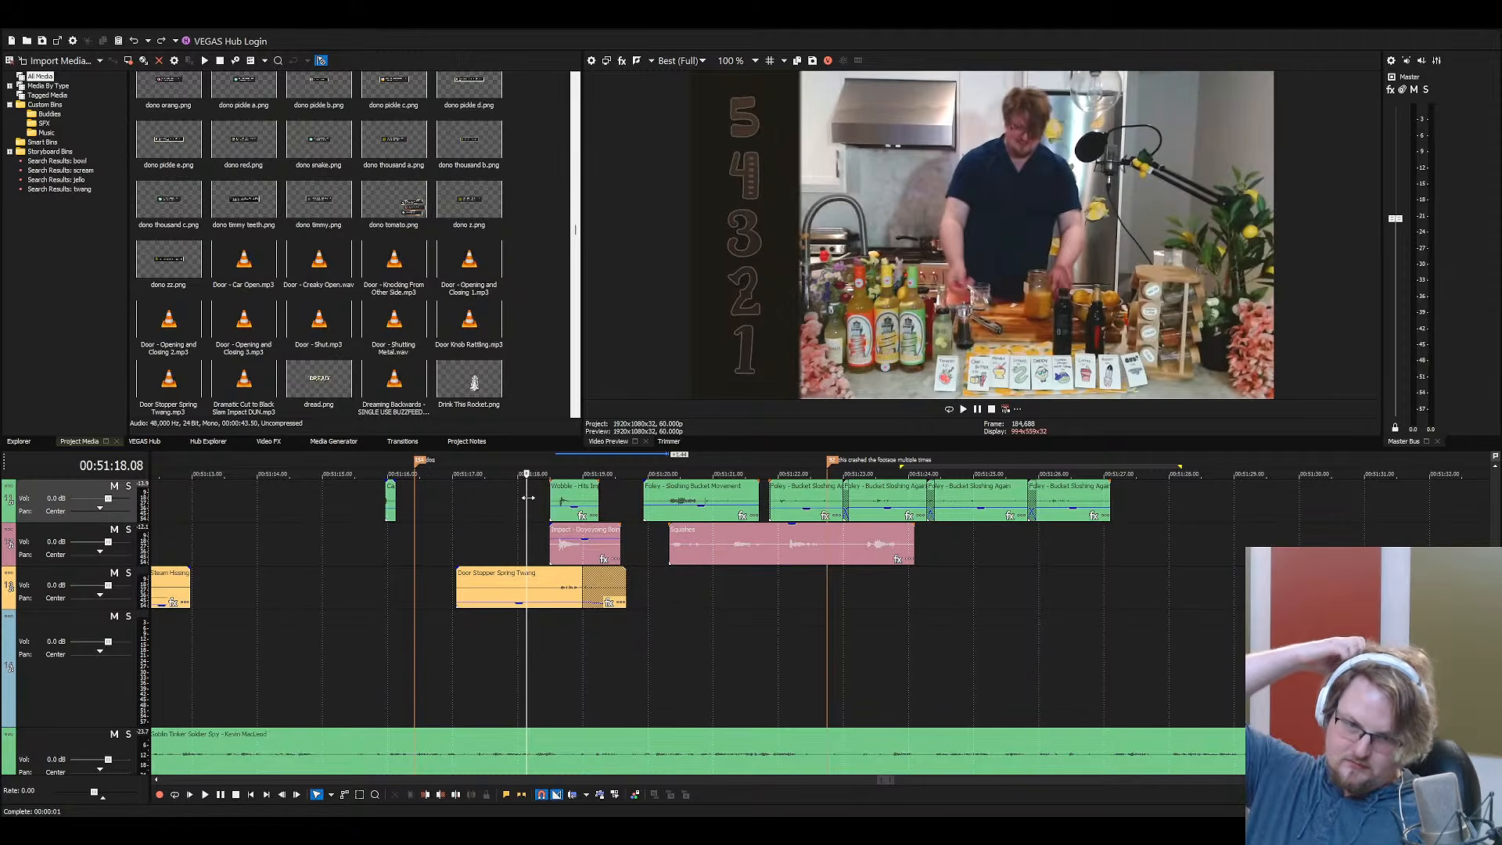
key(space)
key(ctrl+s)
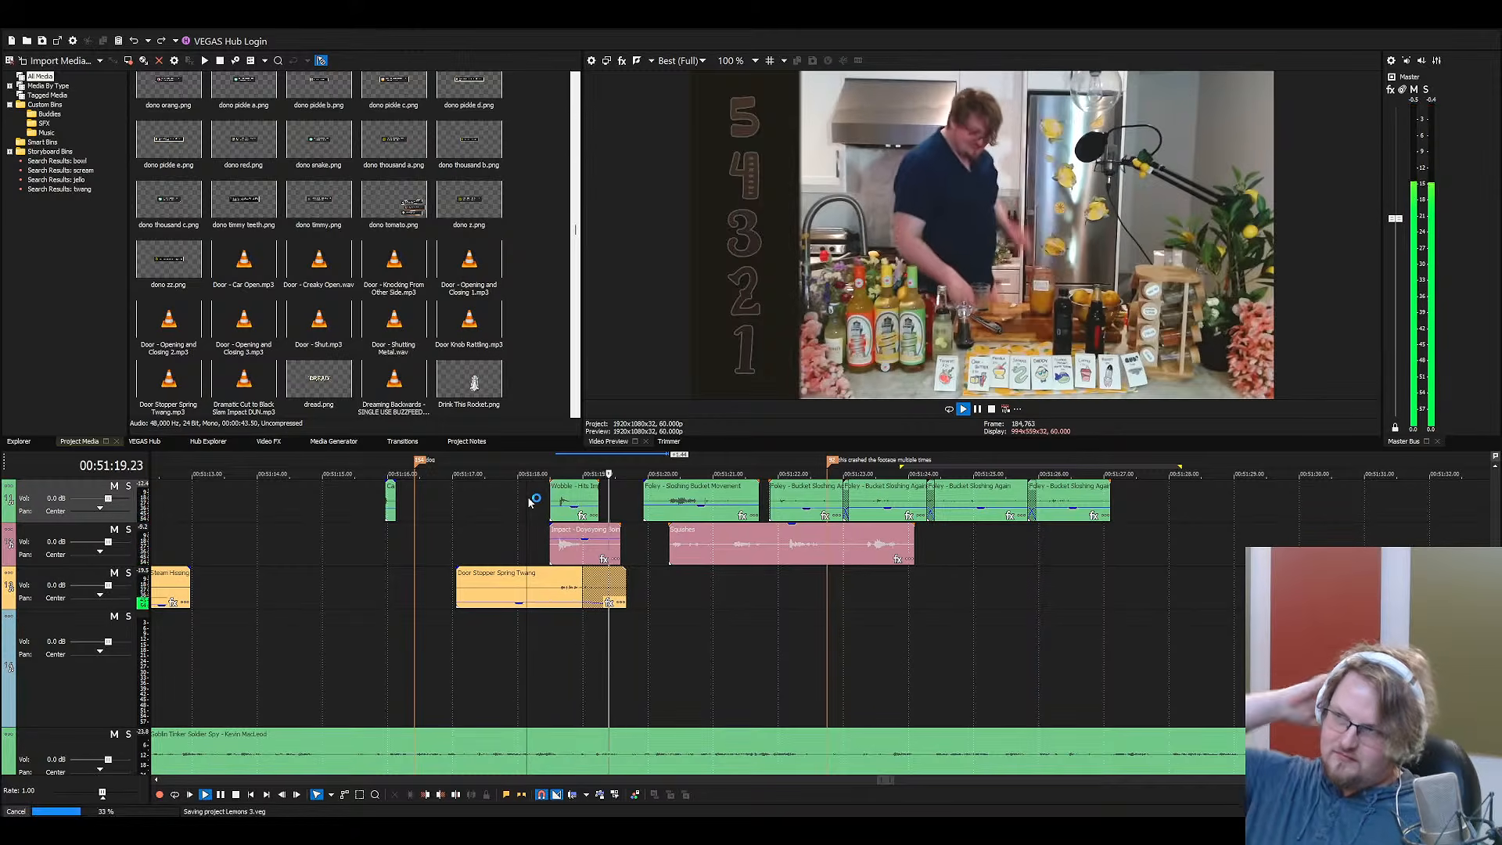
scroll(587, 516, up, 3)
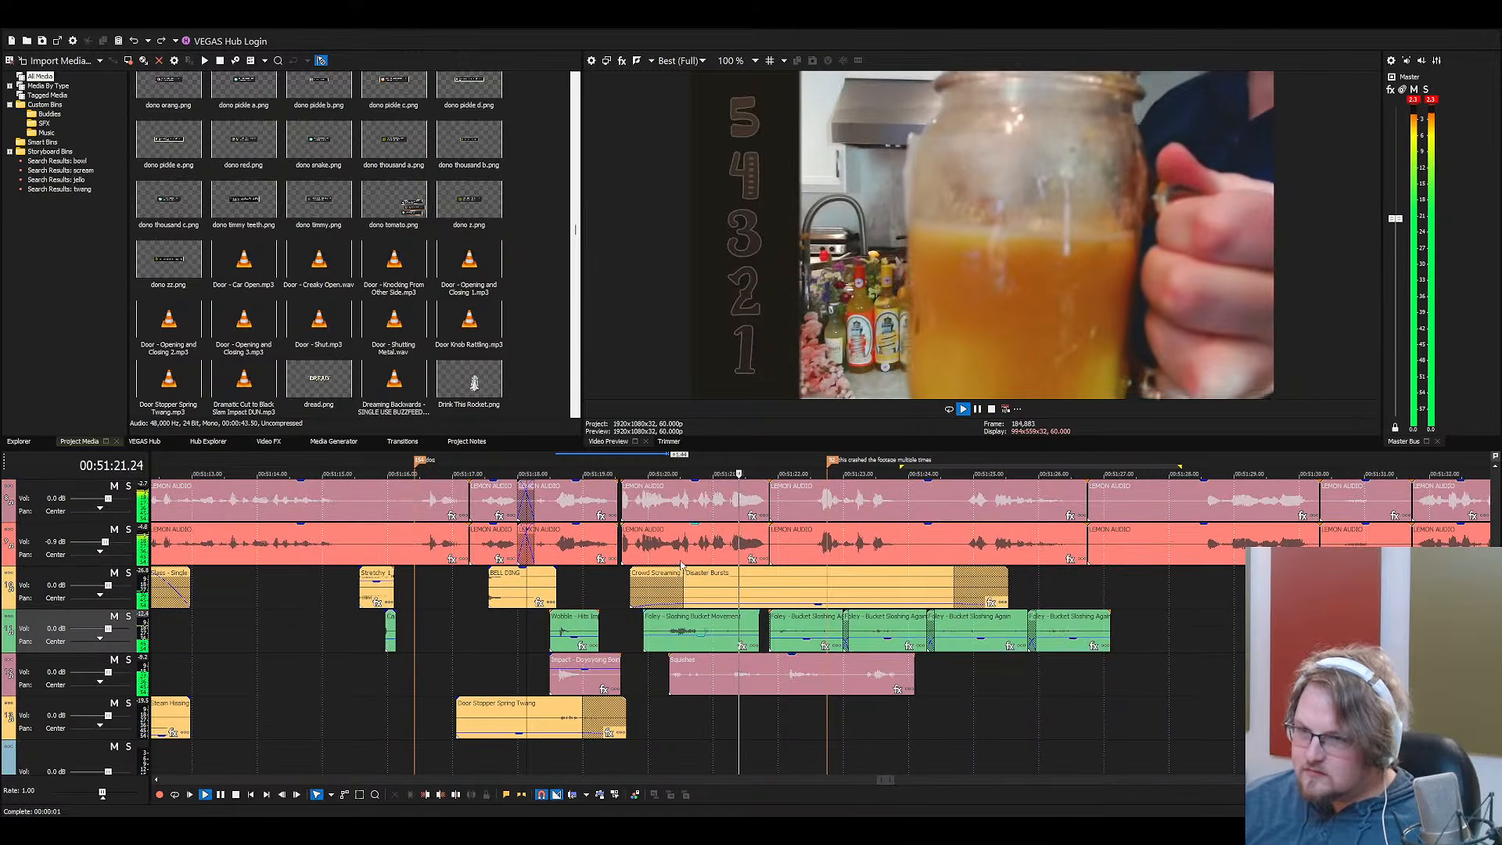
click(713, 534)
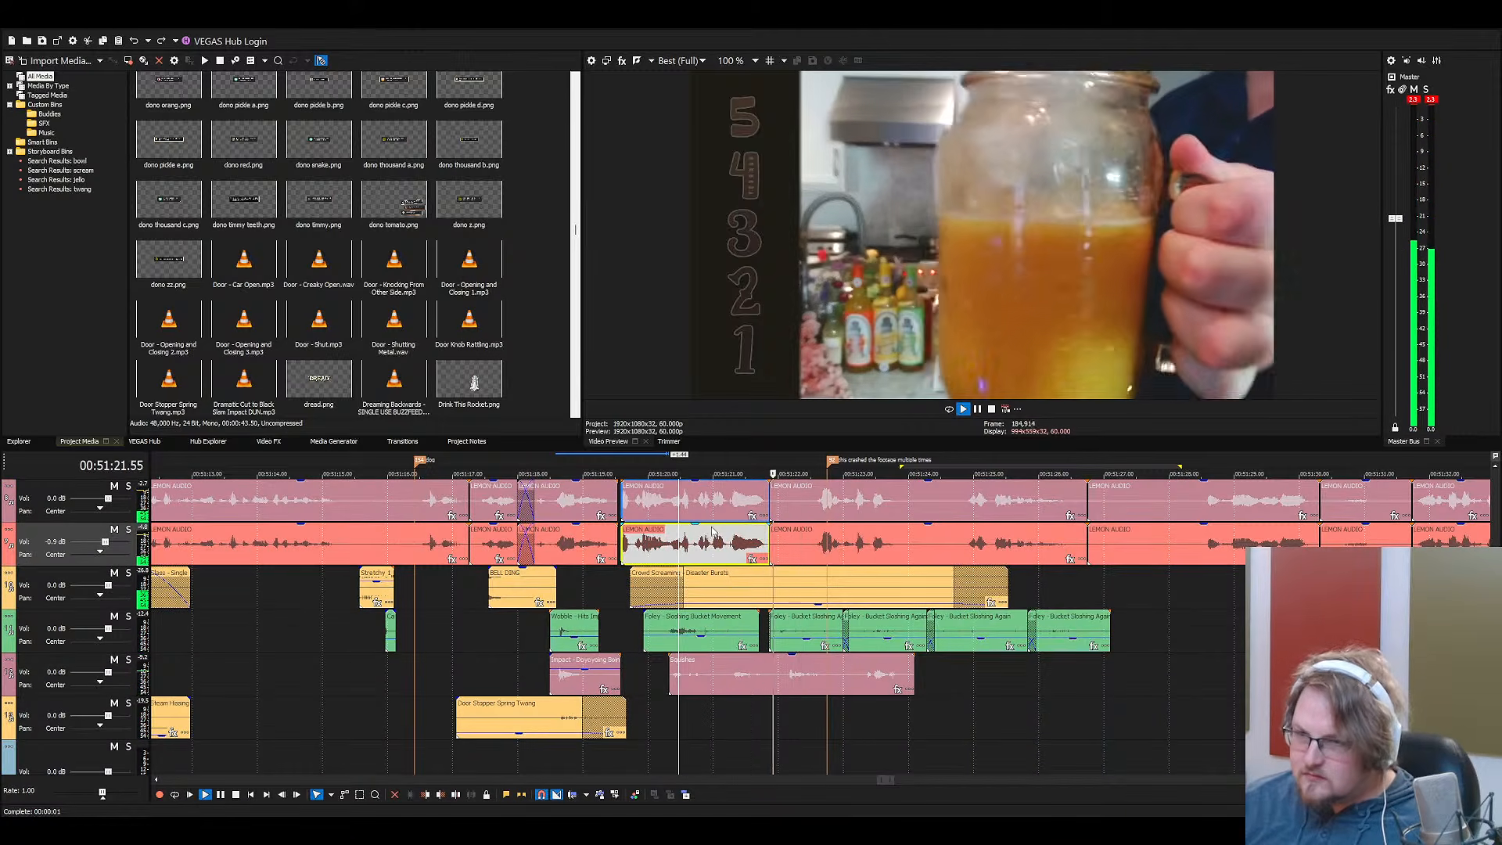
Split the pink Squishes clip near its middle and move the second half onto the yellow track beneath the first
click(765, 635)
scroll(766, 637, down, 1)
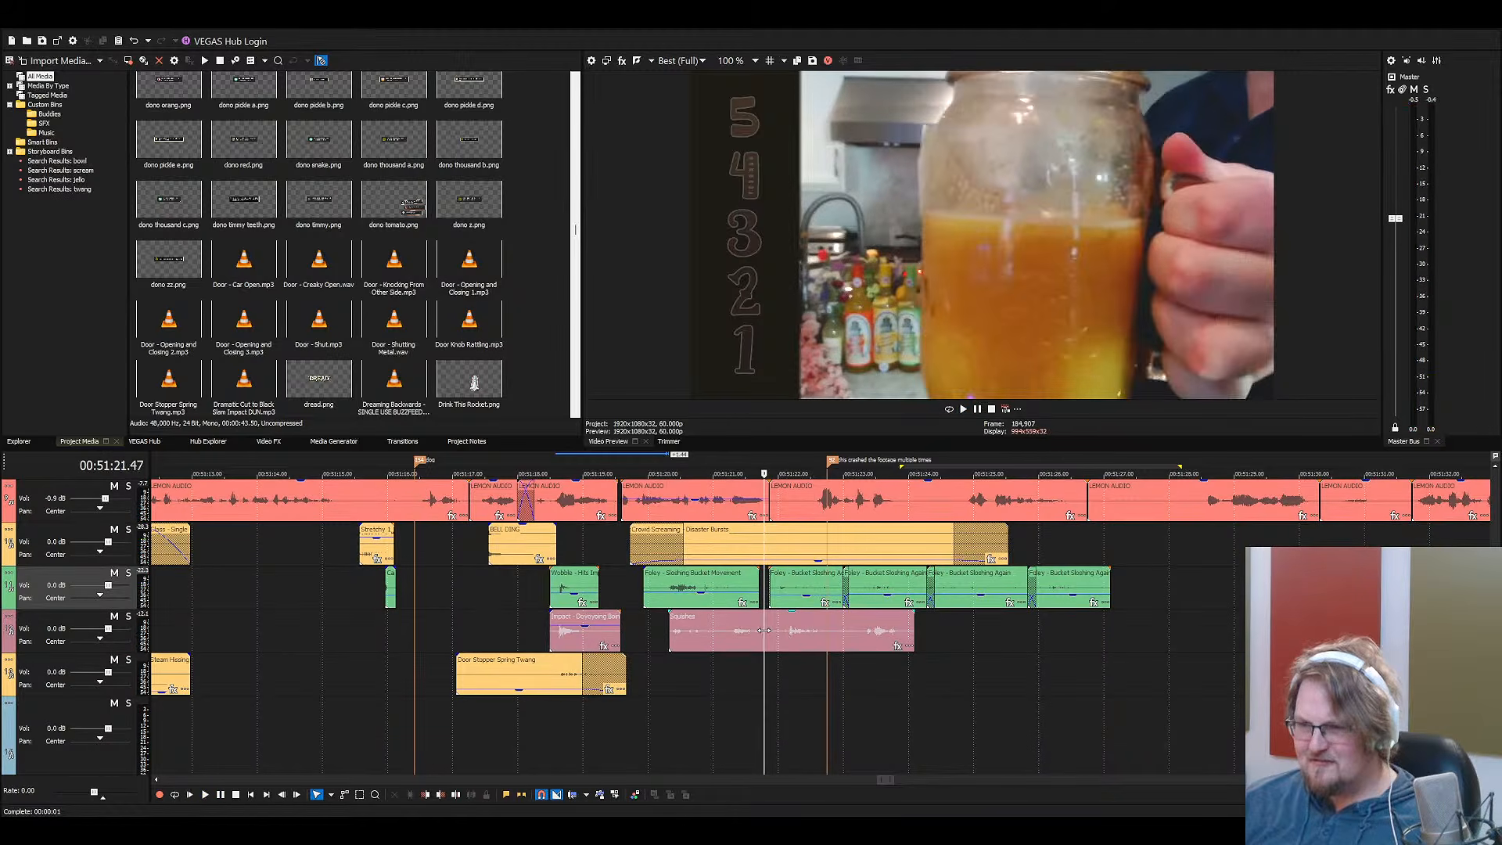
click(781, 641)
key(s)
drag(781, 641, 679, 670)
Play back the overlapping squishes and lower the volume of the Squishes clip on the yellow track
click(651, 670)
key(space)
scroll(704, 670, up, 3)
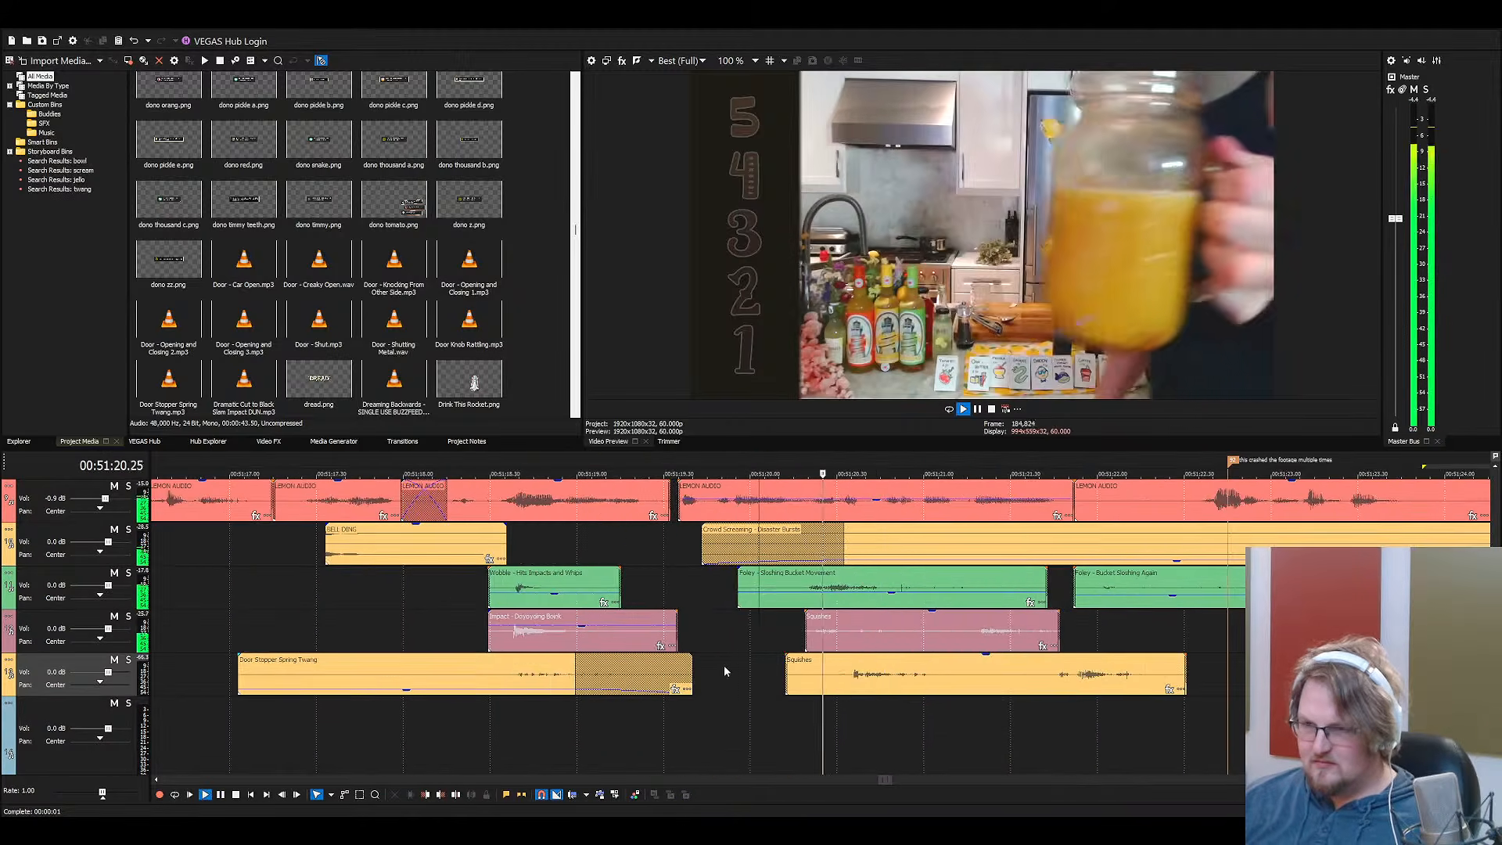
scroll(876, 675, down, 3)
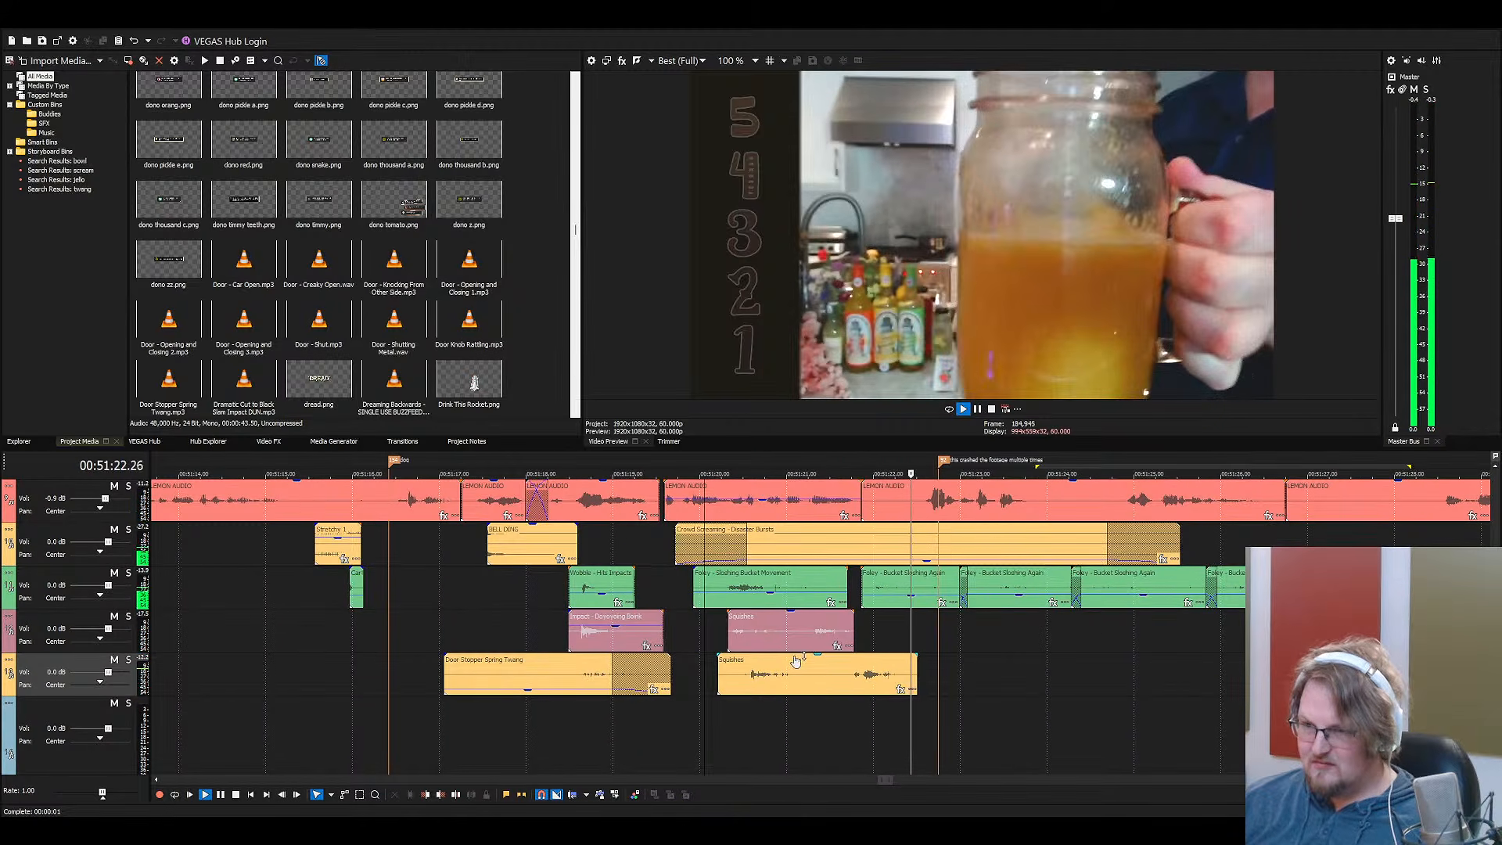
drag(798, 658, 796, 677)
Split the yellow Squishes clip at 00:51:21.25 and delete the part after the cut
click(822, 678)
key(space)
key(s)
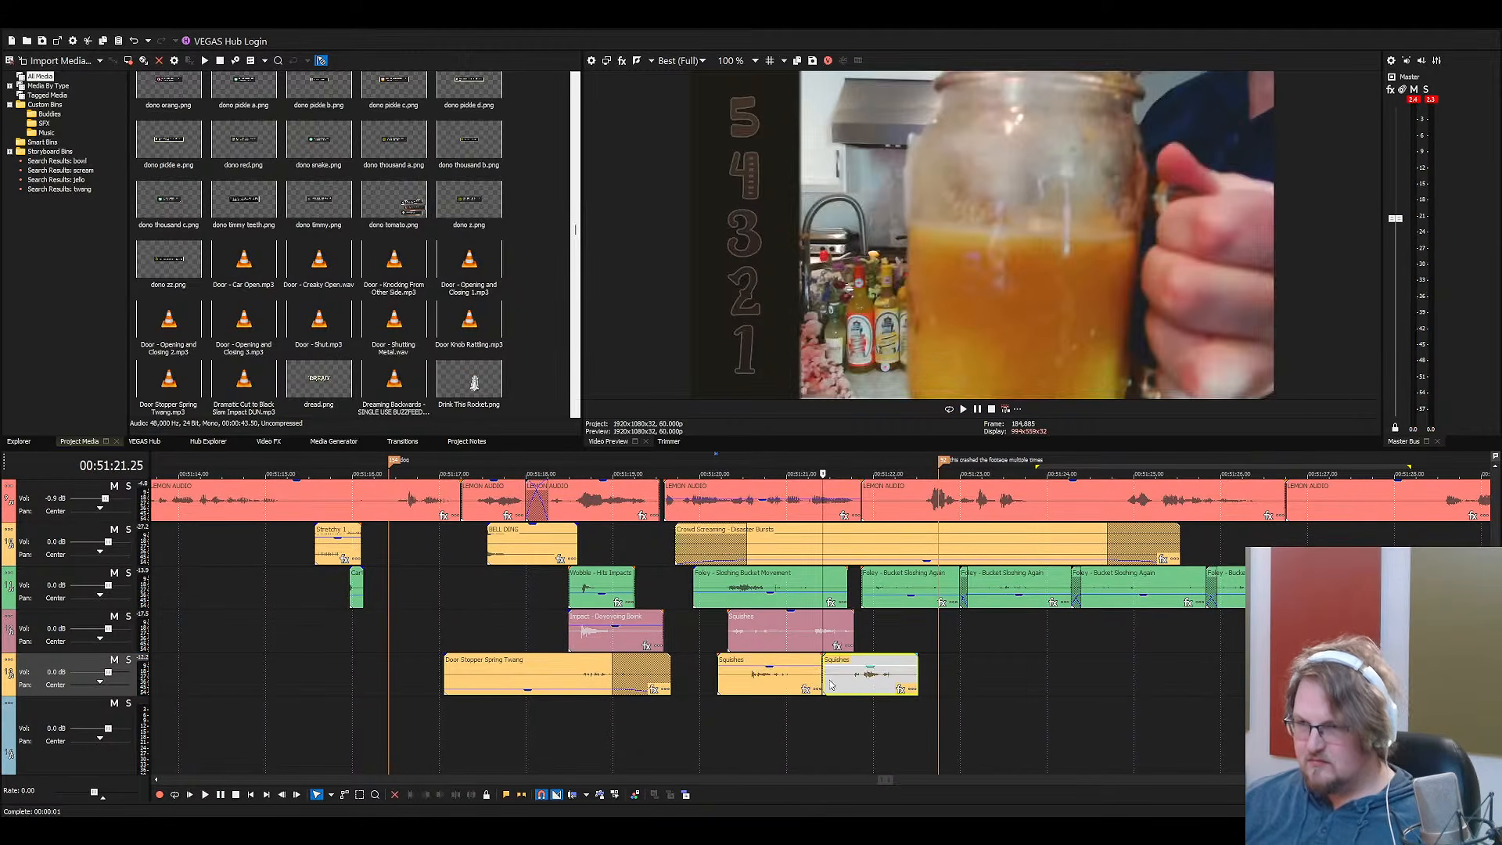
key(Delete)
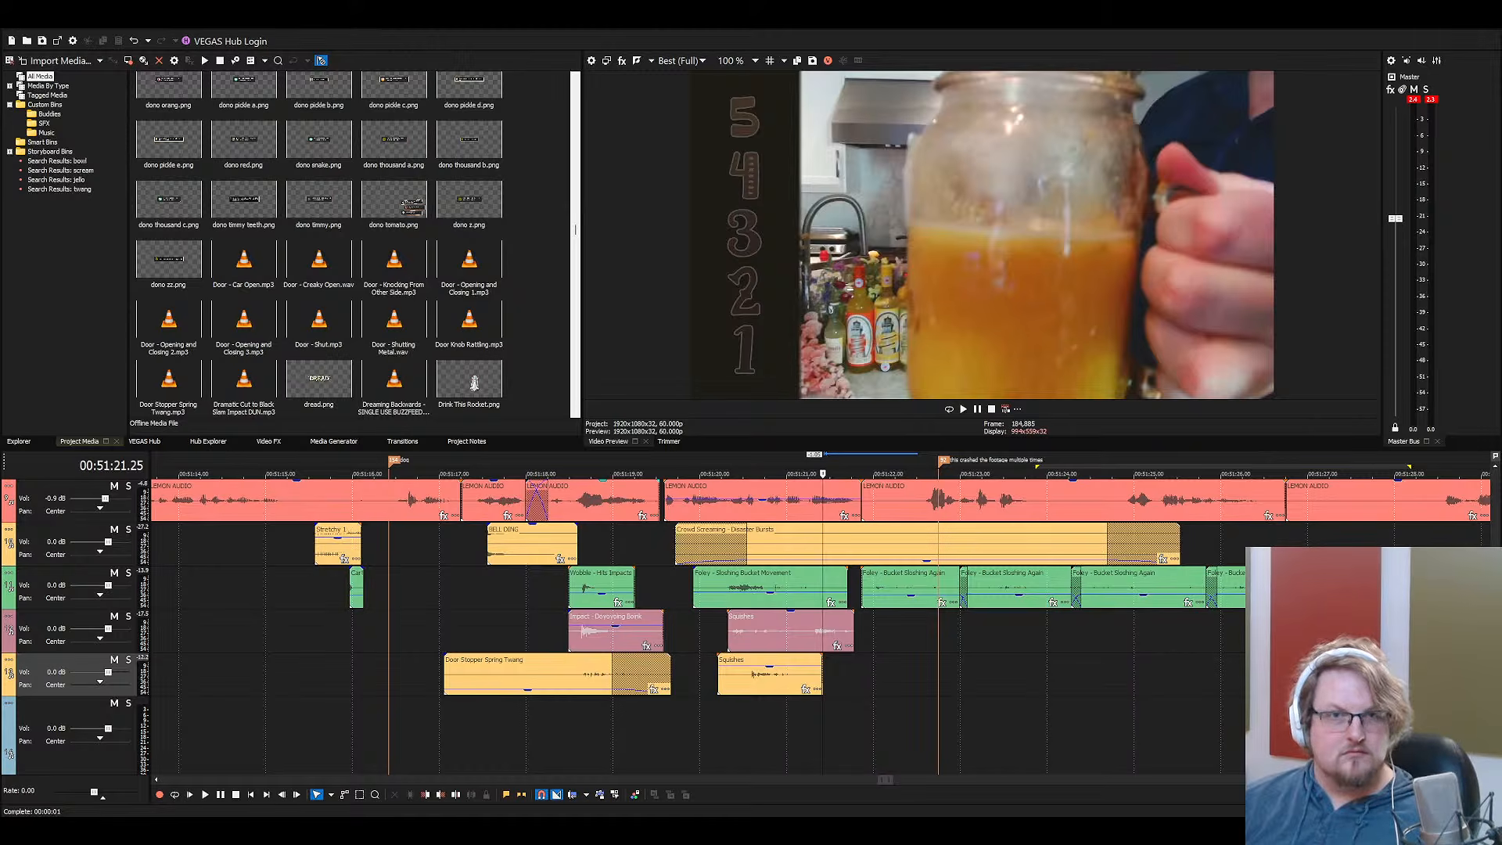
Add the Ambience - Lava Bubbling Loop sound to the blue track beneath the jar shots
scroll(352, 250, down, 10)
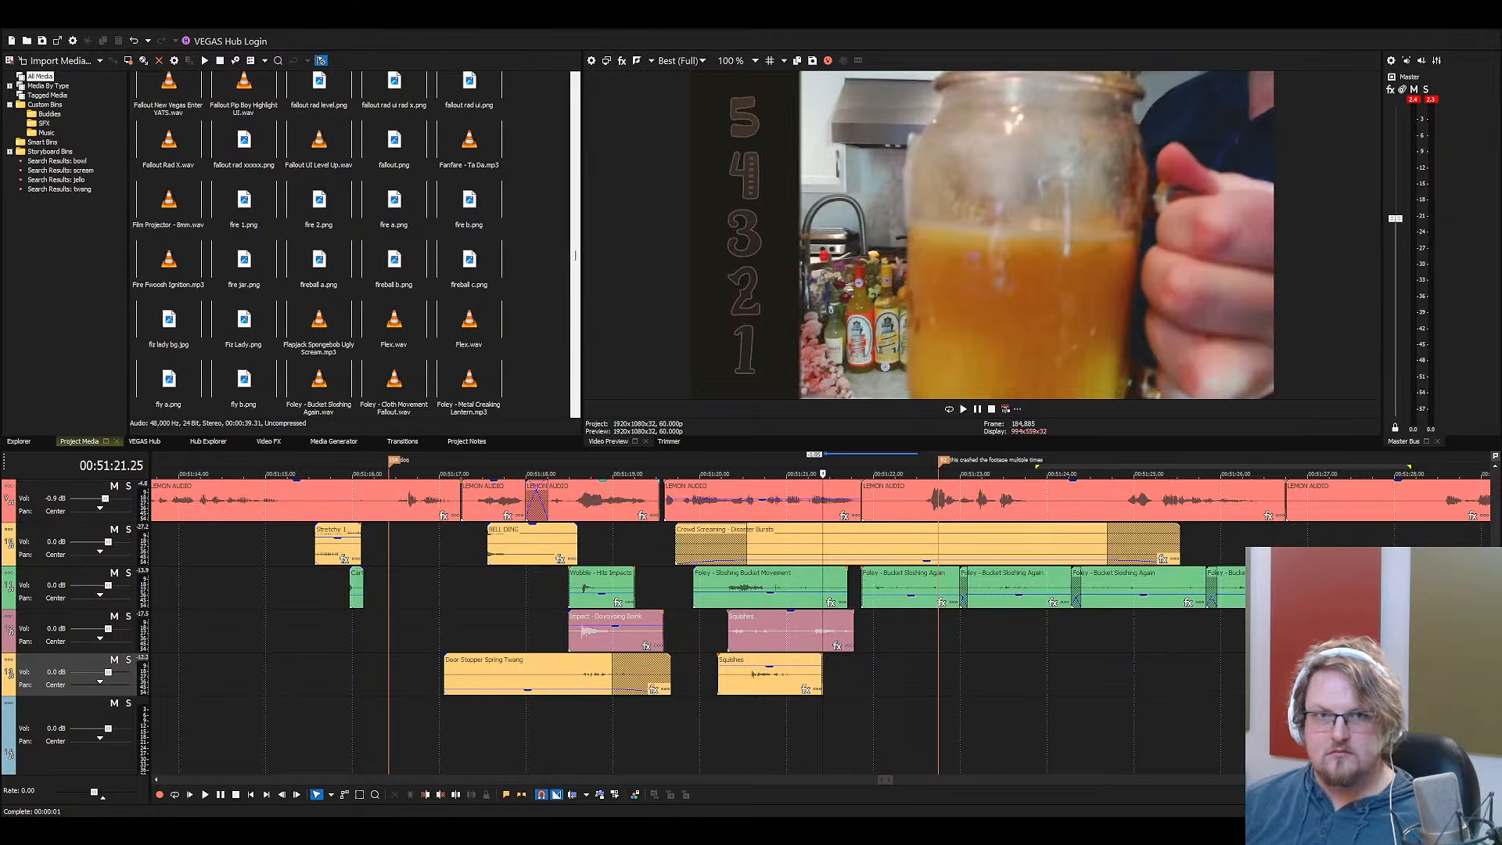
drag(319, 380, 45, 123)
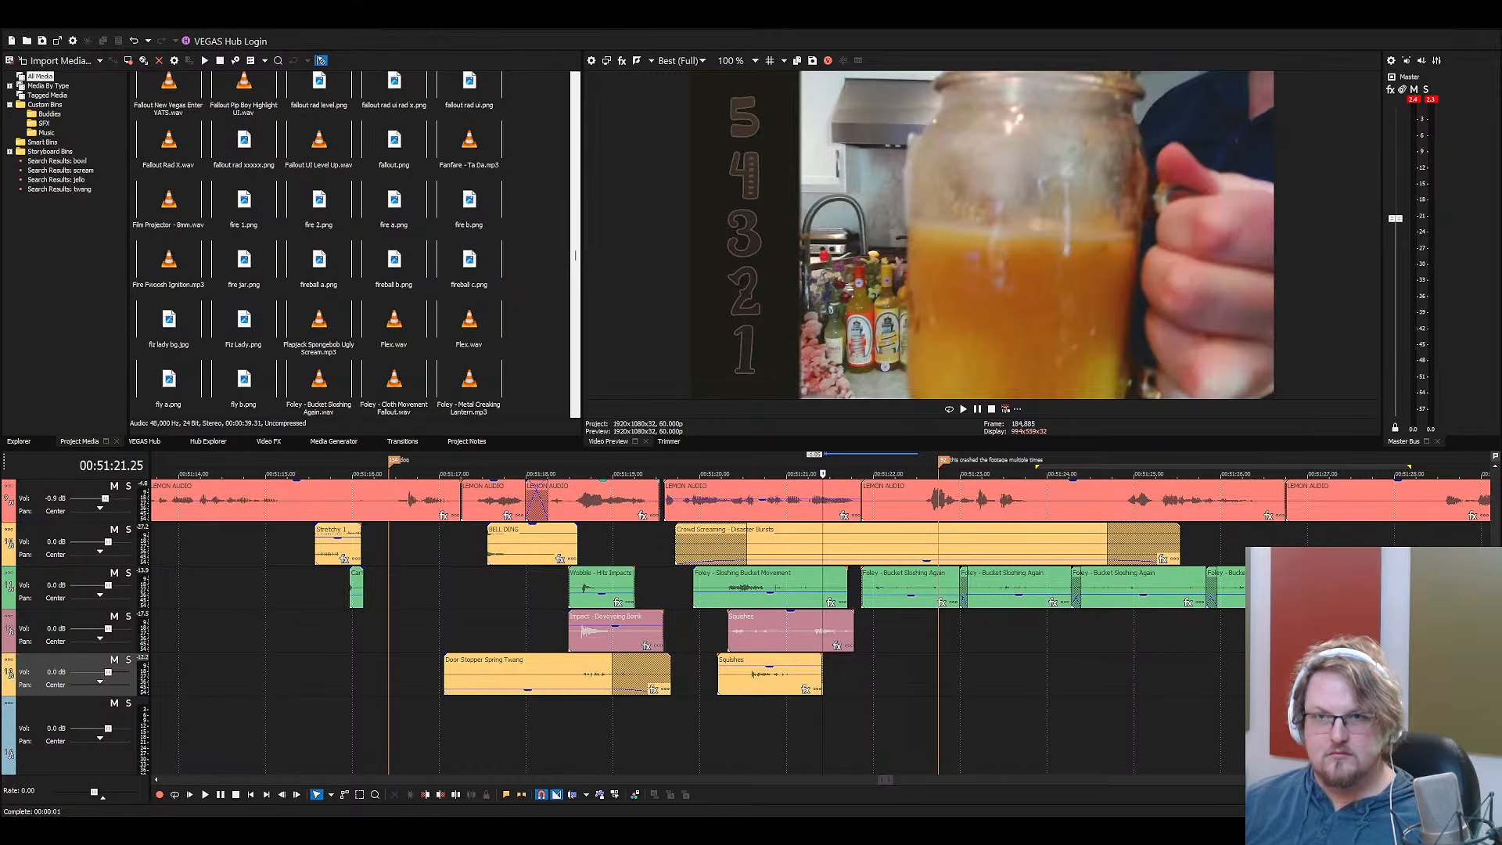
drag(319, 380, 787, 735)
Shift the Lava Bubbling Loop clip earlier on the blue track and delete the leftover Squishes clip overlapping it
scroll(787, 735, down, 4)
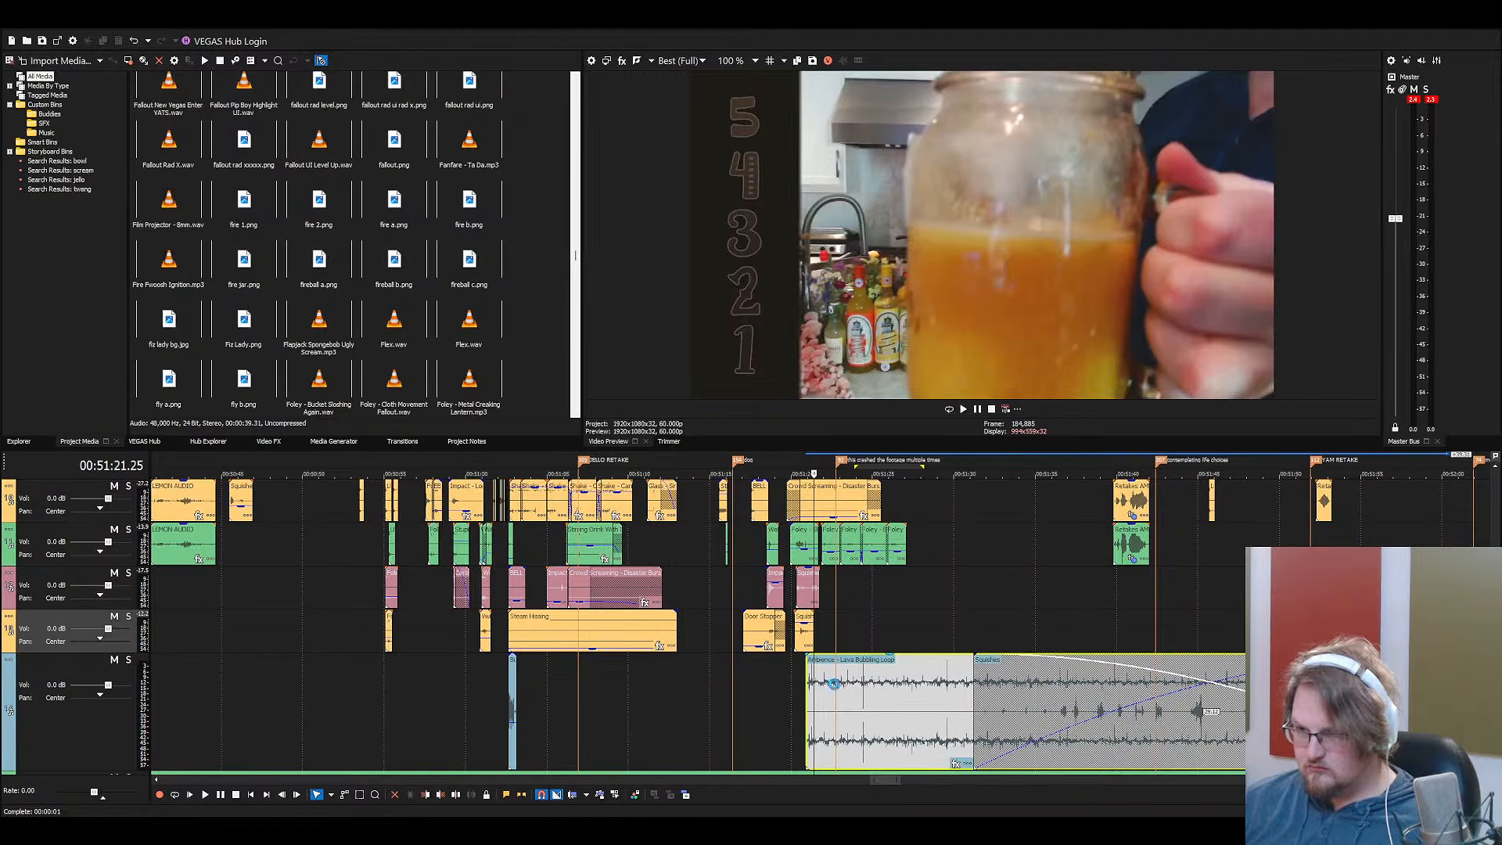
drag(847, 687, 601, 690)
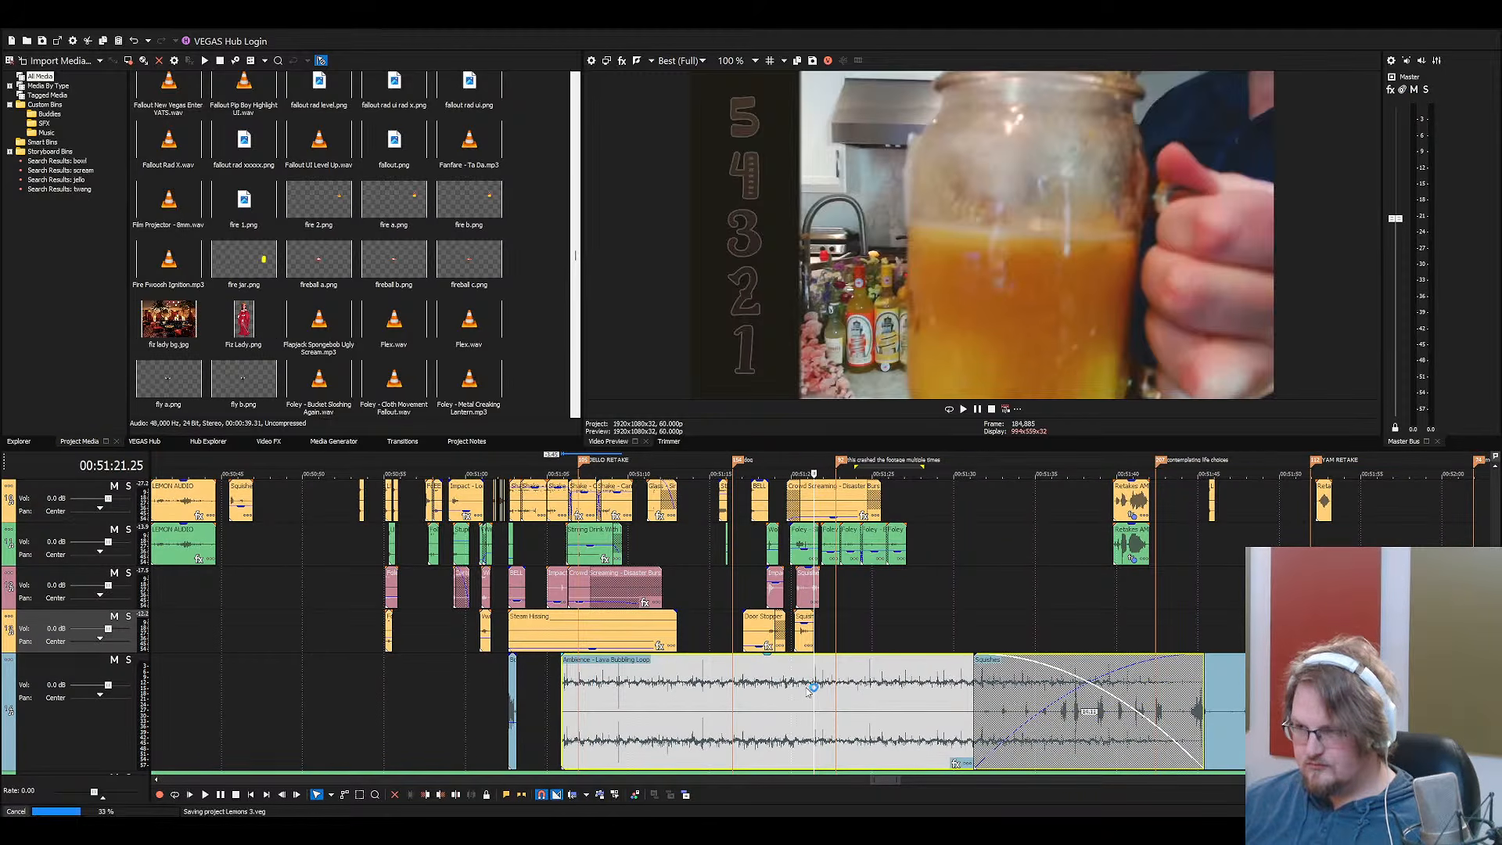
click(1230, 696)
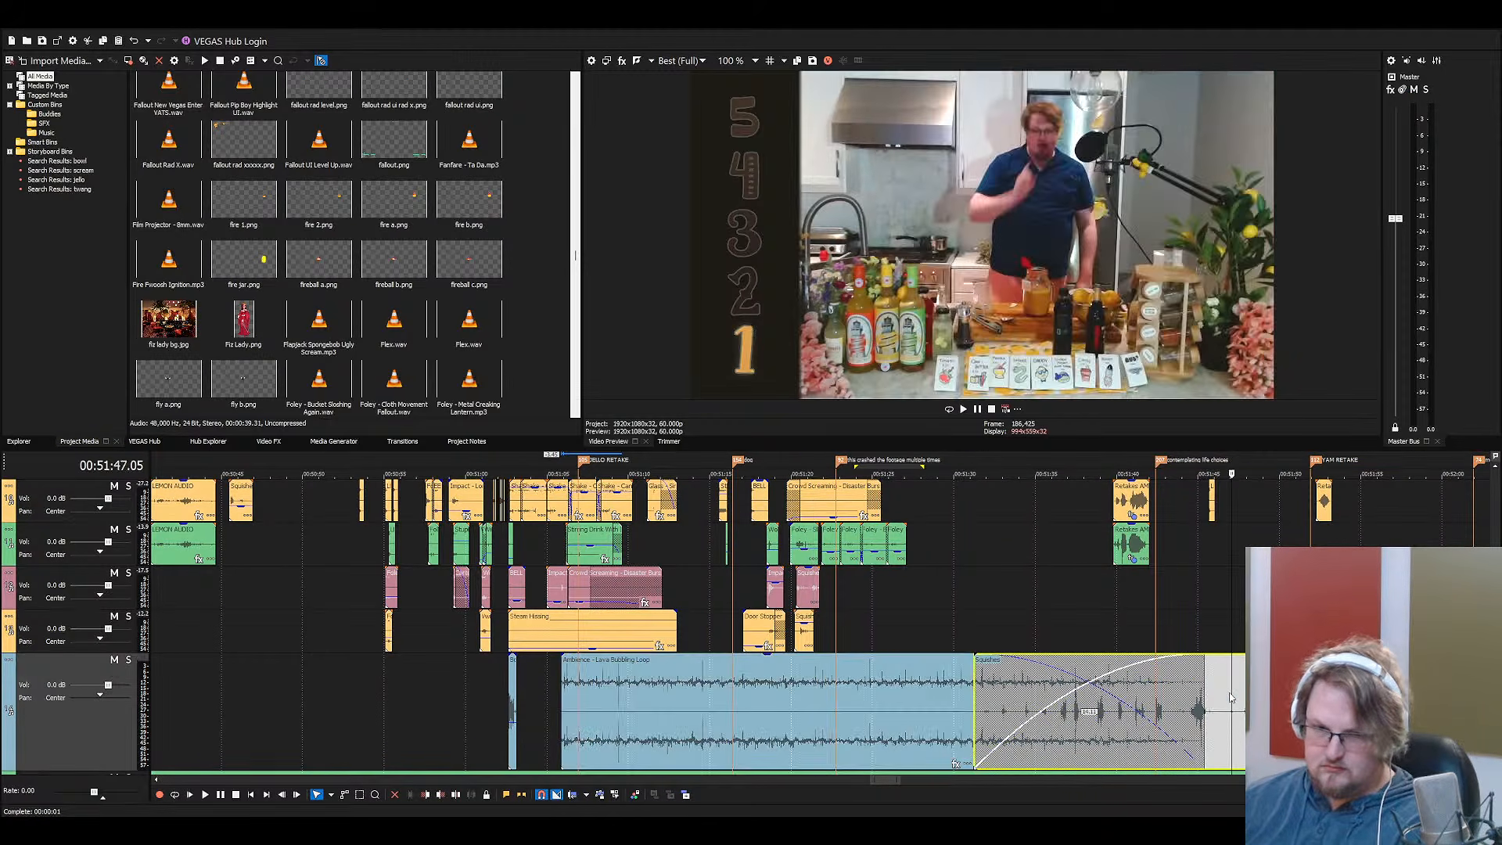
key(Delete)
Slide the Lava Bubbling Loop clip back toward the jar shots, split it at 00:51:27.39 and delete the remainder
drag(775, 713, 917, 706)
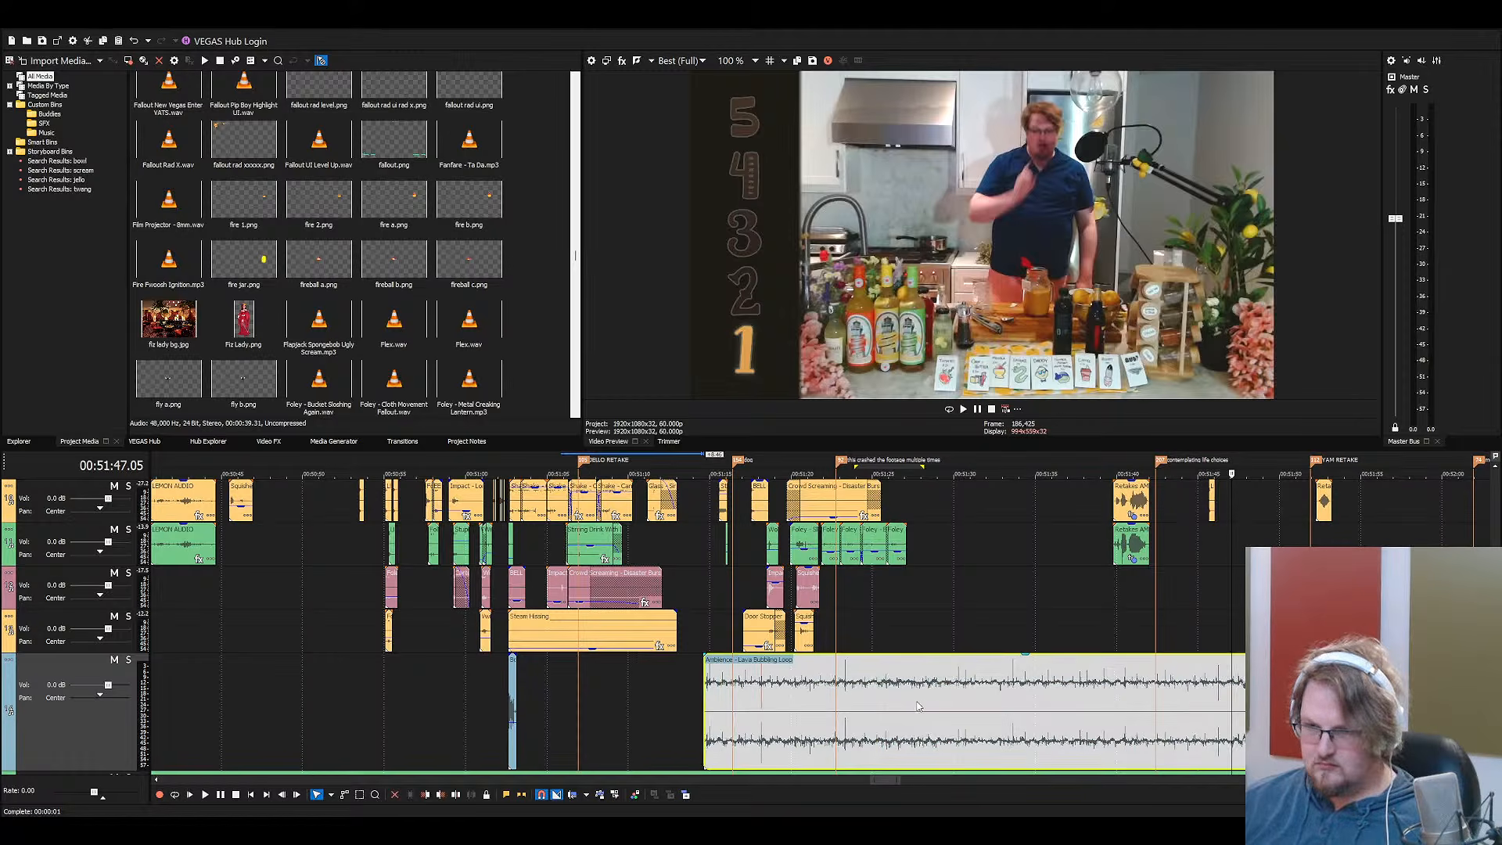
click(917, 705)
key(s)
key(Delete)
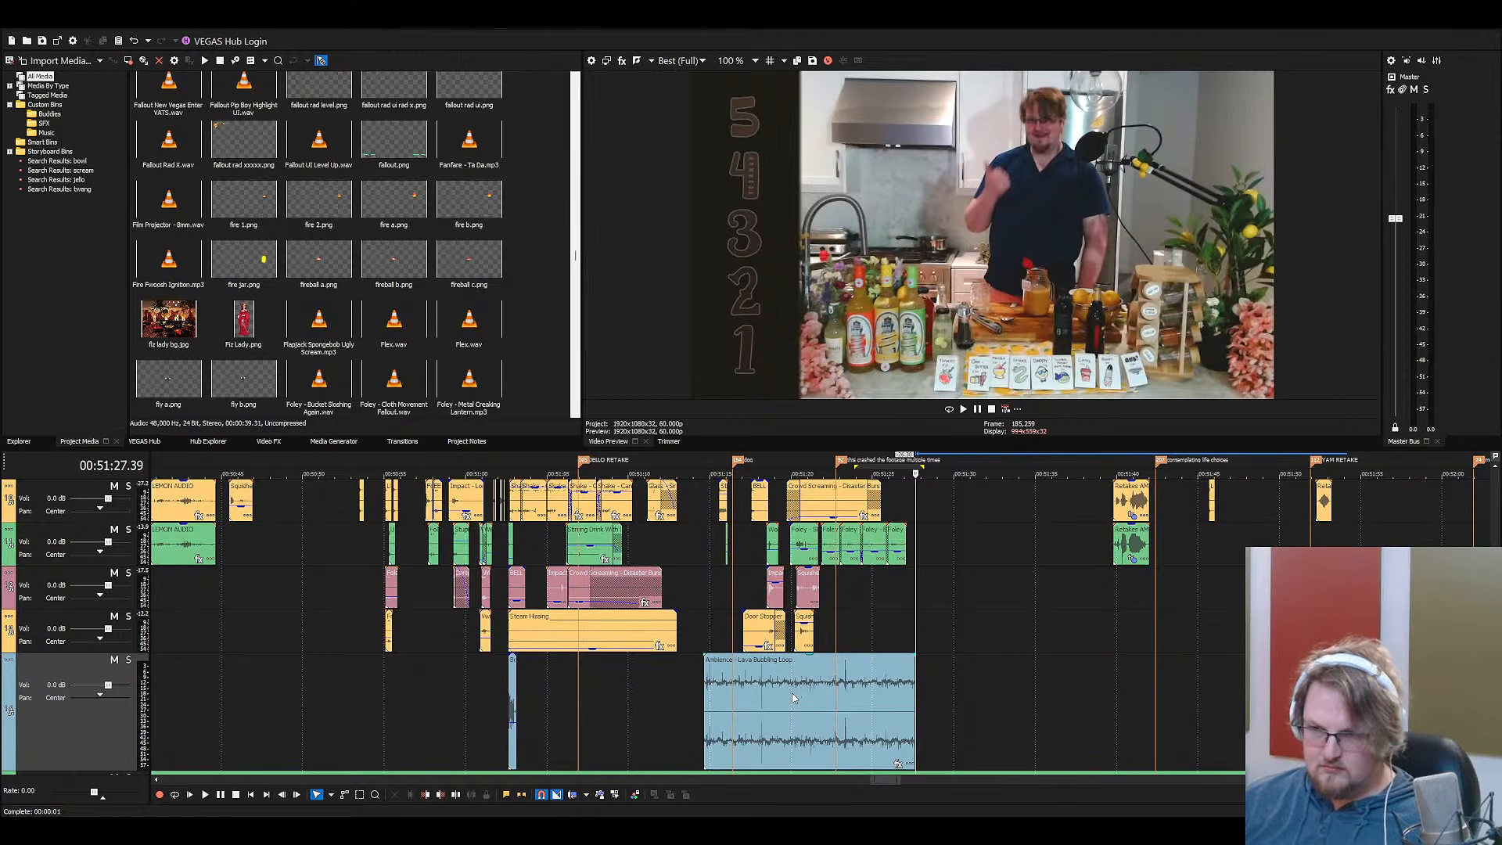
Reposition the trimmed Lava Bubbling Loop on the blue track so it starts together with the crowd screaming clip
drag(793, 696, 911, 630)
scroll(1012, 627, up, 5)
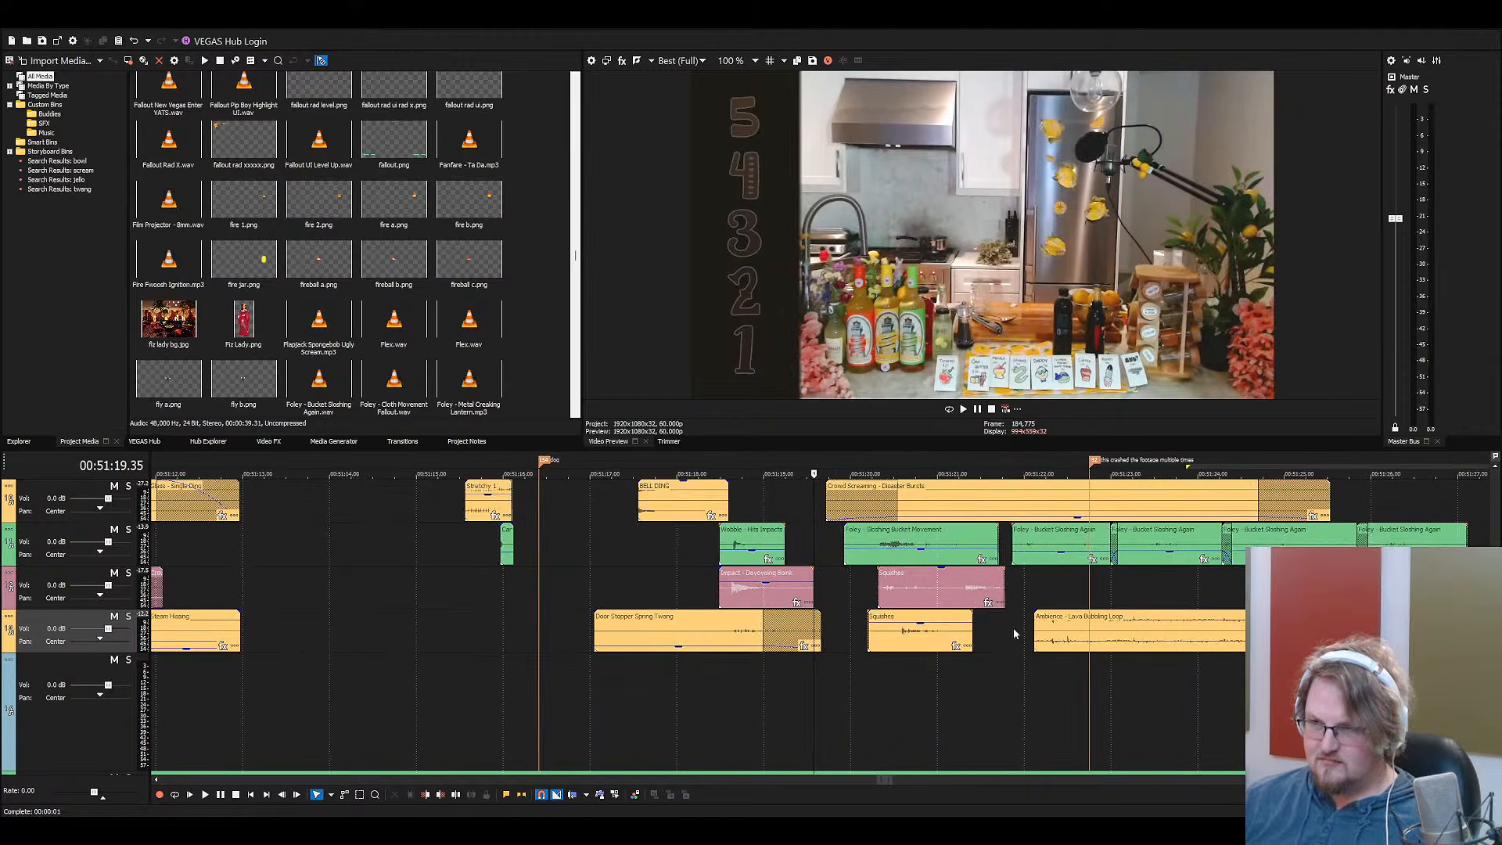
drag(1062, 634, 900, 676)
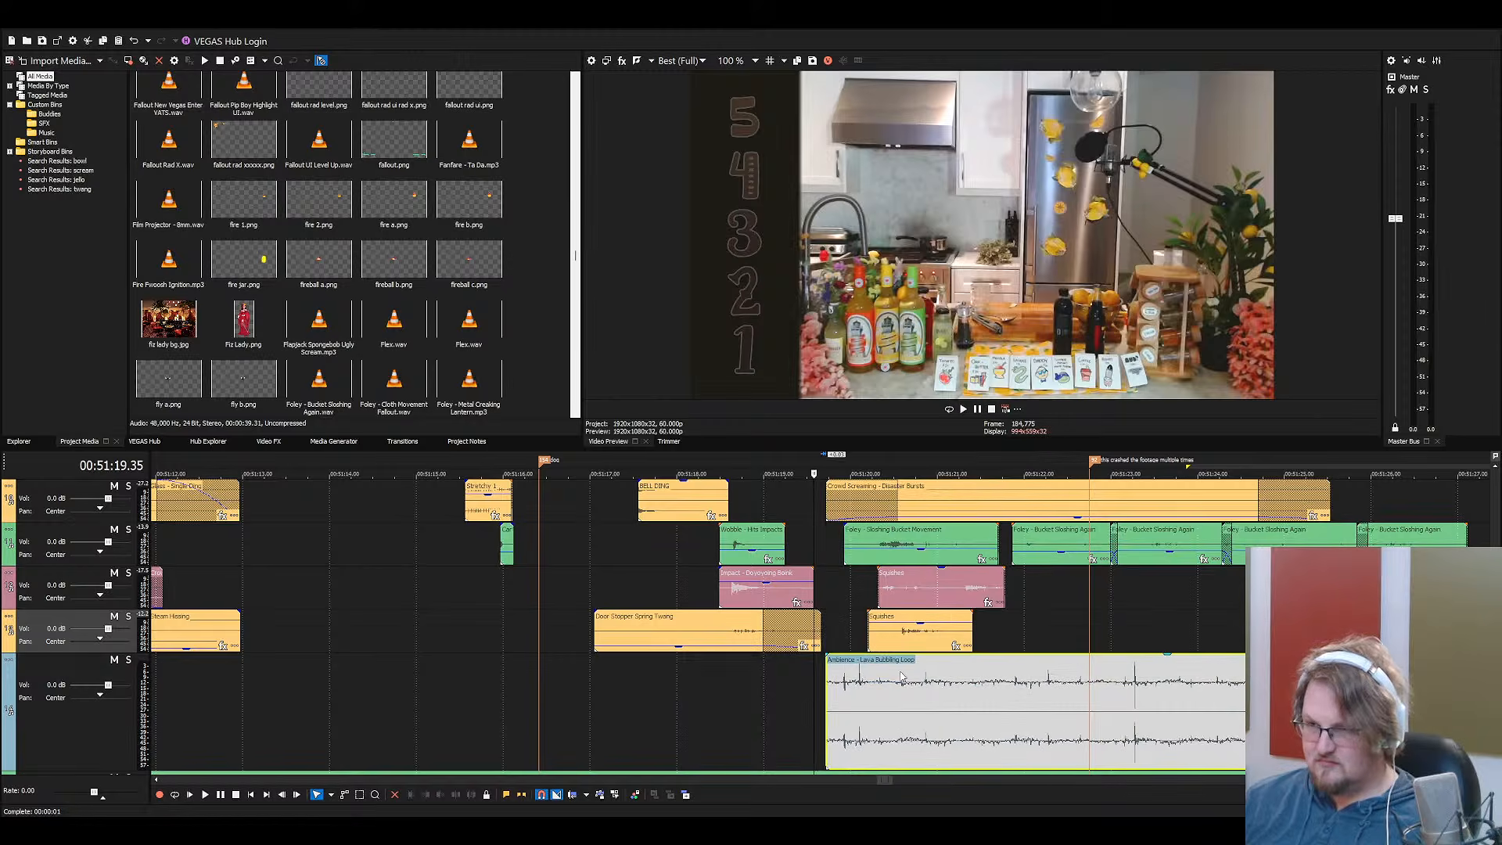
Add a fade-in to the start of the Lava Bubbling Loop clip and play back the jar shots
key(space)
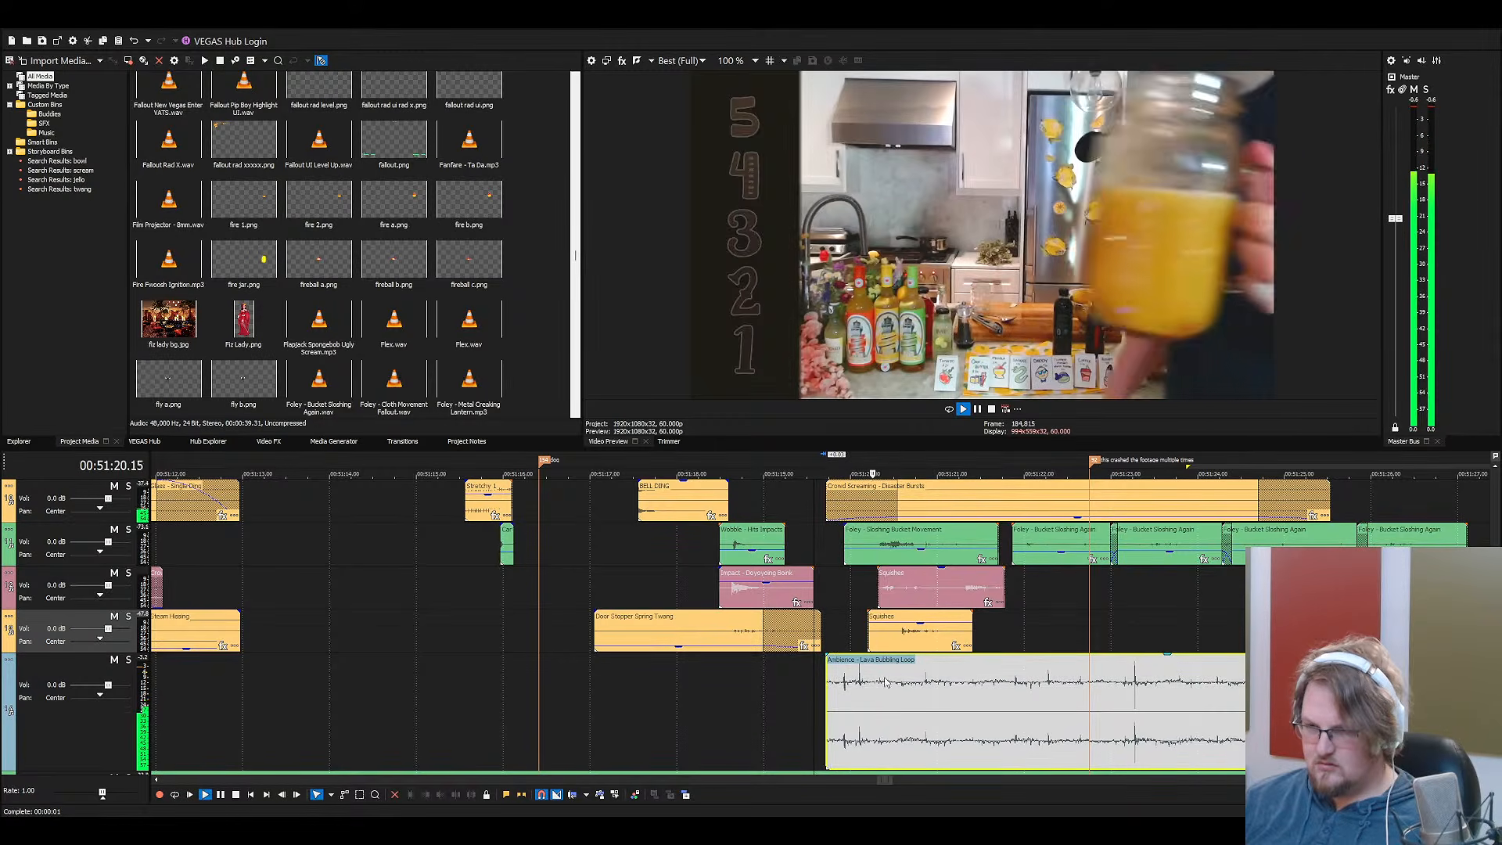
scroll(747, 701, down, 2)
drag(748, 702, 807, 657)
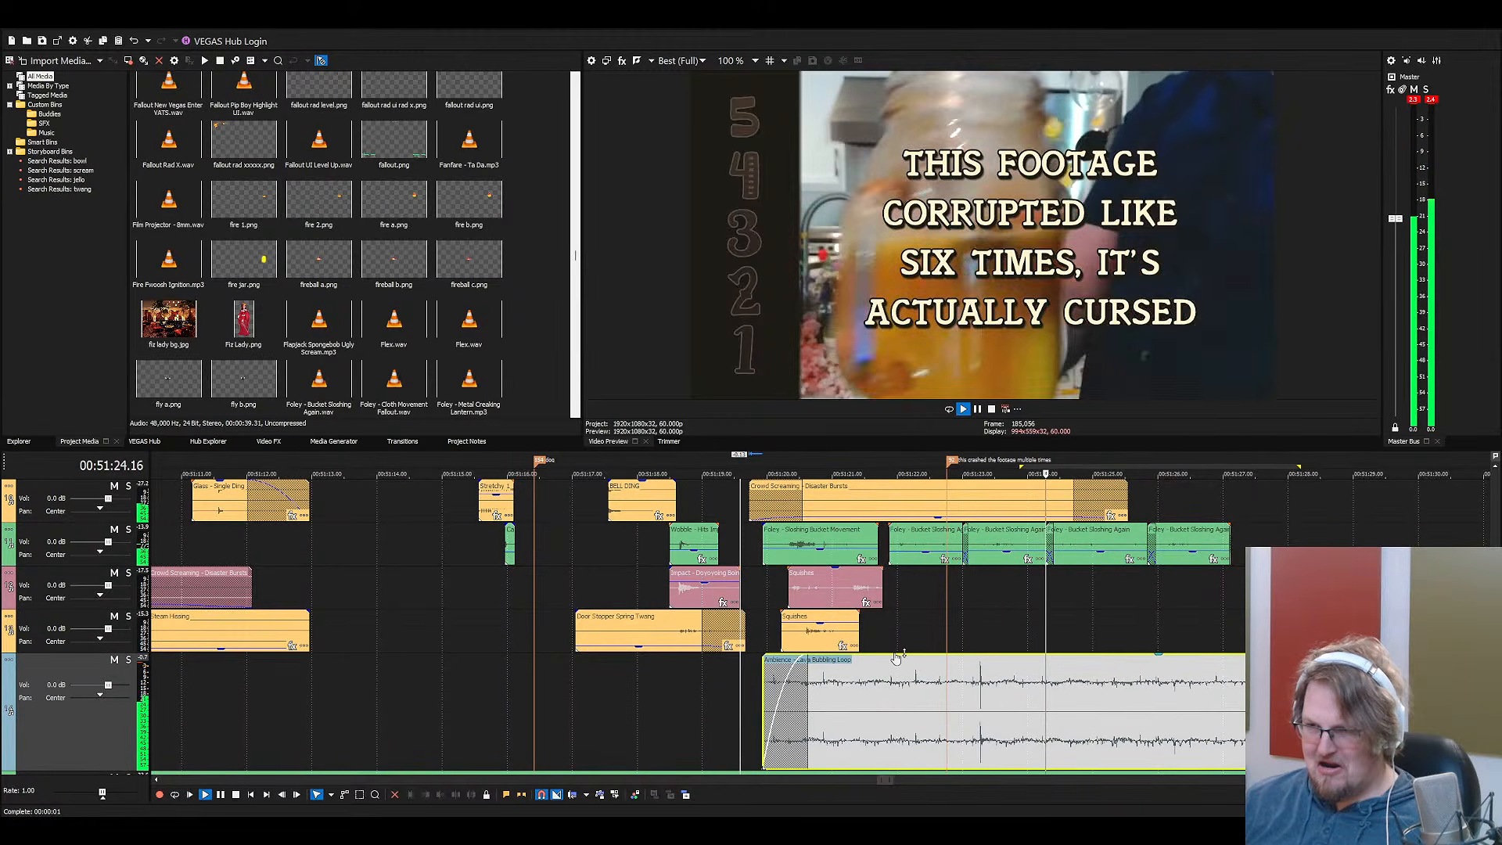
key(space)
Solo the Lava Bubbling Loop's blue track and trim the clip's start slightly later while listening to it
click(128, 659)
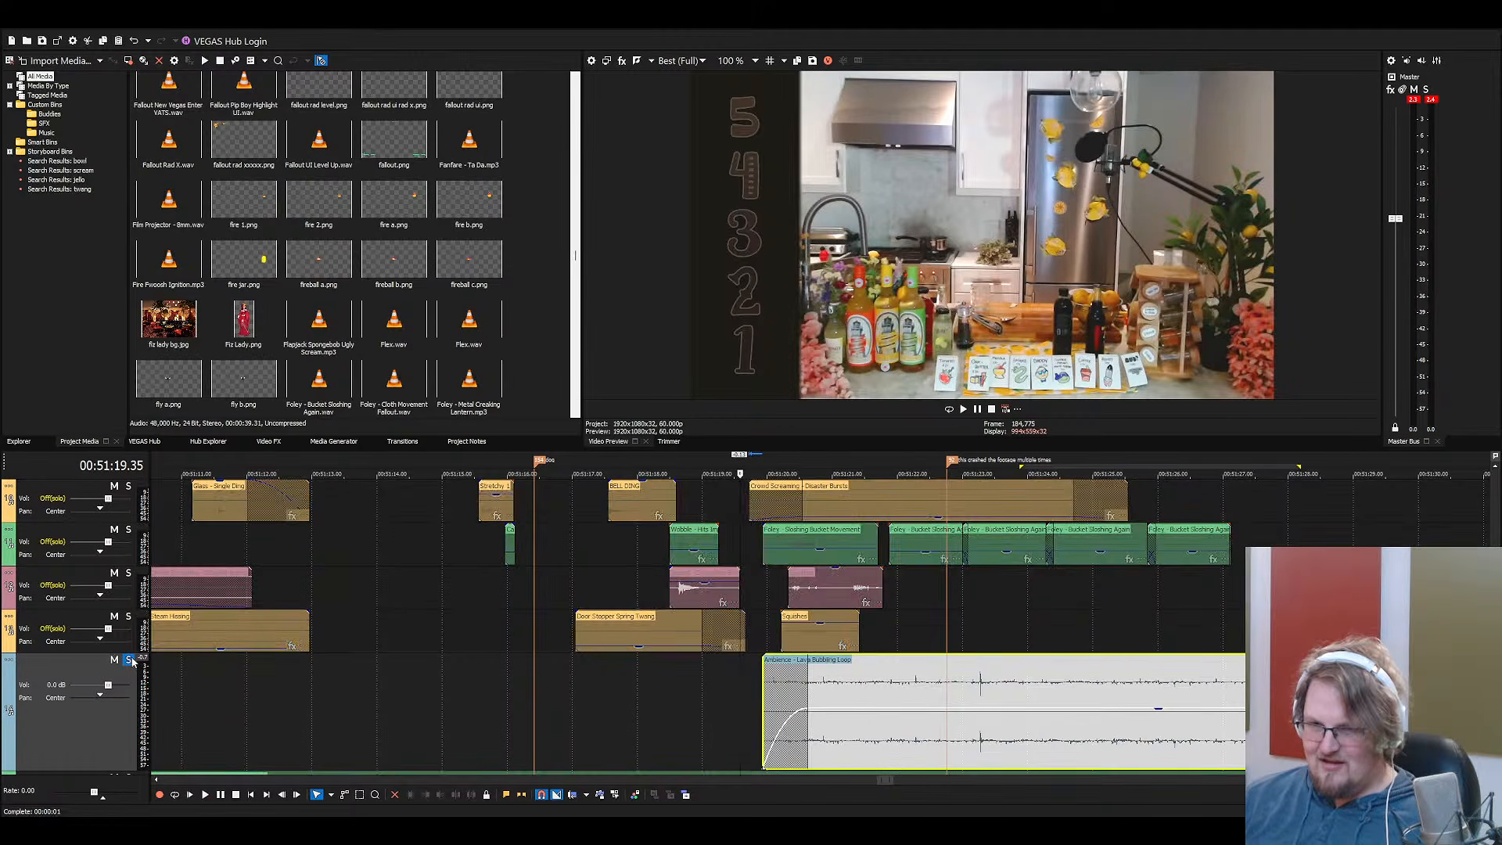
key(space)
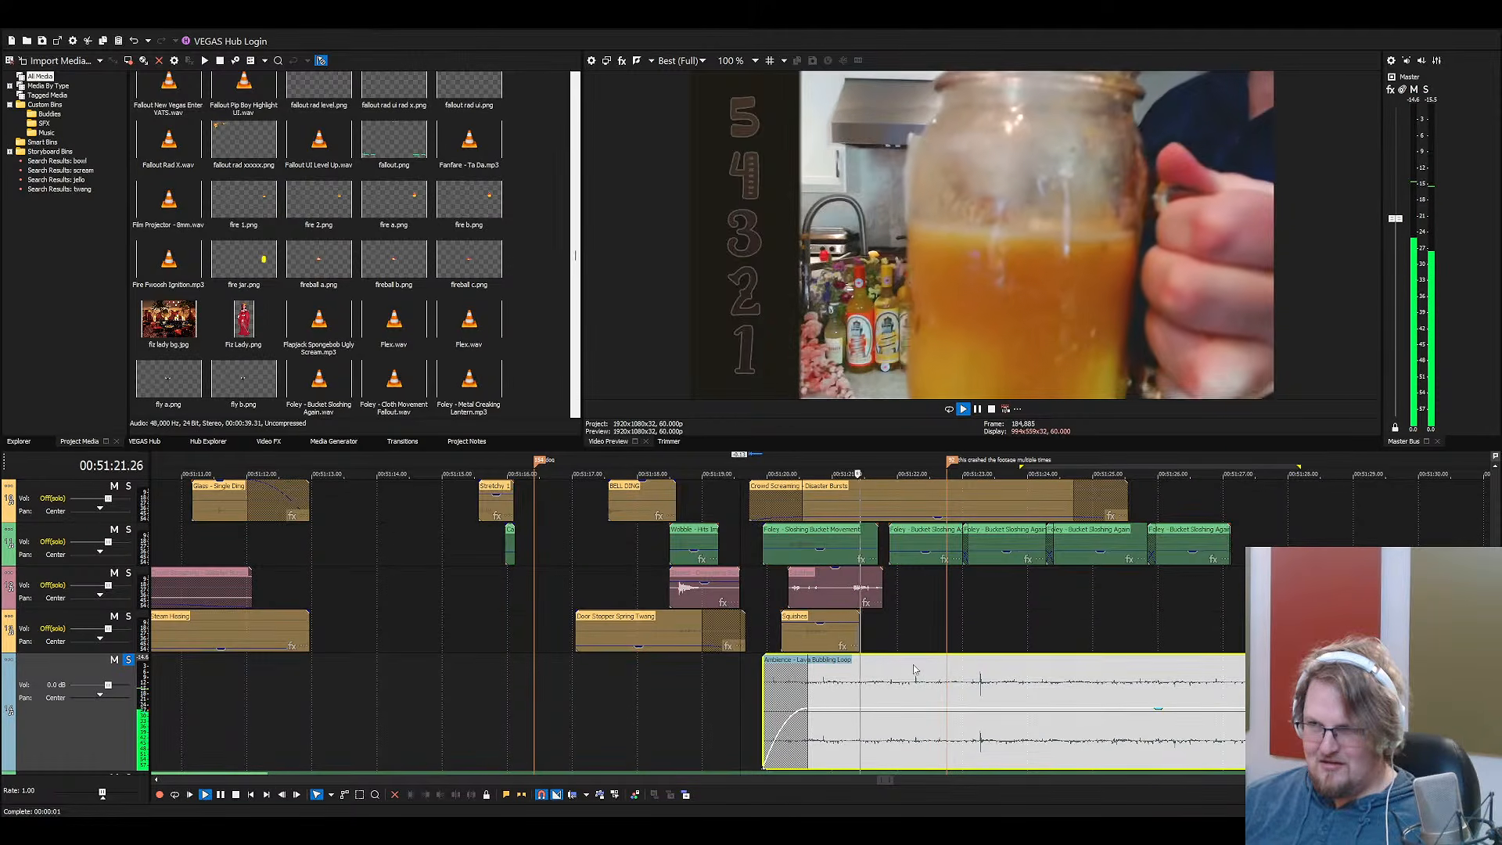
drag(761, 683, 775, 683)
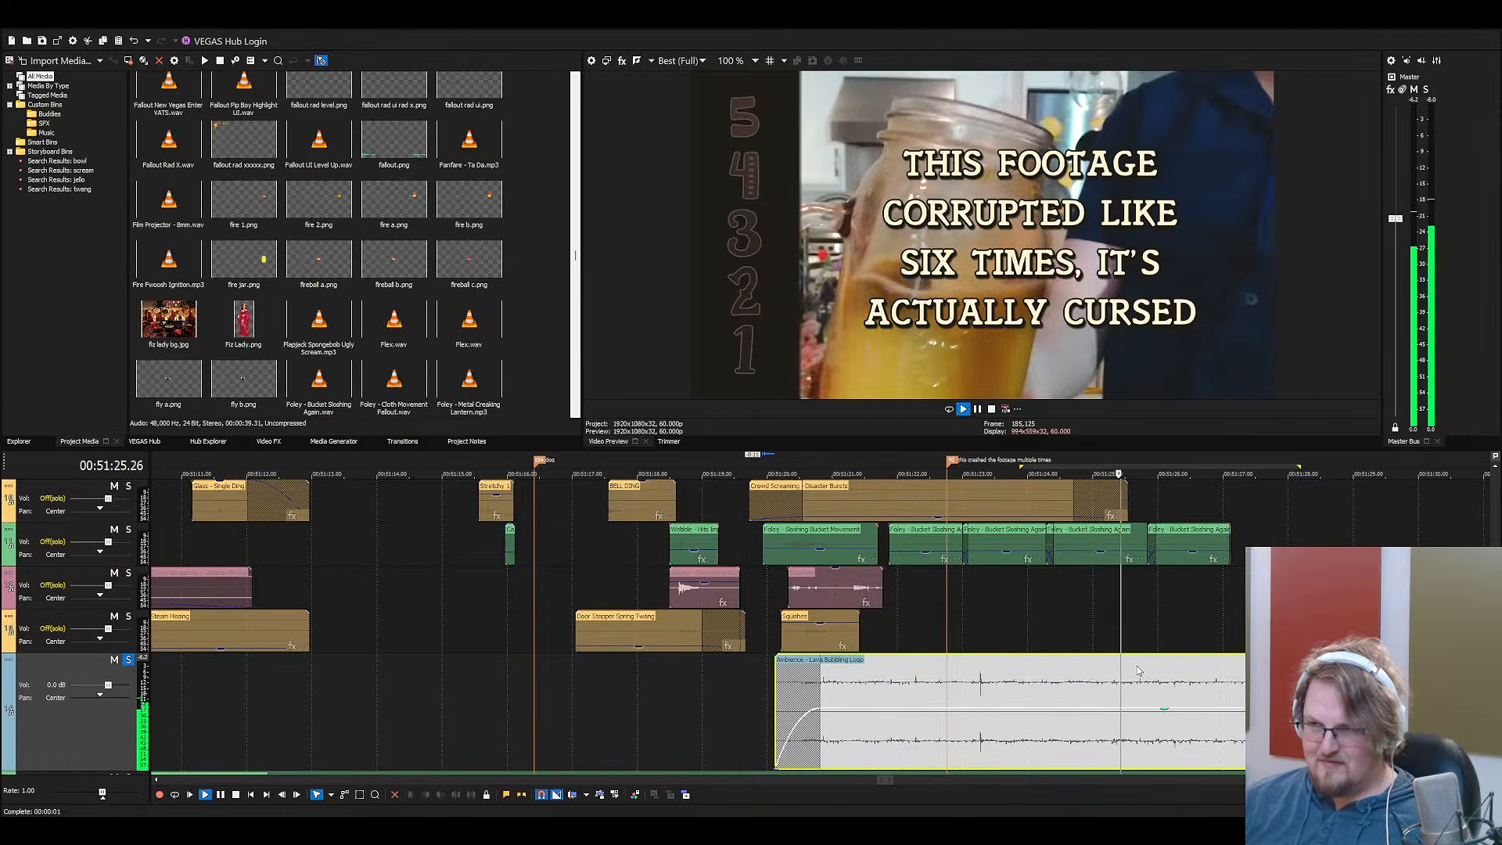
scroll(1095, 676, down, 3)
key(space)
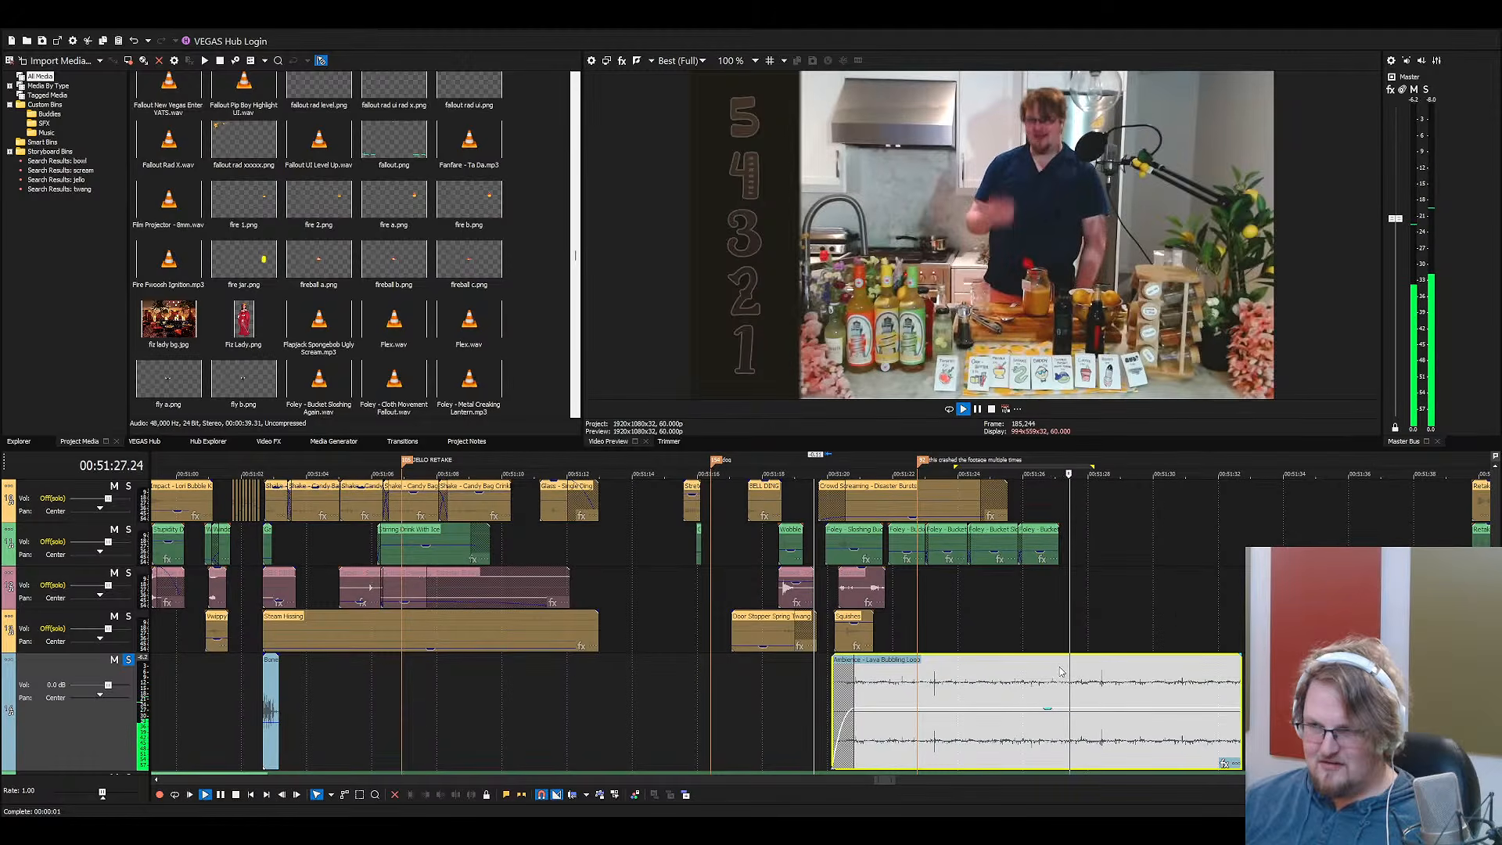
Split the last Bucket Sloshing Again clip and the Lava Bubbling Loop at 00:51:26.45 and delete what follows
scroll(1052, 671, up, 5)
click(1050, 682)
scroll(1052, 692, down, 4)
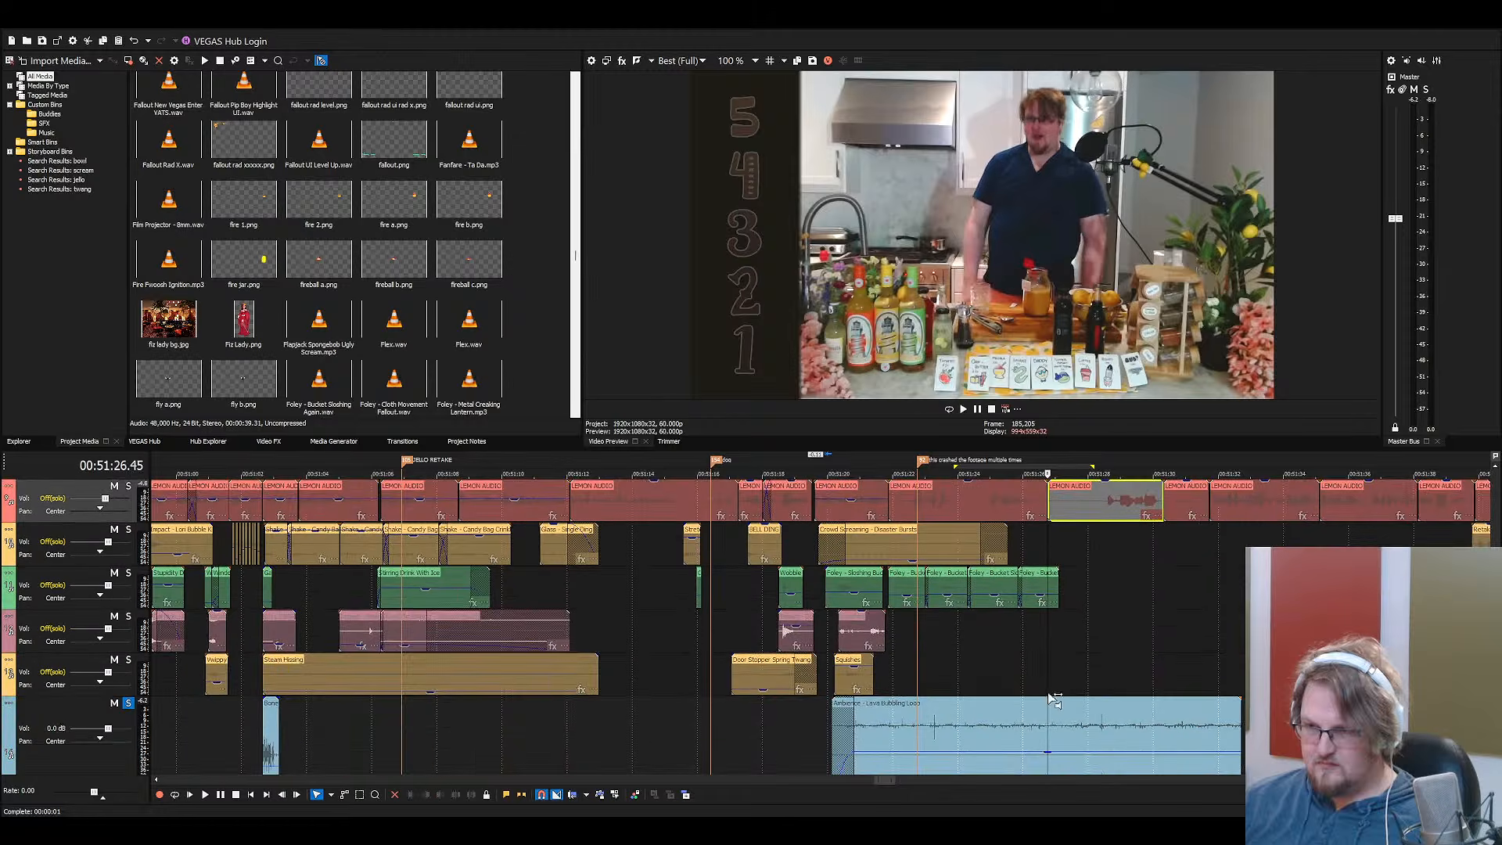
click(1049, 581)
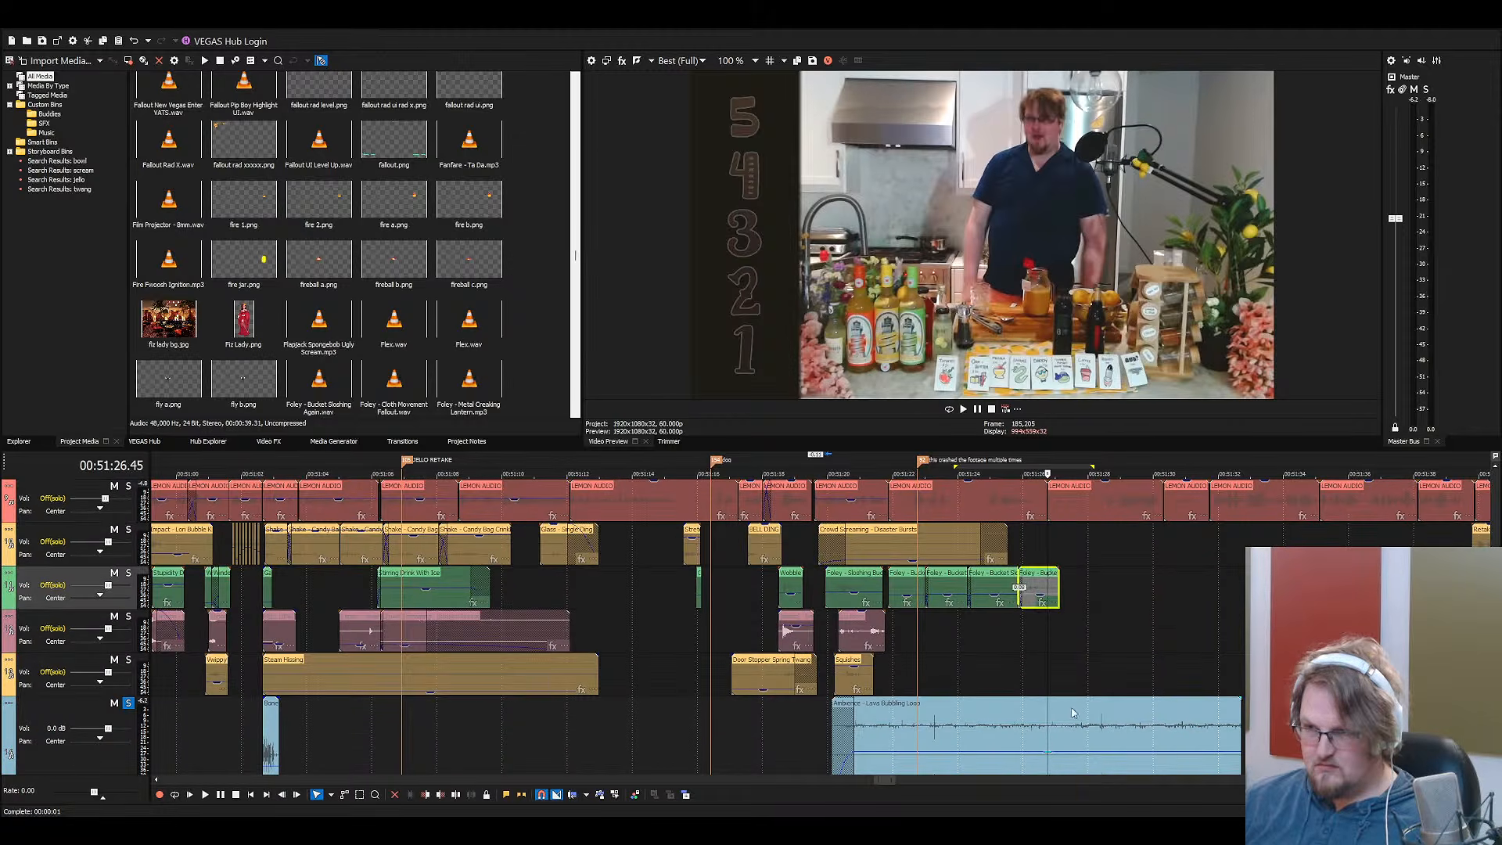
ctrl+click(1076, 718)
key(s)
key(Delete)
Play the trimmed ending and turn off solo on the lava bubbling track
scroll(1017, 687, up, 3)
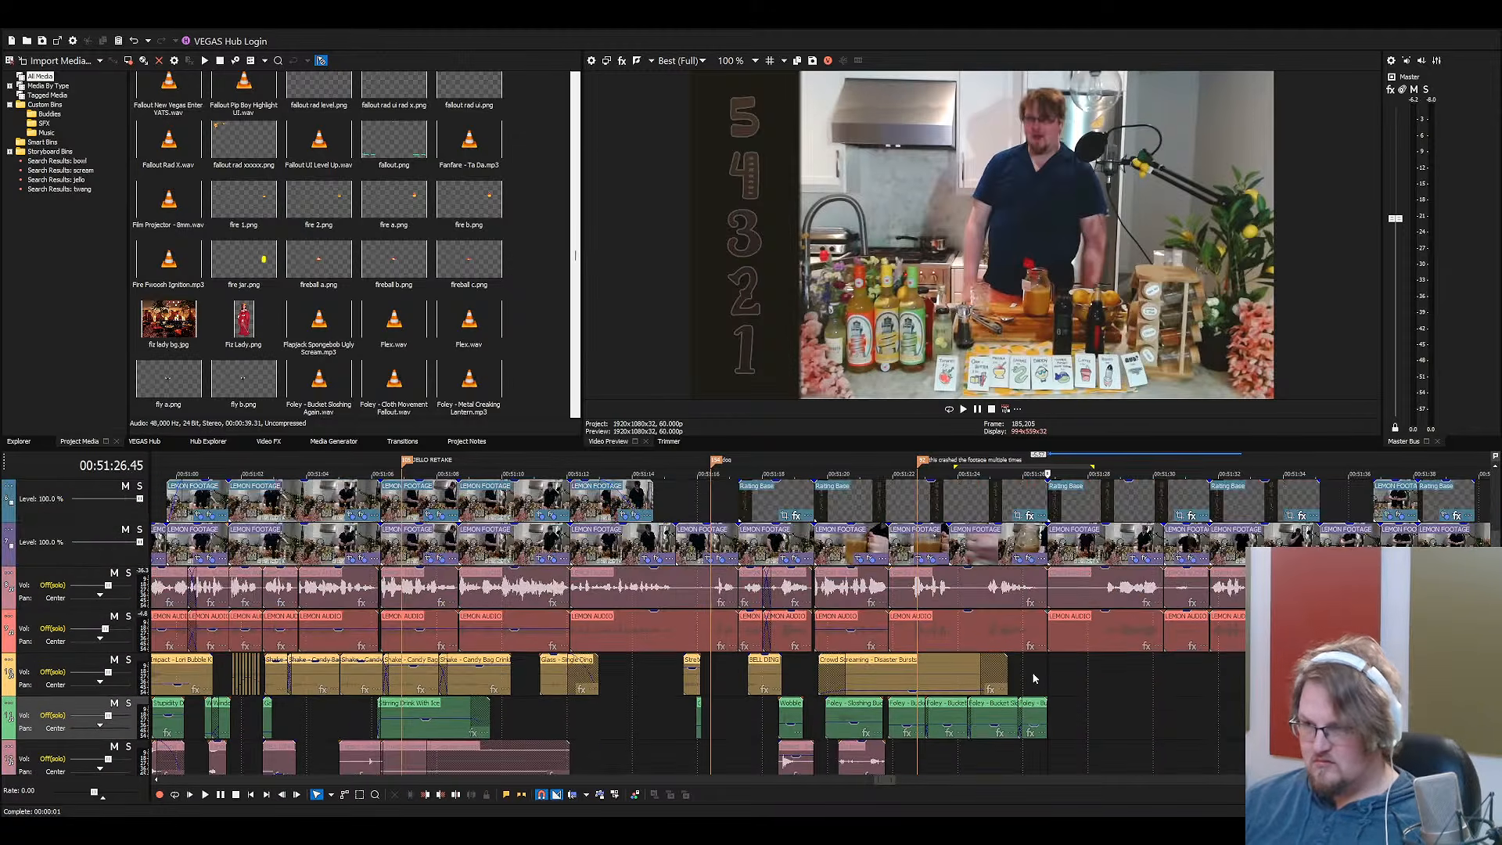
key(space)
scroll(1040, 554, down, 3)
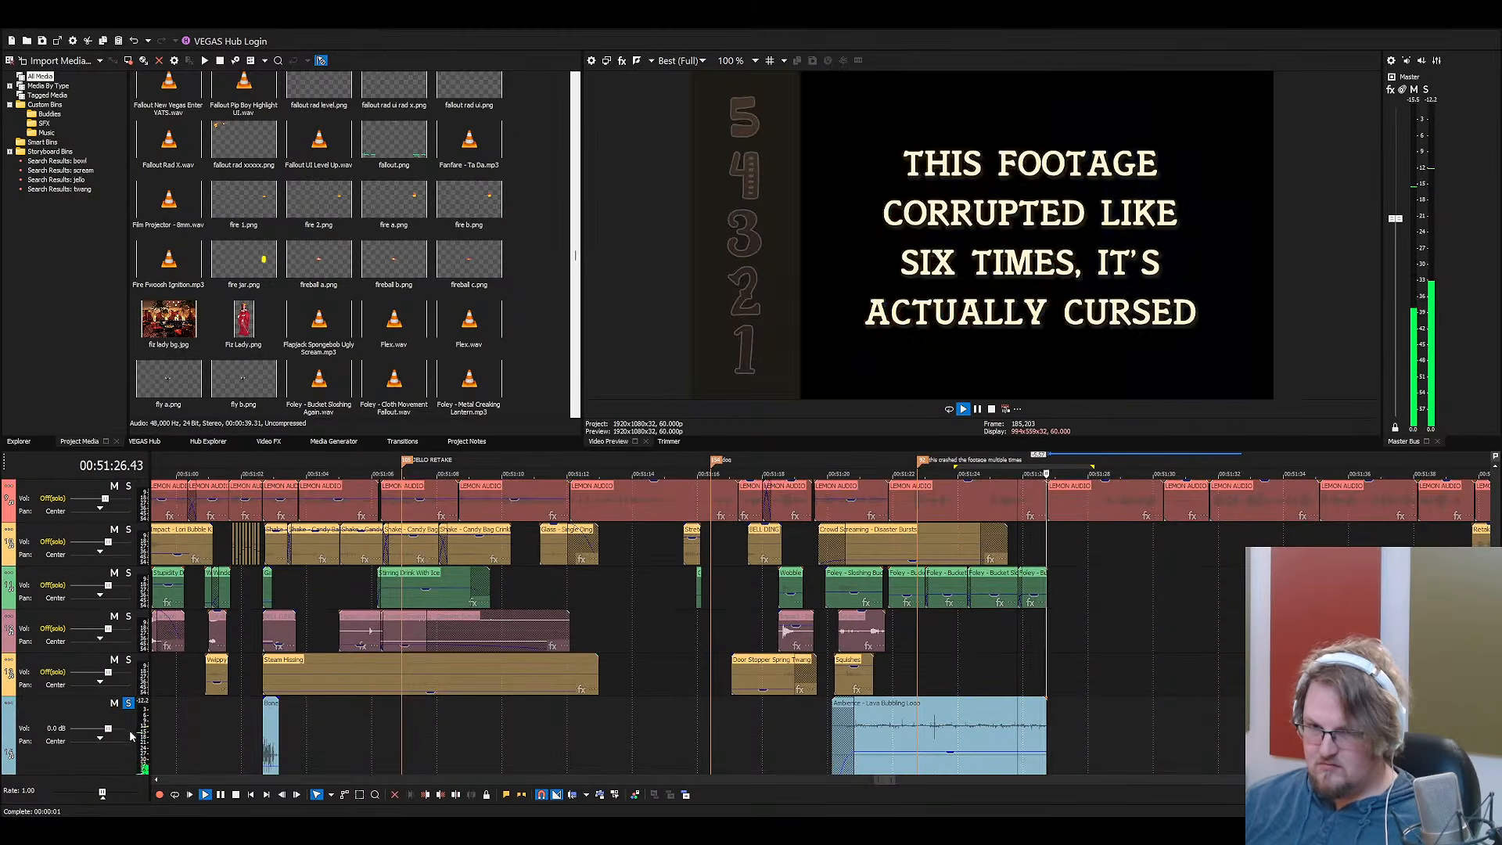
click(128, 703)
Play back the jar shots with all tracks audible, continuing into the following kitchen shot
click(912, 643)
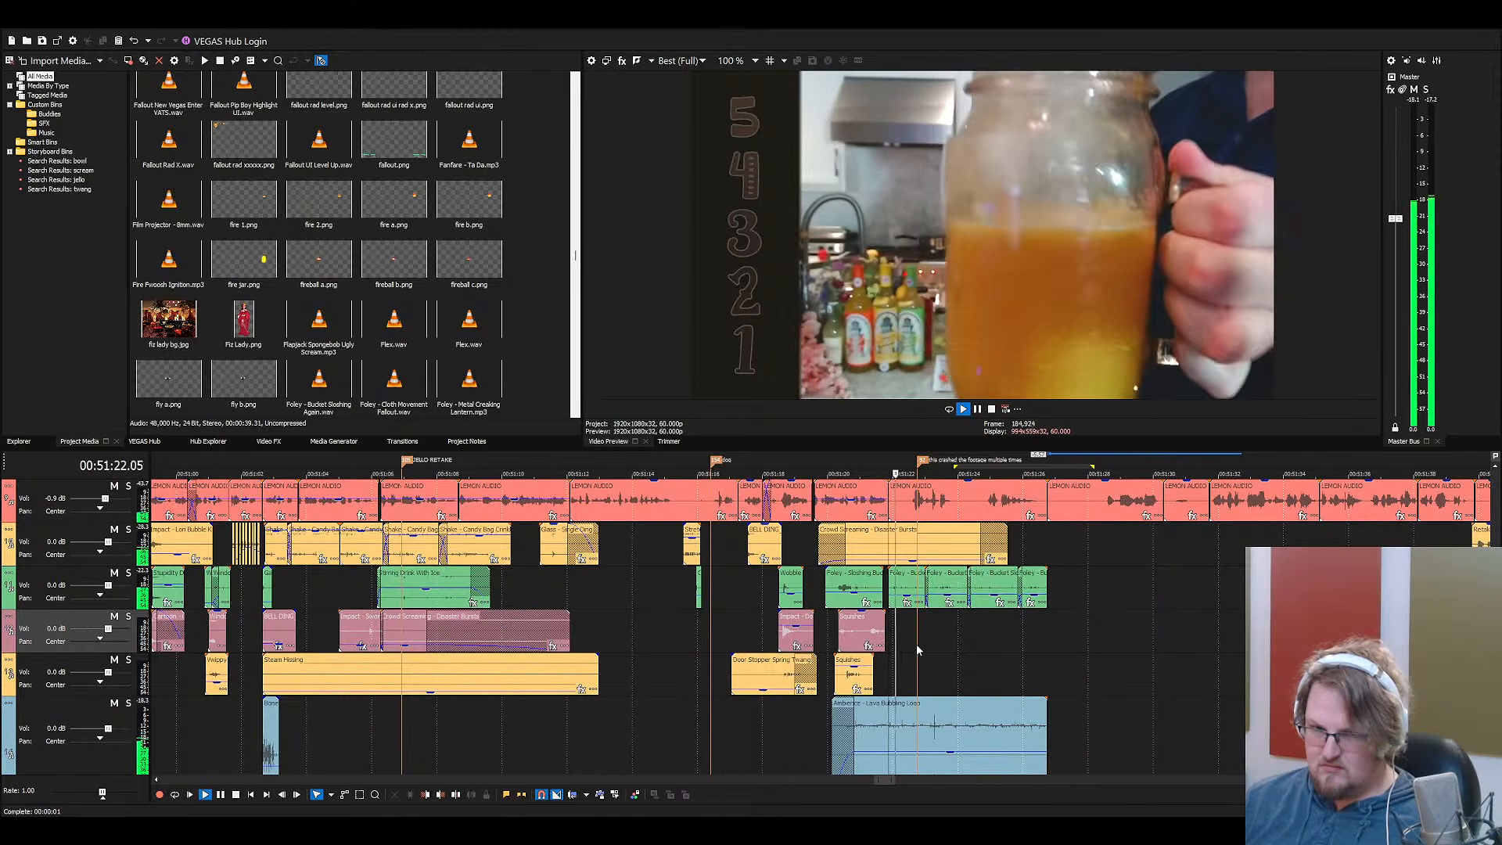
scroll(1039, 667, up, 4)
scroll(899, 635, up, 3)
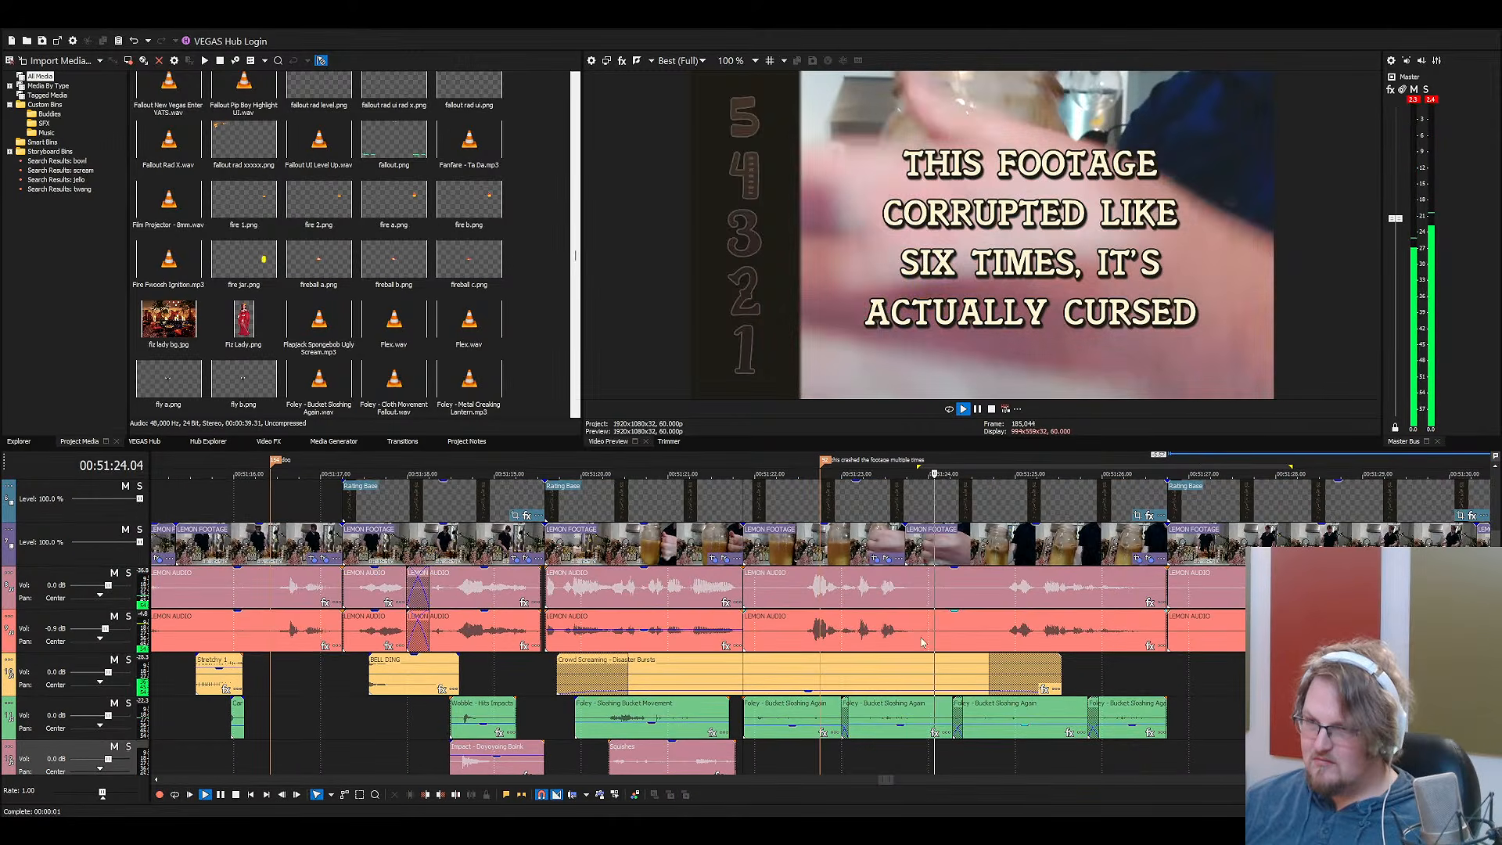
click(899, 635)
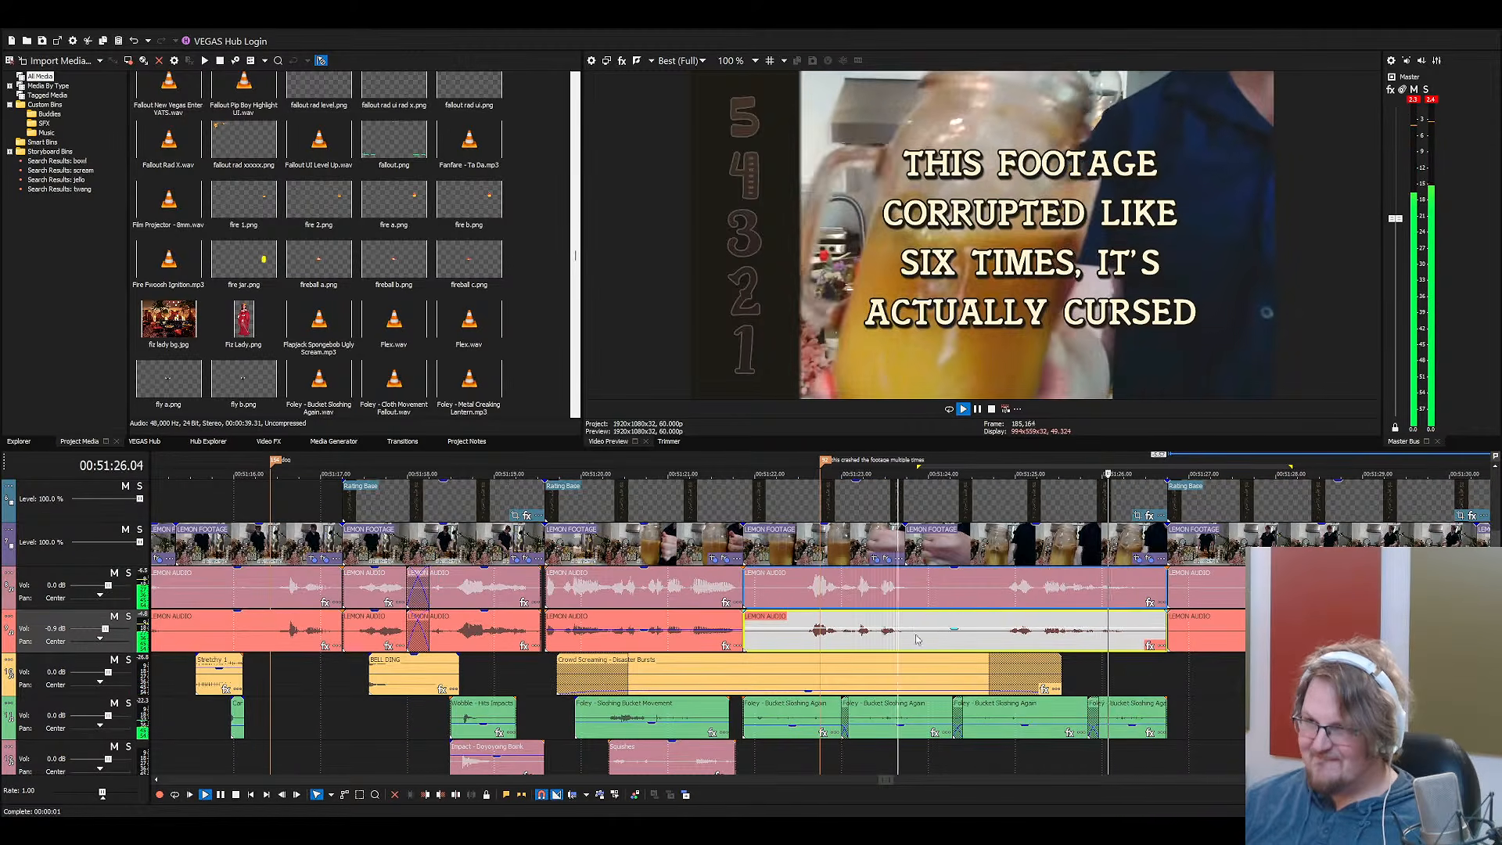
scroll(904, 640, down, 3)
scroll(907, 642, down, 1)
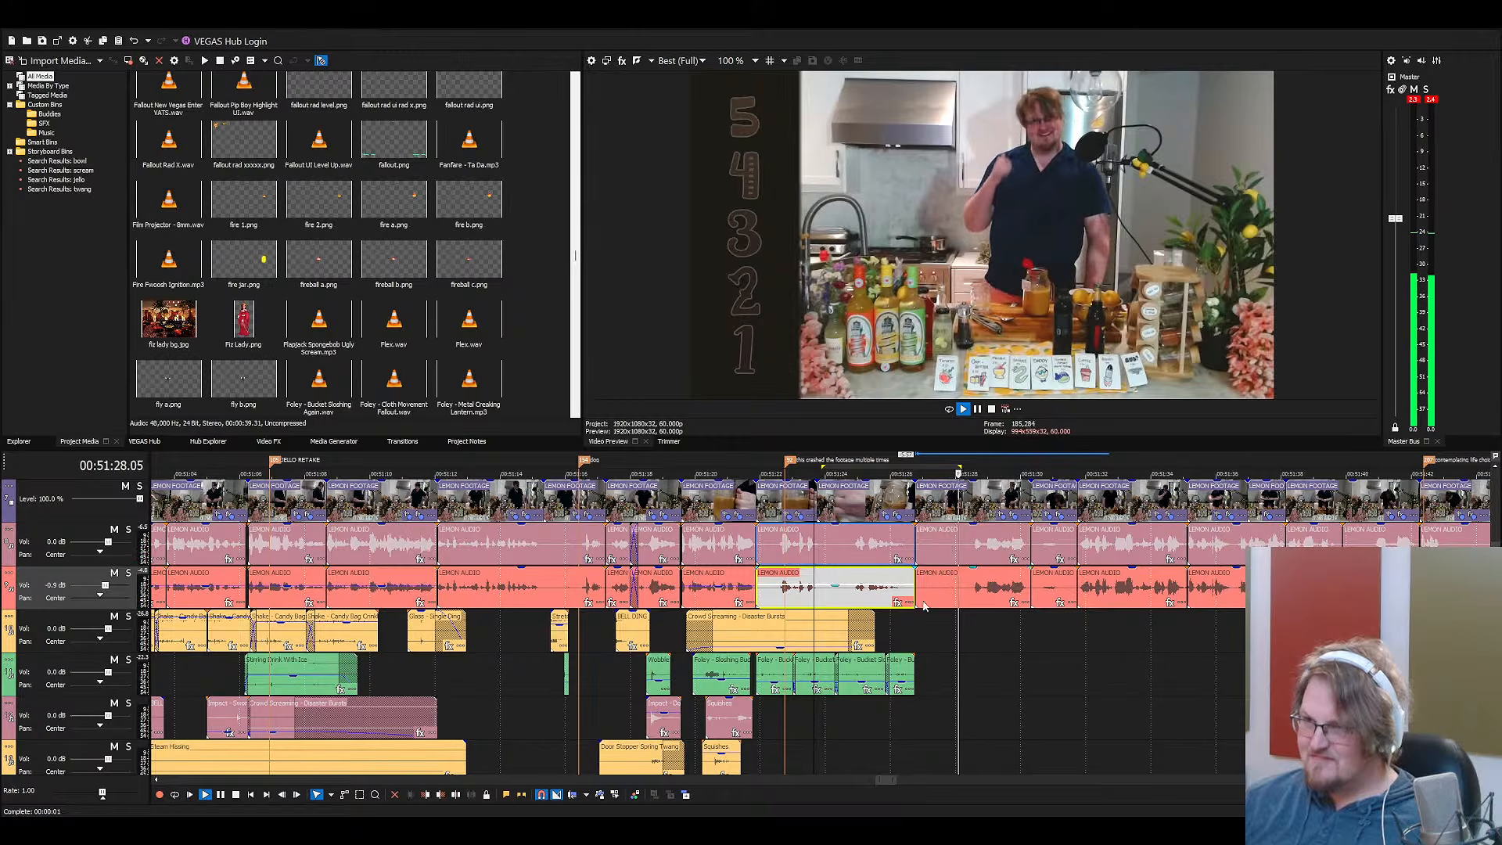
key(space)
Find the container sounds in the project media and audition the ice swirl ones for the jar shots
click(373, 313)
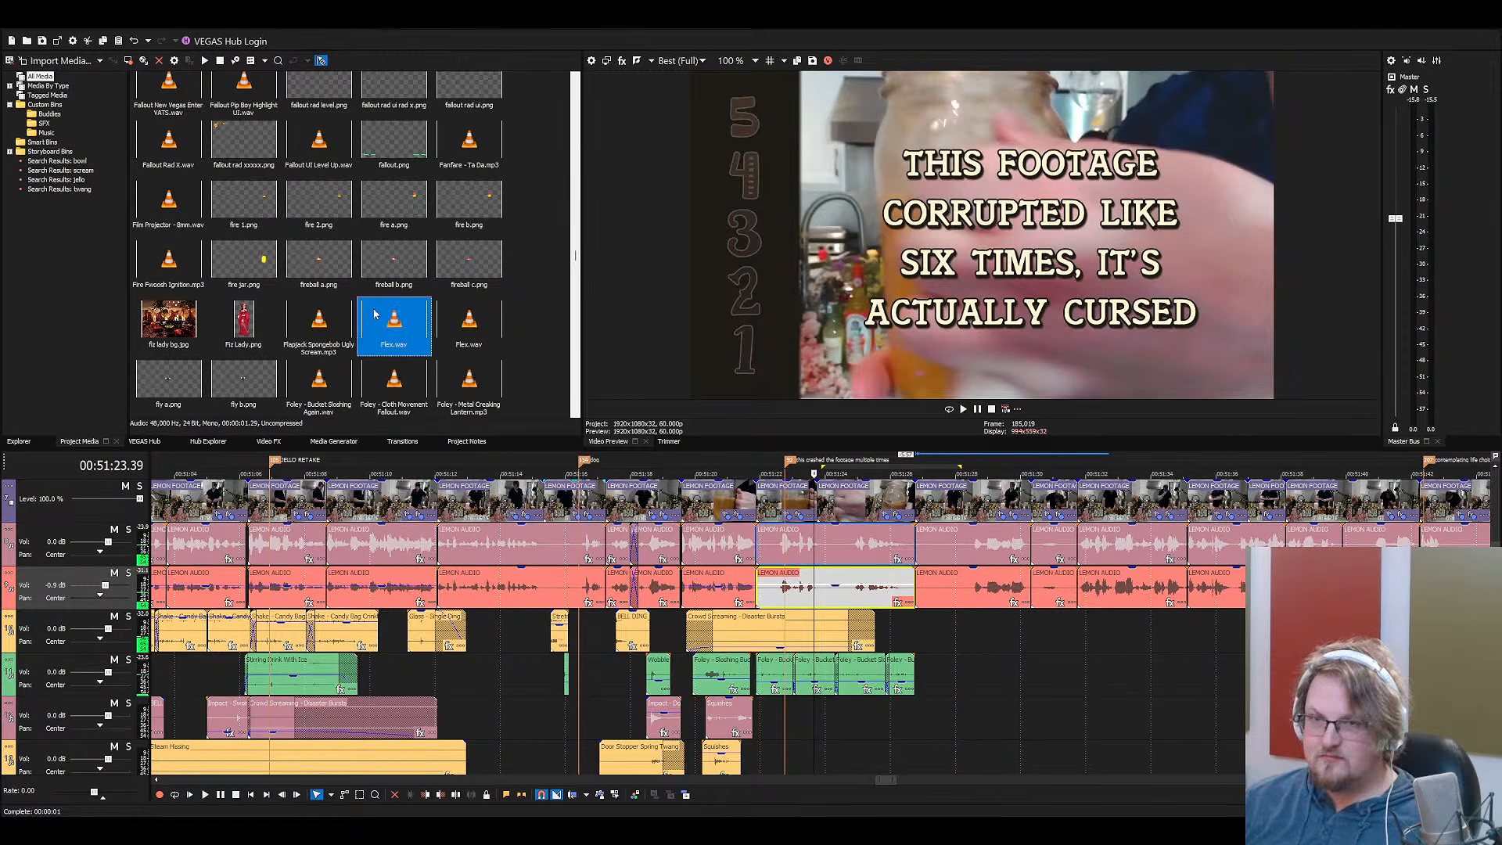
text(com)
click(267, 215)
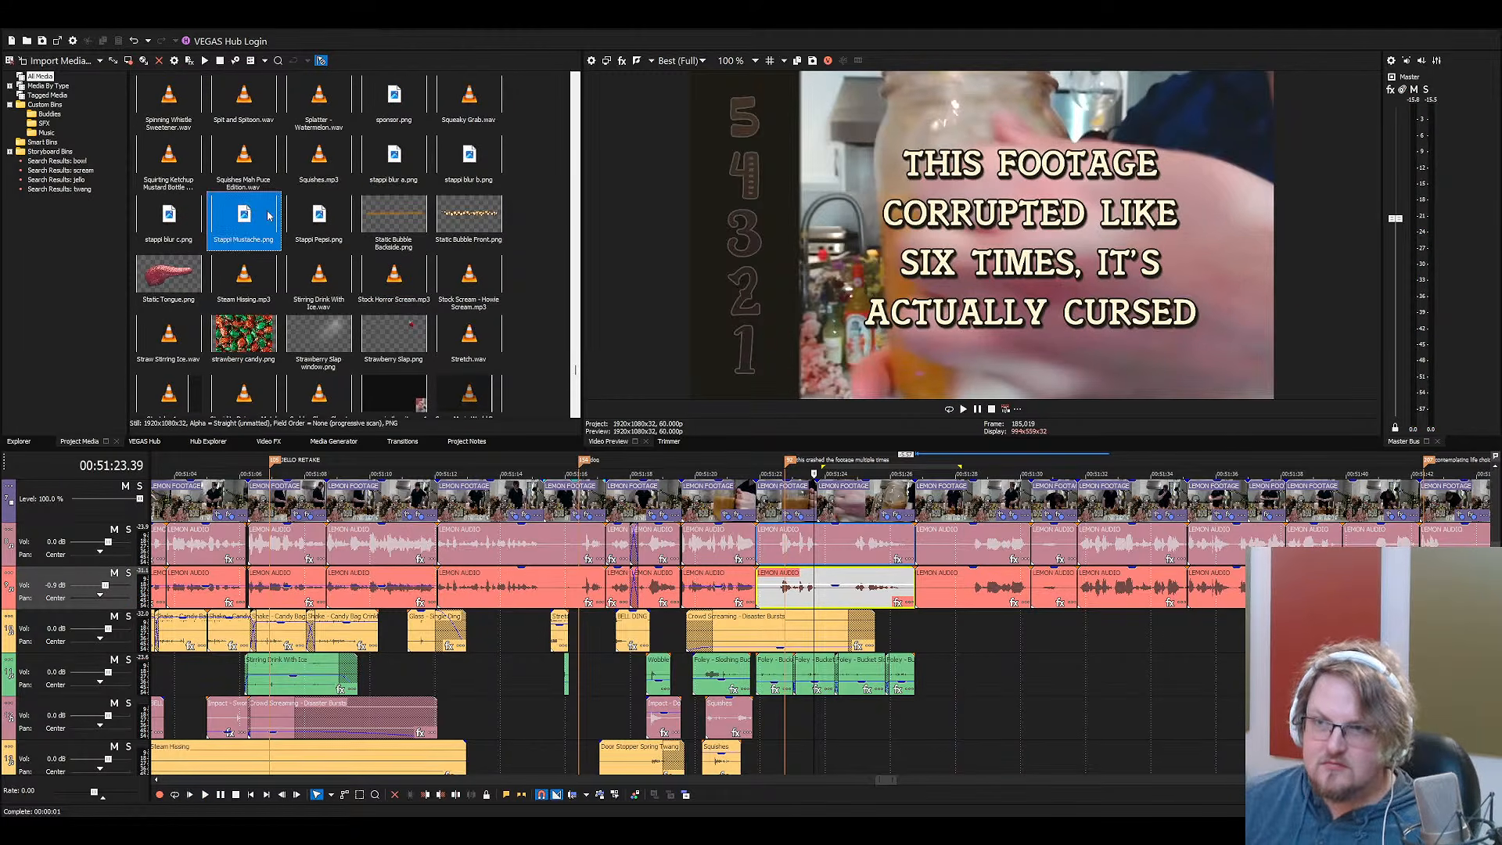
text(con)
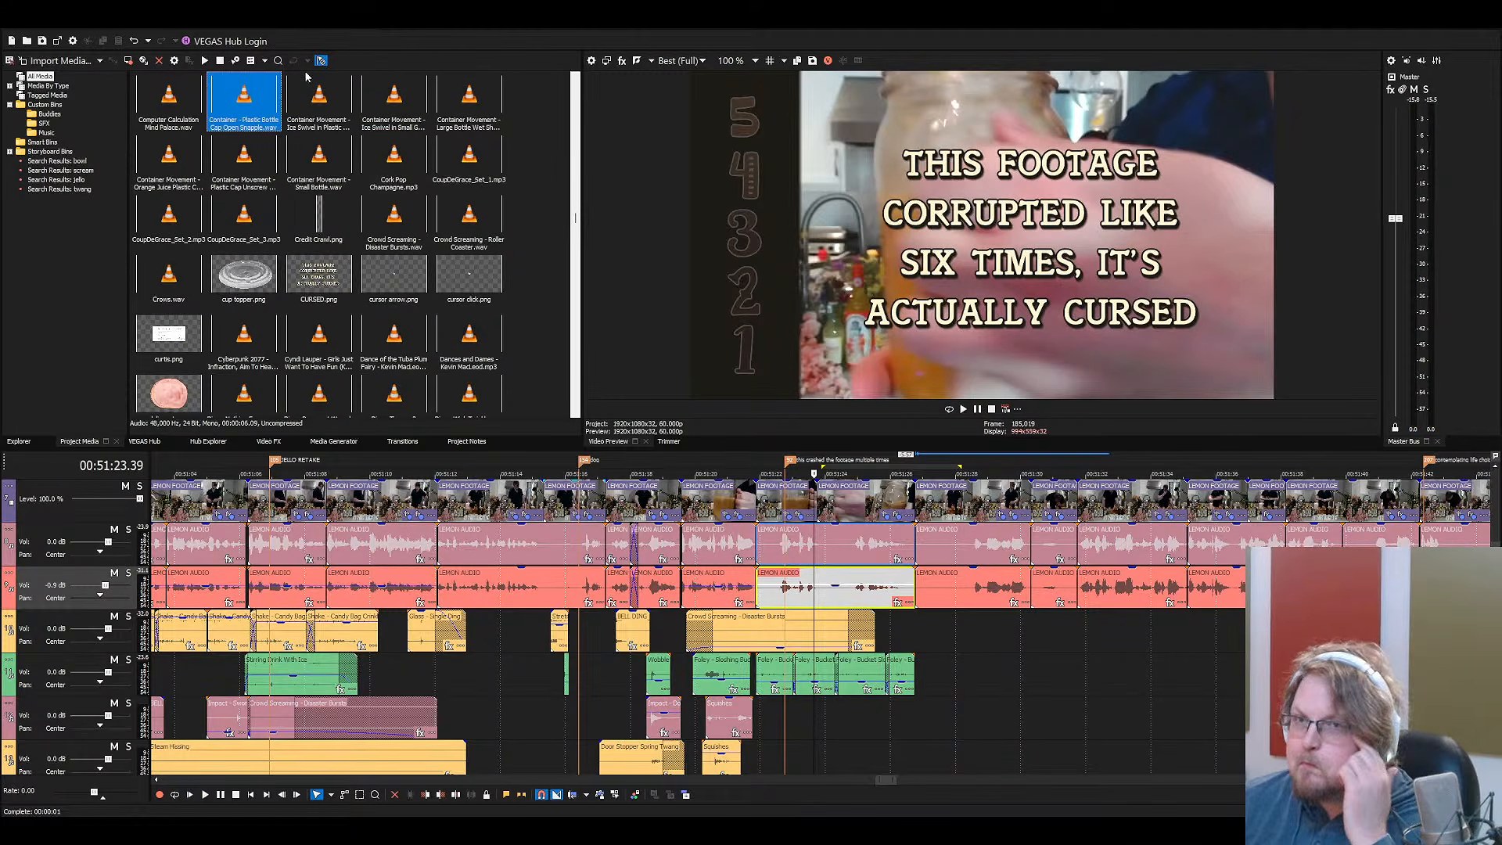
click(306, 78)
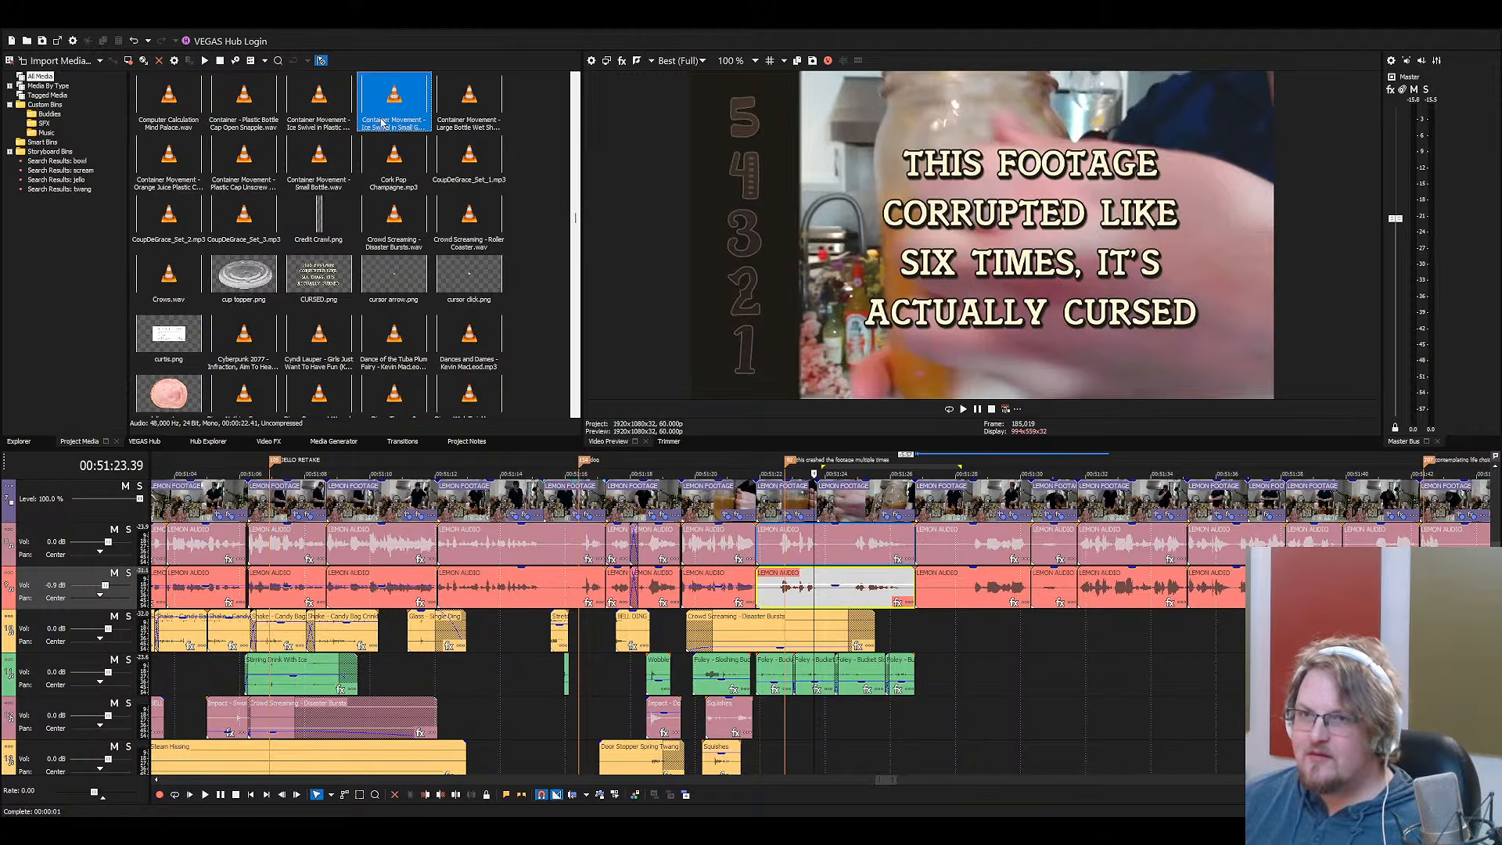
scroll(738, 655, down, 2)
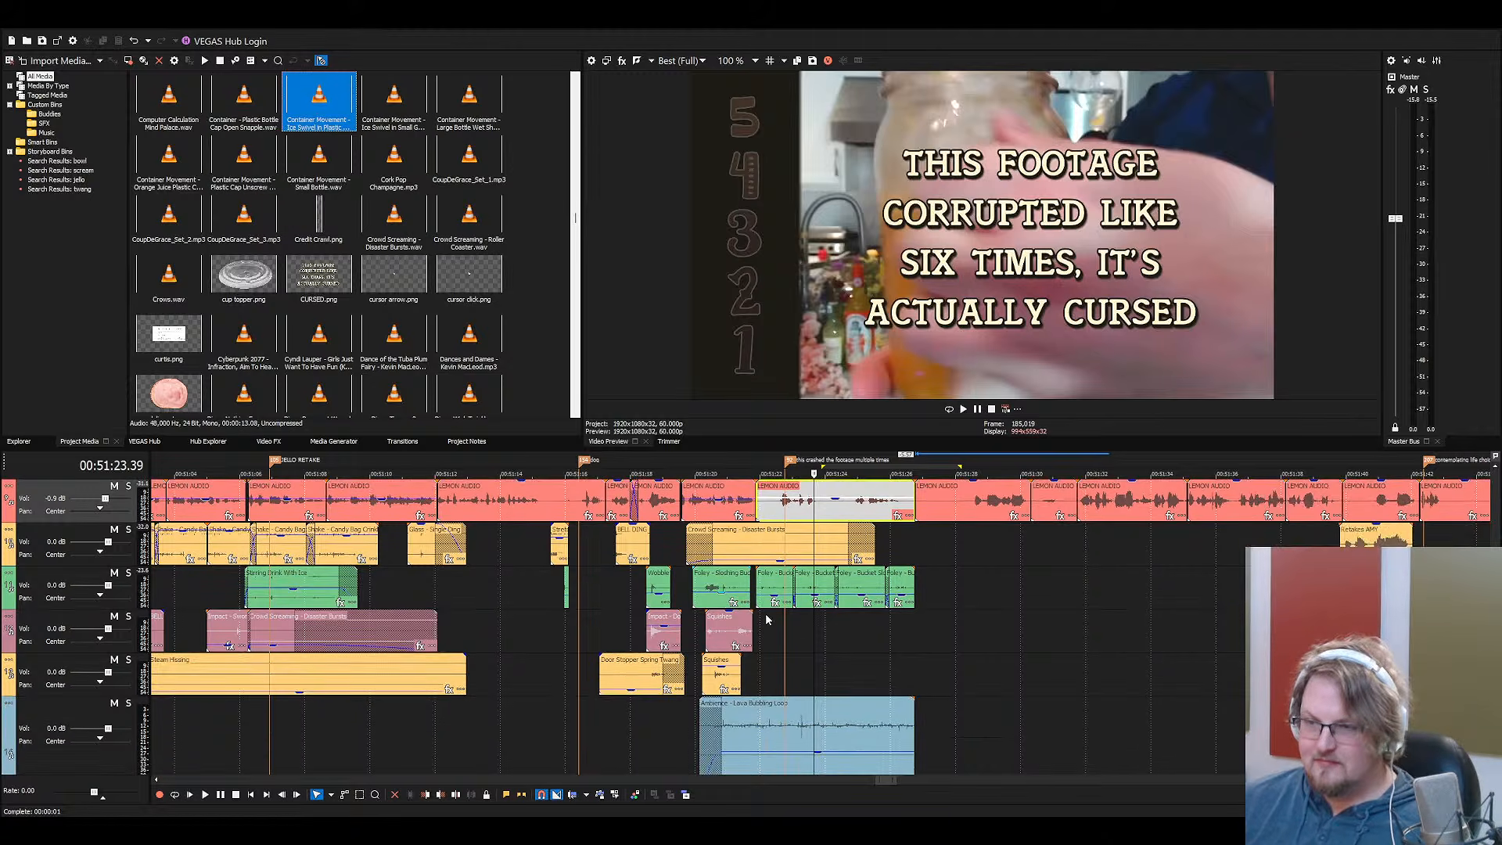
click(784, 643)
scroll(784, 643, up, 1)
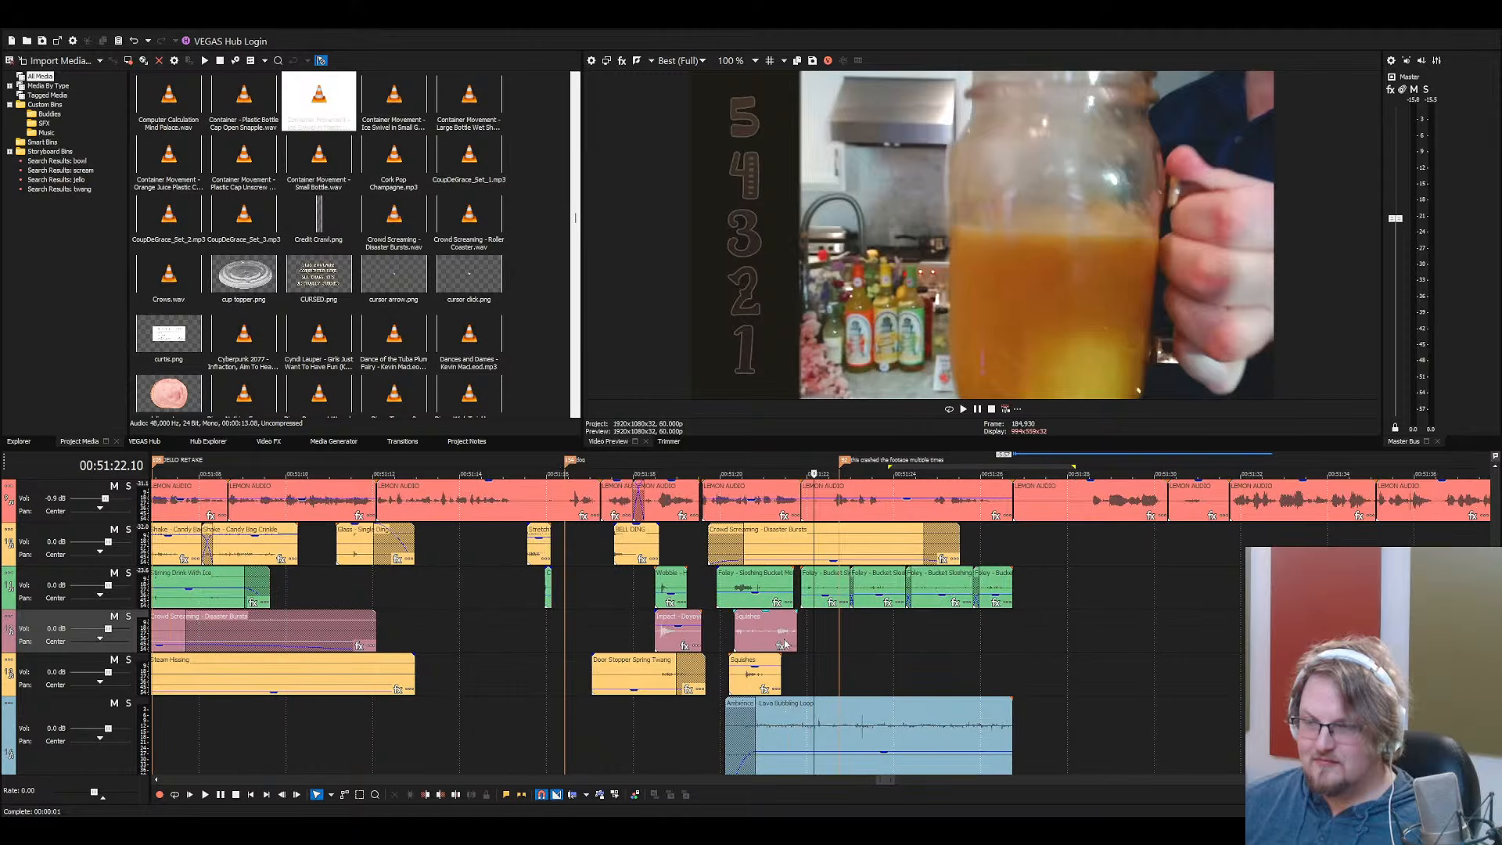
Add the Container Movement - Large Bottle Wet Shakes sound to the pink track after the Squishes clip
click(393, 221)
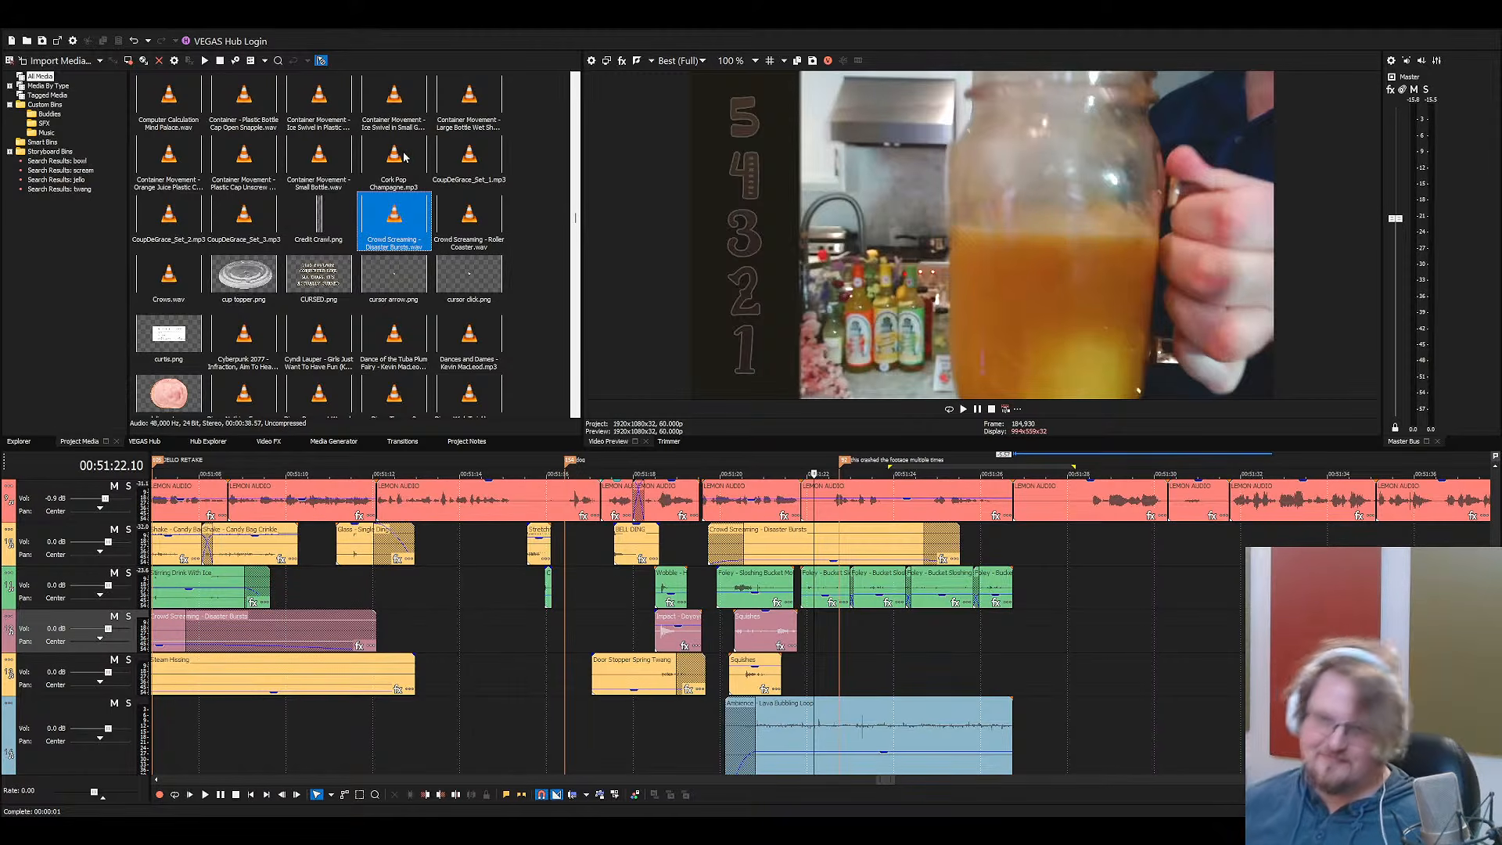
click(395, 166)
click(377, 226)
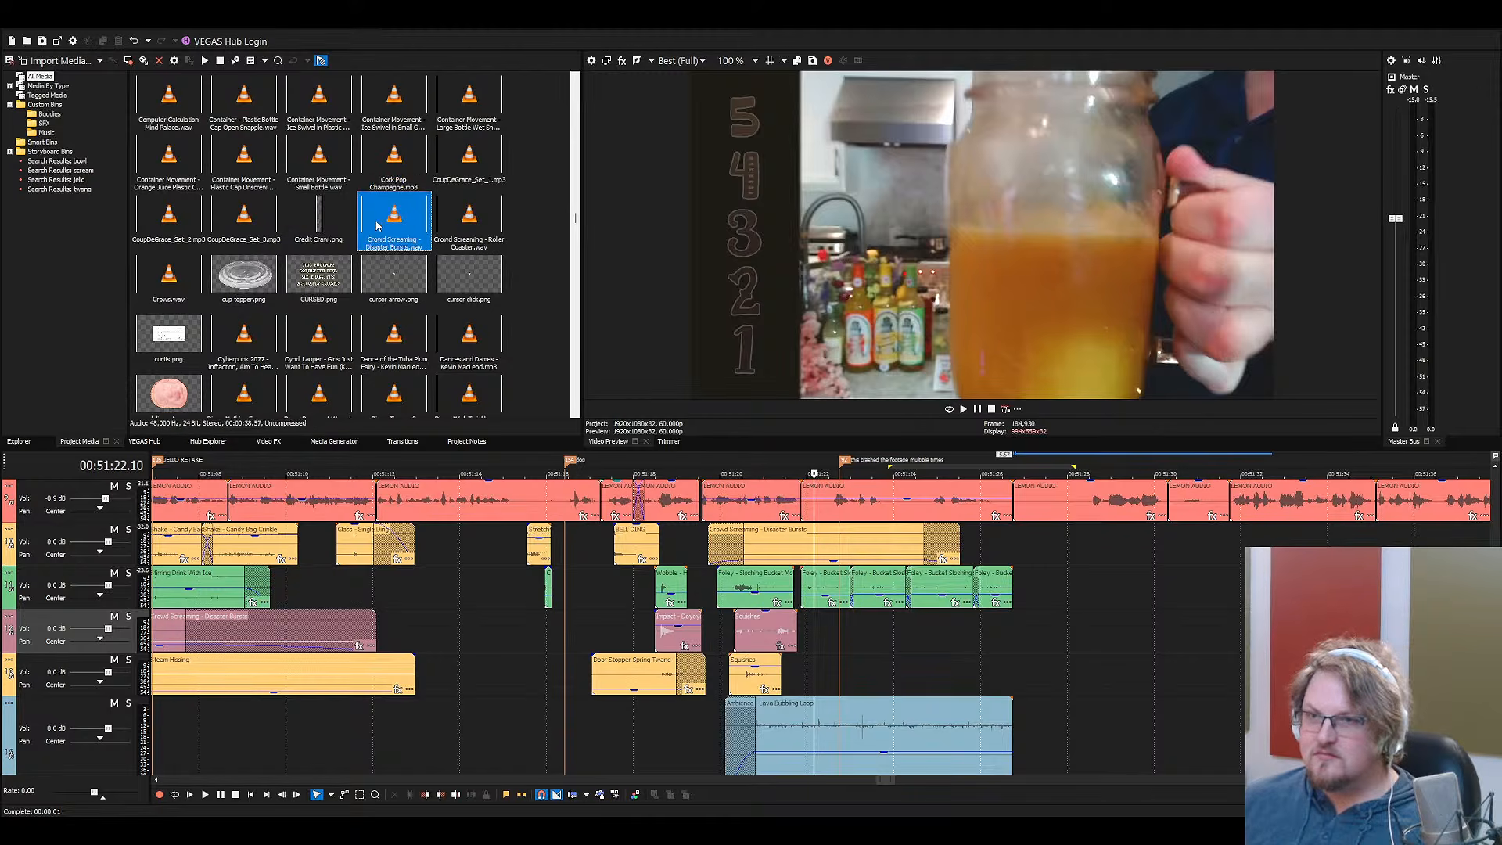
click(462, 107)
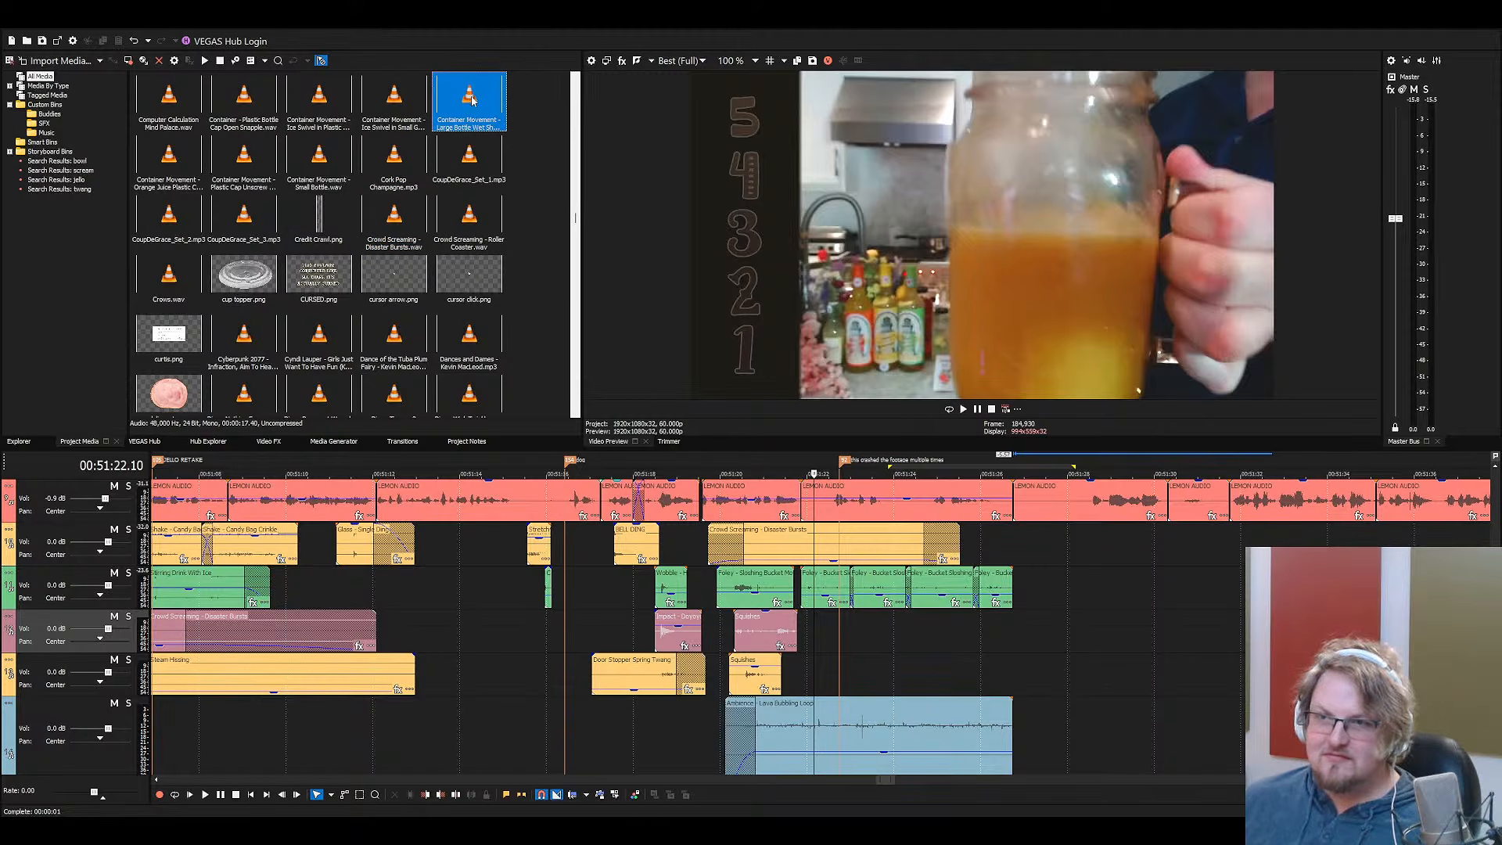
drag(472, 99, 896, 651)
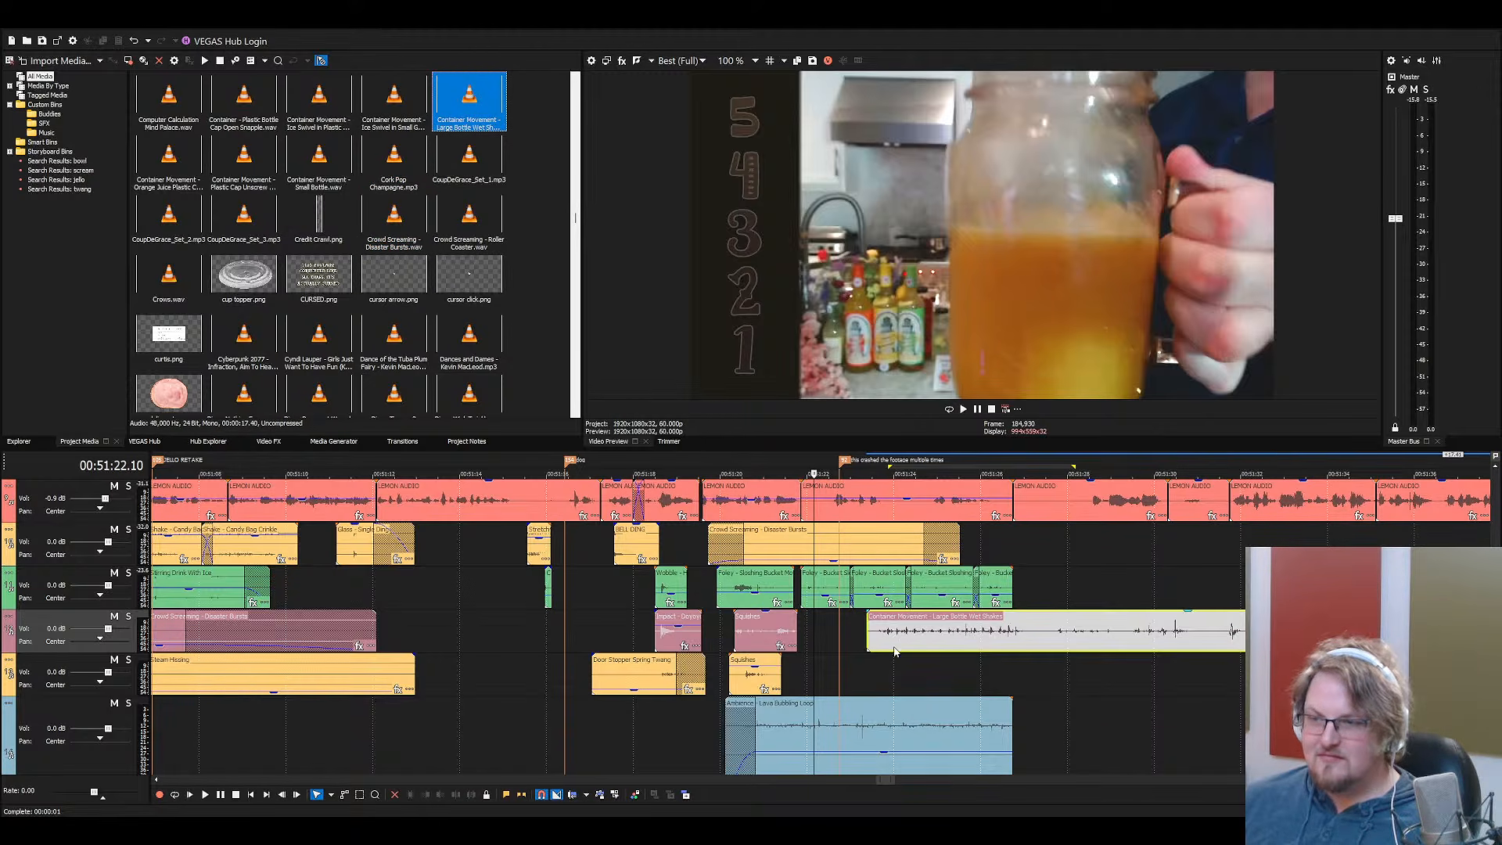
Split the Large Bottle Wet Shakes clip at two points, the second at 00:51:32.40, and delete its first section
click(951, 635)
scroll(897, 649, down, 3)
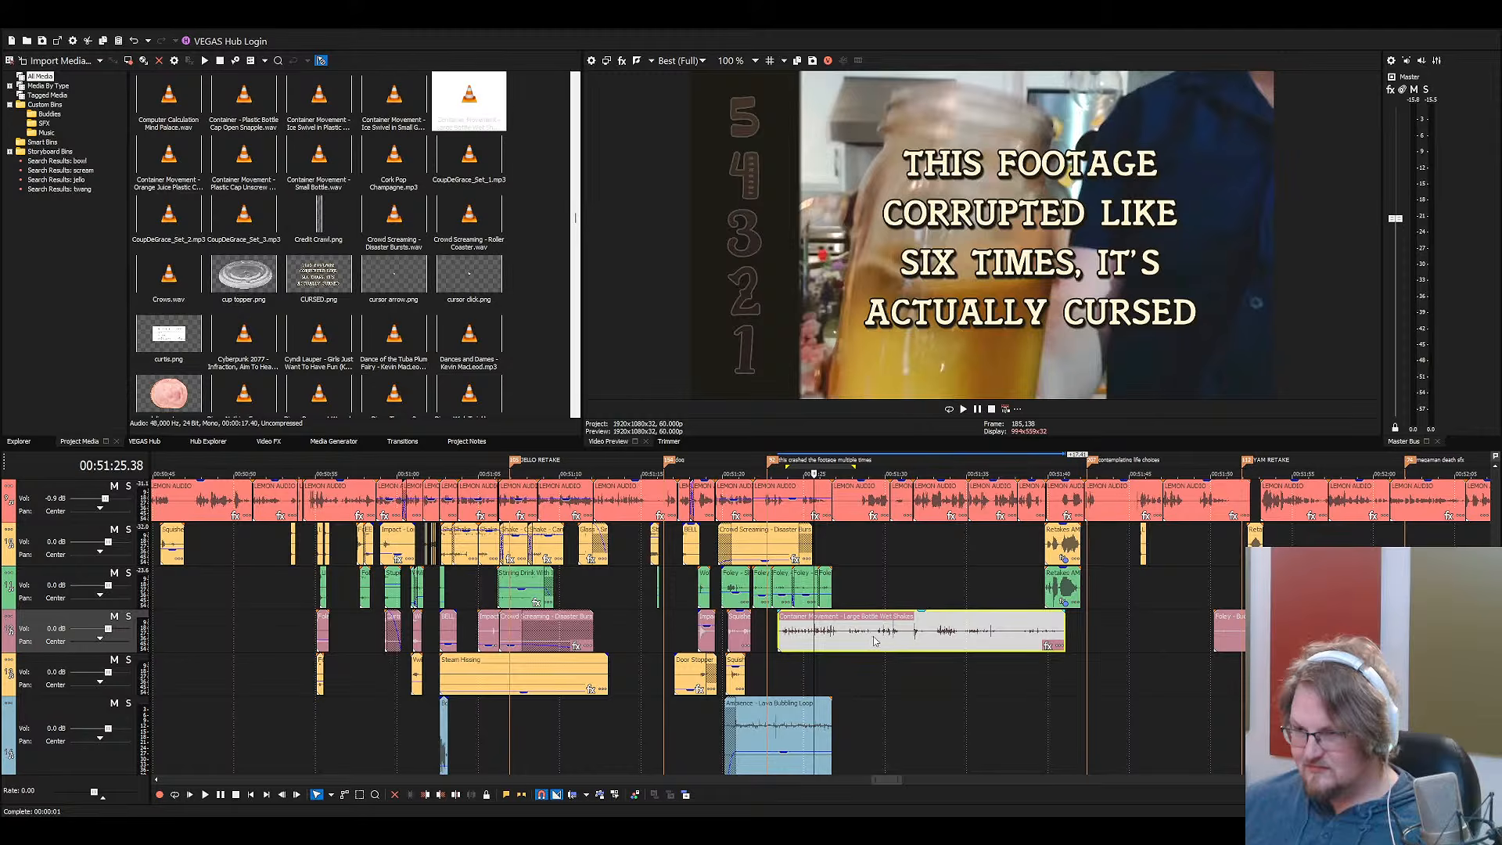
click(879, 640)
key(s)
click(913, 638)
click(929, 637)
key(s)
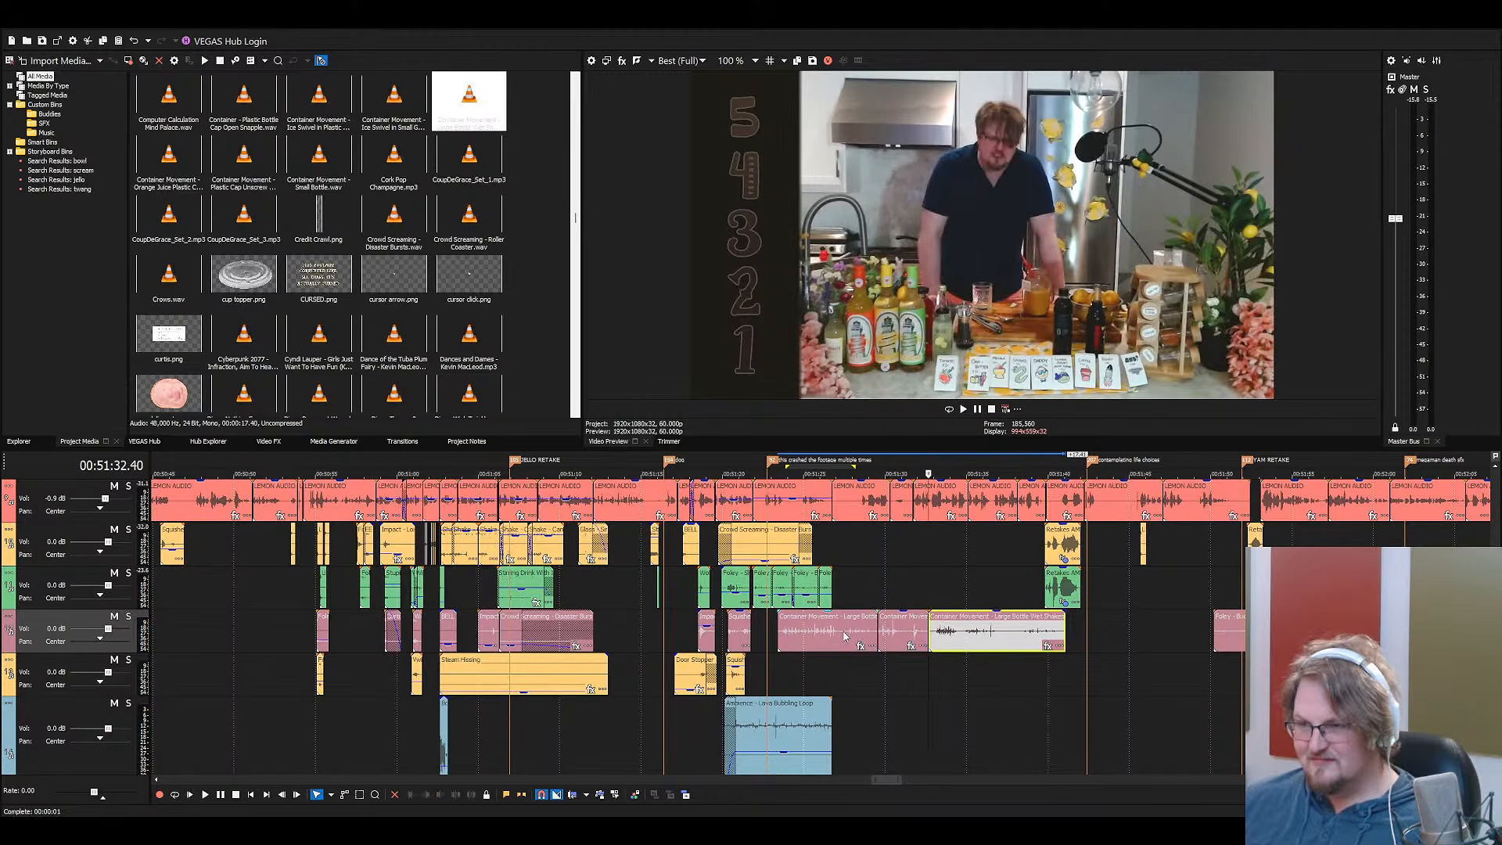
click(844, 636)
key(Delete)
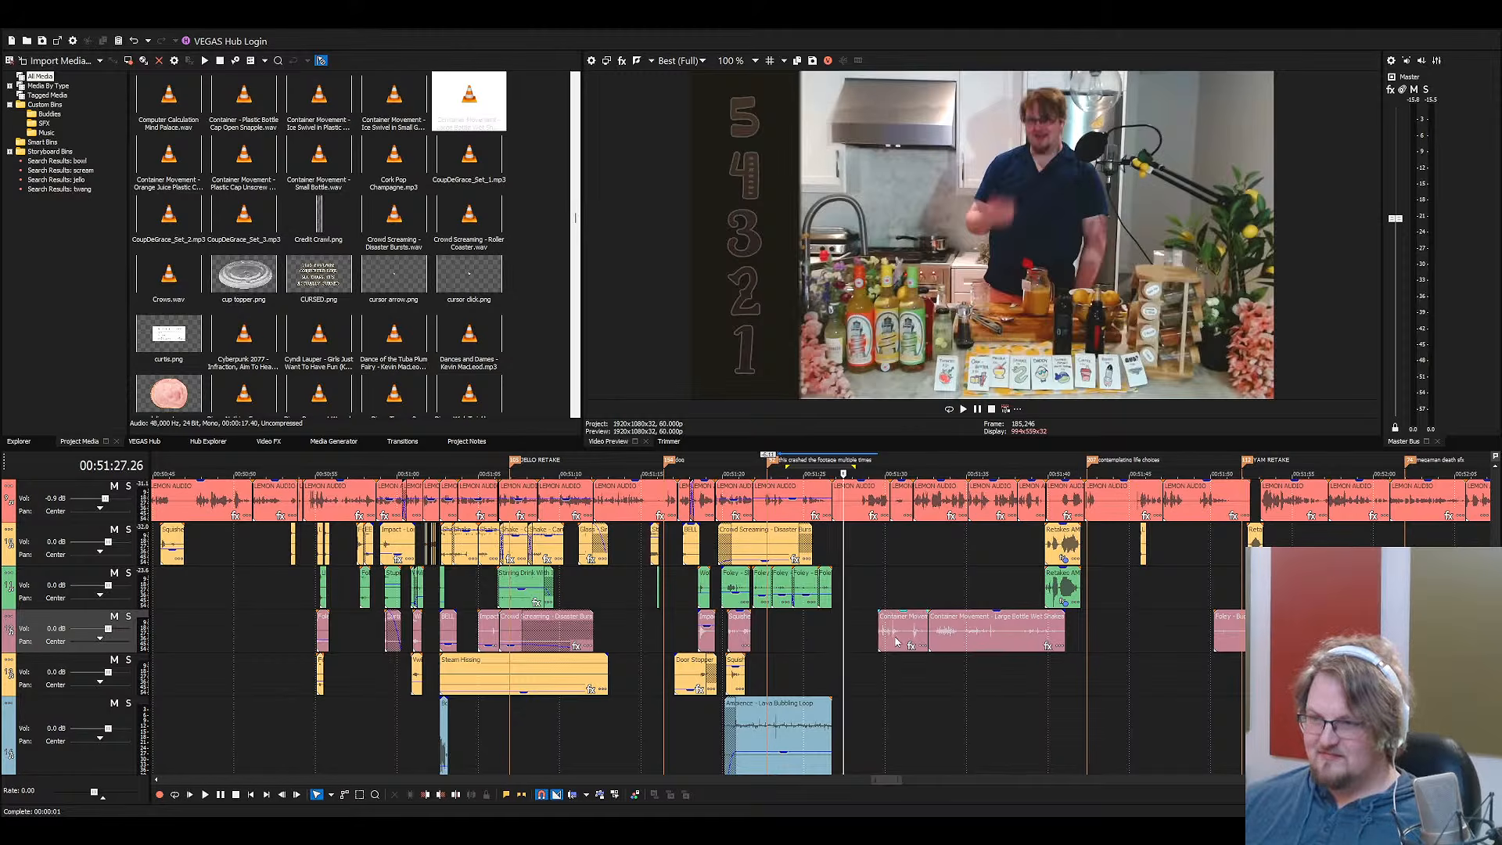
Move the short middle Wet Shakes section beneath the bucket sloshing clips and remove the leftover last section
drag(896, 642, 779, 643)
click(758, 626)
scroll(797, 647, up, 3)
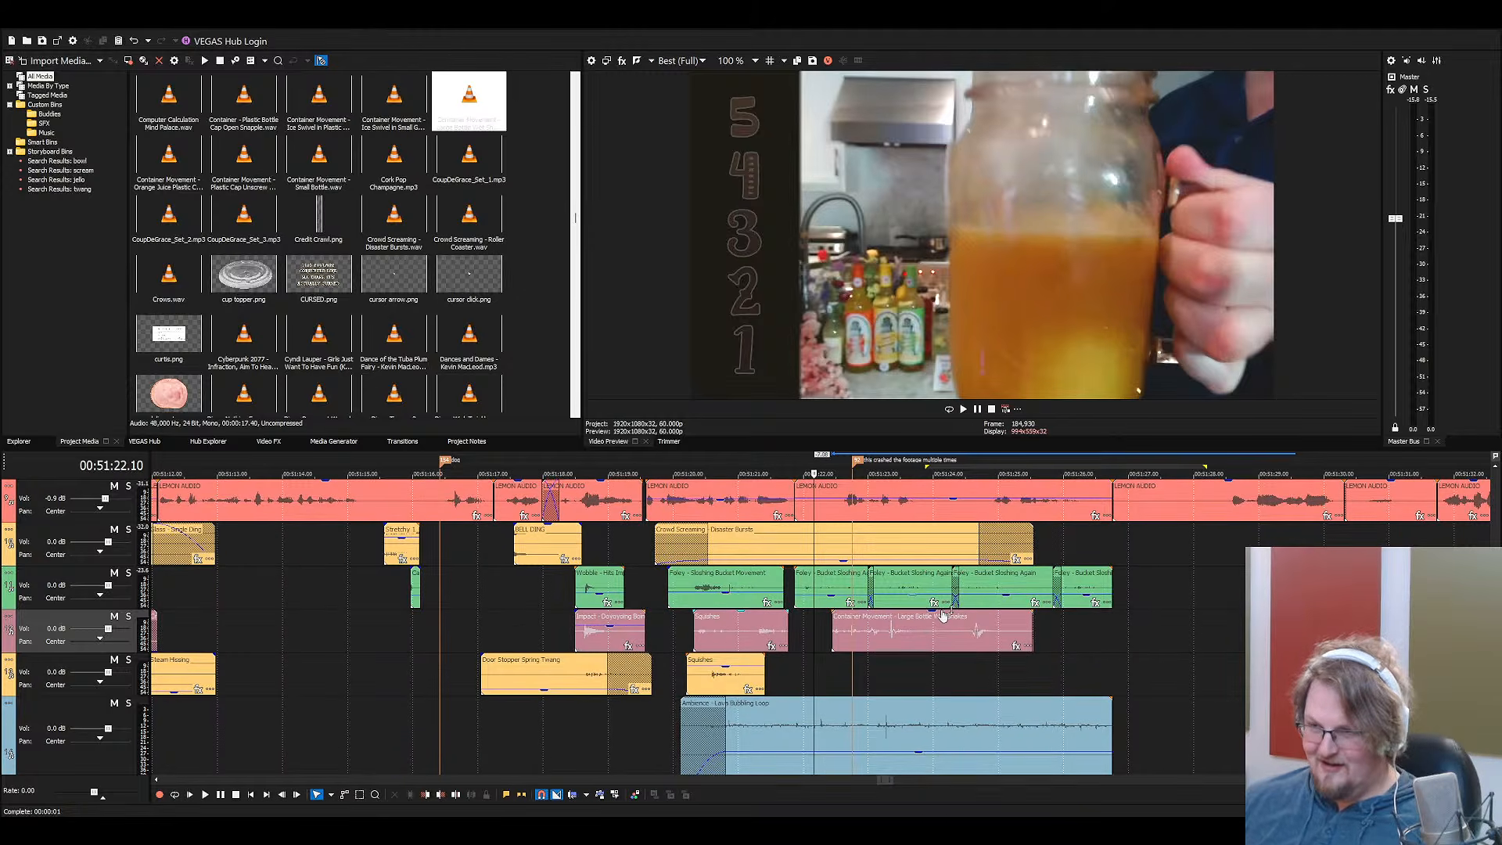
Lower the volume of the Wet Shakes clip and play back the jar shots up to the end of the corrupted footage
drag(943, 616, 943, 635)
click(818, 637)
key(space)
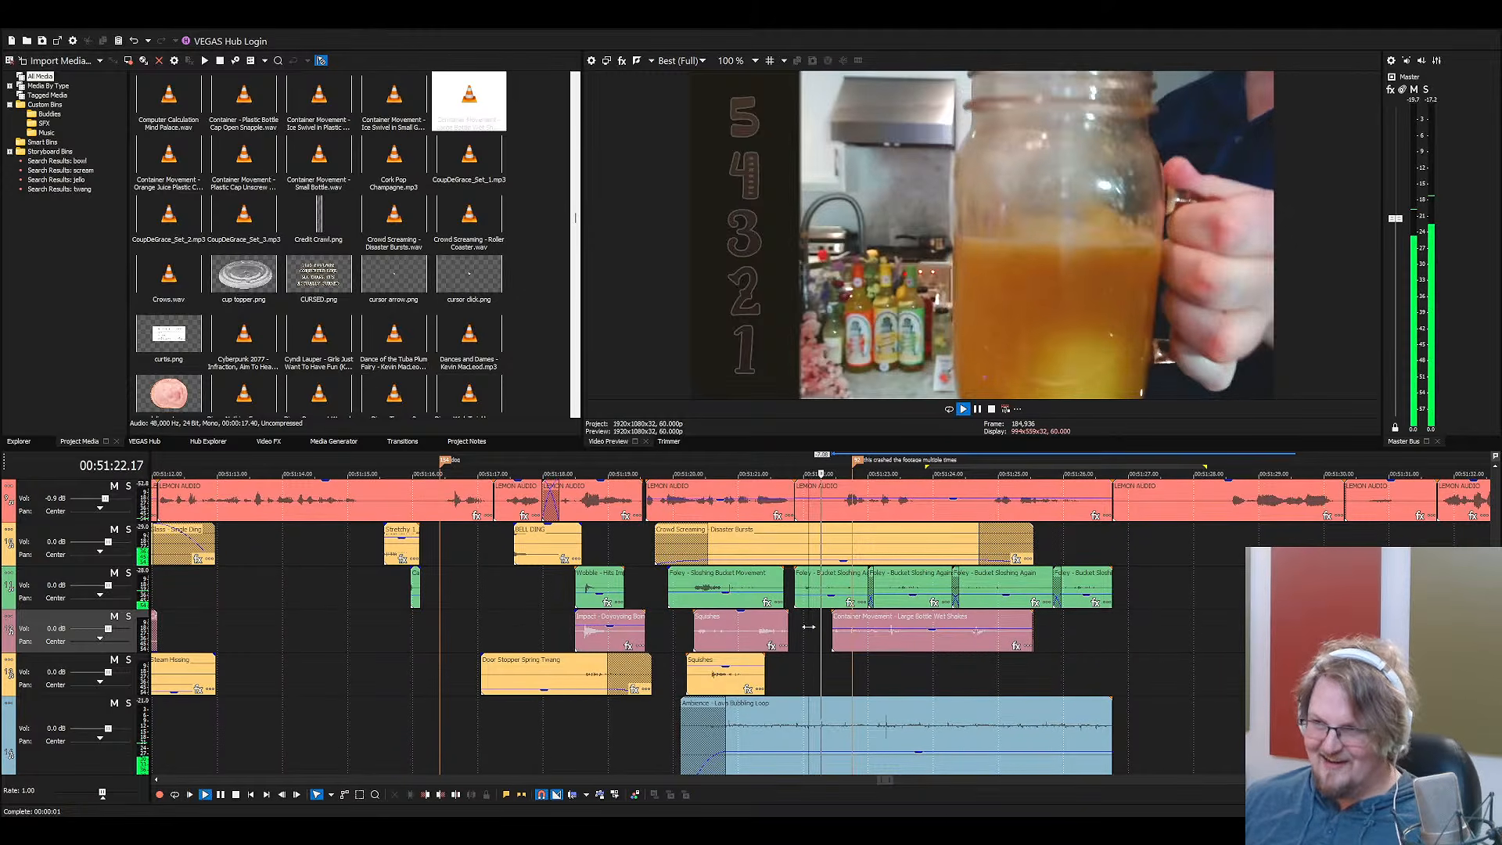
scroll(861, 638, down, 3)
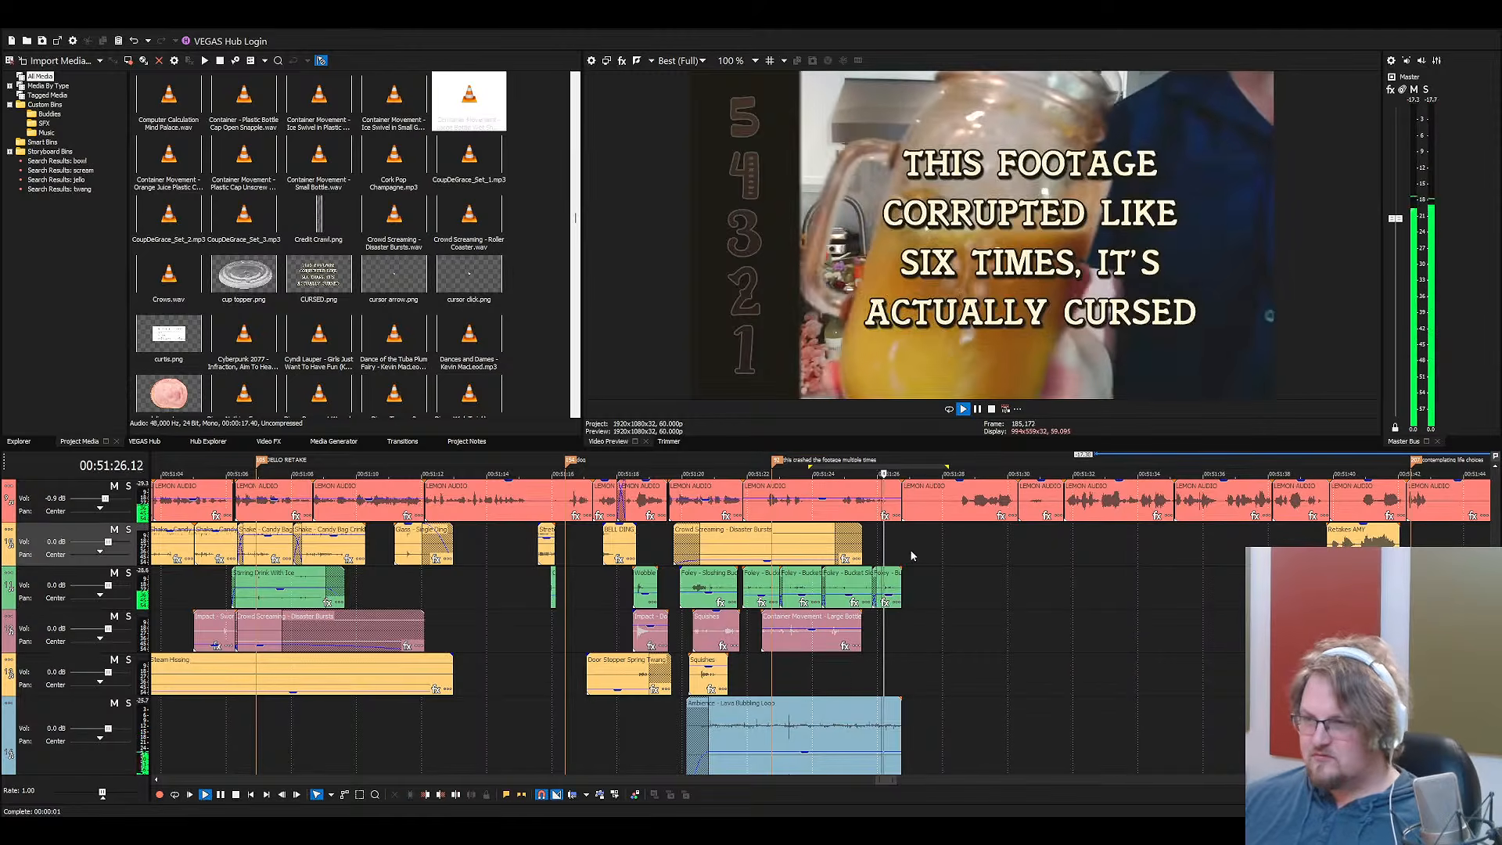
scroll(869, 589, up, 5)
scroll(862, 587, up, 3)
key(space)
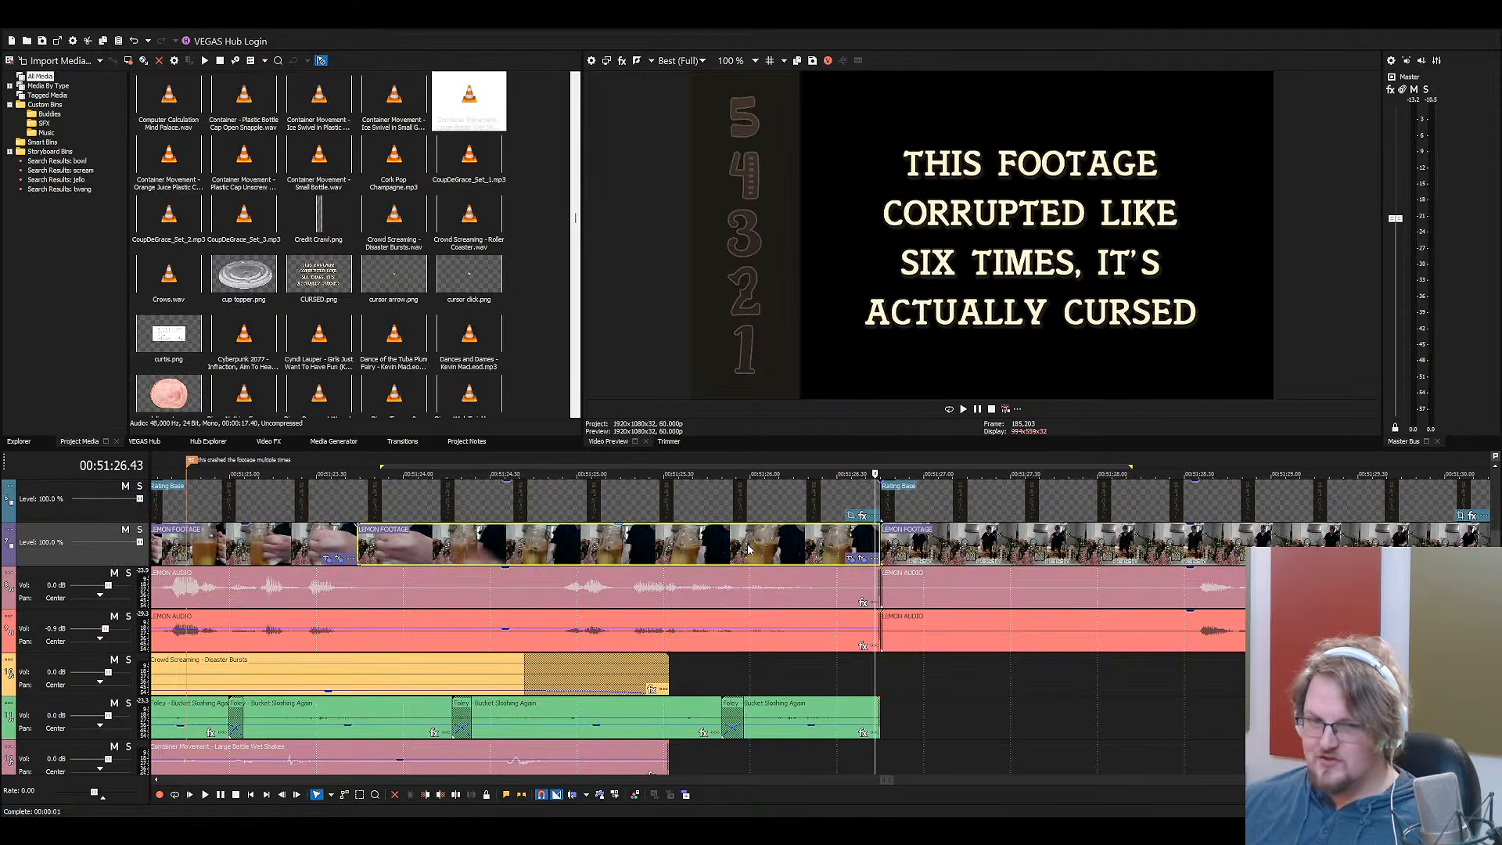
Play the start of the next kitchen shot, place the cursor at 00:51:27.01 and open the SFX custom bin
key(space)
scroll(884, 591, down, 3)
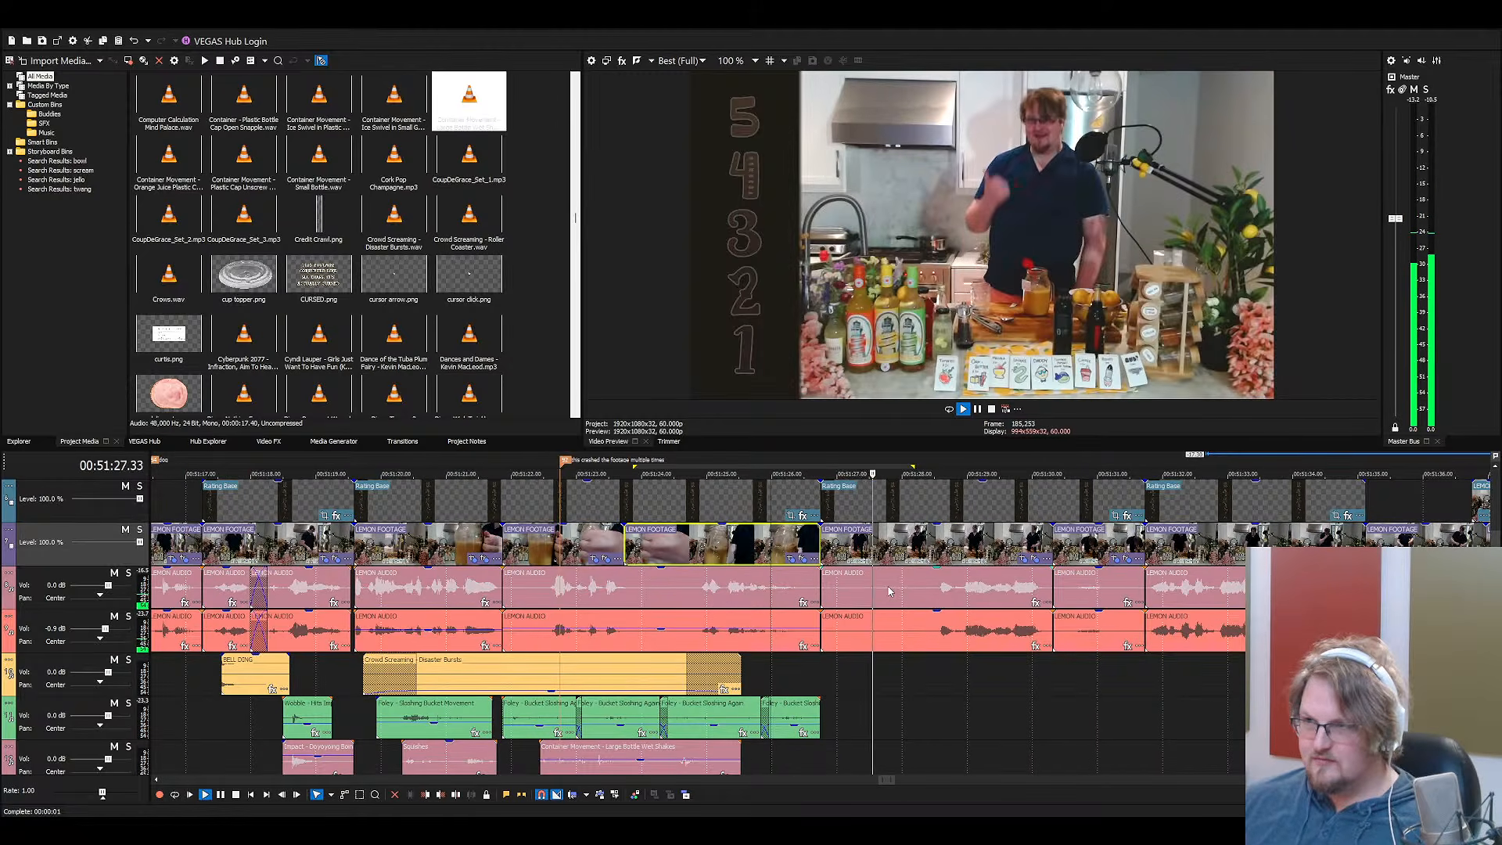
key(space)
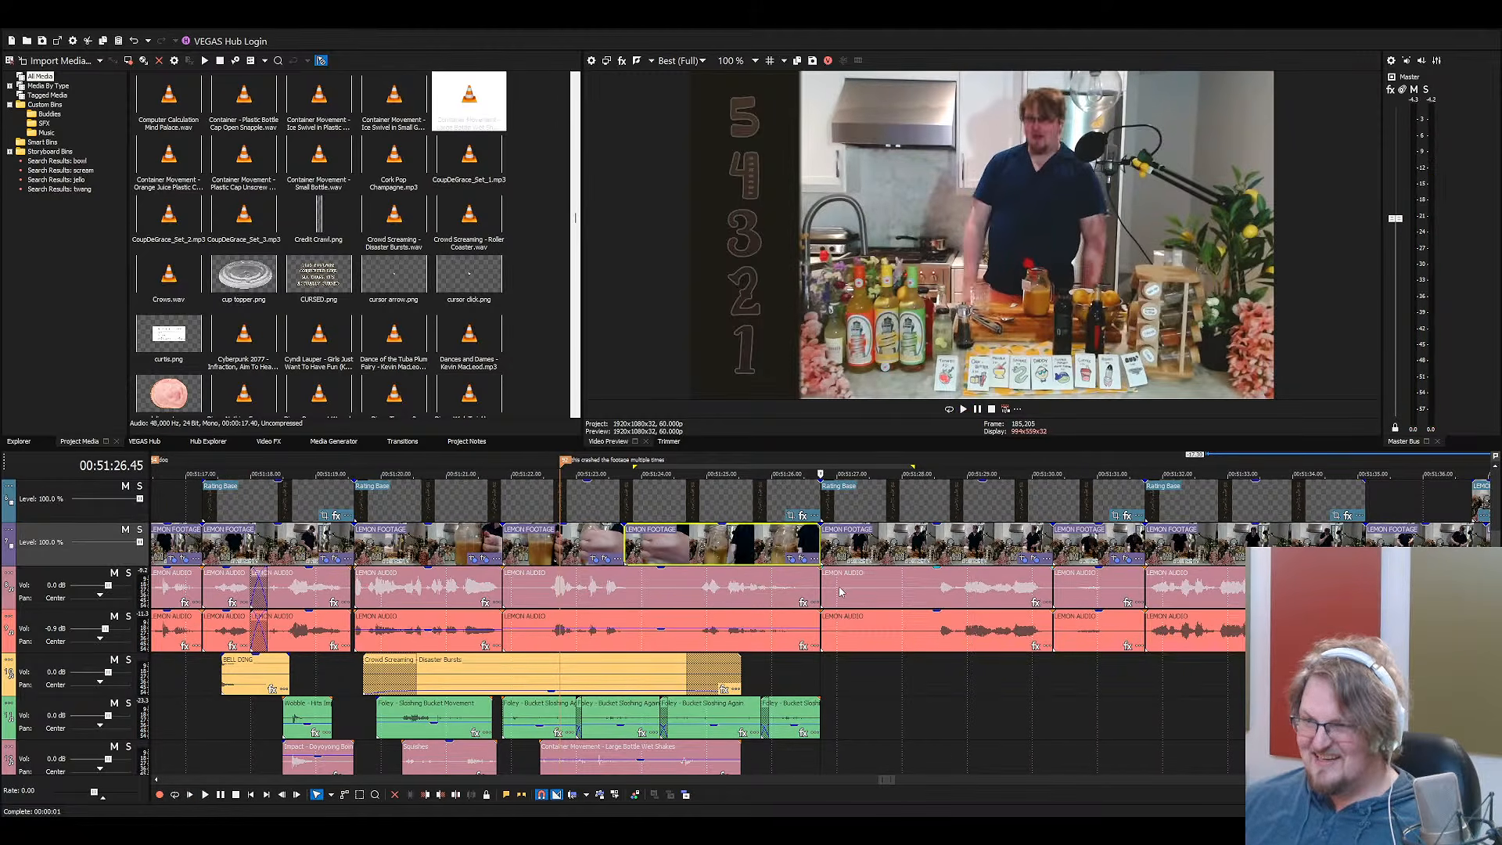
click(839, 592)
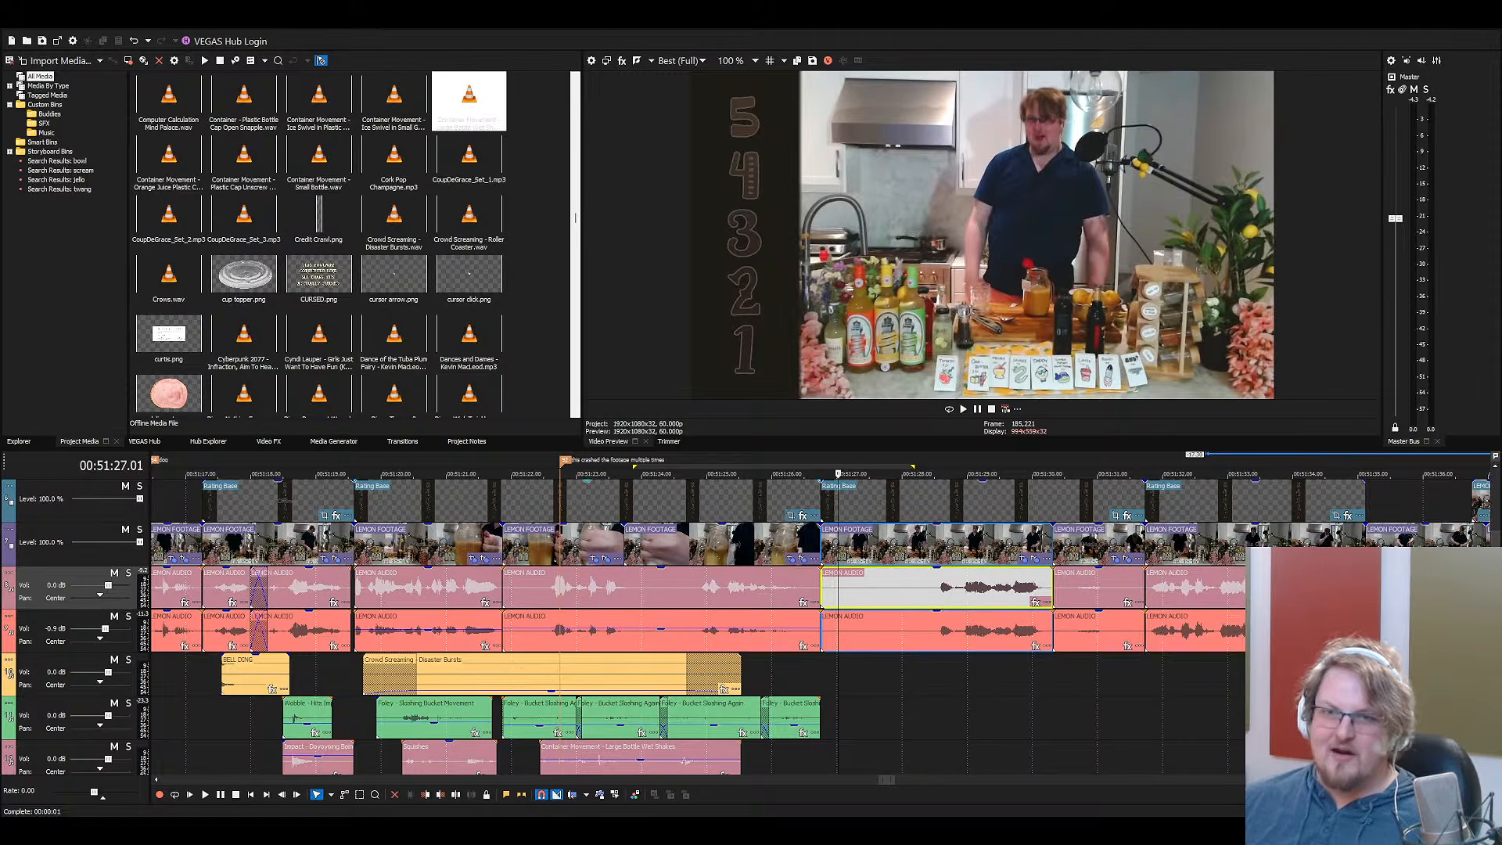
click(43, 123)
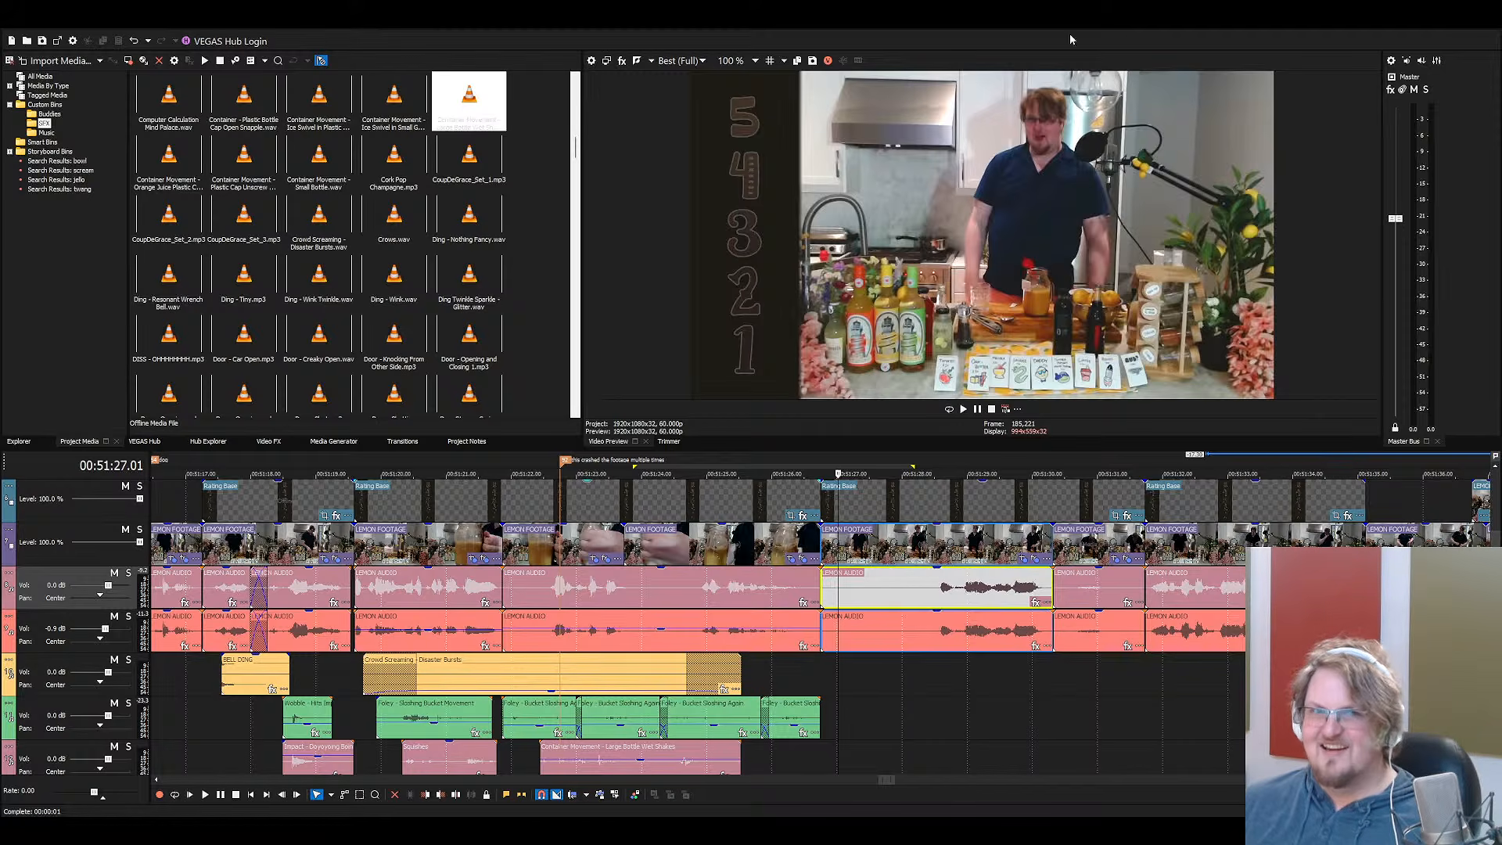
Add the Boat Creaking sound beneath the start of the next kitchen shot and split it at 00:51:27.46
drag(804, 587, 816, 674)
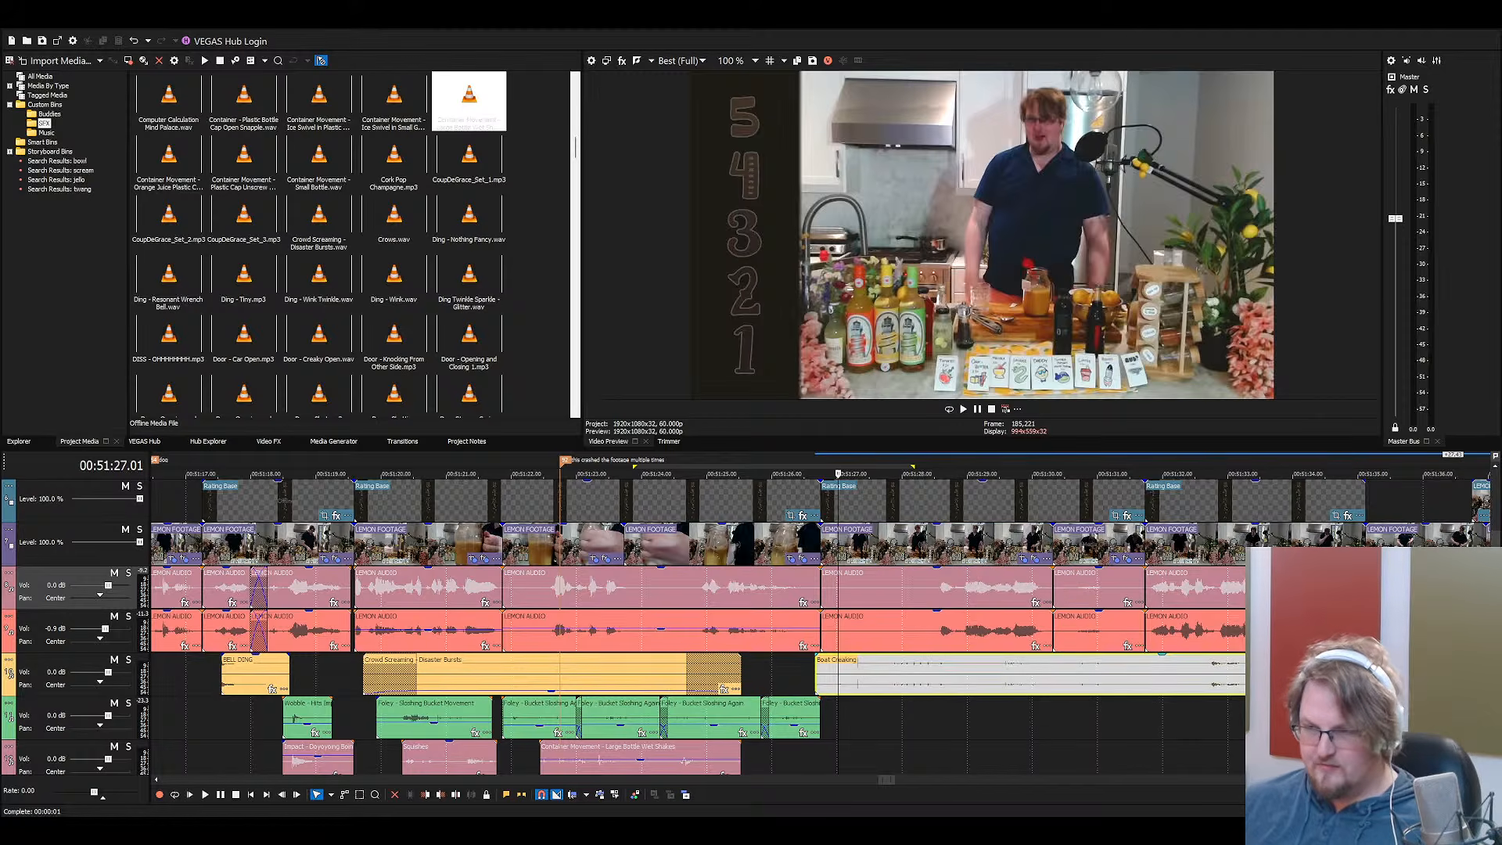
click(888, 689)
key(s)
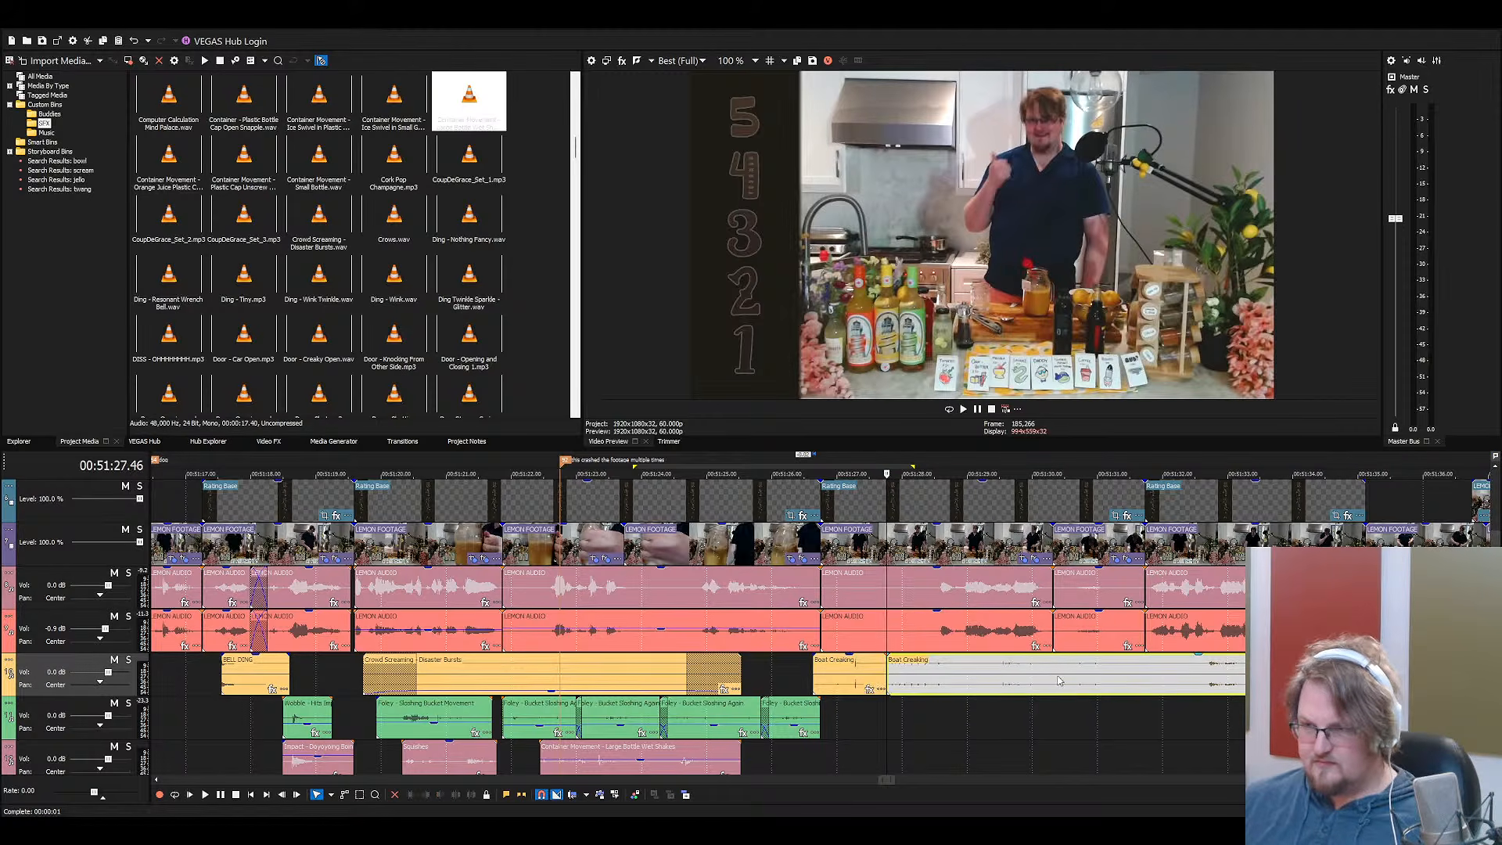
Split Boat Creaking again near the shot's end, delete its first section, shift the middle section slightly earlier, and save the project
click(1056, 681)
key(s)
click(852, 682)
key(Delete)
drag(906, 680, 883, 679)
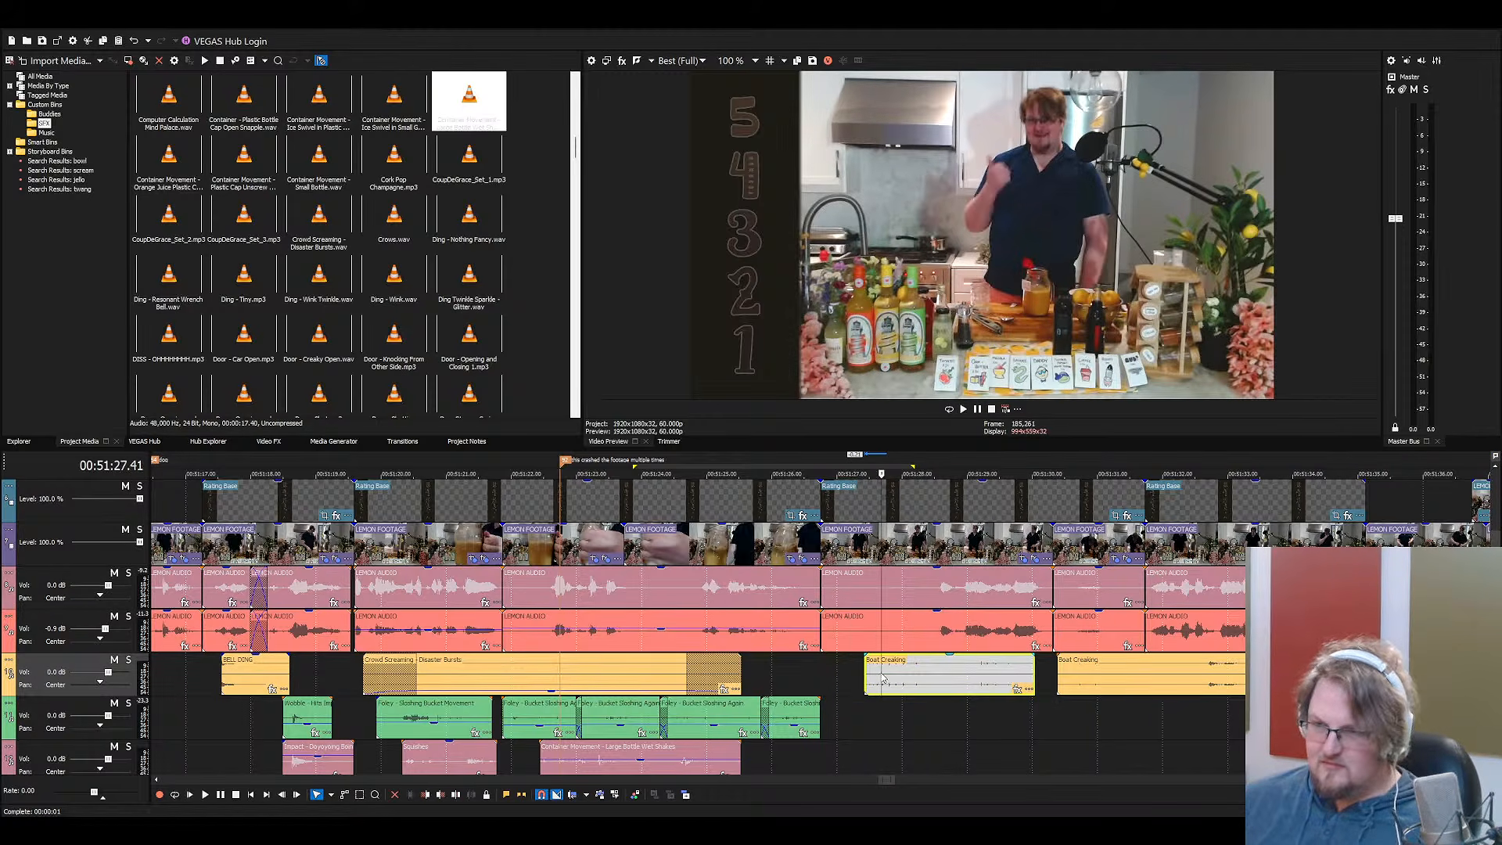
key(ctrl+s)
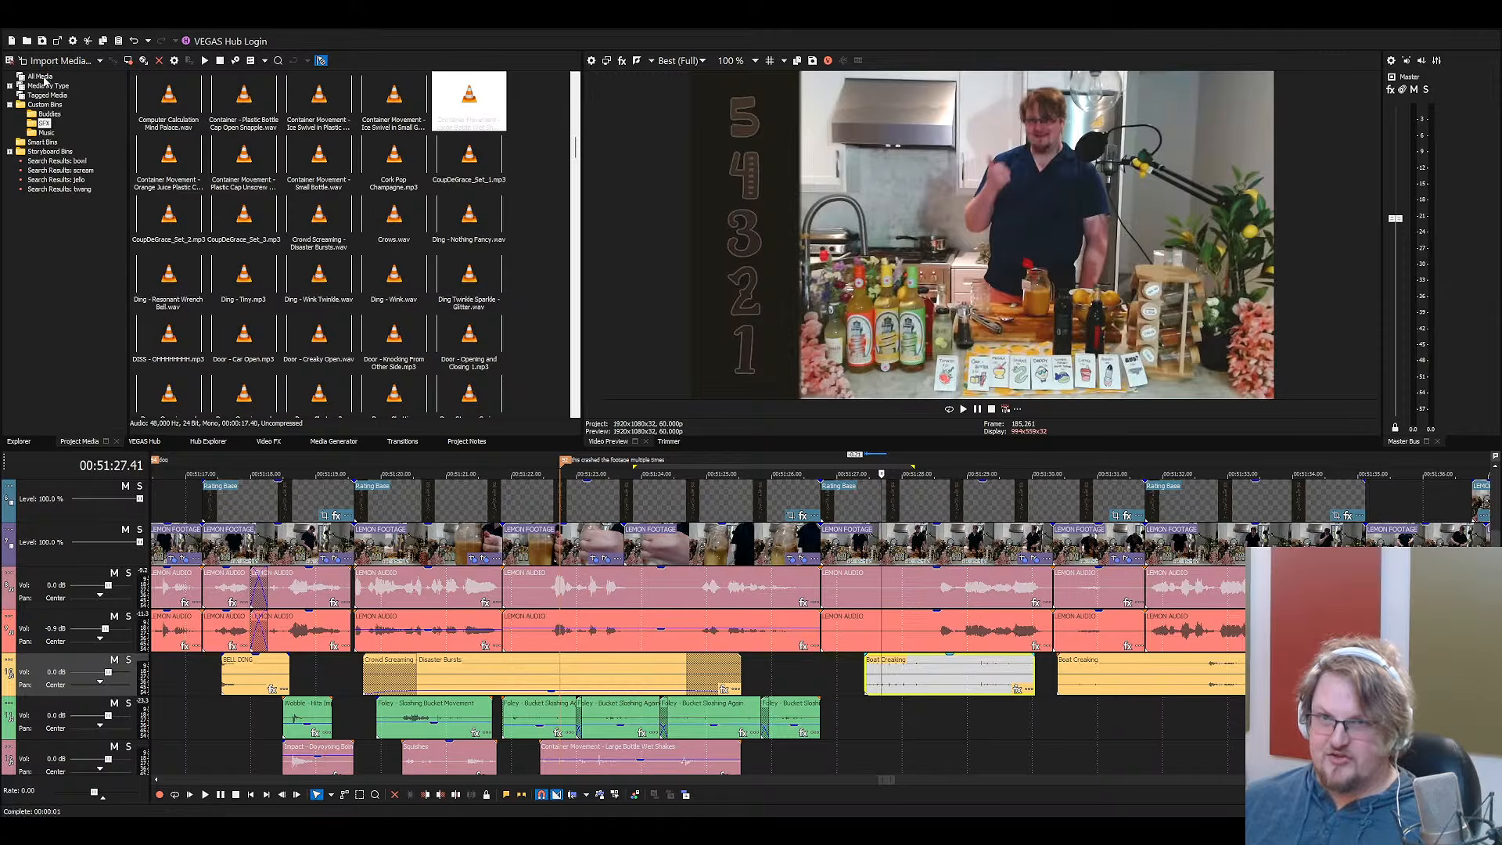
Browse all project media for the "a character scream" image and view the earlier kitchen shot with the character at 00:16:08.28
click(245, 158)
key(a)
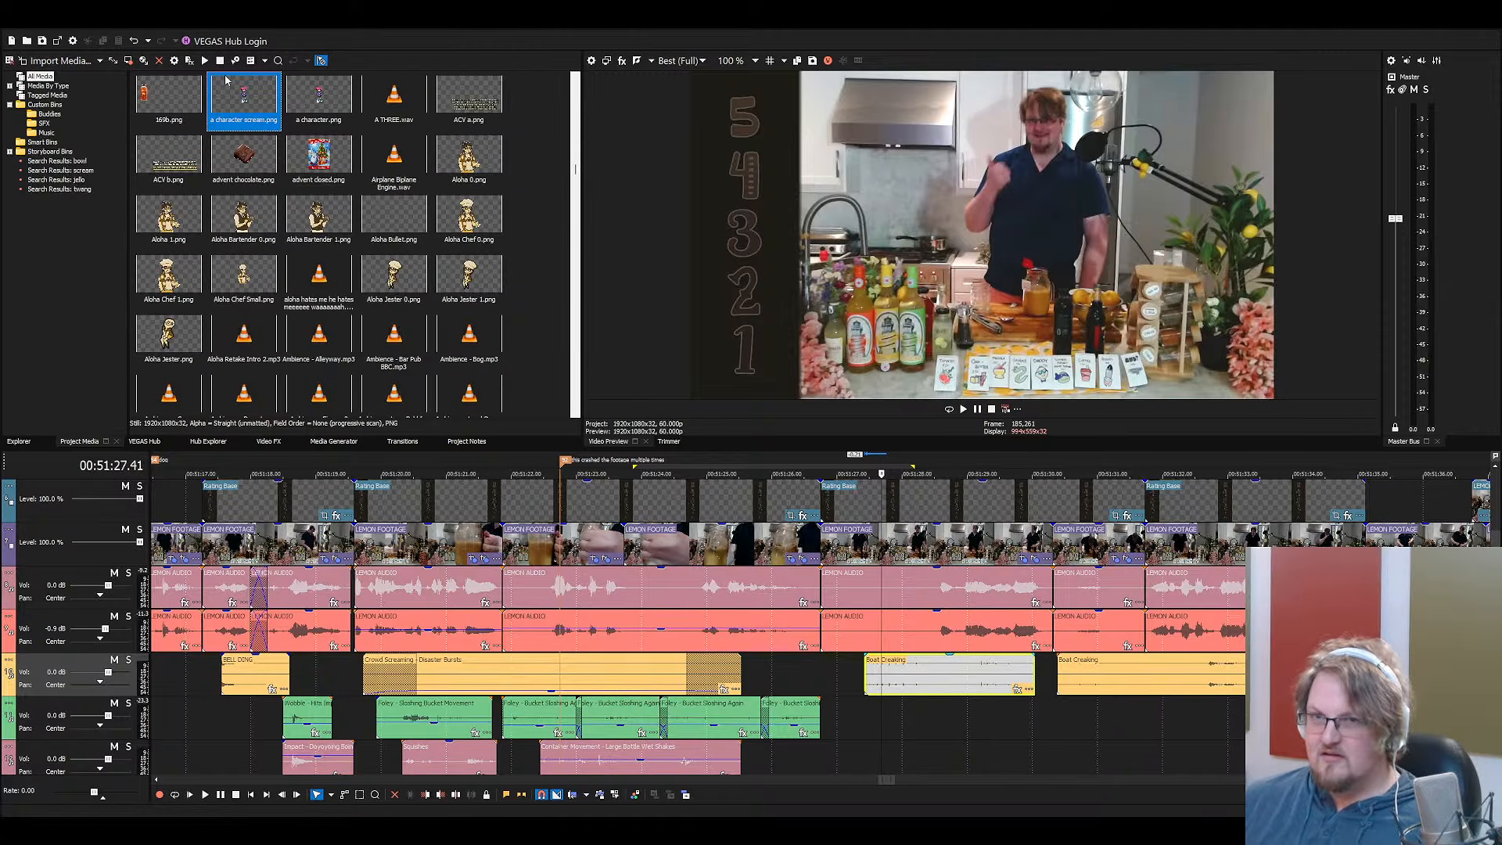
click(290, 193)
scroll(581, 662, down, 1)
scroll(582, 662, up, 1)
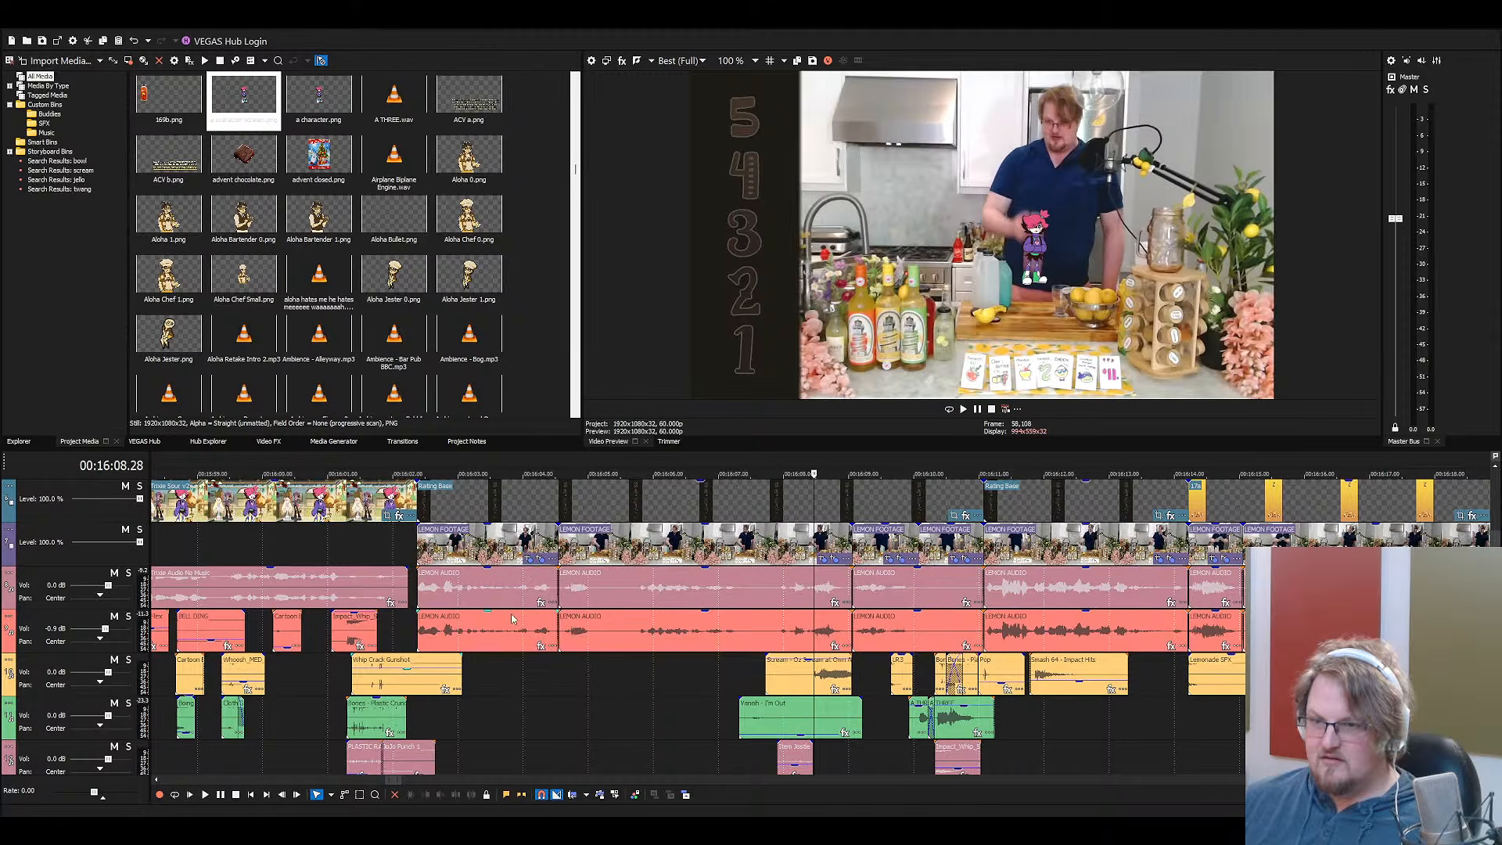
Play back the earlier raspberry lemonade shot from about 00:15:52, ahead of the animated character scene
key(alt+Tab)
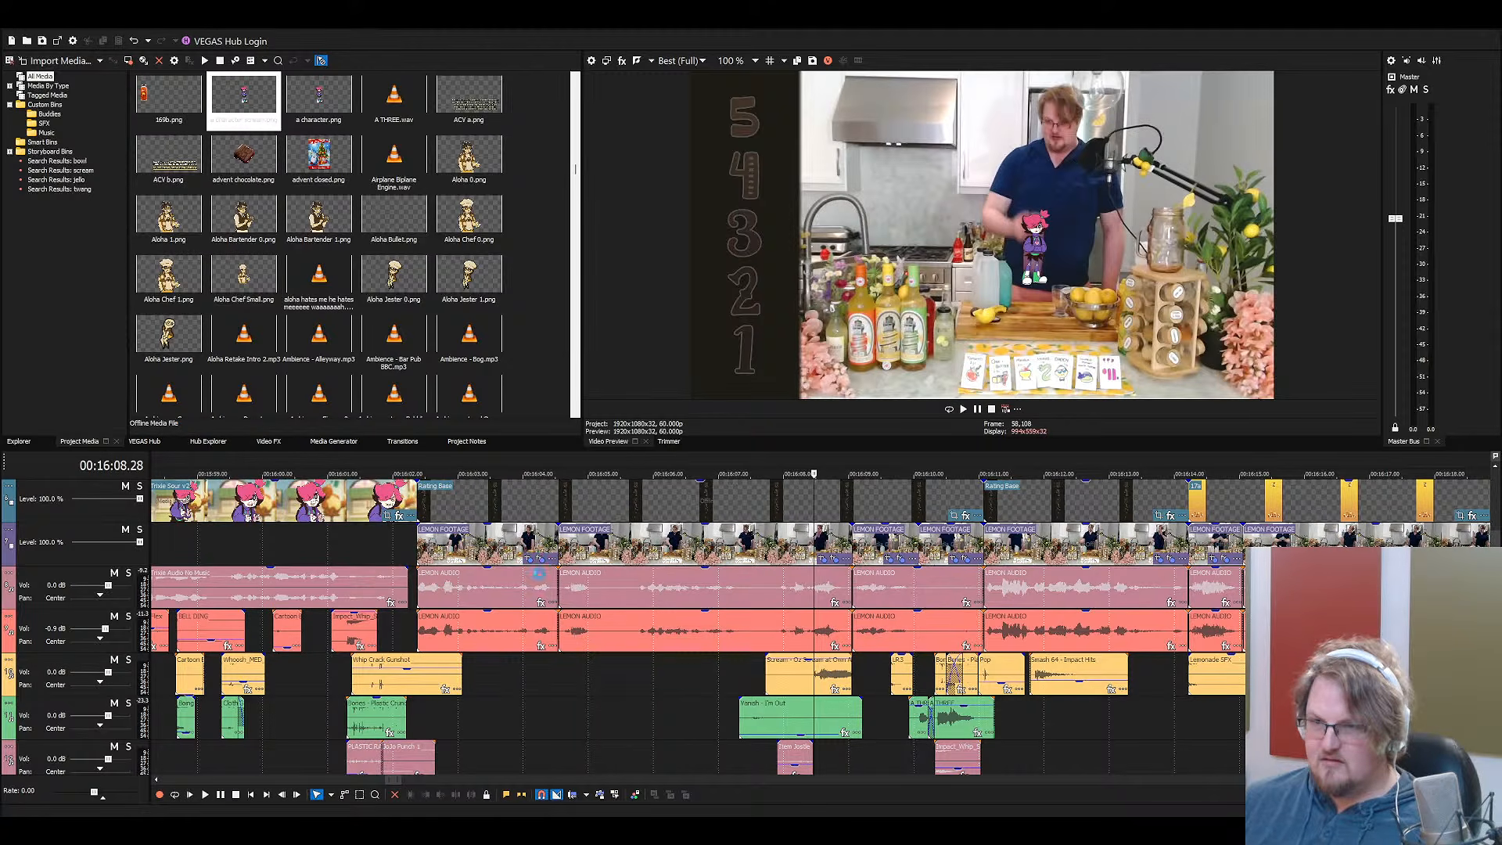
scroll(592, 552, down, 4)
scroll(592, 552, up, 2)
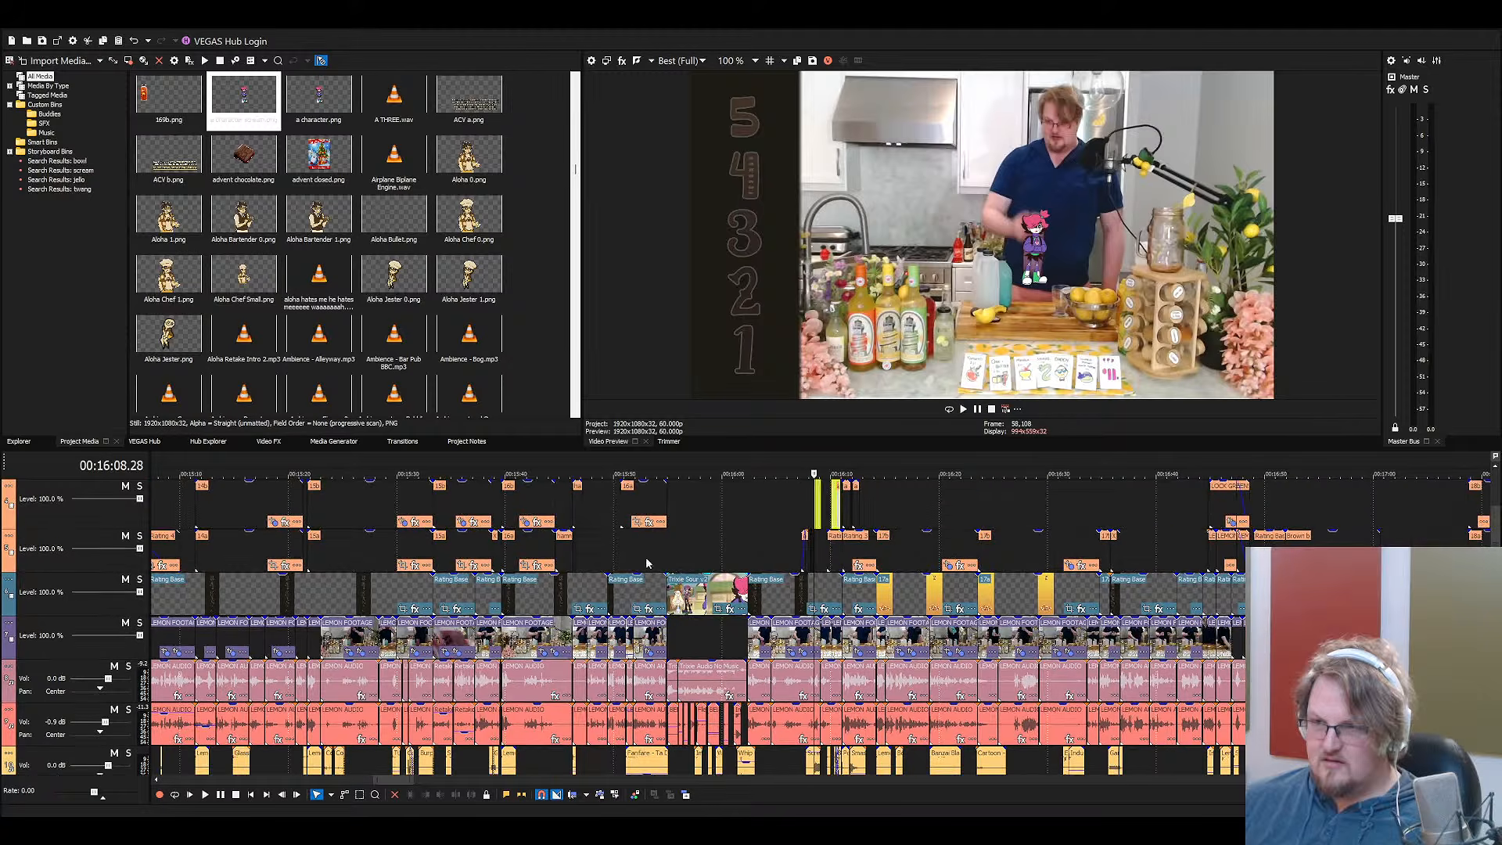
click(640, 551)
key(space)
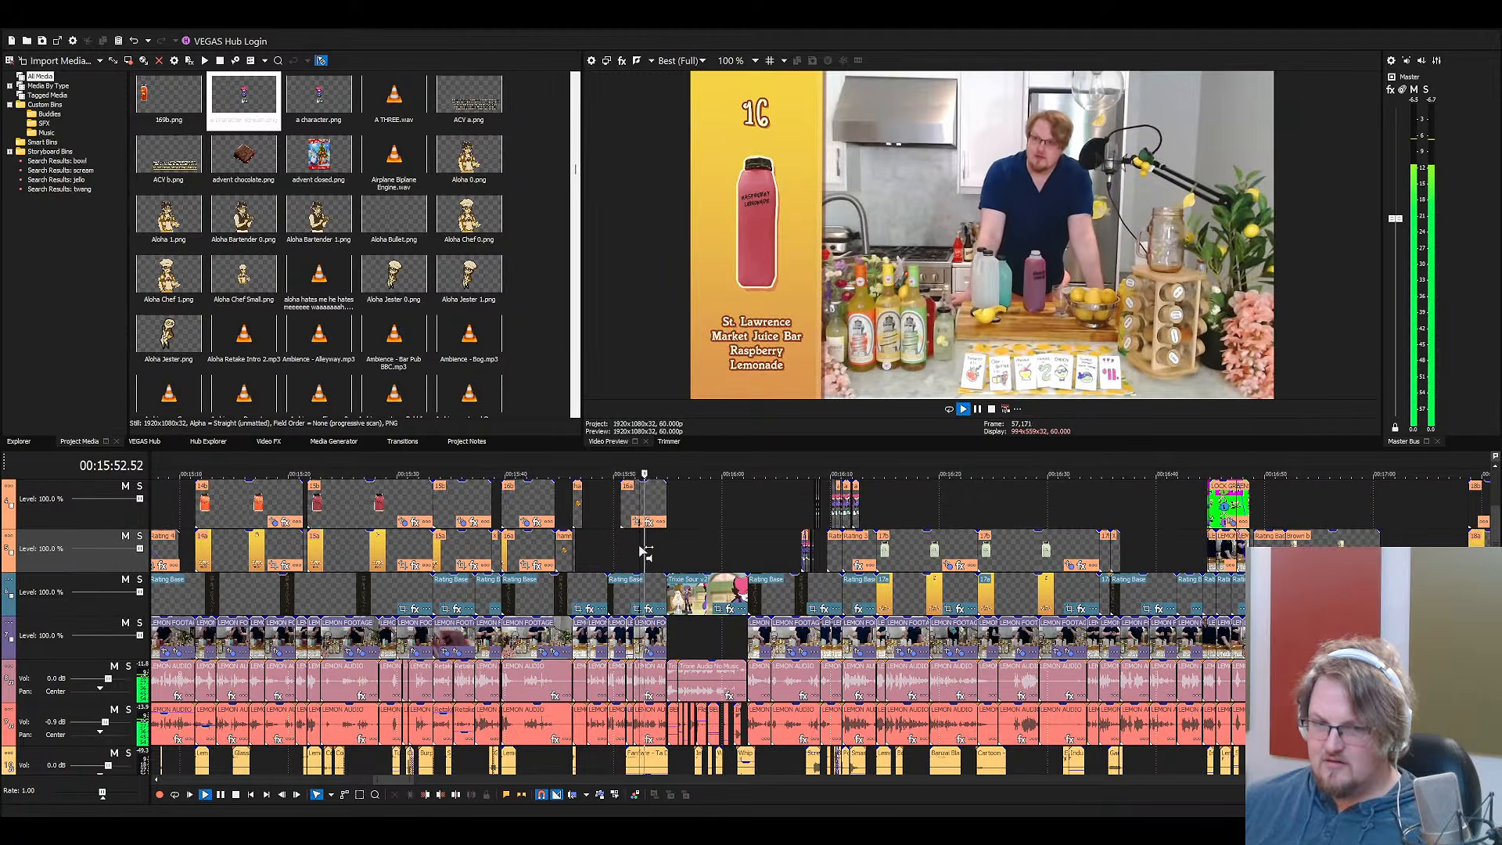
Save the project and enlarge the video preview by lowering the divider above the timeline
key(ctrl+s)
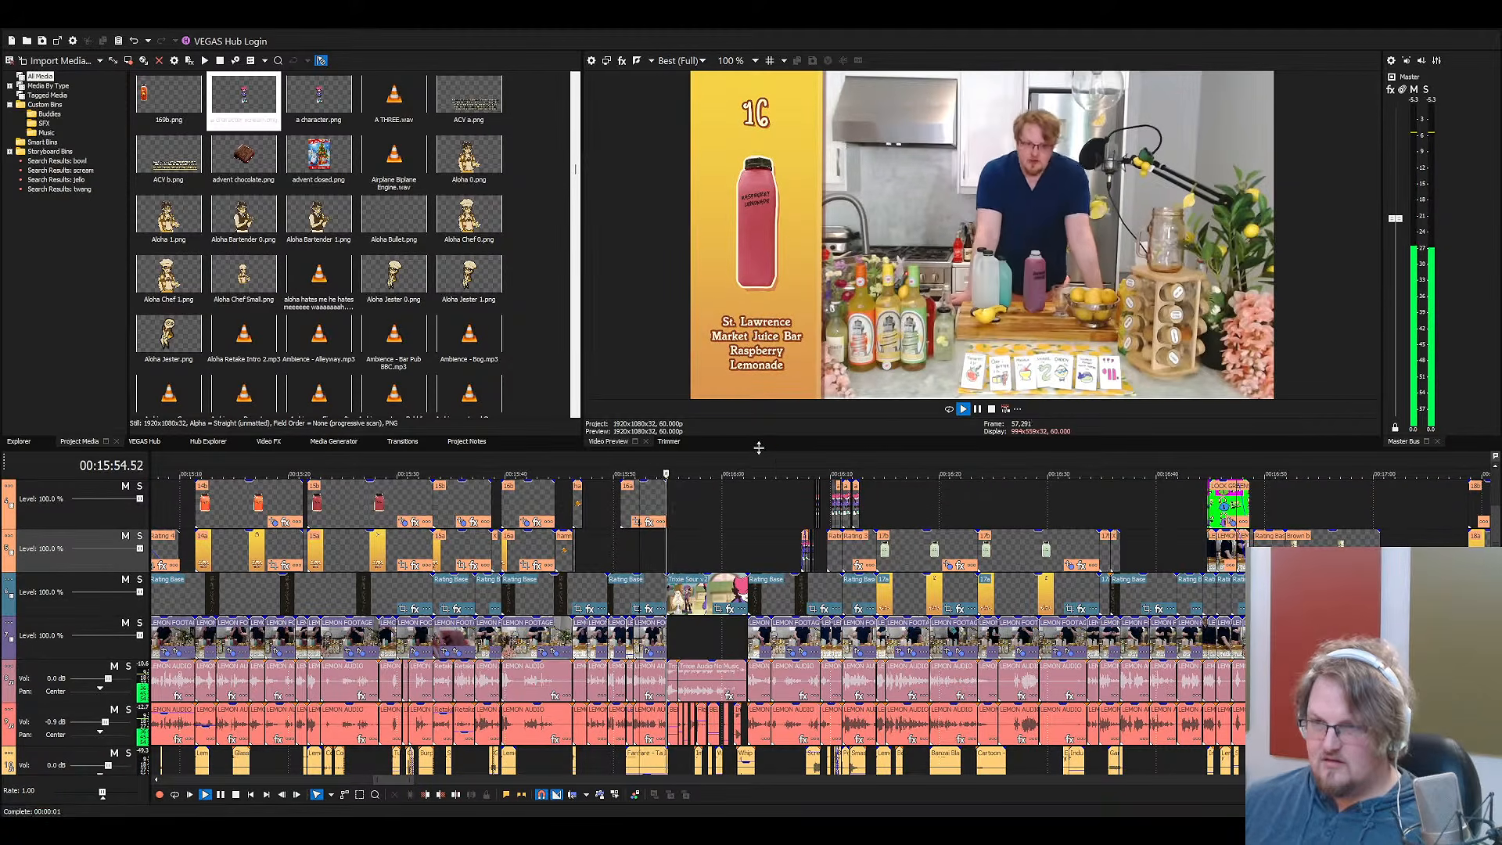
drag(739, 452, 732, 532)
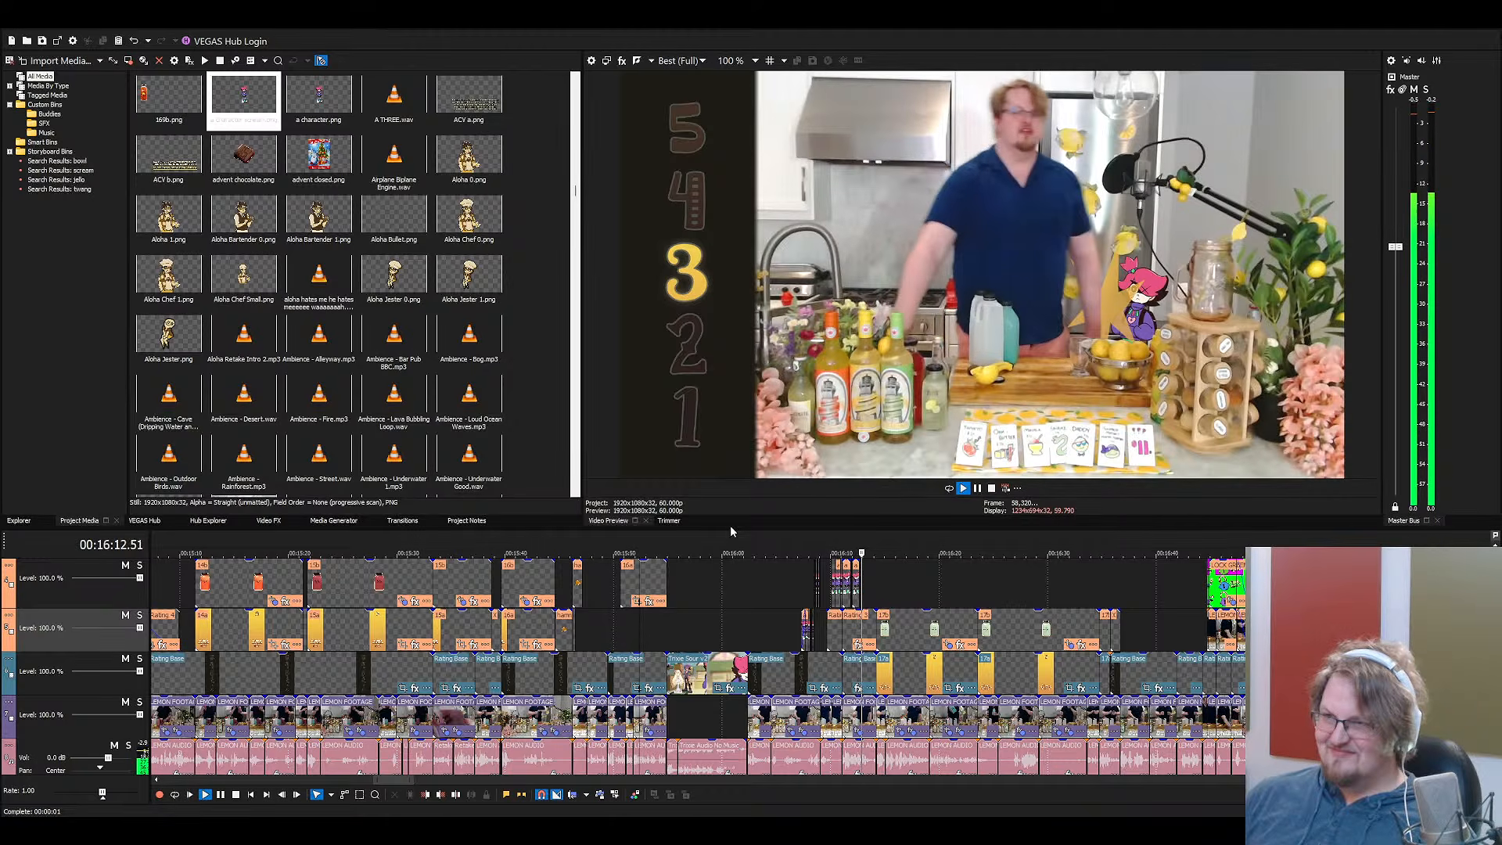
Stop reviewing the section around 00:16:12 and go to the late part of the project at about 00:51:06
click(843, 596)
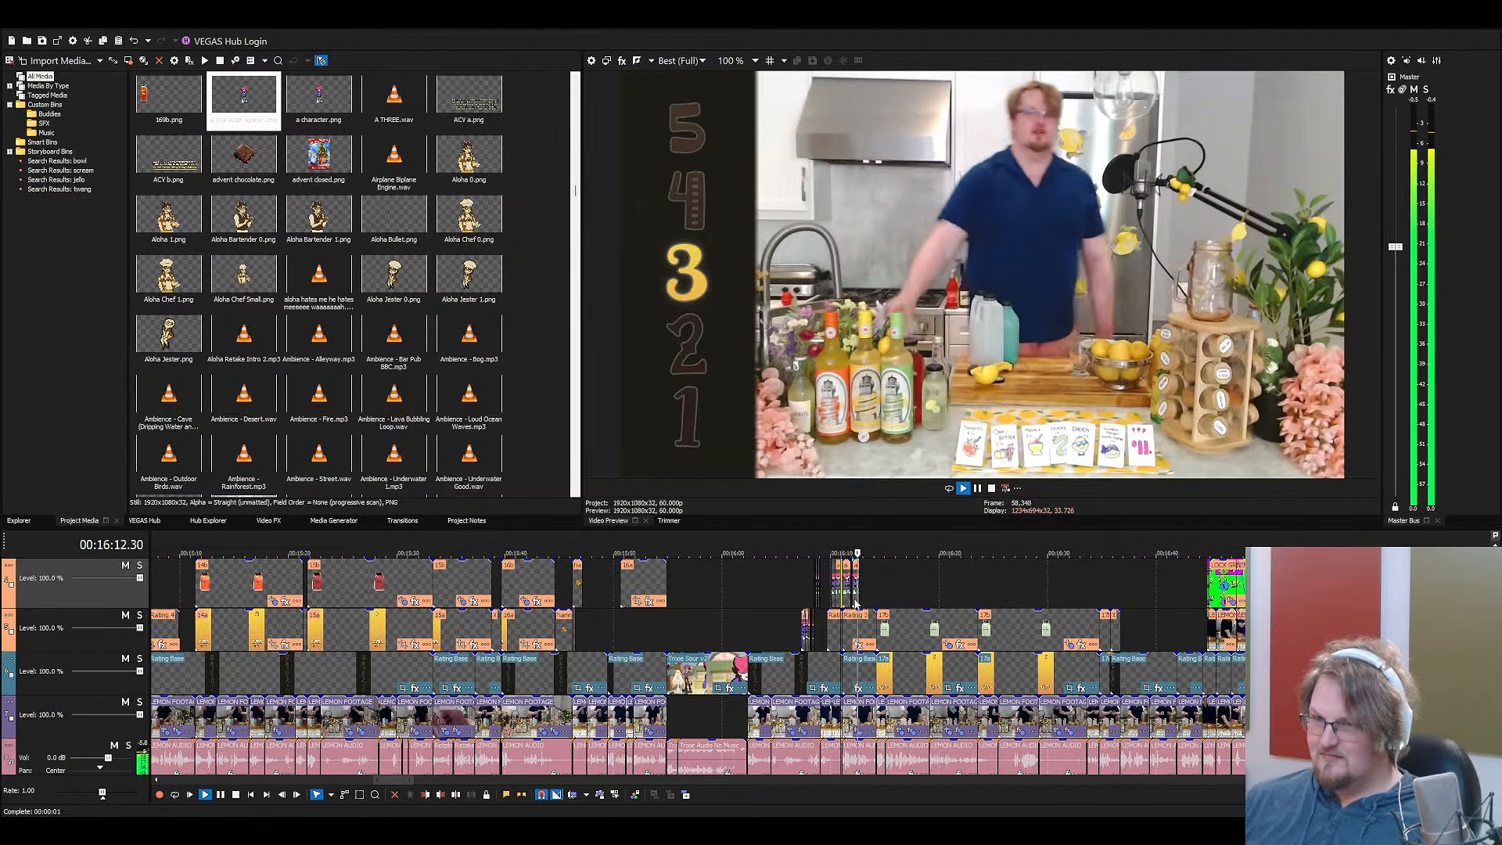
key(space)
scroll(871, 649, down, 5)
scroll(877, 659, down, 4)
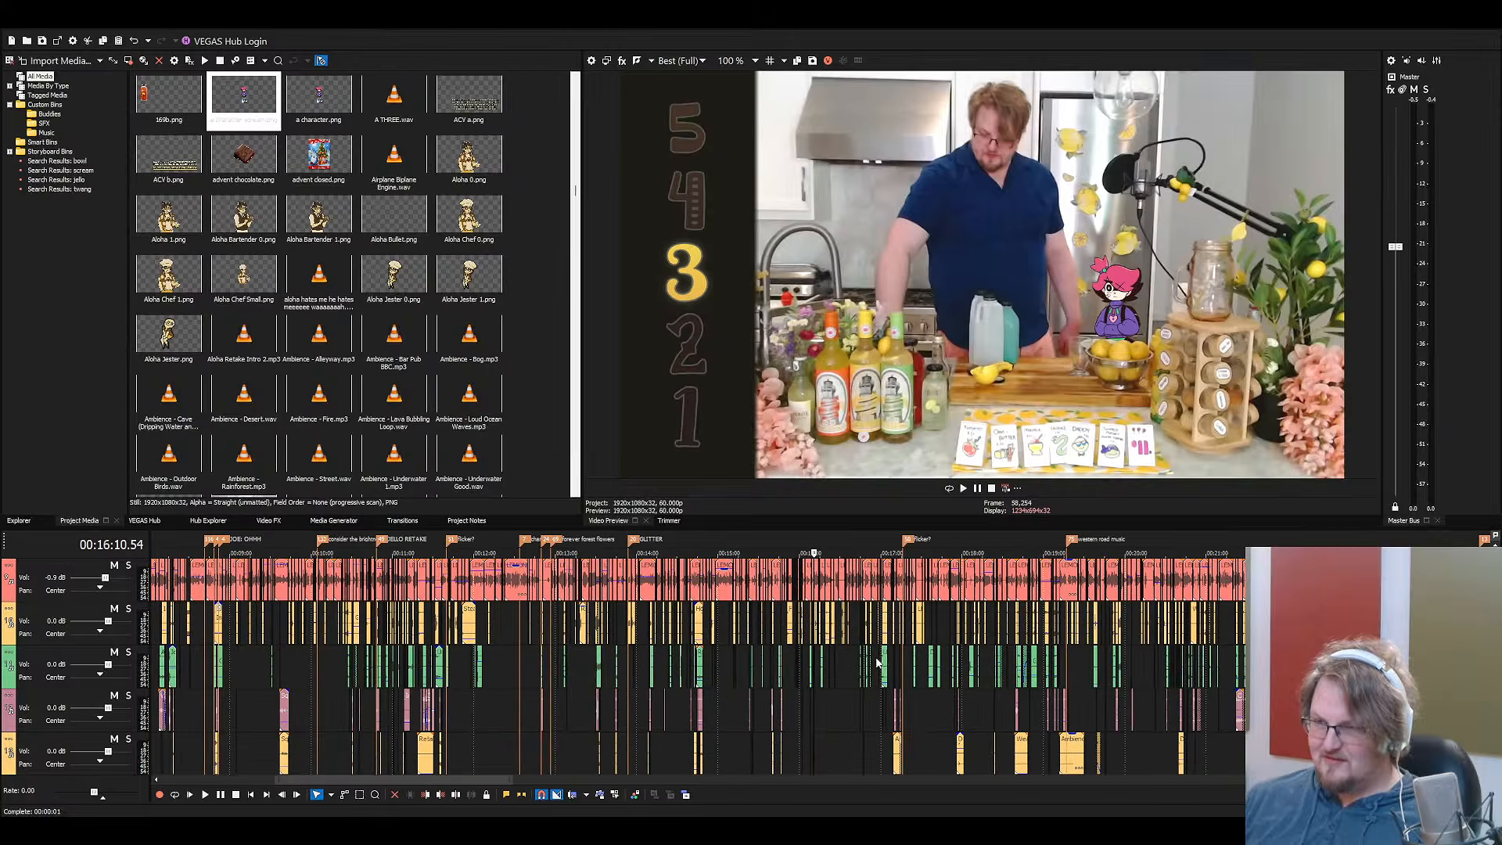
scroll(881, 660, down, 5)
scroll(915, 675, down, 6)
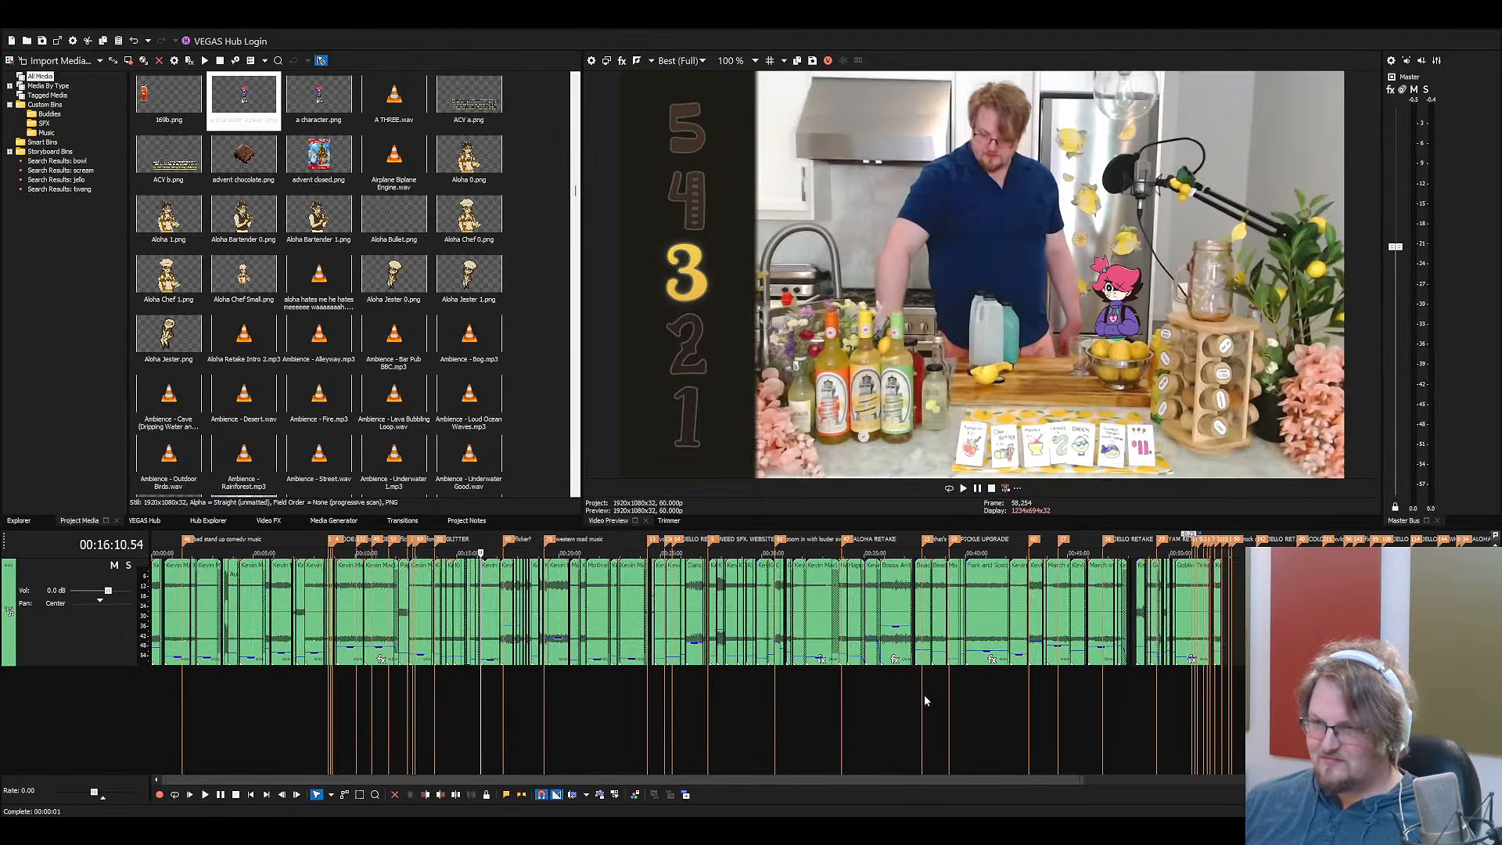
scroll(923, 695, up, 2)
scroll(1199, 737, down, 2)
click(1193, 726)
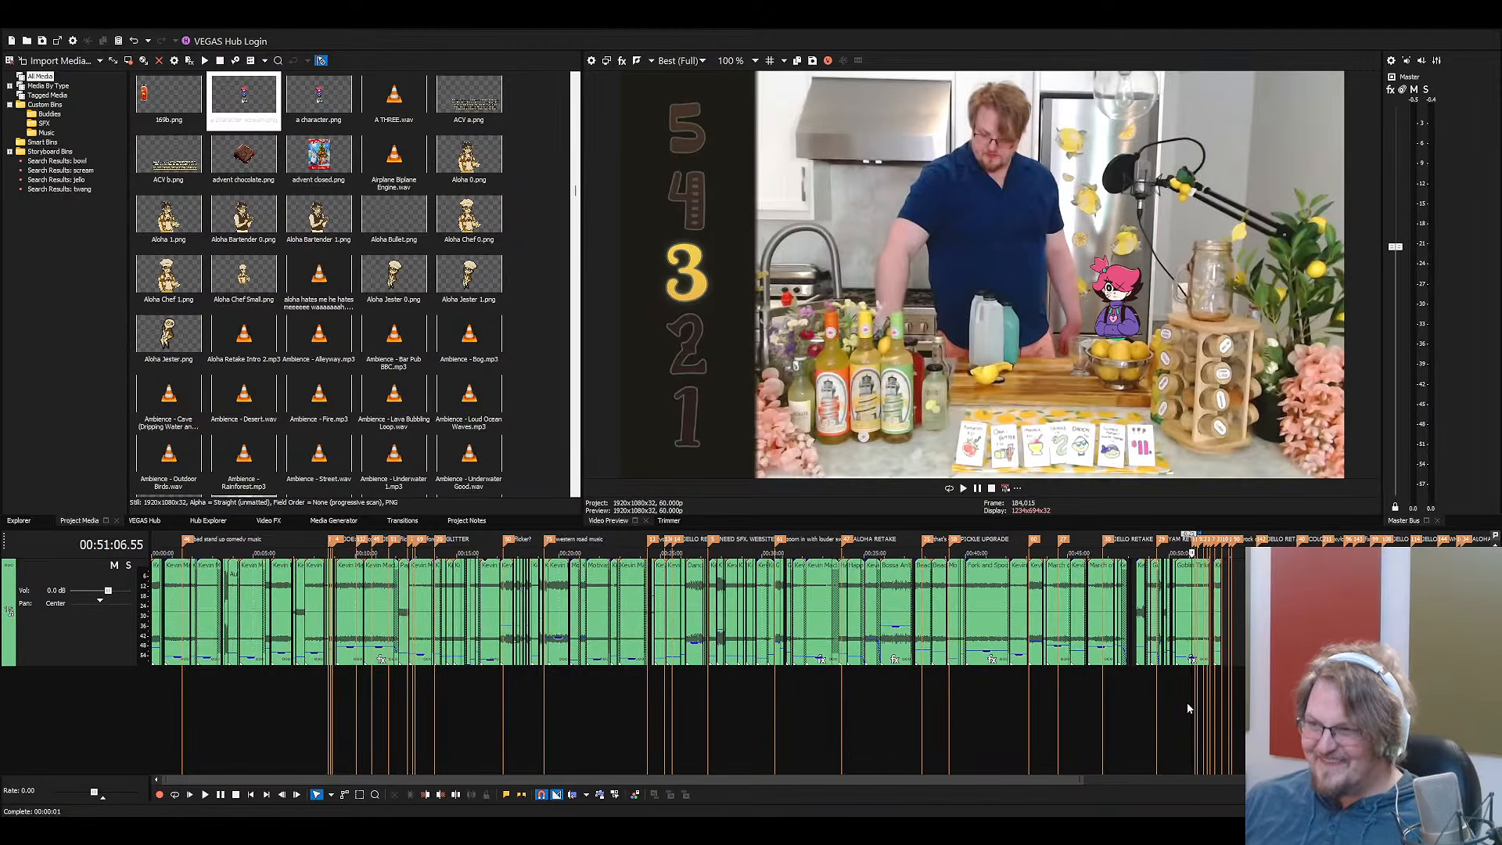
scroll(1187, 712, up, 6)
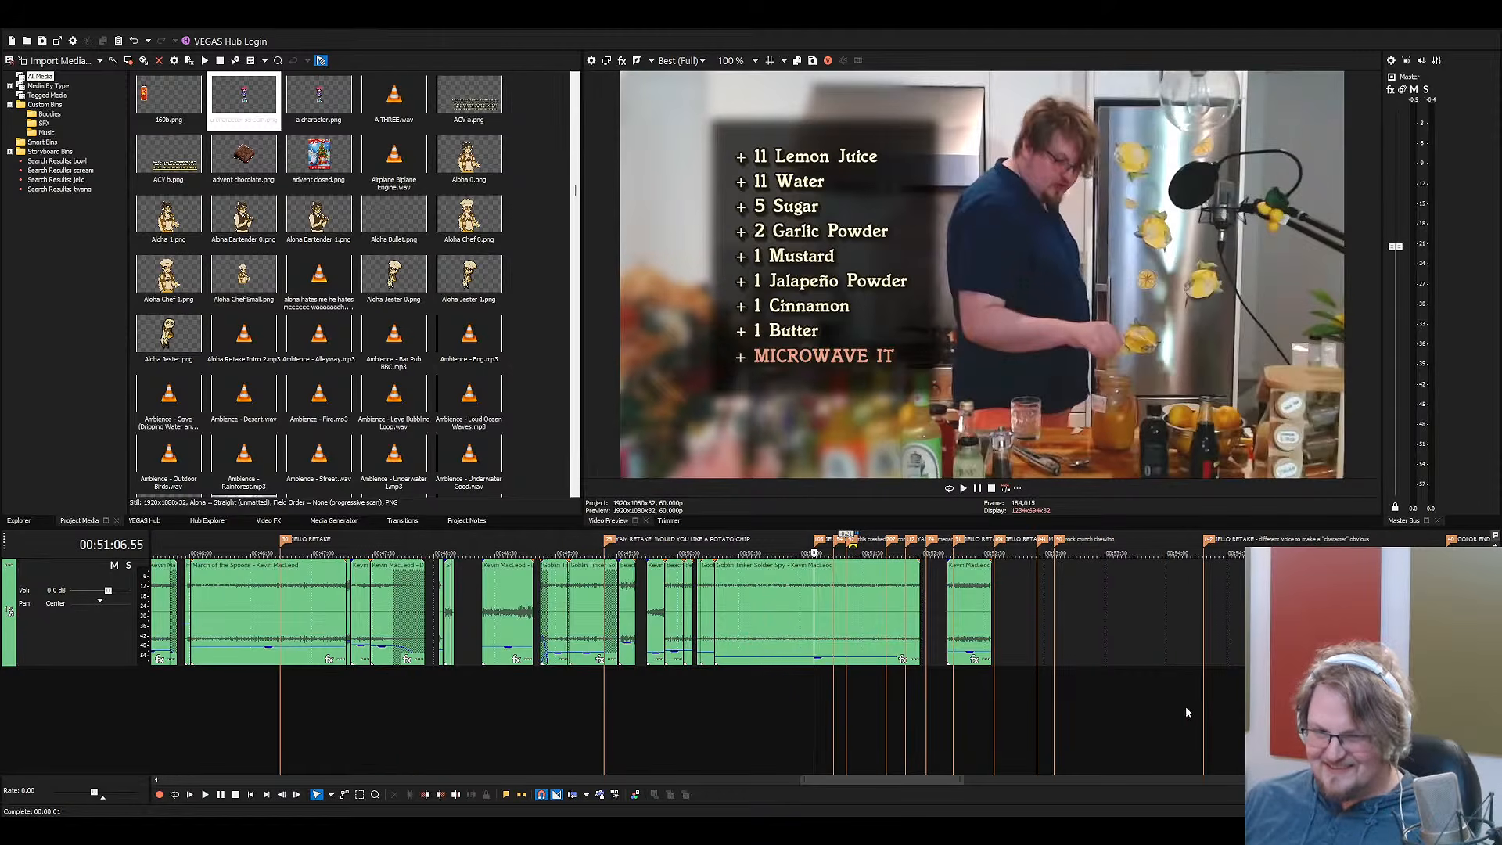
Play the footage around the "contemplating life choices" marker, starting at 00:51:42.23, and look over its sound tracks
click(953, 710)
scroll(970, 712, up, 3)
scroll(959, 708, up, 2)
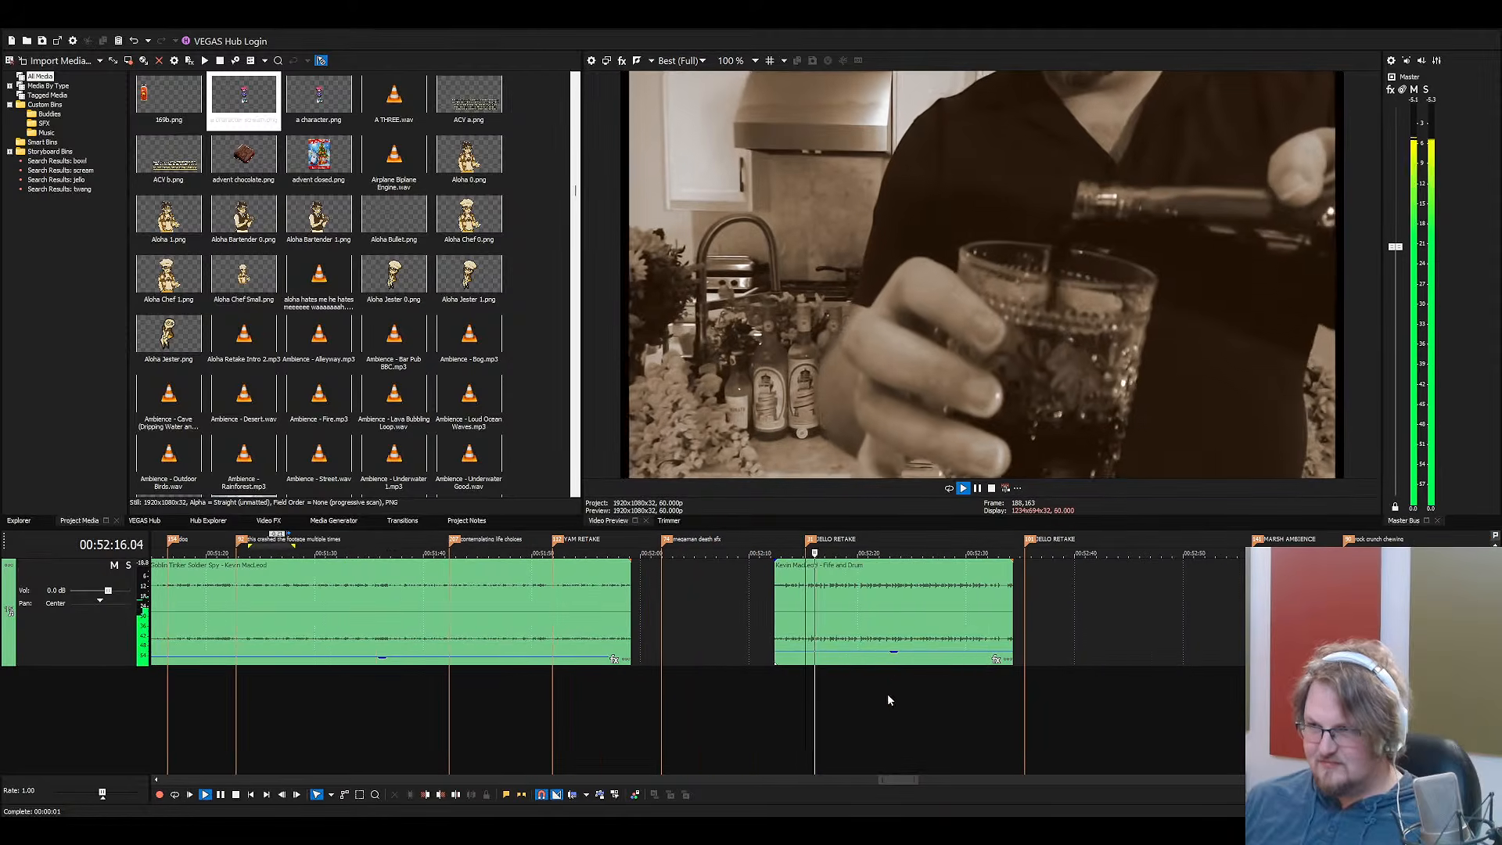
click(448, 701)
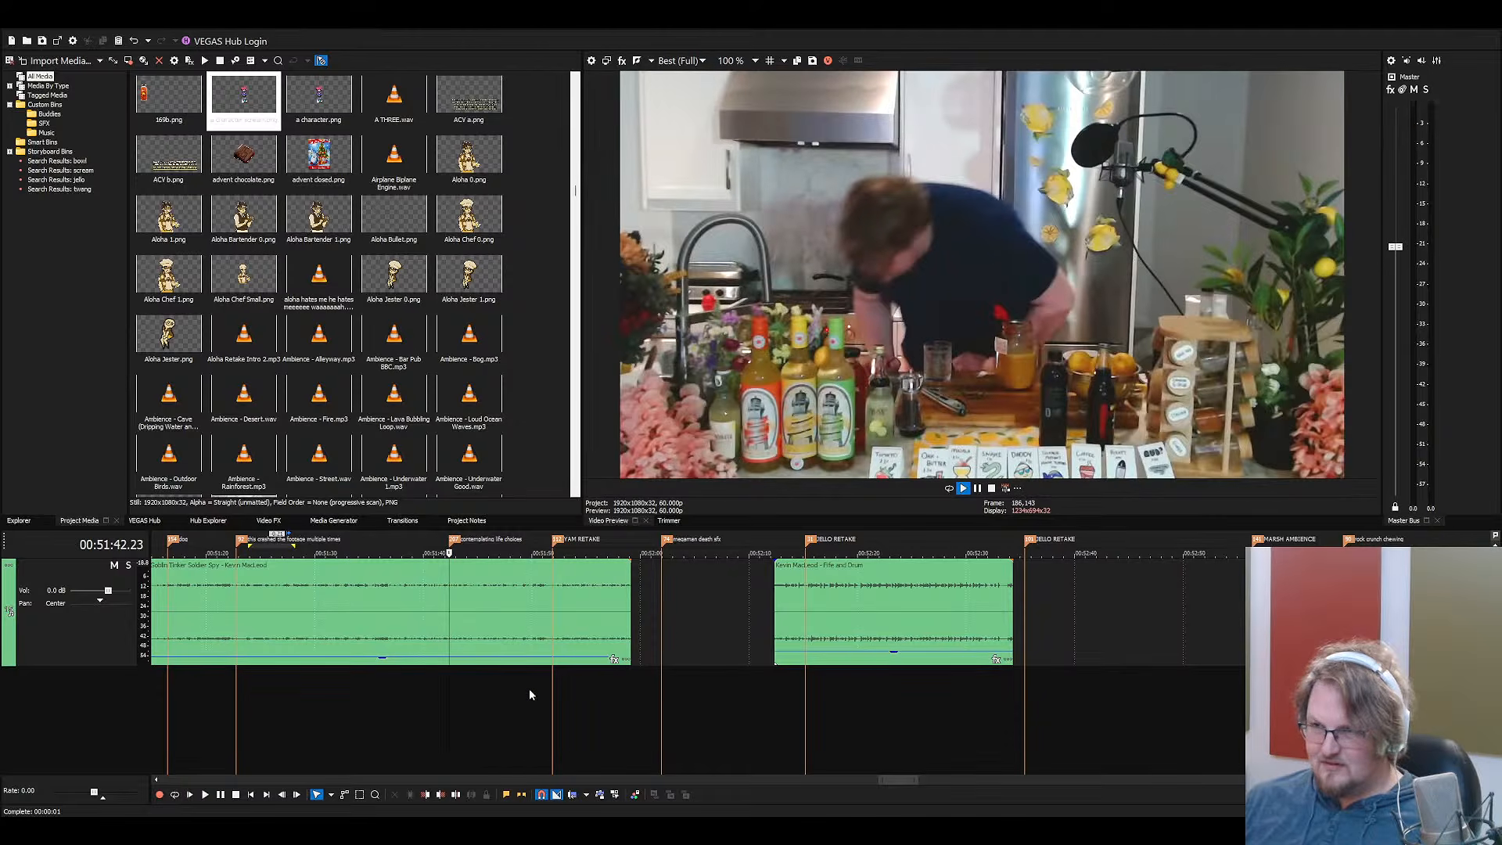
key(space)
scroll(534, 687, up, 3)
scroll(697, 677, up, 5)
scroll(700, 678, down, 3)
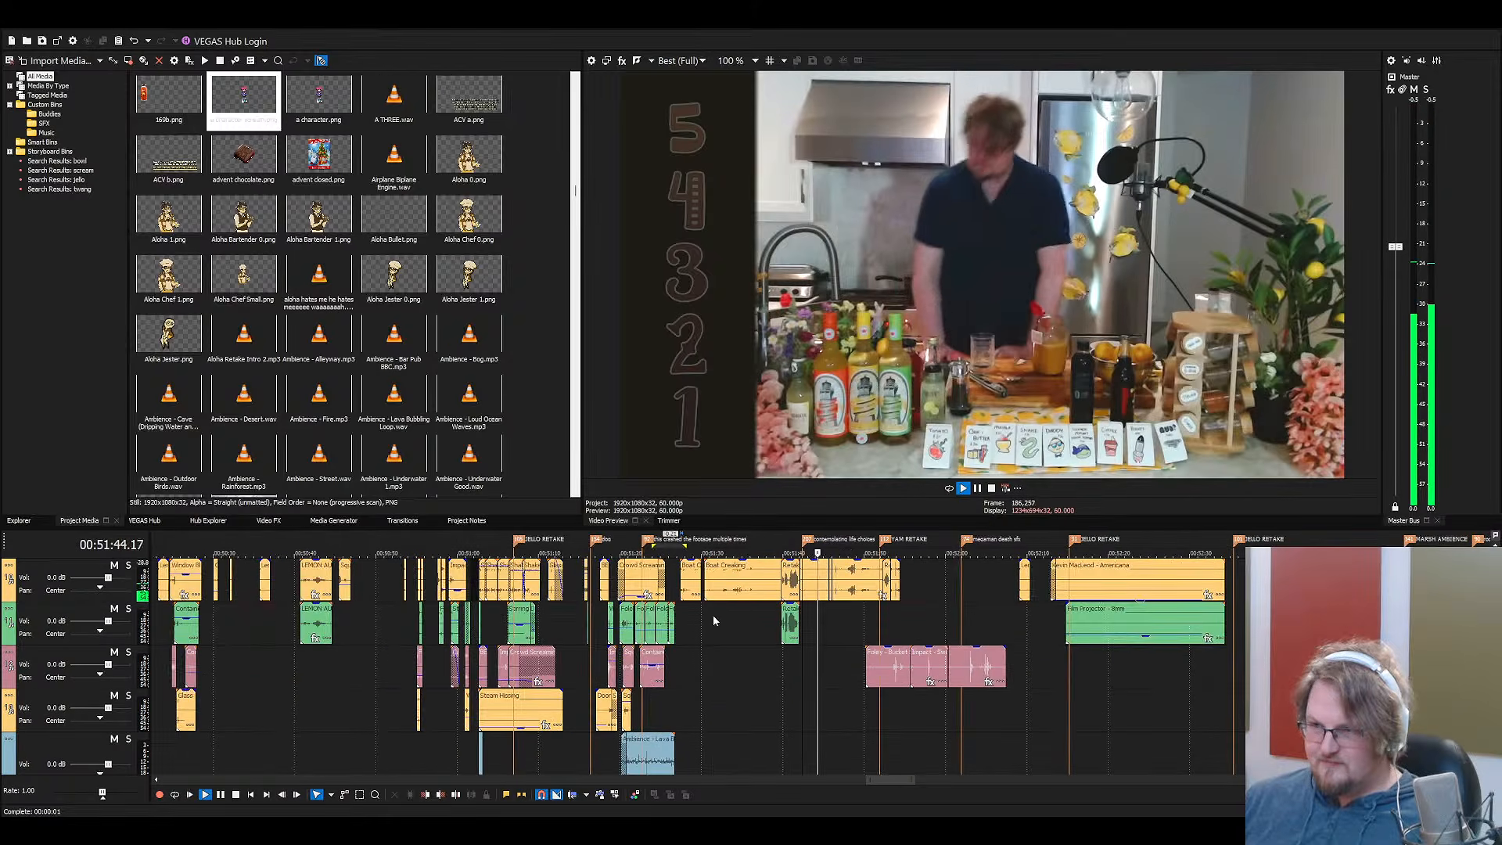
Play the corrupted-footage section from about 00:51:21 to 00:51:27 and check its bucket, squish and bubbling sound effects
click(715, 614)
scroll(723, 620, down, 3)
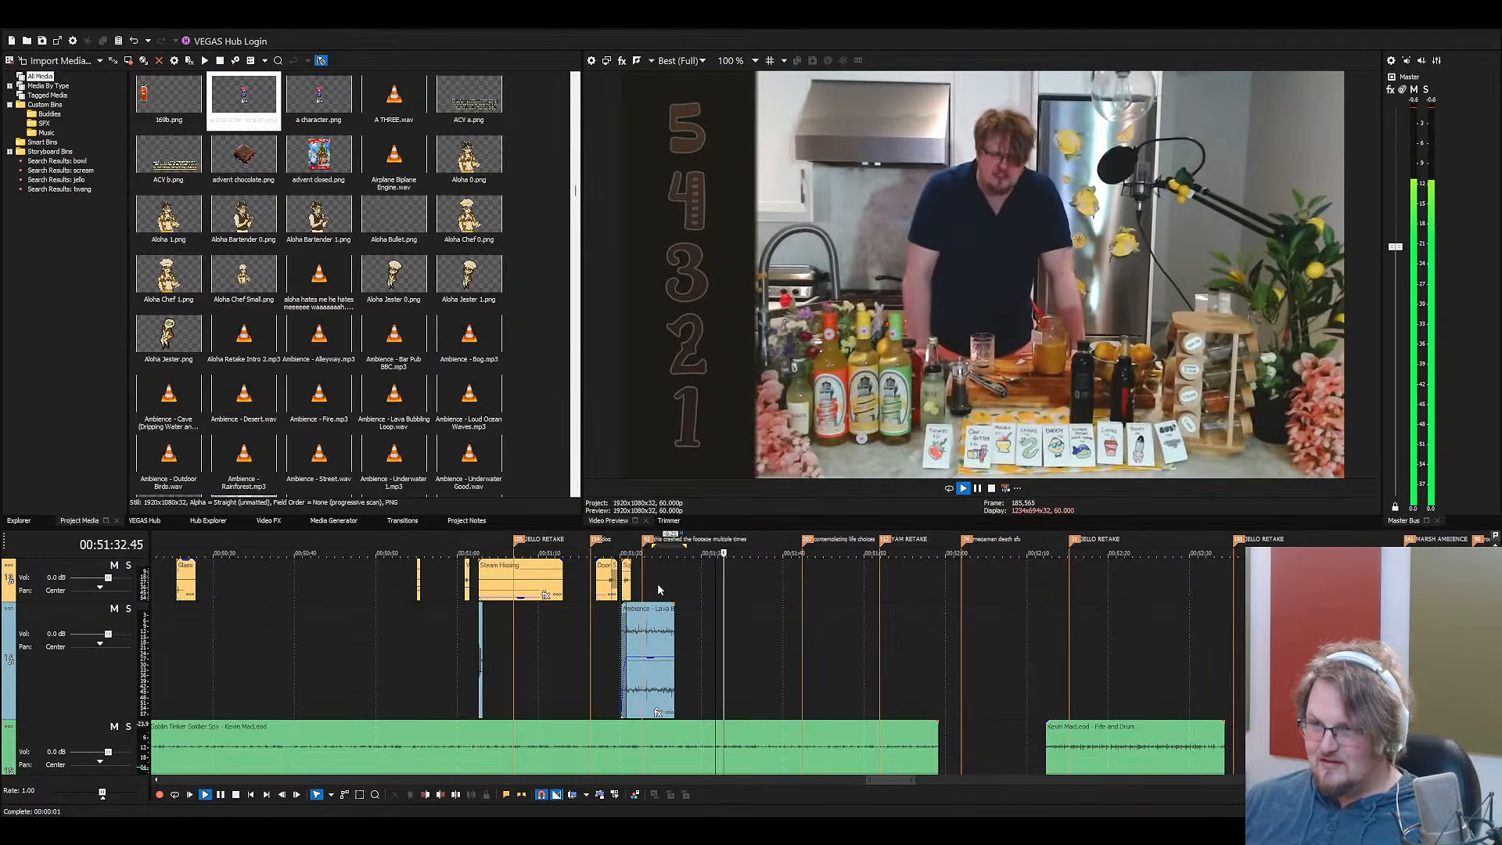
click(634, 582)
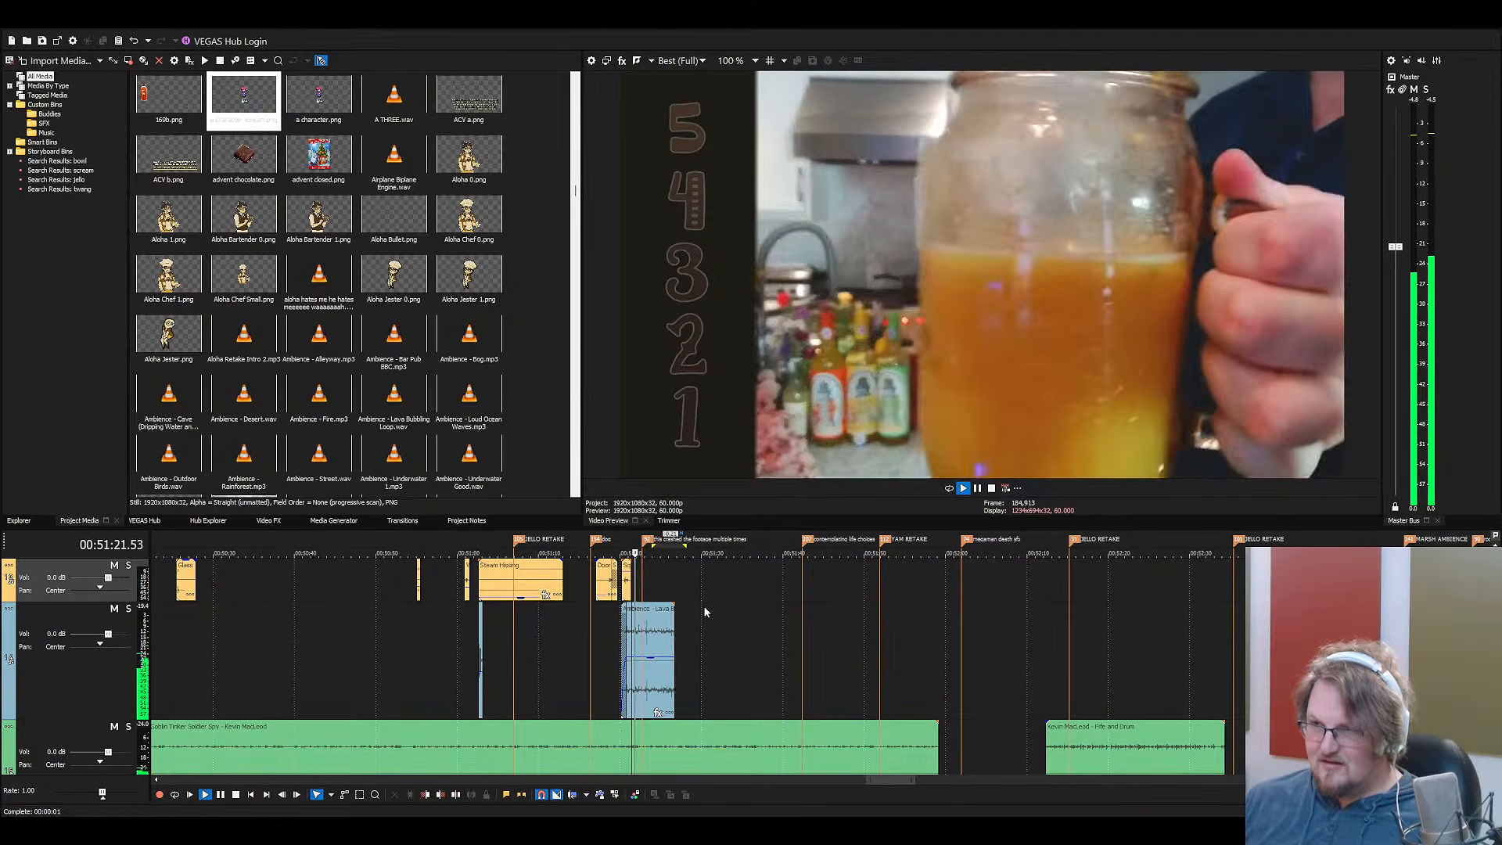
scroll(703, 625, up, 5)
click(872, 680)
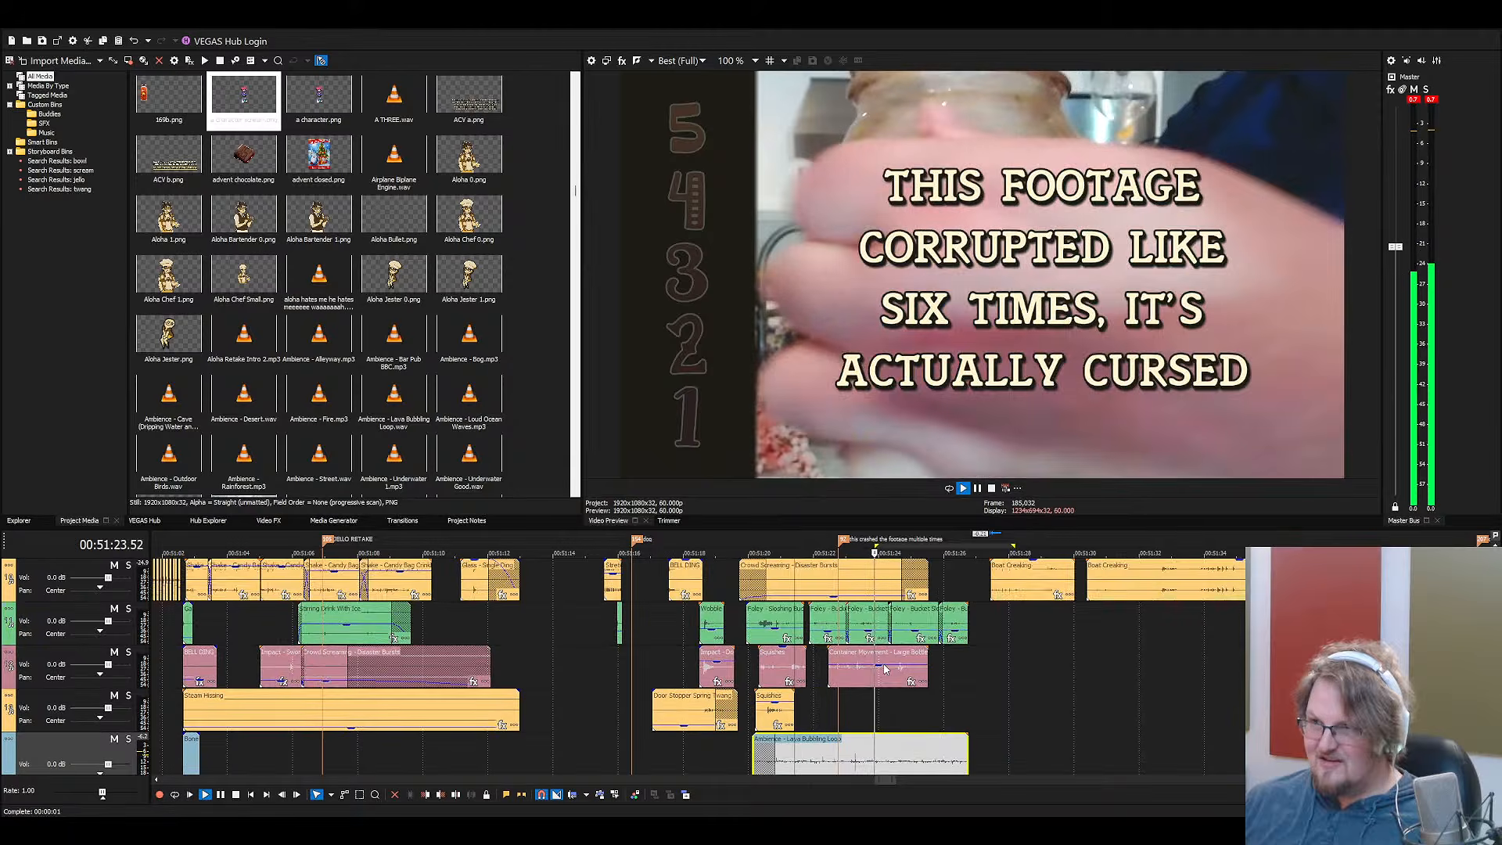
scroll(872, 680, up, 3)
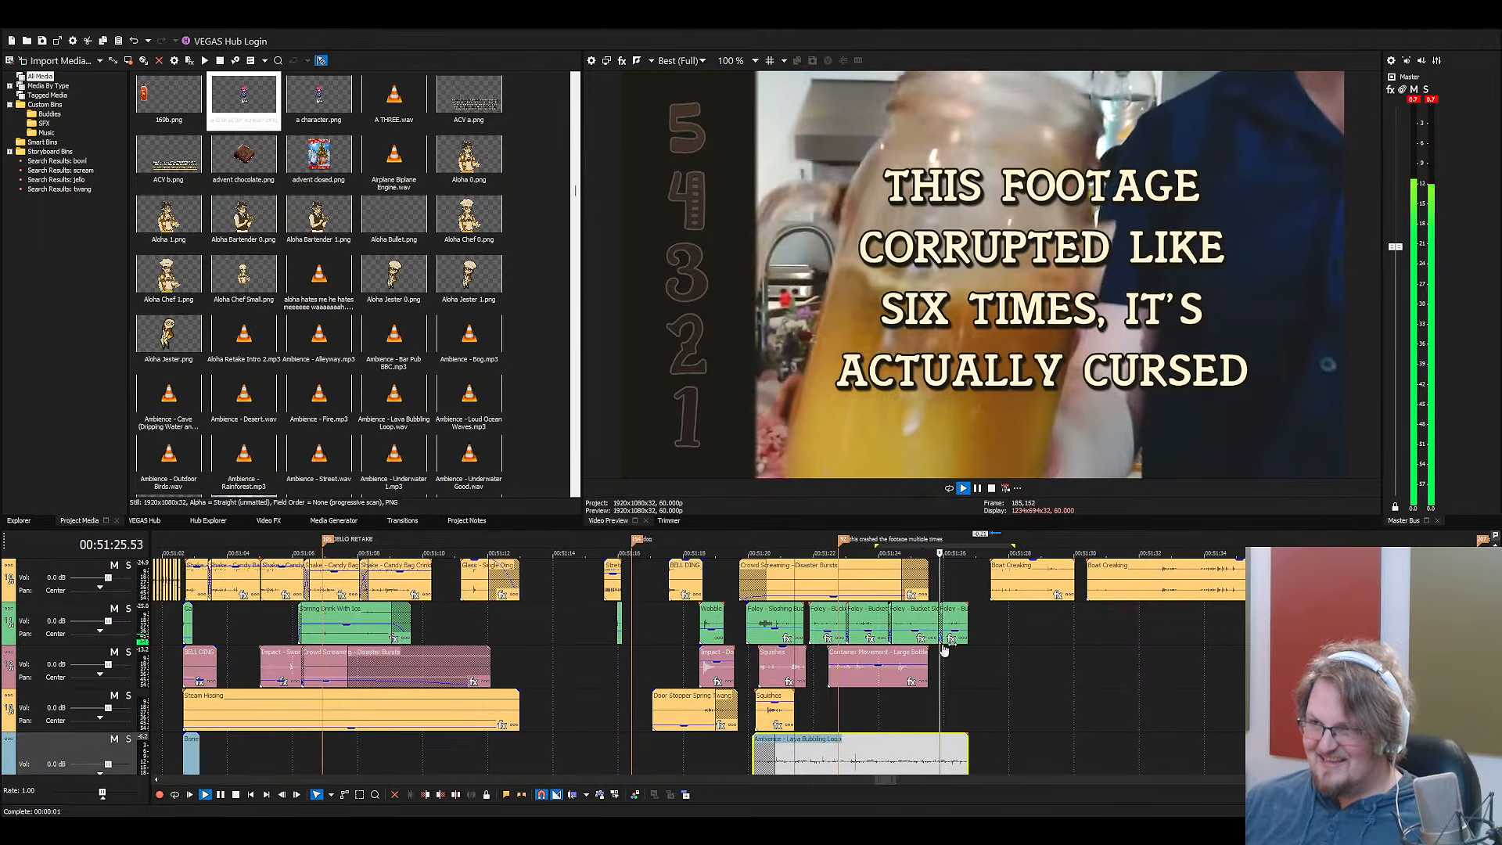
scroll(955, 649, up, 4)
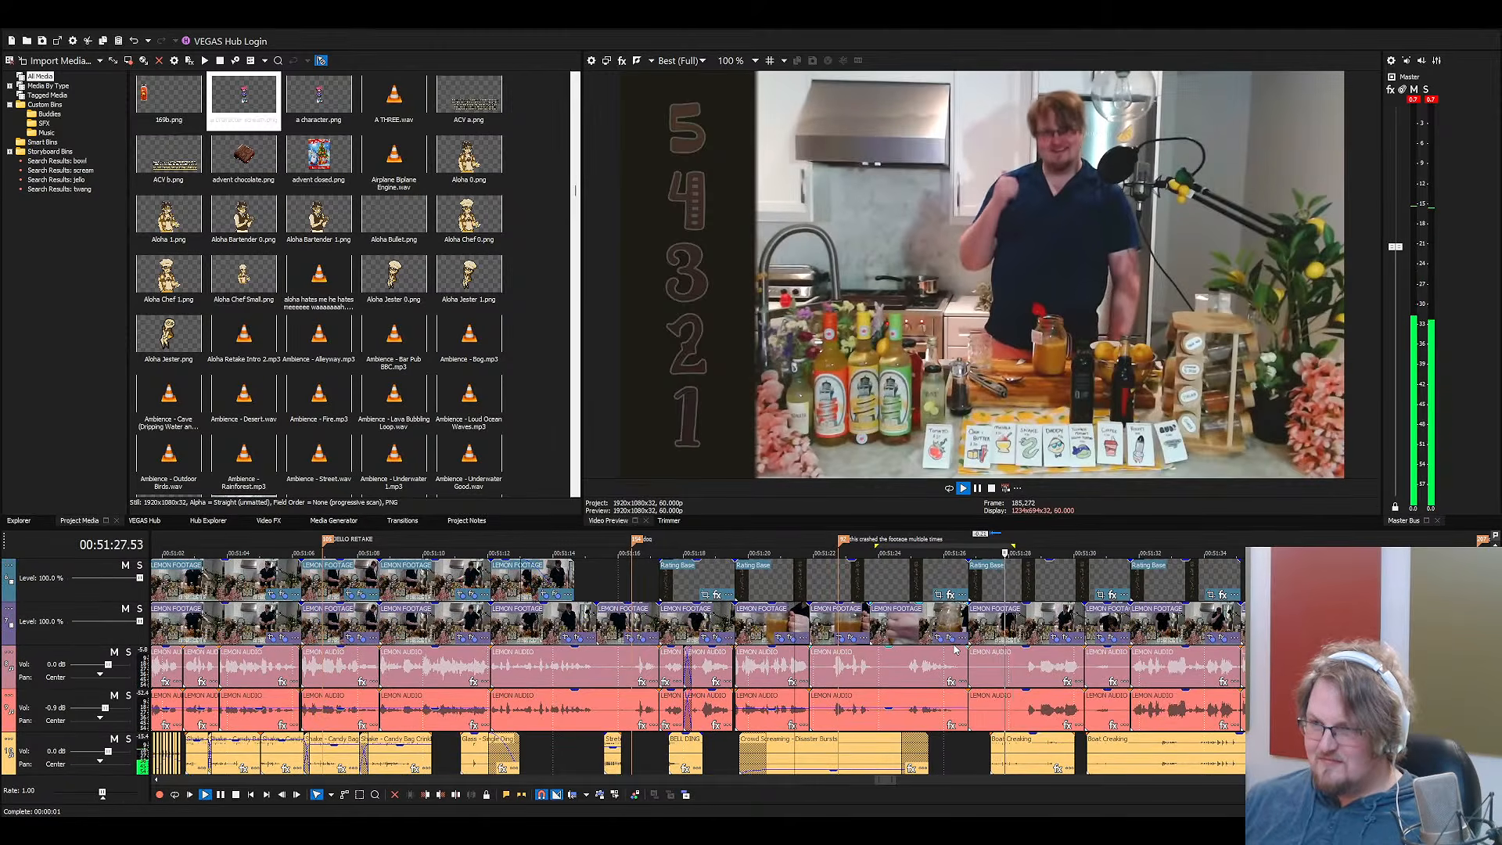
Shift the first Boat Creaking clip slightly earlier, starting it at about 00:51:27.16 under the thumbs-up shot
scroll(955, 651, down, 2)
key(space)
click(981, 667)
scroll(981, 666, up, 4)
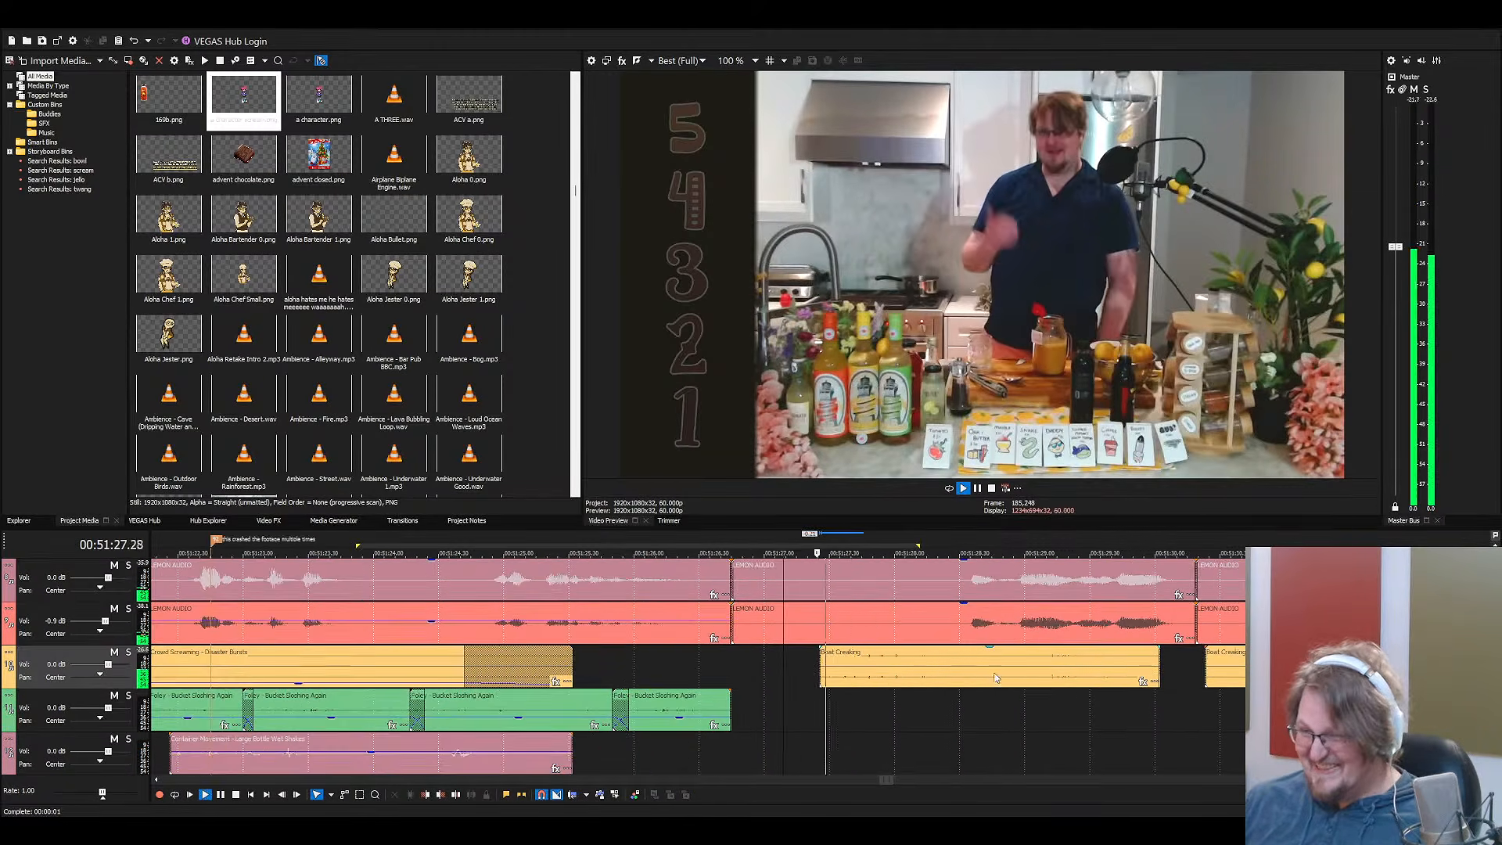
click(850, 671)
key(space)
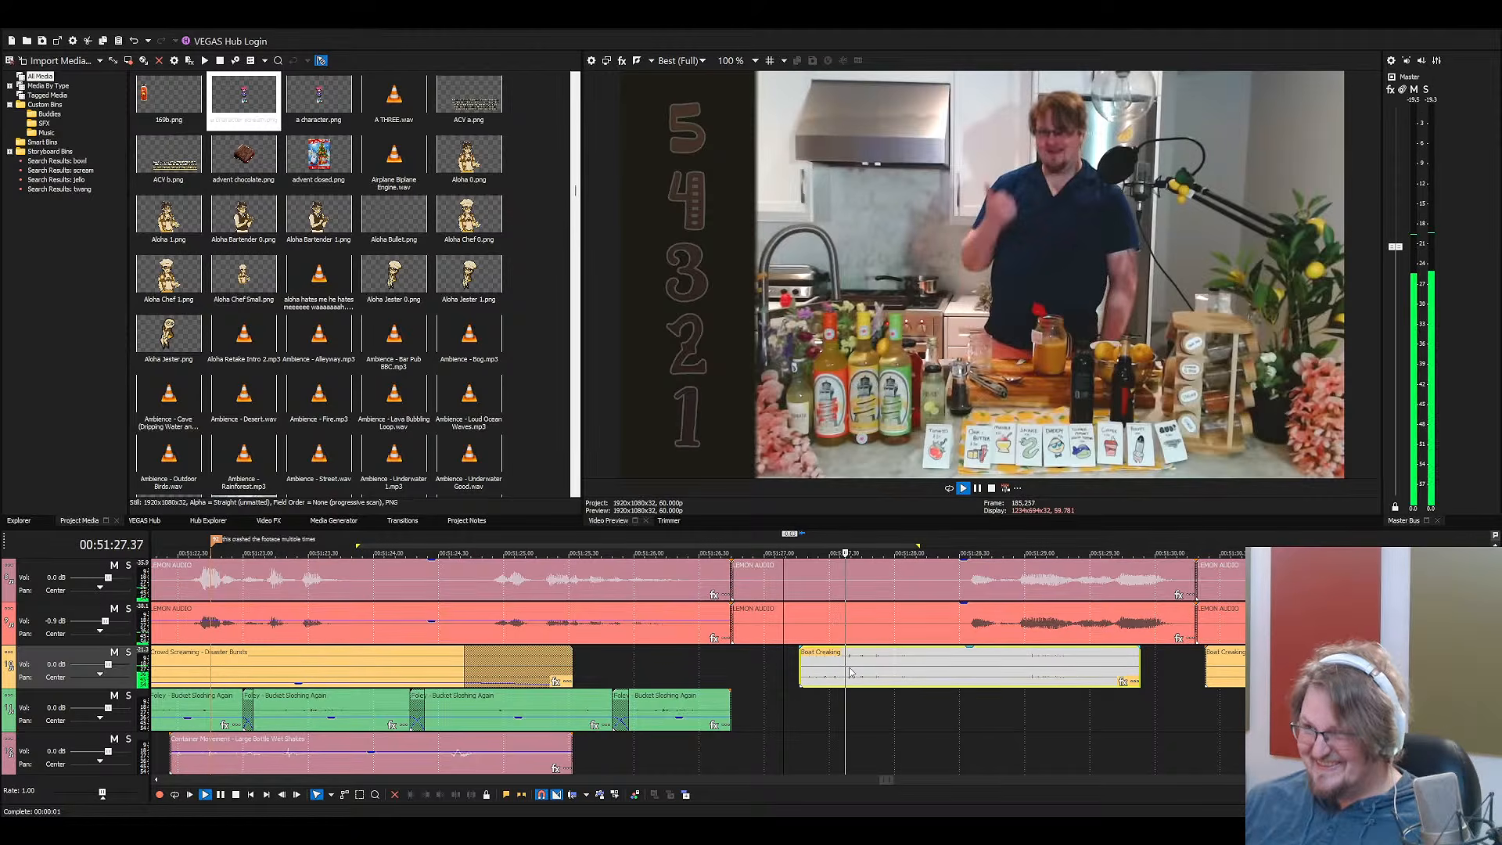
Split the first Boat Creaking clip at 00:51:28.15 and move its second piece later onto the green audio track below
key(space)
click(927, 670)
key(s)
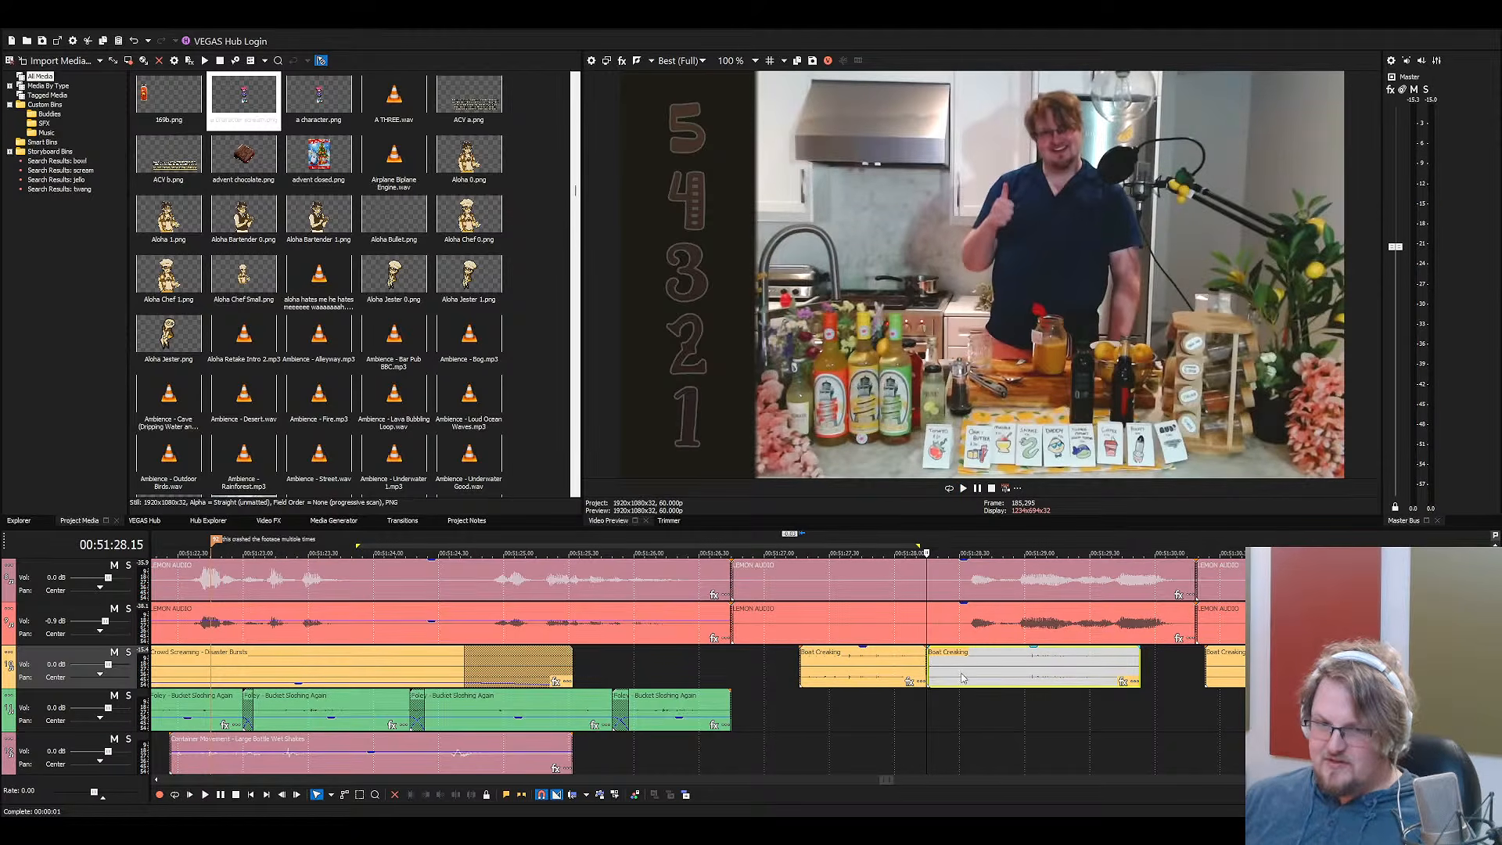
drag(976, 685, 1019, 707)
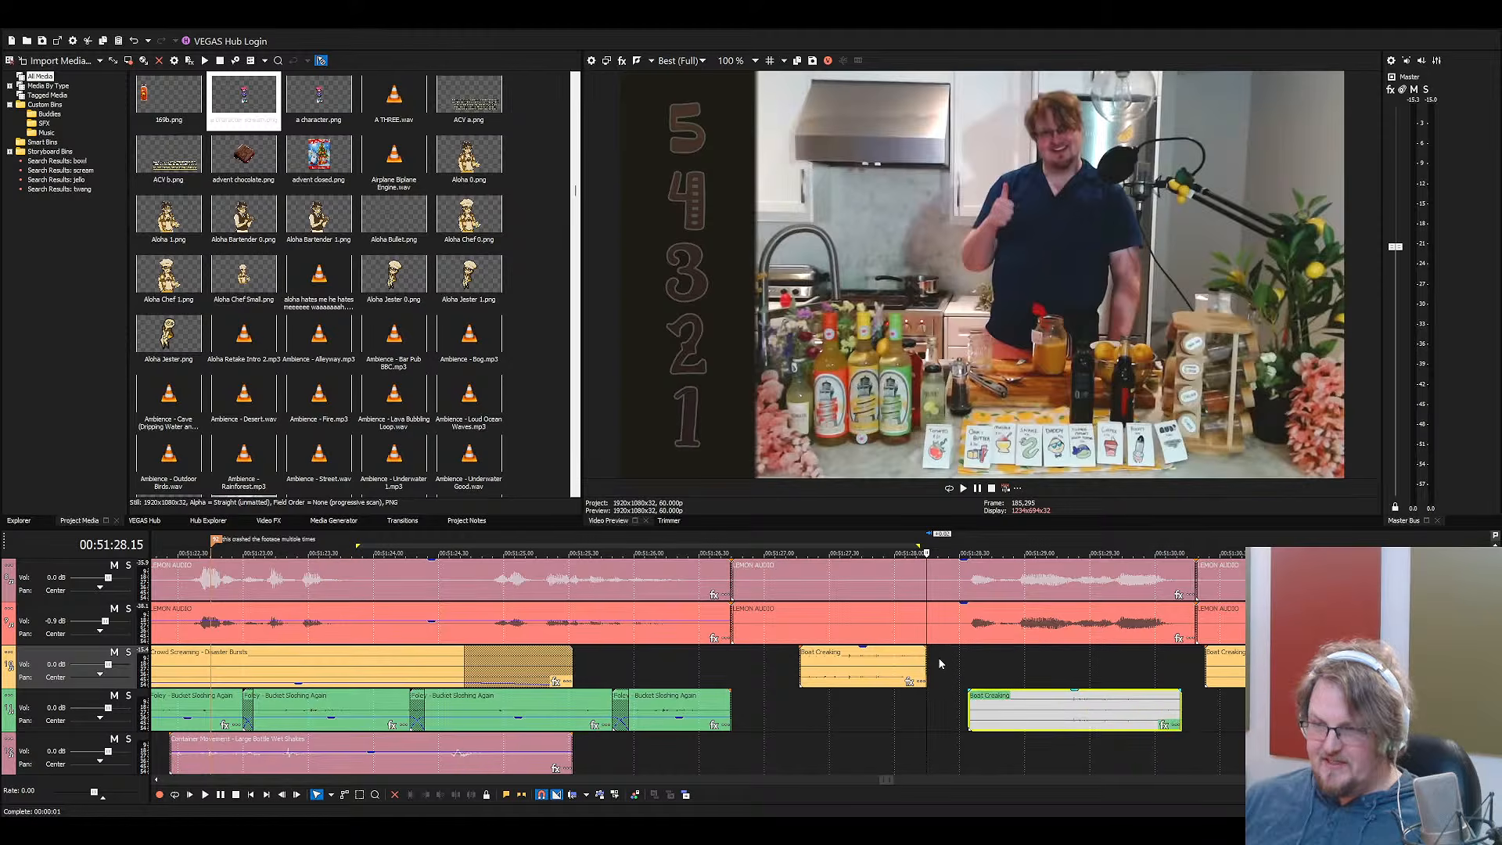
Add a short fade-out and fade-in to the first piece of the split Boat Creaking clip
drag(929, 649, 906, 651)
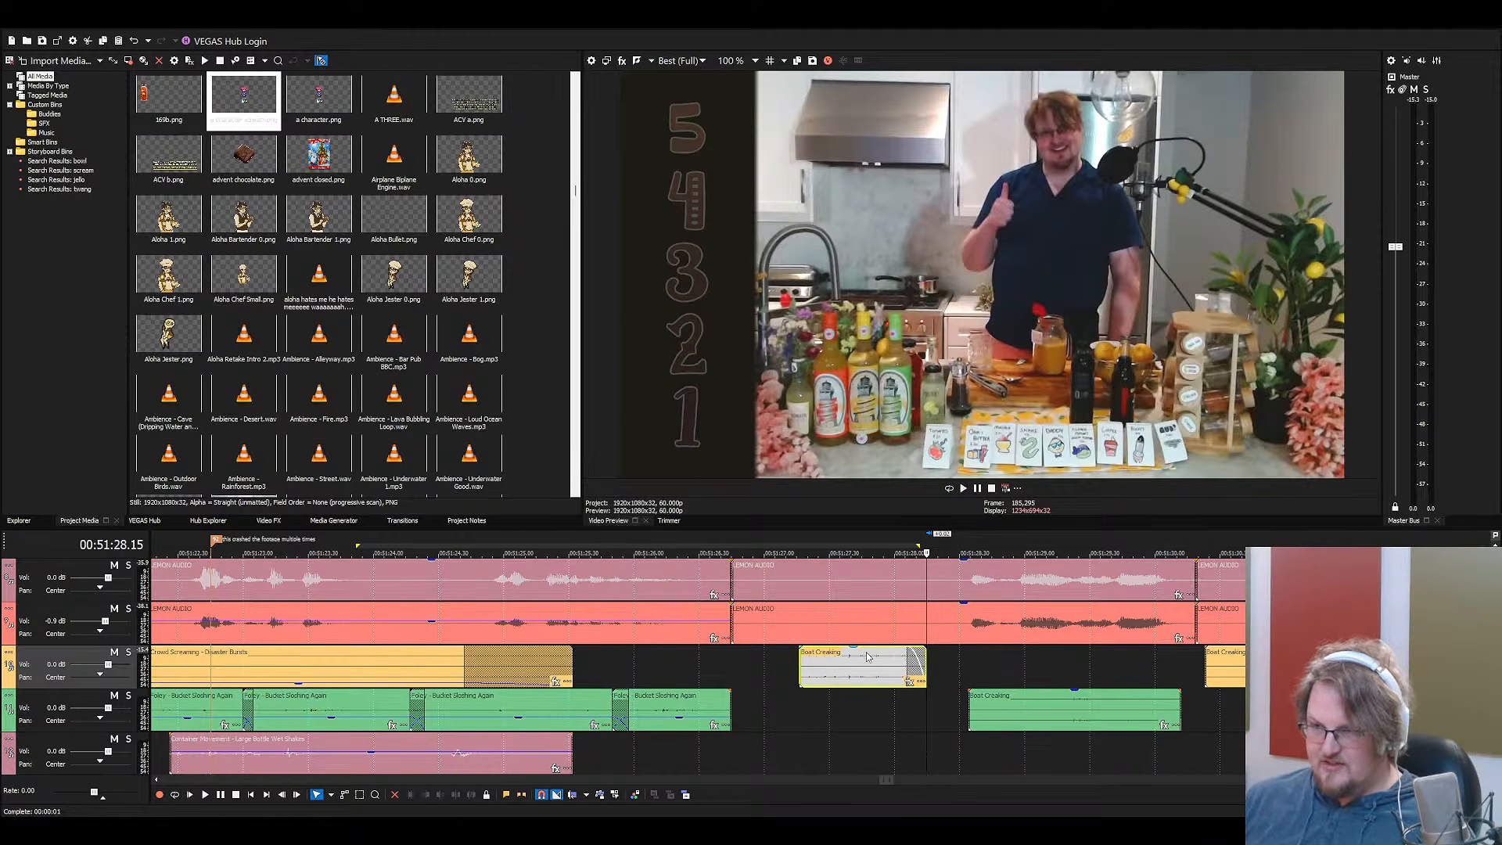
click(797, 649)
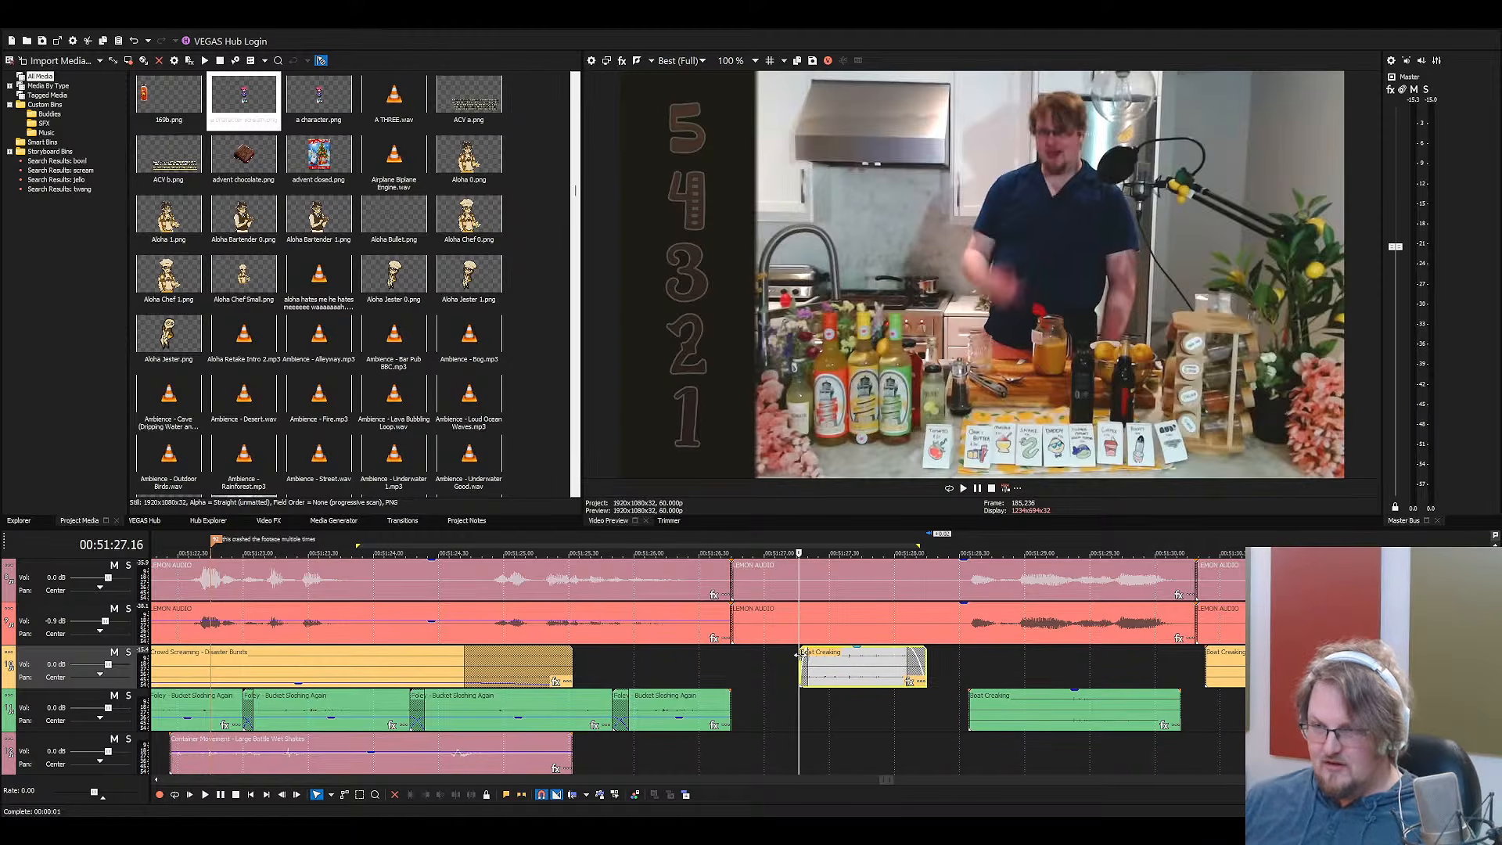
scroll(833, 686, down, 3)
scroll(835, 689, down, 1)
scroll(835, 689, up, 1)
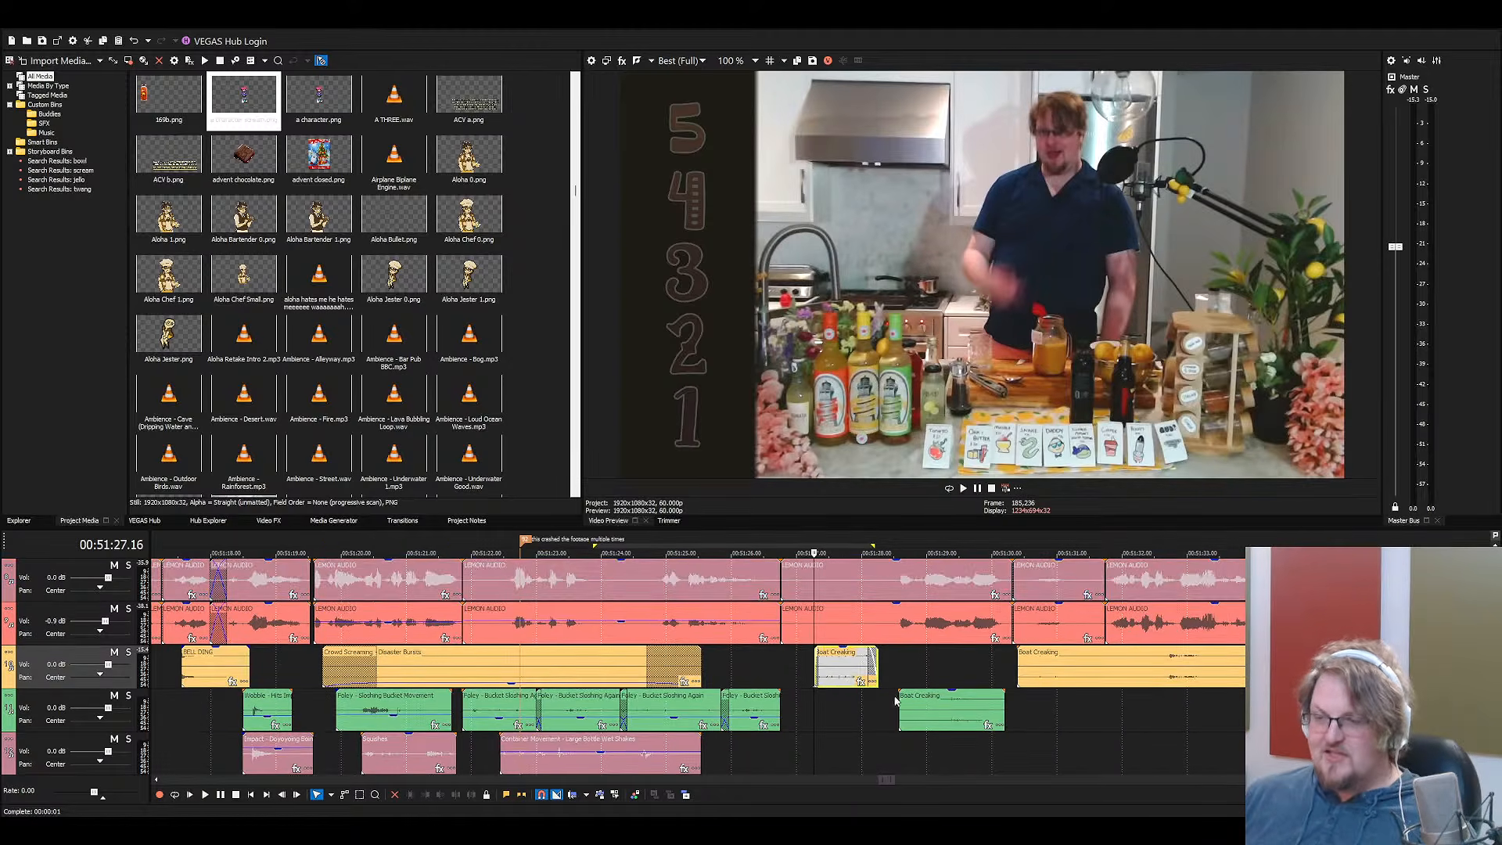
Move the second Boat Creaking piece from the green track back up to the yellow sound-effects track
click(924, 693)
drag(924, 691, 924, 681)
scroll(915, 668, down, 1)
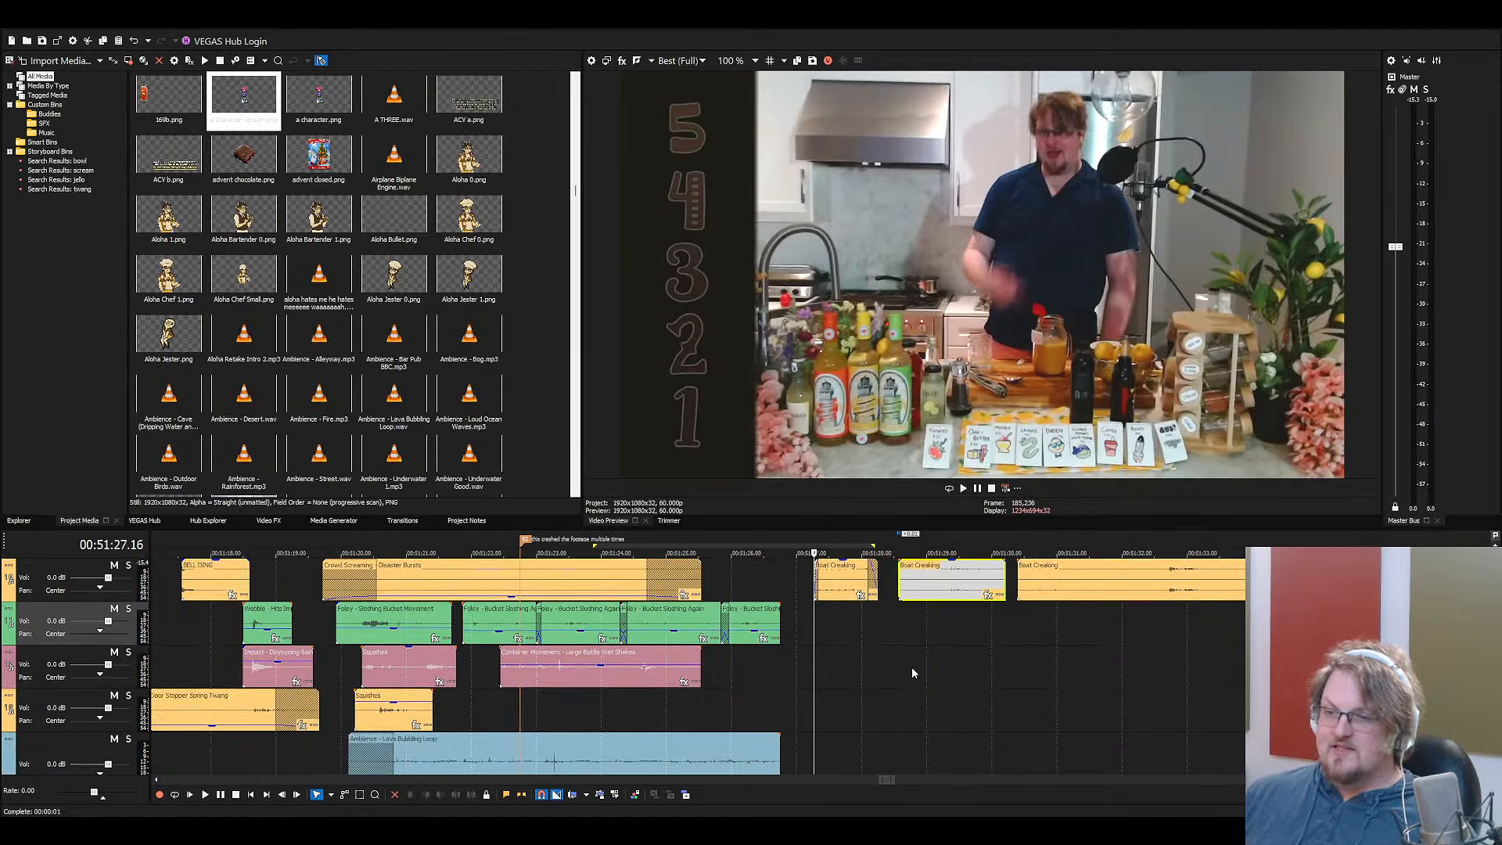
Audition the faded Boat Creaking clip from 00:51:27.16 and again from 00:51:26.37, just before the cut from the corrupted footage
scroll(931, 665, up, 3)
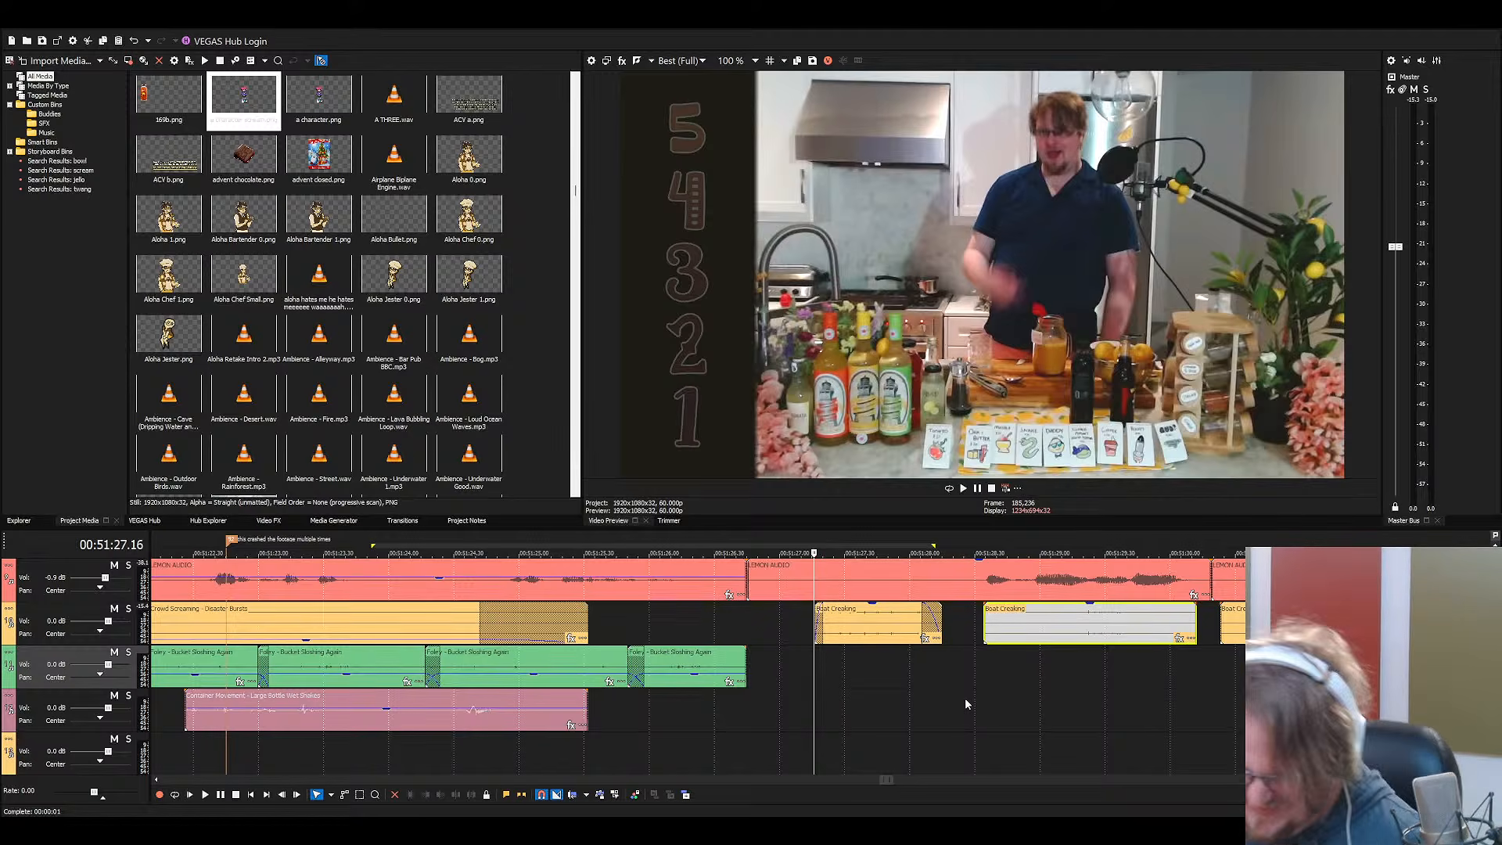
key(space)
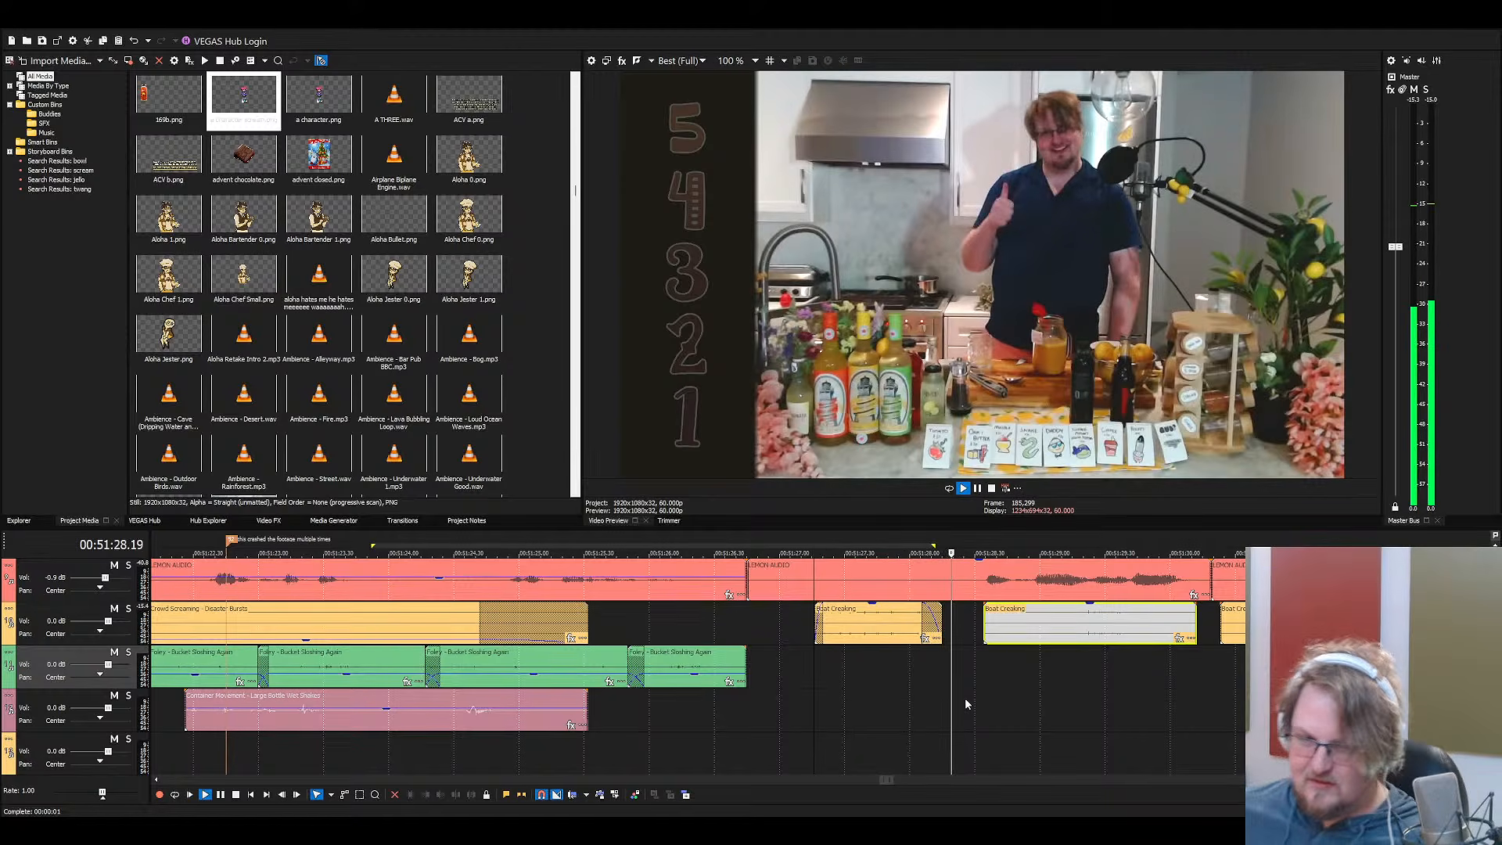
key(space)
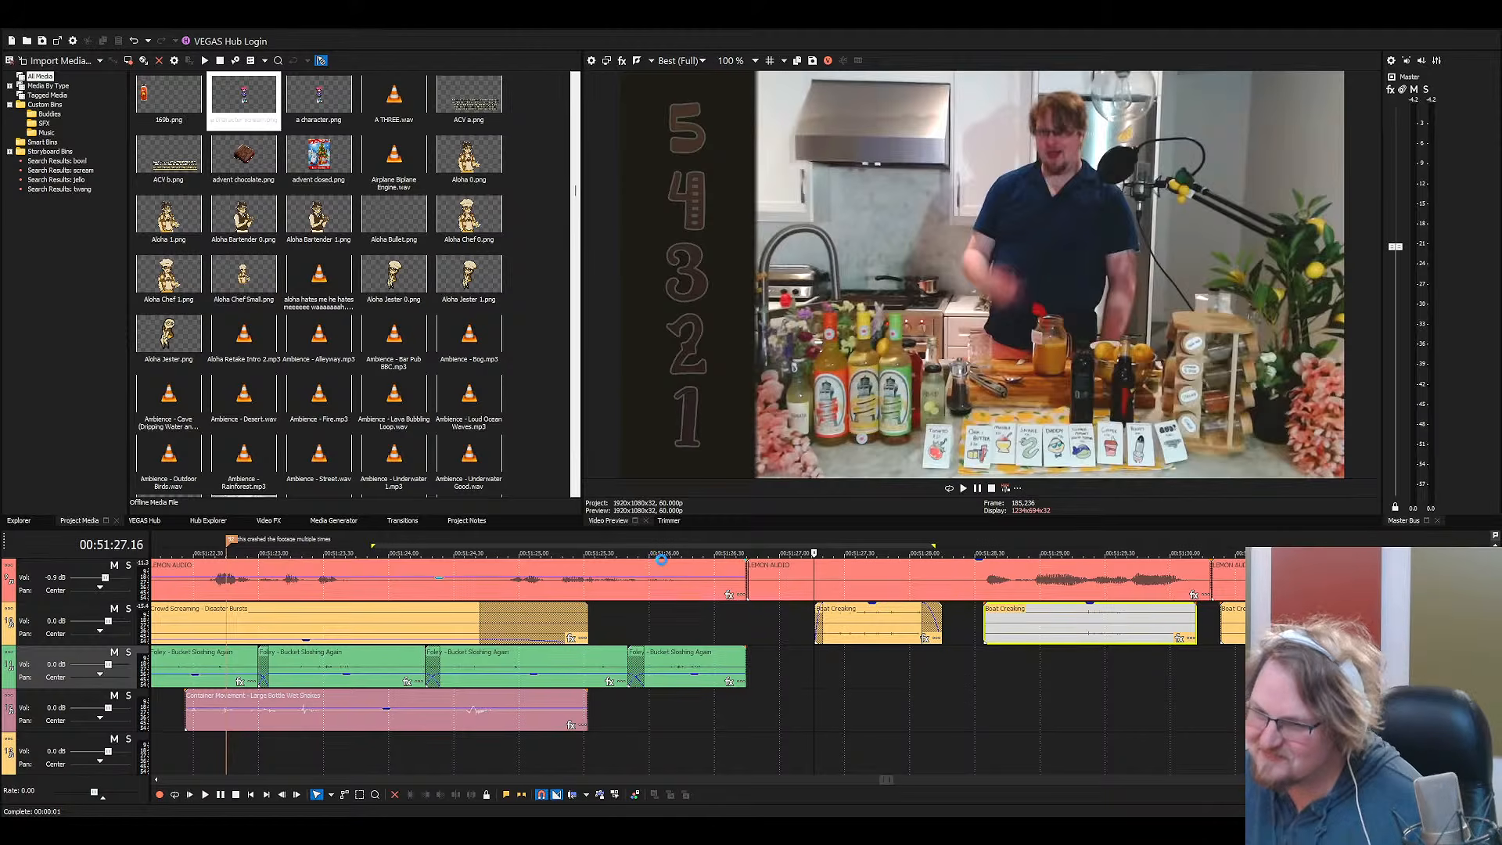
click(664, 565)
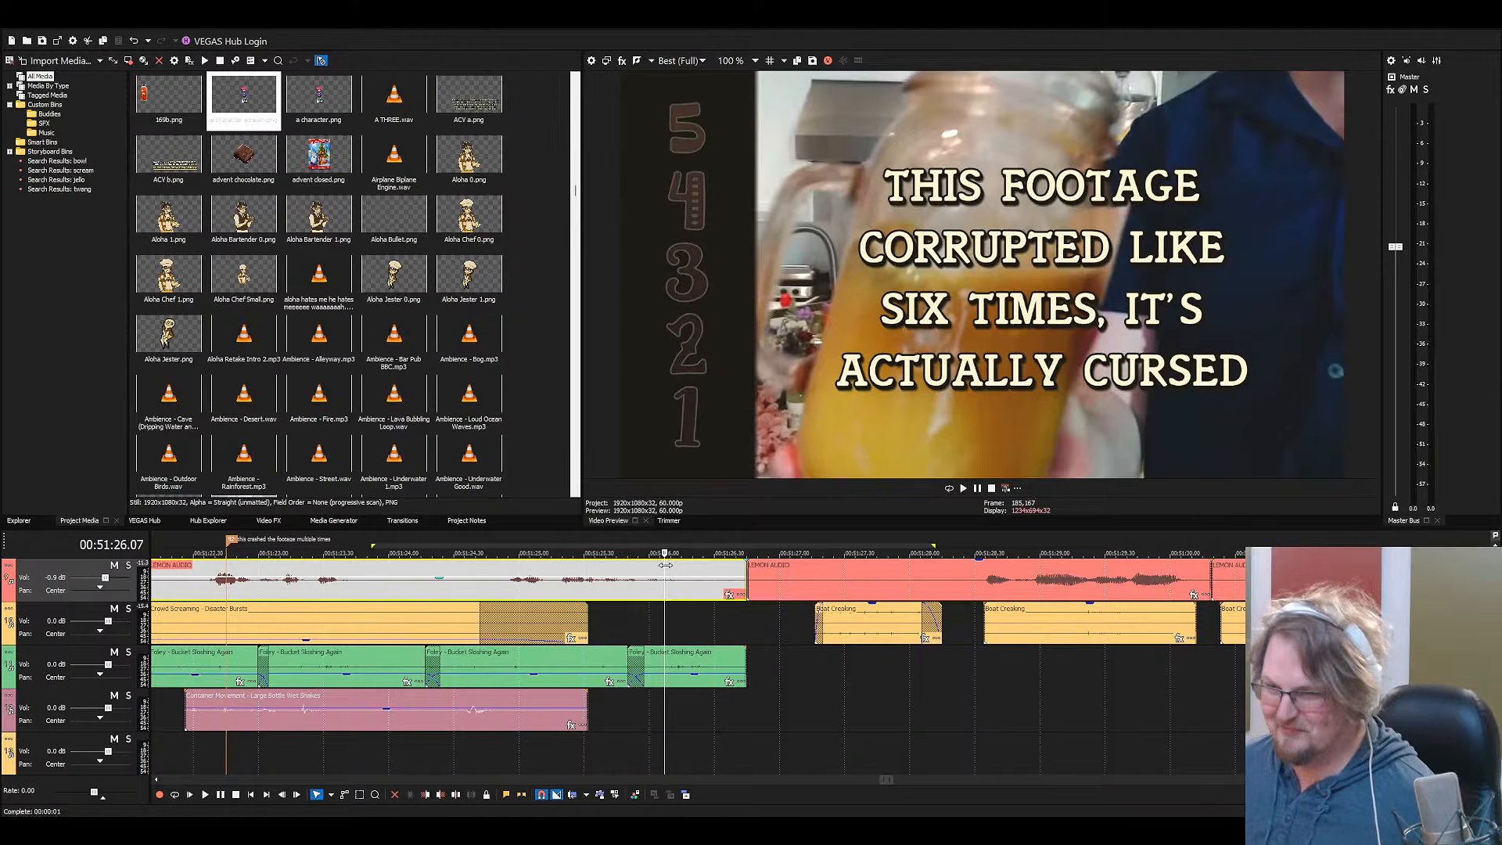
click(729, 586)
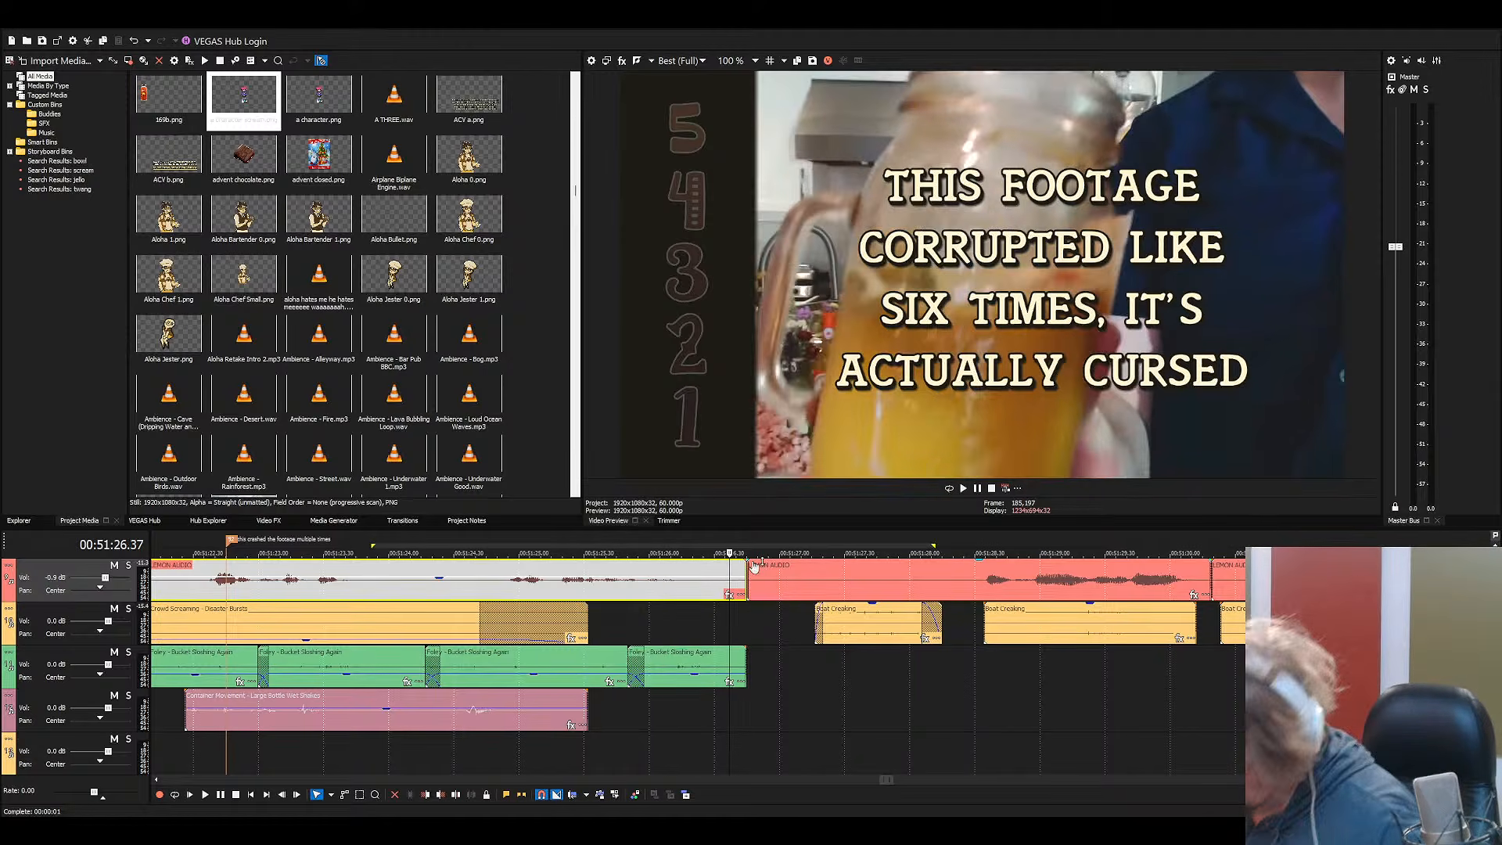
key(space)
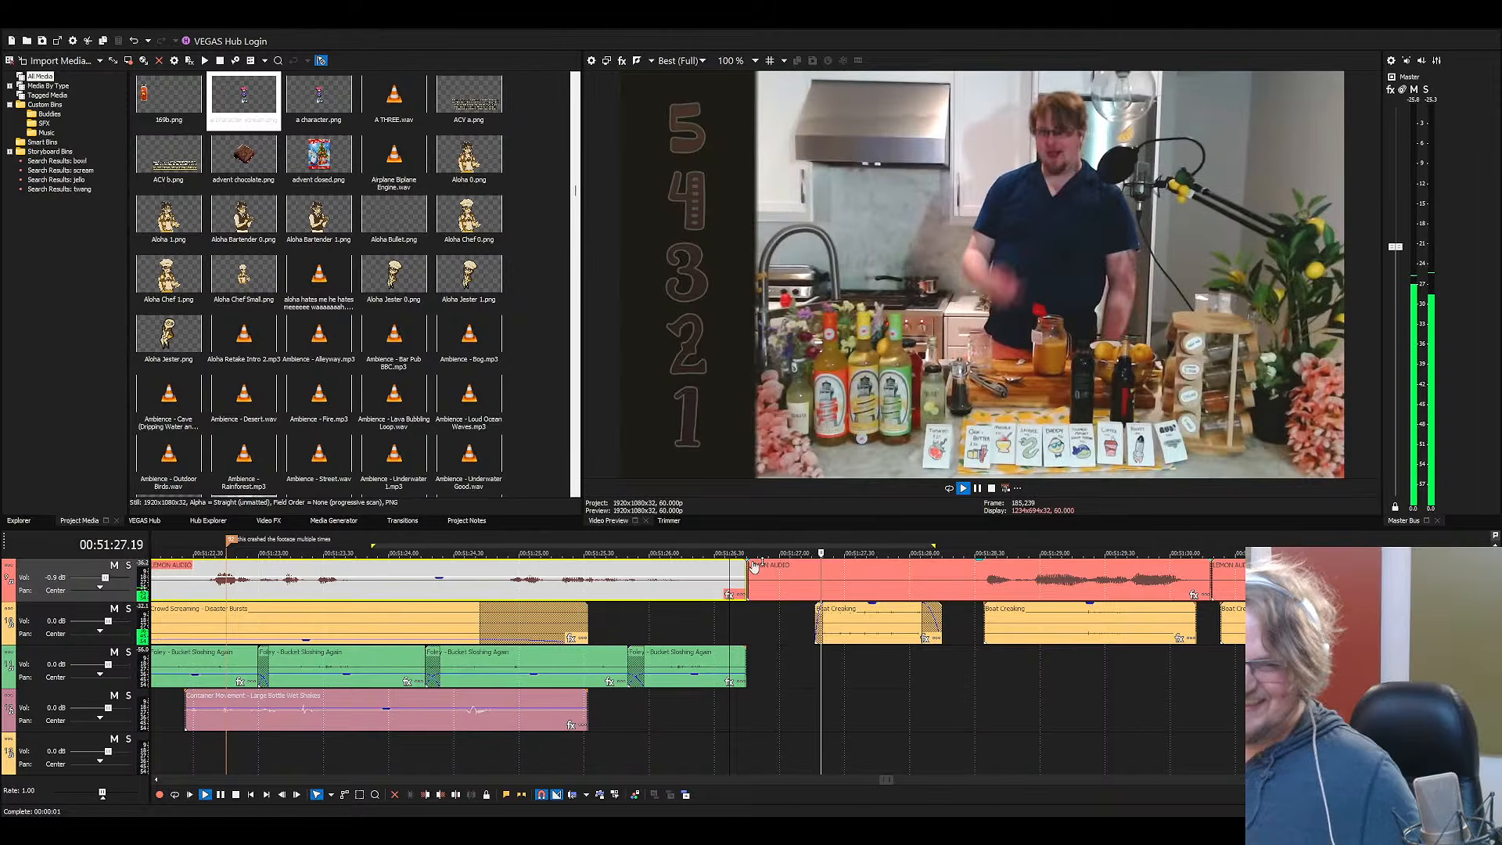
key(space)
Play the dialogue and creaking sounds from 00:51:28.37 through the following shot
click(989, 578)
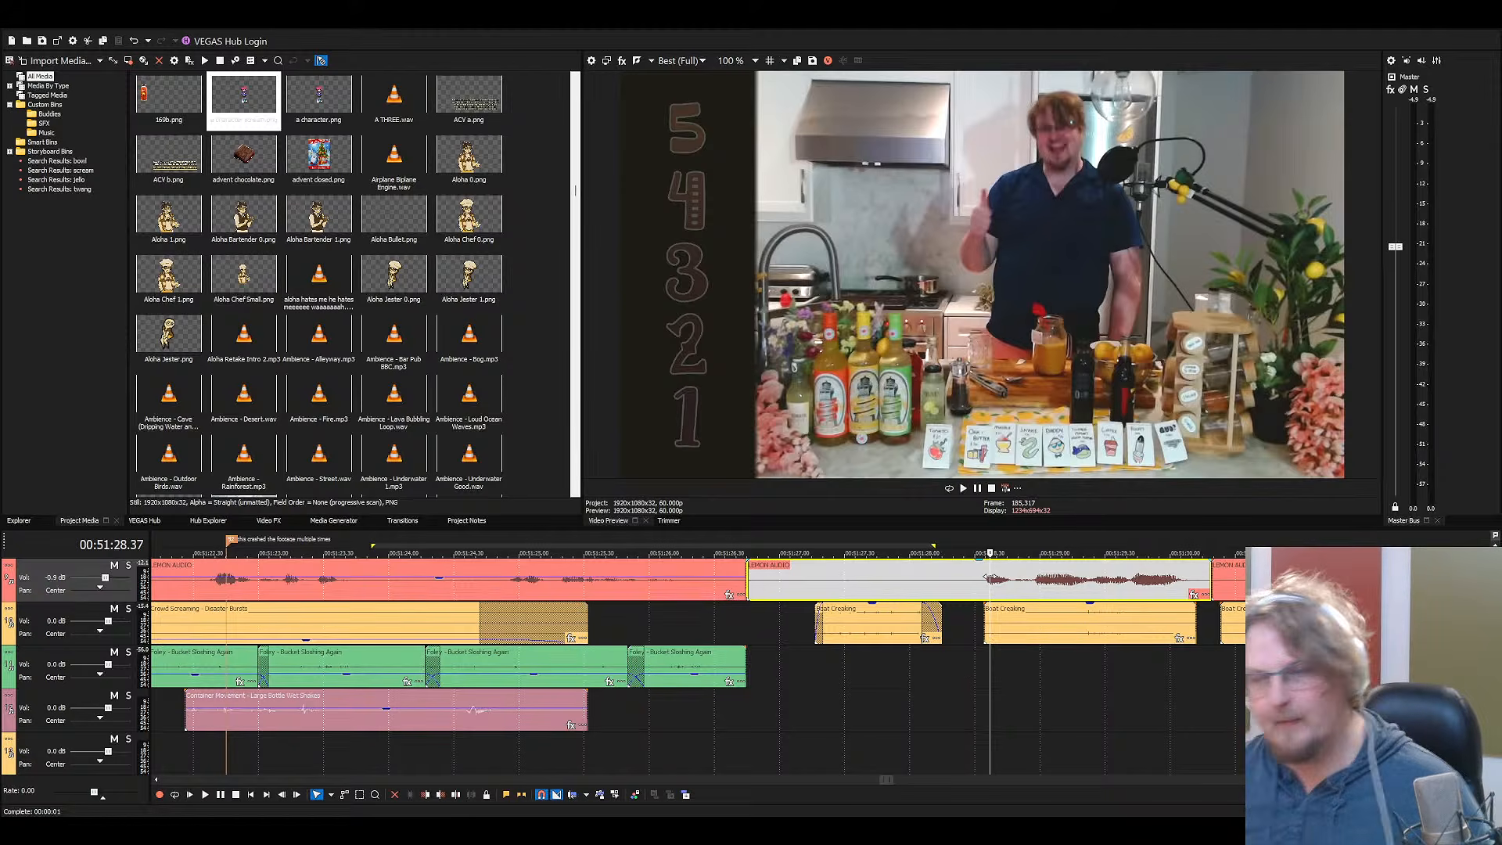
key(space)
scroll(1072, 577, down, 3)
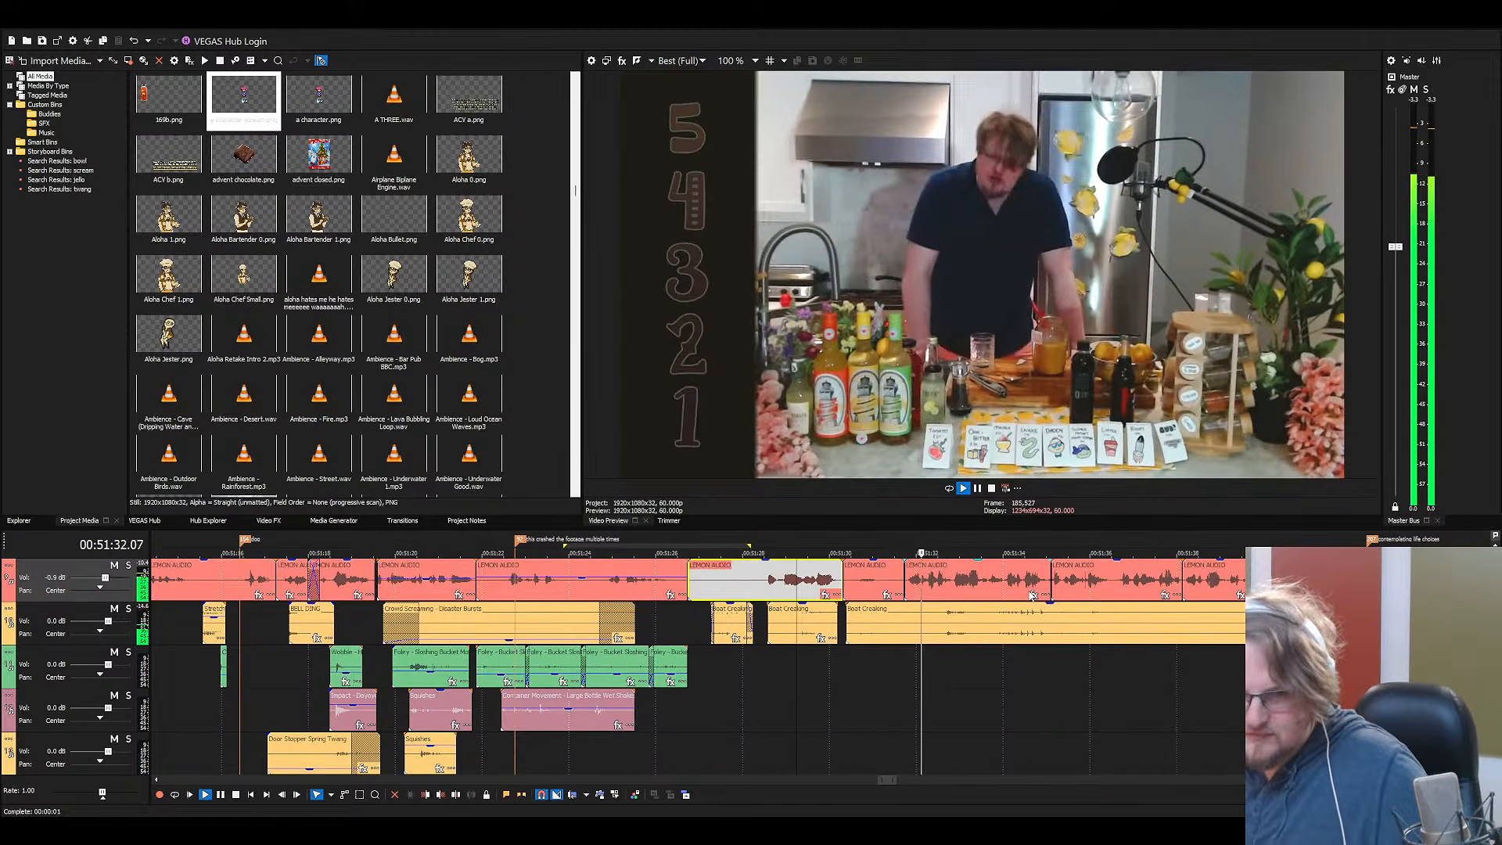
key(space)
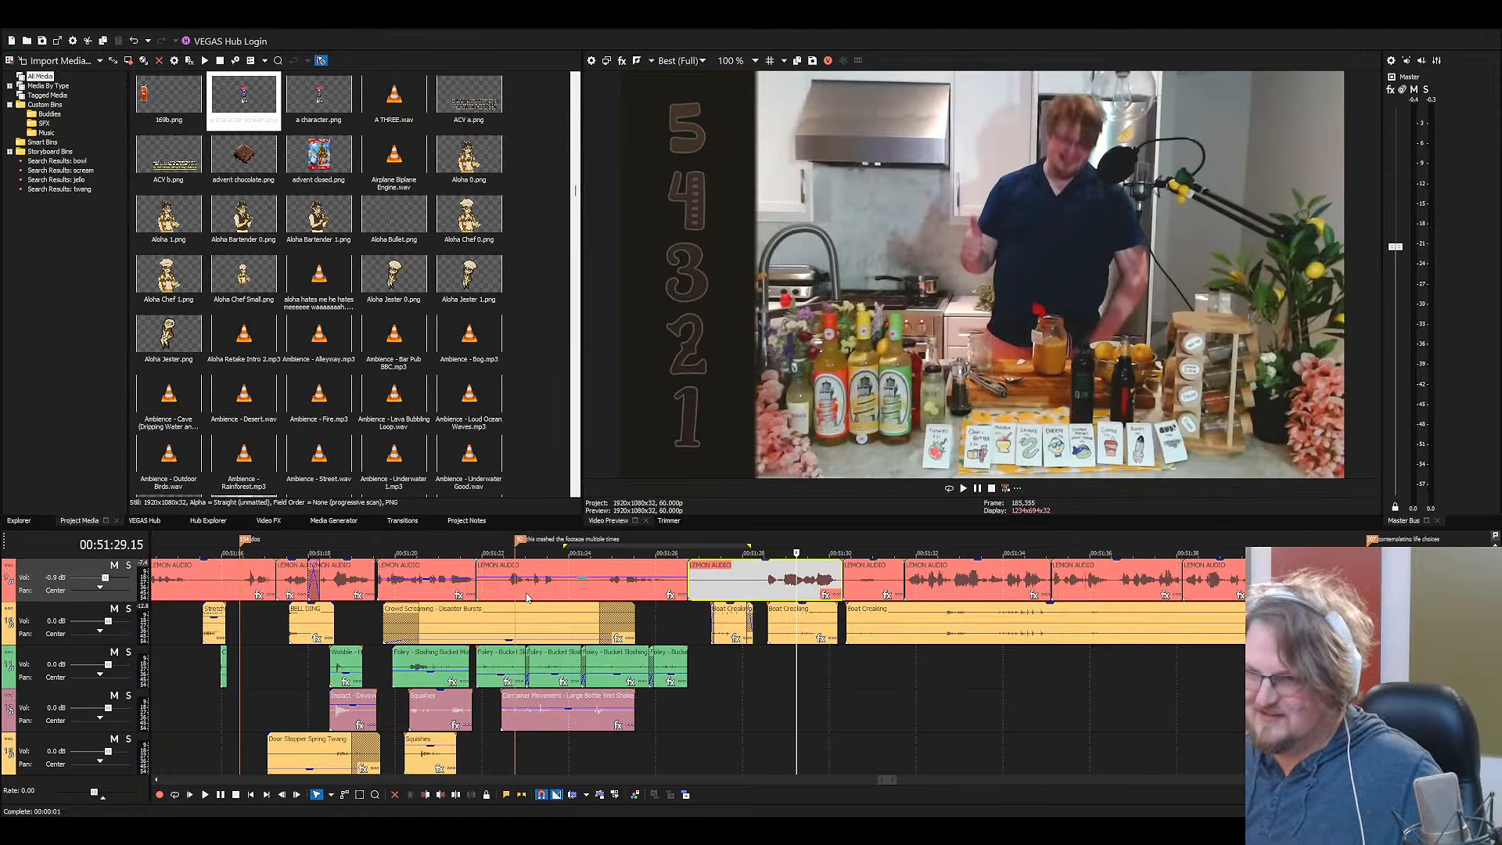
Replay the corrupted-footage section from 00:51:23.05 and its transition into the Boat Creaking clips from about 00:51:26
click(529, 582)
key(space)
scroll(615, 623, down, 1)
key(space)
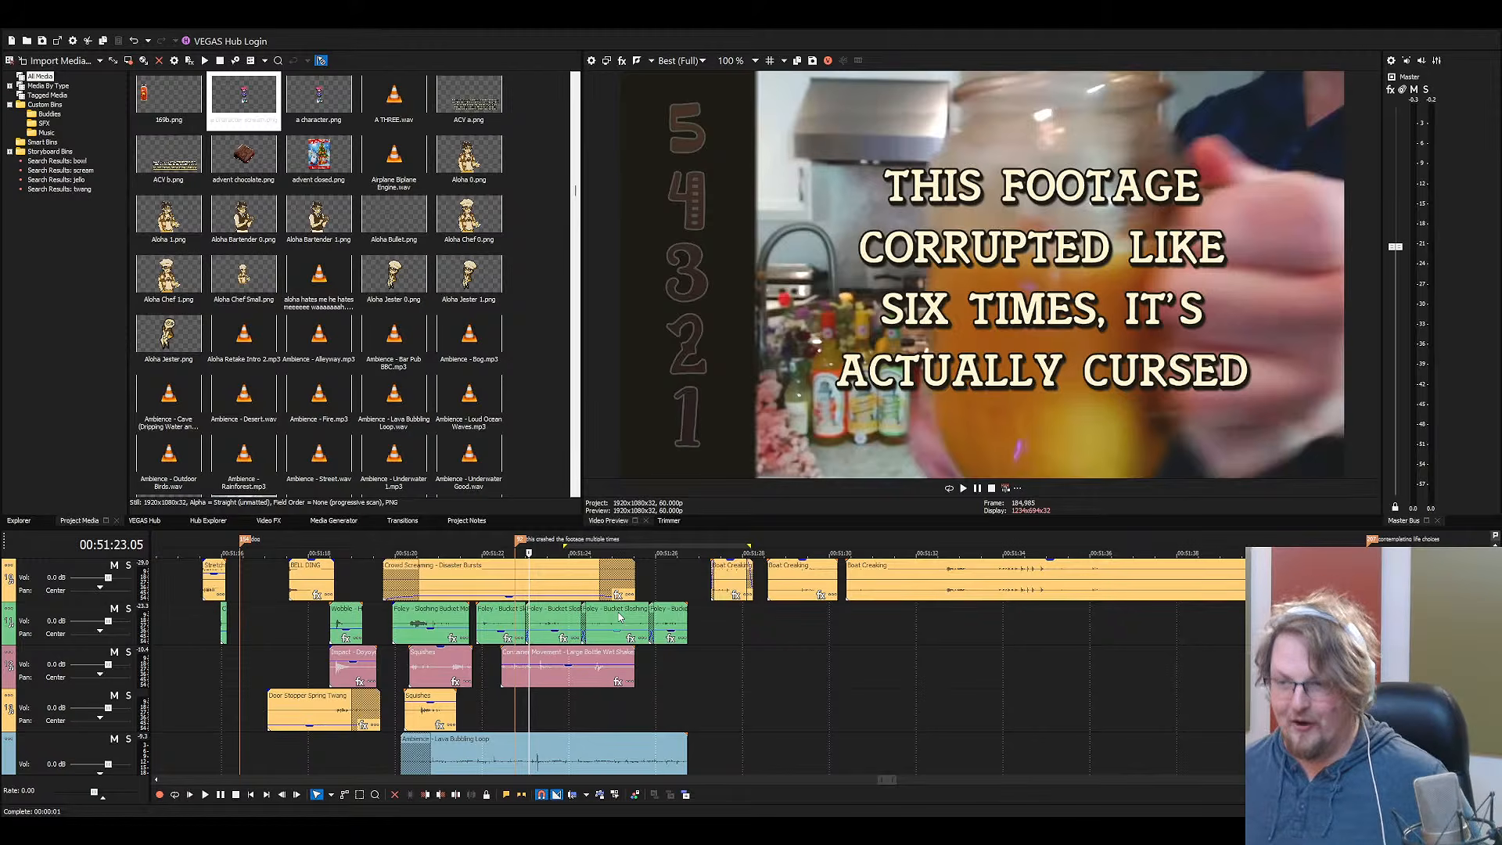
click(663, 582)
key(space)
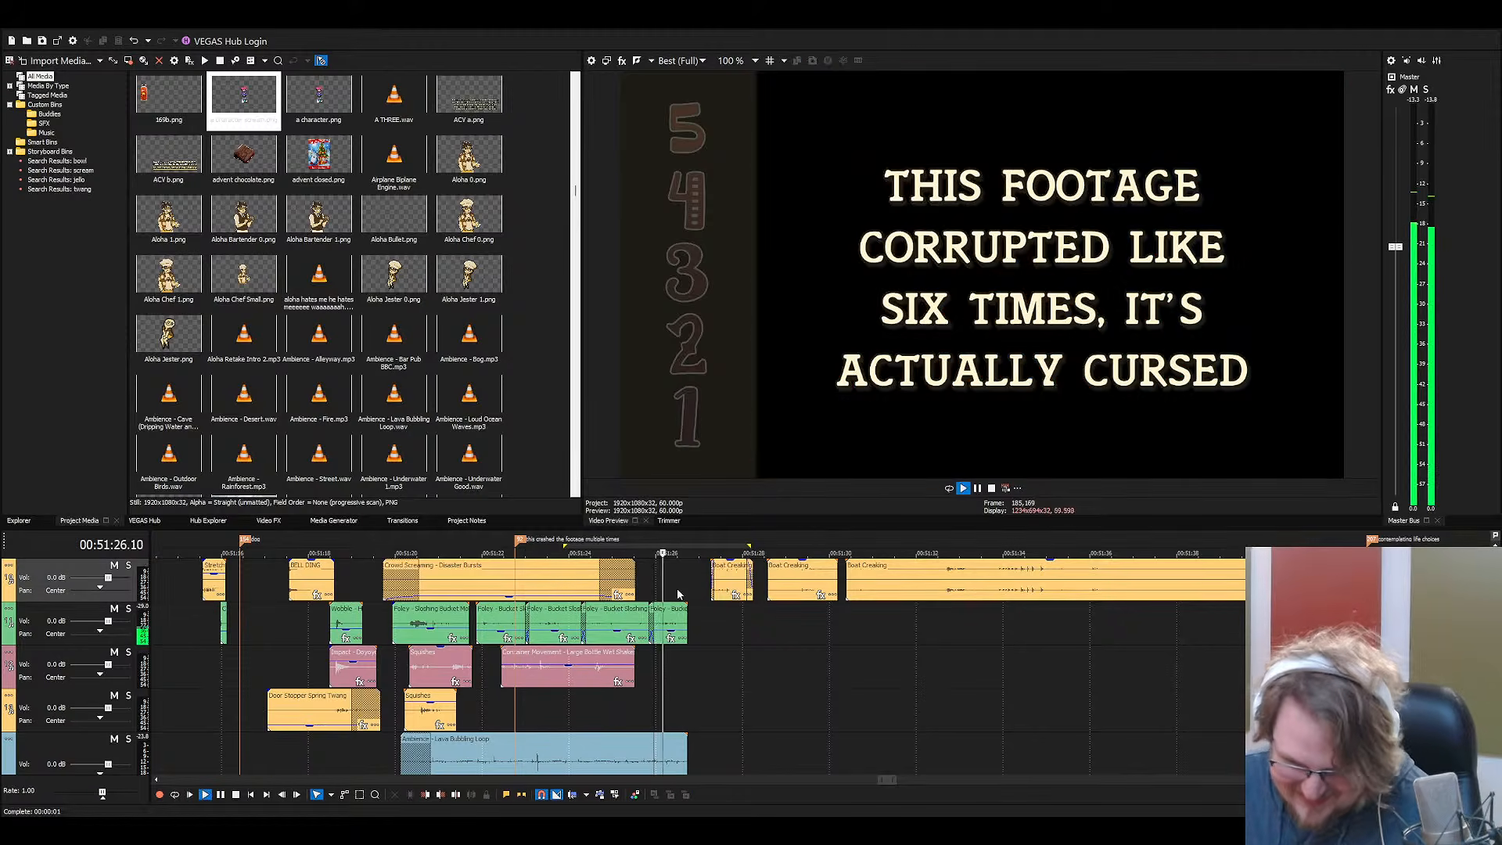
scroll(696, 602, up, 2)
scroll(837, 651, up, 3)
scroll(881, 662, down, 3)
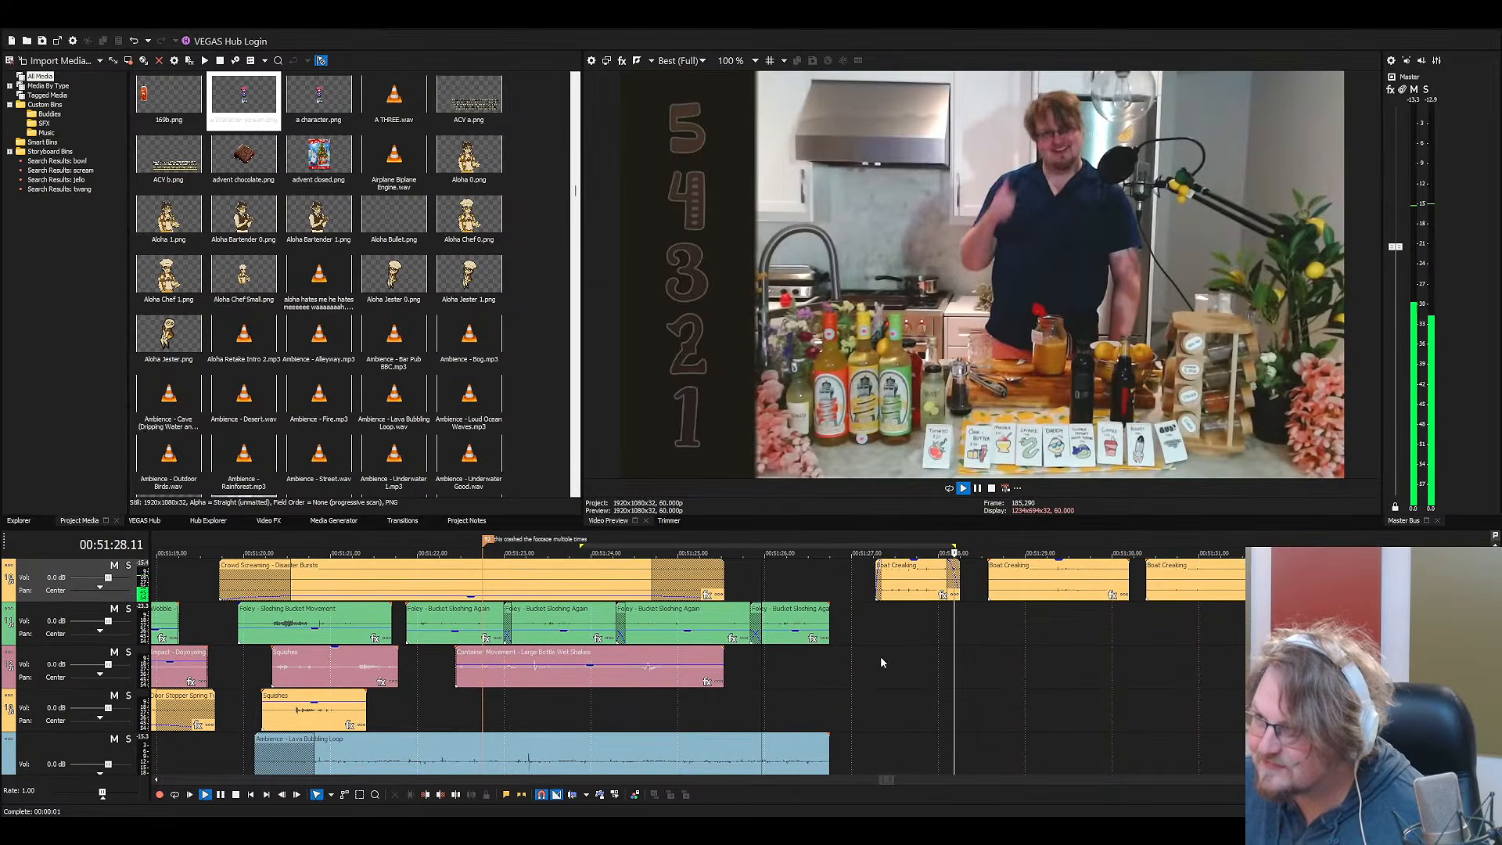
Trim the end of the first Boat Creaking clip to just after 00:51:28.04 and save the project
key(space)
click(896, 584)
scroll(898, 586, up, 1)
drag(941, 582, 917, 577)
click(909, 616)
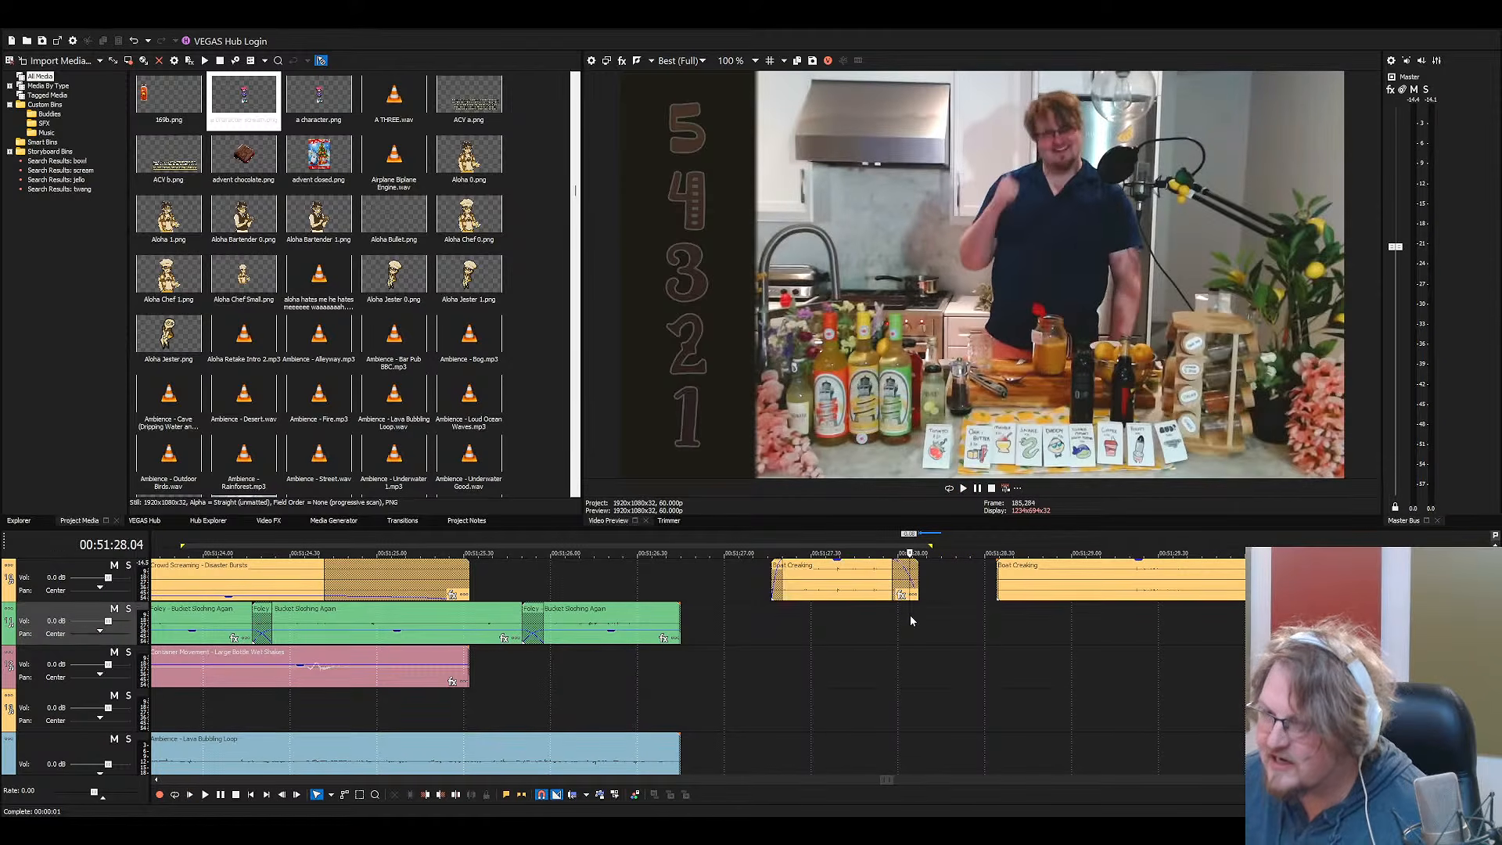
key(ctrl+s)
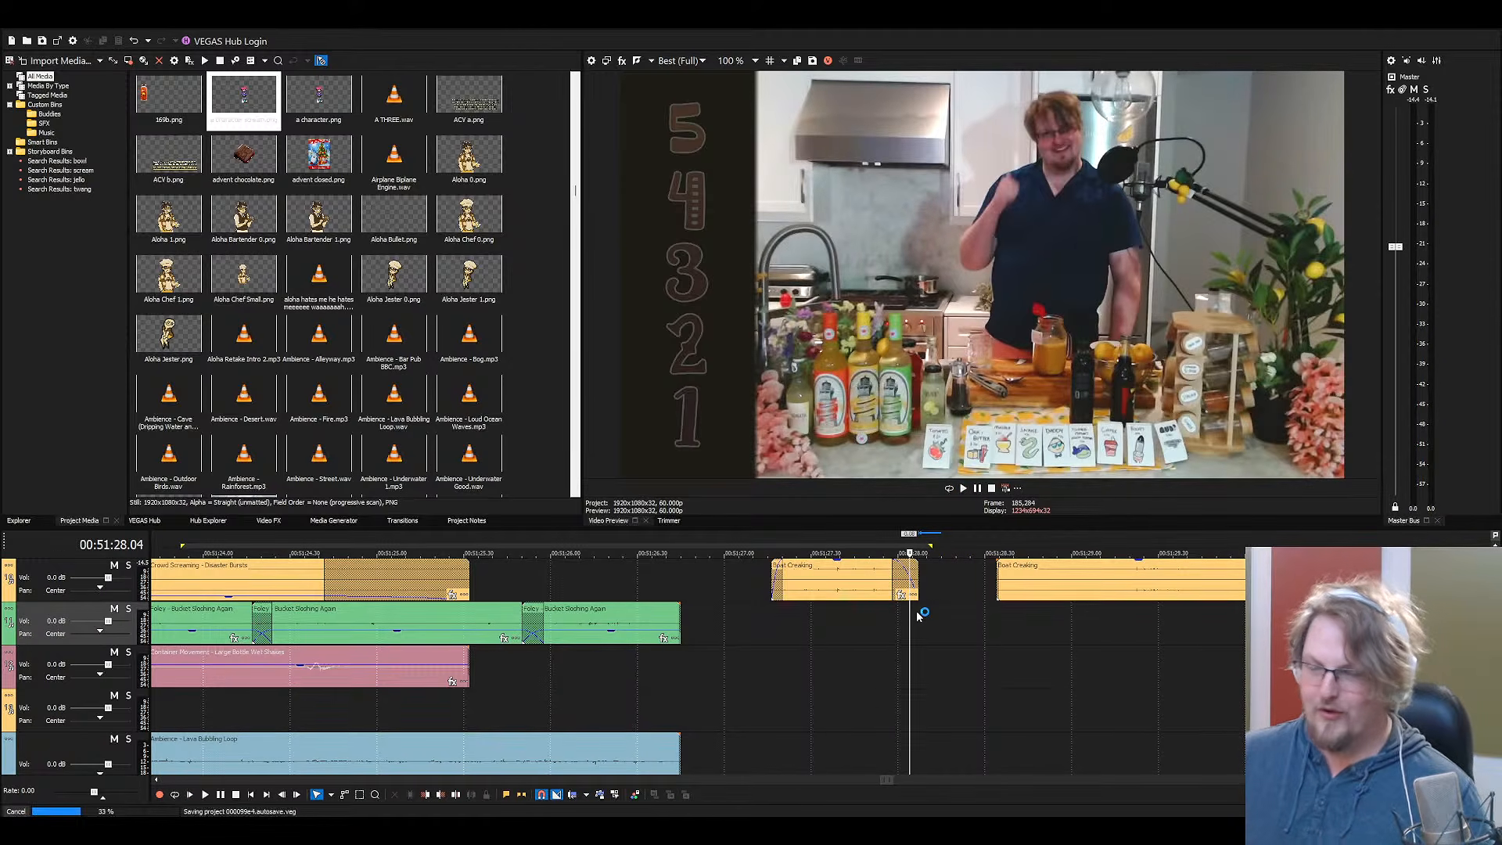
Open the SFX custom bin and play the first Boat Creaking clip from 00:51:27.15
click(439, 371)
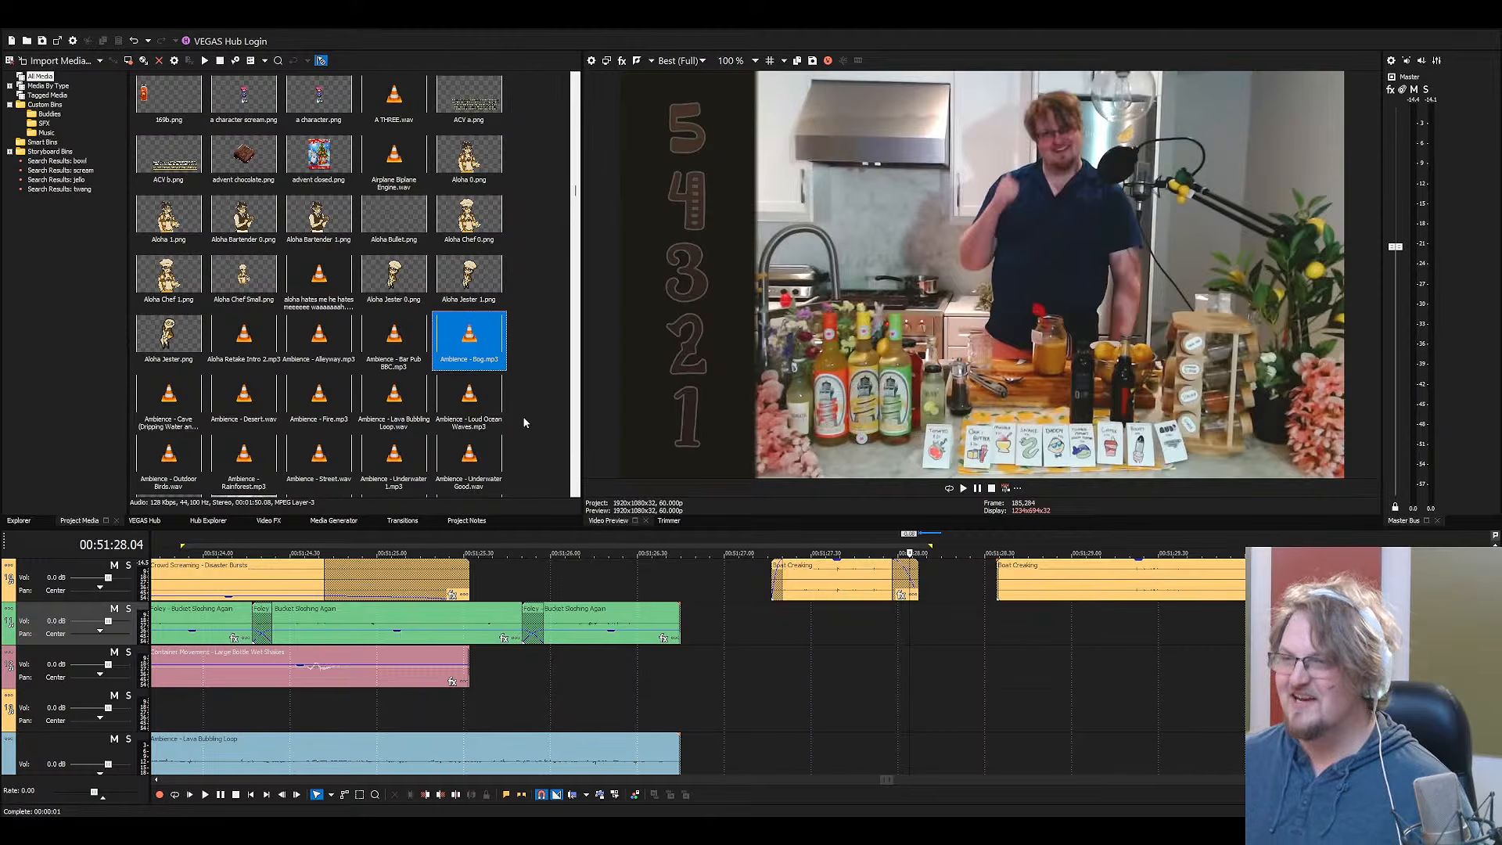
click(42, 124)
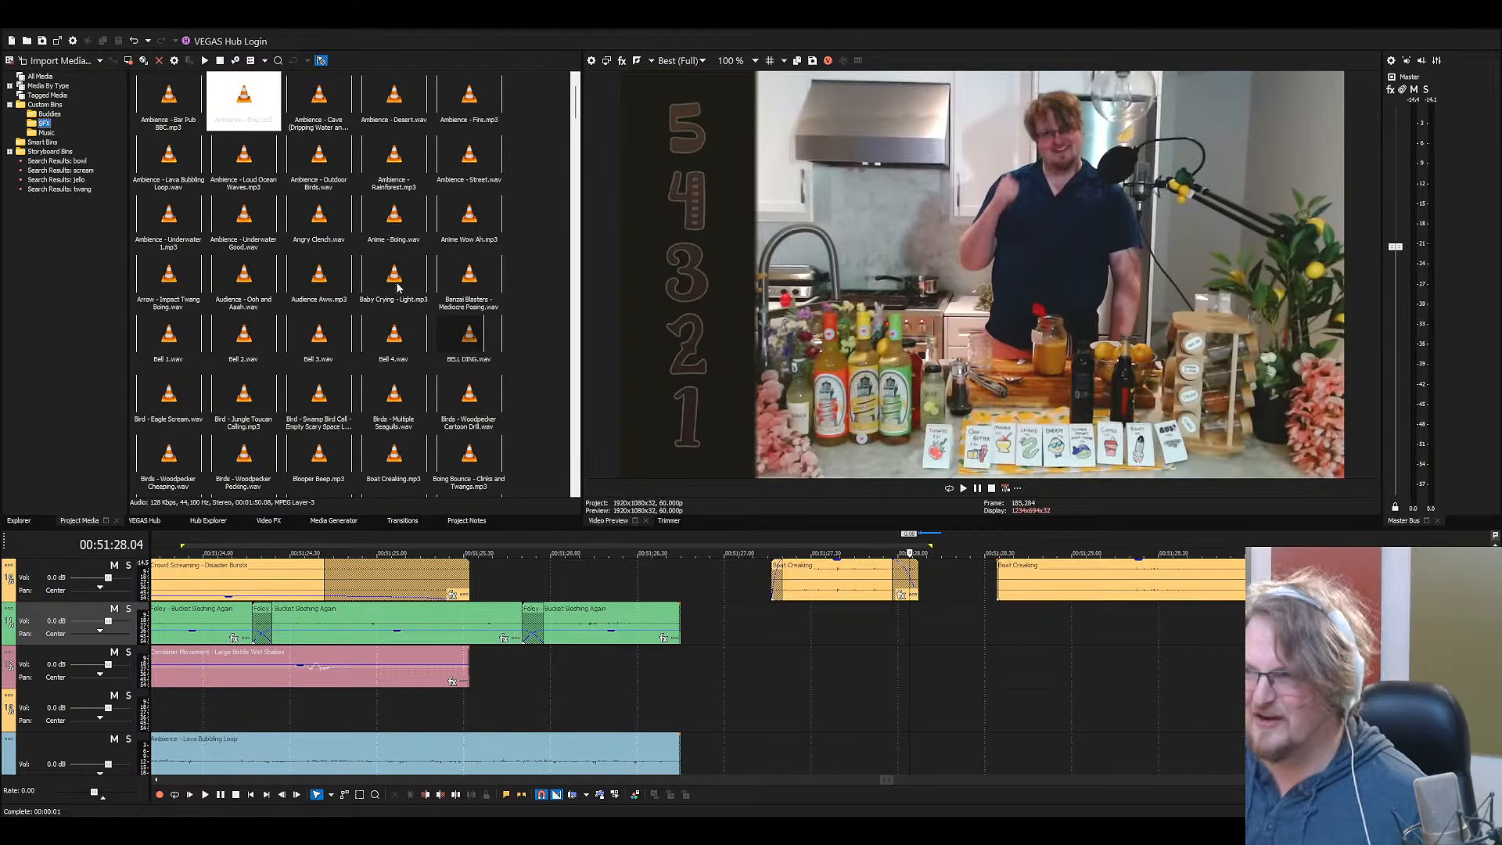
click(767, 641)
key(space)
key(space)
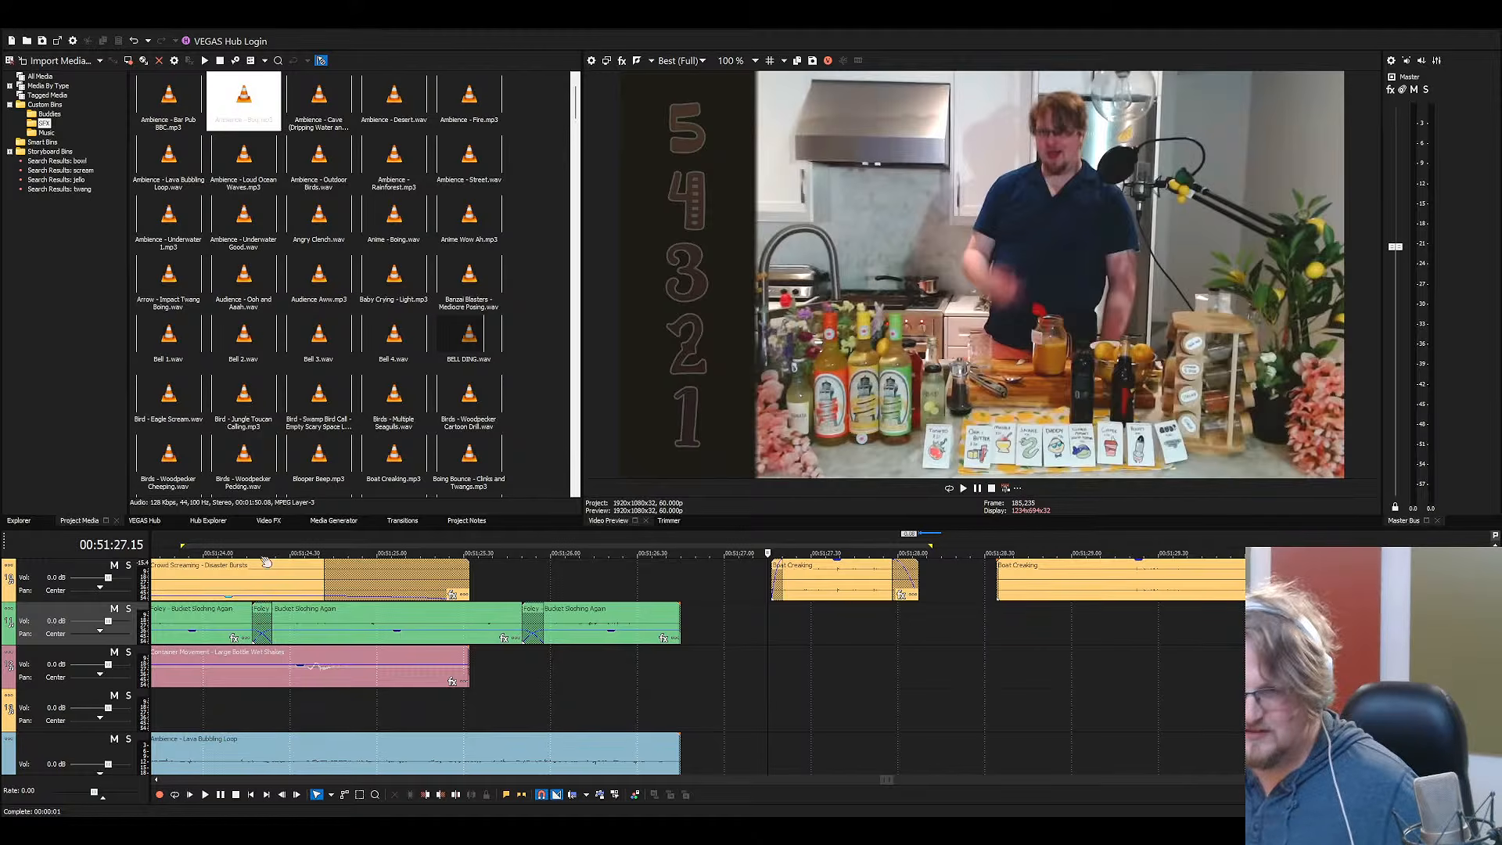
Look through the bell, audience and bird sounds in the SFX bin
click(266, 455)
click(310, 396)
click(318, 308)
click(302, 335)
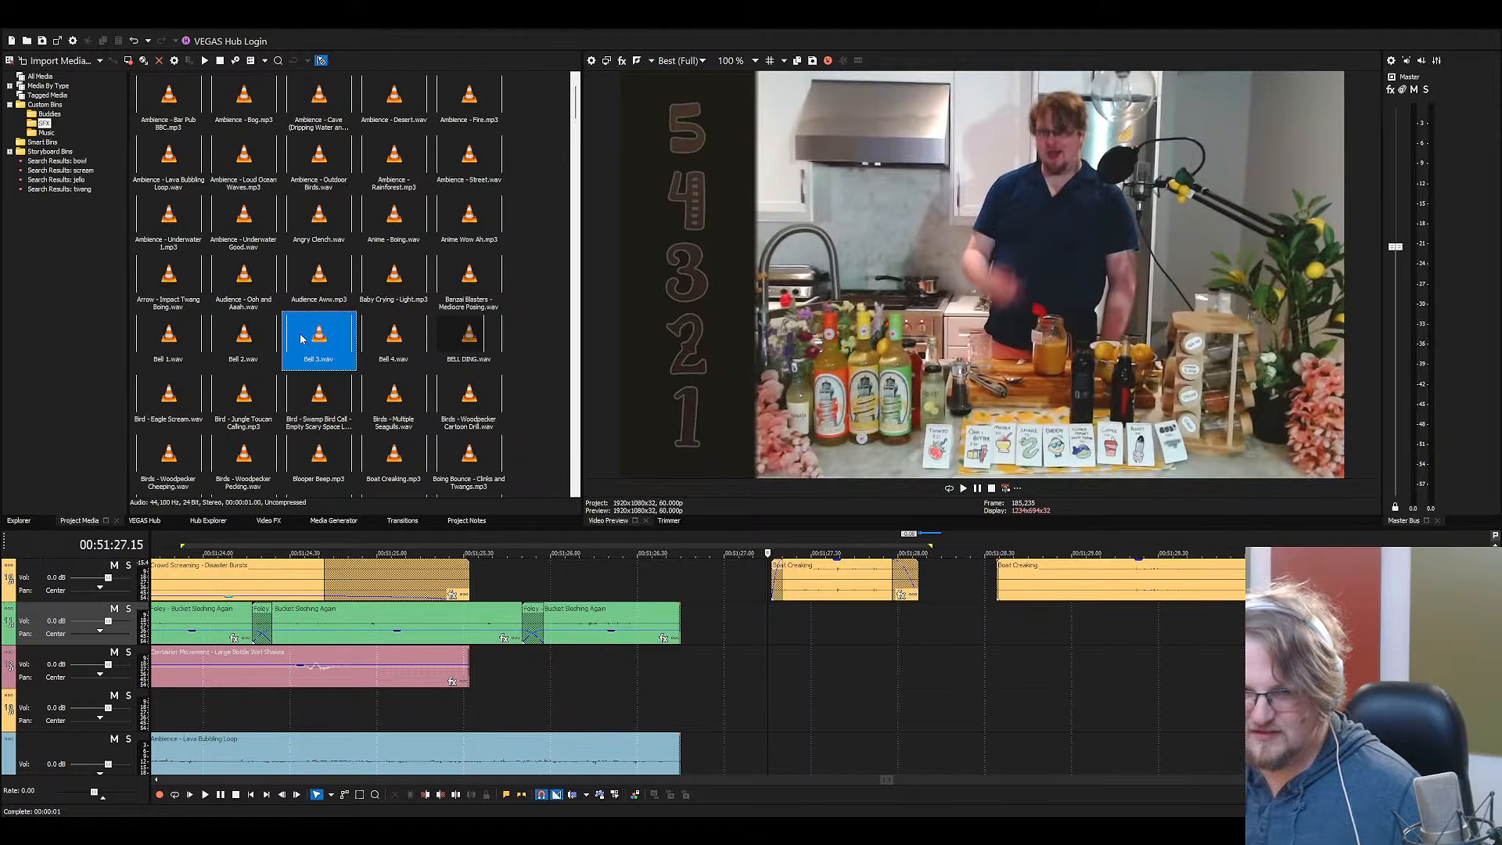
click(353, 294)
click(216, 336)
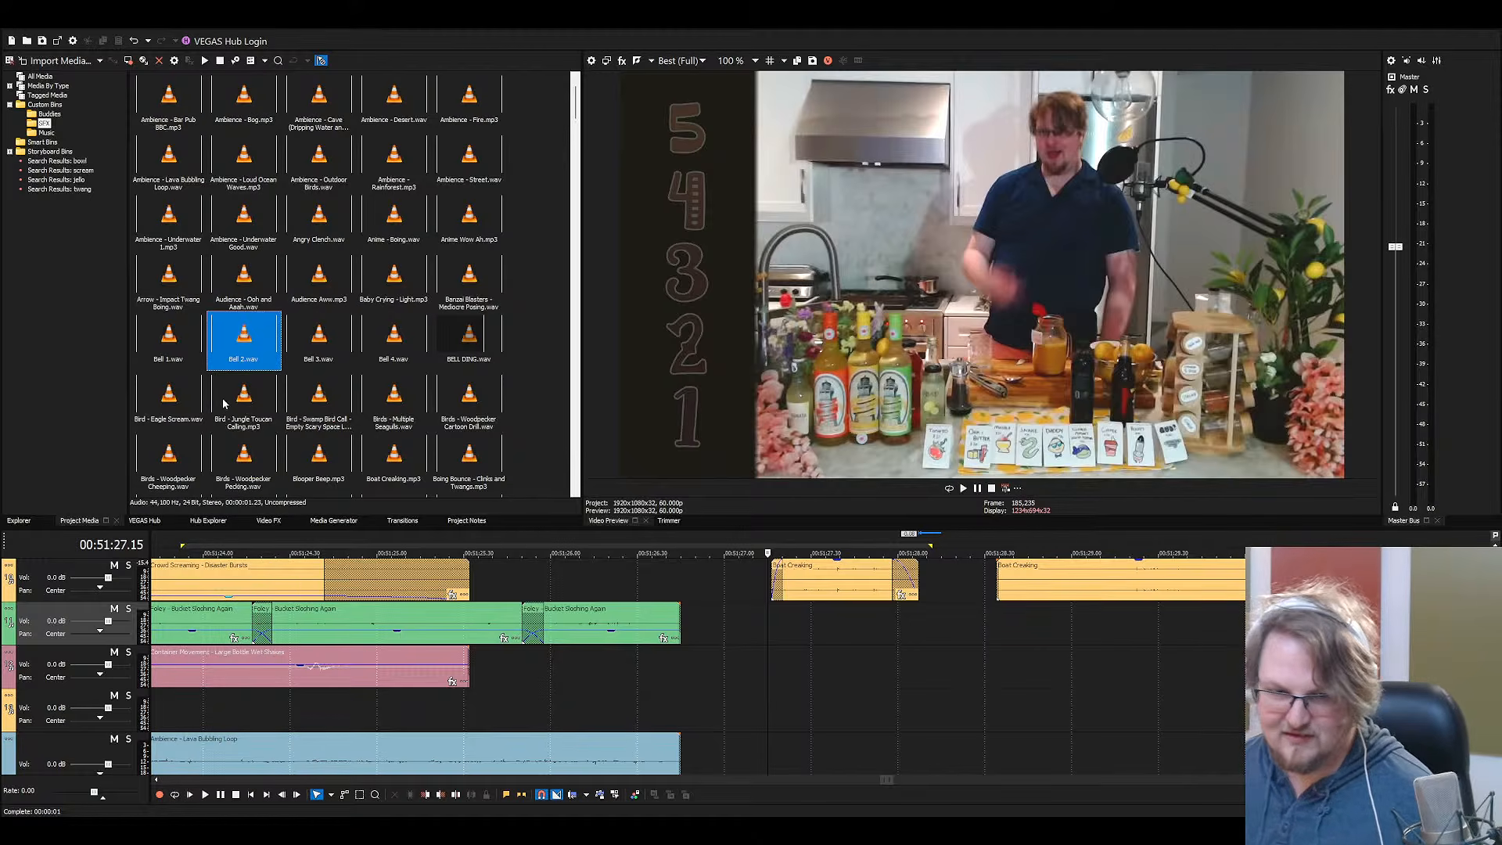
click(183, 354)
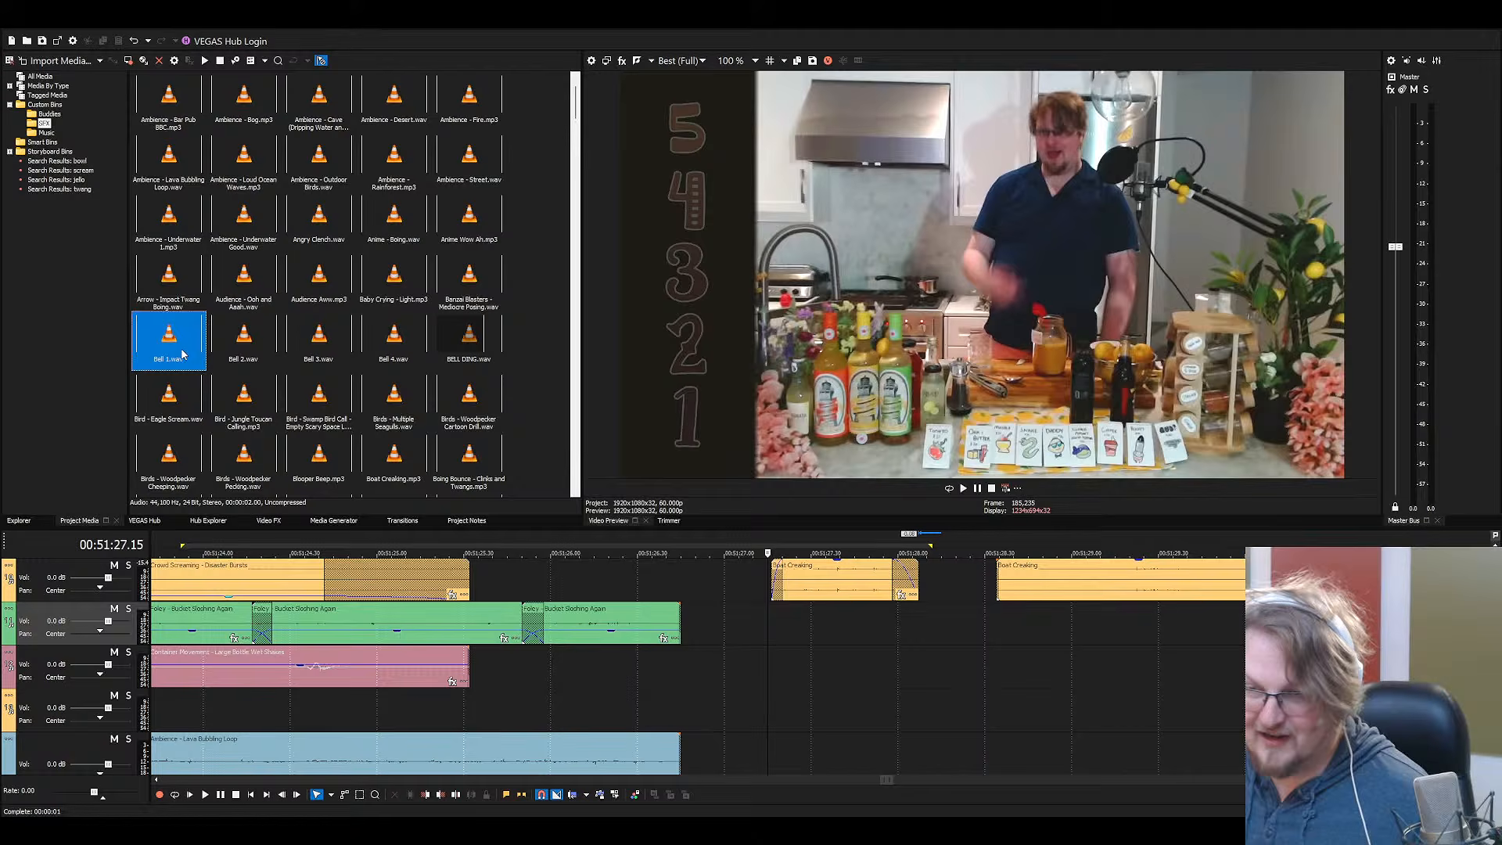
click(468, 284)
click(411, 286)
click(393, 352)
click(318, 311)
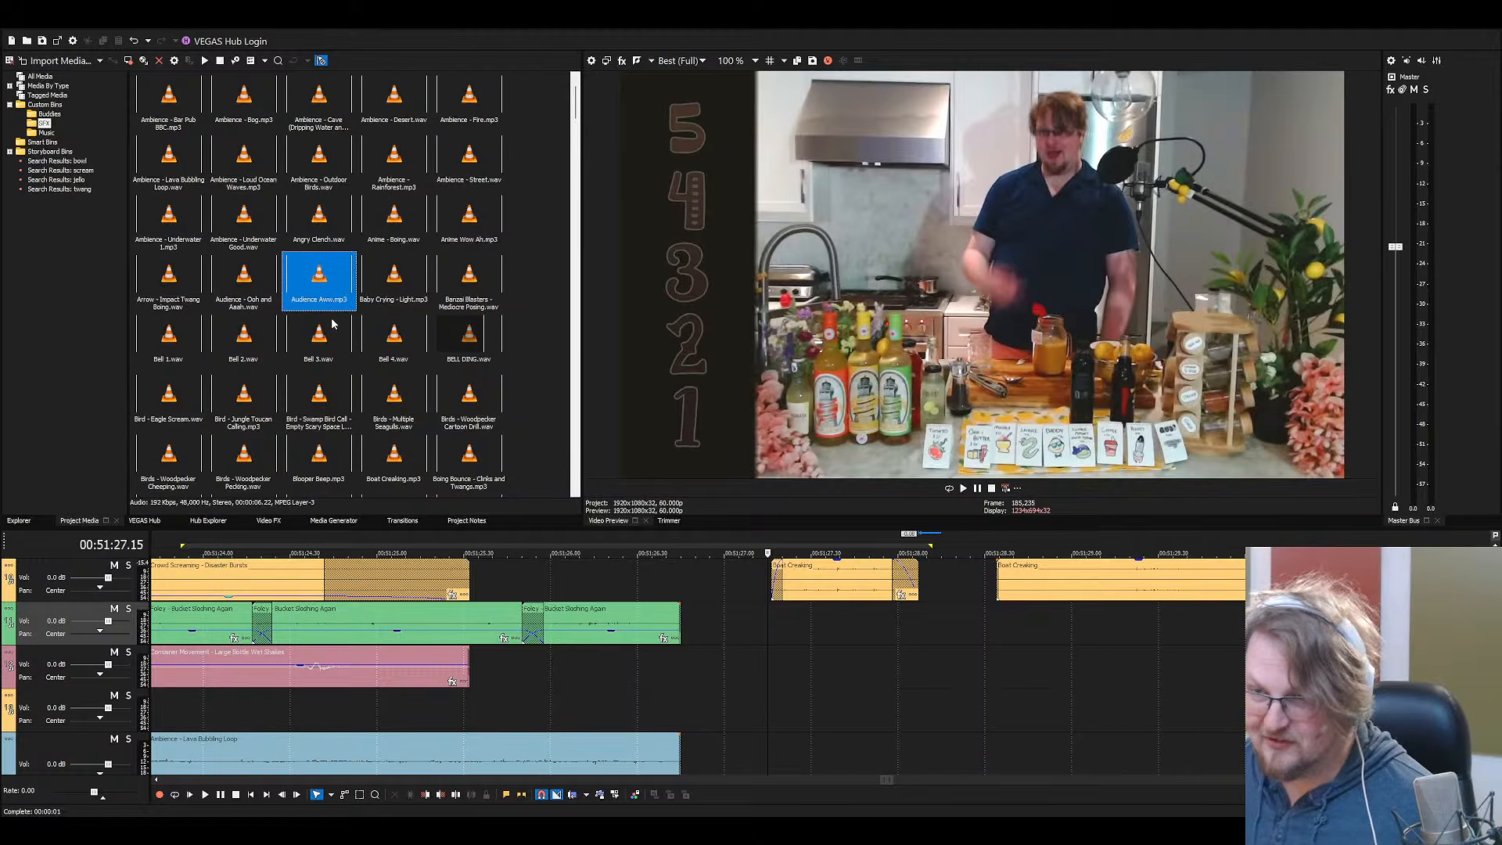
click(273, 301)
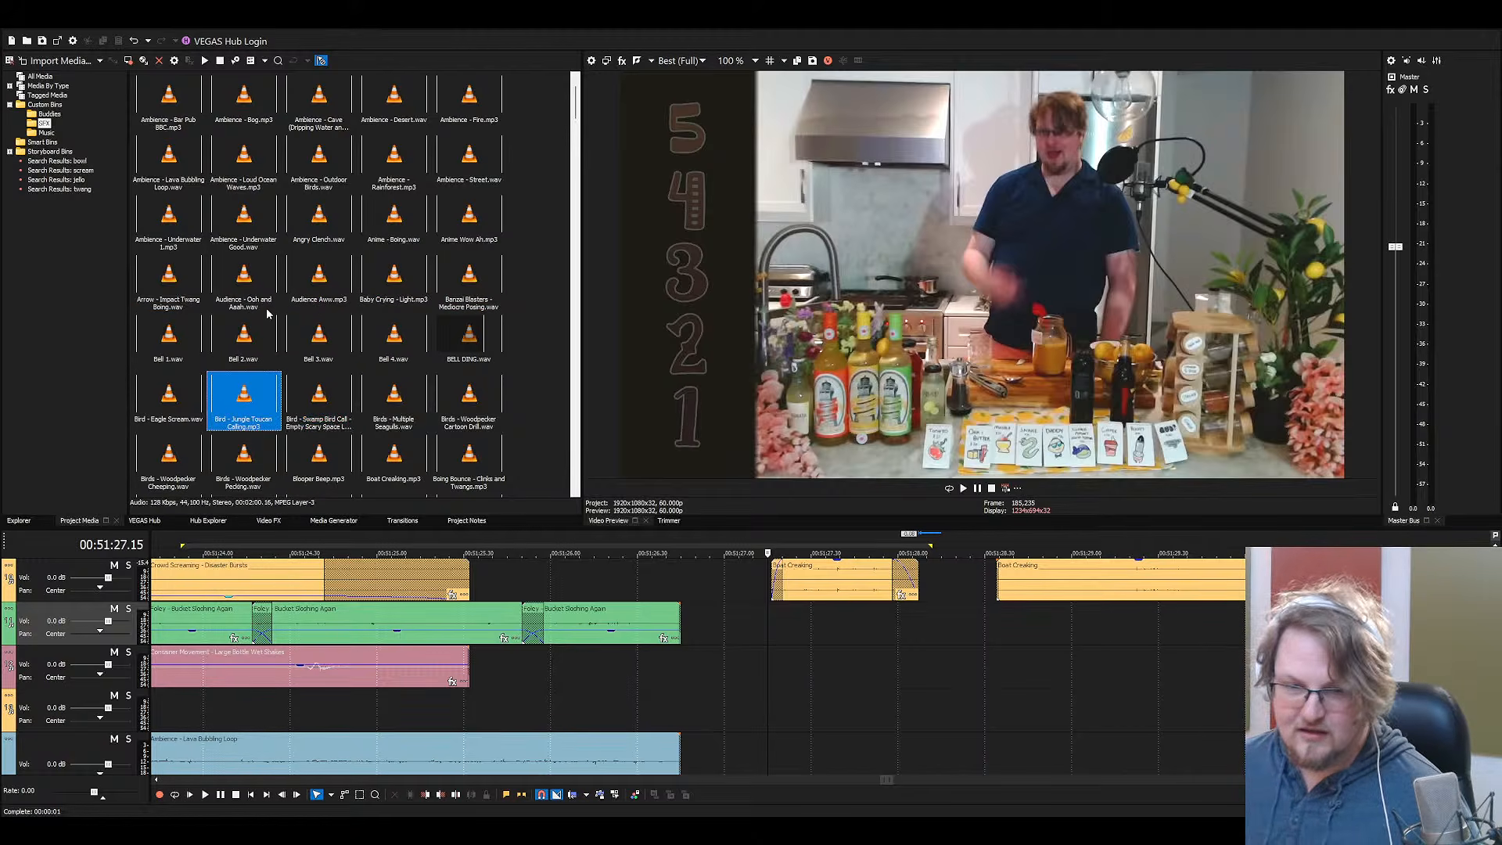
Place the TF2 - Frying Pan Multiple sound on the pink track, starting at about 00:51:27
key(alt+Tab)
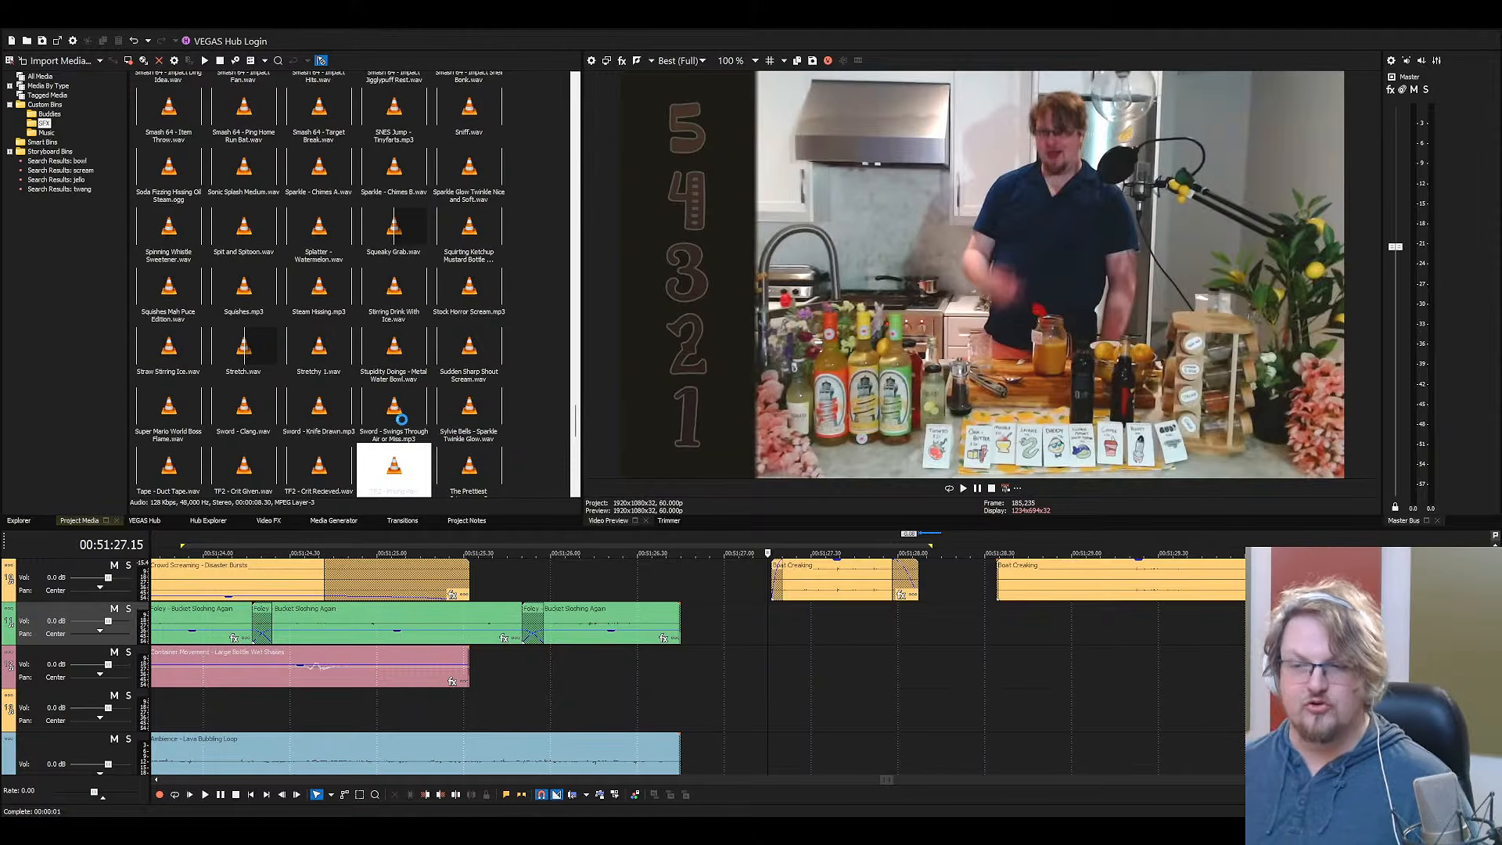
click(393, 469)
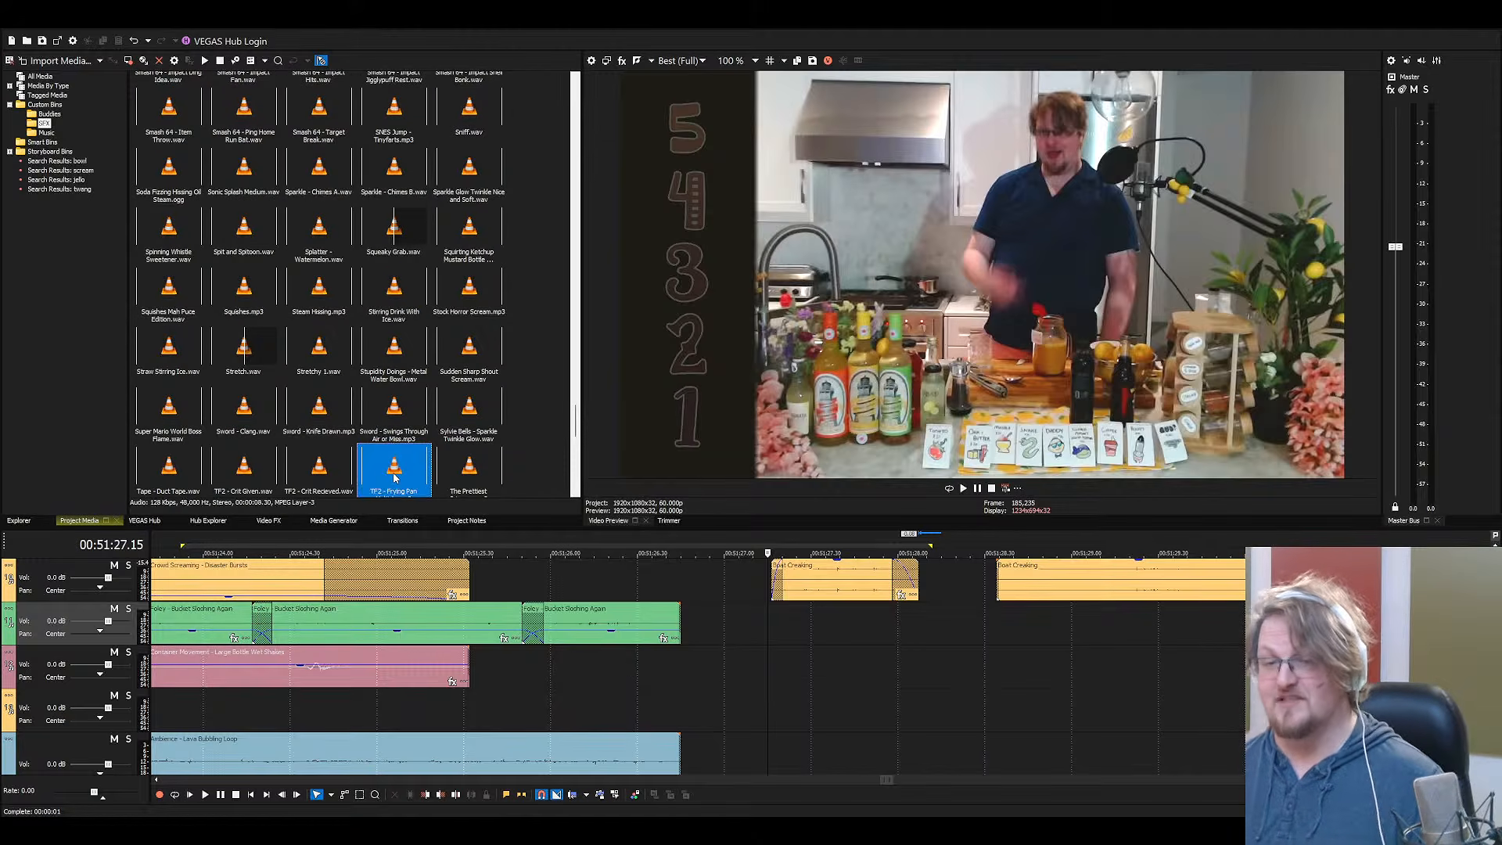
drag(393, 469, 751, 668)
scroll(767, 655, down, 4)
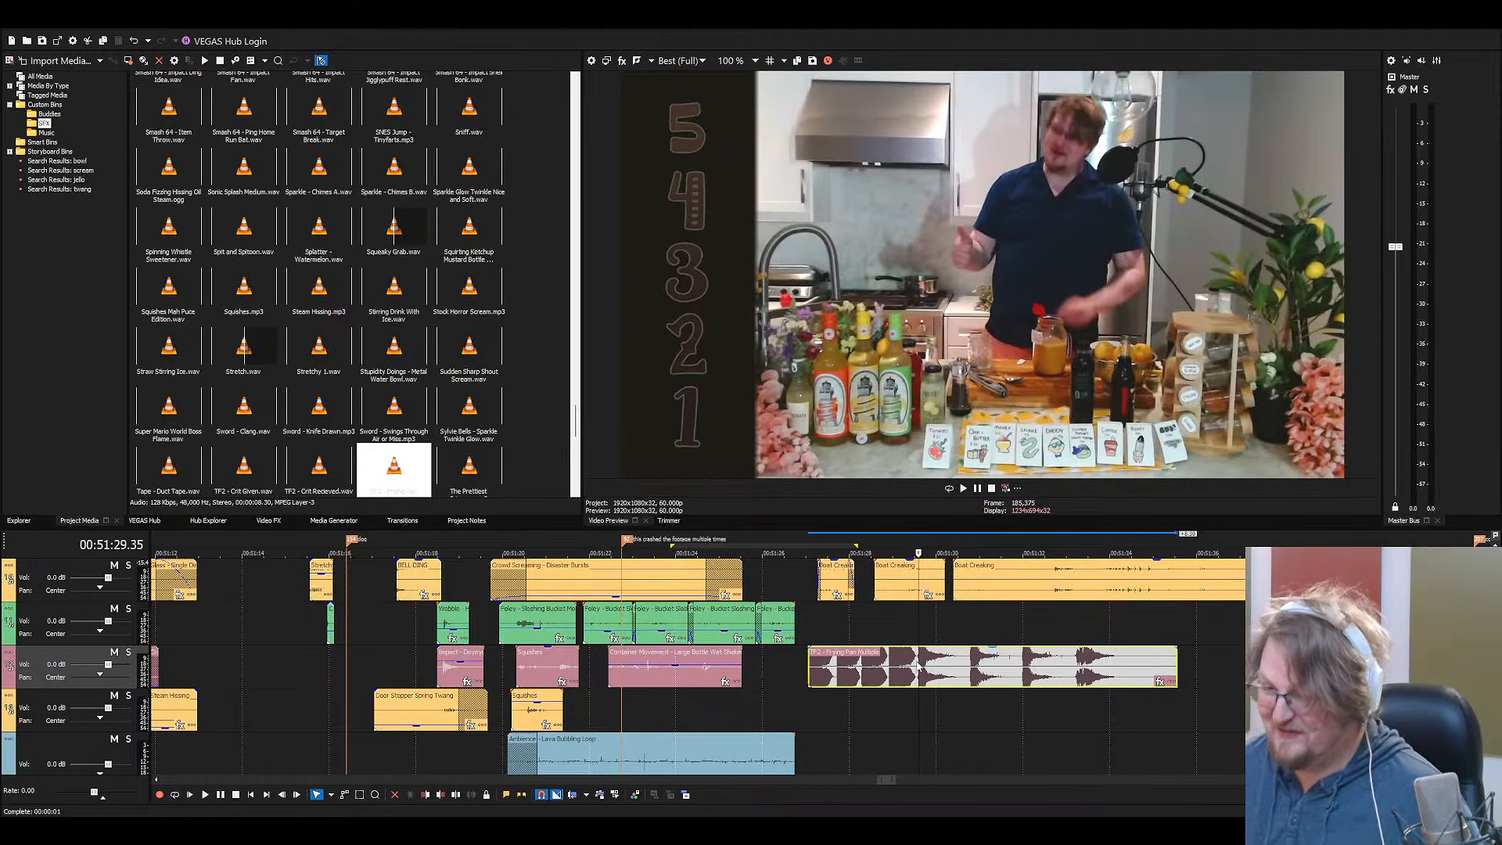
click(914, 663)
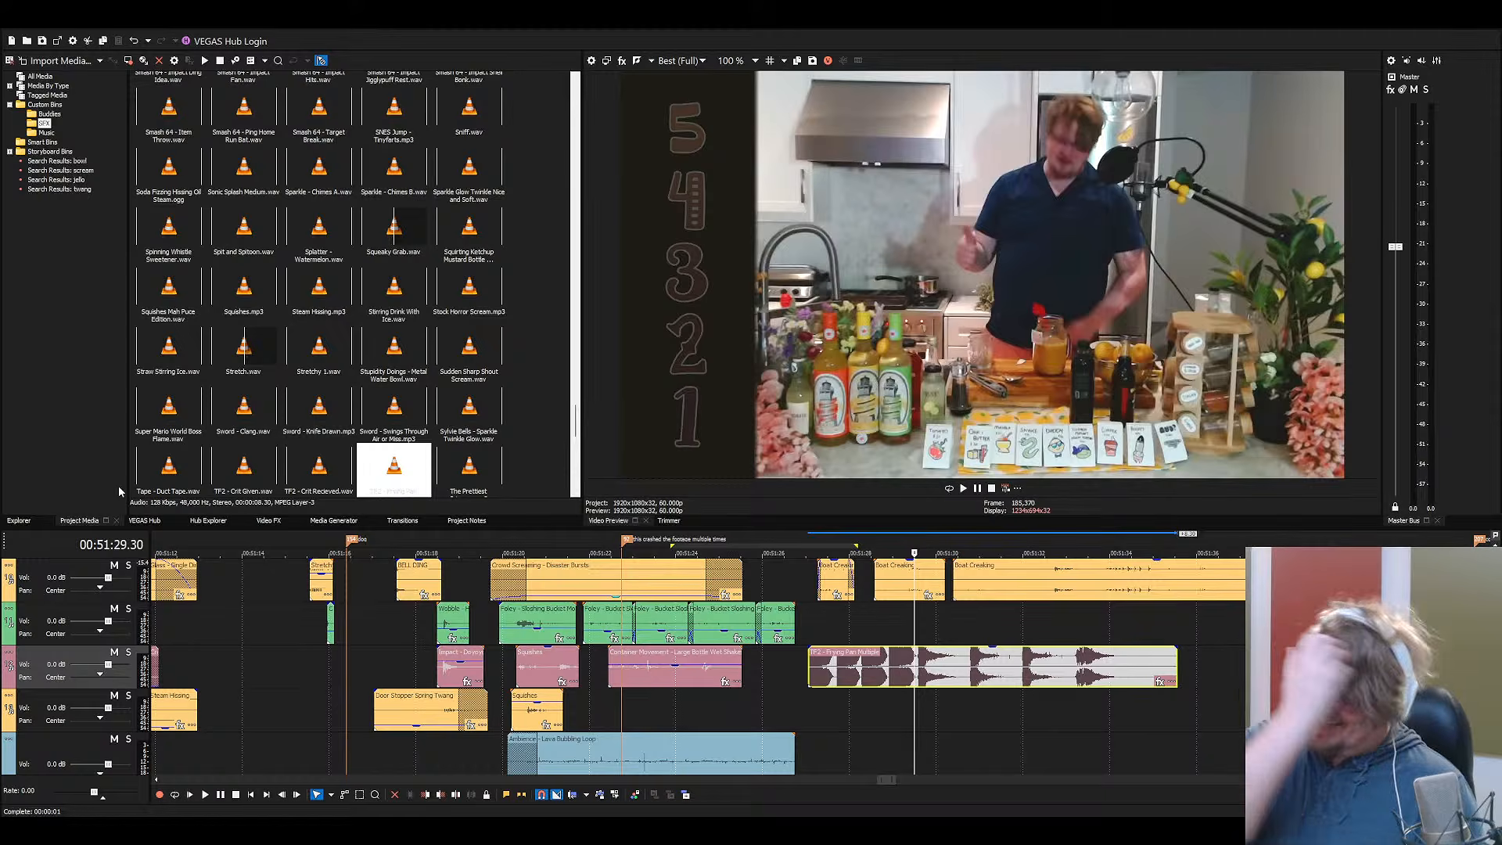
Split the frying pan clip just before its fifth hit and delete the part in front of the split
scroll(908, 672, up, 4)
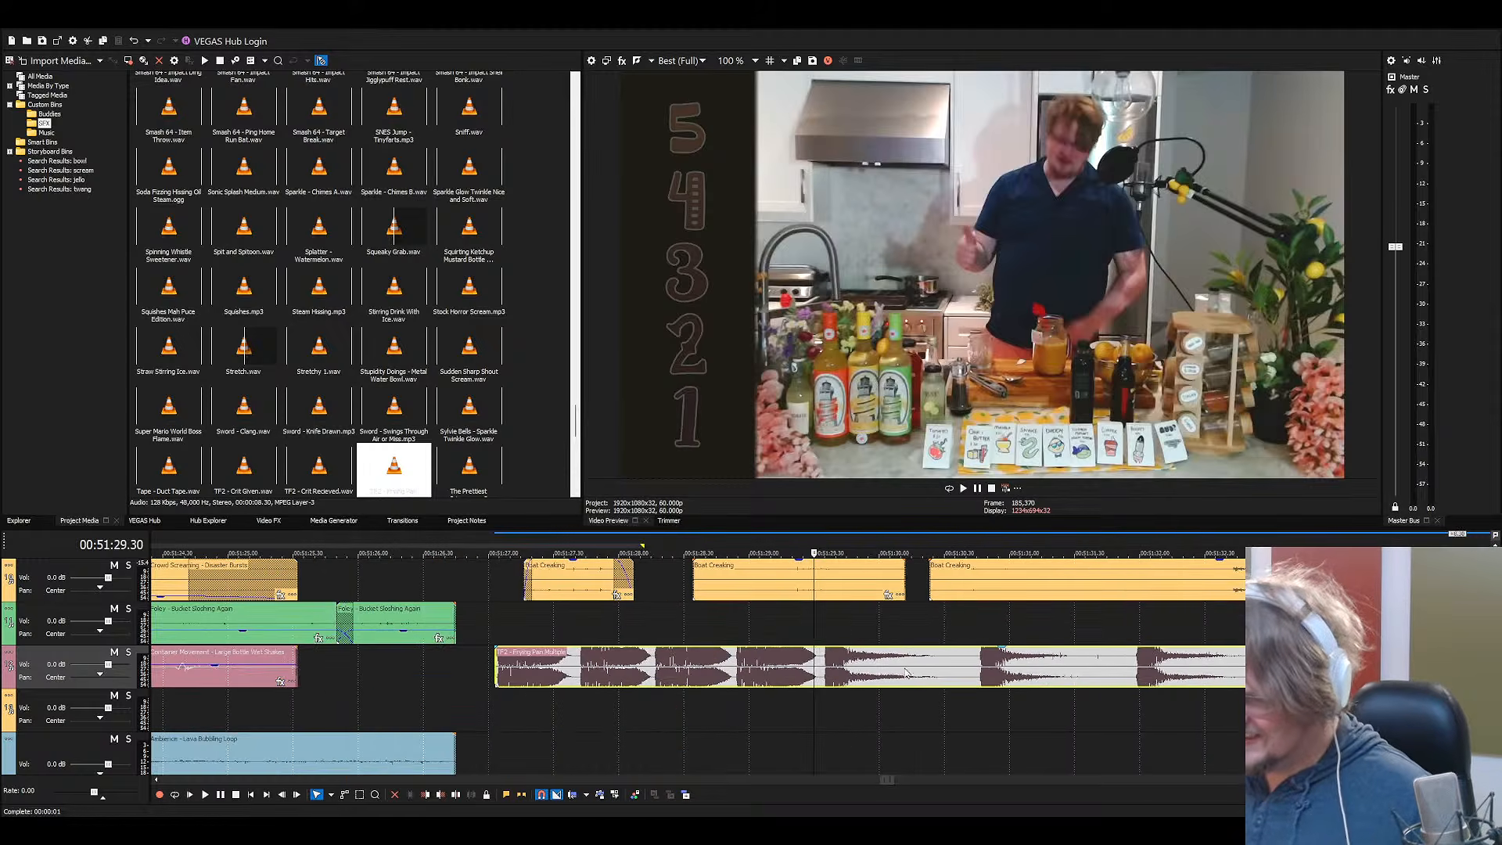
click(821, 665)
key(s)
click(801, 665)
key(Delete)
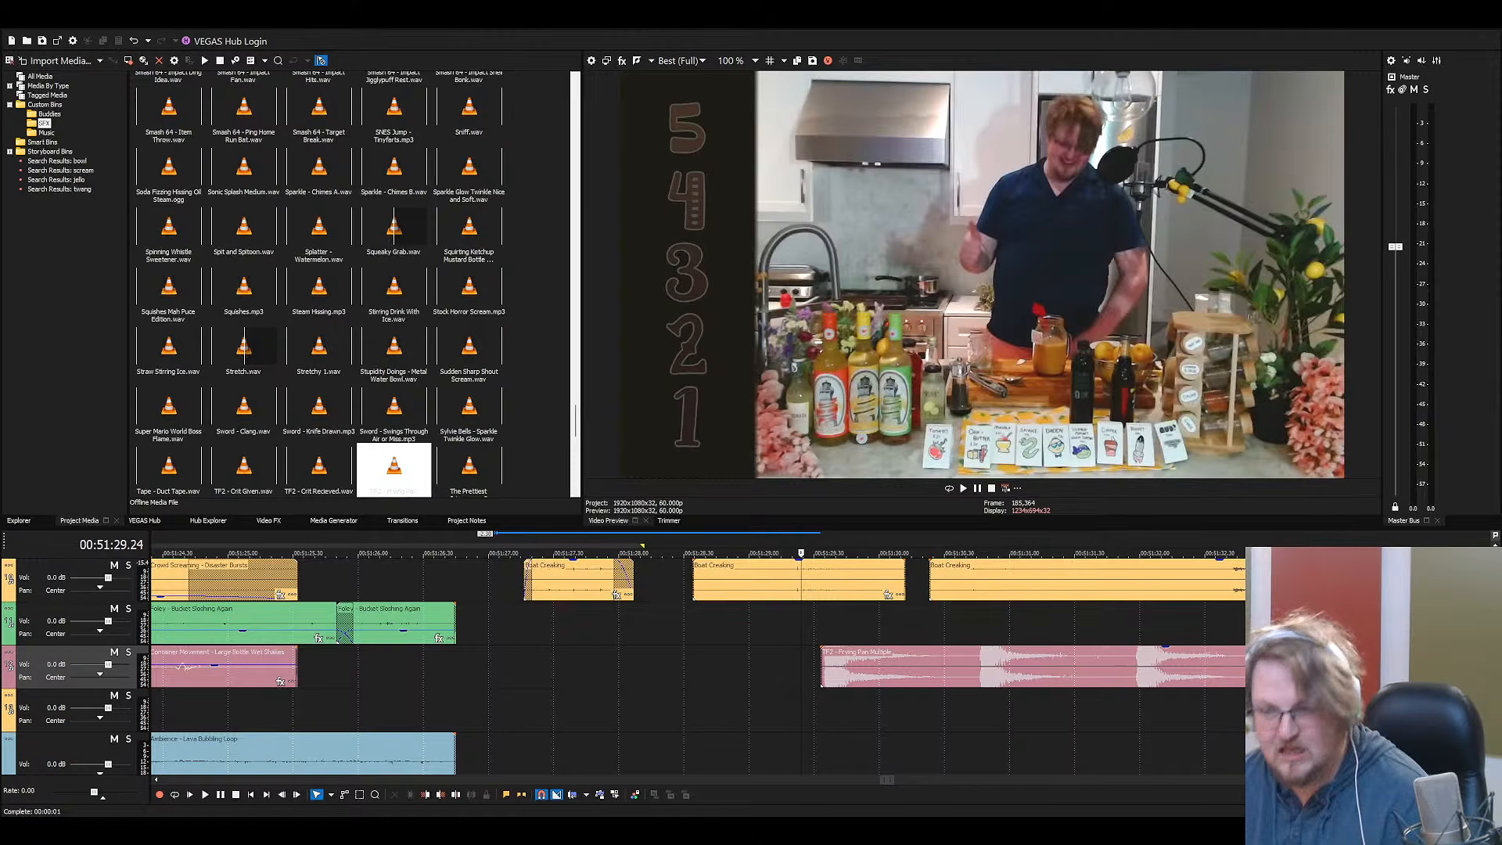
Play the remaining frying pan clip from 00:51:29.07 and lower the clip's volume
click(765, 635)
key(space)
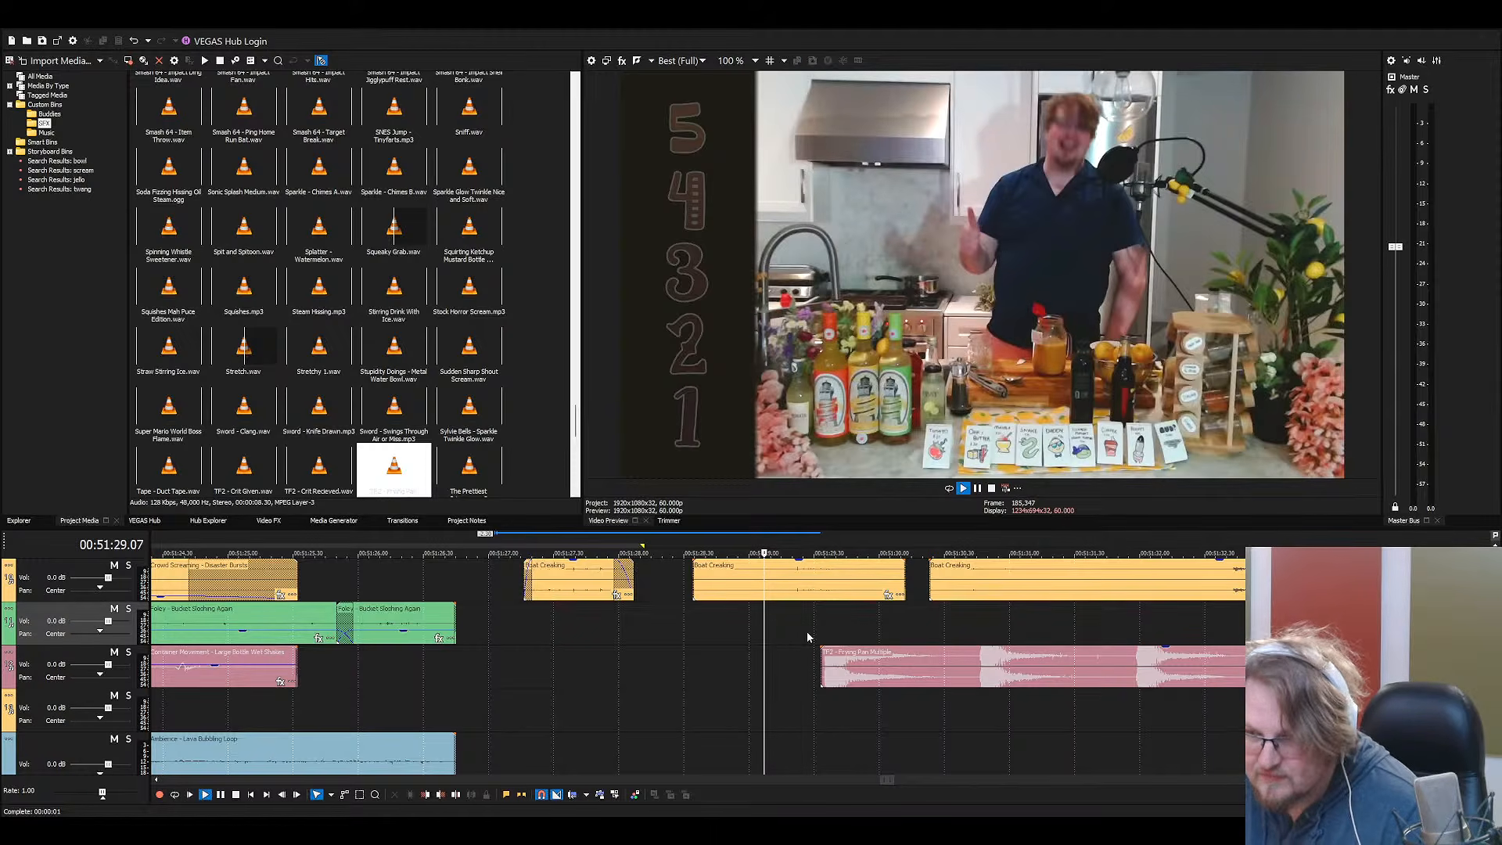
key(space)
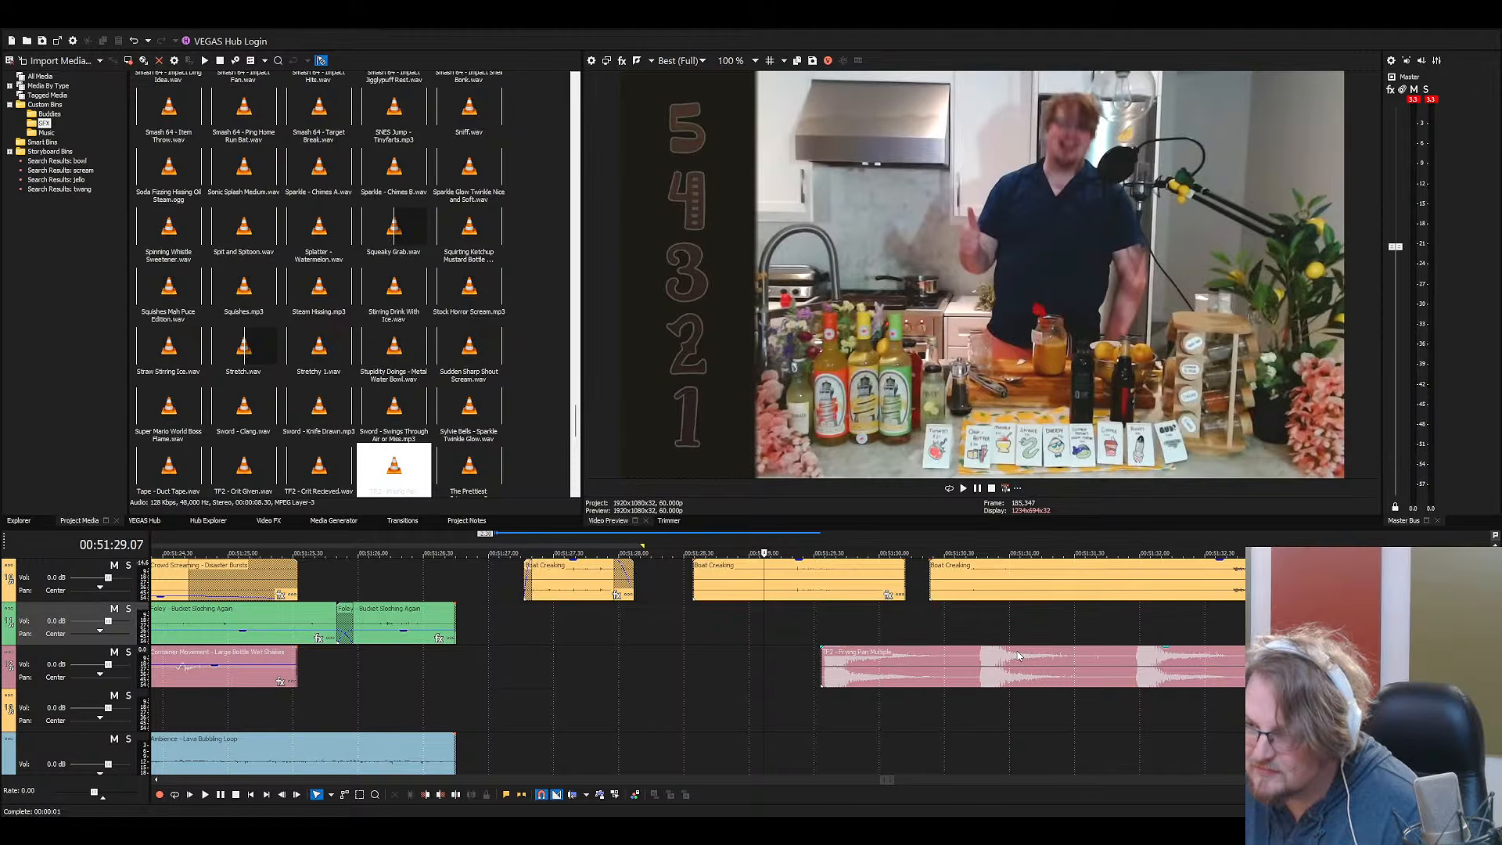
drag(1018, 649, 1026, 685)
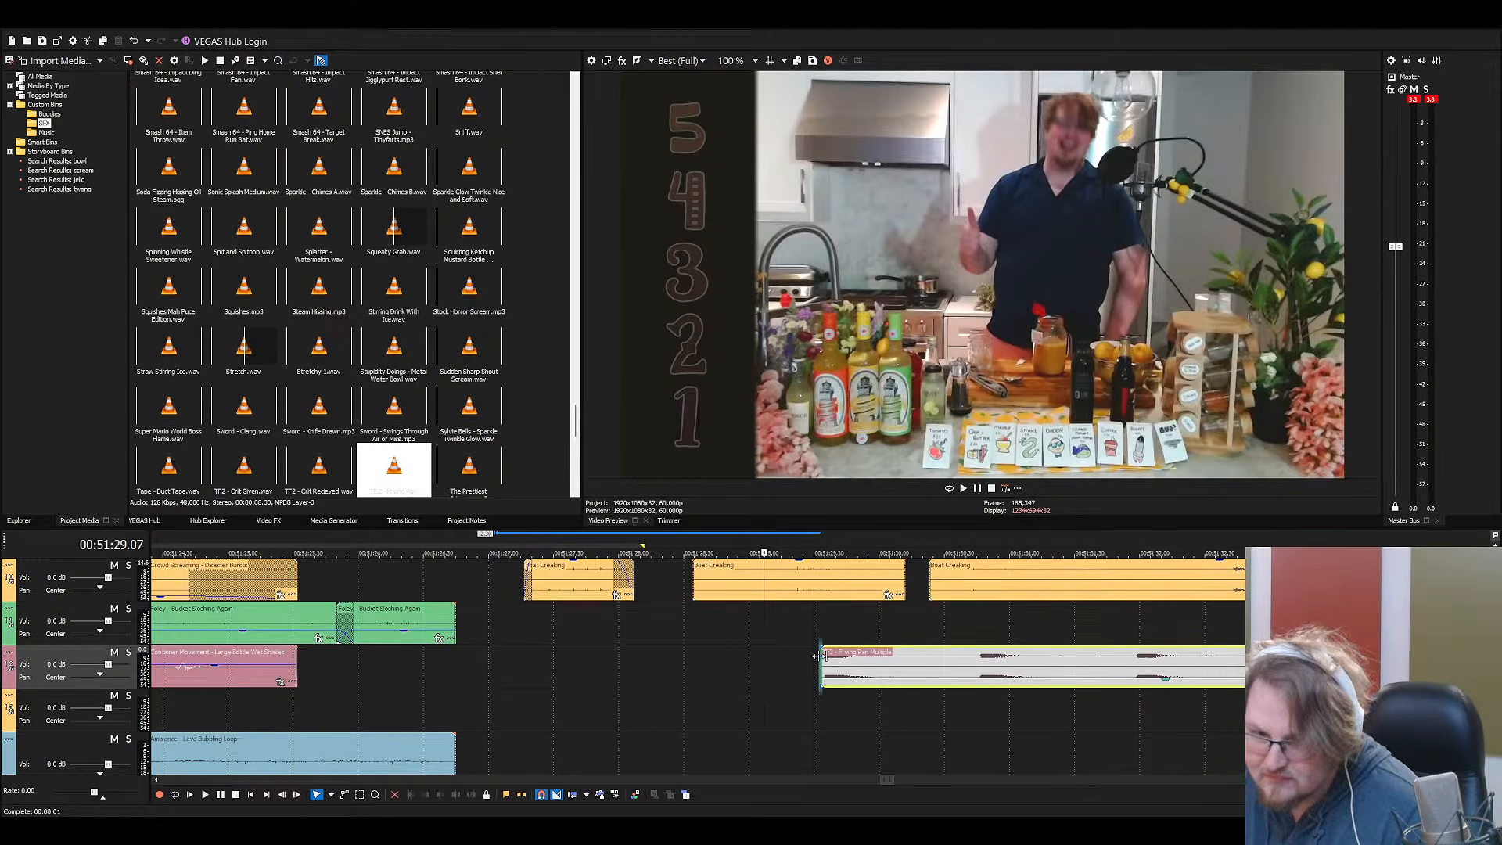
Audition the frying pan hits and solo their pink track while playing from 00:51:31.44
key(space)
scroll(875, 675, down, 3)
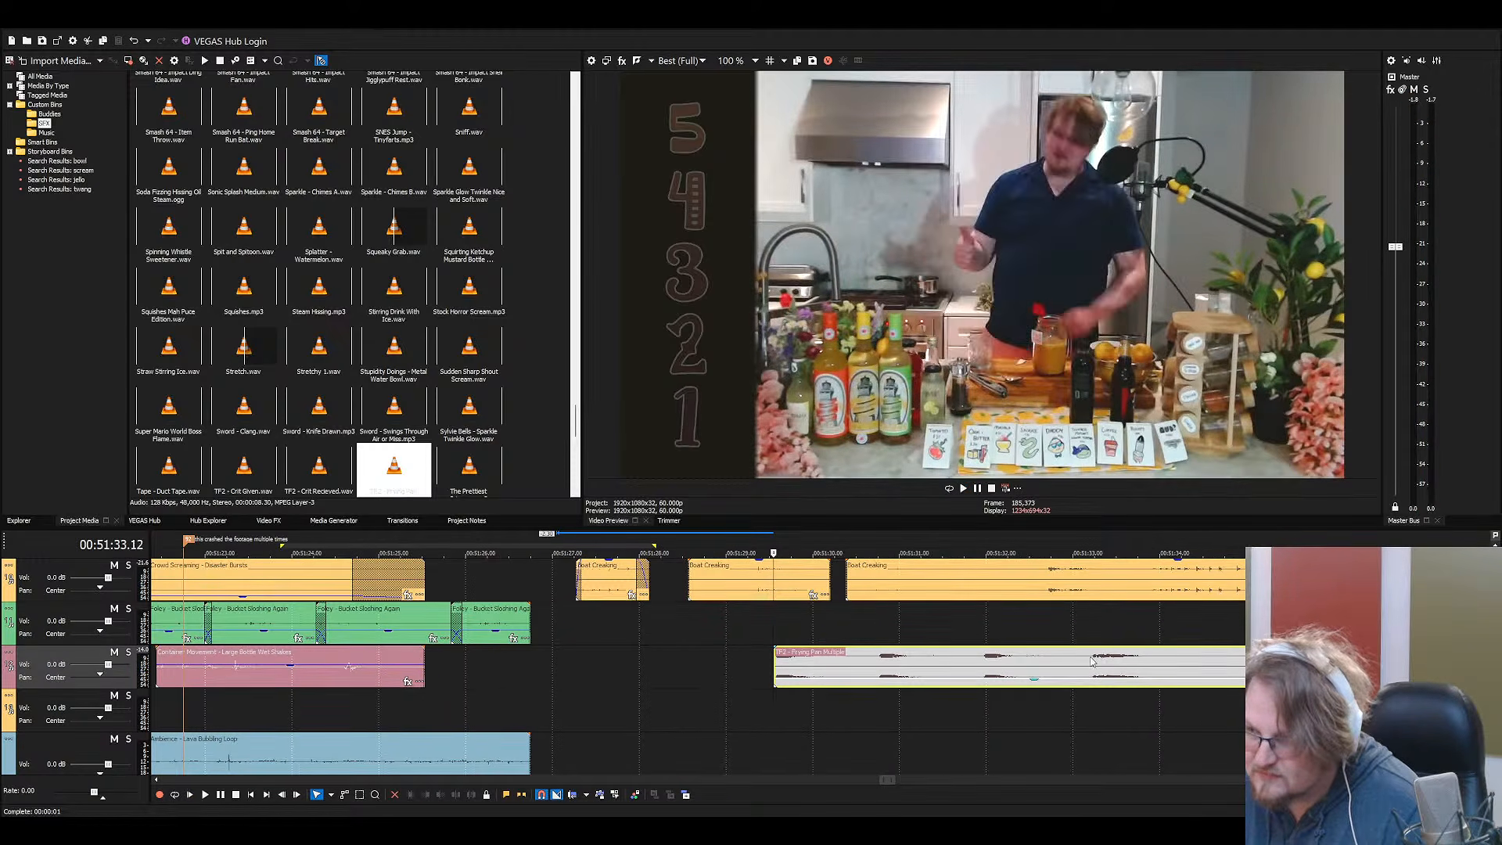
key(space)
click(964, 660)
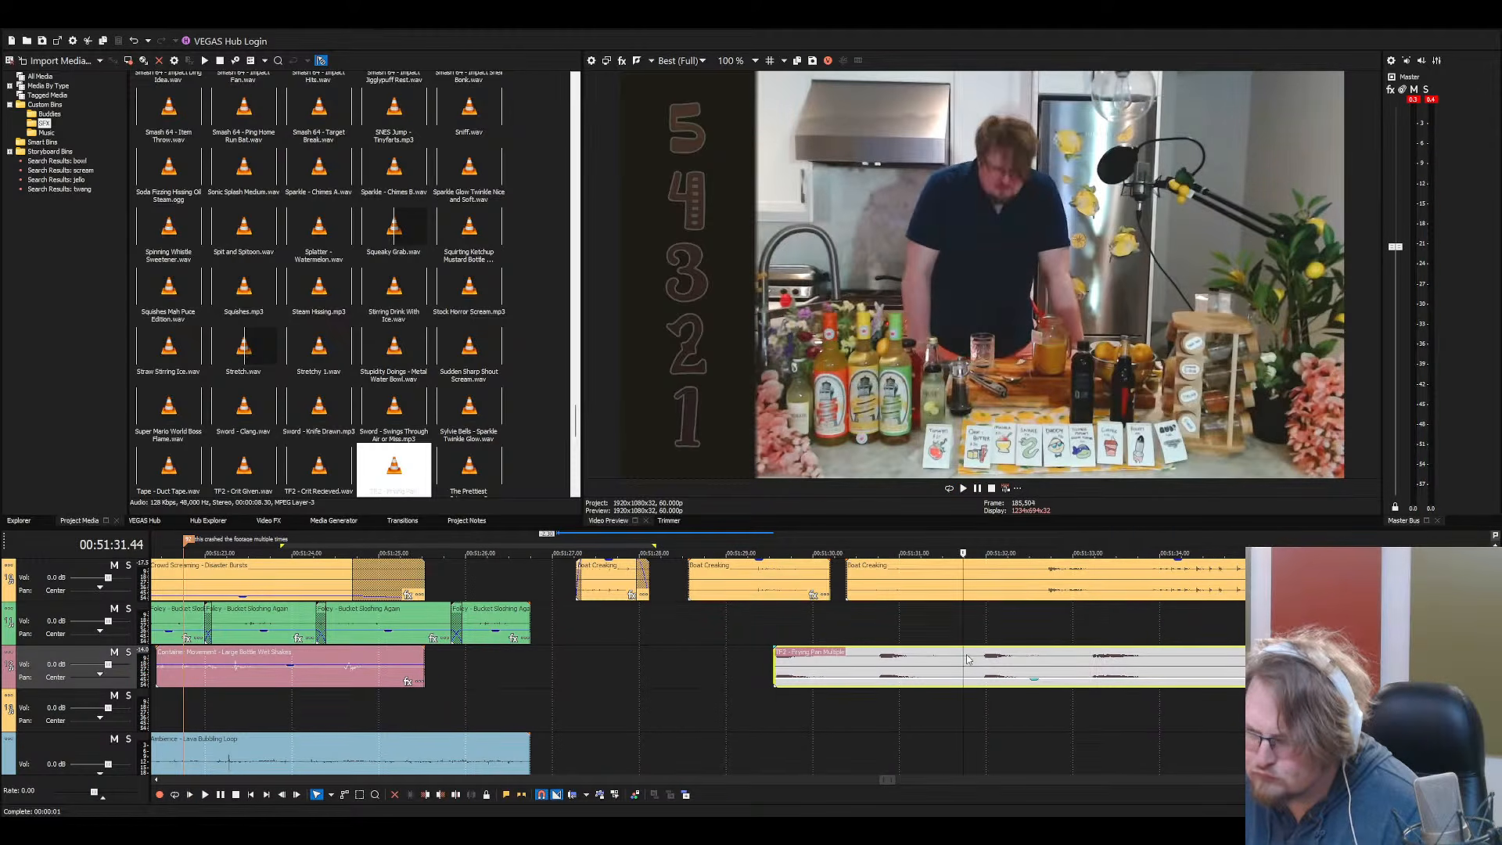
key(space)
click(128, 652)
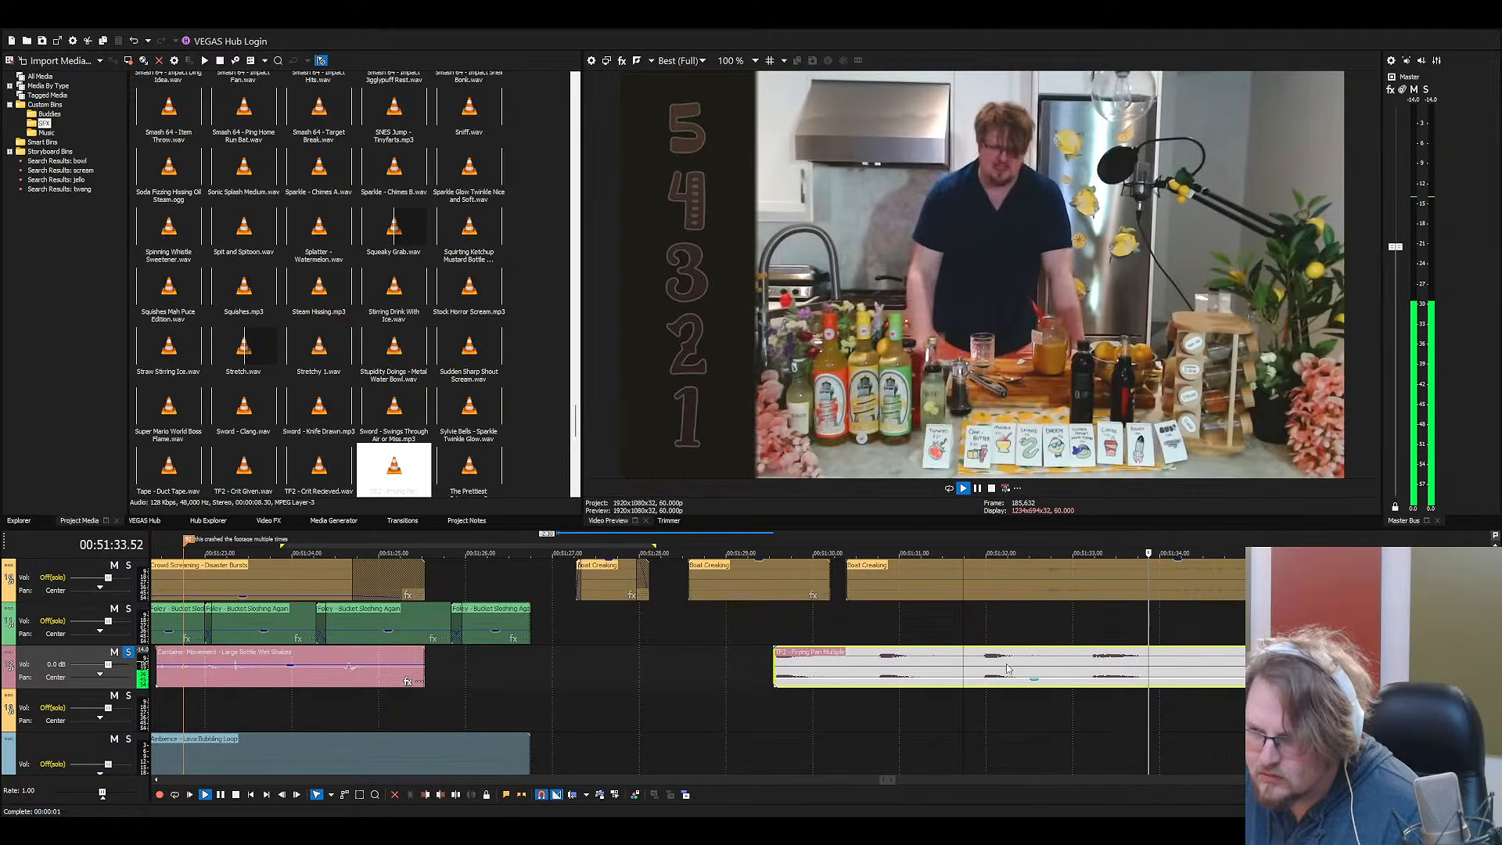
Isolate the third remaining frying pan hit by splitting before and after it and deleting the outer pieces
key(space)
key(s)
click(1066, 667)
key(s)
click(1096, 662)
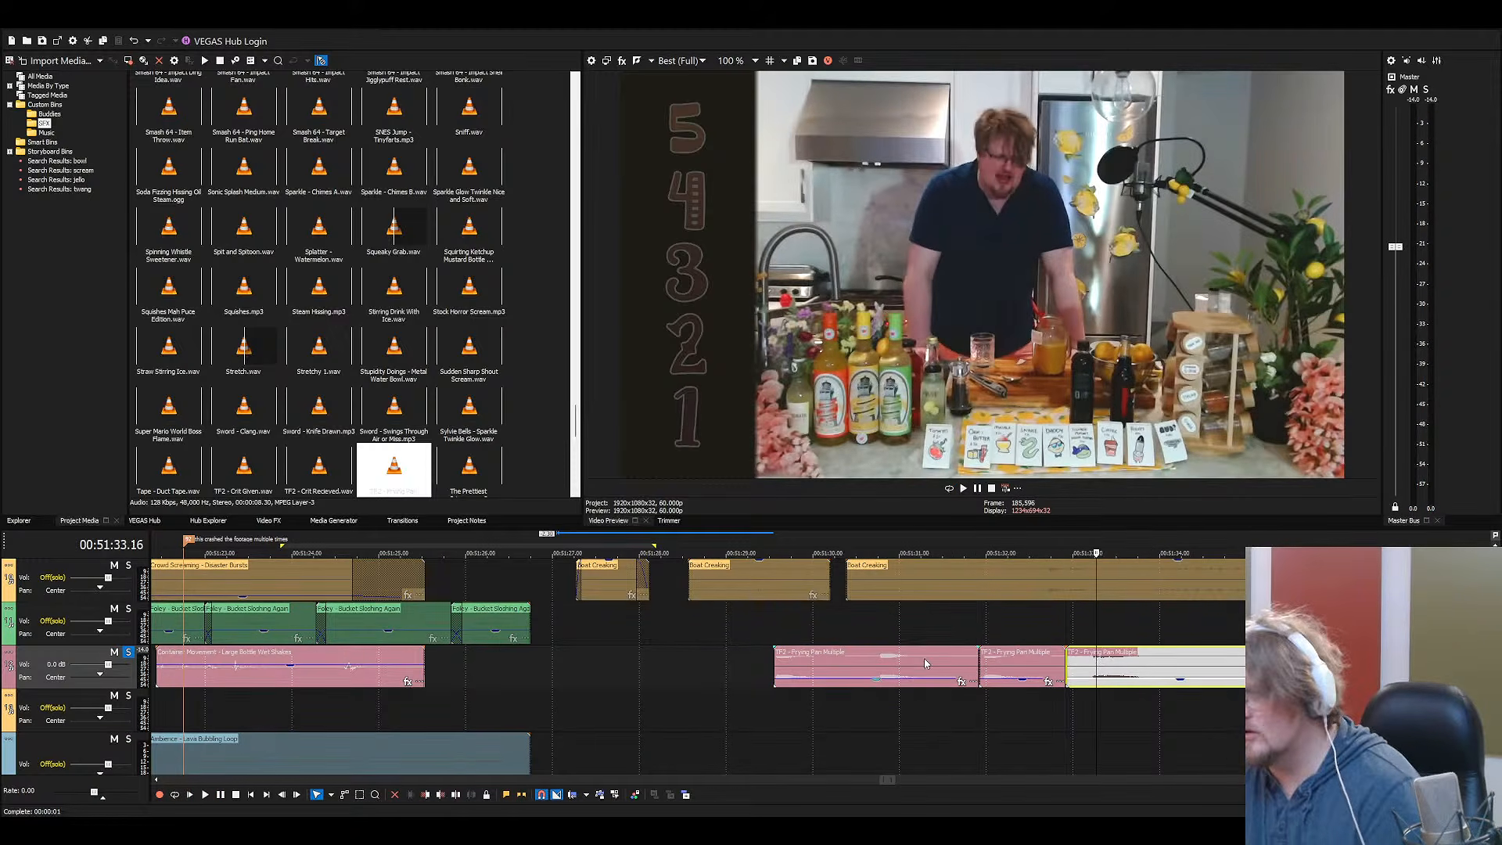
key(Delete)
click(888, 665)
key(Delete)
Move the isolated frying pan hit to about 00:51:28.15, unsolo its track and play from 00:51:27.05
click(1005, 667)
drag(1005, 667, 687, 667)
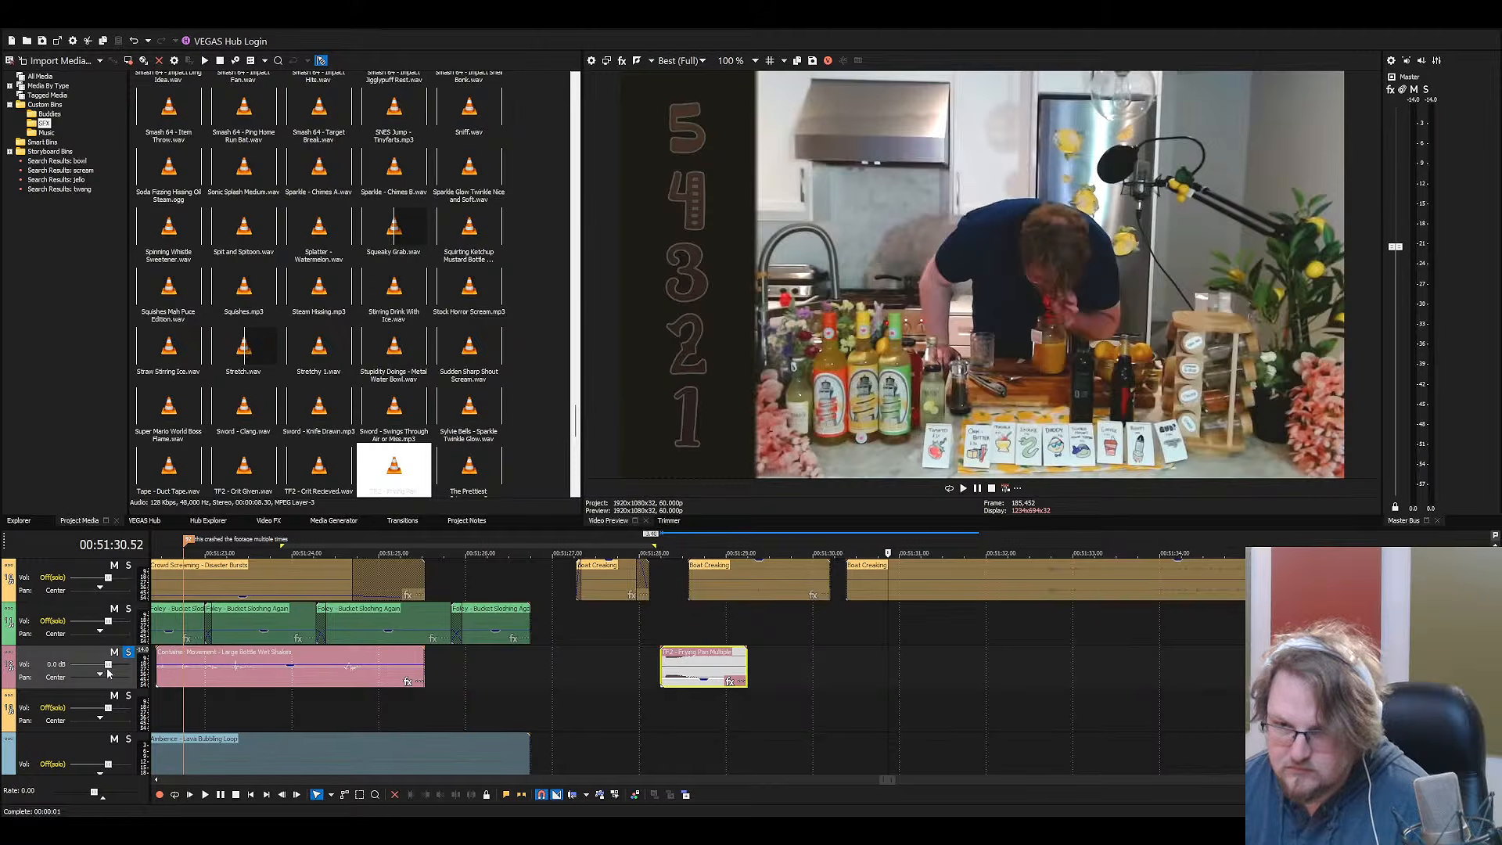
click(129, 651)
click(559, 620)
key(space)
scroll(674, 657, up, 2)
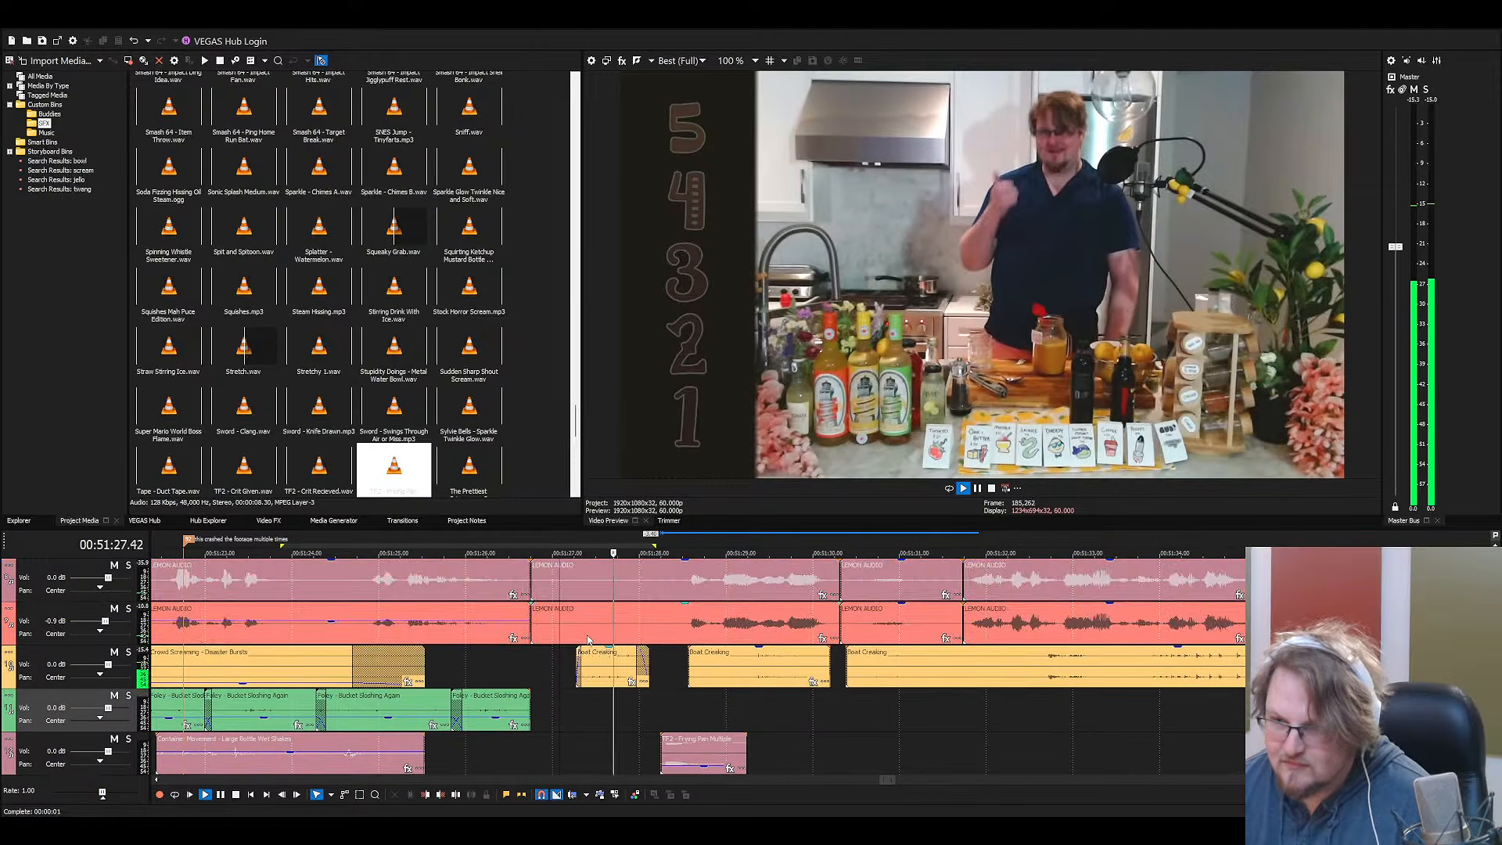
scroll(674, 657, down, 1)
scroll(680, 664, up, 2)
key(space)
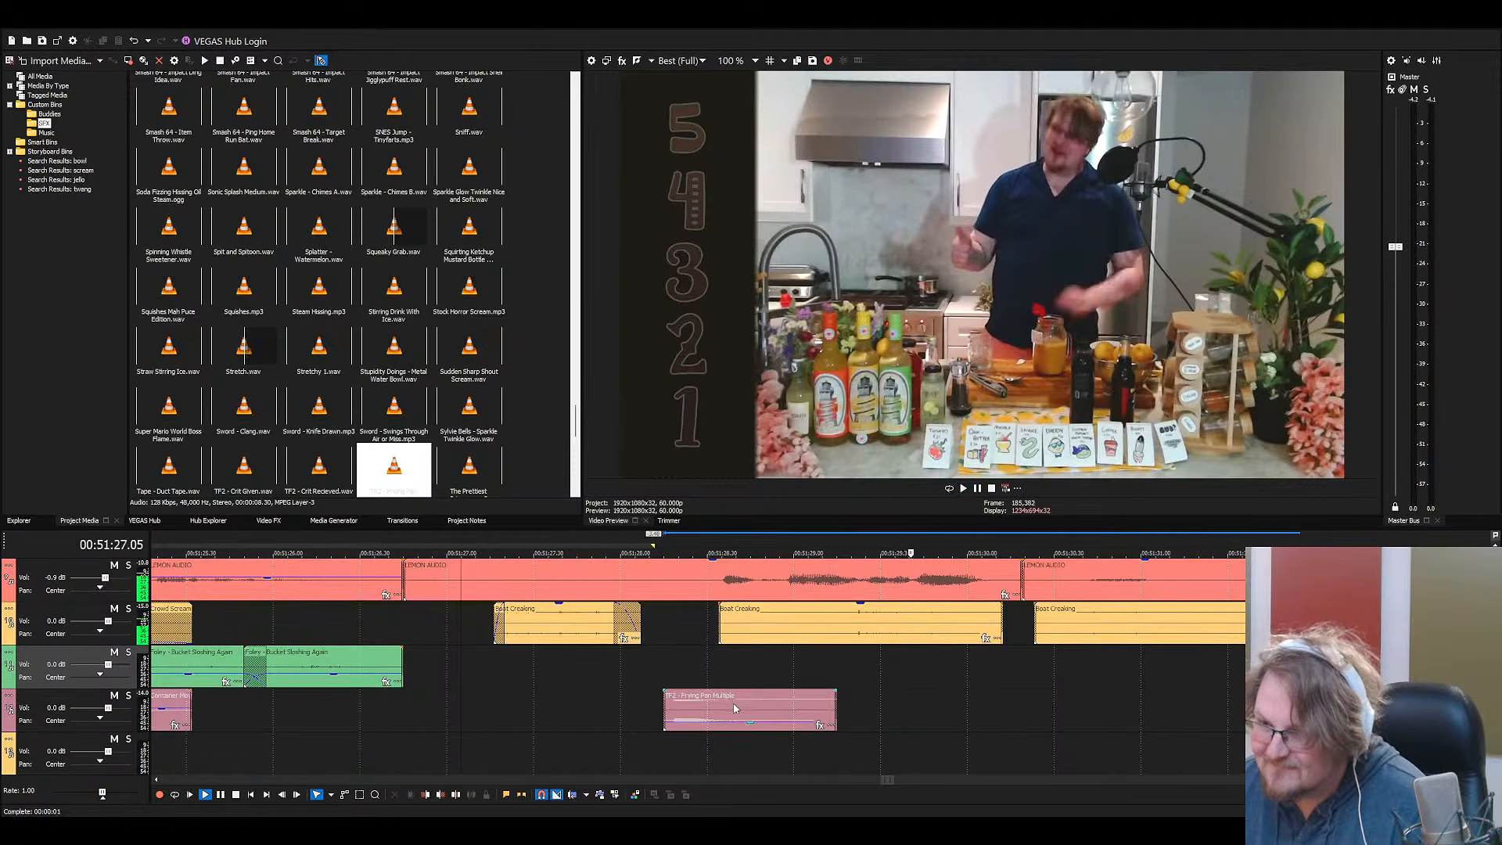
Move the frying pan hit up to the green track at about 00:51:28.10 and audition it from 00:51:27.51
drag(734, 707, 670, 662)
click(715, 664)
key(space)
click(594, 663)
key(space)
key(space)
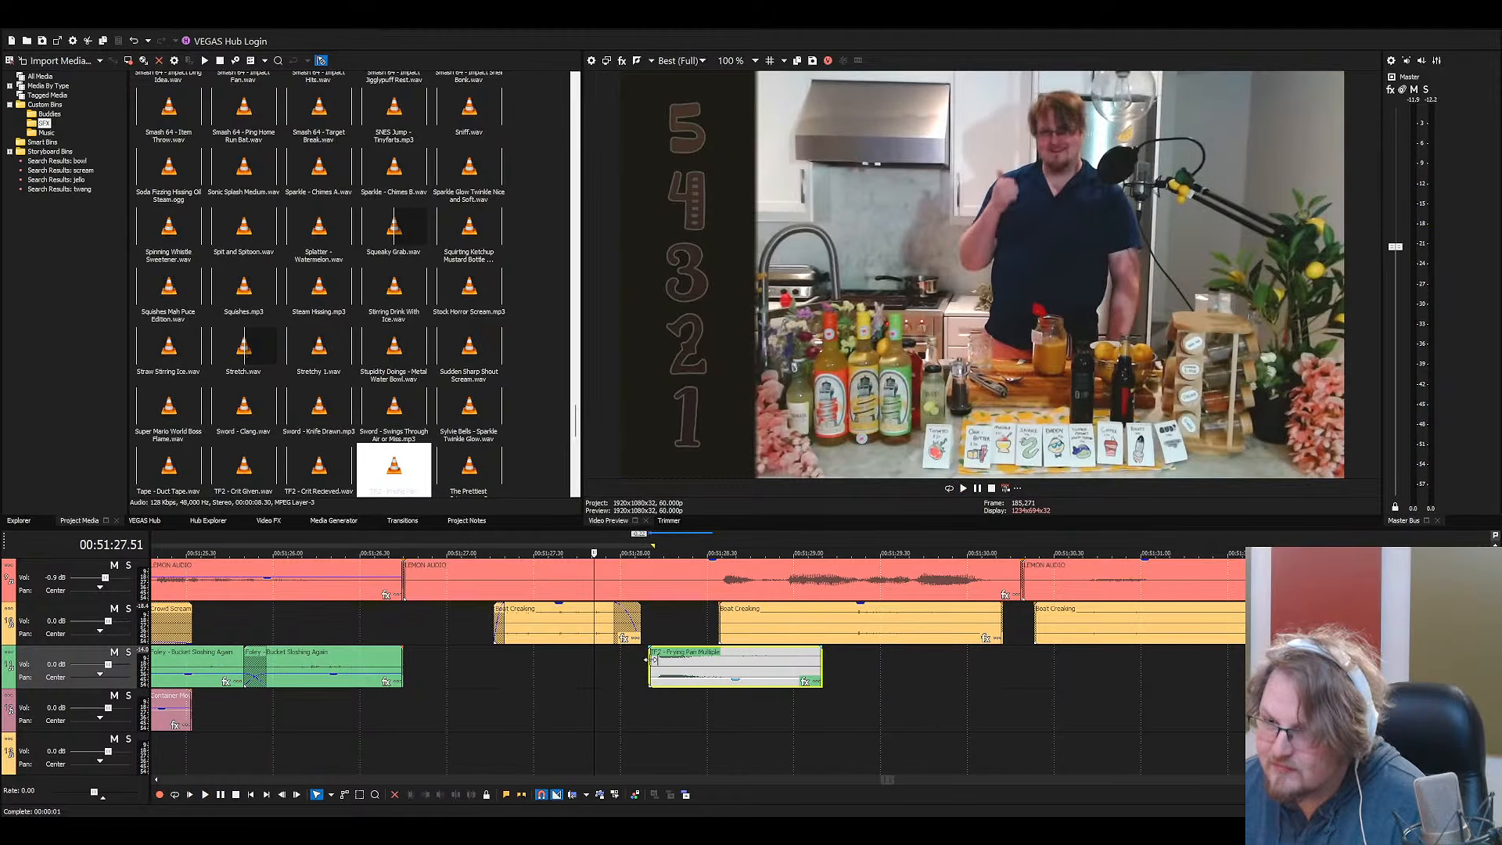
Check the thumbs-up gesture frame by frame and shift the frying pan hit to start at 00:51:28.11
click(660, 664)
key(Left)
key(Left)
key(Left)
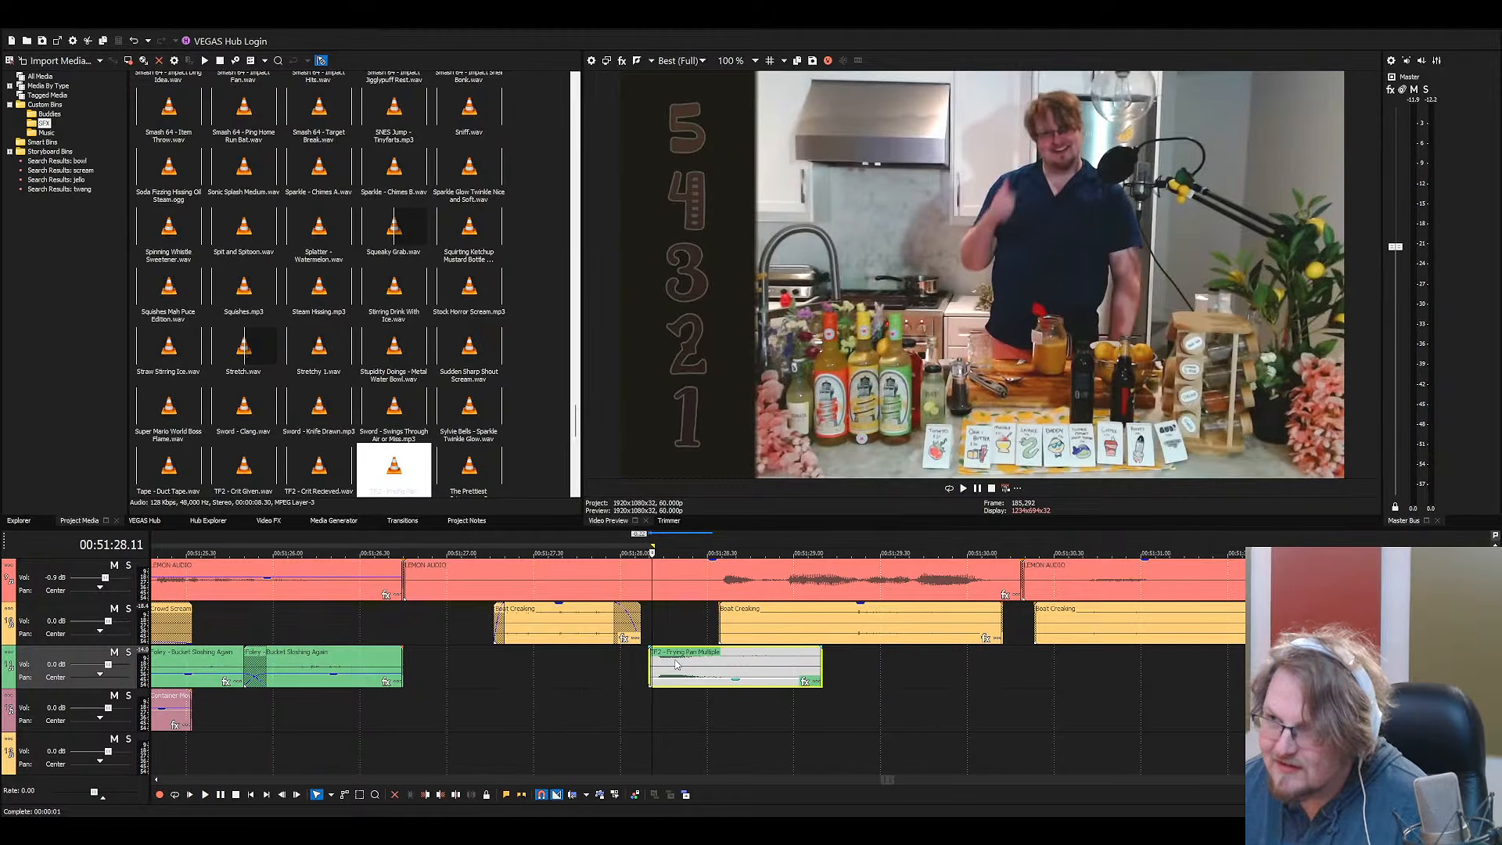
key(Right)
key(Right)
key(Right)
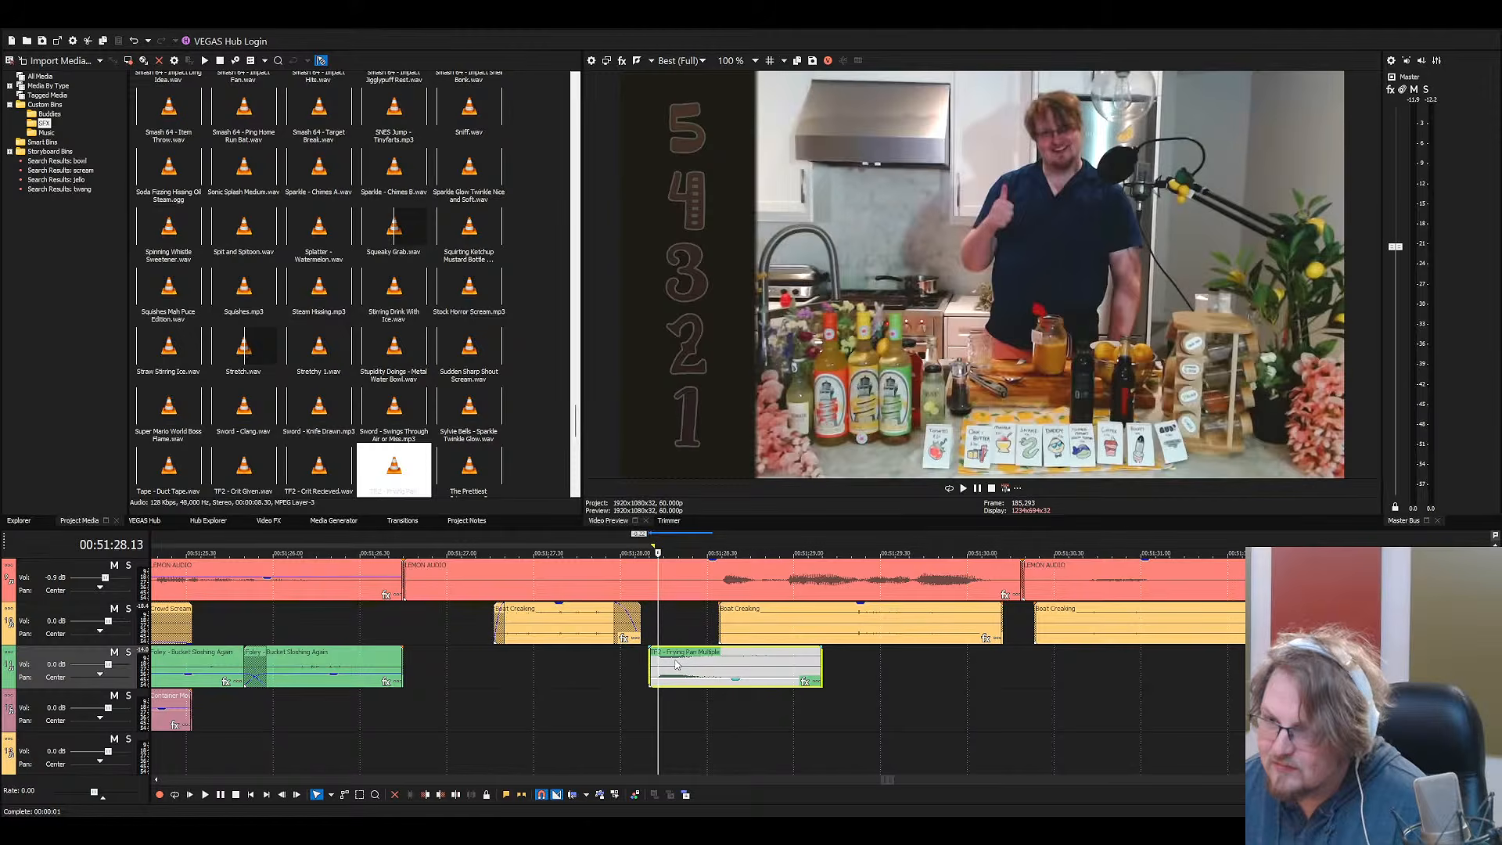
scroll(677, 664, up, 2)
drag(839, 665, 846, 665)
Audition the aligned frying pan hit from 00:51:28.11 through to the drinking shot
key(space)
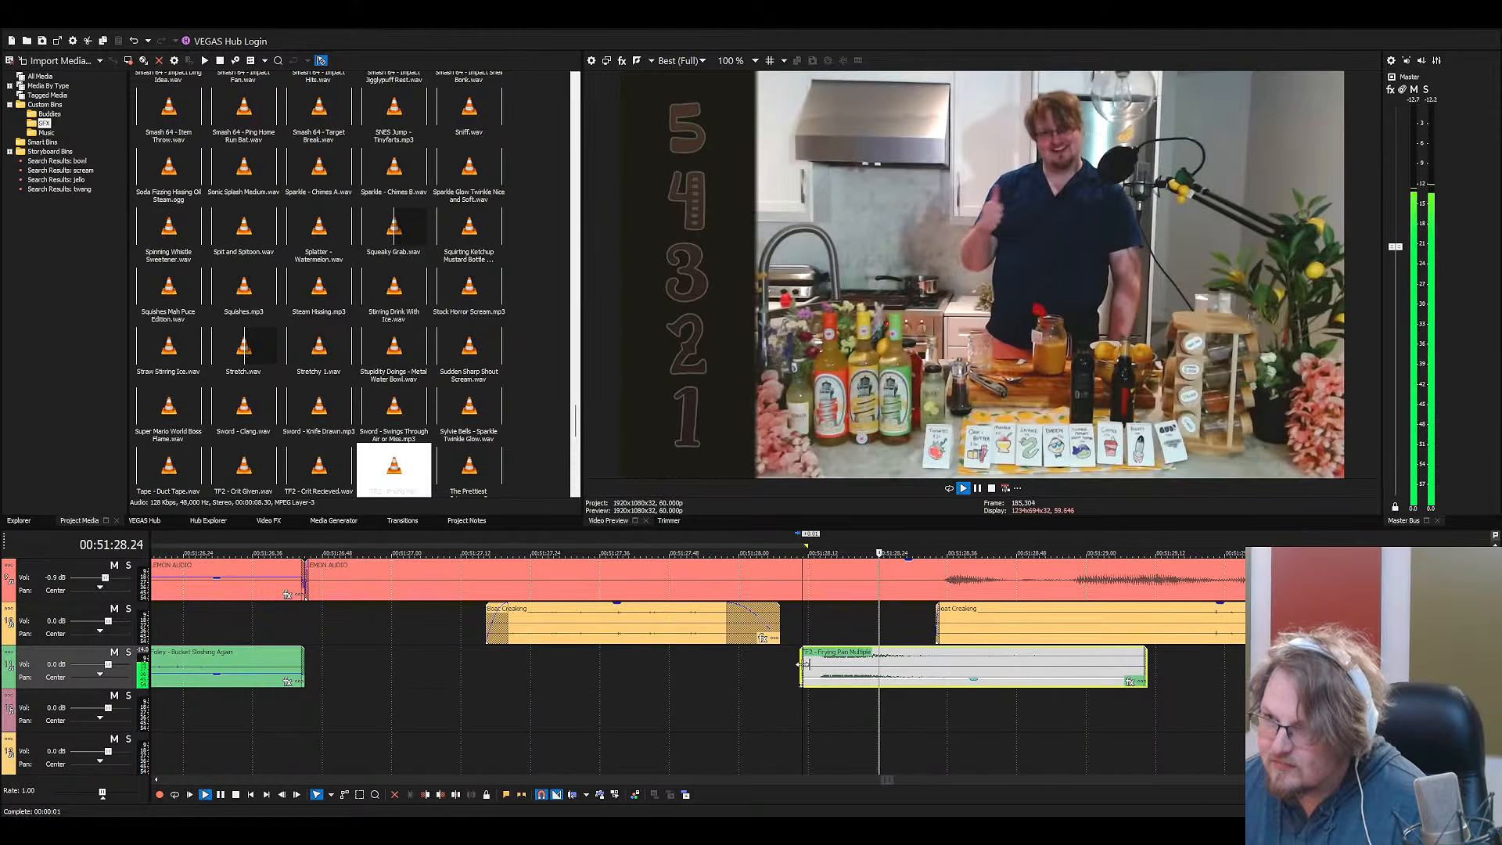
scroll(768, 670, down, 2)
key(space)
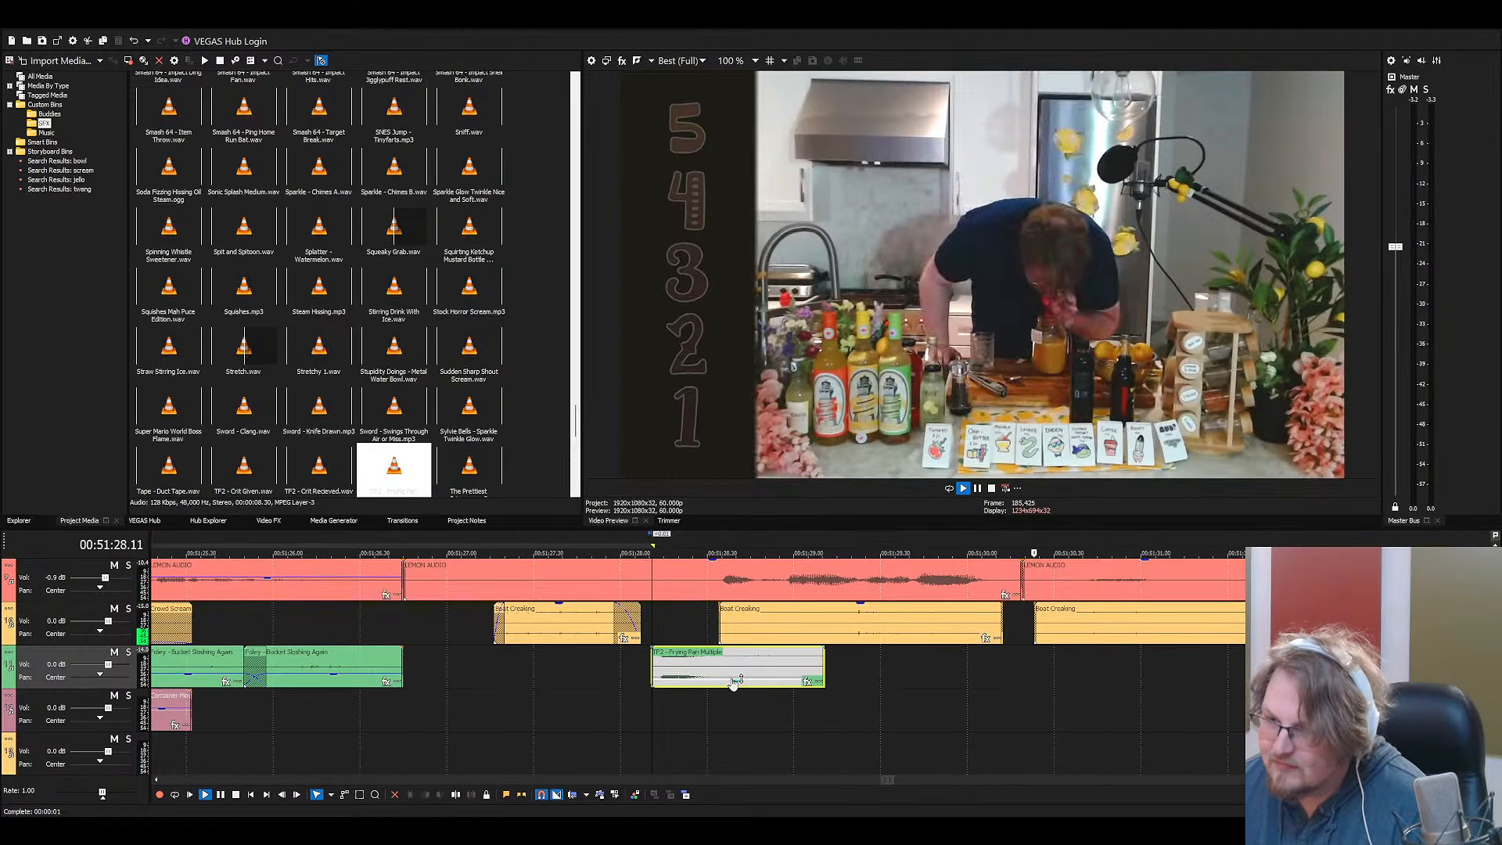
key(space)
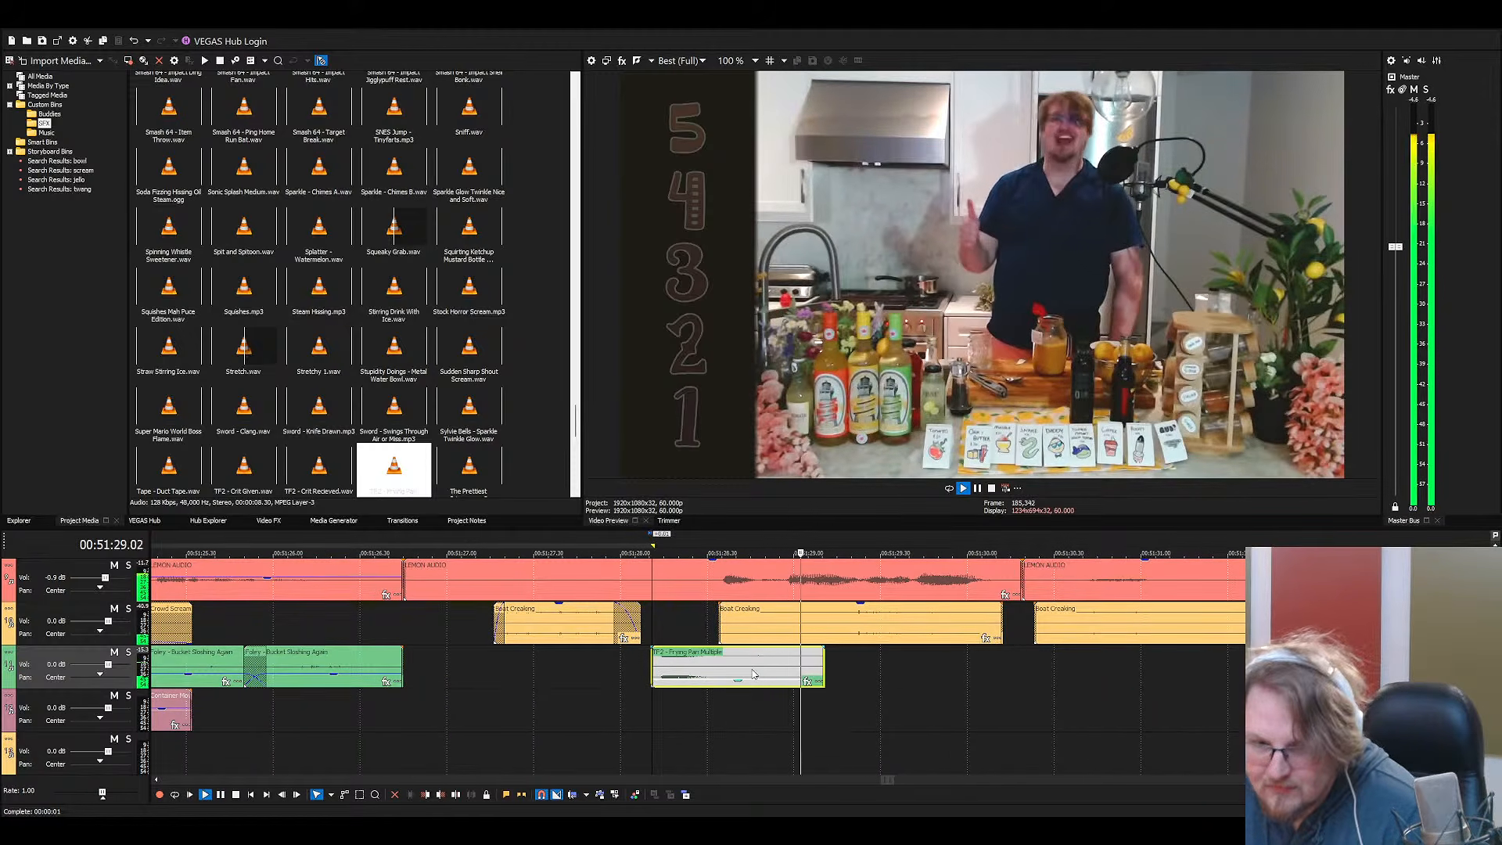
scroll(751, 678, down, 2)
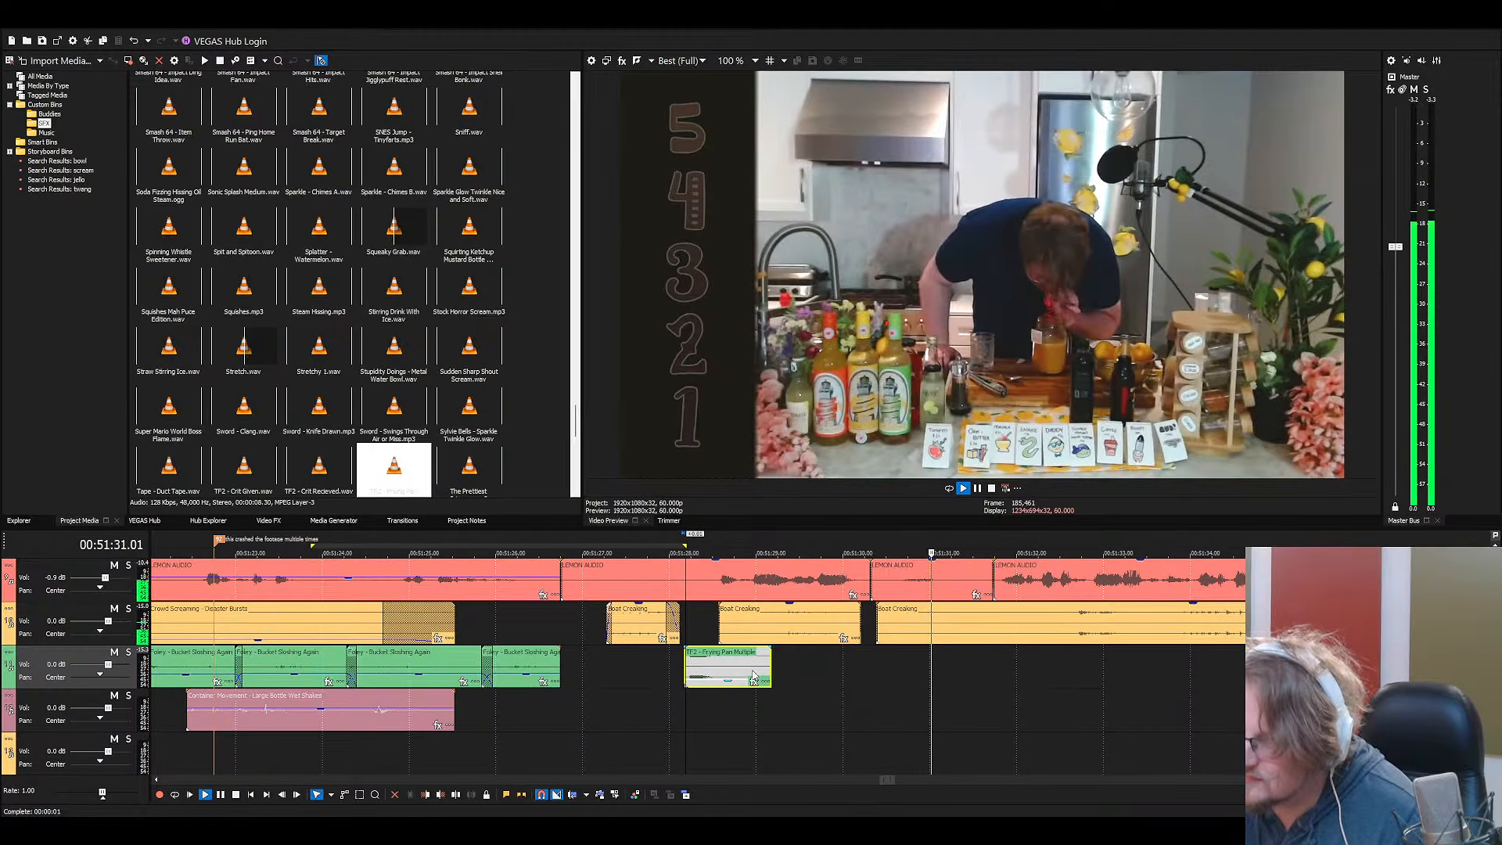
scroll(749, 681, down, 1)
scroll(752, 665, up, 1)
Stop at the drinking shot, find Sips.wav in the sound effects and place it on the pink track starting about 00:51:27
click(765, 632)
key(space)
click(275, 300)
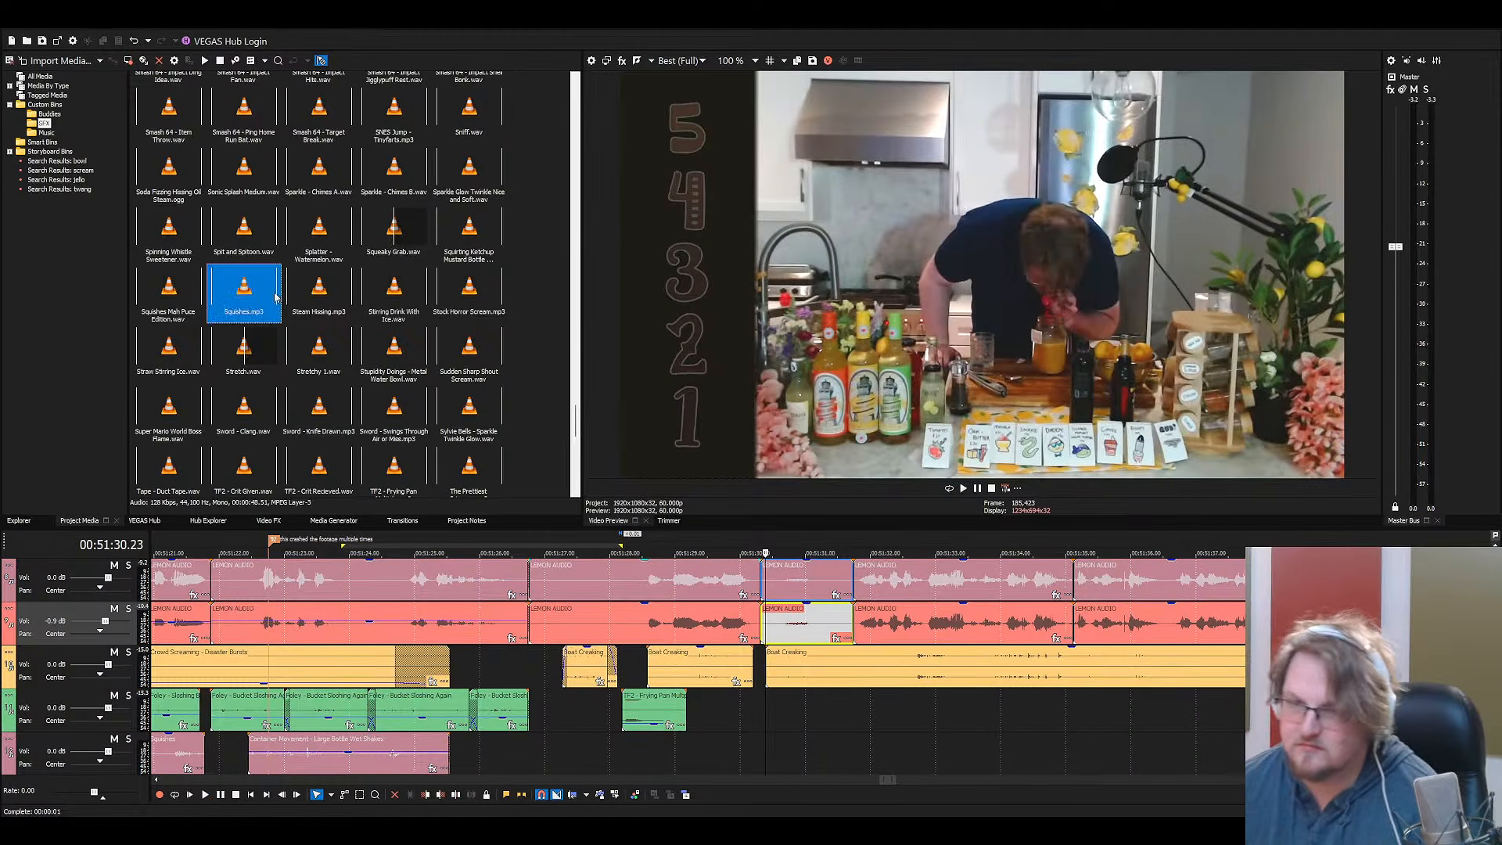
text(si)
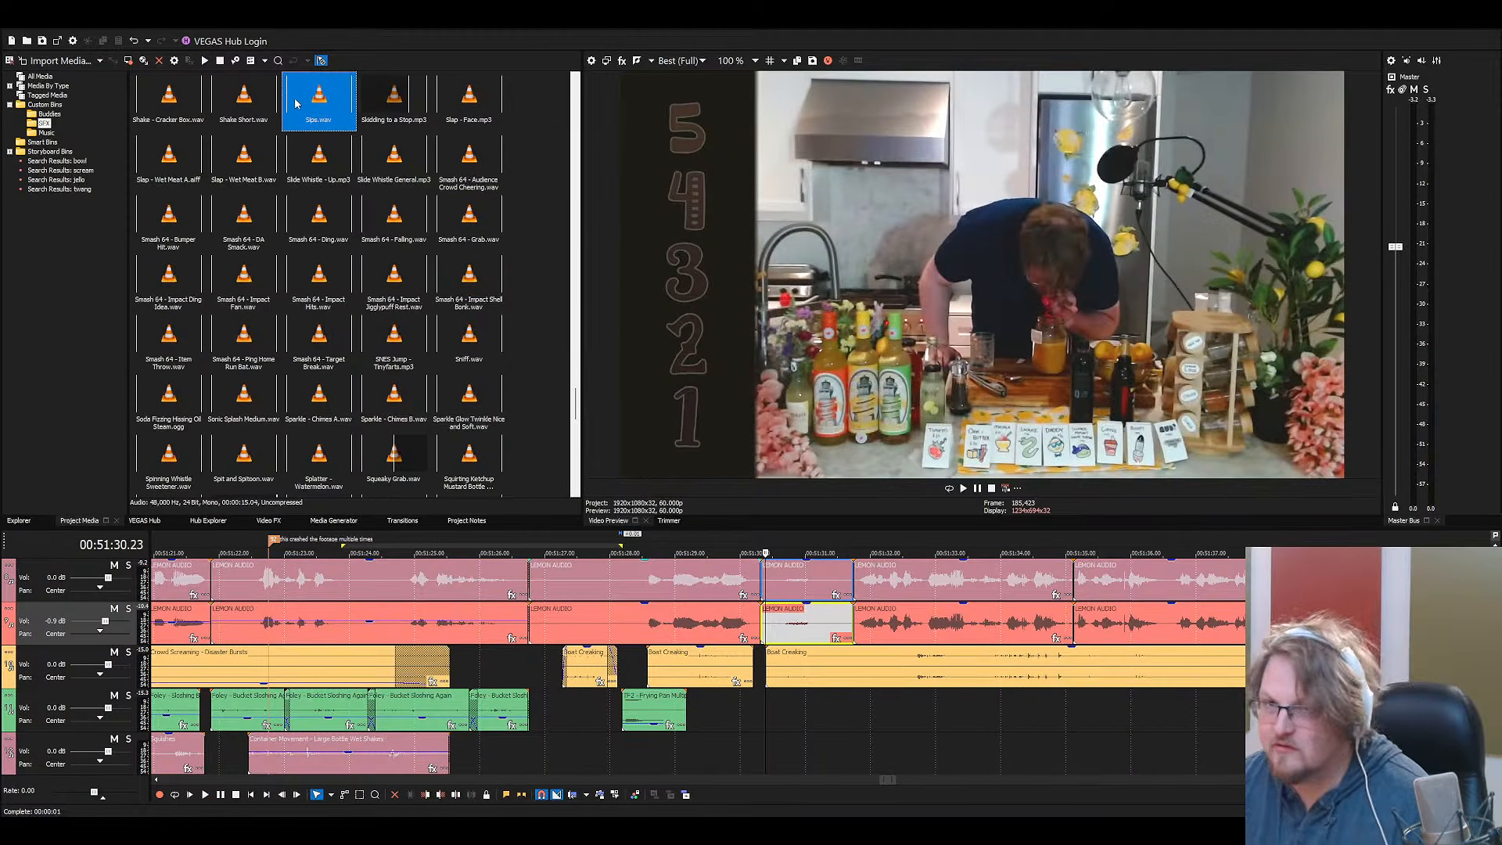
drag(295, 101, 696, 741)
scroll(860, 729, down, 3)
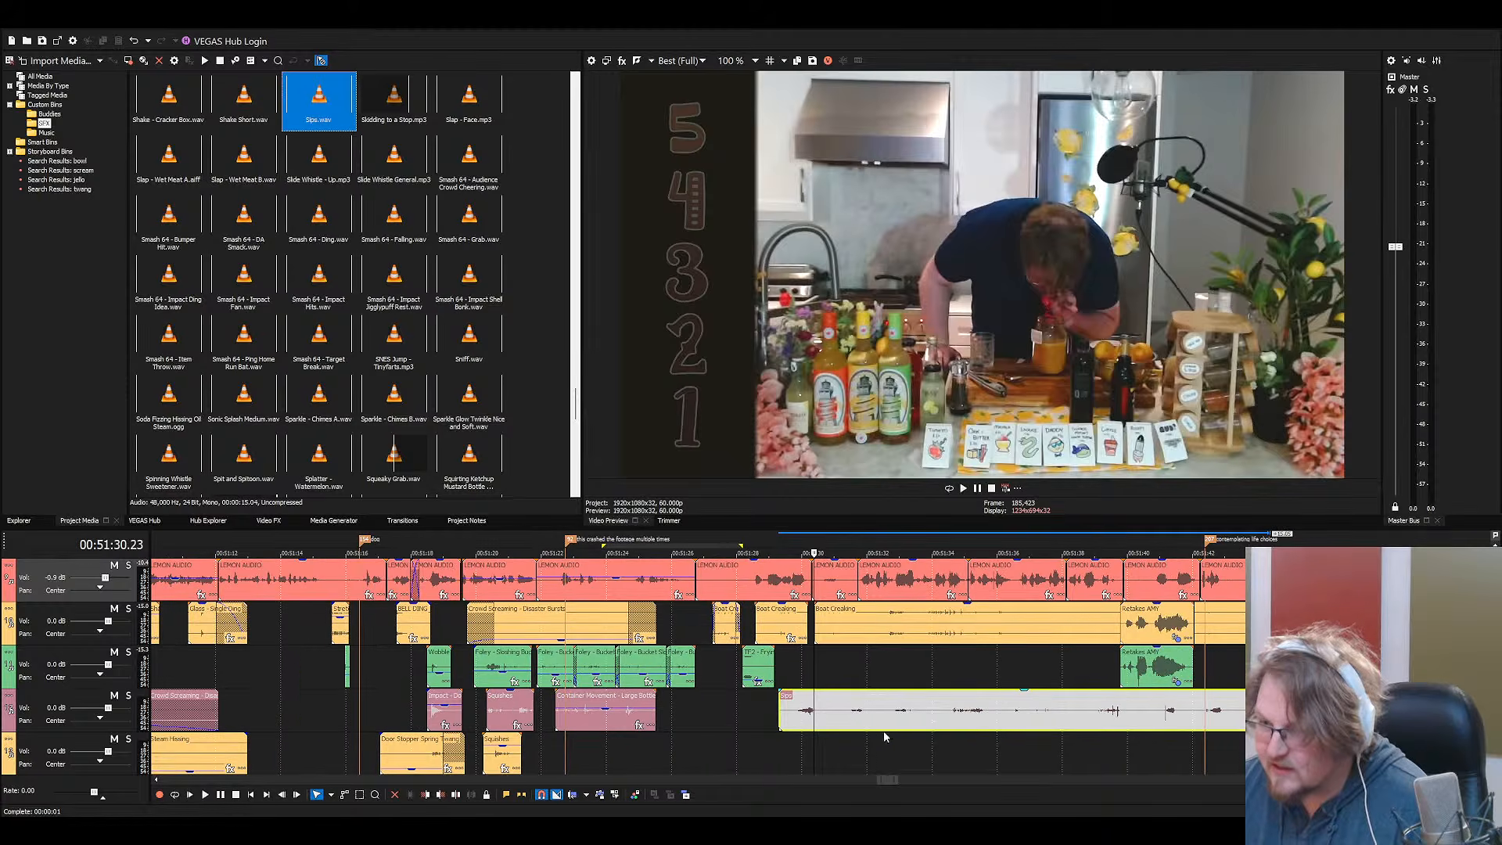
drag(896, 712, 813, 730)
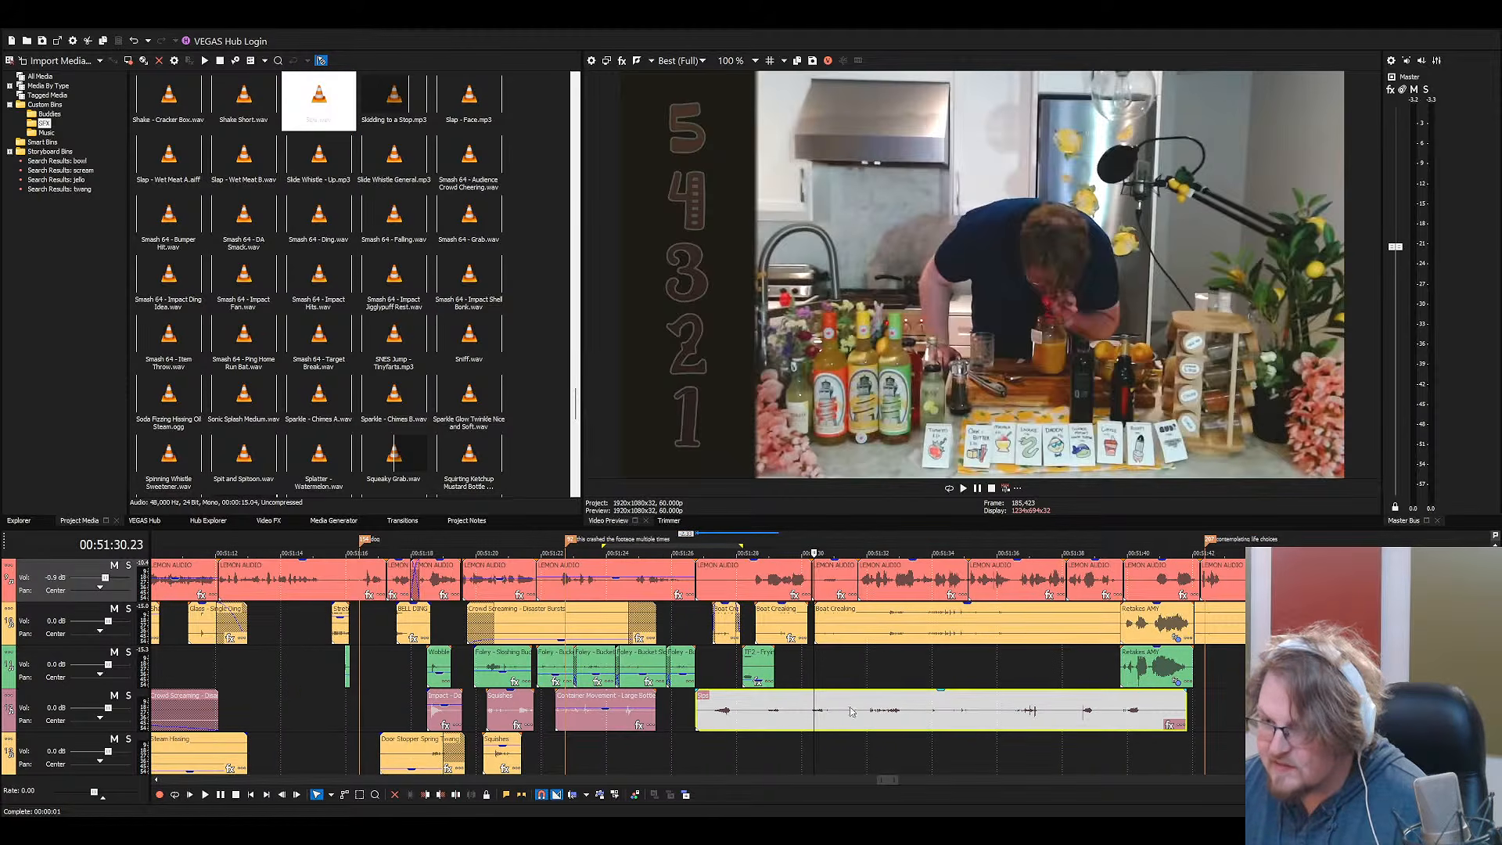
Isolate one sip by splitting the Sips clip at 00:51:32.02 and about a second further on, deleting the part before it
scroll(855, 718, down, 2)
scroll(856, 718, down, 2)
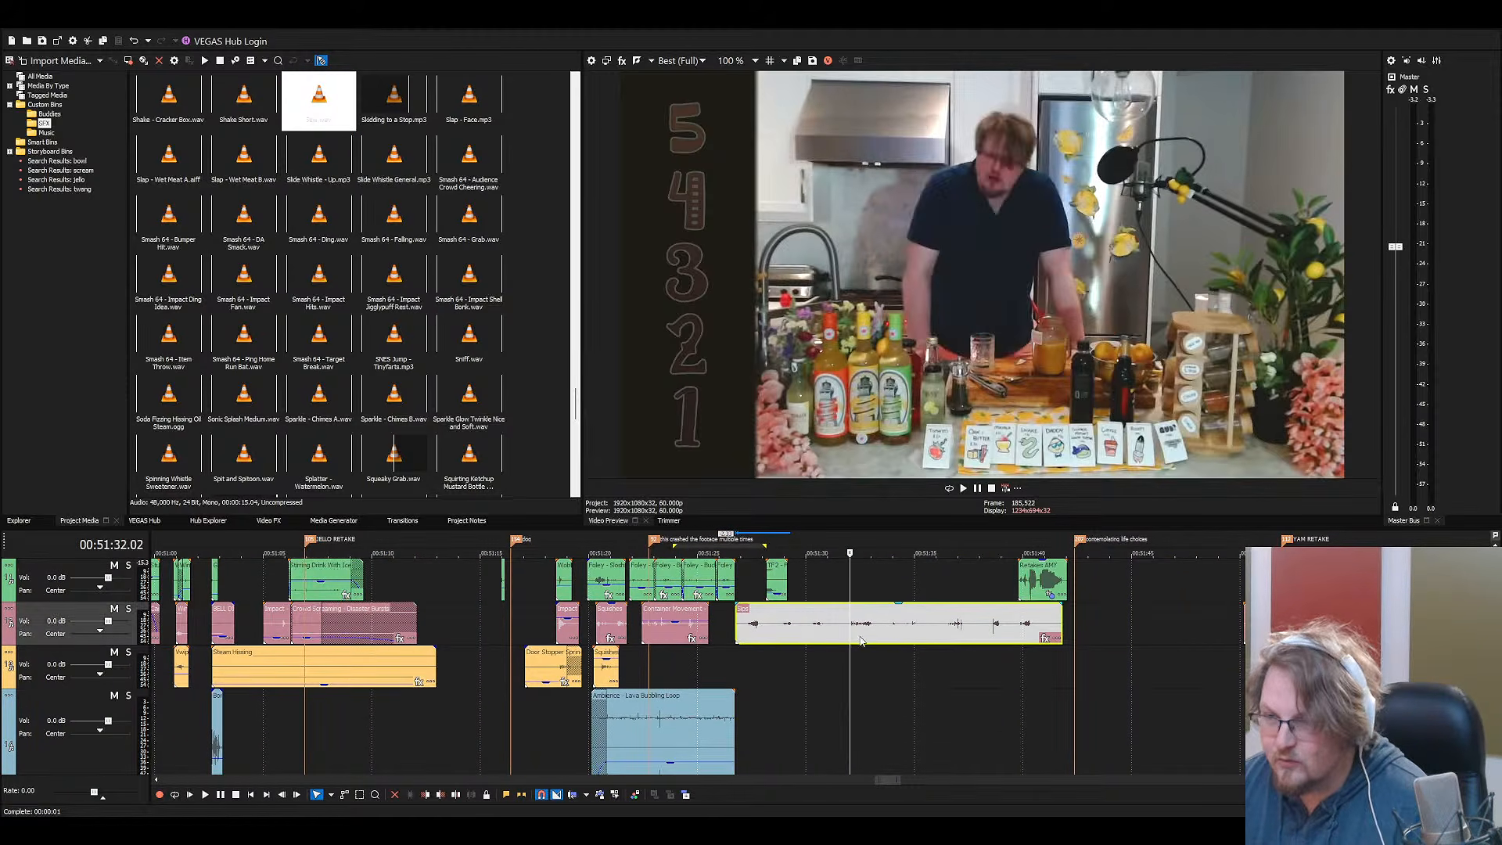
scroll(853, 638, up, 3)
key(s)
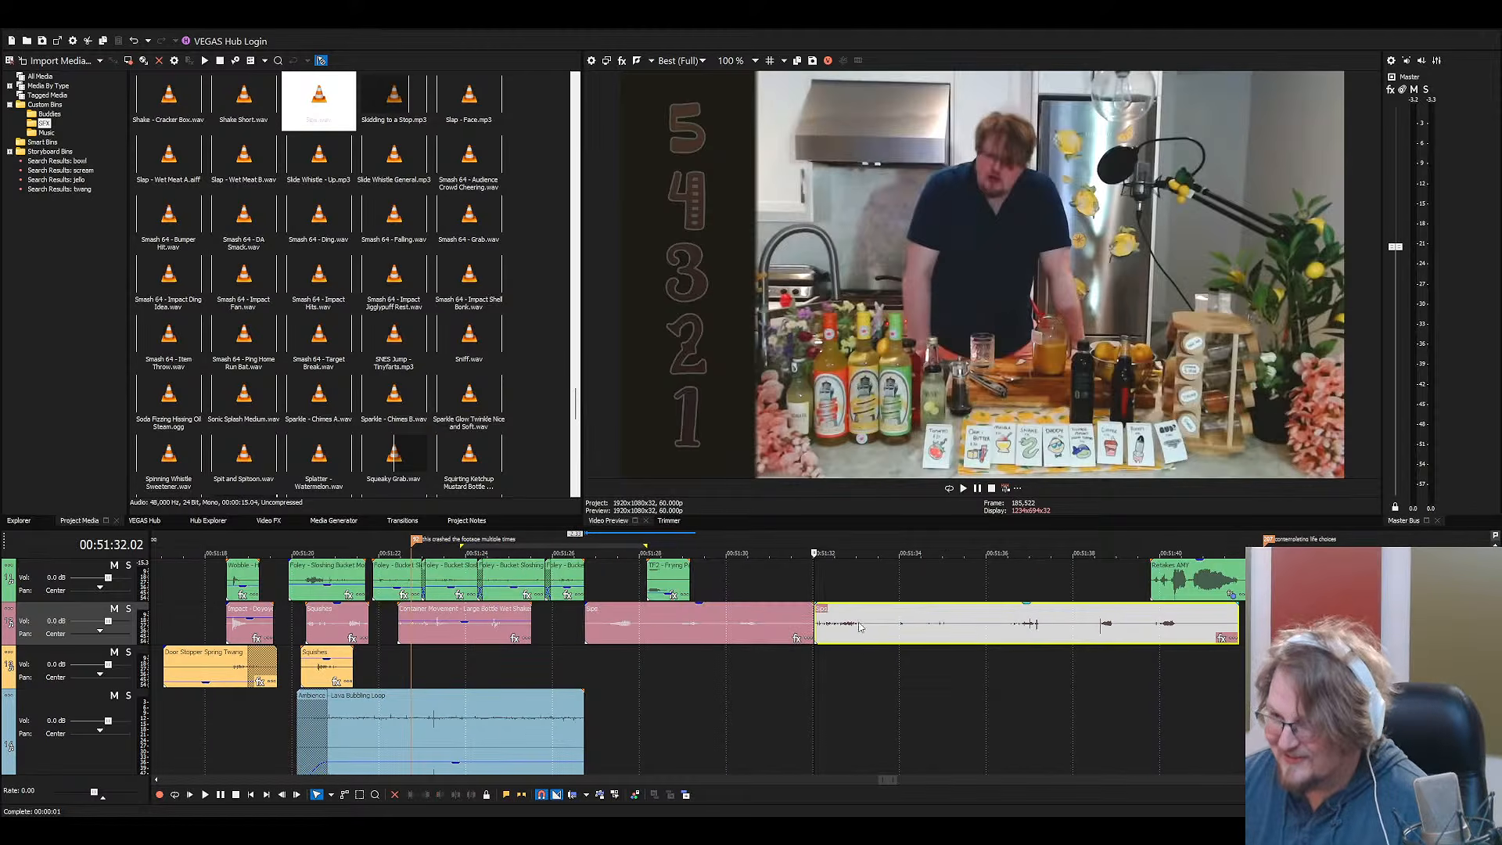
click(860, 628)
key(s)
click(802, 627)
key(Delete)
scroll(822, 650, up, 2)
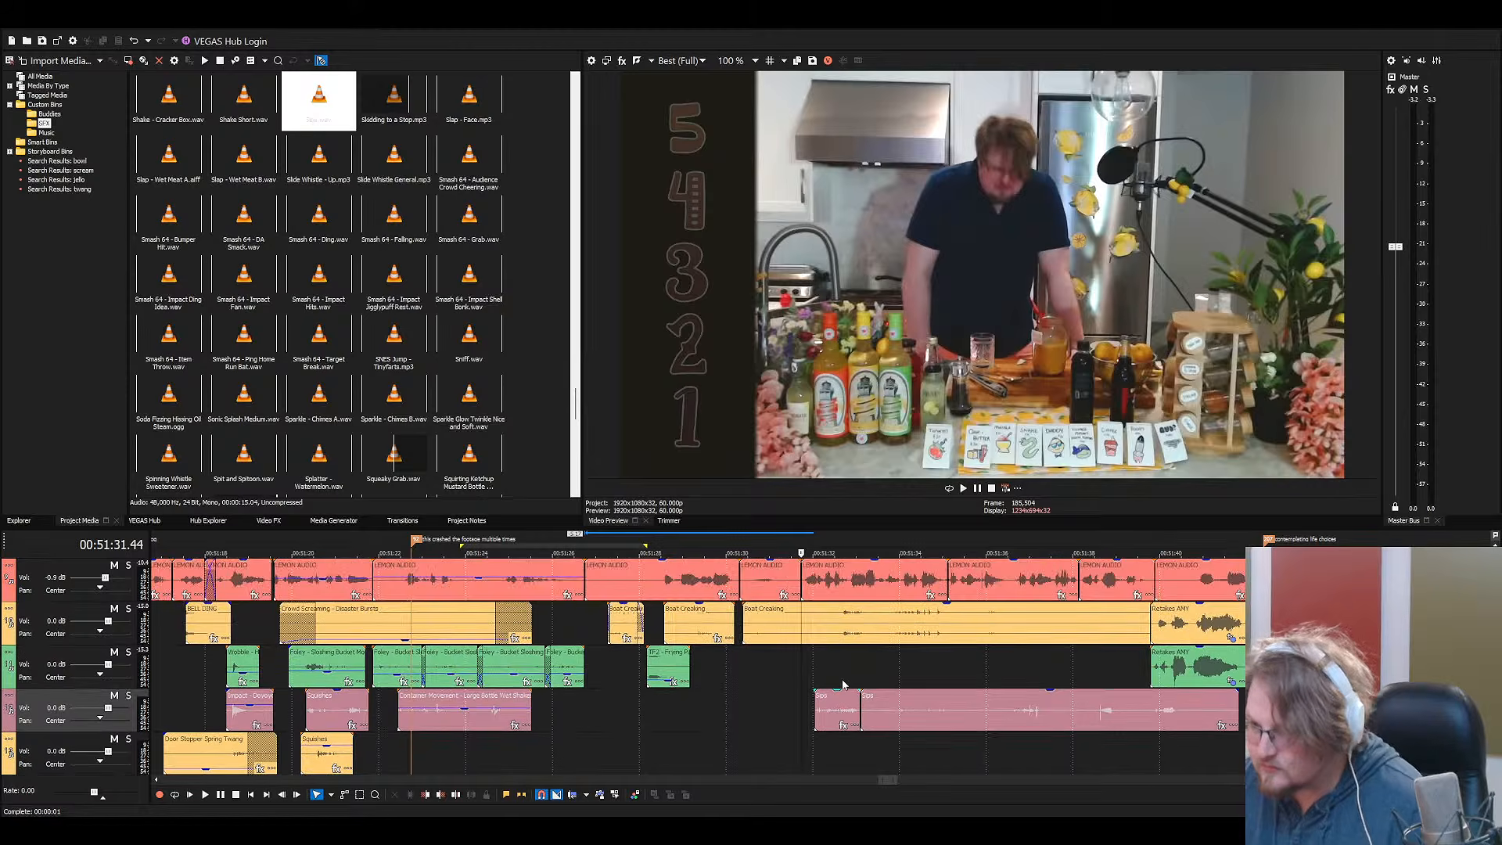
Move the isolated sip up to the green track at 00:51:30.23 and delete the leftover Sips pieces from the pink track
drag(839, 708, 768, 659)
click(755, 663)
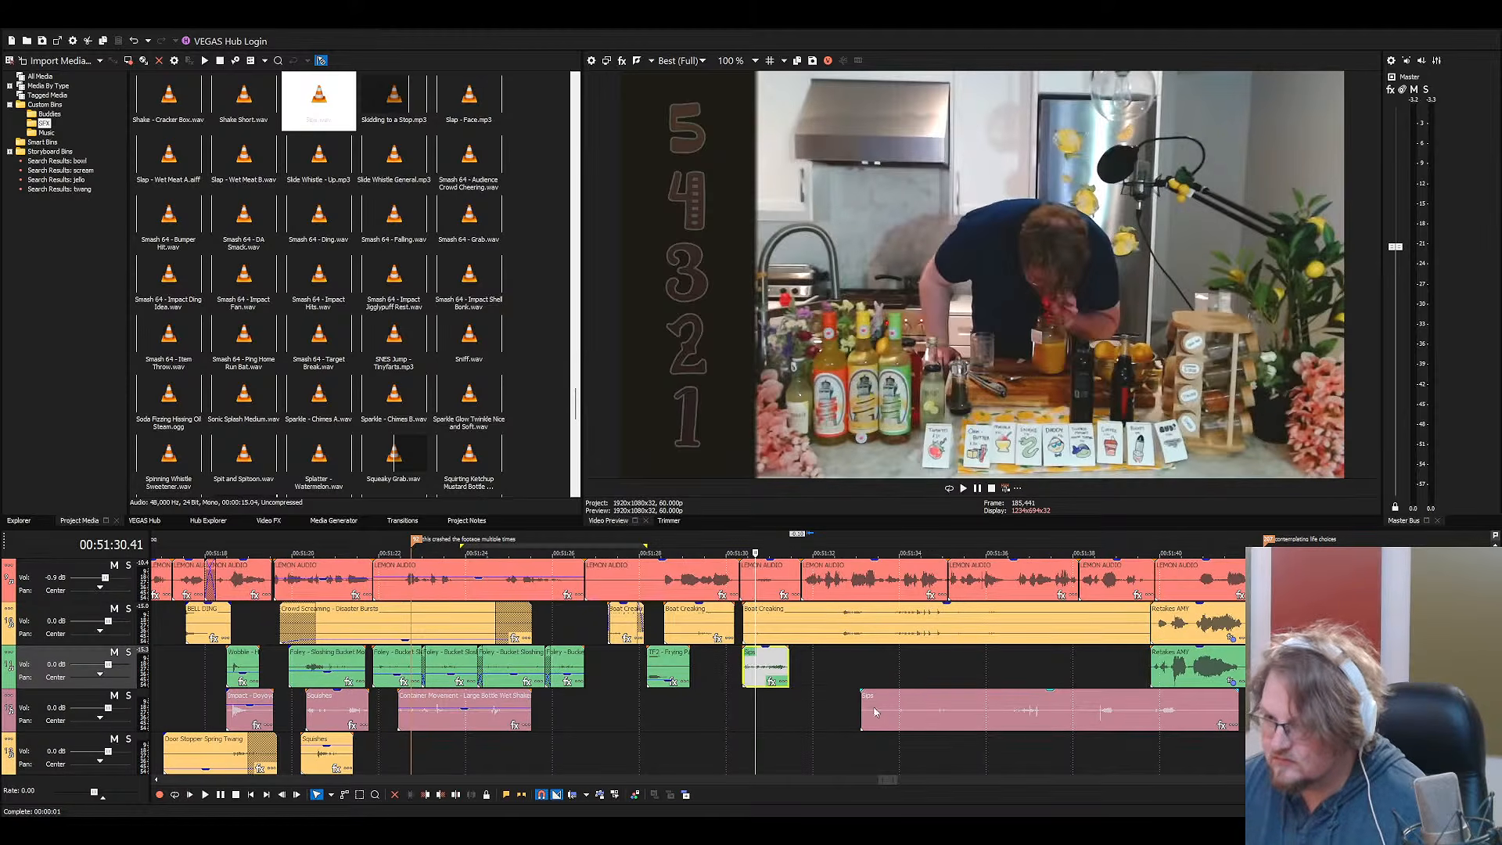
scroll(908, 698, down, 1)
drag(953, 718, 927, 737)
click(909, 744)
key(Delete)
click(901, 713)
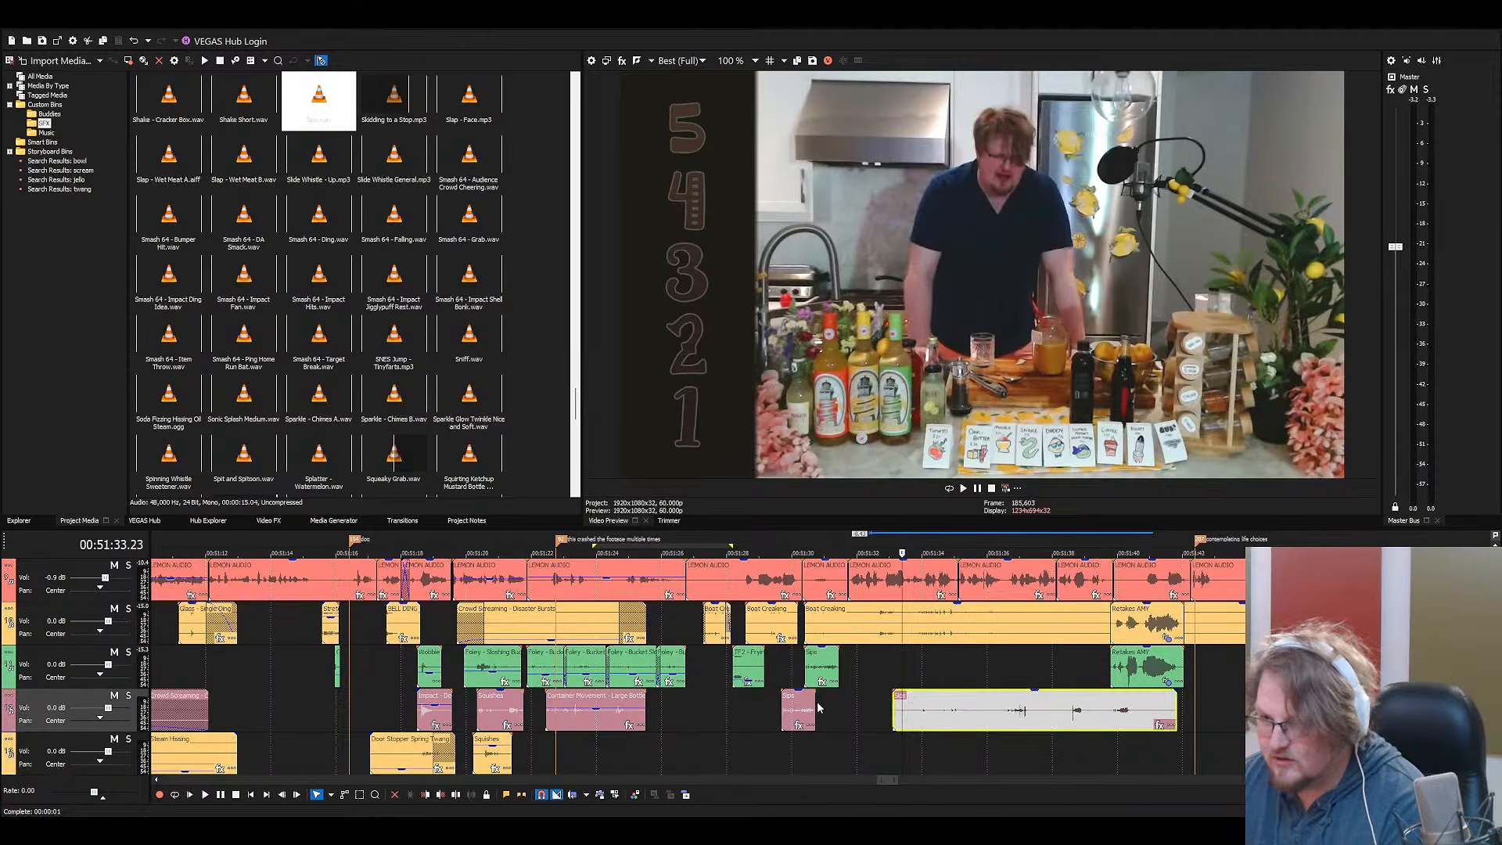
key(Delete)
click(803, 708)
key(Delete)
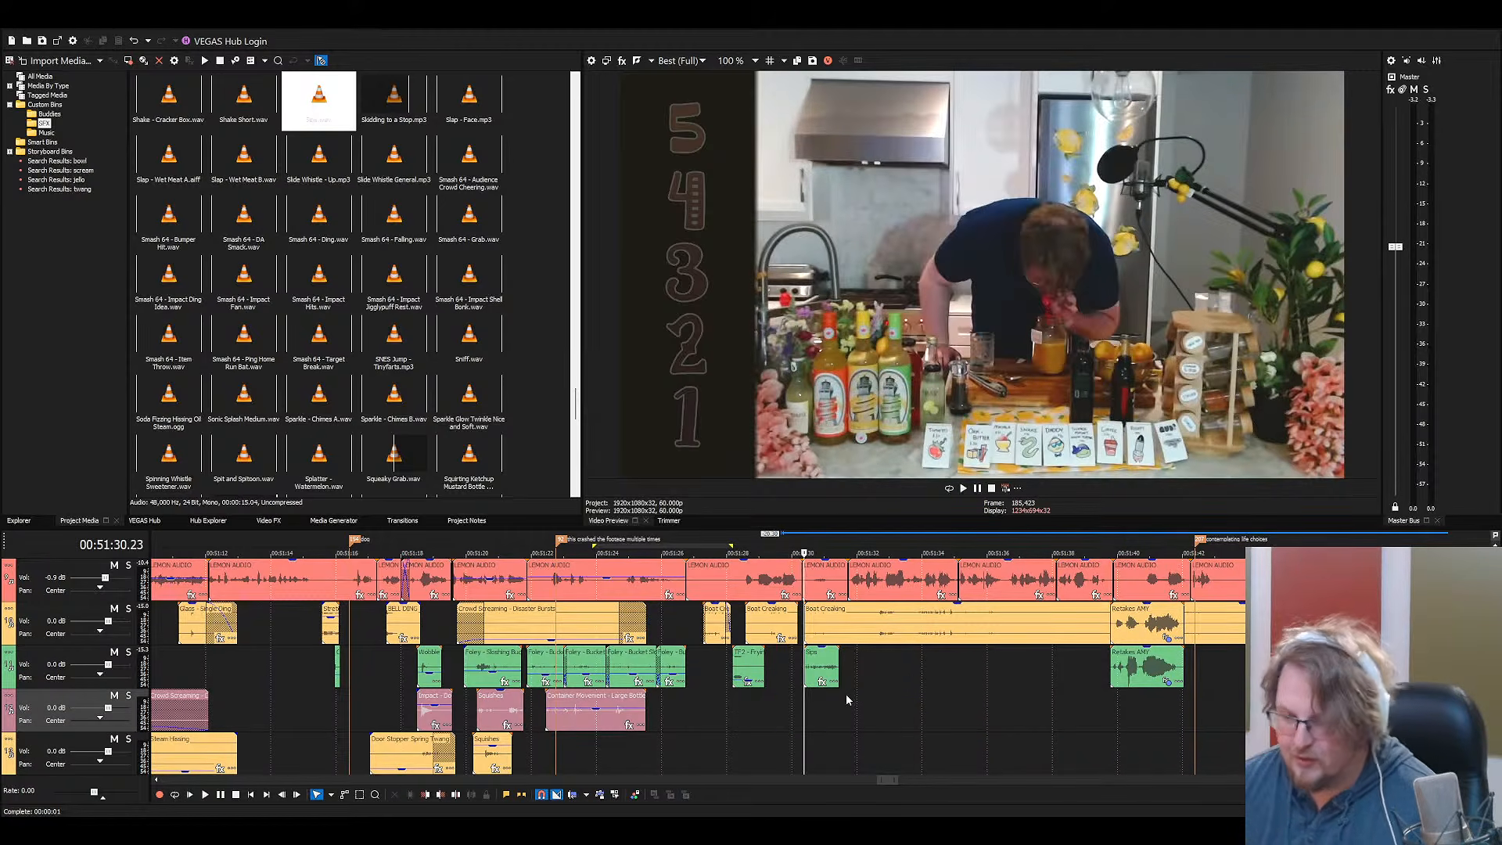
Solo the green track, audition the sip from 00:51:30.23 and unsolo the track
scroll(823, 710, up, 1)
scroll(823, 710, up, 2)
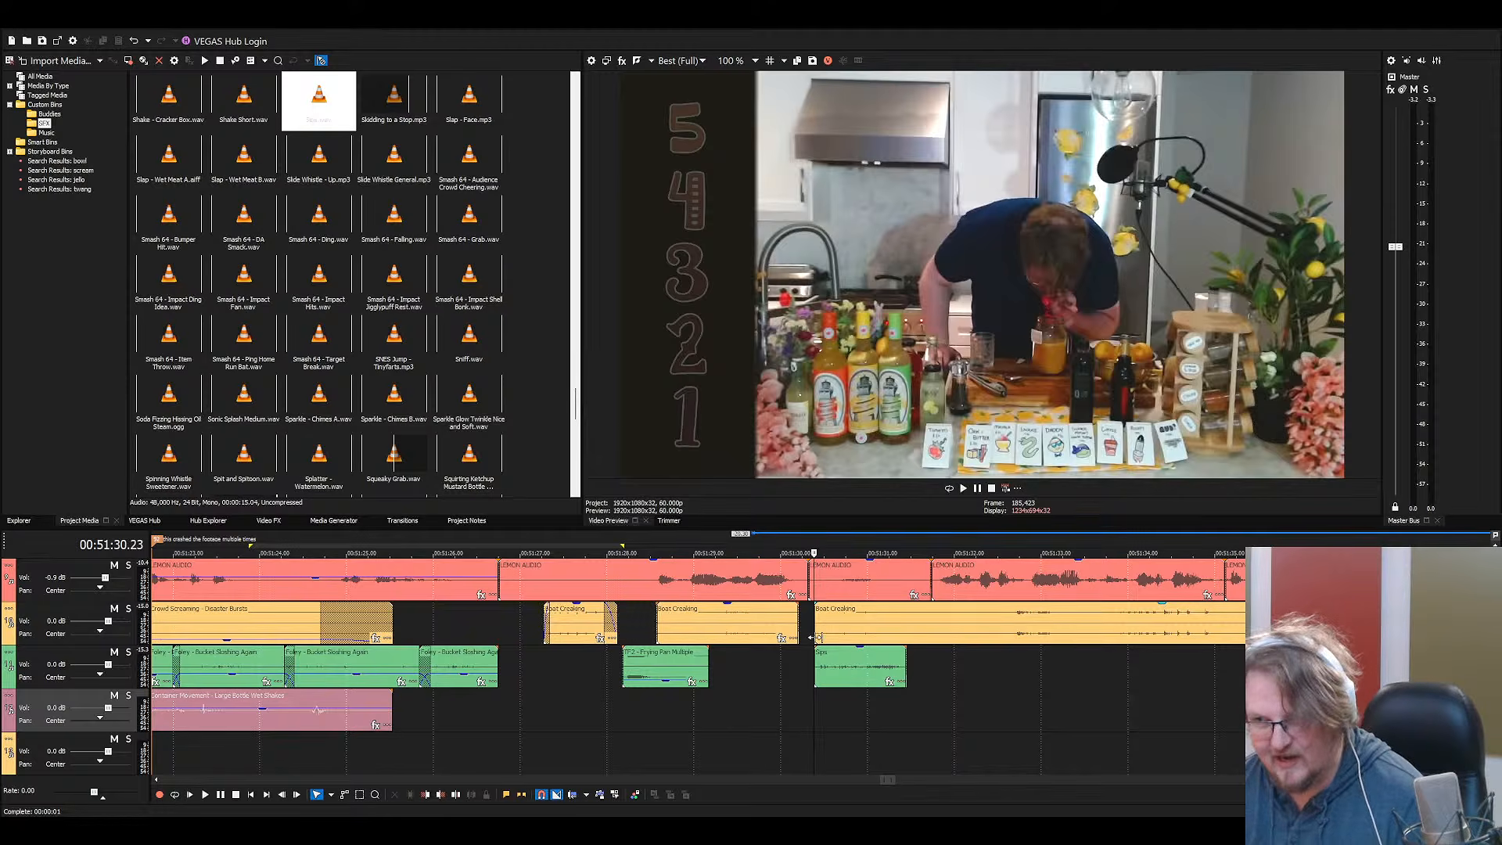
scroll(837, 672, up, 2)
scroll(870, 700, down, 2)
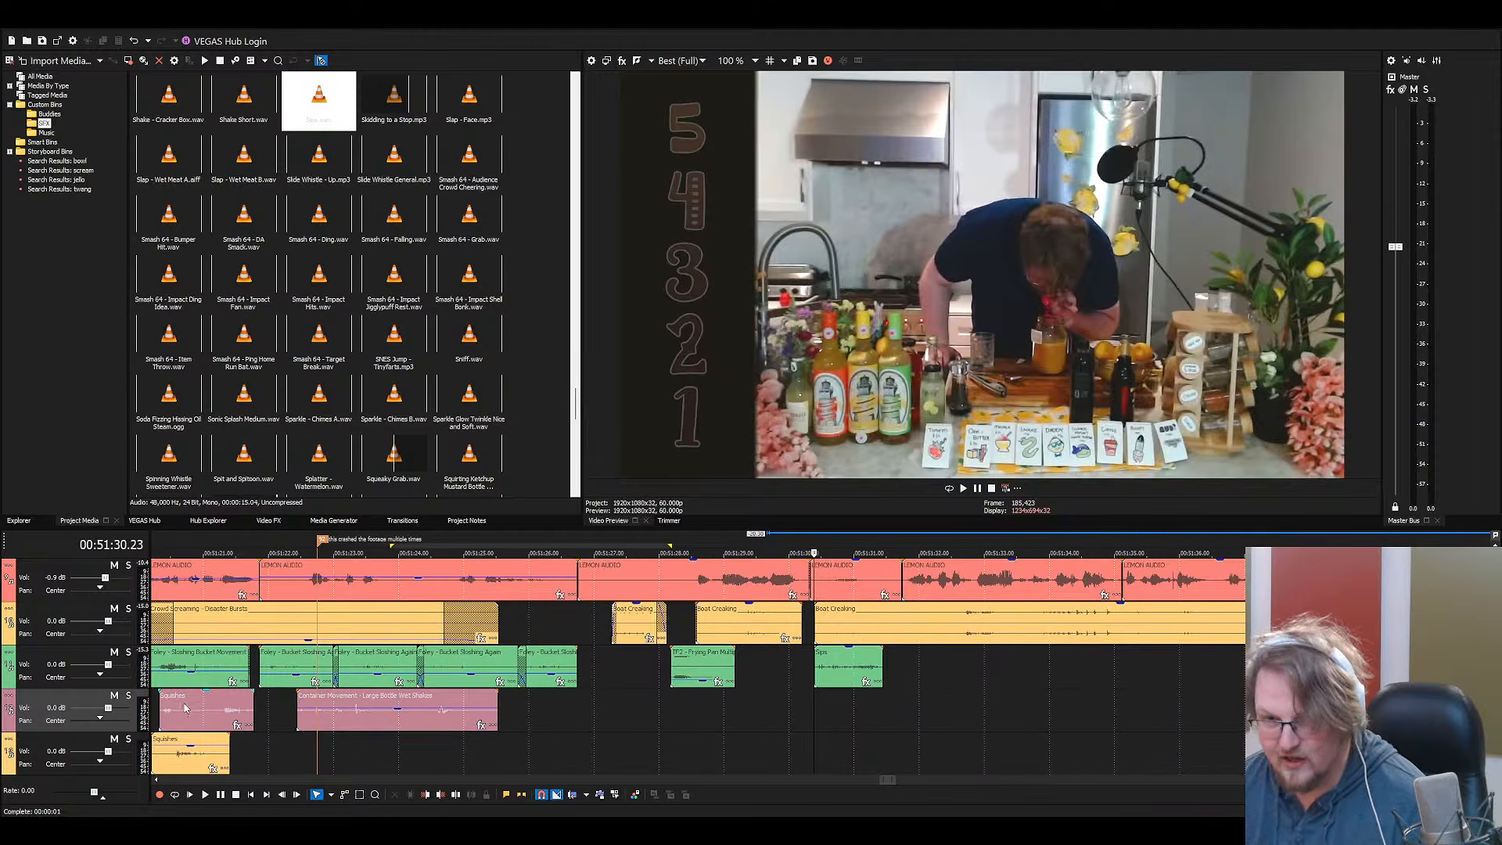
click(128, 651)
key(space)
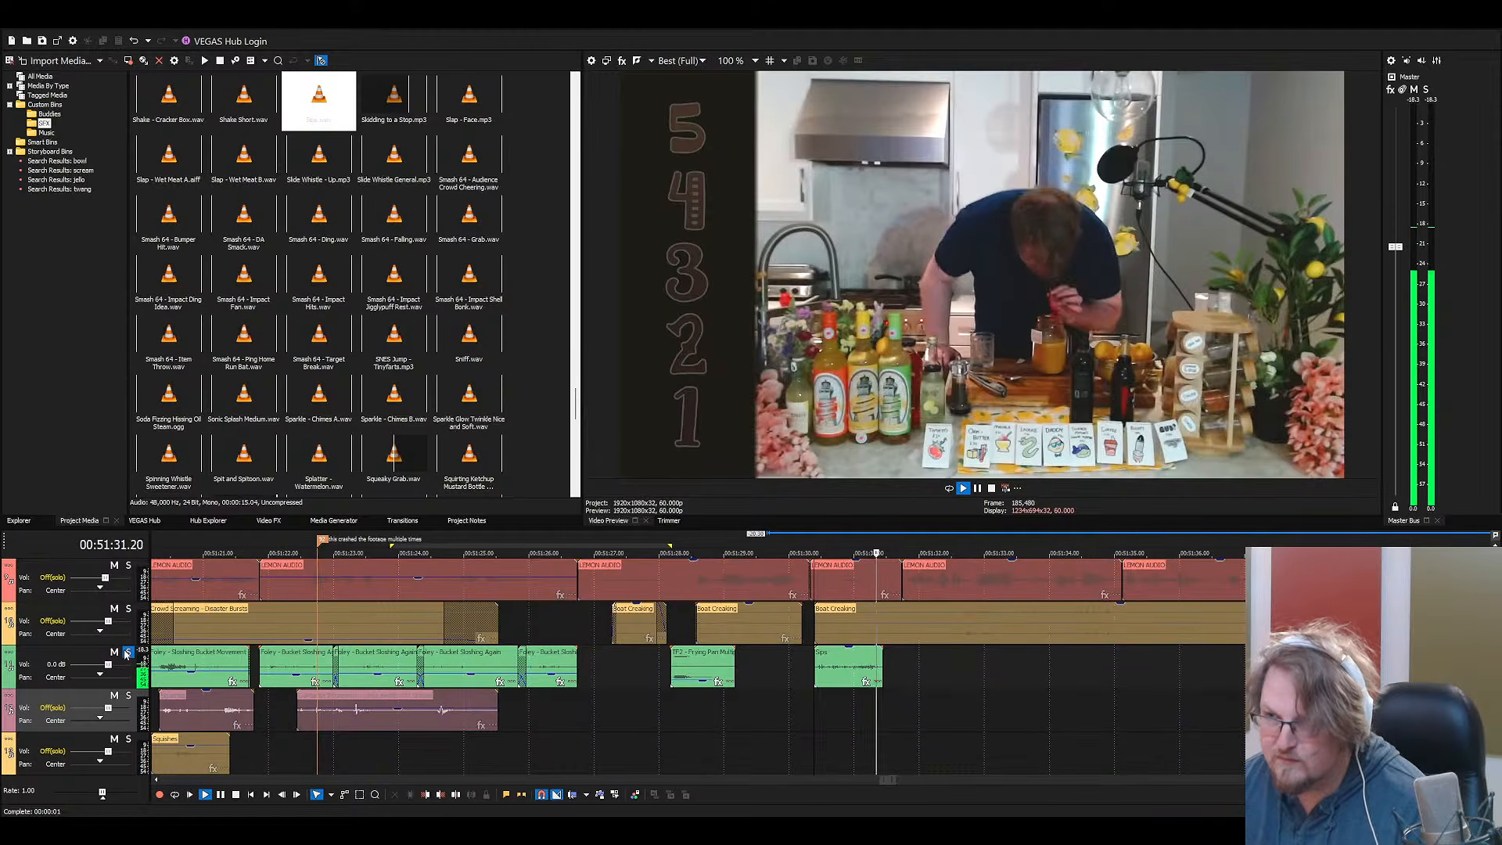
click(127, 652)
key(space)
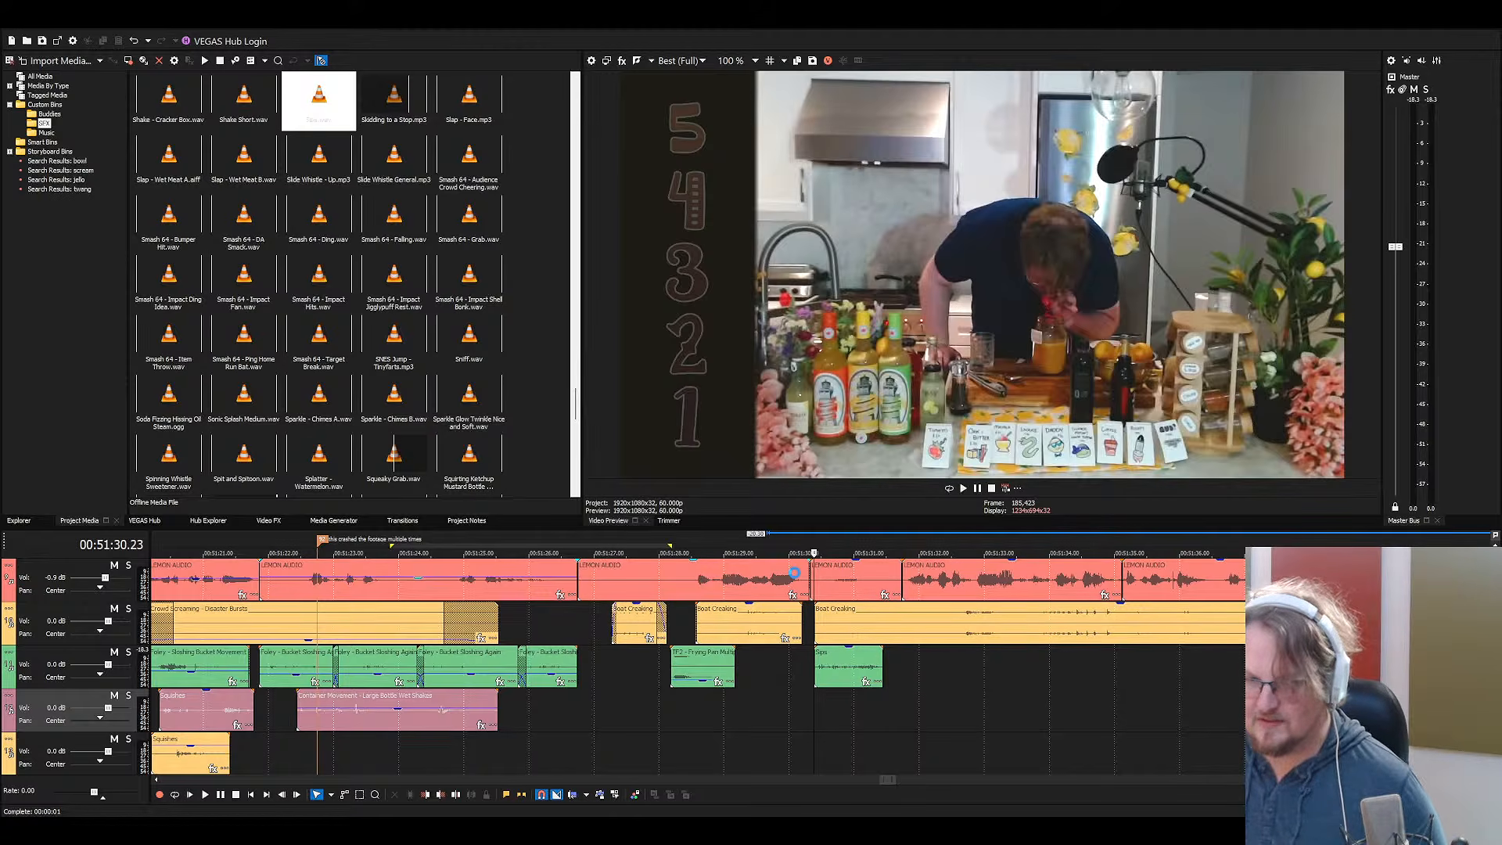
Audition the sip in the full mix from 00:51:30.05 through the drinking shot
click(795, 573)
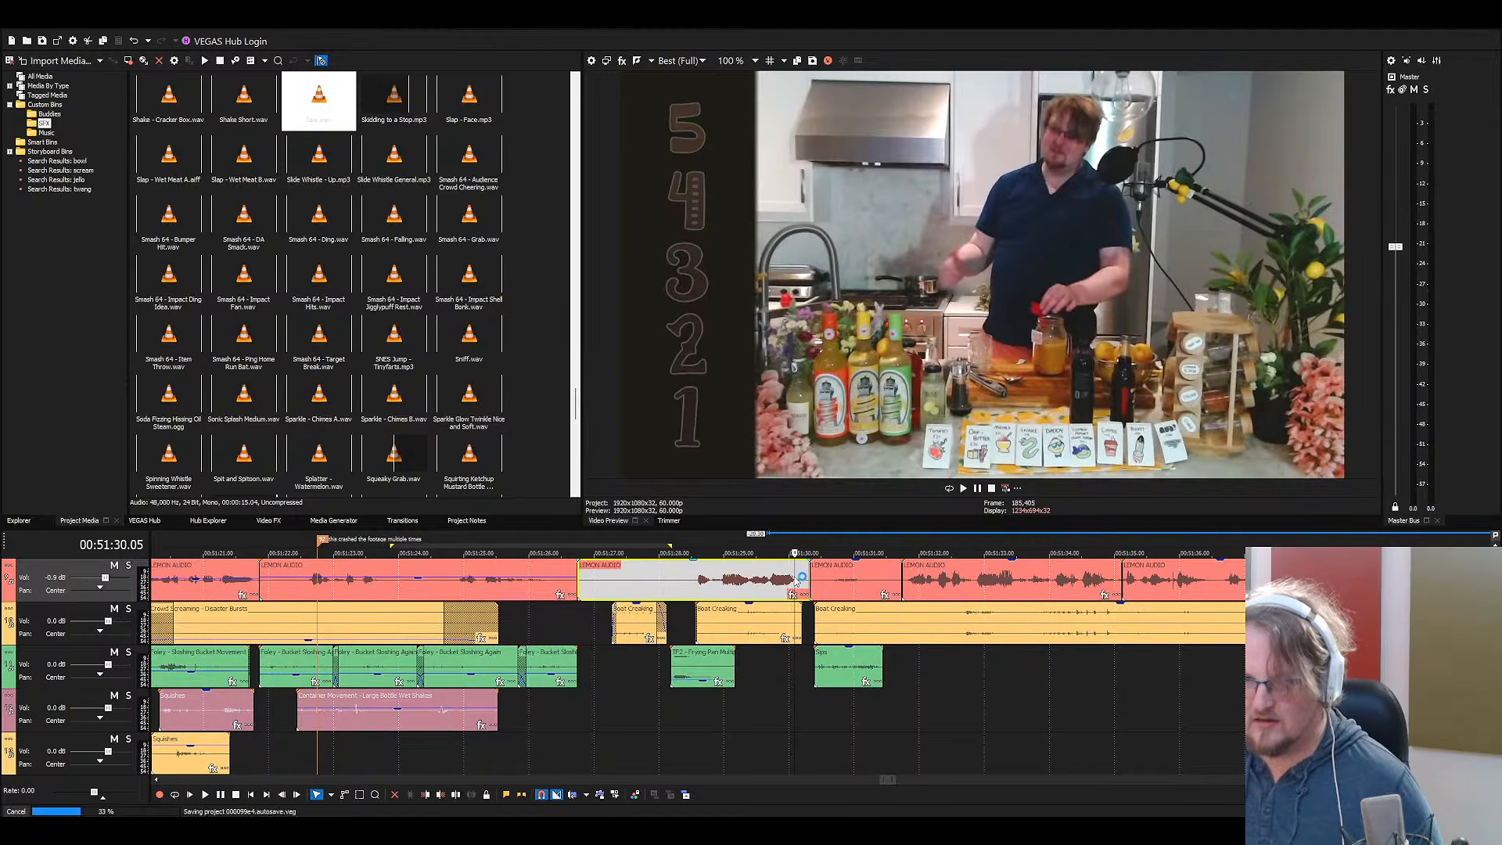
key(space)
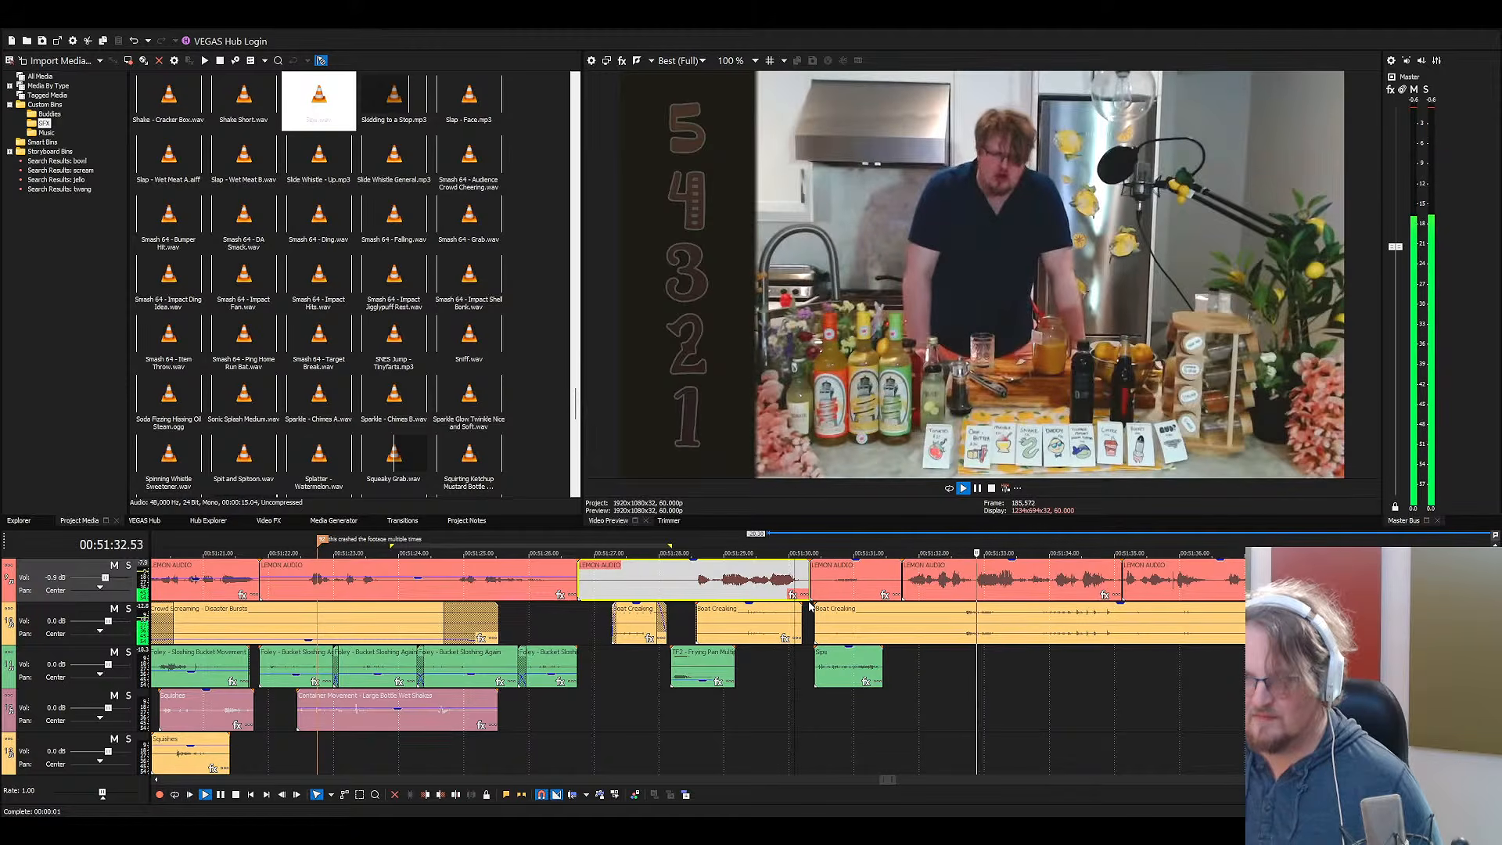
key(space)
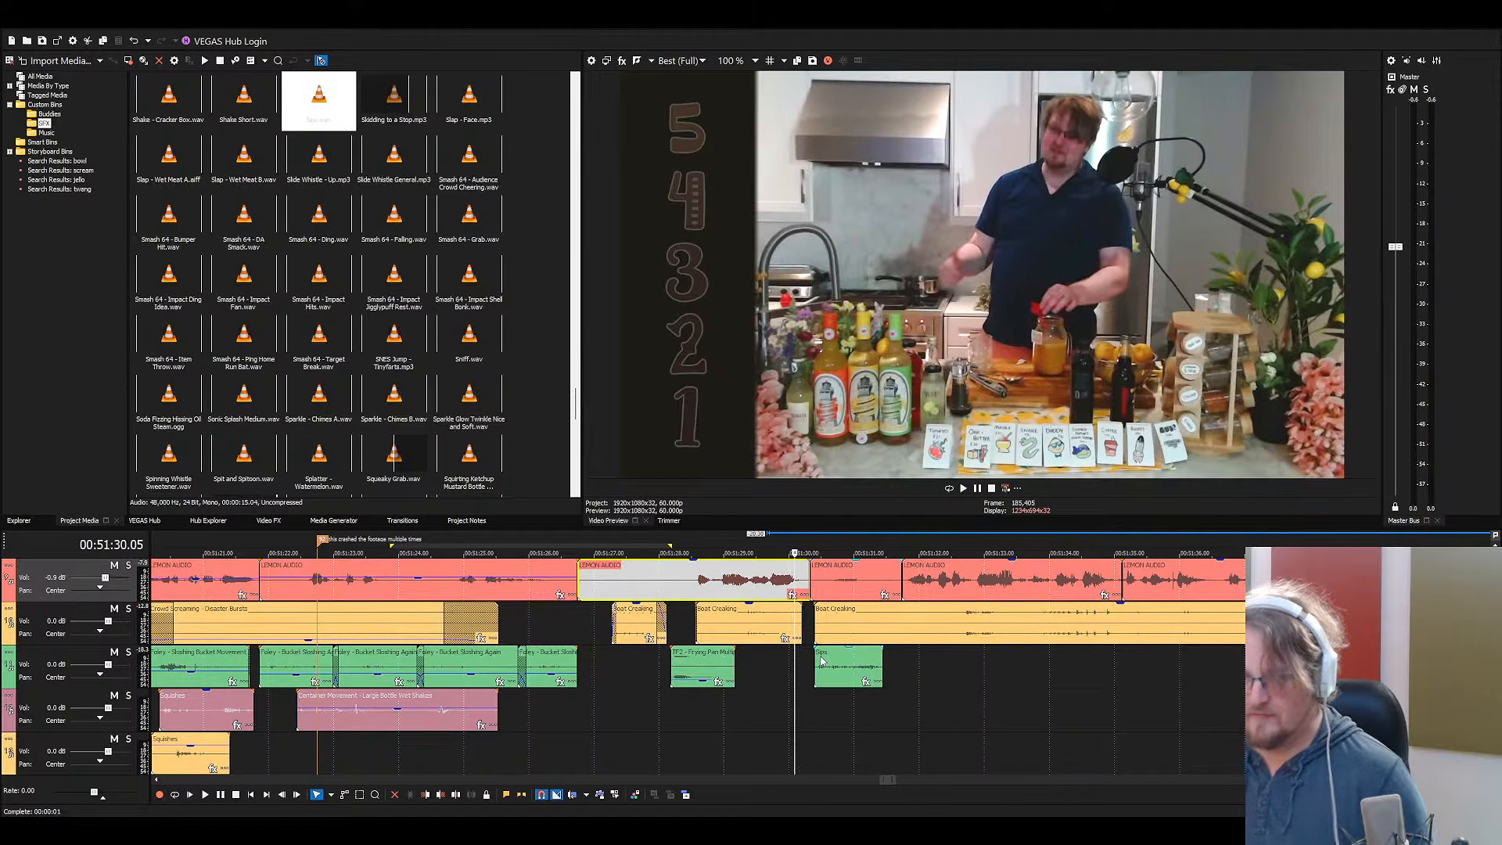
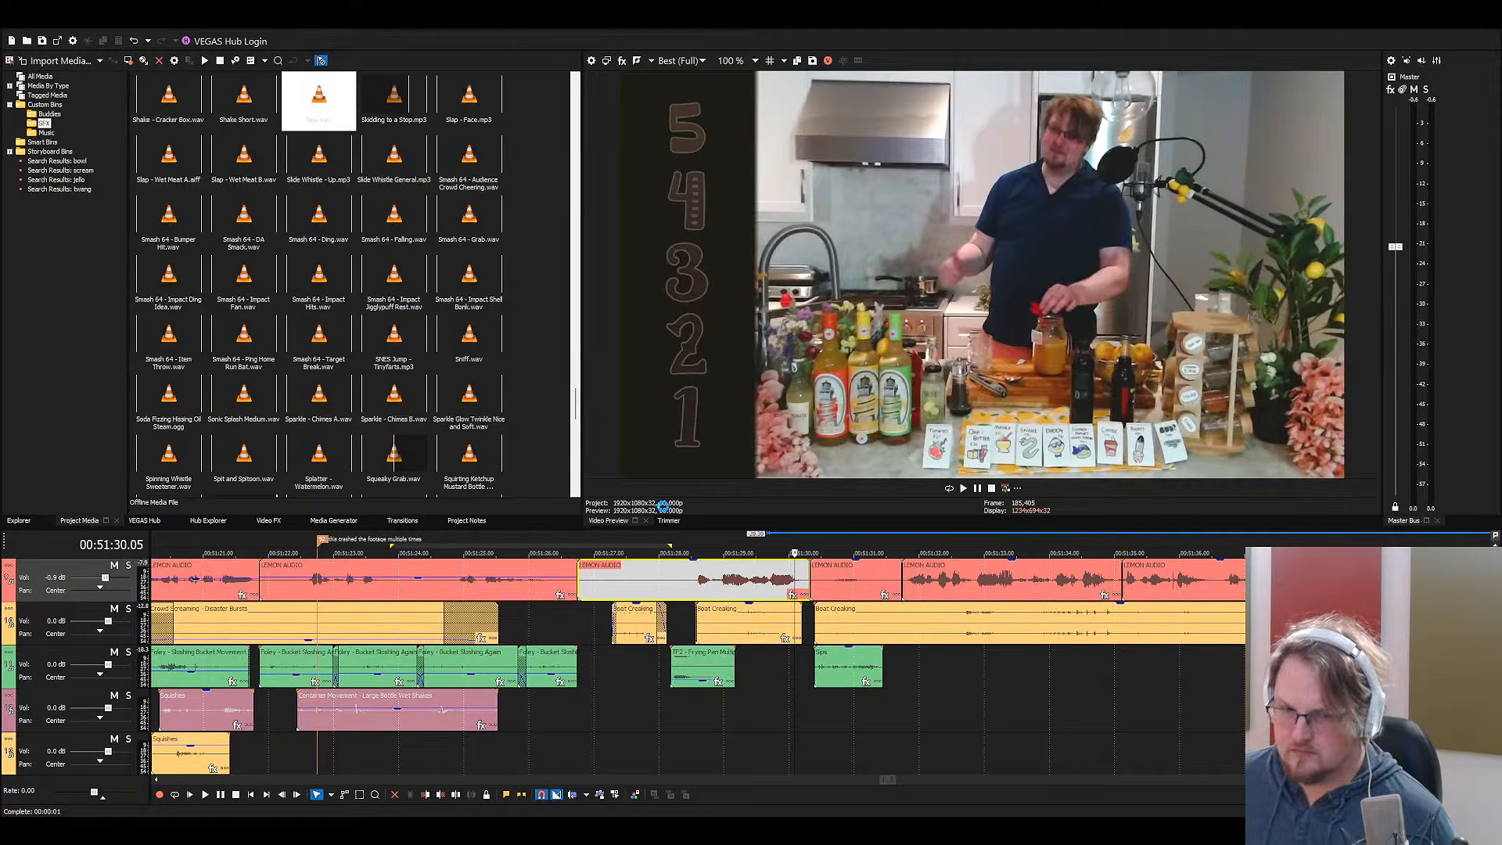
scroll(544, 683, down, 3)
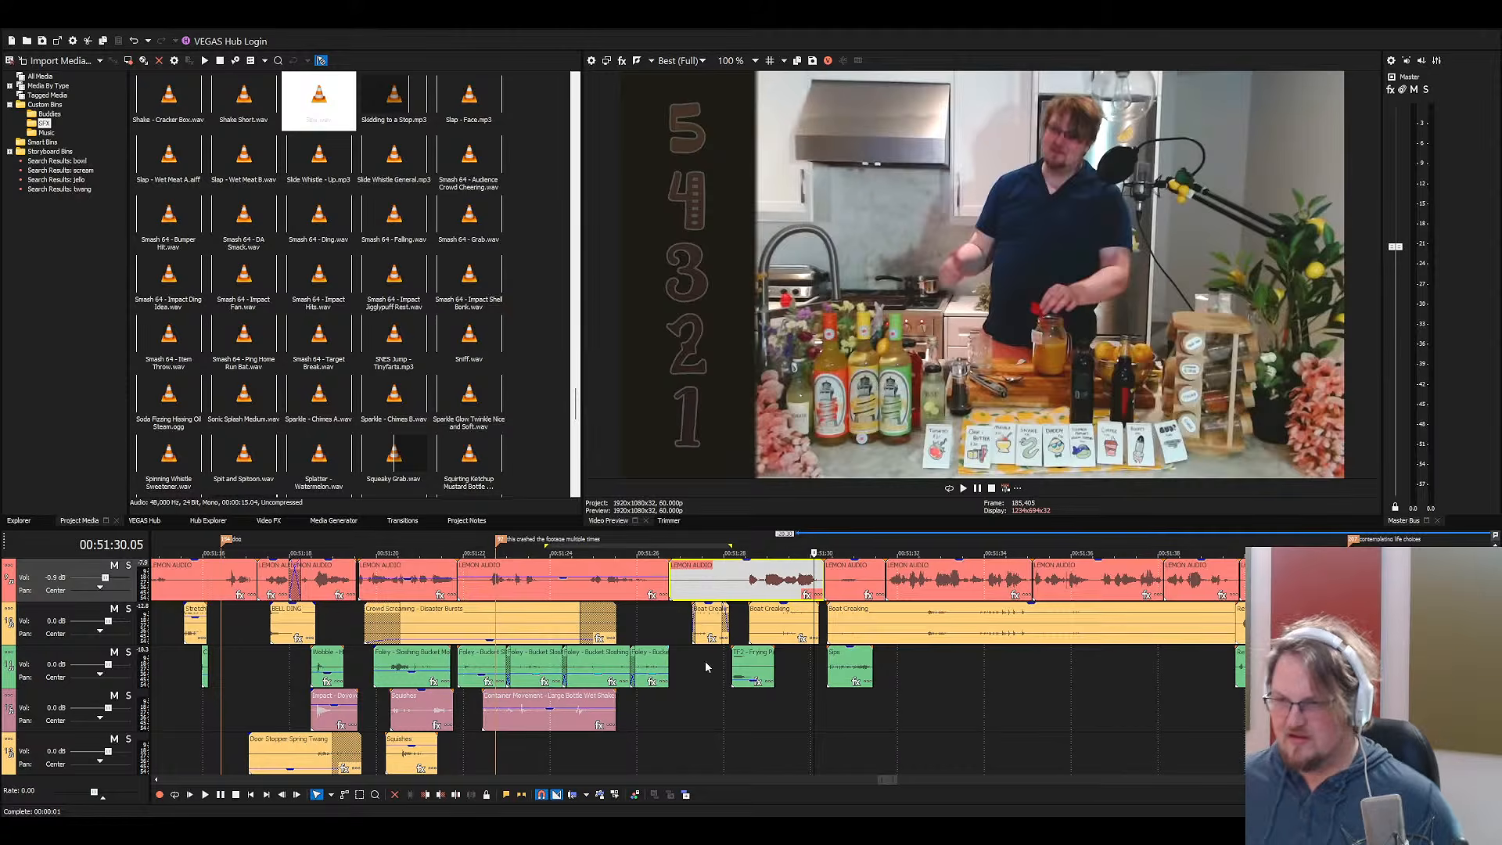
scroll(706, 666, down, 2)
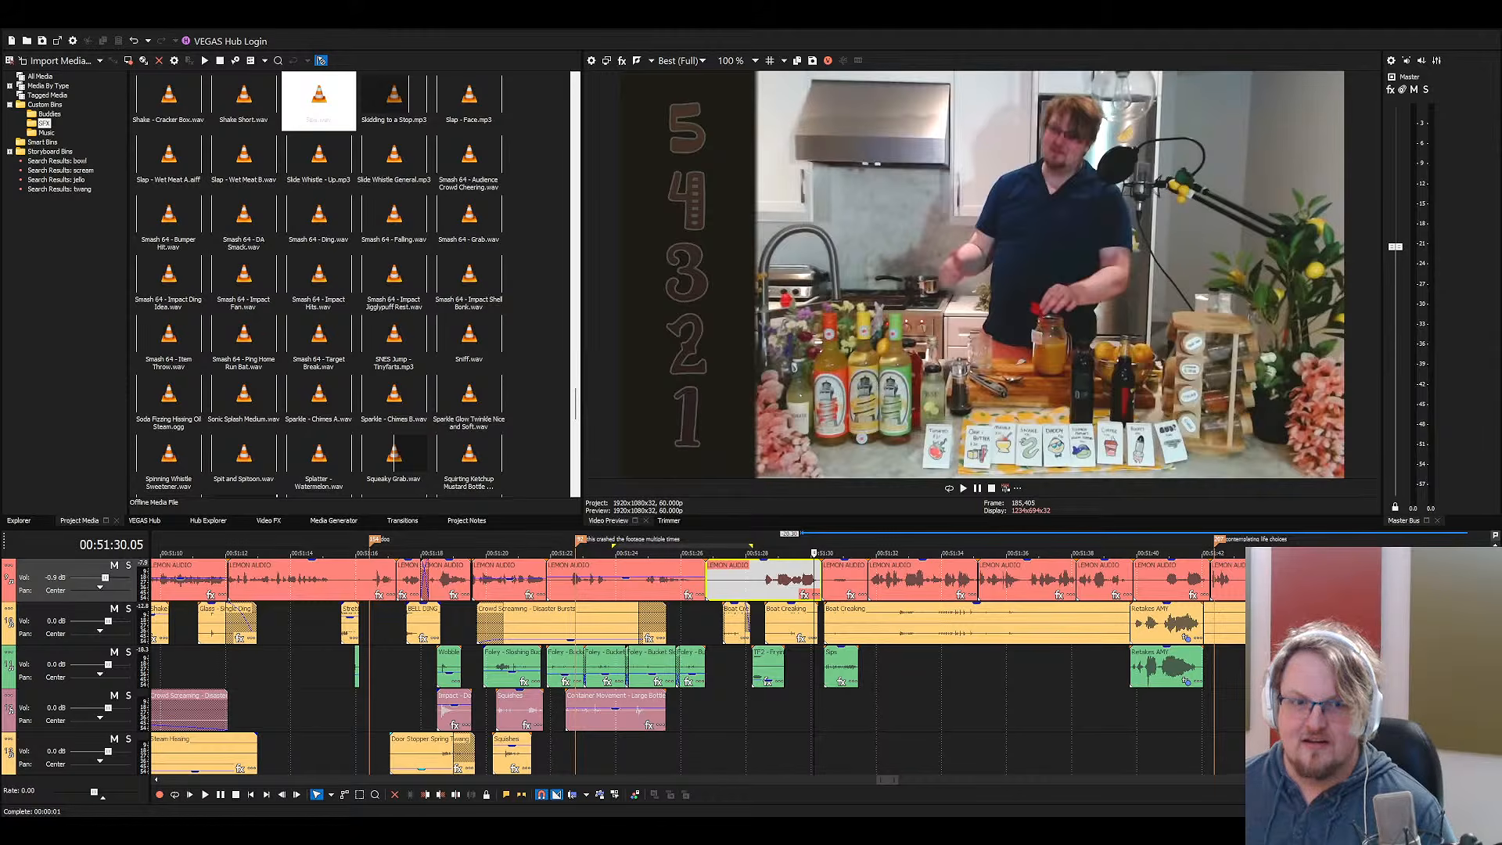
scroll(704, 673, up, 2)
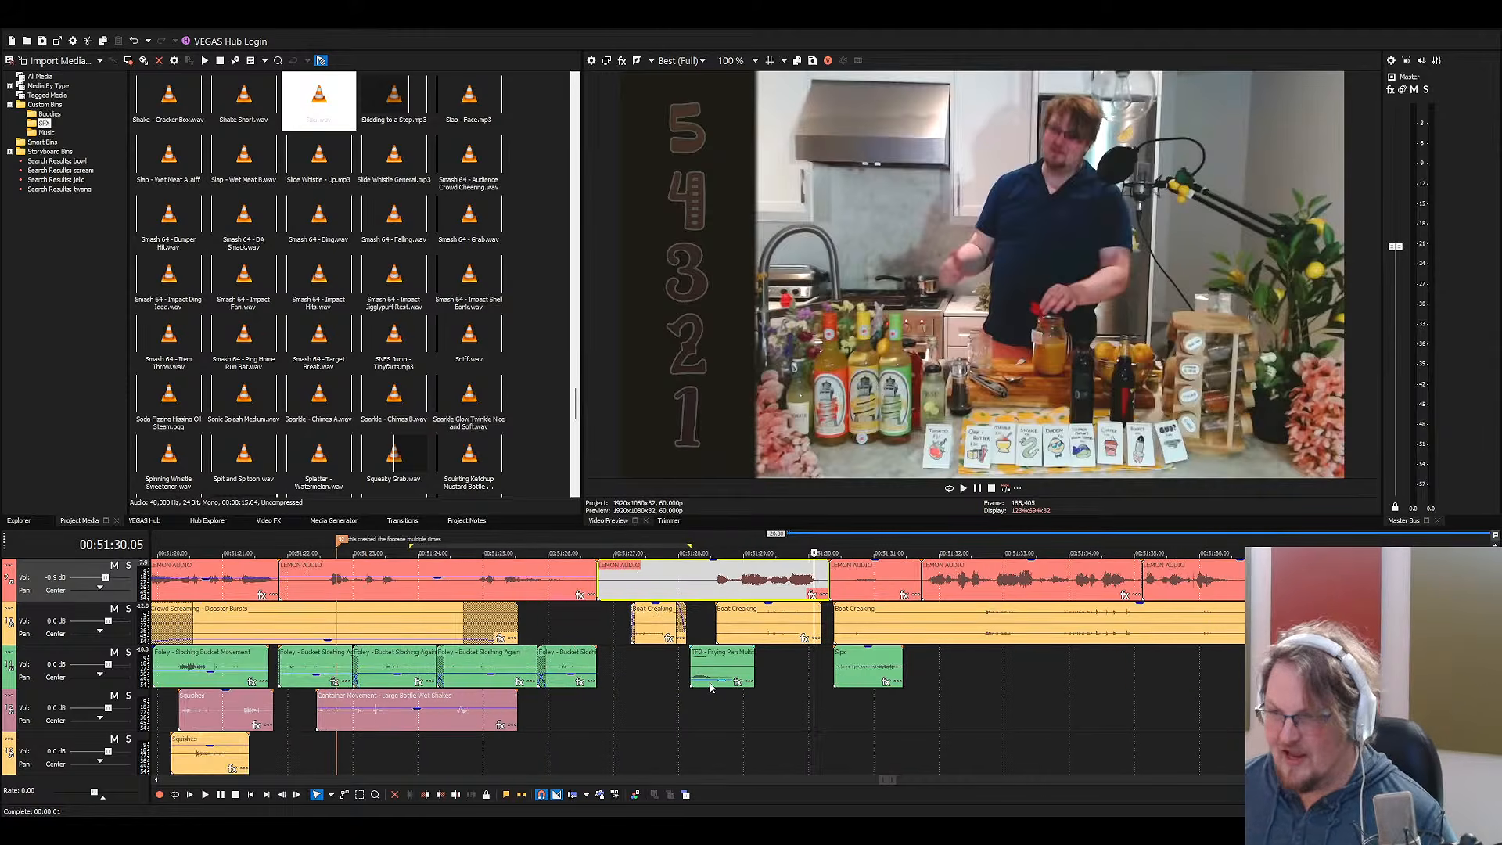
scroll(792, 648, down, 5)
click(416, 360)
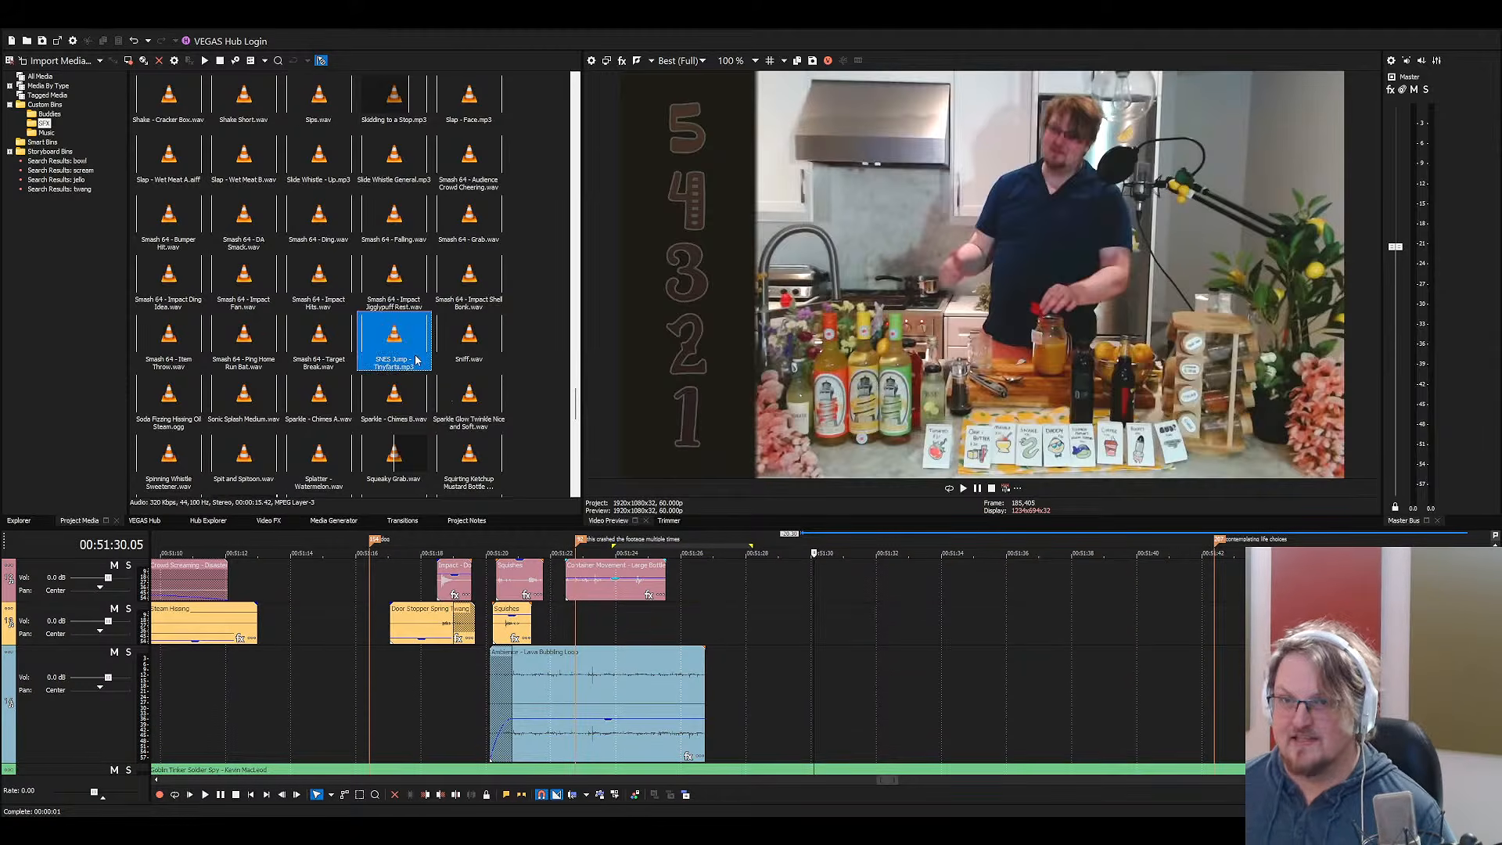
scroll(794, 611, up, 3)
scroll(841, 657, up, 2)
scroll(790, 667, down, 4)
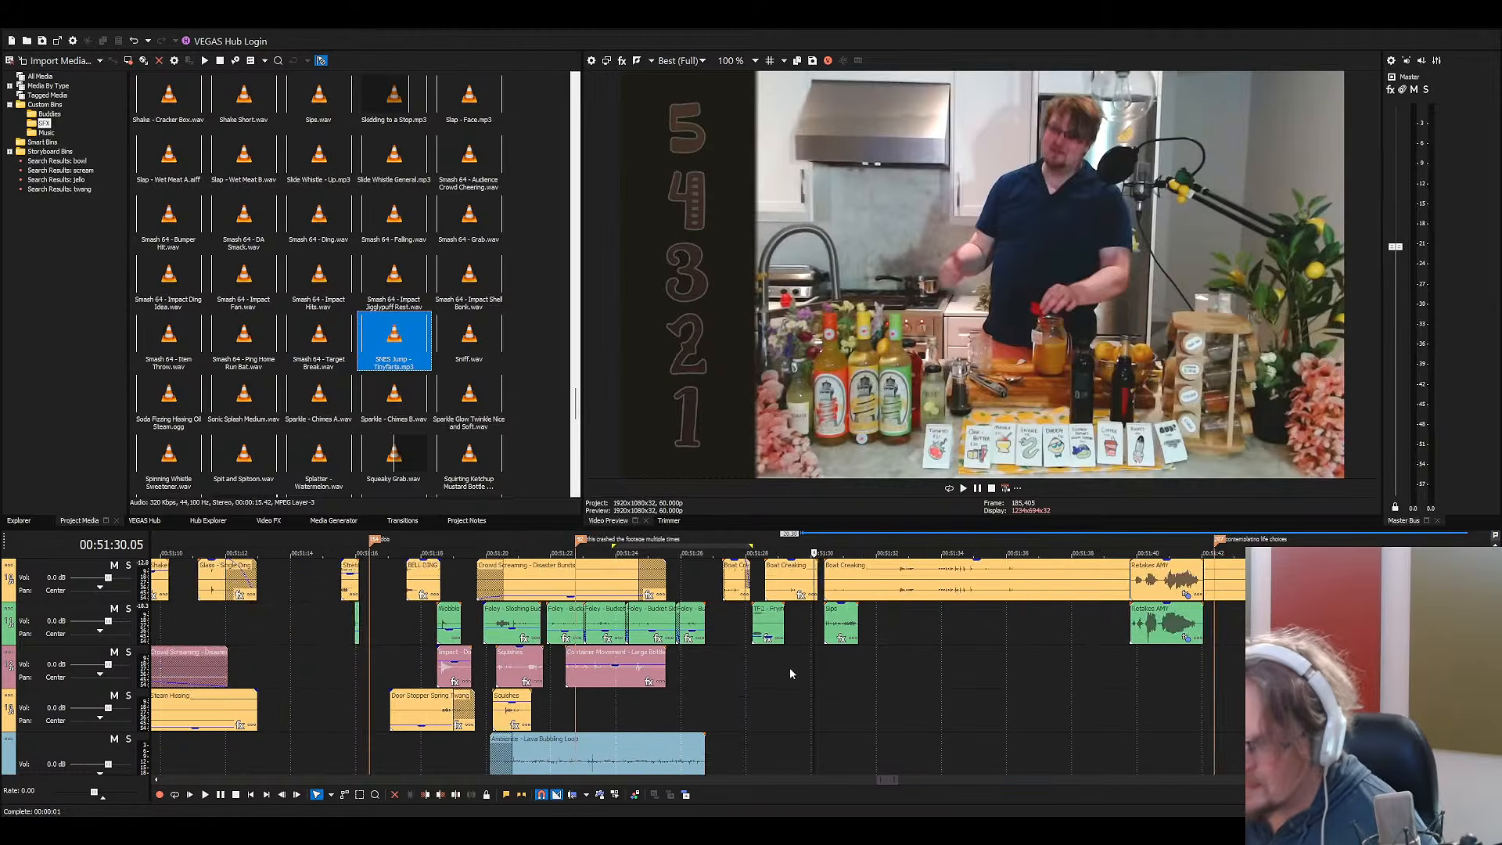
Look for a straw sound and add Sipping Straw Slurp Guzzle to the yellow track below the pink one at 00:51:25.32
click(782, 682)
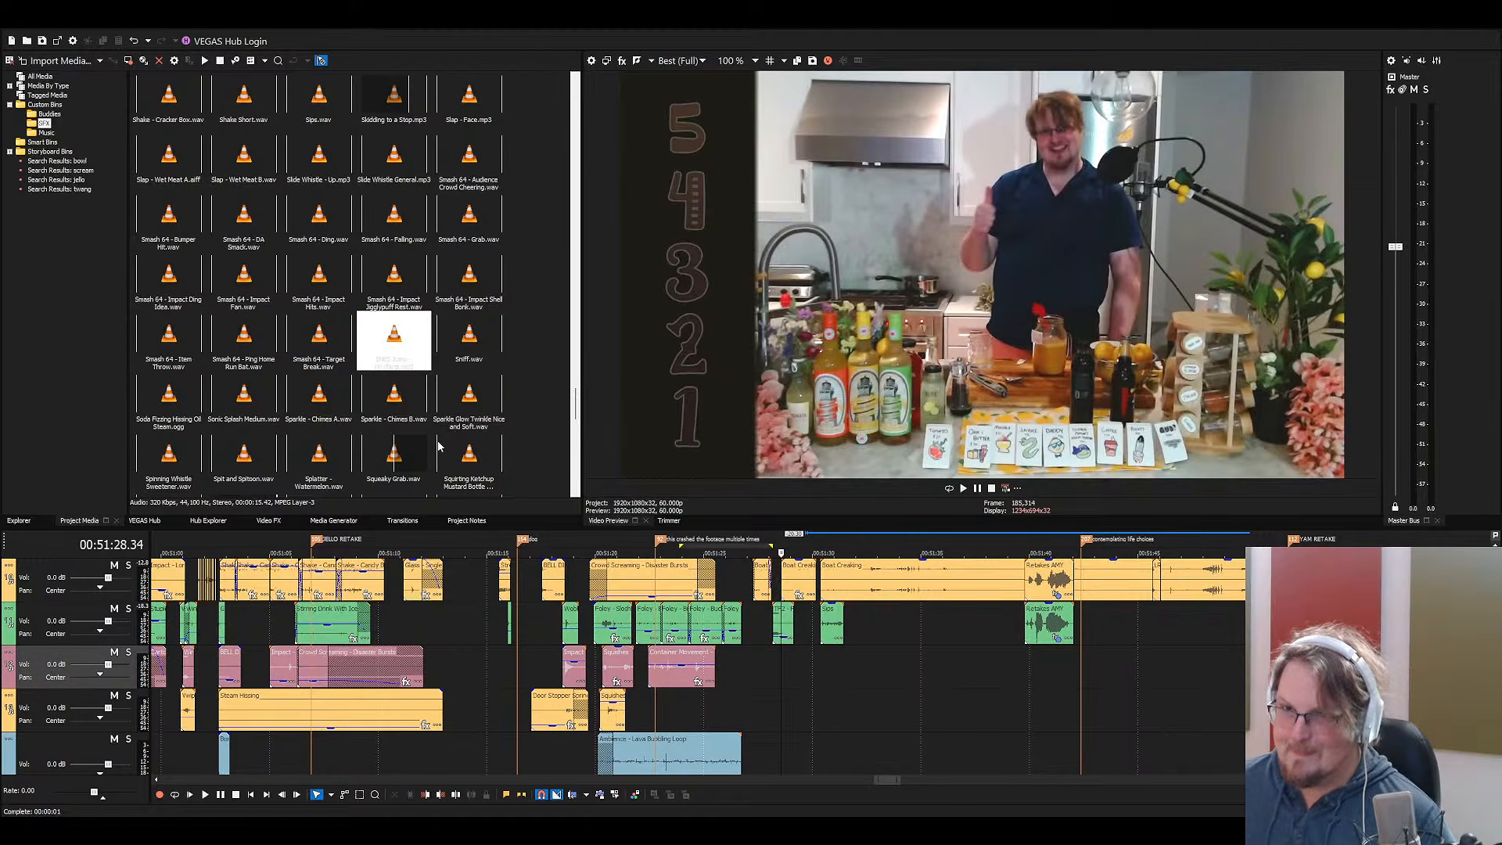
click(375, 446)
text(str)
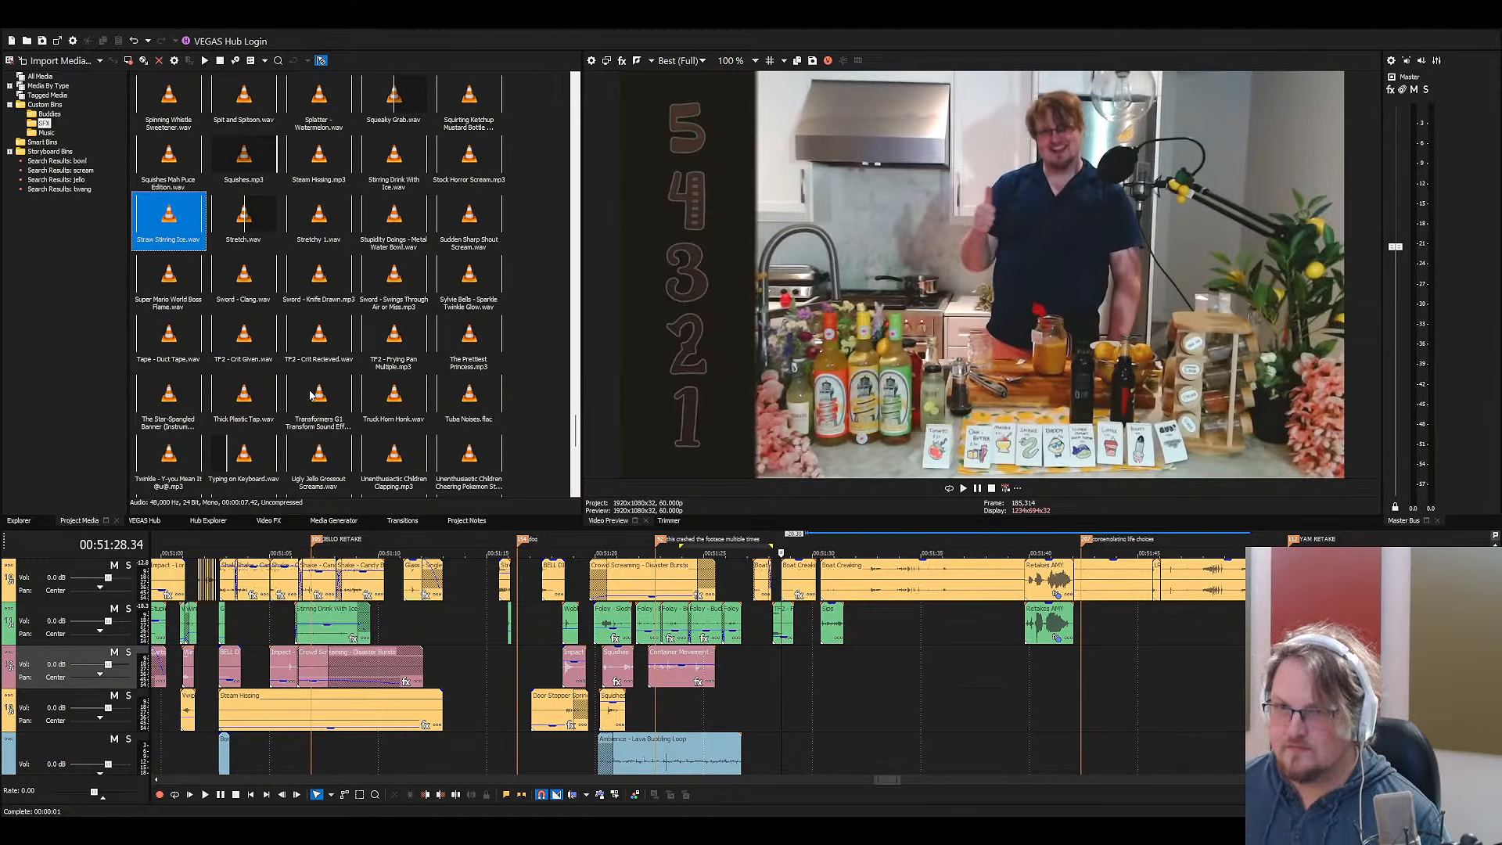
click(301, 311)
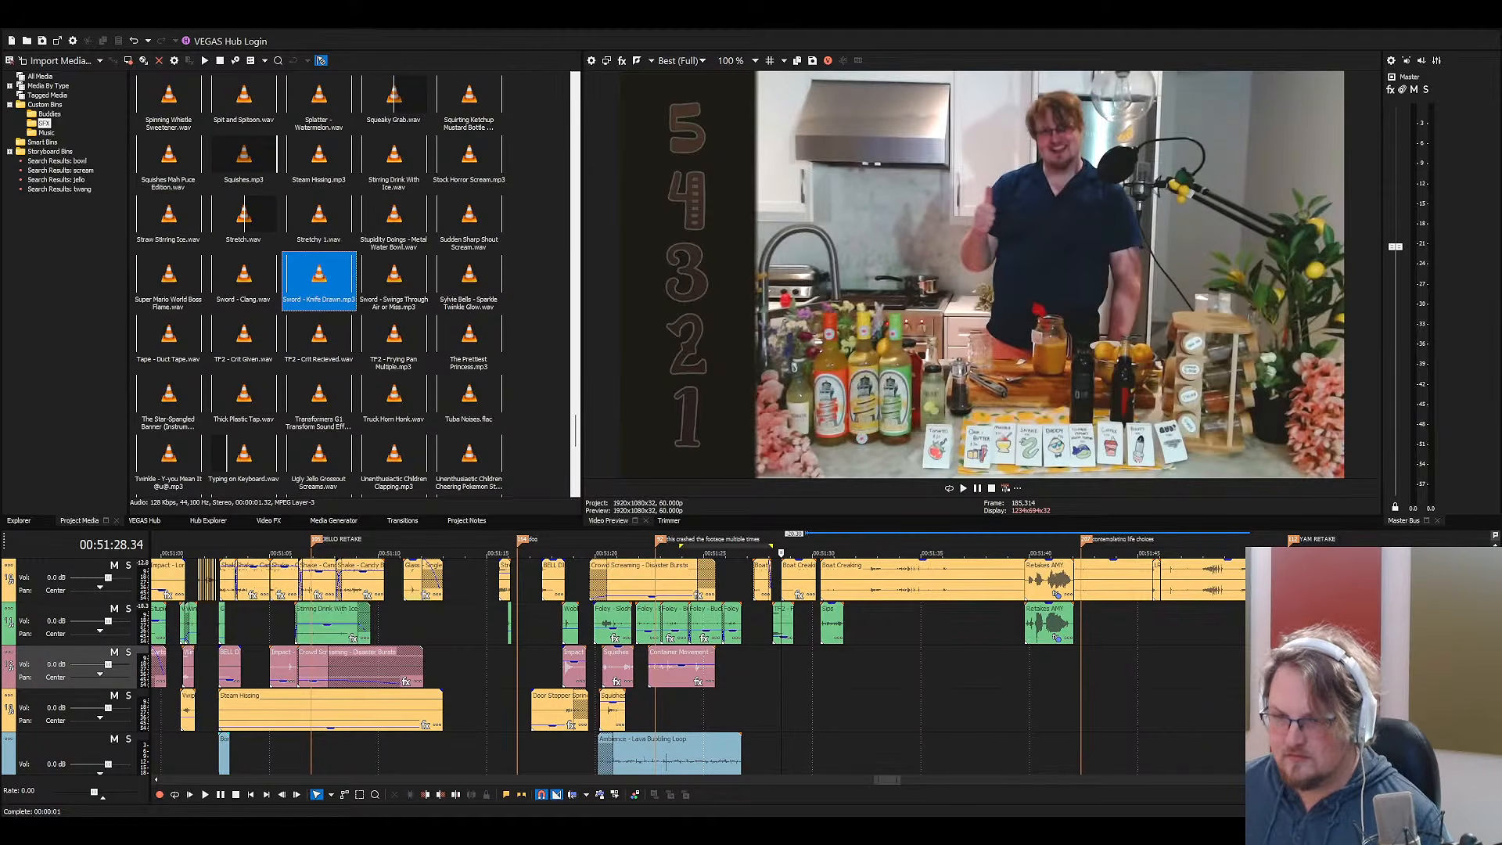
key(alt+Tab)
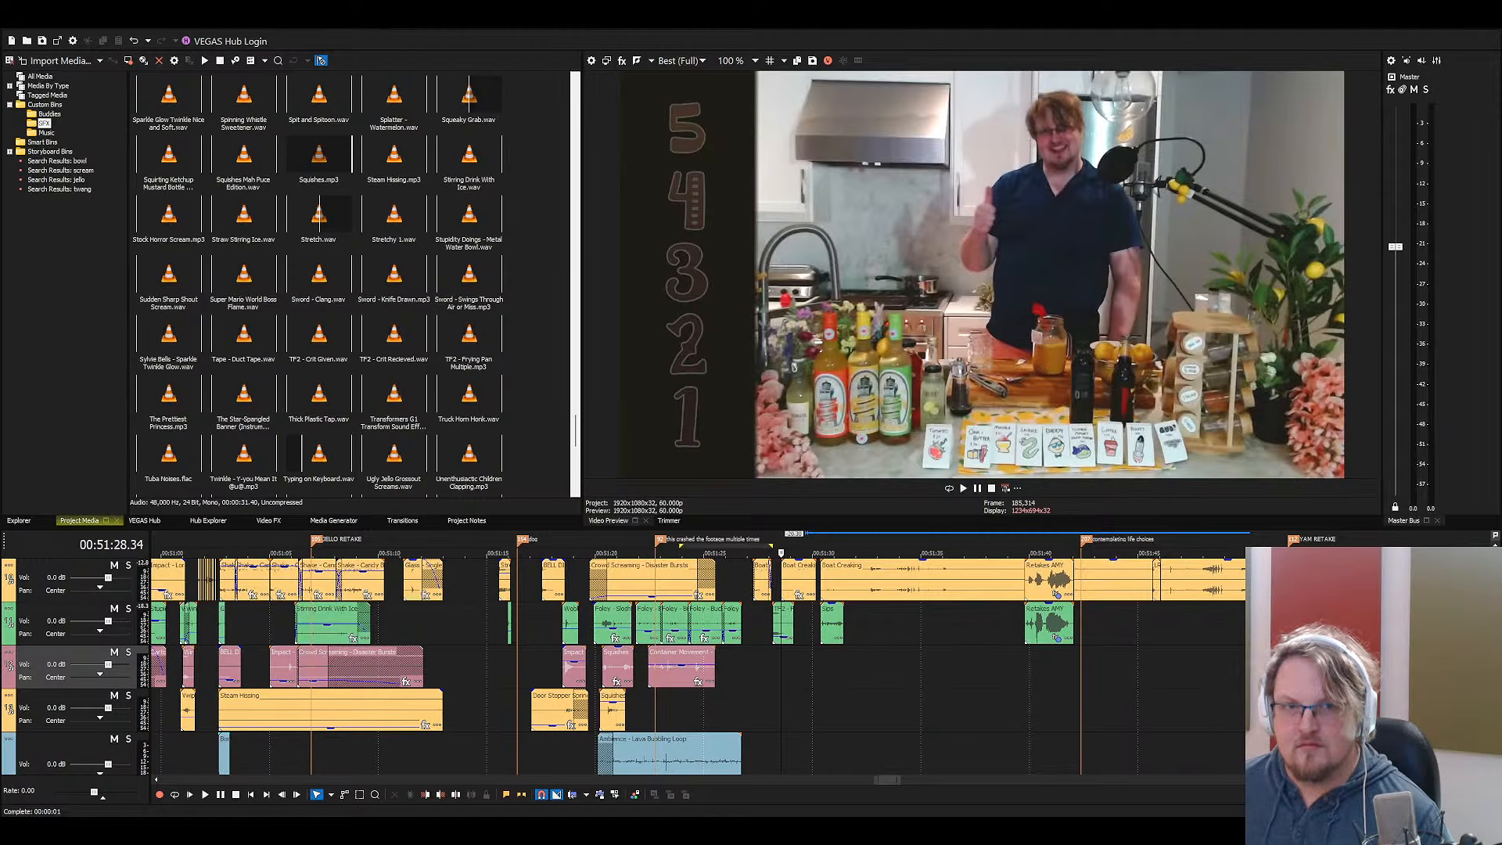
drag(336, 438, 716, 710)
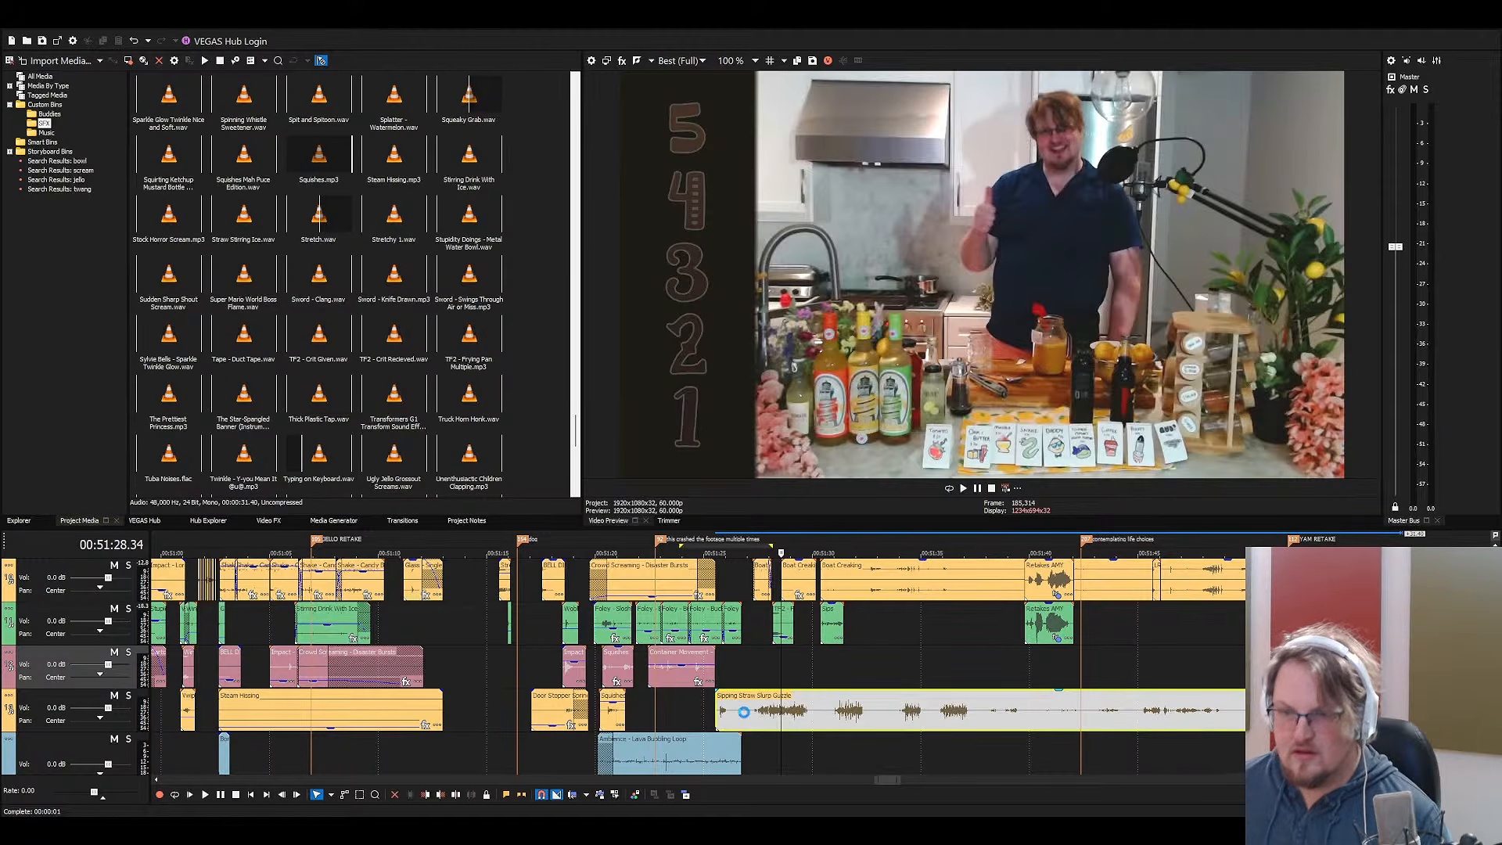
Solo the slurp clip's track, move the clip to start about 00:51:30.17 and play it into the drinking shot
click(744, 716)
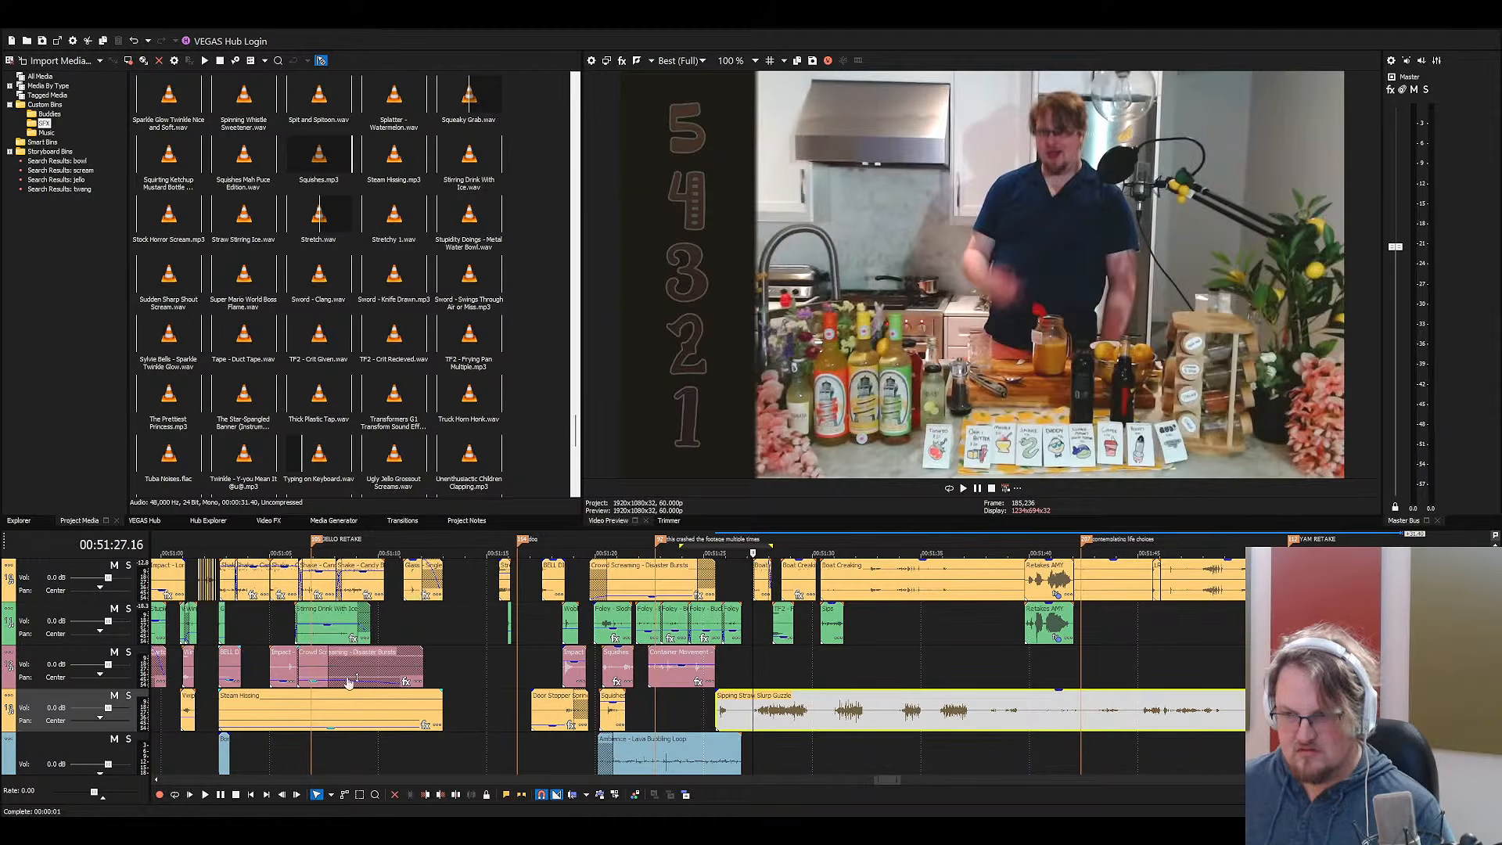
click(714, 700)
click(129, 696)
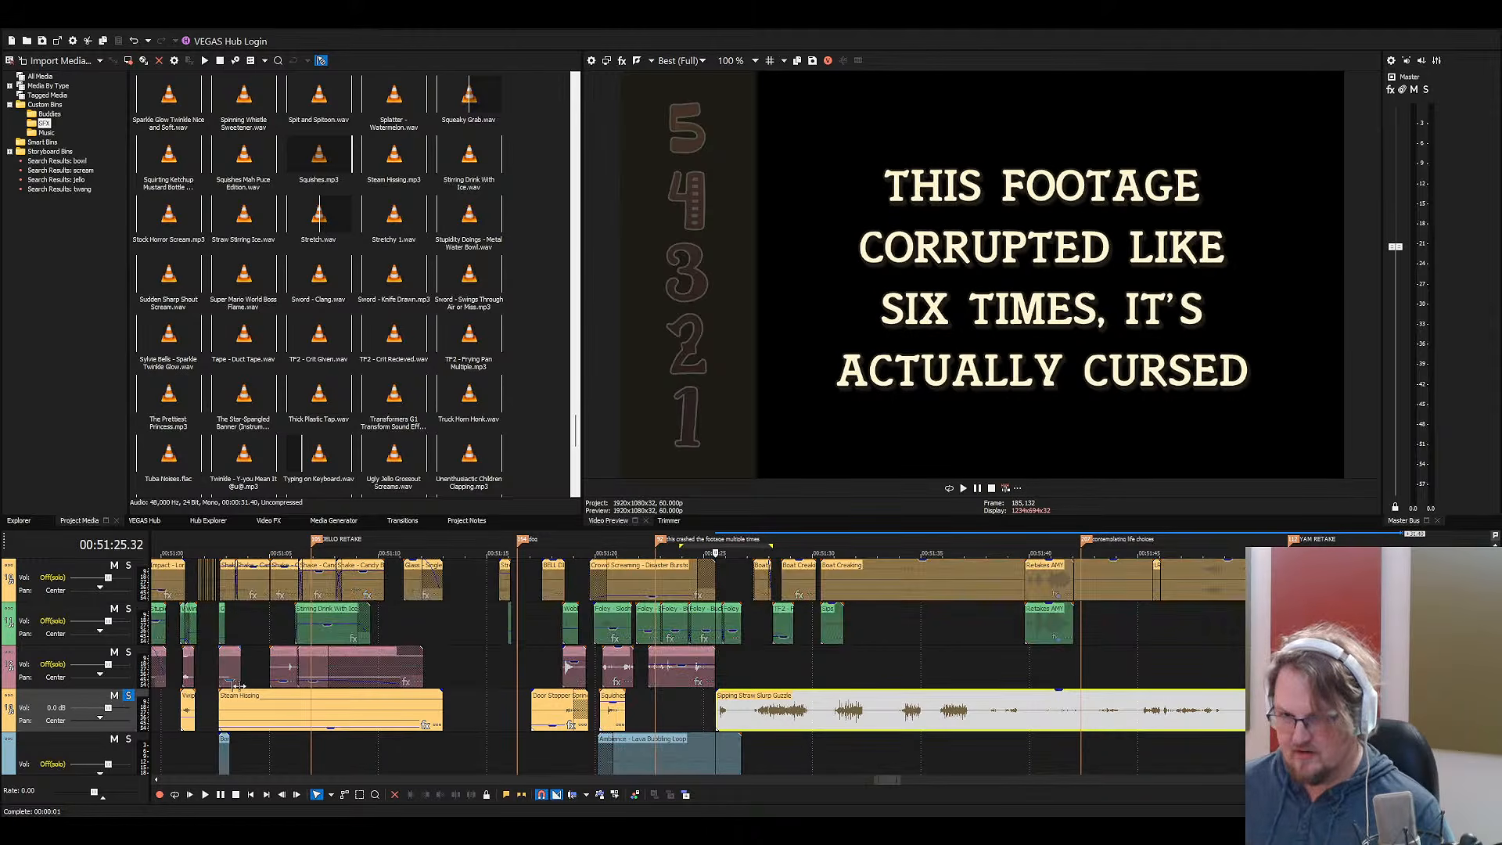
drag(783, 710, 884, 709)
key(space)
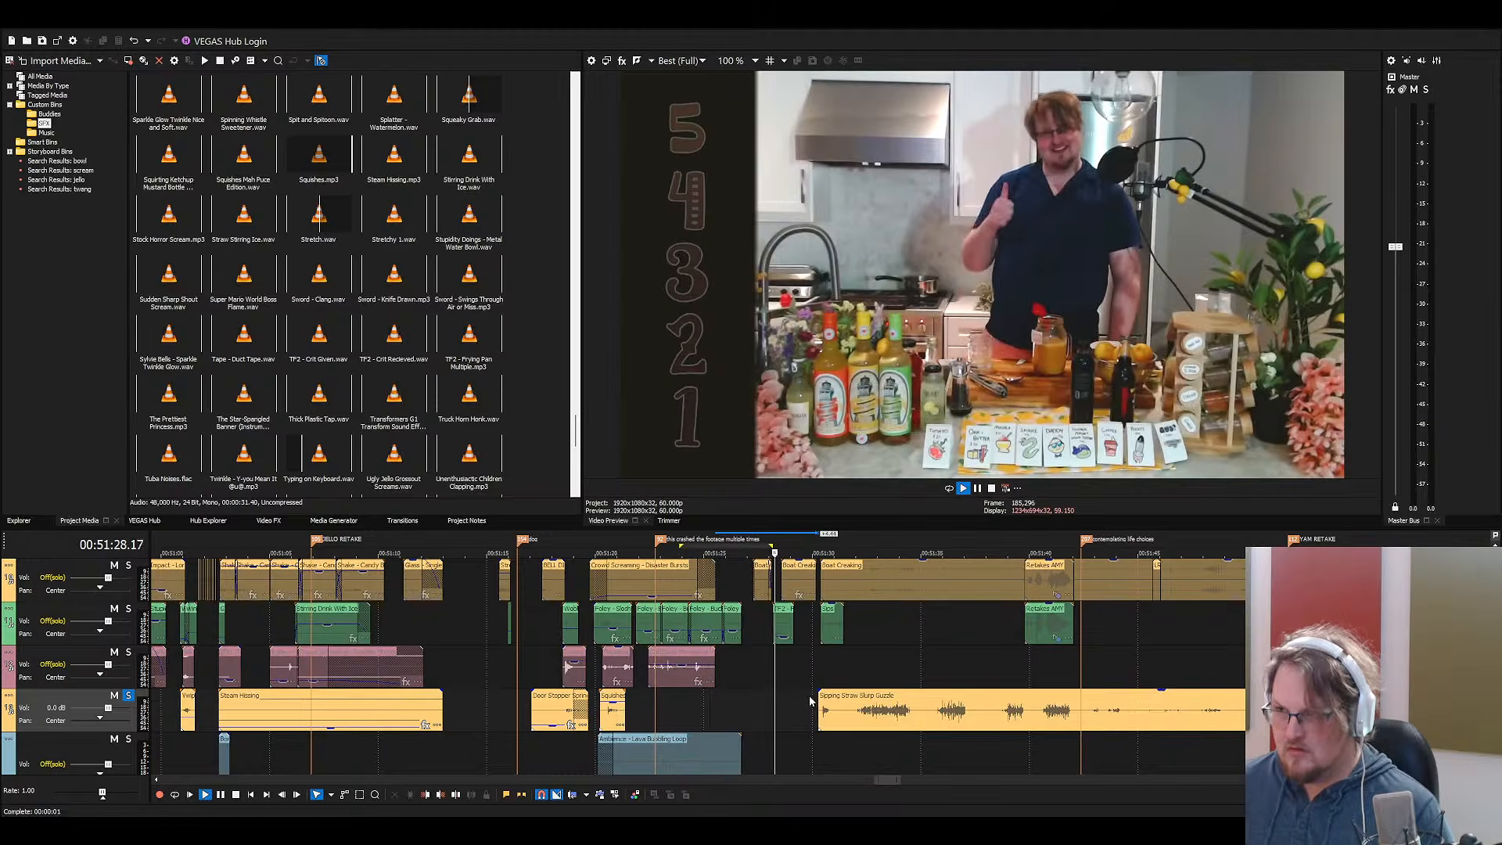
scroll(844, 696, up, 3)
scroll(845, 697, down, 3)
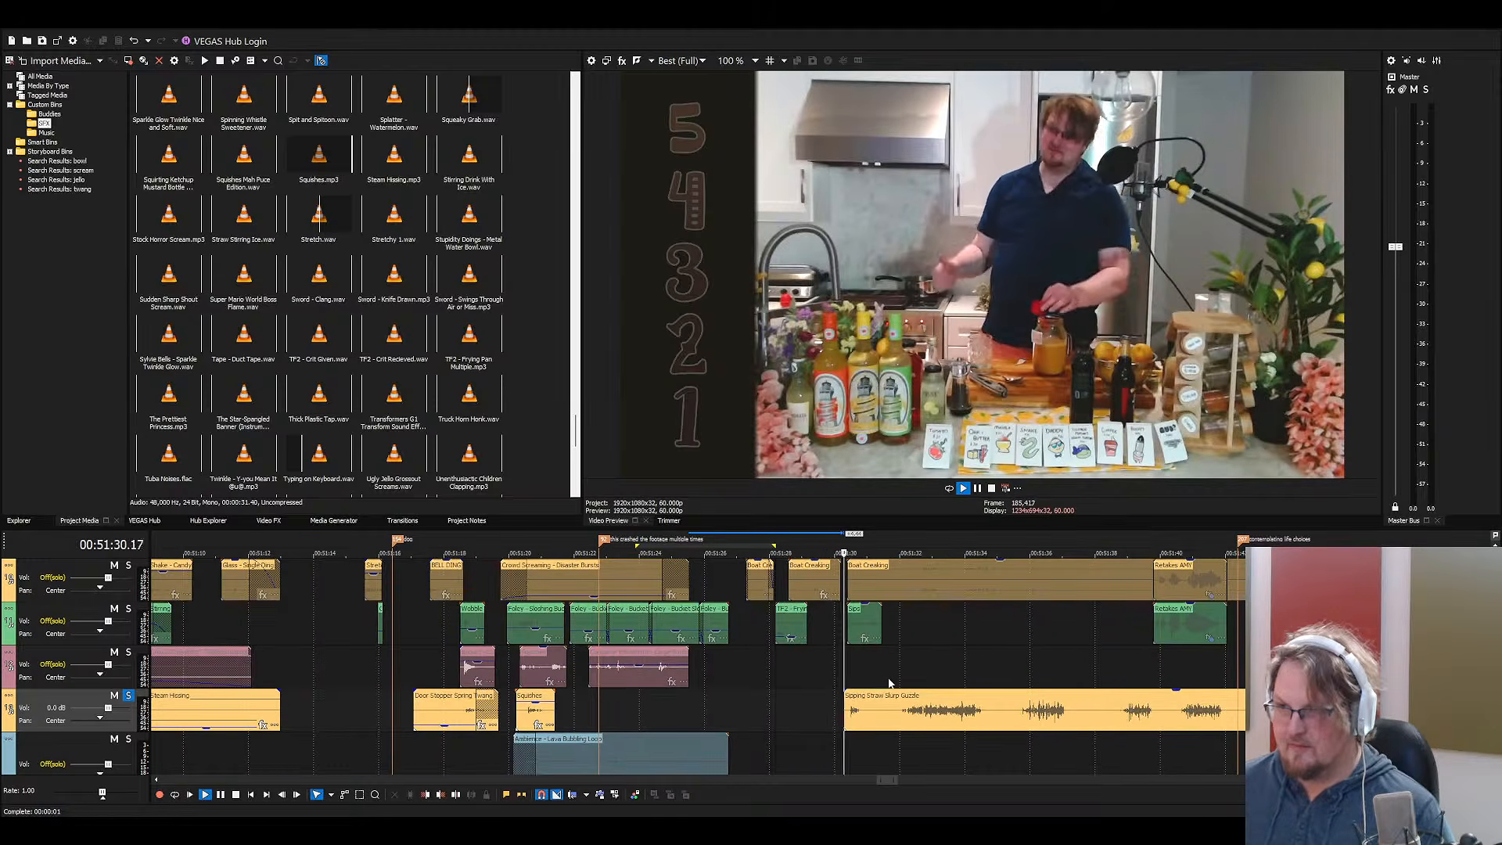
key(space)
Shift the slurp clip to start about 00:51:25, placing a burst of slurping on the drinking shot, and audition it
scroll(873, 704, up, 2)
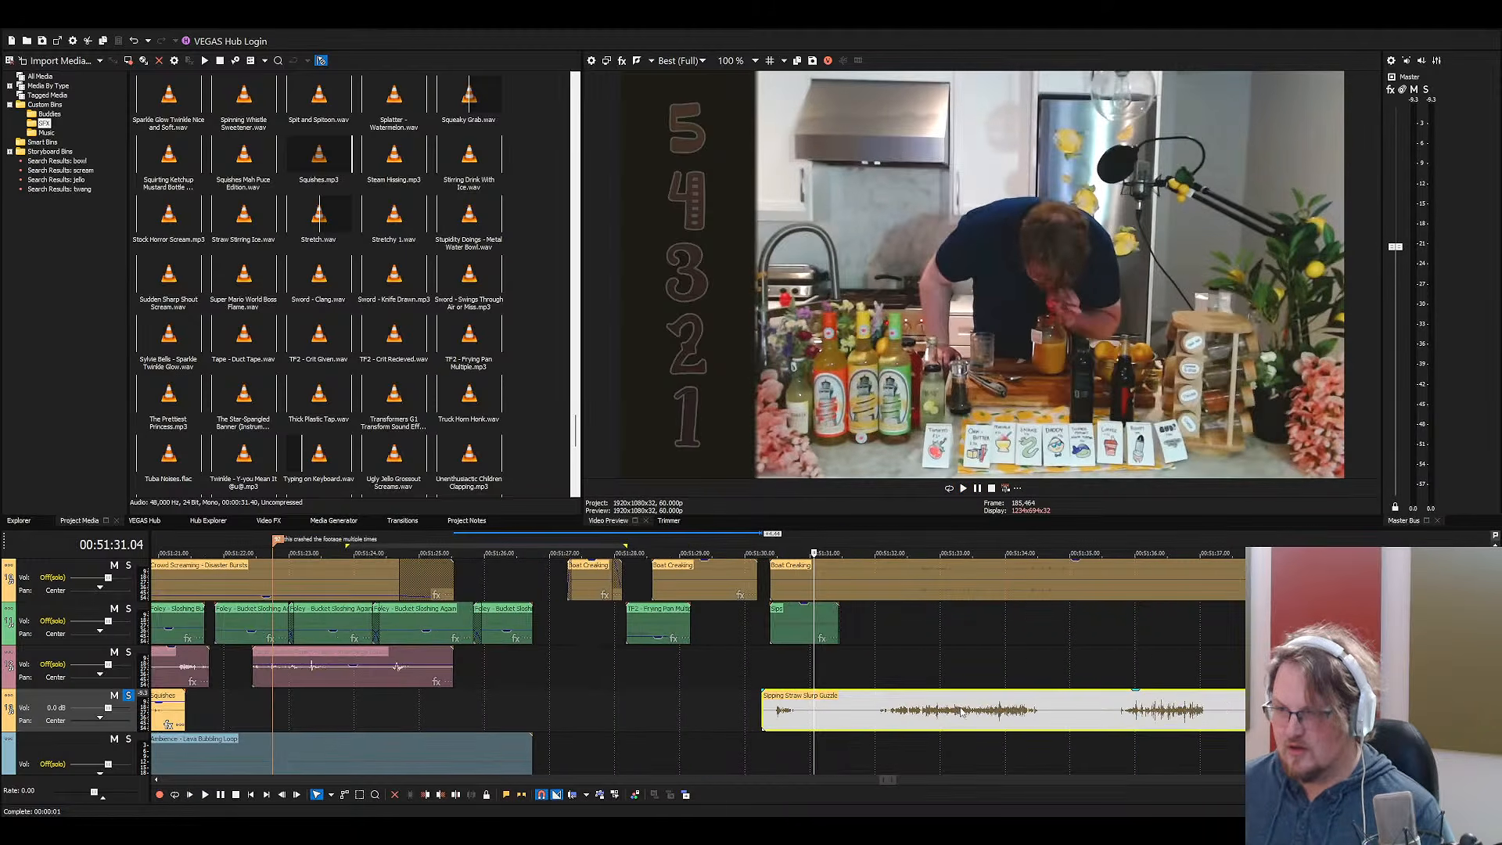
click(786, 721)
drag(786, 721, 646, 715)
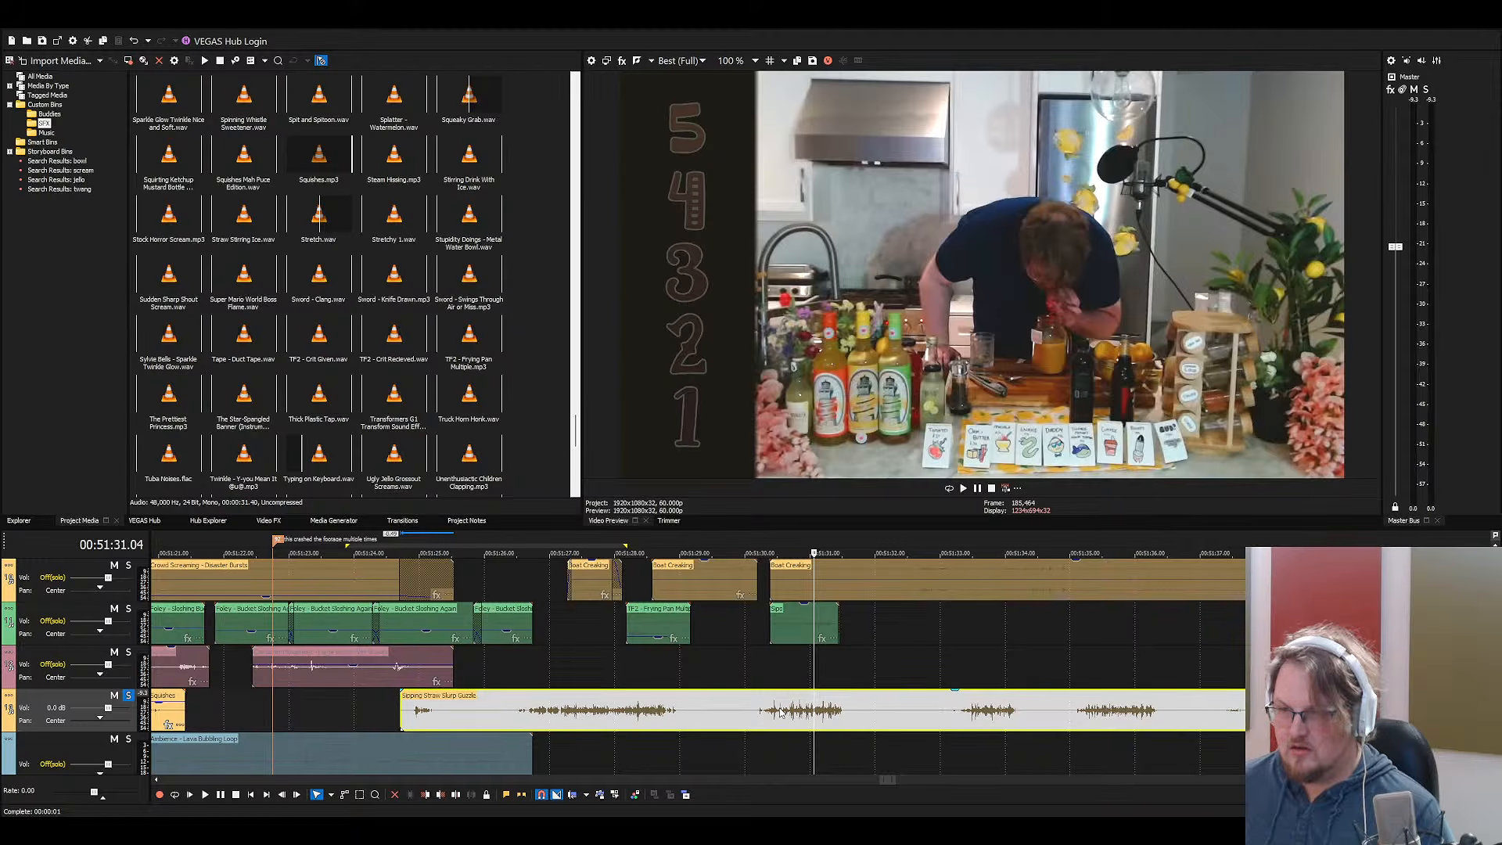
drag(780, 712, 789, 712)
key(space)
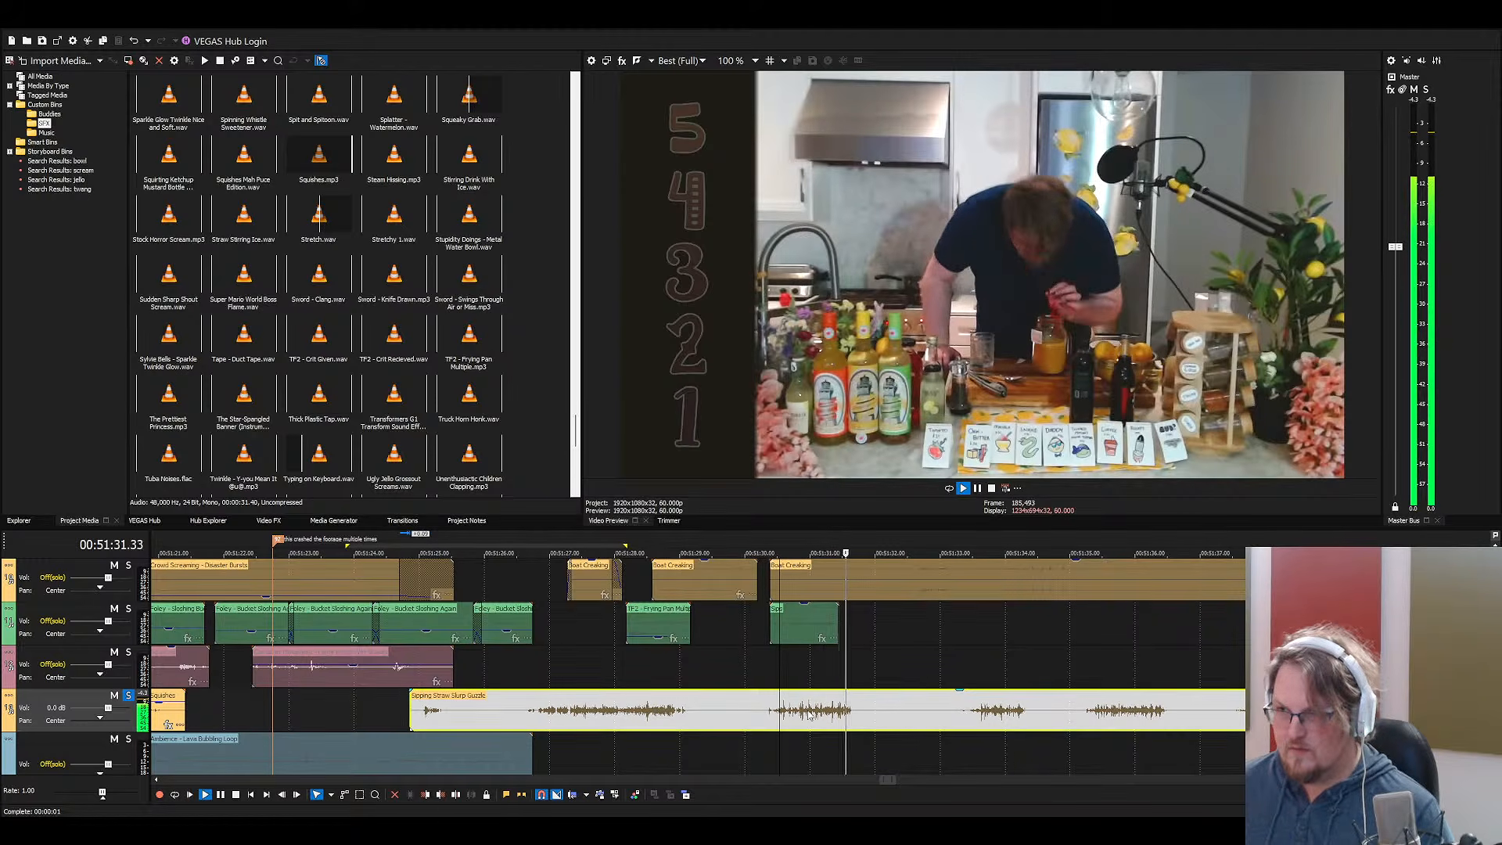
Trim the earlier slurps off the Sipping Straw Slurp Guzzle clip, move it to start about 00:51:28.35 and audition it
key(space)
scroll(900, 708, down, 4)
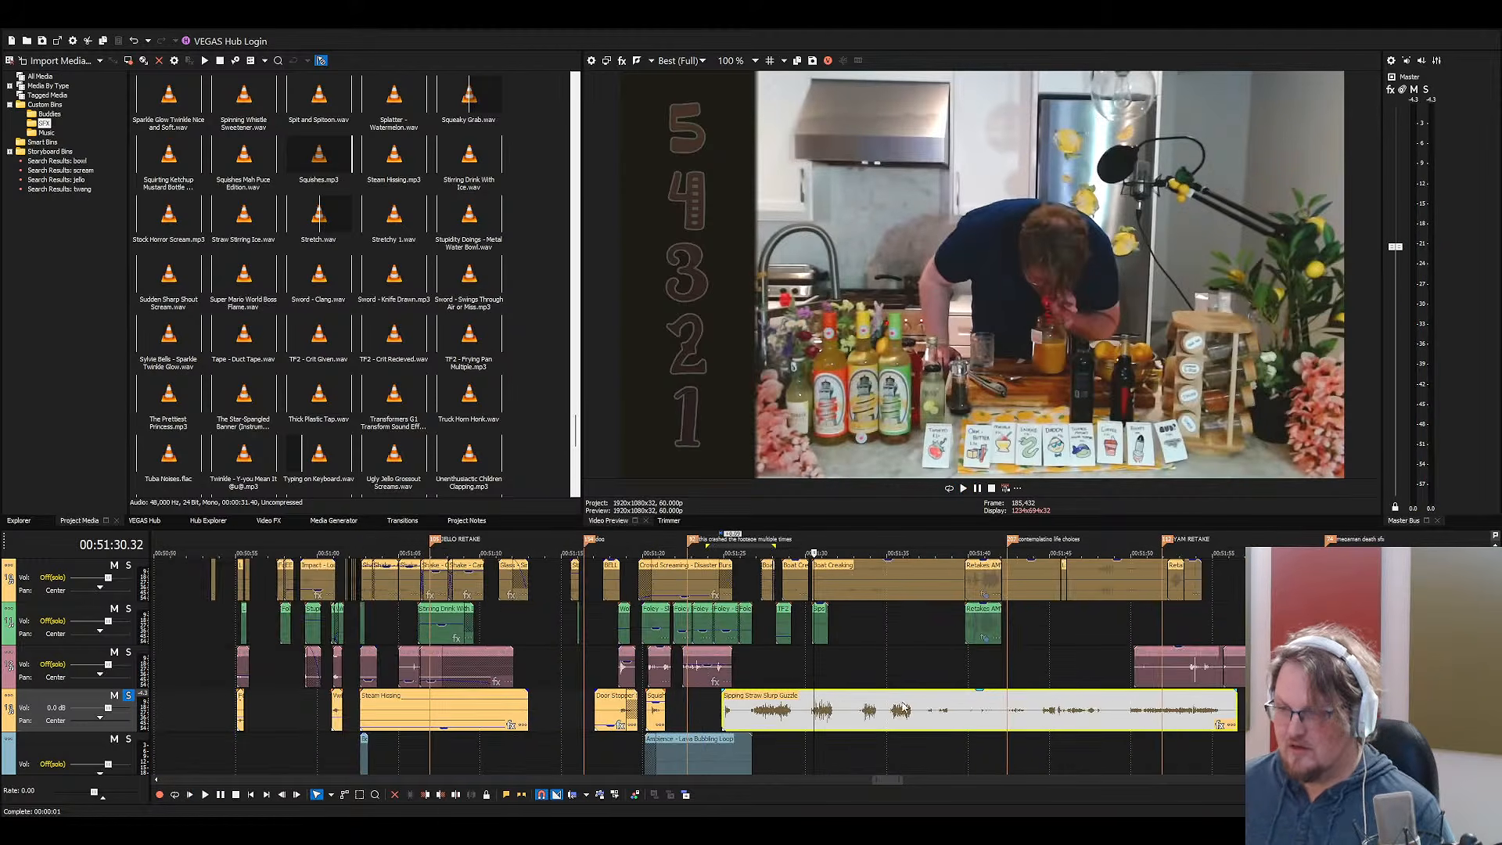
click(1037, 720)
key(alt+bracketleft)
drag(1056, 714, 800, 714)
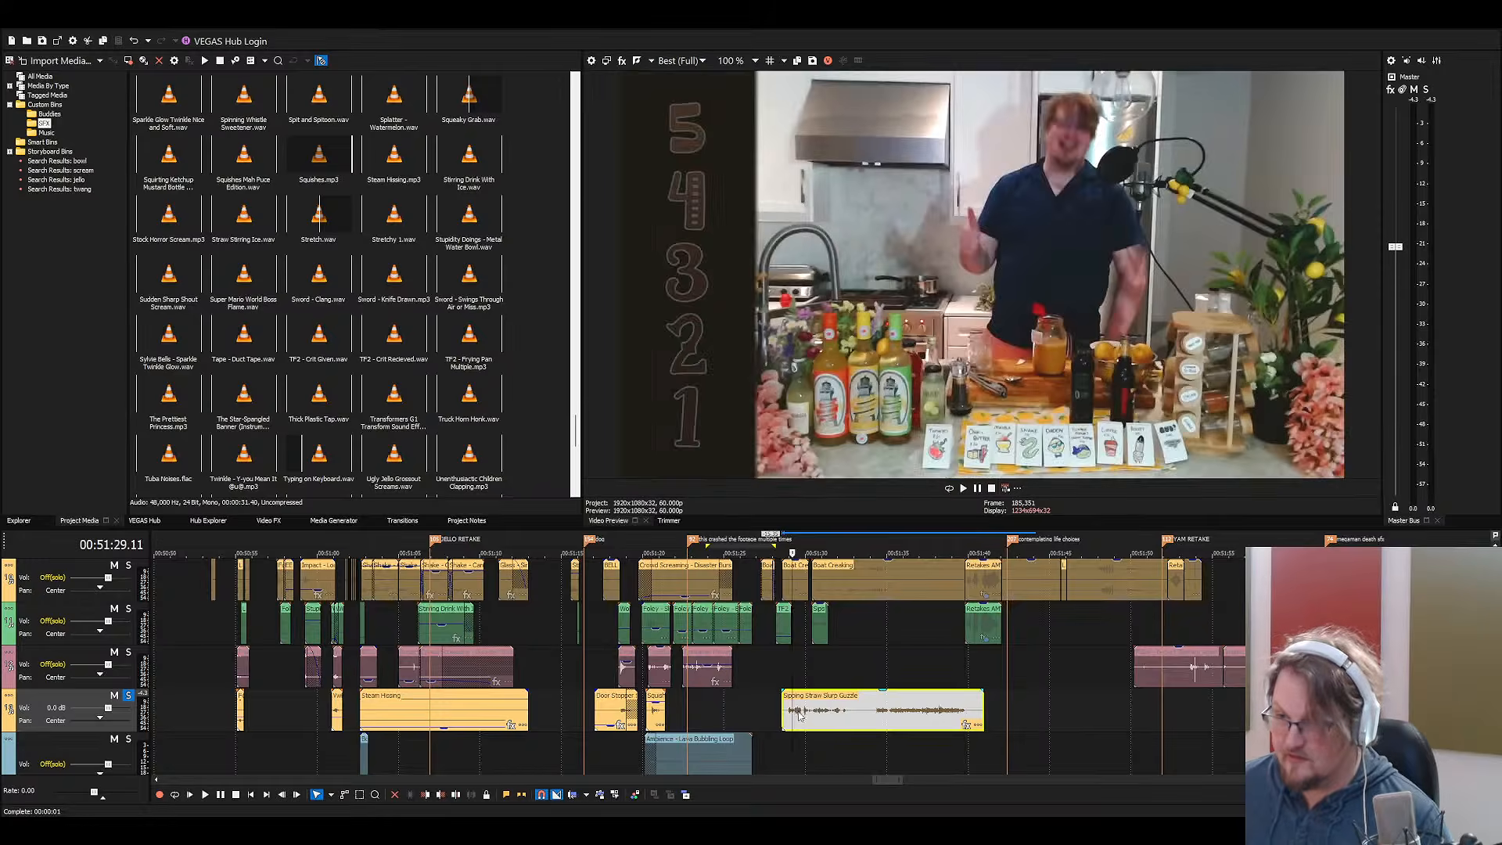
scroll(799, 715, up, 4)
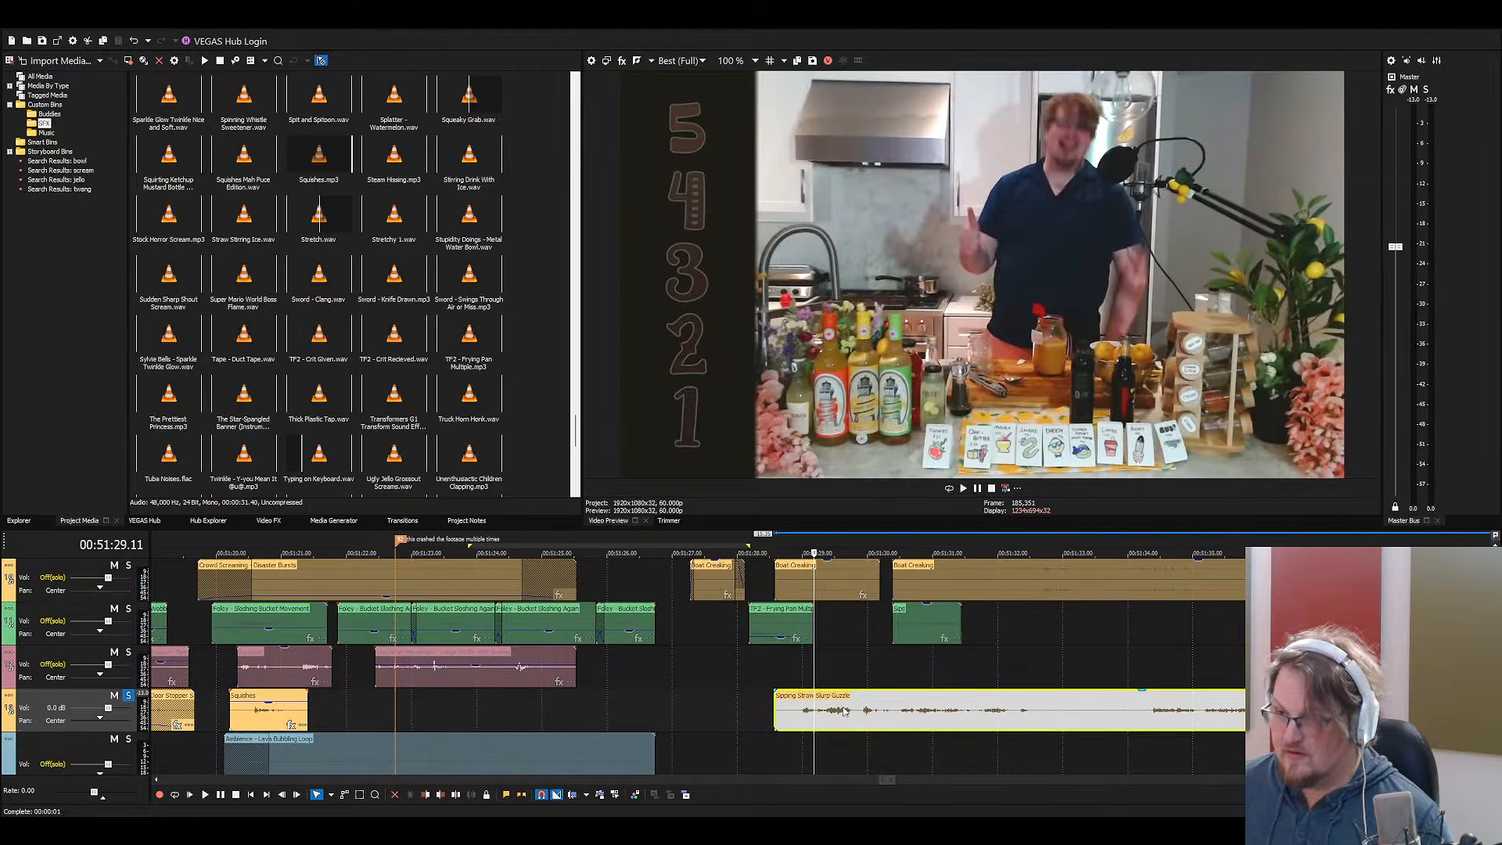
click(708, 705)
scroll(720, 665, up, 4)
scroll(782, 625, down, 4)
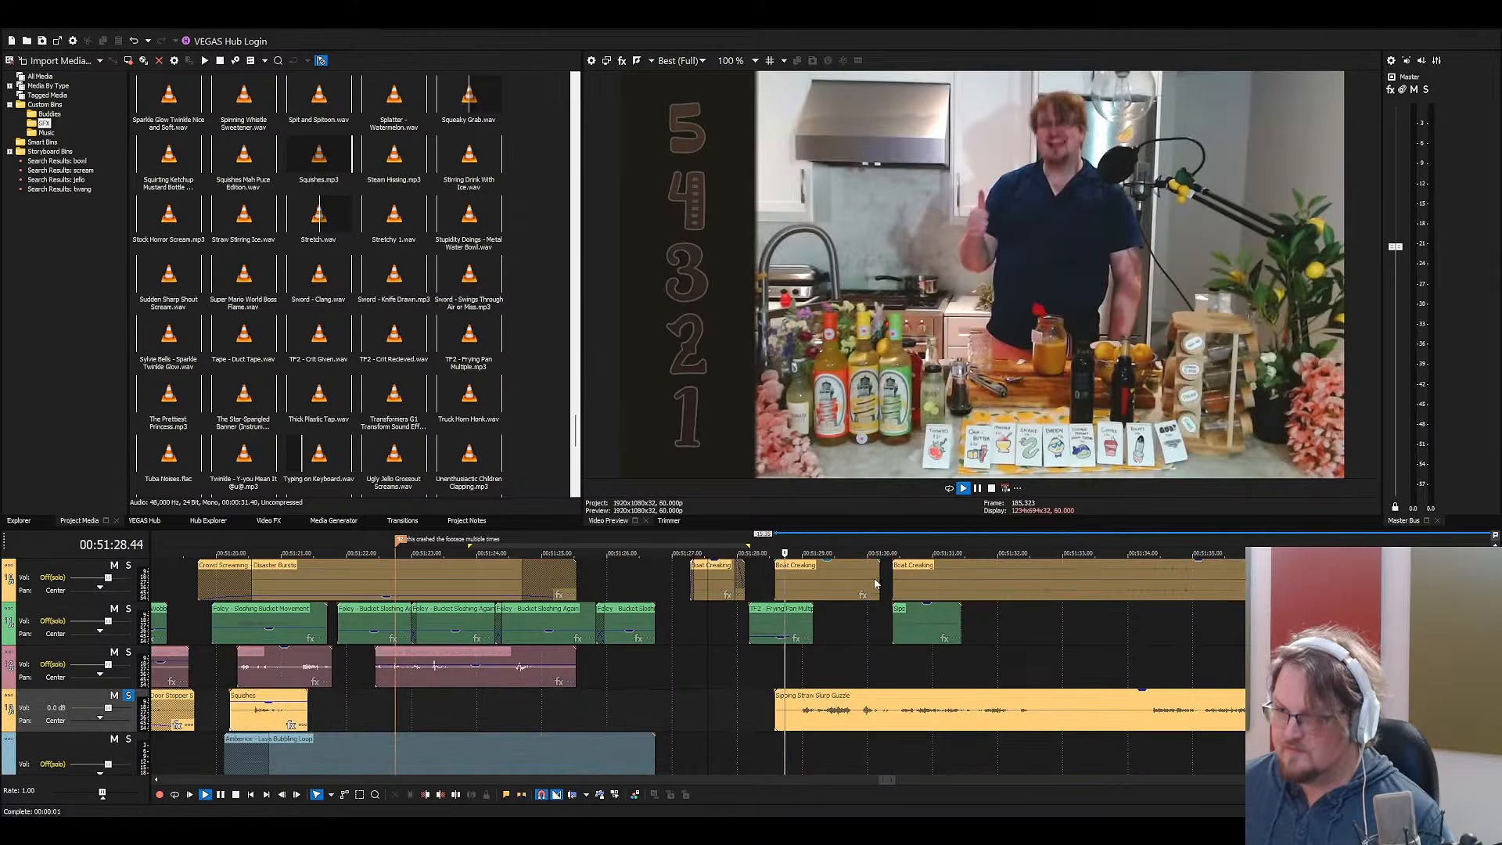
Shift the trimmed slurp clip to start about 00:51:30, lining it up with the sip sound, and play it
scroll(892, 587, down, 2)
click(892, 624)
key(alt+bracketleft)
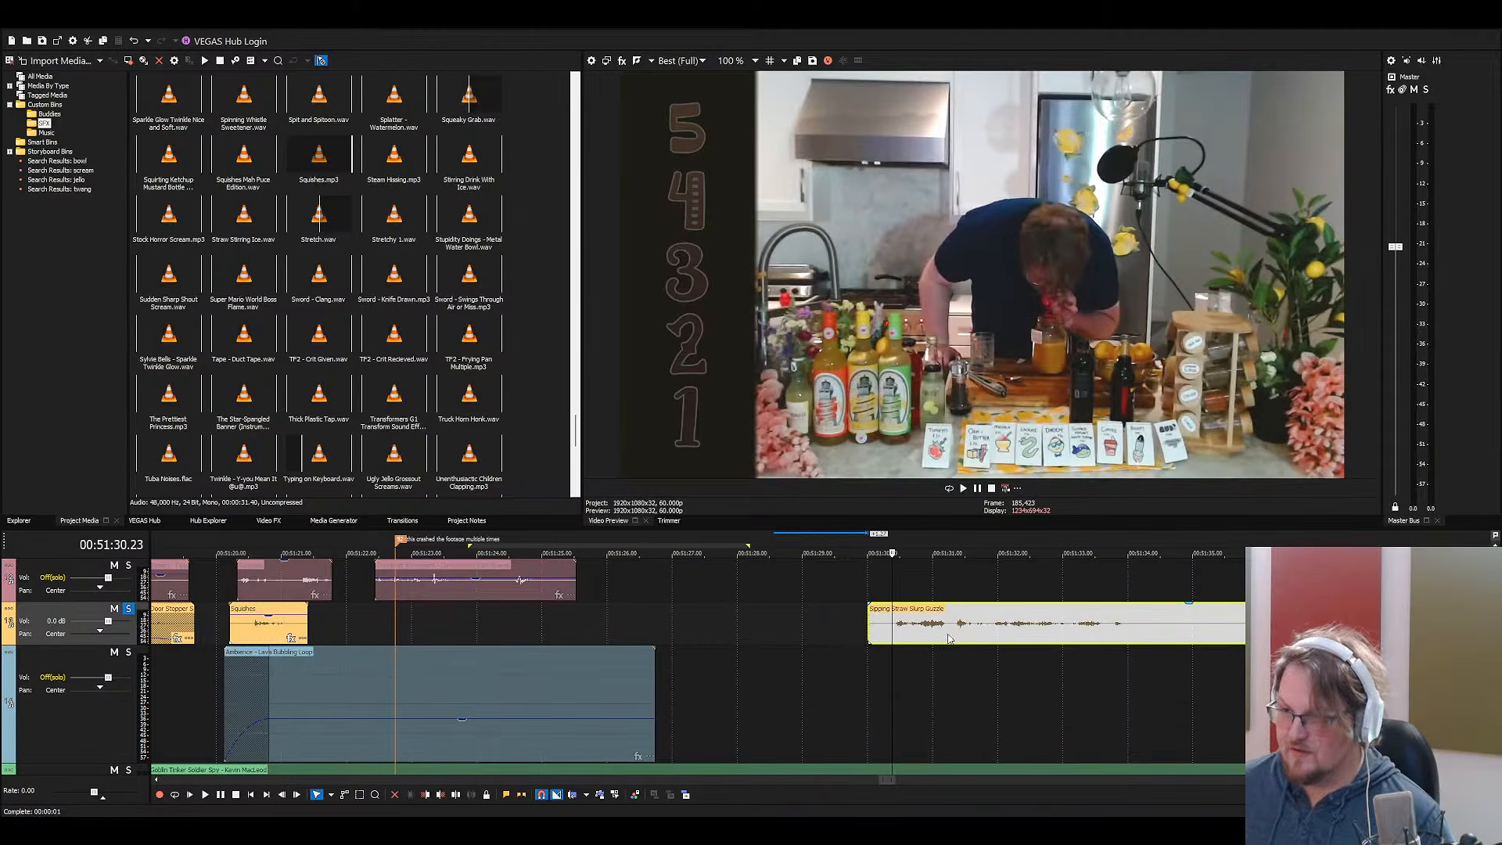
scroll(945, 637, up, 2)
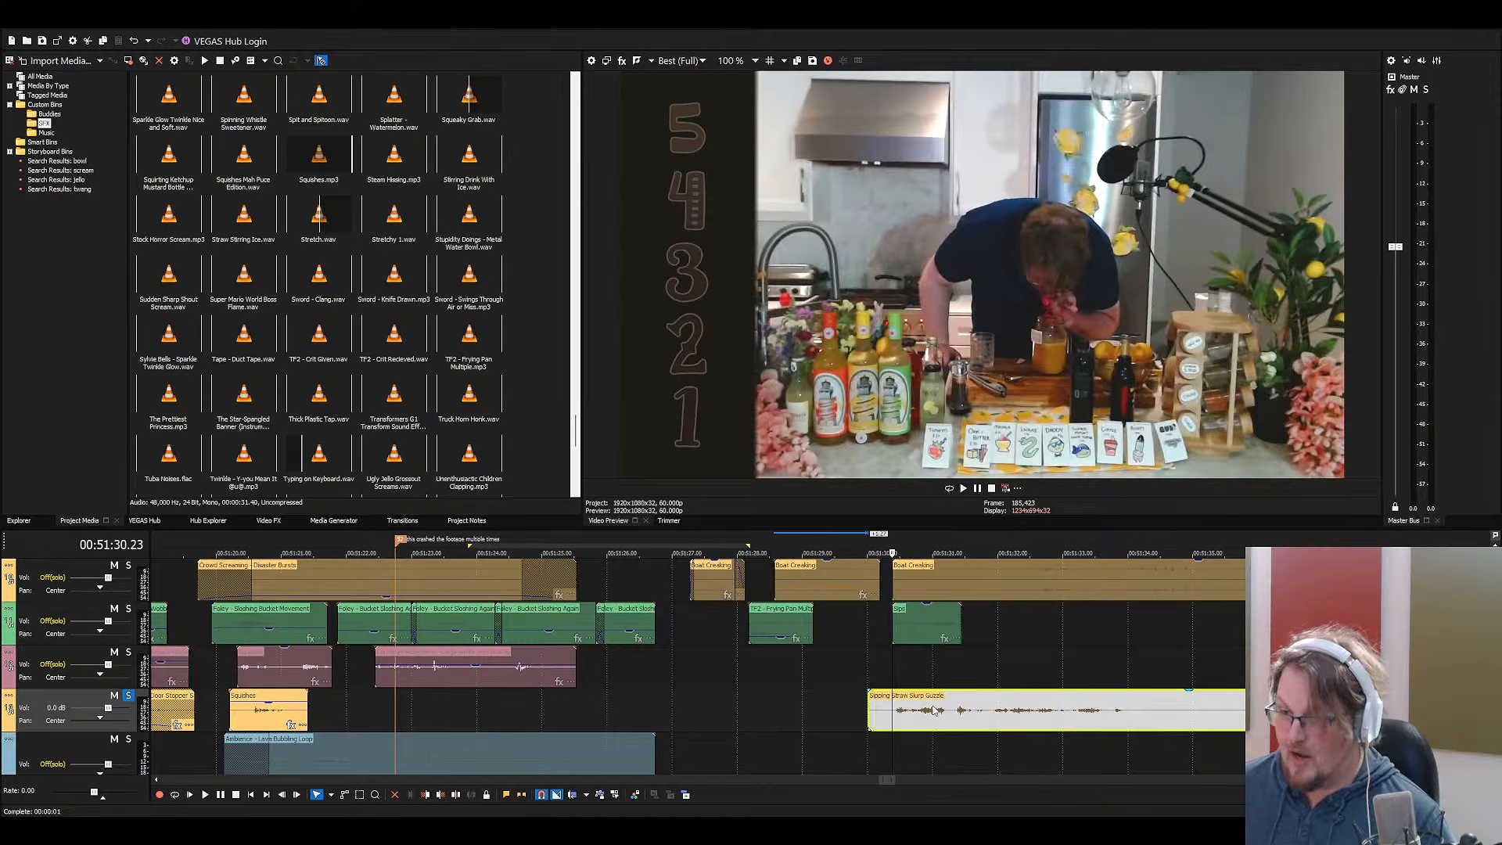
drag(933, 710, 931, 711)
key(space)
scroll(833, 722, down, 1)
scroll(833, 721, up, 1)
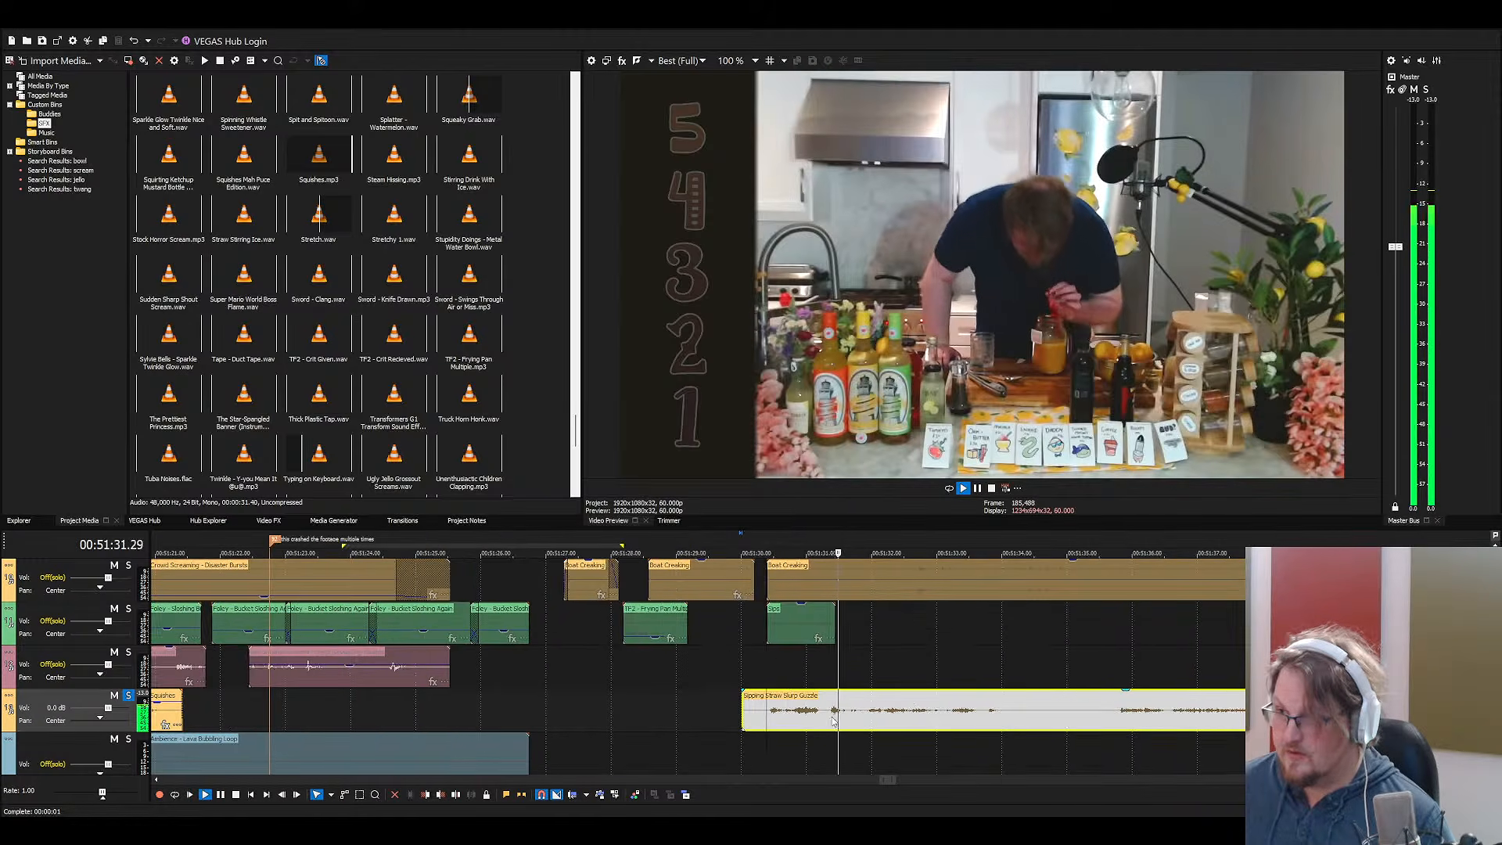
Split the slurp clip at 00:51:31.18, move the remainder to start about 00:51:32.35 and audition the short slurp
click(828, 714)
drag(849, 716, 933, 716)
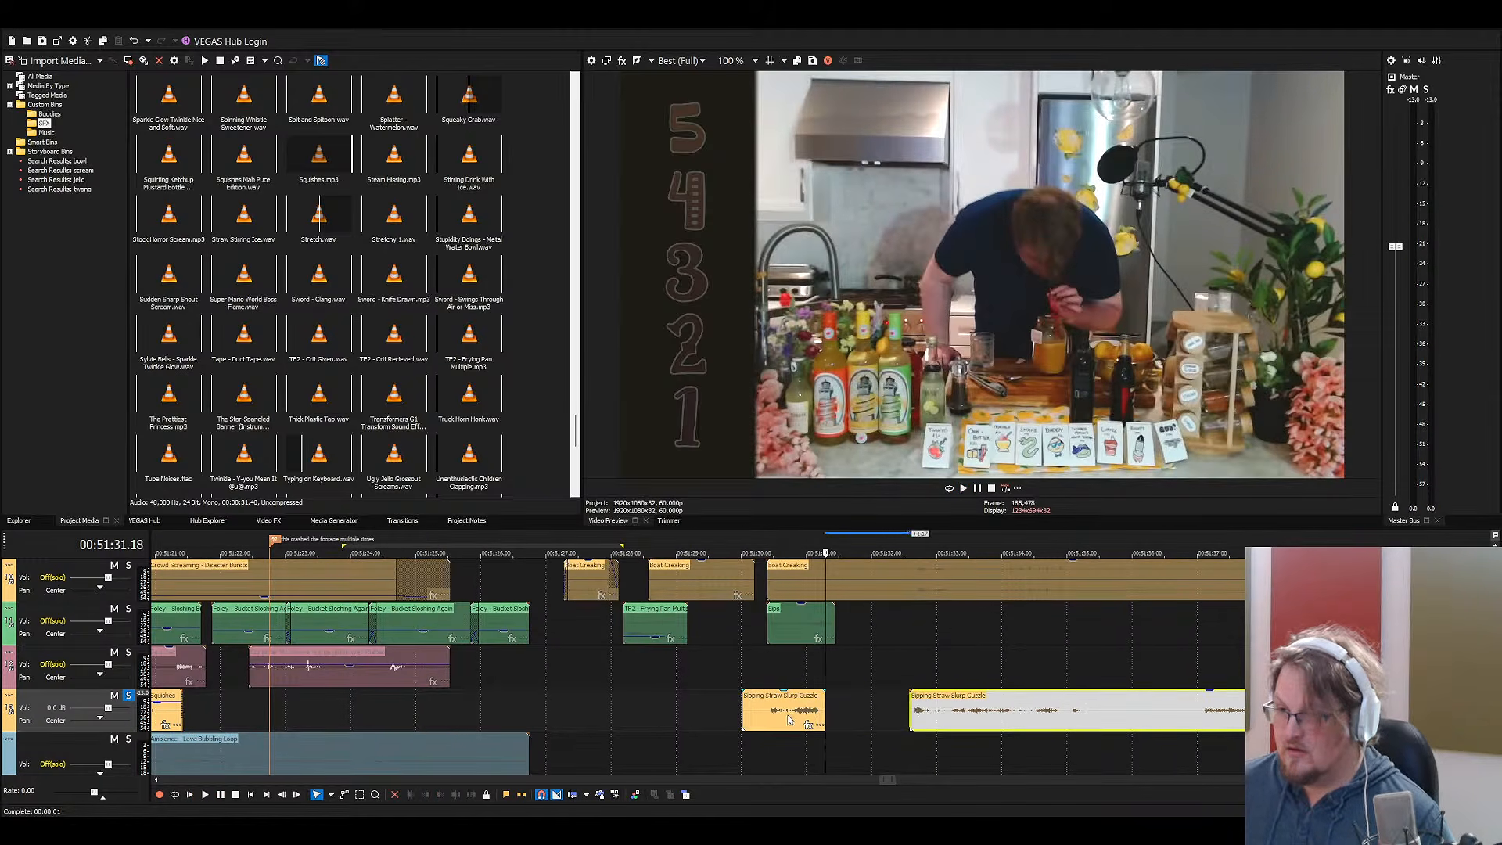
click(786, 712)
key(space)
scroll(805, 713, down, 1)
scroll(806, 712, down, 1)
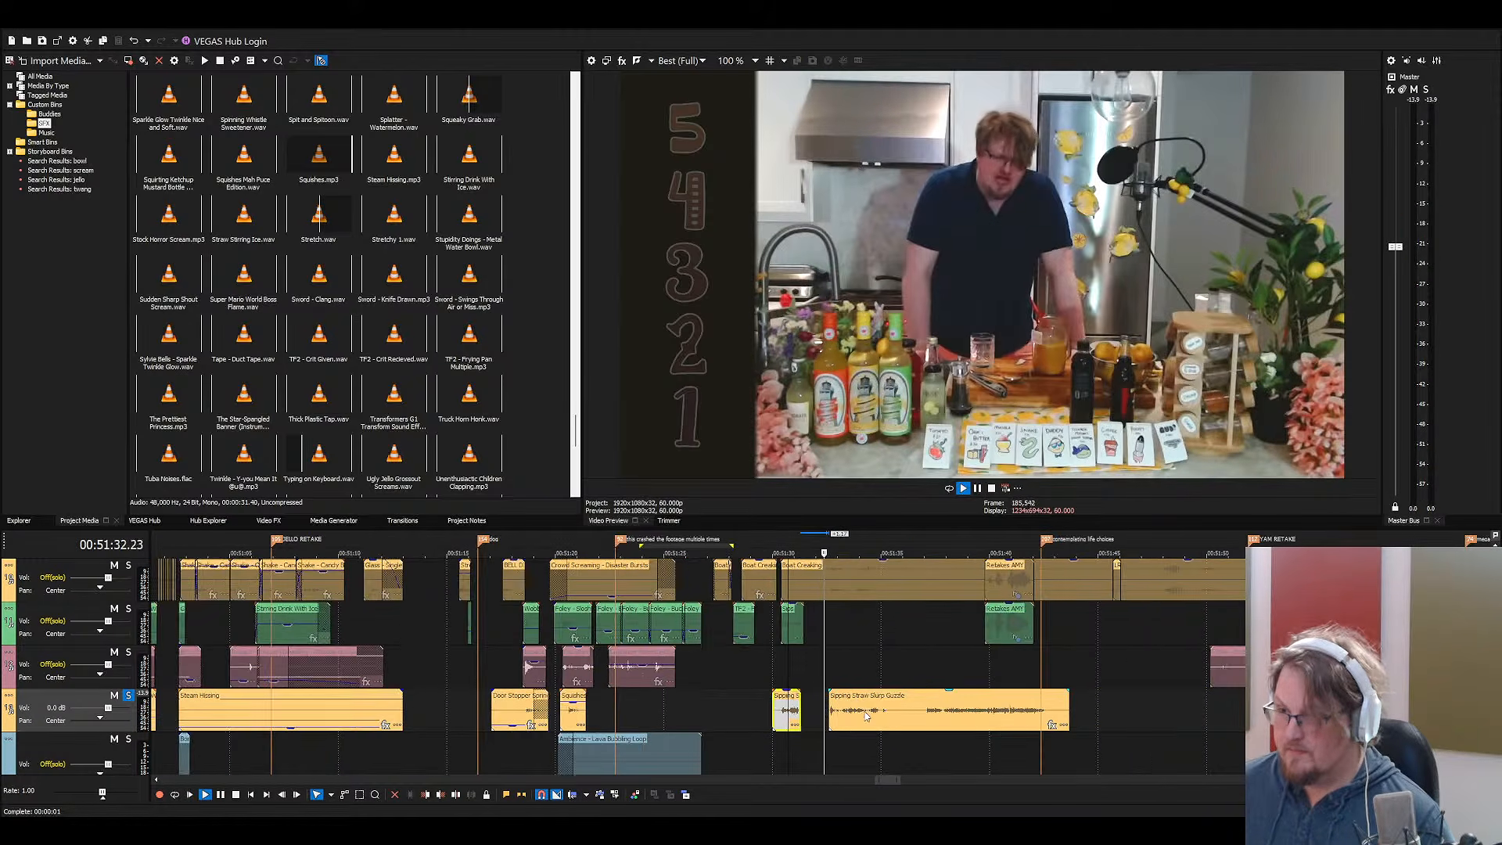
Check the slurp bursts in the remaining clip and move it to start about 00:51:39.18 for the second sip
key(space)
click(908, 715)
click(985, 716)
click(926, 715)
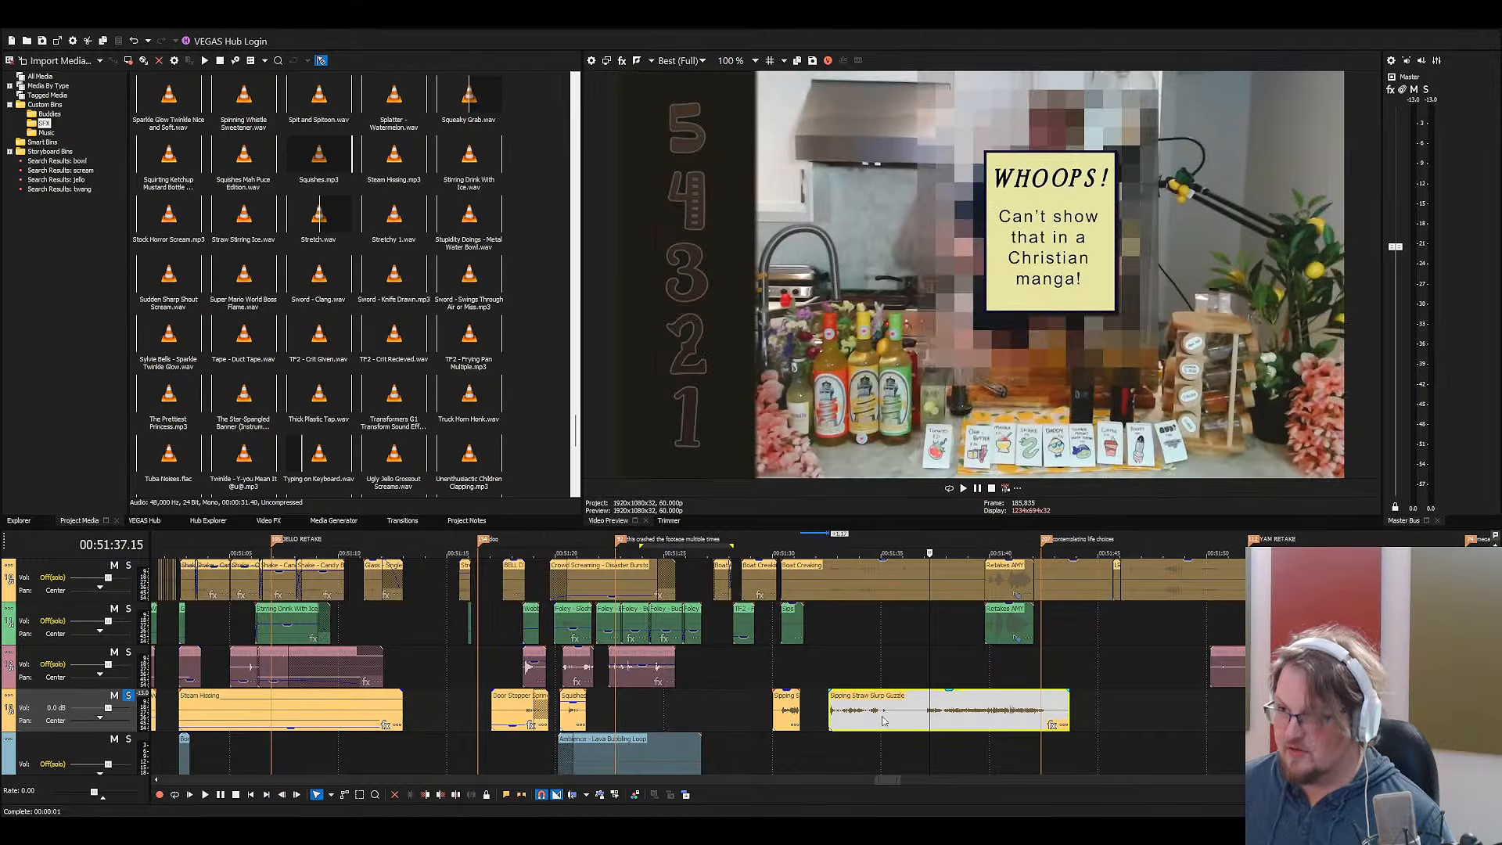
click(884, 718)
click(861, 719)
click(1020, 712)
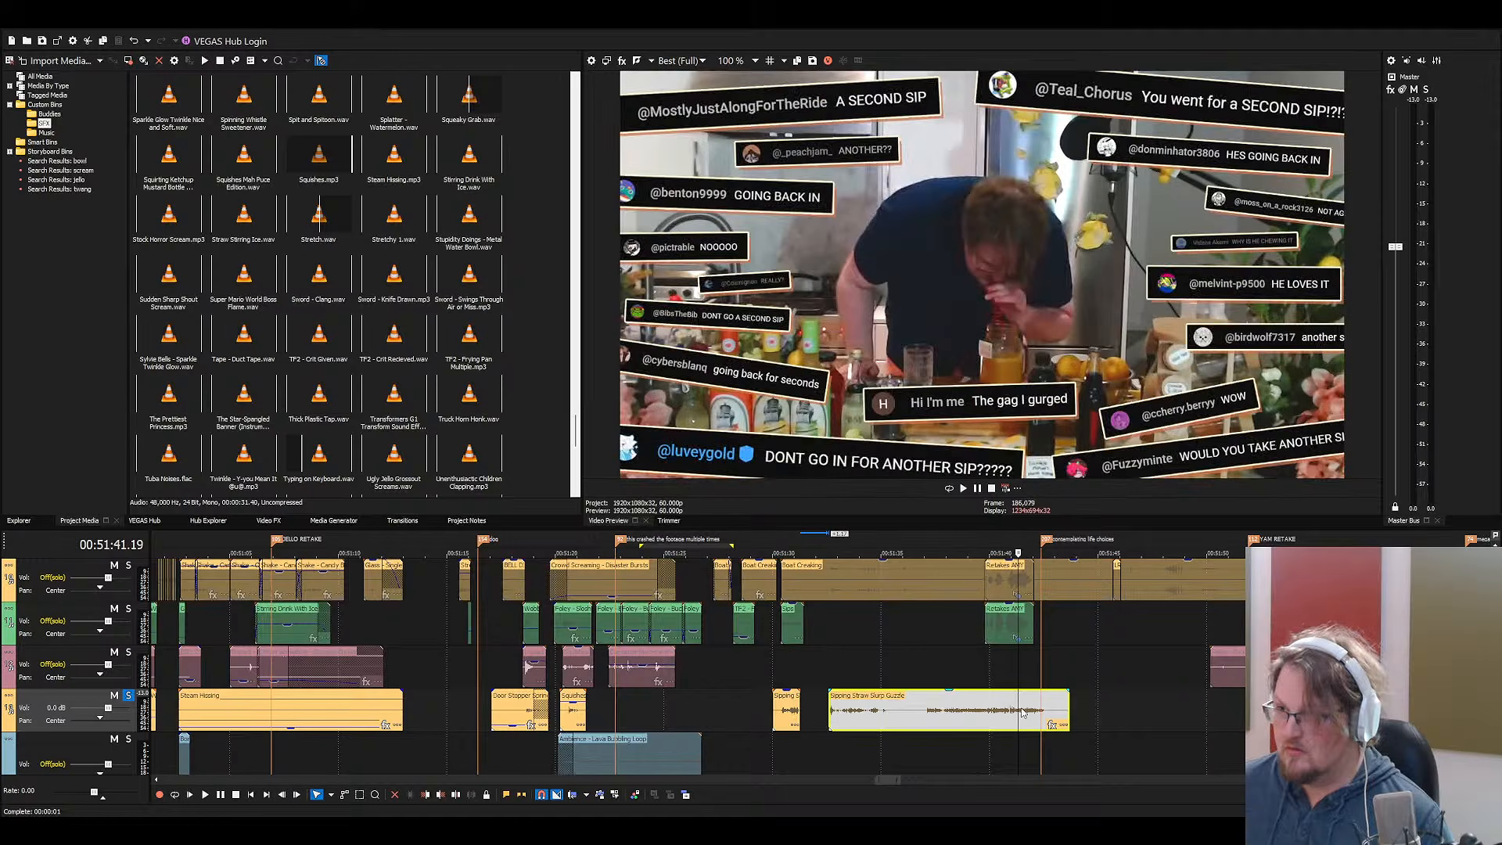
scroll(1034, 714, up, 3)
drag(659, 713, 911, 713)
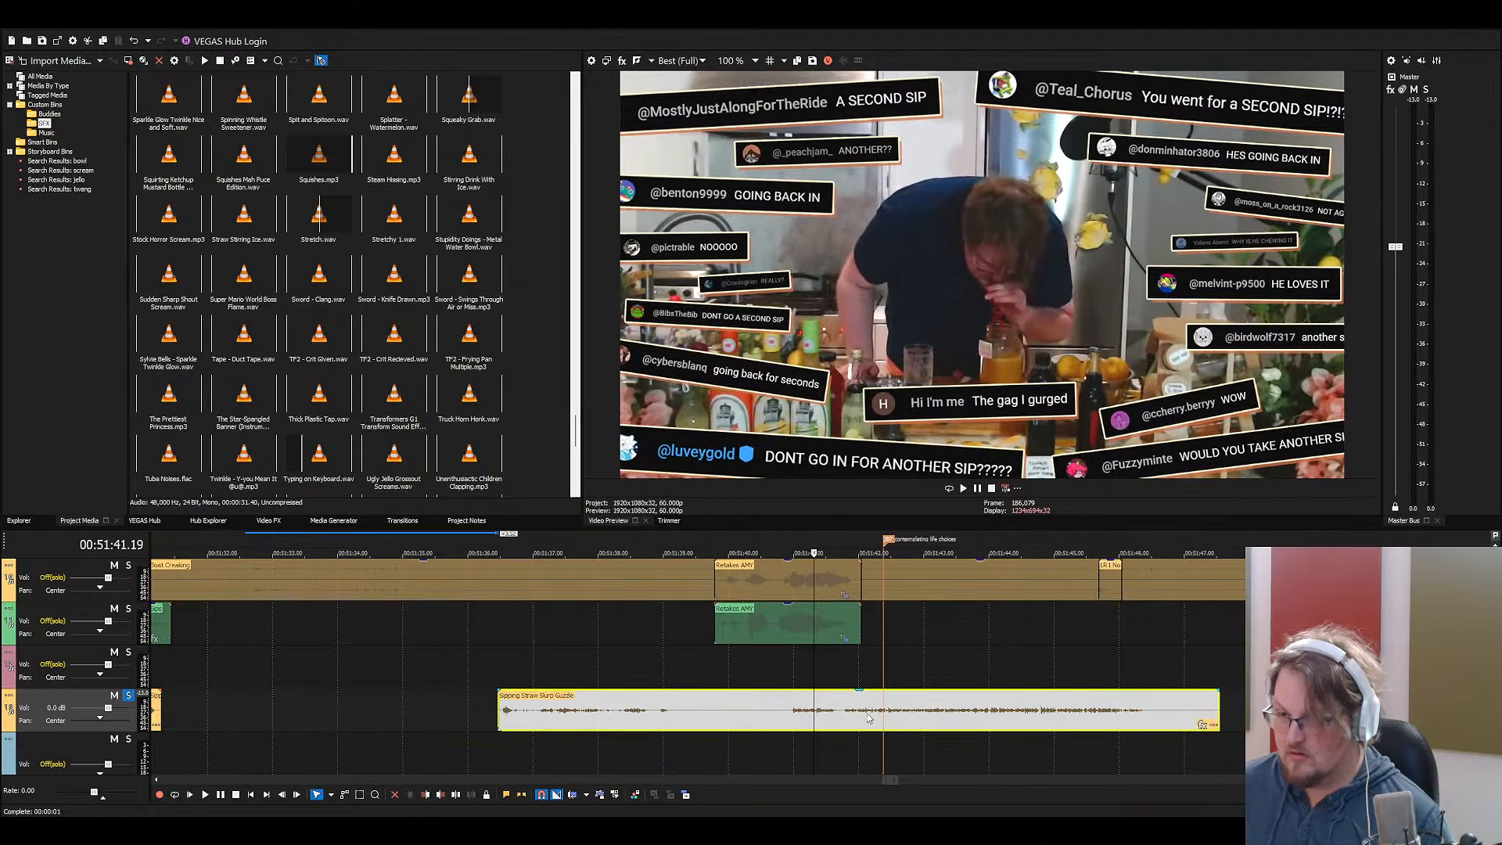
click(967, 720)
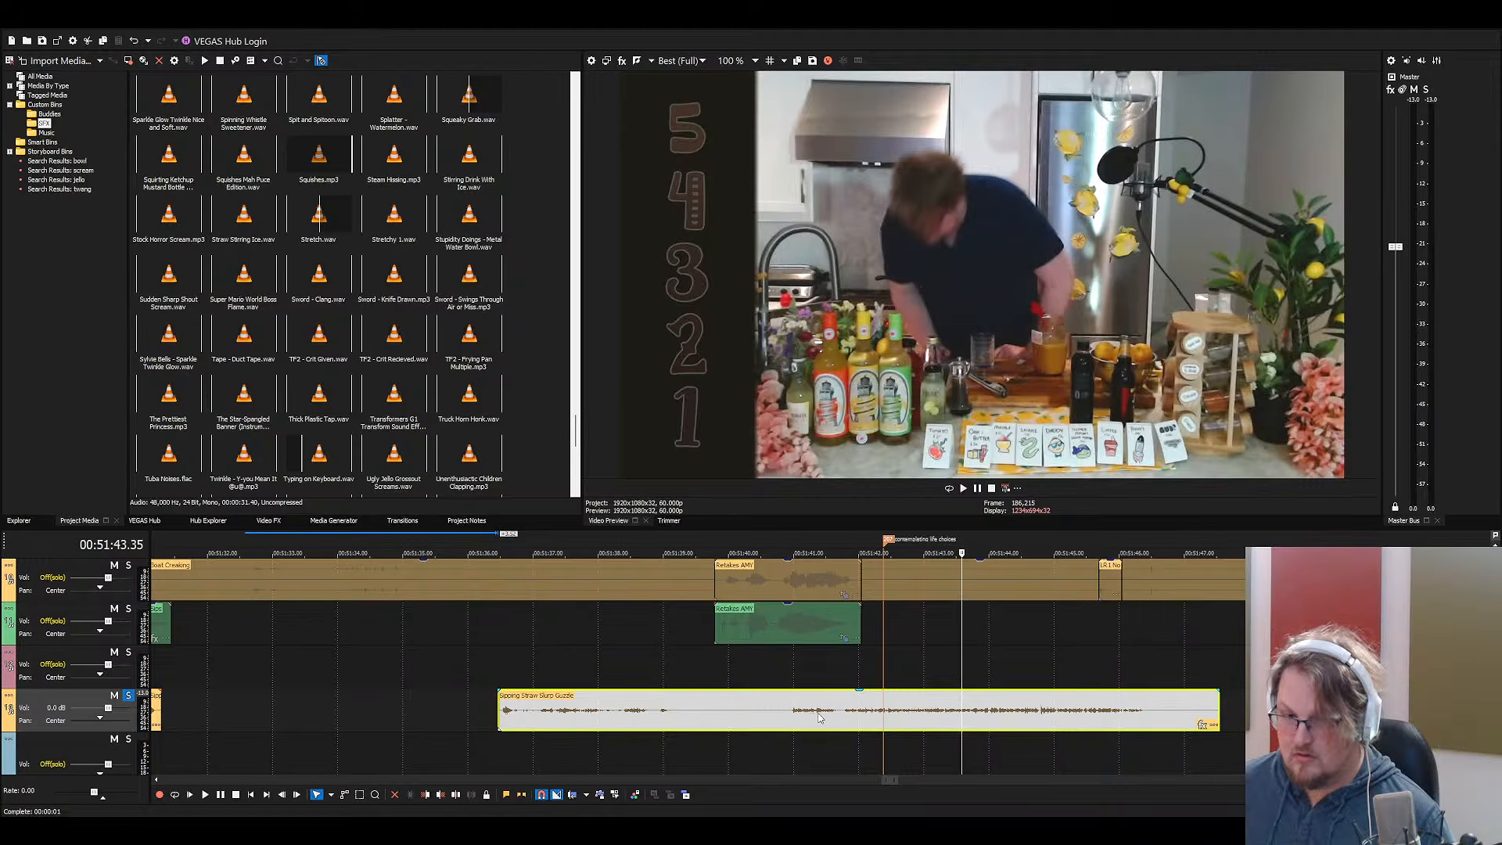
drag(646, 712, 832, 713)
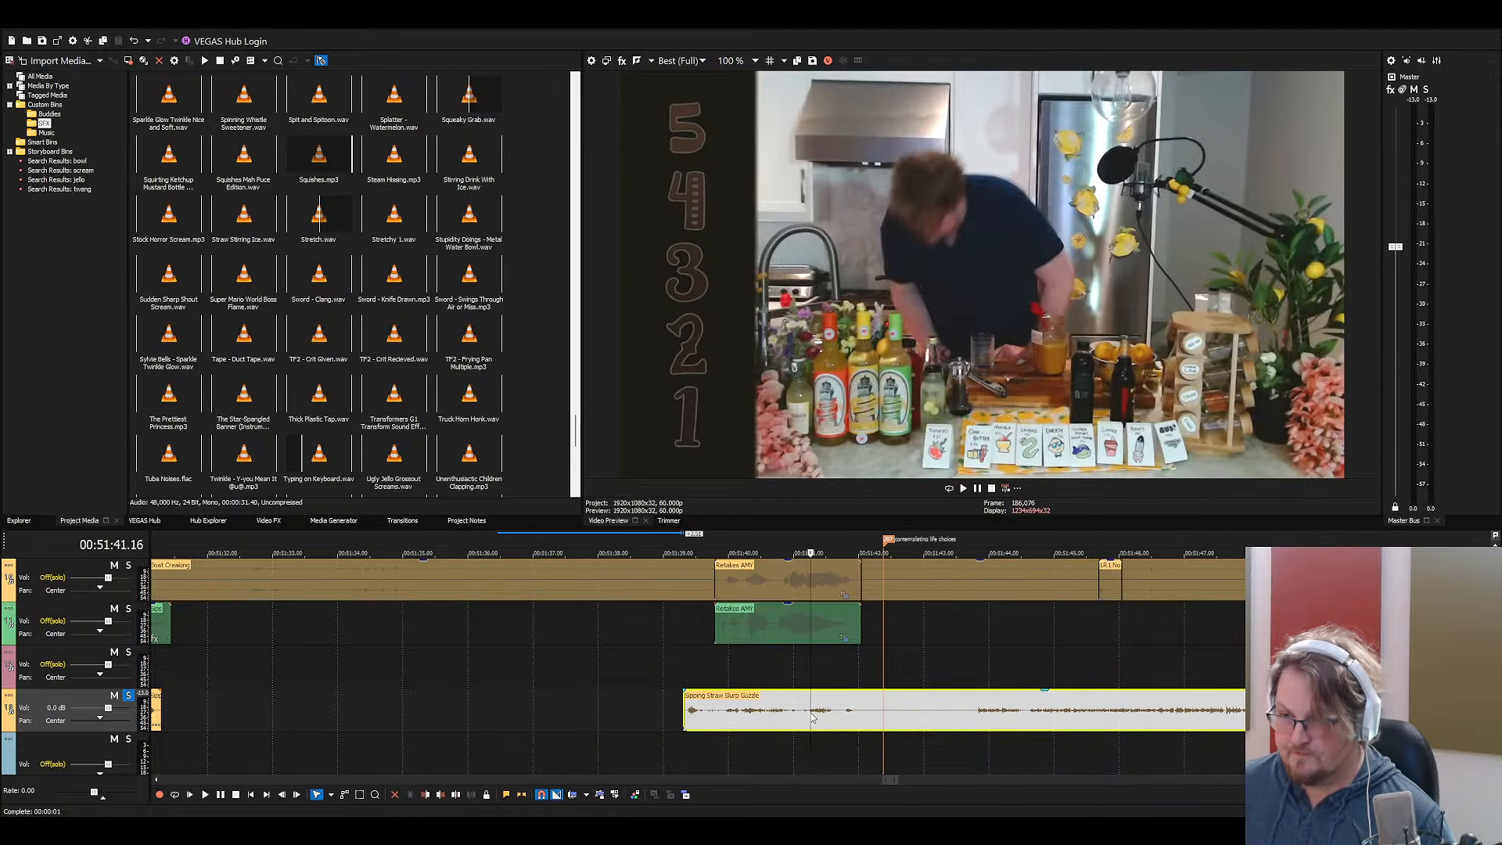
Audition the second slurp, then split it at 00:51:39.53 and delete the piece before the split
click(747, 716)
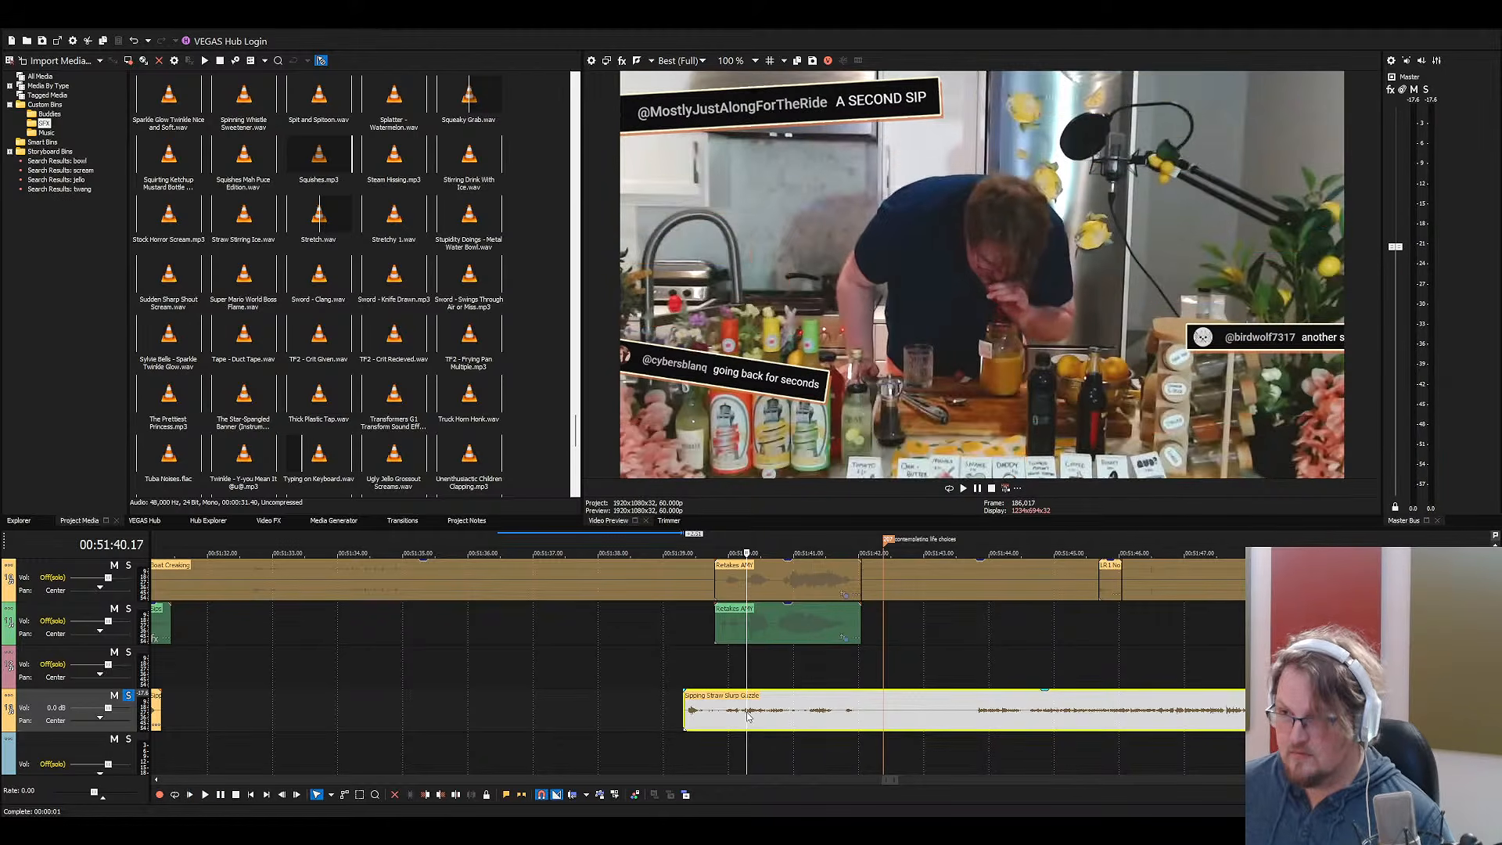
key(space)
click(709, 708)
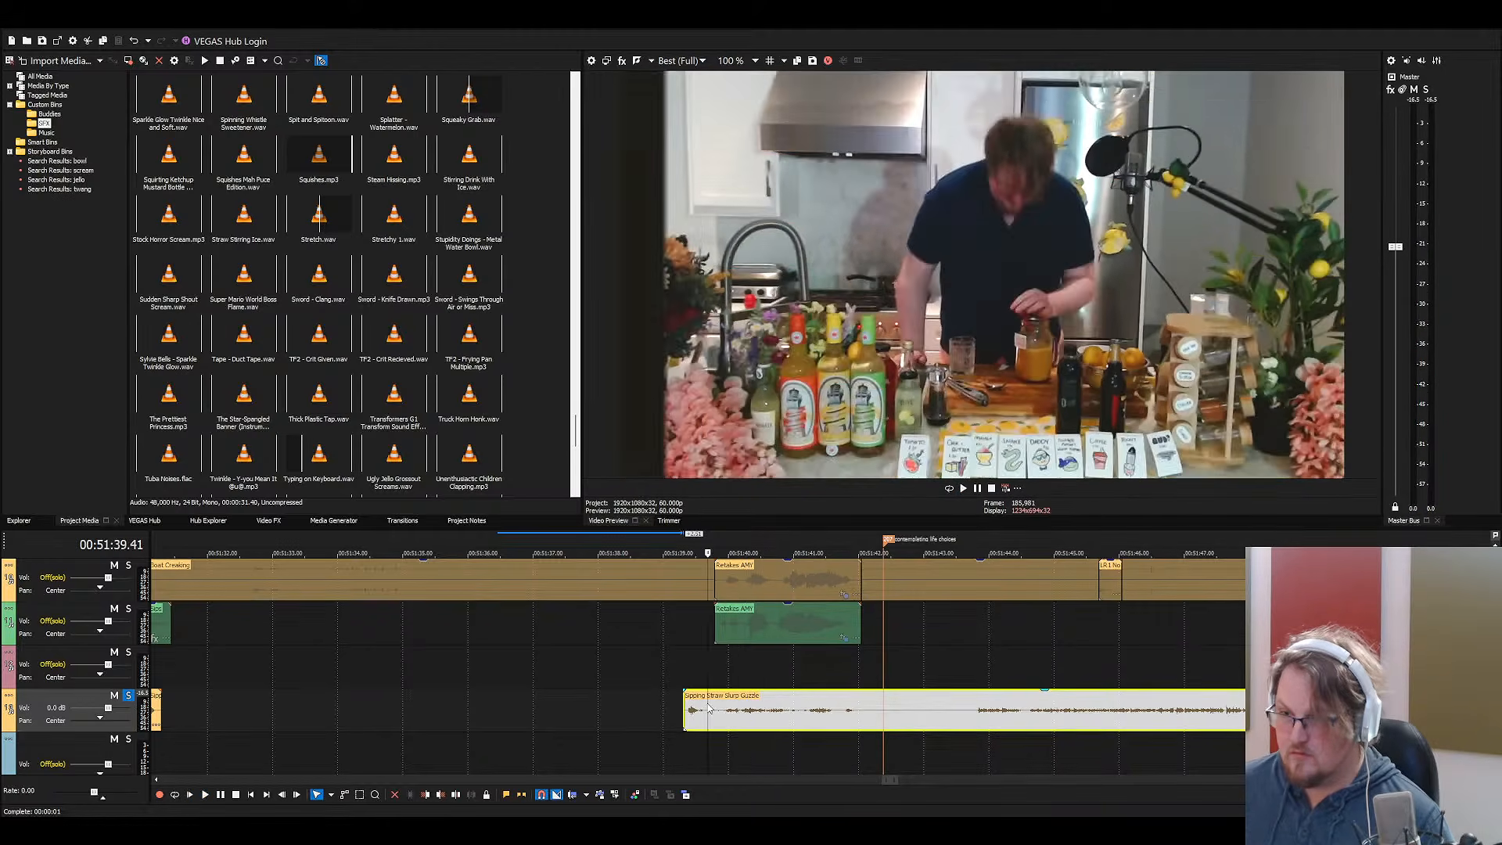
click(721, 715)
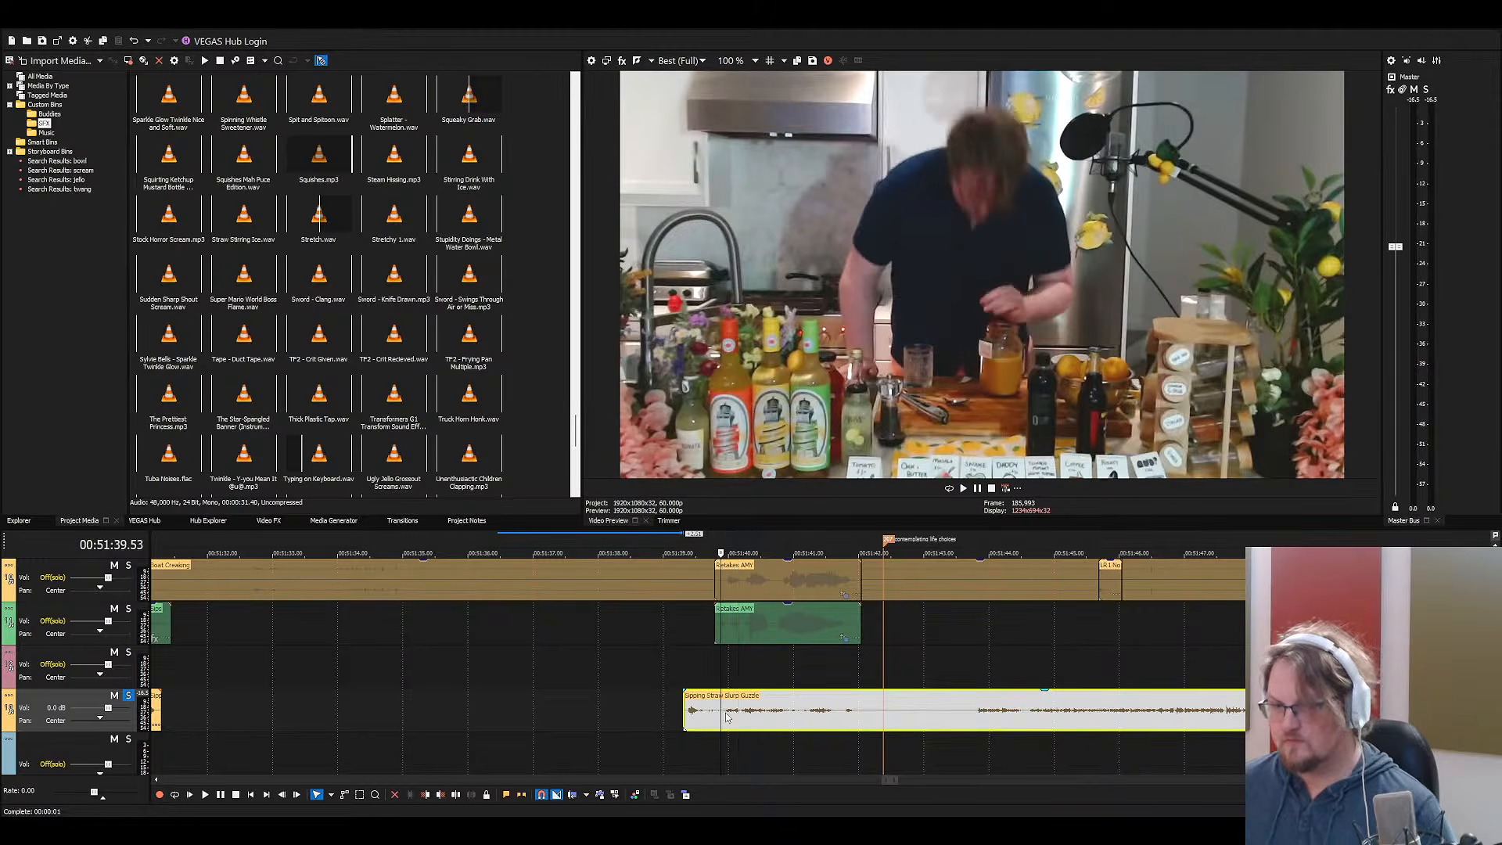
key(s)
click(706, 715)
key(Delete)
Move the second slurp to start at 00:51:40.13, where the second drink begins, and play it
drag(721, 716, 744, 716)
click(743, 716)
key(space)
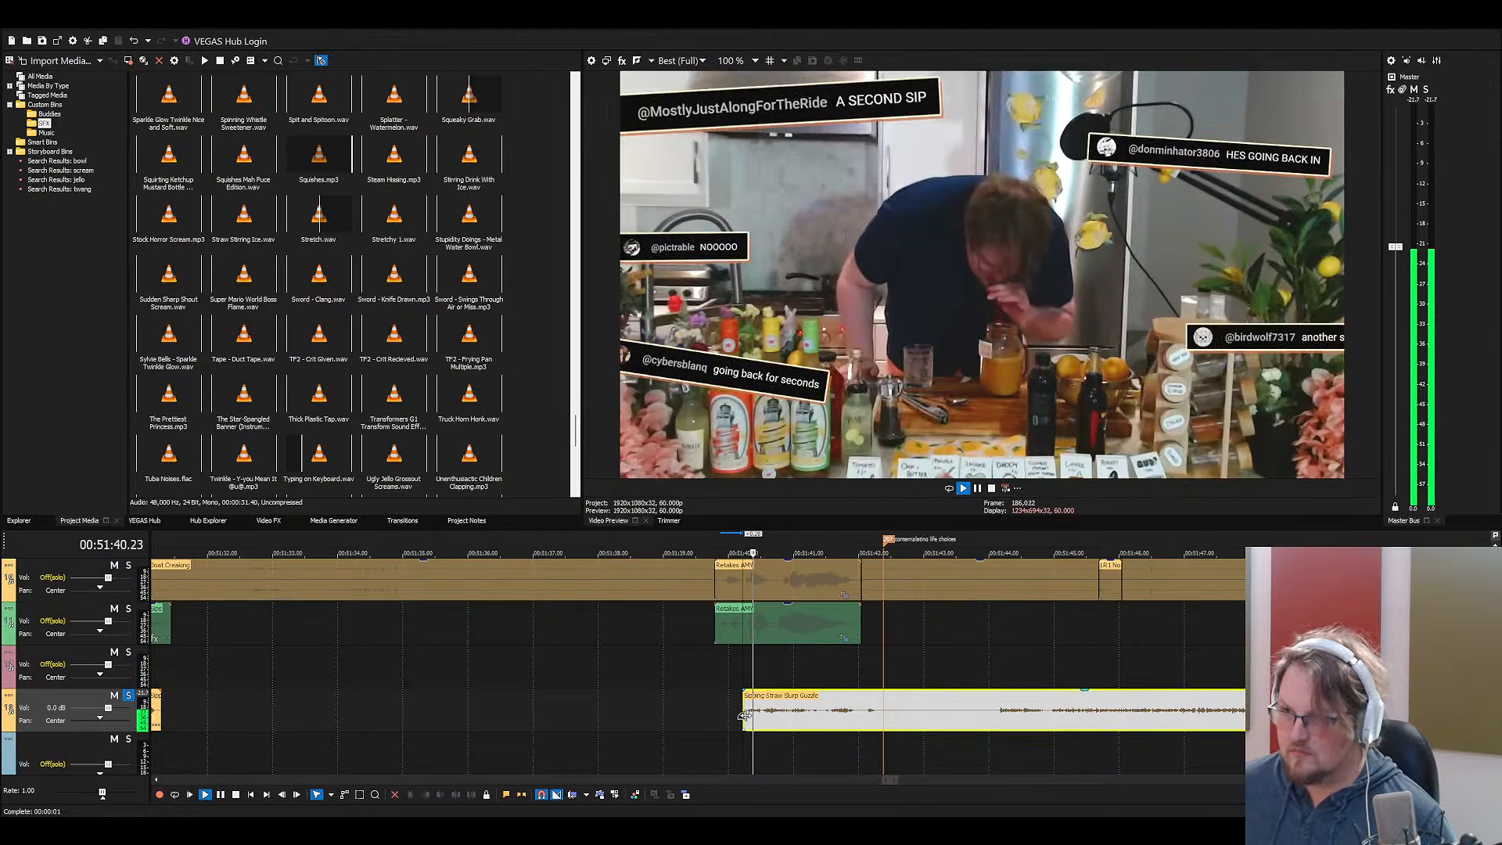
key(space)
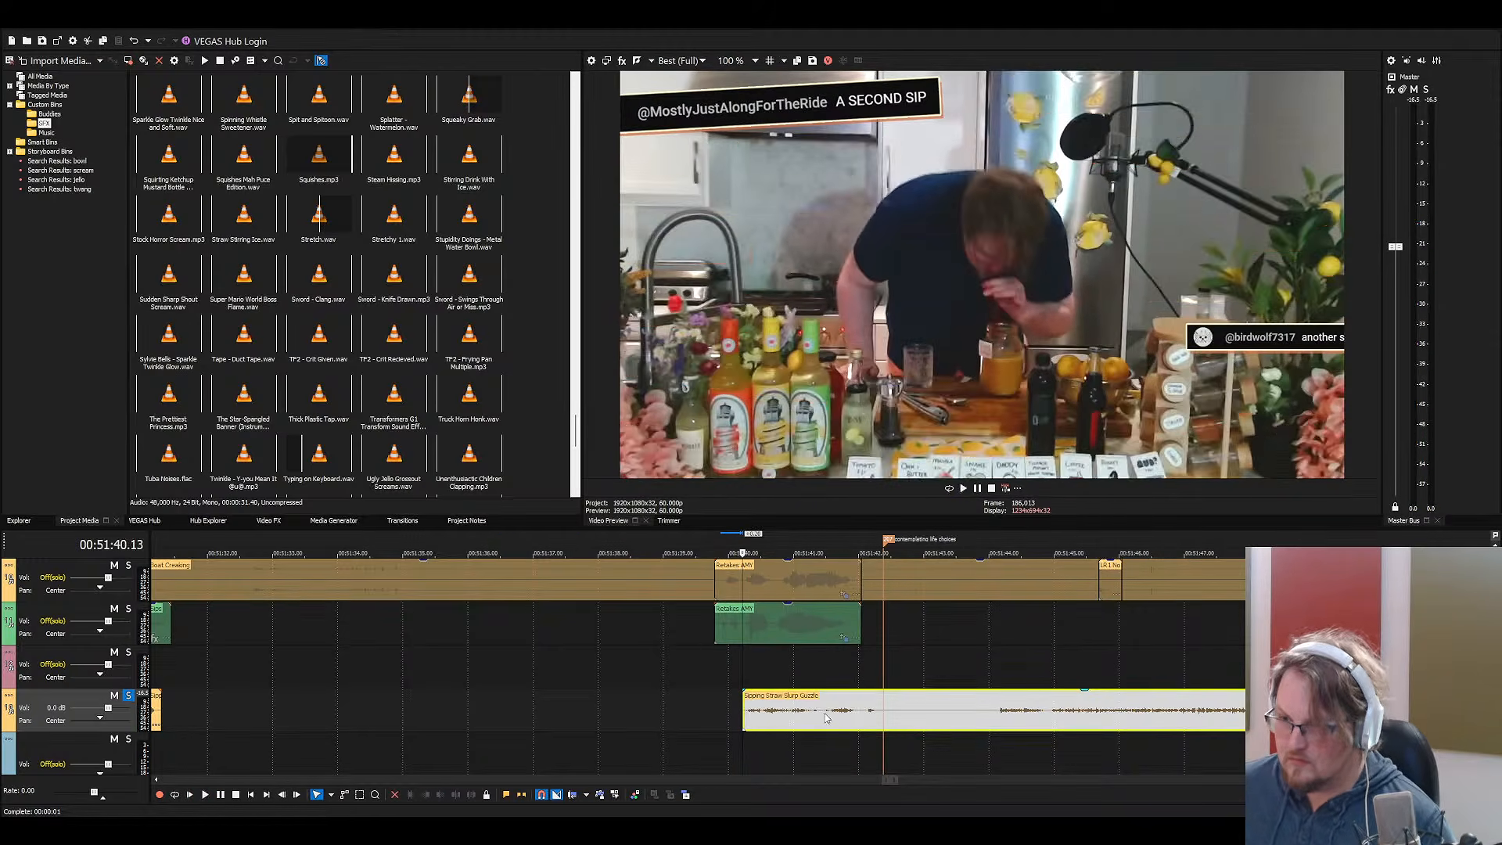
Cut the middle section out of the second slurp, close the gap with the following piece and audition the join
click(820, 718)
key(s)
click(861, 713)
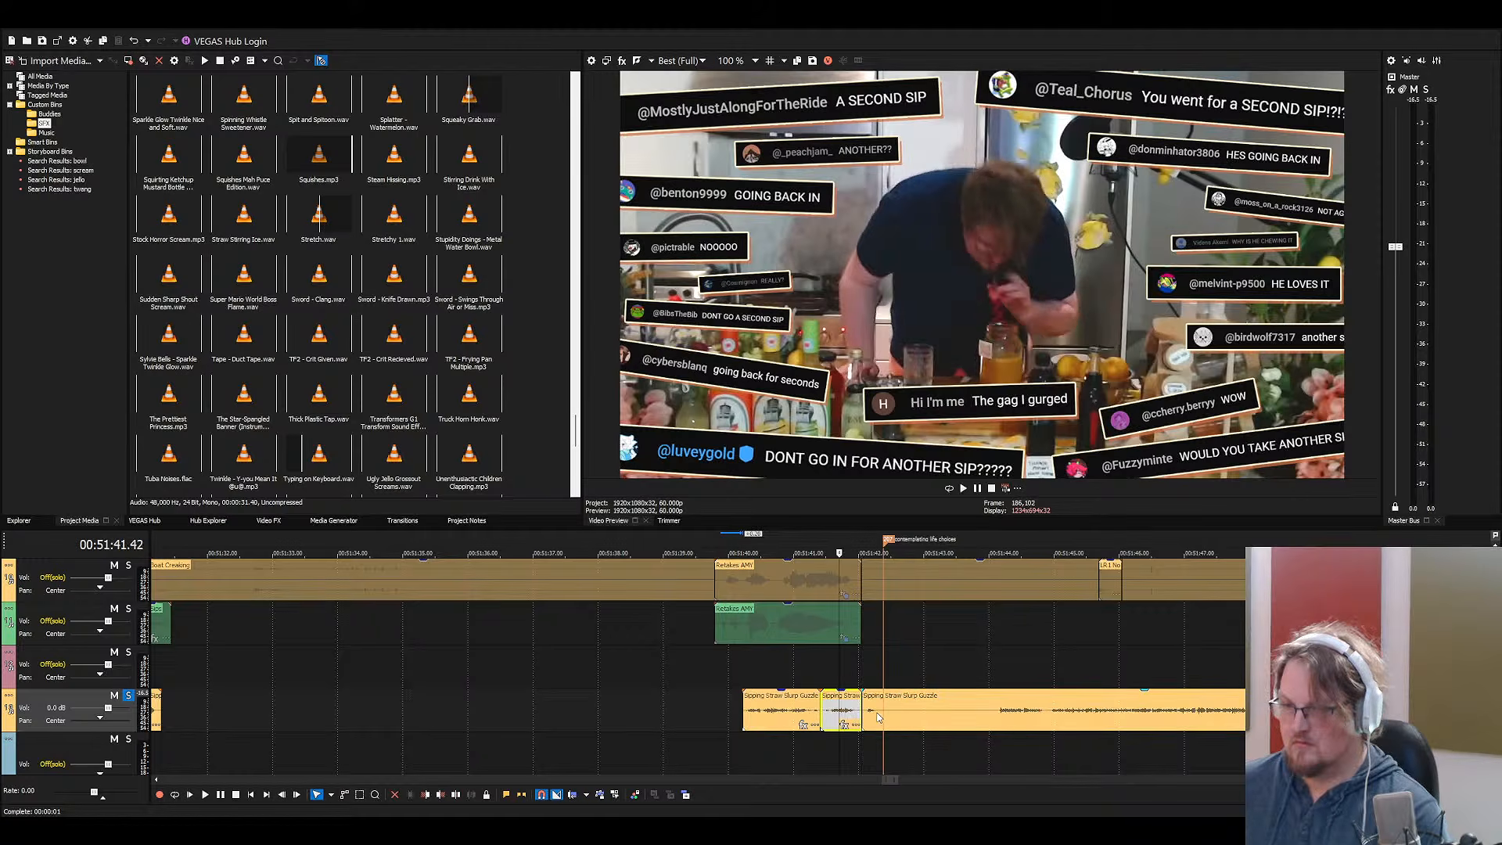
drag(877, 718, 851, 718)
click(801, 710)
key(space)
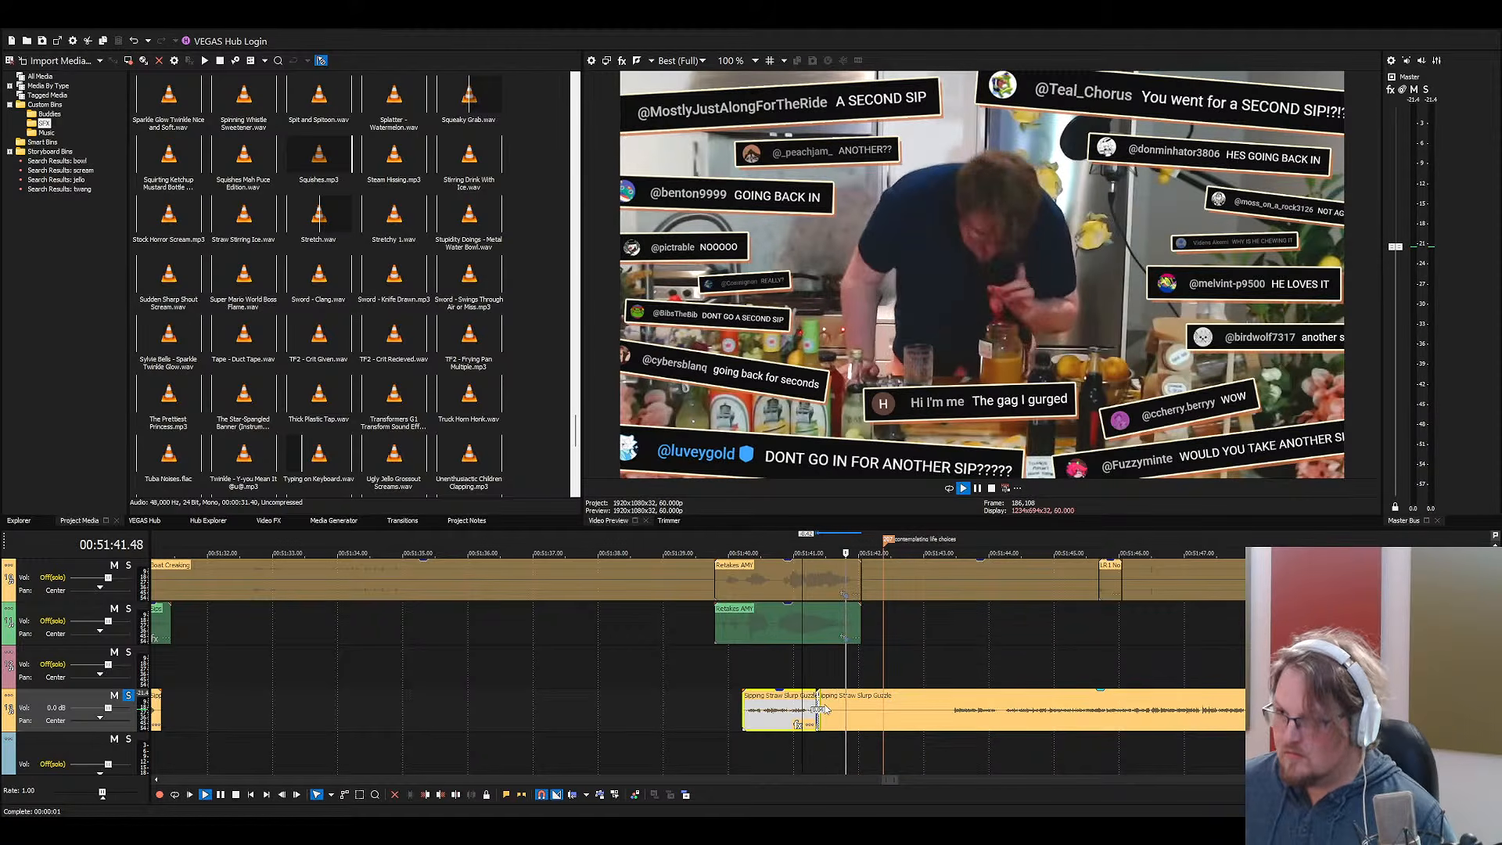
Split the trailing slurp piece at about 00:51:41.50, delete everything after it and replay the second sip
click(849, 718)
key(s)
key(Delete)
key(space)
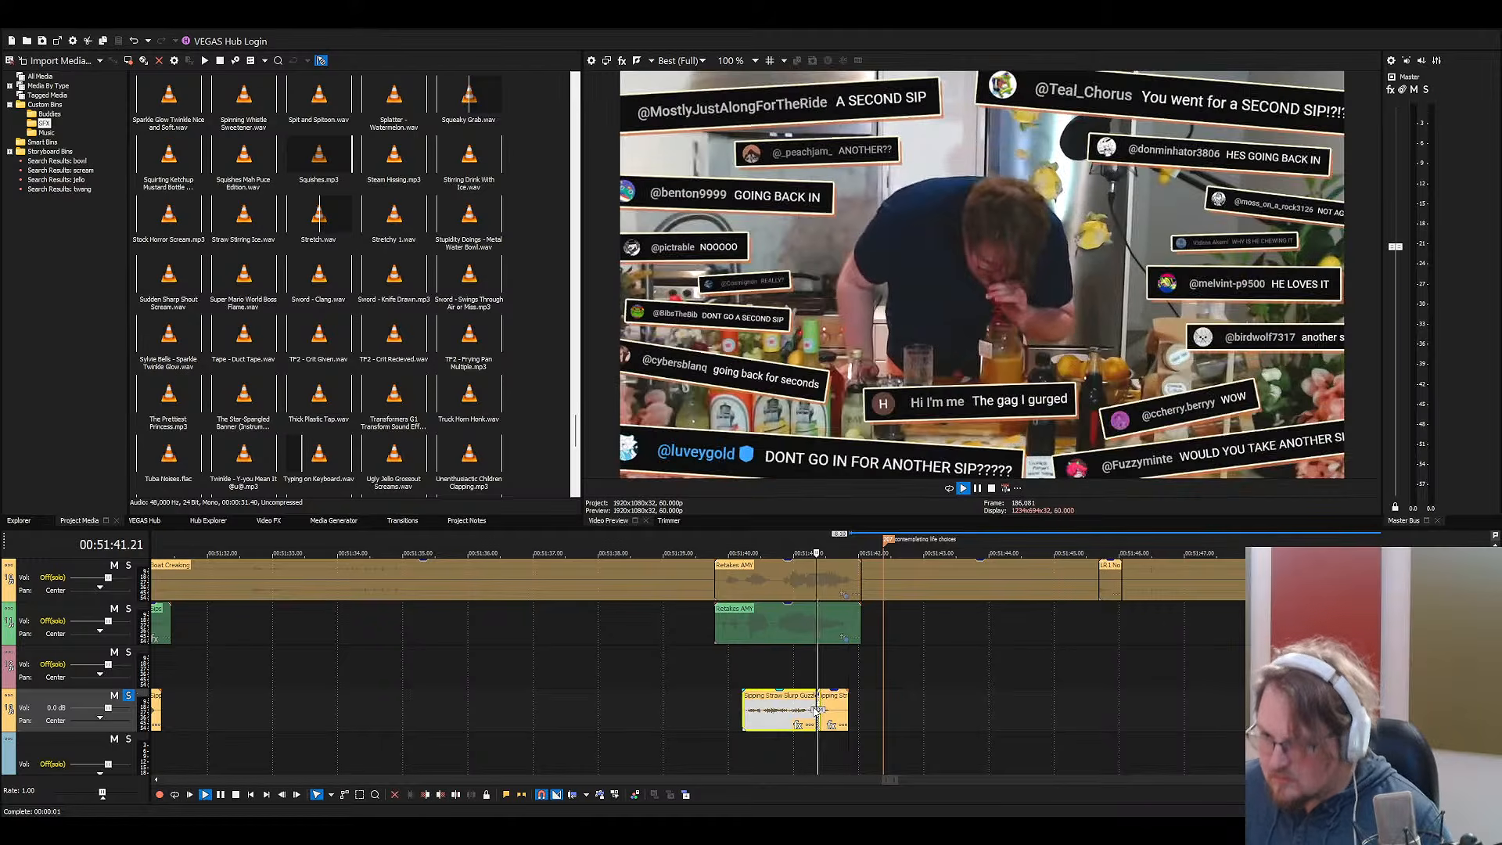
Pull the short trailing piece away, extend the second slurp's end to about 00:51:41.35 and delete the trailing piece
scroll(833, 718, up, 1)
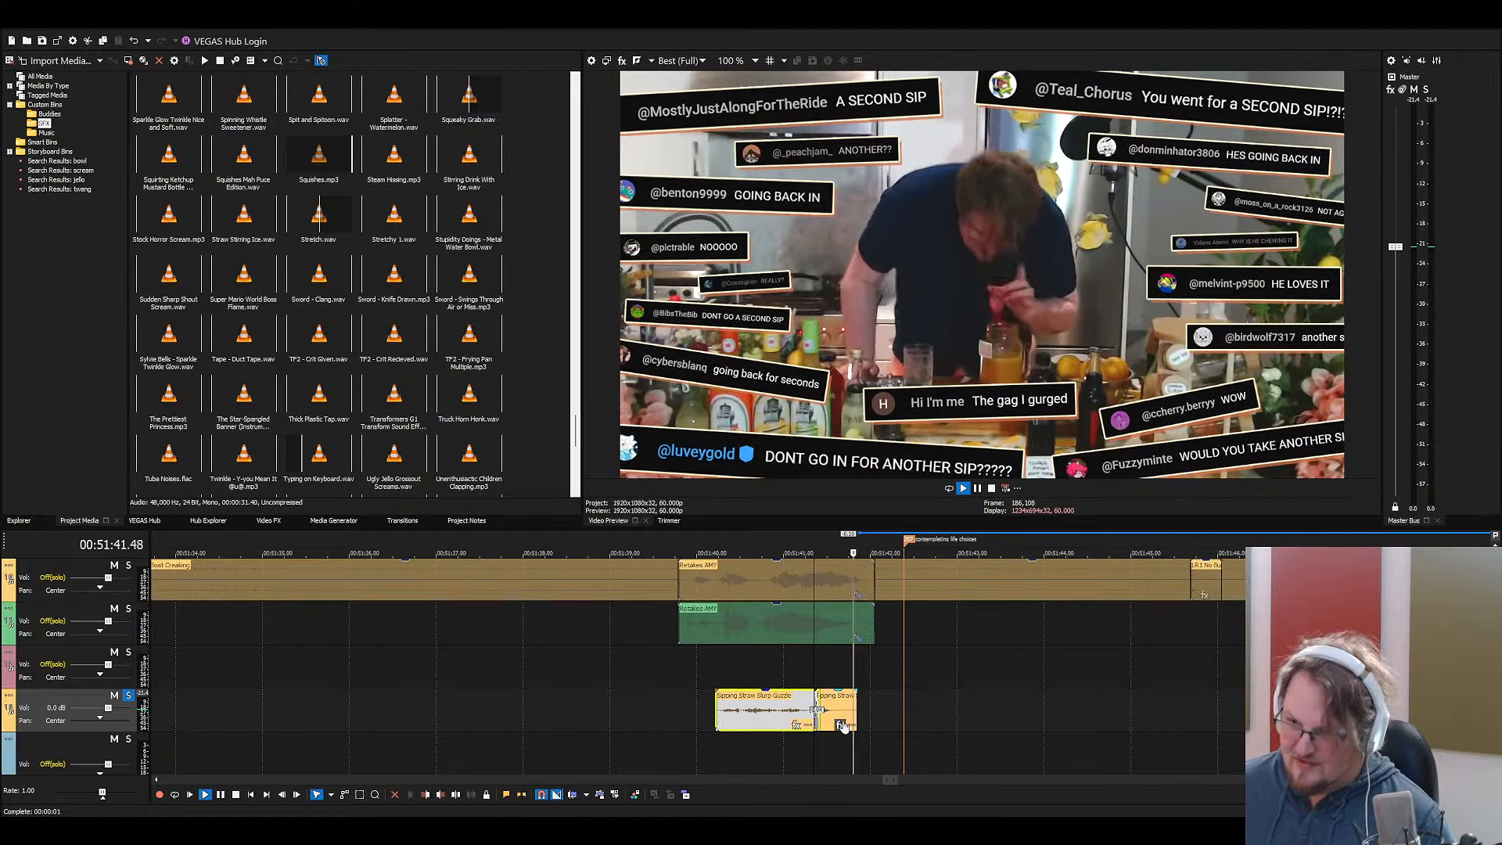
drag(841, 721, 895, 721)
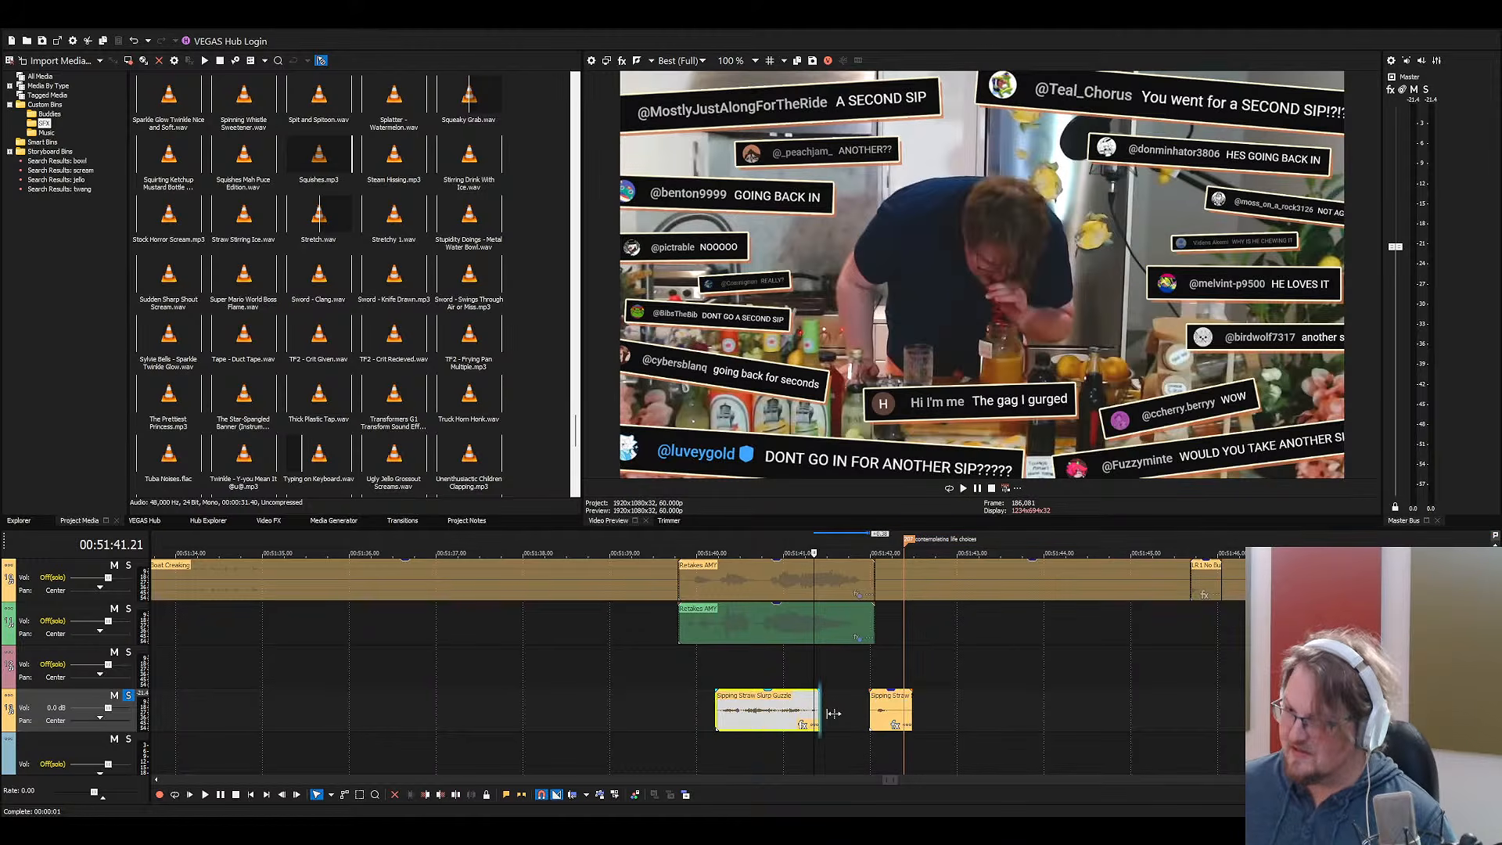
key(space)
click(880, 713)
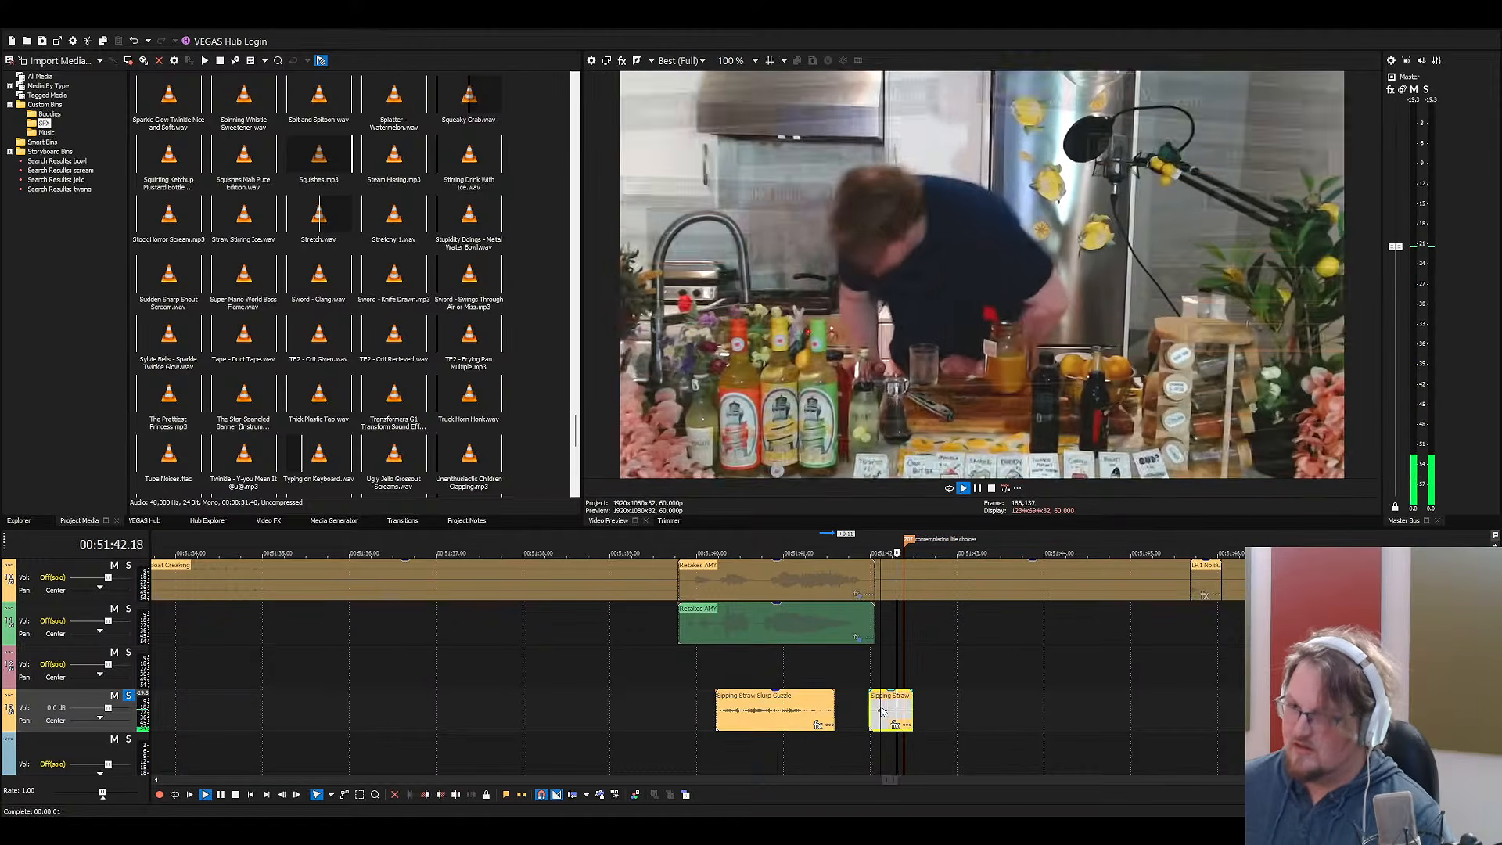
key(Delete)
Unsolo the yellow slurp track and move both slurp clips up to the pink track at the same times
scroll(777, 711, down, 3)
click(130, 695)
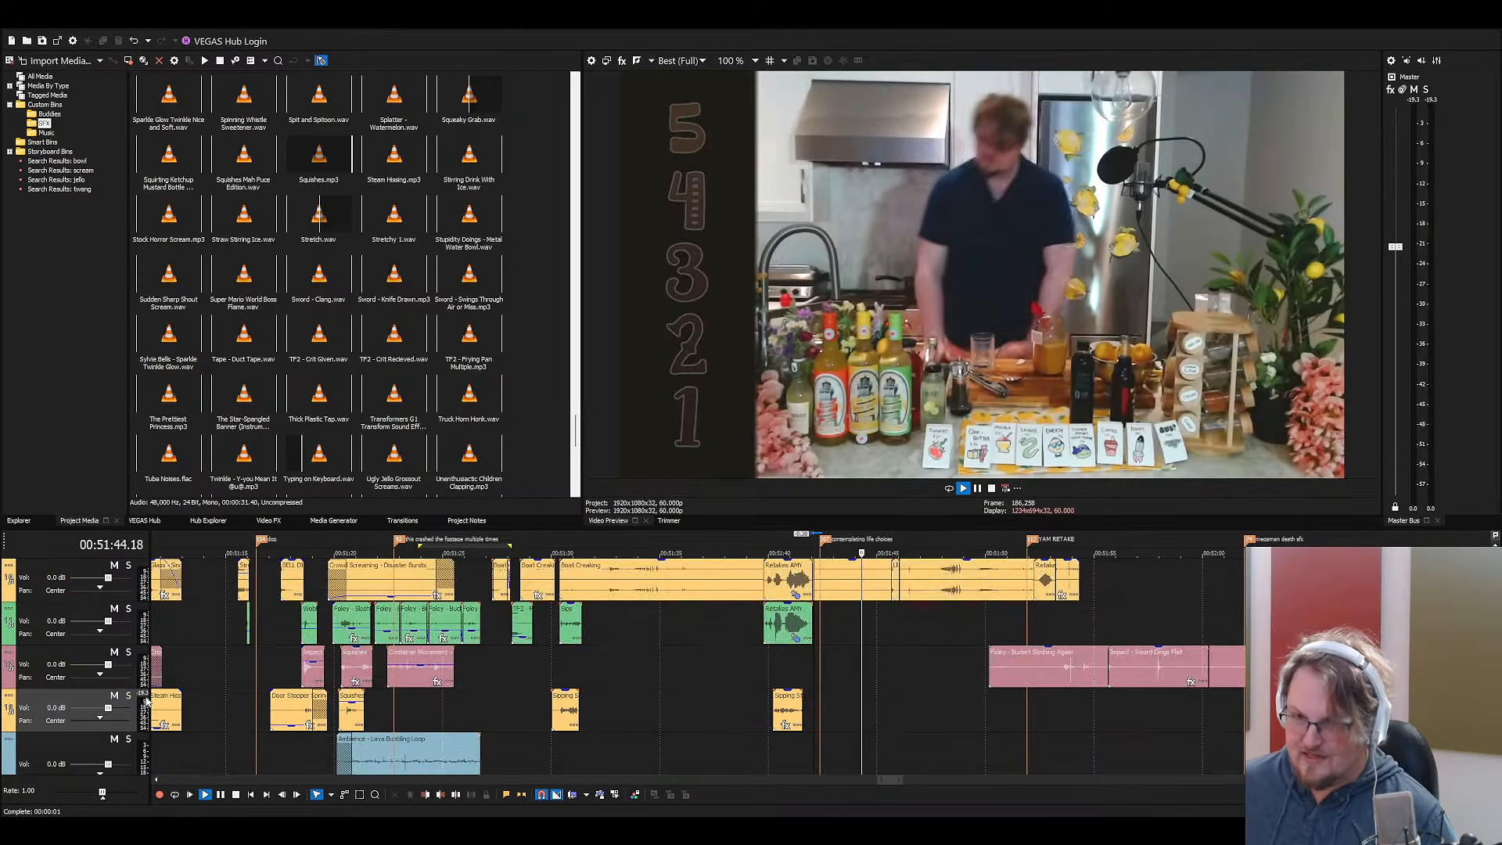
drag(786, 695, 786, 650)
key(space)
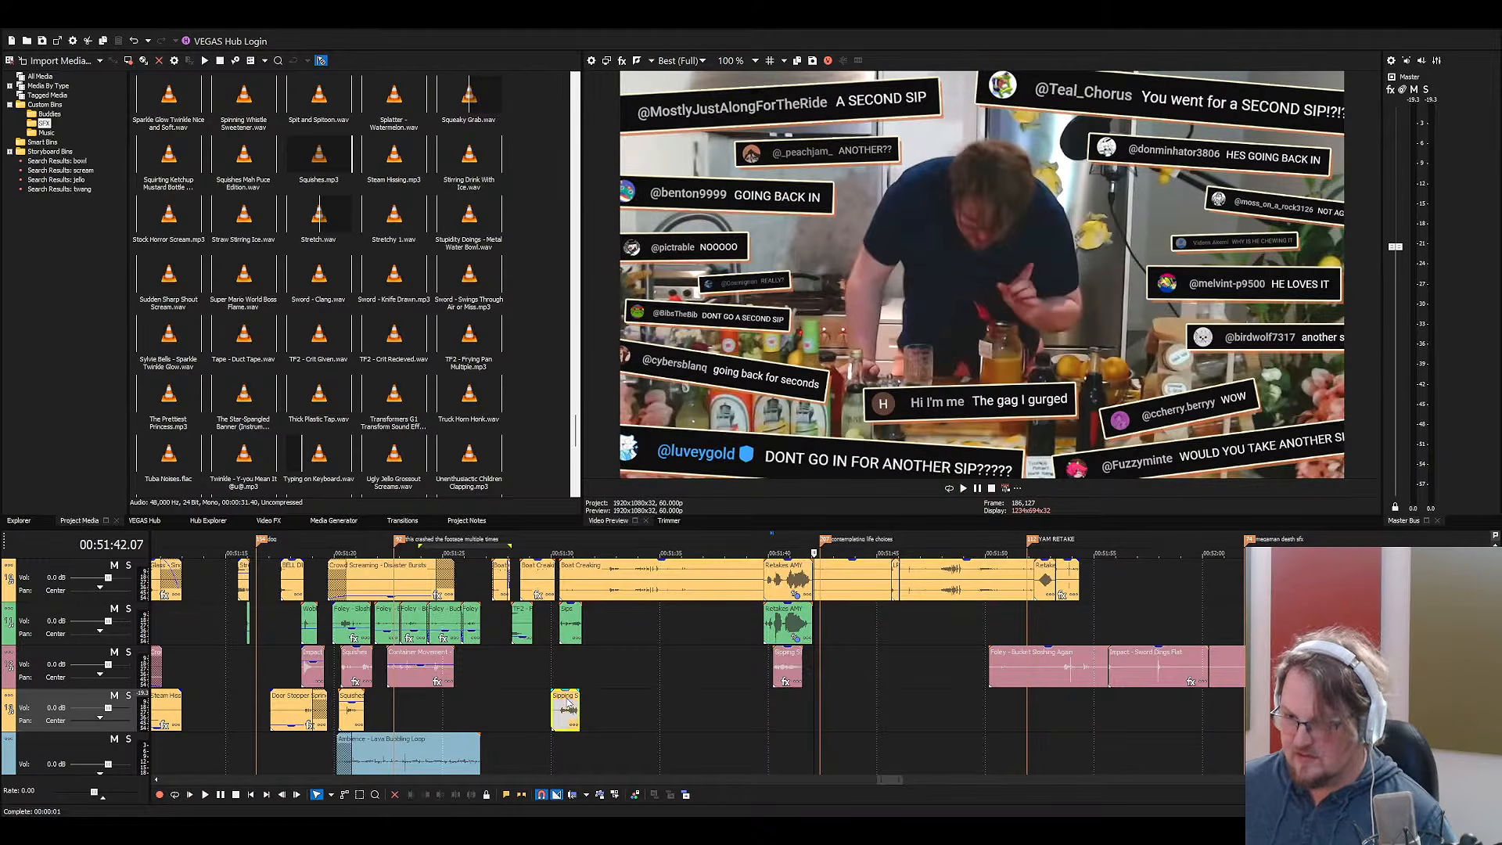
drag(572, 675, 572, 671)
key(space)
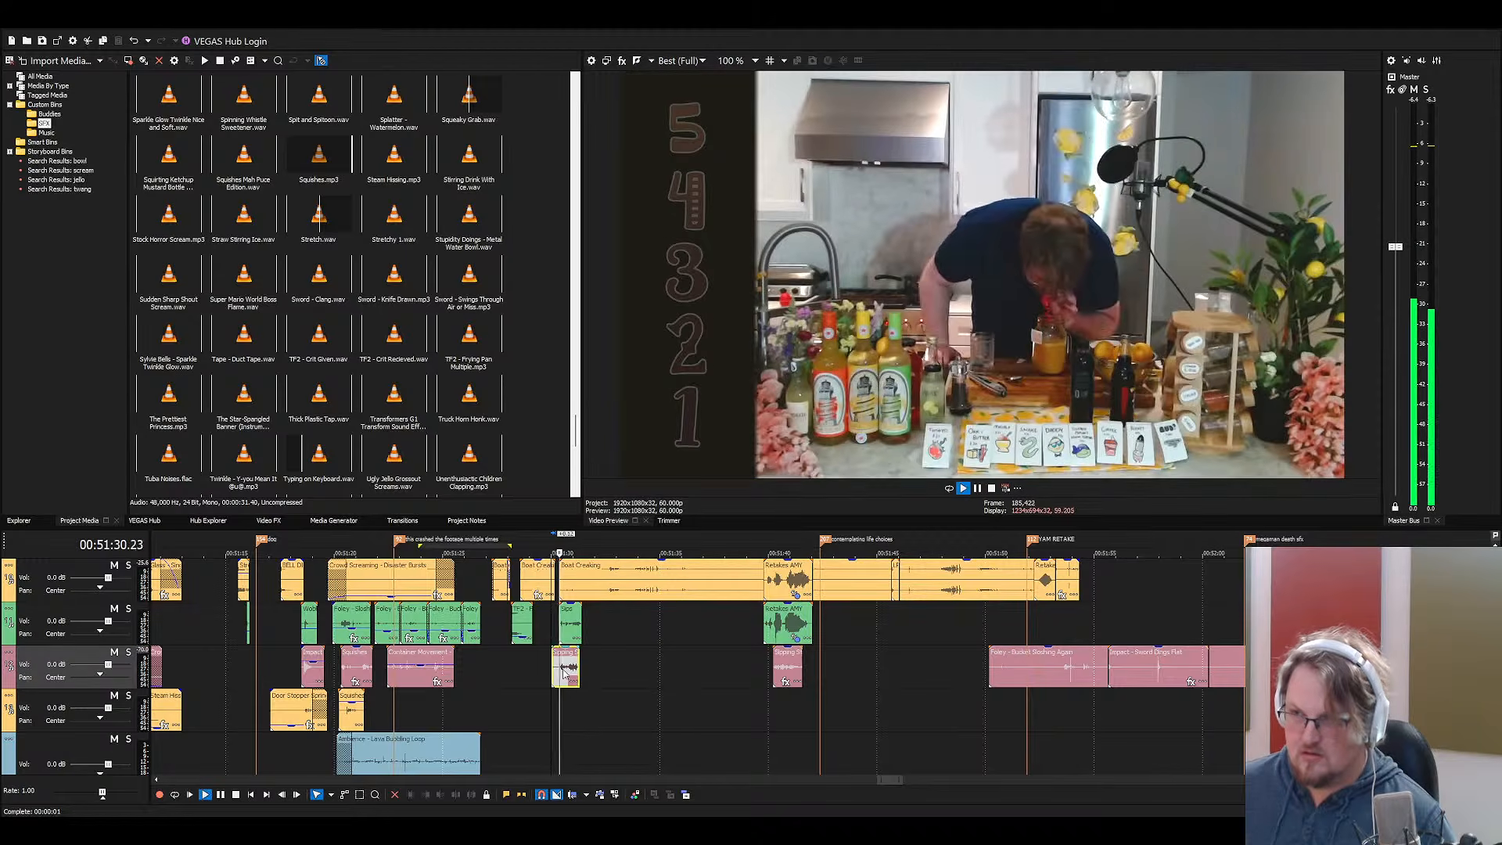
Audition the full mix from about 00:51:23.15 and save the project
scroll(712, 683, up, 3)
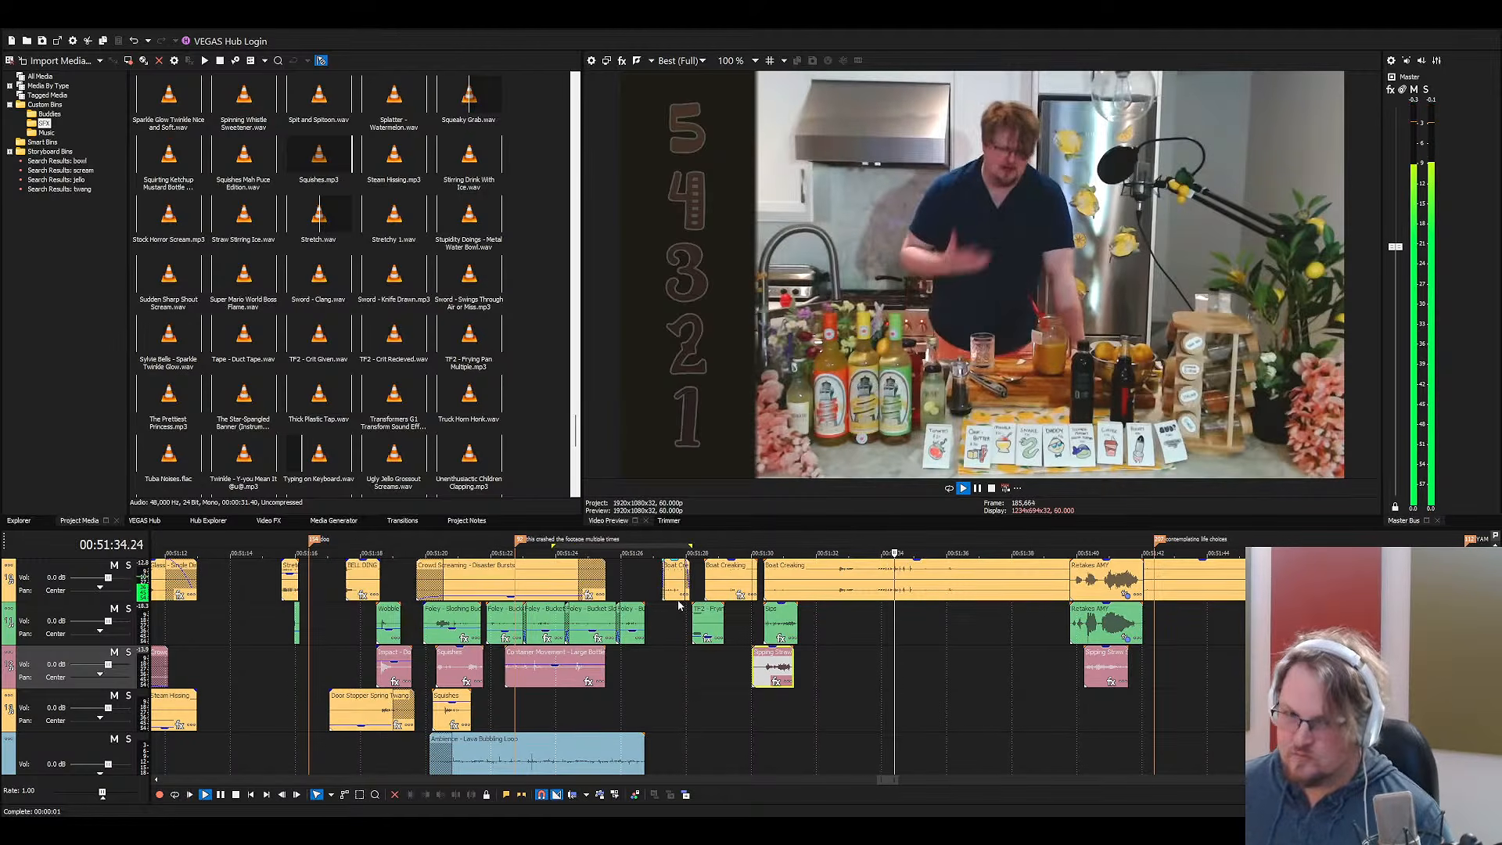
click(532, 590)
key(space)
key(space)
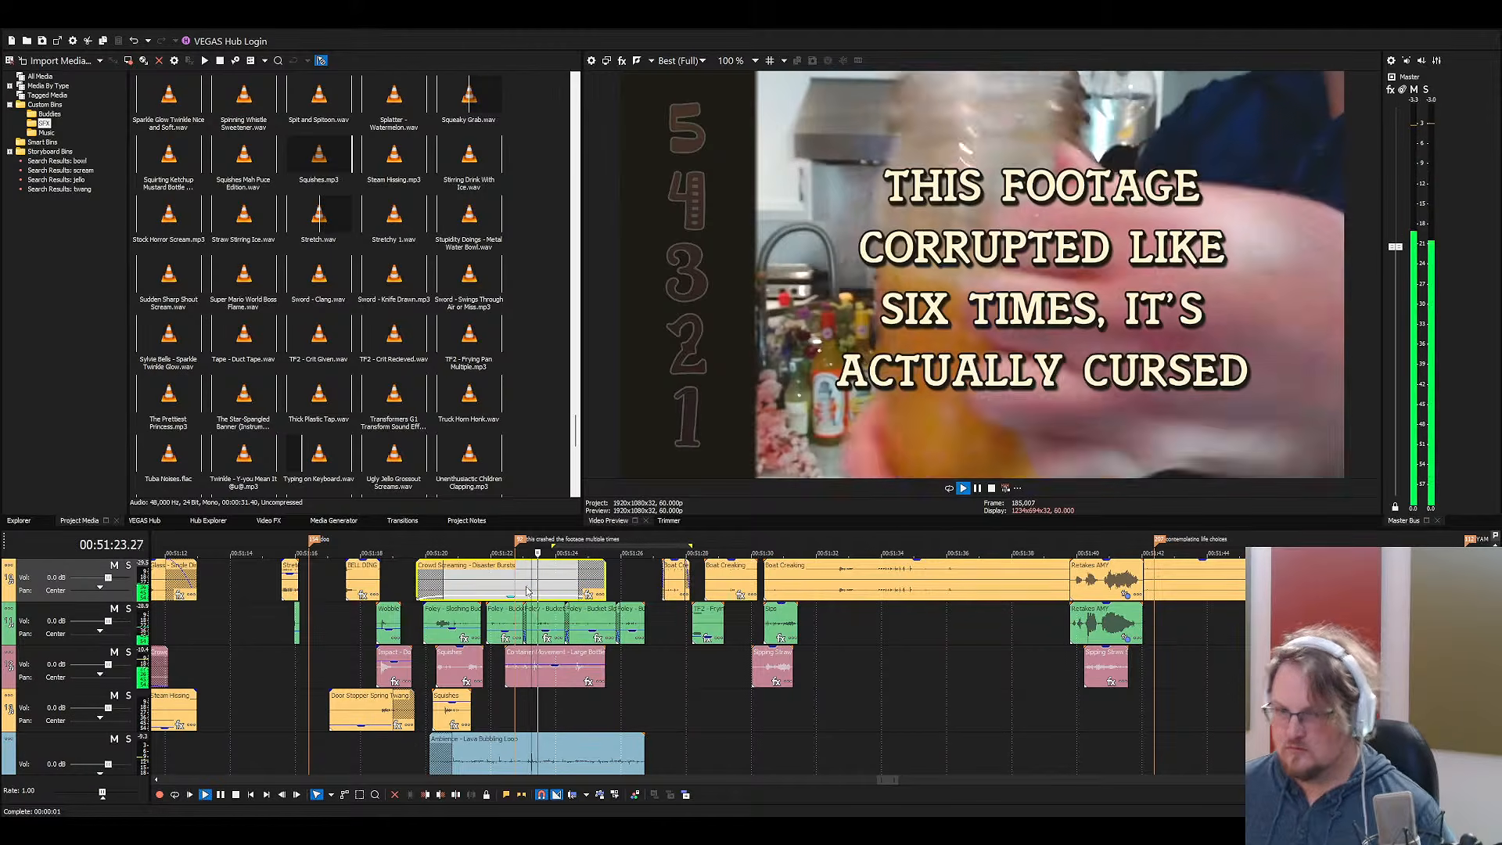
key(ctrl+s)
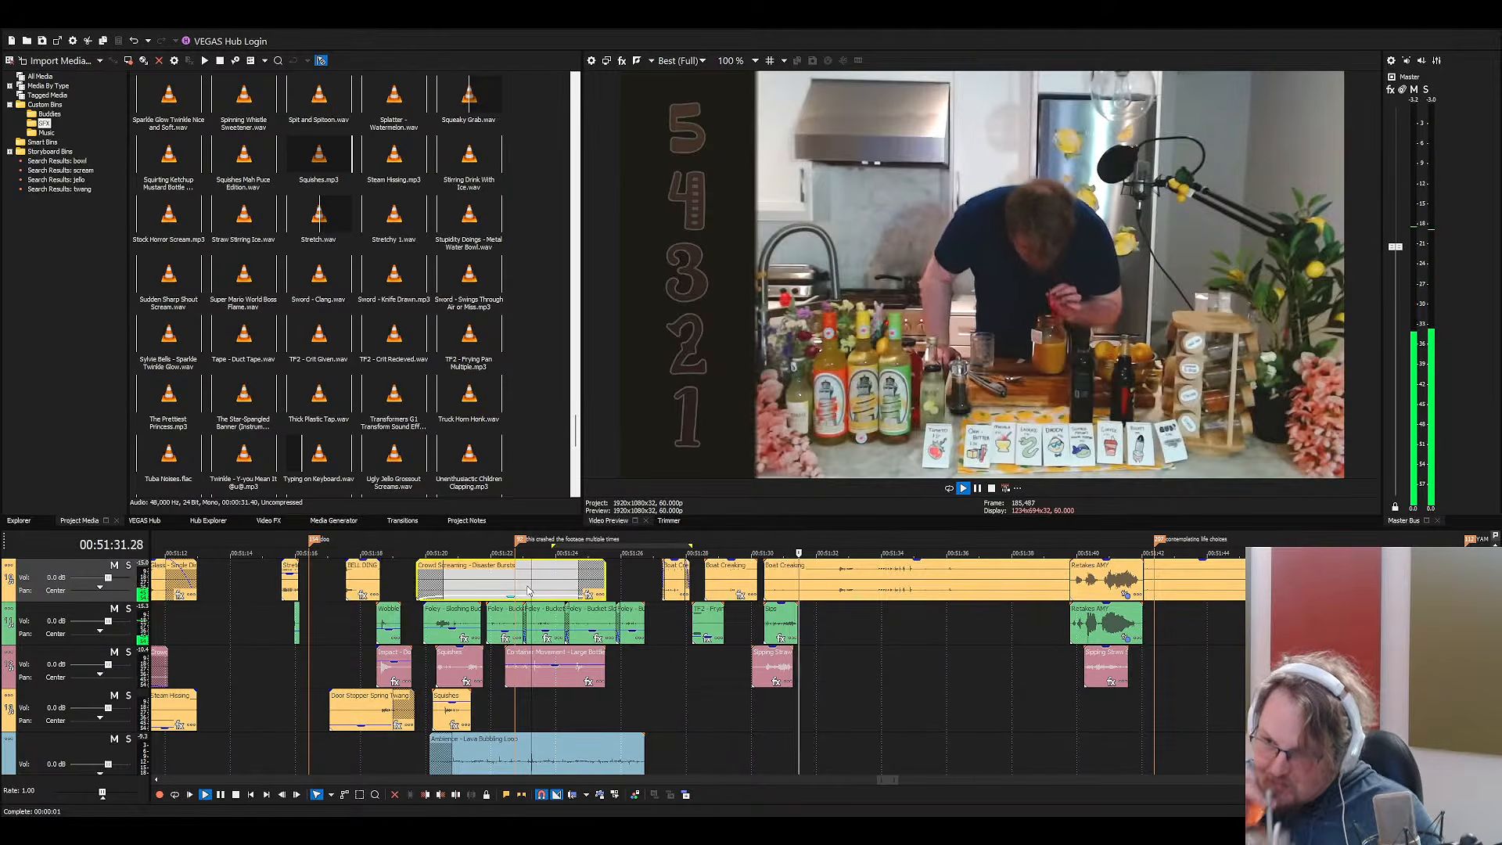
Select the green sip clip and play it with the slurp from 00:51:30.36 in the full mix
key(space)
click(770, 629)
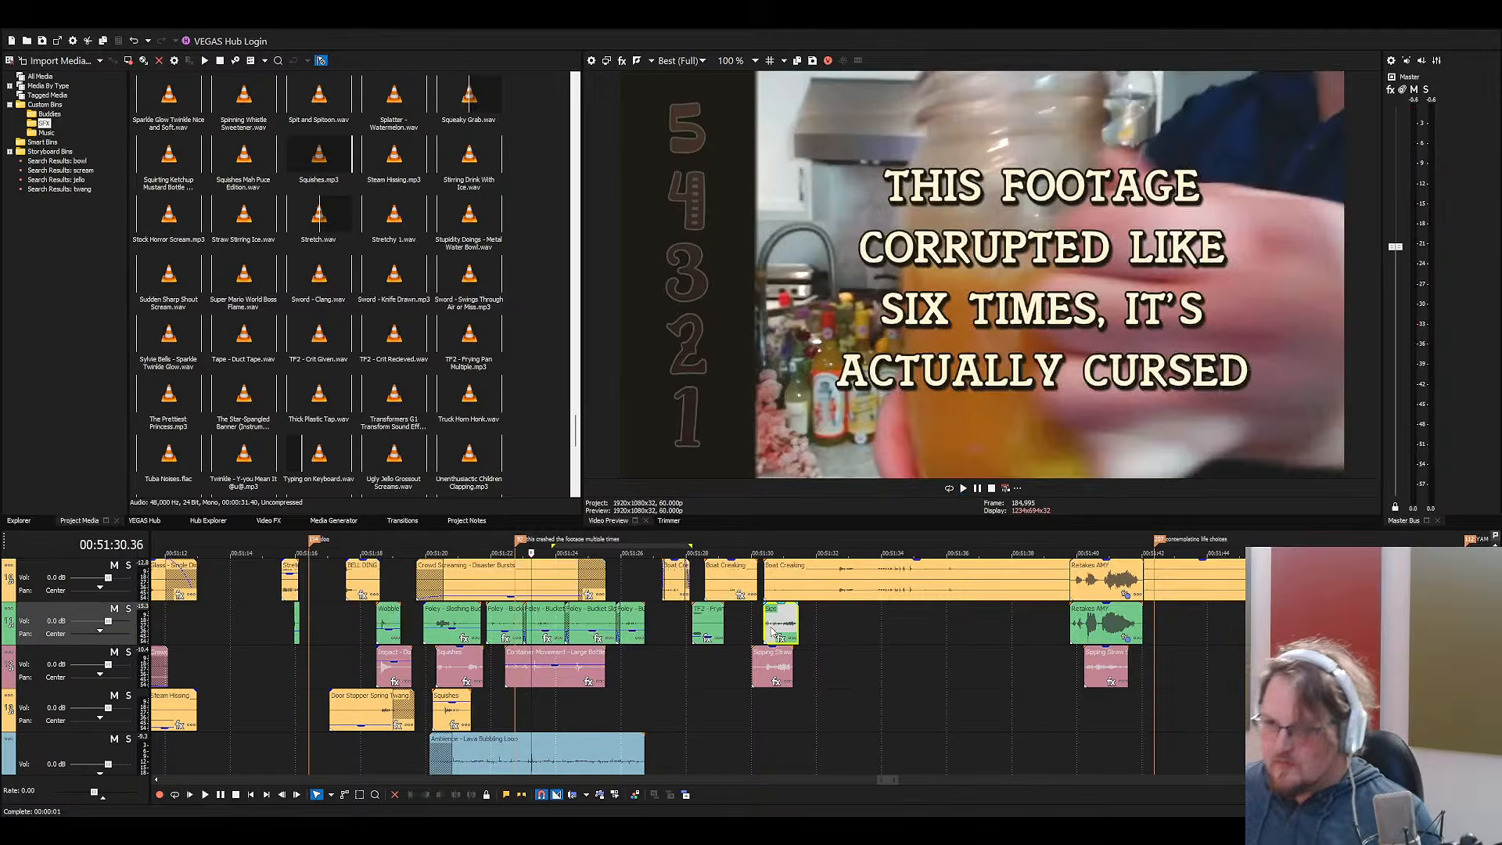
scroll(774, 632, up, 3)
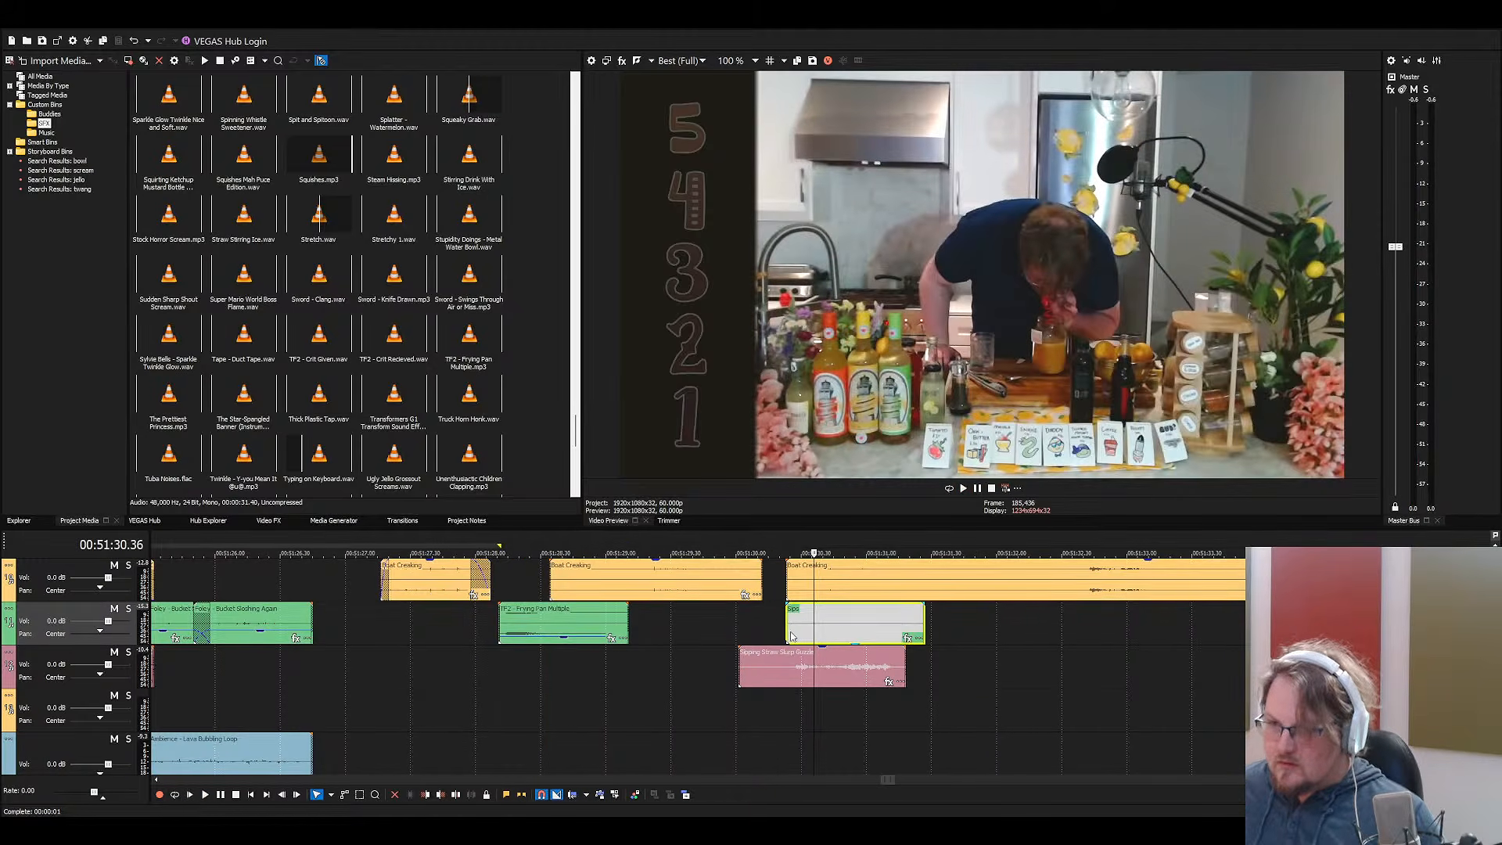
key(space)
scroll(783, 636, down, 3)
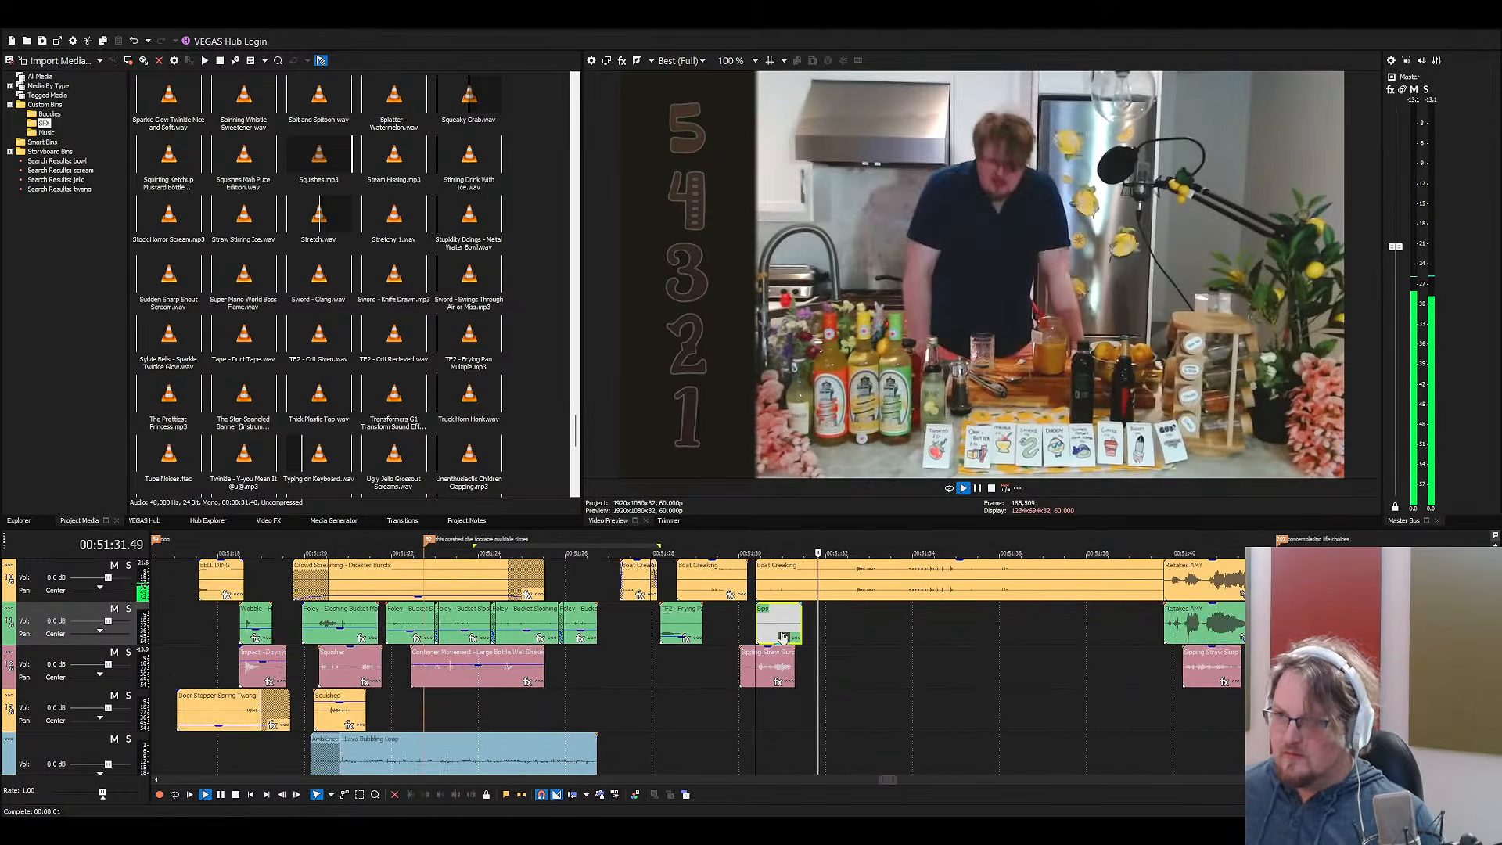
scroll(719, 638, down, 3)
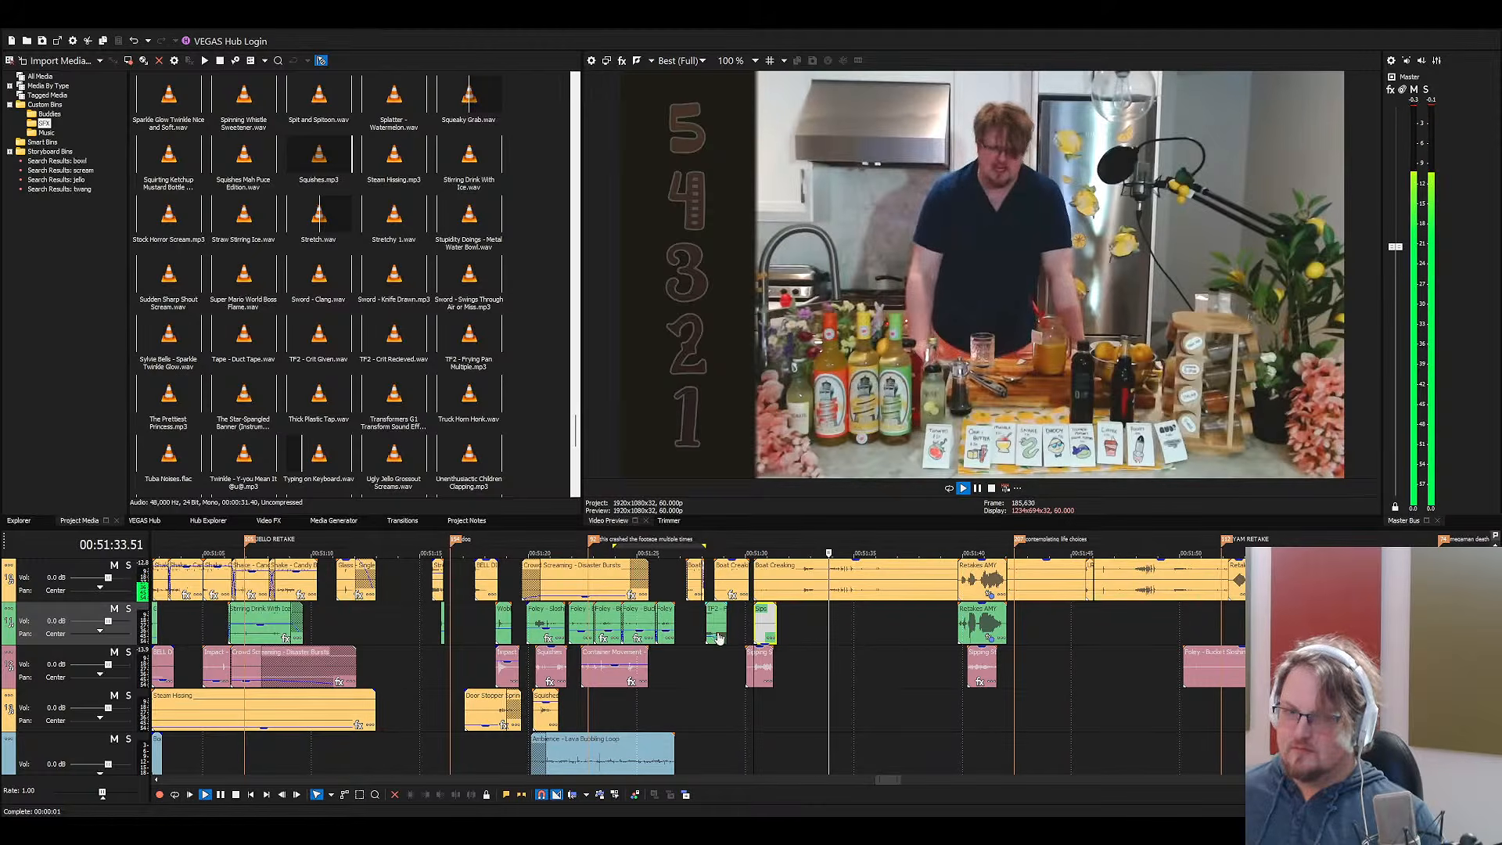
Audition the full mix at the second sip shot, starting from about 00:51:39.08
click(889, 567)
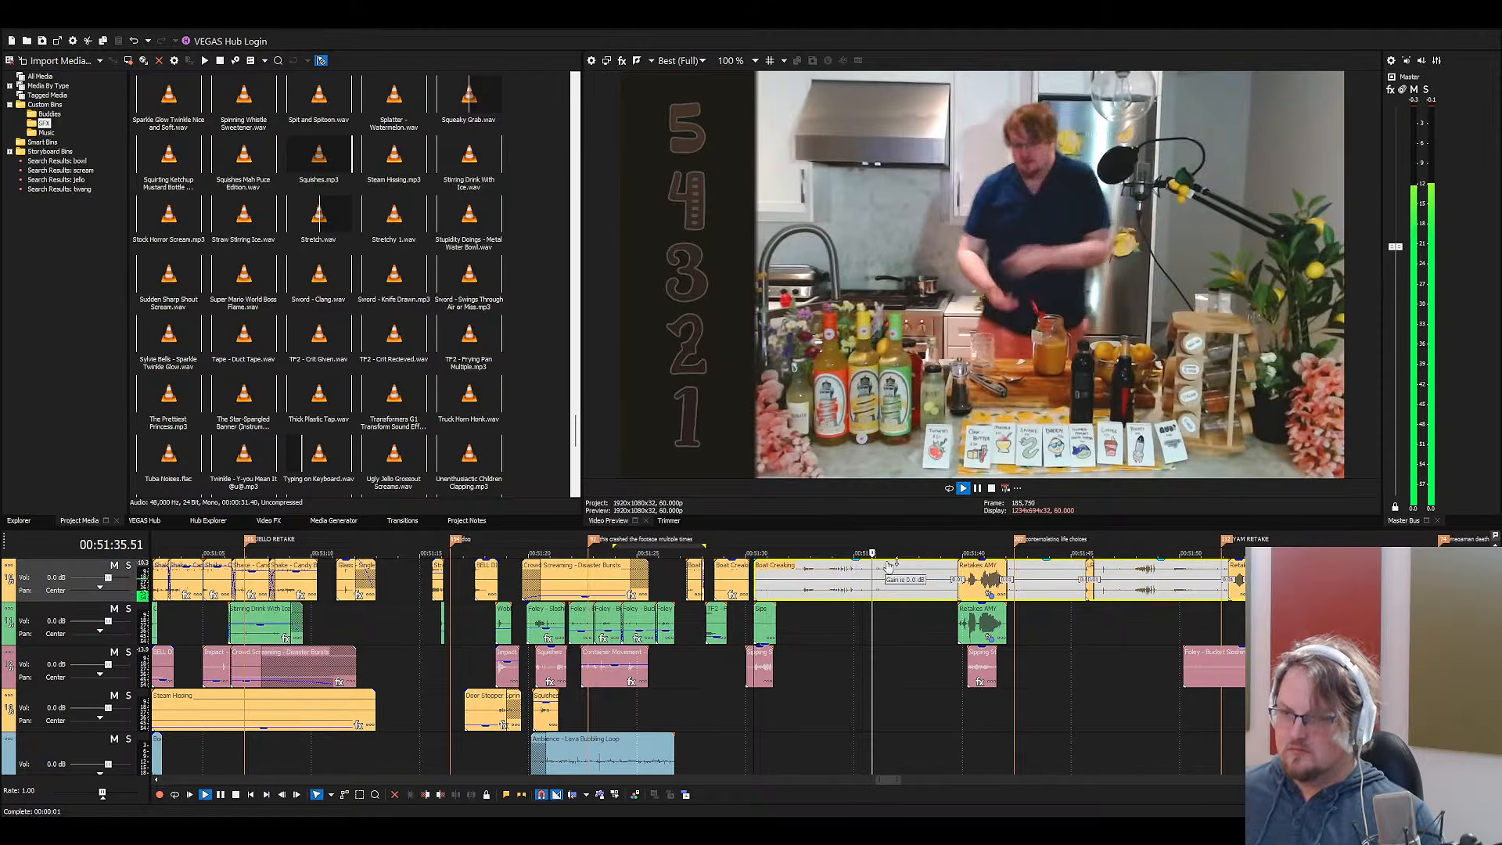
key(space)
scroll(920, 600, up, 1)
click(945, 628)
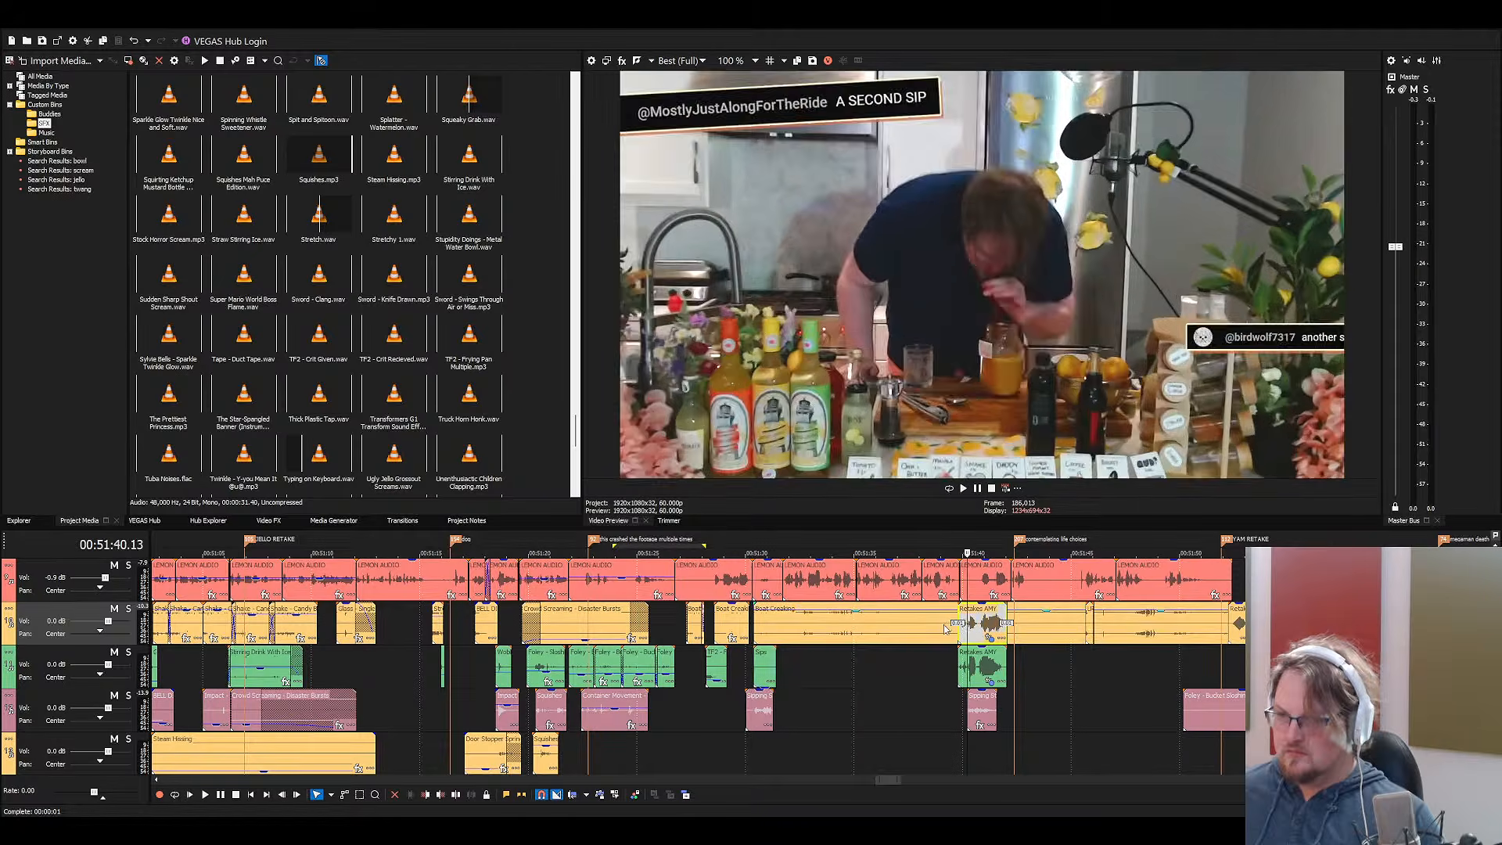
key(space)
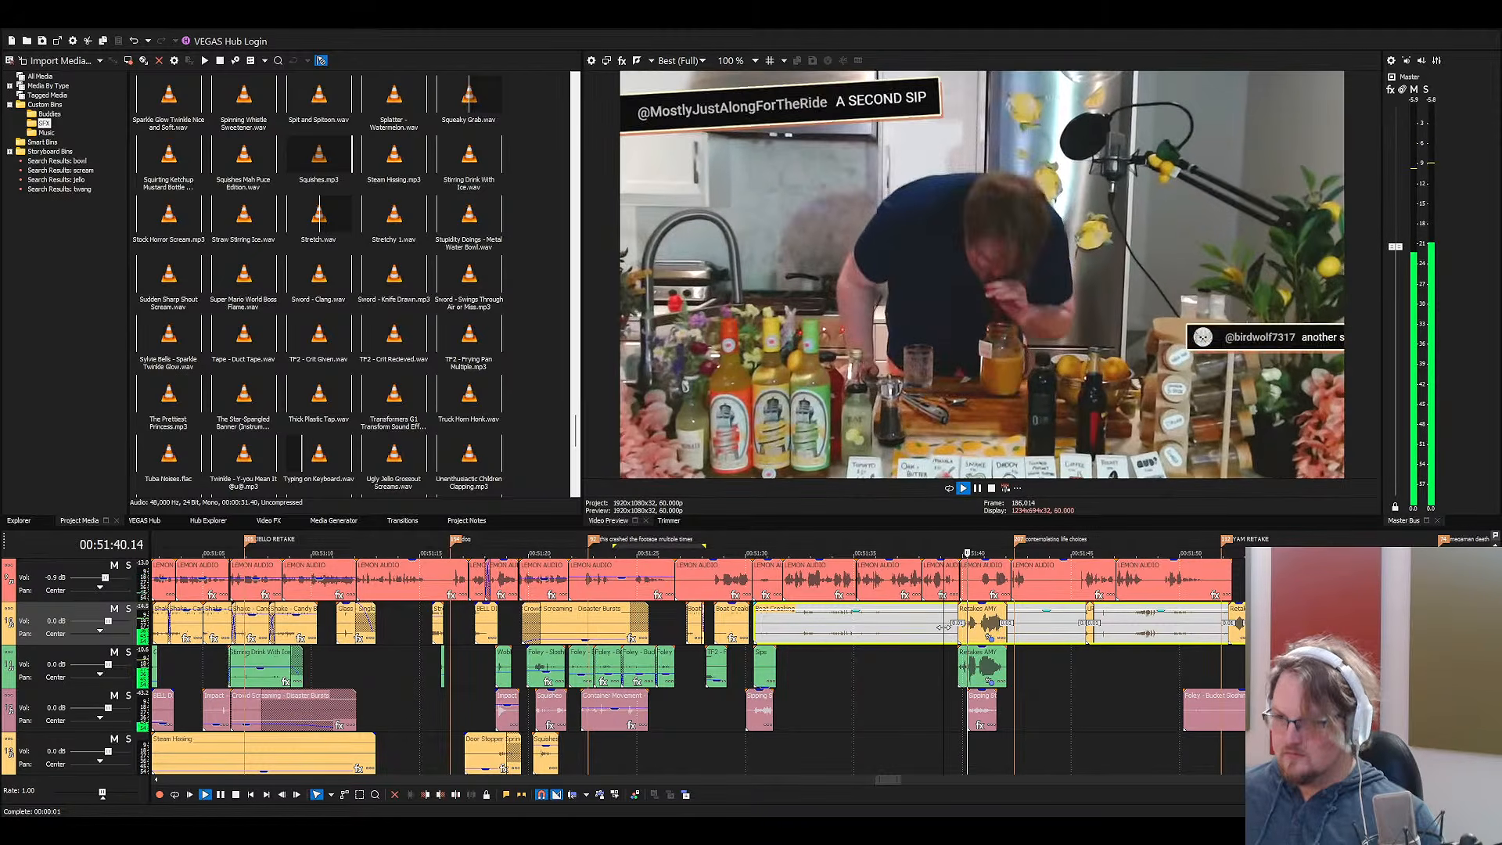
key(space)
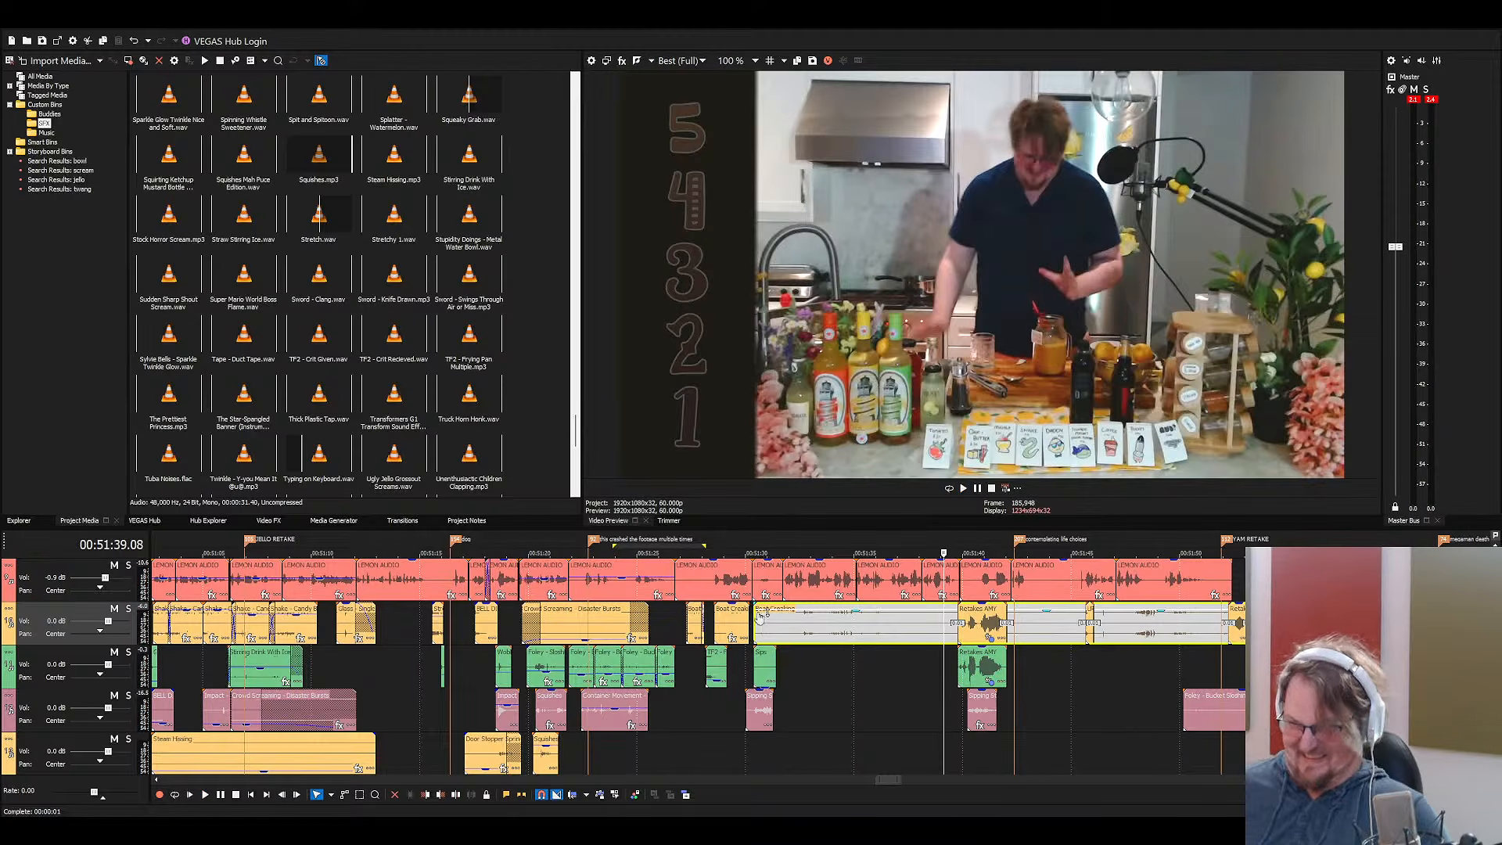
Play the full mix from about 00:51:32, just after the first drinking shot
click(790, 631)
key(space)
scroll(876, 654, up, 2)
scroll(879, 656, down, 1)
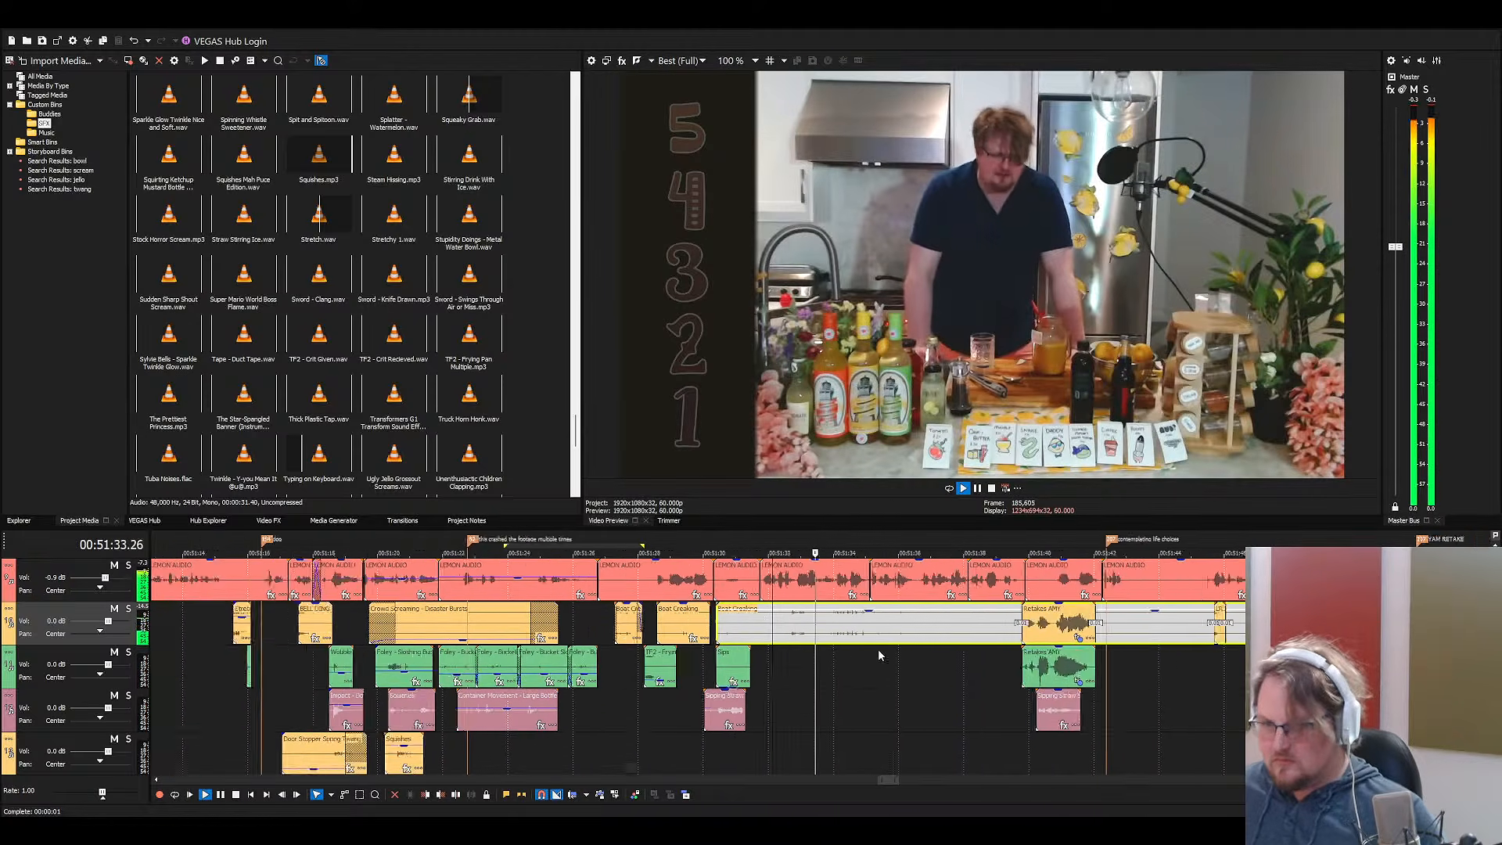
scroll(879, 656, down, 1)
key(space)
Audition the full mix from 00:51:23.05 and replay the thumbs-up shot from 00:51:28.00
click(588, 628)
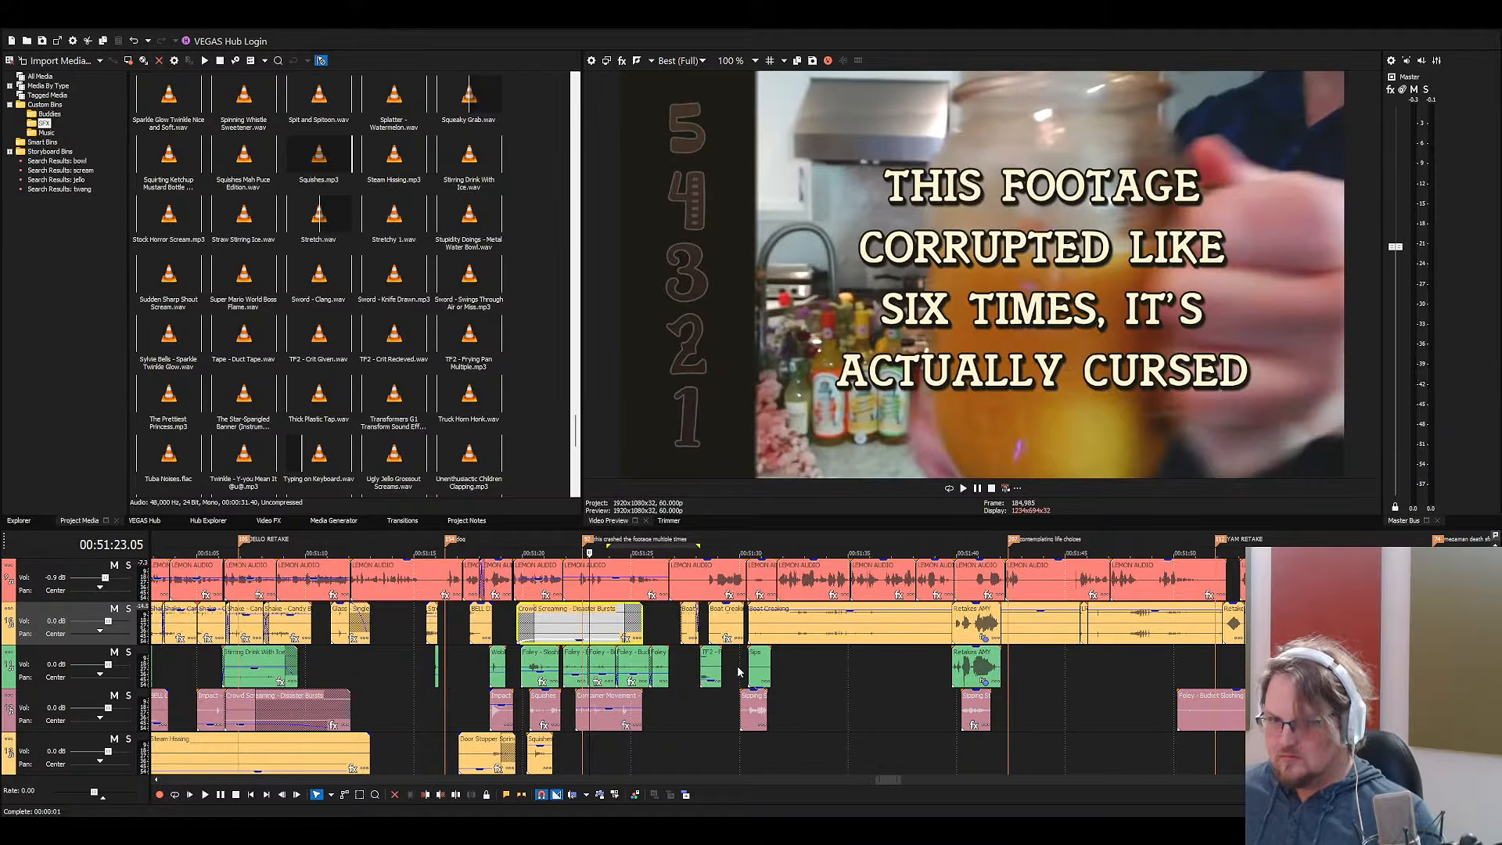
scroll(737, 671, down, 1)
key(space)
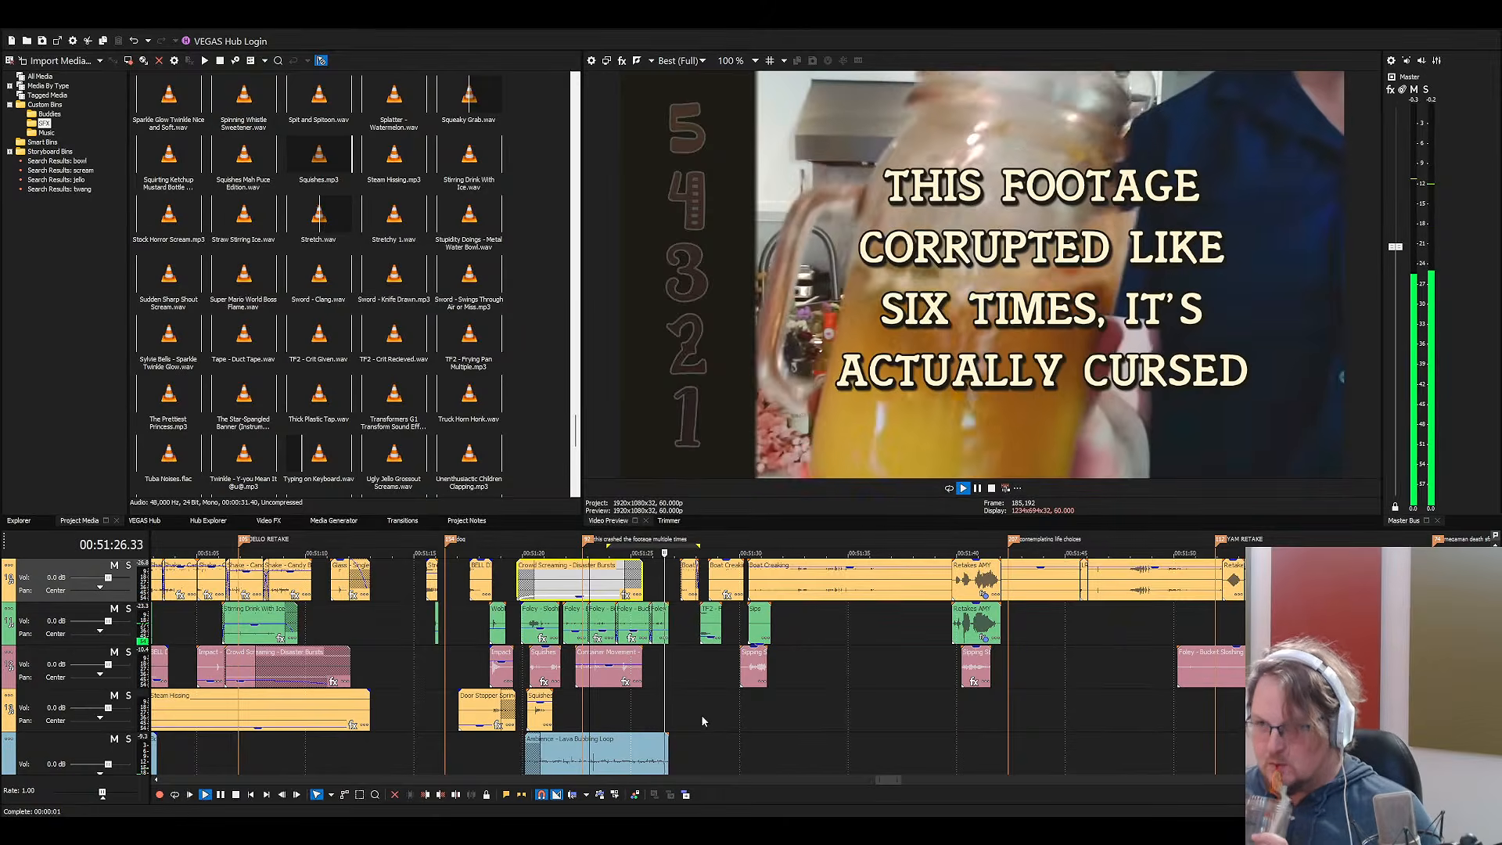
scroll(813, 680, up, 3)
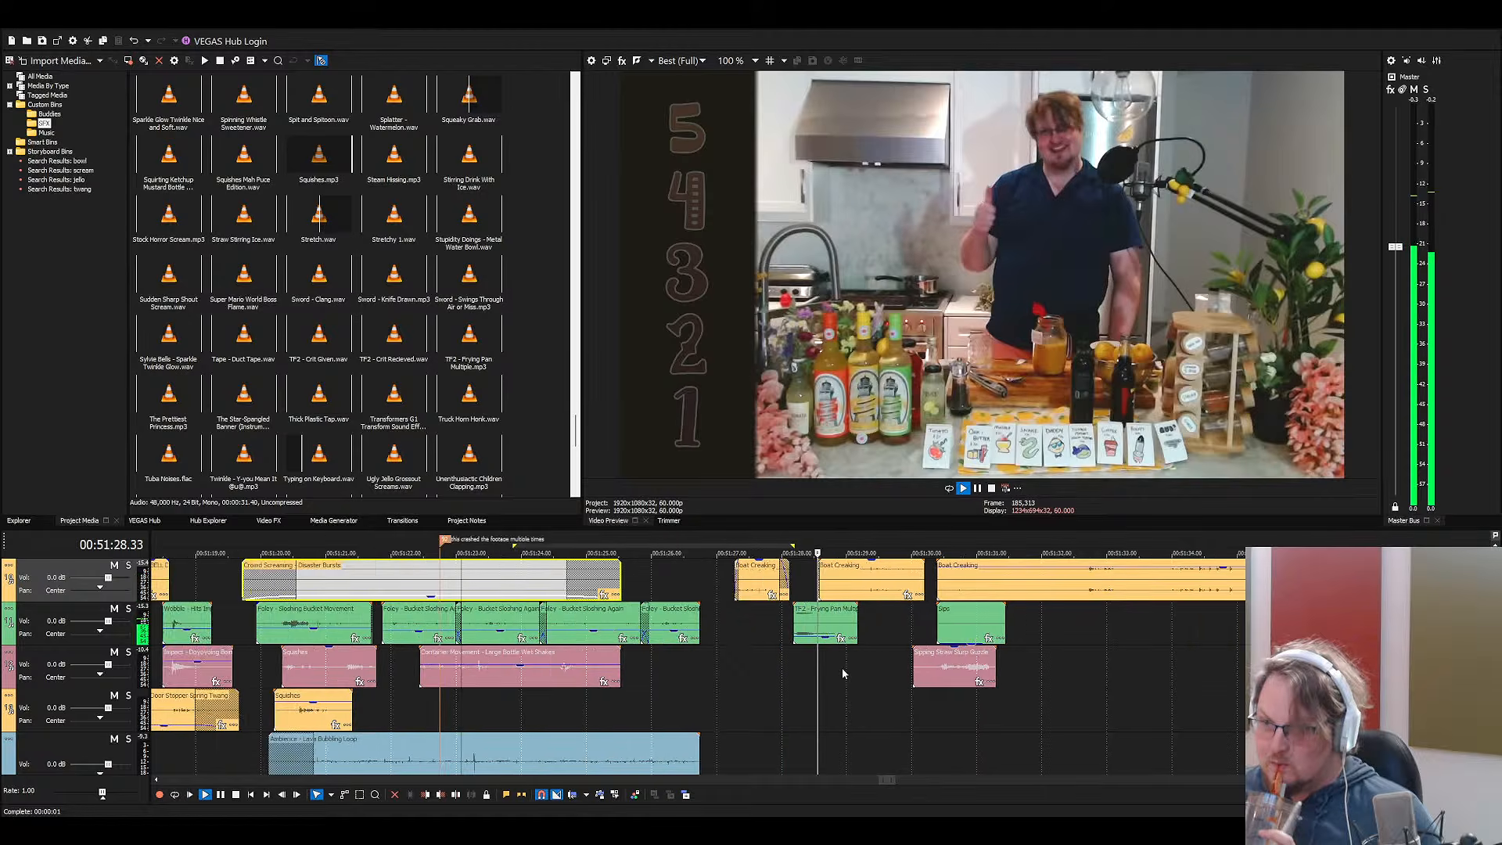
click(782, 630)
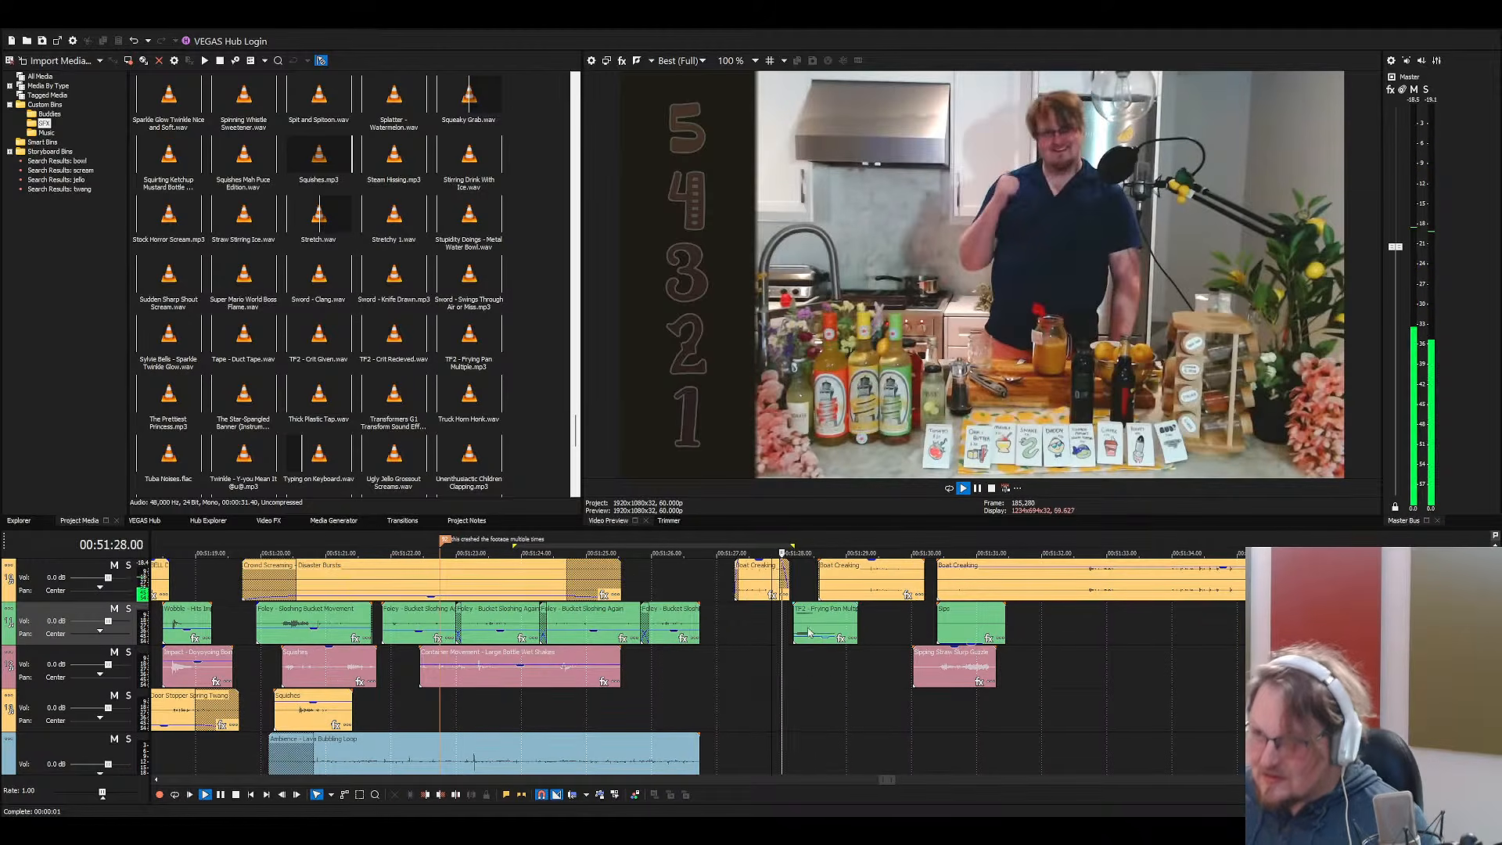
scroll(810, 632, up, 3)
key(space)
Time-compress the green frying pan clip so it ends at about 00:51:28.47, and play it from 00:51:28.09
drag(832, 632, 841, 641)
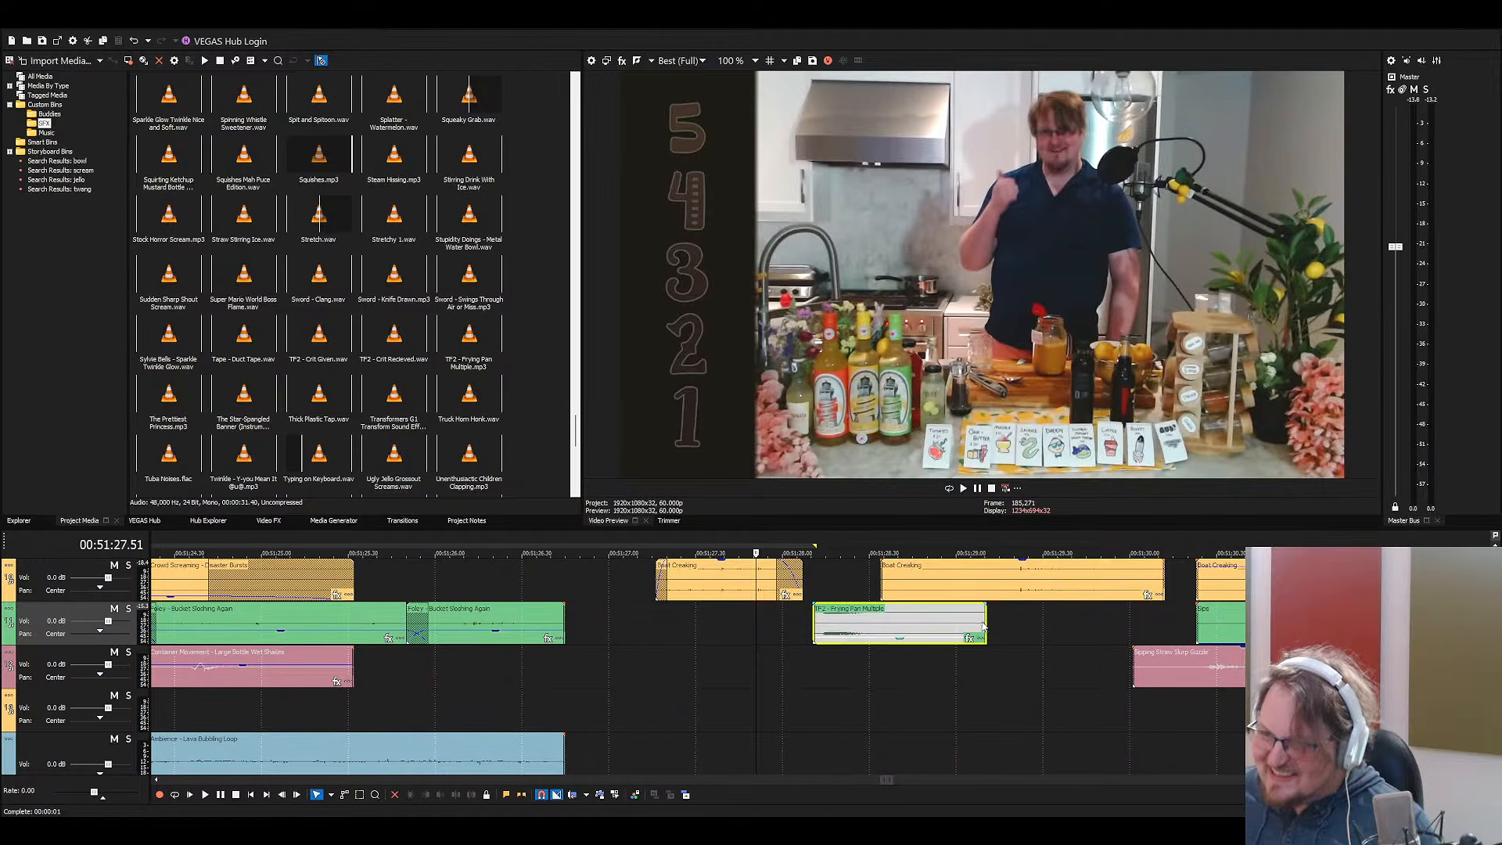
drag(984, 622, 915, 622)
key(space)
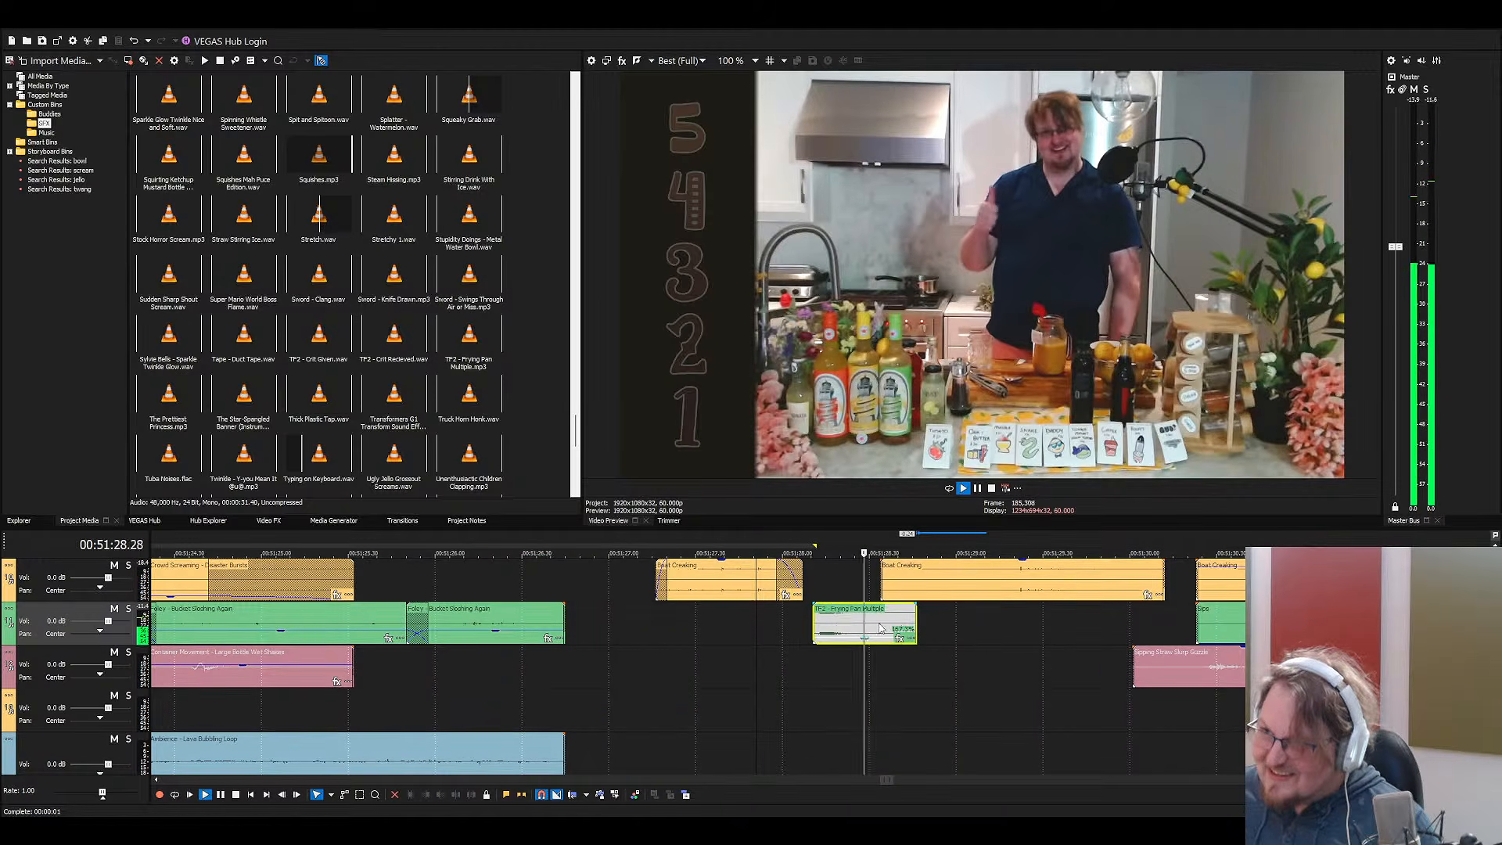
key(space)
click(809, 624)
key(space)
key(space)
key(space)
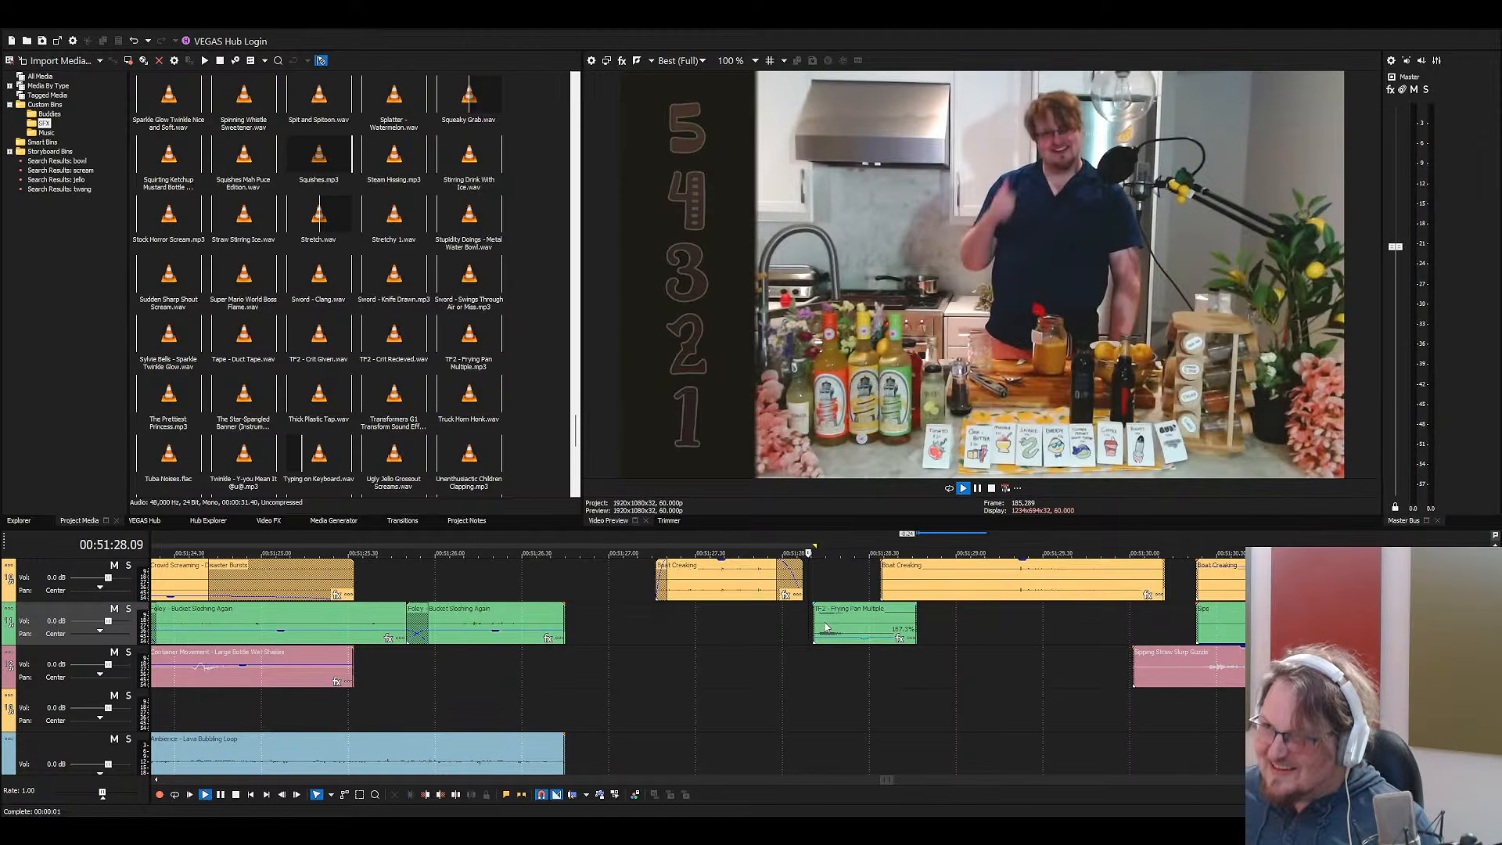
key(space)
Look through the SFX bin's sounds beginning with S, G and H and select Hand Tightens.mp3
click(376, 295)
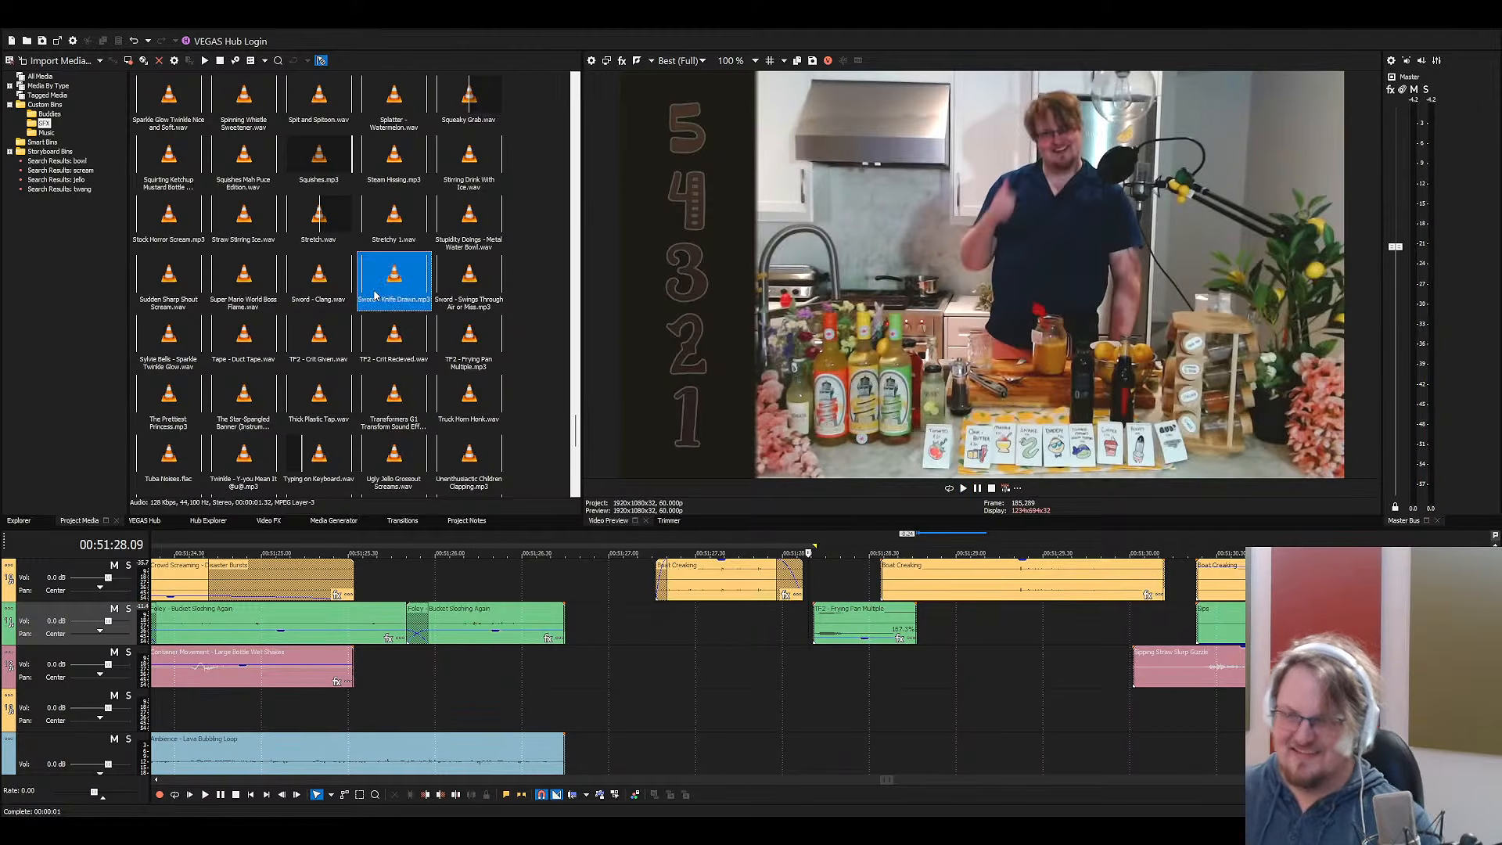
text(str)
click(372, 266)
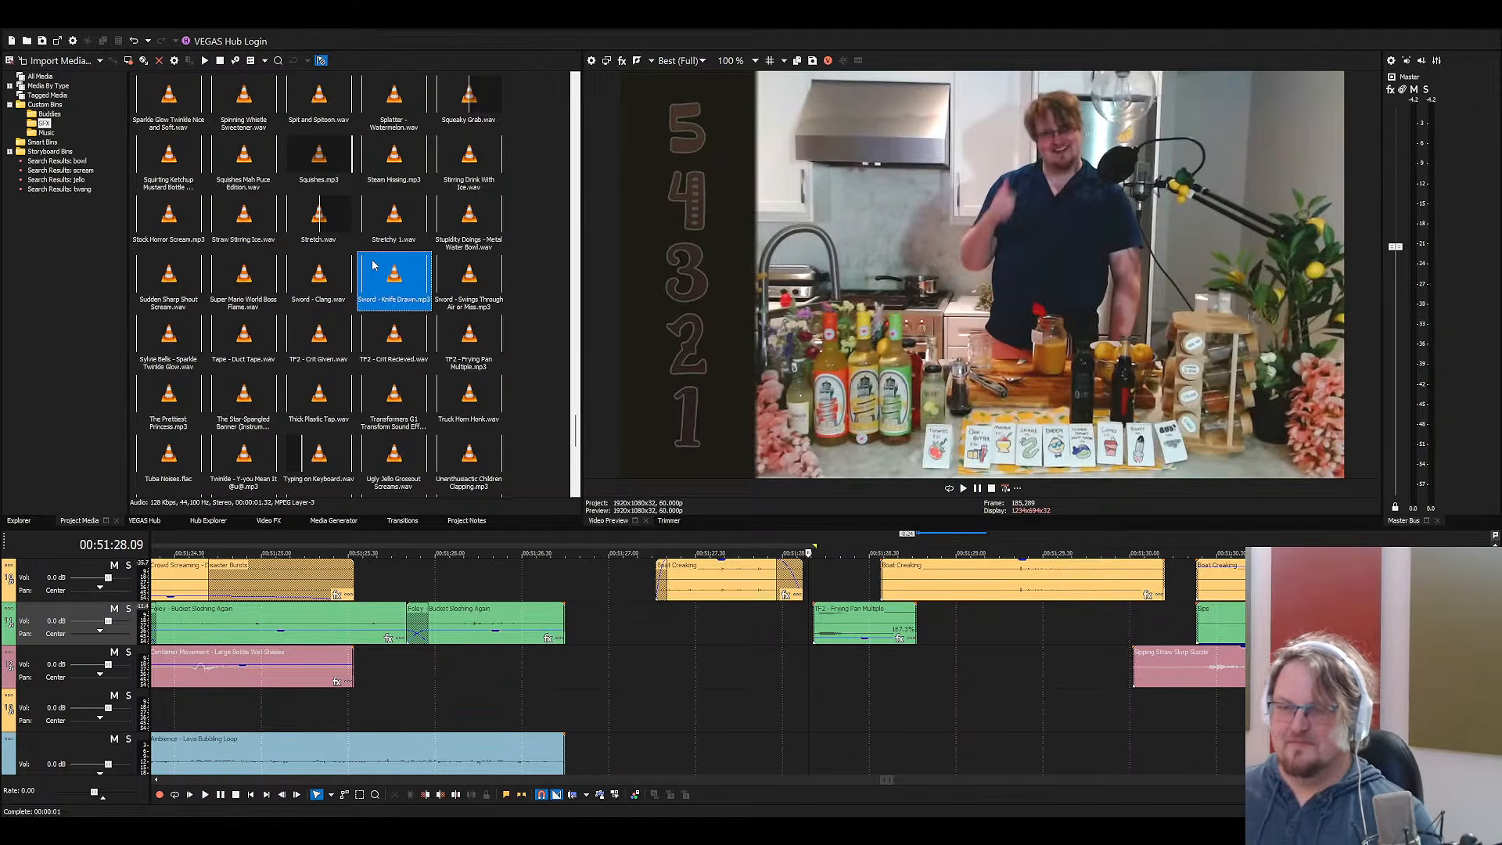
text(g)
click(296, 175)
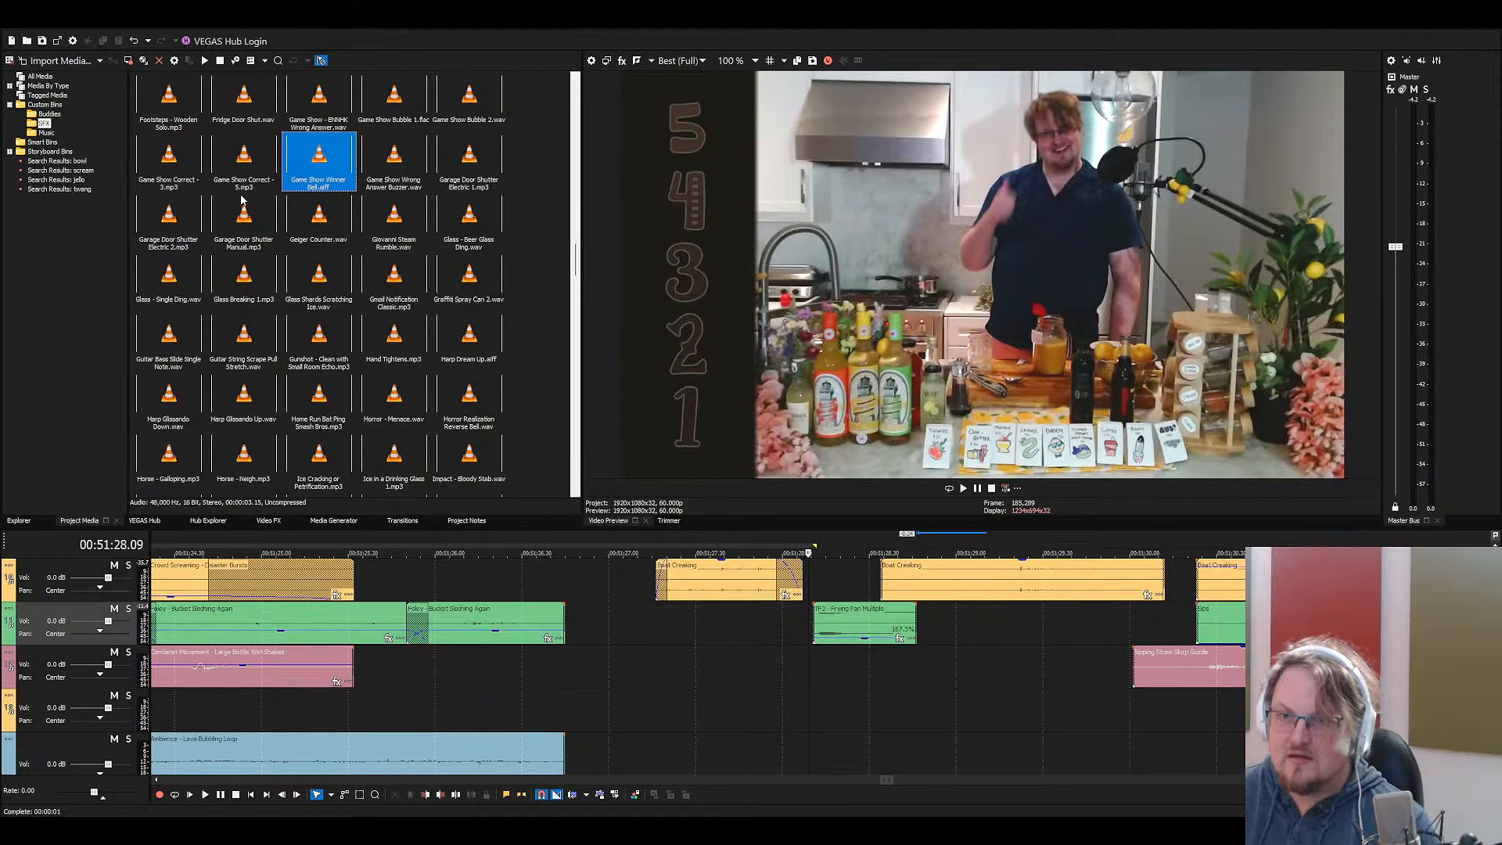
text(gr)
click(382, 290)
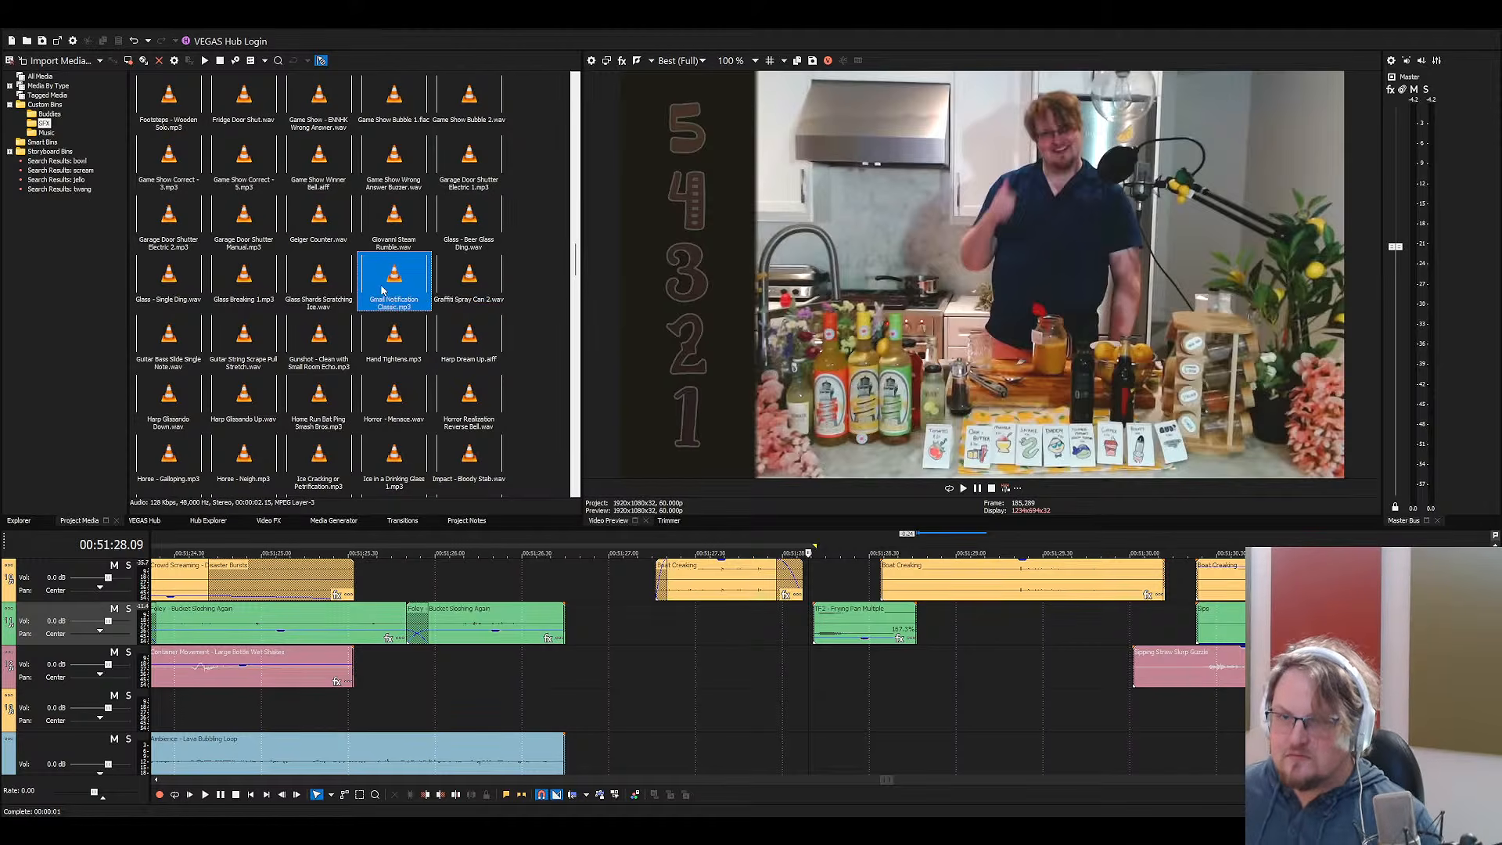
click(281, 62)
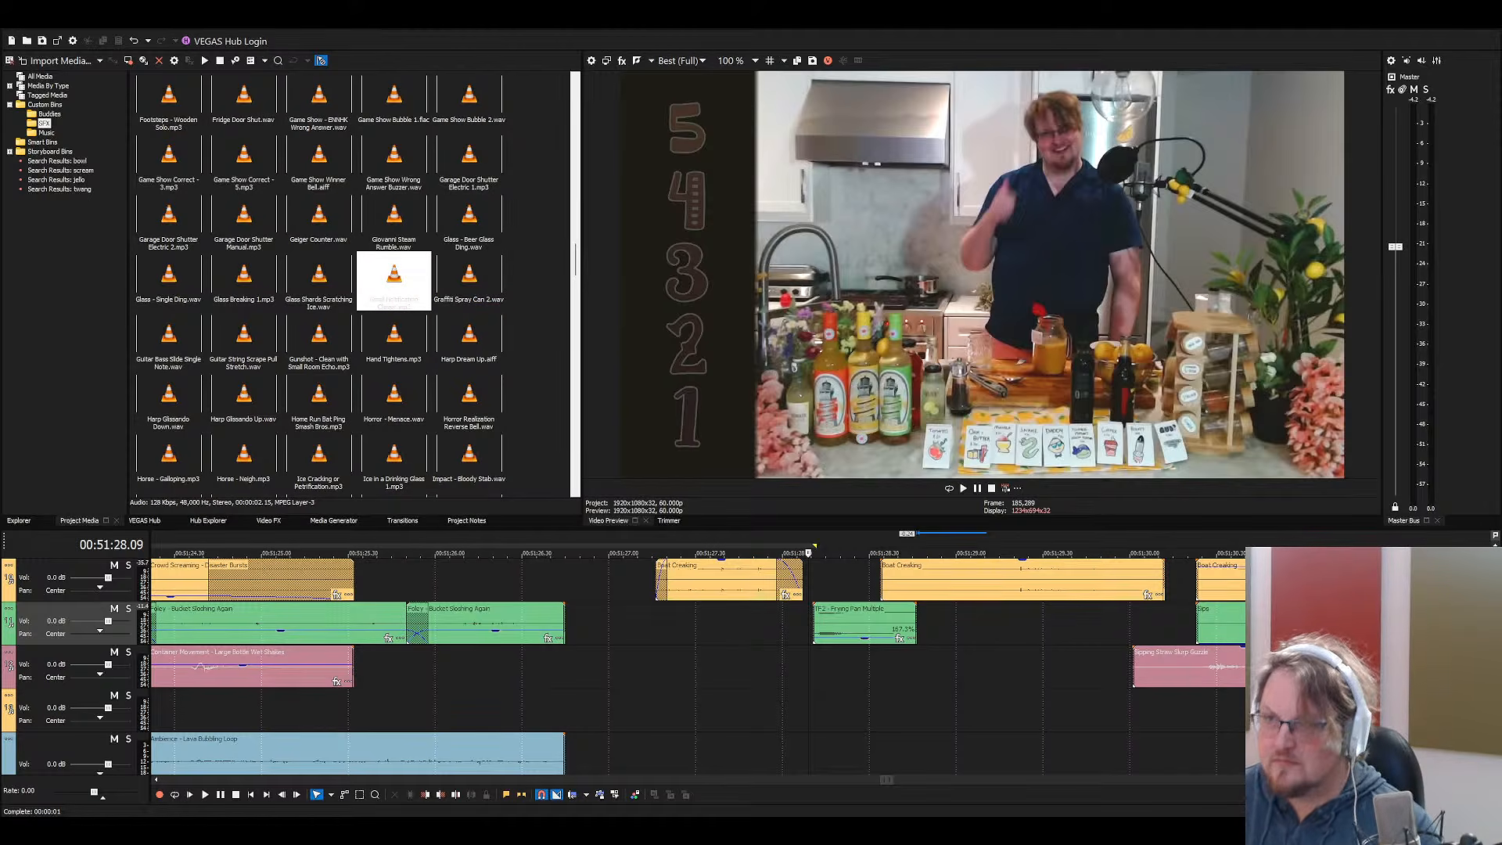
click(351, 215)
text(h)
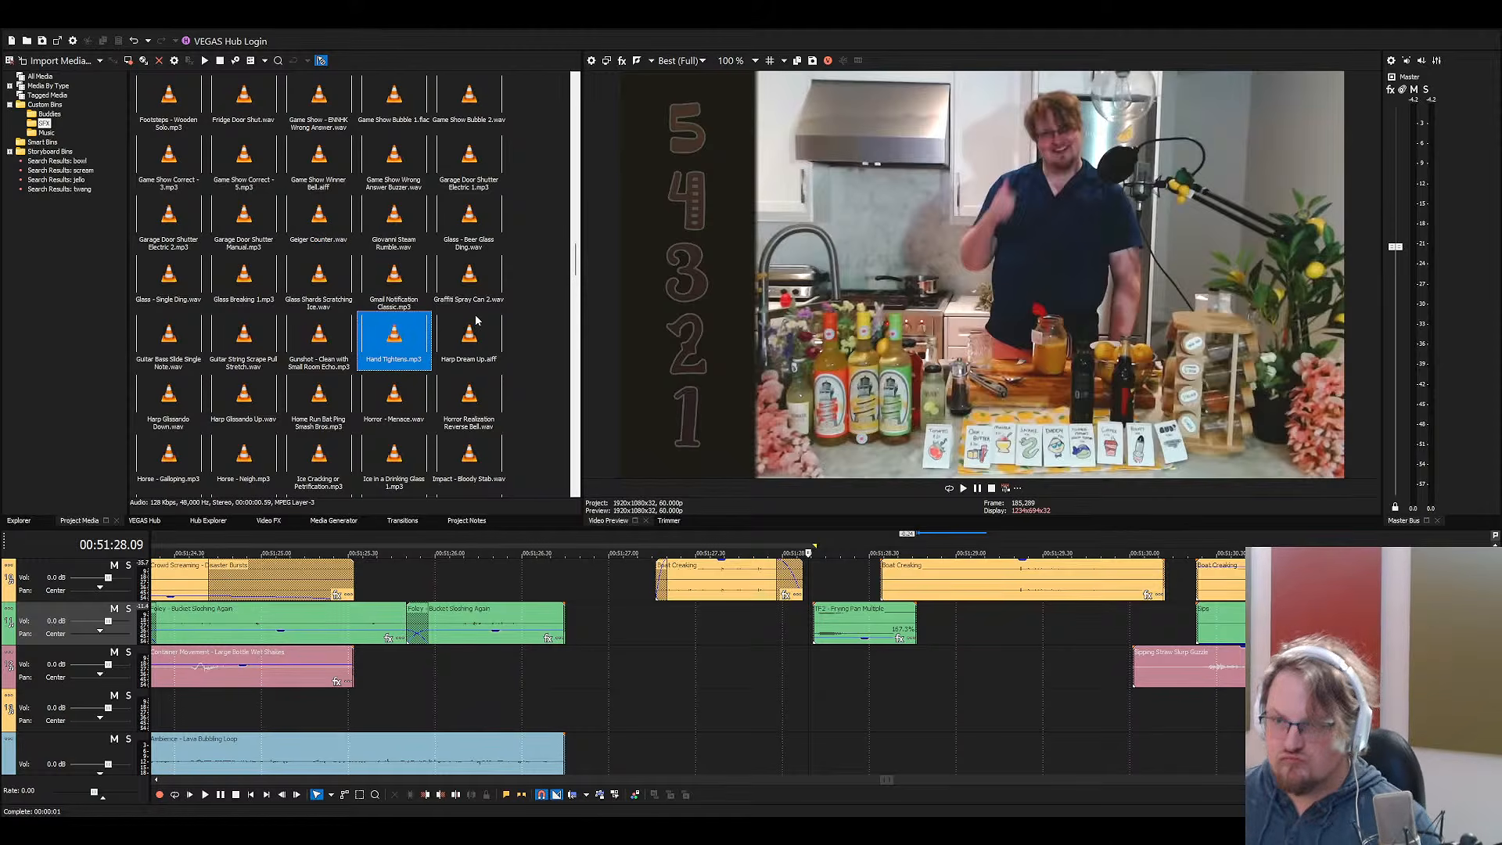
Place the Hand Tightens sound on the pink track under the frying pan clip at about 00:51:28 and play it in the mix
drag(780, 657, 810, 678)
click(757, 670)
key(space)
key(space)
key(space)
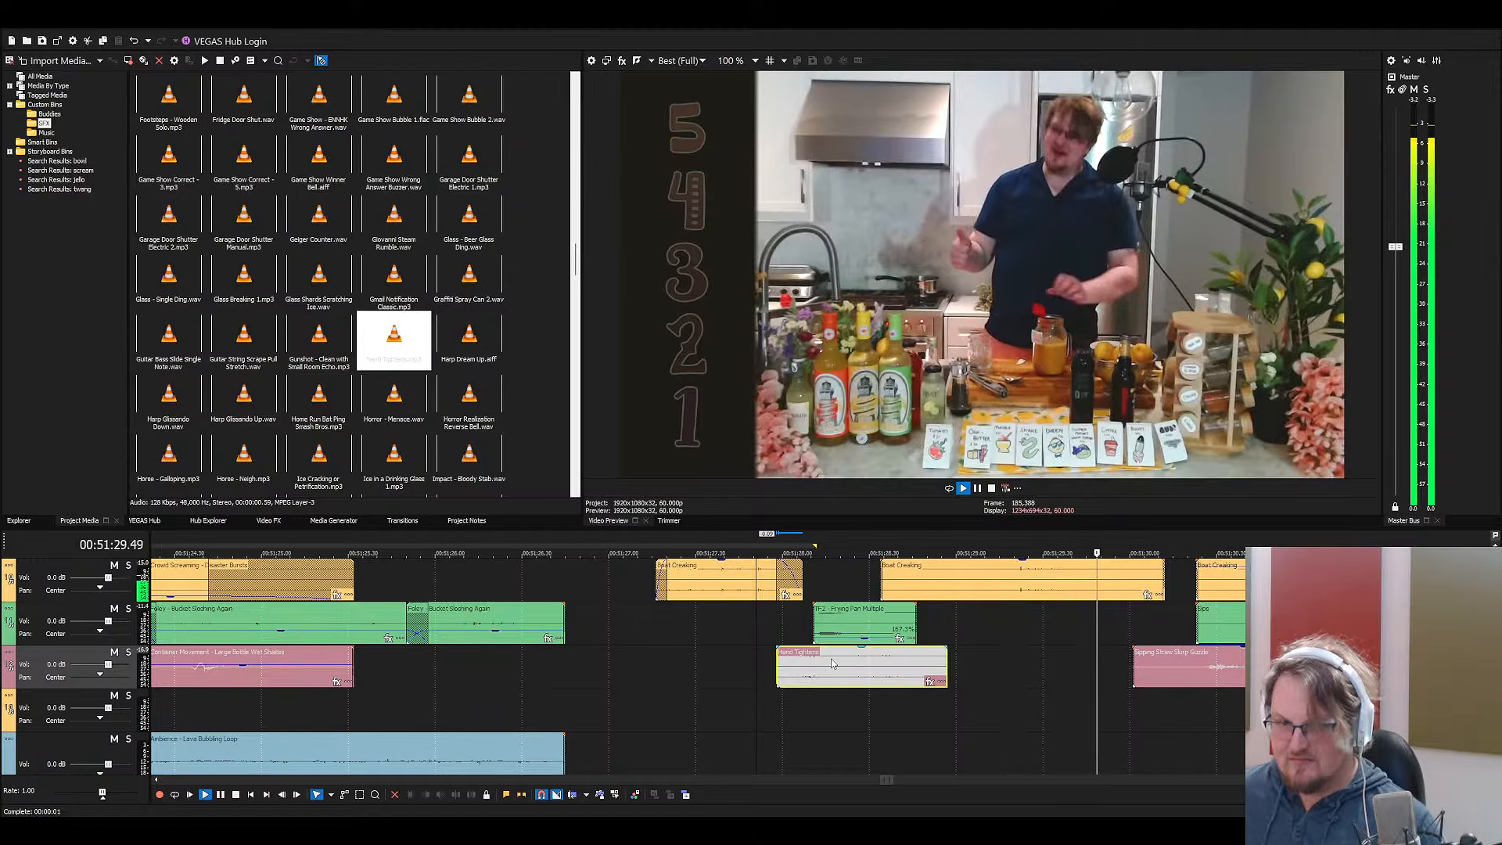
Save the project and play the first drinking shot from 00:51:30.41
scroll(836, 670, down, 3)
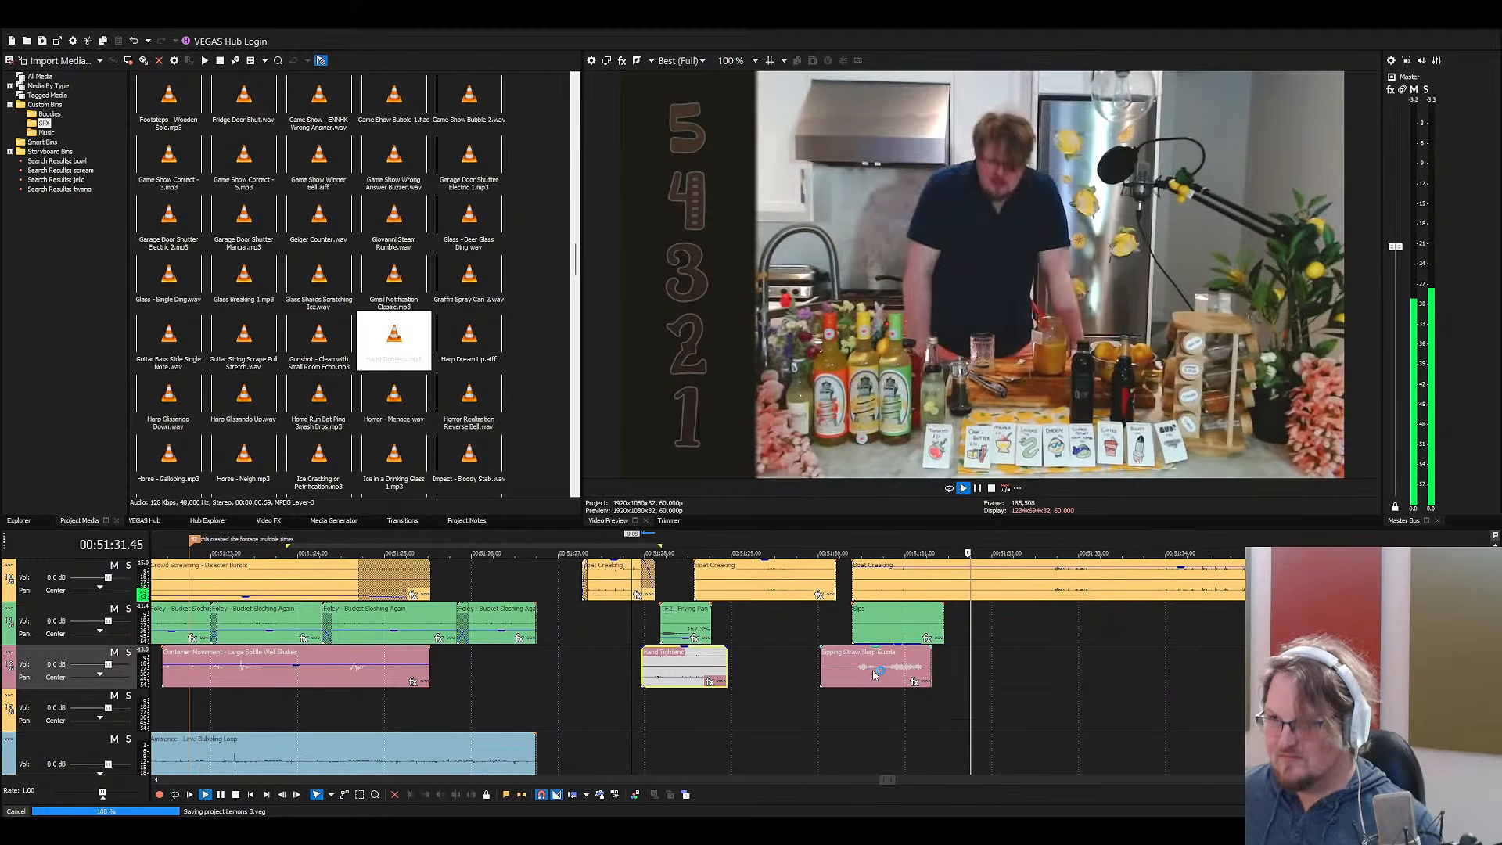
key(space)
click(877, 582)
key(space)
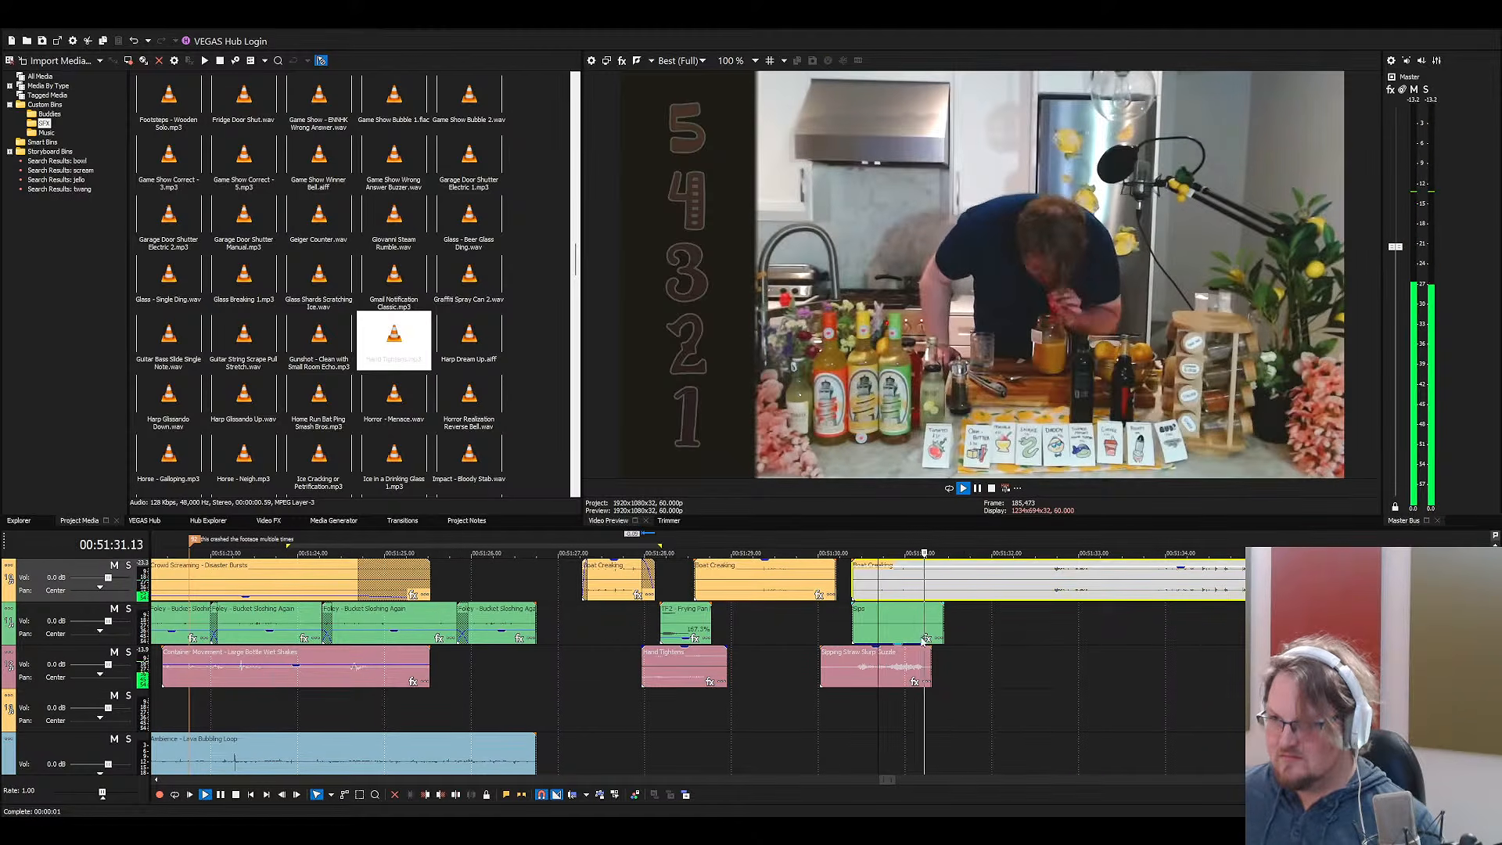
key(space)
Lower the first straw slurp clip's gain to about -5.7 dB and replay it from 00:51:30.41
click(899, 657)
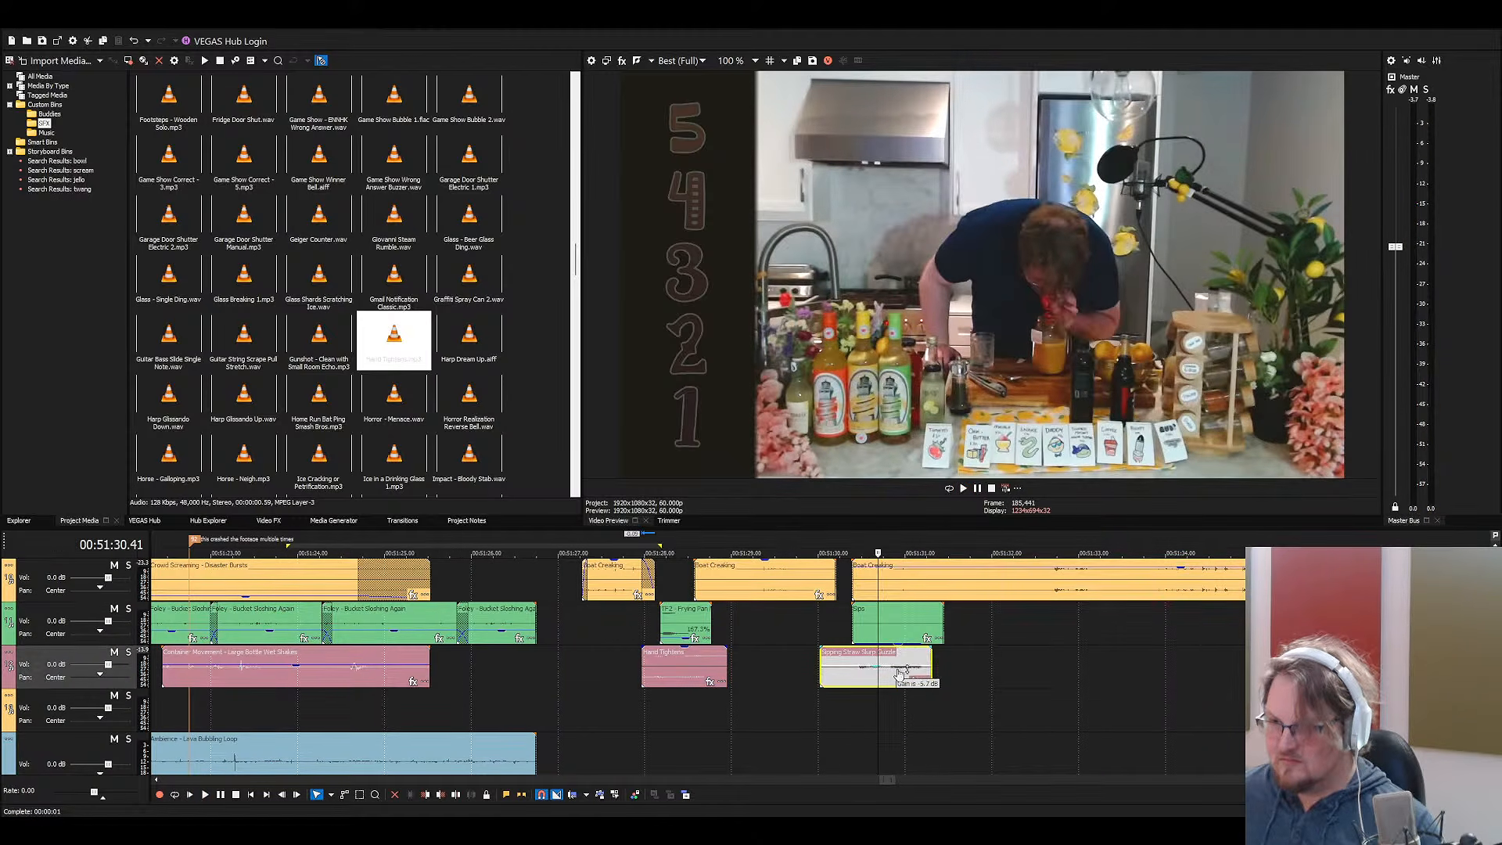
key(space)
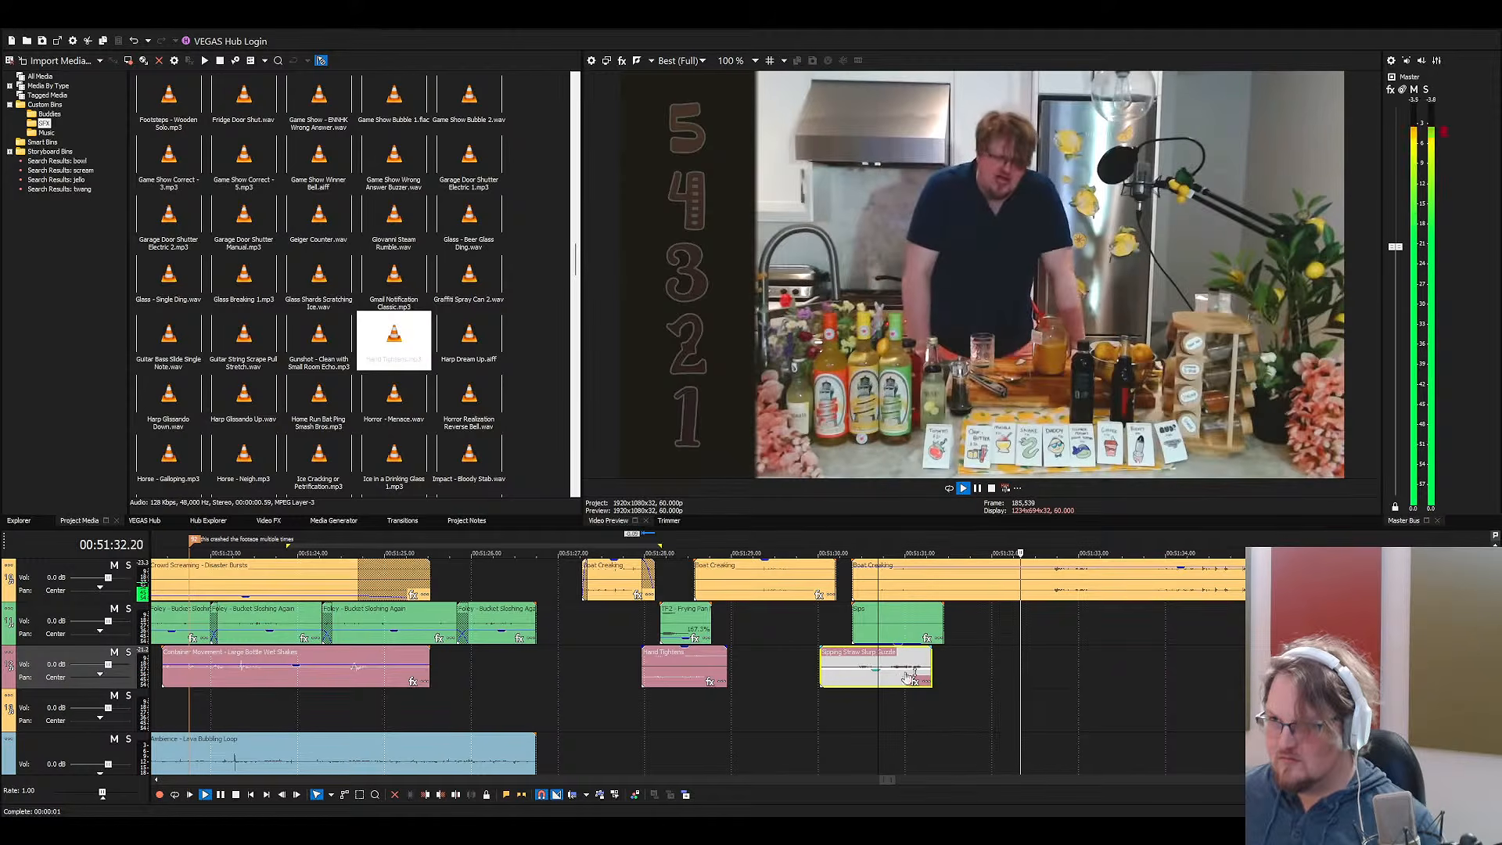
scroll(860, 673, down, 3)
key(space)
Replay the first drinking shot and split its footage, lemon audio and boat creaking clips at 00:51:31.27
scroll(798, 664, up, 3)
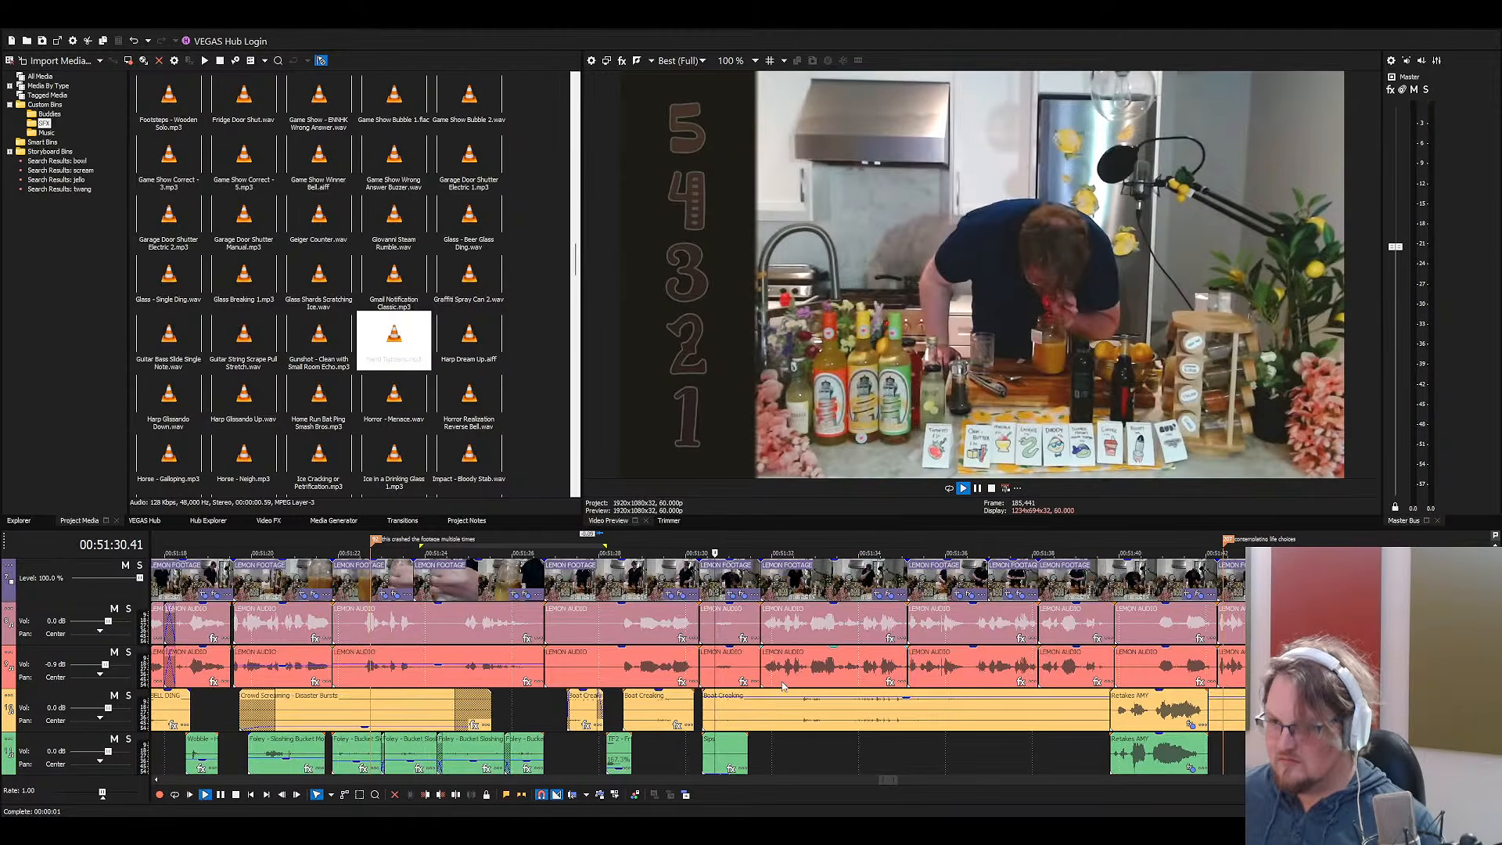
scroll(779, 690, down, 1)
key(space)
click(749, 678)
scroll(771, 684, up, 5)
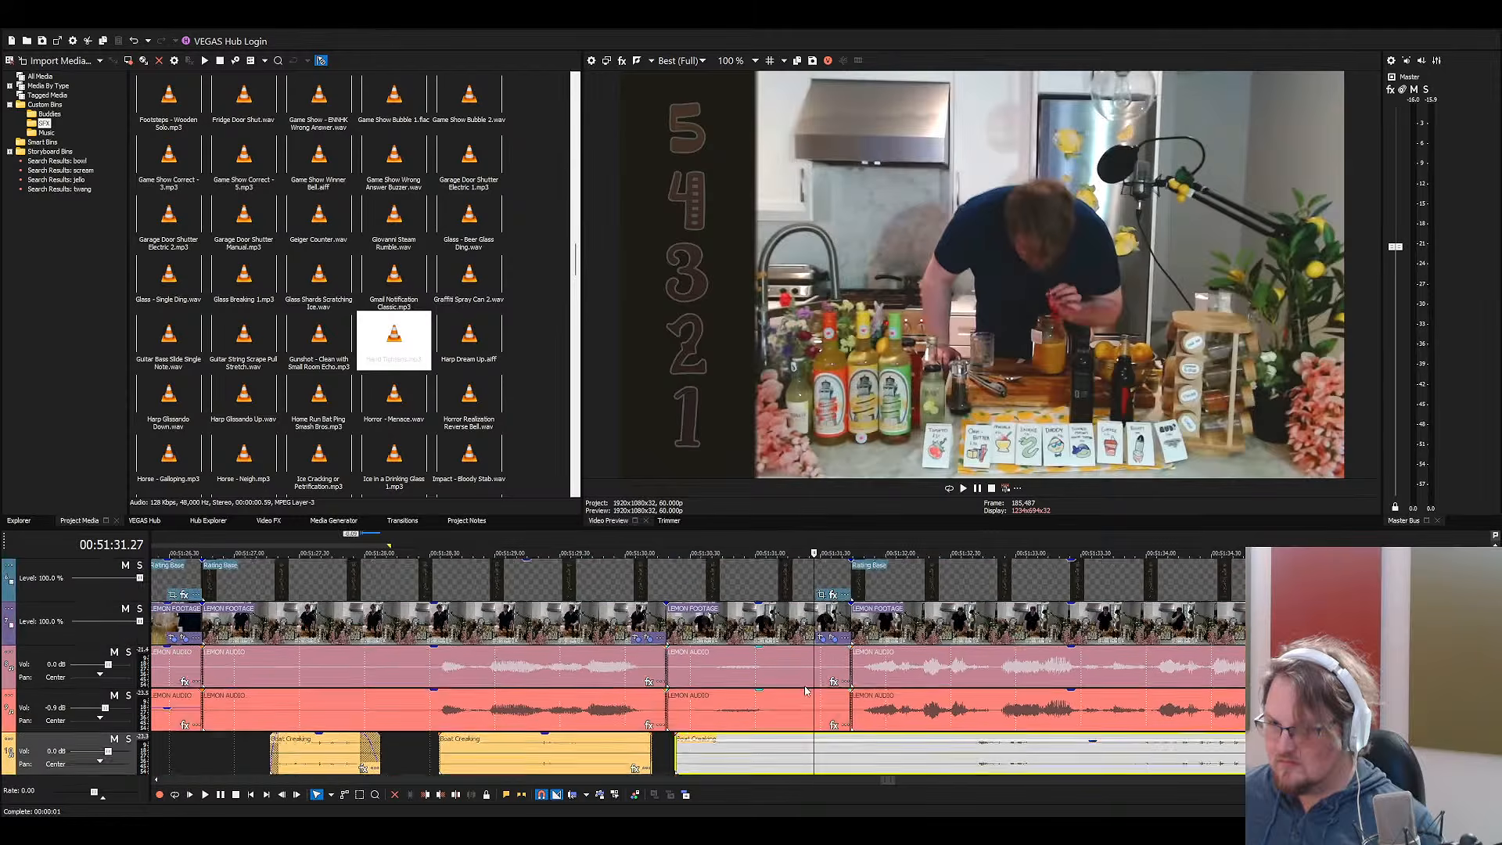
scroll(805, 691, up, 1)
click(840, 626)
scroll(858, 639, down, 1)
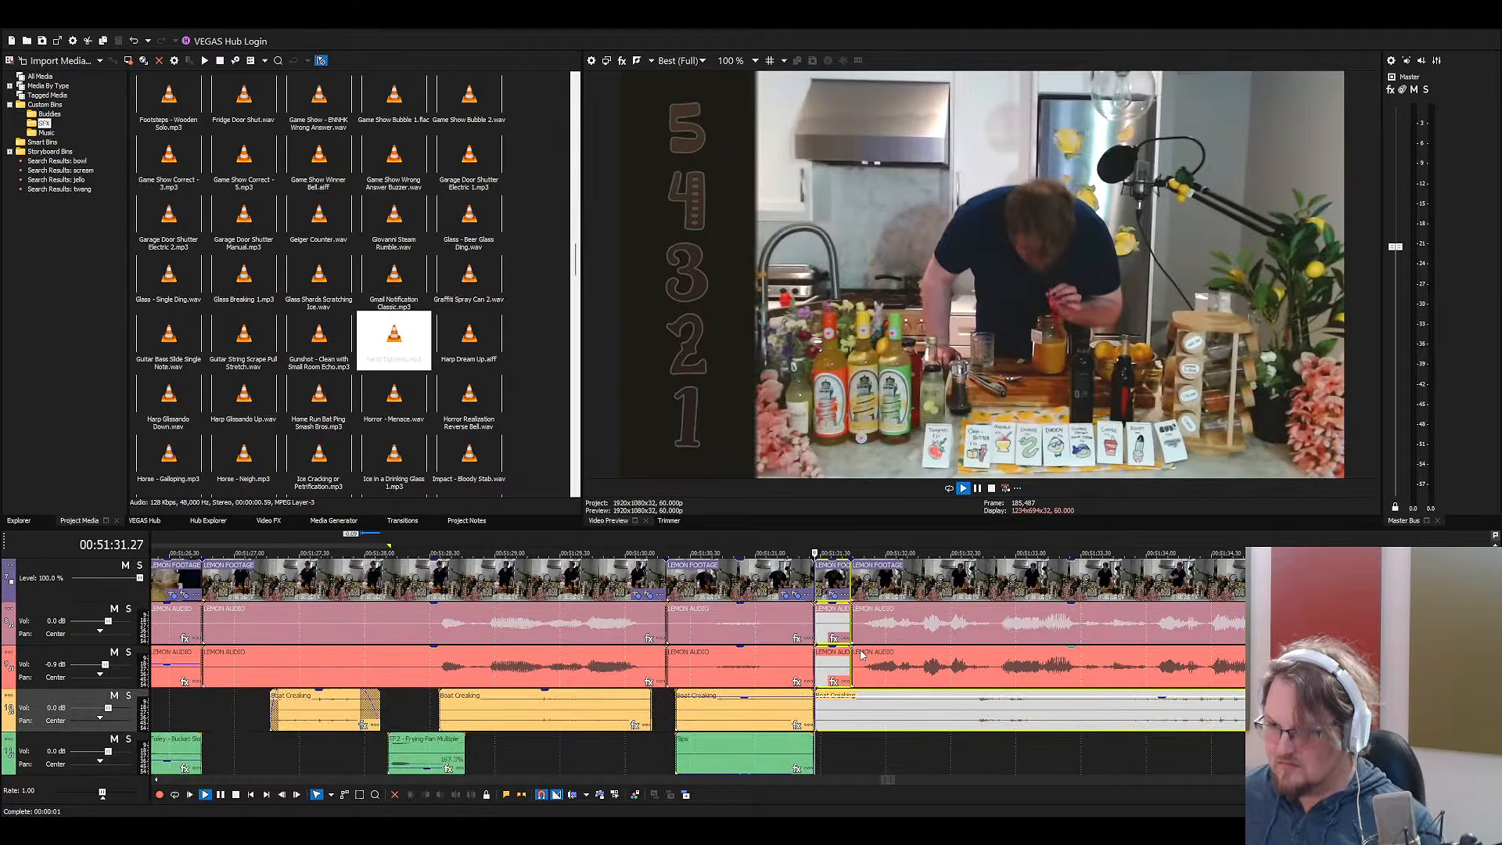
Split the footage and audio again at 00:51:31.49 and delete the pieces between the two cuts
scroll(888, 709, up, 1)
scroll(887, 710, up, 1)
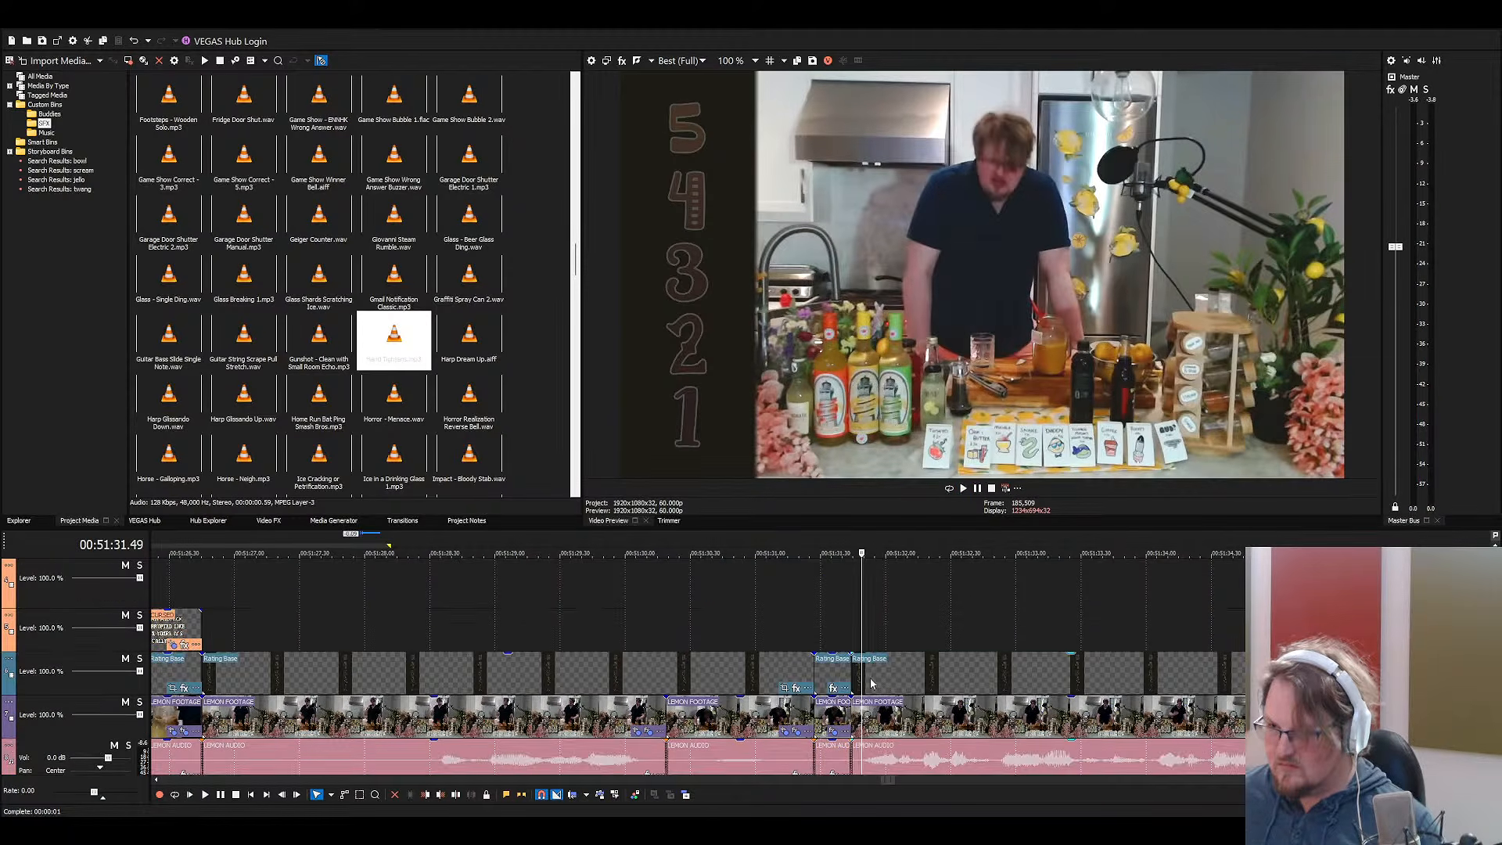
key(s)
click(823, 675)
scroll(840, 687, down, 4)
click(855, 671)
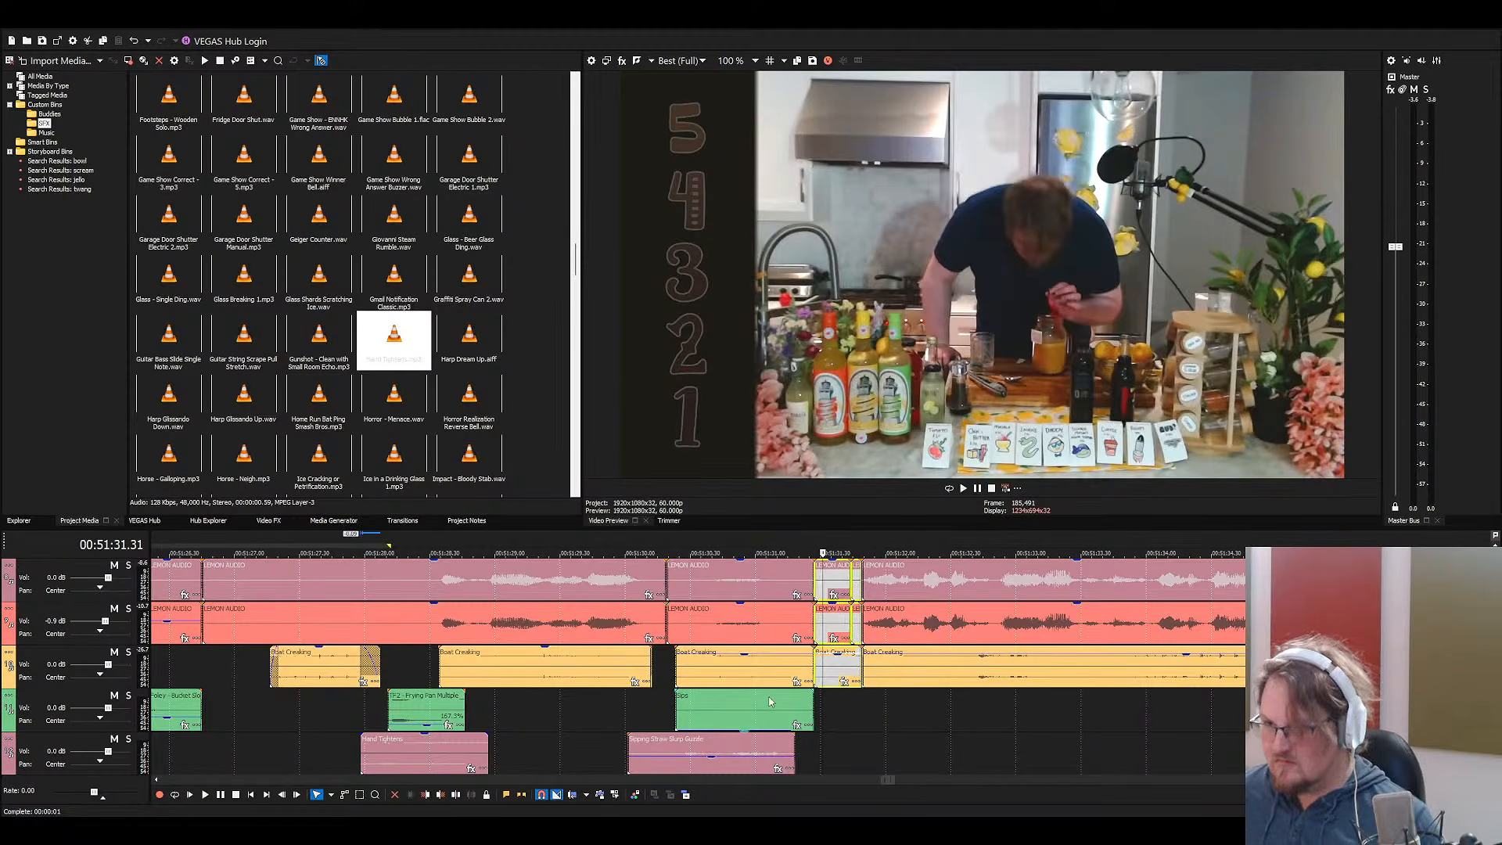
key(Delete)
Close the gap by moving the following footage and audio back to 00:51:31.27, and play across the cut
scroll(886, 630, up, 2)
drag(885, 632, 836, 635)
click(780, 635)
key(space)
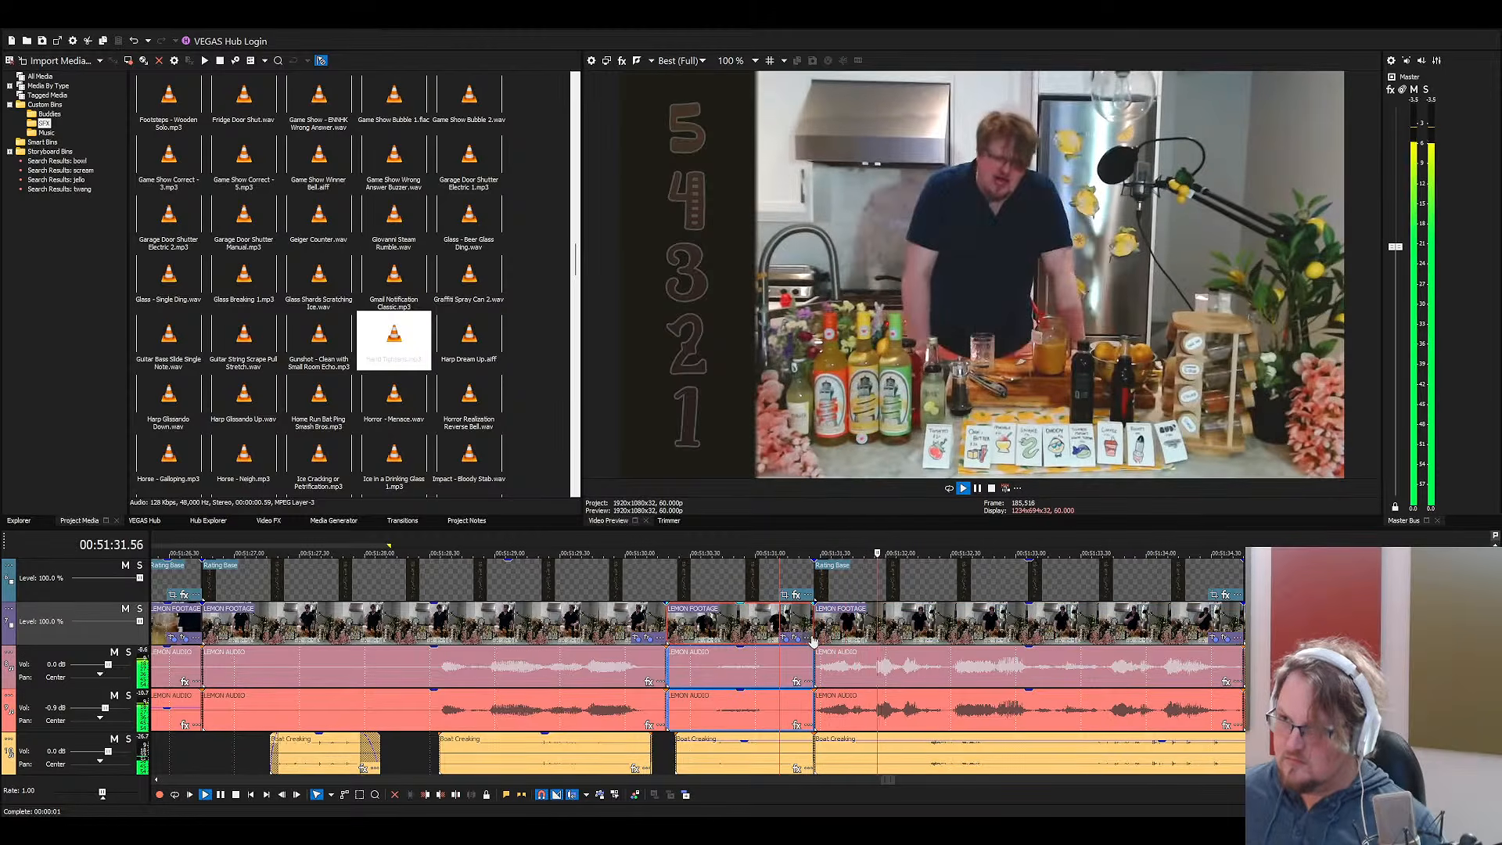
Play the mix from 00:51:32.12 and save the project
scroll(871, 645, down, 4)
scroll(878, 639, down, 2)
click(829, 583)
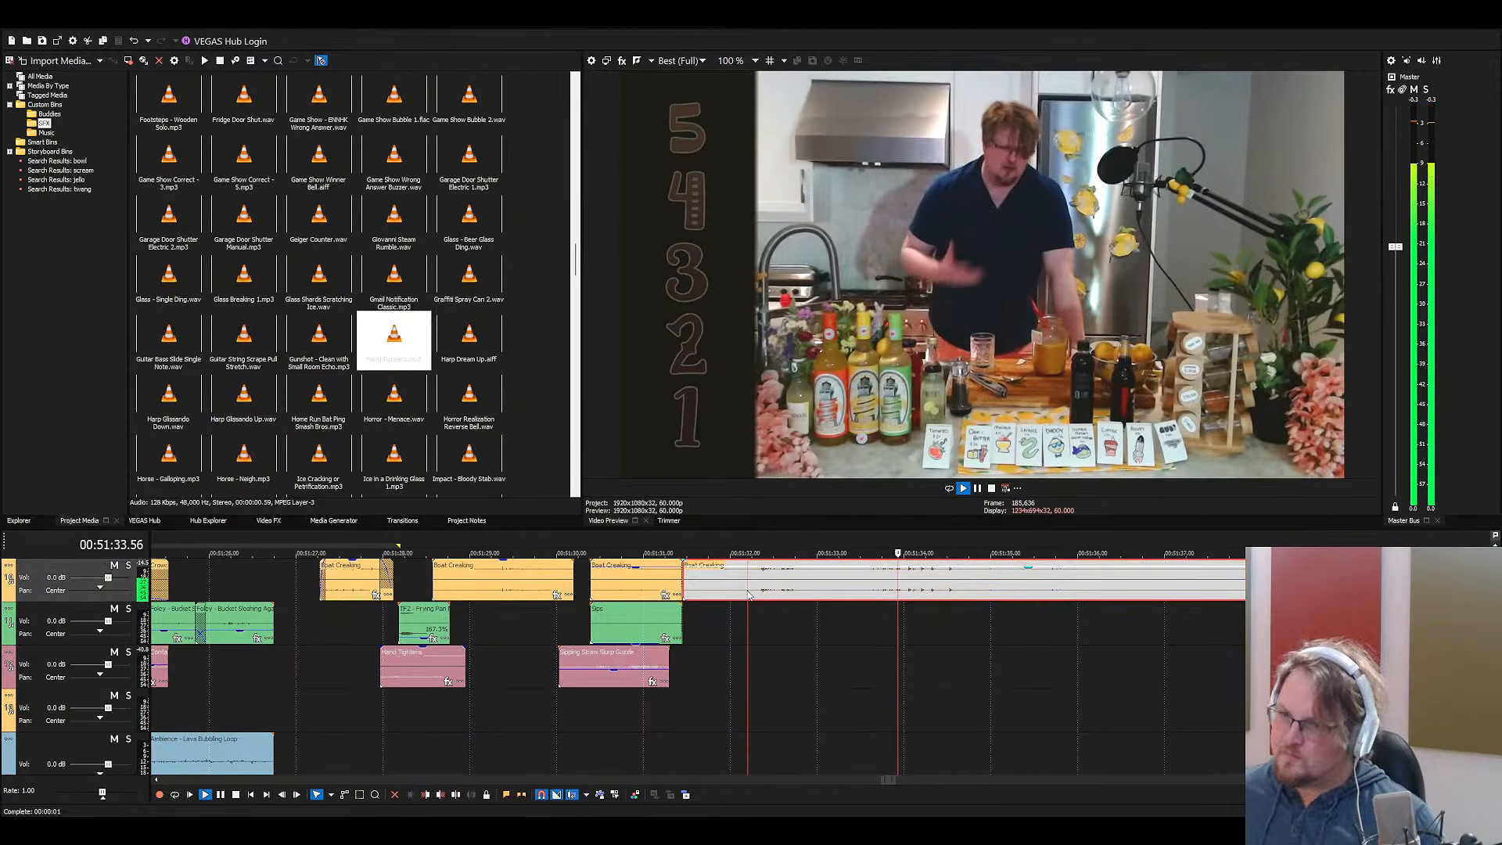
key(space)
key(ctrl+s)
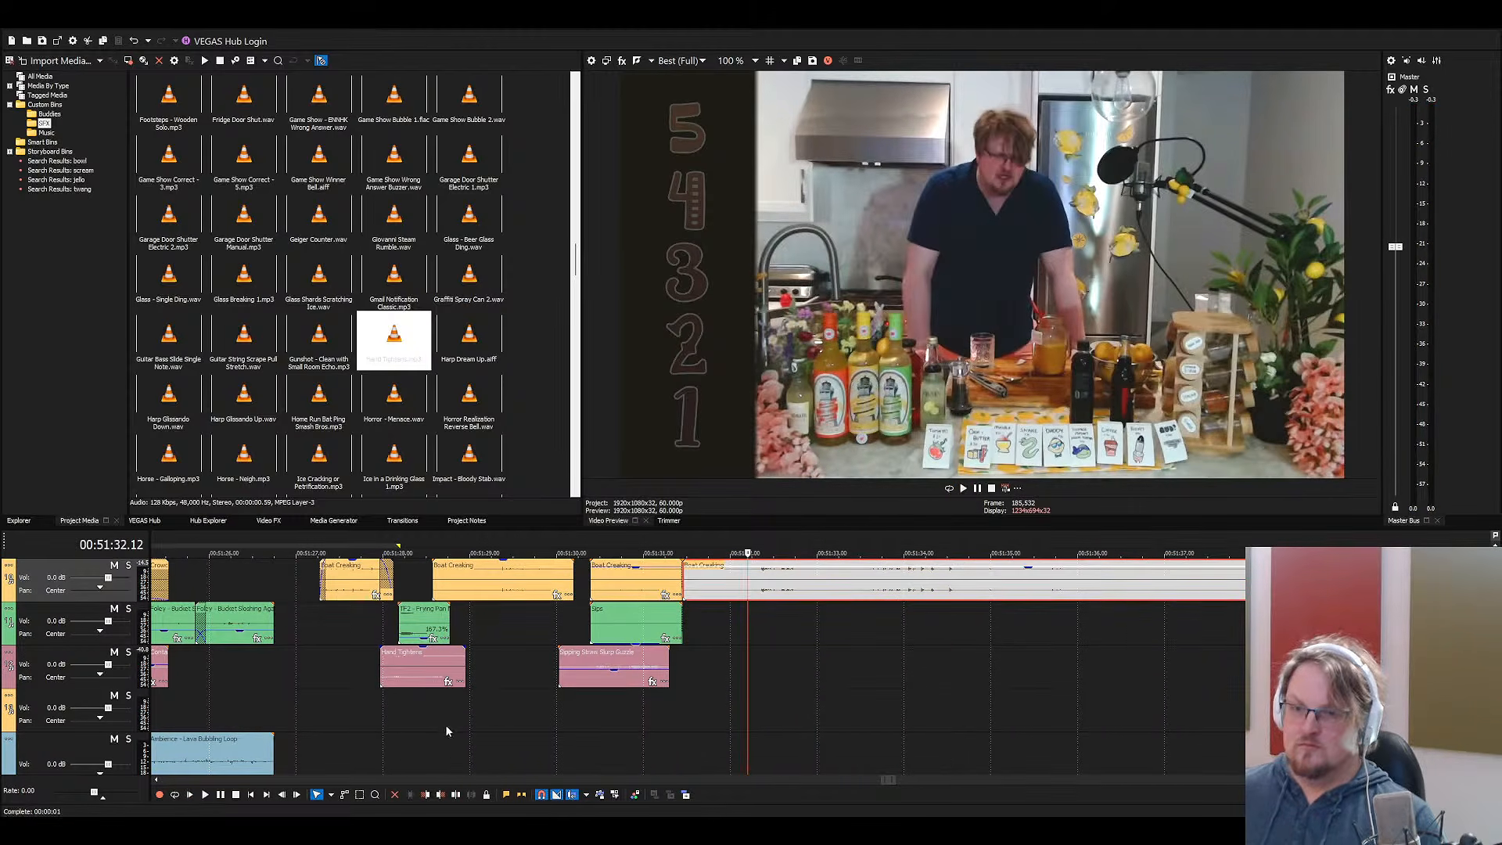
Find the Boing Bounce - Clinks and Twangs sound among the sound effects, place it on the empty yellow track after 00:51:31, and audition it
text(car)
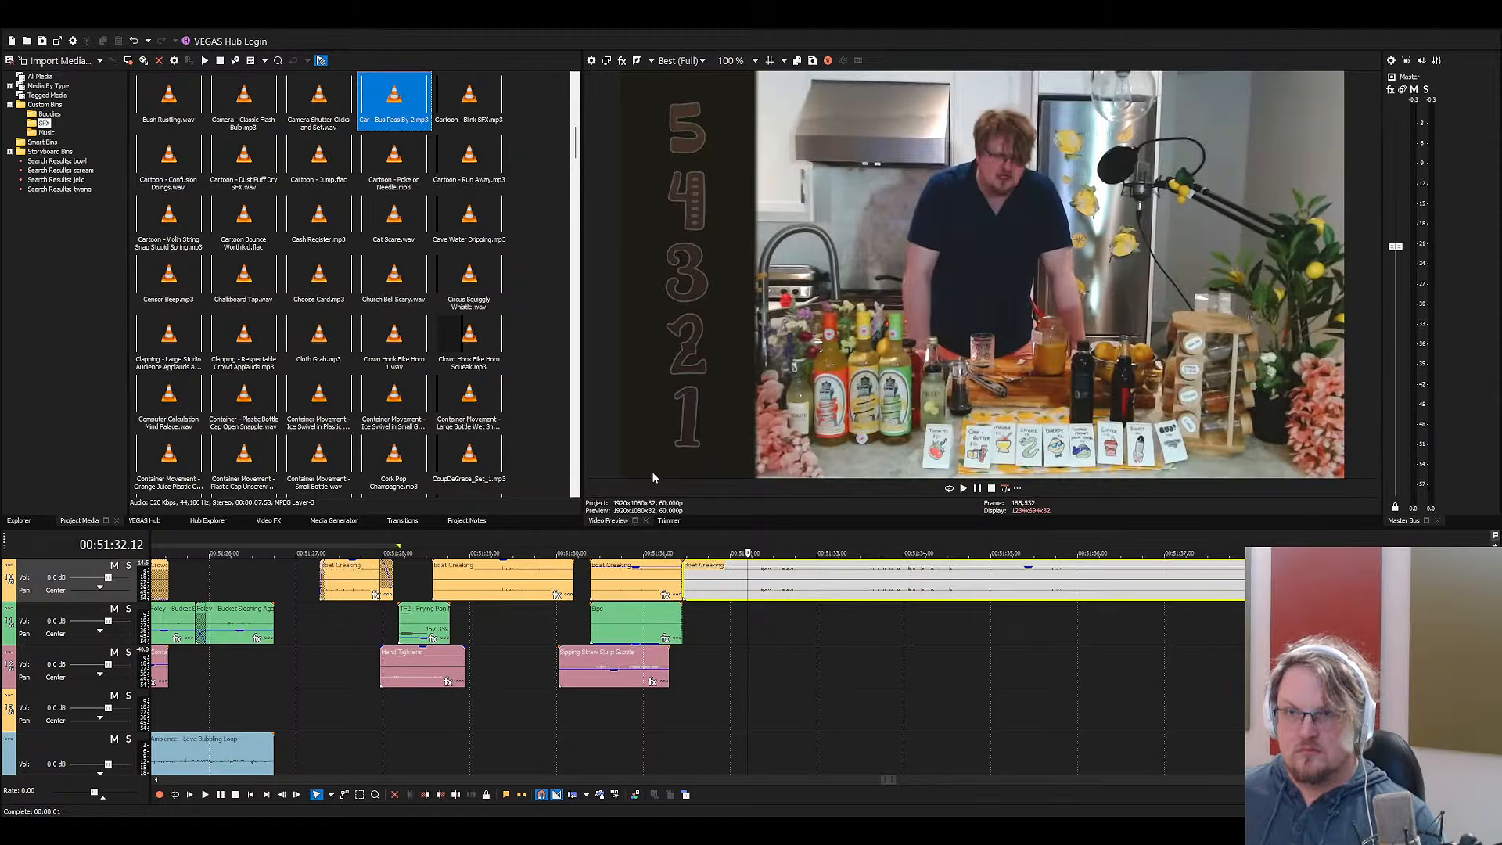
key(space)
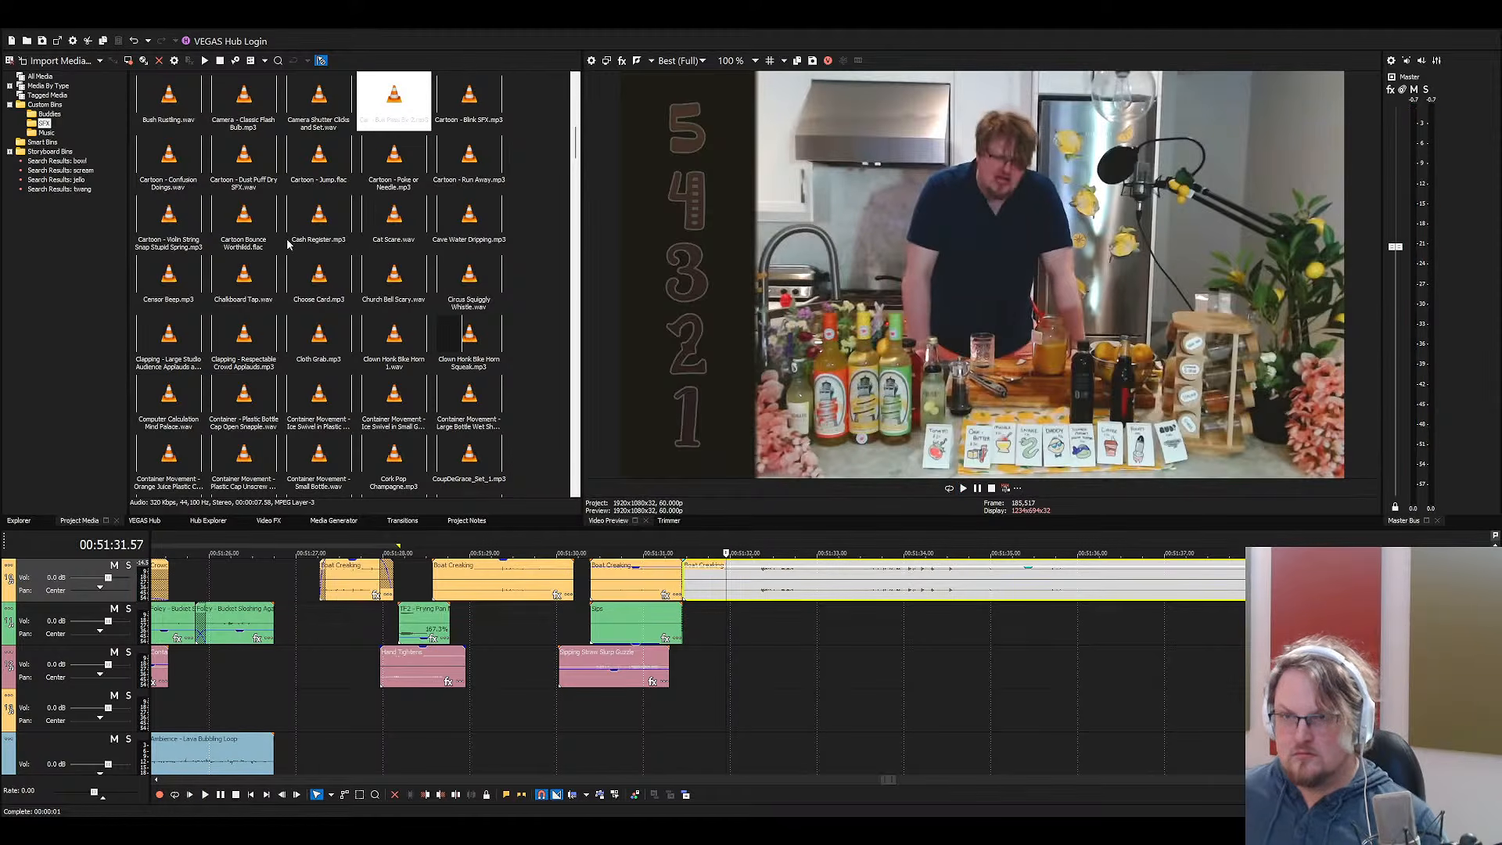
click(344, 225)
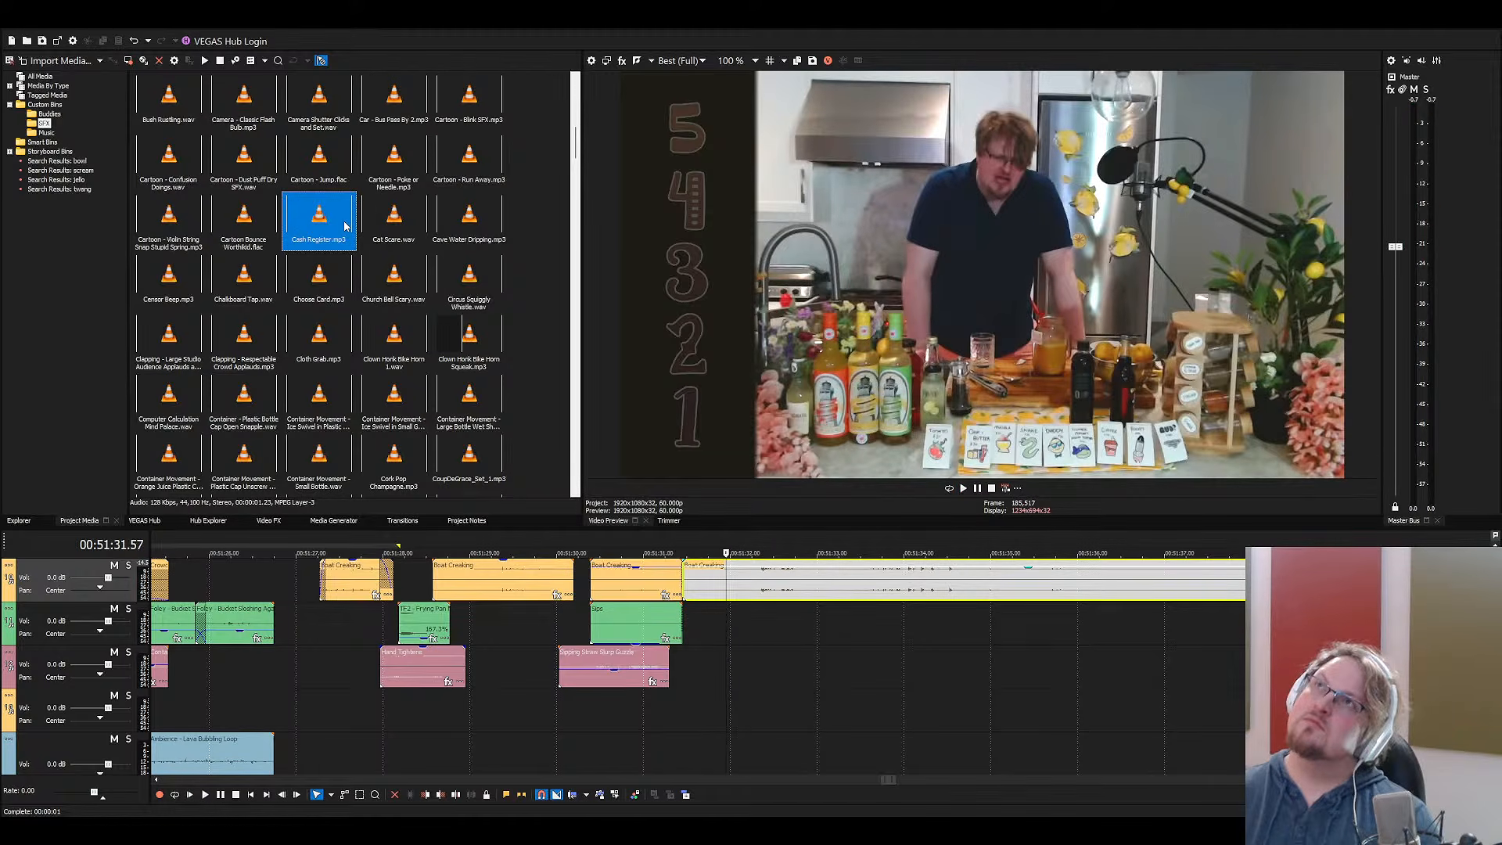
text(boi)
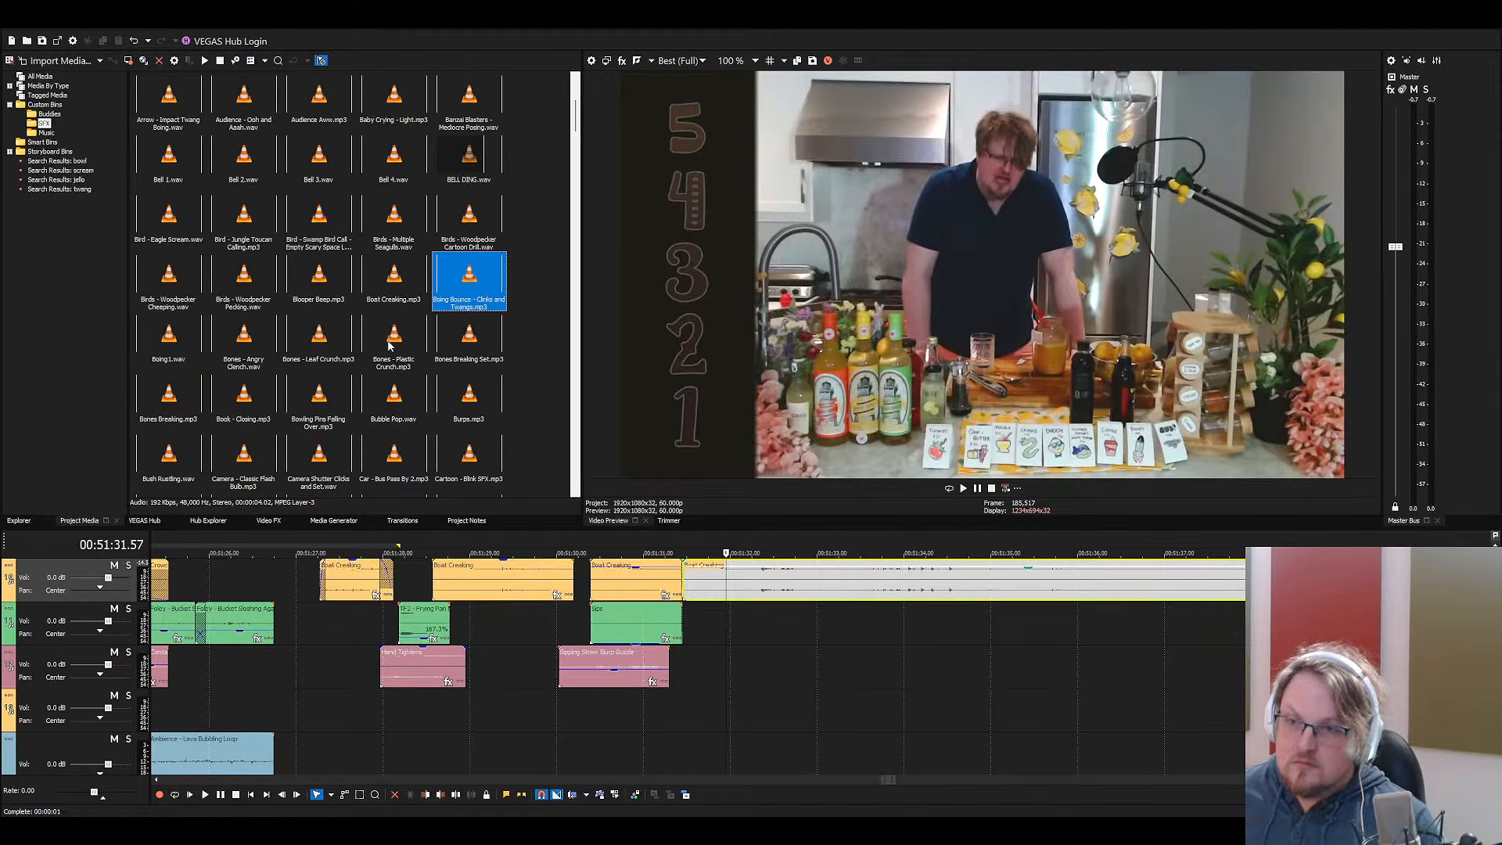
drag(469, 280, 694, 708)
key(space)
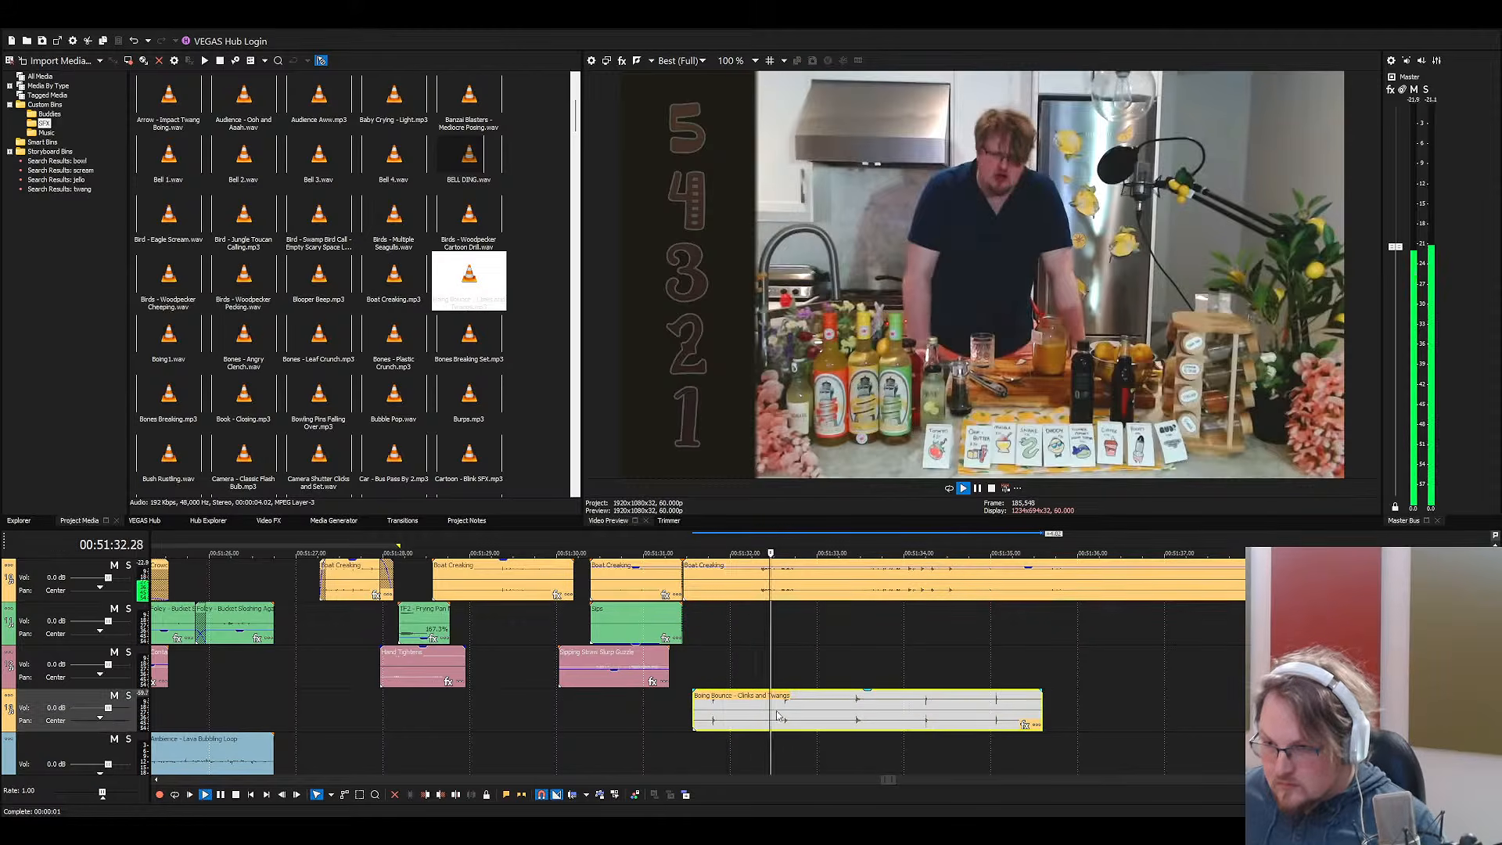
key(Return)
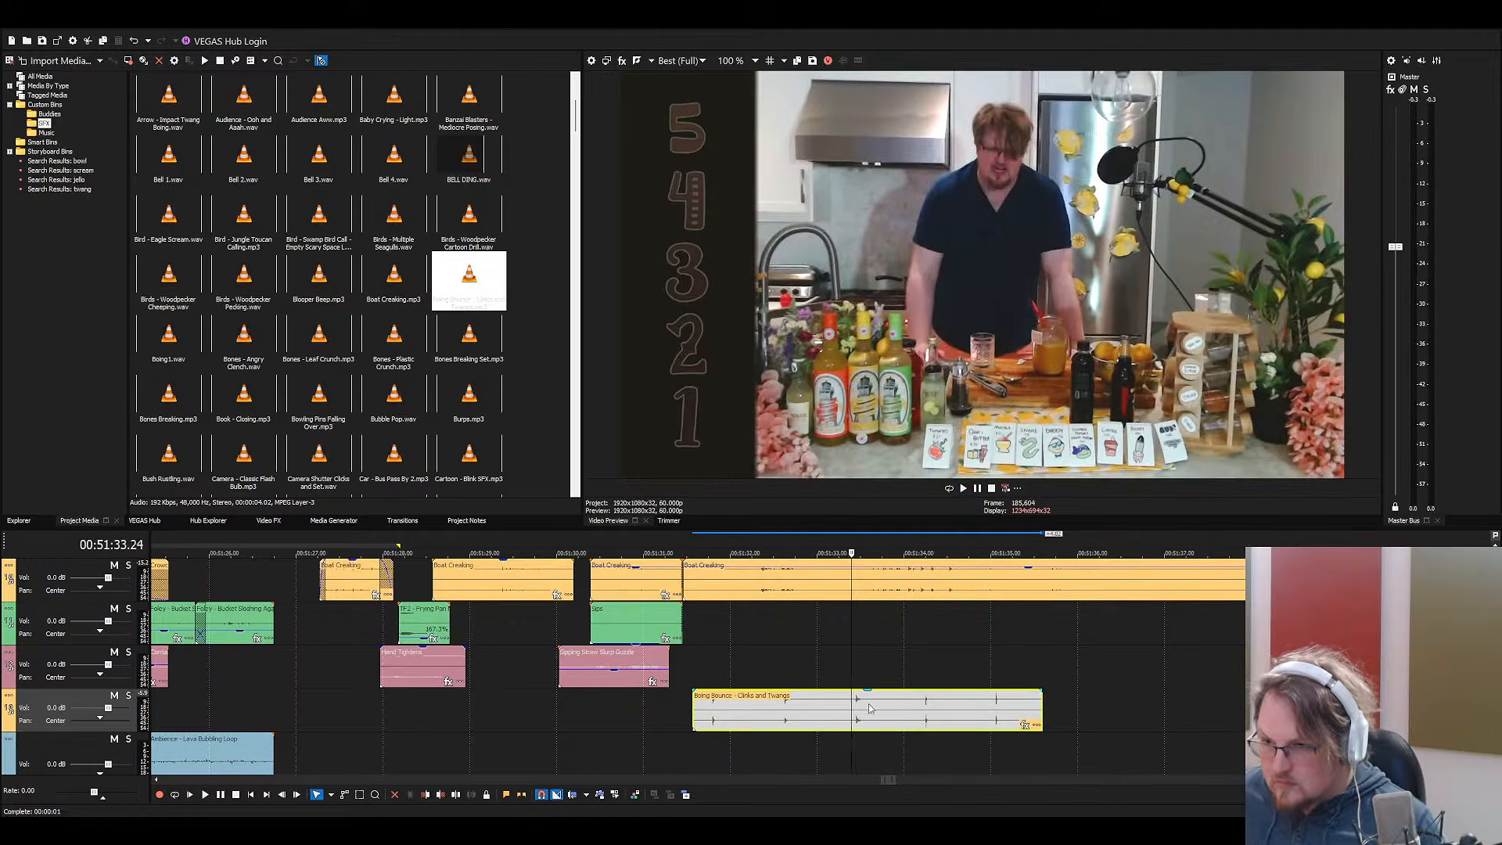
Split the Boing Bounce clip at 00:51:33.24 and again just after that bounce, deleting the pieces before and after the single bounce
key(s)
click(911, 712)
key(s)
click(748, 714)
key(Delete)
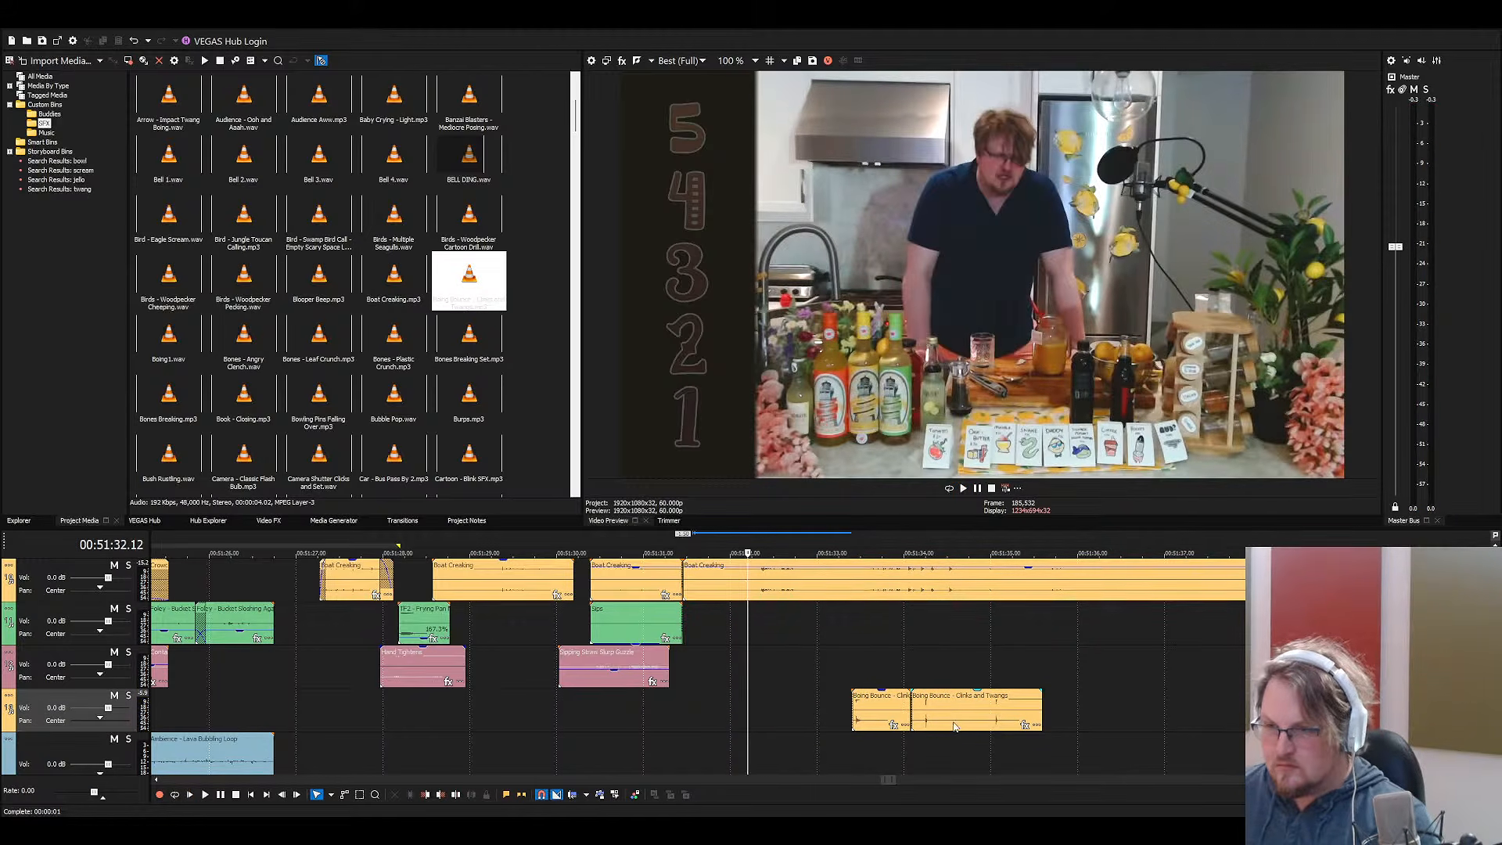
click(951, 726)
key(Delete)
Move the single bounce to the green effects track at about 00:51:32.30 and play it against the footage
drag(874, 713, 833, 636)
click(736, 626)
key(space)
scroll(755, 626, up, 1)
scroll(757, 627, up, 1)
key(space)
click(819, 629)
key(space)
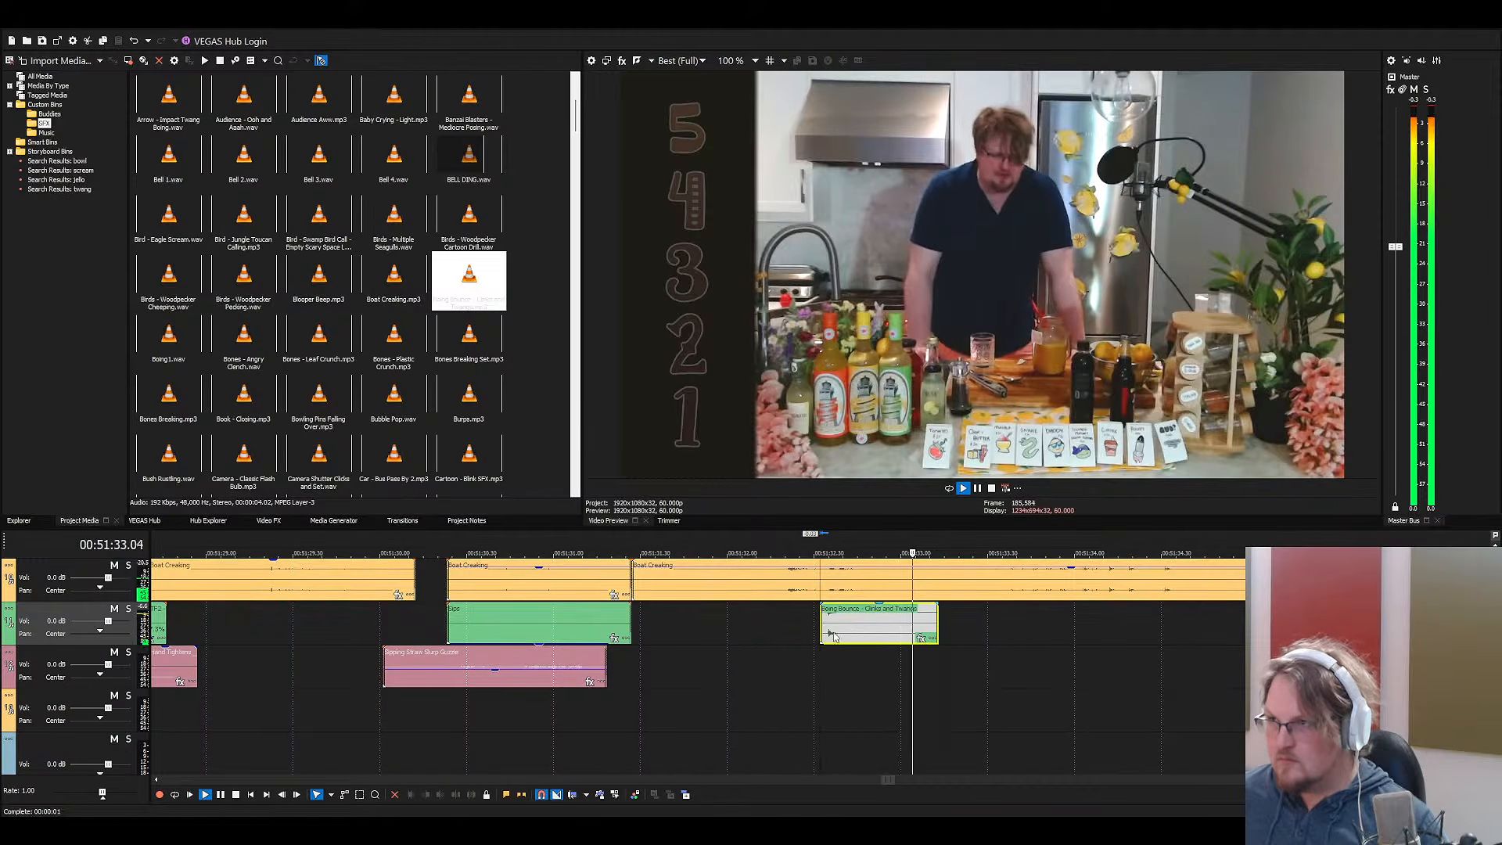
Delete the long boat creaking clip above the bounce, move the bounce up onto that track, and replay the section
scroll(829, 634, down, 2)
scroll(810, 645, up, 2)
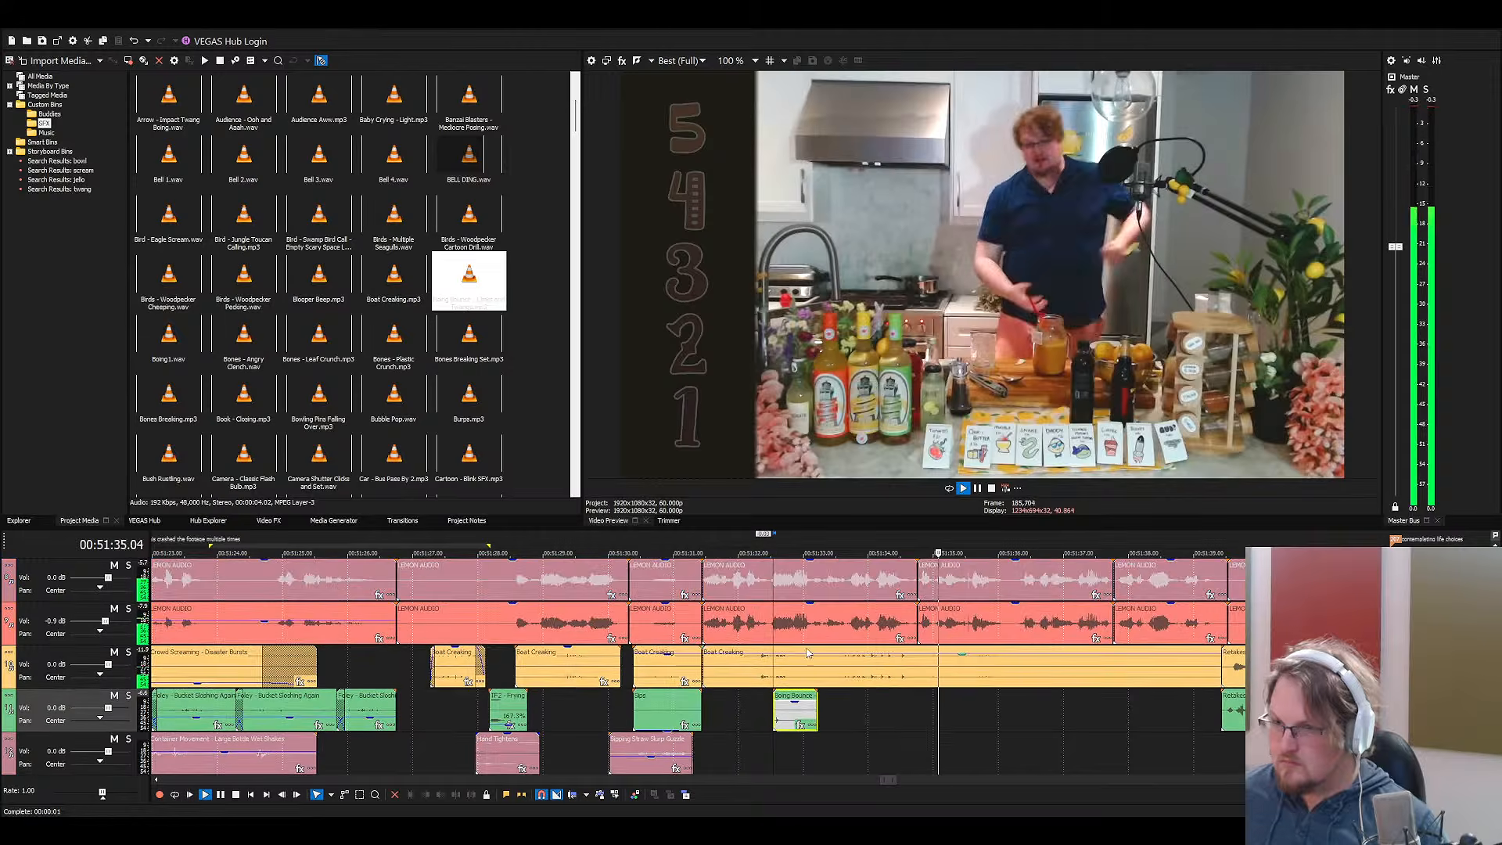
key(space)
click(808, 651)
key(Delete)
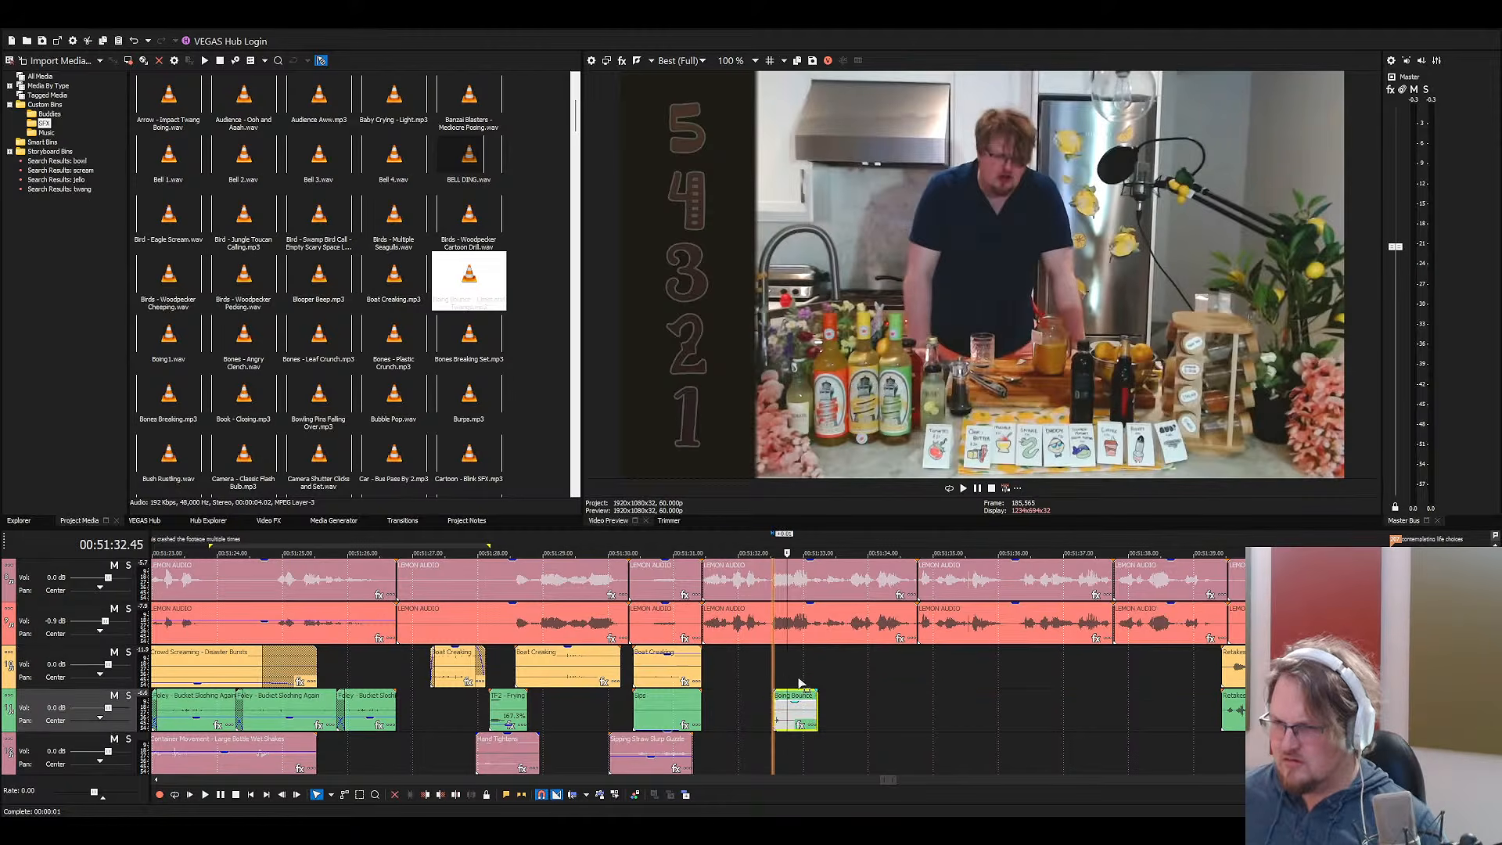
drag(799, 681, 801, 687)
key(space)
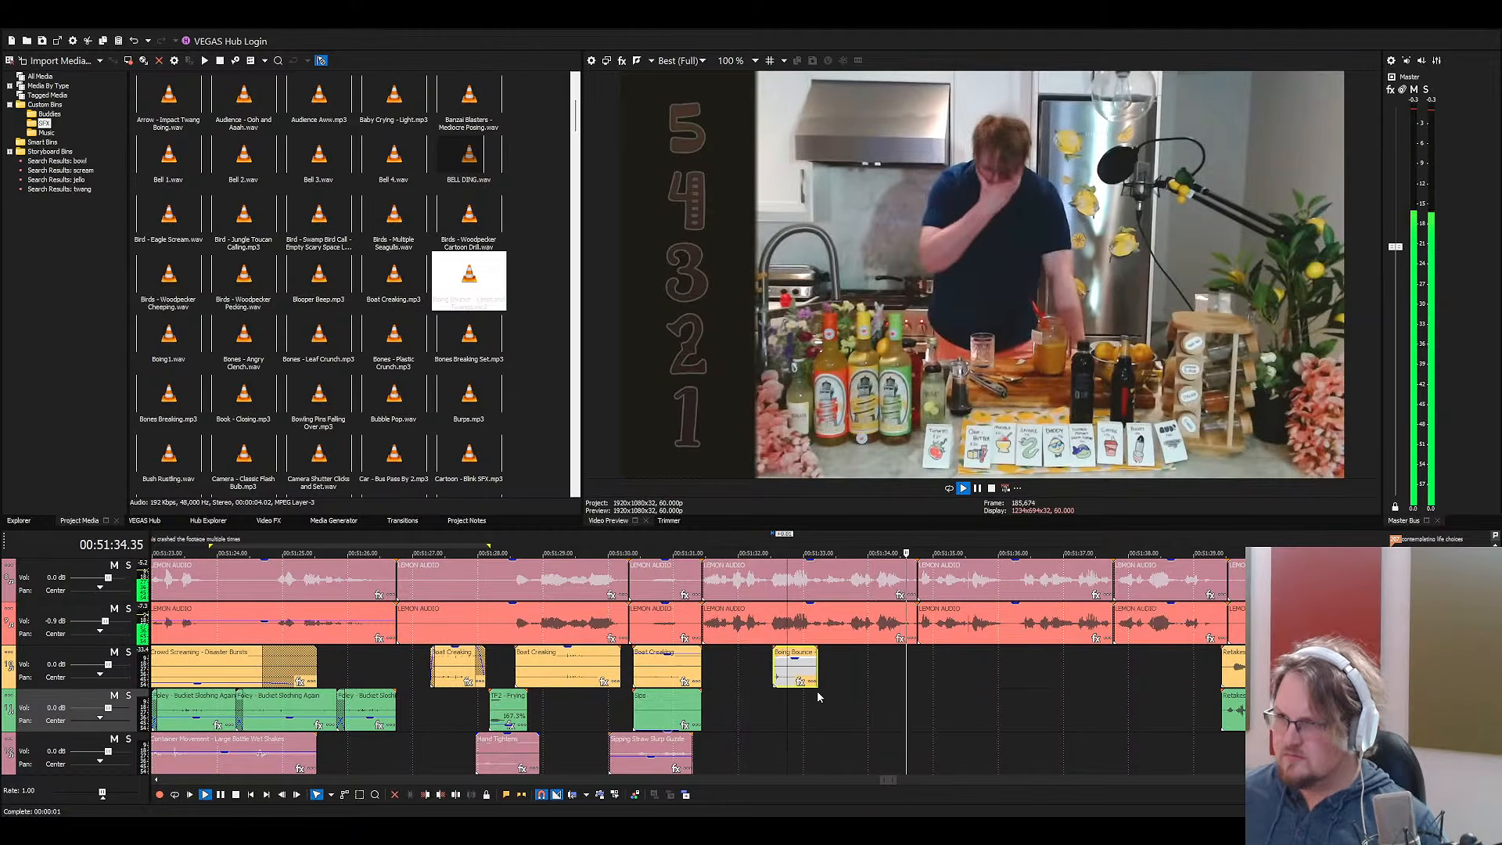
Stop playback at 00:51:36.08 and find the whoops image among all project media
click(1003, 634)
key(space)
click(283, 223)
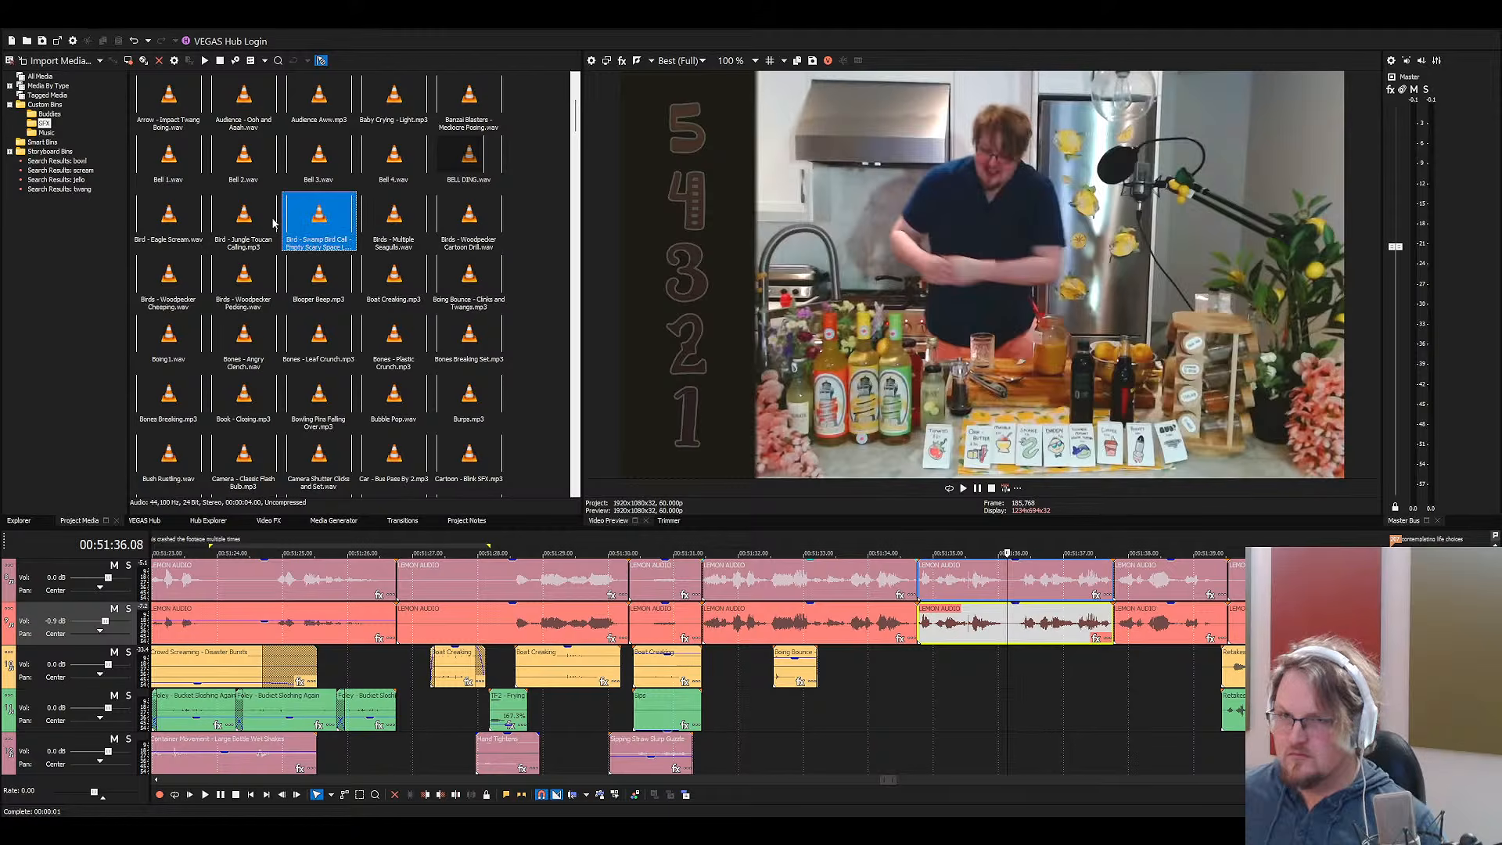
click(280, 187)
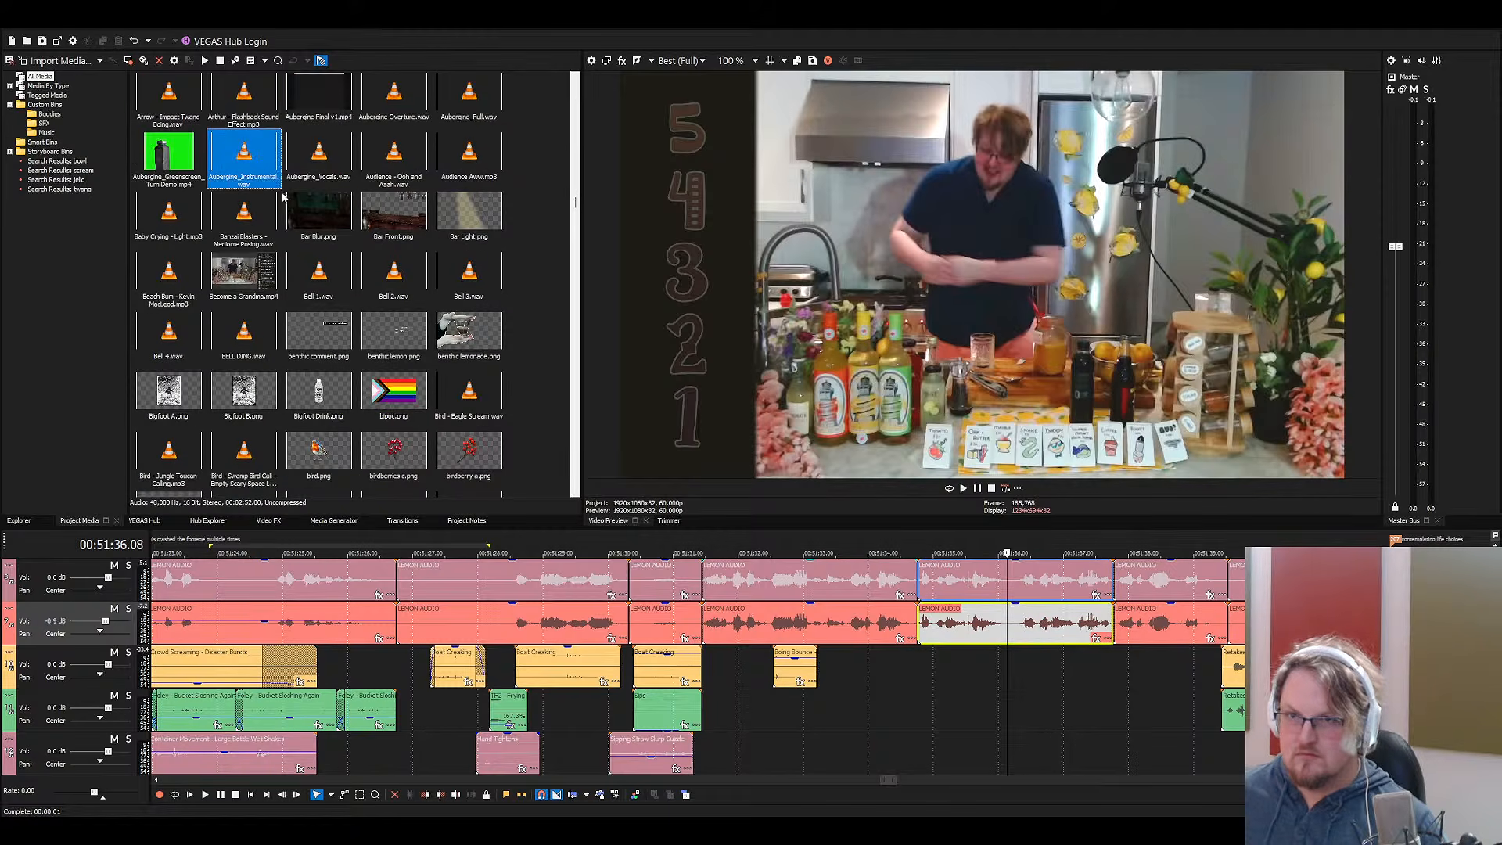
click(319, 246)
click(320, 269)
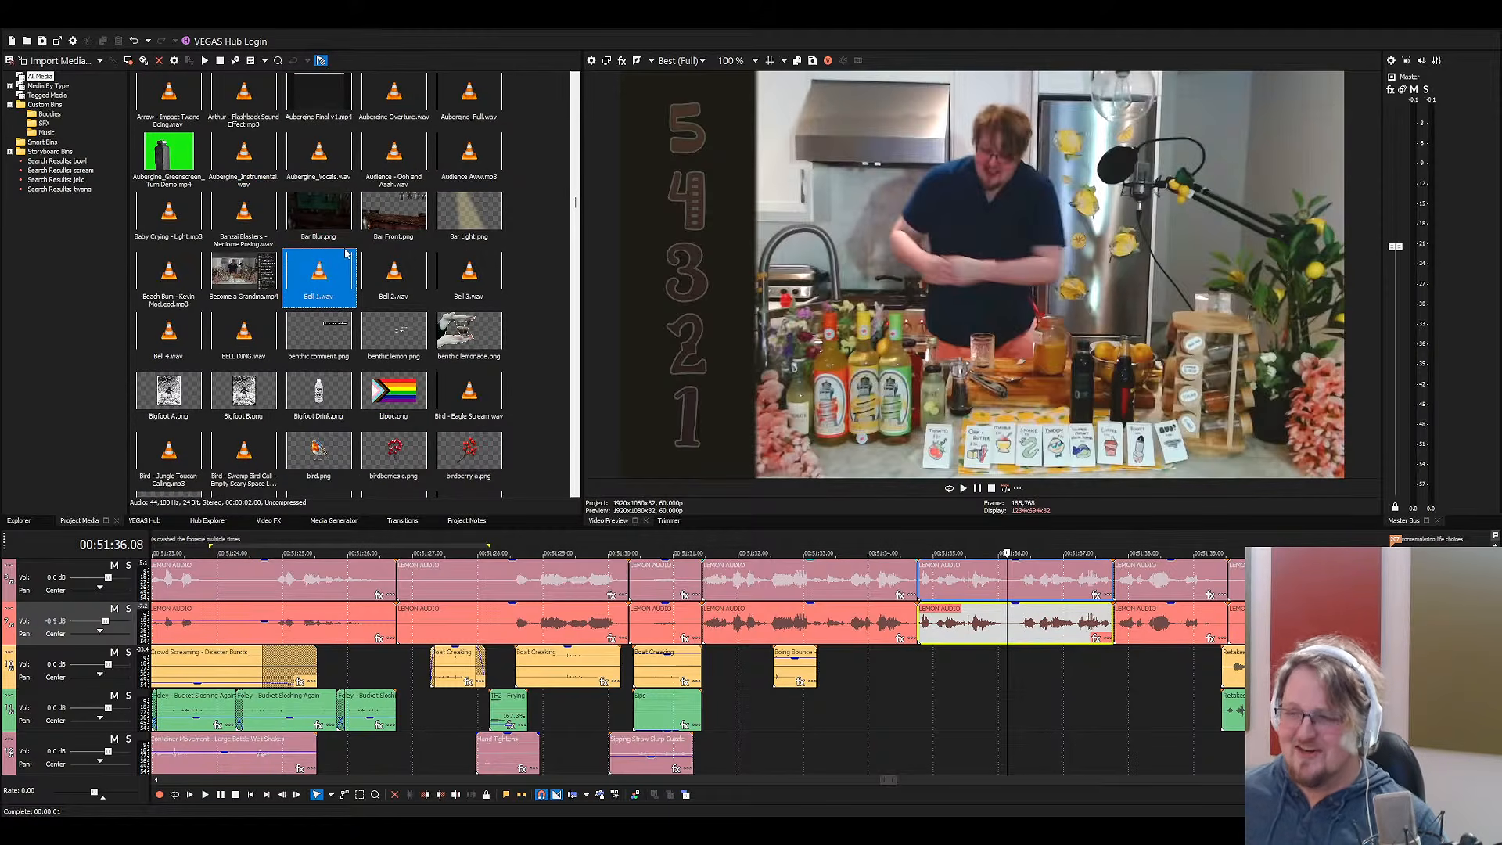
text(who)
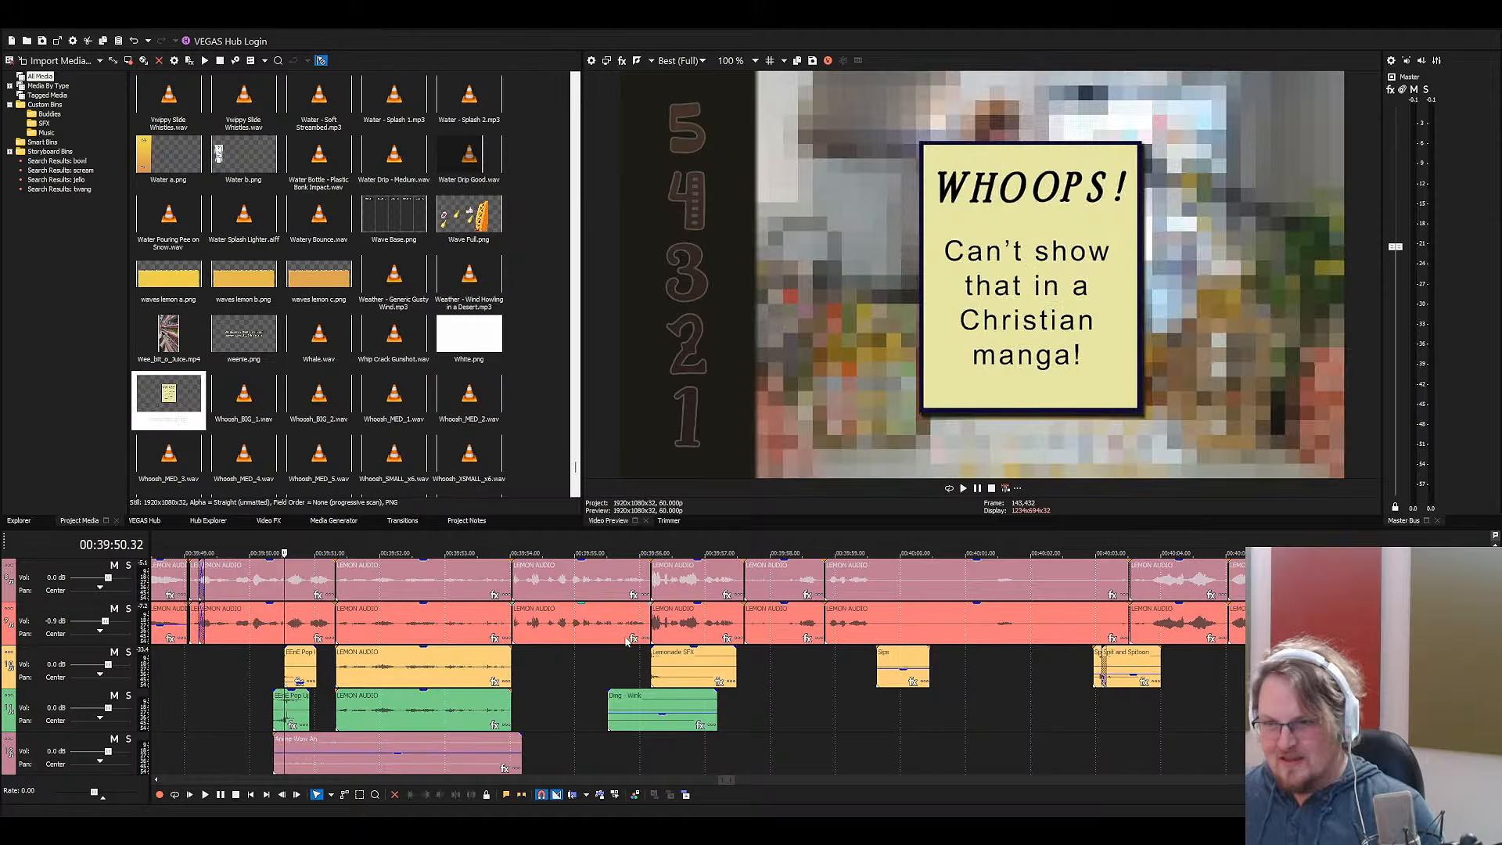
Copy the two pop-up sounds and the Anime Wow sound from the earlier WHOOPS card at 00:39:50.32
scroll(802, 684, up, 5)
scroll(803, 684, down, 2)
key(space)
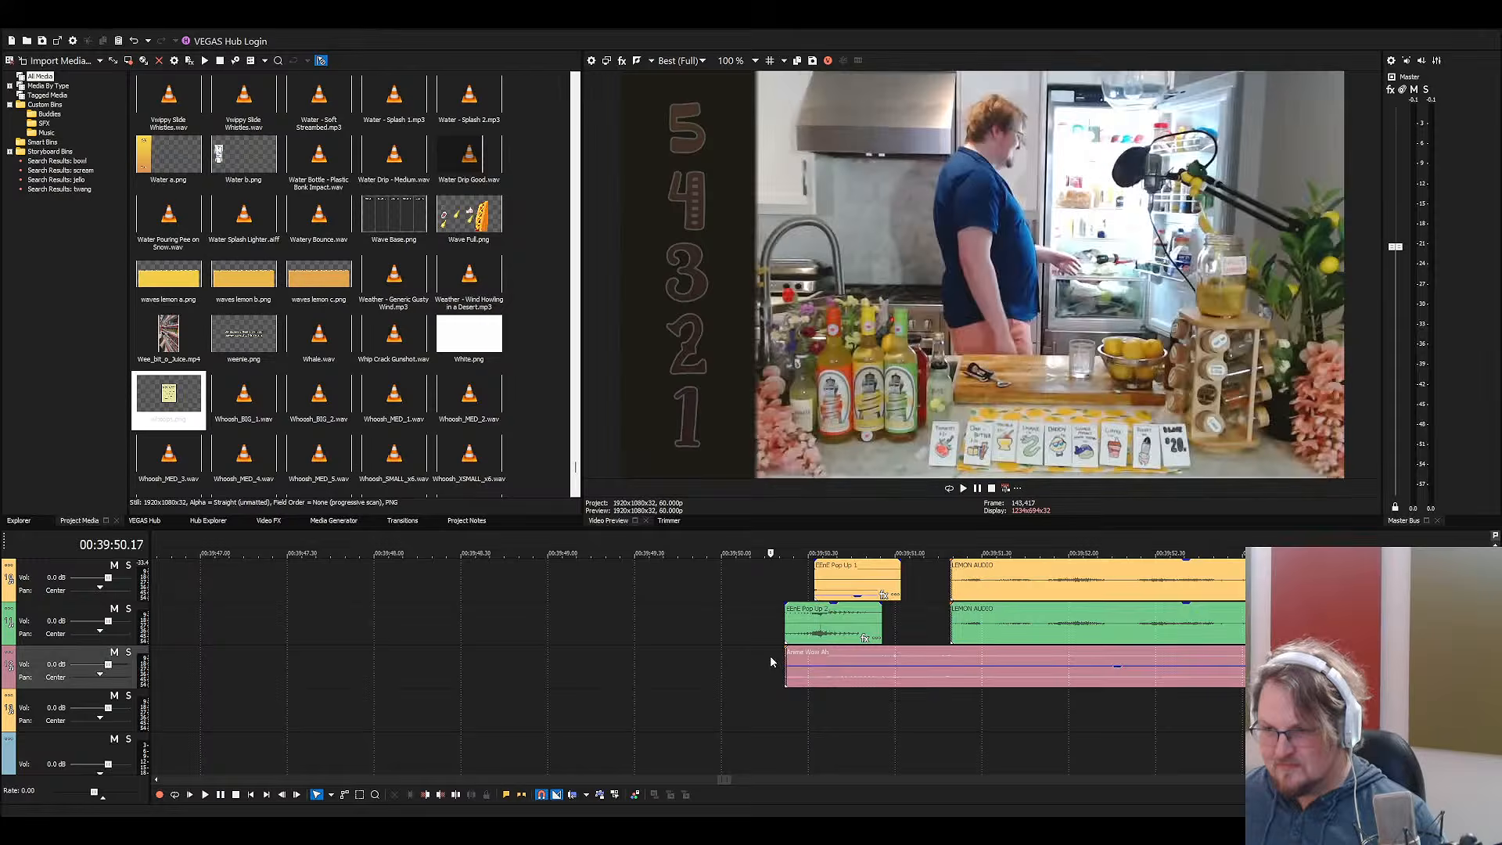
key(space)
click(814, 662)
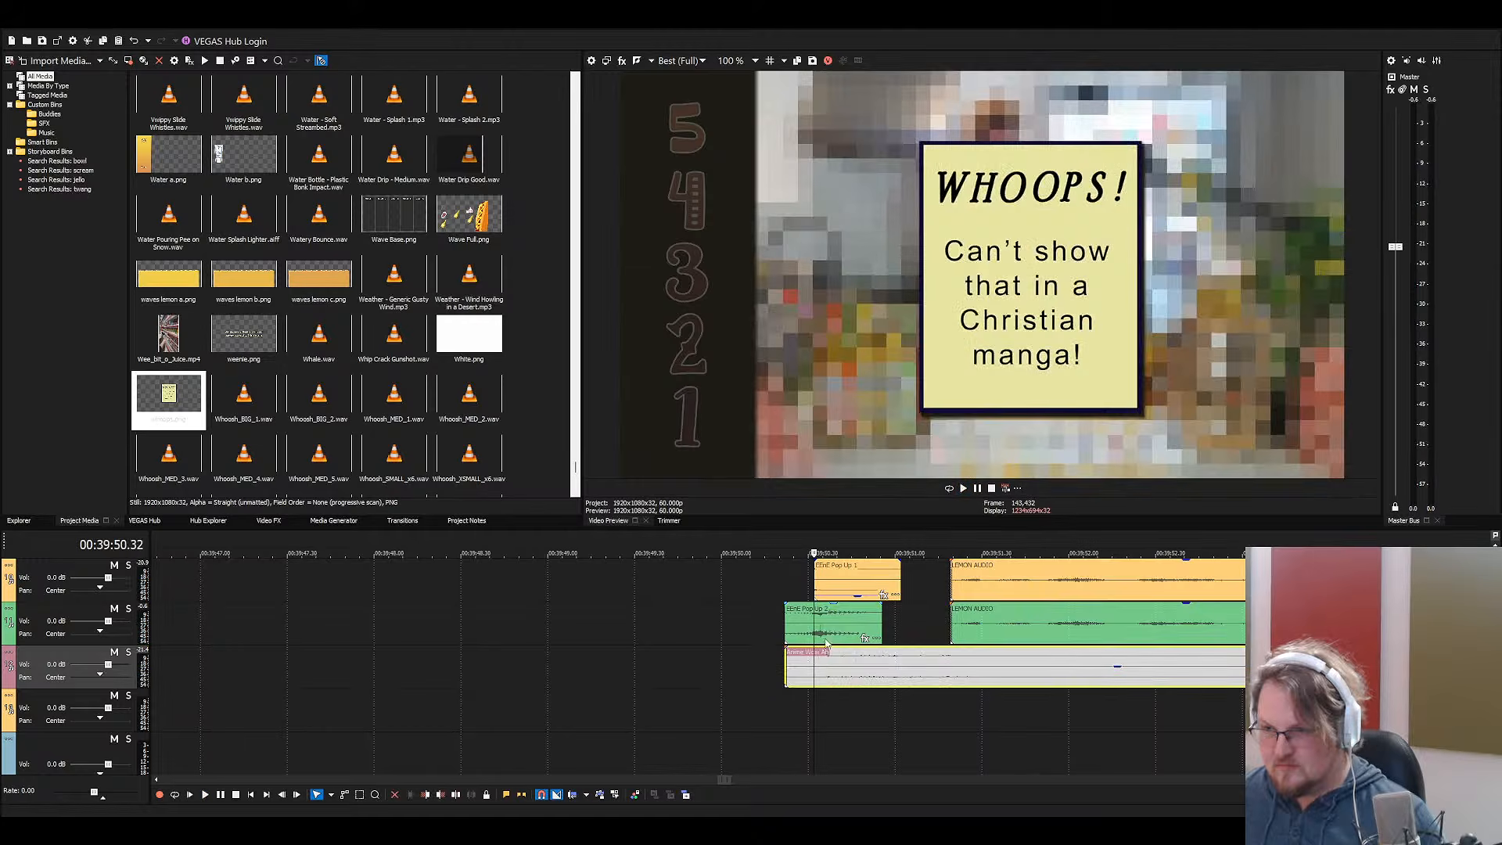
shift+click(850, 579)
Return to the second-sip shot around 00:51:41 and play it to locate where the copied sounds belong
scroll(848, 610, down, 15)
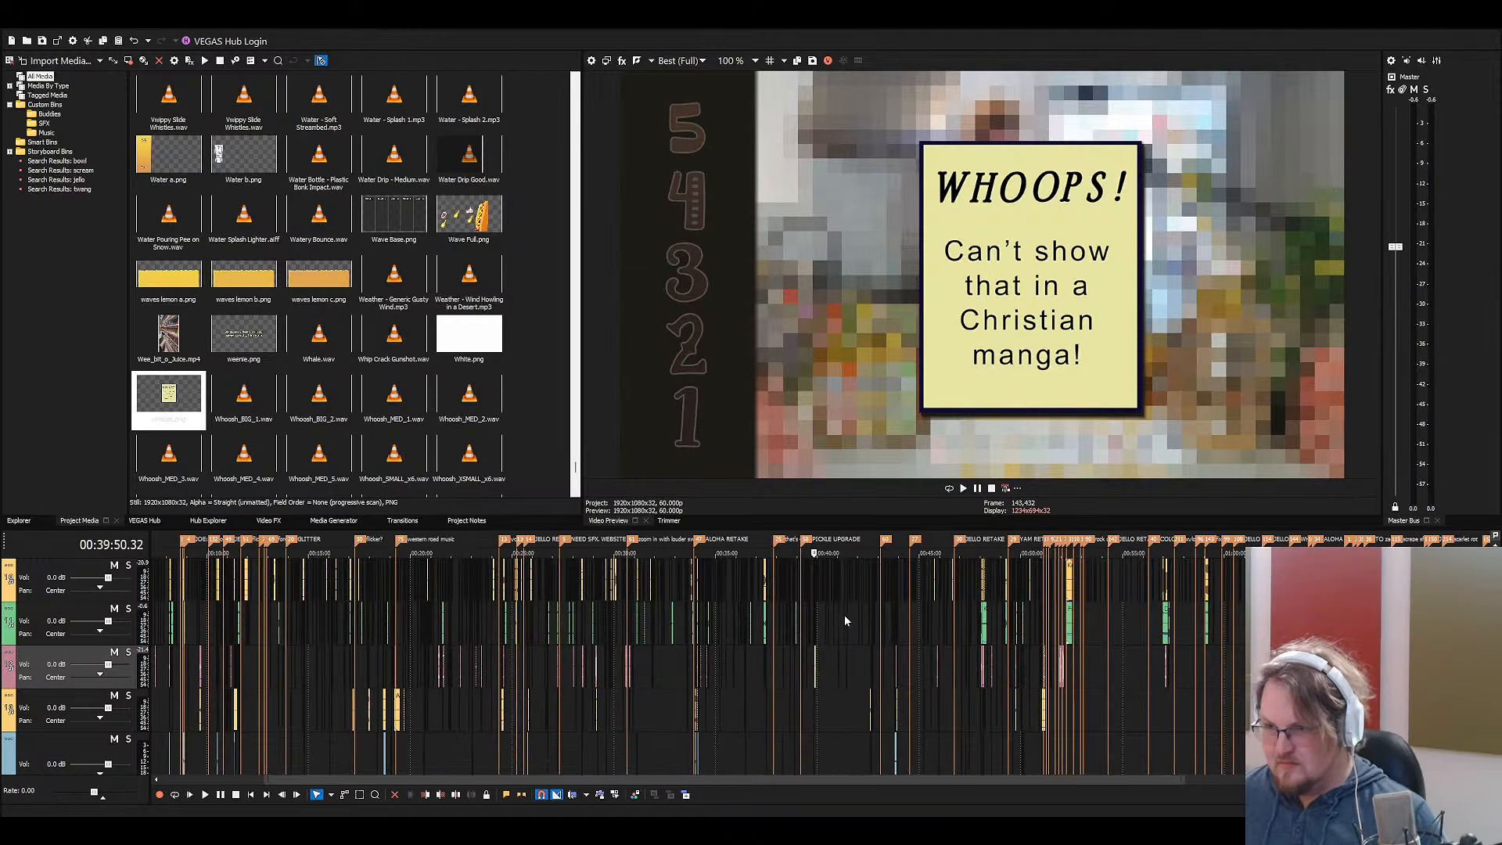
scroll(843, 614, down, 5)
click(1072, 613)
scroll(960, 648, up, 10)
scroll(835, 657, up, 5)
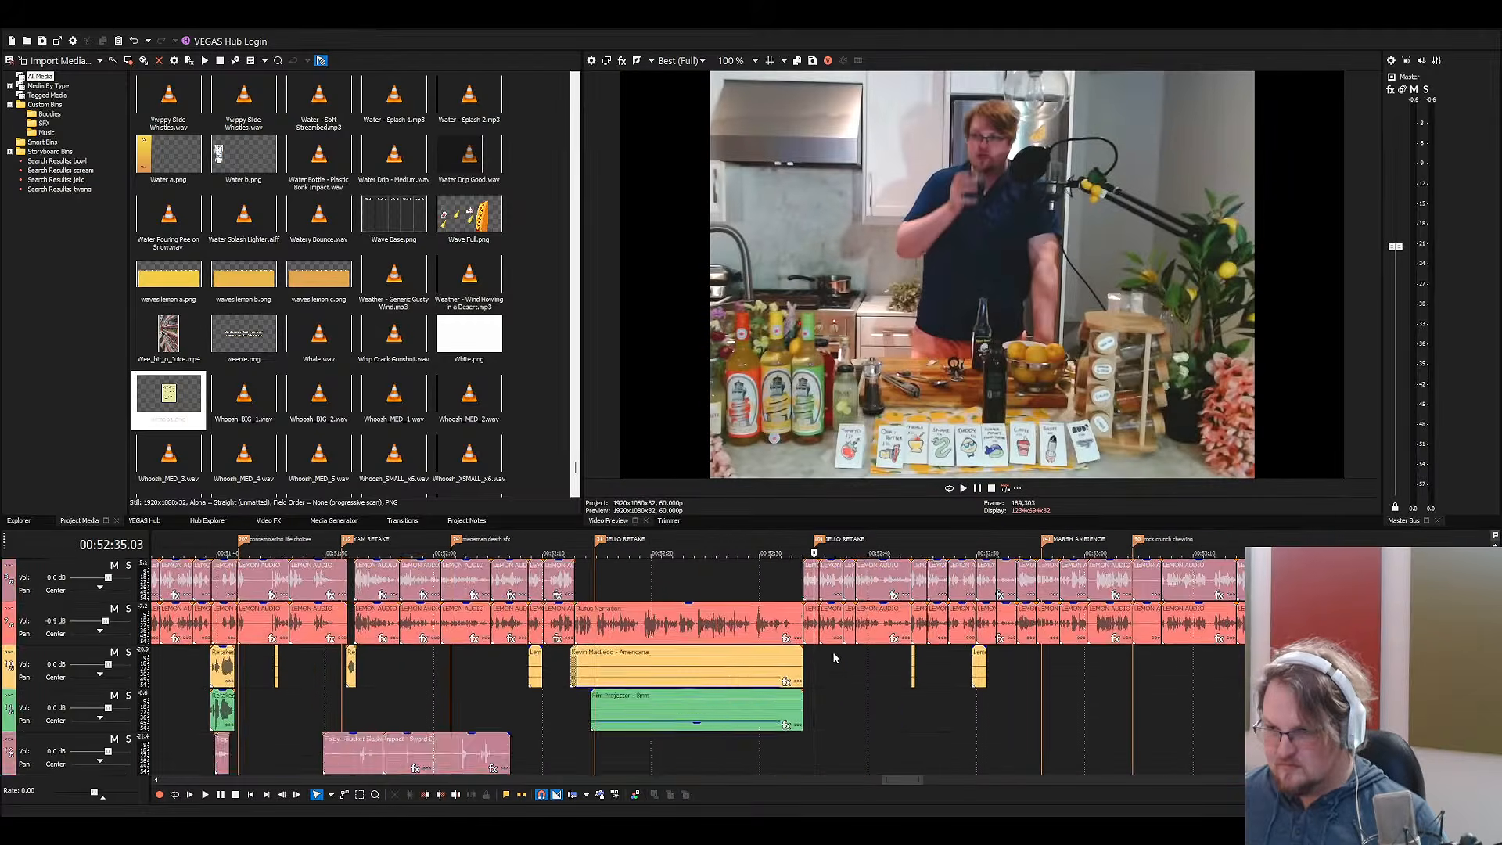
scroll(751, 643, down, 4)
scroll(704, 643, down, 4)
click(667, 623)
key(space)
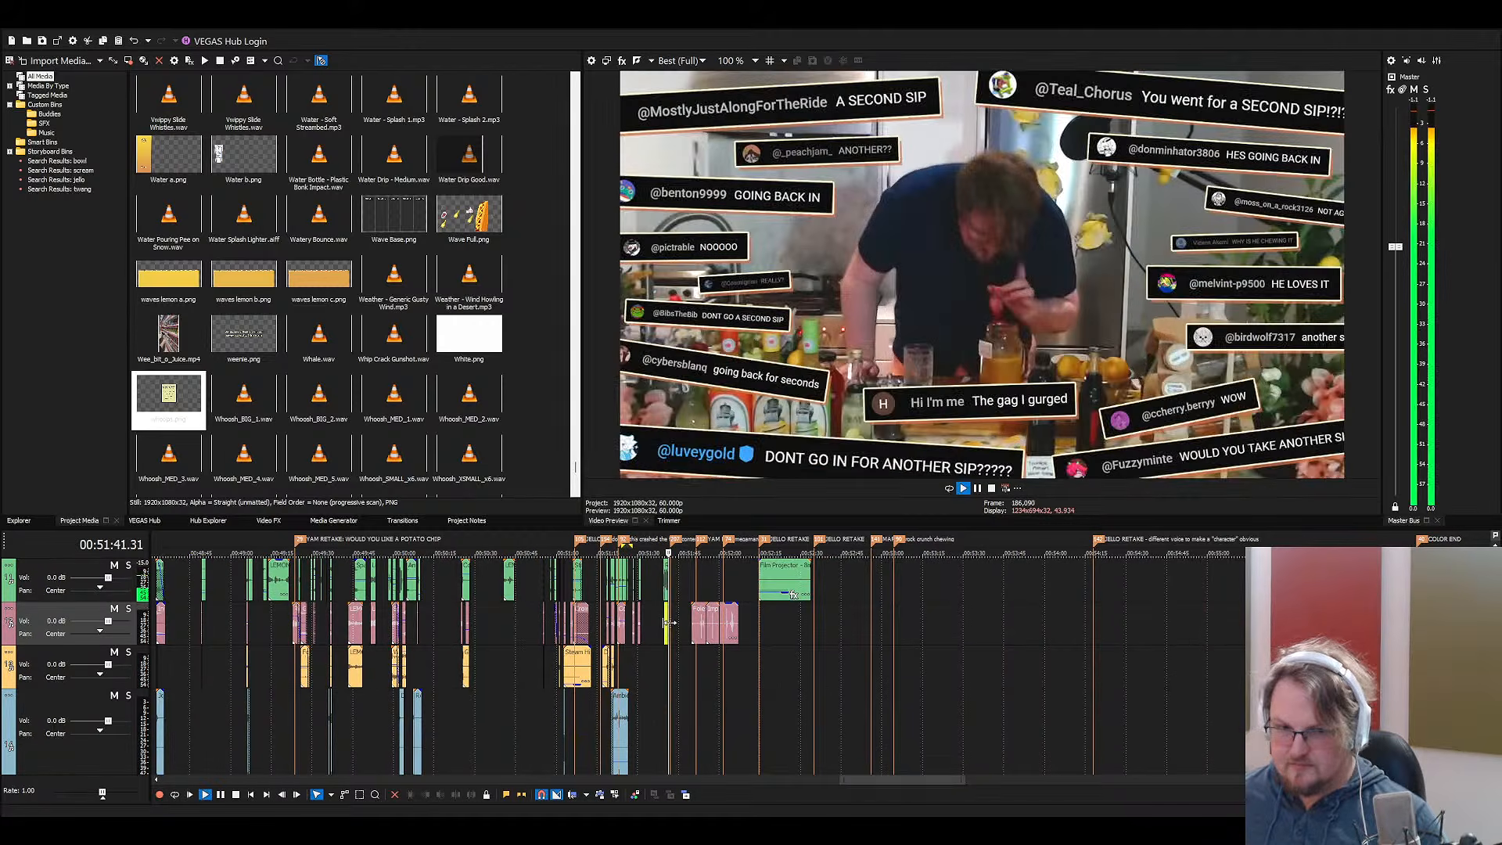
scroll(752, 638, up, 1)
scroll(752, 639, up, 3)
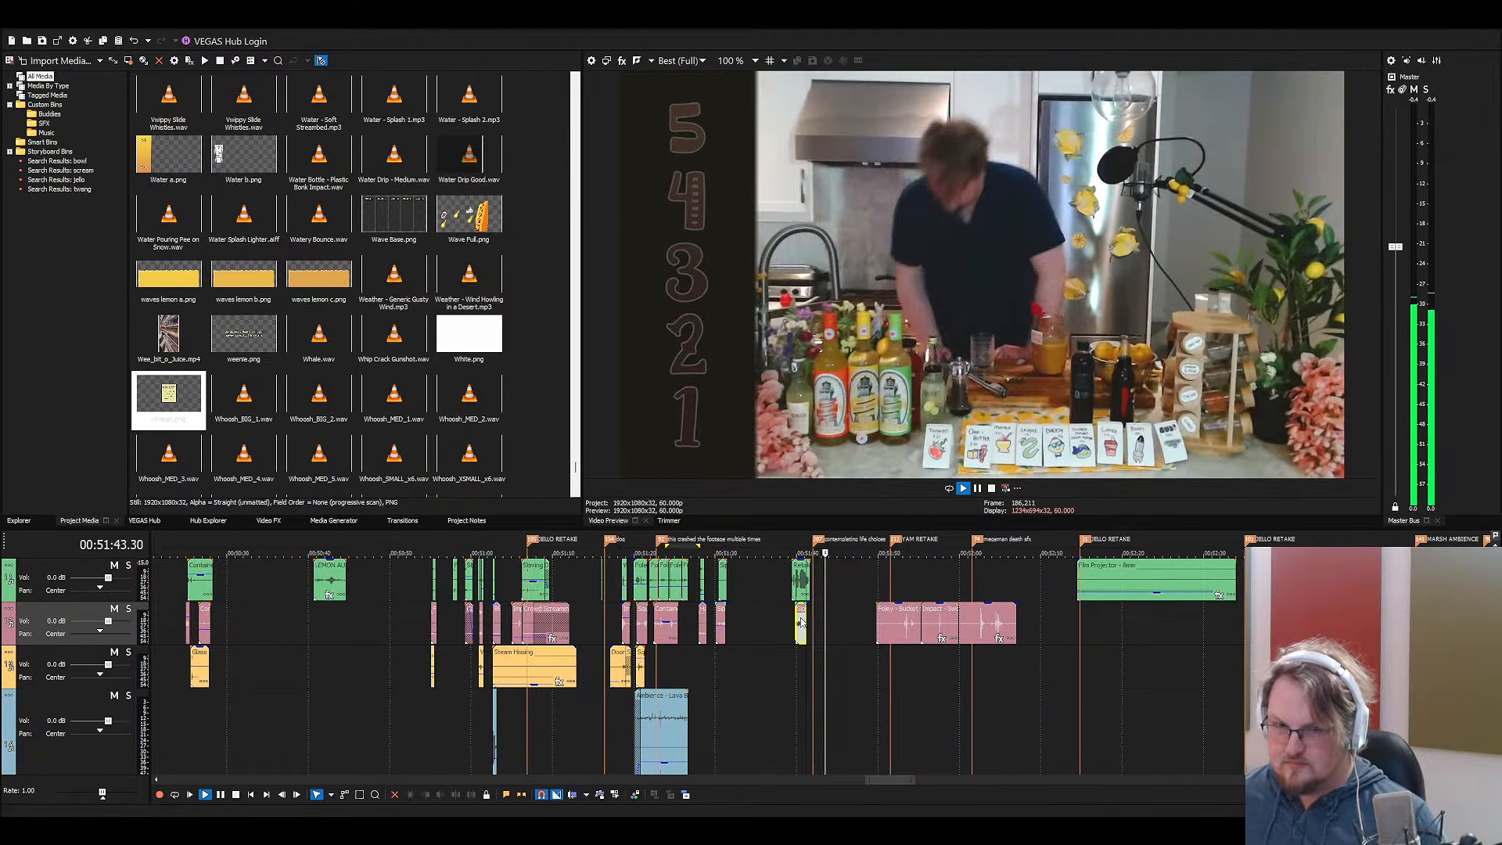
key(space)
scroll(884, 643, up, 3)
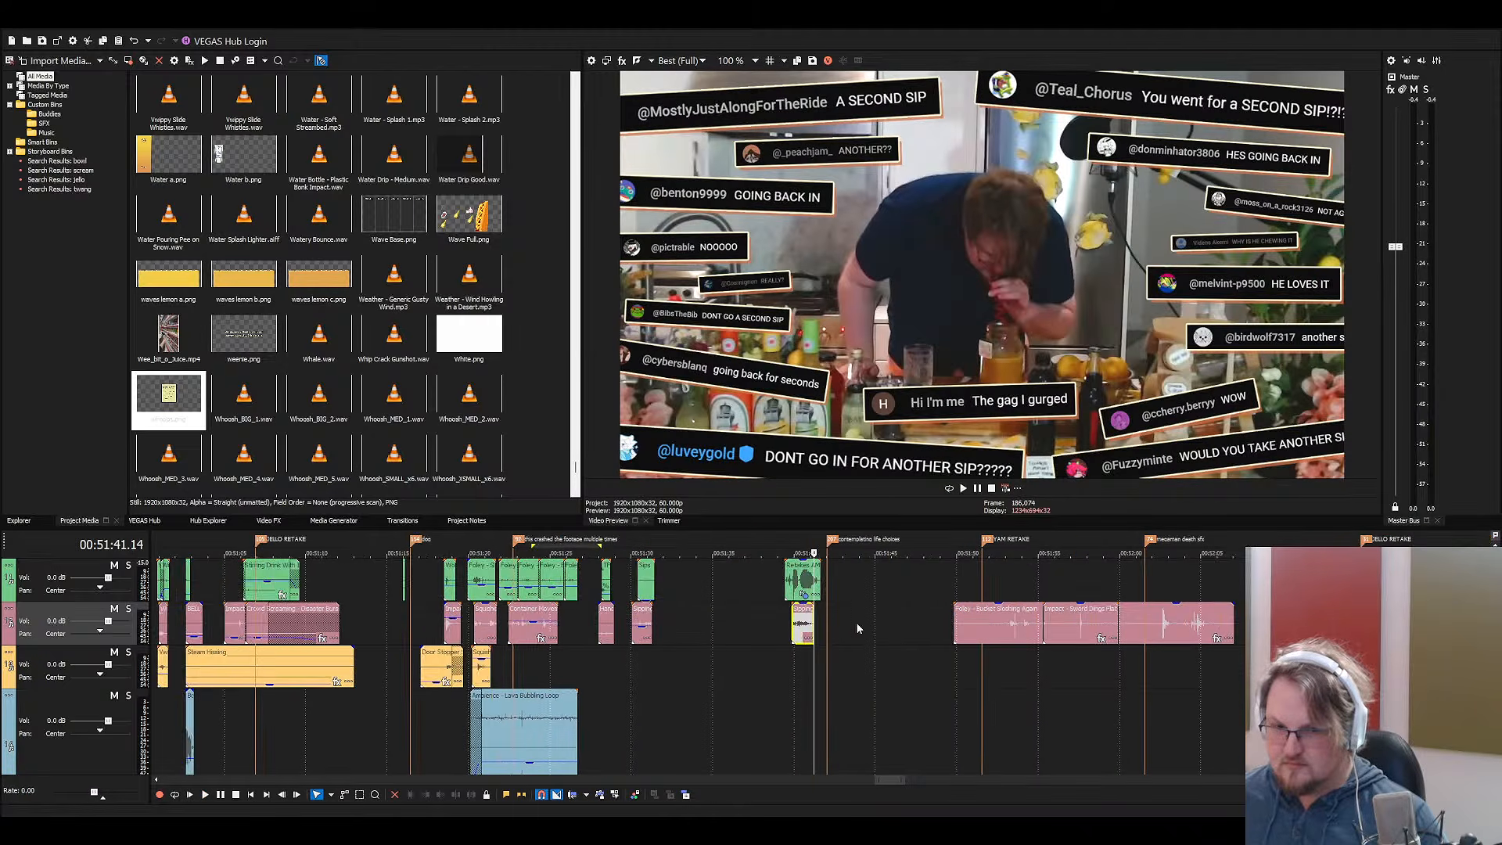
Try pasting the copied pop-up and Anime Wow sounds just before the second-sip retake audio
click(798, 579)
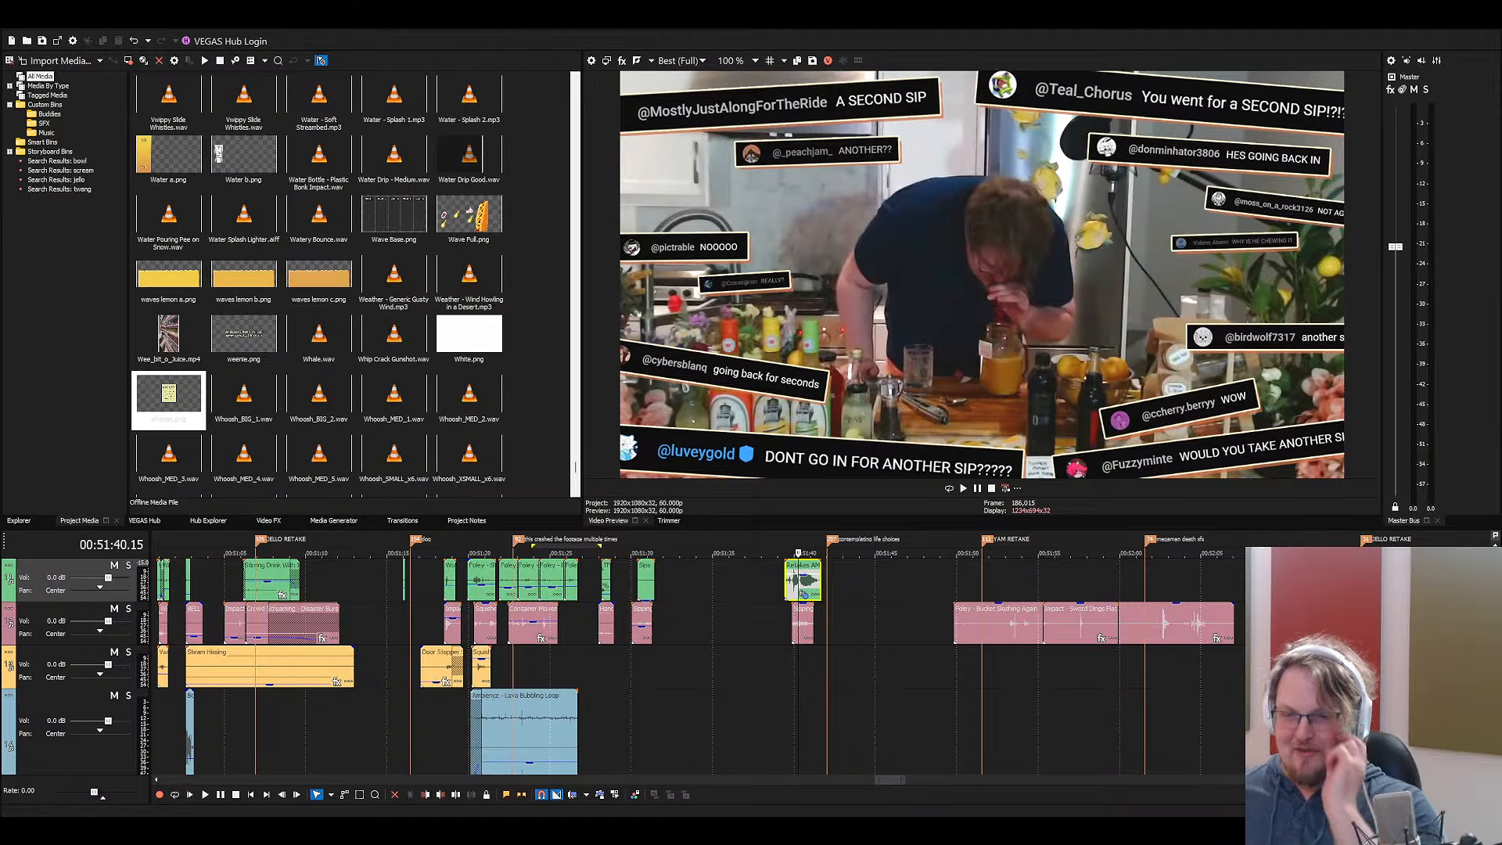
scroll(698, 665, up, 3)
scroll(698, 665, down, 3)
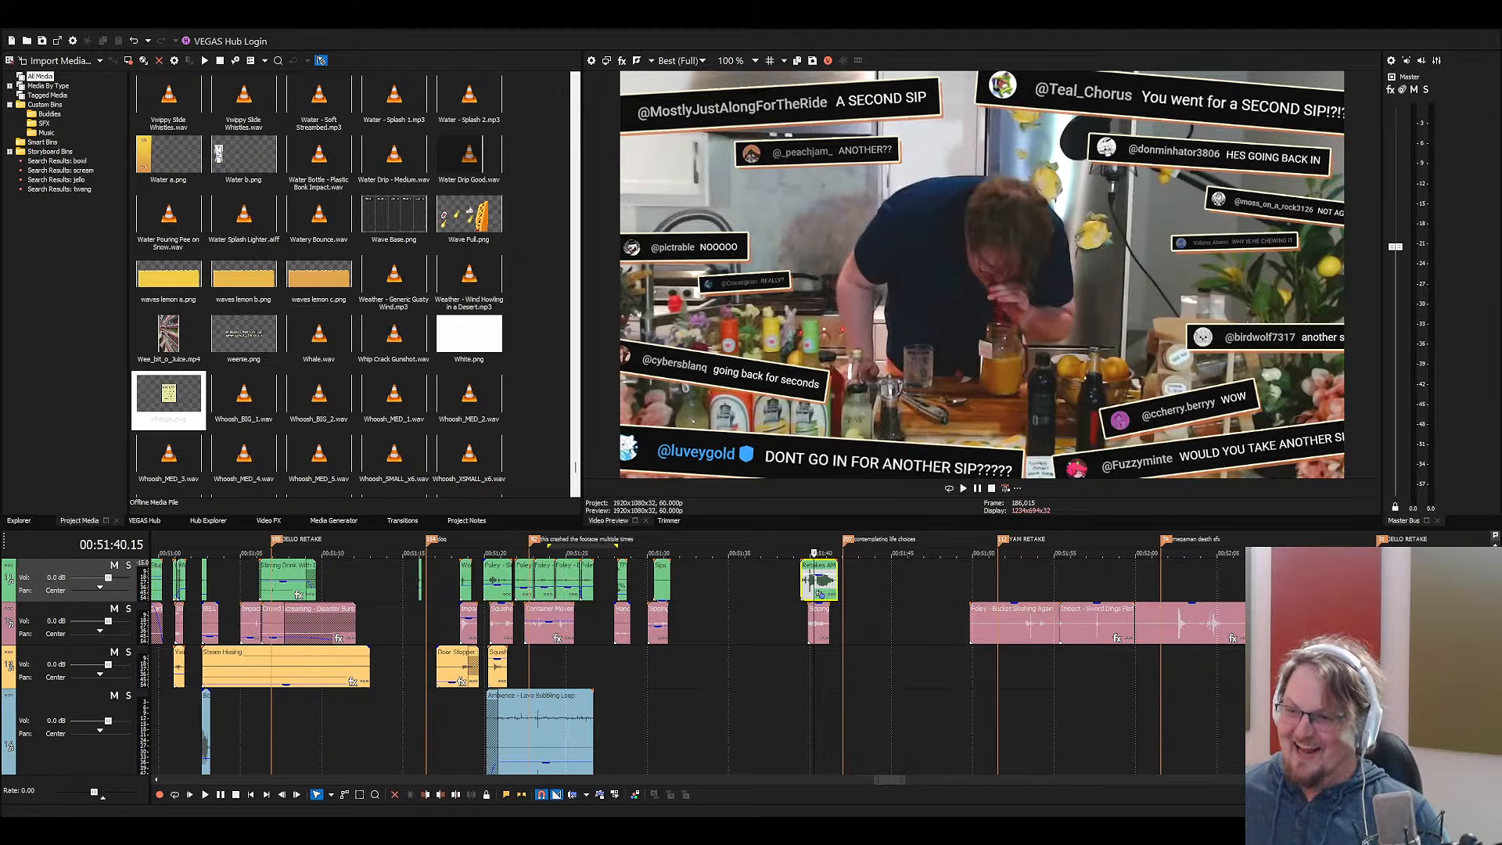
click(790, 668)
key(ctrl+v)
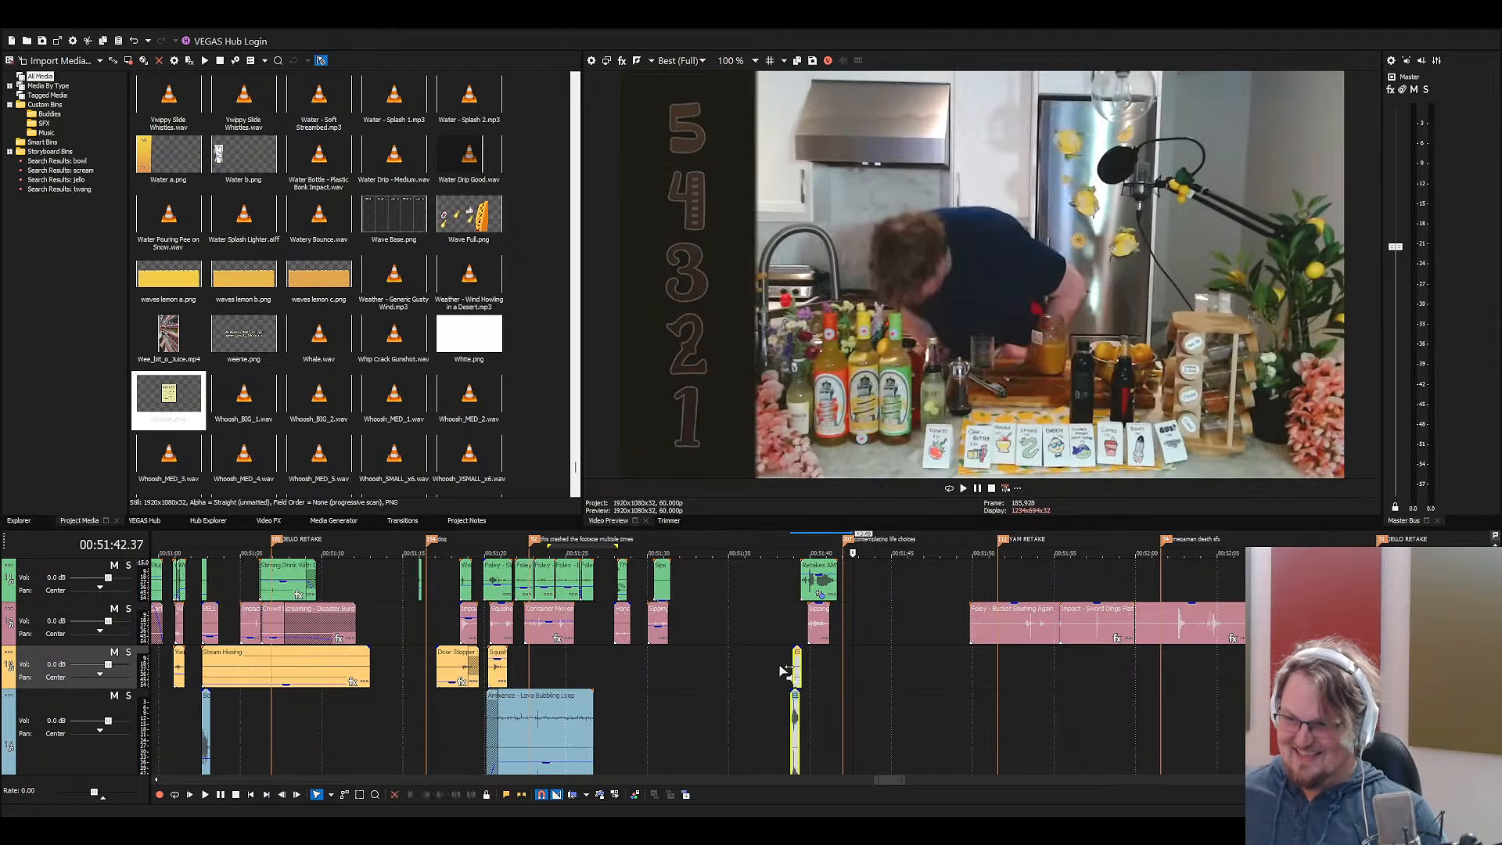
Play up to the pasted sounds and delete them from the tracks before the second sip
click(767, 669)
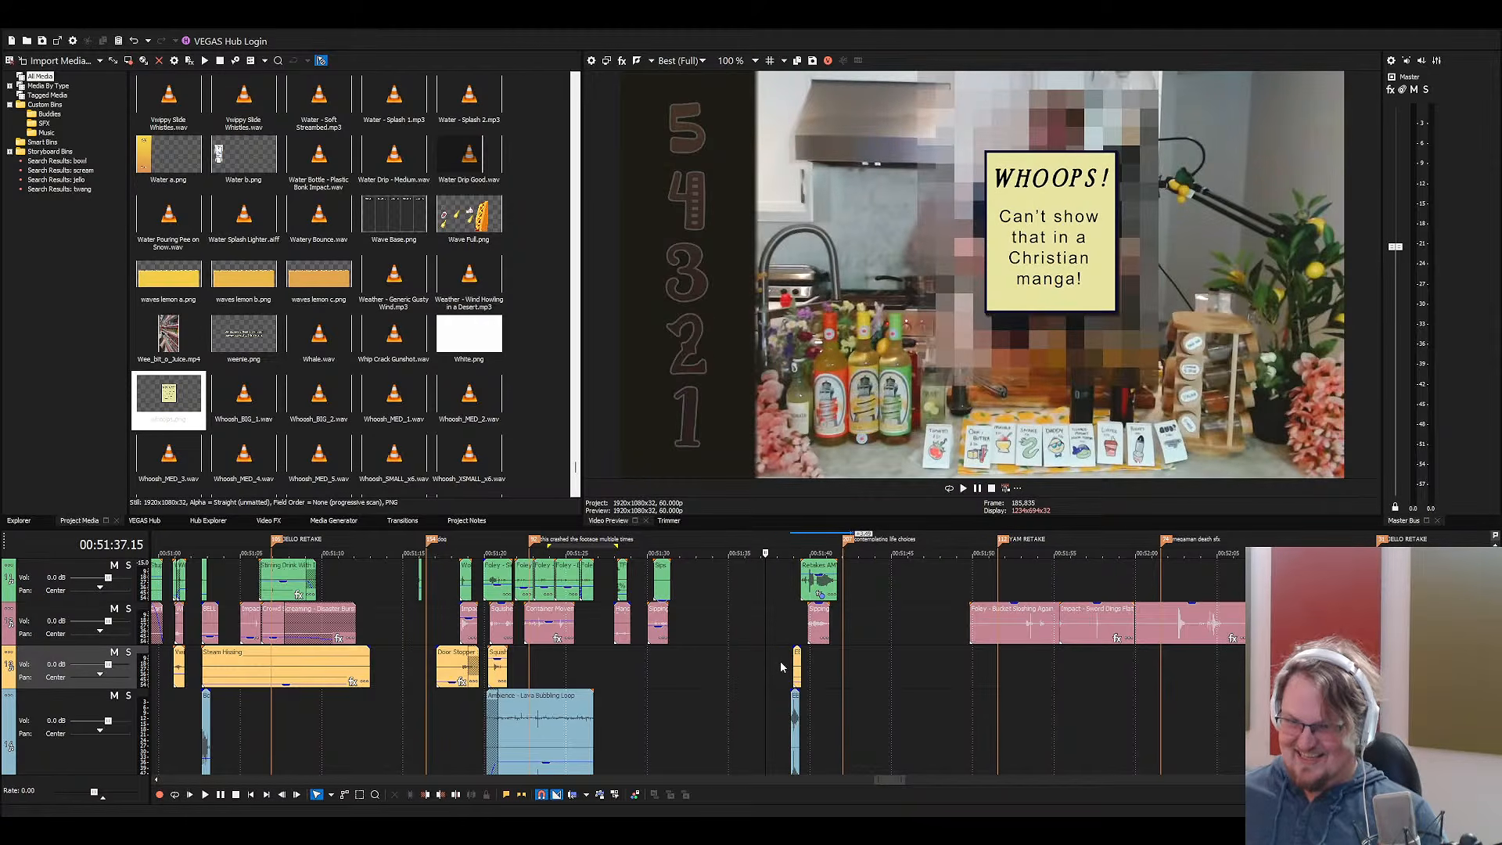
scroll(780, 667, up, 4)
key(space)
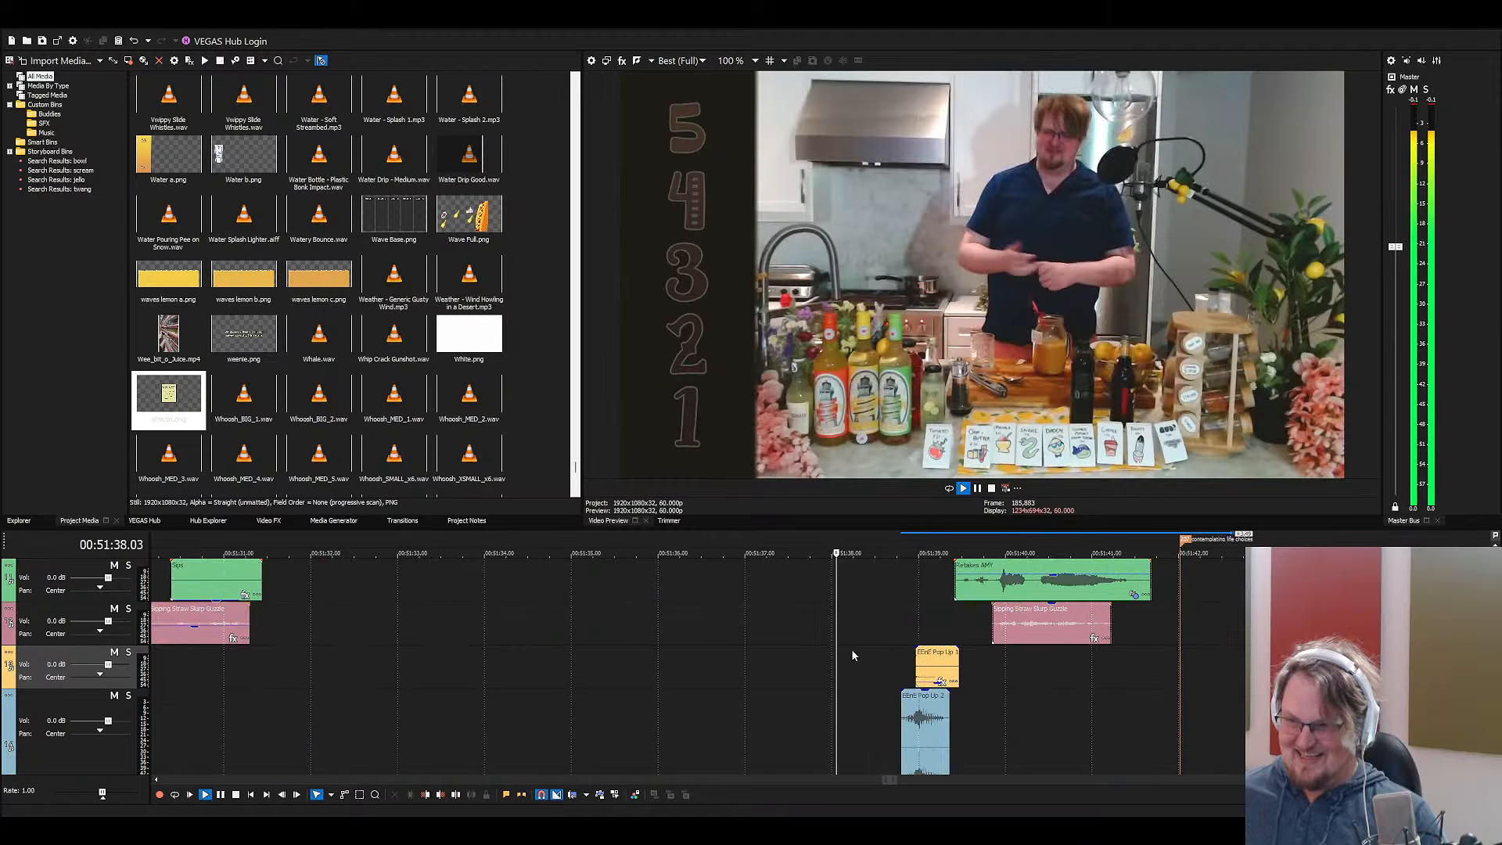
click(922, 713)
key(space)
scroll(947, 672, down, 2)
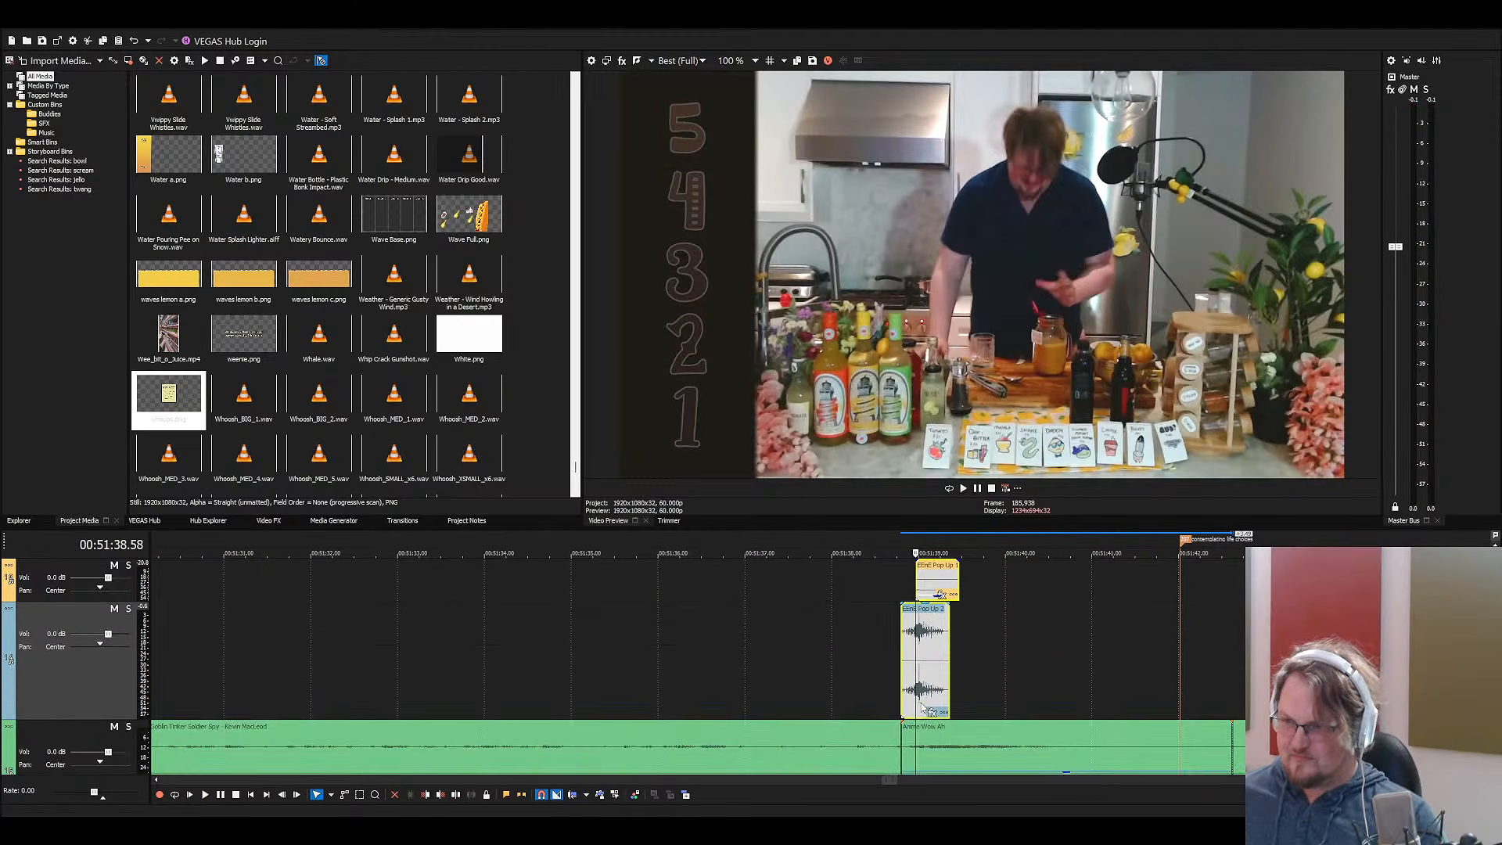
click(917, 733)
ctrl+click(929, 641)
key(Delete)
Play the mix from 00:51:33.32 and paste the copied pop-up and Anime Wow sounds at 00:51:36.23, on the WHOOPS card
scroll(443, 640, up, 3)
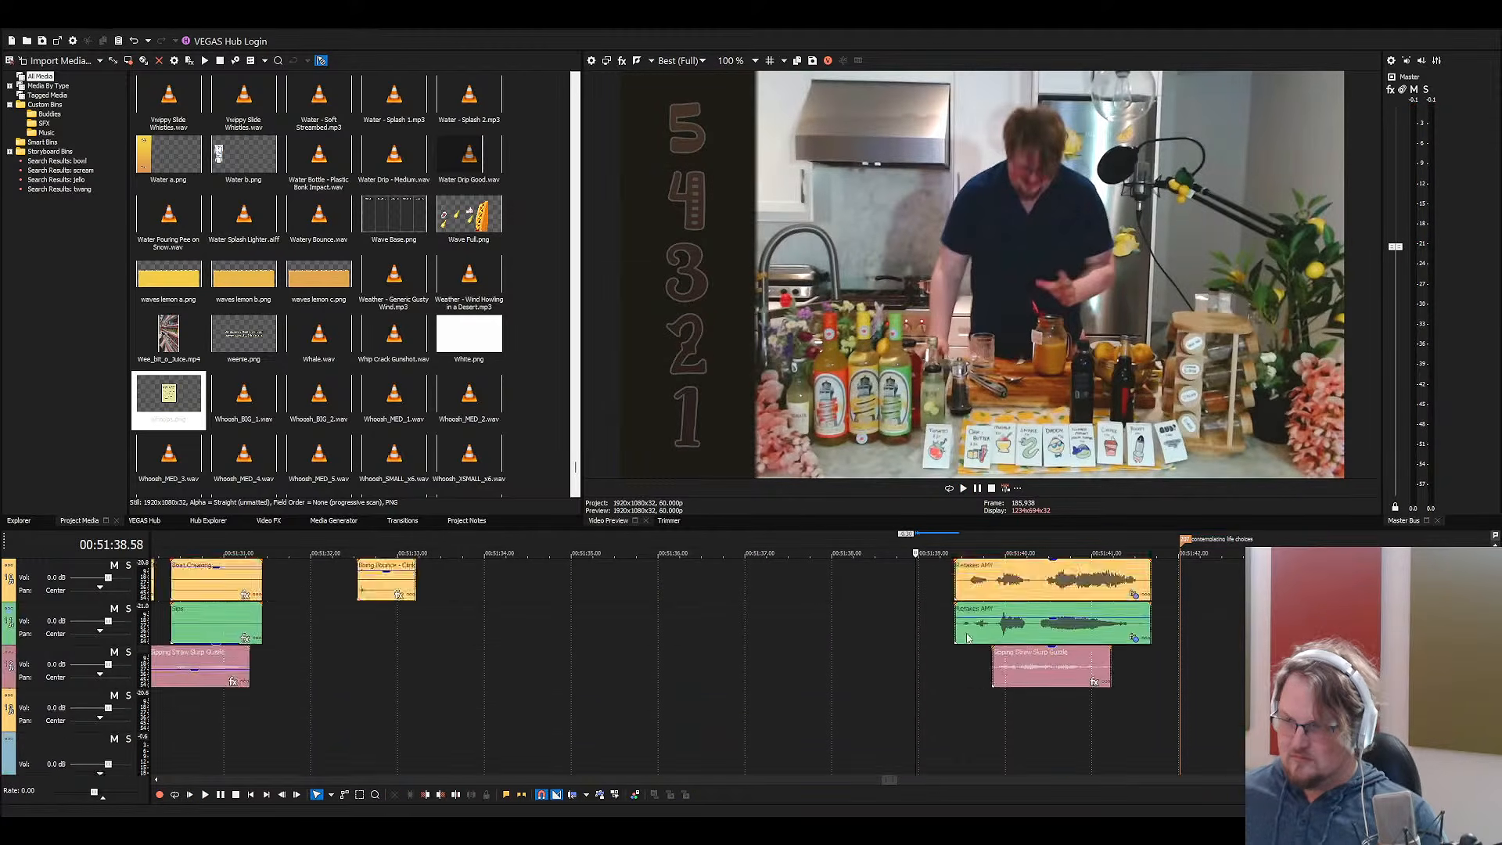
click(442, 635)
key(space)
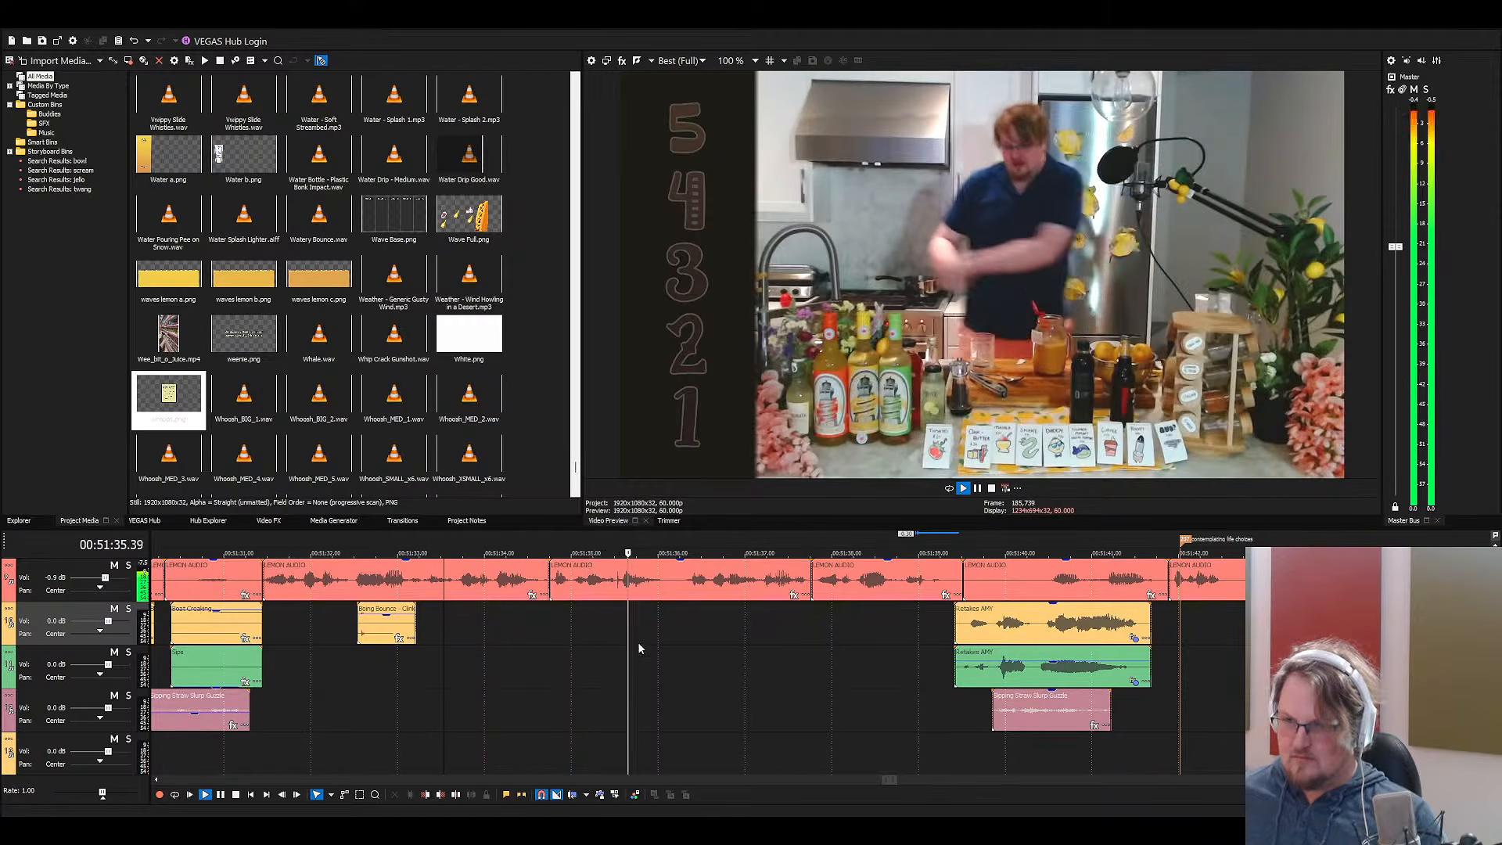
key(space)
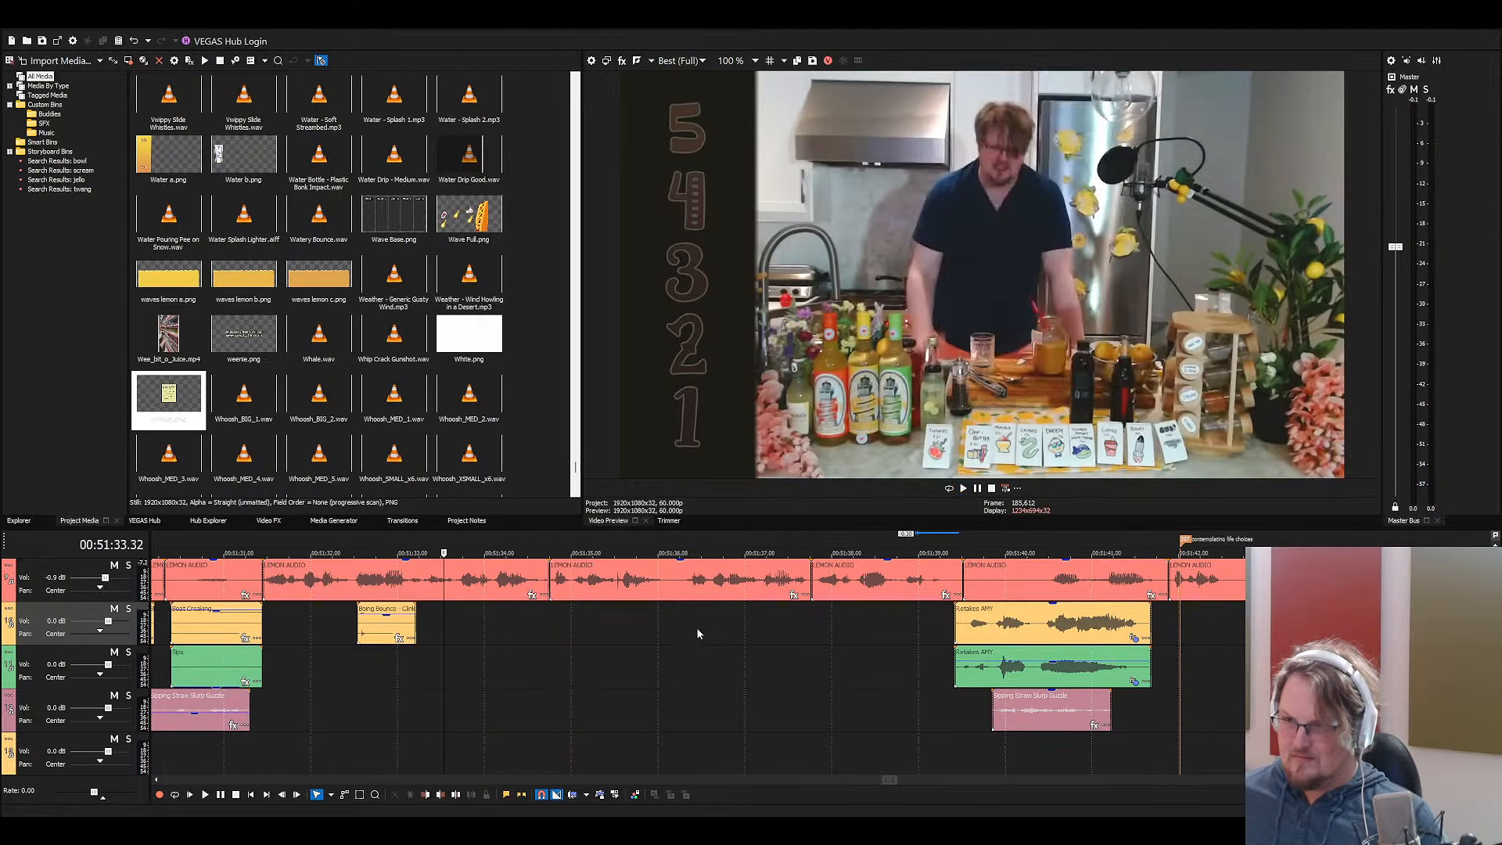
scroll(704, 625, up, 4)
click(693, 625)
scroll(690, 628, down, 4)
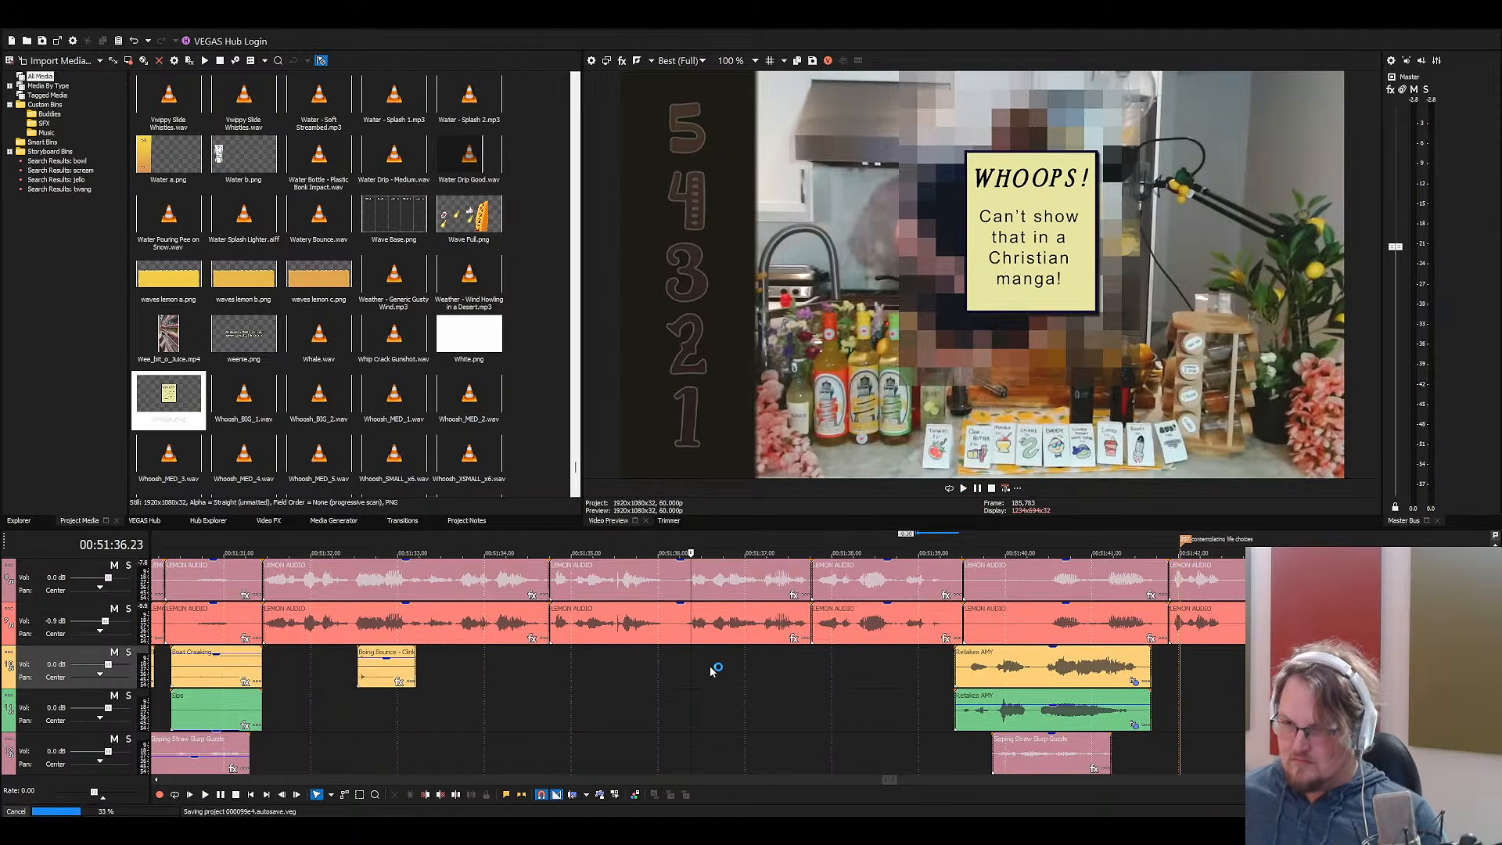
key(ctrl+v)
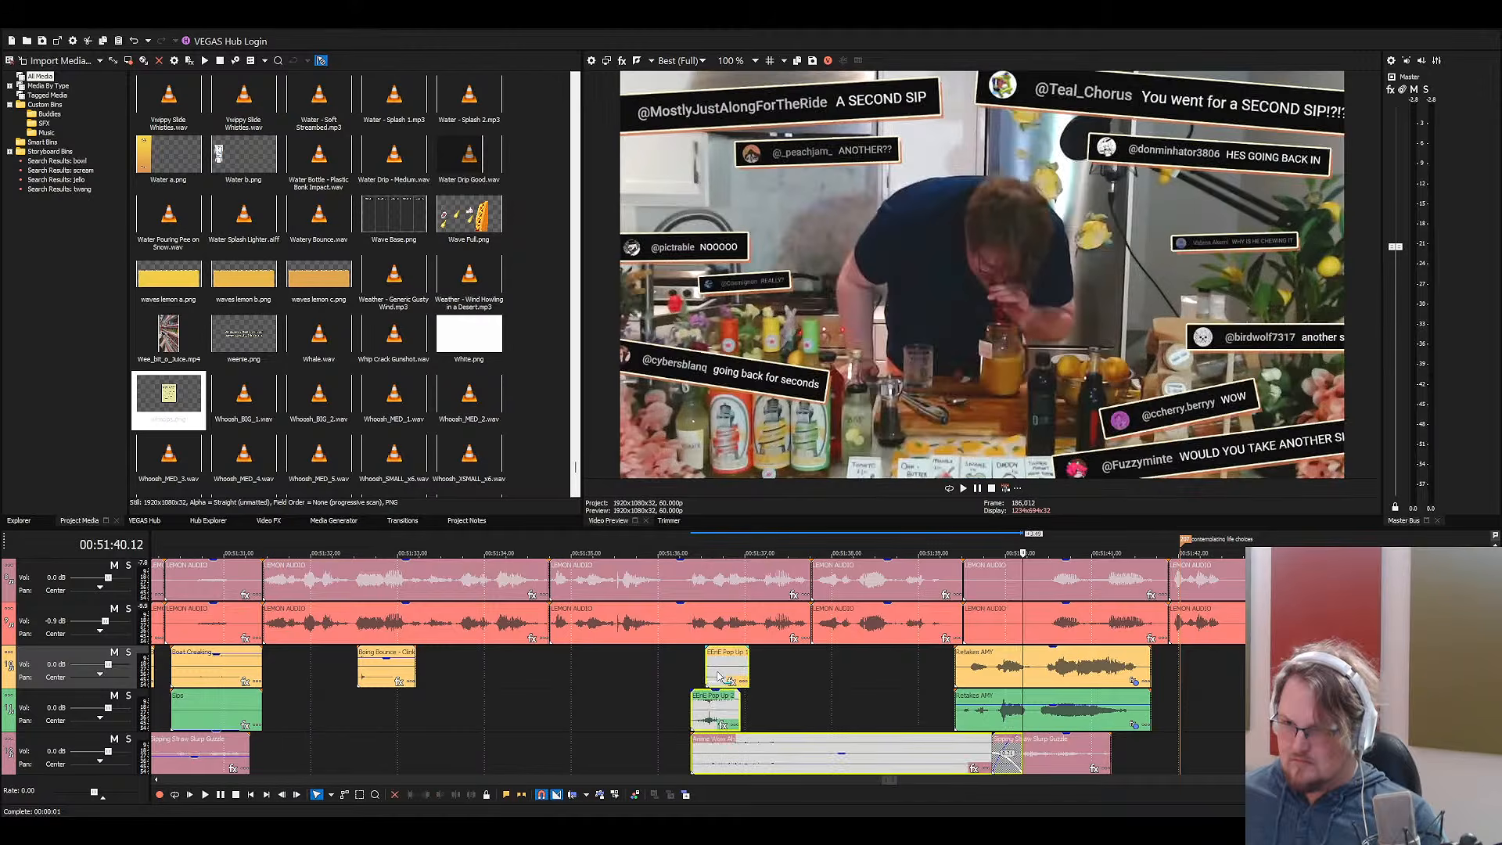
Shift the pasted pop-up and Anime Wow sounds slightly earlier, to about 00:51:36.10, and play them against the WHOOPS card
scroll(710, 719, up, 3)
scroll(677, 710, down, 3)
drag(511, 710, 489, 716)
click(465, 710)
key(space)
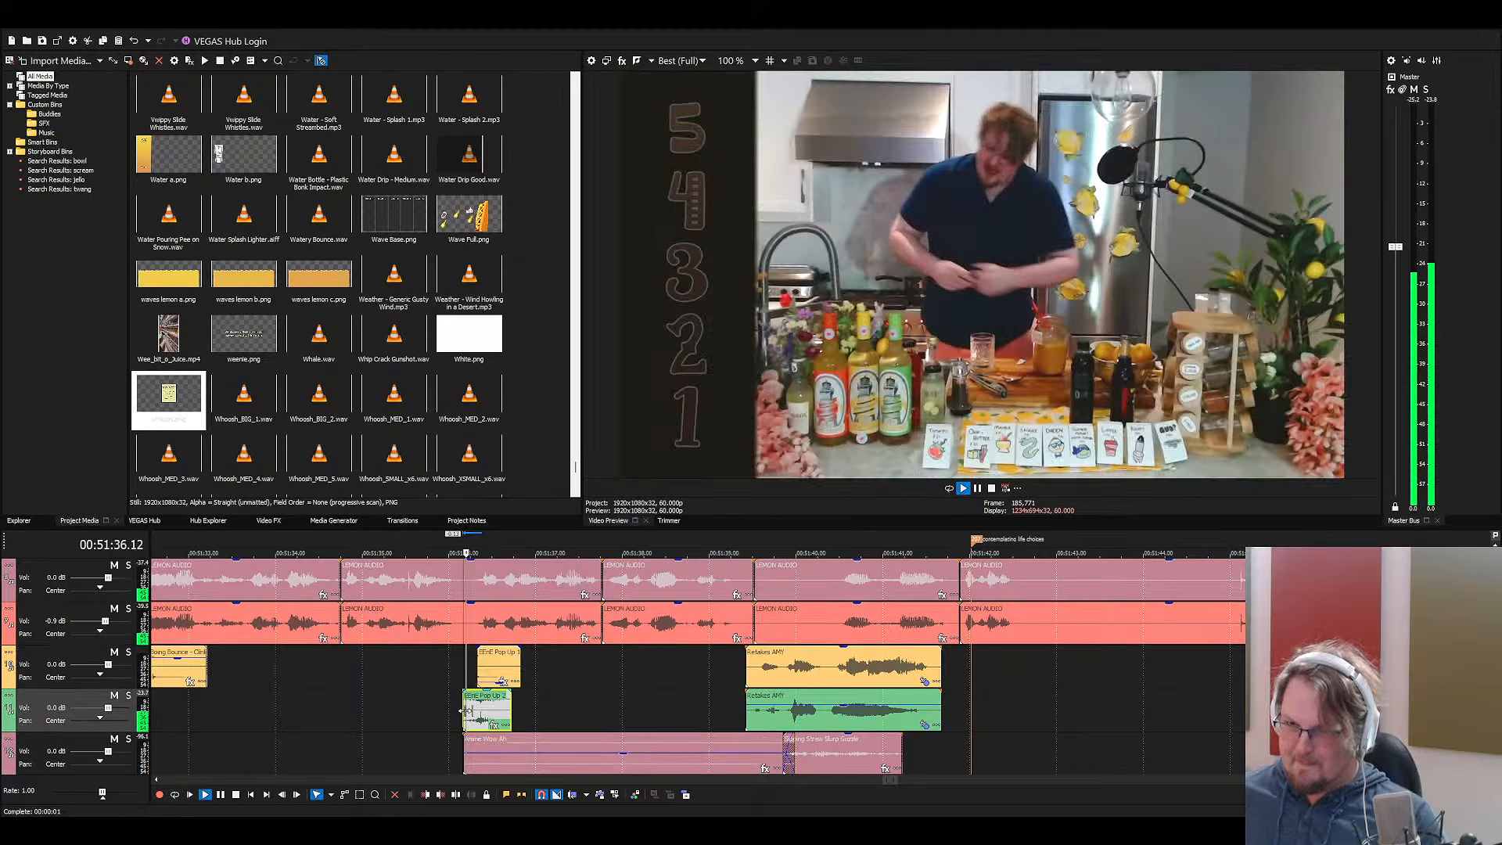
click(473, 708)
scroll(474, 707, up, 1)
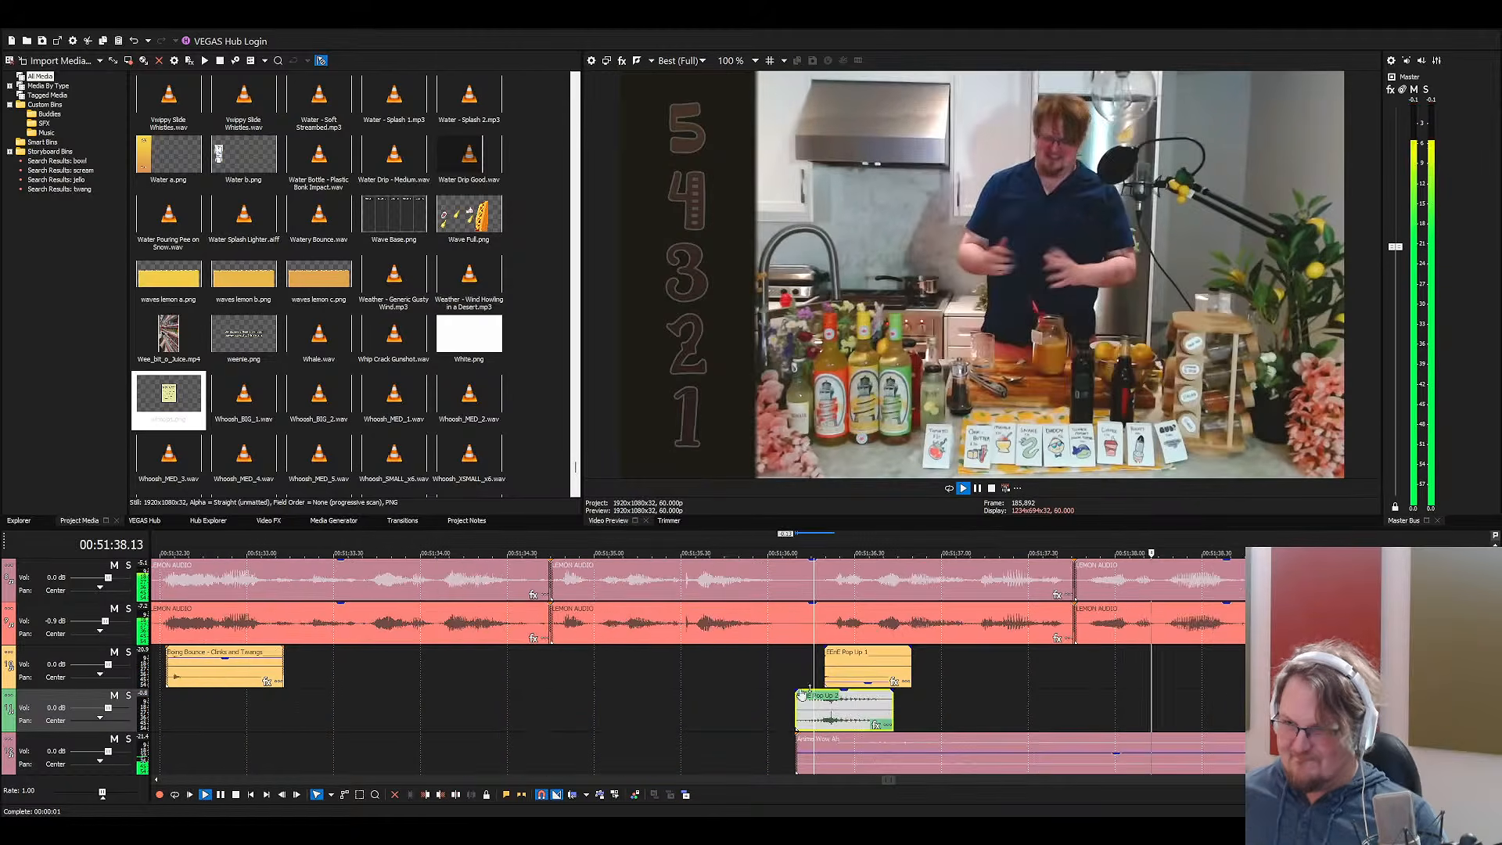
Split the Anime Wow sound at 00:51:37.49 and delete both parts from beneath the WHOOPS card's pop-up sounds
scroll(938, 681, down, 2)
key(space)
click(993, 663)
click(1083, 658)
key(s)
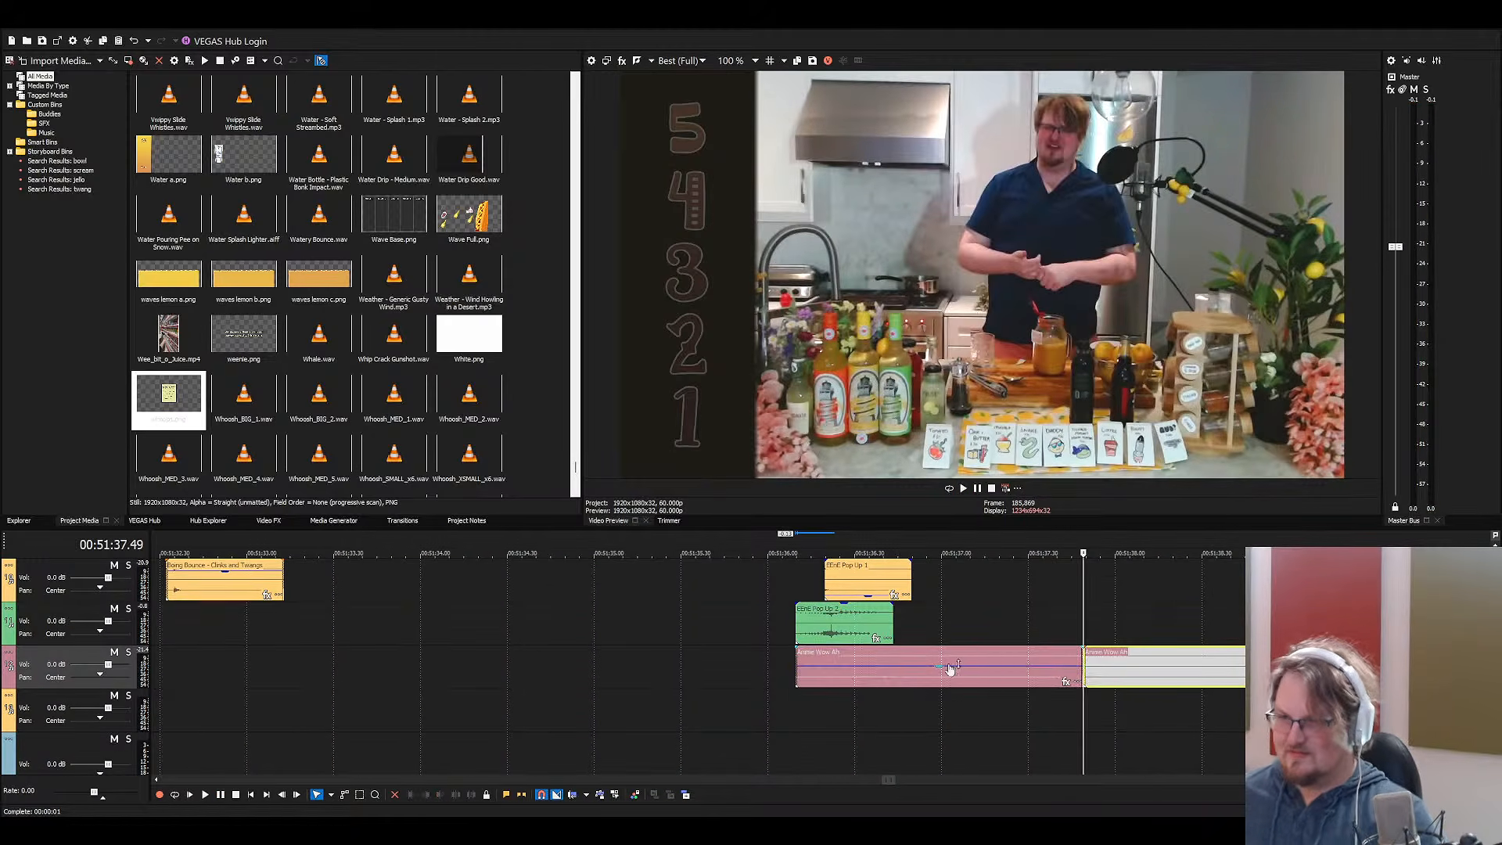
key(Delete)
click(1031, 663)
key(Delete)
Place the Impact - Flat Smack Apparently Metal sound under the WHOOPS card's first pop-up sound, lower its gain, and play it
click(422, 404)
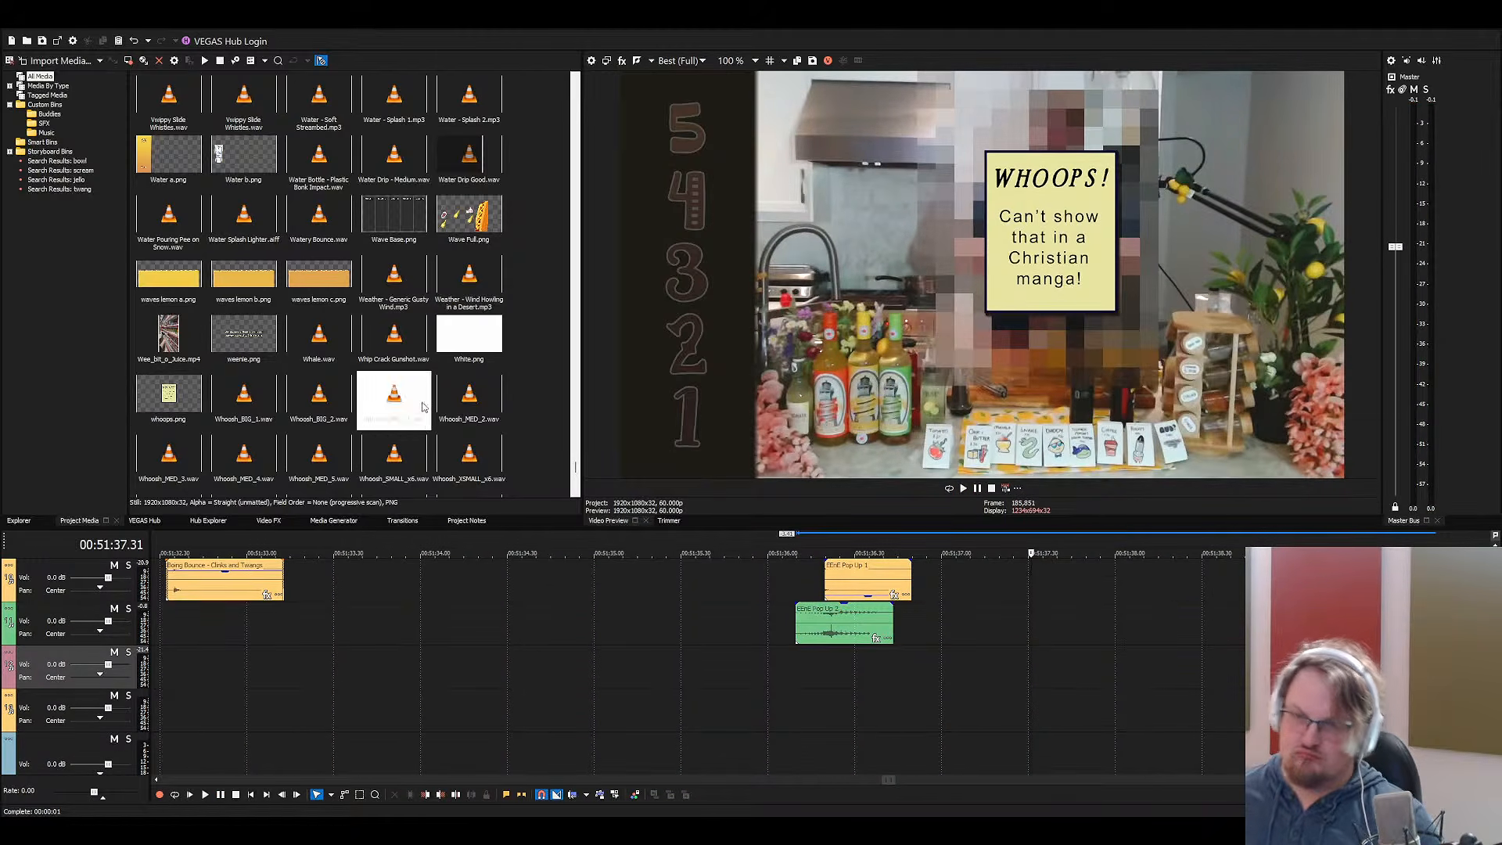
text(impact)
key(Down)
key(Down)
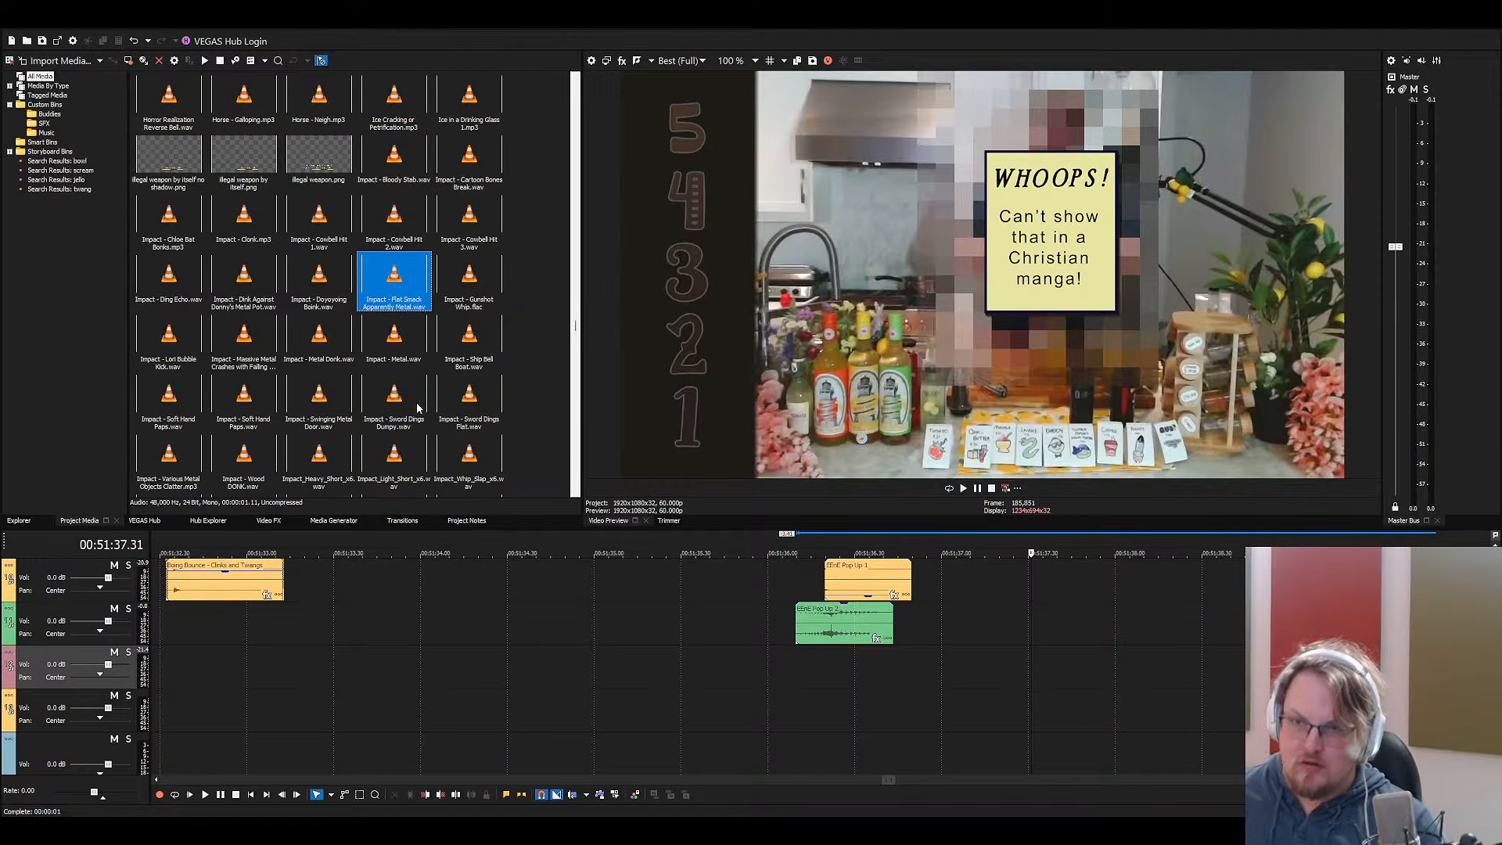
drag(407, 283, 863, 677)
click(810, 681)
key(space)
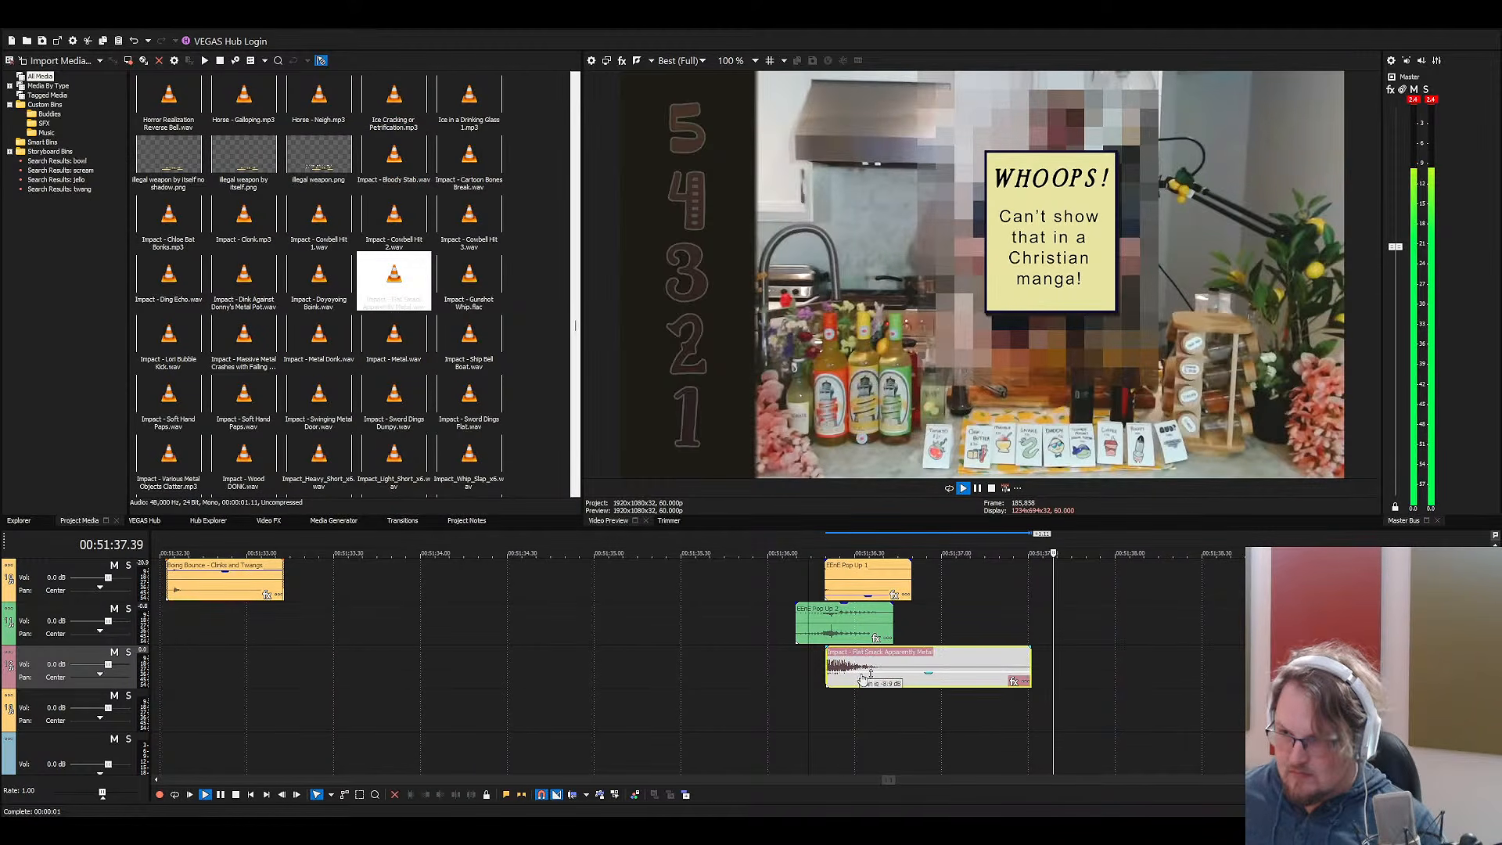
key(space)
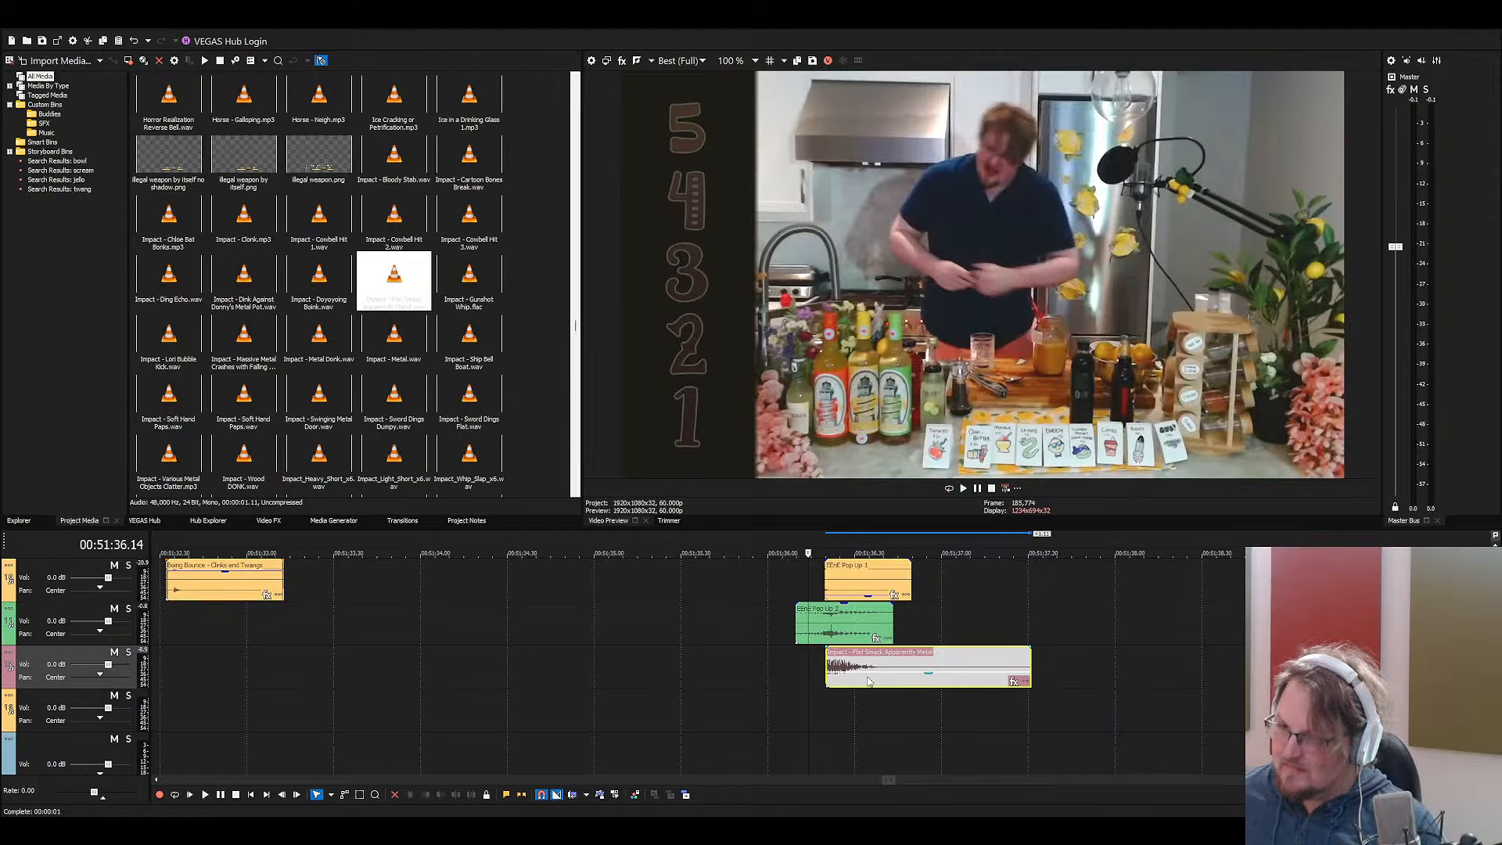
Browse the cartoon sounds, save the project, play the WHOOPS card from 00:51:36.10, and slightly lower the second pop-up sound's gain
click(195, 305)
text(cart)
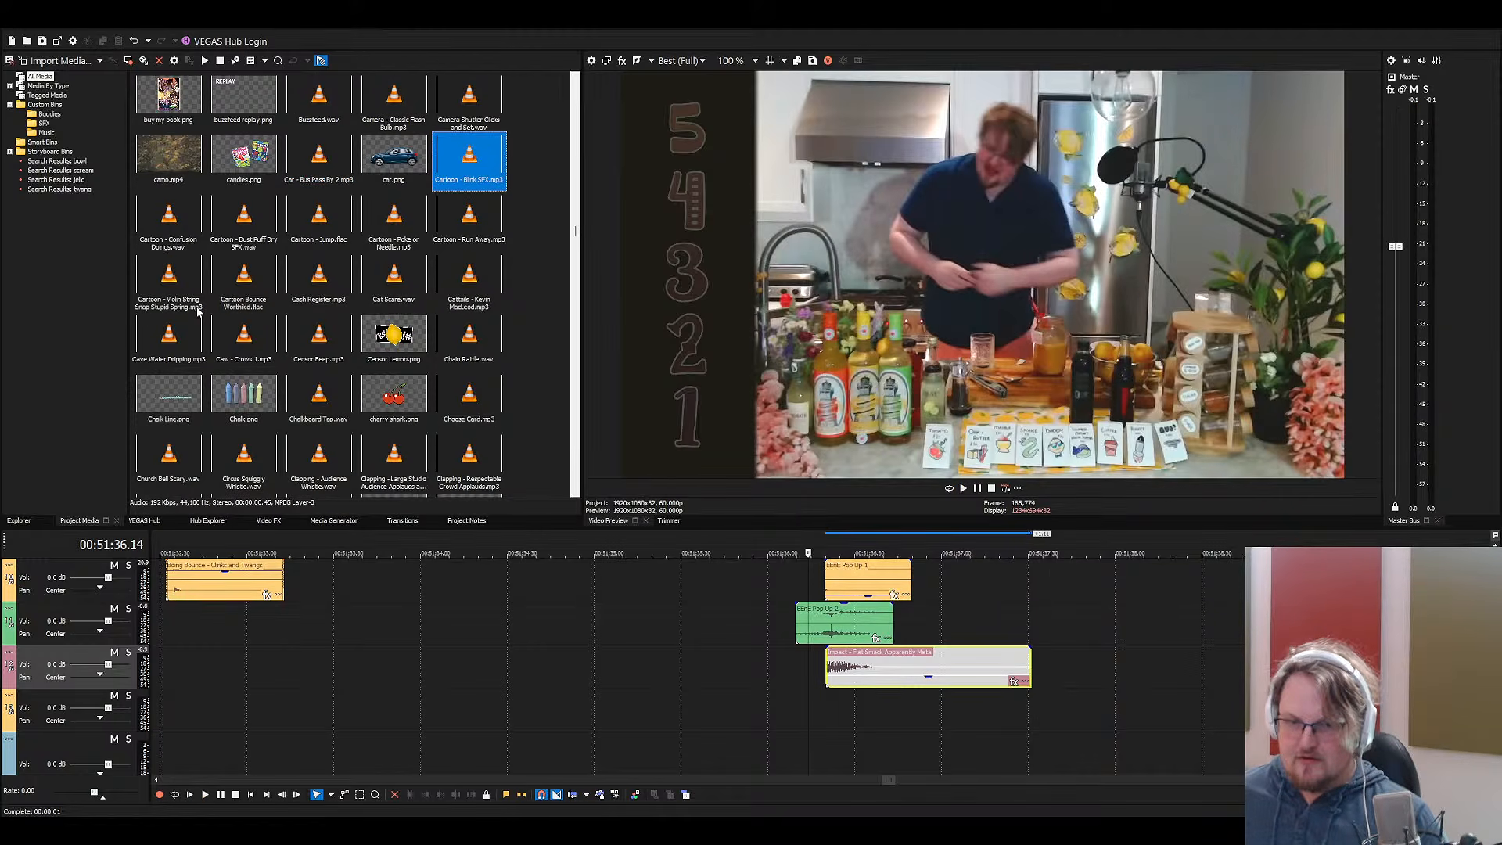
click(797, 592)
key(ctrl+s)
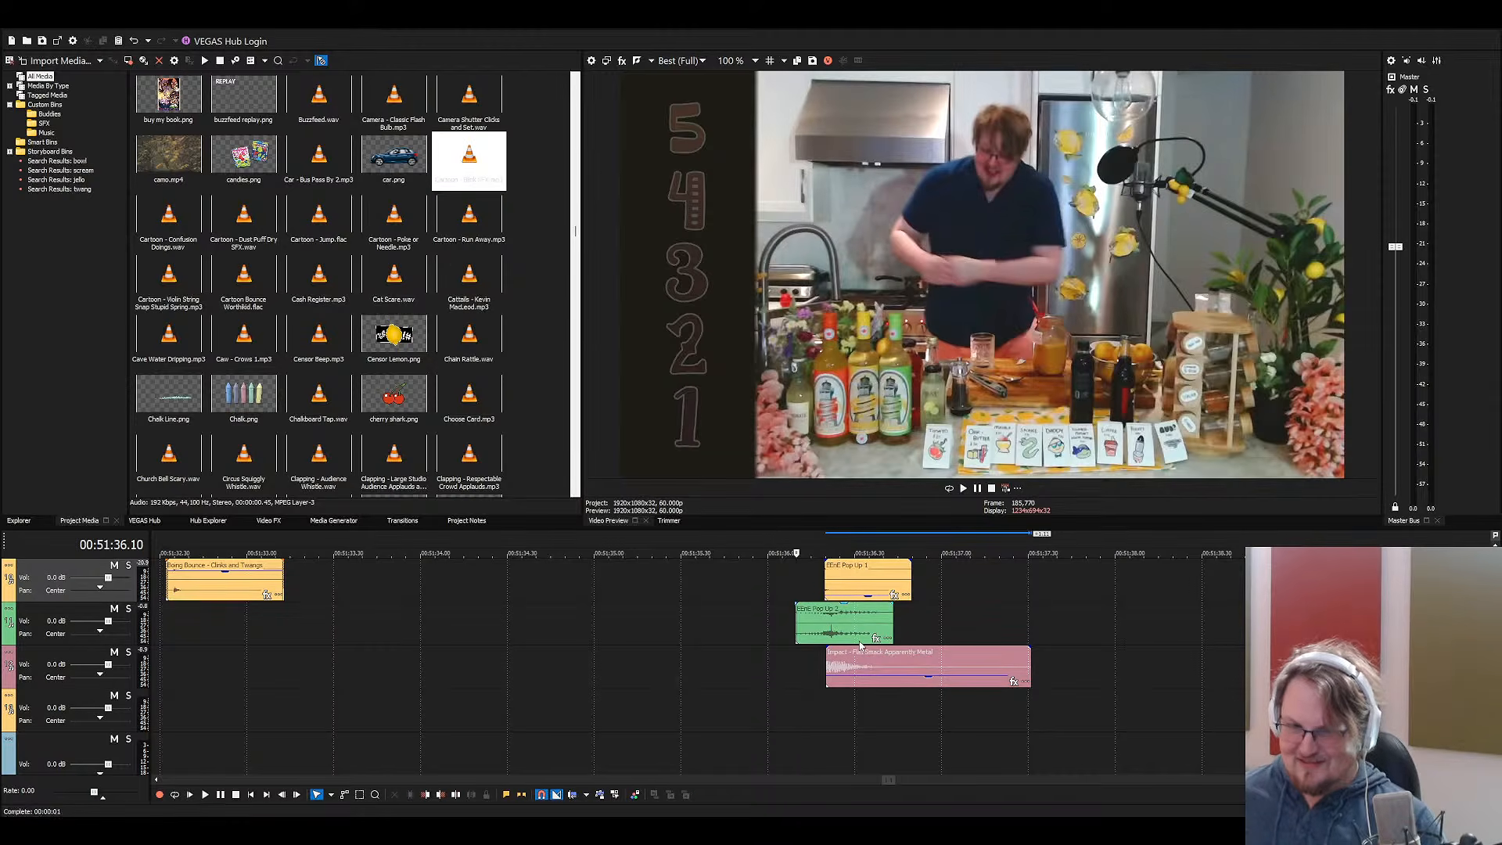
key(space)
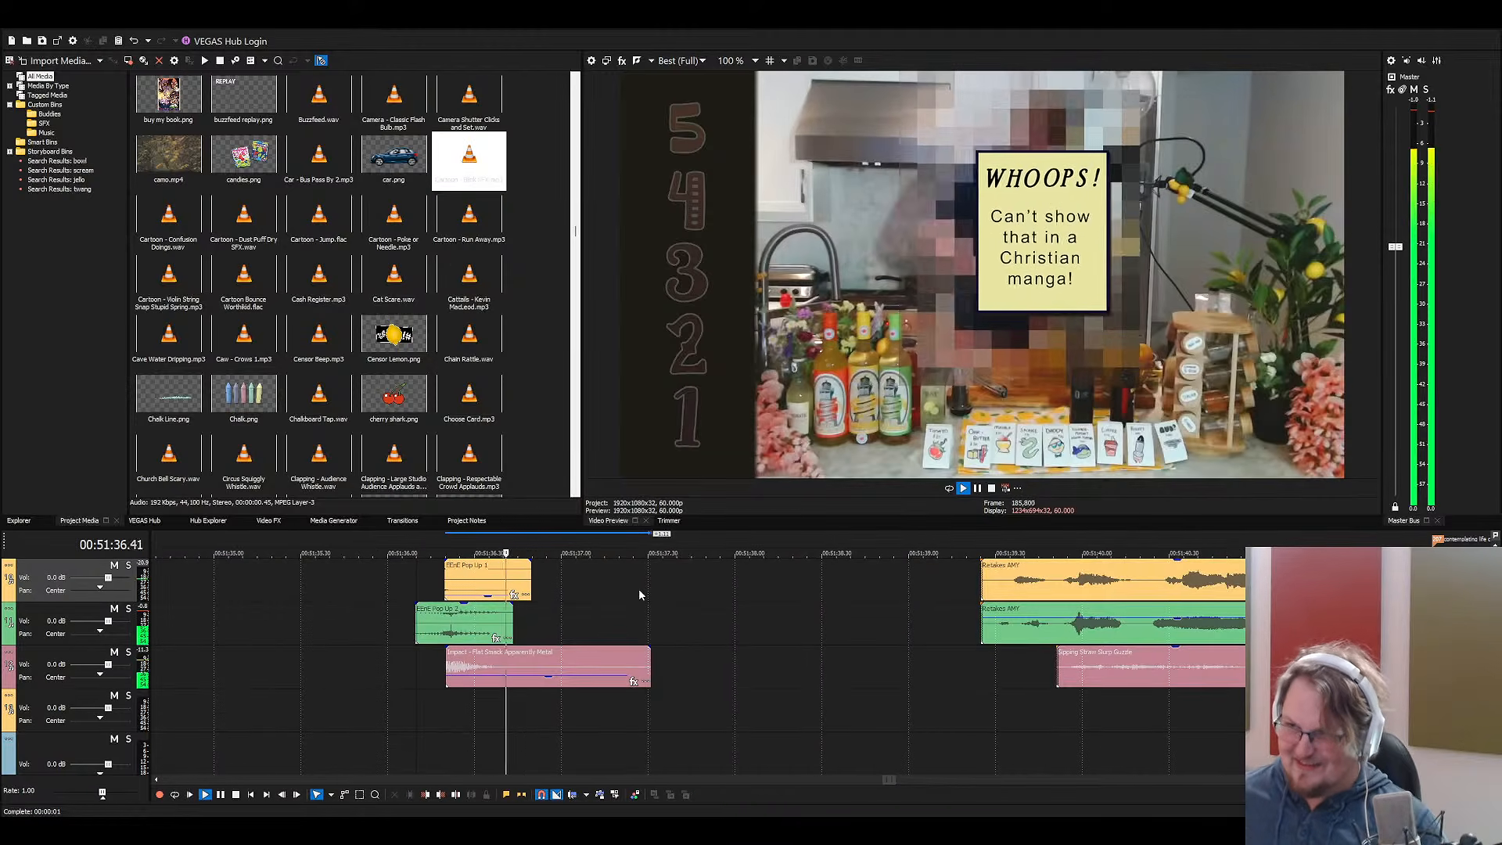
key(space)
click(469, 609)
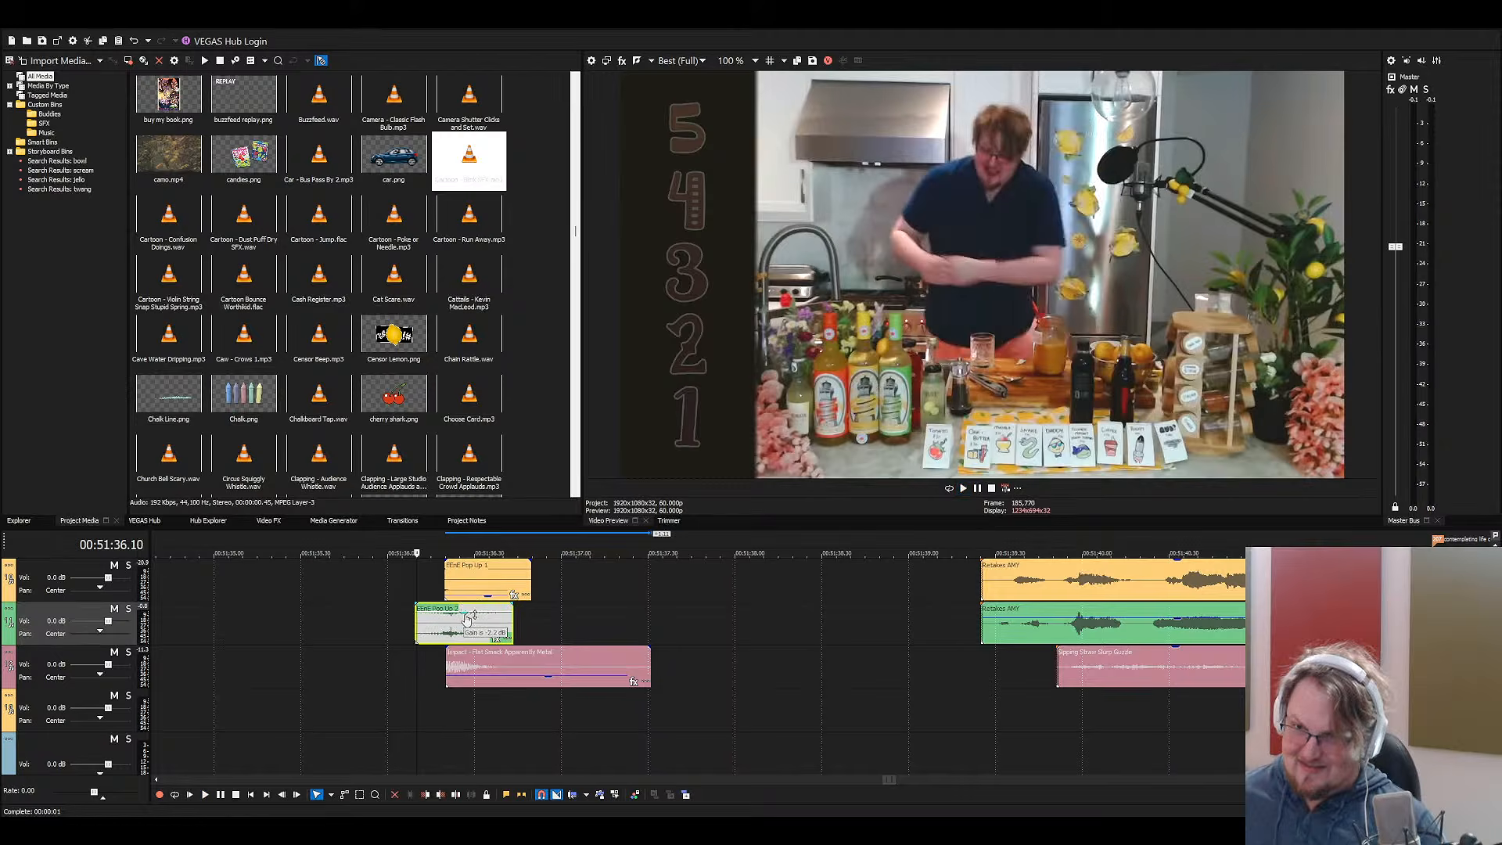
Add the Impact - Cowbell Hit 2 sound at about 00:51:37.18 over the WHOOPS card, lower its gain to about -15 dB, and play it
click(278, 260)
text(im)
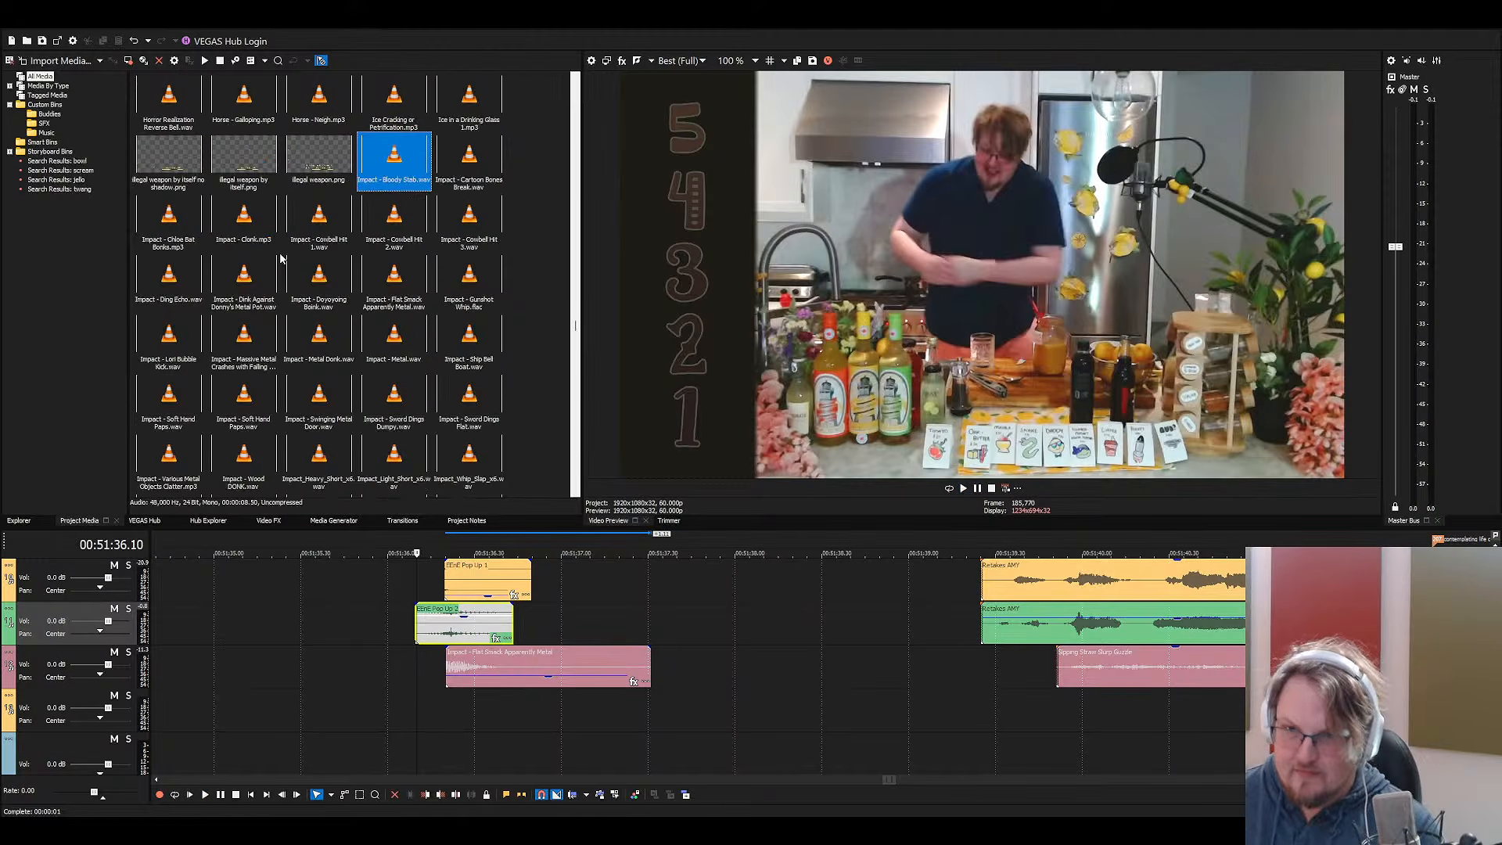
click(321, 222)
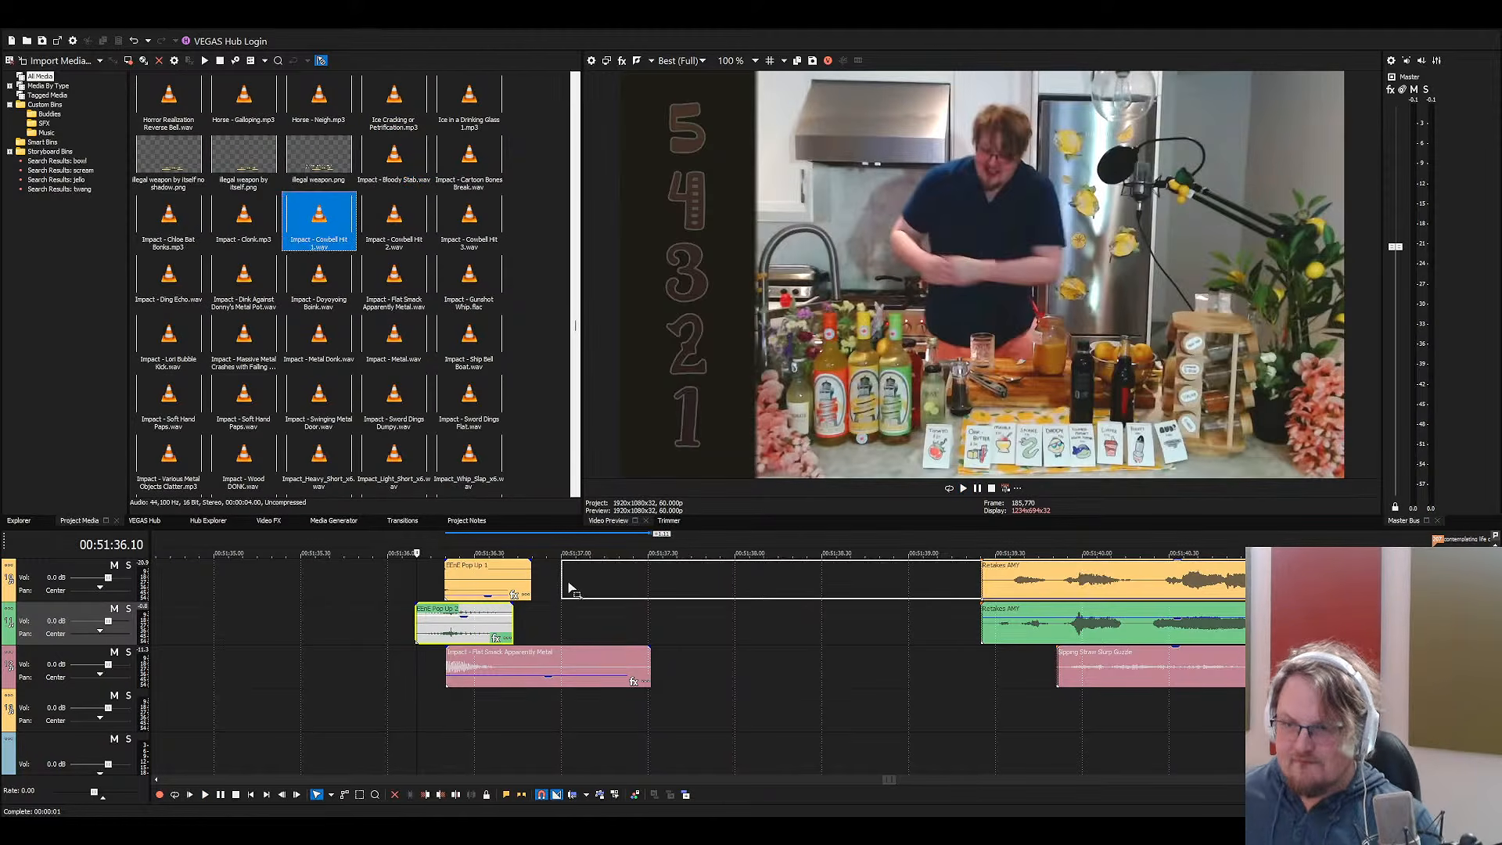
drag(394, 221, 637, 579)
scroll(643, 619, up, 3)
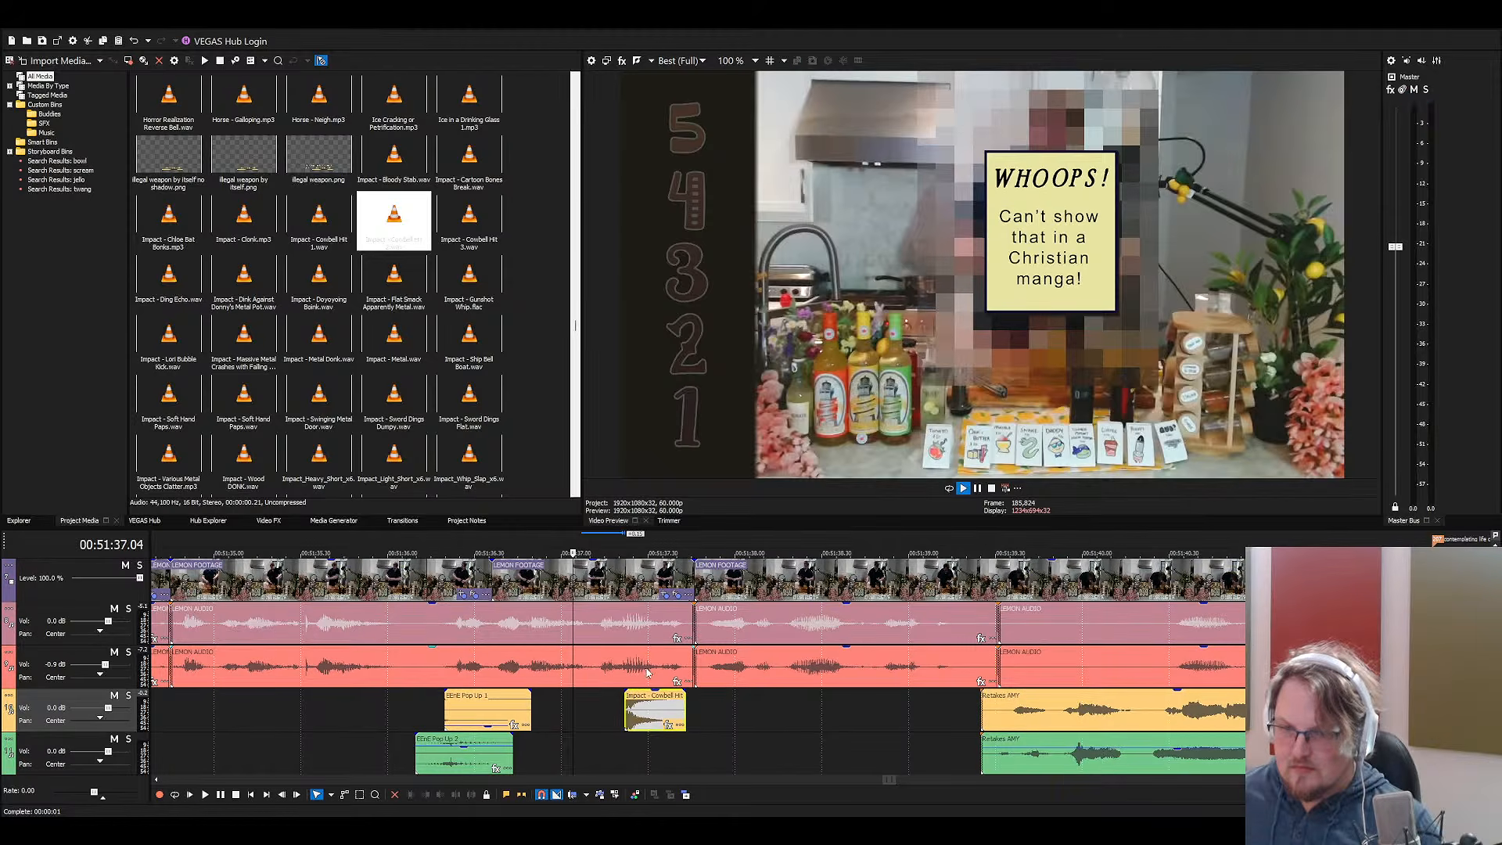
scroll(648, 698, up, 2)
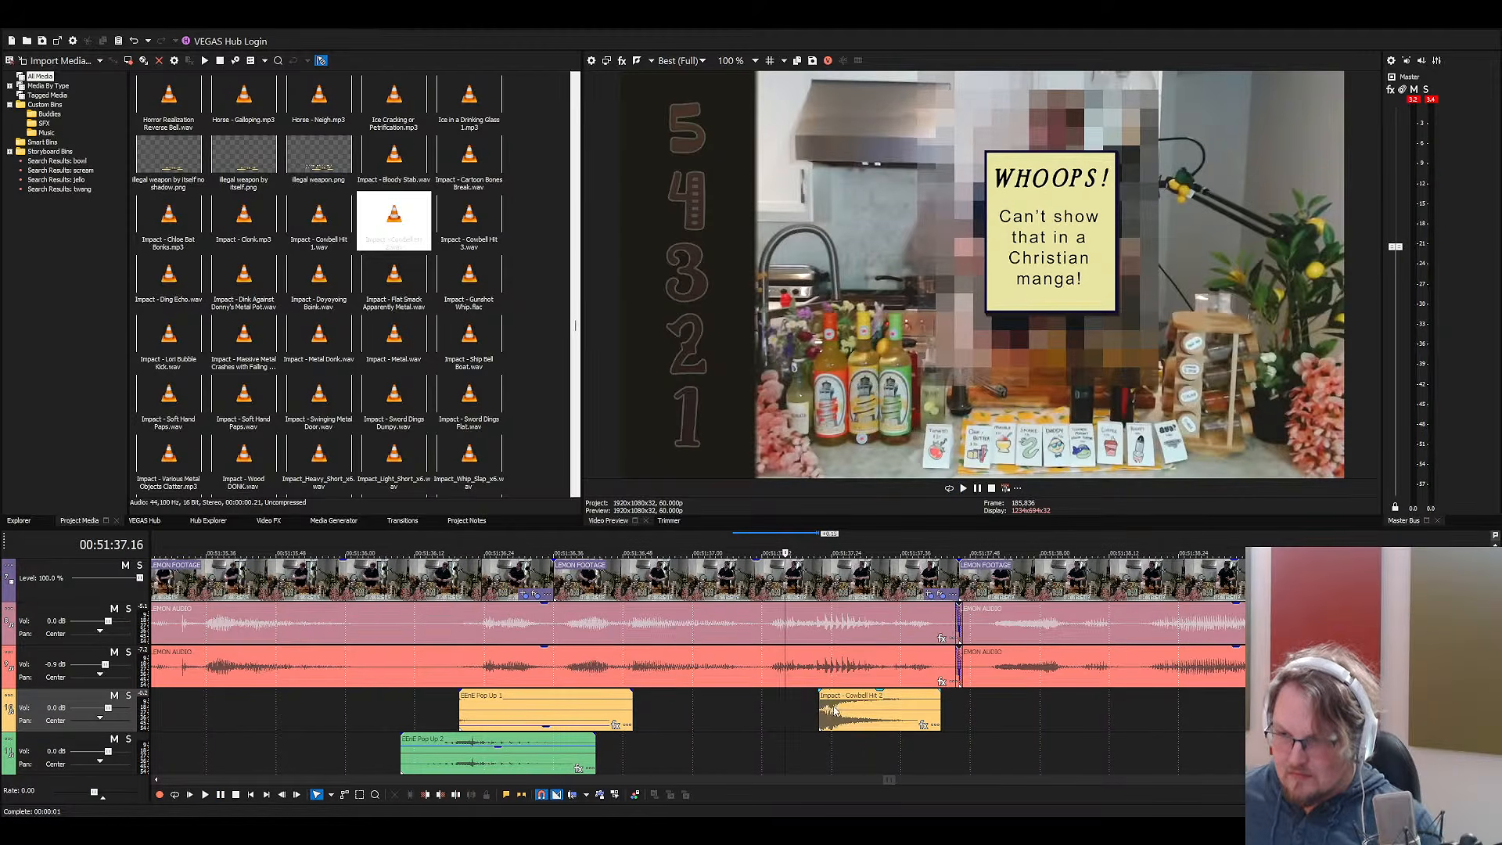
drag(836, 709, 813, 710)
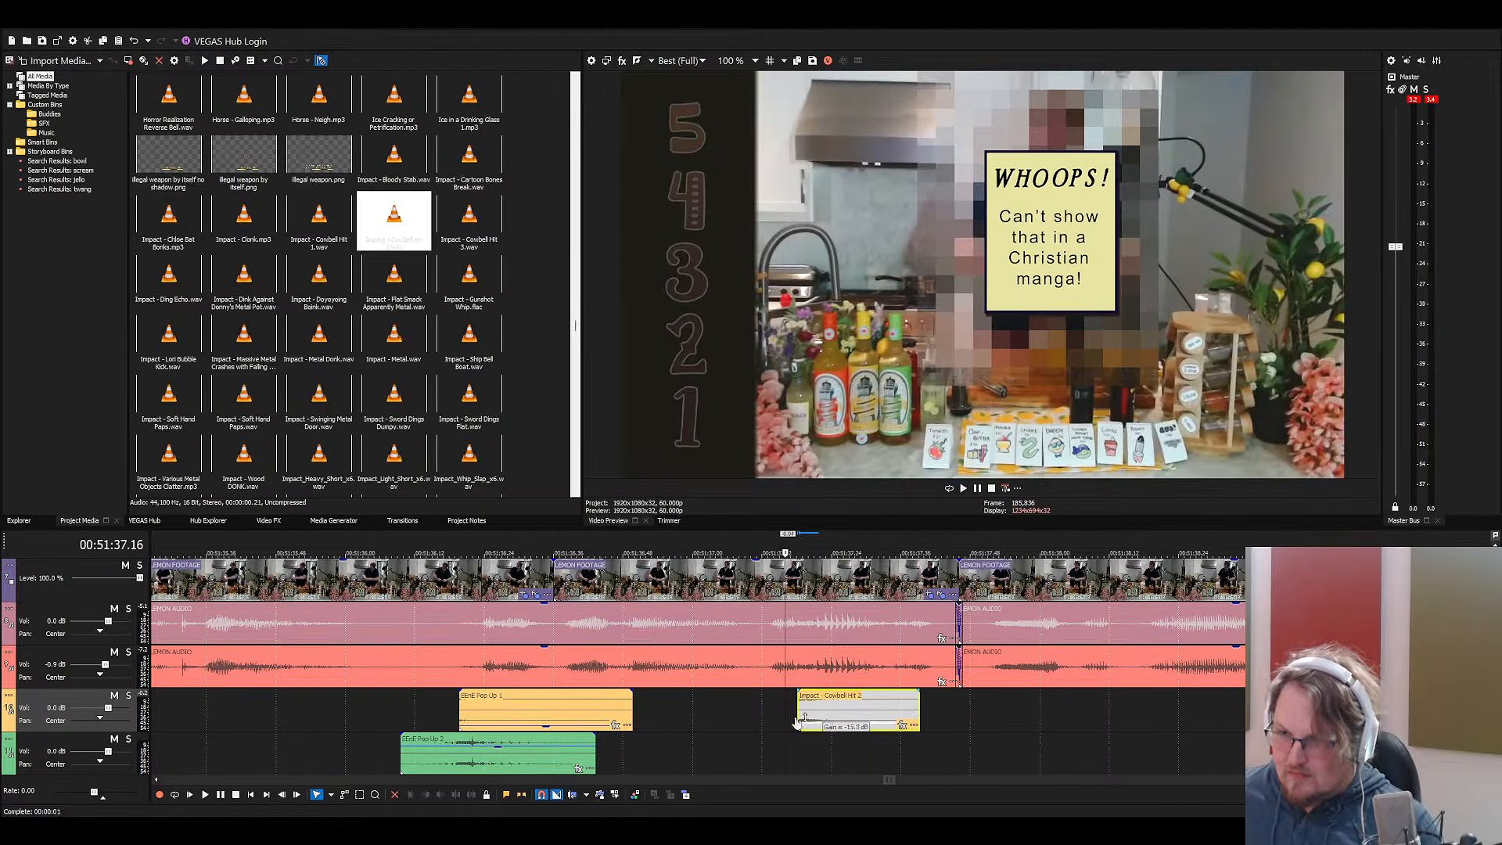
click(775, 715)
key(space)
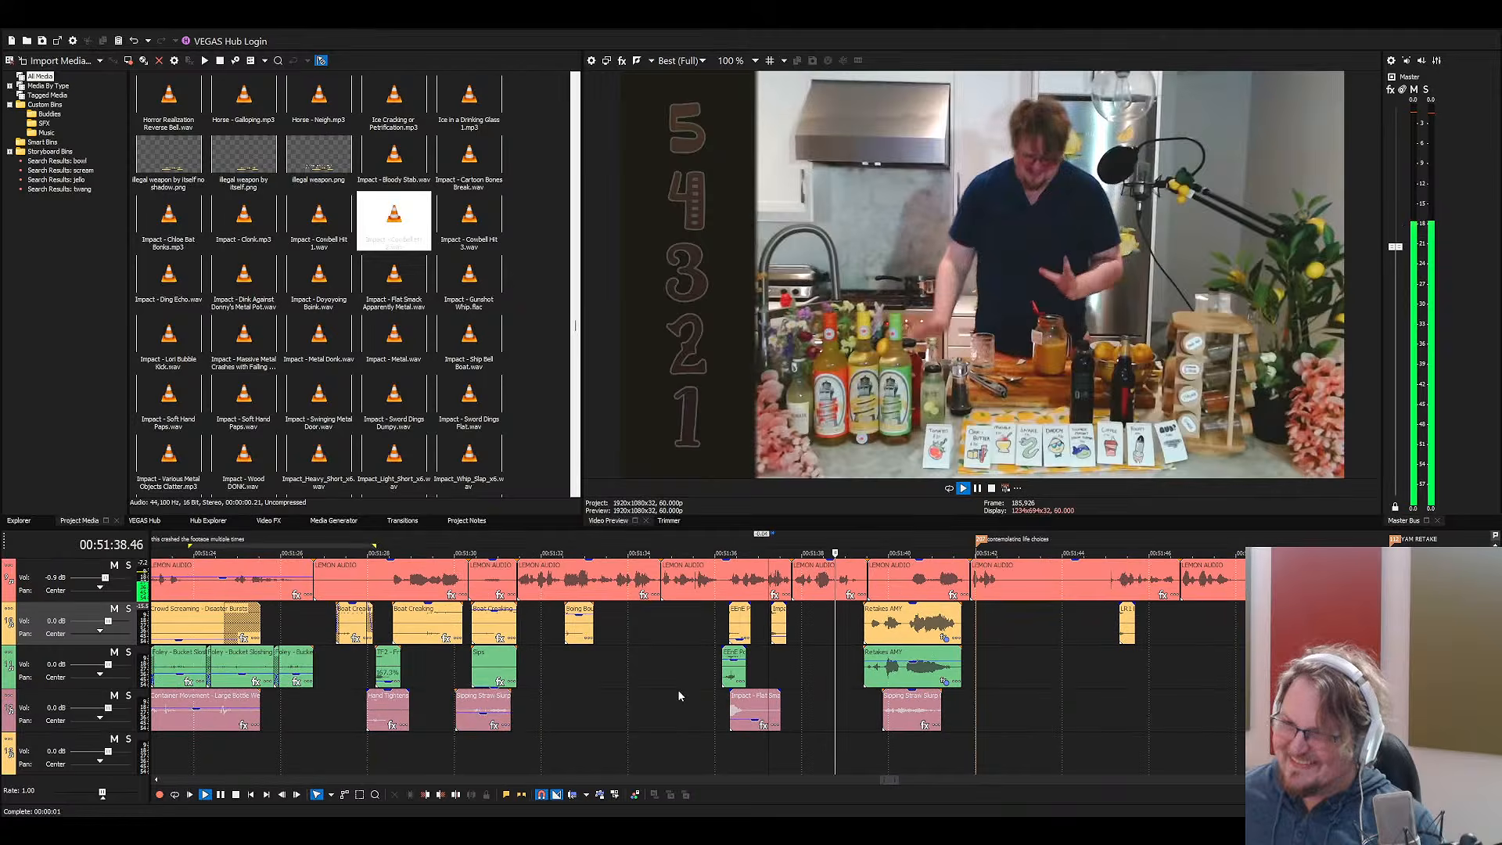
Play the surrounding mix, paste the earlier Boat Creaking sound beneath the retake audio, and extend it well past the contemplating life choices marker
key(space)
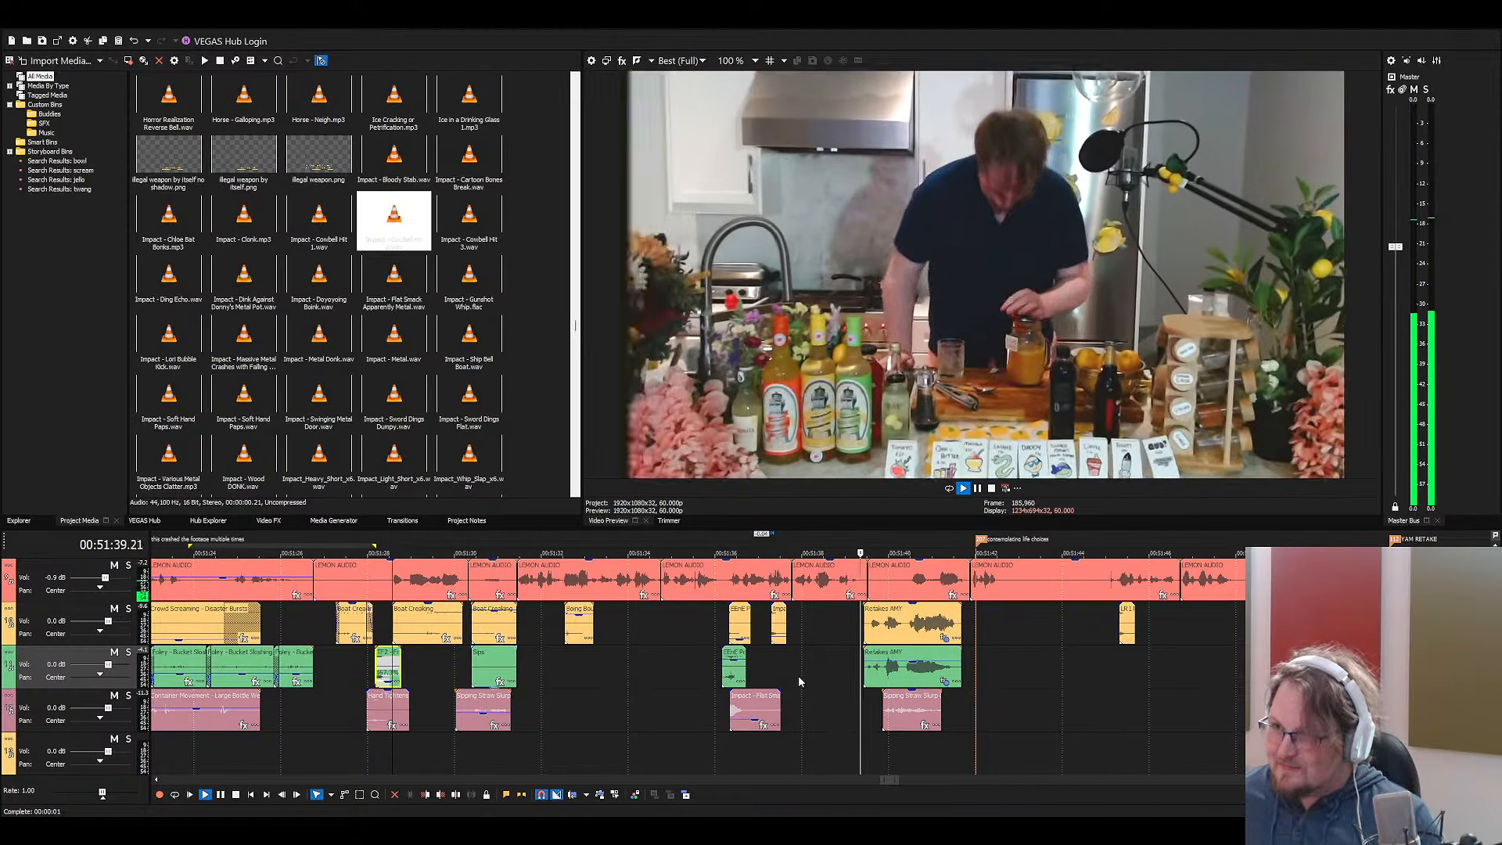
scroll(728, 678, down, 3)
scroll(695, 672, down, 1)
key(space)
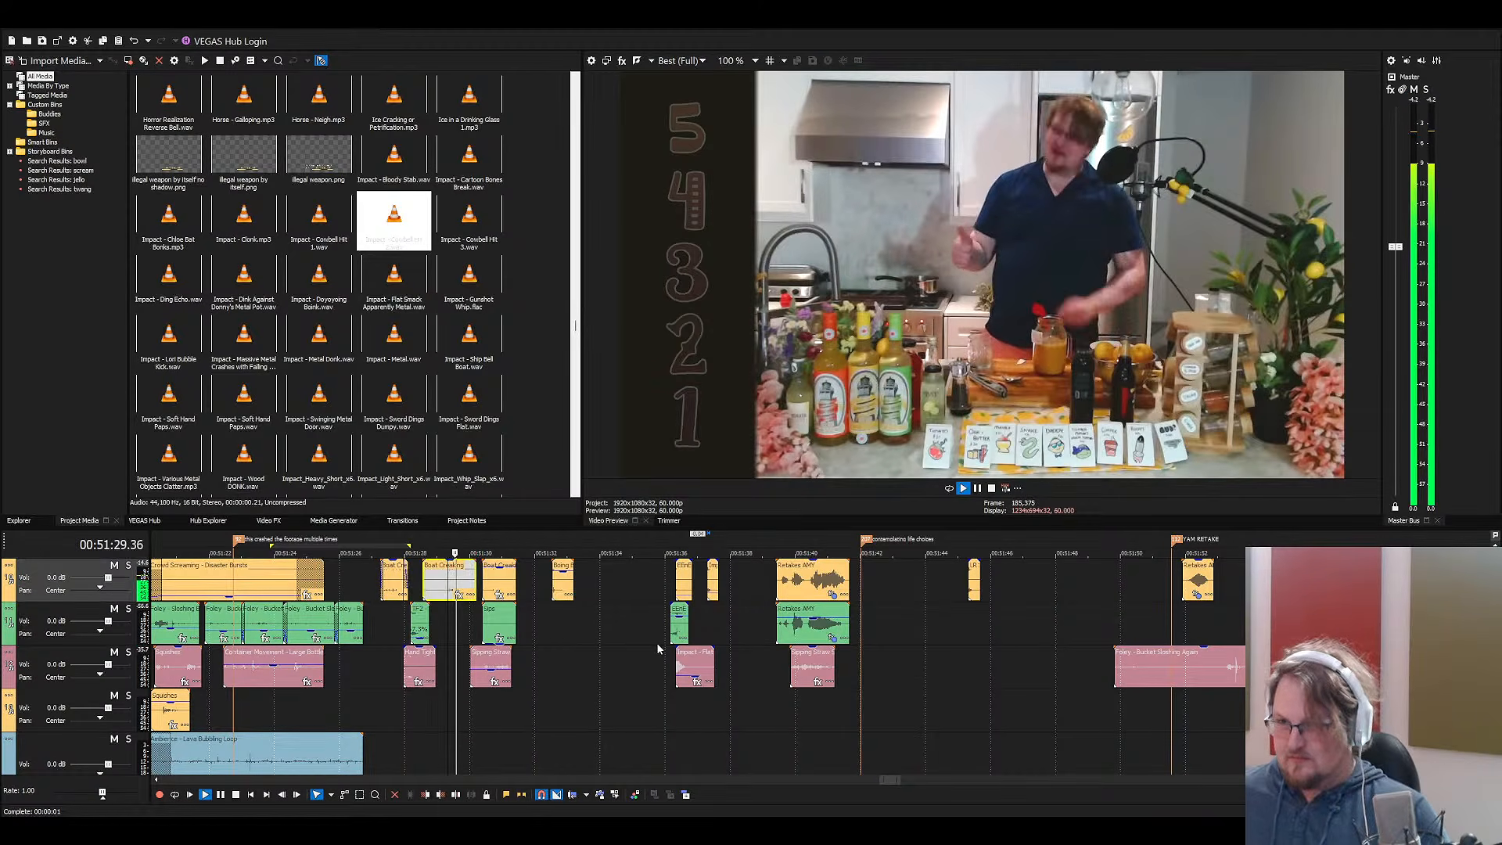
click(773, 711)
scroll(819, 713, up, 1)
key(ctrl+v)
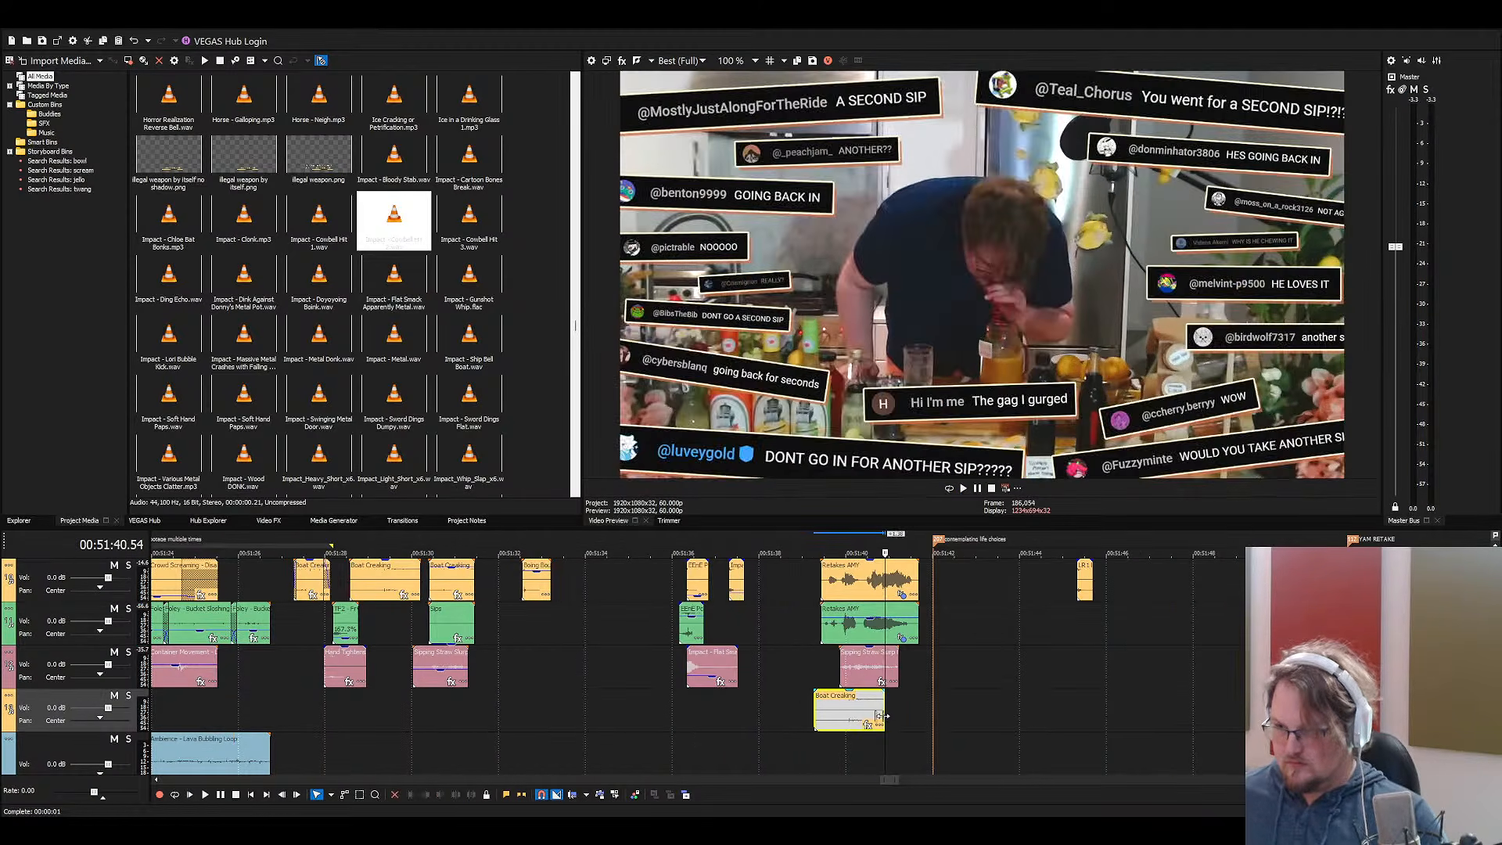
drag(884, 713, 1181, 722)
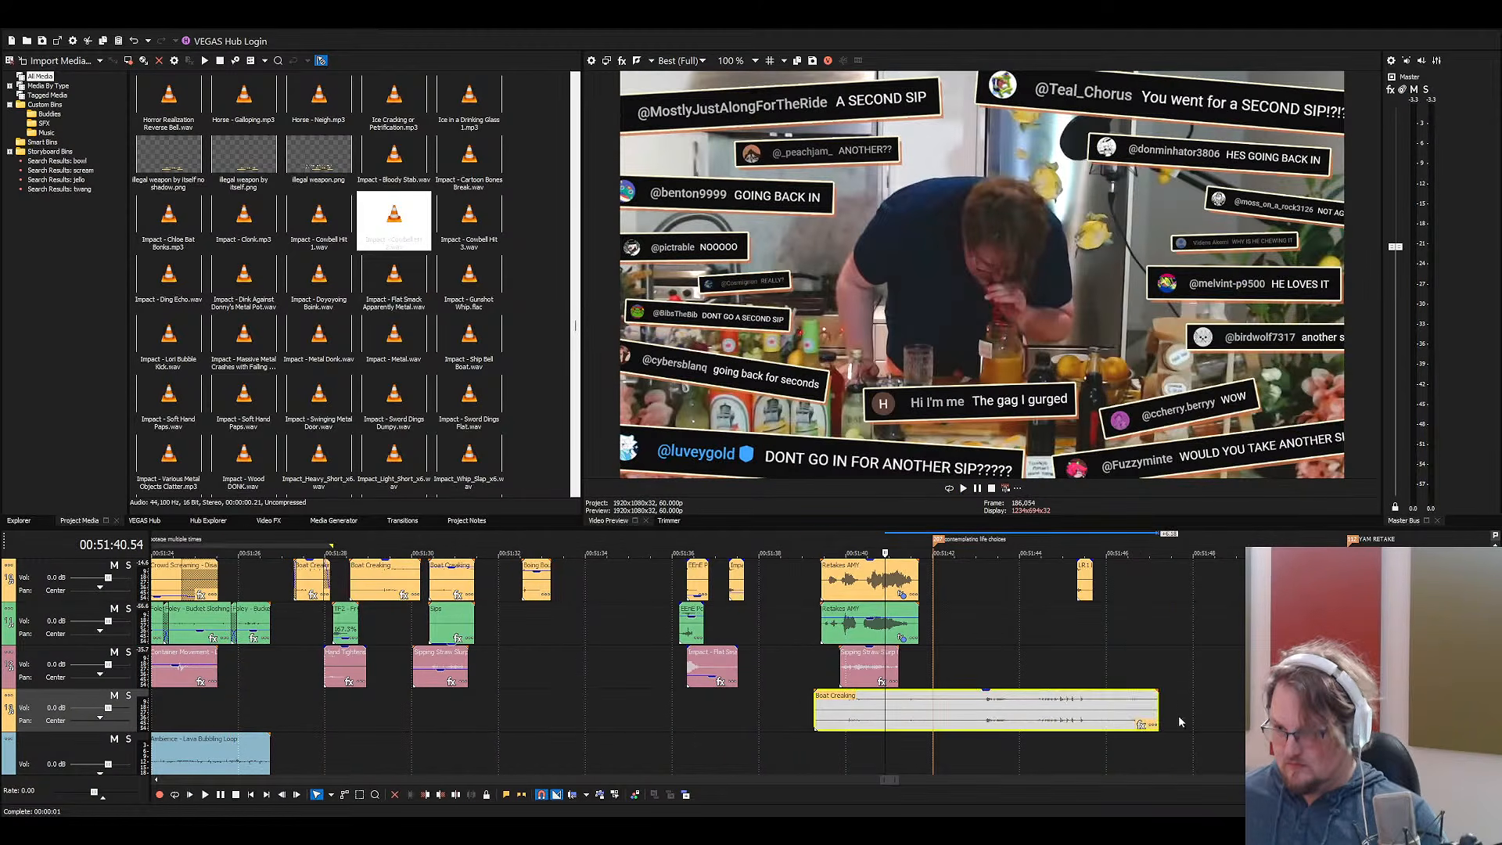
Split out a short creak from the extended Boat Creaking clip and delete the parts before and after it
click(1035, 716)
key(s)
click(1093, 717)
key(s)
click(987, 716)
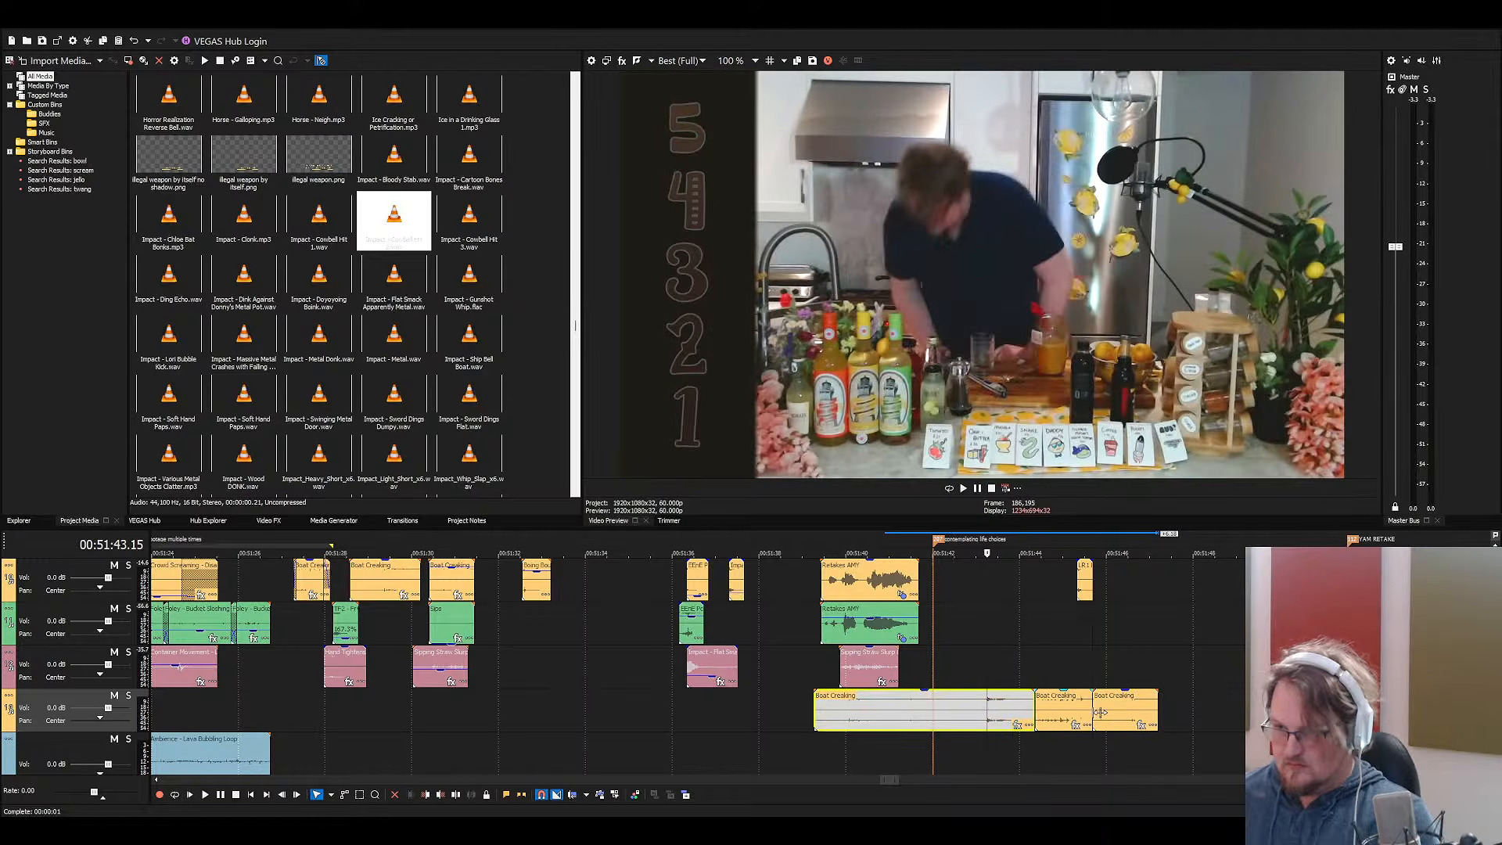
key(Delete)
click(1110, 715)
key(Delete)
Move the remaining Boat Creaking piece to the start of the second-sip retake audio and play it
drag(1052, 716, 837, 716)
click(819, 721)
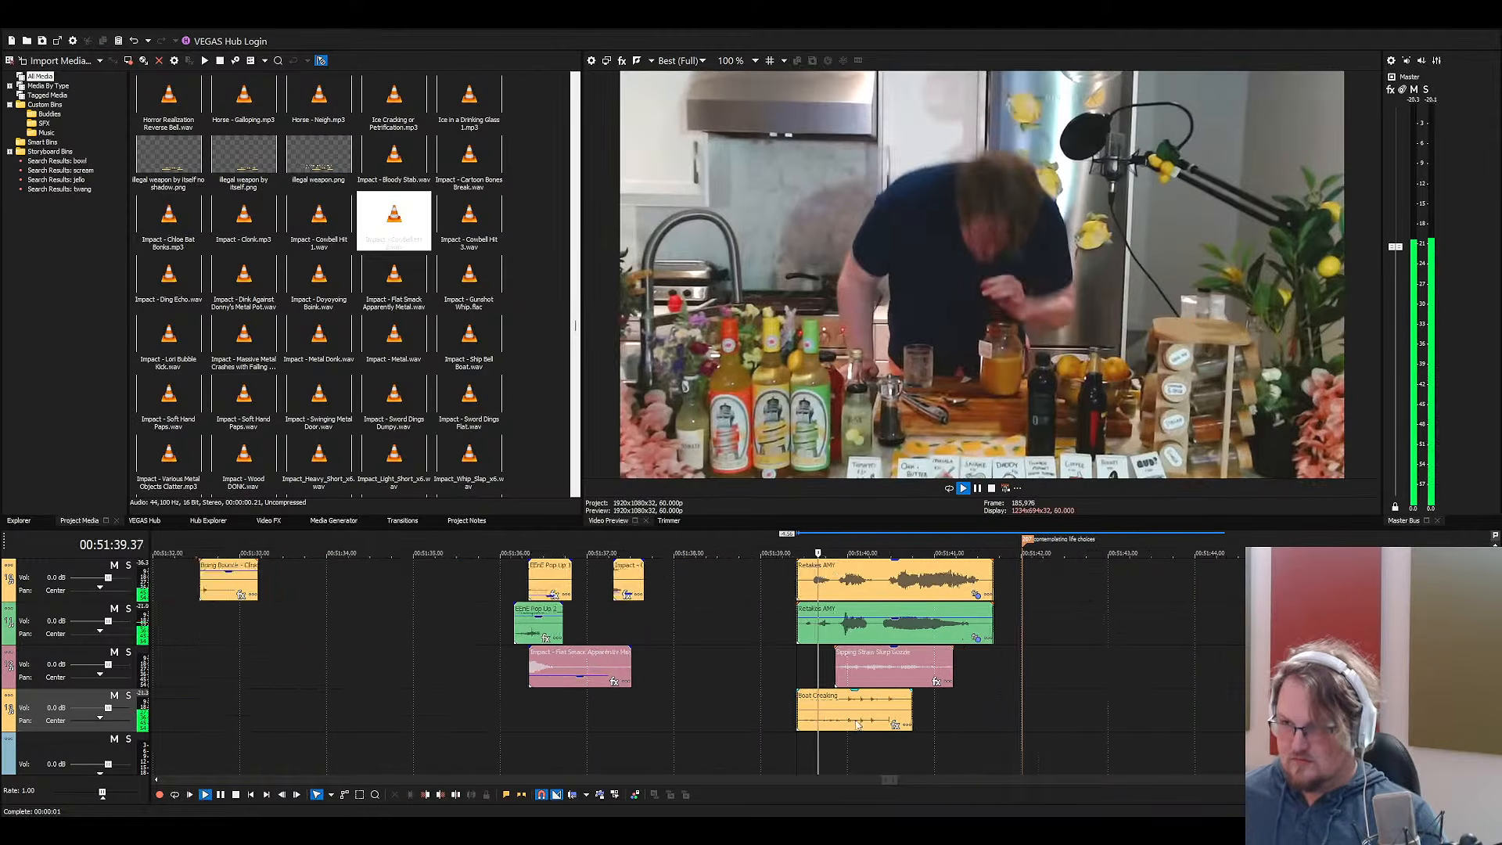
scroll(820, 724, up, 3)
click(639, 711)
key(space)
key(space)
Shift the Boat Creaking clip ahead of the retake audio, to about 00:51:39.07, and play it against the lean-in
drag(827, 713, 736, 712)
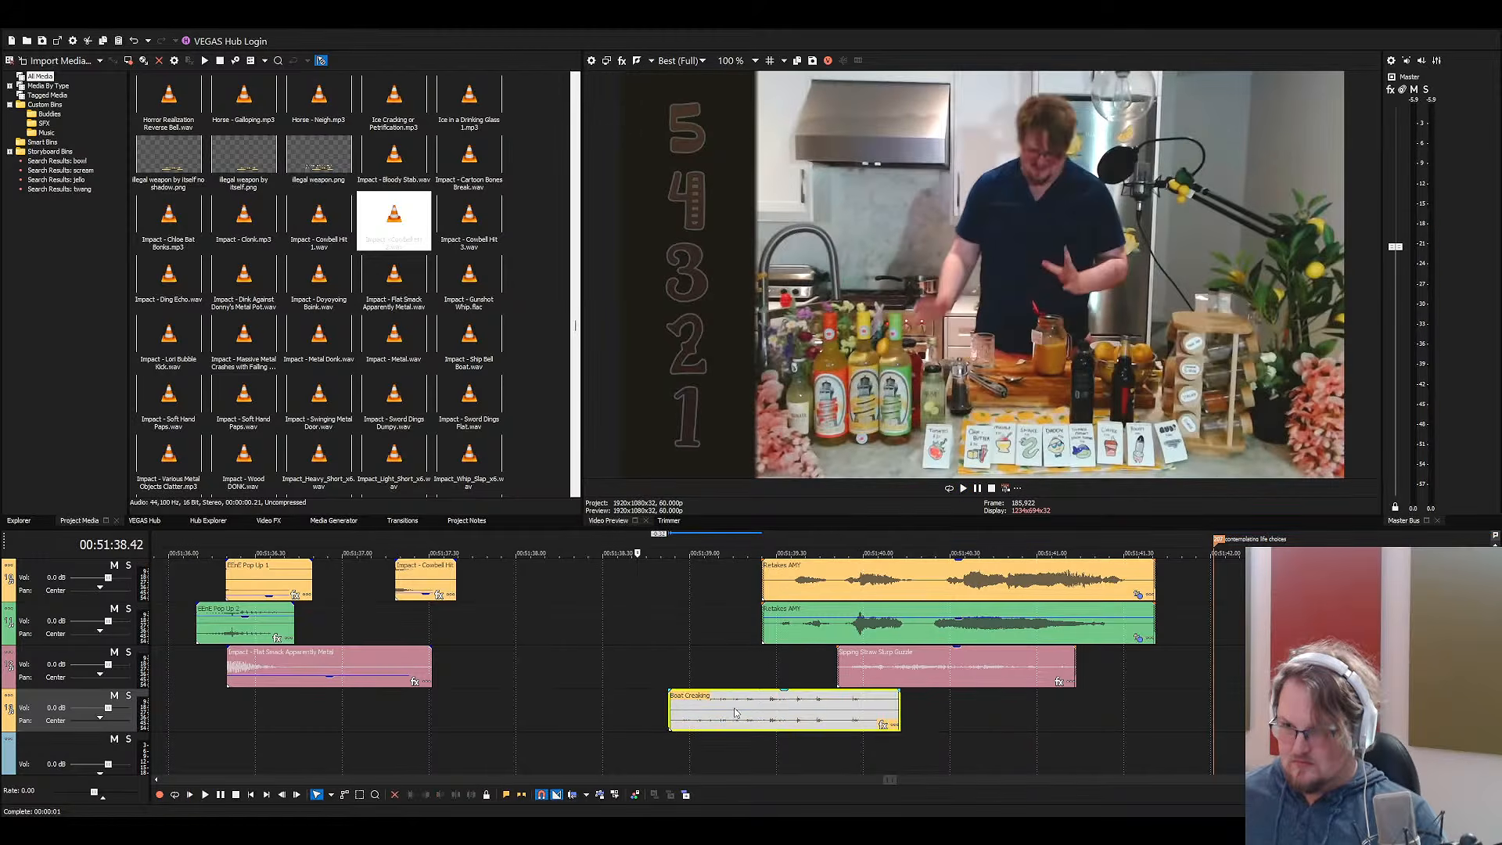
key(space)
key(space)
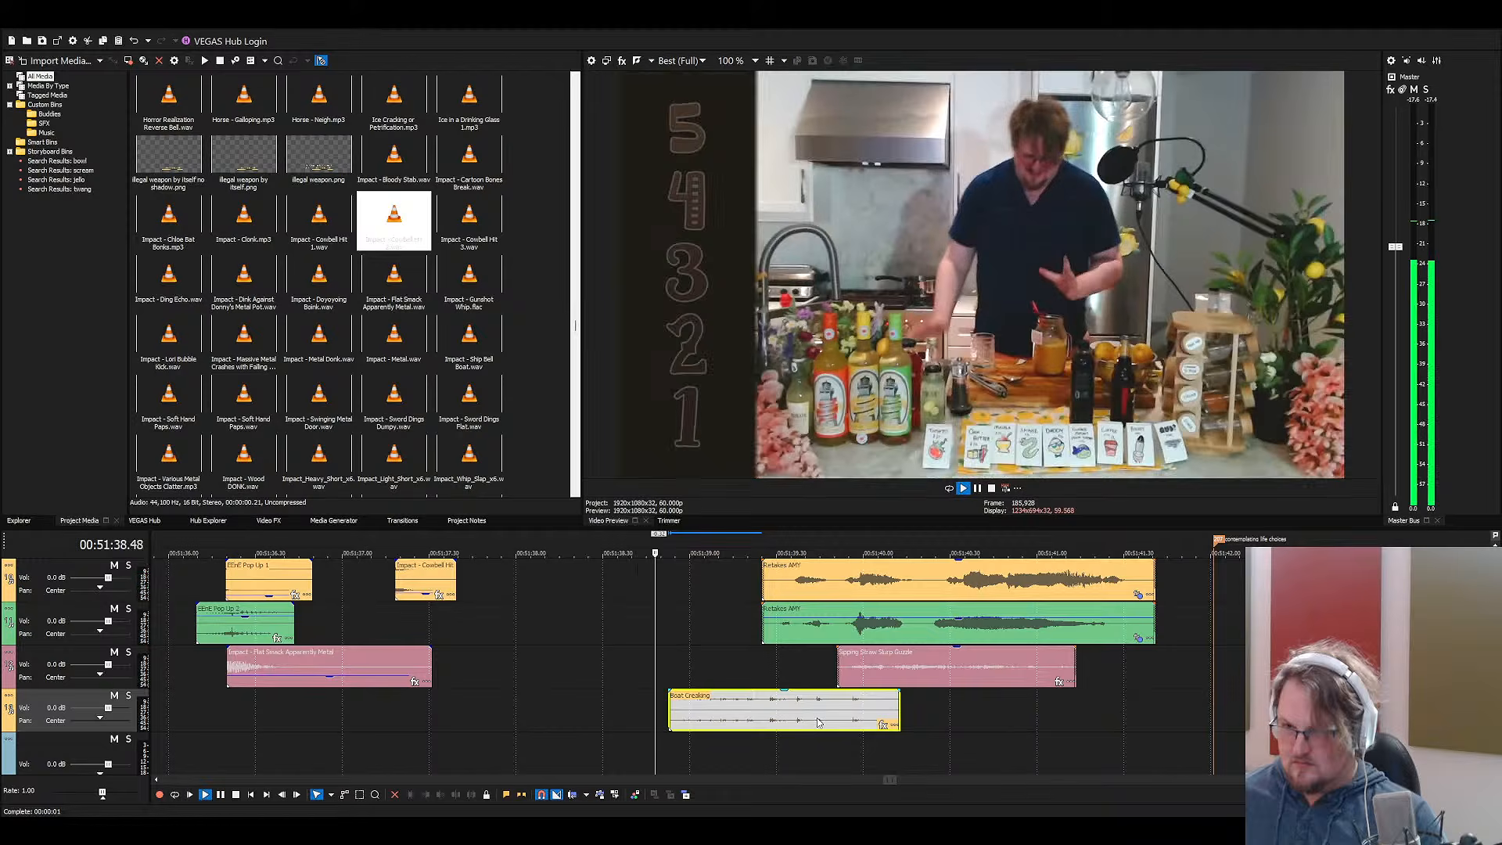
drag(789, 724, 830, 724)
key(space)
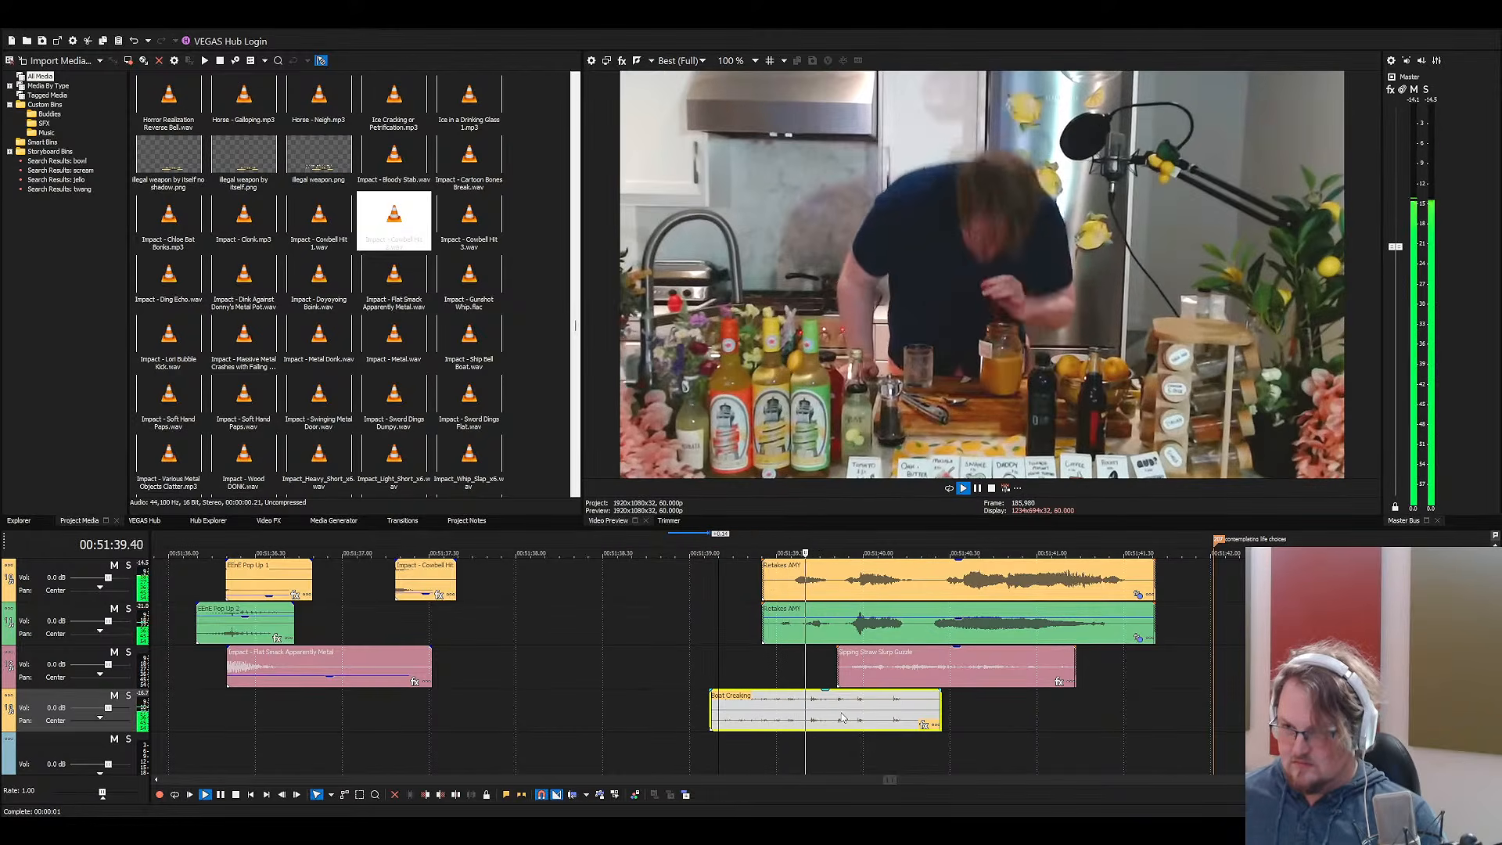
Shorten the Boat Creaking clip with a fade-out, move it onto the straw slurp's track just before that sound, and play it
drag(941, 710, 790, 666)
click(741, 668)
key(space)
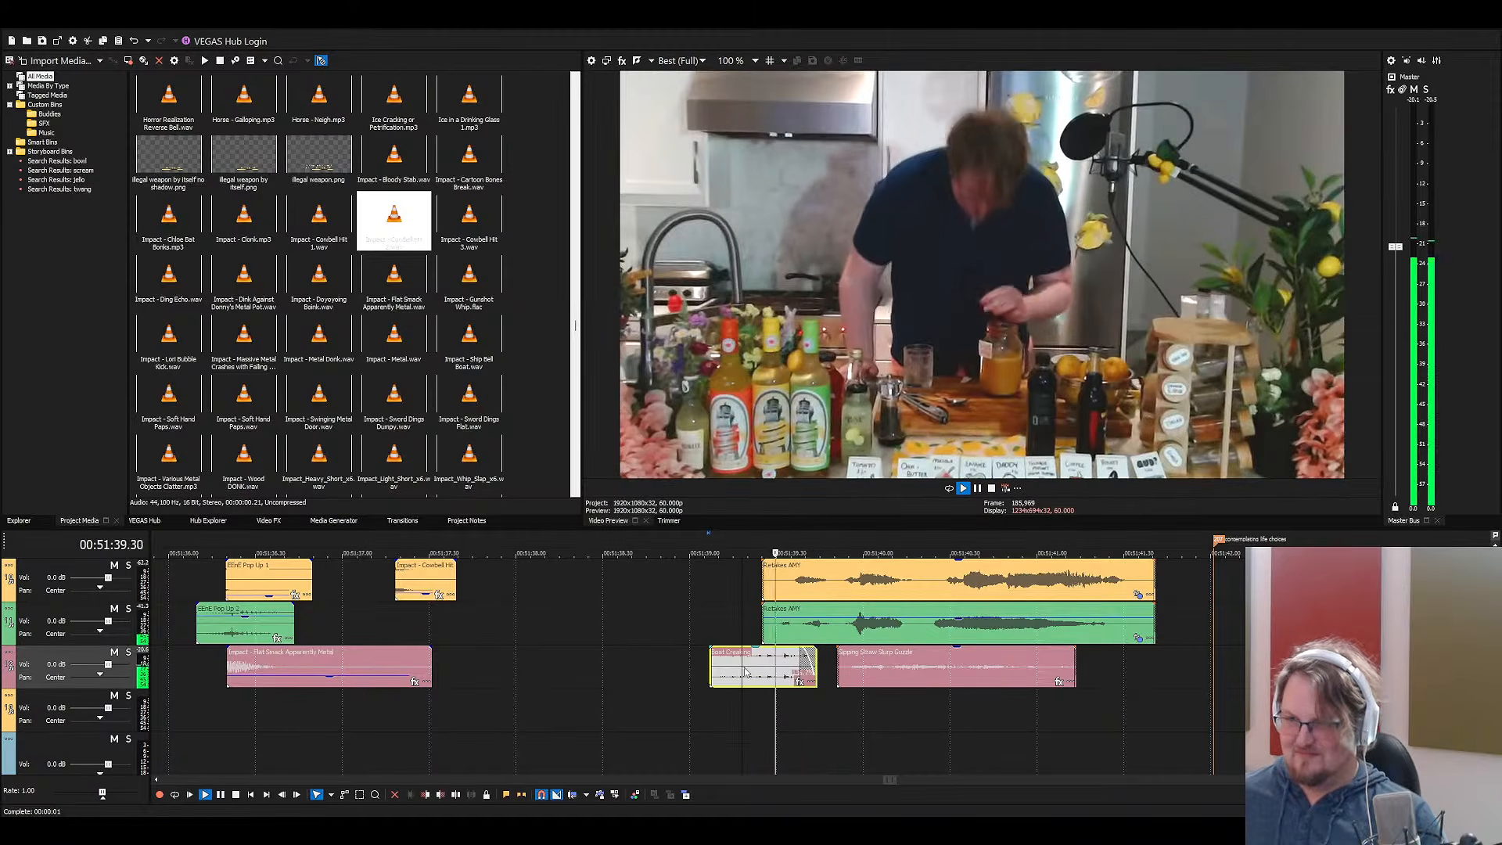
scroll(807, 685, up, 1)
key(space)
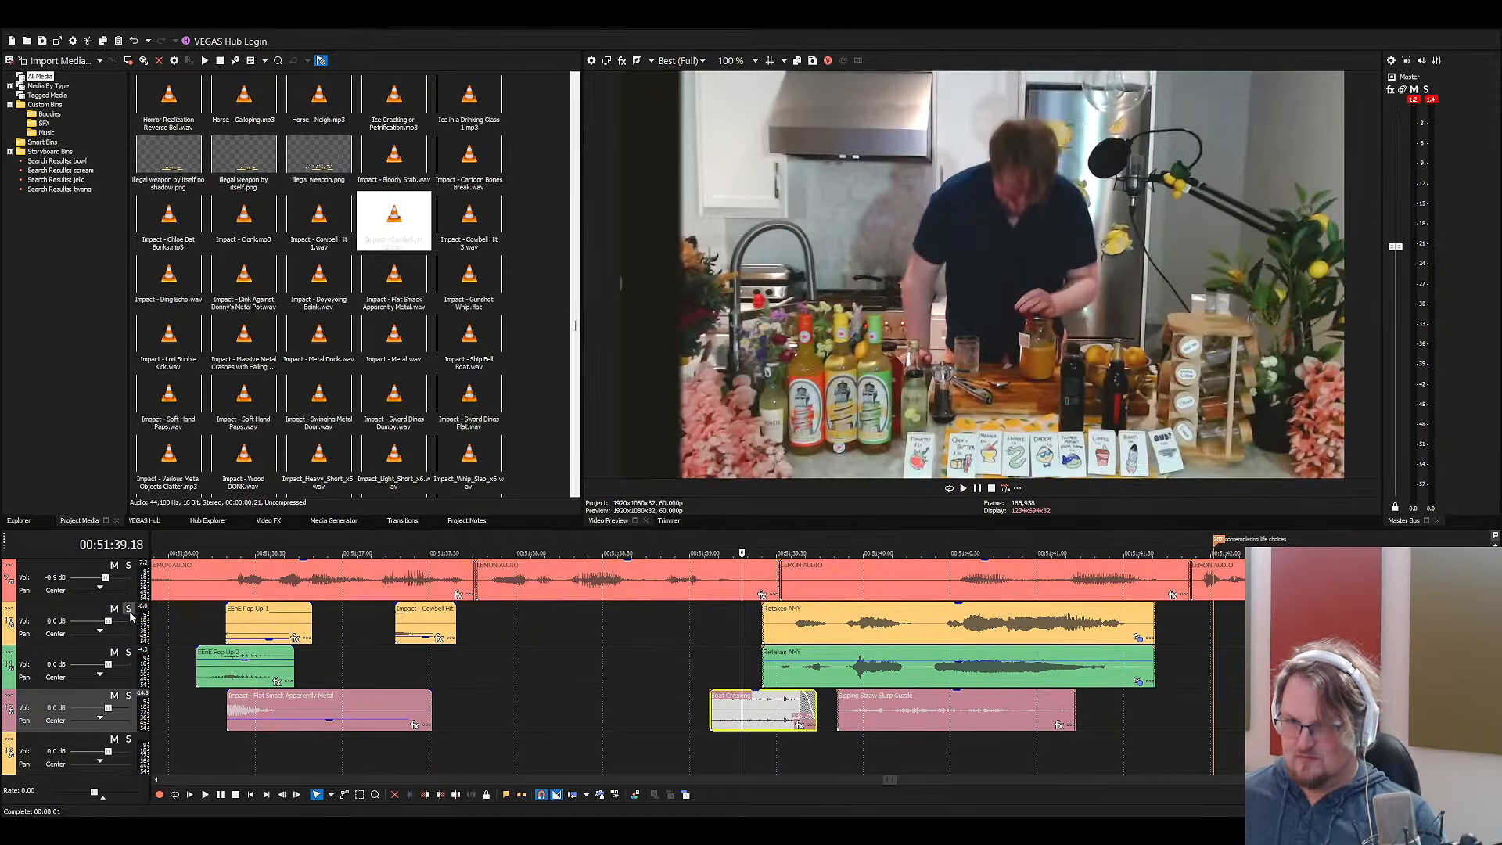
Solo each of the two retake audio tracks in turn, play them from 00:51:39.18, and restore the full mix
click(129, 608)
key(space)
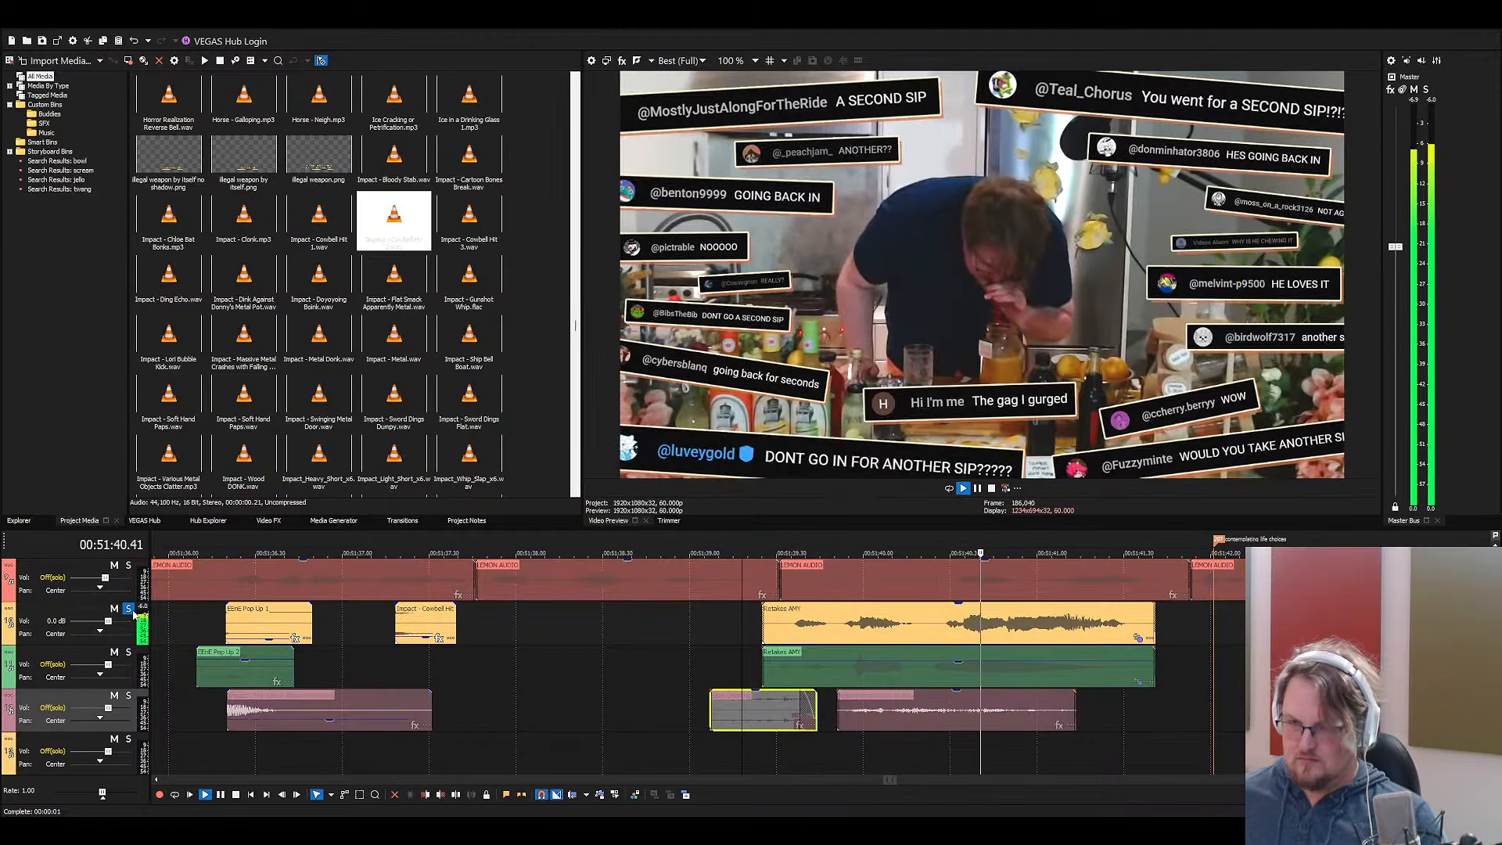
key(space)
click(128, 608)
click(129, 653)
key(space)
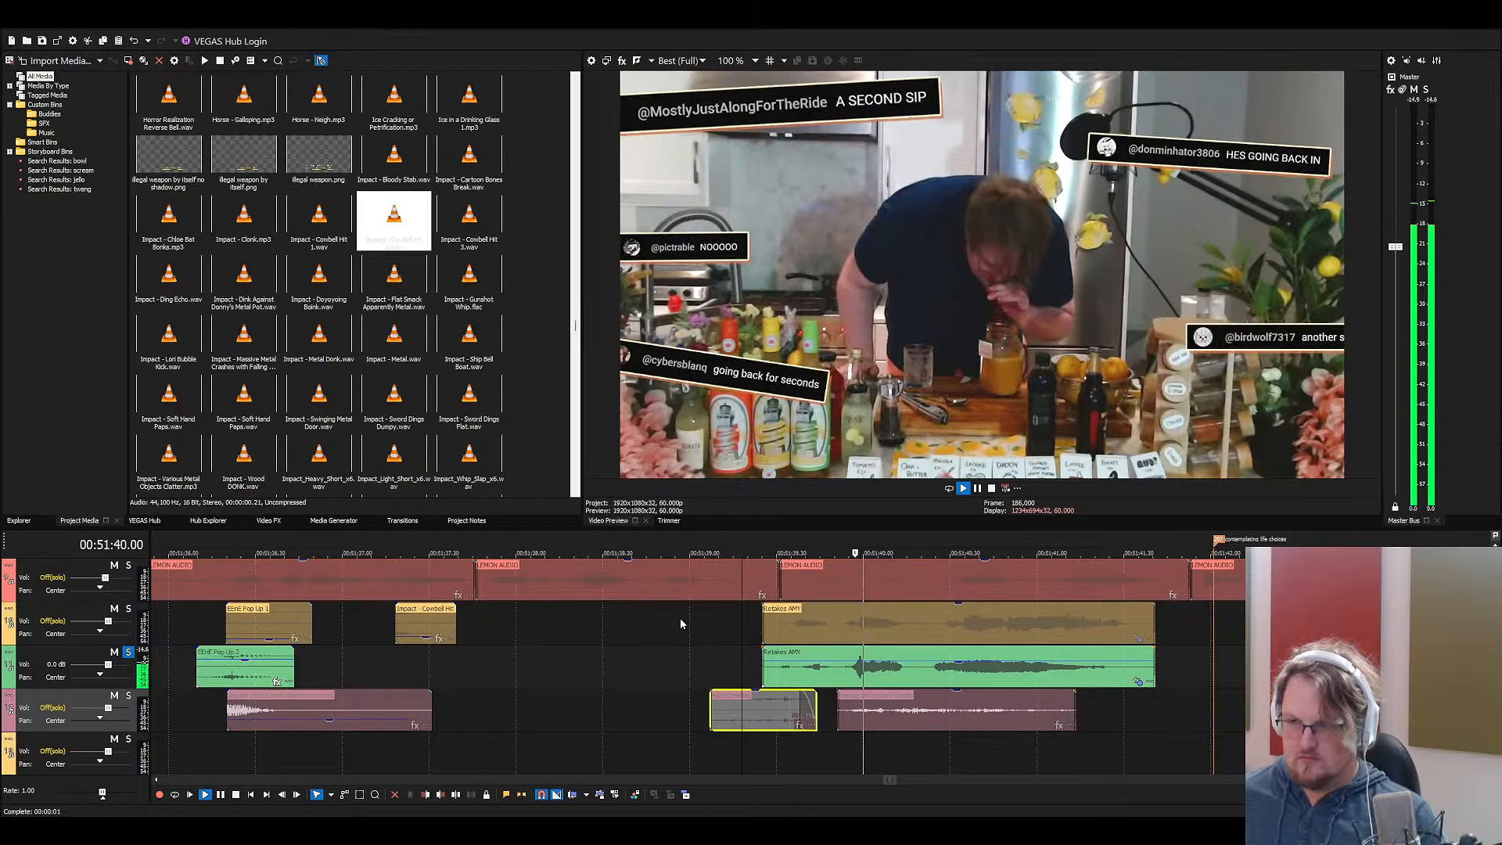
key(space)
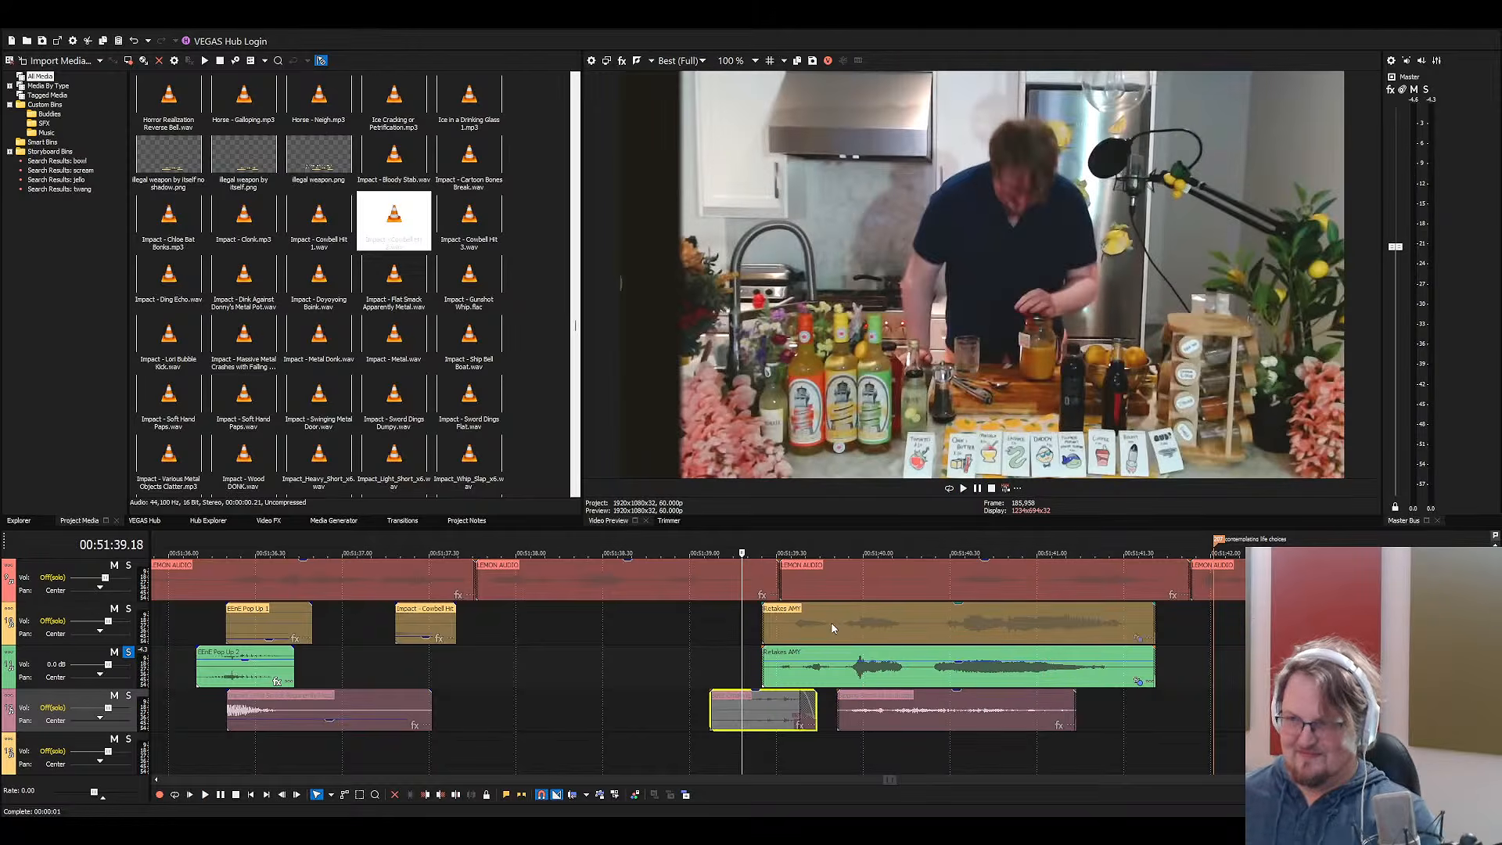
key(space)
drag(833, 628, 800, 629)
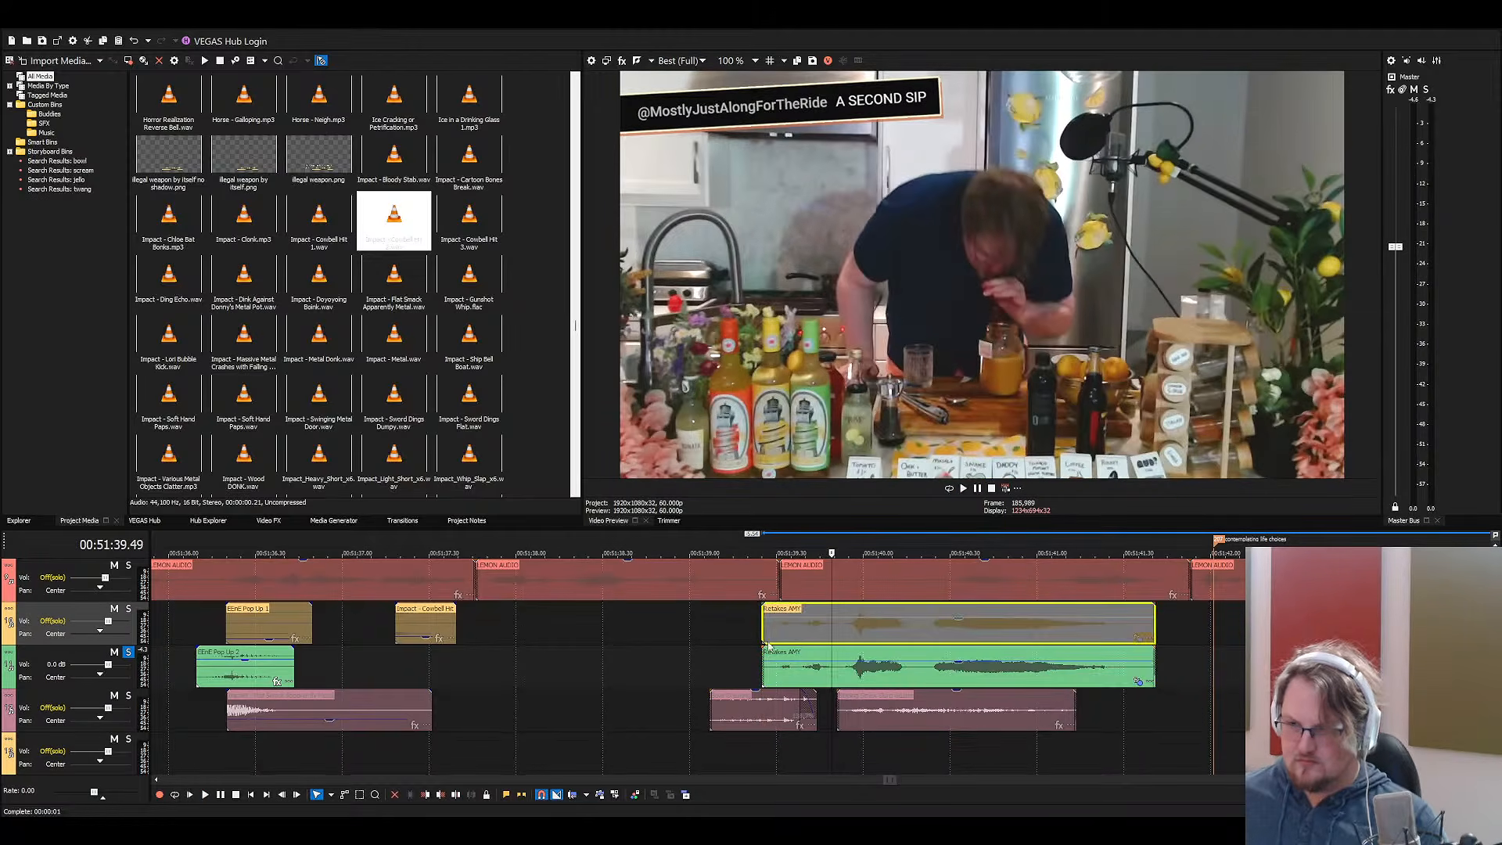
click(128, 653)
Place the Flapjack Spongebob Ugly Scream sound on the empty track under the second sip, lower the upper retake clip's gain, and play
click(349, 344)
text(fl)
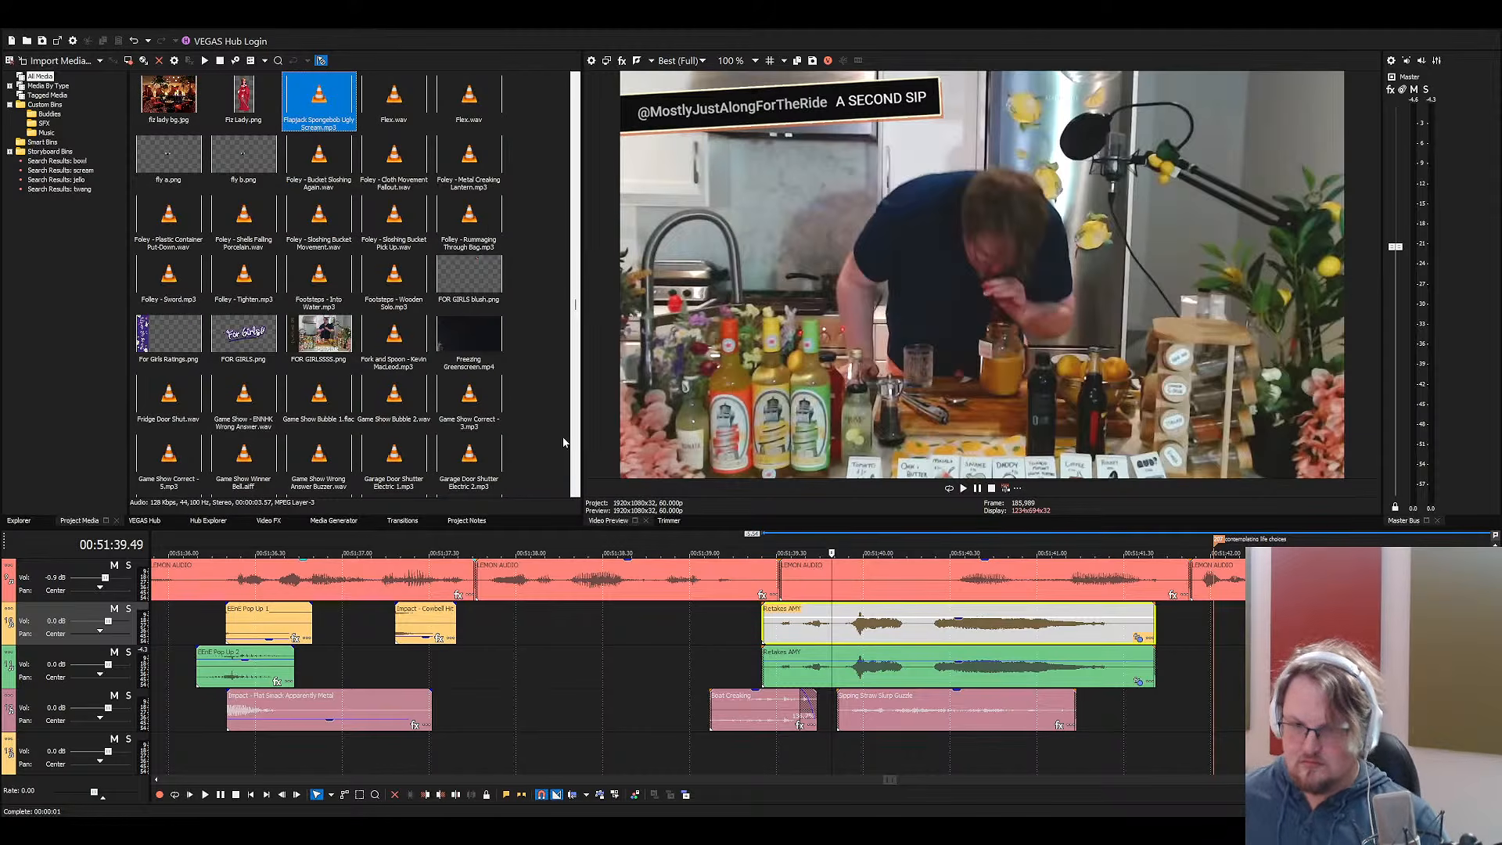
scroll(651, 713, down, 1)
drag(650, 713, 825, 713)
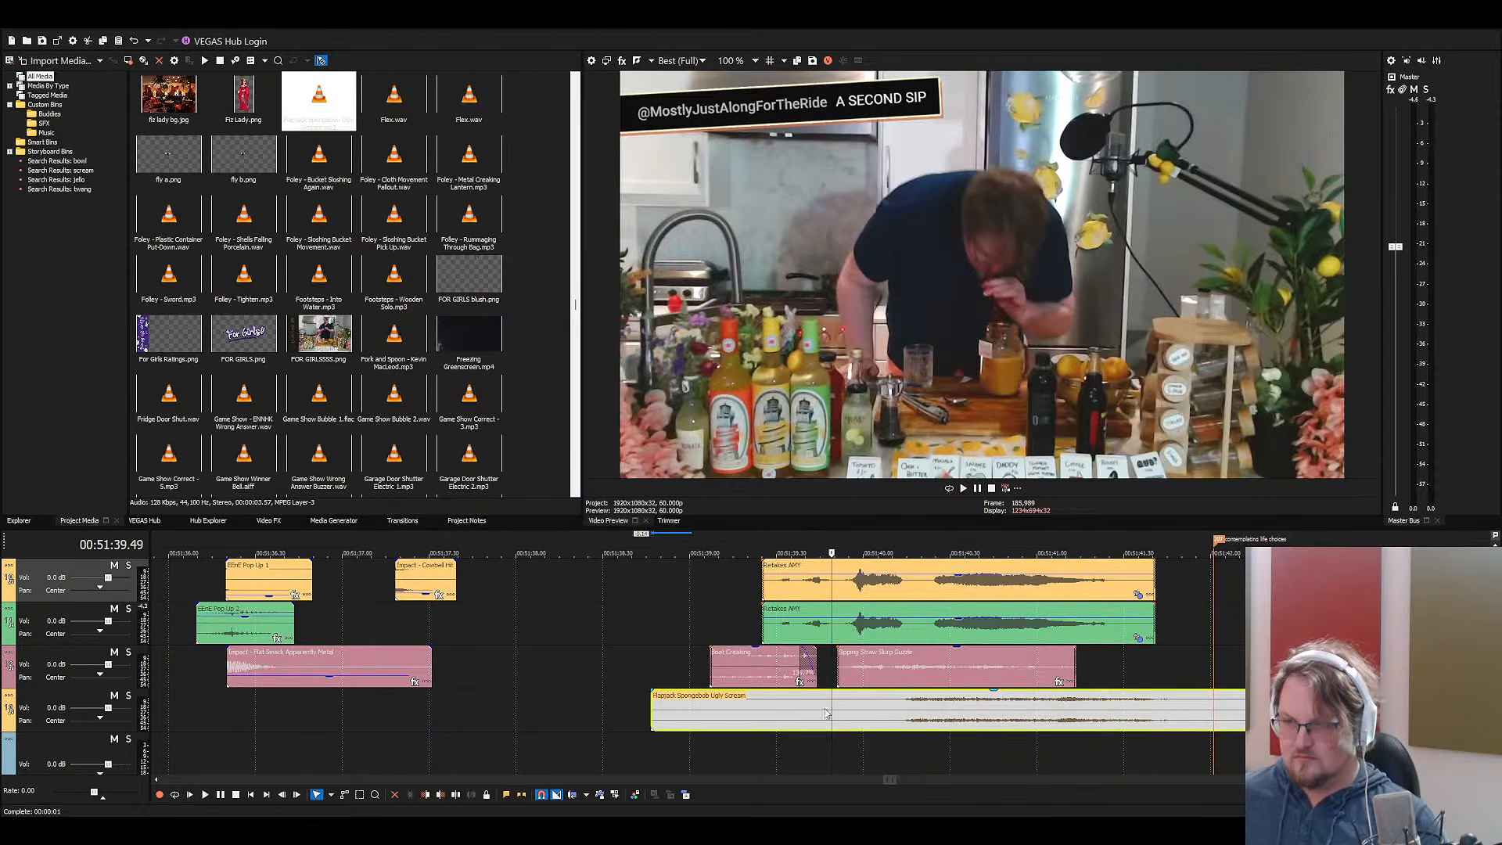
click(877, 598)
key(space)
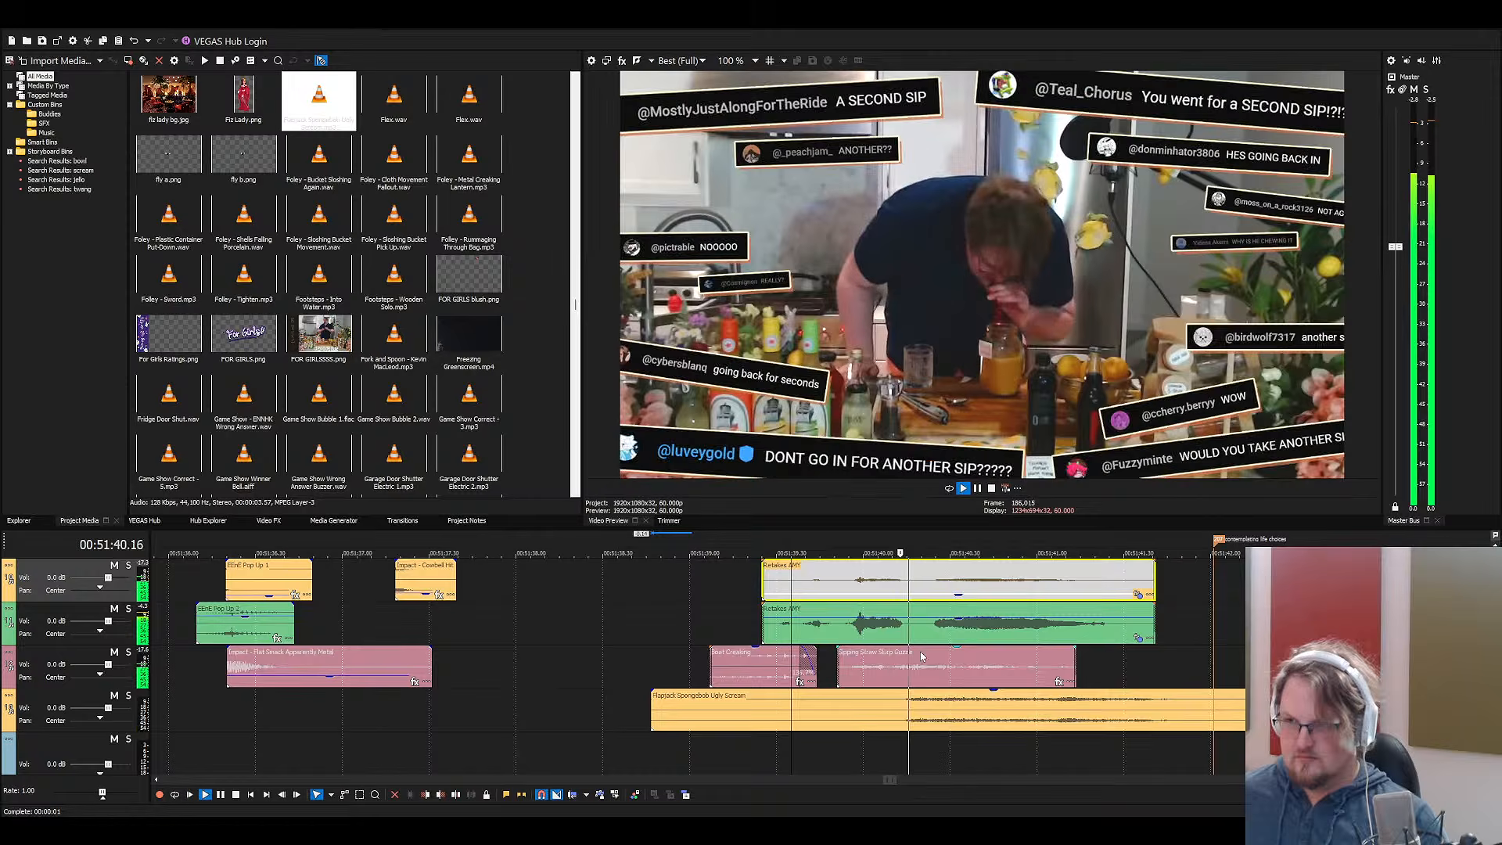
Shift the Flapjack Spongebob Ugly Scream clip slightly later, to about 00:51:38.54, and play it with the second-sip audio
mouse_move(943, 710)
mouse_down()
mouse_move(878, 709)
mouse_move(947, 708)
mouse_up()
key(space)
key(space)
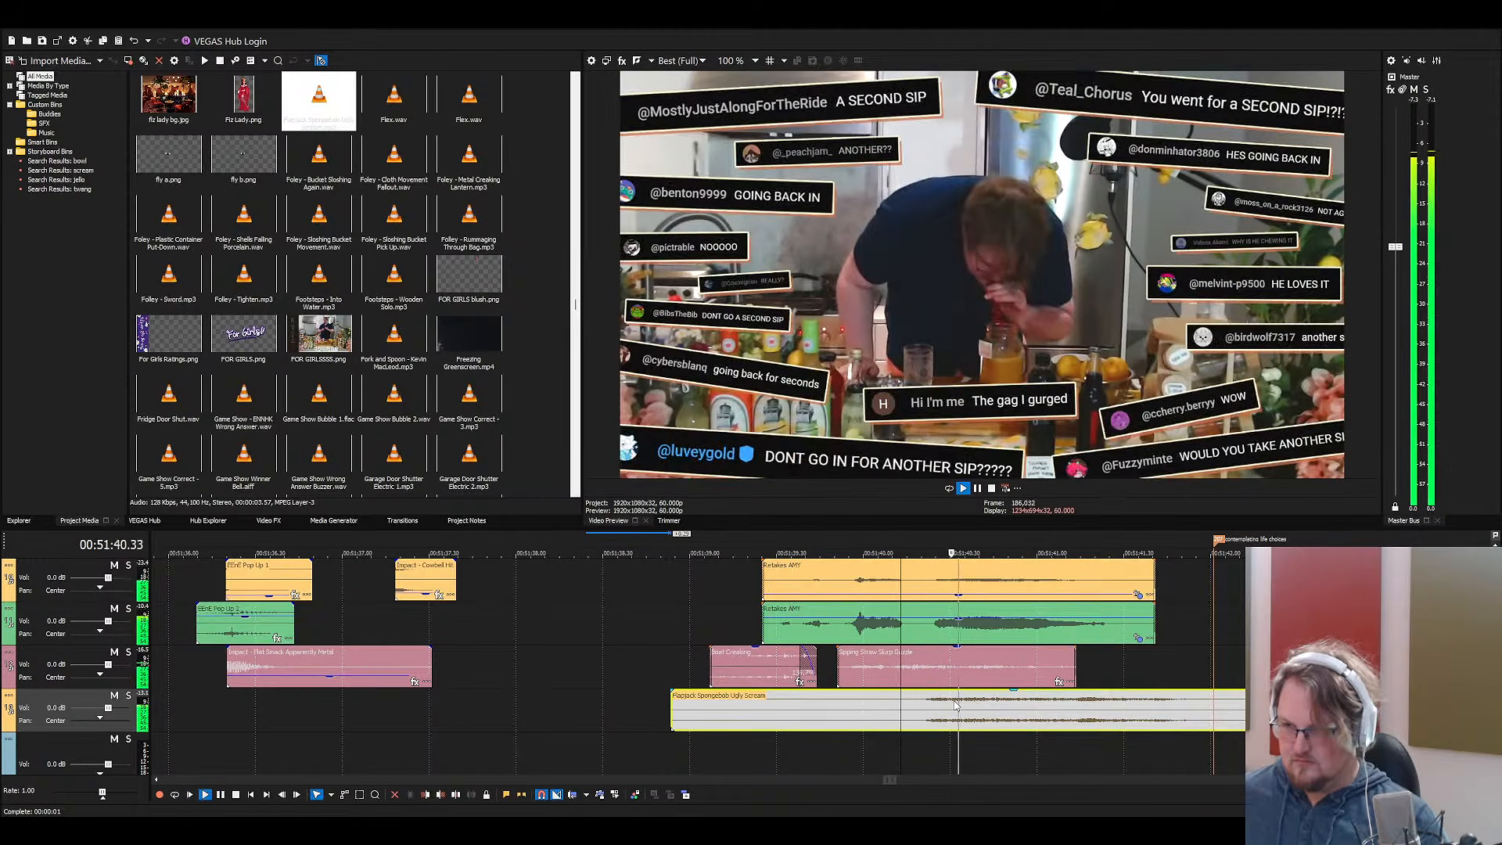
scroll(1156, 690, up, 3)
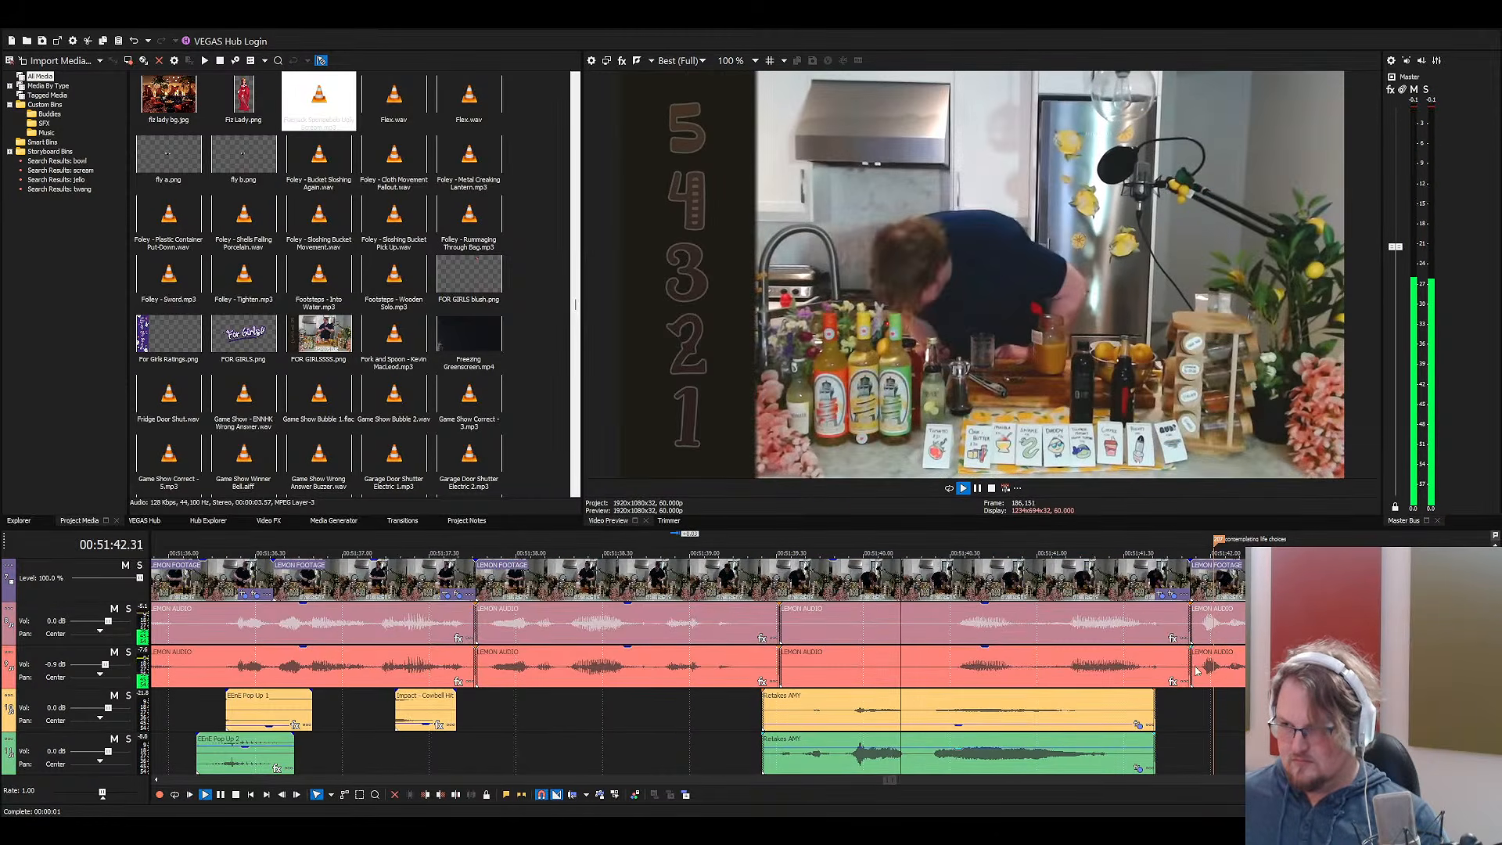
Stop playback past the second sip and return to about 00:51:41 within the retake audio
scroll(1159, 687, down, 4)
scroll(1025, 654, down, 3)
scroll(1021, 654, up, 3)
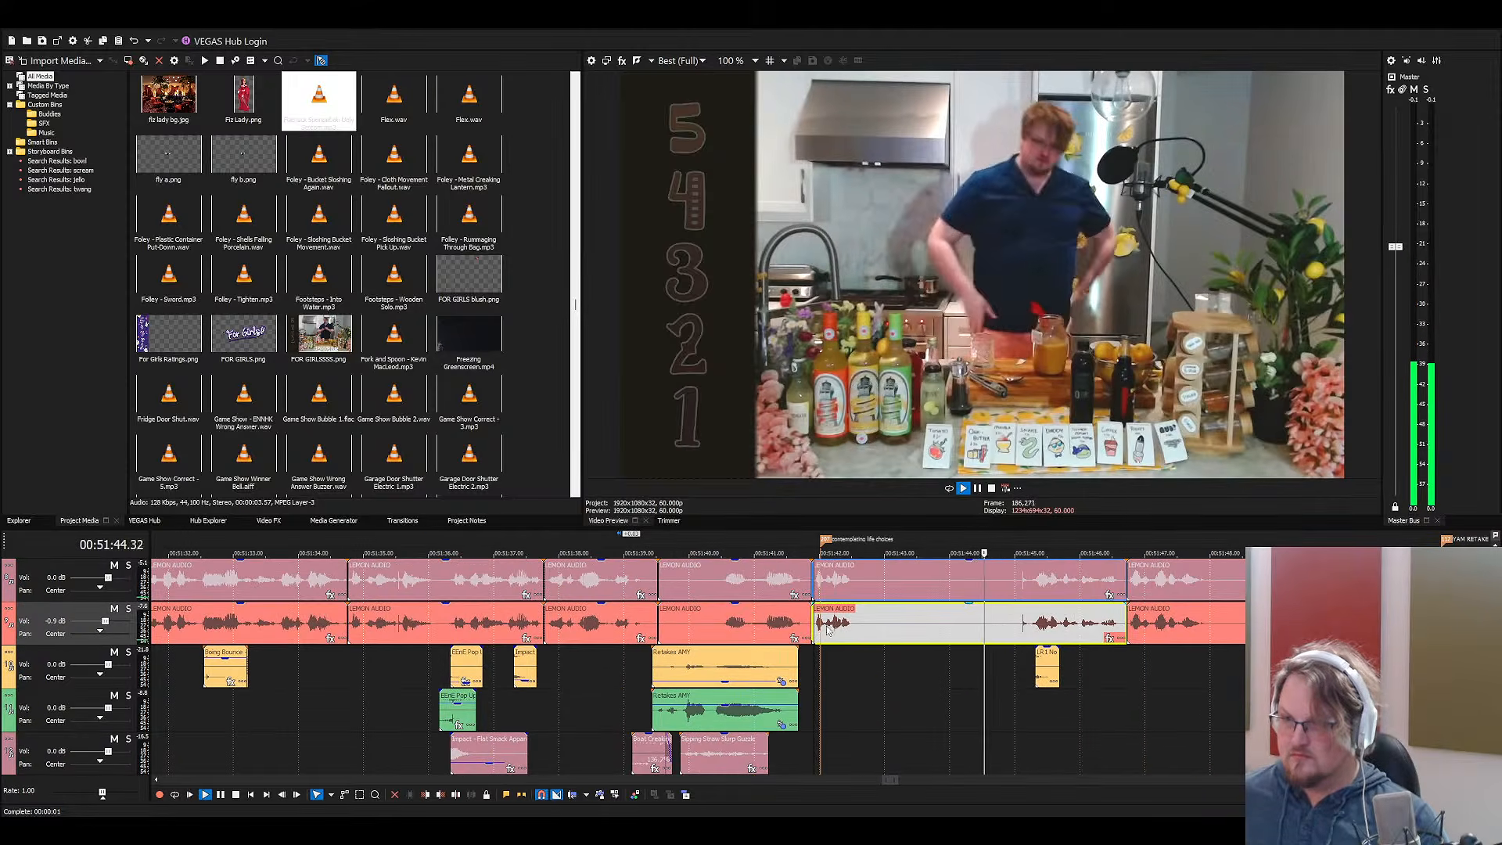
key(space)
click(753, 622)
Jump to the project media starting with "spi", save the project, and play the end of the second sip
click(399, 287)
key(s)
key(p)
key(i)
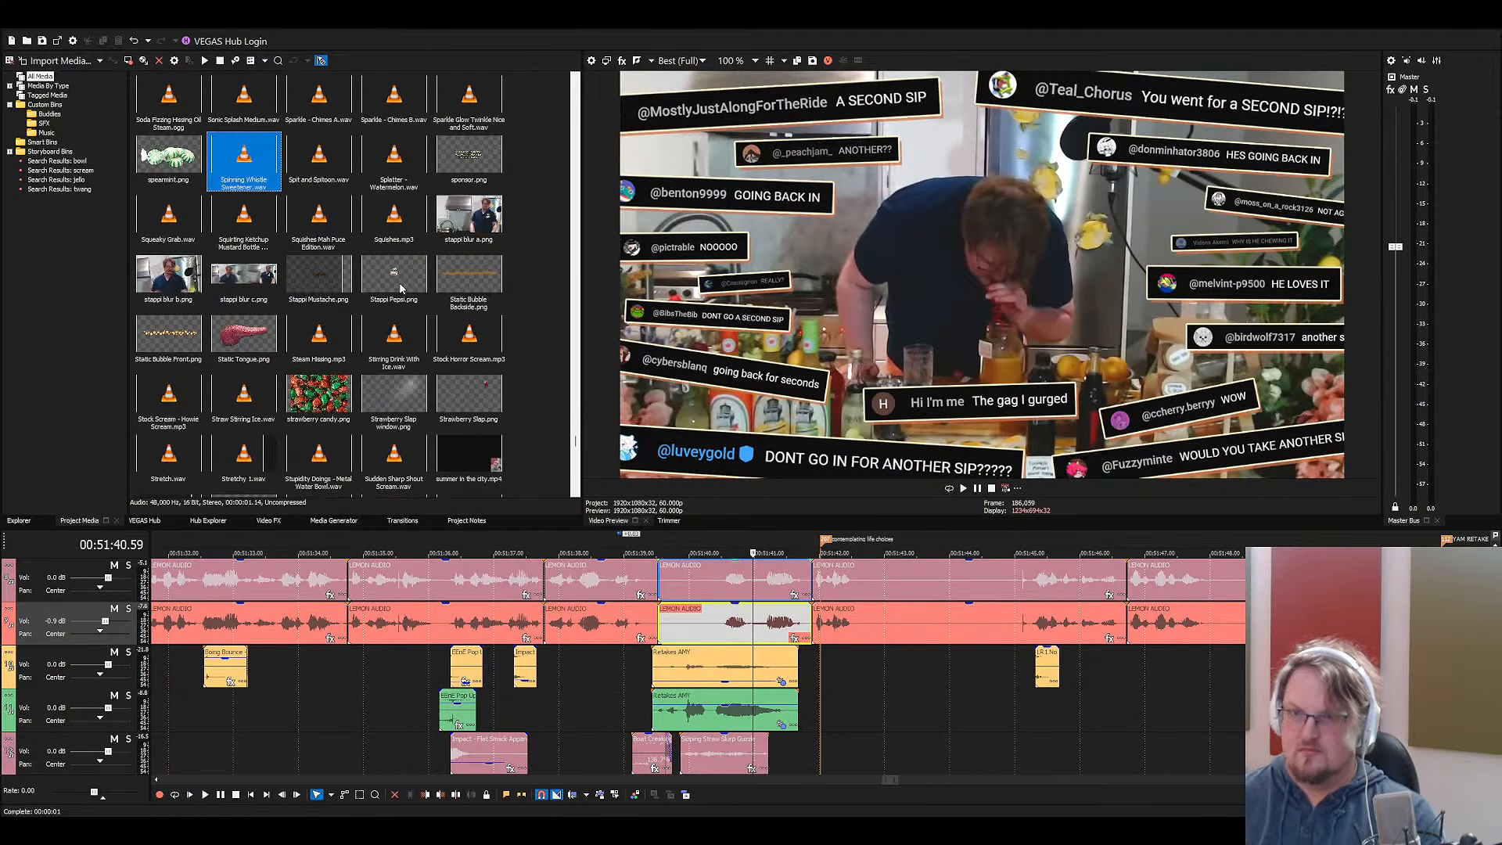
scroll(538, 614, down, 1)
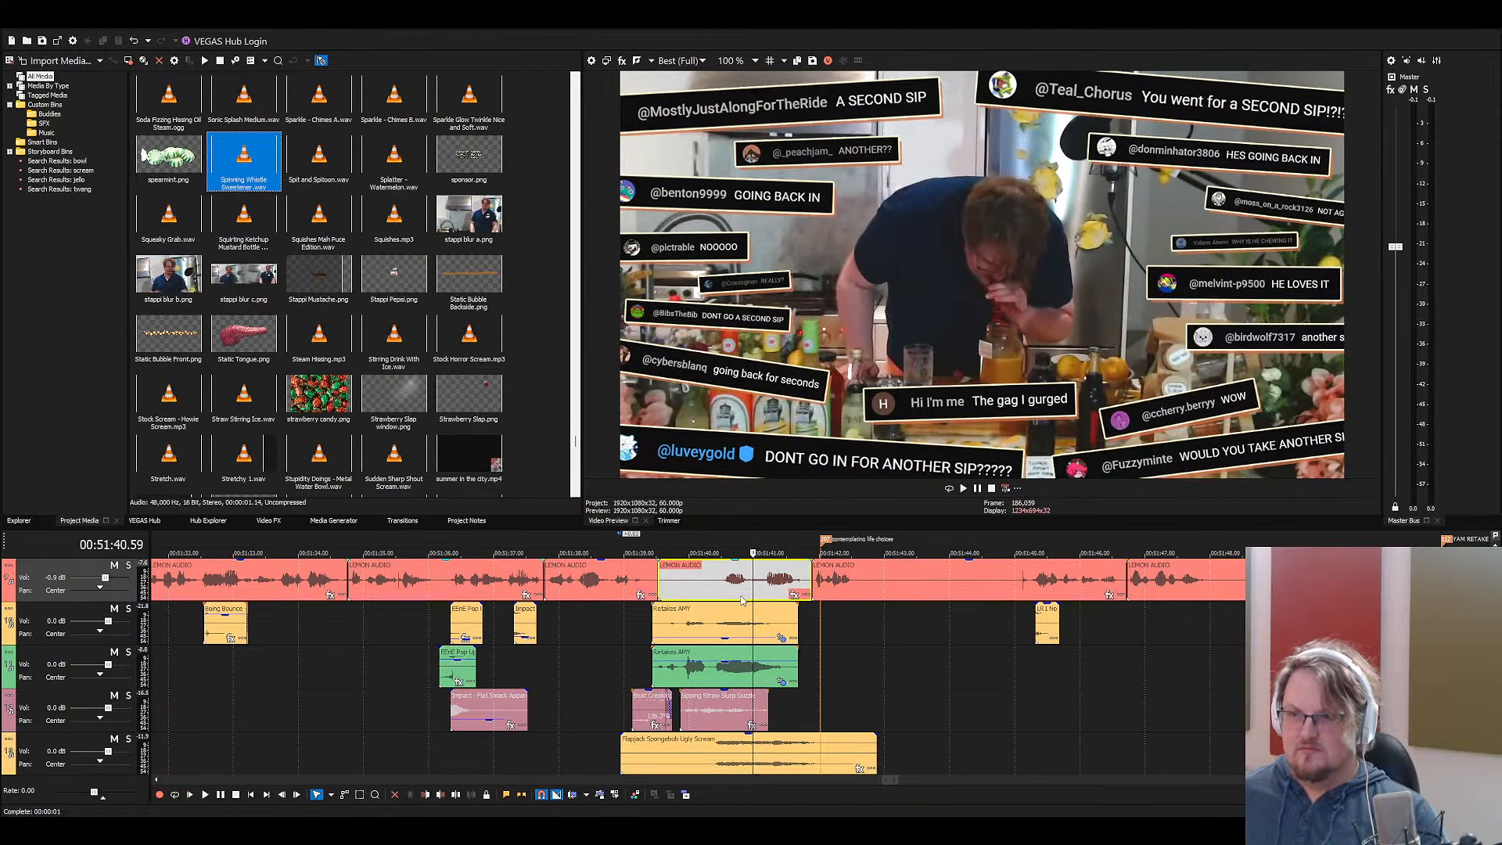
key(ctrl+s)
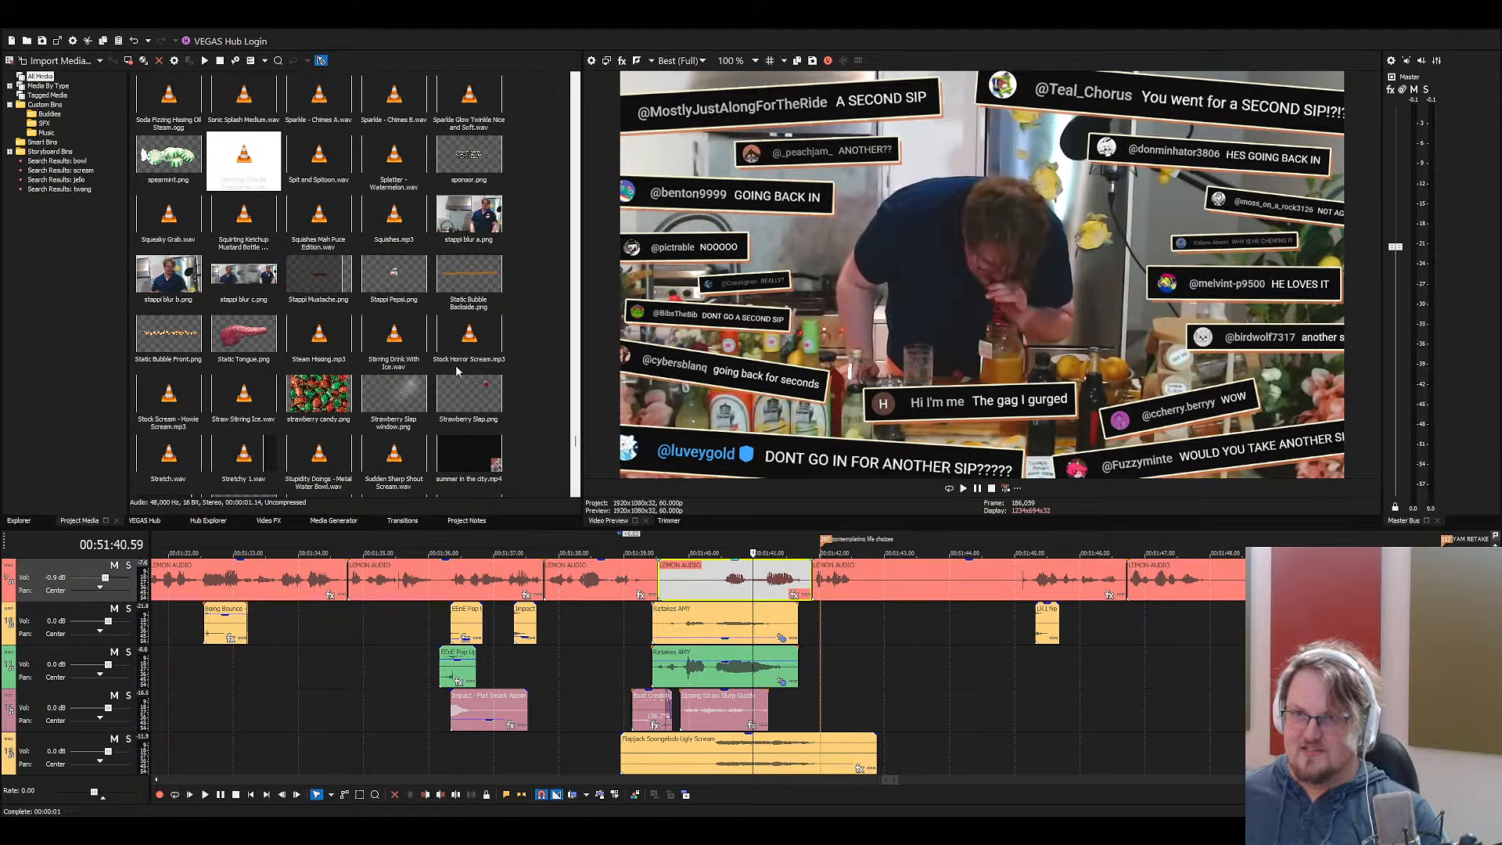
key(space)
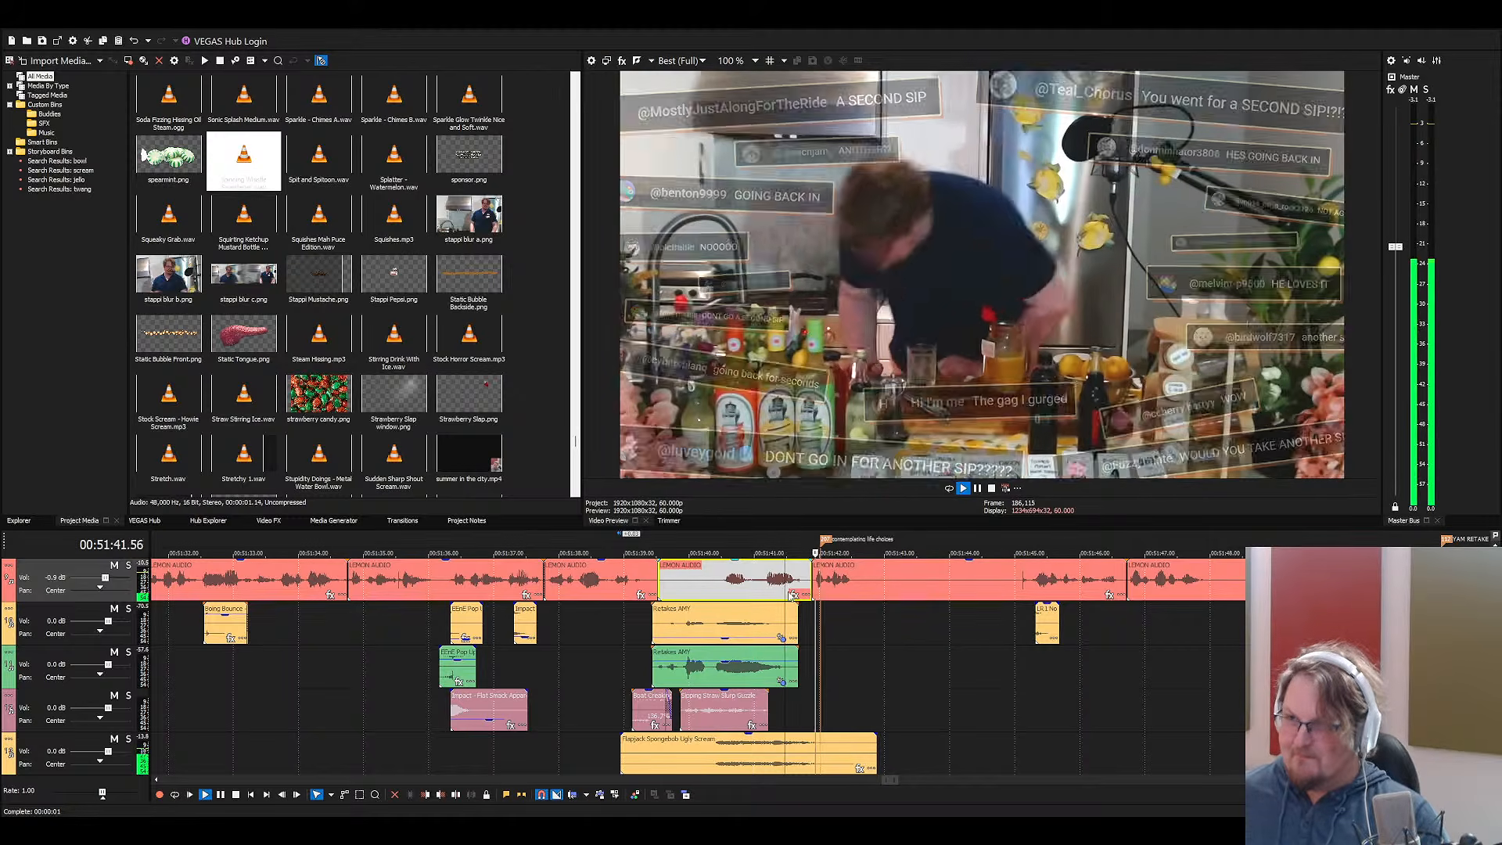
key(space)
Look through the sounds near Stock Horror Scream in the project media and select Spit and Spitoon.wav to preview it
click(367, 328)
key(Right)
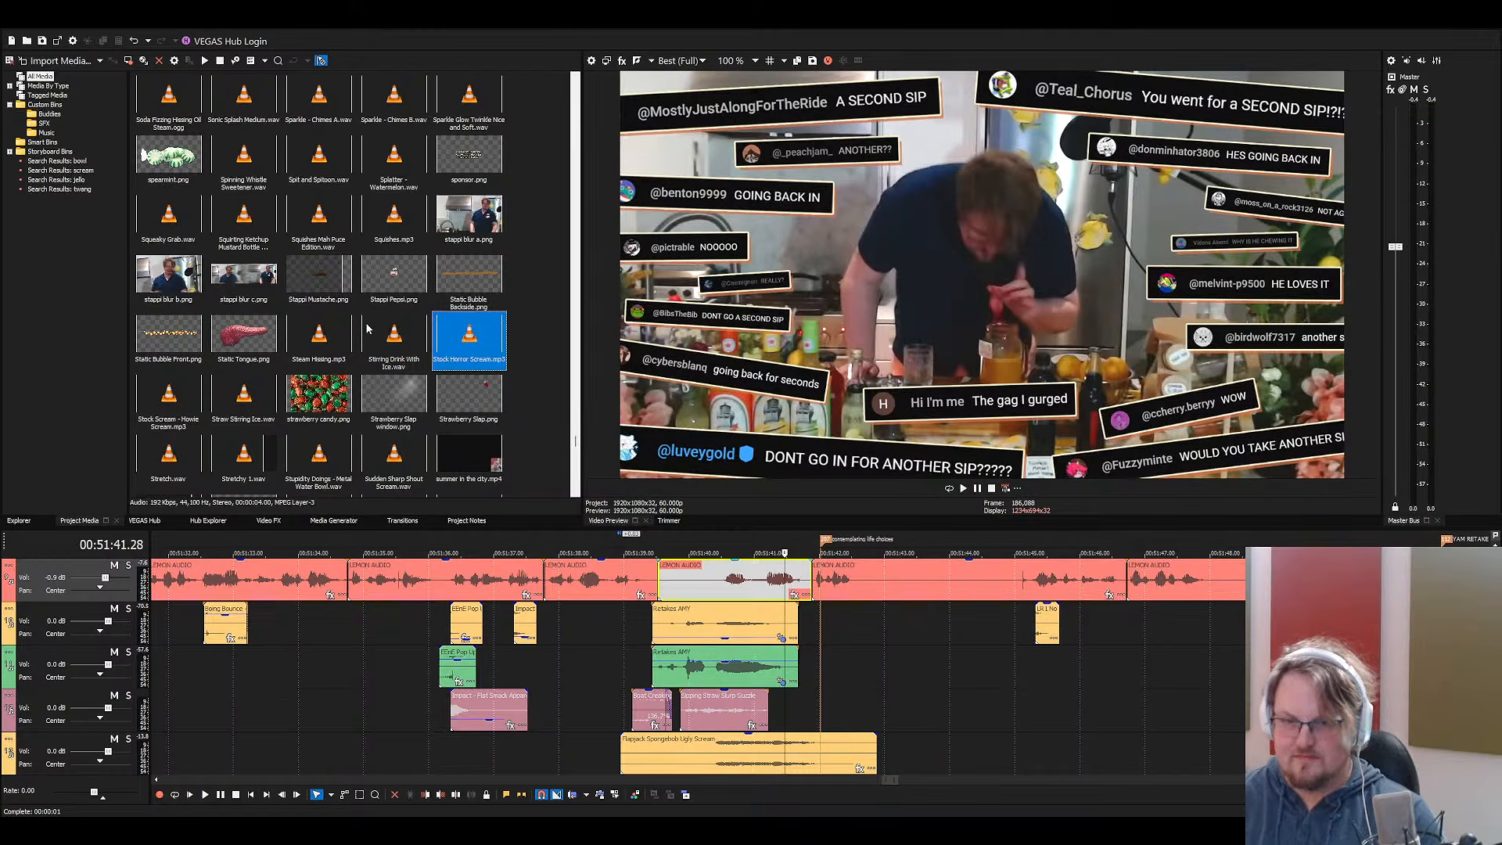
key(Up)
key(Up)
key(Up)
key(Left)
key(Left)
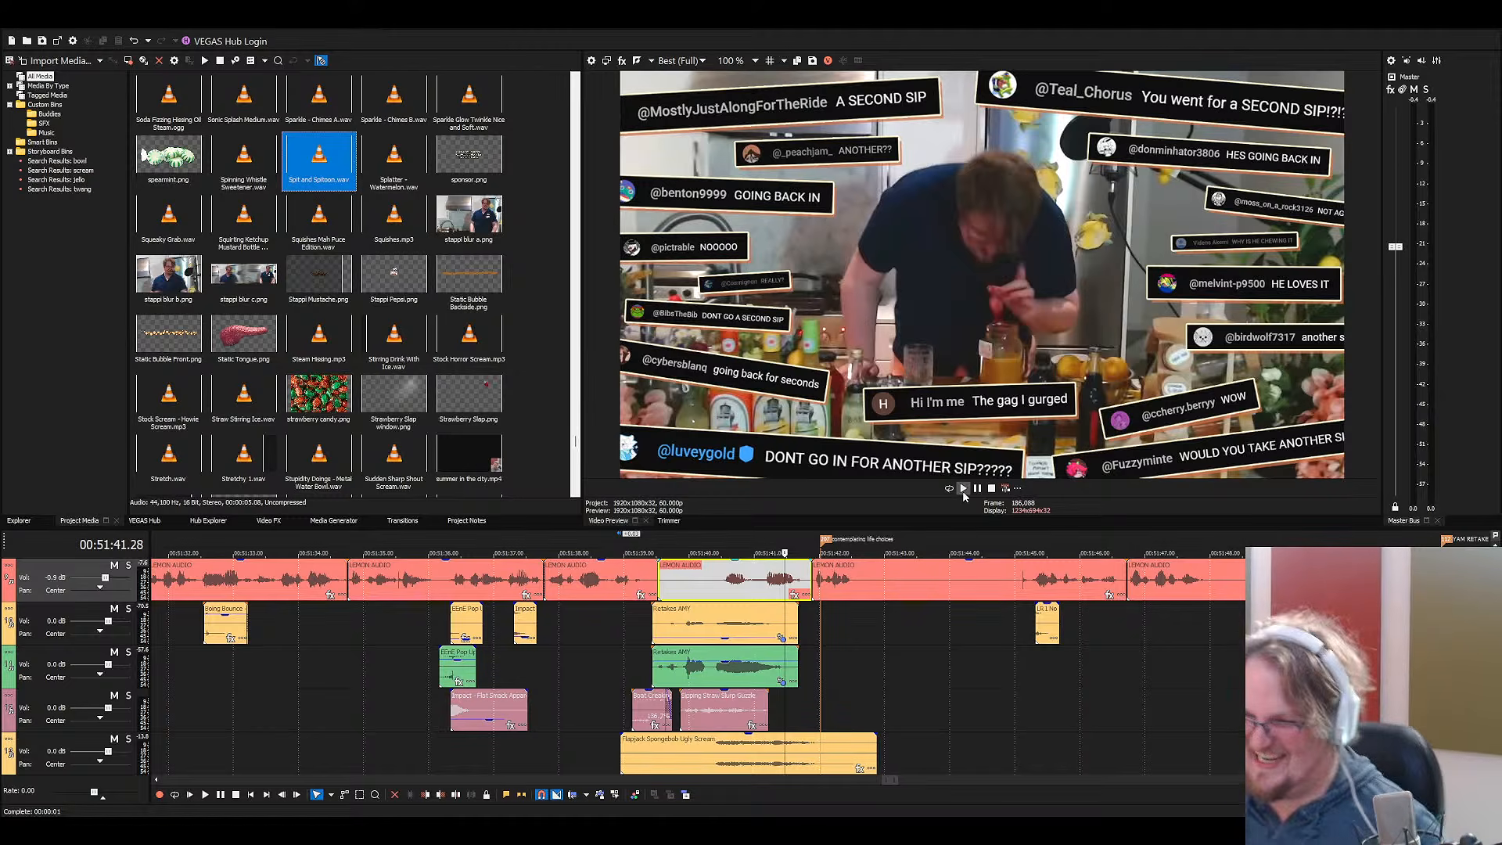
Replay the second-sip mix from about 00:51:39 to judge the retake, slurp and scream sounds together
click(690, 580)
key(space)
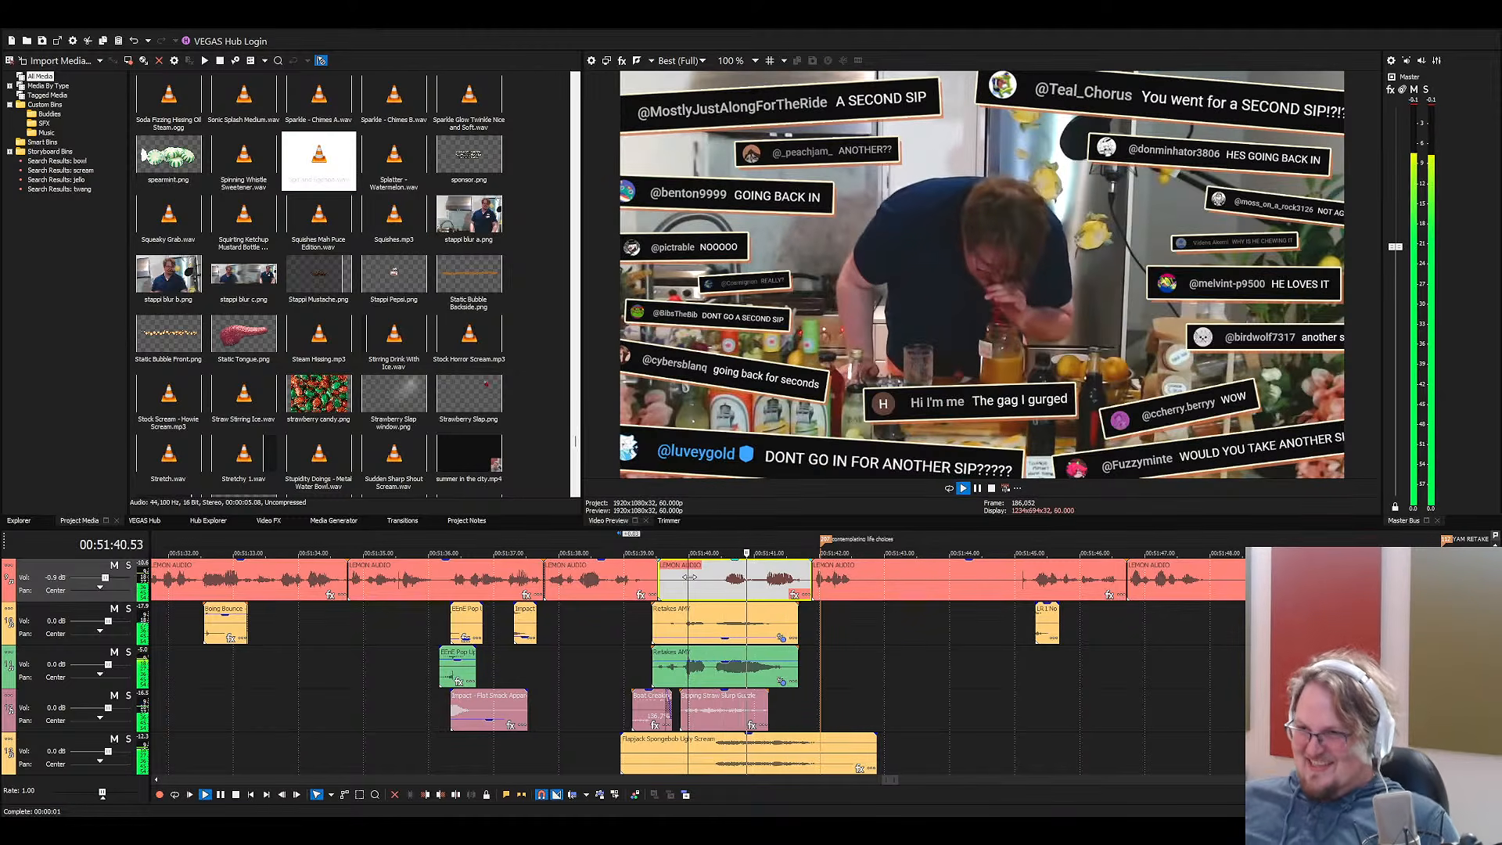
key(space)
click(651, 575)
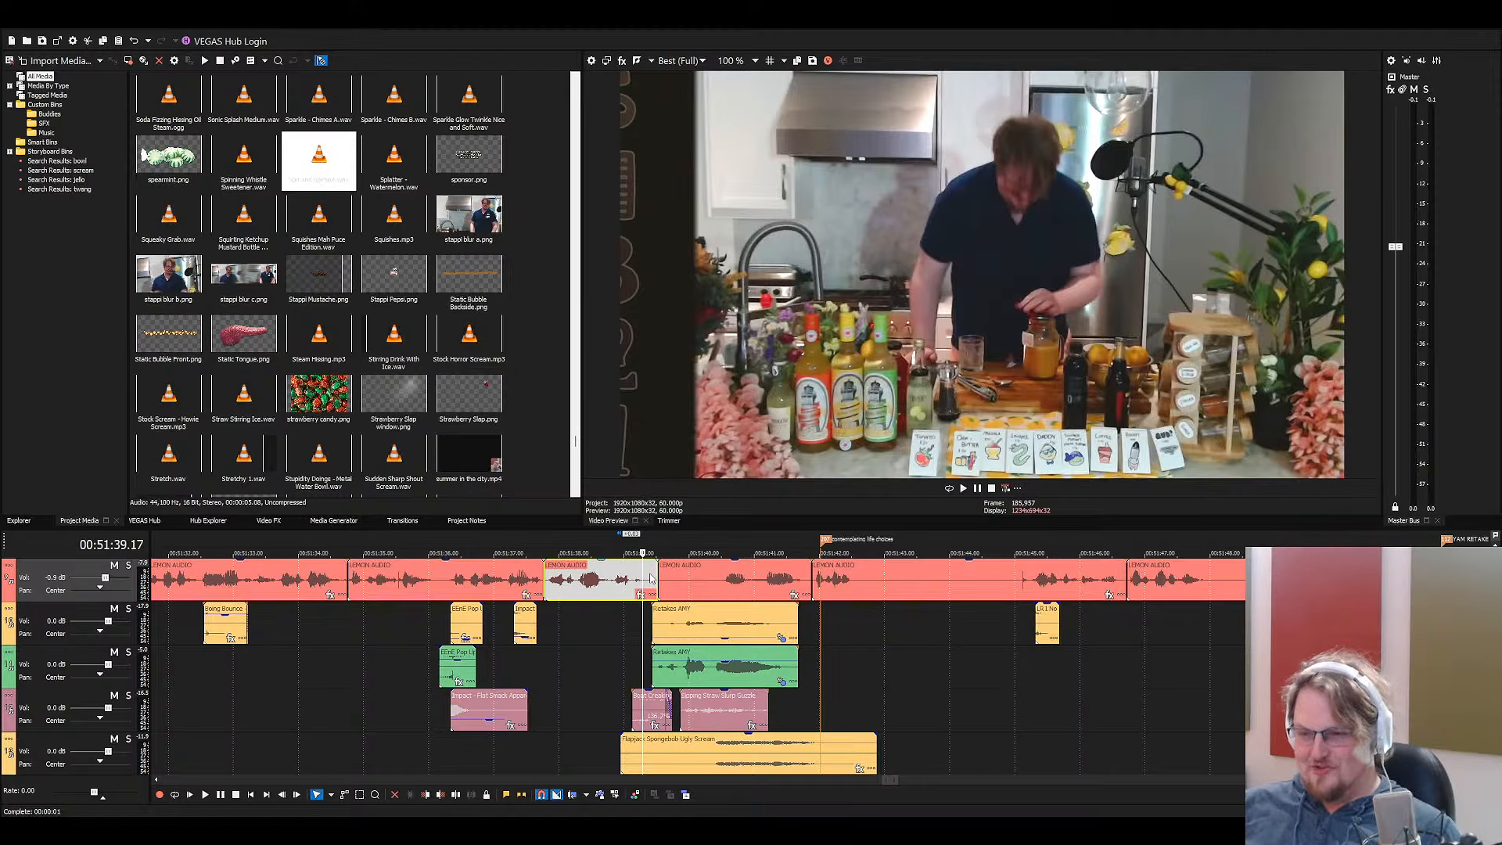
key(space)
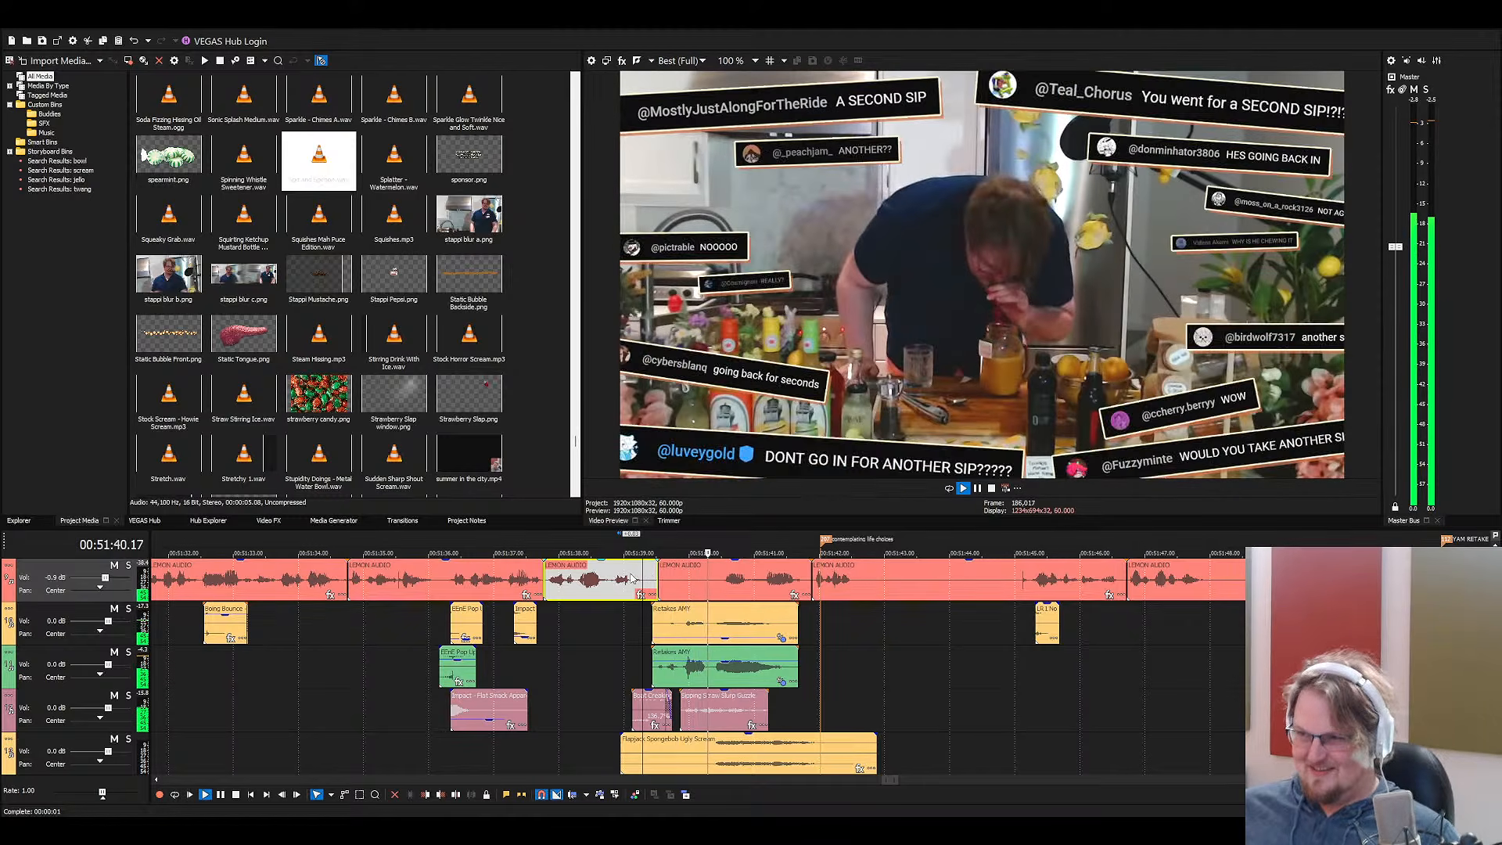
scroll(581, 617, down, 1)
key(space)
scroll(603, 582, up, 2)
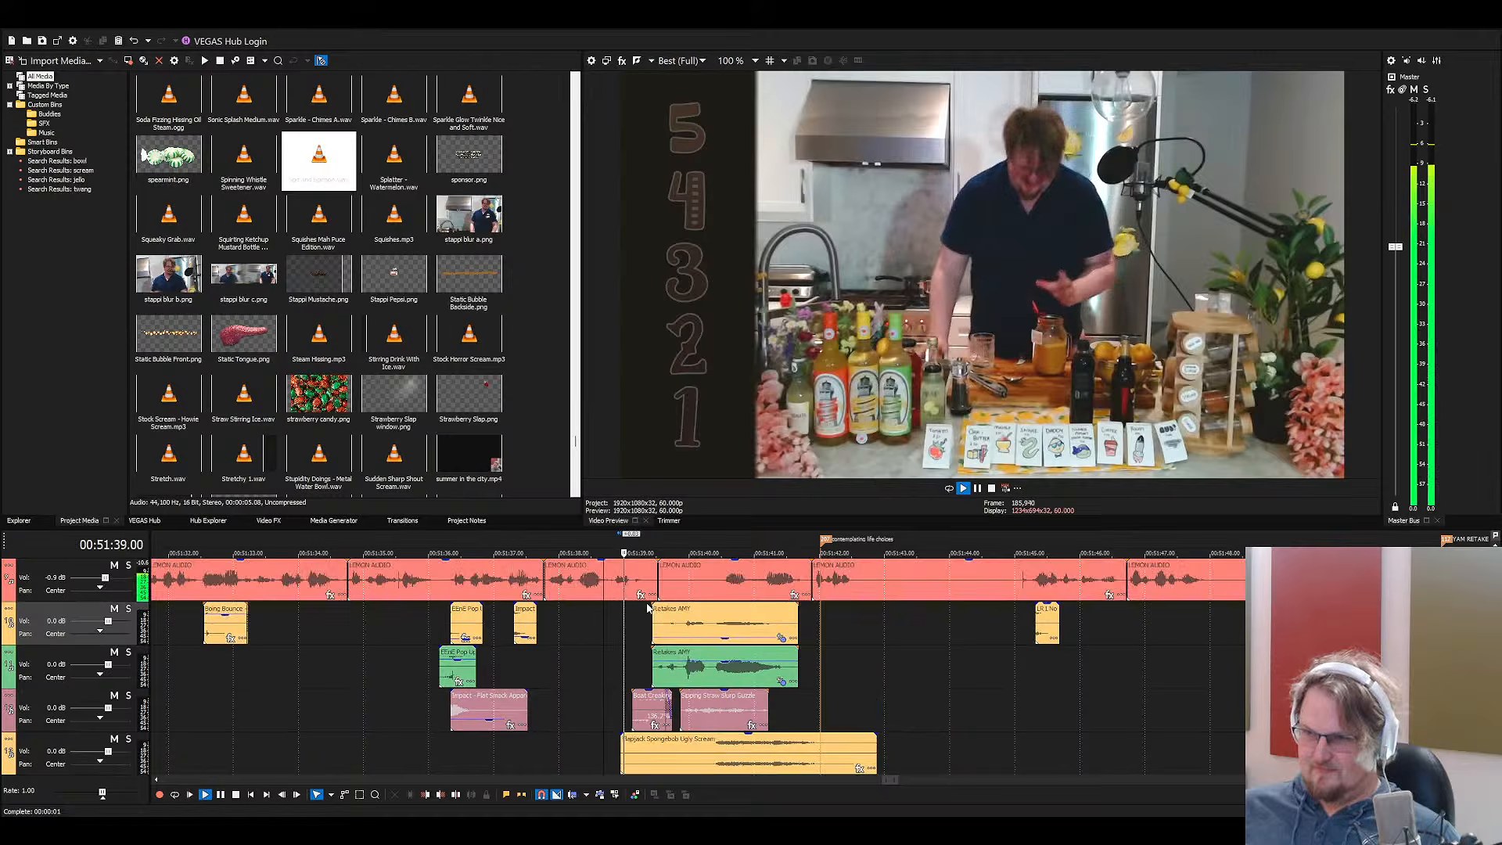
scroll(674, 618, down, 3)
key(space)
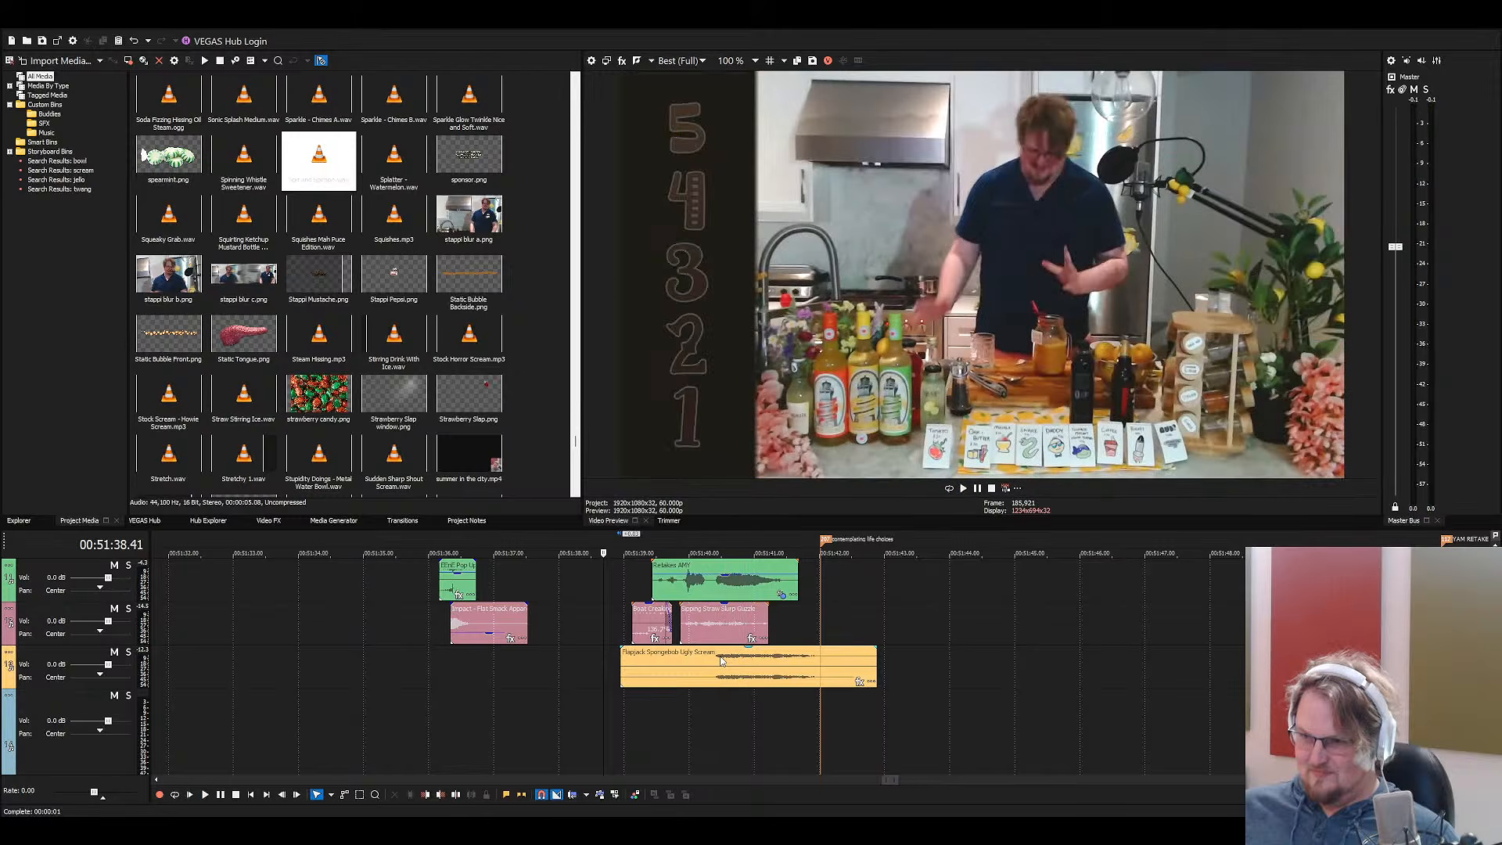
Shift the Flapjack Spongebob Ugly Scream clip about half a second earlier and play it with the second sip
click(701, 665)
click(679, 667)
drag(729, 671, 709, 672)
key(space)
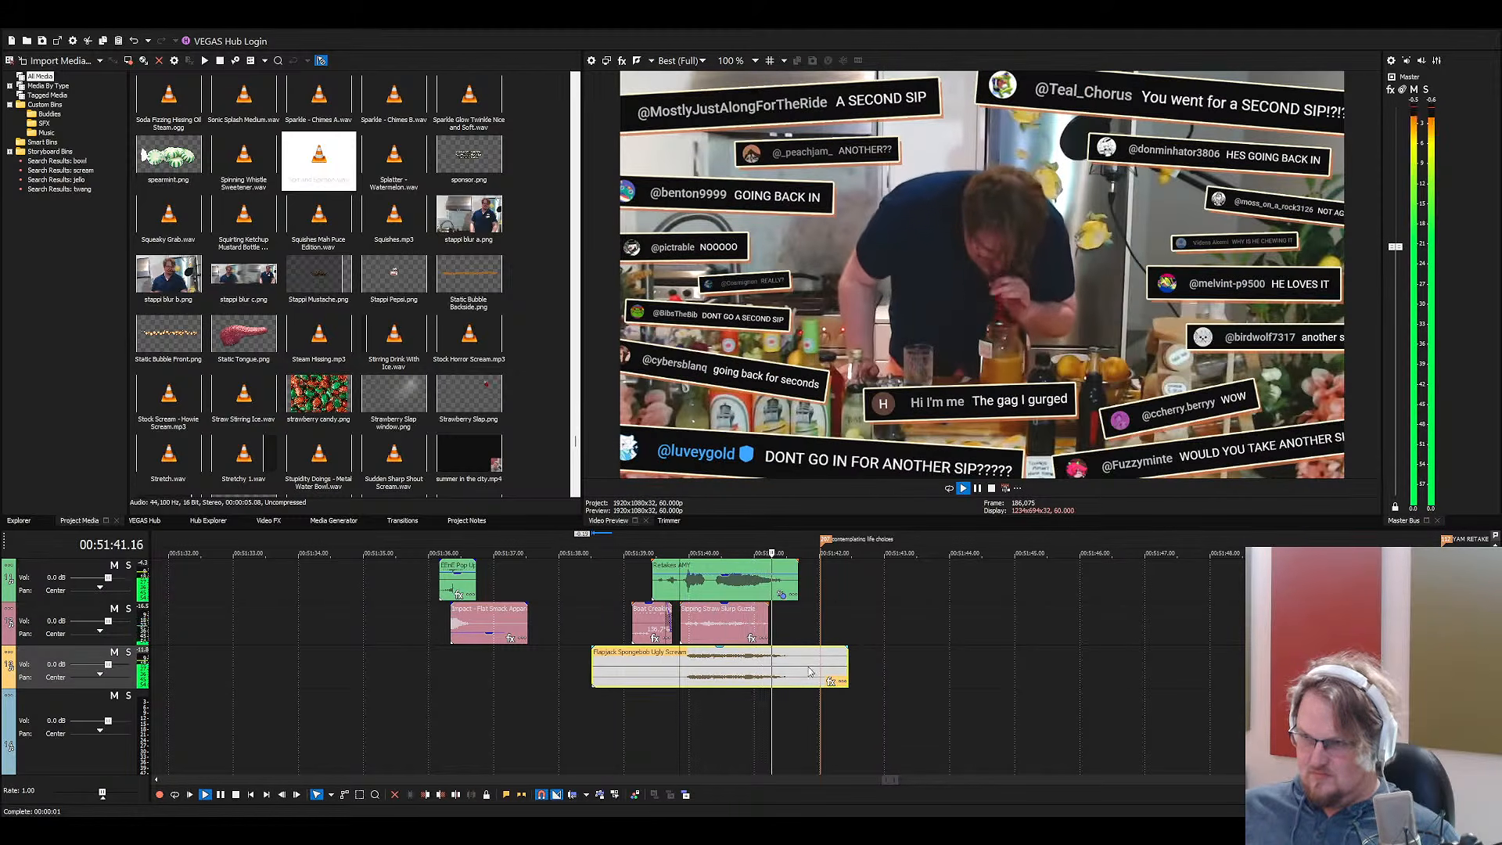
scroll(808, 672, up, 2)
key(space)
Browse the media around Steam Hissing.mp3, and place Spit and Spitoon.wav on the lower retake track at about 00:51:43
click(406, 401)
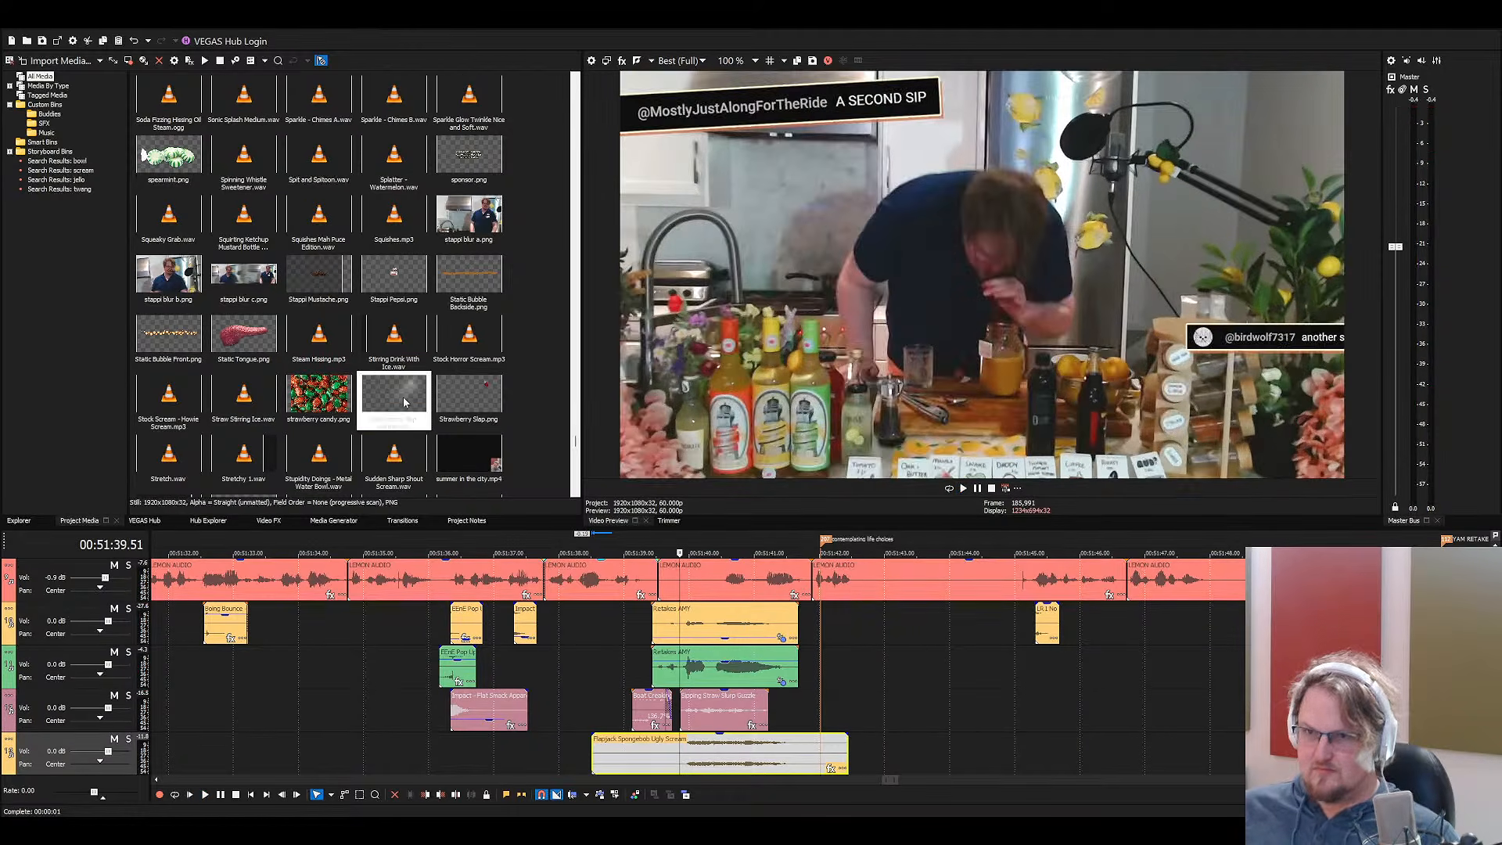
key(Right)
click(311, 349)
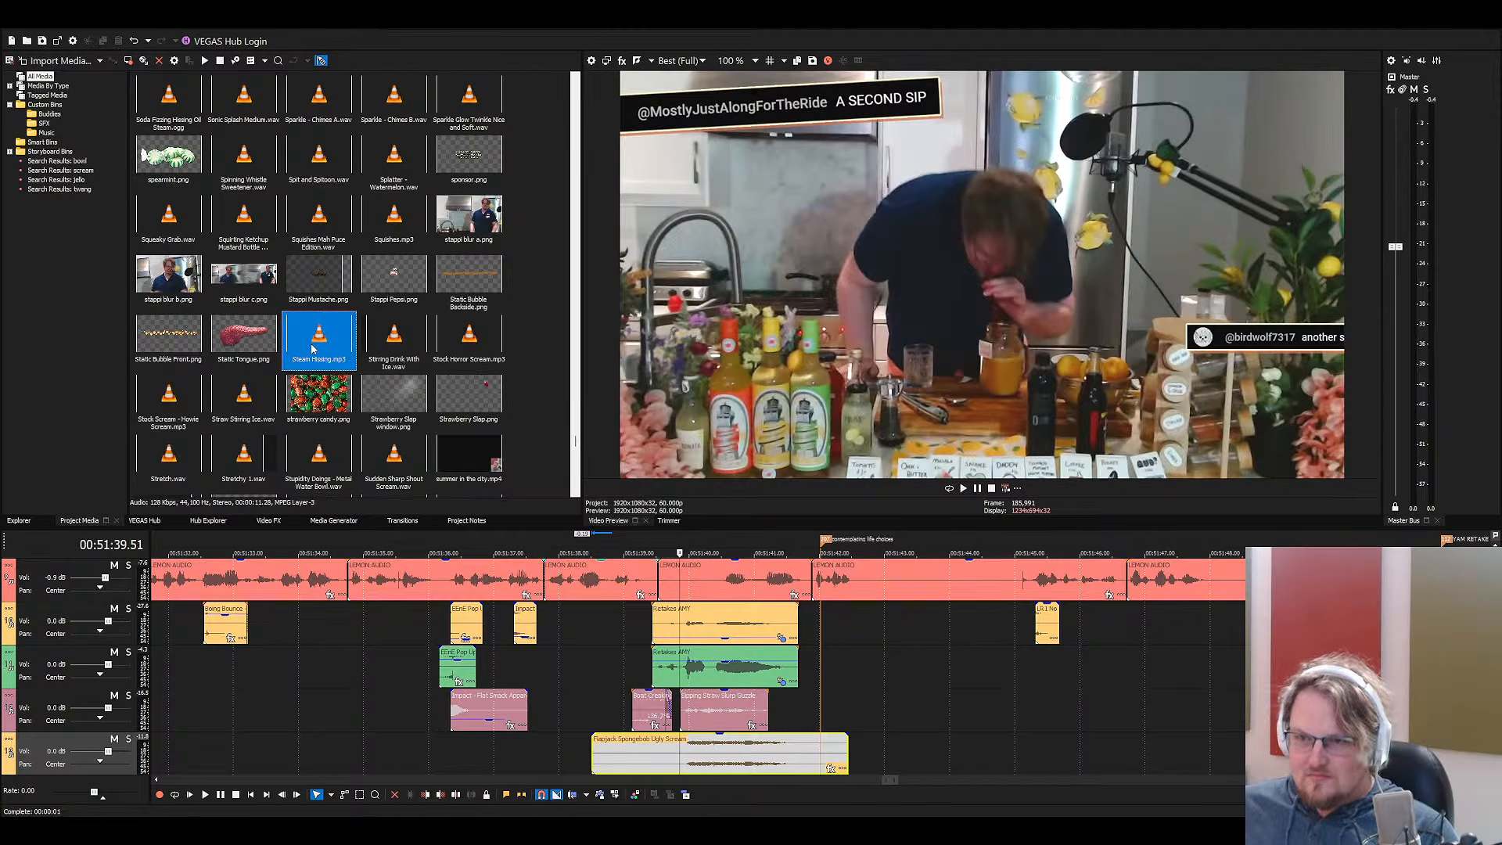
key(Right)
key(Left)
key(Up)
key(Up)
key(Up)
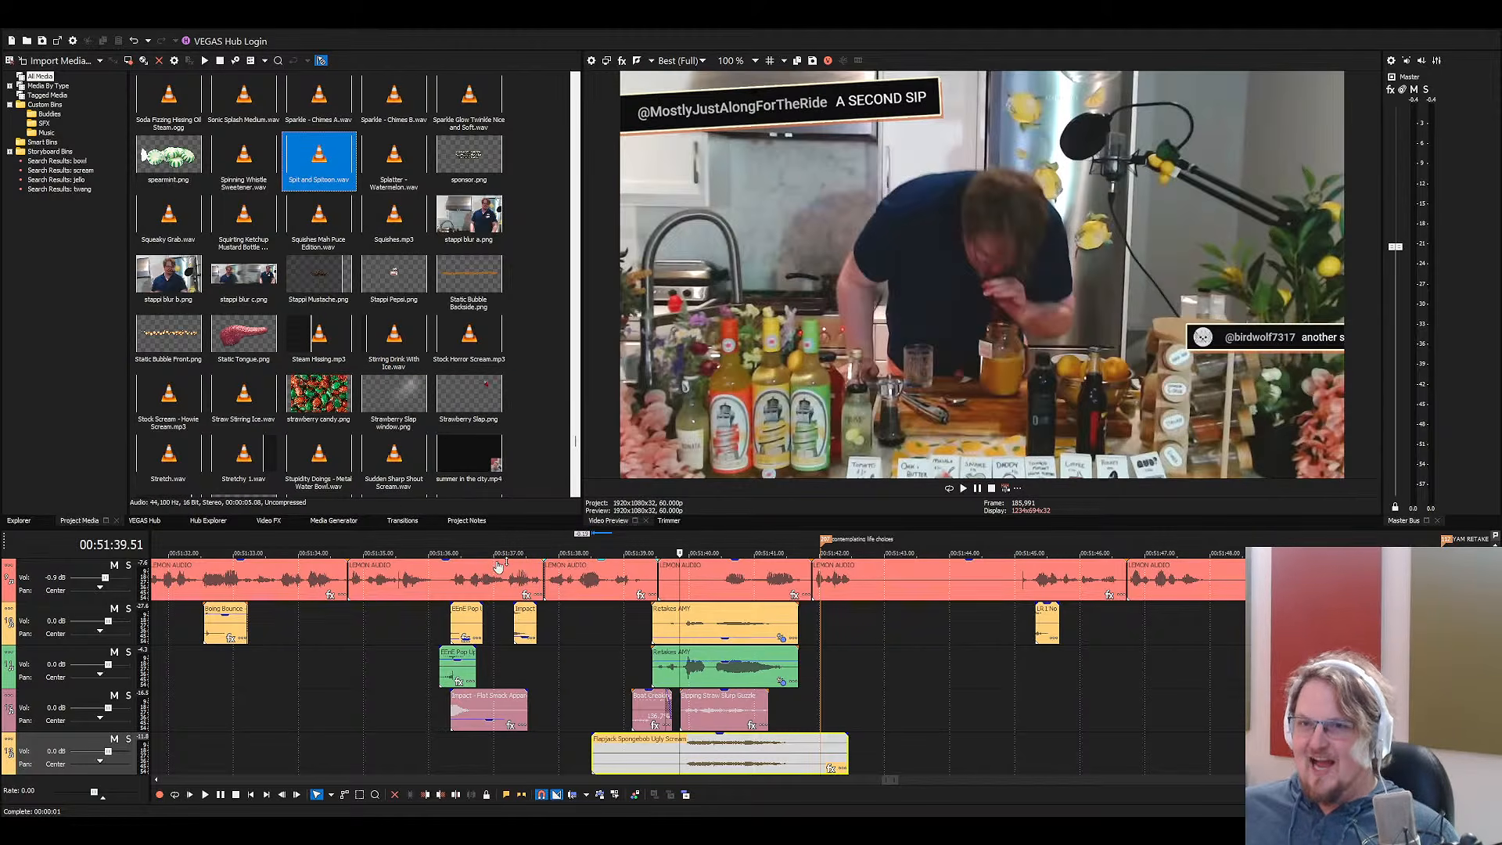
drag(313, 160, 921, 678)
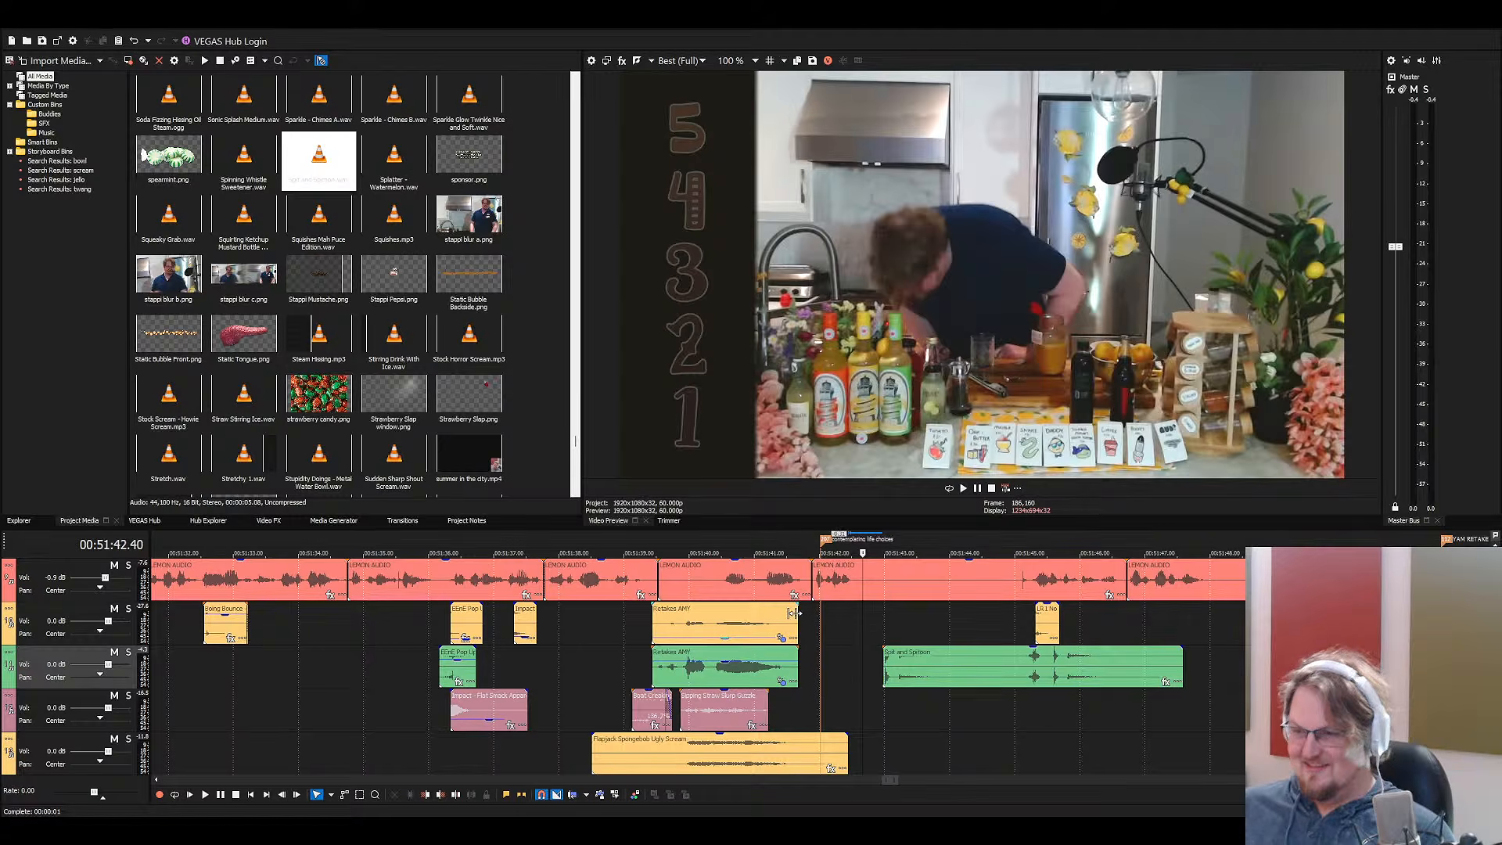
Play the spit sound in place, move its clip earlier to the marker at 00:51:42.00, and replay the passage
click(790, 615)
key(space)
scroll(823, 637, up, 3)
scroll(837, 637, down, 2)
scroll(854, 637, up, 1)
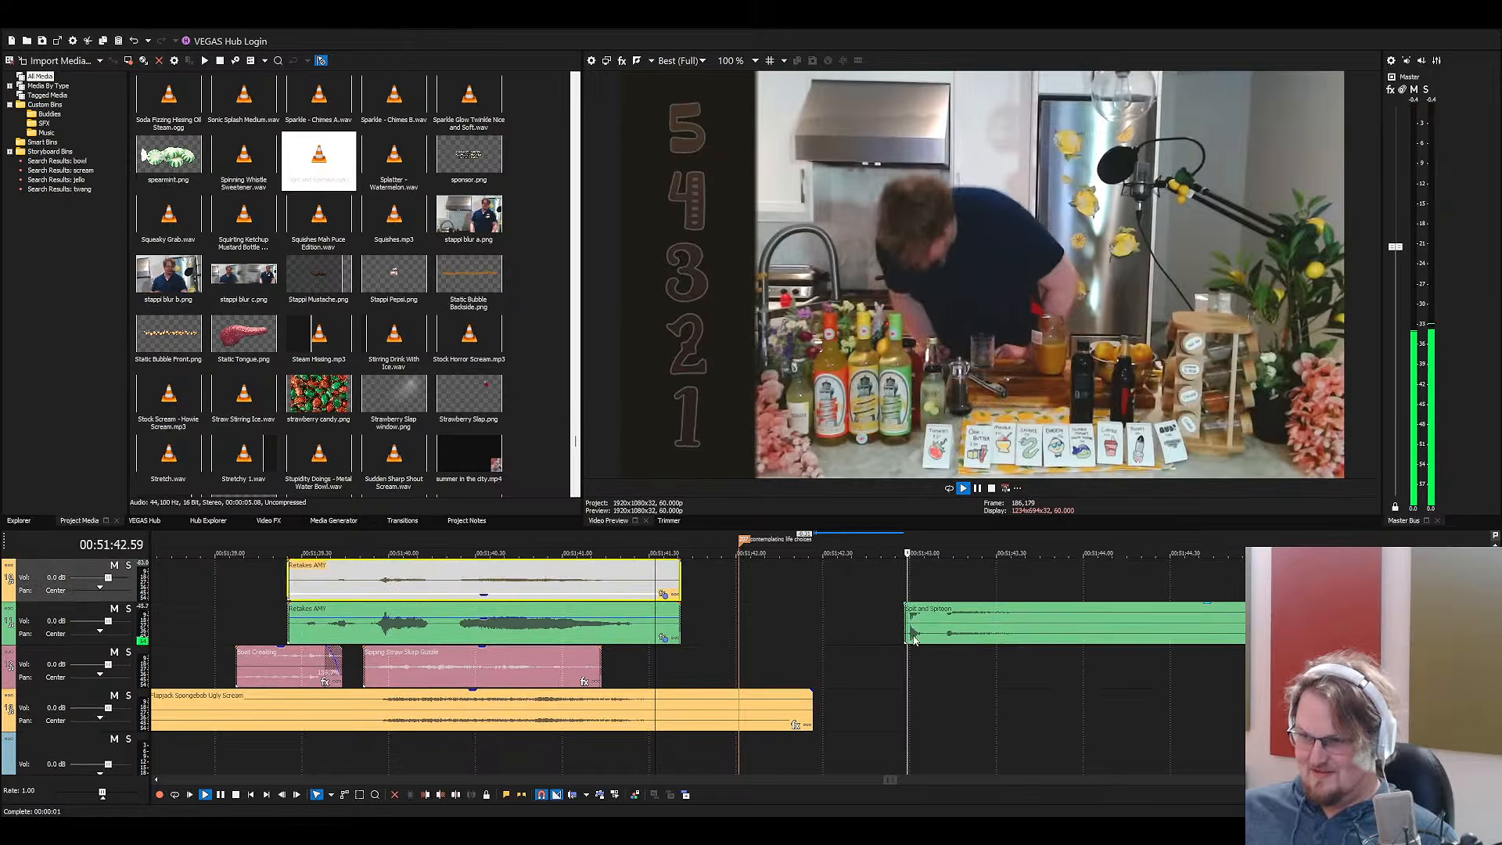
key(space)
drag(919, 621, 781, 623)
scroll(780, 624, up, 2)
click(707, 661)
key(space)
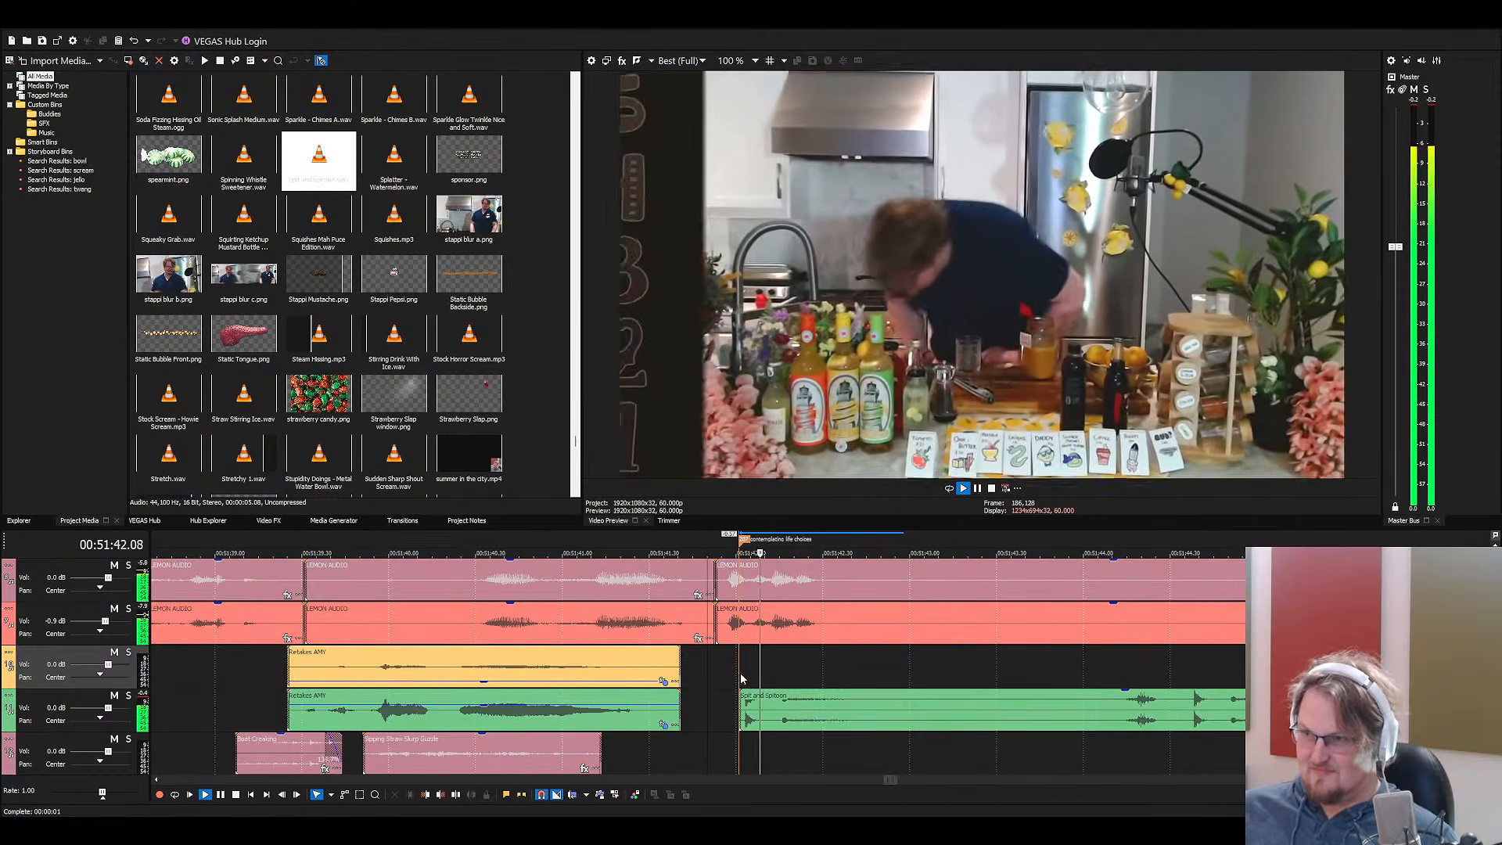
Move the Spit and Spitoon clip to the upper retake track, starting at the preceding lemon audio cut, and play it
drag(743, 687, 729, 671)
key(space)
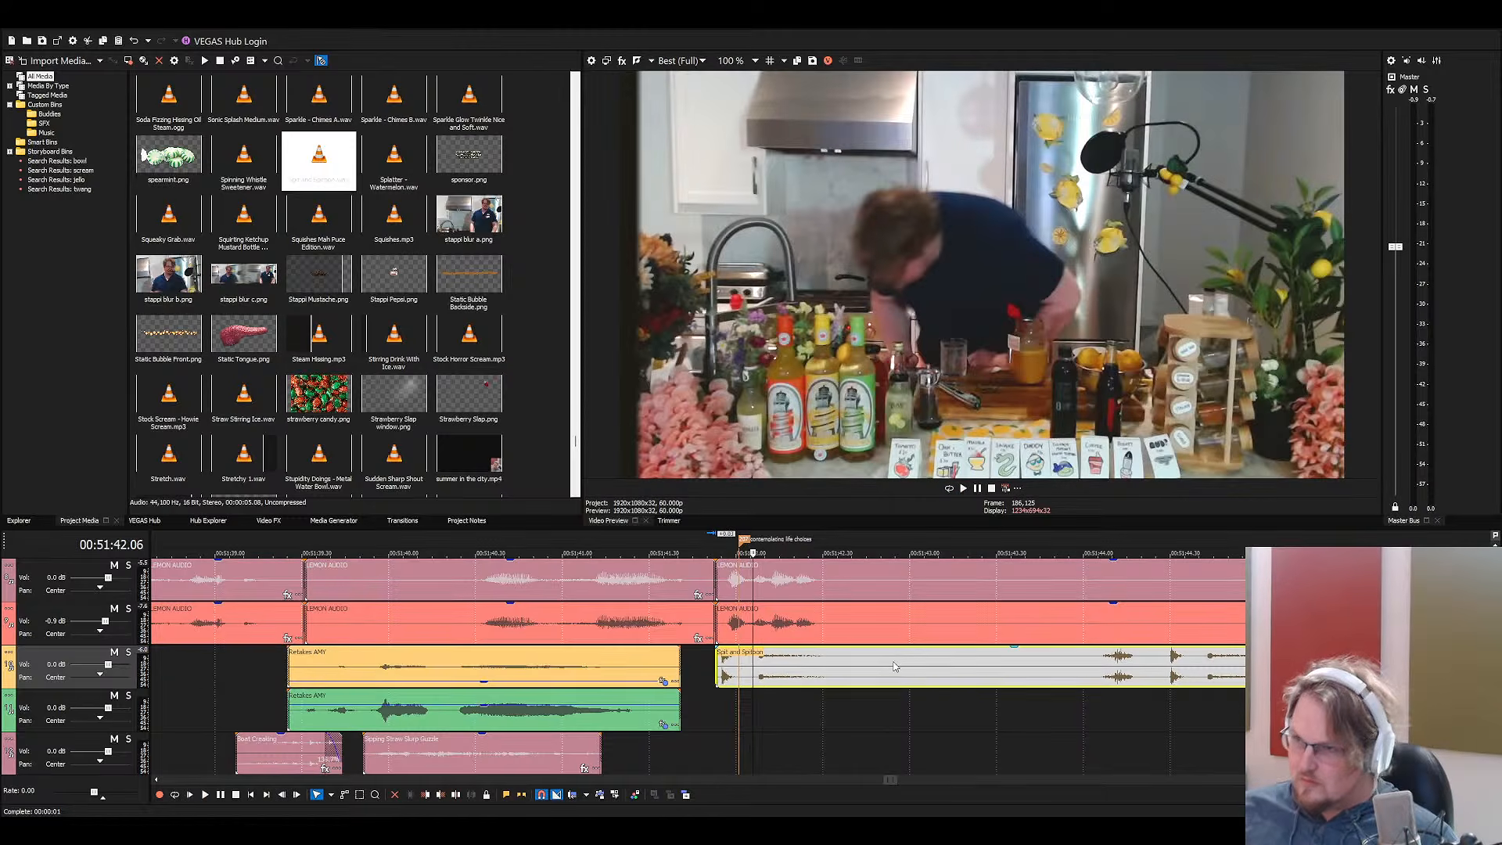
key(space)
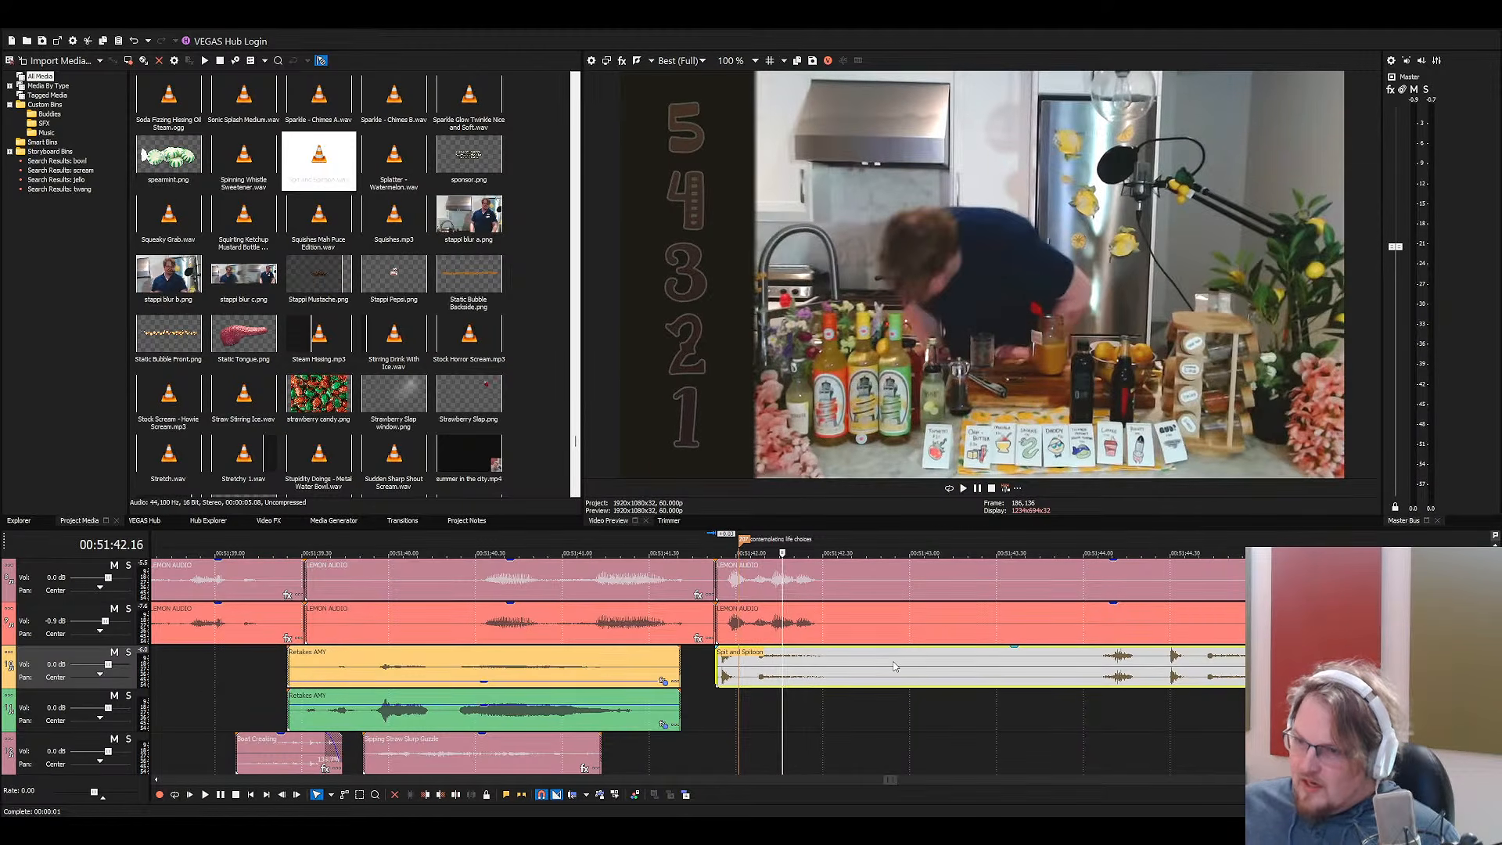
Move the Spit and Spitoon clip to about 00:51:42.16, trim it at 00:51:42.31 with a fade-out, and play it
drag(810, 676, 827, 663)
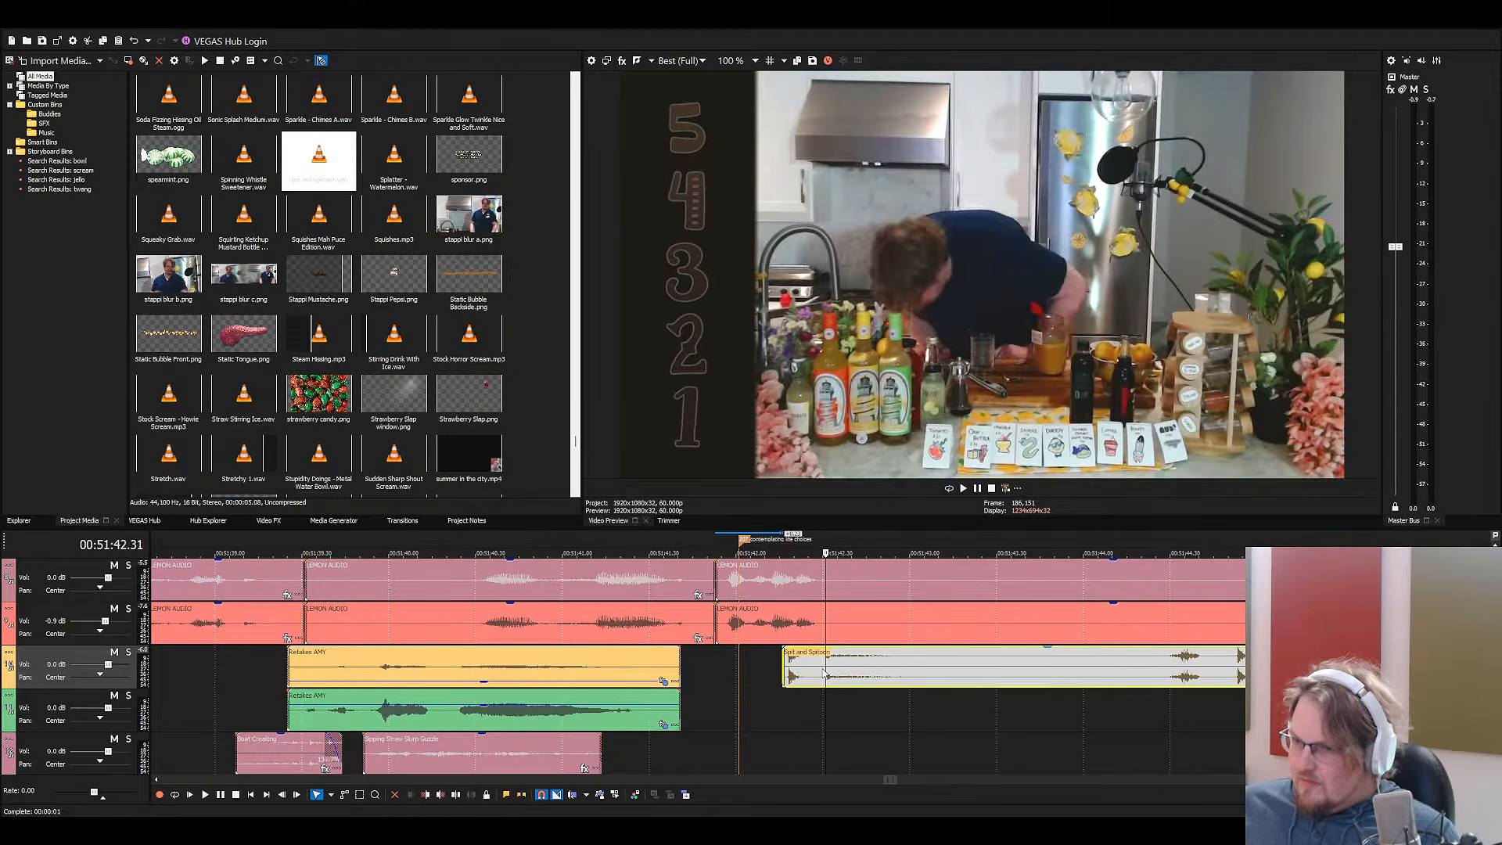
key(Delete)
drag(827, 648, 800, 673)
click(768, 660)
key(space)
key(space)
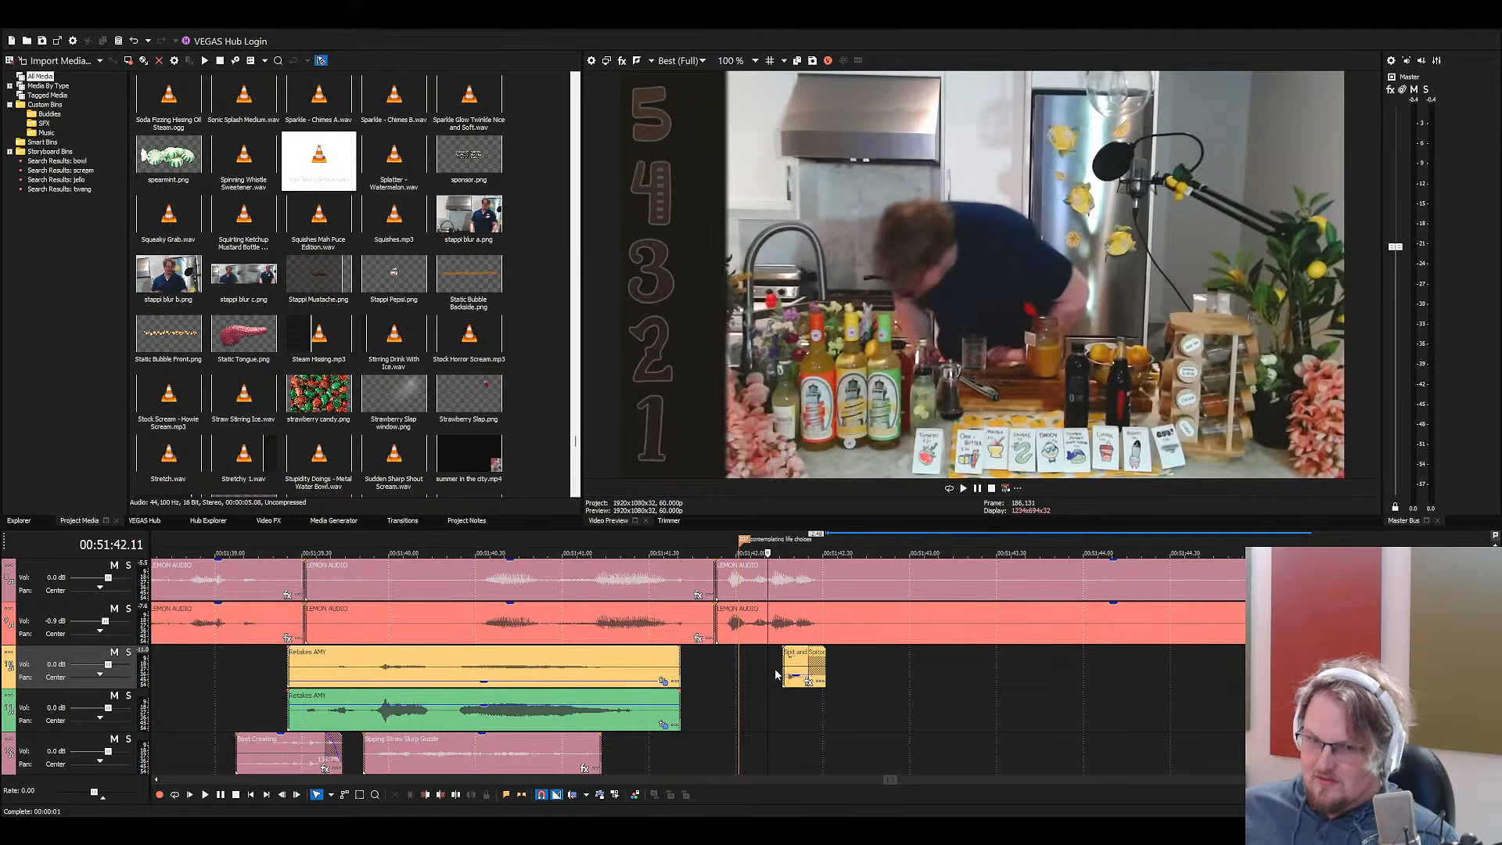
Save the project and play the full mix from 00:51:36.15, before the WHOOPS card, through the second sip
scroll(766, 673, down, 2)
scroll(766, 678, down, 2)
key(ctrl+s)
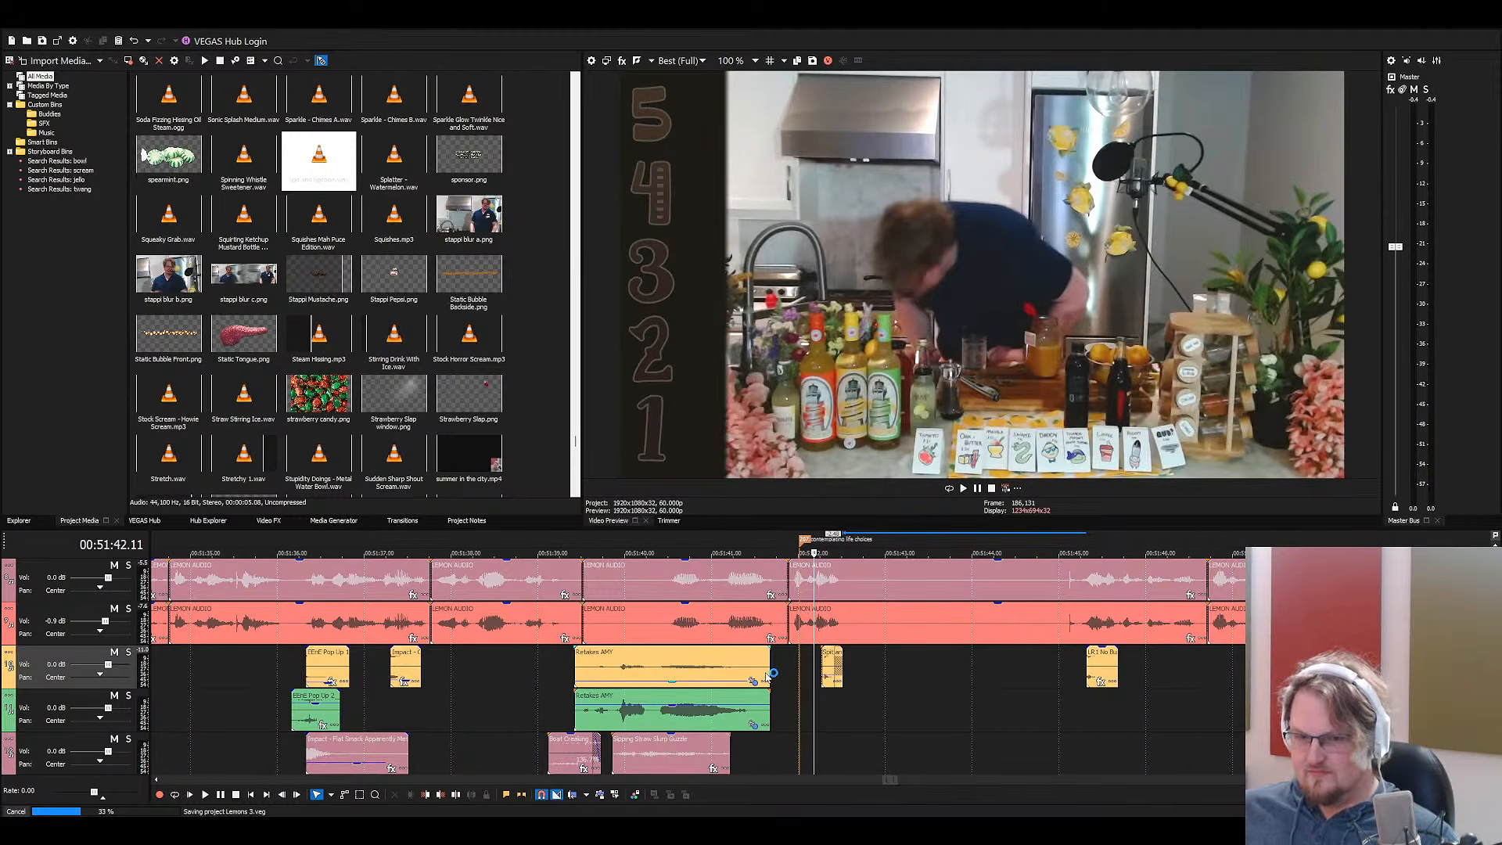
click(372, 696)
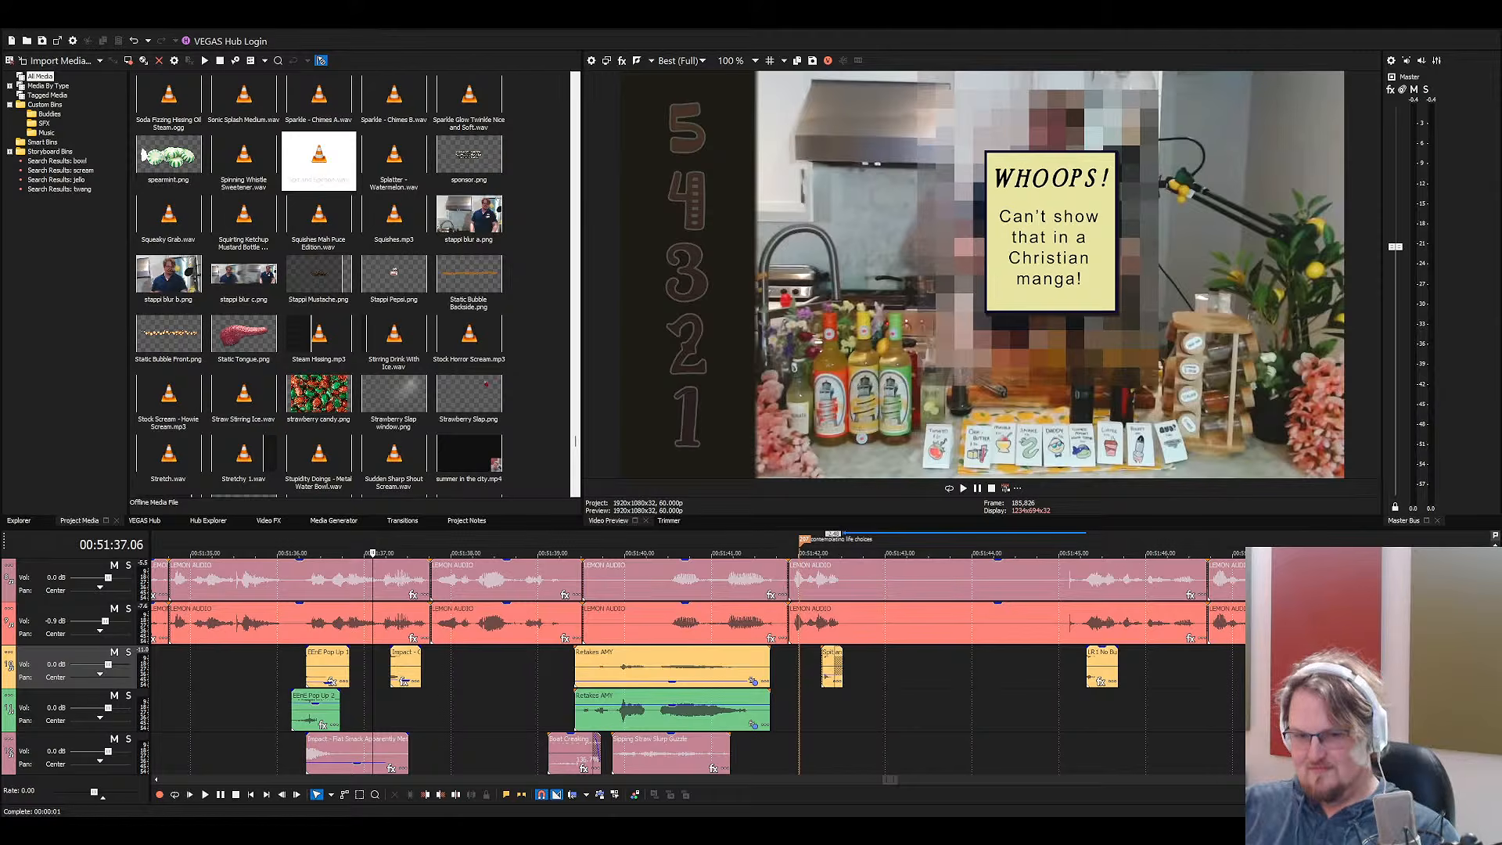
click(300, 670)
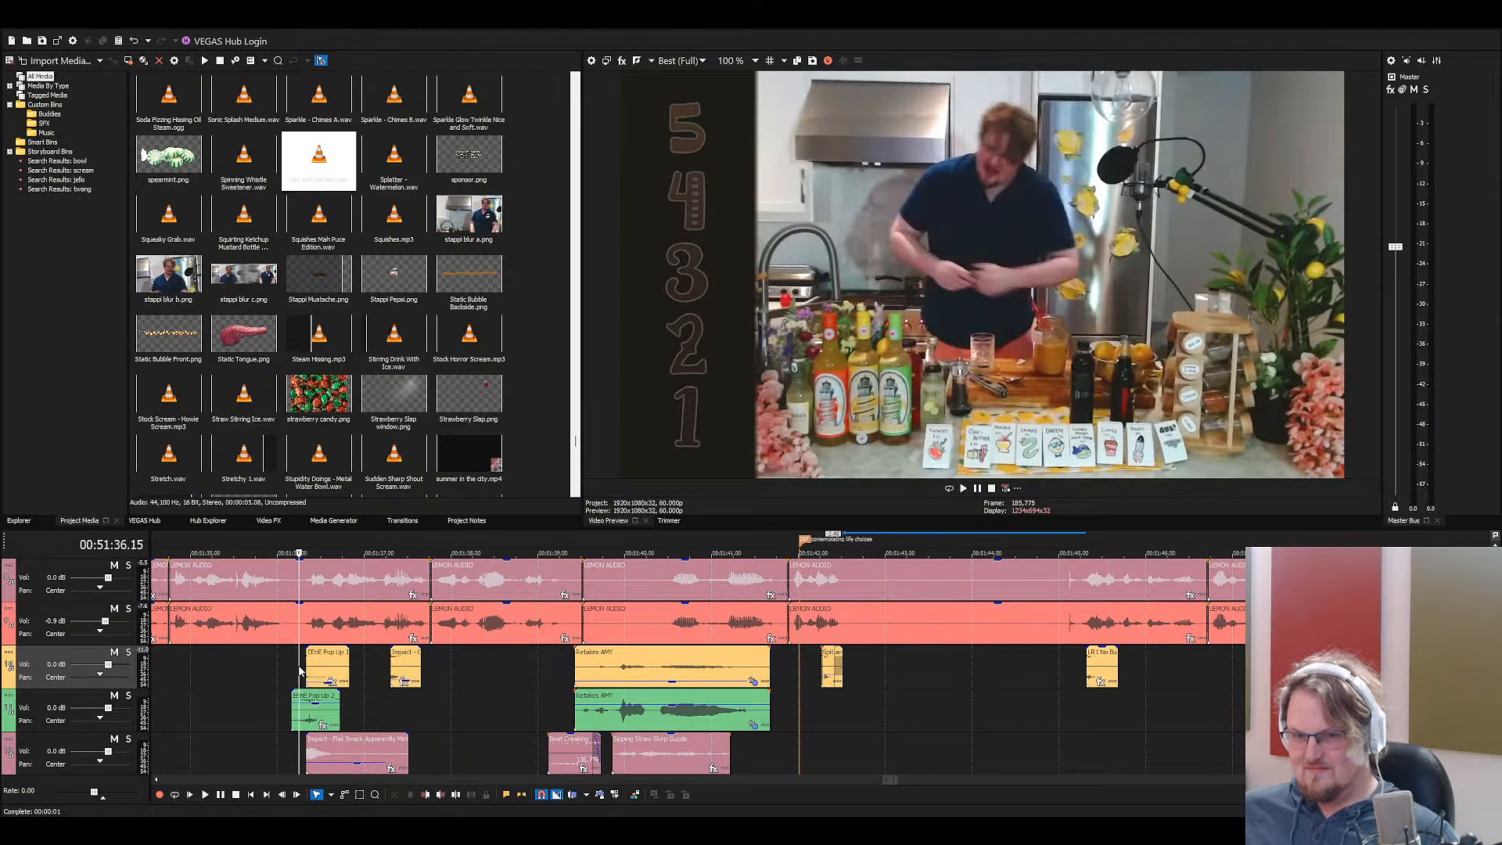
key(space)
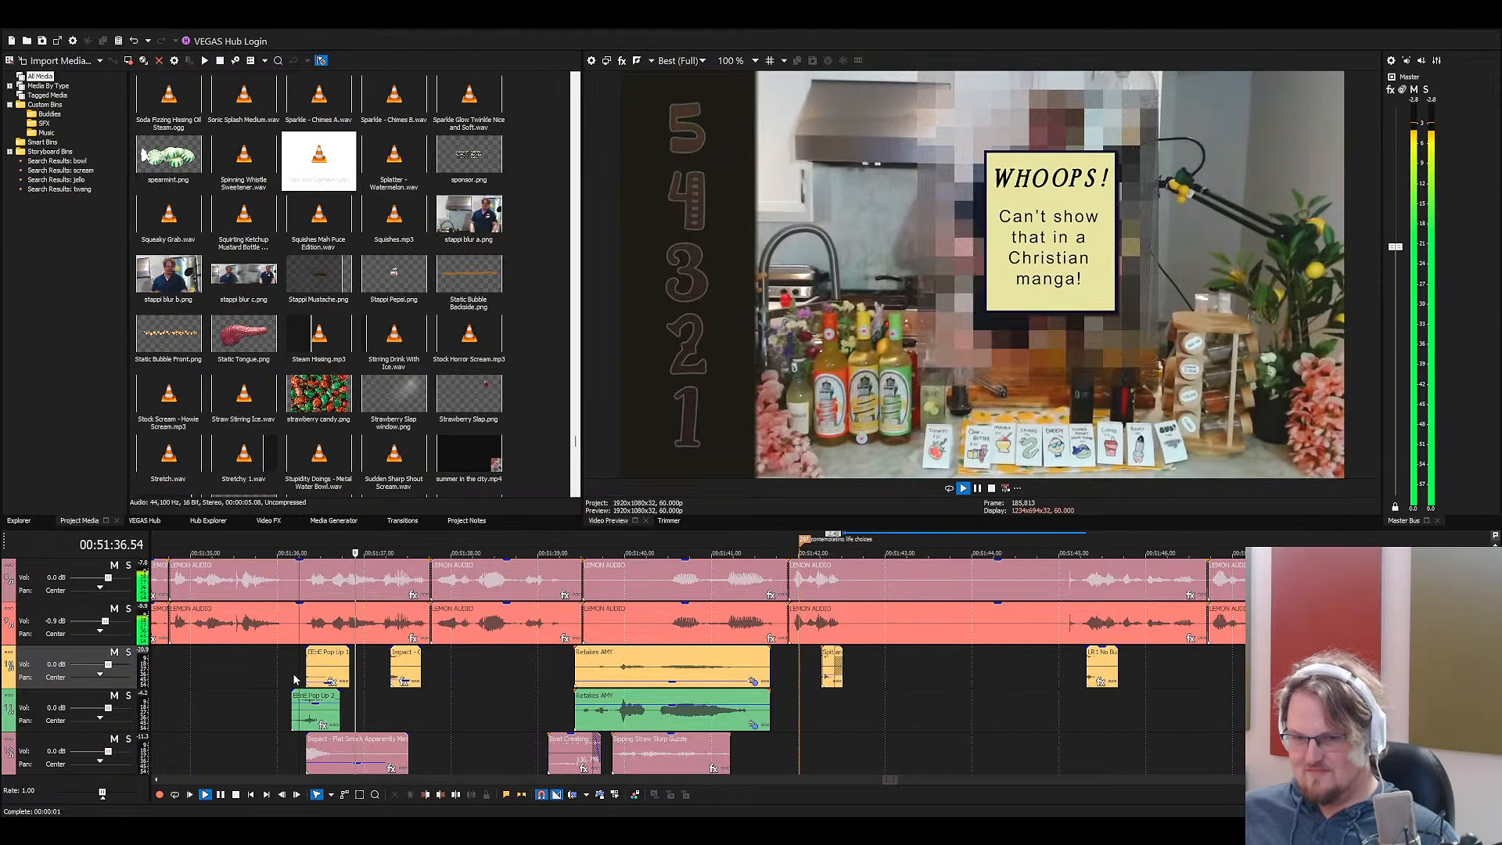
scroll(438, 712, down, 1)
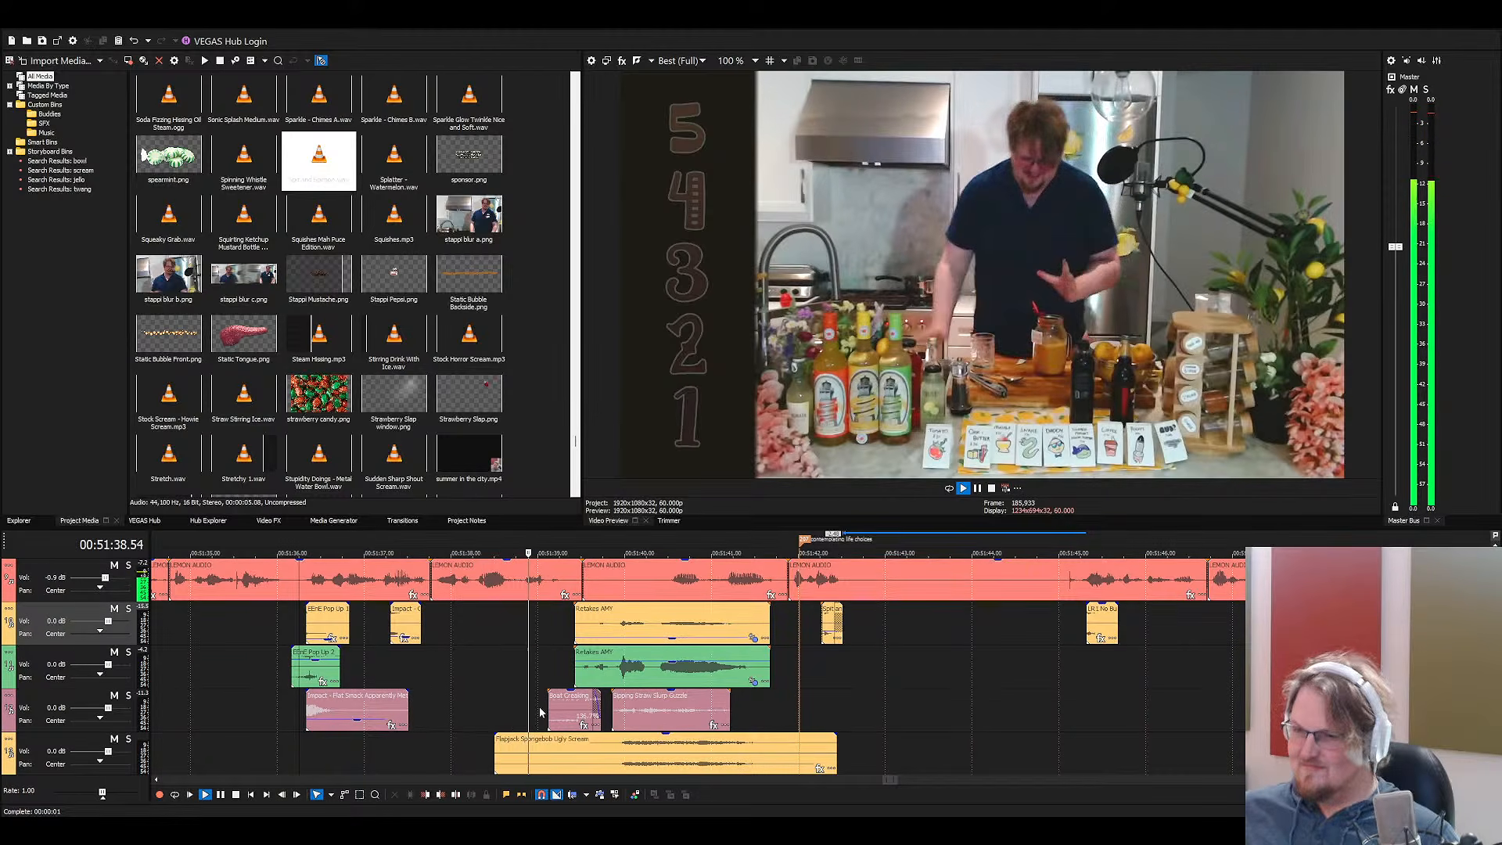
scroll(585, 697, down, 3)
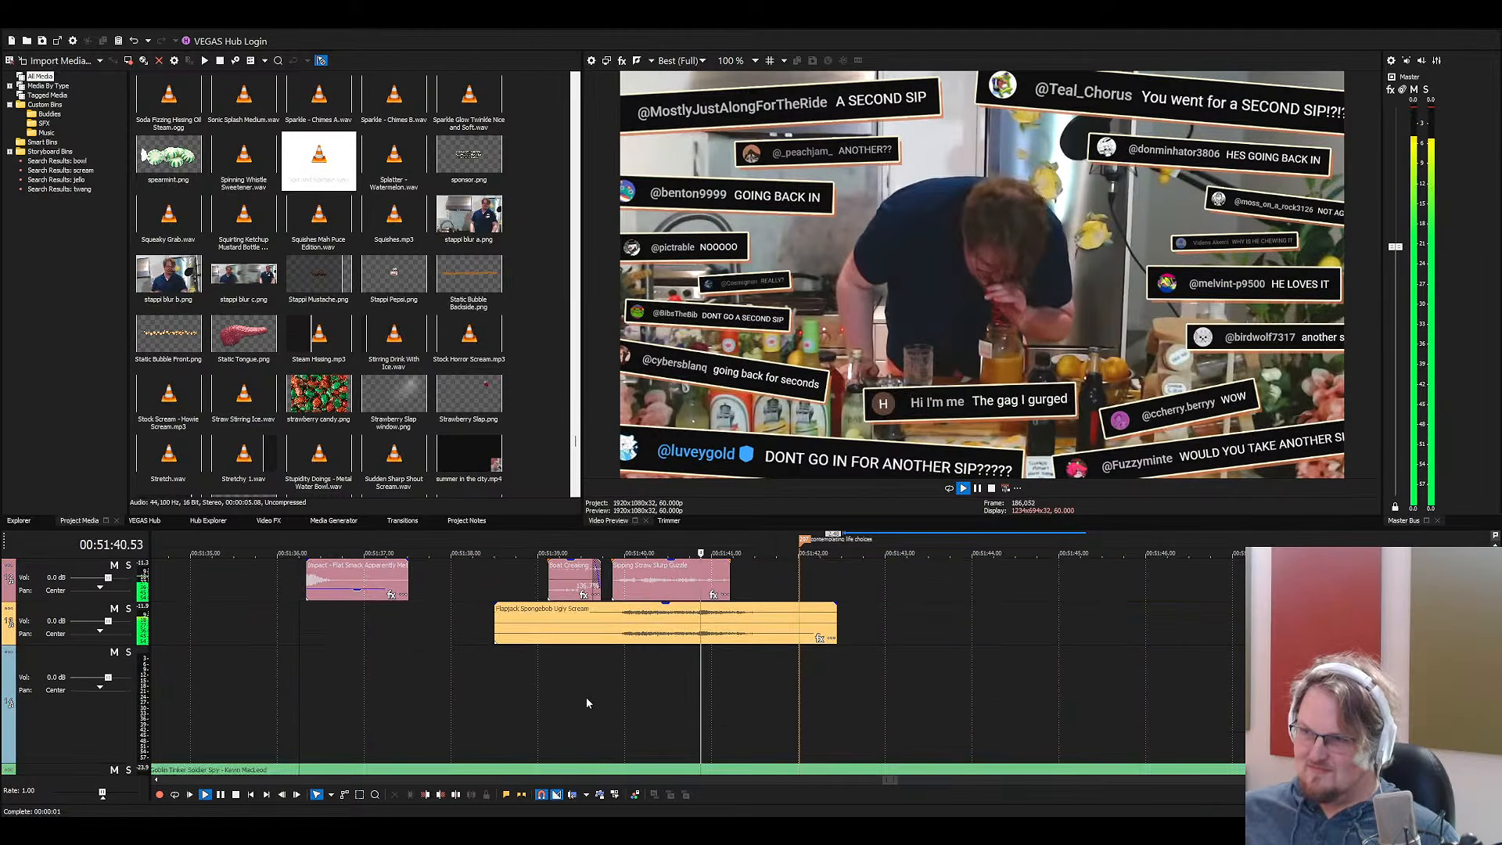
Play the Flapjack Spongebob Ugly Scream clip with the straw slurp from about 00:51:39.44
click(565, 689)
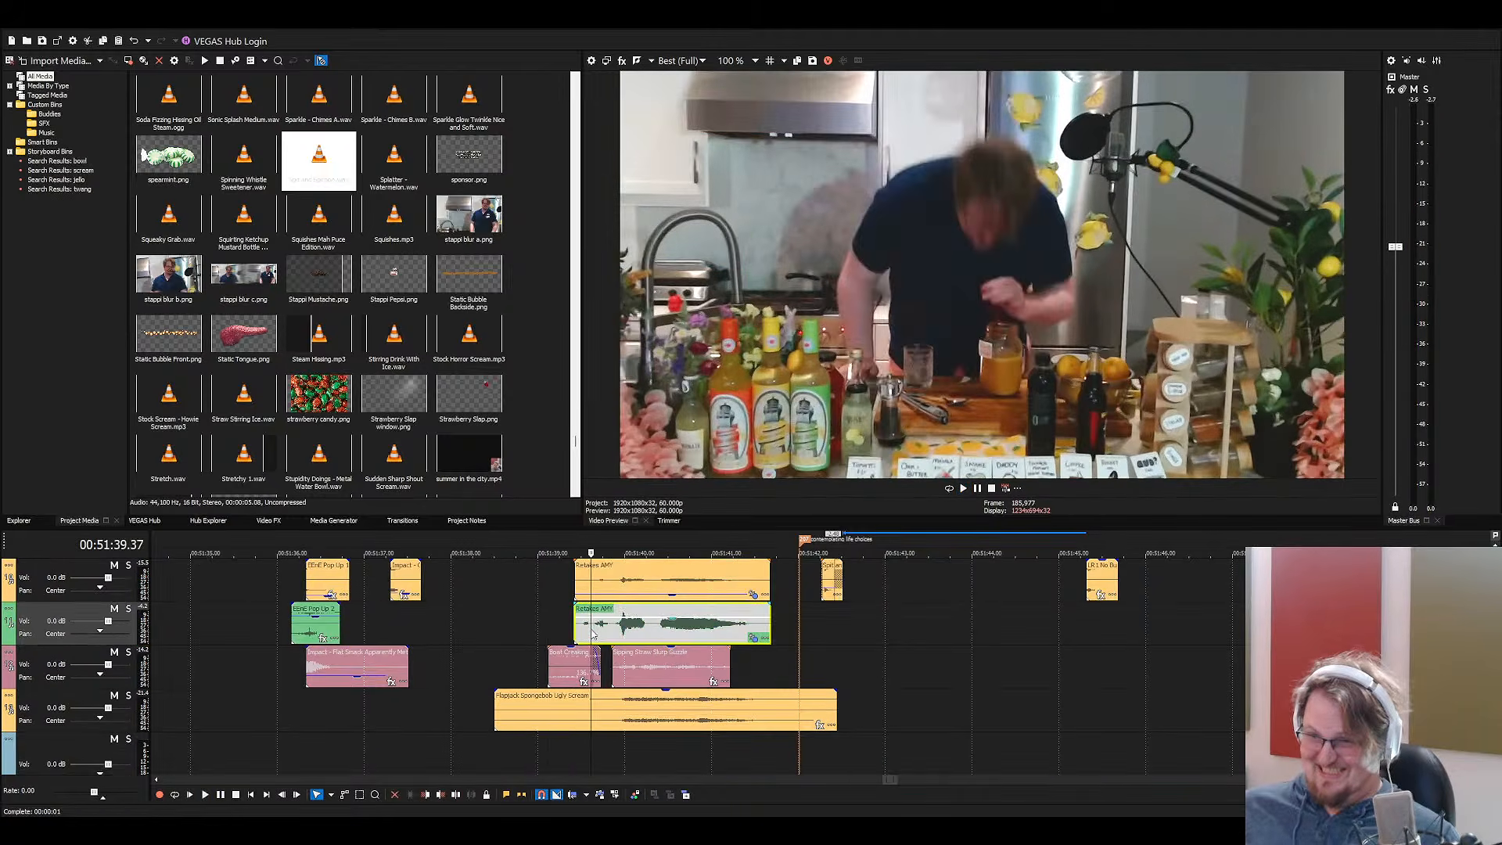
key(Return)
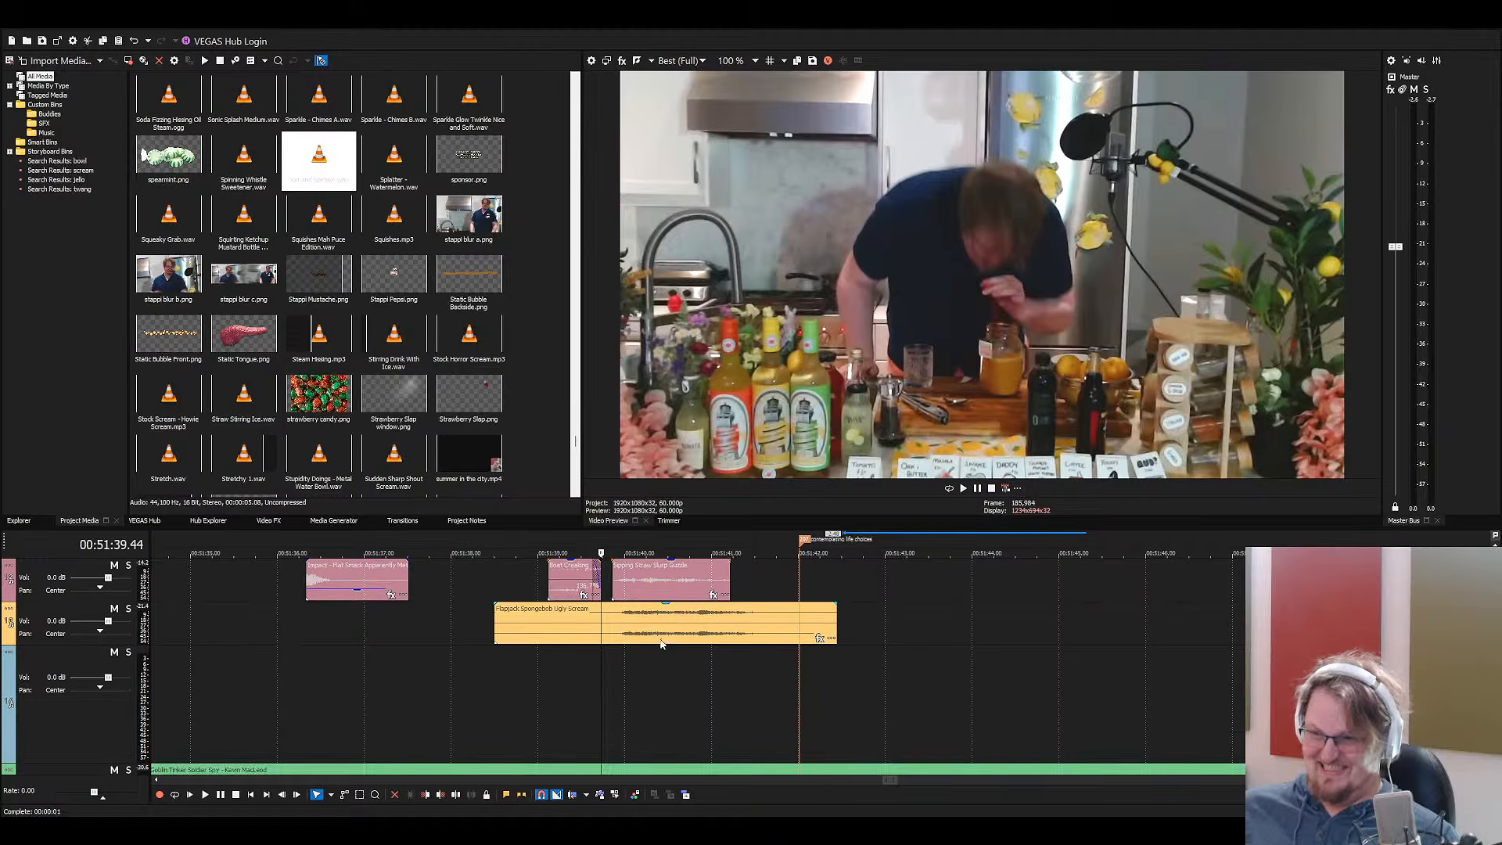
drag(662, 644, 610, 620)
key(space)
key(space)
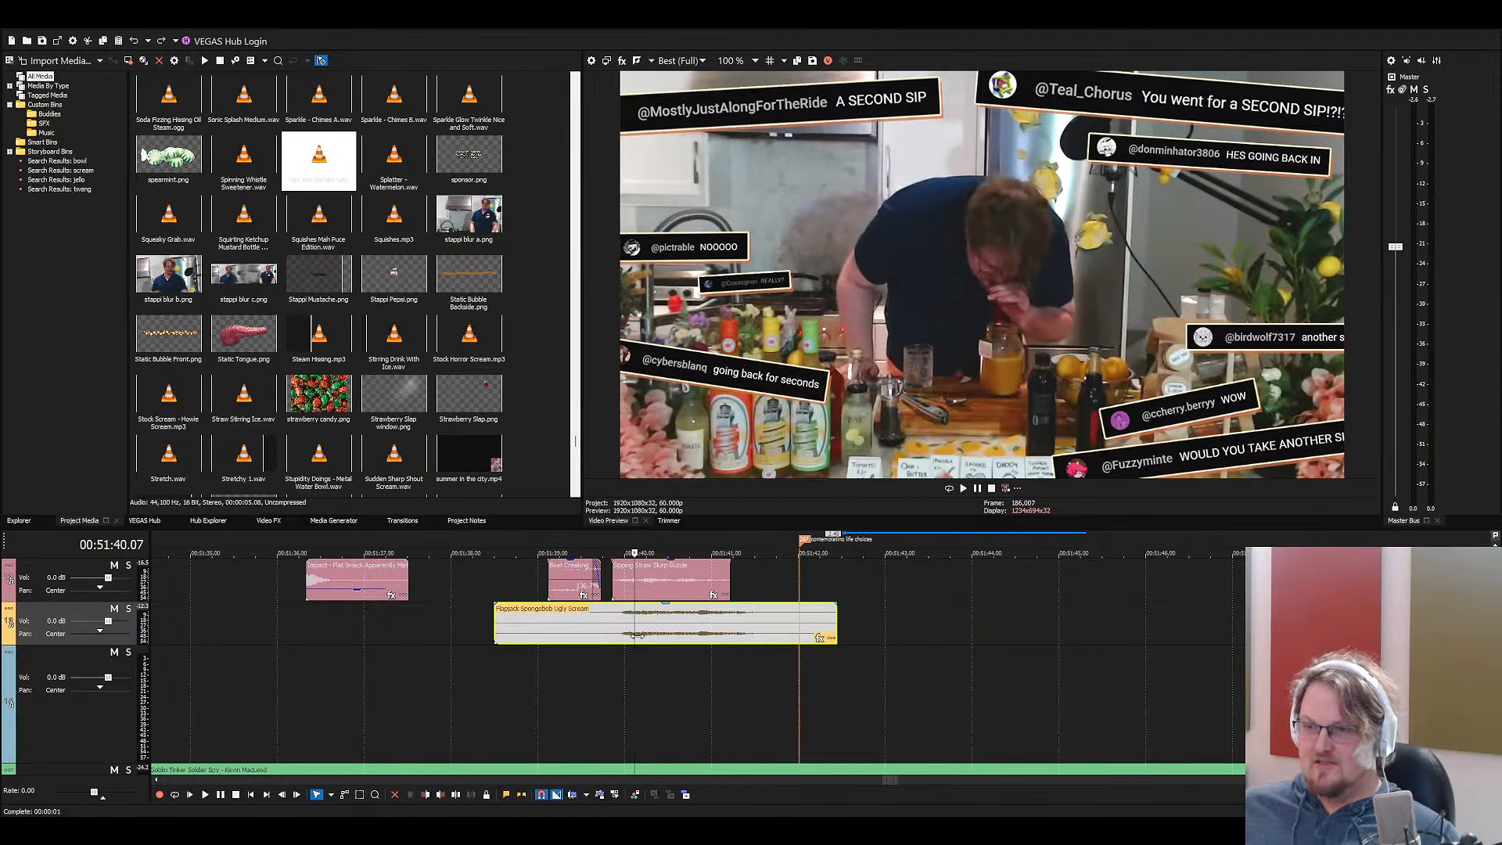
Replay the second sip from 00:51:39.51 and return to 00:51:39.11, just before the retake clips
scroll(642, 657, up, 1)
key(space)
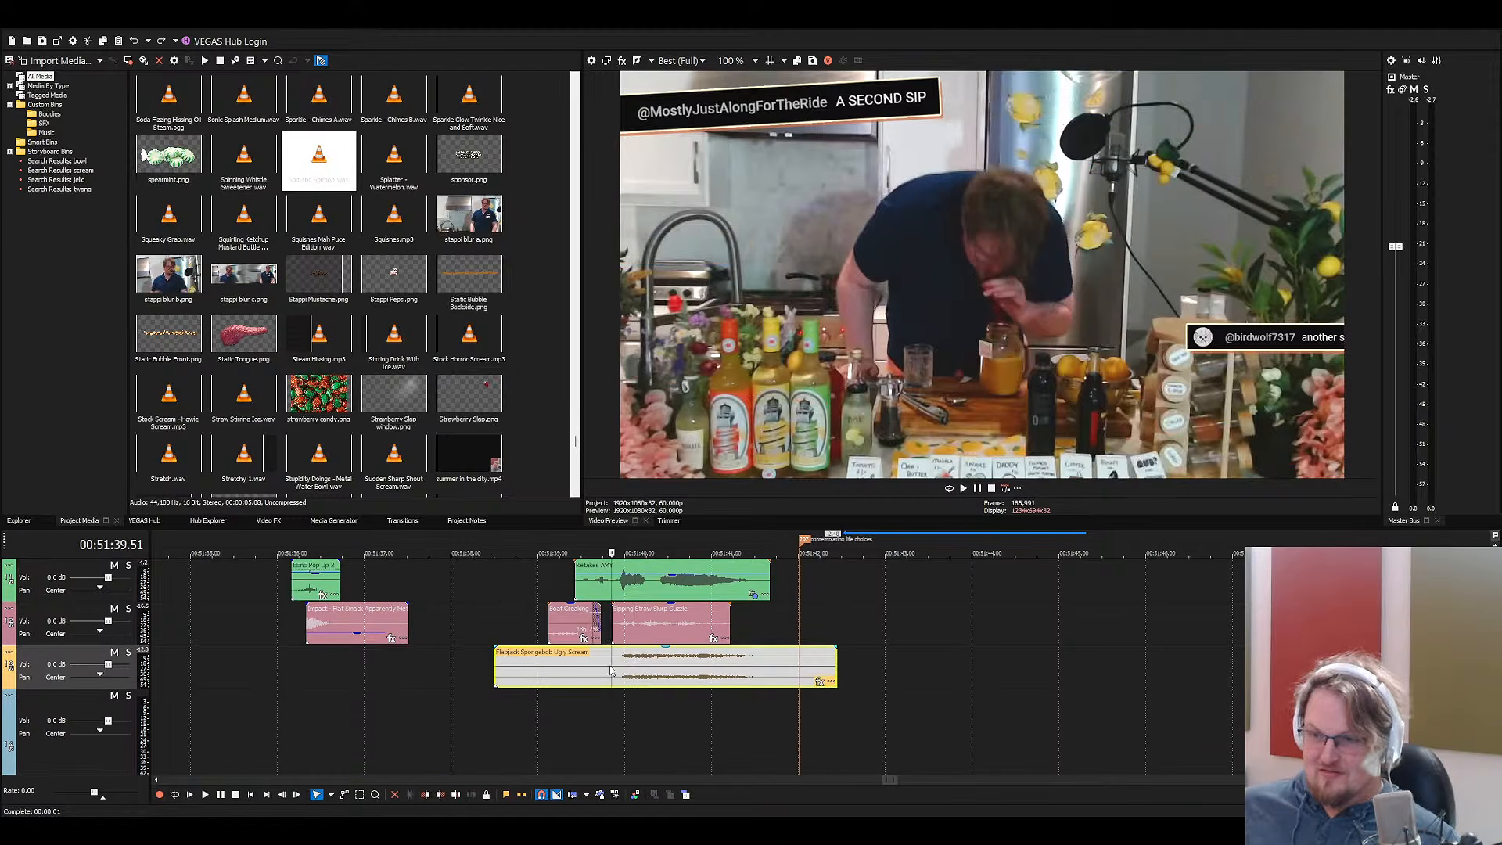
scroll(653, 670, up, 1)
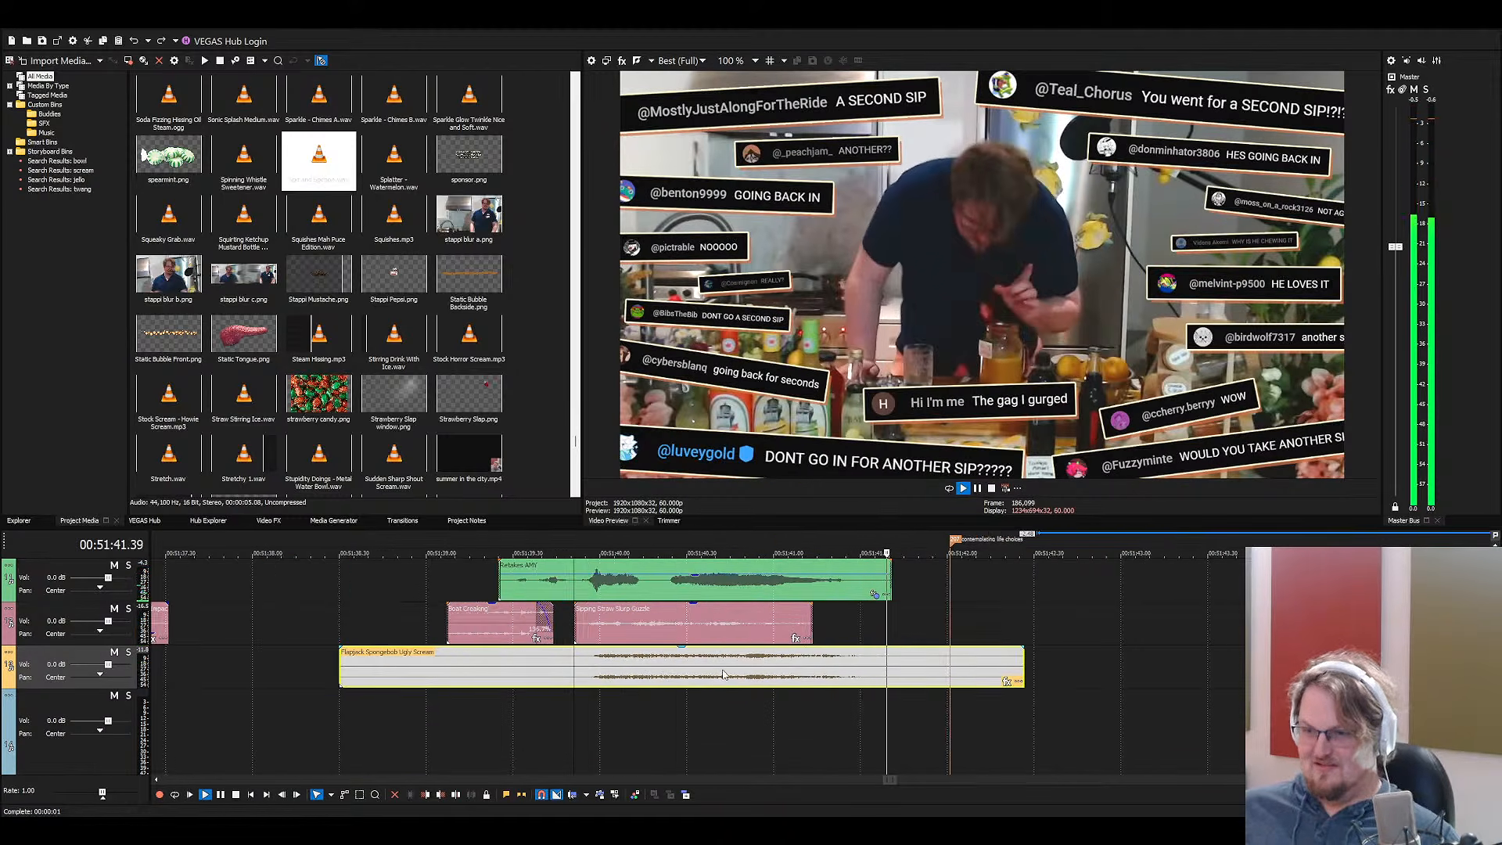
scroll(701, 678, up, 2)
key(space)
click(458, 637)
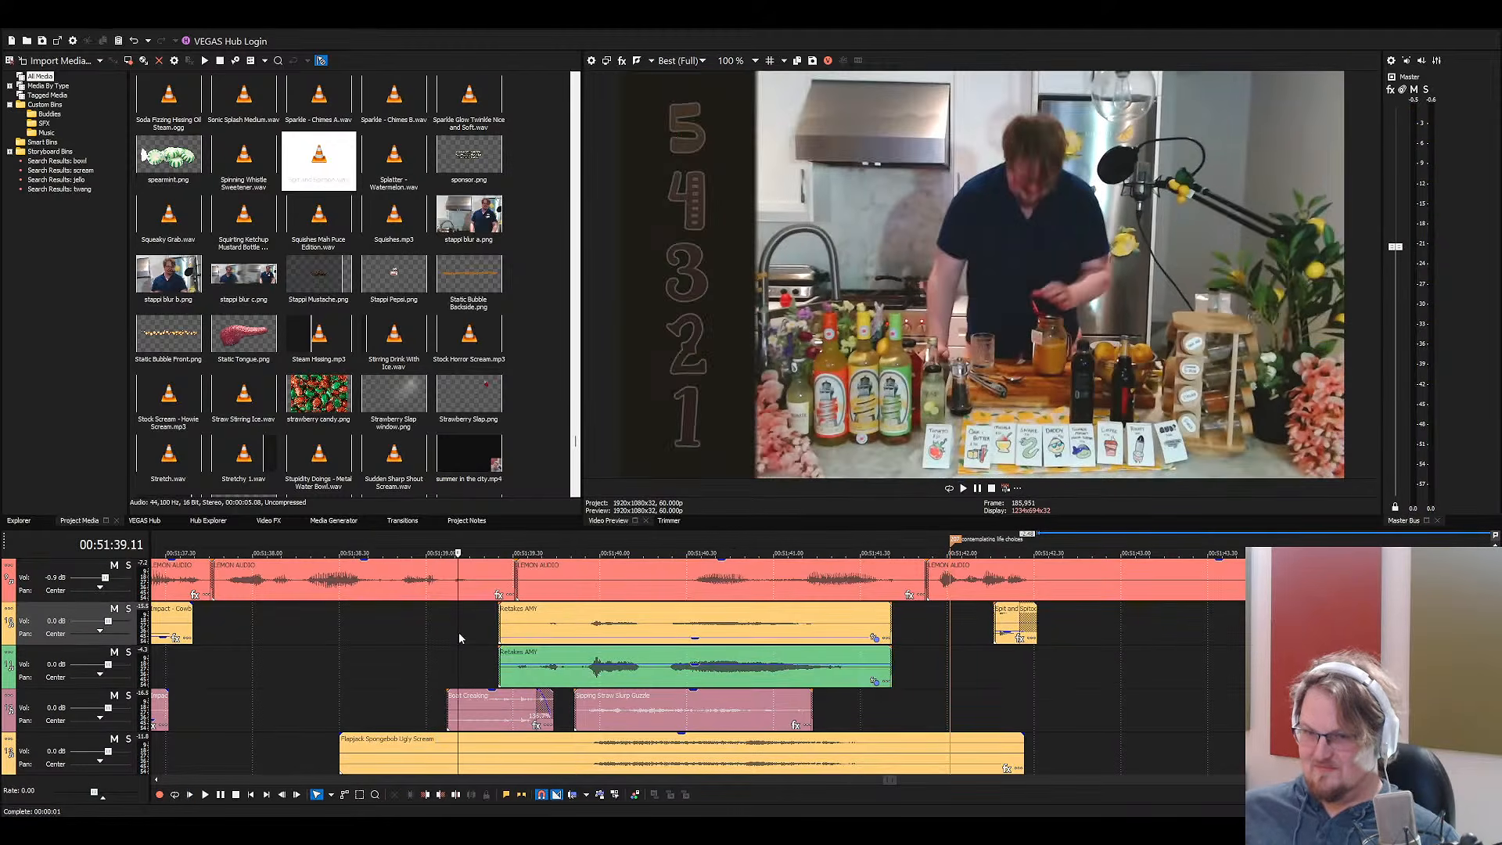
Nudge the Flapjack Spongebob Ugly Scream clip slightly earlier and replay the second sip from 00:51:39.11
key(space)
key(space)
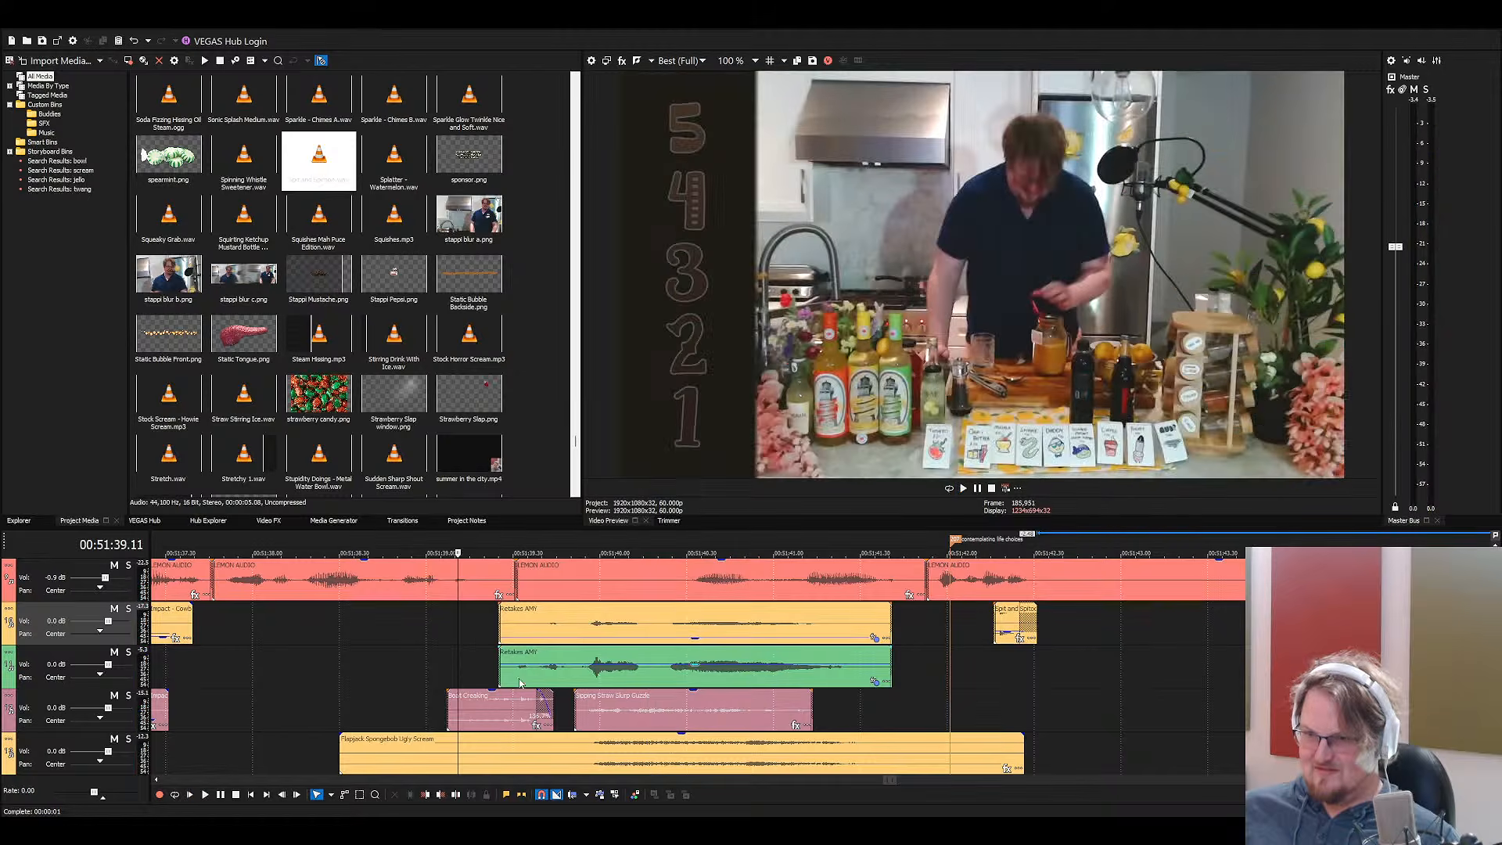
mouse_move(632, 756)
mouse_down()
mouse_move(613, 758)
mouse_move(626, 747)
mouse_up()
key(space)
key(space)
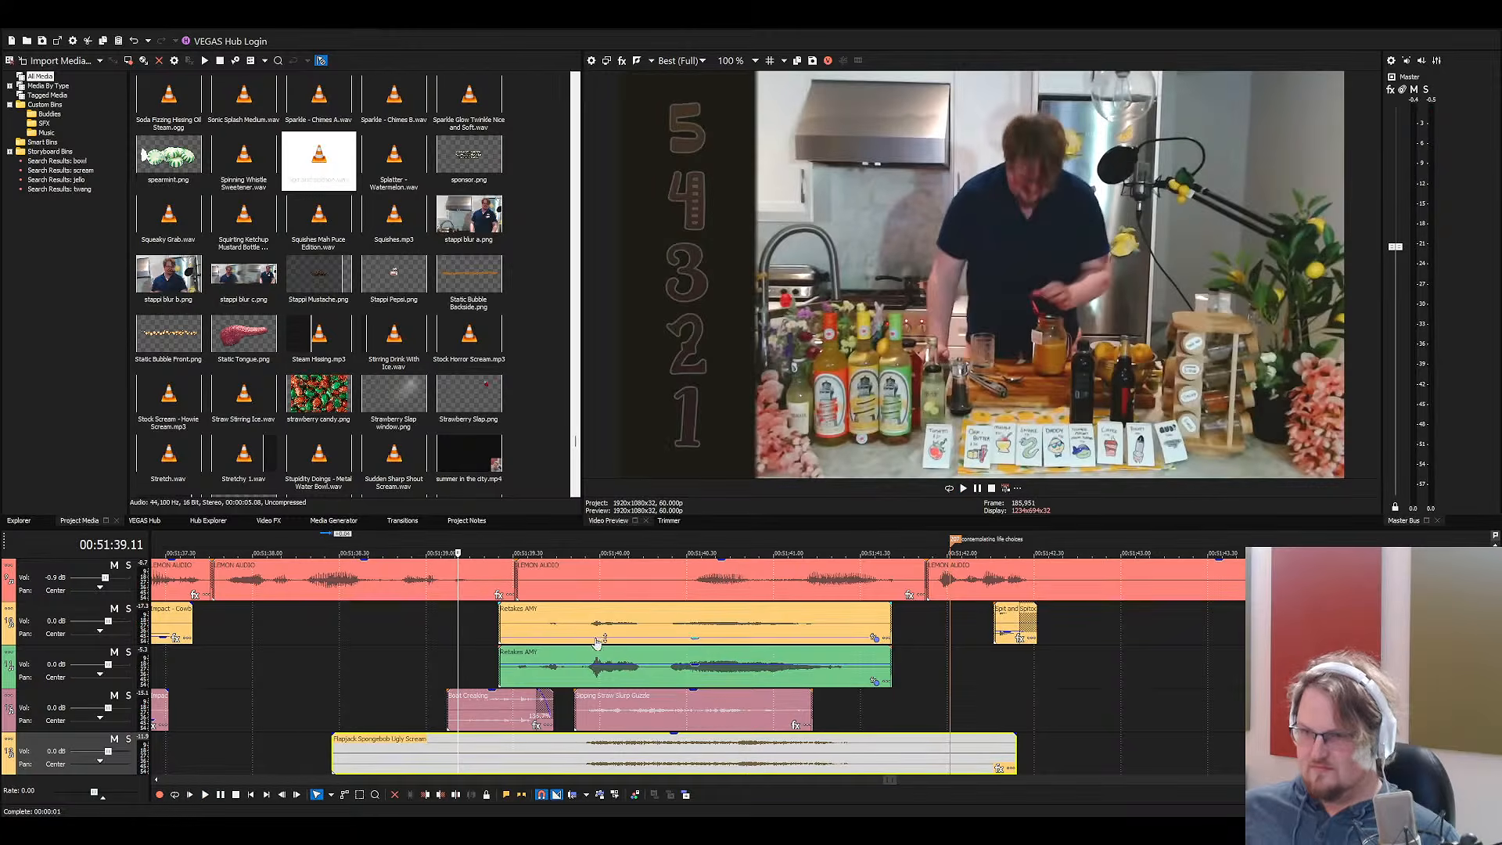
Split the full comment overlay at 00:51:40.45, move the comment clips before the cut down to the Rating Base track, and save the project
scroll(599, 649, up, 4)
scroll(588, 660, down, 1)
click(561, 580)
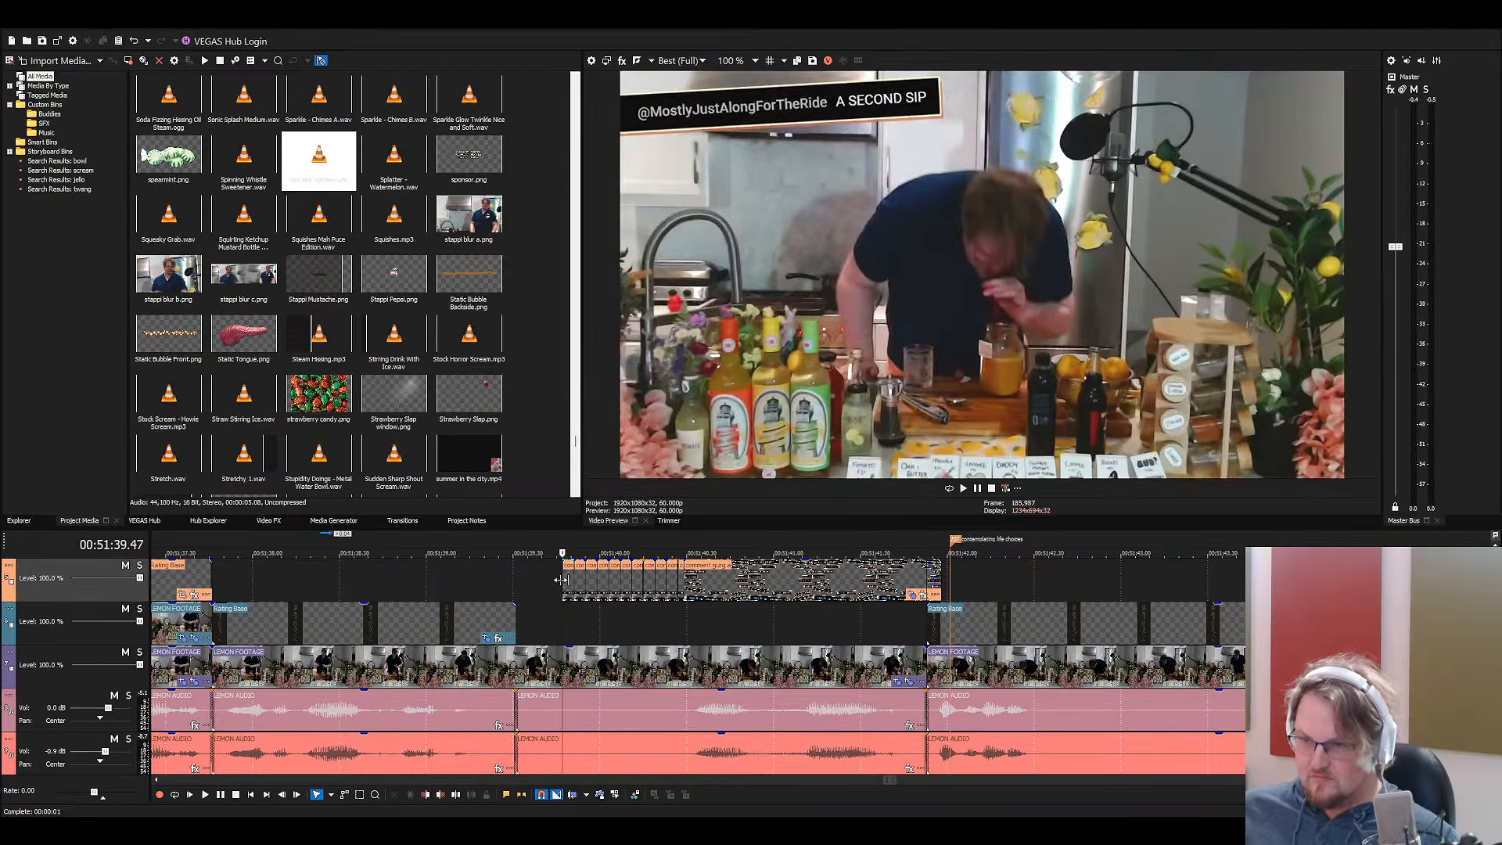
click(681, 577)
key(o)
click(731, 579)
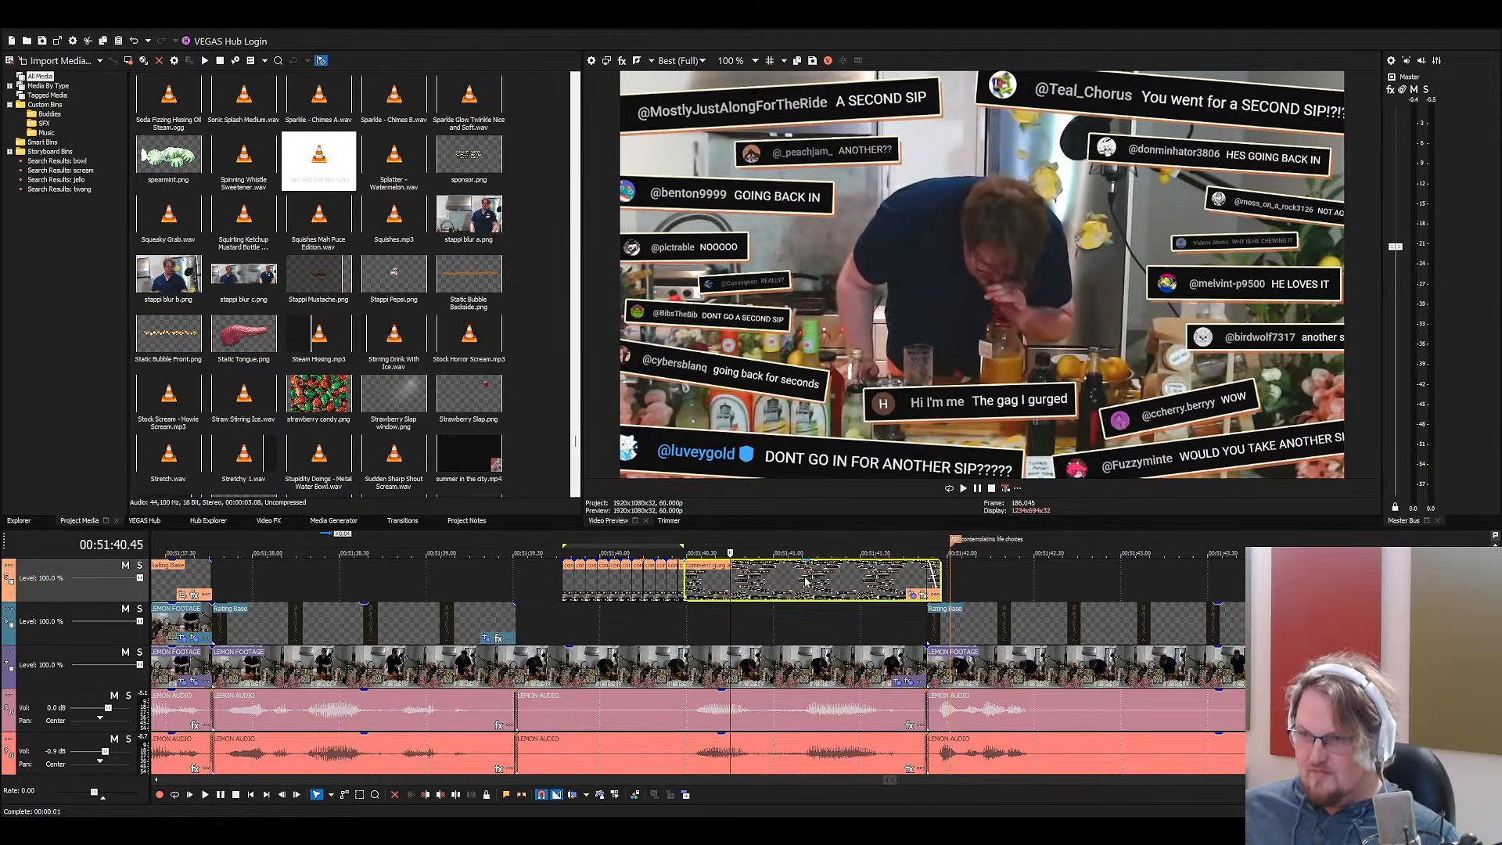
key(s)
click(565, 579)
shift+click(727, 583)
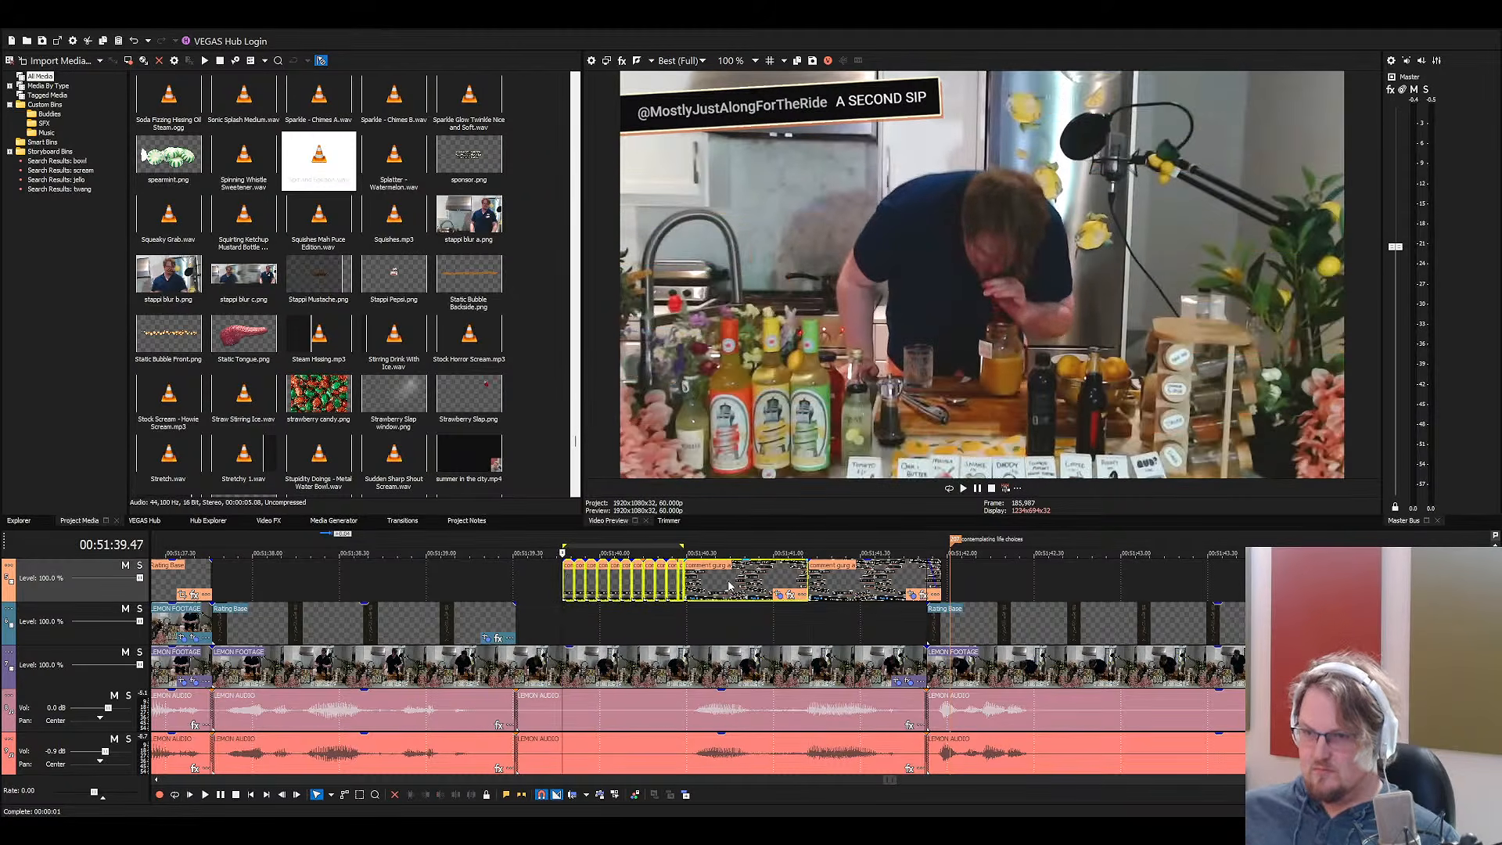
drag(728, 582, 731, 622)
scroll(596, 638, down, 1)
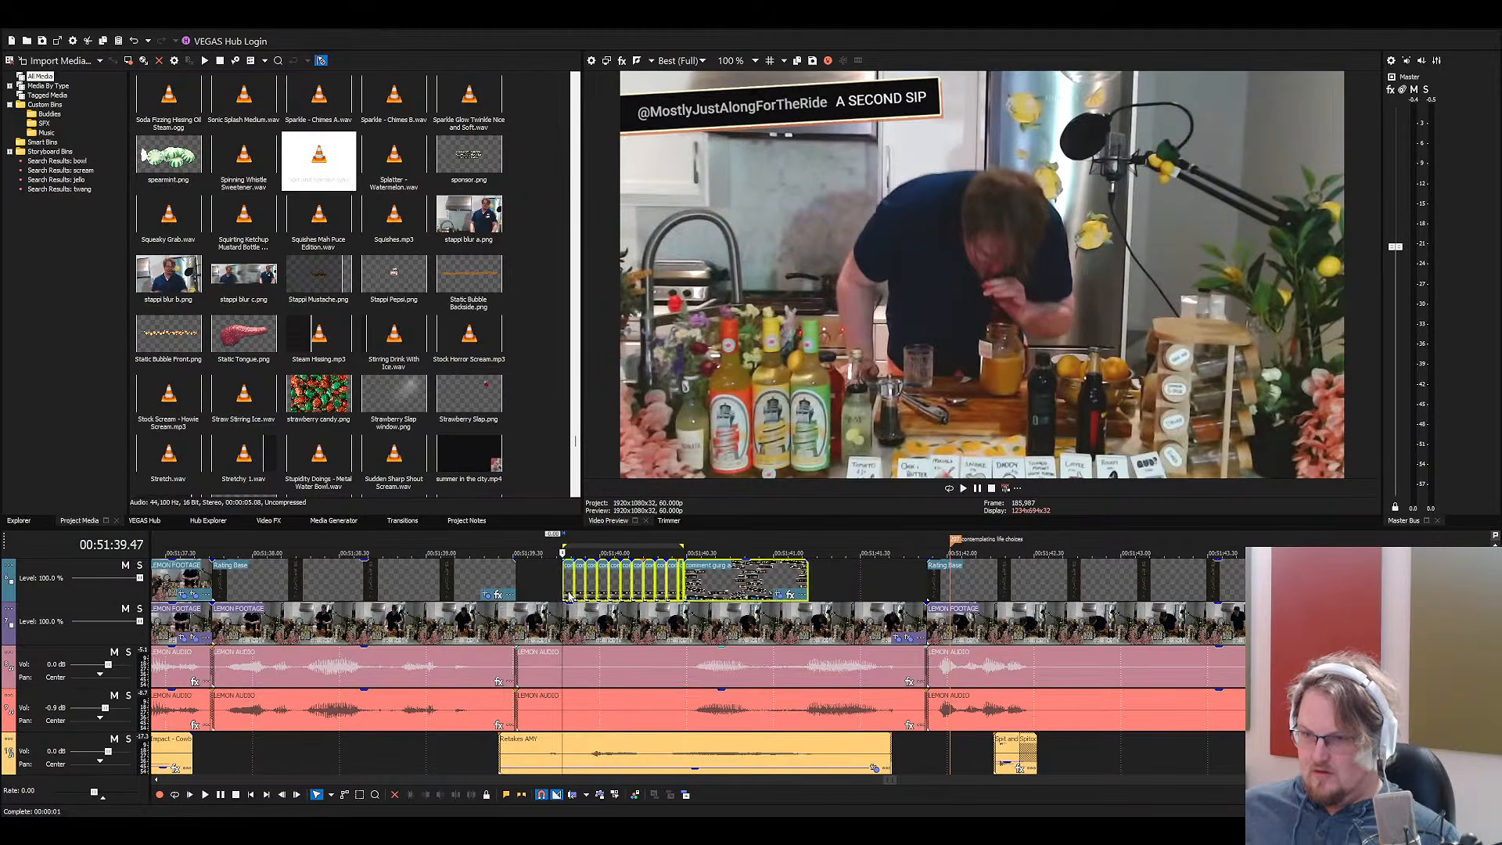
scroll(570, 597, down, 6)
key(ctrl+s)
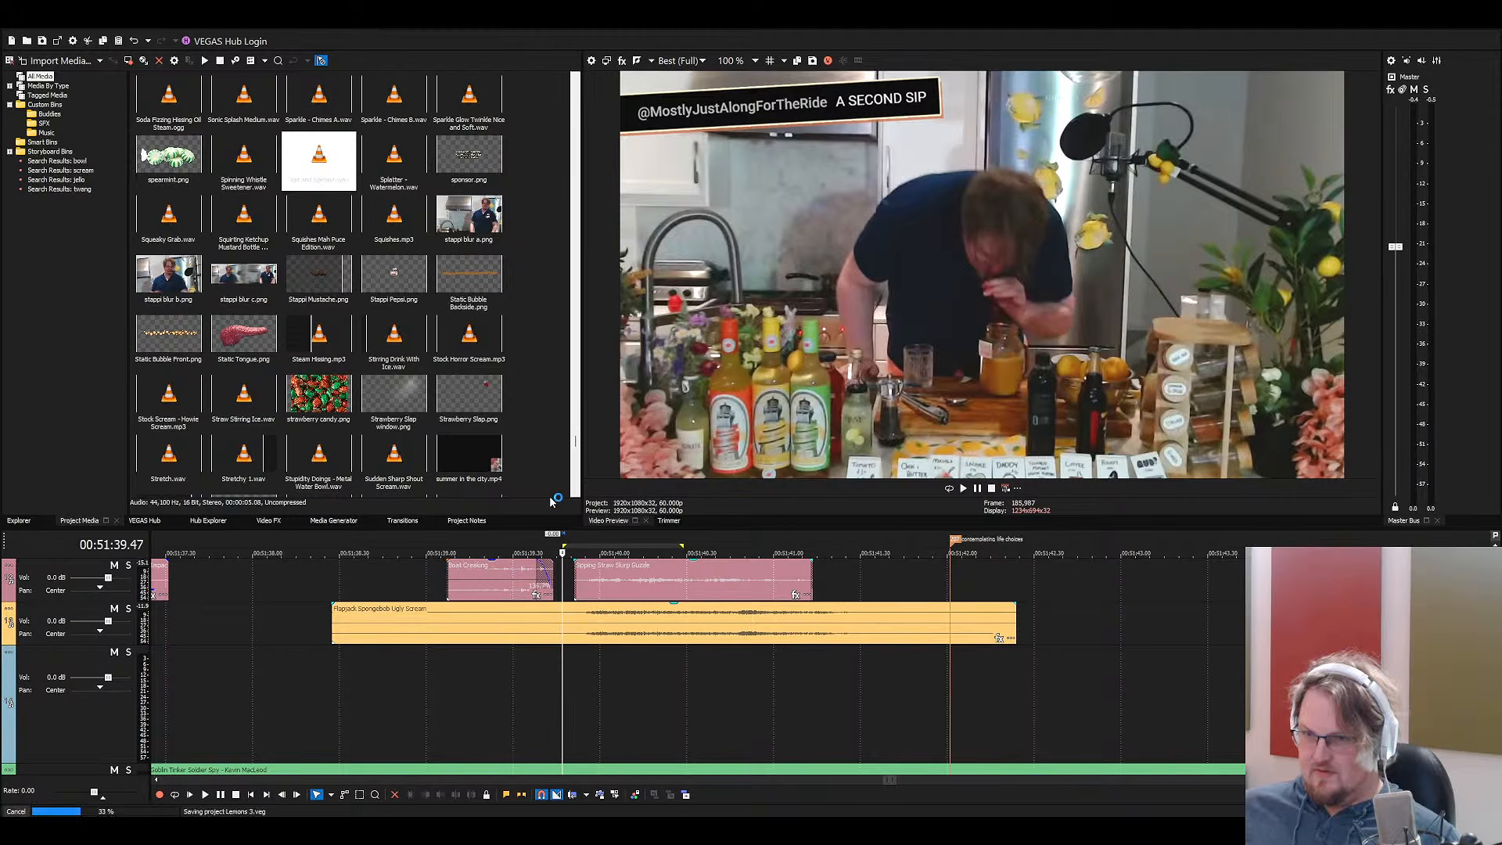
Play the second sip with the comment overlays from 00:51:39.39
click(404, 421)
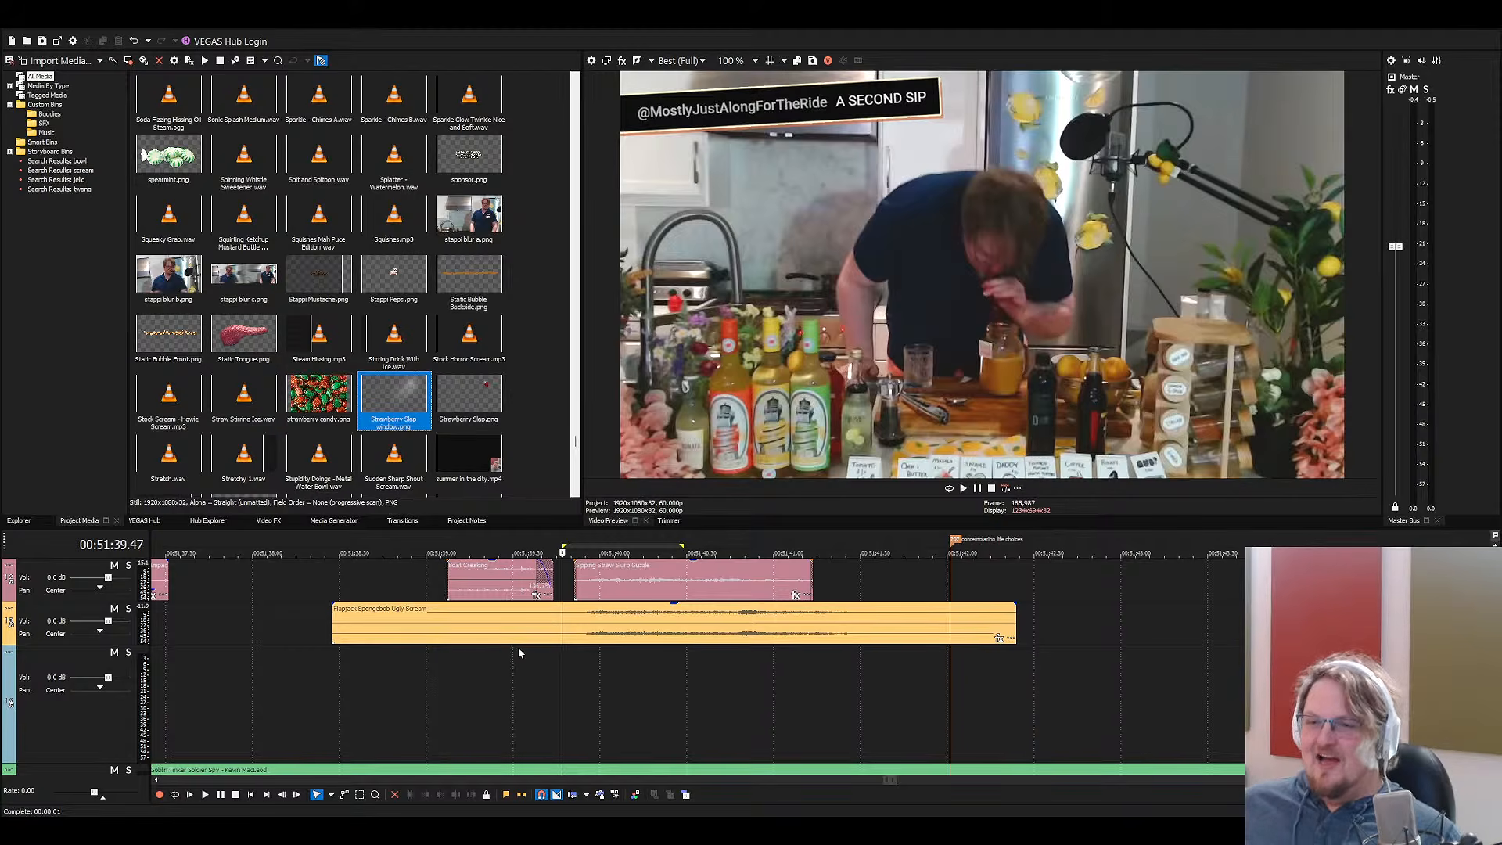
scroll(519, 653, up, 6)
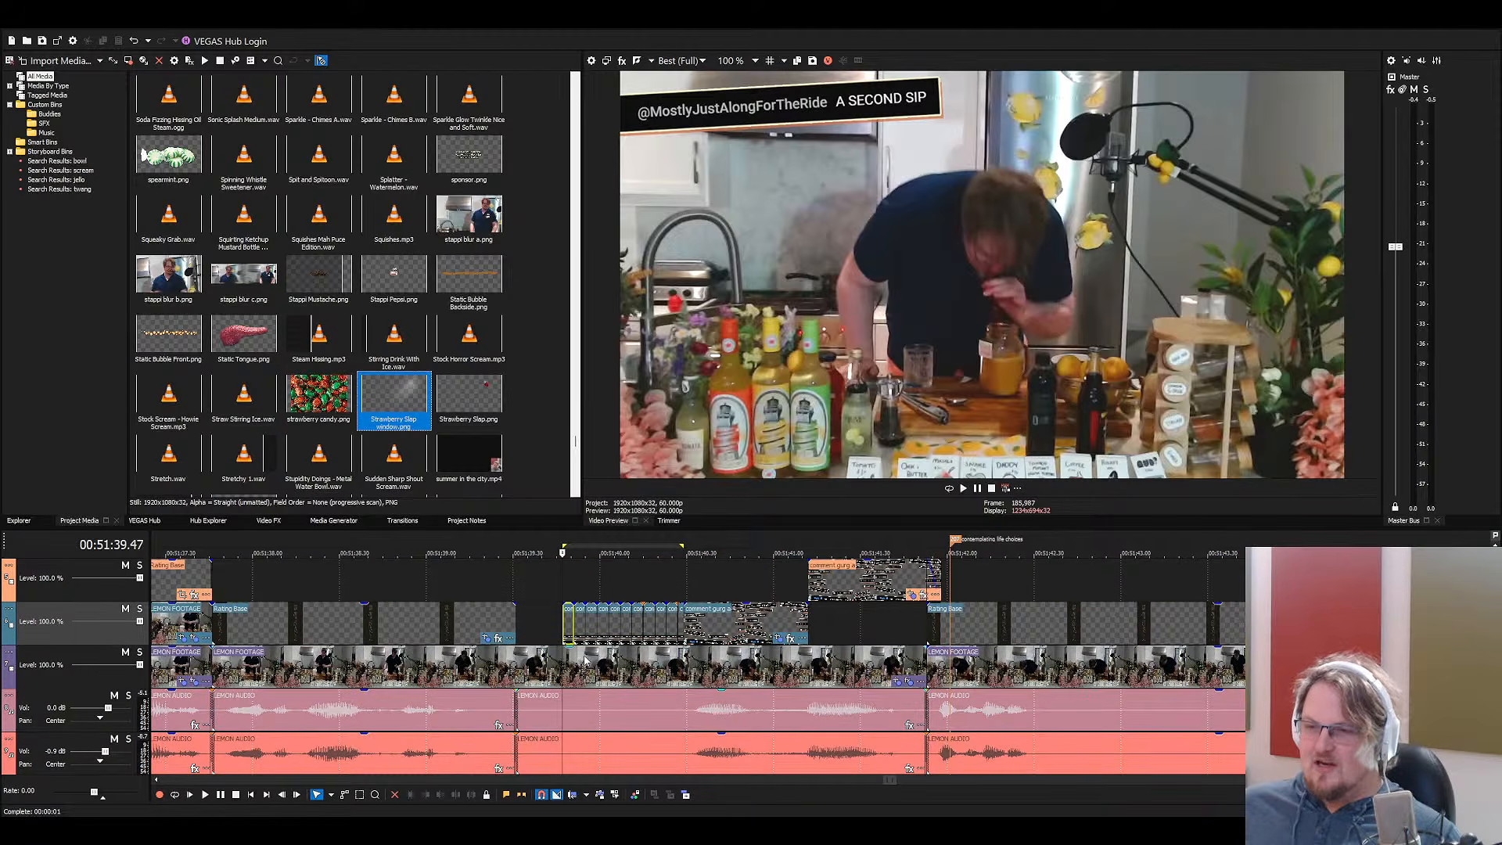
scroll(585, 659, down, 2)
scroll(586, 661, up, 2)
scroll(585, 661, down, 2)
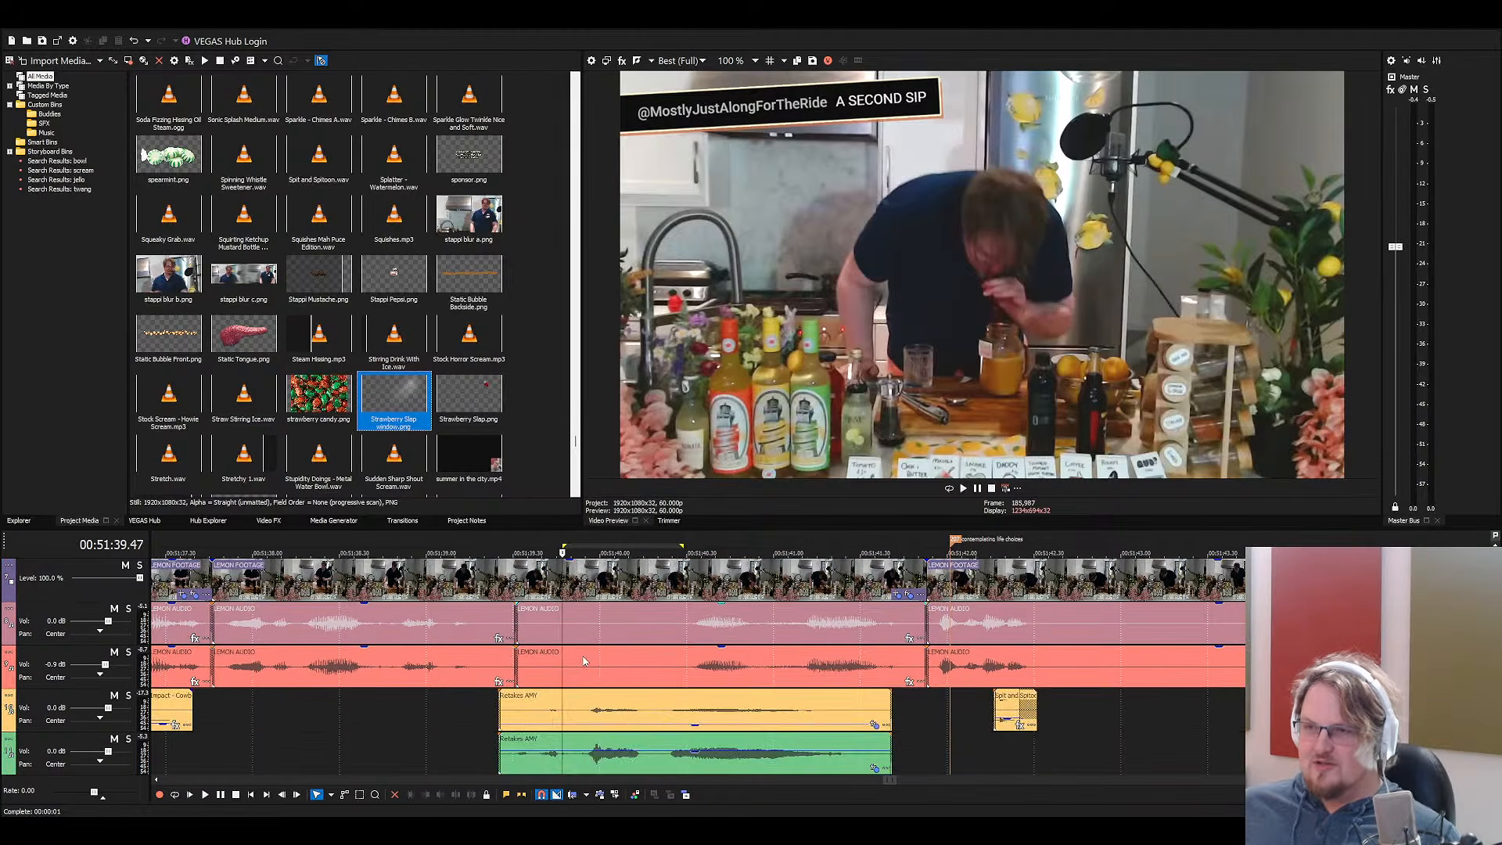
scroll(583, 663, up, 1)
key(Right)
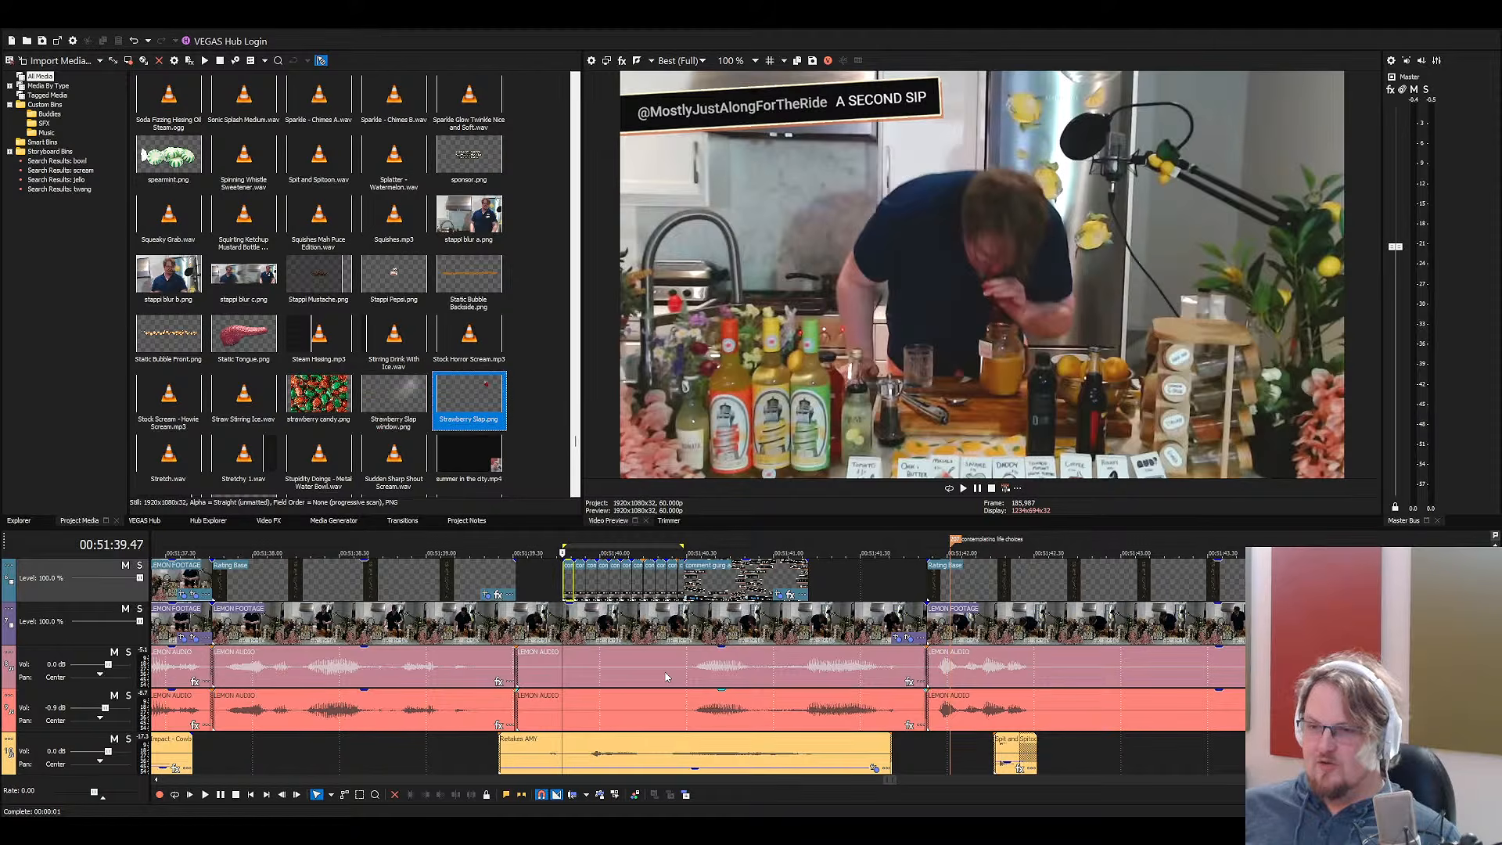
key(Left)
click(567, 565)
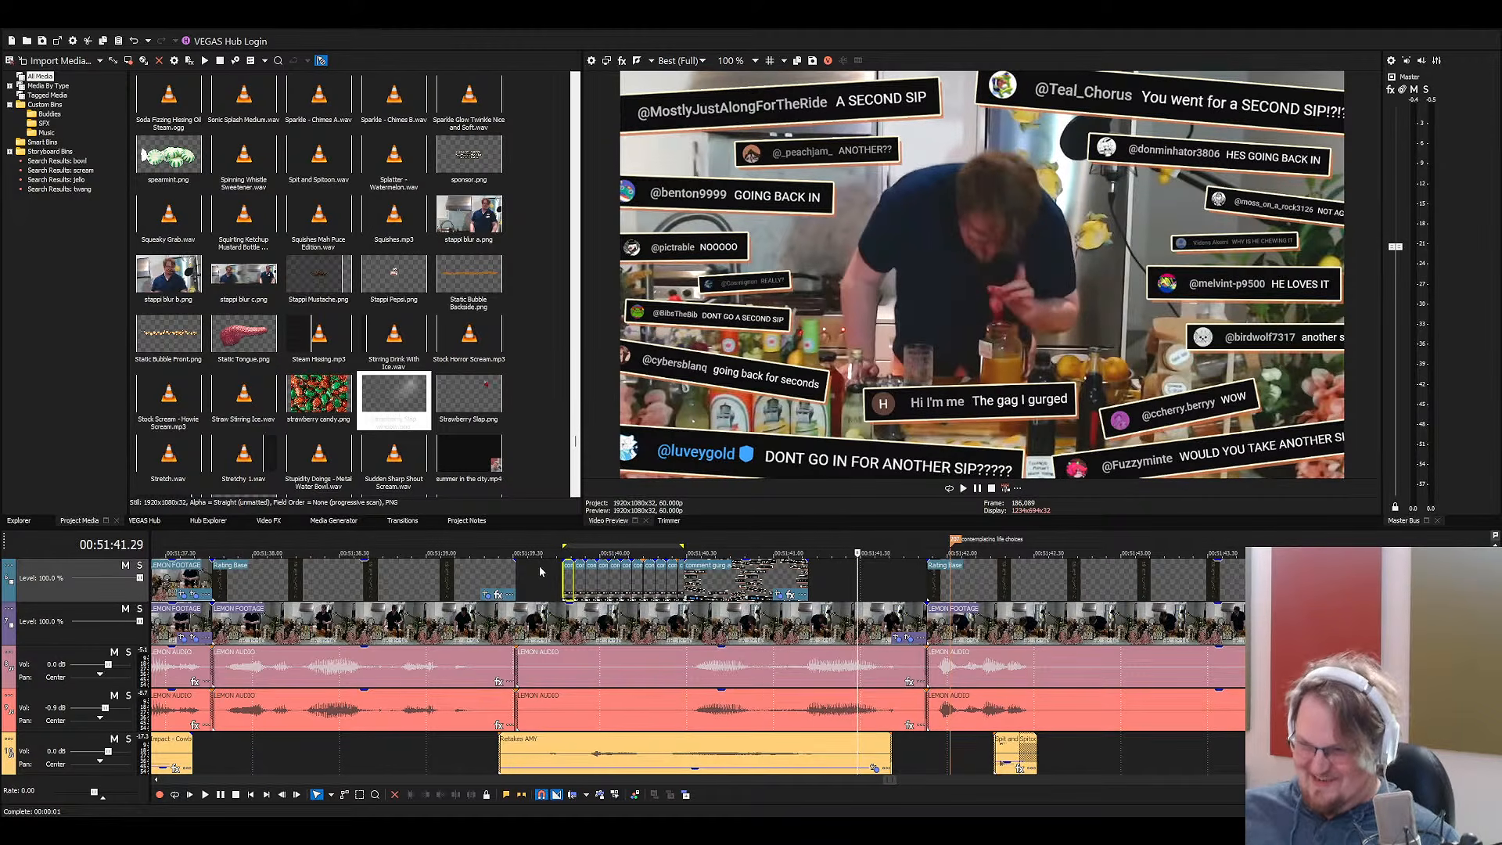
key(space)
scroll(550, 637, down, 3)
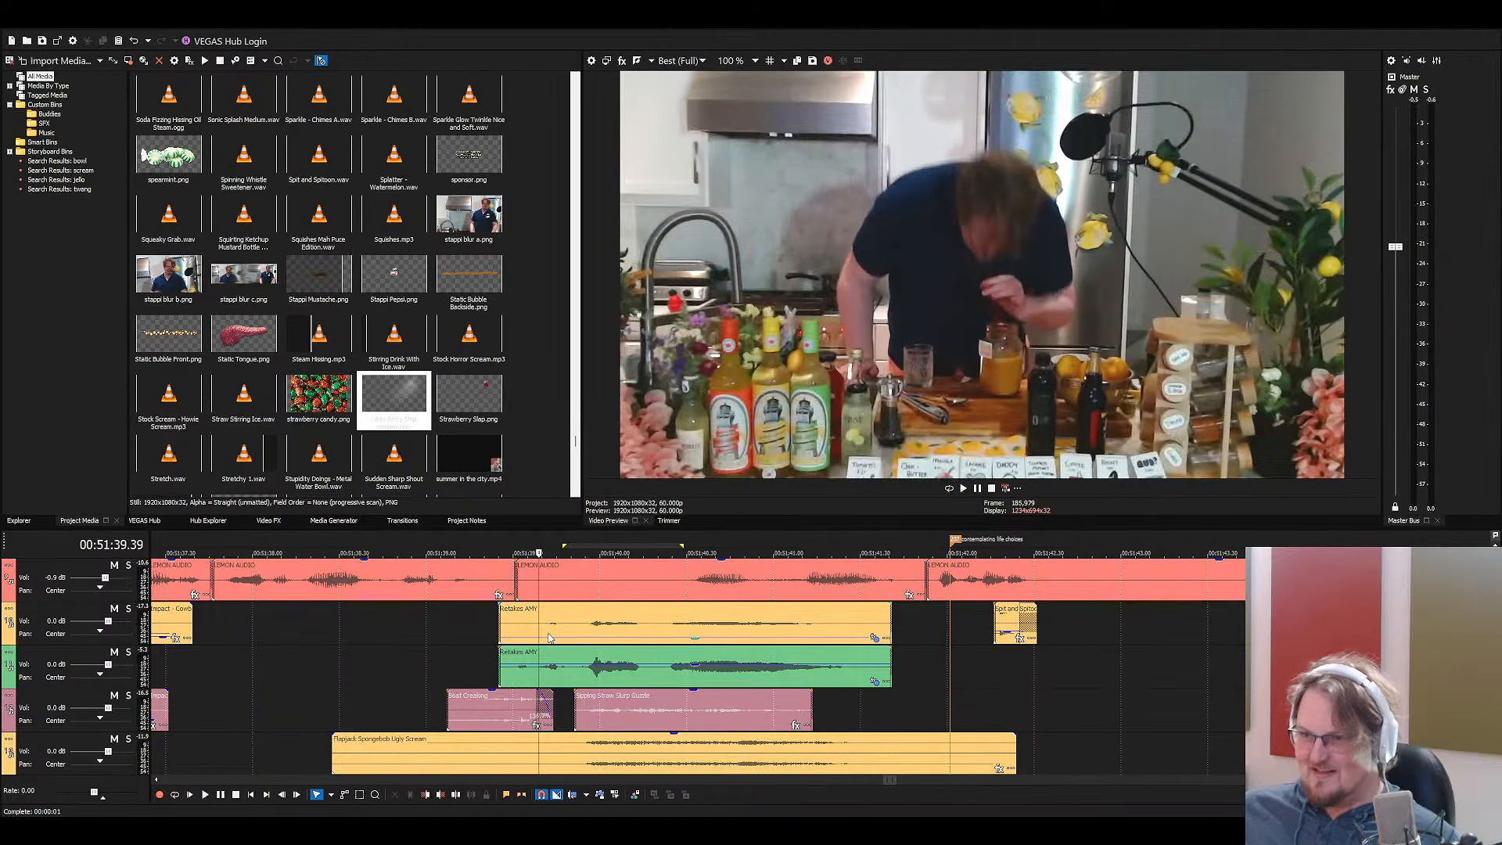
Find the Impact - Chloe Bat Bonks.mp3 sound among the impact effects in the project media
scroll(550, 637, down, 3)
click(247, 442)
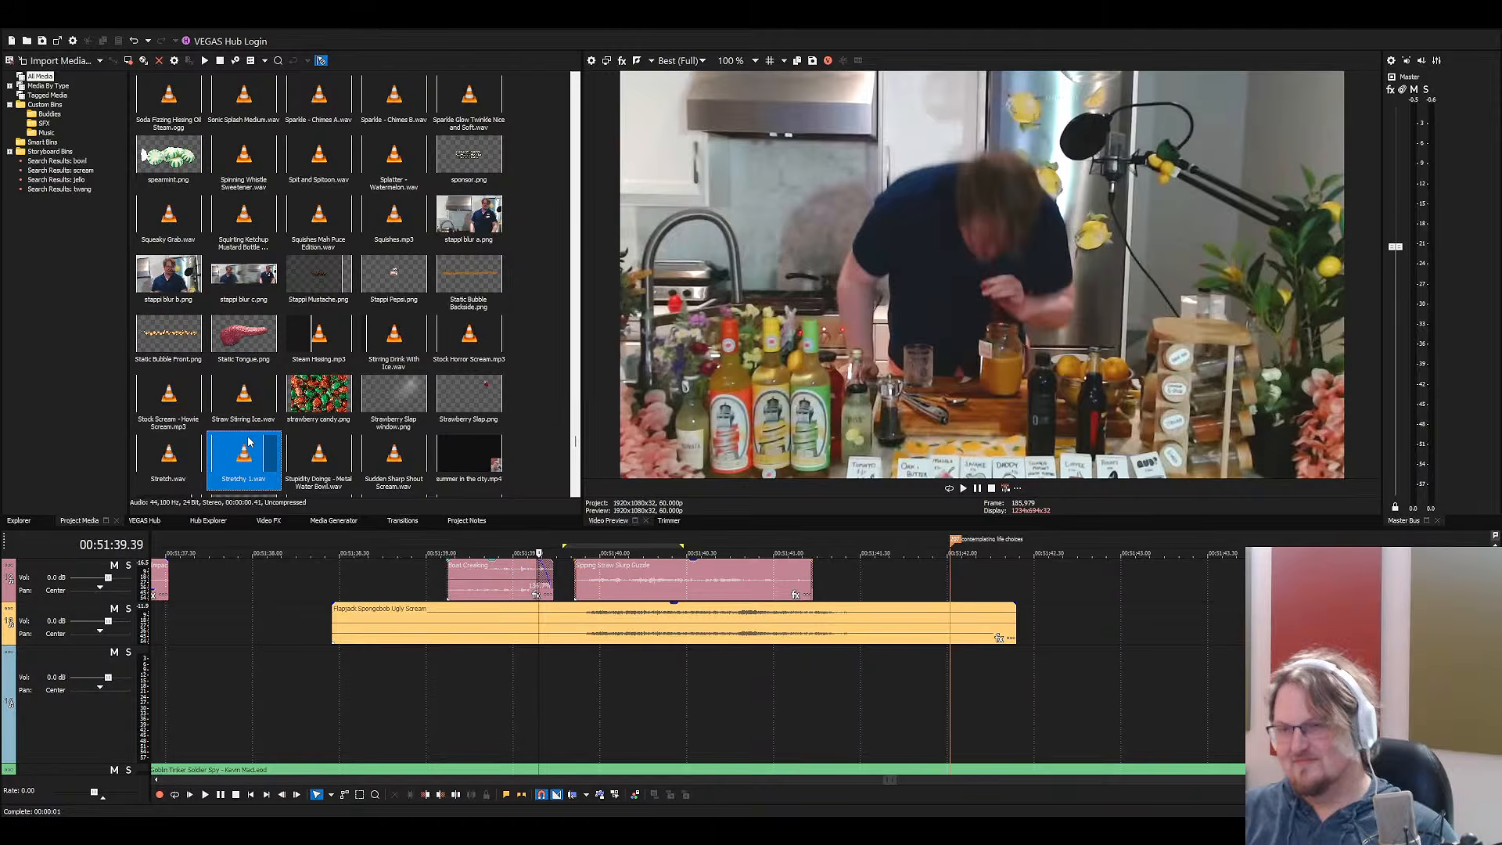
key(r)
click(340, 356)
key(b)
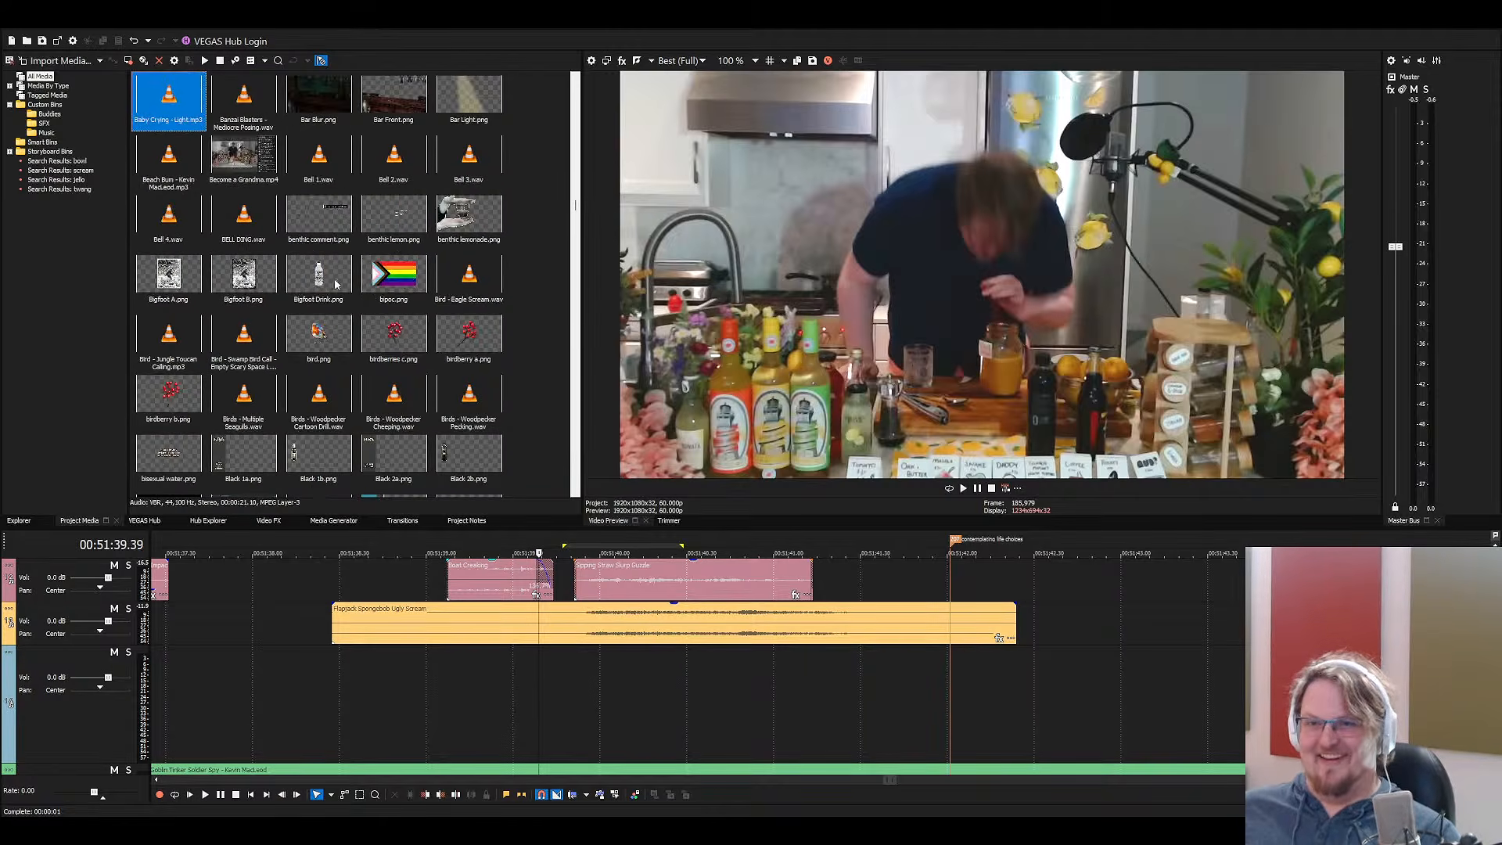
key(i)
key(m)
key(Right)
key(Right)
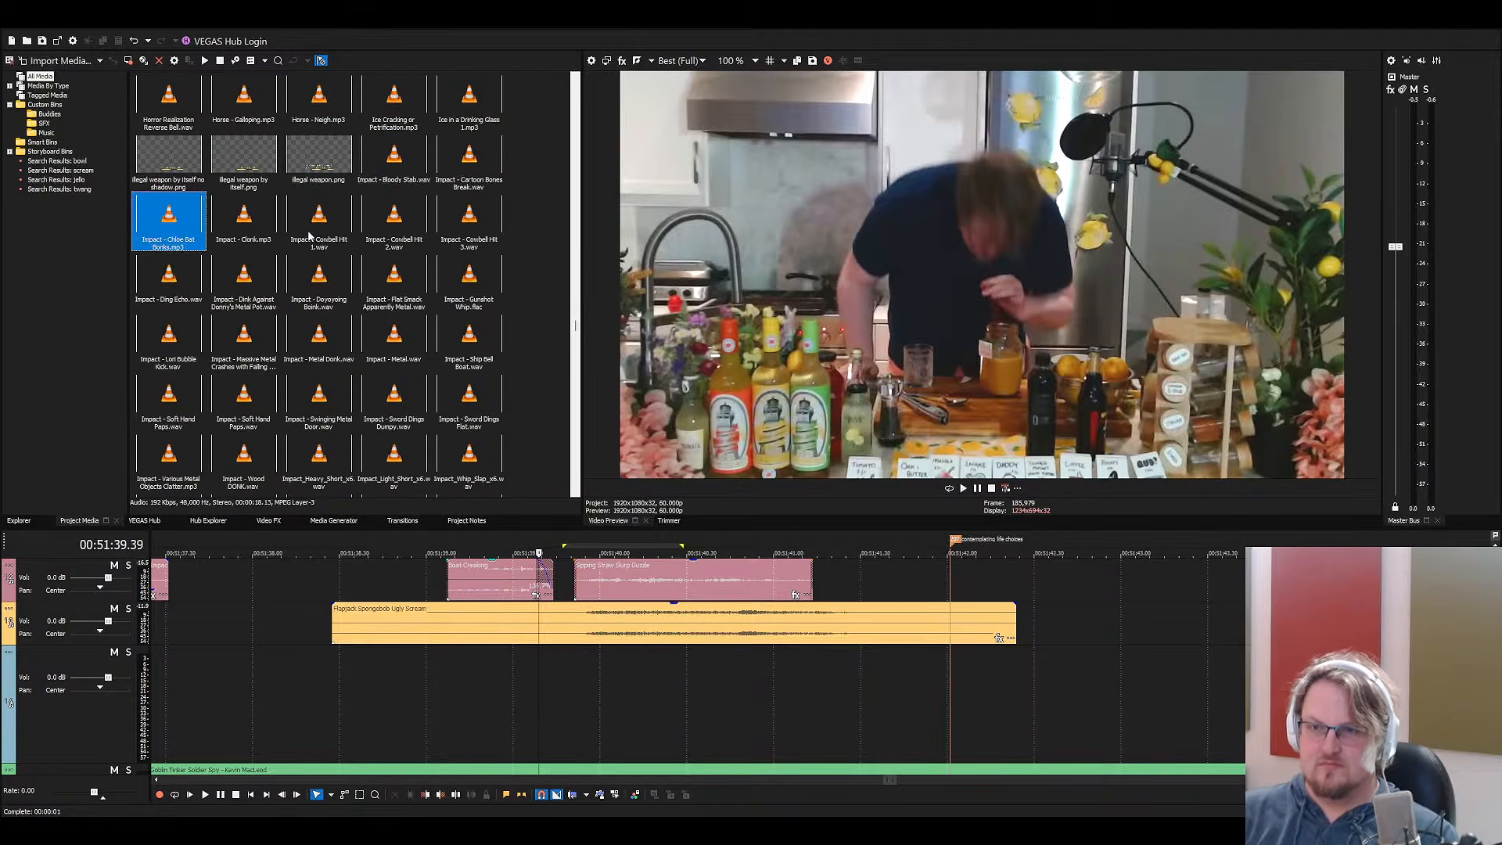
Place Impact - Chloe Bat Bonks on the empty audio track below the scream, its first hit matching the first comment at 00:51:39.47
drag(177, 260, 289, 325)
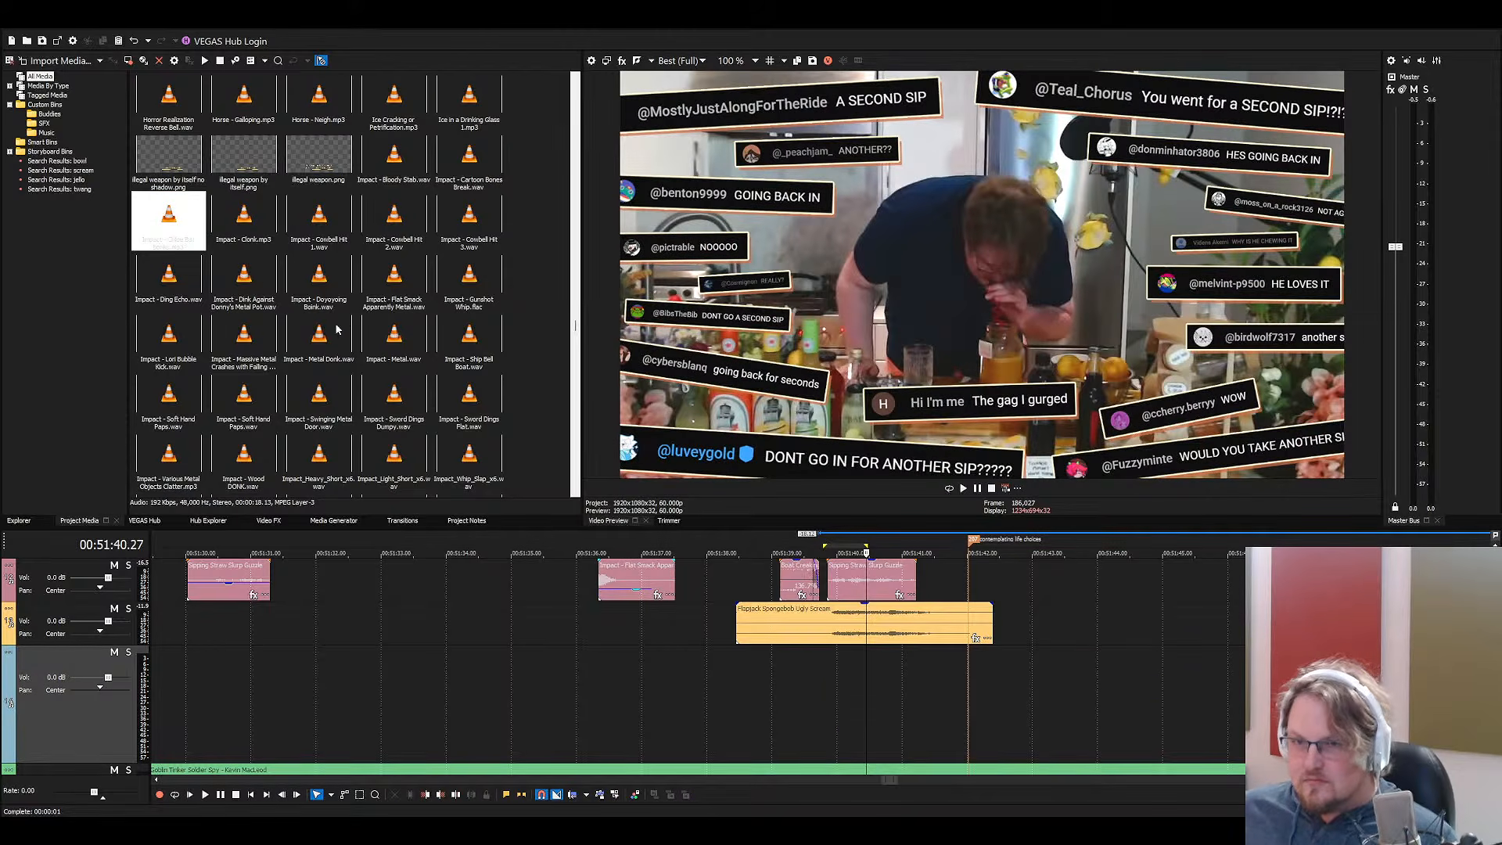
drag(363, 366, 364, 365)
scroll(793, 708, up, 4)
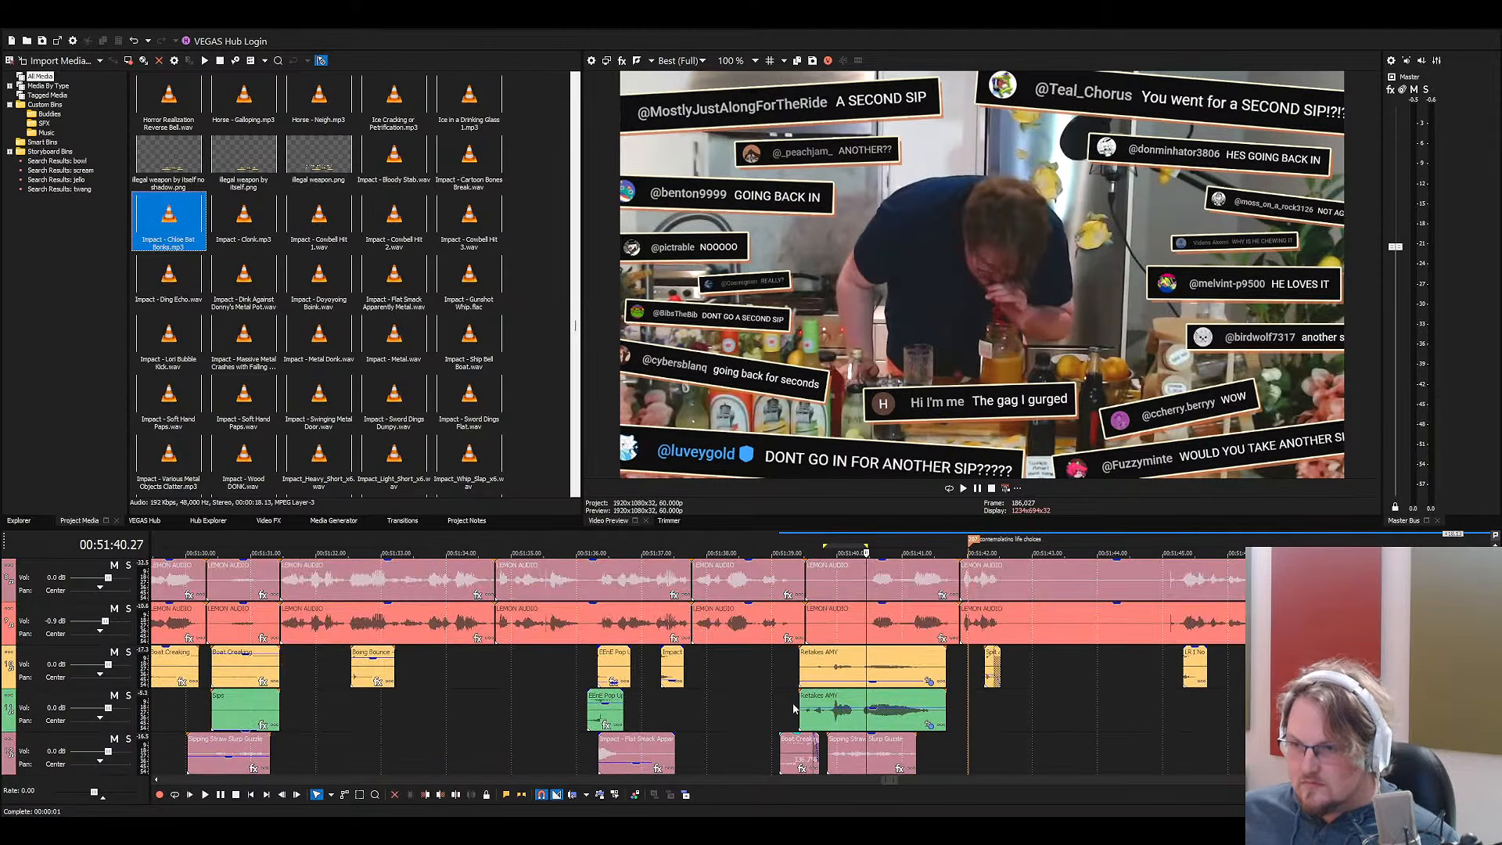
scroll(806, 641, up, 3)
click(819, 633)
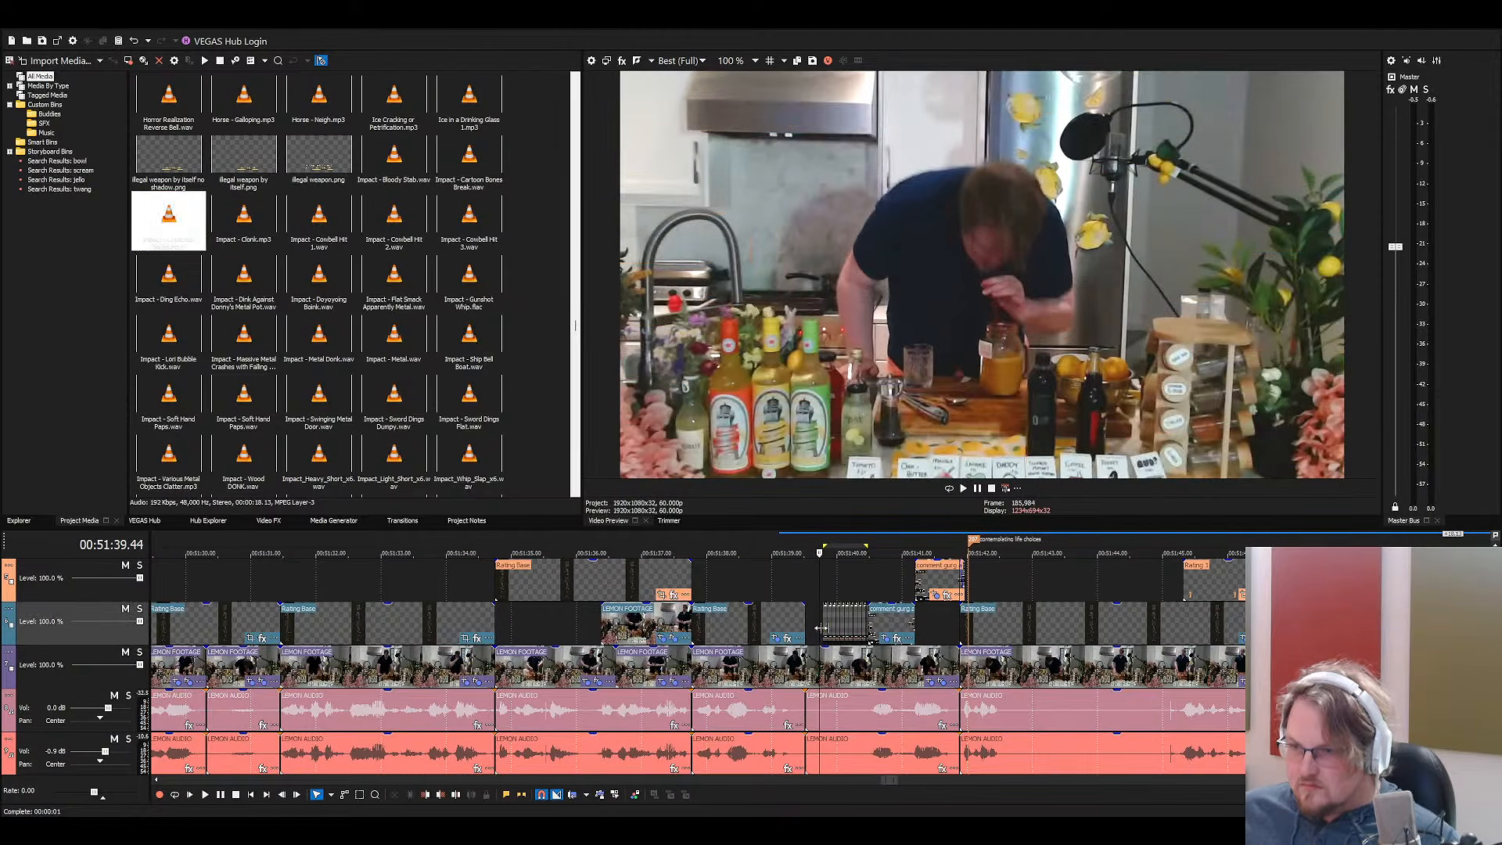
scroll(829, 657, down, 5)
scroll(858, 699, up, 3)
drag(747, 690, 879, 682)
scroll(879, 682, up, 5)
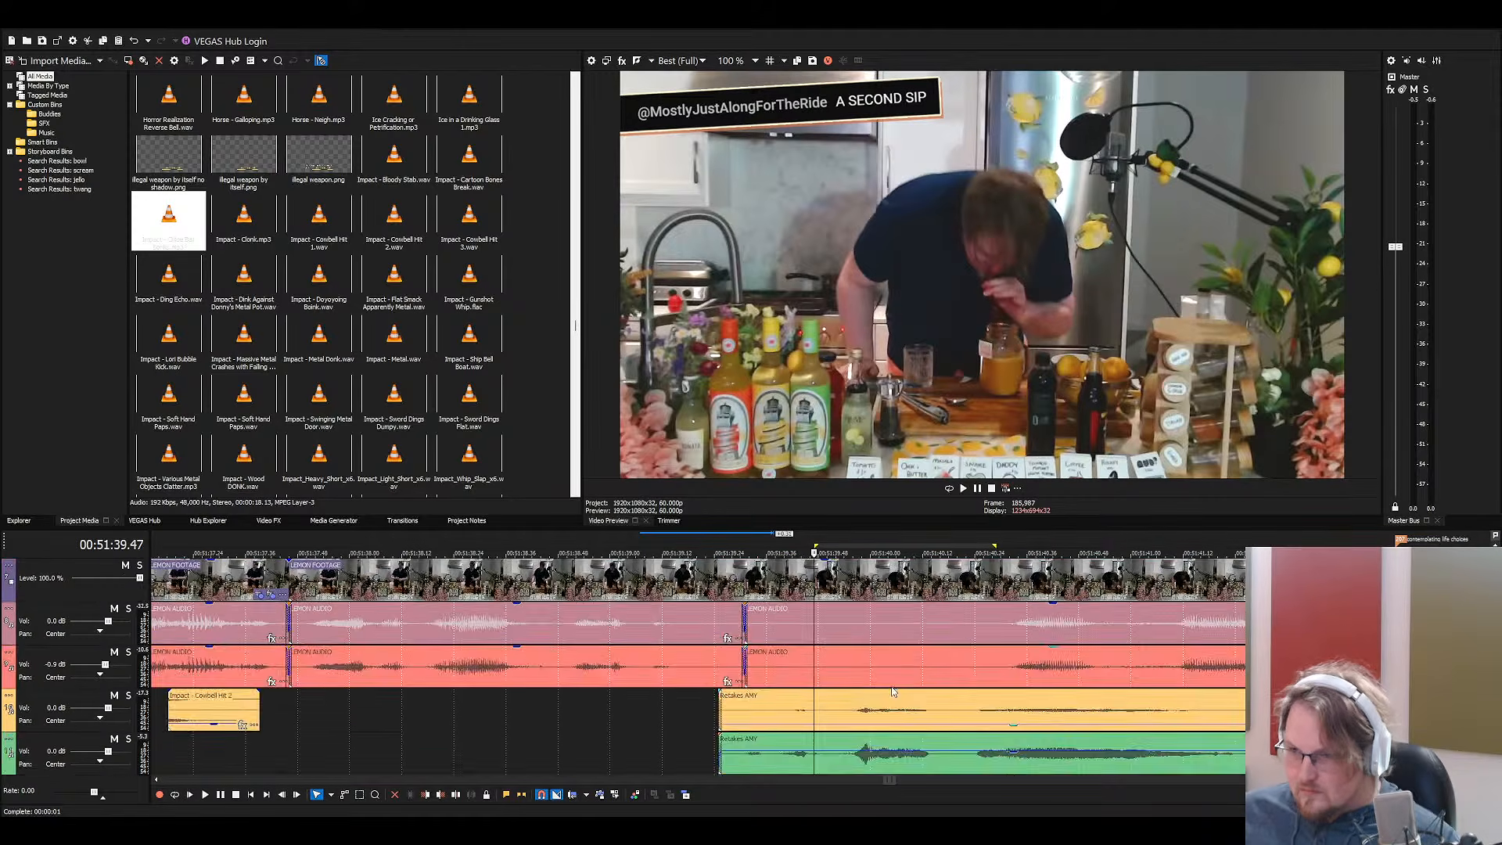
Split the bonk clip at 00:51:39.51 and slip the second piece's audio so its next hit starts at the cut
click(833, 678)
scroll(837, 680, down, 5)
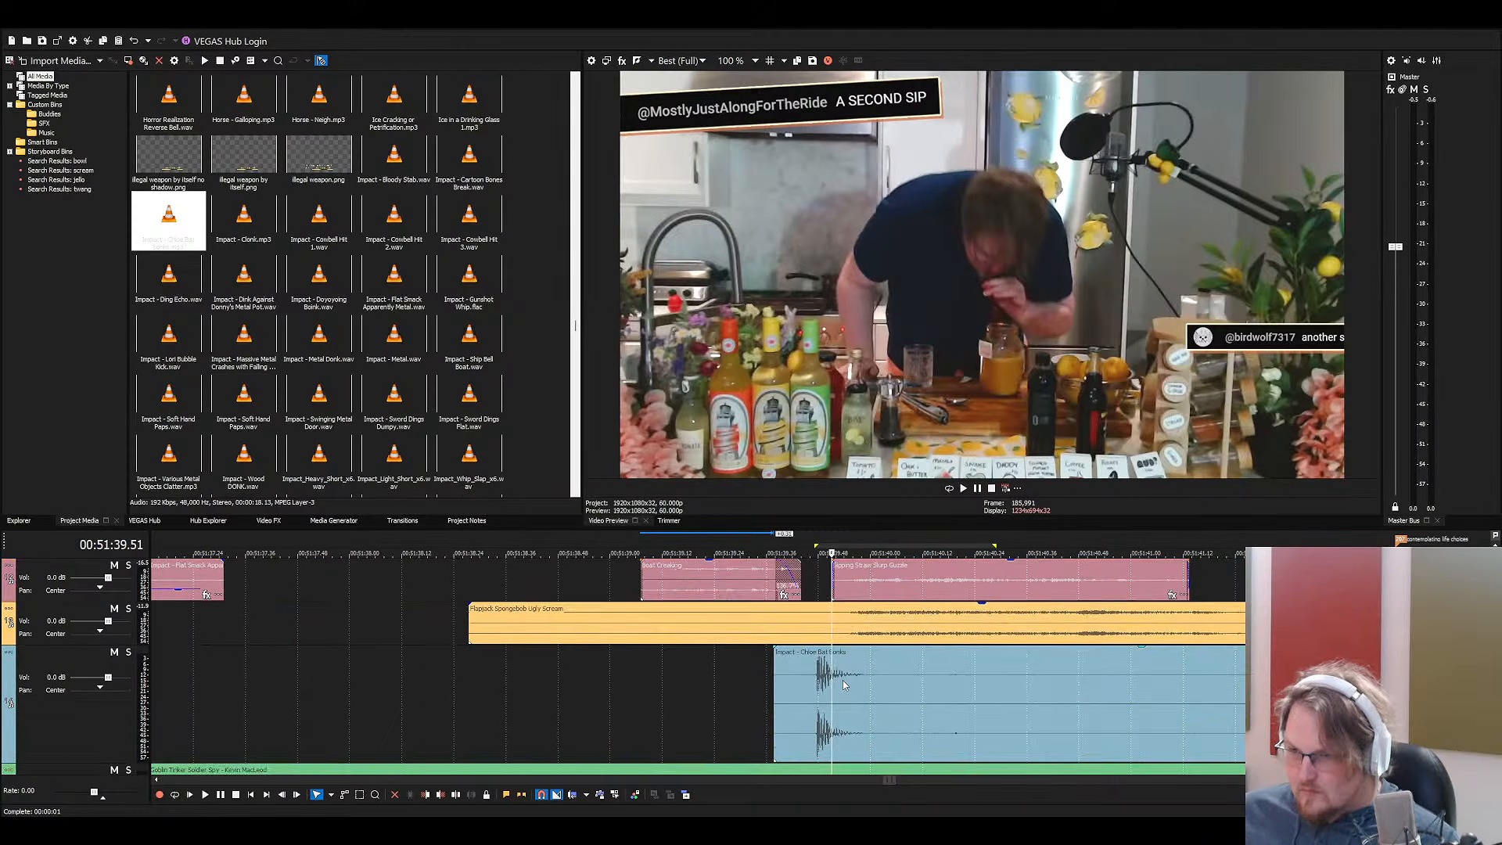
key(s)
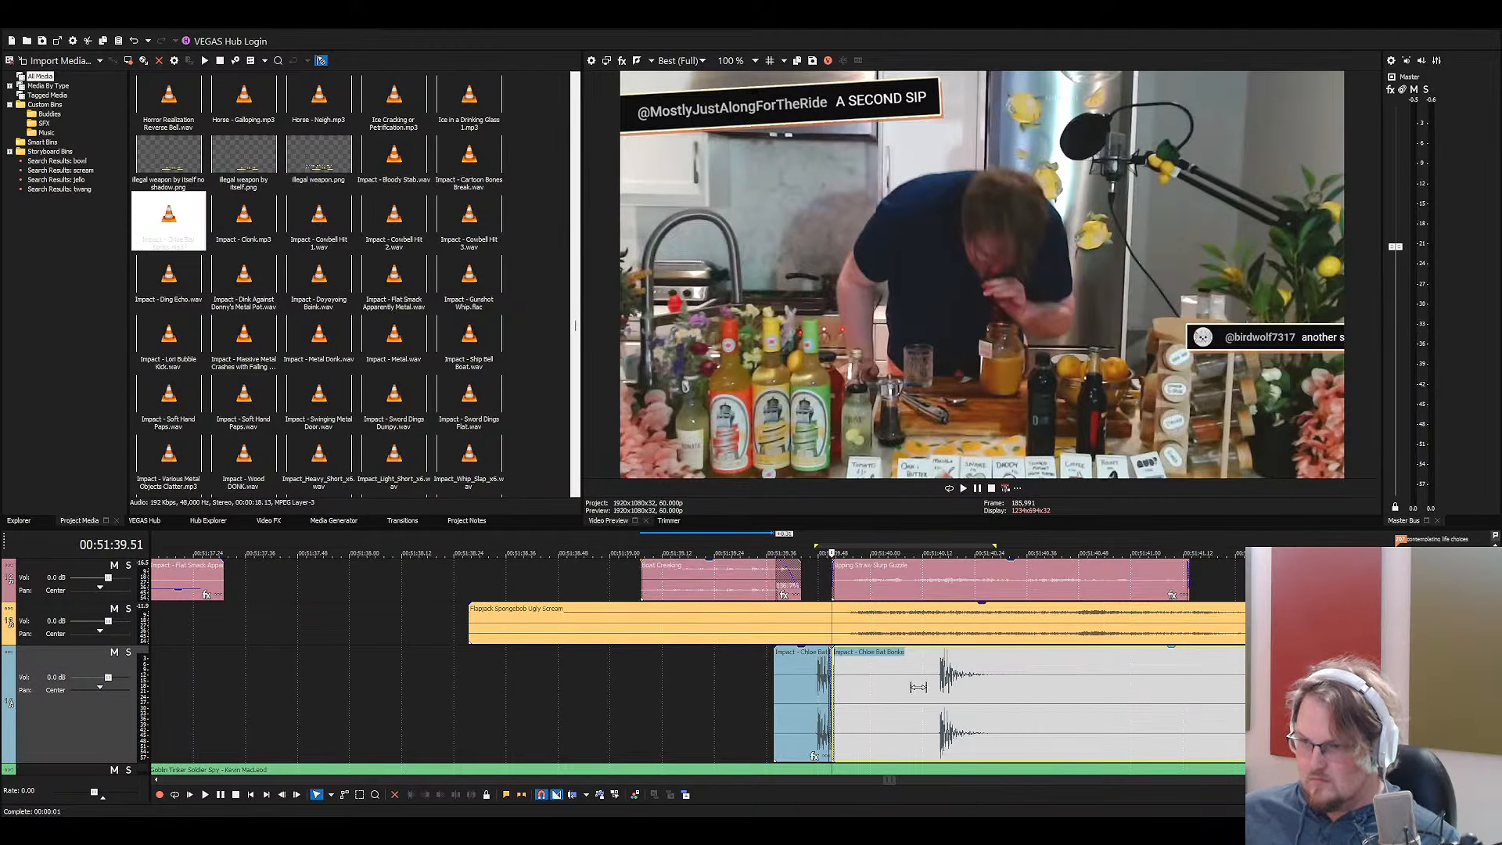
drag(918, 687, 938, 689)
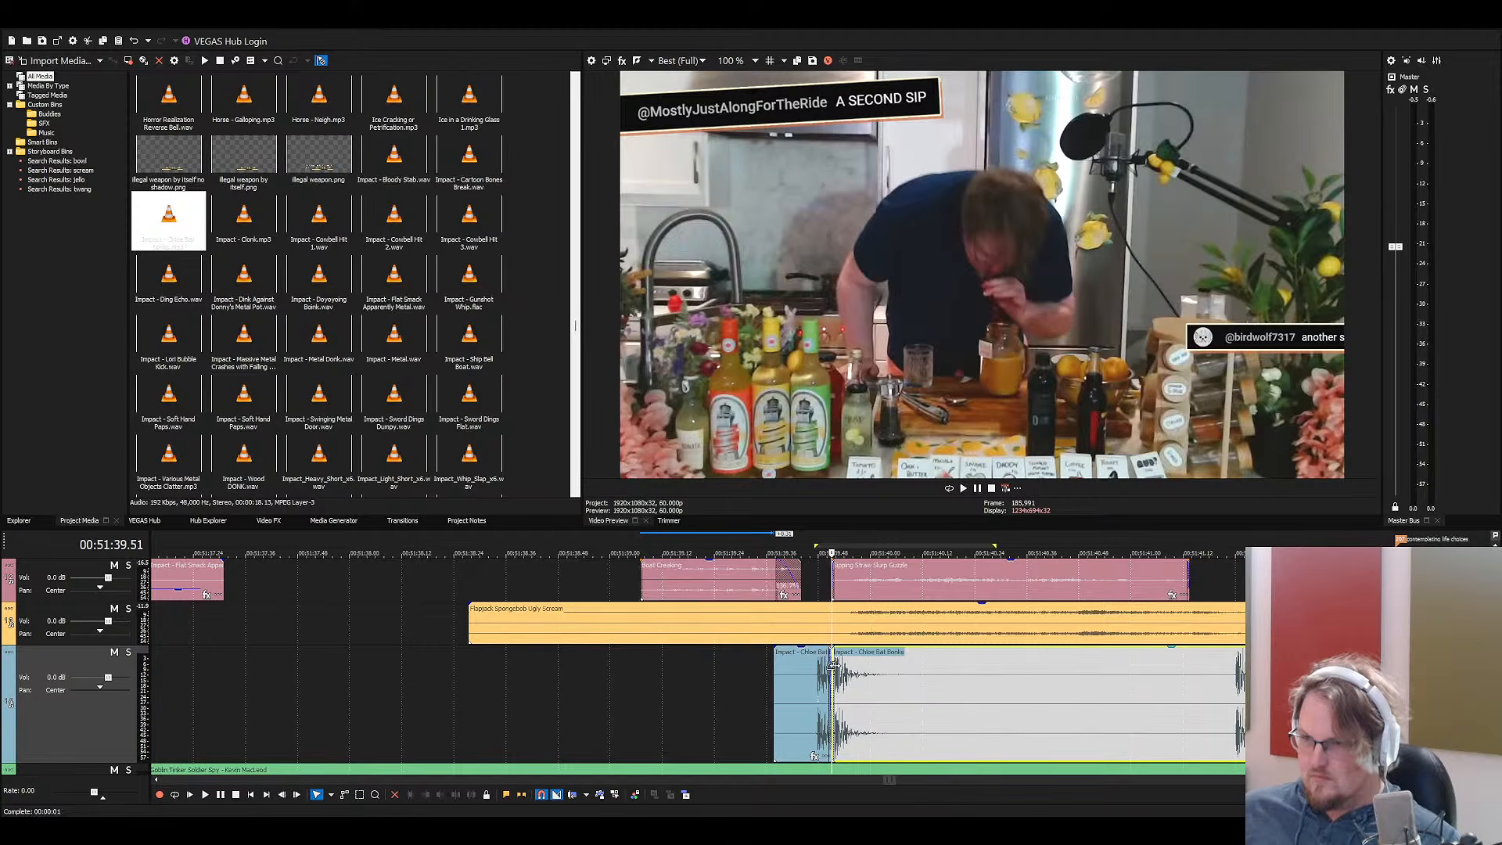
Split the bonk clip at the next comment, 00:51:39.55, and slip the remaining audio so a hit starts there
scroll(844, 625, up, 5)
click(830, 578)
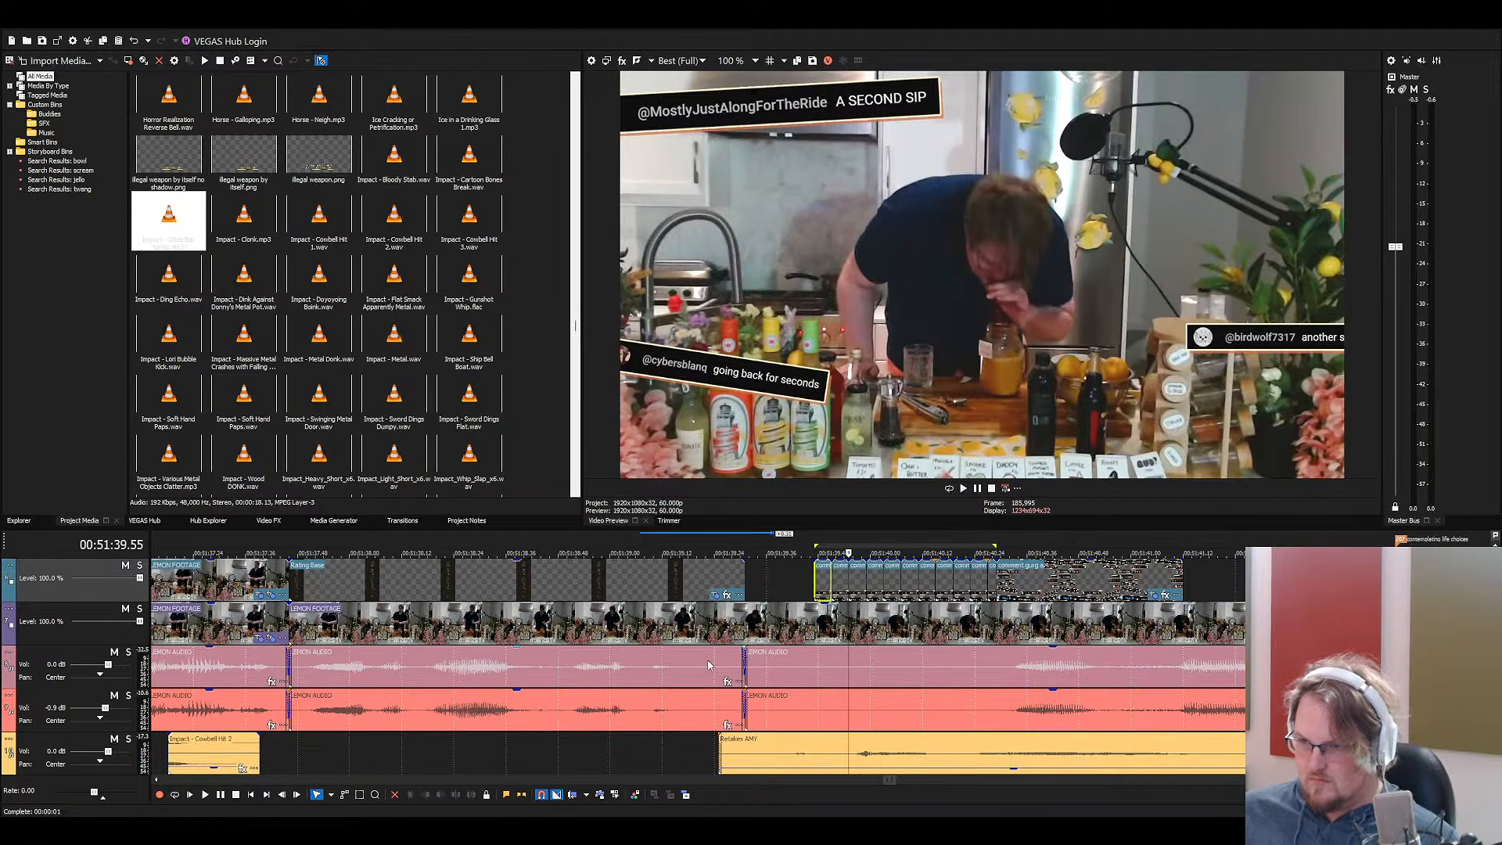
scroll(708, 664, down, 5)
click(874, 691)
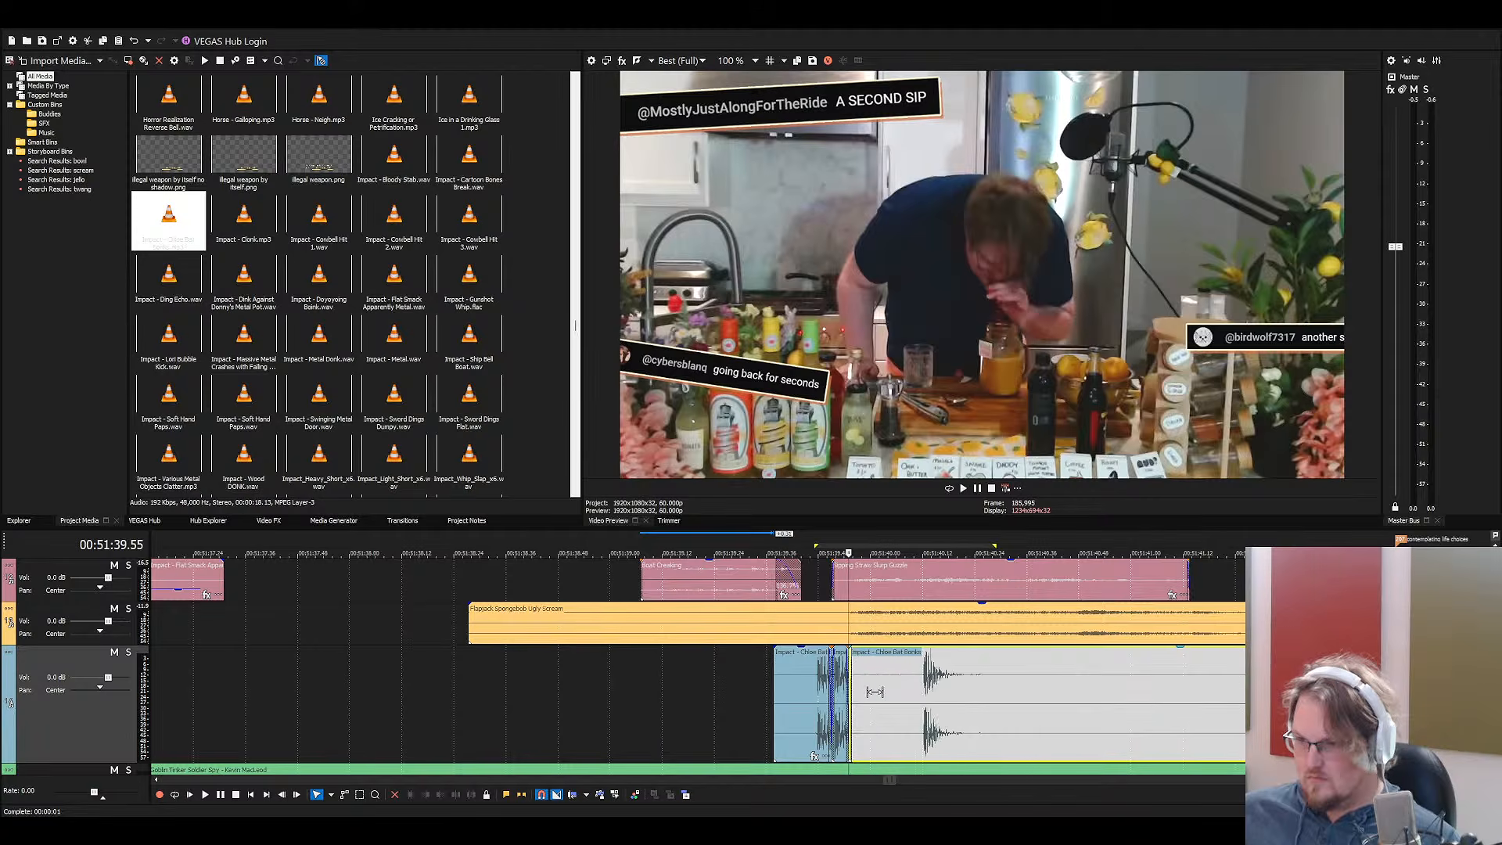
drag(902, 700, 831, 700)
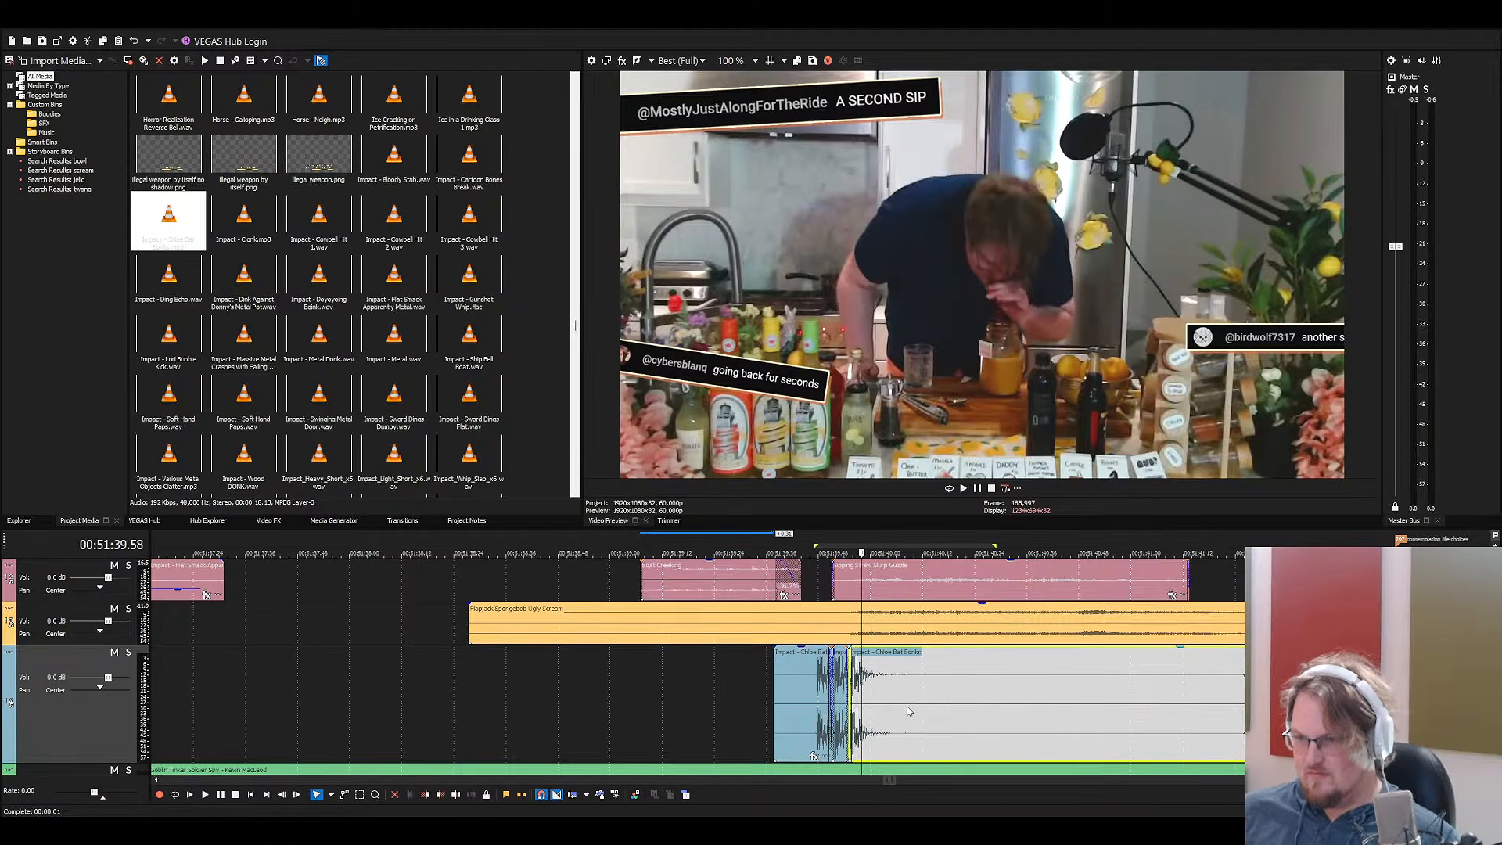
Split the bonk clip again at 00:51:39.59 and slip the remainder so another hit lands on the cut
key(s)
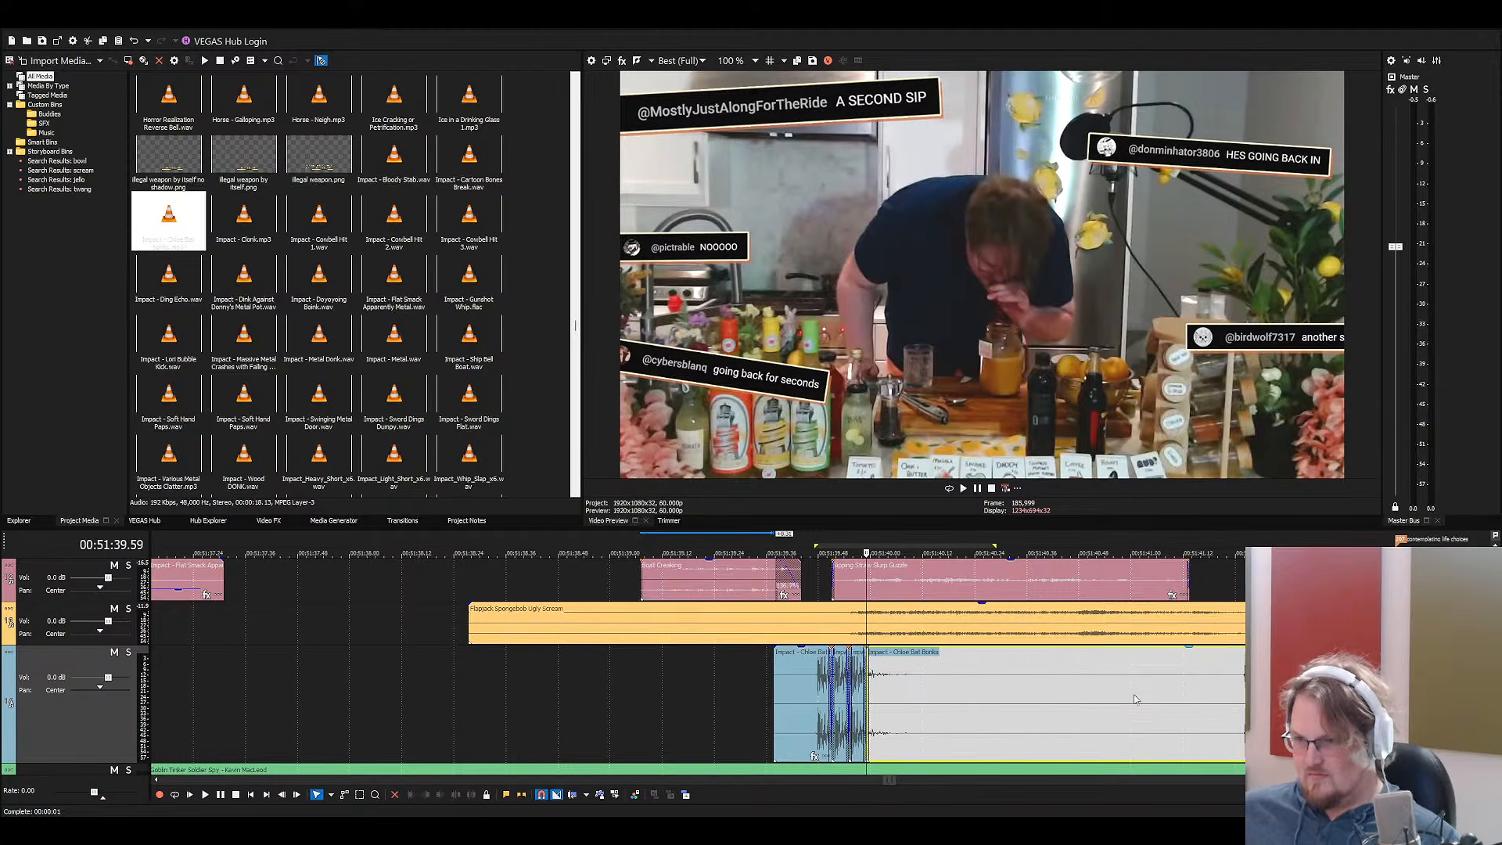
drag(1224, 699, 895, 711)
drag(1031, 701, 1004, 705)
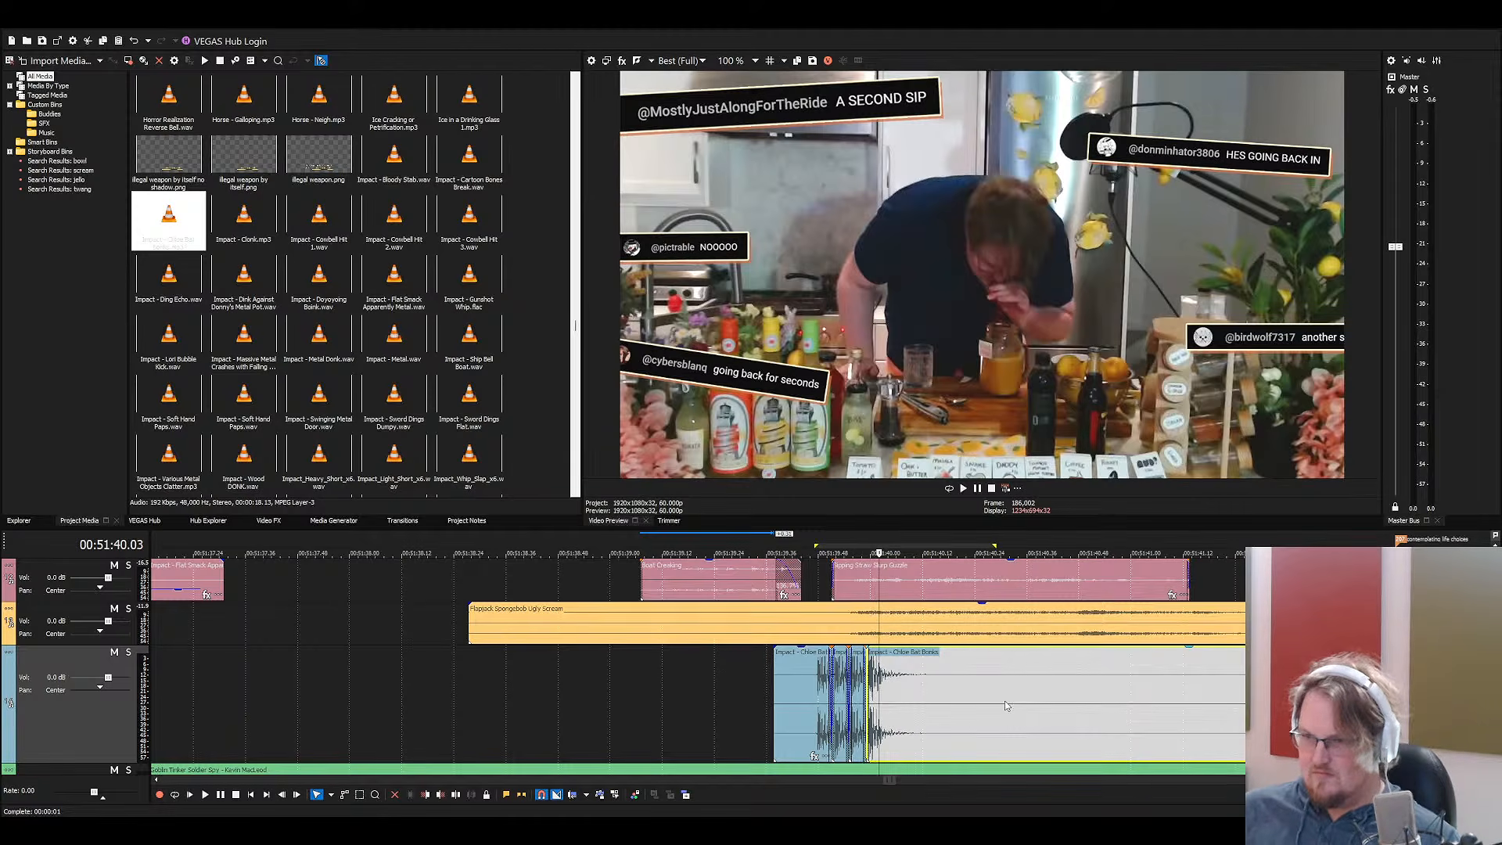
Split the bonk clip at about 00:51:40.04, delete the remainder, and play the series of hits
key(s)
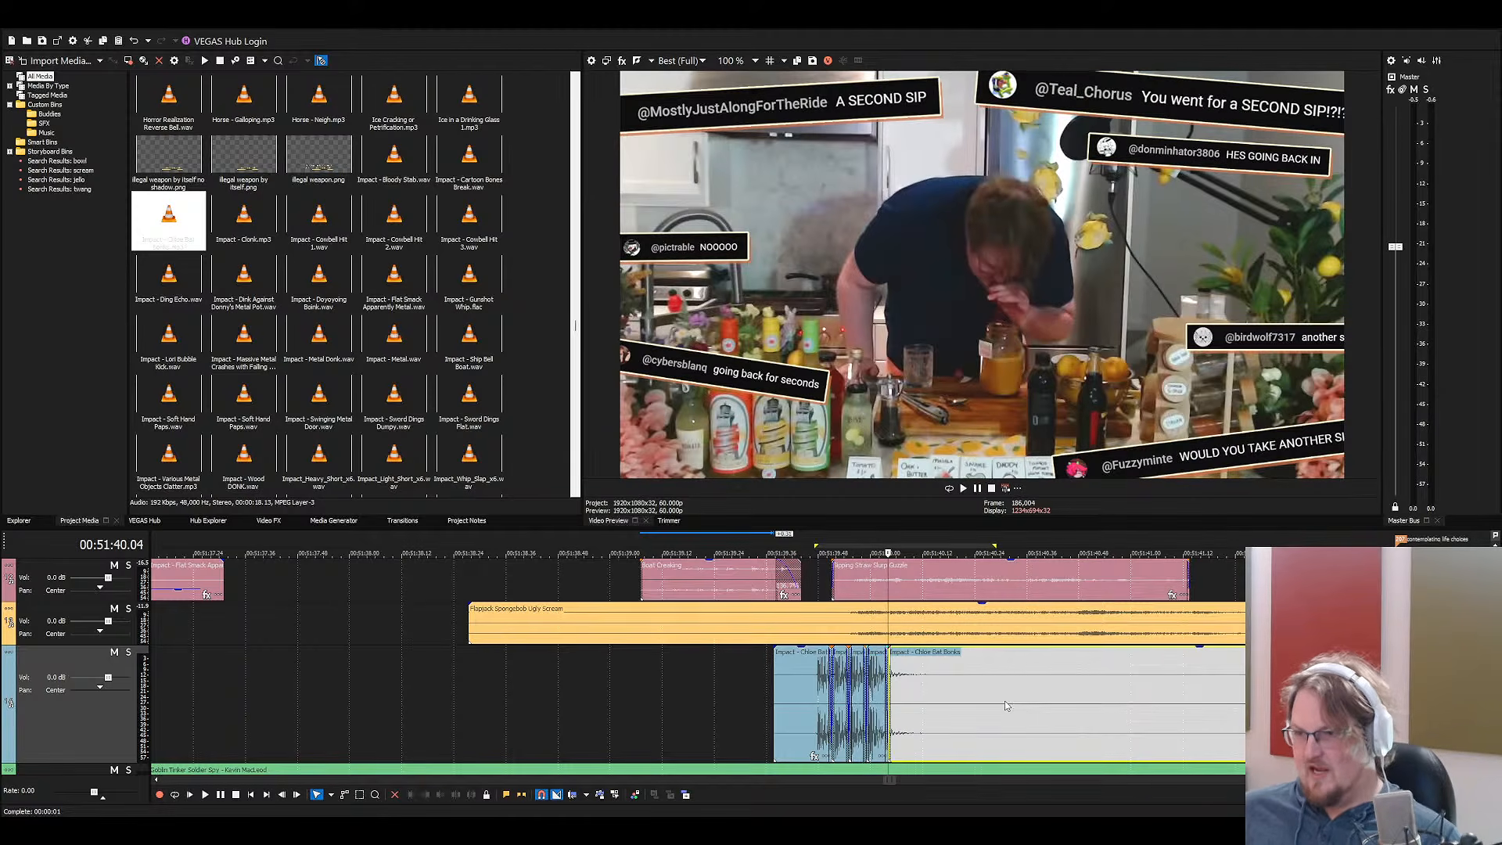
key(Delete)
click(801, 682)
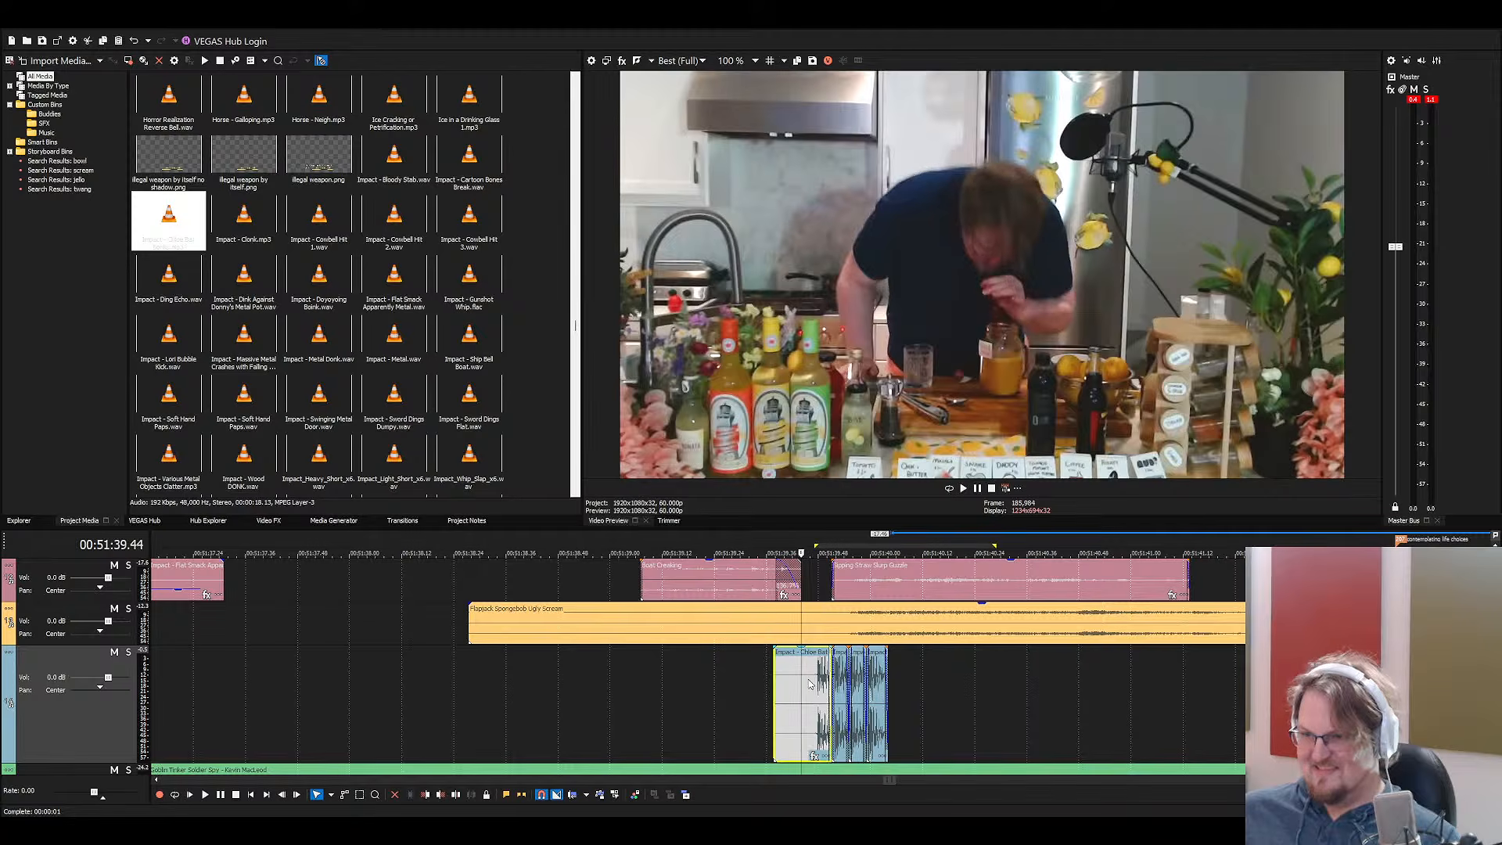
Restore the deleted bonk remainder and slip its audio so another hit starts at the last cut, near 00:51:40.05
key(ctrl+z)
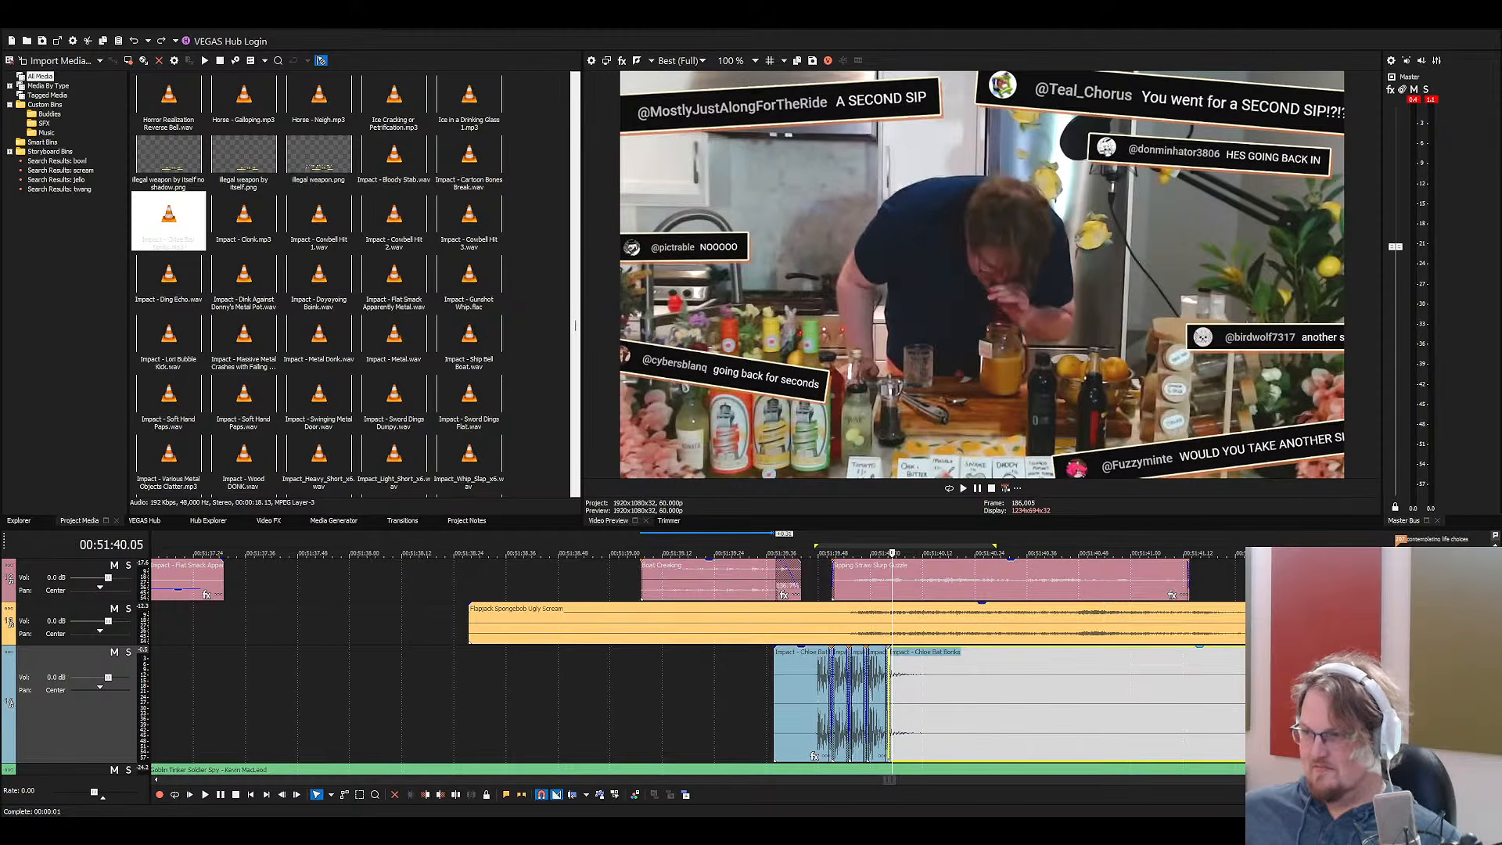
click(1421, 697)
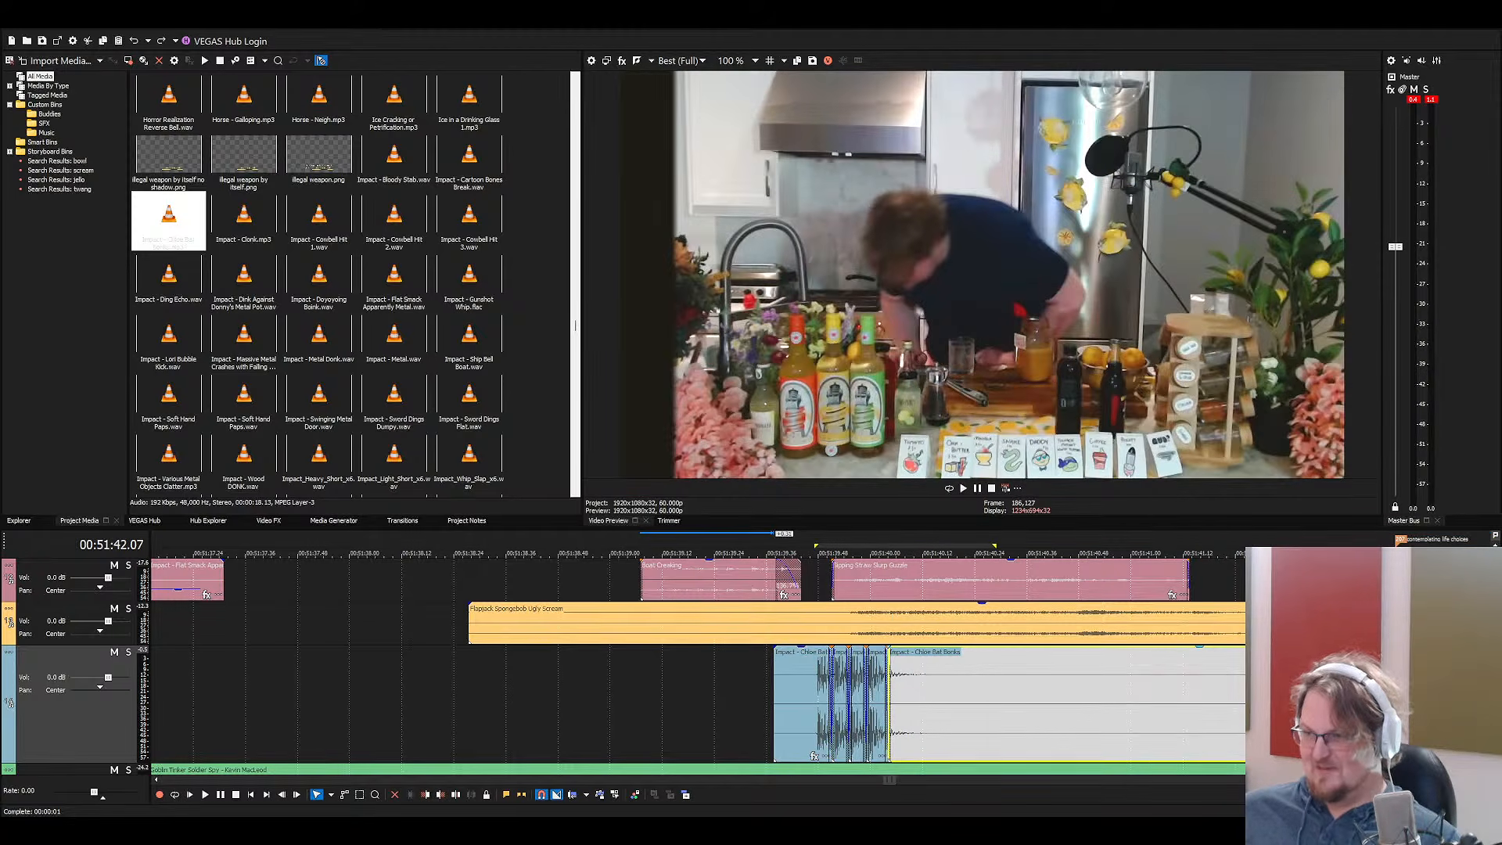
key(Delete)
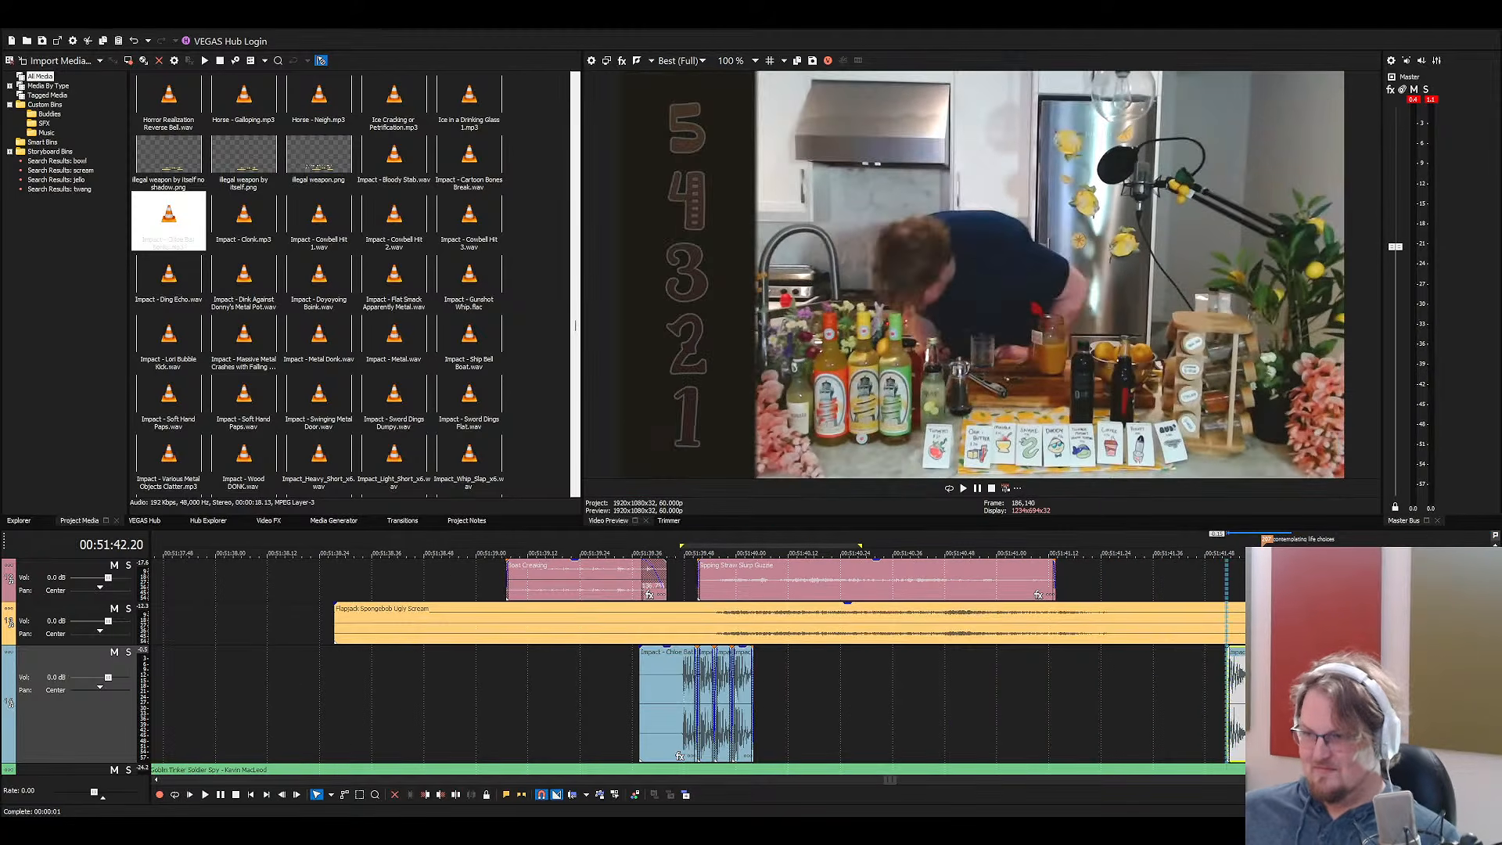
key(ctrl+z)
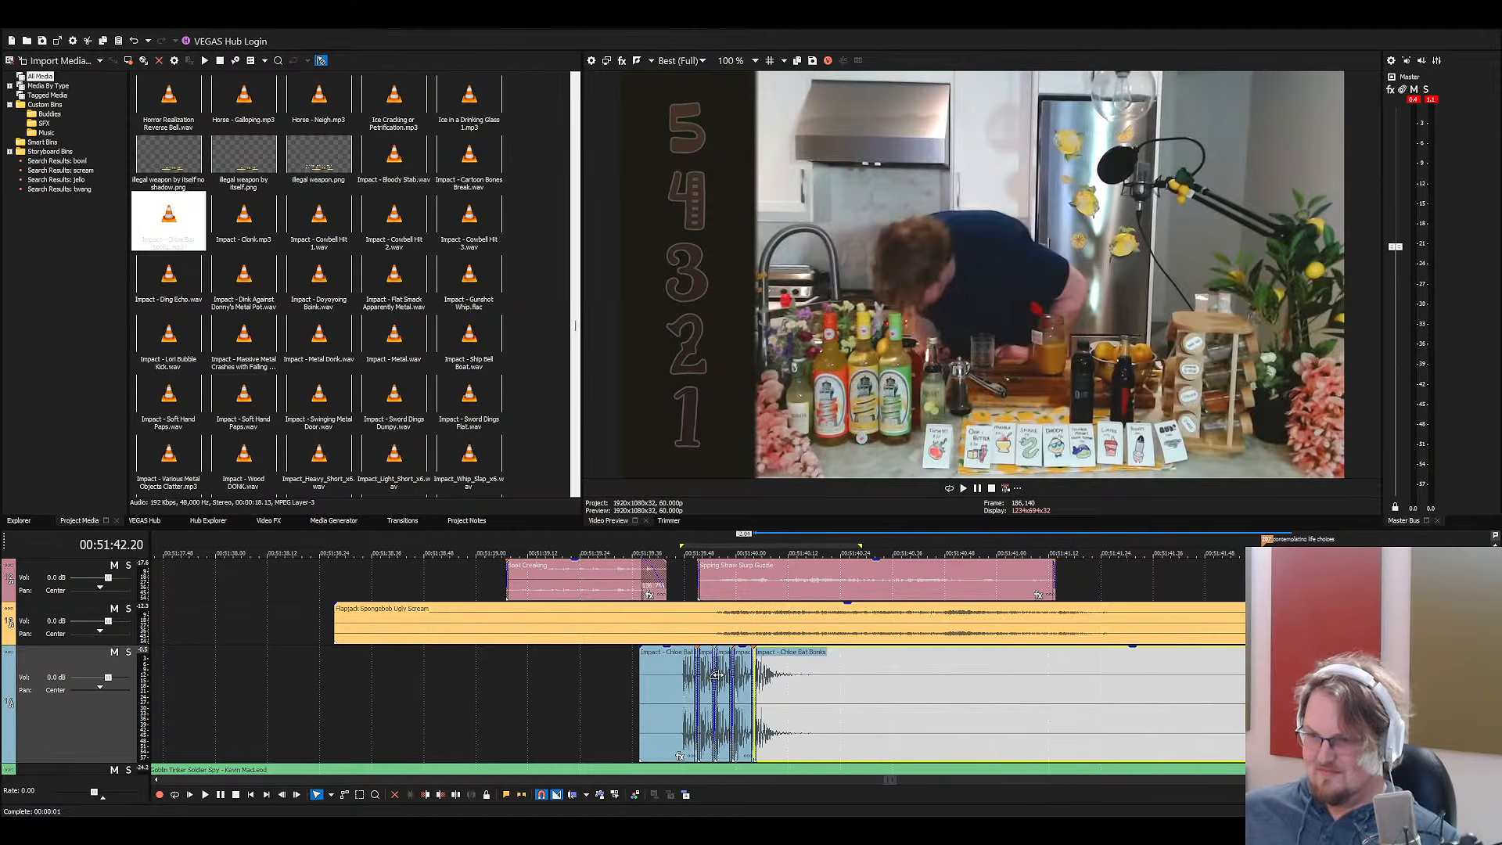
click(756, 665)
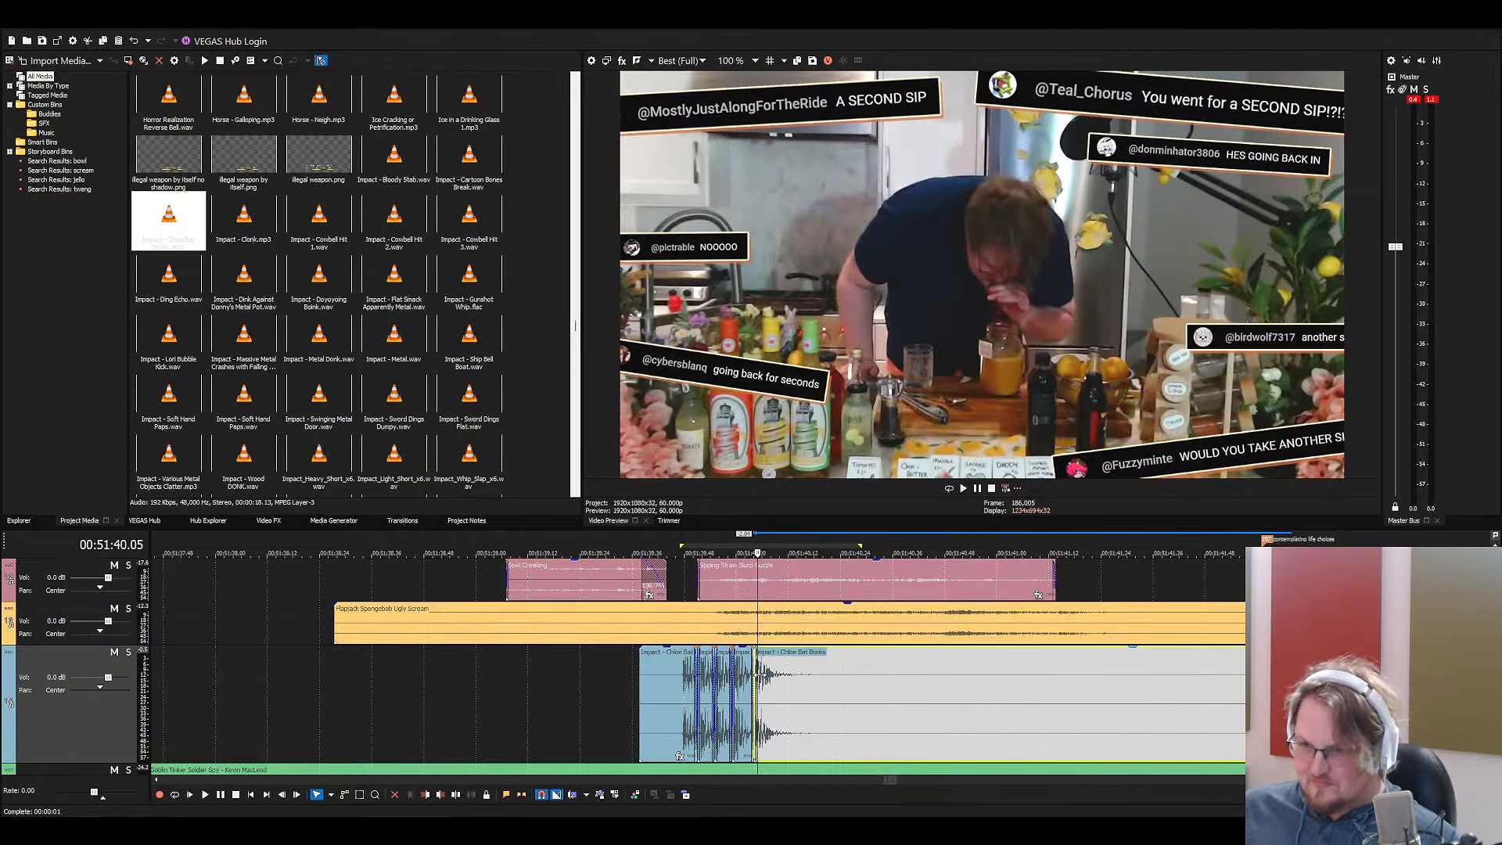
Split the bonk clip at the next comment, 00:51:40.08, and slip the remaining audio so a hit starts at the cut
key(Left)
key(Right)
key(Right)
key(Right)
key(Right)
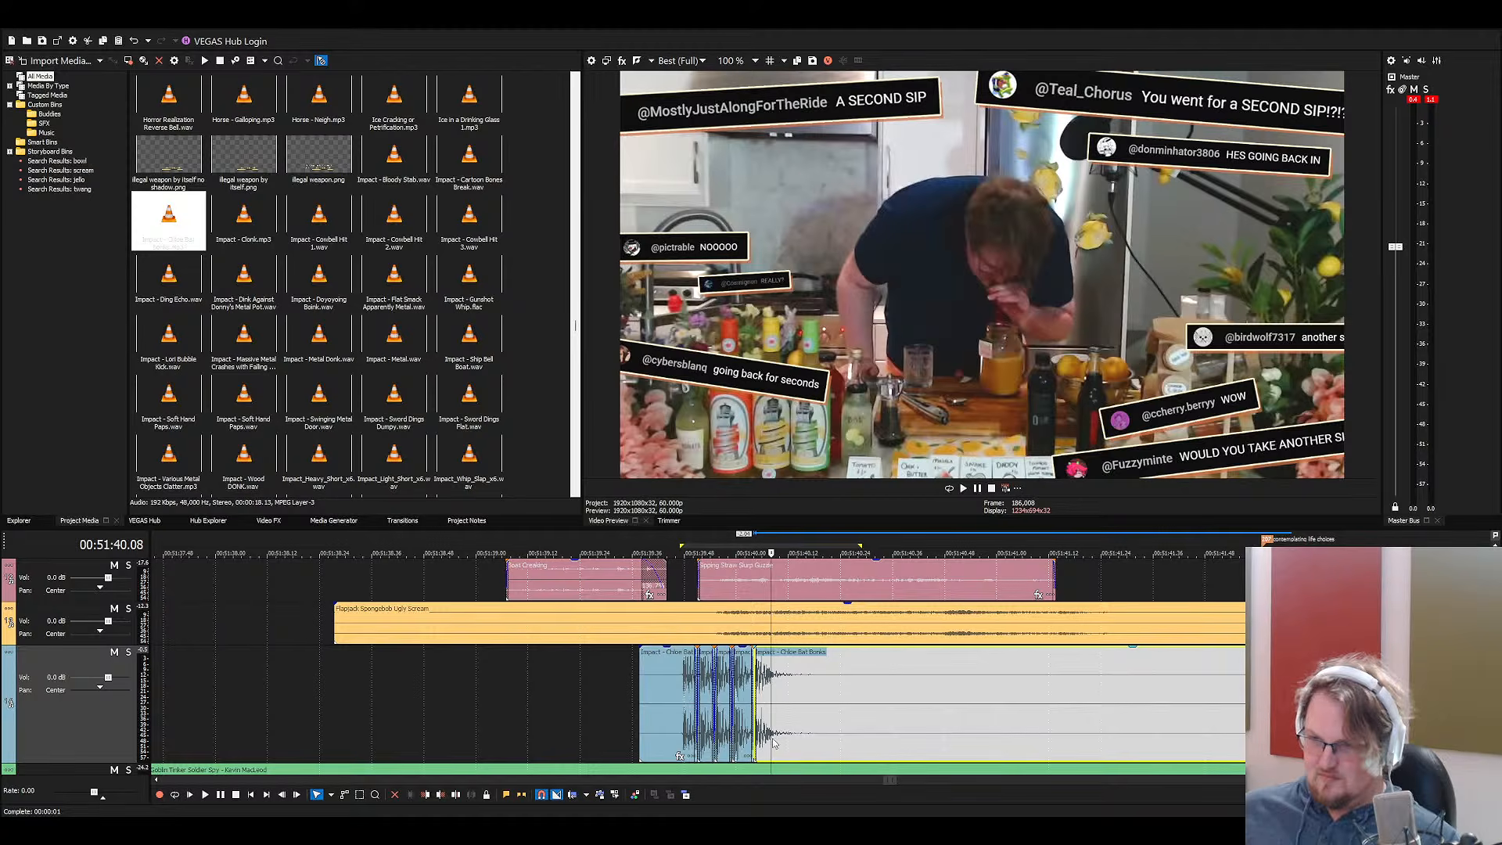
key(ctrl+v)
drag(882, 721, 995, 719)
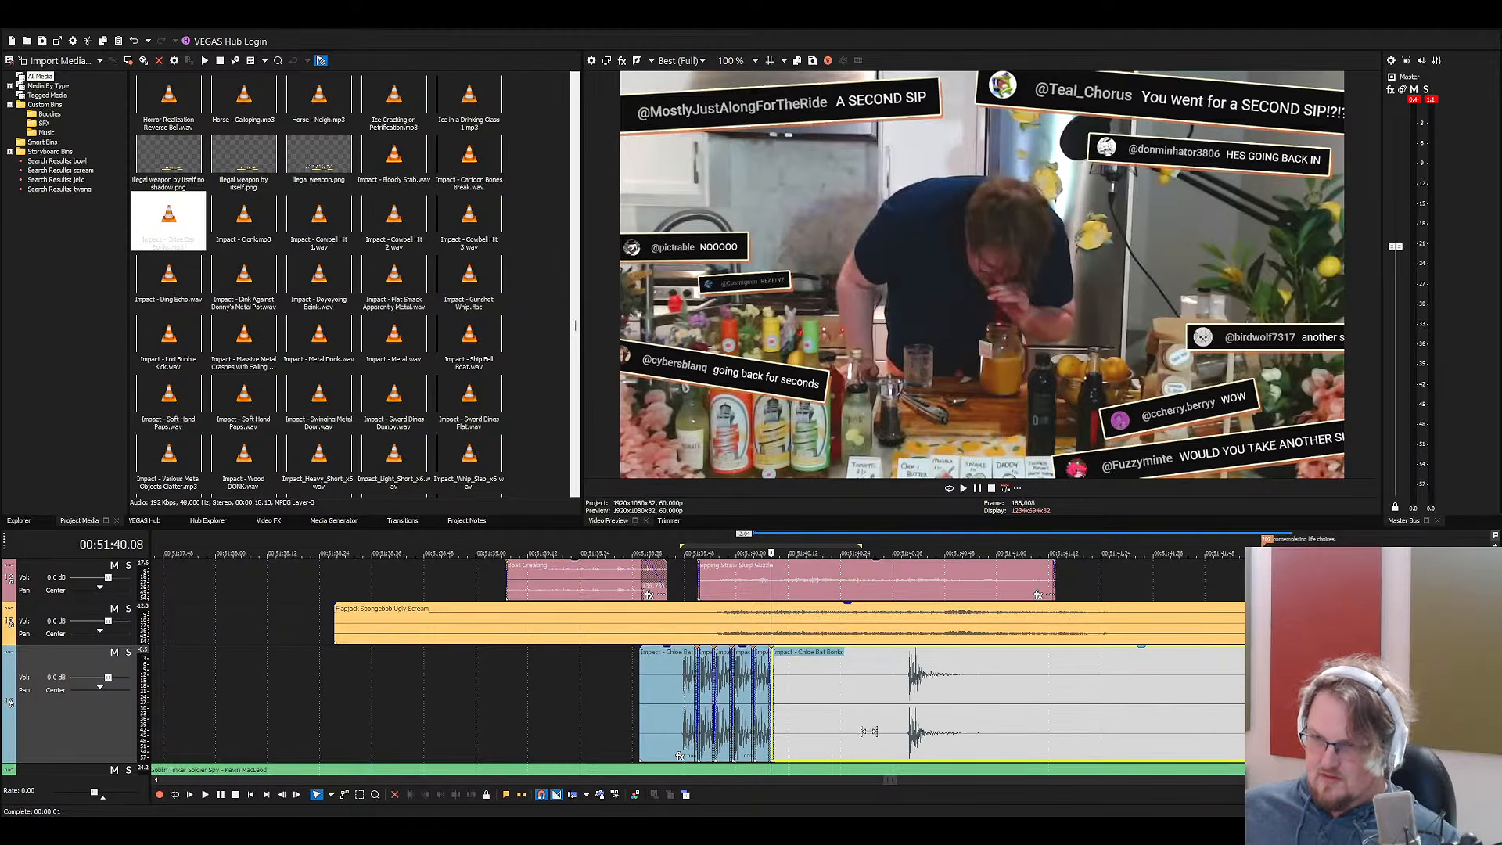
key(ctrl+z)
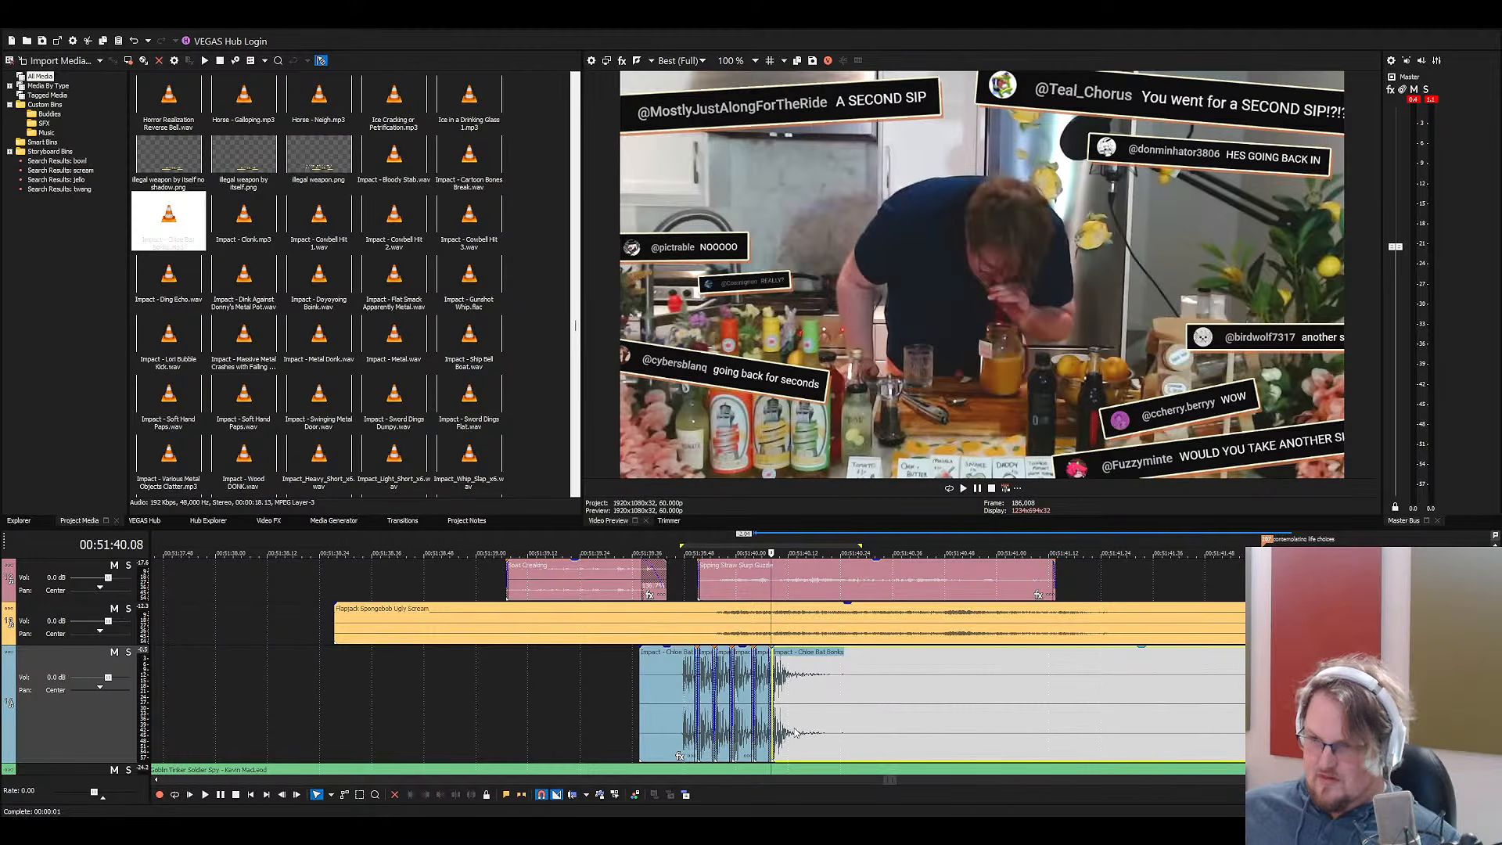
key(Right)
scroll(771, 736, up, 2)
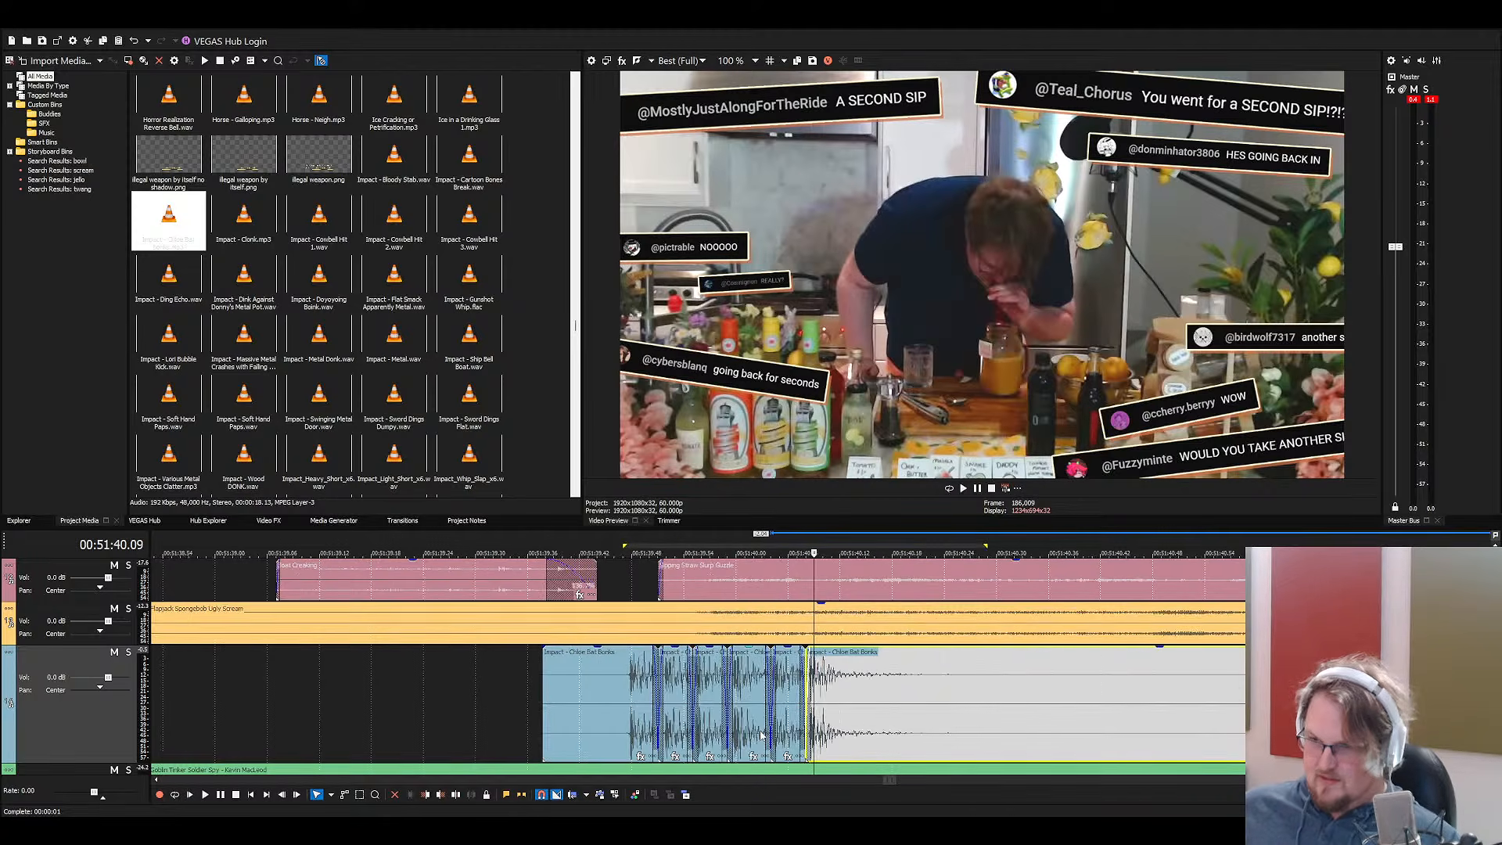
key(ctrl+s)
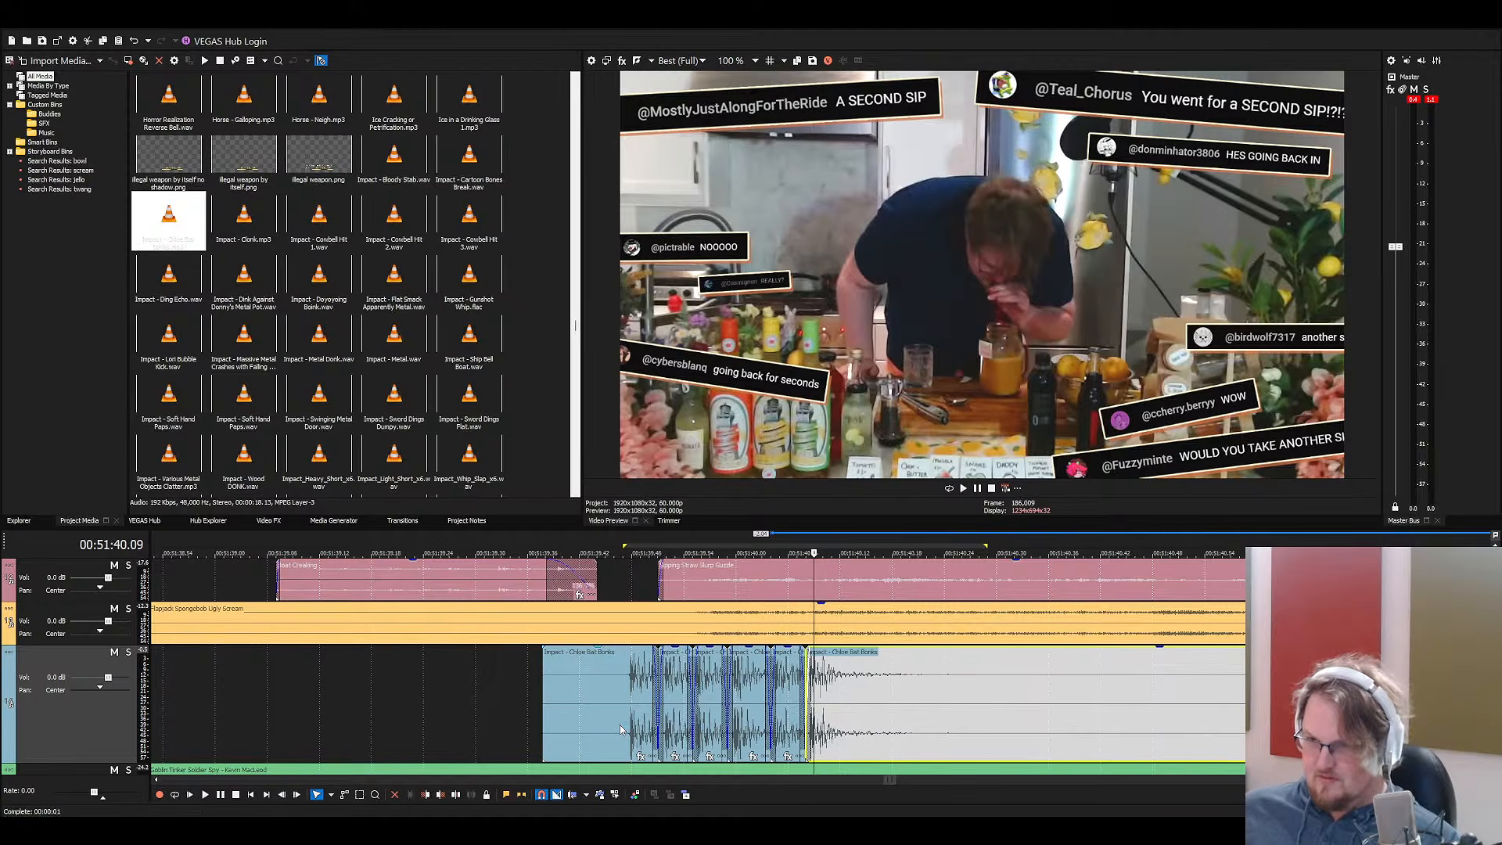
Step frame by frame from the first bonk clip to 00:51:39.59 to check each hit against the comment overlays
click(623, 728)
key(Right)
key(Right)
key(Right)
key(Right)
key(Right)
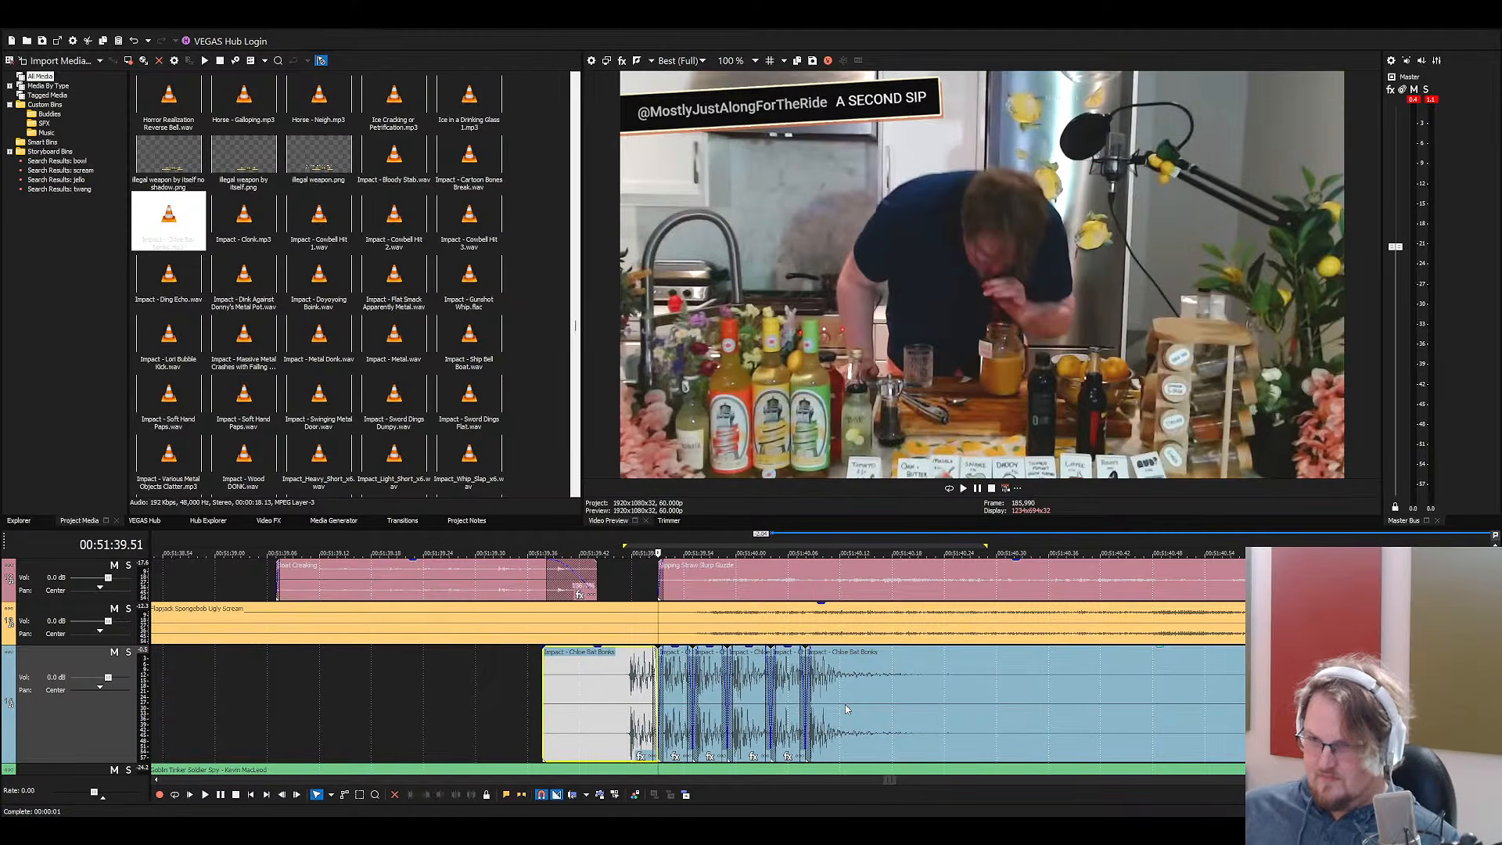
key(Right)
key(Right)
key(Right)
key(Right)
key(Right)
key(Right)
key(Right)
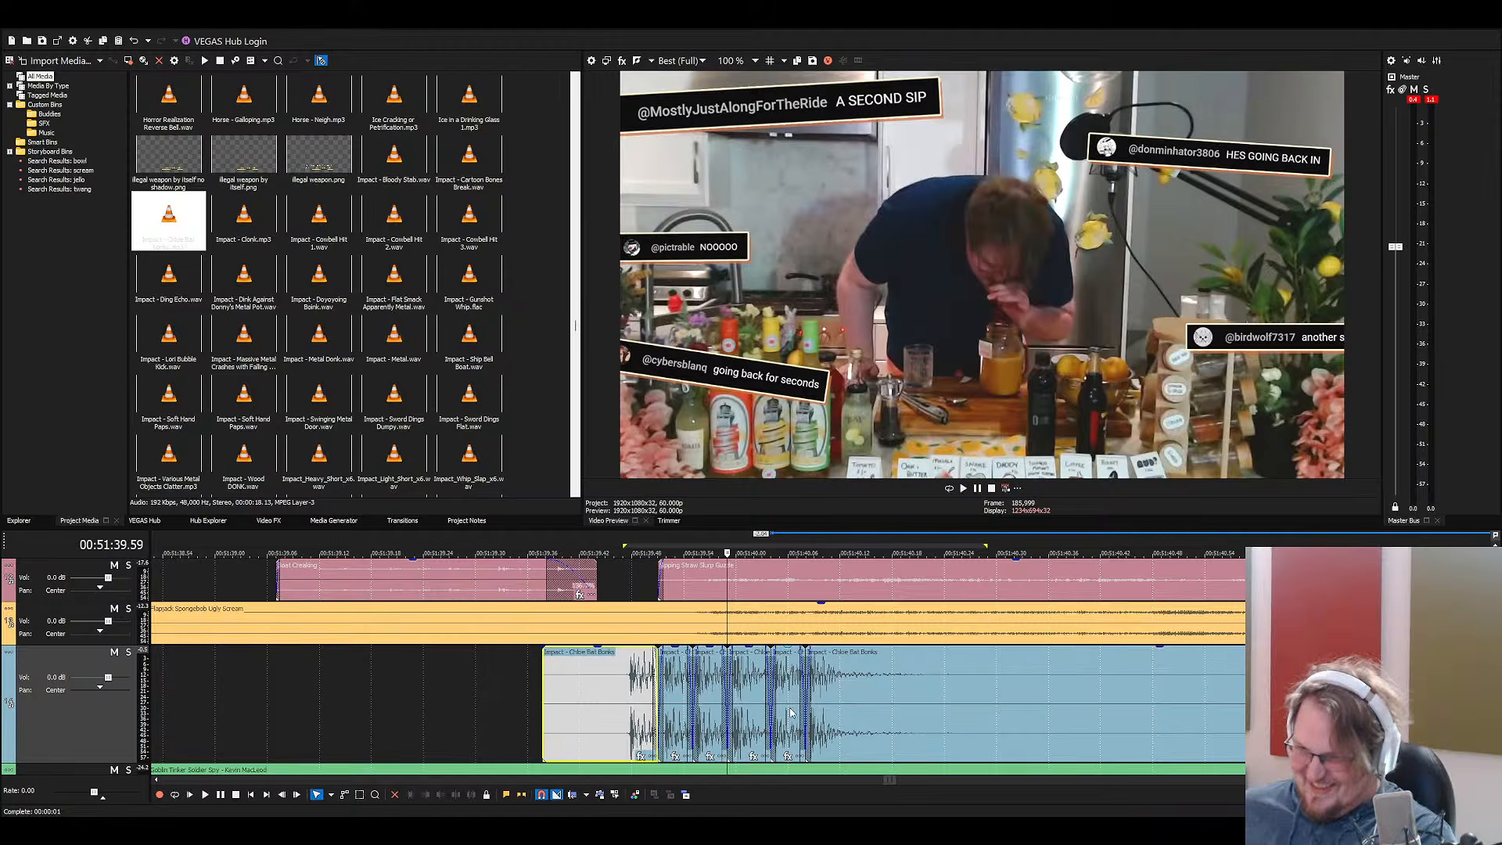
Split the last bonk clip at 00:51:40.12 and slip the remainder so a hit starts near the cut
click(813, 717)
key(Left)
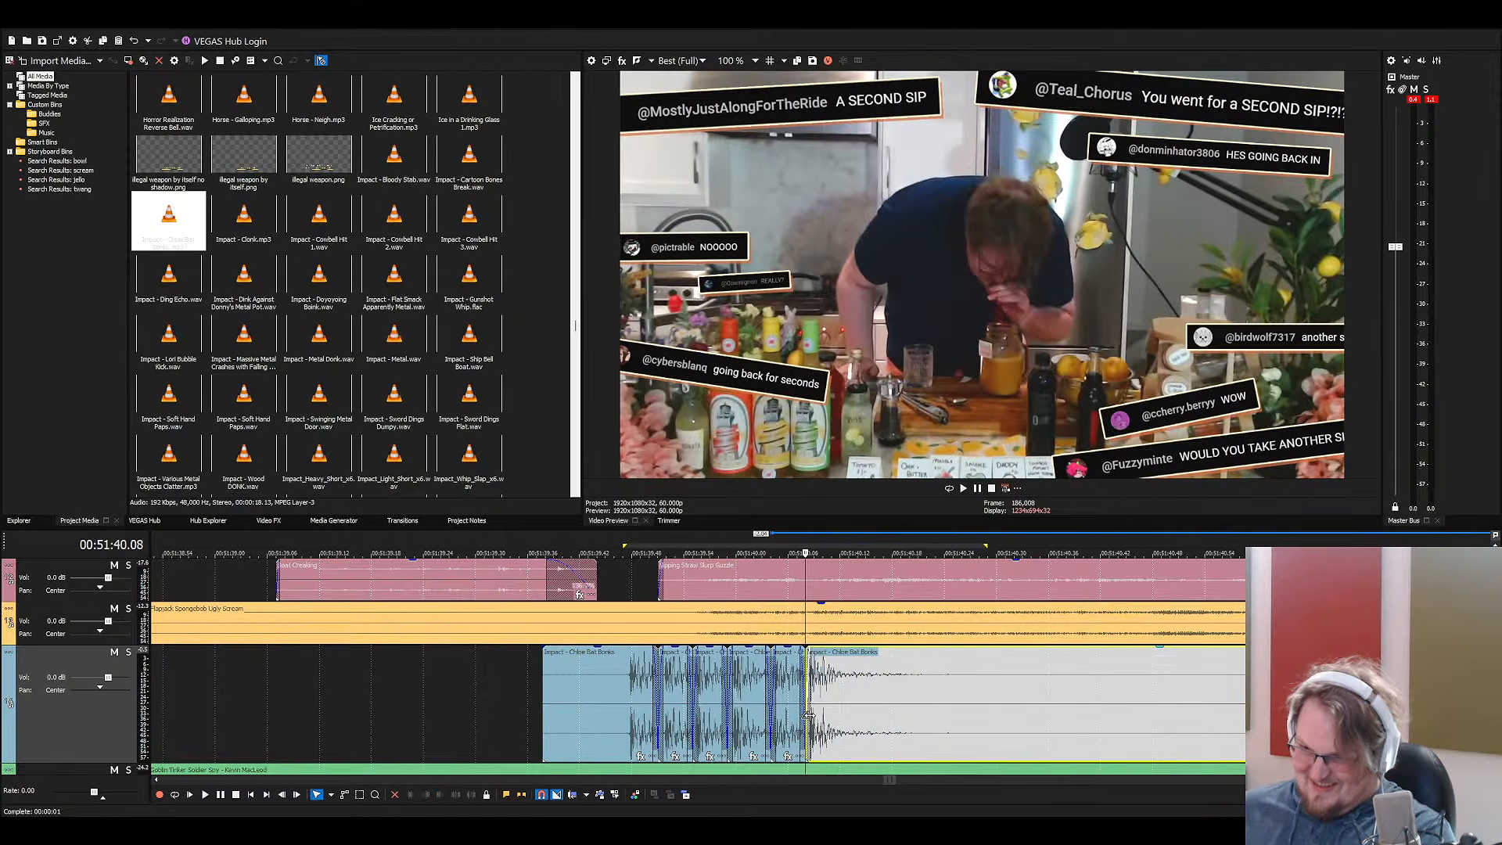
key(Right)
key(Right)
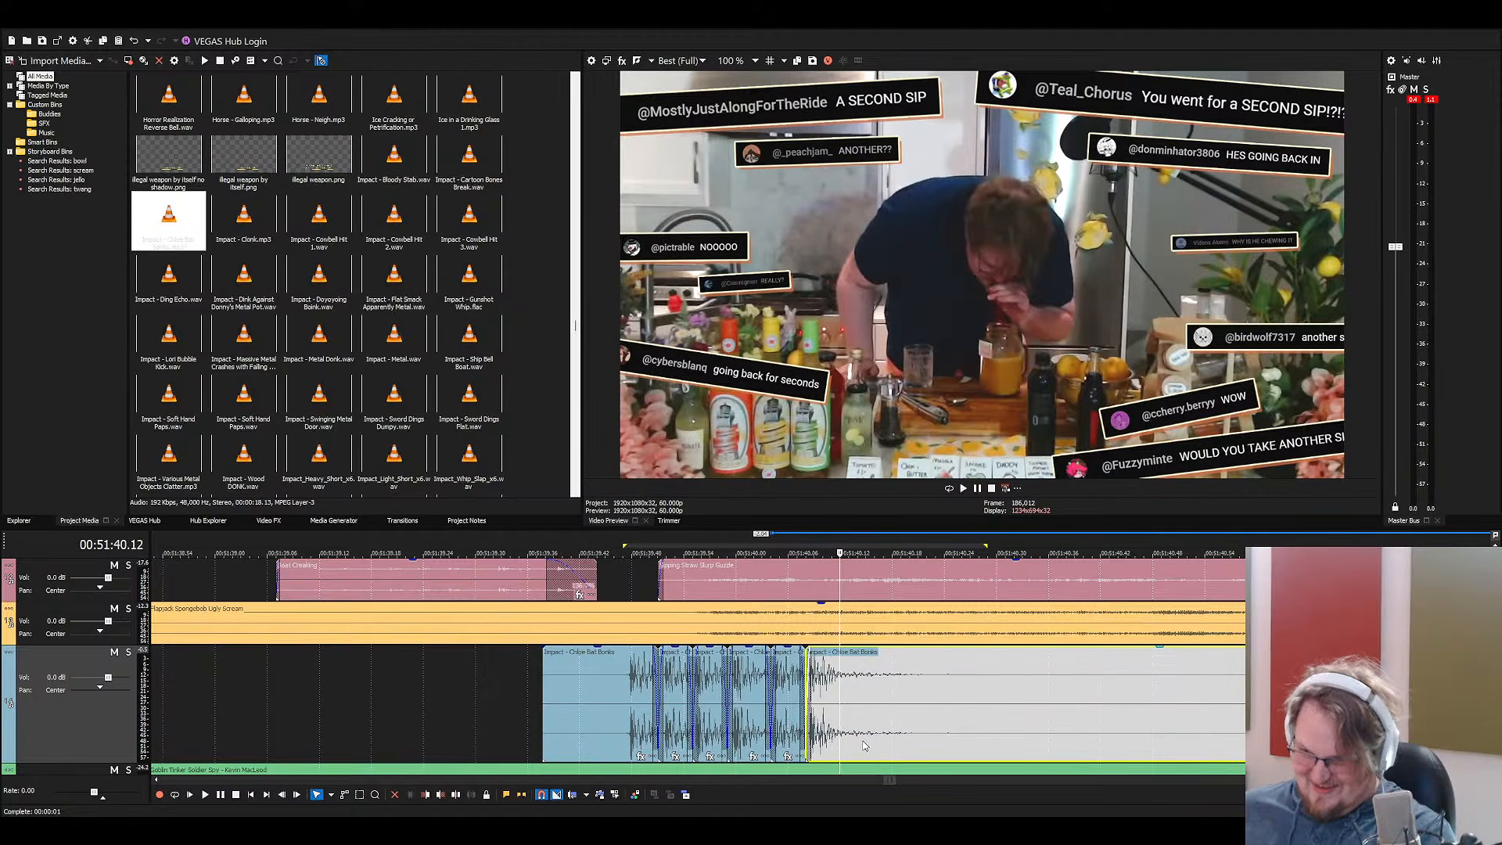
key(s)
scroll(874, 737, down, 4)
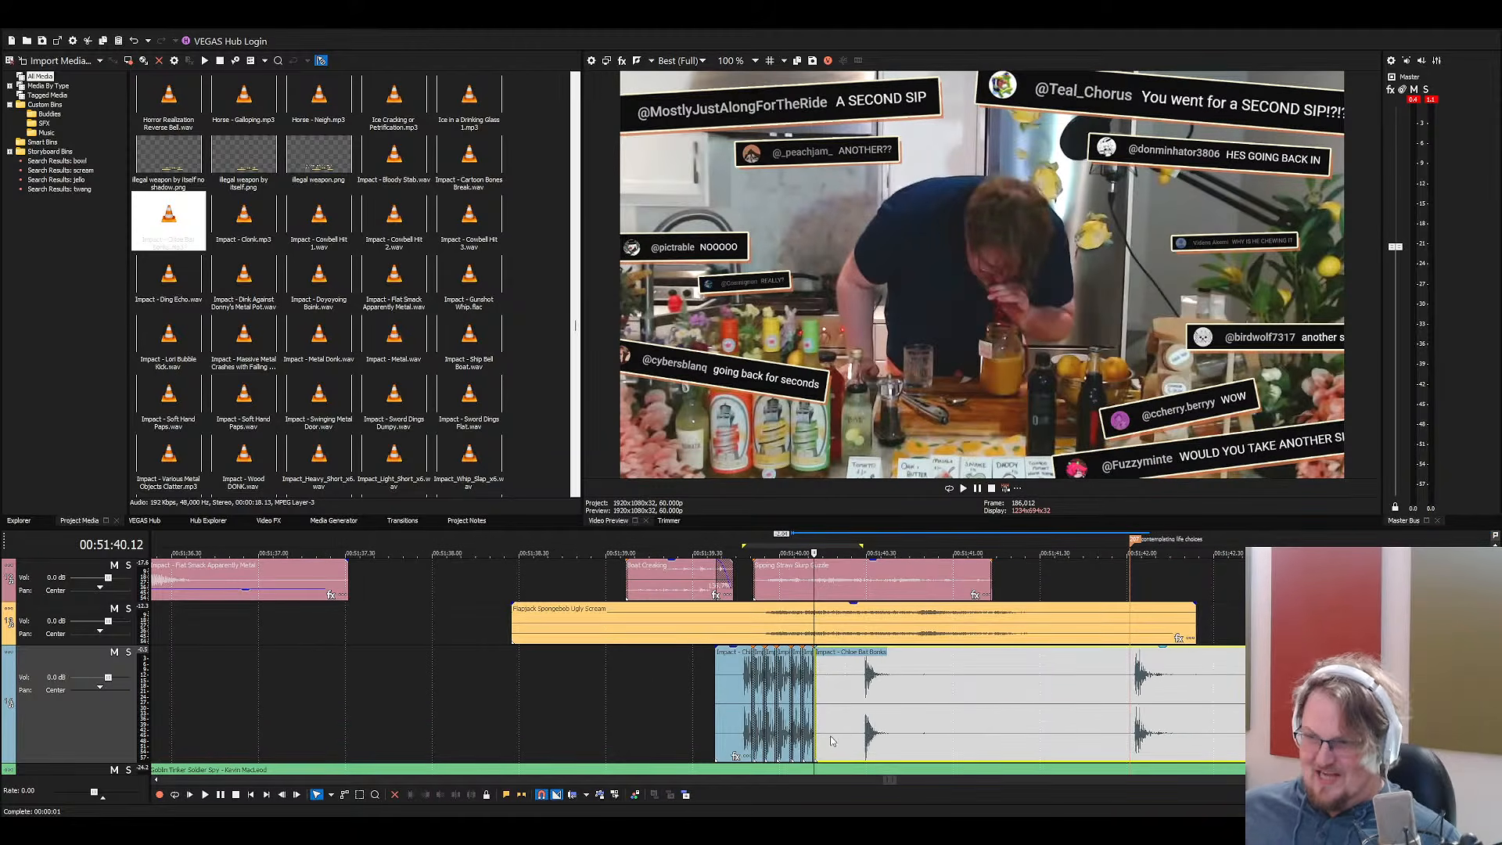
drag(865, 736, 859, 737)
scroll(860, 742, up, 5)
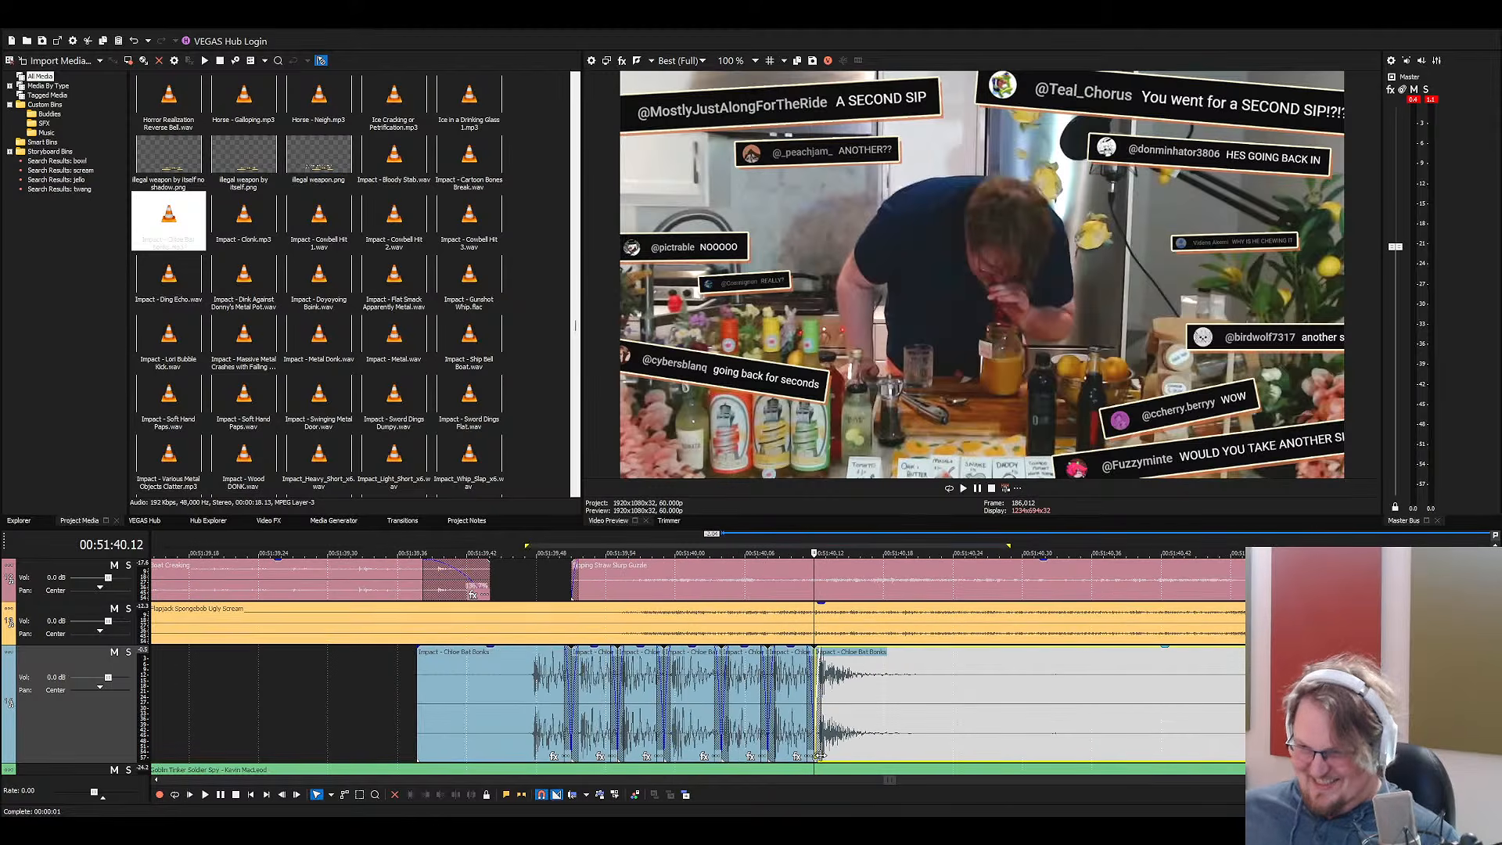
Find the next comment's appearance, split the bonk clip at 00:51:40.16, and slip the remaining audio so a hit starts there
key(Right)
key(Right)
key(Right)
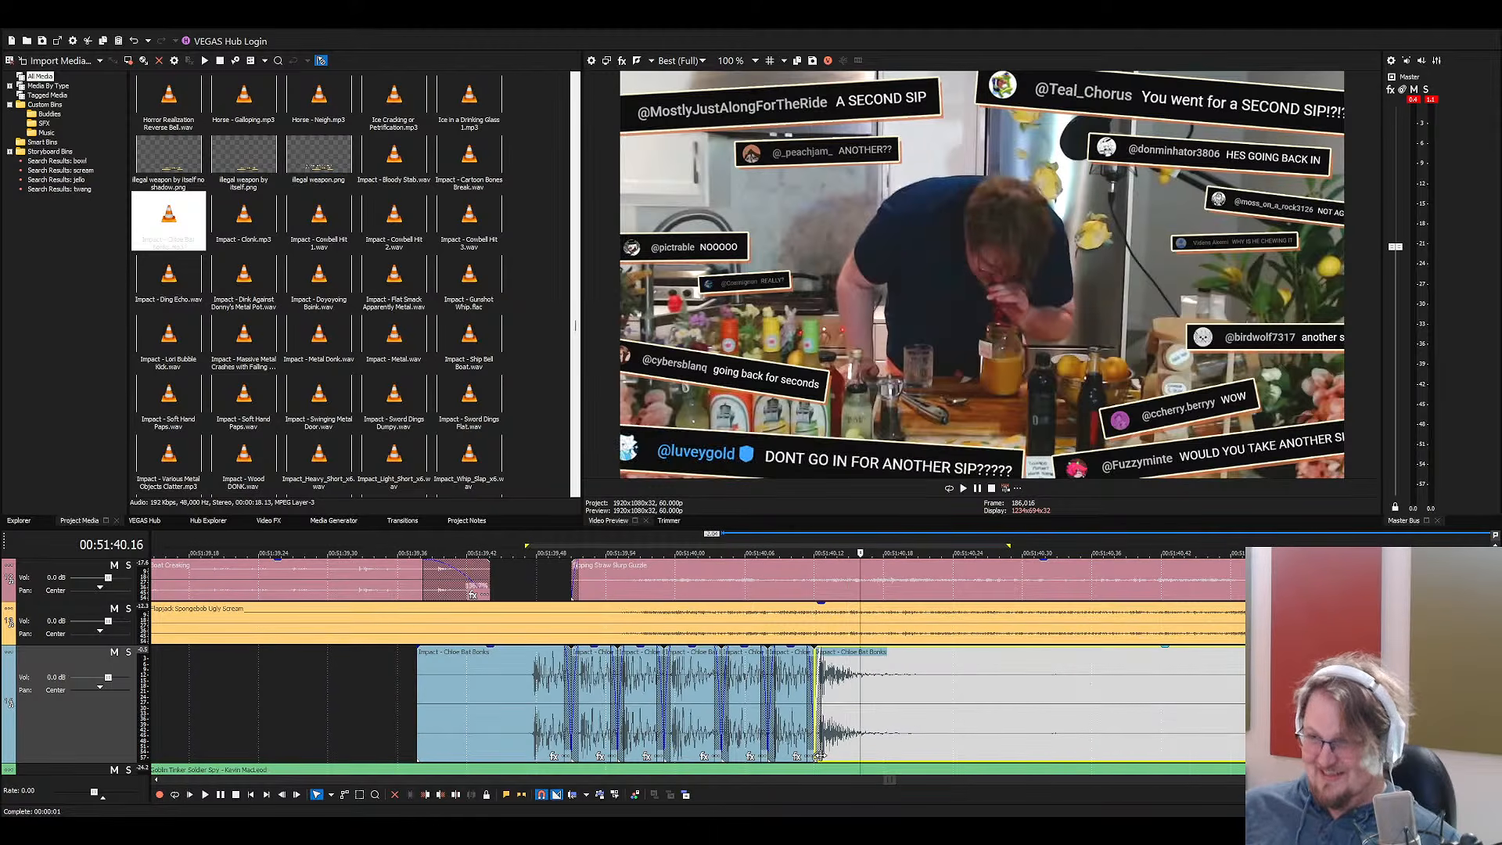
key(Left)
key(Left)
key(Left)
key(Left)
key(Right)
key(Right)
key(Right)
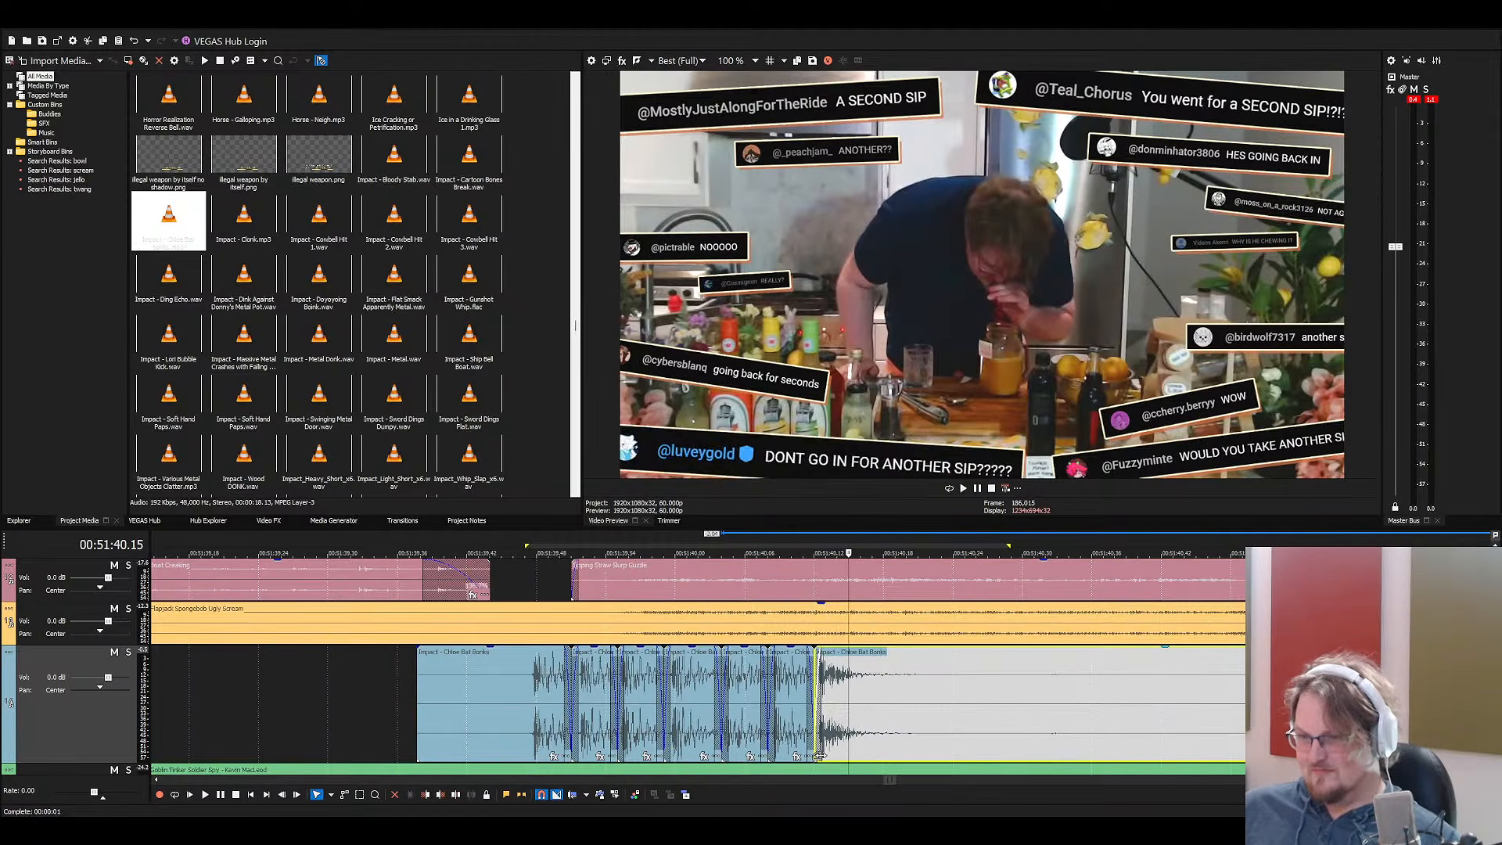
scroll(819, 754, down, 4)
drag(1034, 709, 843, 723)
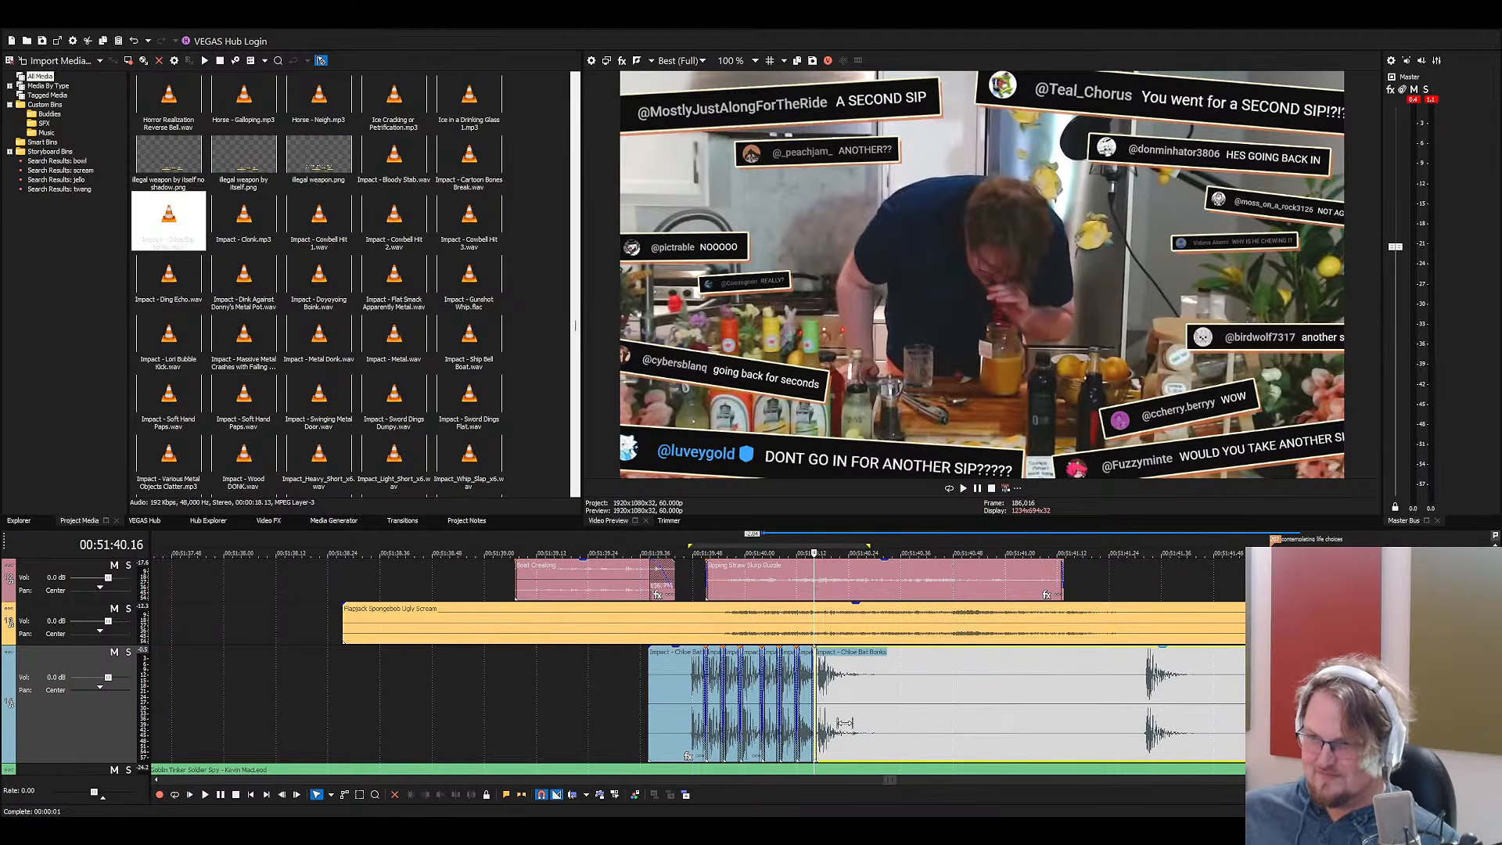
Split the bonk clip at 00:51:40.20, slip the remainder onto another hit, and split it again at 00:51:40.24
scroll(848, 731, up, 4)
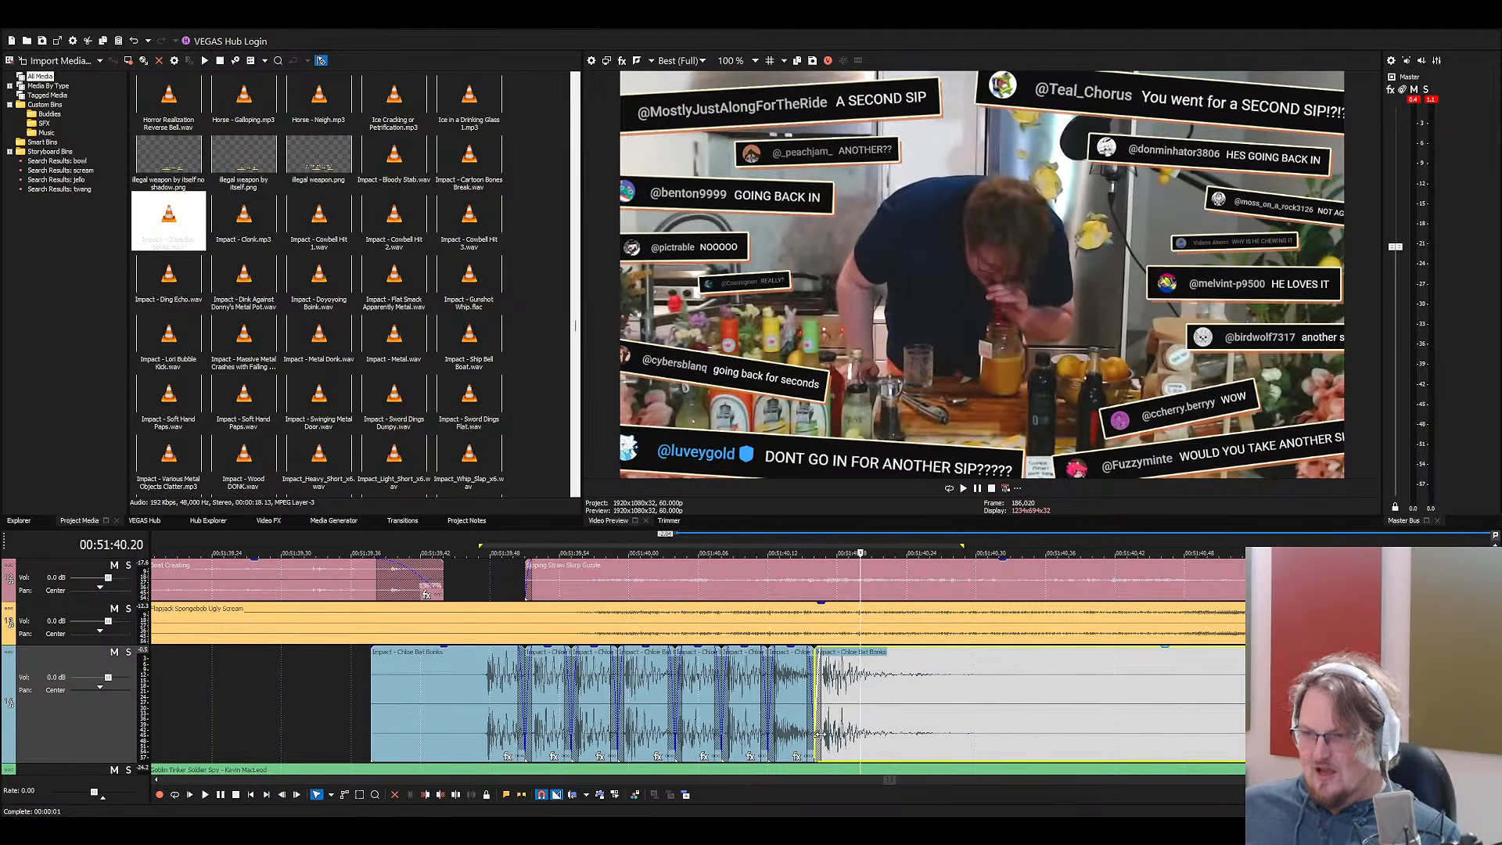
scroll(862, 673, down, 4)
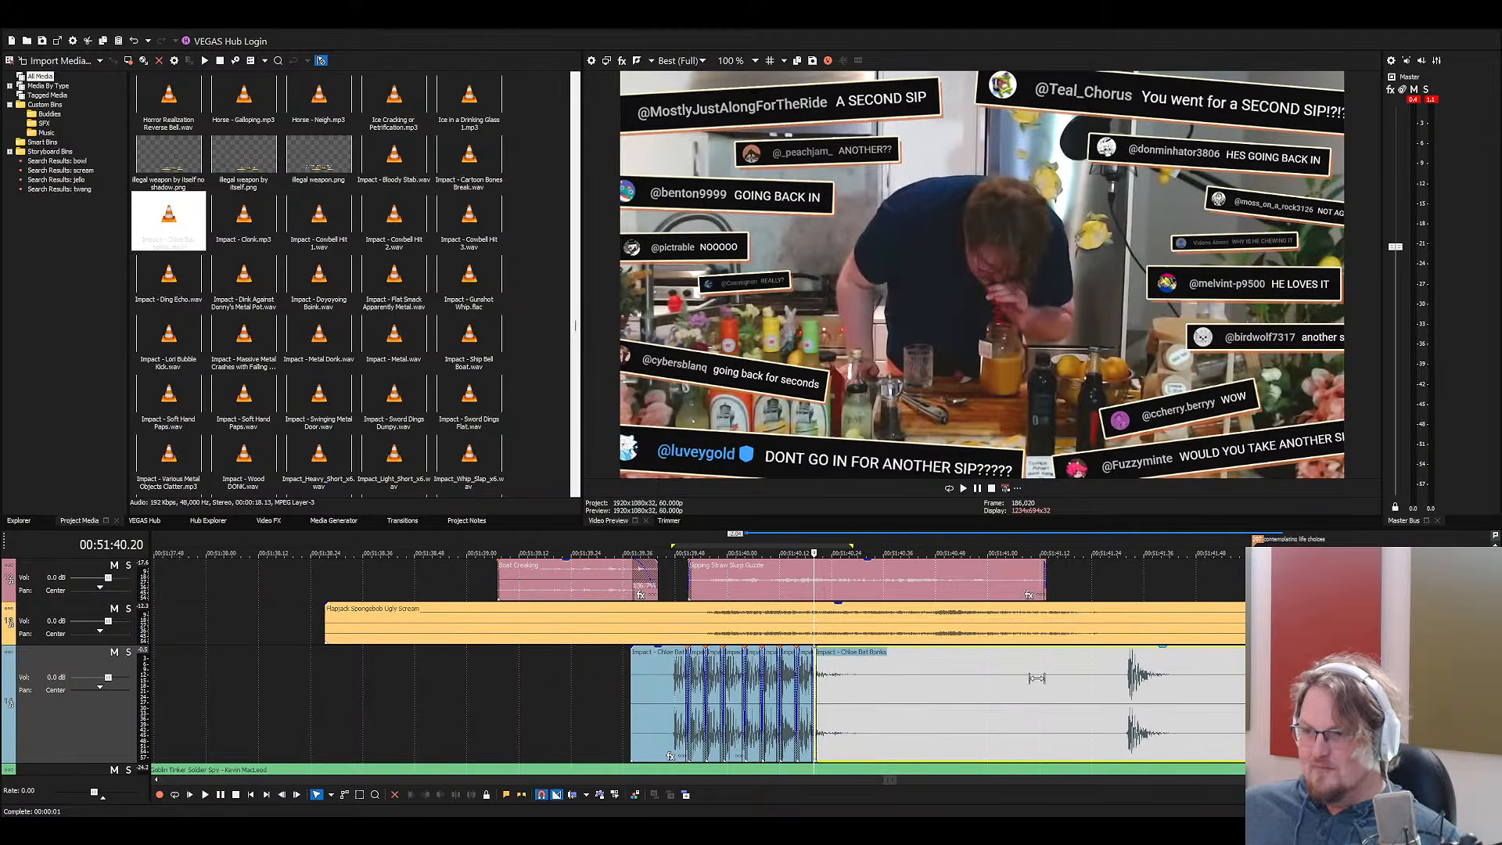
drag(1037, 678, 737, 695)
scroll(853, 679, up, 4)
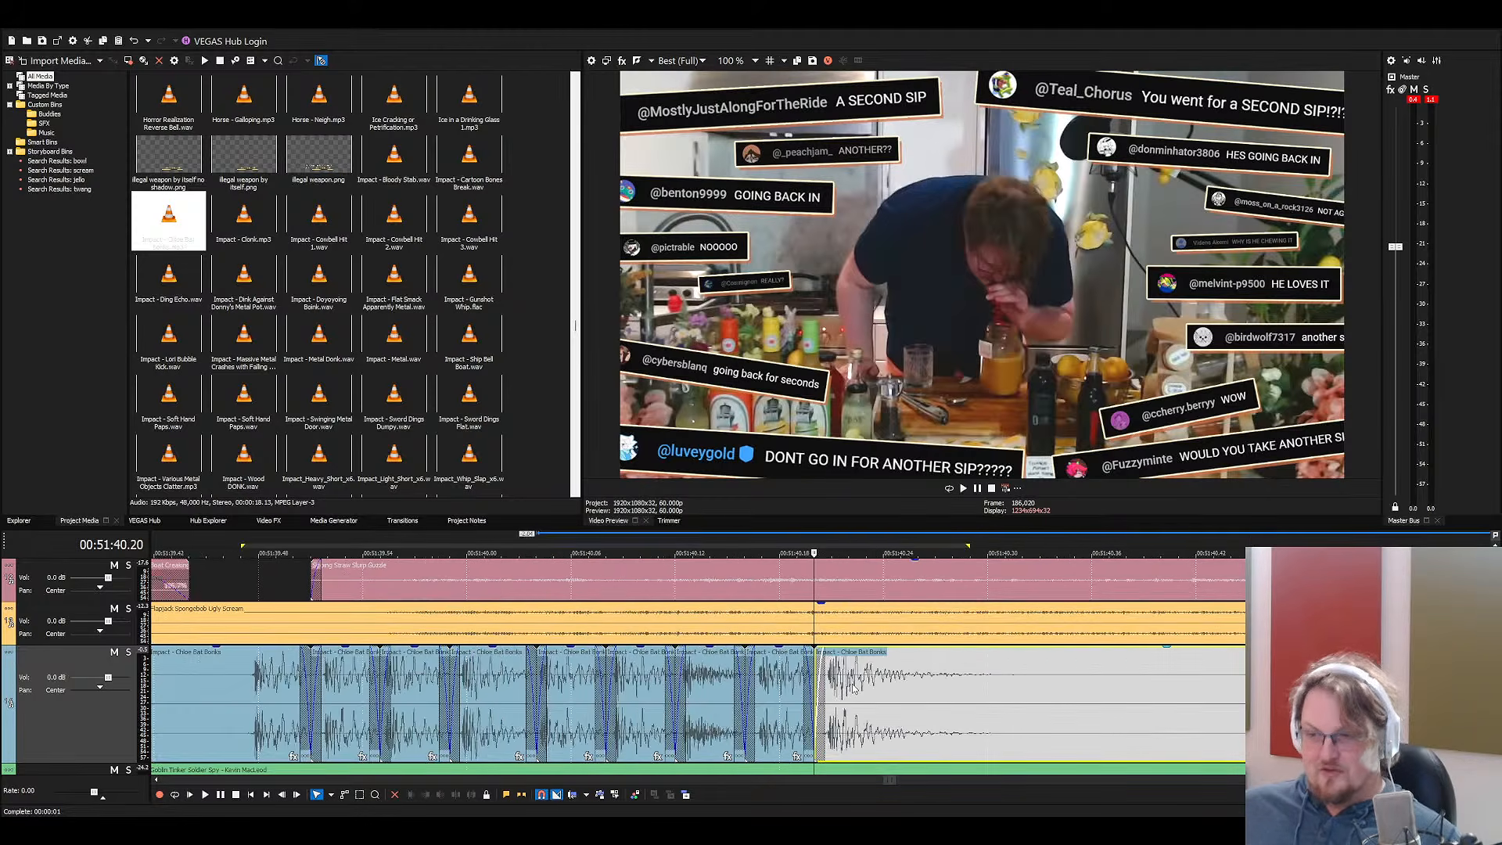
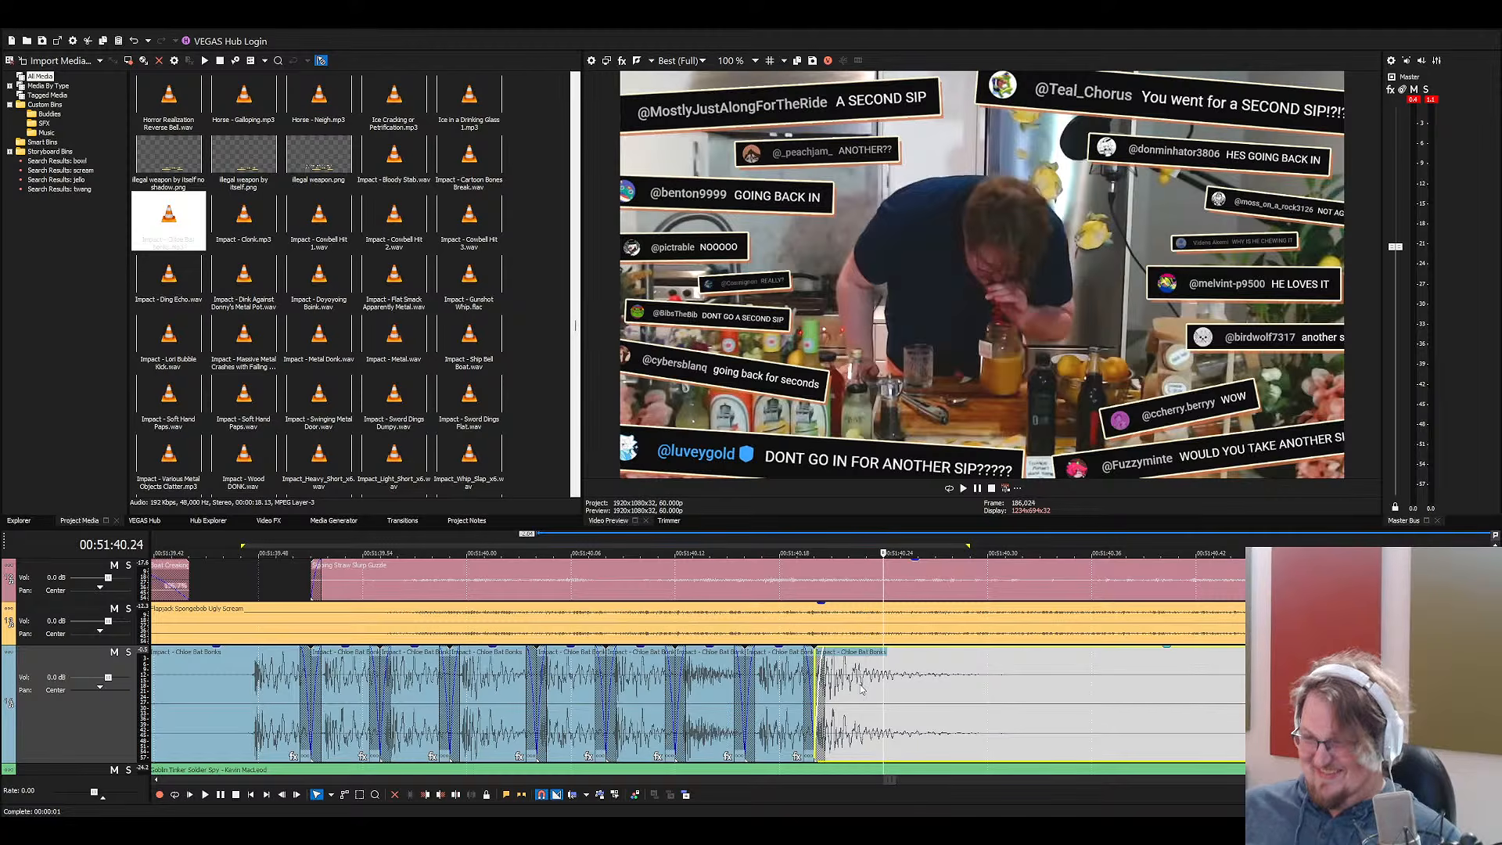
scroll(882, 675, down, 6)
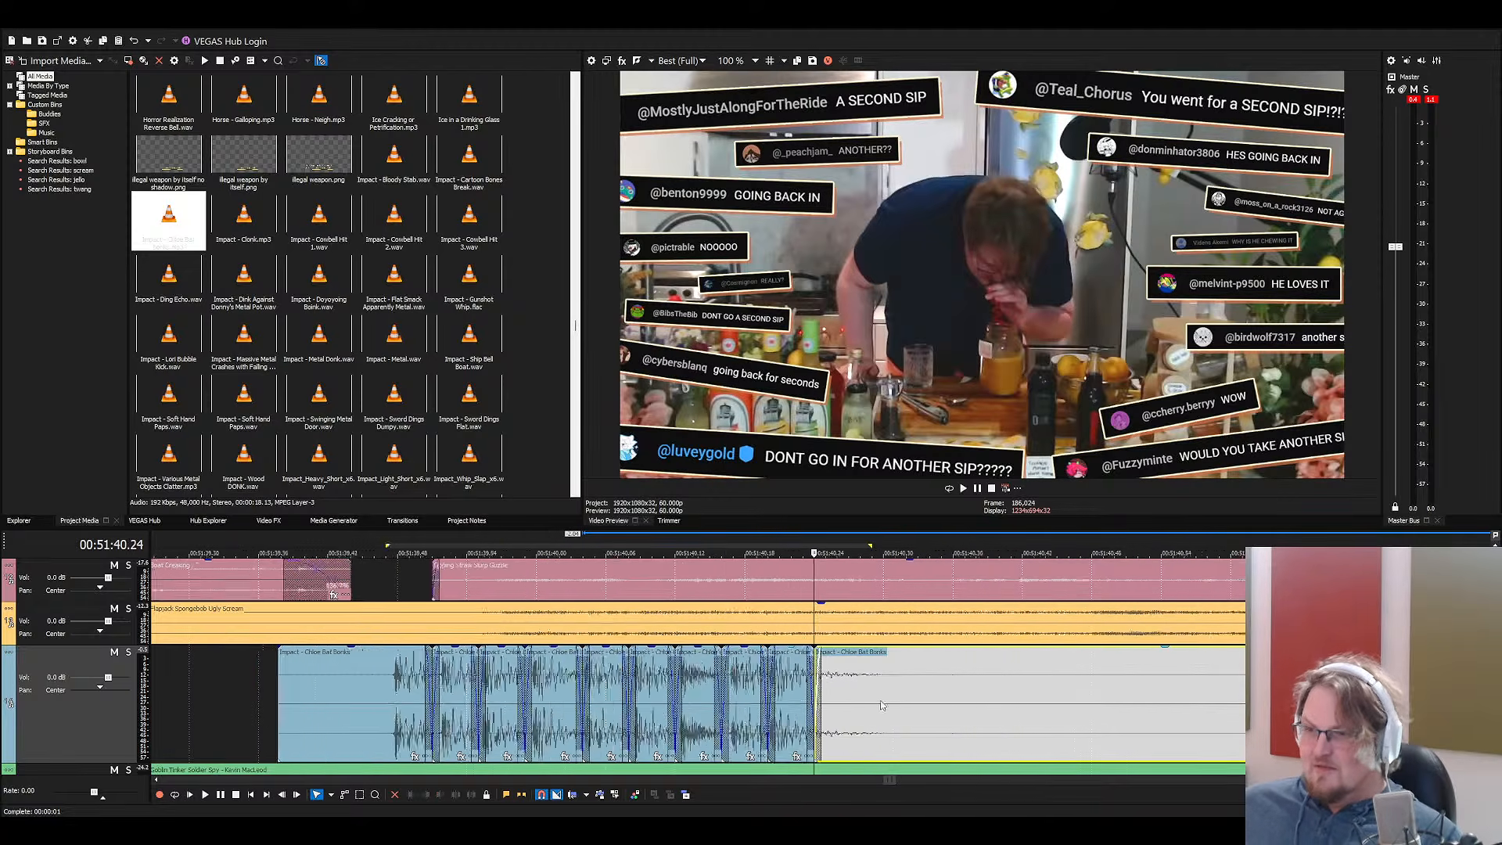
Examine the comment overlay events between 00:51:40.23 and 00:51:40.27 and compare their start frames with the bonk cuts
scroll(868, 692, up, 3)
scroll(867, 694, up, 3)
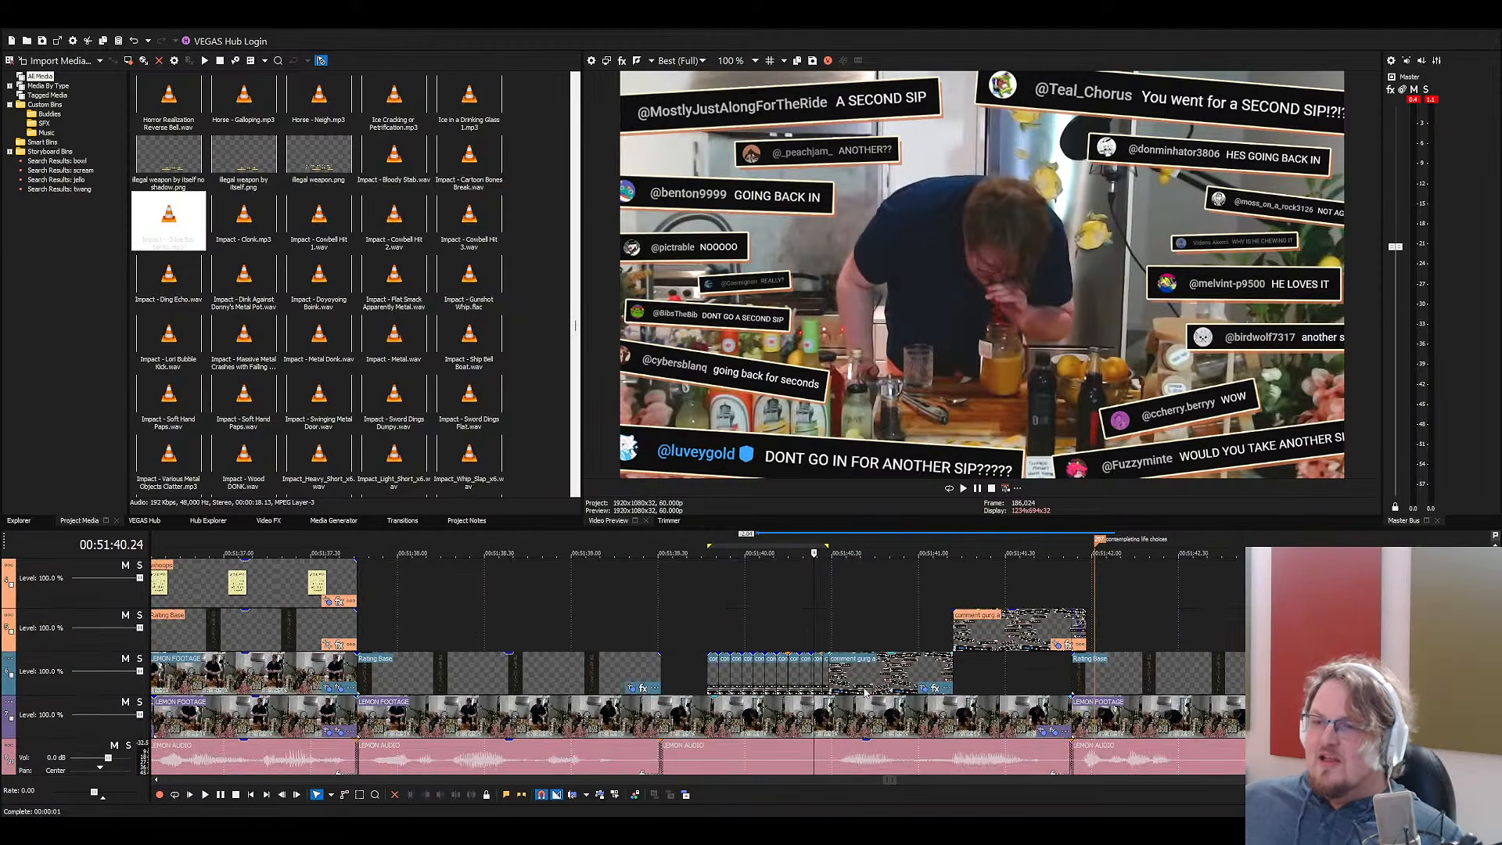
scroll(849, 700, up, 8)
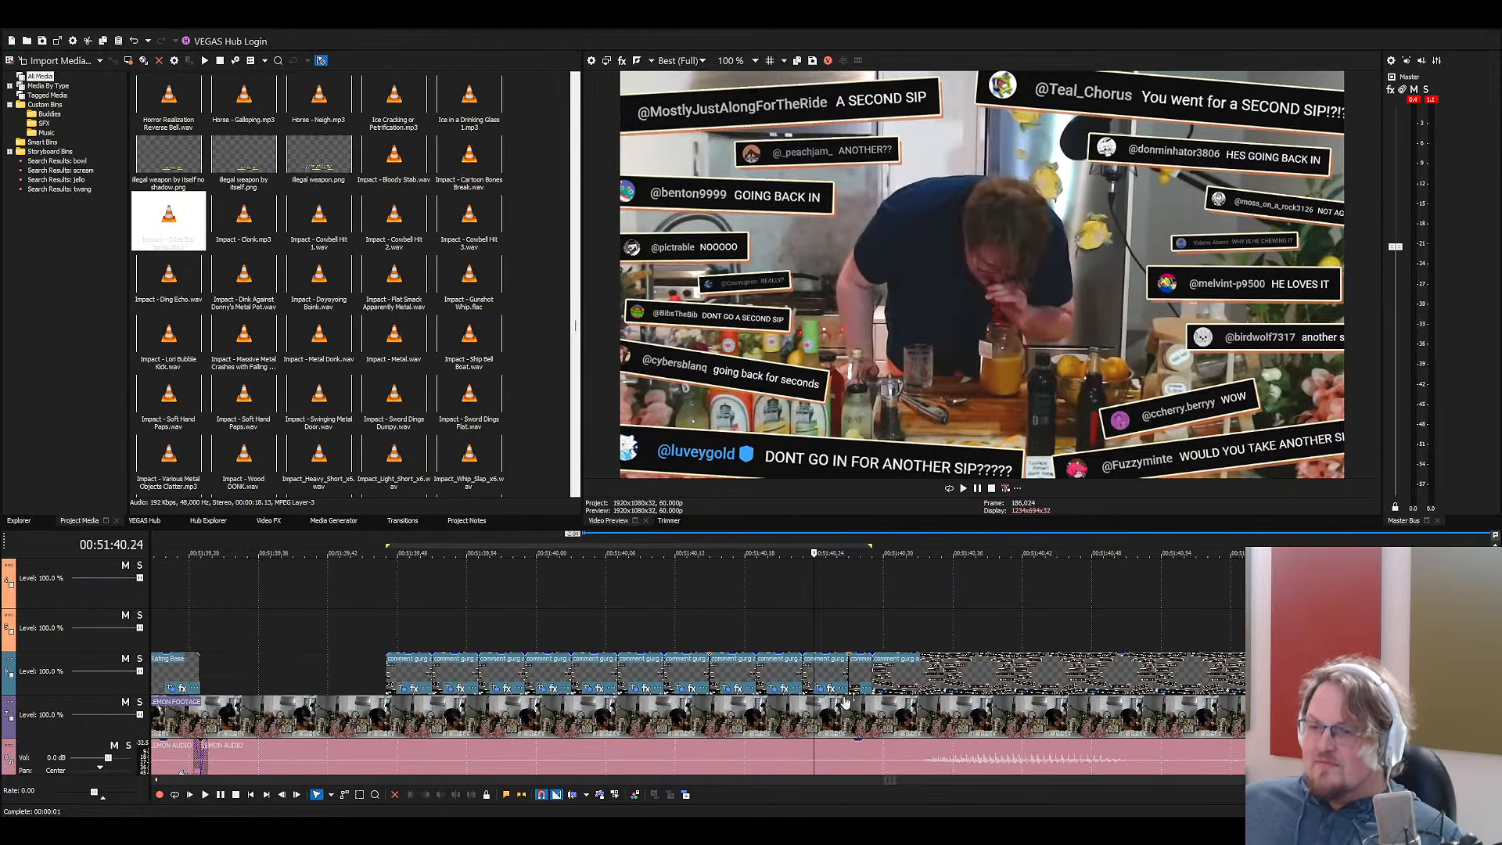
click(808, 678)
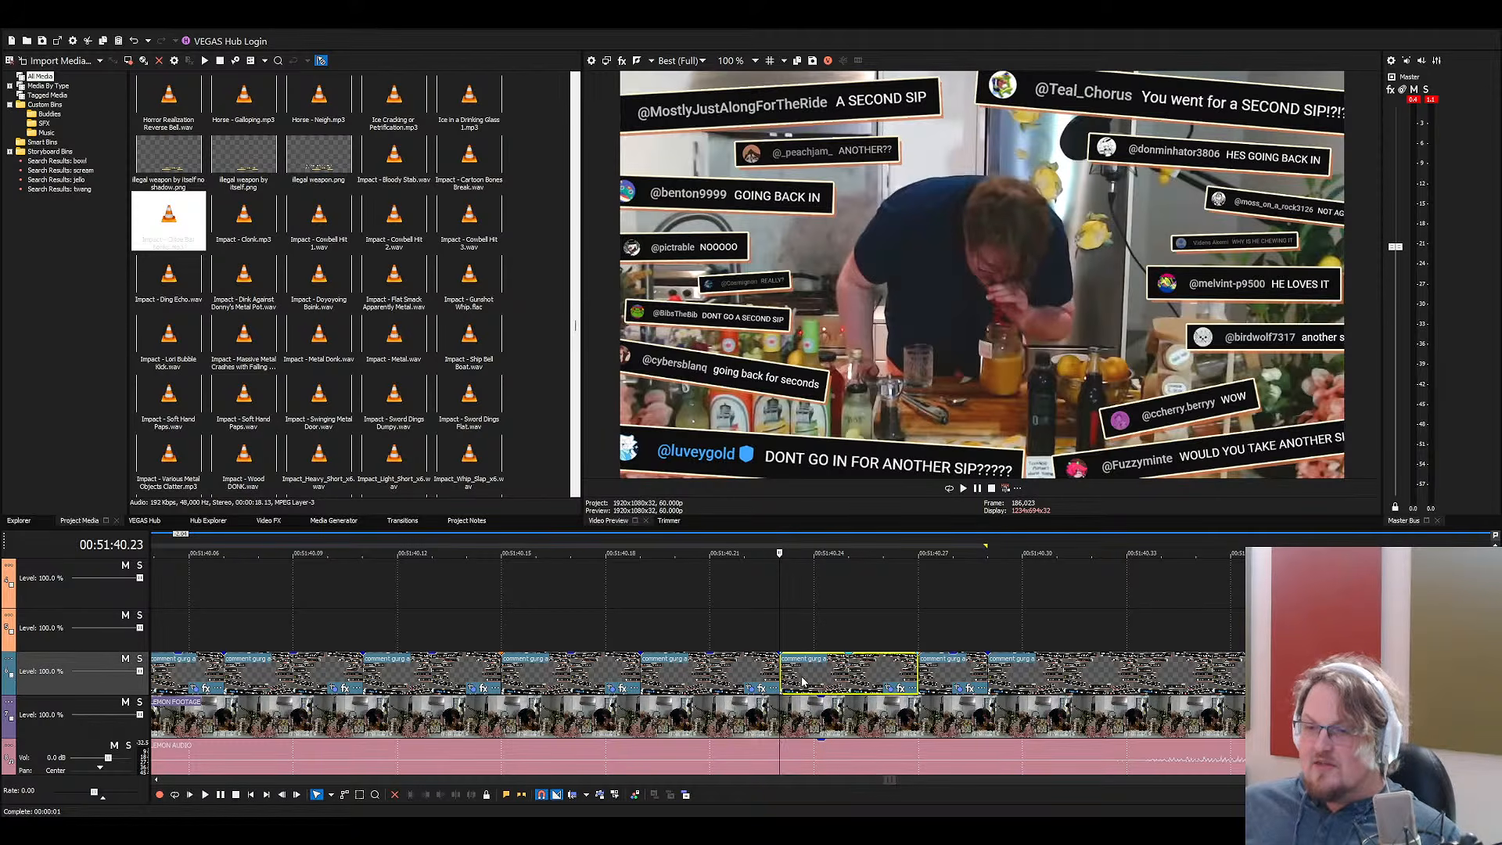
key(Right)
key(Right)
key(Right)
scroll(802, 681, down, 5)
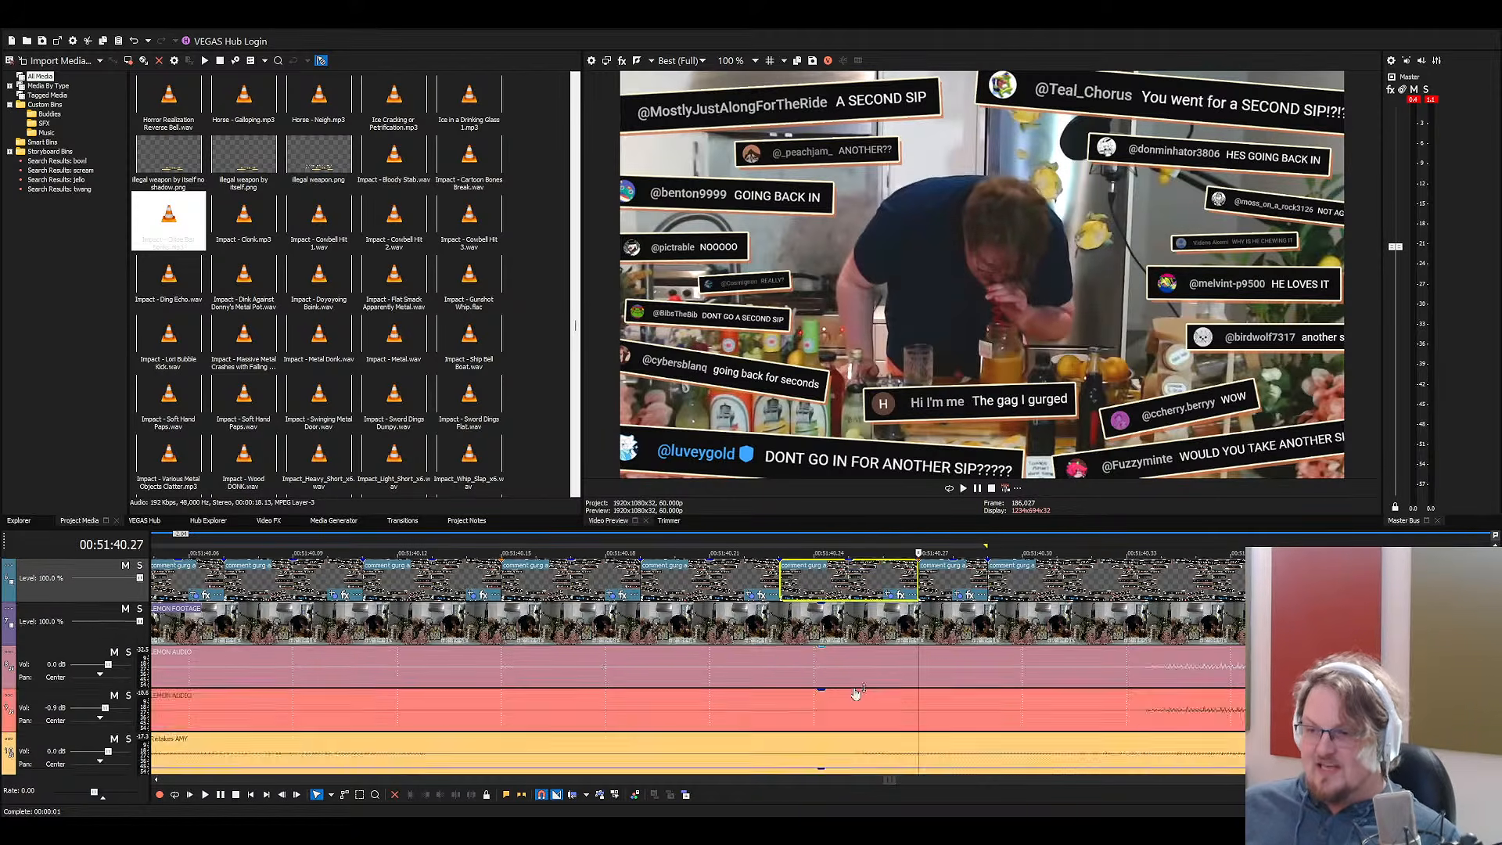
scroll(912, 689, up, 3)
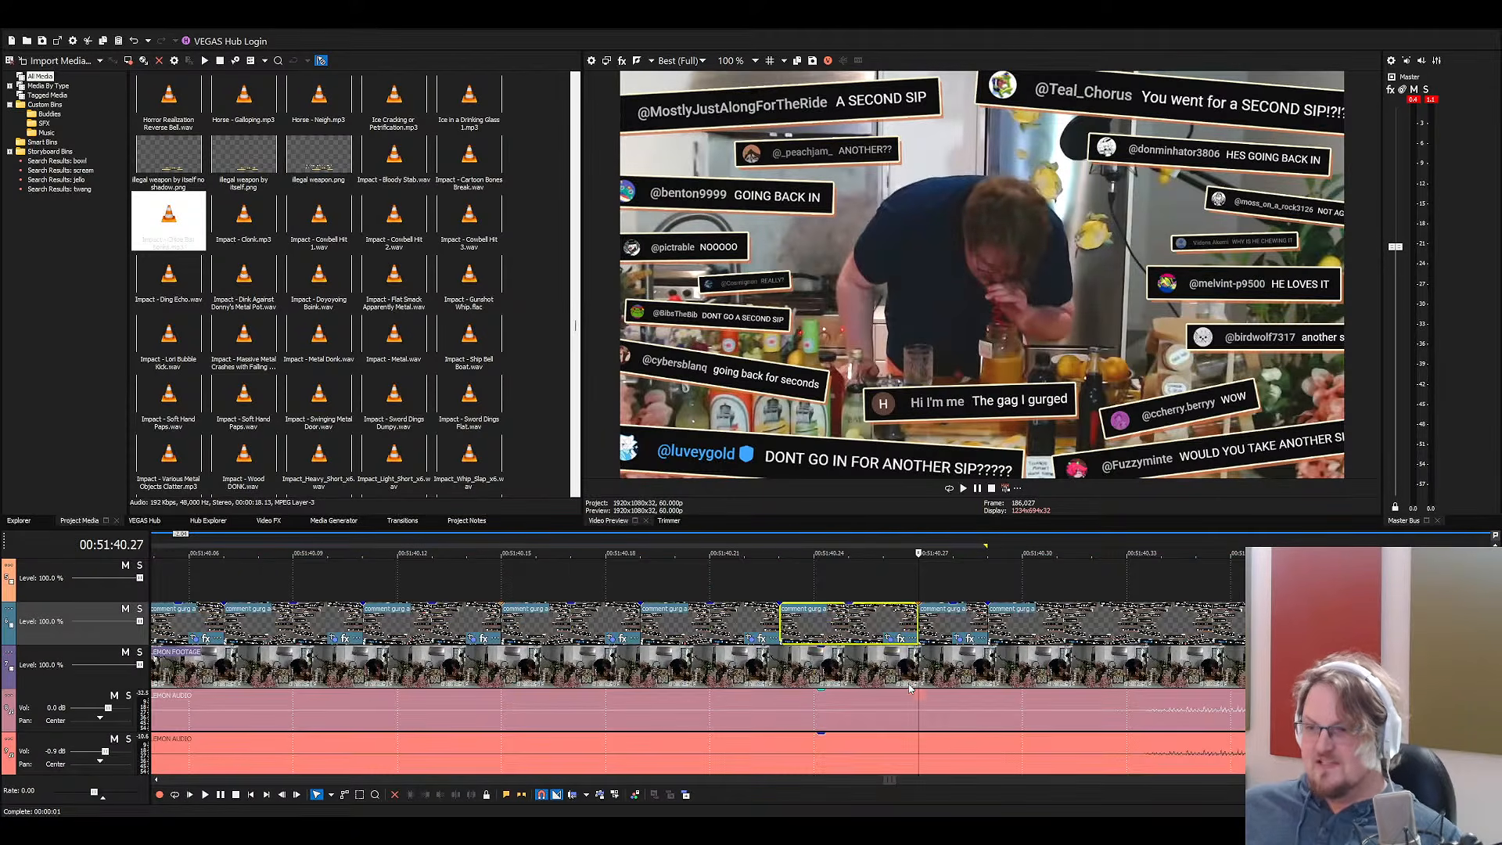
click(788, 629)
scroll(788, 637, down, 5)
scroll(790, 642, up, 3)
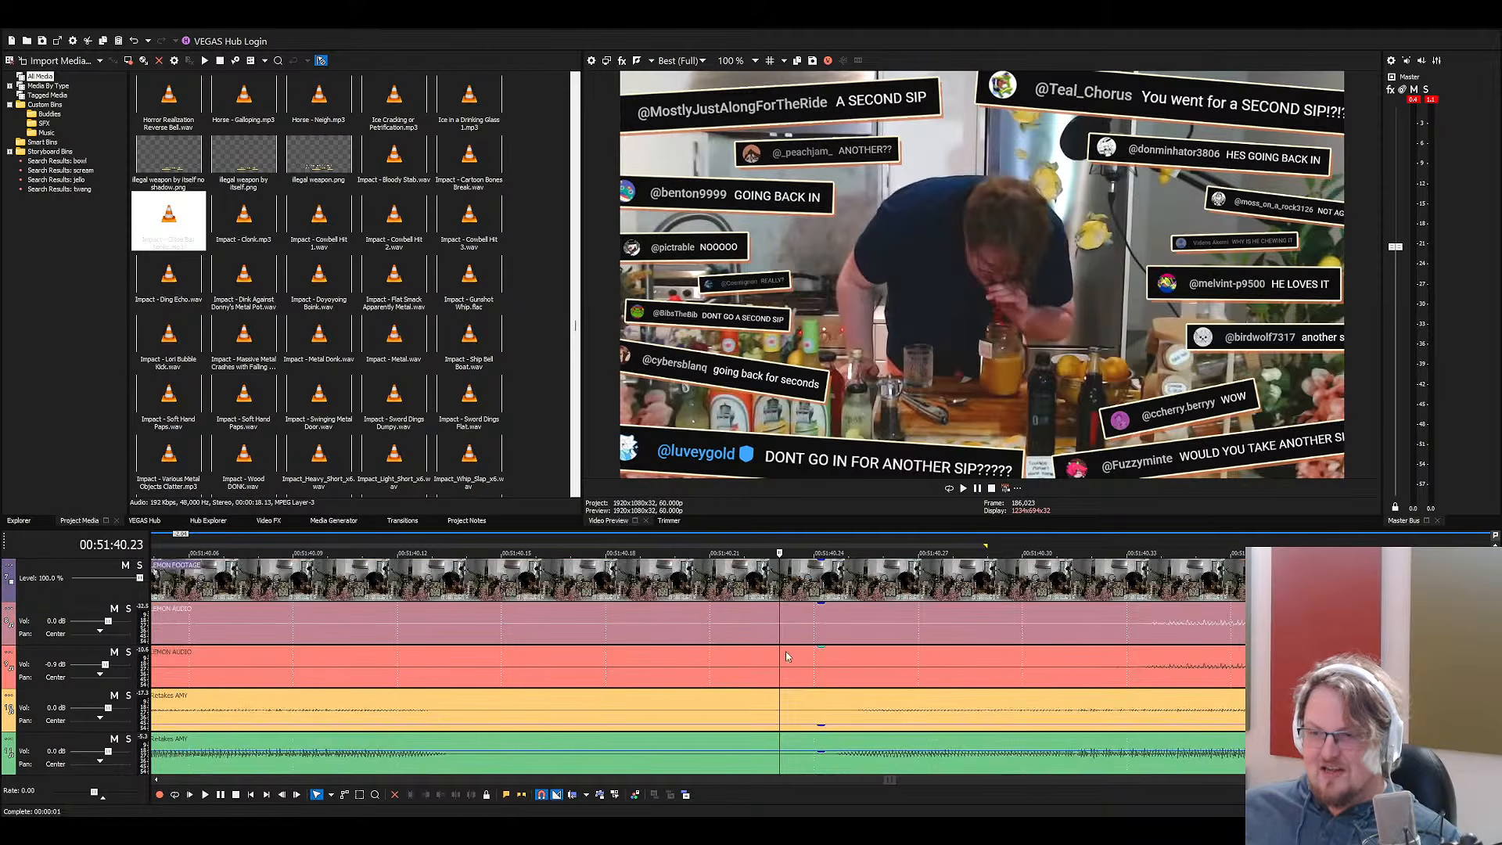
scroll(704, 649, down, 5)
scroll(510, 601, down, 2)
scroll(516, 607, down, 1)
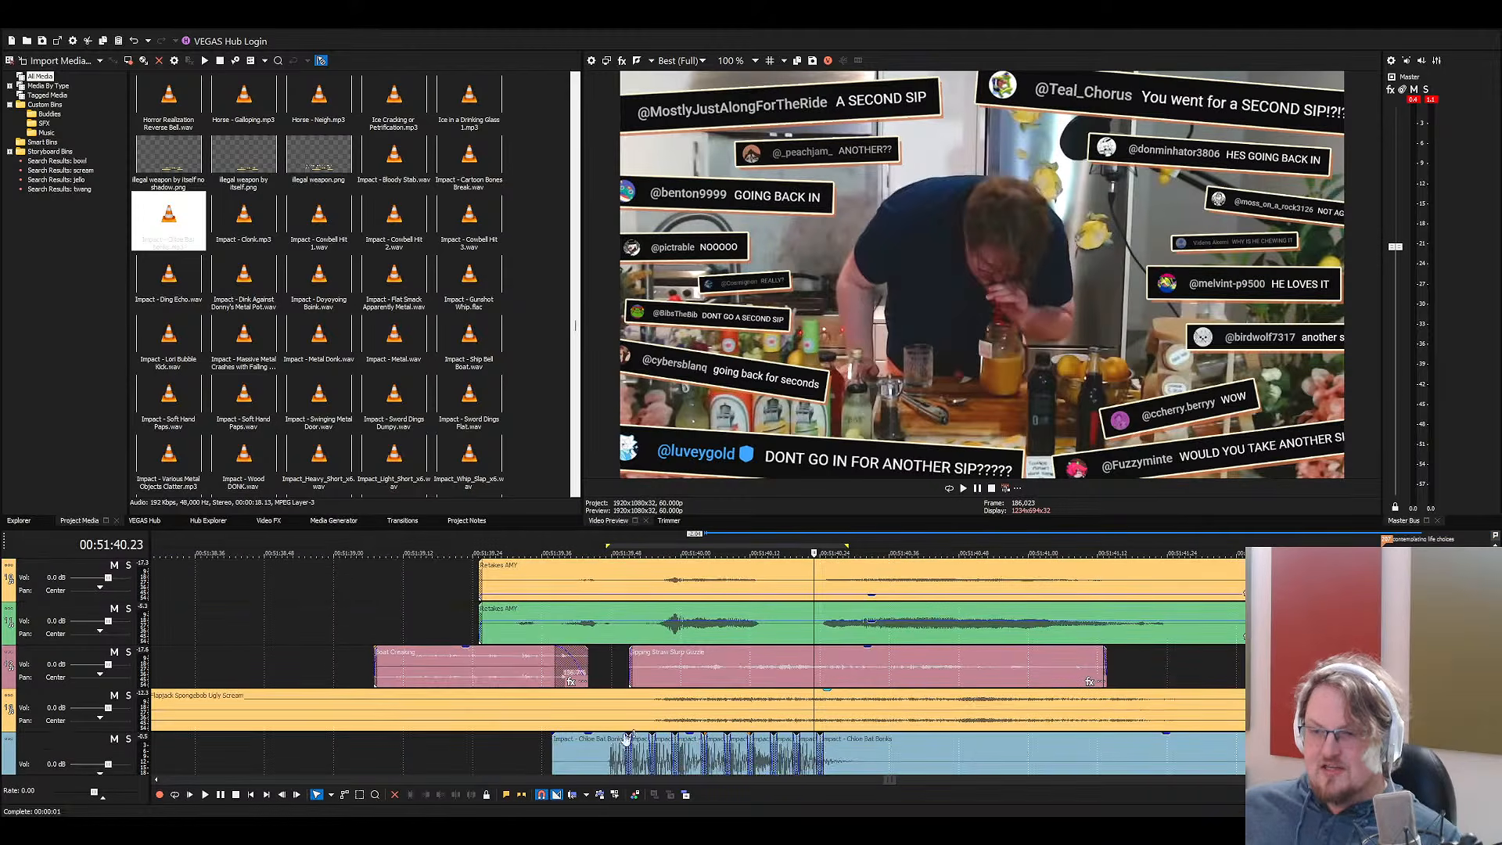
Place the playhead at the start of the first comment overlay, 00:51:39.47, to compare it with the first bonk hit
click(614, 752)
scroll(626, 741, up, 4)
scroll(629, 736, up, 1)
scroll(628, 733, up, 1)
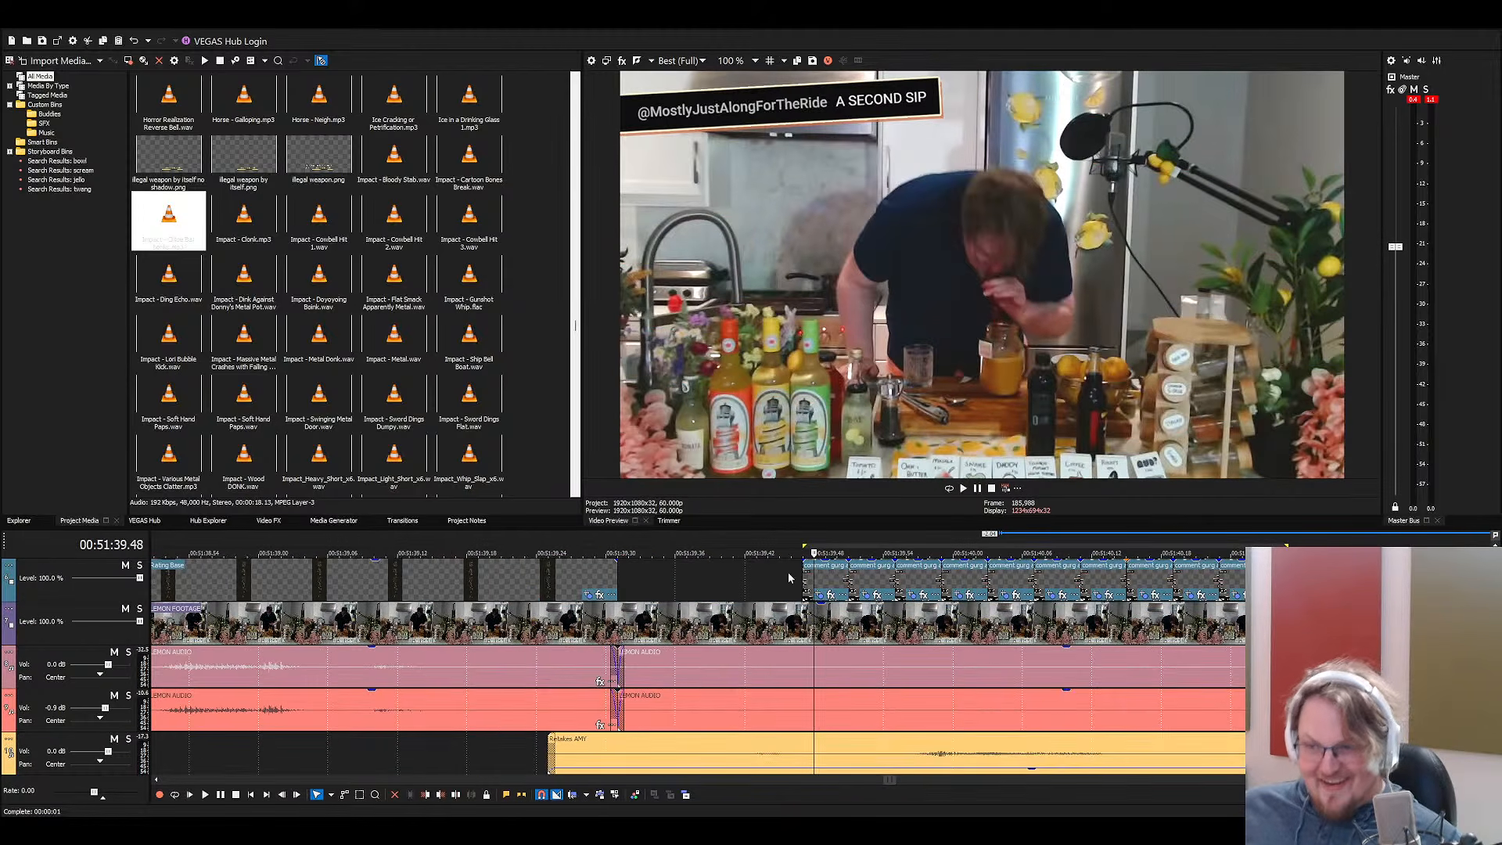
click(801, 581)
scroll(806, 586, down, 4)
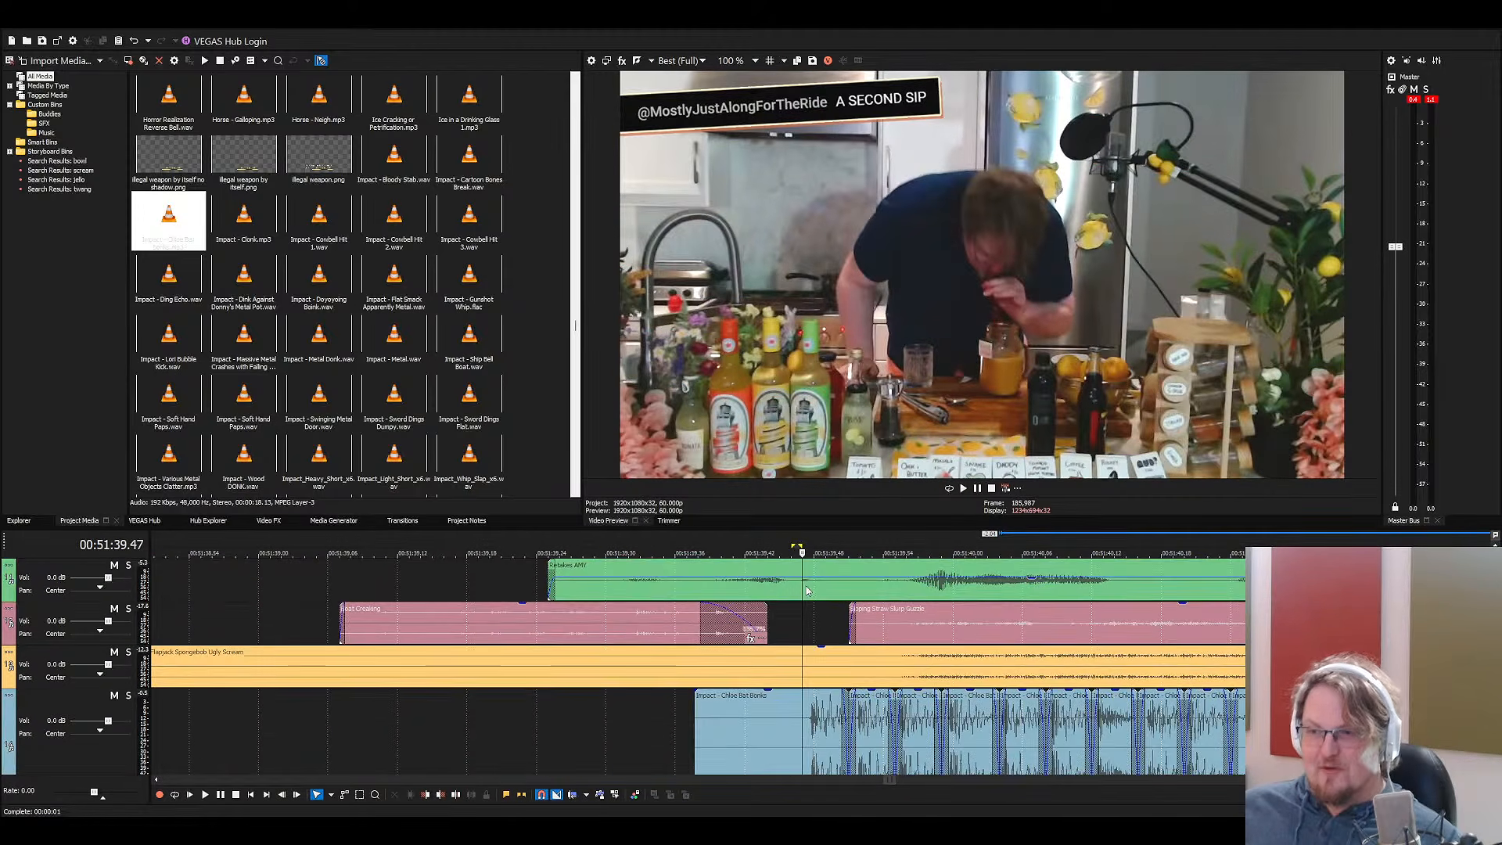
Try to shift the audio of all selected bonk clips to adjust their timing against the comments
click(810, 713)
shift+click(1221, 732)
scroll(868, 737, up, 2)
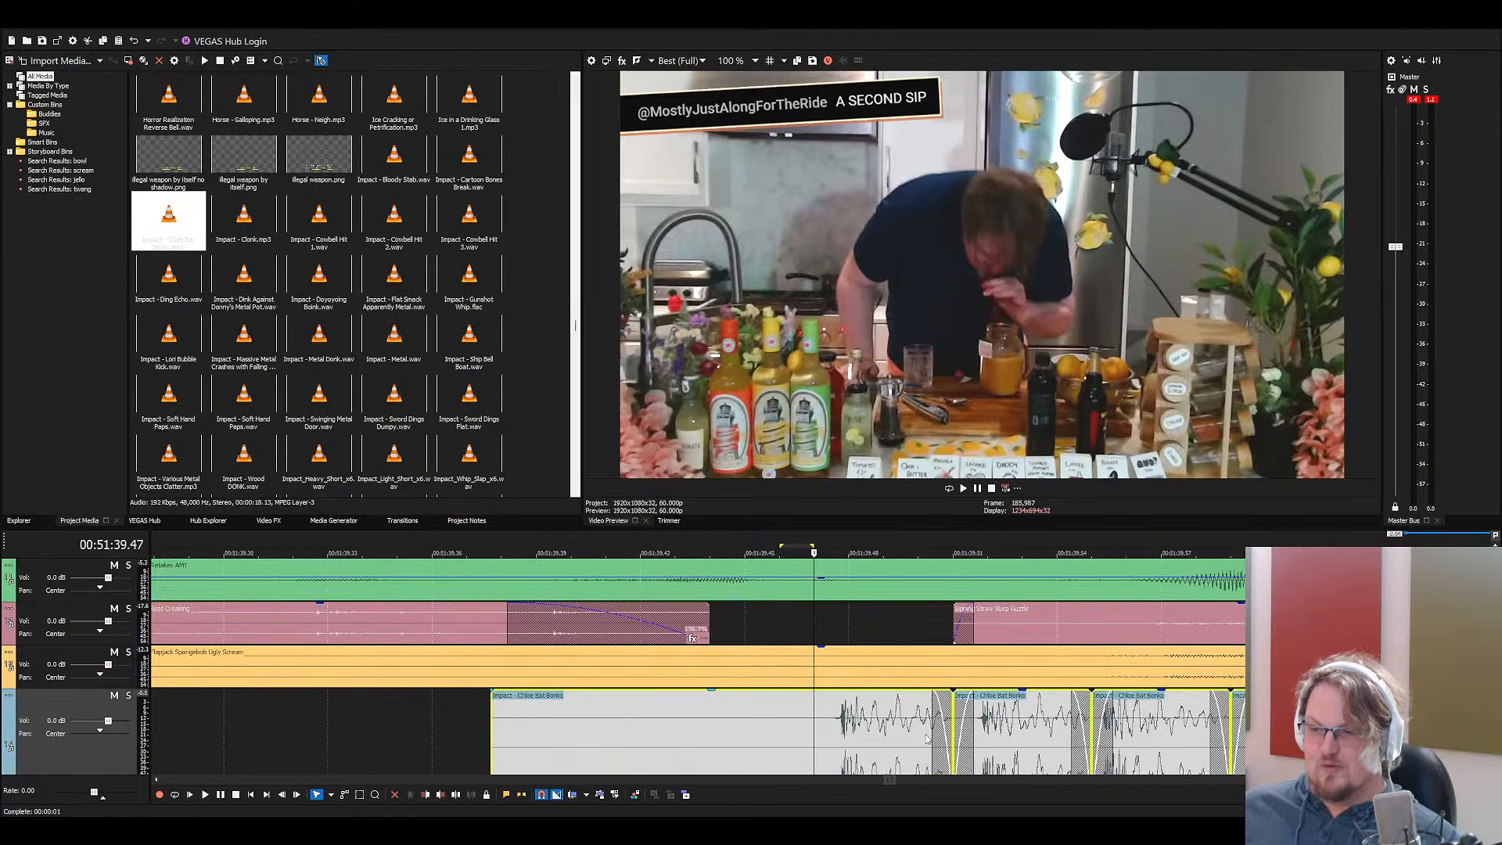
drag(862, 739, 866, 738)
drag(980, 730, 990, 730)
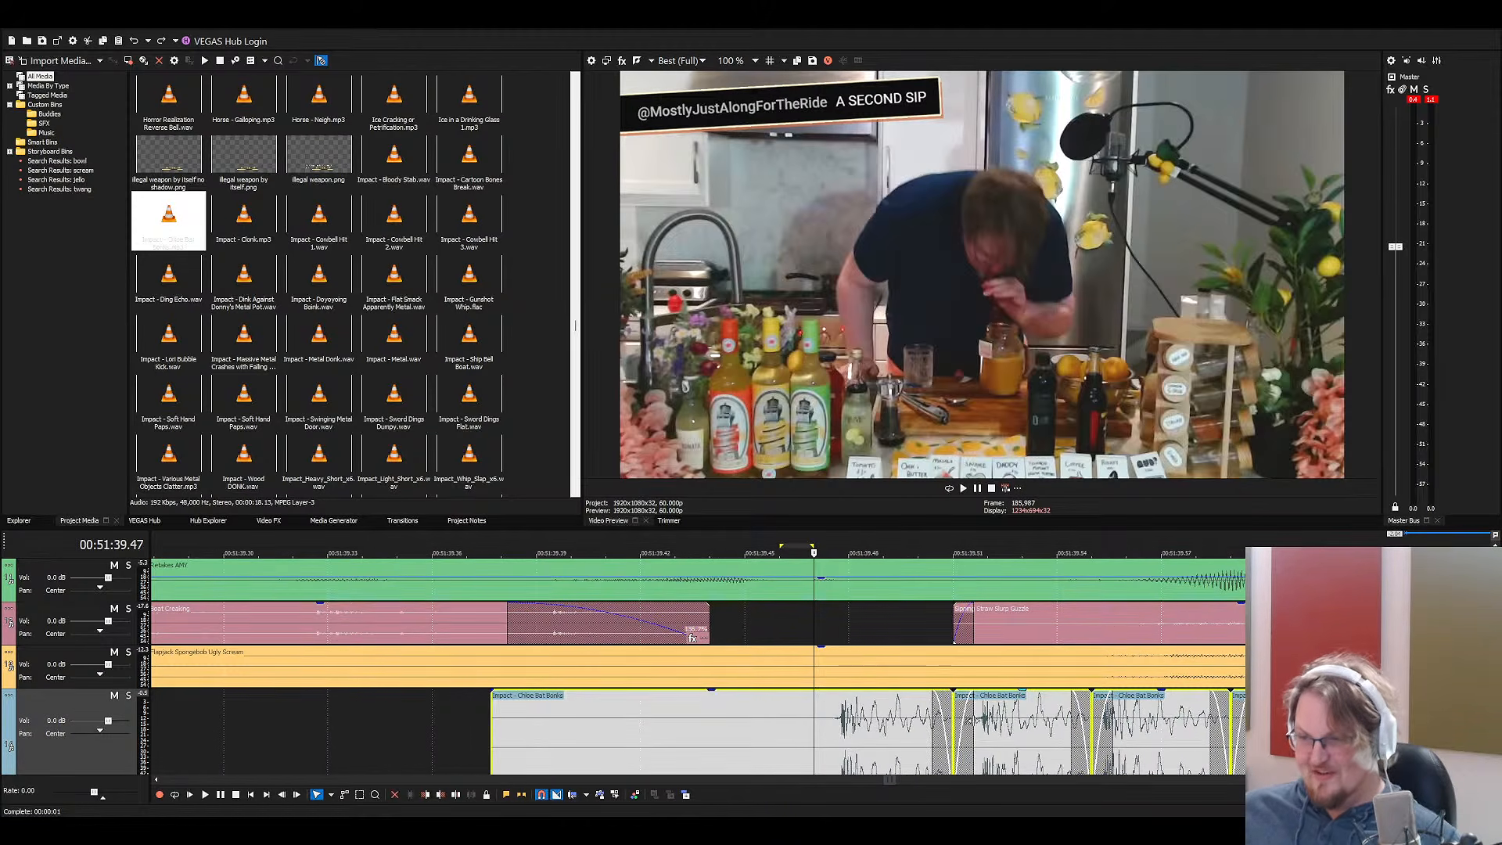
Trim the silence before the first bonk hit and align the clip's start with the first comment at 00:51:39.47
click(606, 739)
drag(779, 733, 836, 732)
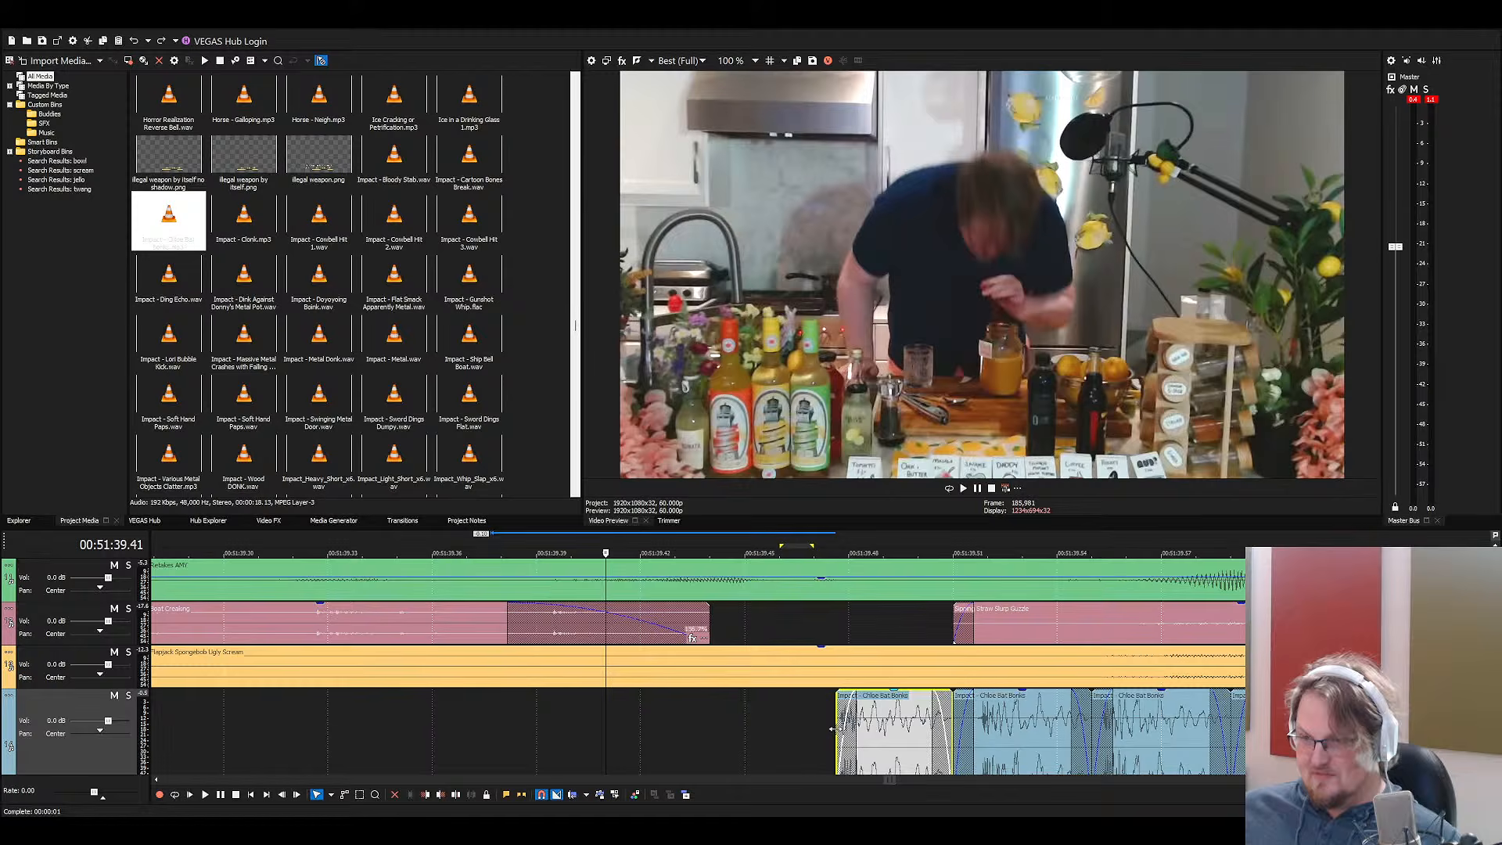
click(956, 719)
key(Left)
key(Left)
key(Left)
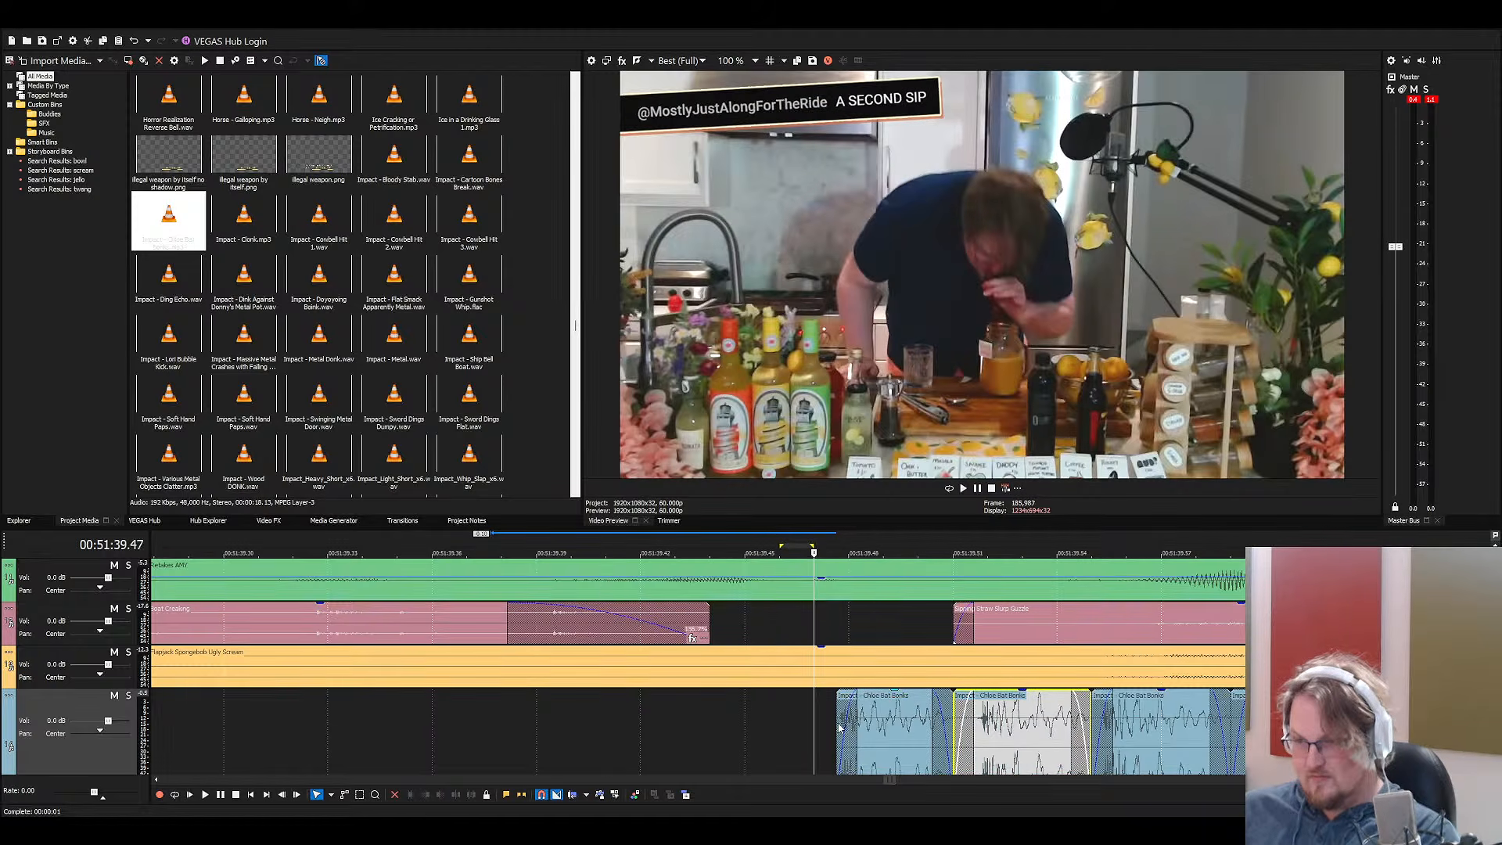
drag(839, 728, 815, 725)
Play the bonk series from just before the first comment to check its sync with the overlays
key(Right)
scroll(1124, 729, down, 1)
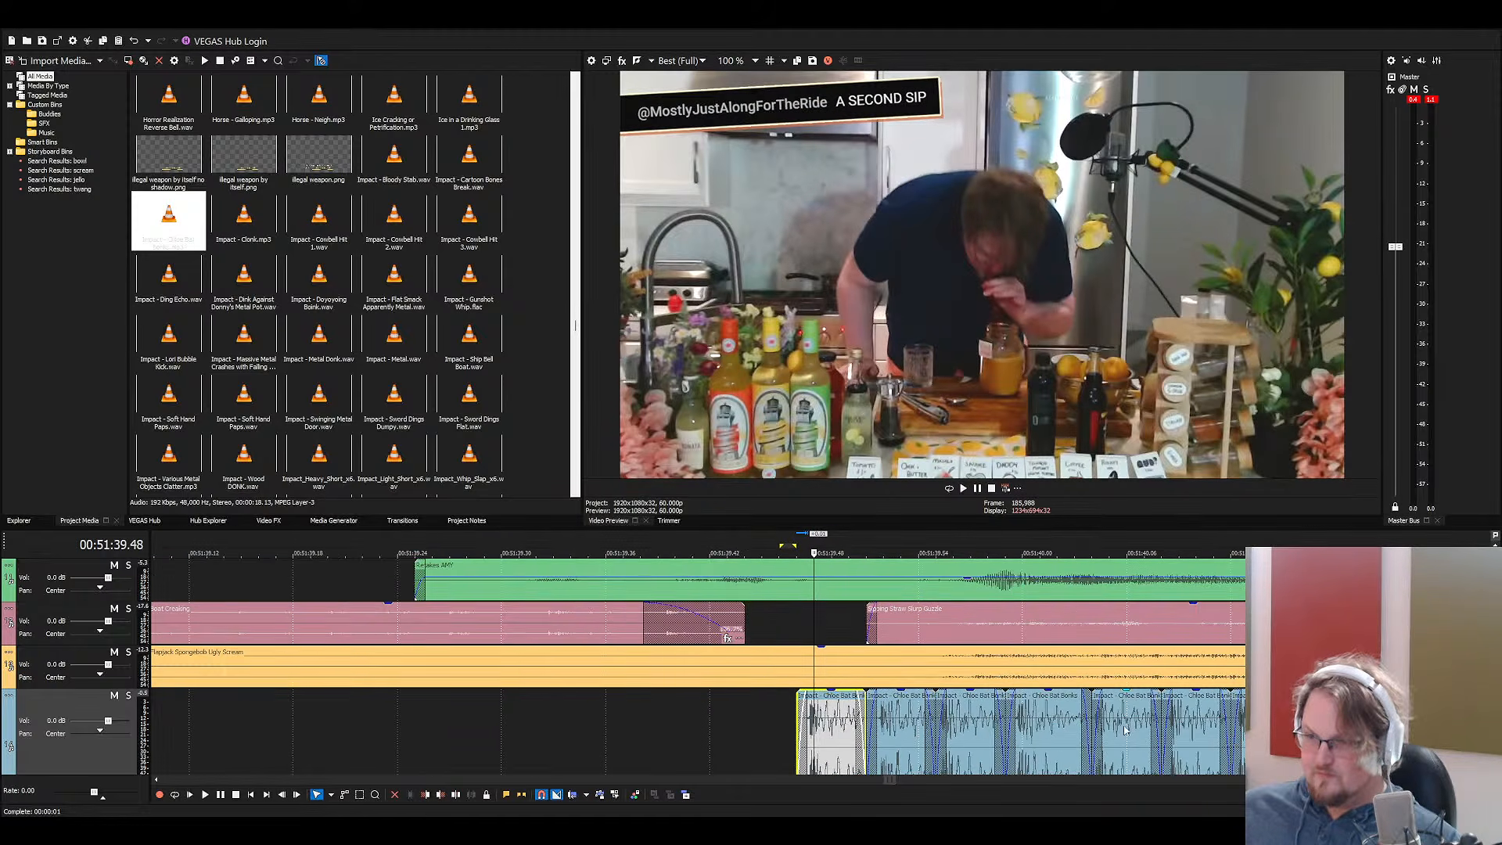
key(Left)
key(Left)
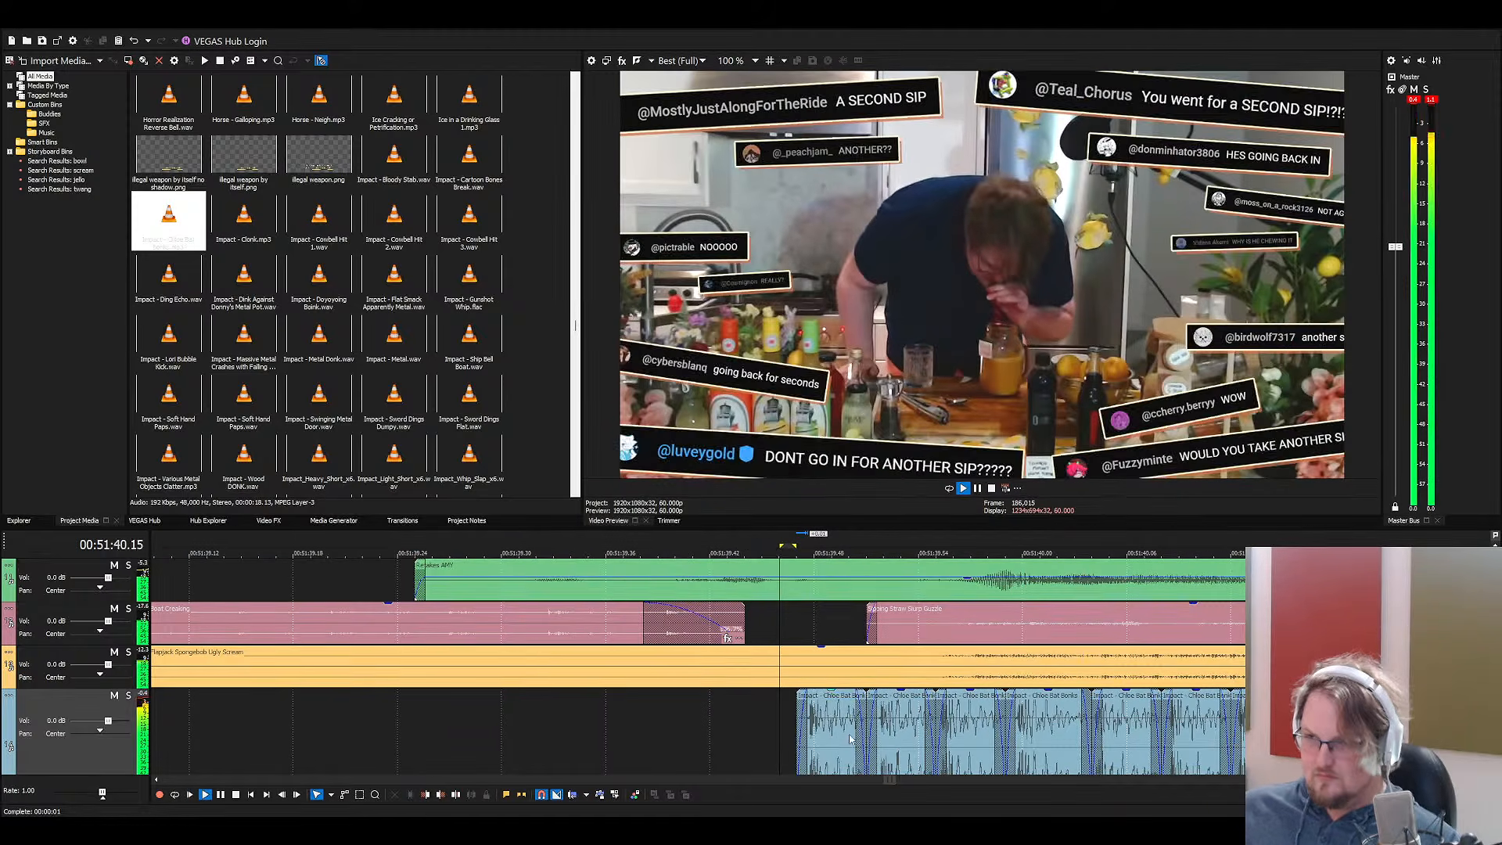
scroll(765, 726, down, 3)
click(756, 726)
key(space)
scroll(772, 726, up, 3)
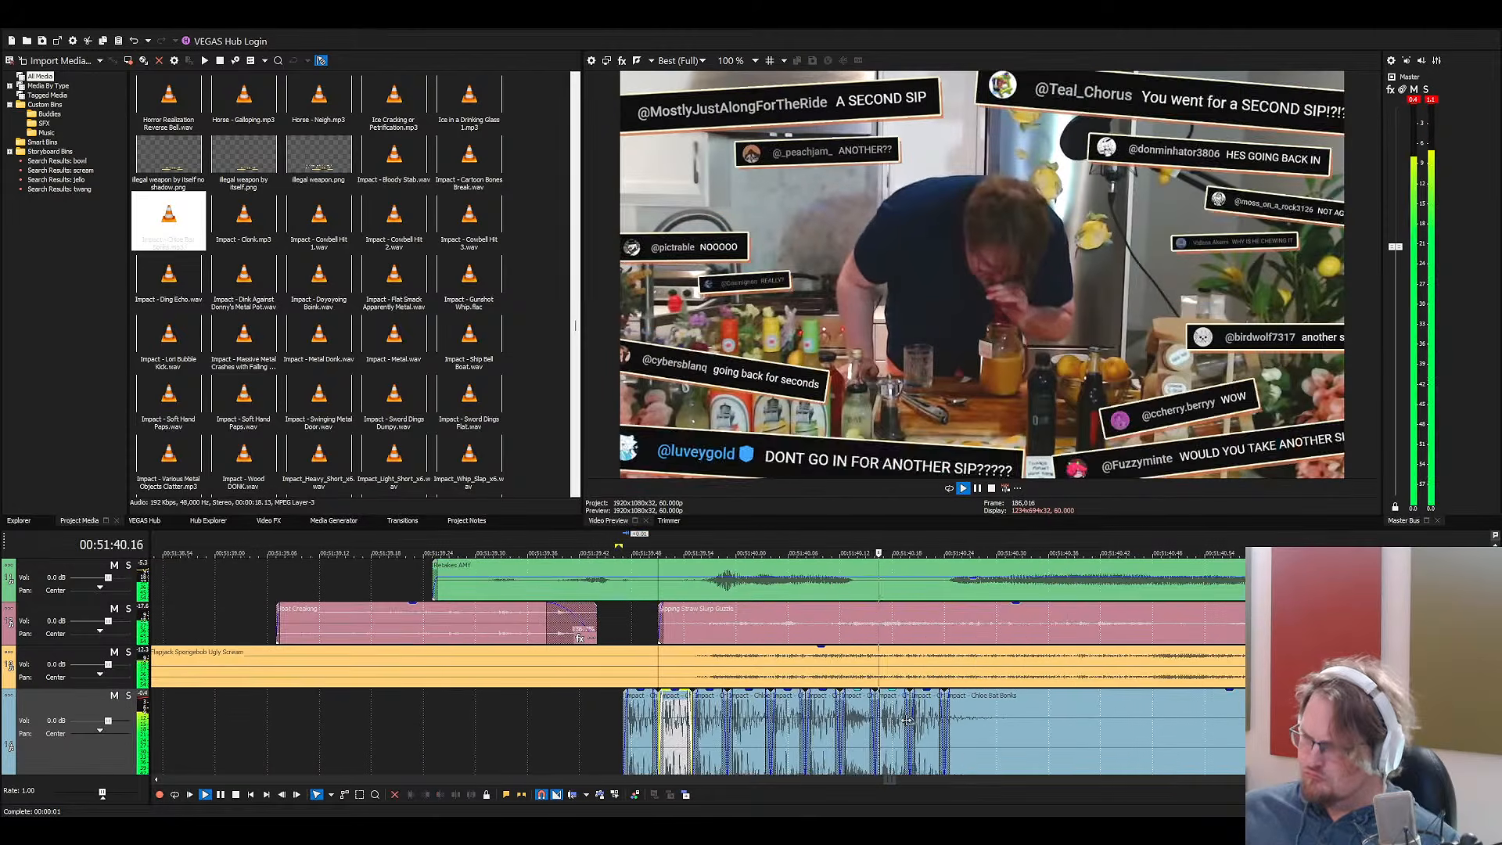
Solo the bonk track and replay its later hits from about 00:51:40.11 to single out the off-sounding one
key(space)
click(838, 722)
key(space)
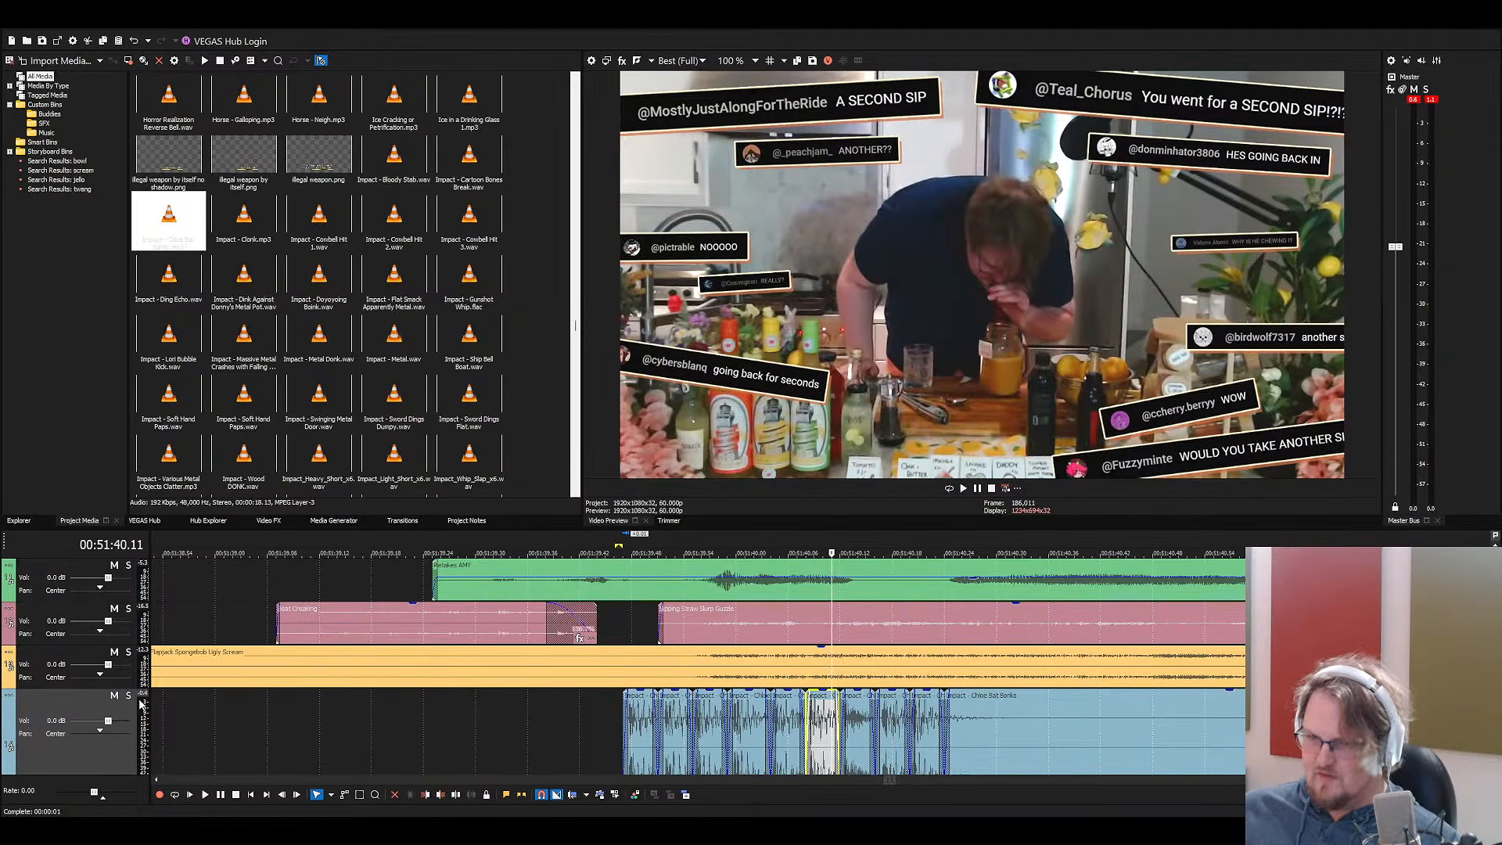
click(129, 695)
click(880, 727)
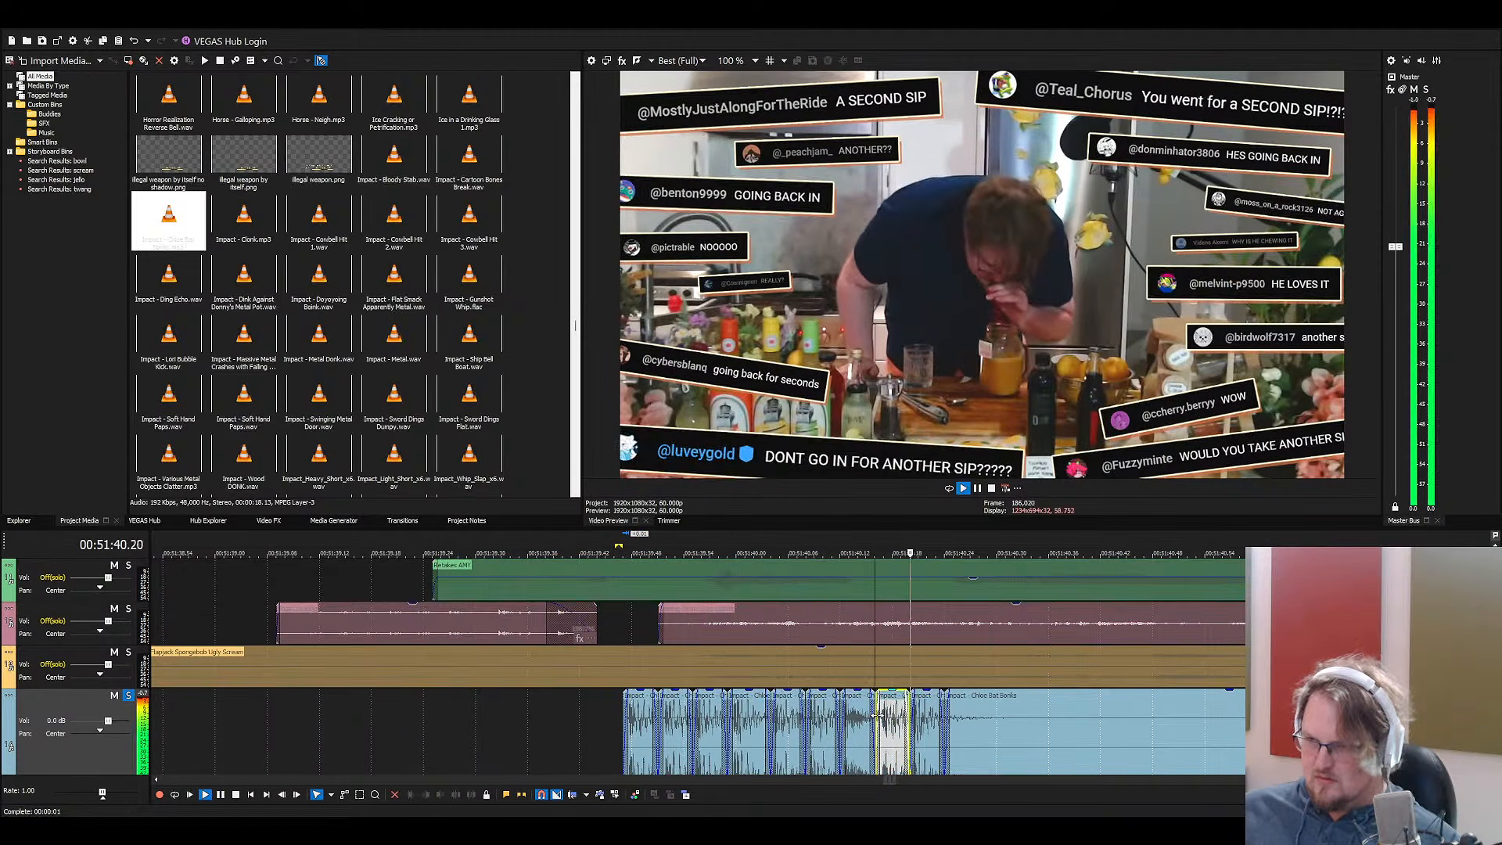
Replace the seventh bonk hit with a copy of an earlier one and play the series from just before the first comment
click(854, 726)
key(Delete)
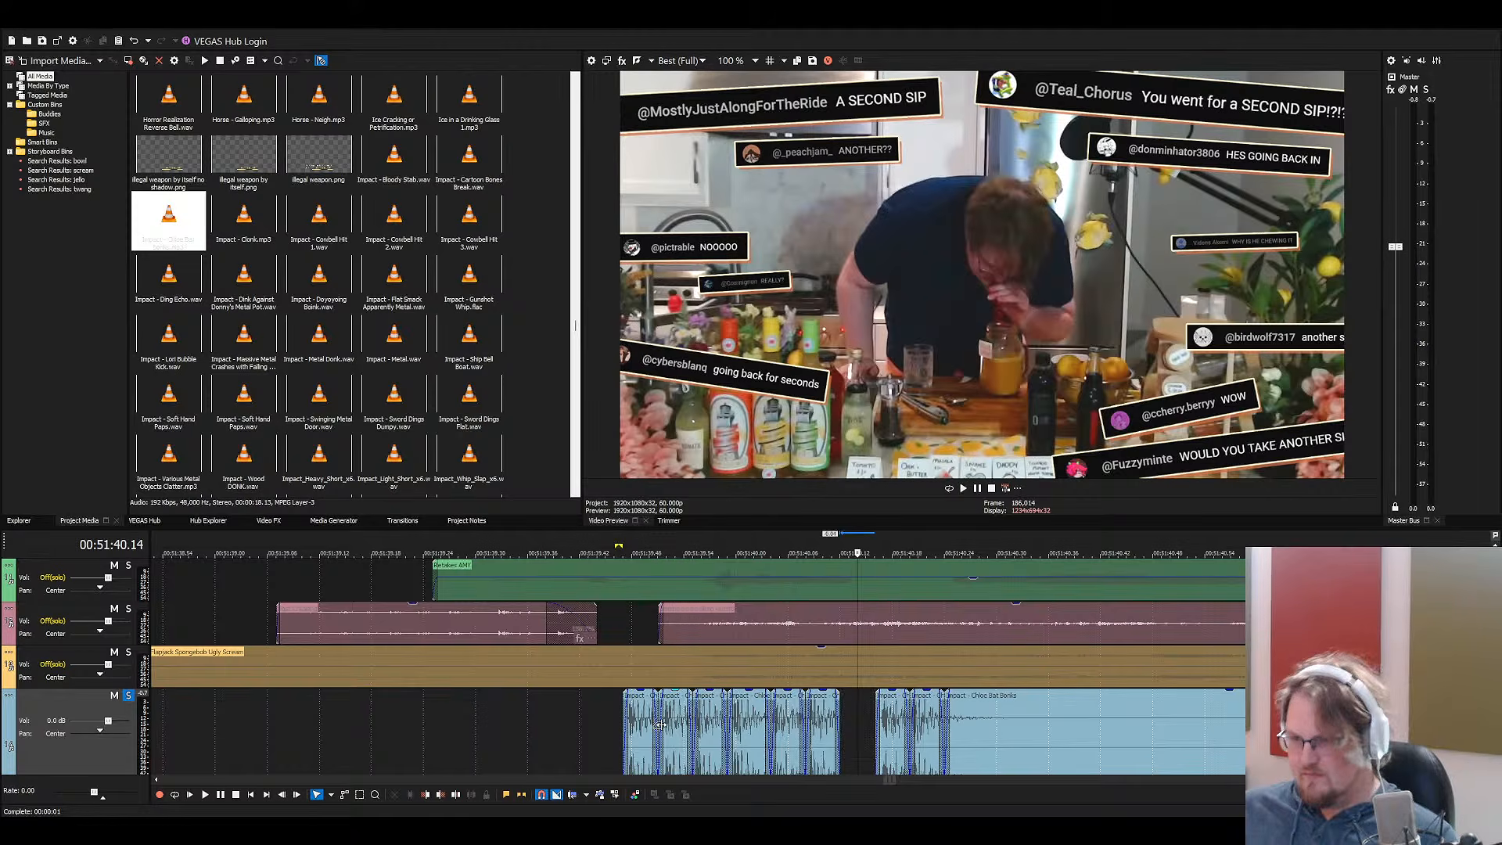
click(670, 721)
click(833, 717)
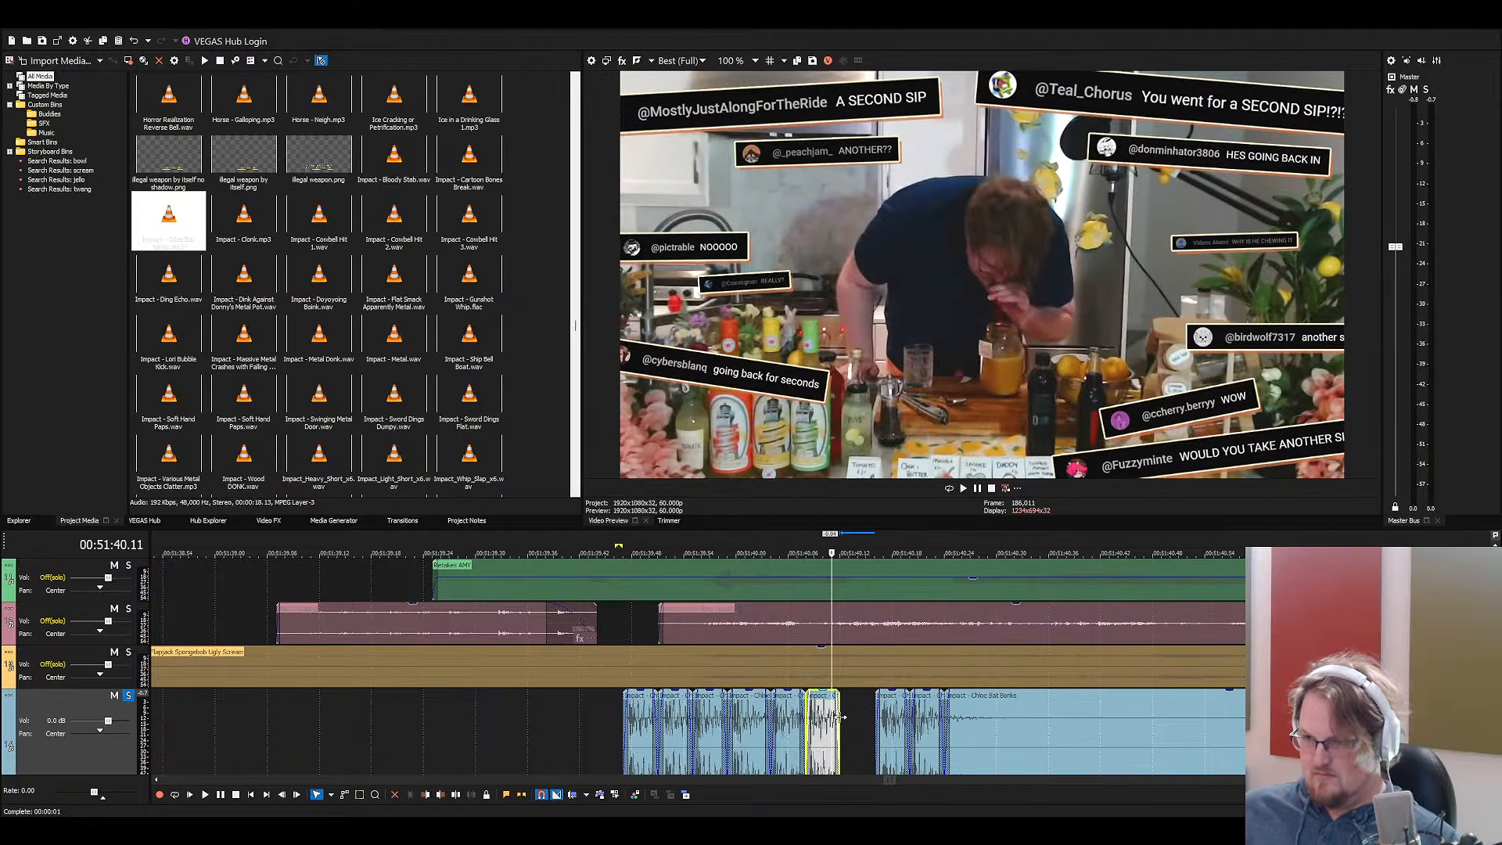
click(841, 716)
key(ctrl+v)
click(616, 721)
key(space)
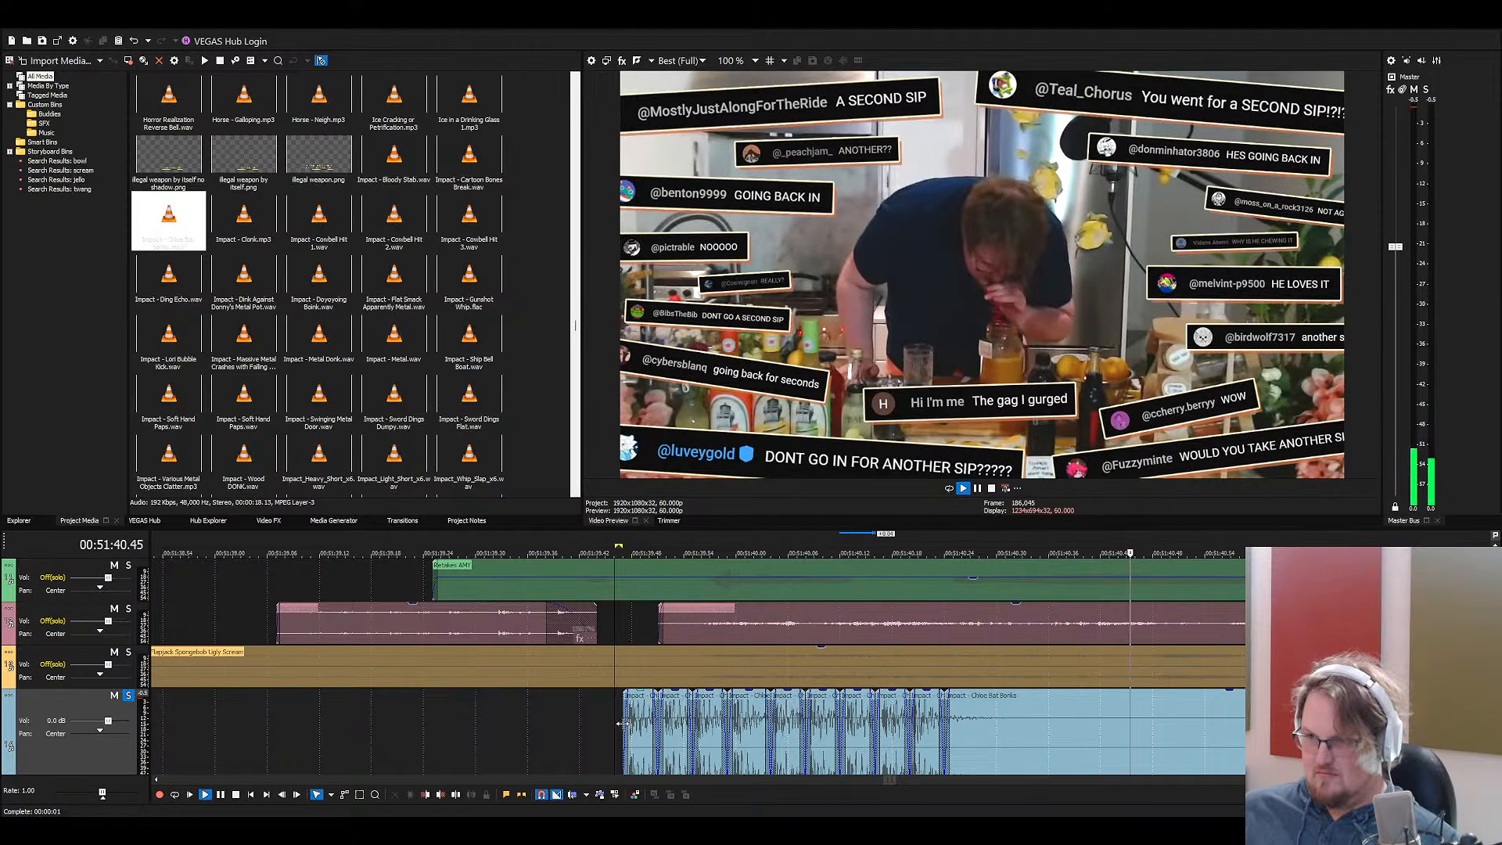
key(space)
Examine the frames from 00:51:40.19 to 00:51:40.24 for when the comment overlays appear relative to the last bonk hits
click(901, 736)
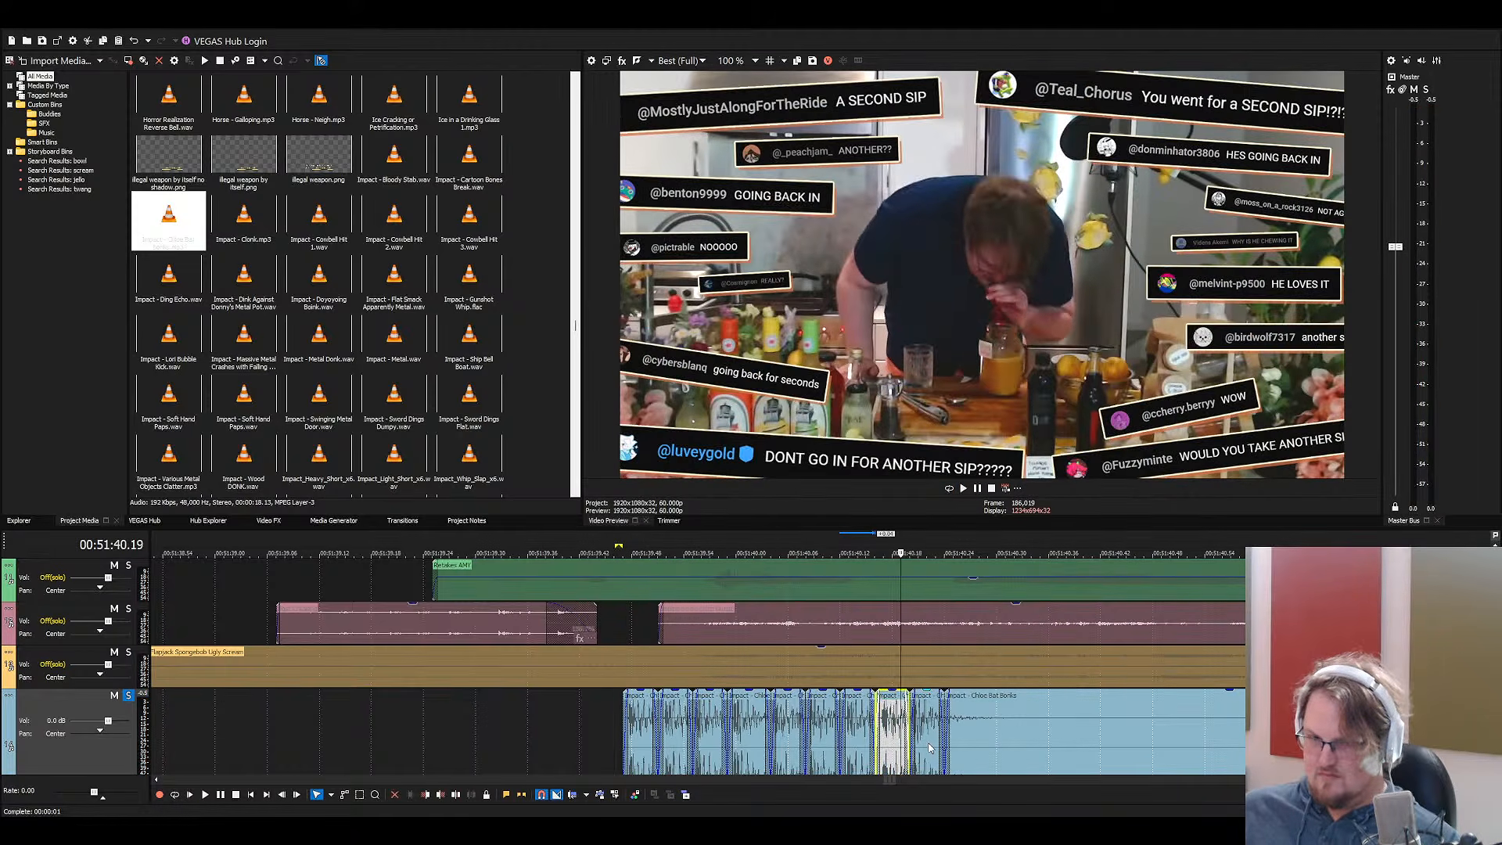
key(Right)
key(Right)
key(Right)
key(Right)
key(Right)
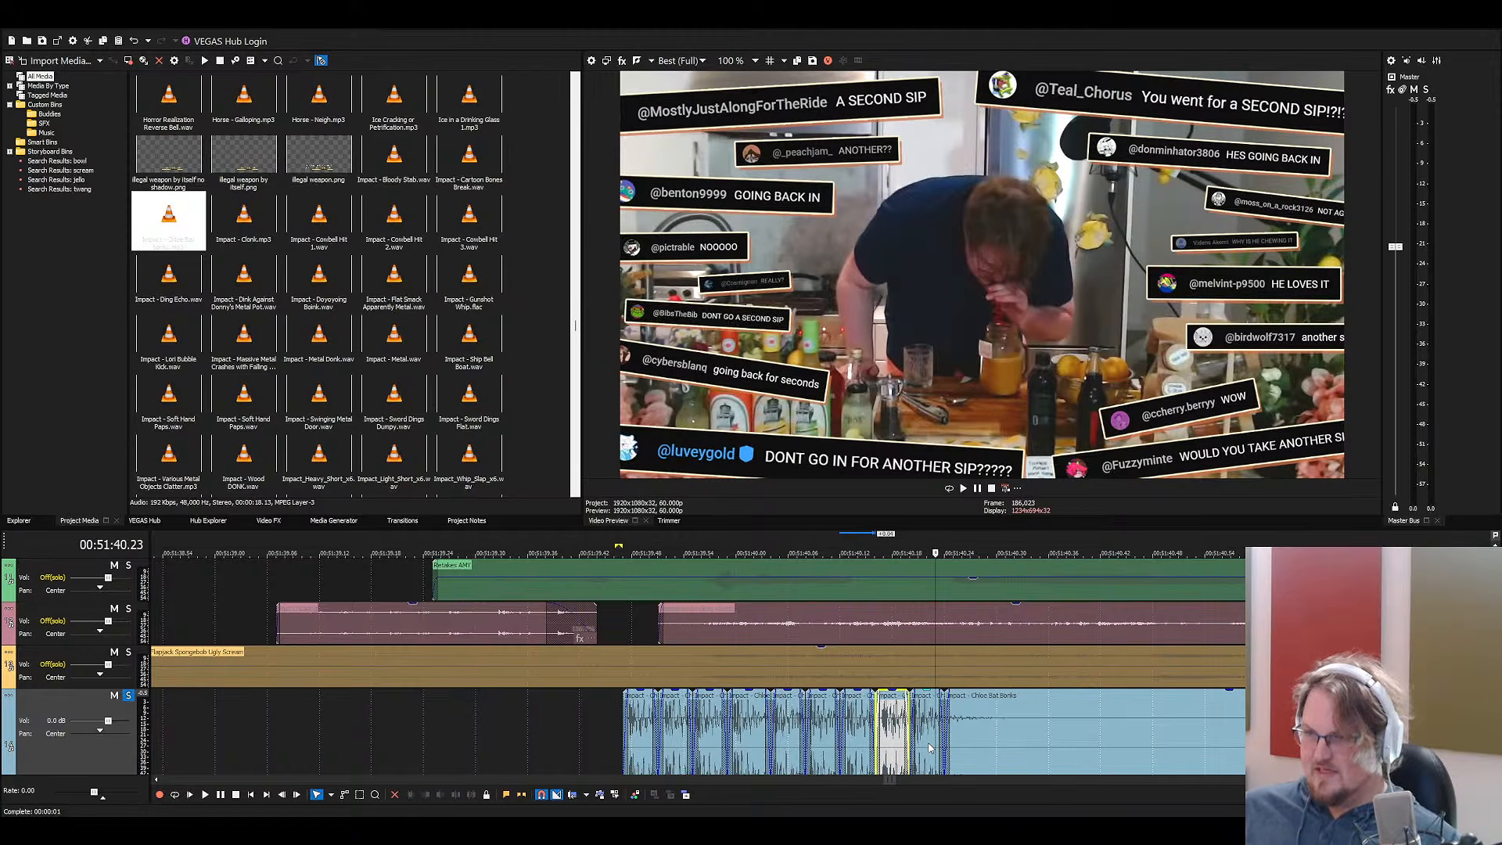
key(Left)
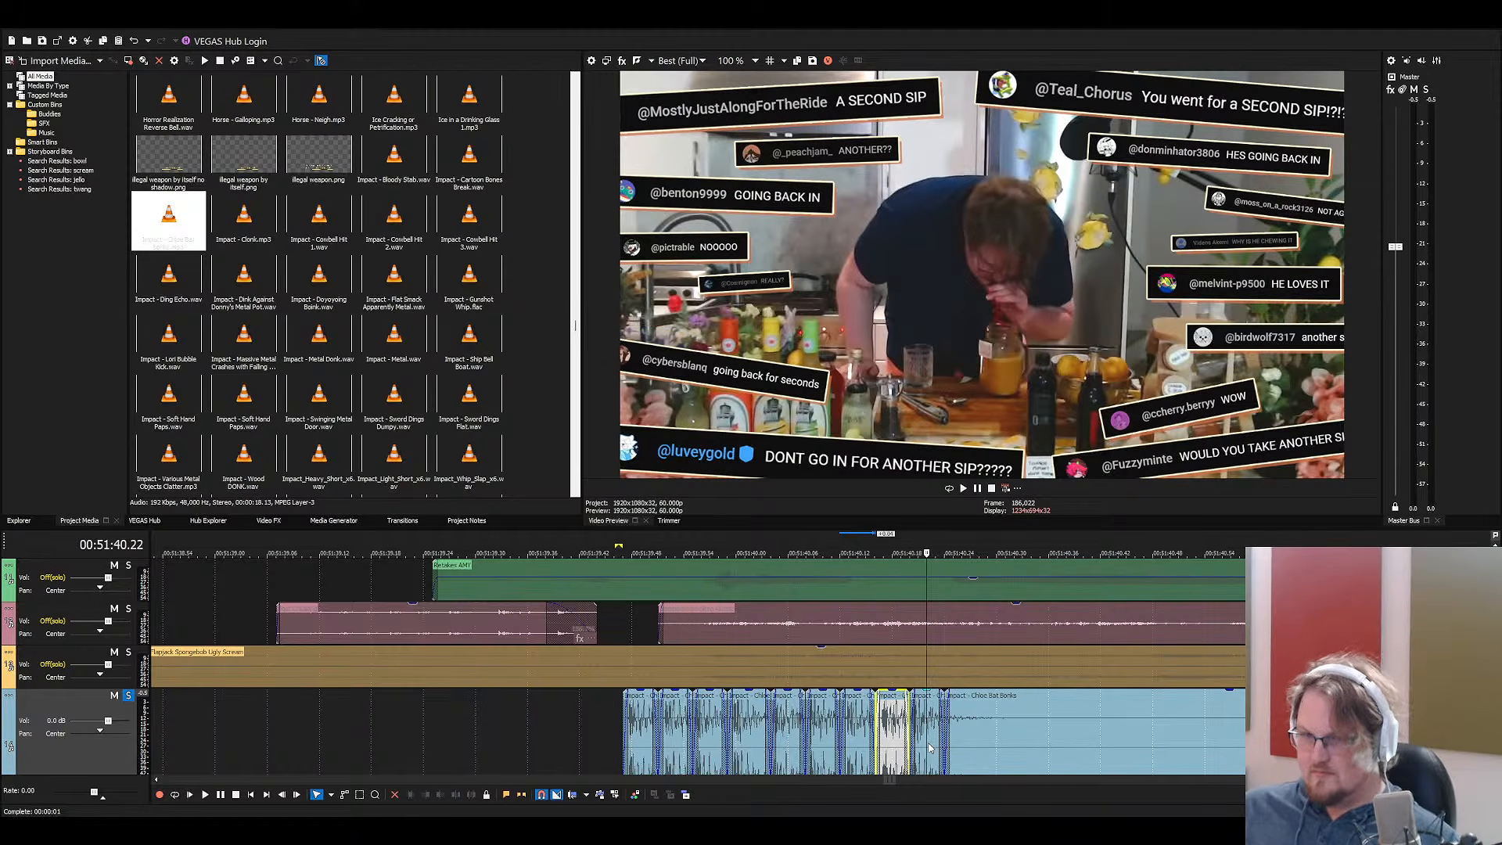
key(Right)
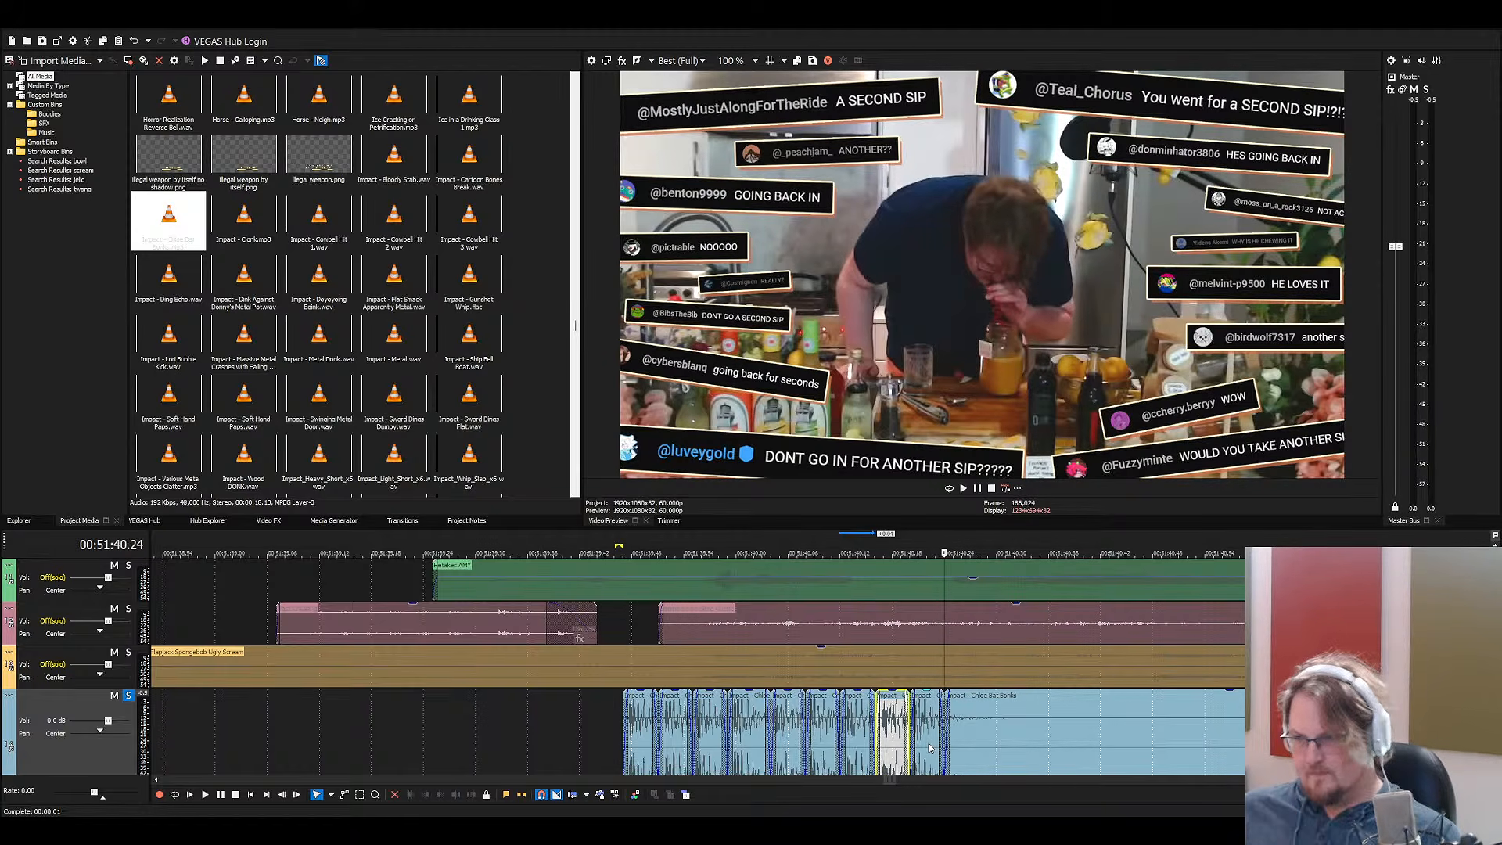
Slip the final bonk clip's audio so its hit falls at the clip's start, and cut away the tail after 00:51:40.52
scroll(930, 747, down, 3)
click(849, 740)
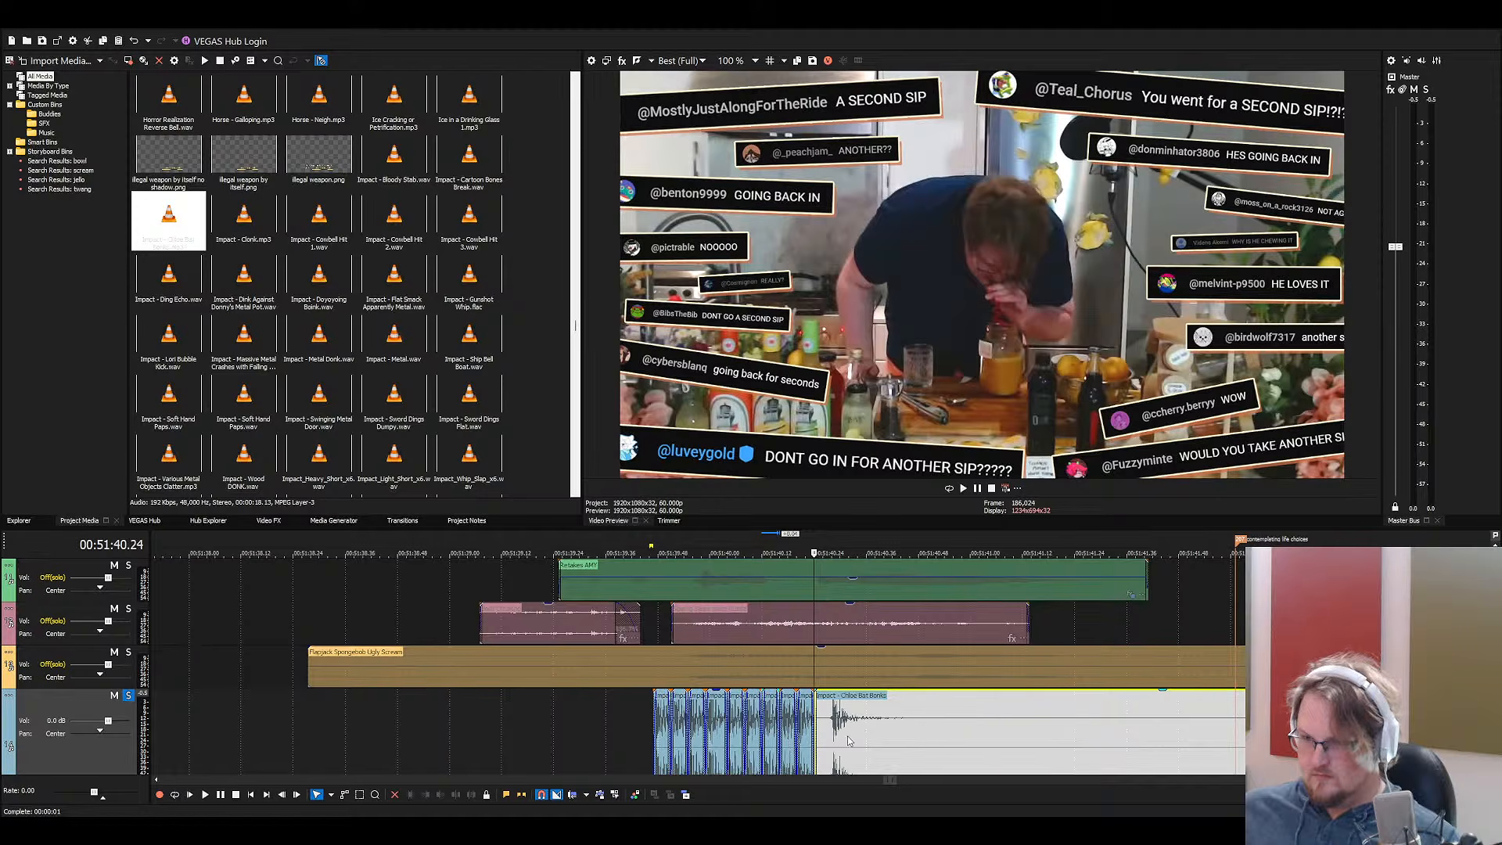
drag(864, 728, 850, 728)
click(936, 722)
key(s)
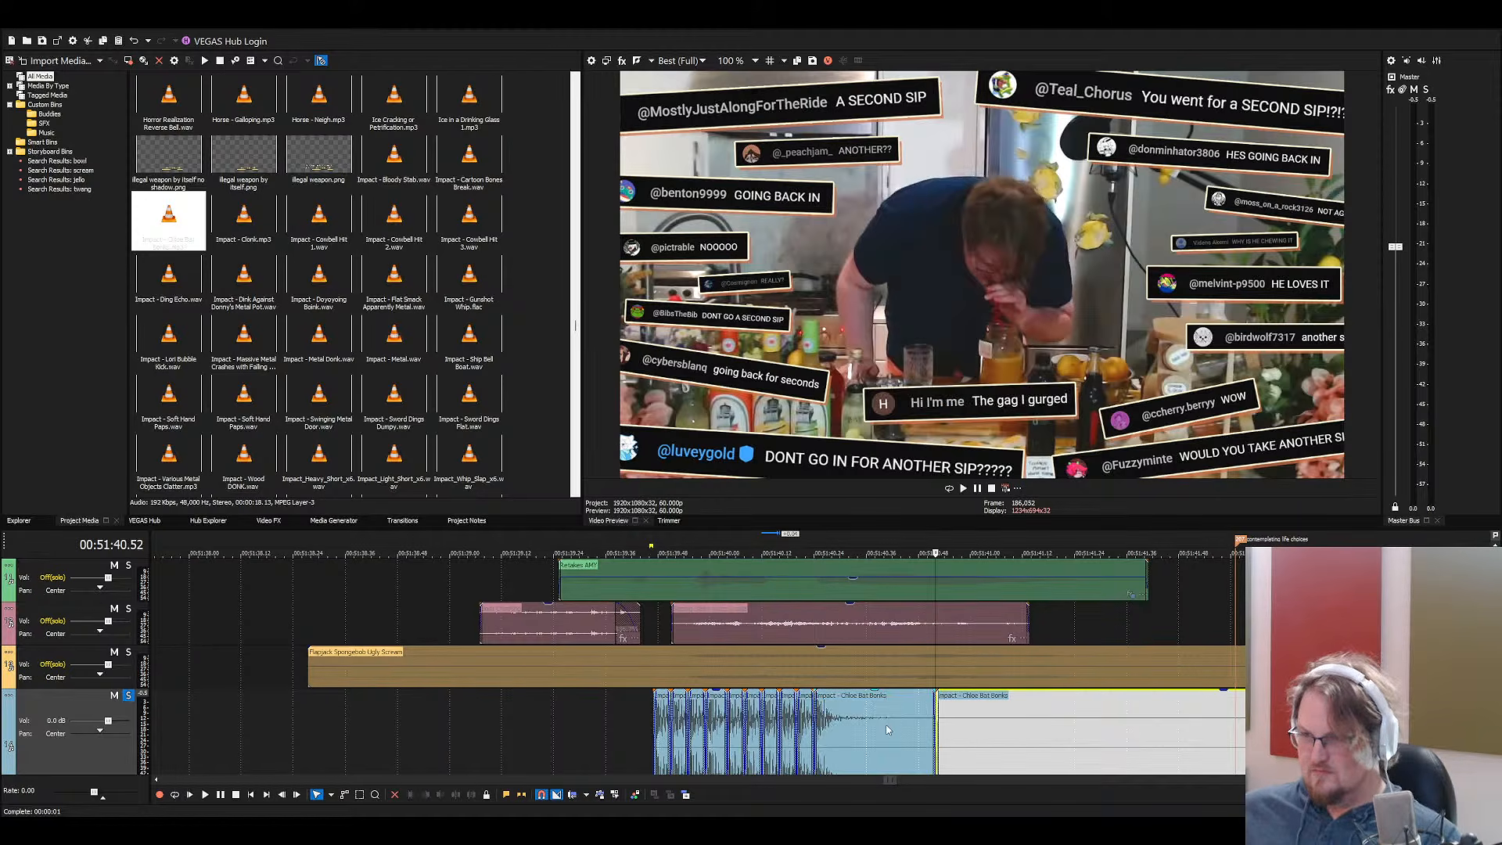
key(Delete)
Lower the gain of all bonk clips together in two passes, playing the series briefly between them
click(655, 715)
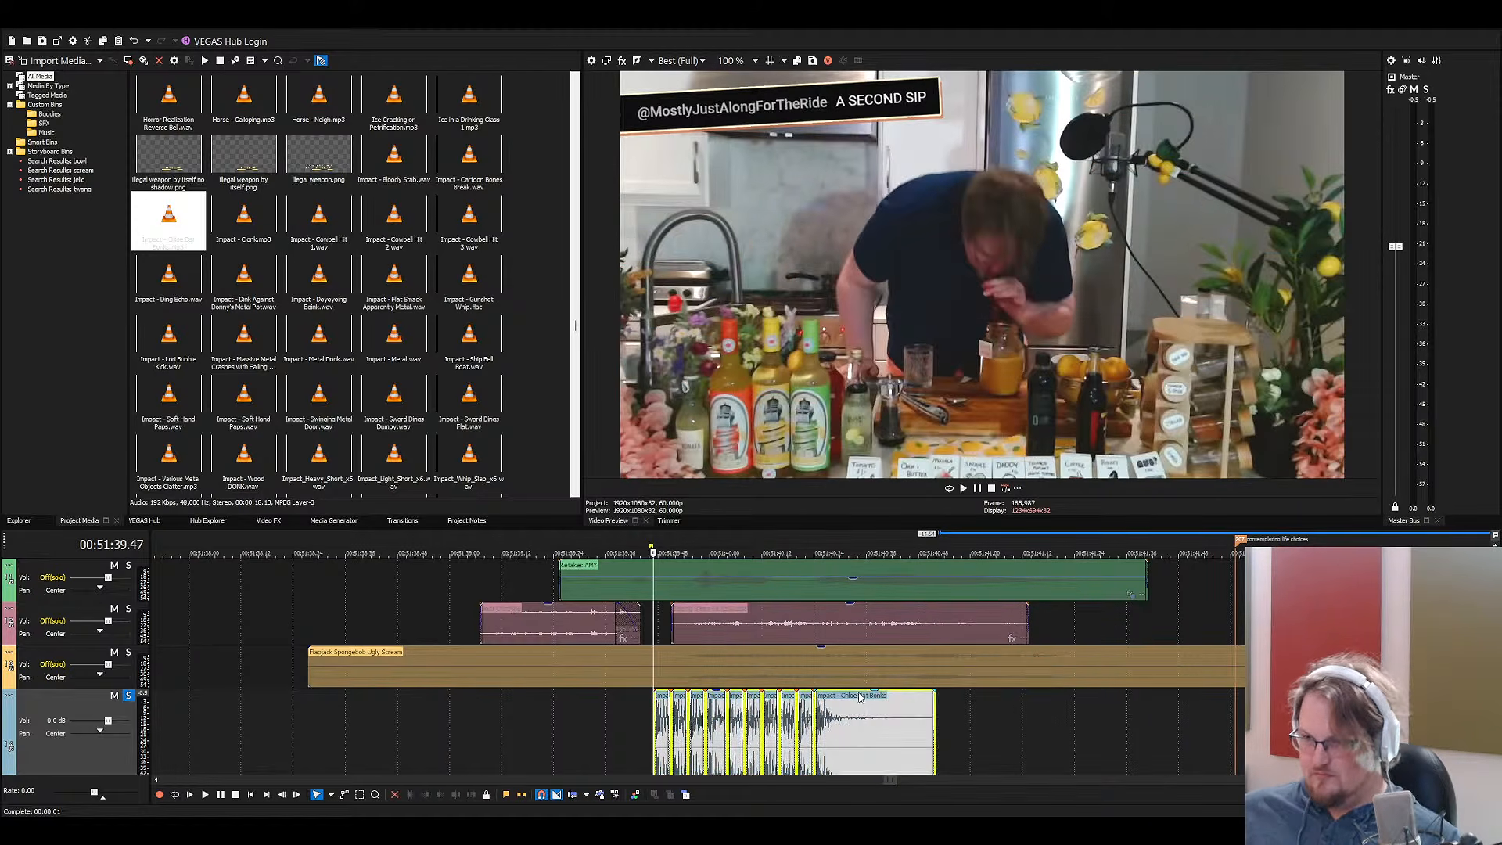
click(643, 728)
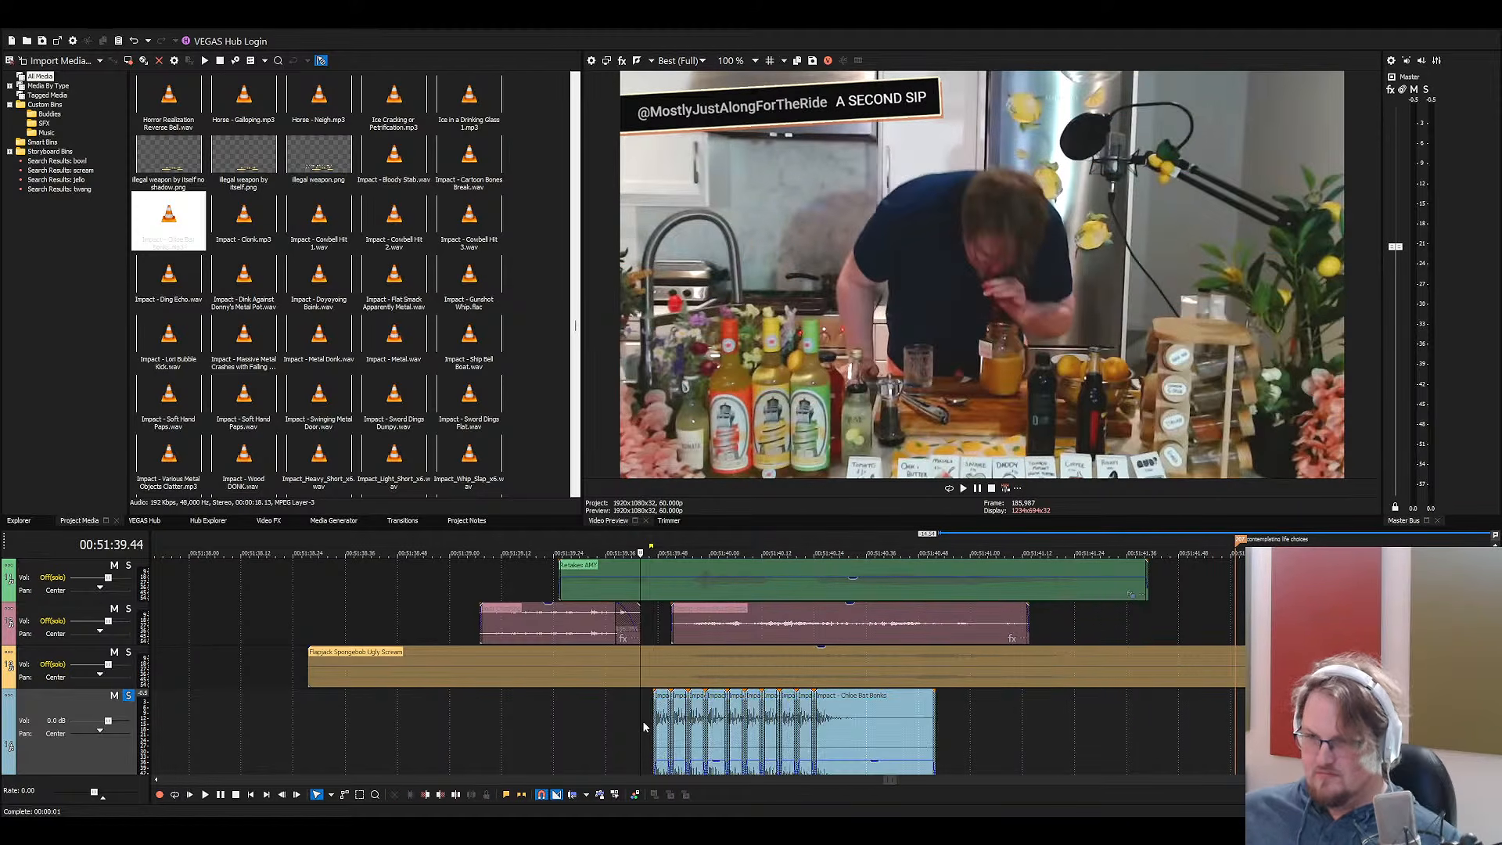
key(space)
key(space)
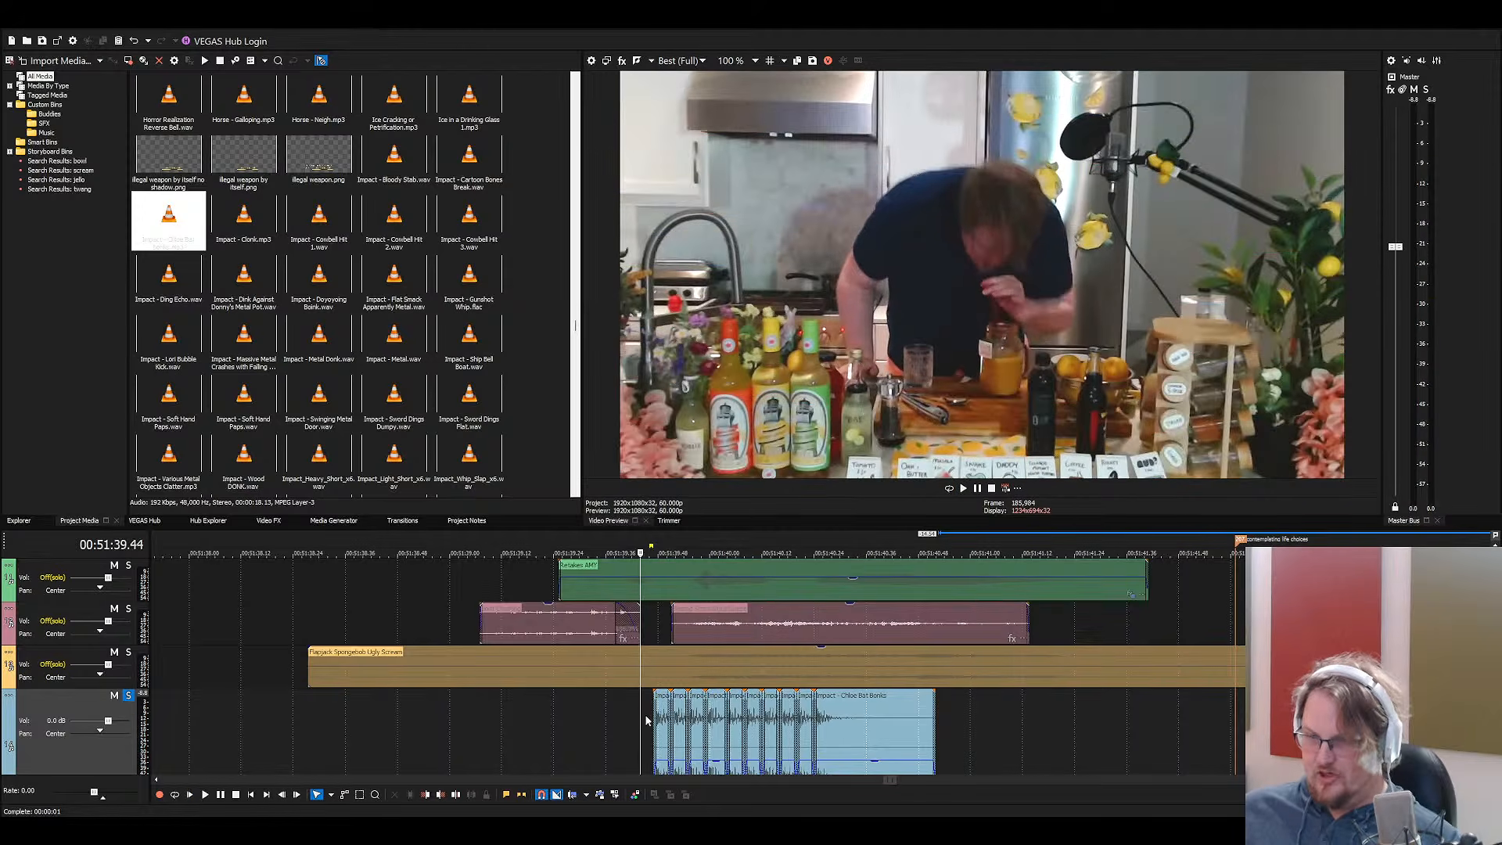
scroll(487, 711, down, 1)
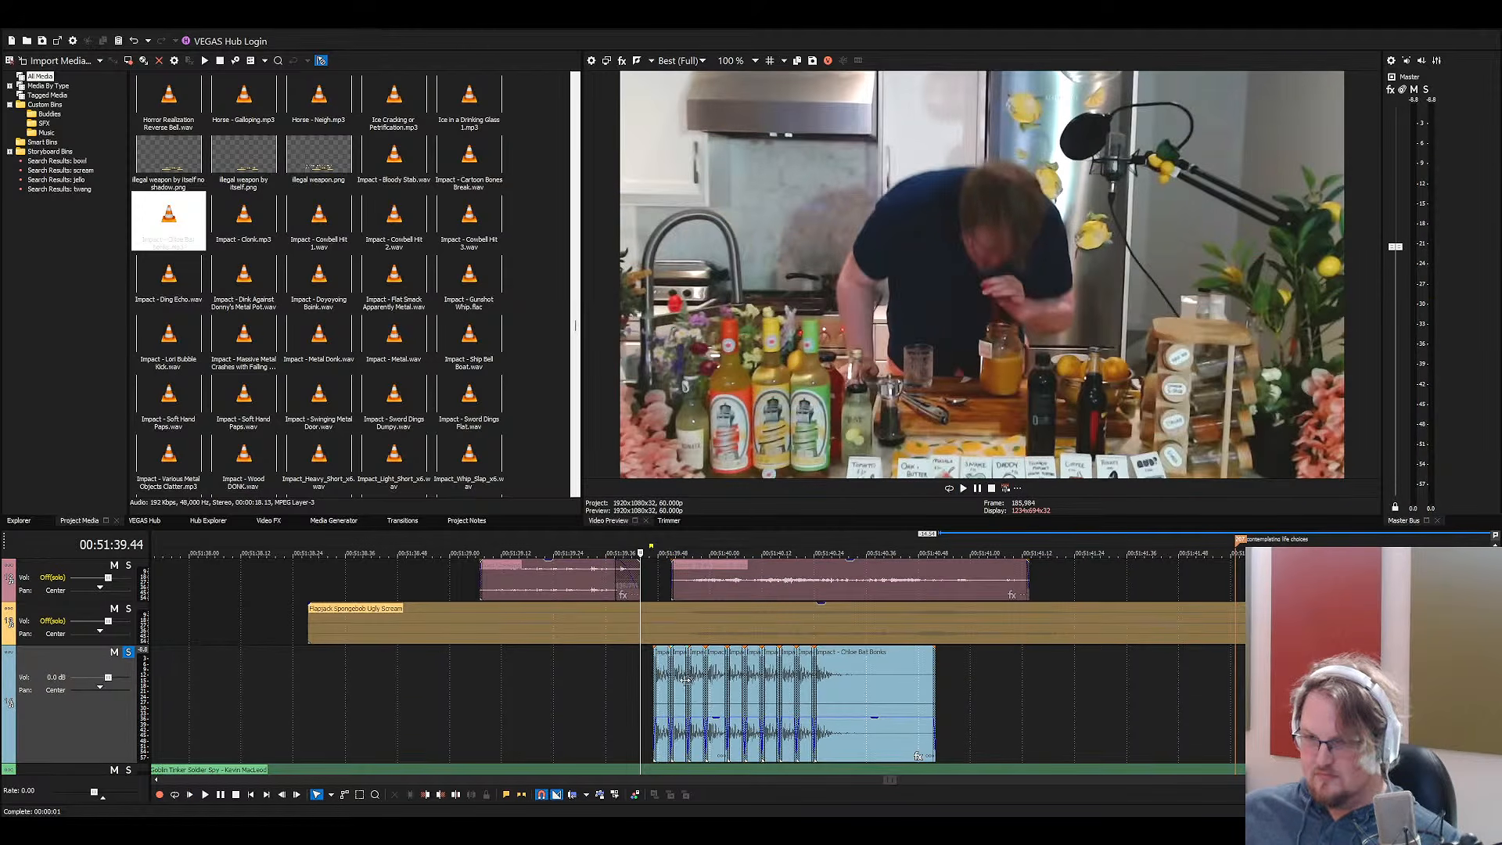
click(659, 683)
shift+click(862, 699)
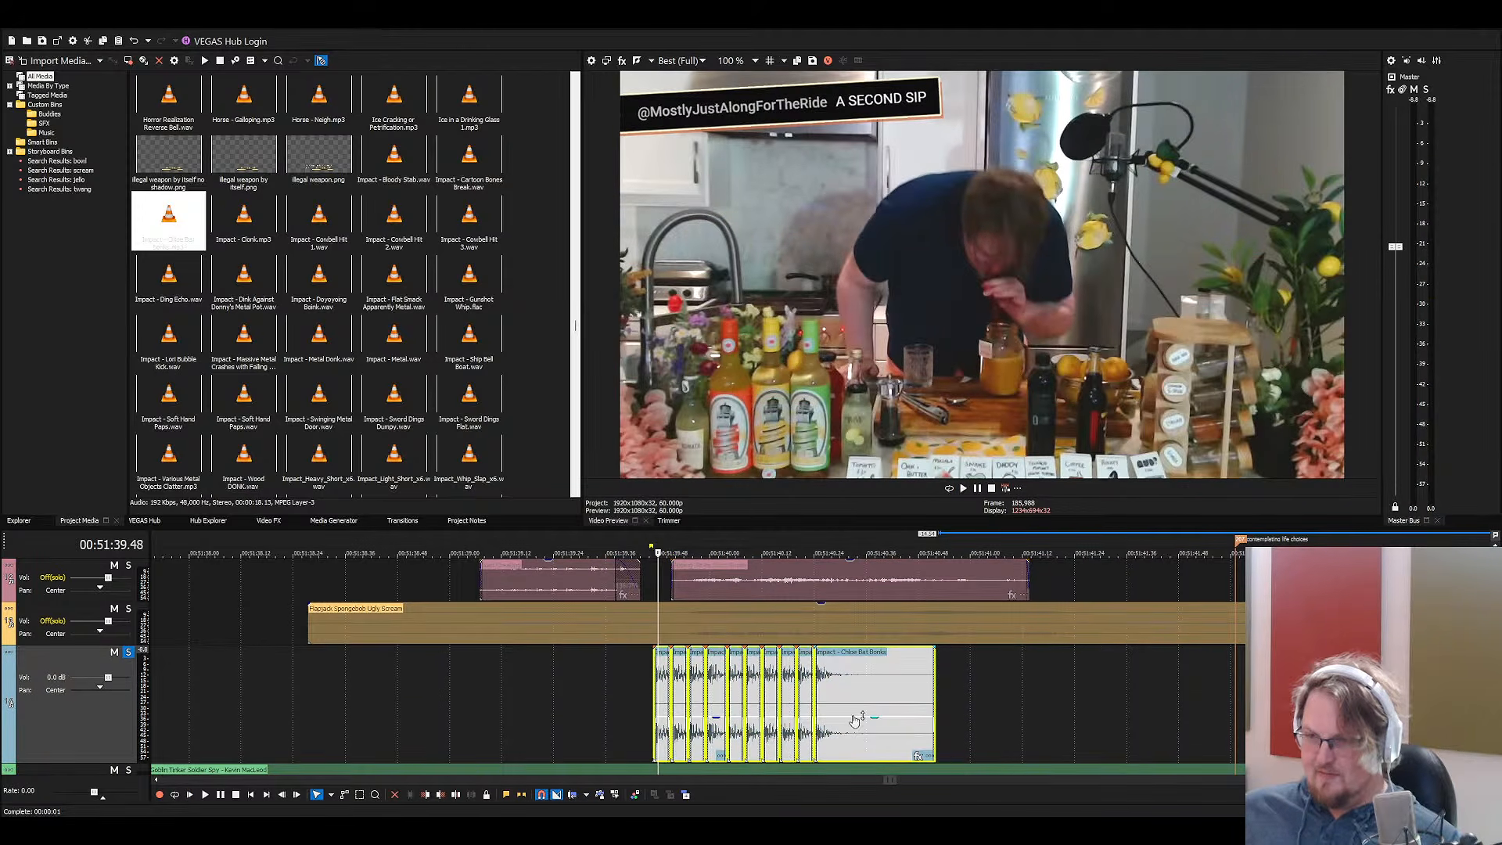
drag(855, 719, 831, 747)
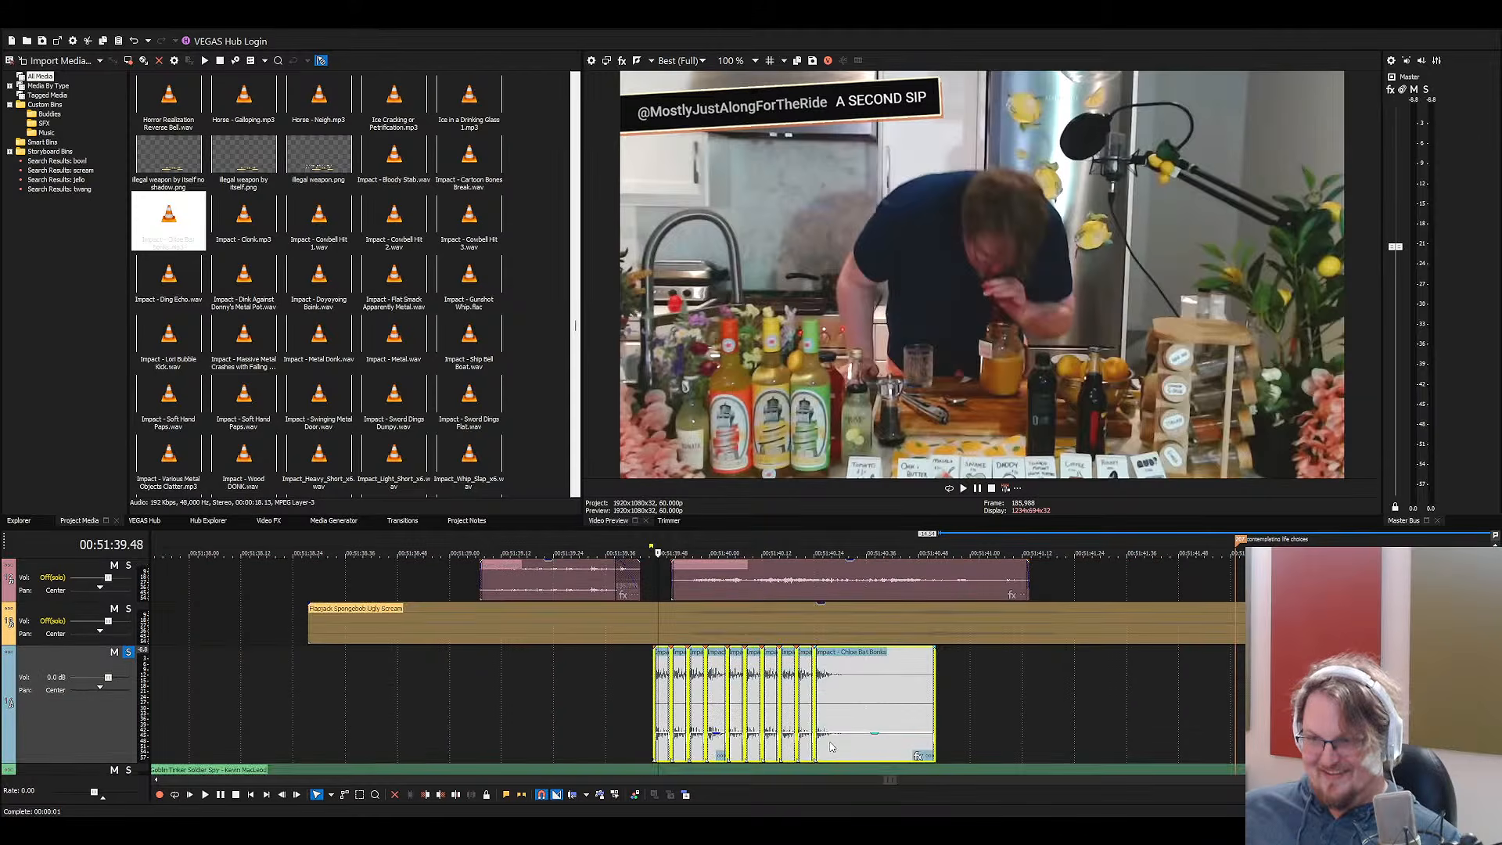
Play the bonk series on its own, unsolo its track, and replay the moment with the full mix
click(623, 731)
key(space)
click(129, 651)
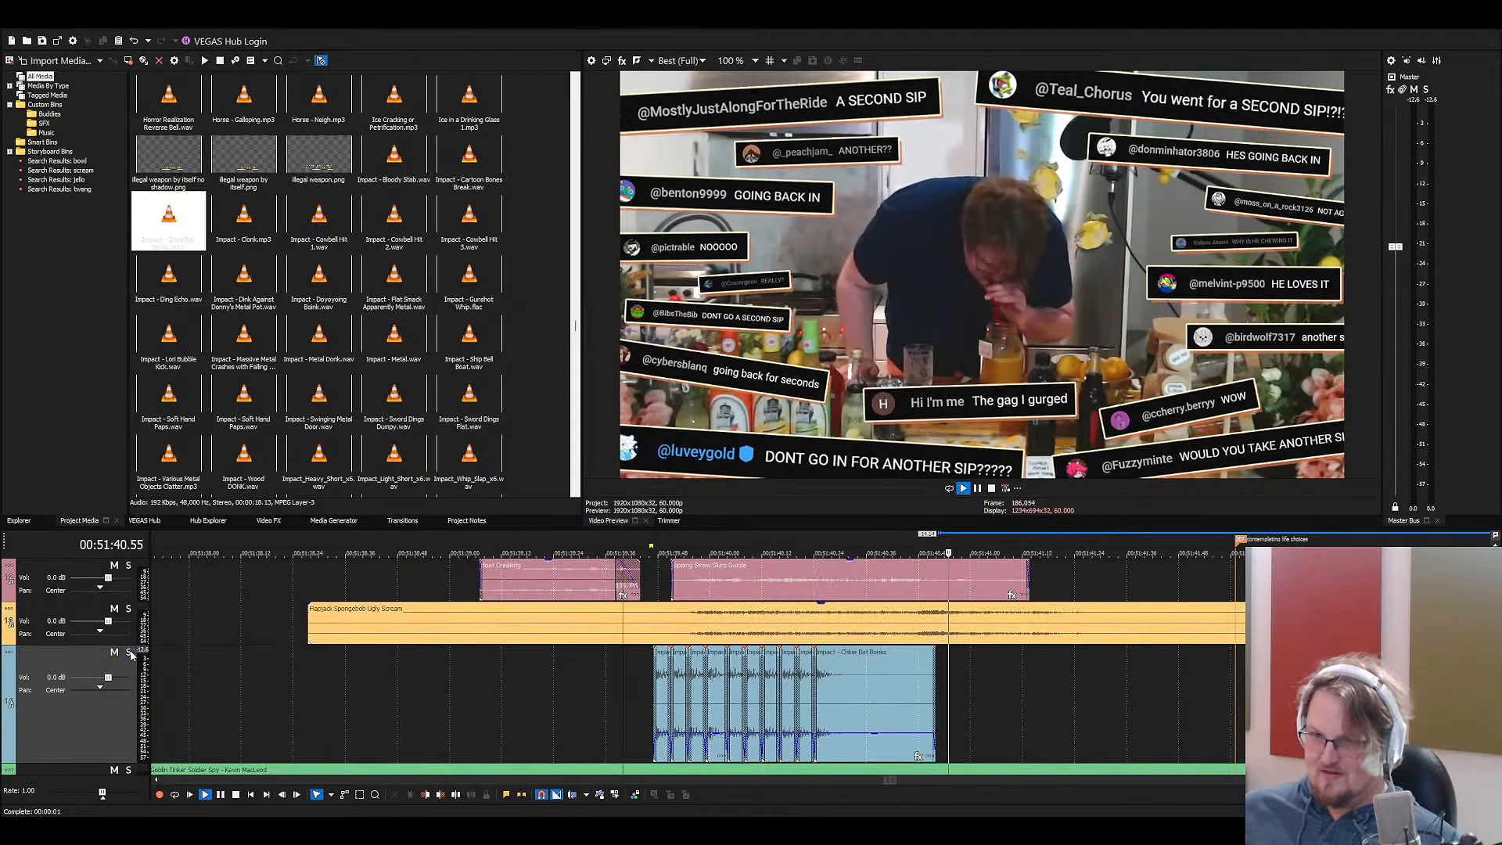
key(space)
click(589, 680)
key(space)
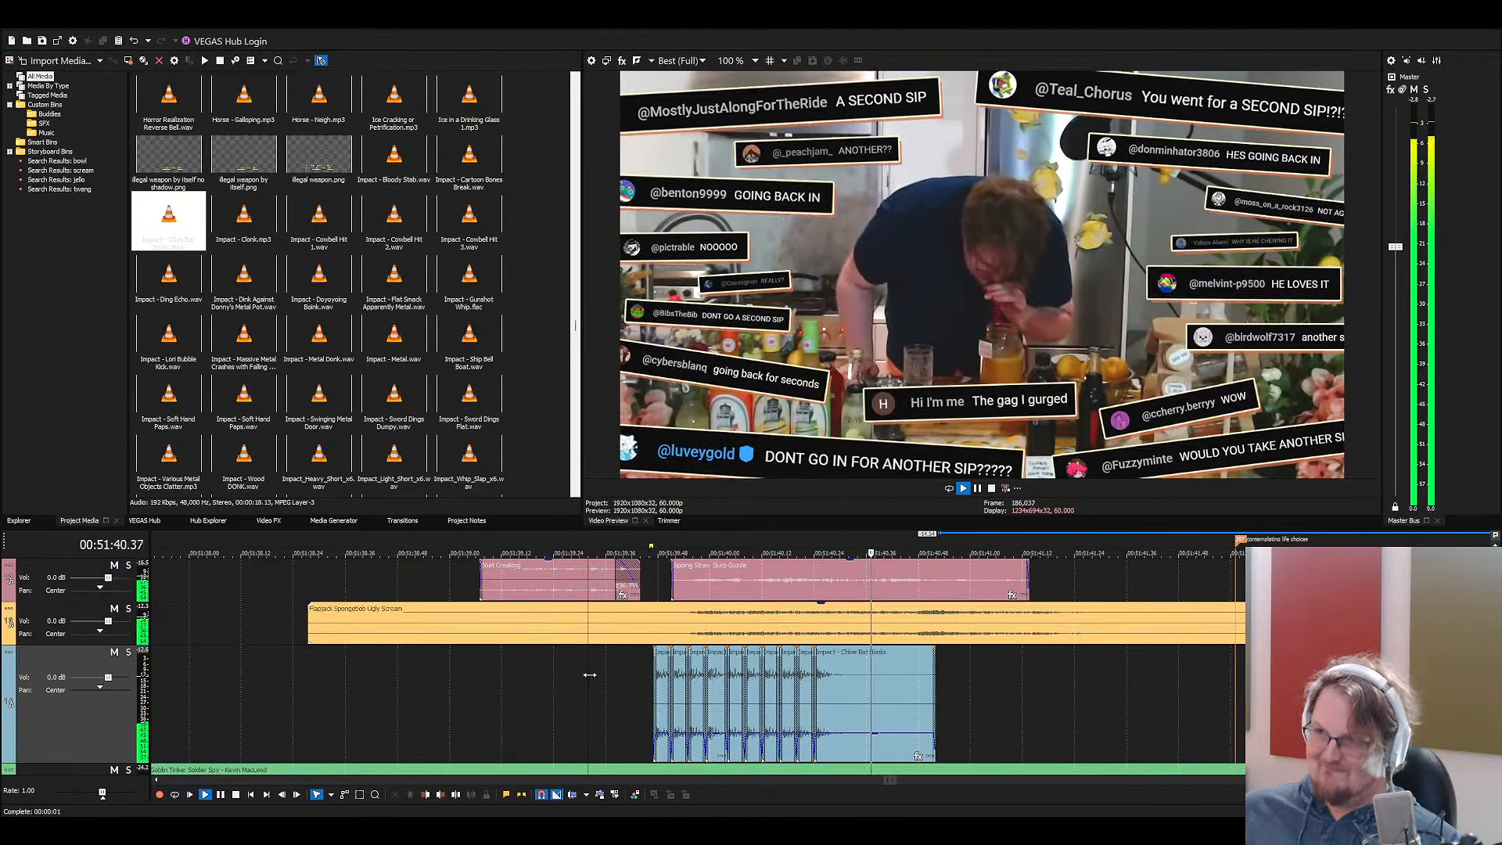
key(space)
Replace the final bonk clip with Impact - Cowbell Hit 3.wav directly after the preceding hit and play the transition
click(829, 689)
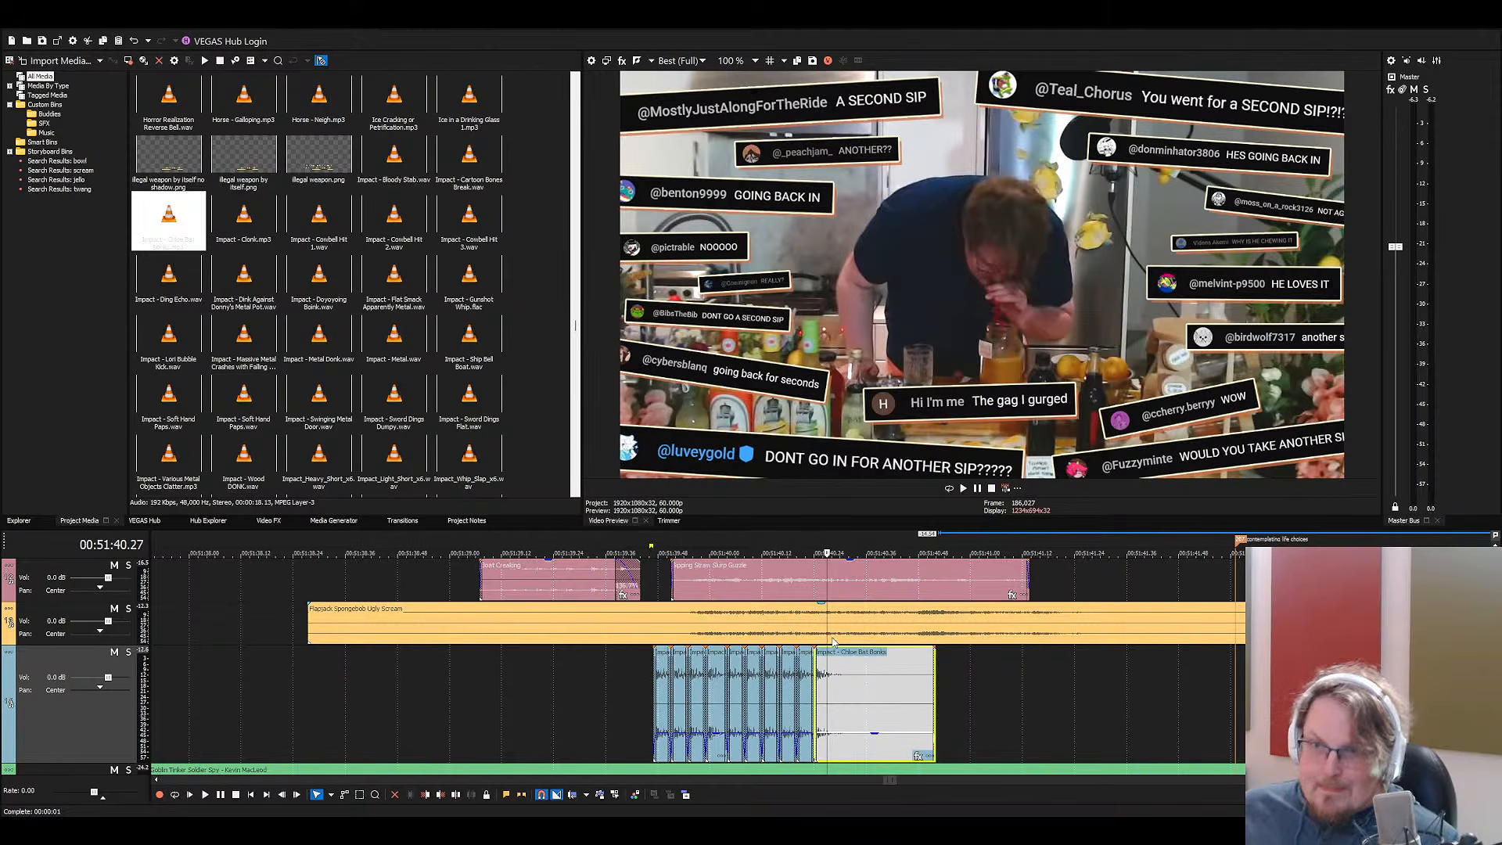
click(879, 689)
key(Delete)
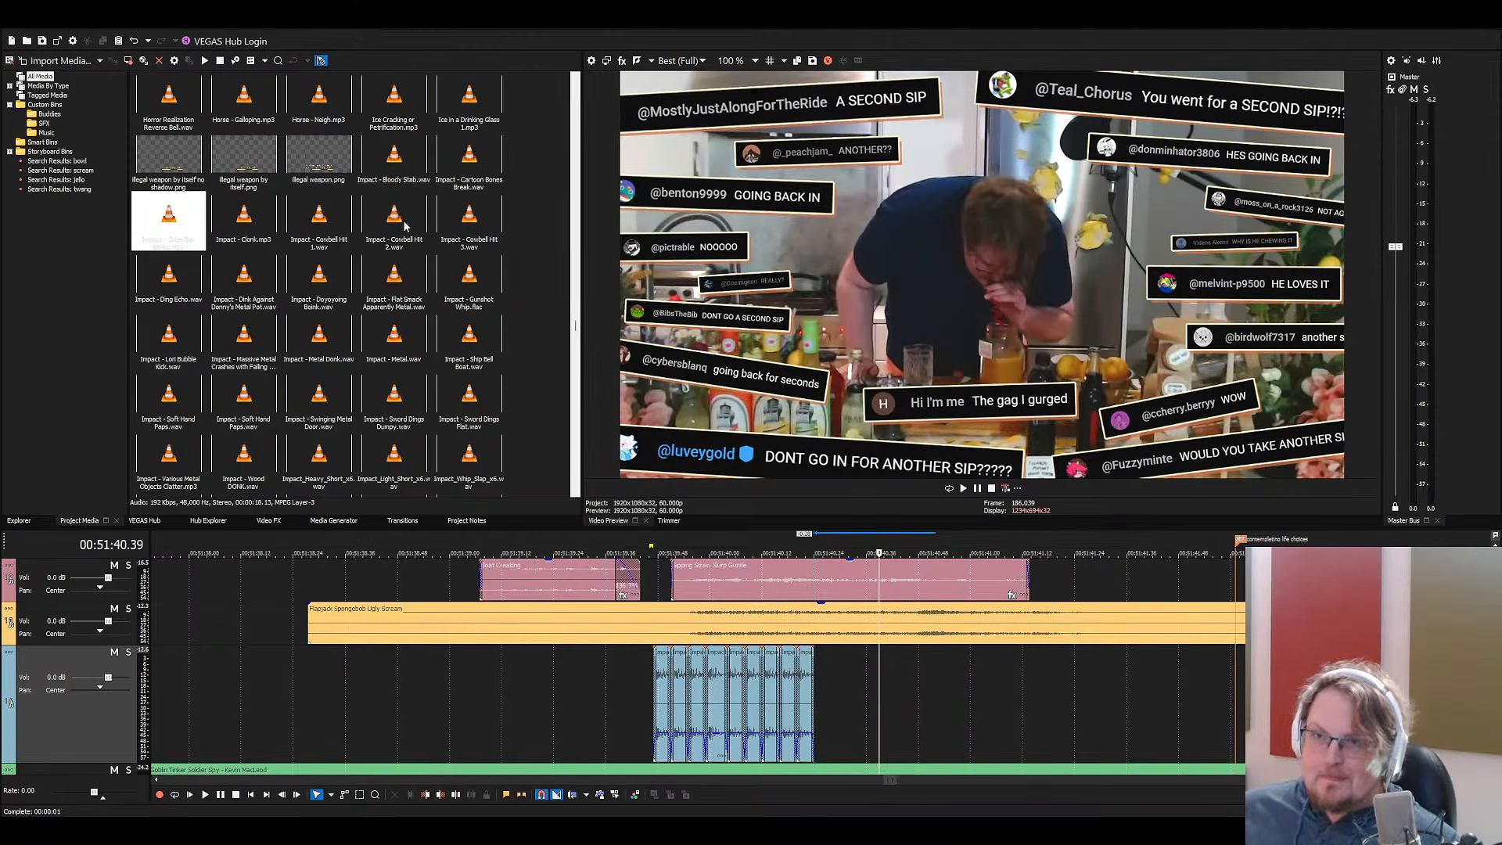
drag(480, 228, 829, 704)
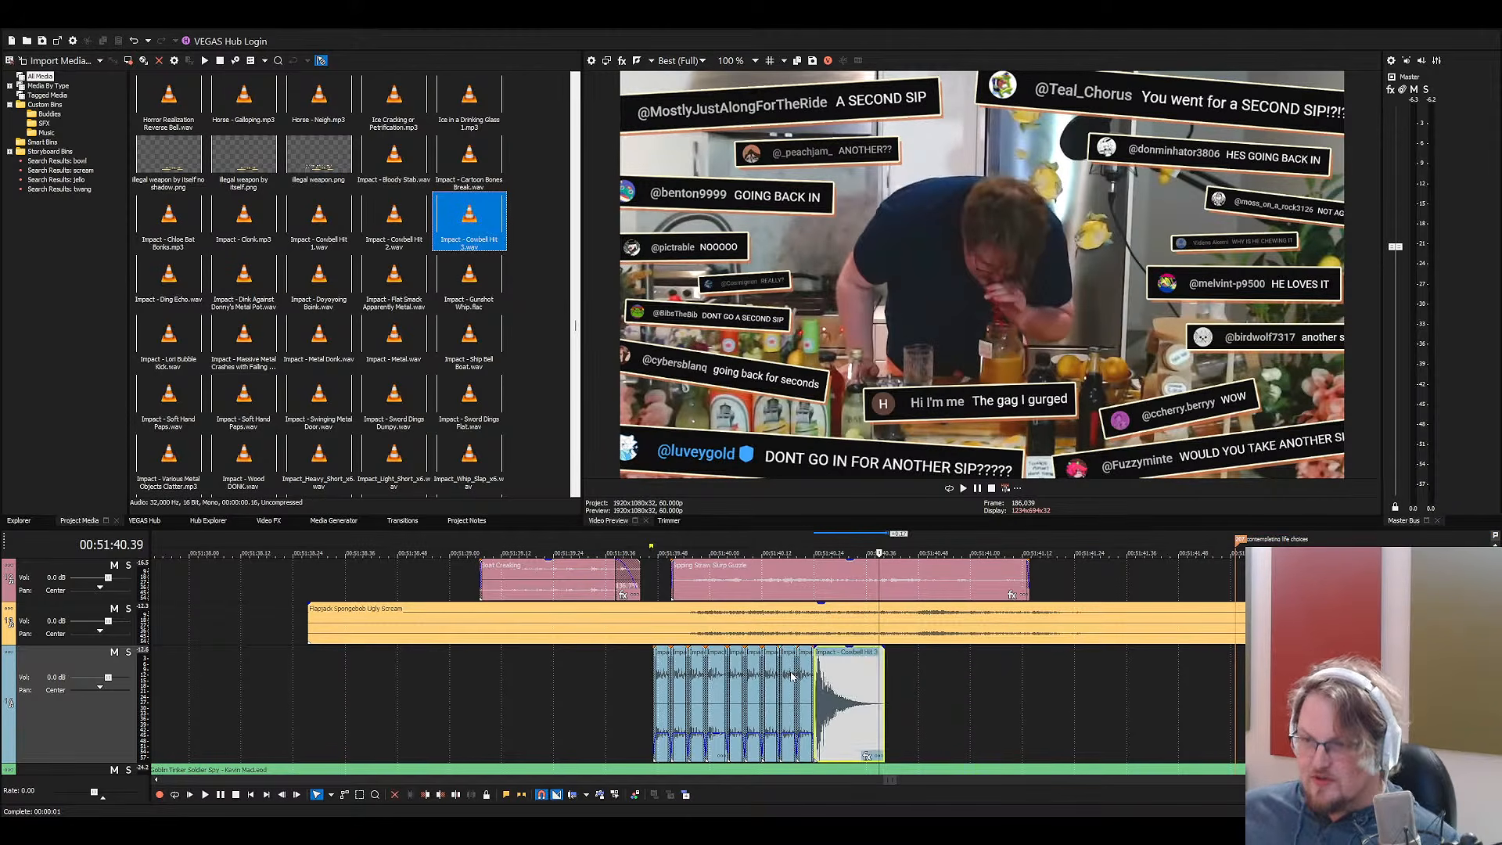
click(792, 674)
key(space)
key(space)
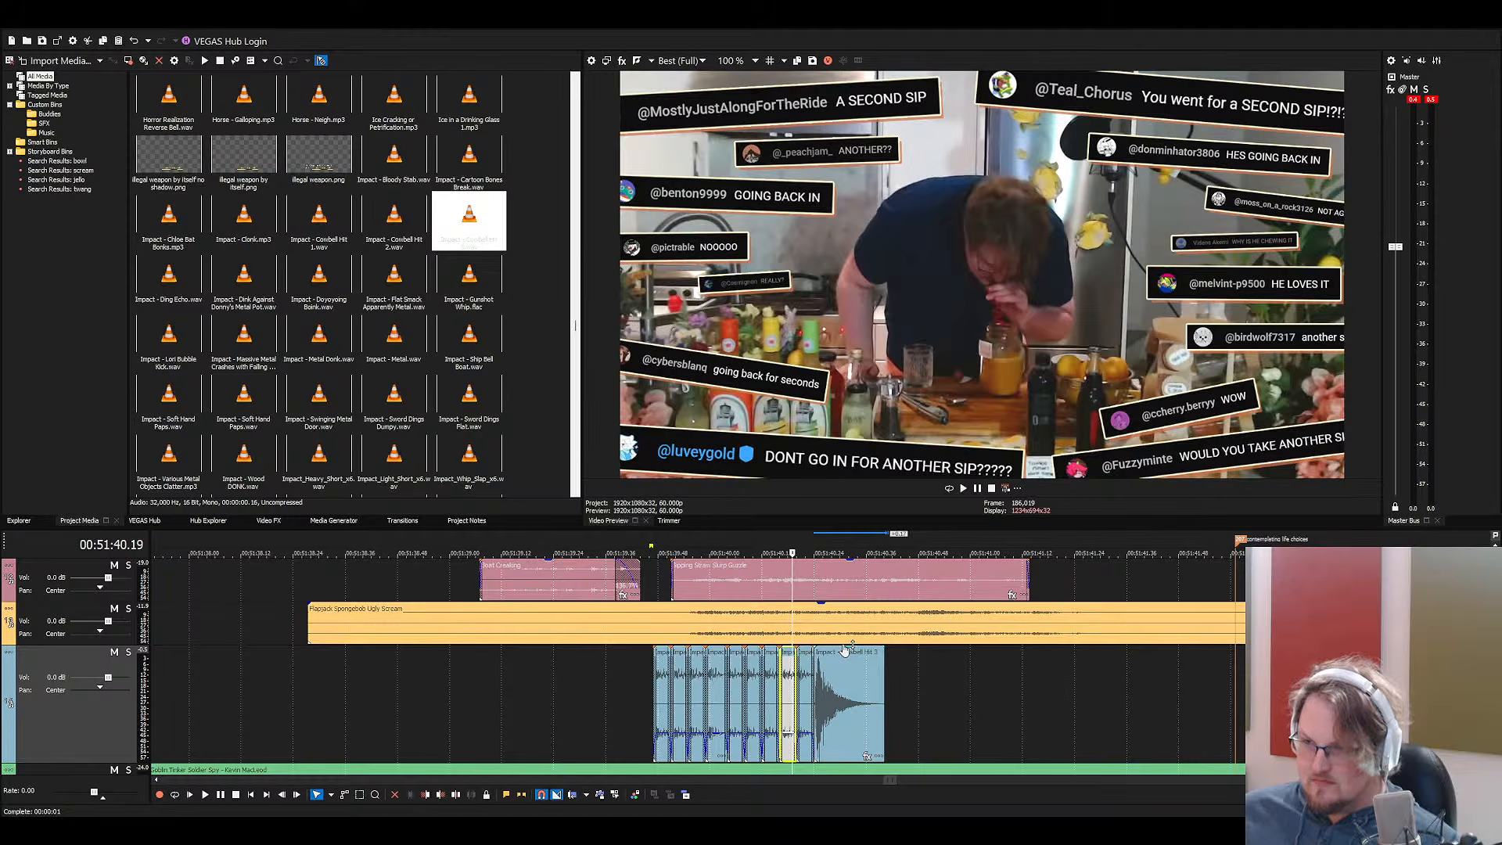
Lower the gain of the cowbell hit and play the whole impact series from just before the first comment
click(848, 721)
key(space)
key(space)
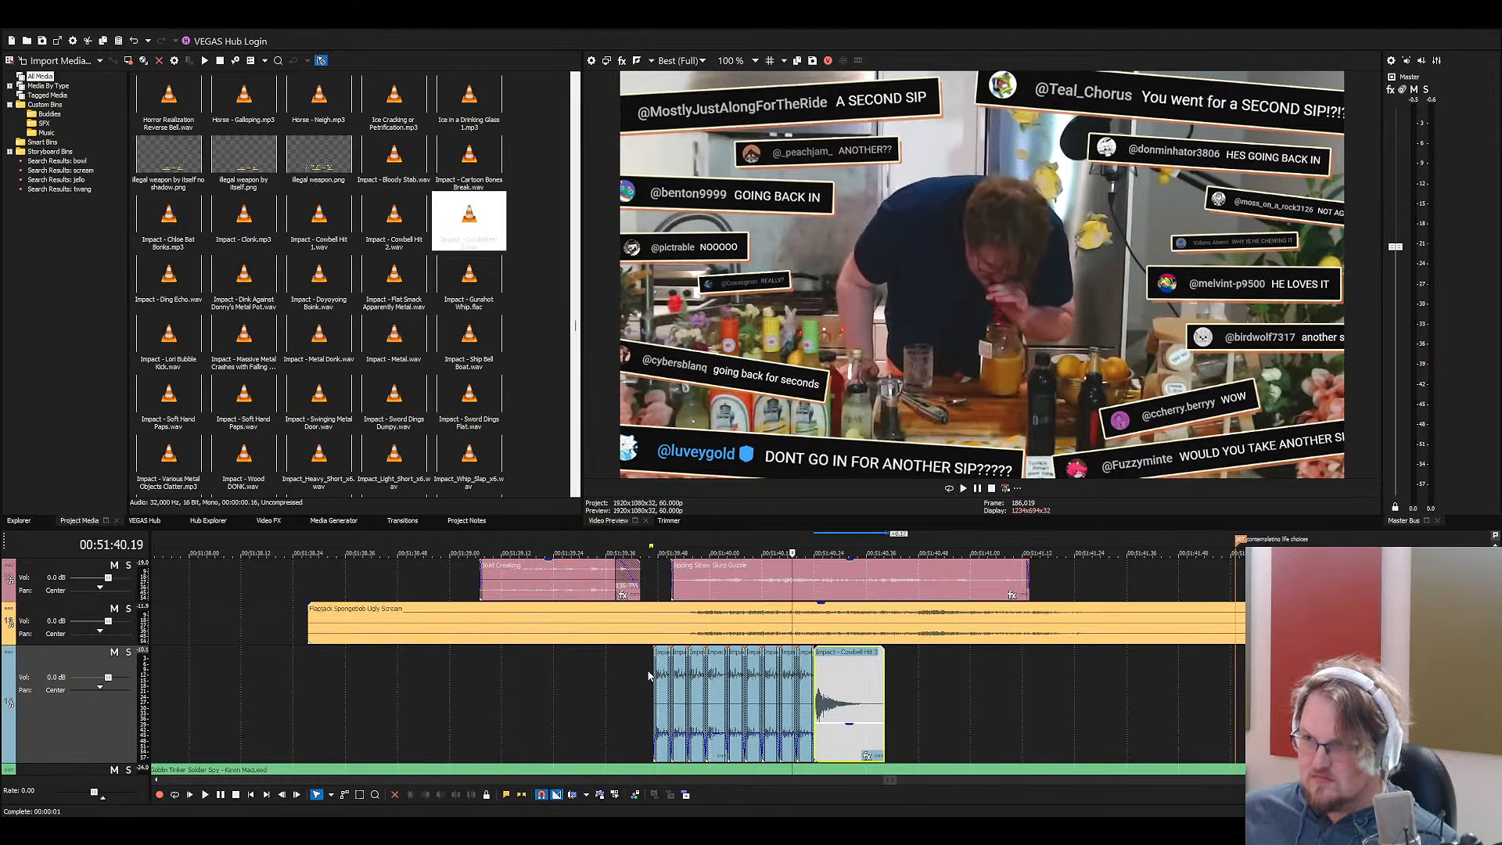
click(650, 675)
key(space)
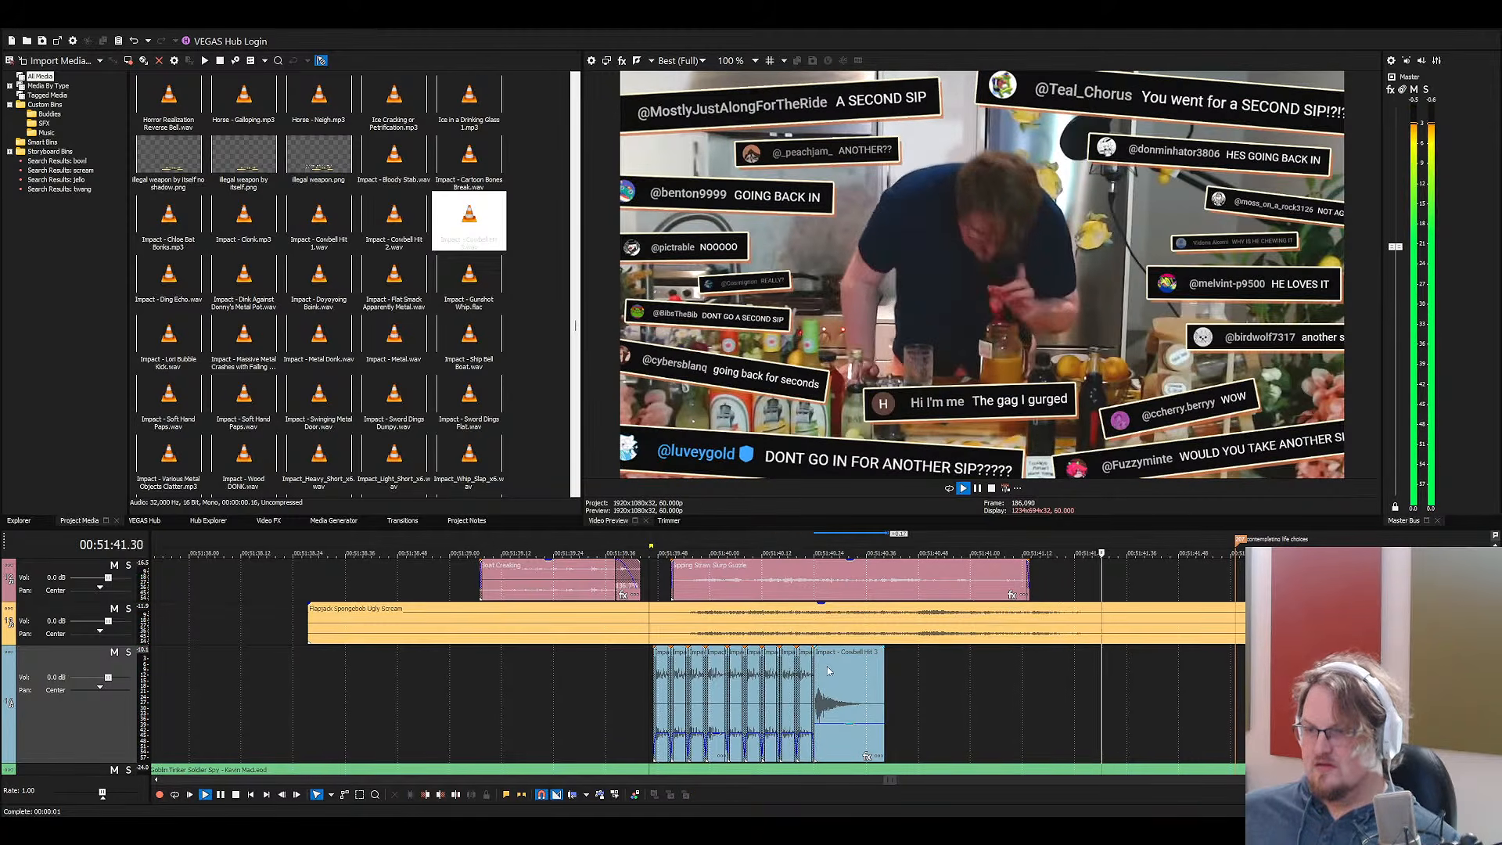
Play the footage following the comment barrage, past the contemplating life choices marker, to look for moments needing sound effects
scroll(704, 680, down, 5)
scroll(735, 687, up, 3)
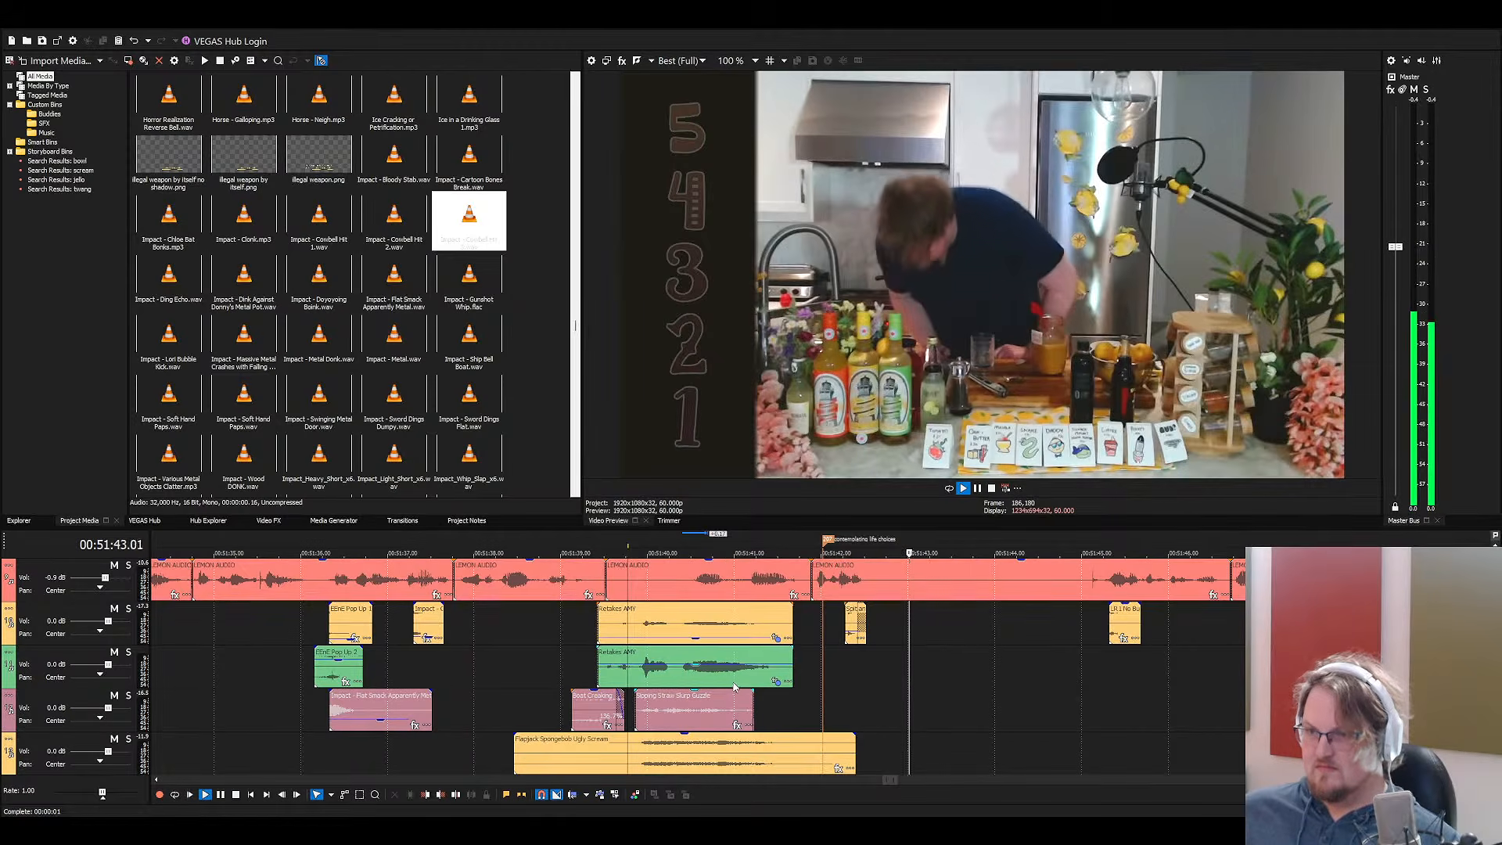
click(834, 642)
scroll(834, 644, up, 3)
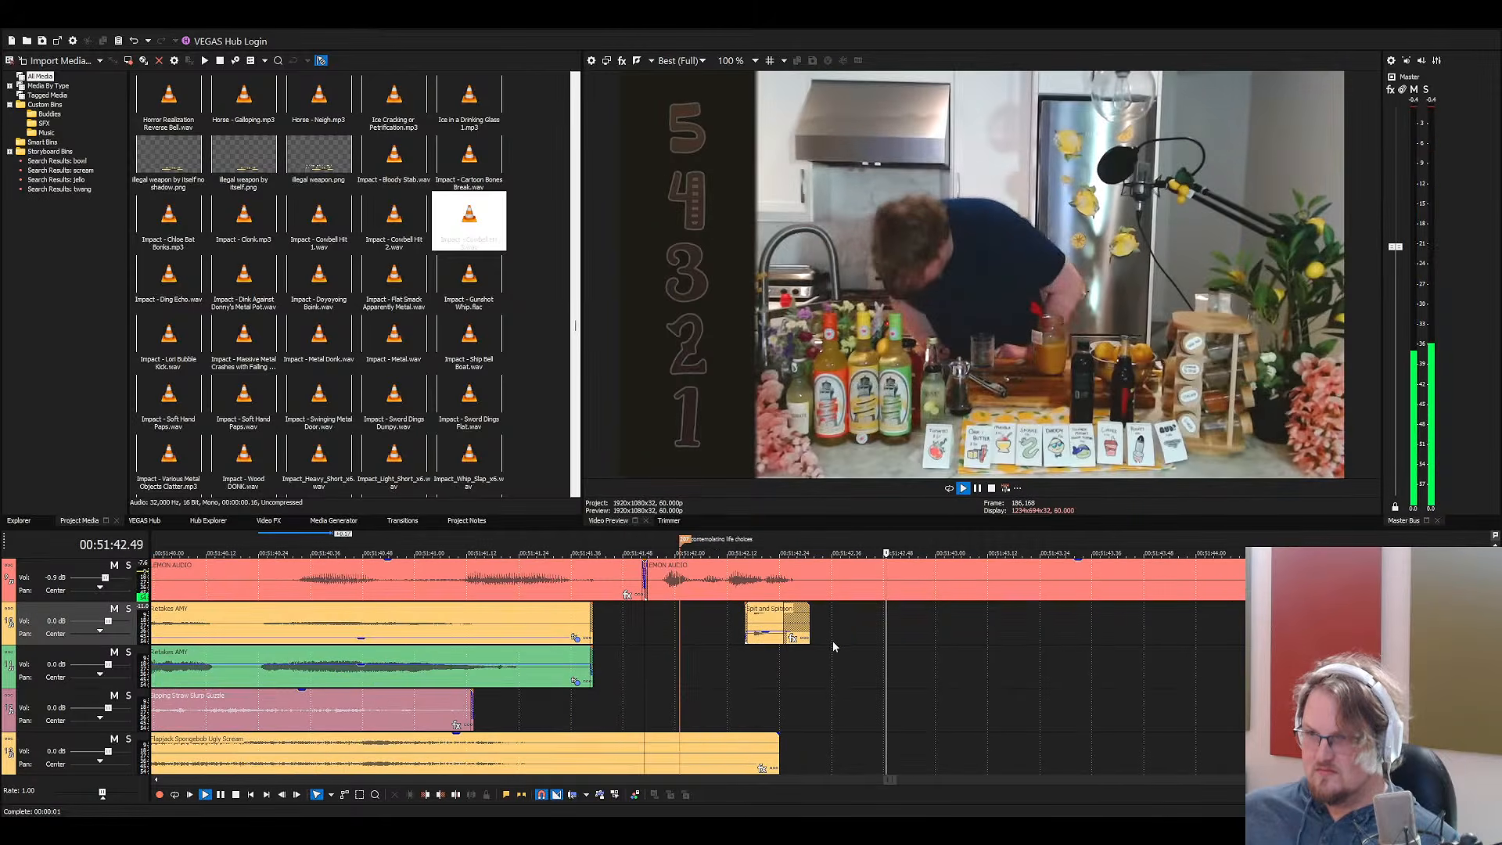
scroll(811, 654, down, 1)
scroll(767, 667, down, 2)
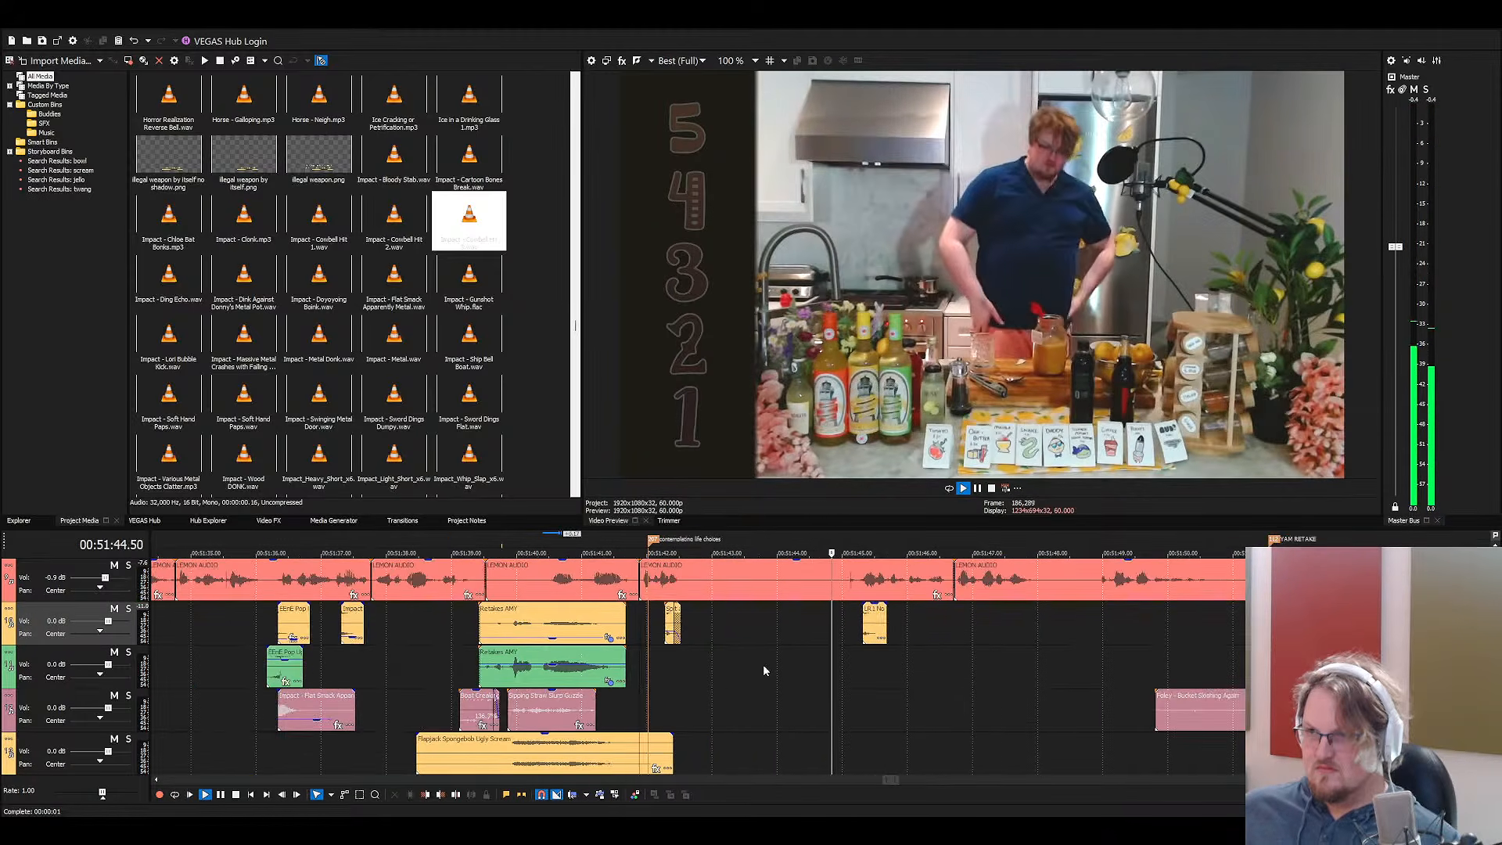
key(space)
Find the bone sounds in the project media and add Bones - Leaf Crunch.mp3 just after the contemplating life choices marker
click(358, 327)
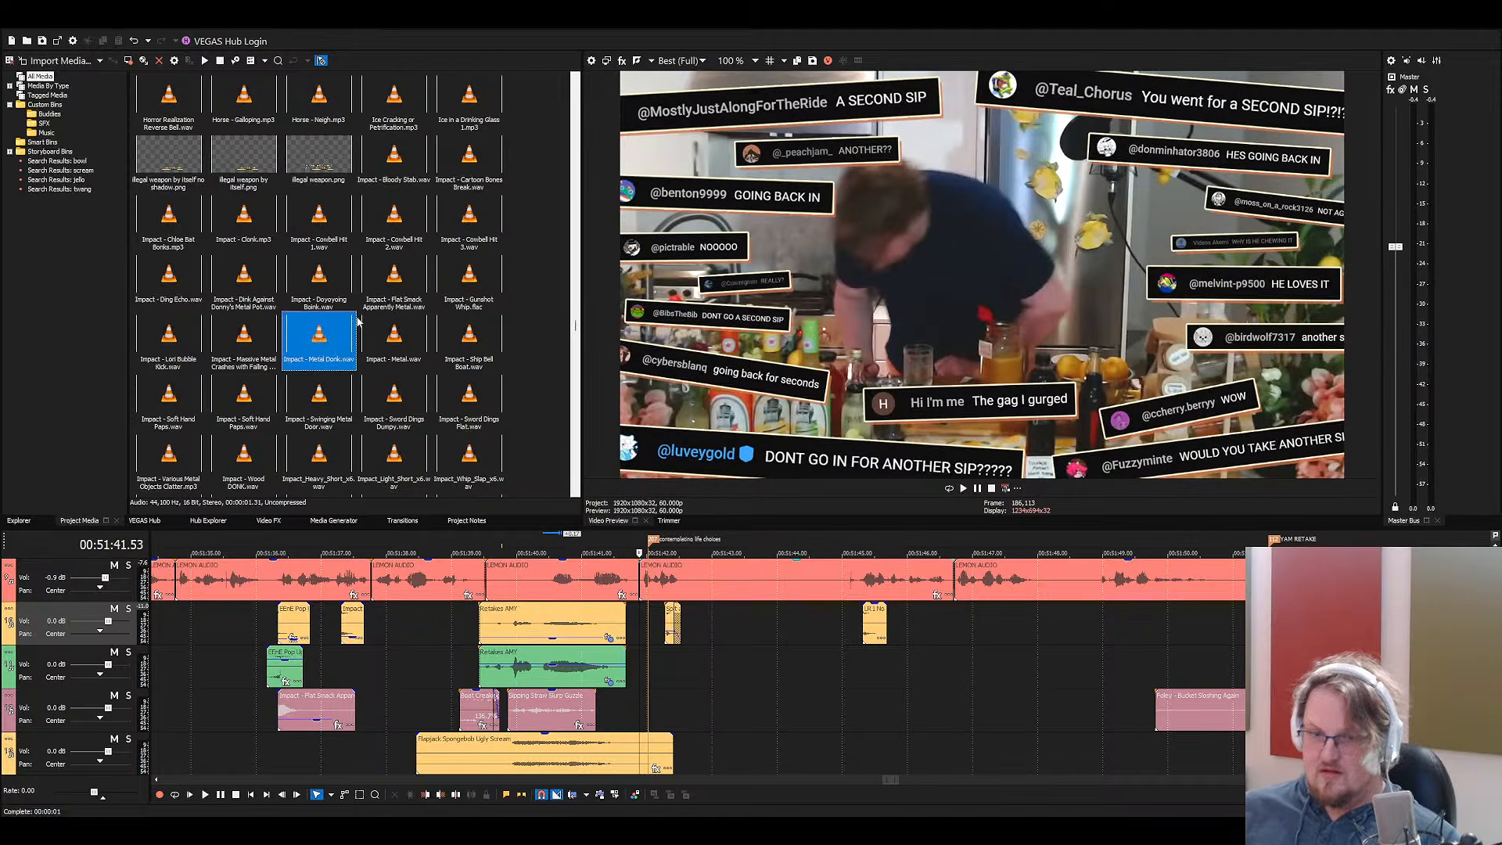
text(bon)
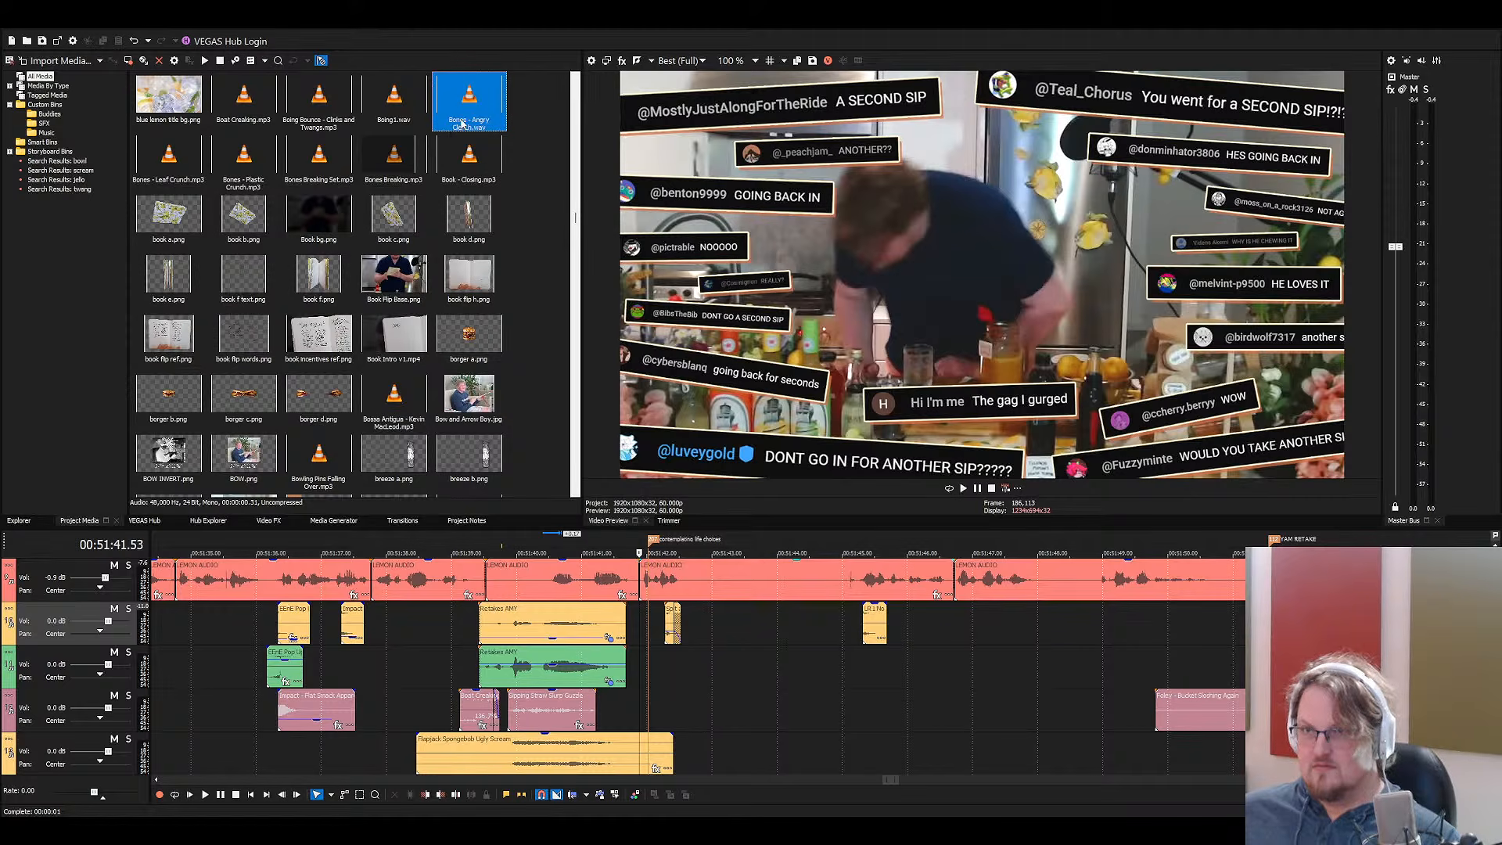
drag(174, 174, 676, 671)
Trim the leaf crunch clip to its middle section by deleting the part before 00:51:43.26 and the tail
click(741, 667)
key(s)
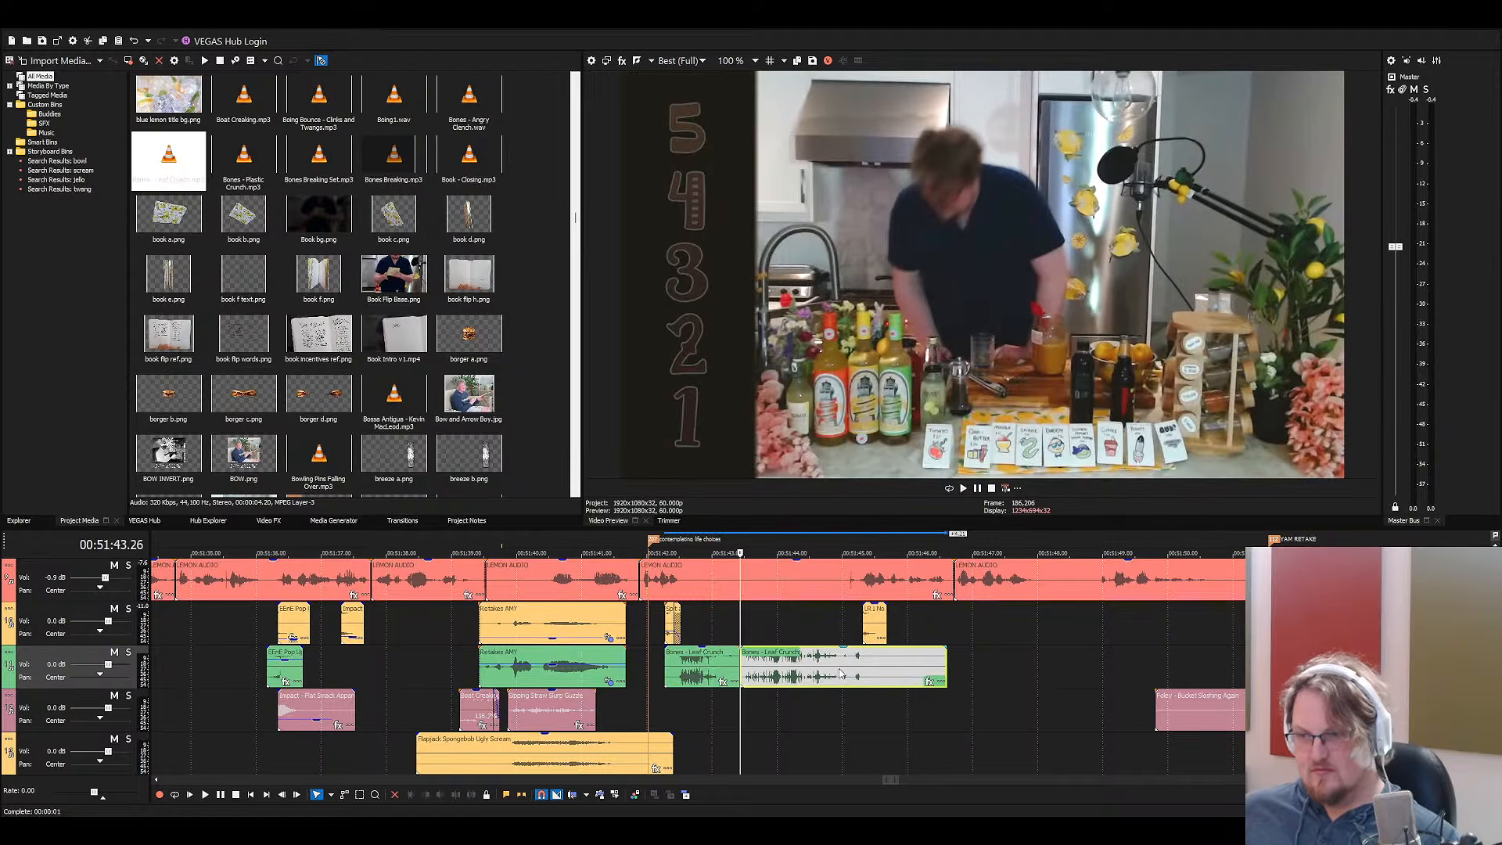
click(841, 673)
key(s)
key(Delete)
click(702, 667)
key(Delete)
Move the leaf crunch clip one track up to start at about 00:51:43, and cut away everything after 00:51:43.40
key(space)
scroll(750, 671, up, 3)
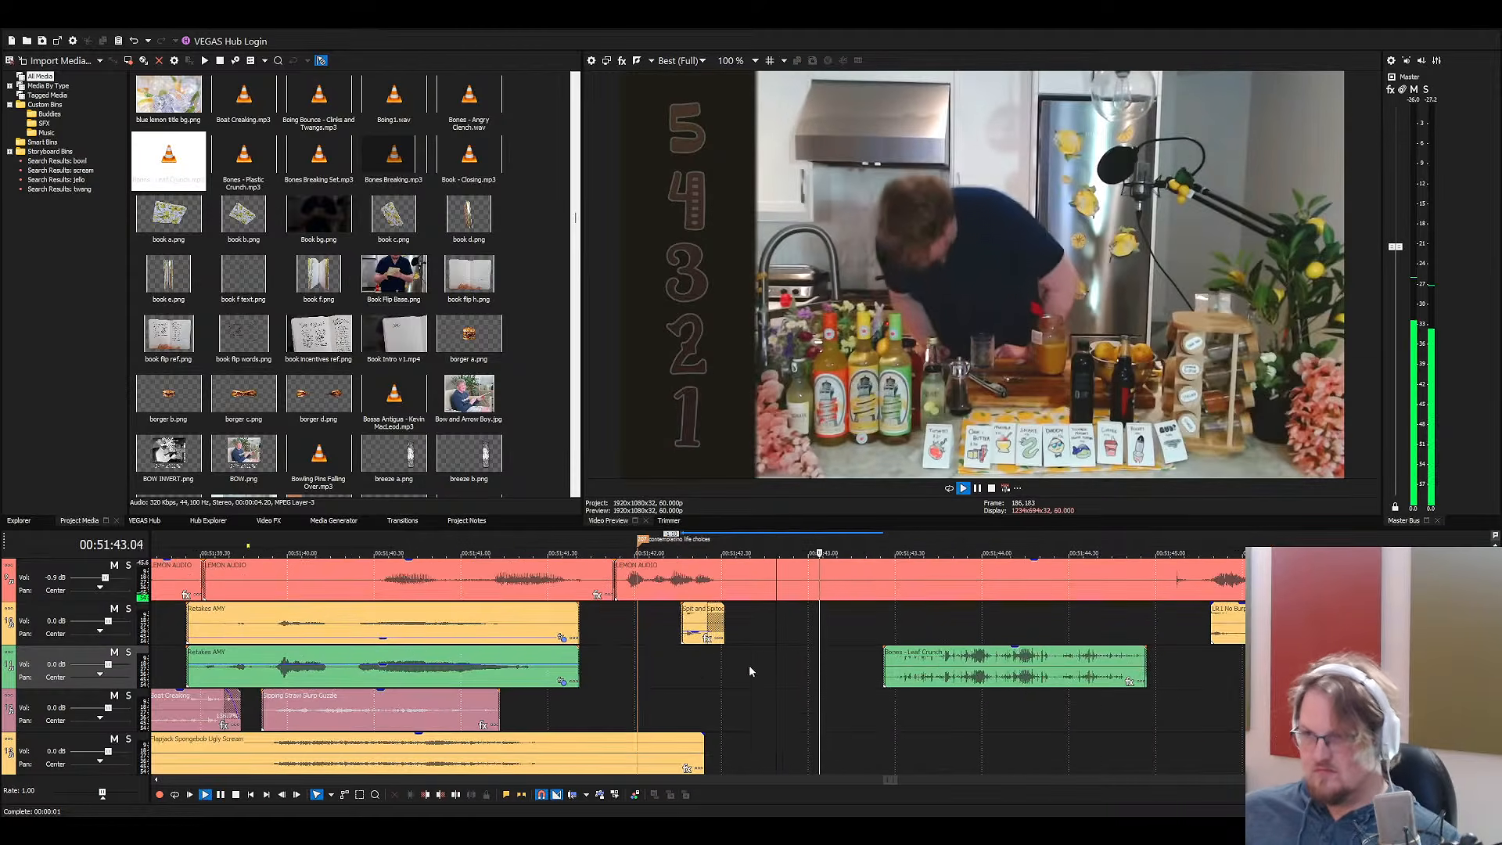
key(space)
drag(969, 679, 894, 635)
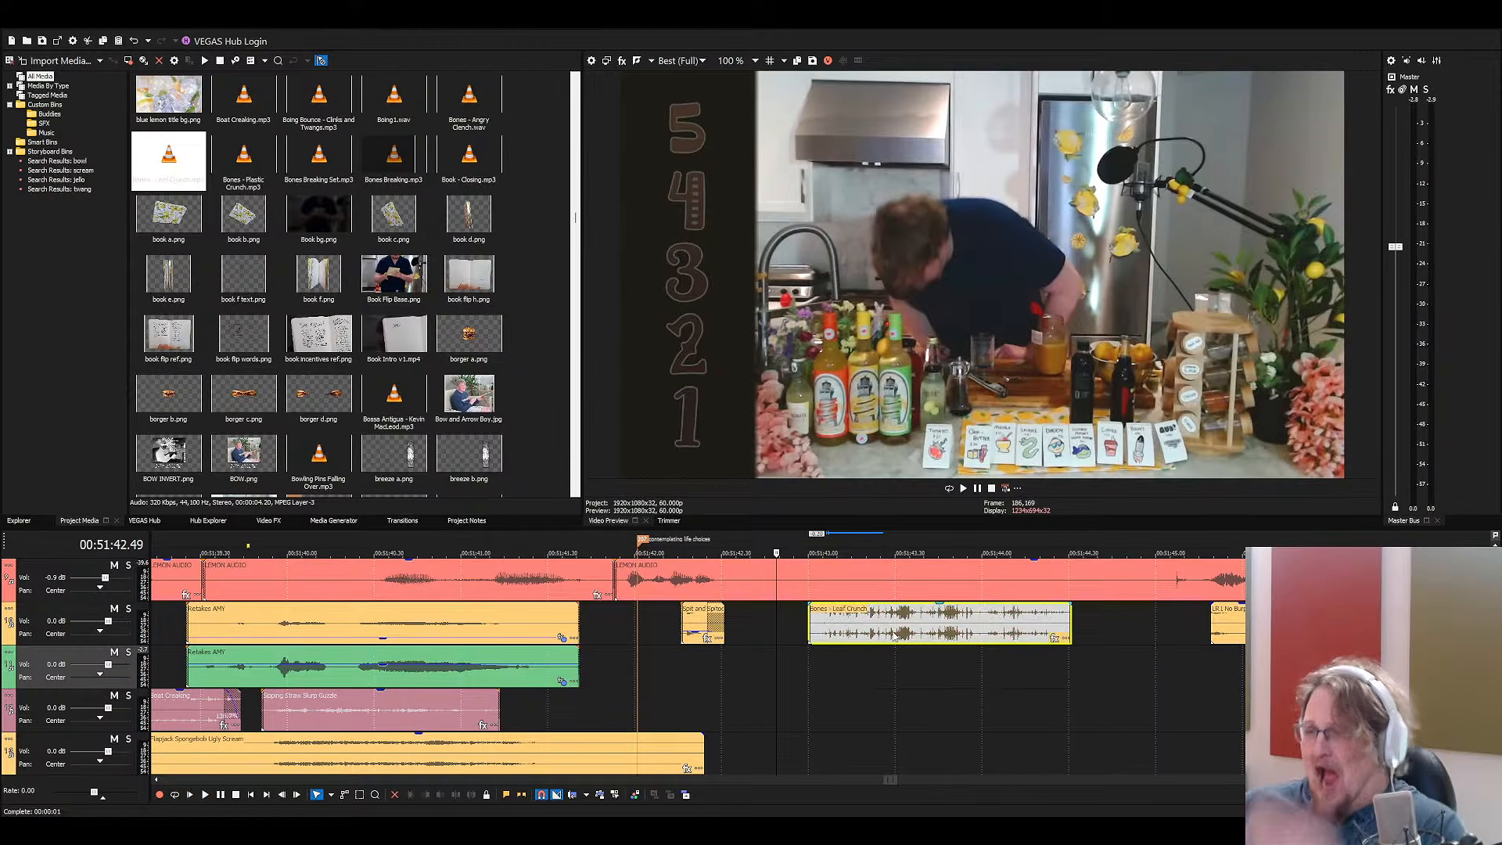
click(925, 641)
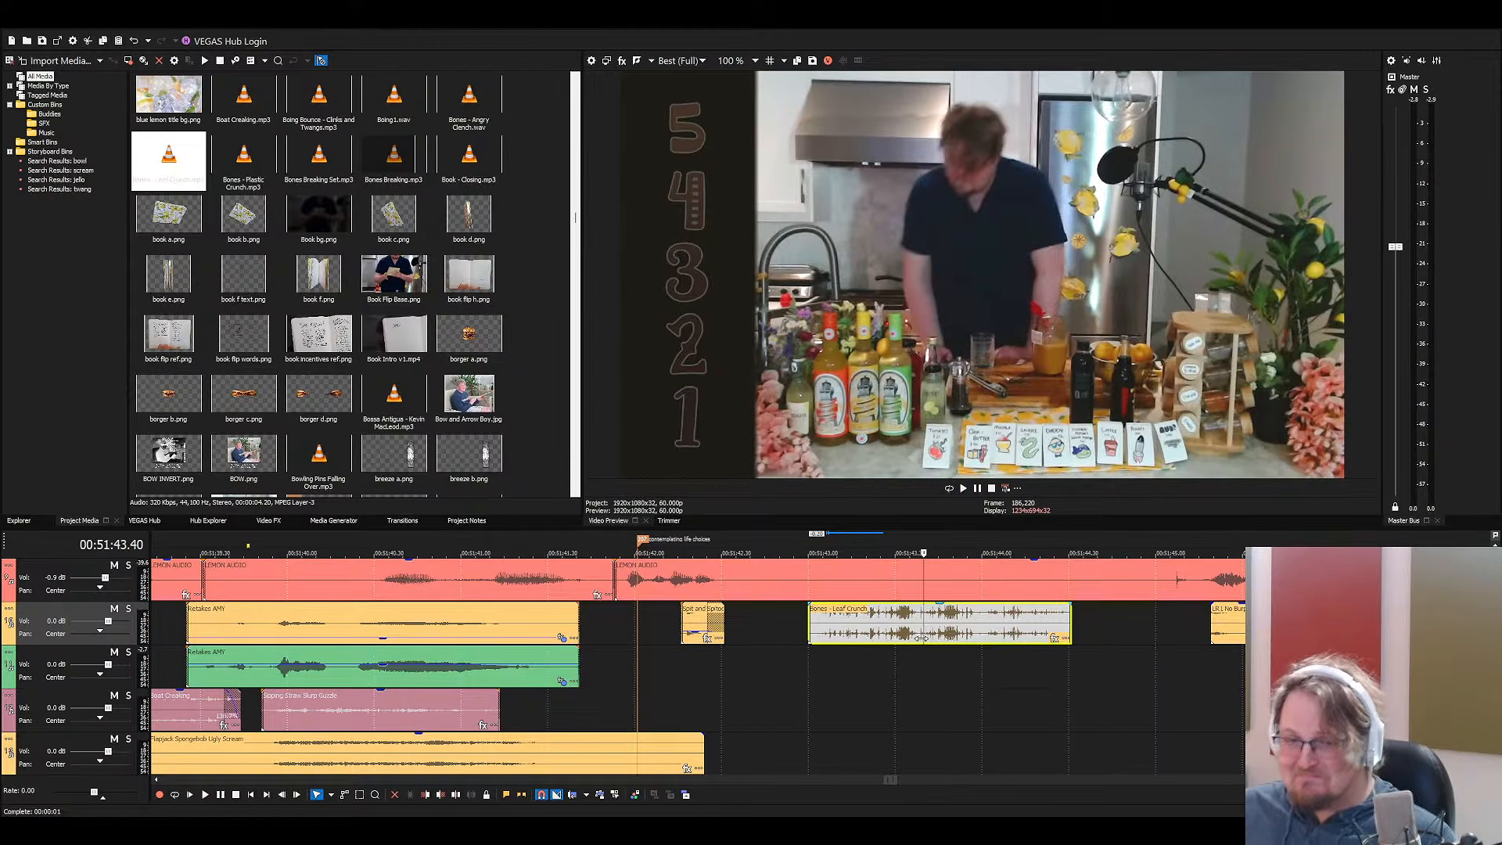
key(Delete)
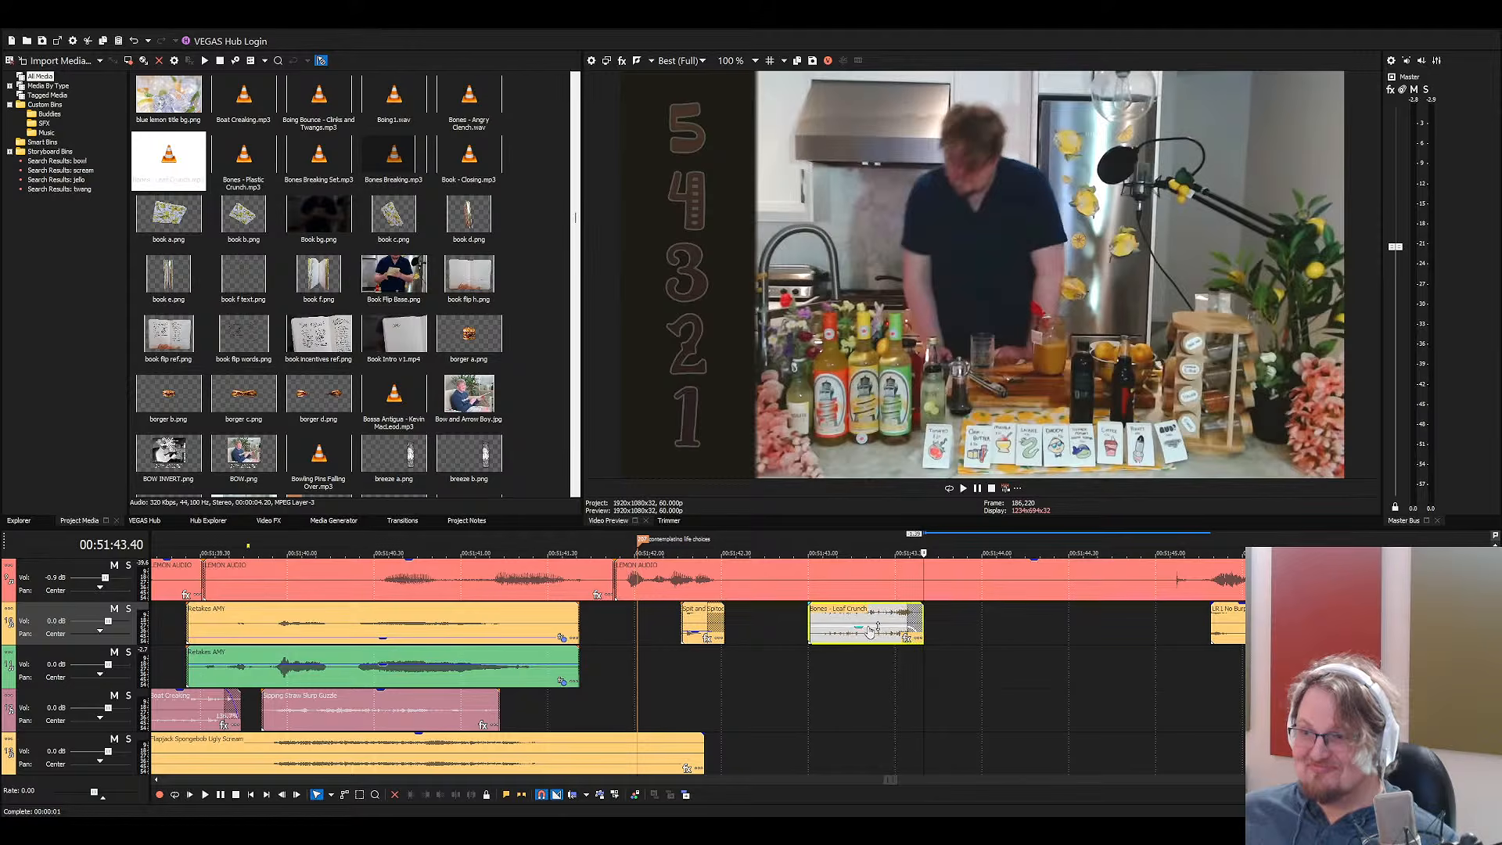
Play back the trimmed leaf crunch clip against the footage to check its timing
key(space)
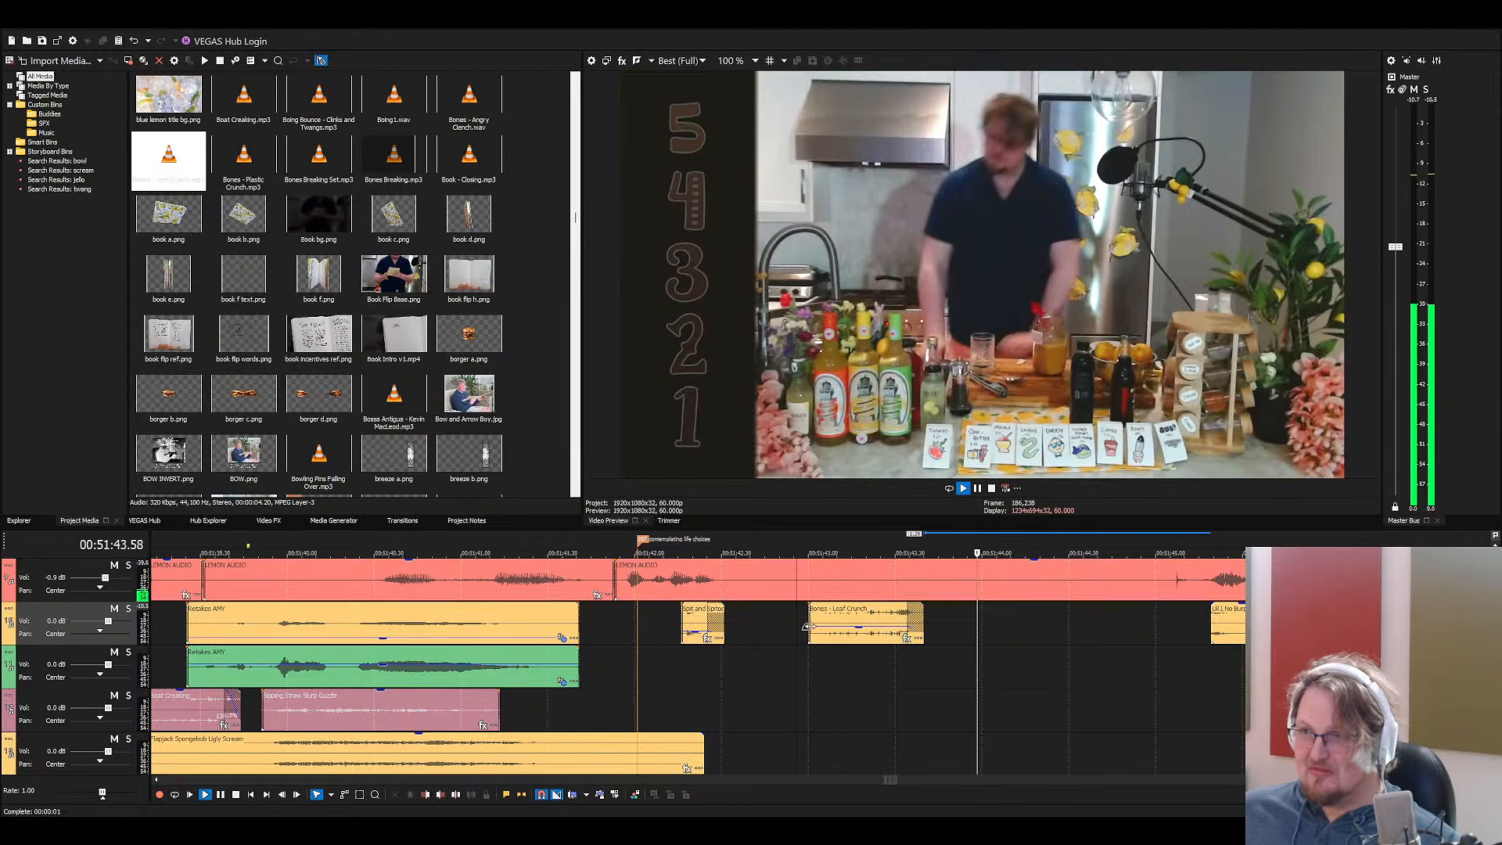
click(876, 630)
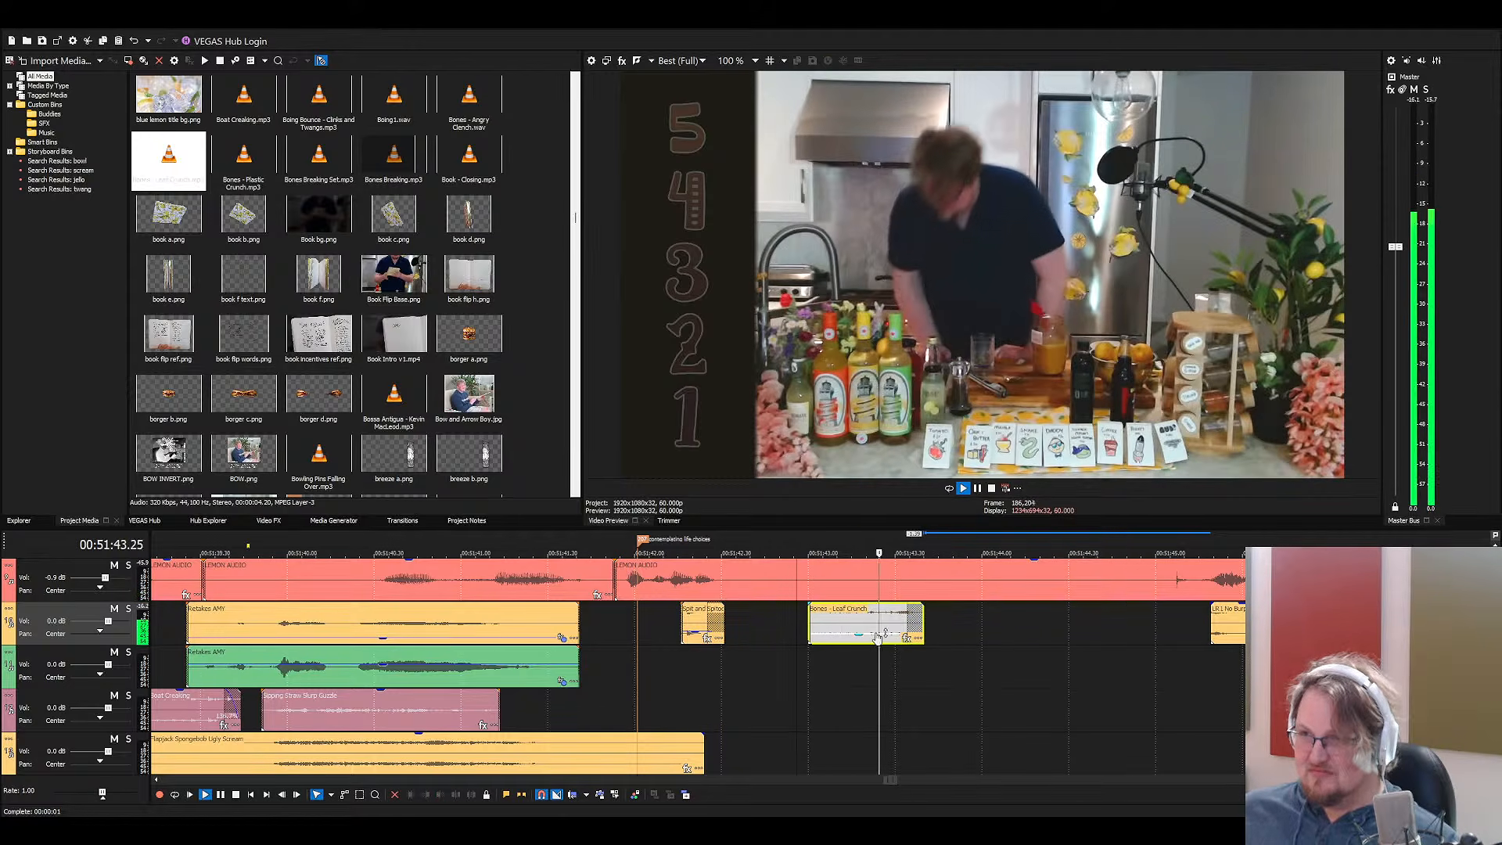
scroll(899, 677, down, 1)
key(space)
Find the bone sounds in the project media and add Bones - Plastic Crunch.mp3 to the green track, near the leaf crunch's end
click(422, 402)
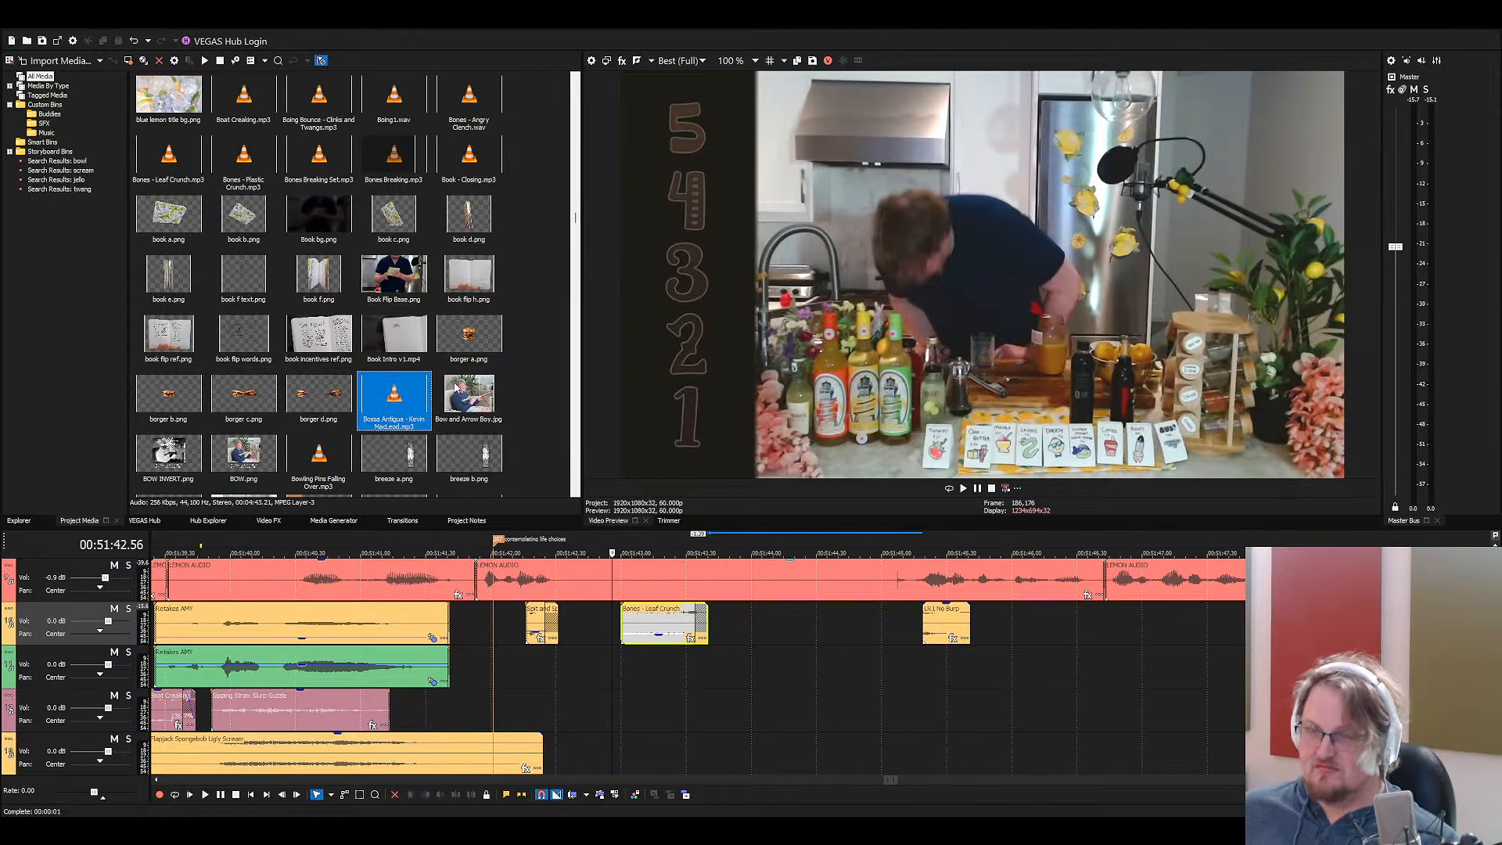
text(bon)
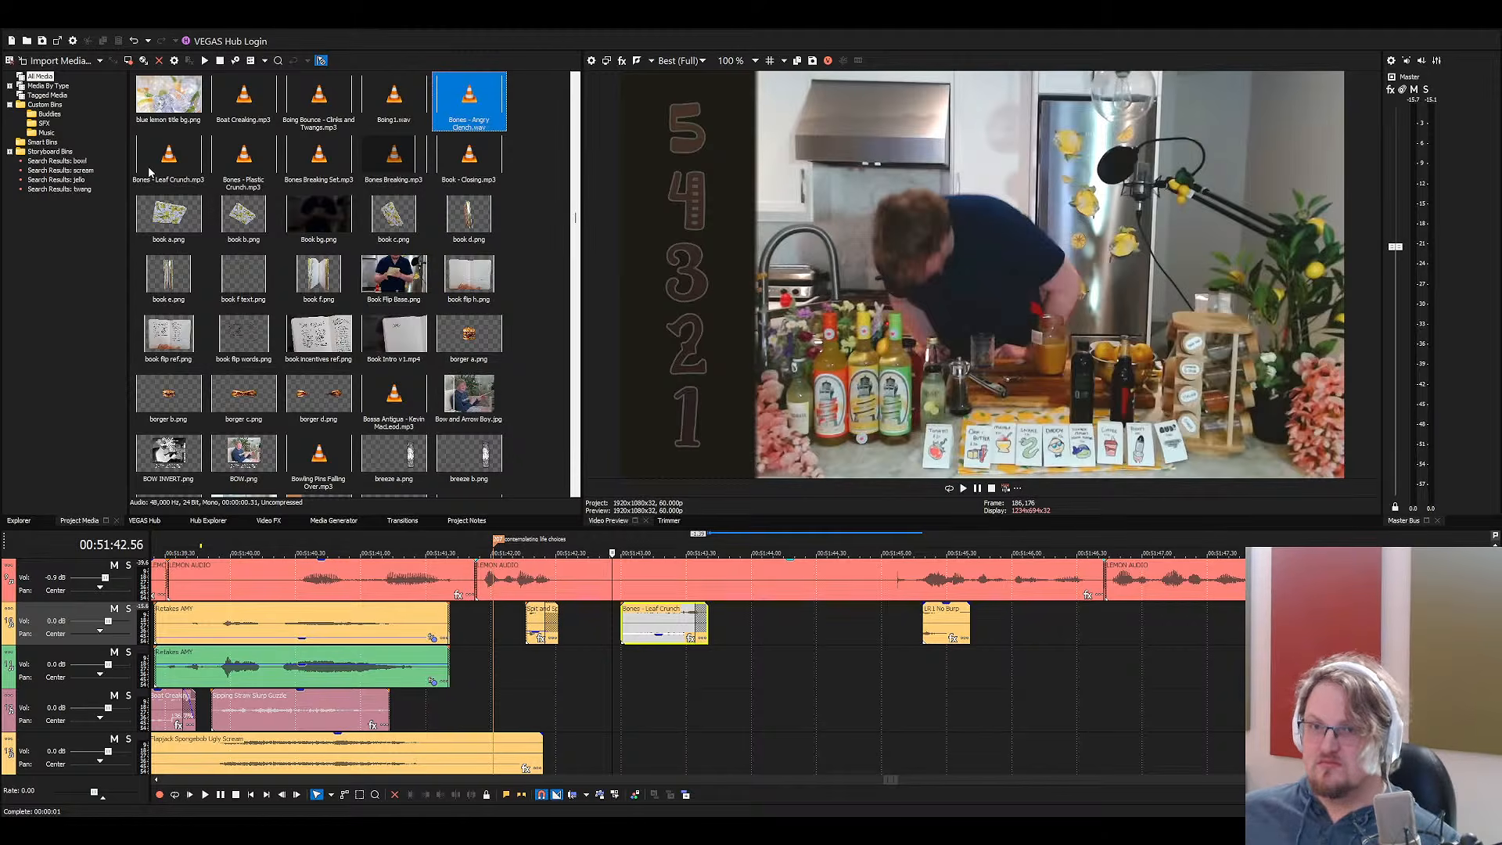
drag(254, 164, 729, 678)
Trim the plastic crunch clip to a short section starting at 00:51:43.54 by splitting it and deleting the parts before and after
click(739, 672)
key(s)
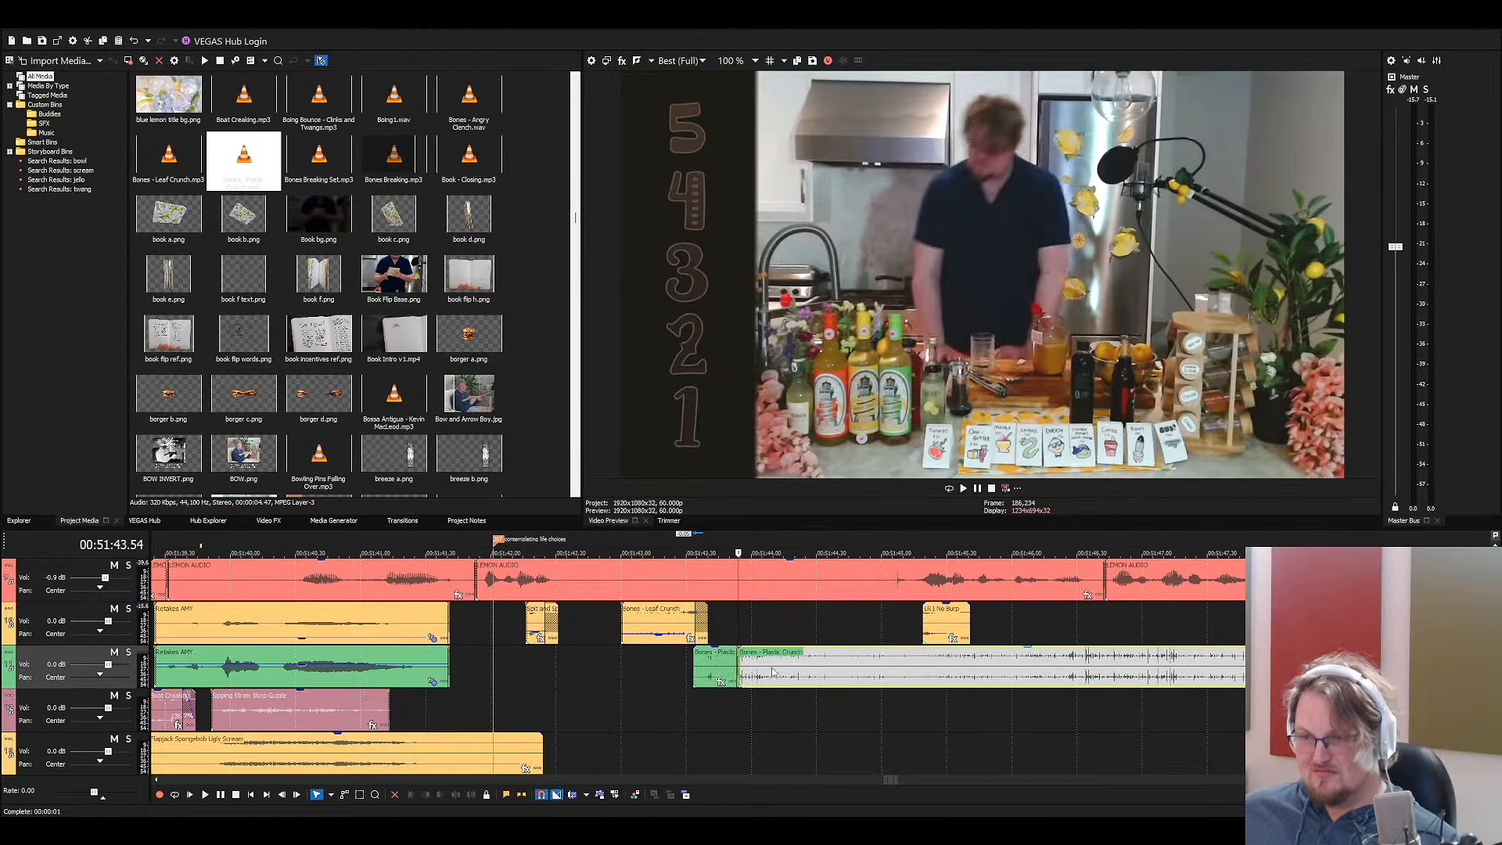
click(777, 674)
key(s)
click(794, 675)
key(Delete)
click(721, 669)
key(Delete)
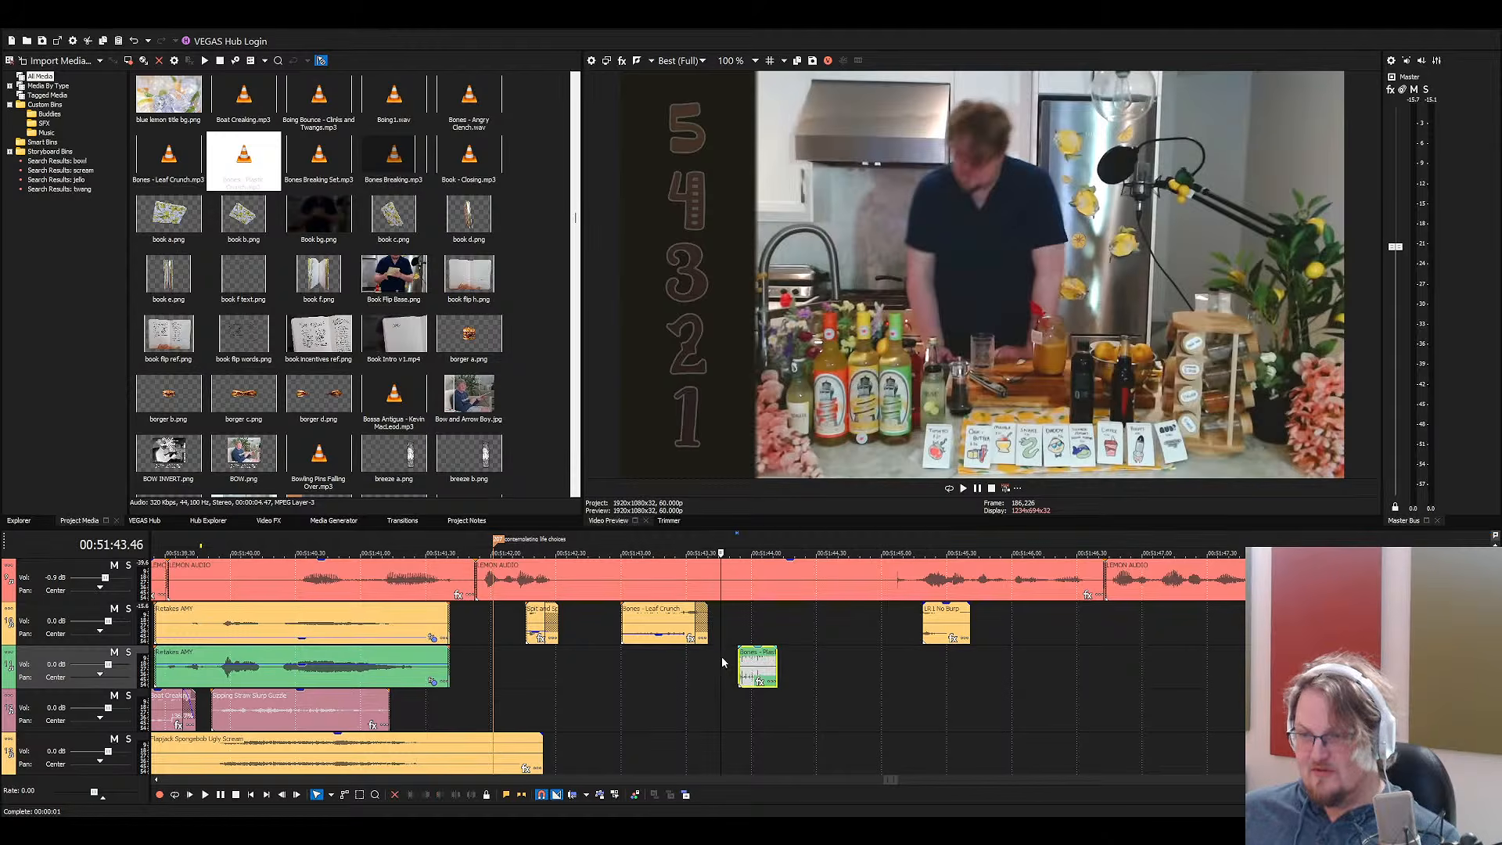
Move the plastic crunch clip slightly earlier so it overlaps the end of the leaf crunch, and play the result
drag(764, 665, 720, 663)
key(space)
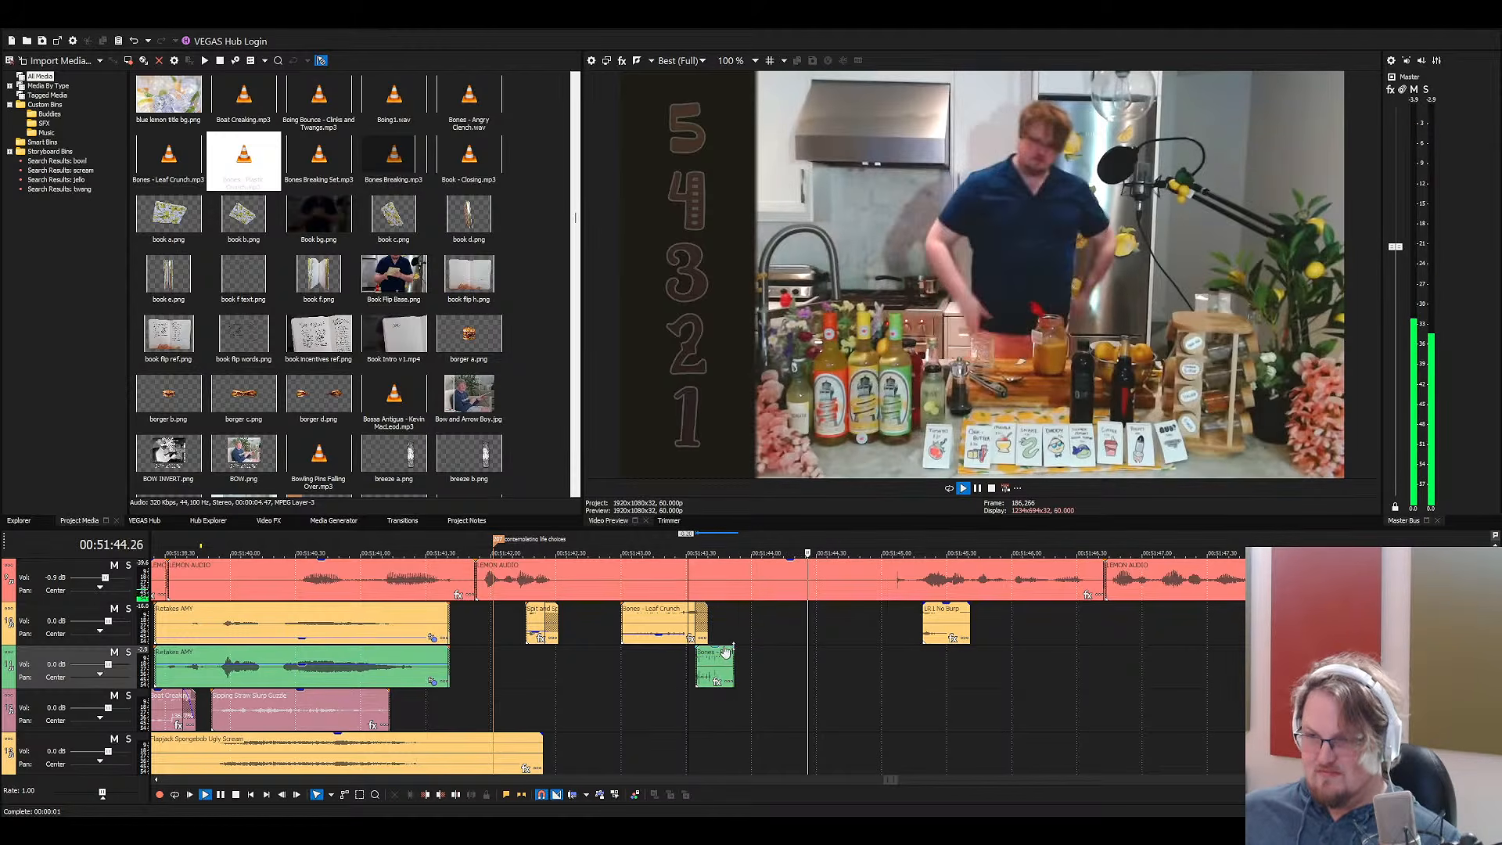
key(space)
Play the sequence from before the impact clip through the contemplating life choices marker to review the sound effects
scroll(681, 683, down, 5)
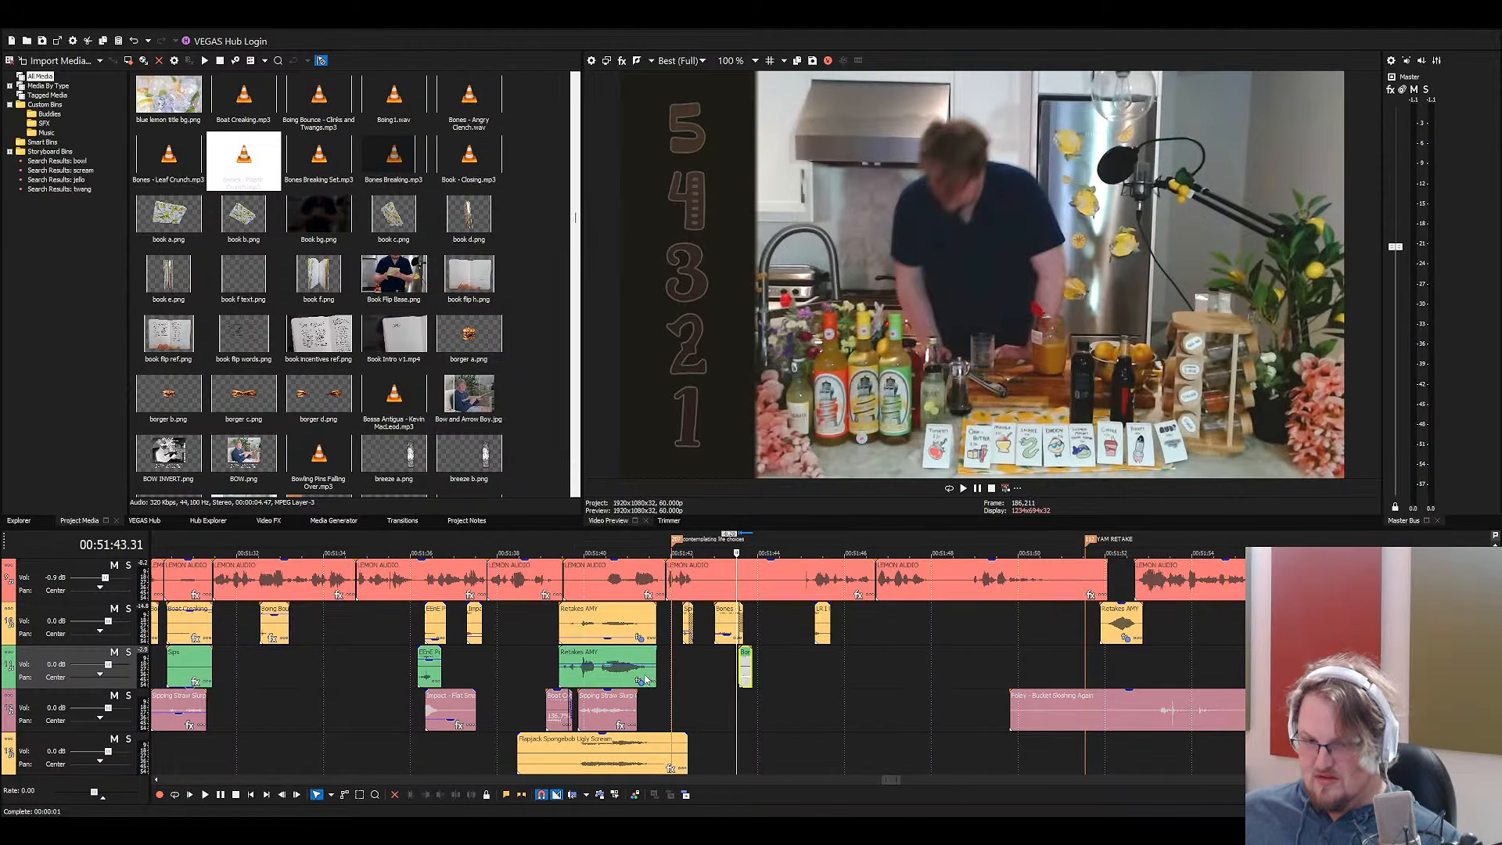
scroll(634, 654, down, 2)
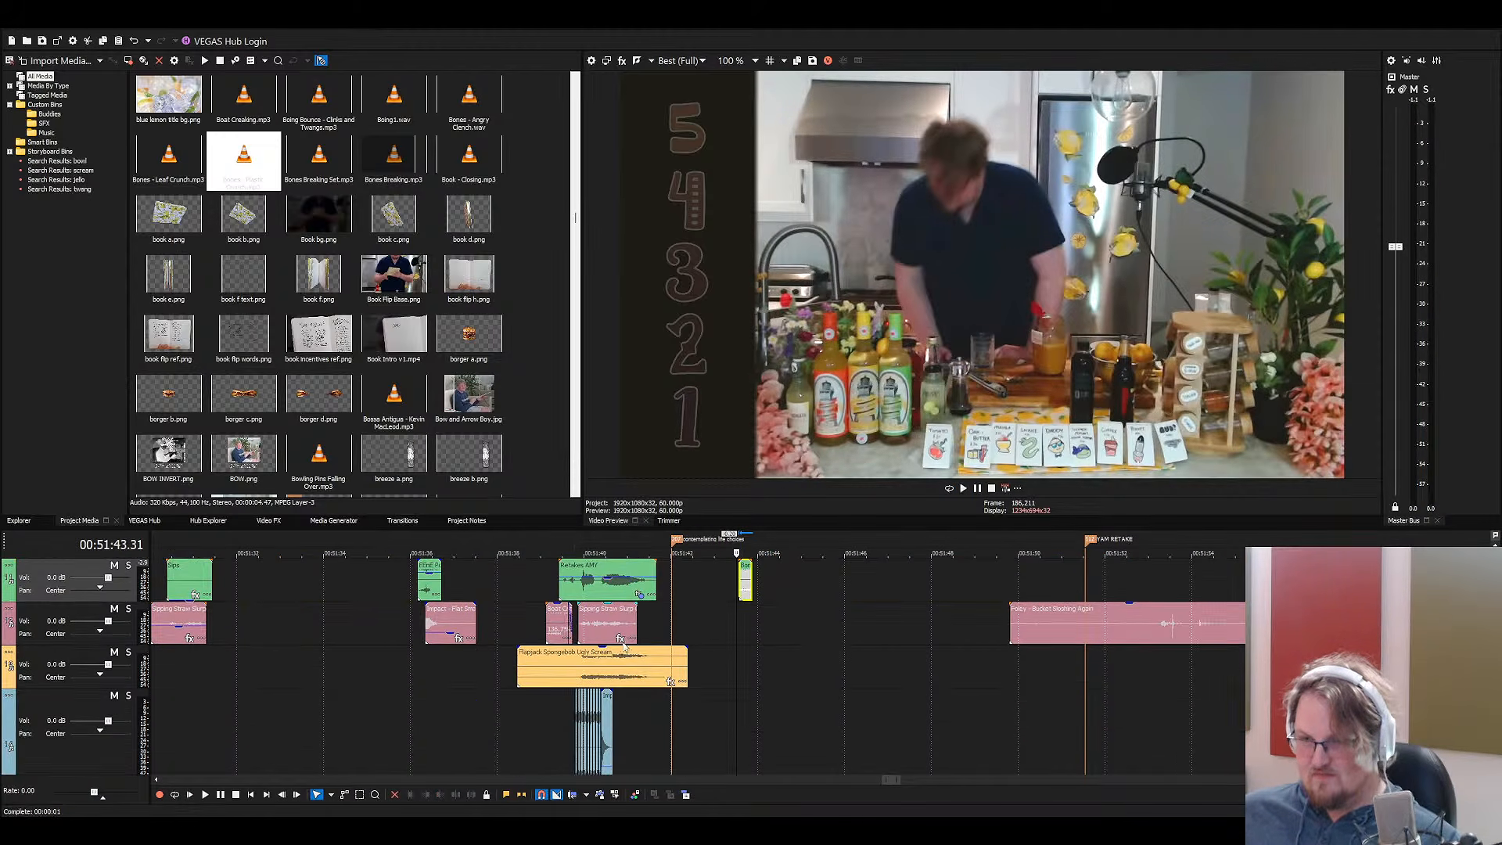
click(400, 625)
key(space)
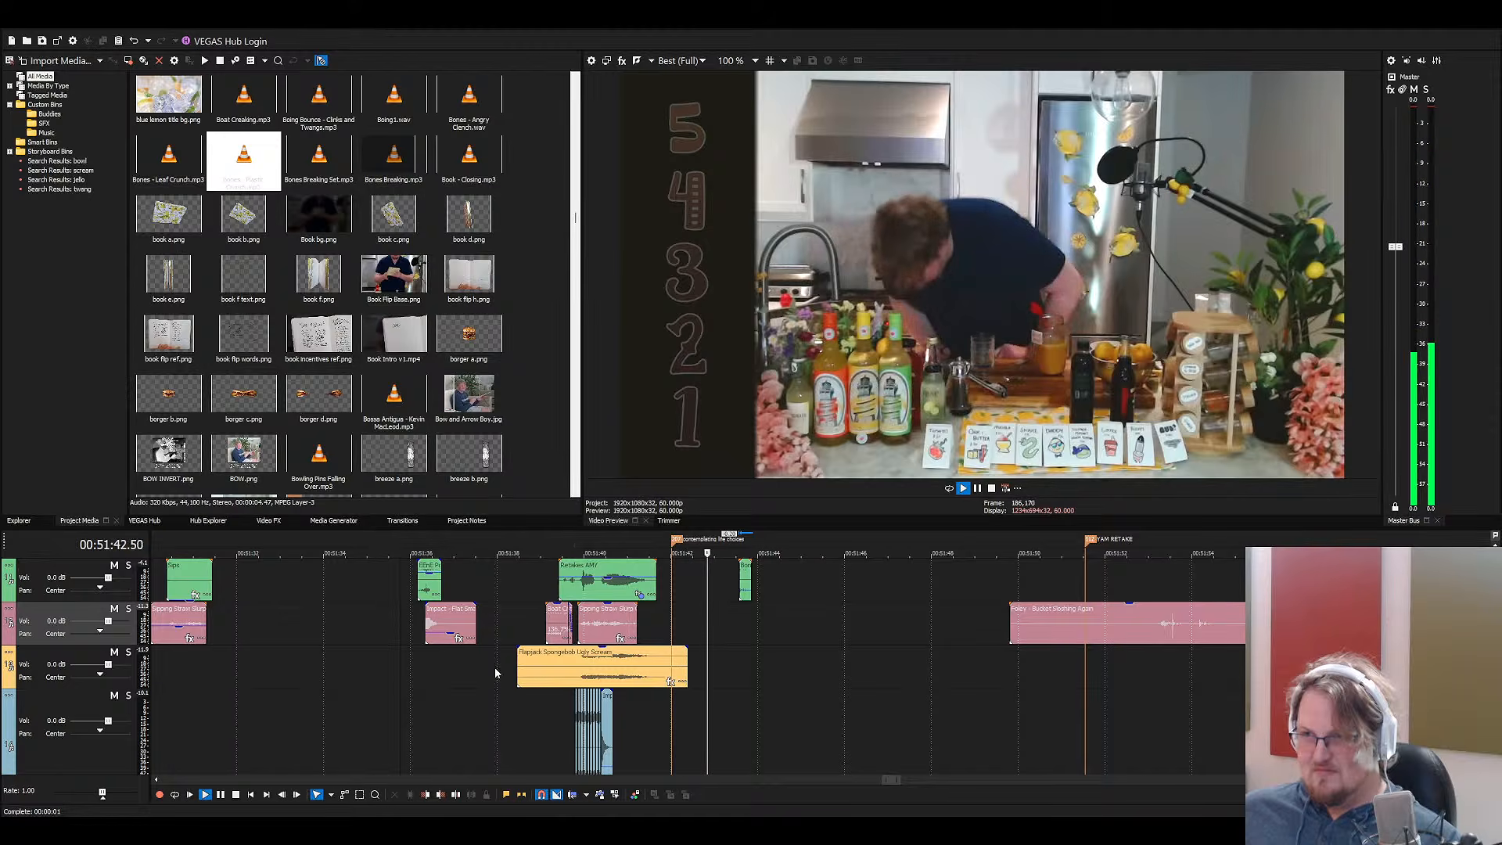
Copy the Bones - Leaf Crunch clip after the "contemplating life choices" marker and paste it at about 00:51:38.47, before the Retakes AMY clip
key(space)
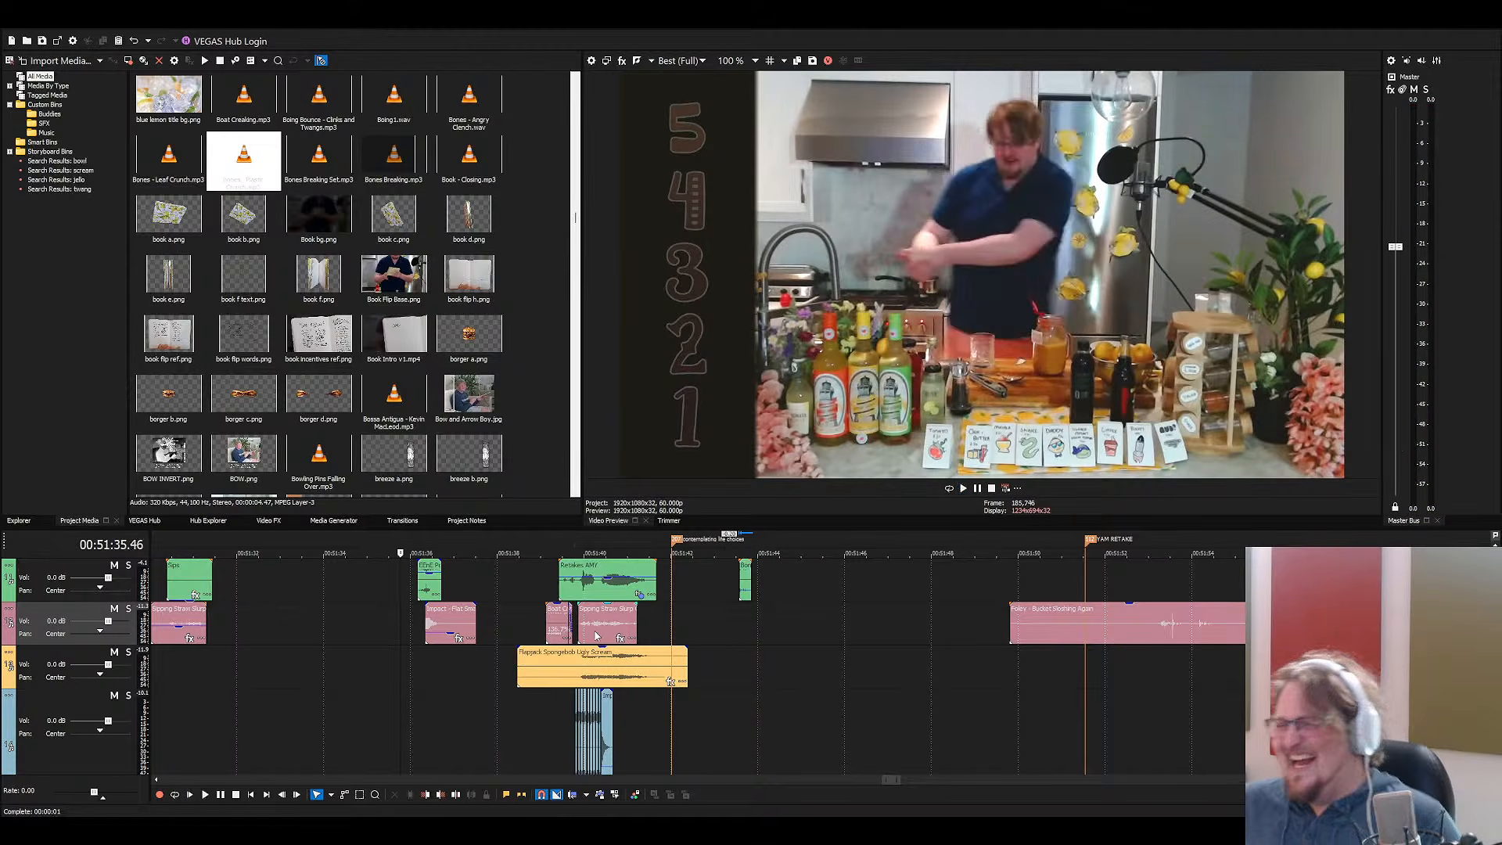
scroll(606, 626, down, 4)
scroll(657, 627, up, 3)
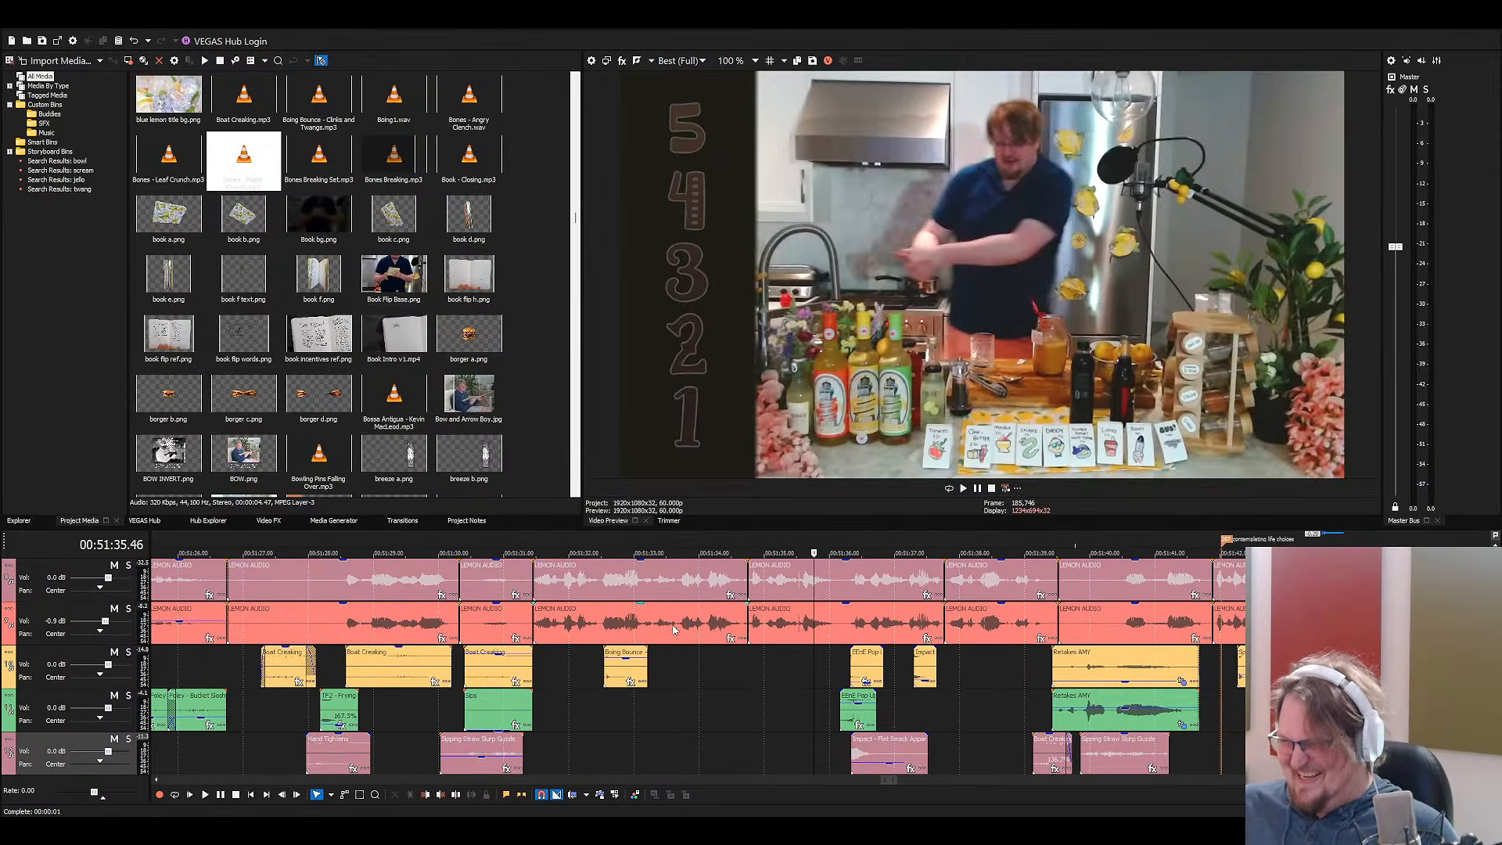
scroll(773, 635, down, 2)
click(1030, 586)
scroll(1029, 587, up, 4)
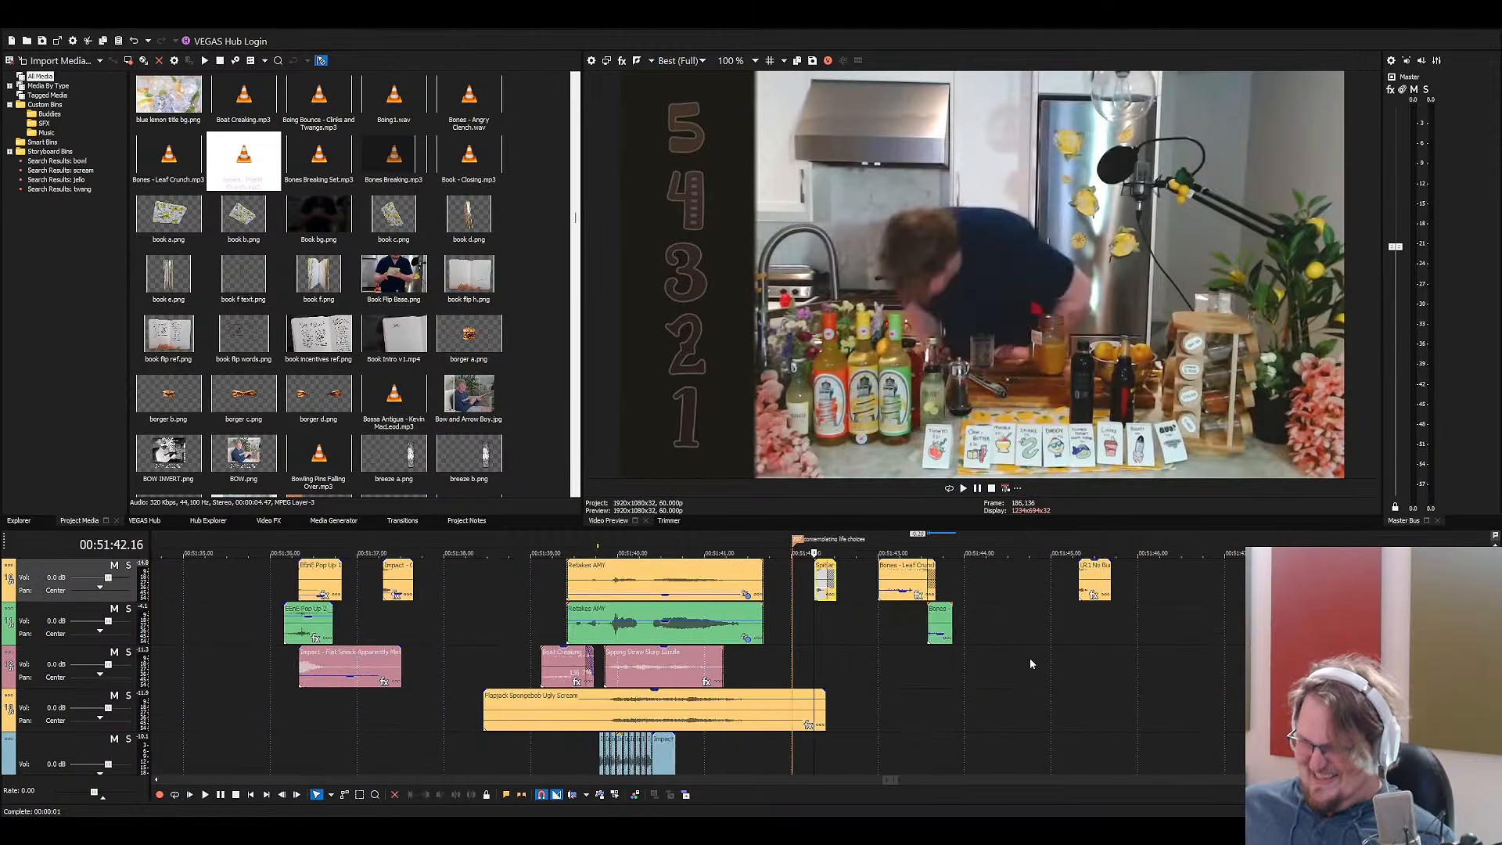
scroll(838, 666, up, 2)
key(space)
scroll(707, 684, down, 2)
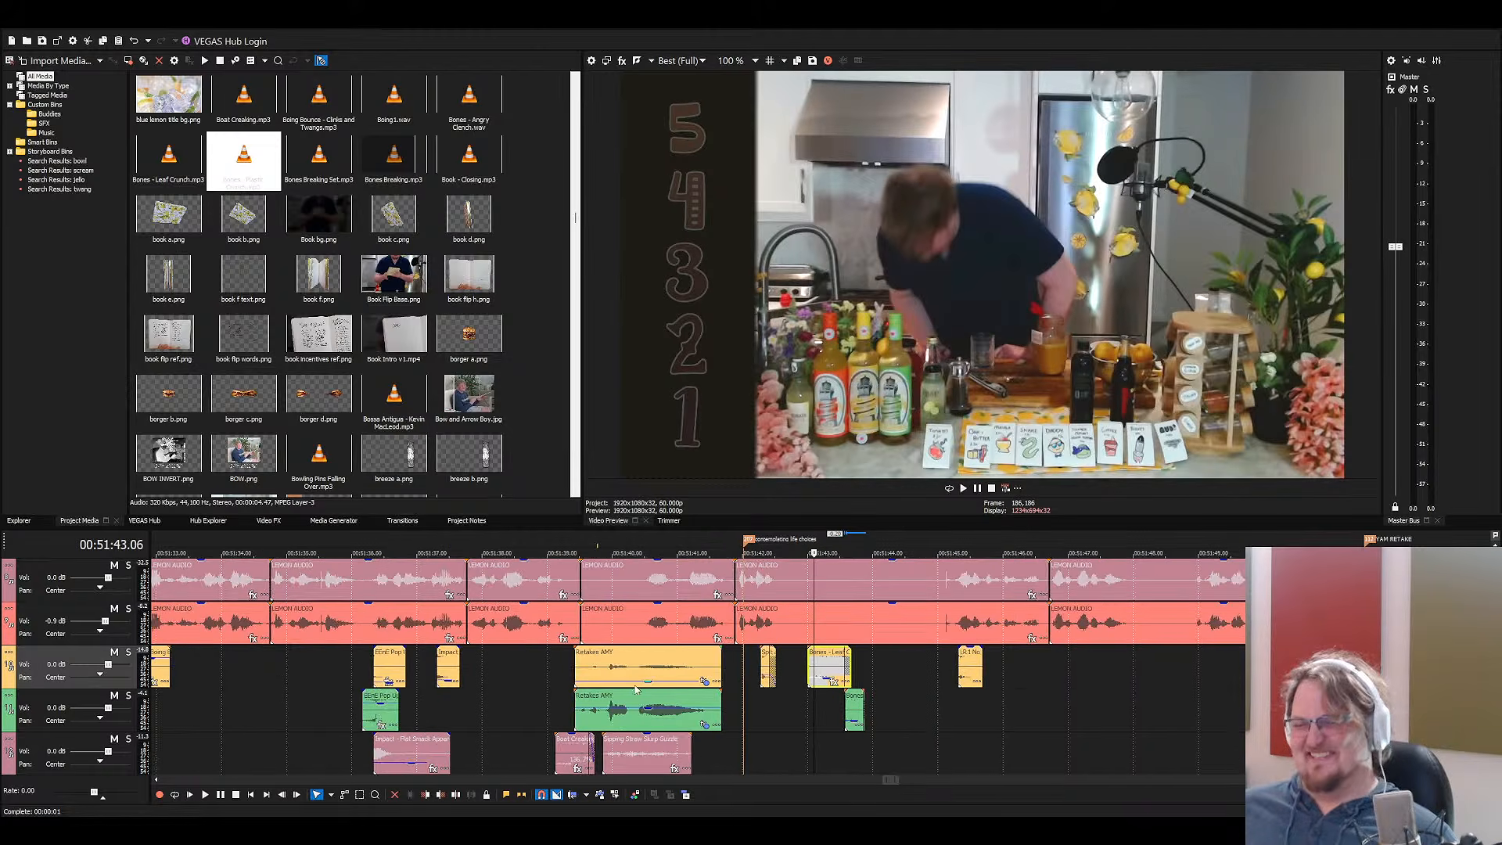
click(493, 669)
click(524, 659)
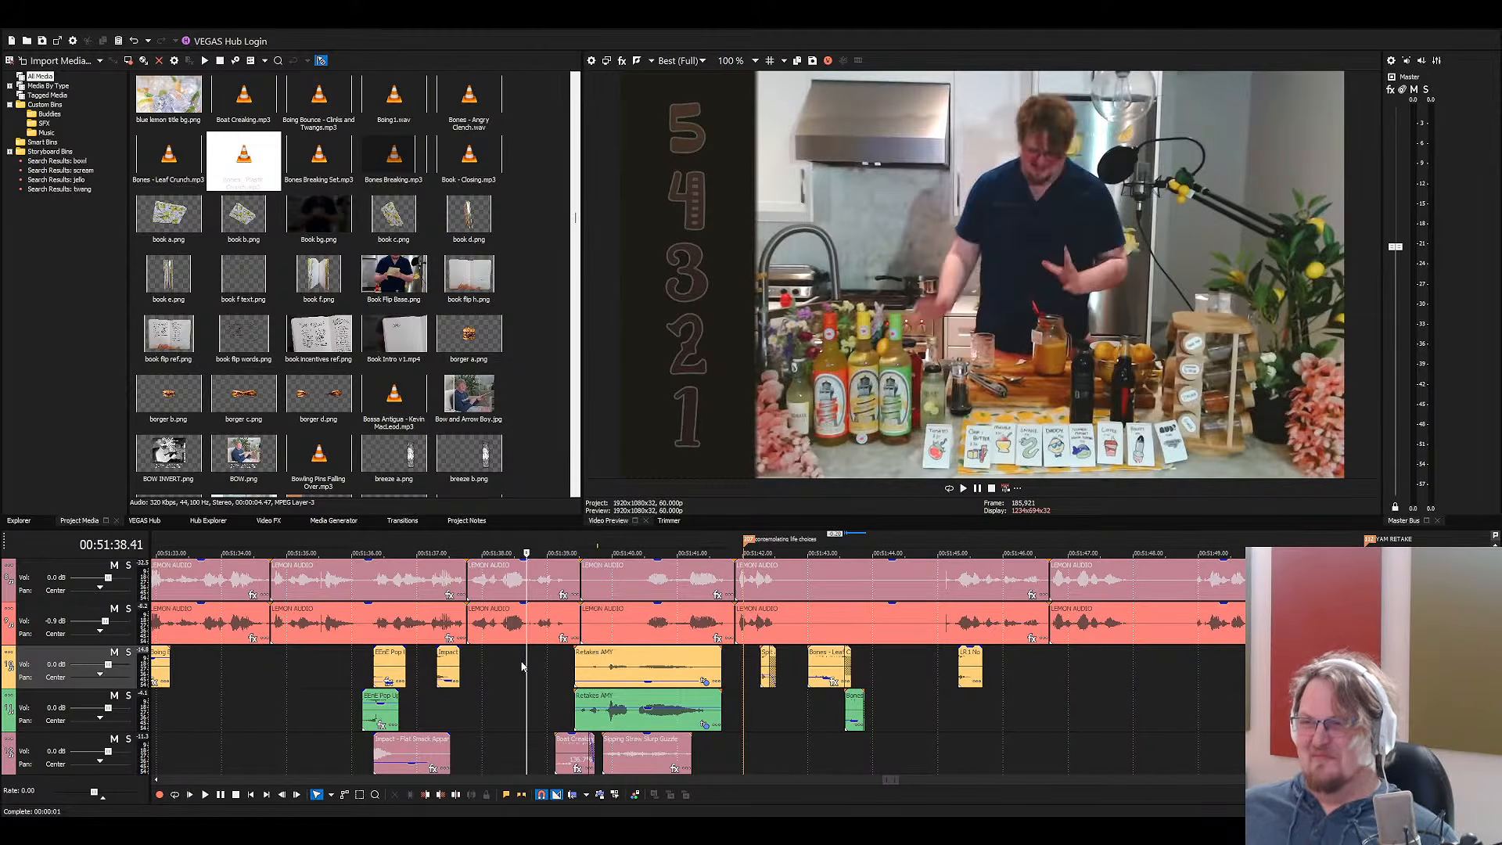
click(533, 658)
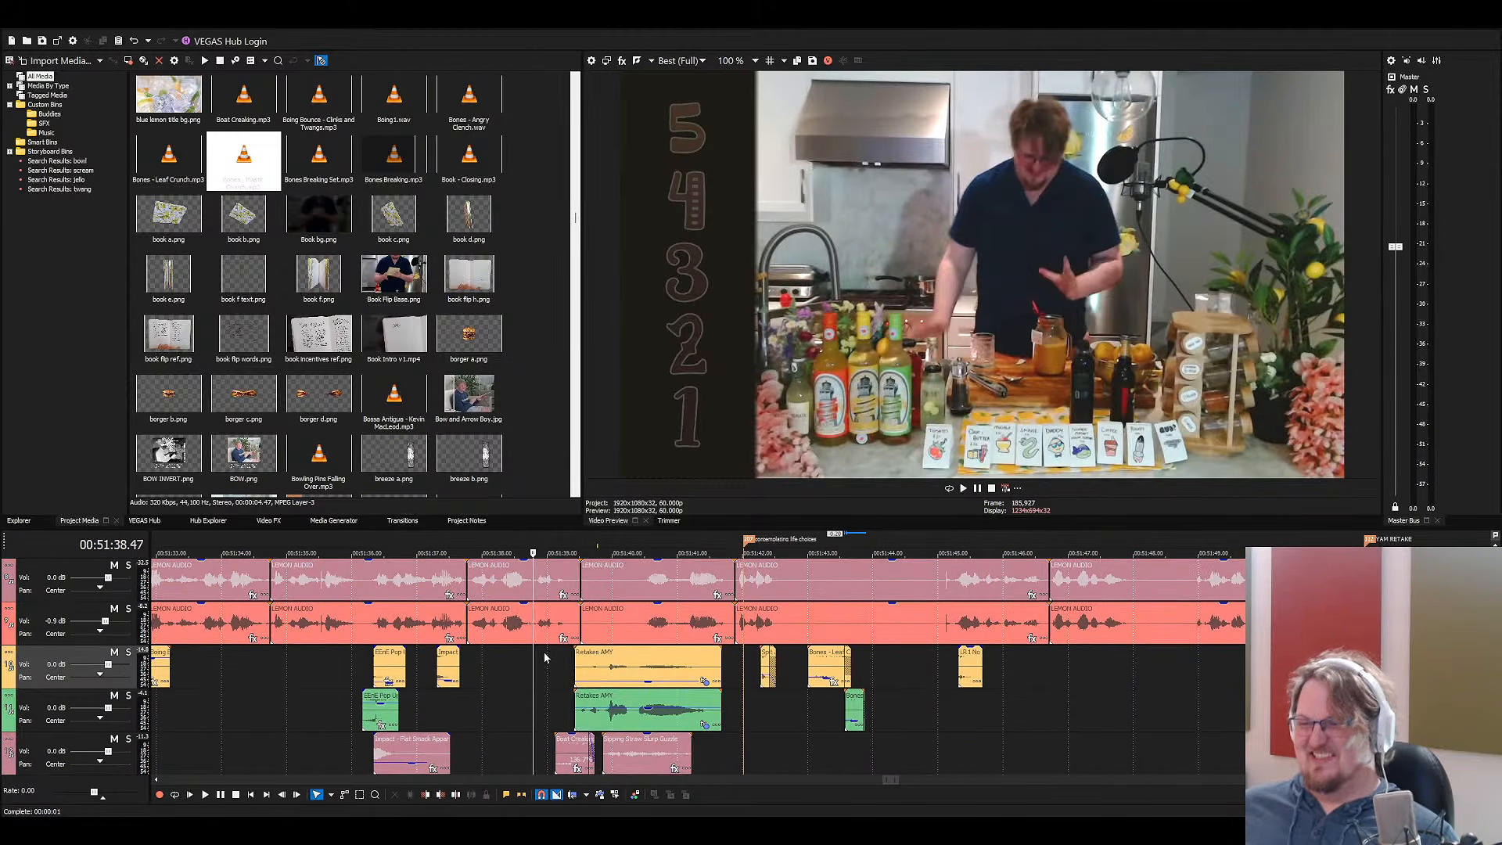
scroll(542, 667, up, 3)
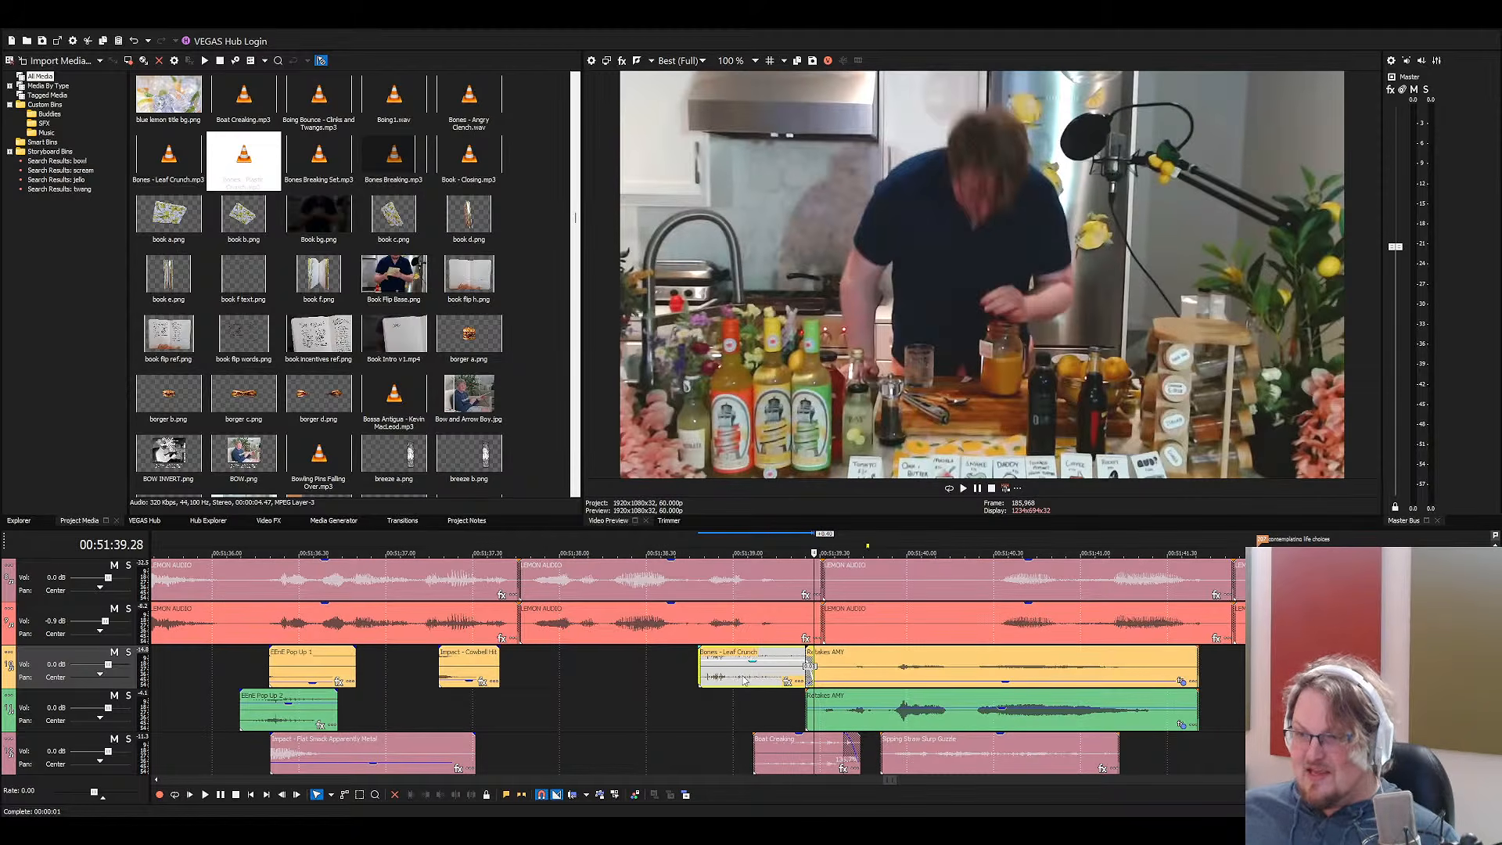
Audition the pasted Bones - Leaf Crunch clip and move it onto the lower blue effects track, beneath the Boat Creaking clip
click(708, 677)
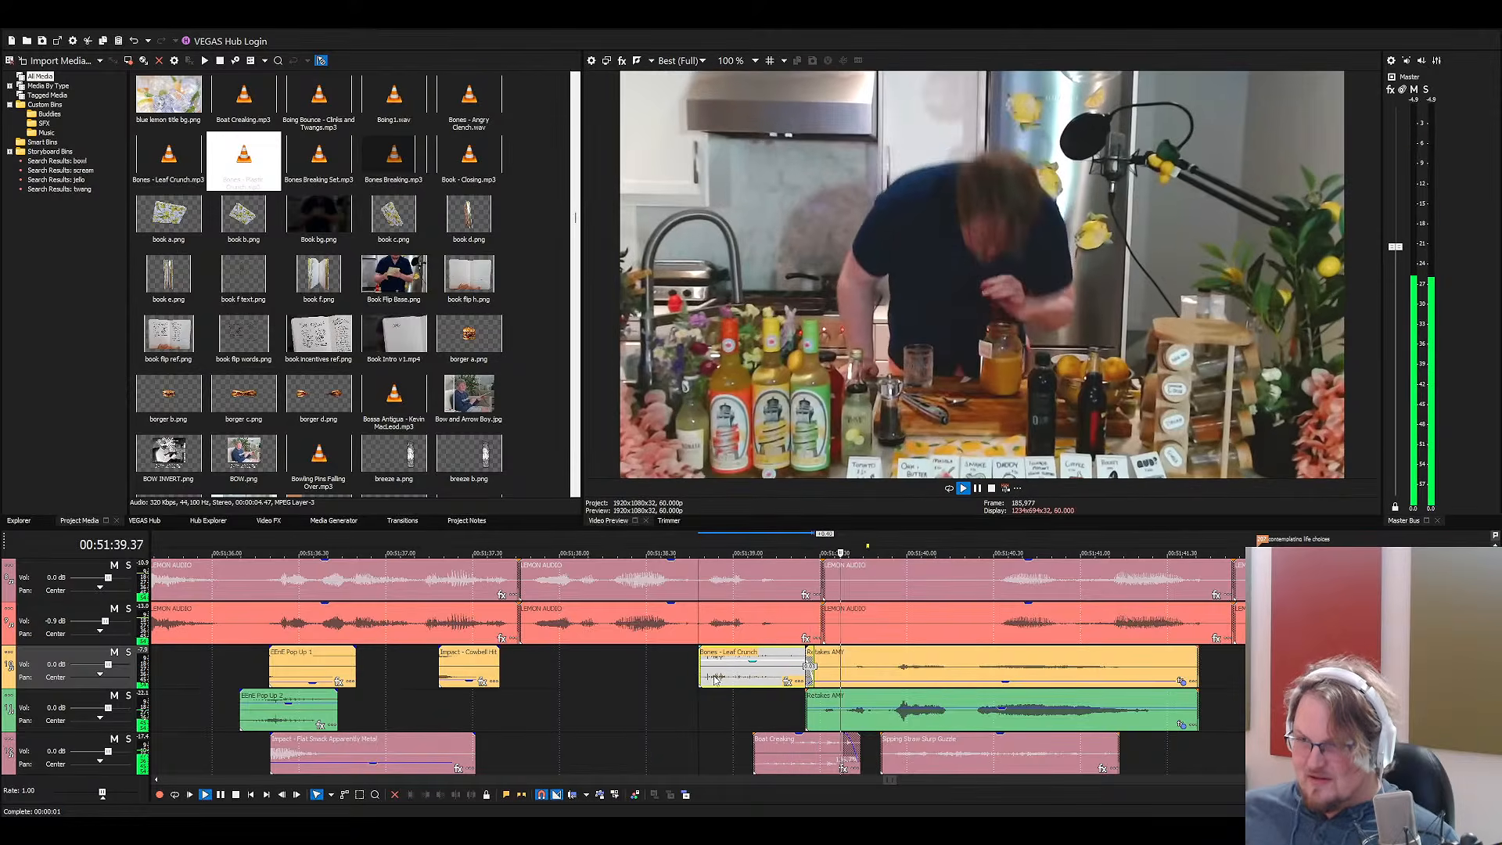
scroll(749, 642, down, 2)
drag(758, 591, 752, 714)
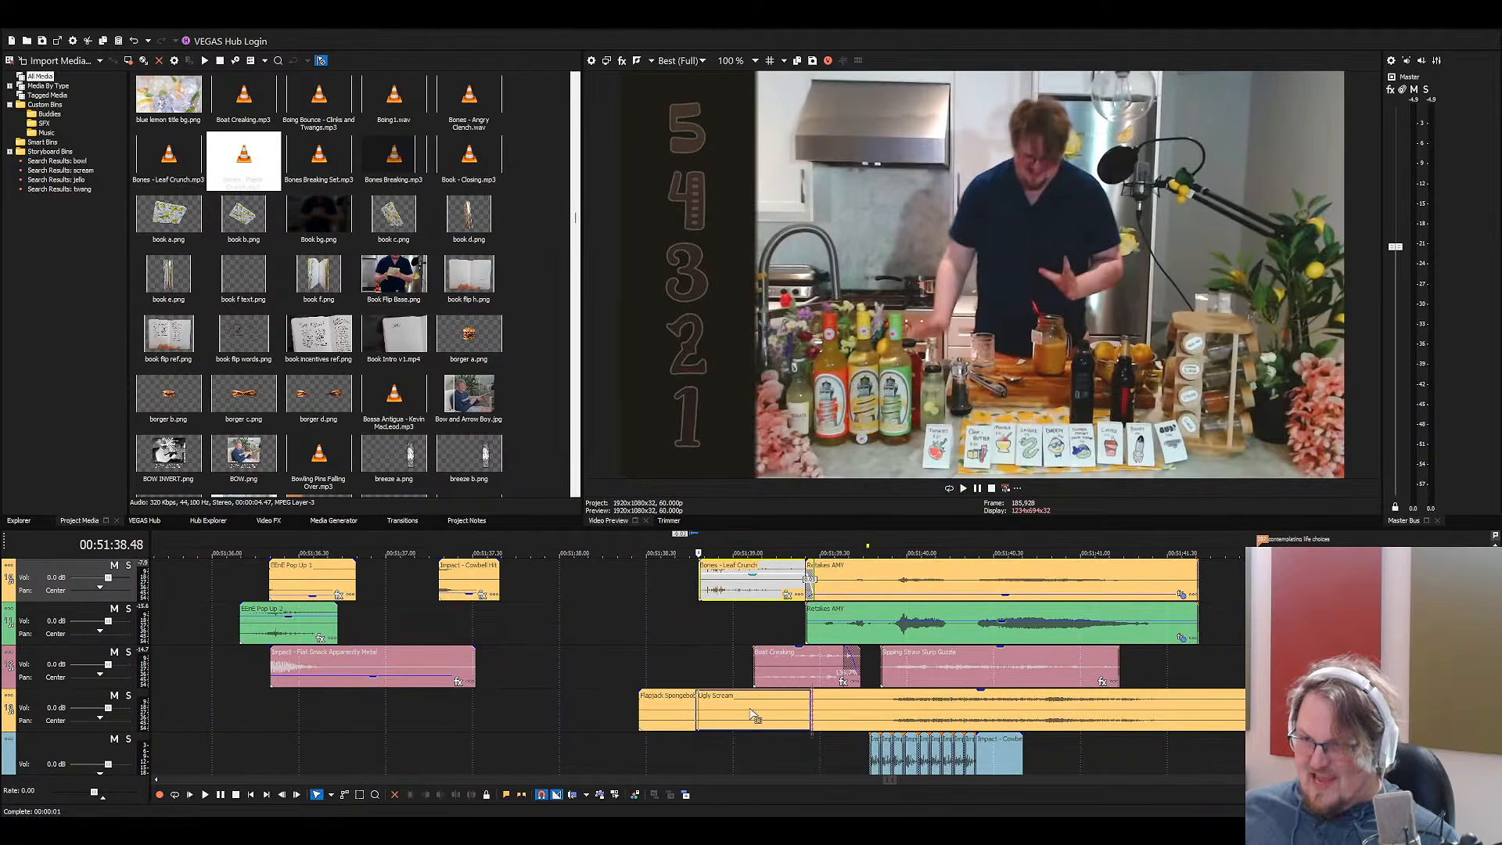
drag(803, 760, 803, 760)
Lower the gain of the Boat Creaking clip before the sipping sound to about -9.3 dB and play the section back
click(814, 653)
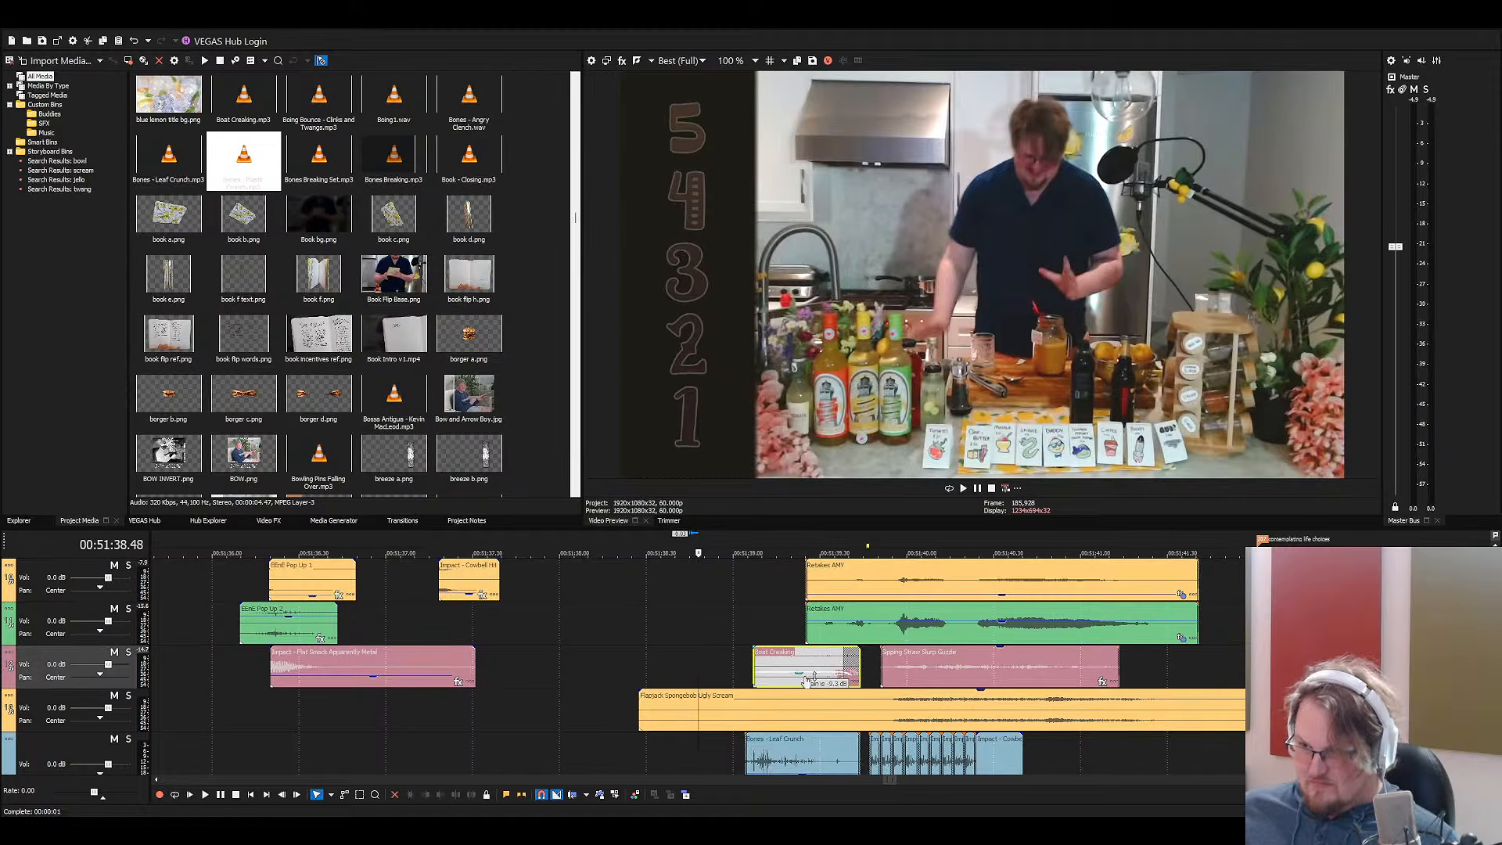
key(space)
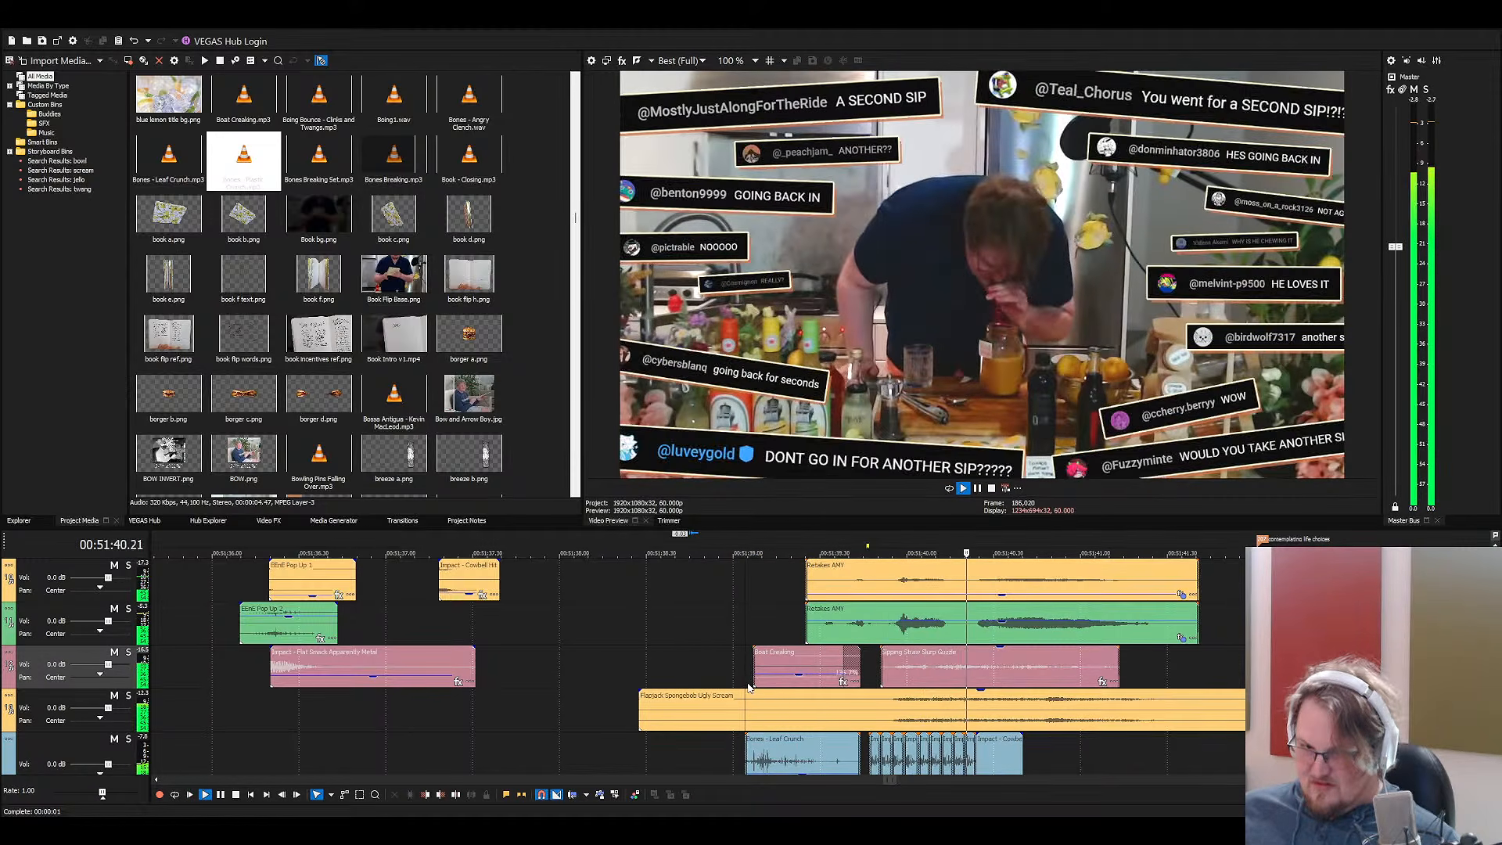
scroll(763, 683, down, 3)
scroll(710, 692, down, 1)
key(space)
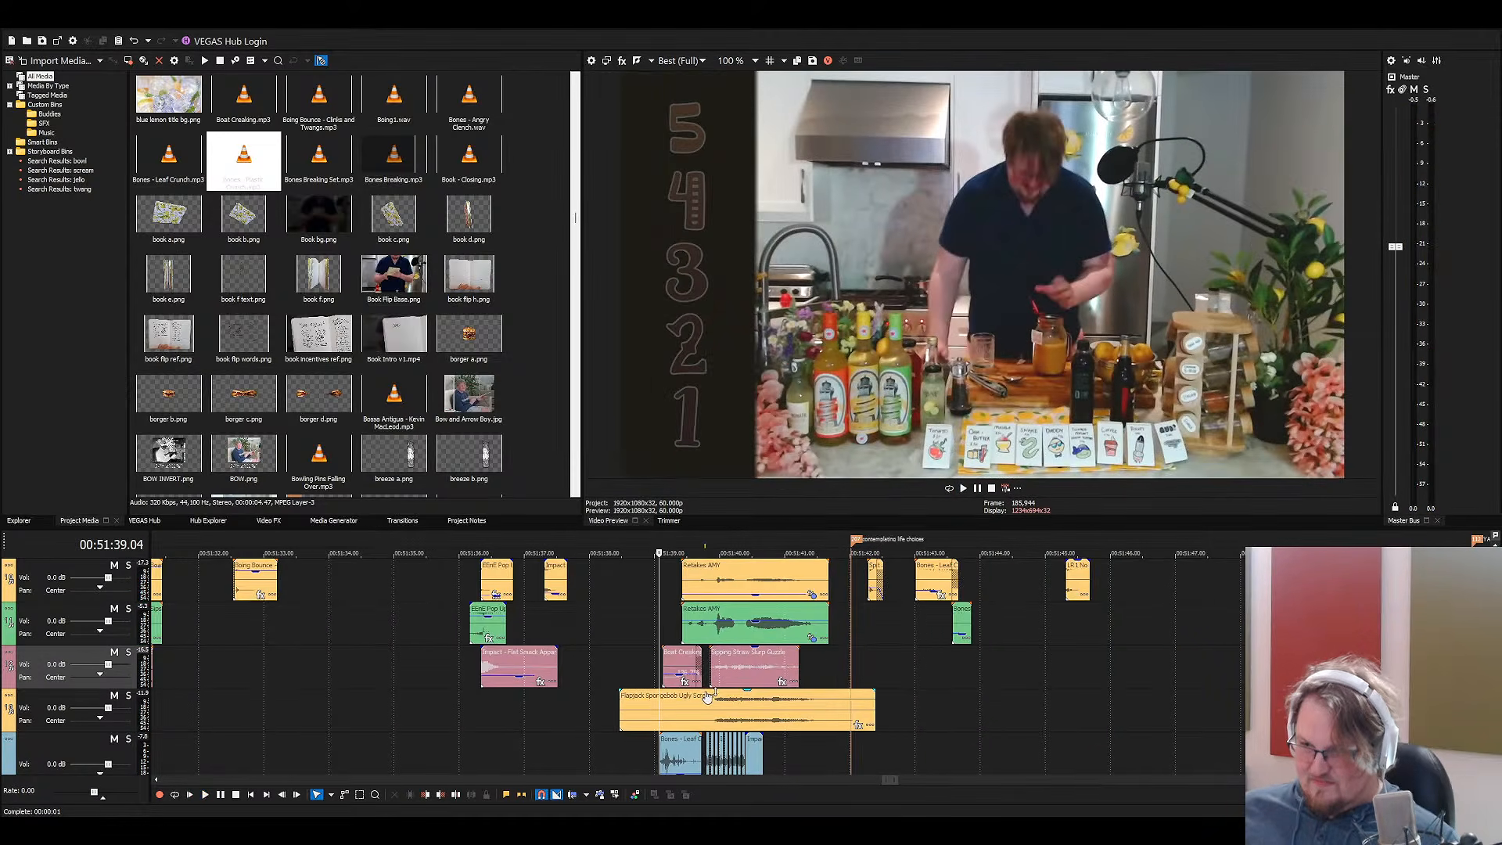
Nudge the Bones - Leaf Crunch clip on the blue track slightly later to start with the Boat Creaking clip, and listen to it
scroll(719, 720, down, 1)
scroll(733, 711, up, 3)
click(859, 709)
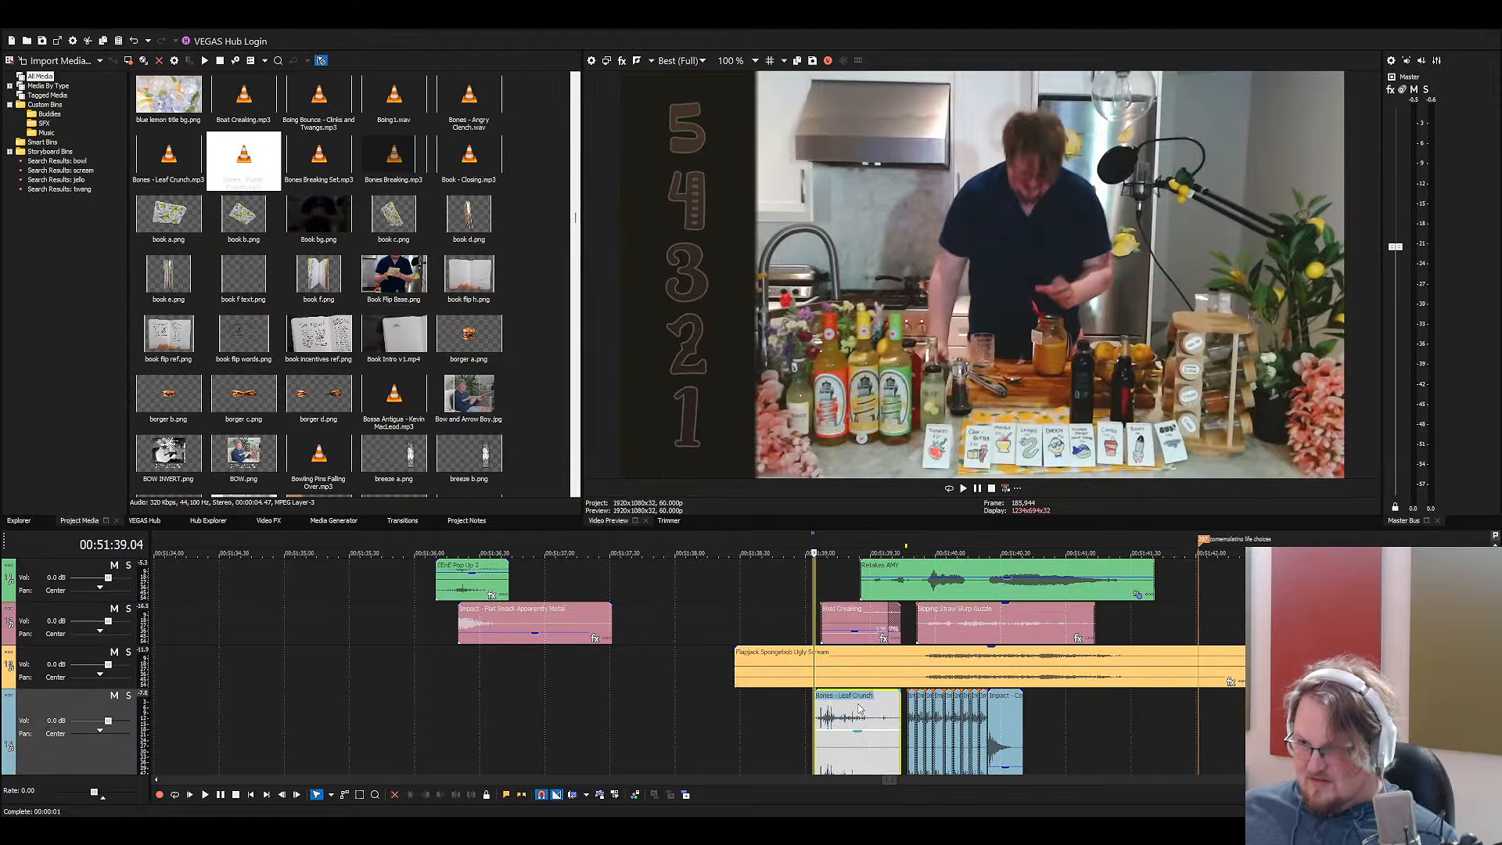
key(space)
key(space)
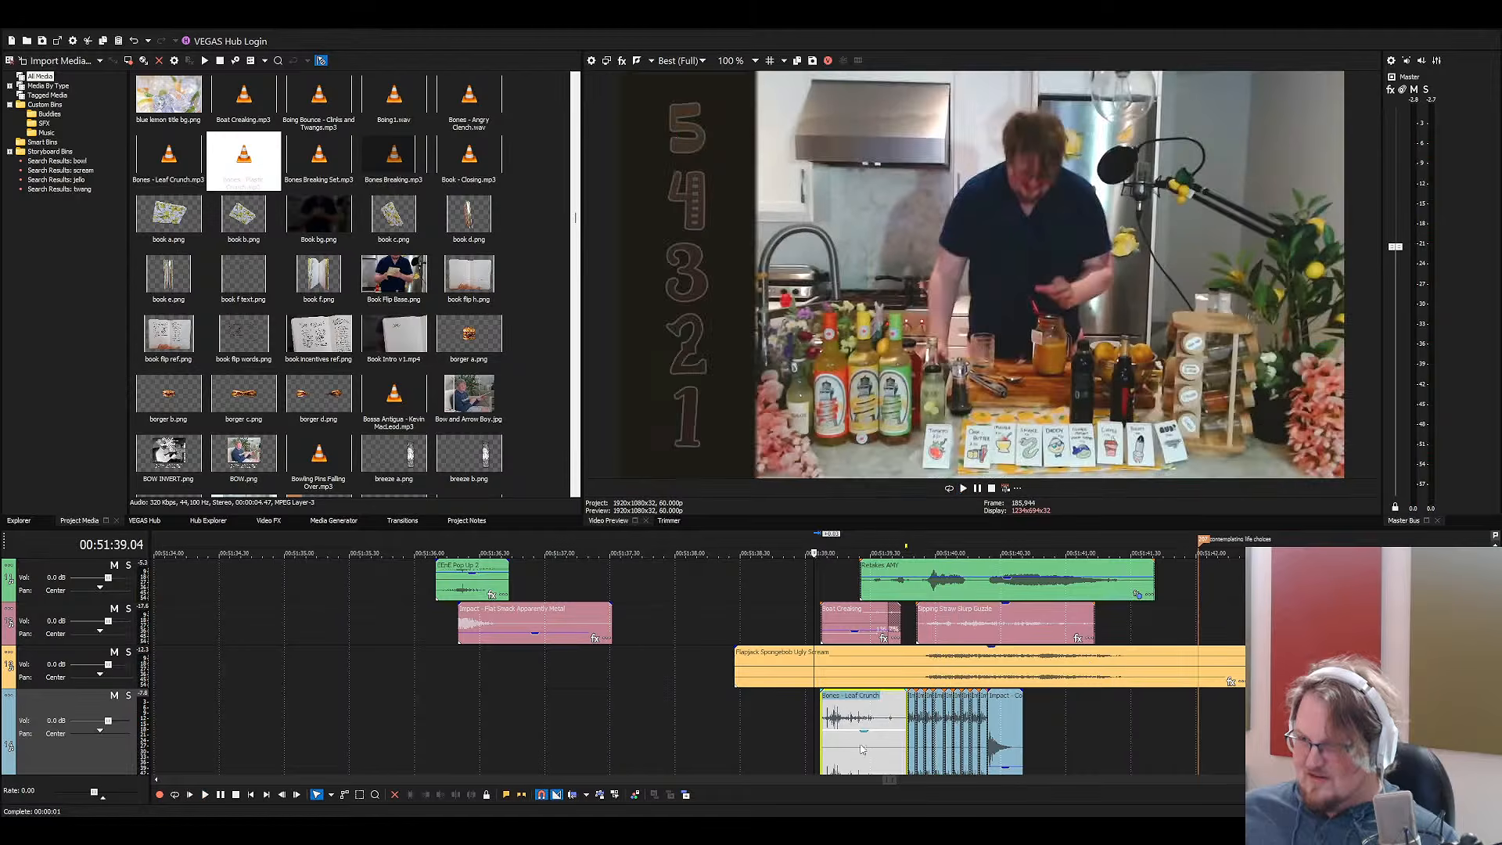
key(space)
Play the timeline from 00:51:43.00 to review the sound up to the YAM RETAKE marker
scroll(1048, 685, up, 3)
click(1329, 669)
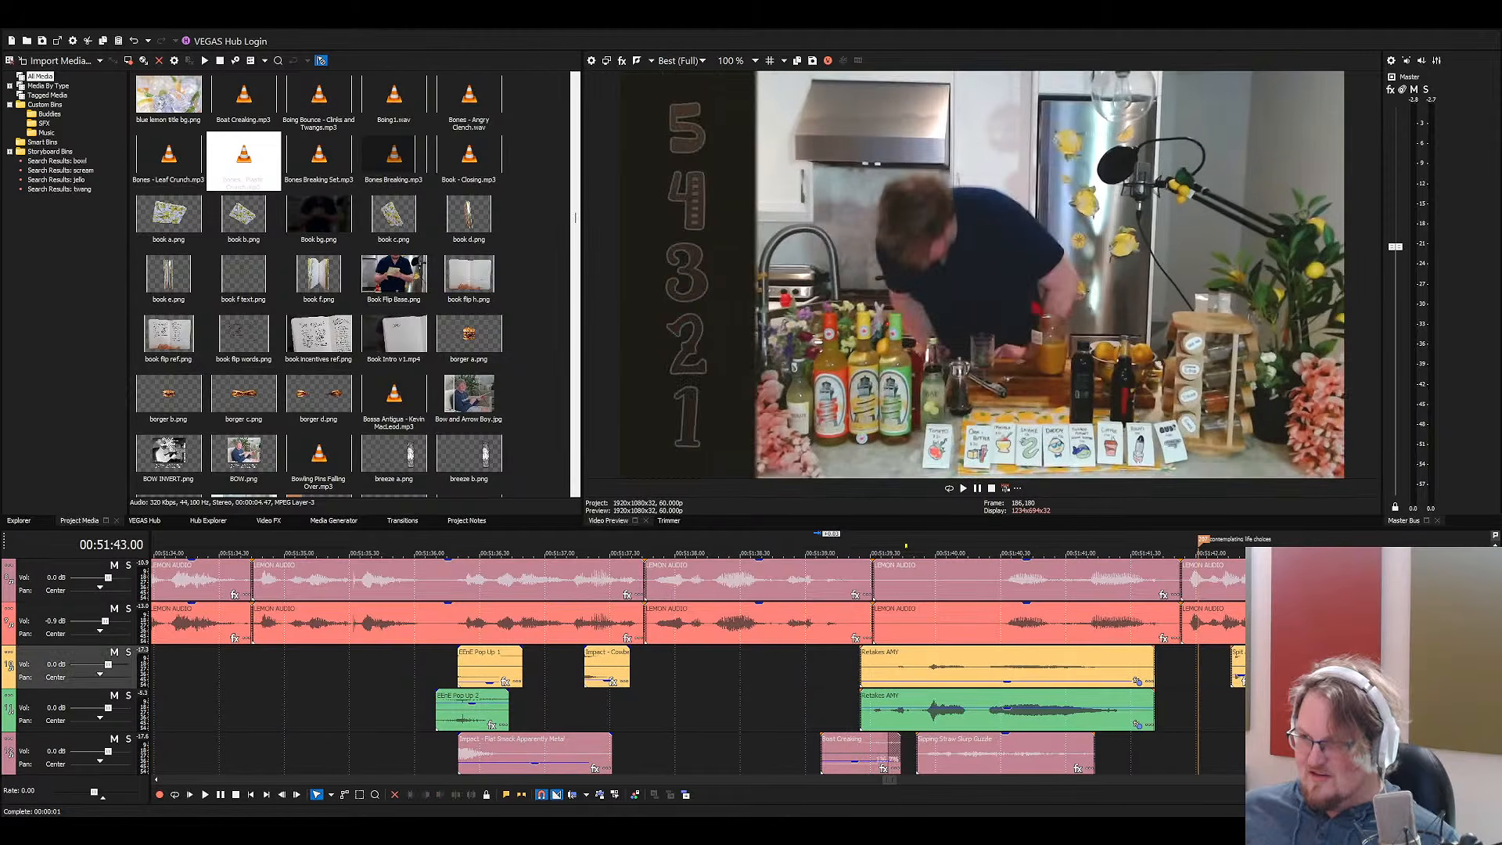
key(space)
scroll(1123, 696, down, 4)
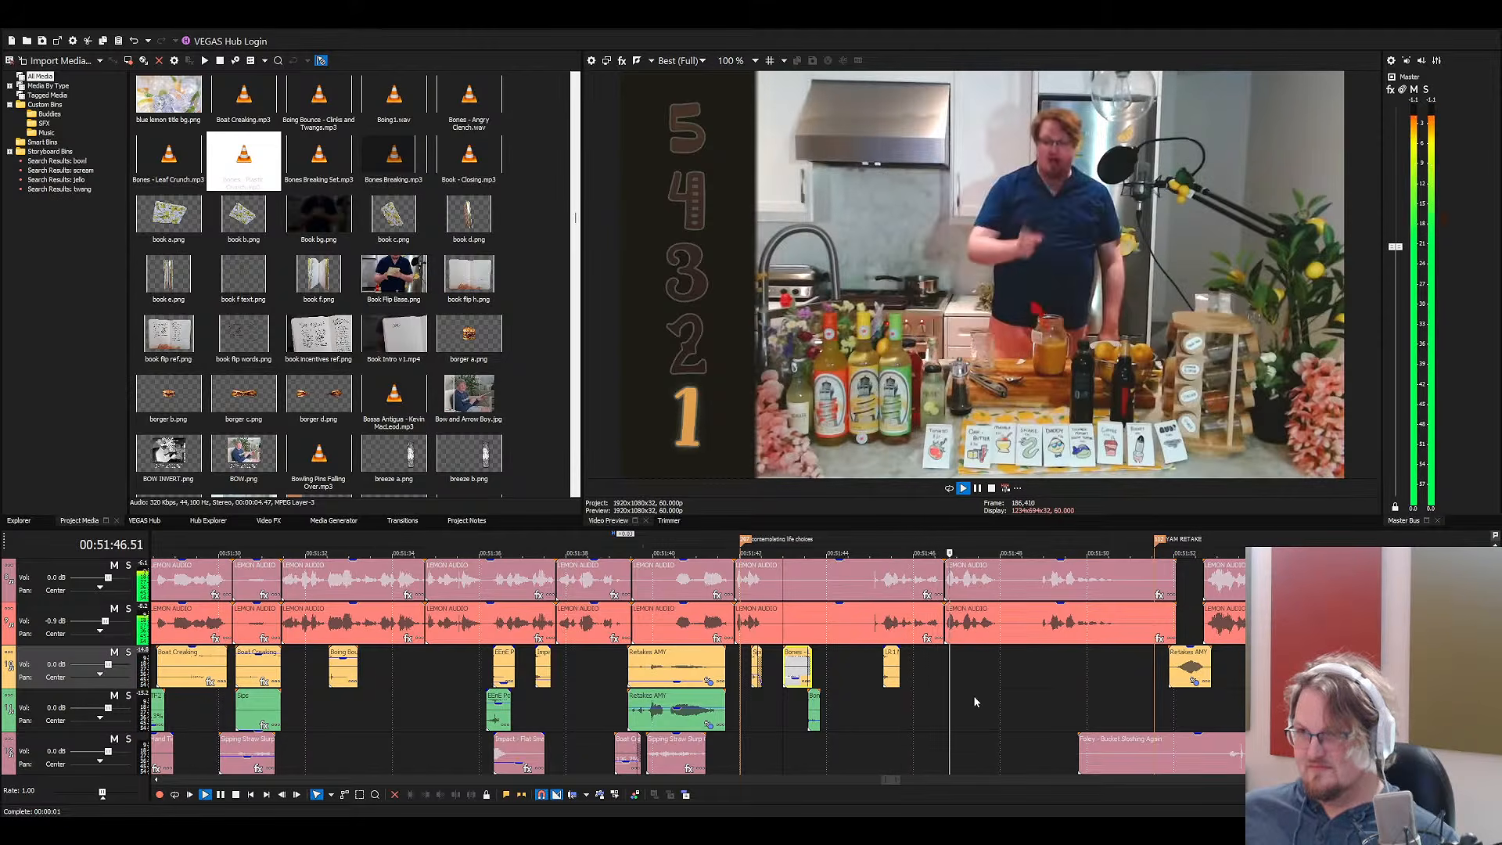
scroll(948, 679, up, 2)
scroll(952, 680, down, 2)
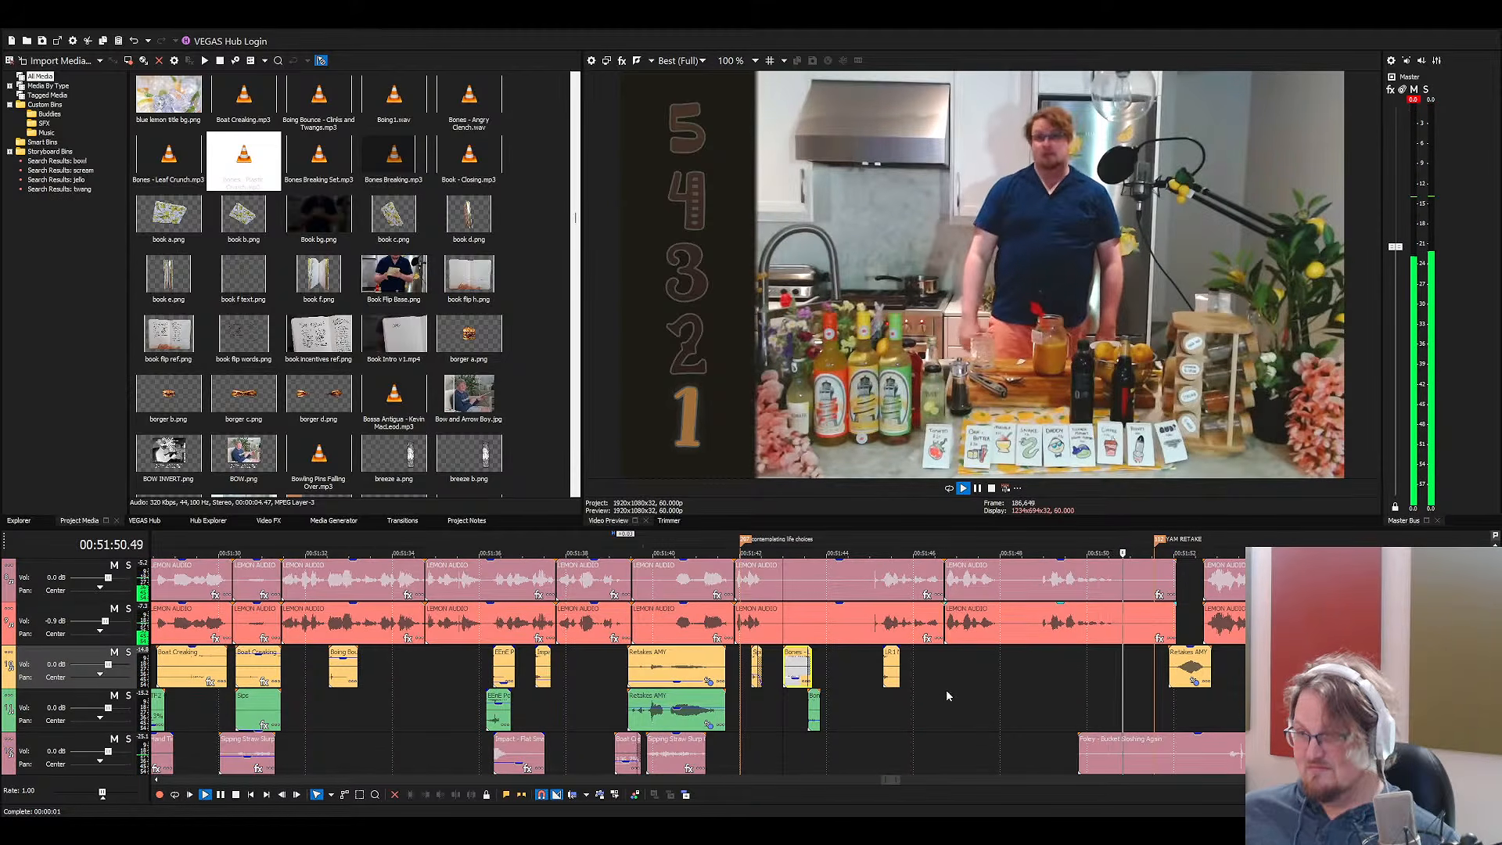
Delete the Foley - Bucket Sloshing Again clips and the Impact - Sword clip from the pink effects track around the YAM RETAKE marker
scroll(946, 688, down, 1)
scroll(940, 682, down, 2)
click(915, 677)
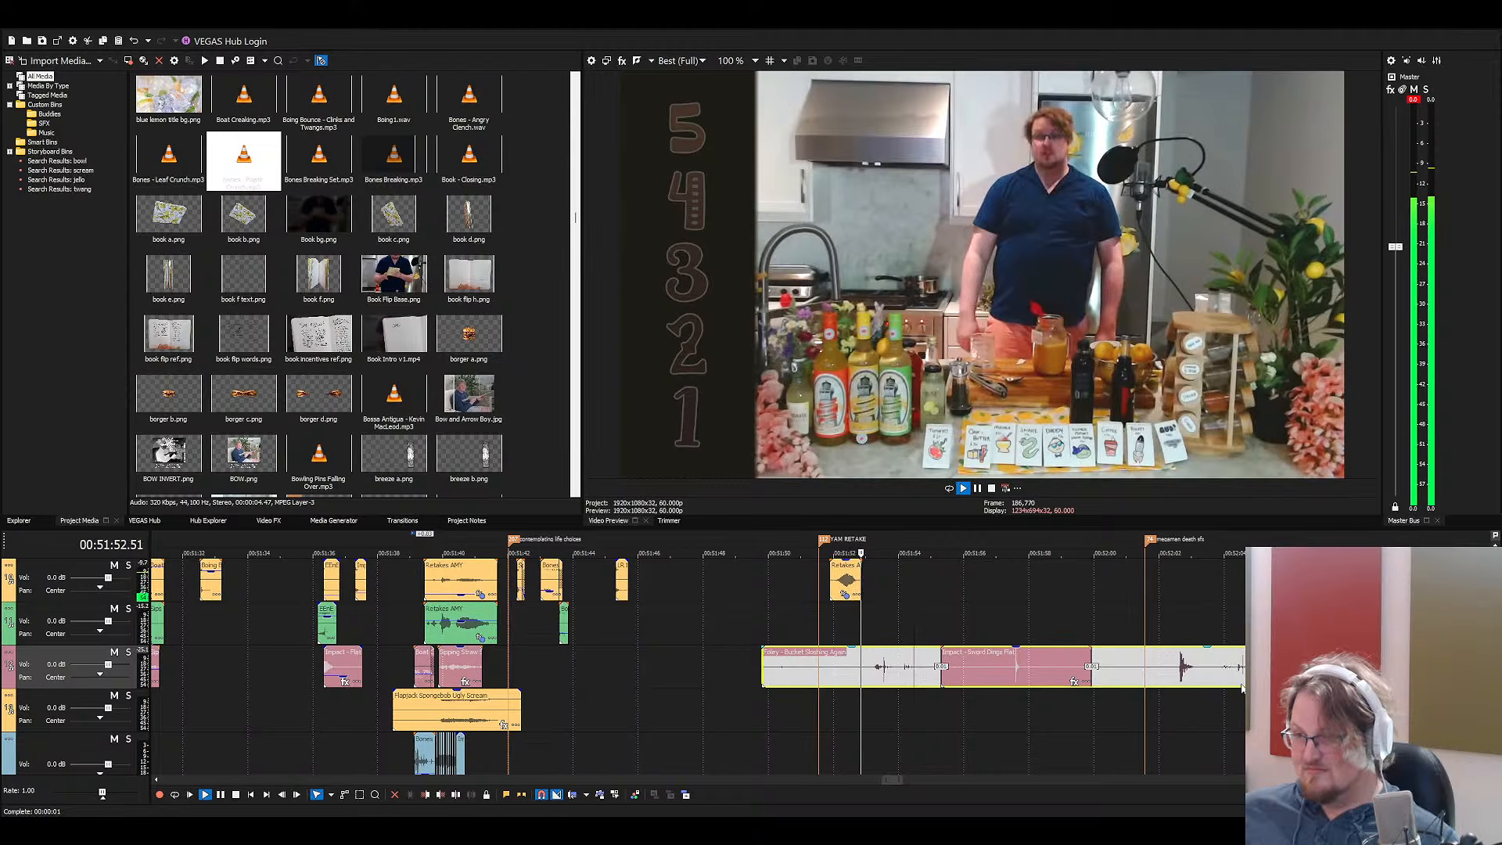
click(1044, 669)
key(Delete)
click(992, 669)
key(Delete)
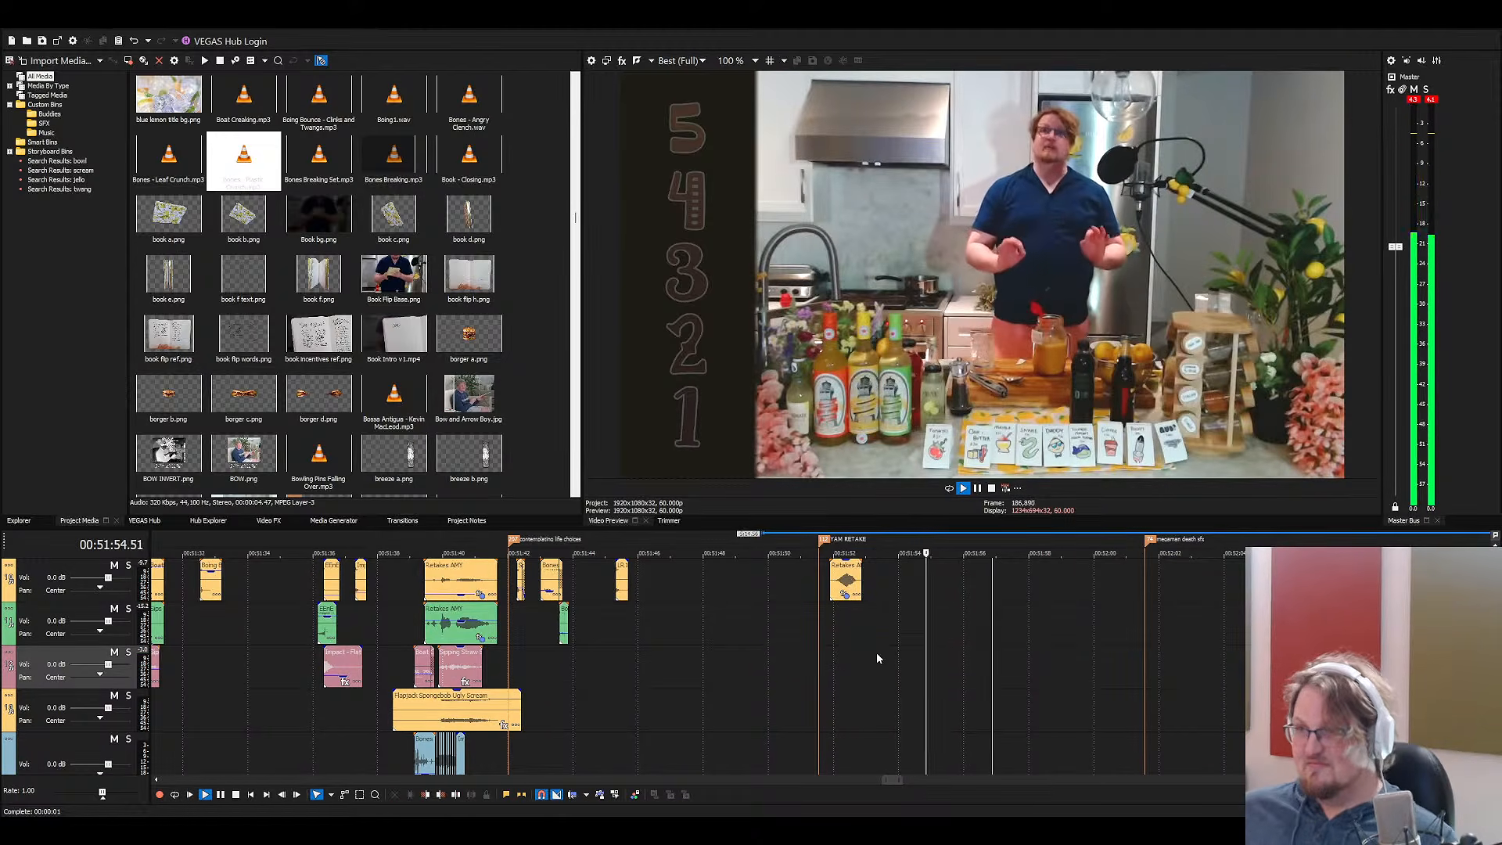
Extend the end of the Goblin Tinker Soldier Spy music clip by about 8.5 seconds, past the "megaman death sfx" marker
scroll(877, 657, up, 3)
click(905, 665)
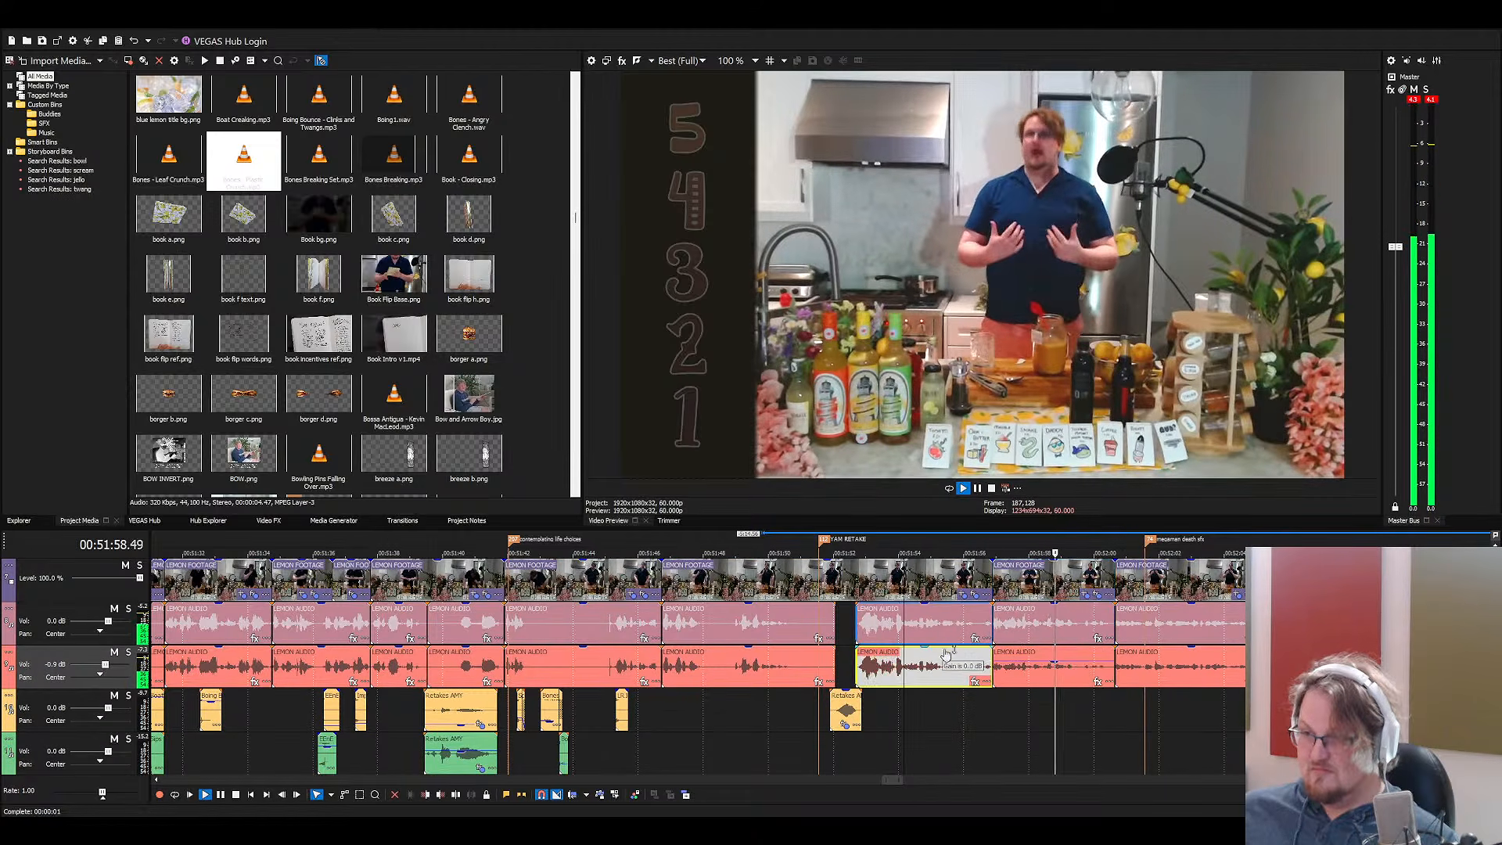
scroll(949, 671, down, 2)
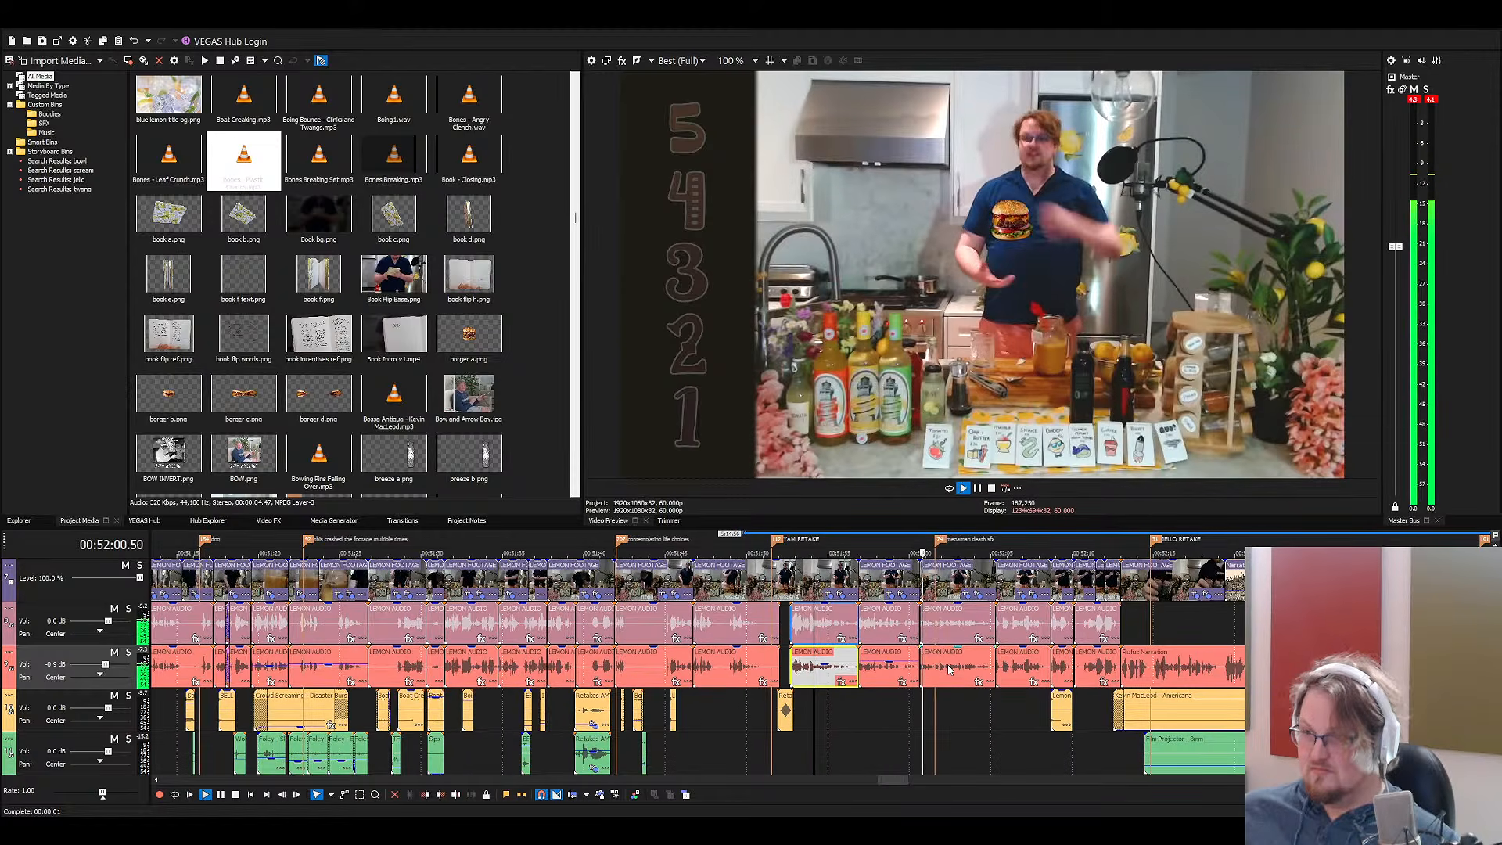
scroll(922, 668, down, 5)
drag(892, 713, 1036, 712)
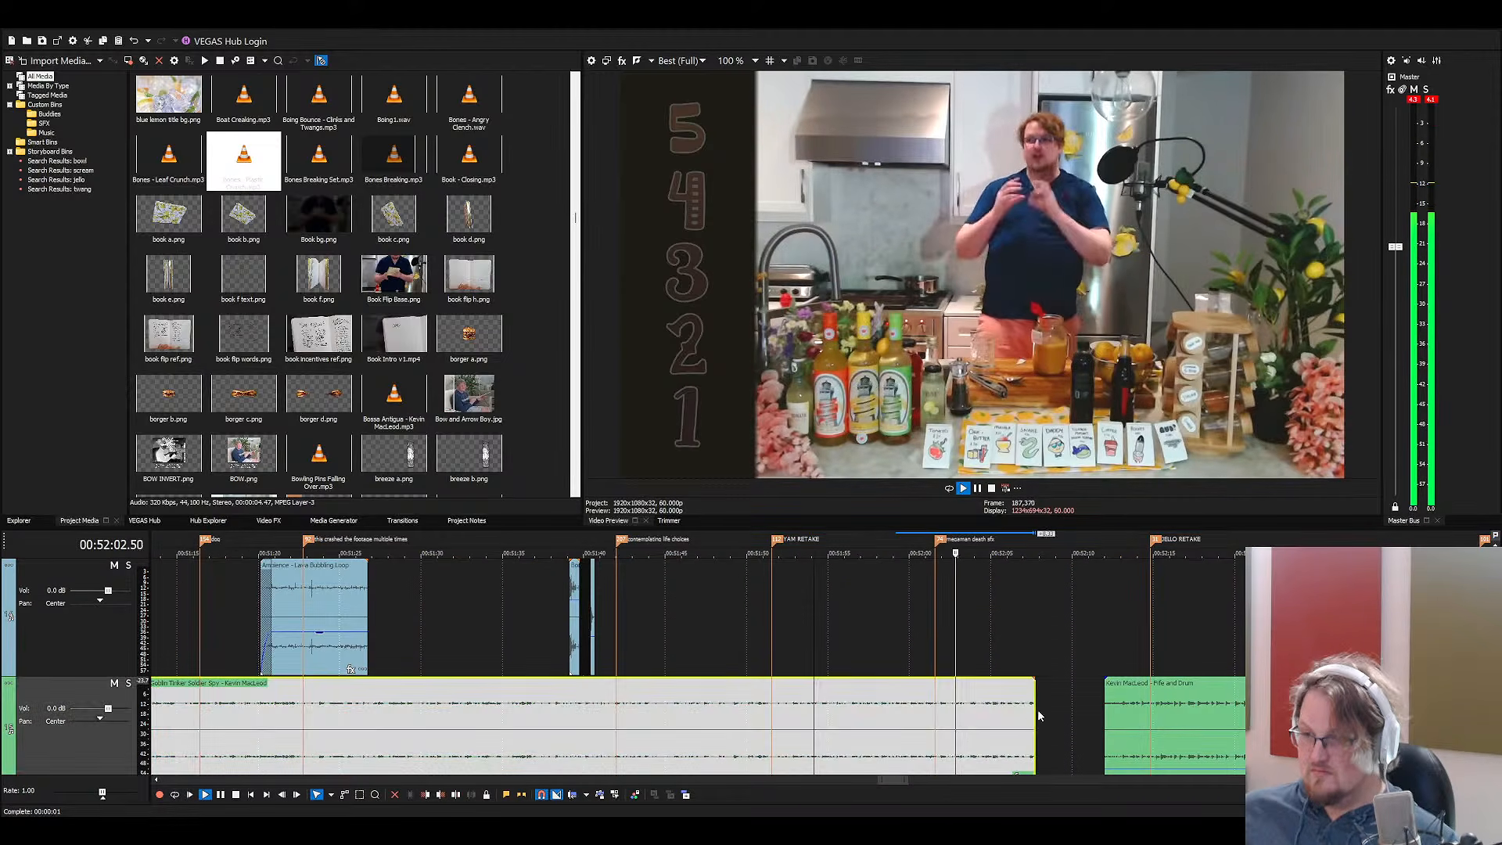
key(space)
scroll(1042, 738, down, 2)
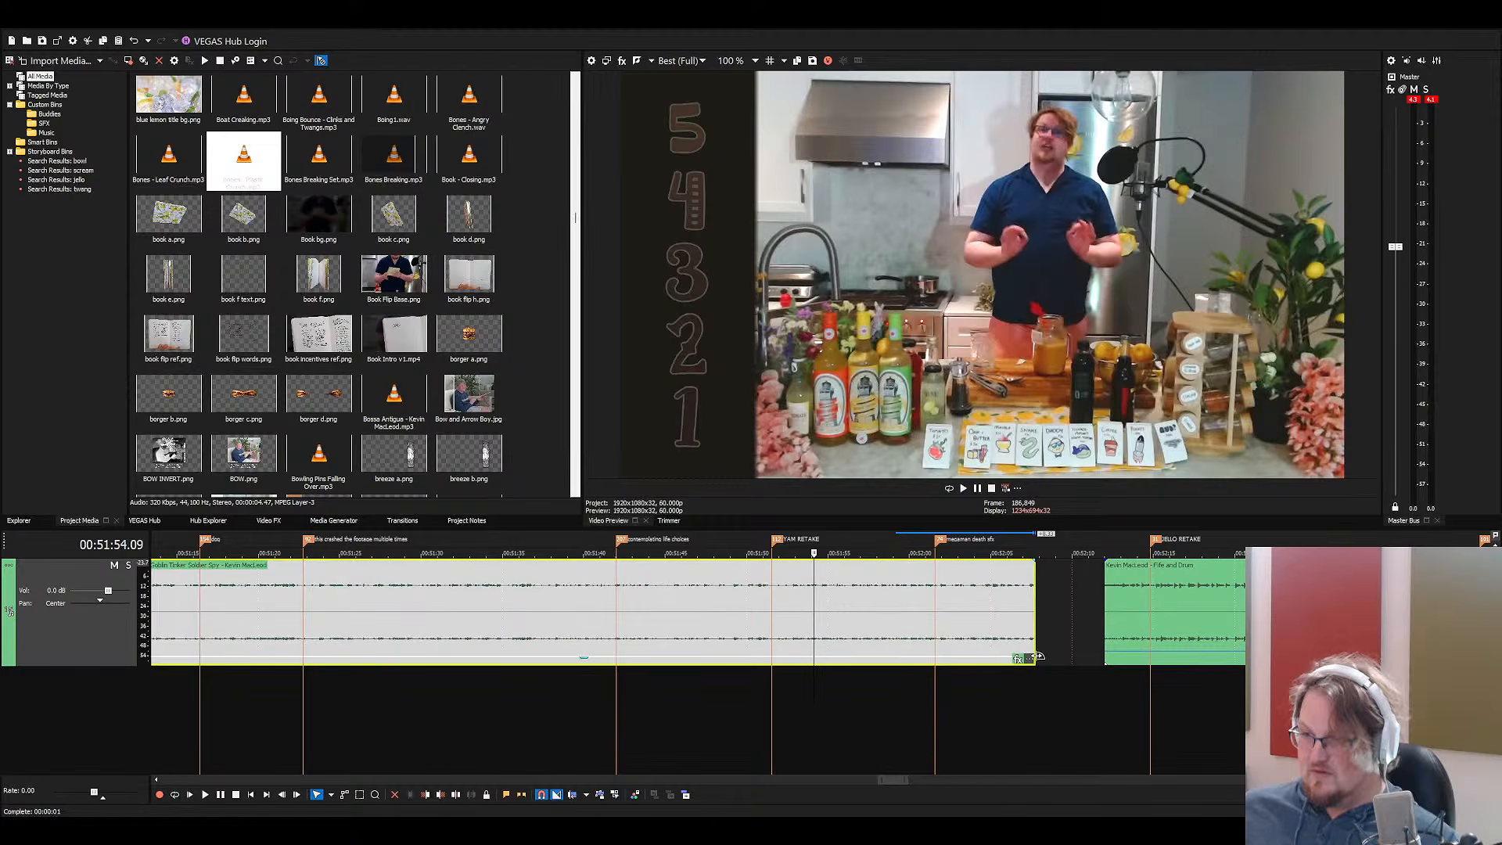
Add a fade-out to the Goblin Tinker Soldier Spy clip from the "megaman death sfx" marker to its end and play it back
drag(1033, 562, 935, 575)
click(922, 650)
key(space)
scroll(954, 666, up, 7)
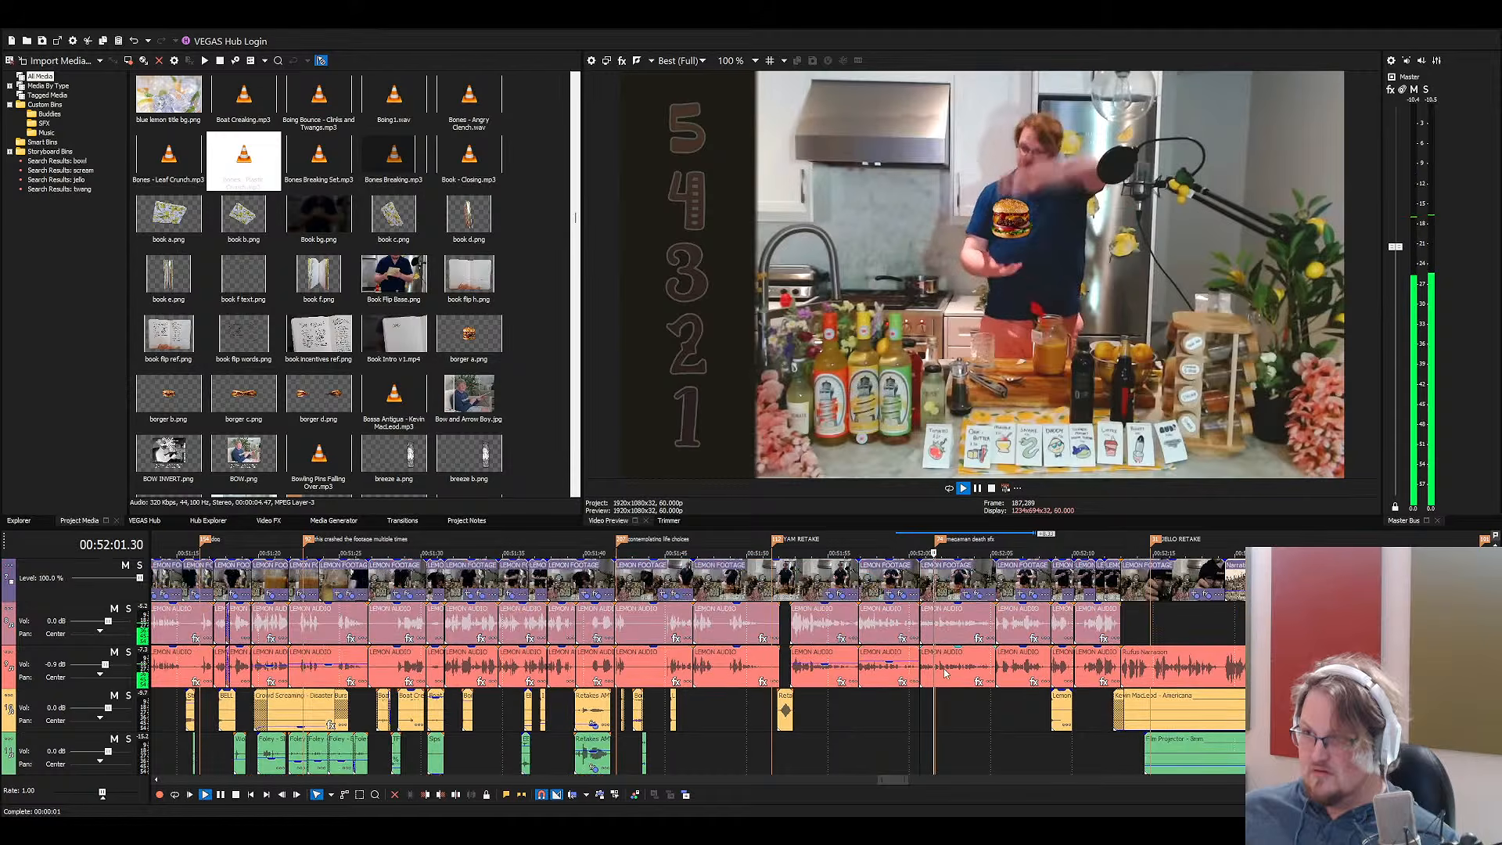
key(space)
Find Pop.wav in the project media, add it to the yellow effects track just before the "megaman death sfx" marker, and audition it
click(414, 305)
key(p)
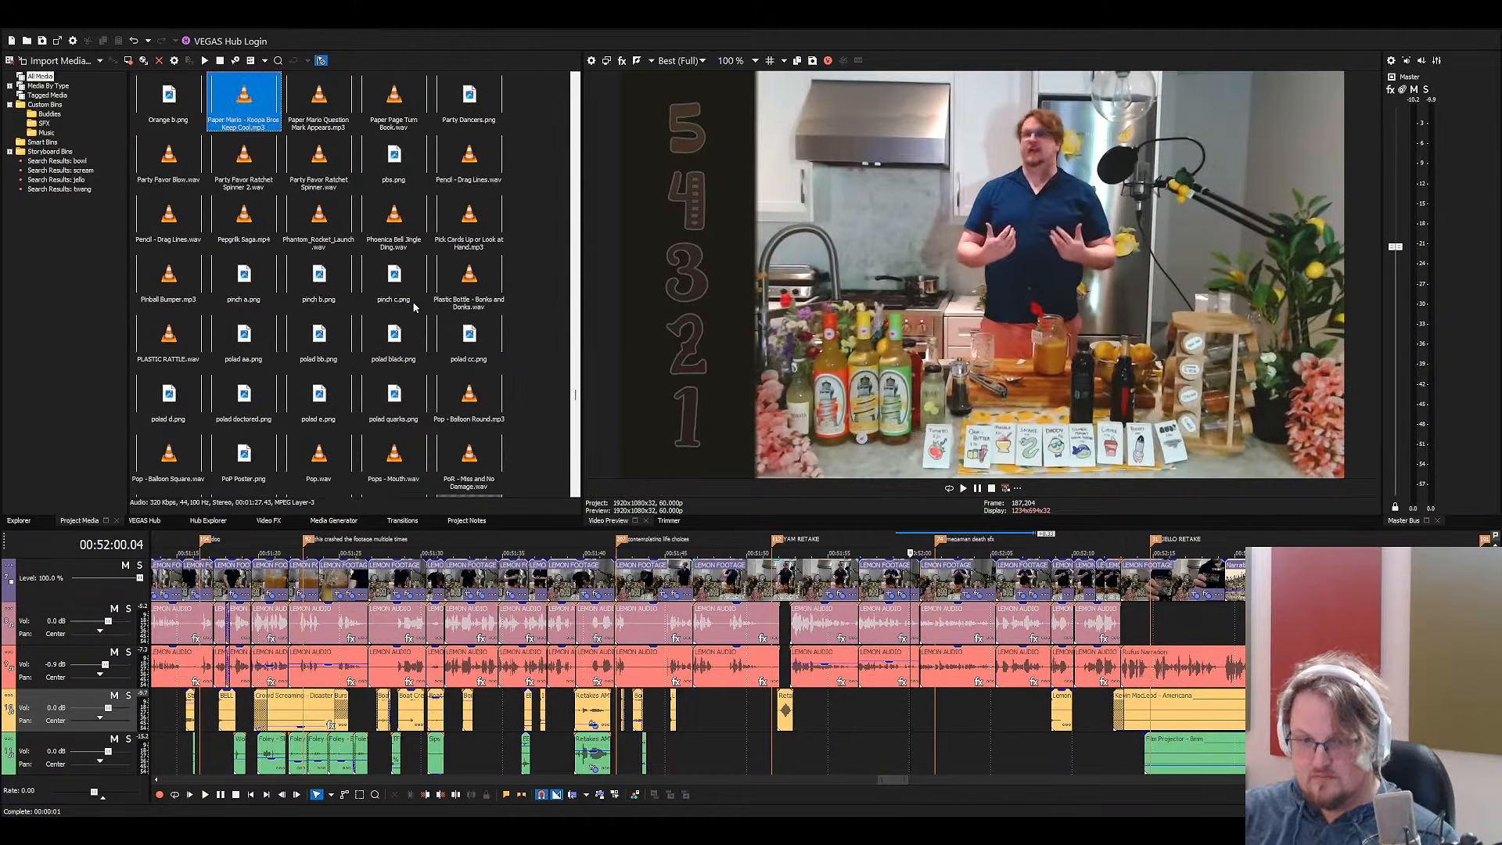
key(o)
scroll(677, 599, down, 2)
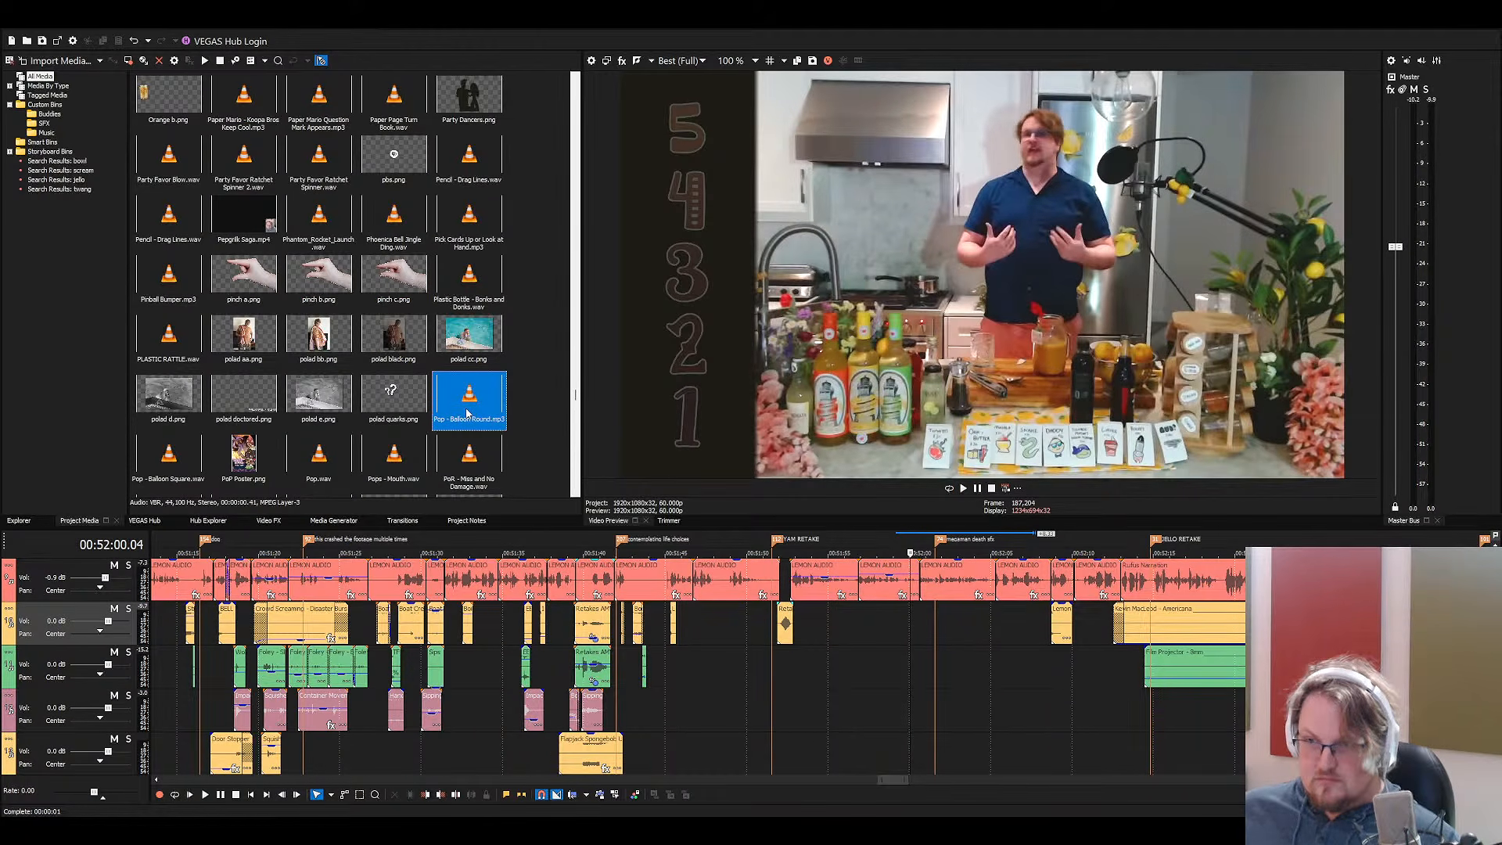
click(366, 404)
click(365, 453)
click(318, 465)
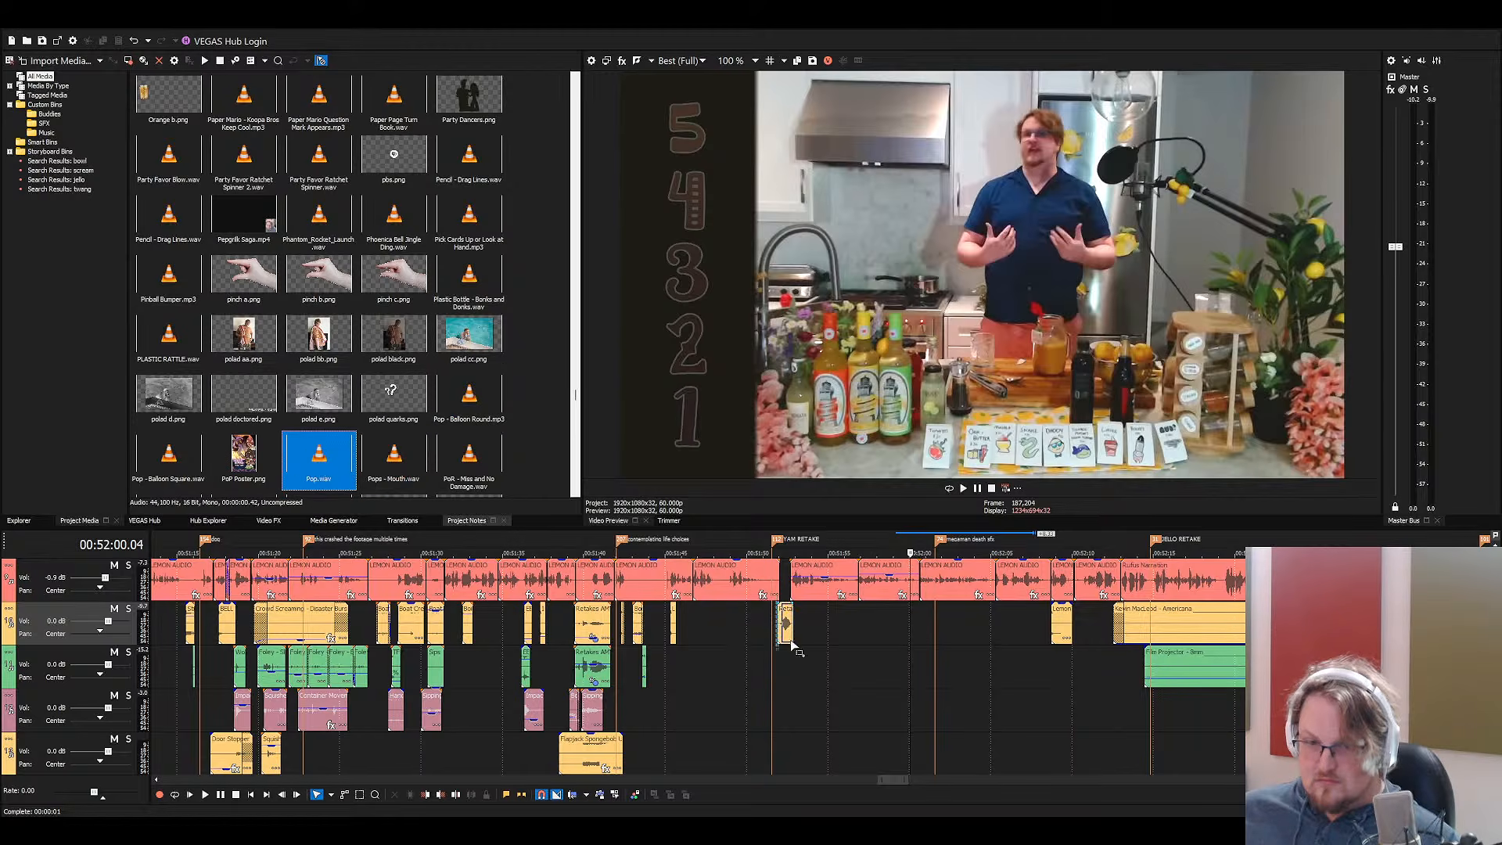
drag(931, 628, 923, 627)
key(space)
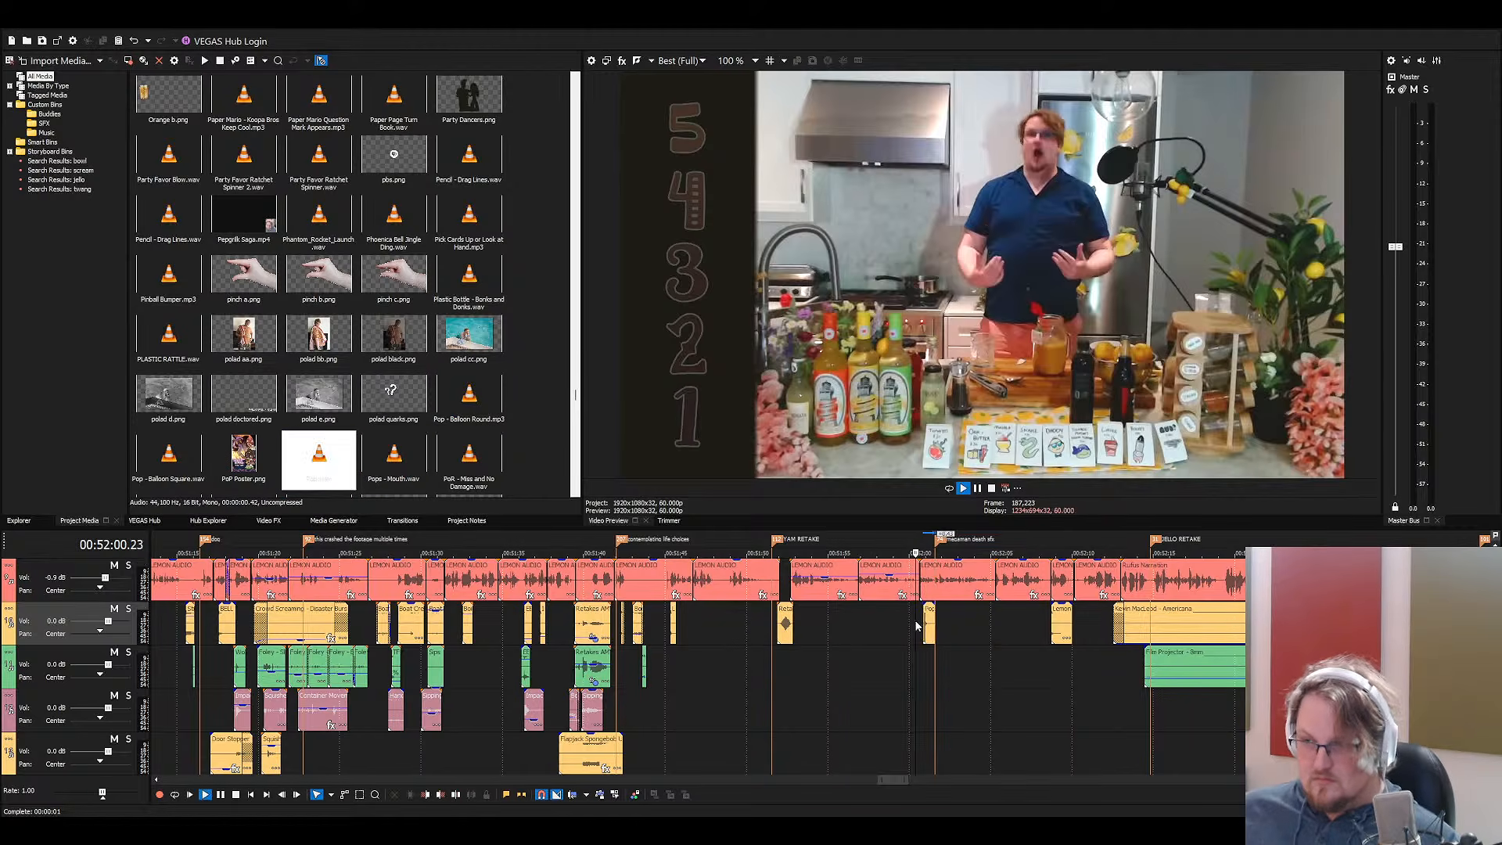
scroll(946, 632, up, 4)
key(space)
key(space)
key(space)
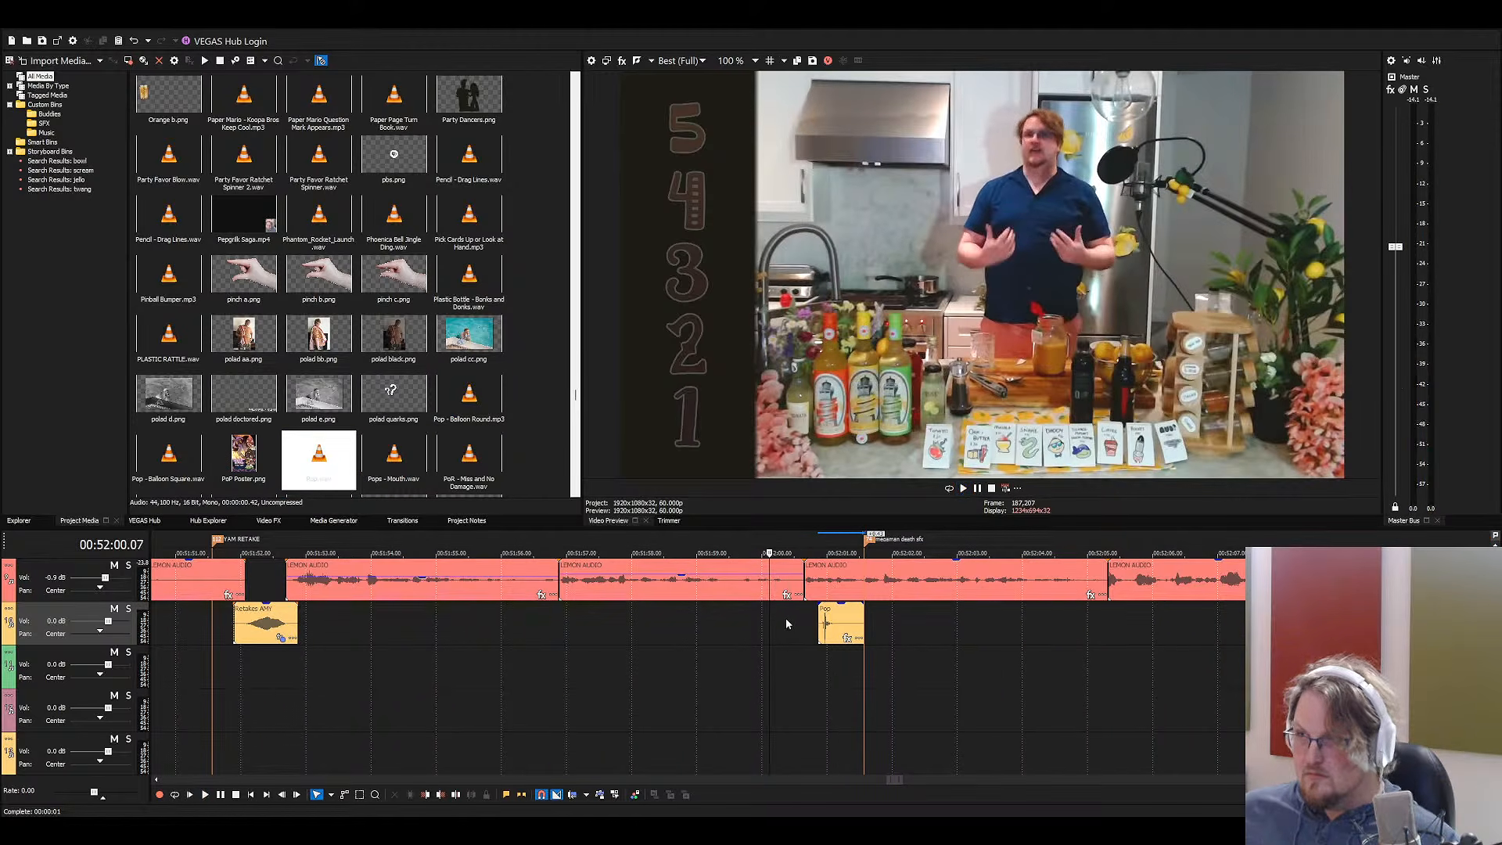
Step to the frame where the burger first appears, 00:52:00.39, and shift the Pop clip earlier to match it
drag(792, 616, 800, 618)
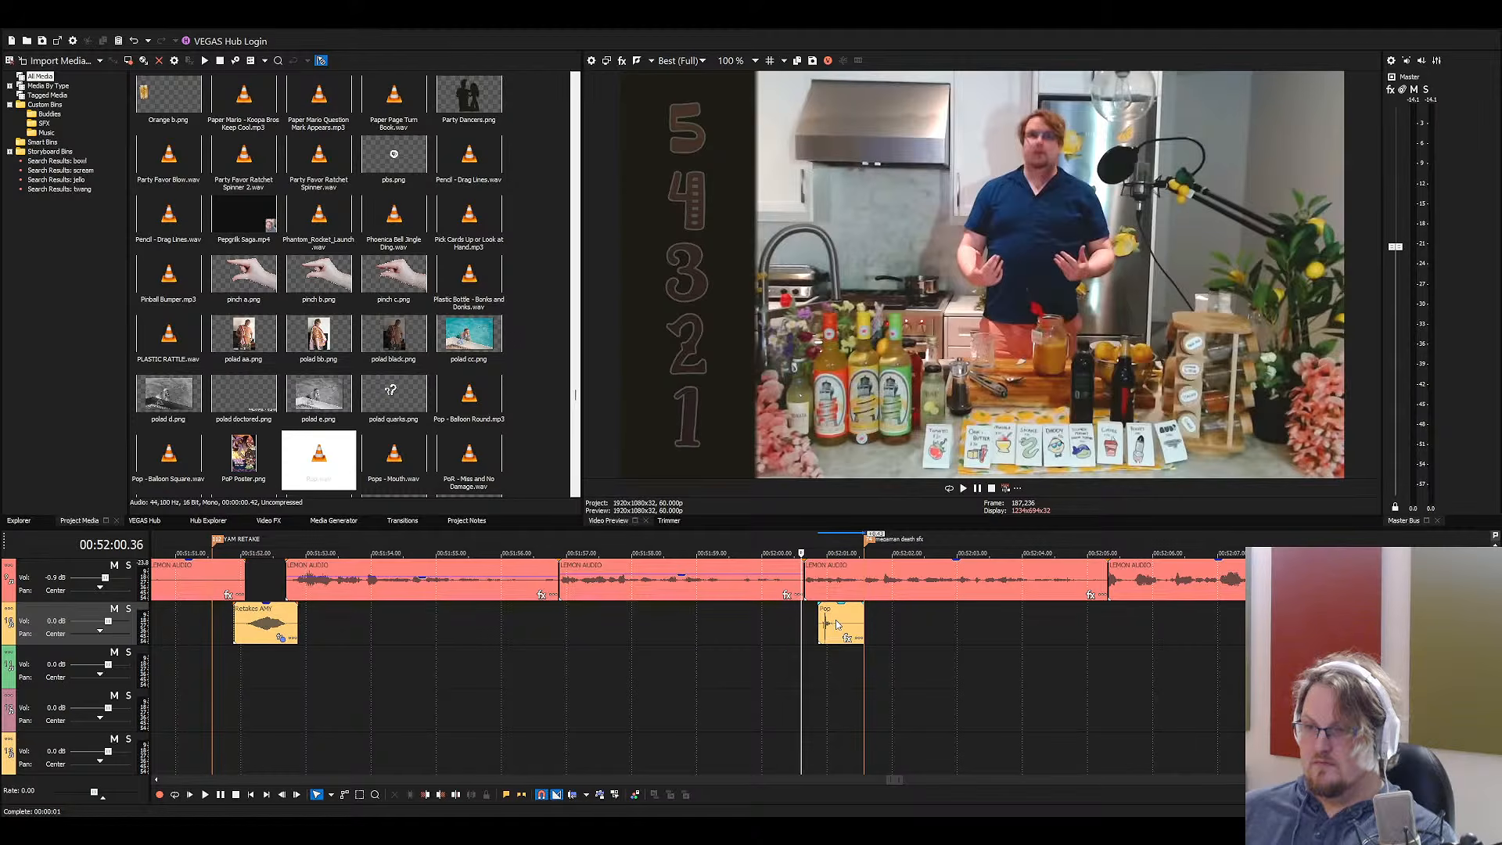
key(Right)
key(Right)
key(Right)
key(Right)
key(Right)
key(Right)
key(Right)
key(Left)
key(Left)
key(Right)
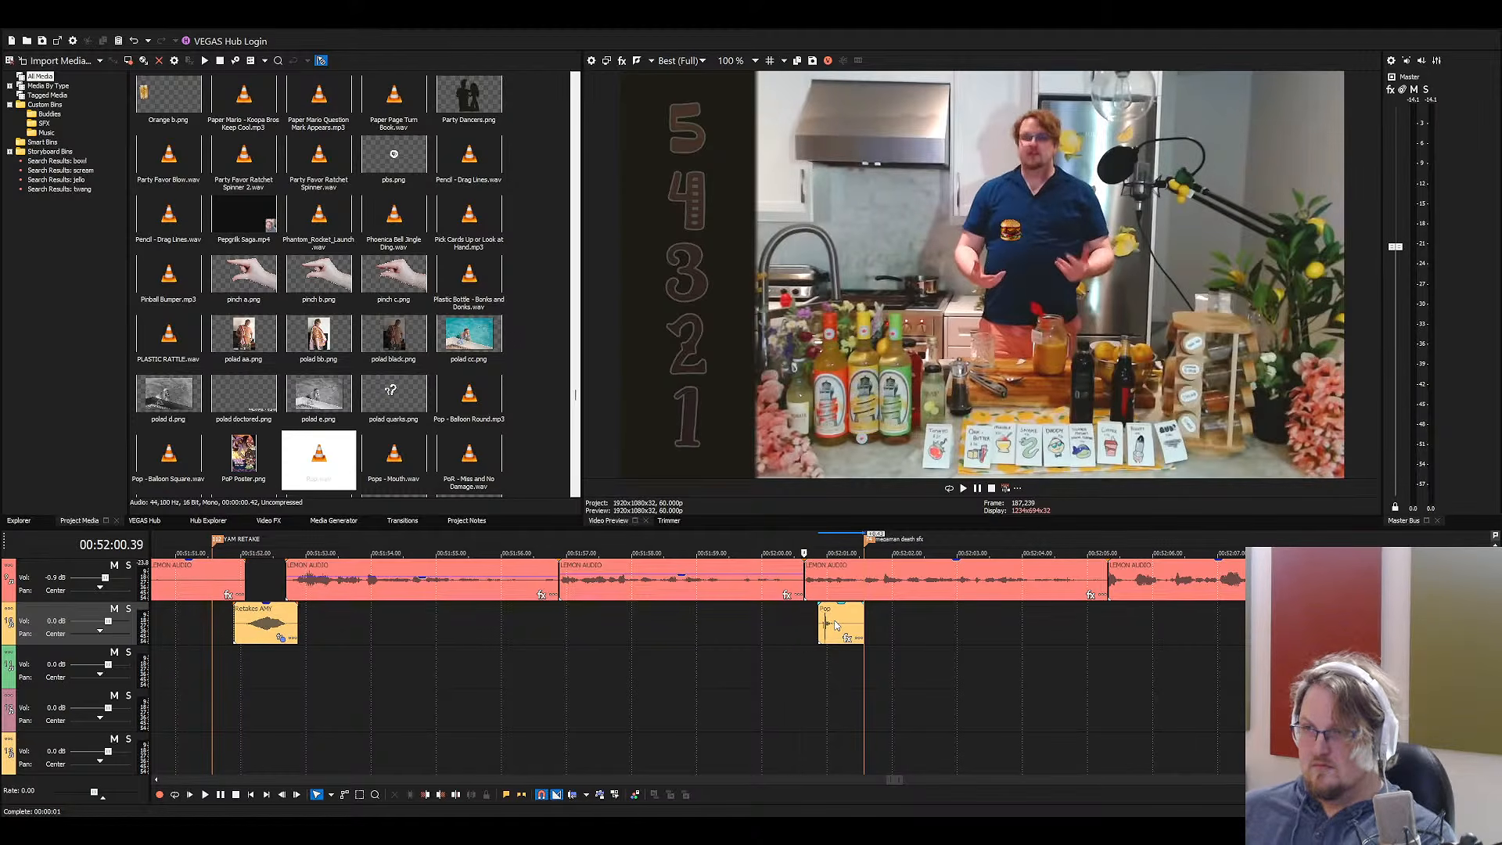
drag(826, 627, 821, 627)
scroll(819, 627, up, 4)
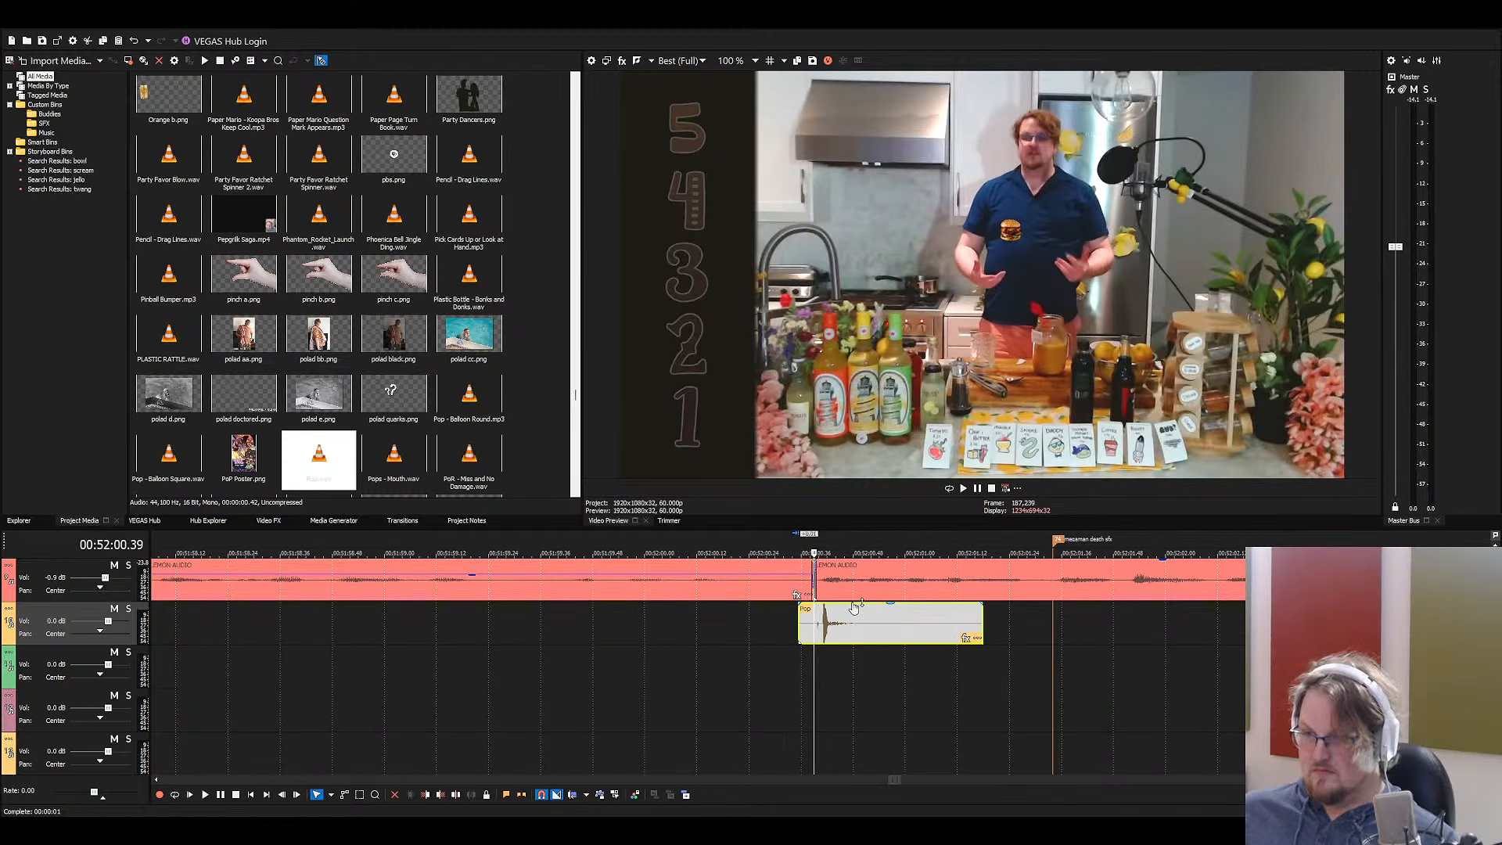
Play back the pop with the burger's appearance and place the playhead at the "megaman death sfx" marker
key(space)
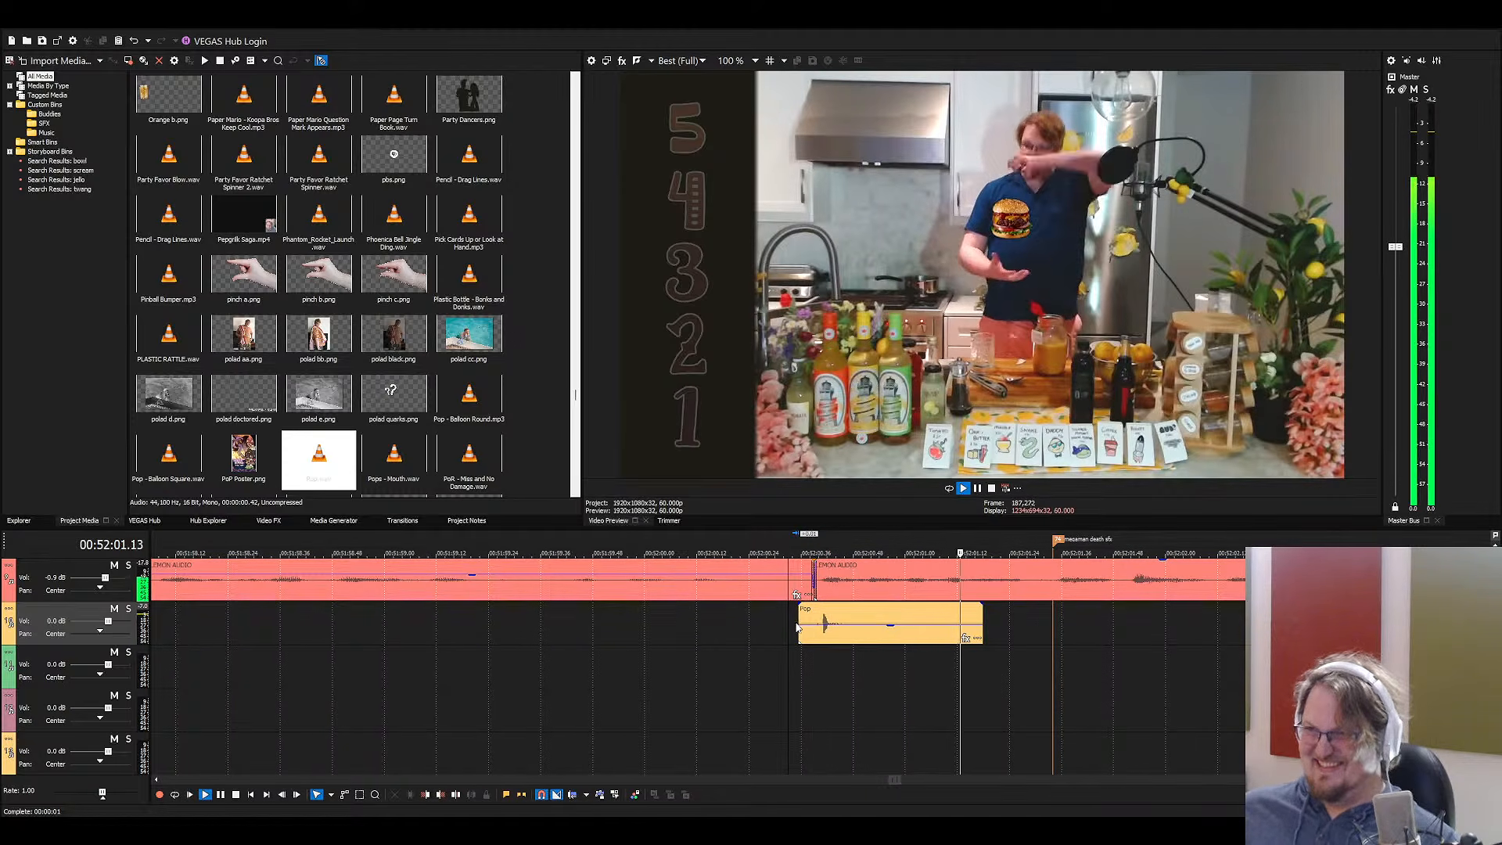
scroll(802, 675, down, 4)
key(space)
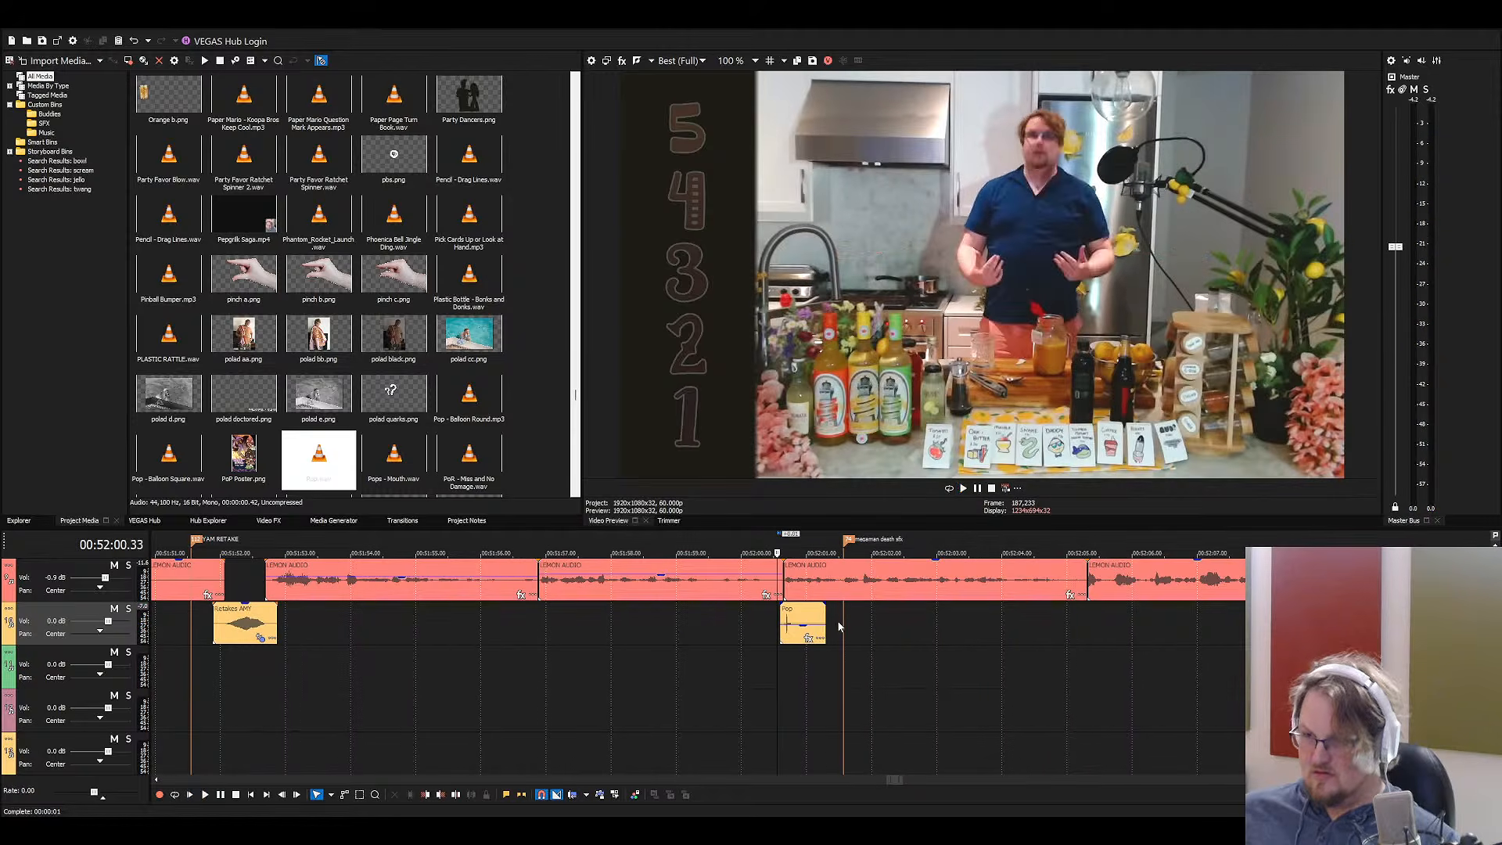
click(840, 627)
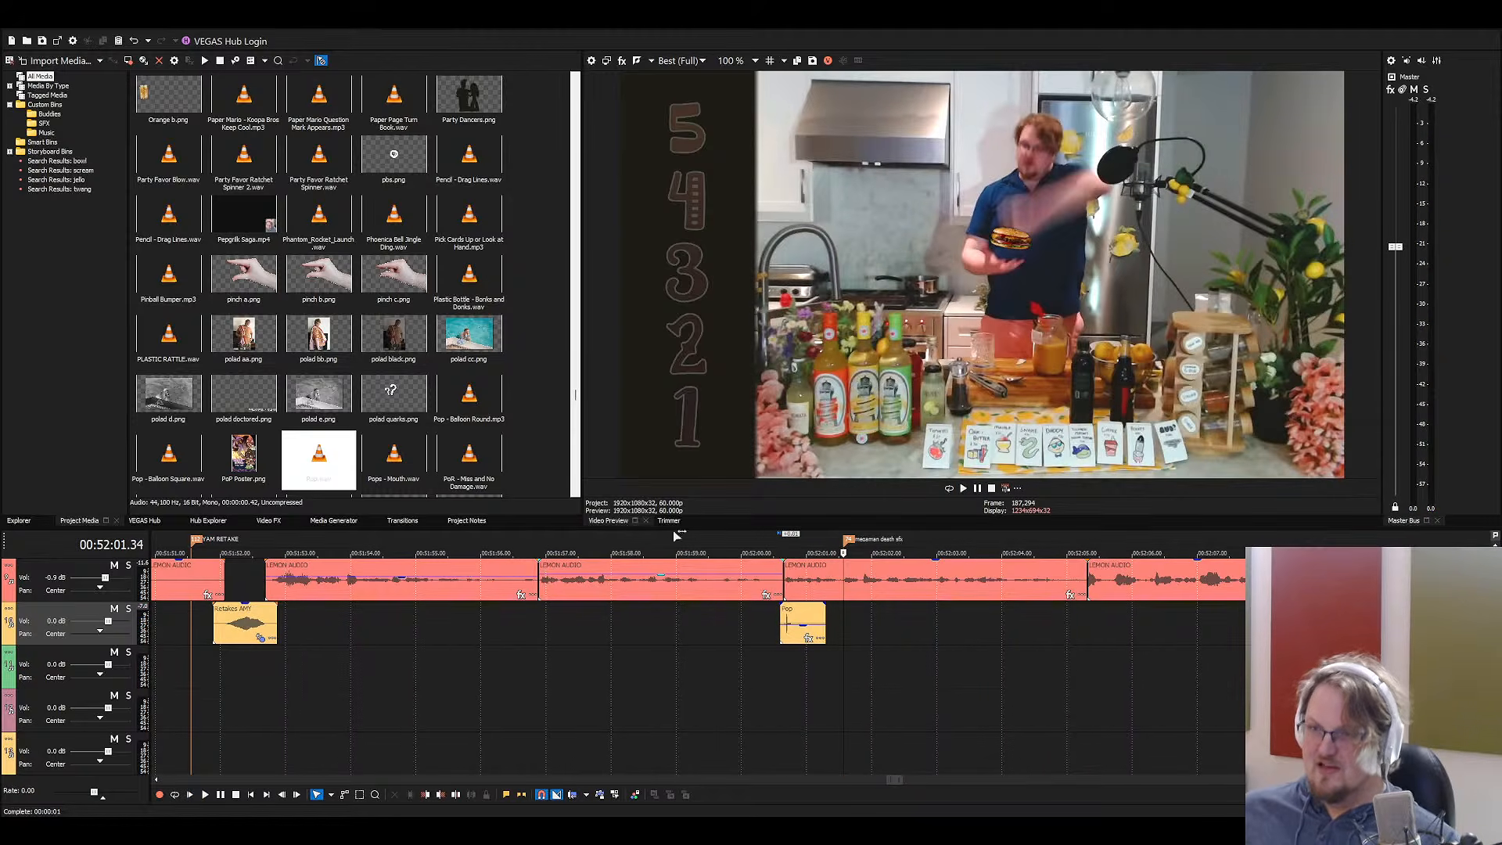
Find the Punches Set.mp3 sound in the project media and add it to the pink audio track by the "megaman death sfx" marker
click(395, 395)
text(punch)
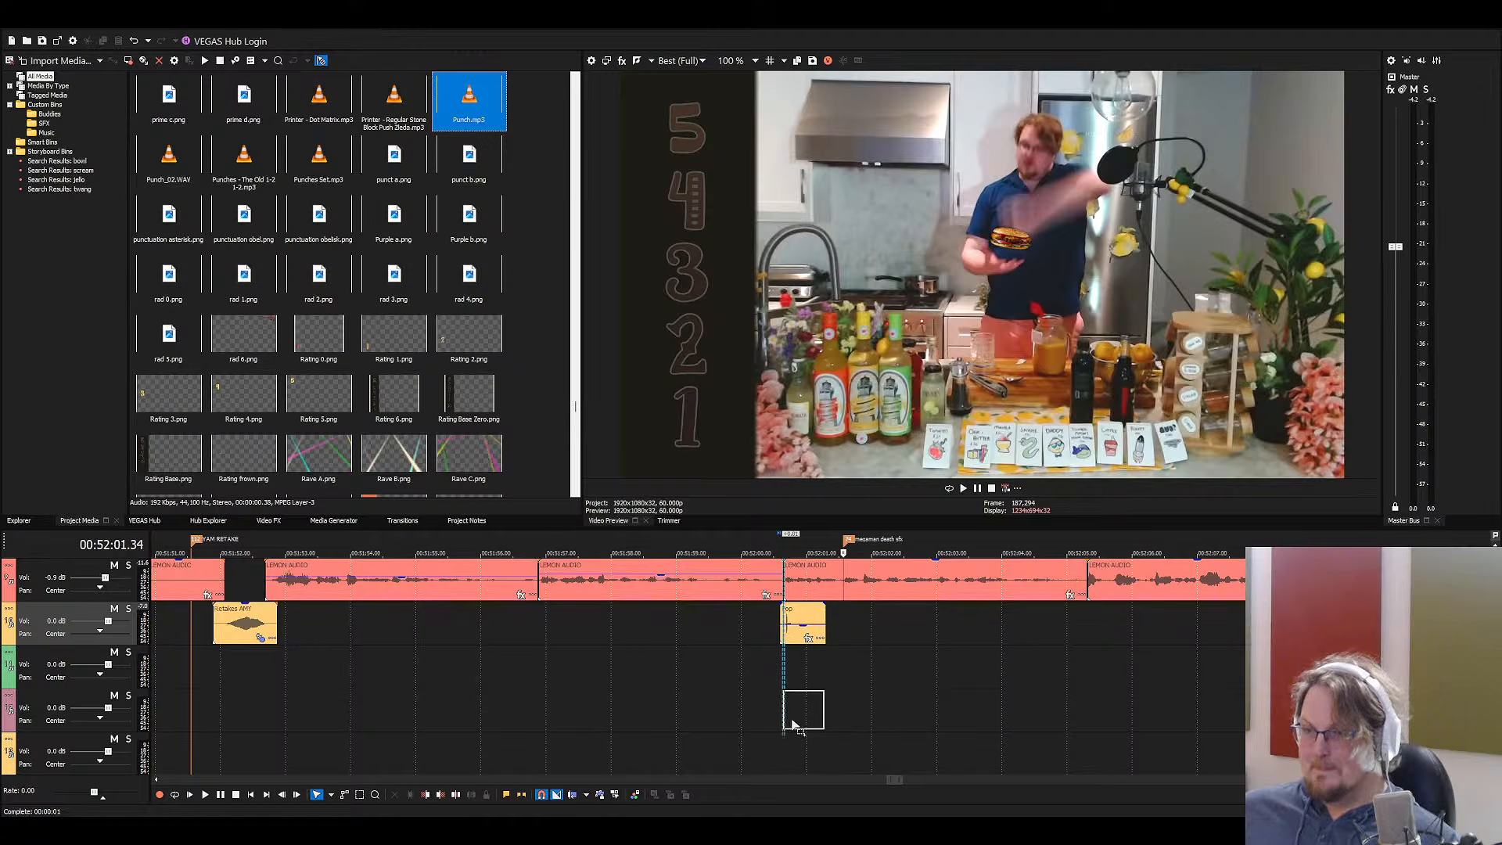
drag(319, 156, 867, 724)
Split the Punches Set clip on both sides of its second punch and delete the surrounding pieces
click(878, 726)
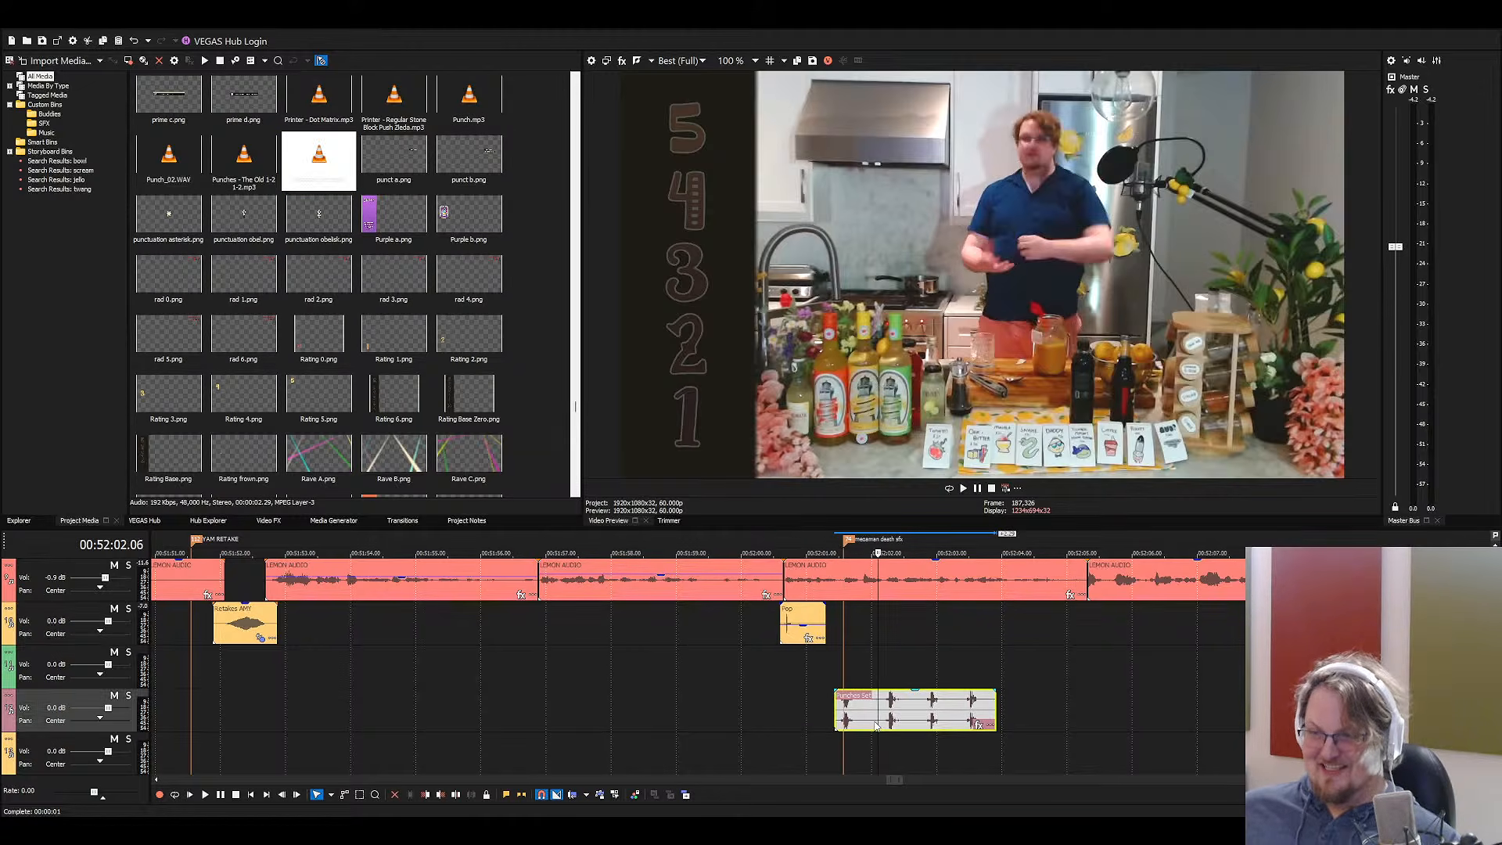
key(s)
click(924, 715)
key(s)
click(856, 712)
key(Delete)
click(942, 710)
key(Delete)
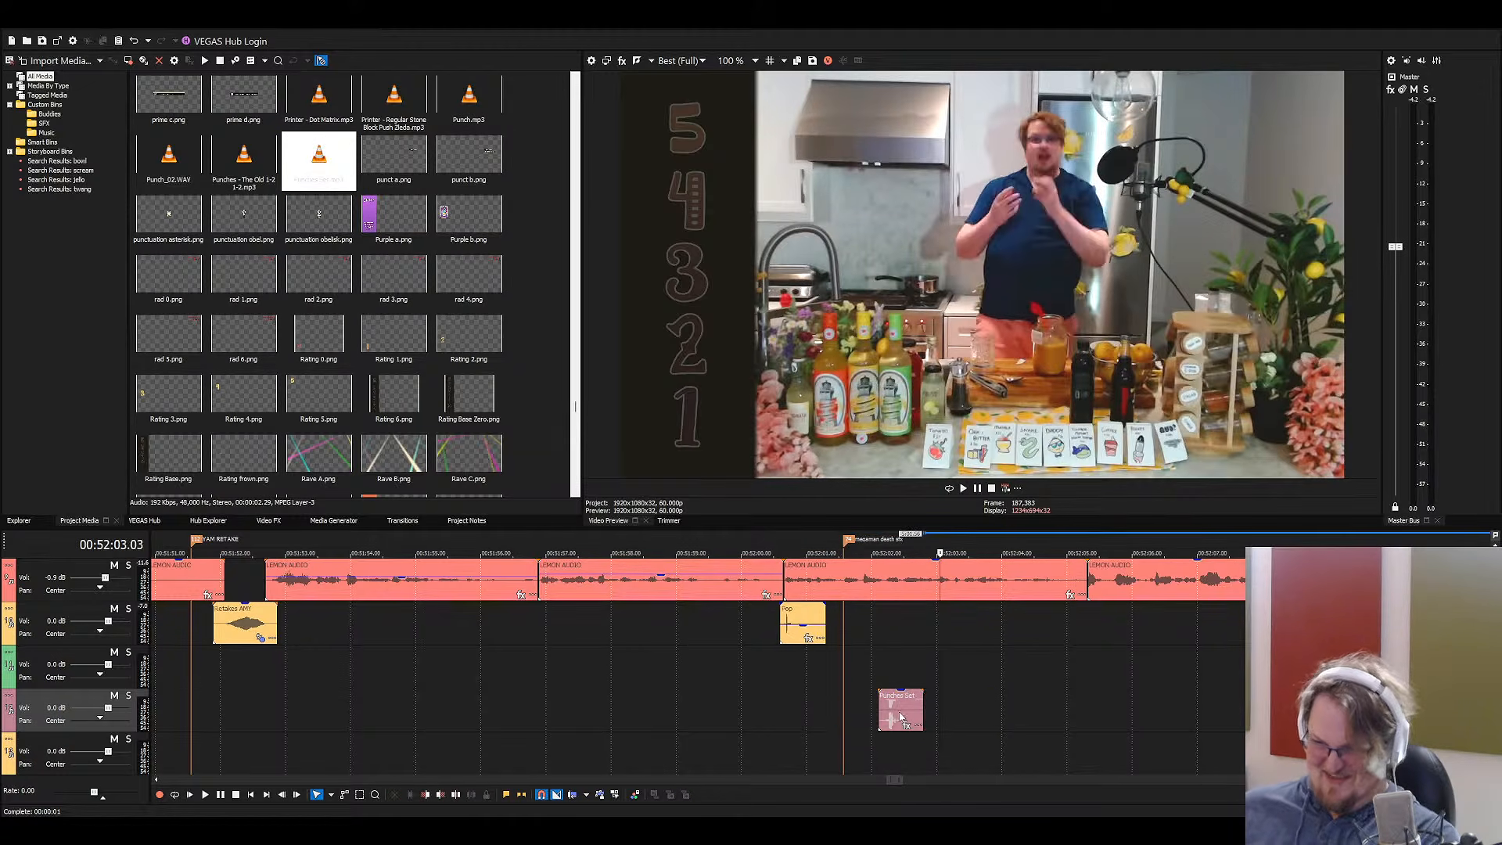
Move the isolated punch up to the yellow effects track at the "megaman death sfx" marker and play it back
drag(898, 709, 851, 635)
click(820, 663)
key(space)
scroll(849, 650, up, 3)
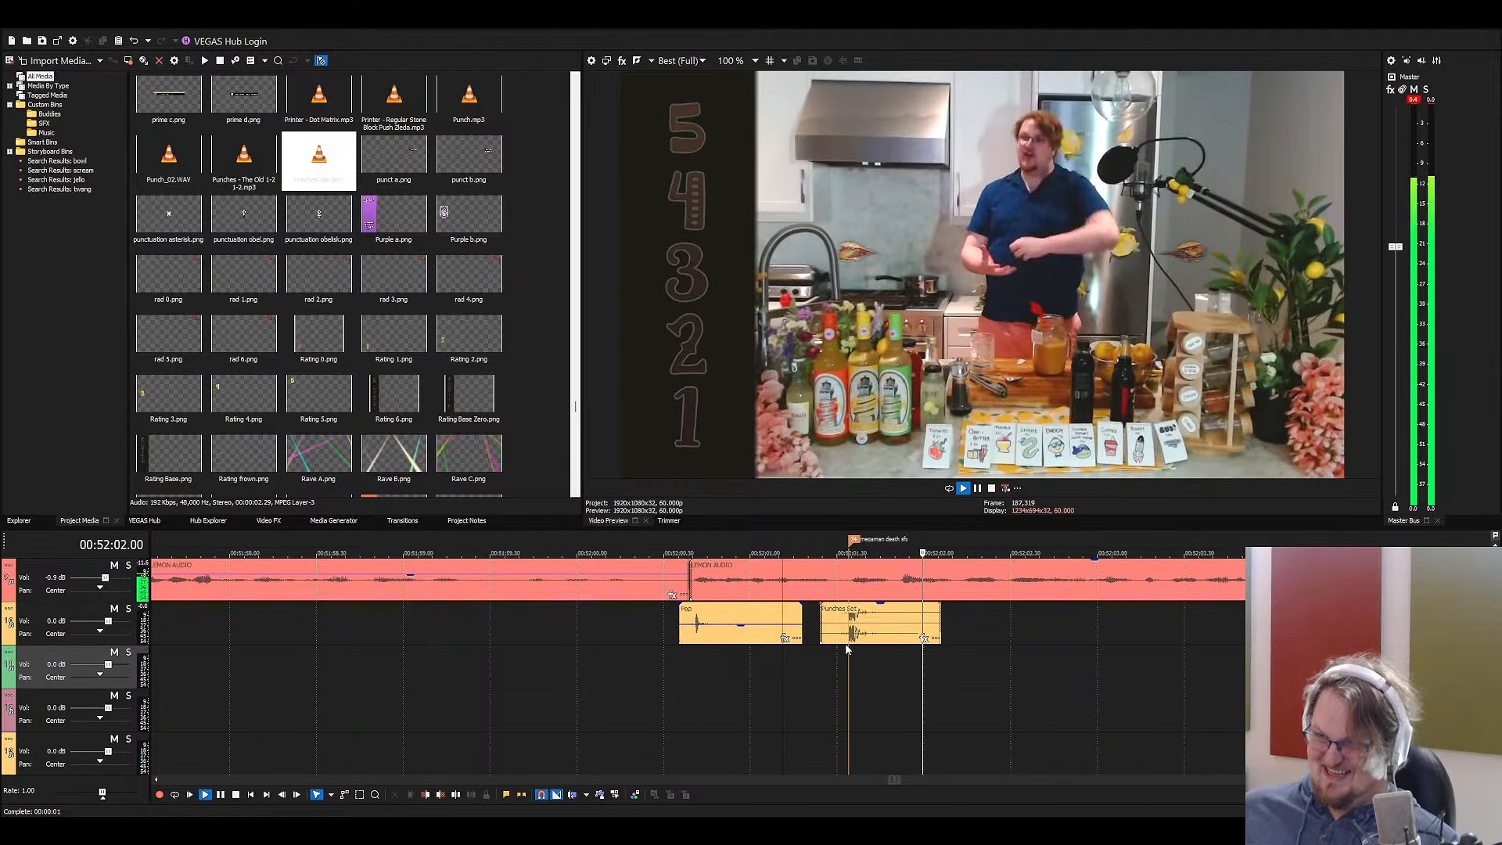
key(space)
Step through the frames around the burger hit and try shifting the Punches Set clip slightly later
click(837, 623)
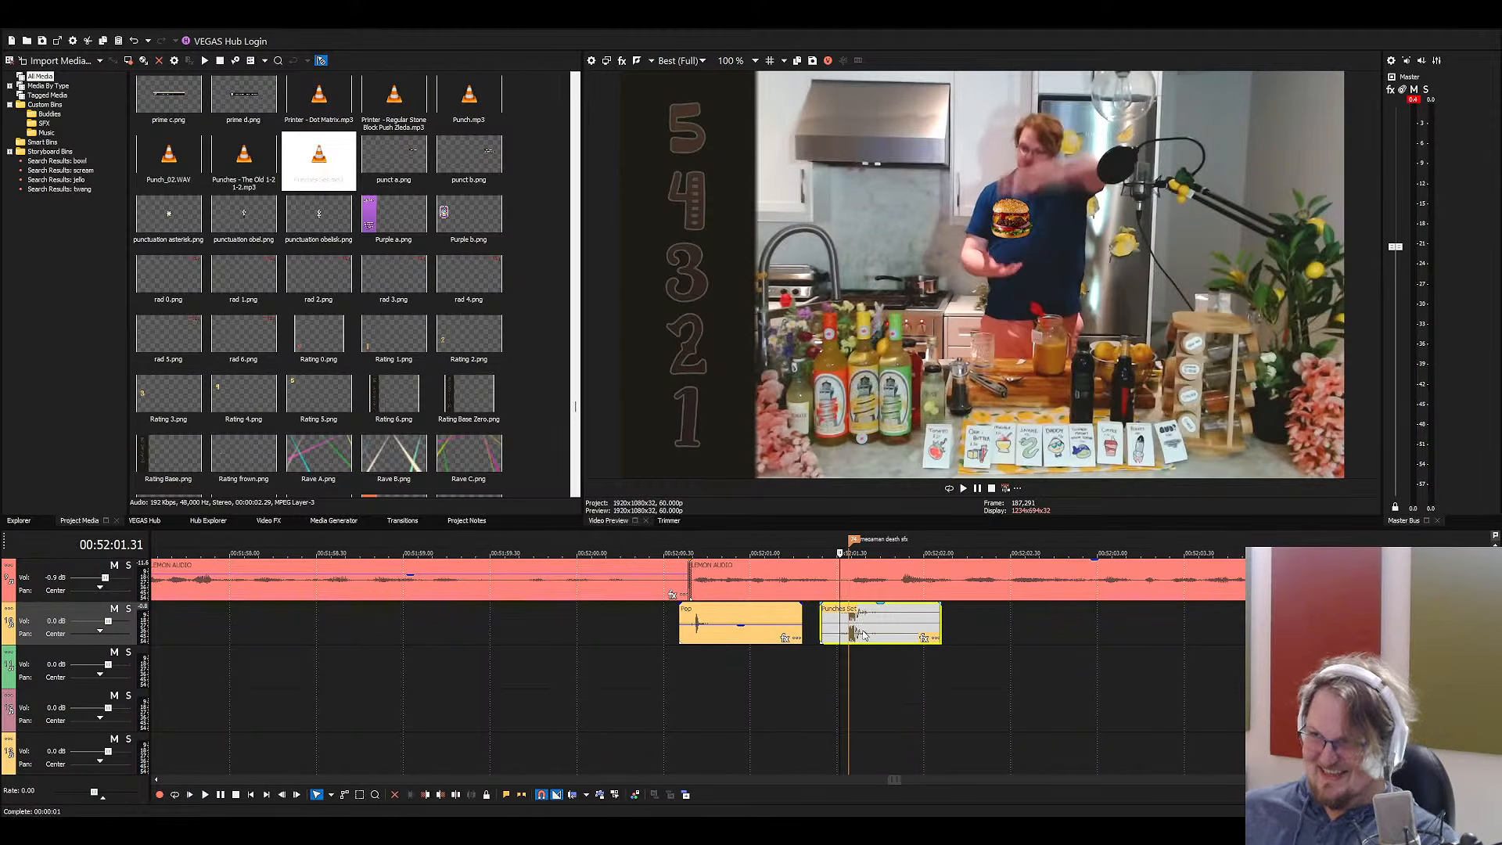
key(Right)
key(Right)
key(Right)
key(Right)
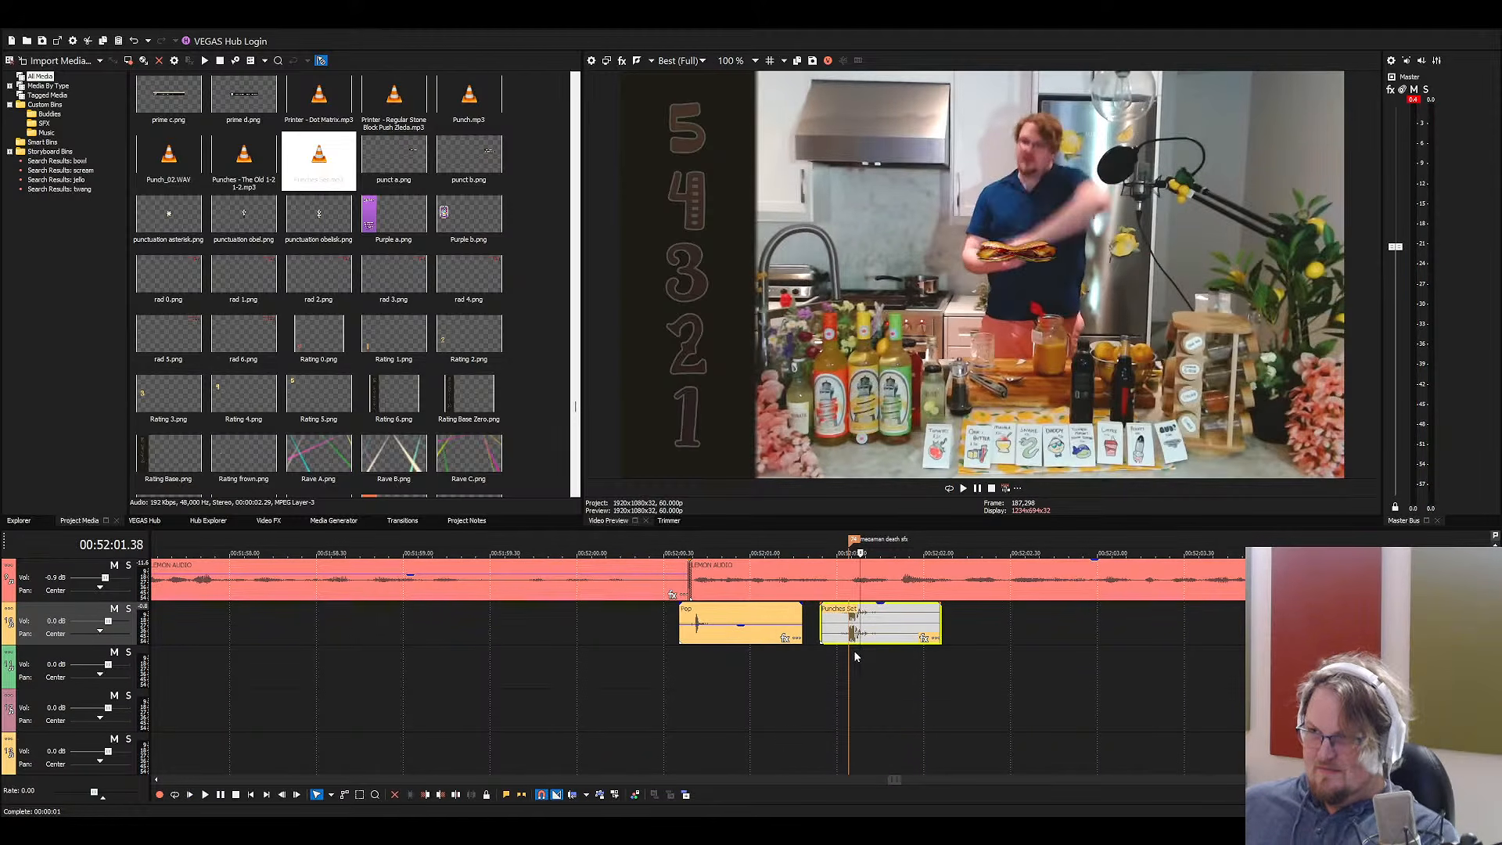
key(Left)
key(Left)
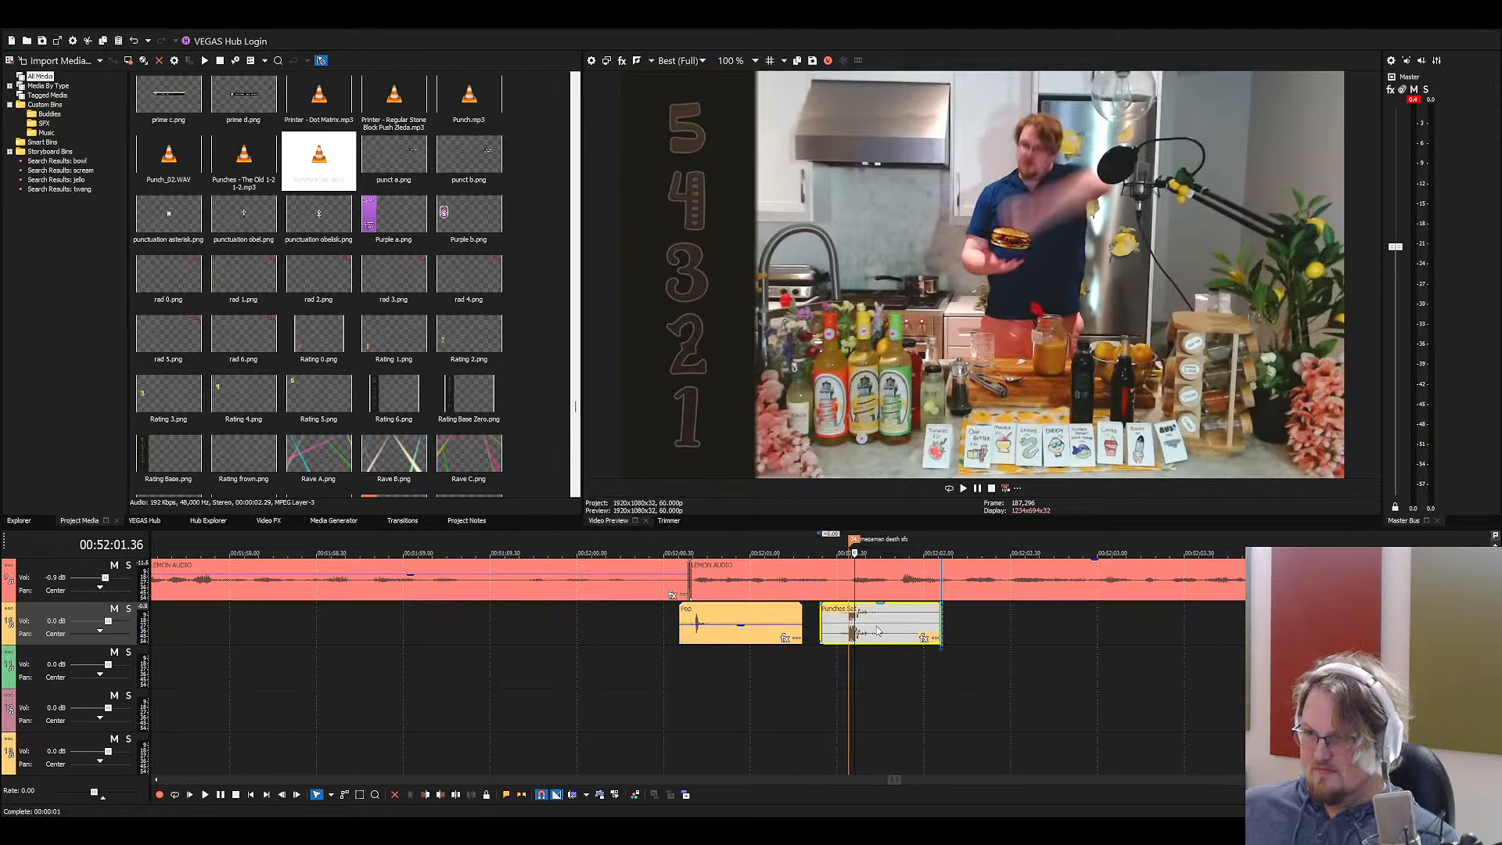
click(843, 626)
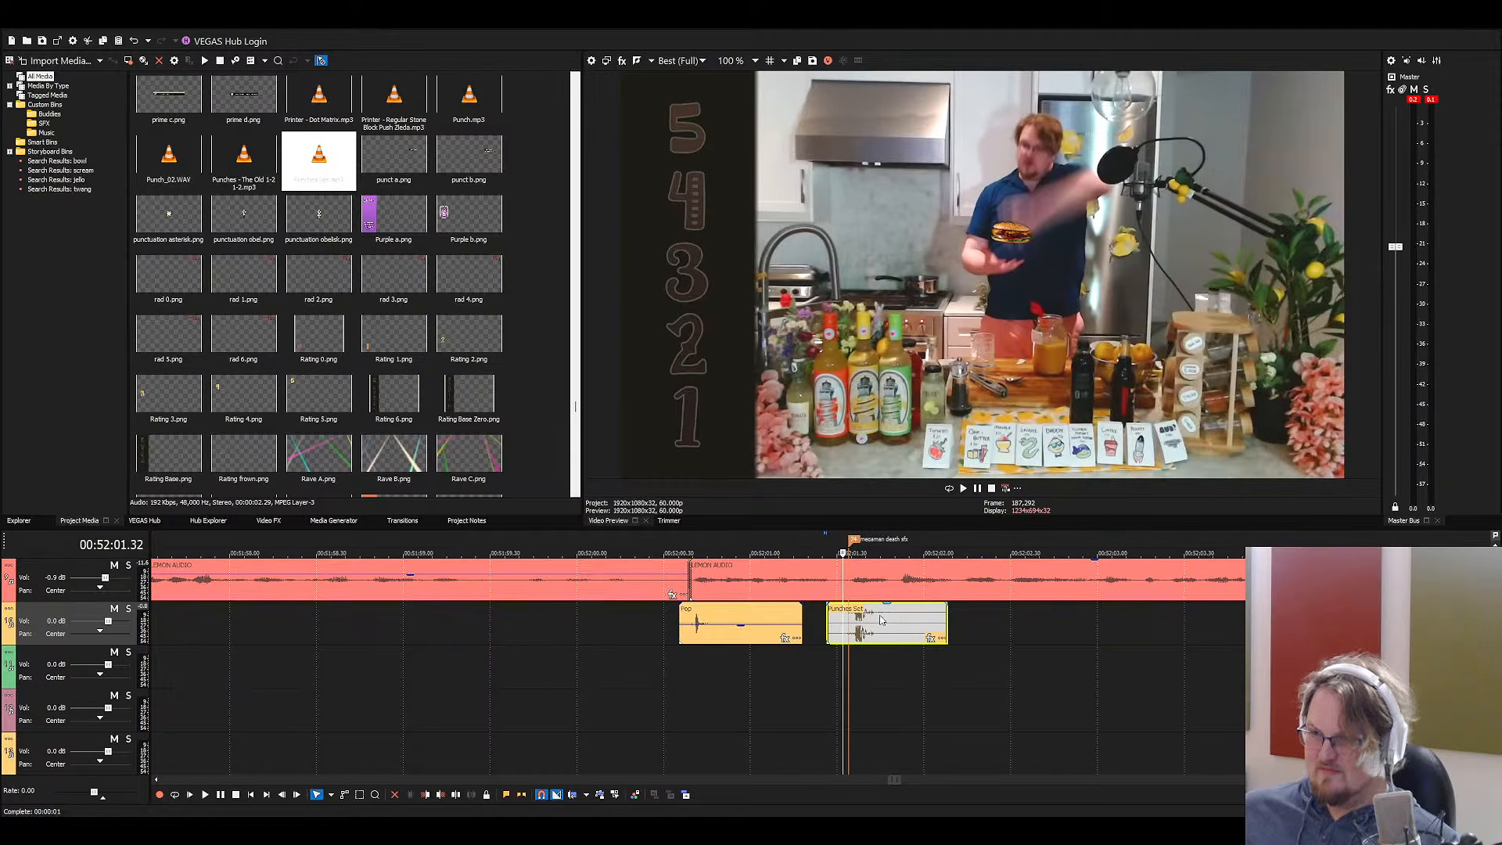
drag(881, 620, 886, 609)
Find Squishes.mp3 in the project media and add it to the pink audio track below the Punches Set clip
click(471, 363)
text(s)
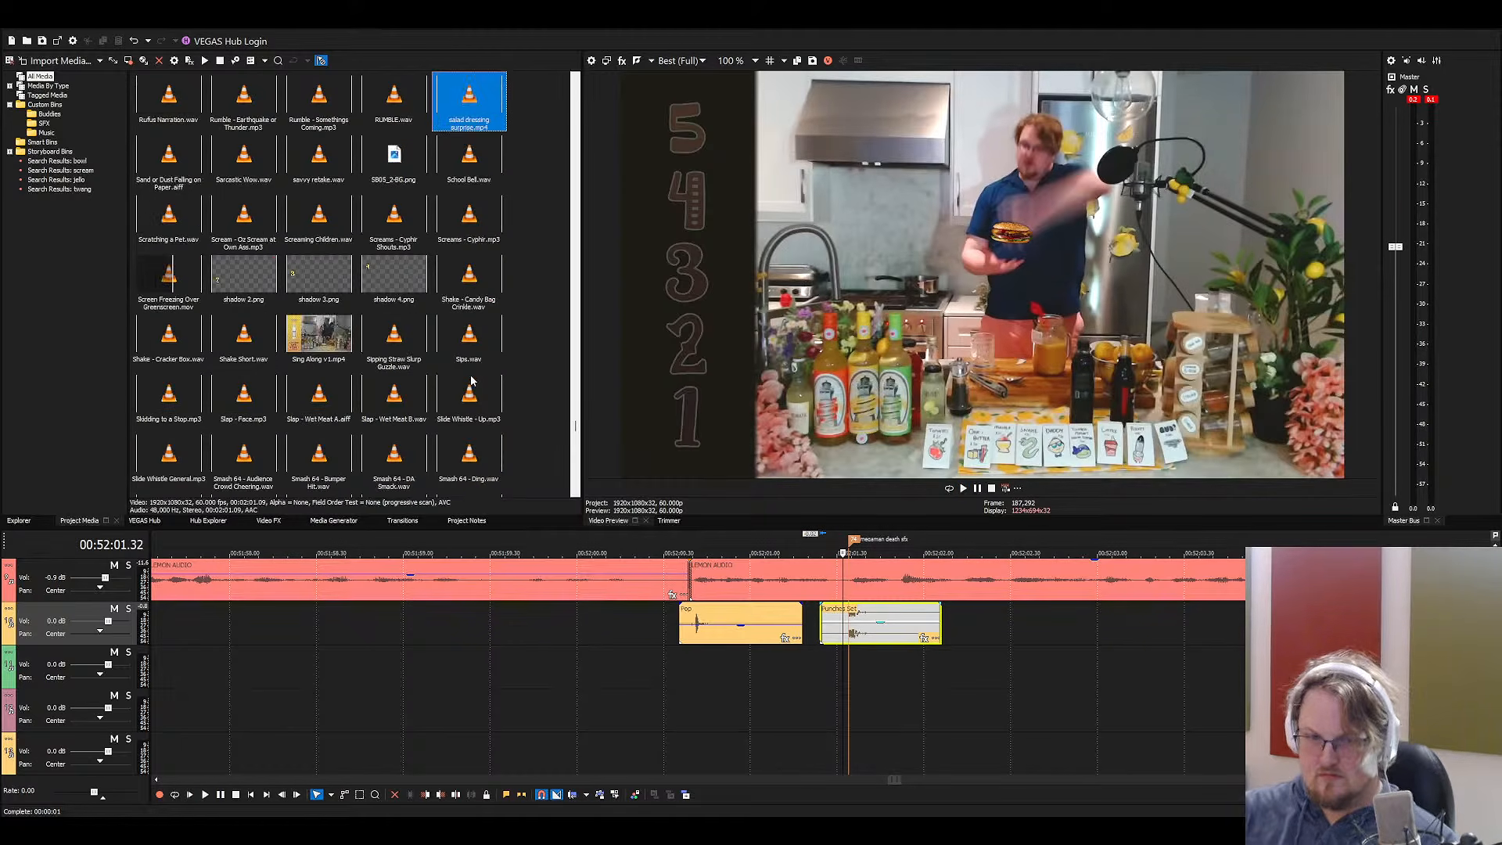
text(qui)
click(377, 270)
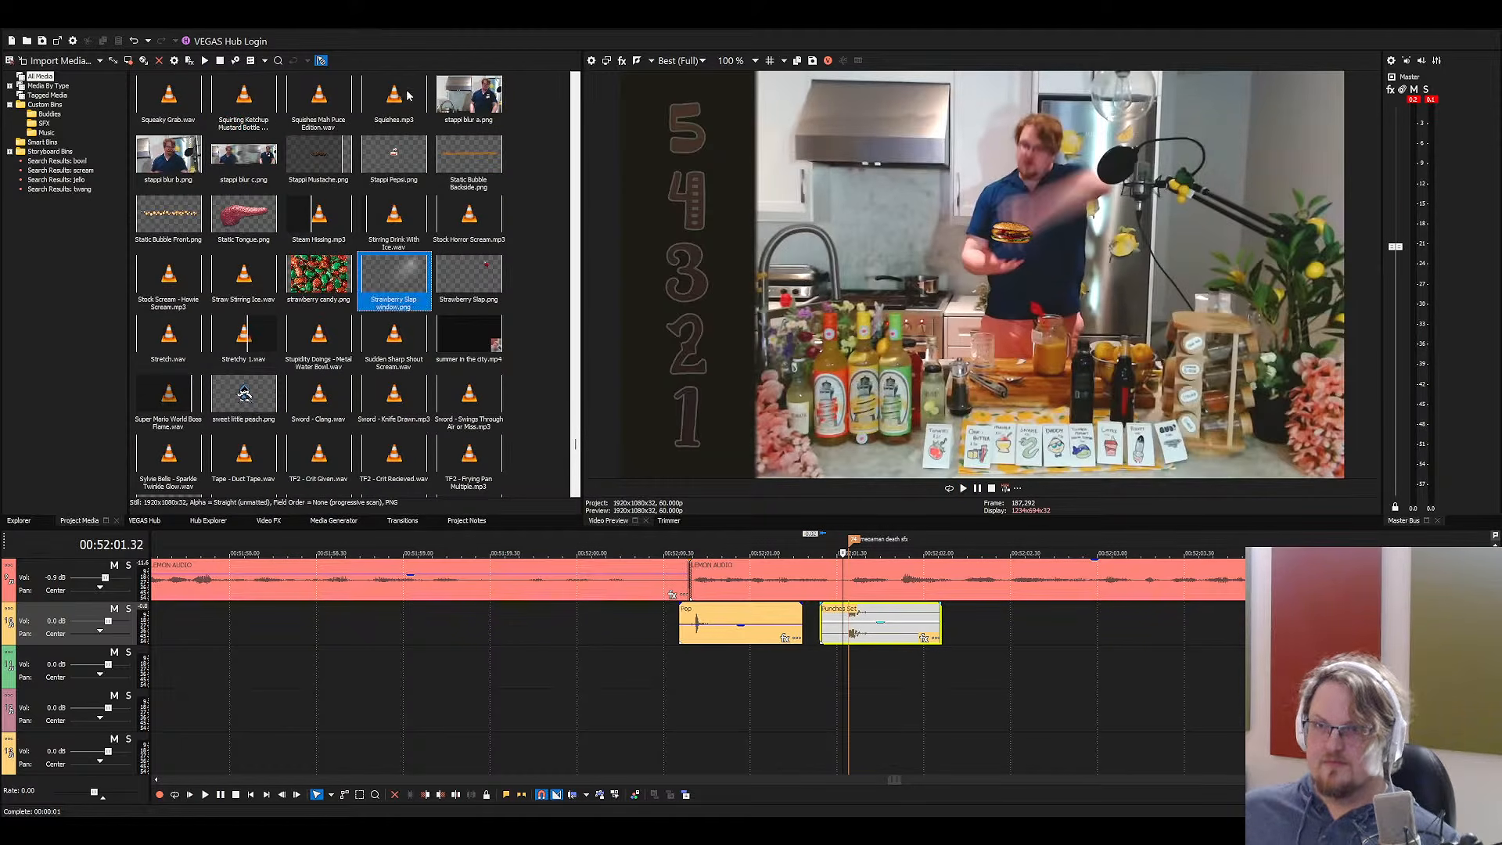
drag(408, 94, 769, 710)
Split the Squishes clip around the single squish just after 00:52:02 and delete the pieces before and after it
scroll(797, 711, down, 3)
click(851, 712)
key(s)
click(875, 712)
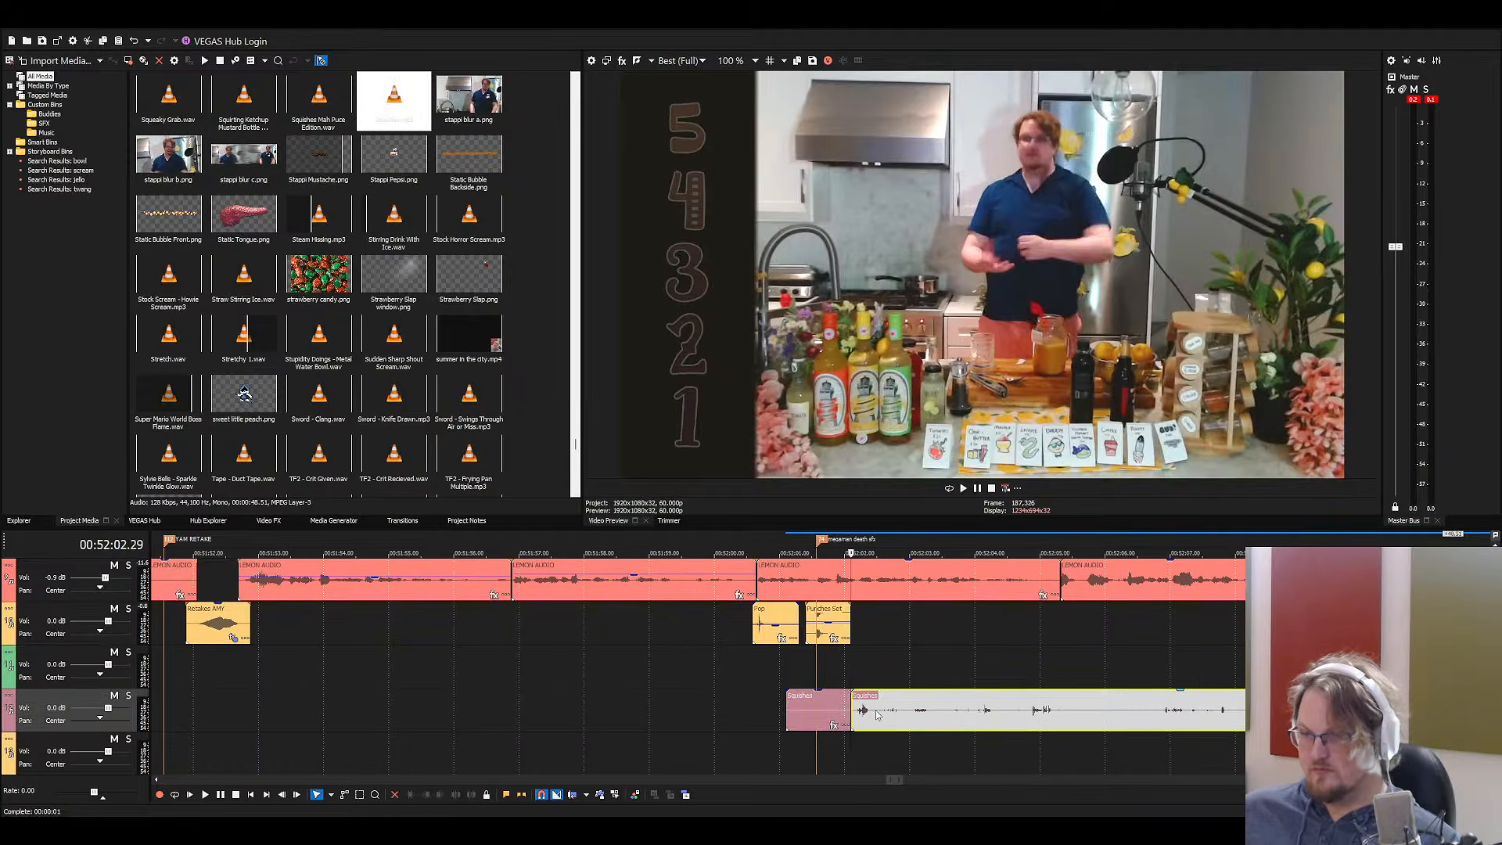
key(s)
key(Delete)
click(823, 711)
key(Delete)
Move the isolated squish to the green track, aligned with the start of the Punches Set clip, and play both together
drag(819, 667, 818, 667)
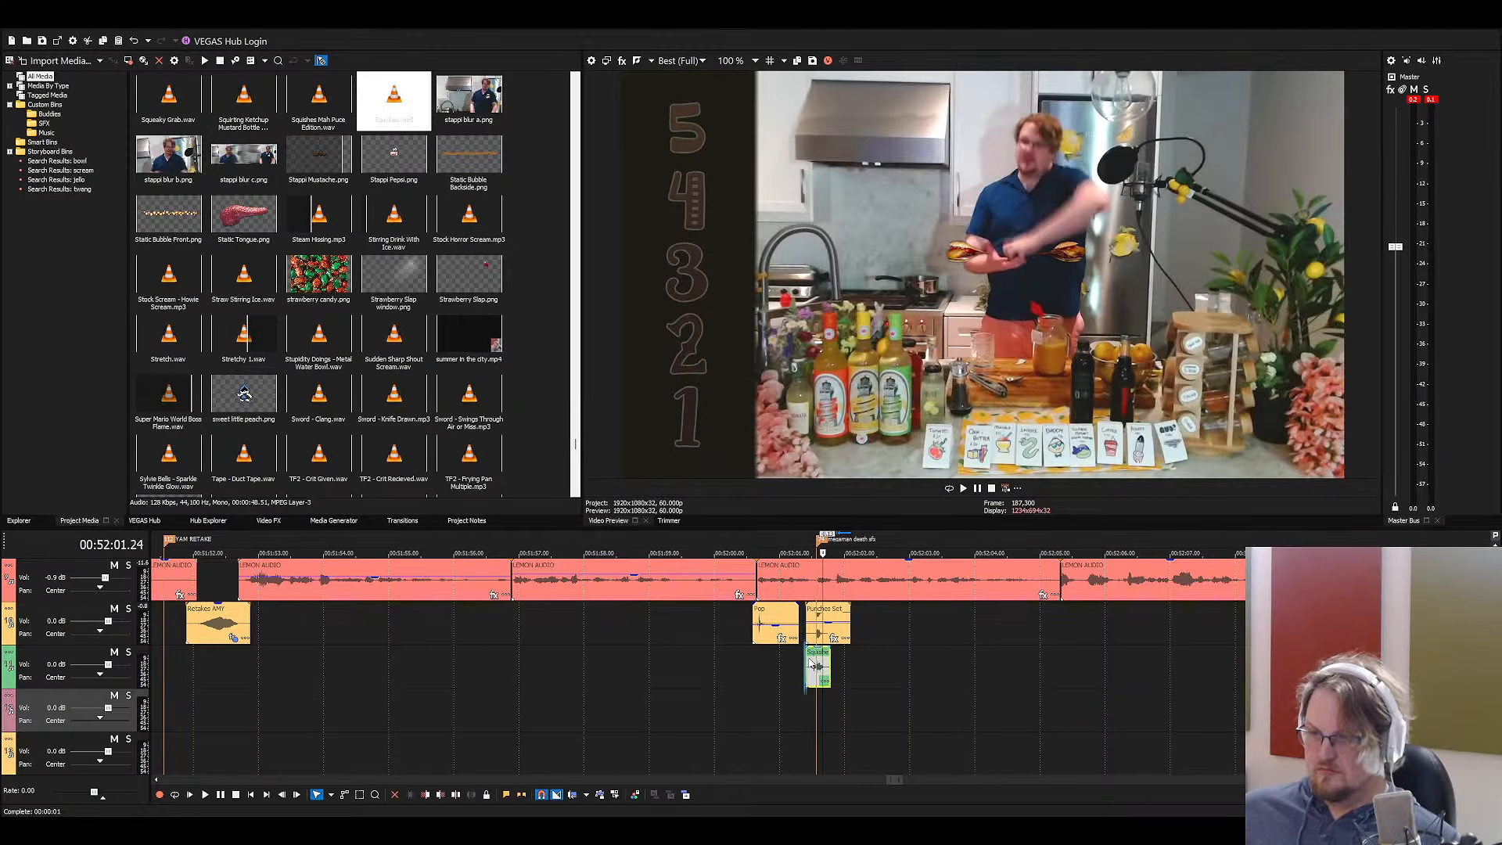
key(space)
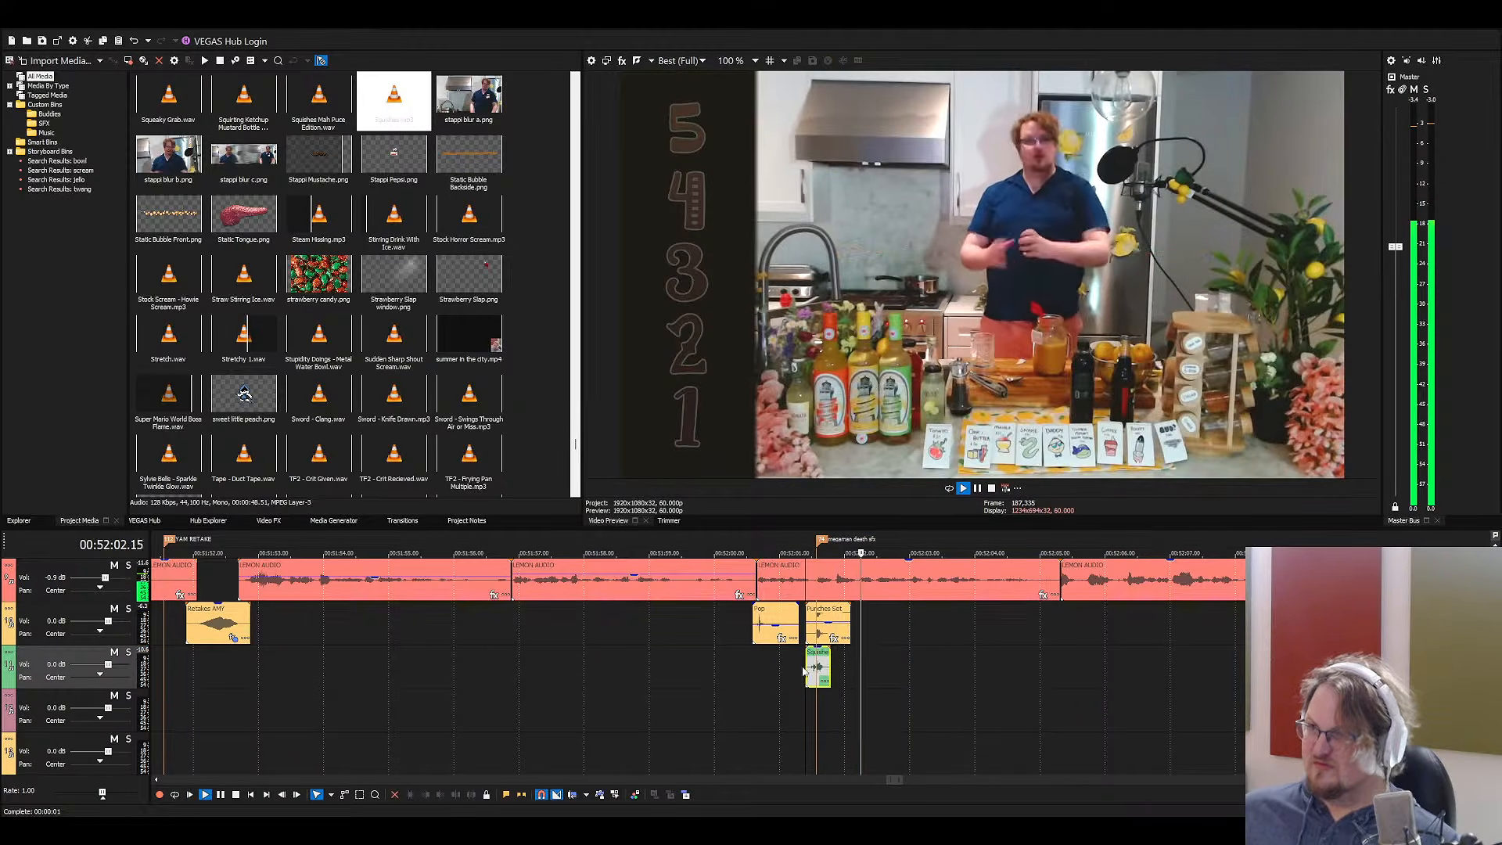
key(space)
Find the Unimpressive Falling Slide Whistle sound in the project media and add it to the pink track under the squish
click(321, 317)
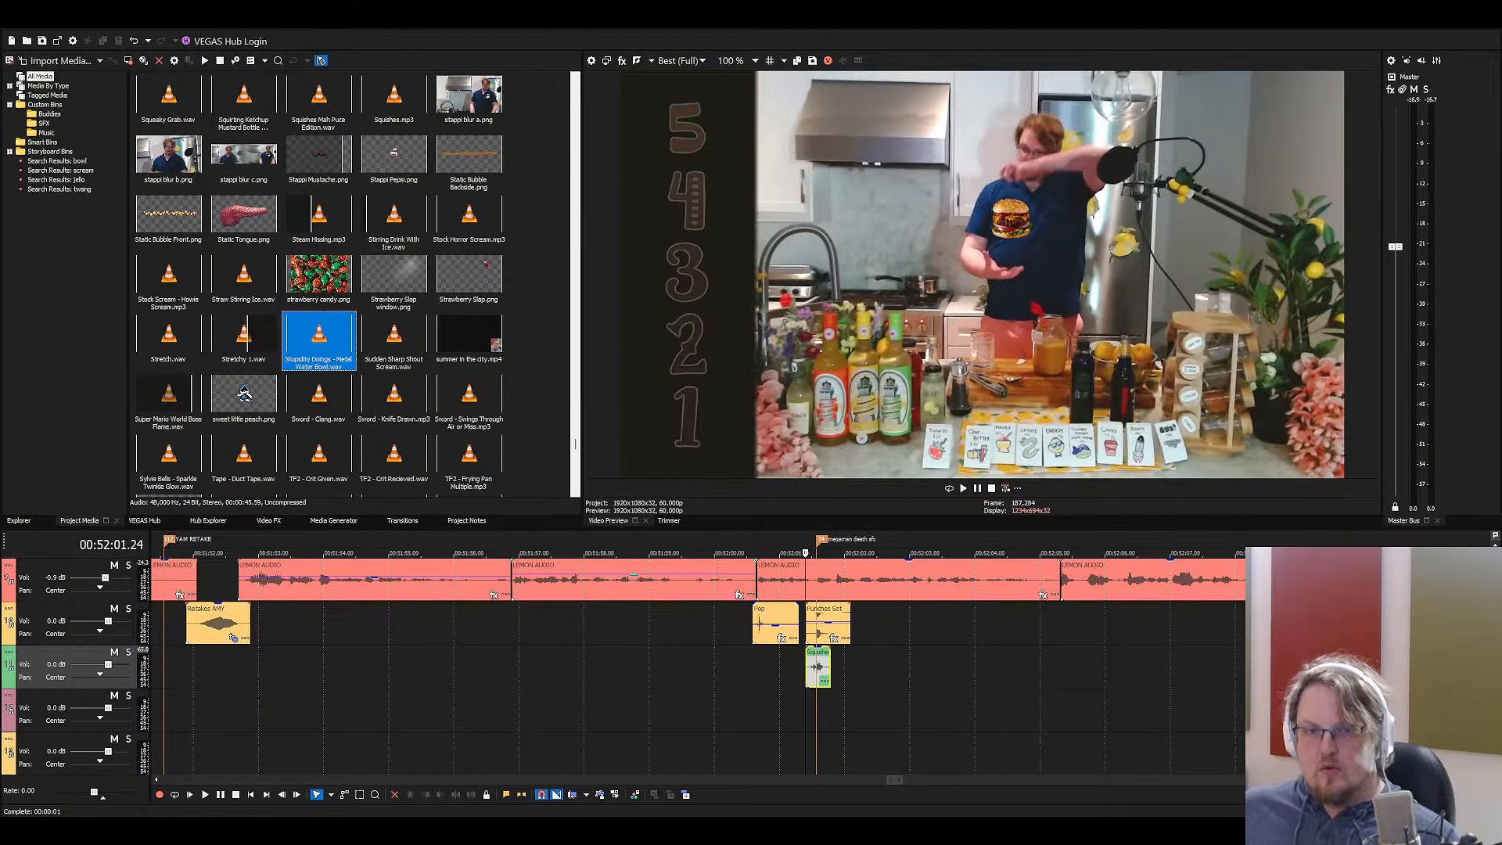
click(395, 450)
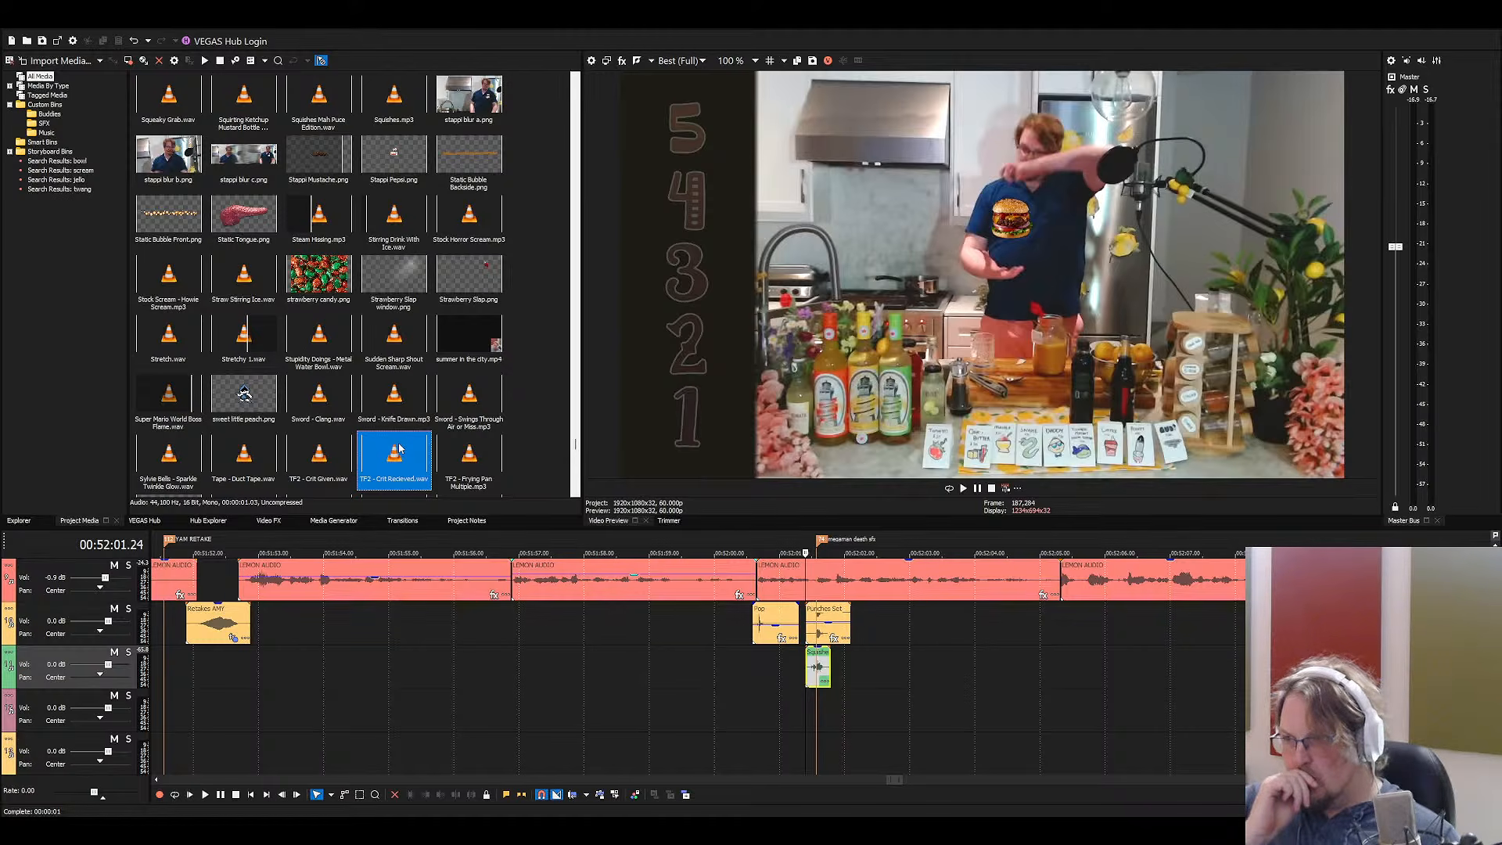
text(fal)
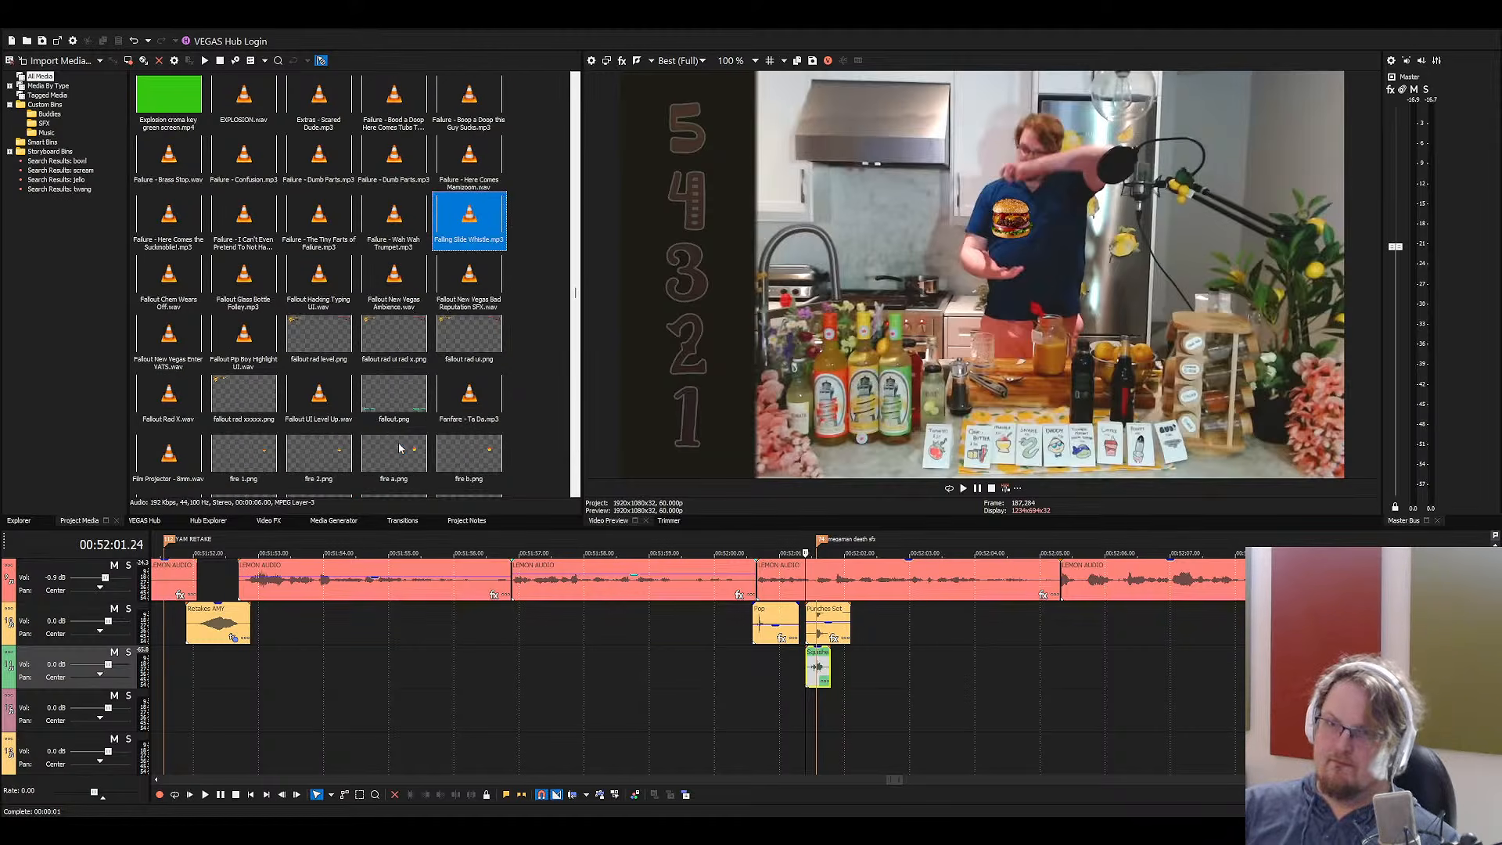
click(298, 383)
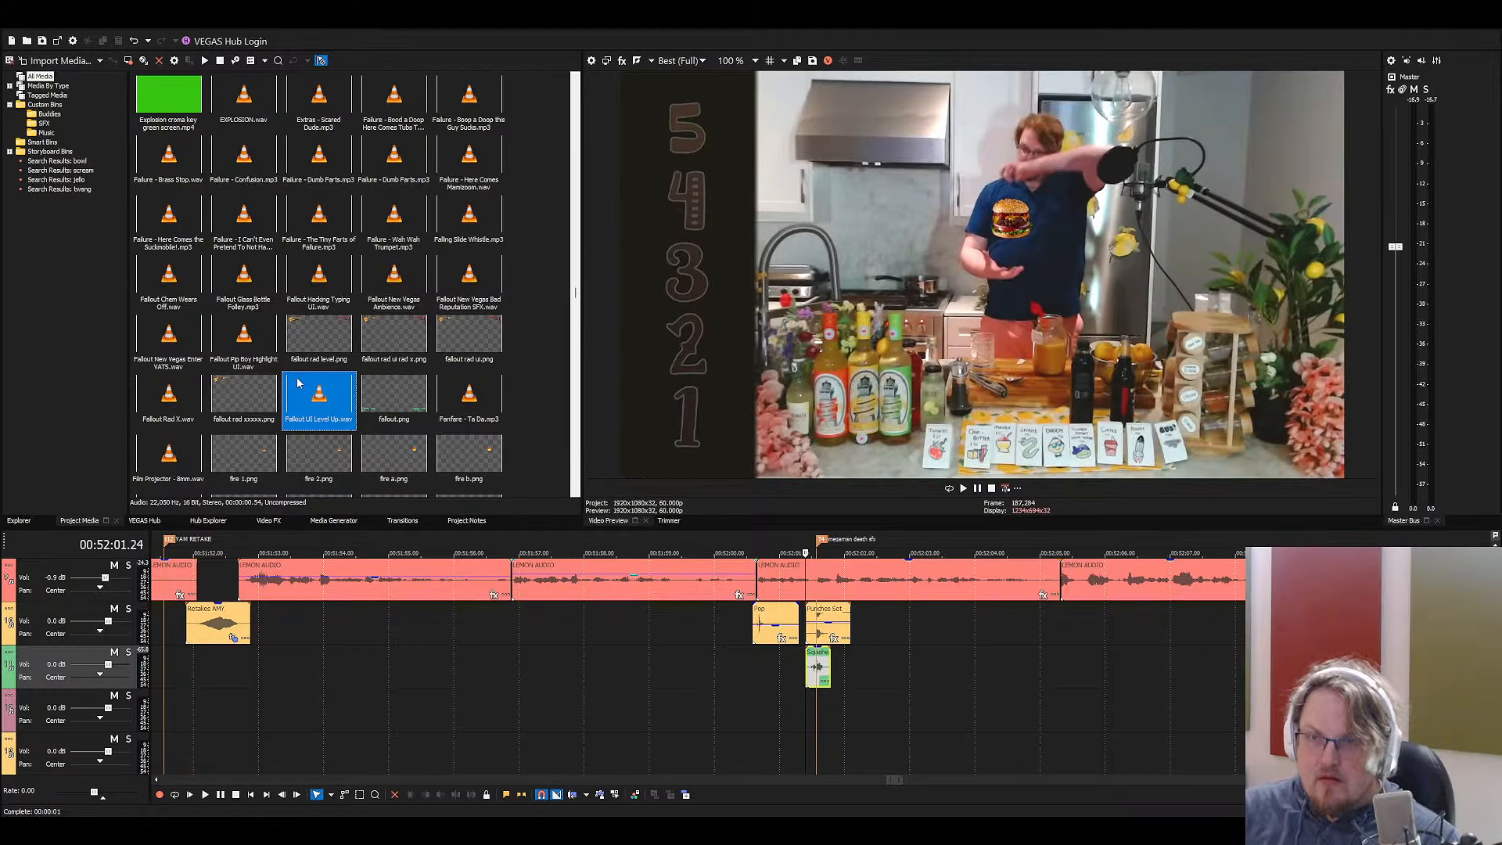
text(uni)
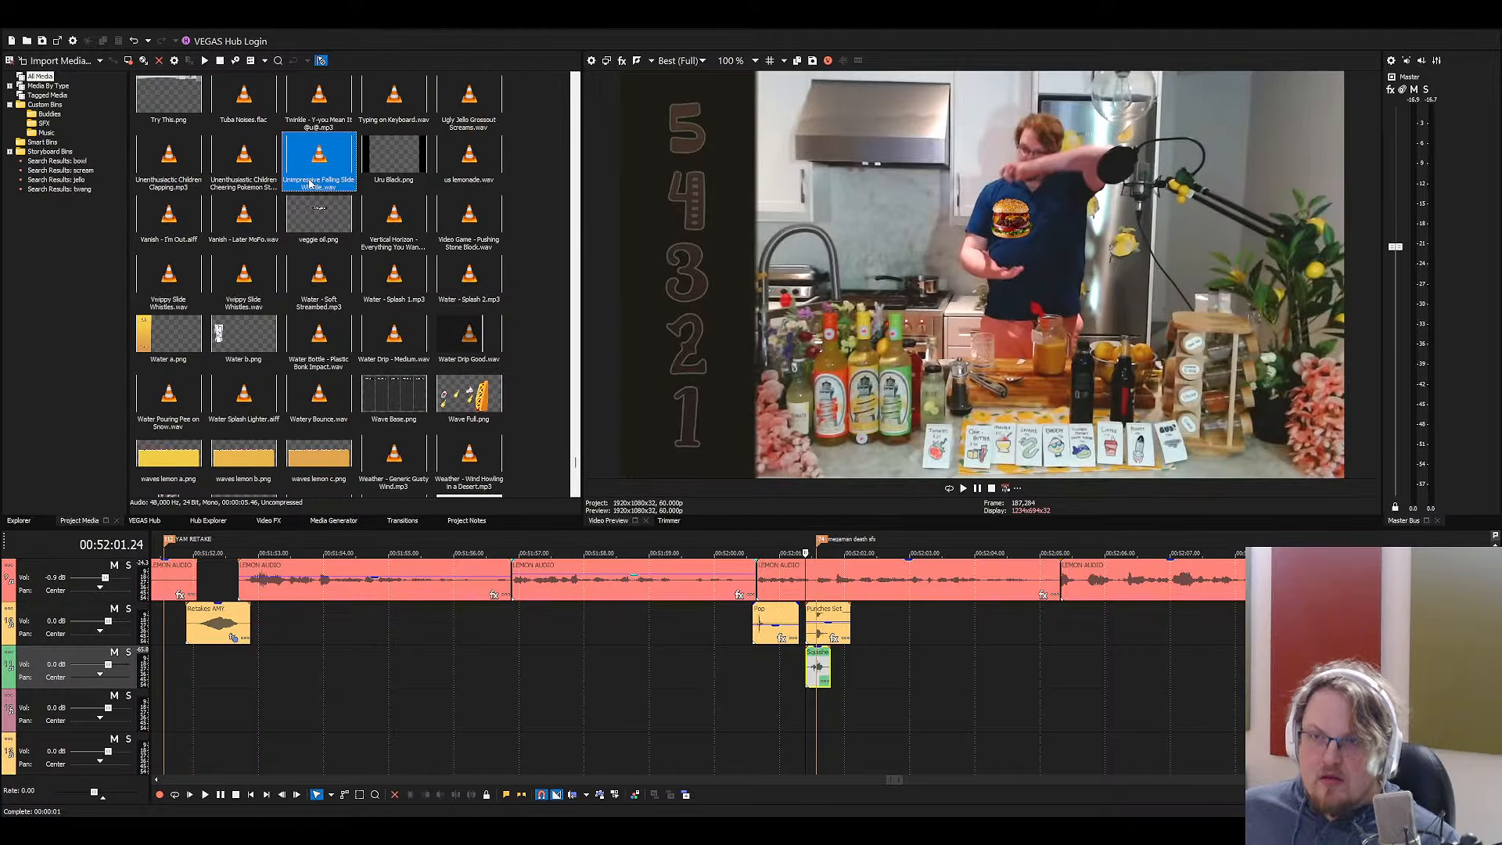
drag(311, 183, 878, 724)
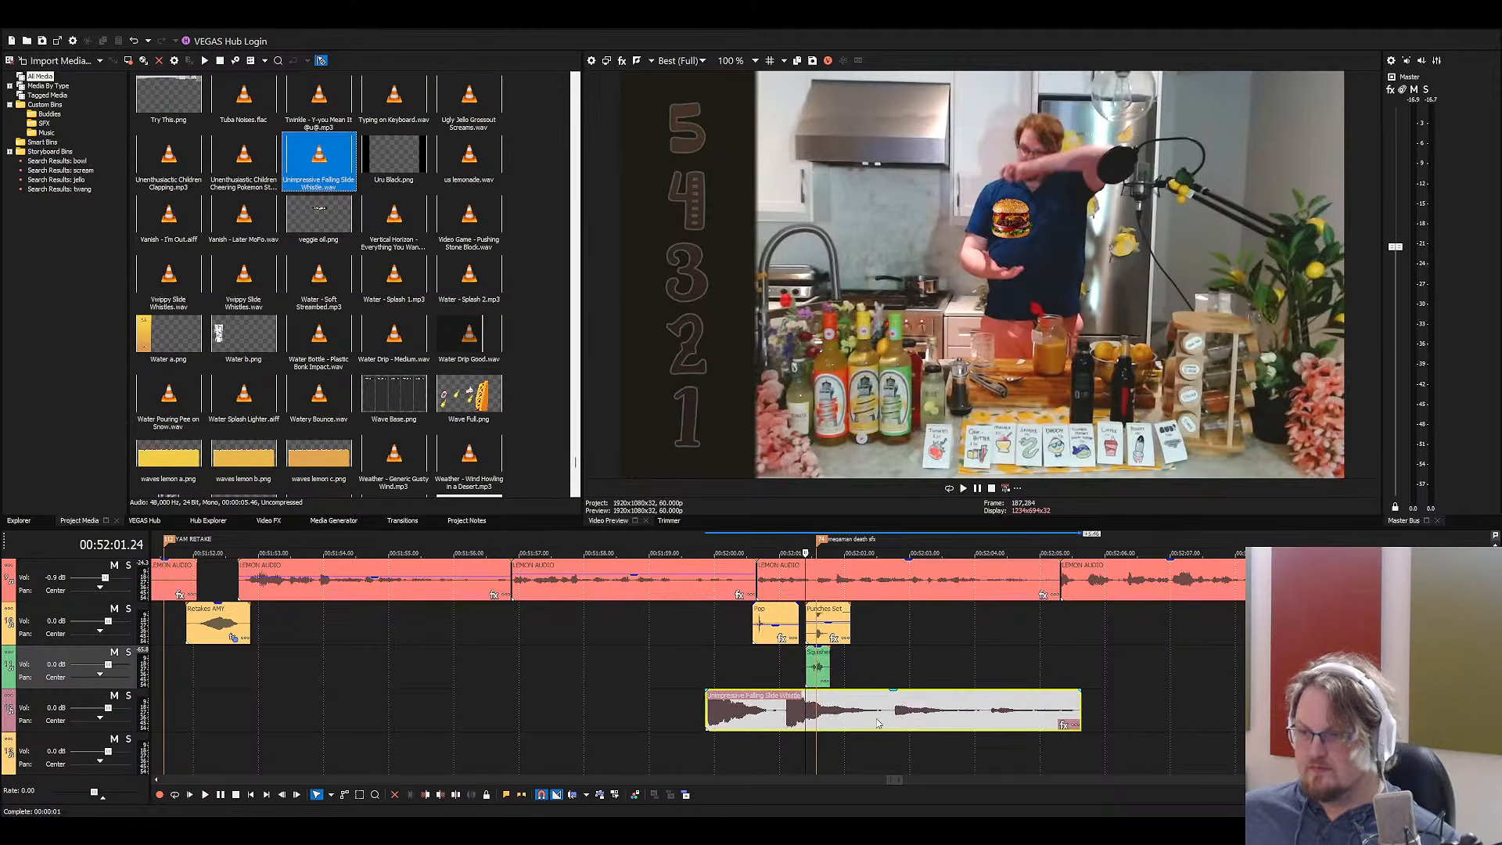
Try shifting the slide whistle clip later and trimming its start to the end of the squish, and play it back
click(990, 716)
key(s)
click(948, 713)
key(Delete)
drag(993, 710, 1045, 724)
click(803, 713)
key(space)
key(space)
drag(827, 706, 830, 708)
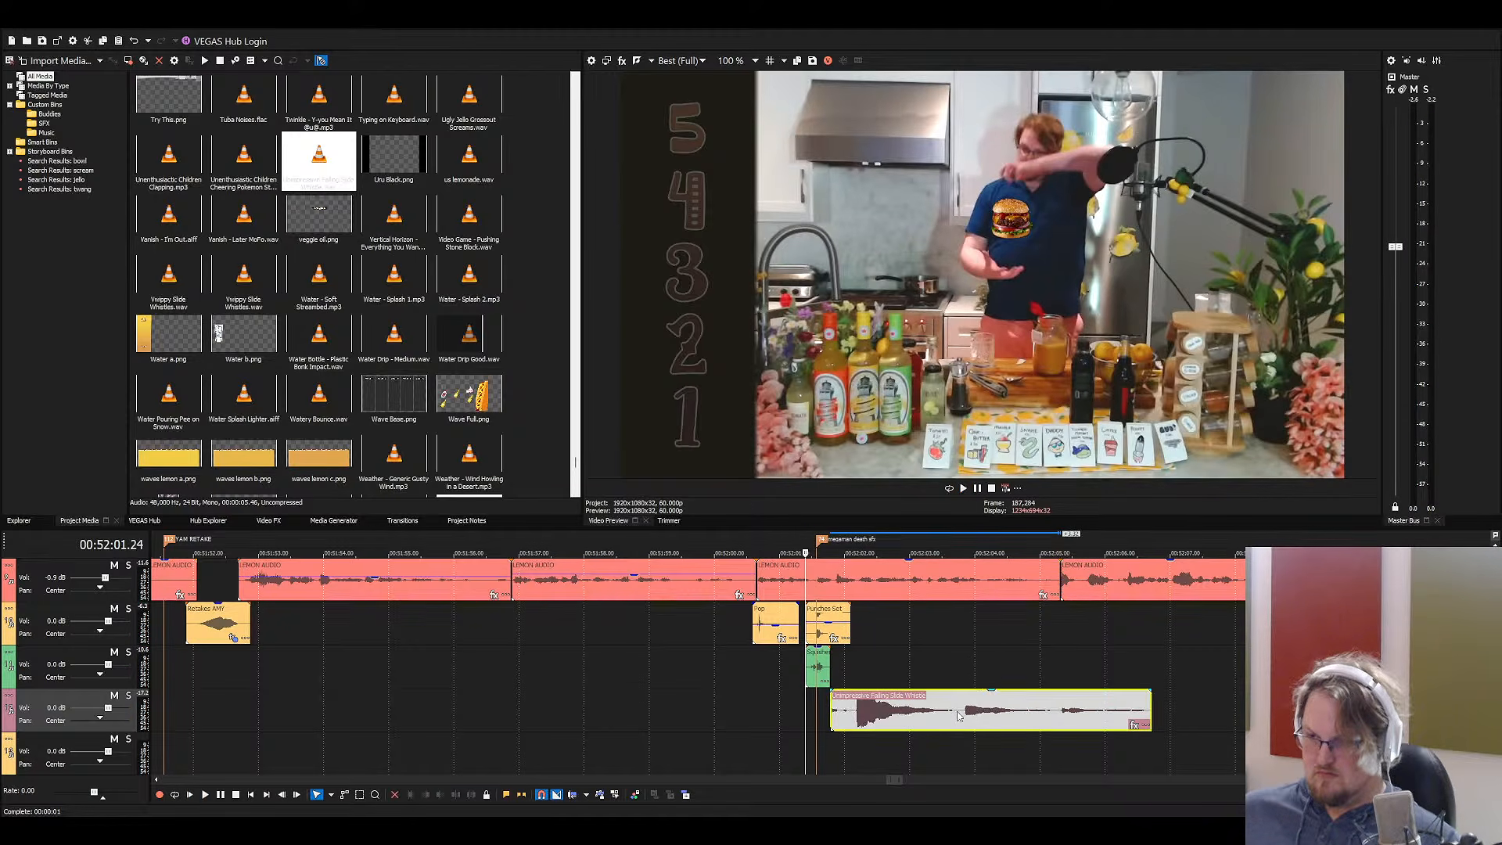
key(space)
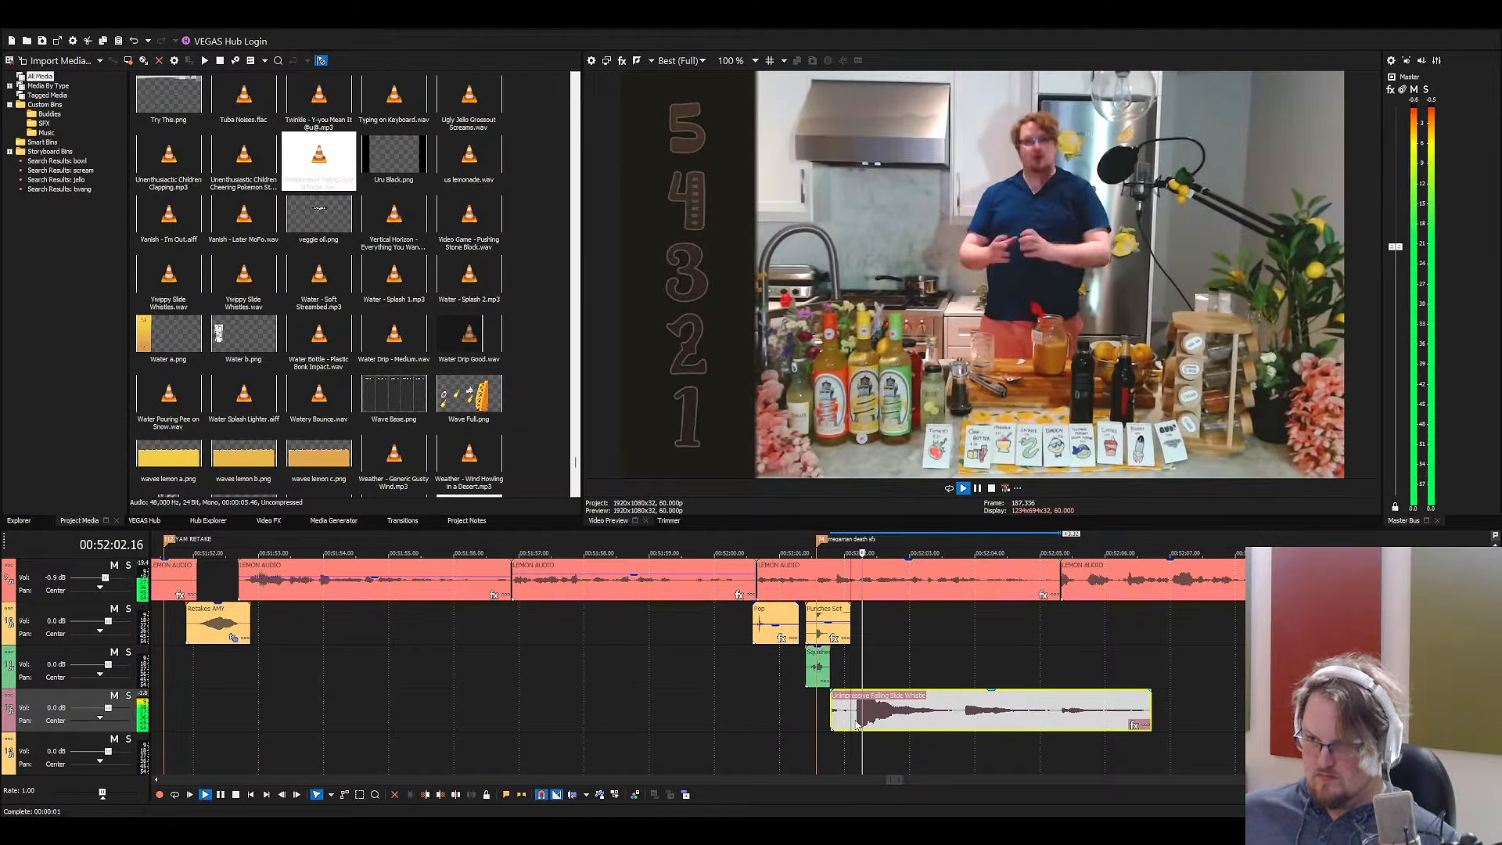
key(space)
Extend the slide whistle clip's start back over its earlier whistles, split it at the Punches Set clip's end, and delete the rest
drag(831, 718, 632, 720)
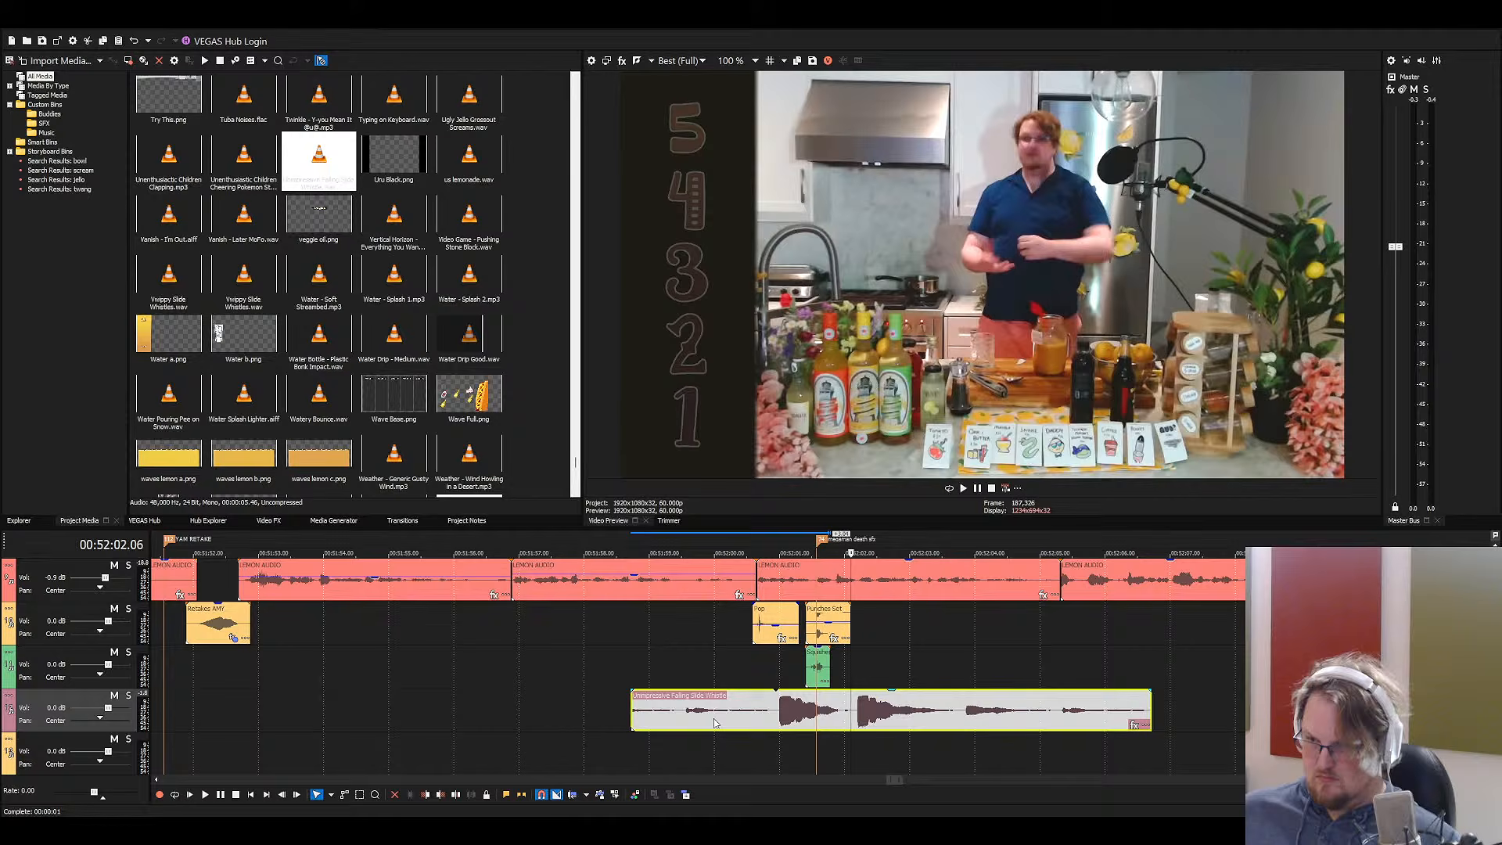
click(779, 716)
key(space)
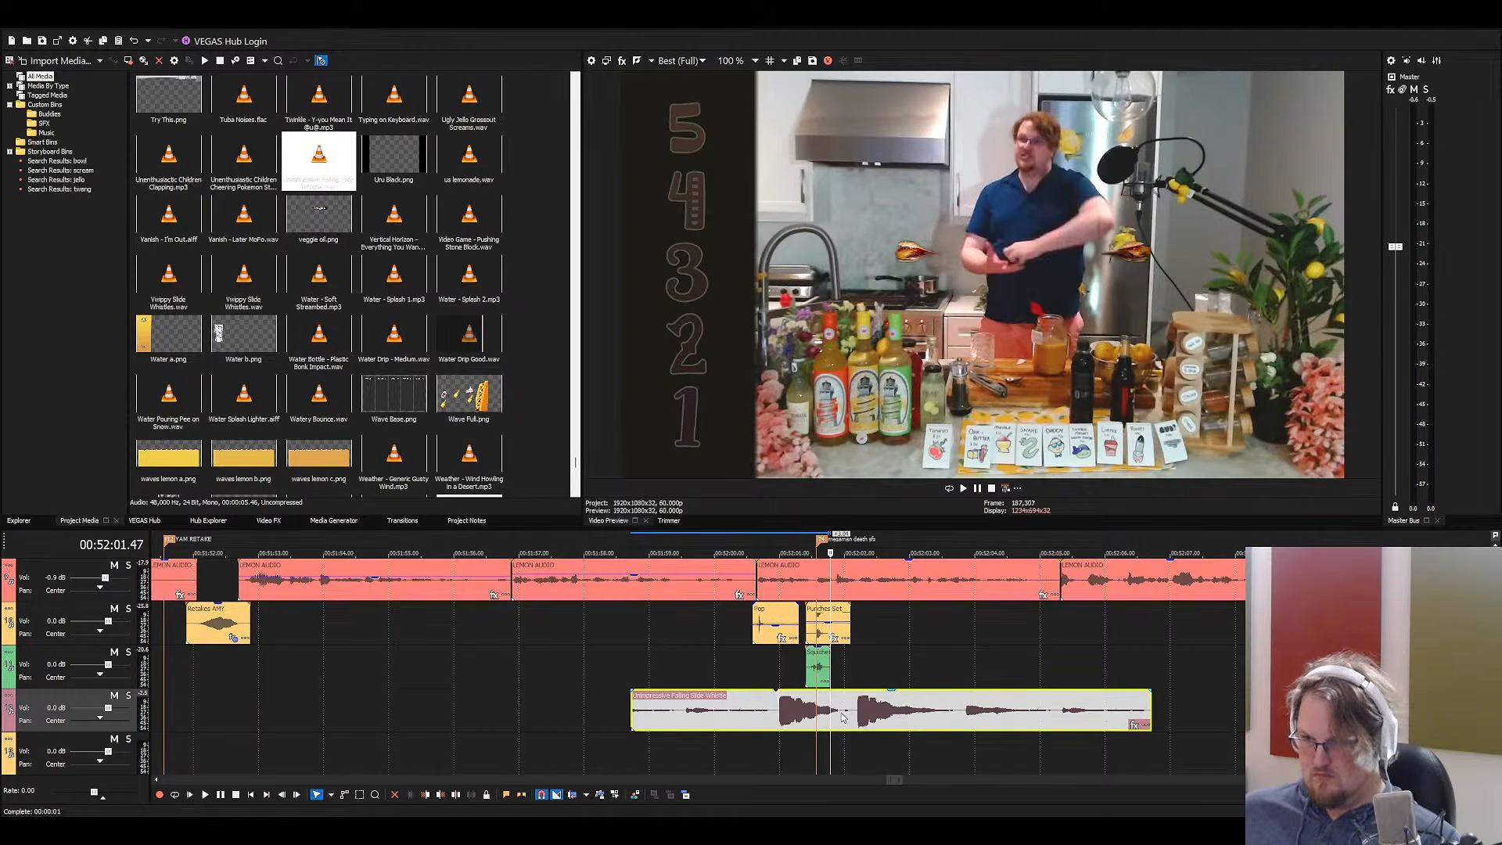
key(s)
key(Delete)
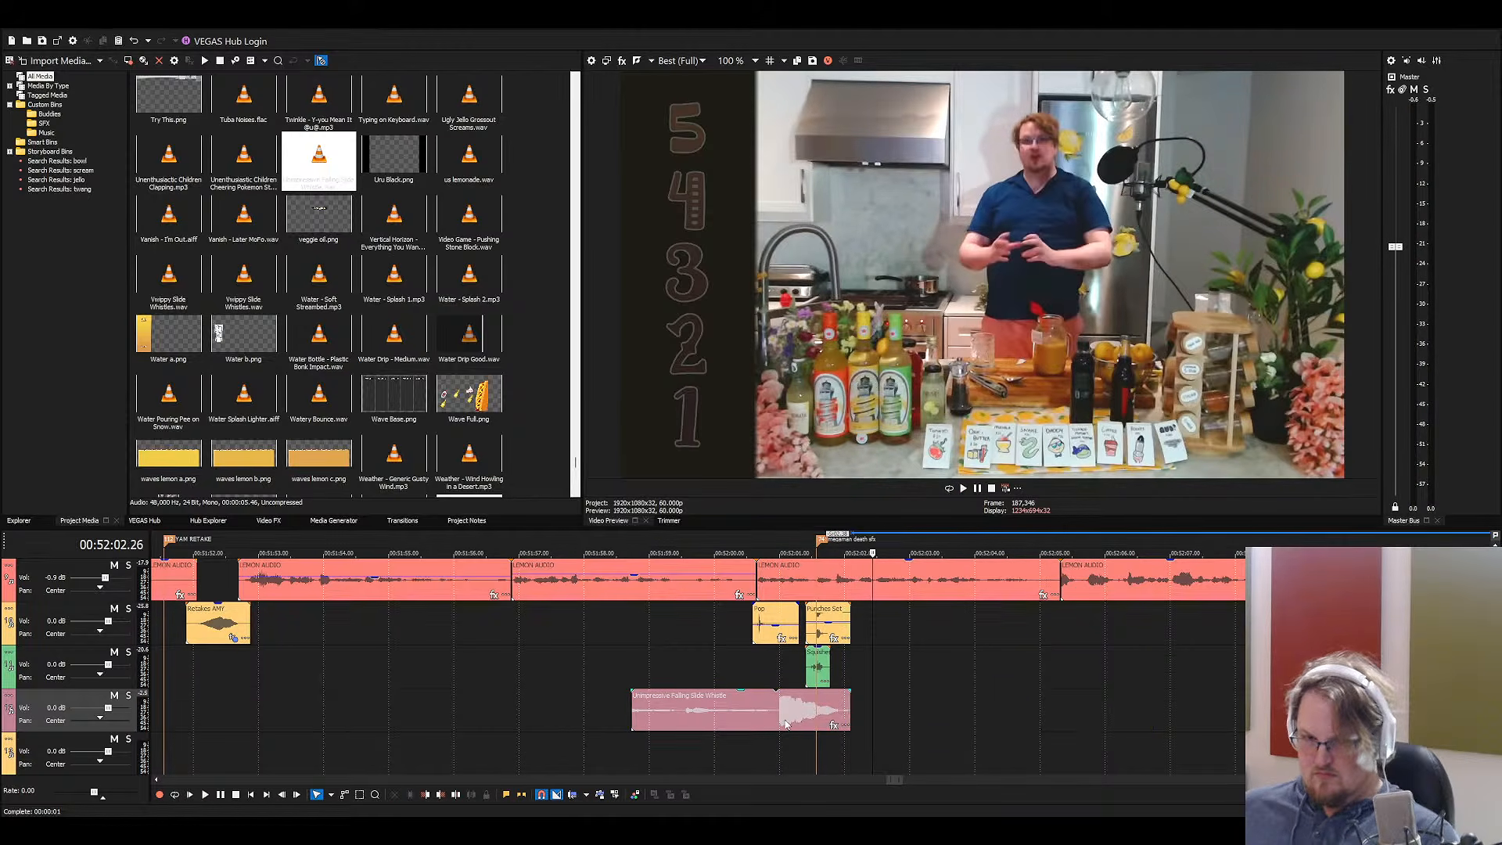
Shorten the slide whistle clip to a brief piece starting at the "megaman death sfx" marker and play it back
mouse_move(633, 721)
mouse_down()
mouse_move(889, 710)
mouse_move(841, 712)
mouse_up()
key(space)
key(space)
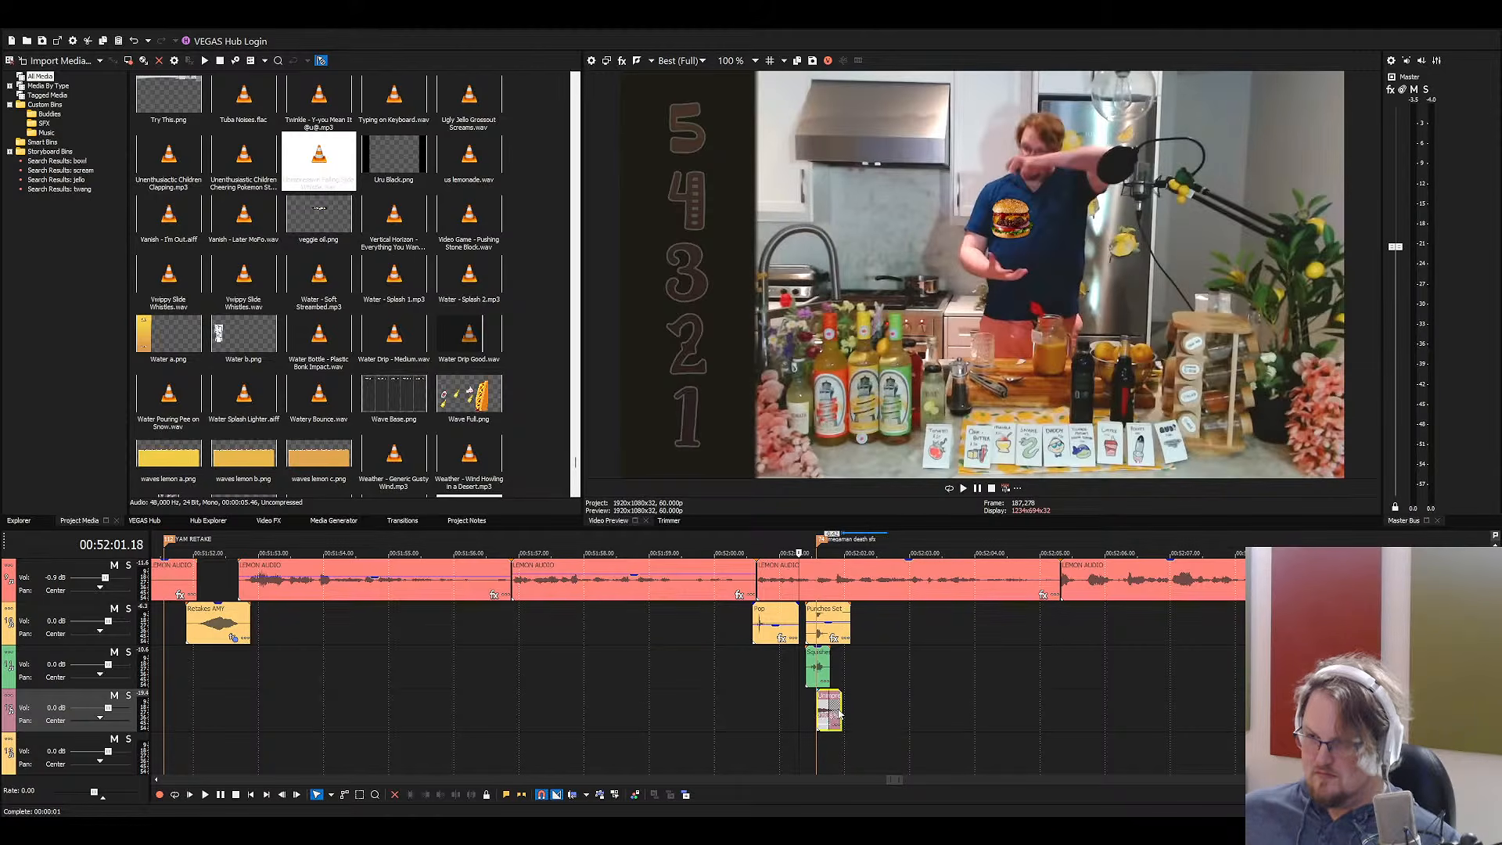
key(space)
key(space)
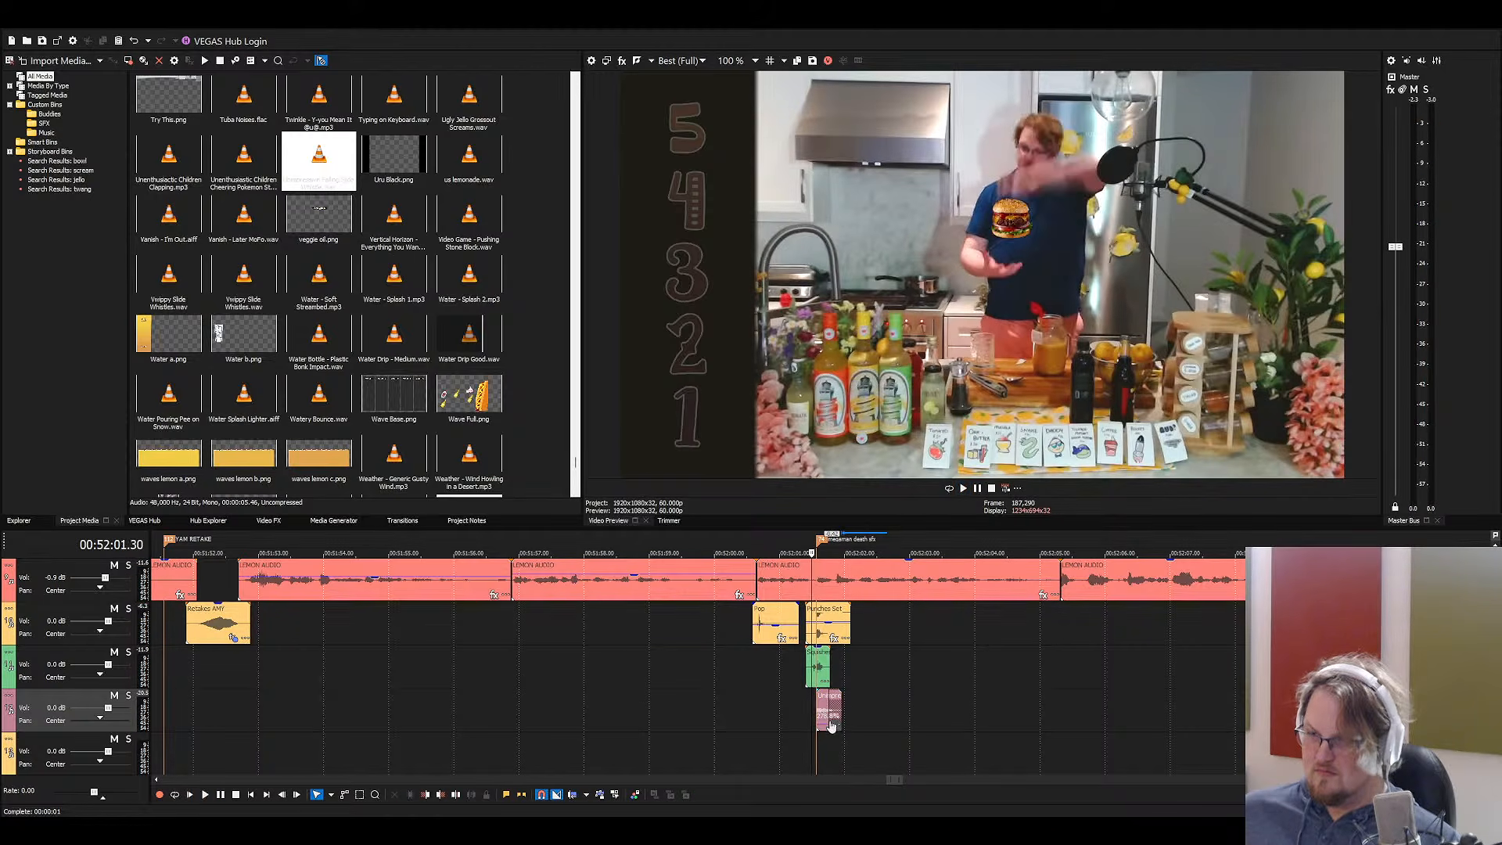
Lengthen the short slide whistle clip to the end of the Punches Set clip and play it back
drag(845, 716, 854, 716)
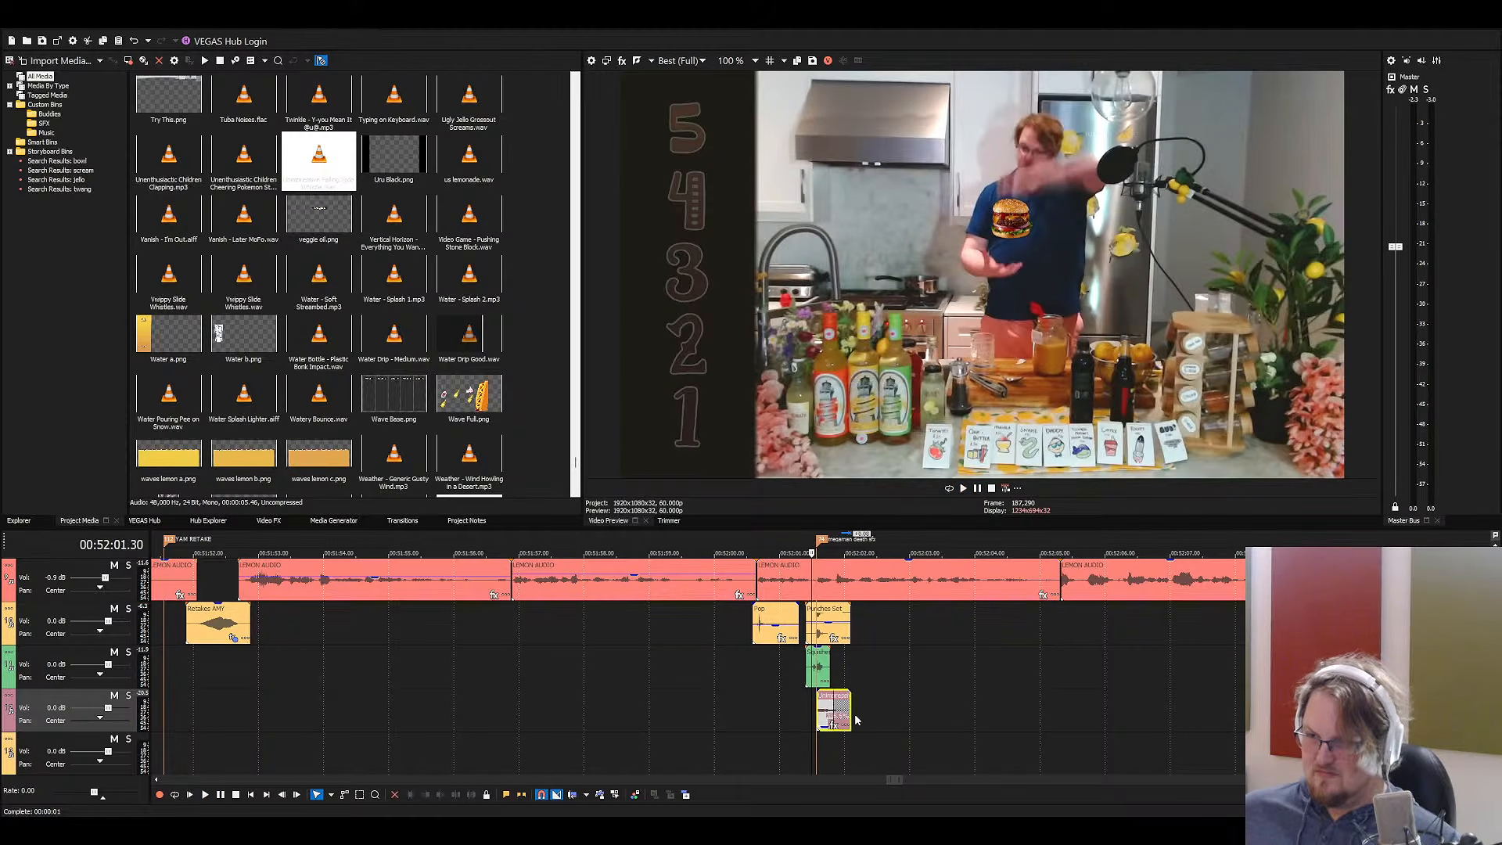
key(space)
scroll(811, 708, down, 5)
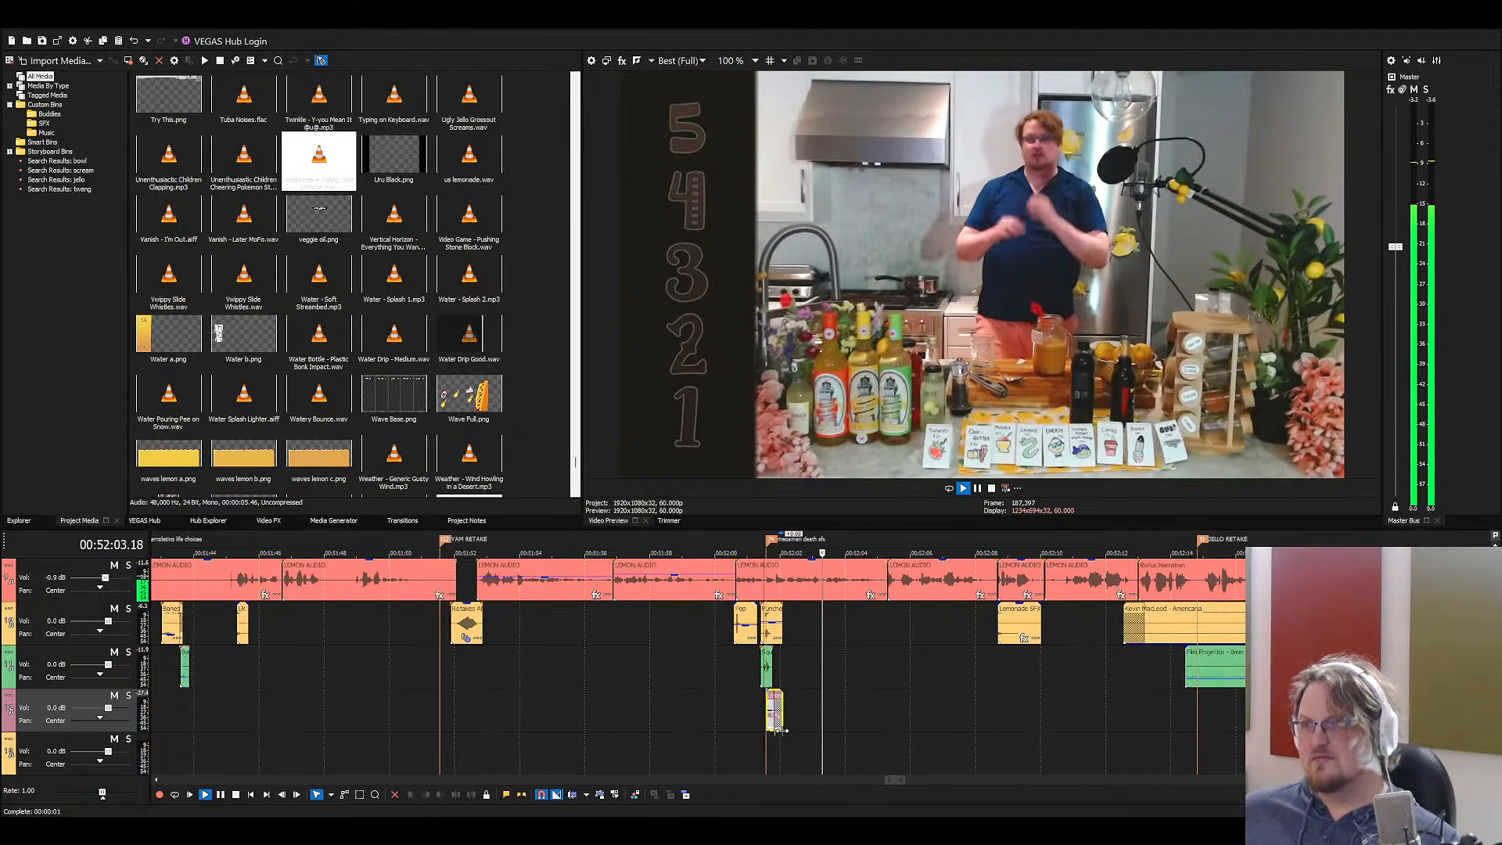
Find EEnE Bite 2.wav in the project media and add it to the yellow effects track after the Punches Set clip
click(469, 399)
key(e)
key(e)
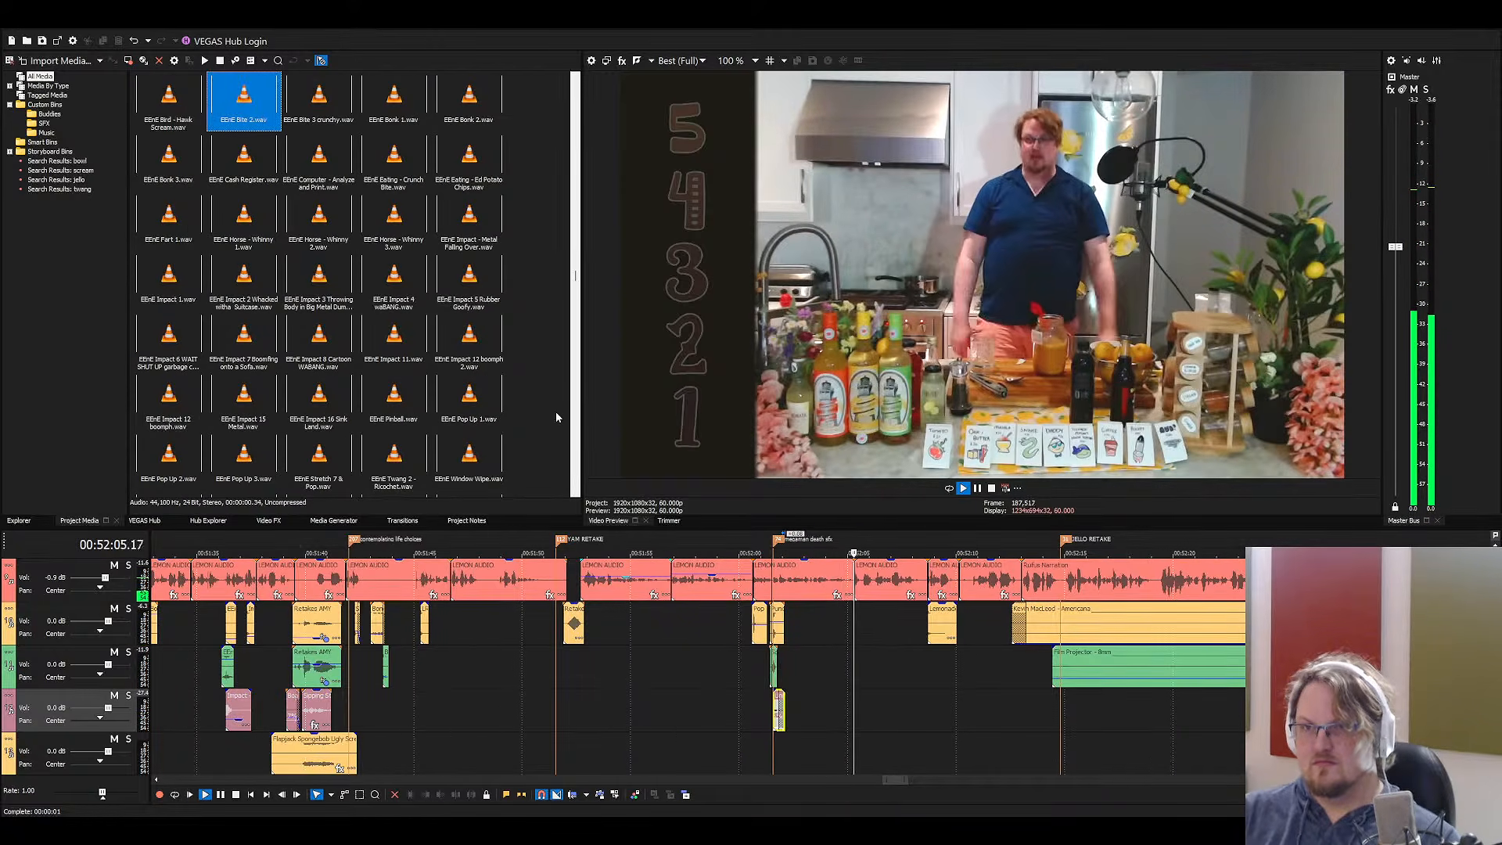
drag(249, 100, 836, 626)
Move the bite clip earlier to just after 00:52:03.00 and play back the result
scroll(800, 630, up, 8)
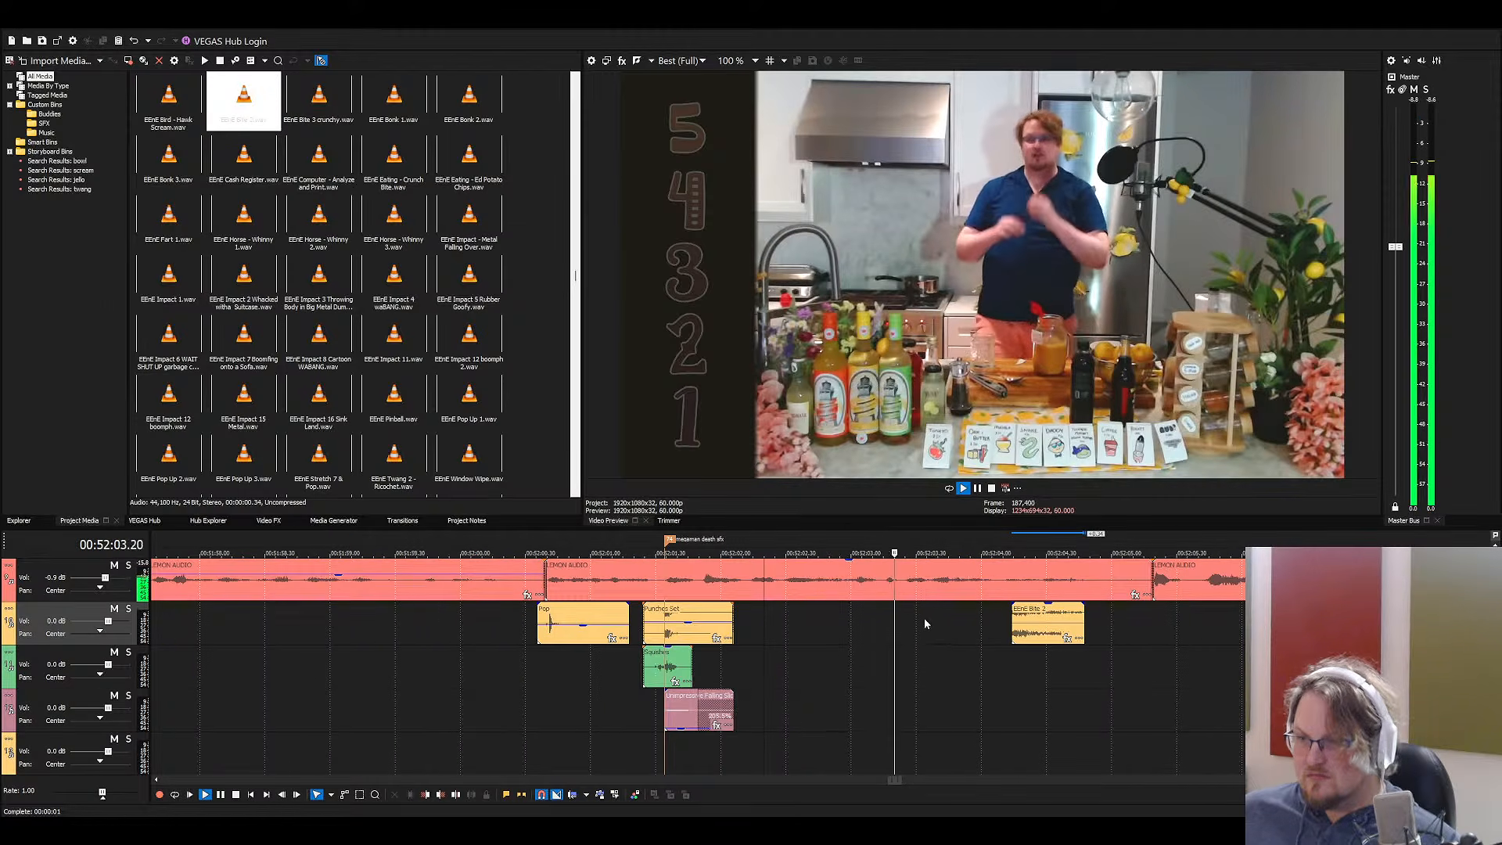
key(space)
drag(1048, 625, 894, 630)
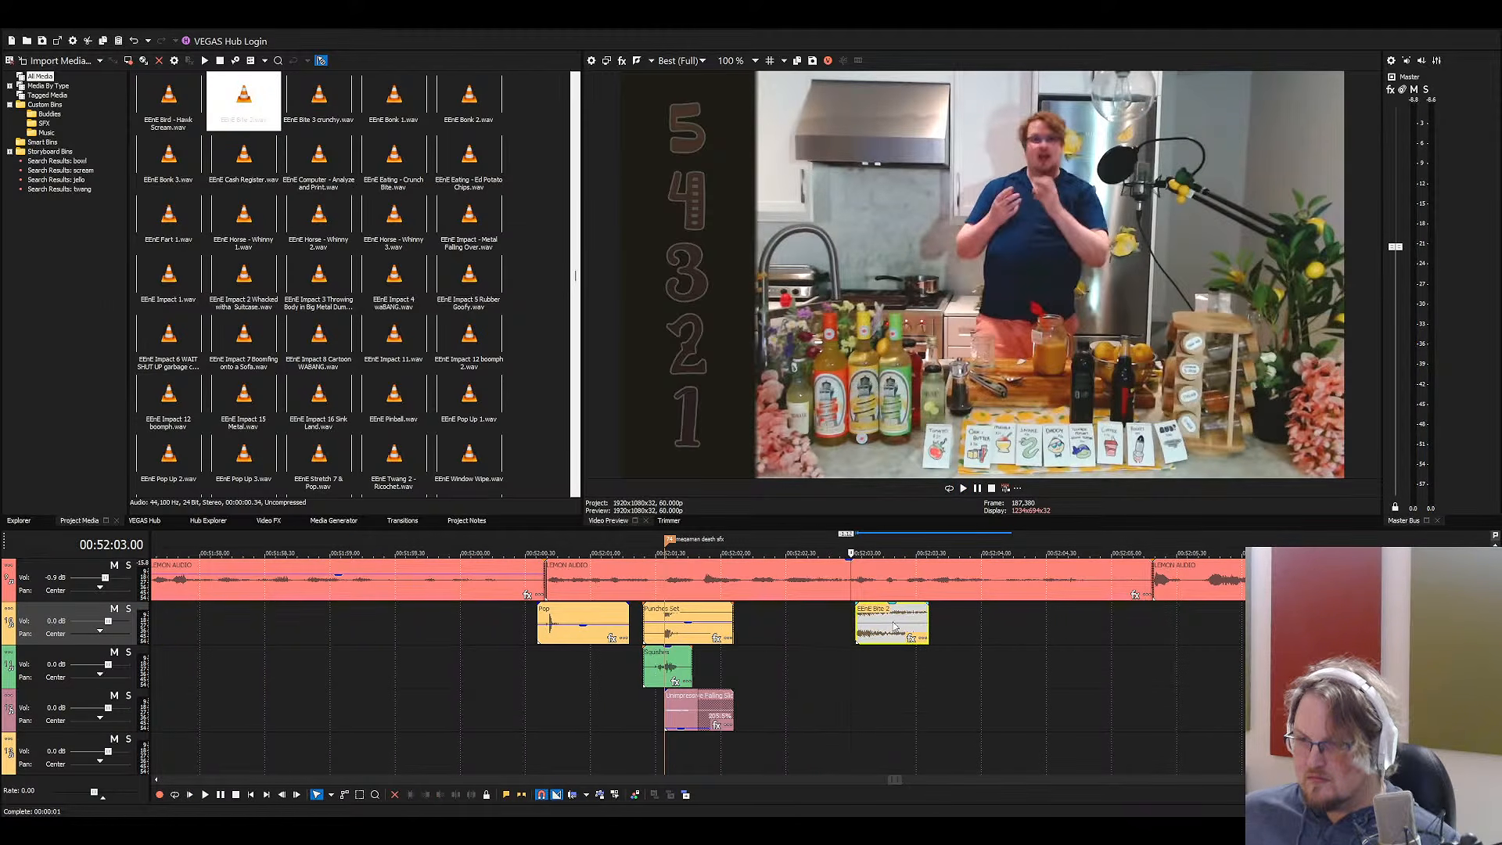
key(space)
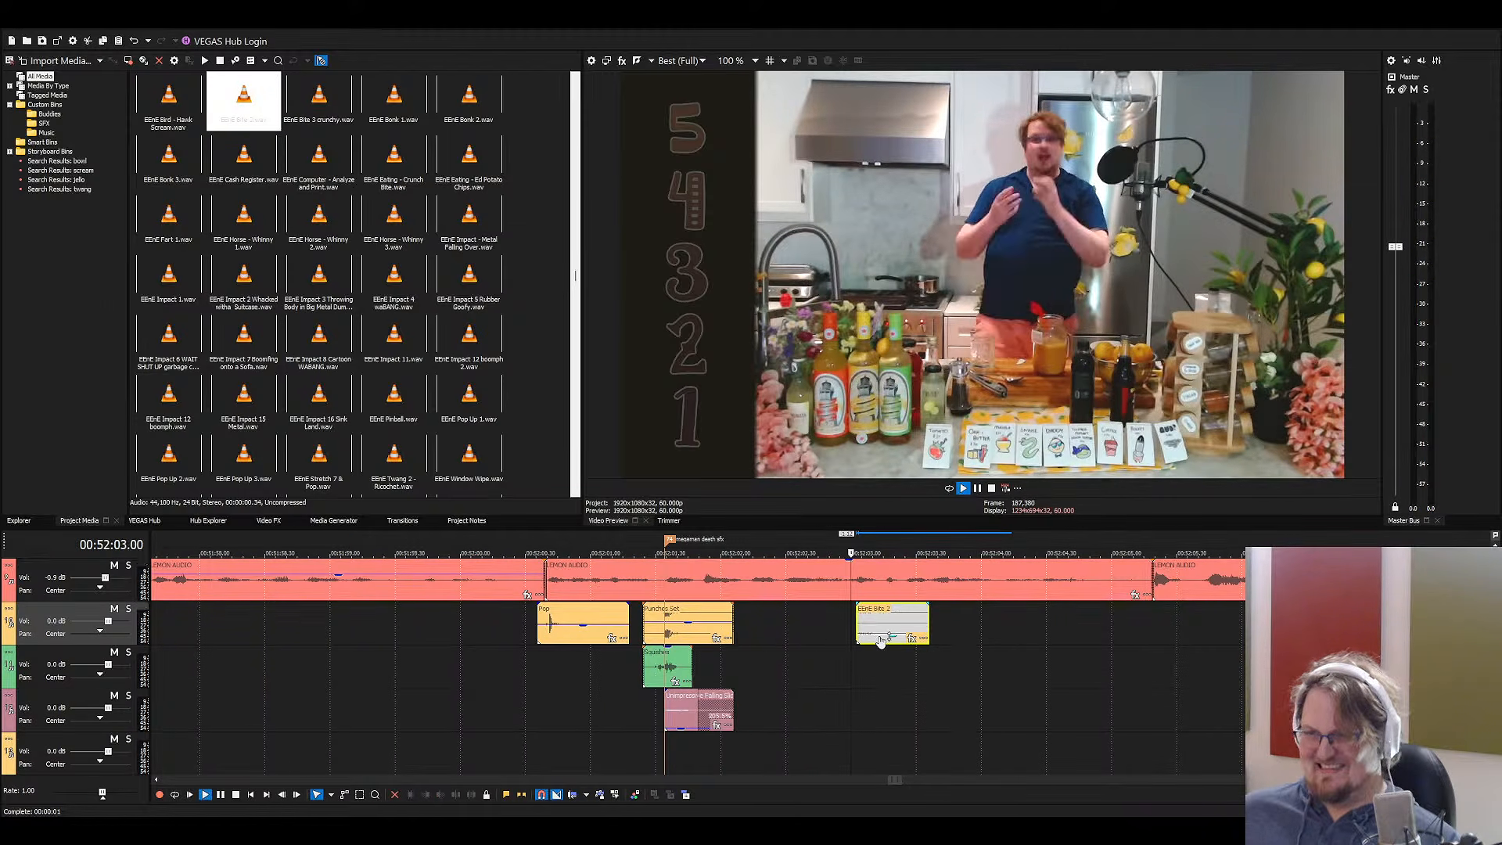
scroll(864, 671, down, 6)
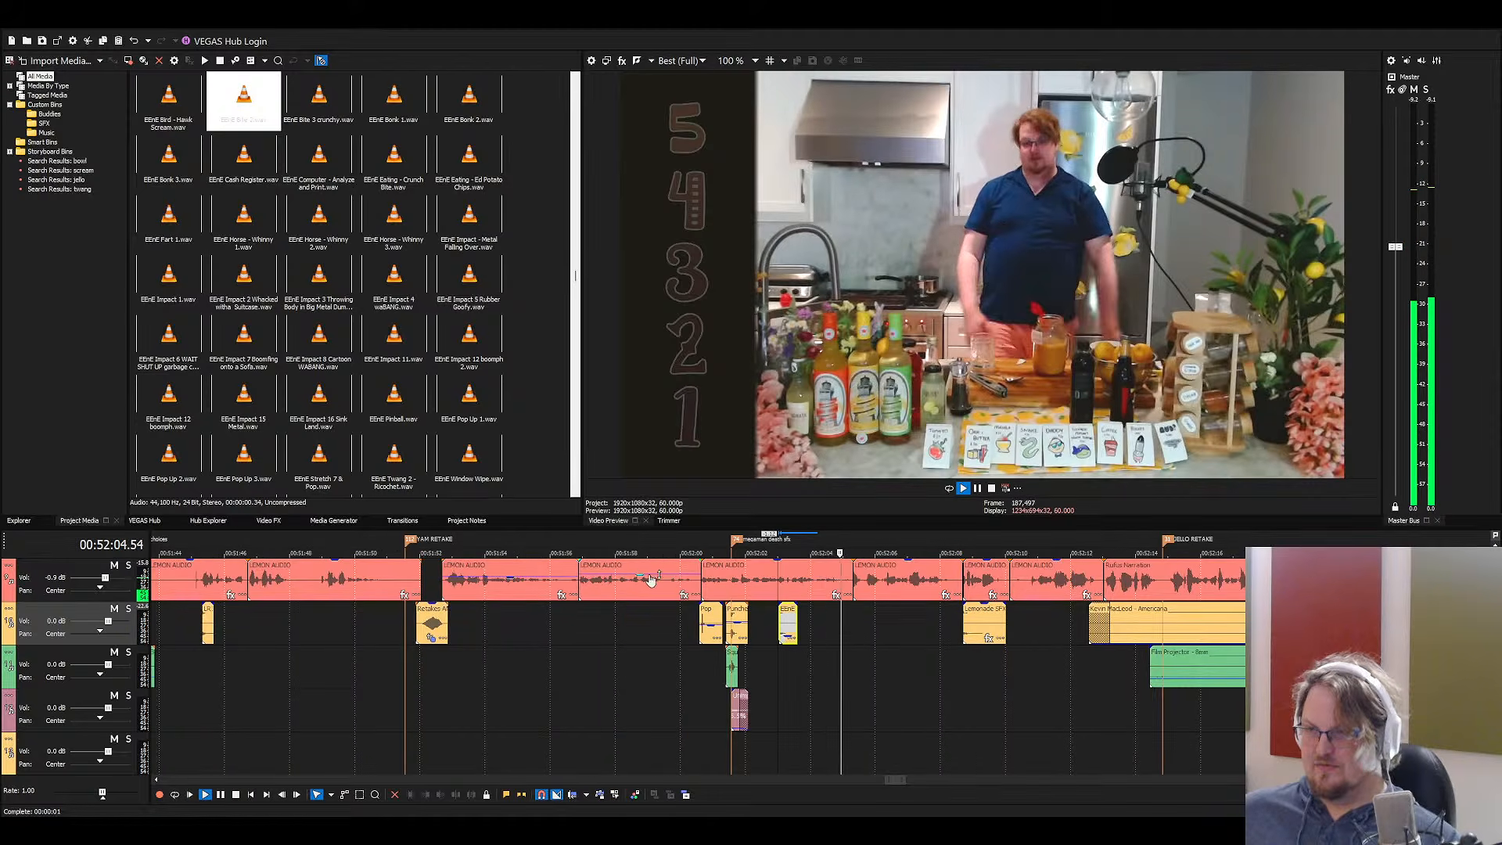
Find Water Pouring Pee on Snow.wav in the project media and add it to the pink effects track below the bite clip
click(400, 378)
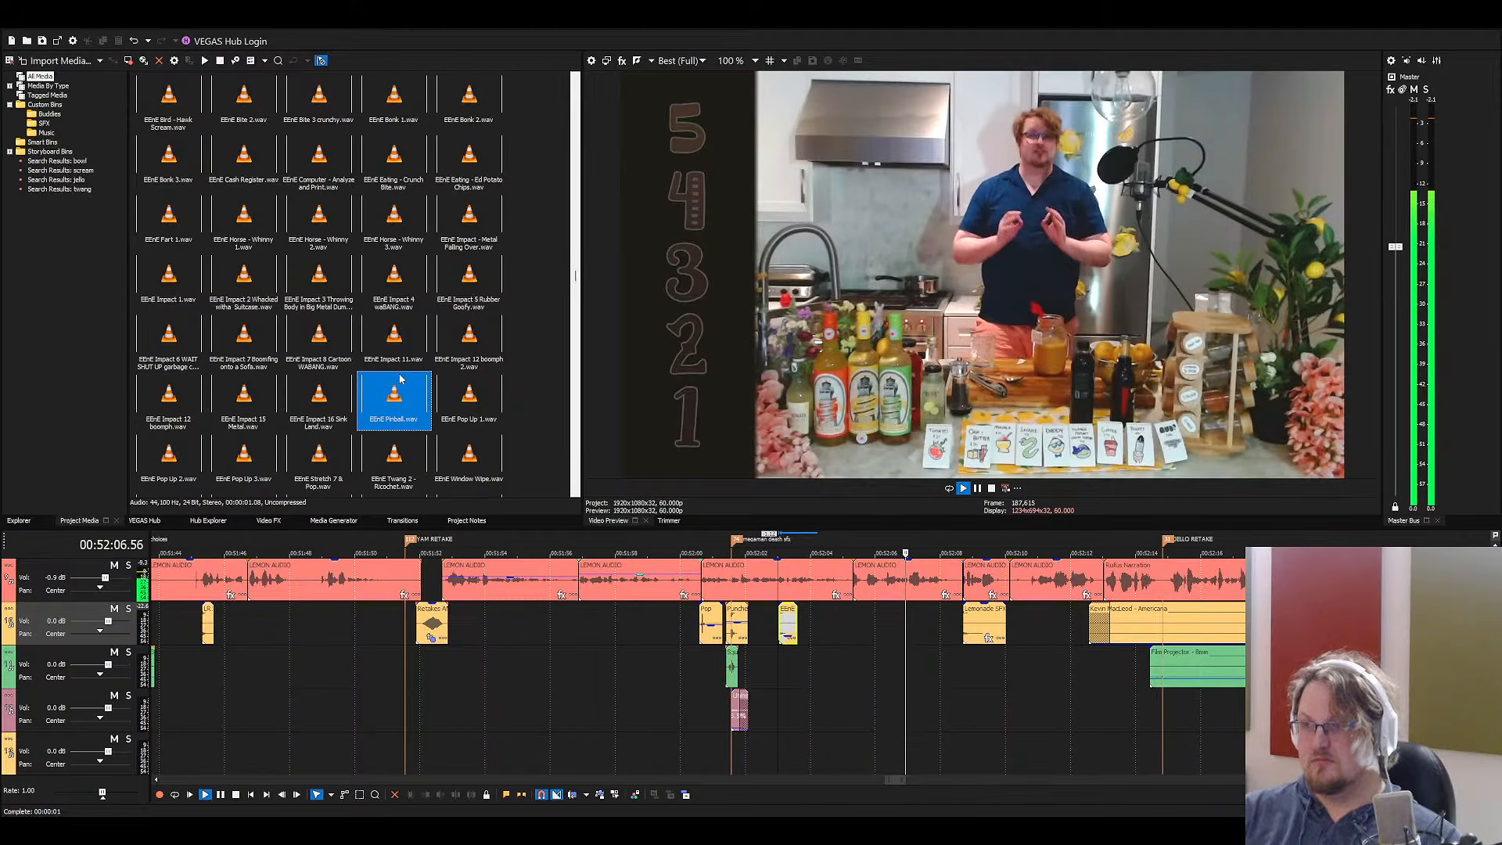
text(water p)
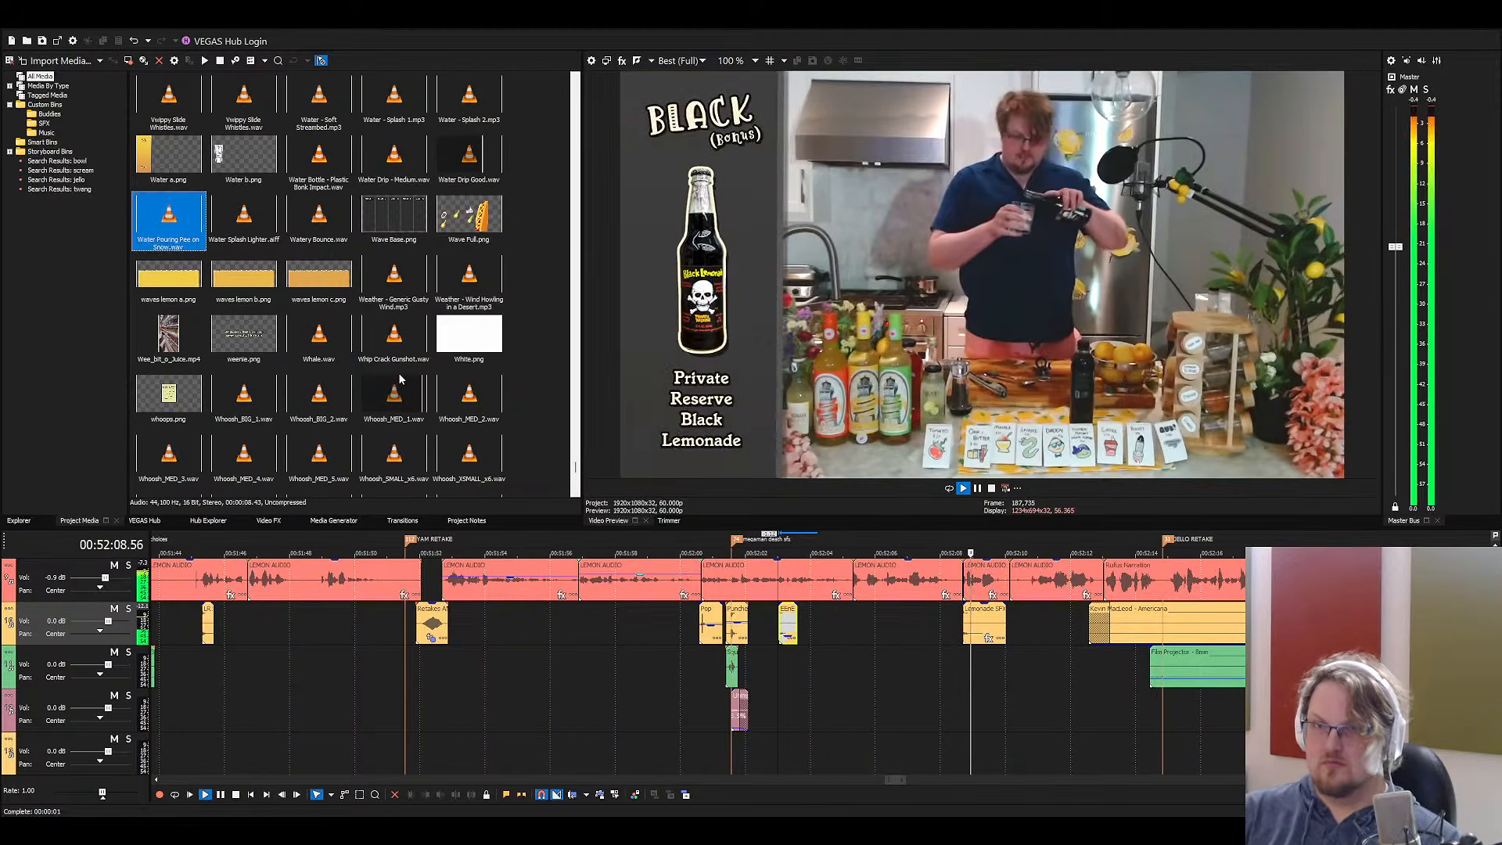
drag(173, 223, 783, 708)
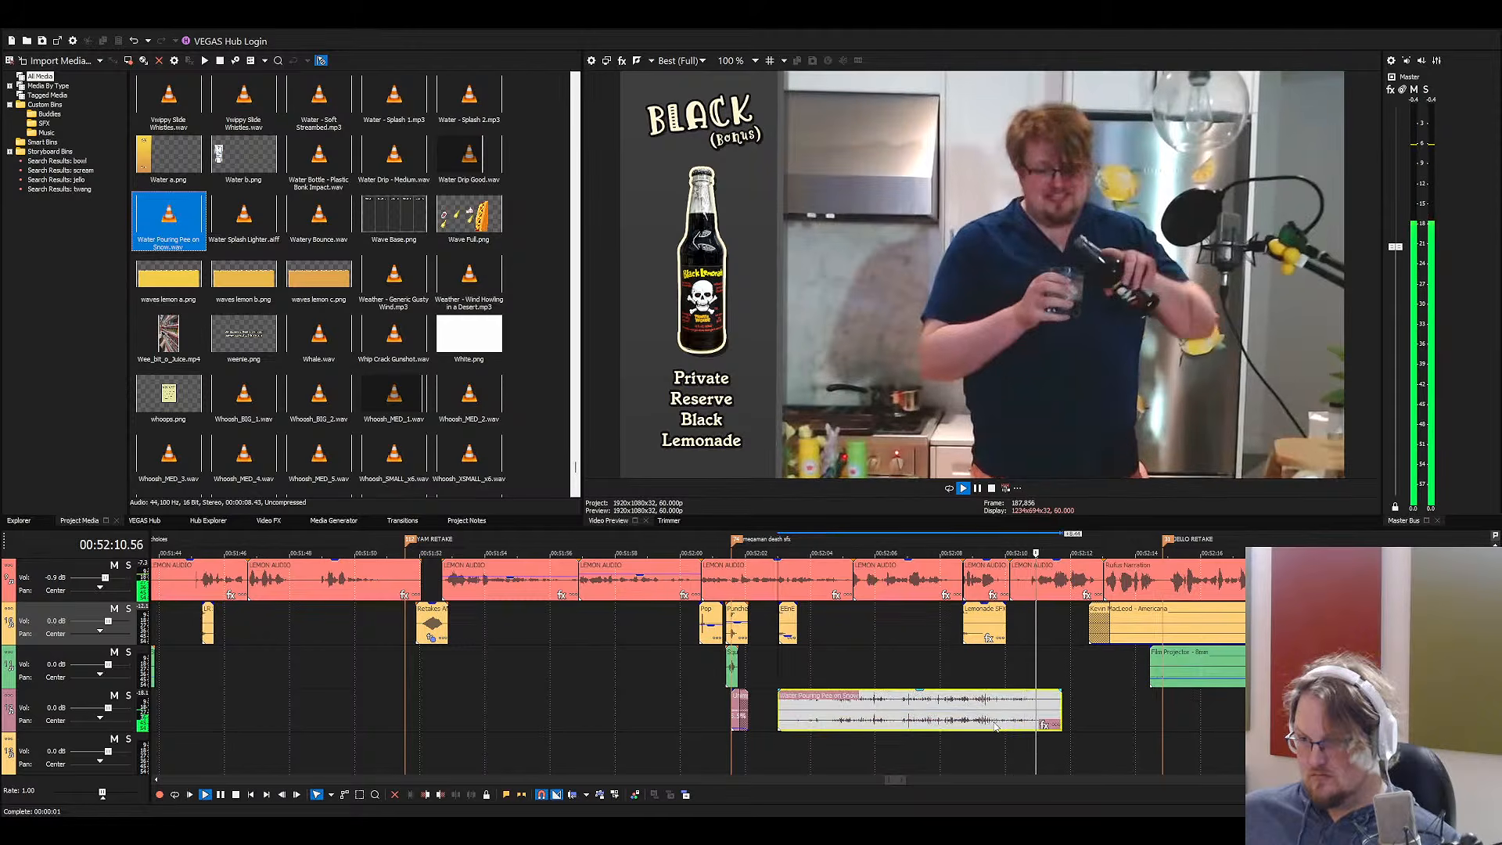
Split the water pouring clip, delete its first part and move the remainder to the yellow effects track after the bite clip
click(1006, 708)
key(s)
click(968, 707)
key(Delete)
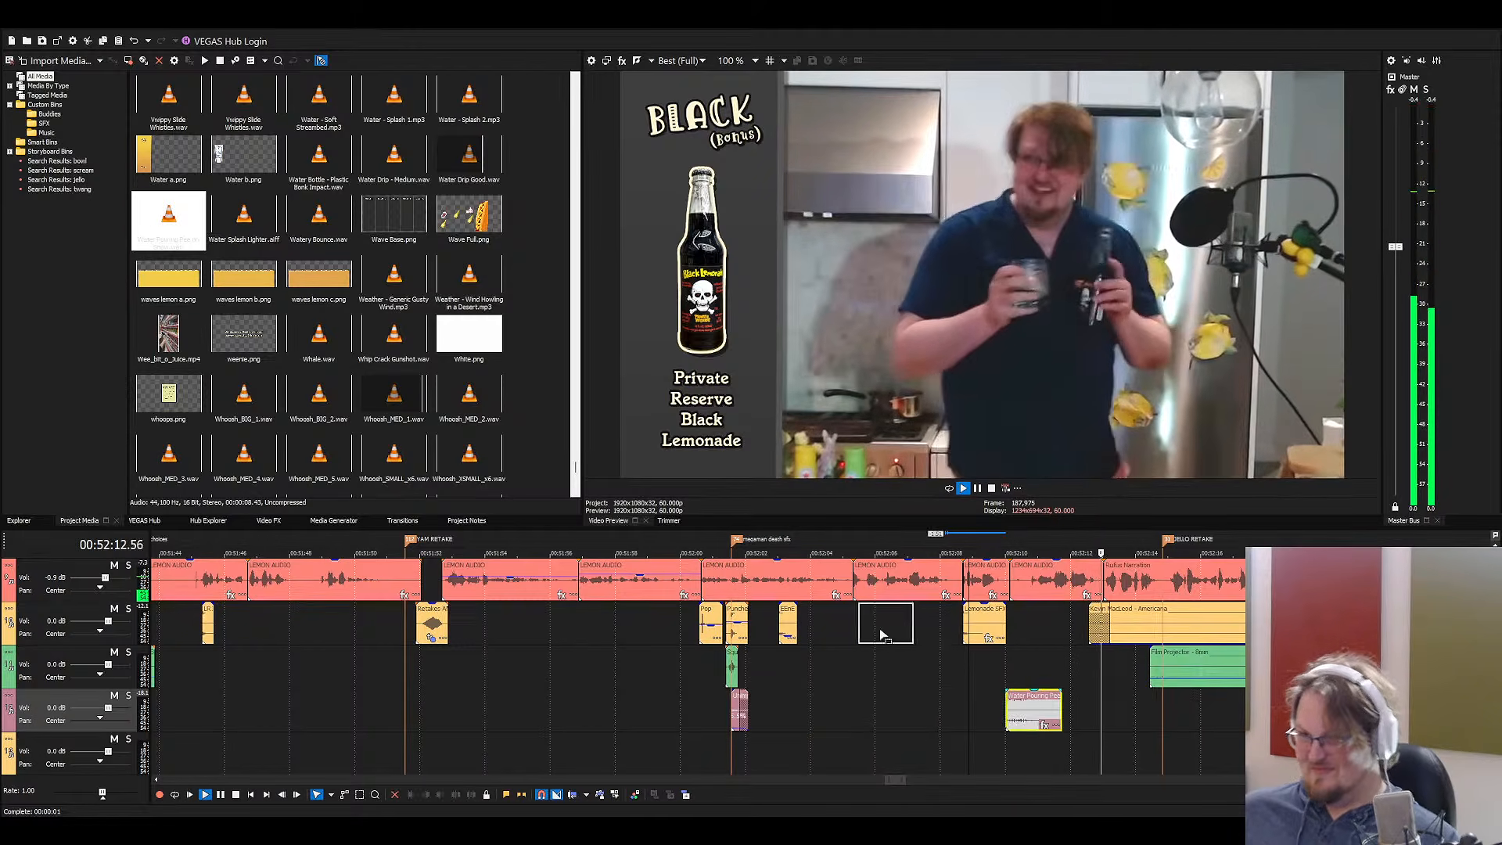
drag(1023, 707, 860, 623)
key(space)
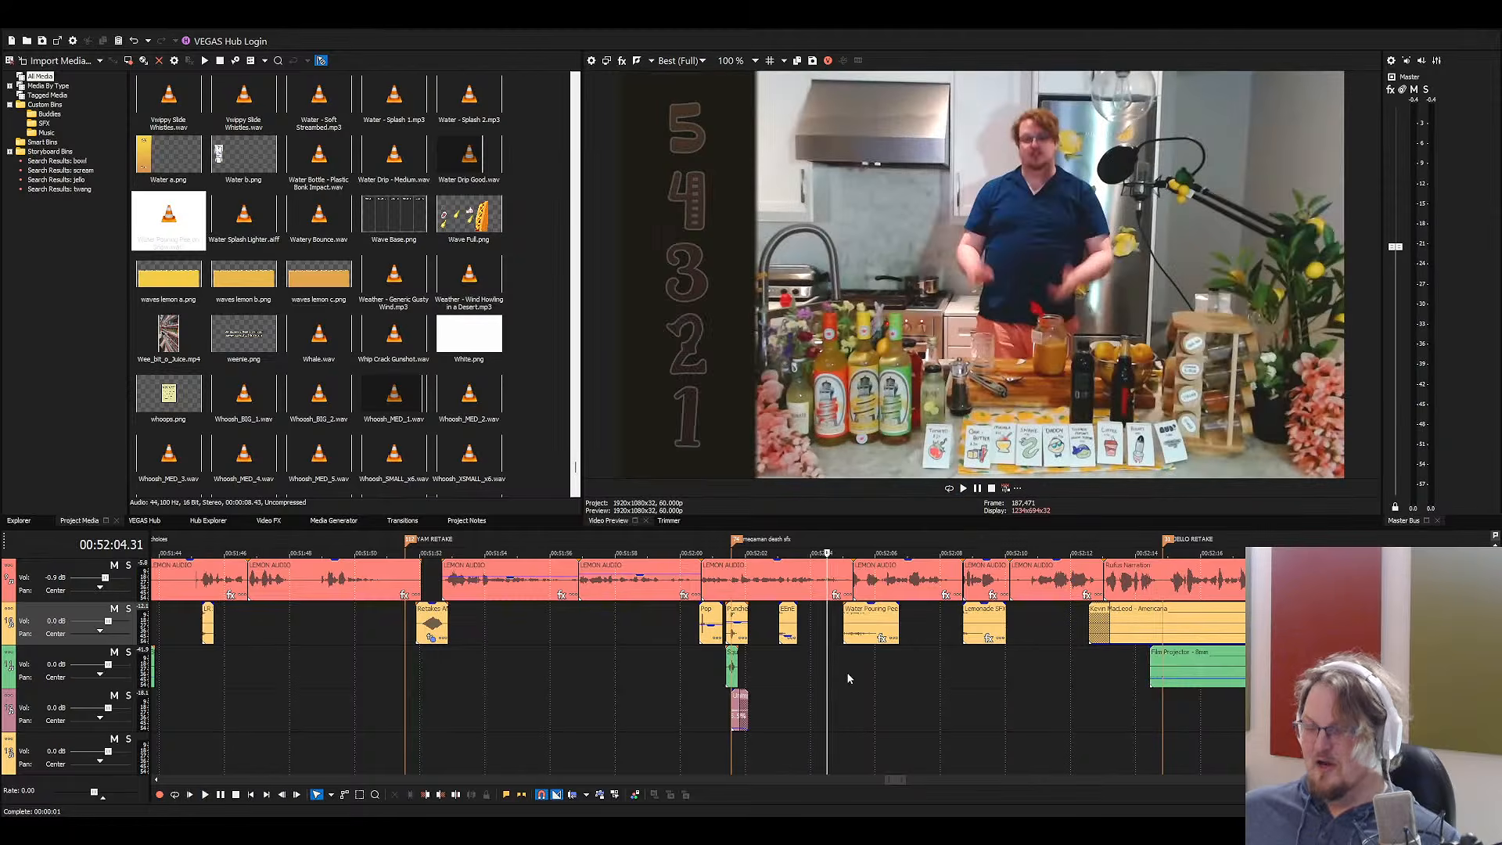
Play back the water pouring clip in context from 00:52:04.31 and save the project
scroll(841, 696, down, 3)
scroll(835, 710, up, 4)
key(space)
scroll(874, 701, up, 5)
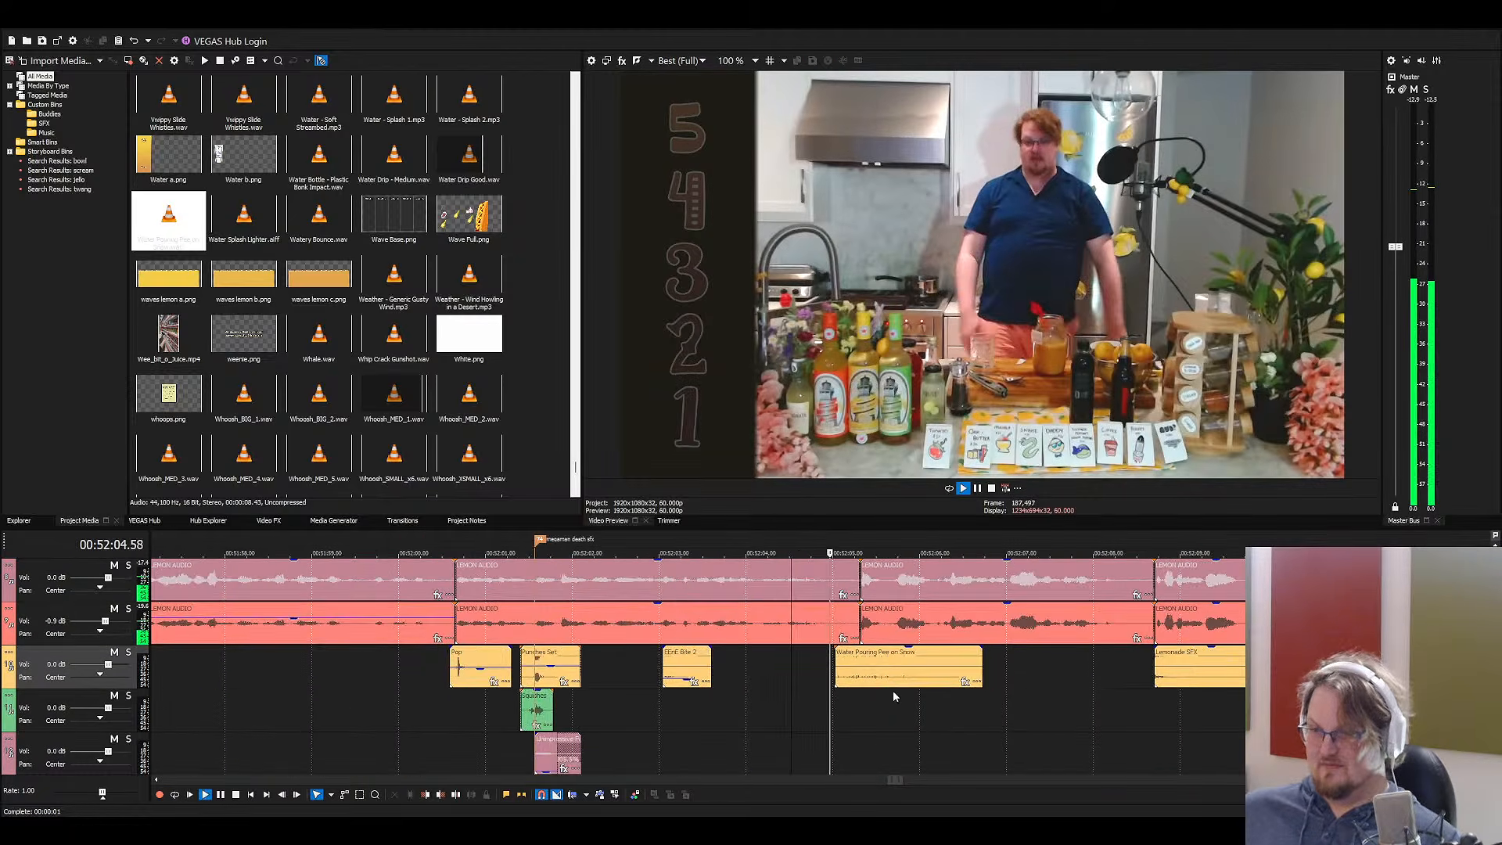
key(space)
scroll(860, 684, down, 1)
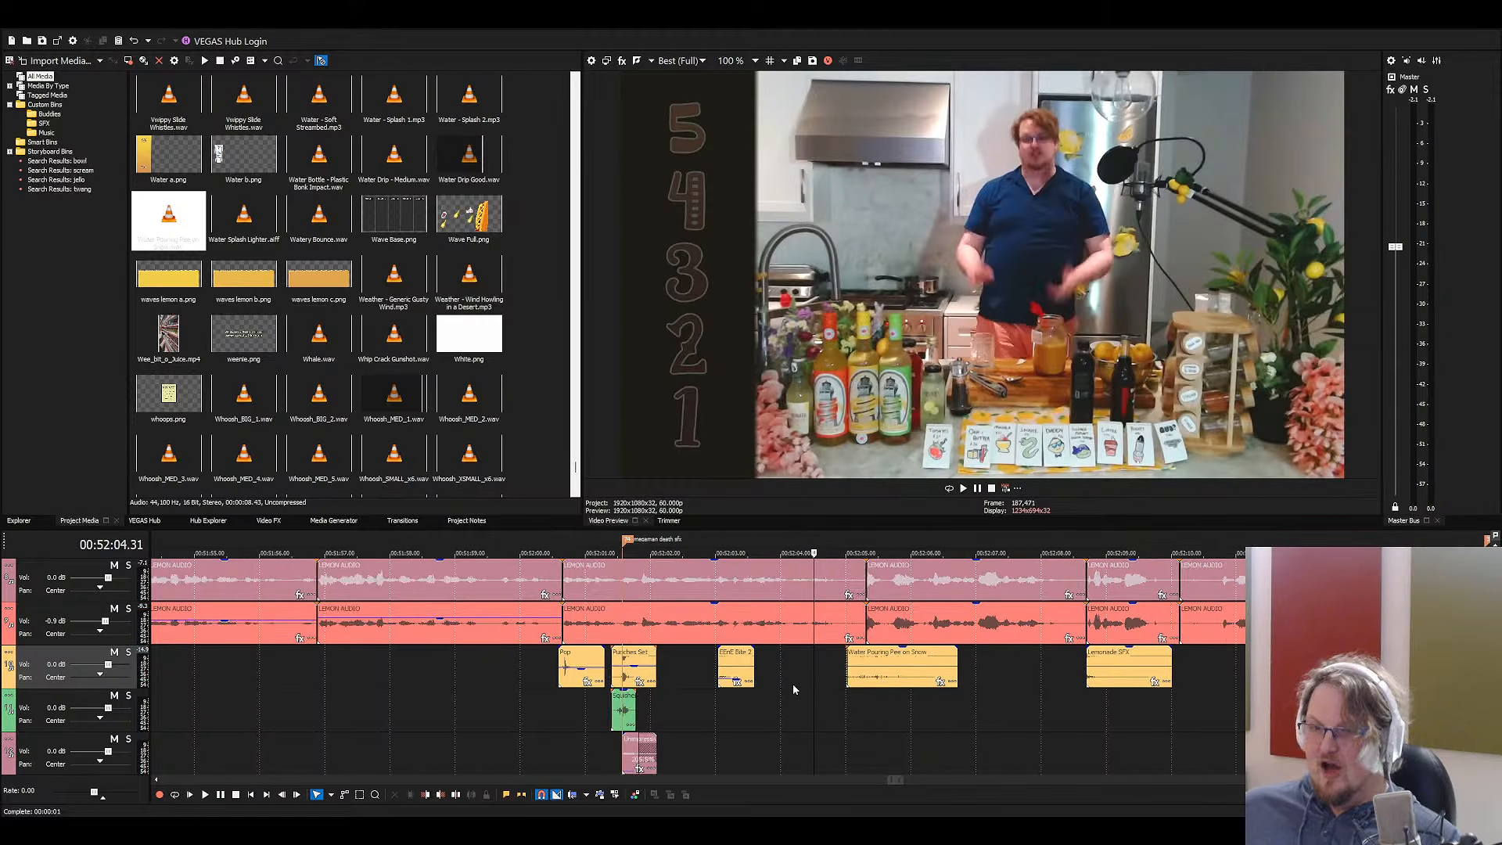
key(ctrl+s)
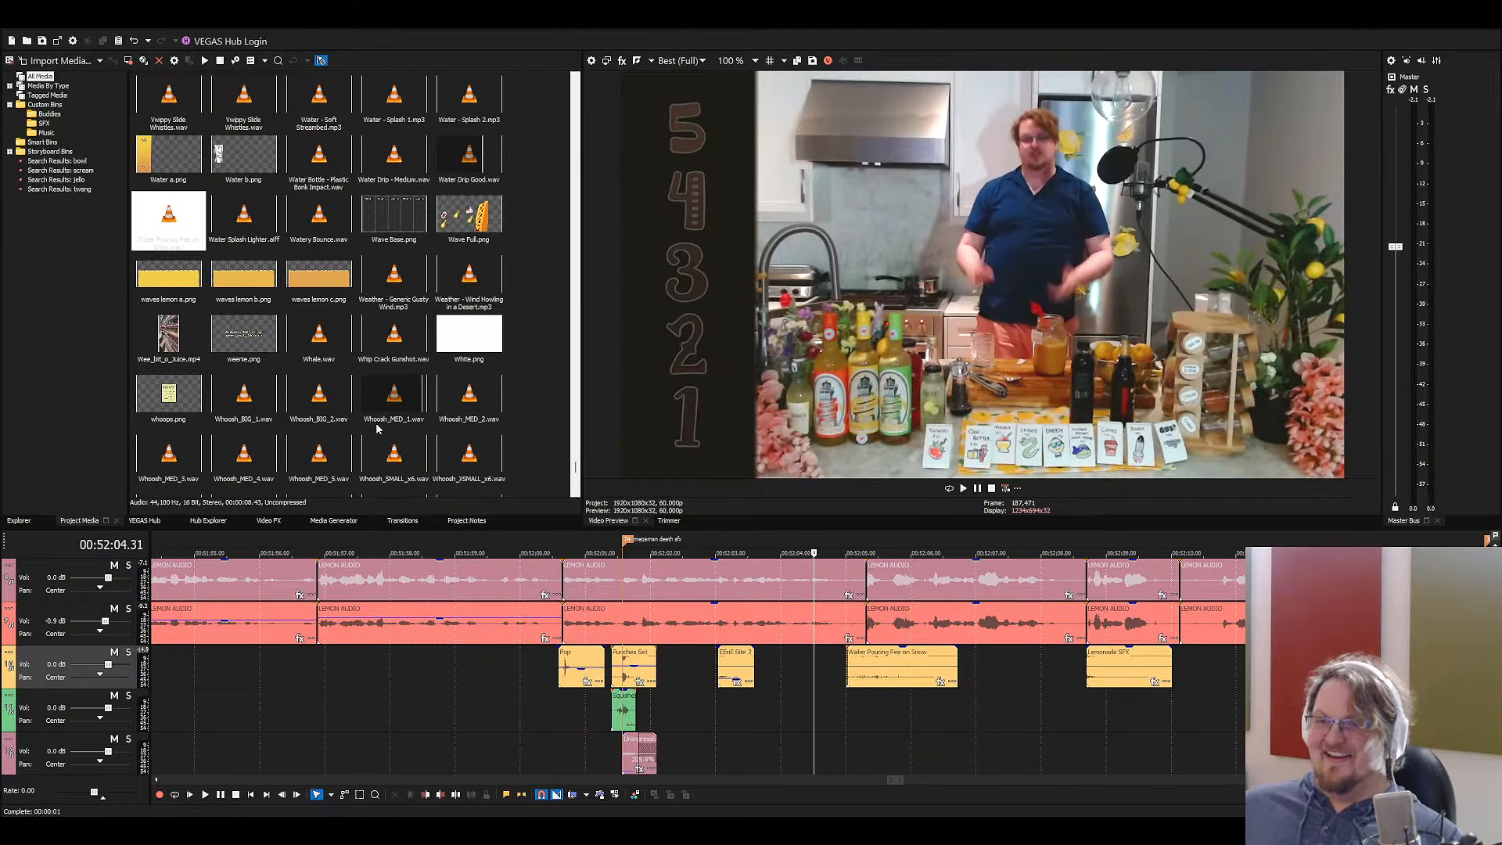
Play back the footage from 00:52:01.24 and return the playhead to the Pop clip at 00:52:00.39
click(376, 428)
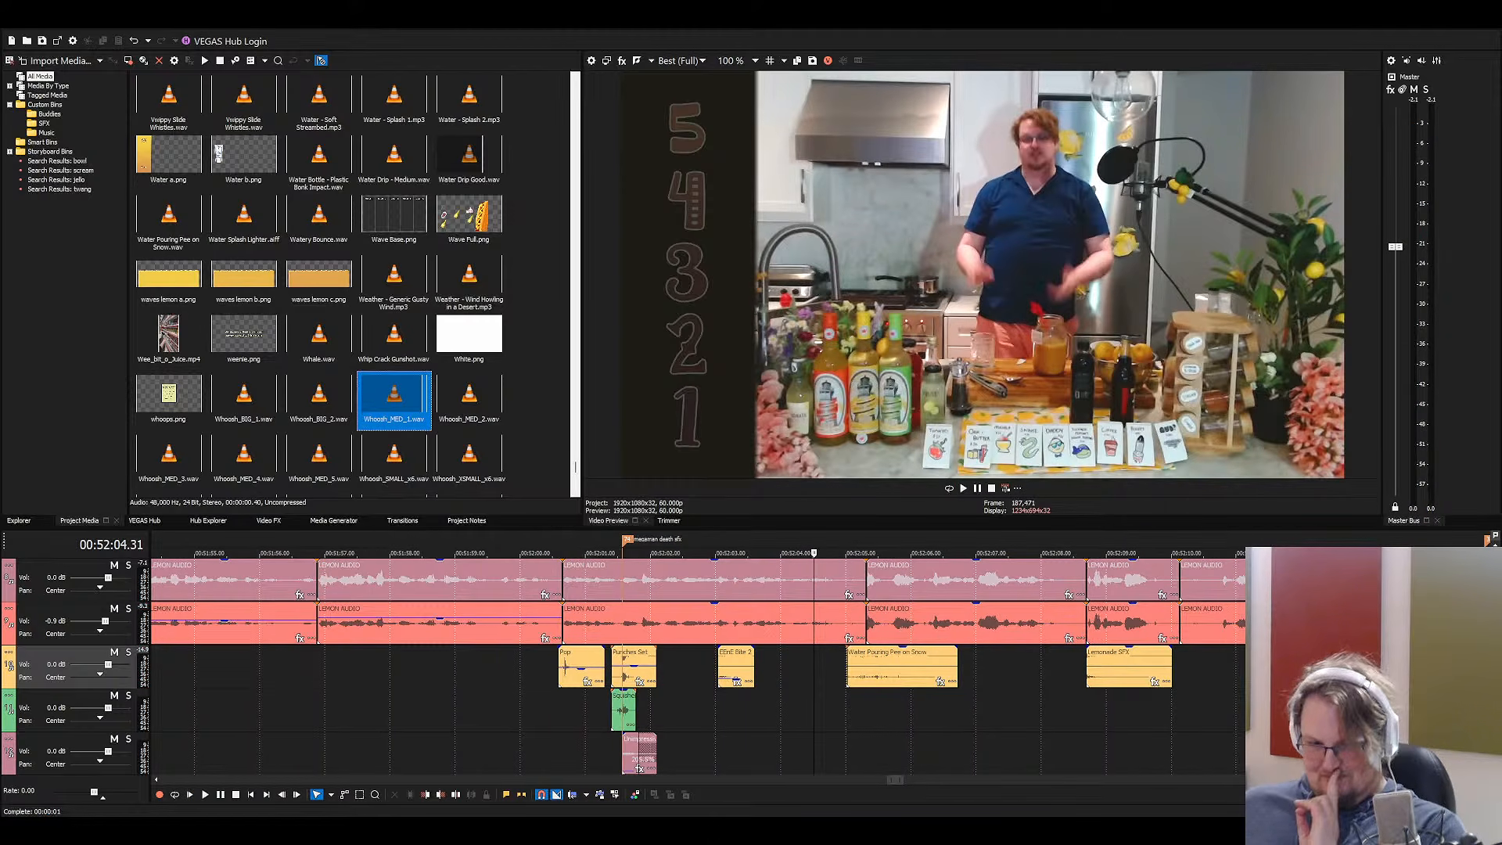
key(alt+Tab)
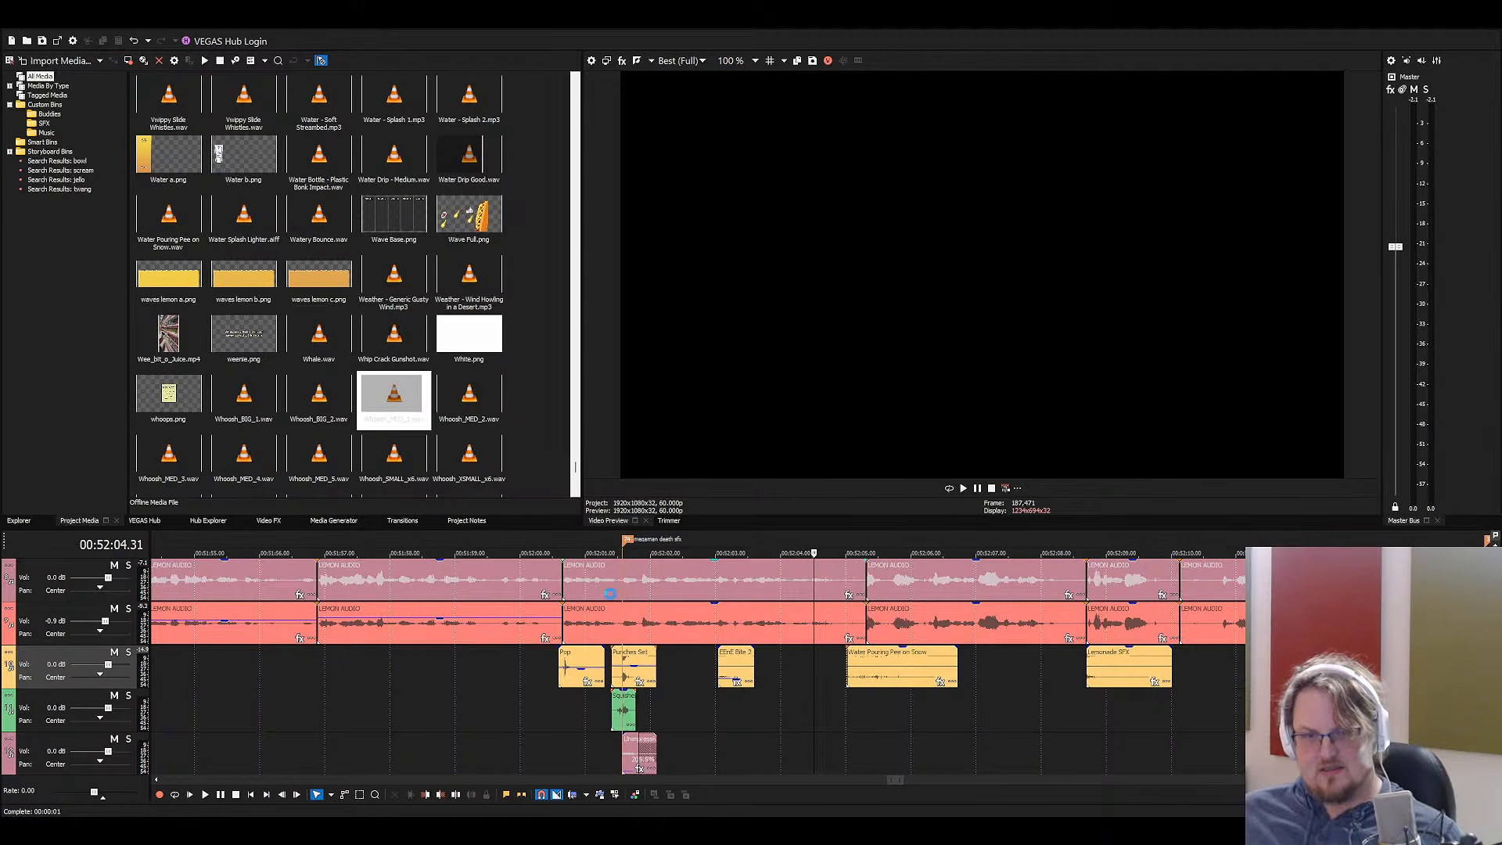
click(568, 593)
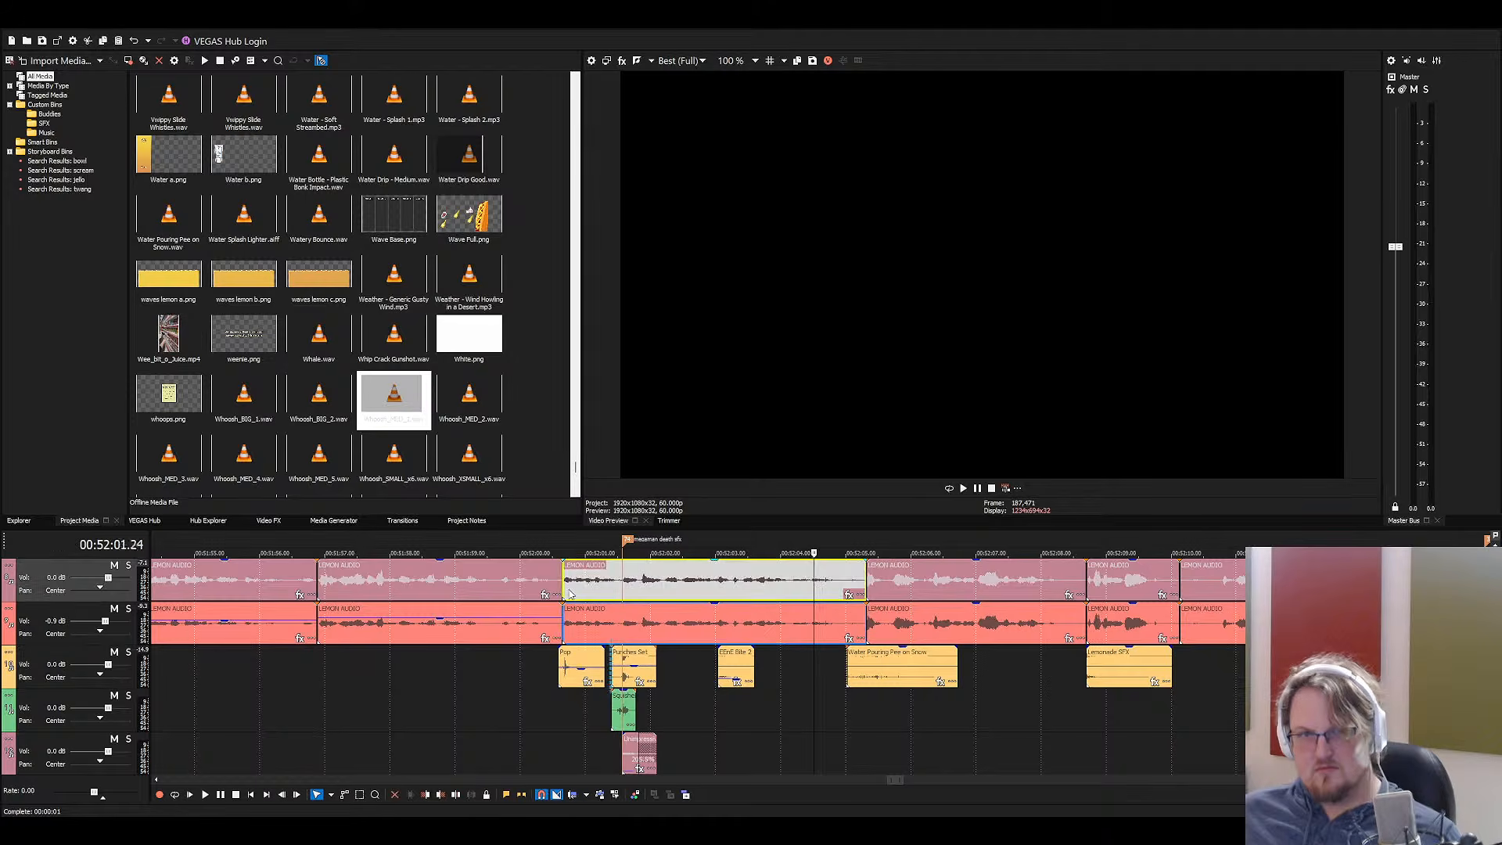
key(space)
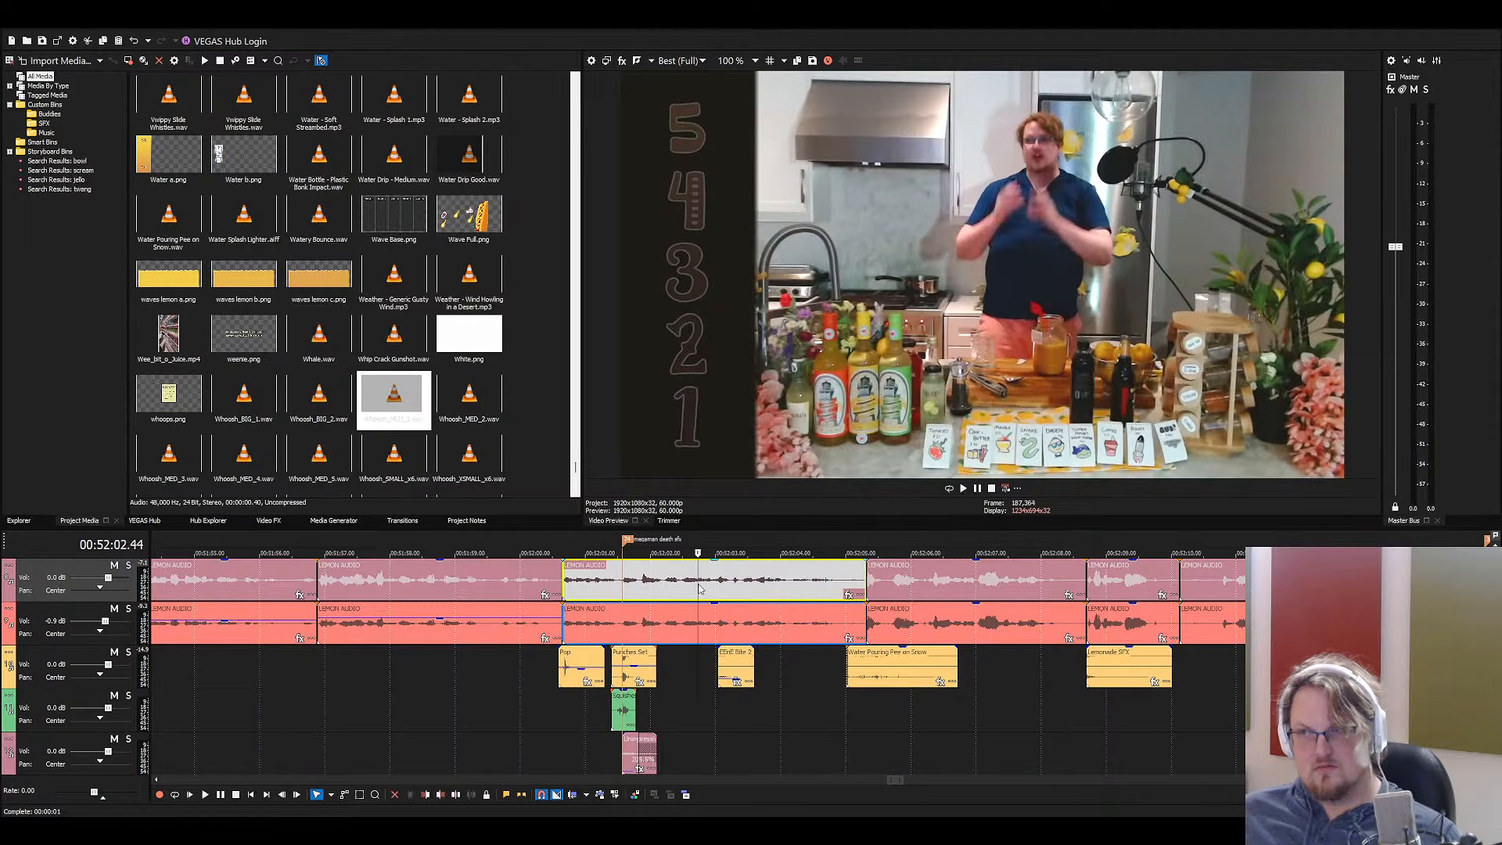
click(628, 591)
click(587, 592)
click(560, 595)
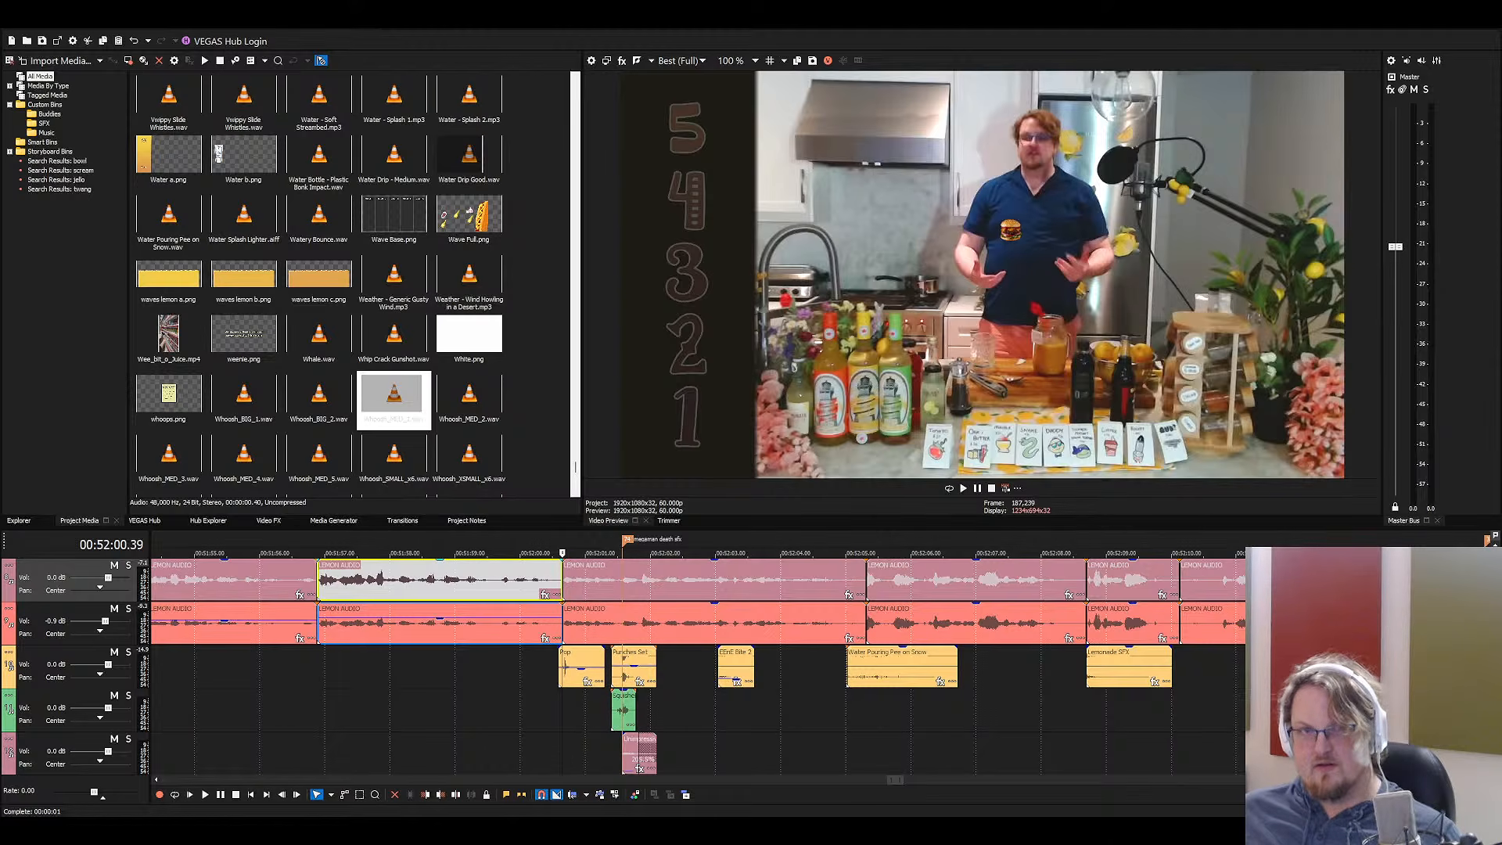
key(alt+Tab)
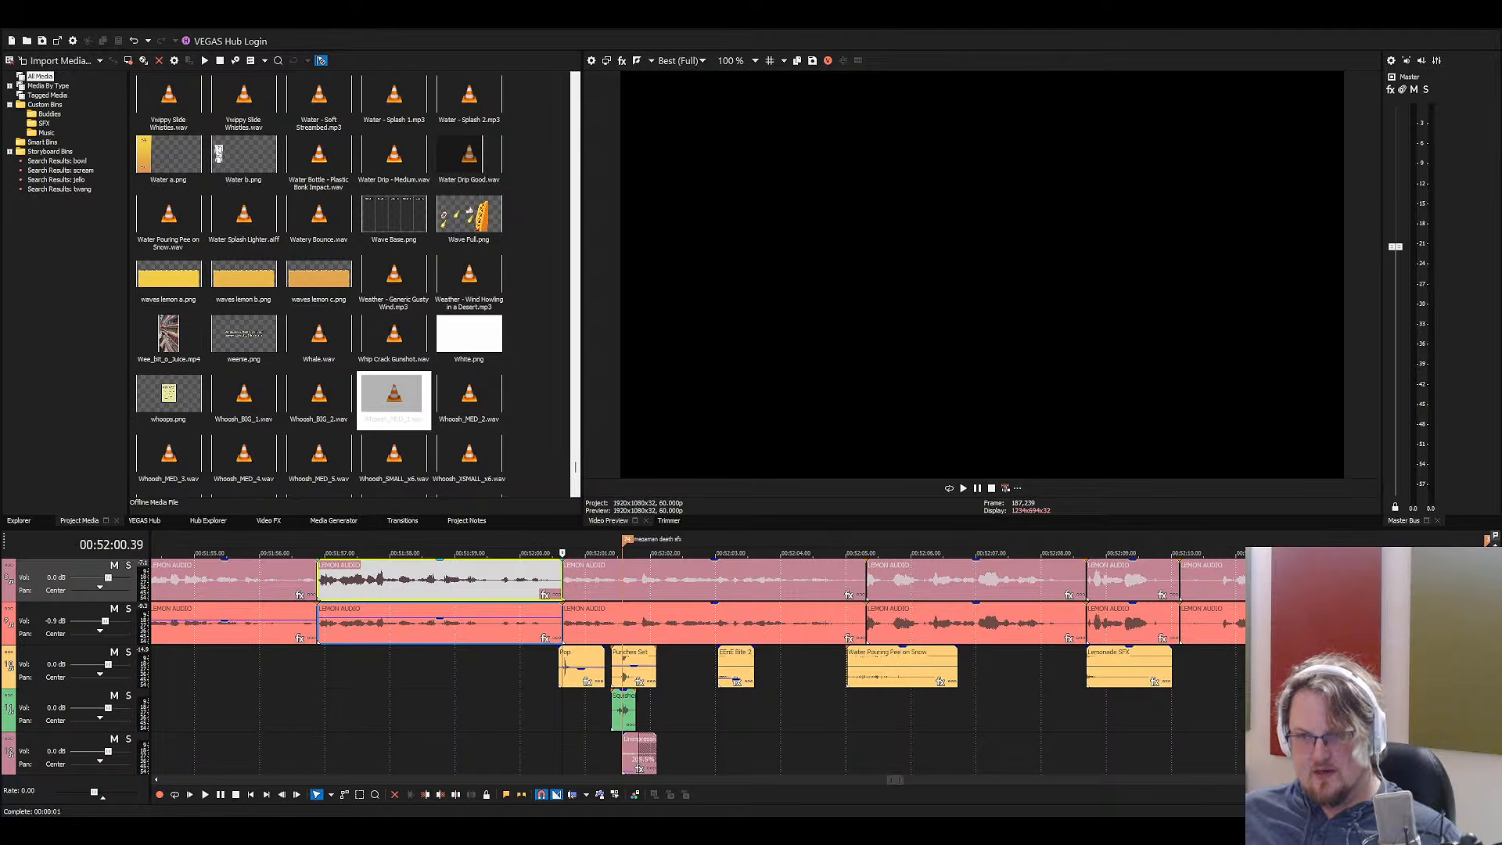
Play back the effects around the "megaman death sfx" marker from 00:52:01.11 and save the project
click(569, 577)
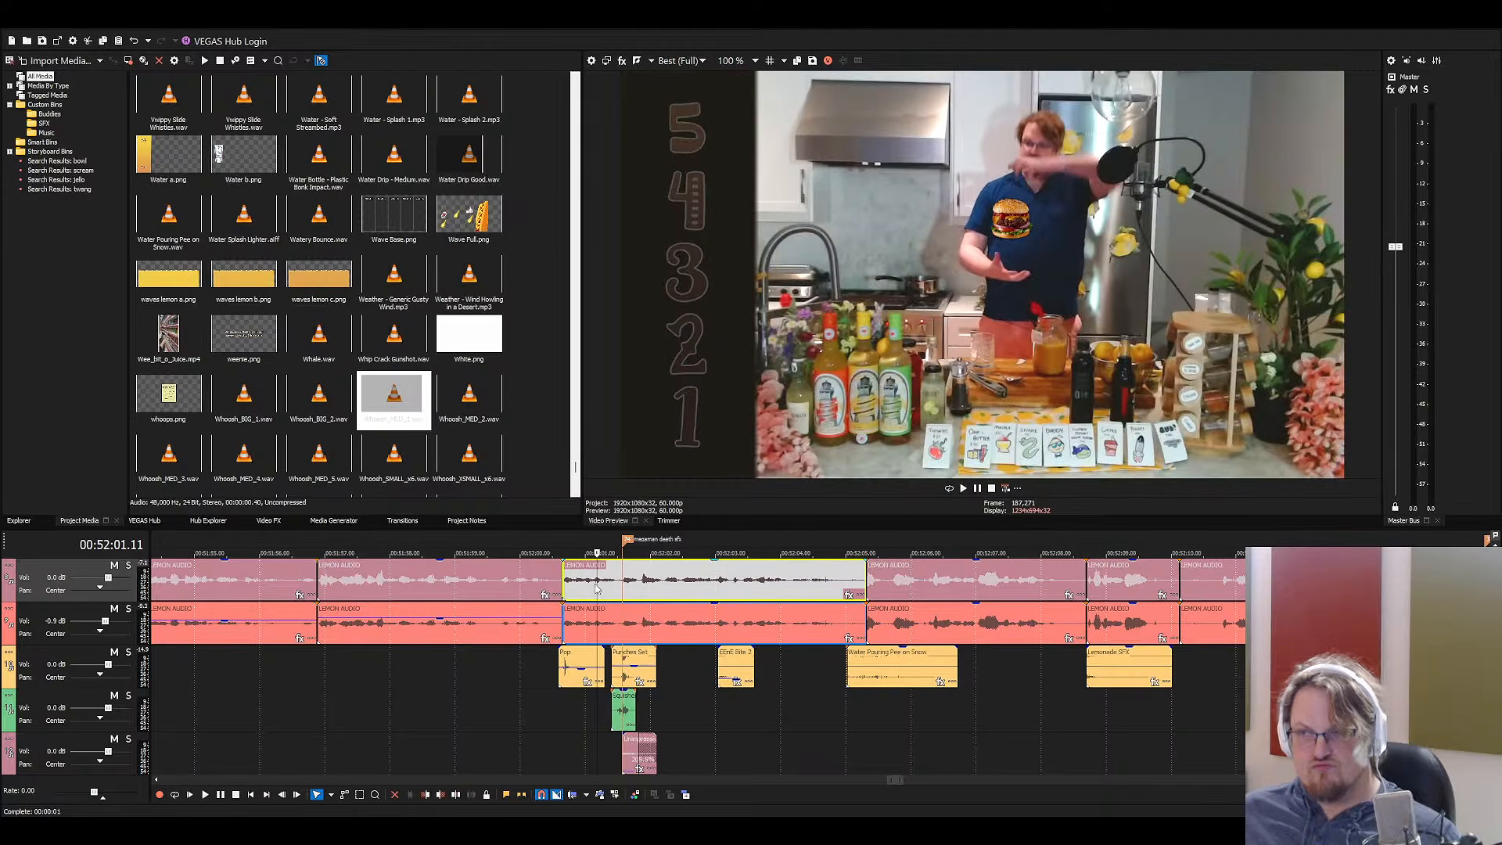
key(space)
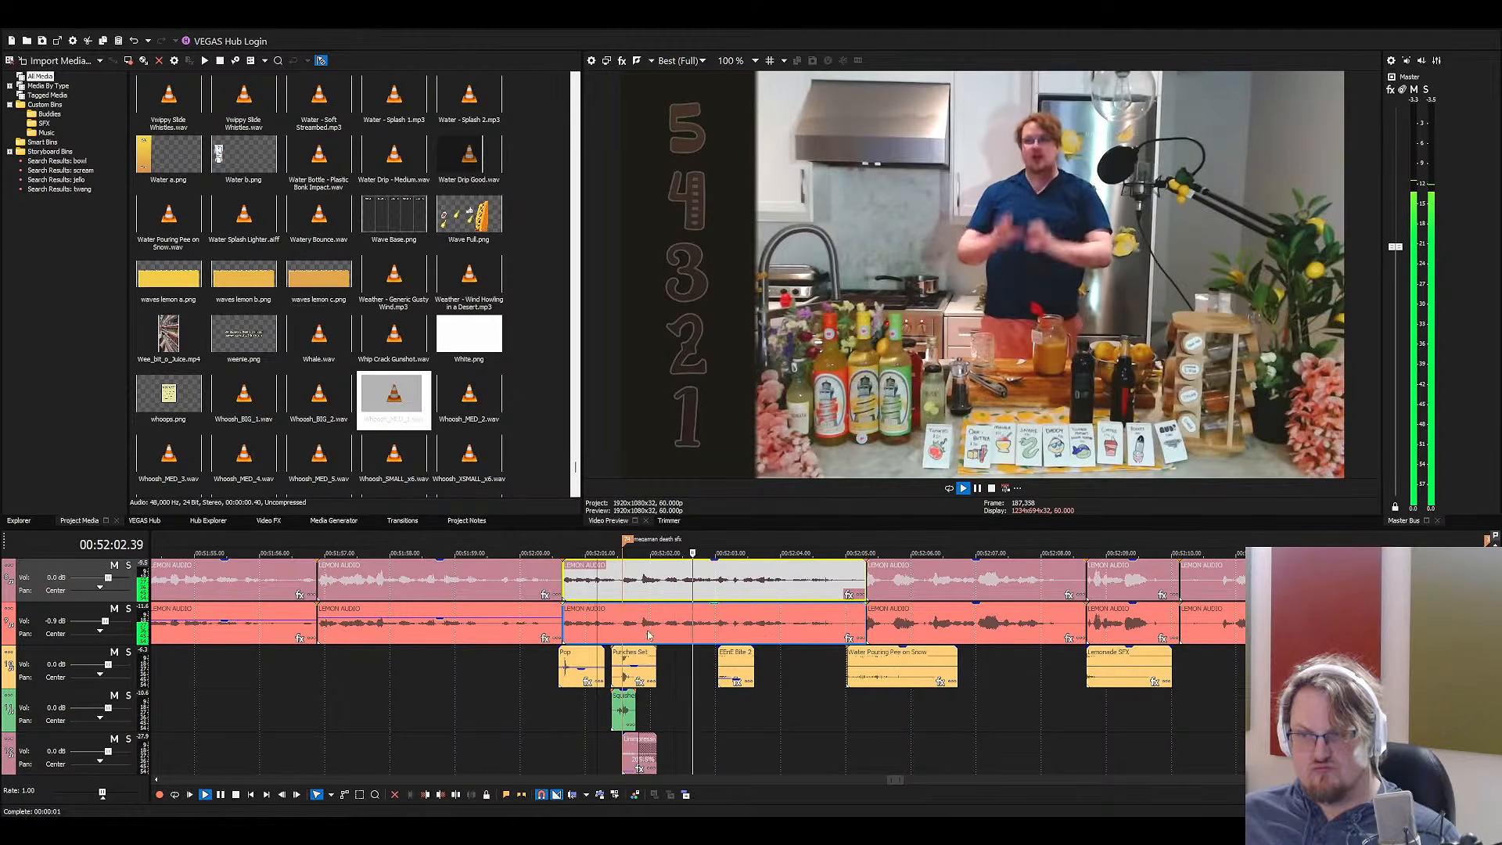
scroll(617, 657, down, 2)
key(space)
scroll(623, 660, up, 3)
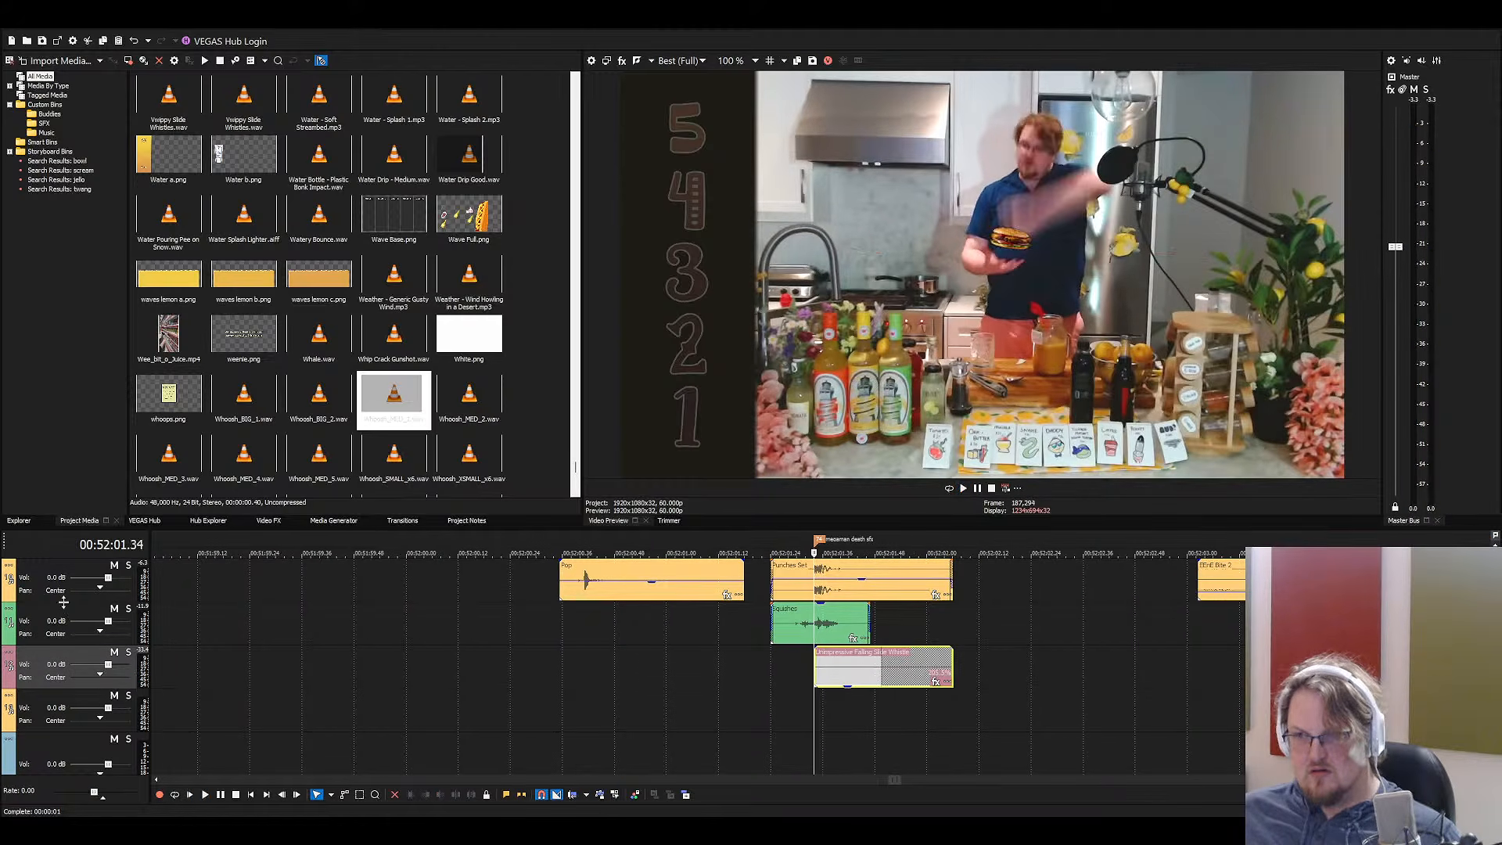
key(ctrl+s)
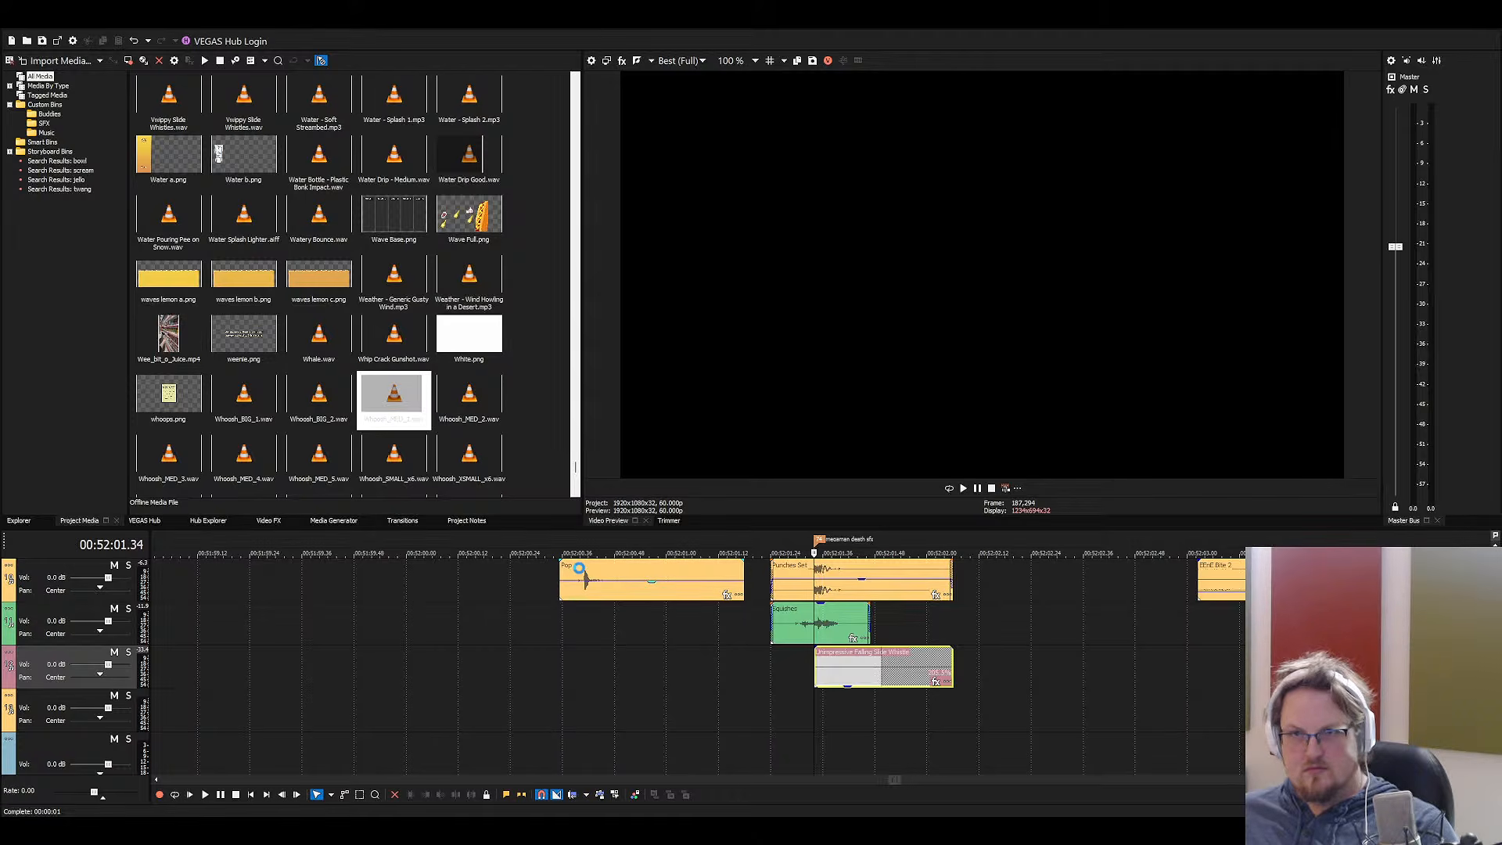
Play back the effects from the Pop clip and delete the falling slide whistle clip at the "megaman death sfx" marker
click(577, 570)
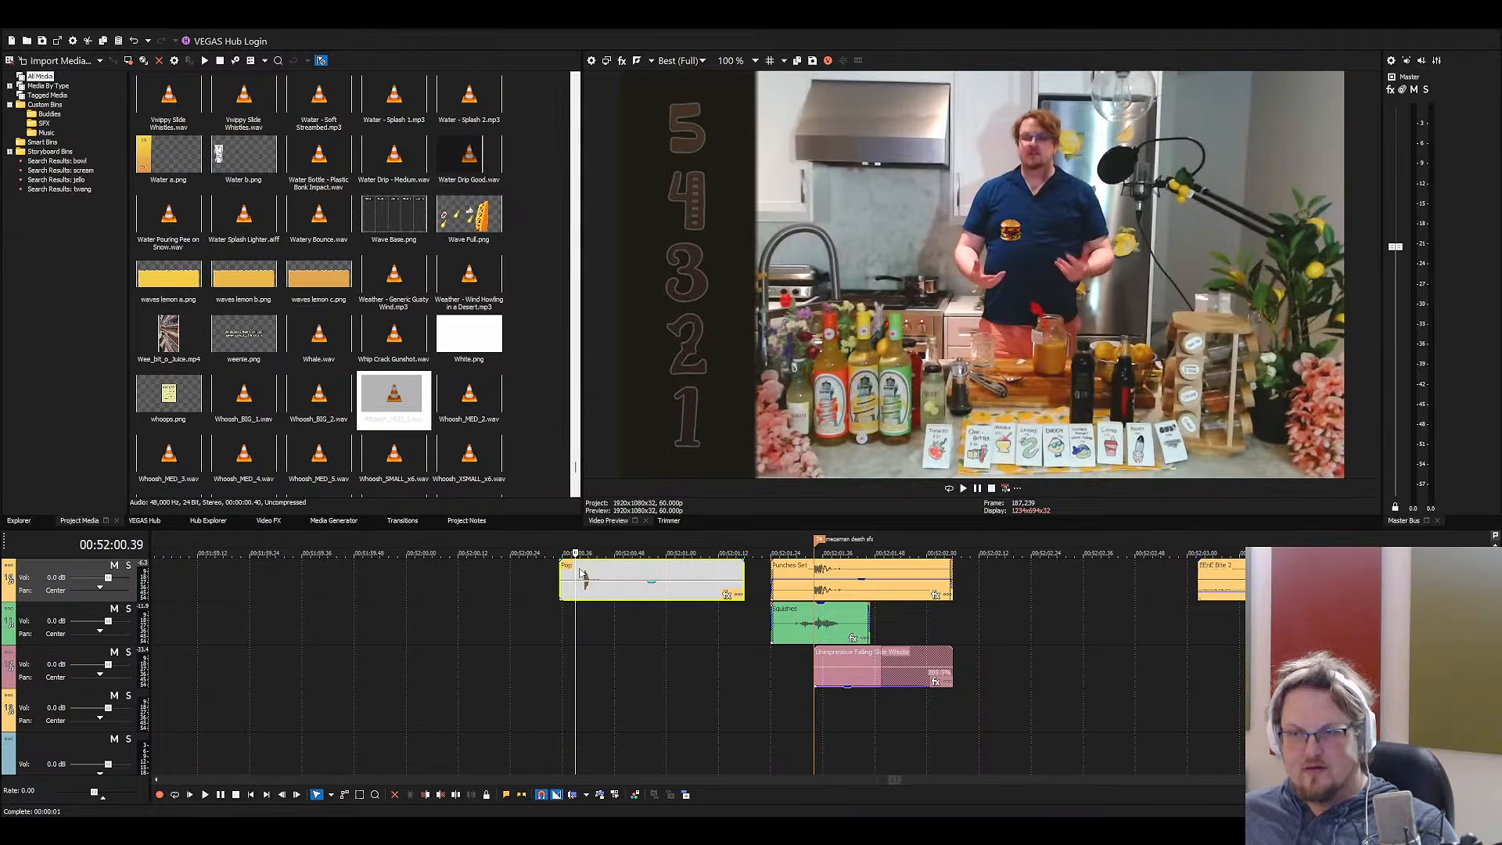
key(space)
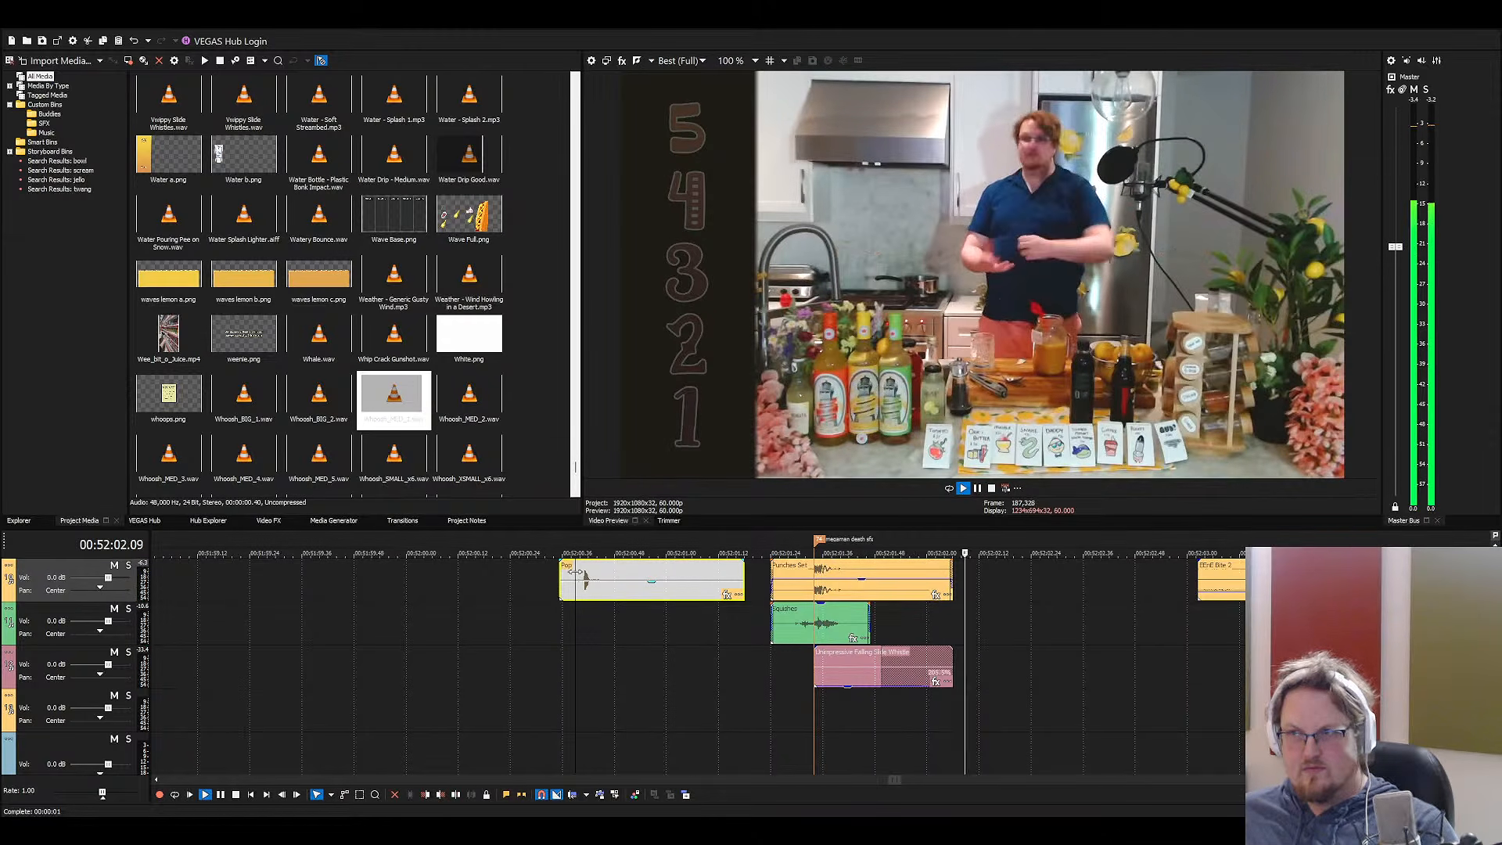
key(space)
click(832, 665)
key(Delete)
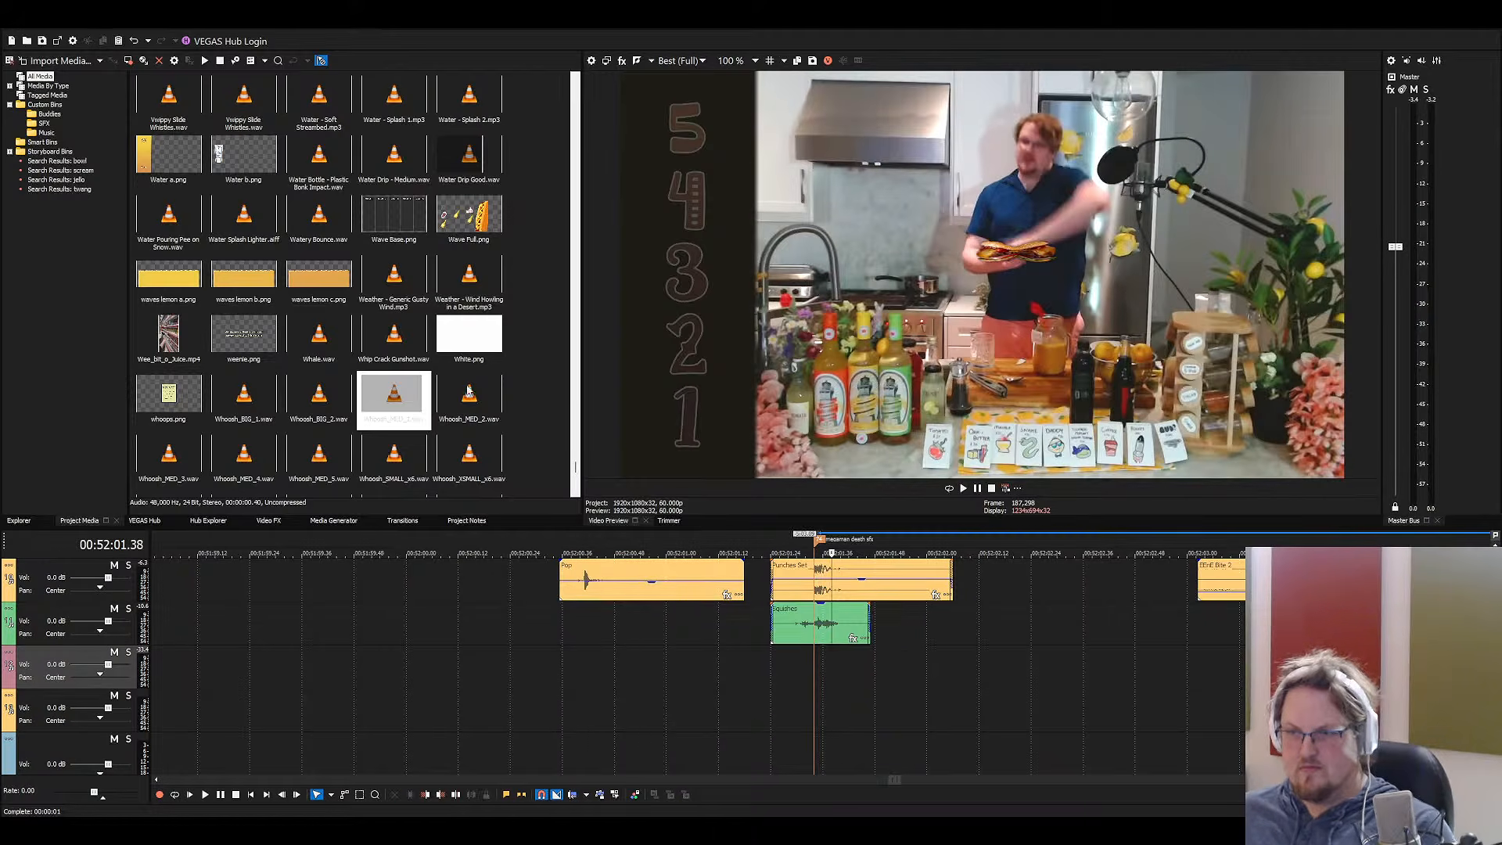
key(space)
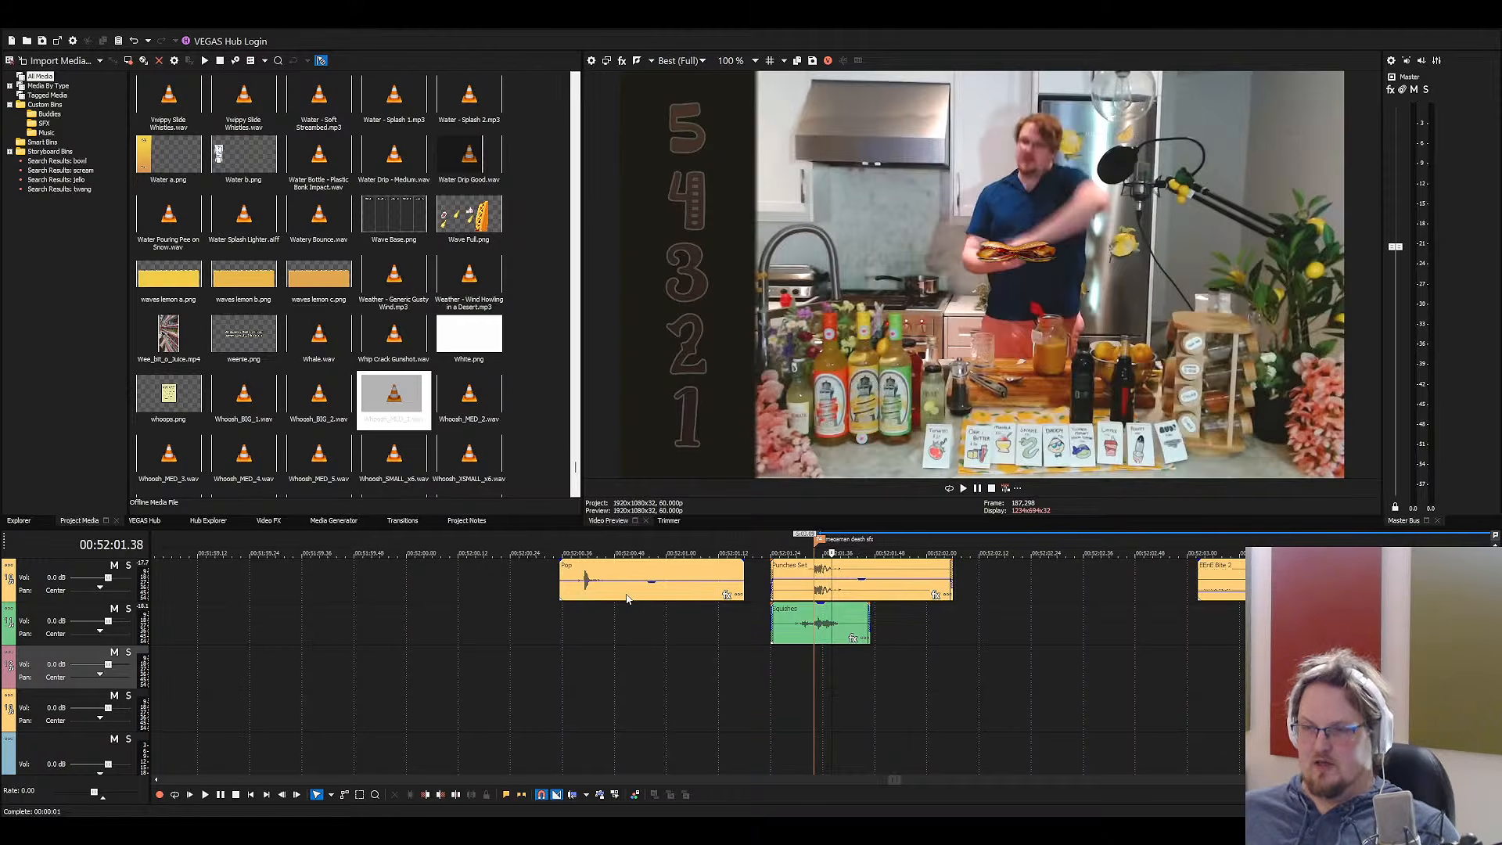
Search the project media for "backwards"
click(624, 596)
click(420, 380)
click(393, 332)
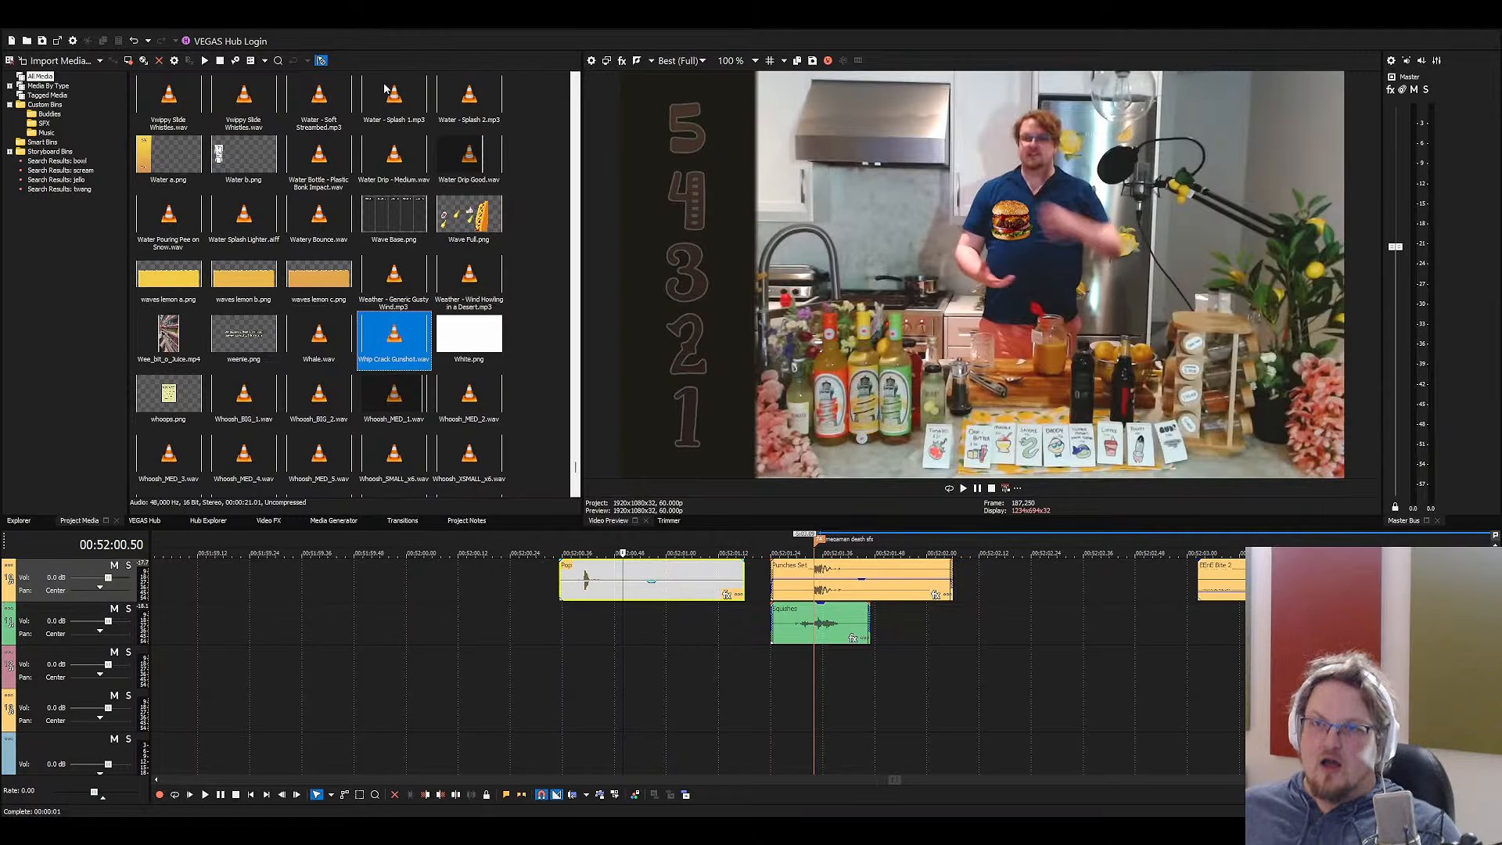
click(279, 61)
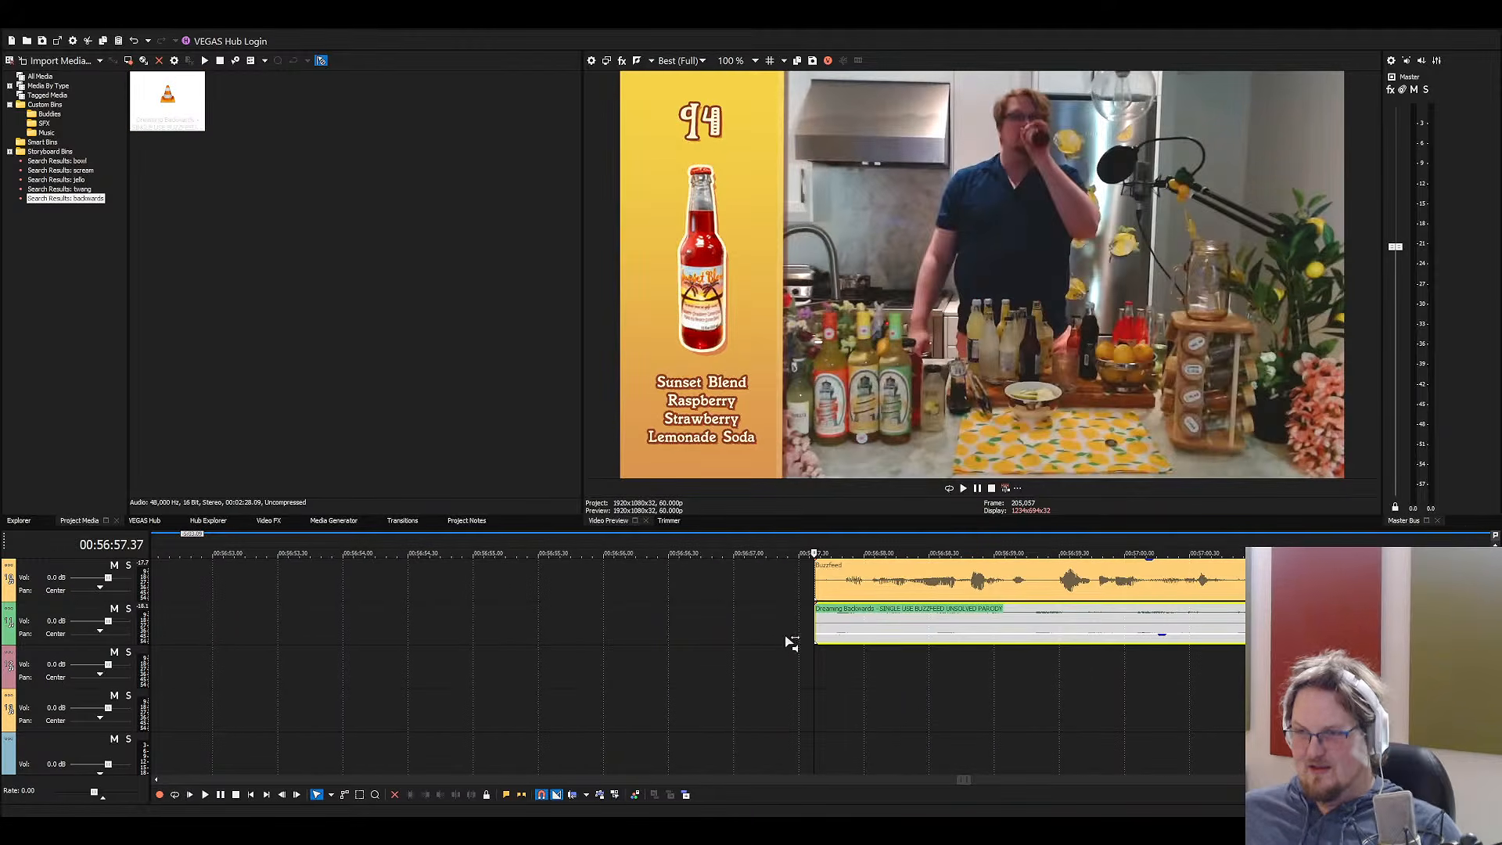
Play back the Sunset Blend rating and the black-and-white replay parody with the video preview temporarily enlarged
scroll(785, 626, up, 6)
scroll(781, 608, down, 1)
scroll(587, 610, down, 3)
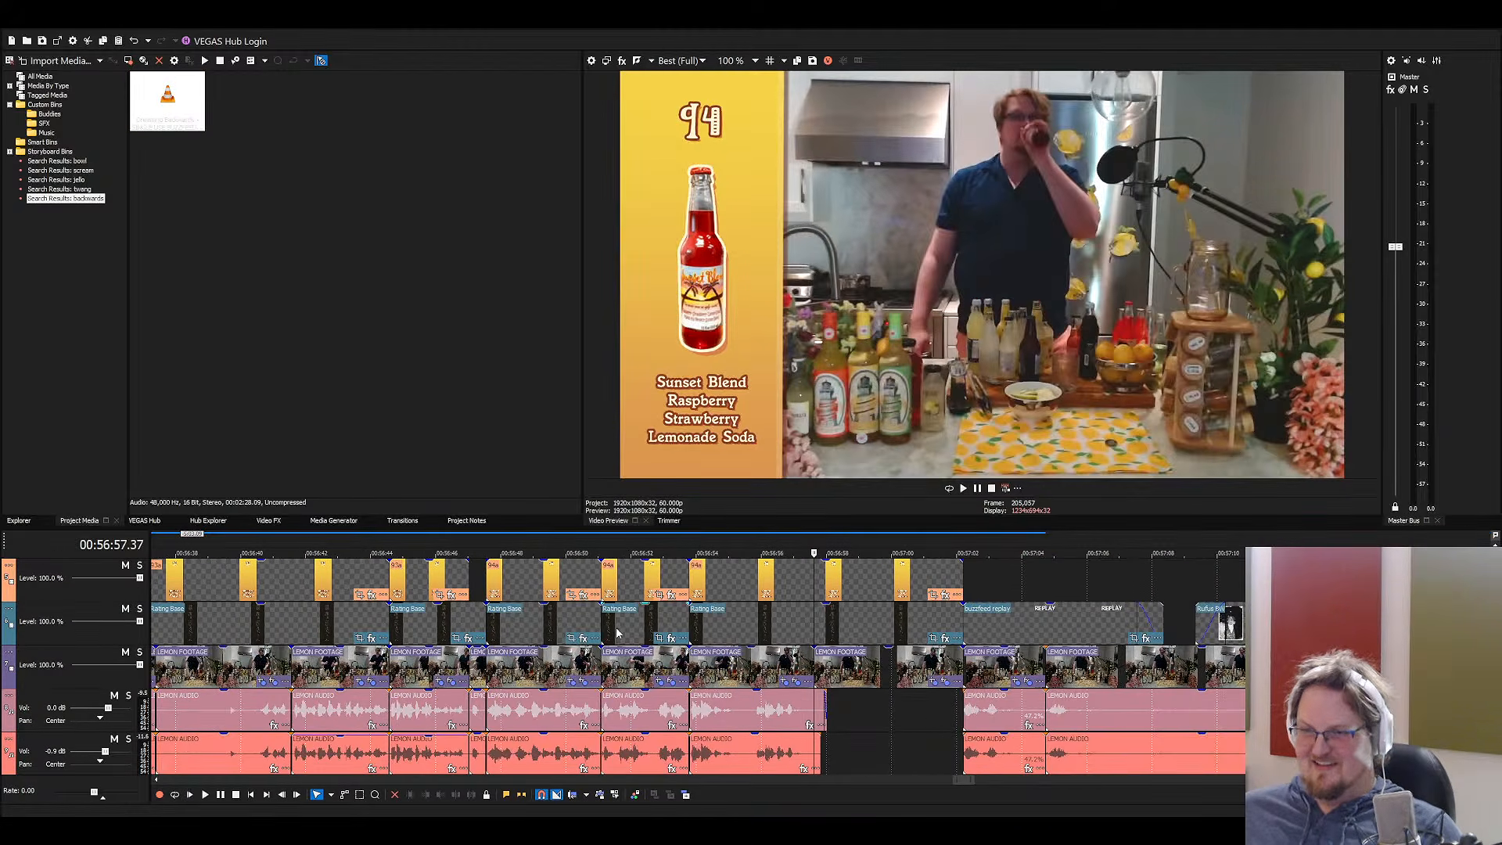
click(693, 587)
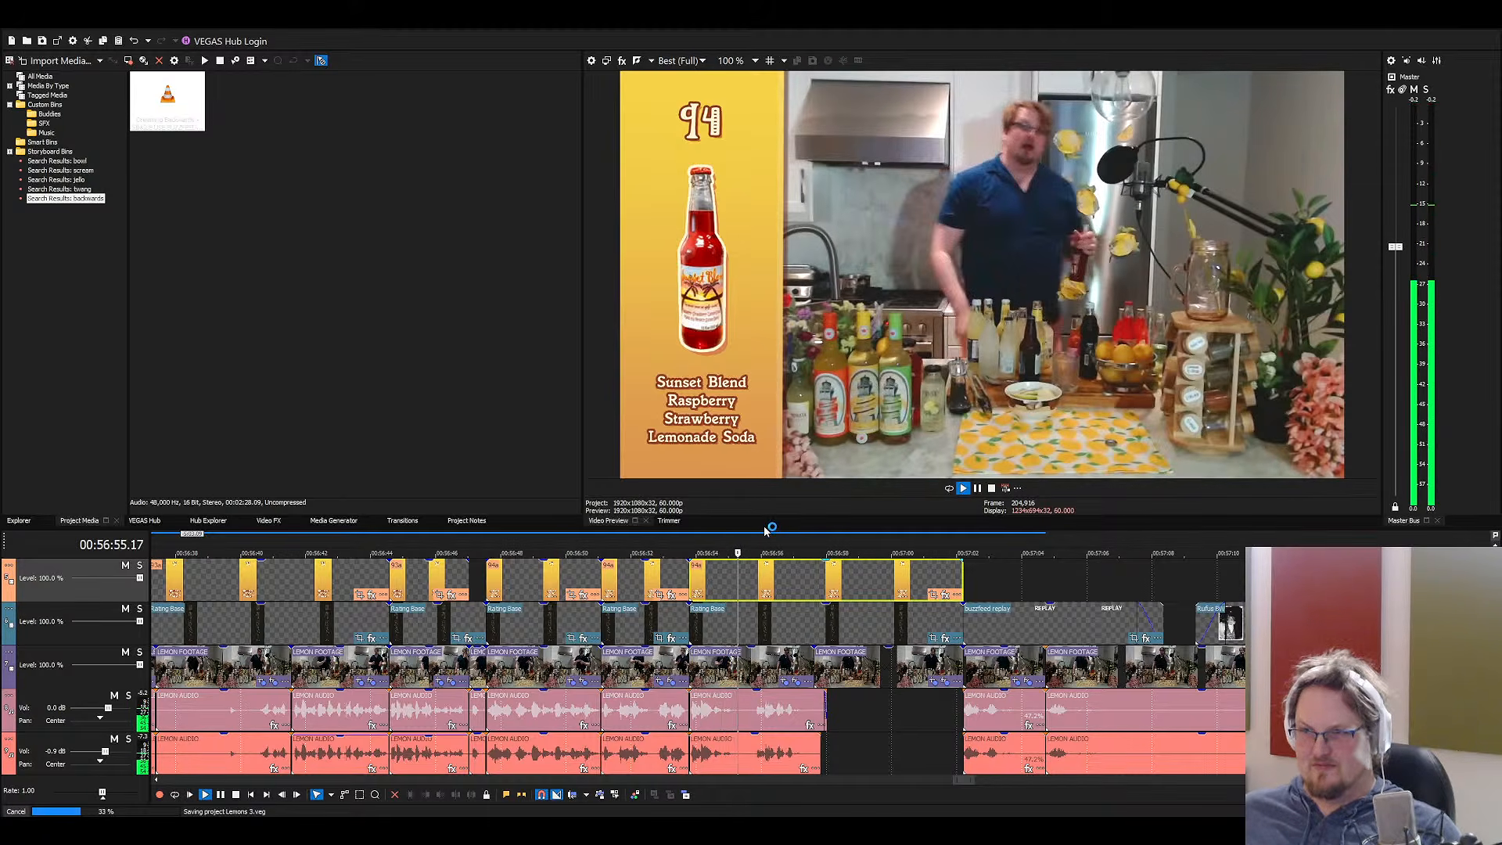
drag(758, 534, 759, 634)
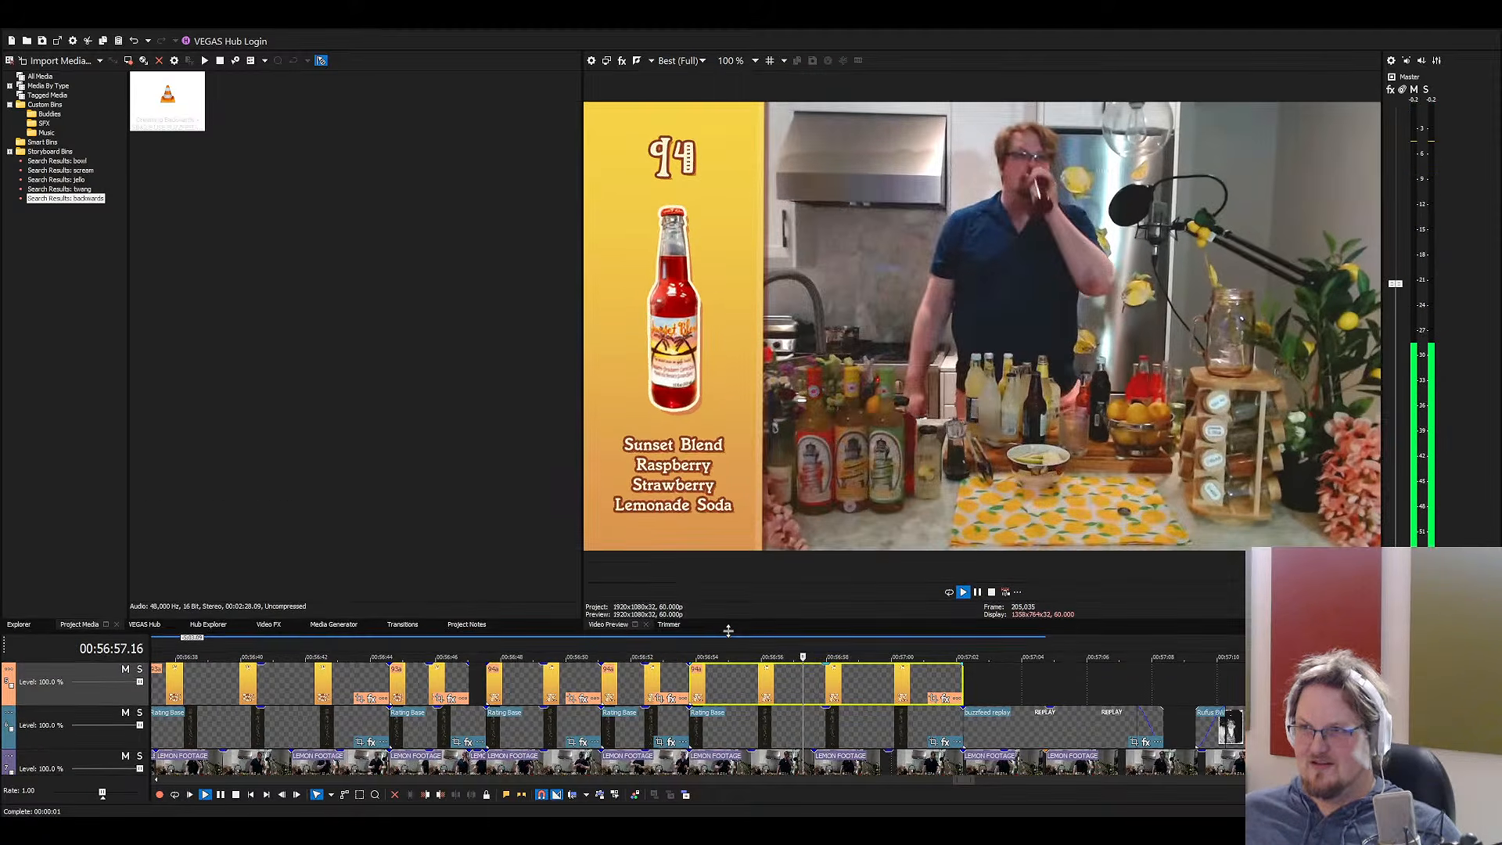
drag(582, 470, 382, 469)
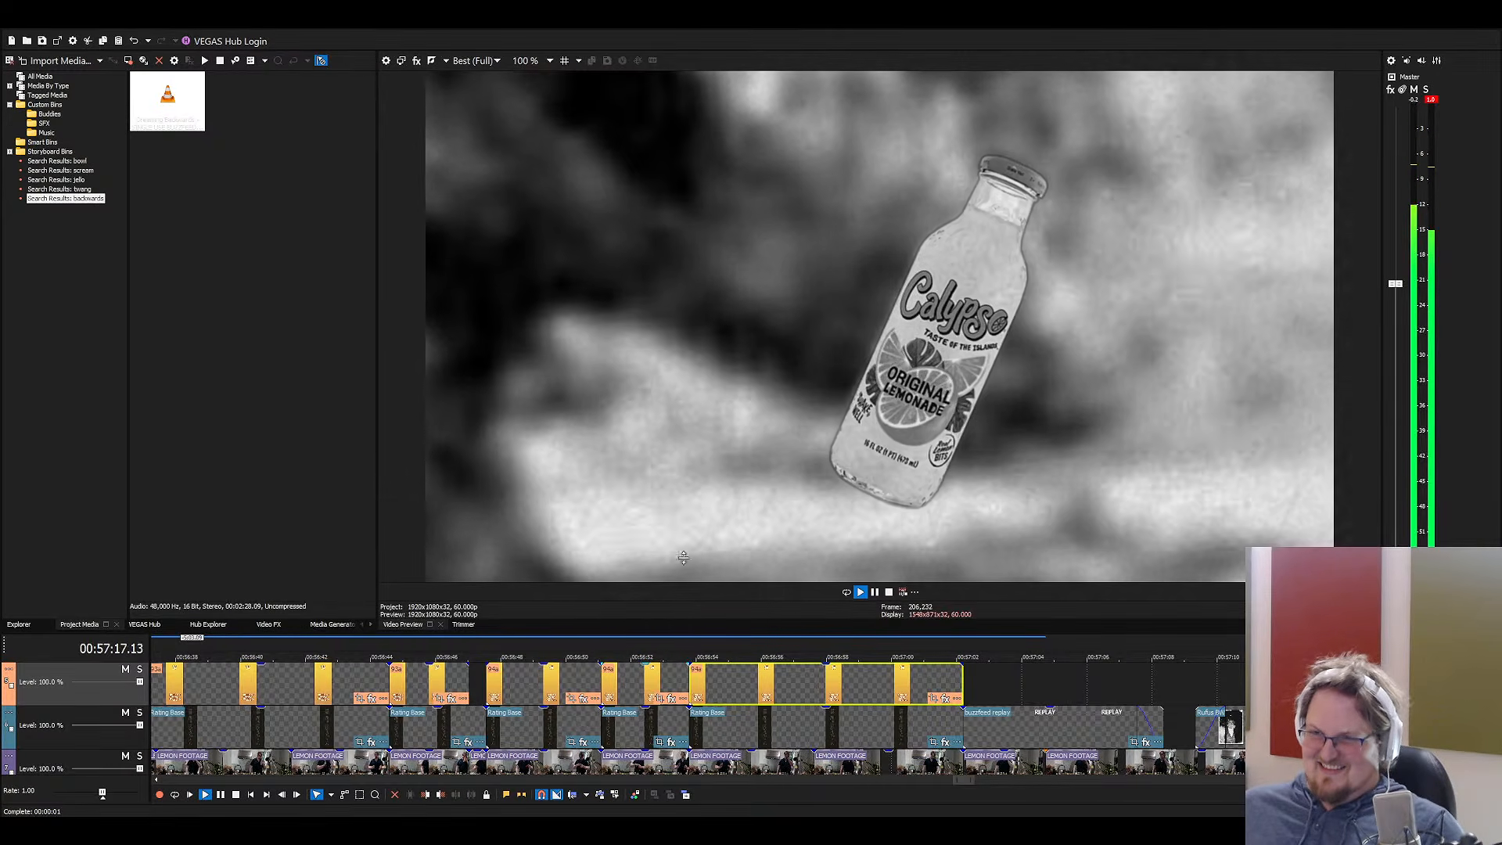
drag(689, 632, 704, 408)
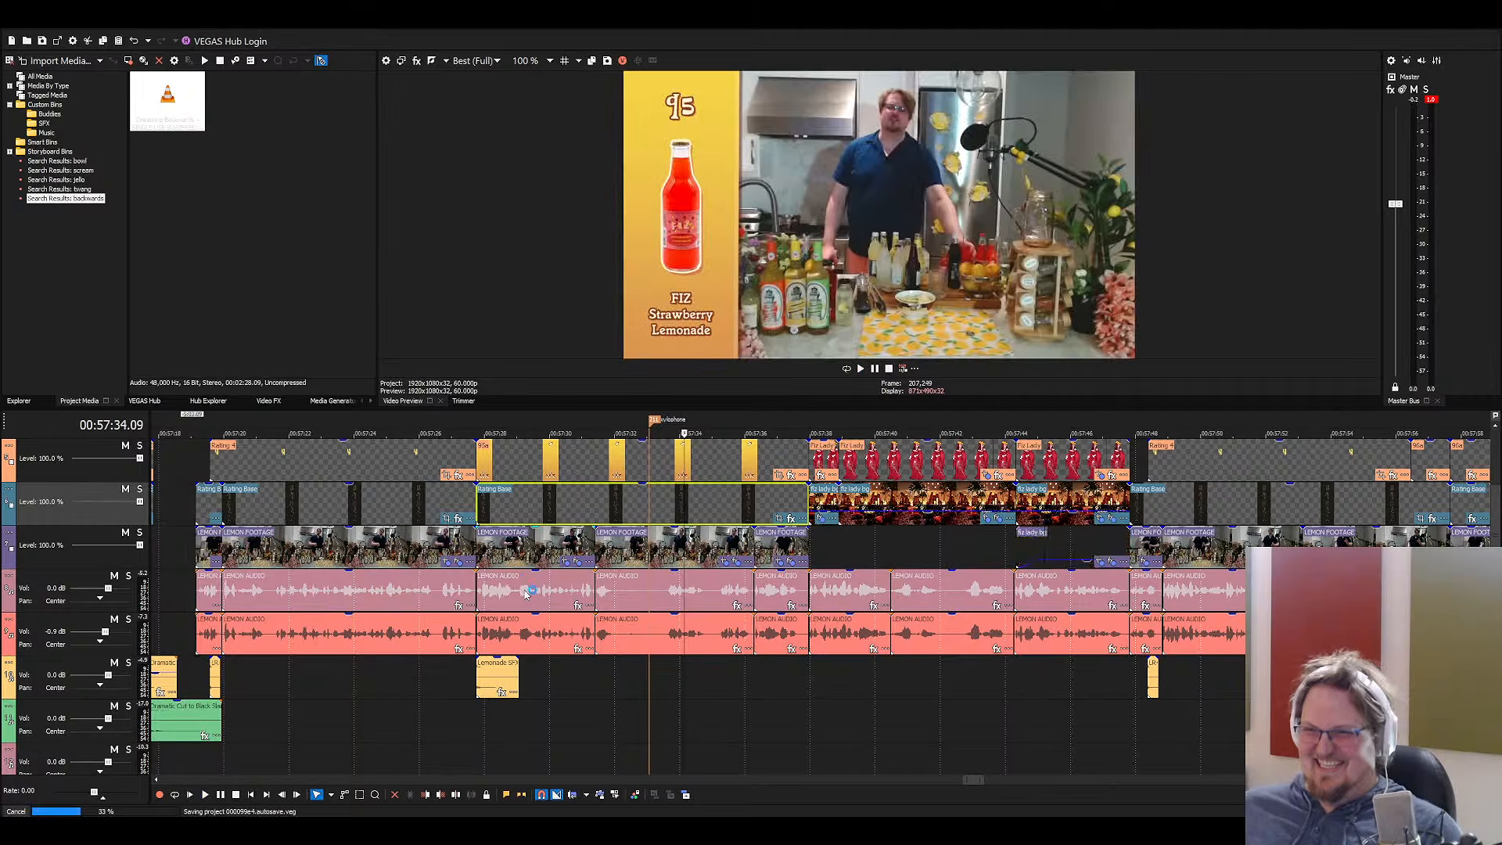
Return to the effects section around 00:51:39 and select the Retakes AMY clip at 00:51:39.38
scroll(563, 532, down, 3)
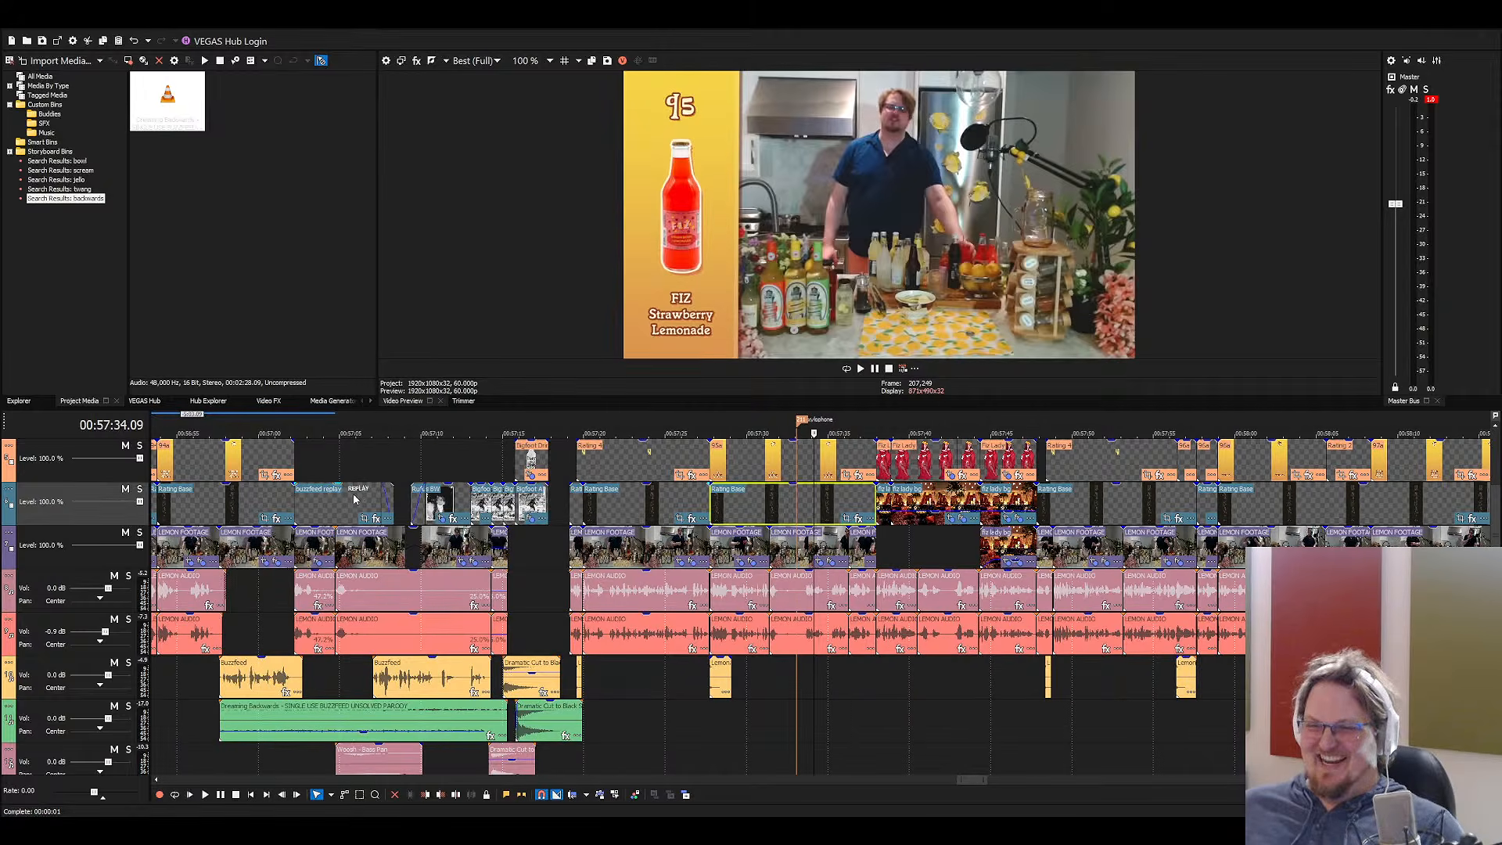
click(251, 505)
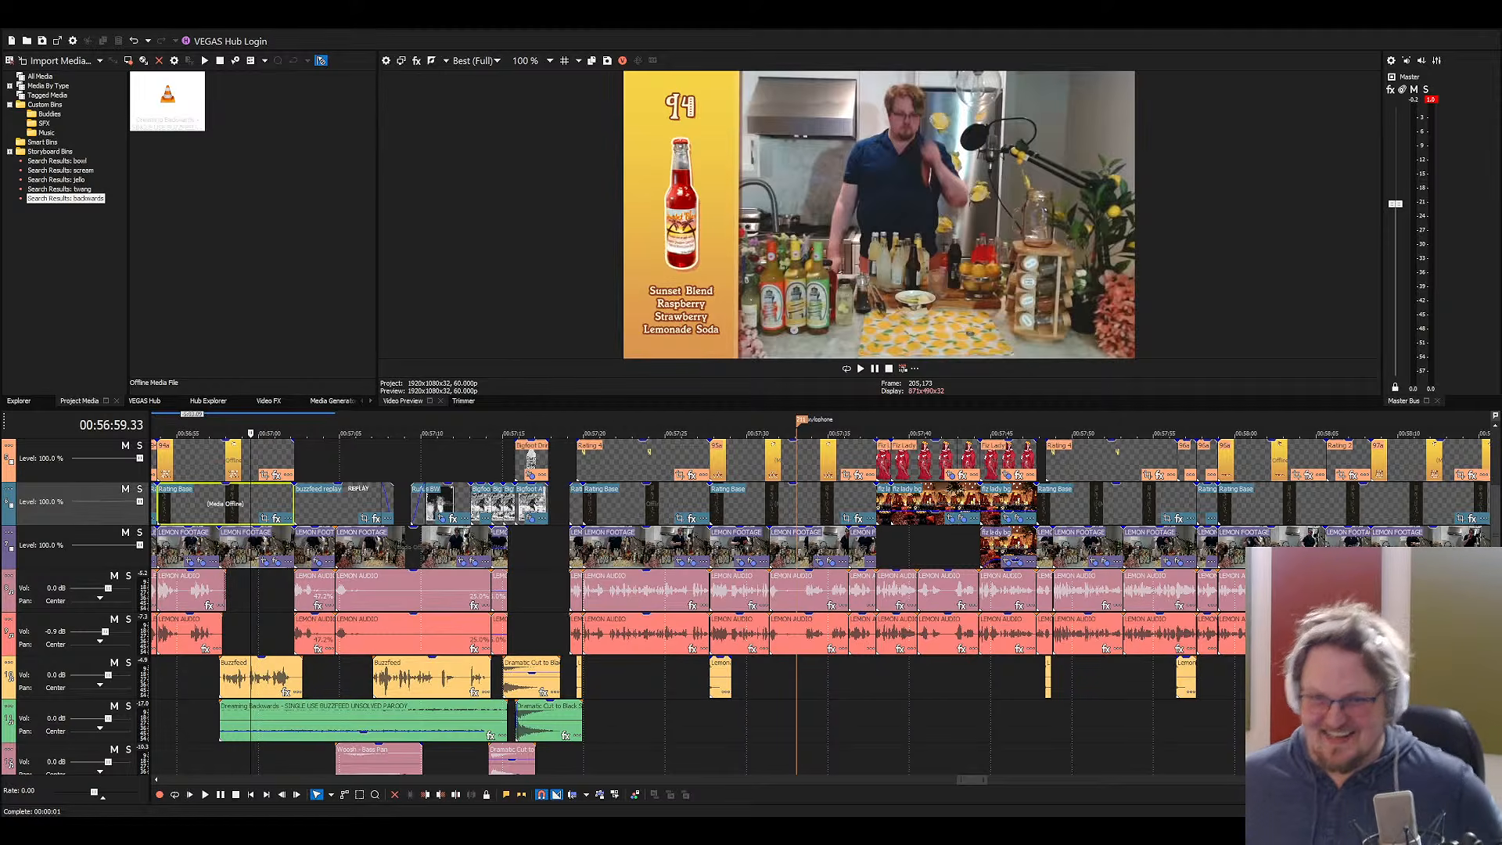
scroll(813, 606, down, 6)
scroll(813, 607, down, 3)
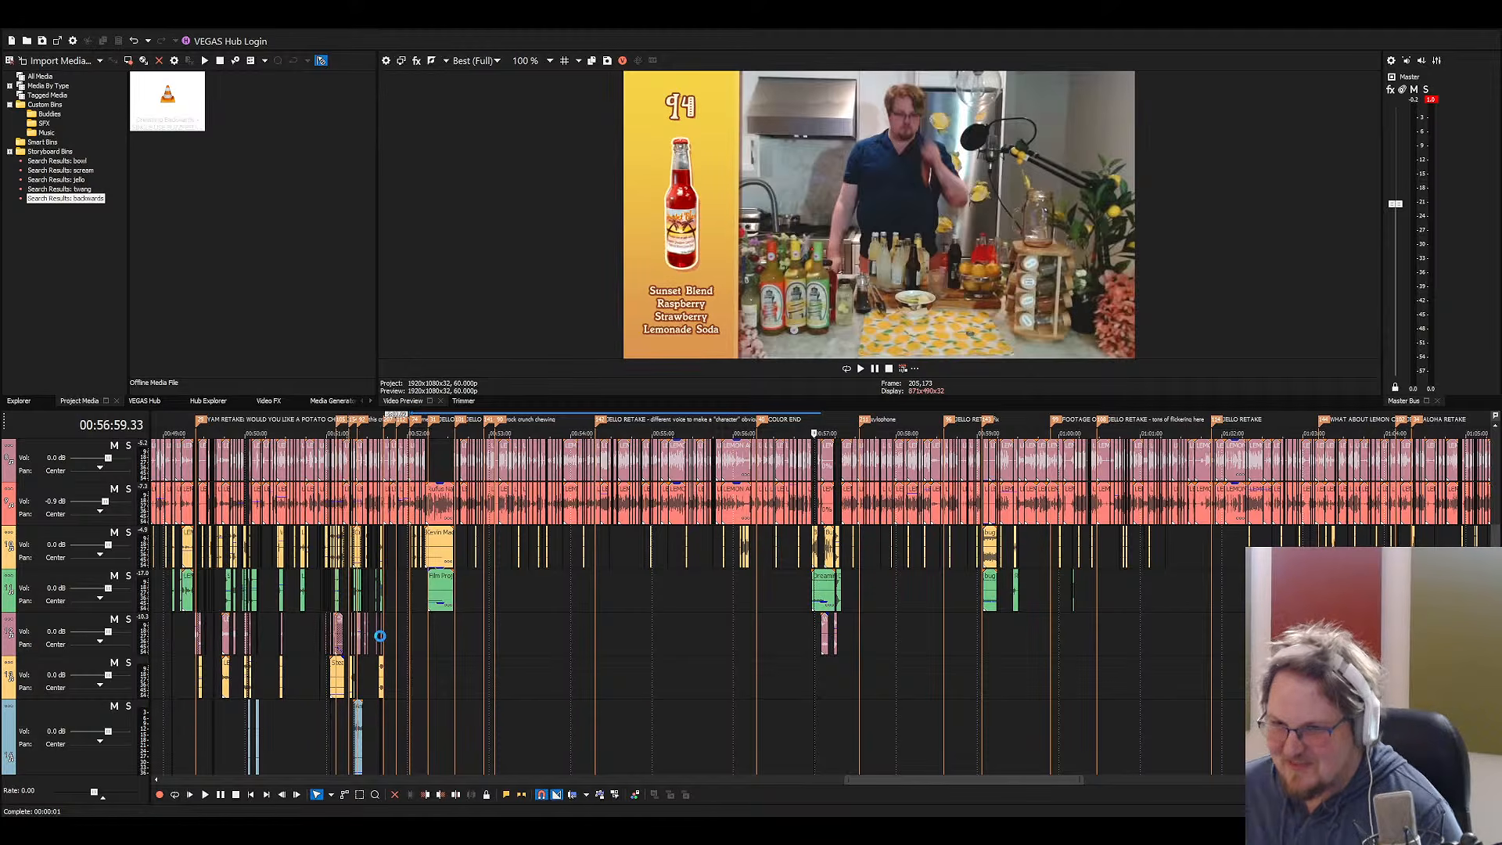
click(379, 635)
scroll(883, 639, up, 6)
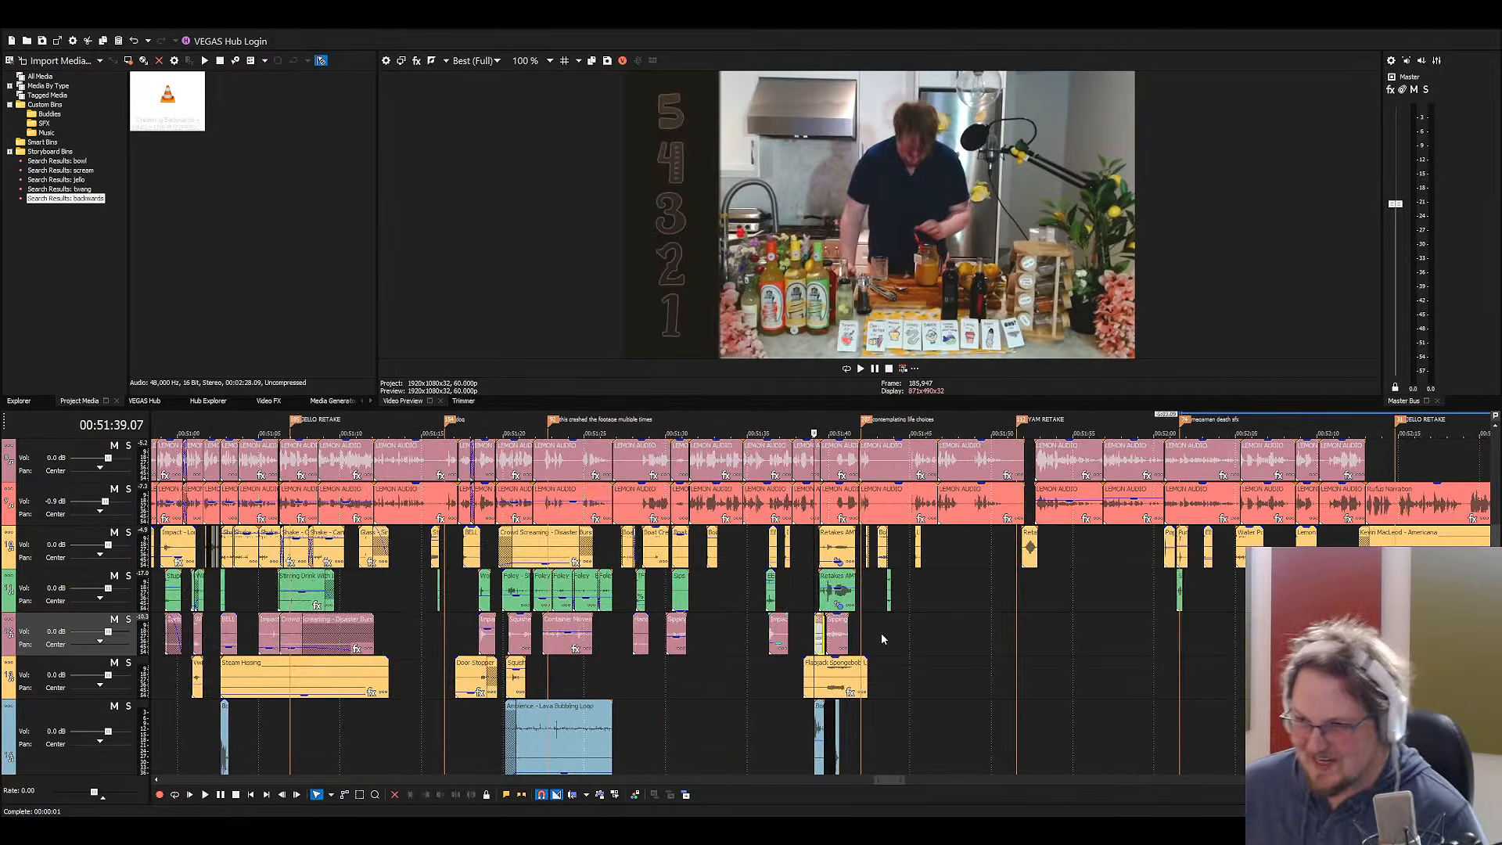
scroll(882, 639, up, 3)
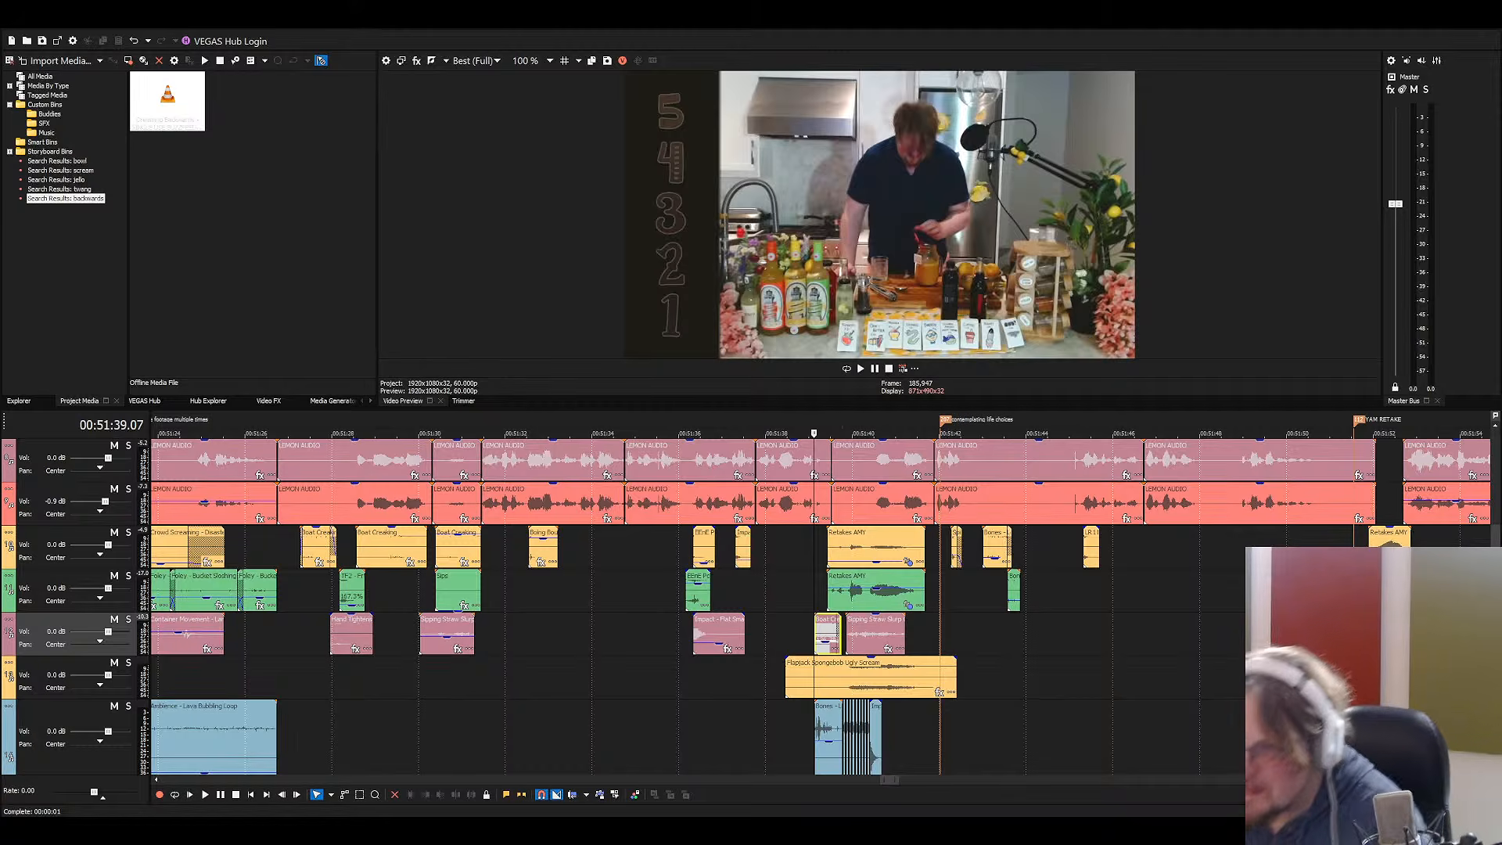
click(837, 542)
scroll(880, 587, down, 2)
scroll(1003, 627, up, 2)
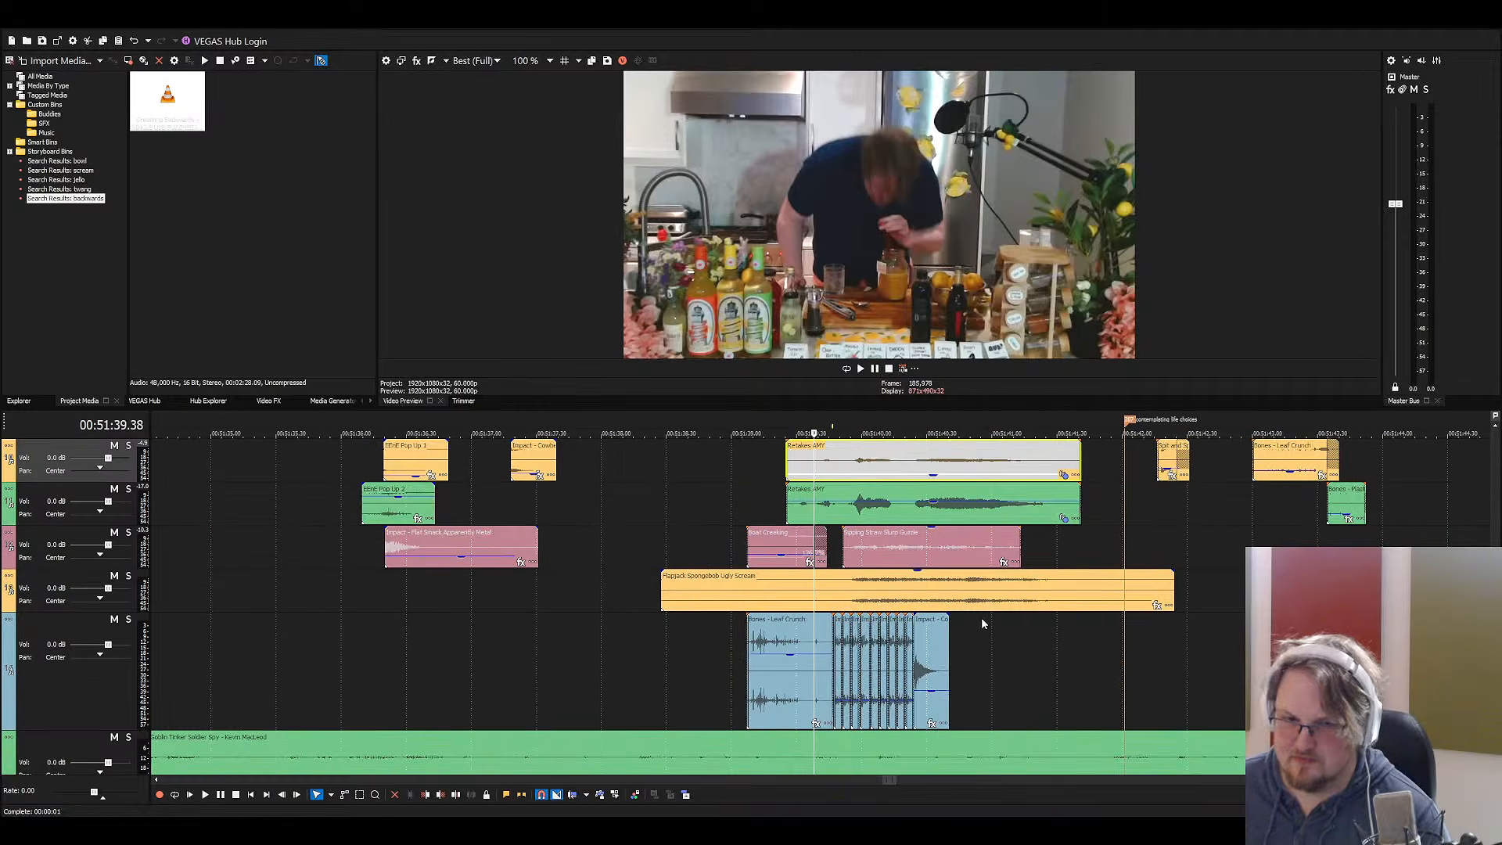
Play back the effects under the second-sip shot from 00:51:39.38 and again from about 00:51:41.32
key(space)
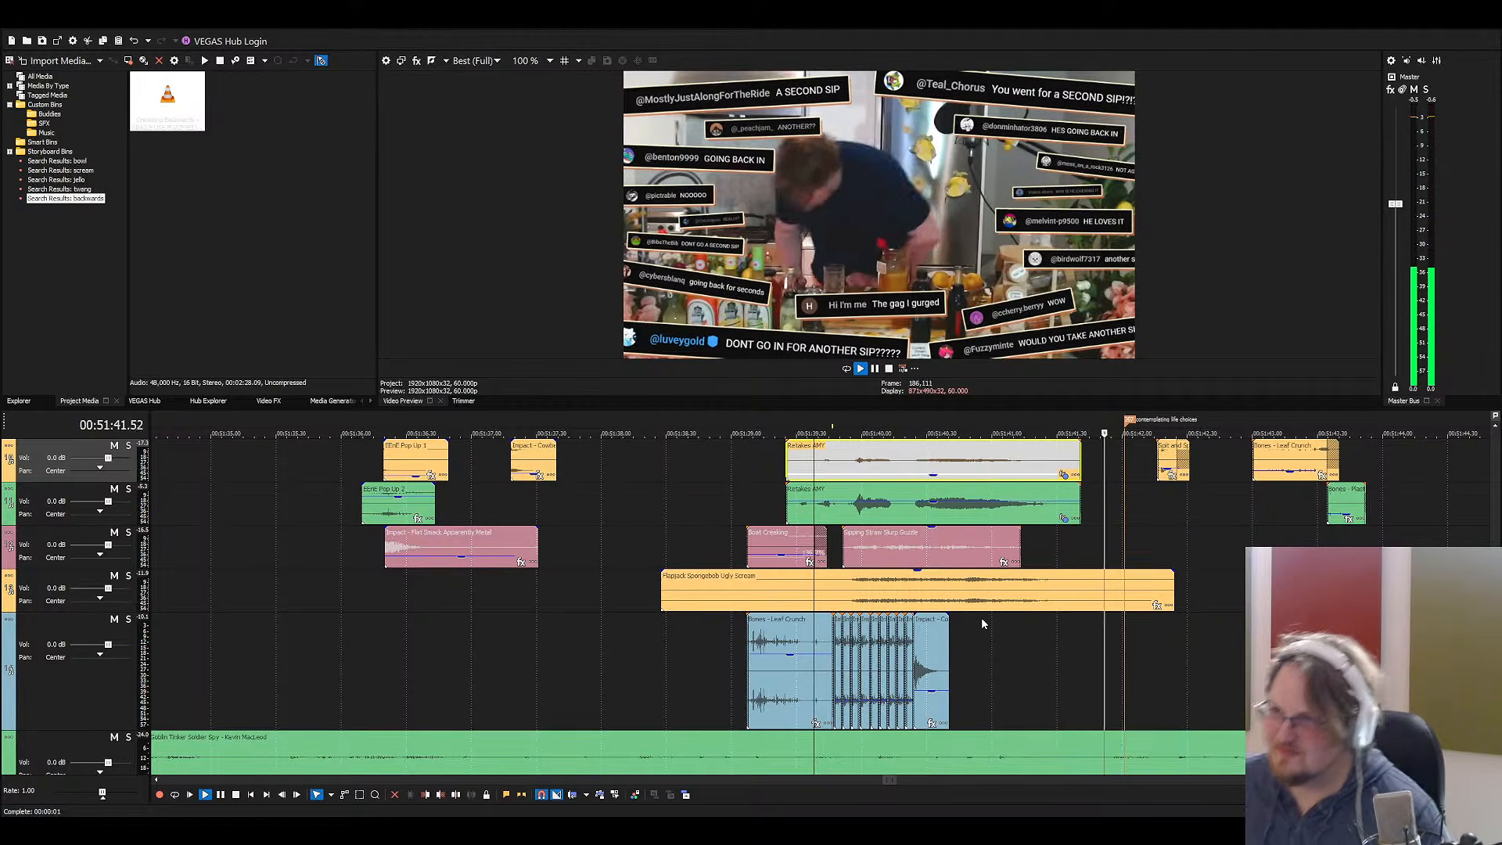
scroll(848, 523, down, 2)
key(space)
click(748, 546)
key(space)
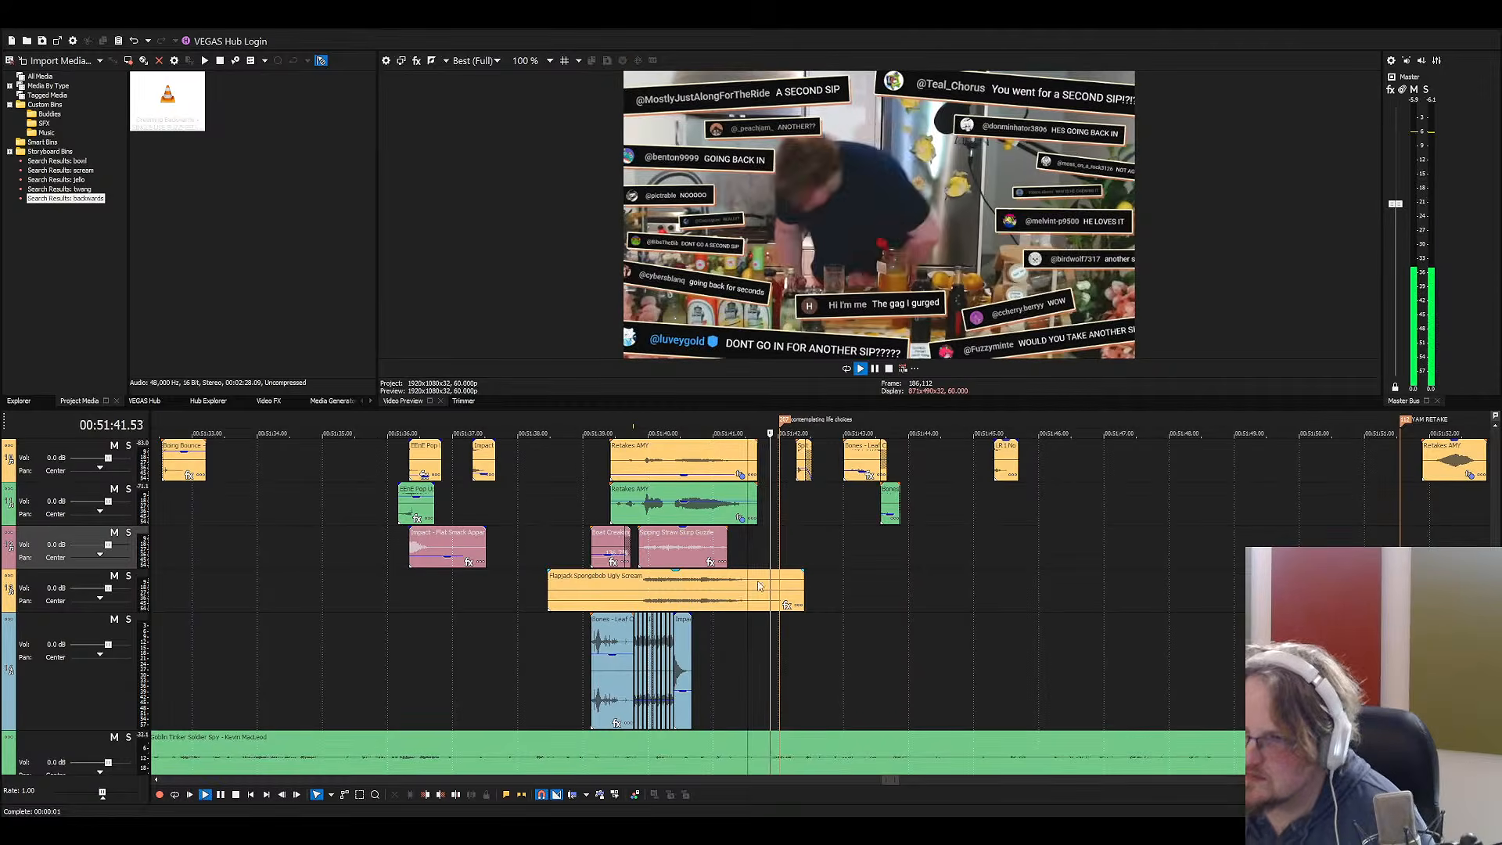
scroll(748, 546, up, 2)
key(space)
Insert Slide Whistle General.mp3 from the SFX bin near the "contemplating life choices" marker and play through its whistles
click(45, 125)
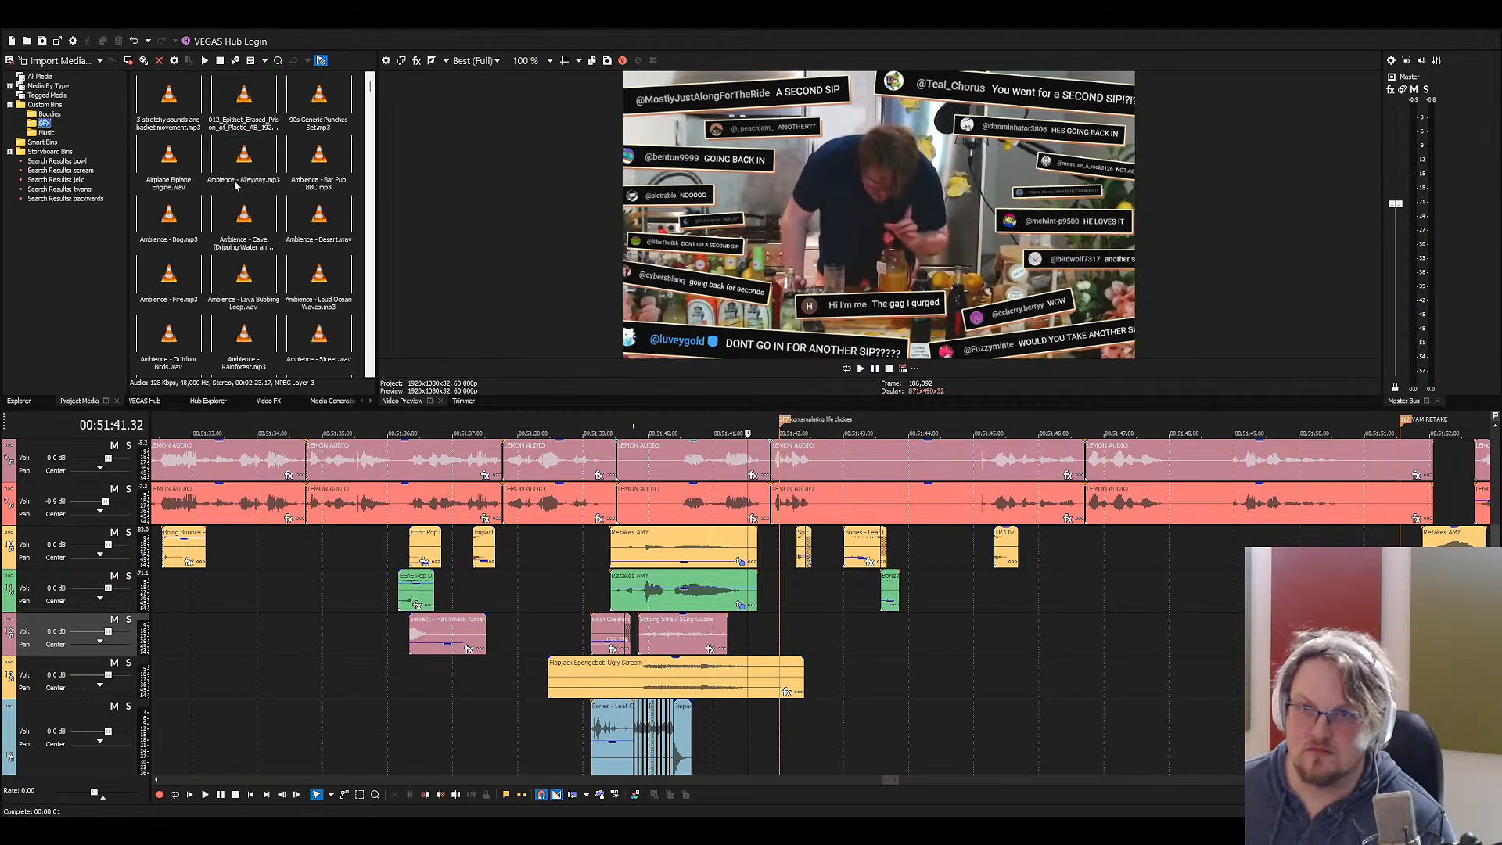
click(244, 168)
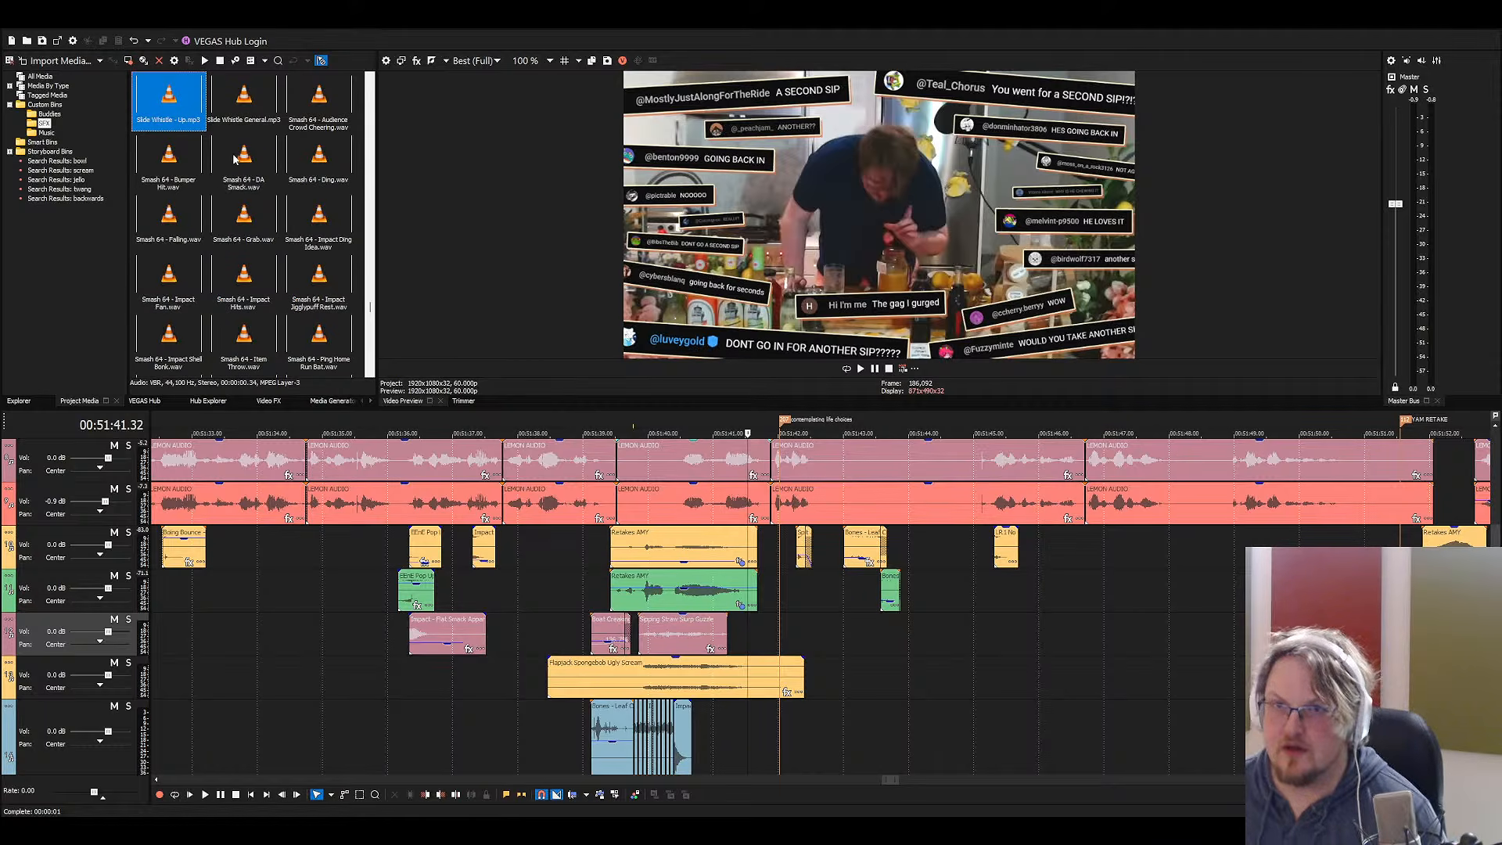
click(250, 127)
drag(434, 310, 835, 639)
click(898, 647)
key(space)
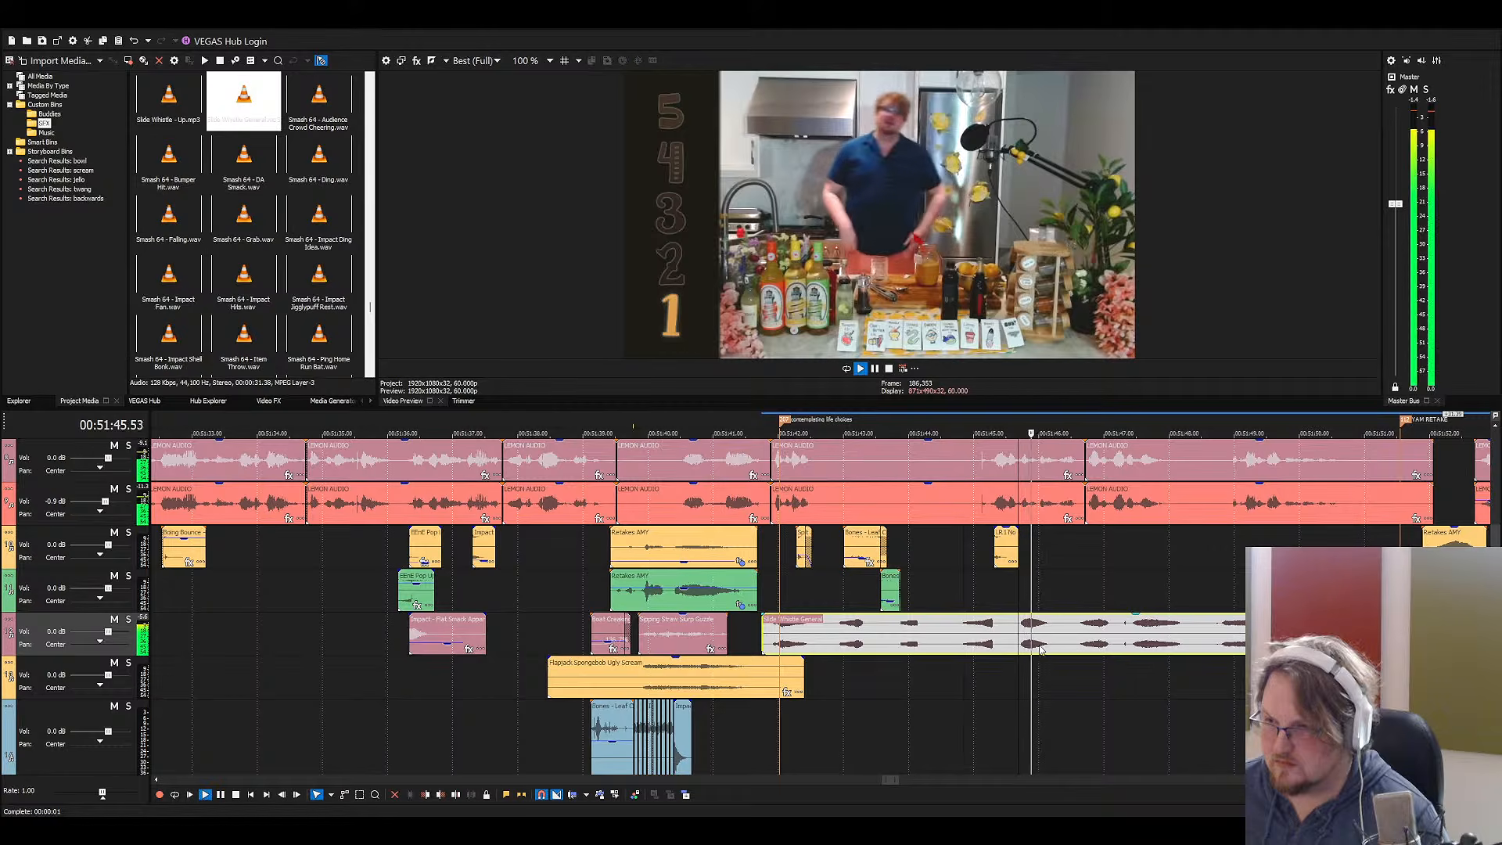
Cut out the single whistle at 00:51:45.37, delete the rest of the clip, and move it to about 00:51:41.5
key(Return)
key(s)
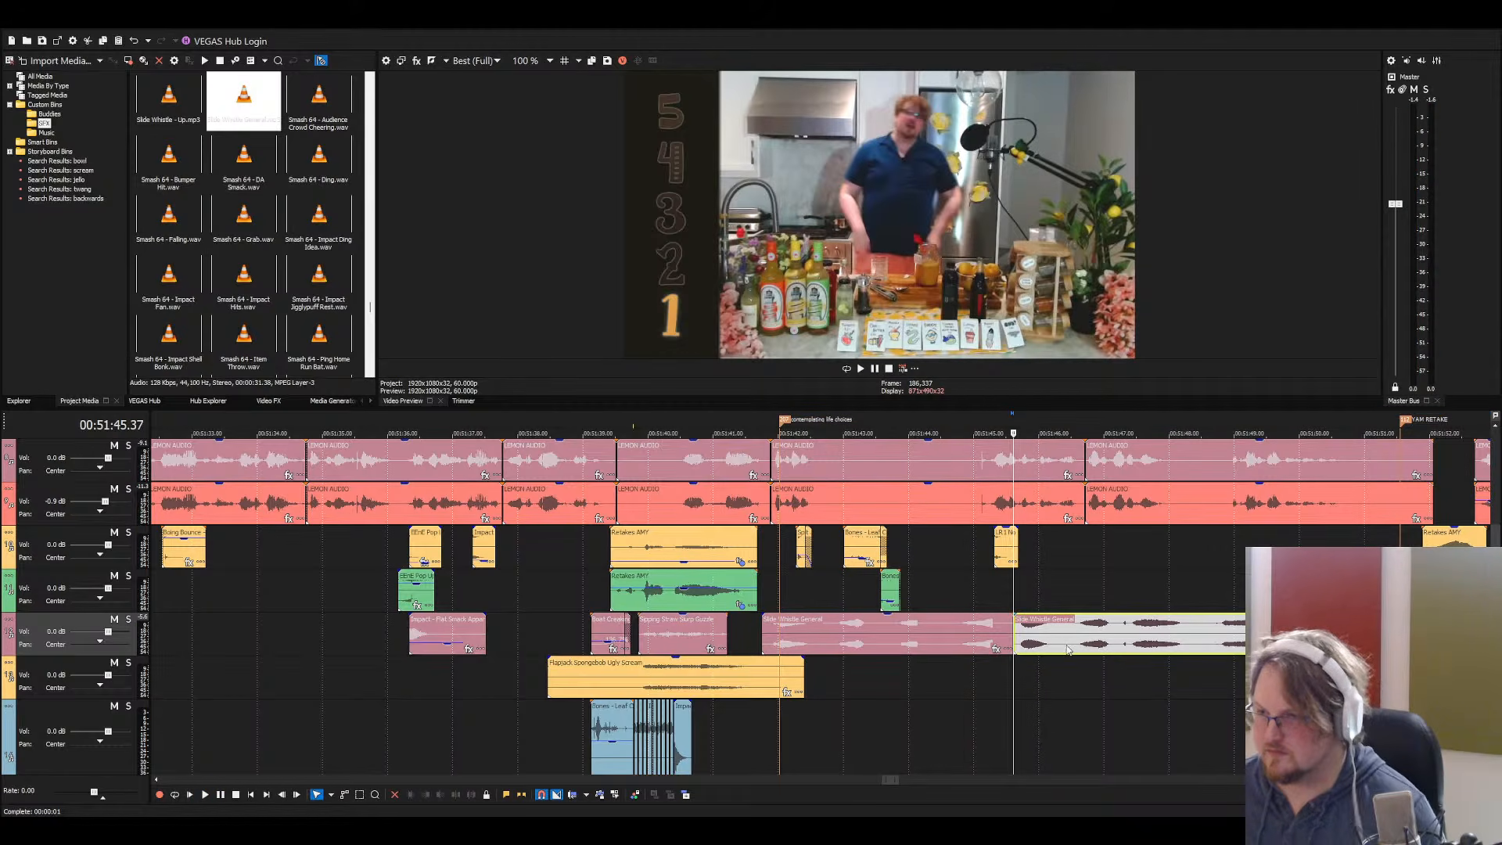
click(1065, 645)
key(s)
click(1109, 645)
key(Delete)
click(941, 635)
key(Delete)
drag(1029, 638, 786, 638)
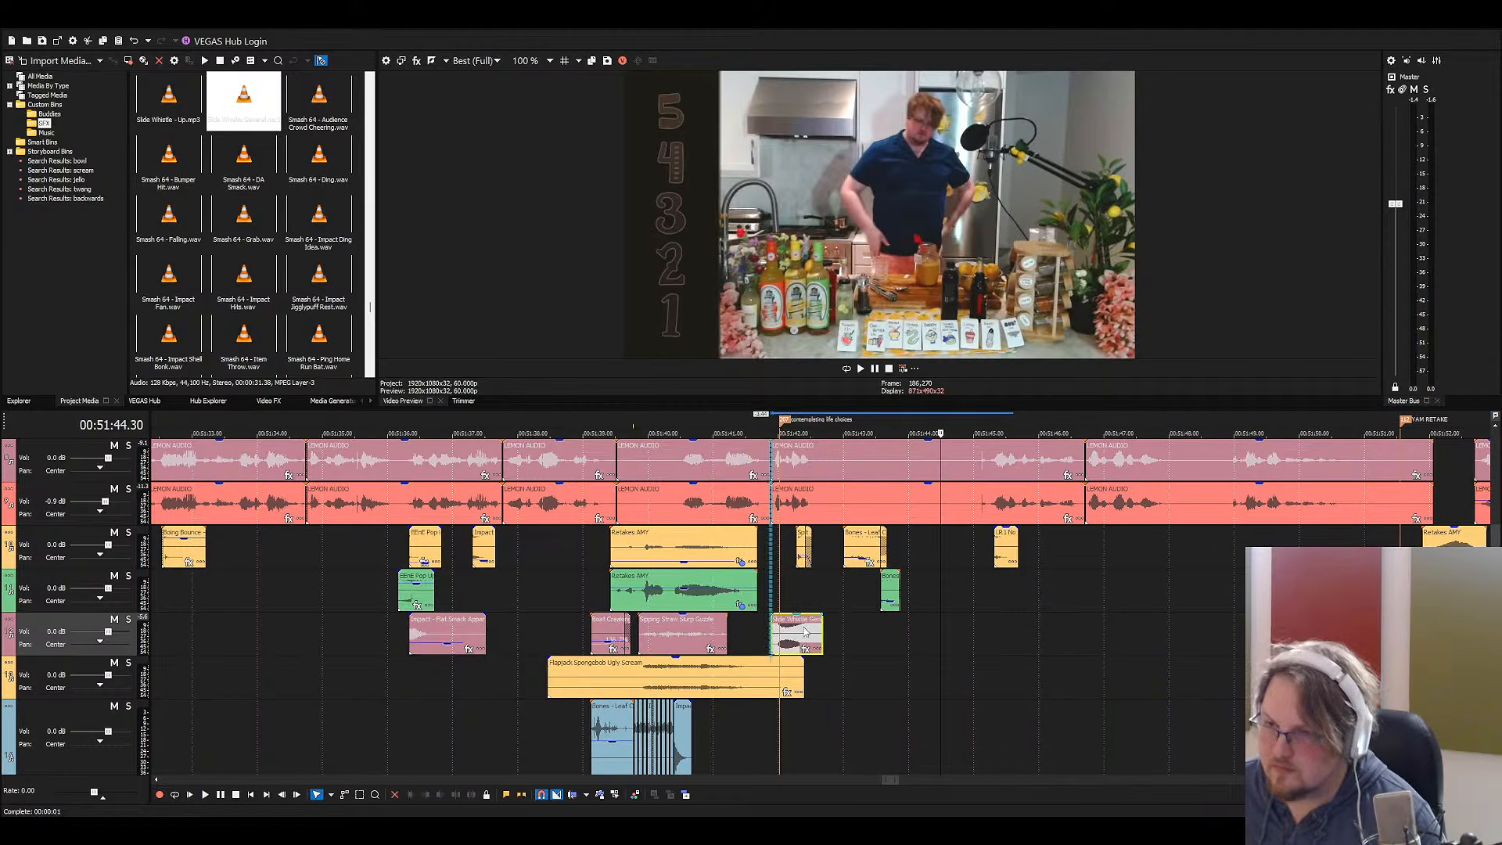
Lower the slide whistle clip's volume, play it from 00:51:41.53, and save the project
click(771, 630)
scroll(787, 638, up, 1)
scroll(787, 638, up, 3)
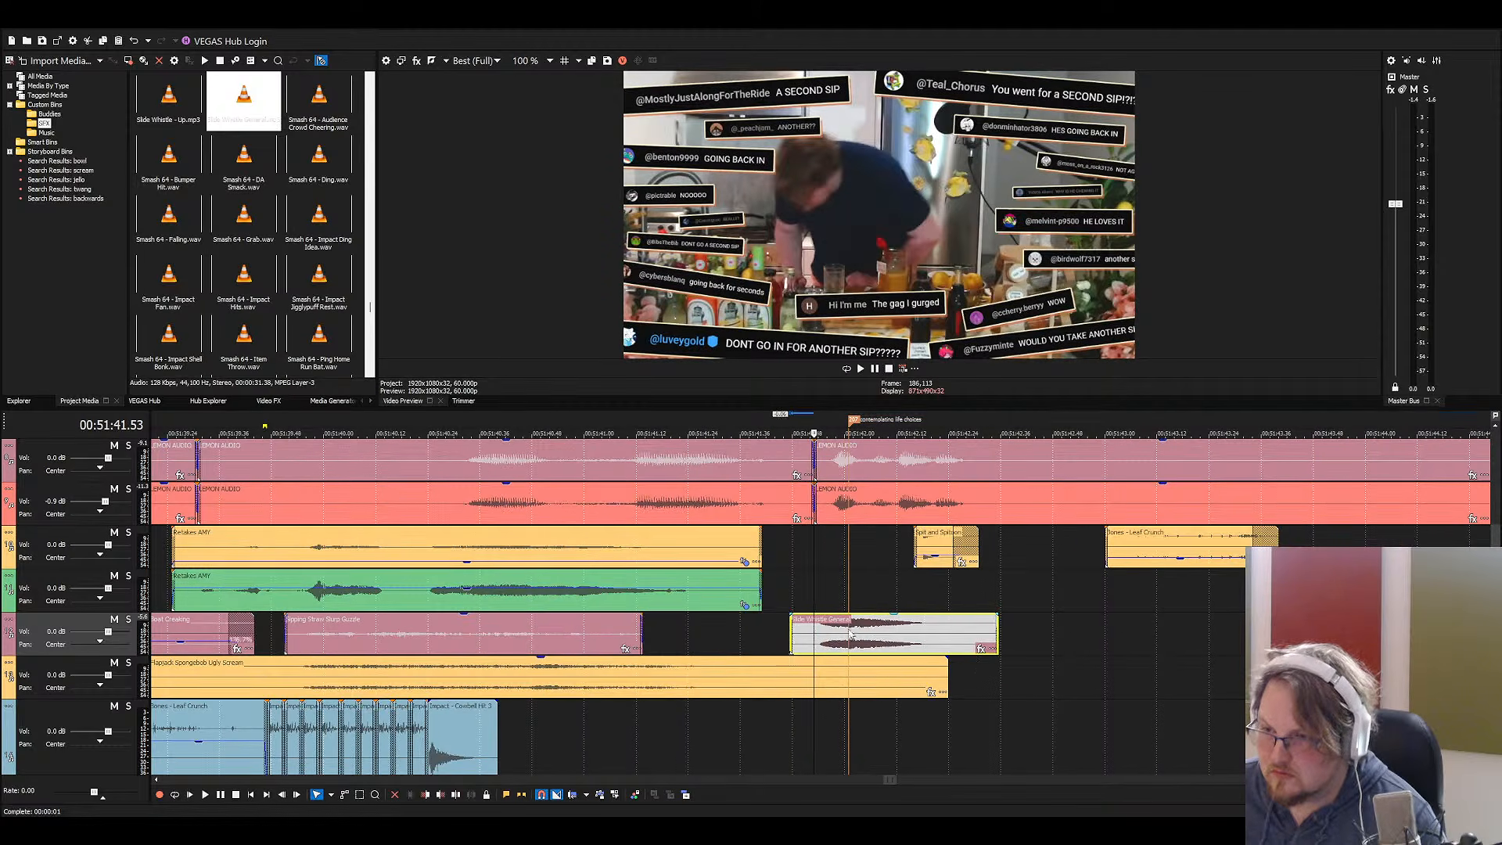
drag(864, 620, 874, 651)
key(space)
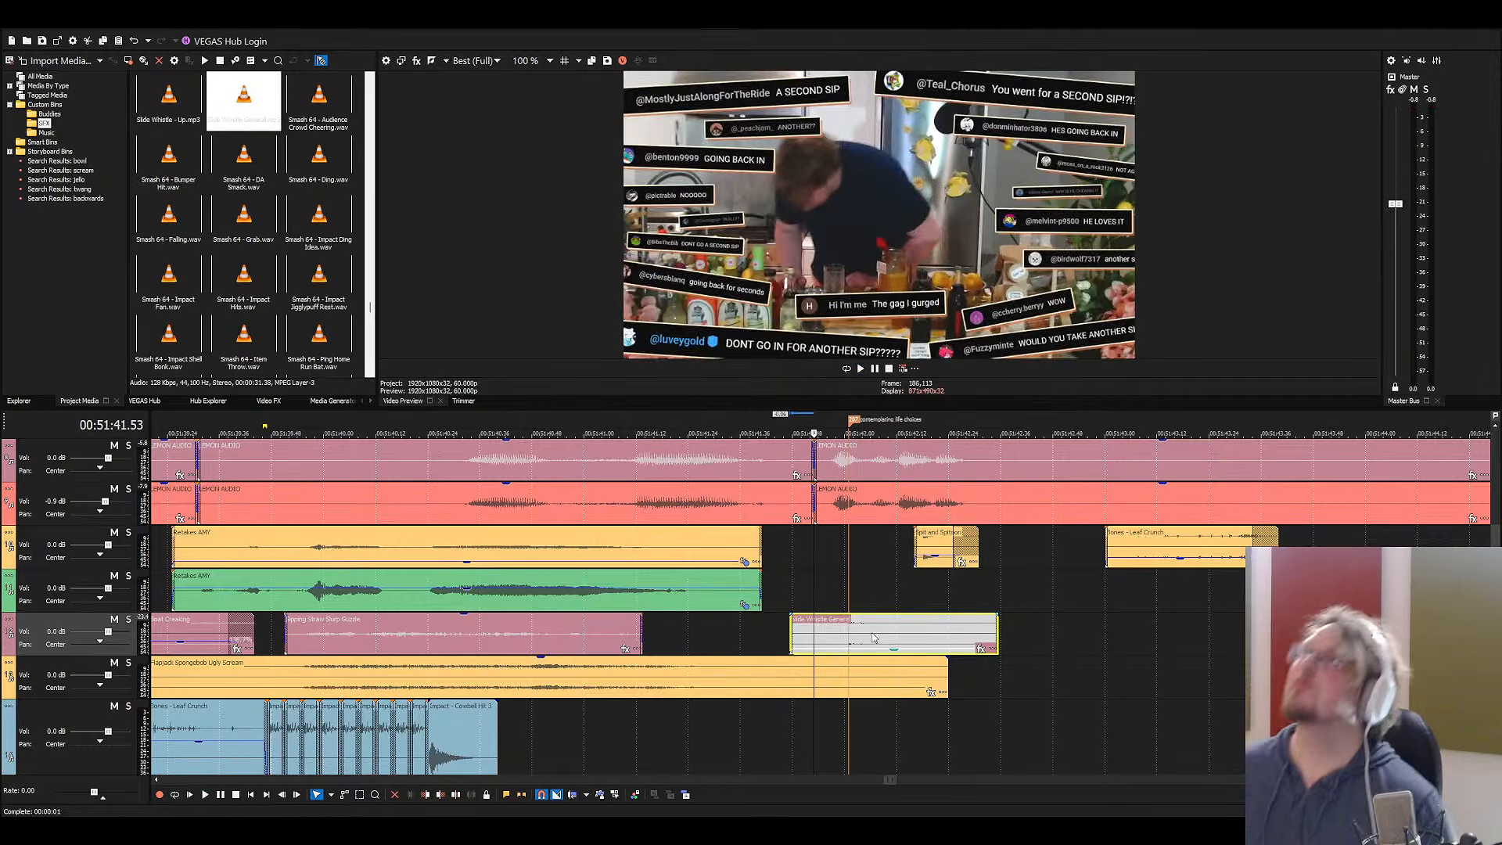
key(space)
key(ctrl+s)
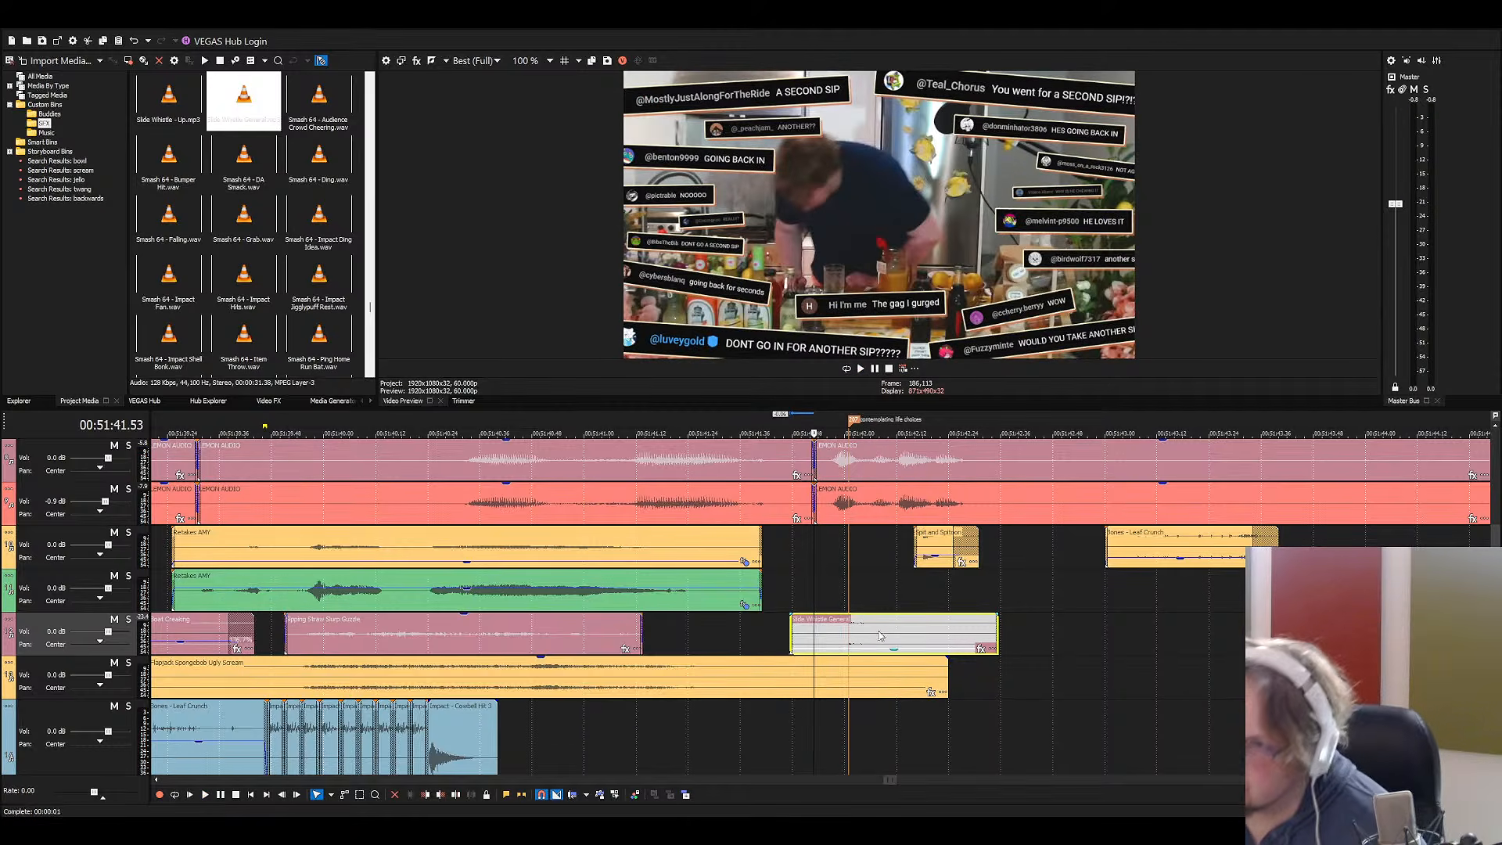
Move the slide whistle clip to the green track after Retakes AMY, starting at about 00:51:41.49
key(space)
drag(874, 637, 886, 599)
key(space)
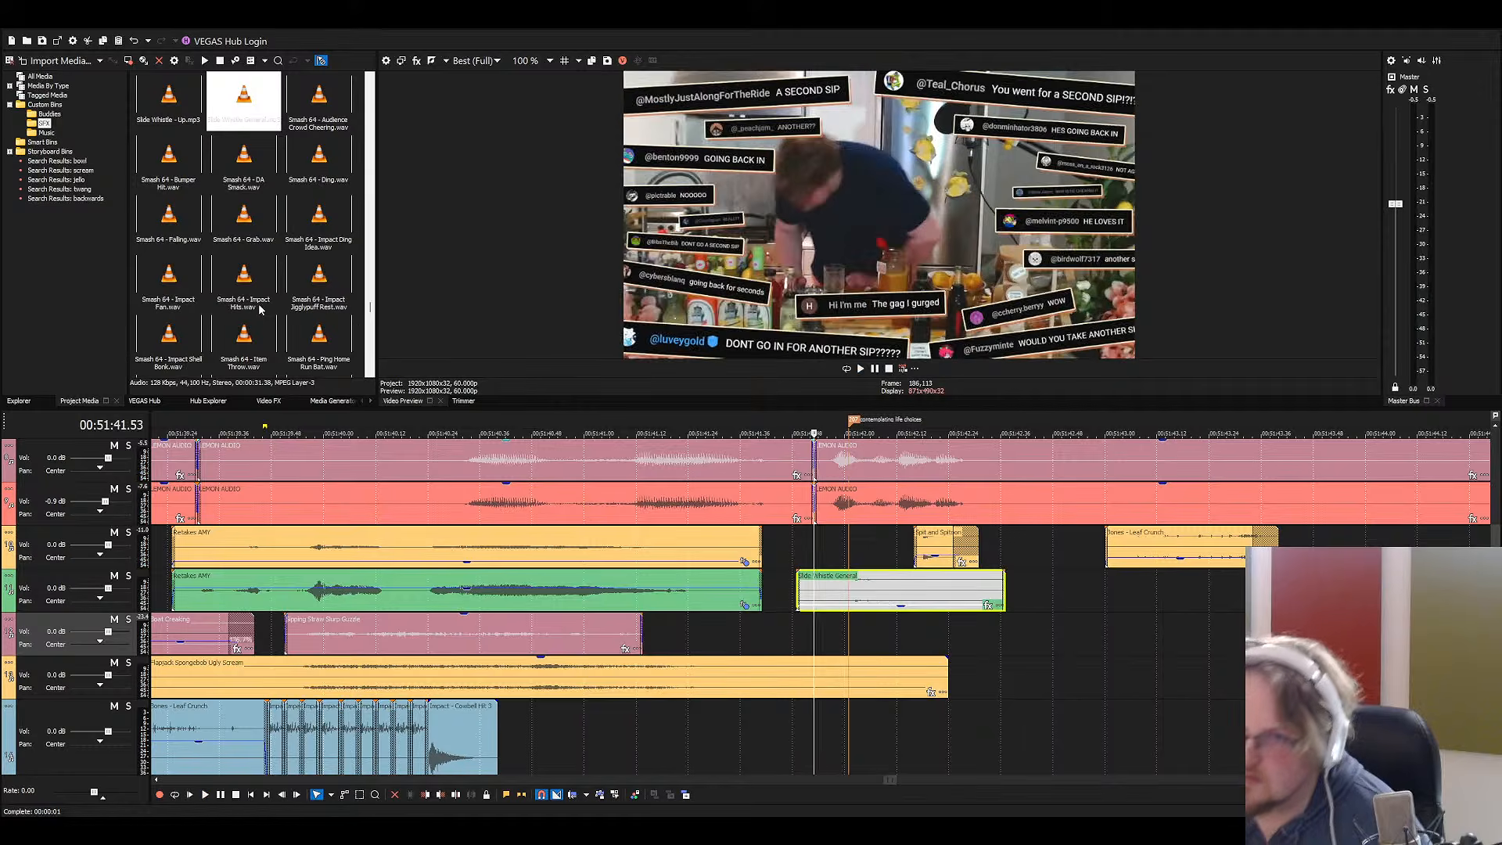
Browse the SFX bin's P and W sounds and preview Wing Flaps.wav and Wobble - Hits Impacts and Whips.mp3
click(260, 310)
key(p)
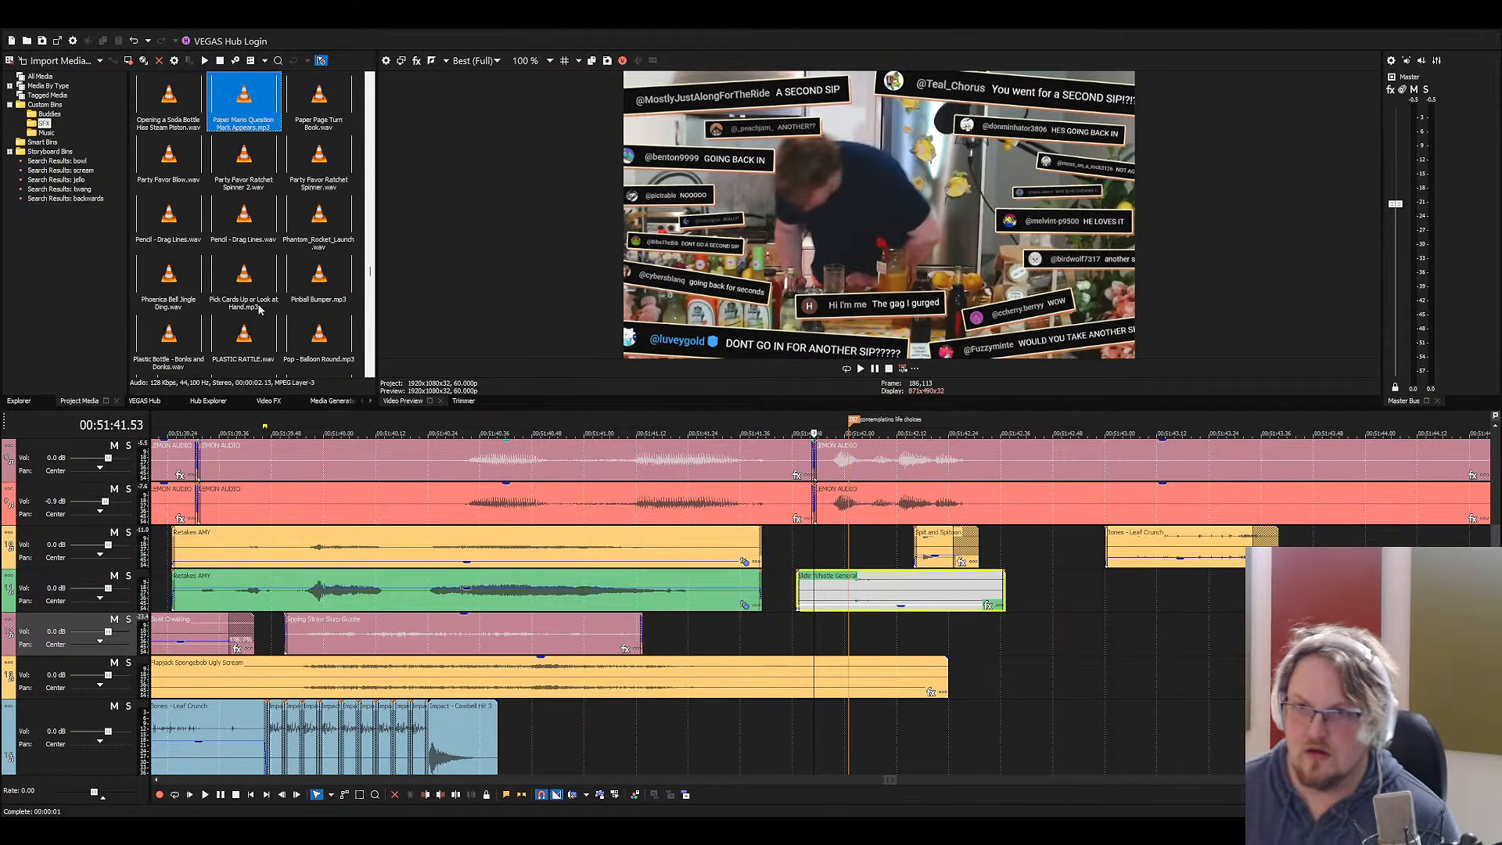
click(223, 275)
key(w)
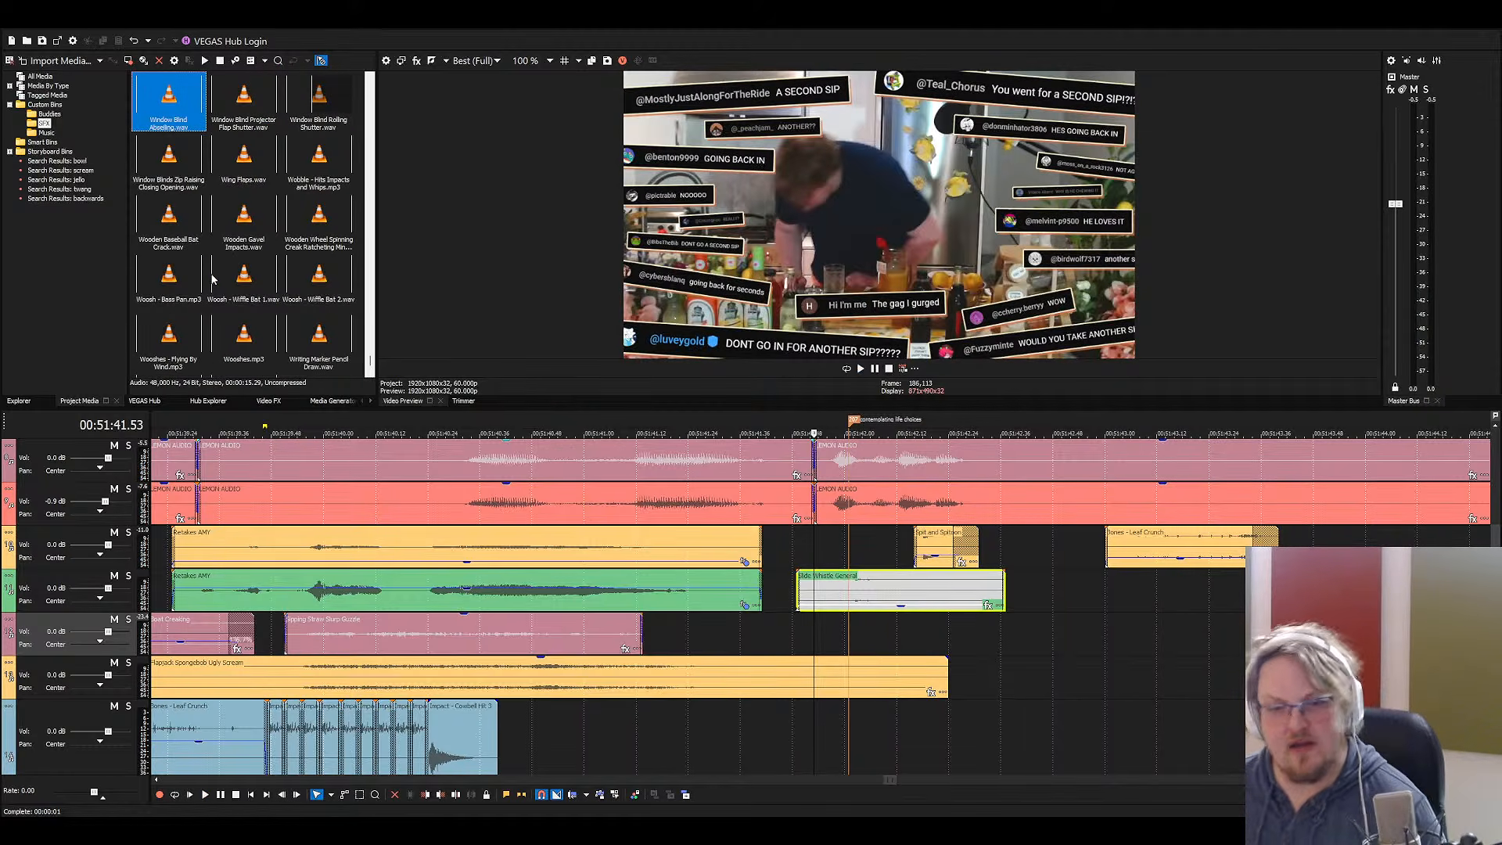
click(247, 166)
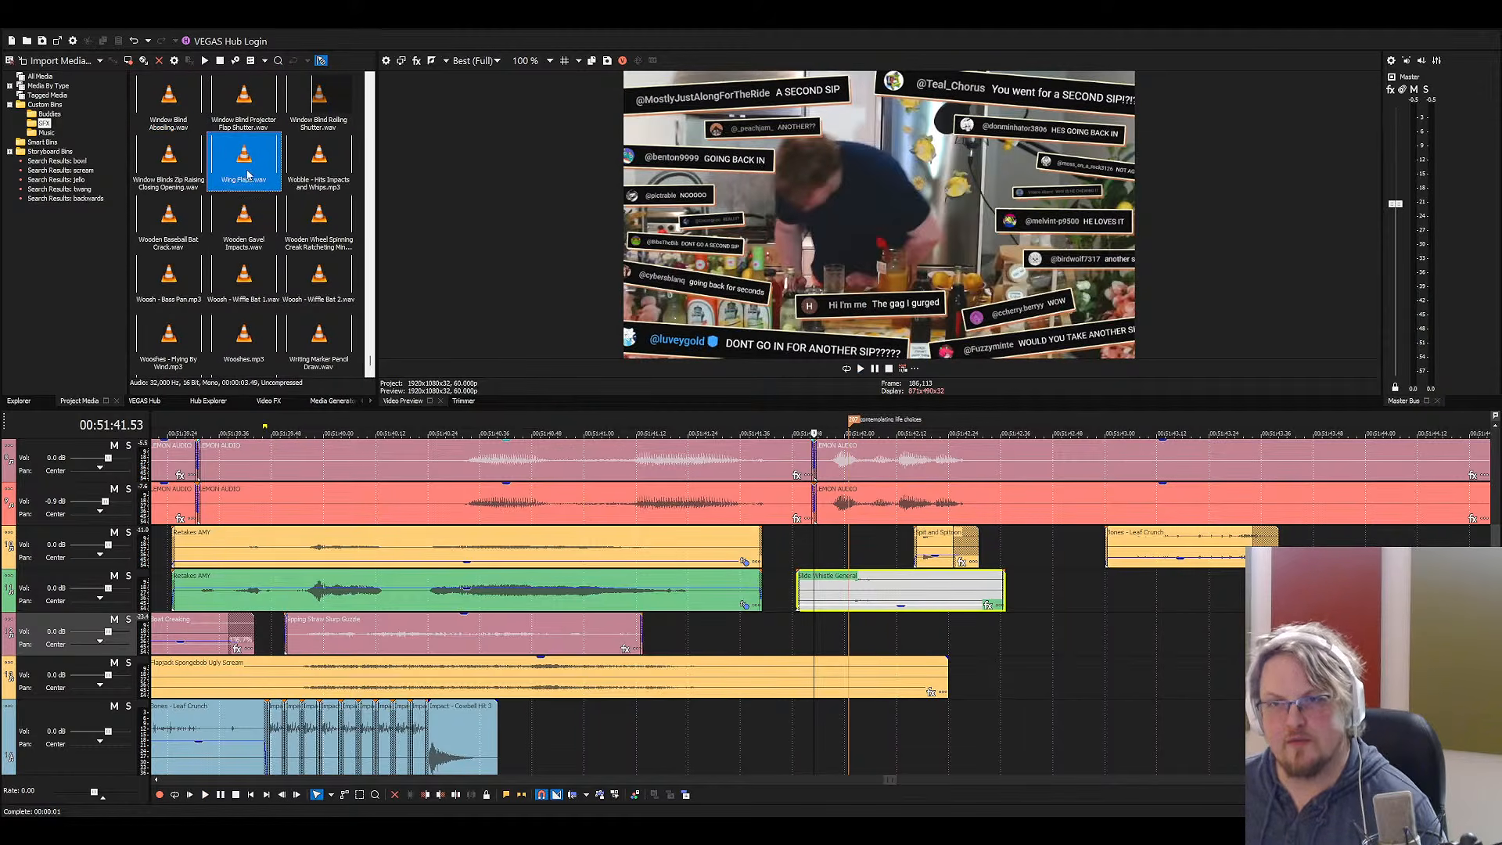
click(315, 193)
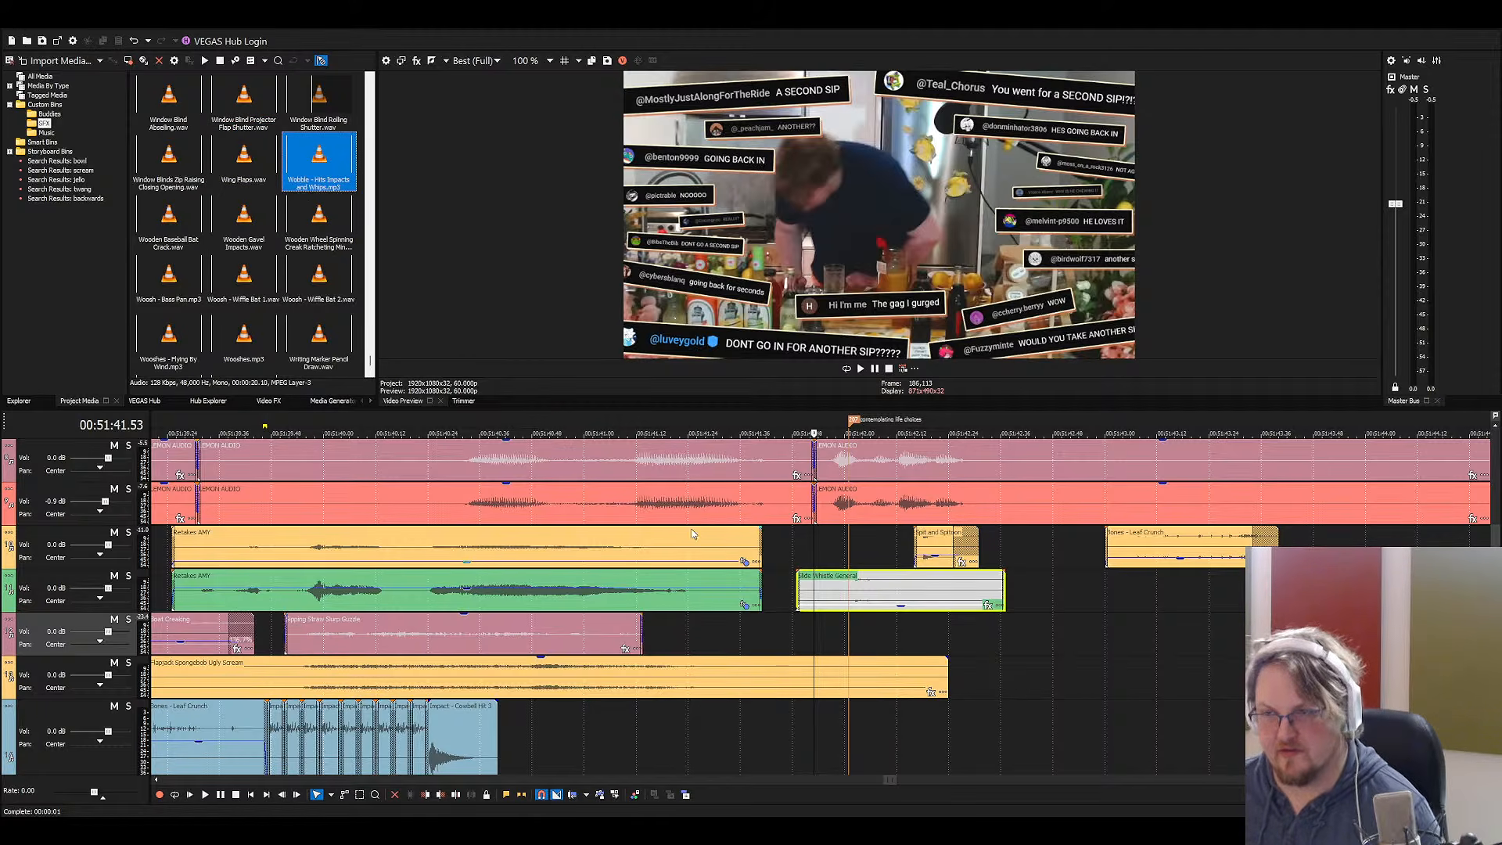
Play the slide whistle repeatedly from about 00:51:41.49 and fine-tune its clip volume
click(794, 585)
key(space)
key(space)
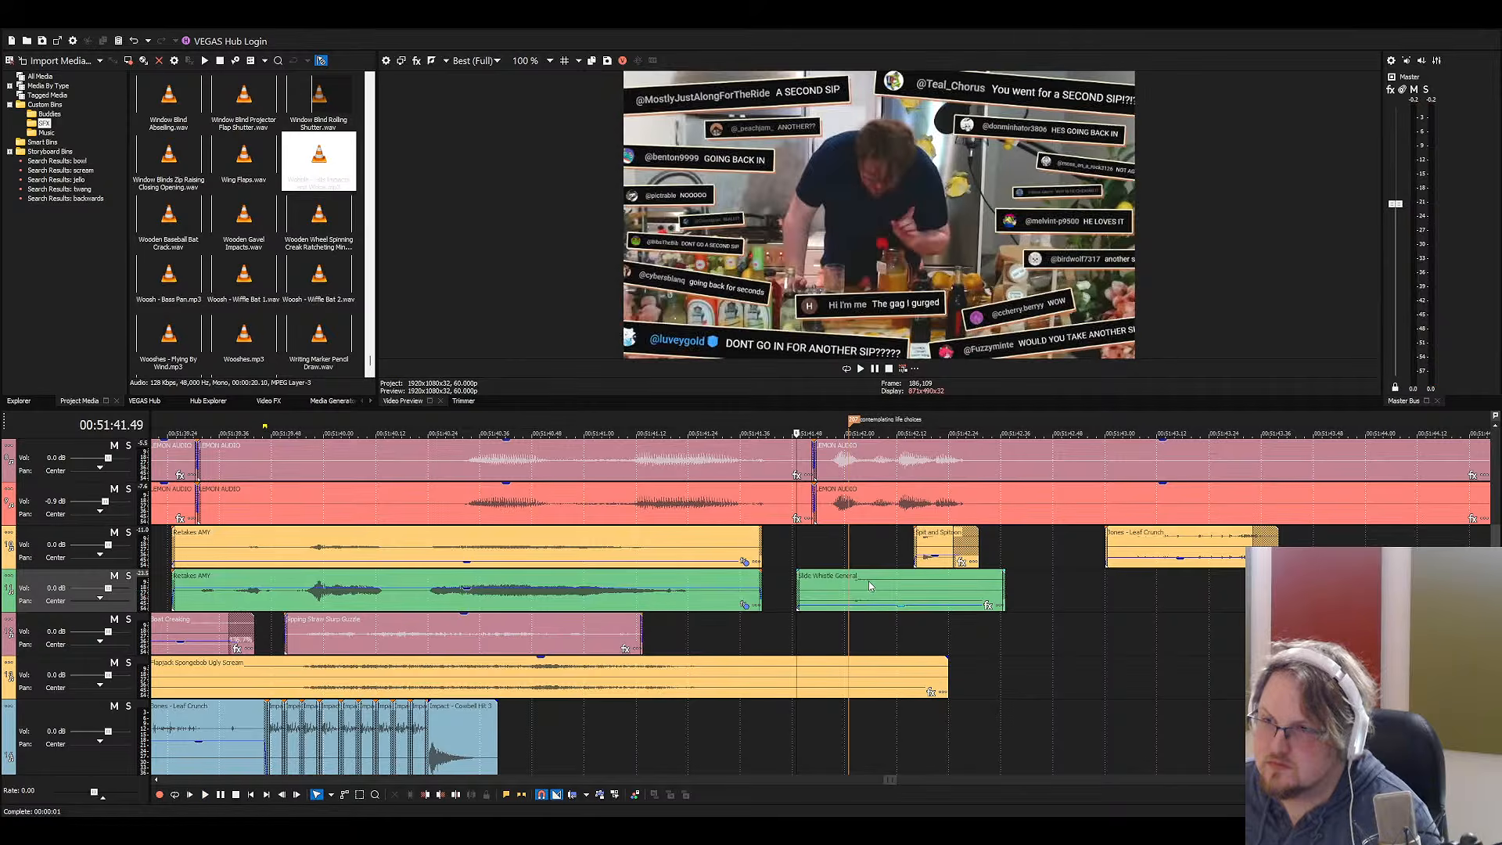
key(space)
key(space)
key(space)
key(space)
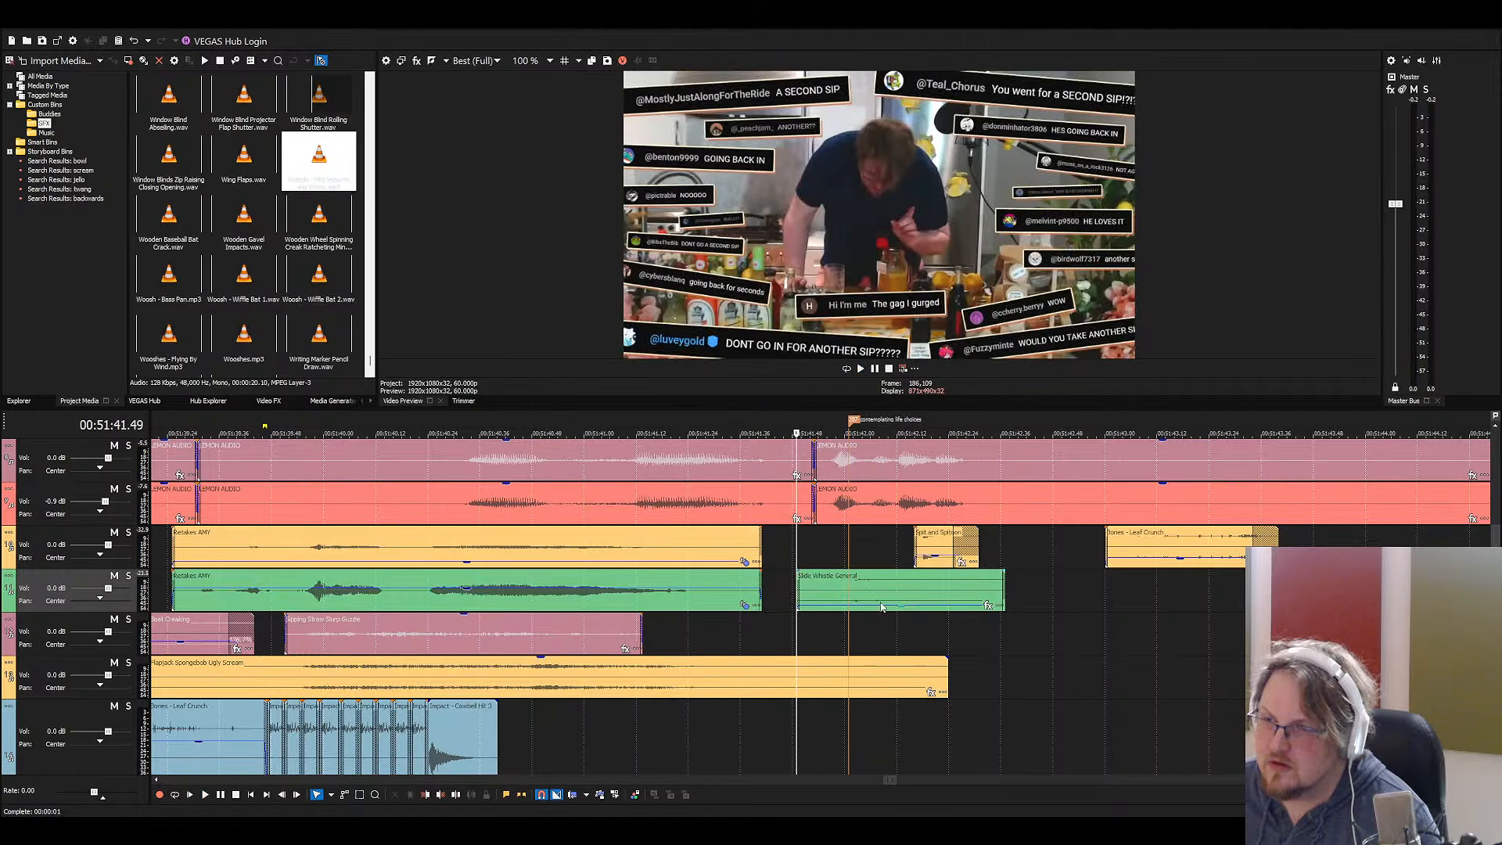
click(883, 610)
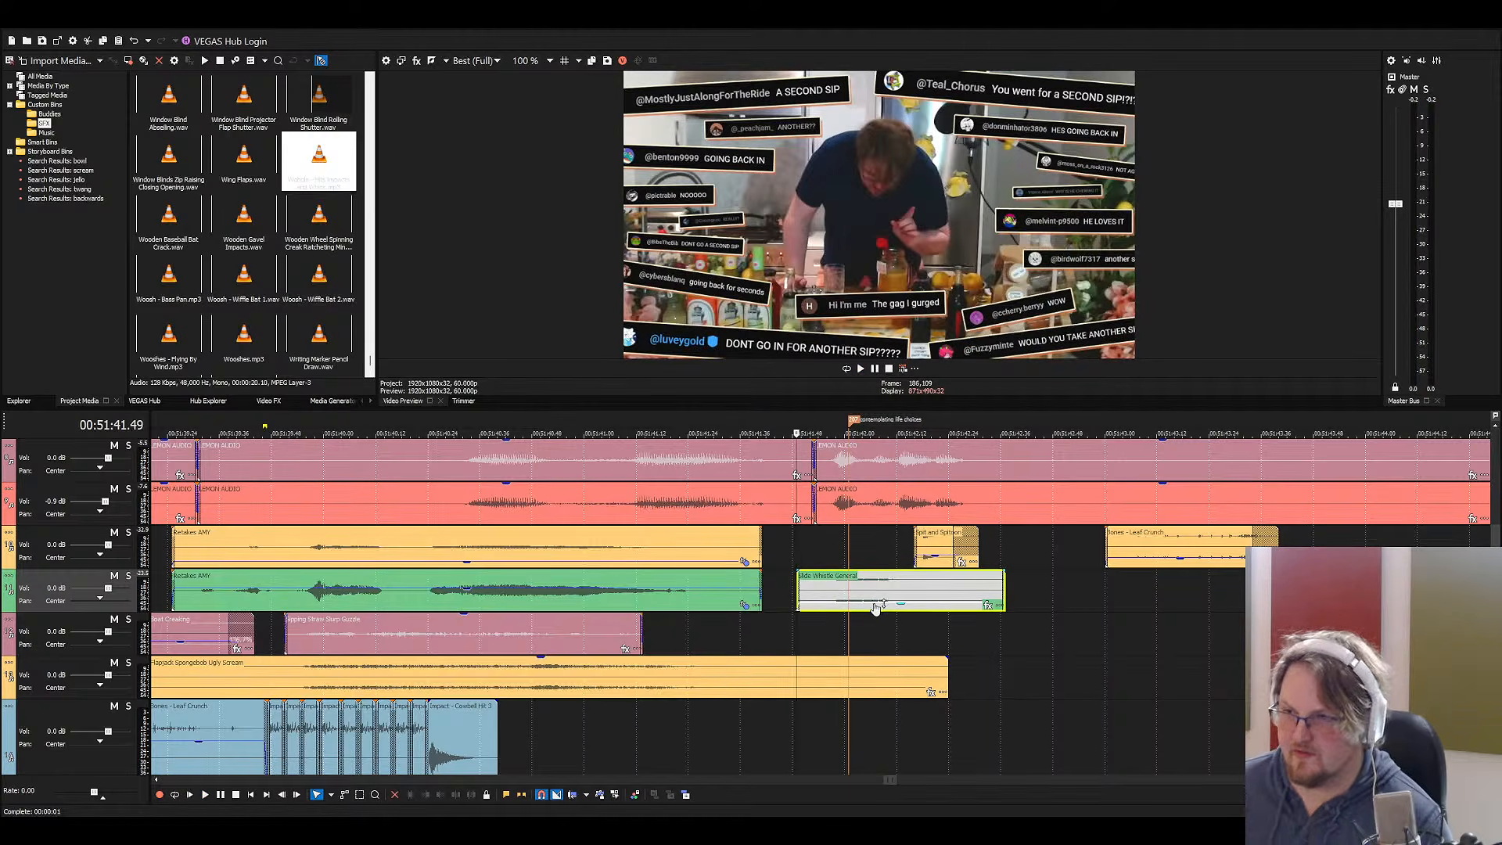
click(806, 574)
key(space)
key(space)
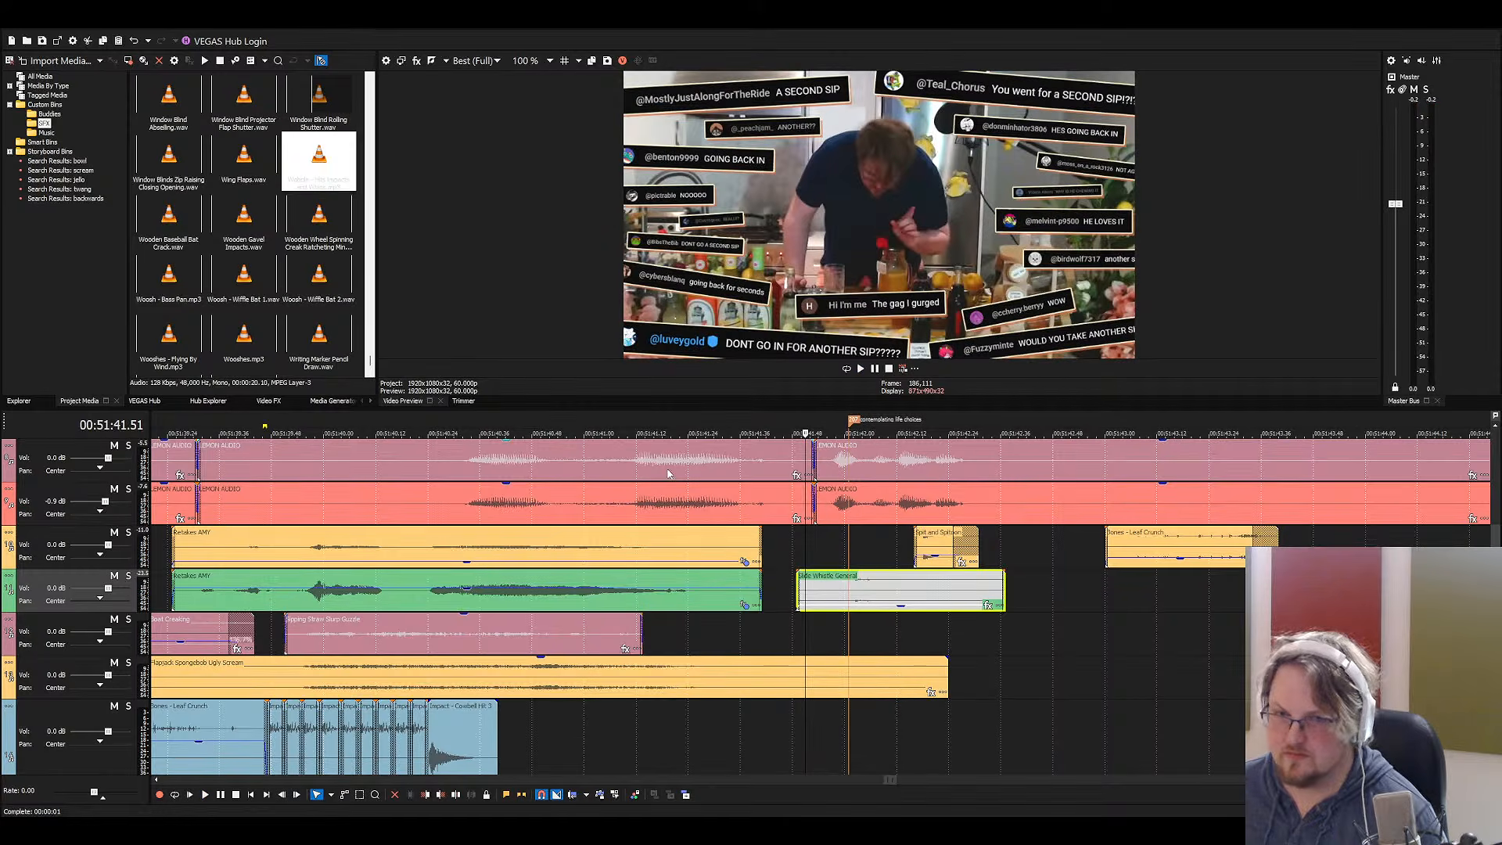
Play back the lemon footage from about 00:51:42.28 to check the audio following the spit sound
click(966, 512)
key(space)
scroll(982, 519, up, 1)
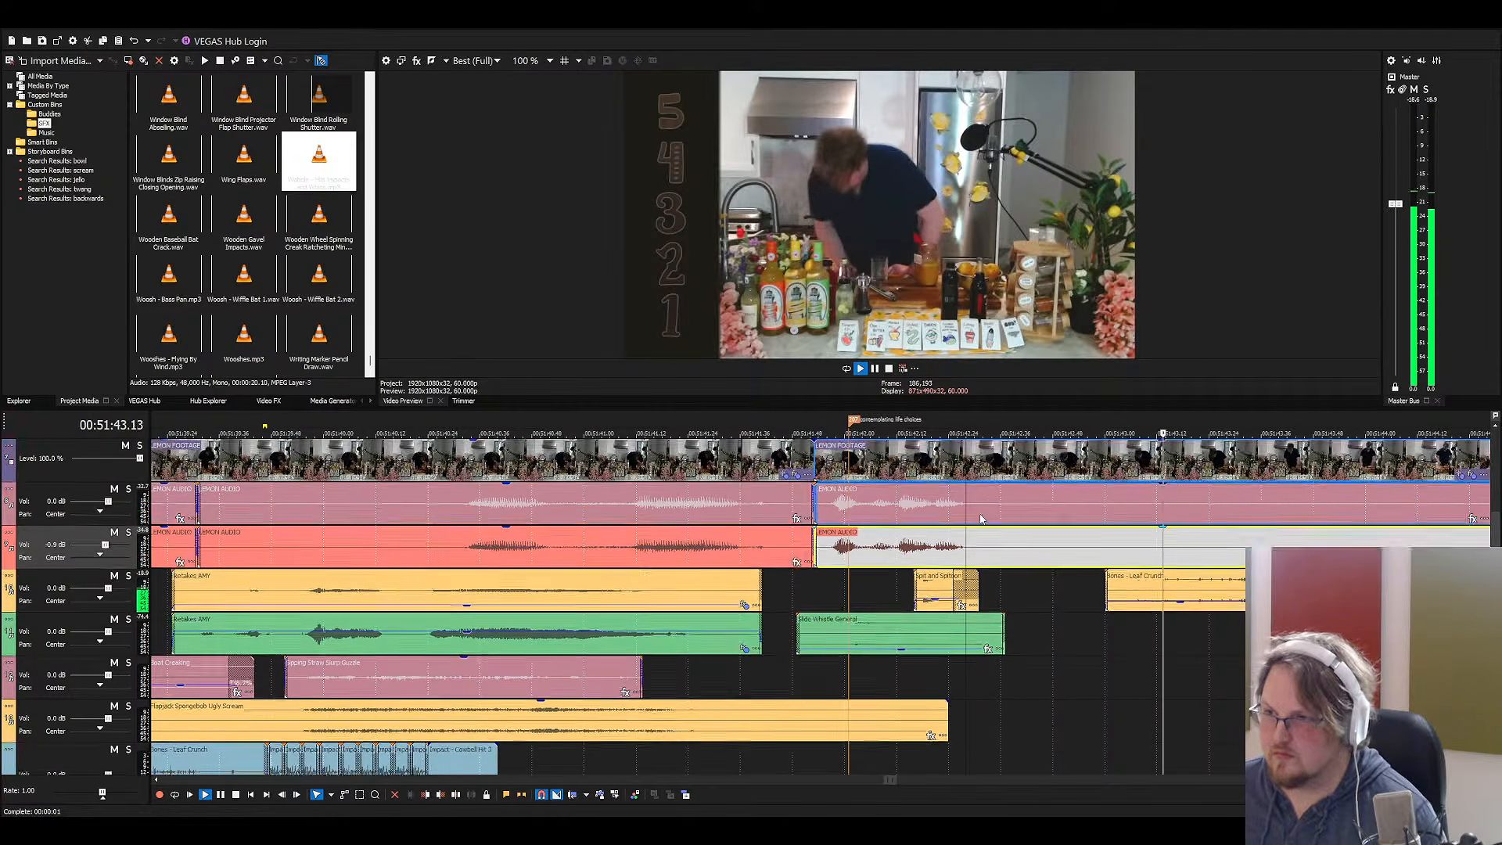
scroll(981, 518, up, 1)
key(space)
Split both LEMON AUDIO tracks at 00:51:42.29 and trim away the quiet stretch up to about 00:51:44
click(966, 509)
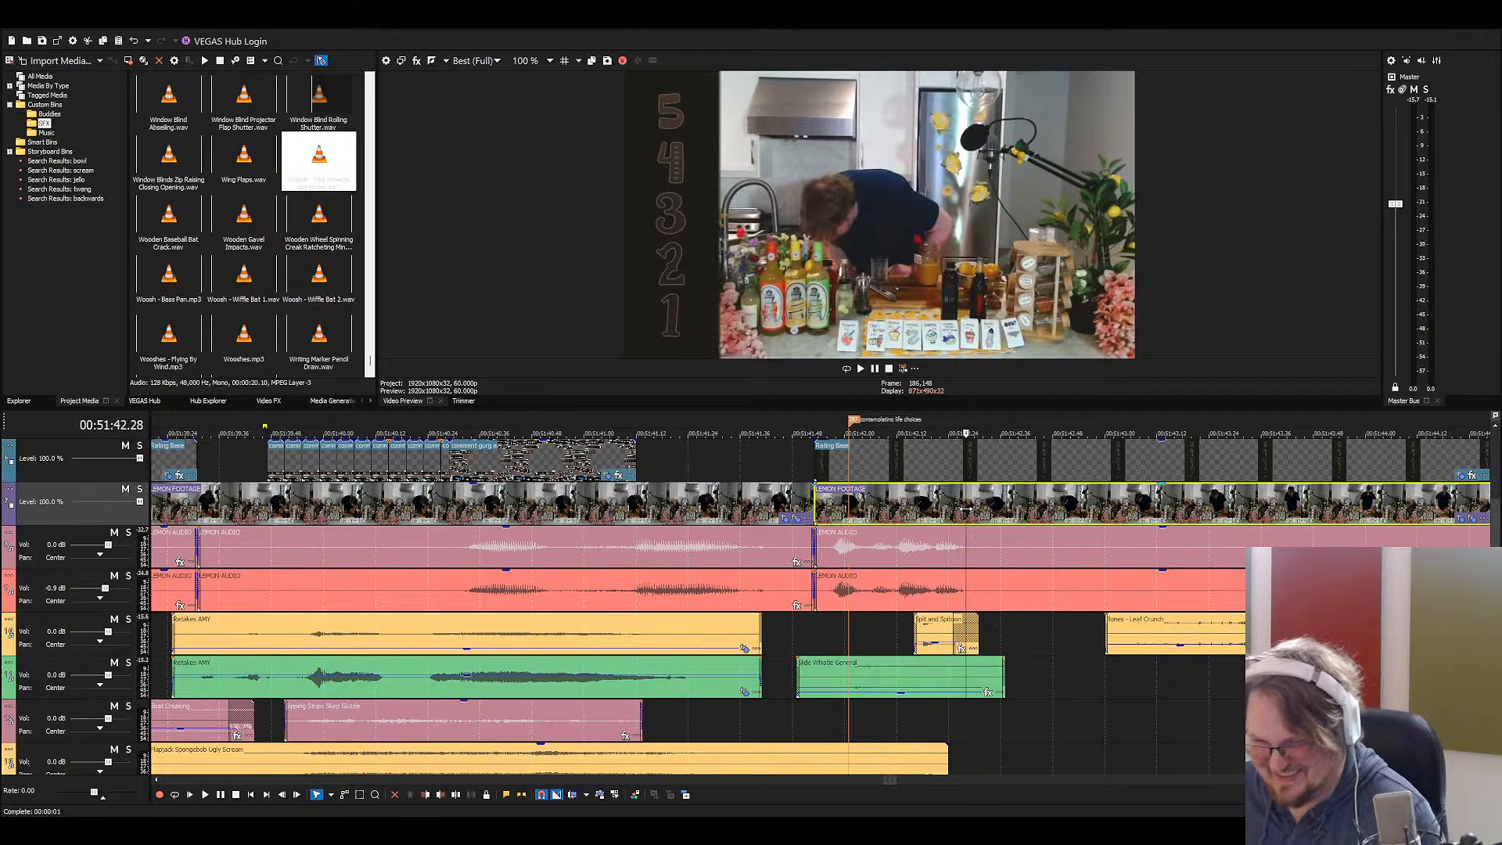
scroll(970, 563, right, 3)
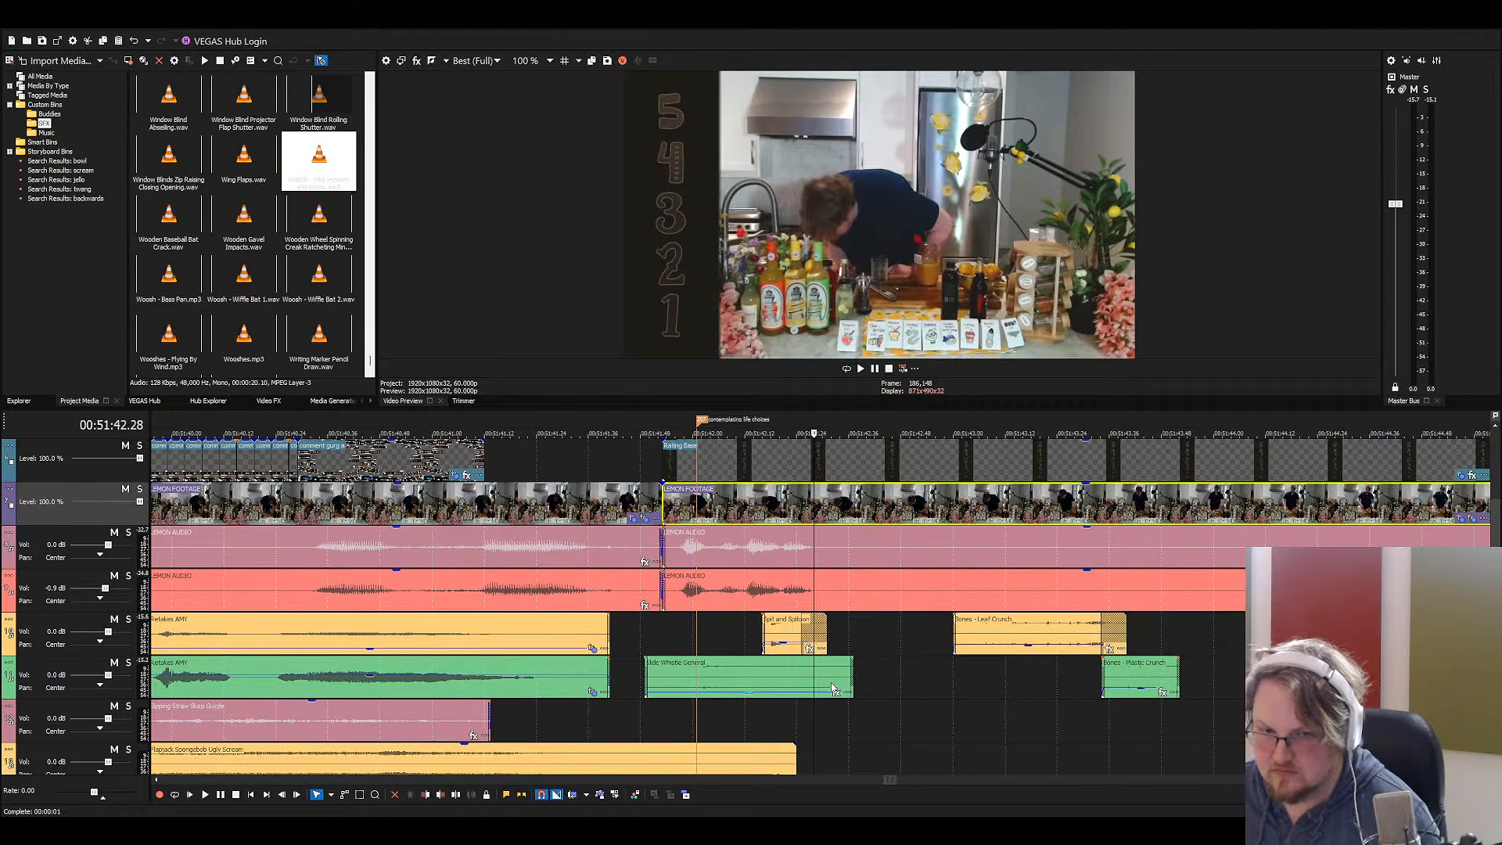
scroll(833, 688, down, 1)
scroll(833, 687, up, 1)
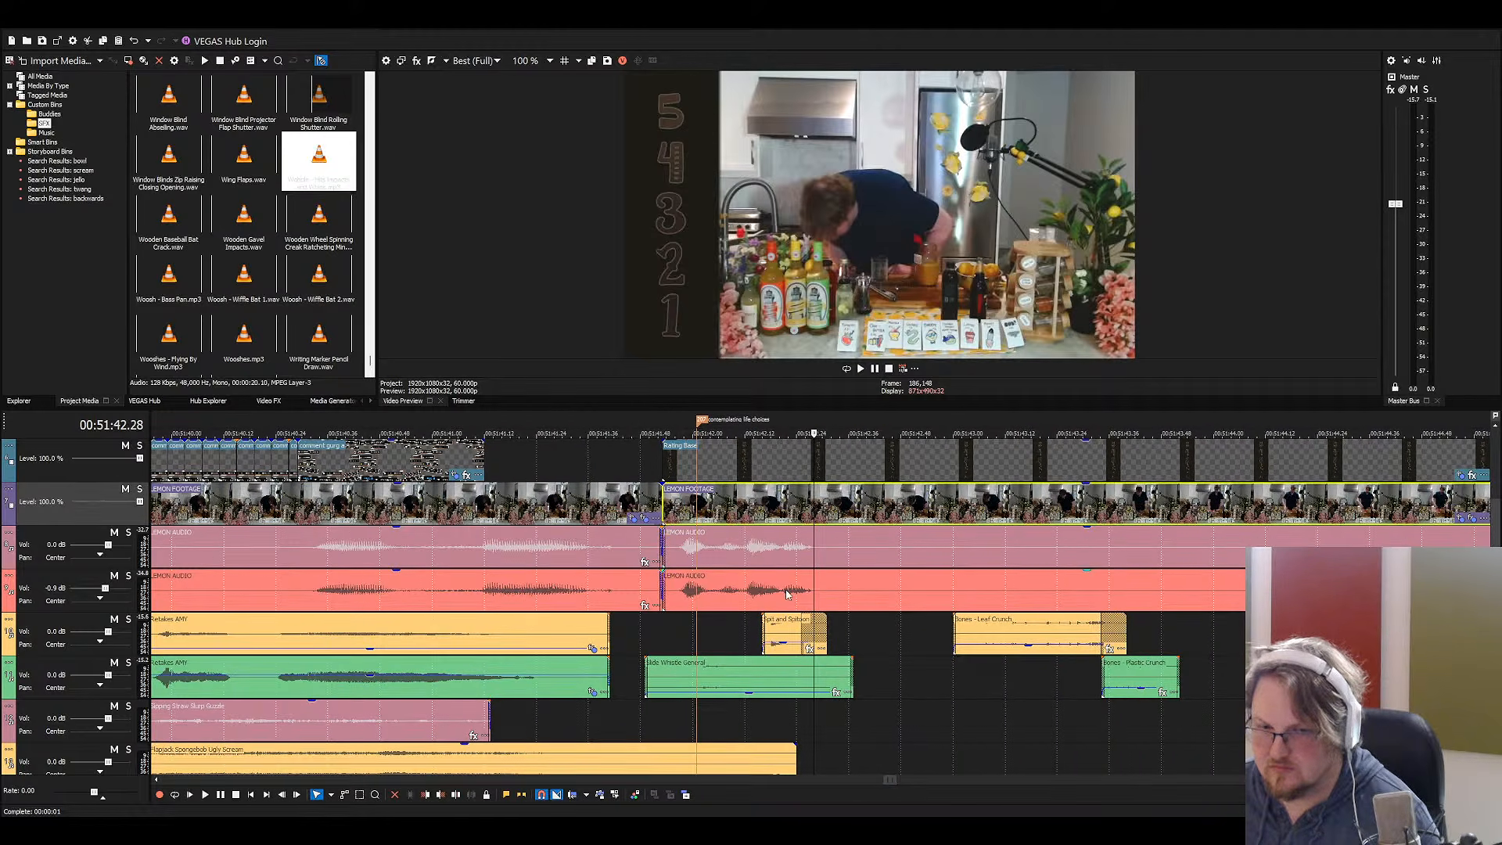
click(818, 556)
key(s)
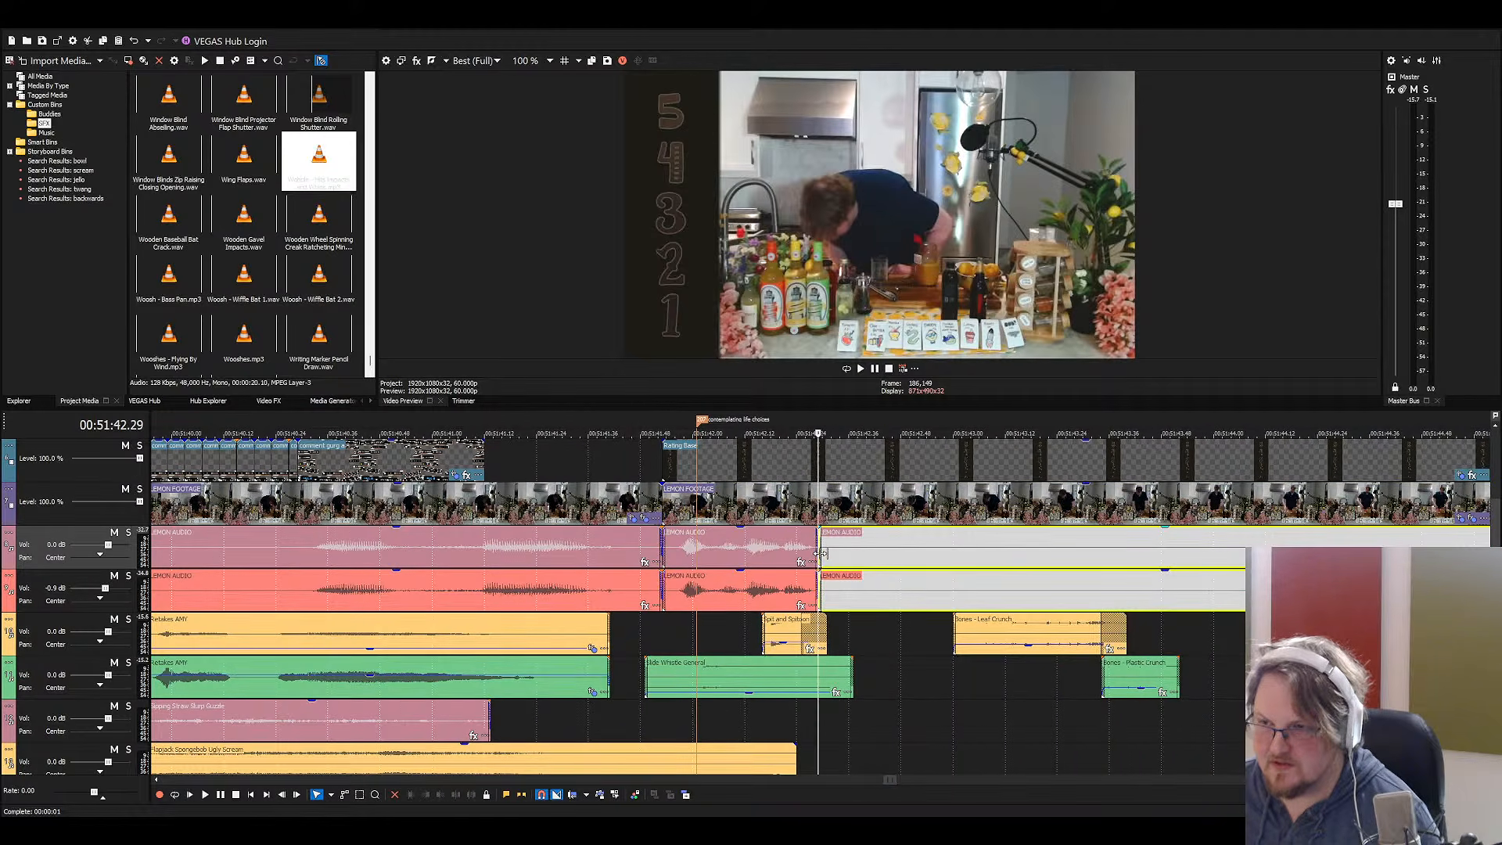
drag(842, 550, 1246, 560)
scroll(1130, 573, down, 2)
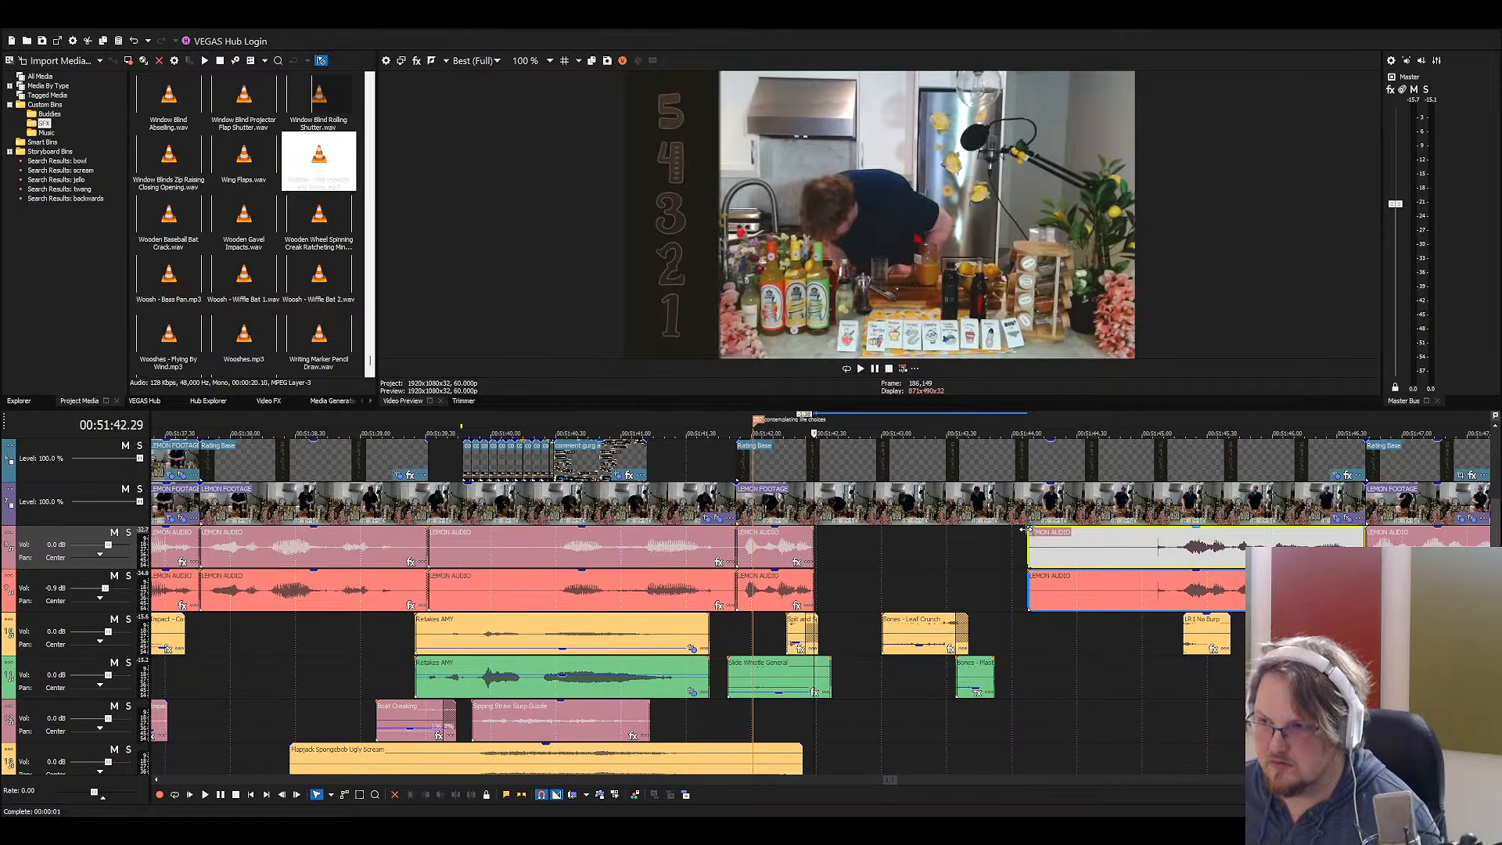
Play back the edit from about 00:51:41 past the YAM RETAKE marker to review the audio mix
click(649, 567)
key(space)
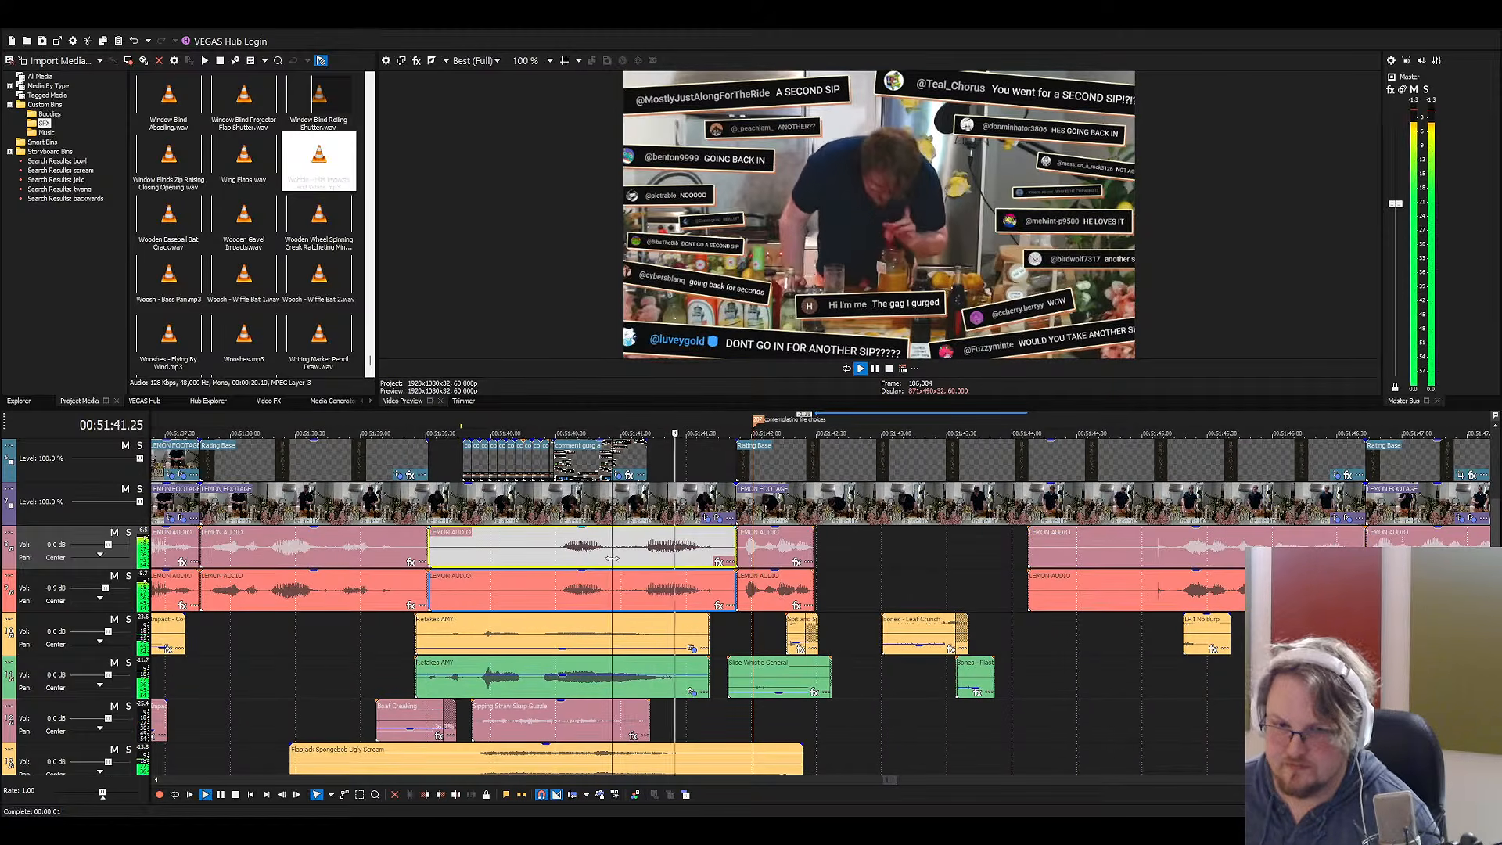
scroll(782, 571, down, 2)
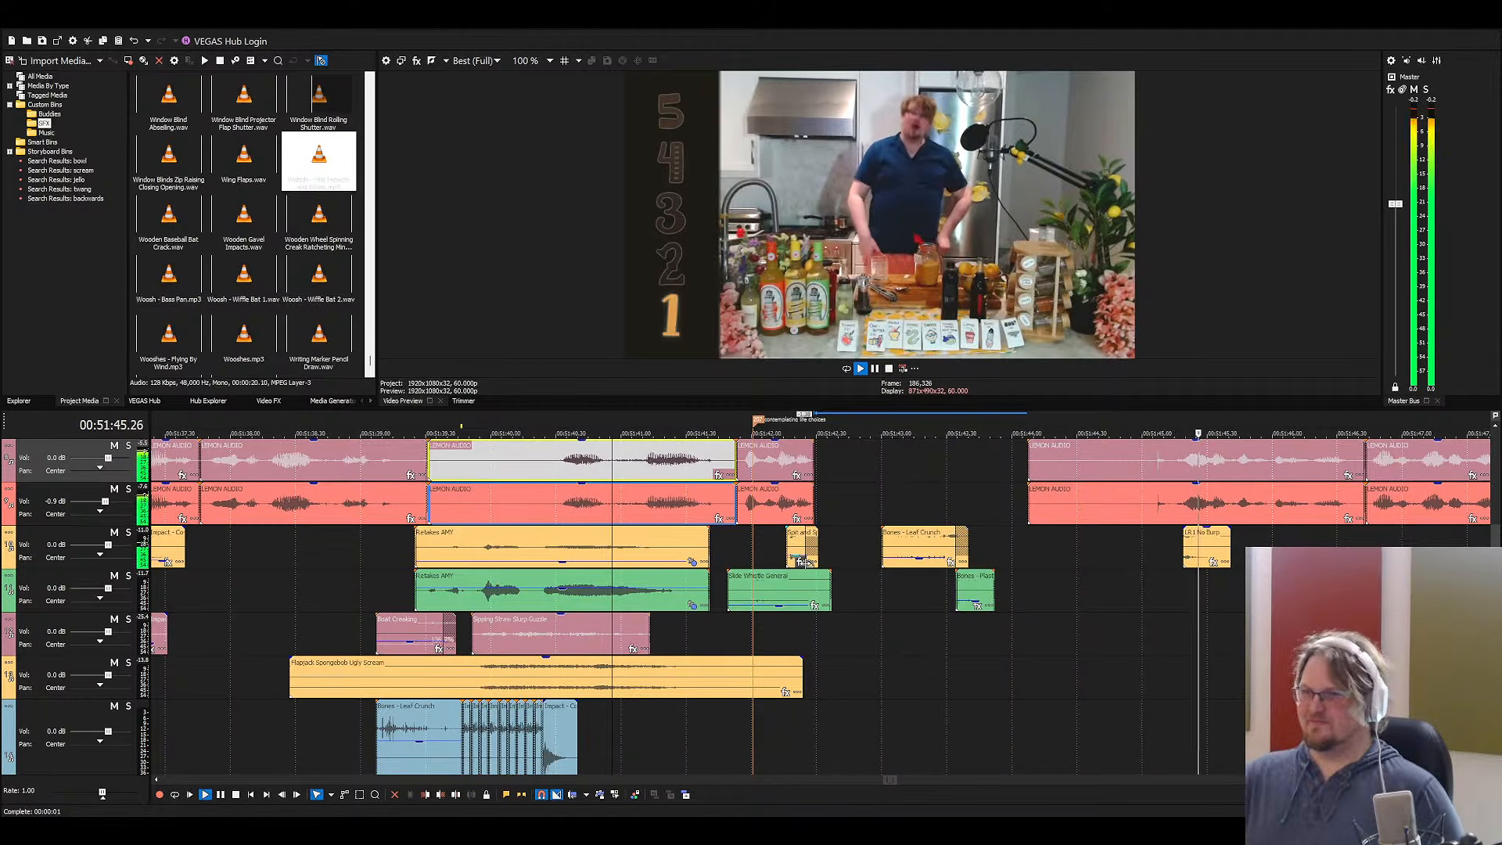
scroll(861, 707, down, 4)
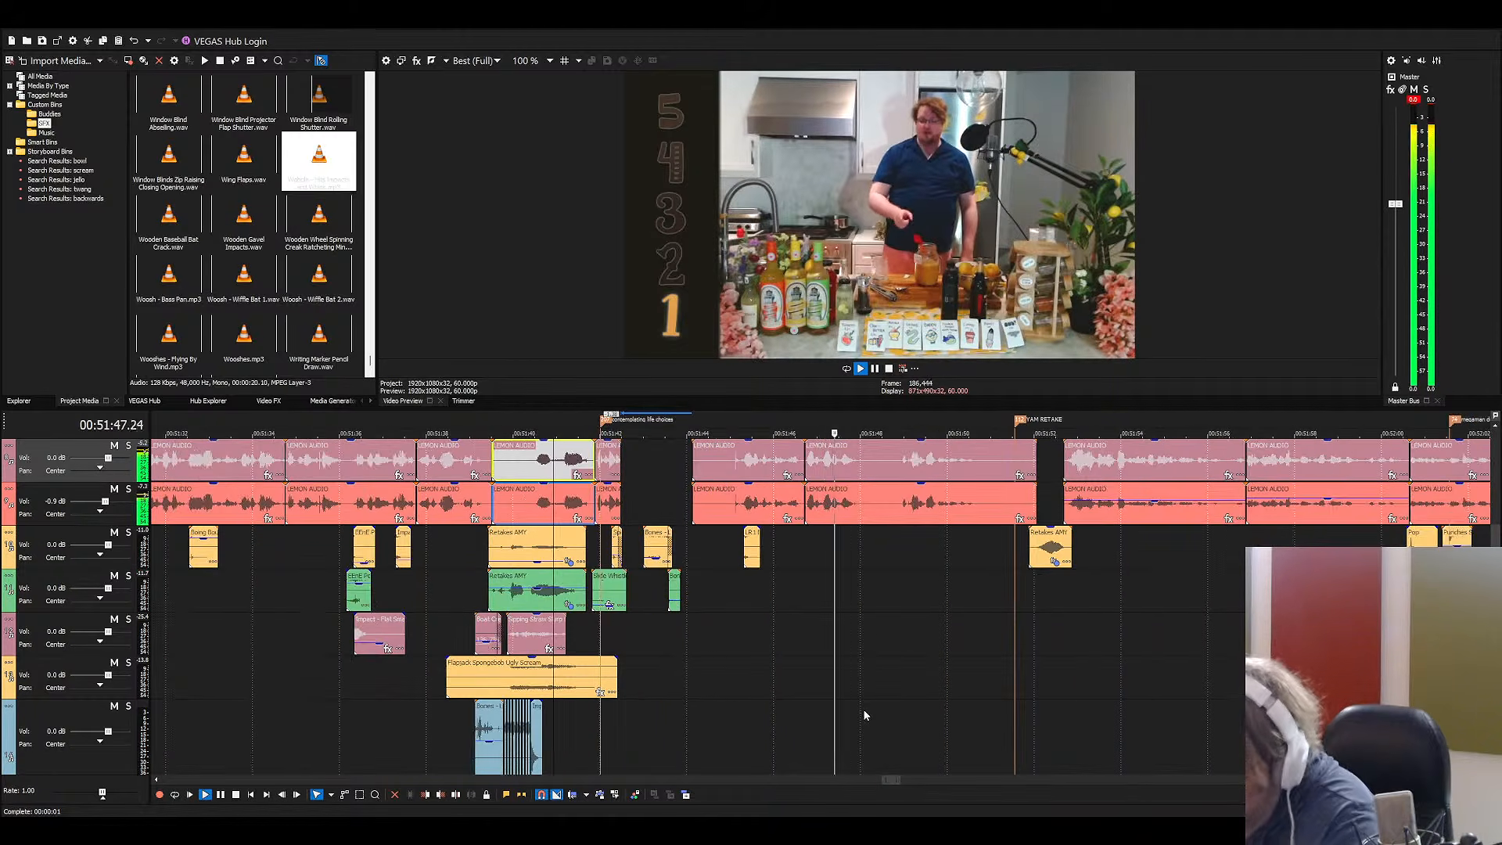
scroll(865, 652, down, 2)
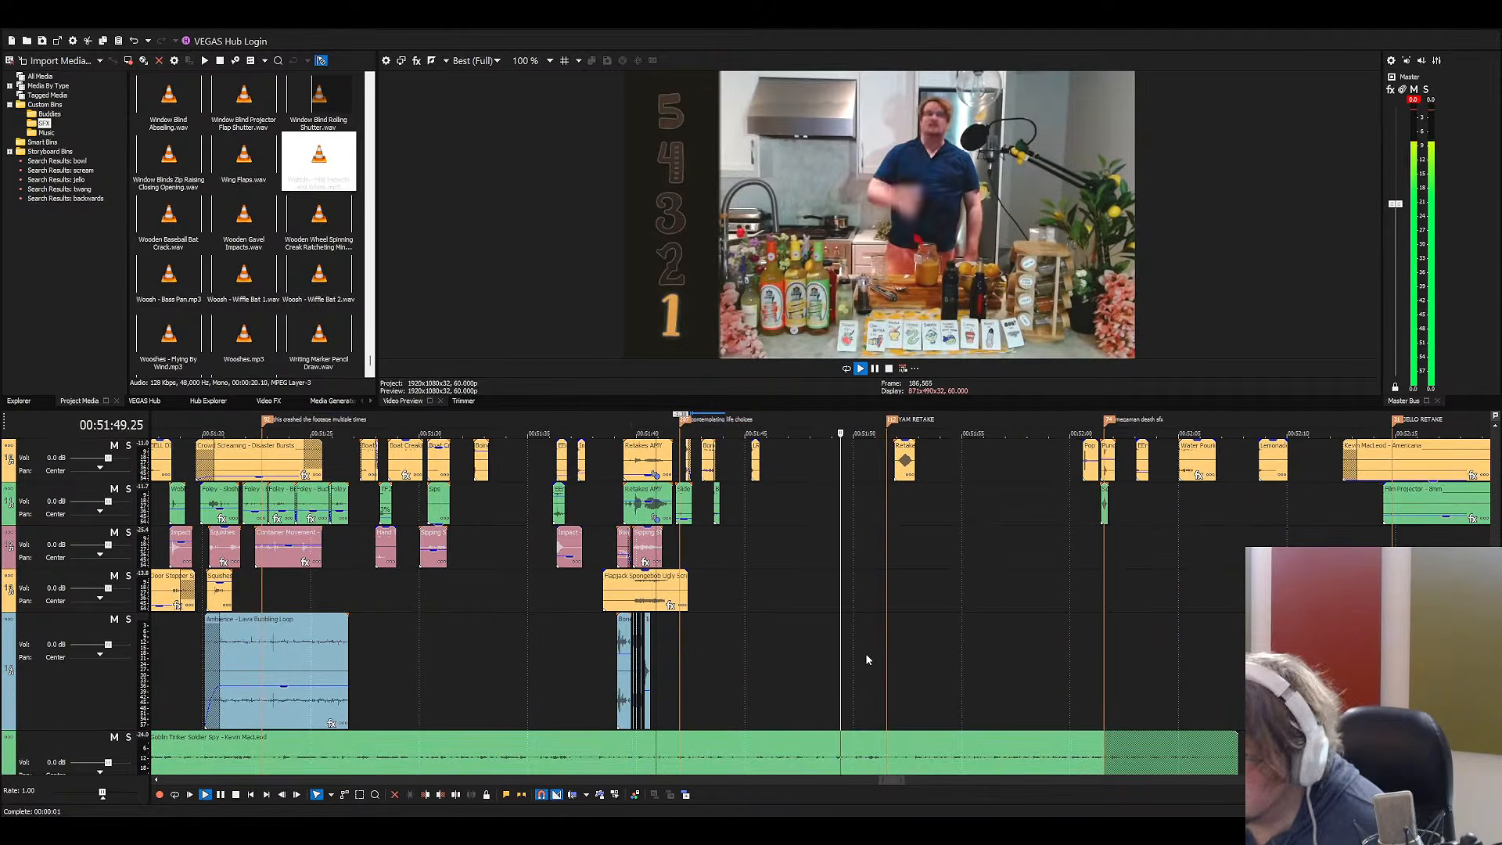
scroll(872, 639, up, 2)
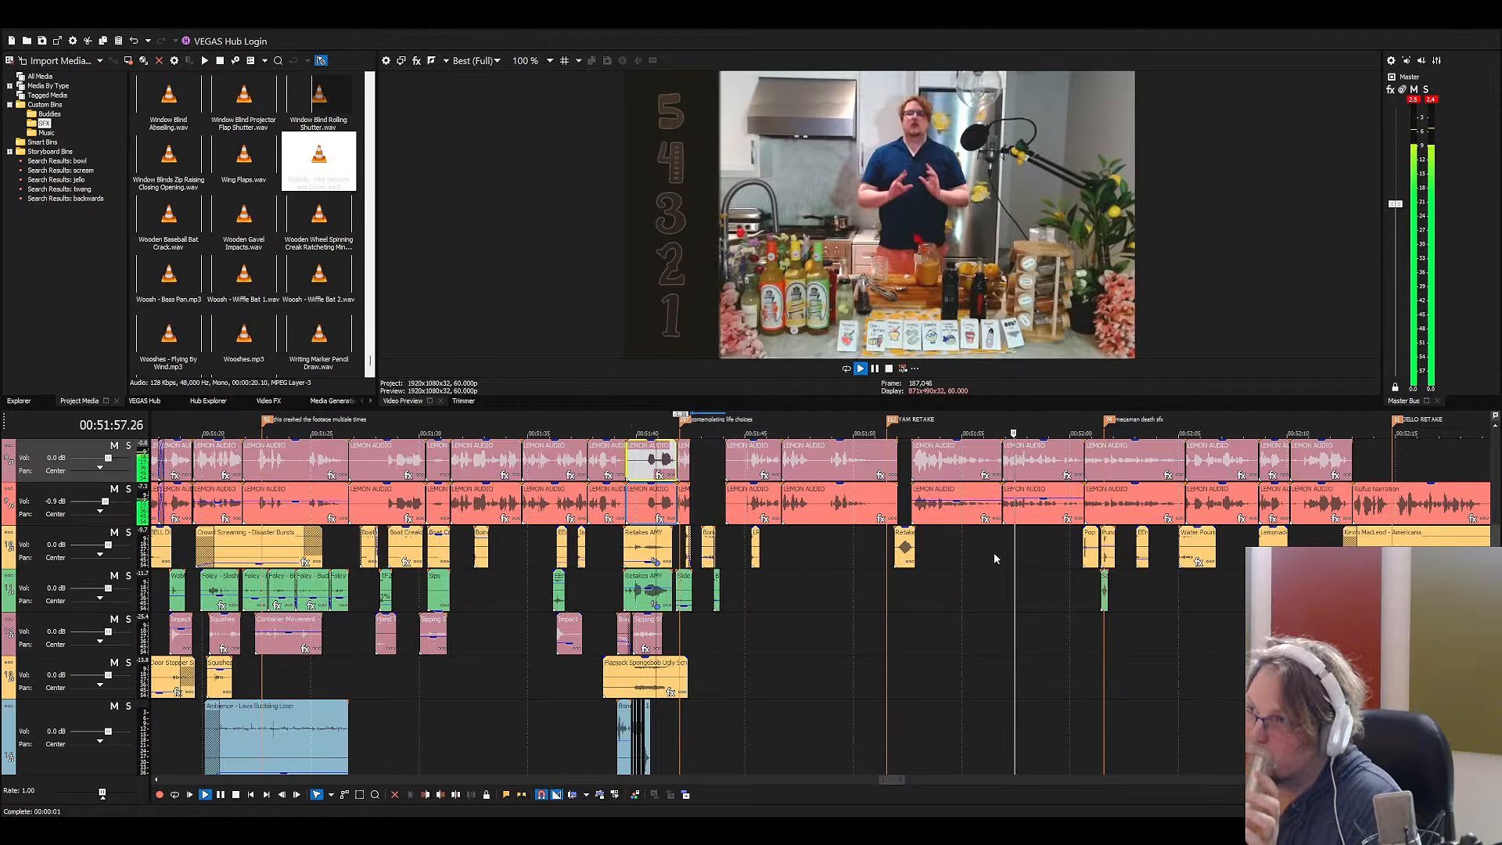
Set the gain of the lower LEMON AUDIO clip before the YAM RETAKE marker to about -1.2 dB and continue playback to 00:52:03.36
click(866, 499)
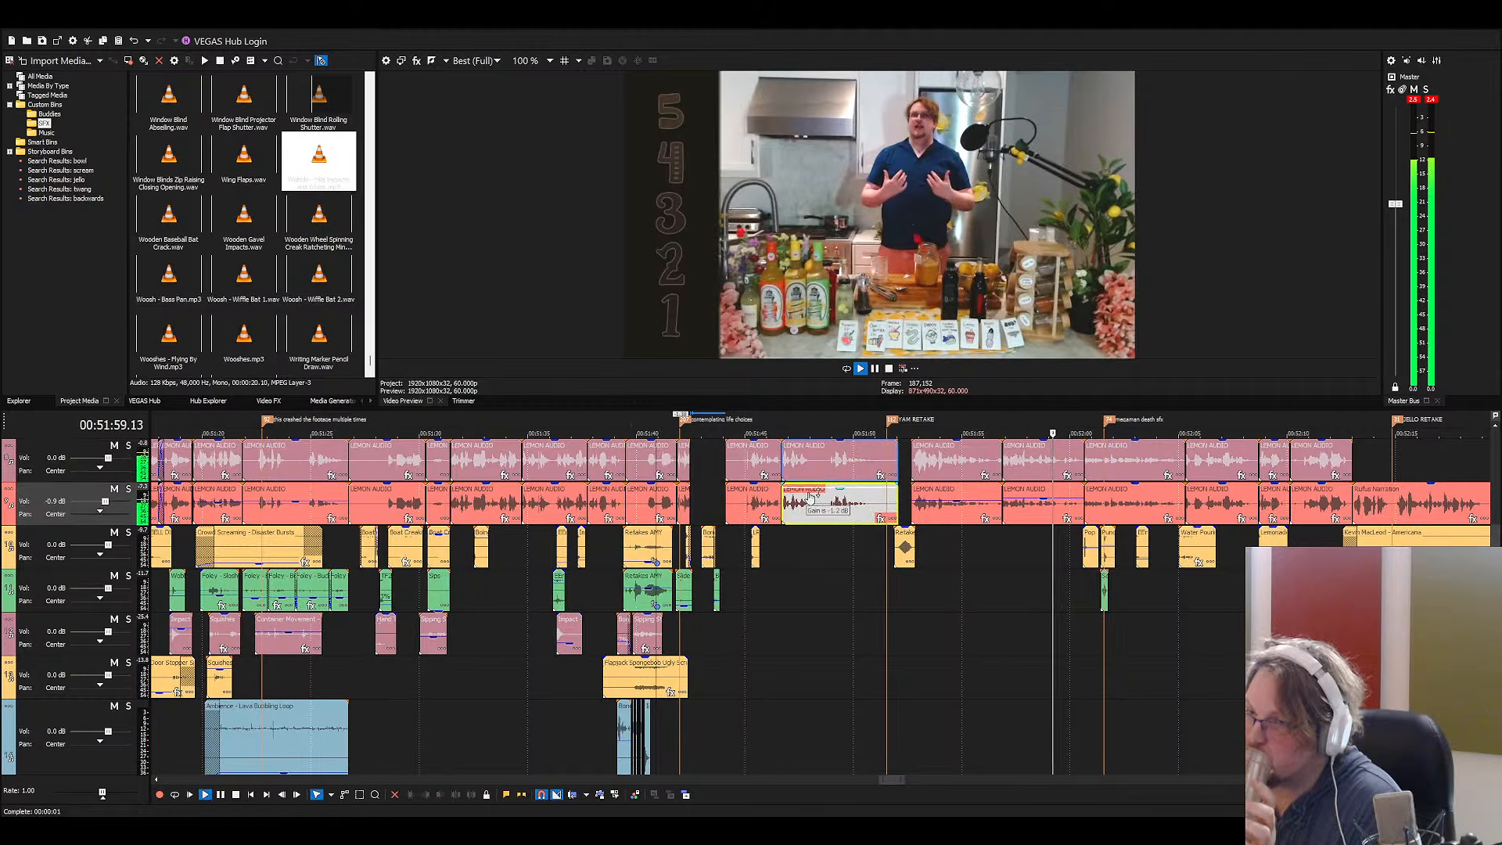
click(1119, 506)
scroll(1144, 545, up, 3)
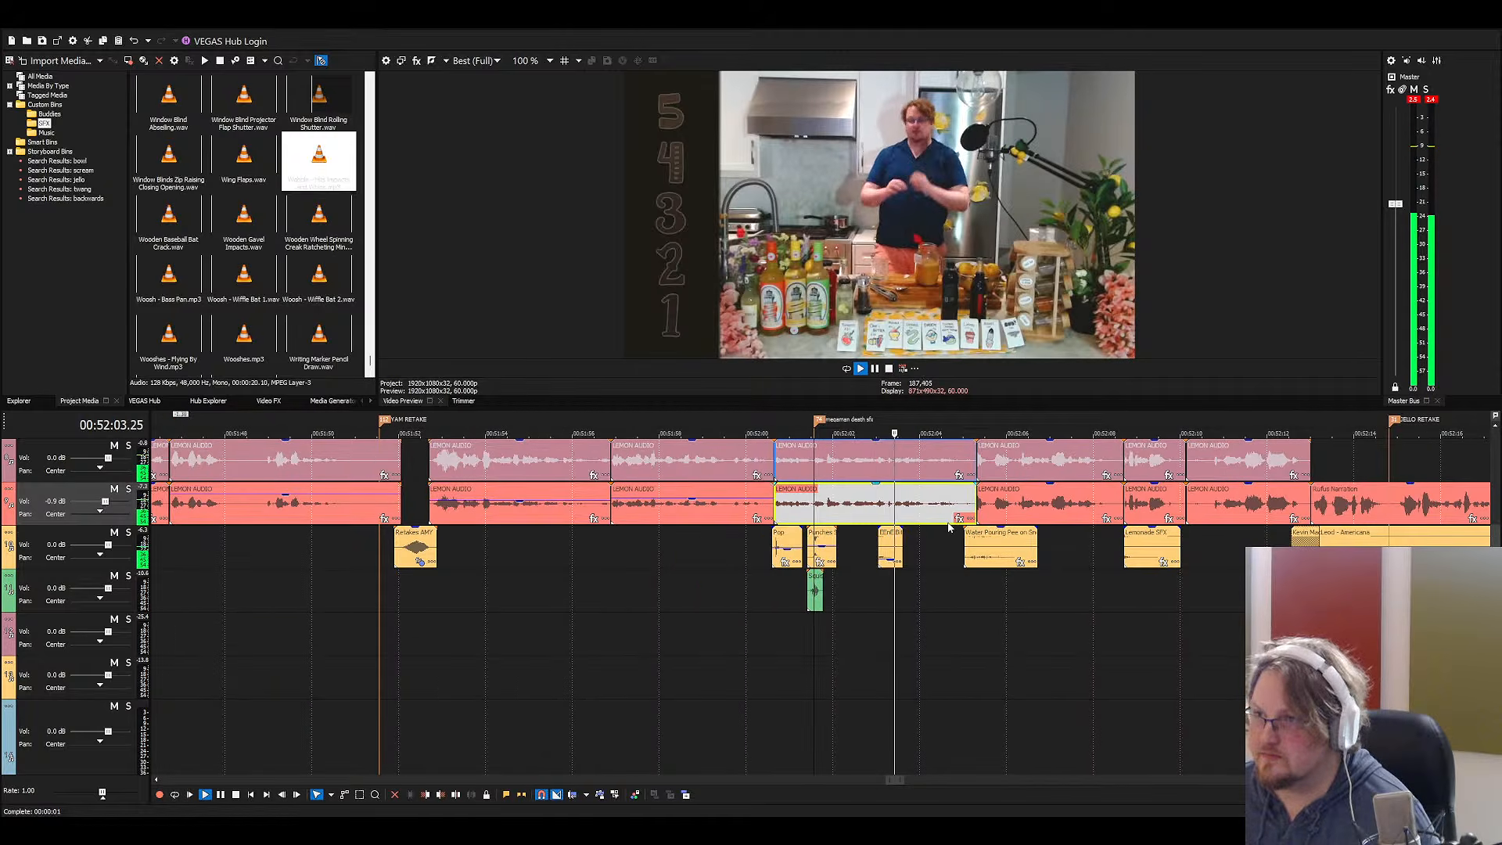
key(space)
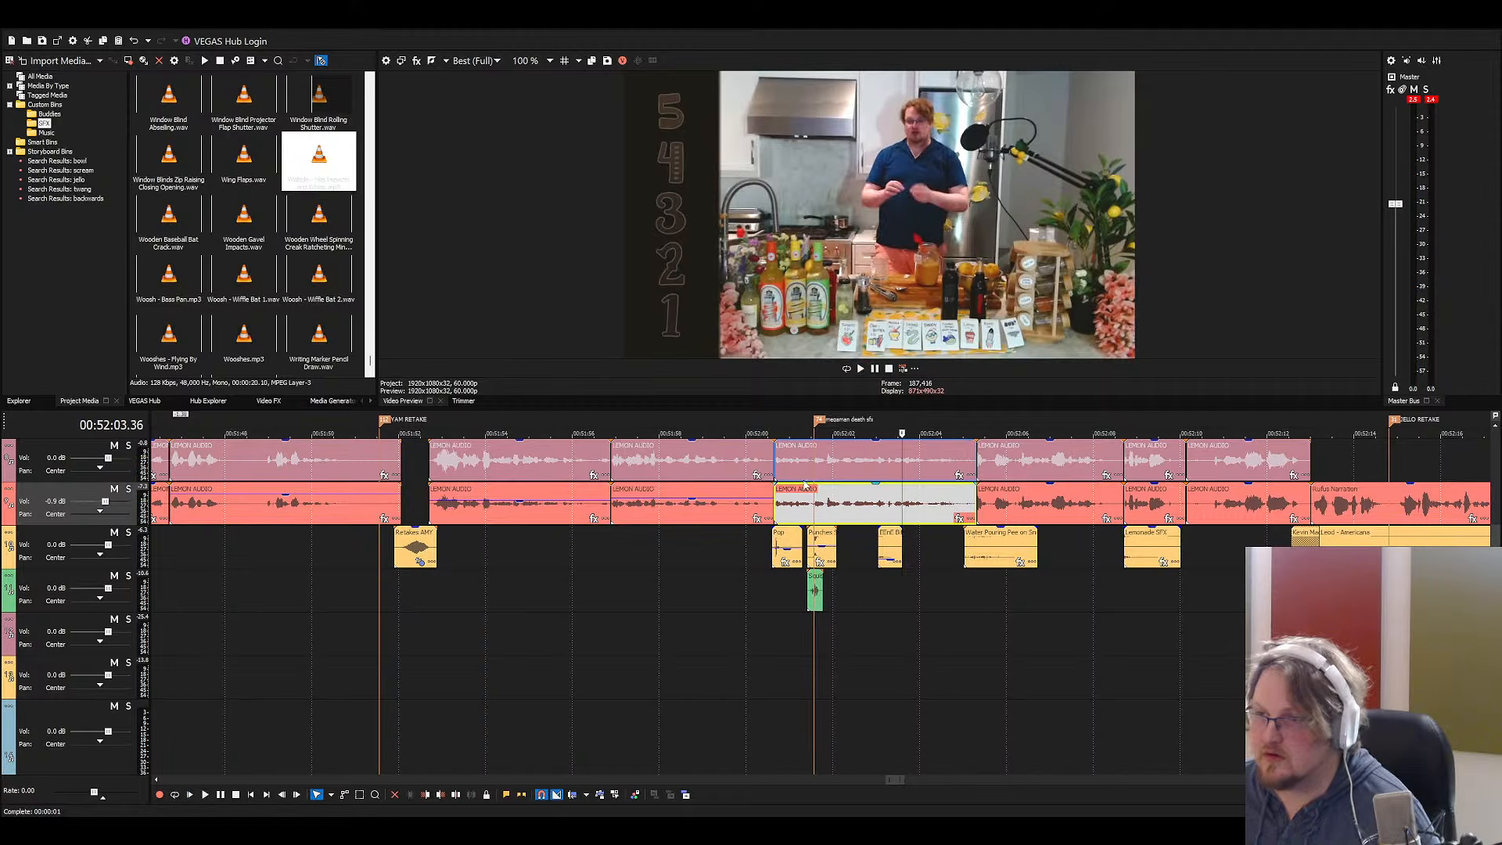
Cut off the start of the Water Pouring Pee on Snow clip at 00:52:05.07 and move the rest earlier to about 00:52:04
click(264, 298)
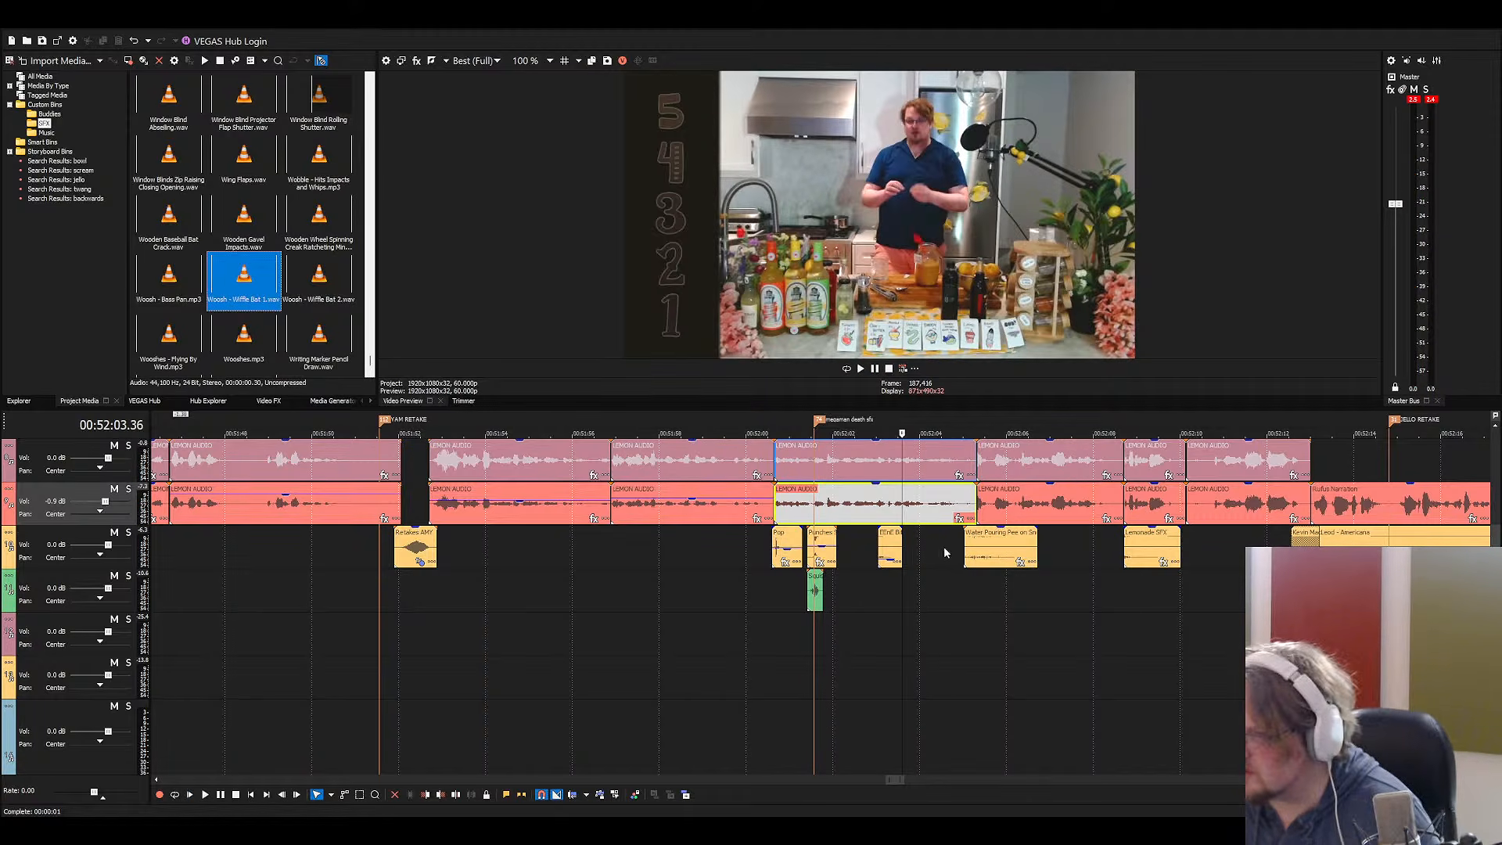
click(988, 562)
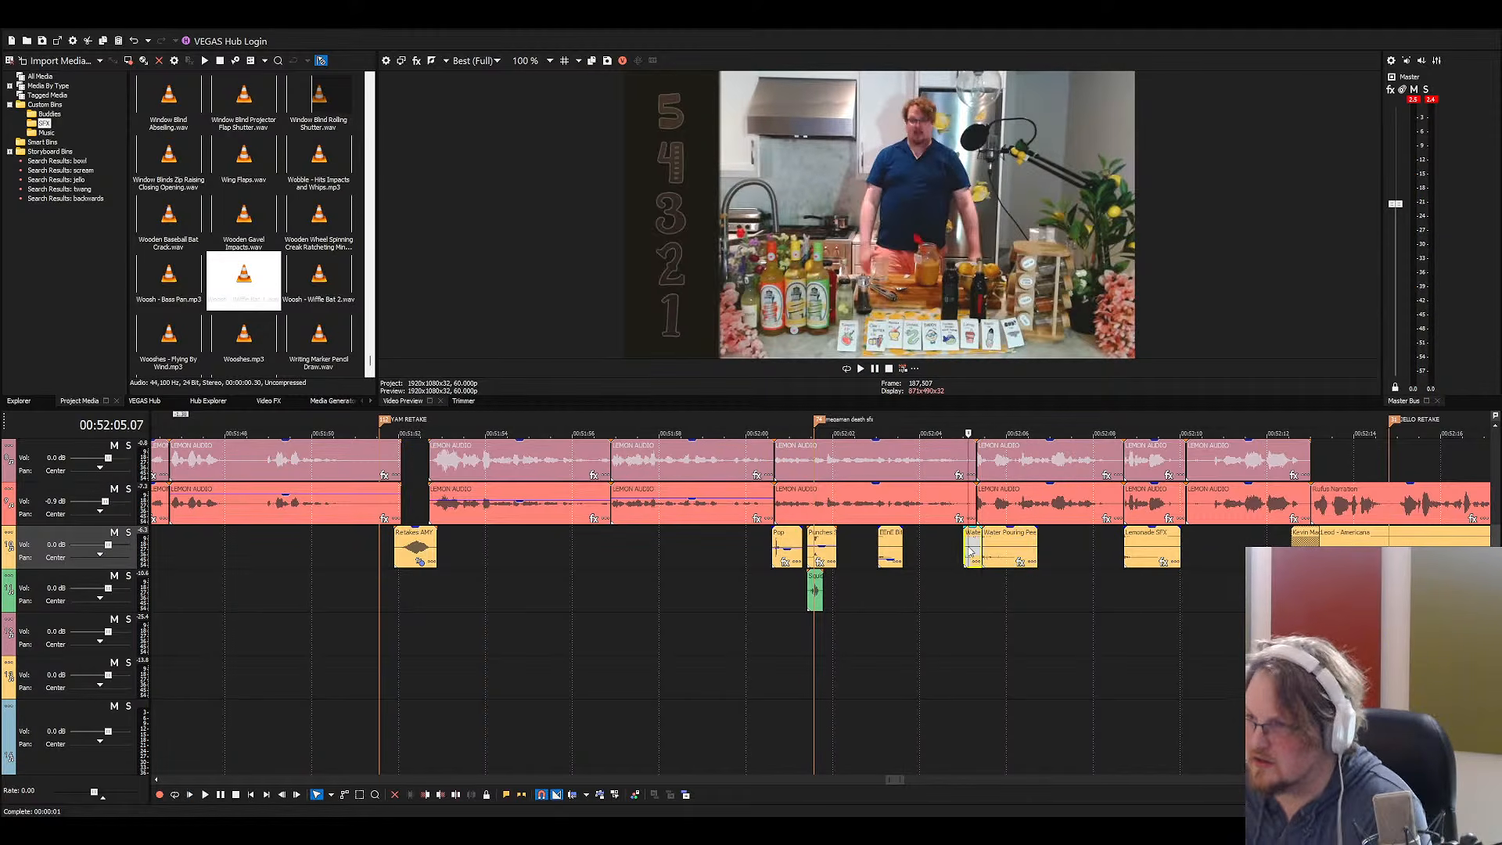
key(Delete)
click(913, 547)
key(space)
scroll(918, 559, up, 3)
key(space)
drag(1052, 552, 845, 550)
Adjust the start of the water pouring clip to about 00:52:04.10, lower its gain and play back to about 00:52:09
click(834, 546)
key(space)
key(space)
key(space)
drag(835, 544, 810, 543)
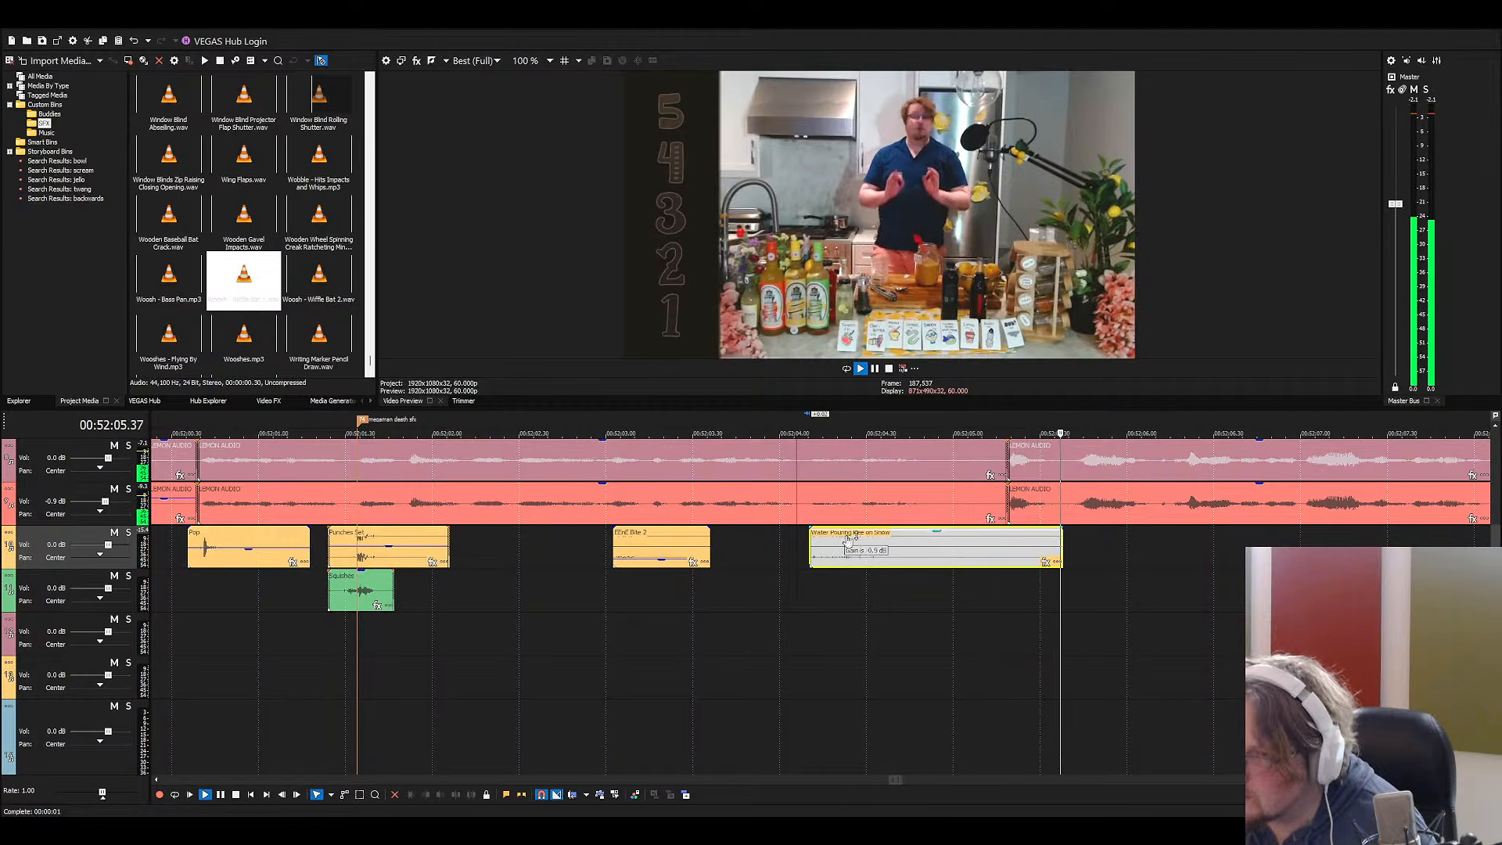
scroll(810, 538, down, 5)
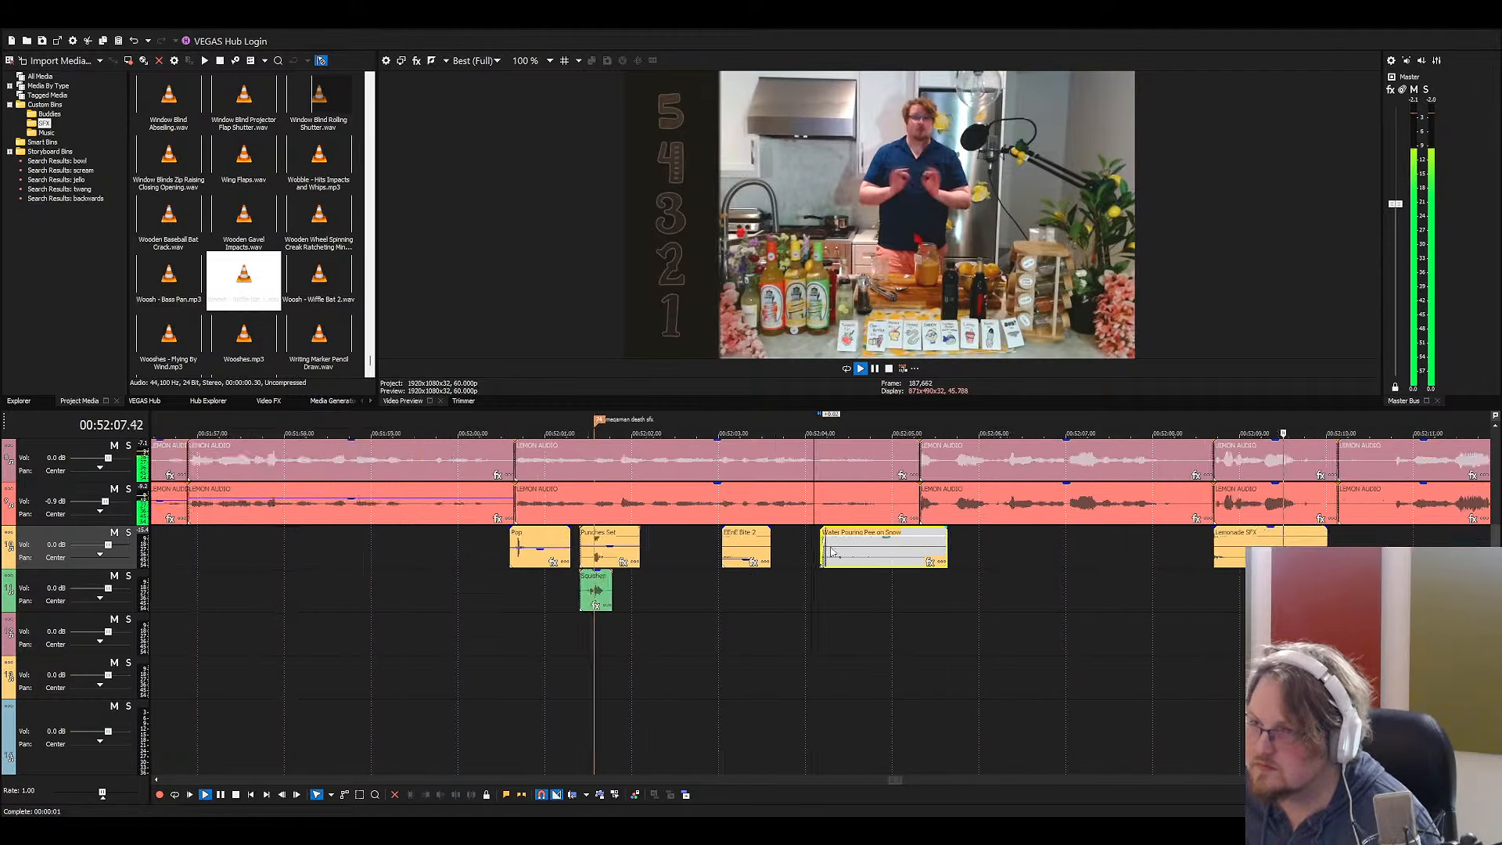
scroll(914, 533, down, 3)
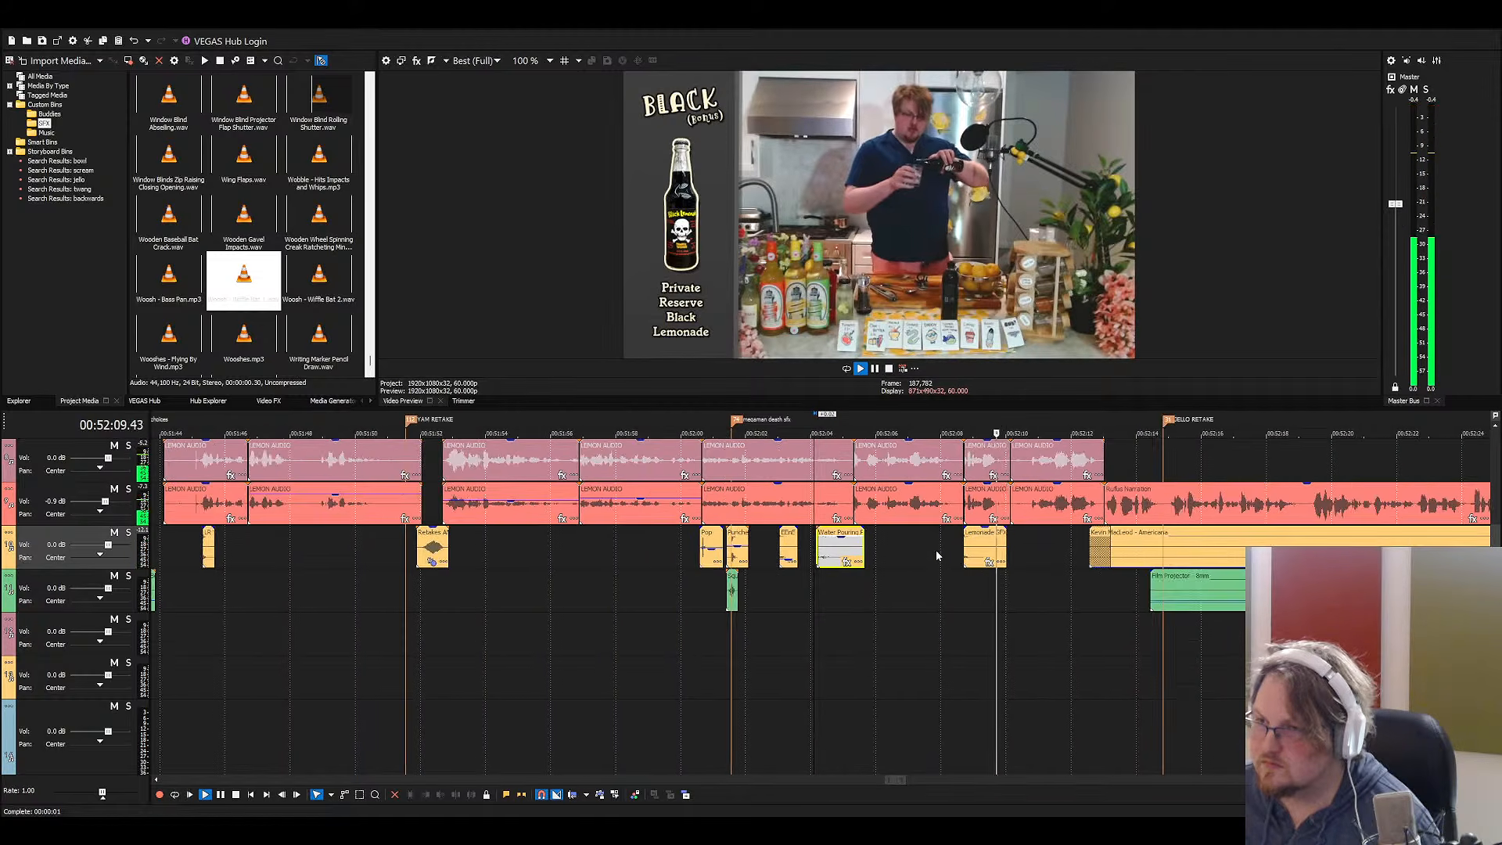
Extend the end of the Tinker Soldier Spy music clip to about 00:52:08.30 and save the project
scroll(979, 563, down, 4)
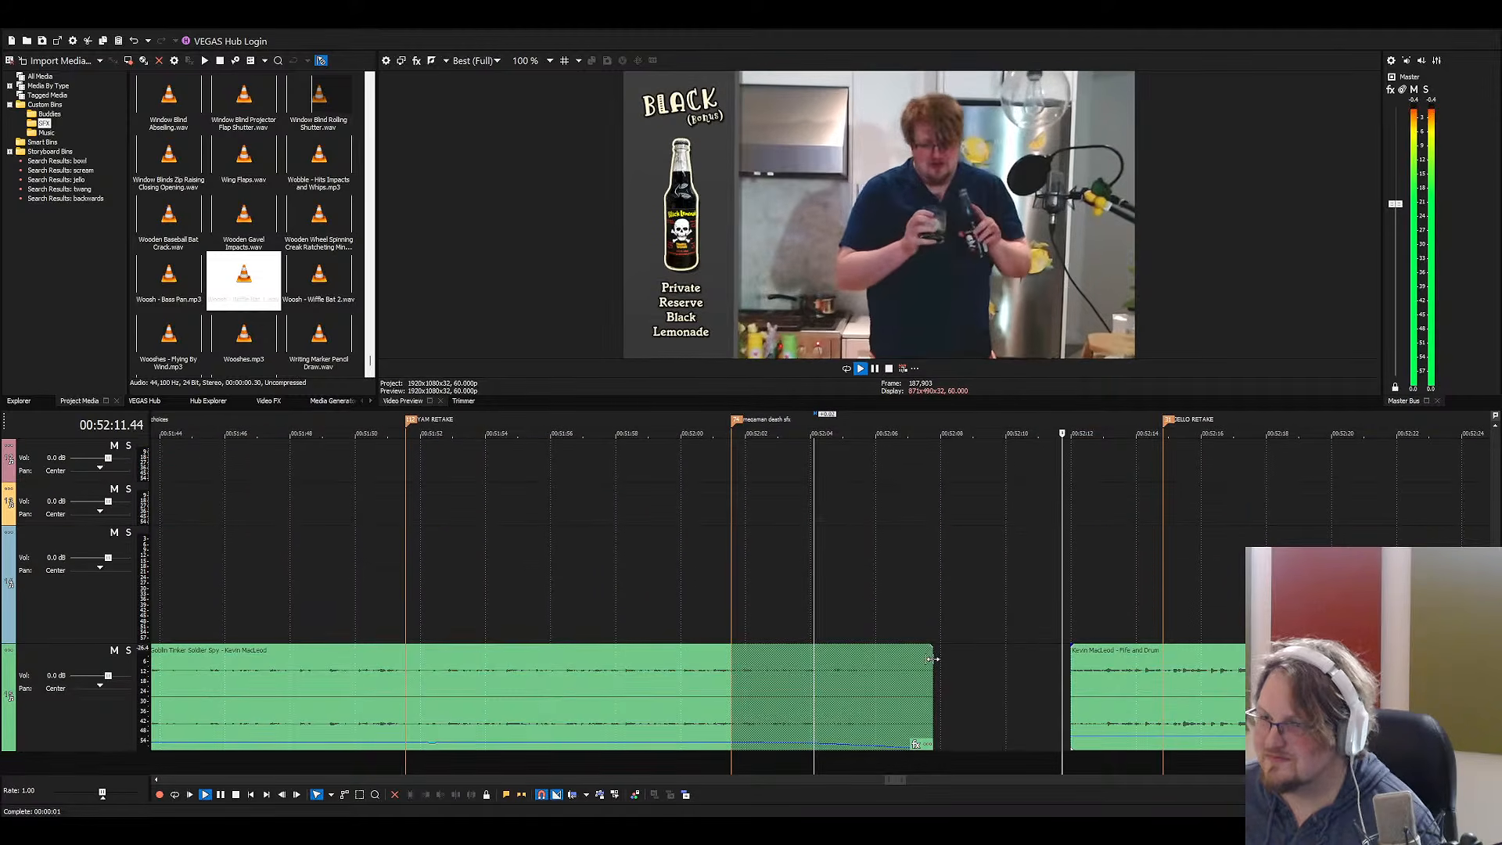
drag(932, 657, 956, 657)
scroll(995, 630, up, 3)
scroll(984, 529, up, 2)
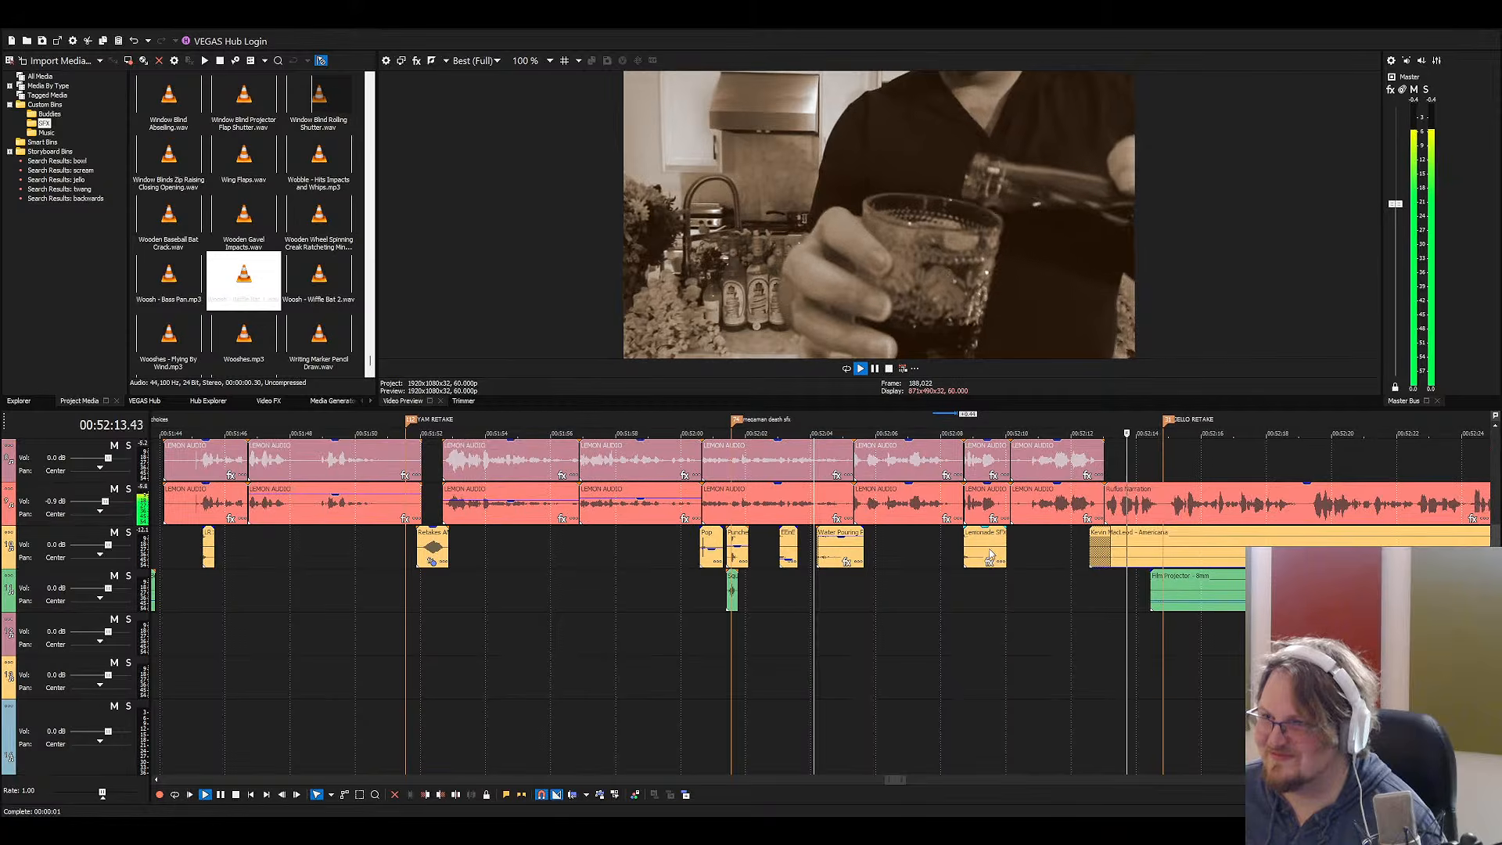
key(space)
click(950, 539)
scroll(951, 539, up, 4)
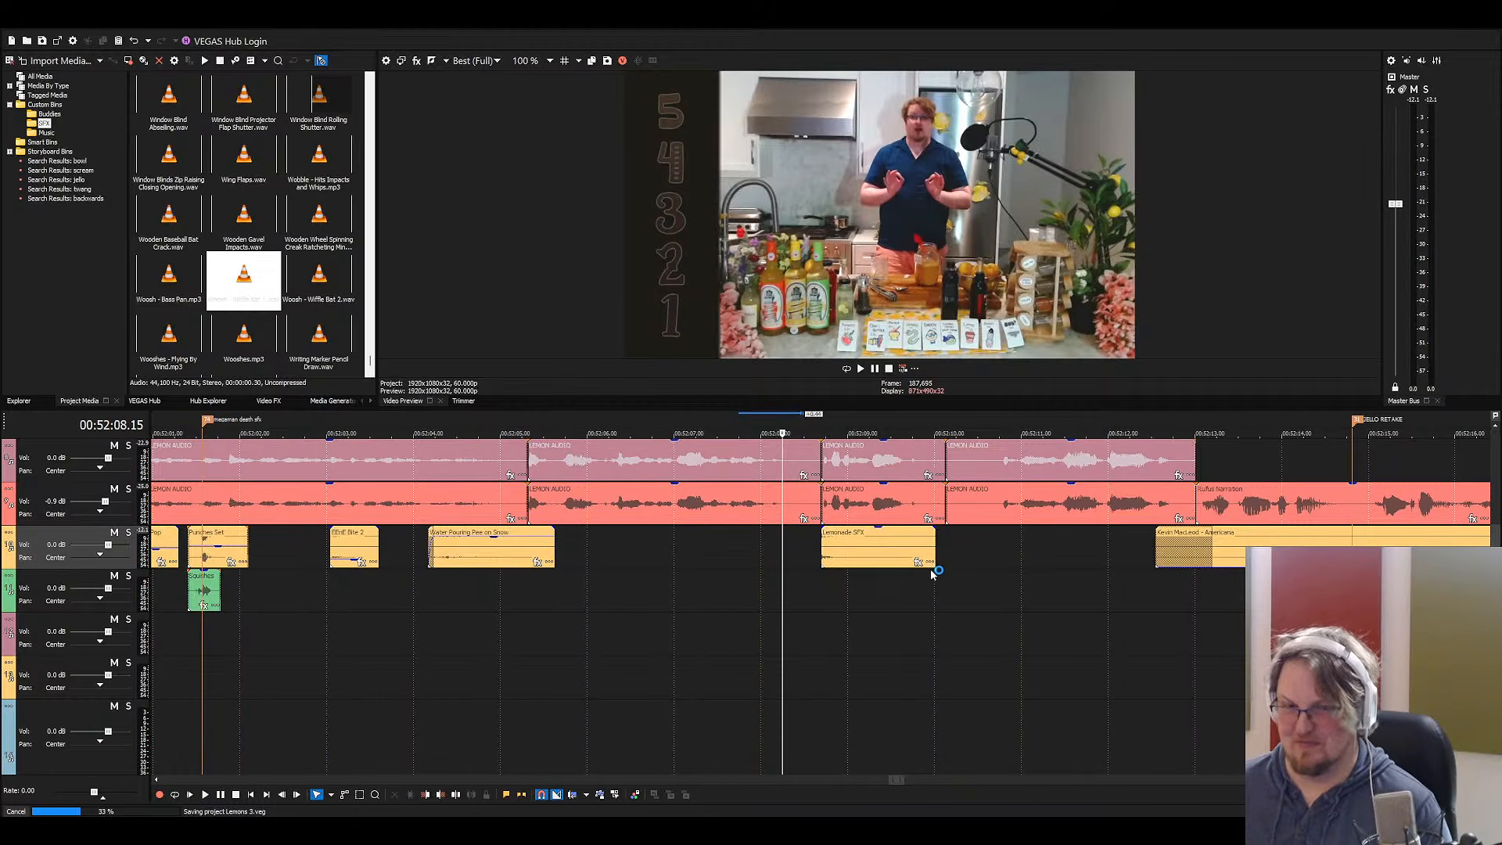
Find the Pouring 1 sound in the media bin and place it on the track below the Lemonade SFX clip, starting near 00:52:08
scroll(900, 599, up, 1)
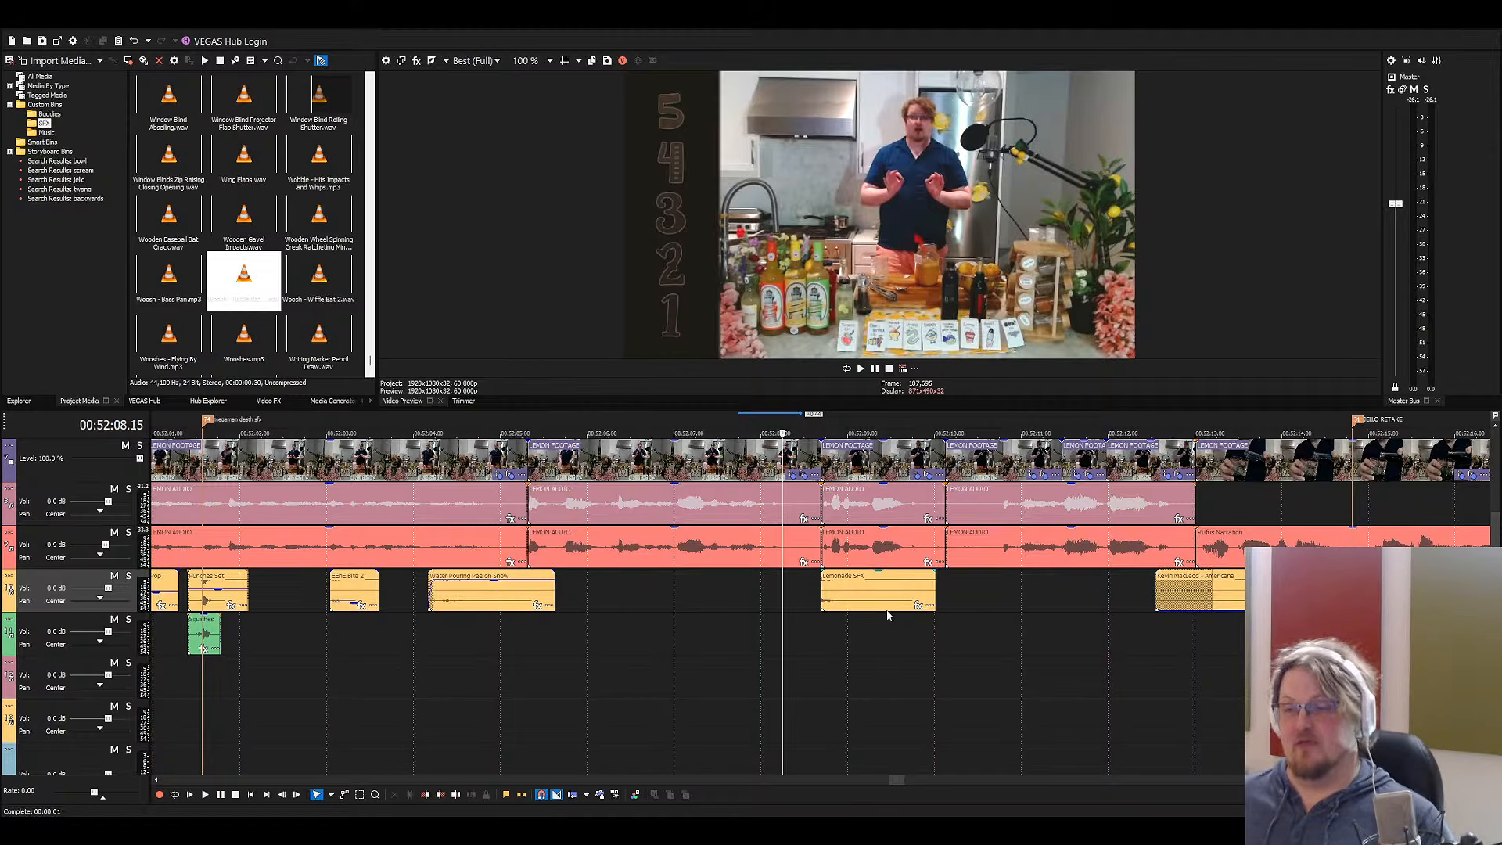
key(space)
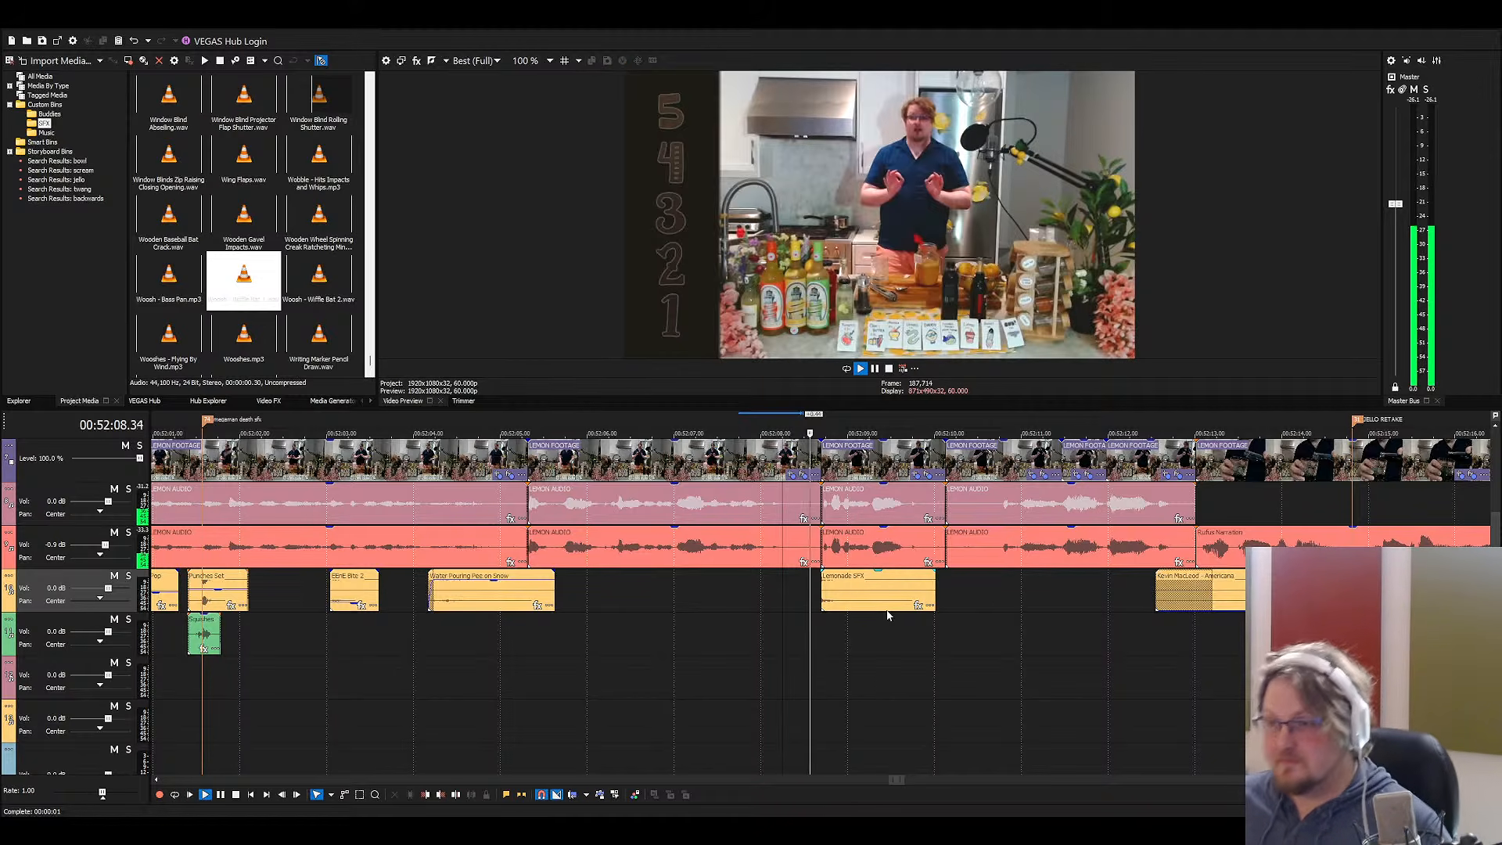
click(835, 519)
key(space)
click(310, 290)
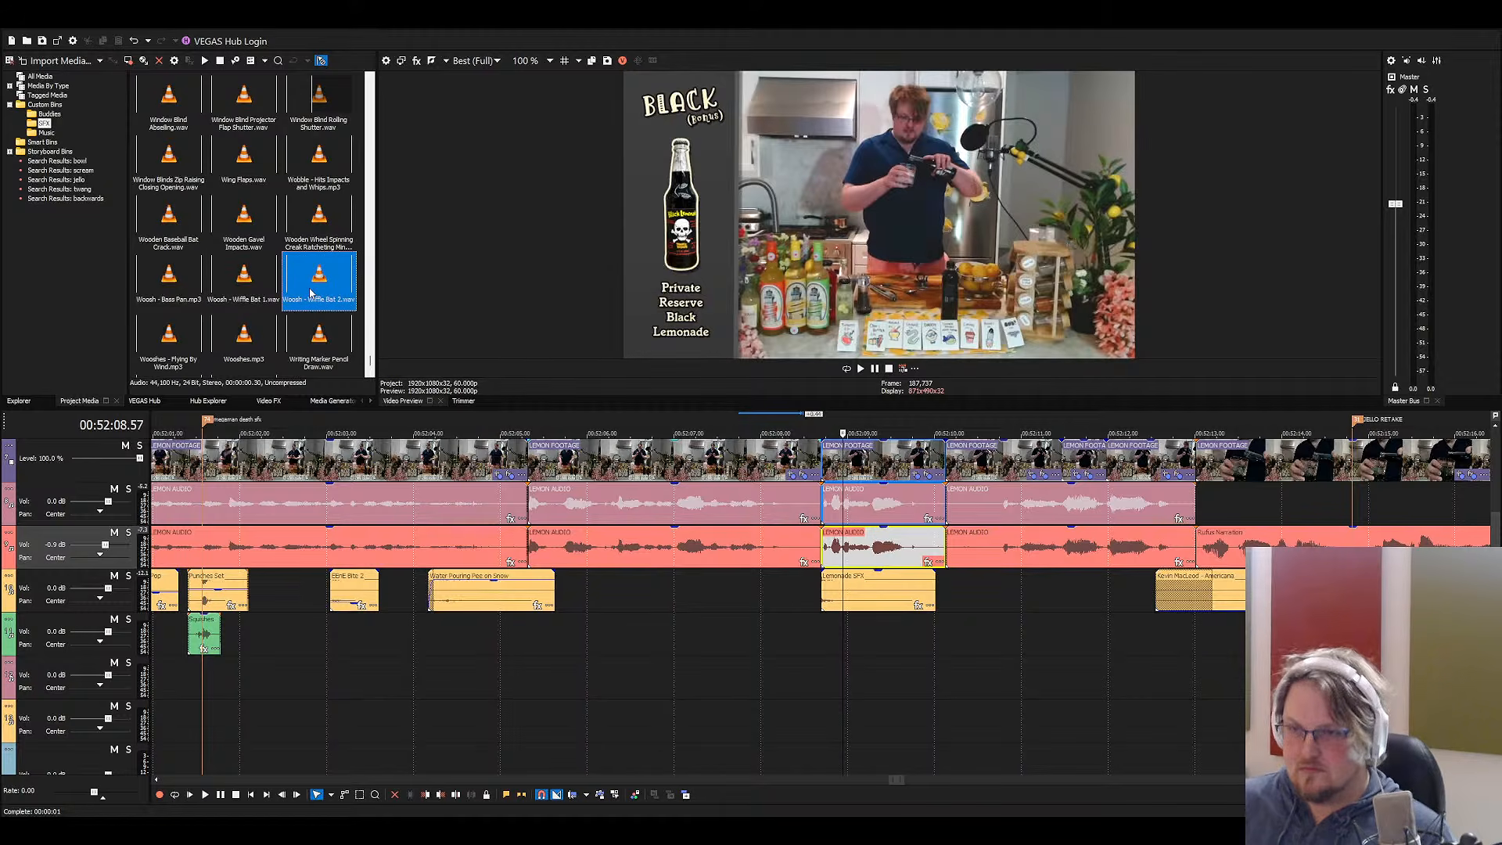
text(pou)
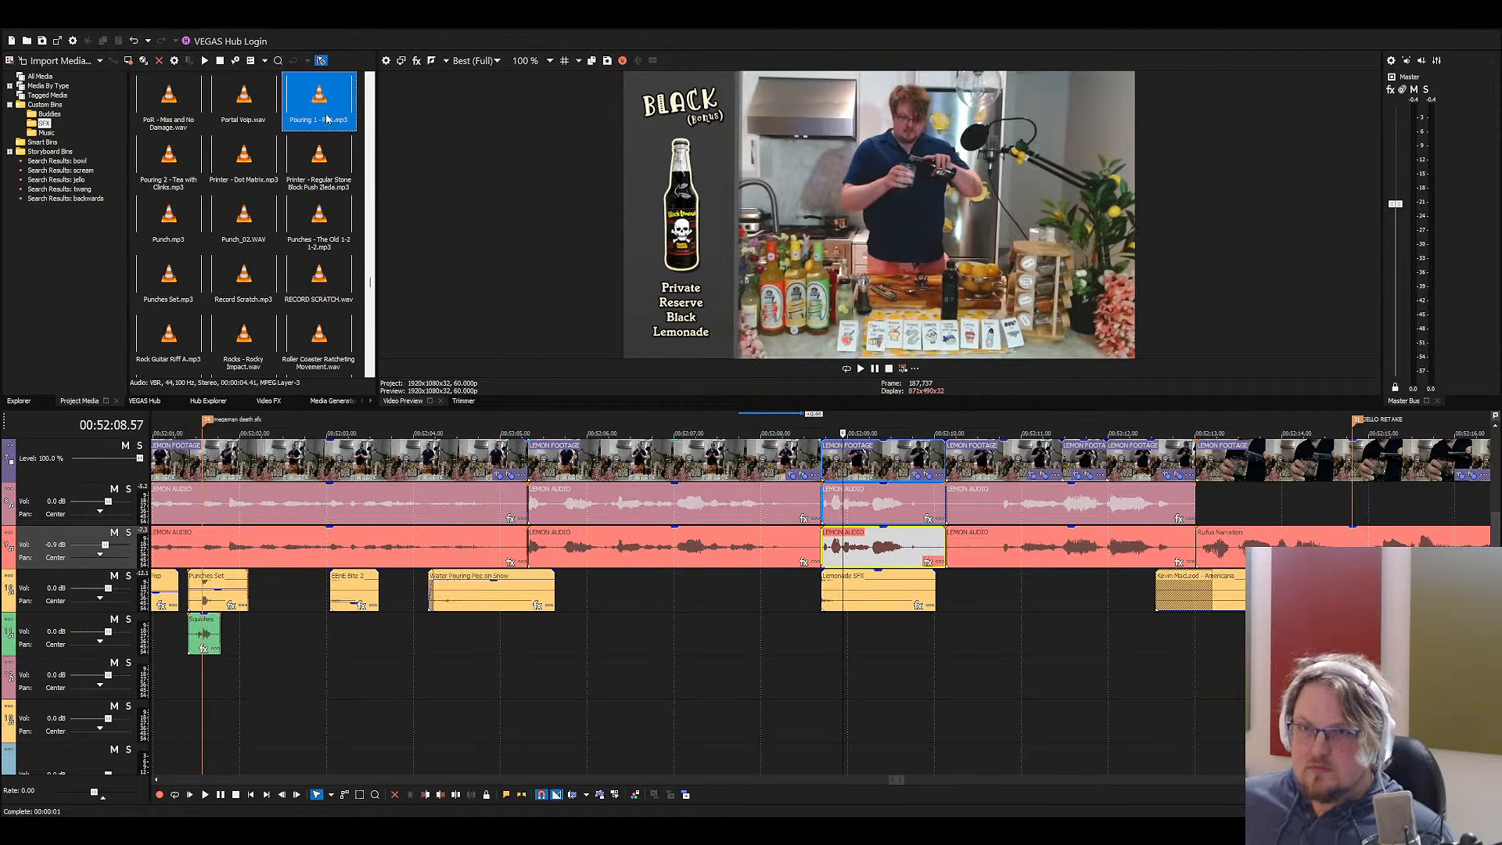
drag(328, 119, 902, 635)
key(space)
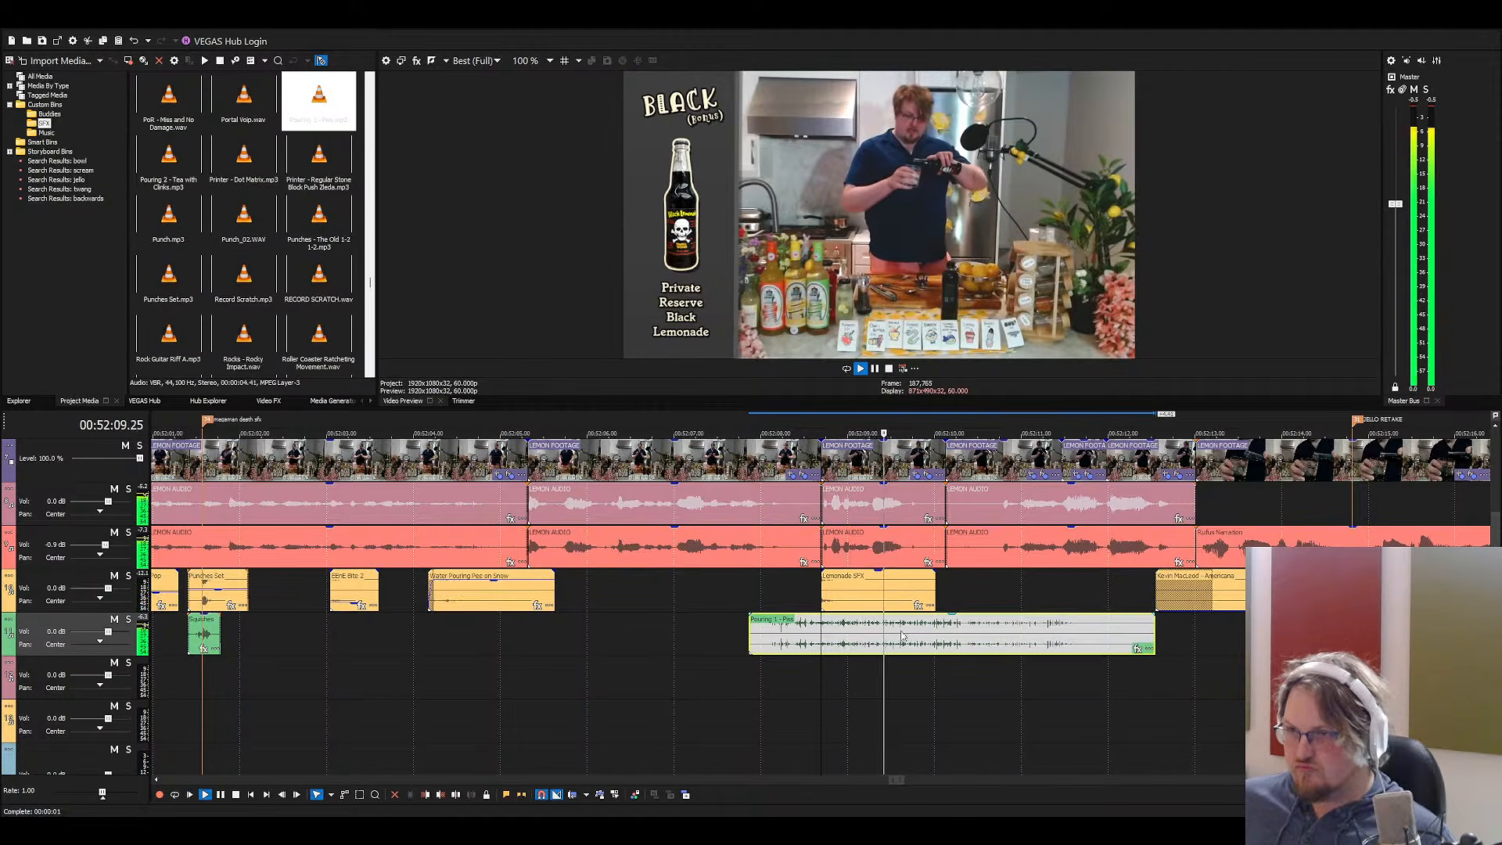
key(space)
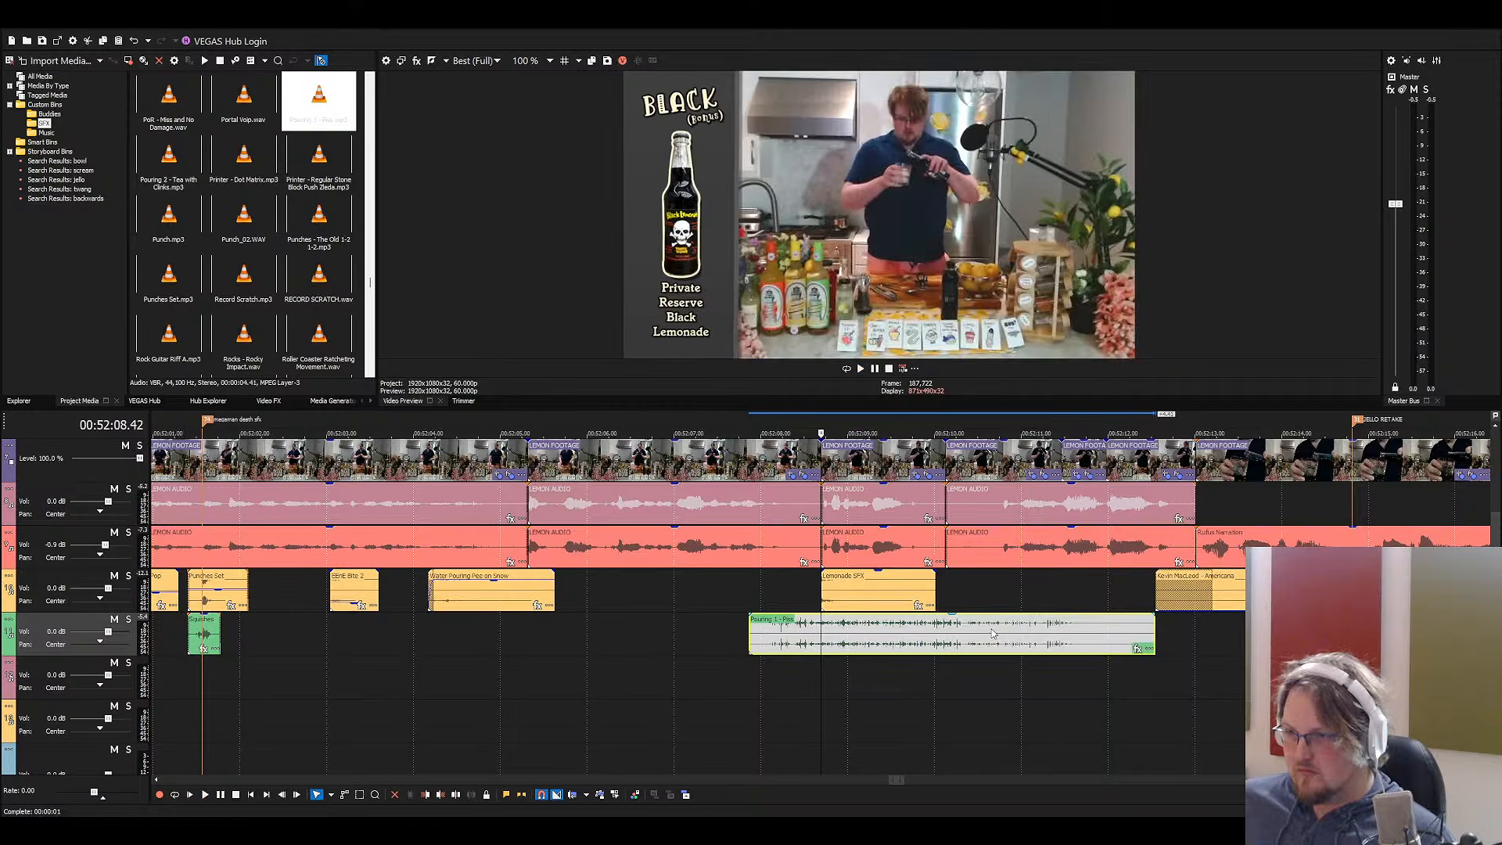
Cut away the first part of the Pouring 1 clip, move the remainder to about 00:52:09.18 and play it back
click(999, 632)
key(s)
click(955, 631)
key(Delete)
drag(1044, 630, 929, 637)
key(space)
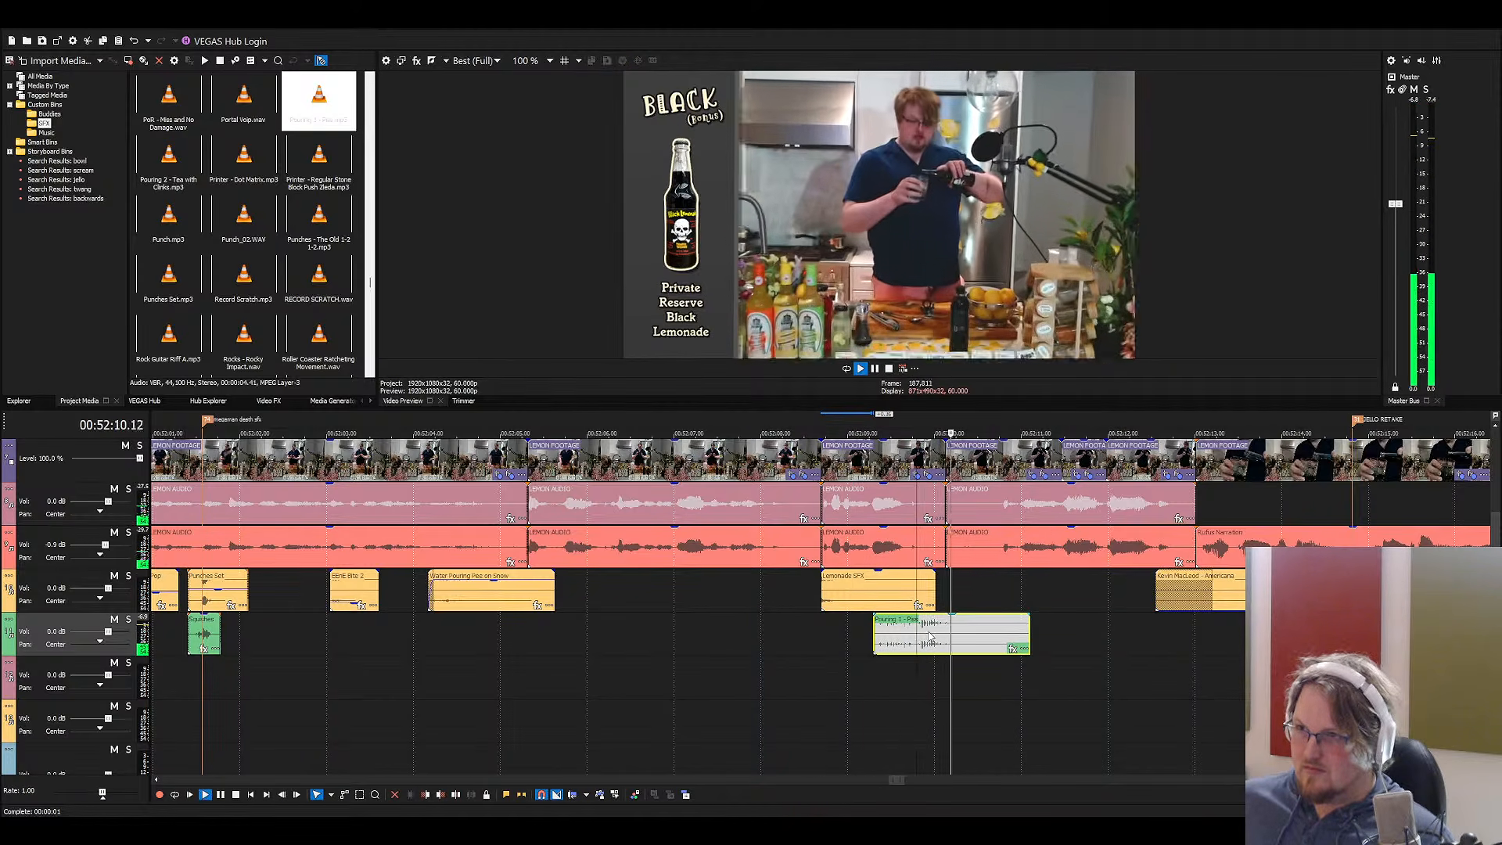
click(956, 640)
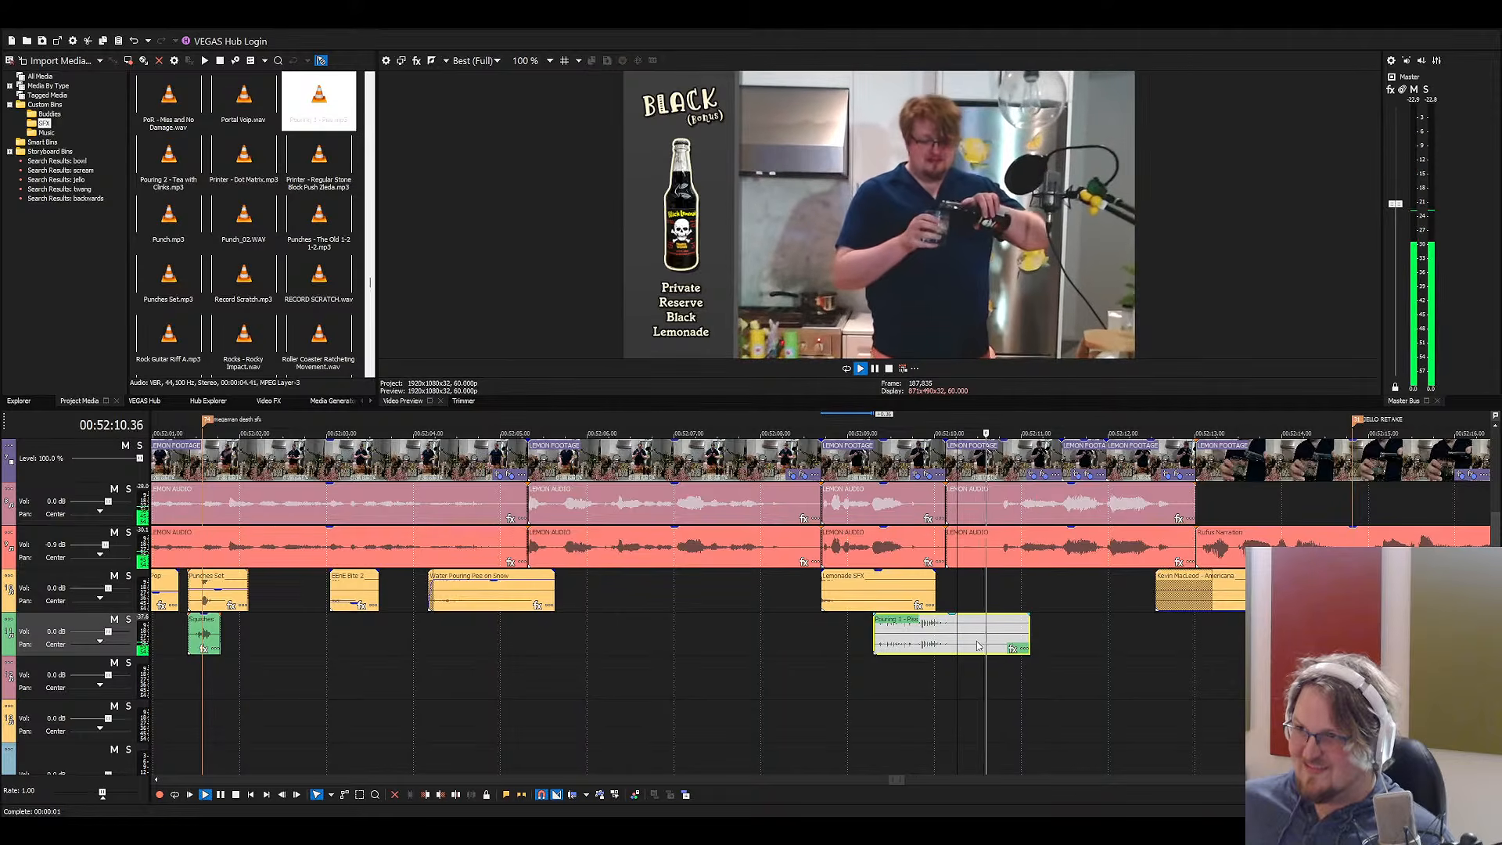
key(space)
Adjust the Pouring 1 clip to start at about 00:52:09.12 with a short fade-in and lower gain, and check it in playback
drag(893, 643, 824, 640)
click(828, 640)
key(space)
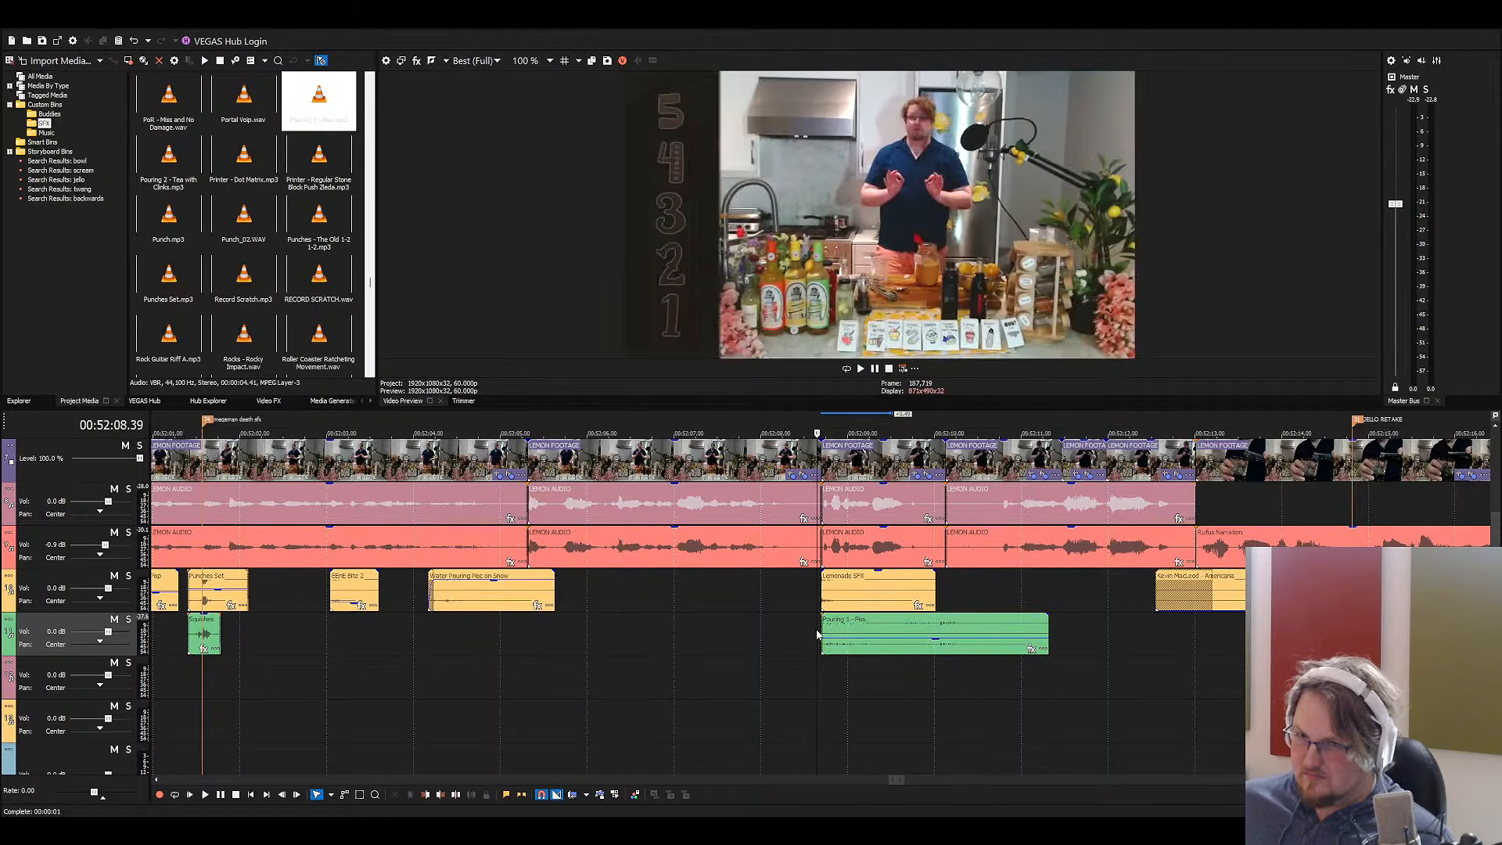
drag(831, 641, 885, 619)
click(867, 635)
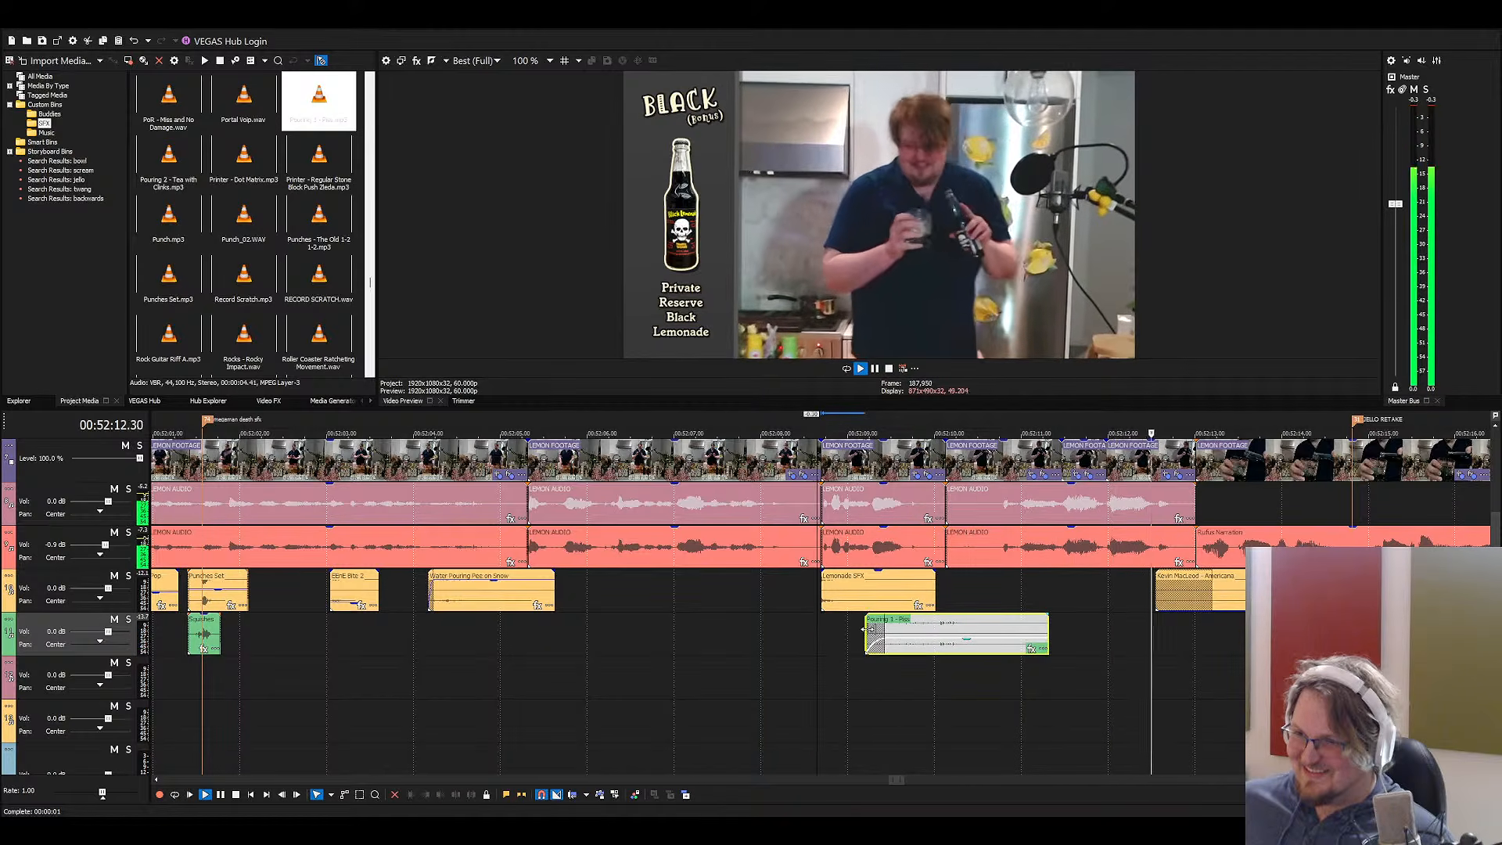
key(space)
key(space)
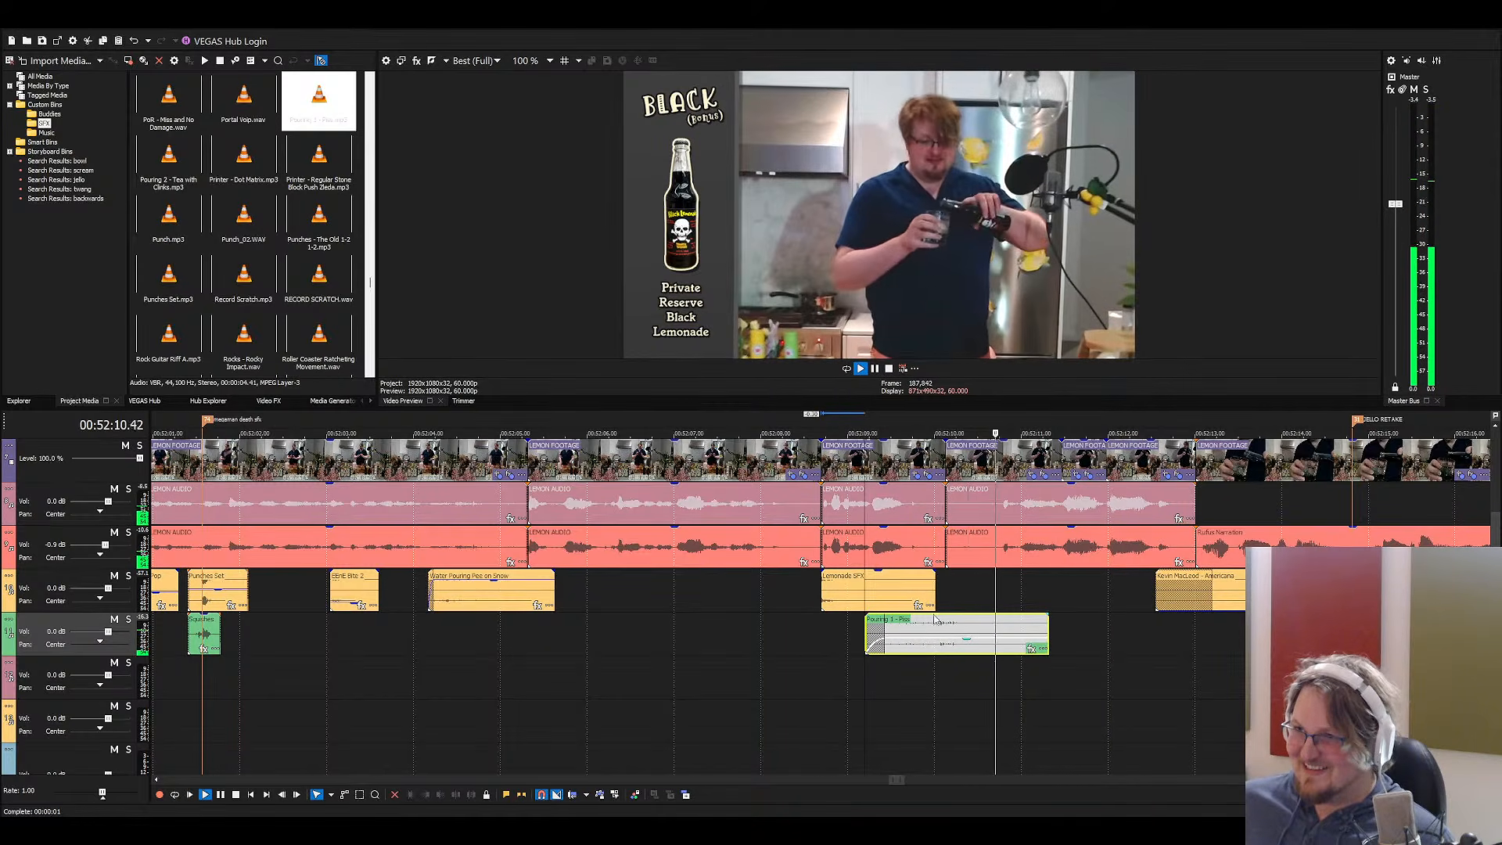
scroll(866, 626, down, 2)
key(space)
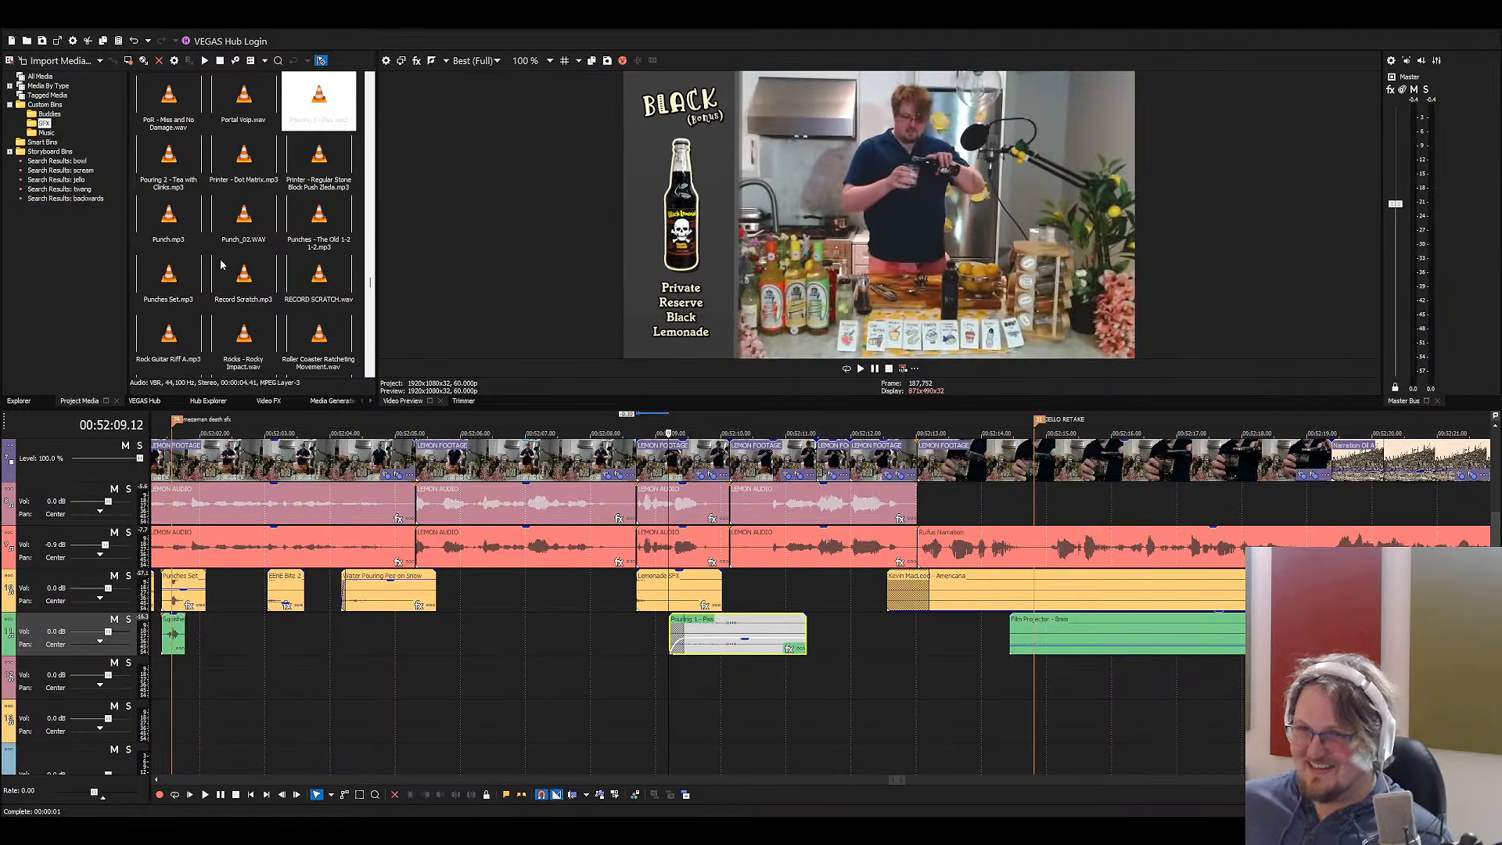
Audition the whoosh sounds in a widened media bin and place Whoosh_MED_1.wav on the empty track below the Pouring 1 clip
click(223, 260)
text(woosh)
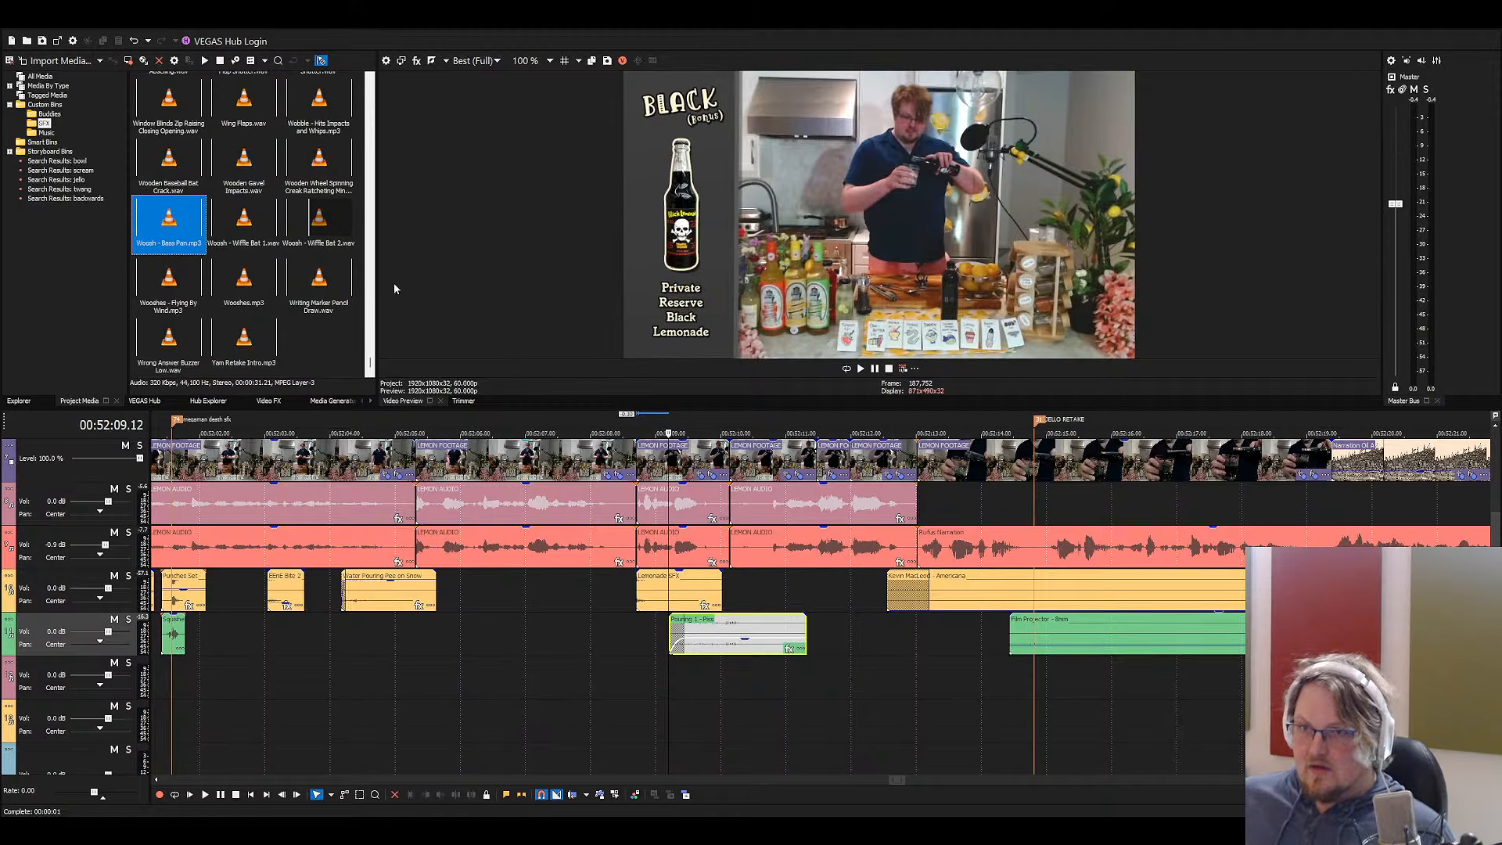
drag(477, 273, 574, 270)
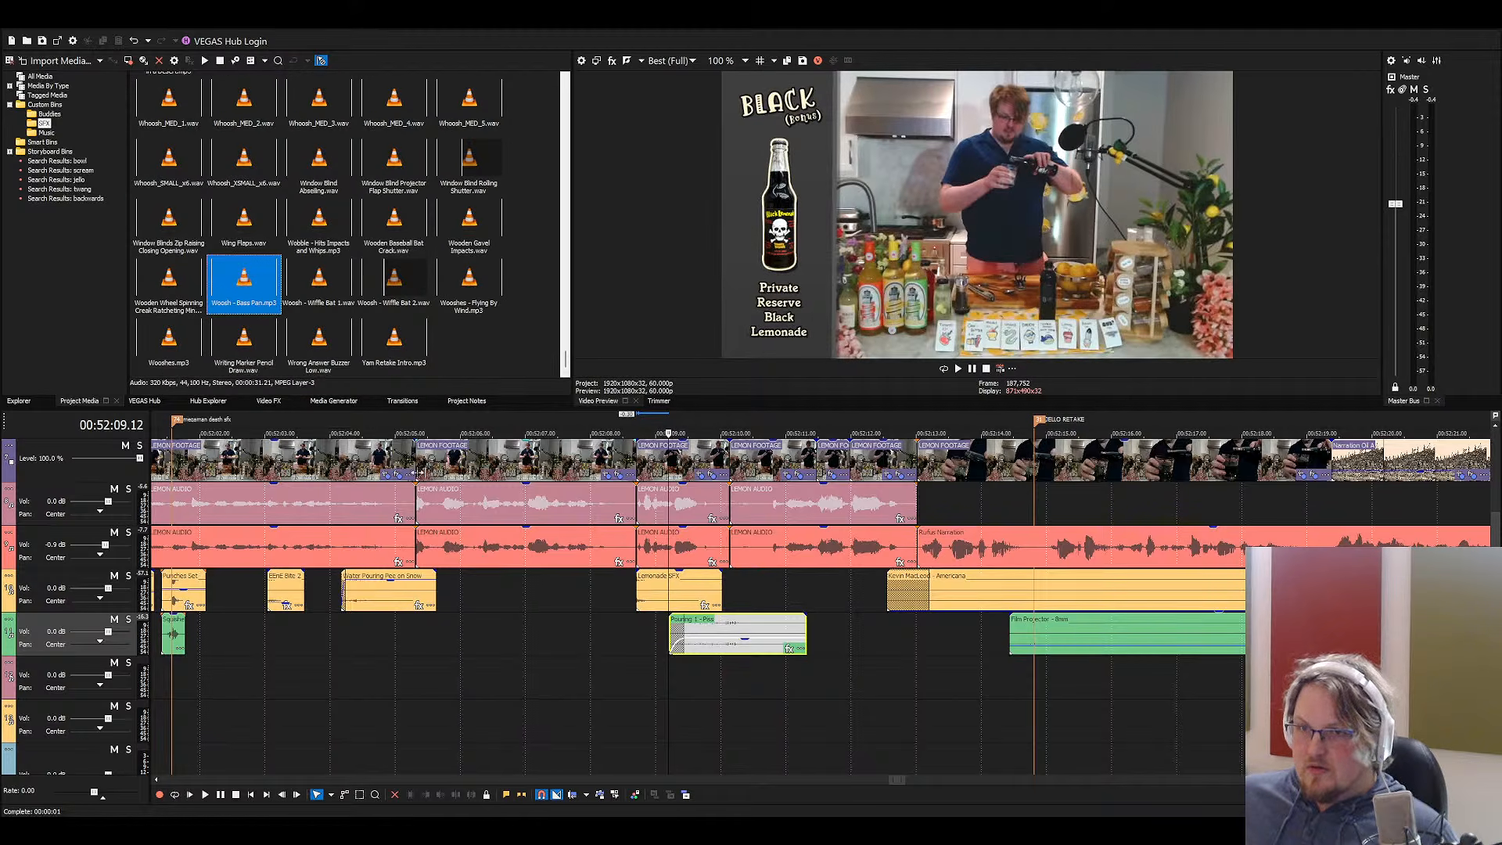
click(371, 338)
click(198, 338)
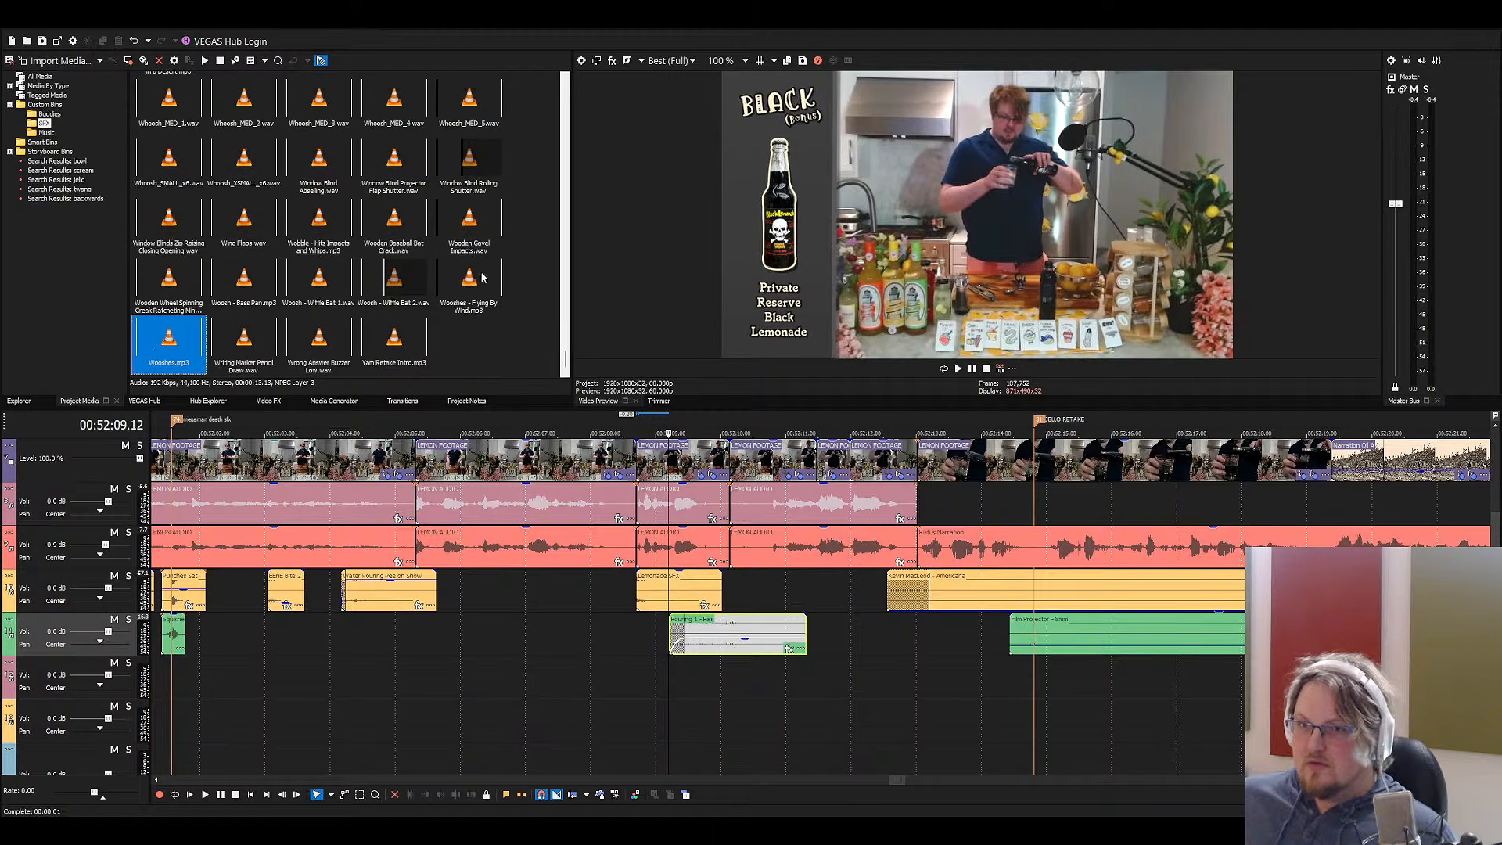
click(372, 130)
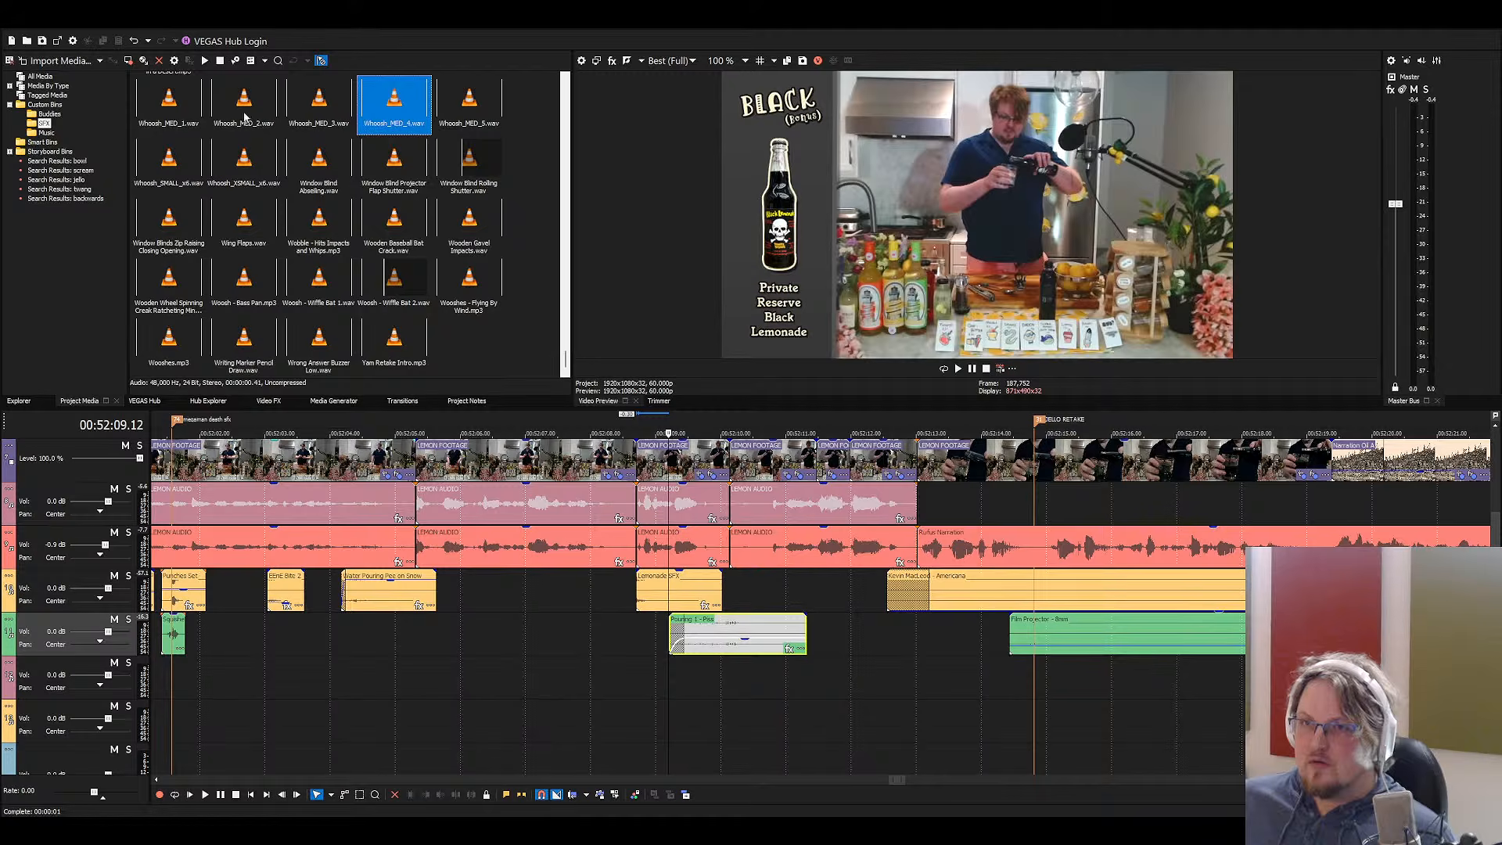
drag(181, 117, 818, 674)
Move the Whoosh_MED_1 clip right after the Lemonade SFX clip at about 00:52:10, play it back and save the project
key(space)
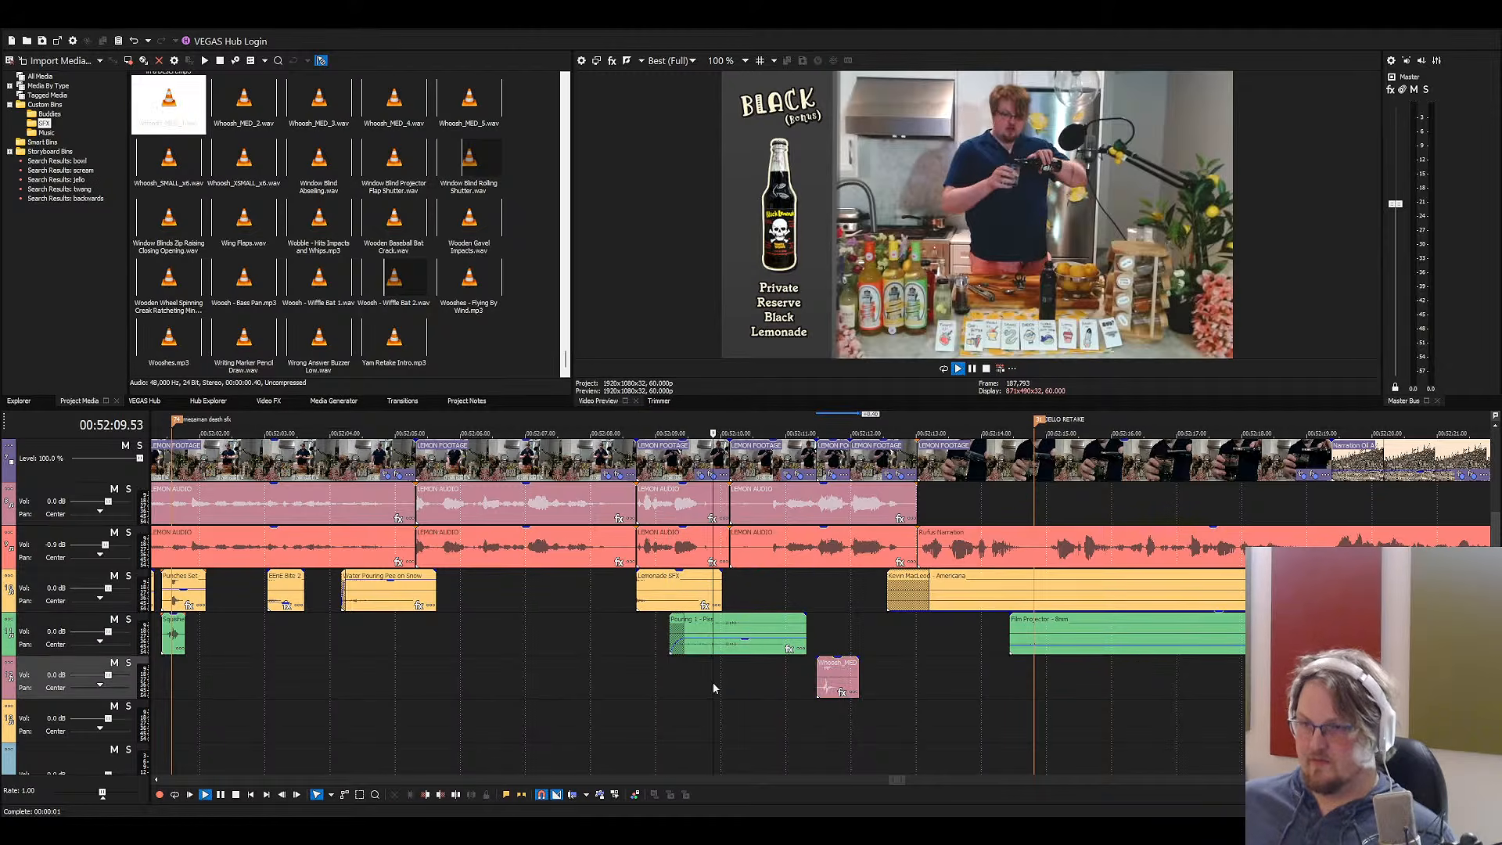
scroll(865, 710, up, 3)
scroll(865, 710, up, 1)
drag(1014, 679, 774, 589)
scroll(860, 595, down, 3)
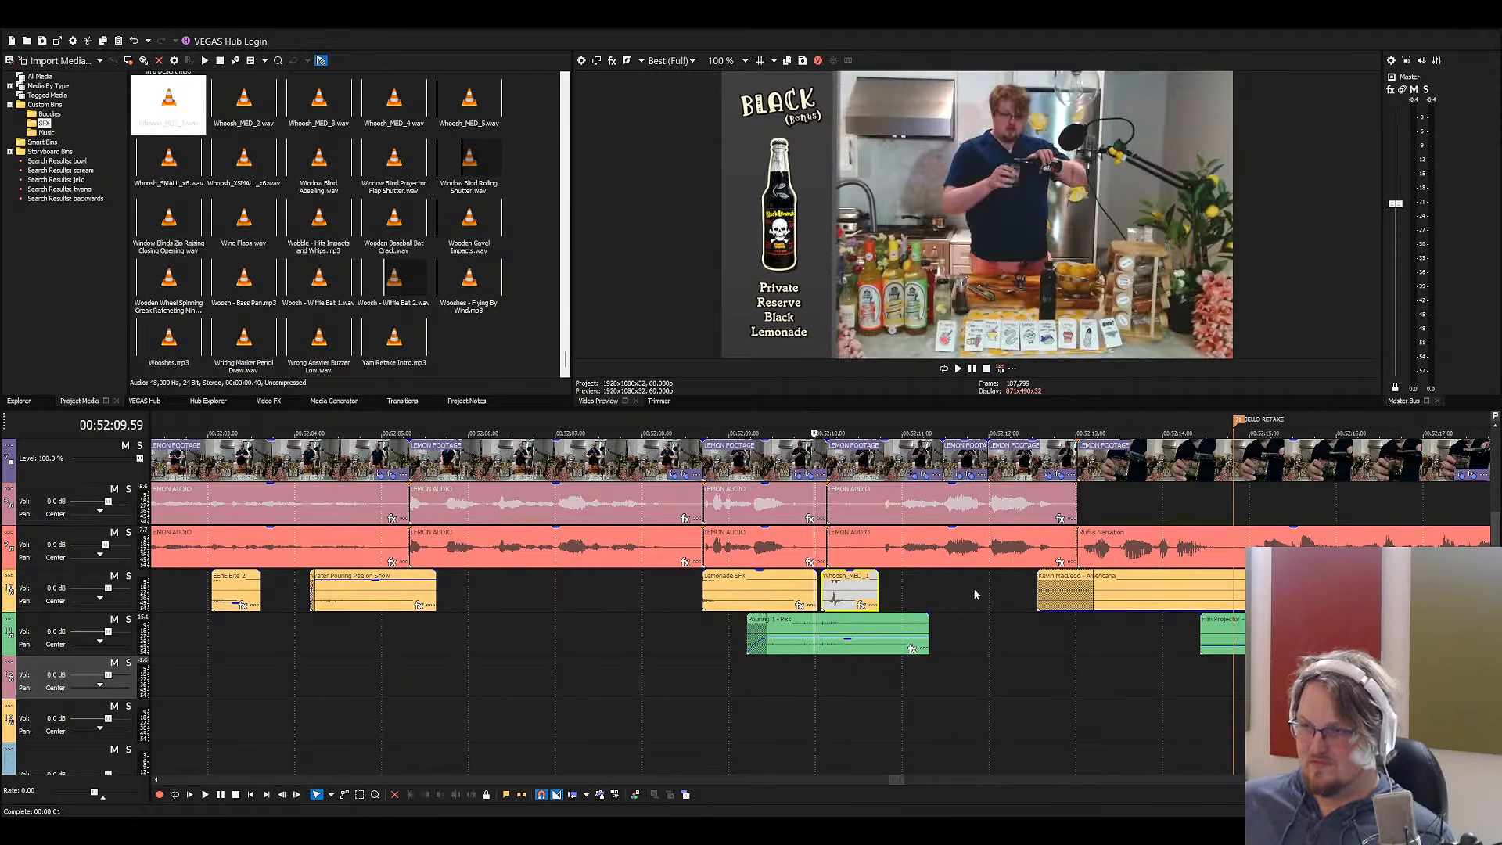
key(space)
key(ctrl+s)
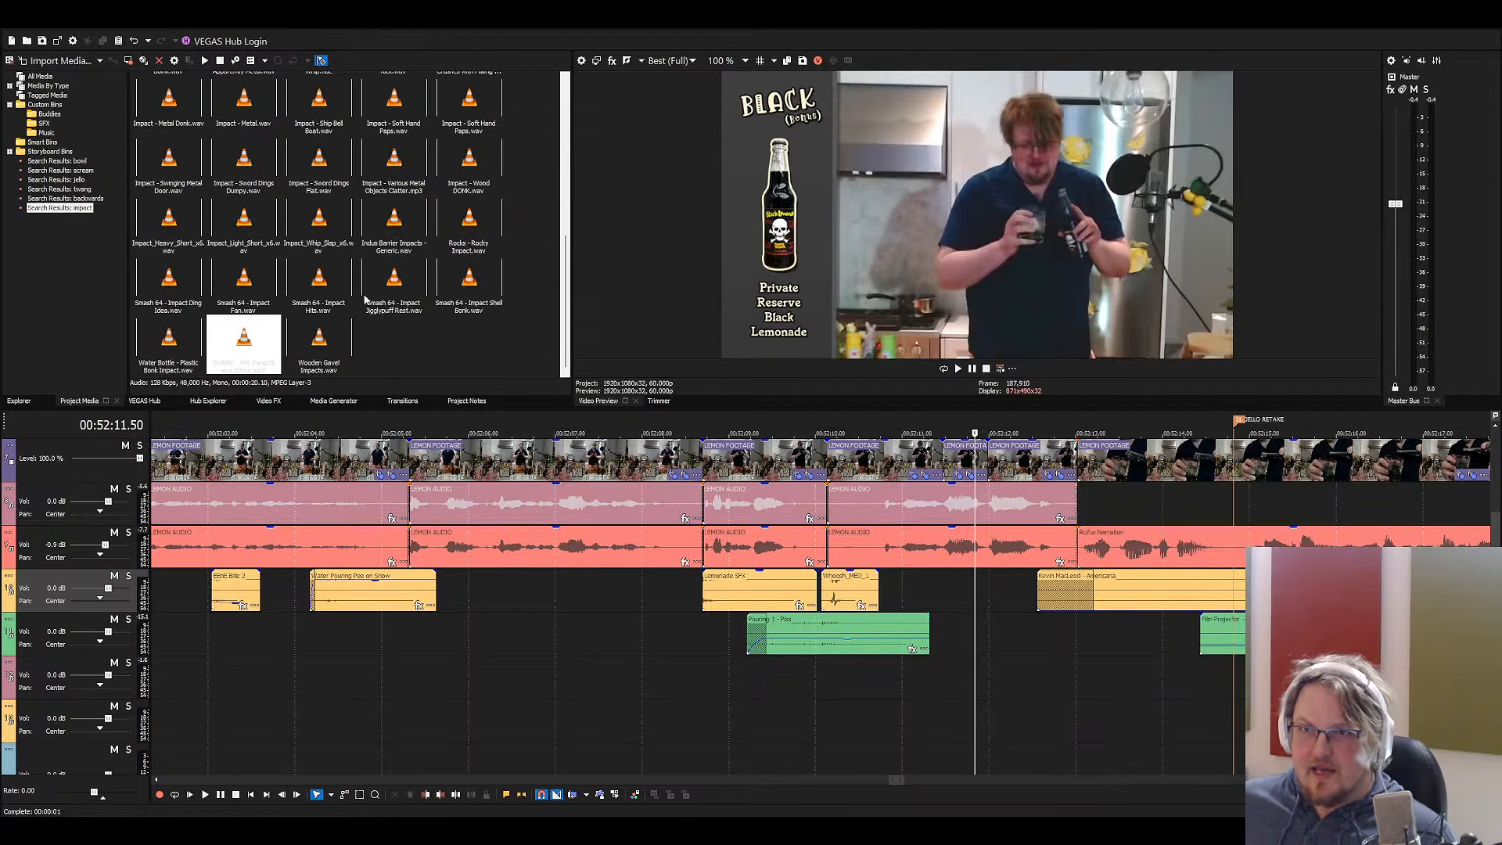
Browse the impact sounds and place EEnE Impact 15 Metal.wav on an empty track around 00:52:10.30
click(353, 291)
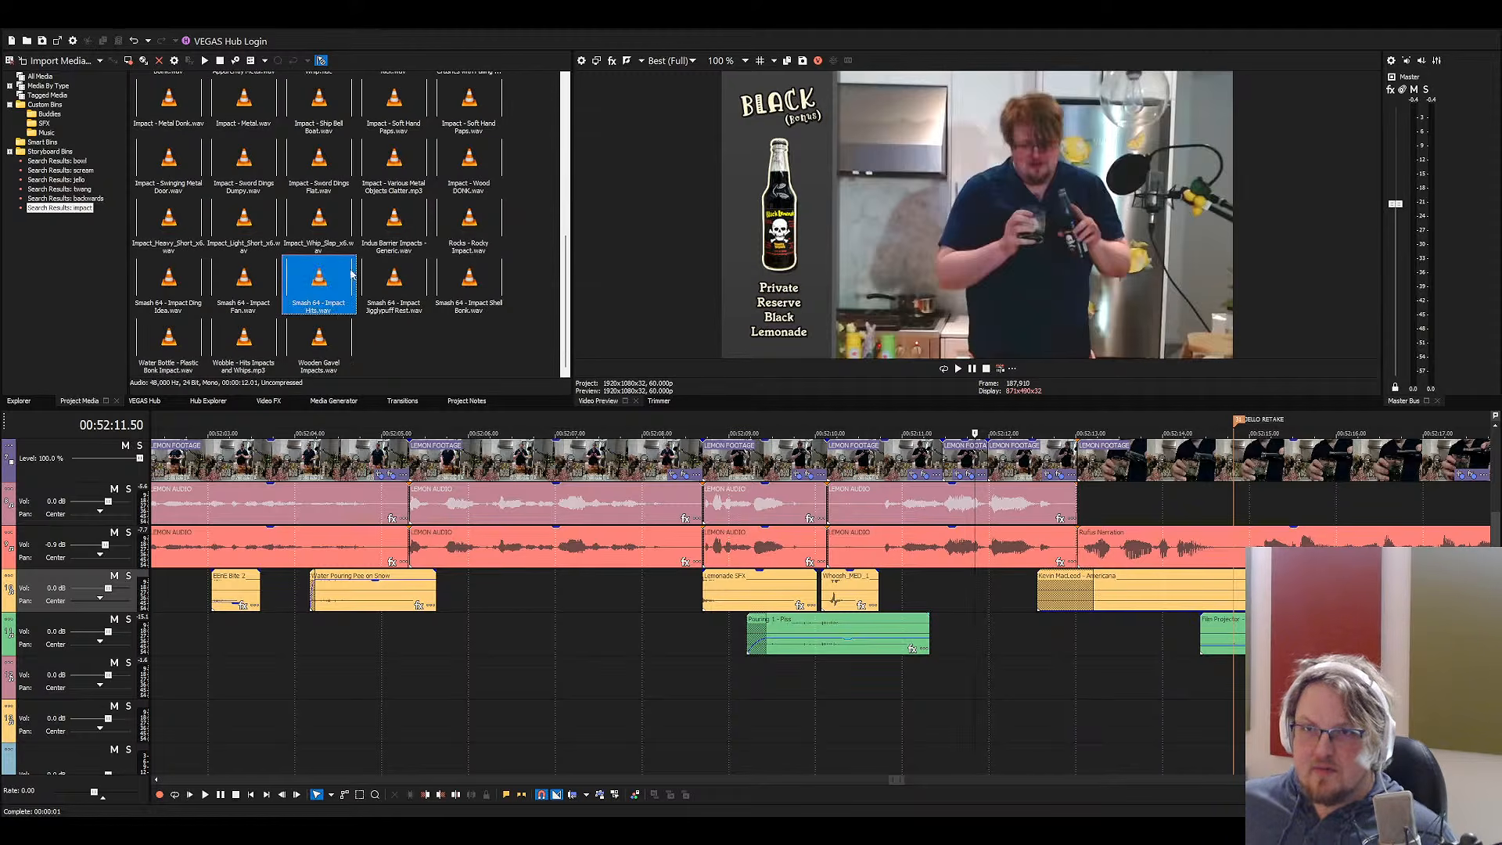
scroll(372, 309, up, 5)
scroll(550, 628, down, 3)
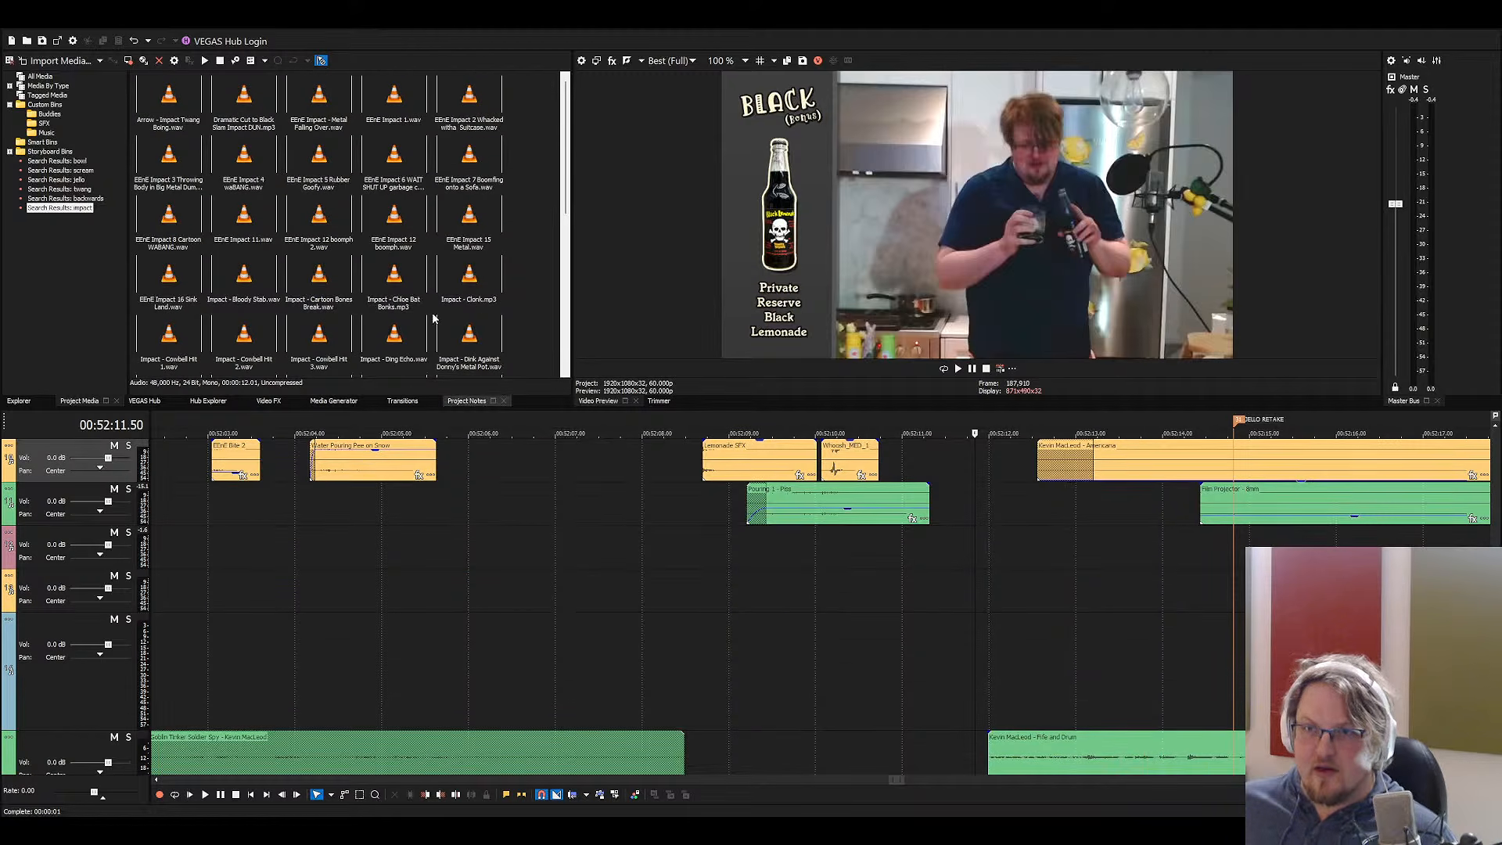
click(389, 239)
drag(465, 232, 856, 579)
click(841, 577)
key(space)
scroll(882, 599, up, 1)
scroll(856, 632, up, 3)
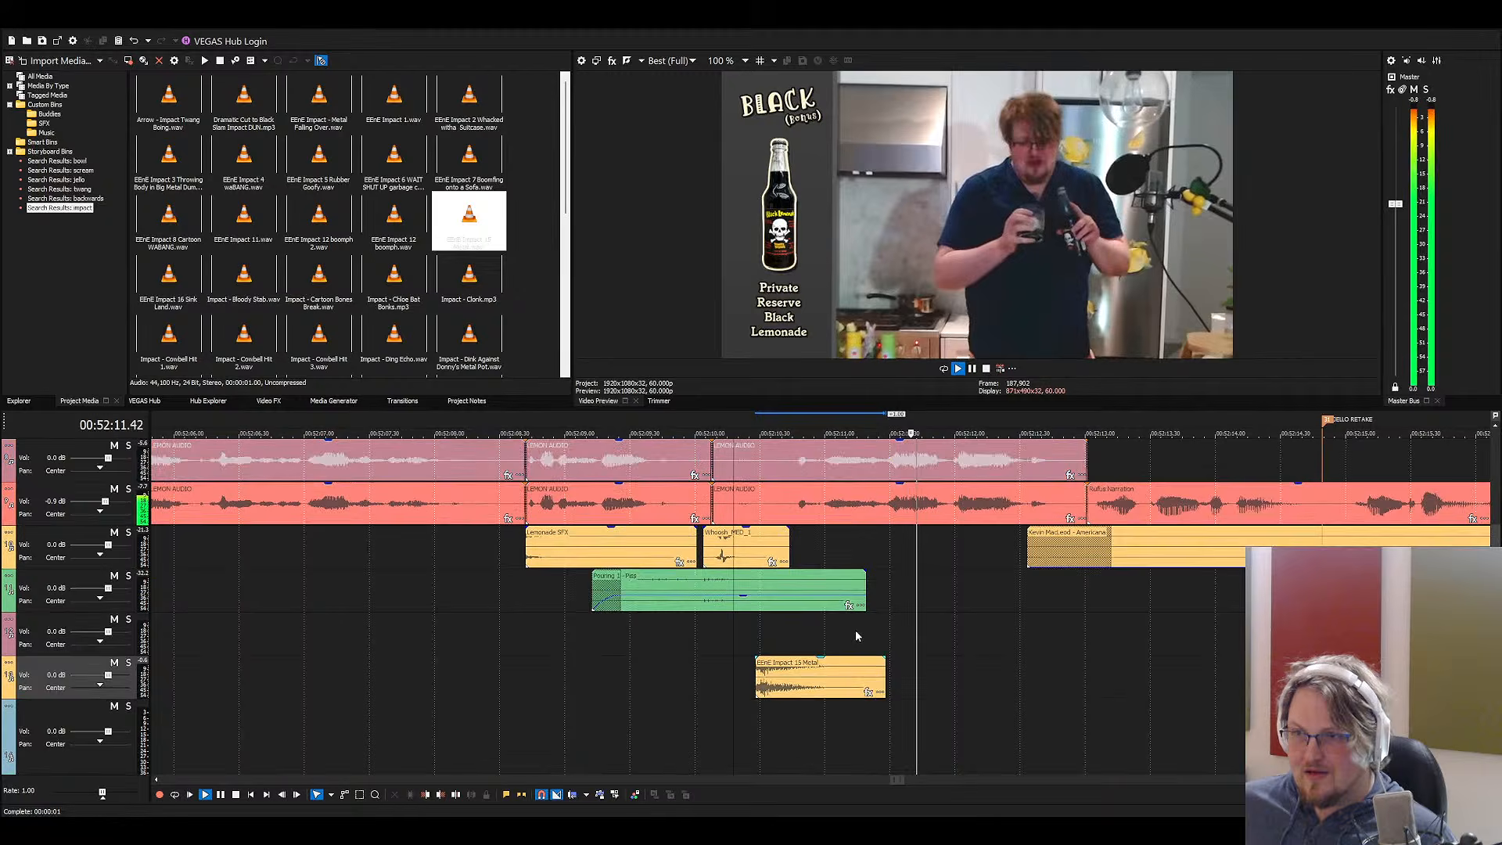
Move the metal impact clip to the Pouring 1 track at about 00:52:11.30 and lower its gain, checking it in playback
key(space)
drag(820, 721, 955, 633)
click(874, 630)
key(space)
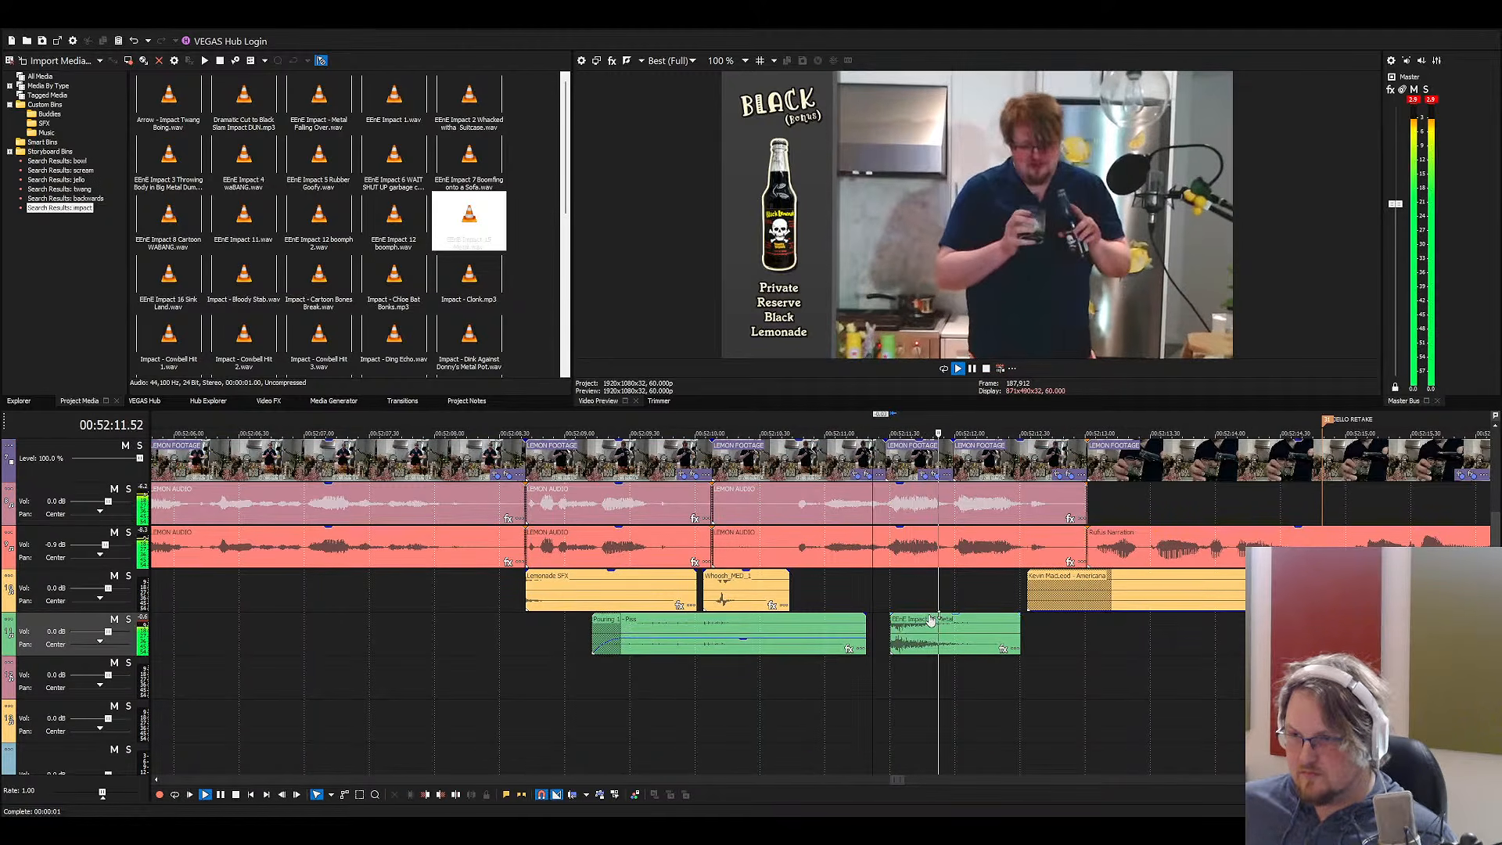
click(903, 634)
key(space)
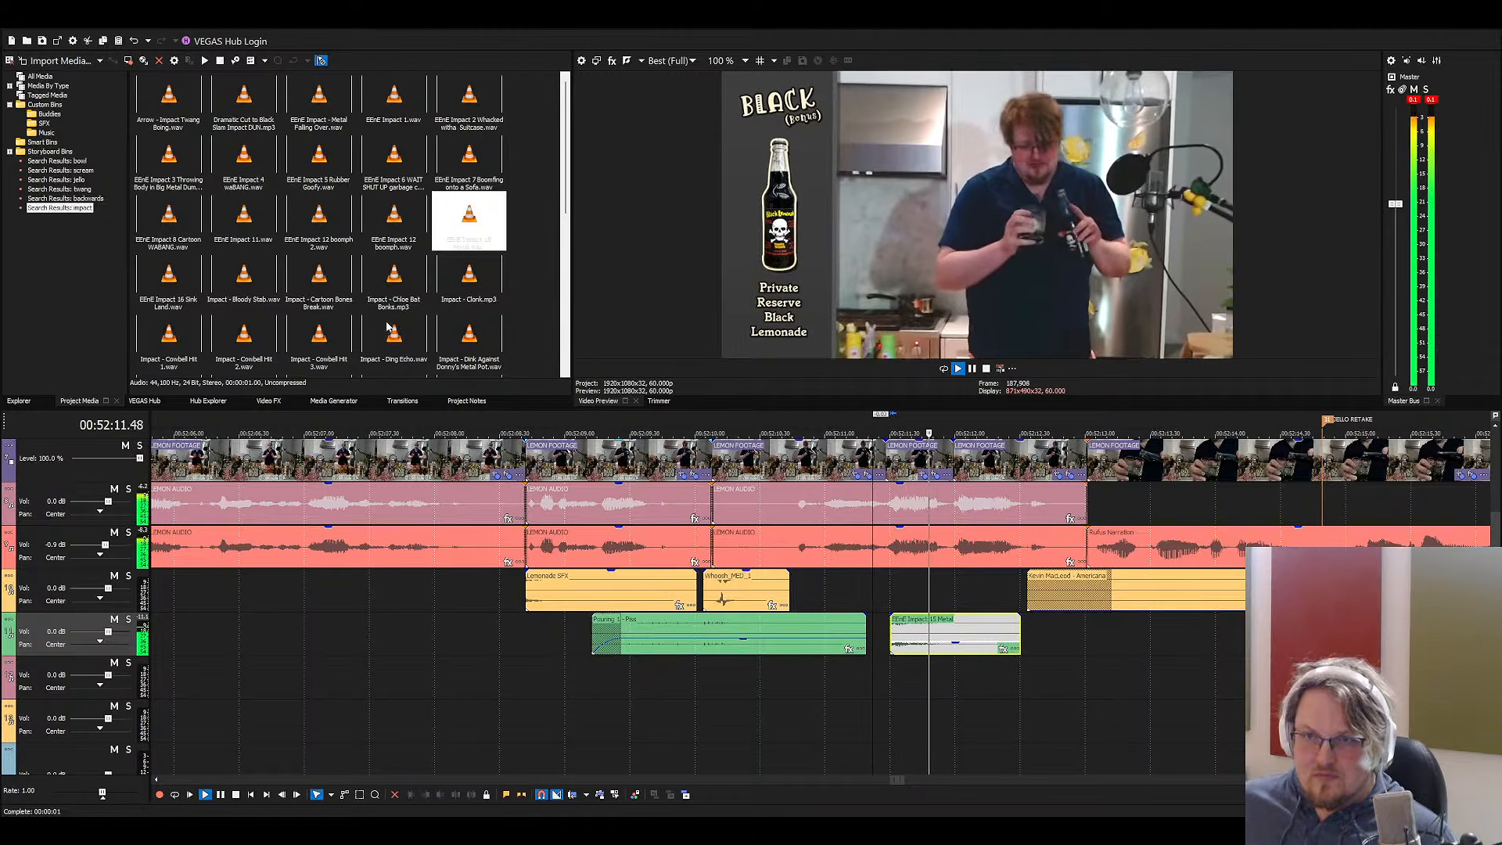
key(space)
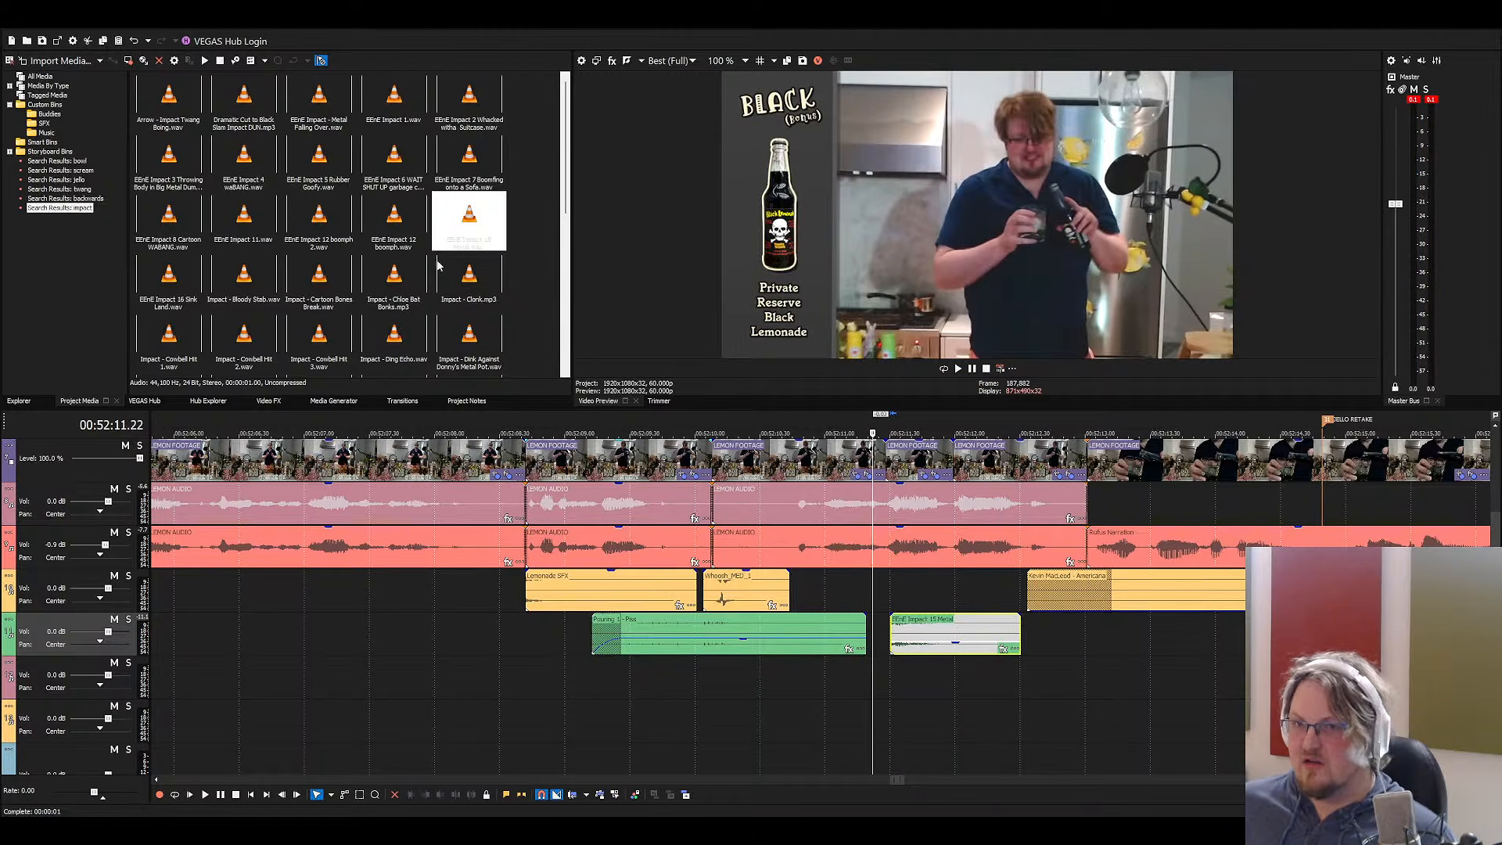
Place Impact - Clonk.mp3 on the track below the metal impact at about 00:52:11.35 and play back the combined sounds
drag(468, 278, 997, 682)
key(space)
key(space)
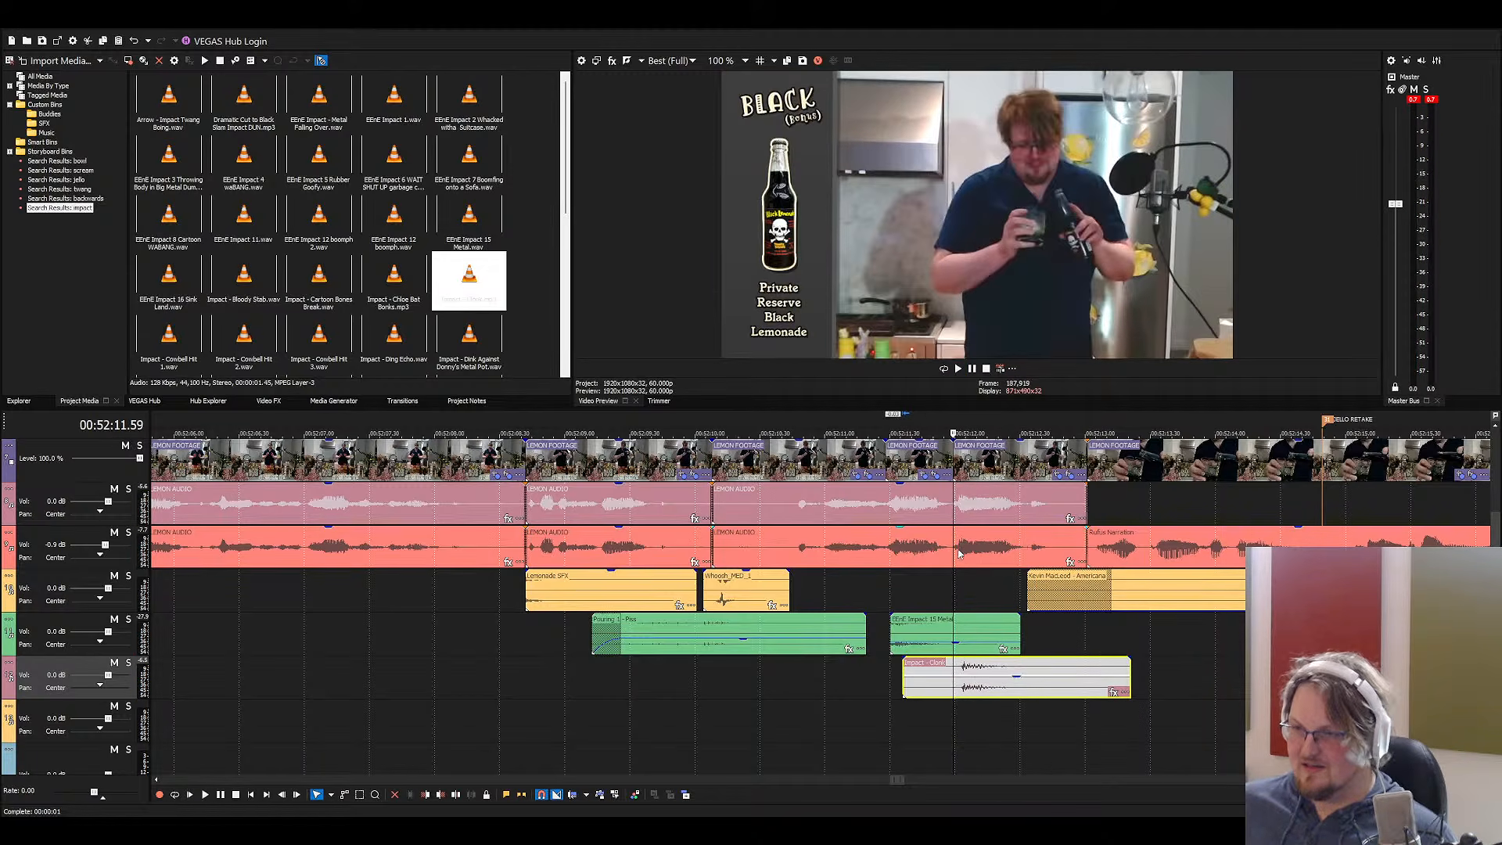
click(947, 549)
key(space)
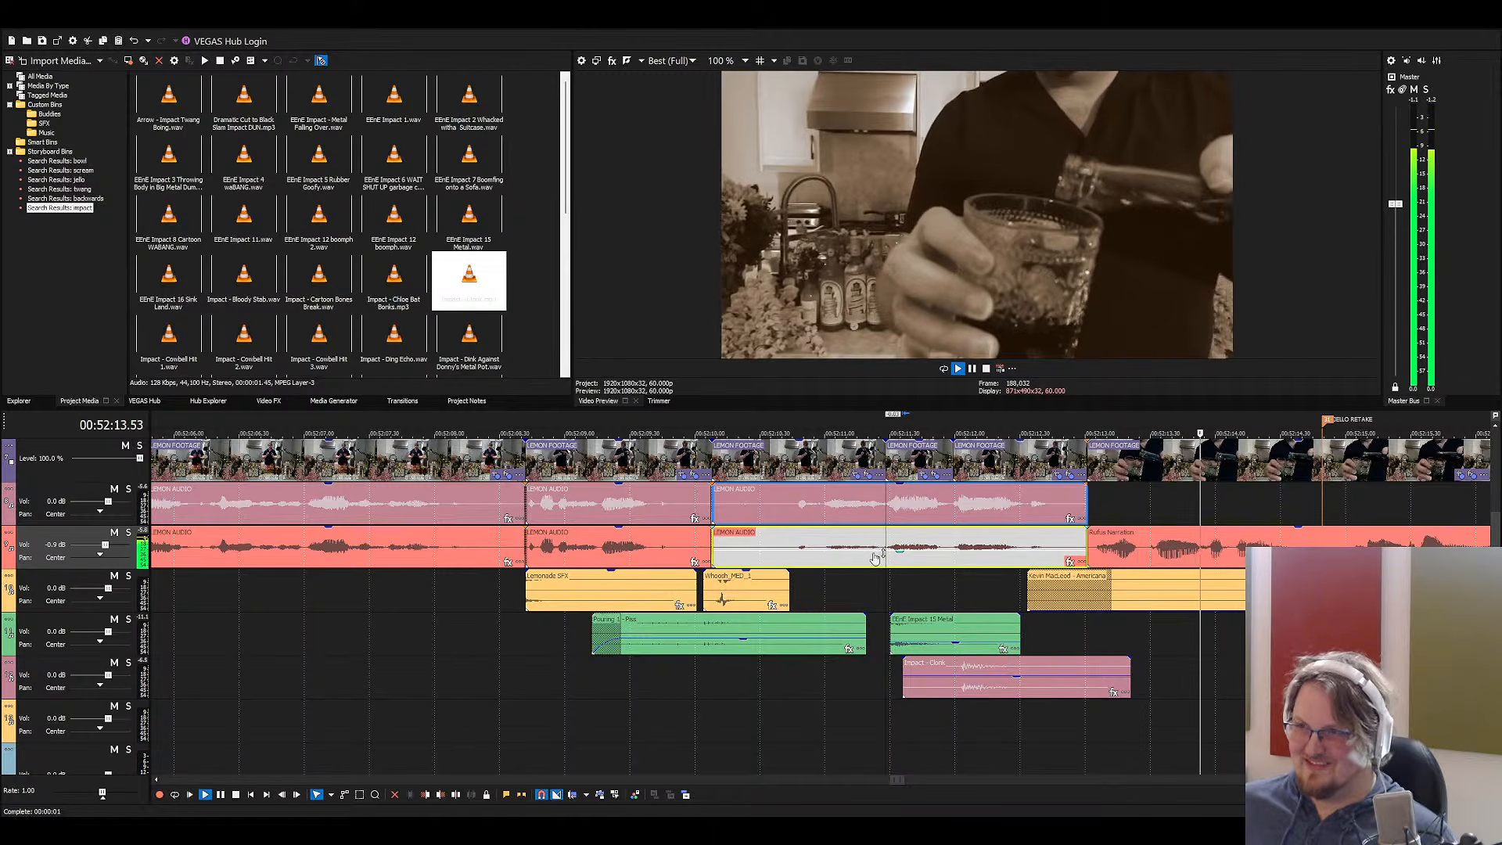
Undo the small shift of the Film Projector clip, raise its gain and play back the start of the narration section
scroll(875, 557, down, 3)
scroll(785, 571, down, 1)
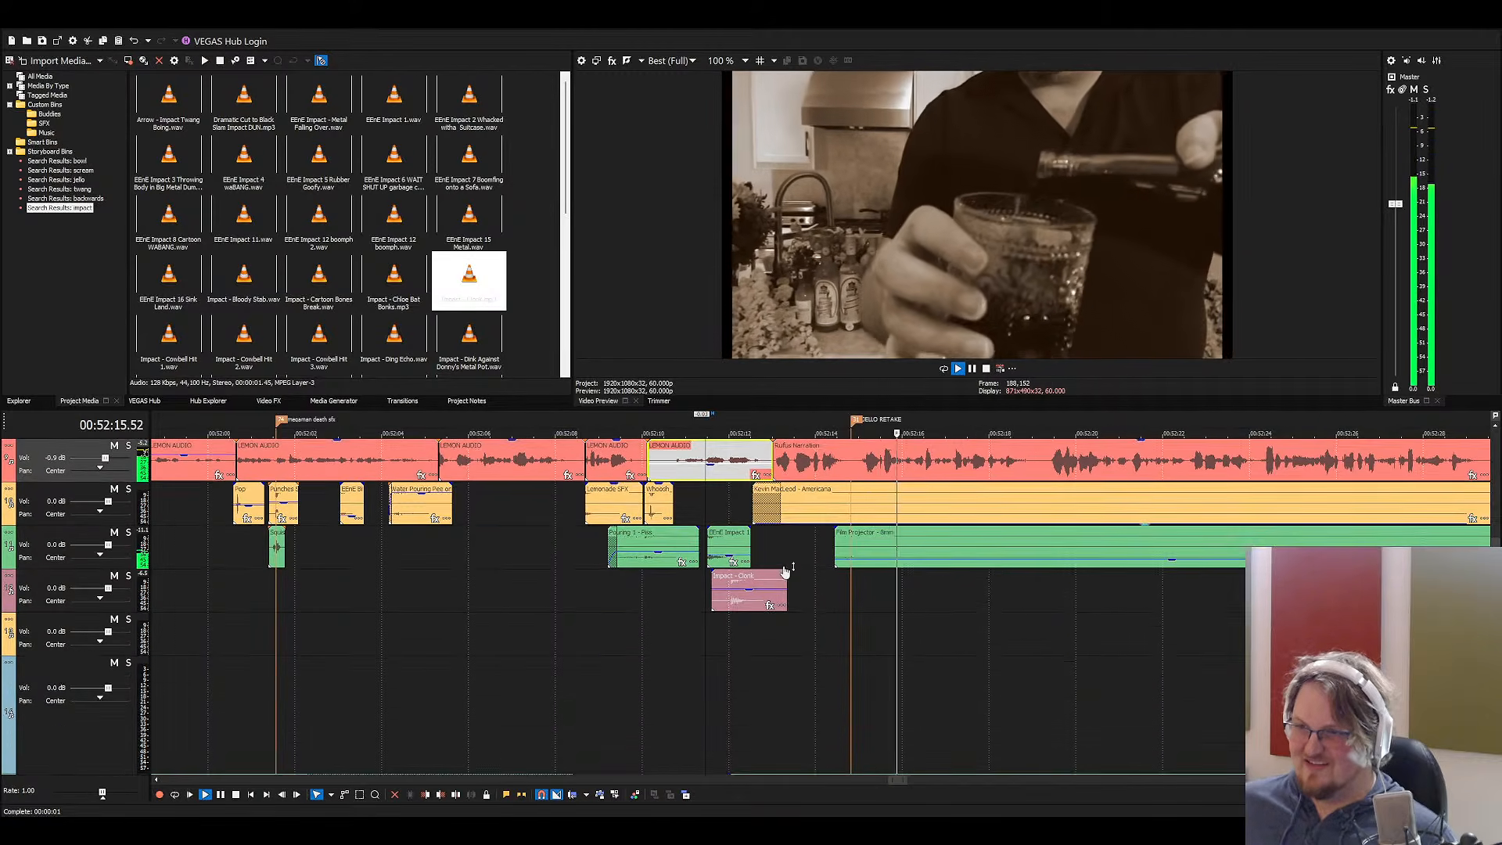
click(885, 554)
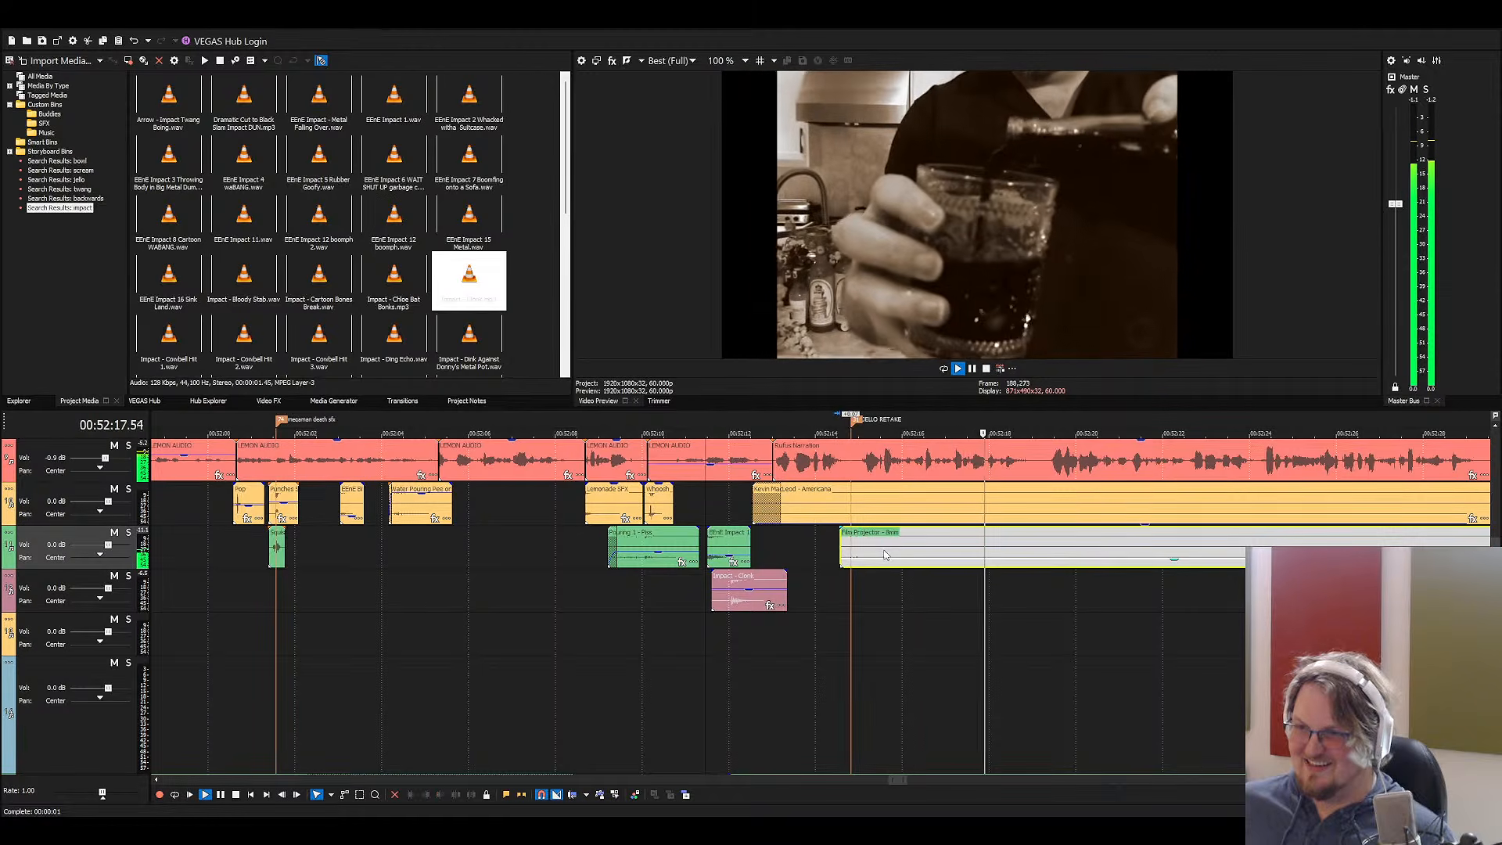
key(space)
key(ctrl+z)
drag(884, 559, 884, 549)
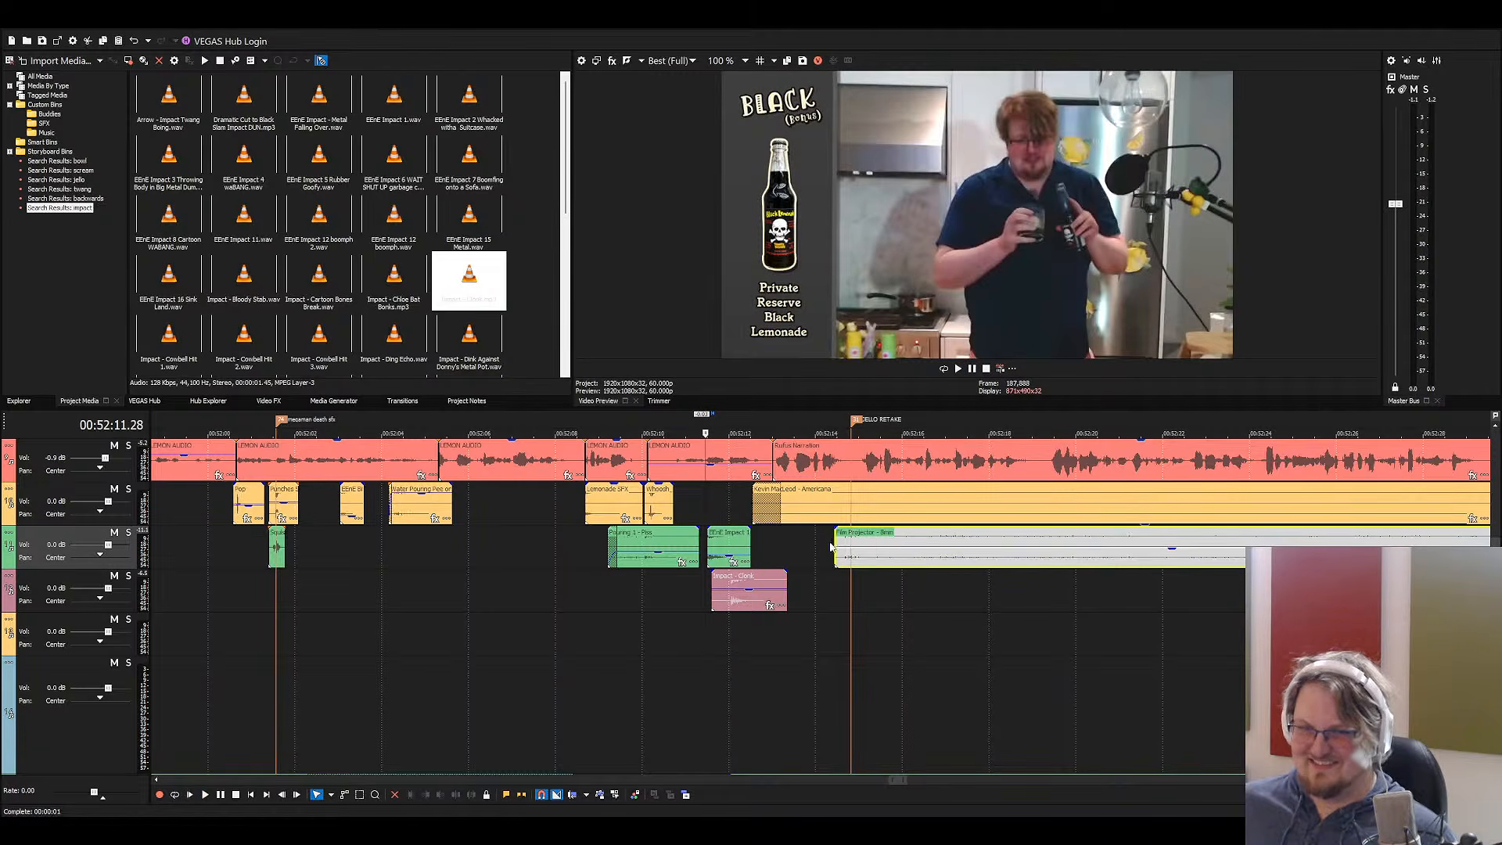
click(831, 548)
key(space)
scroll(820, 575, up, 1)
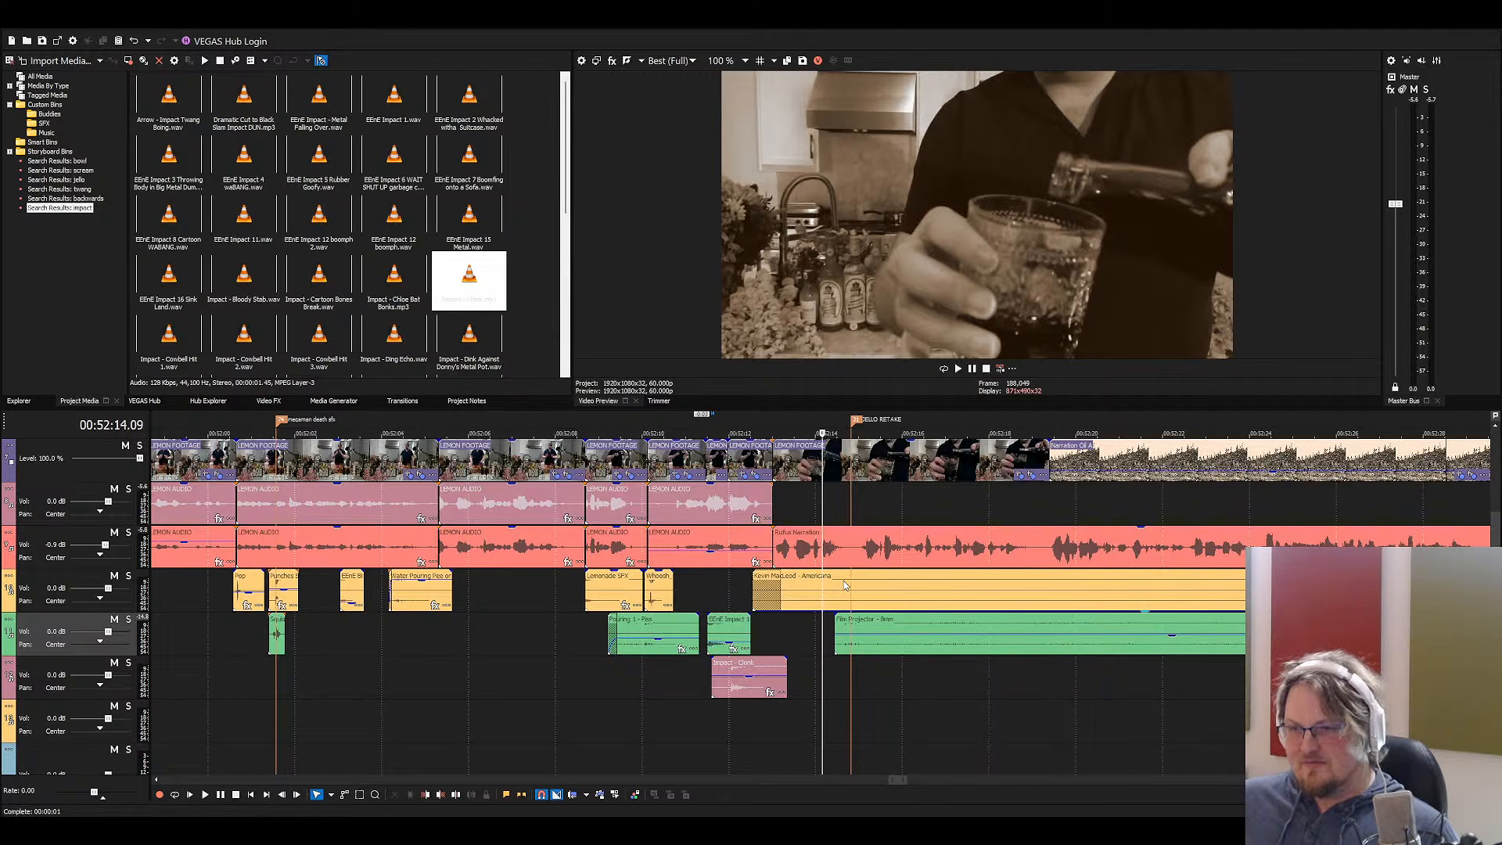
Play back the lead-in to the narration and lower the Film Projector clip's gain slightly
click(756, 533)
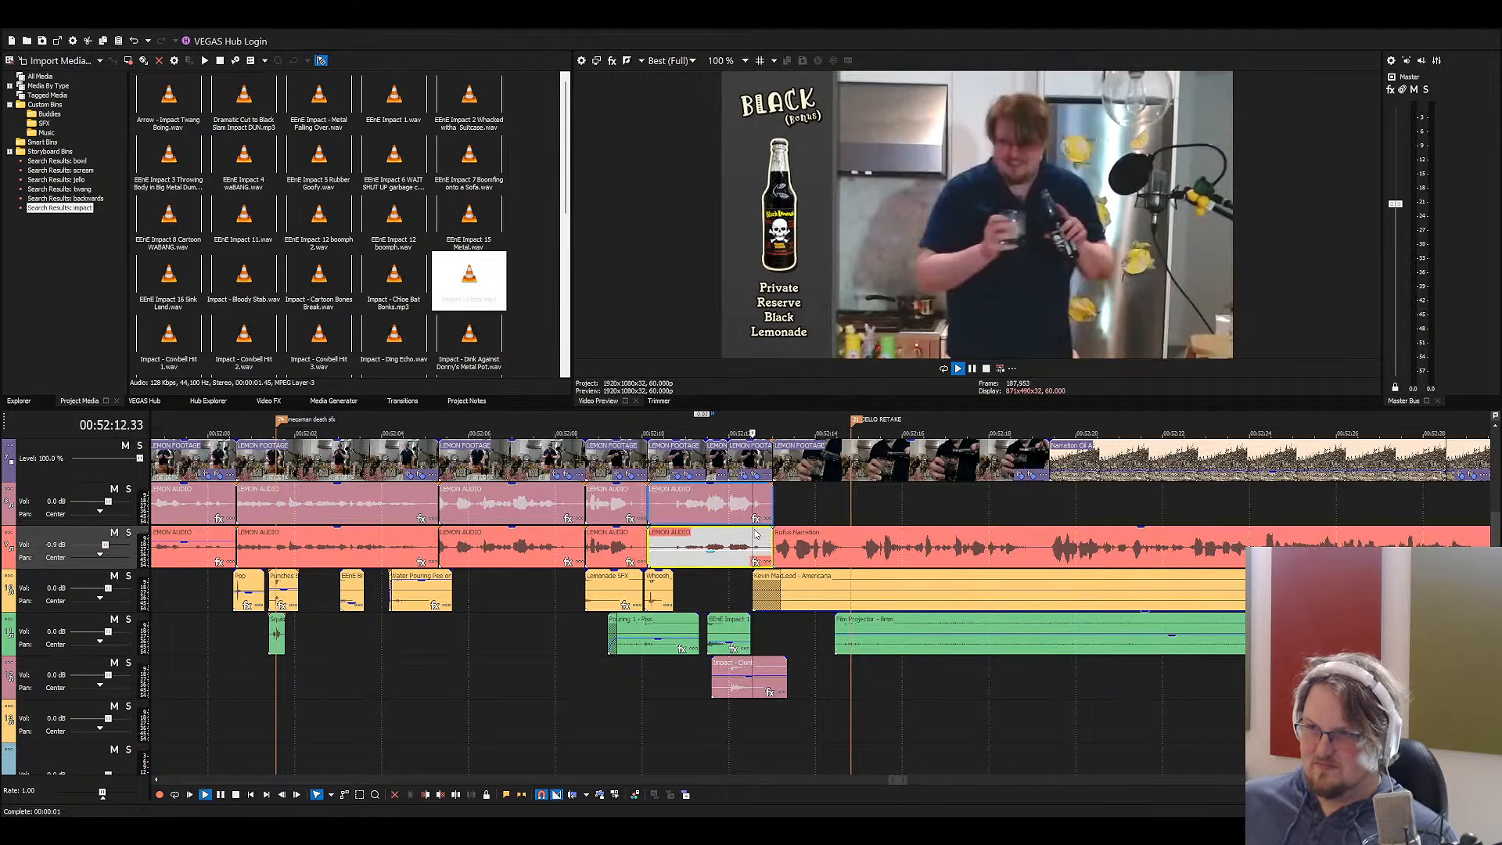
key(space)
scroll(863, 618, up, 3)
scroll(864, 618, down, 3)
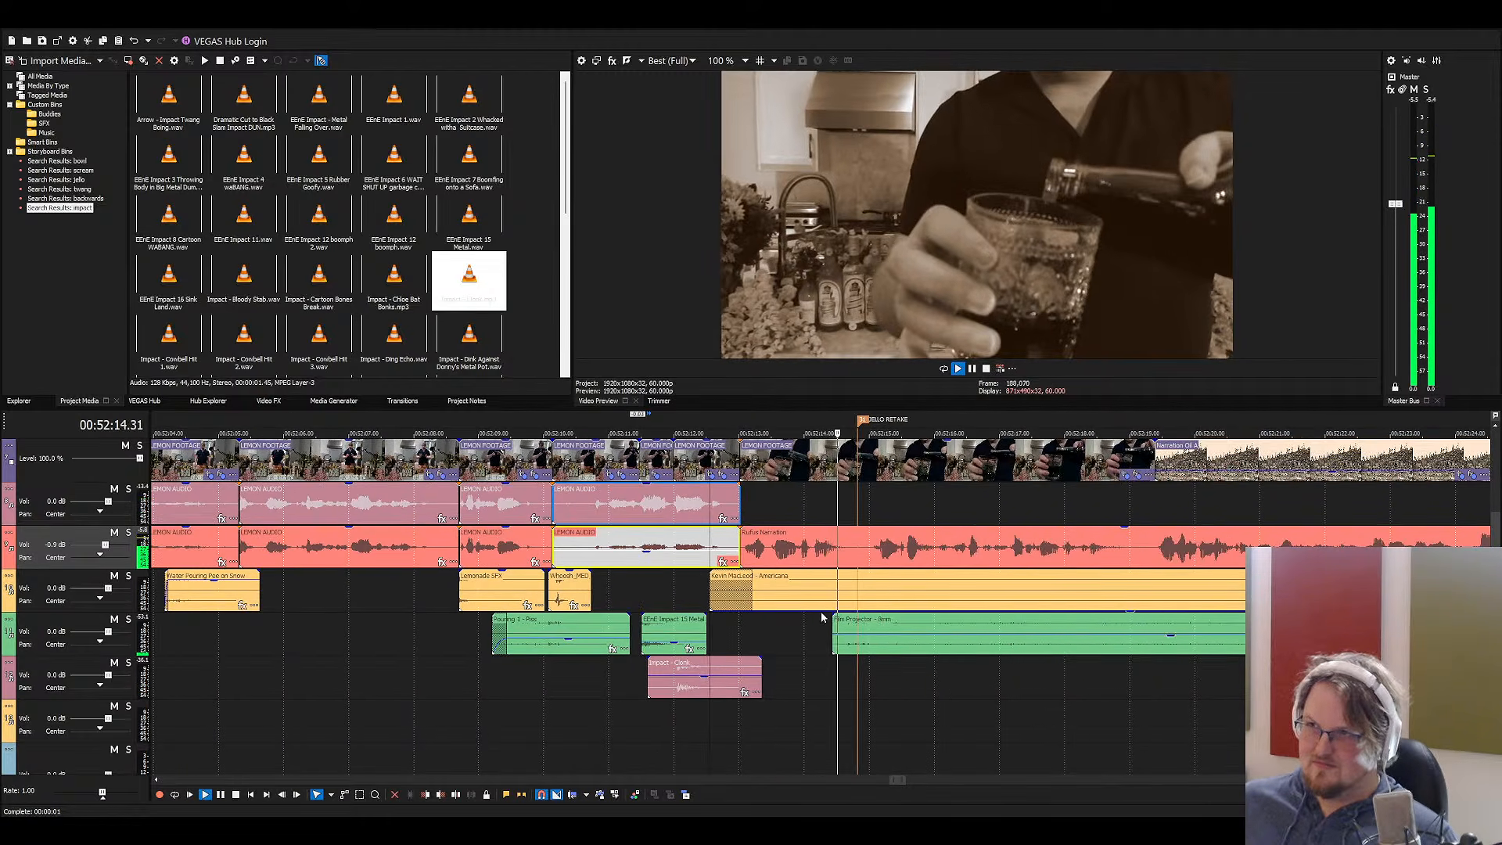
click(864, 639)
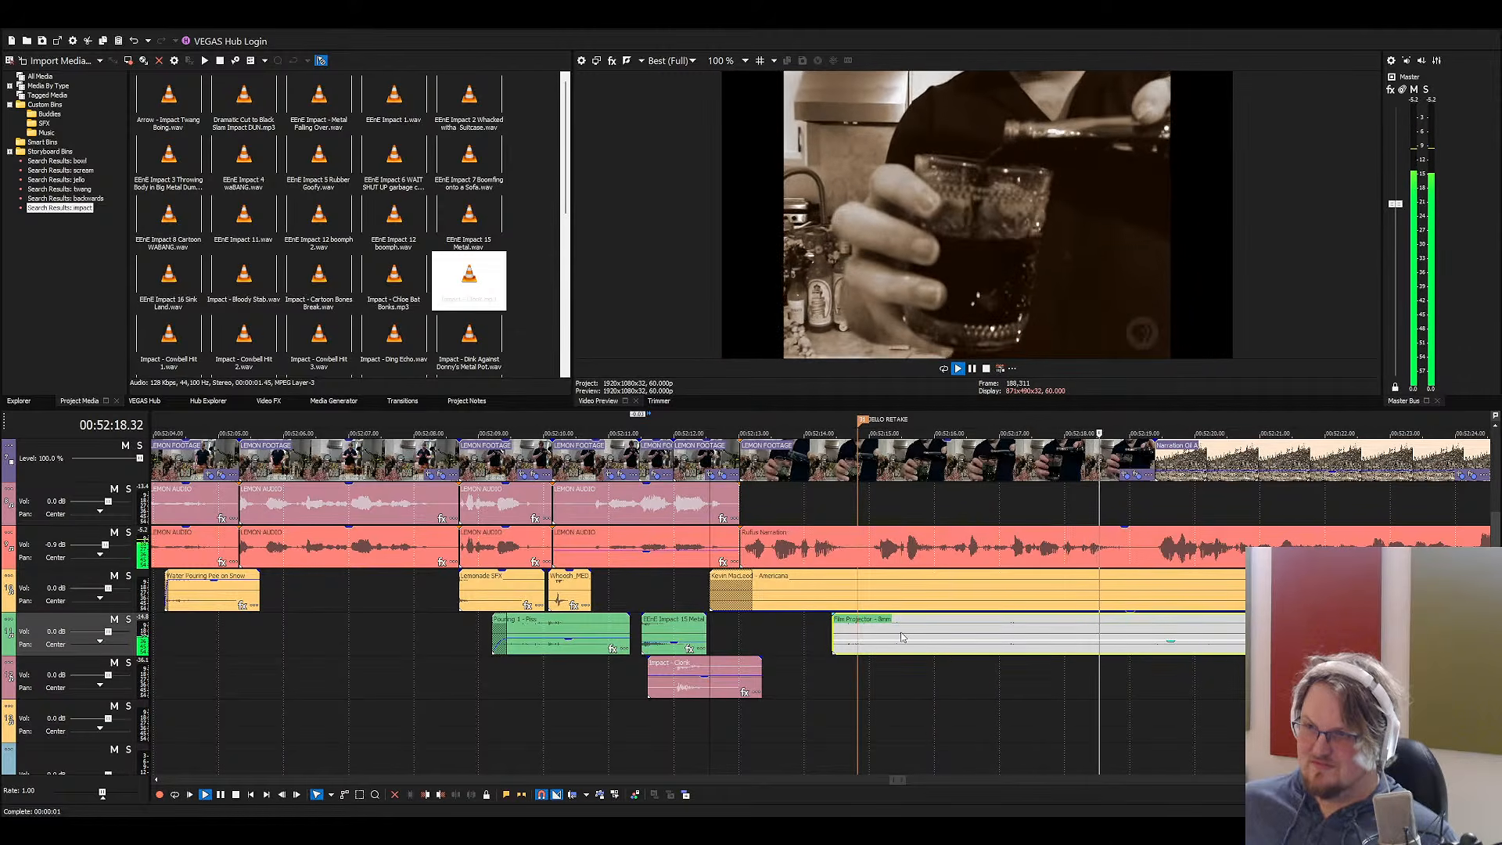
scroll(656, 519, down, 3)
key(space)
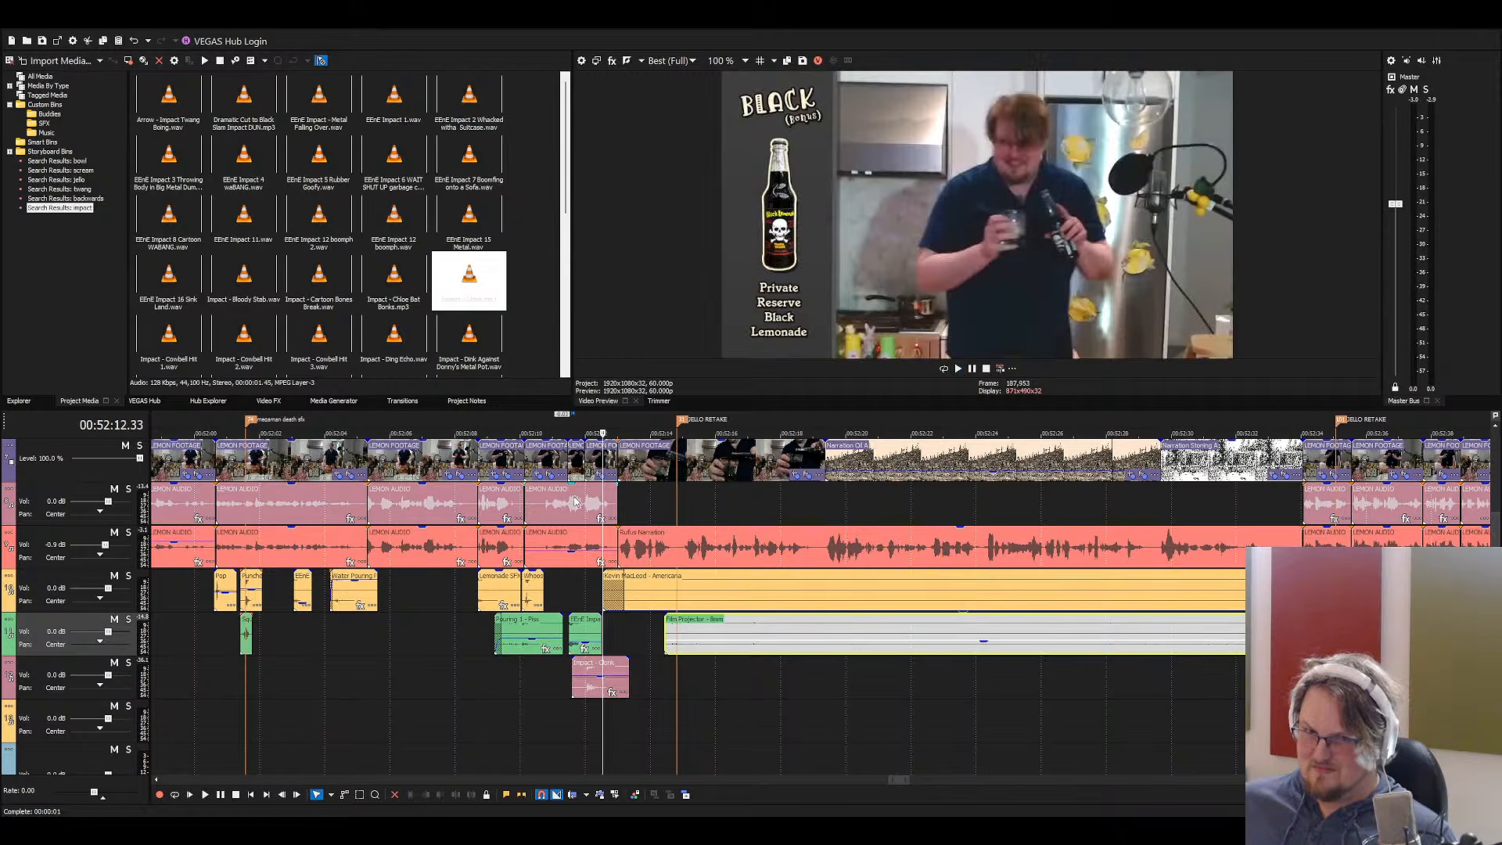
Save the project, play back from about 00:52:11.36 into the narration and place the edit cursor at 00:52:12.55
click(572, 499)
scroll(655, 556, up, 1)
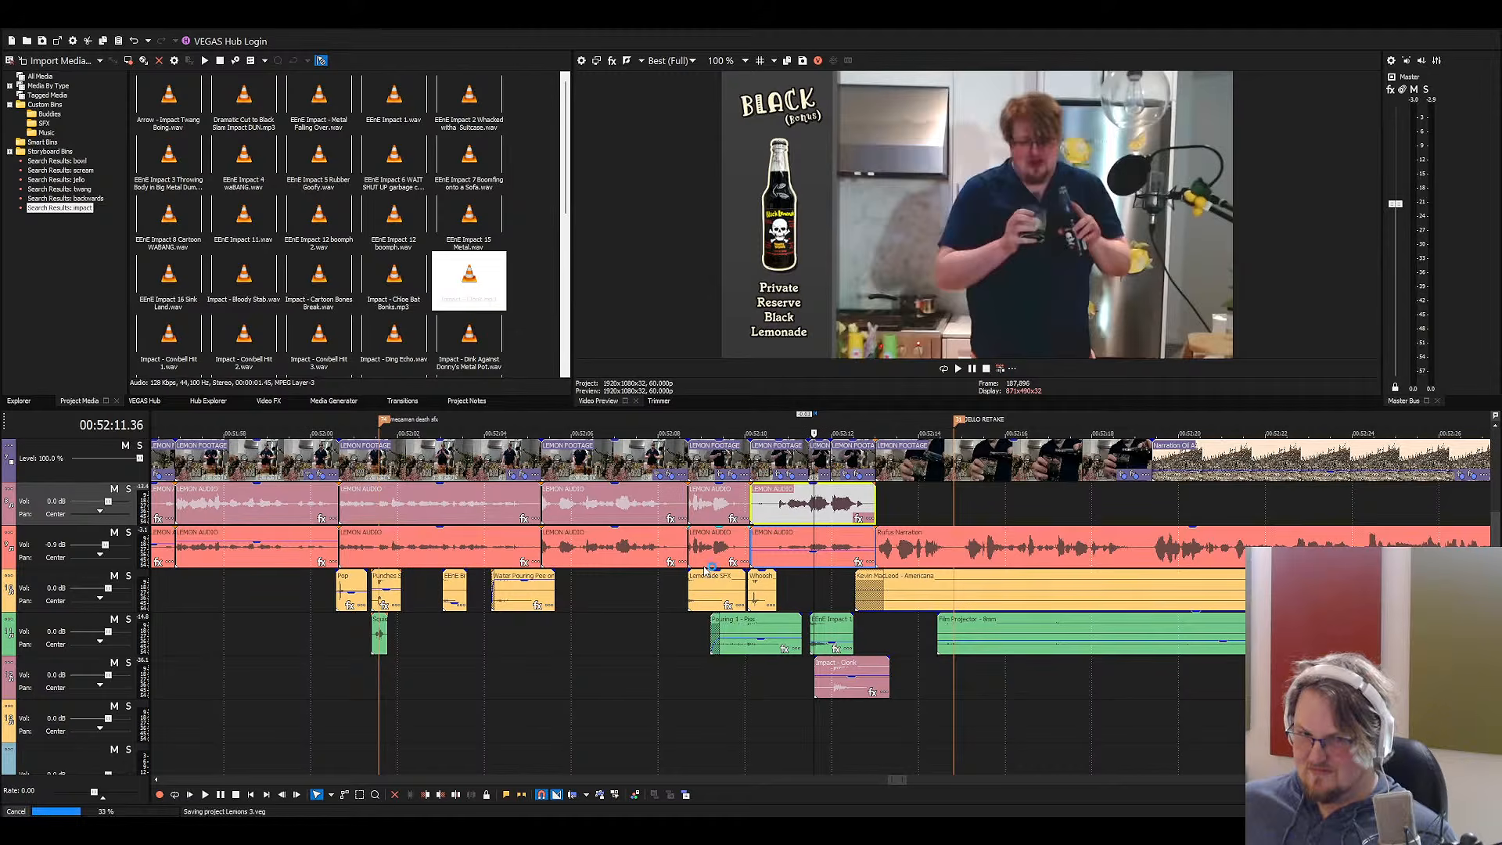
scroll(704, 574, up, 2)
key(space)
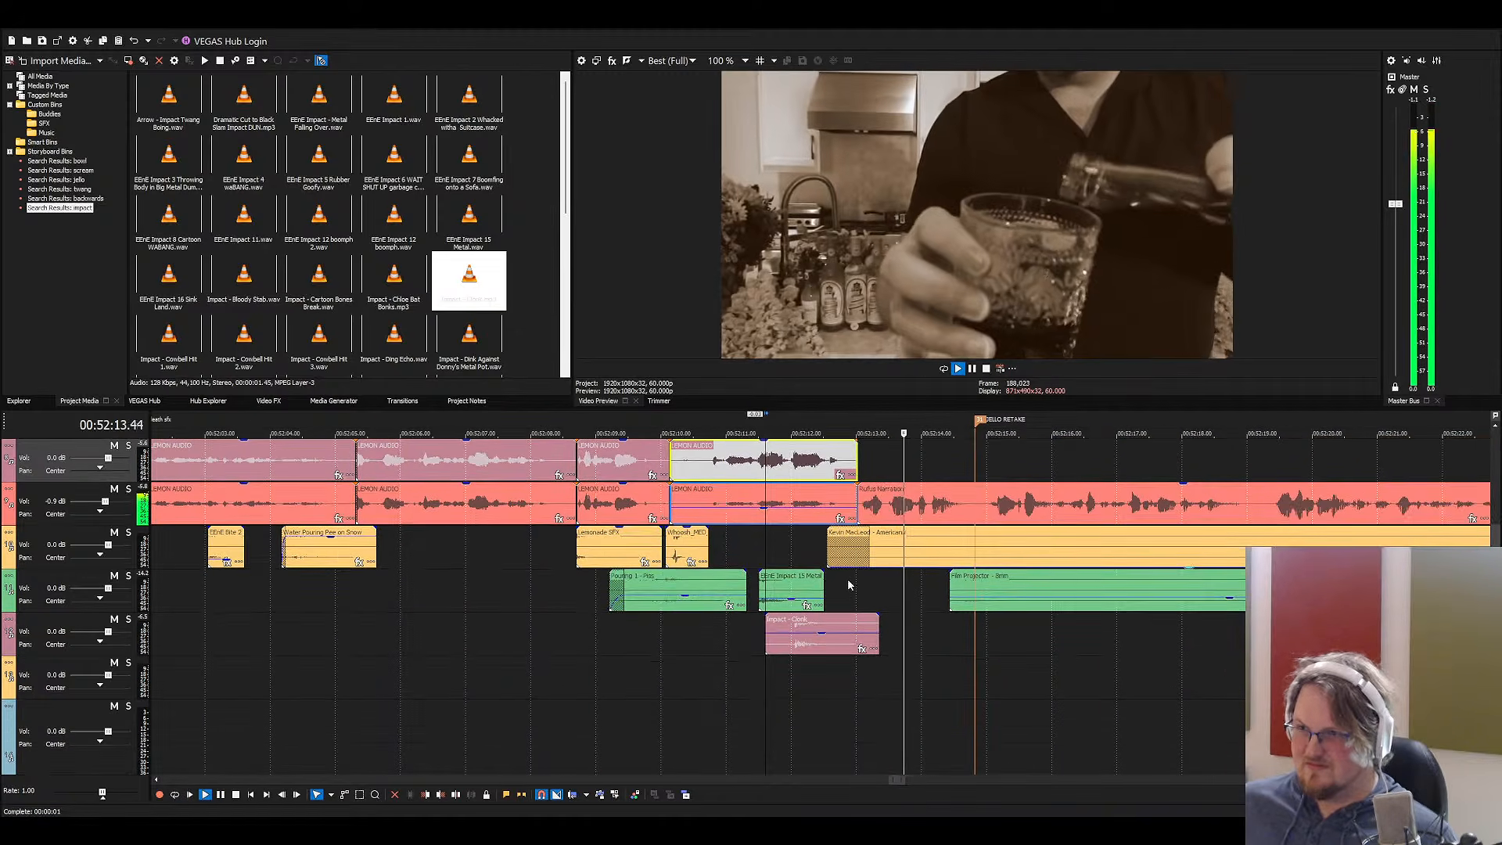
scroll(845, 580, down, 1)
click(850, 587)
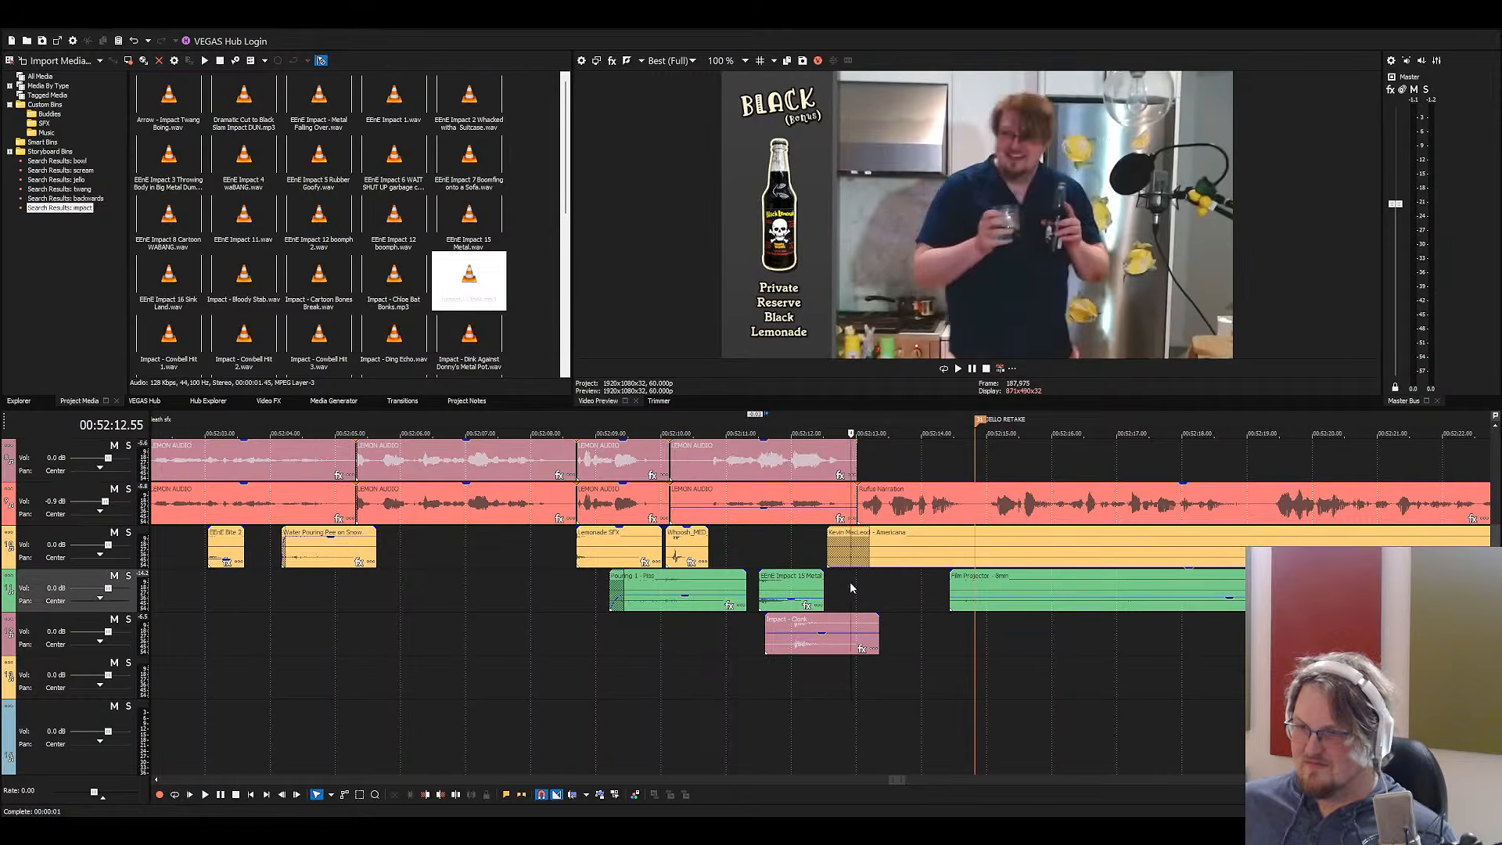
key(space)
Trim the starts of the narration's LEMON FOOTAGE, audio and black overlay clips by about three frames and extend the preceding LEMON FOOTAGE clip to meet them
scroll(845, 591, up, 6)
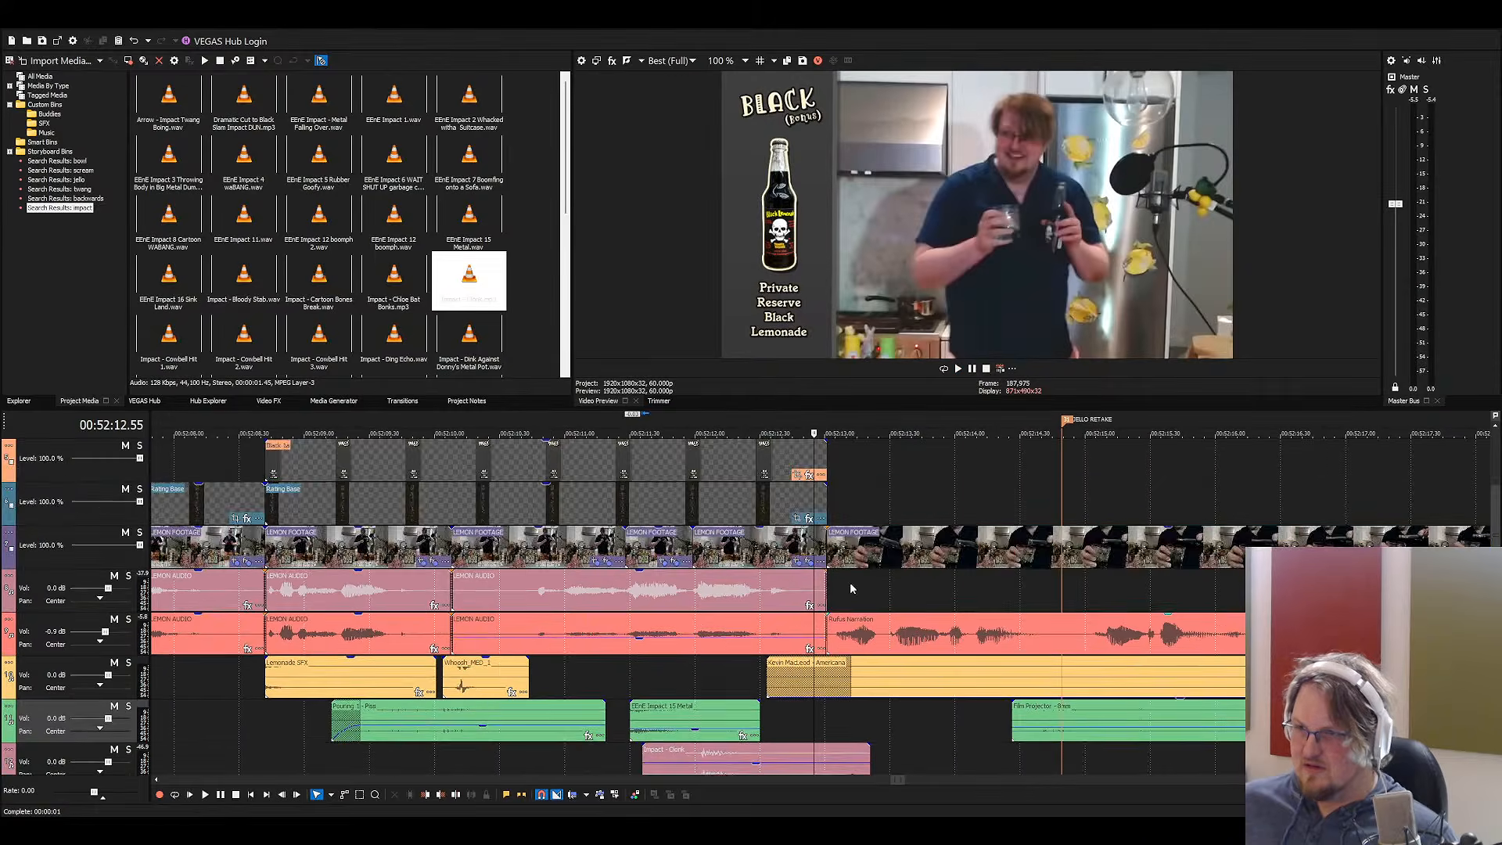
drag(828, 593, 834, 610)
scroll(835, 632, up, 1)
scroll(835, 633, up, 1)
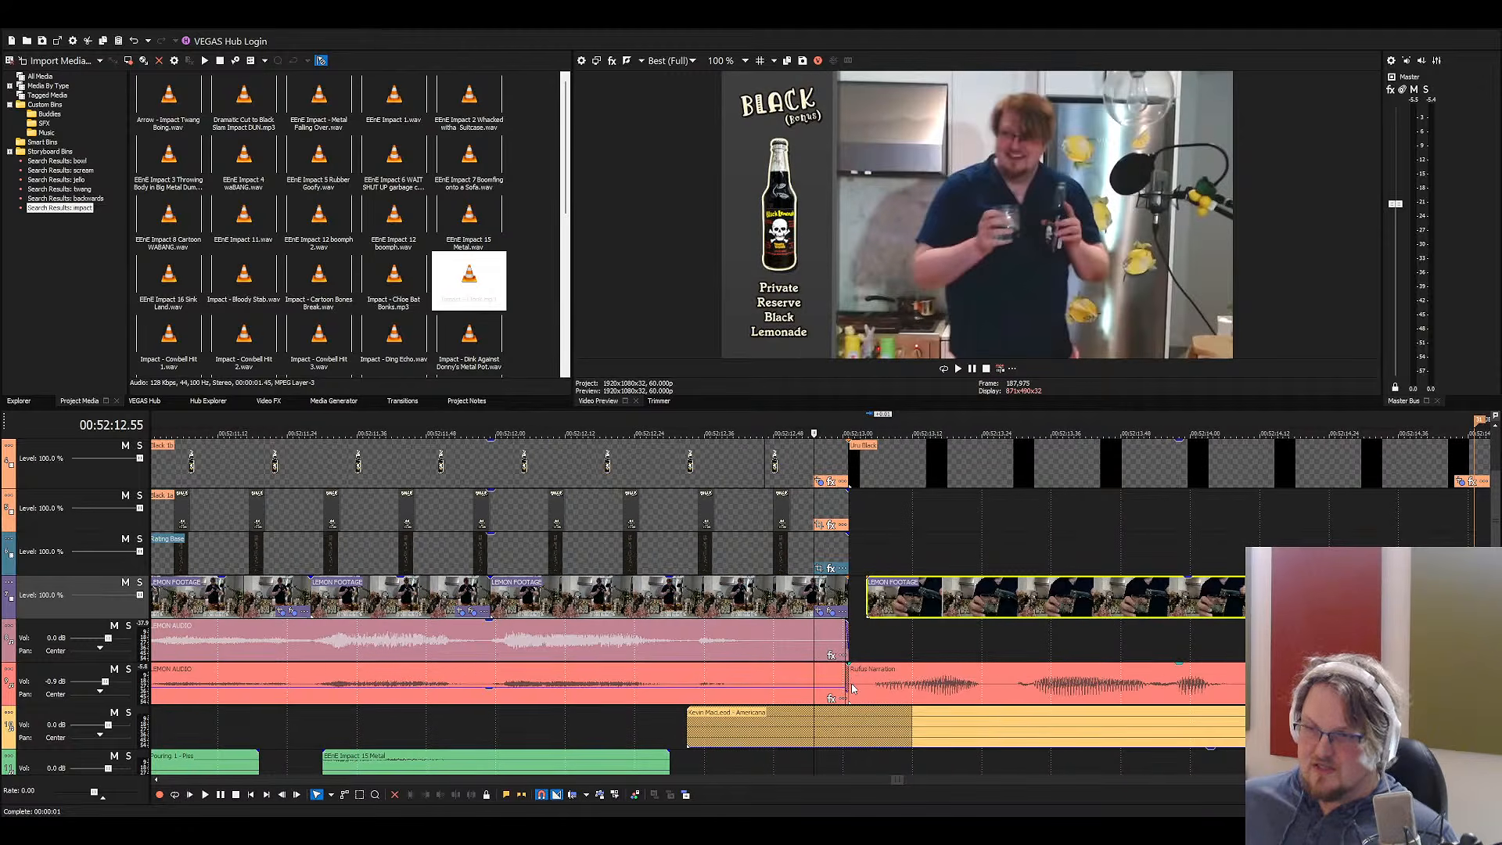
drag(851, 683, 863, 683)
scroll(864, 648, up, 3)
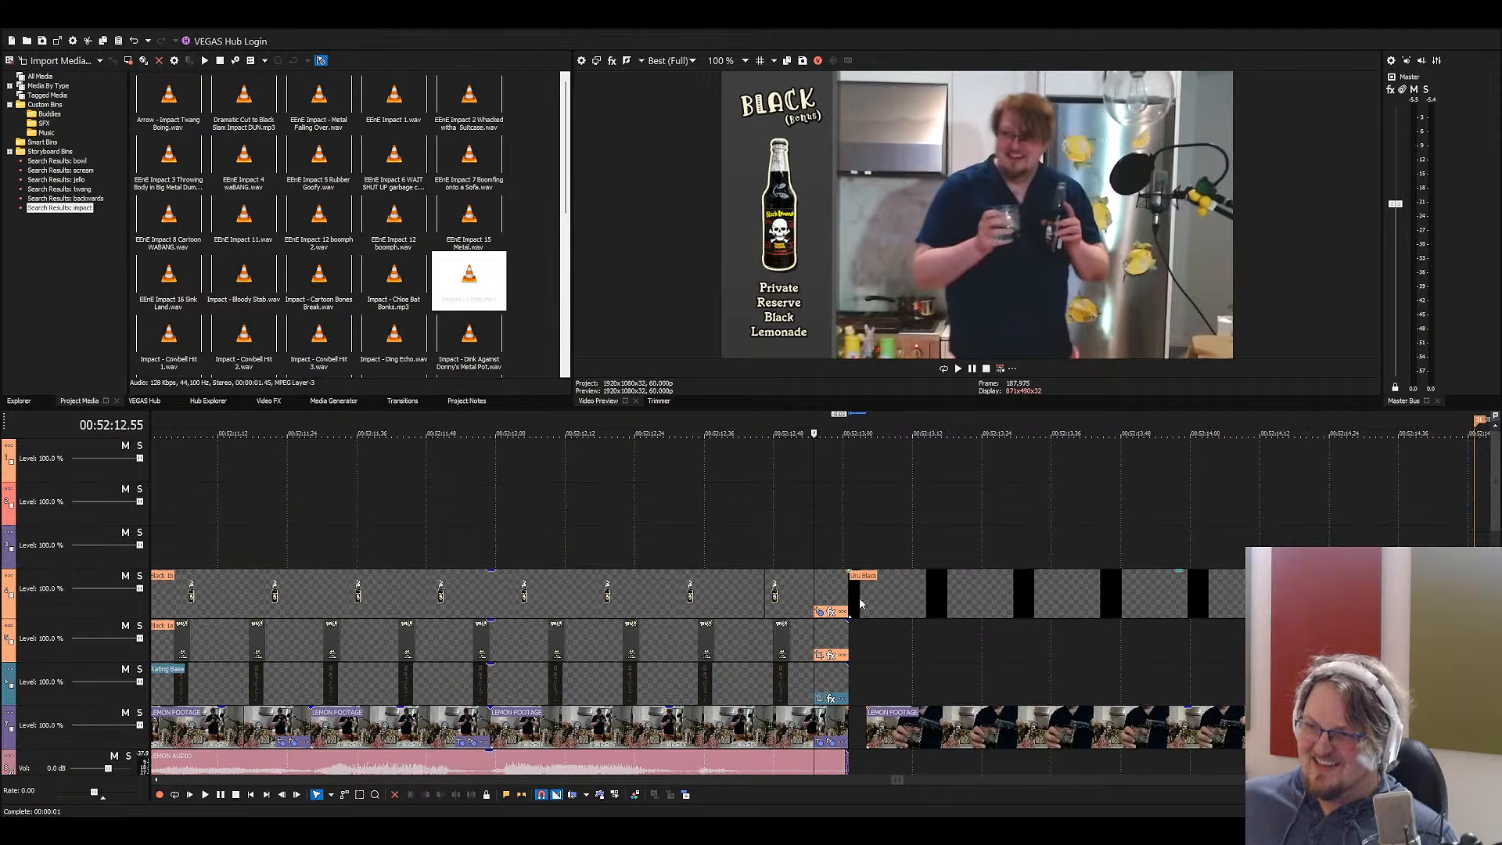
drag(851, 602, 865, 644)
scroll(846, 601, down, 2)
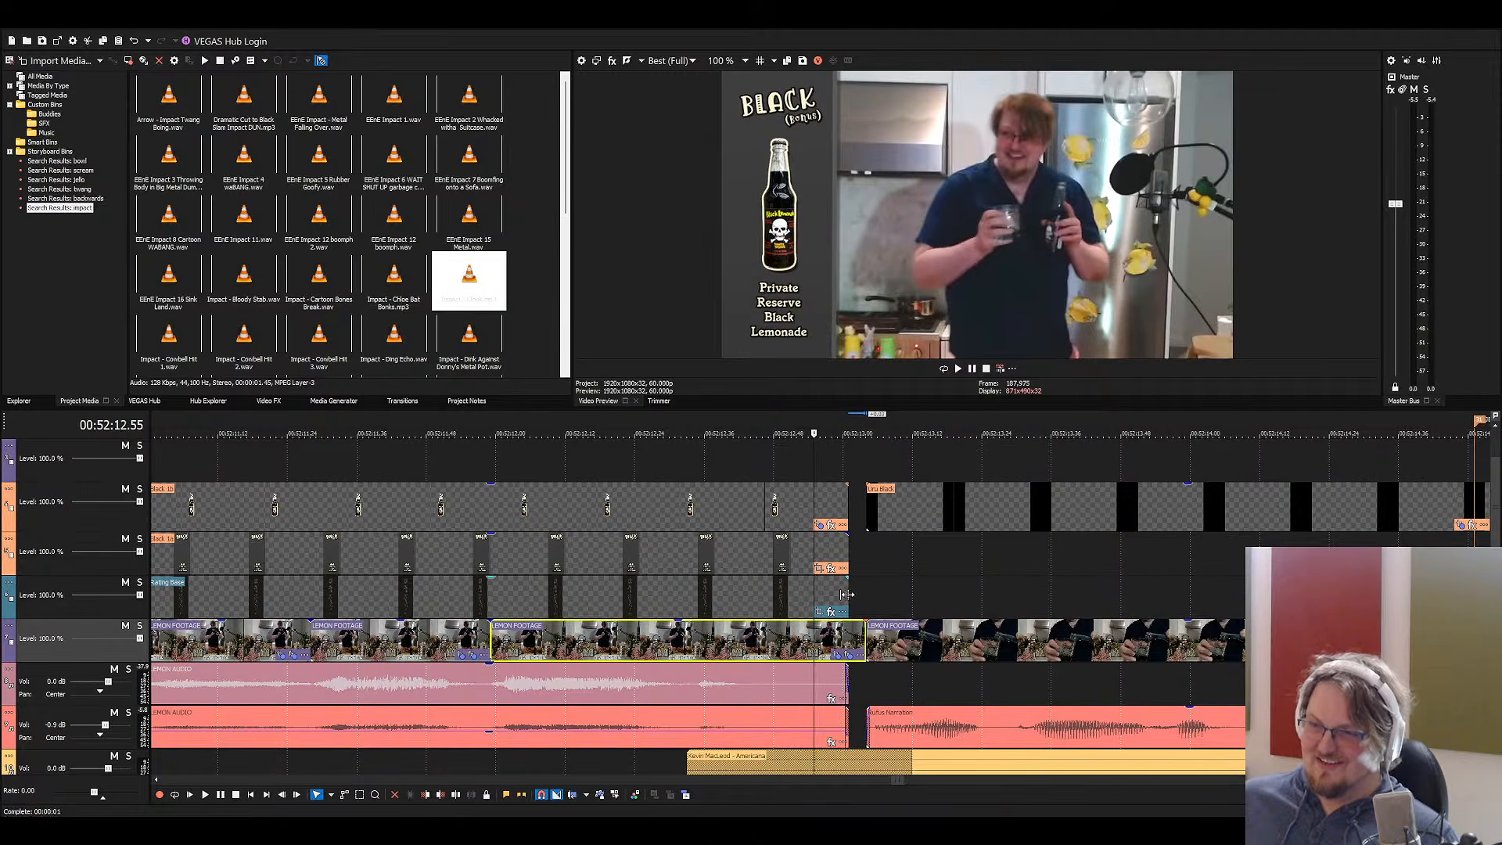
Extend the ends of the Rating Base and the two title overlays to the shifted cut near 00:52:13 and play back the transition
drag(851, 600, 865, 601)
click(851, 542)
drag(851, 542, 865, 509)
key(space)
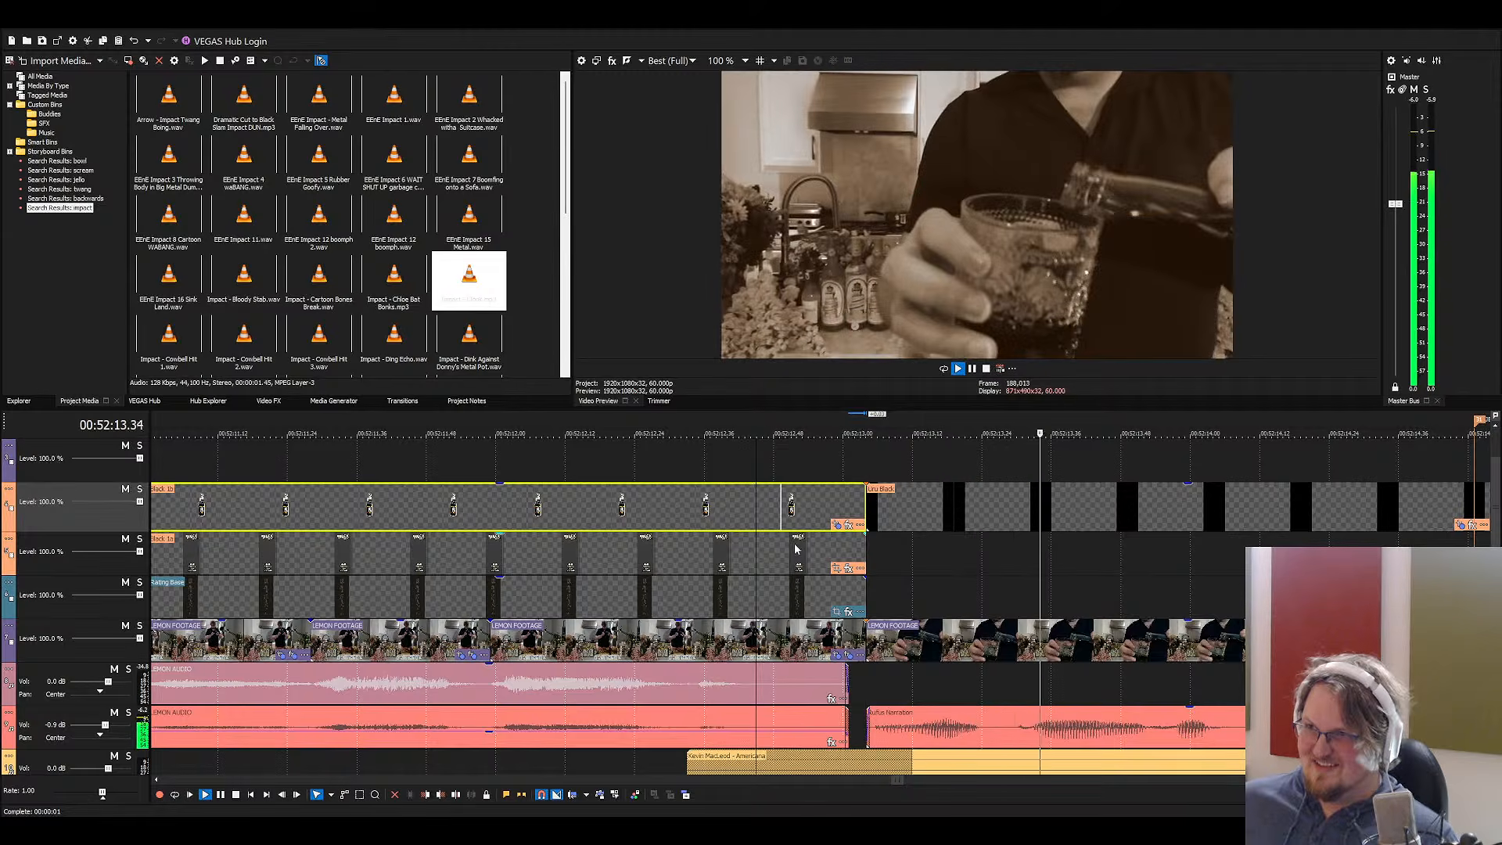
scroll(788, 548, down, 6)
scroll(787, 550, down, 3)
scroll(766, 567, down, 4)
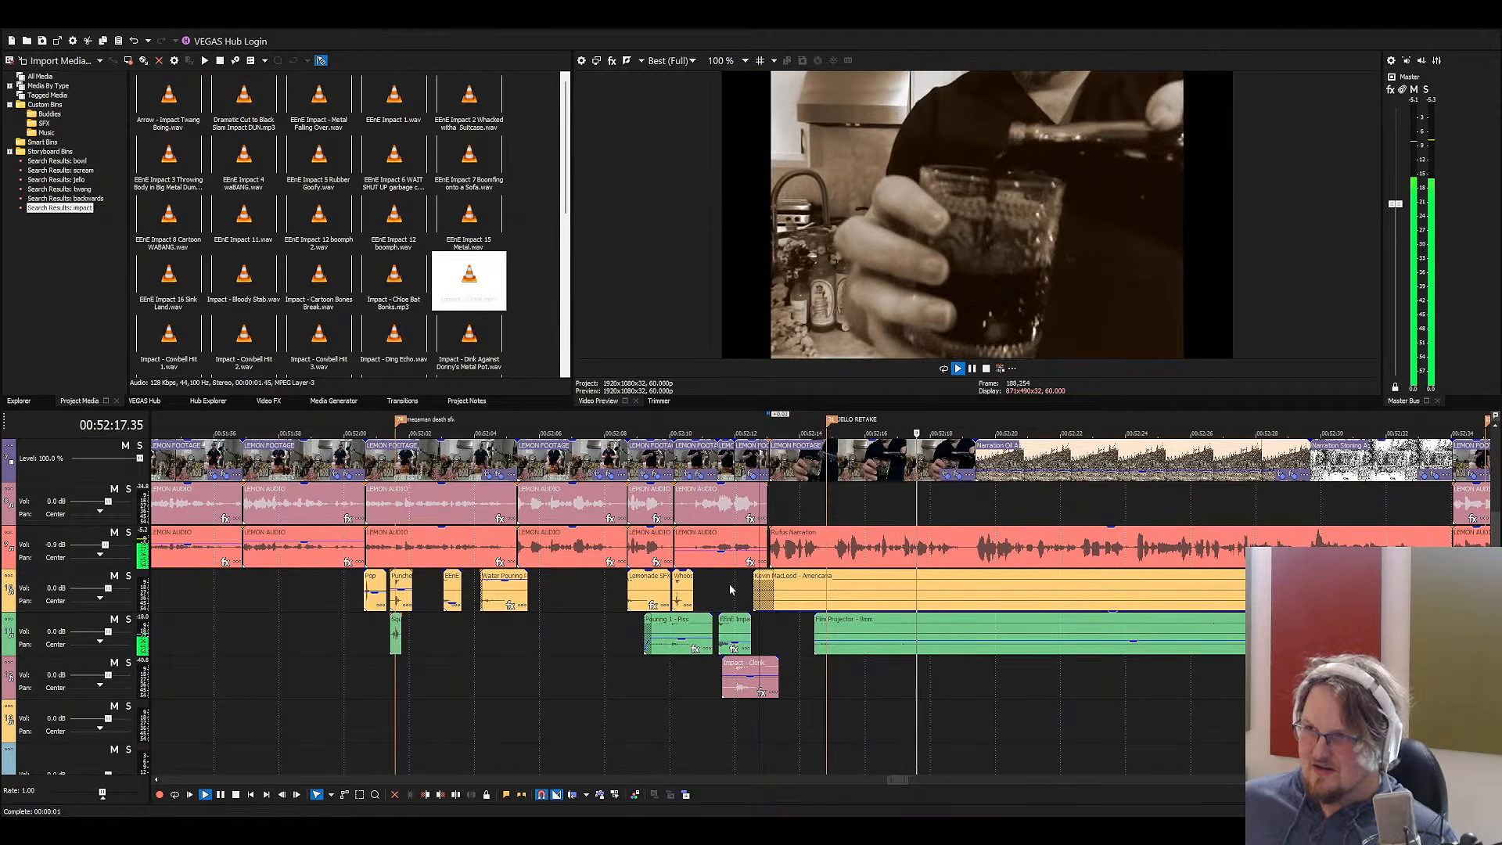
Replay the cut into the narration from about 00:52:11.59 and save the project
click(731, 548)
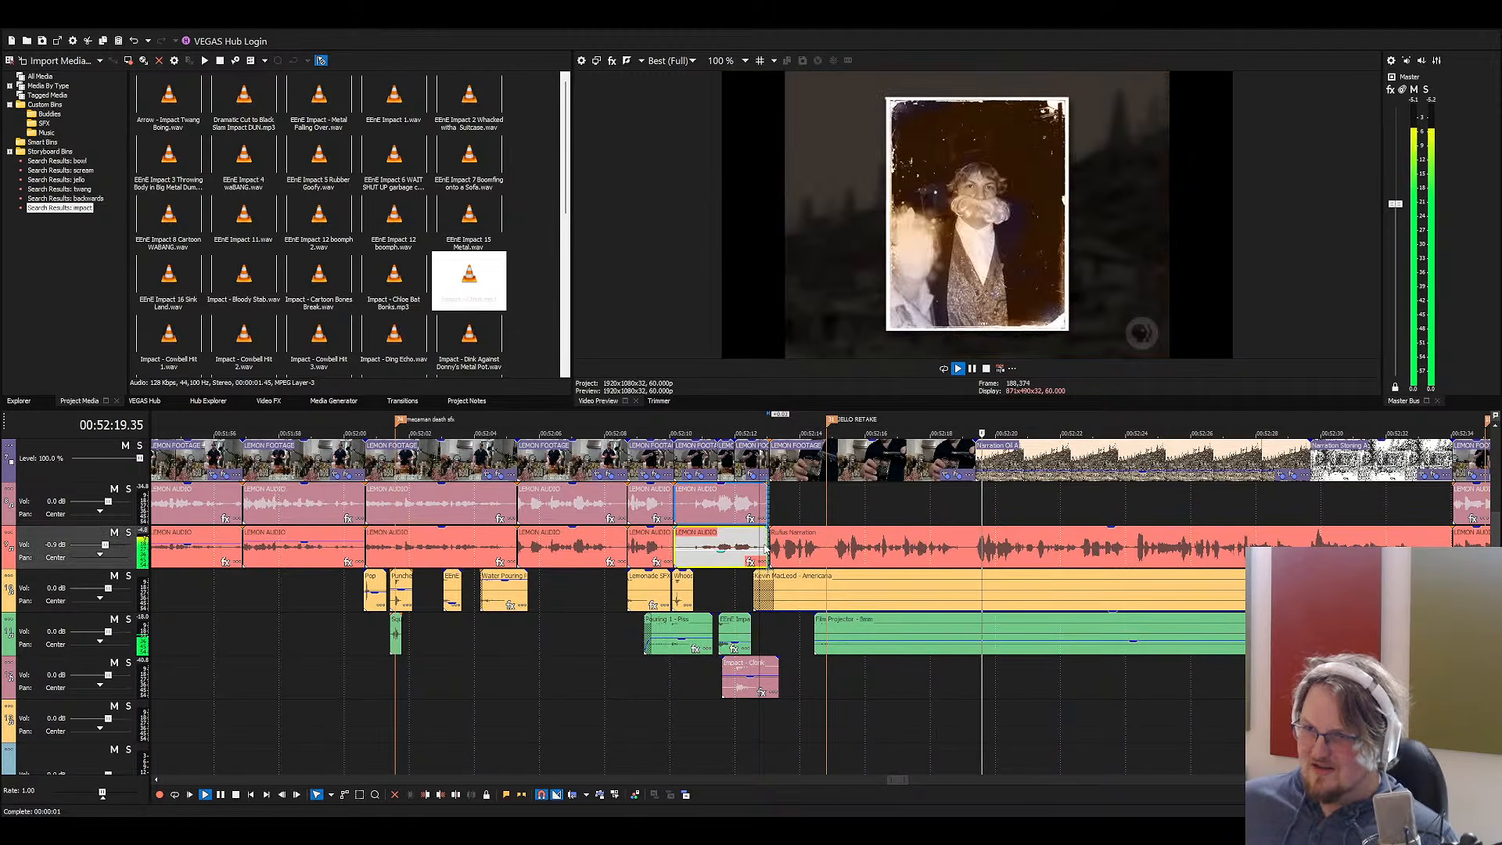
key(space)
scroll(798, 595, up, 1)
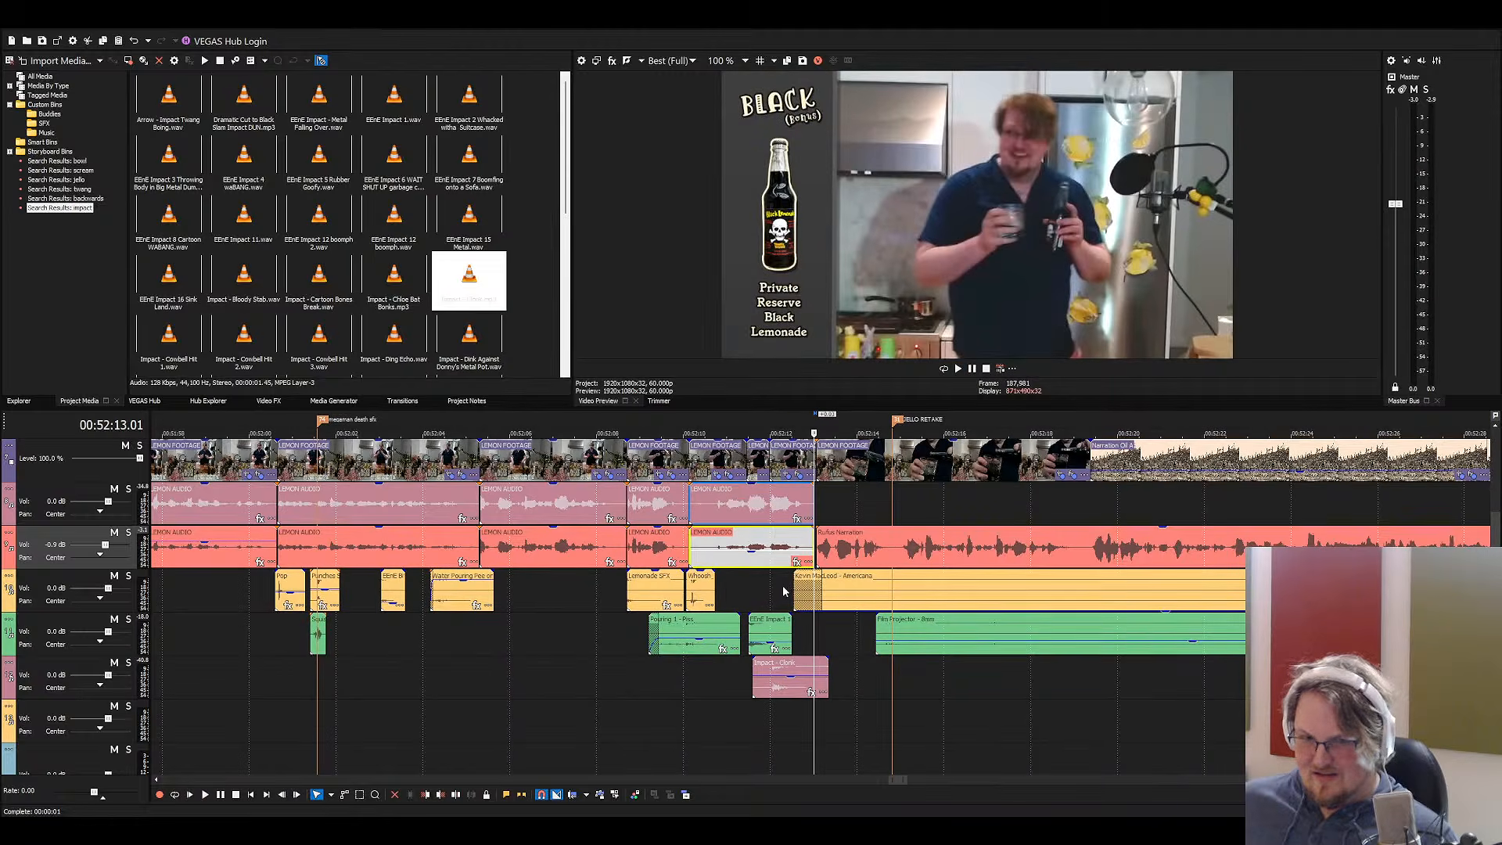
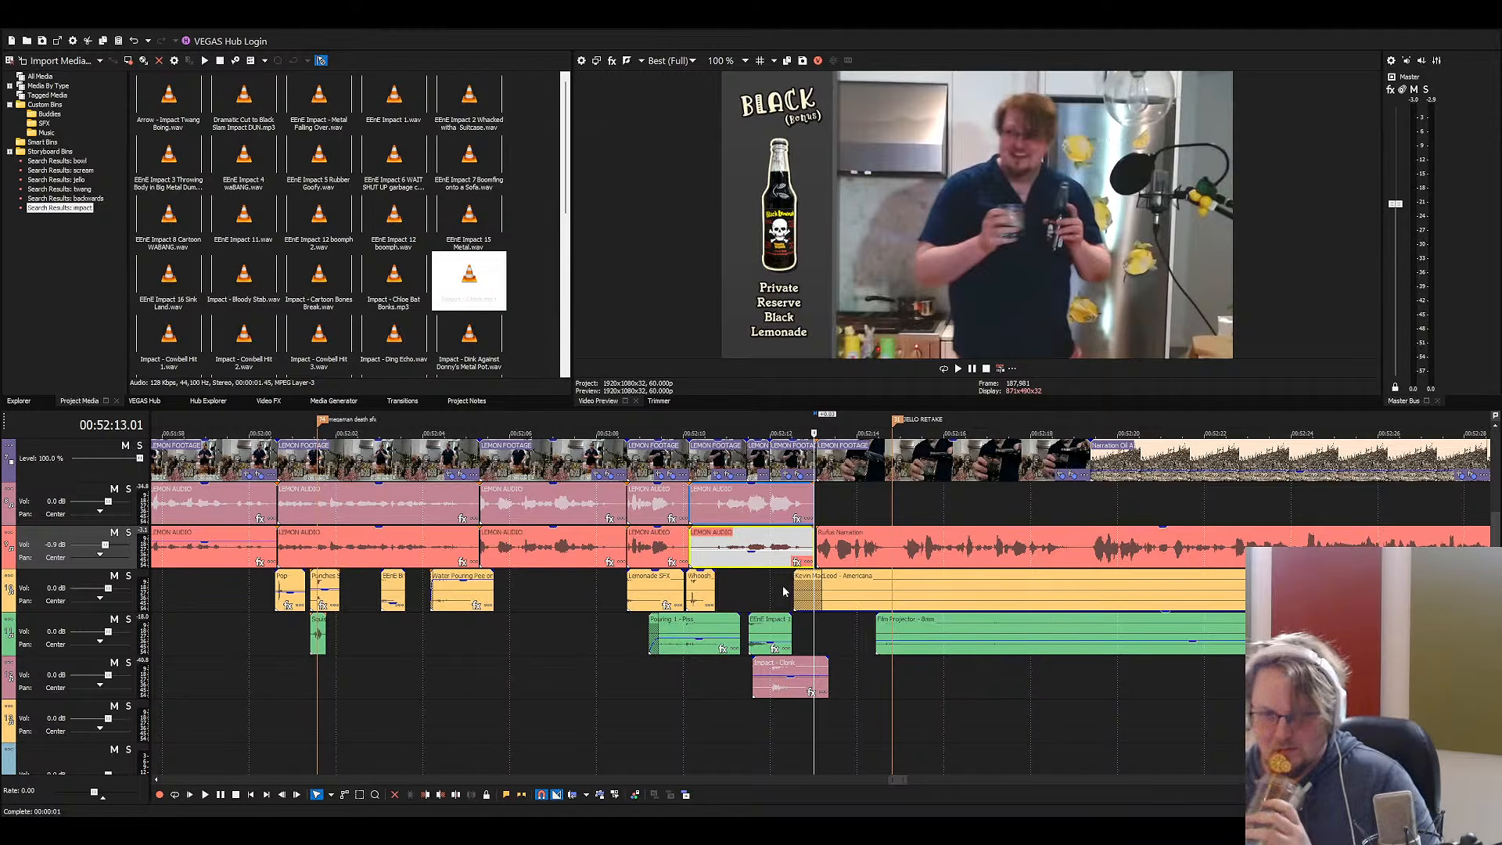
click(768, 548)
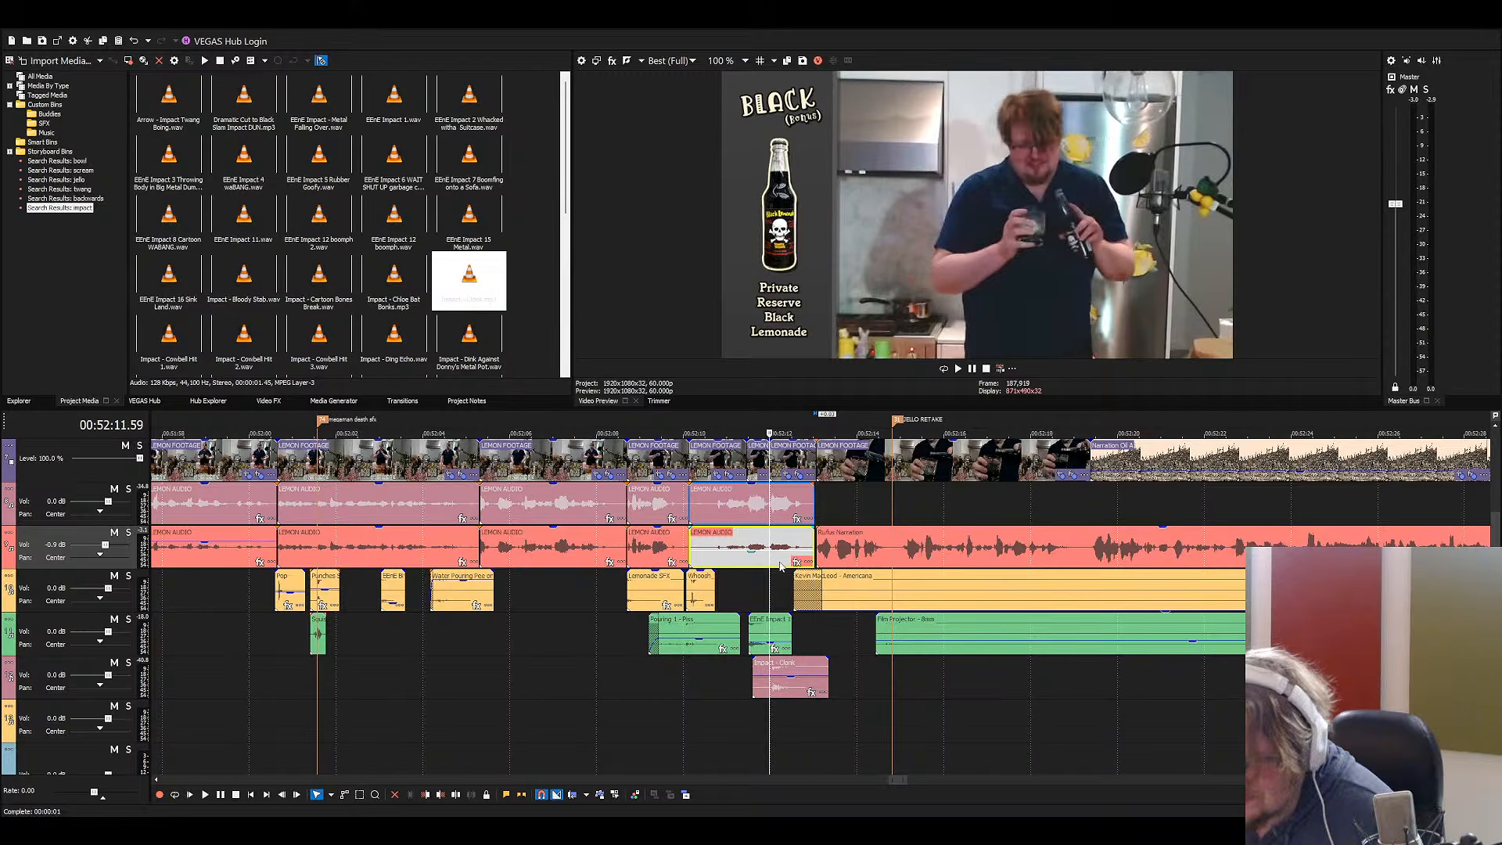
scroll(823, 600, up, 3)
key(space)
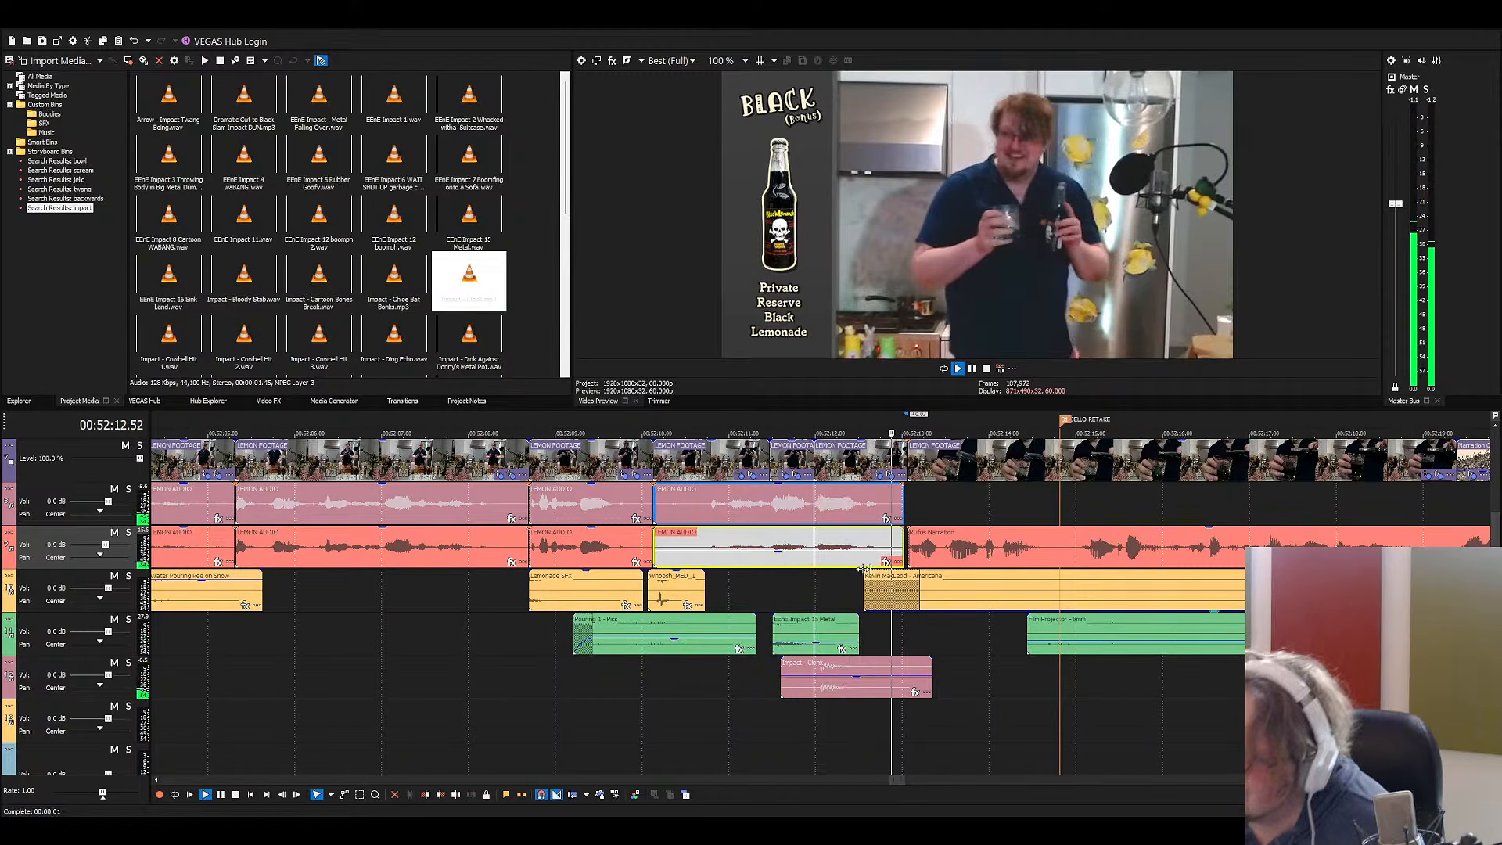
click(941, 534)
key(ctrl+s)
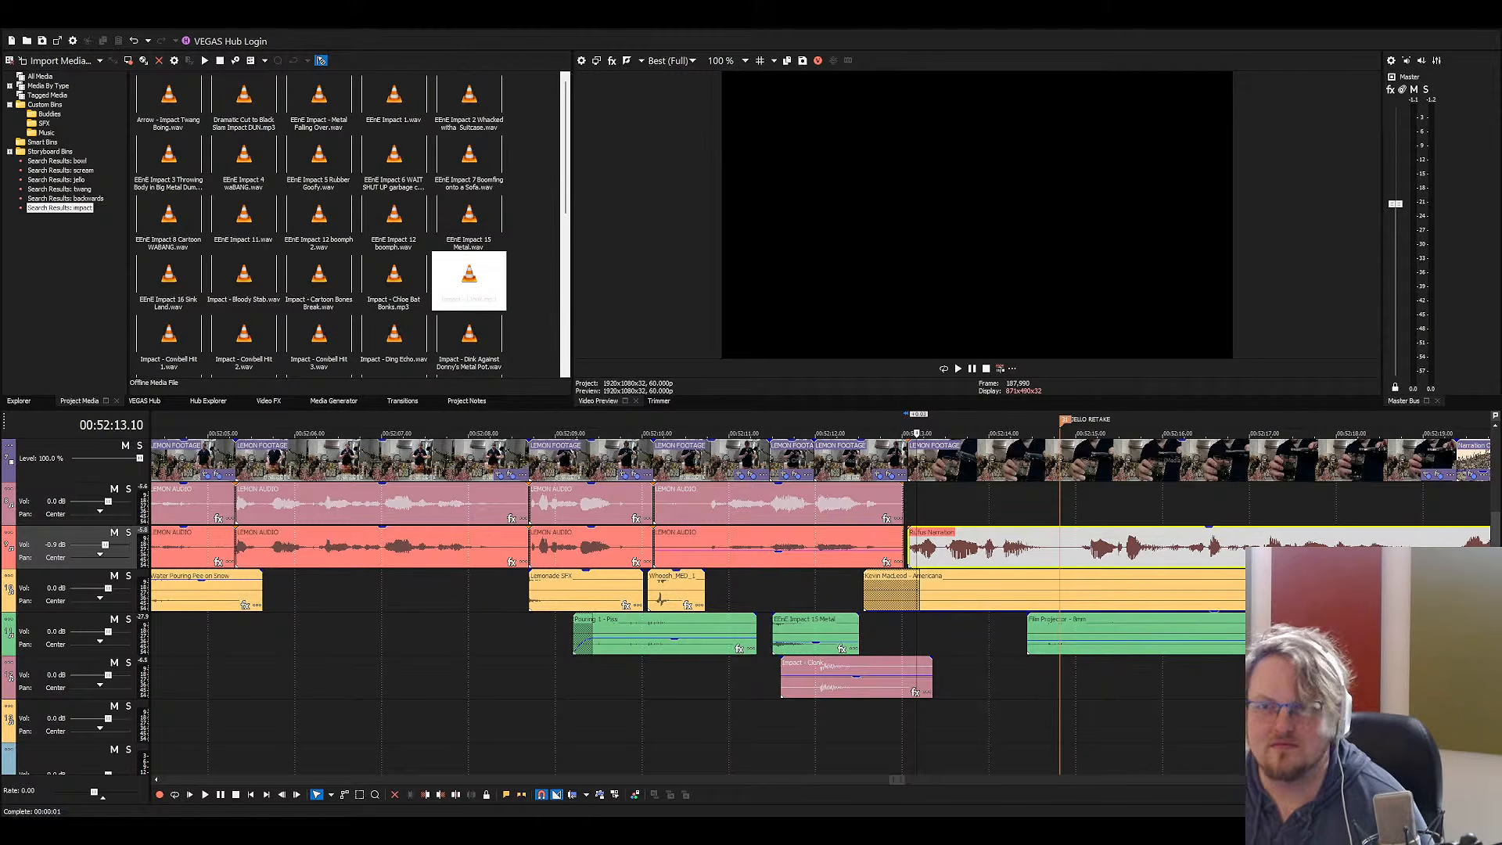
Browse the impact sounds and audition the Cartoon Bones Break, Chloe Bat Bonks and Smash 64 Jigglypuff Rest effects
click(322, 286)
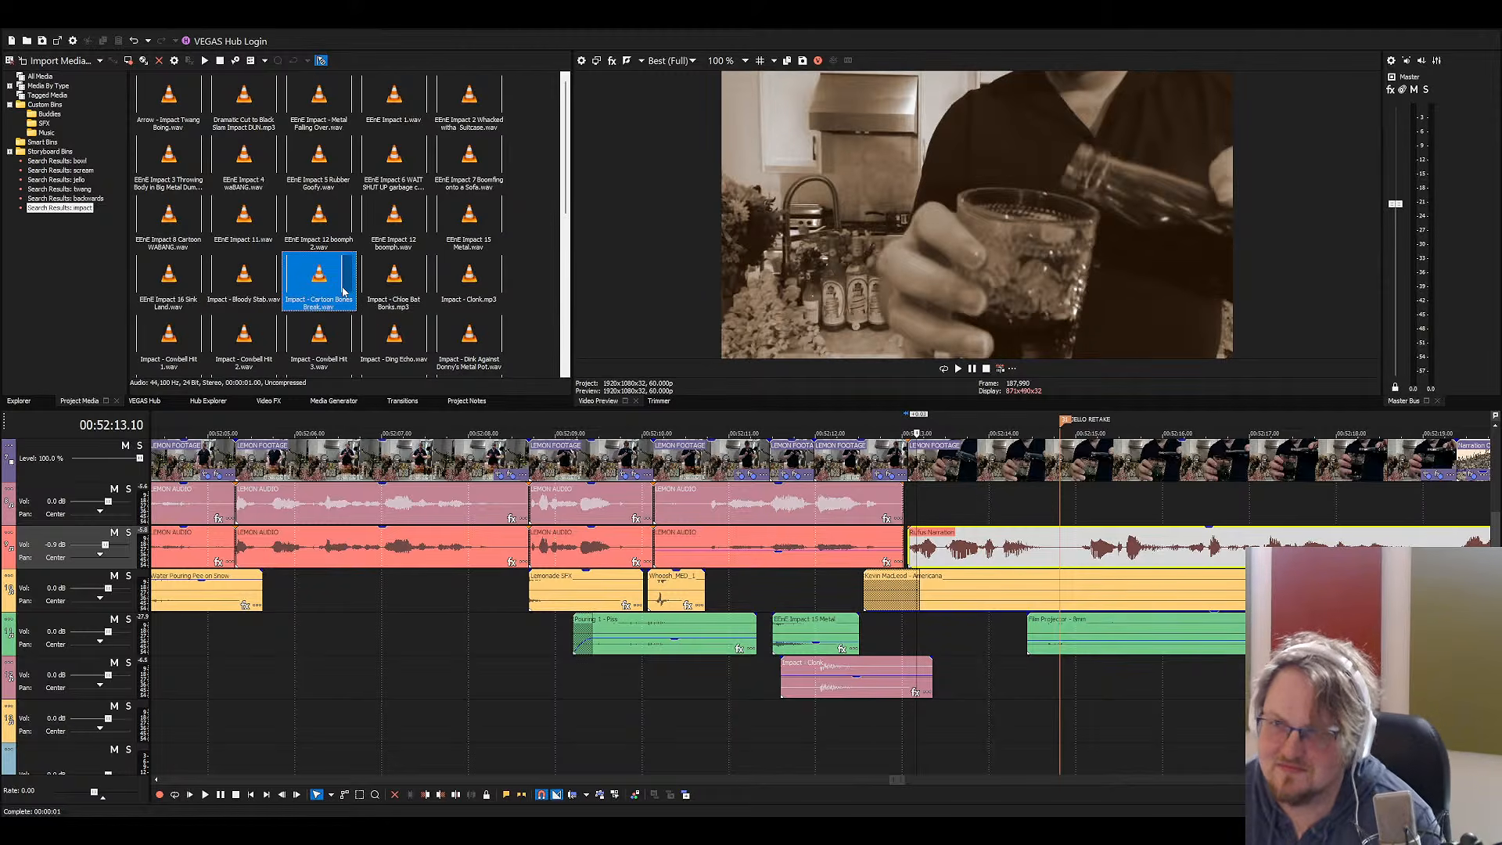
click(387, 283)
scroll(434, 291, down, 5)
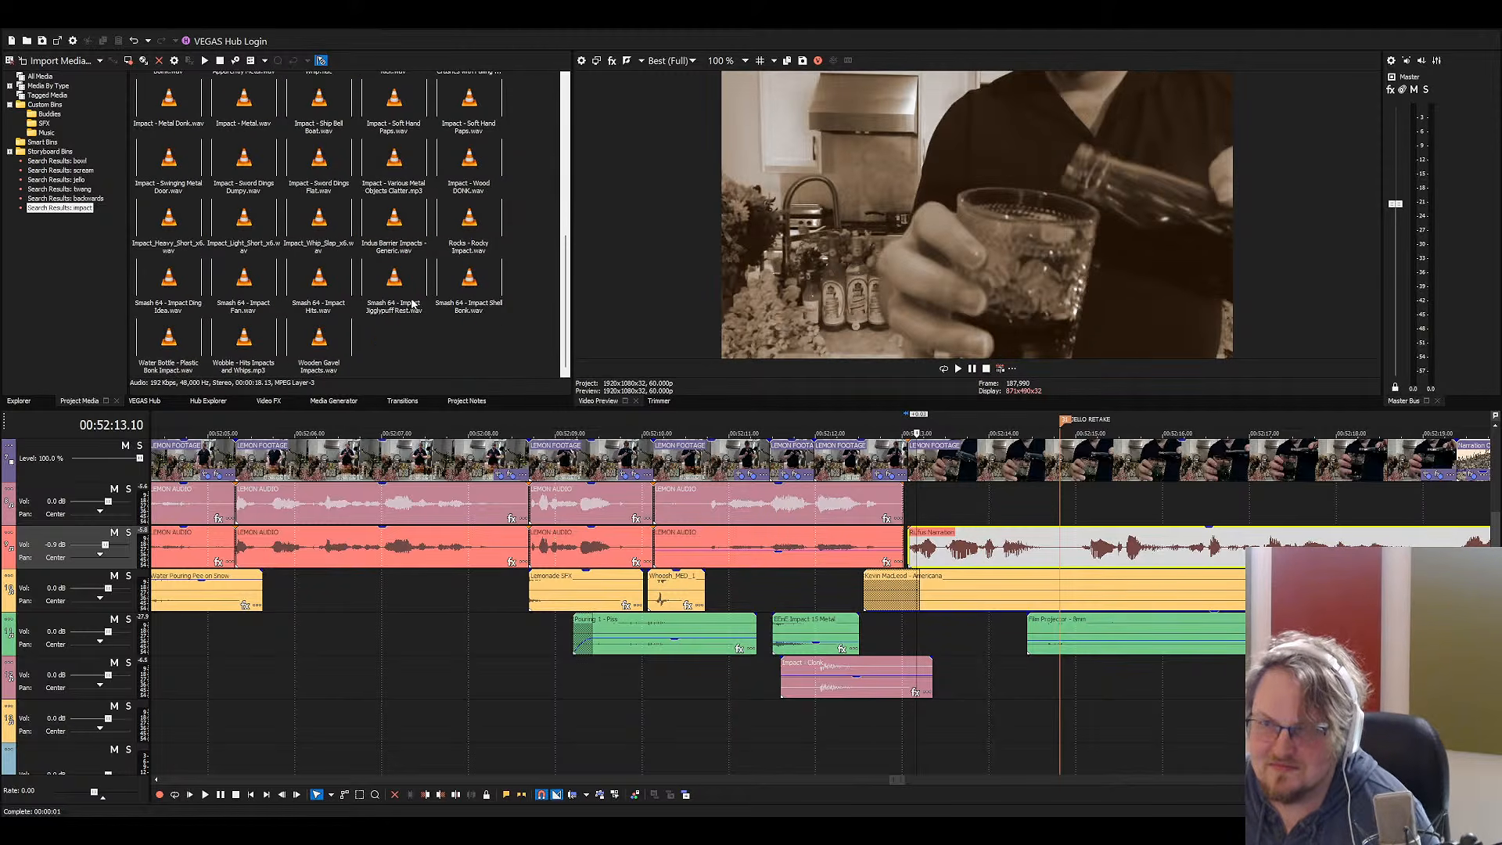
scroll(698, 617, down, 1)
scroll(698, 617, down, 4)
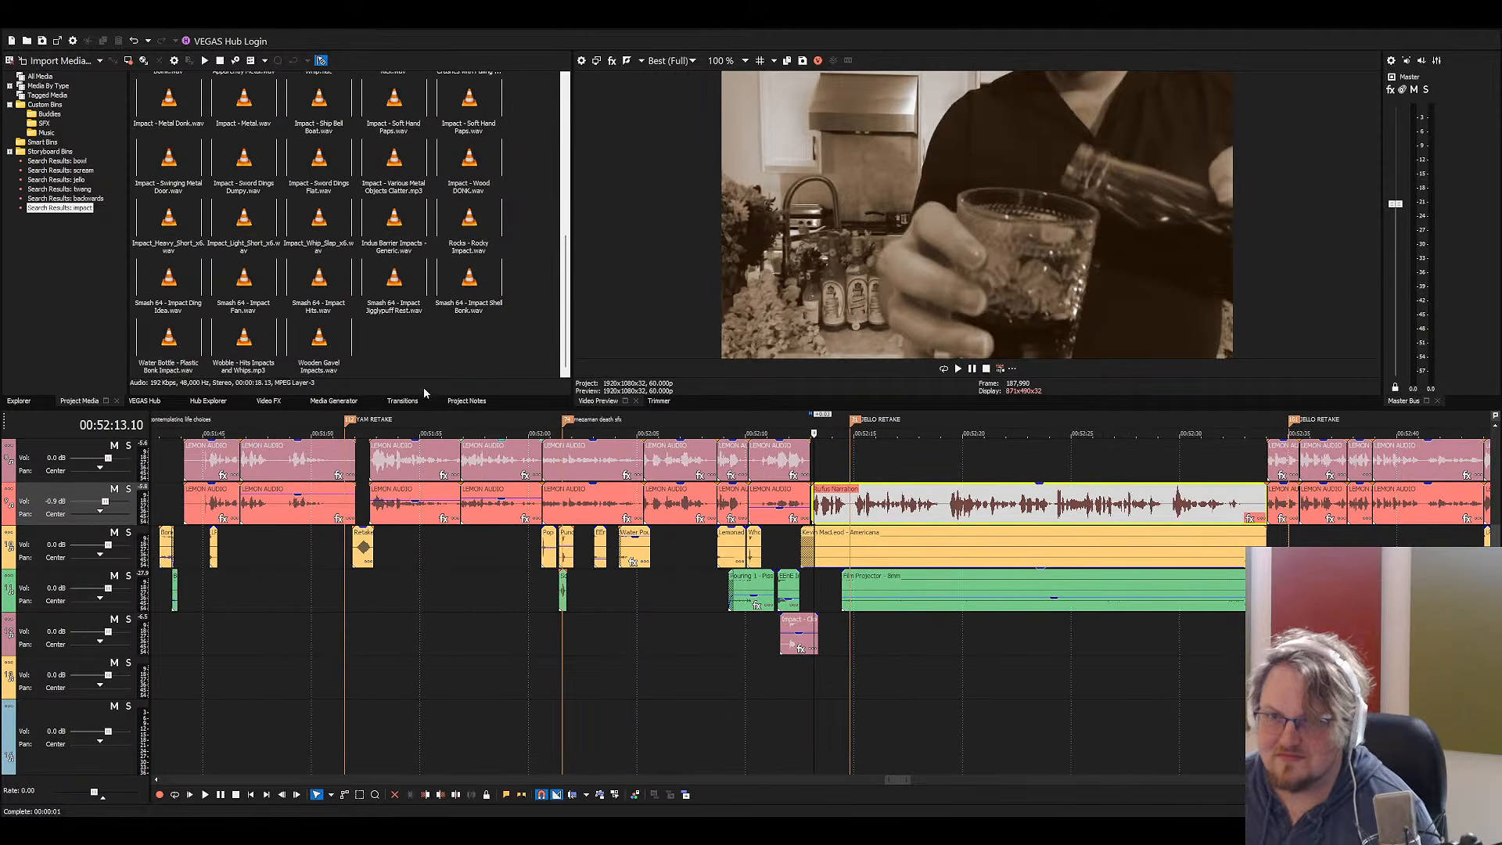
click(379, 303)
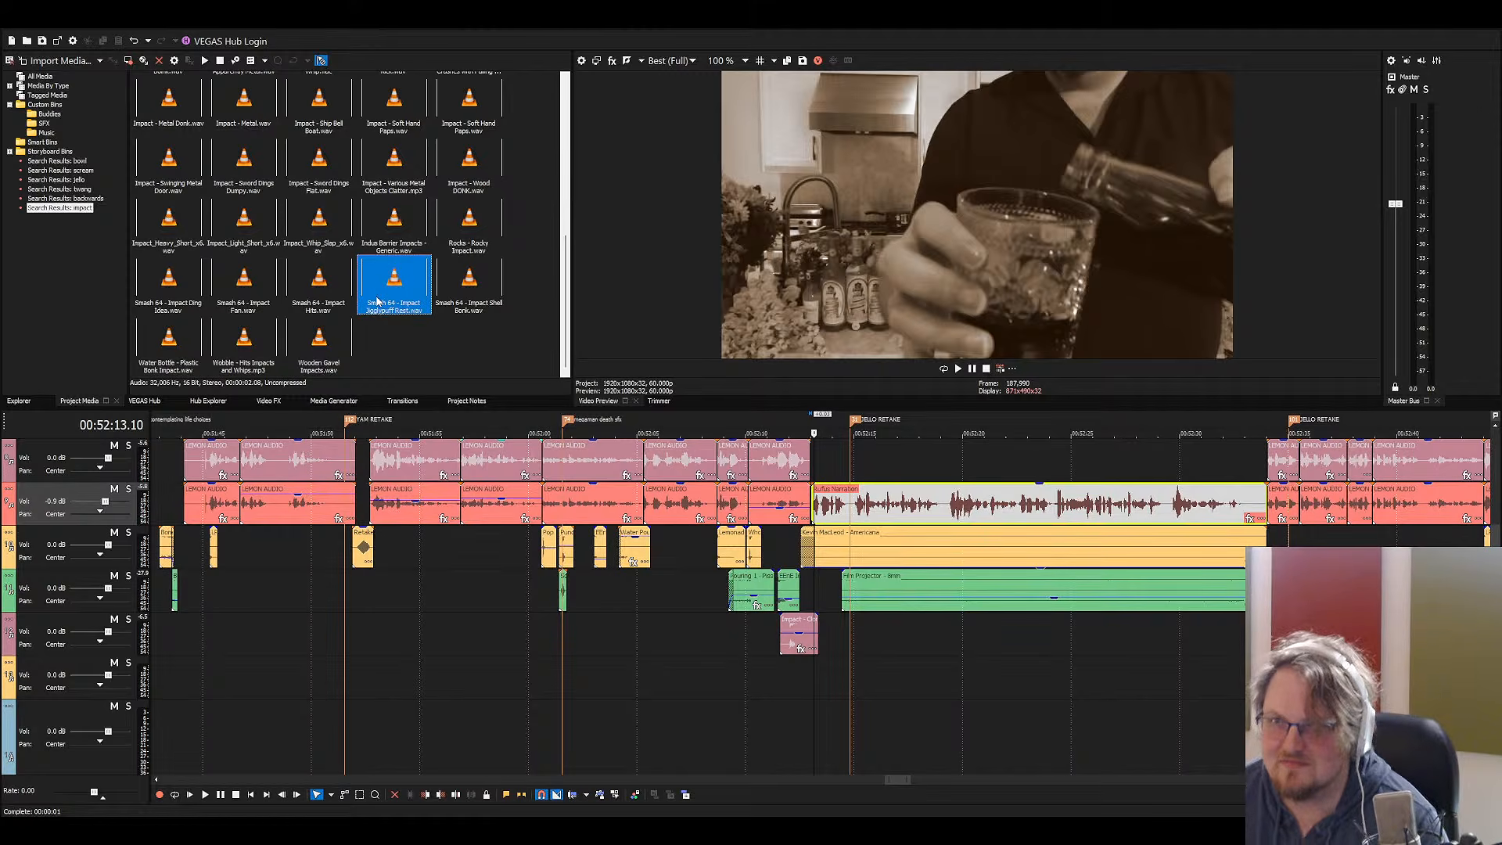
Place the edit cursor at 00:52:13.01 and audition the Smash 64 Shell Bonk, Impact Hits and Jigglypuff Rest sounds for the cut
click(809, 505)
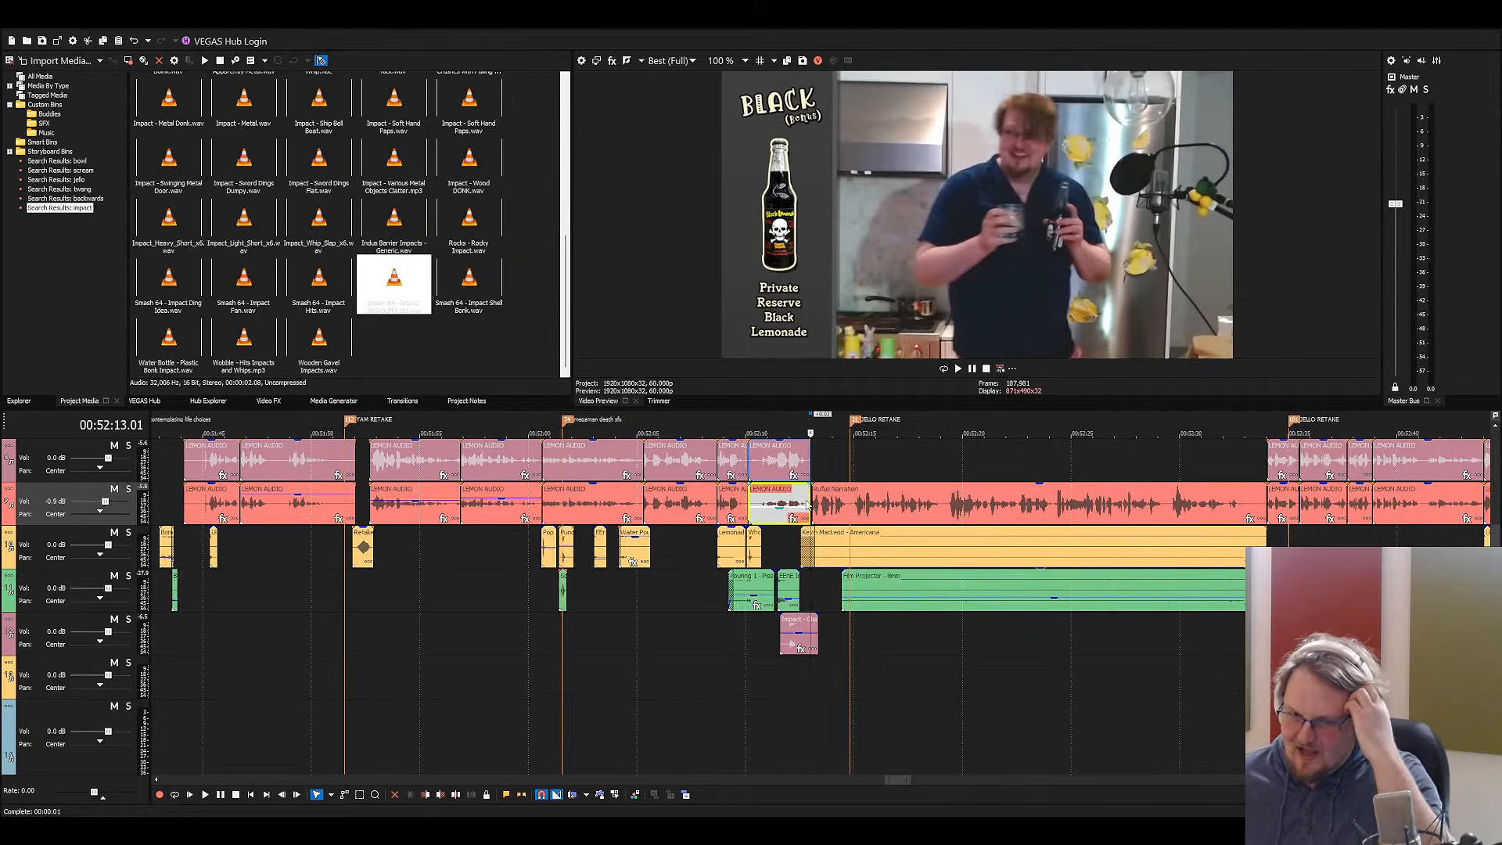
click(467, 273)
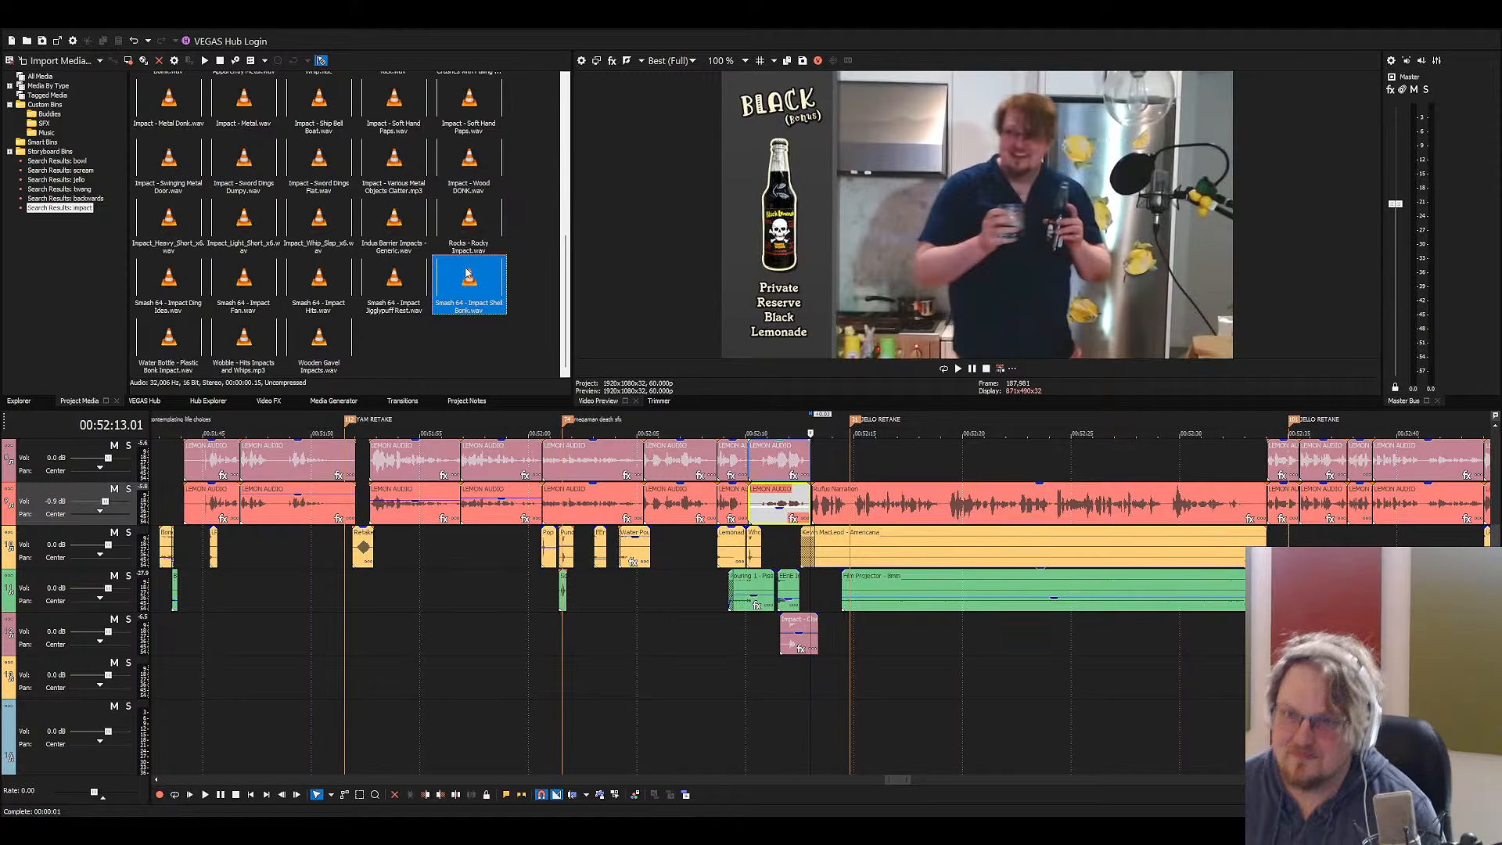
click(351, 312)
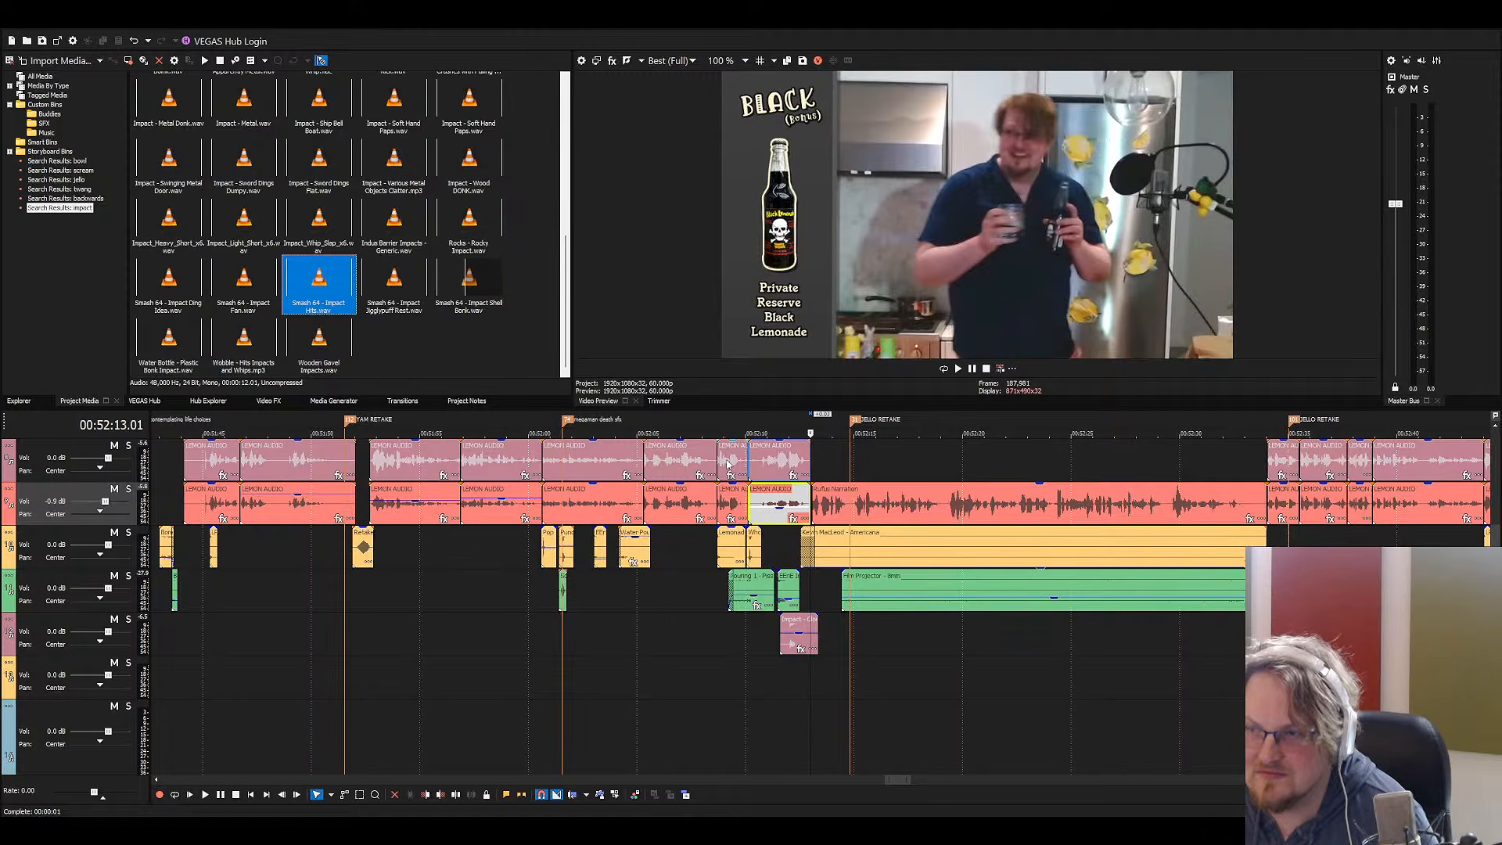
scroll(876, 617, up, 5)
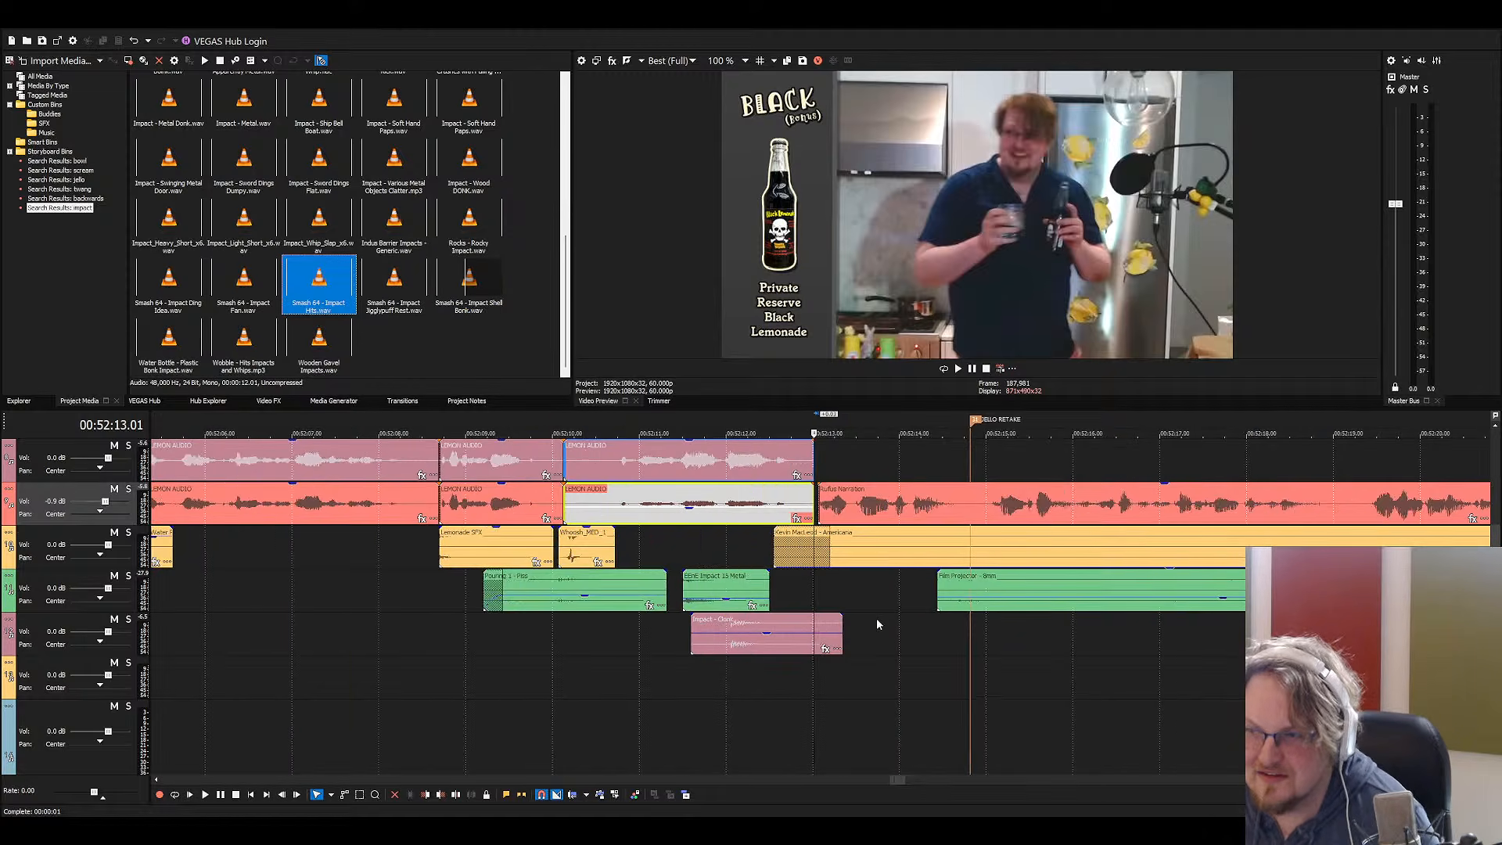
click(820, 489)
click(397, 266)
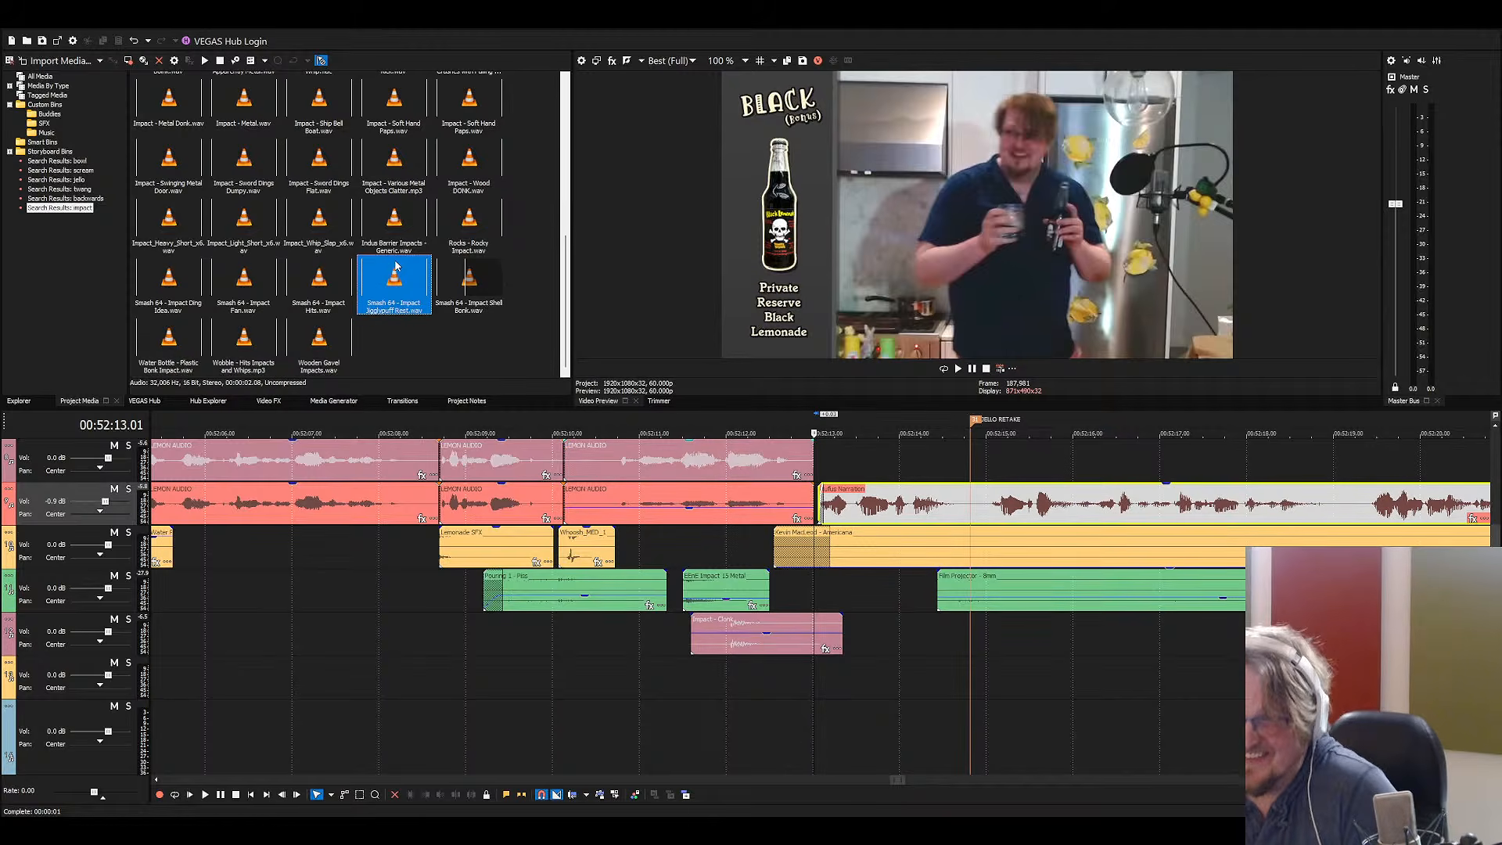
Audition more impact sounds for the cut, including Sword Dings Flat, Impact_Whip_Slap, Water Bottle - Plastic Bonk and Smash 64 Impact Hits
click(348, 151)
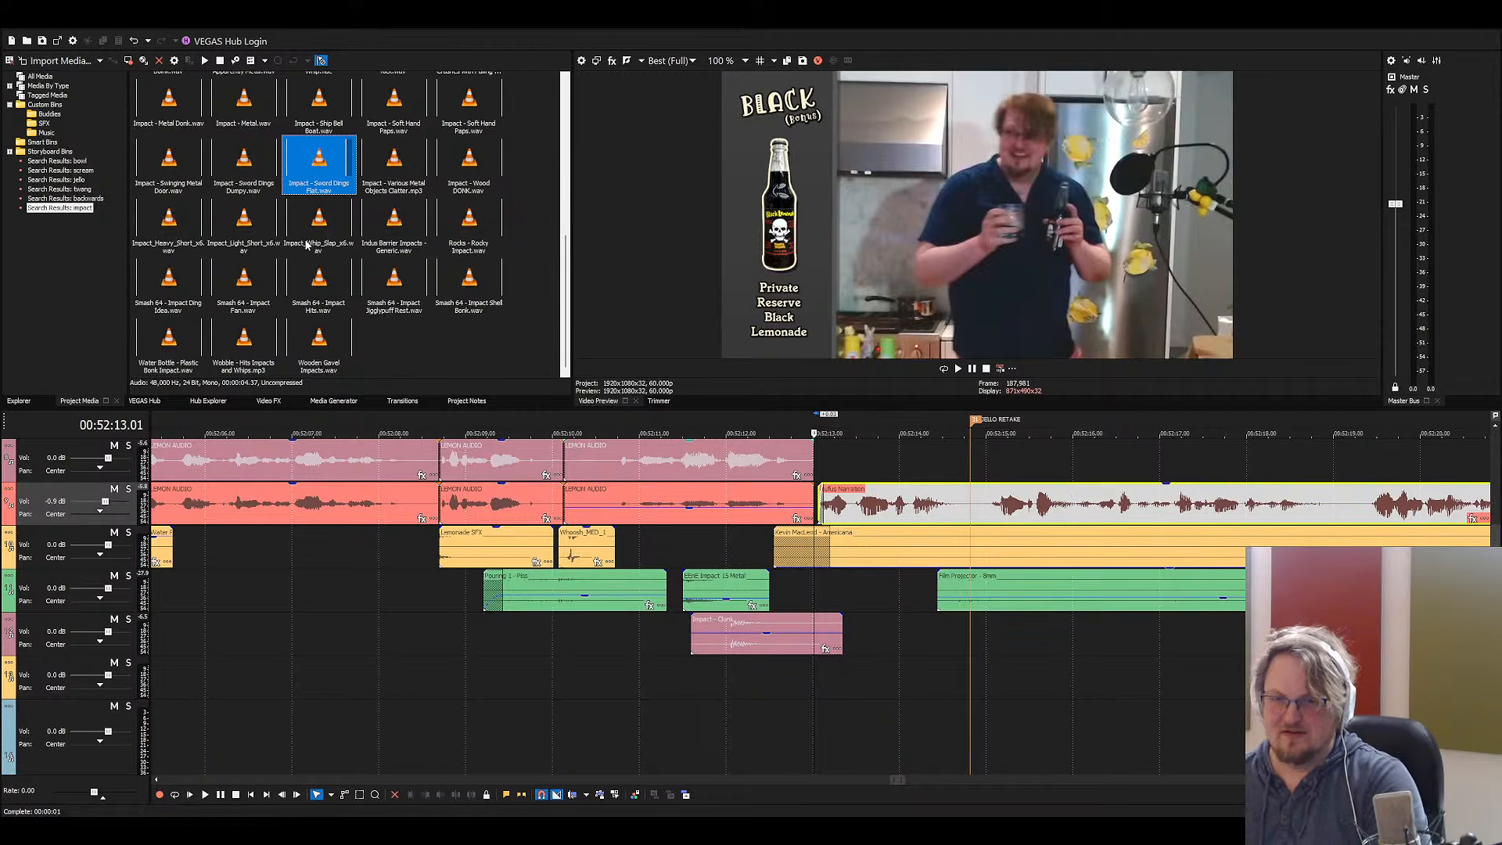
click(249, 295)
click(311, 228)
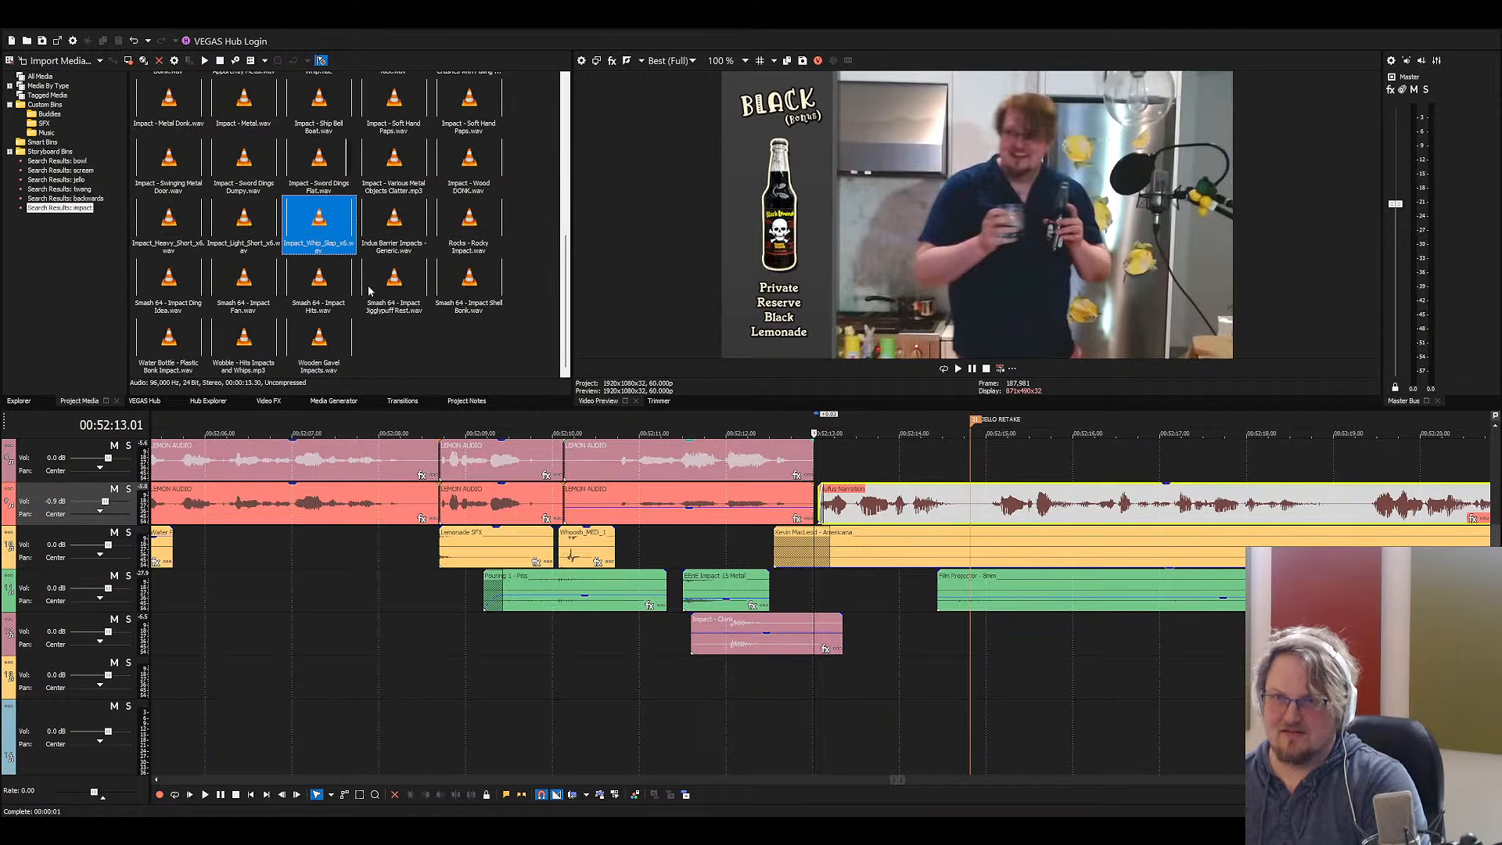
click(410, 268)
key(w)
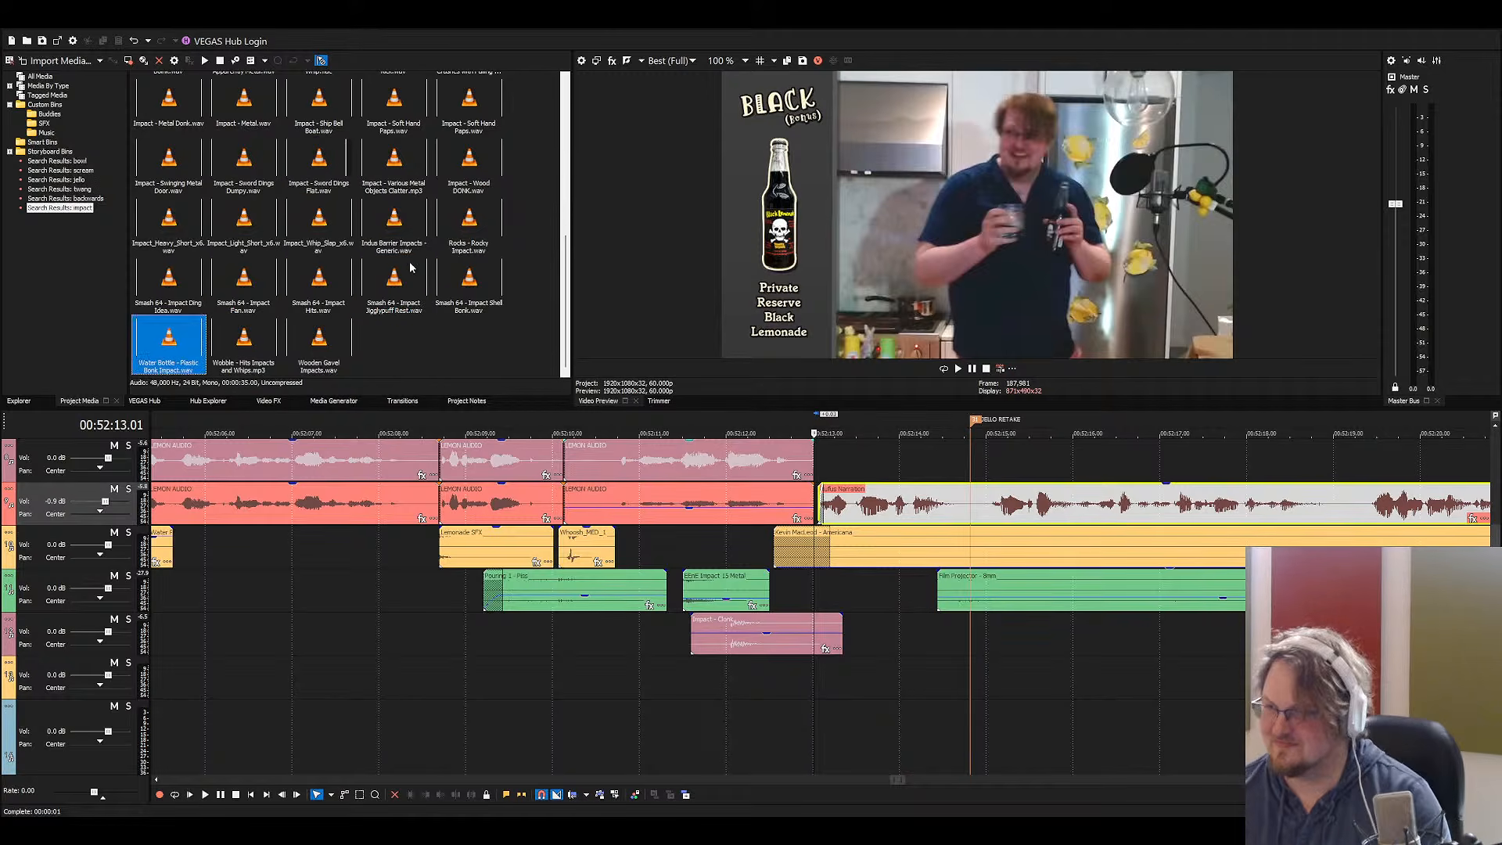
click(229, 368)
click(309, 307)
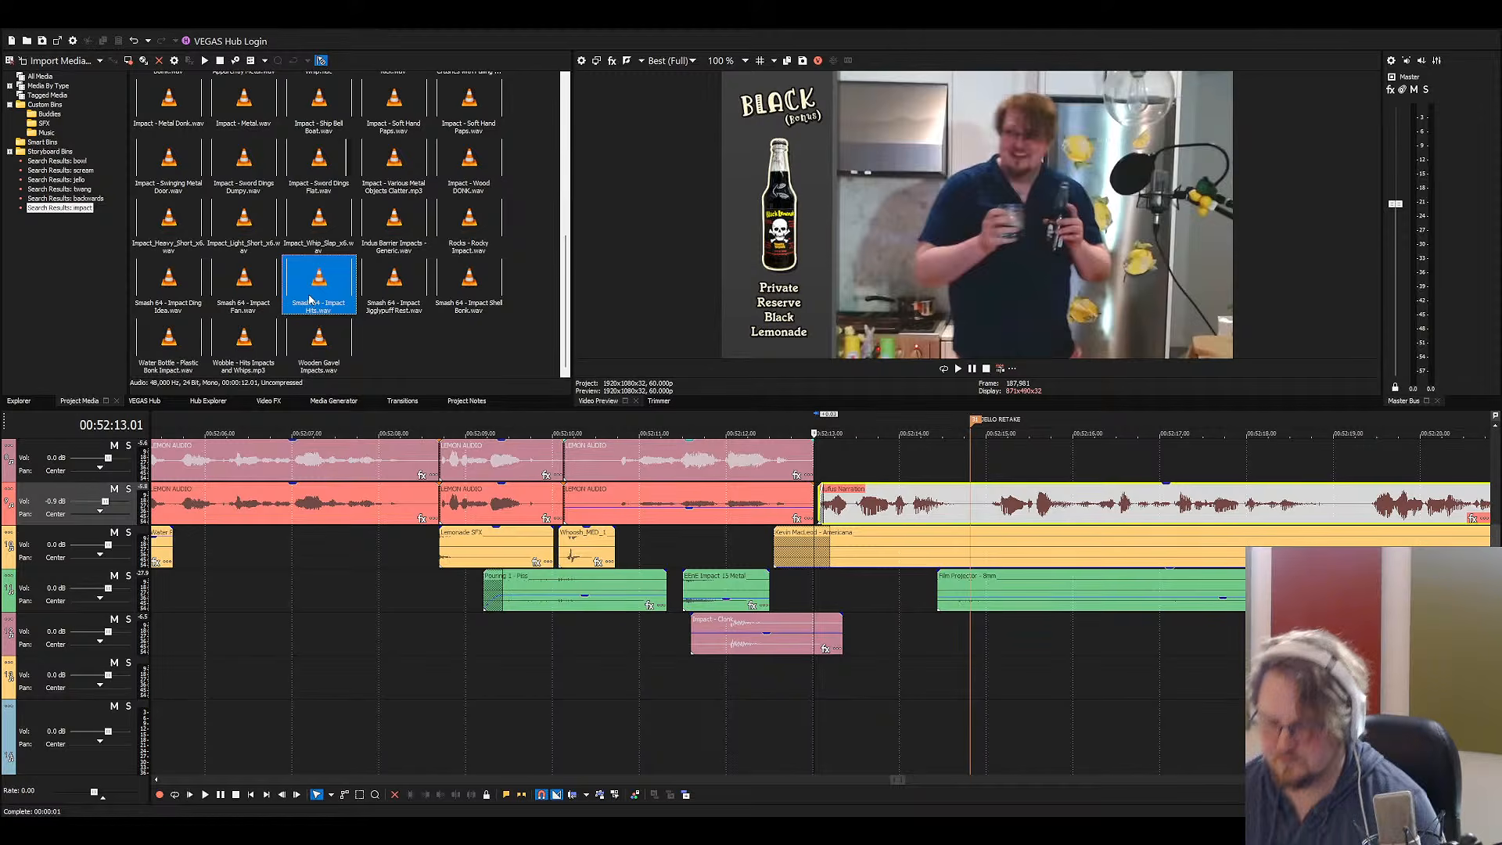
click(228, 242)
click(311, 159)
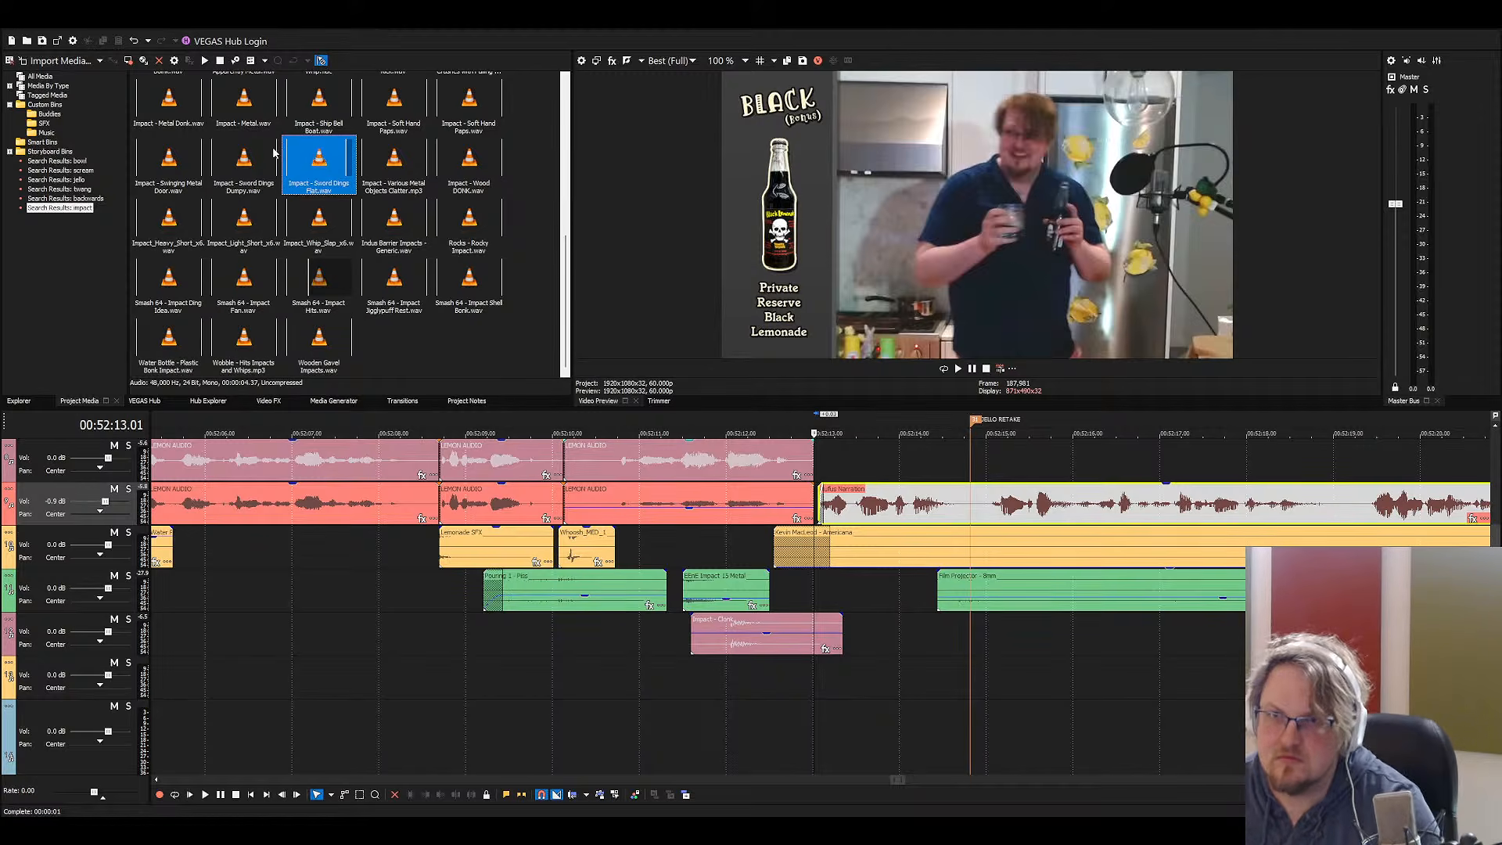
Browse all project media for tap and pouring sounds and audition Thick Plastic Tap, Pouring 1 and Pouring 2
click(40, 77)
click(221, 129)
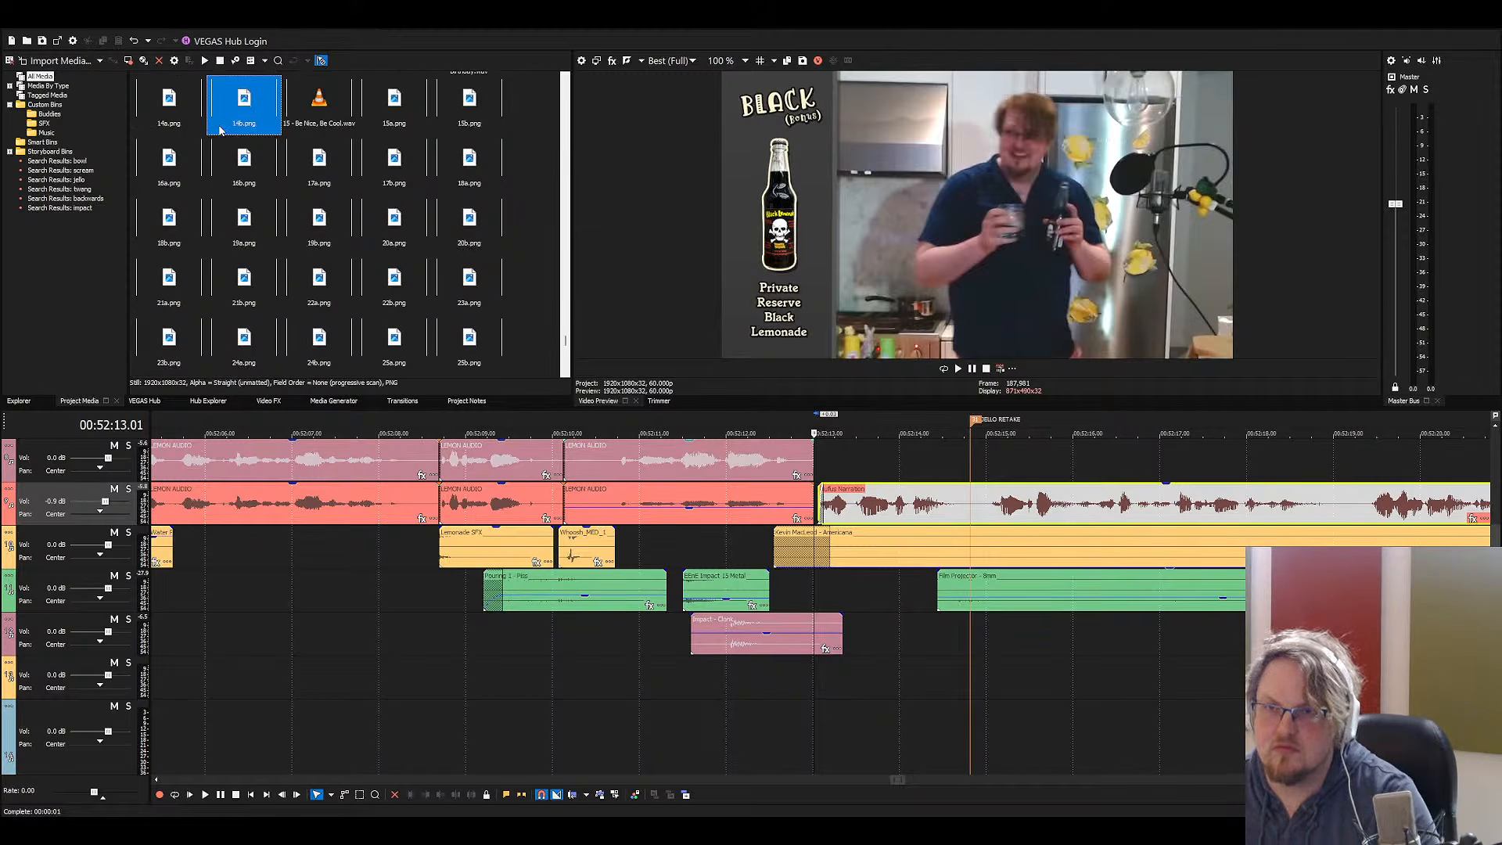
key(t)
click(345, 188)
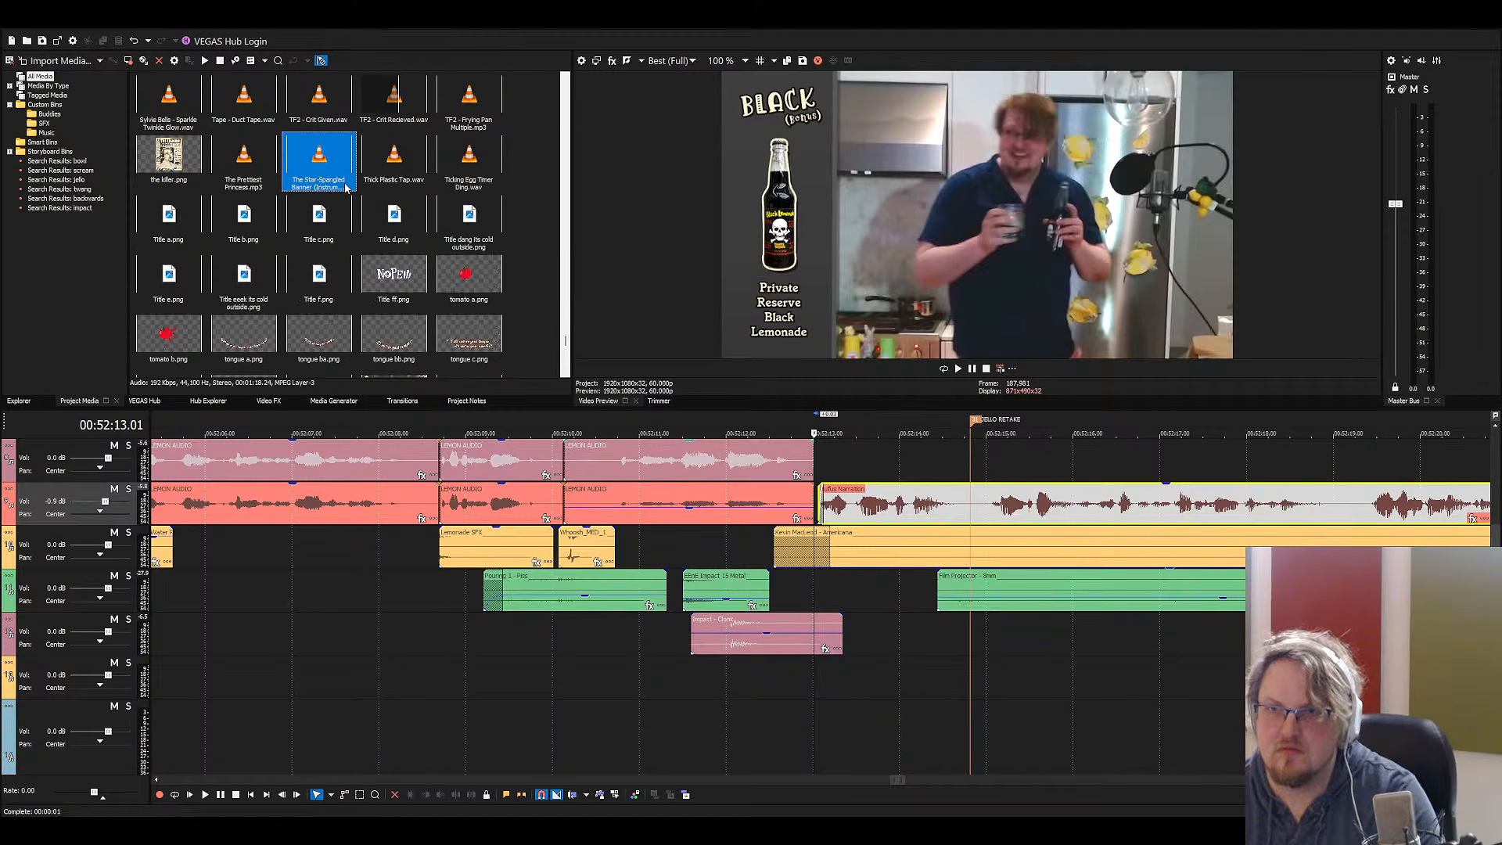
key(Right)
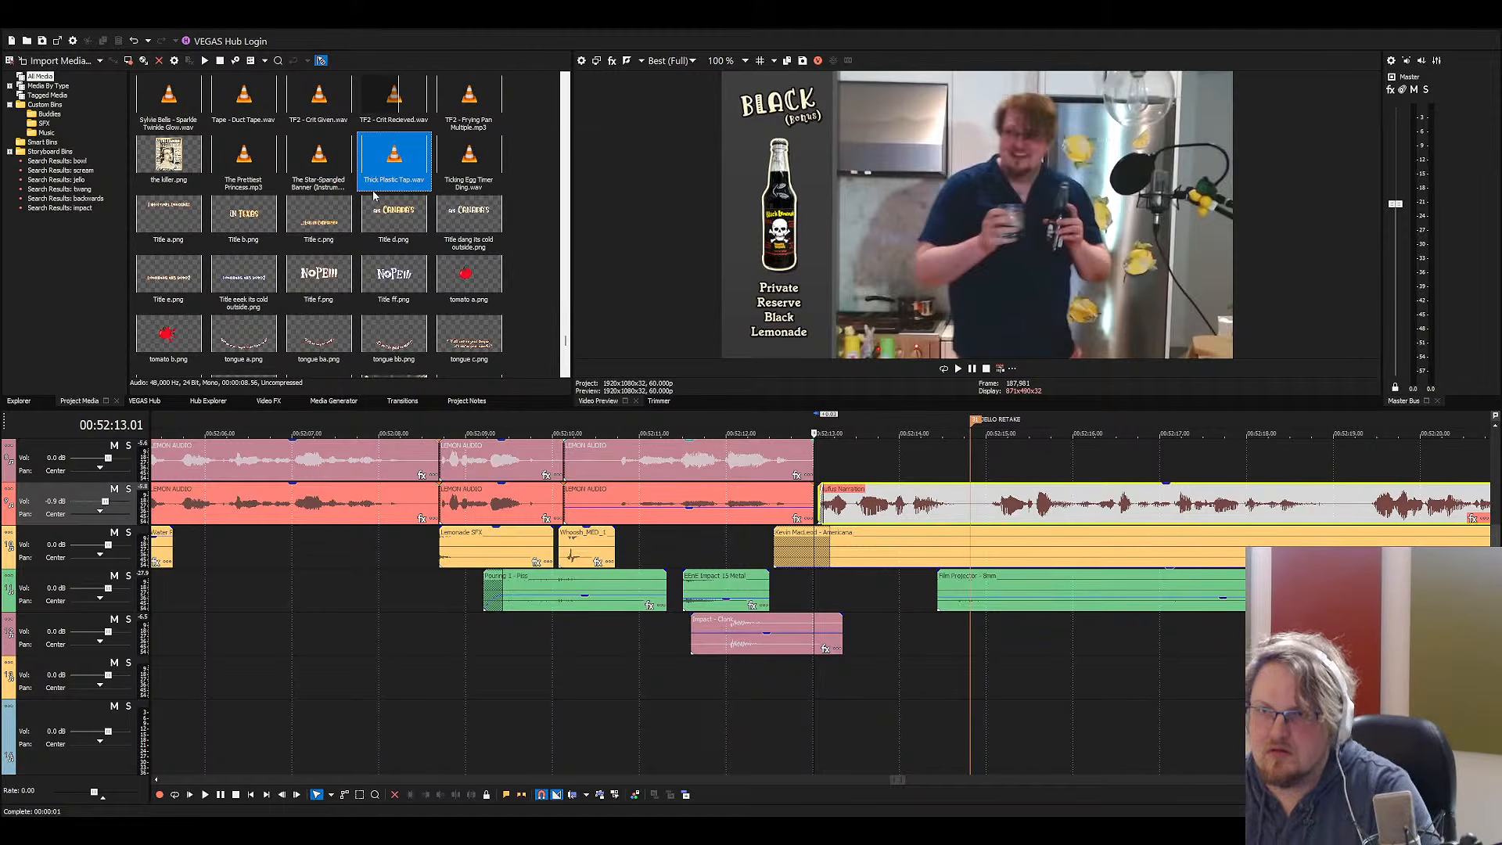
text(pour)
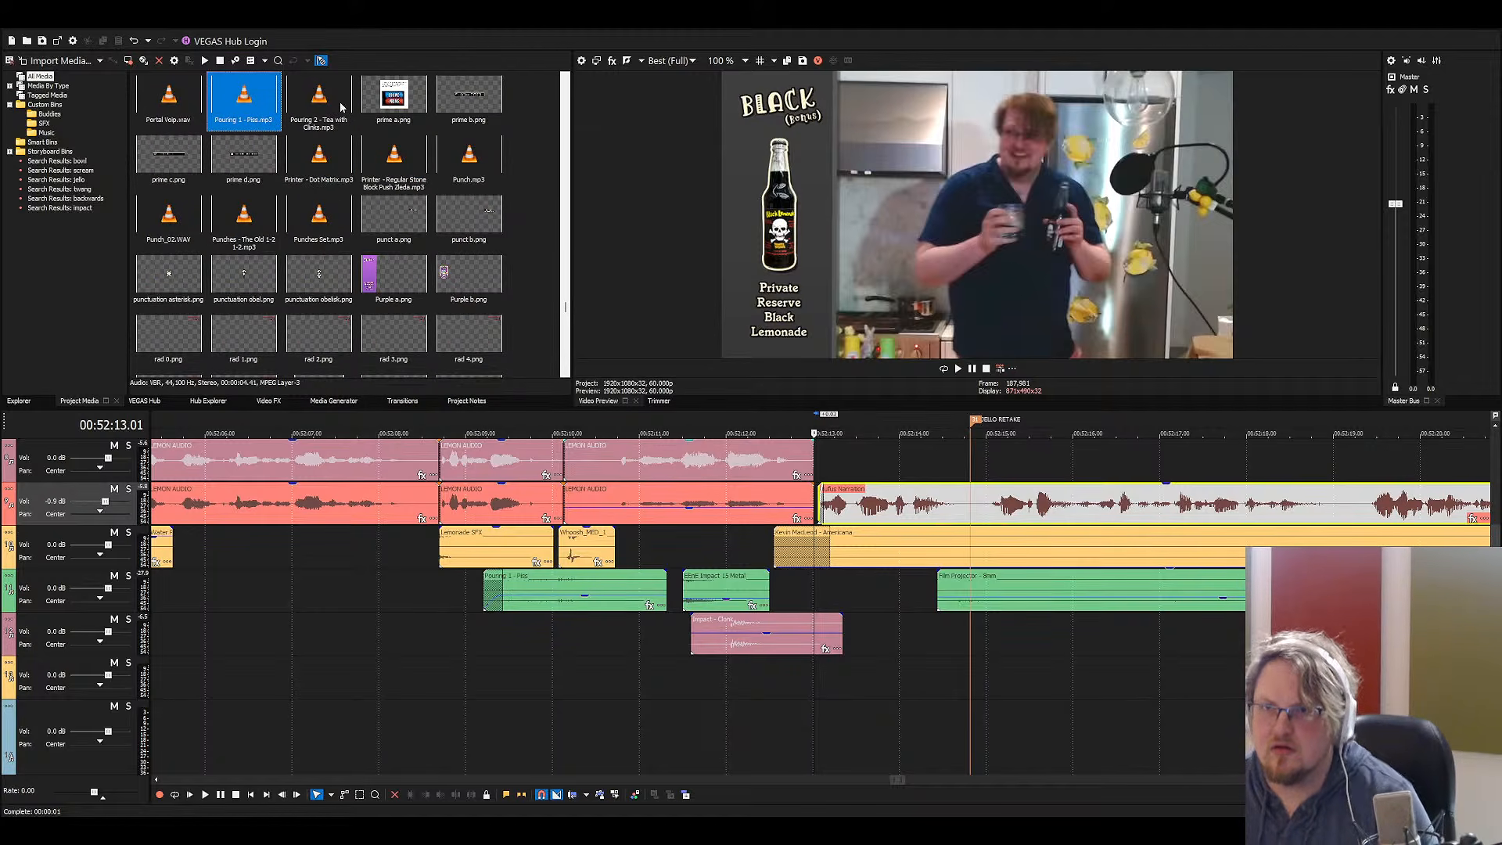
ctrl+click(314, 108)
click(374, 172)
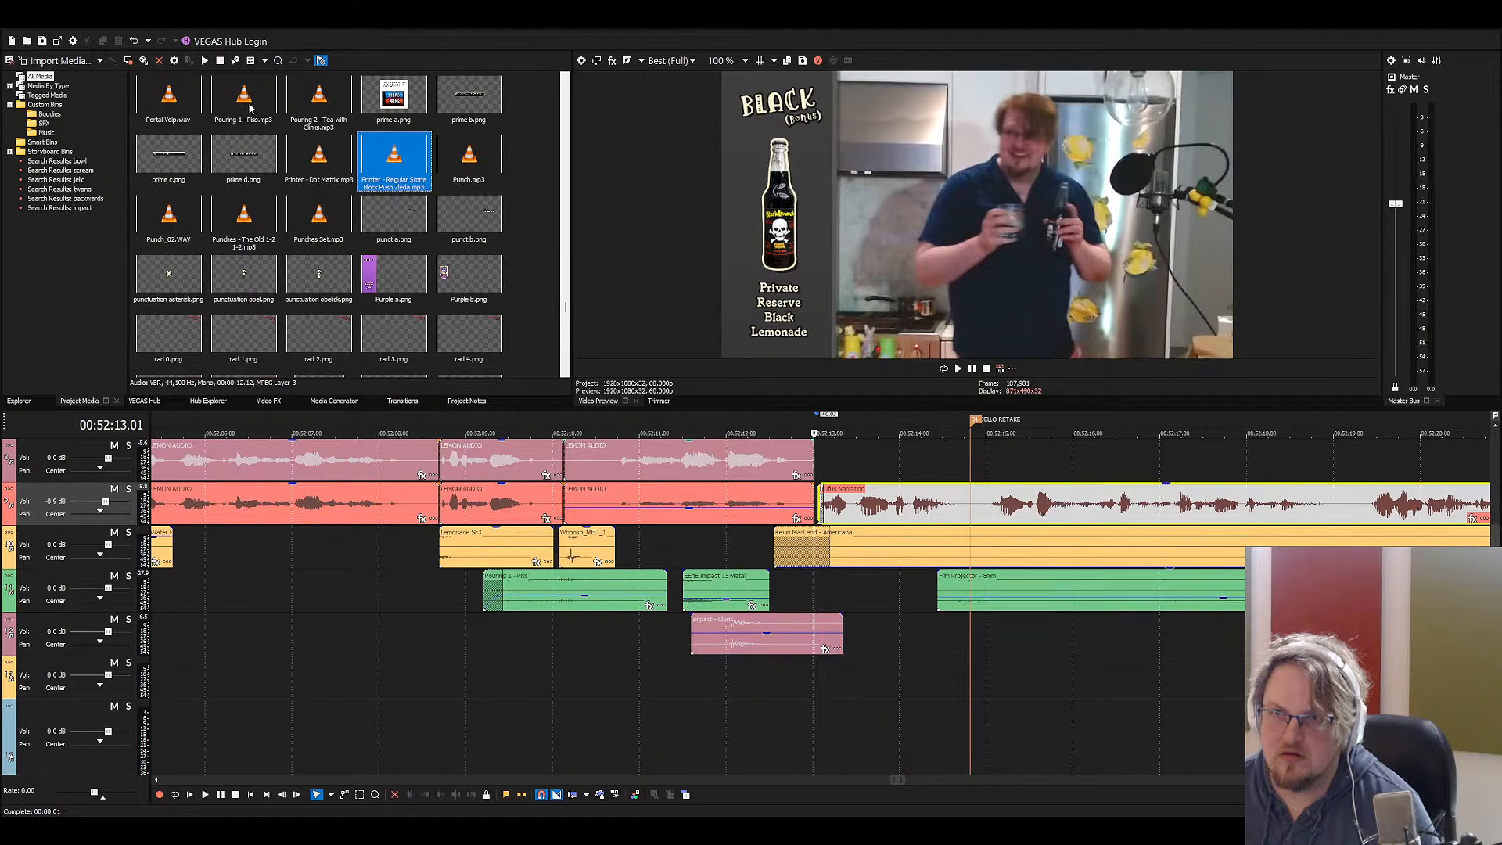
Place the Pouring 1 sound on the empty track below the impact sound, starting near 00:52:12, and play it across the cut
drag(249, 108, 763, 683)
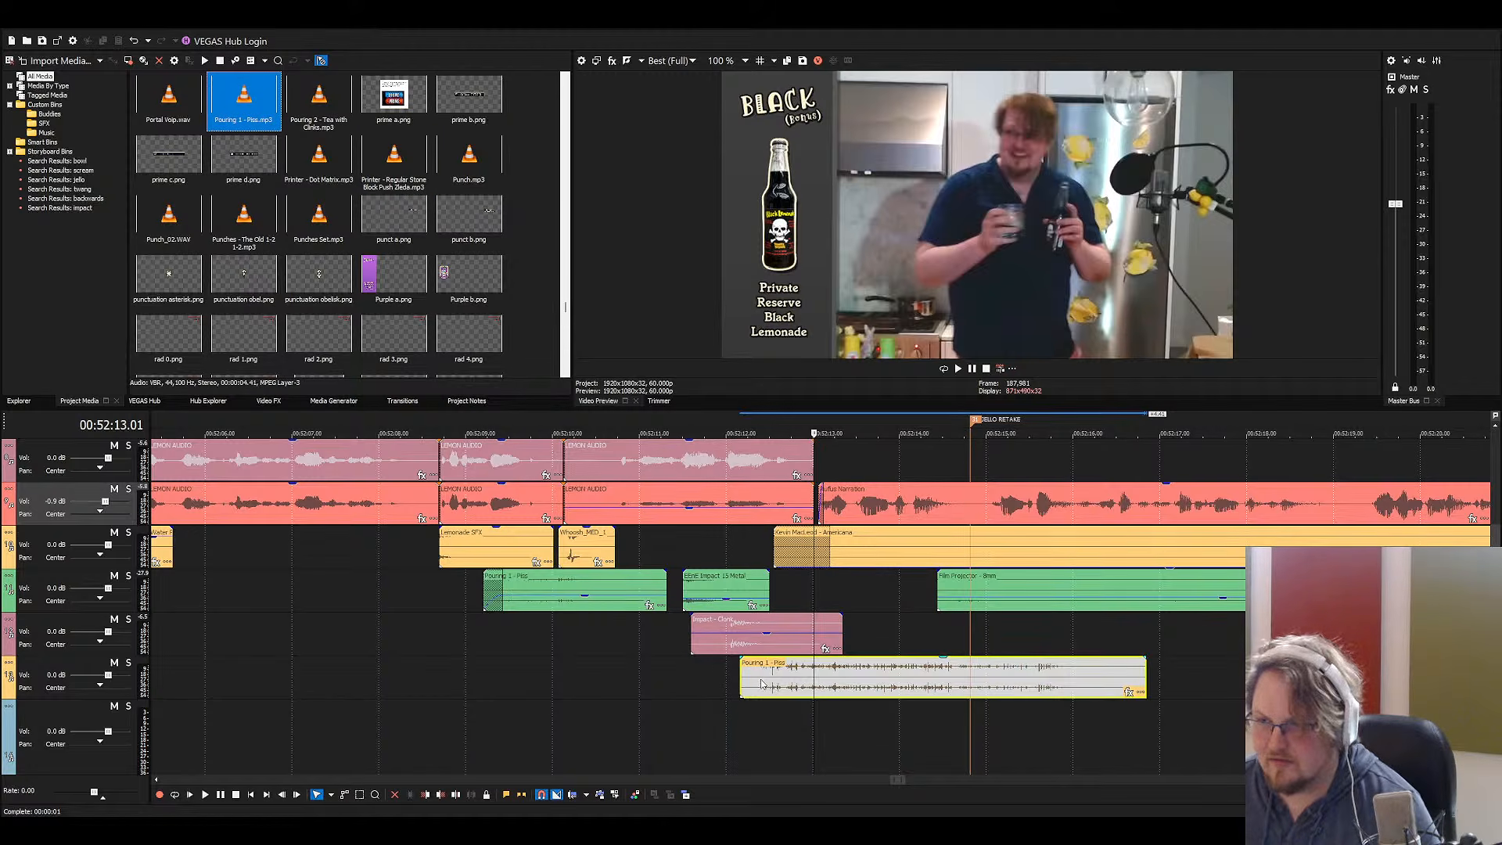
click(761, 683)
key(space)
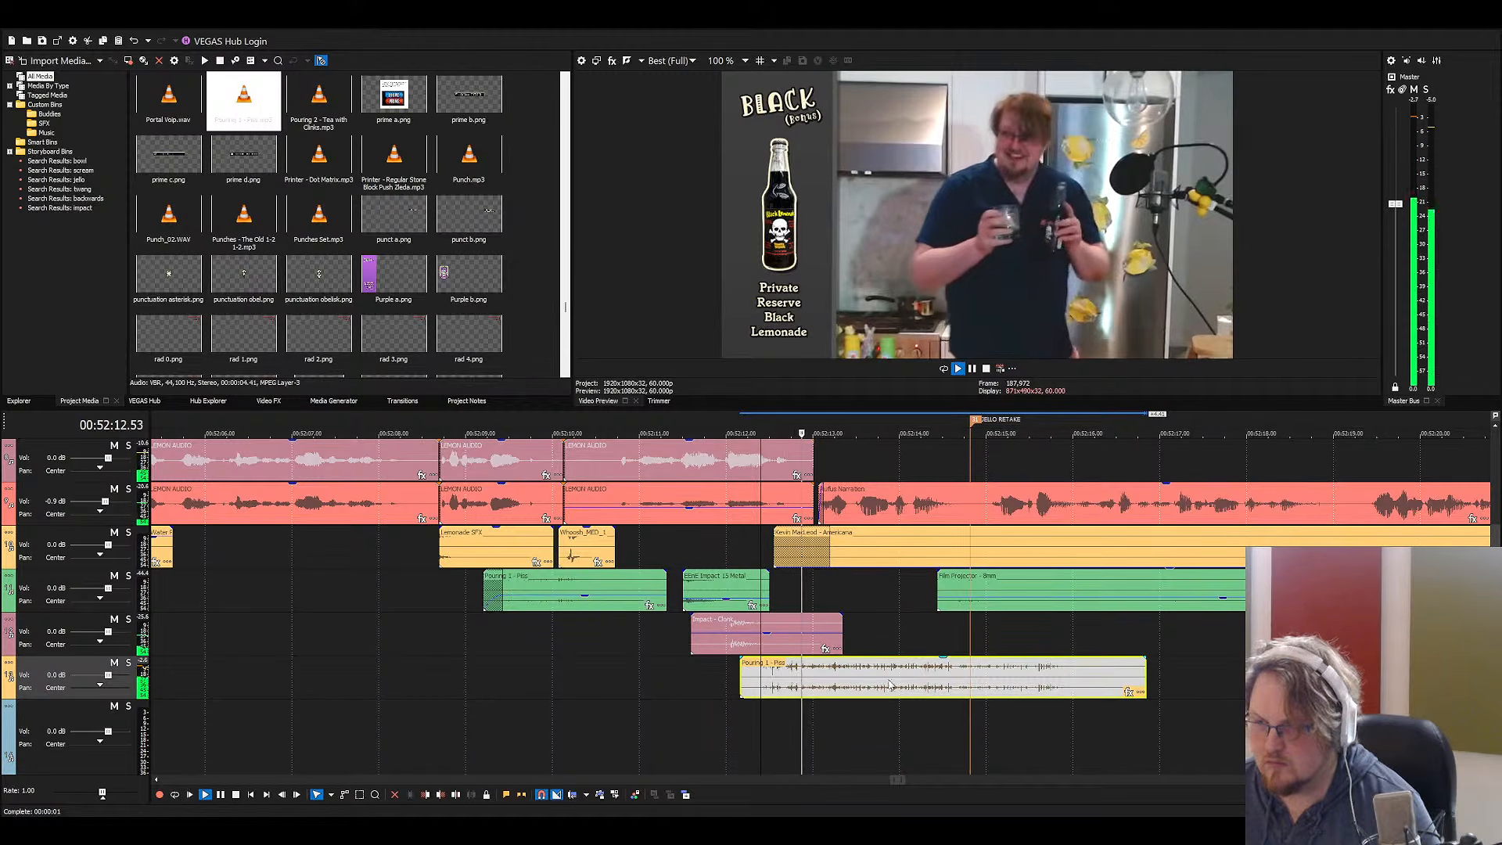
key(space)
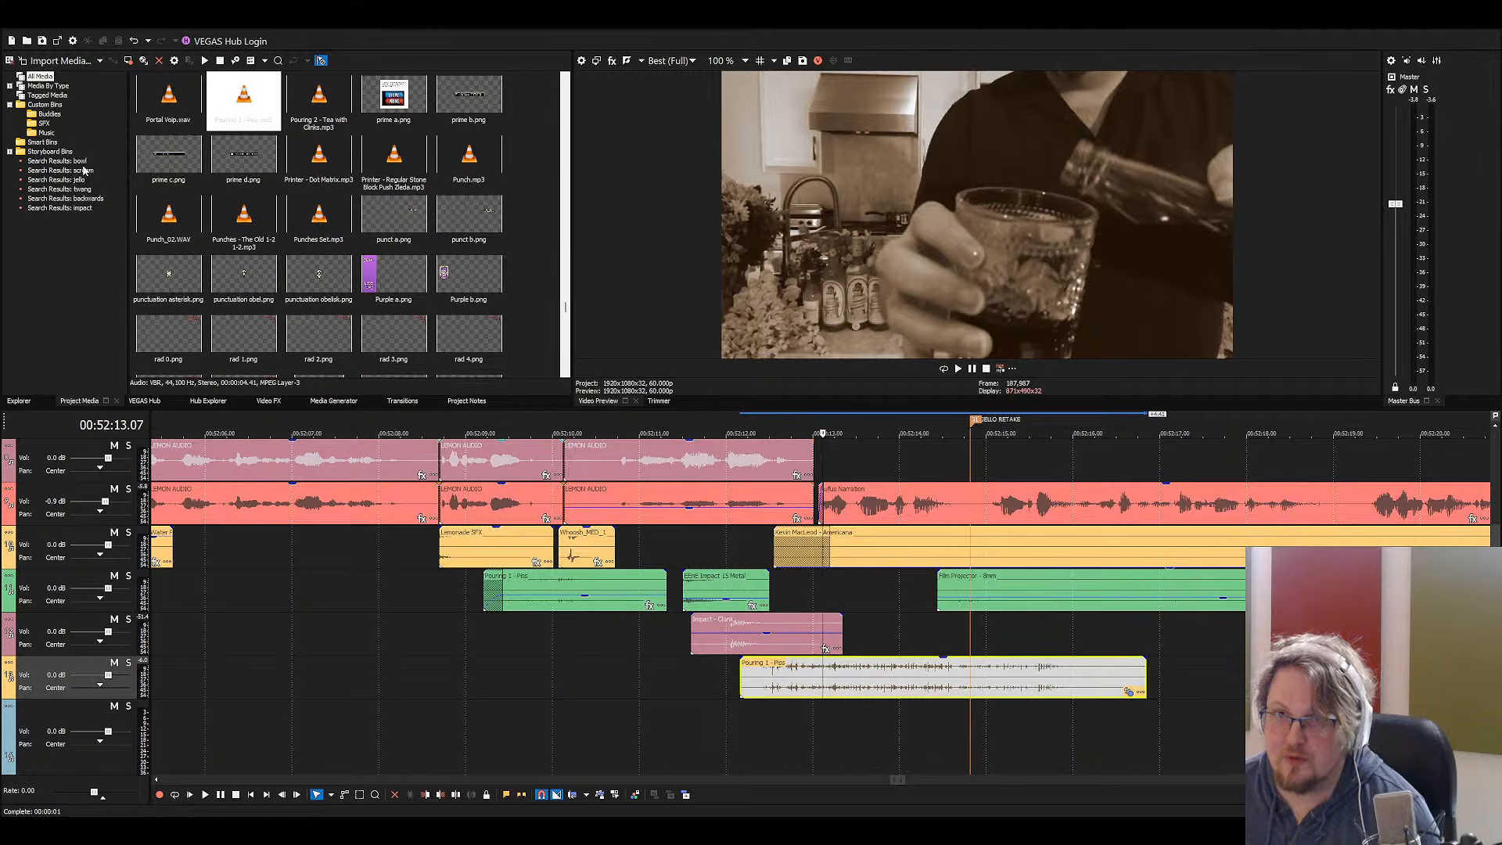
click(780, 686)
key(space)
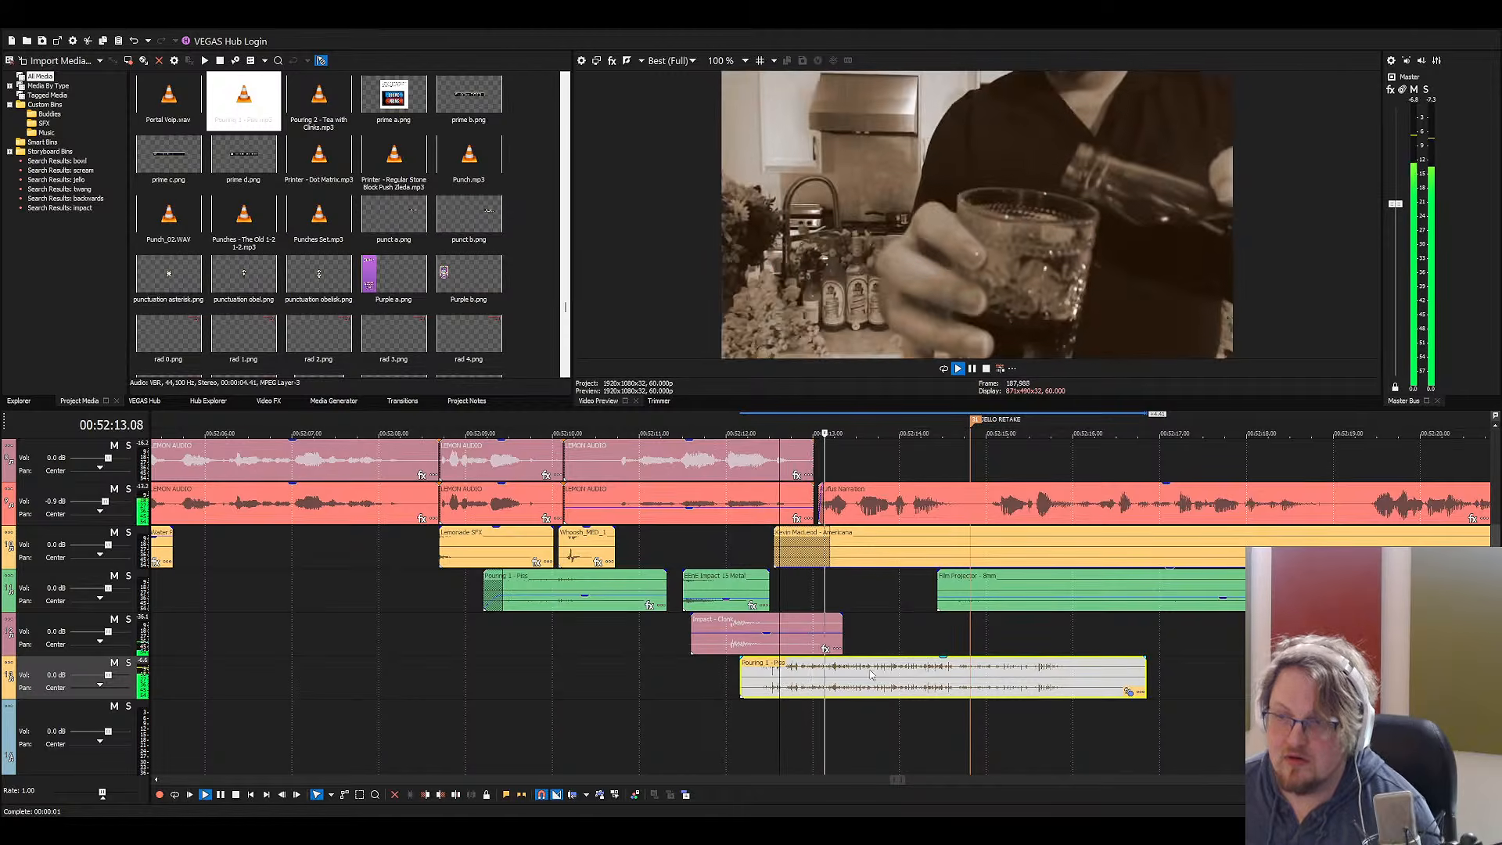
key(space)
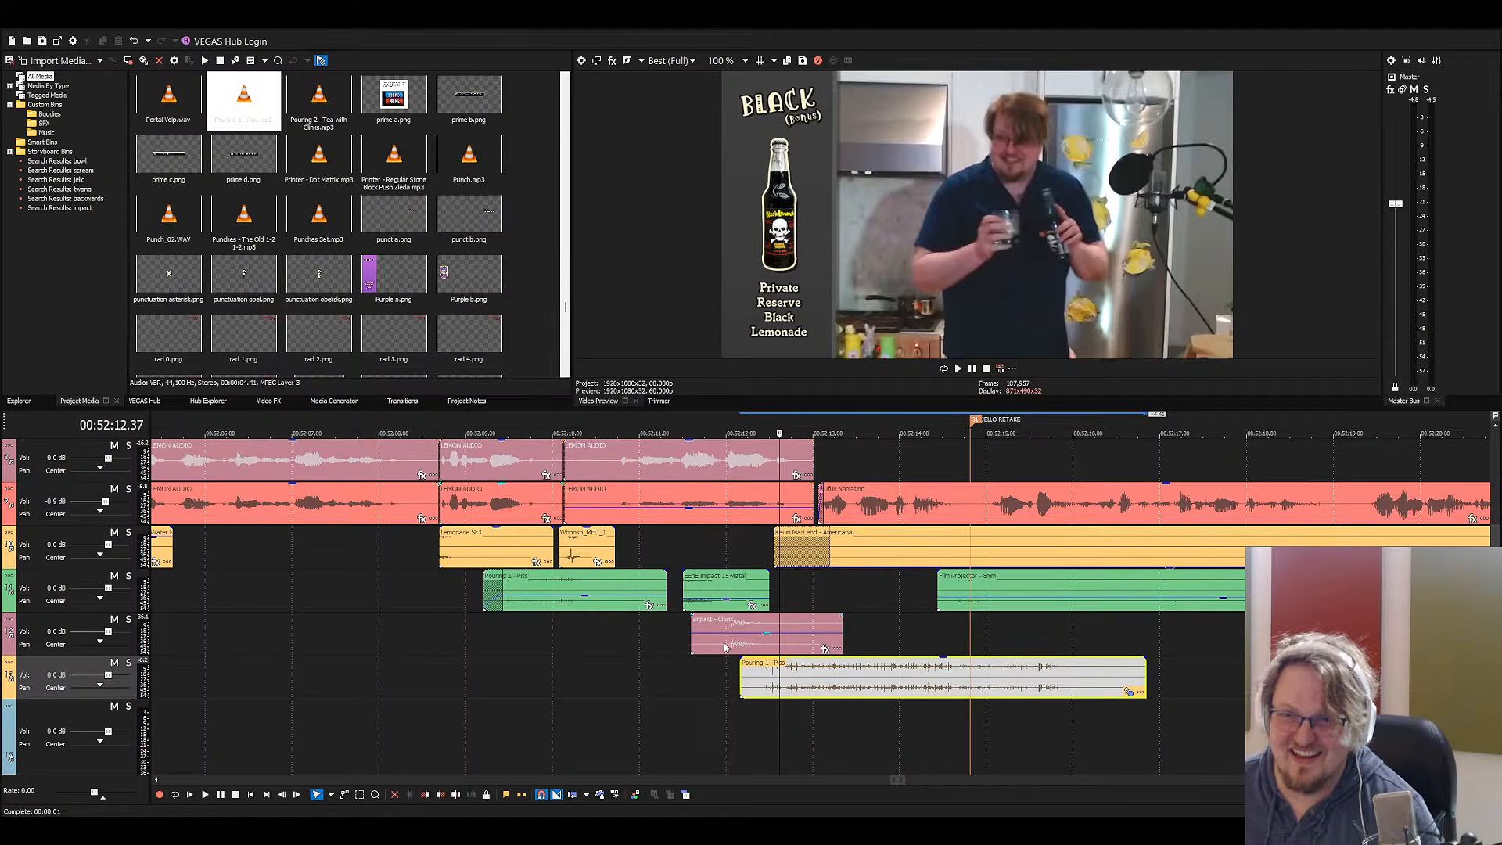
key(space)
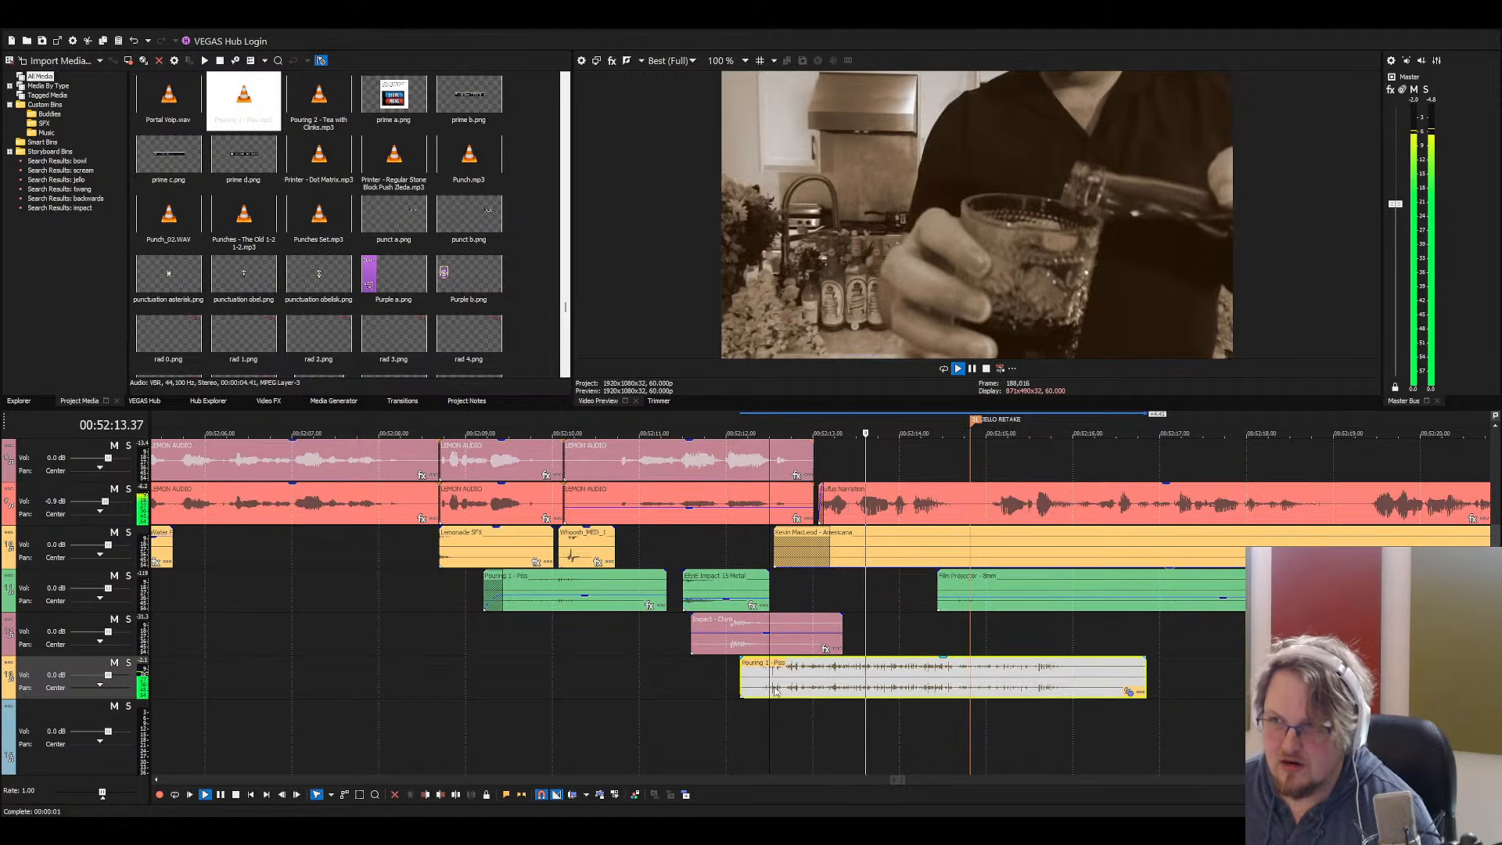
key(space)
Move the Pouring 1 event to start at the cut near 00:52:13.01 and play it back
drag(900, 671, 973, 671)
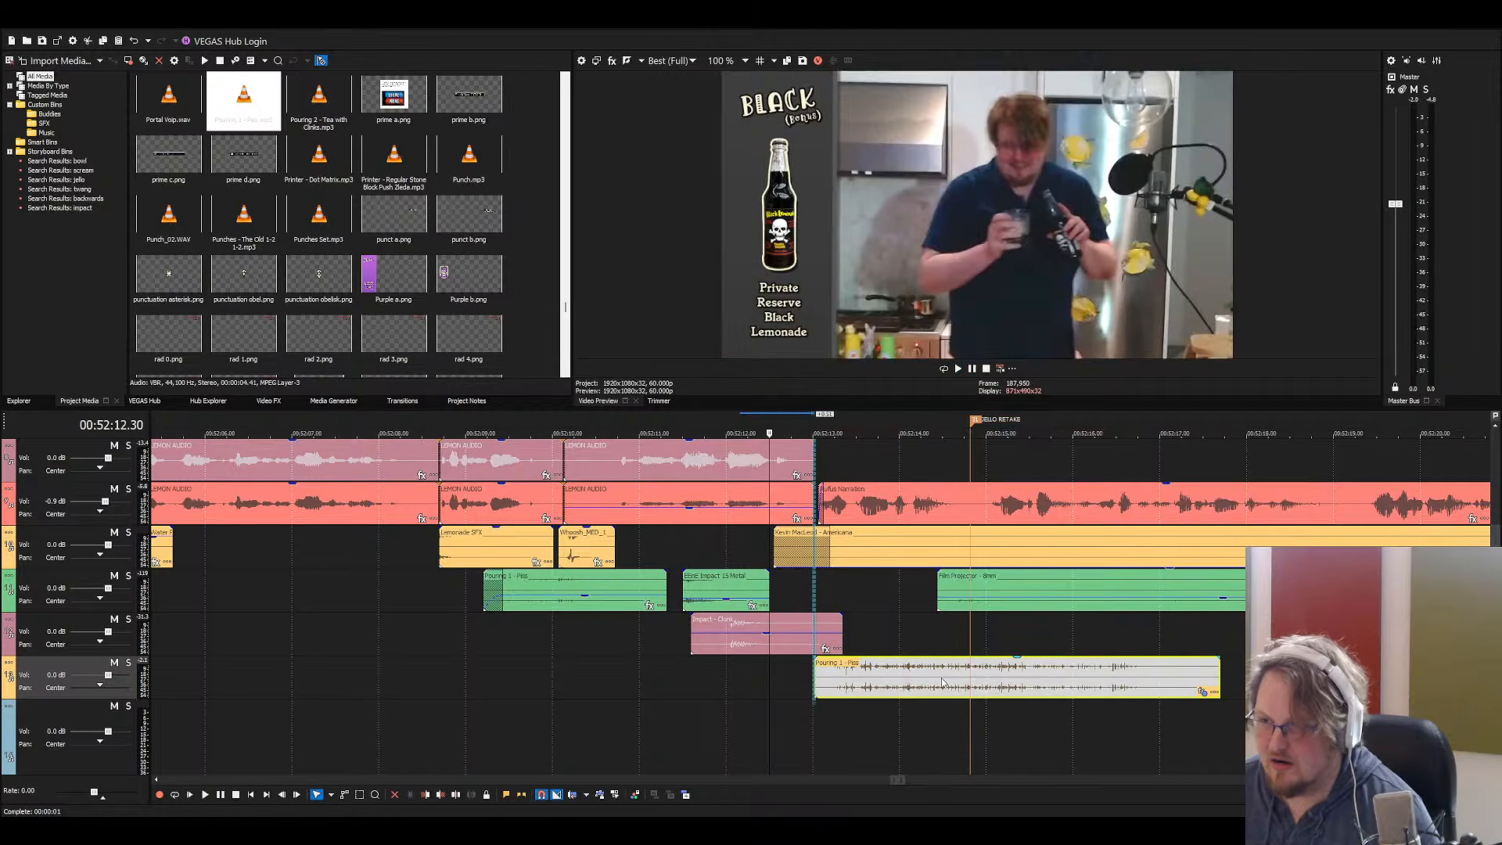
click(835, 678)
key(space)
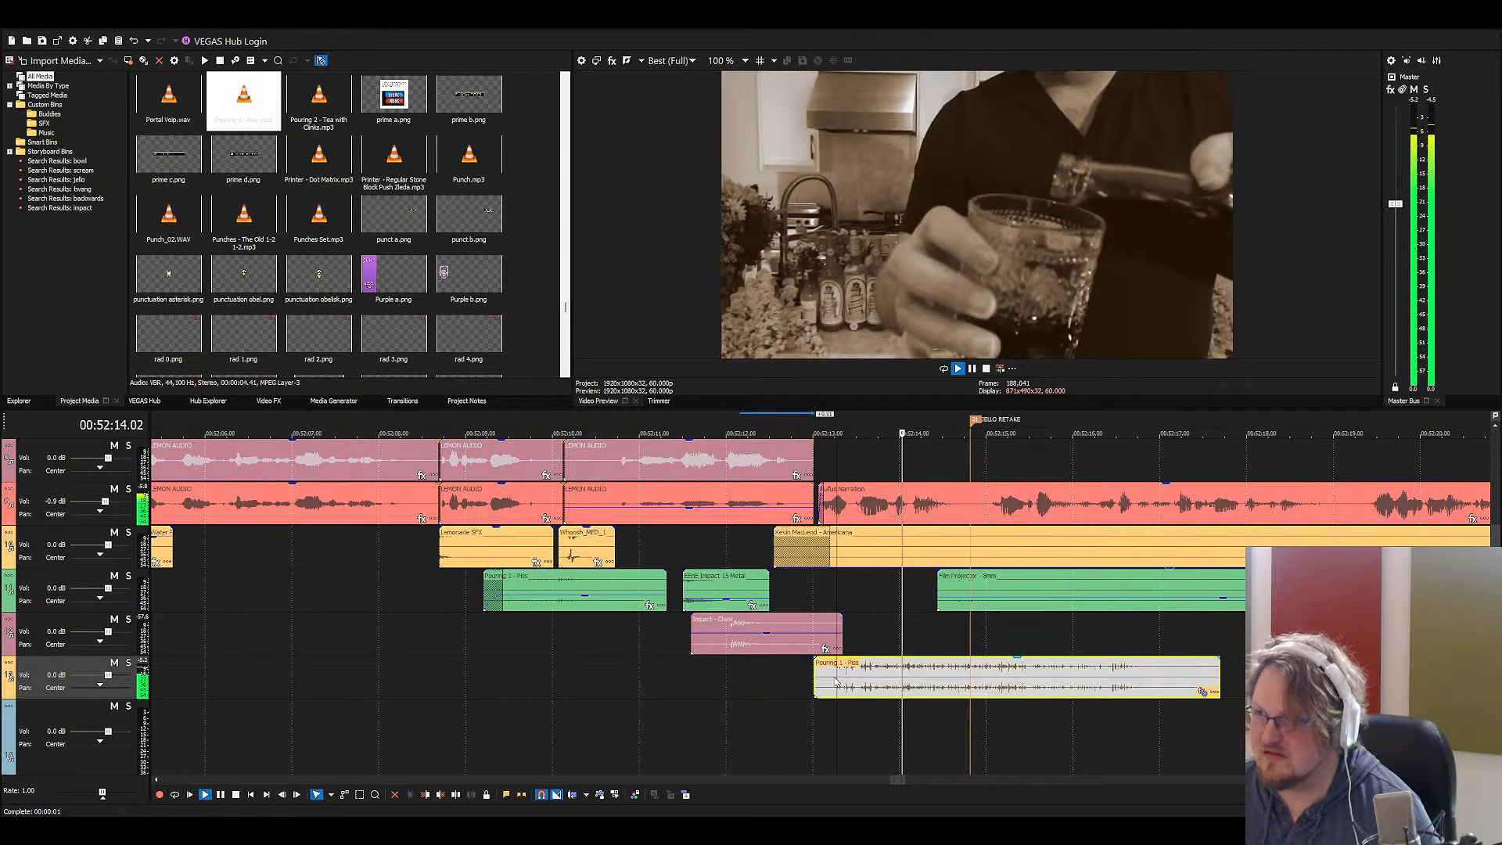
key(space)
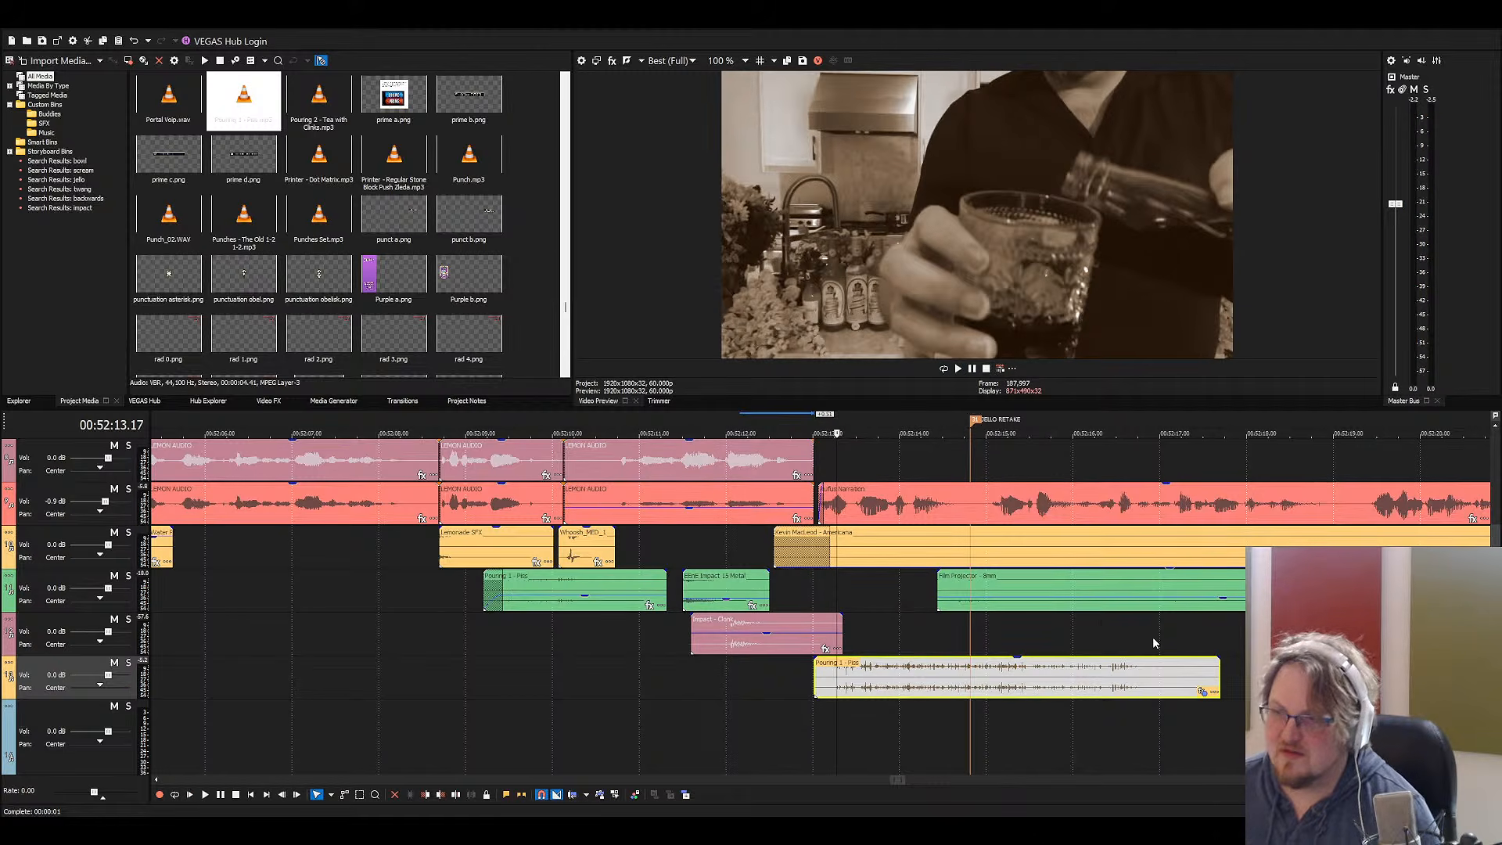
Try stretching the Pouring 1 event to a longer duration, play it back and undo the stretch
drag(1219, 678, 1476, 677)
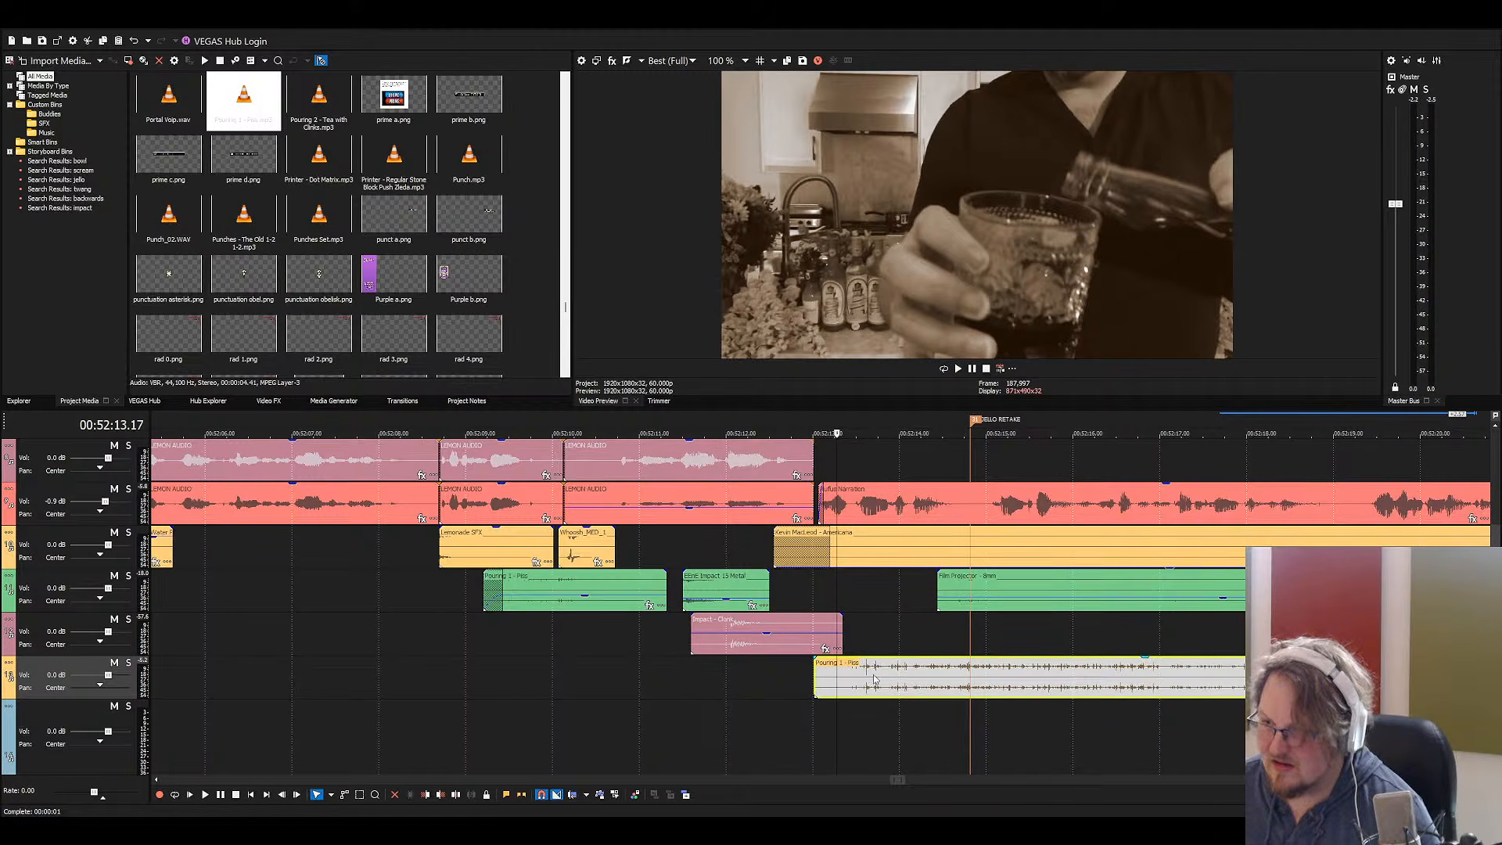
click(874, 677)
key(space)
key(space)
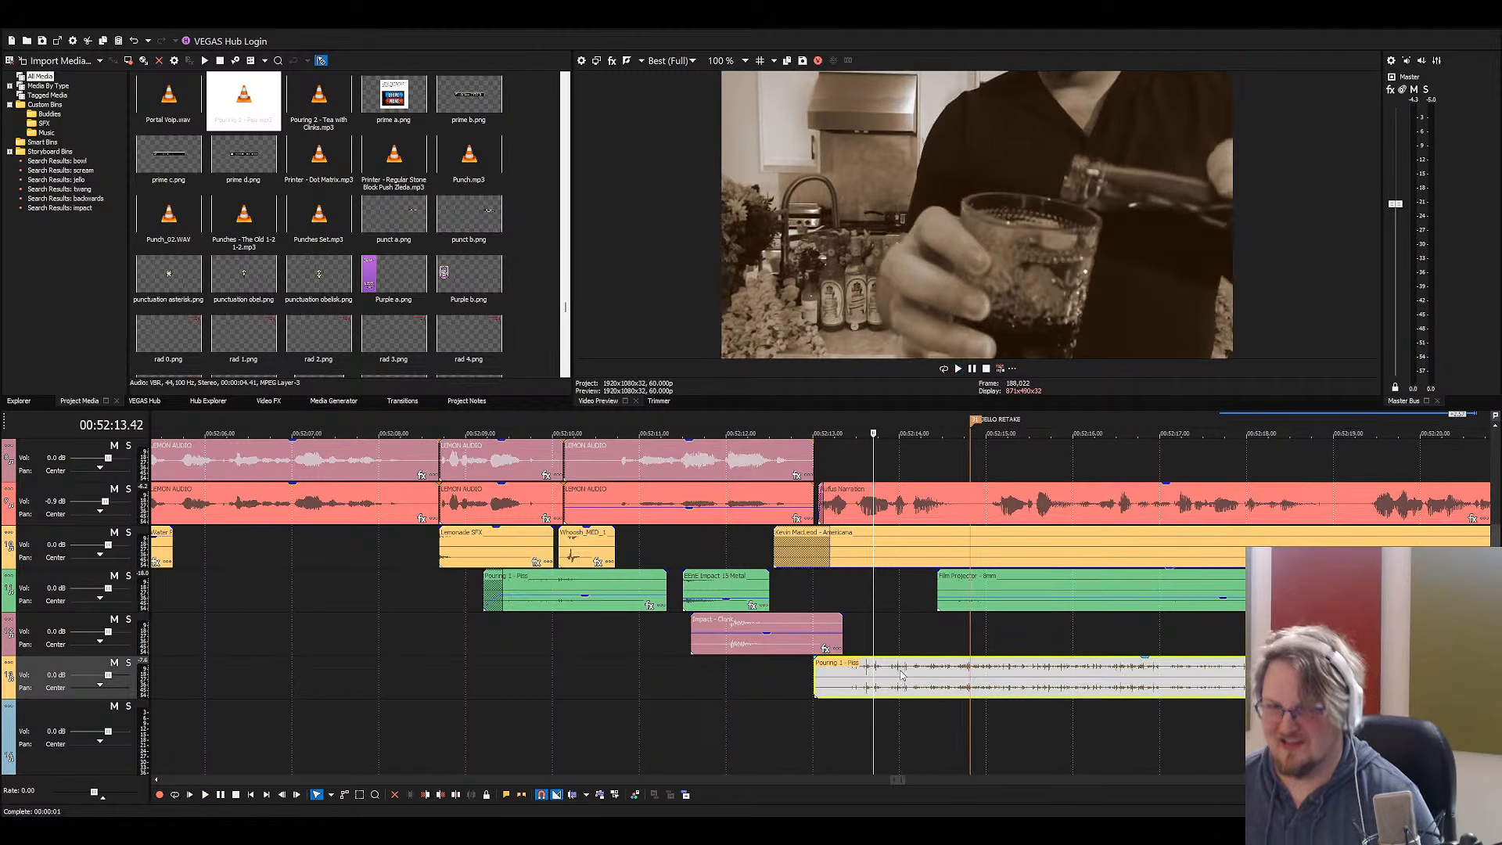
key(ctrl+z)
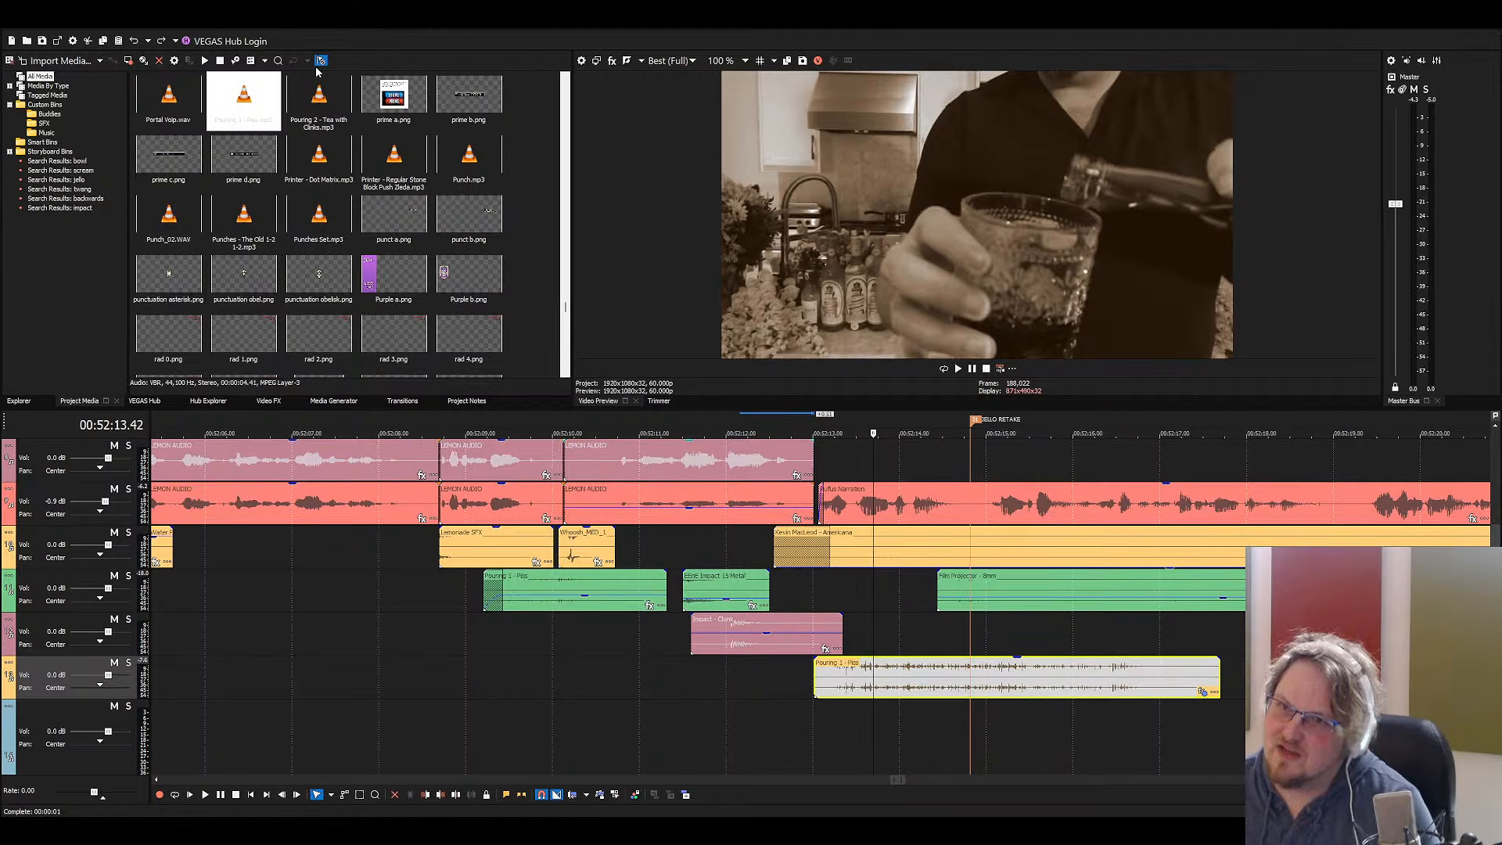
Find the Water Pouring Pee on Snow sound in the project media and place it on the track below Pouring 1
click(454, 266)
text(water p)
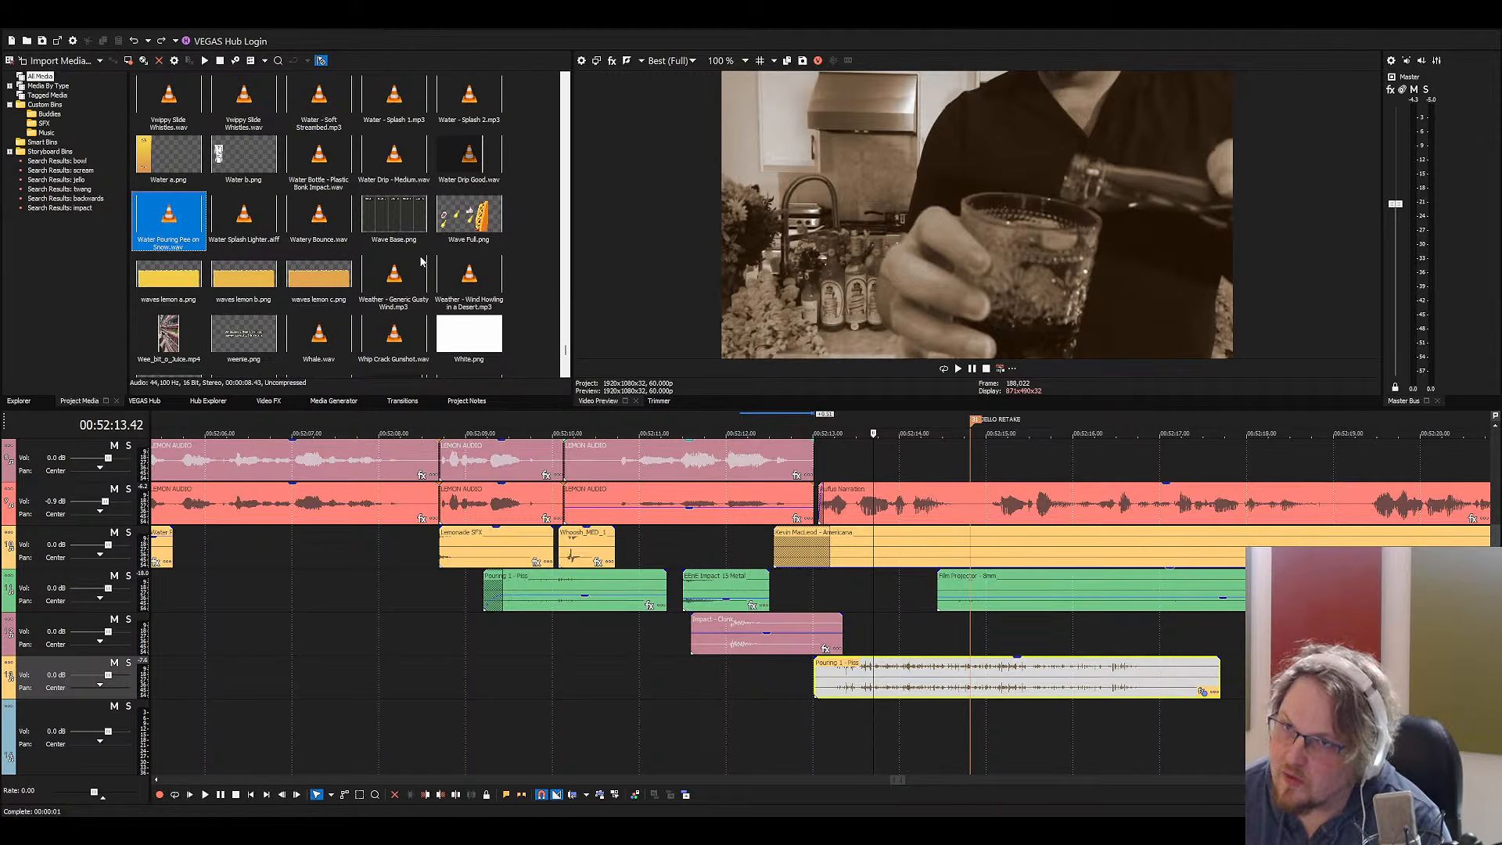
drag(147, 229, 755, 728)
click(938, 646)
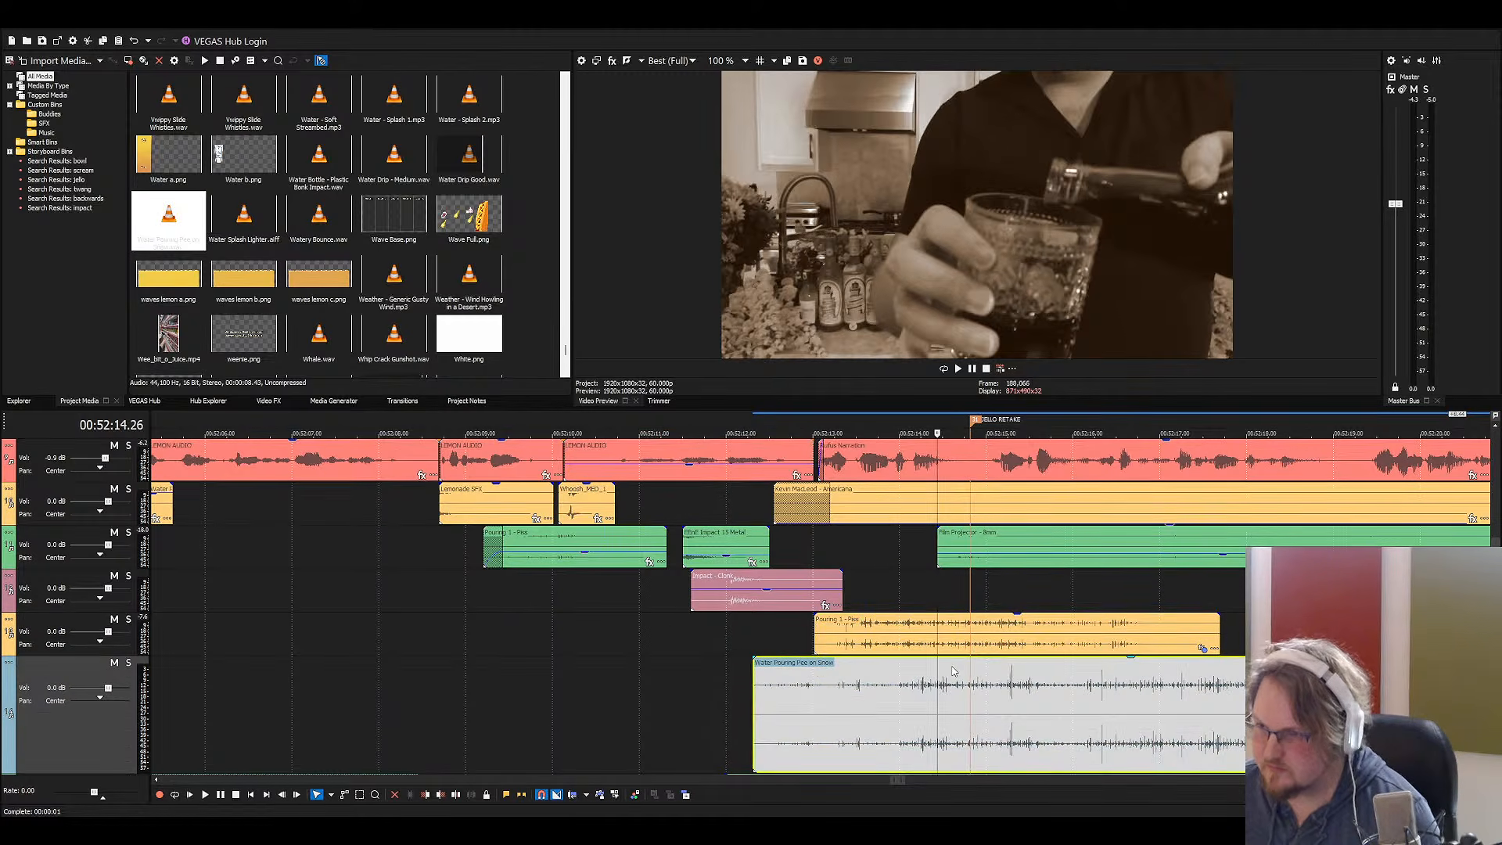
Lower the Pouring 1 event's gain to silence, shift the Water Pouring event slightly earlier and play back the pouring shot
click(923, 638)
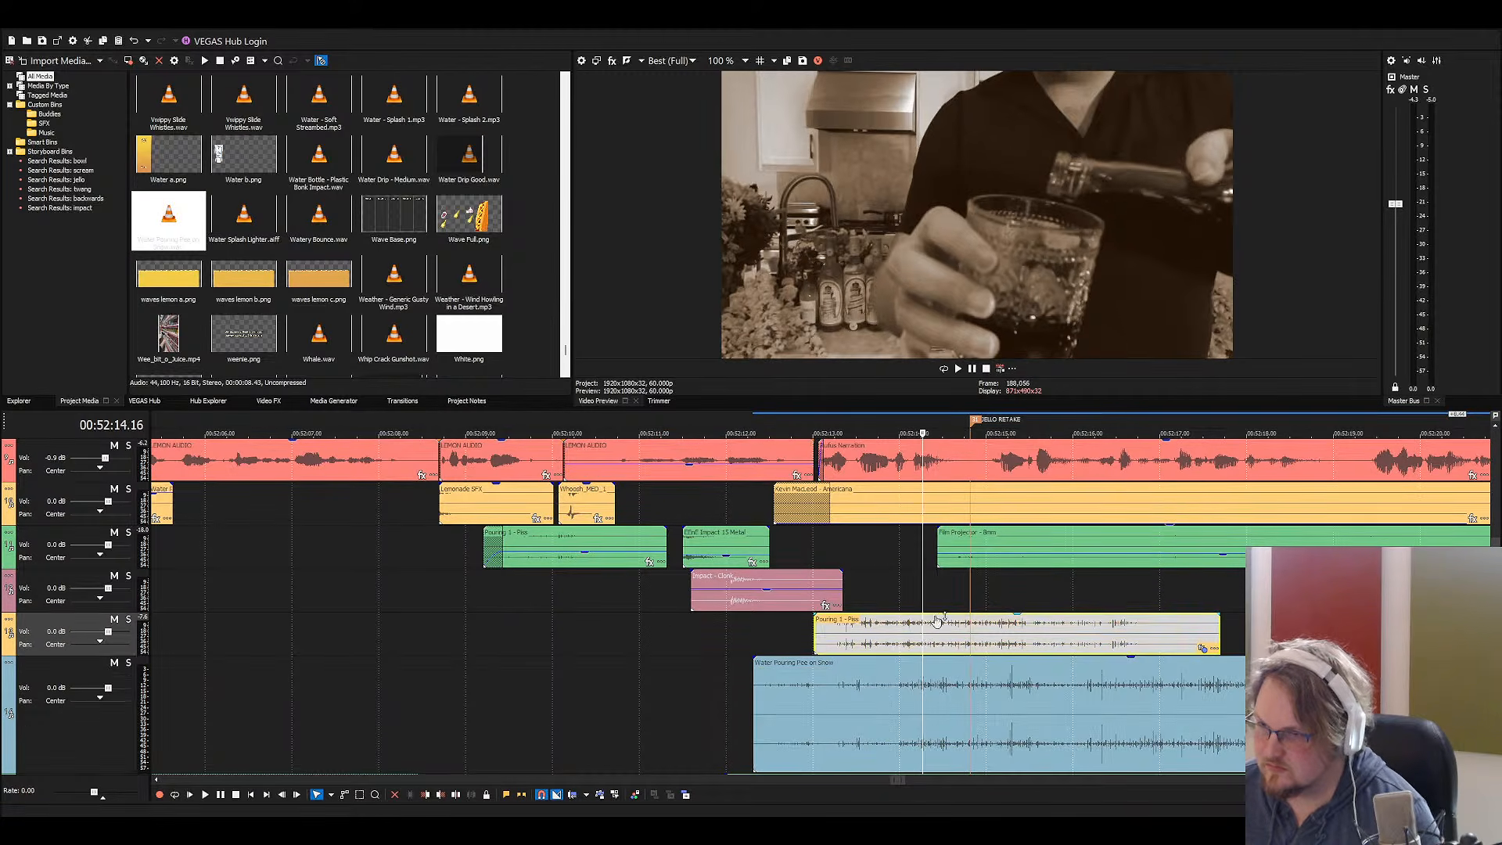
drag(931, 615, 877, 693)
click(903, 693)
key(space)
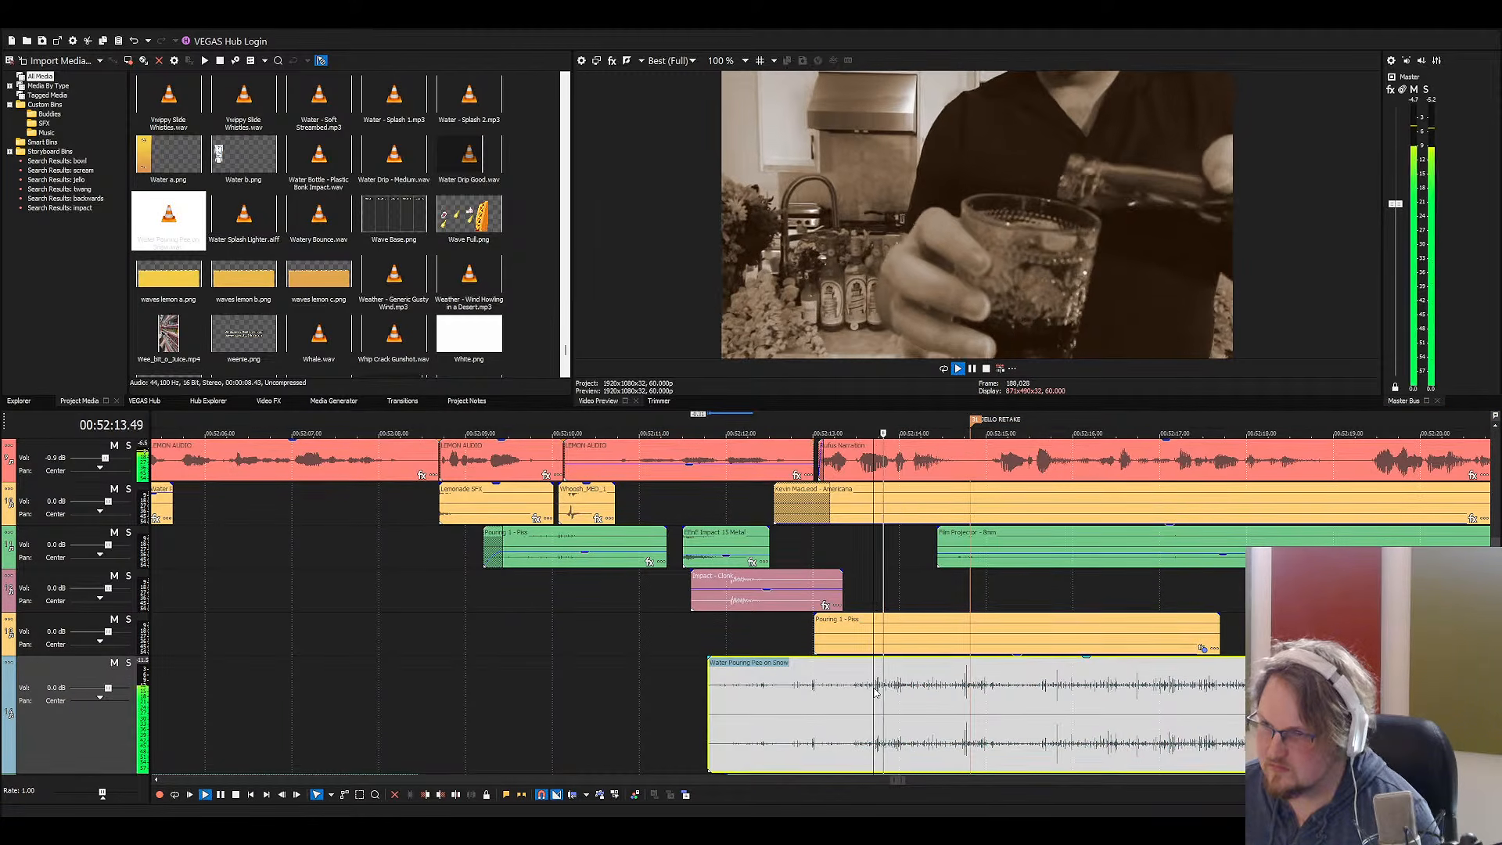
scroll(959, 682, down, 3)
scroll(860, 679, down, 1)
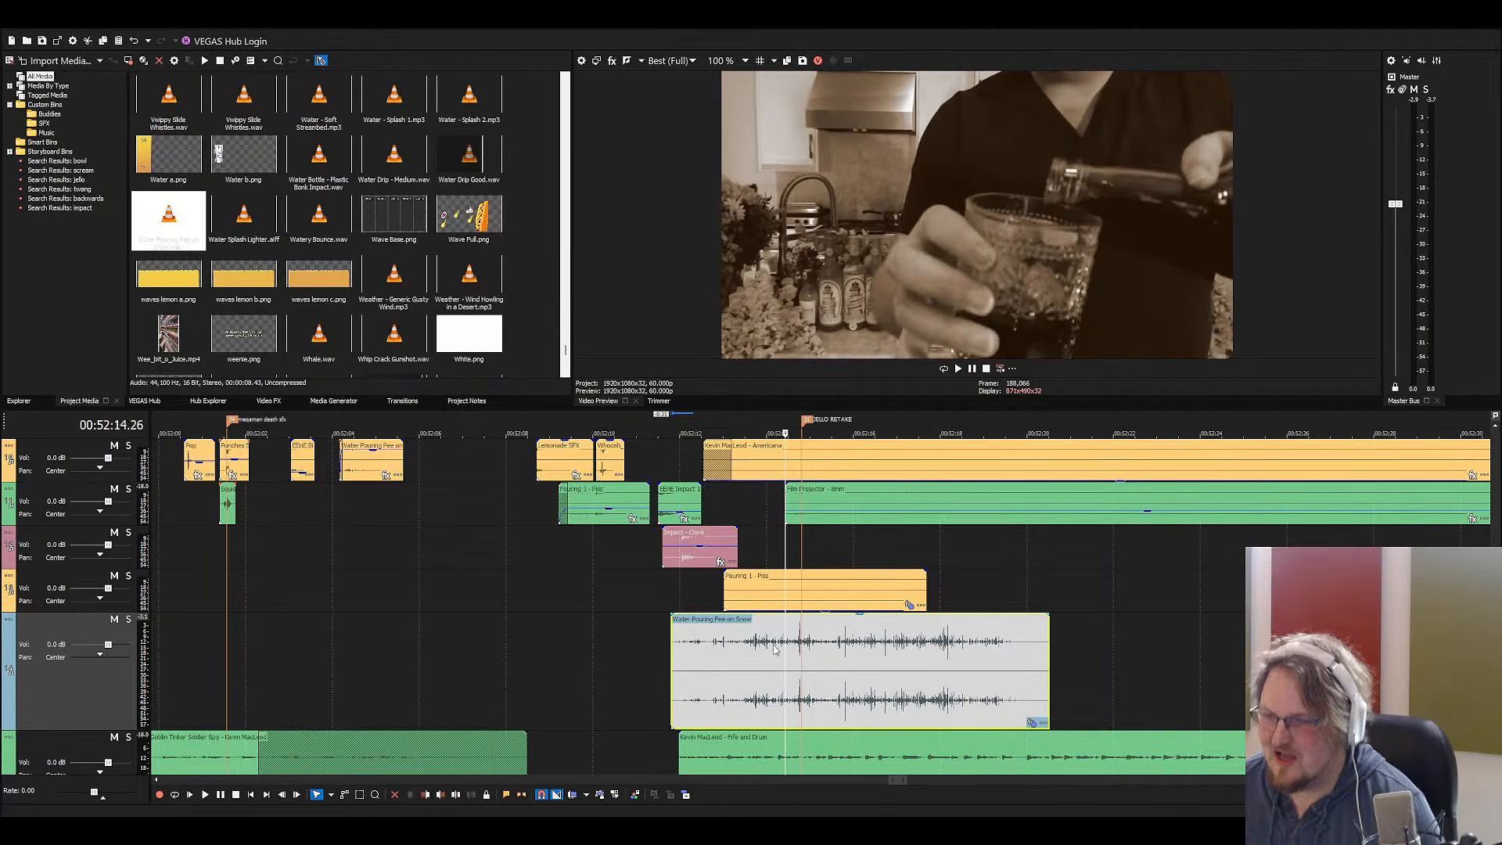
key(space)
Split the Water Pouring event at 00:52:14.40, delete its first part and move the remainder onto the impact sound's track
click(797, 654)
key(s)
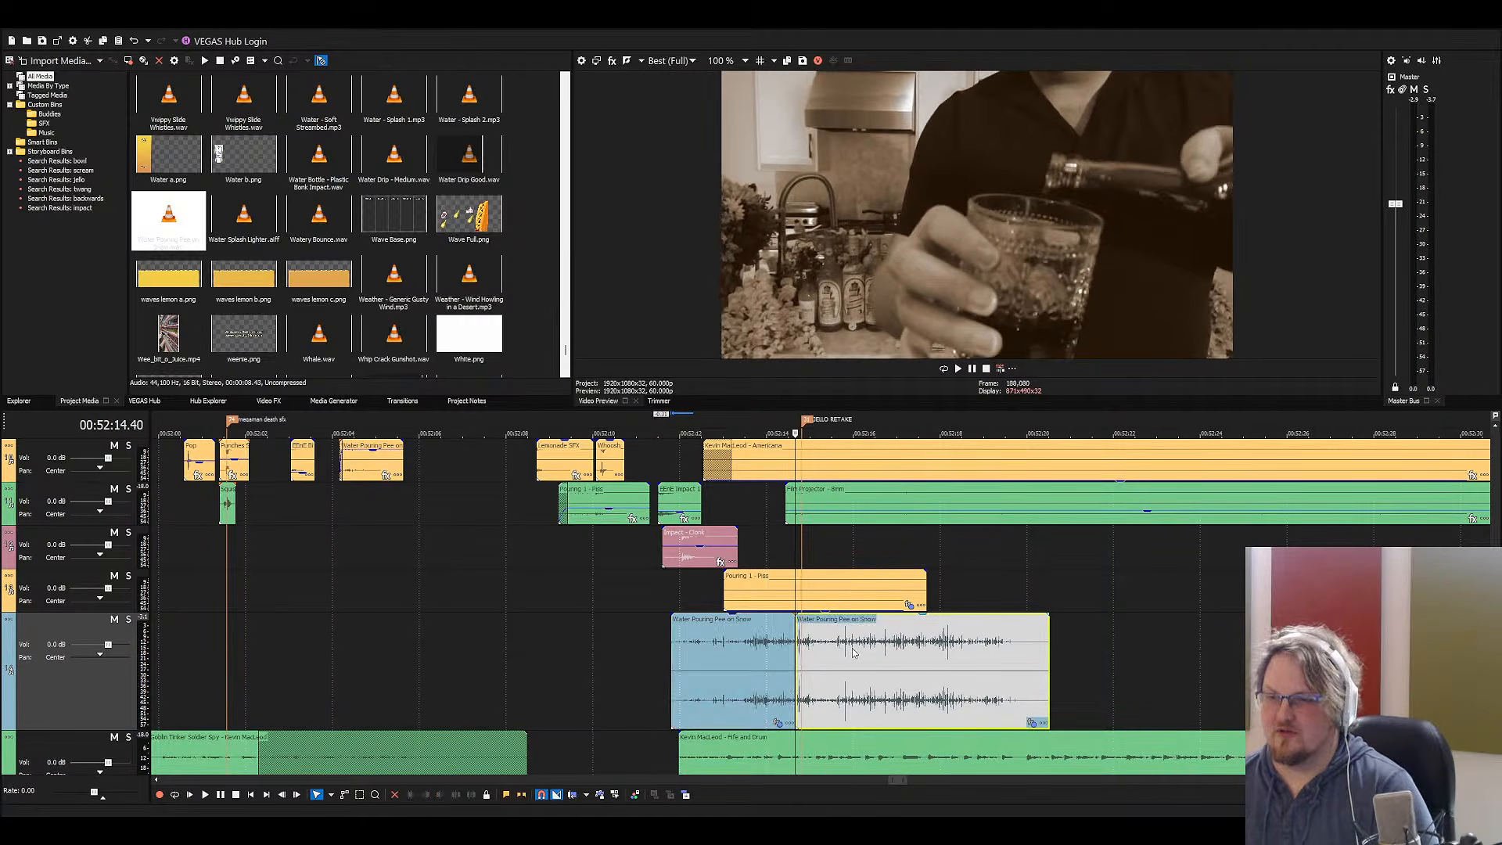
click(771, 649)
key(Delete)
drag(799, 649, 778, 546)
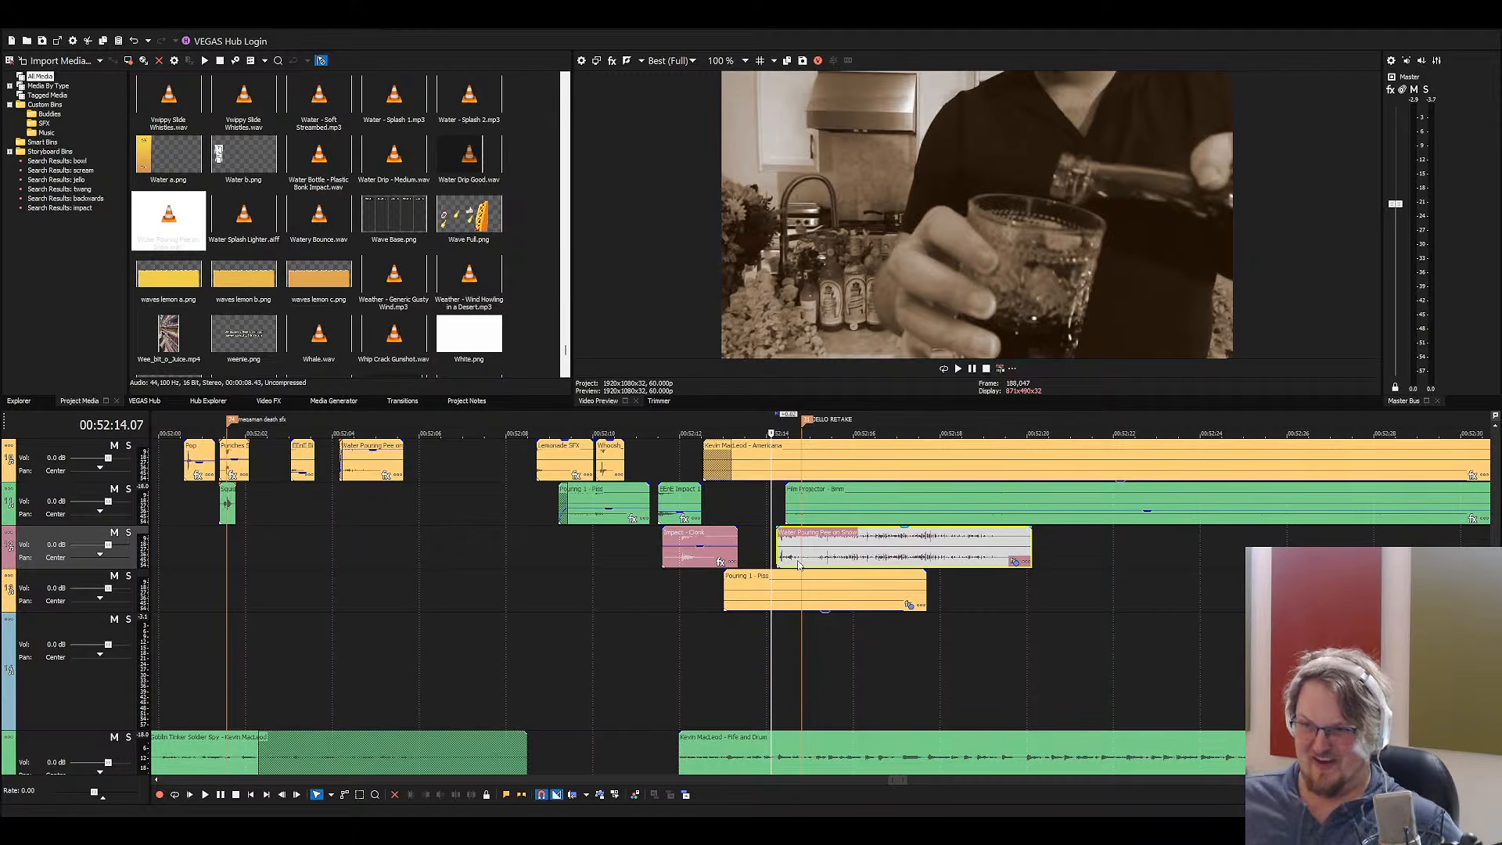
Reposition the Water Pouring event to start at about 00:52:14.56 by the JELLO RETAKE marker and check it against playback
scroll(800, 559, up, 3)
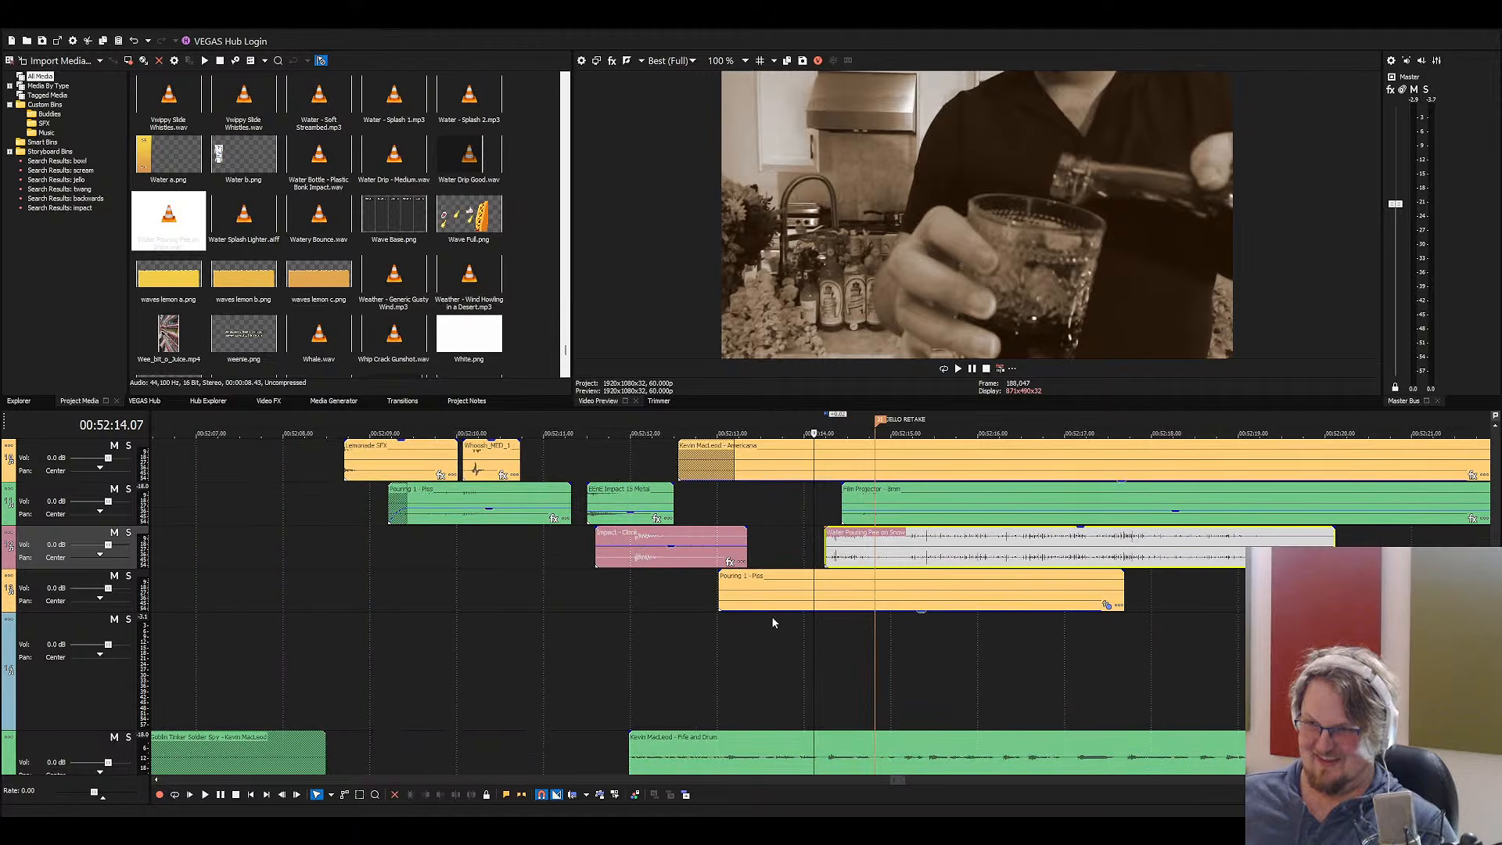
click(802, 552)
key(space)
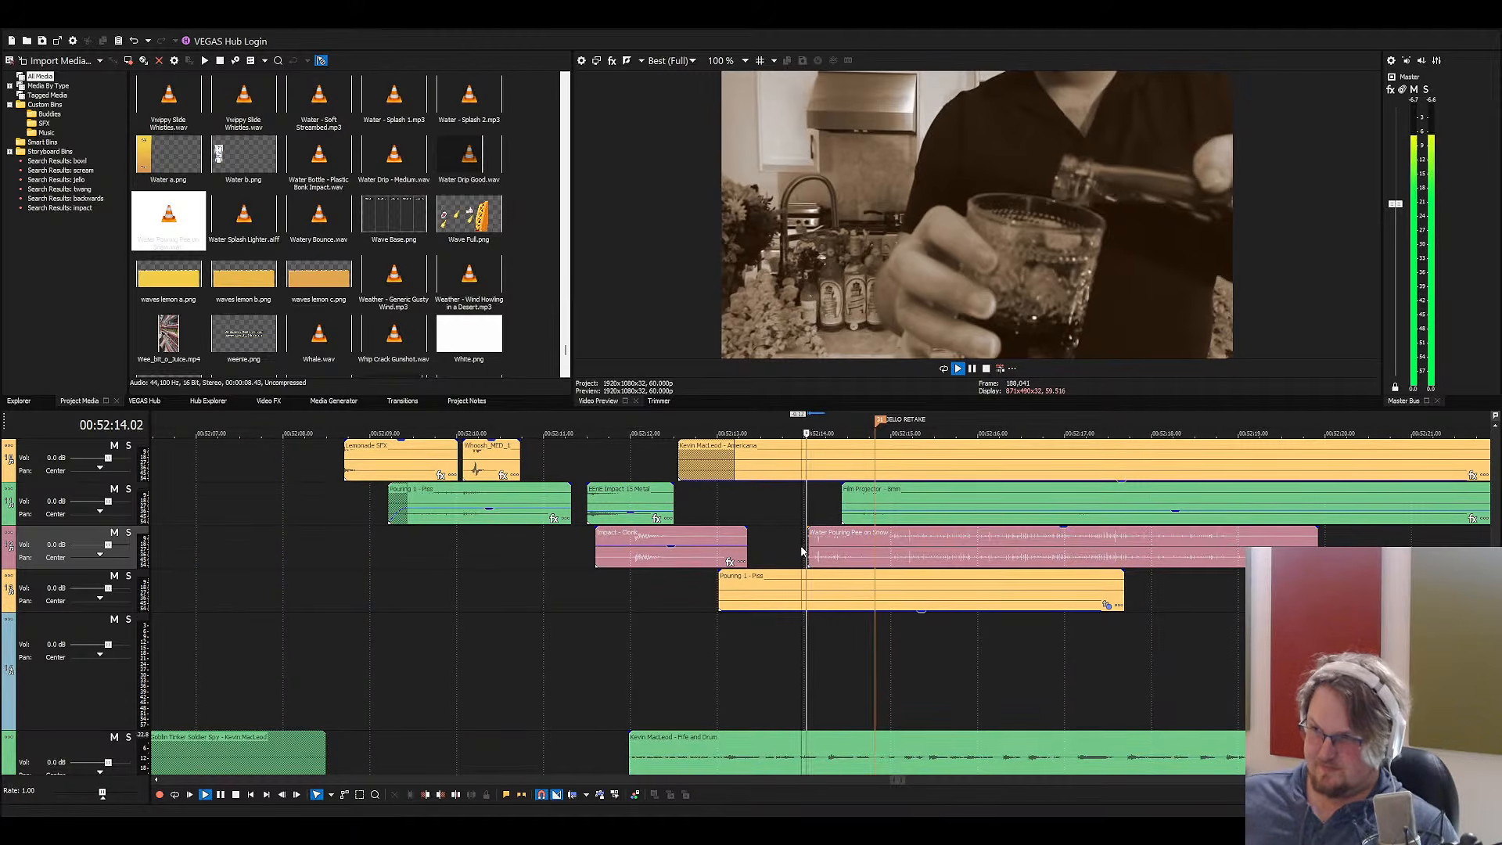
key(space)
drag(834, 545, 902, 554)
click(851, 546)
click(877, 552)
key(space)
key(space)
key(space)
scroll(945, 741, down, 2)
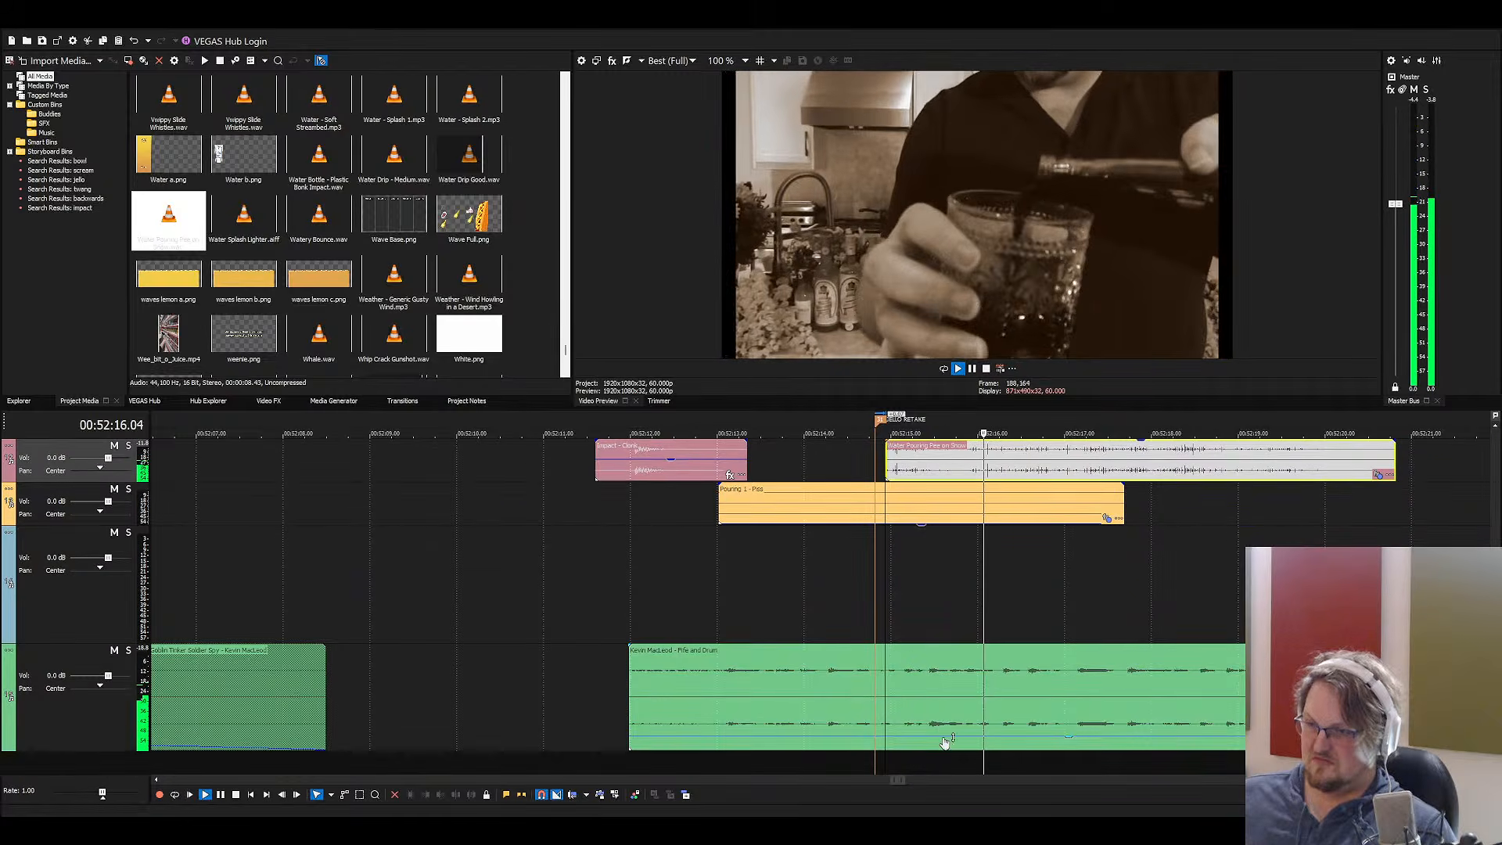
scroll(900, 625, up, 2)
key(space)
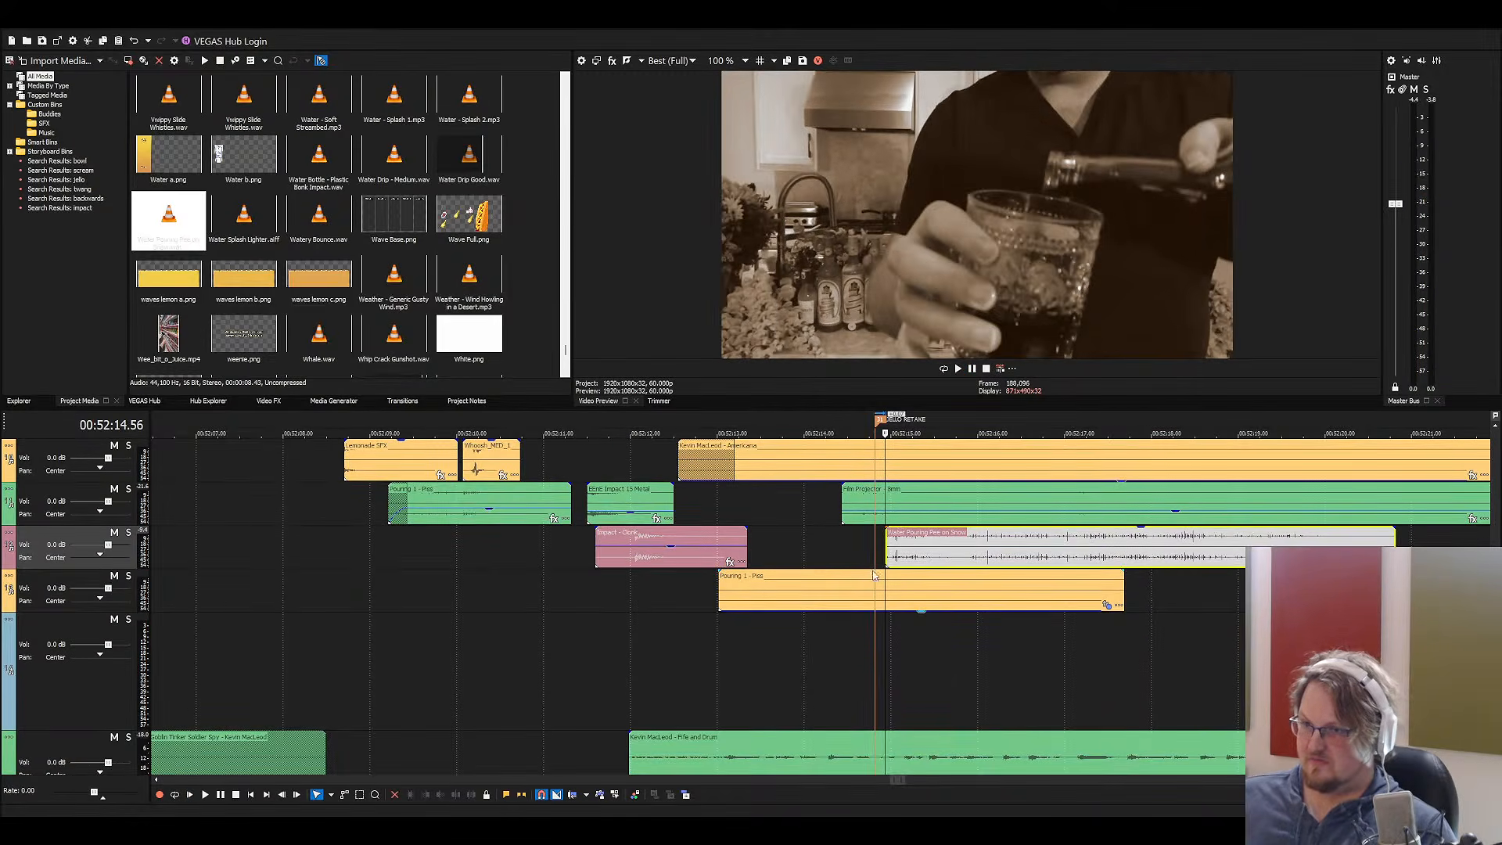
Delete the Pouring 1 event and play back the pouring shot with only the Water Pouring sound
click(873, 575)
key(Delete)
key(space)
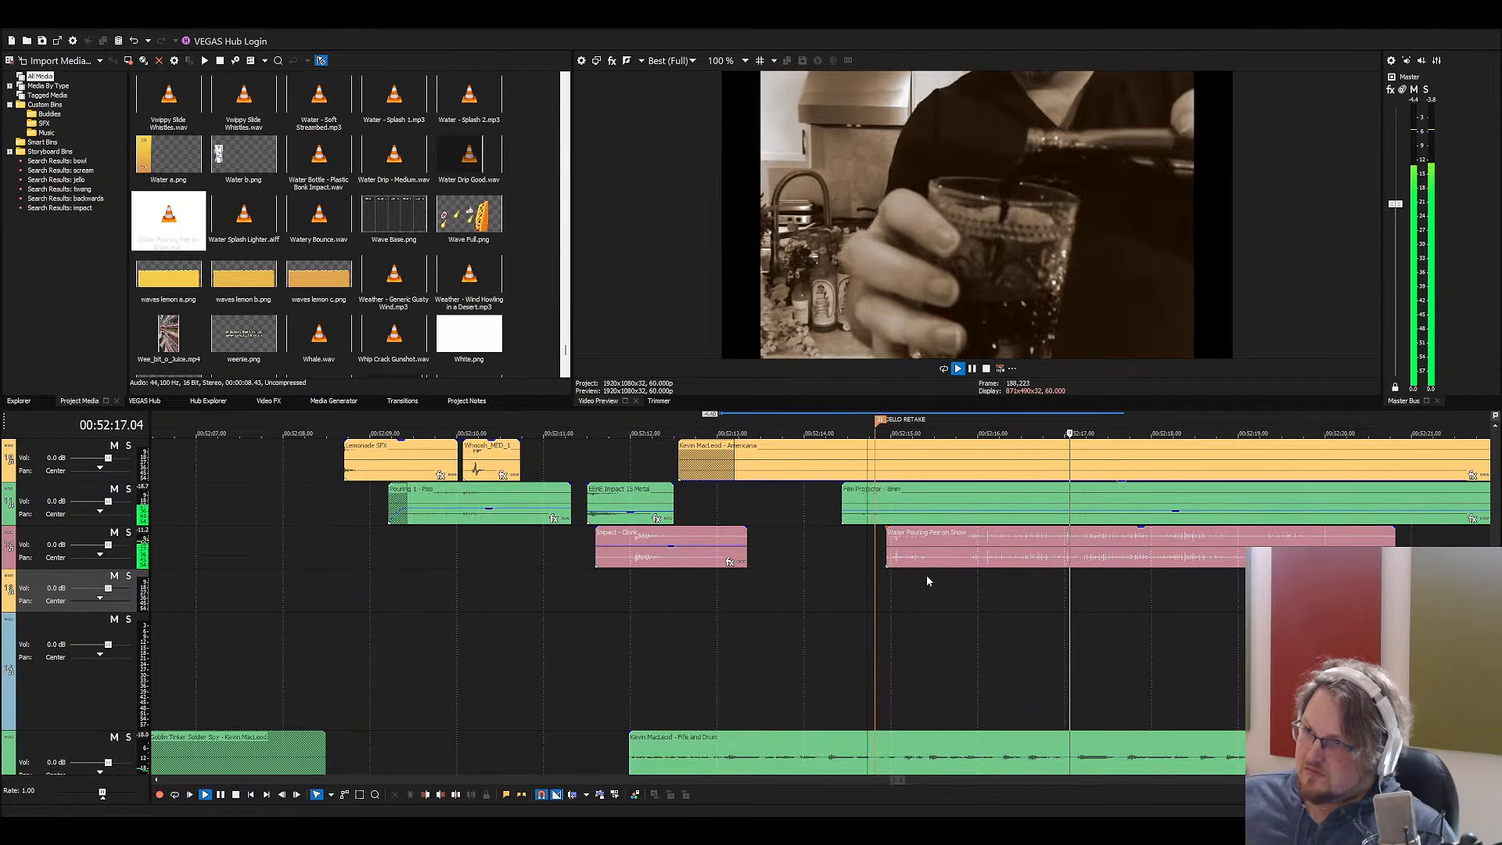
scroll(1123, 569, down, 1)
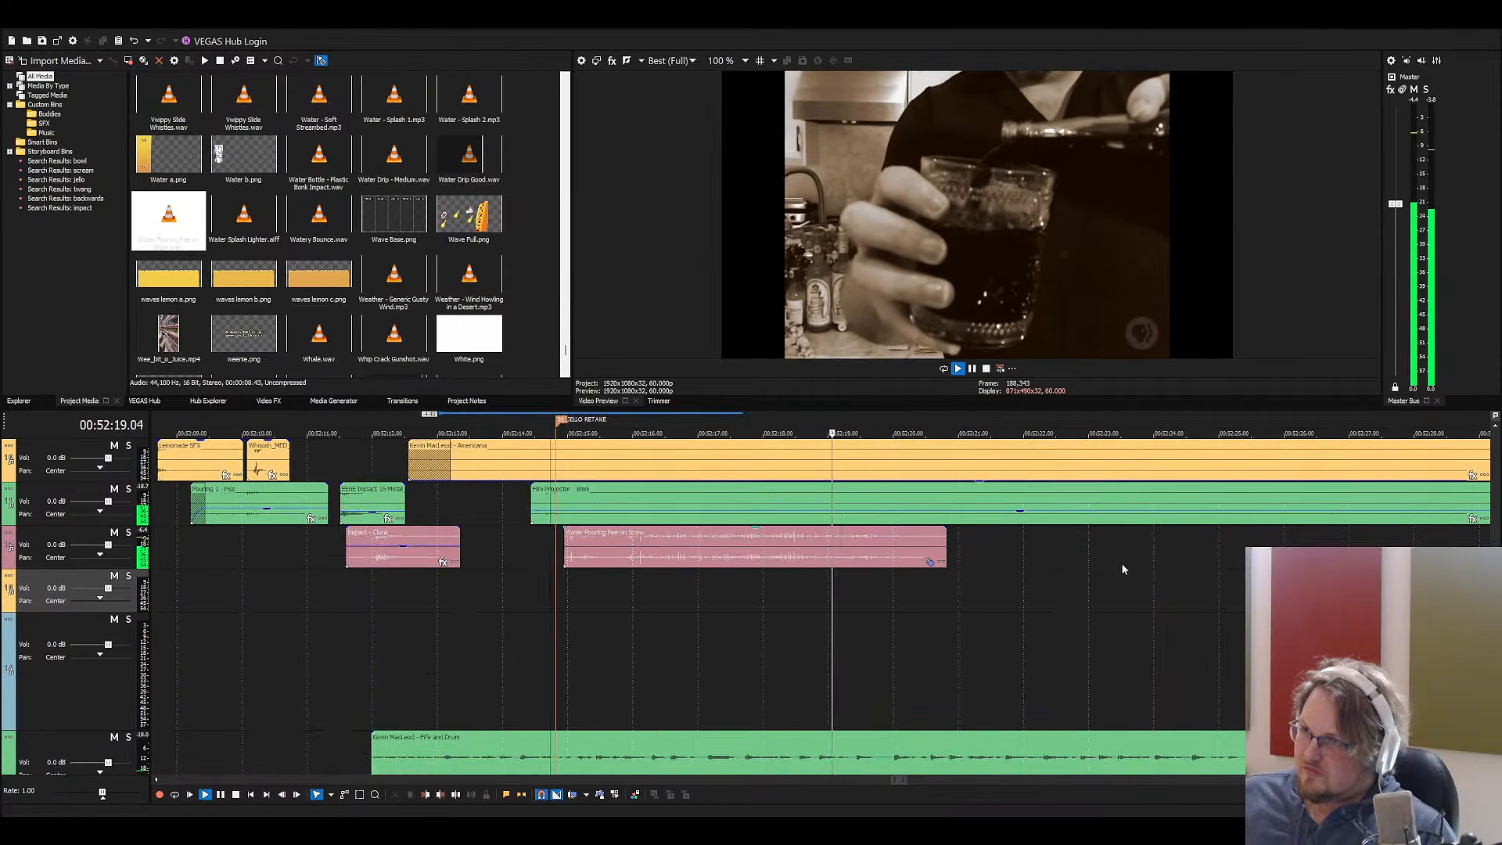
Trim the Water Pouring event's end to about 00:52:20, add a fade-out starting around 00:52:17 and save the project
key(space)
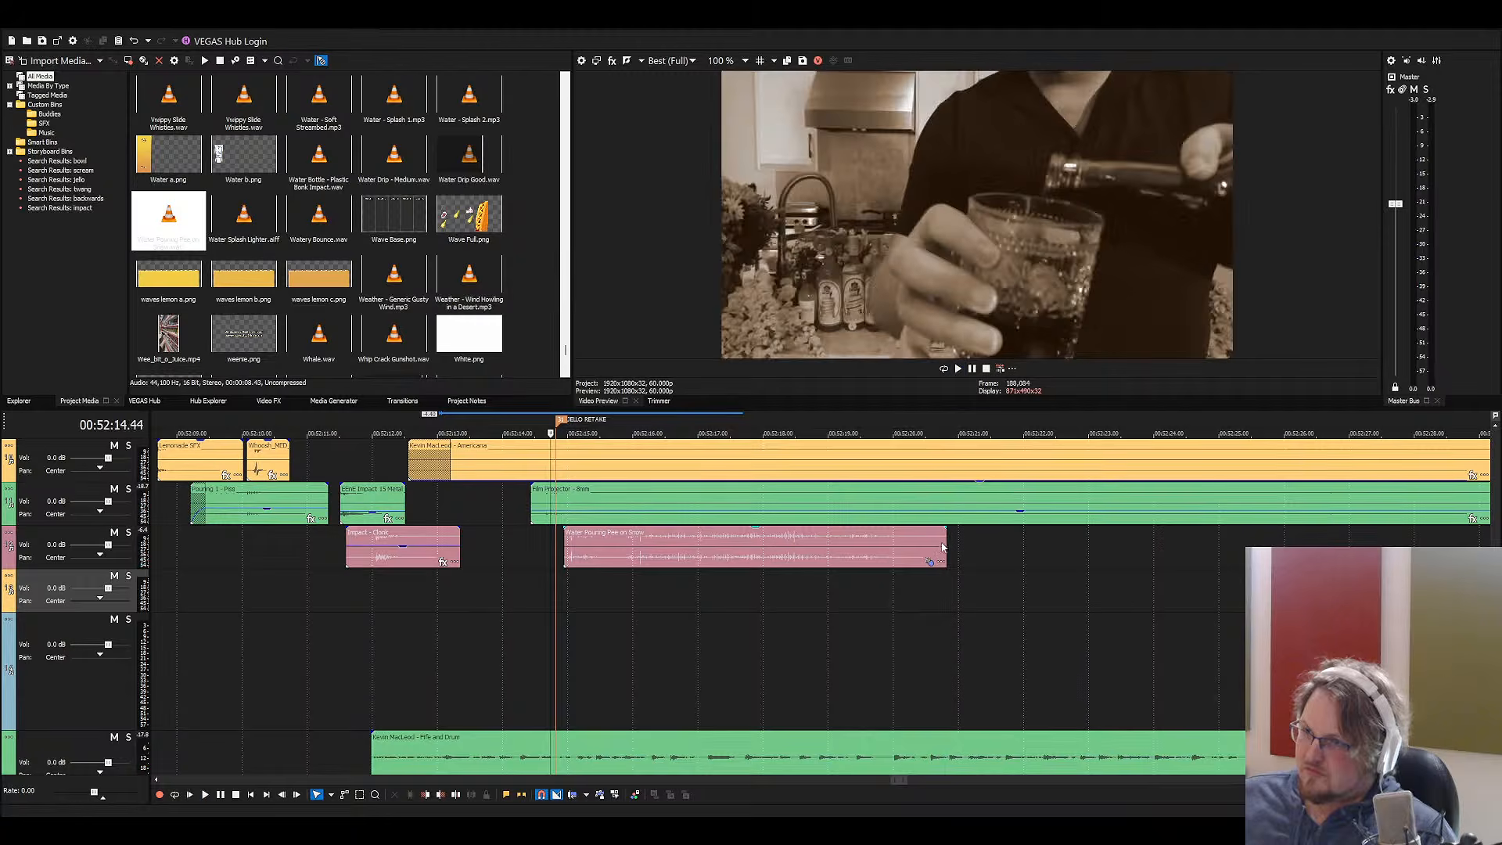
click(914, 543)
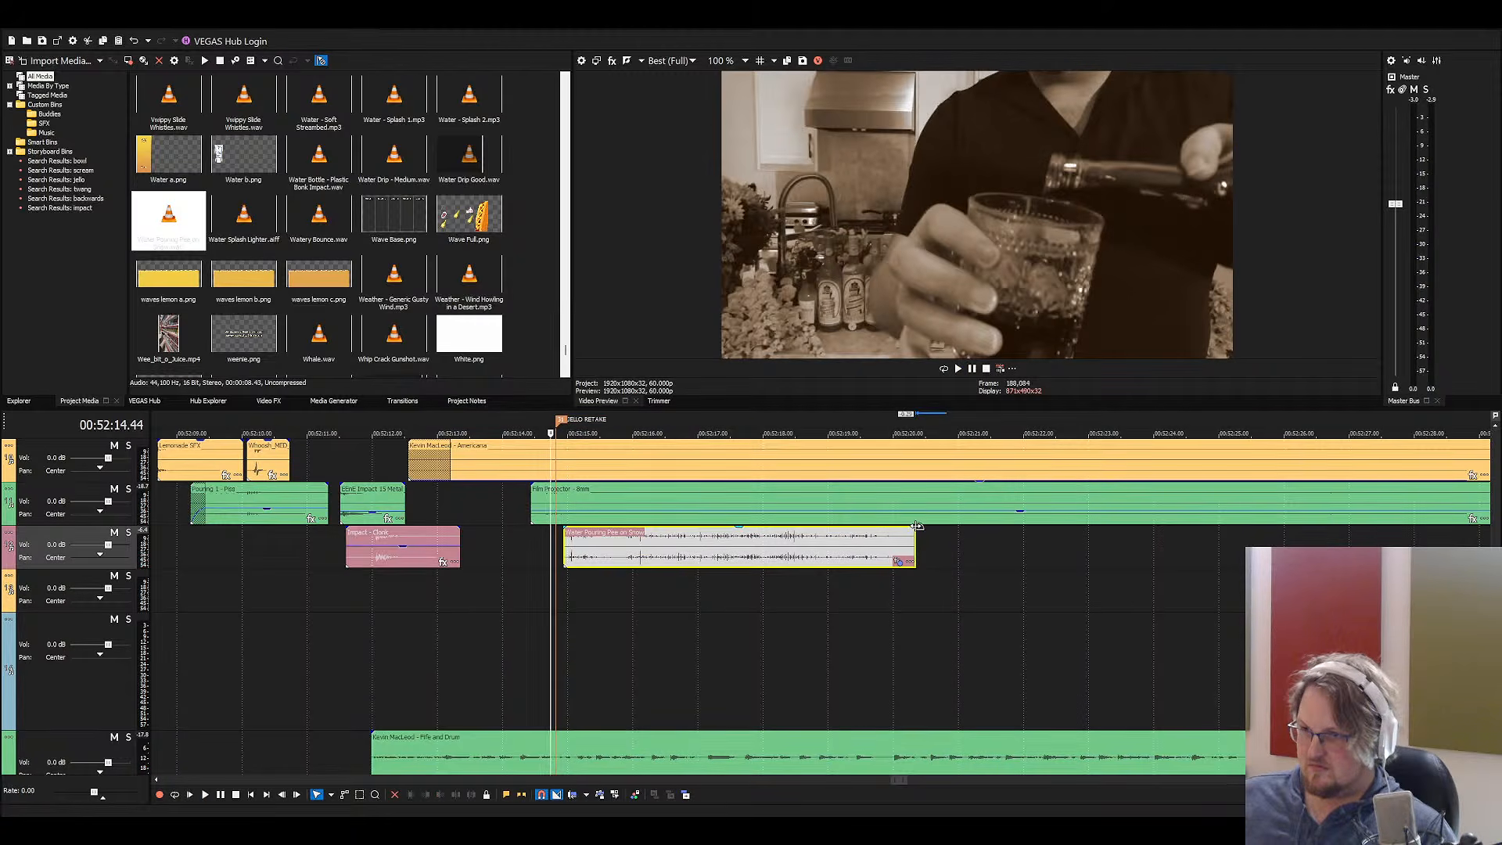
drag(913, 530, 693, 530)
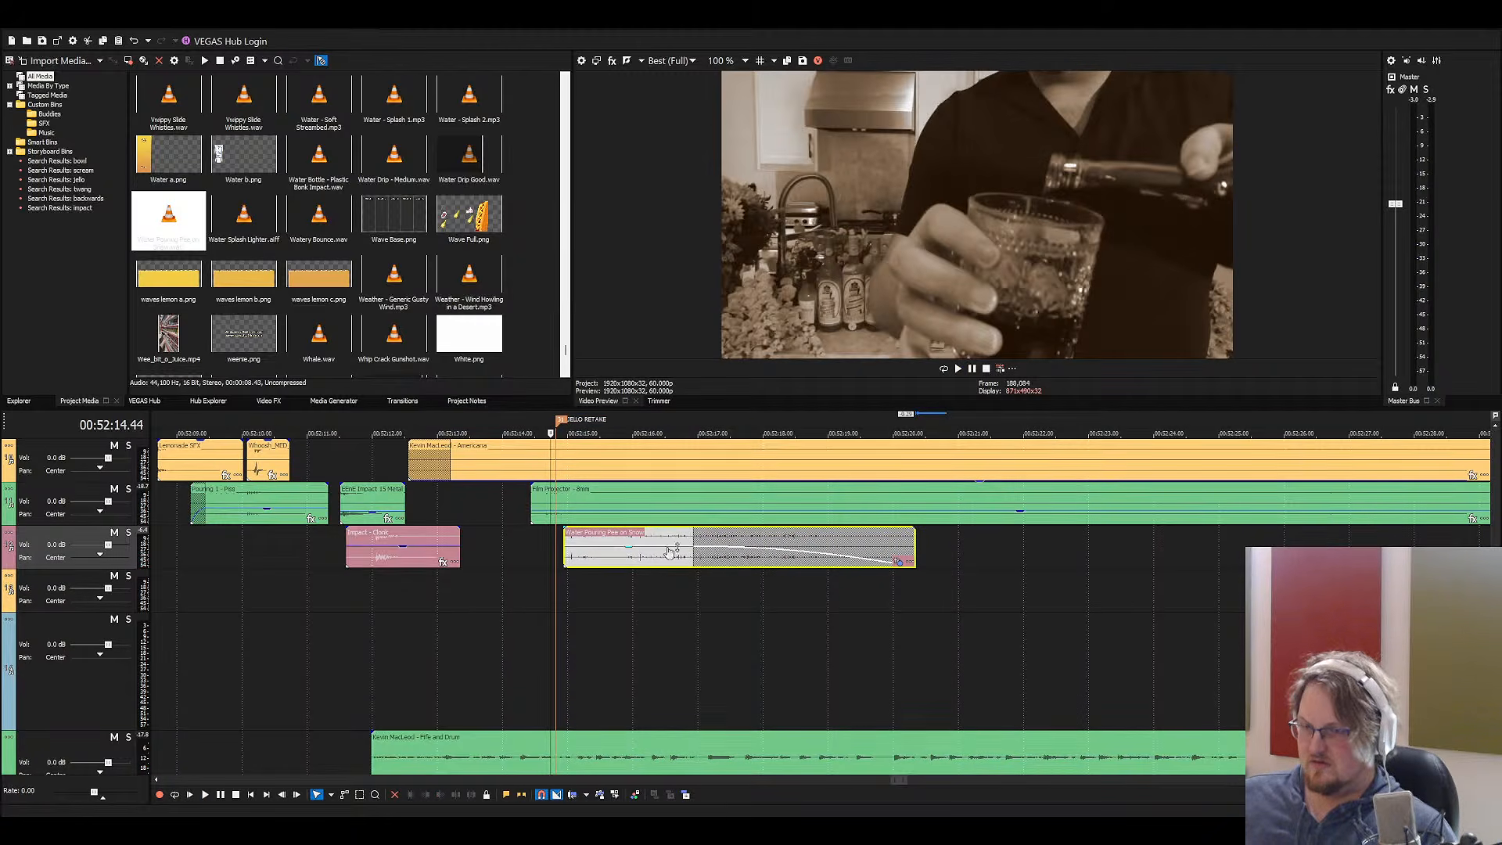
click(554, 546)
key(ctrl+s)
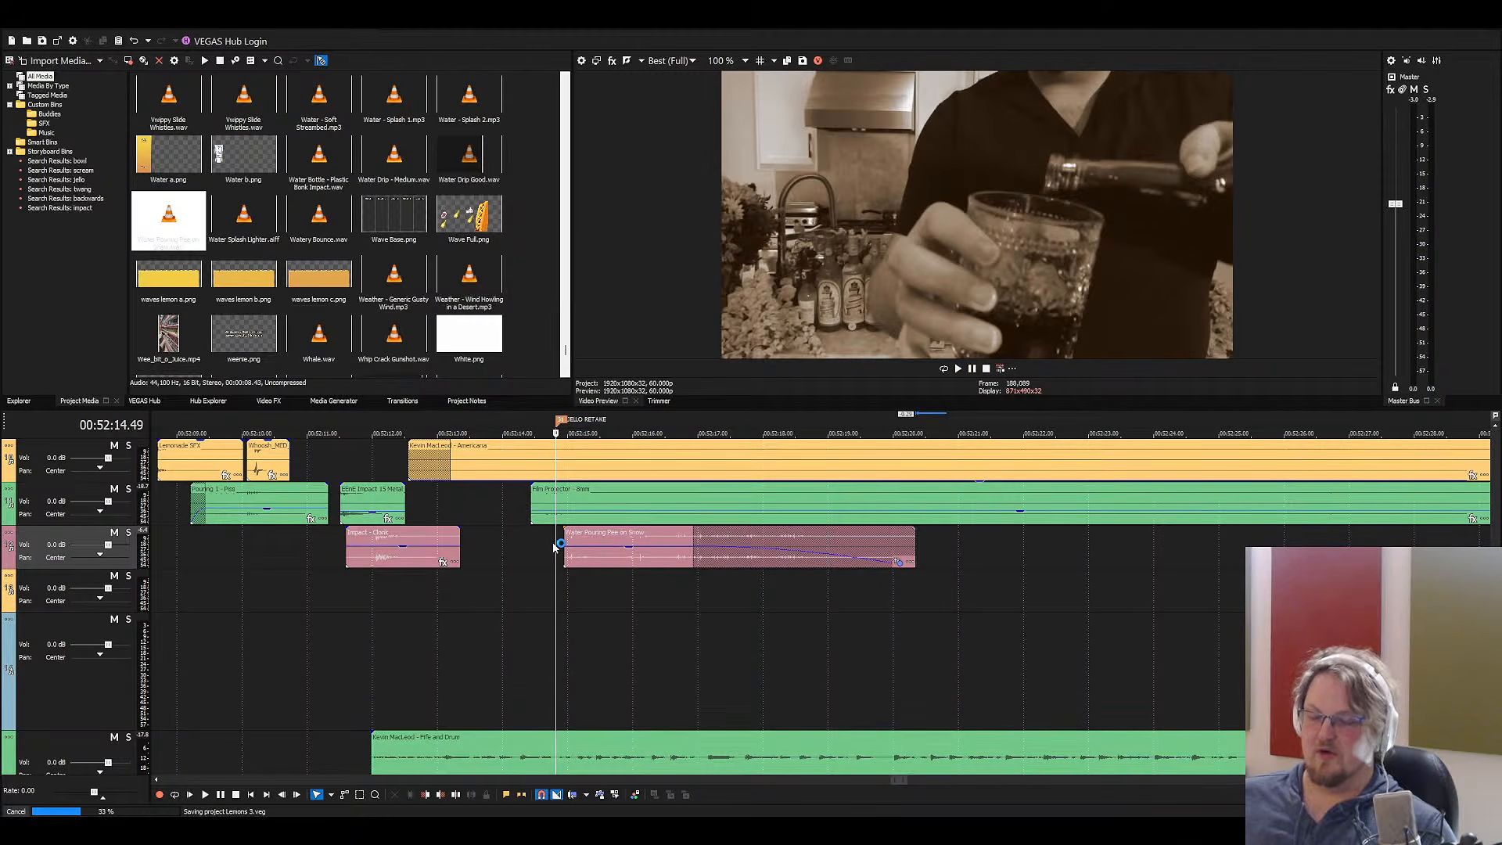
Play back the pouring shot from 00:52:14.49 to check the shortened Water Pouring sound
scroll(622, 570, down, 2)
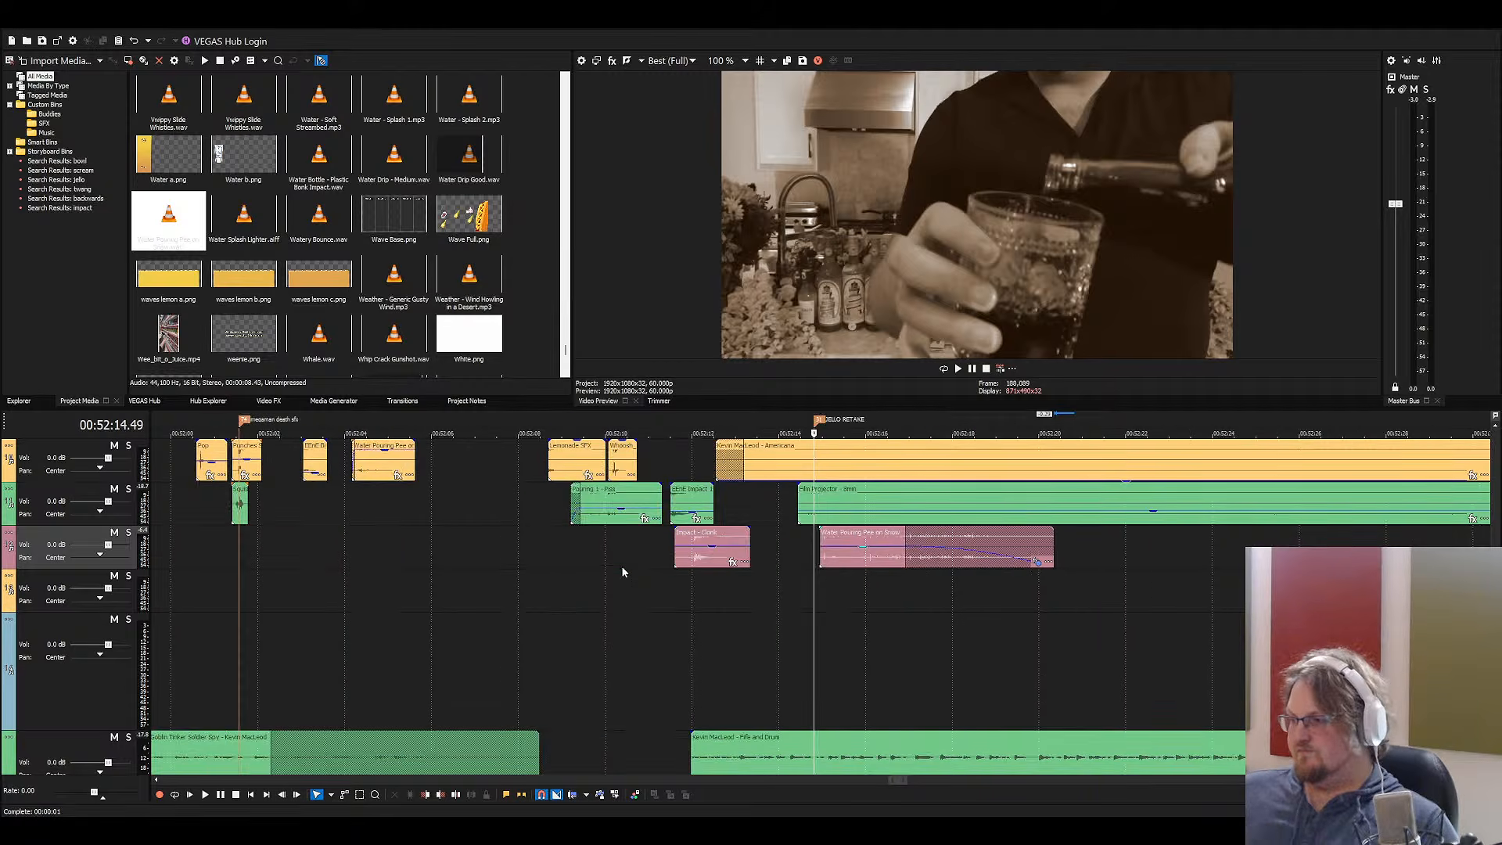
scroll(783, 606, up, 2)
scroll(801, 551, down, 2)
key(space)
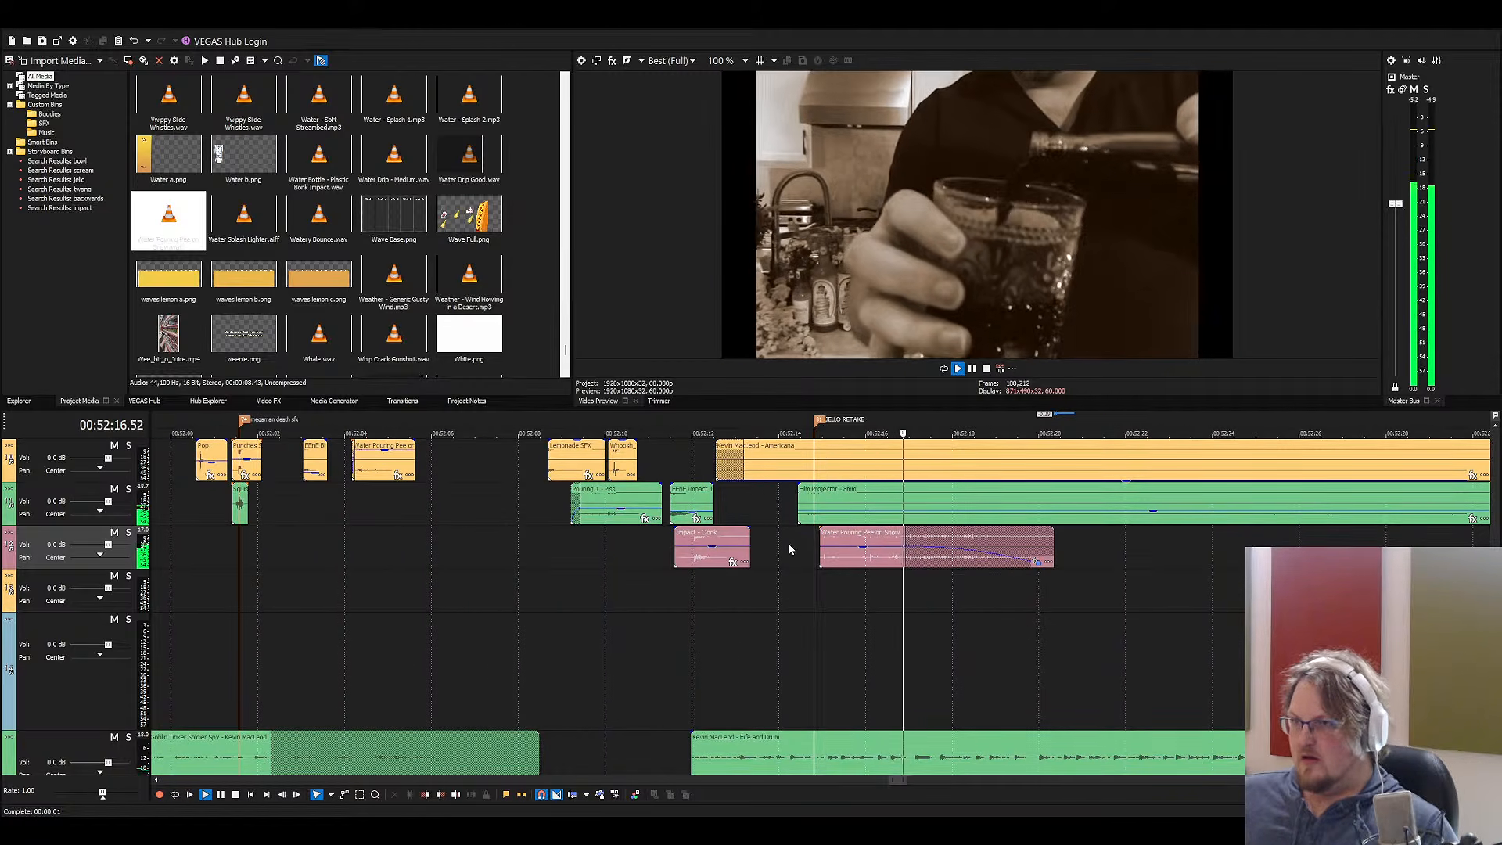
key(space)
Search the sound effects for bucket, place Foley - Sloshing Bucket Pick Up on the empty track below Water Pouring and play the shot
click(407, 307)
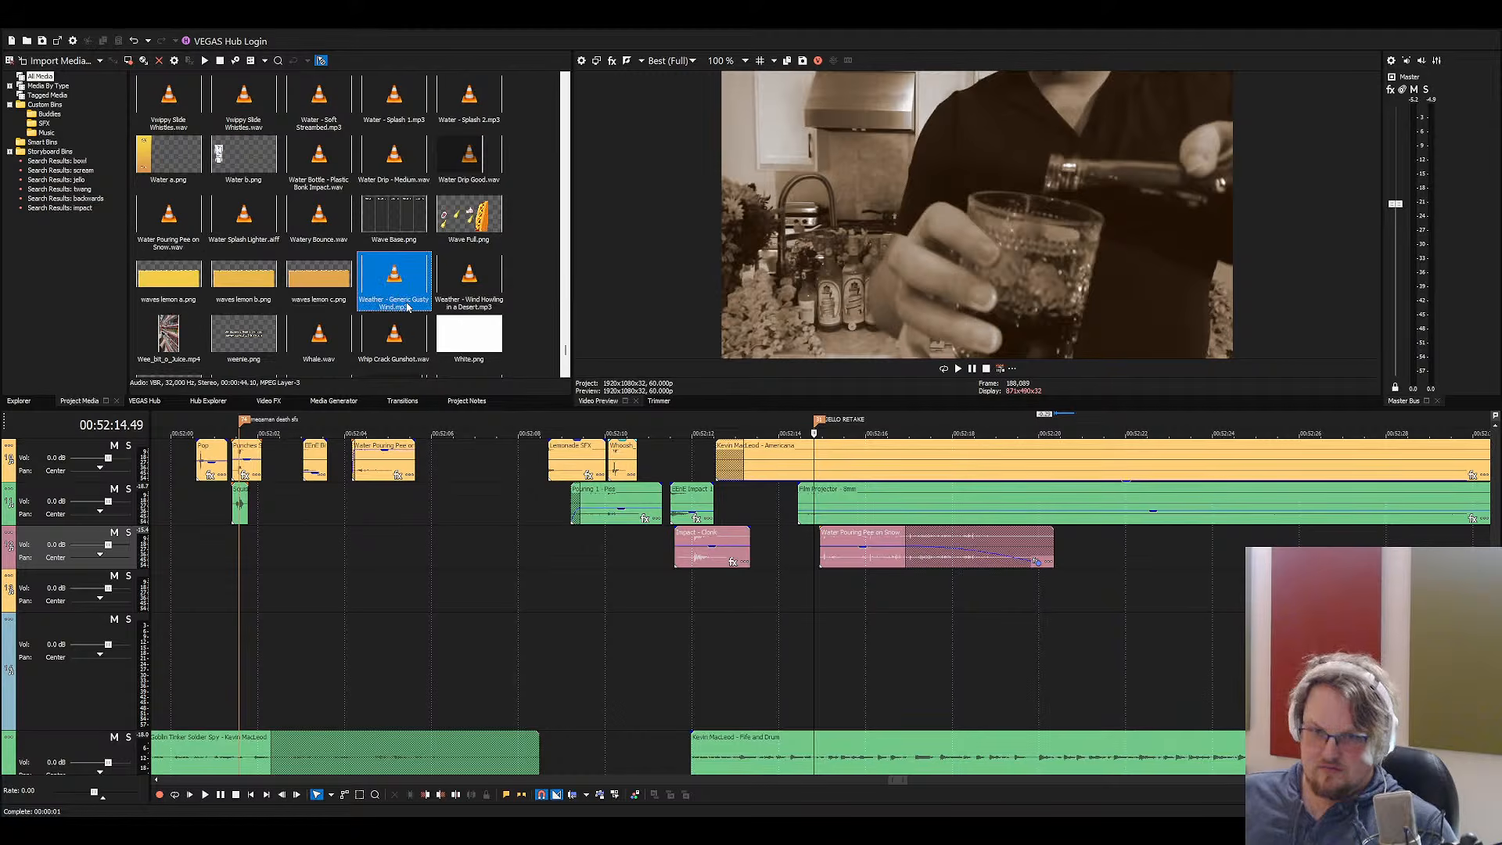
text(bu)
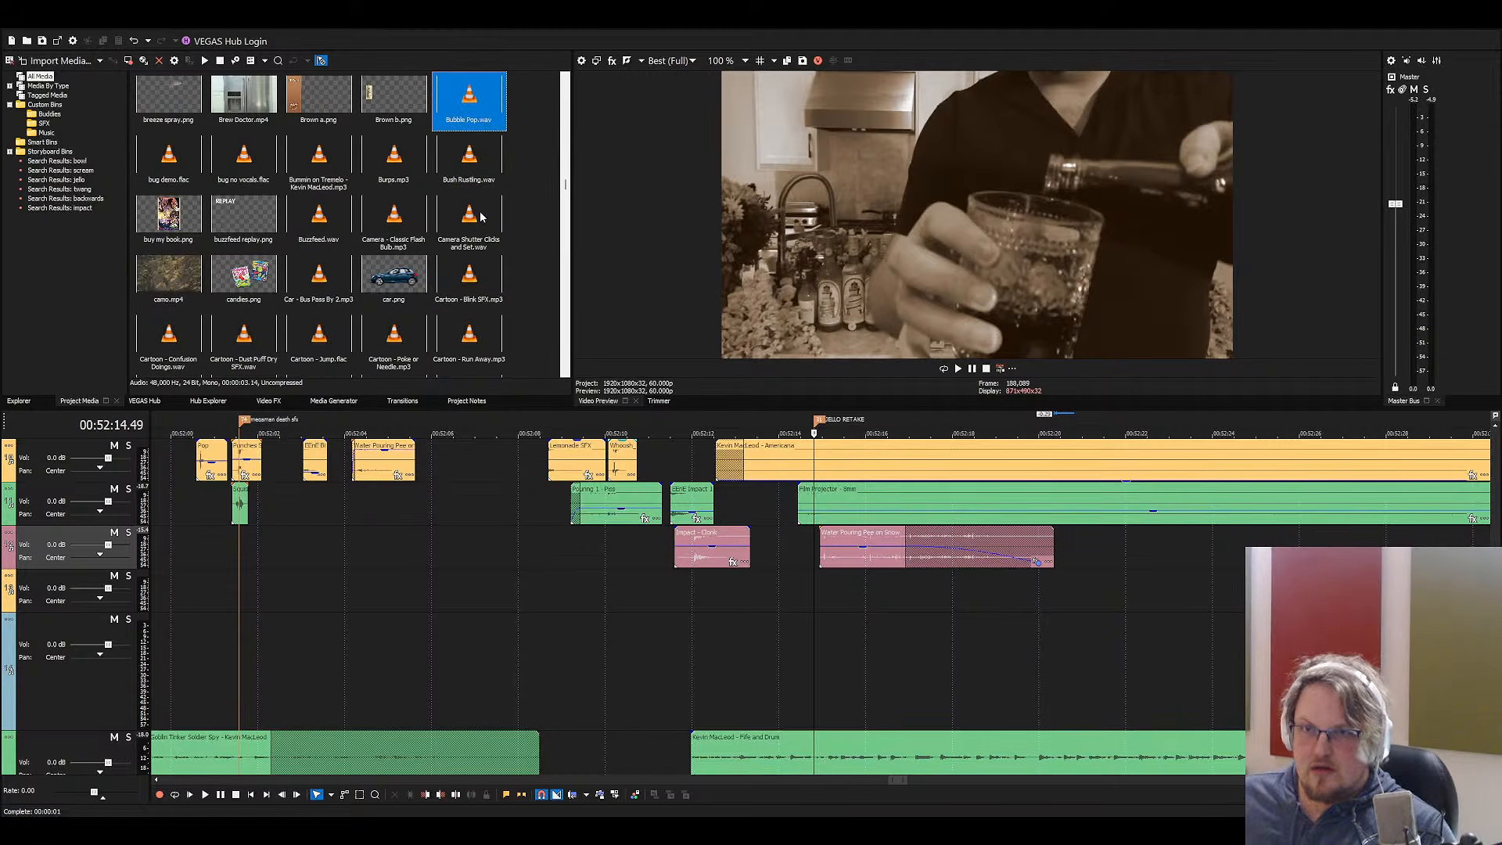
text(r)
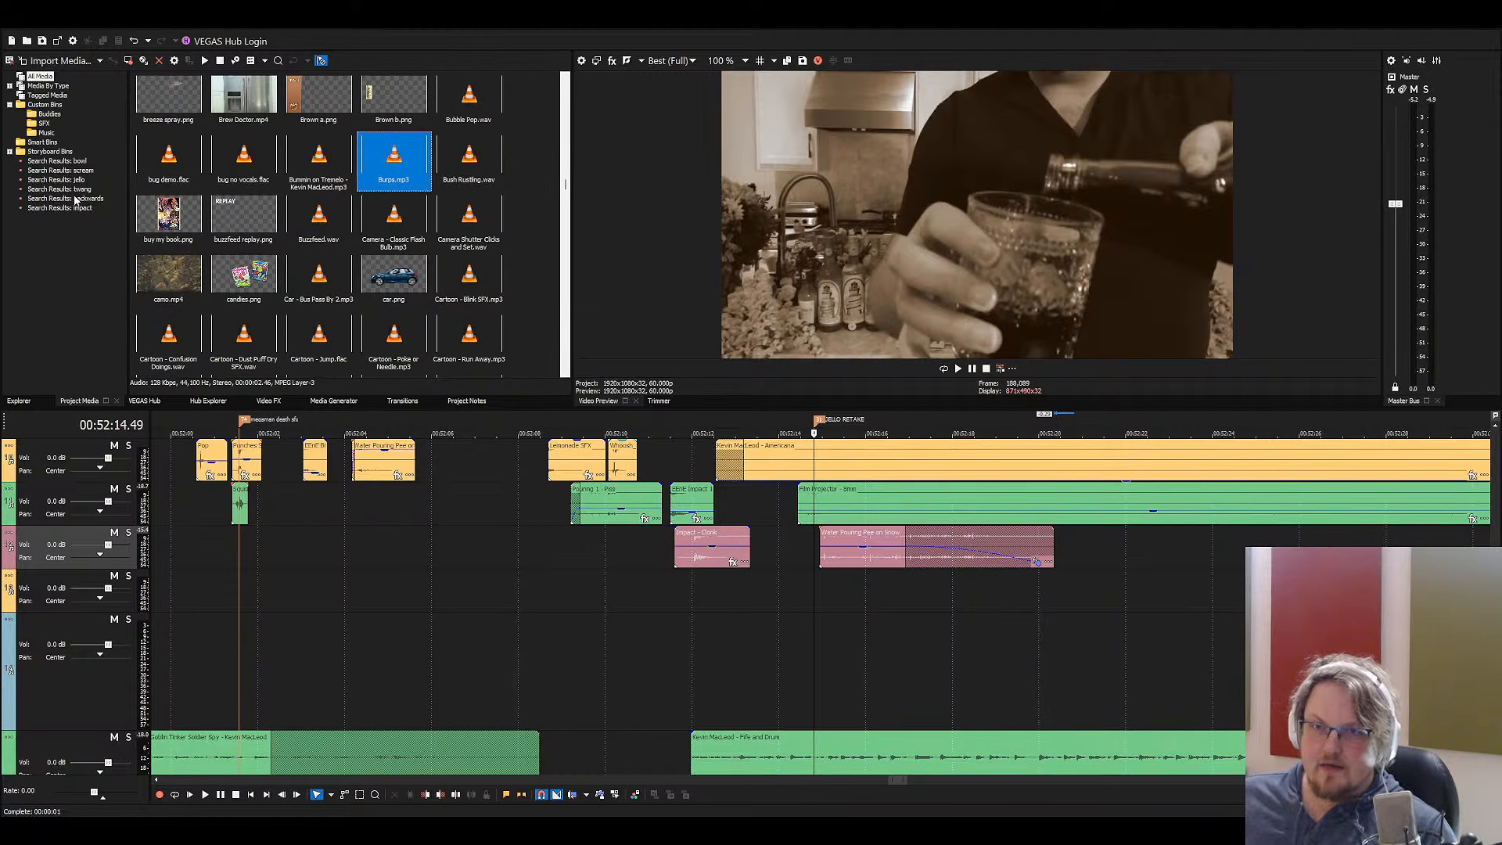
click(61, 190)
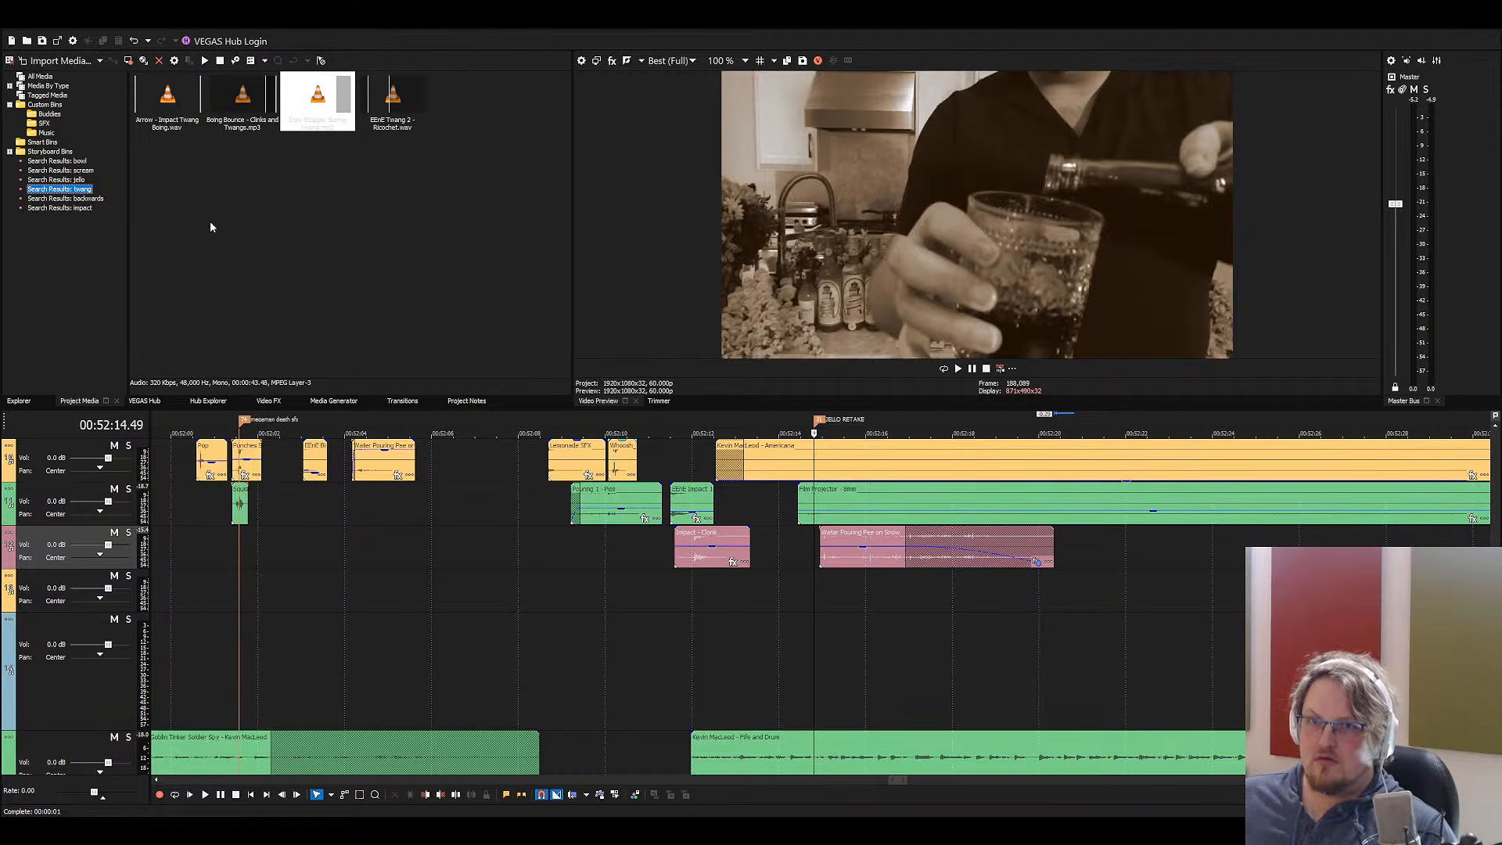
click(44, 123)
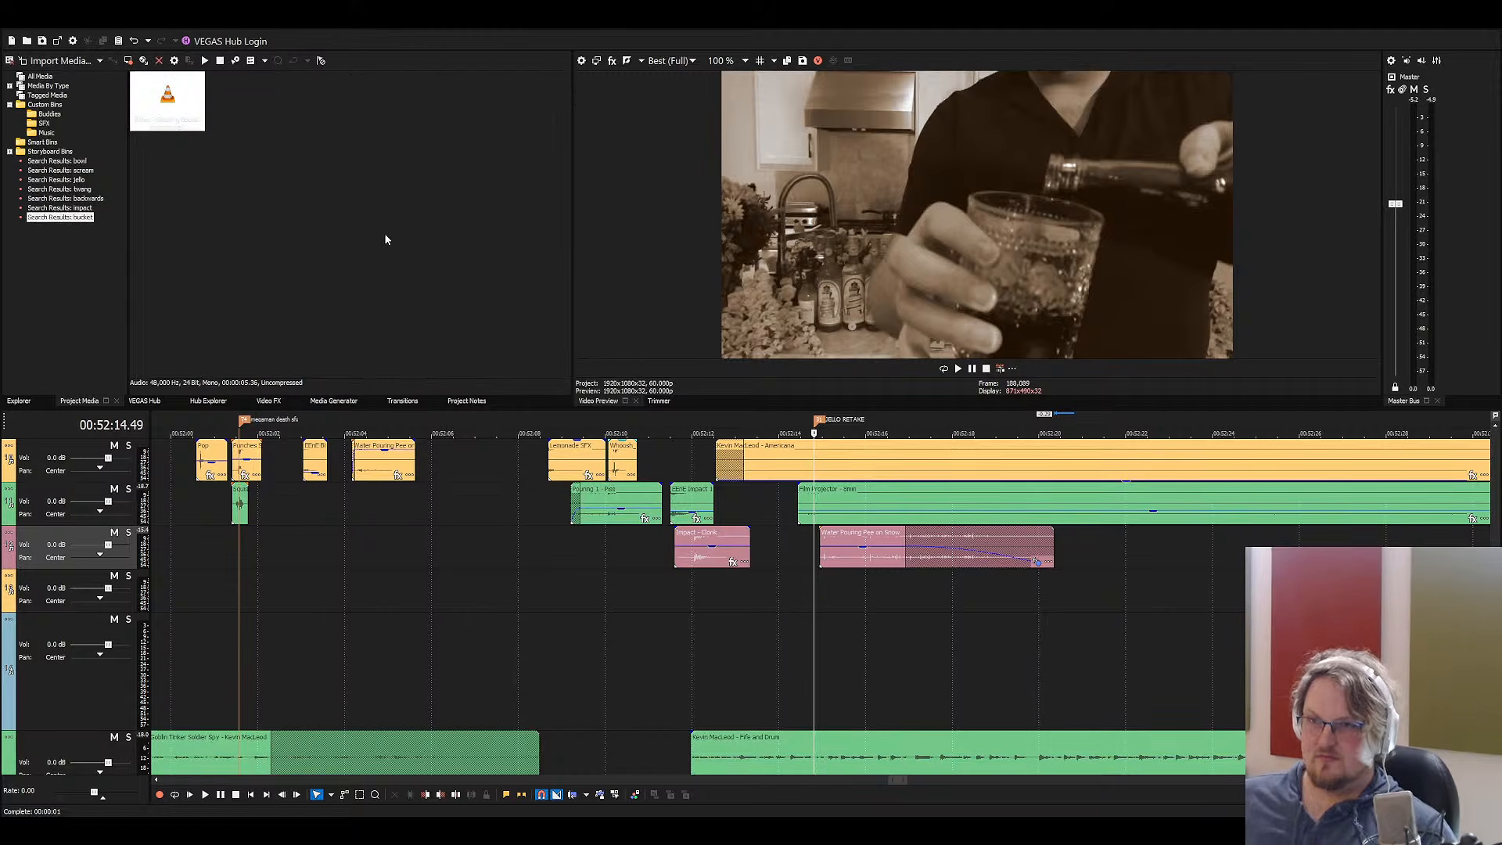
drag(166, 98, 868, 598)
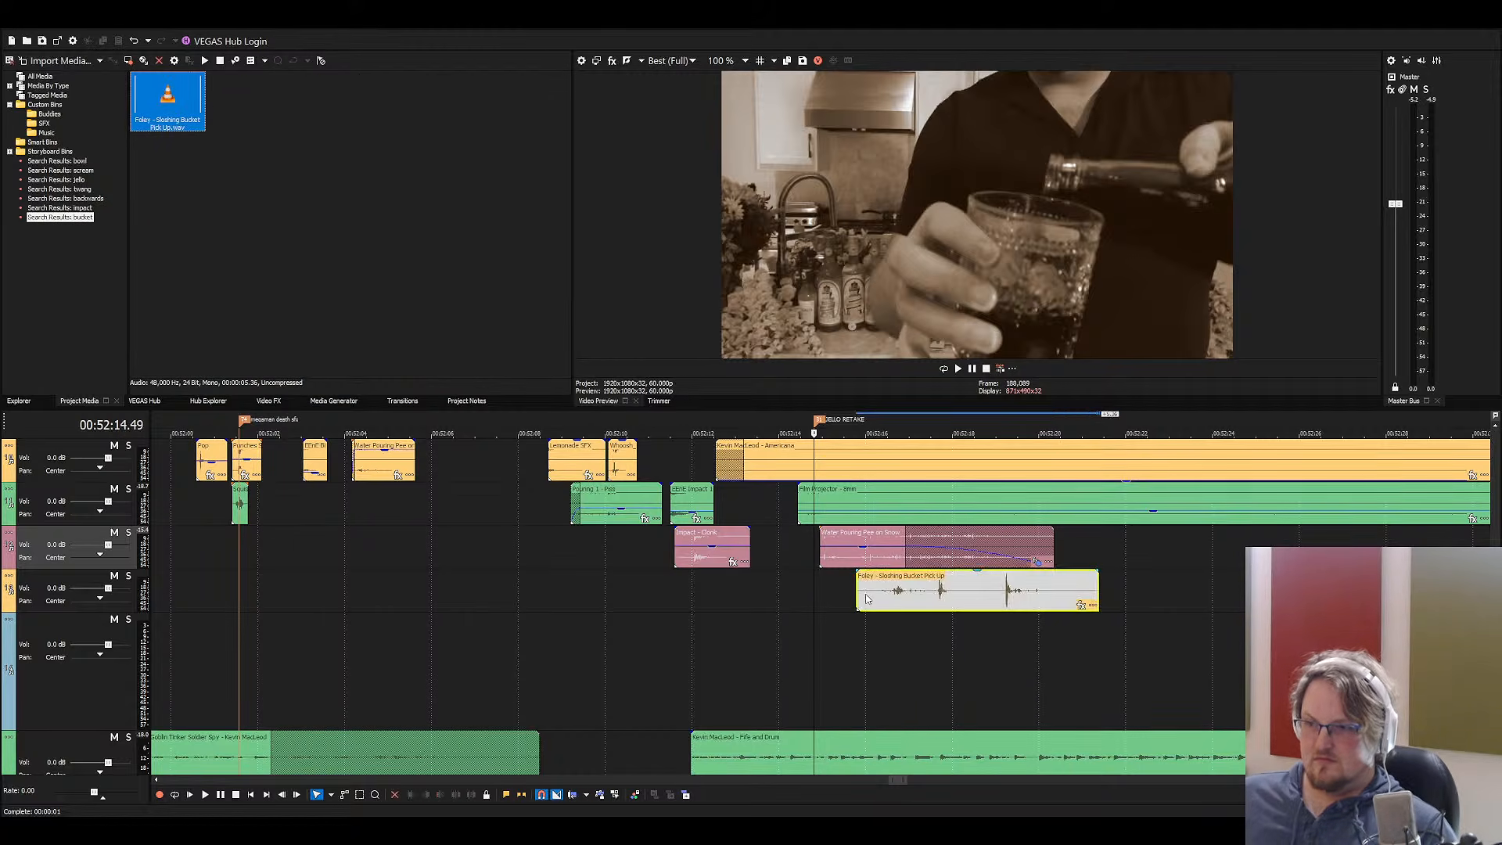
key(space)
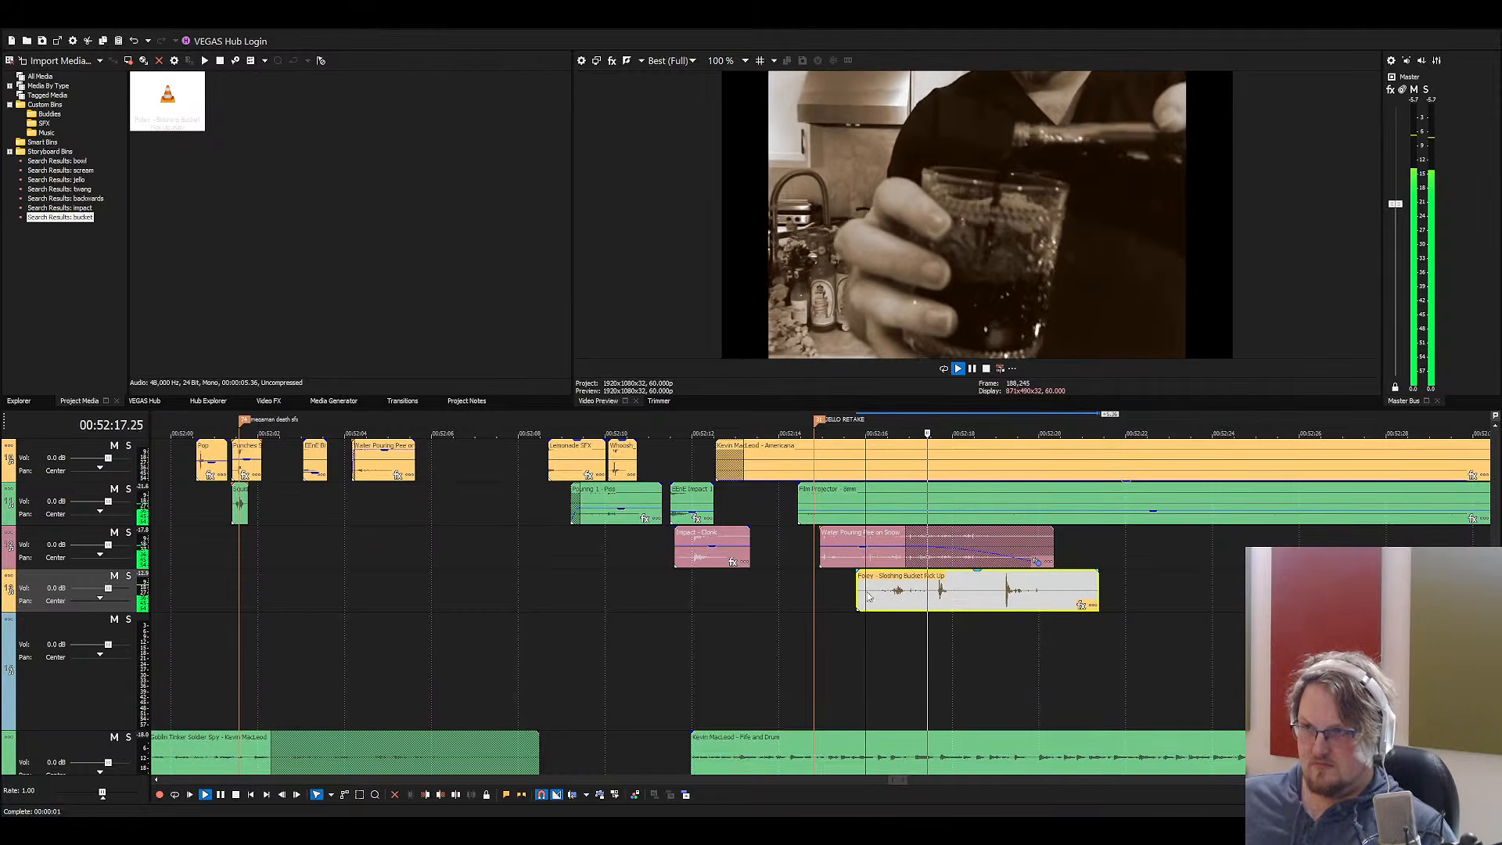
key(space)
Start the Sloshing Bucket event at about 00:52:14.20 and the Water Pouring event at about 00:52:15.20 with a short fade-in, and save
click(827, 588)
scroll(852, 602, up, 3)
drag(927, 590, 837, 543)
click(790, 597)
key(space)
key(space)
click(792, 547)
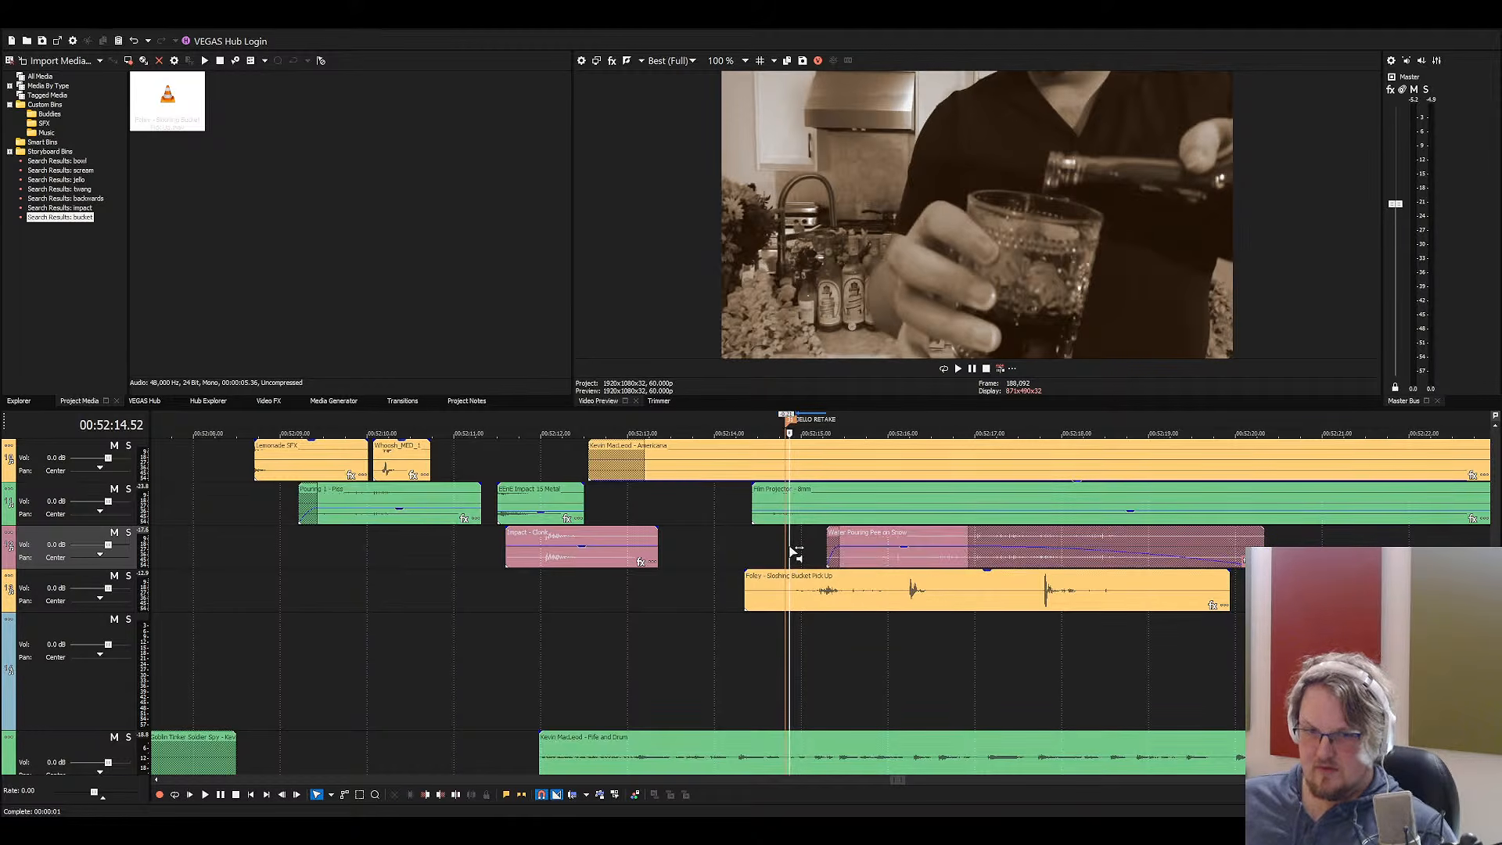
key(ctrl+s)
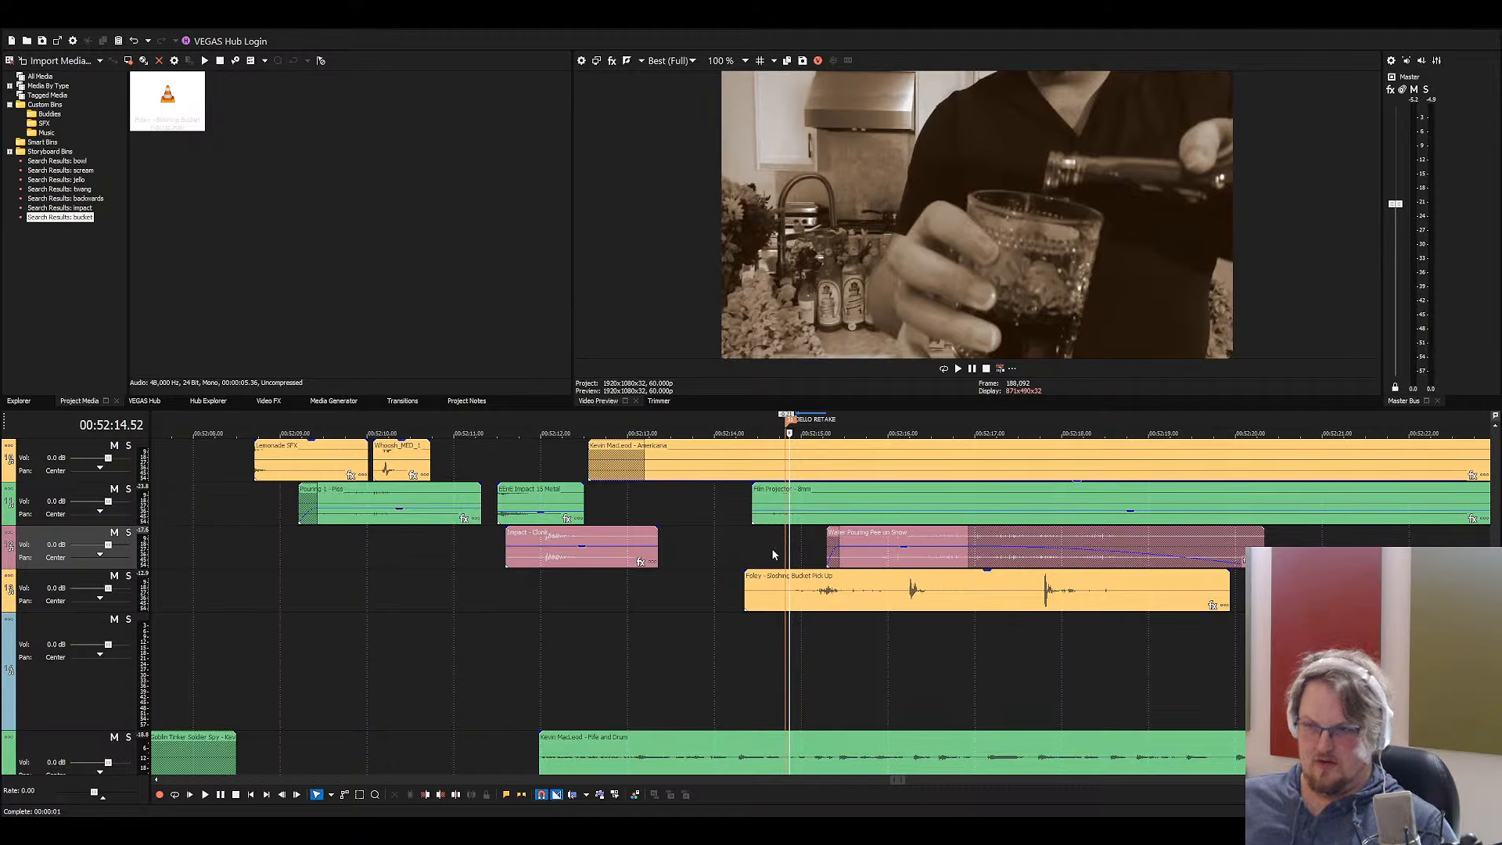
Nudge the Sloshing Bucket event slightly later against playback and split it at 00:52:15.50
mouse_move(849, 588)
mouse_down()
mouse_move(829, 588)
mouse_move(865, 594)
mouse_up()
key(space)
key(space)
key(space)
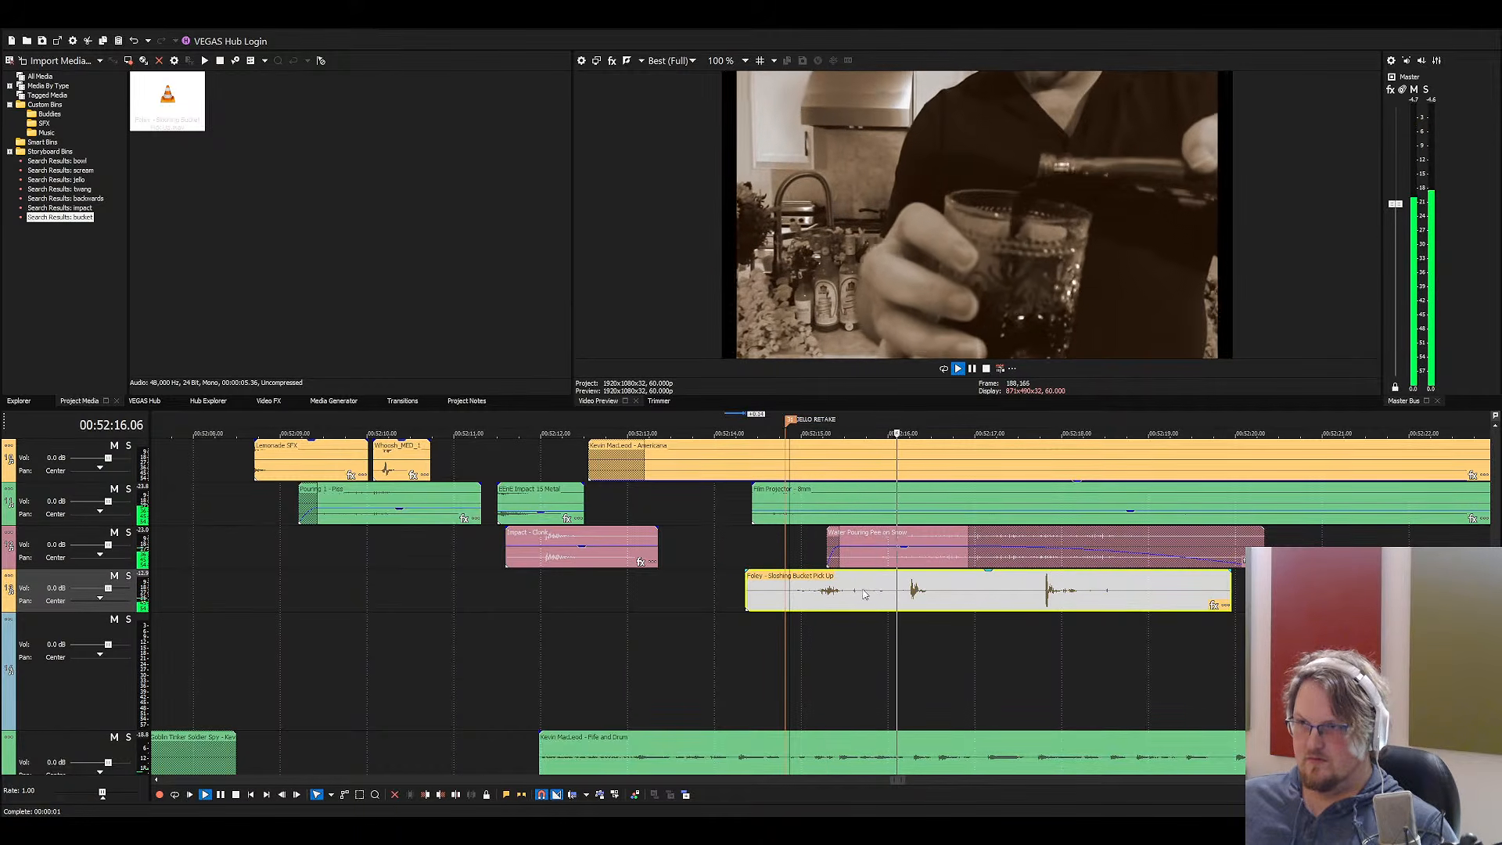
key(s)
key(space)
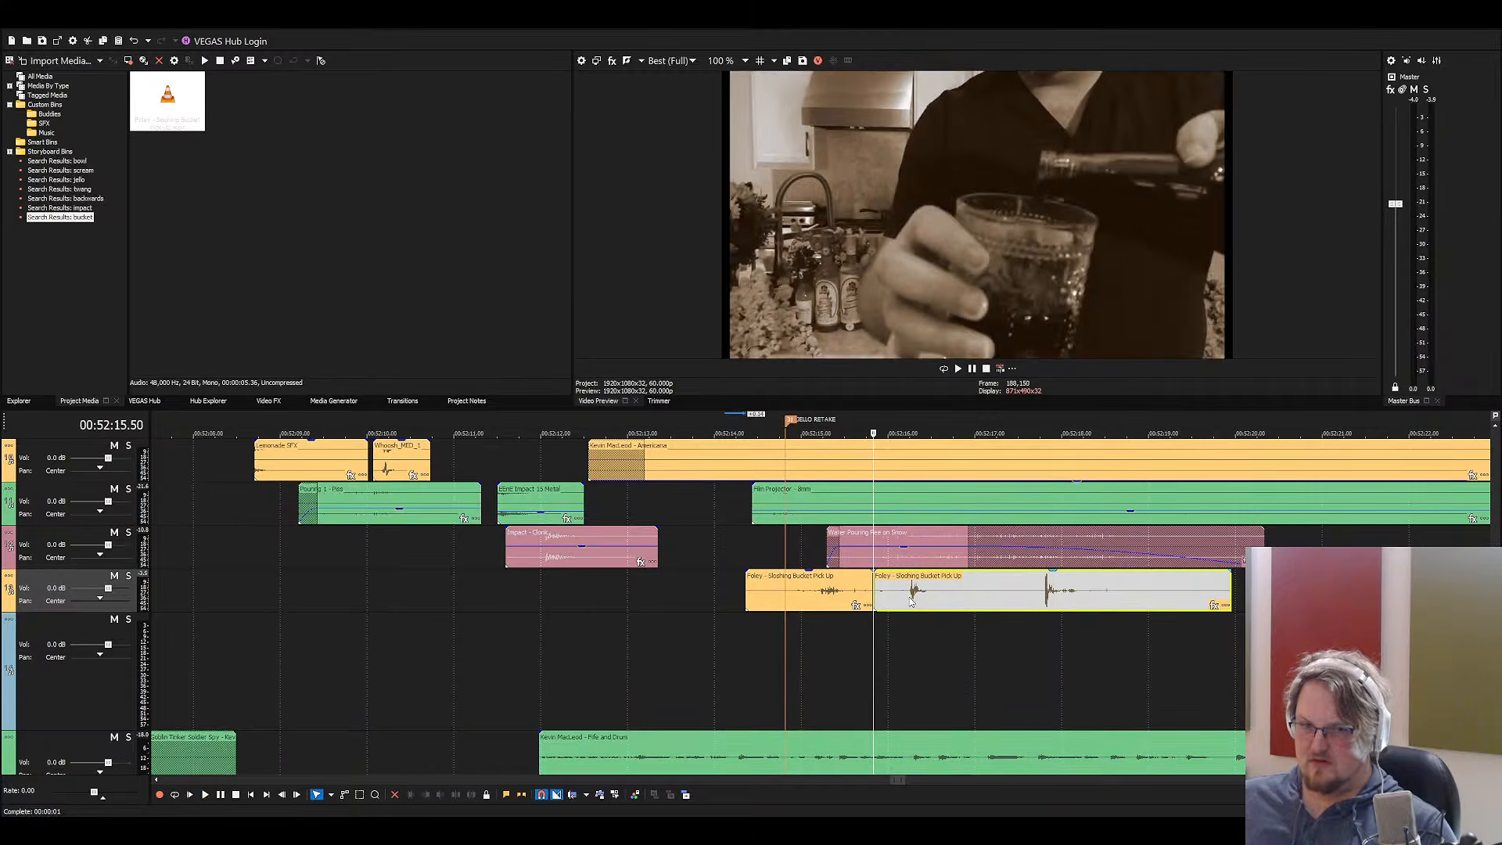
Try the second part of the split Sloshing Bucket event at different positions during playback and delete that part
mouse_move(909, 599)
mouse_down()
mouse_move(878, 643)
mouse_move(907, 596)
mouse_up()
key(space)
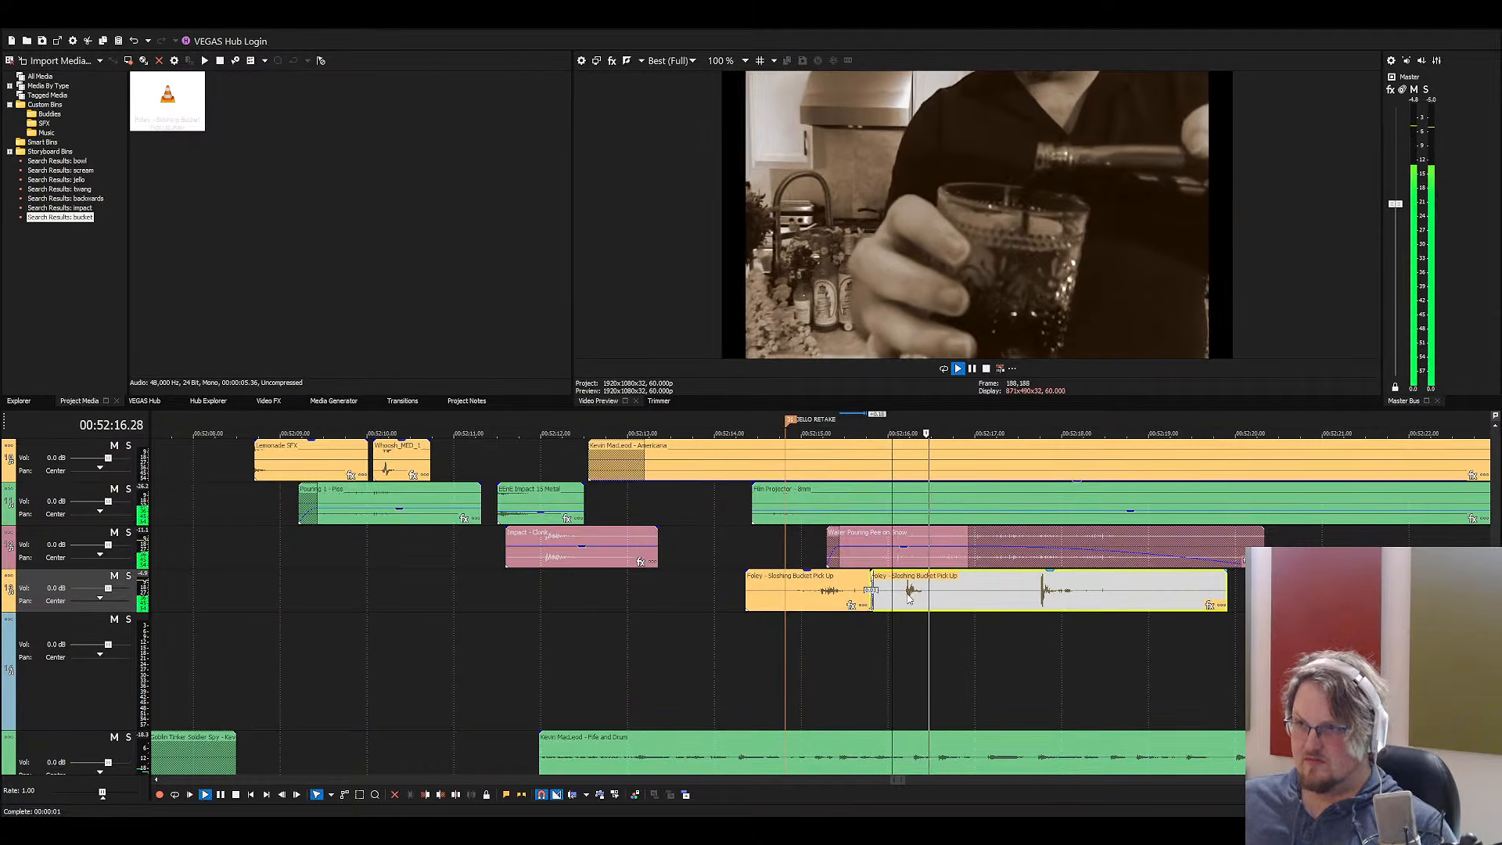
click(801, 596)
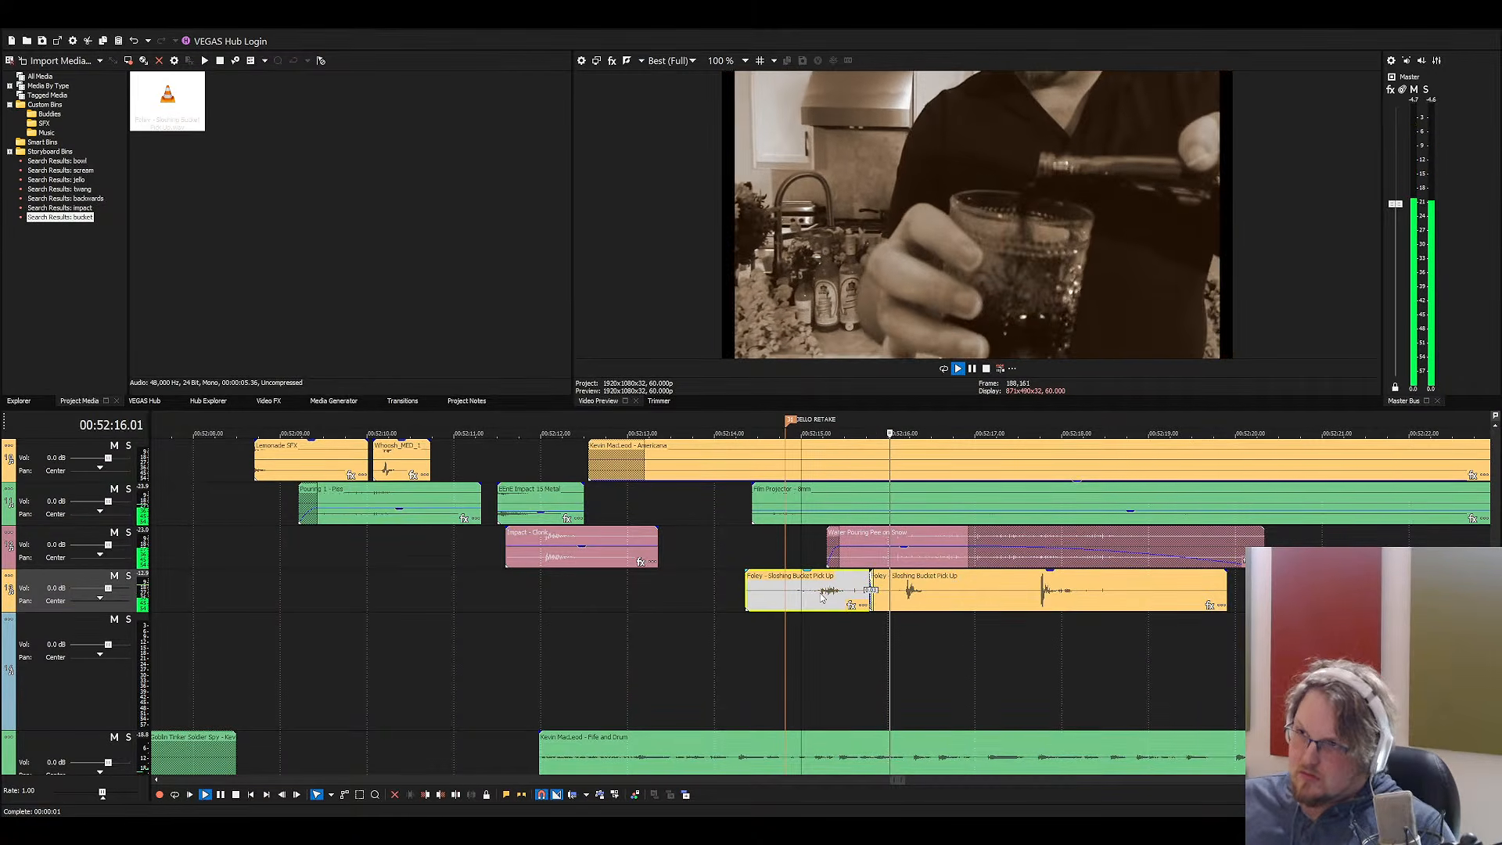
drag(884, 582, 921, 583)
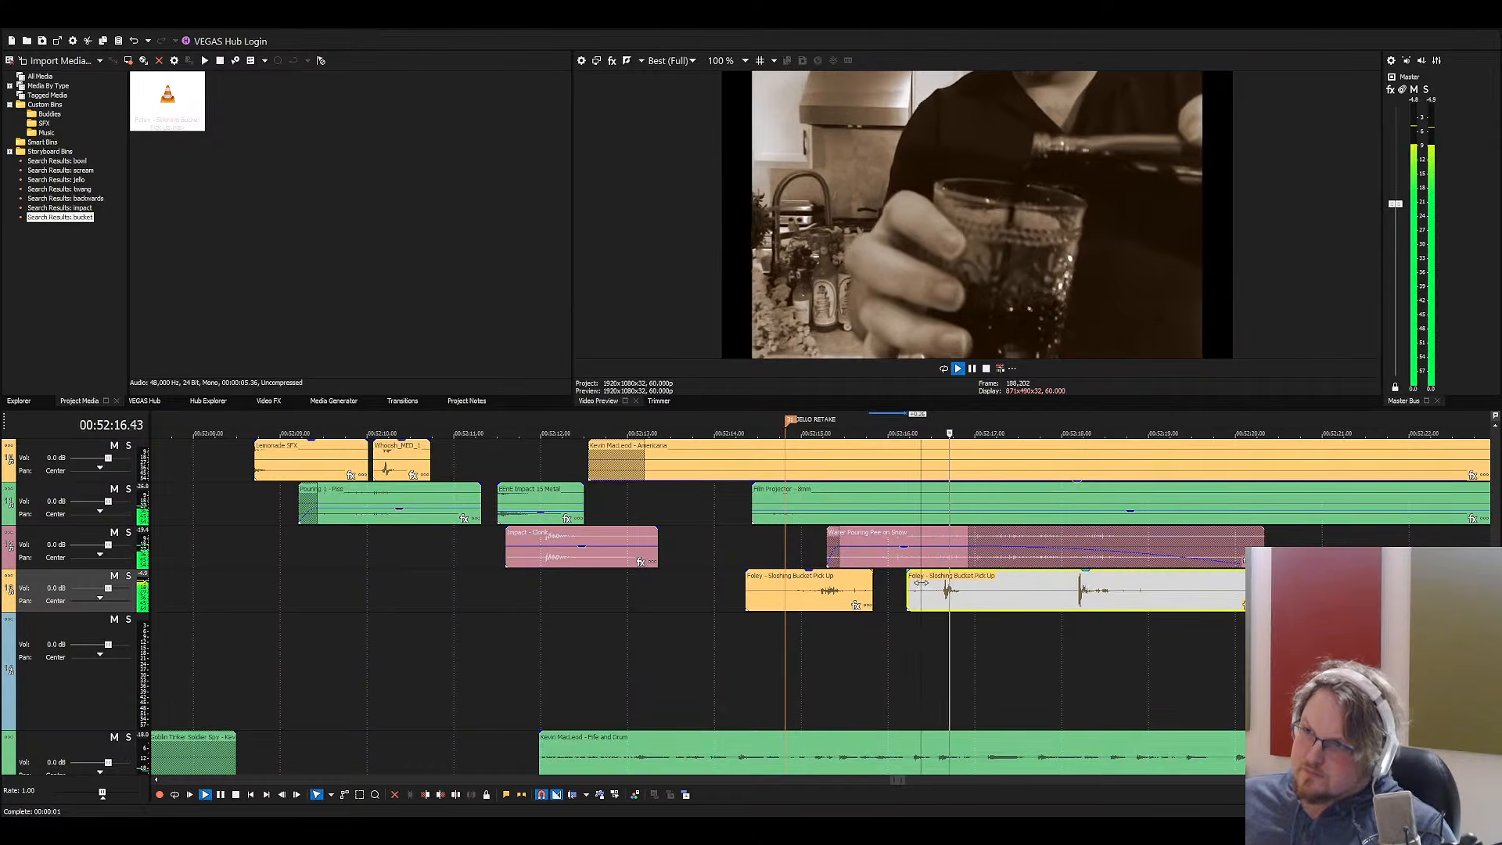
click(1011, 598)
key(space)
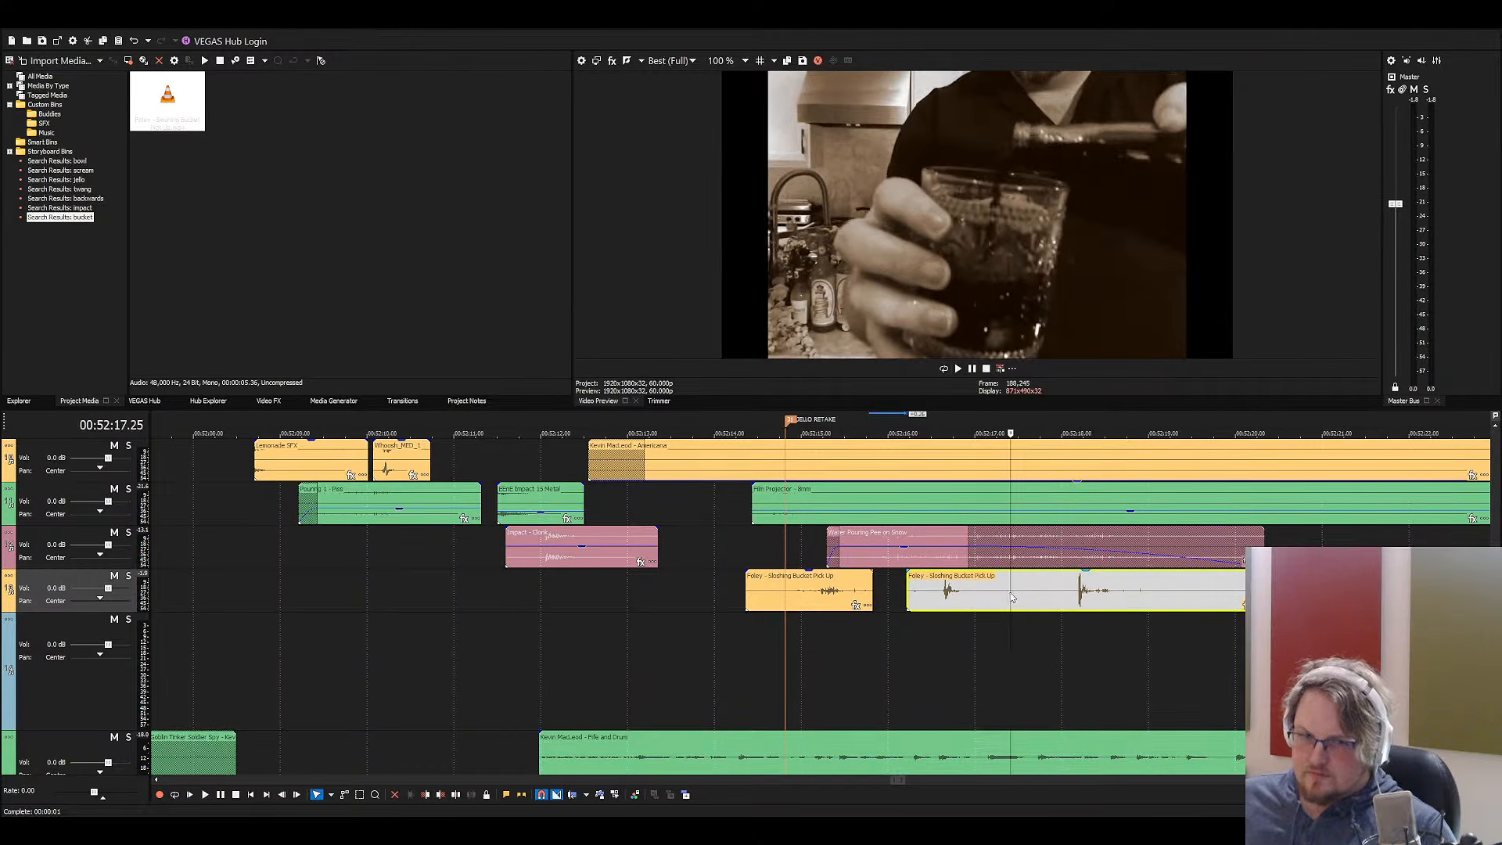
key(Delete)
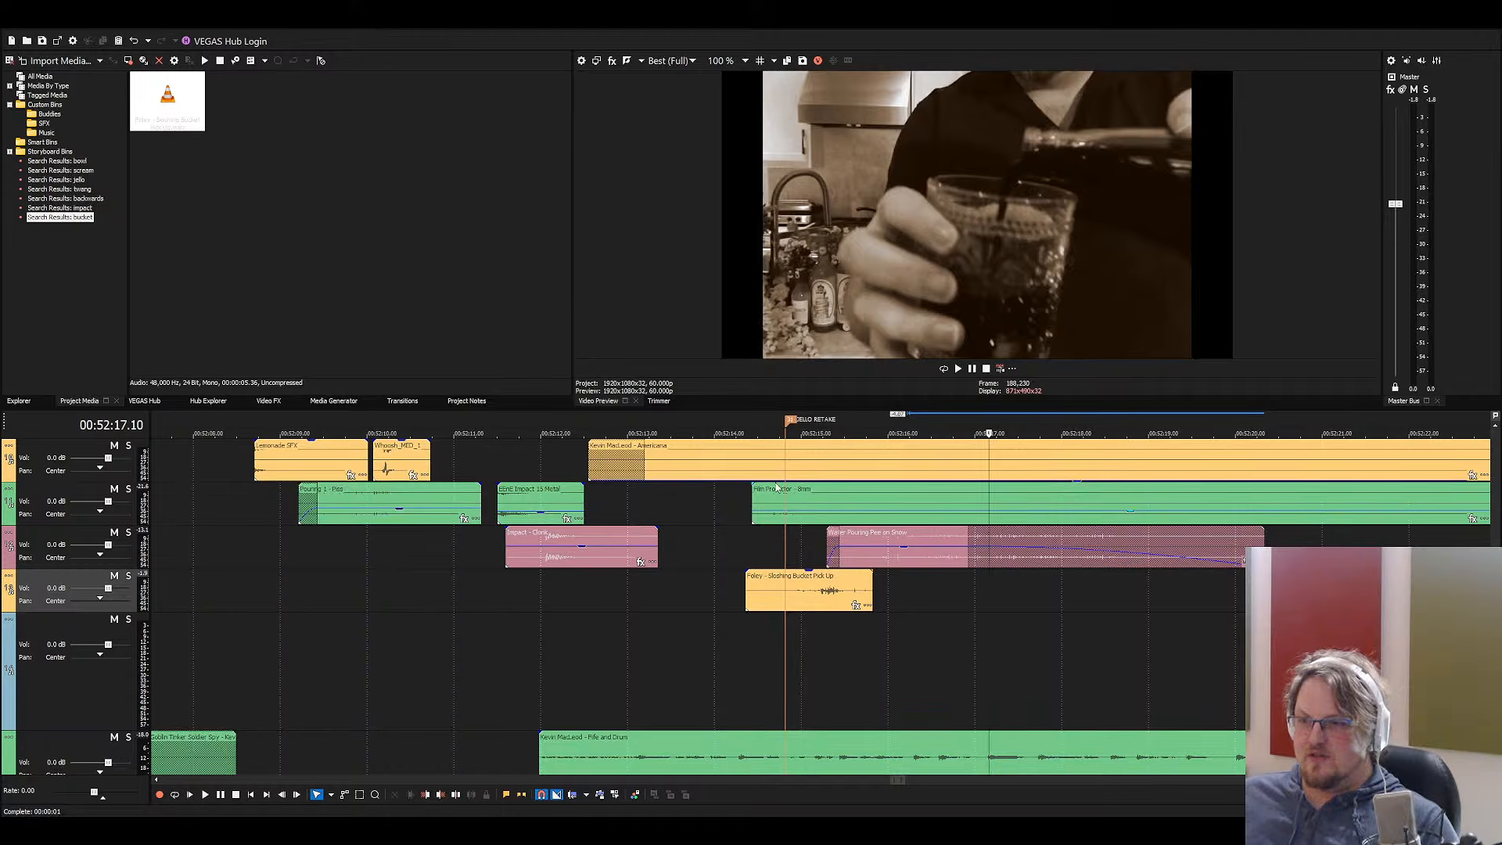
Bring the Foley - Bucket Sloshing Again sound into the project on the blue track at about 00:52:16 and save
click(807, 548)
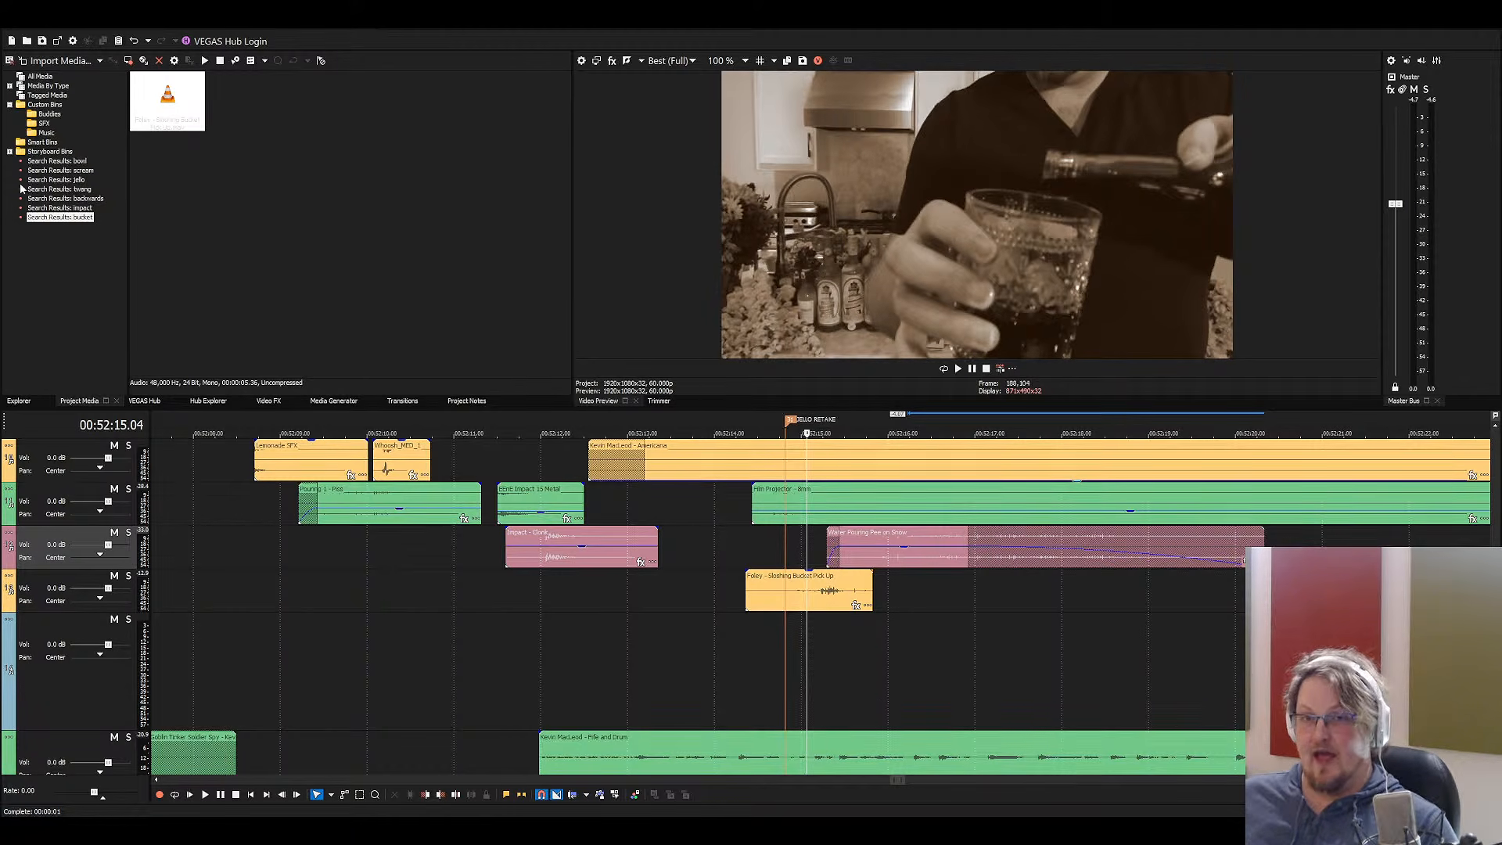
click(43, 122)
click(319, 268)
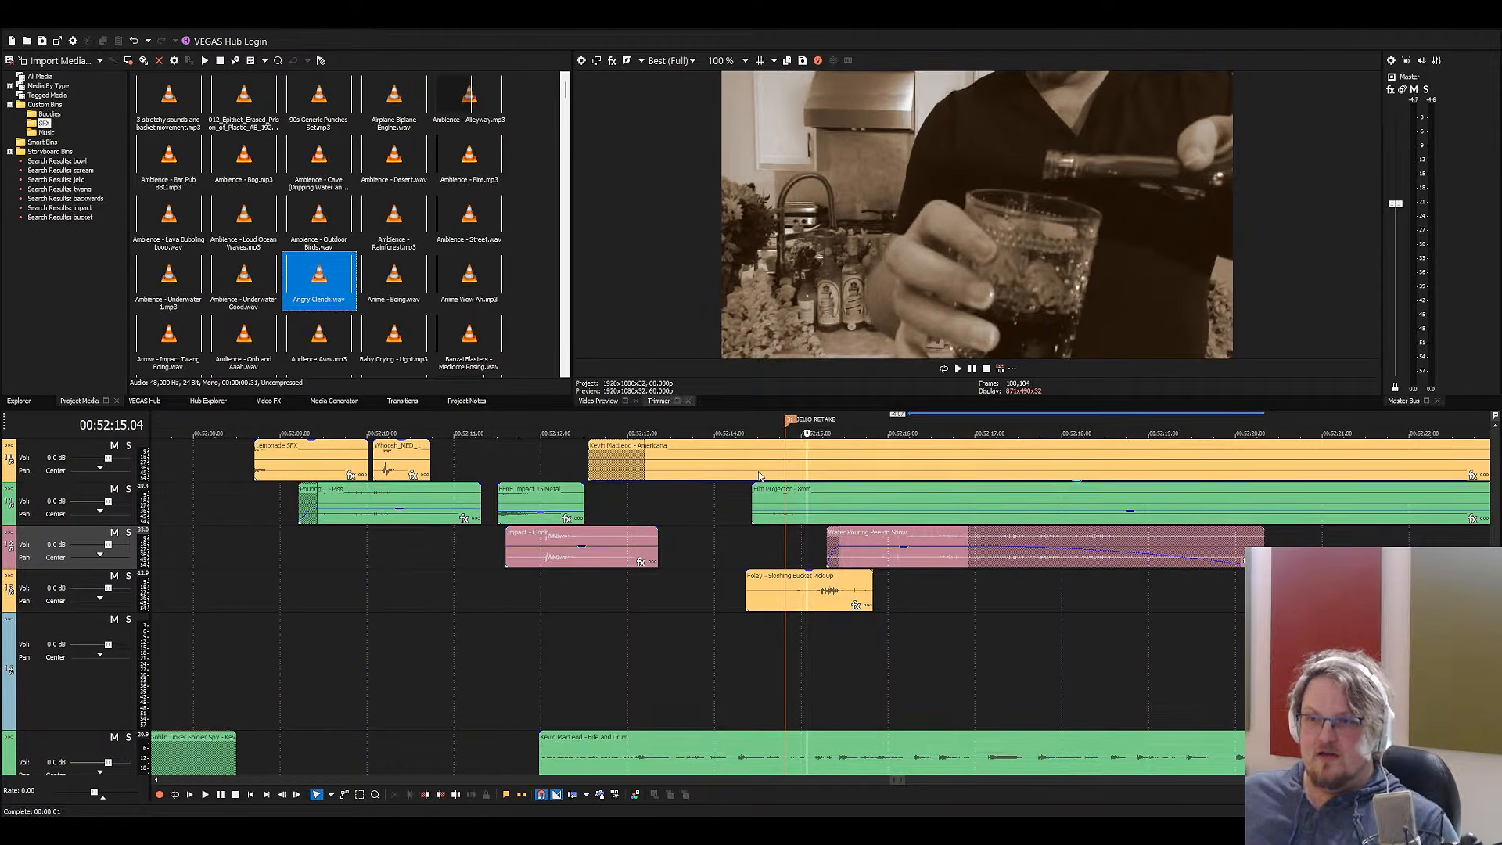
click(764, 501)
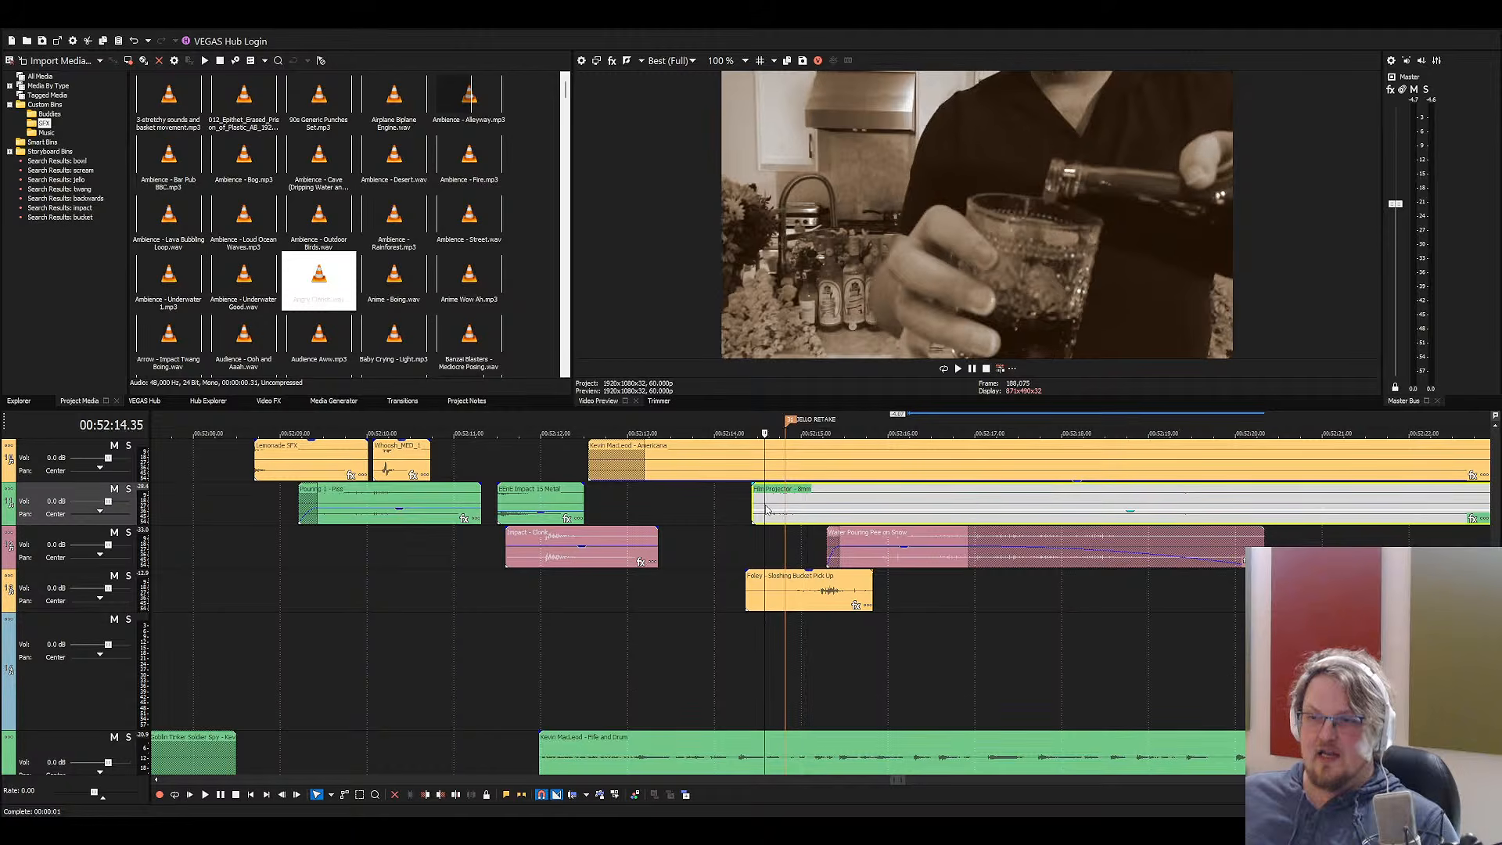
click(408, 249)
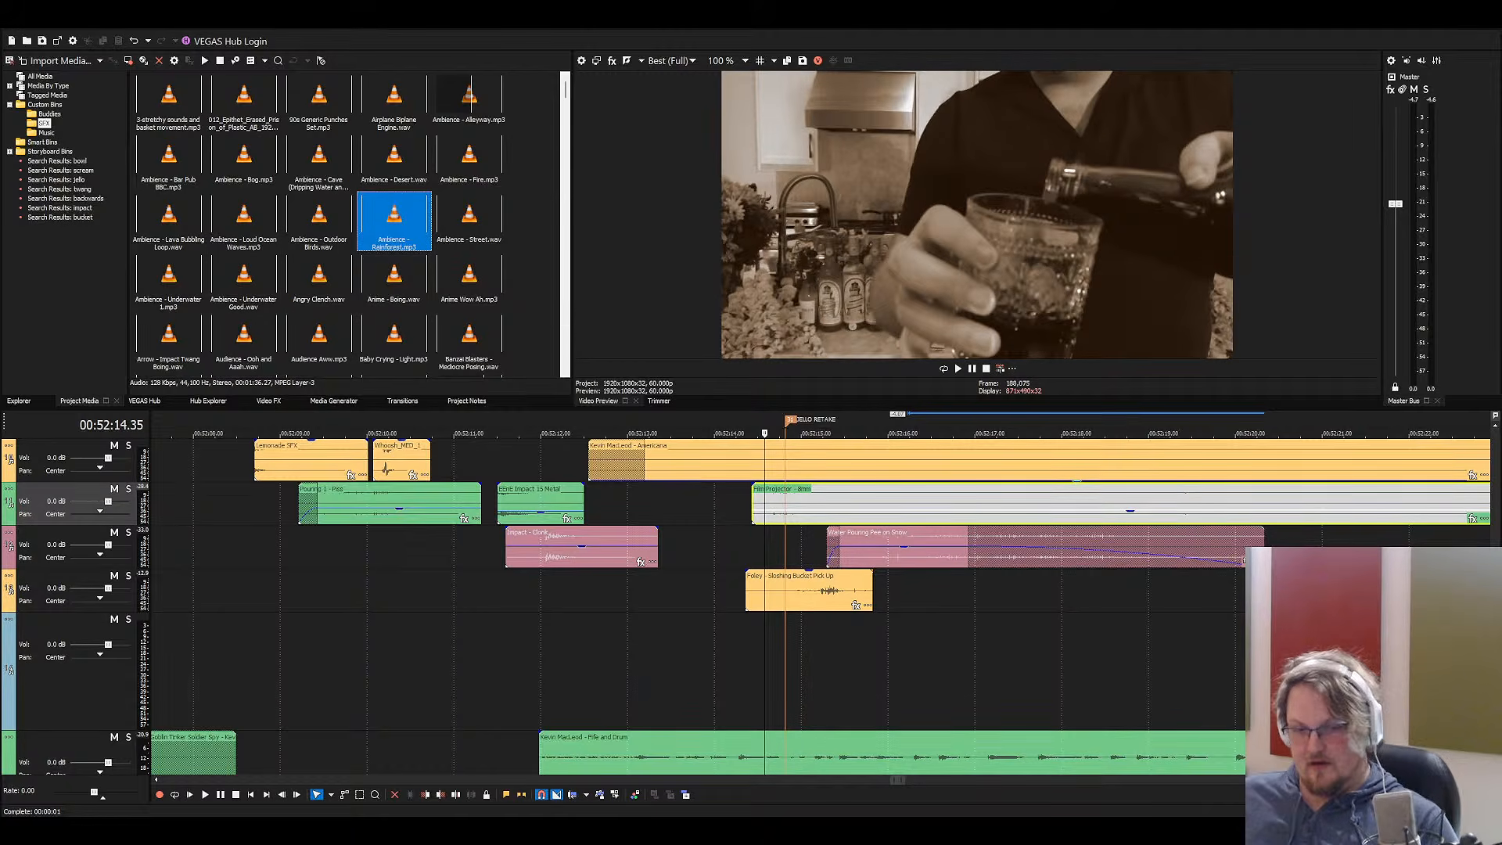
key(alt+Tab)
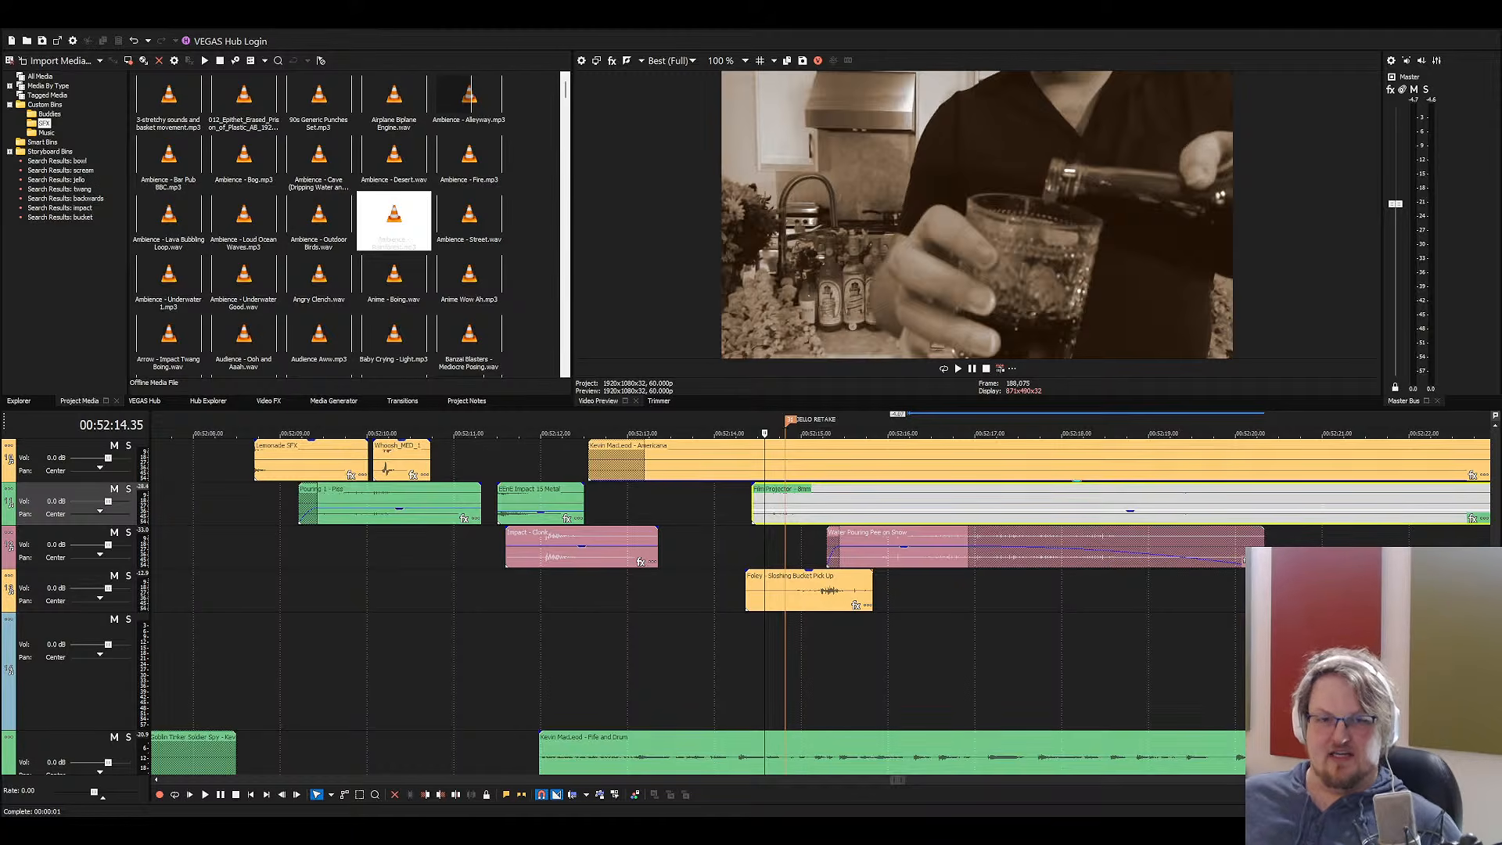
drag(0, 438, 896, 670)
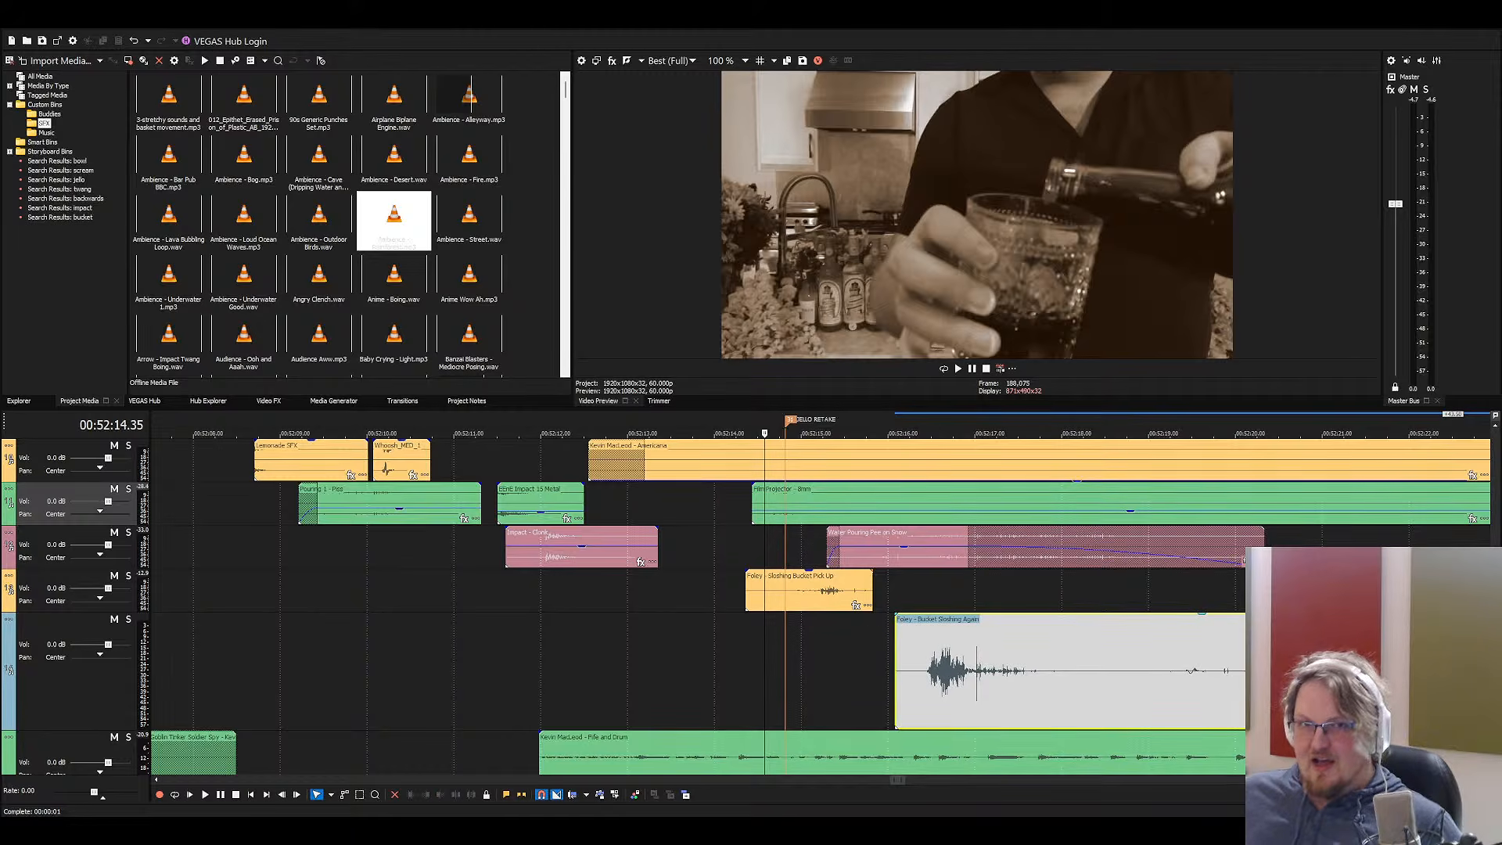
scroll(534, 608, down, 2)
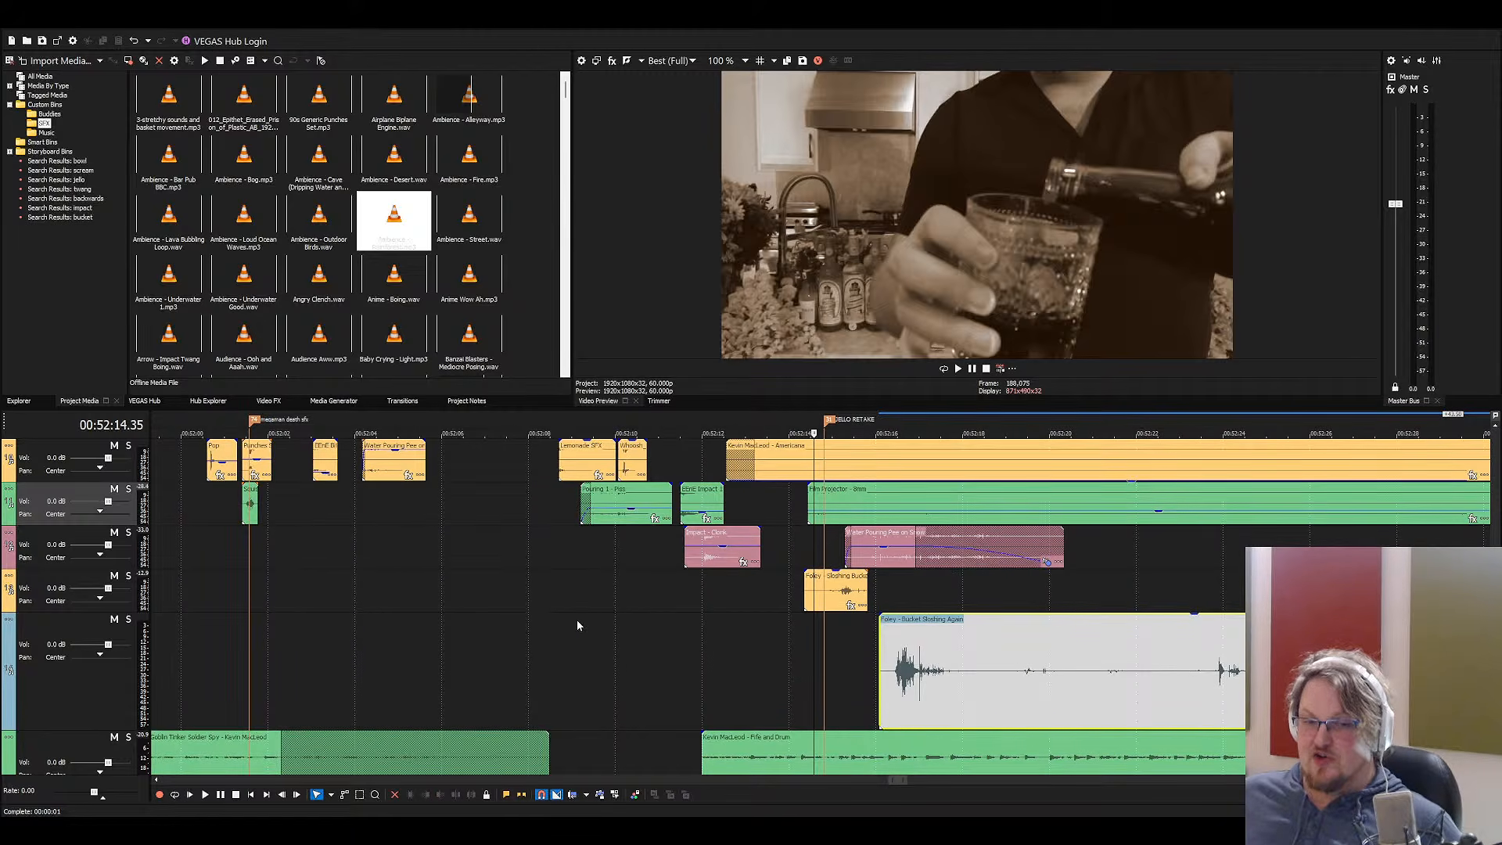
scroll(986, 673, up, 2)
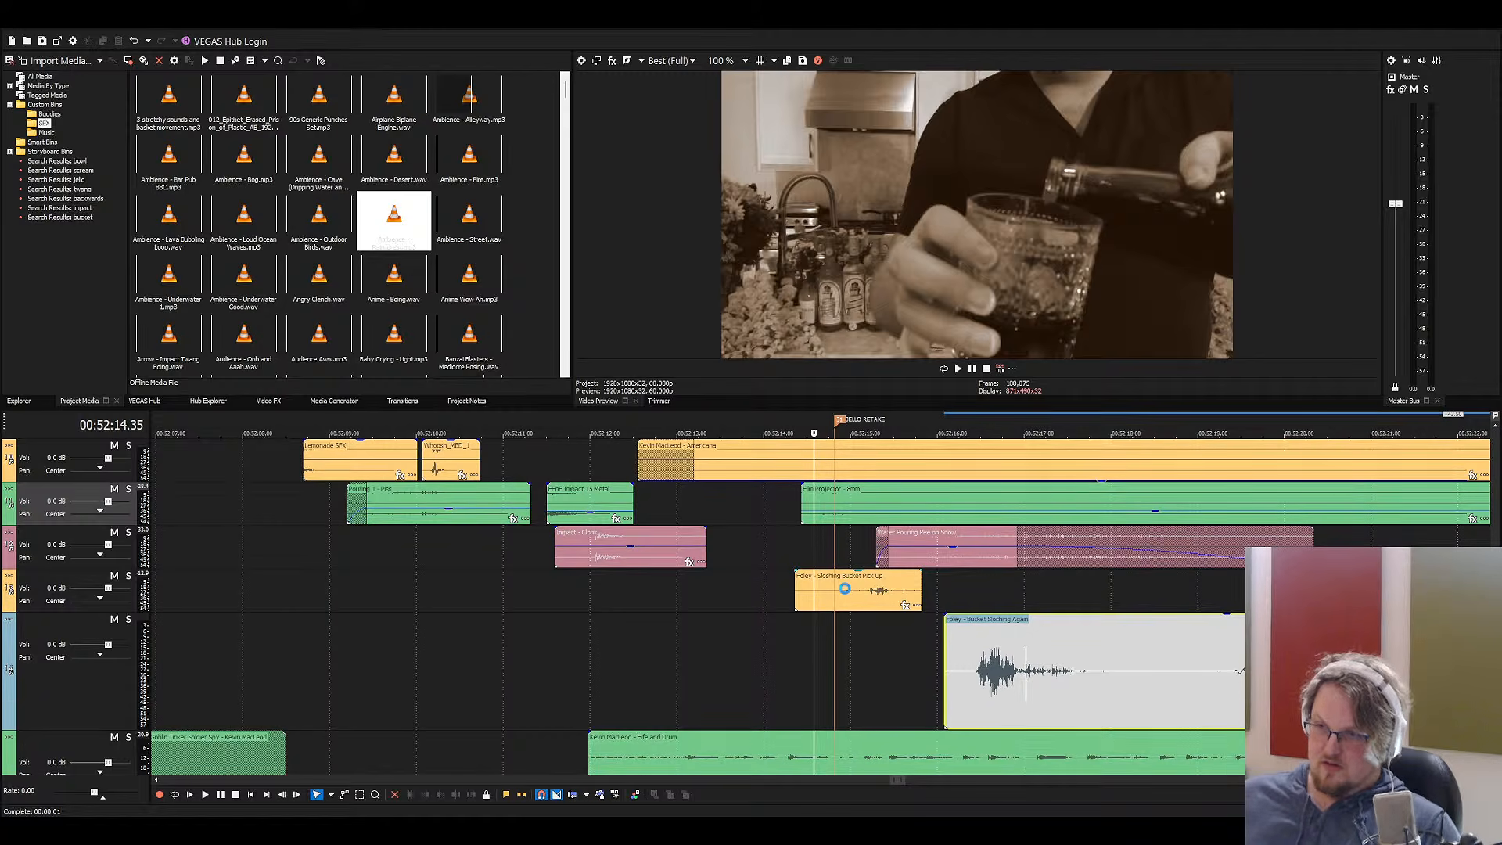
click(845, 589)
key(ctrl+s)
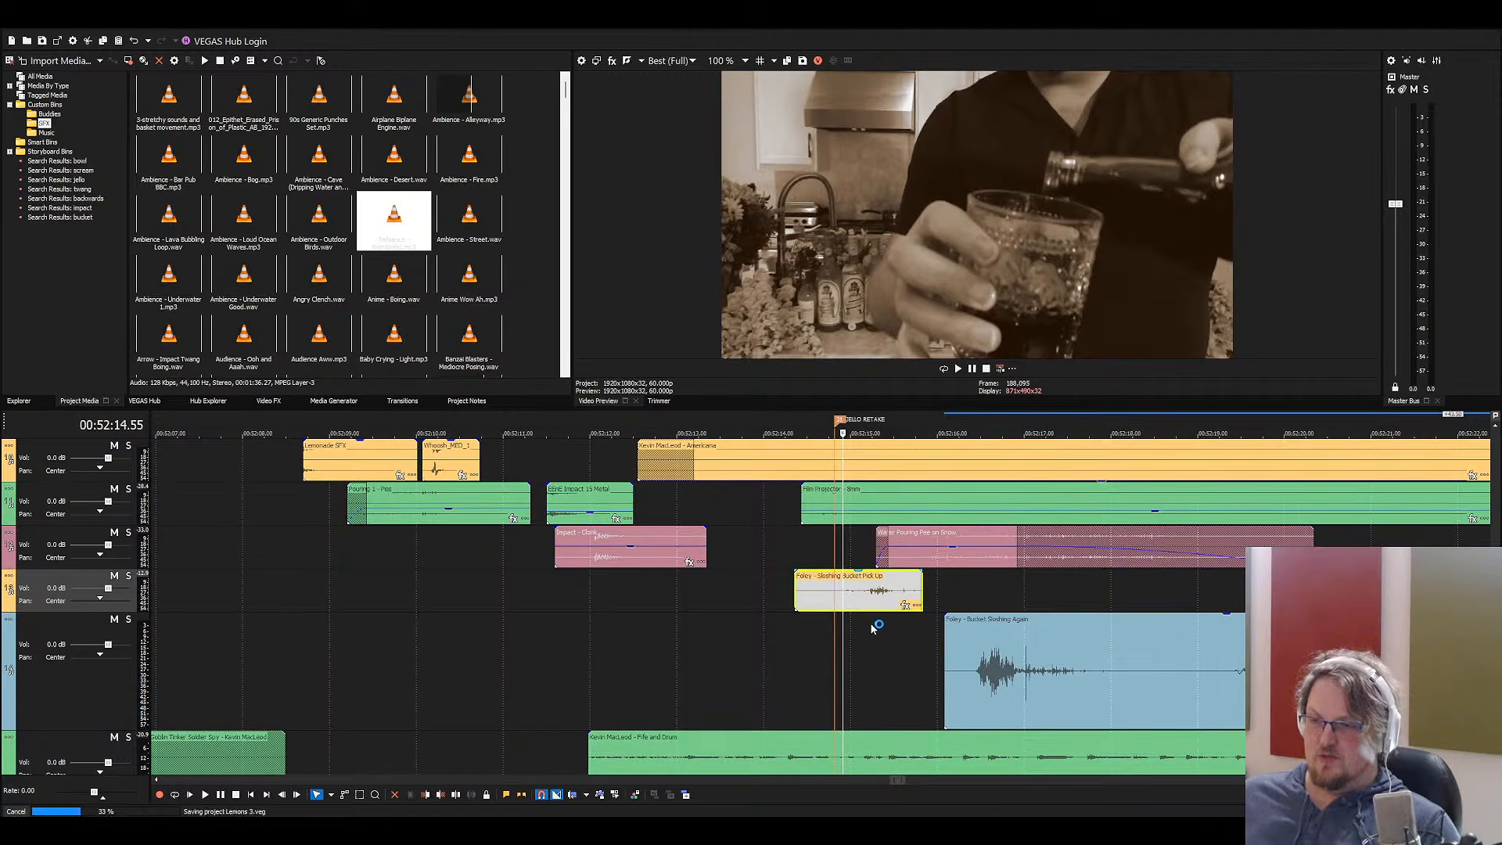
Try the Bucket Sloshing Again event on the Sloshing Bucket Pick Up track at about 00:52:17 and play the shot
scroll(937, 638, down, 2)
drag(899, 645, 950, 598)
click(929, 599)
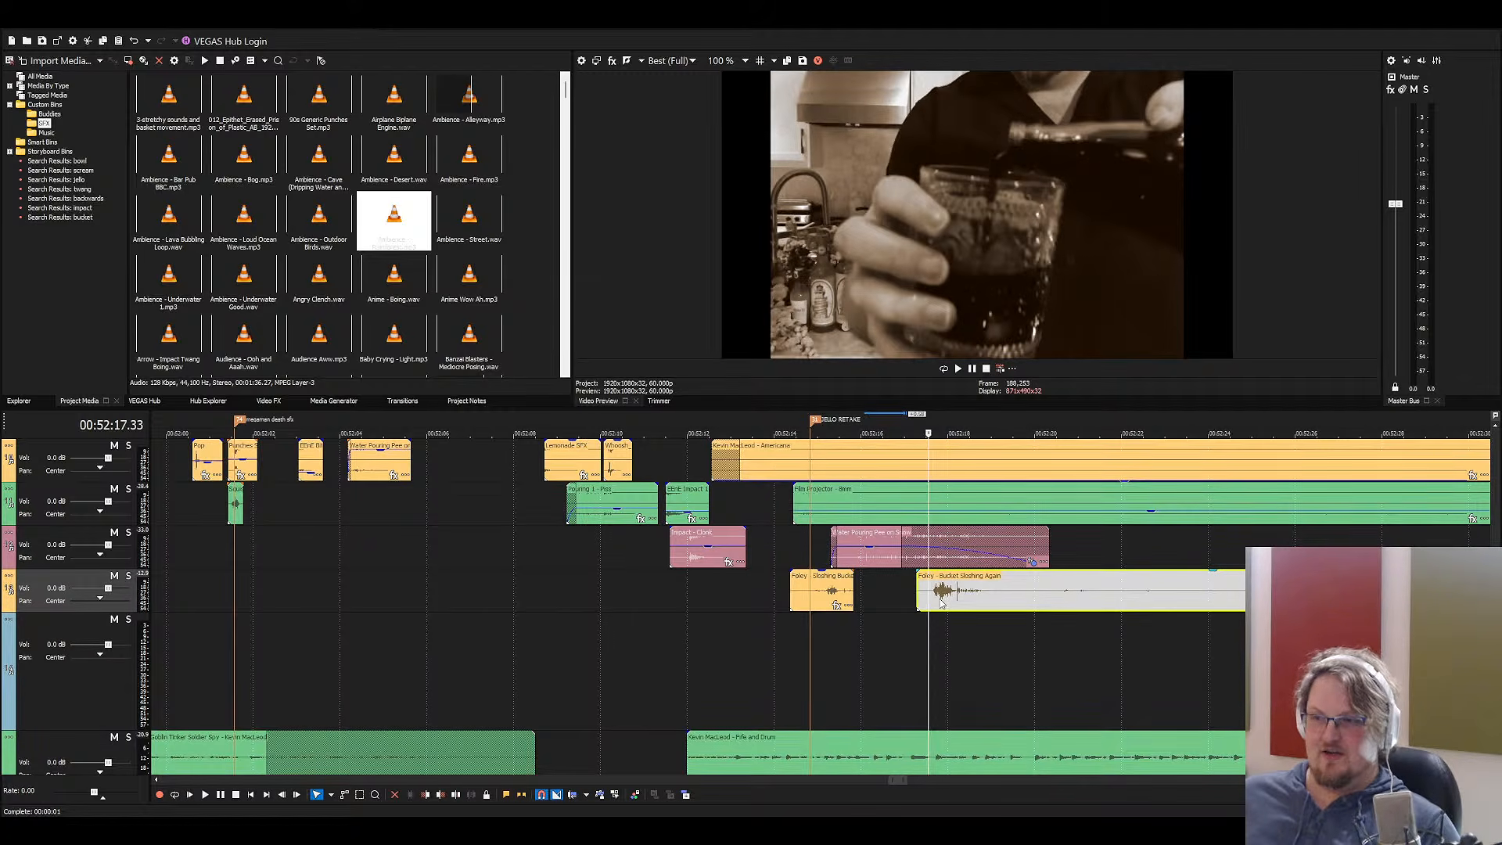
click(813, 598)
key(space)
scroll(978, 608, up, 3)
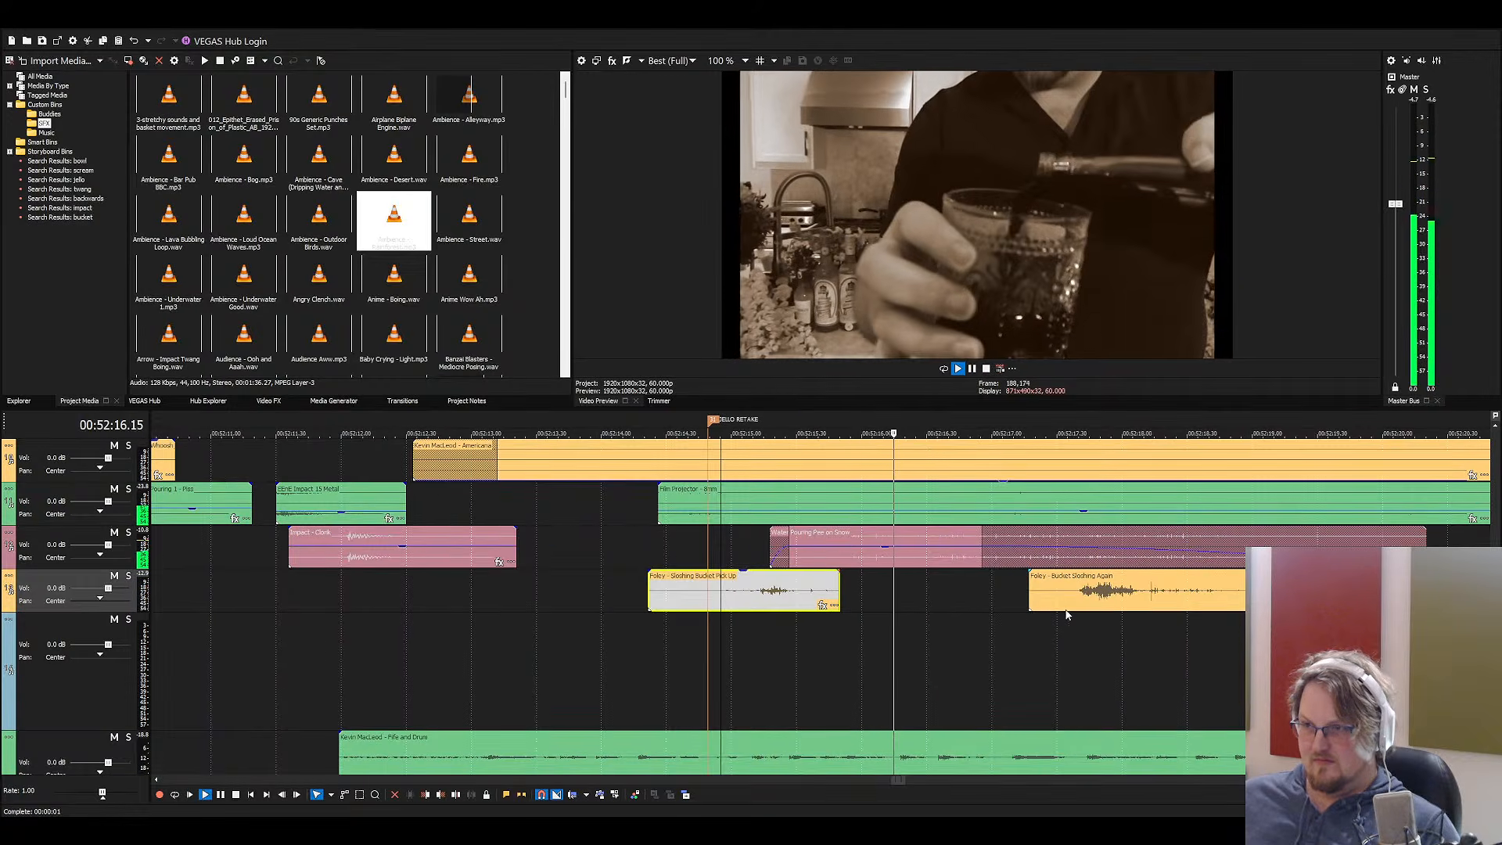
key(space)
Move the Bucket Sloshing Again event back to the blue track at about 00:52:16.30 and play its further sloshes
drag(1067, 609, 961, 668)
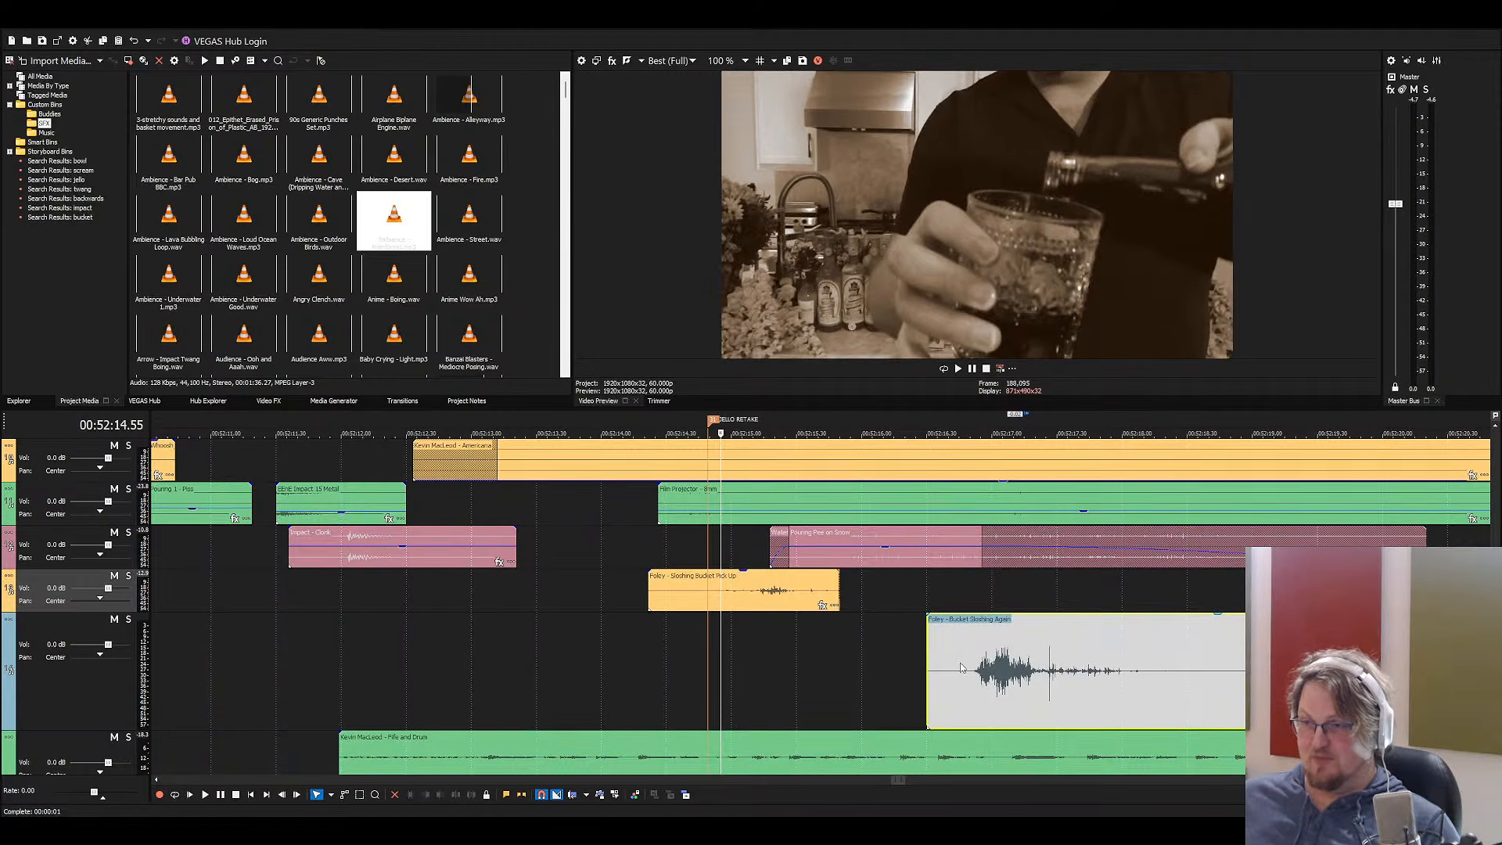
scroll(961, 667, down, 3)
click(814, 667)
key(space)
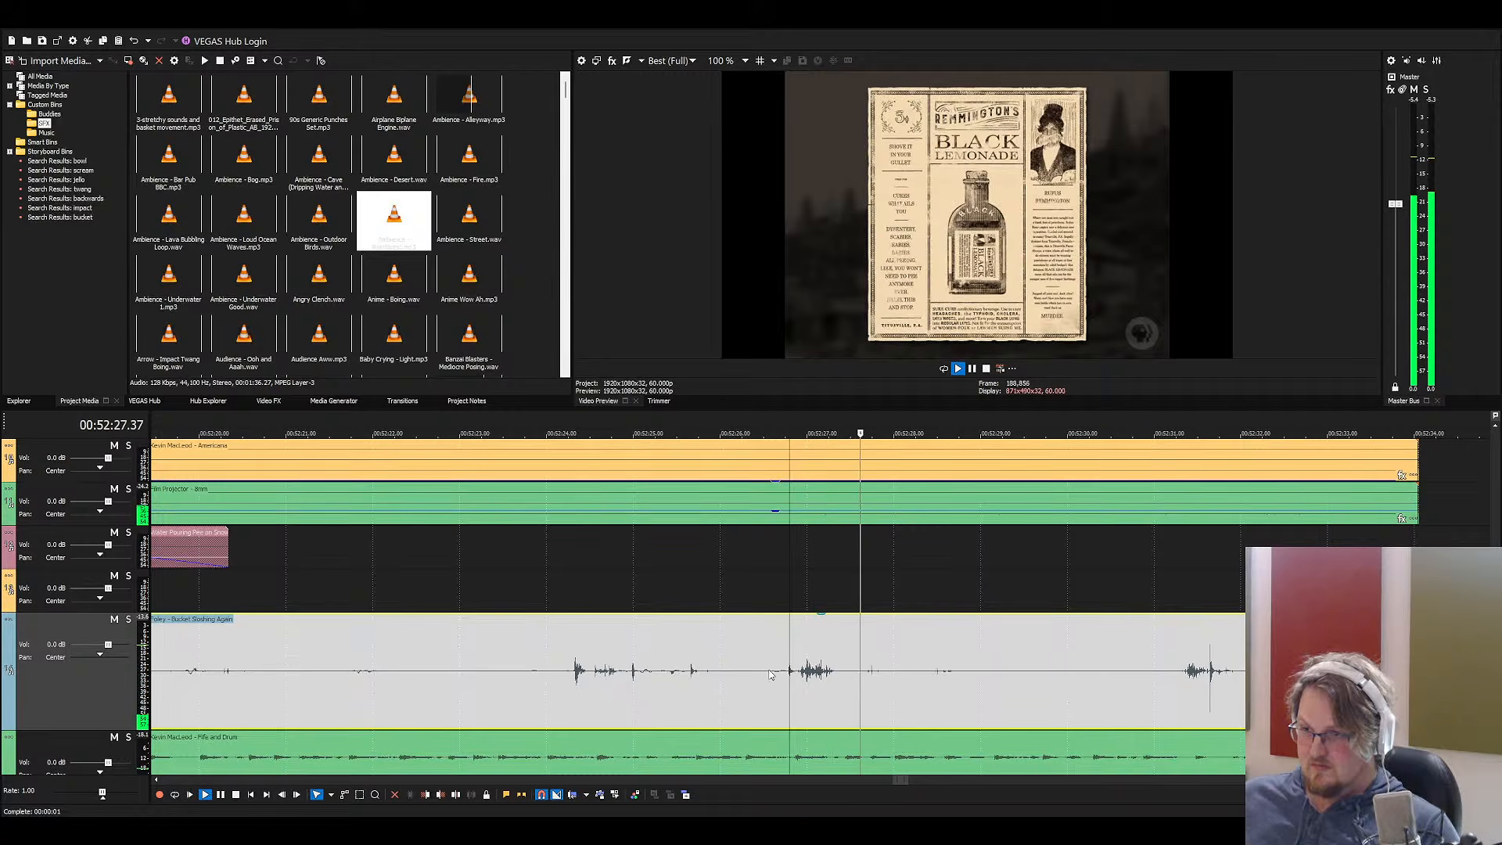
Split the Bucket Sloshing Again event on both sides of the slosh near 00:52:27 and delete the part before it
click(770, 674)
key(s)
click(853, 676)
key(s)
click(679, 676)
scroll(679, 676, down, 3)
key(Delete)
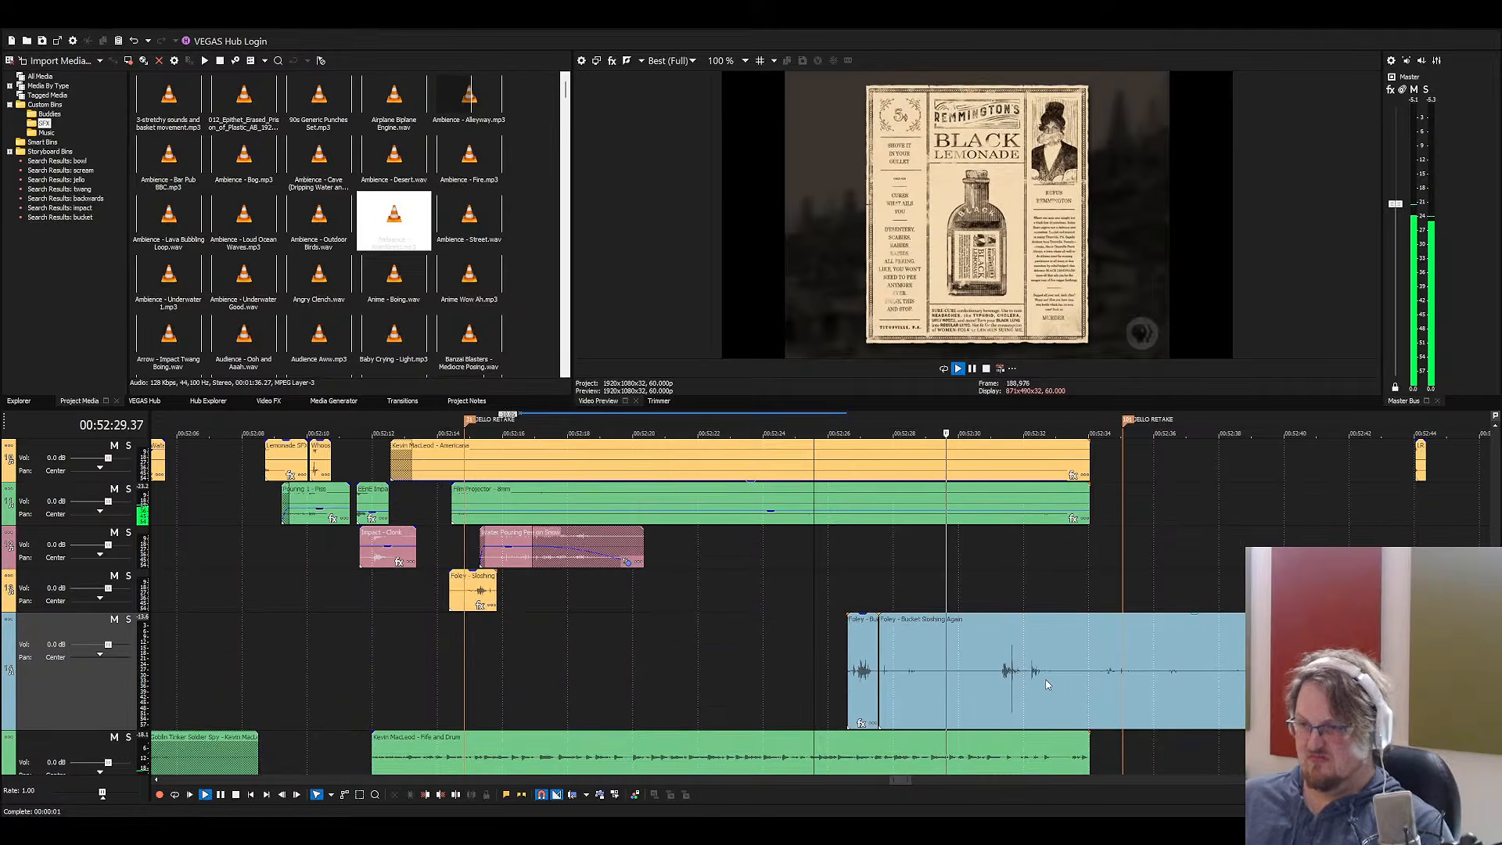
Isolate the slosh near 00:52:42 and move it to the Sloshing Bucket Pick Up track at about 00:52:28
click(999, 672)
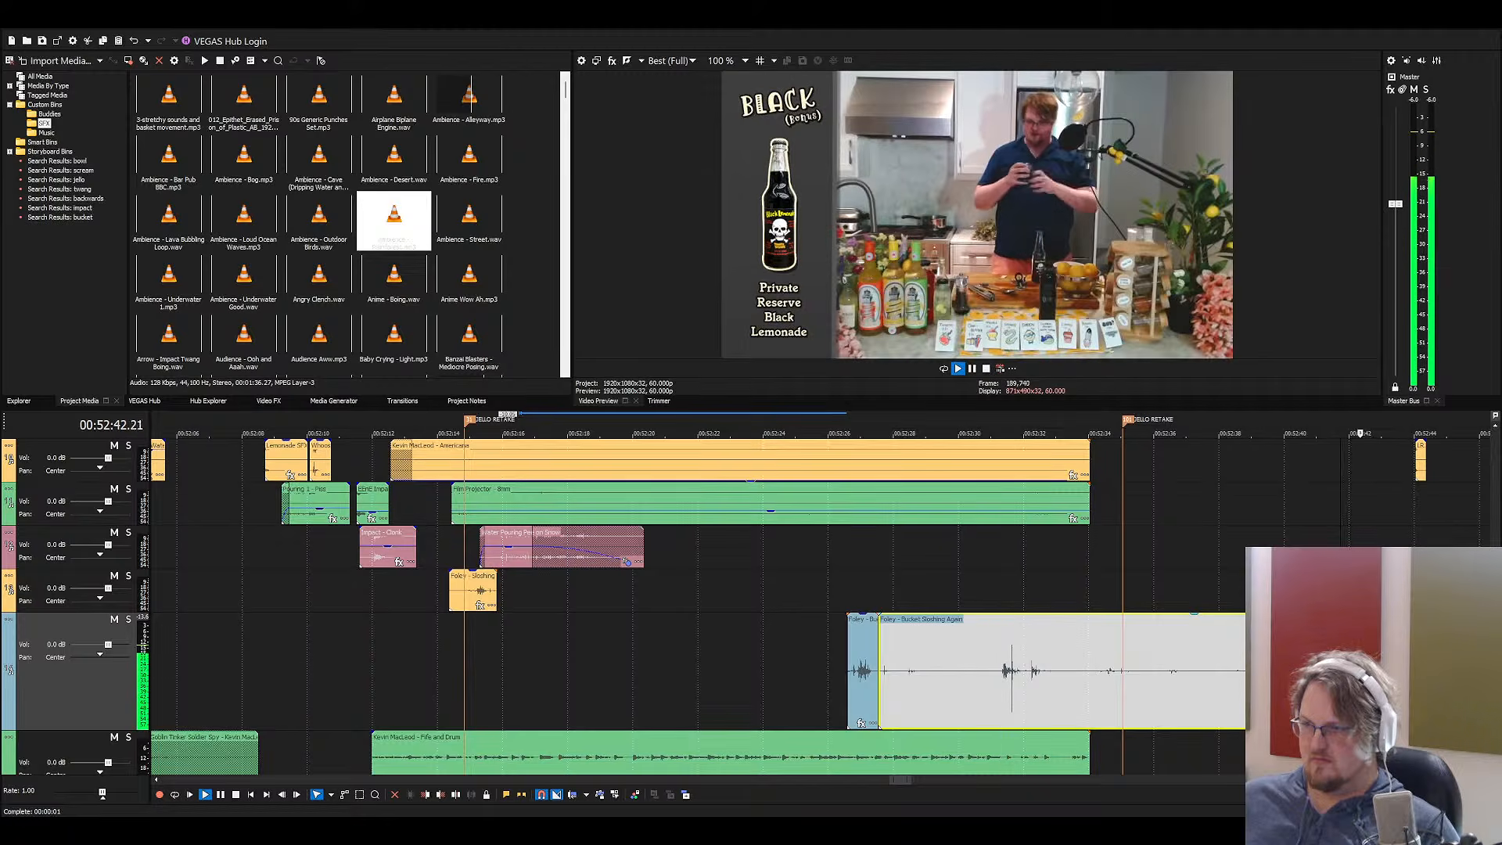
key(Return)
key(s)
drag(1356, 672, 904, 595)
click(999, 678)
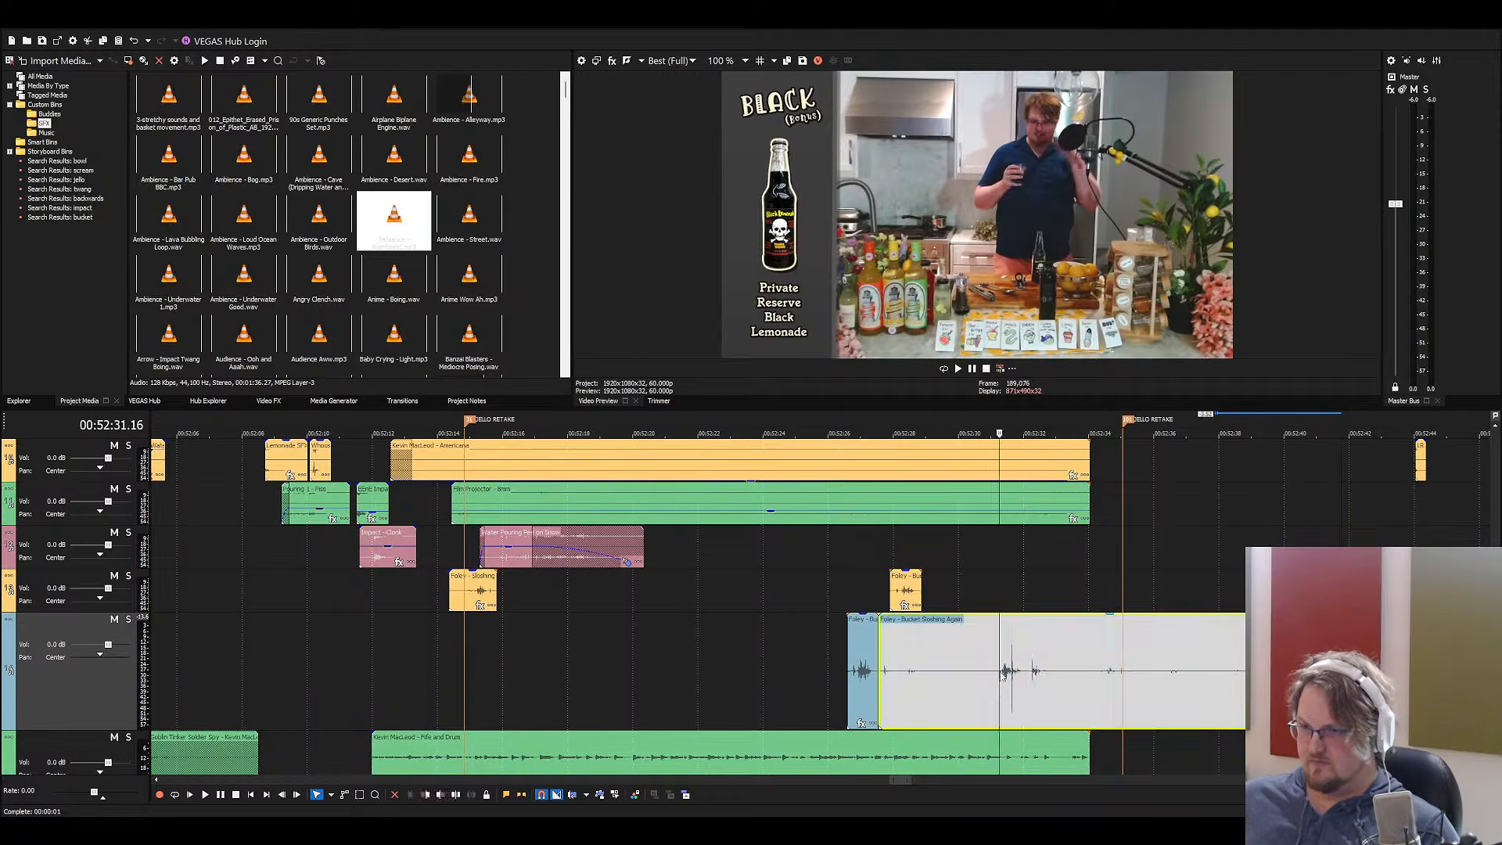
Cut out the slosh starting at 00:52:31.16 and delete the Bucket Sloshing Again material before and after it
key(s)
click(1024, 679)
key(s)
click(1054, 680)
key(Delete)
click(947, 662)
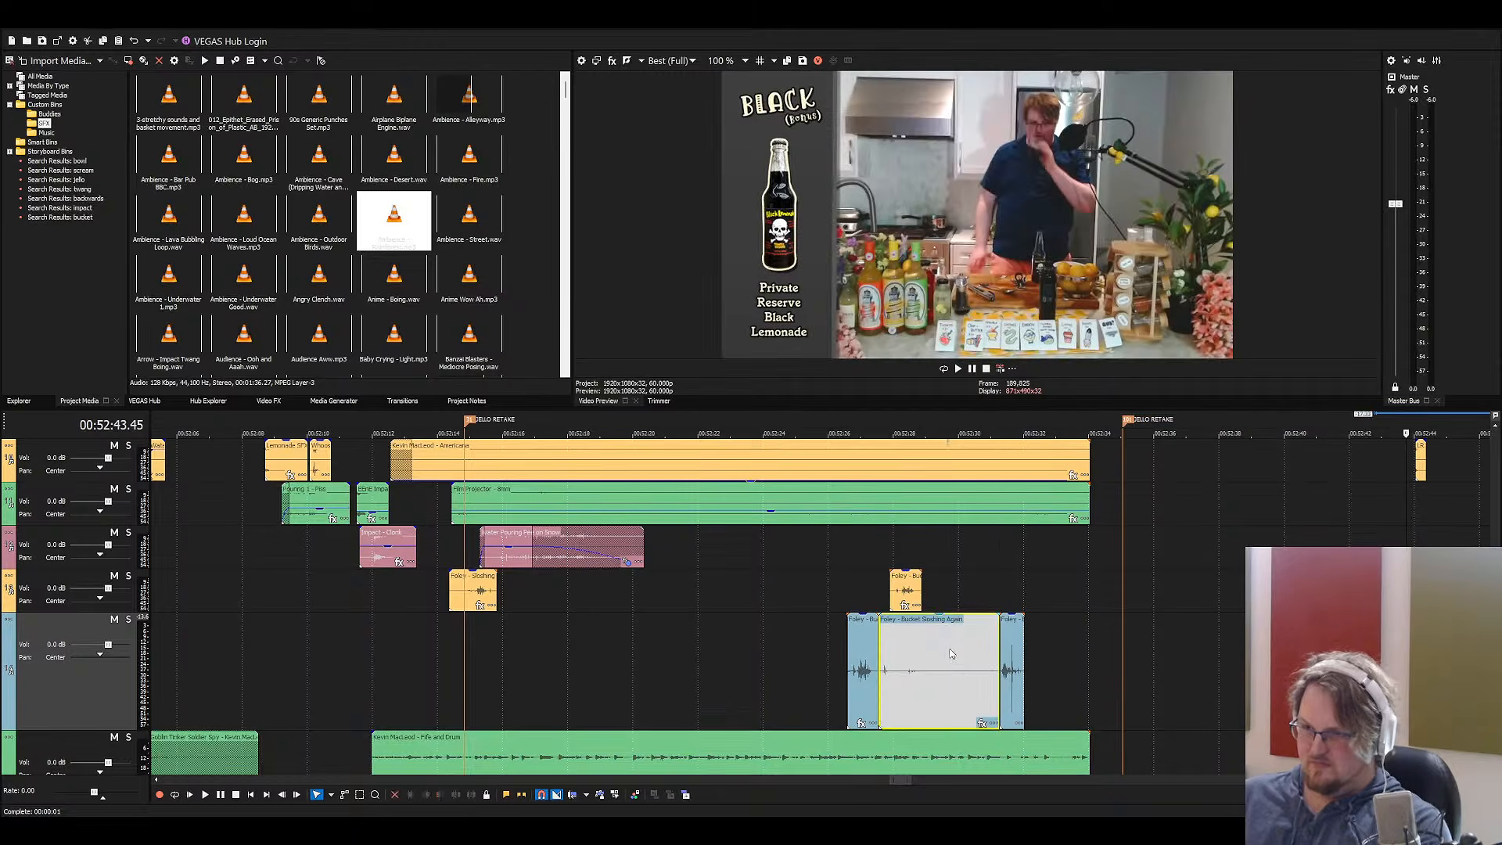
key(Delete)
Spread the three cut sloshes under the pouring shot at about 00:52:16, 00:52:17.40 and 00:52:19
drag(866, 663, 522, 641)
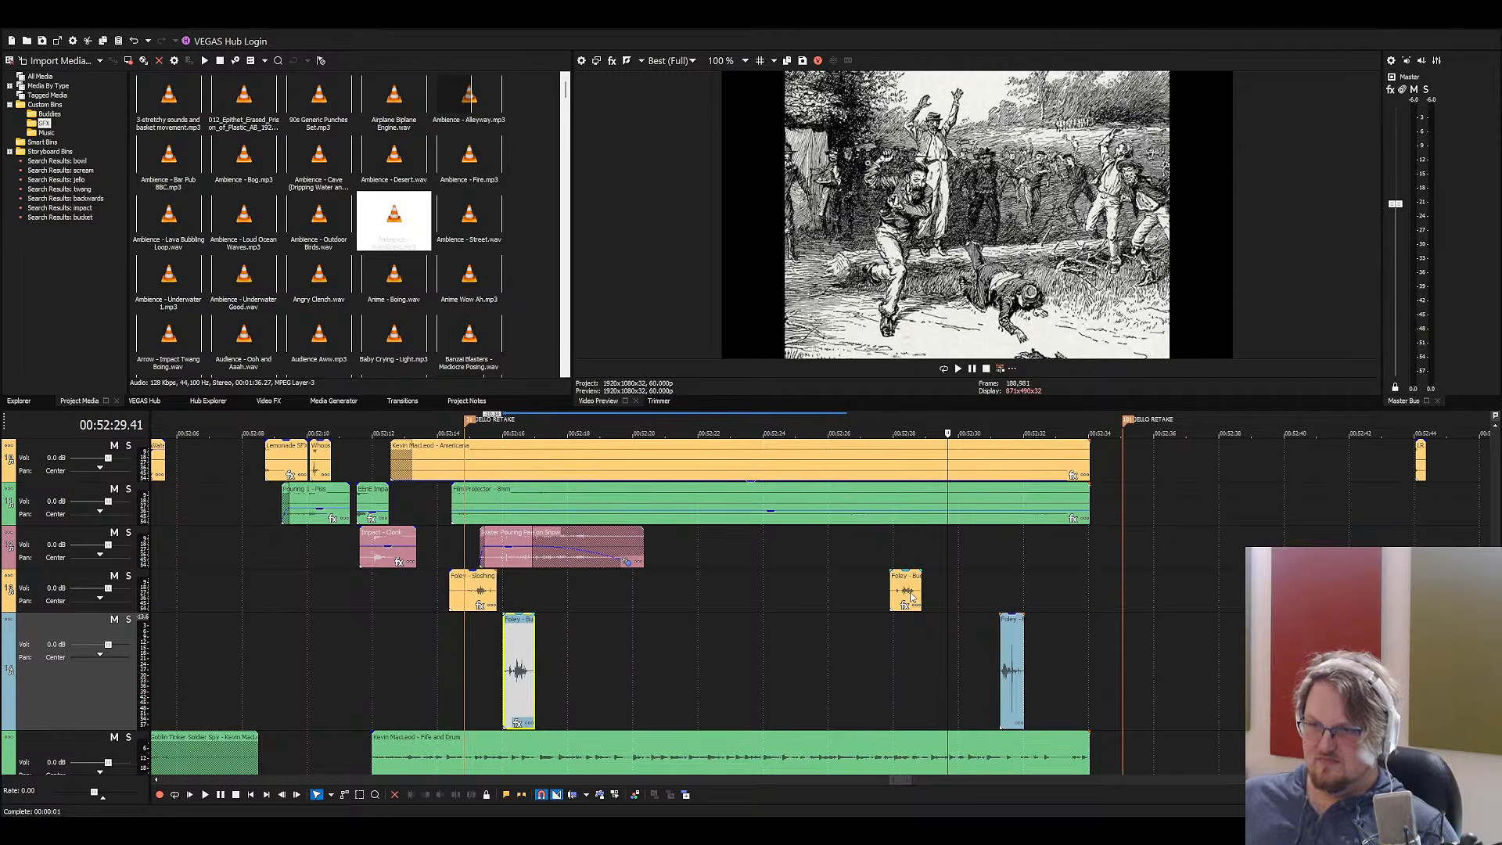
drag(906, 593, 577, 592)
drag(1014, 661, 621, 592)
scroll(831, 625, up, 8)
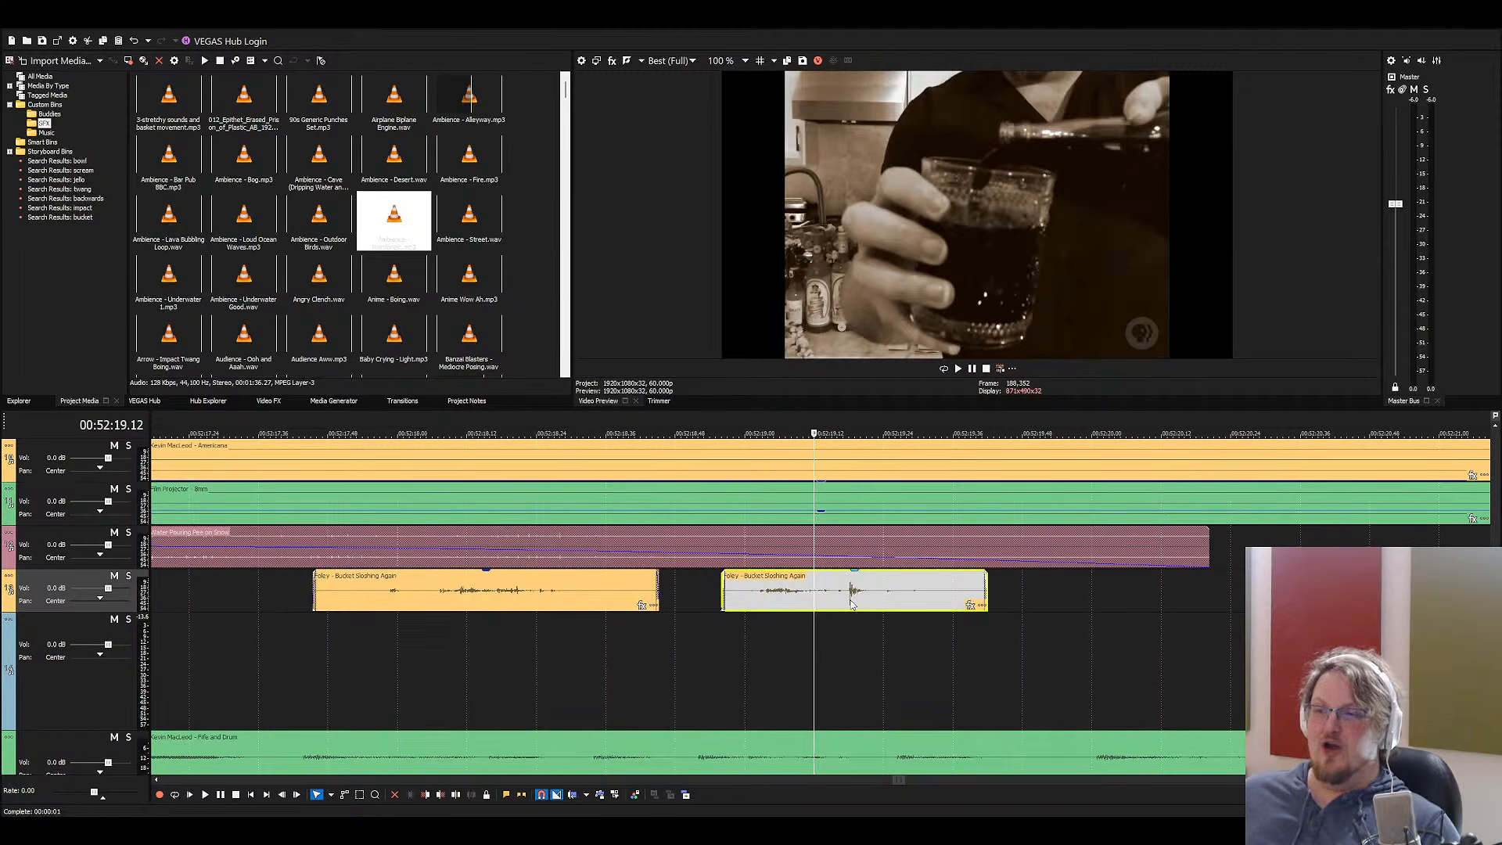
Split the last slosh at 00:52:19.18, delete its tail, and nudge the blue-track slosh slightly earlier
scroll(830, 614, down, 3)
key(s)
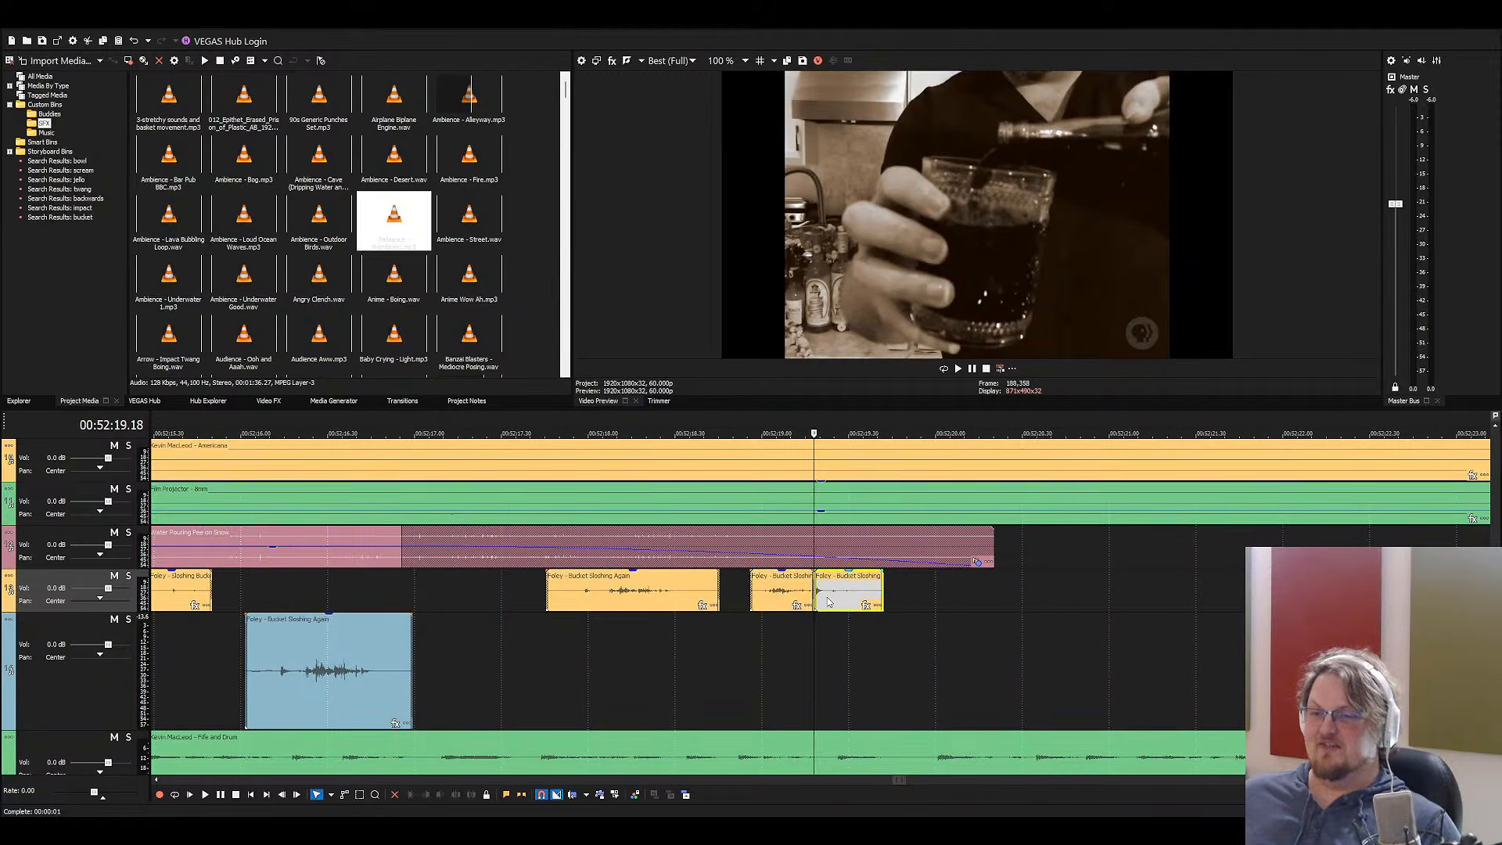
click(828, 599)
key(Delete)
drag(336, 672, 332, 671)
scroll(335, 670, down, 3)
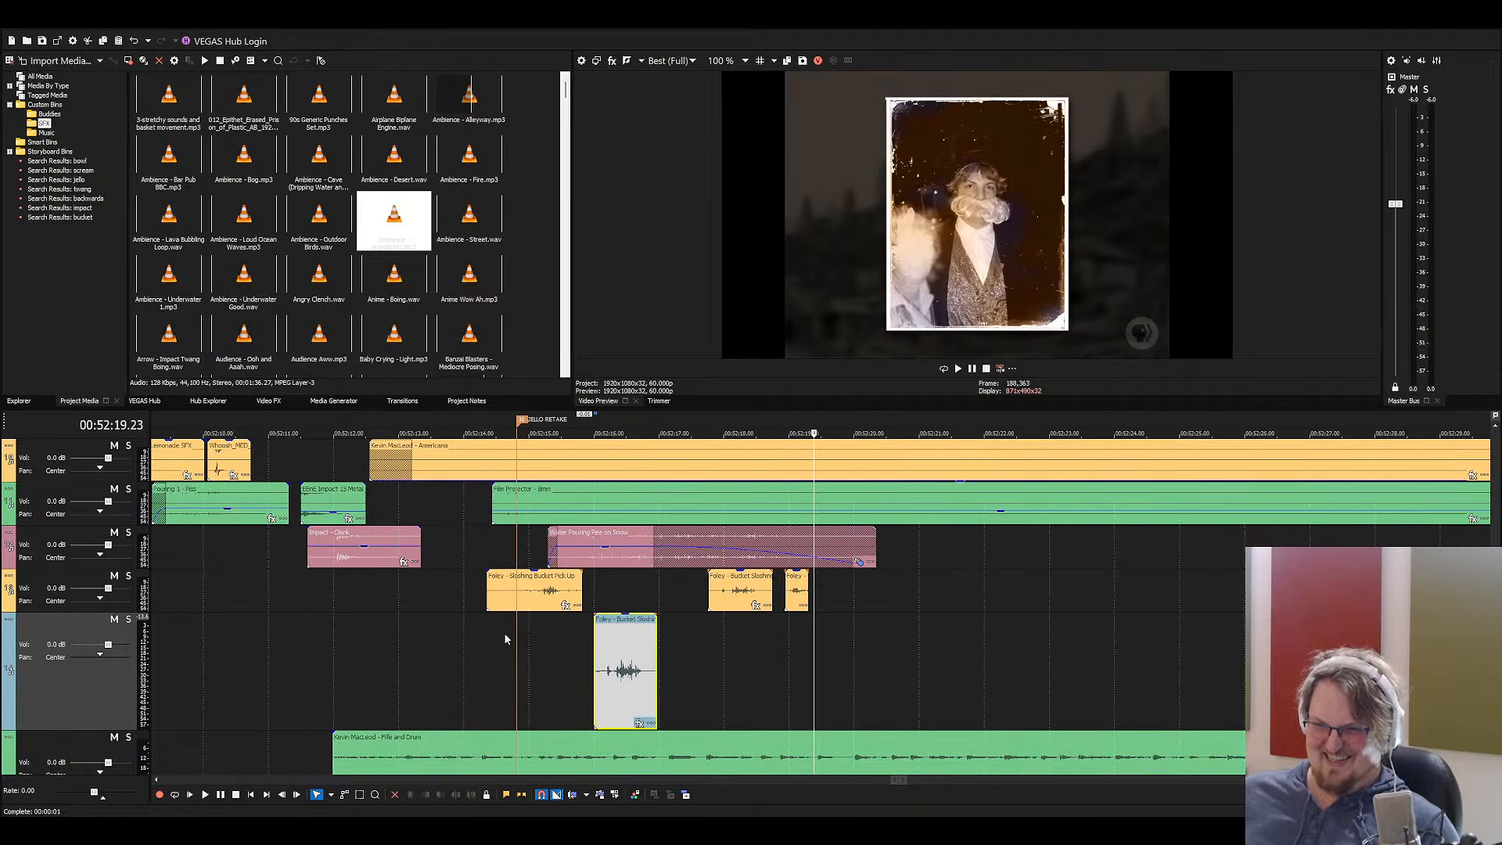
Crossfade the blue-track slosh into the end of Sloshing Bucket Pick Up at about 00:52:15.30, check it in playback and save
click(521, 632)
scroll(673, 629, up, 3)
key(space)
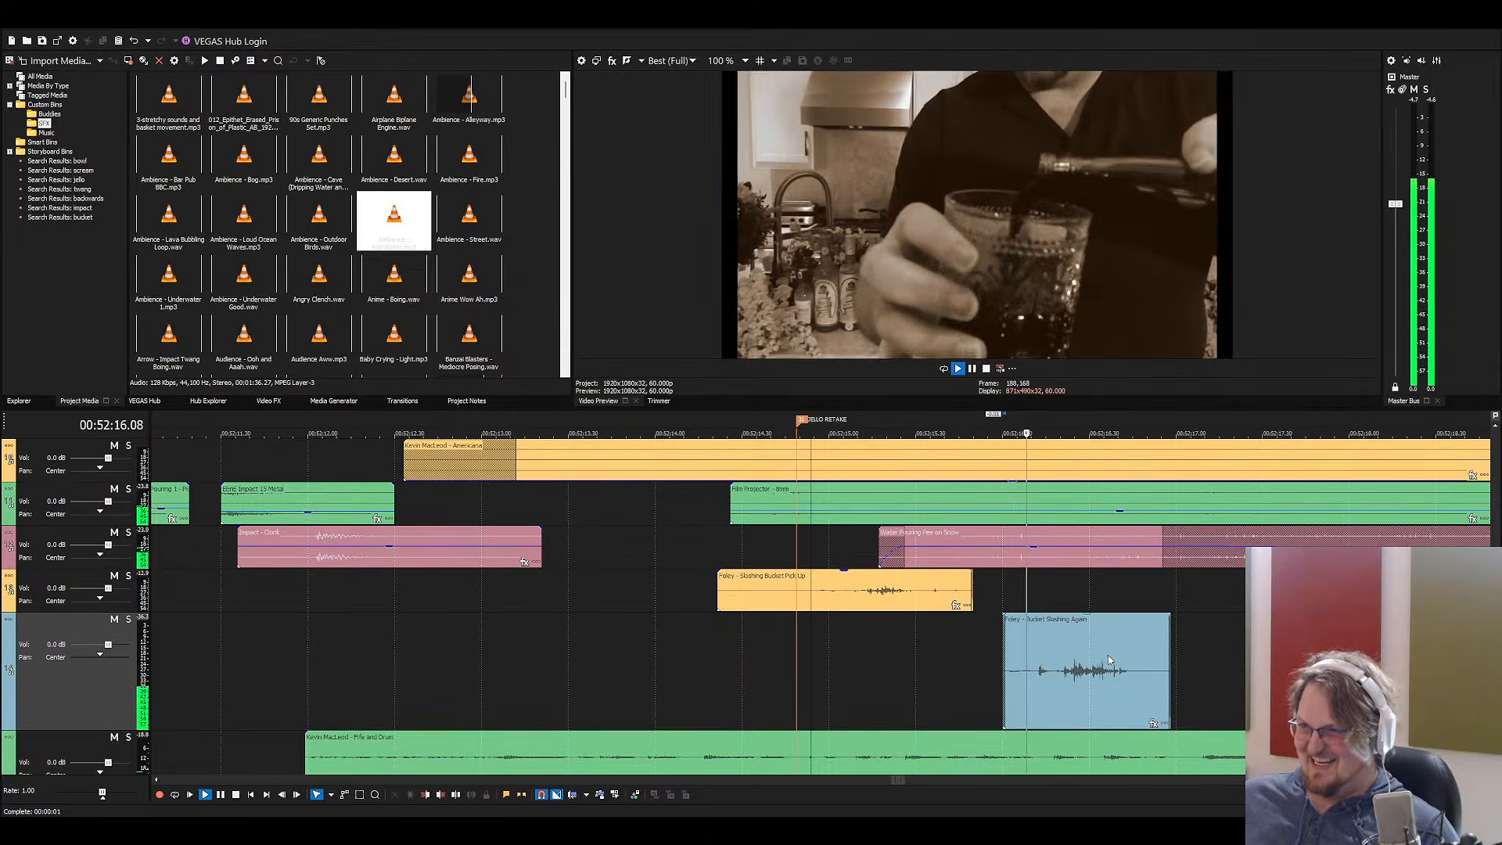
key(space)
drag(1035, 655, 1009, 600)
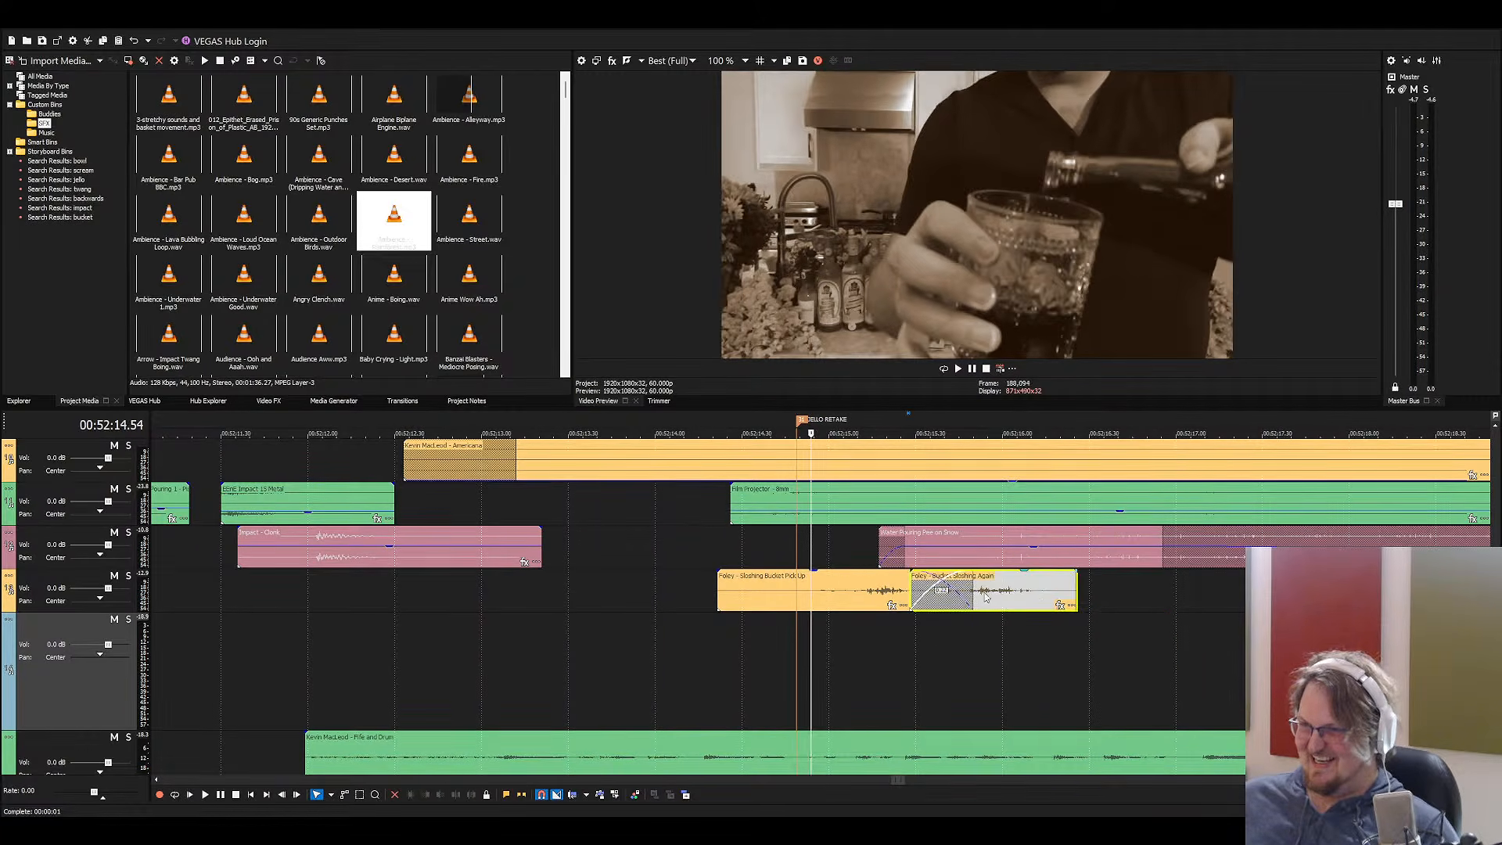
key(space)
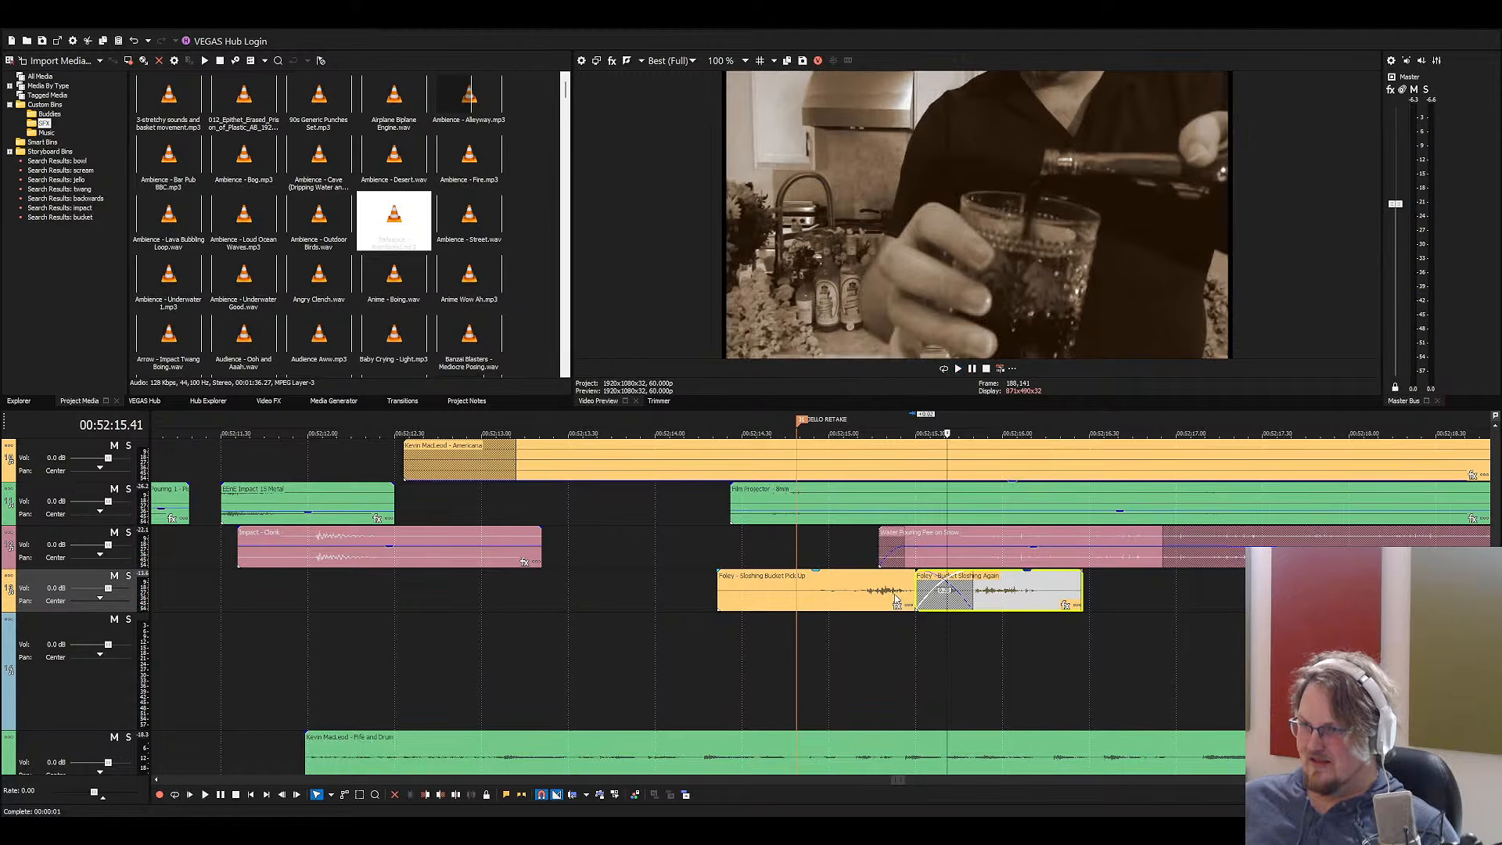
click(865, 600)
key(space)
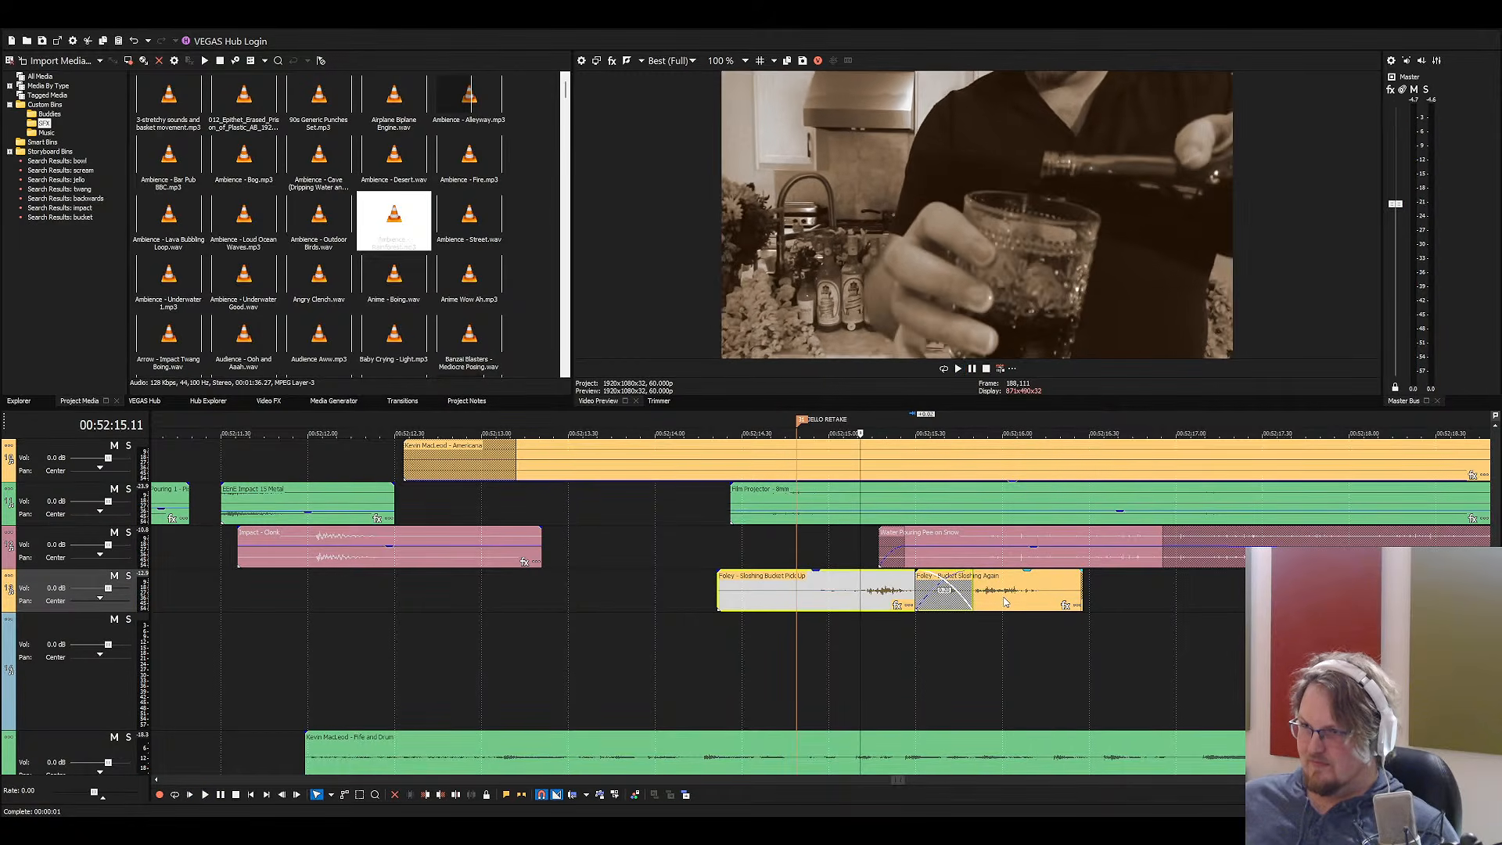
click(1038, 637)
key(ctrl+s)
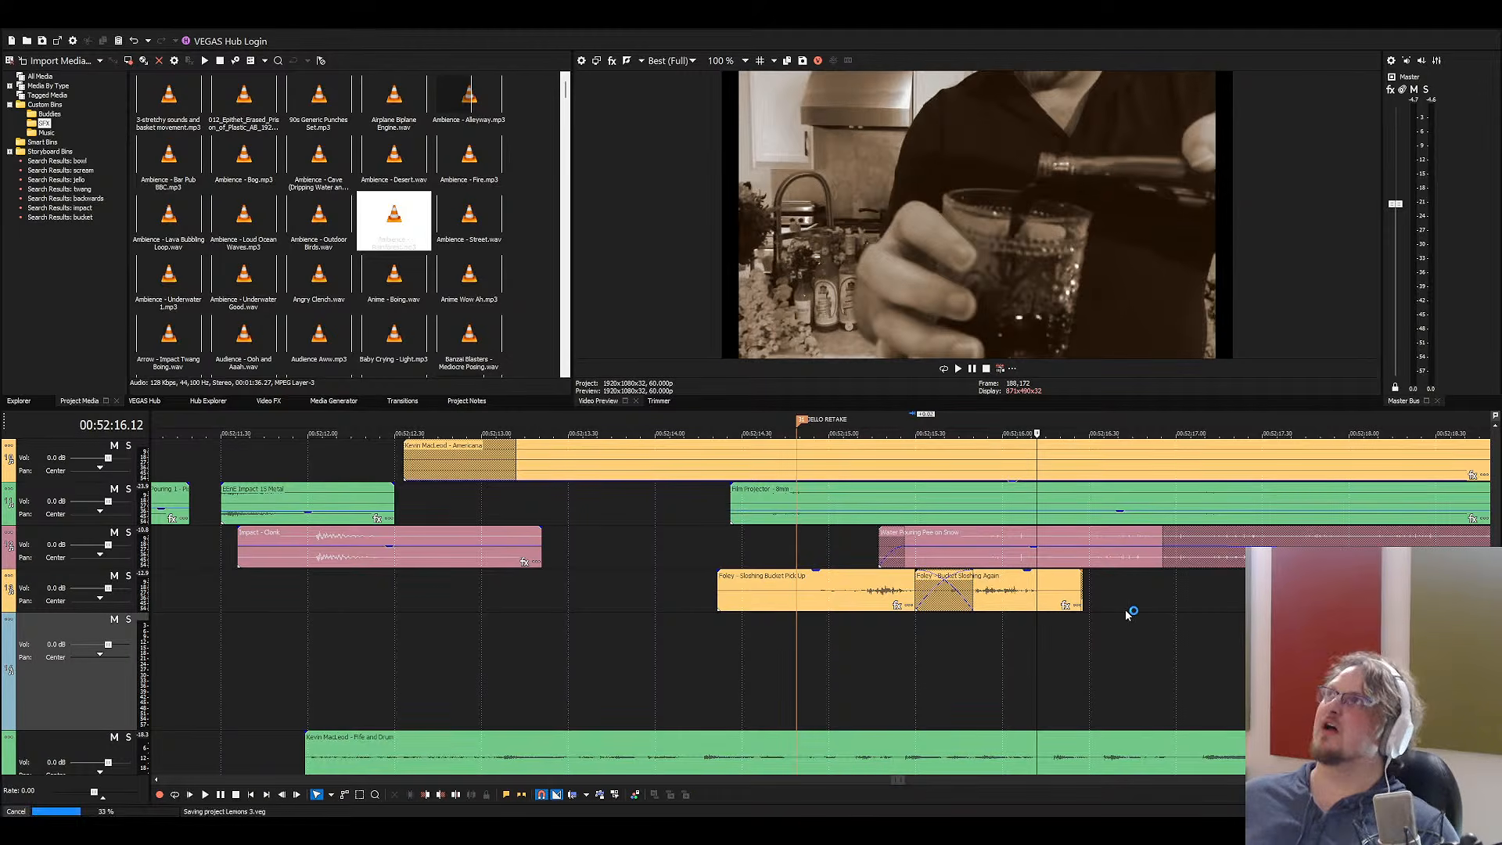
Try the second slosh at about 00:52:16.40 on the Sloshing Bucket Pick Up track with lowered gain and play the shot
drag(955, 592, 1068, 651)
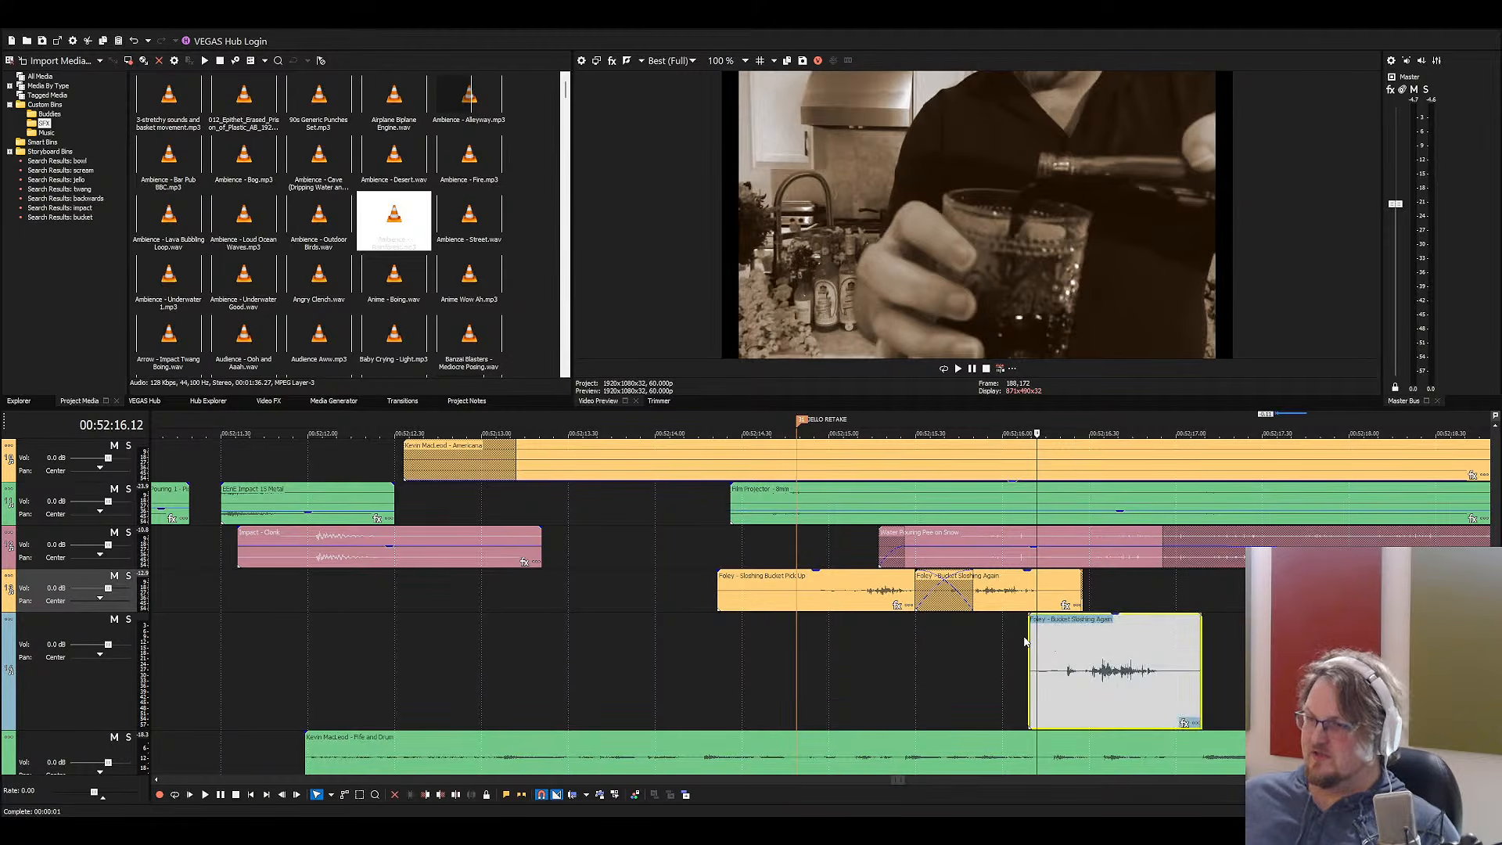
click(1026, 641)
key(space)
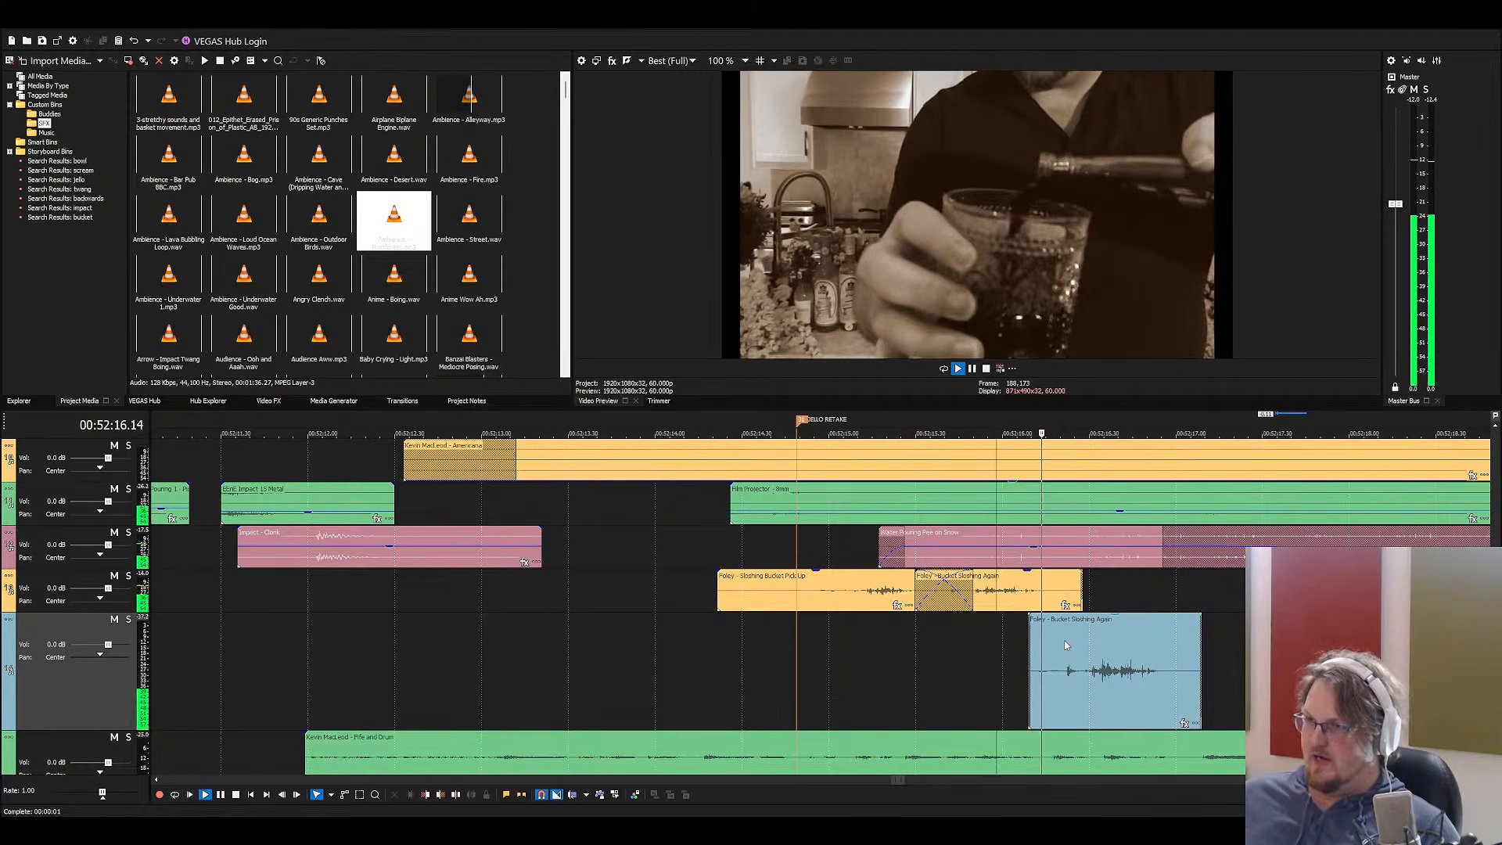
drag(1078, 653, 1187, 605)
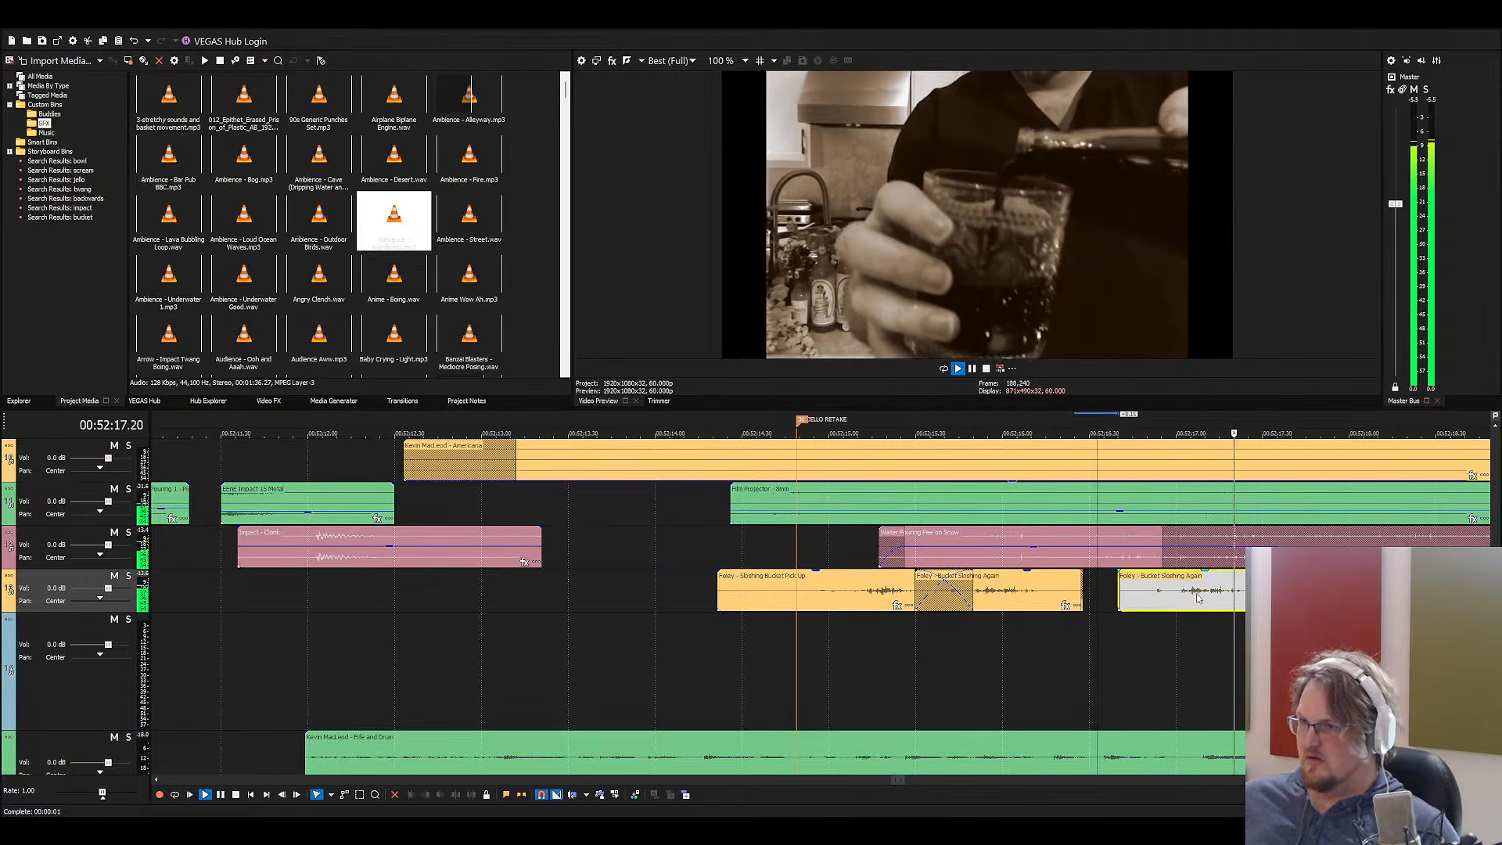
scroll(981, 605, down, 4)
key(space)
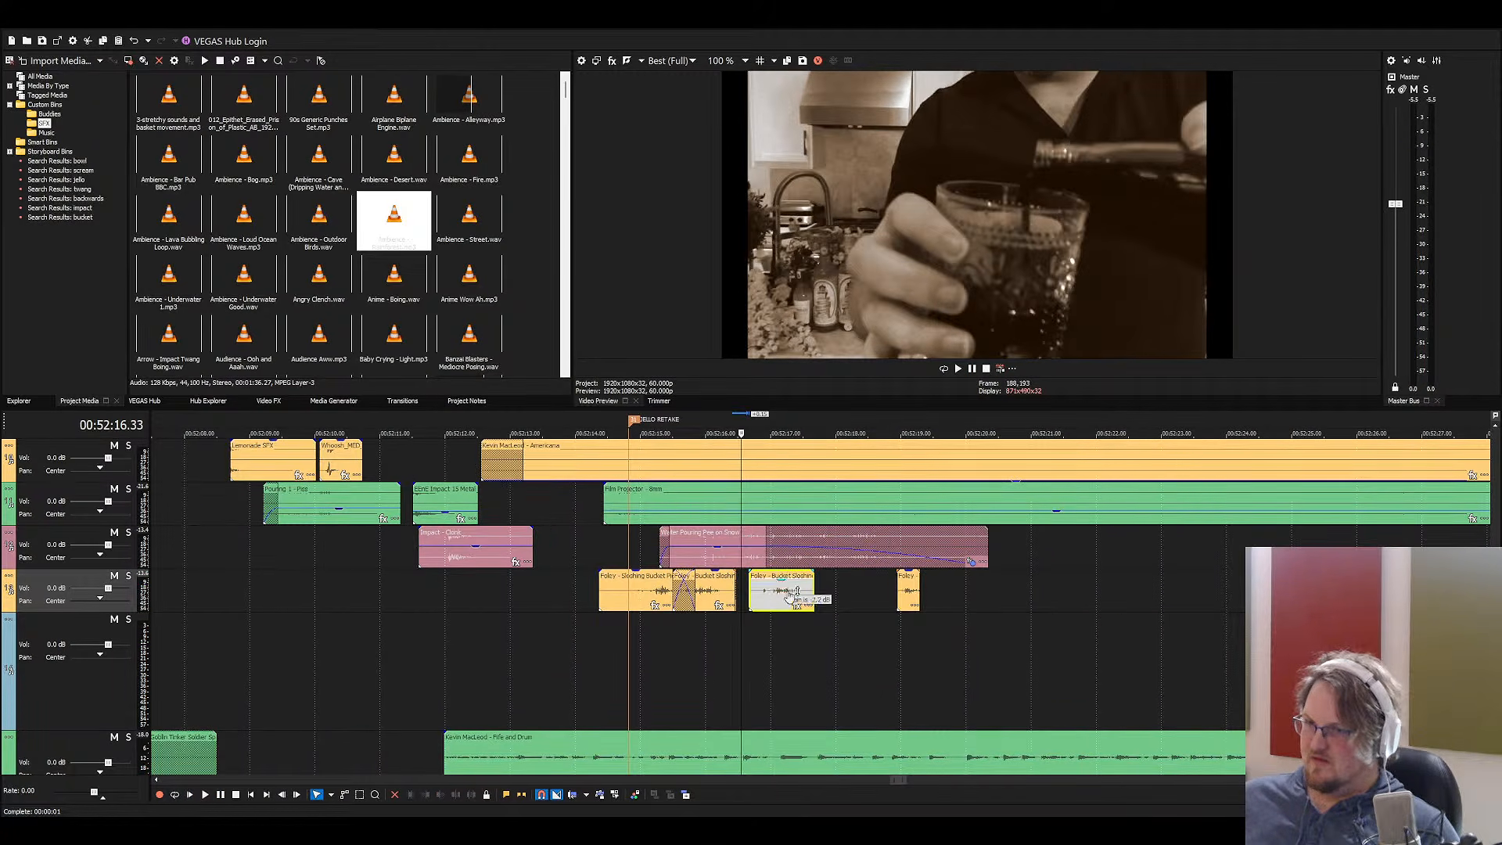
click(630, 601)
key(space)
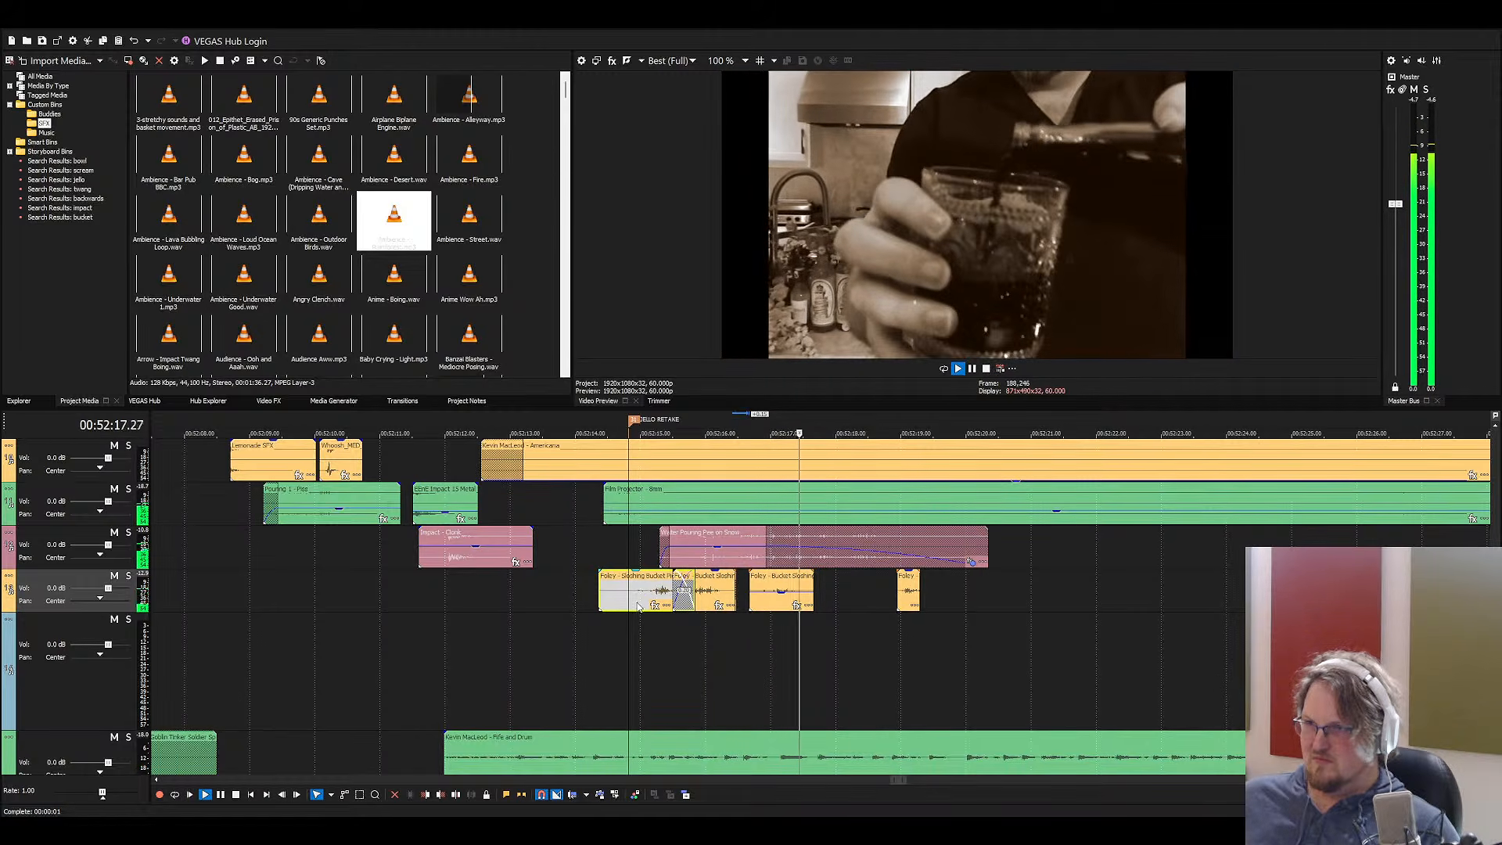
Move the second slosh out to about 00:52:20, put the short slosh at about 00:52:16.45 instead, and play the shot
click(802, 604)
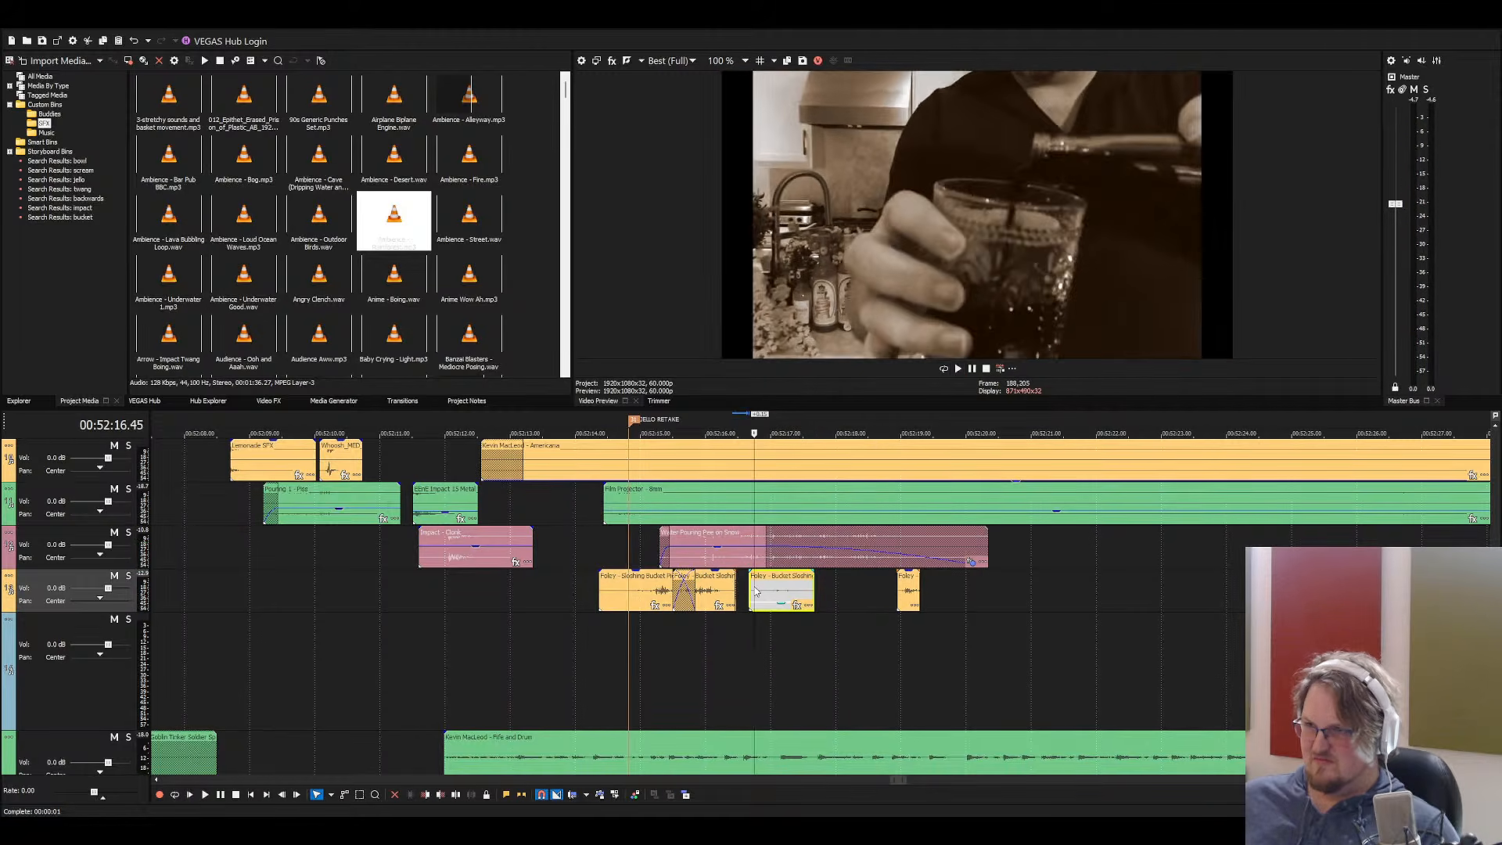
scroll(804, 614, up, 1)
scroll(865, 614, up, 1)
drag(864, 596, 1265, 601)
key(space)
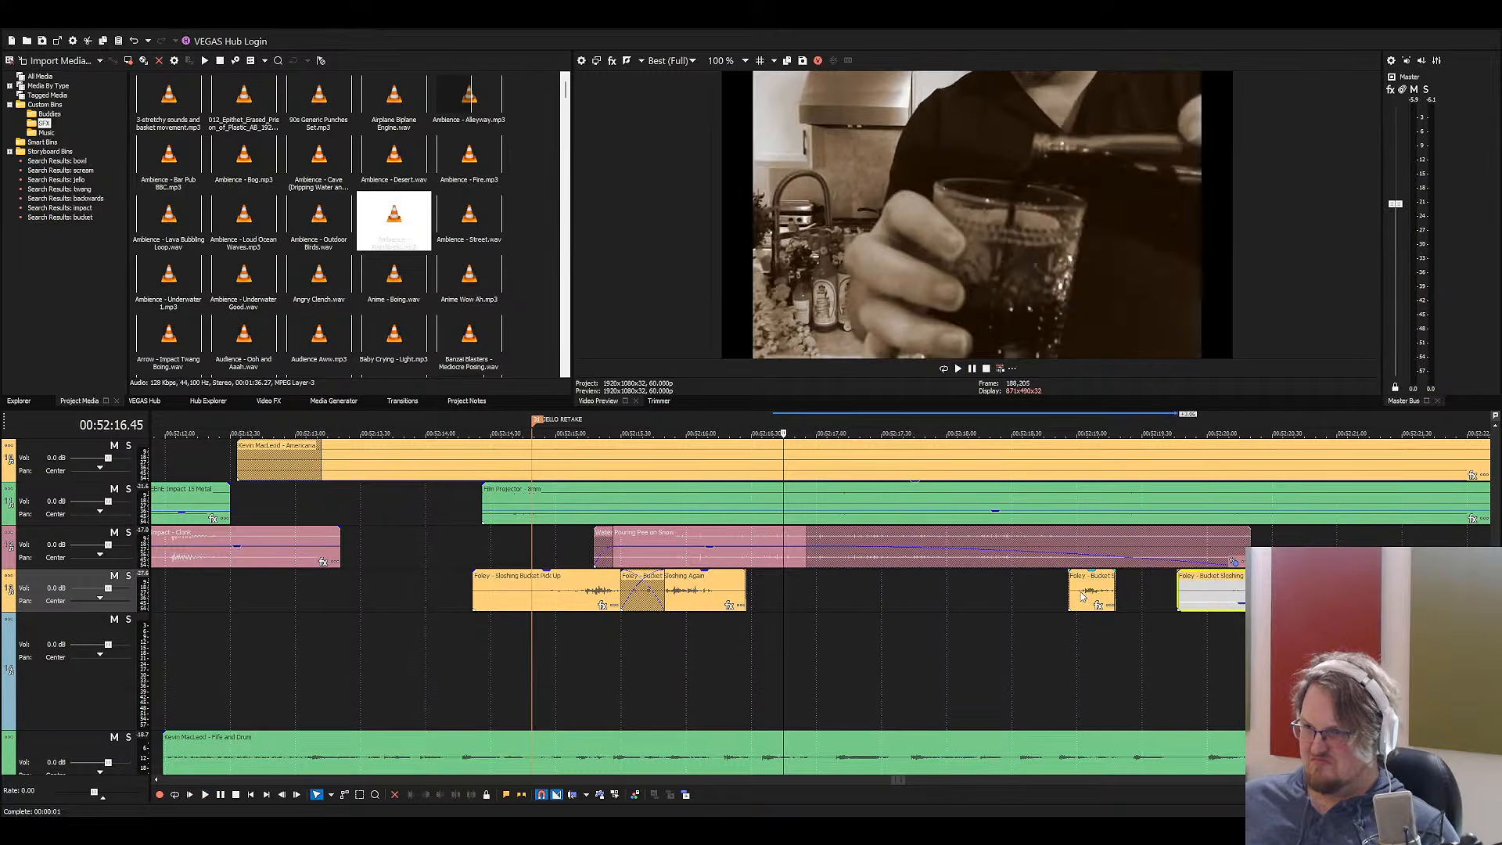
drag(1085, 595, 809, 588)
click(760, 585)
key(space)
key(space)
key(space)
scroll(923, 650, down, 3)
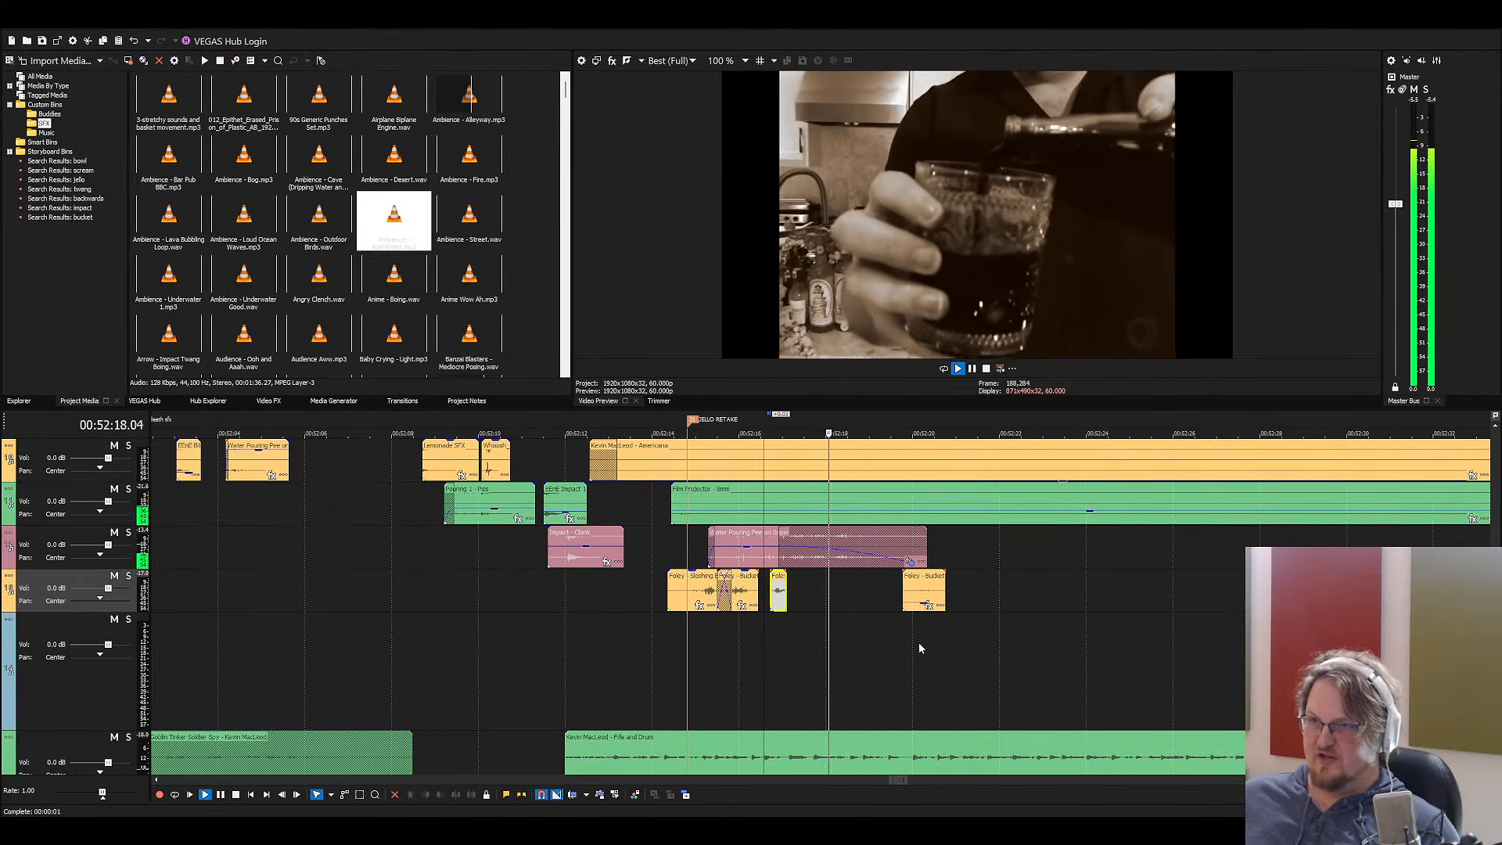
Delete the unused Bucket Sloshing Again event at about 00:52:20 and stop playback
click(917, 589)
key(Delete)
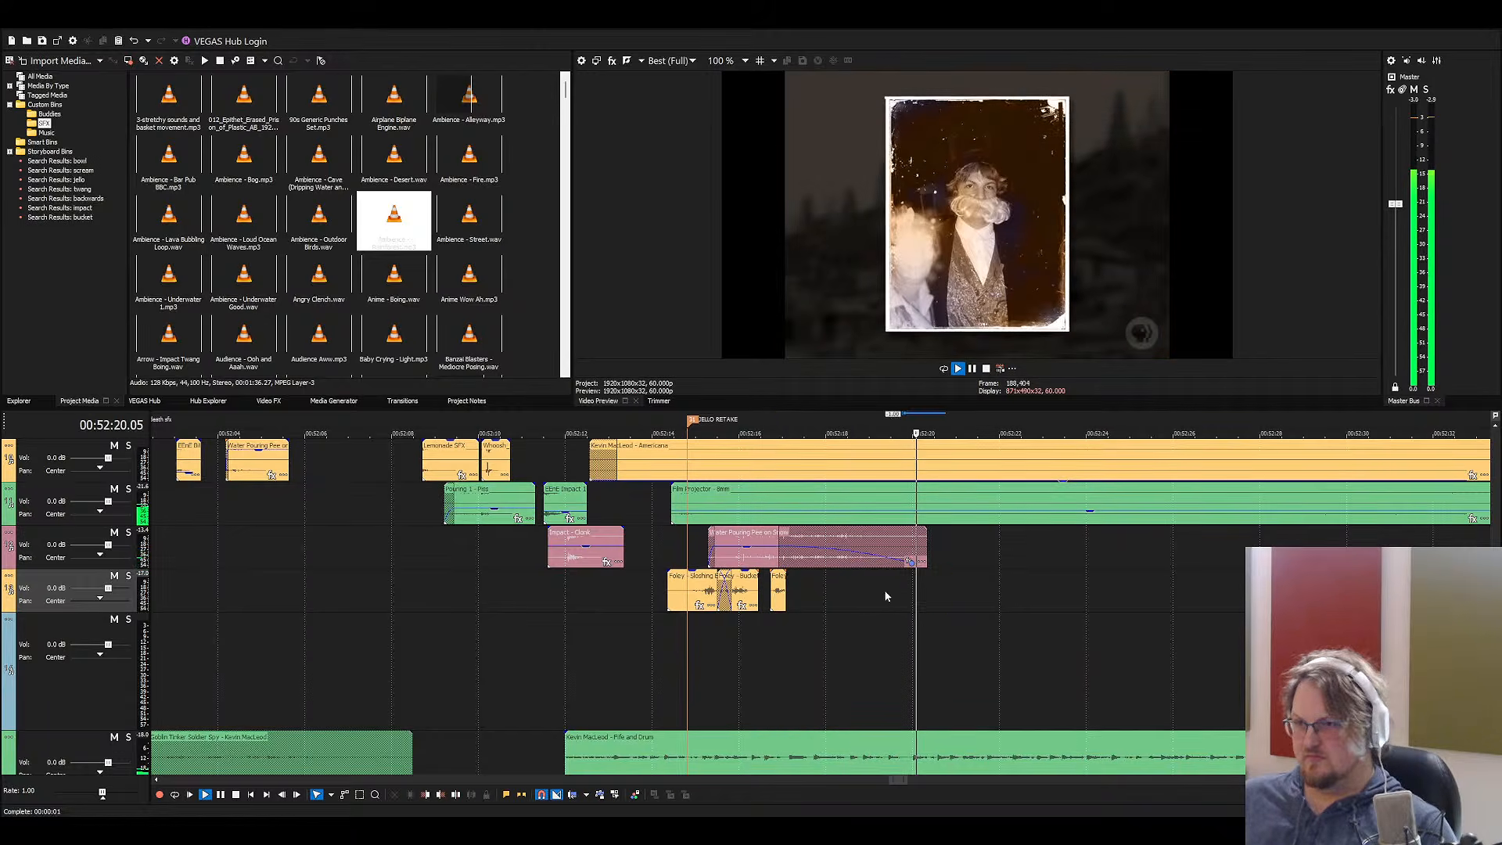
key(space)
Look through the sounds beginning with P in the SFX bin, checking paper, pencil and party favor effects
click(338, 333)
key(p)
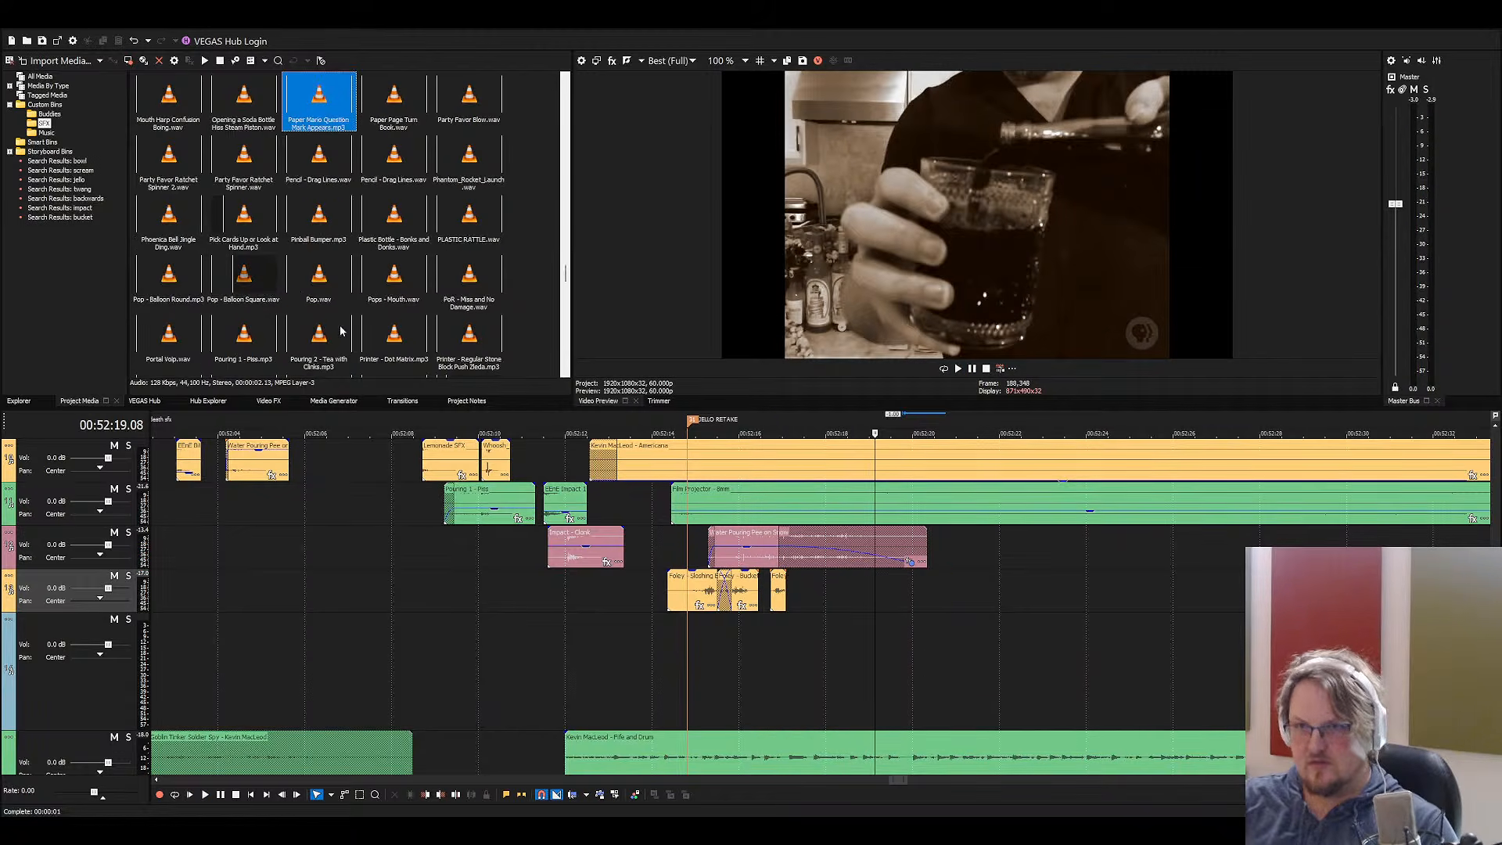
click(392, 218)
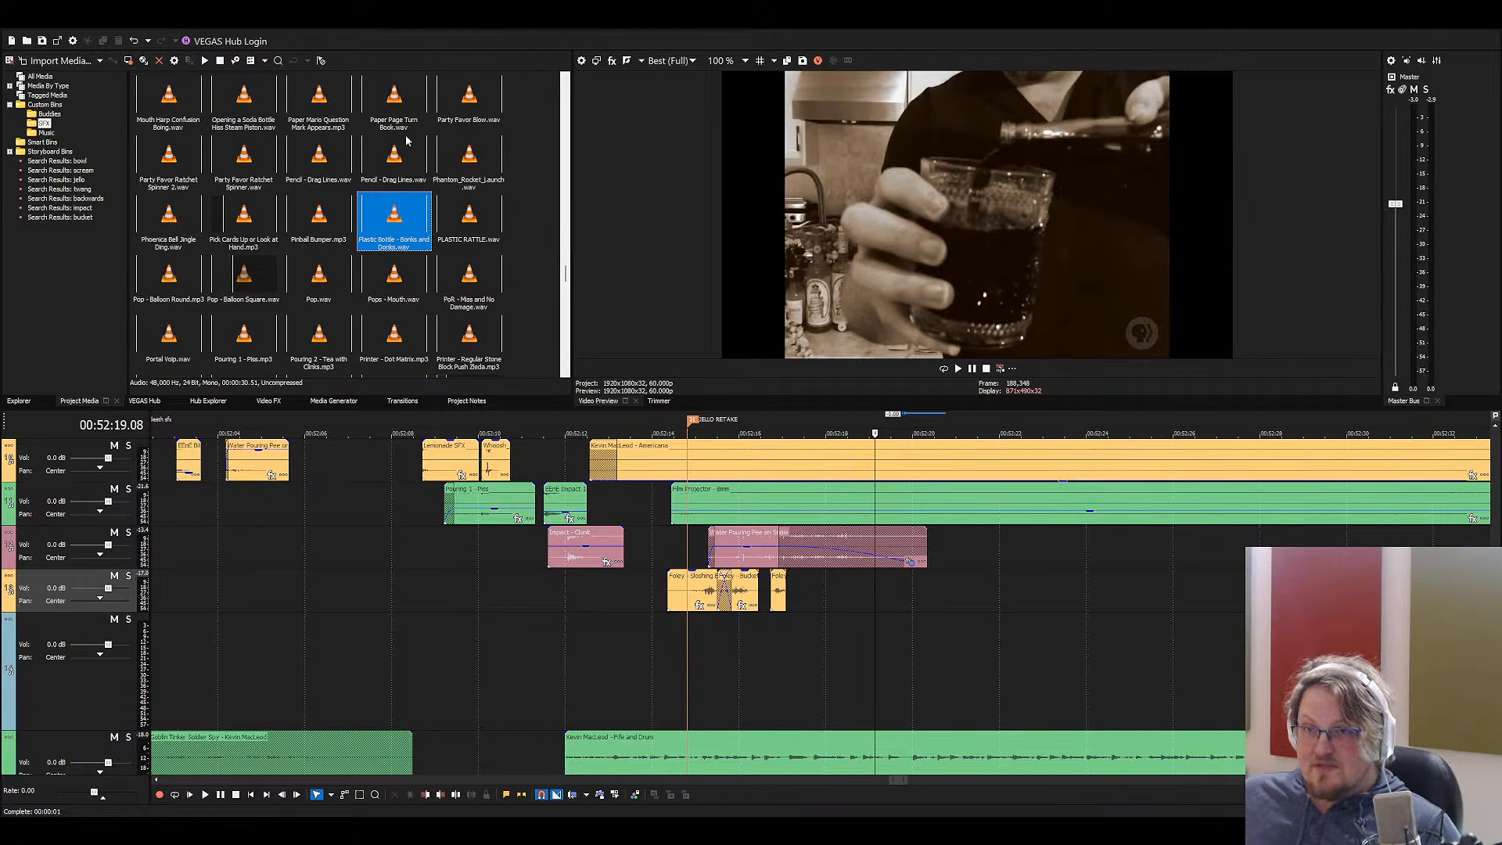
click(450, 115)
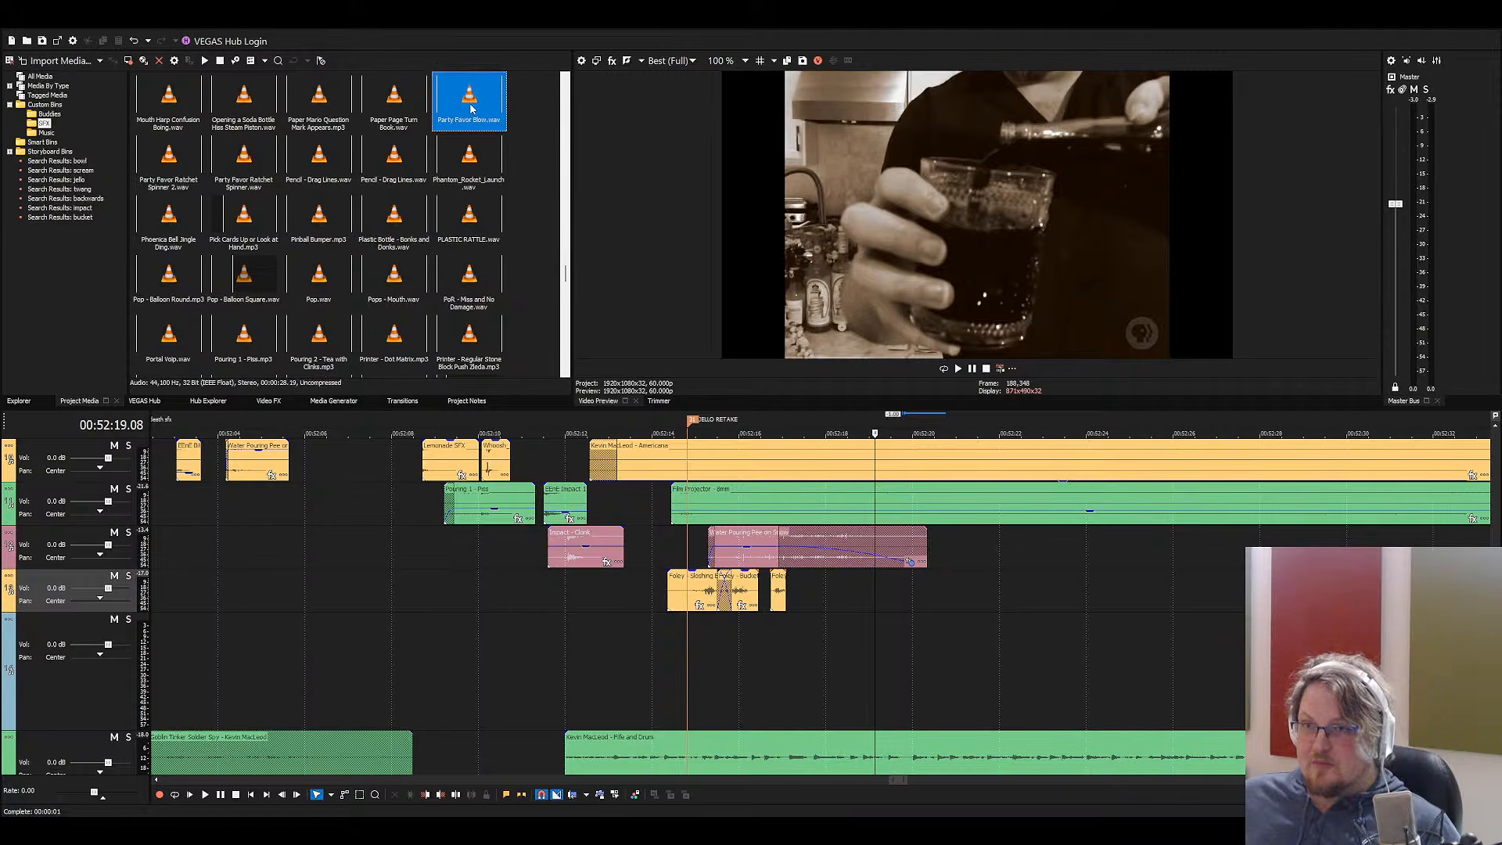
click(421, 95)
click(468, 160)
click(442, 116)
click(419, 140)
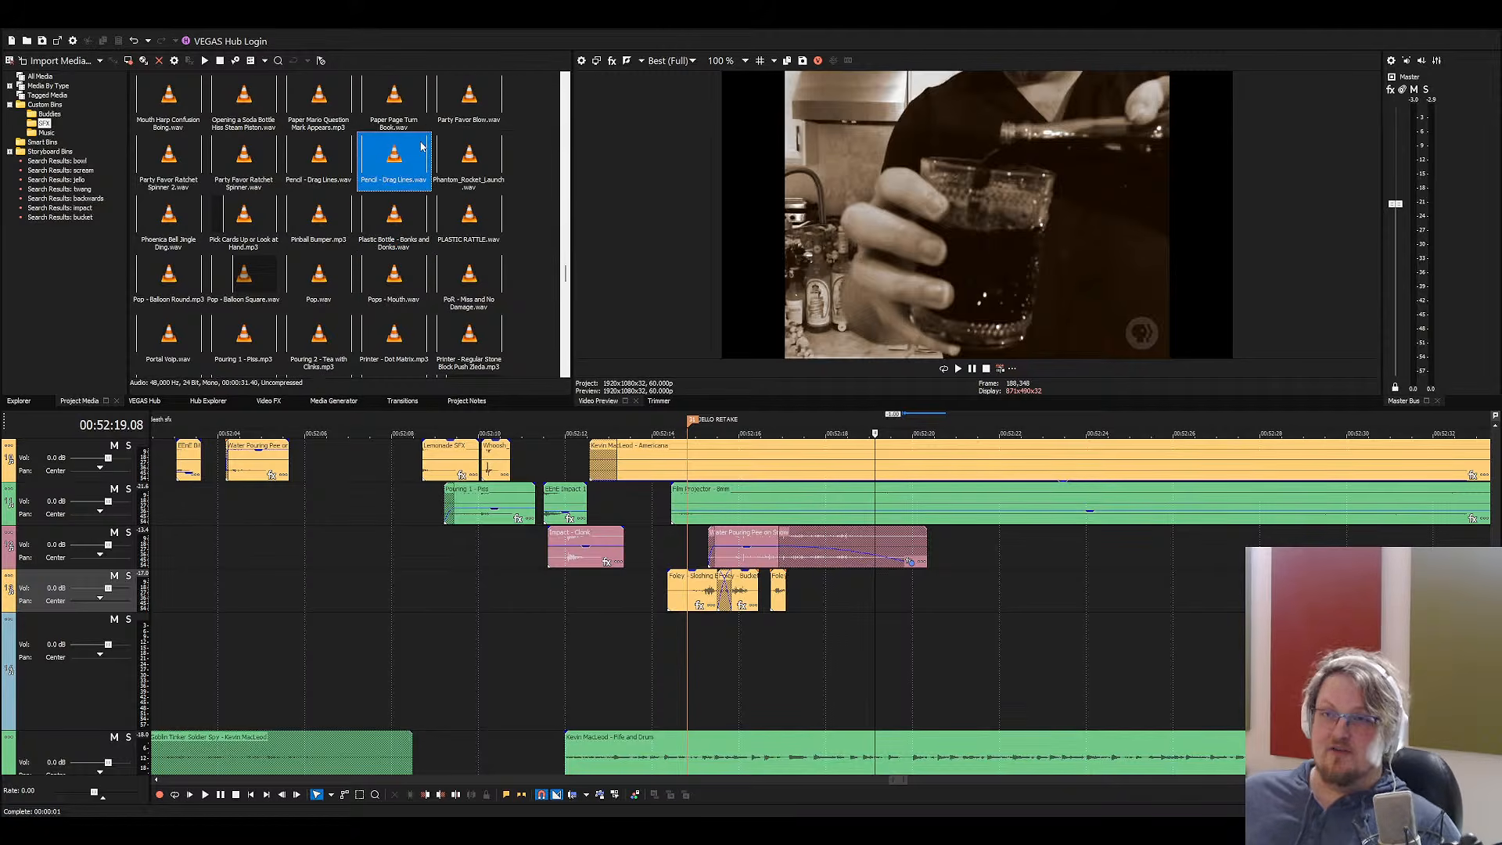
click(455, 108)
Save the project and play the transition from the pouring shot to the portrait photo at about 00:52:19
key(ctrl+s)
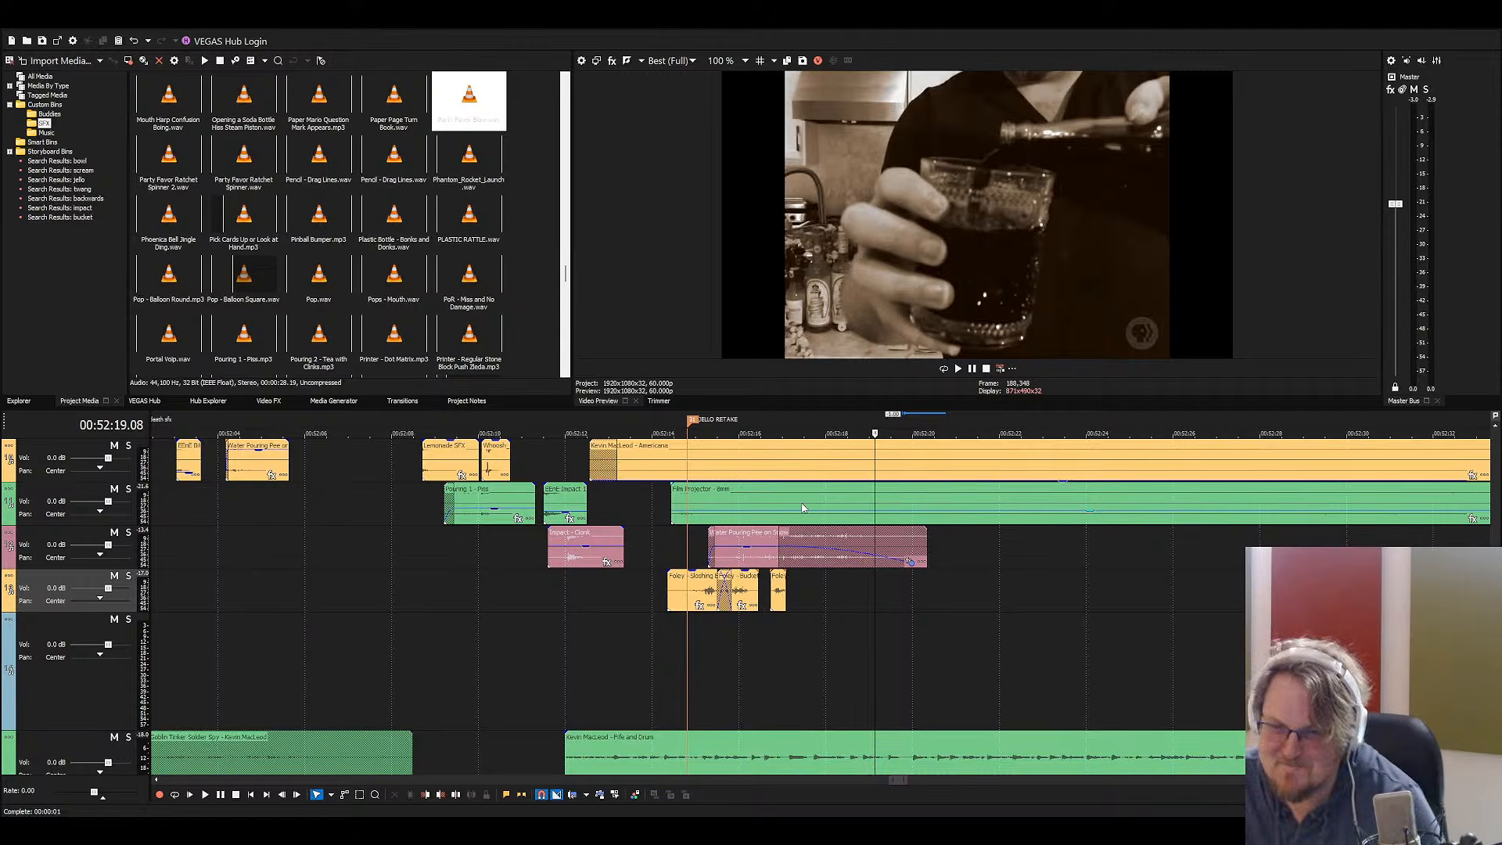
click(792, 469)
key(space)
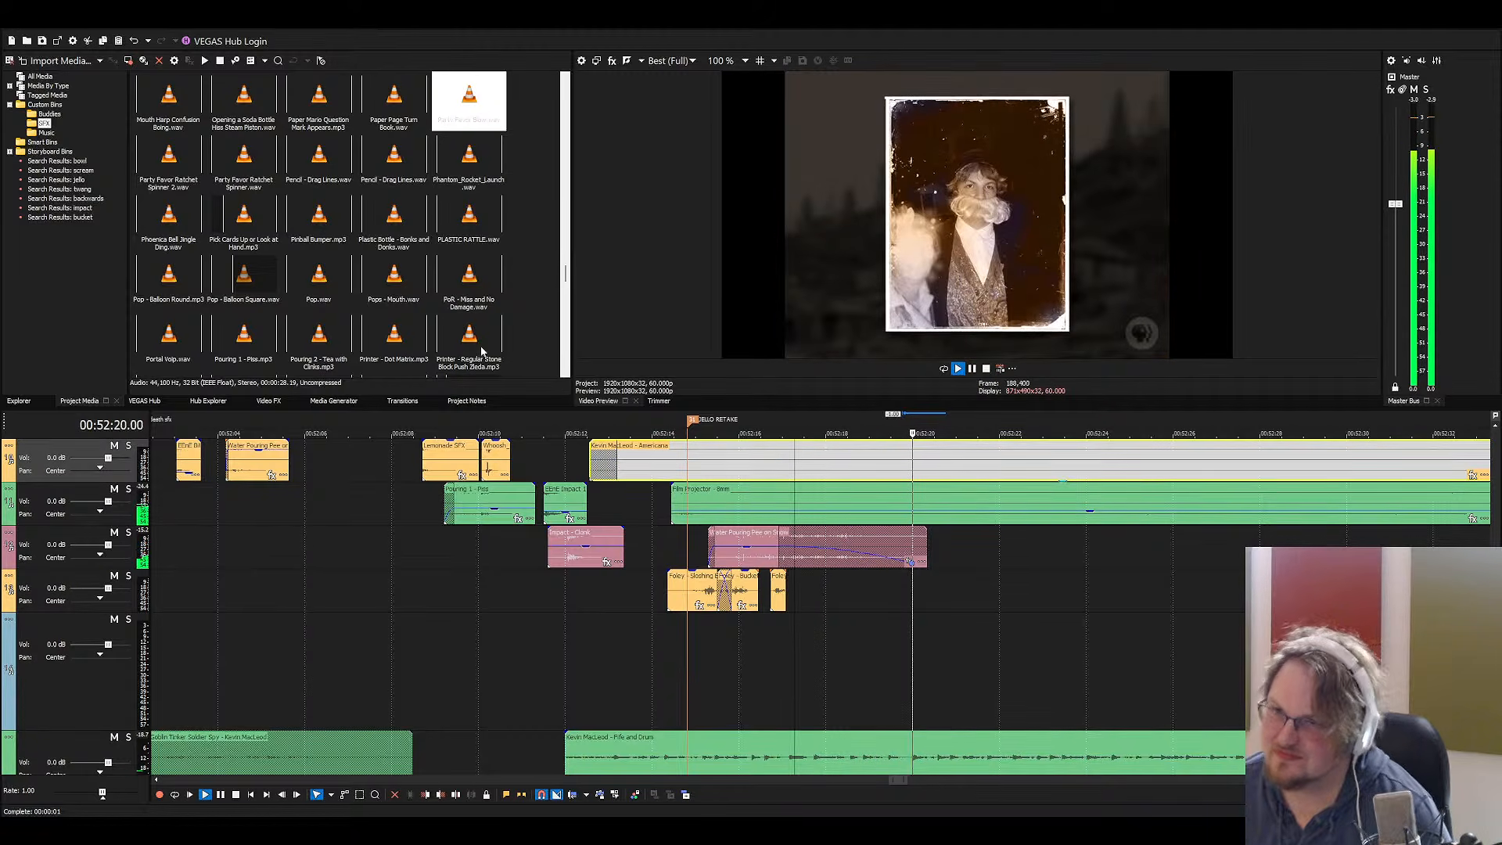
key(space)
Find Paper Page Turn Book.wav in the SFX bin and place it on the Sloshing Bucket Pick Up track at about 00:52:20
click(479, 280)
click(344, 209)
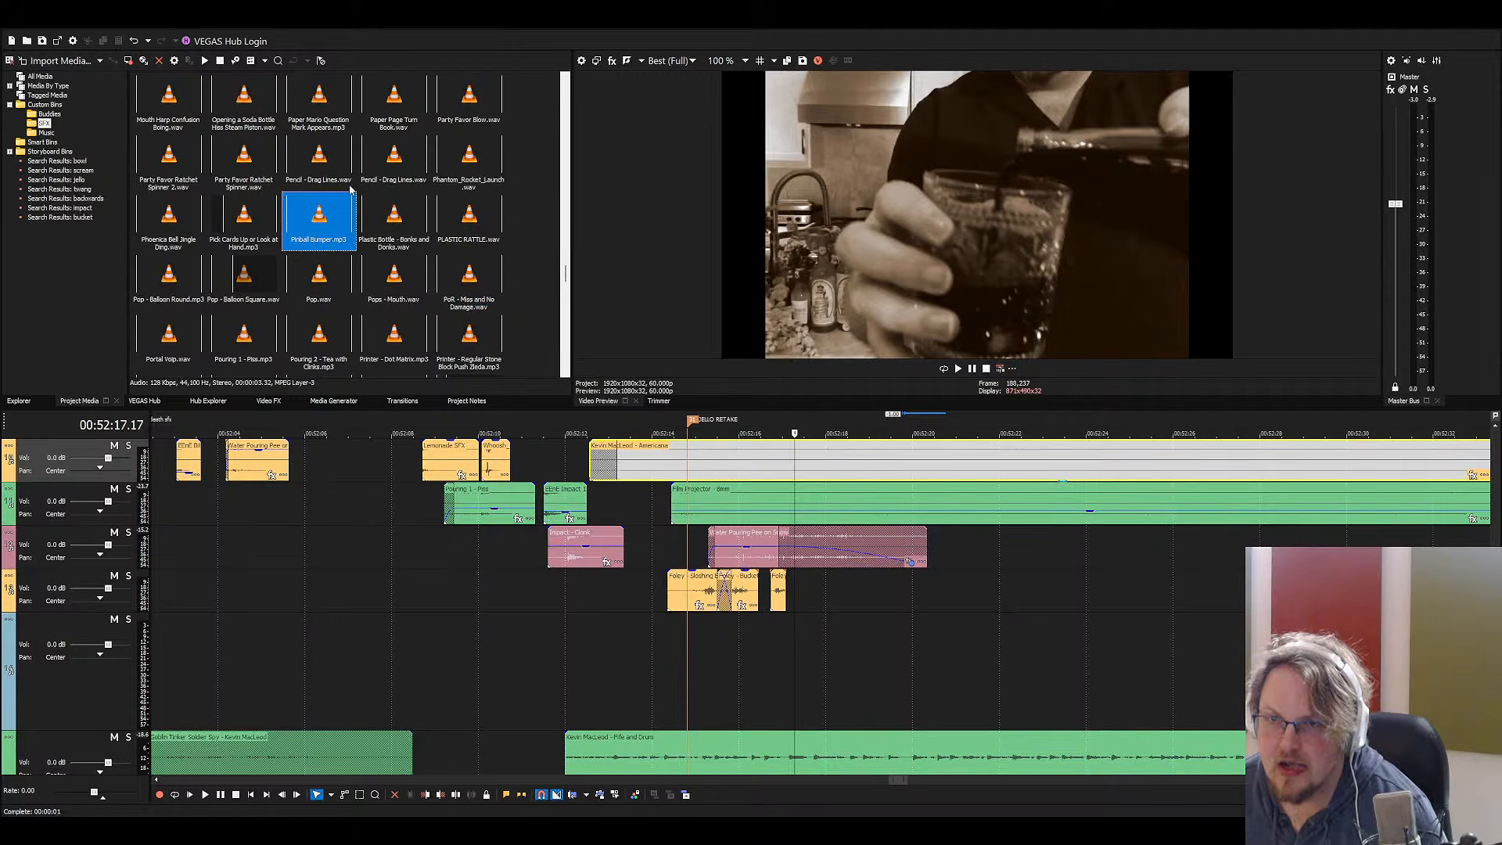
click(366, 166)
click(313, 174)
click(275, 223)
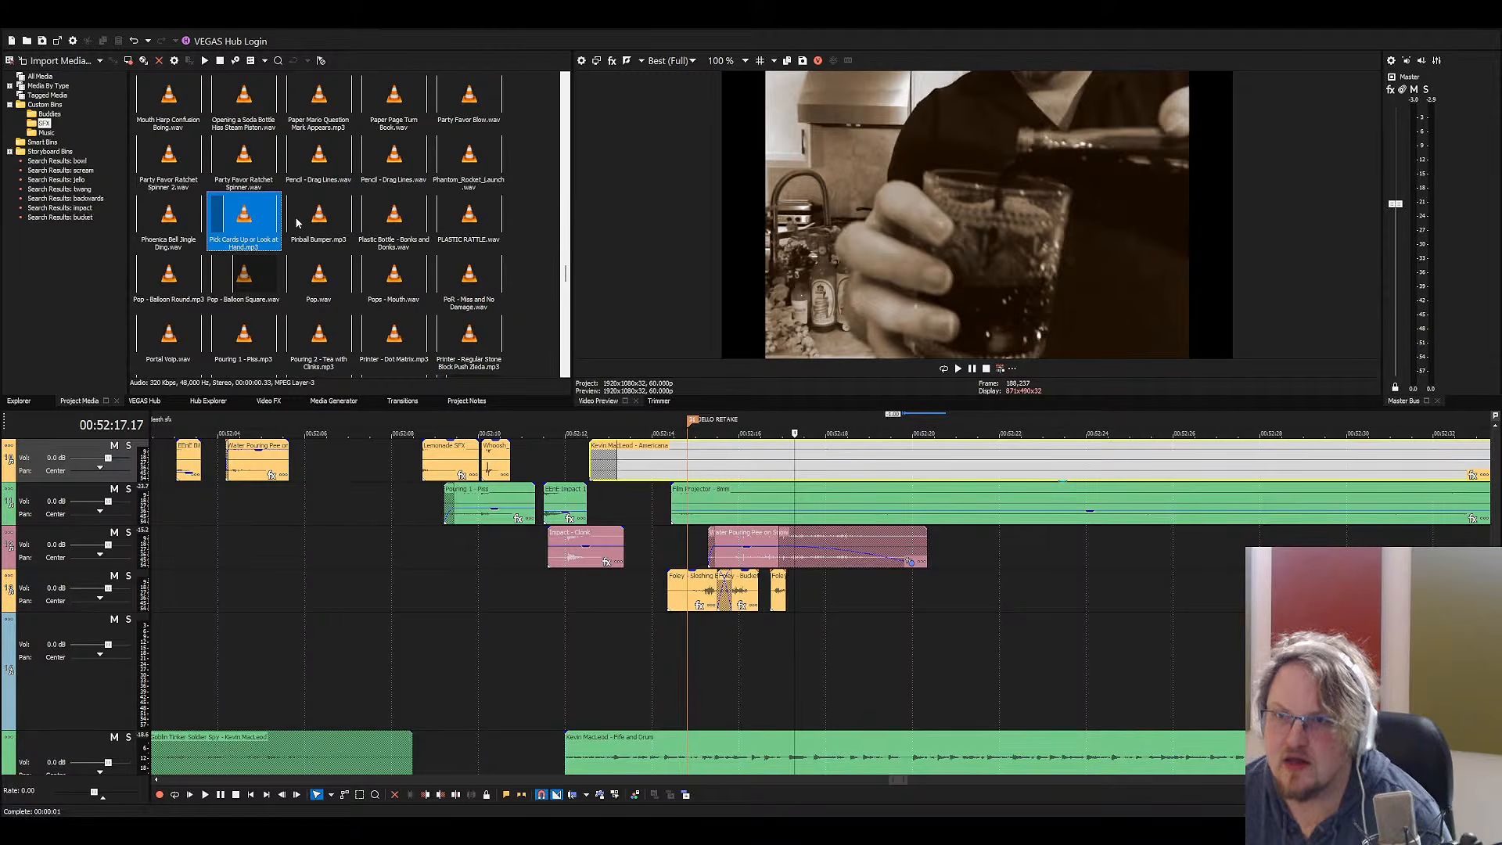
key(p)
drag(407, 110, 1107, 585)
click(1107, 585)
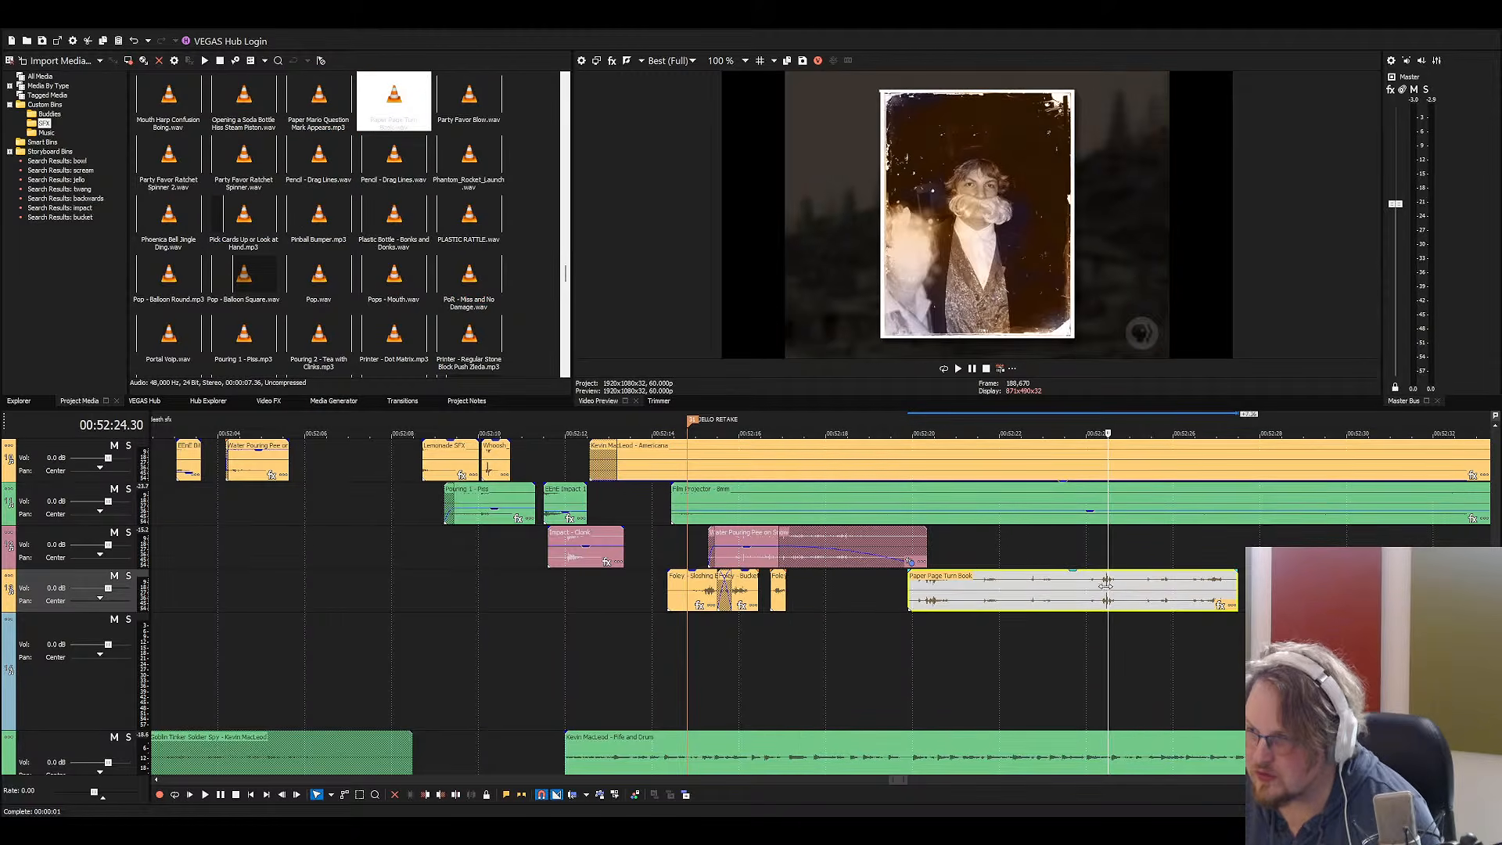
Split the Paper Page Turn Book event around the rustle at about 00:52:24.22 to 00:52:24.47 and delete the parts before and after it
scroll(1107, 588, up, 3)
key(space)
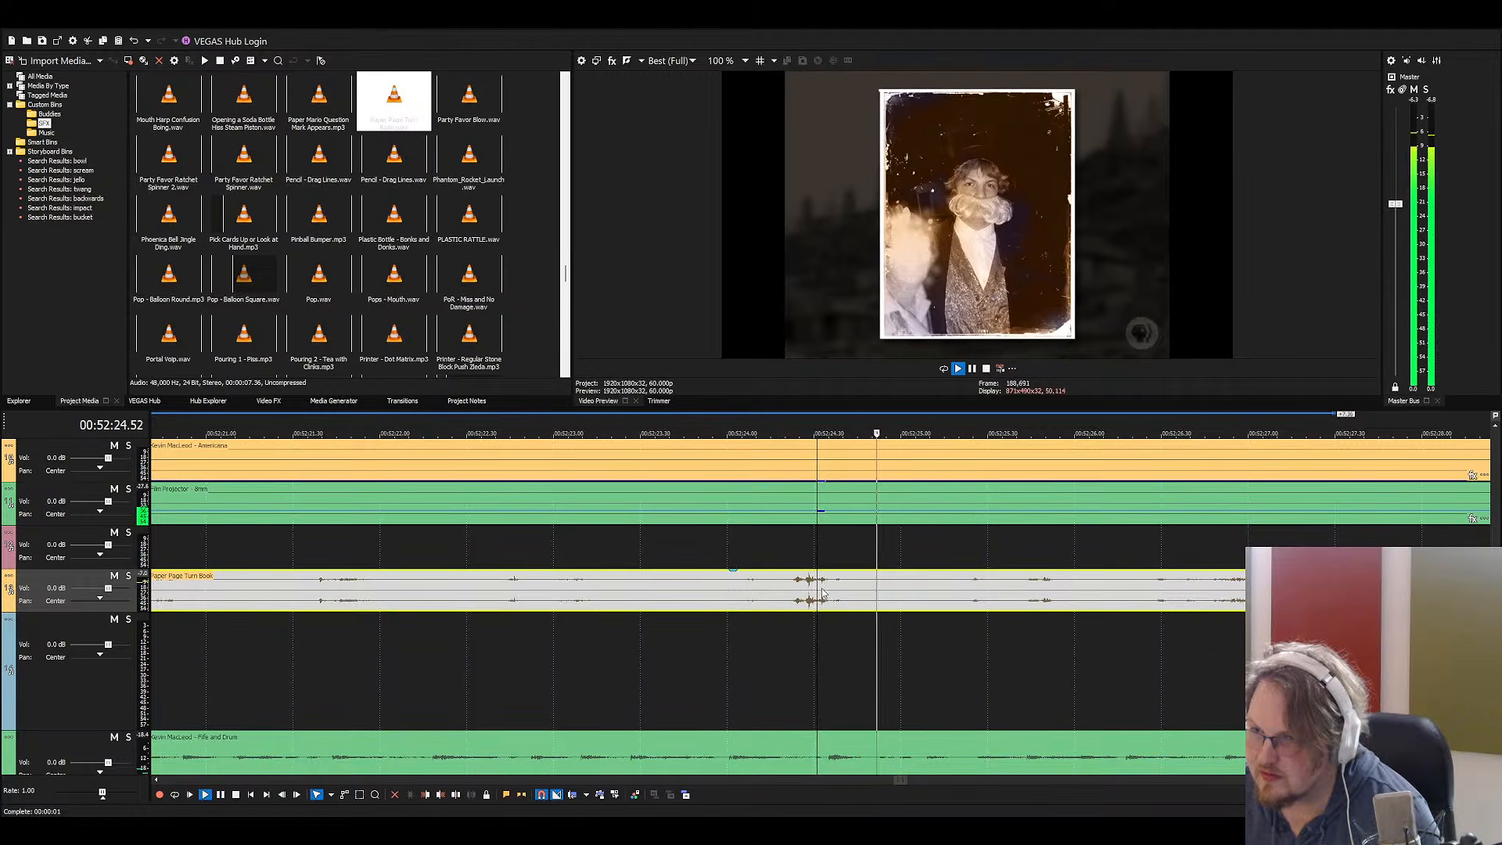
key(space)
click(807, 587)
key(Left)
key(Left)
key(Left)
key(Left)
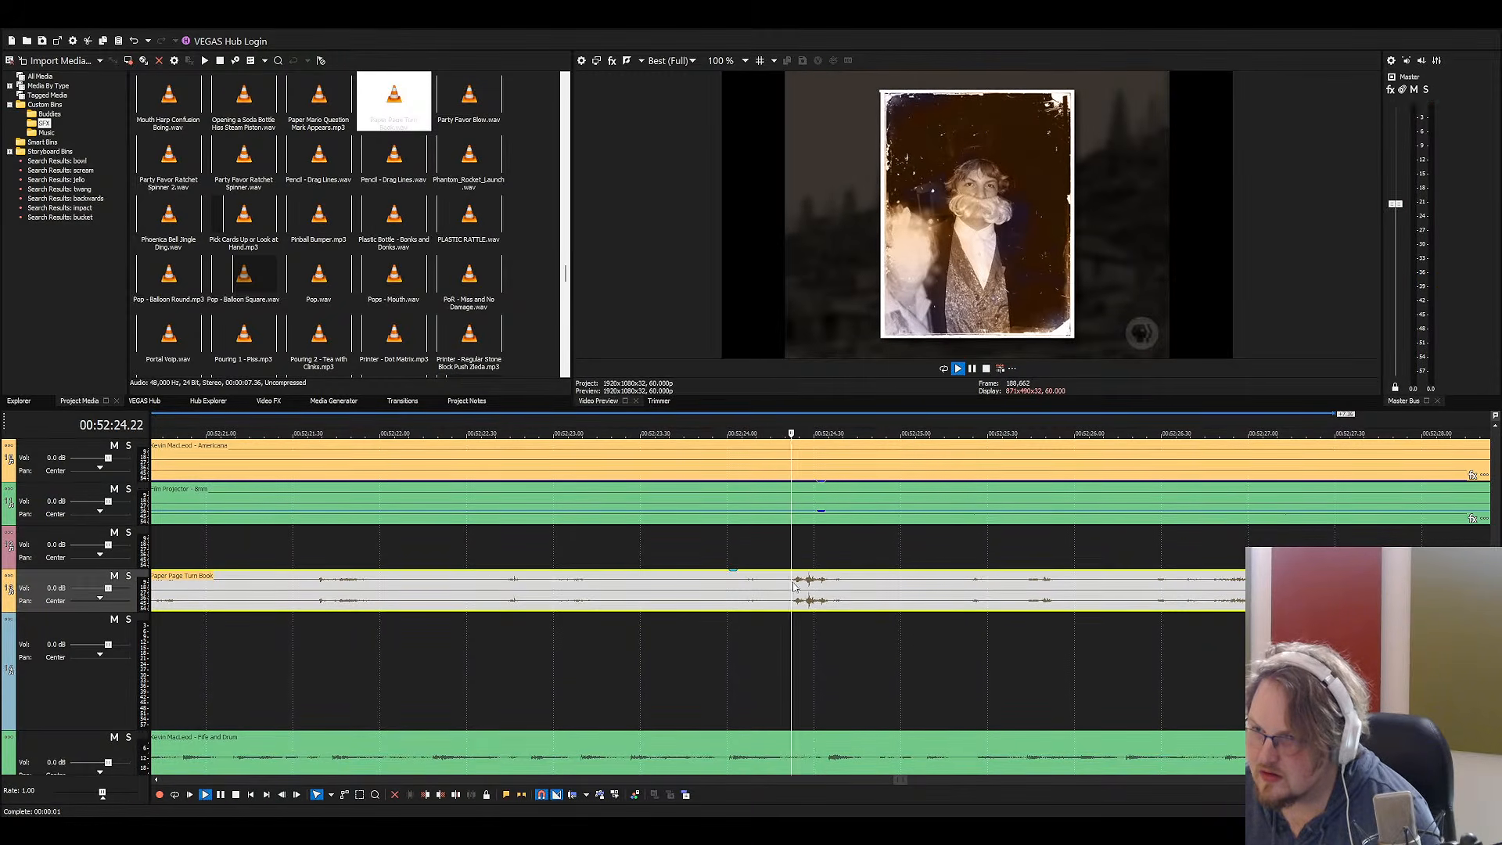
key(s)
click(864, 596)
key(s)
scroll(866, 598, down, 3)
key(Delete)
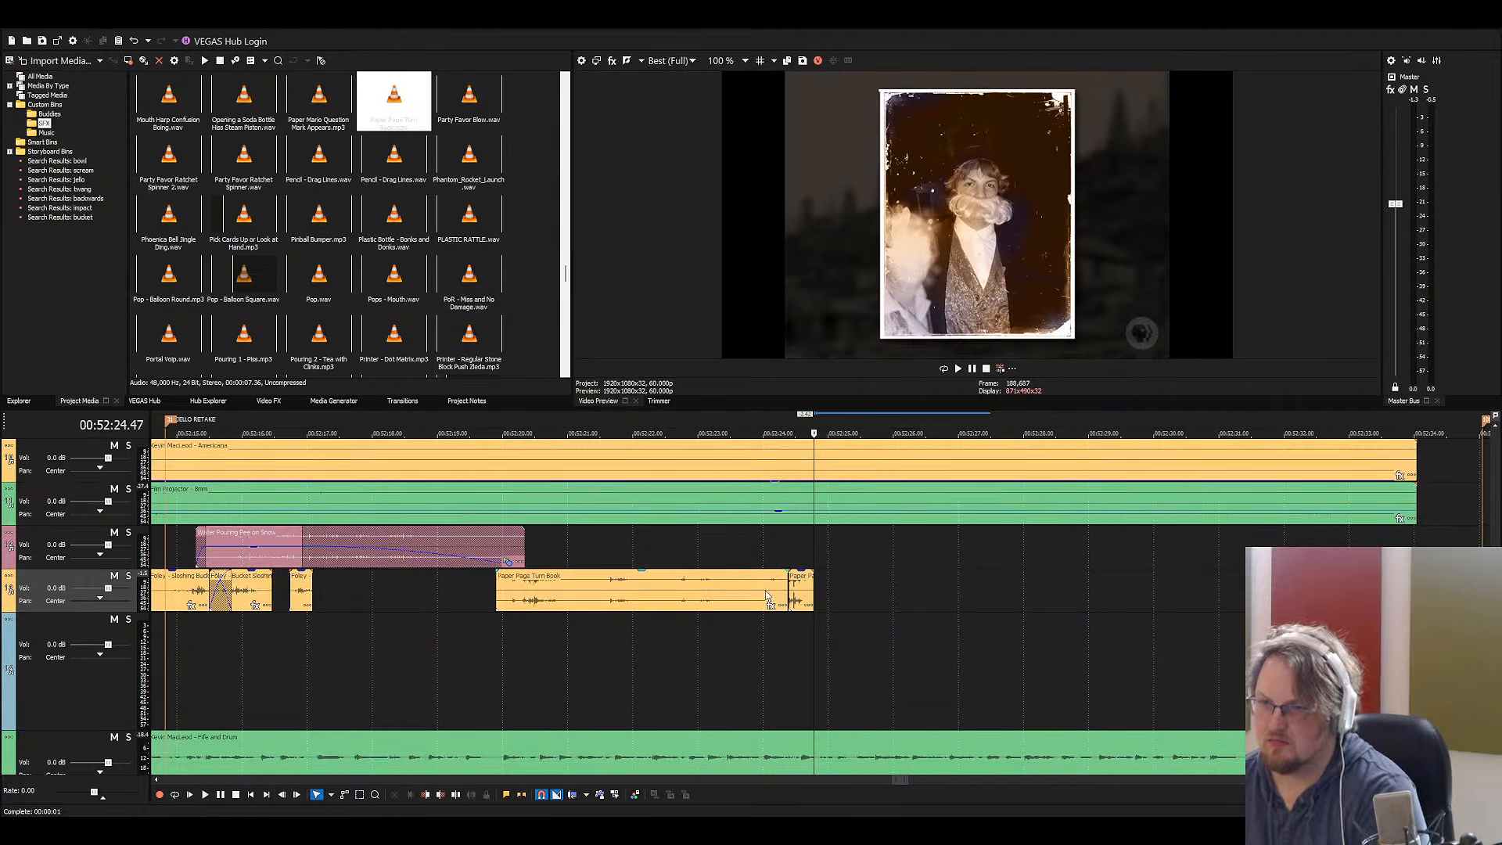
click(765, 598)
key(Delete)
Move the trimmed page turn to the portrait photo's start at about 00:52:19.23 and fine-tune its position
drag(801, 601, 492, 605)
scroll(495, 606, up, 3)
scroll(493, 598, up, 2)
click(458, 514)
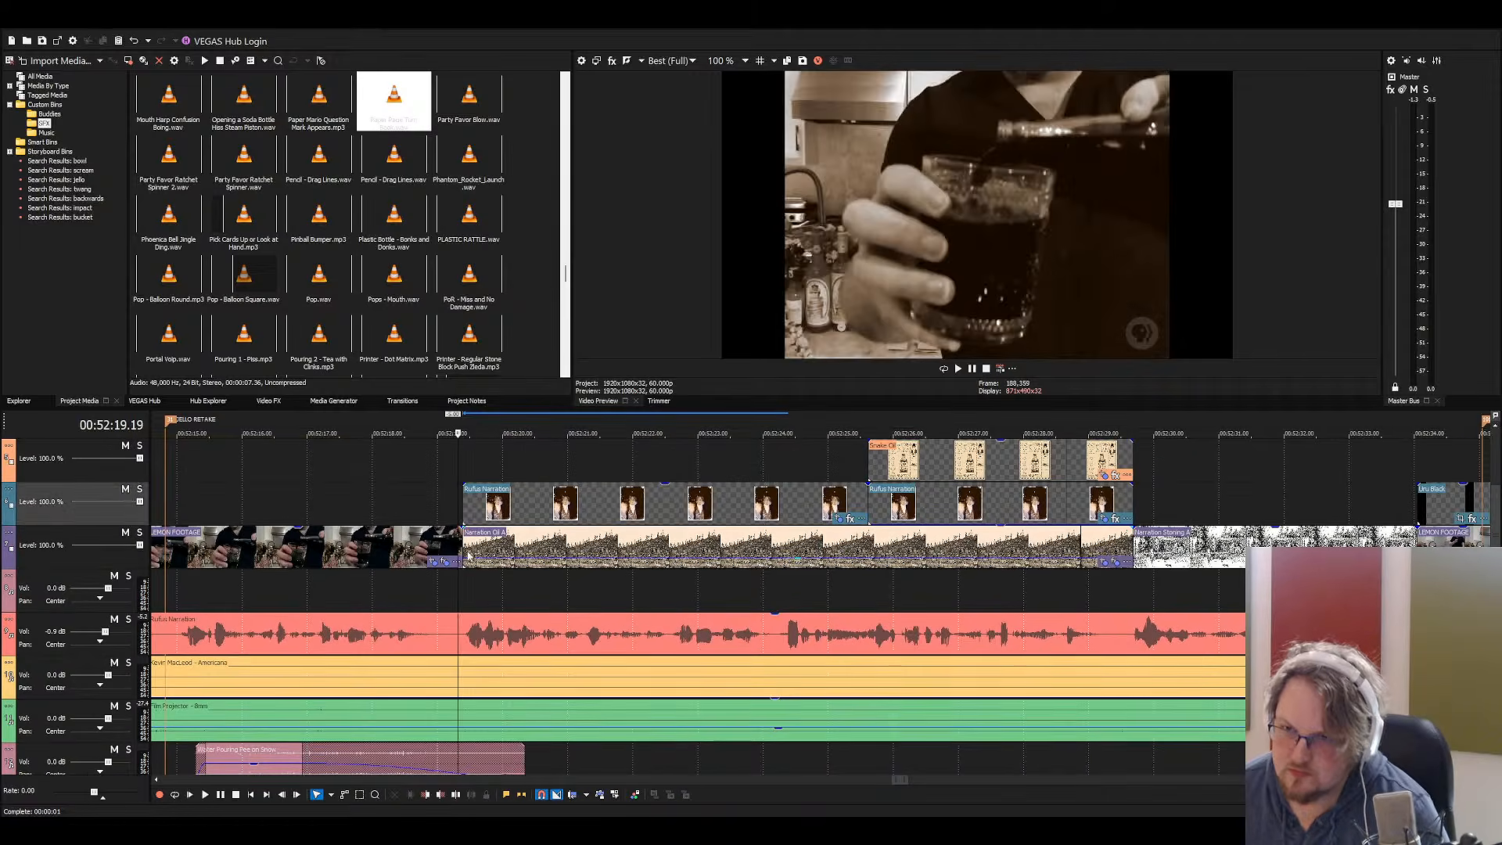
scroll(460, 516, down, 1)
click(463, 499)
scroll(469, 547, down, 3)
scroll(680, 655, up, 5)
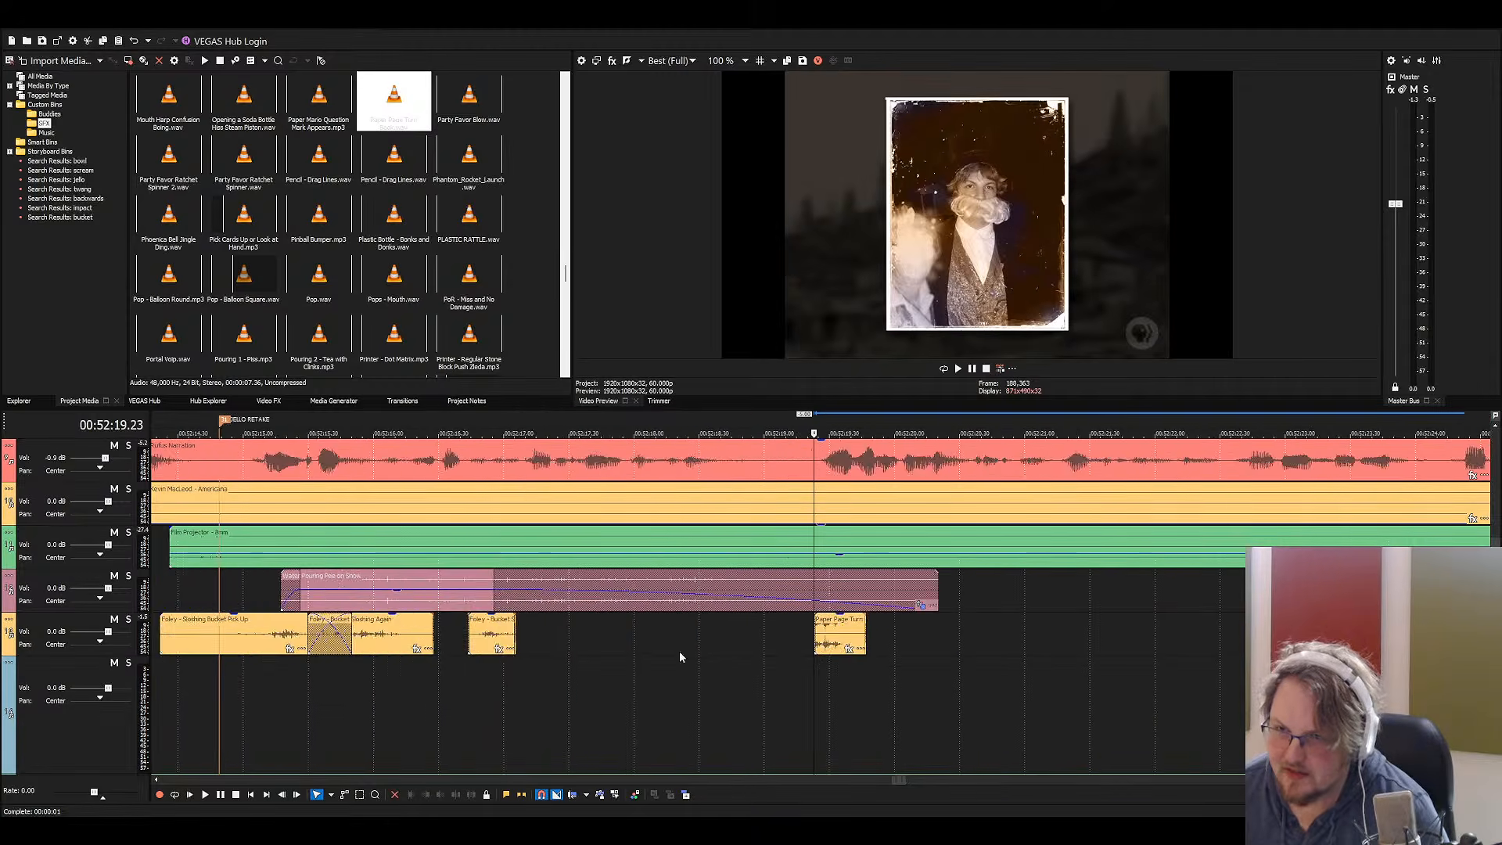
drag(873, 620, 866, 620)
click(796, 634)
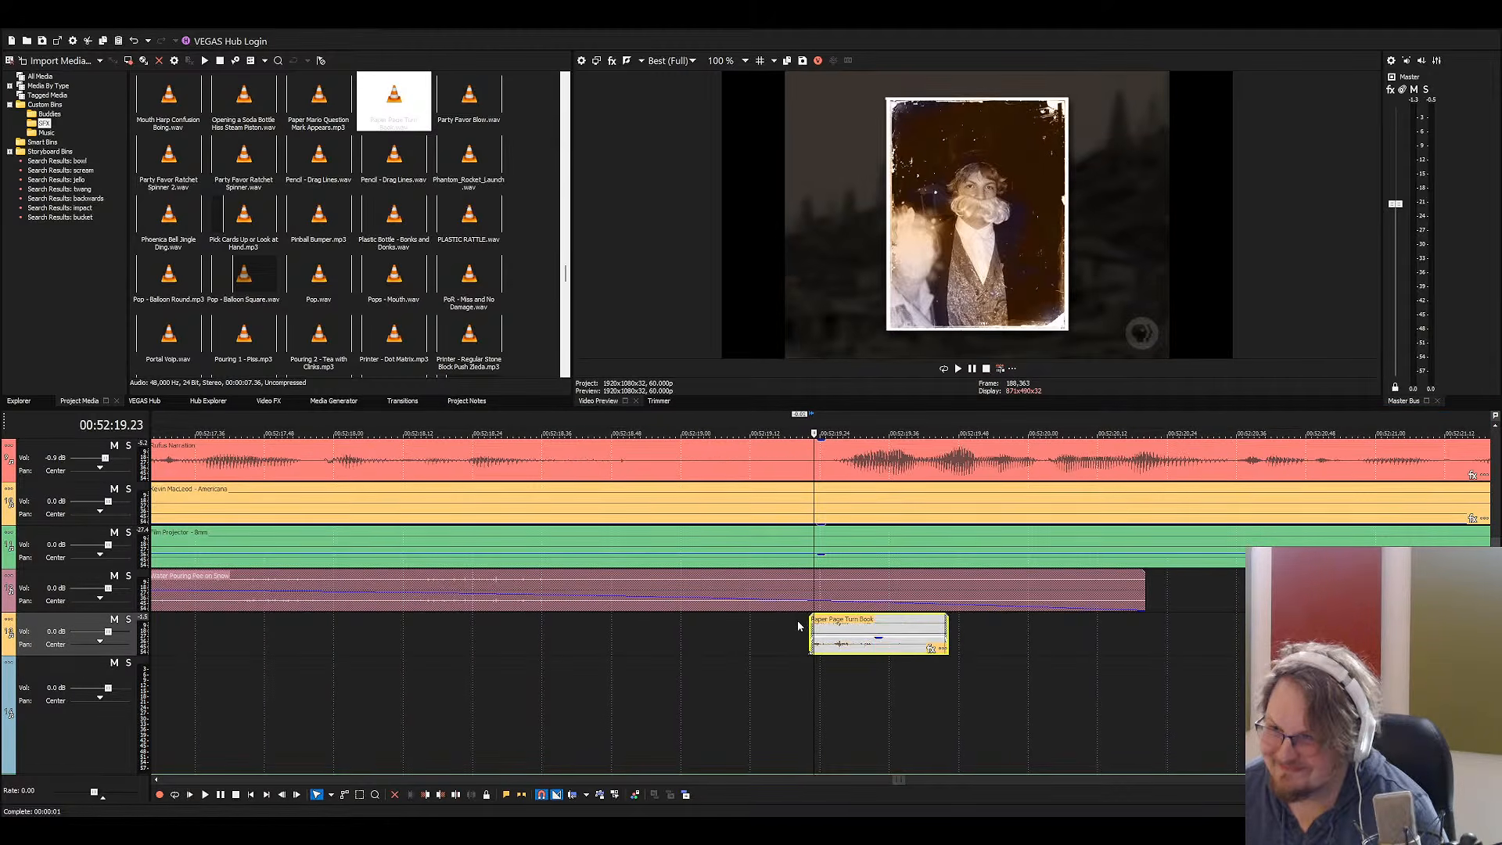
Add a short fade-out to the portrait's page turn and play the sequence through to the Black Lemonade label
key(space)
scroll(806, 634, down, 3)
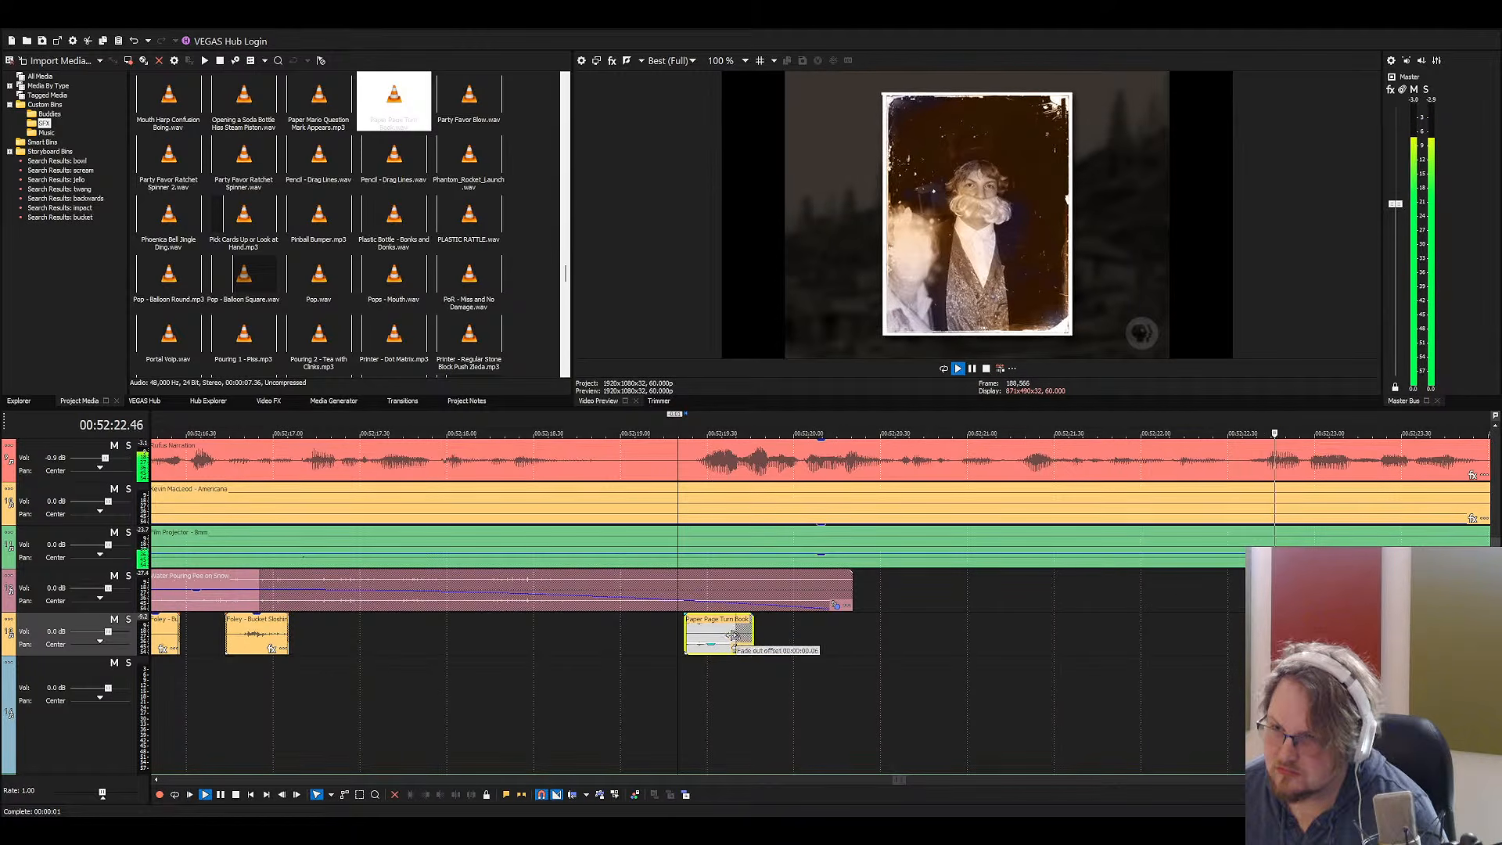
scroll(739, 646, down, 5)
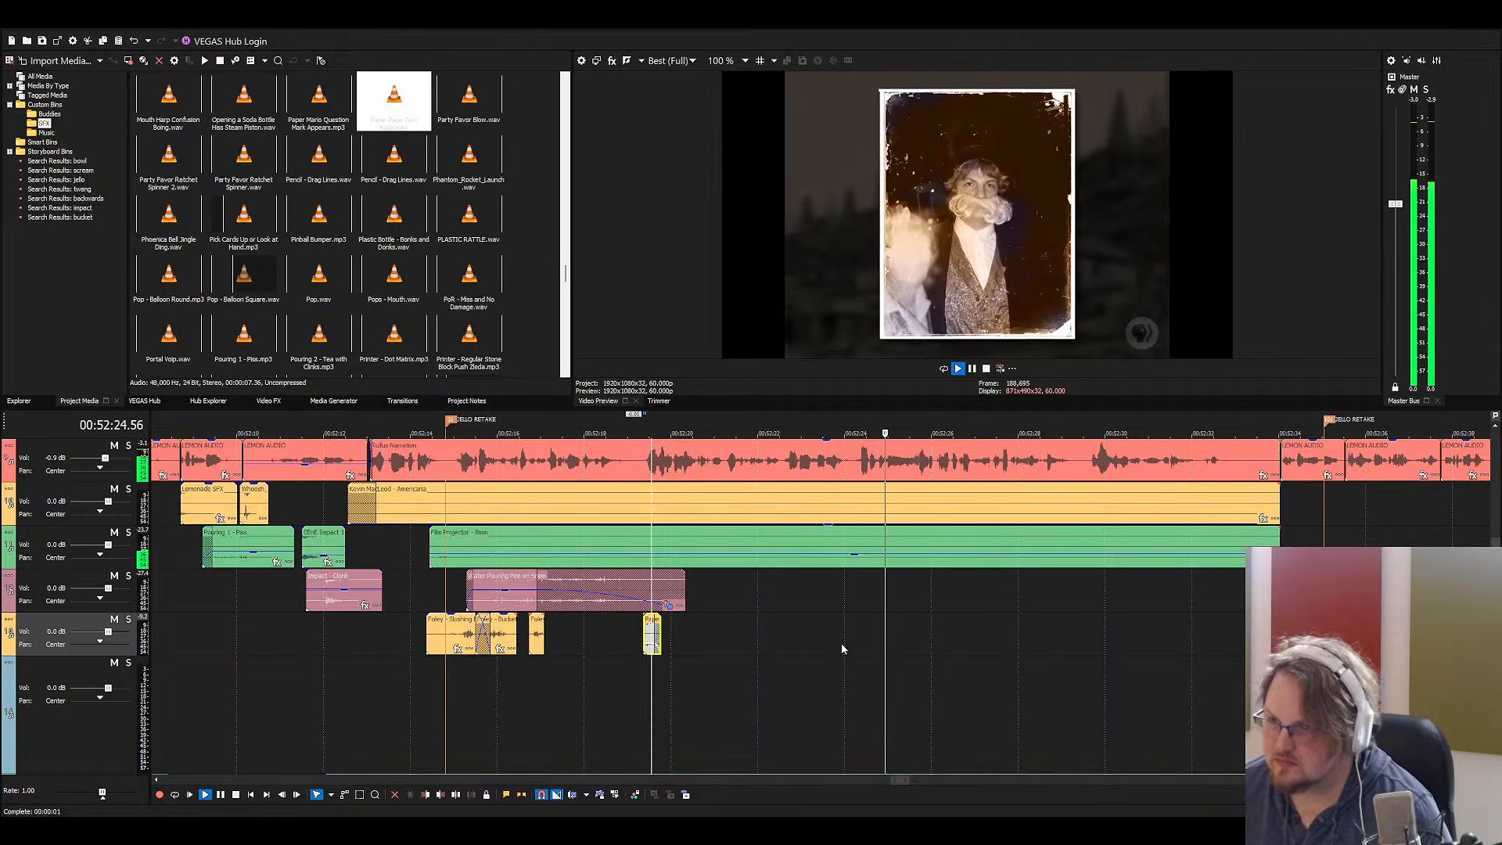
scroll(838, 647, up, 2)
scroll(977, 662, up, 2)
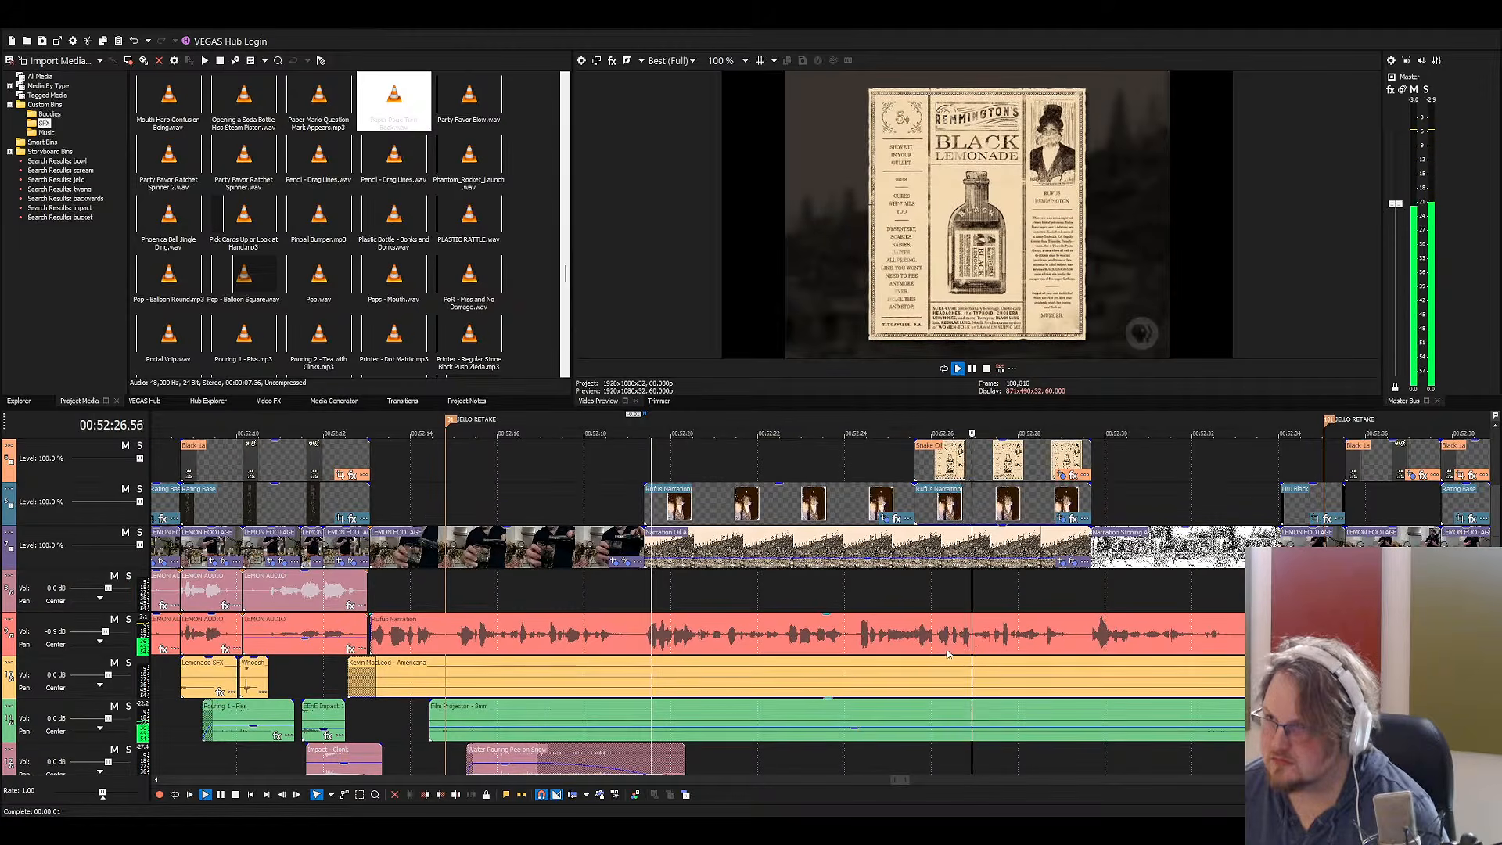
scroll(954, 661, down, 1)
scroll(941, 659, down, 1)
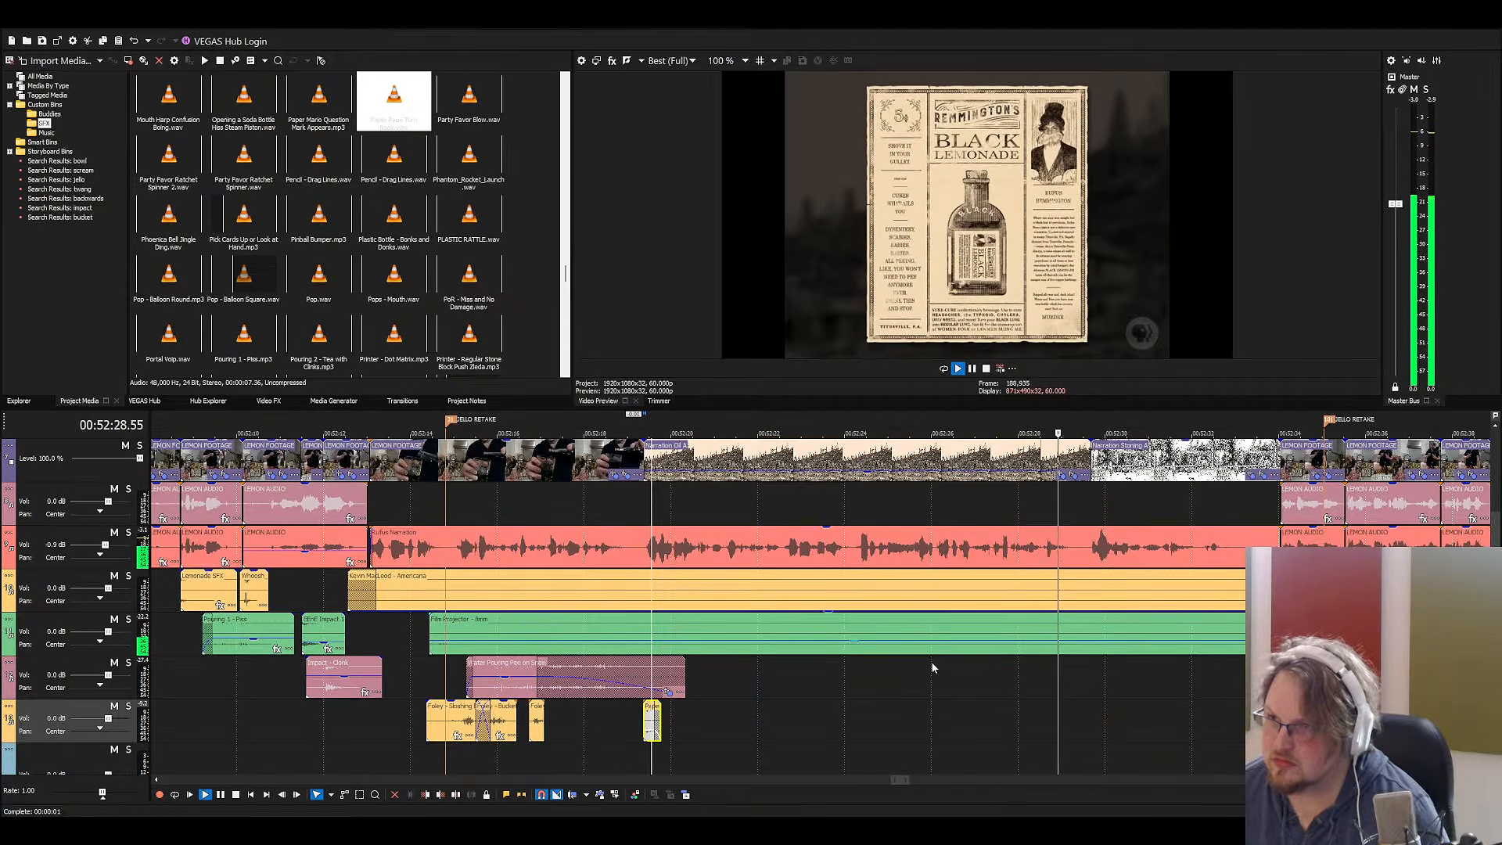
scroll(938, 672, up, 2)
key(space)
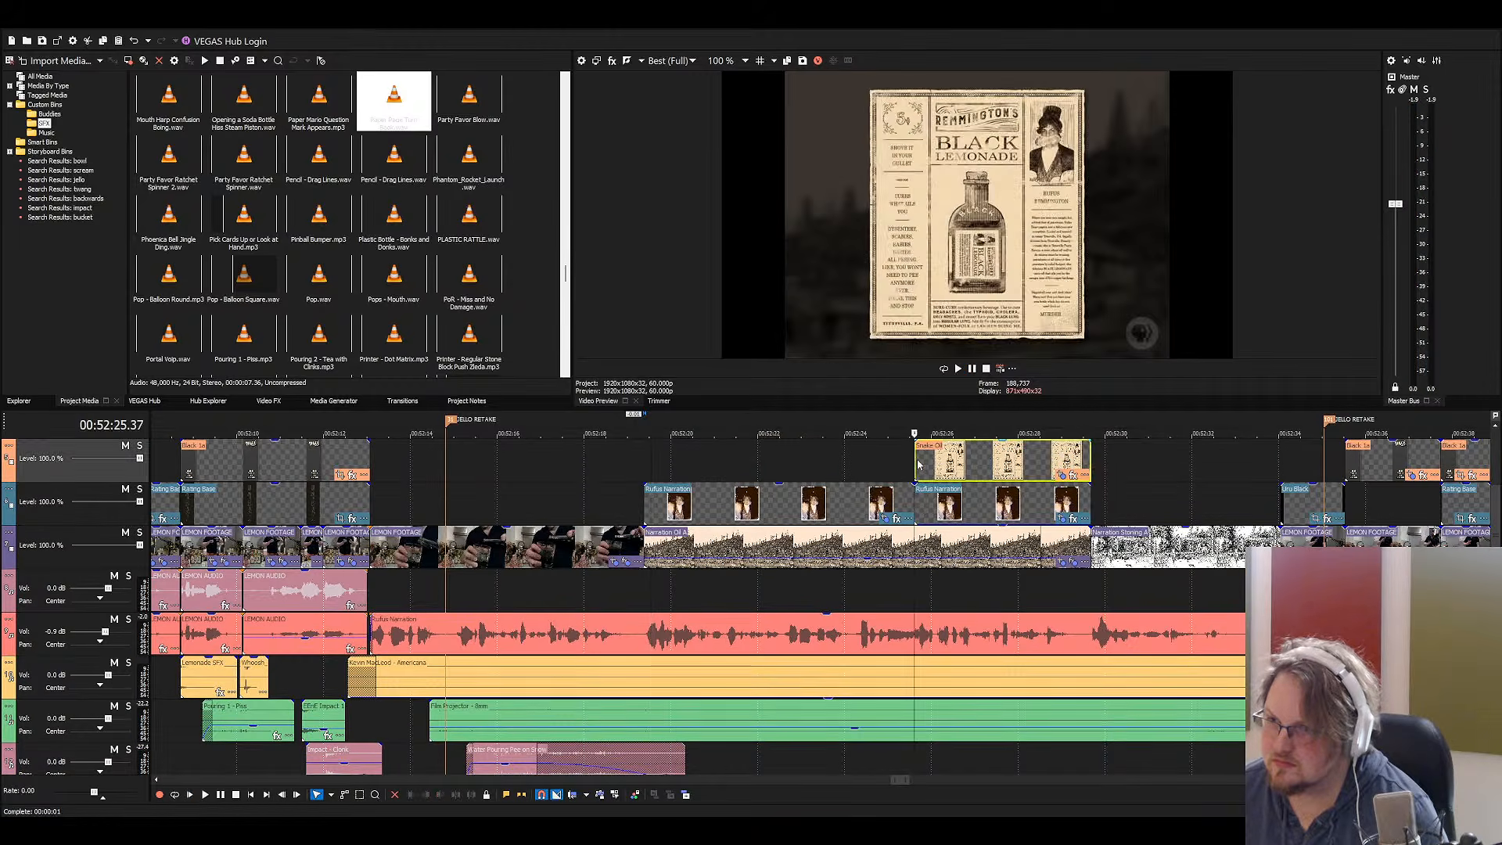
Place a second Paper Page Turn Book sound on the Water Pouring track at the label's start, about 00:52:25.37
scroll(915, 676, down, 2)
click(914, 678)
key(ctrl+v)
drag(931, 682, 1217, 682)
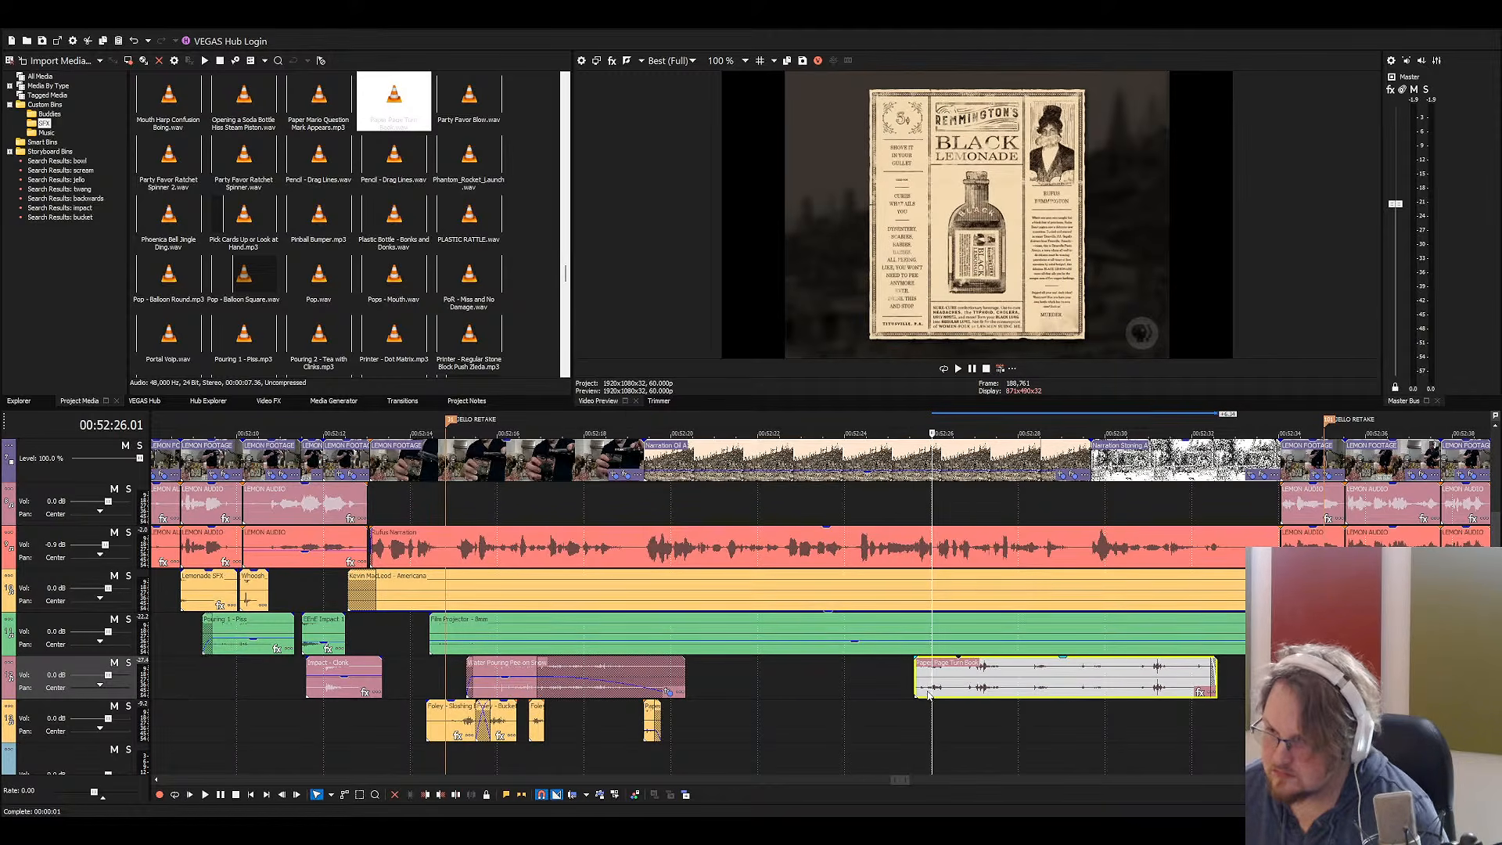
Split the second page turn at about 00:52:26.00 and just after the first rustle, and delete everything except that short piece
key(space)
scroll(807, 690, up, 4)
key(space)
click(784, 690)
key(s)
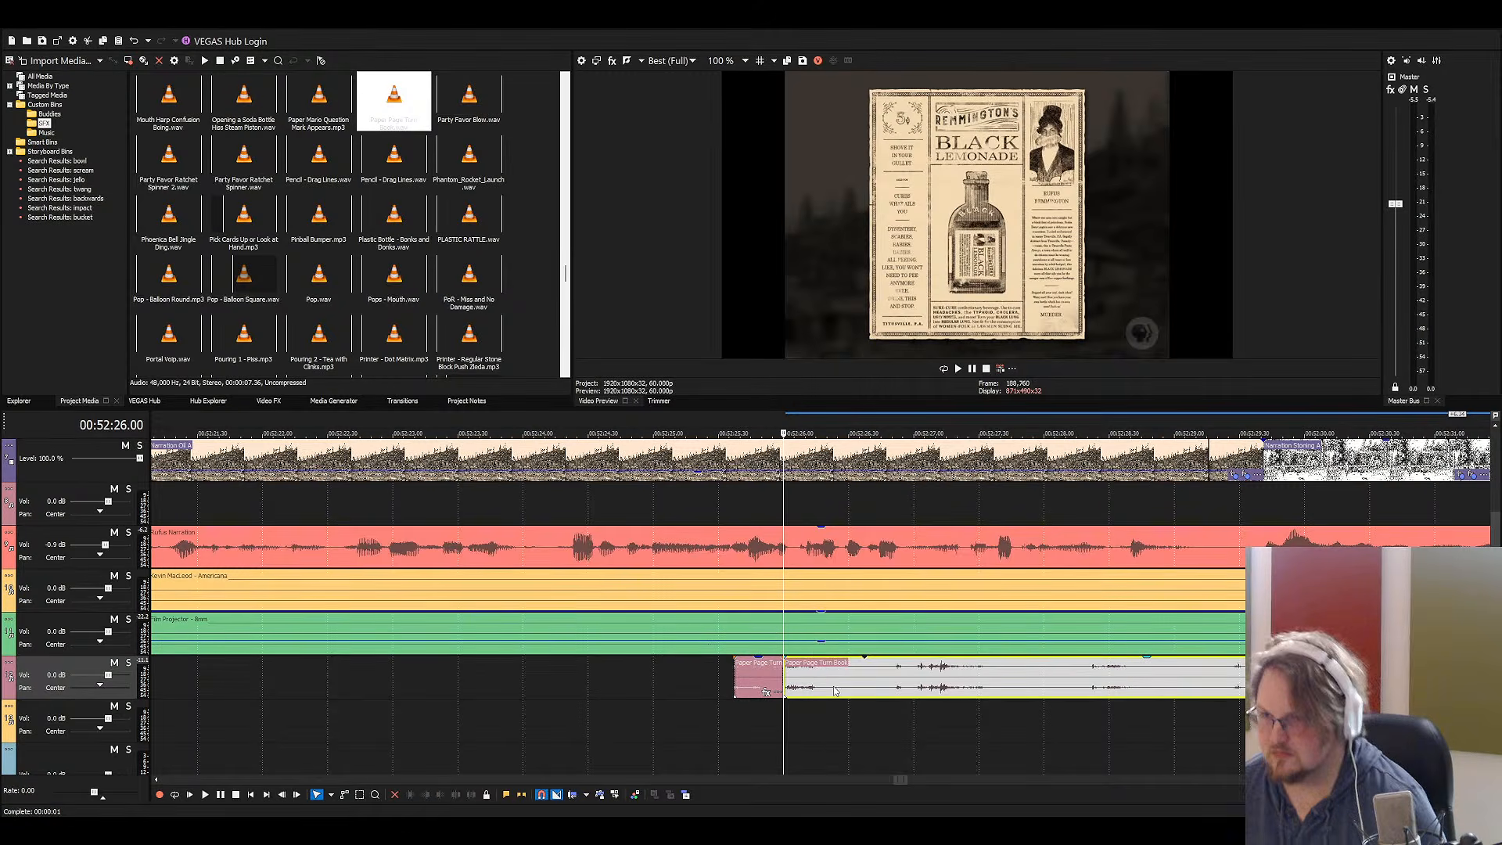
click(834, 688)
key(s)
key(Delete)
click(763, 681)
key(Delete)
Play the transition from the portrait photo to the Black Lemonade label and place the cursor at the label's start, 00:52:25.37
scroll(734, 685, down, 4)
scroll(705, 652, up, 3)
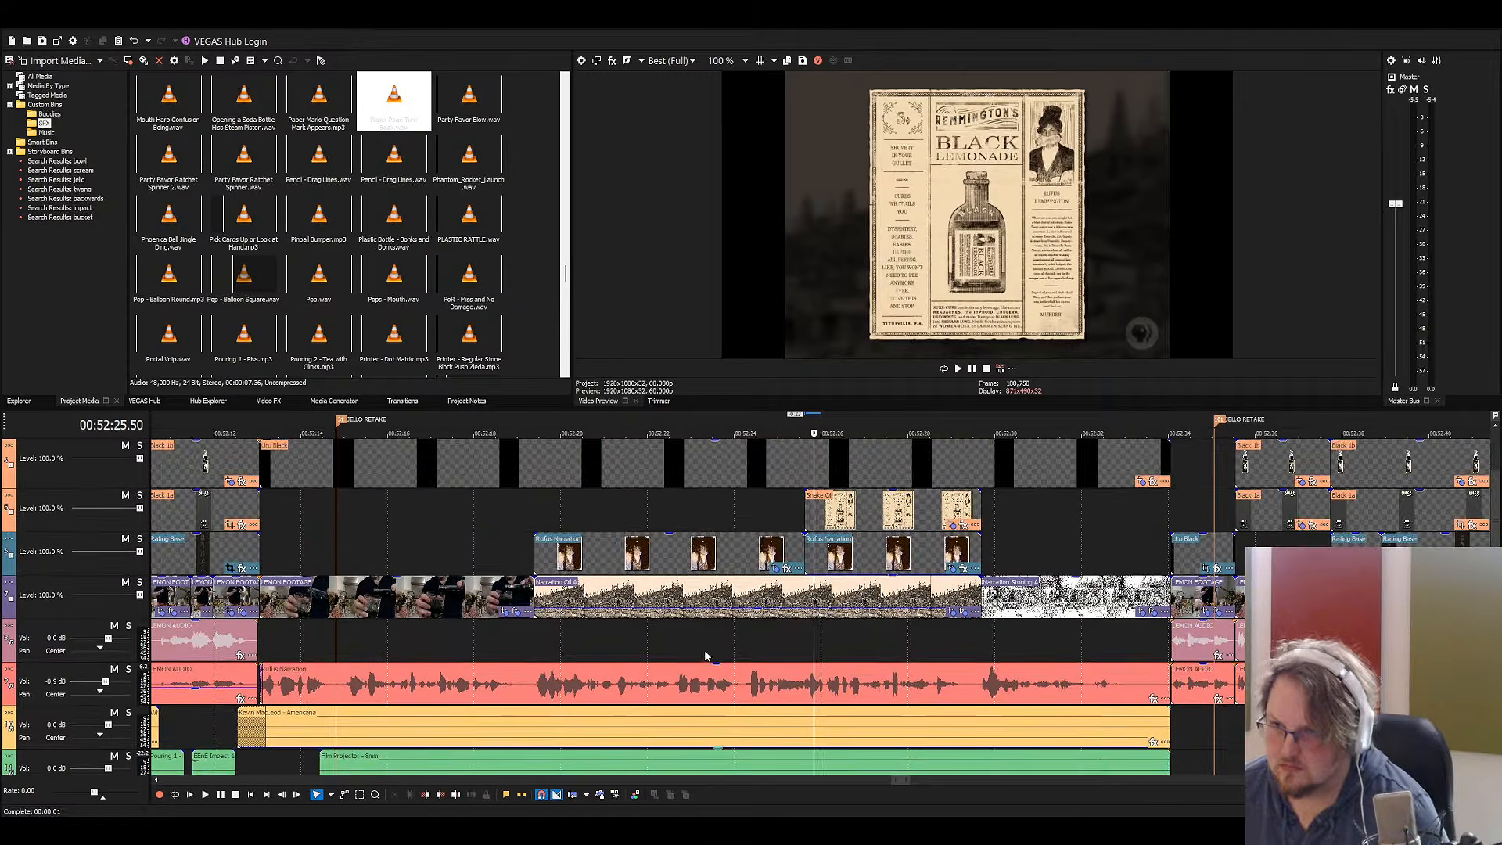
click(699, 641)
key(space)
scroll(716, 642, down, 3)
scroll(766, 548, up, 2)
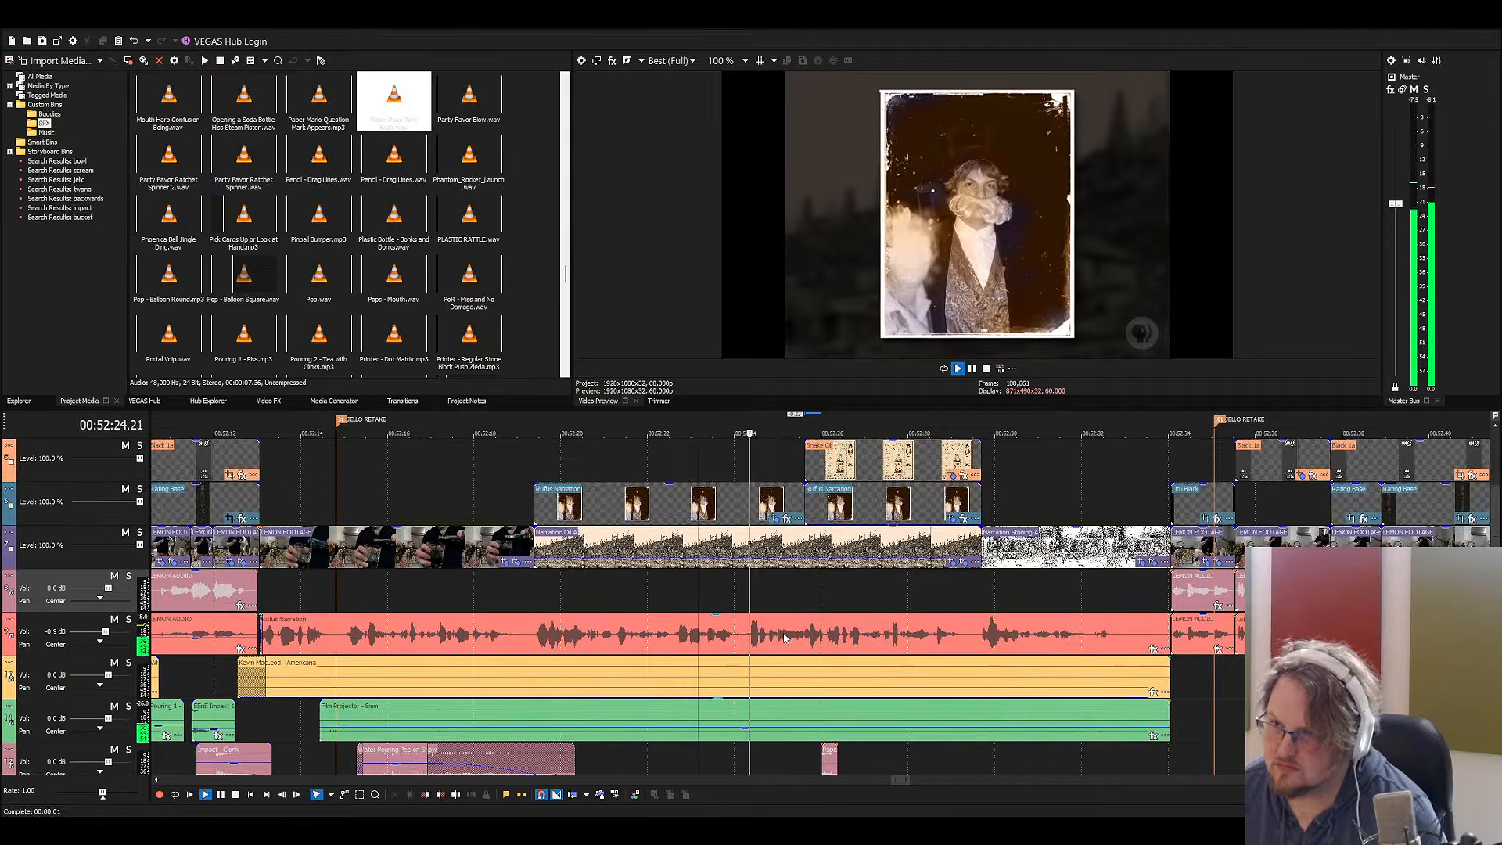
click(808, 469)
scroll(838, 590, down, 3)
key(space)
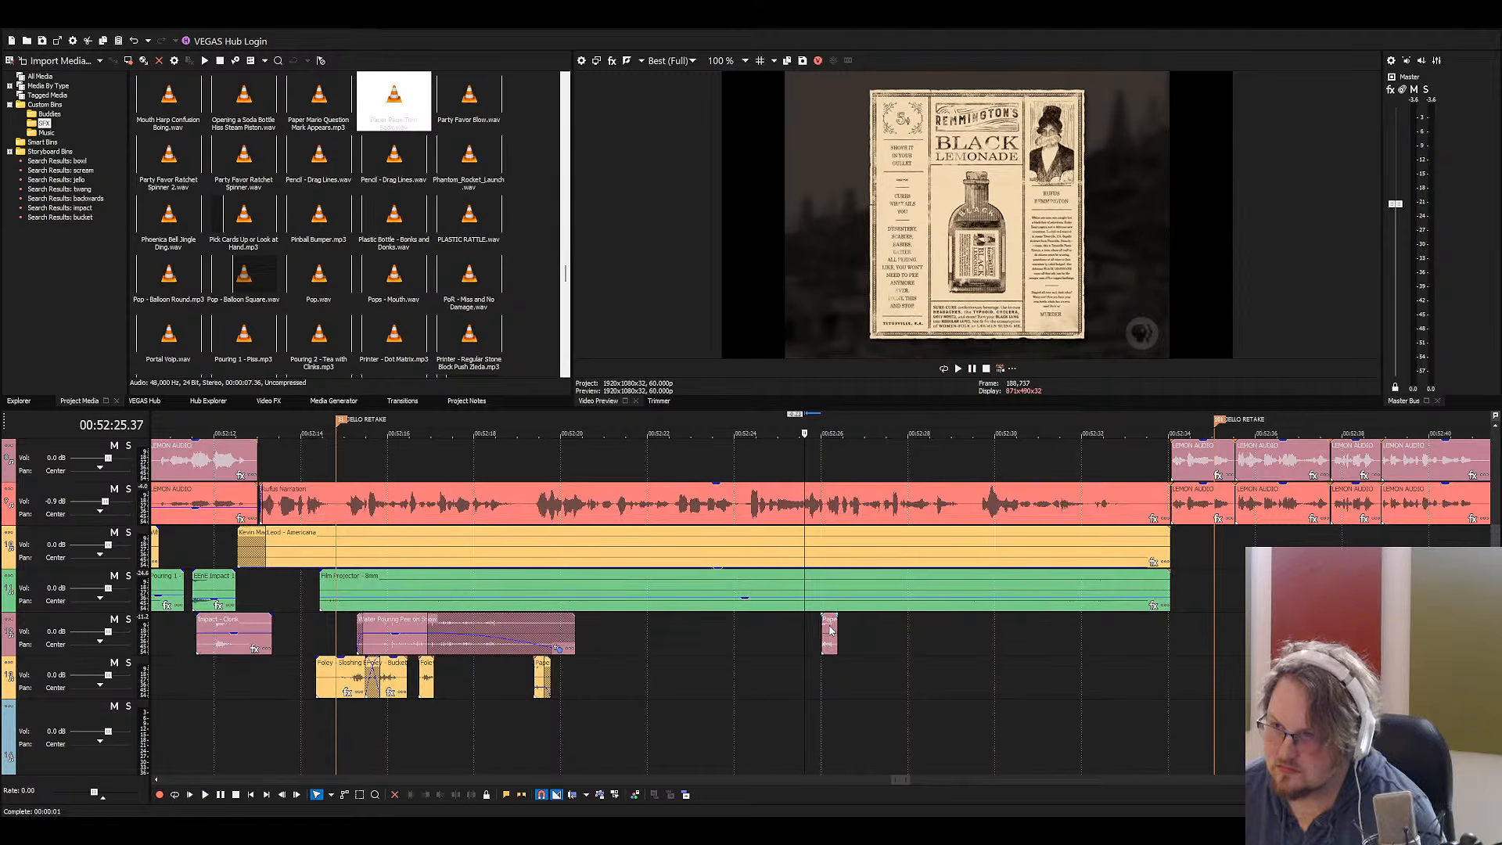
Shift the short page turn earlier toward the label's start and give it a fade-out, checking it in playback
drag(830, 637, 818, 638)
key(space)
scroll(837, 638, up, 4)
scroll(813, 673, up, 2)
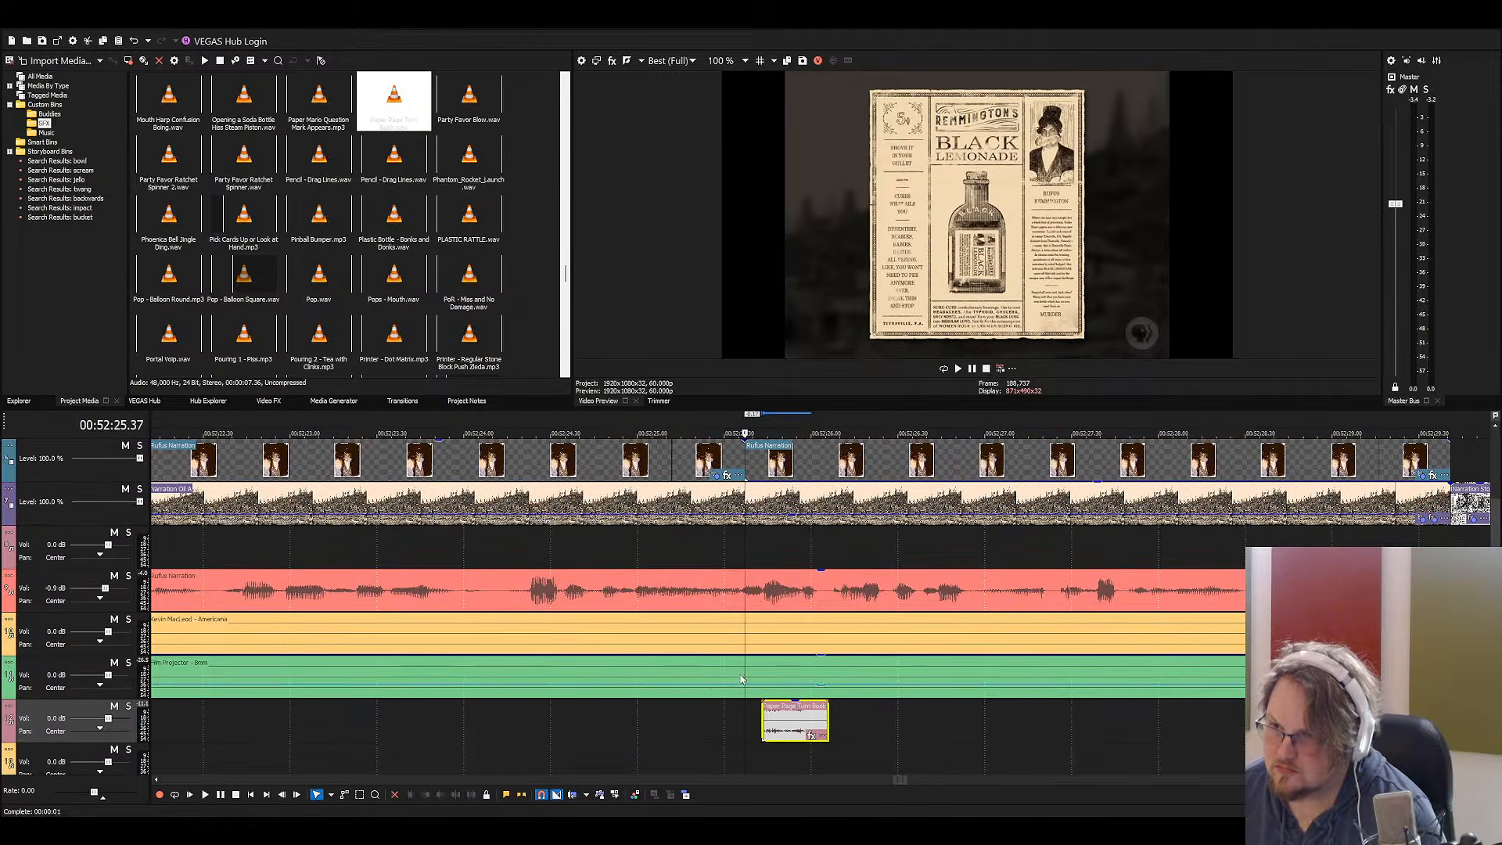
key(space)
drag(787, 710, 770, 709)
key(space)
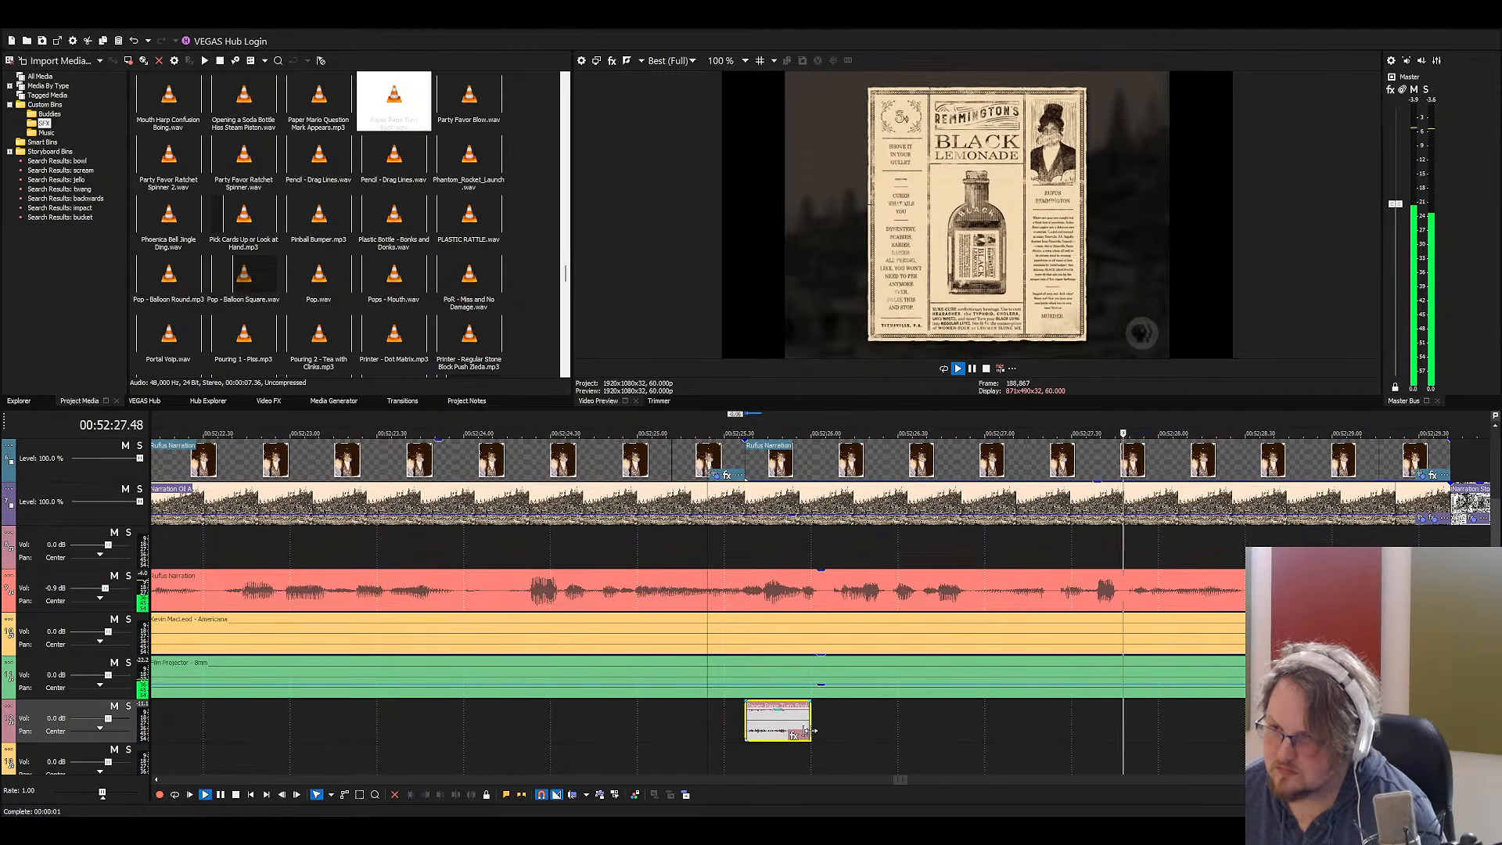
key(space)
drag(768, 723, 761, 723)
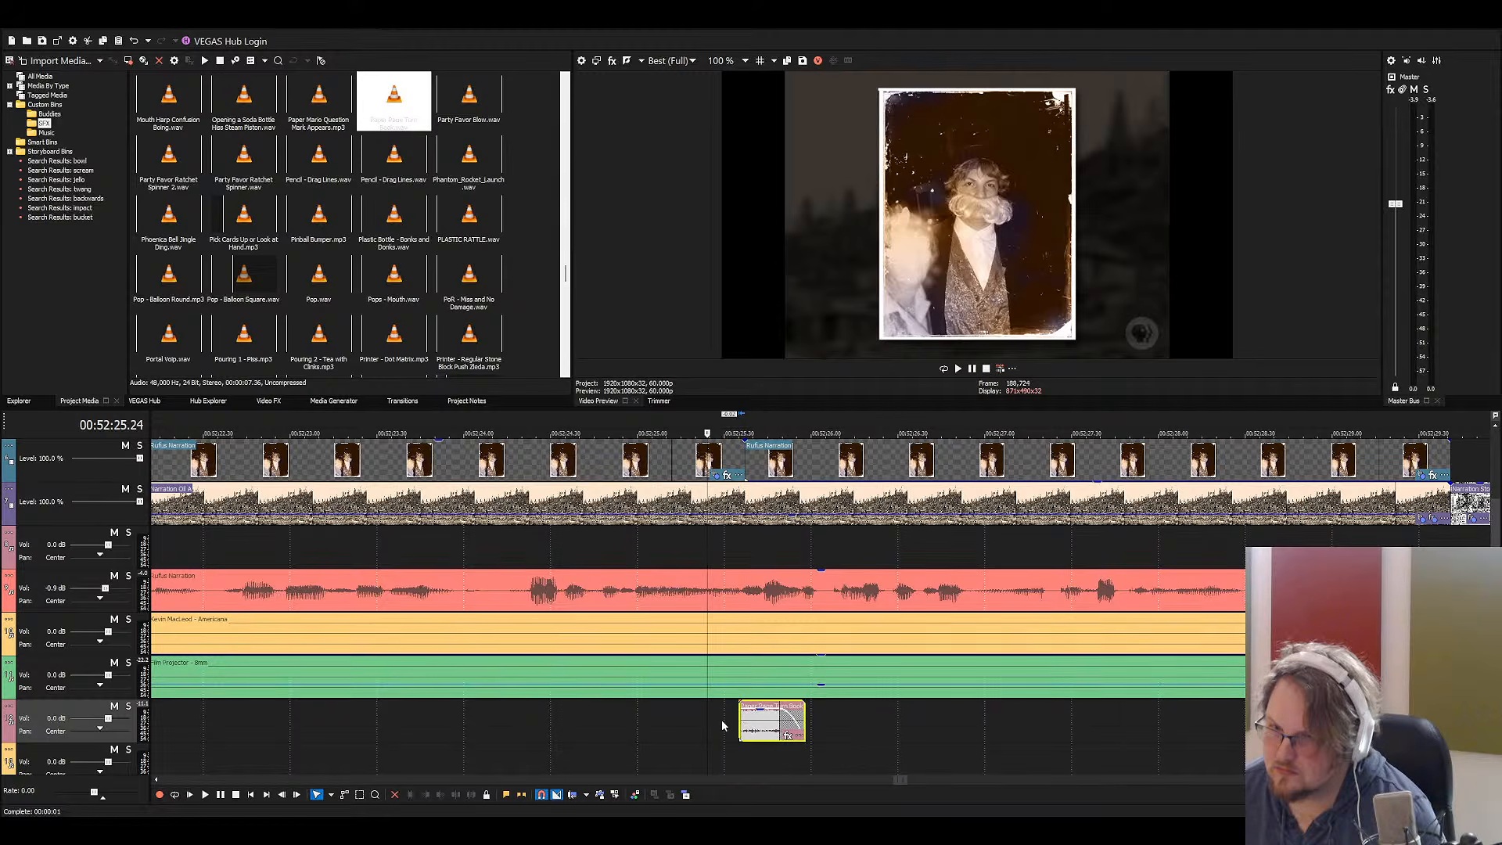
Align the faded page turn exactly with the start of the Black Lemonade label and save the project
click(722, 722)
key(space)
scroll(804, 711, down, 4)
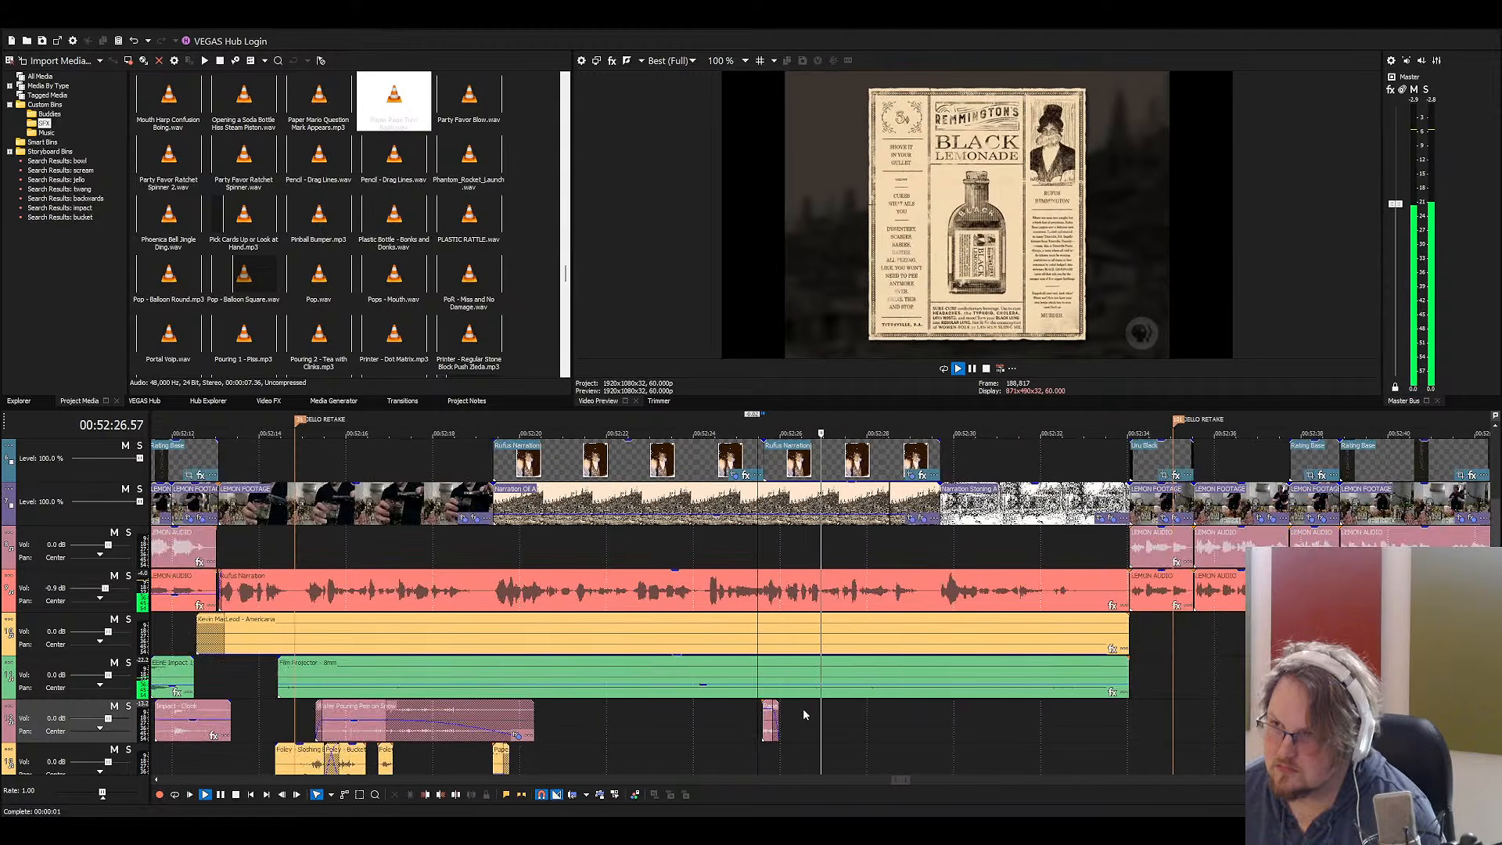
key(space)
scroll(793, 730, up, 4)
click(852, 728)
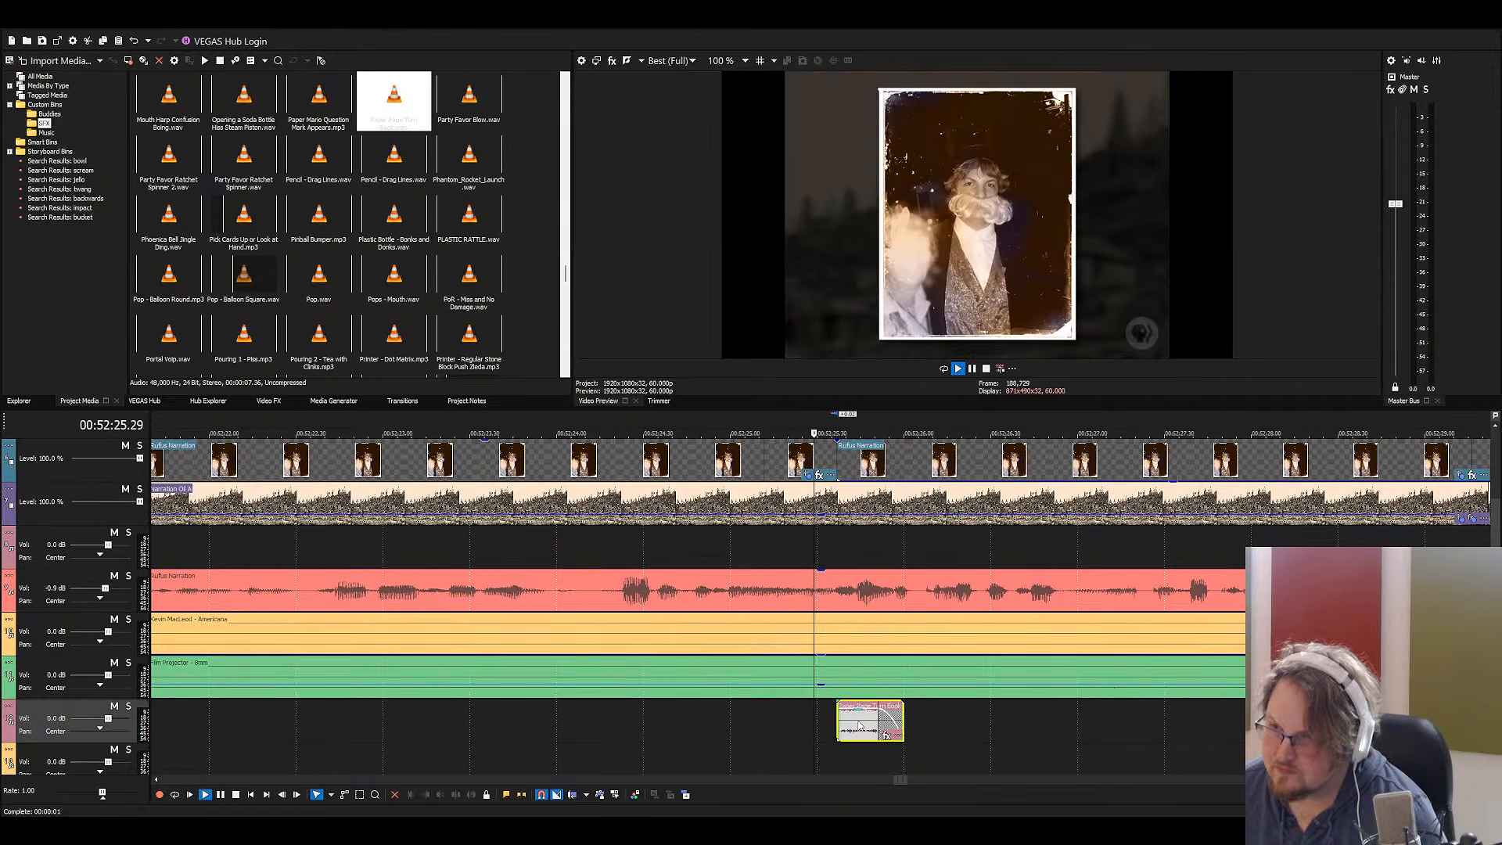
key(space)
scroll(872, 727, down, 4)
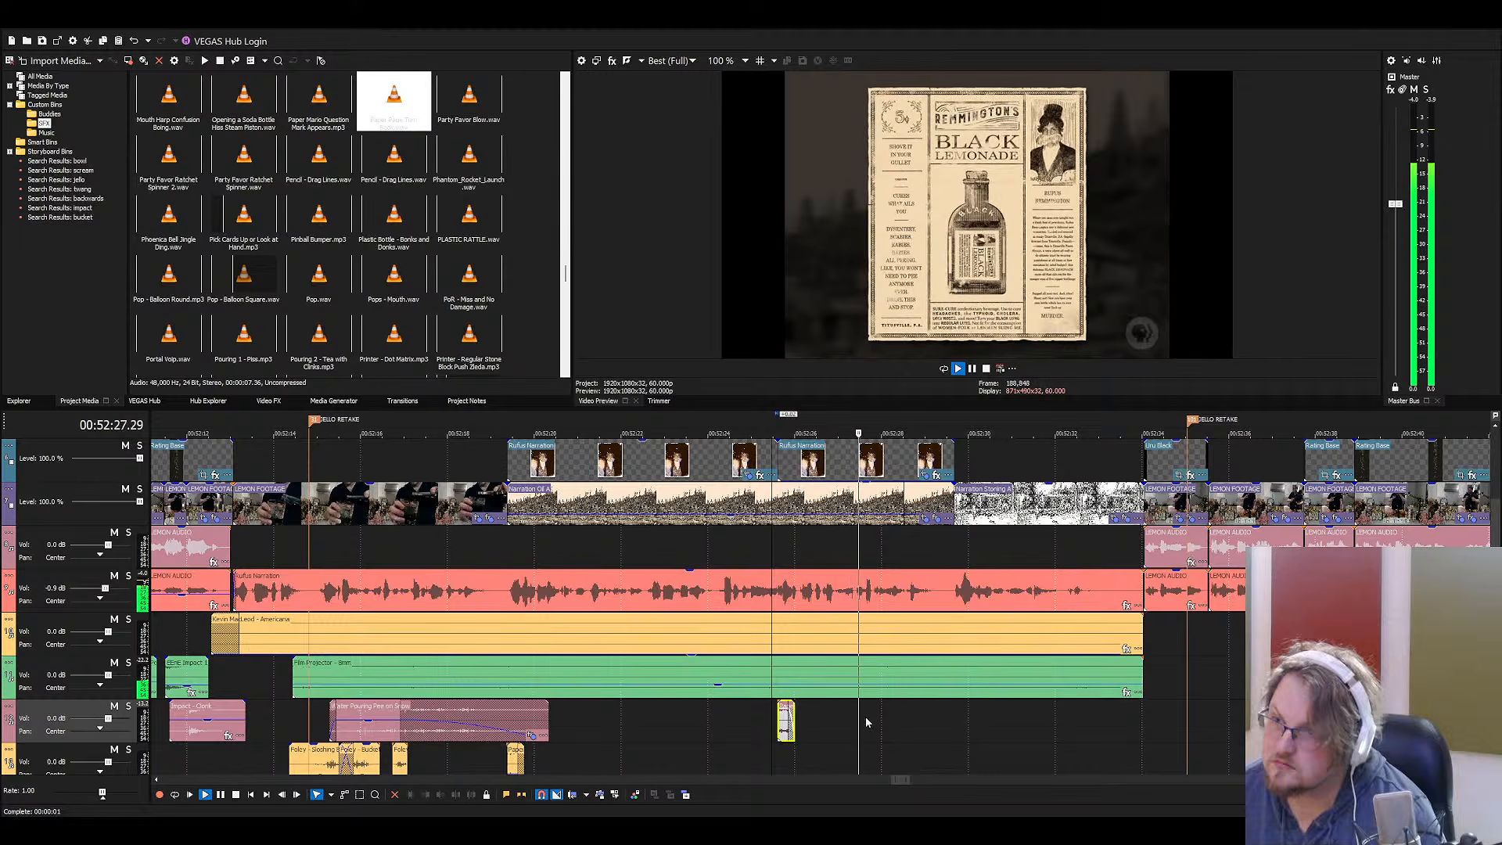
key(ctrl+s)
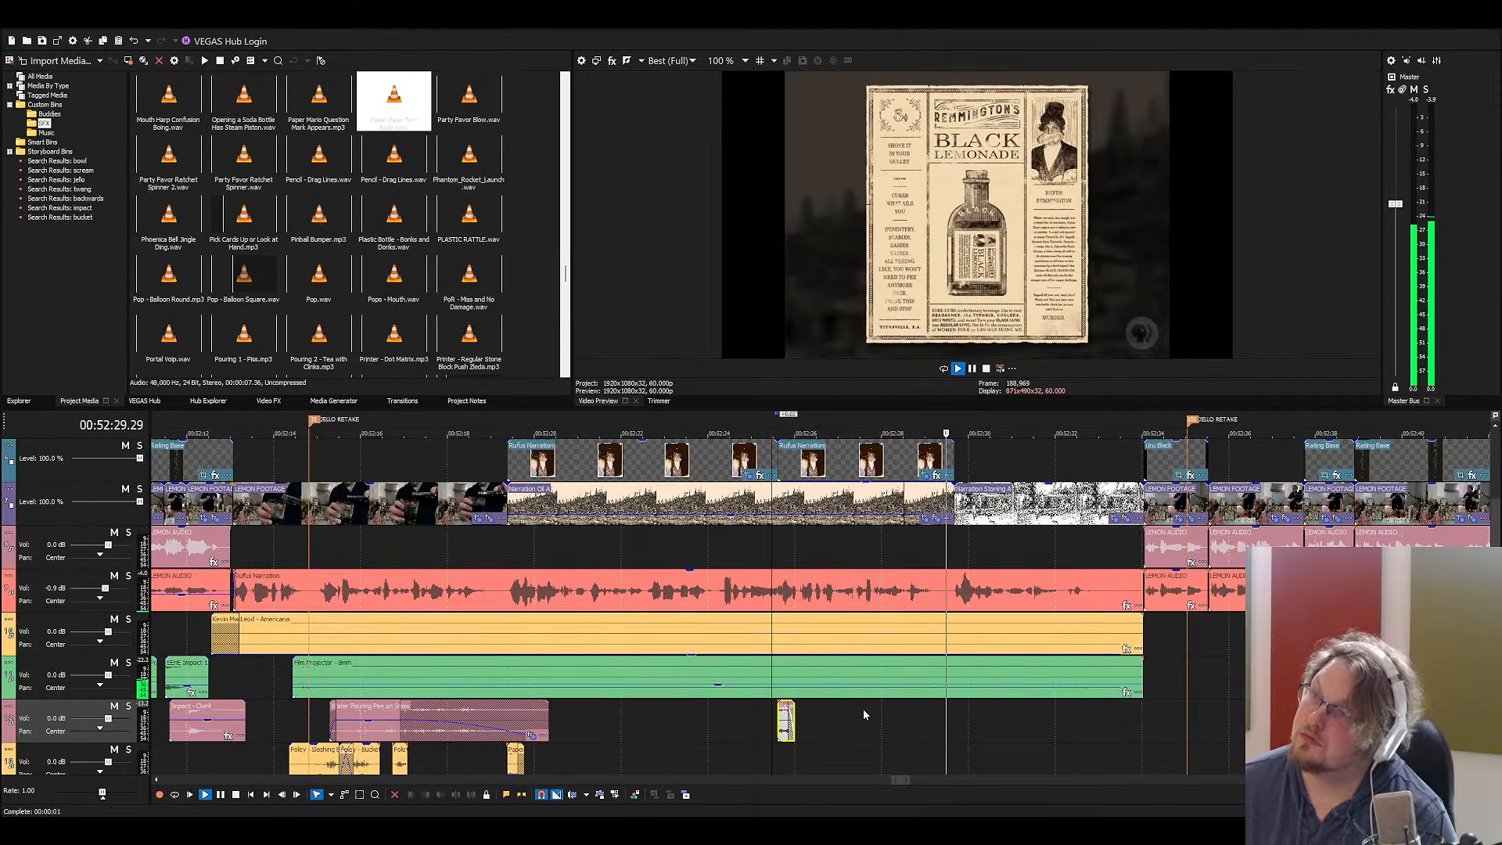
Replay the page turn at the Black Lemonade label and bring up the bell sounds in the SFX bin
key(space)
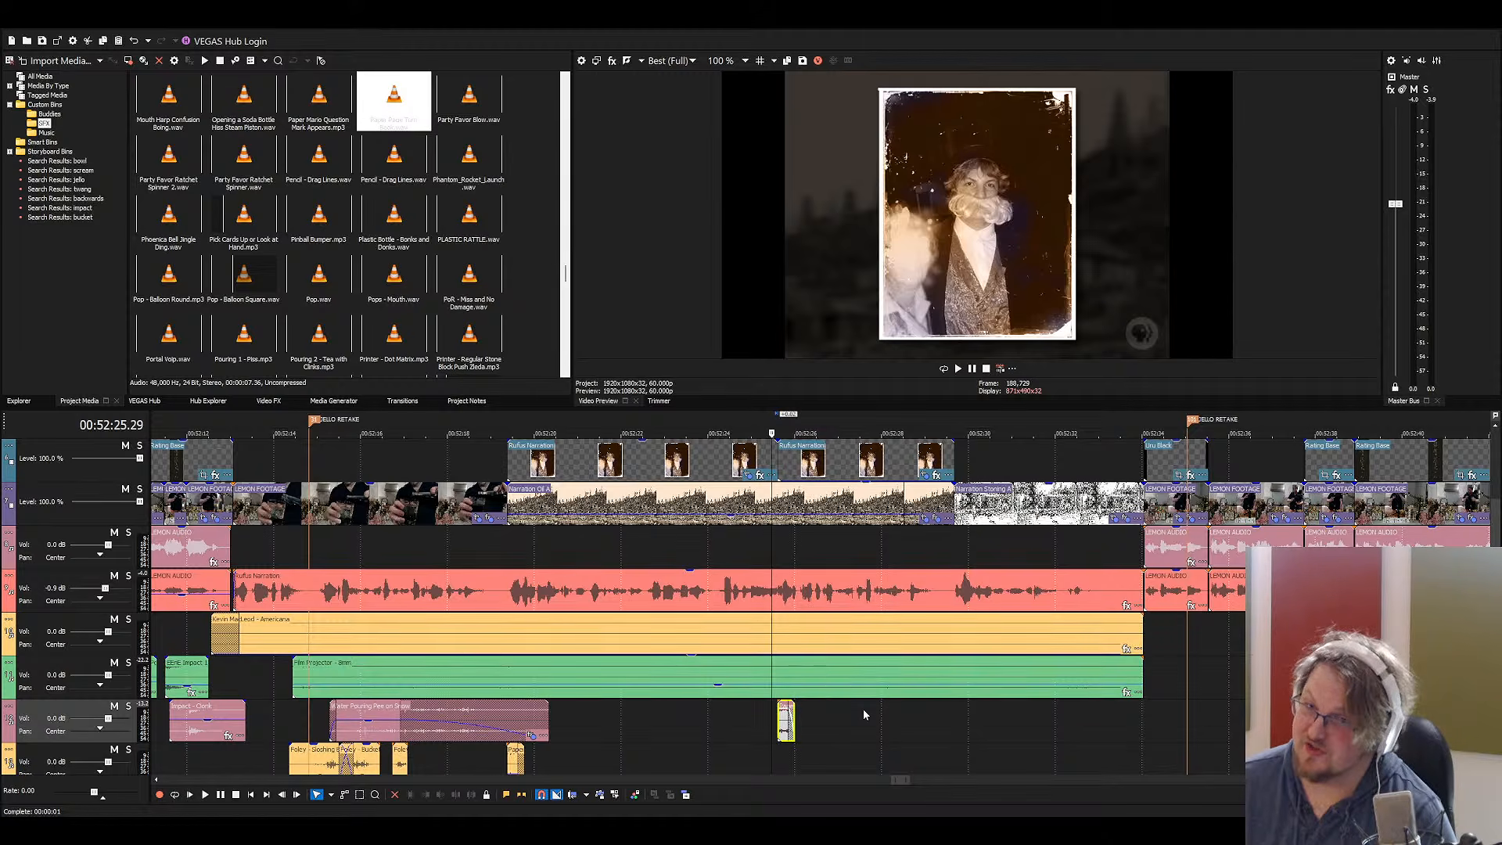
key(space)
scroll(853, 710, up, 3)
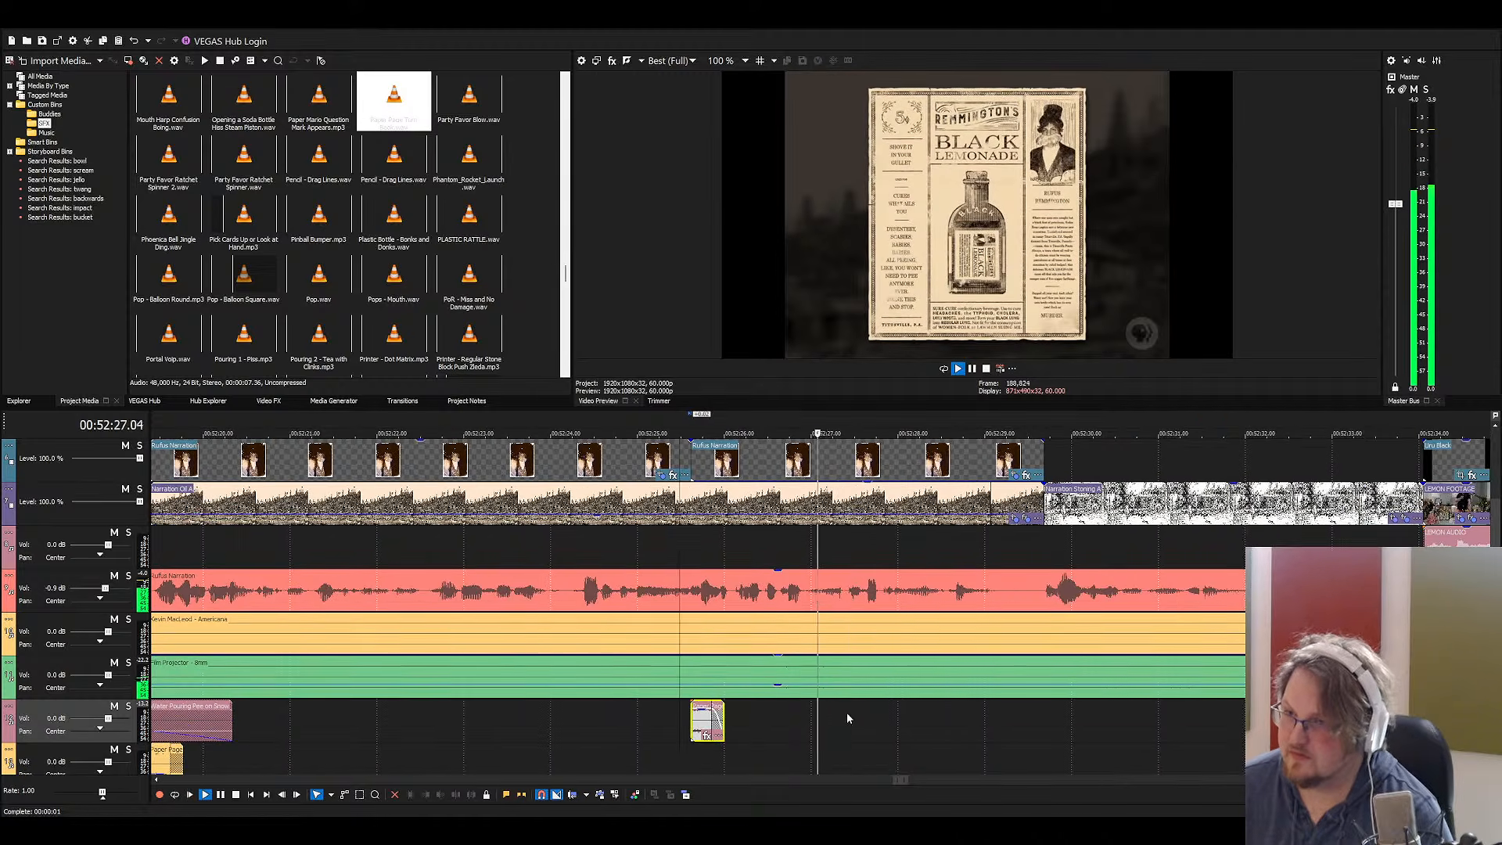
key(space)
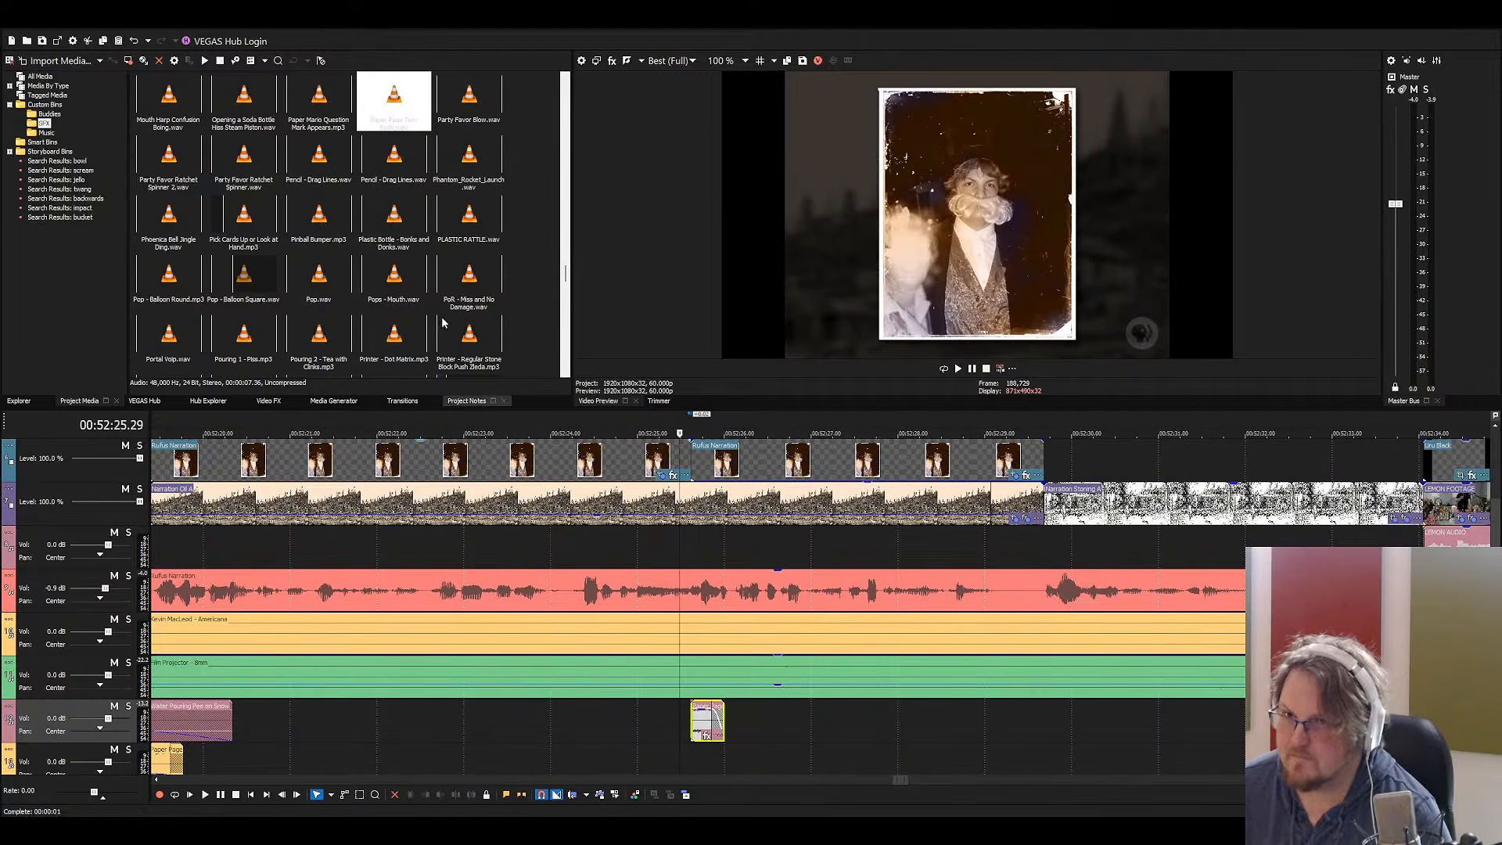
click(447, 304)
text(be)
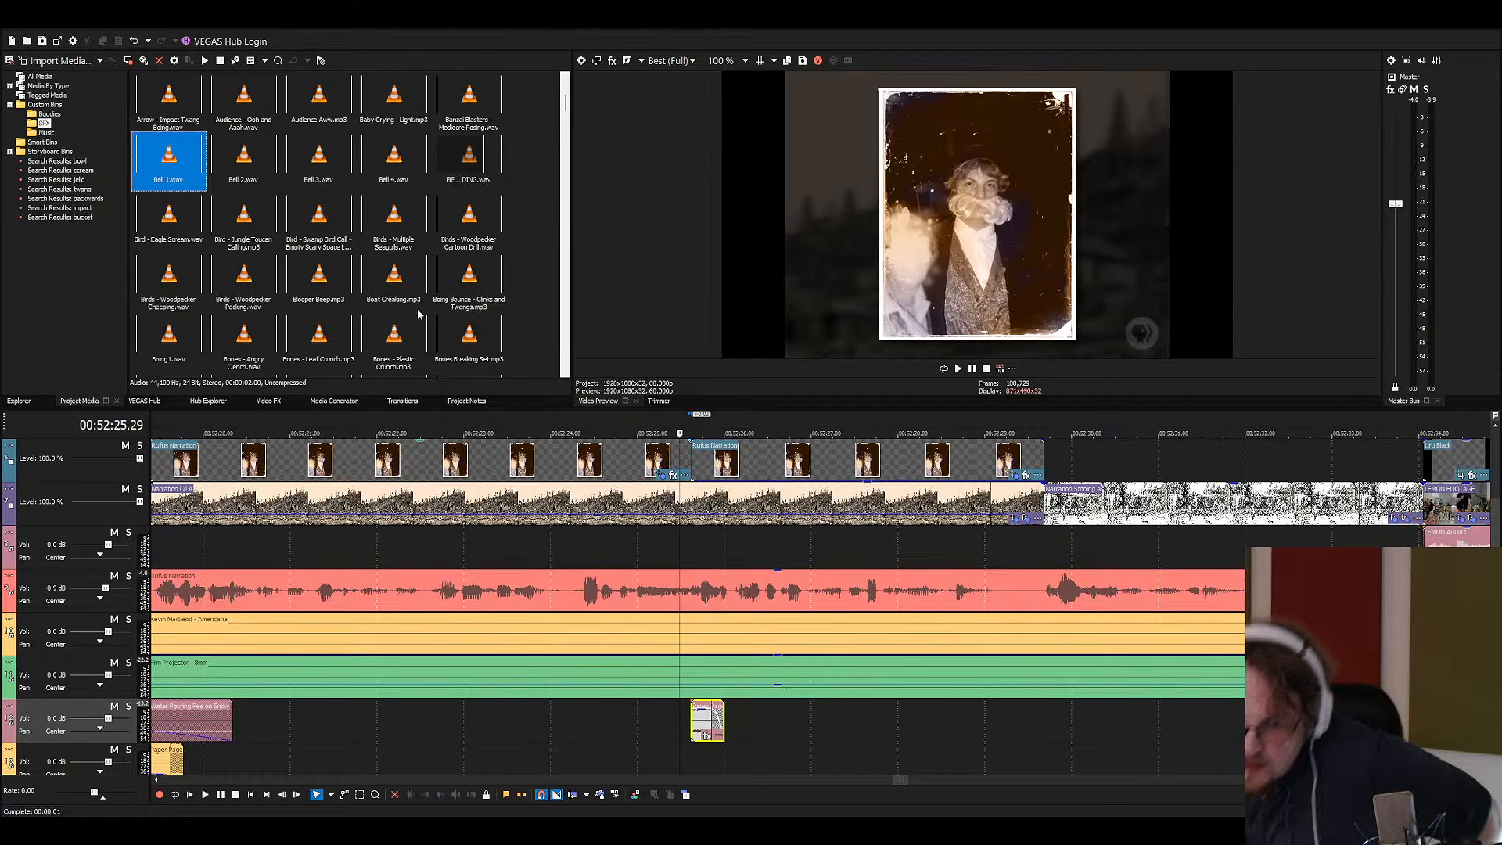
Lower the gain of the page turn under the Black Lemonade label, checking its level against playback
click(598, 467)
key(space)
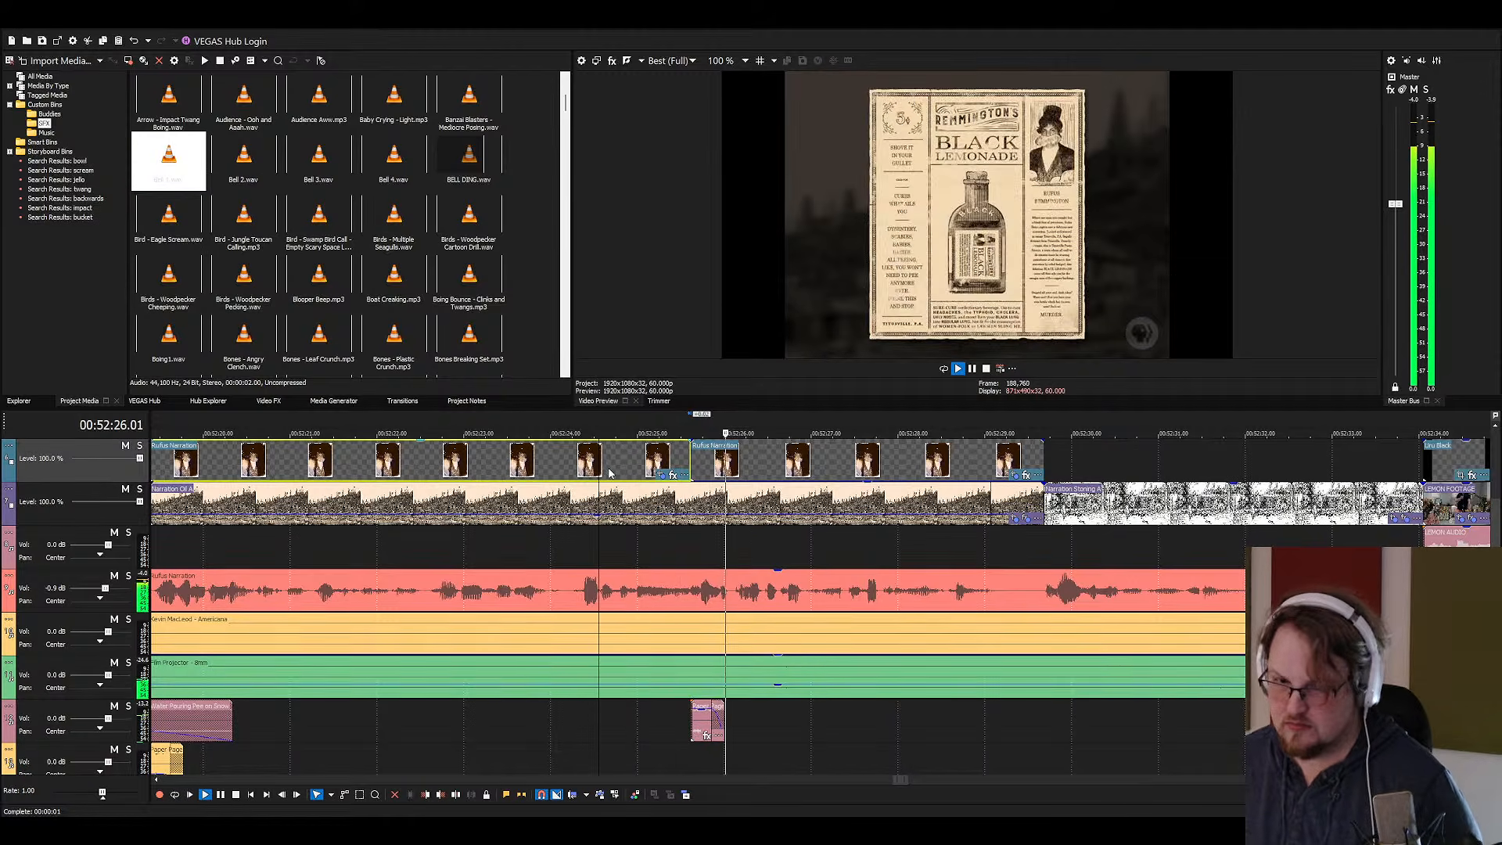
click(710, 713)
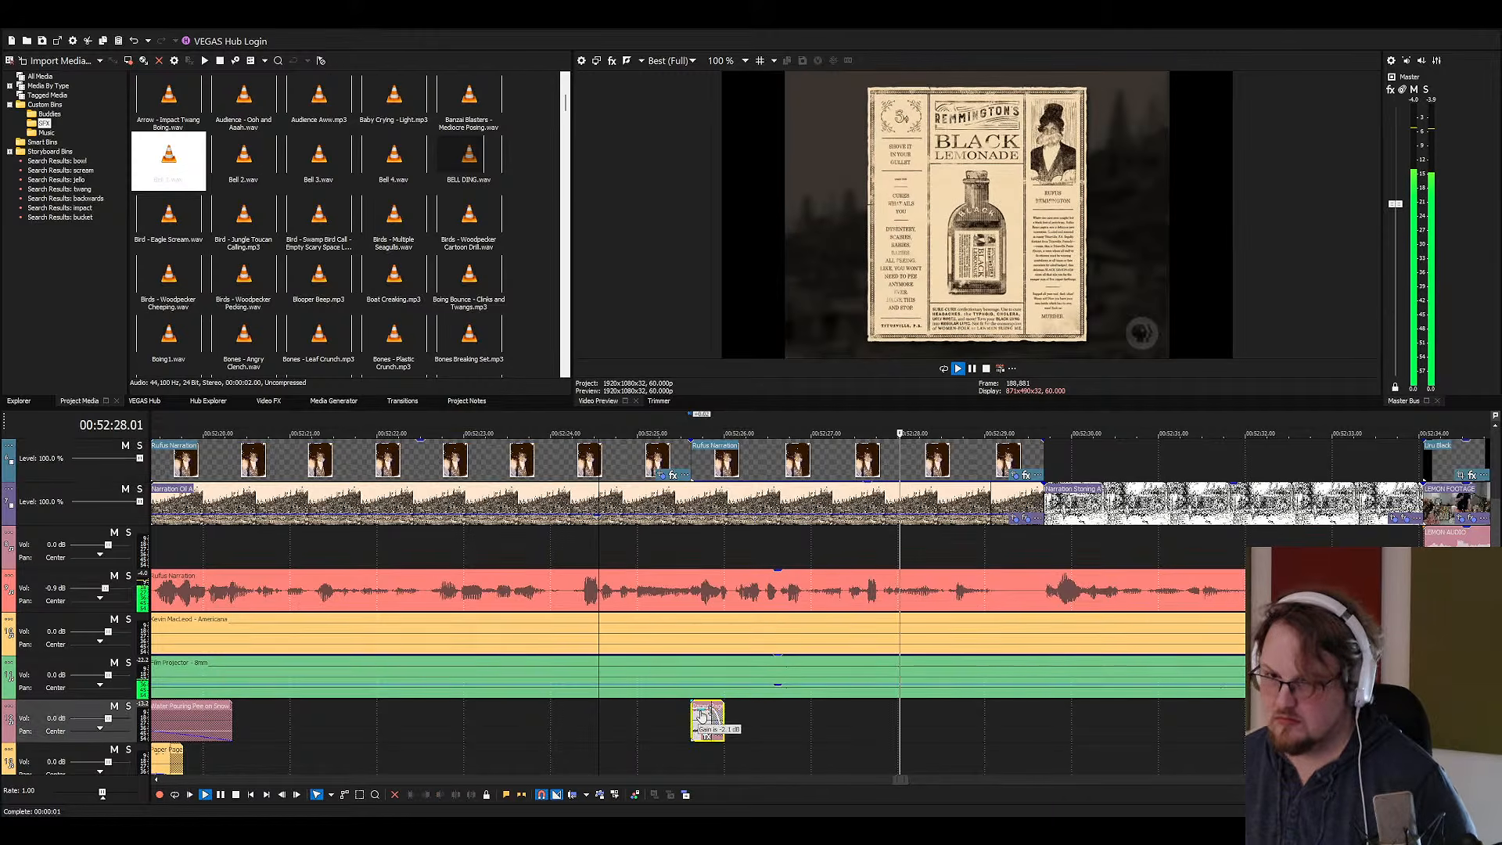
key(space)
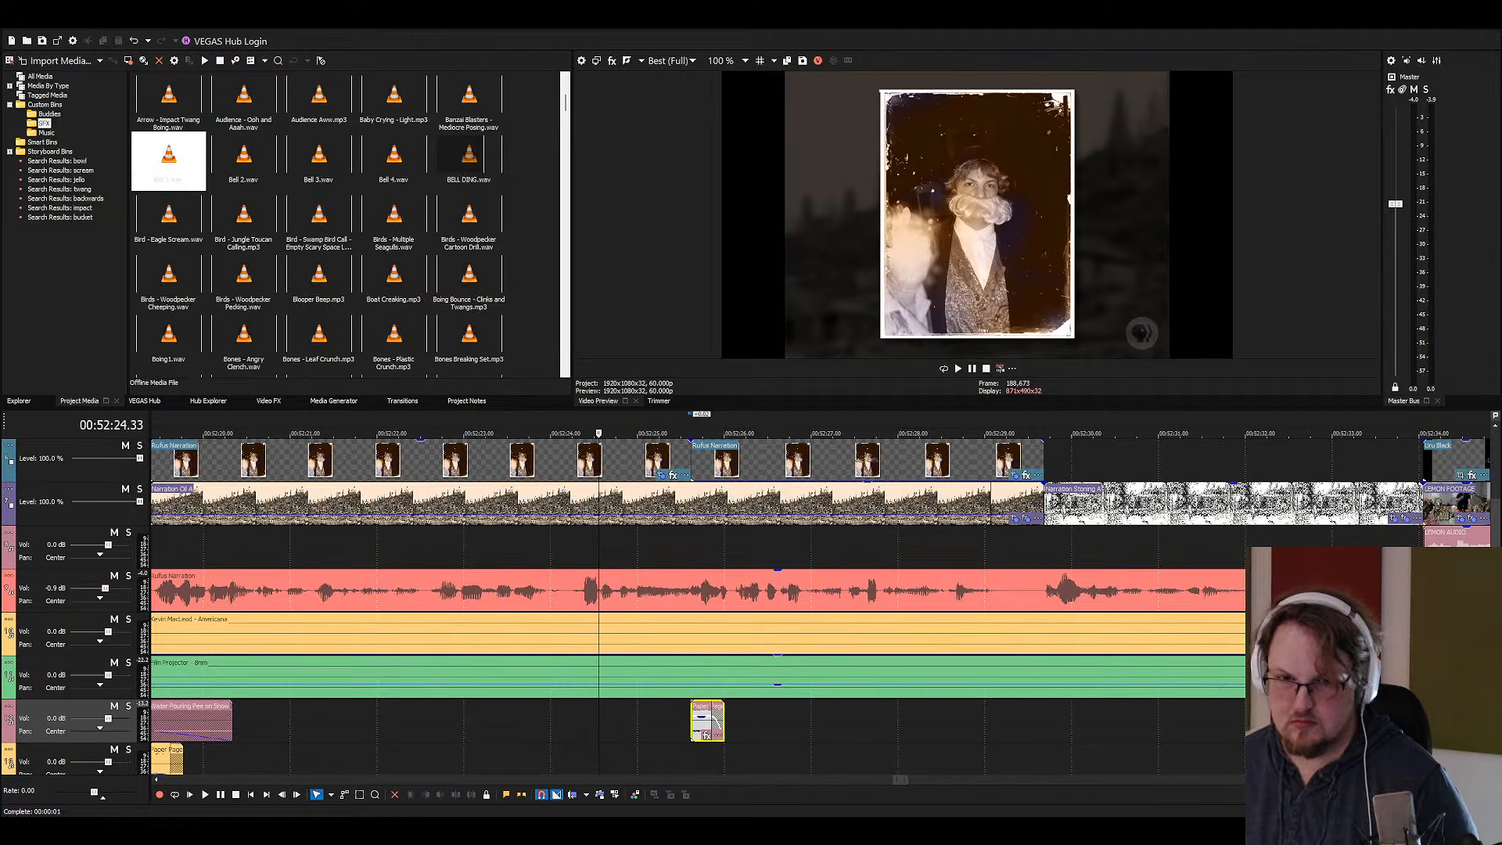
click(692, 753)
key(space)
scroll(704, 739, up, 2)
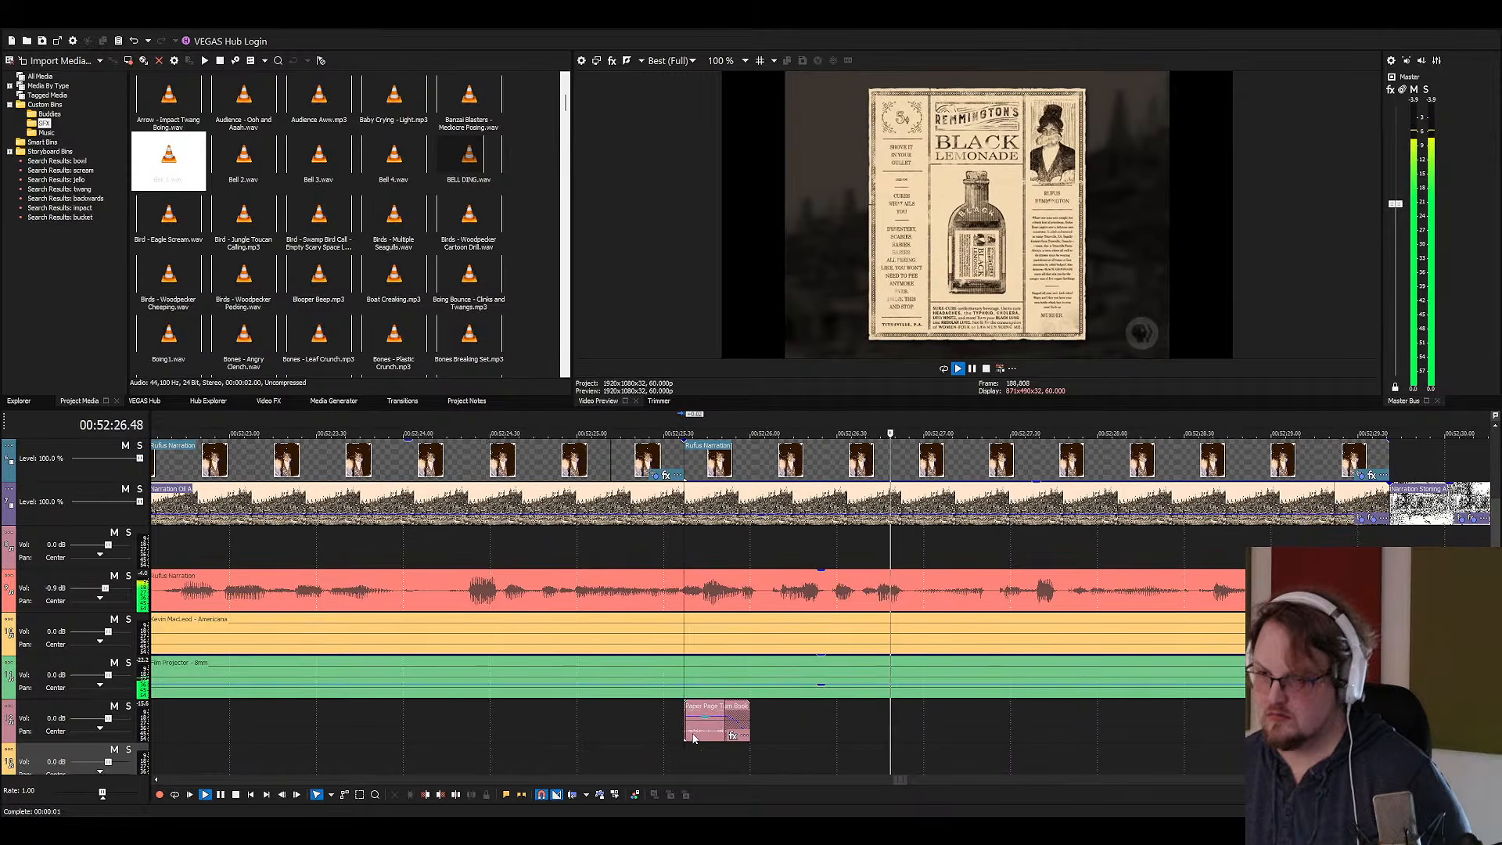
click(712, 727)
key(space)
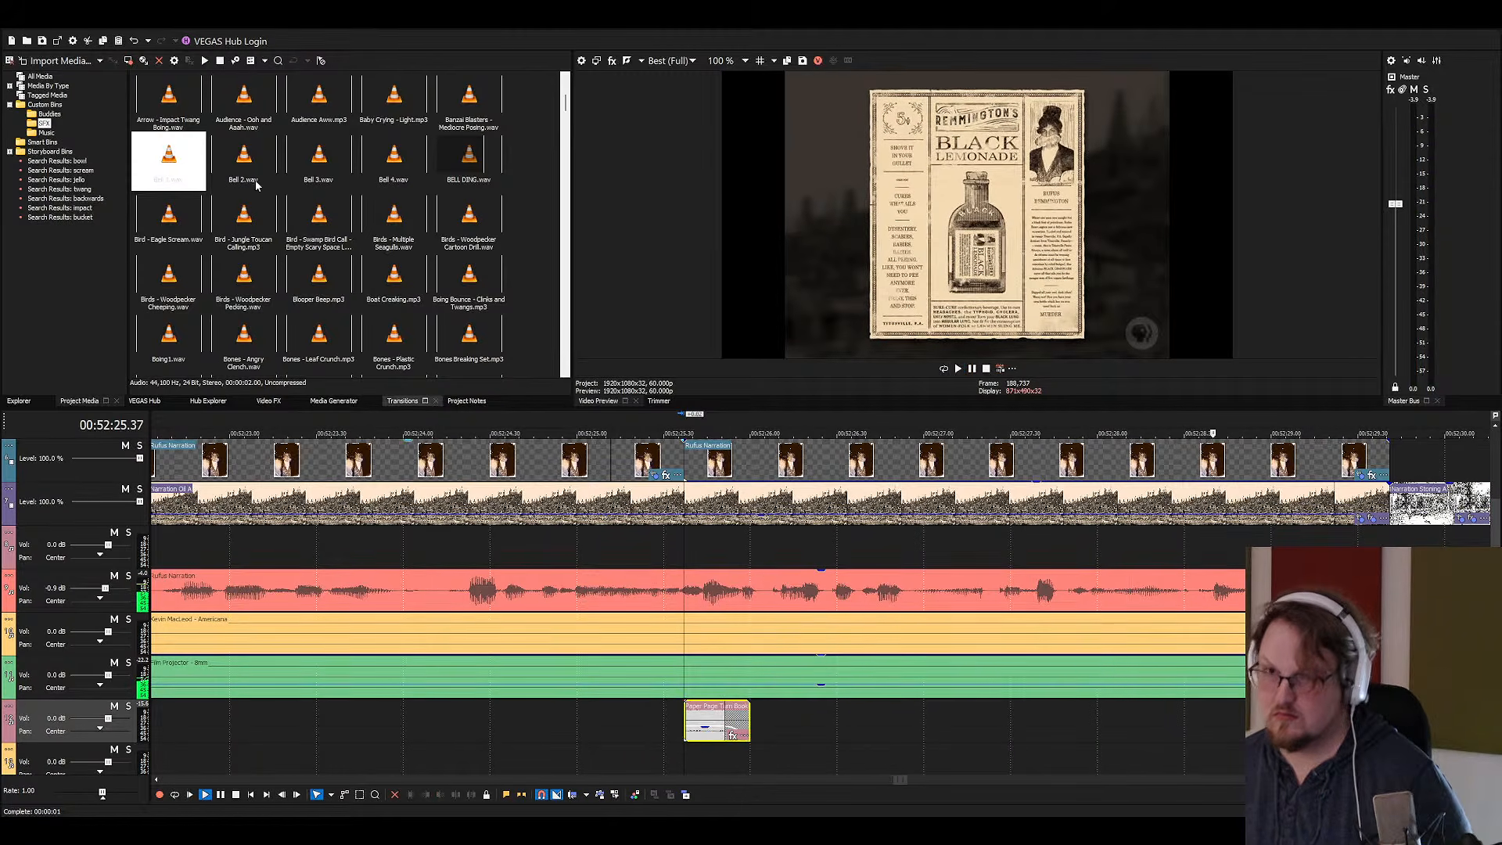
Audition the bell and ding sounds in the SFX bin, including BELL DING, Ding - Wink and Ding Twinkle Sparkle - Glitter
click(319, 219)
text(bell d)
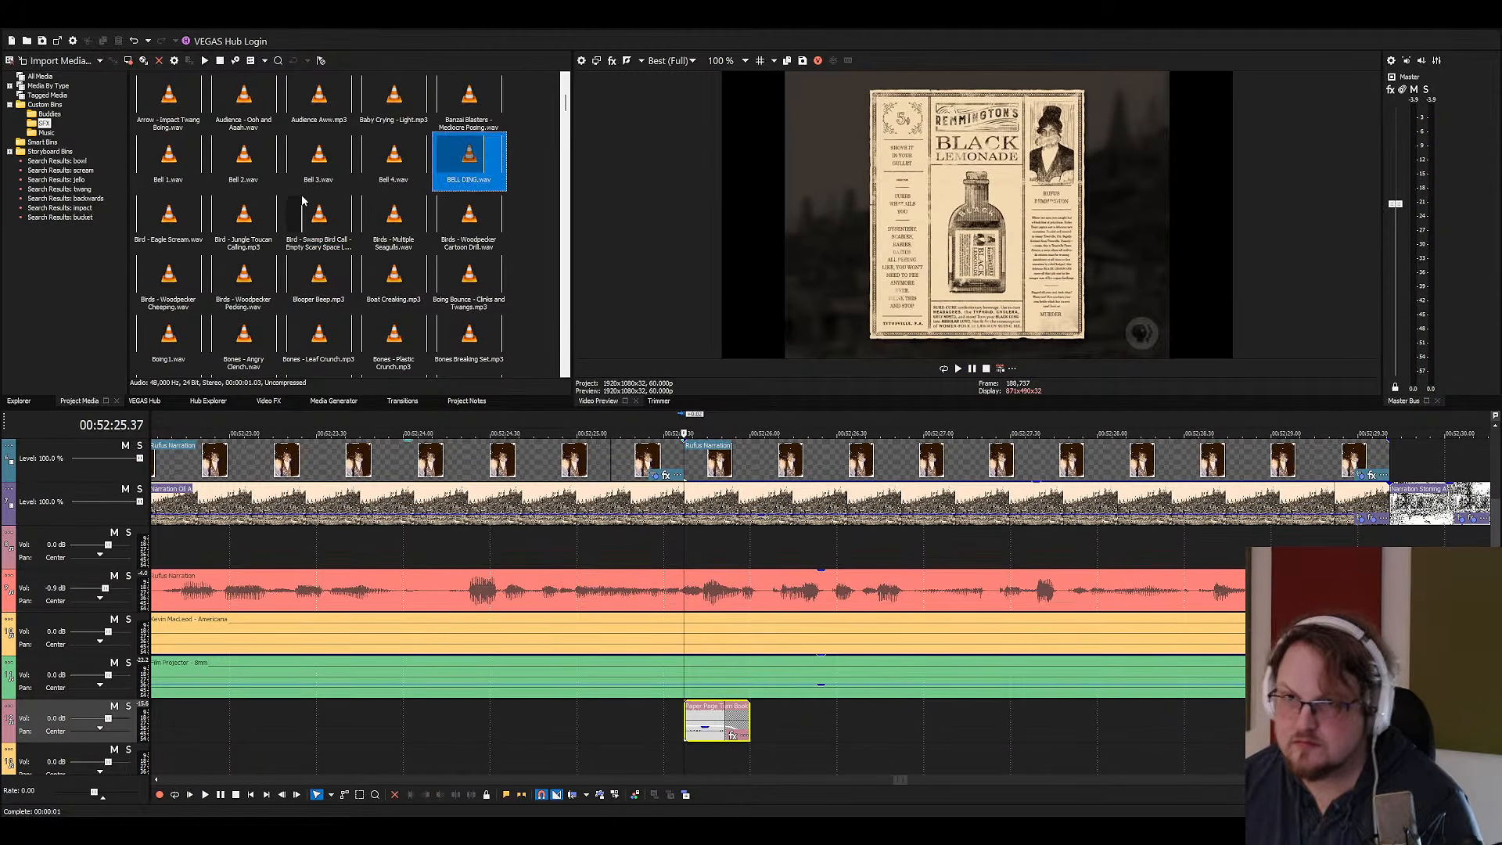
click(347, 224)
text(ding)
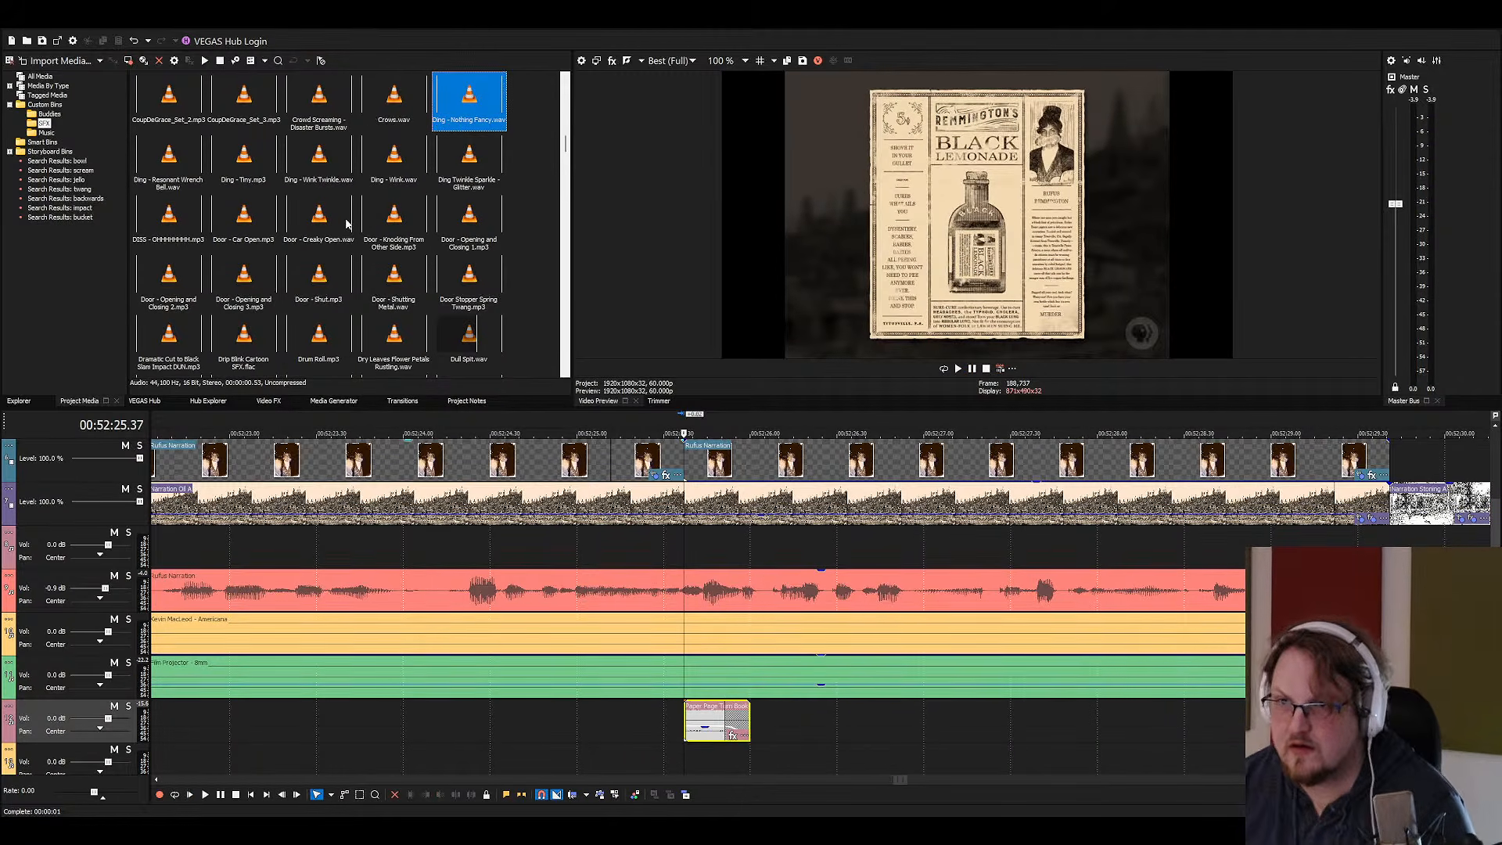
click(395, 181)
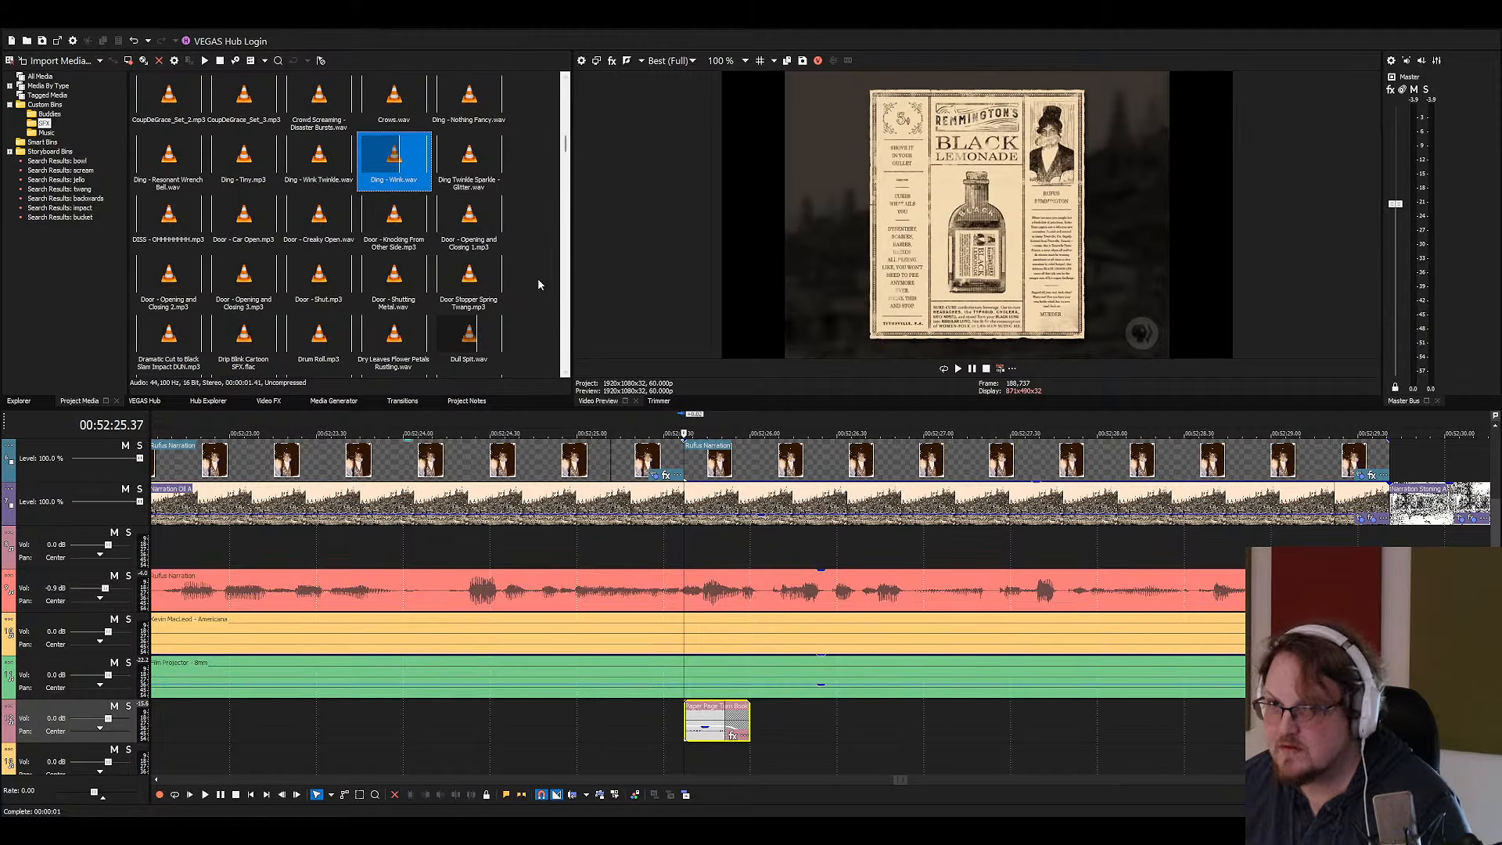
click(469, 161)
click(399, 154)
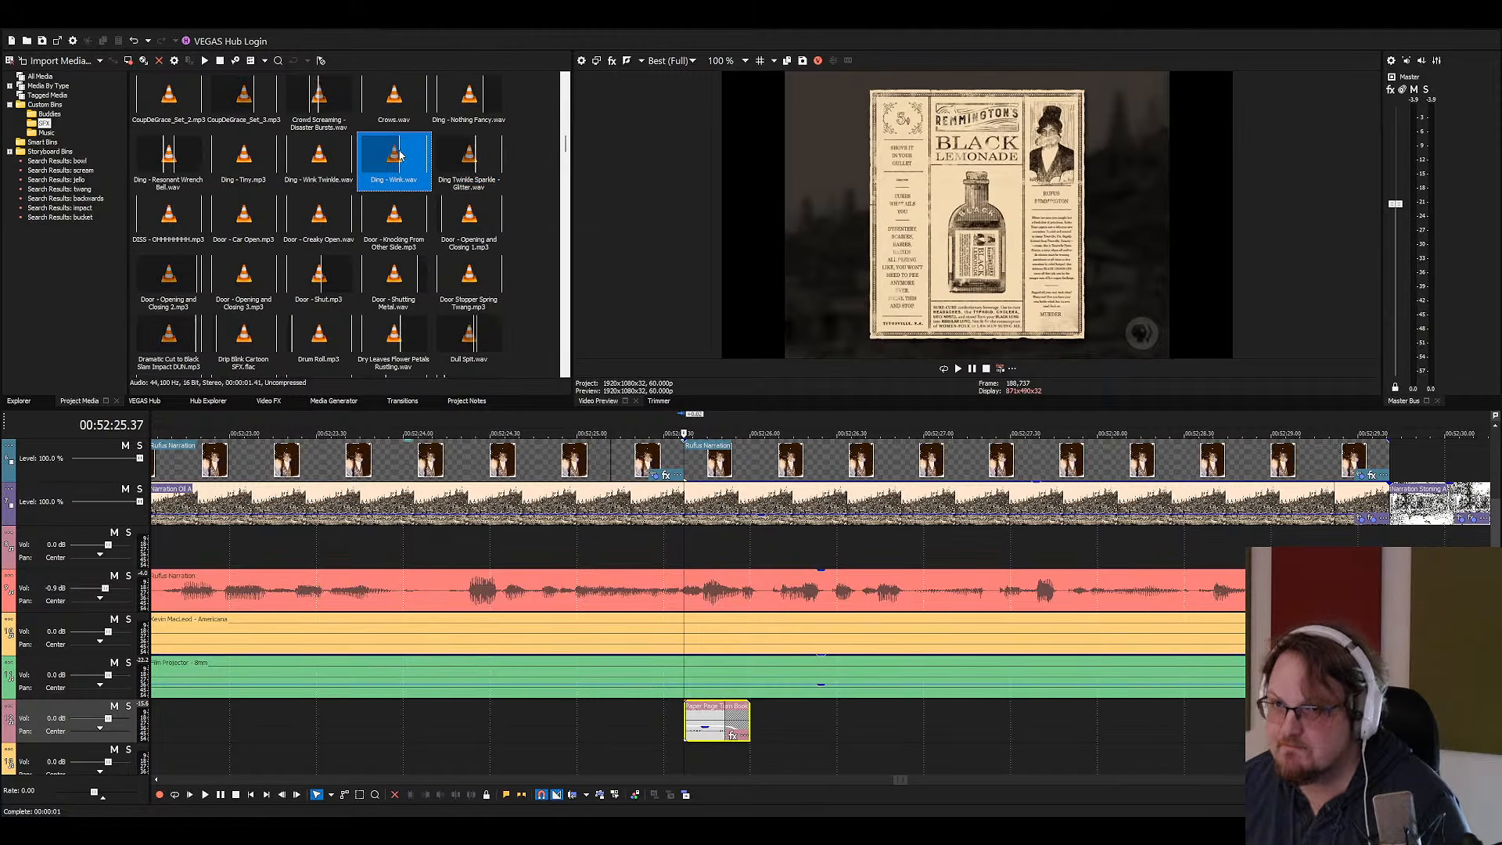
Place Ding - Wink.wav after the page turn on the same track under the Black Lemonade label and play it back
drag(395, 166, 889, 716)
click(814, 718)
scroll(813, 716, down, 4)
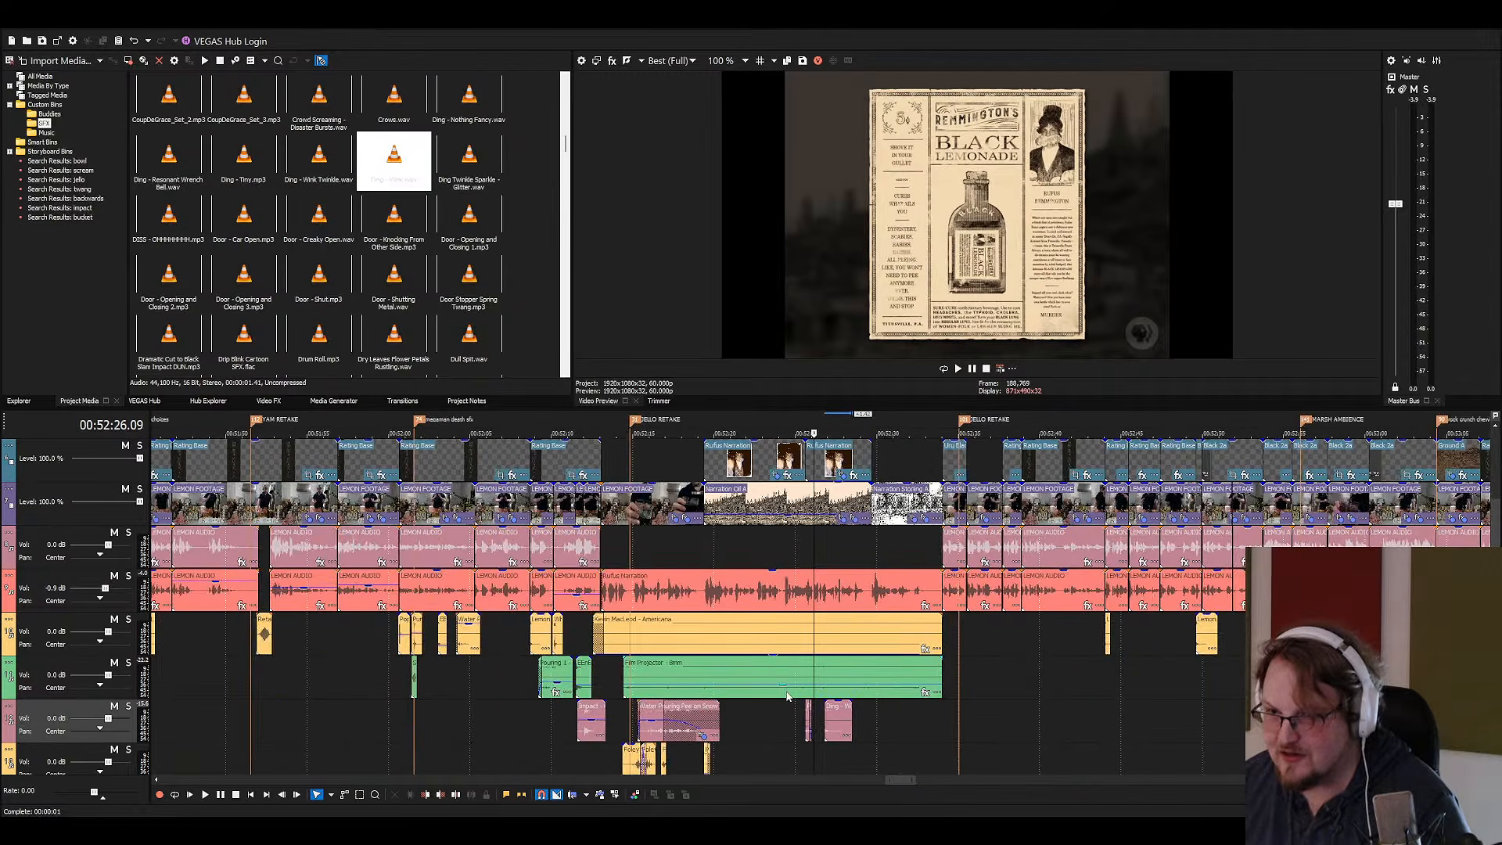
scroll(815, 696, down, 2)
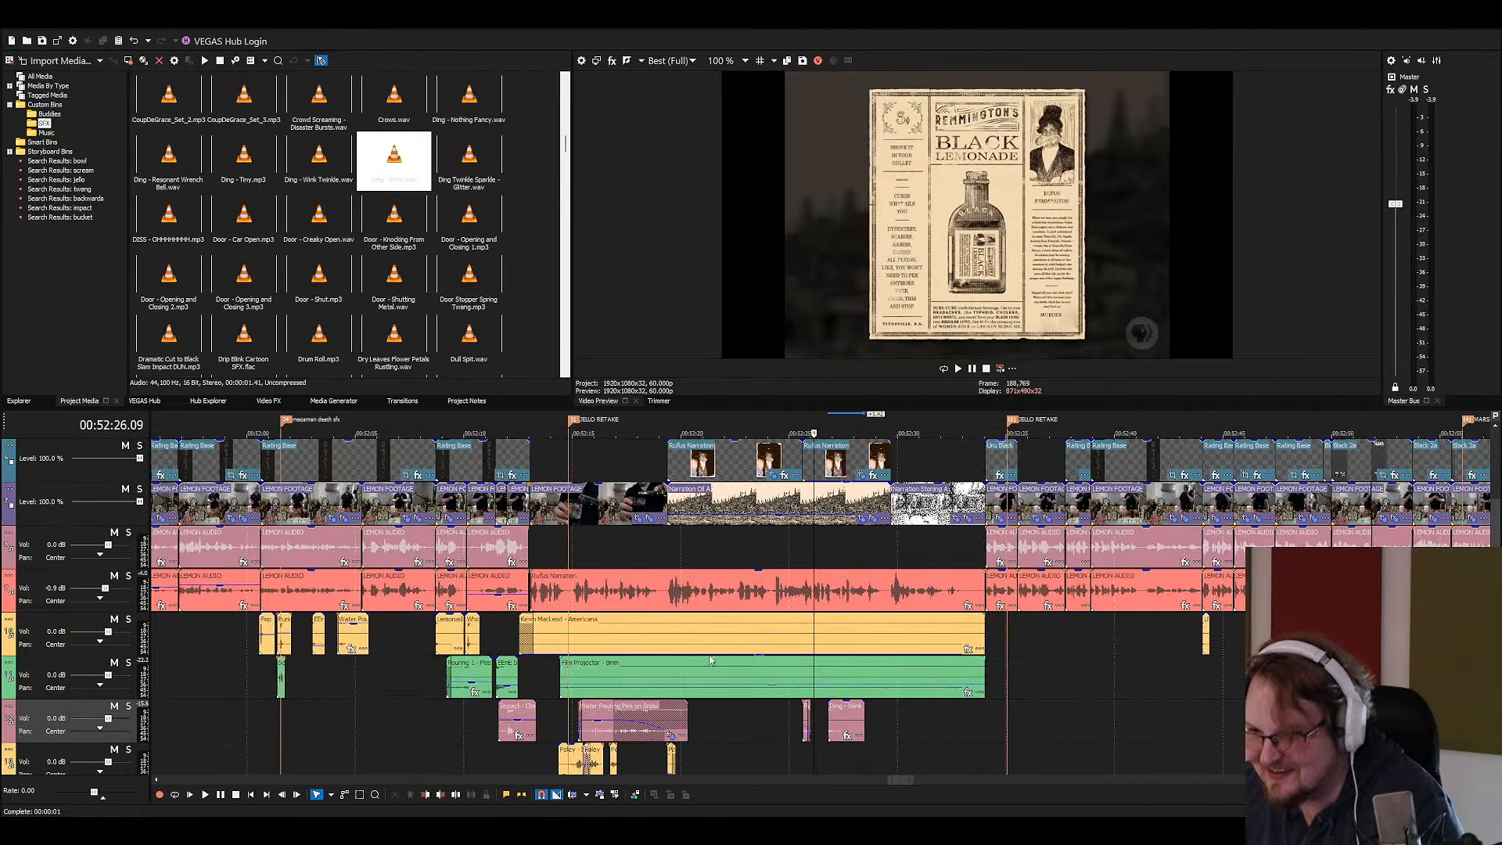
key(space)
scroll(830, 655, up, 5)
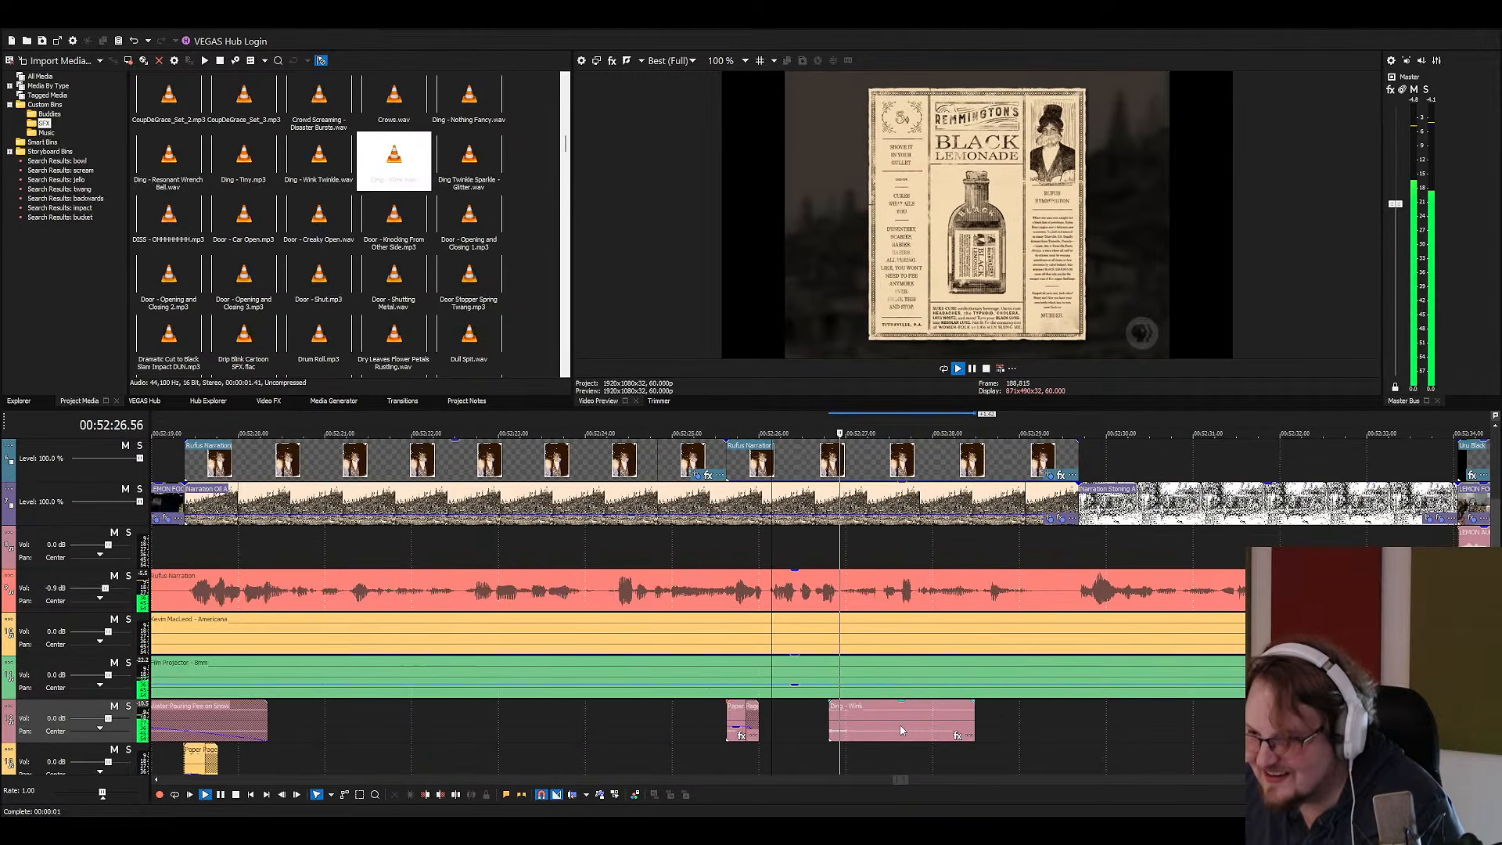
key(space)
Shift the Ding - Wink clip later under the label, to about 00:52:27, and play through into the stoning illustration
drag(775, 716, 897, 718)
click(831, 718)
key(space)
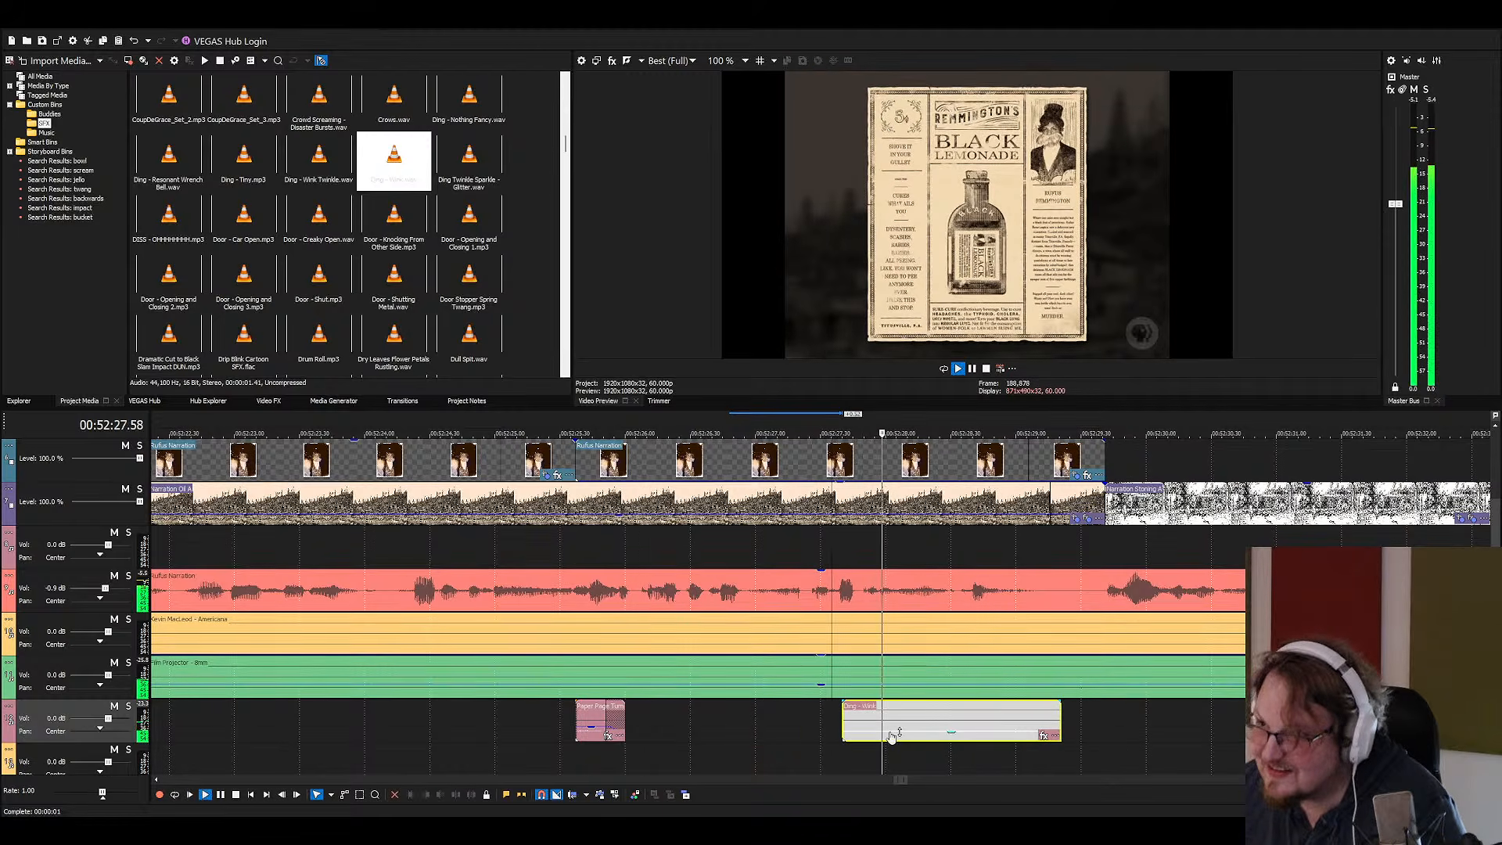
scroll(892, 731, down, 5)
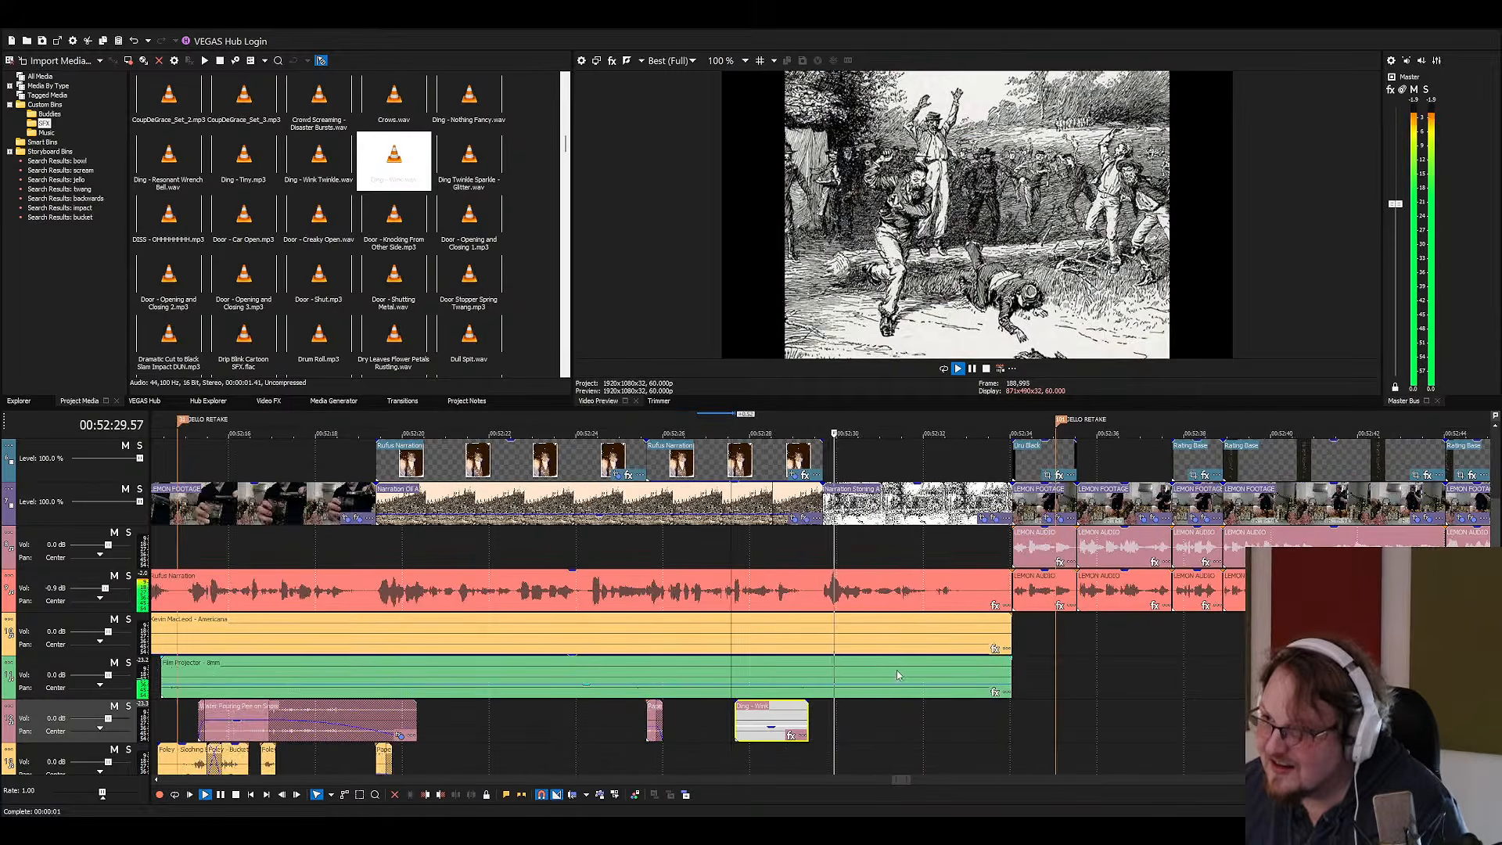
scroll(797, 630, down, 3)
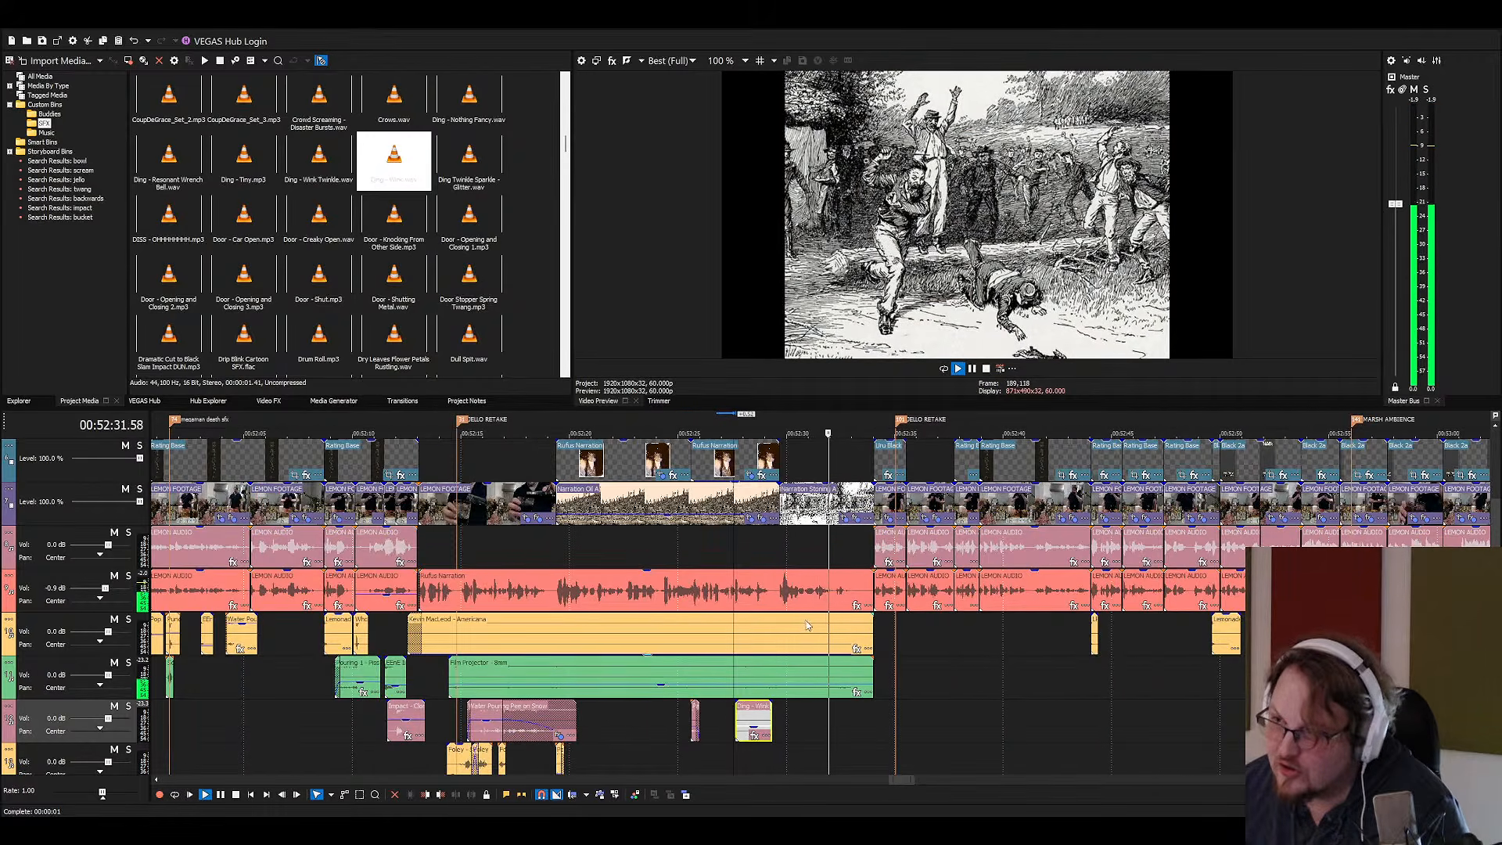
scroll(801, 653, down, 2)
key(space)
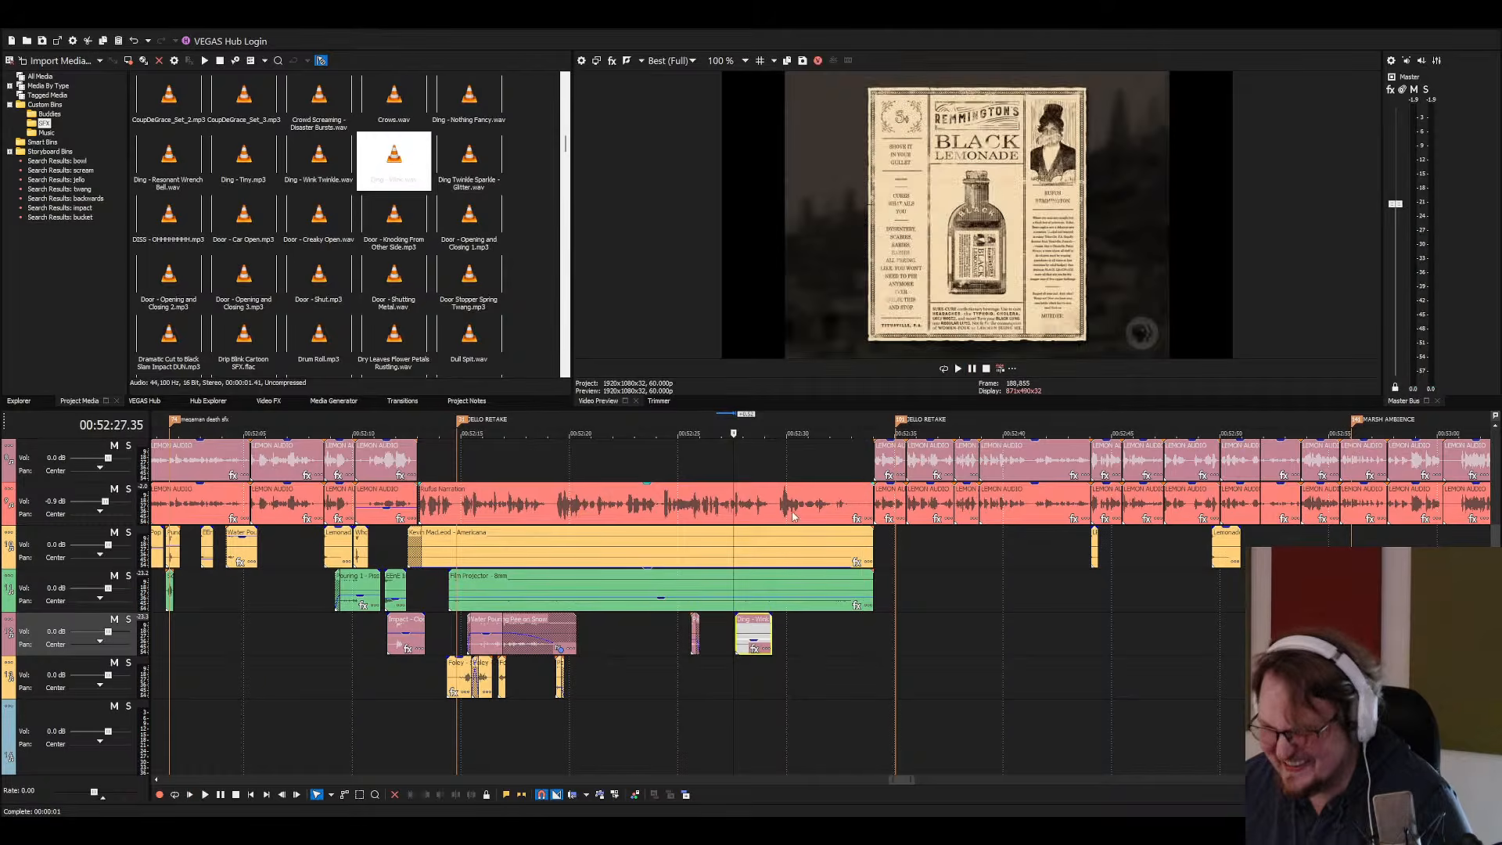
Split the narration at 00:52:30.10, duplicate the remainder onto the track above with a short fade-in, and save the project
click(792, 513)
scroll(819, 531, up, 8)
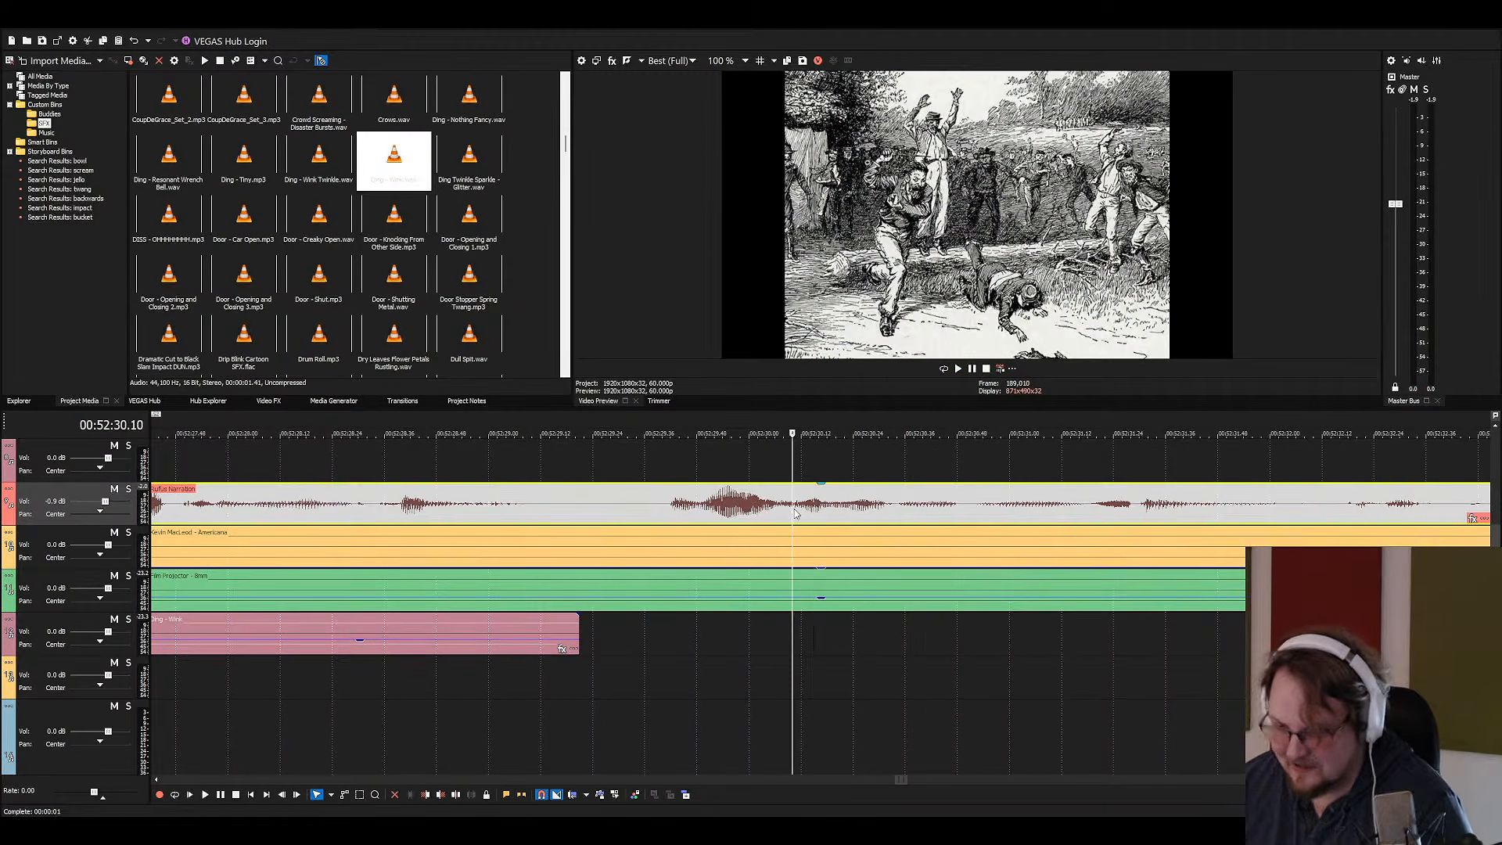
key(s)
scroll(796, 515, down, 2)
scroll(829, 540, up, 2)
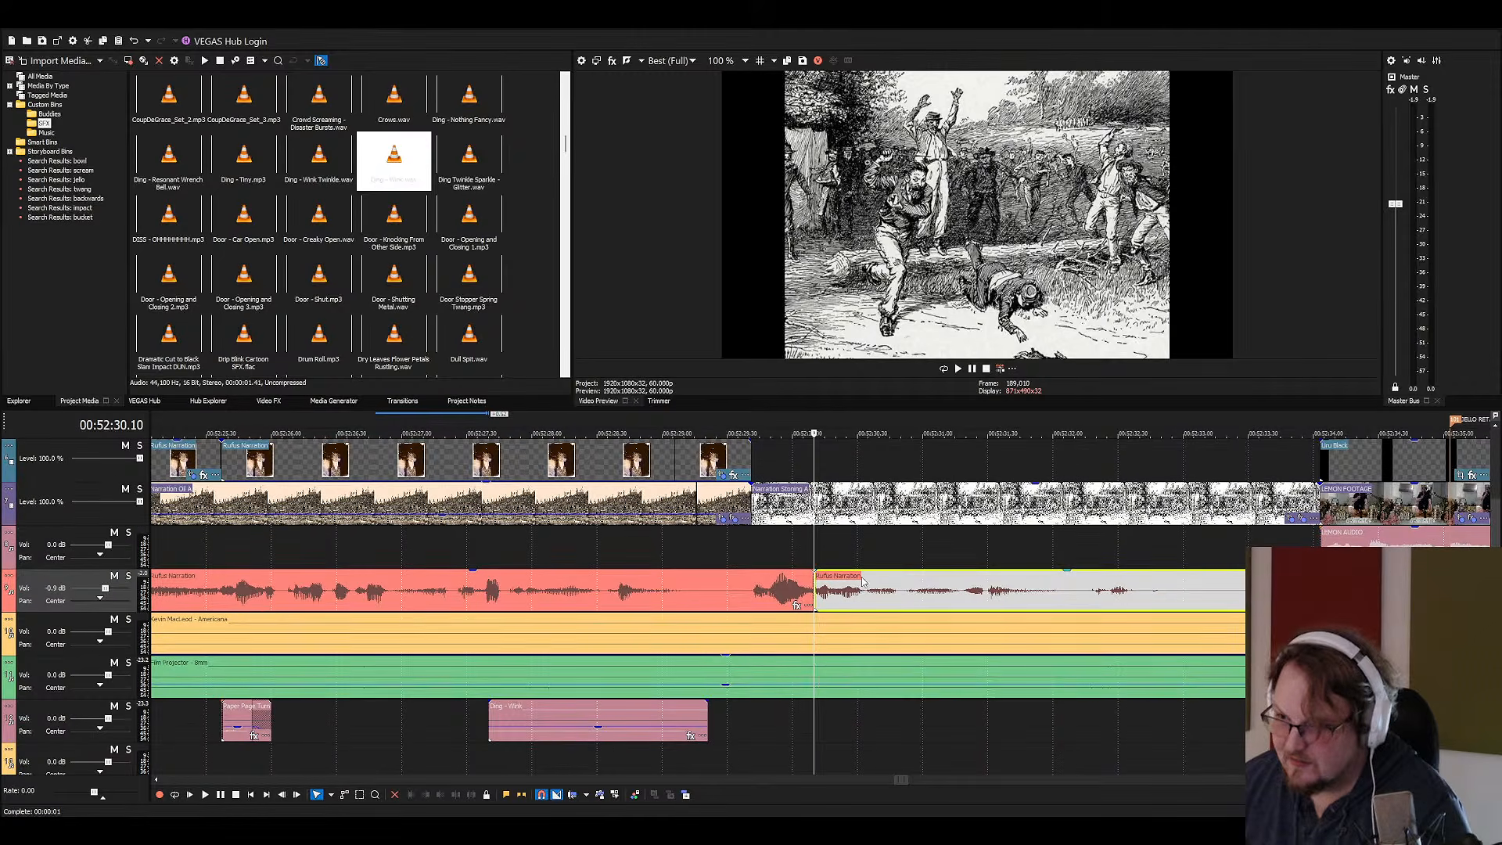
drag(863, 562, 833, 533)
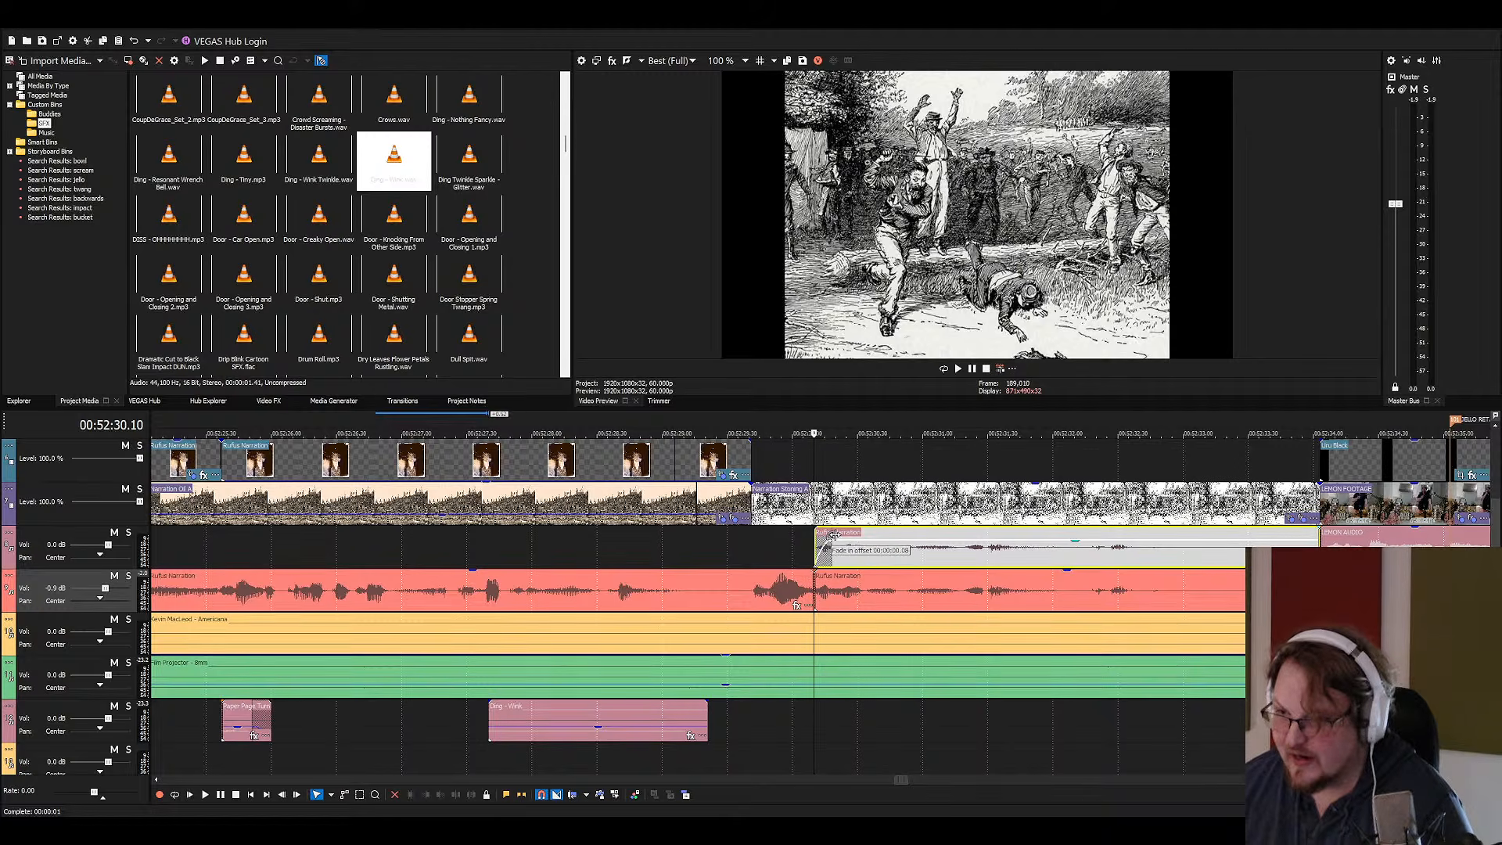
key(ctrl+s)
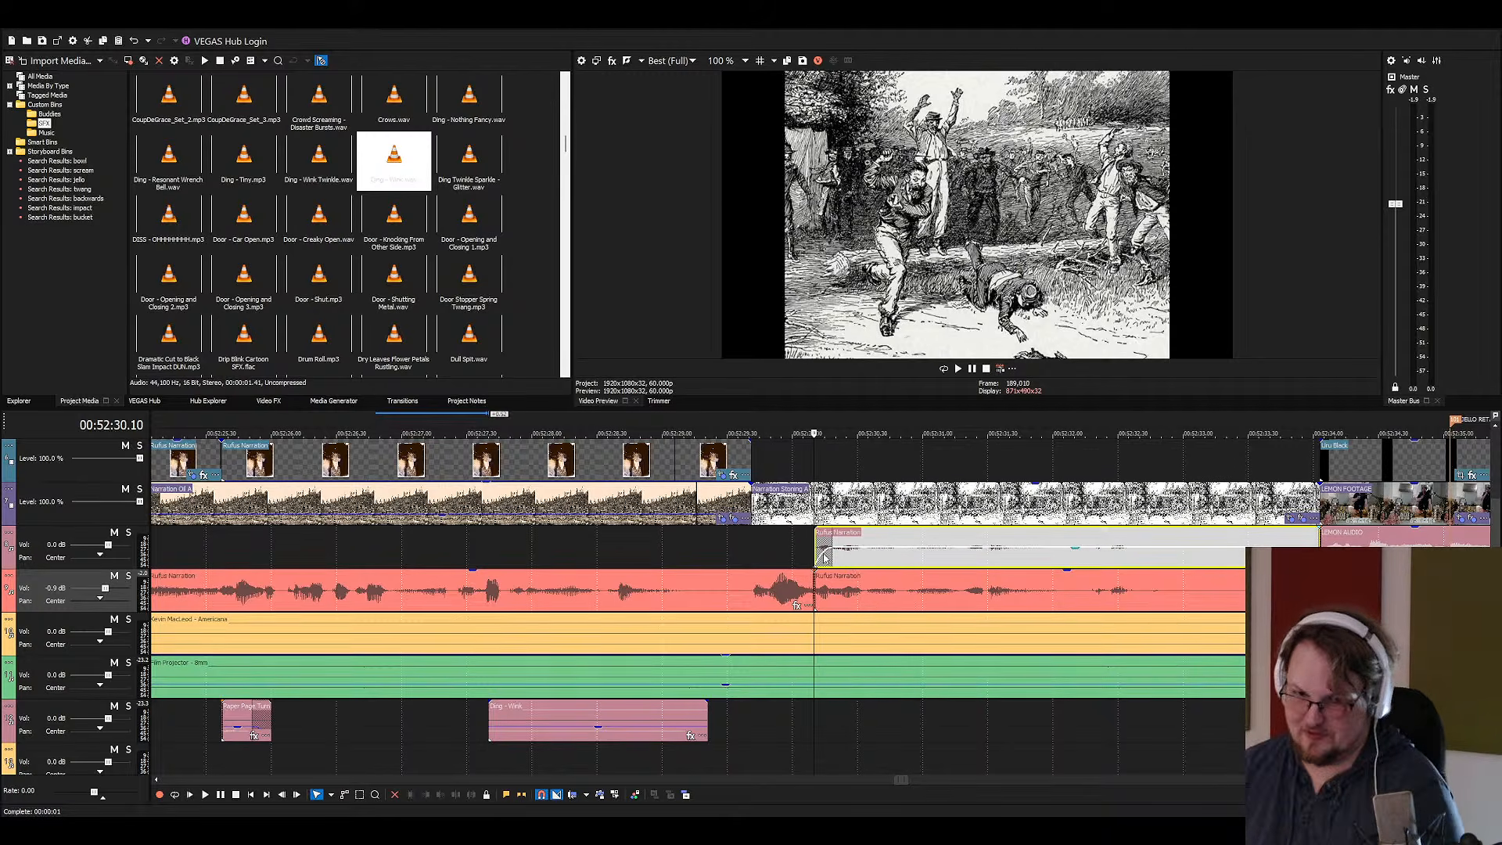
Play the transition into the duplicated narration and extend the duplicate's start slightly earlier
click(679, 562)
key(space)
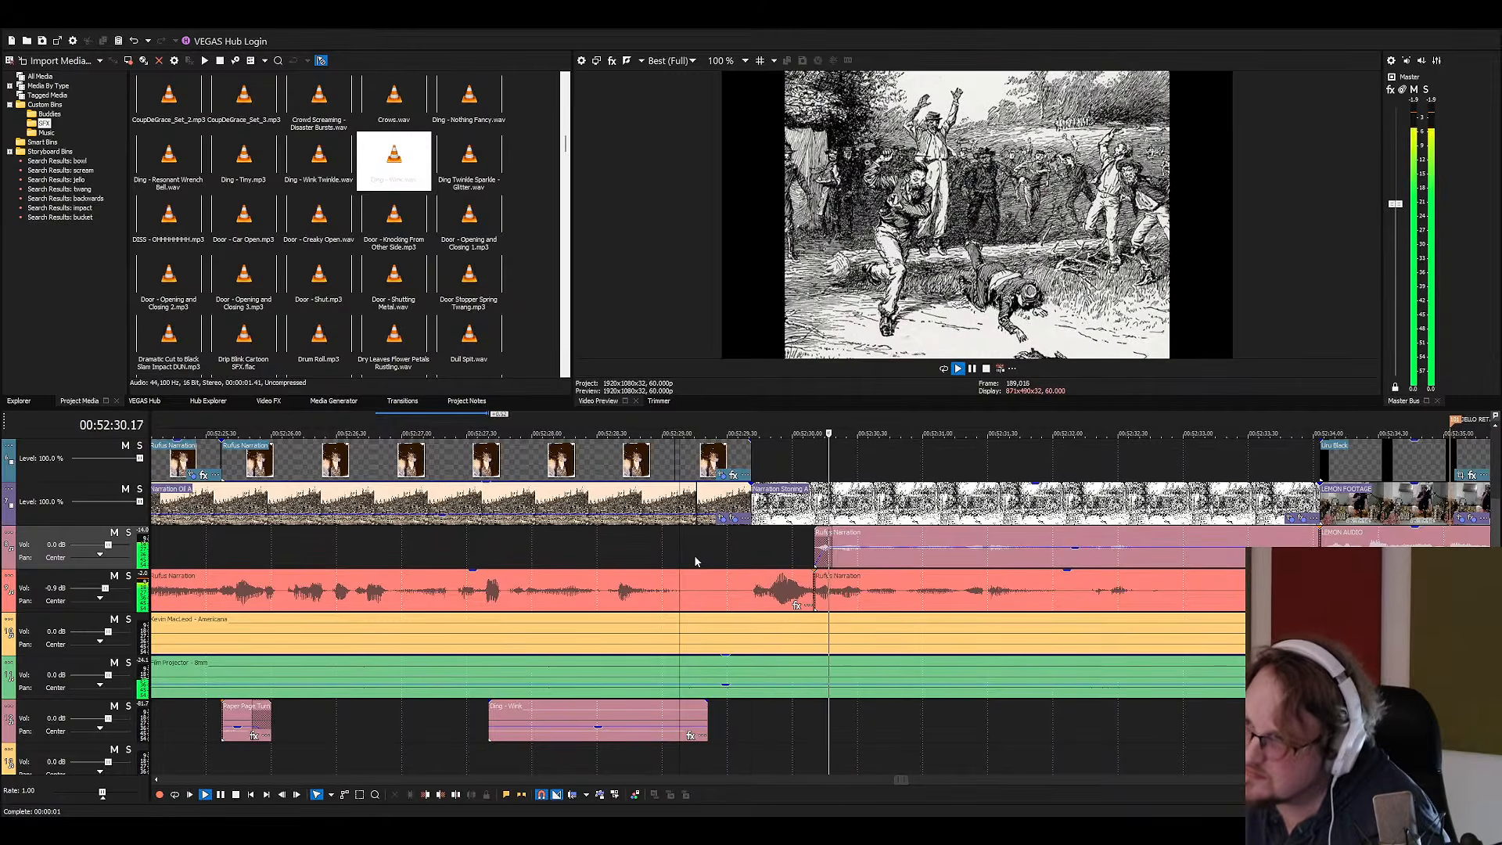
key(space)
drag(821, 553, 807, 552)
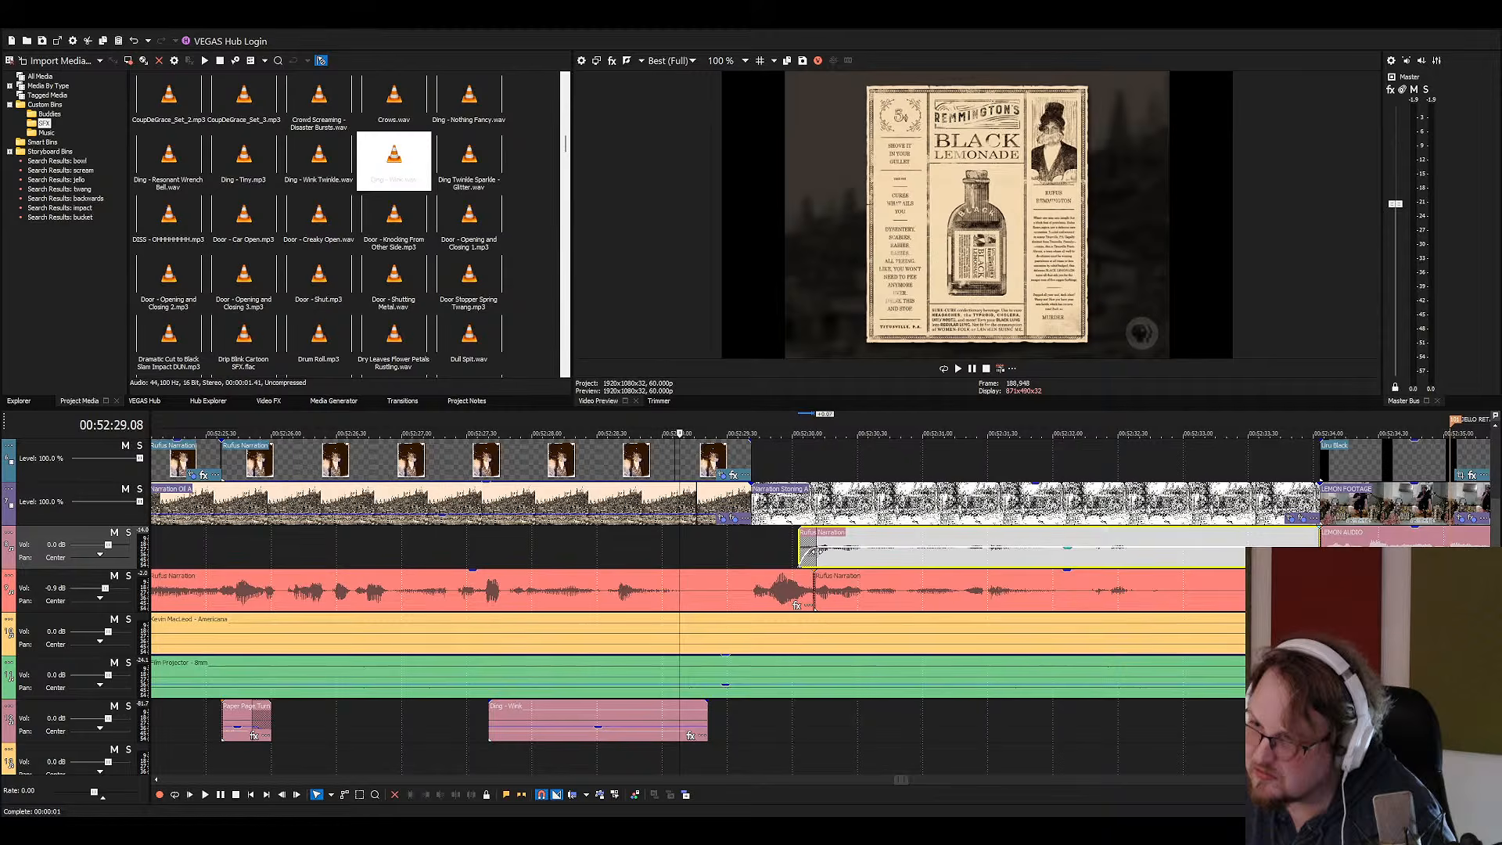
Add a short crossfade between the two narration pieces at the split on the original track and play across it
click(817, 586)
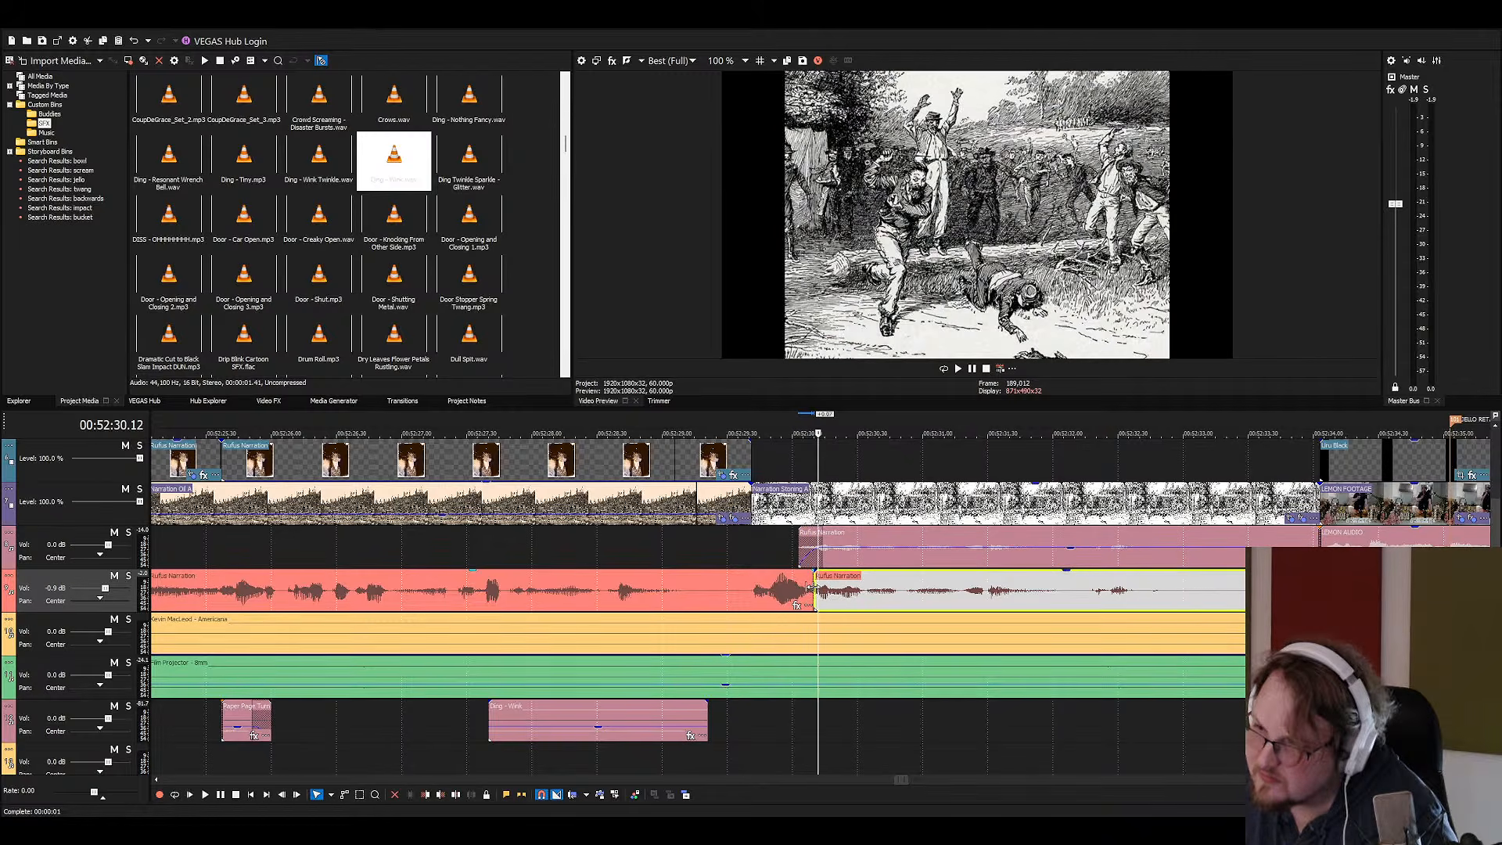
drag(815, 588, 805, 588)
click(760, 592)
key(space)
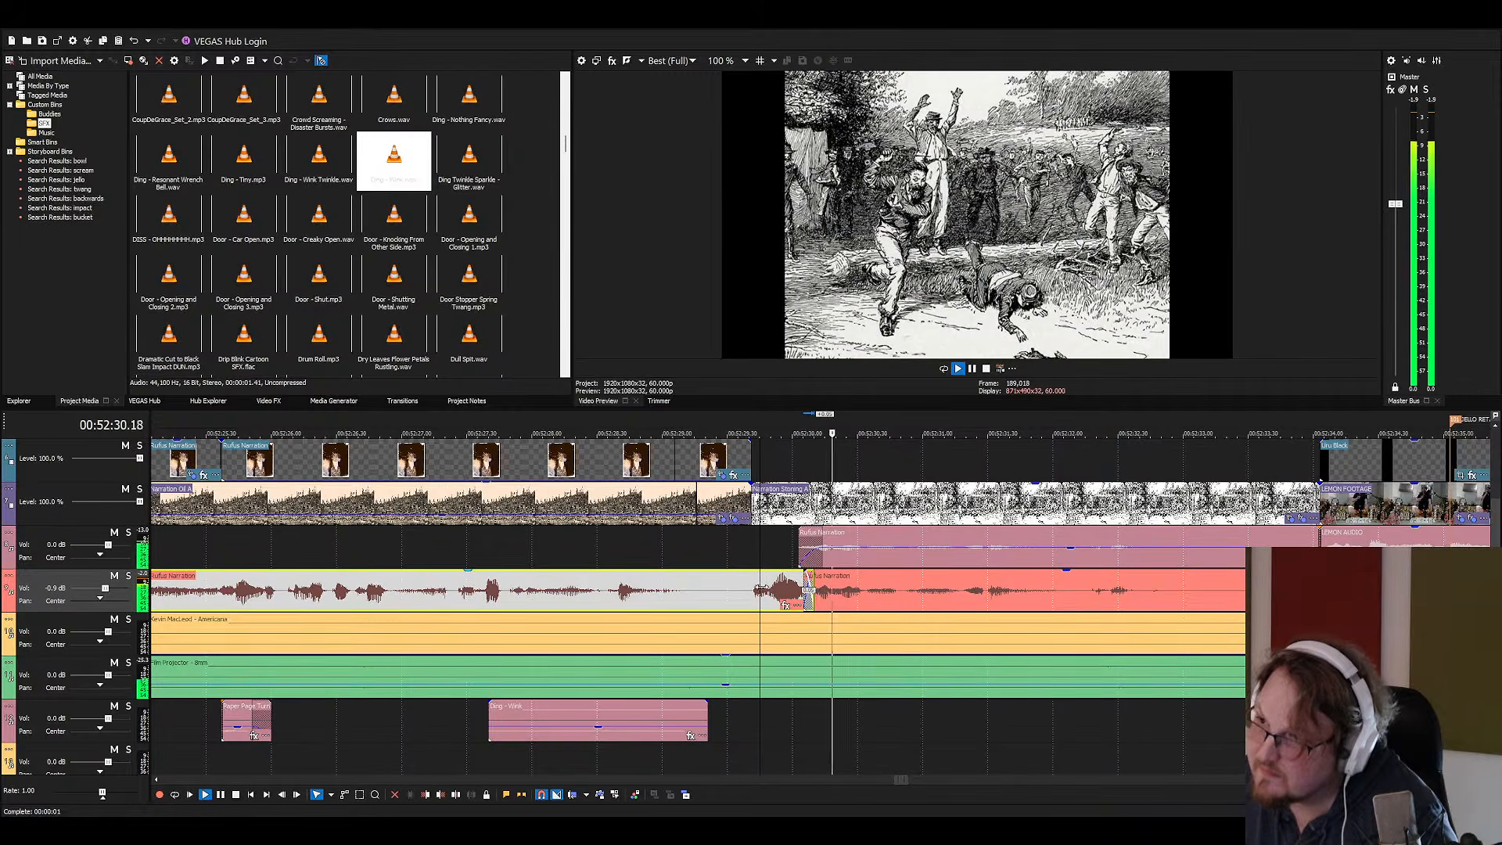
Lengthen the fade-in on the duplicated narration during playback and save the project
click(846, 563)
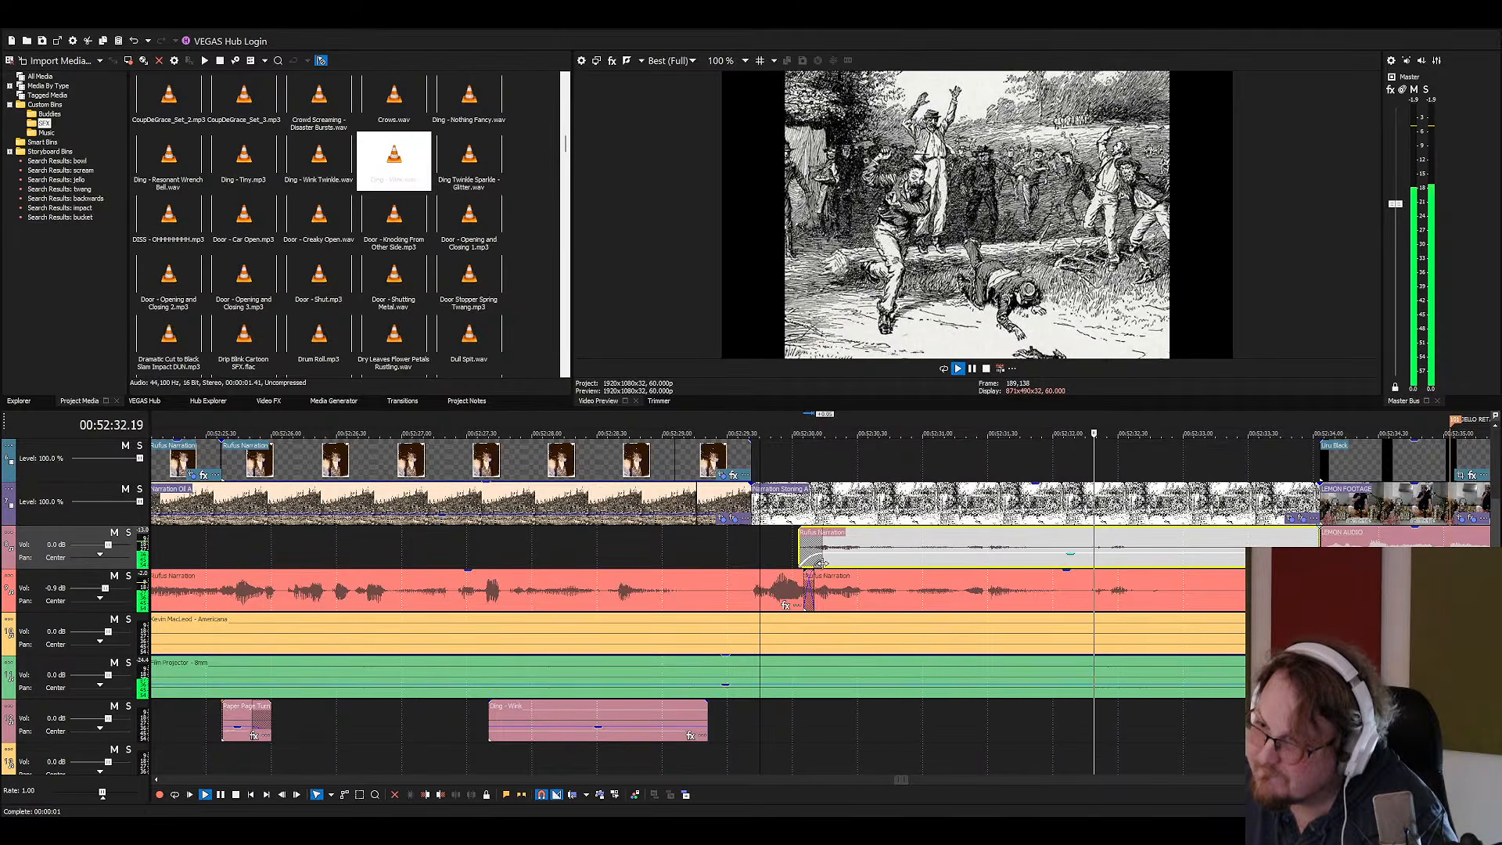
drag(823, 532, 908, 560)
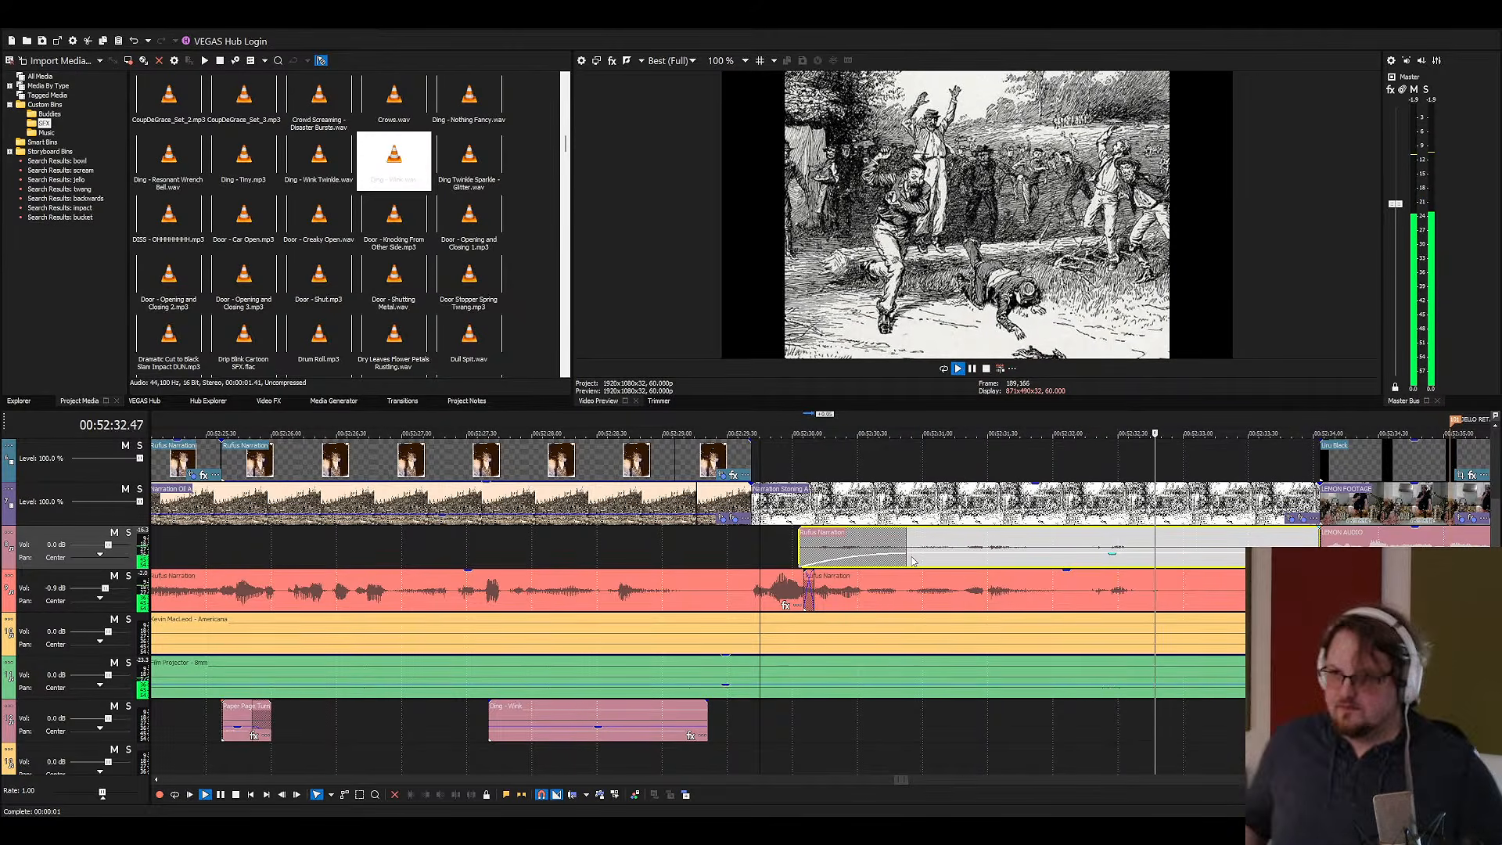
key(space)
key(ctrl+s)
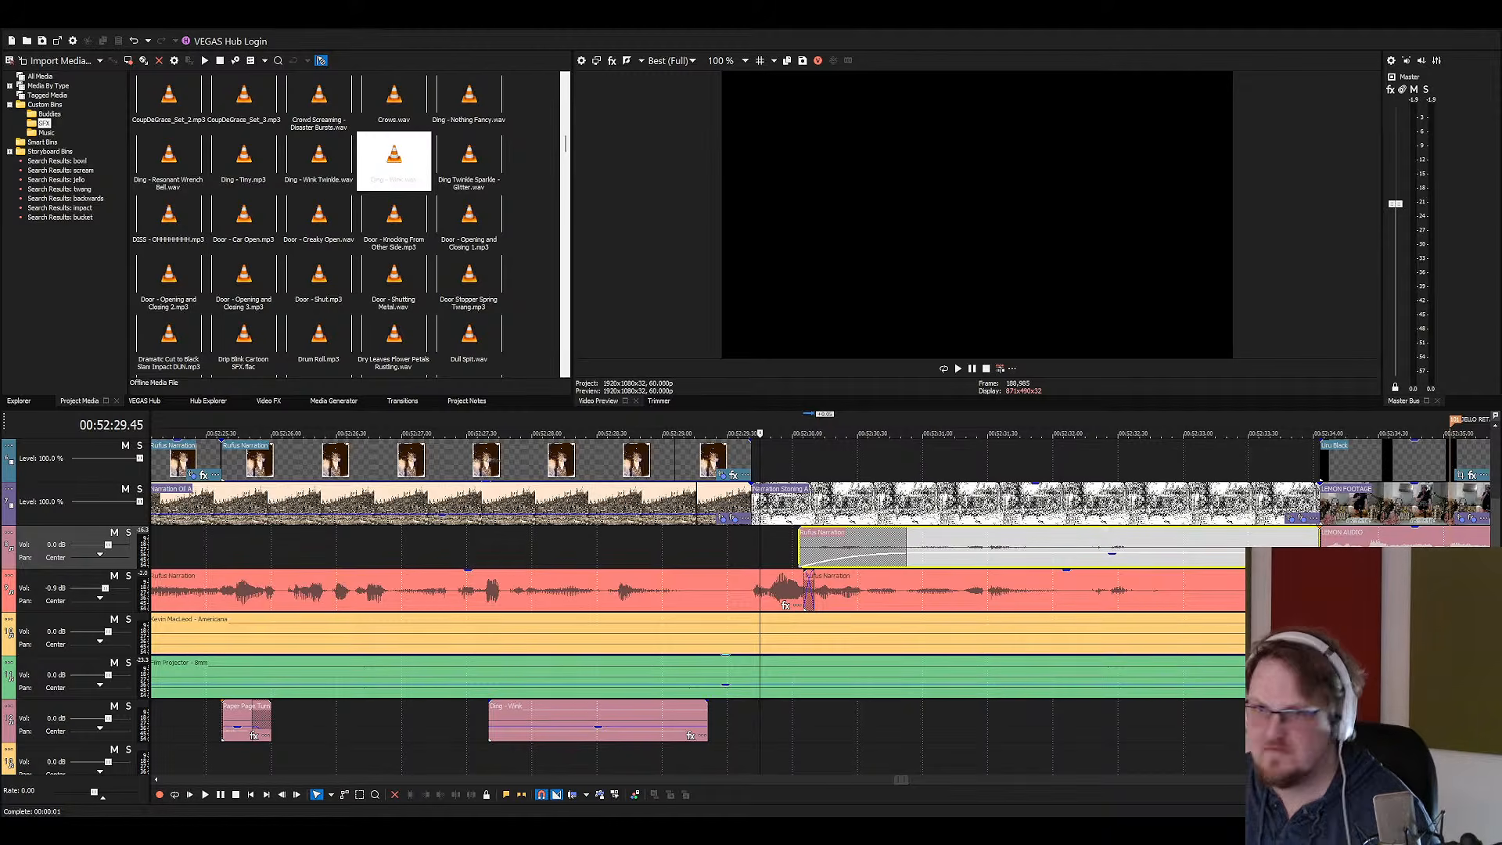
Place Crowd Riot Mob Sounds on the foley track from about 00:52:29, leading into the stoning illustration, and save the project
scroll(783, 610, down, 2)
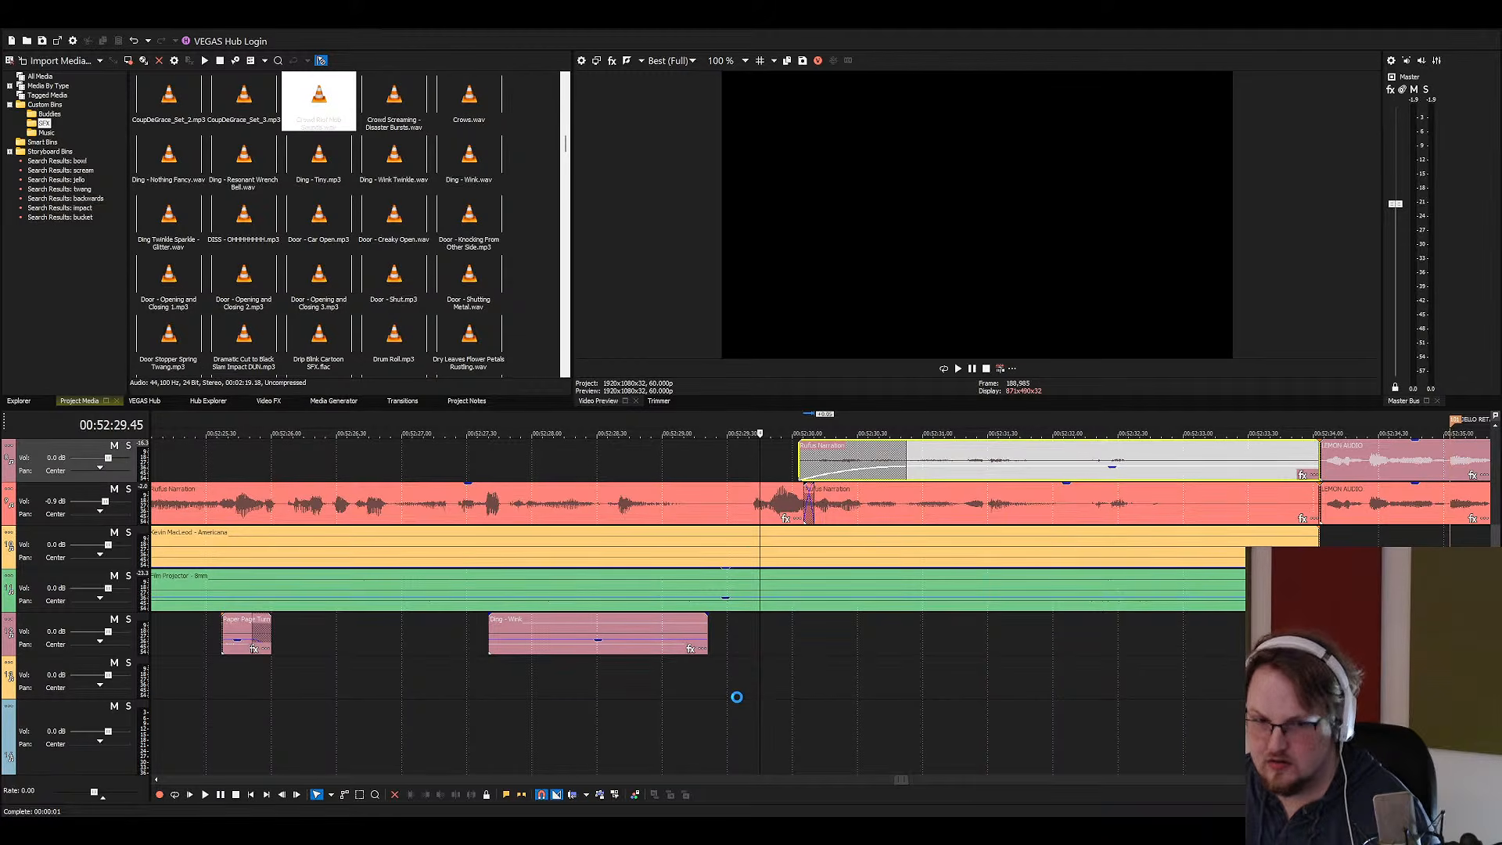
drag(704, 691, 650, 691)
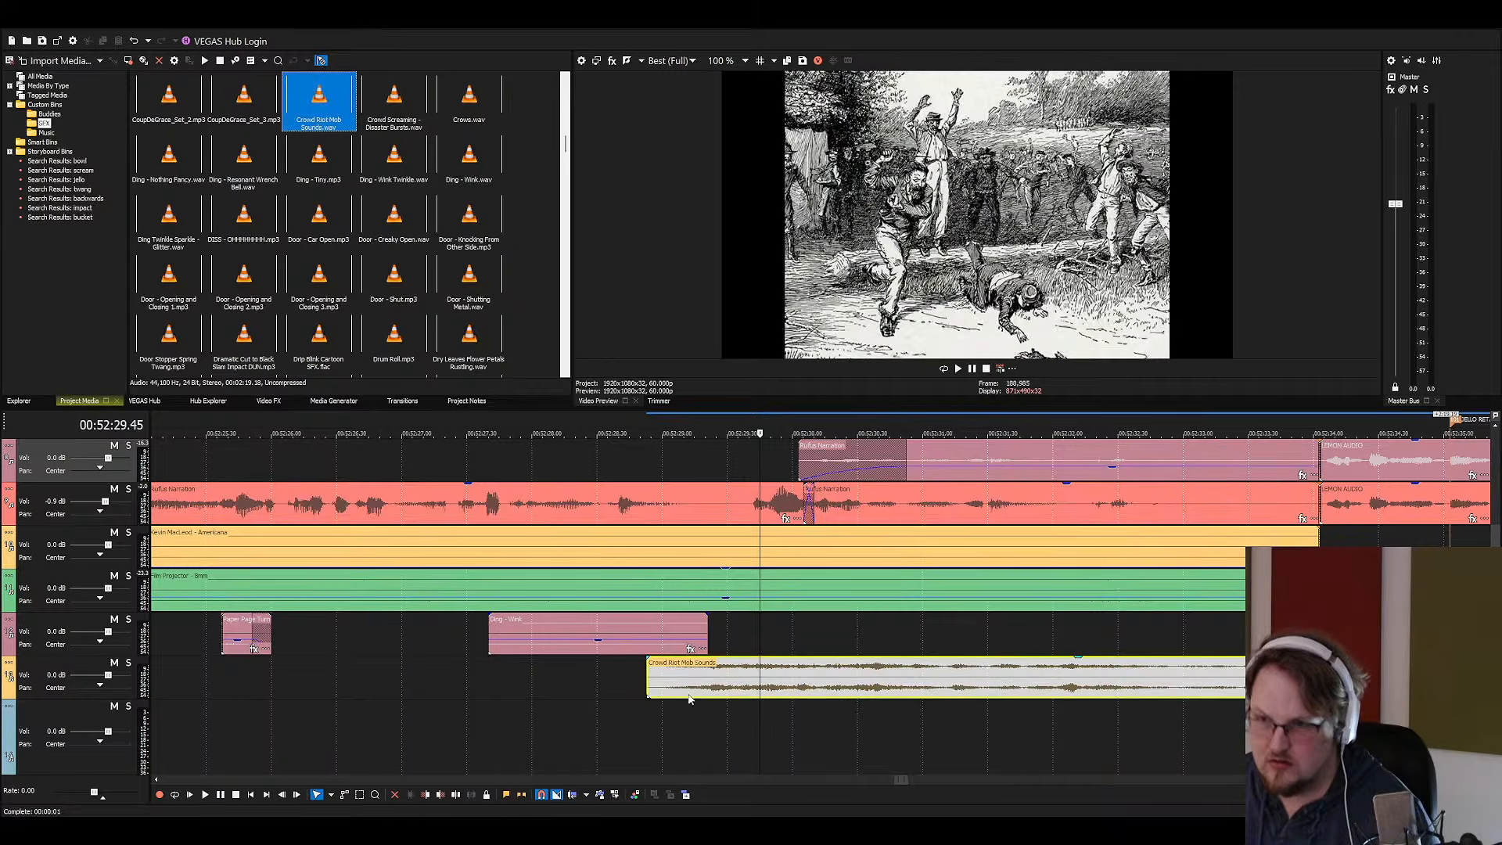
click(782, 686)
scroll(783, 686, down, 2)
key(ctrl+s)
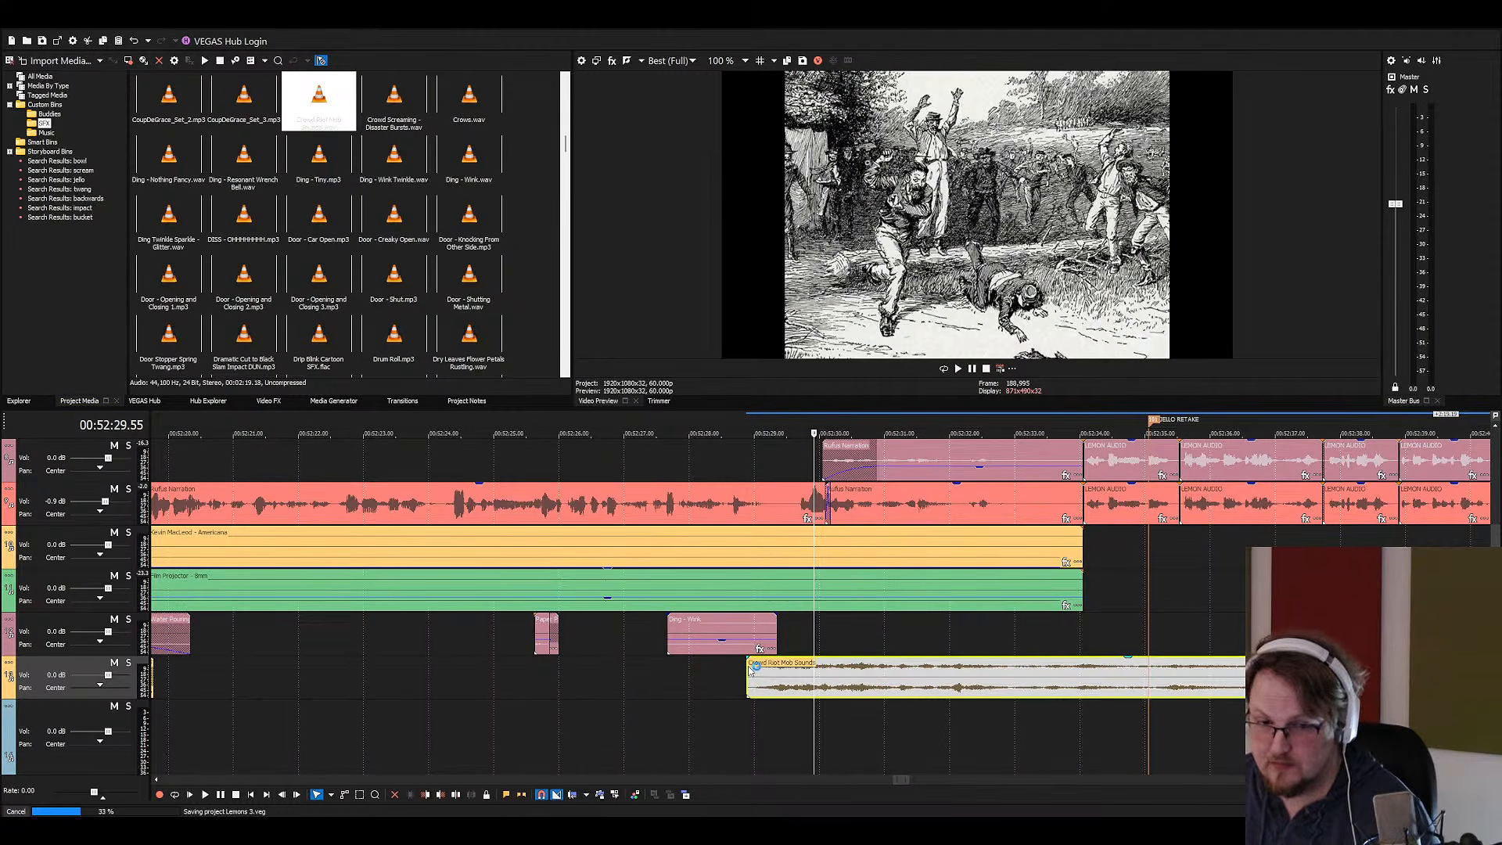
Slide the Crowd Riot Mob Sounds clip slightly earlier, checking the riot noise in playback
scroll(849, 677, down, 2)
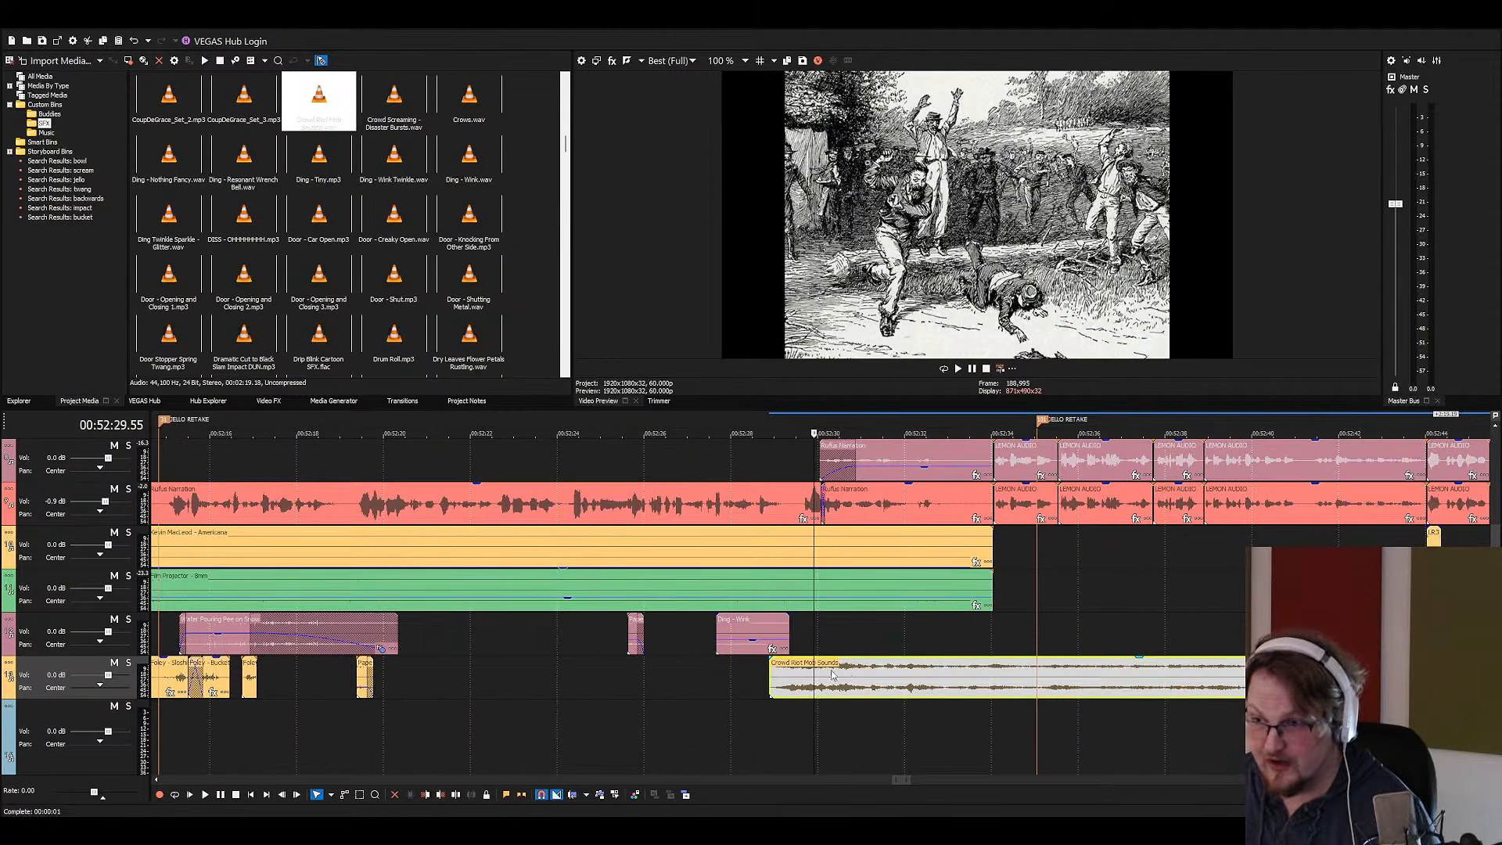
mouse_move(960, 689)
mouse_down()
mouse_move(845, 688)
mouse_move(977, 688)
mouse_up()
key(space)
key(space)
drag(870, 684, 844, 680)
click(849, 678)
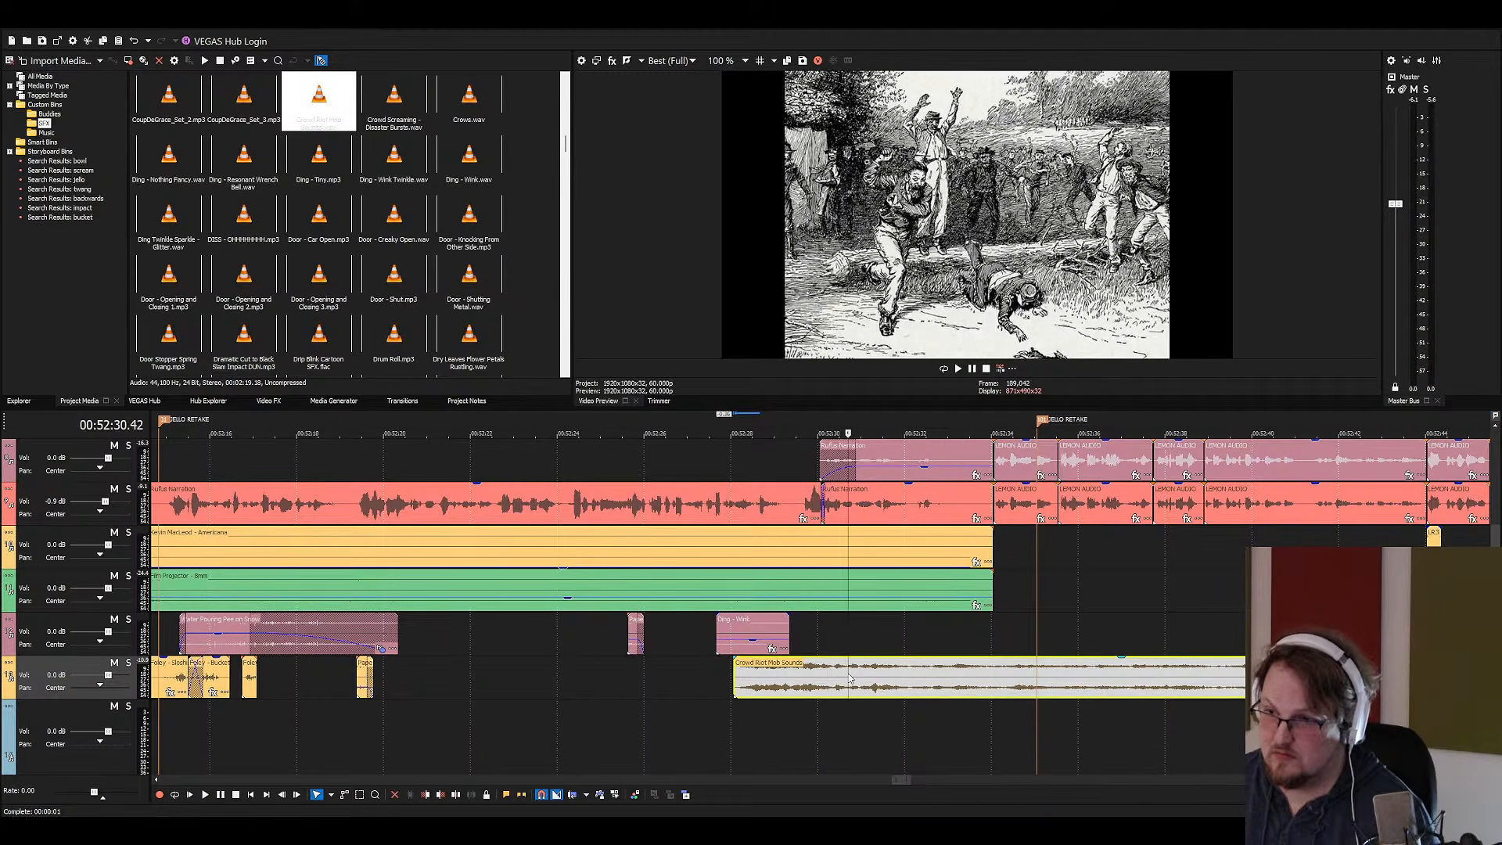
Split the Crowd Riot Mob Sounds clip, deleting its lead-in and the tail beyond the stoning illustration
key(s)
key(space)
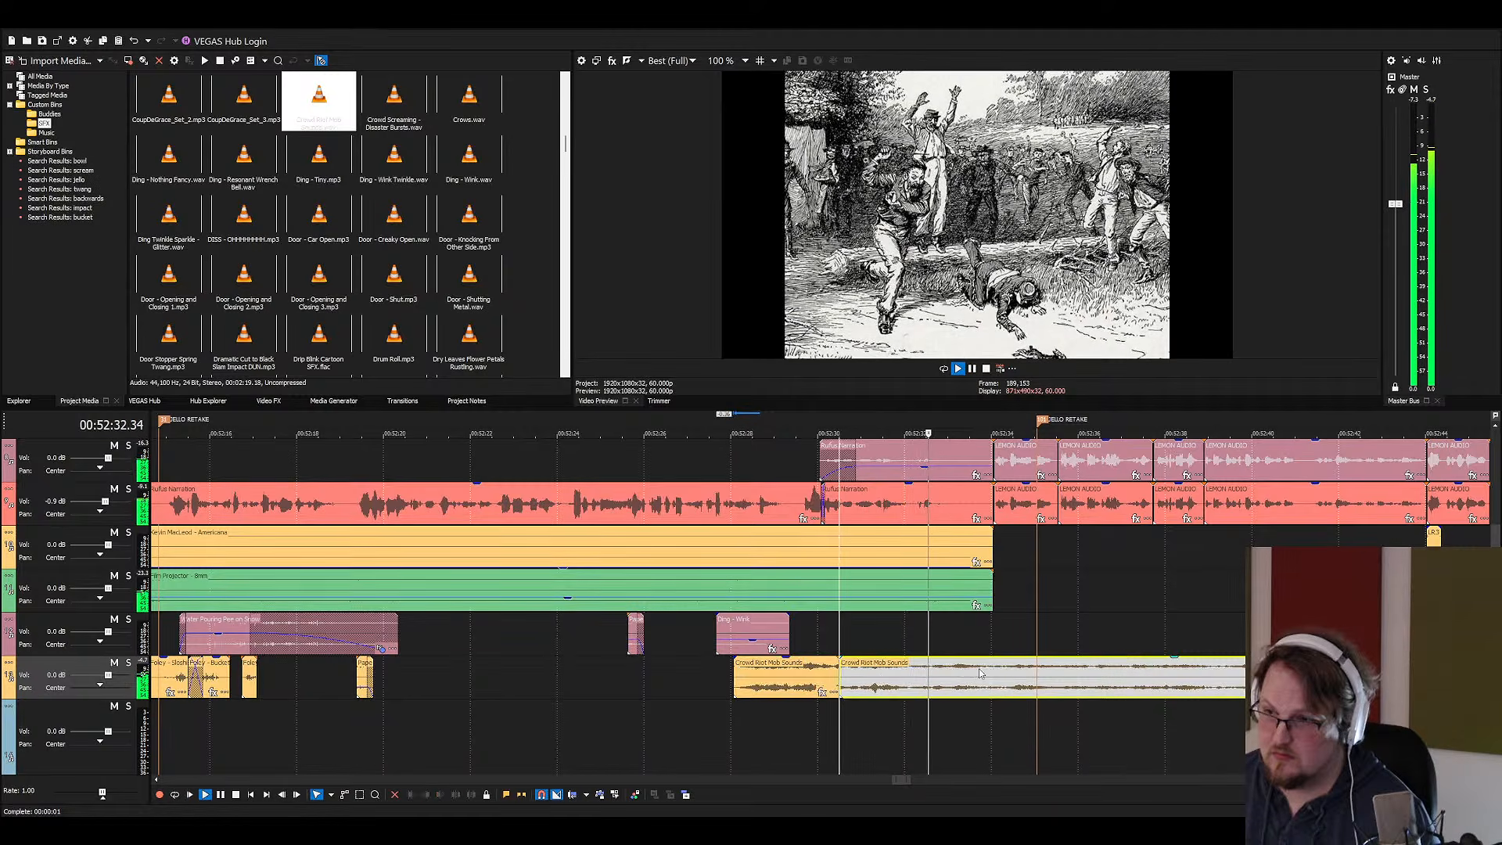
key(space)
click(1010, 673)
key(s)
key(Delete)
click(810, 669)
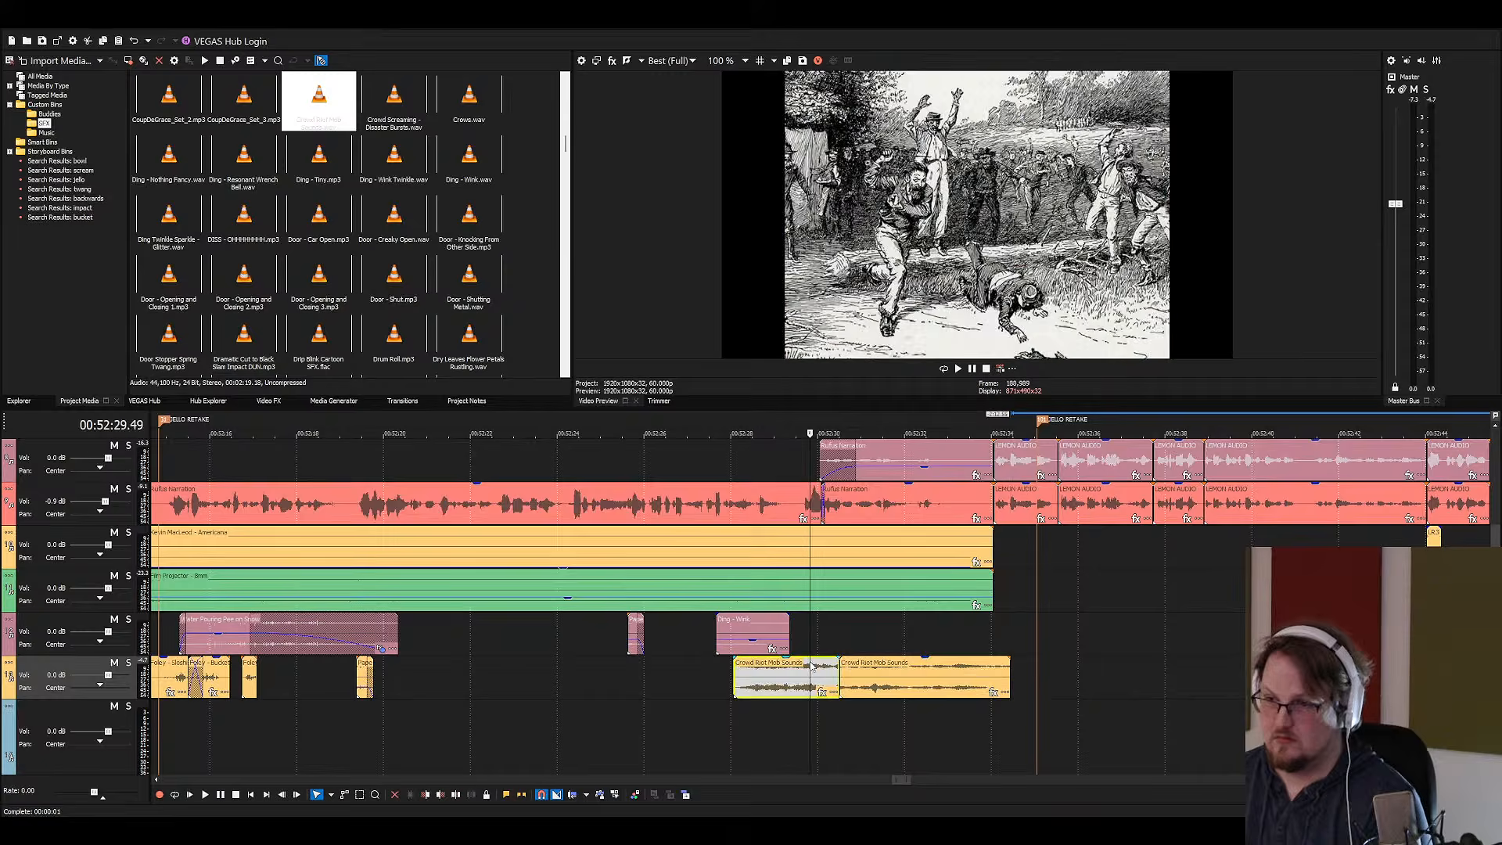
key(Delete)
Move the trimmed crowd sound onto the ding's track near the narration split, give it a fade-in, and play it back
click(792, 671)
key(space)
scroll(876, 679, up, 3)
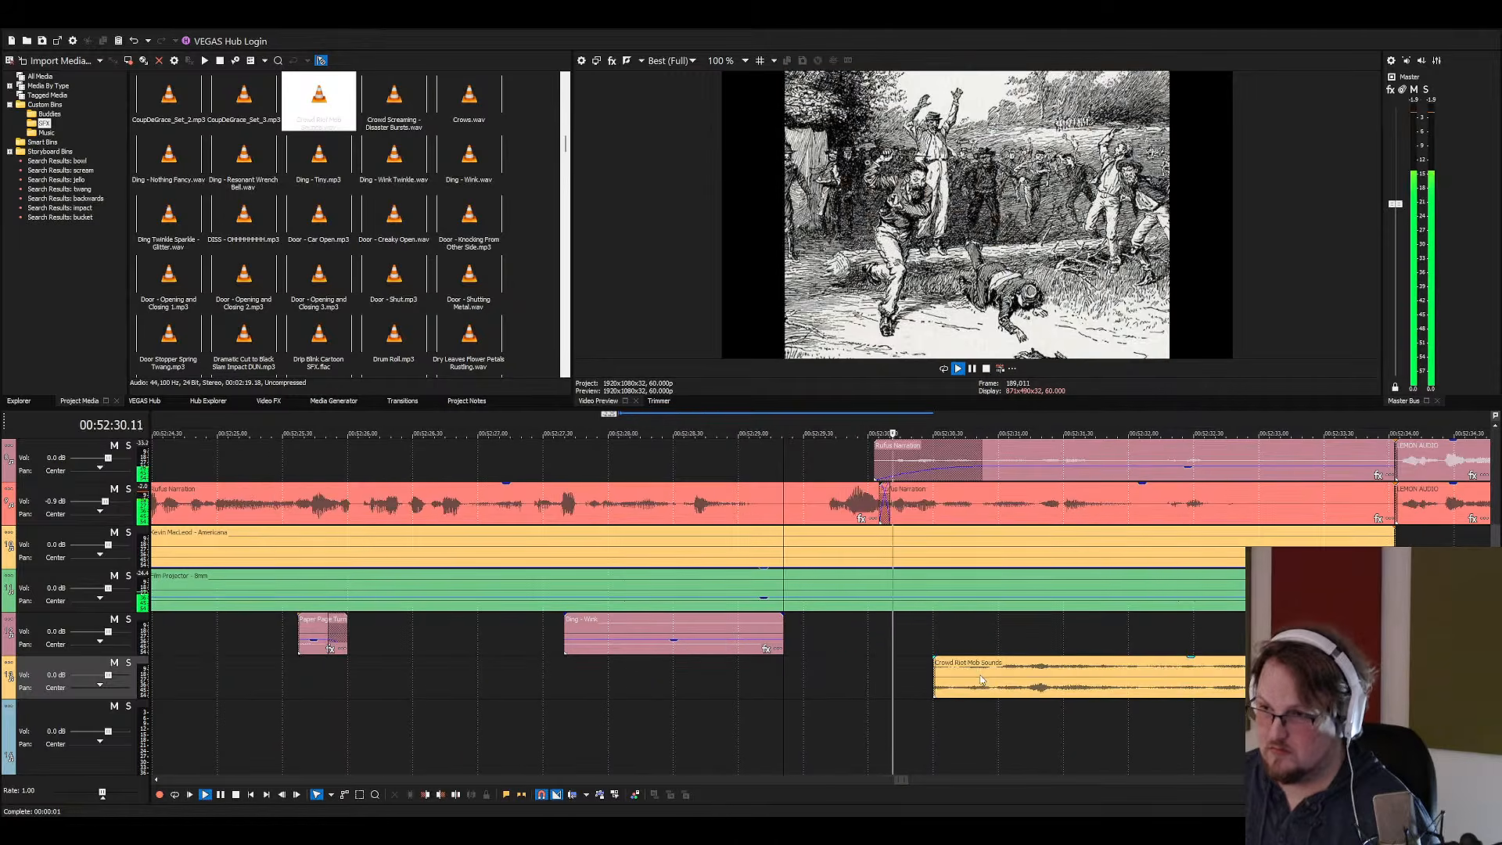
key(space)
click(941, 683)
drag(941, 683, 963, 650)
key(space)
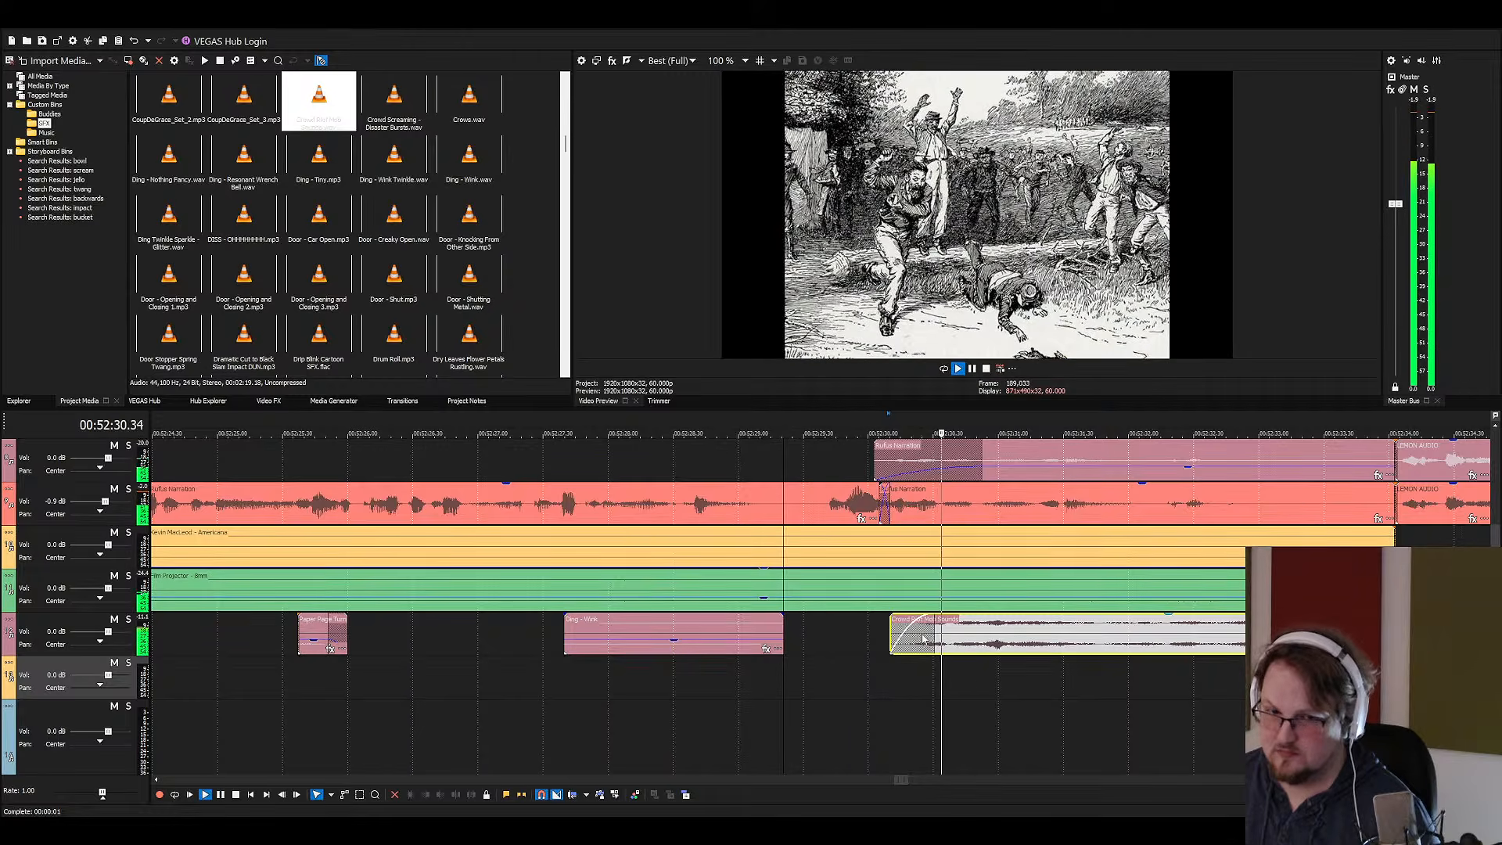
key(space)
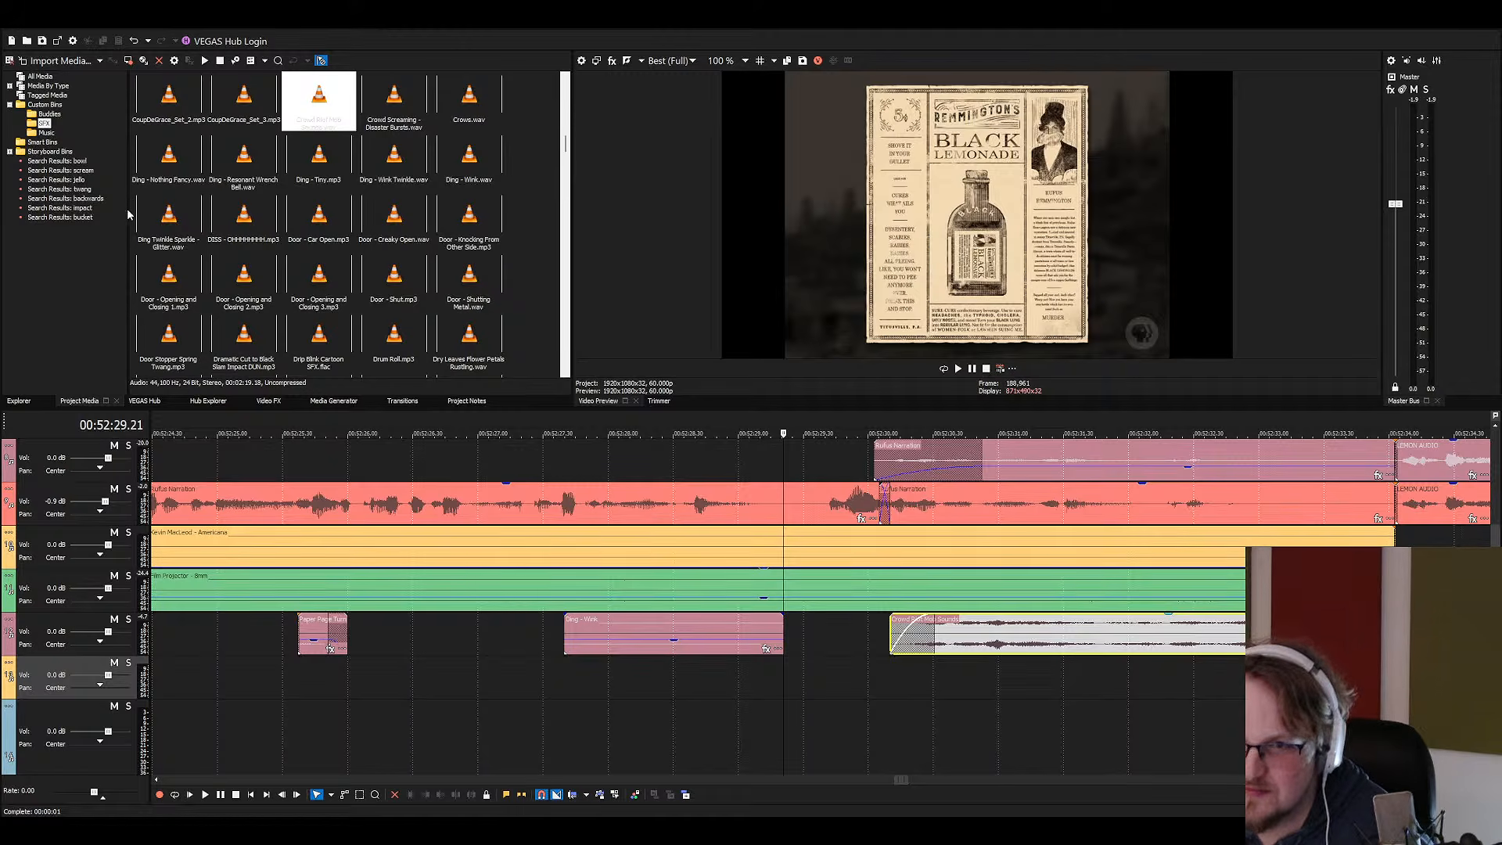
Solo the sound effects track and play the crowd riot sound from 00:52:30.00
click(825, 632)
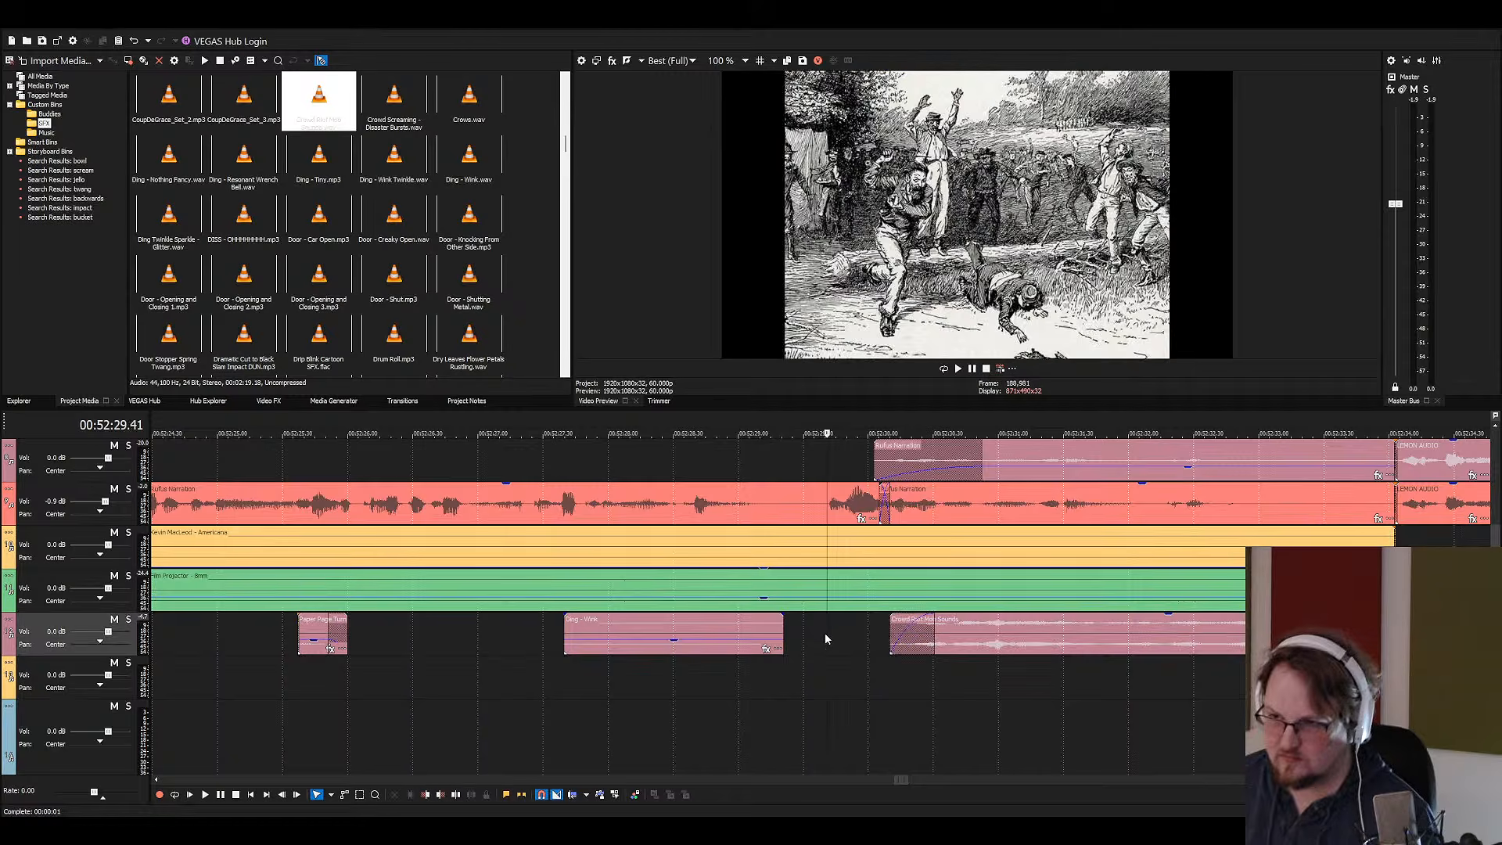
click(867, 627)
click(128, 619)
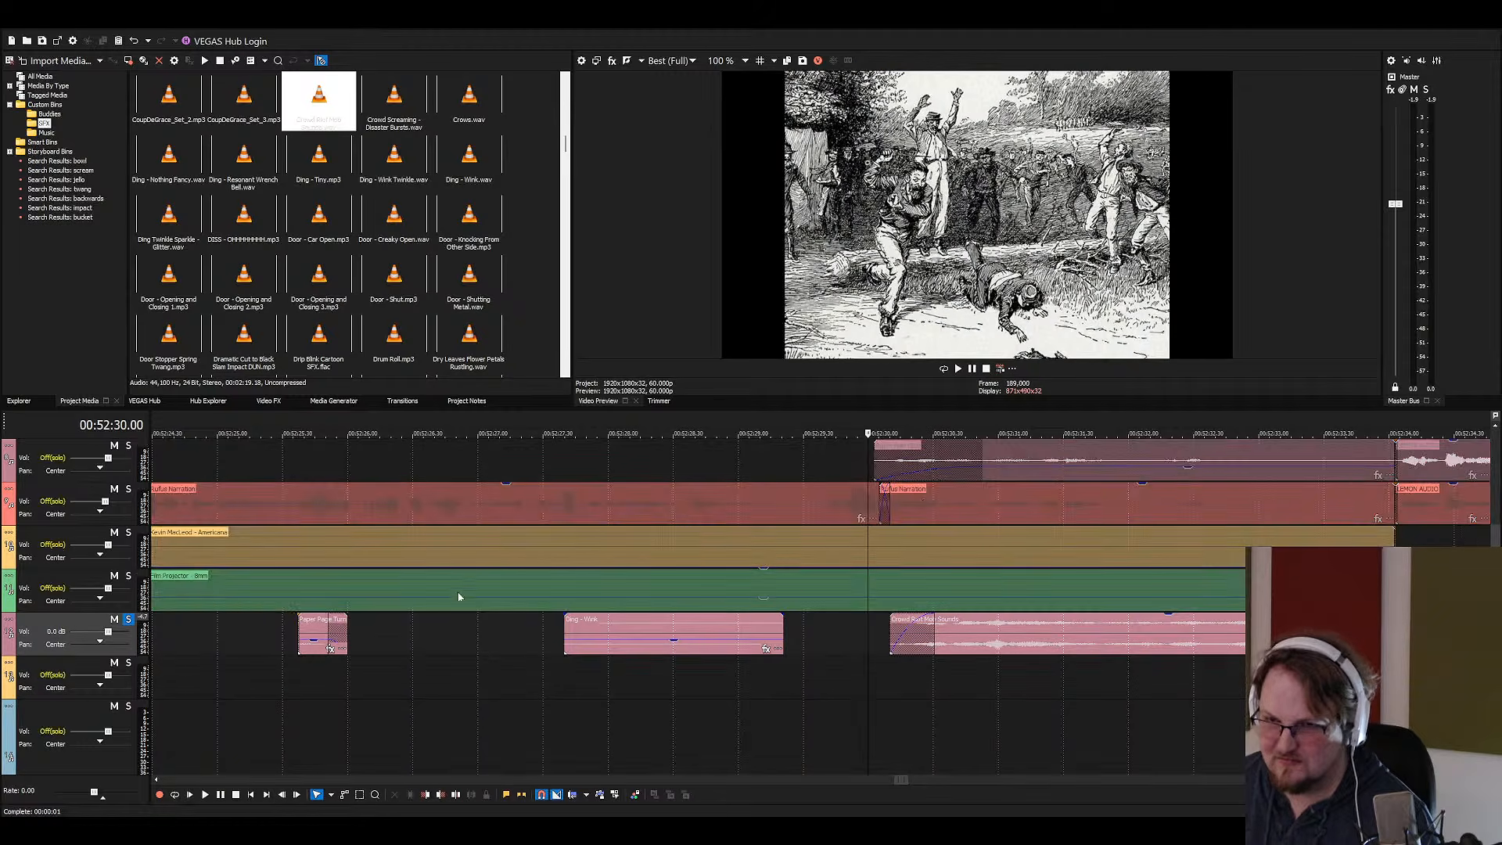
key(space)
scroll(1012, 619, down, 3)
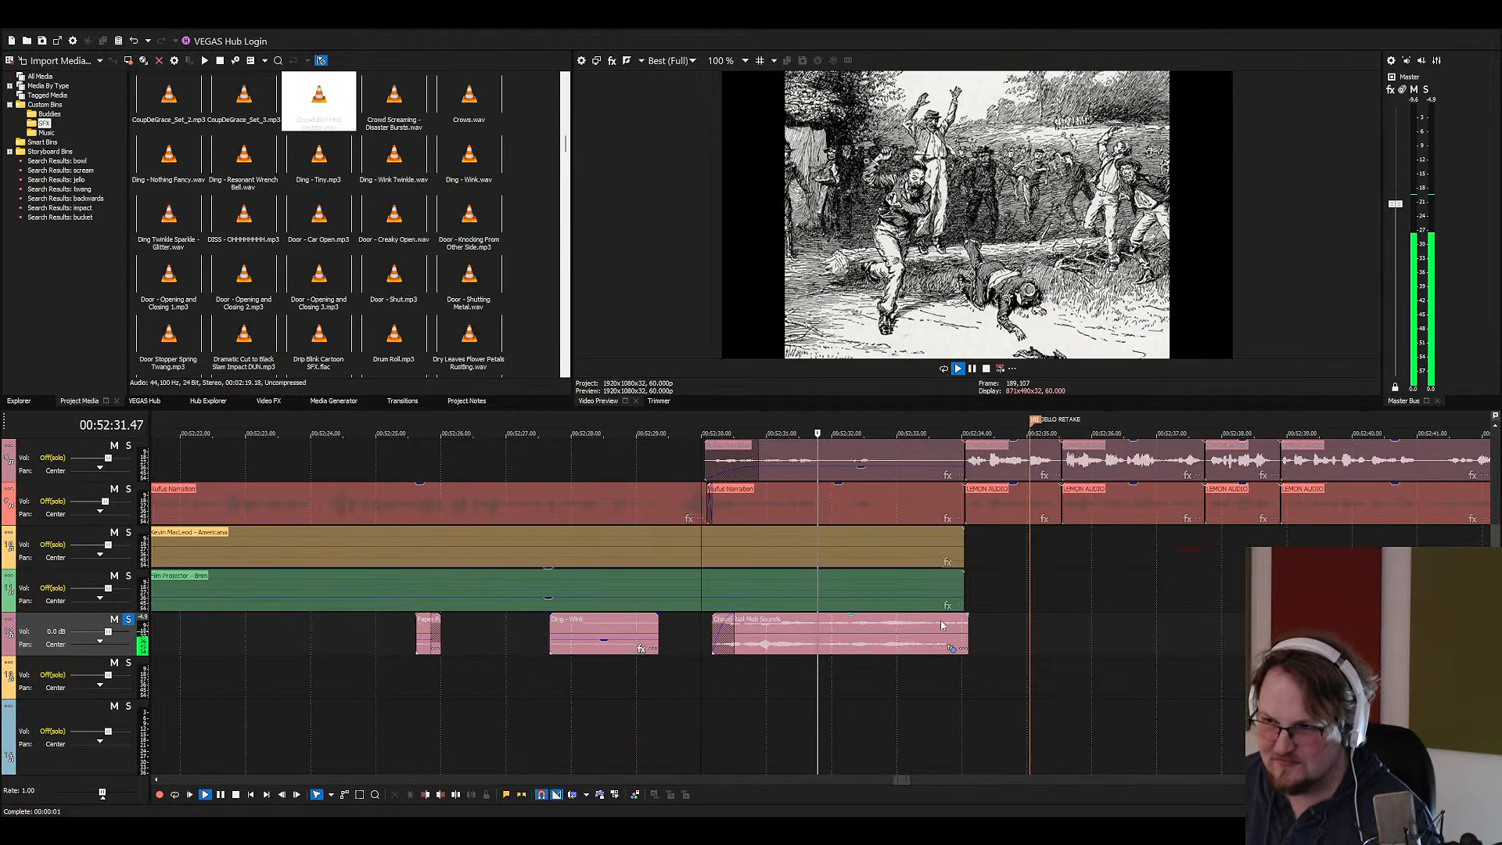
Lower the Crowd Riot Mob Sounds clip's volume and lengthen its fade-in, checking the result in playback
drag(858, 619, 859, 638)
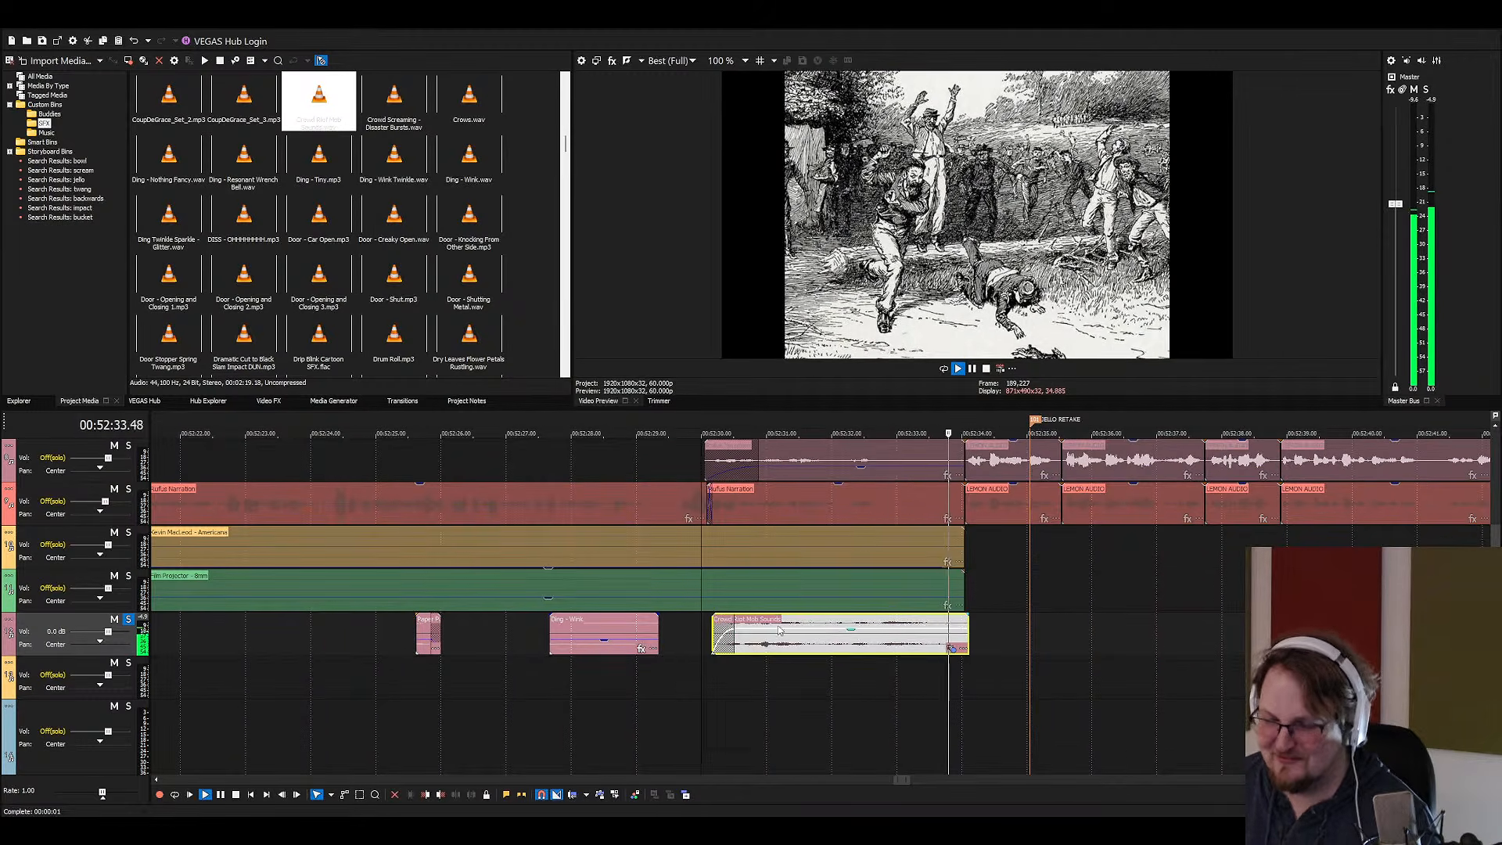
key(space)
key(space)
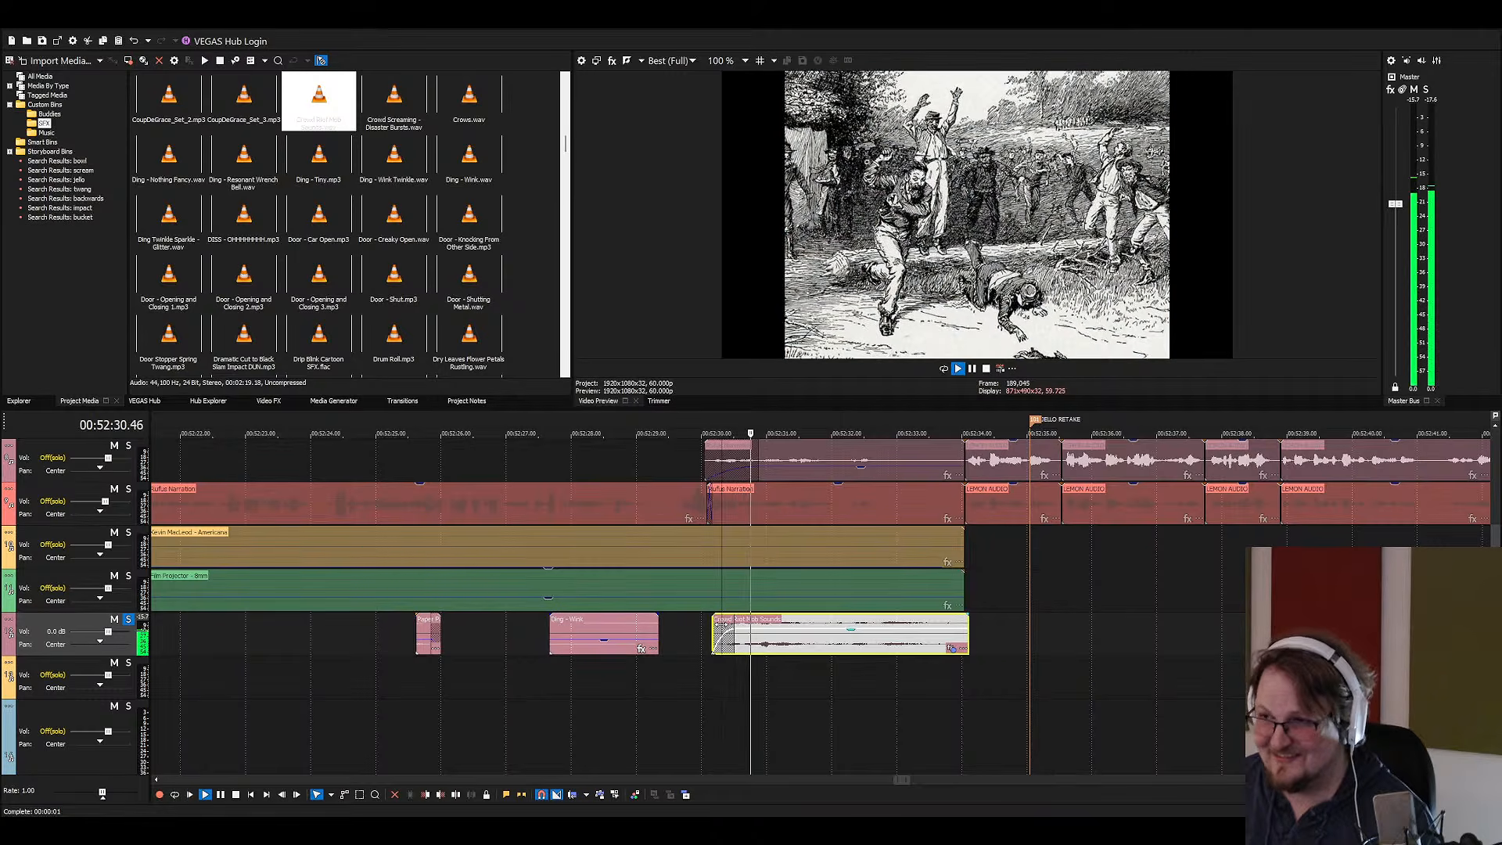
drag(801, 637, 779, 634)
key(space)
key(space)
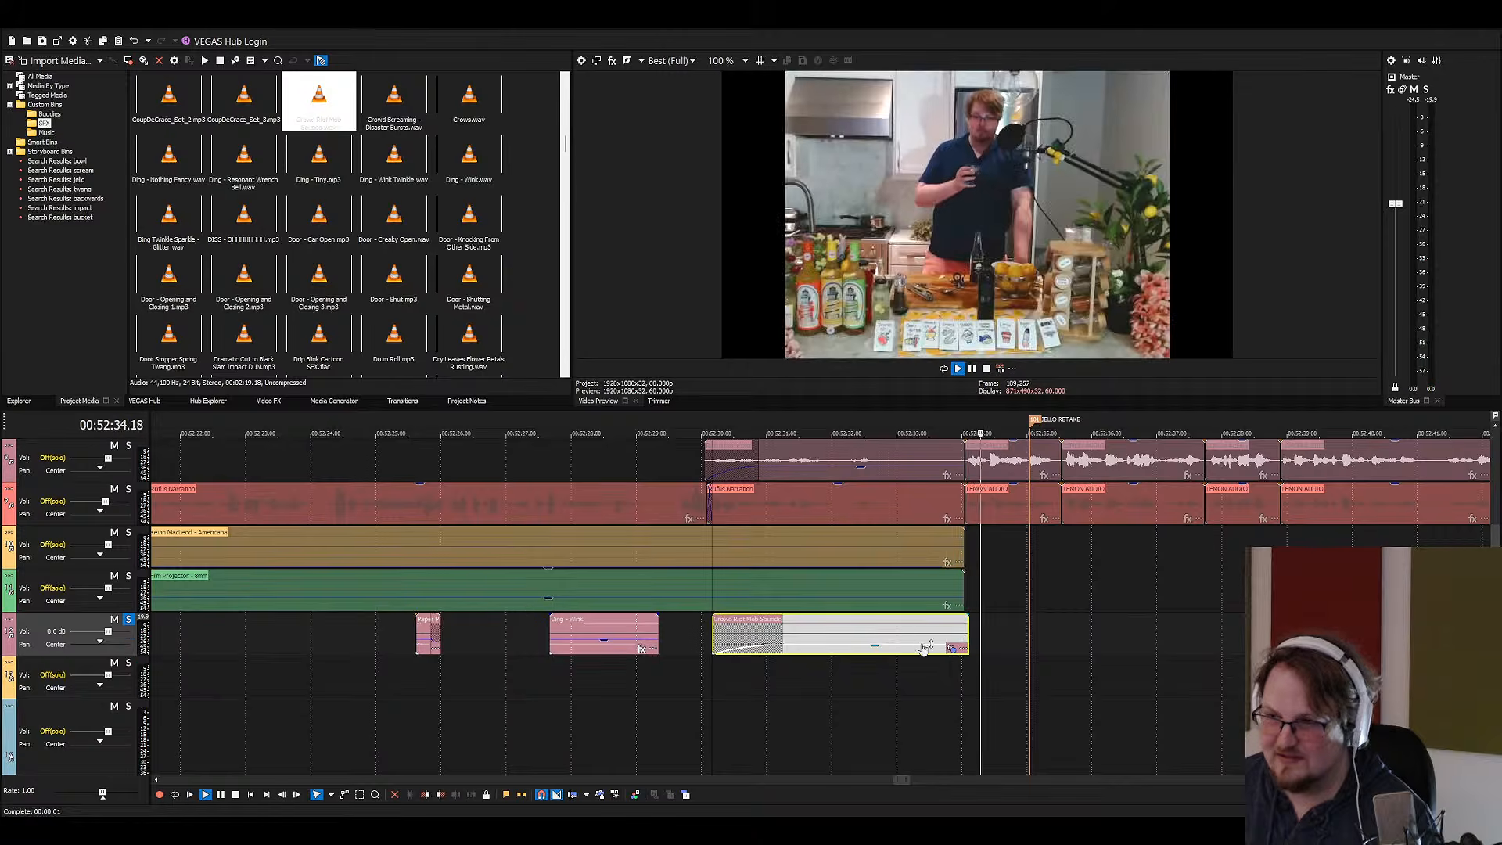
Trim the crowd clip's end to the end of the stoning illustration and unsolo the sound effects track
key(space)
drag(967, 630, 964, 631)
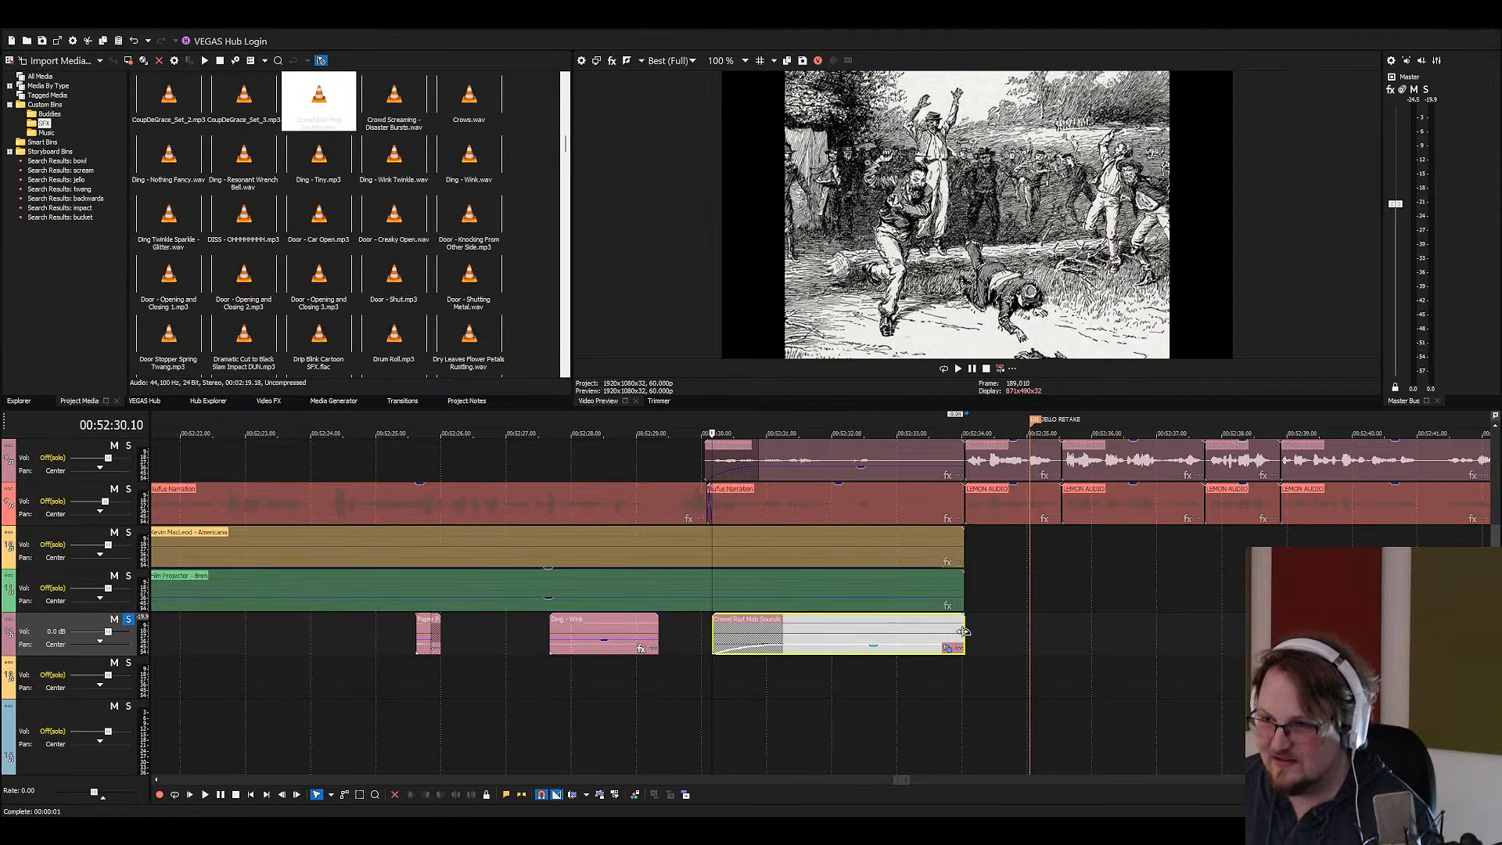
click(130, 618)
Save the project and shorten the crowd clip's fade-in while playing the full mix from 00:52:29.58
click(699, 629)
key(space)
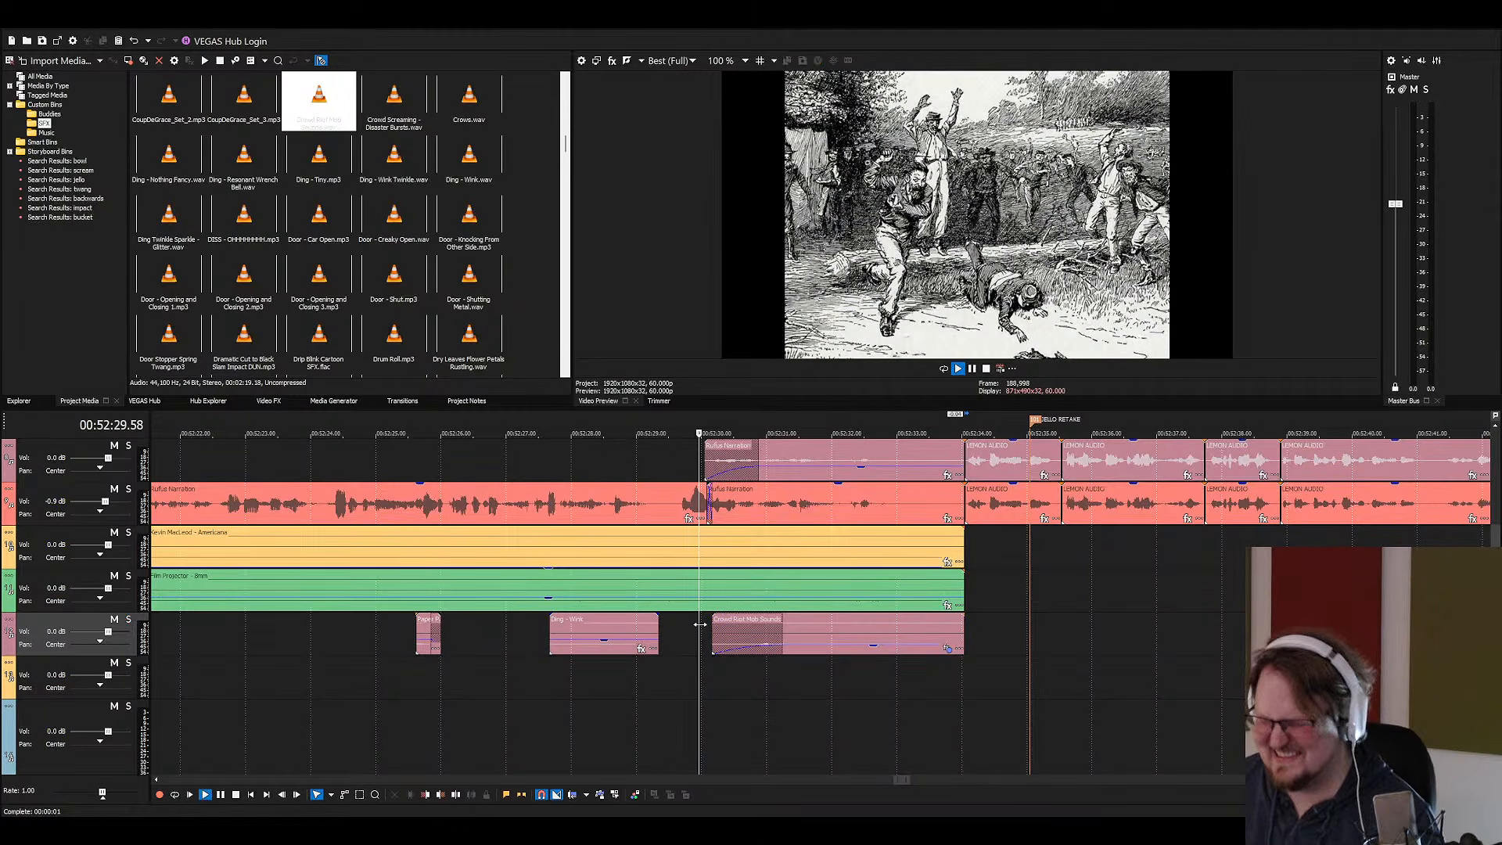
key(space)
key(ctrl+s)
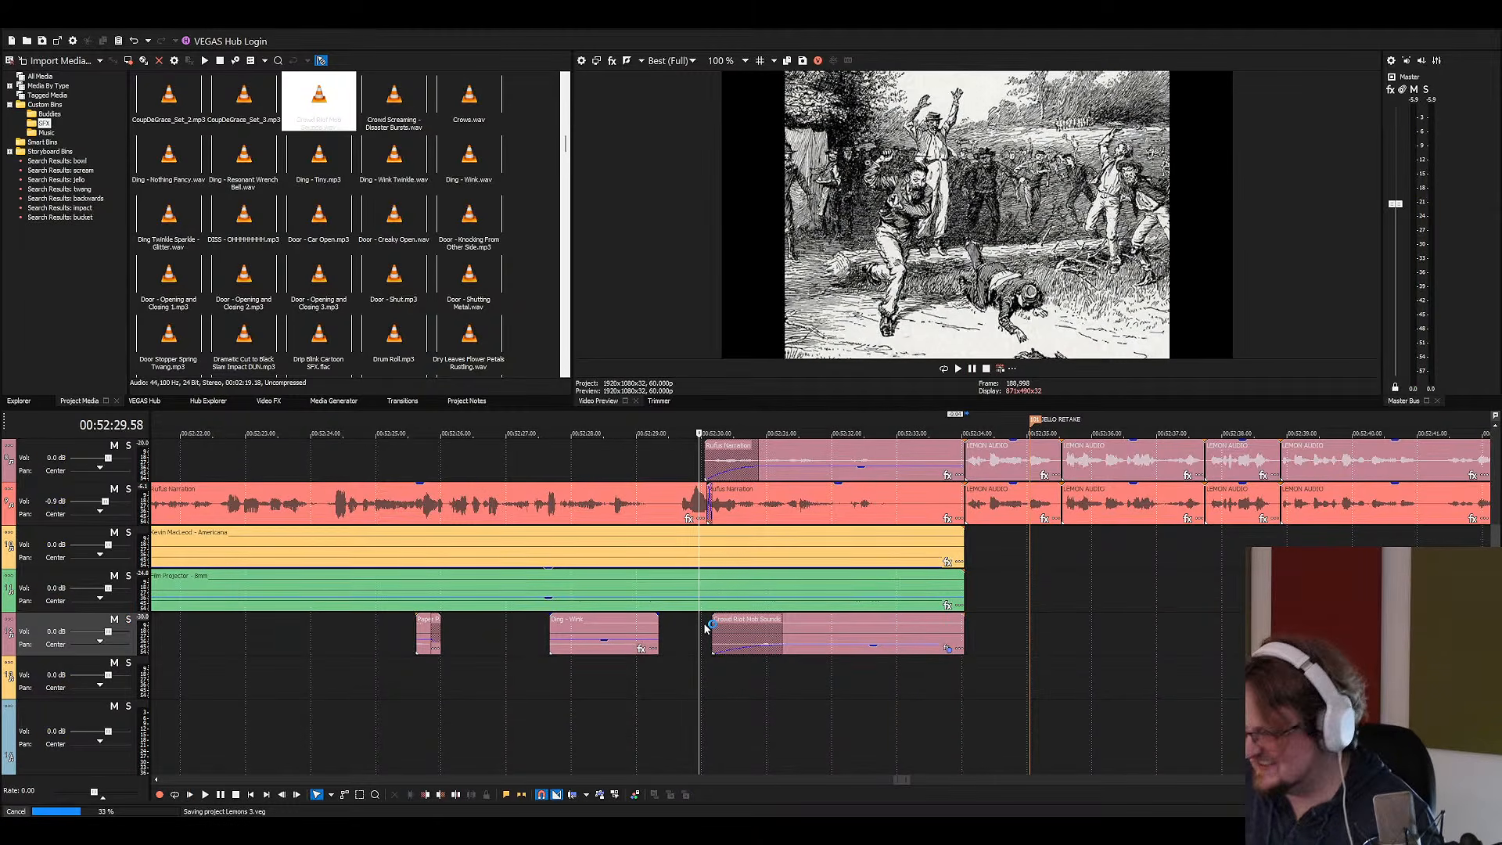
key(space)
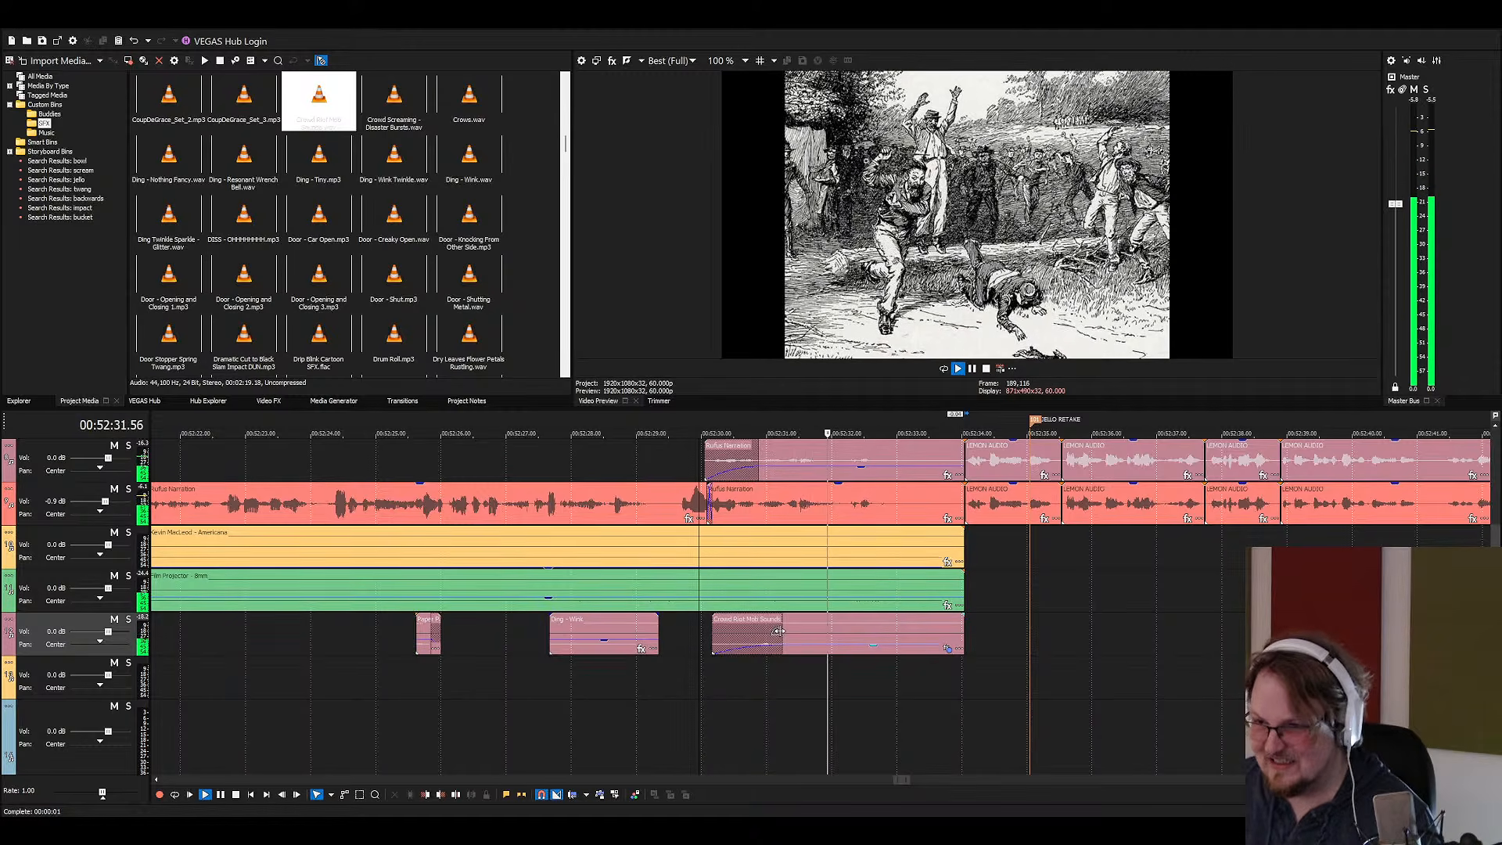
drag(778, 630, 734, 632)
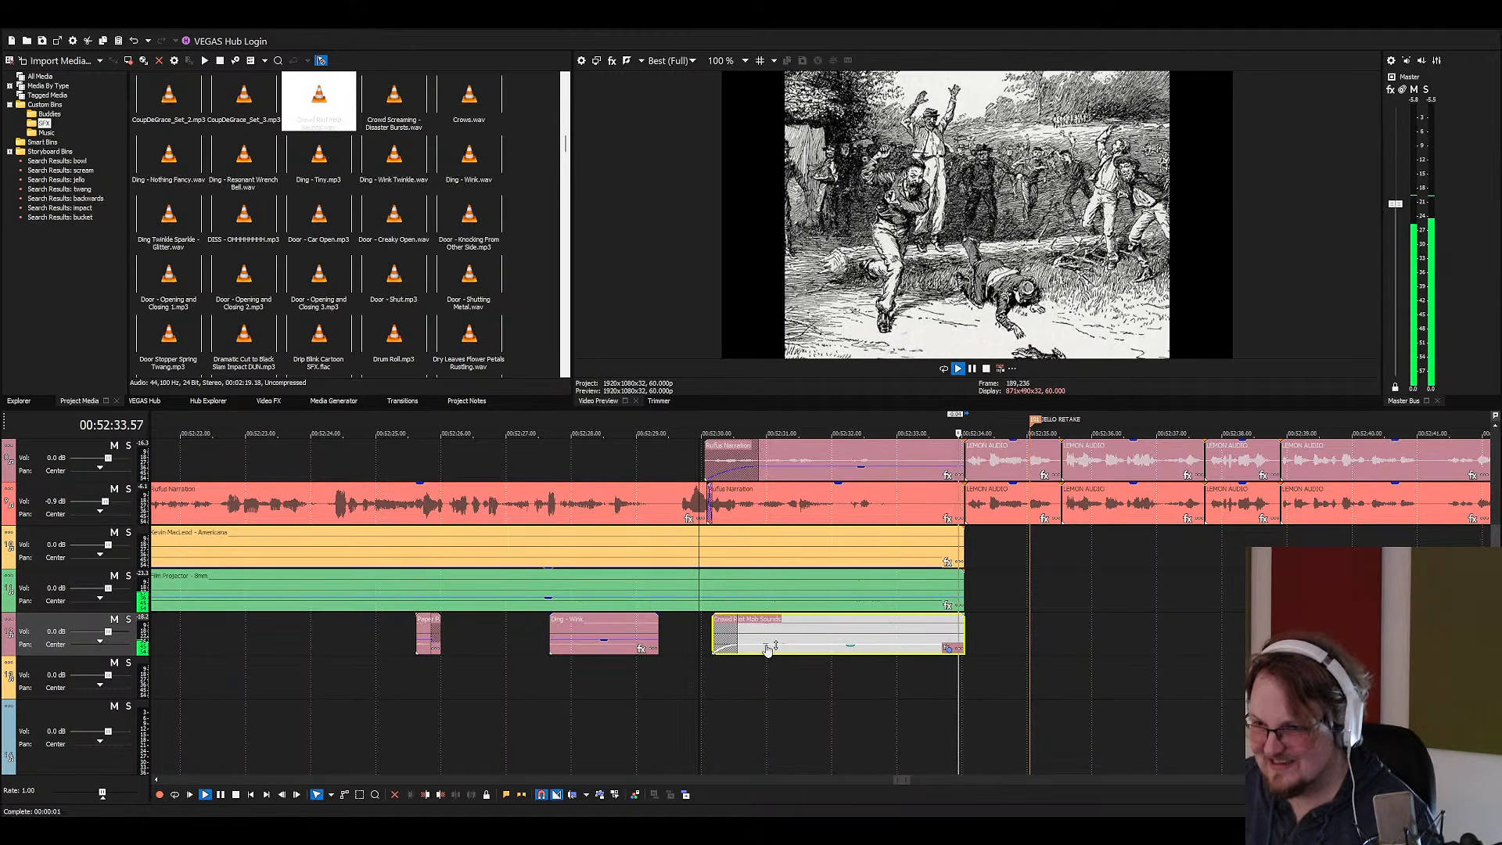
key(space)
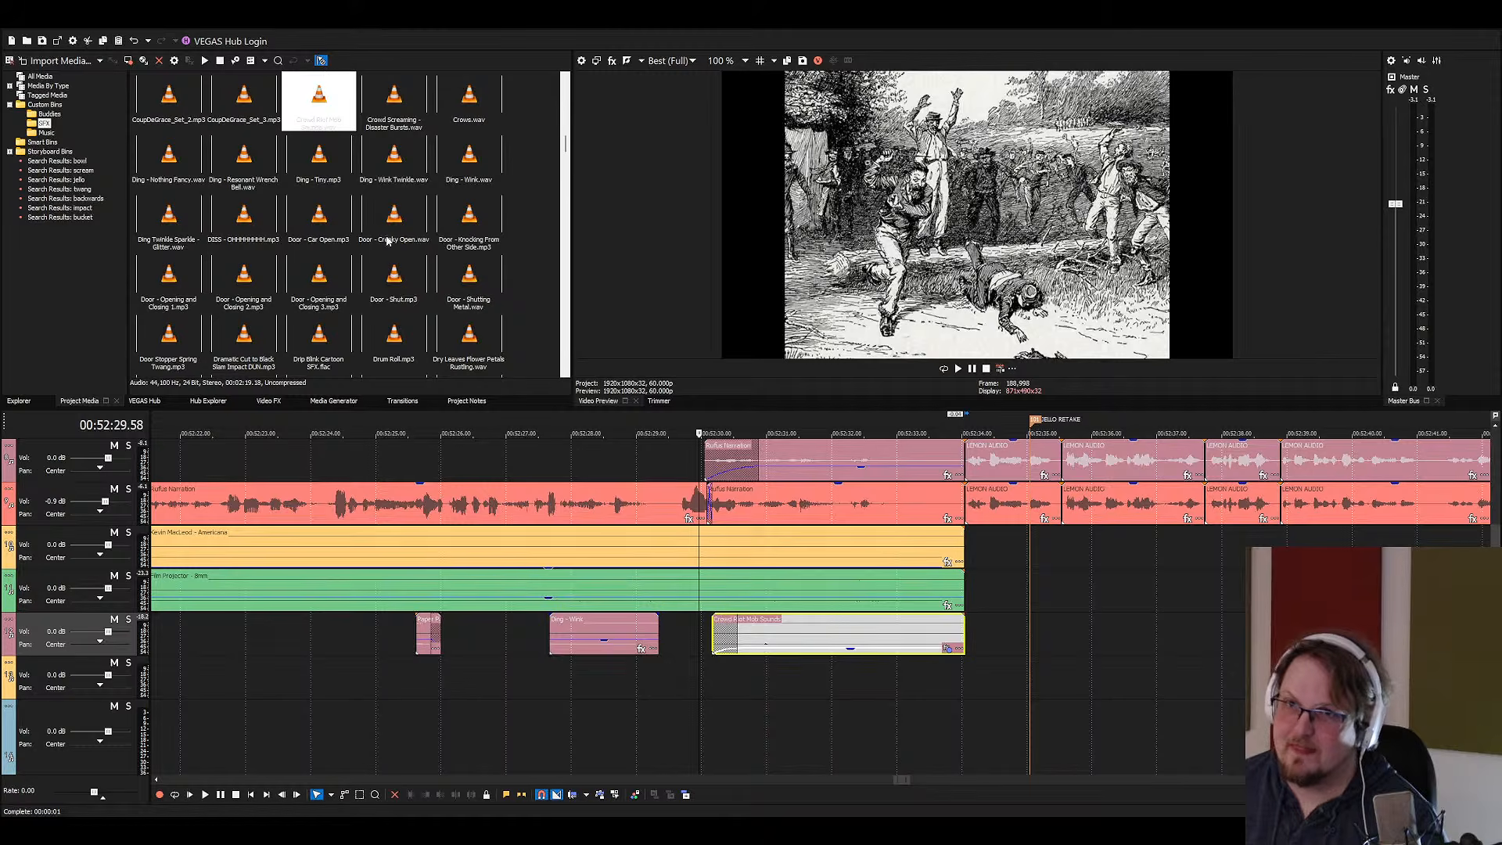
Play the lead-up to the stoning illustration and extend the Crowd Riot Mob Sounds clip's start back to the illustration's first frame
click(420, 296)
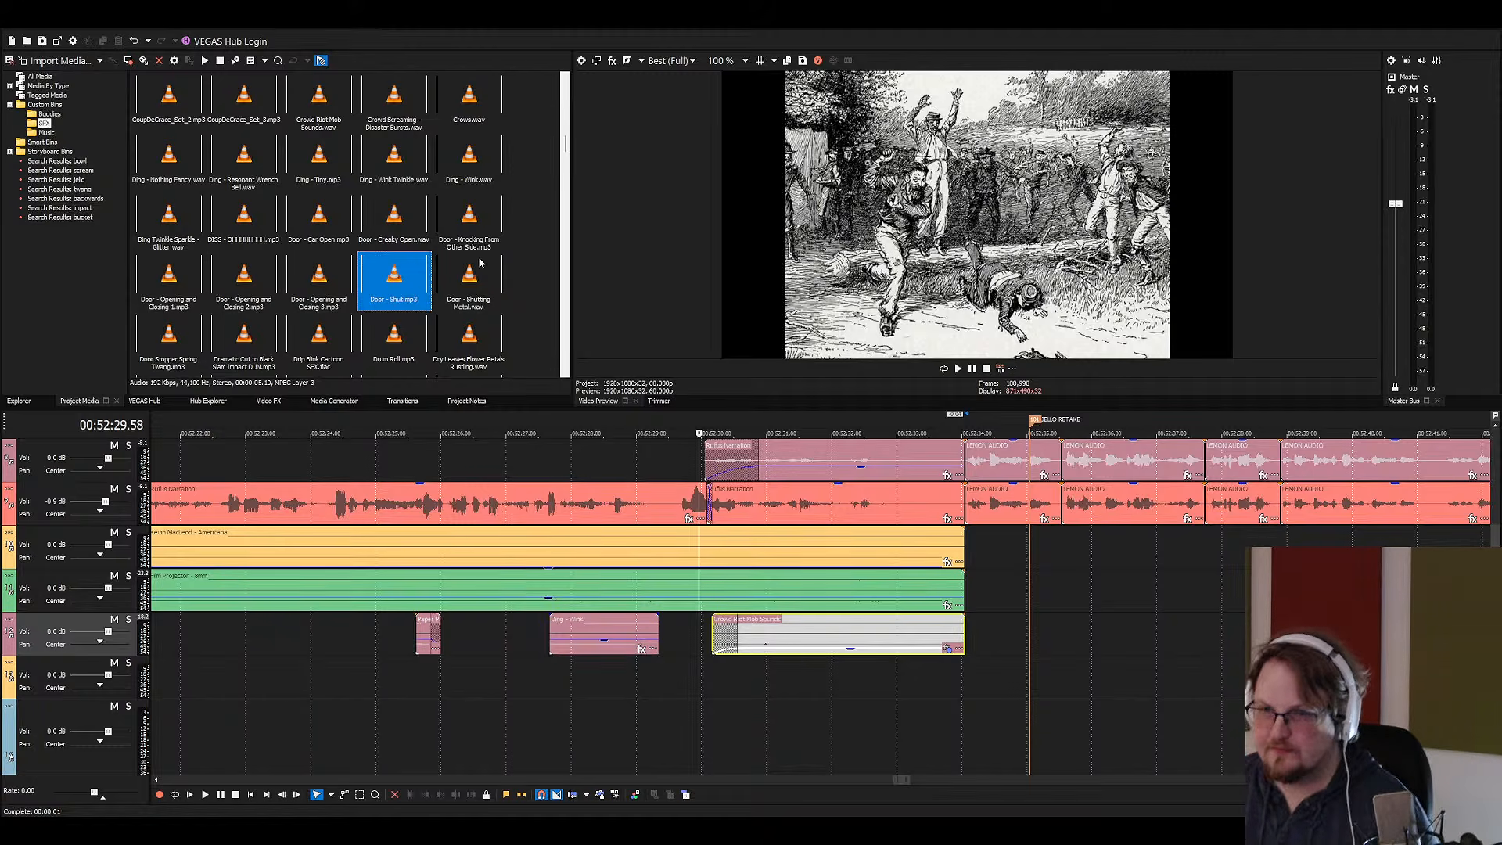
click(497, 462)
key(space)
scroll(633, 534, up, 3)
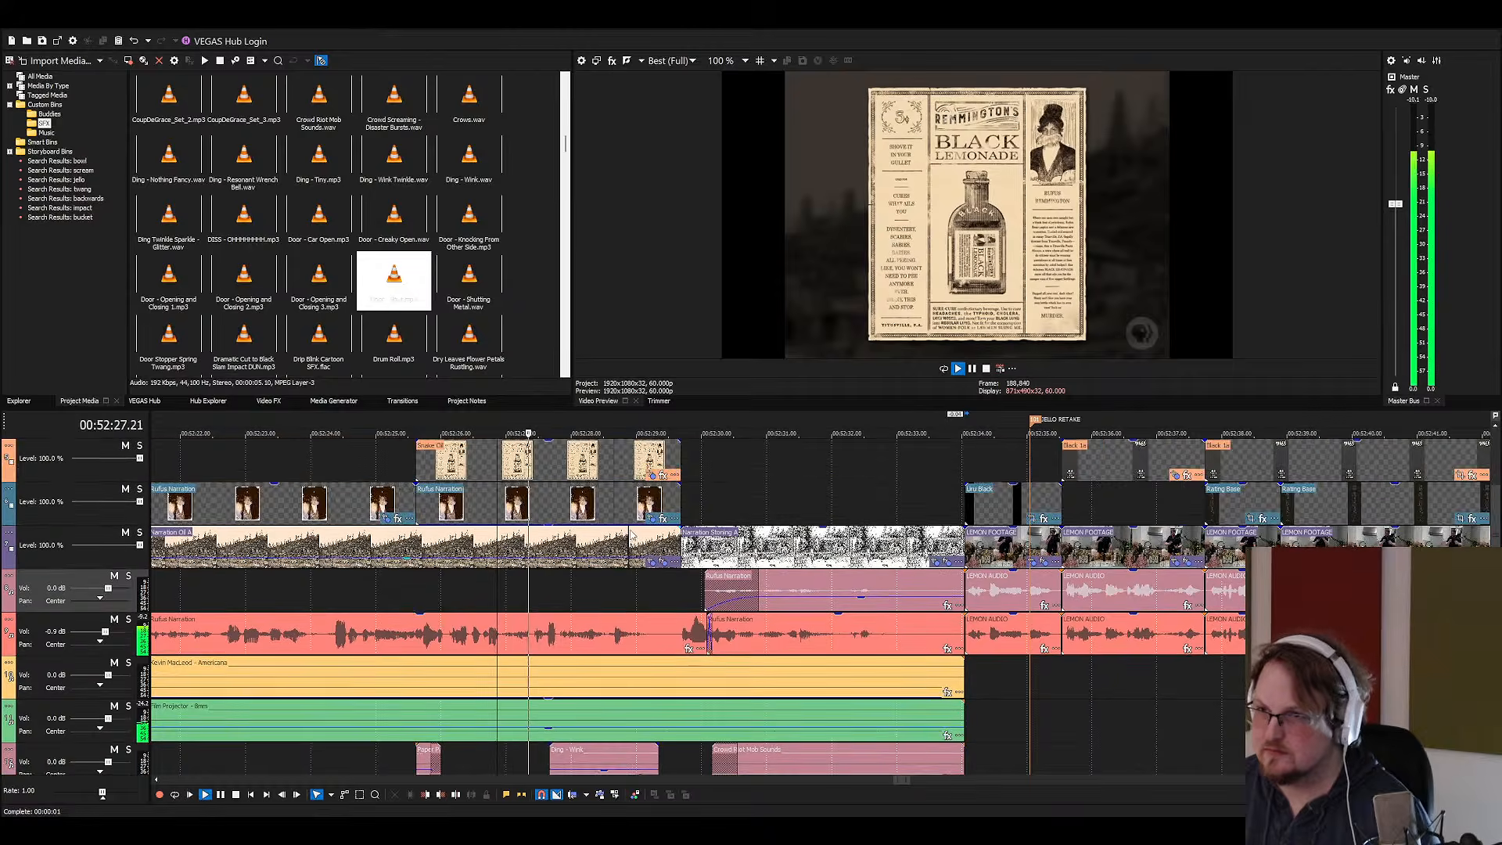
scroll(632, 534, down, 6)
scroll(921, 597, up, 4)
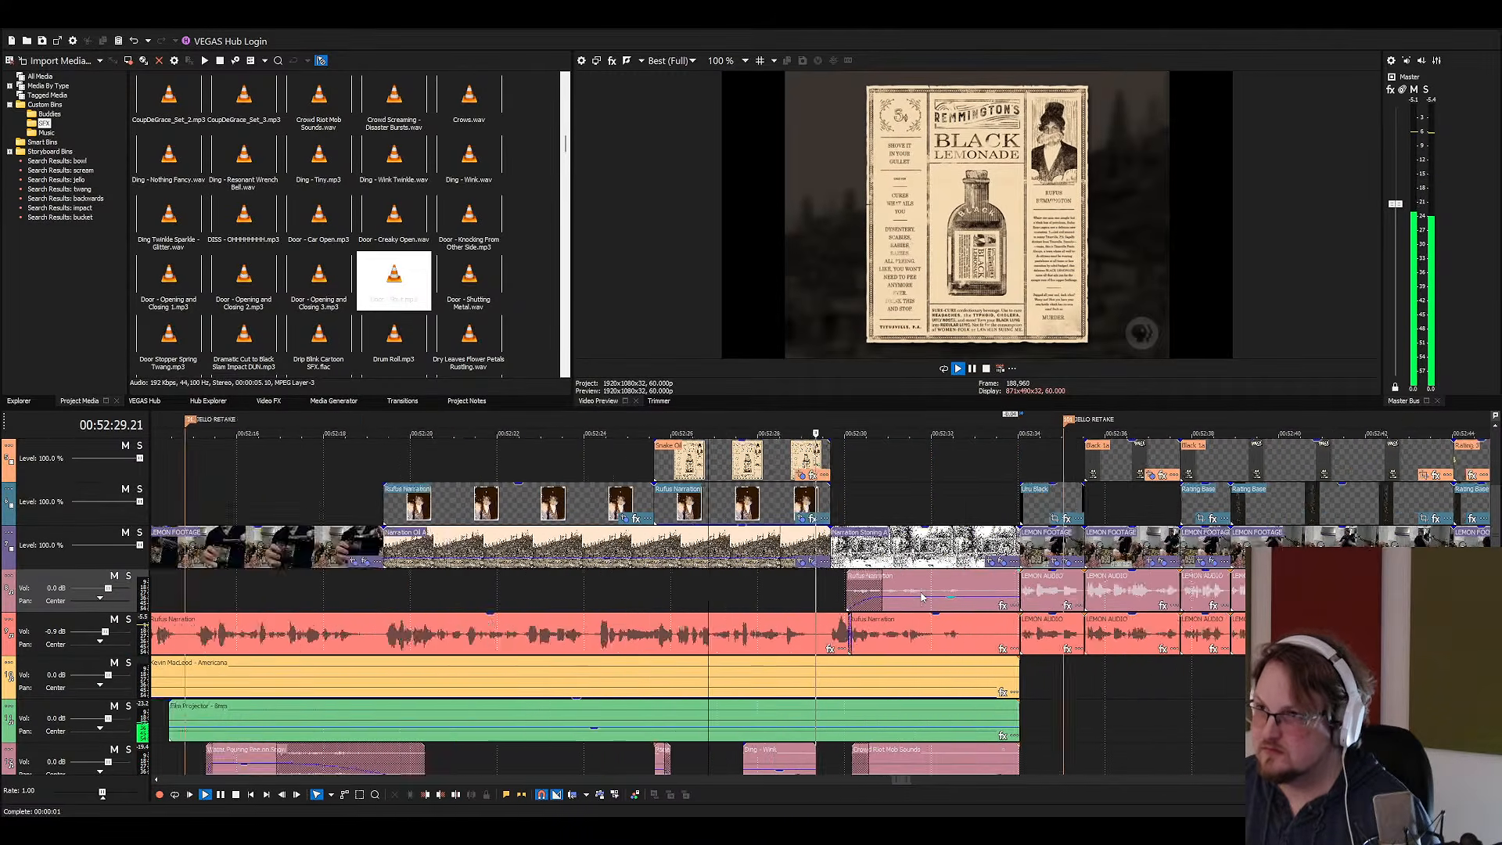
scroll(921, 597, up, 1)
click(839, 549)
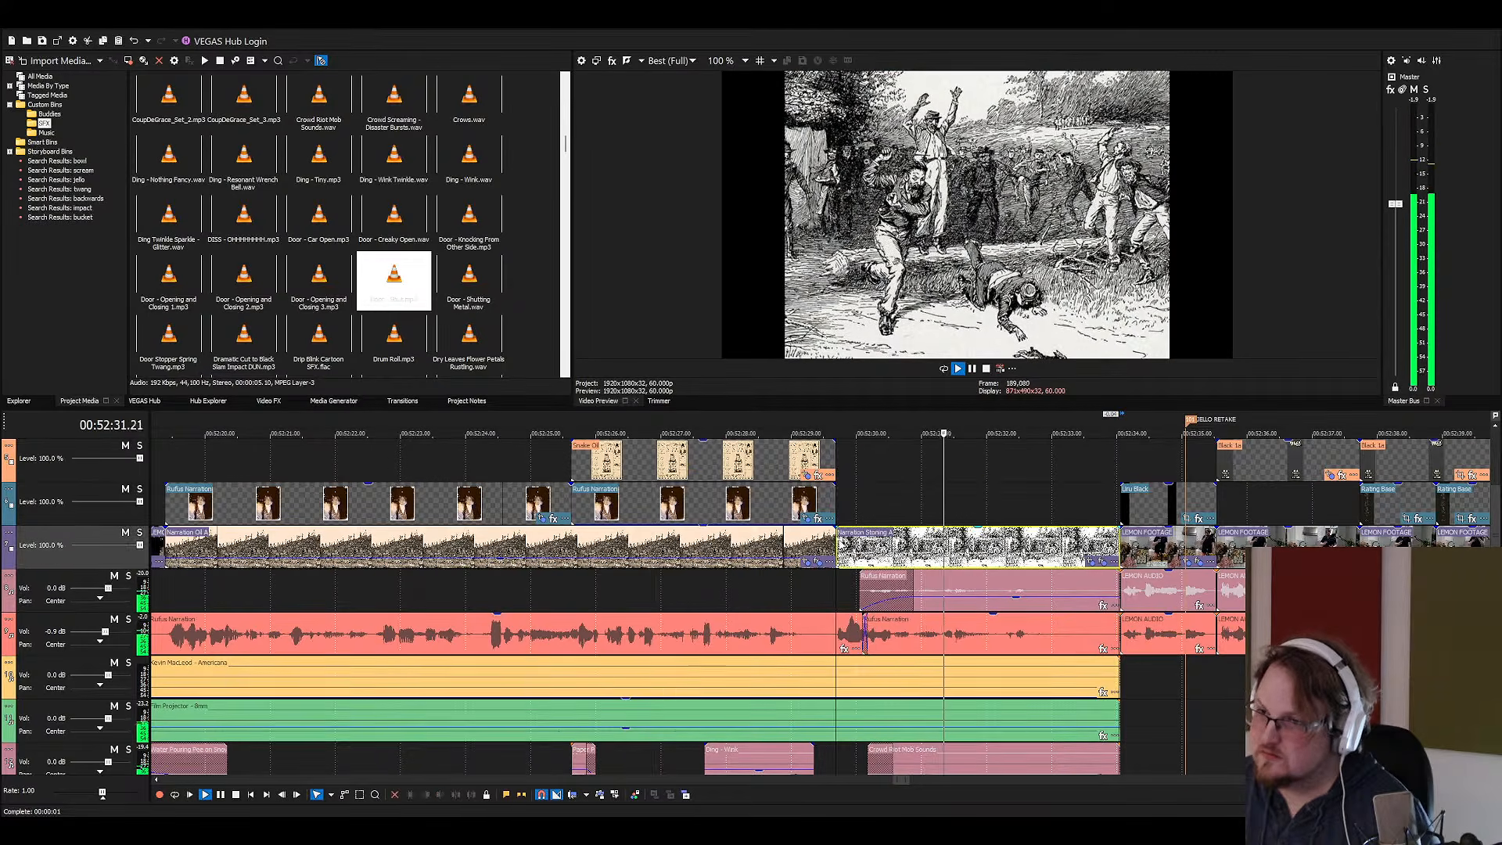
scroll(839, 549, down, 2)
click(840, 682)
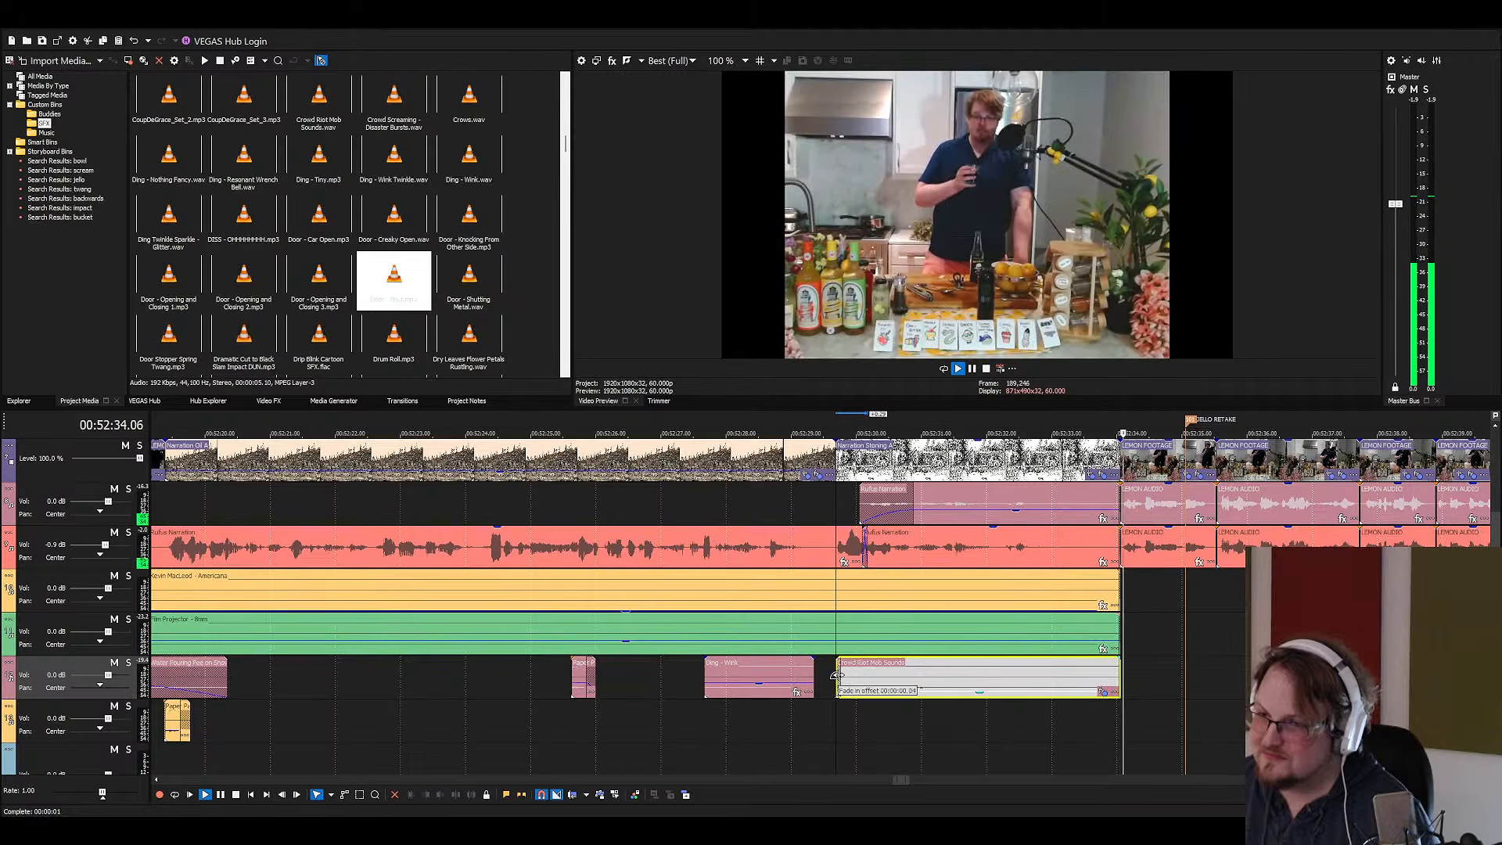
key(space)
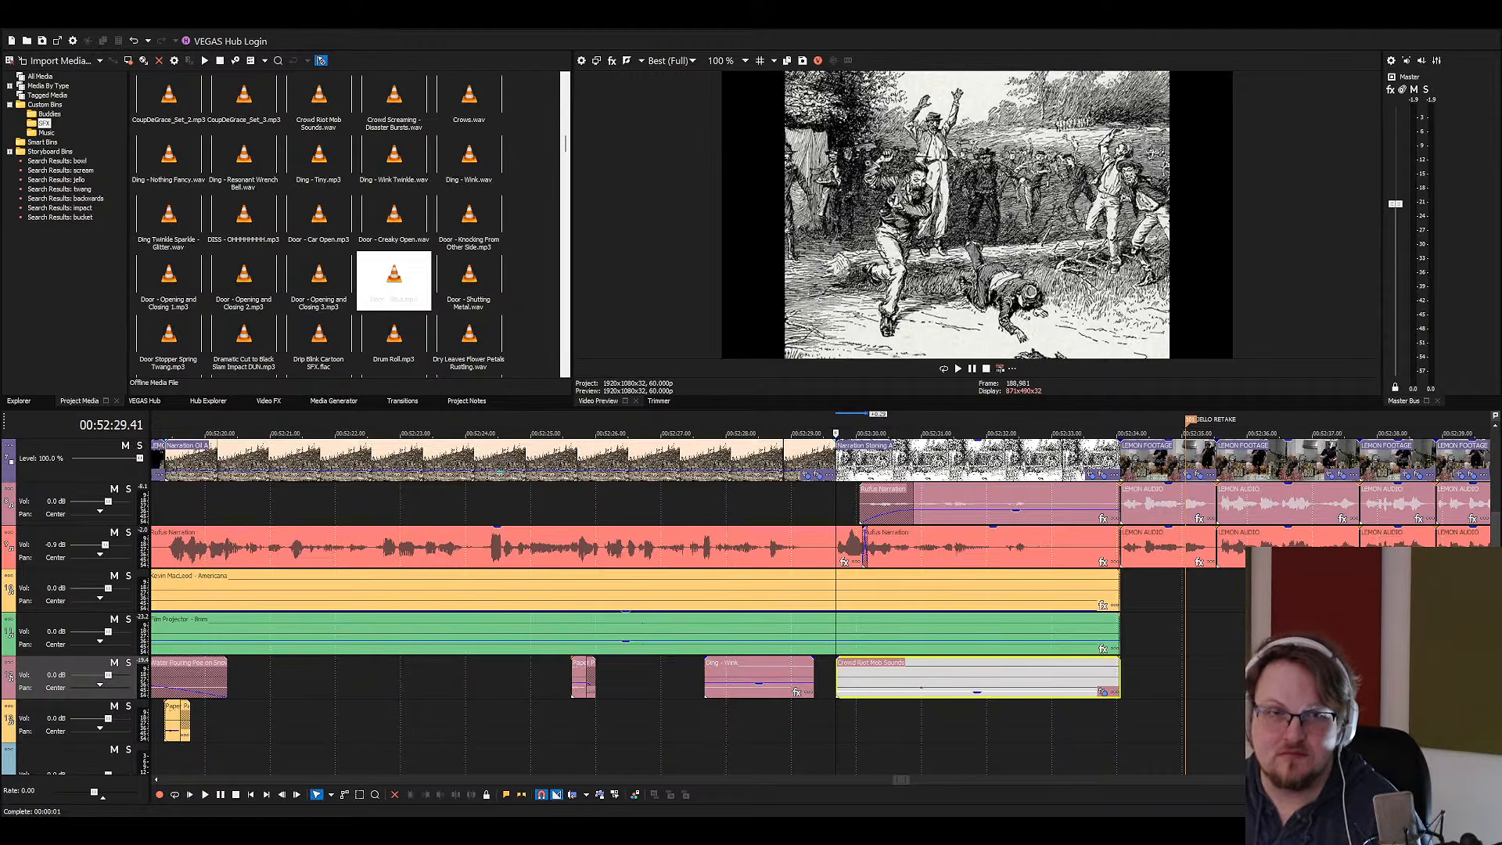
Place the Rocks - Rocky Impact sound on the track below the crowd noise, under the stoning illustration, and shift it slightly later
scroll(751, 586, down, 2)
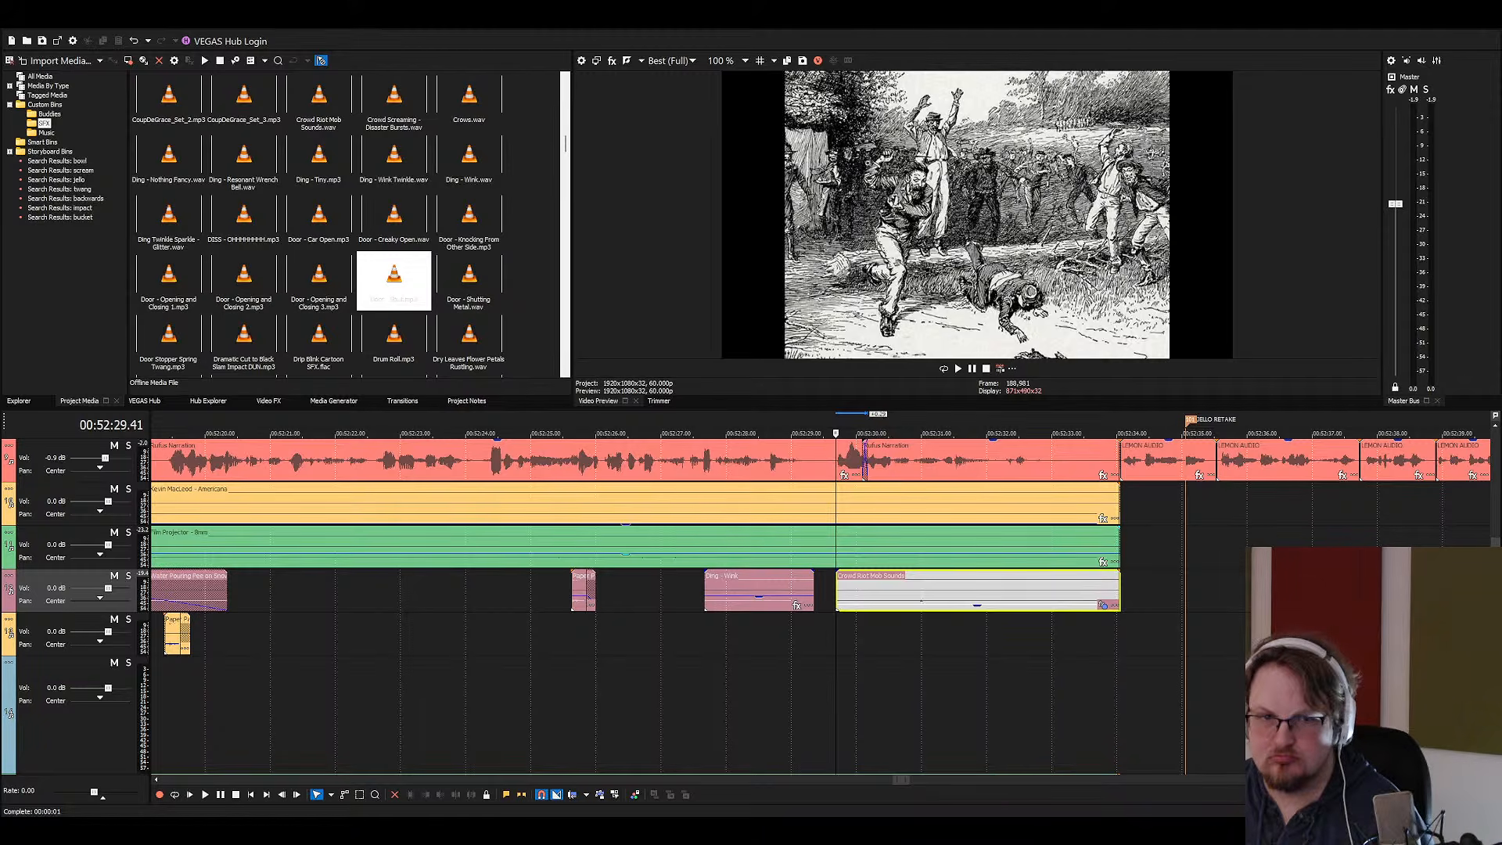
drag(704, 634, 878, 634)
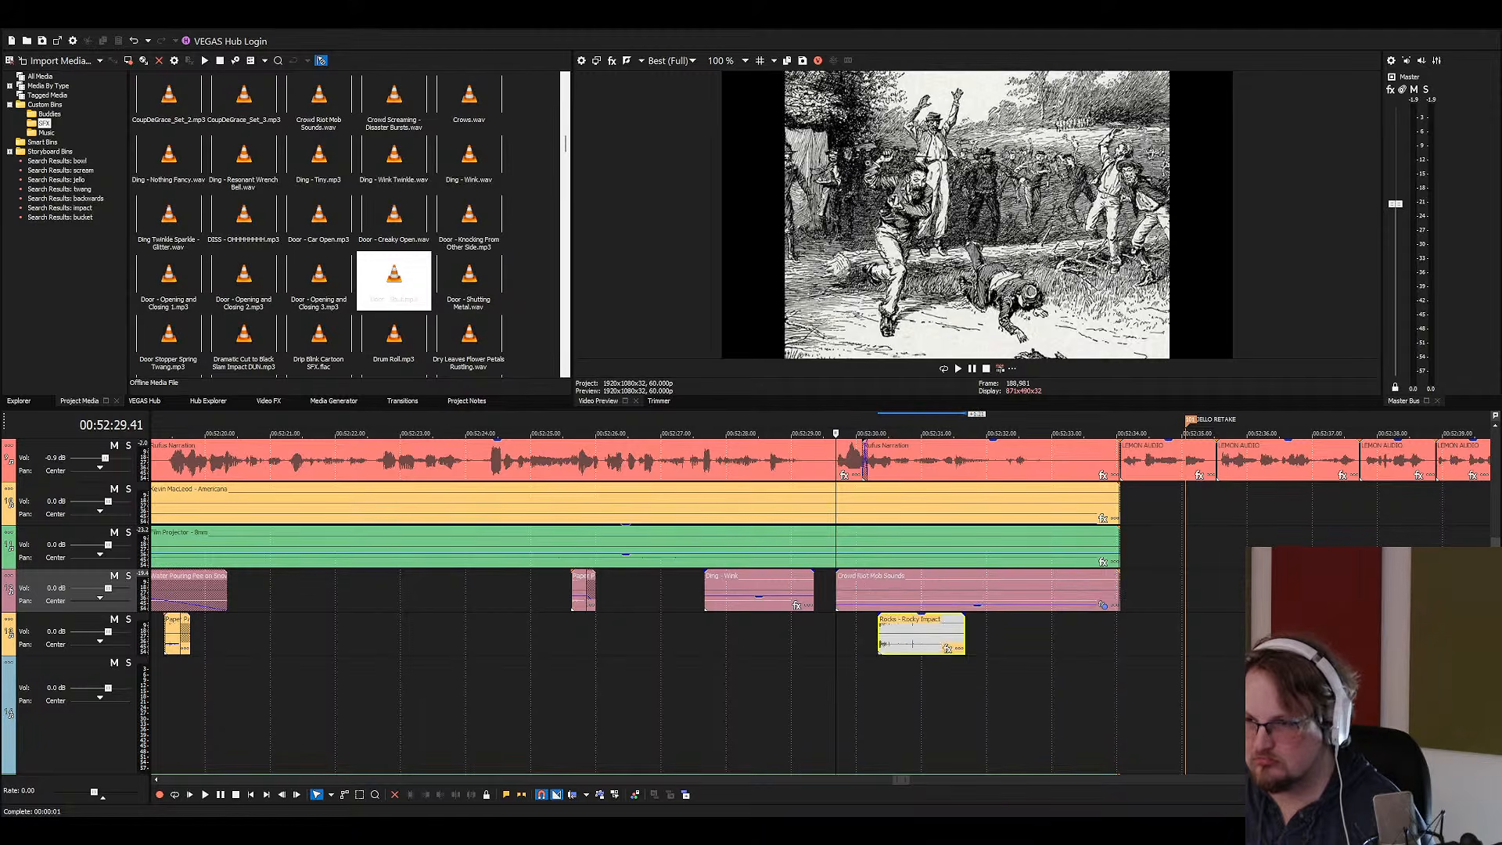
click(849, 625)
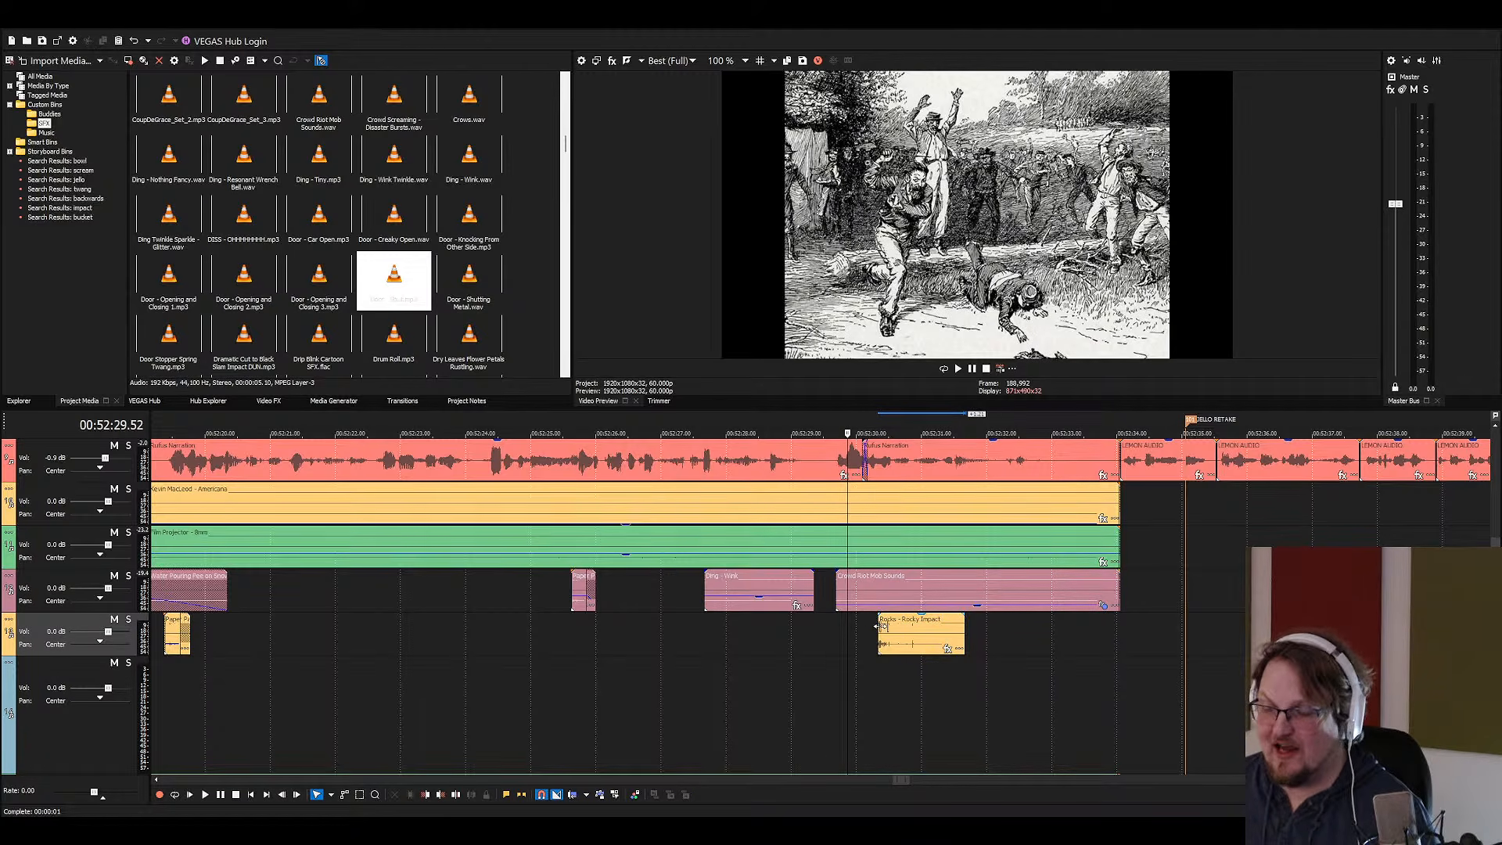
drag(881, 626, 928, 640)
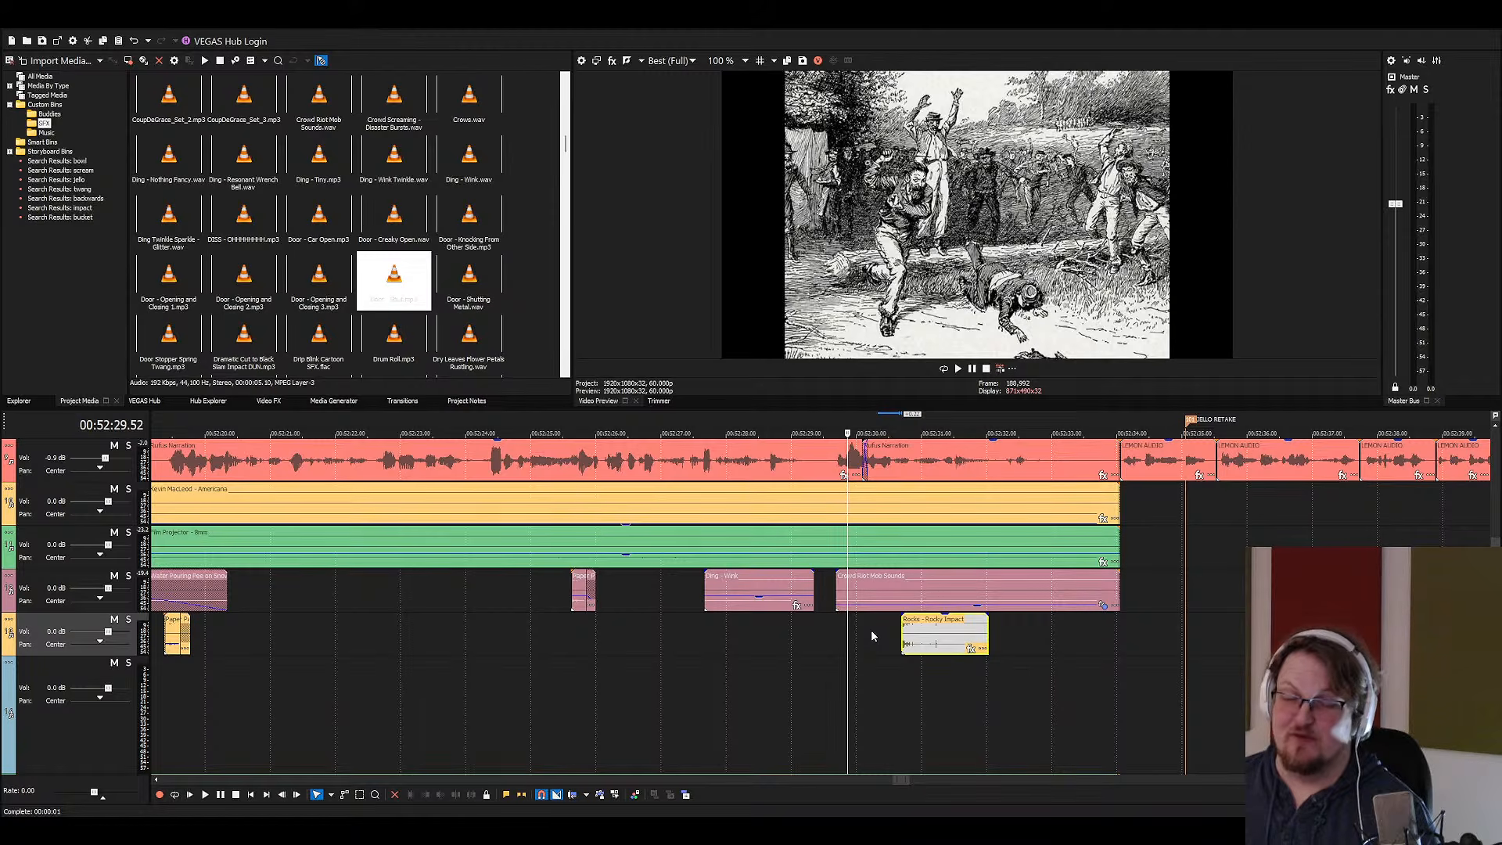
Shift the Rocks - Rocky Impact clip slightly later to about 00:52:31, lower its gain, check it in playback and save the project
key(space)
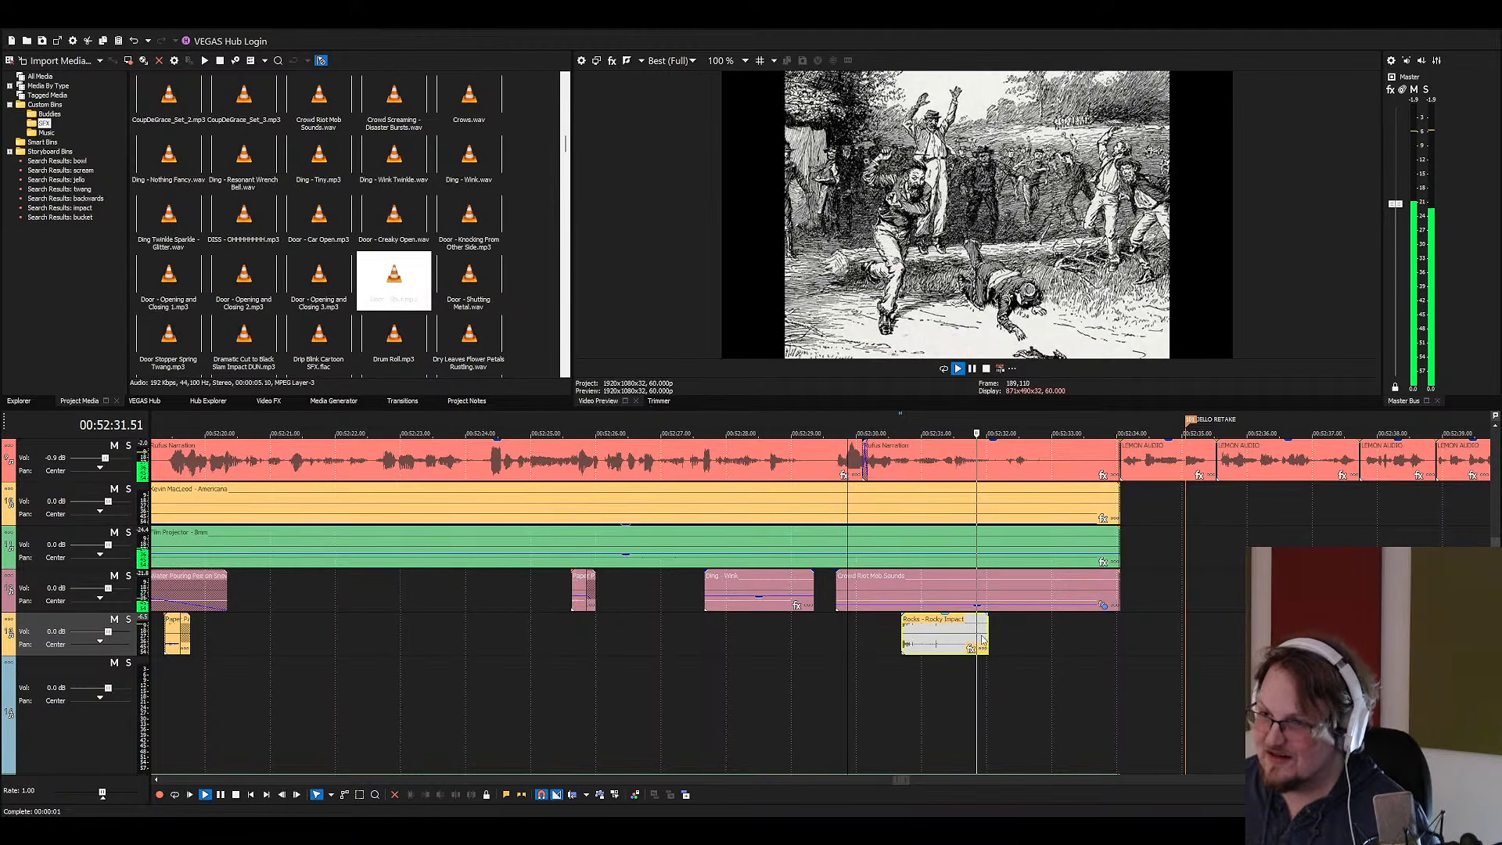
drag(914, 643, 957, 643)
key(space)
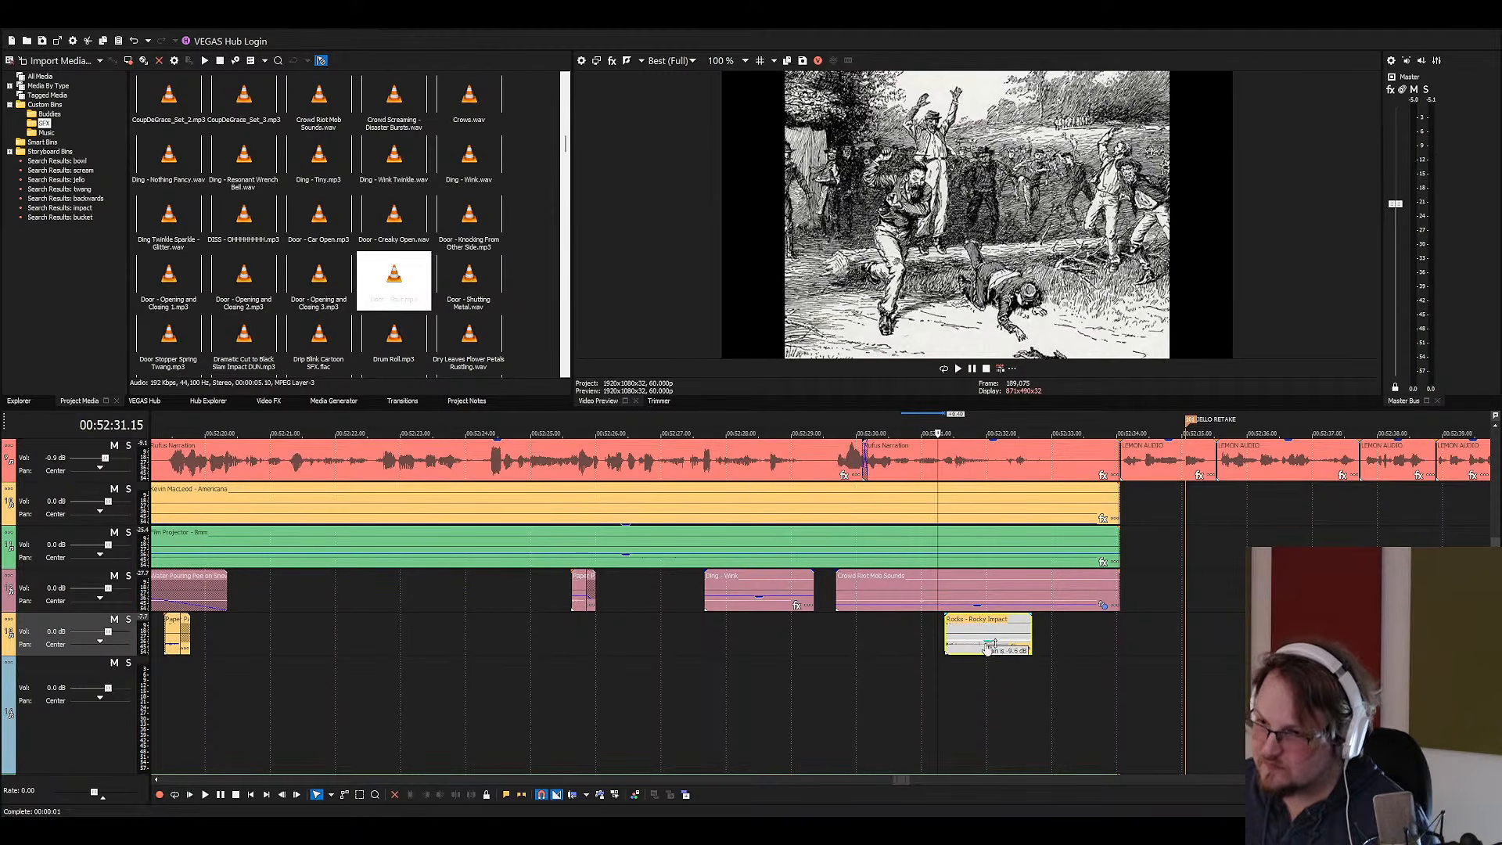
key(space)
key(space)
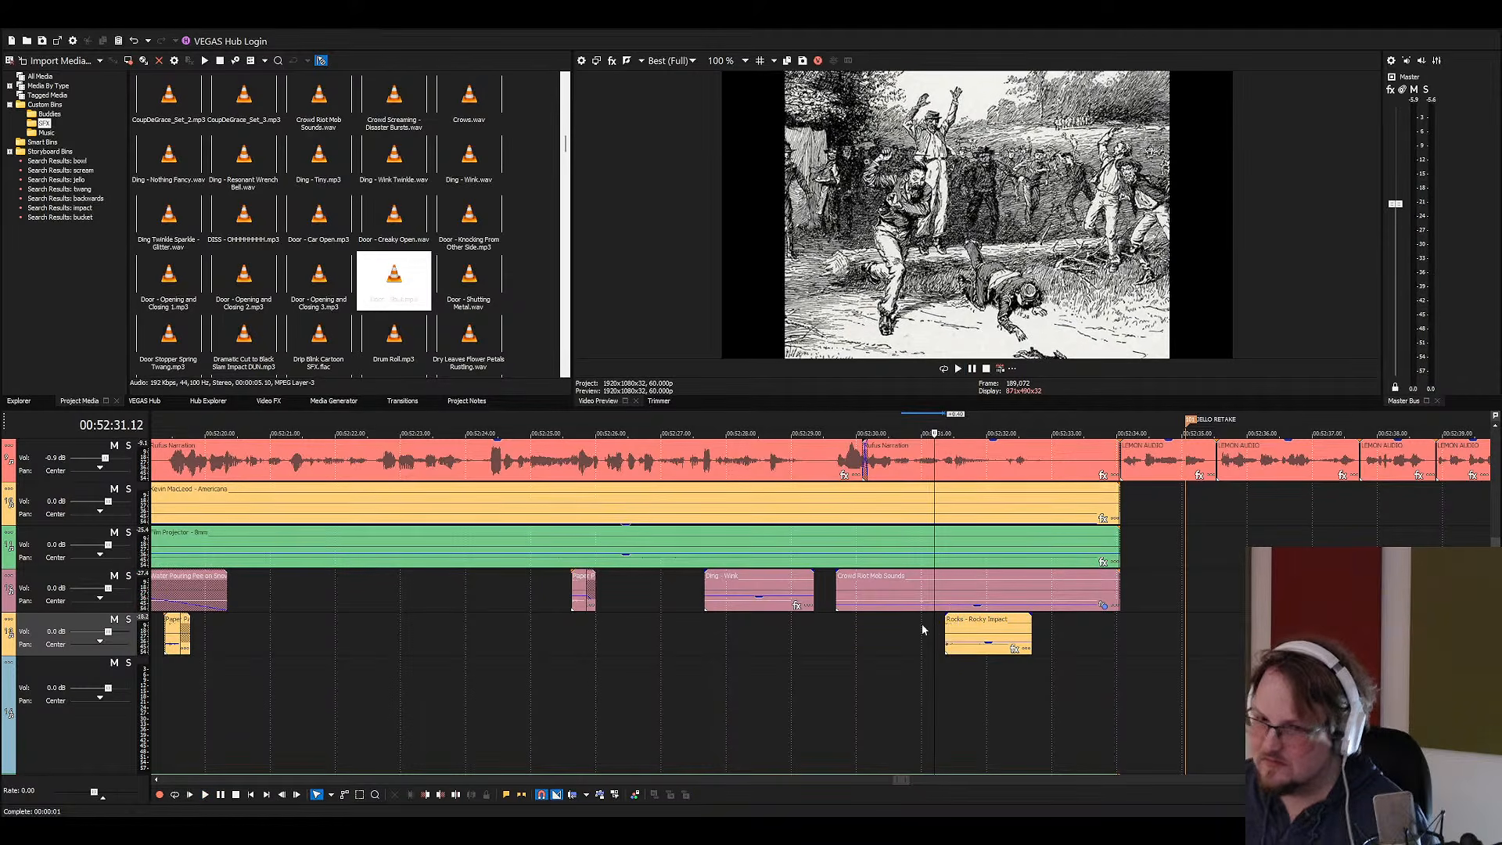
key(ctrl+s)
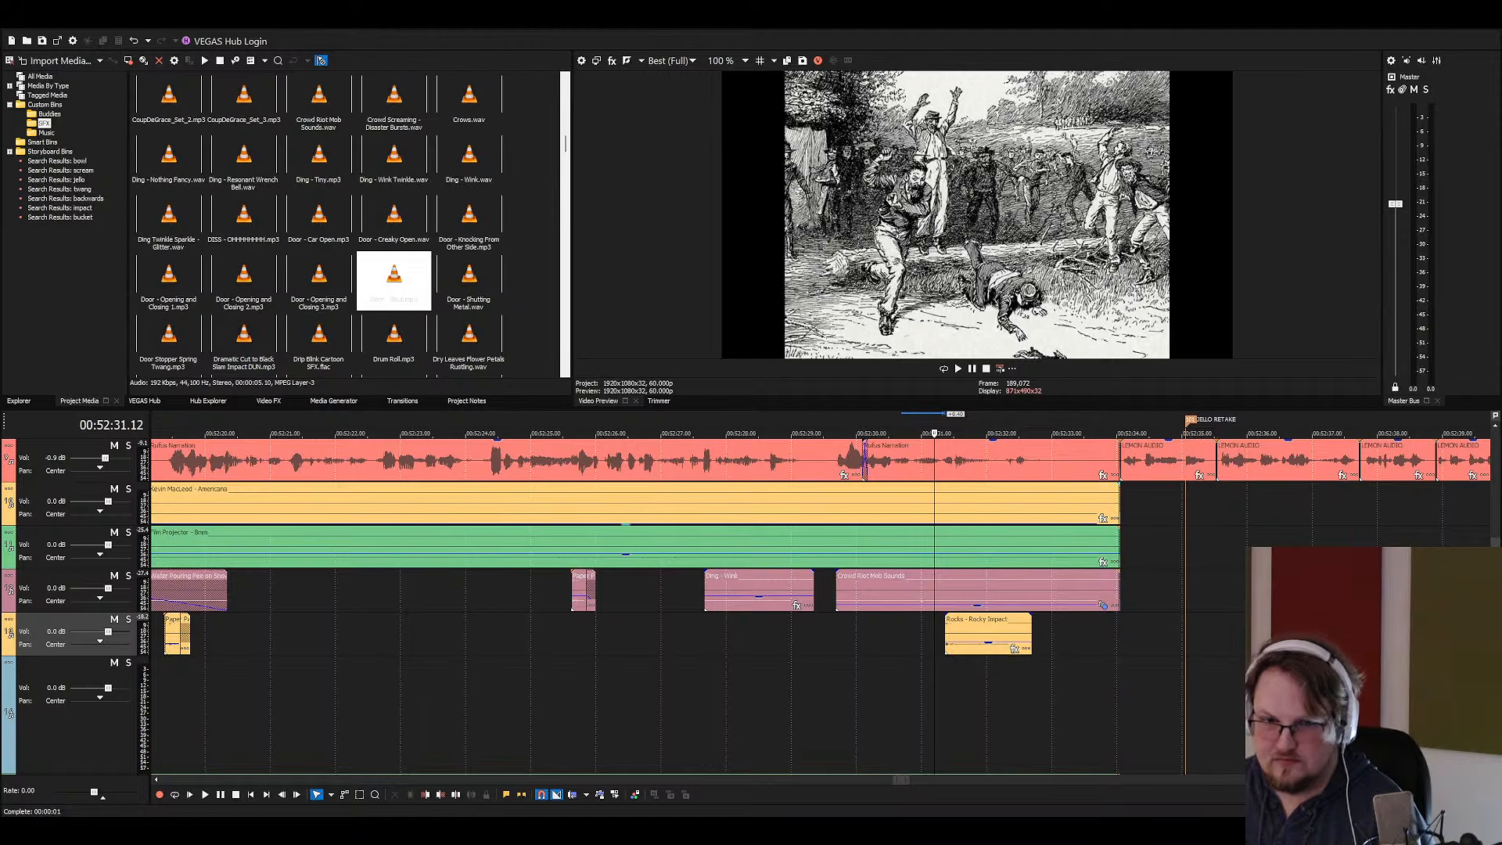
Play back the narration from about 00:52:27 up to the Crowd Riot Mob Sounds clip
click(679, 462)
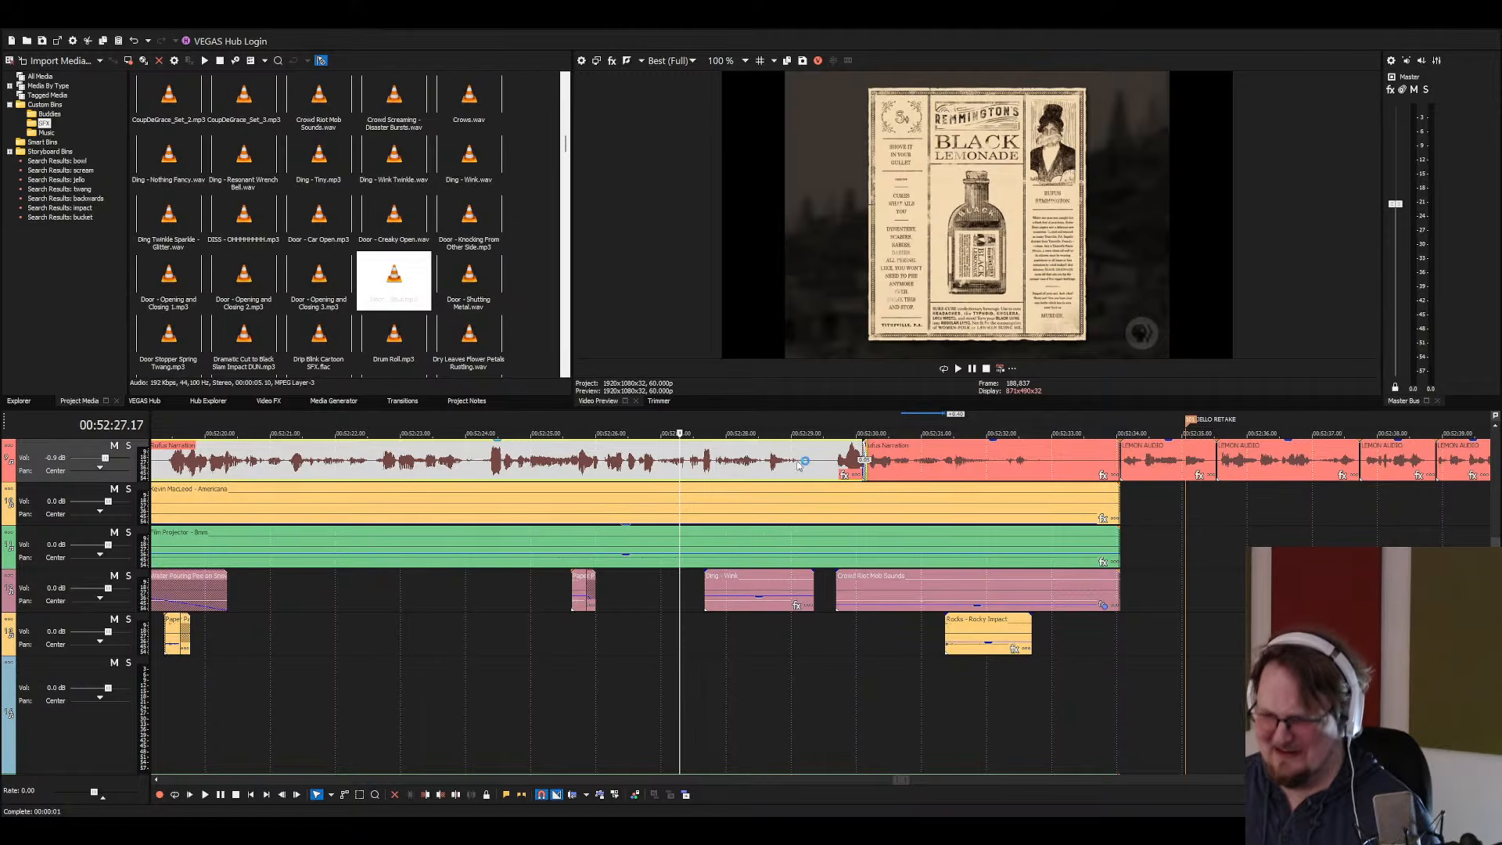
key(space)
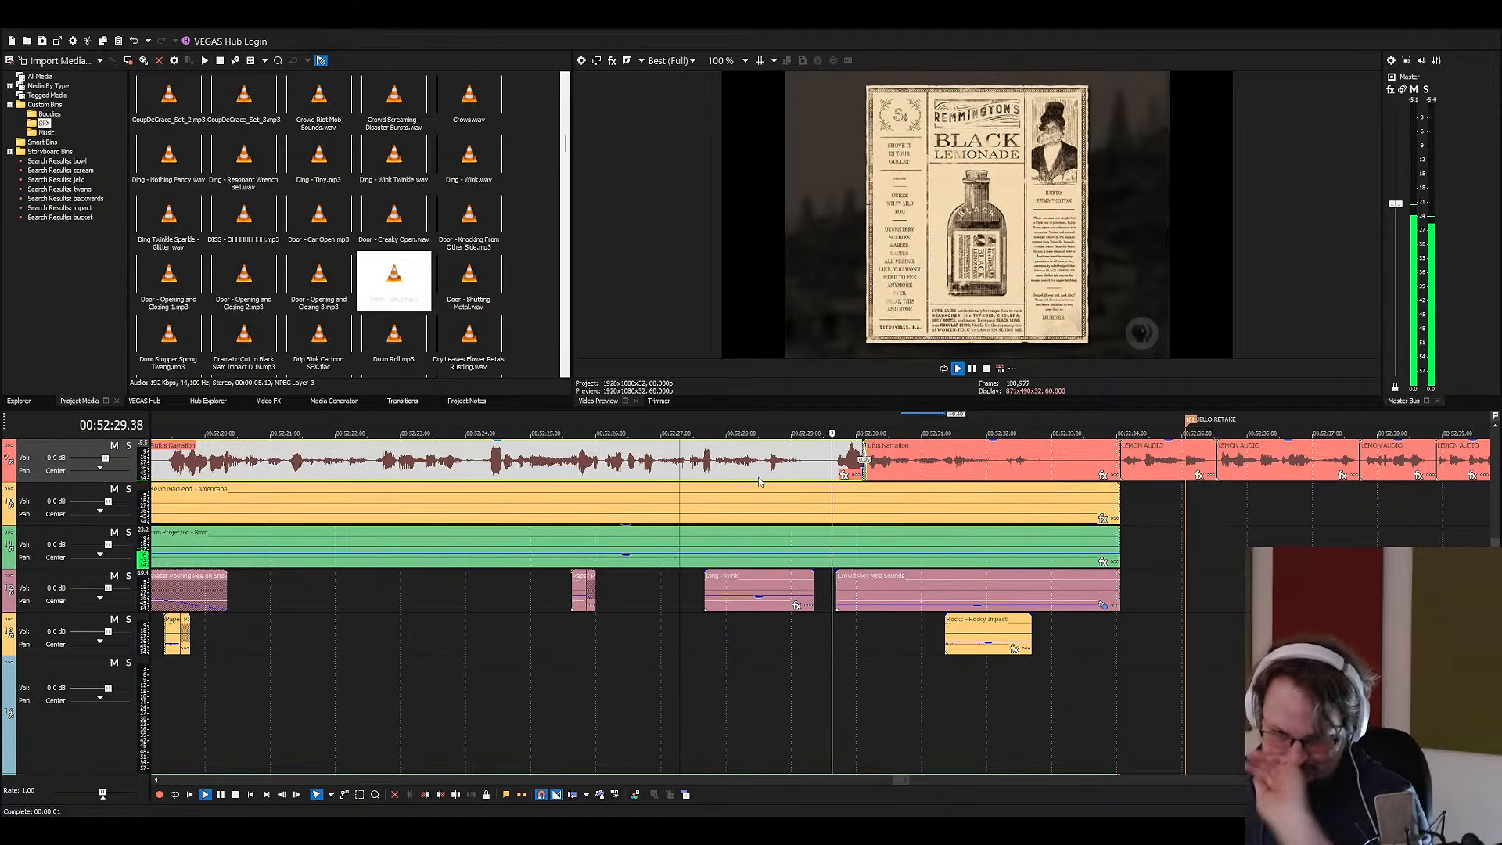
click(924, 607)
key(space)
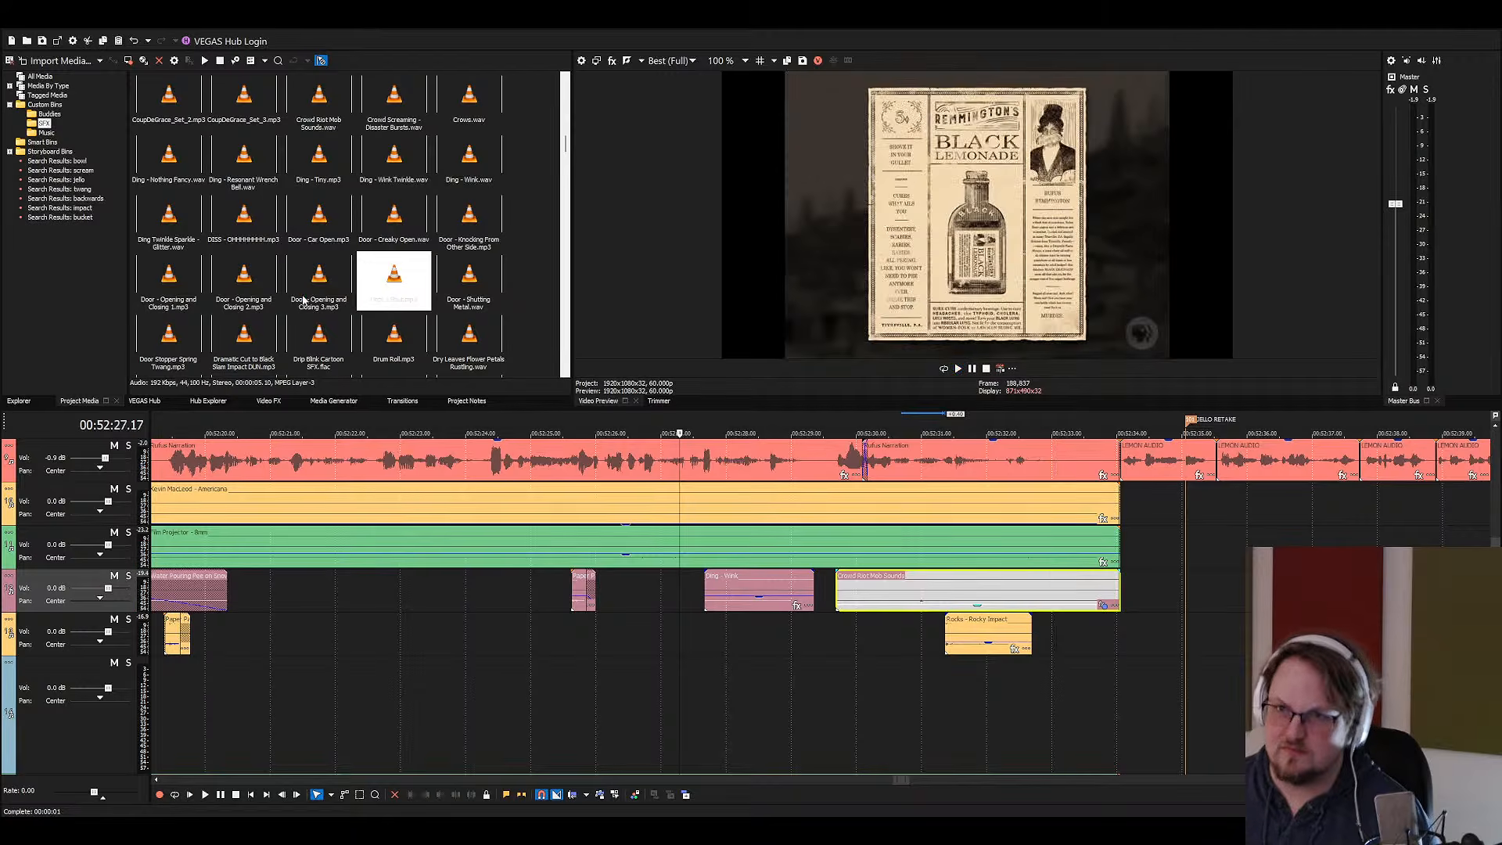
Find the Impact - Chloe Bat Bonks.mp3 sound in the project media and place it on the empty blue track at about 00:52:29
click(304, 300)
text(im)
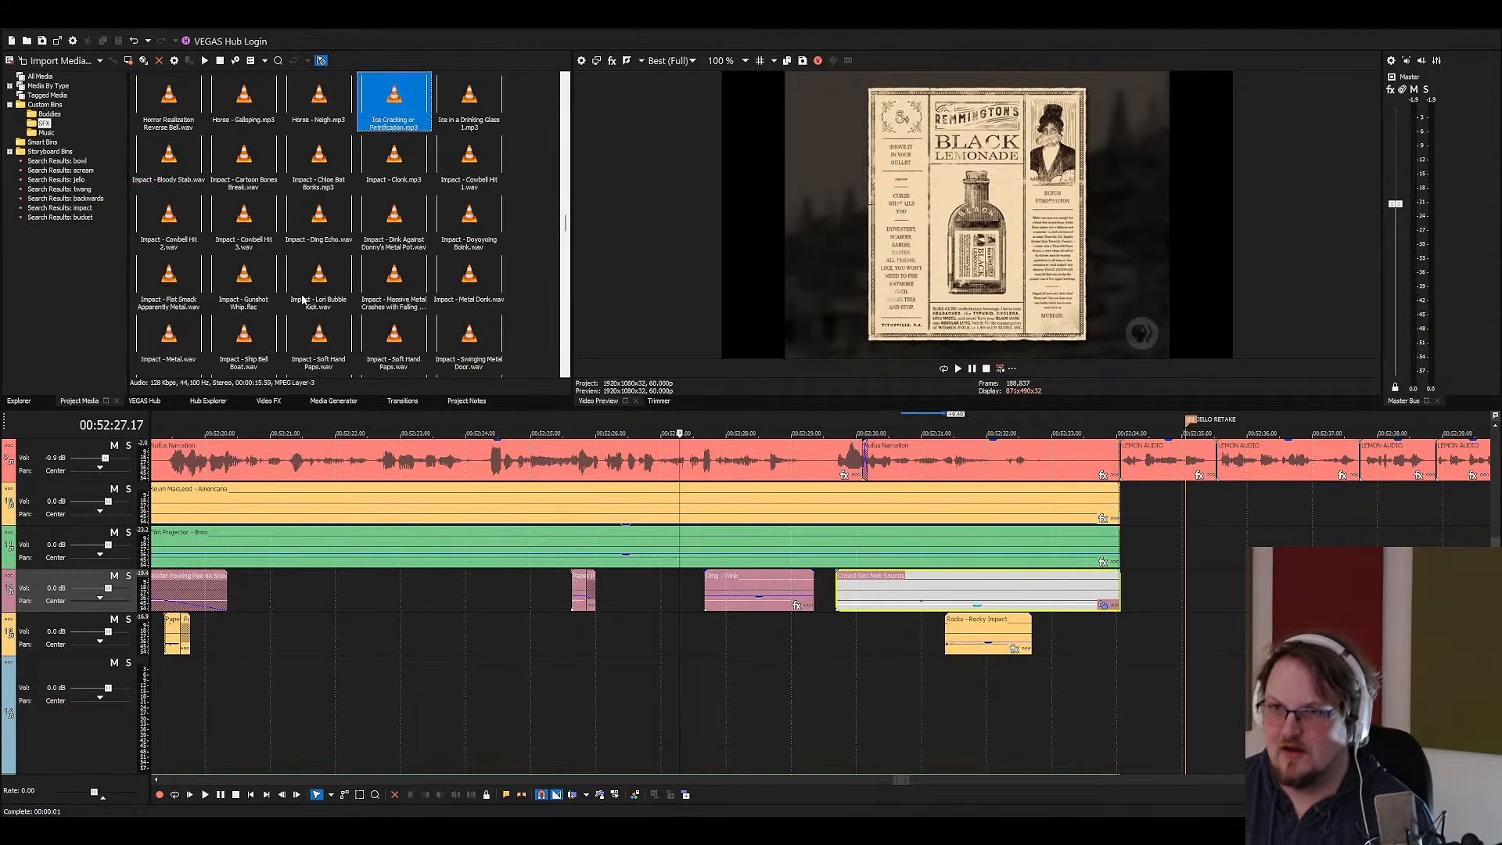
key(Right)
key(Right)
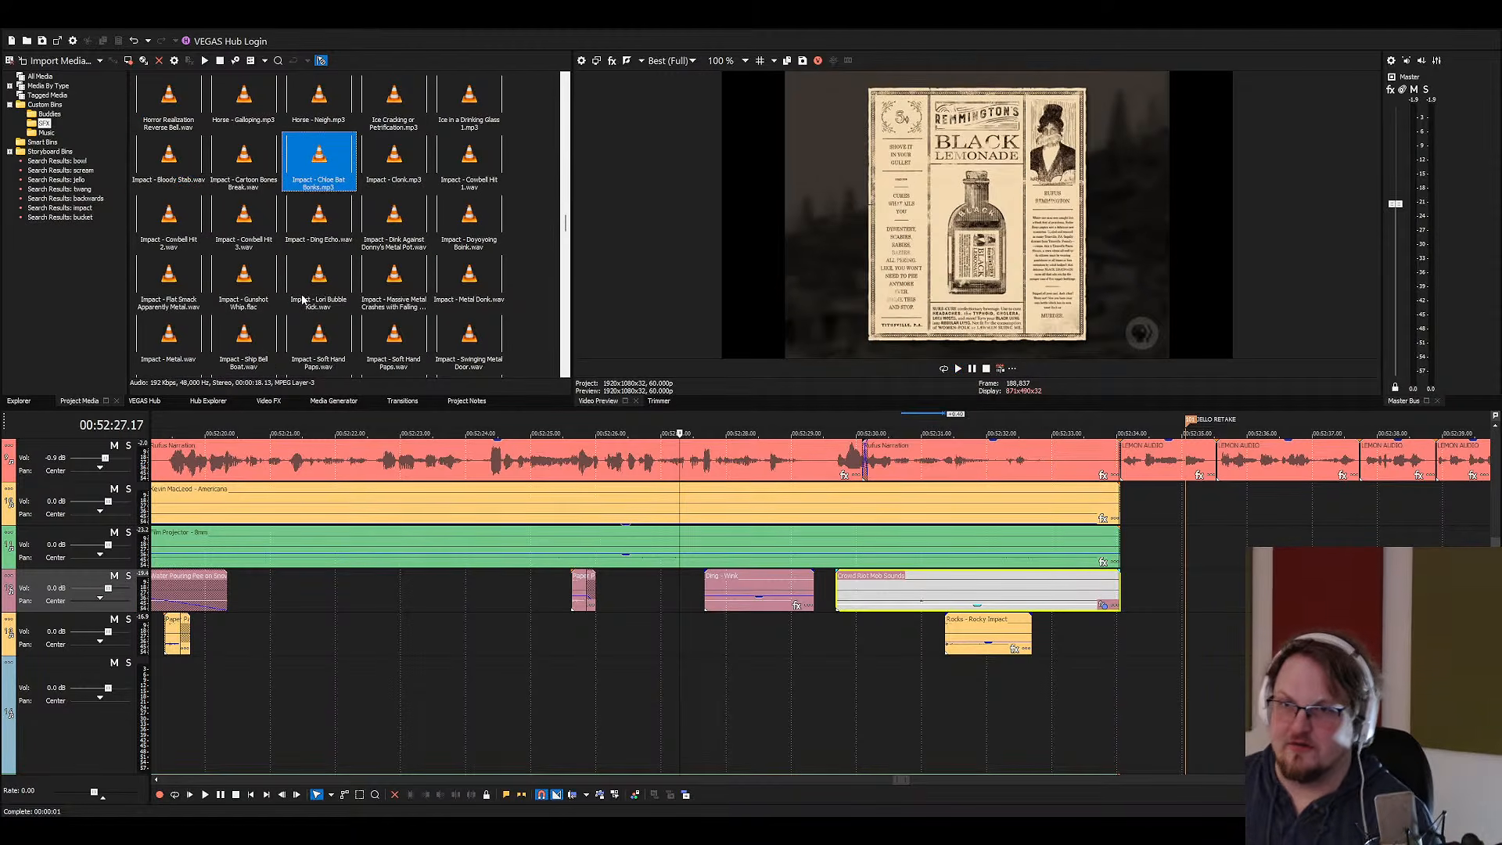
drag(302, 170, 831, 688)
scroll(955, 707, down, 3)
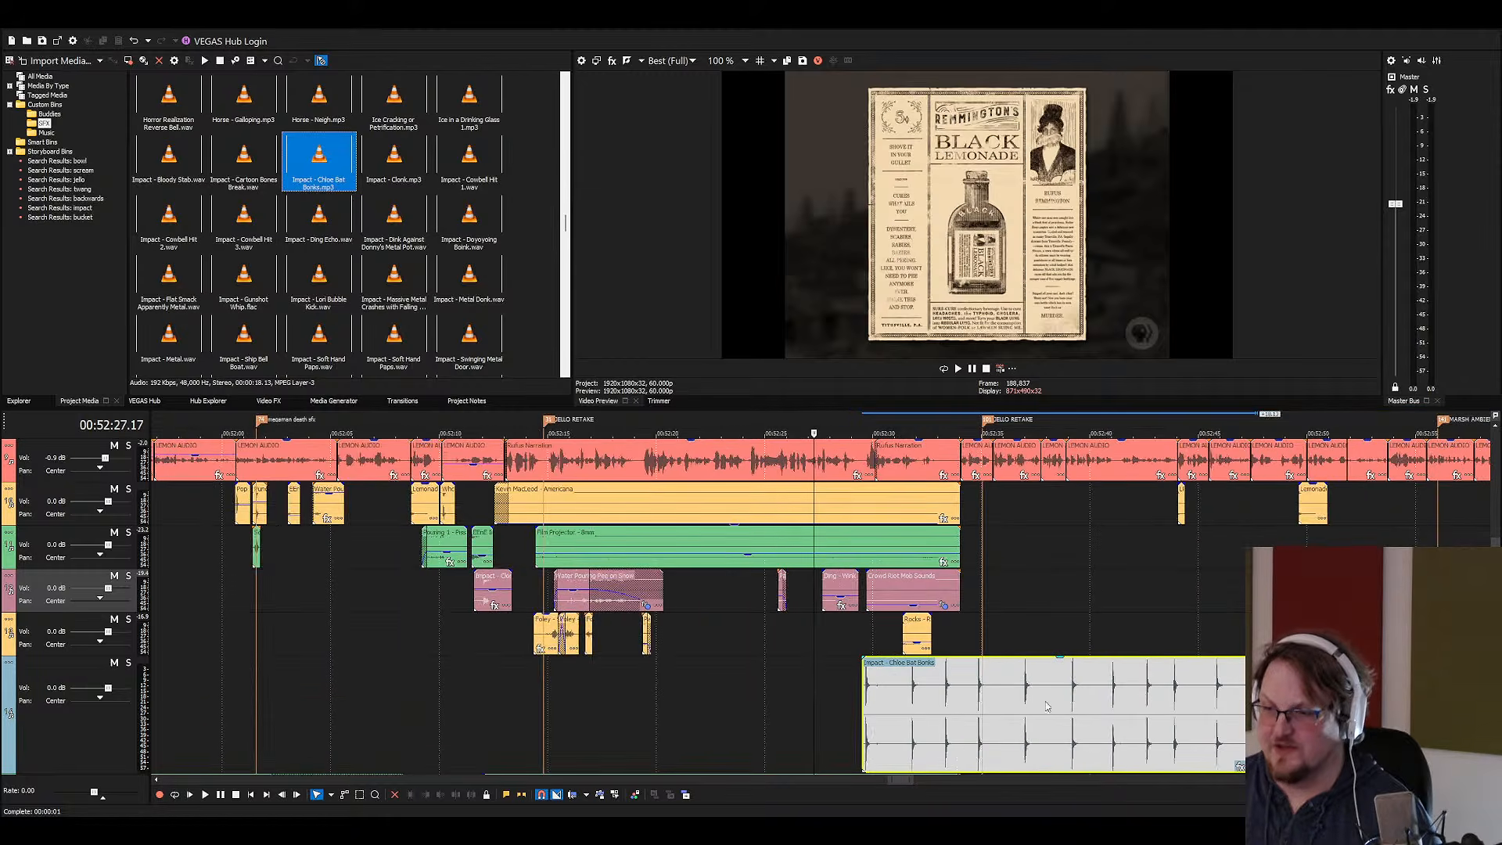
click(1239, 768)
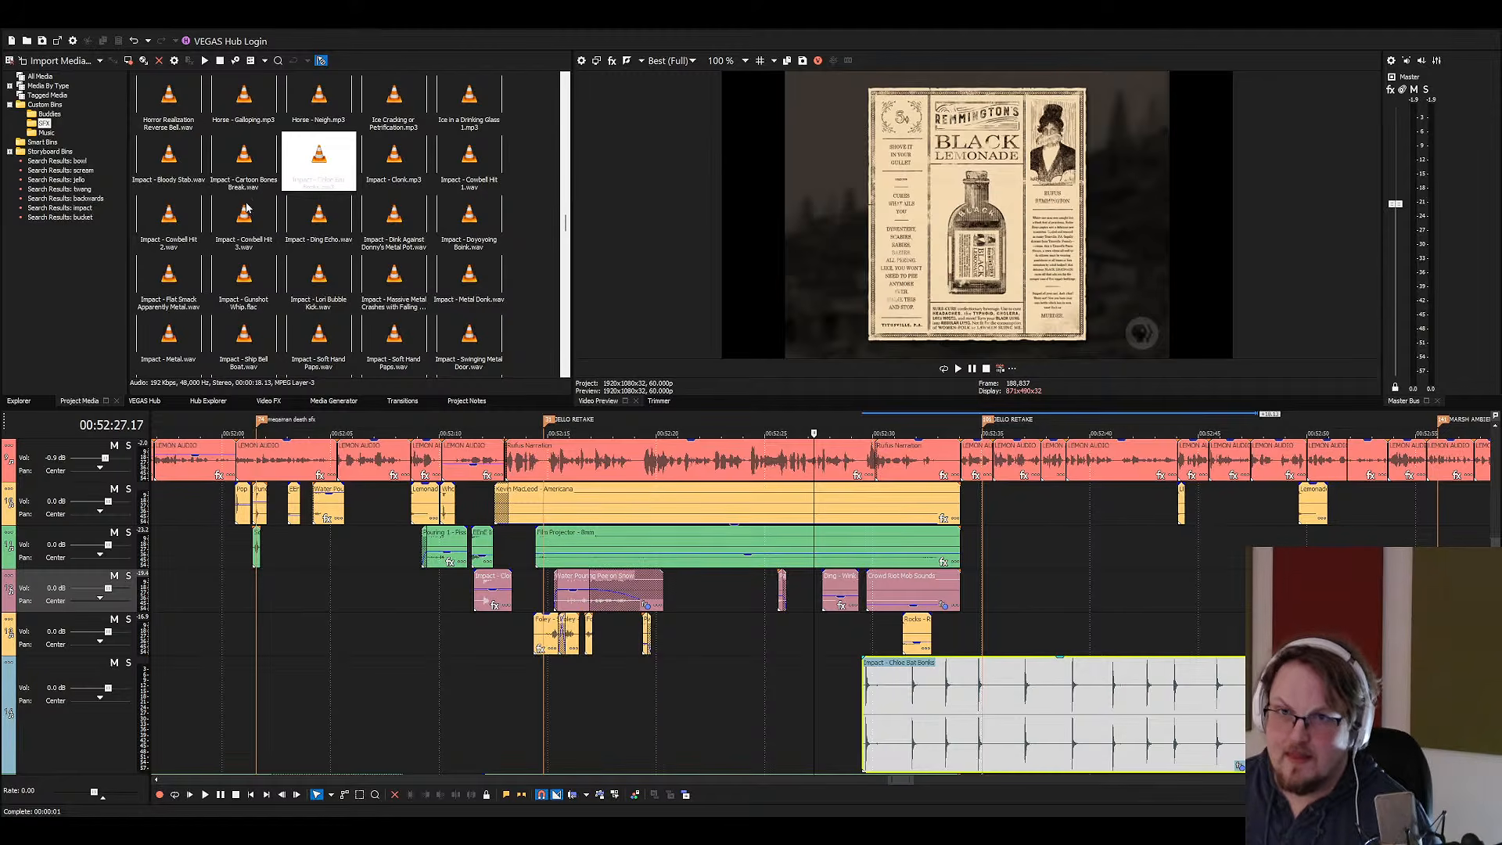
Solo the blue track and listen to the individual hits in the Impact - Chloe Bat Bonks clip
click(129, 663)
key(space)
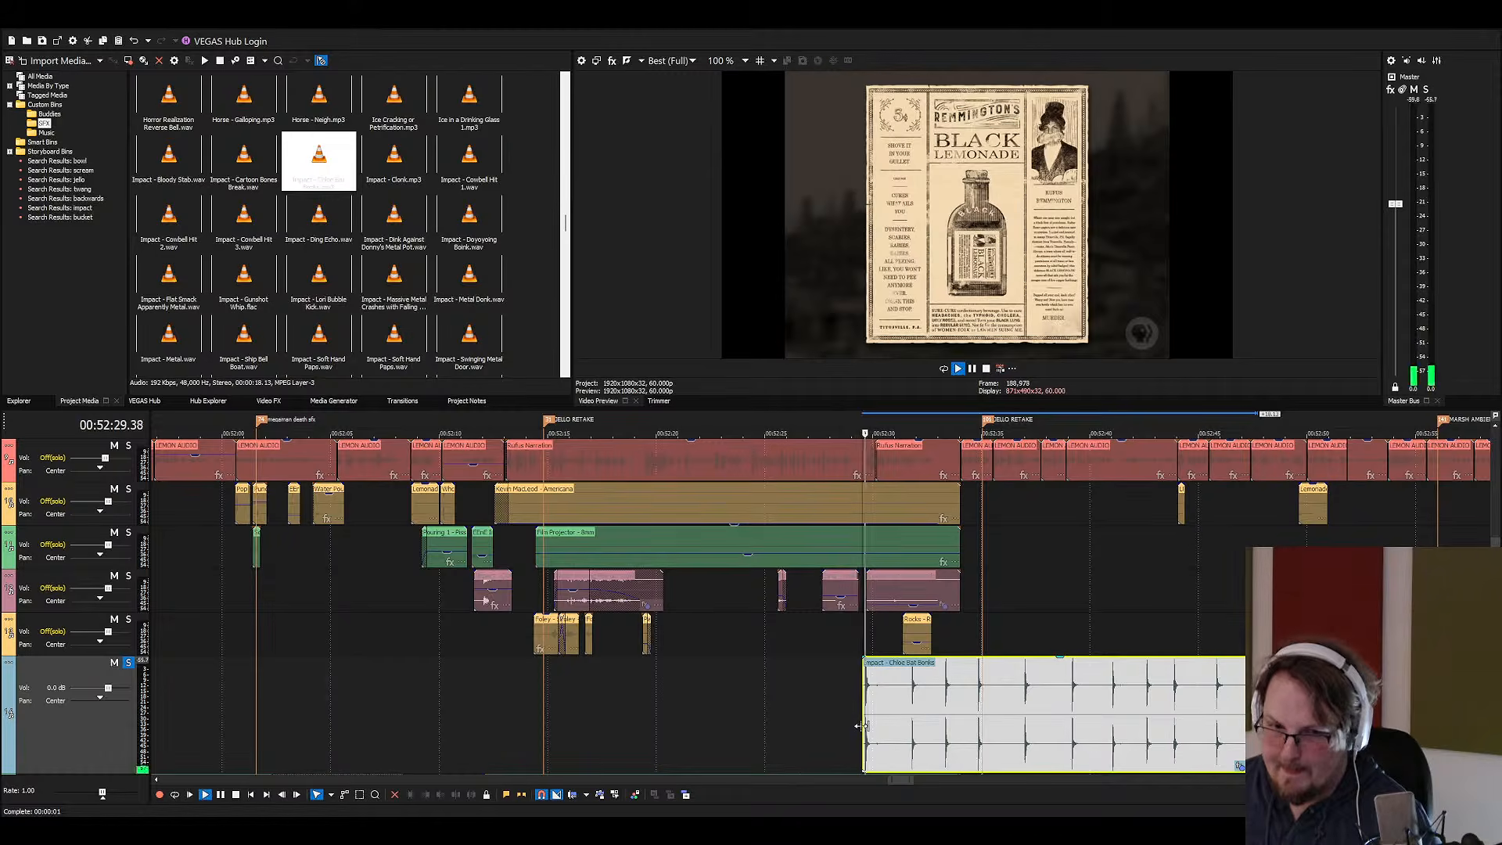
key(space)
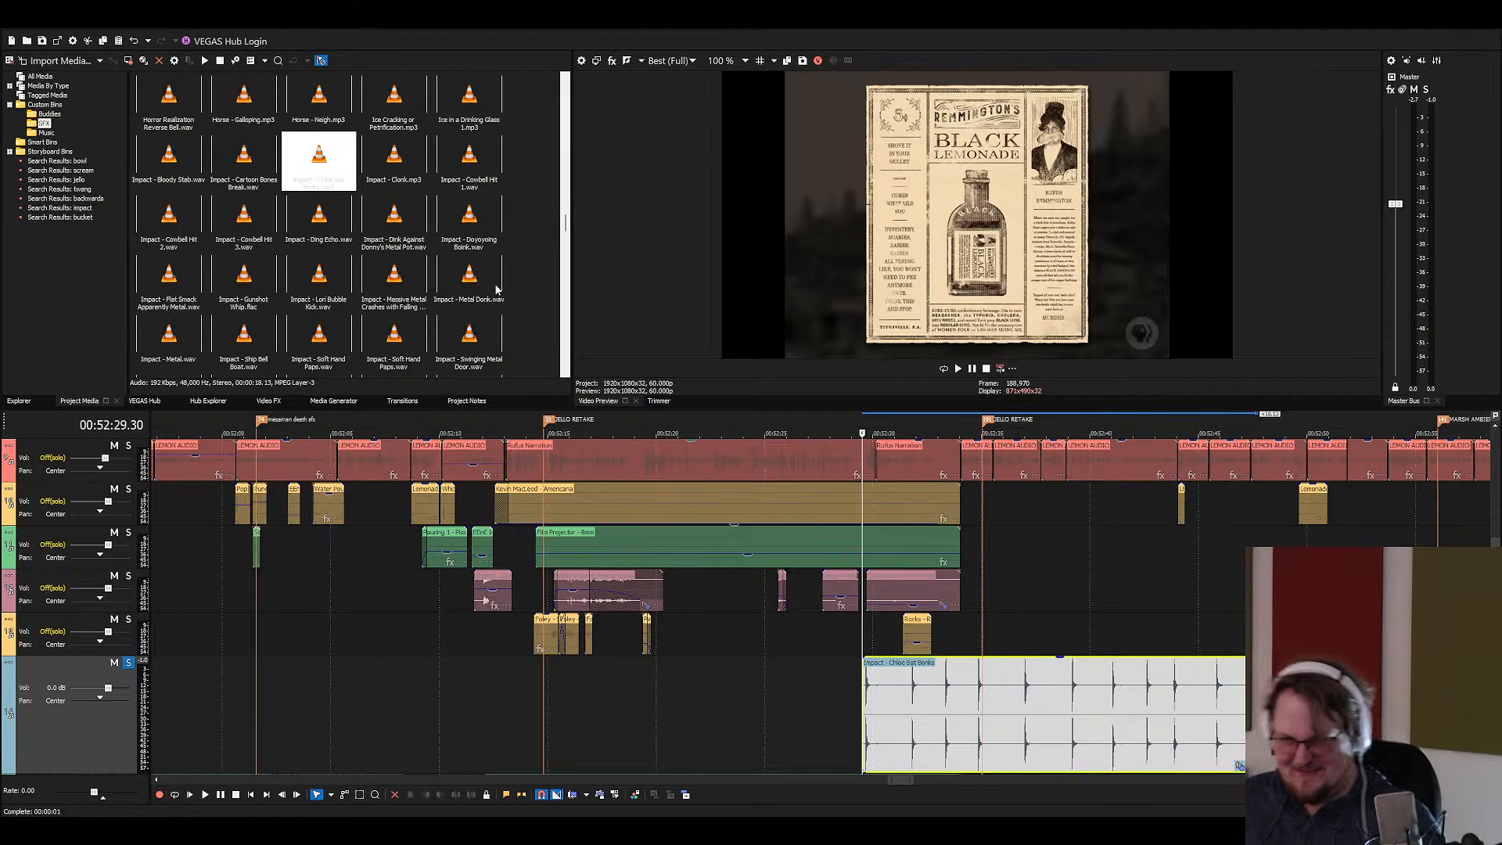
key(space)
key(space)
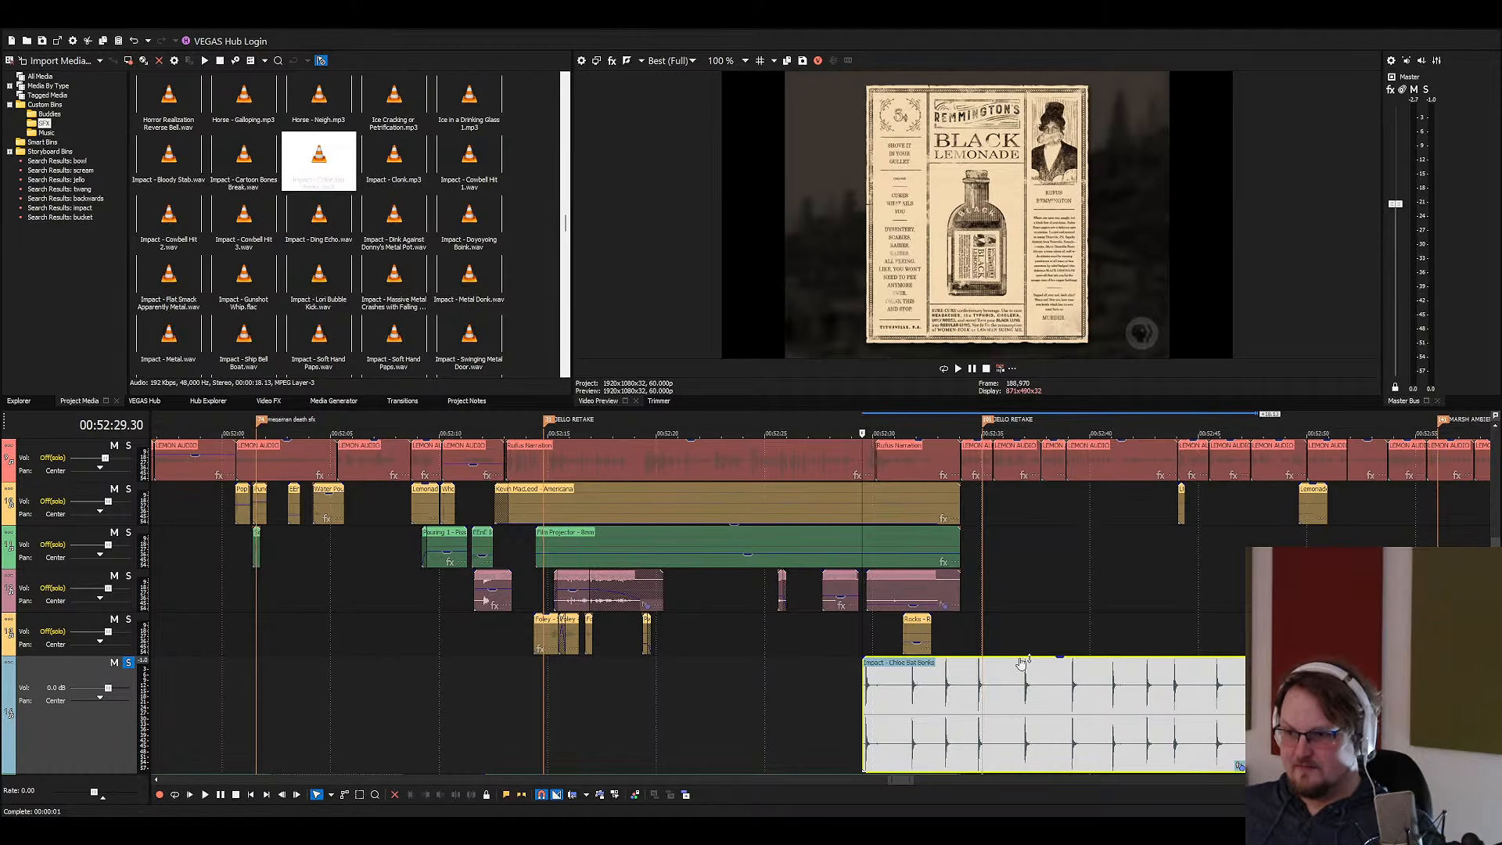
click(907, 686)
key(space)
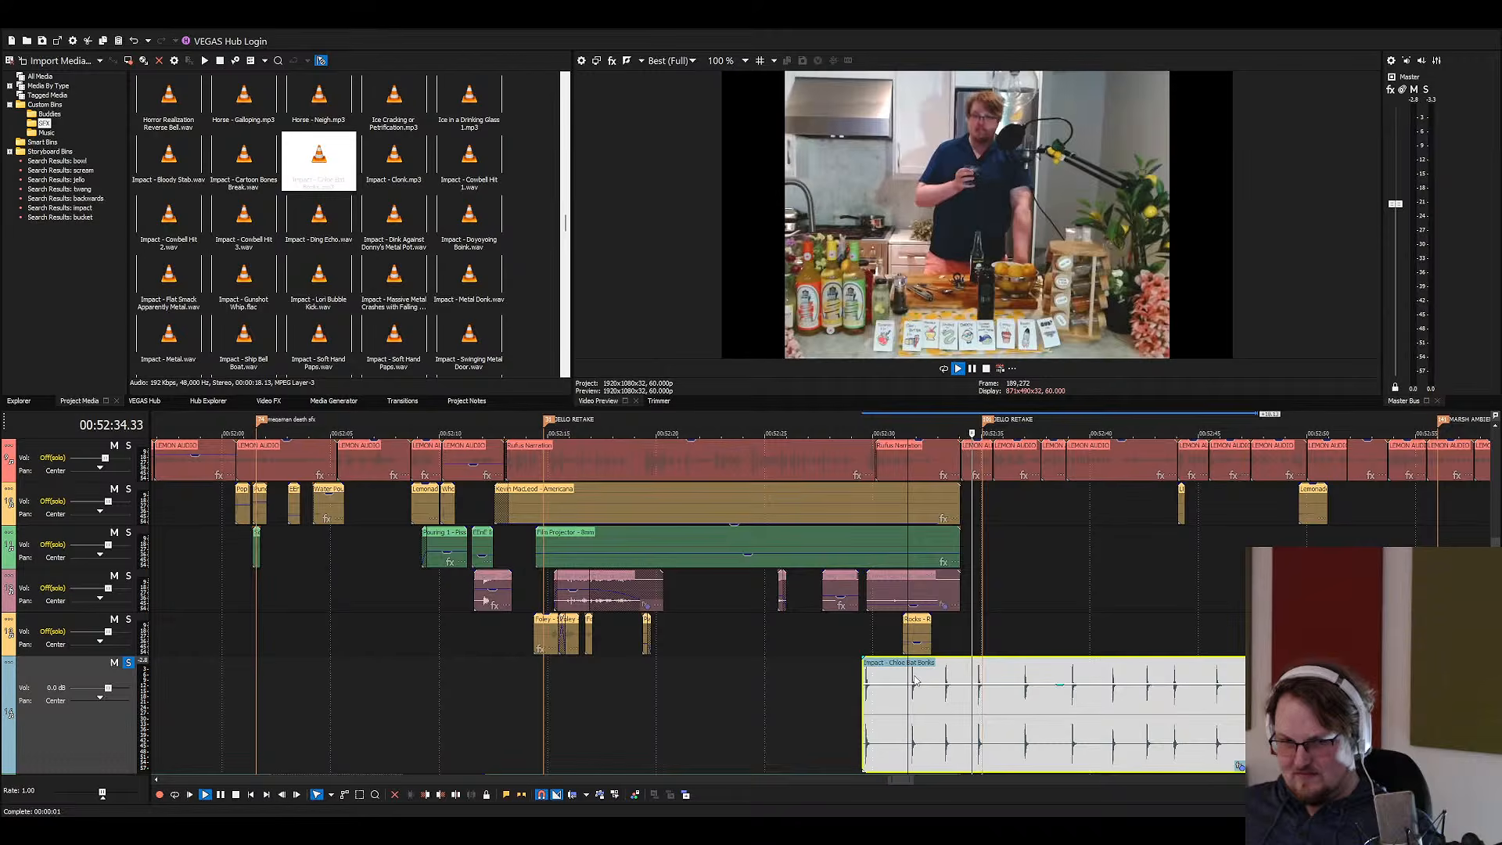
key(space)
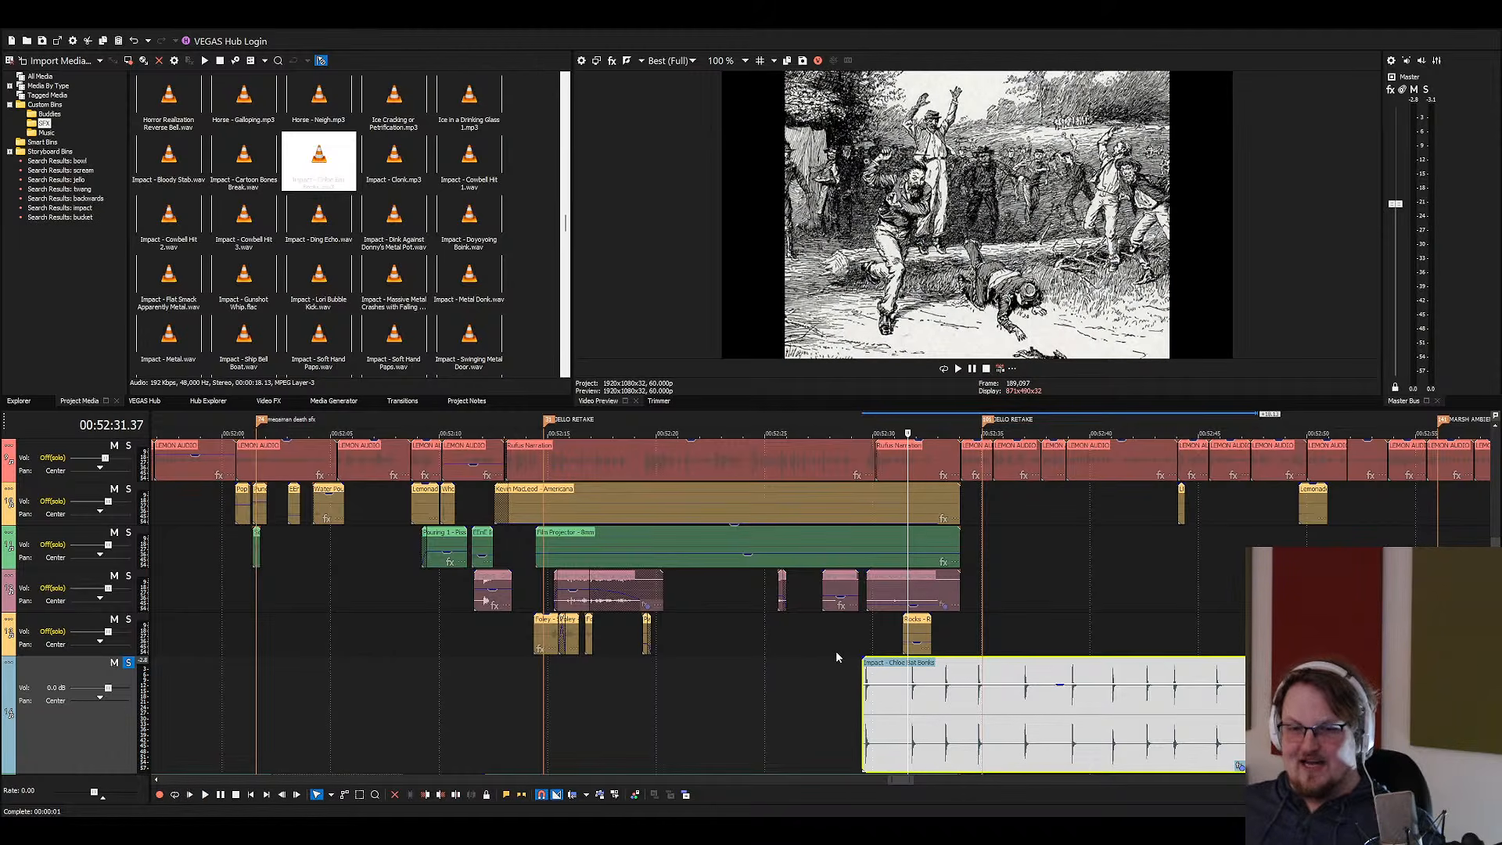
Split the Impact - Chloe Bat Bonks clip just before each successive hit and delete the leftover tail piece
click(908, 693)
key(s)
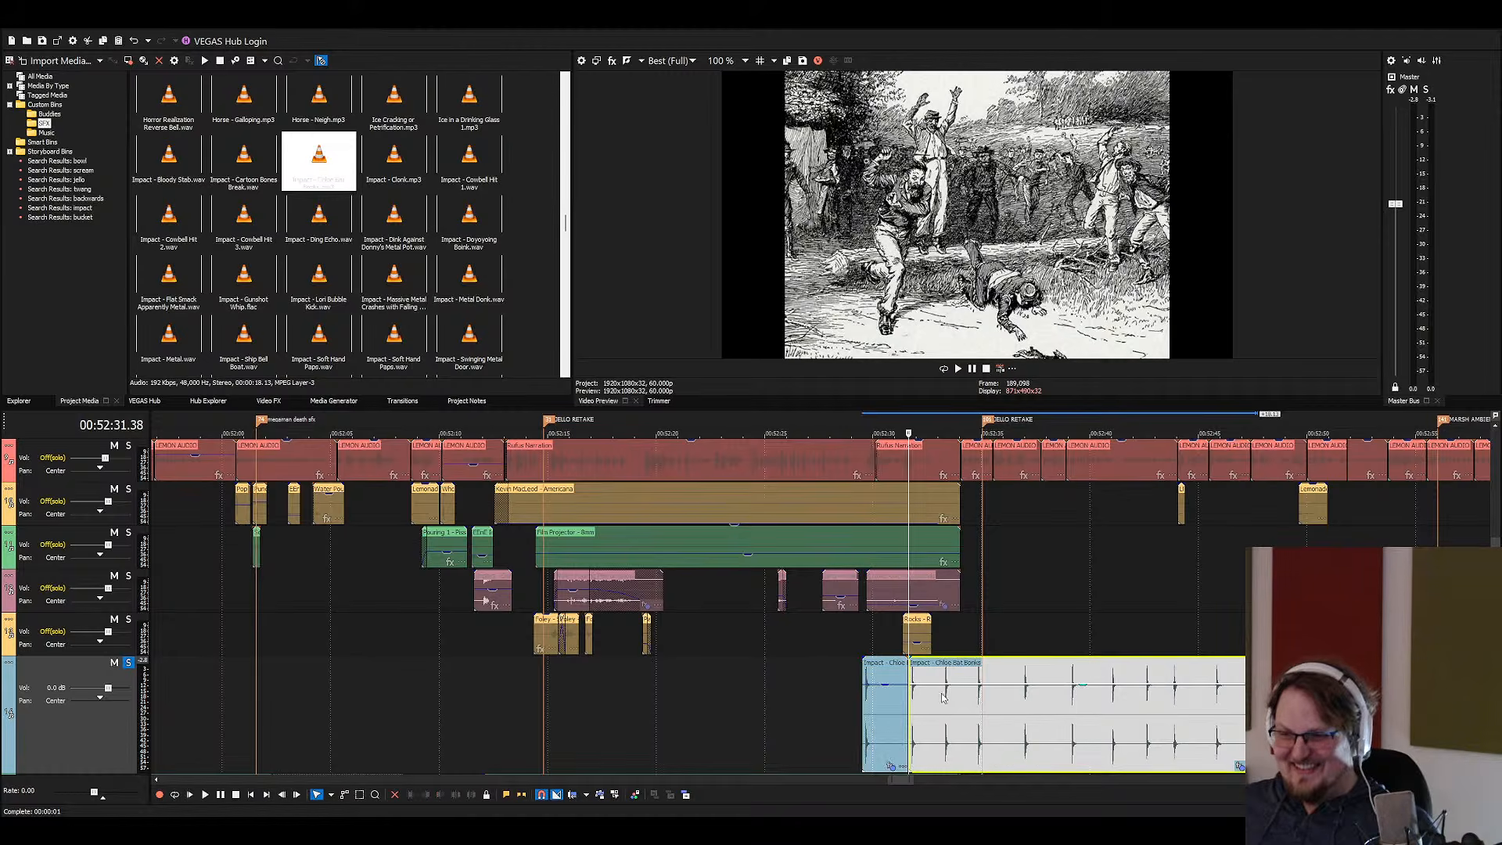
click(942, 698)
key(s)
click(976, 696)
key(s)
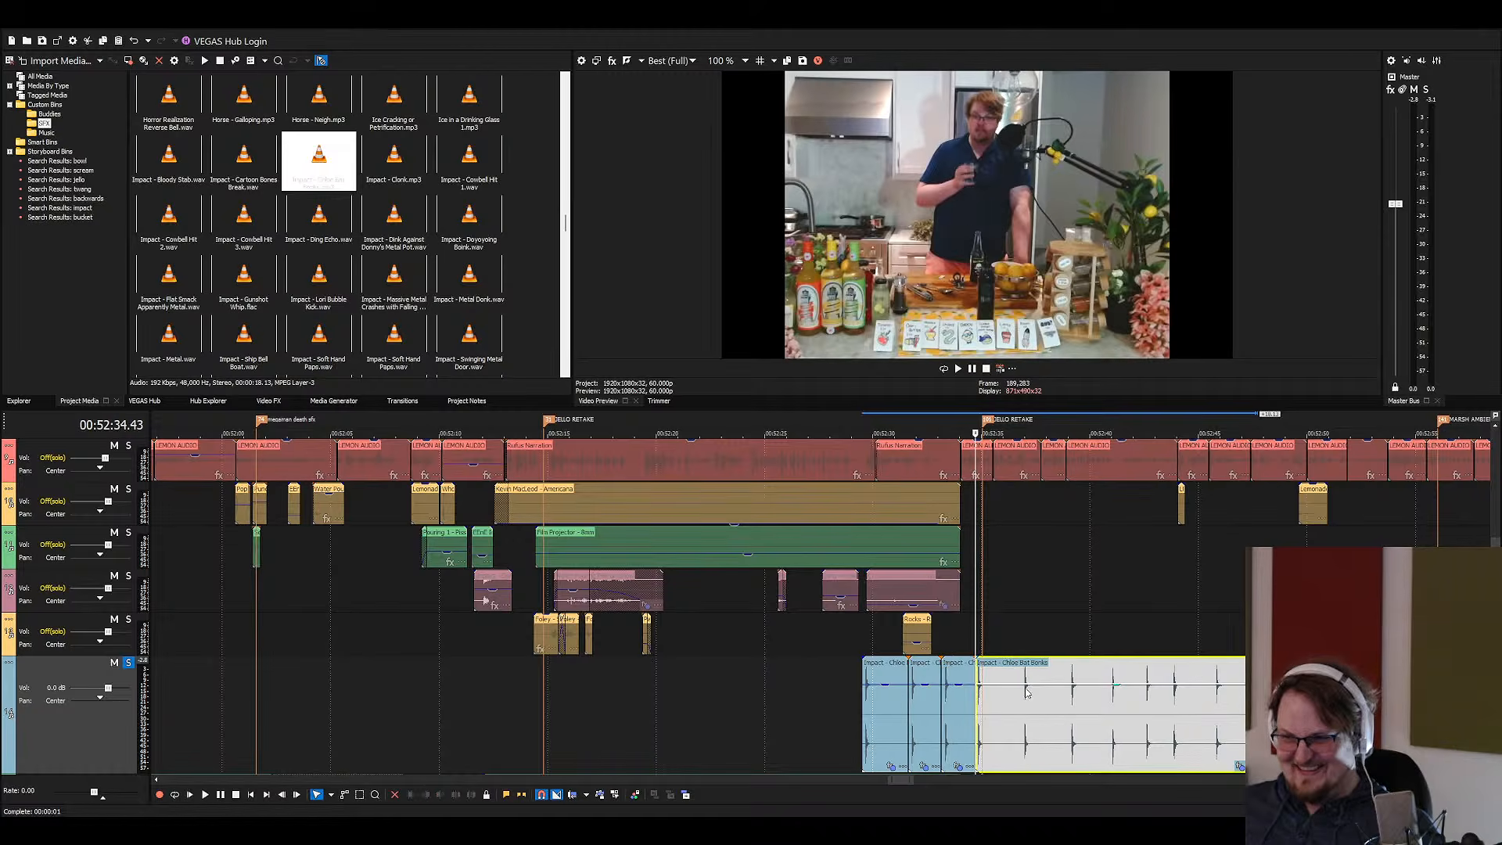
click(1019, 694)
key(s)
click(1066, 694)
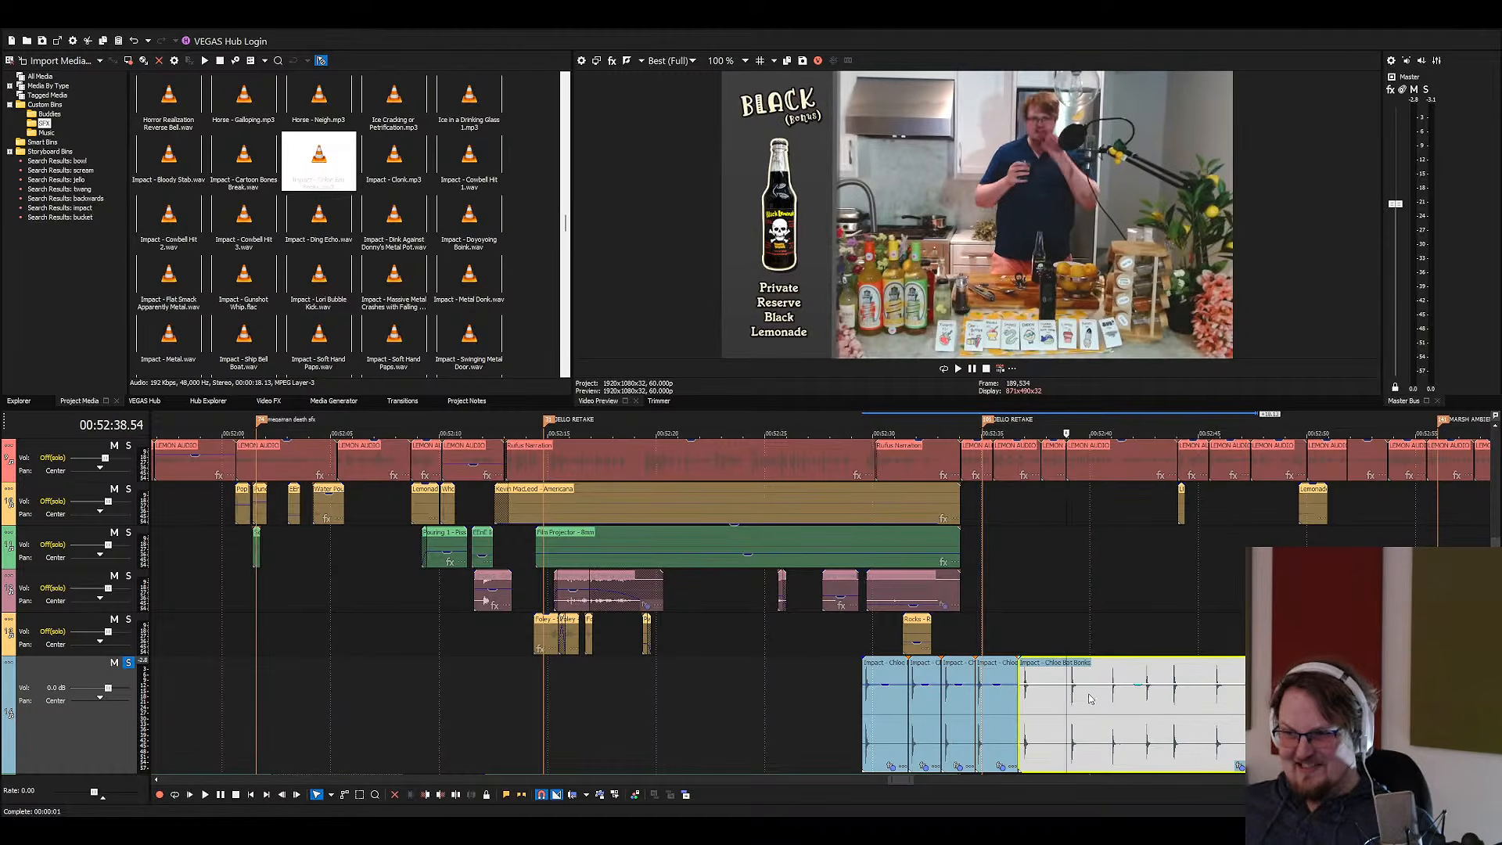
key(s)
click(1108, 693)
key(s)
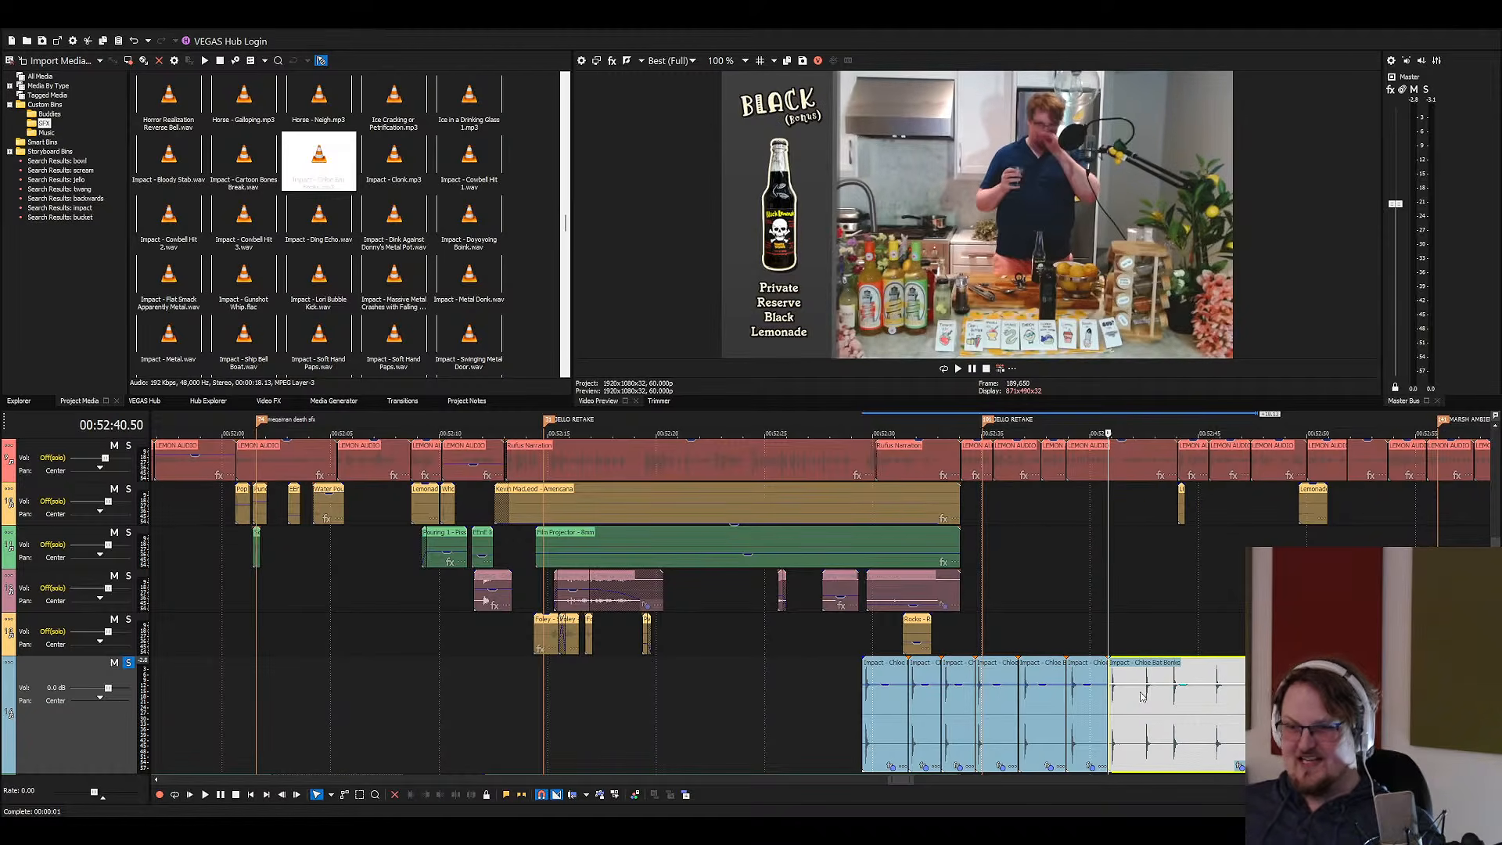
click(1140, 695)
key(s)
click(1172, 698)
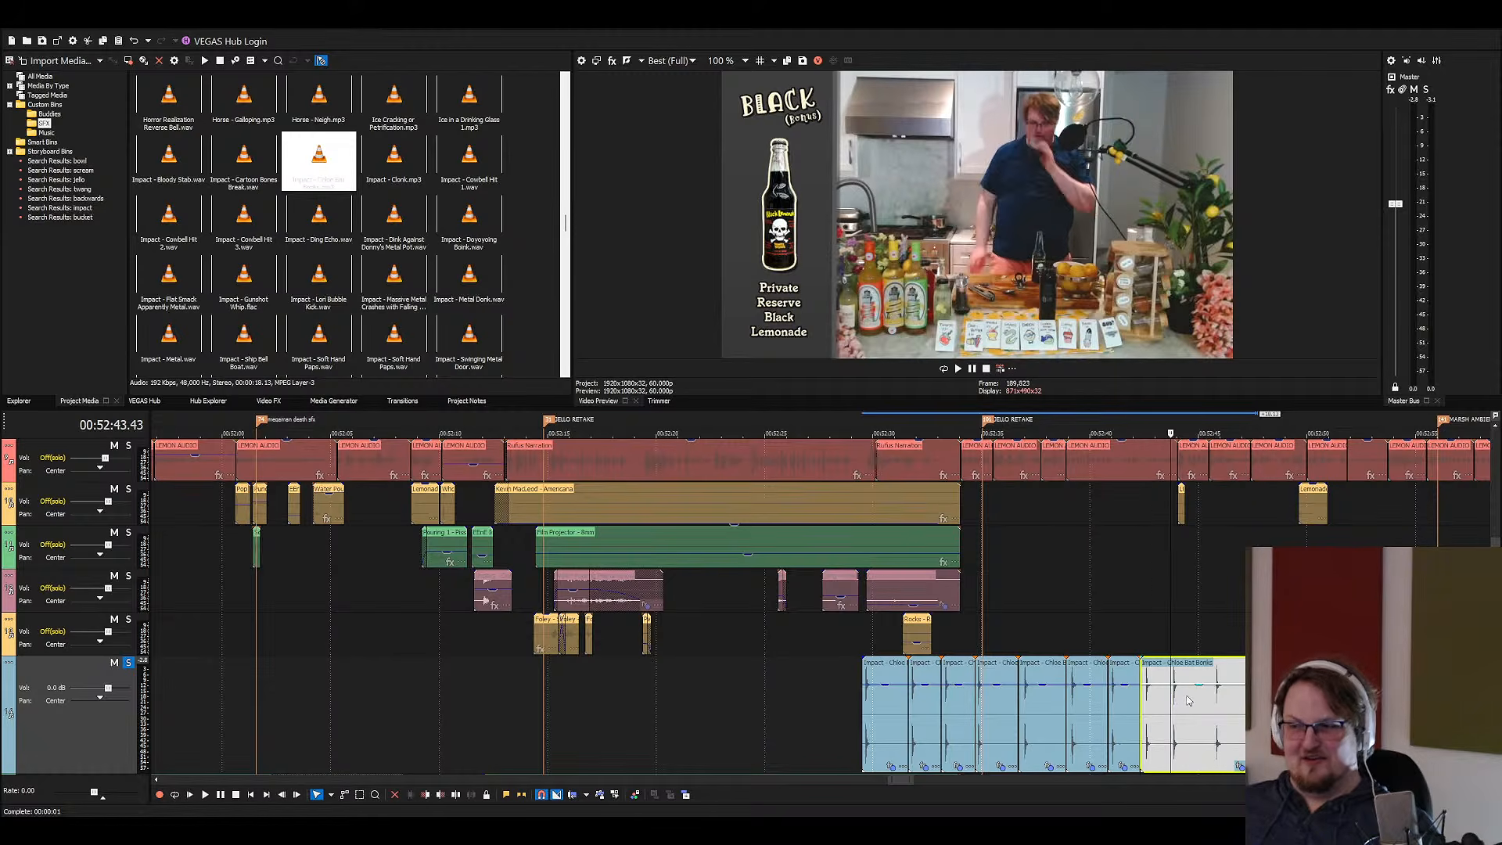
key(s)
click(1186, 697)
key(Delete)
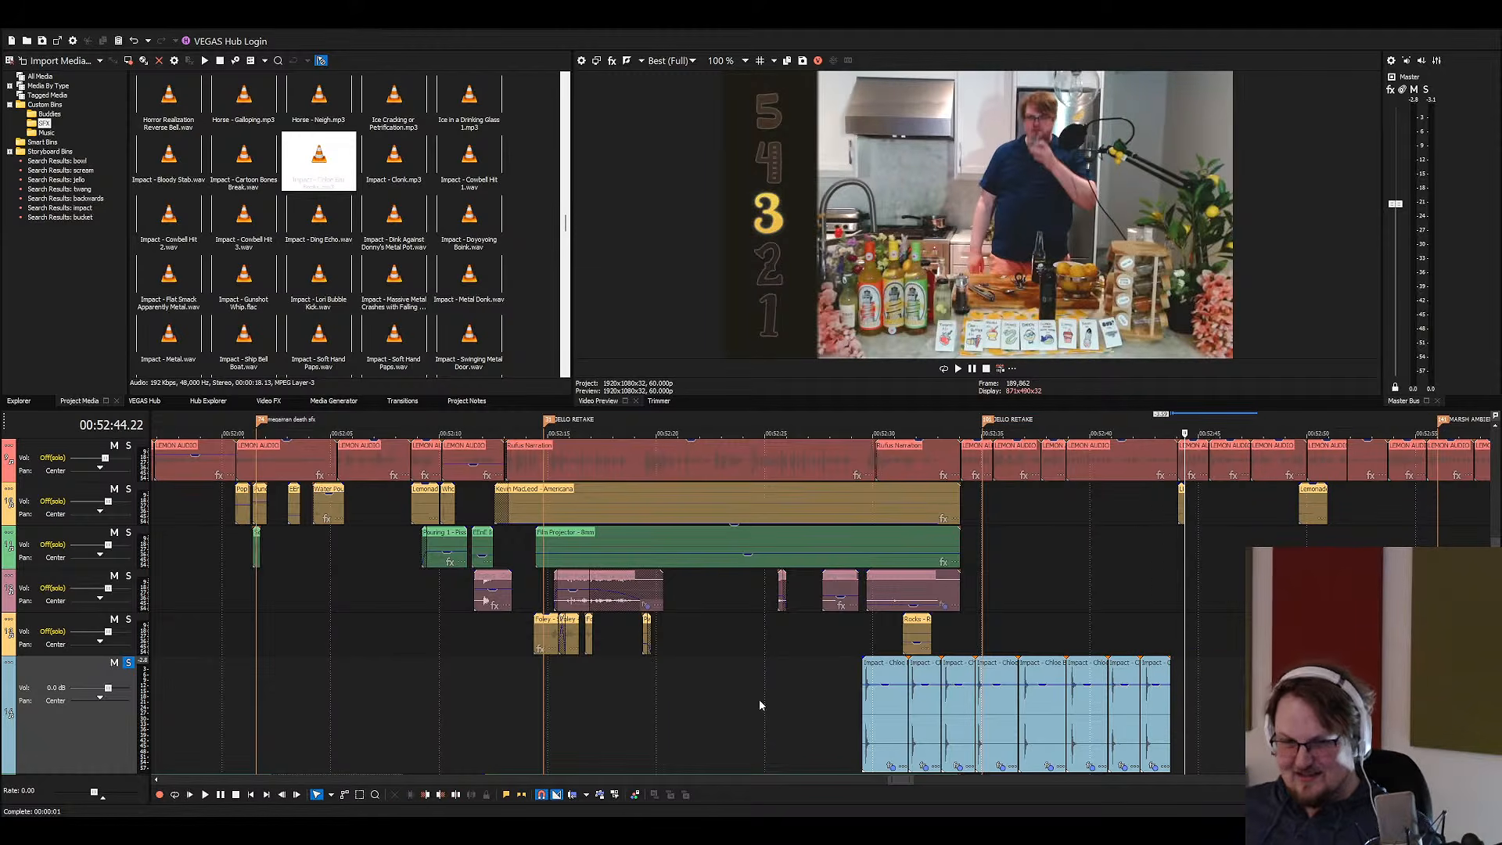
Set the playhead at about 00:52:28, just before the split bonk clips, and turn off the blue track's solo
click(830, 724)
scroll(832, 724, up, 2)
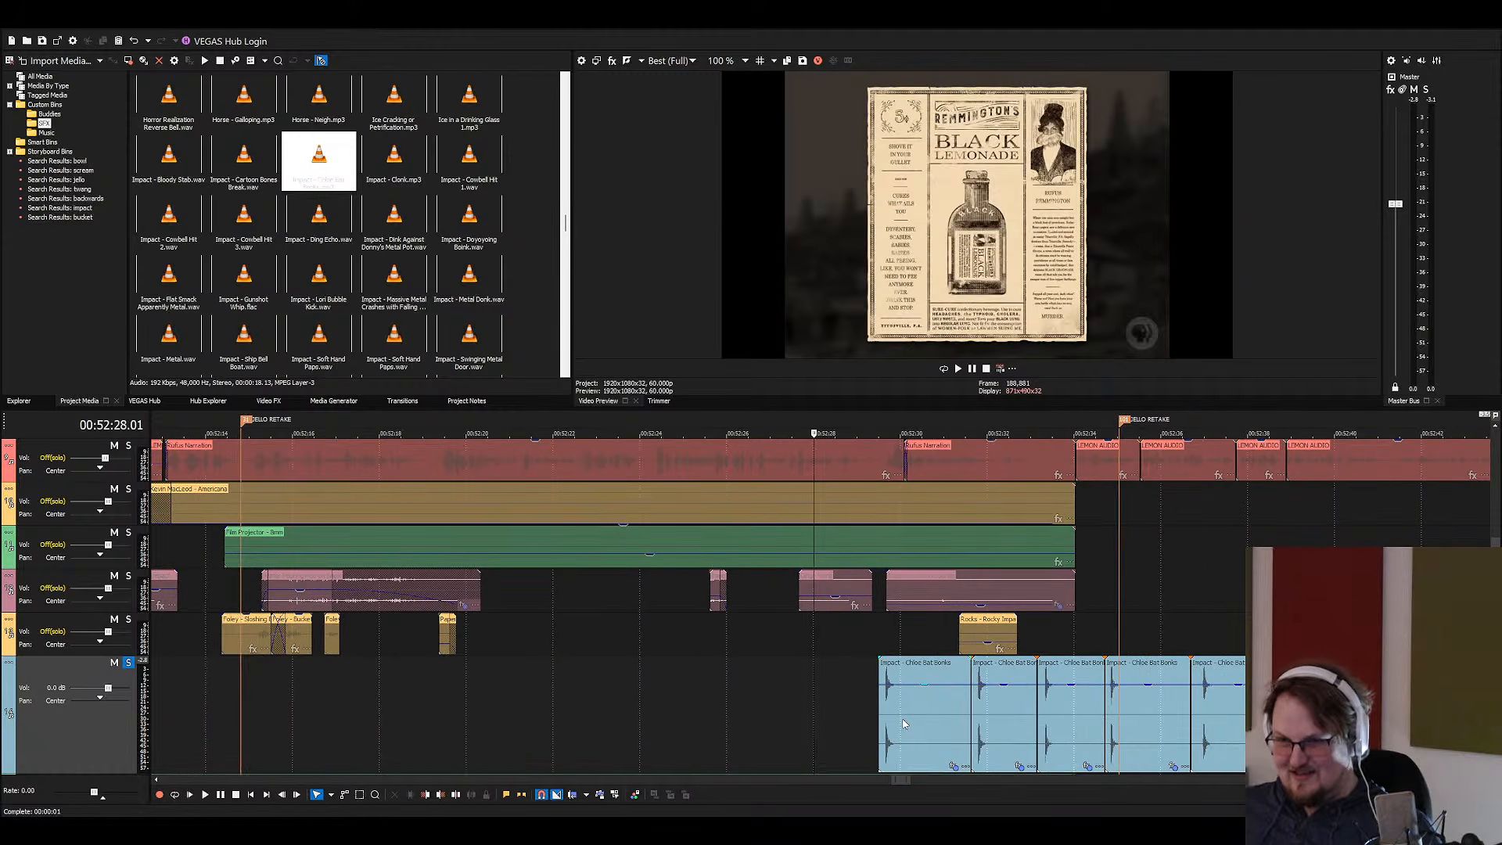
click(128, 663)
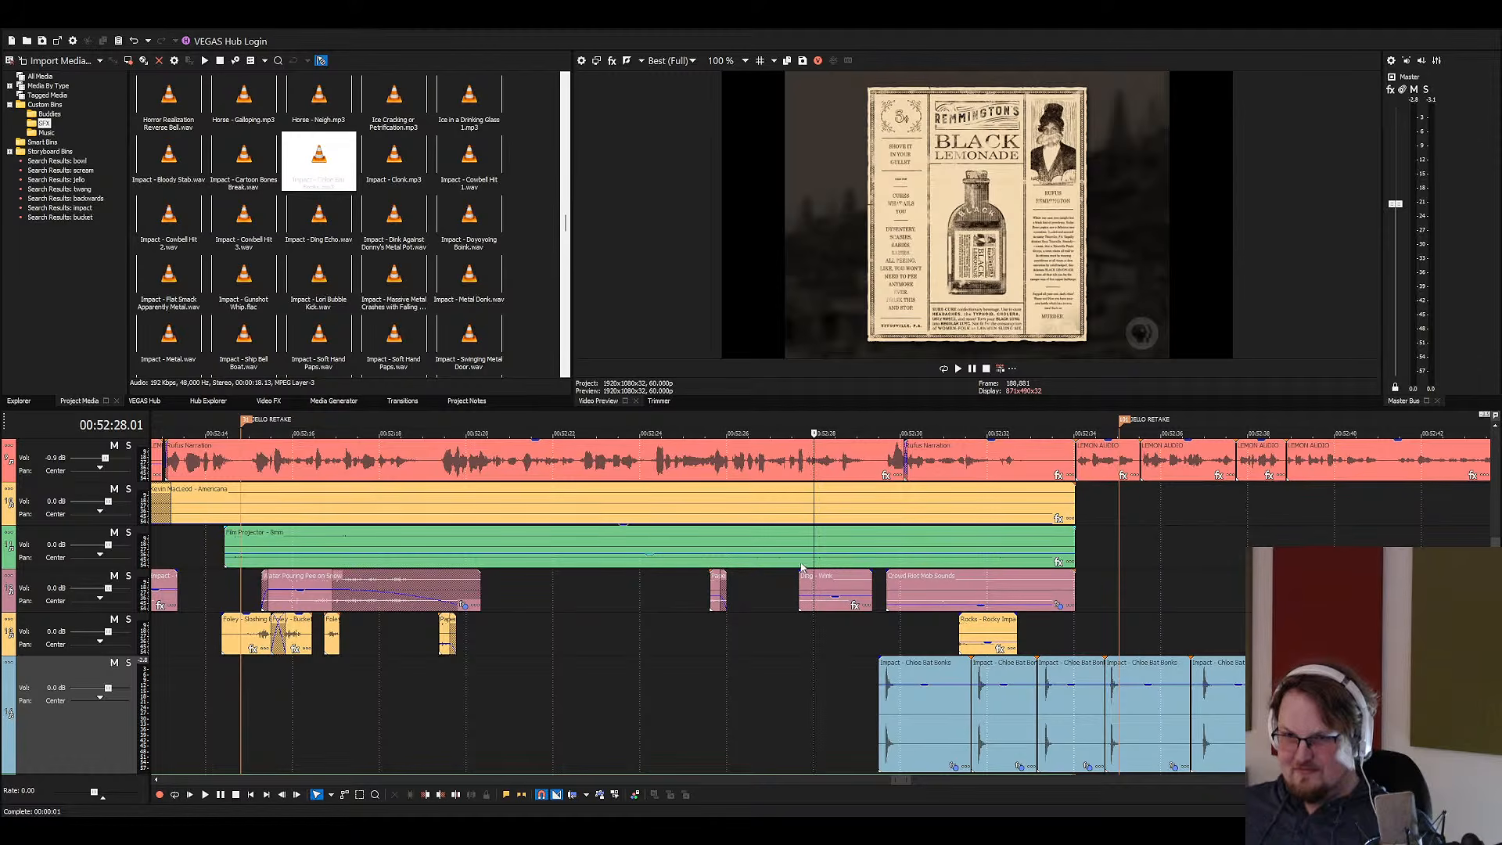
Delete the Kevin MacLeod - Americana music clip beneath the Rufus Narration
click(822, 512)
scroll(826, 514, down, 3)
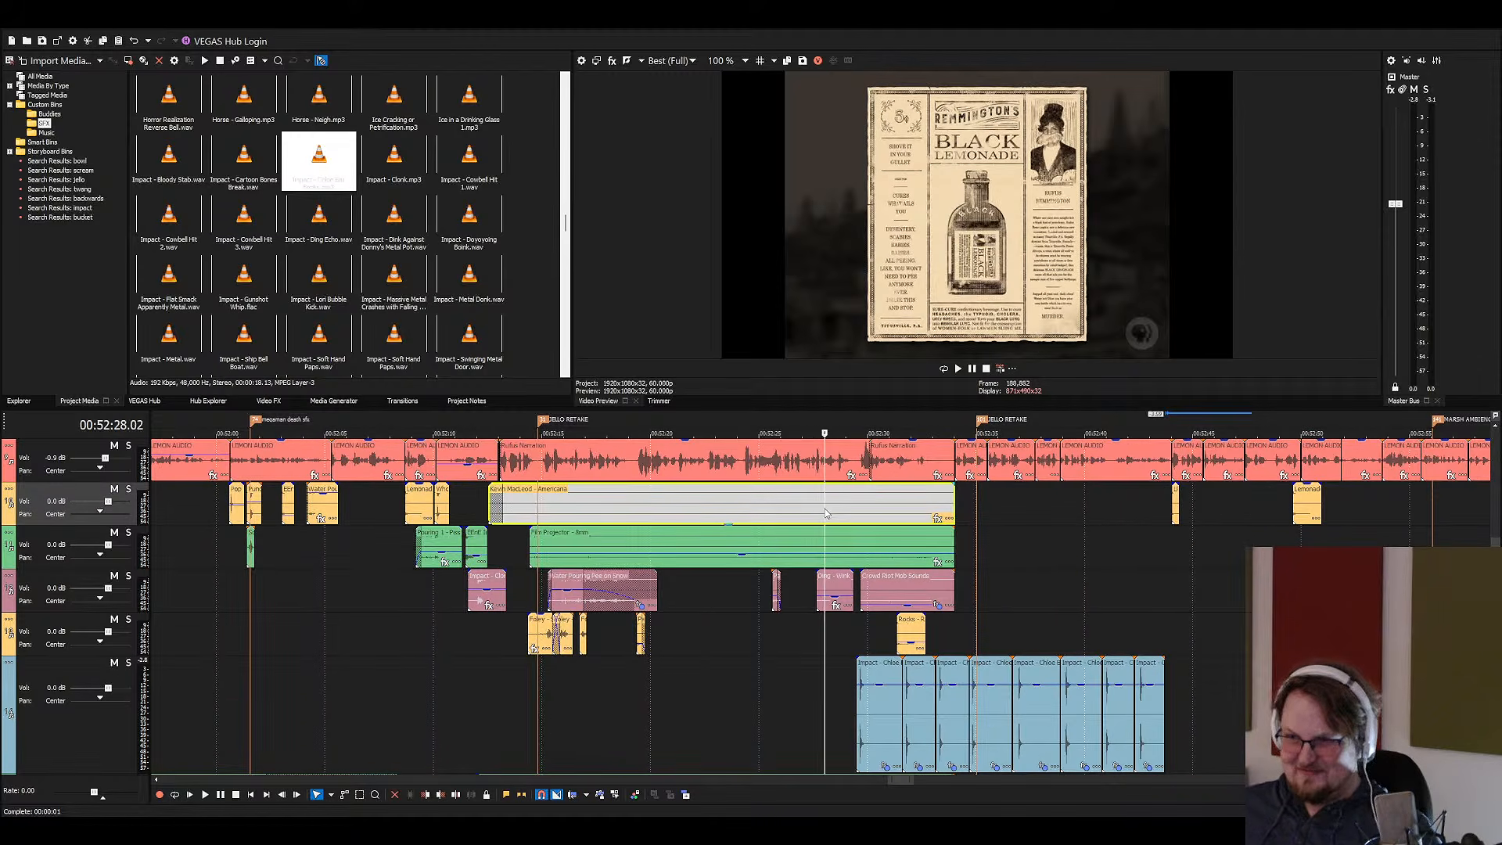
key(Delete)
Select the sound-effect clips under the Rufus Narration and align the first foley clip's start with the Film Projector clip at 00:52:14.26
click(531, 621)
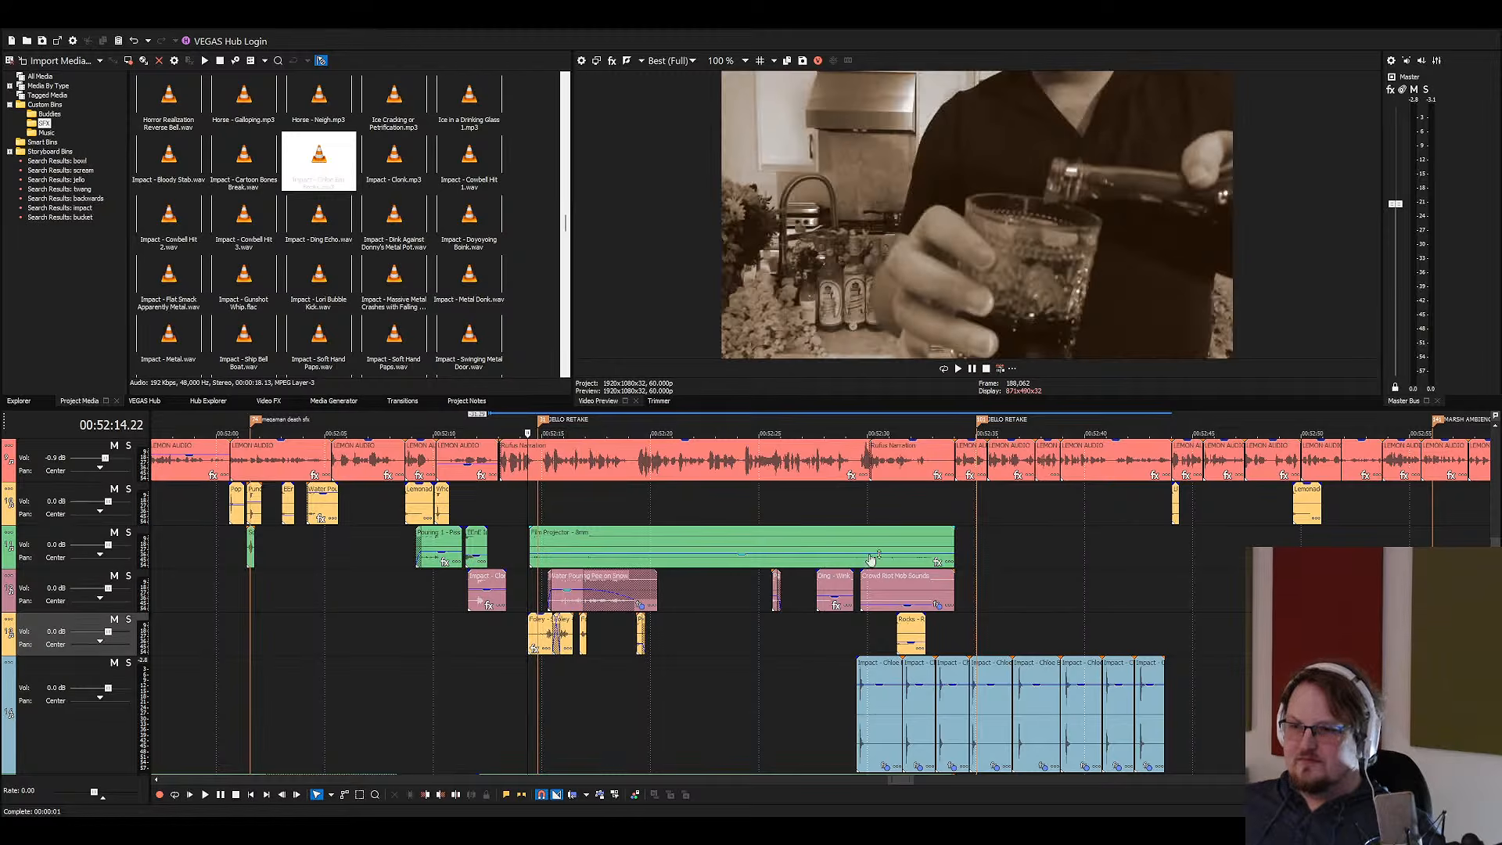
shift+click(938, 548)
scroll(863, 532, up, 3)
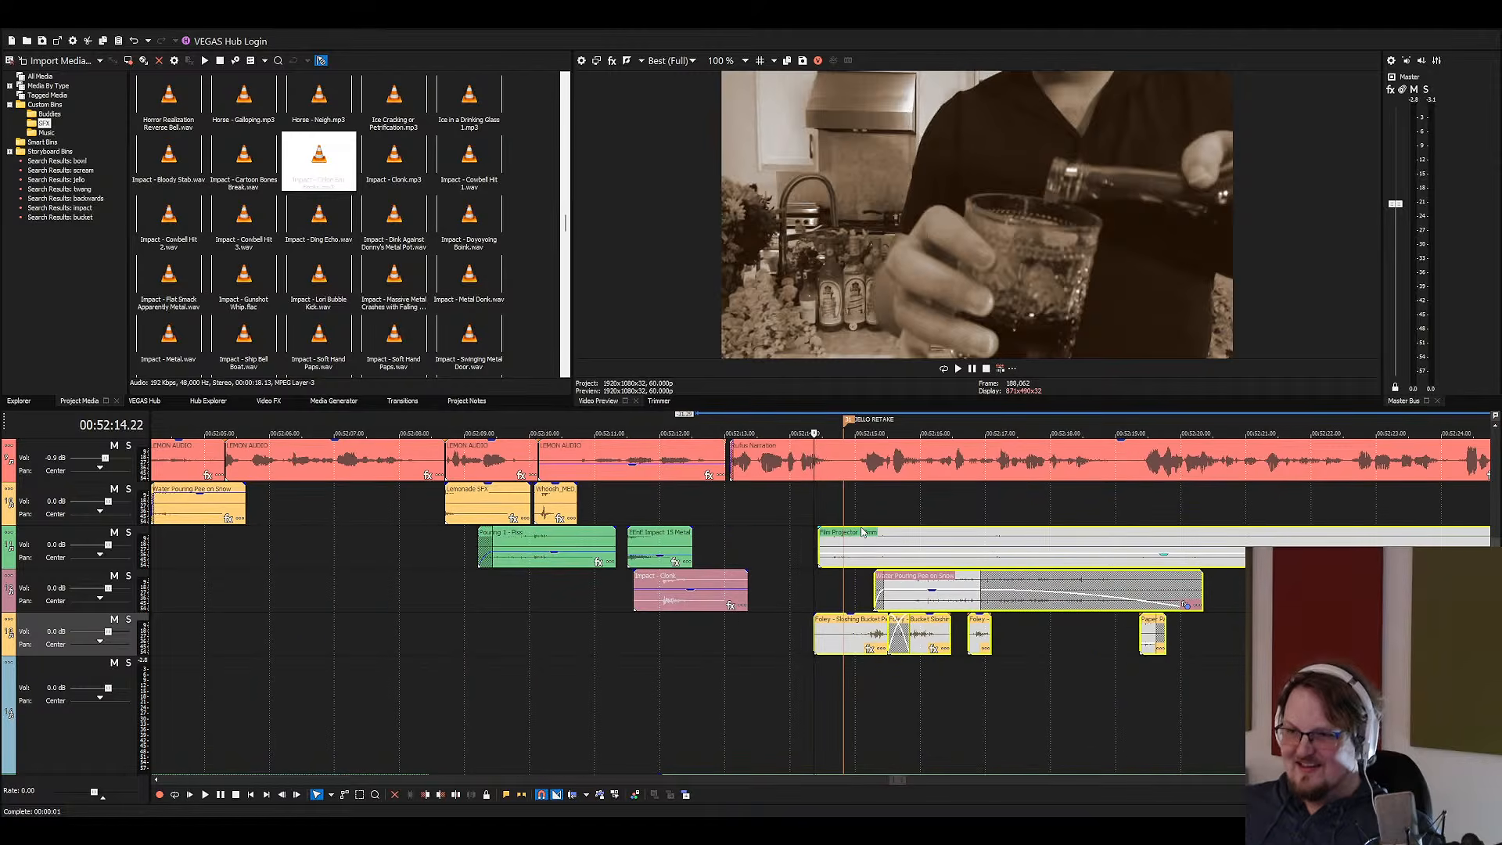
click(821, 539)
drag(815, 640, 818, 639)
scroll(919, 621, down, 5)
Move the selected sound-effect clips up one track so the Film Projector clip fills the deleted music's place
click(1105, 560)
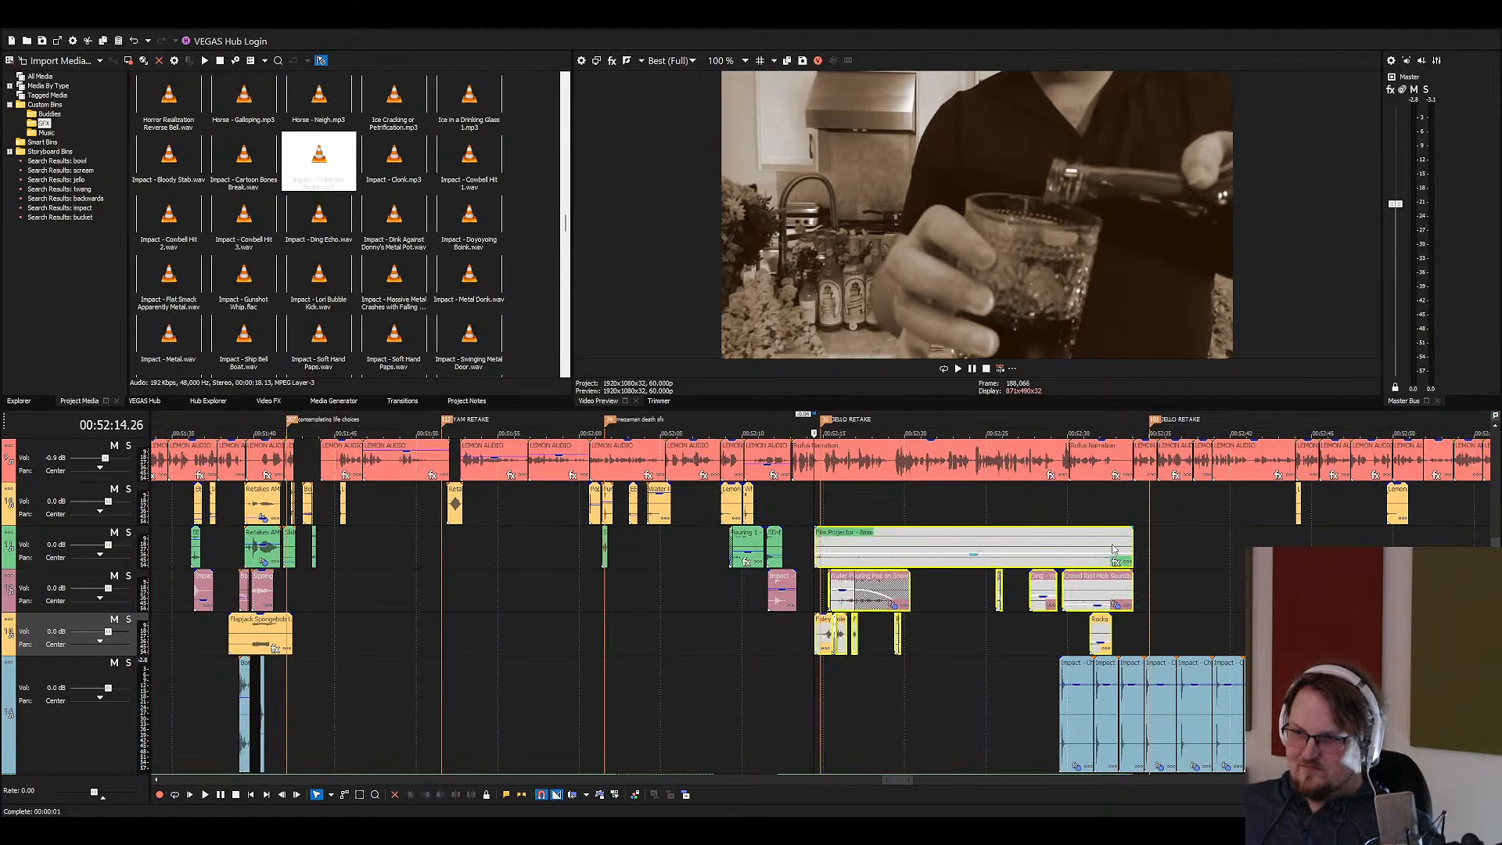
scroll(840, 518, up, 6)
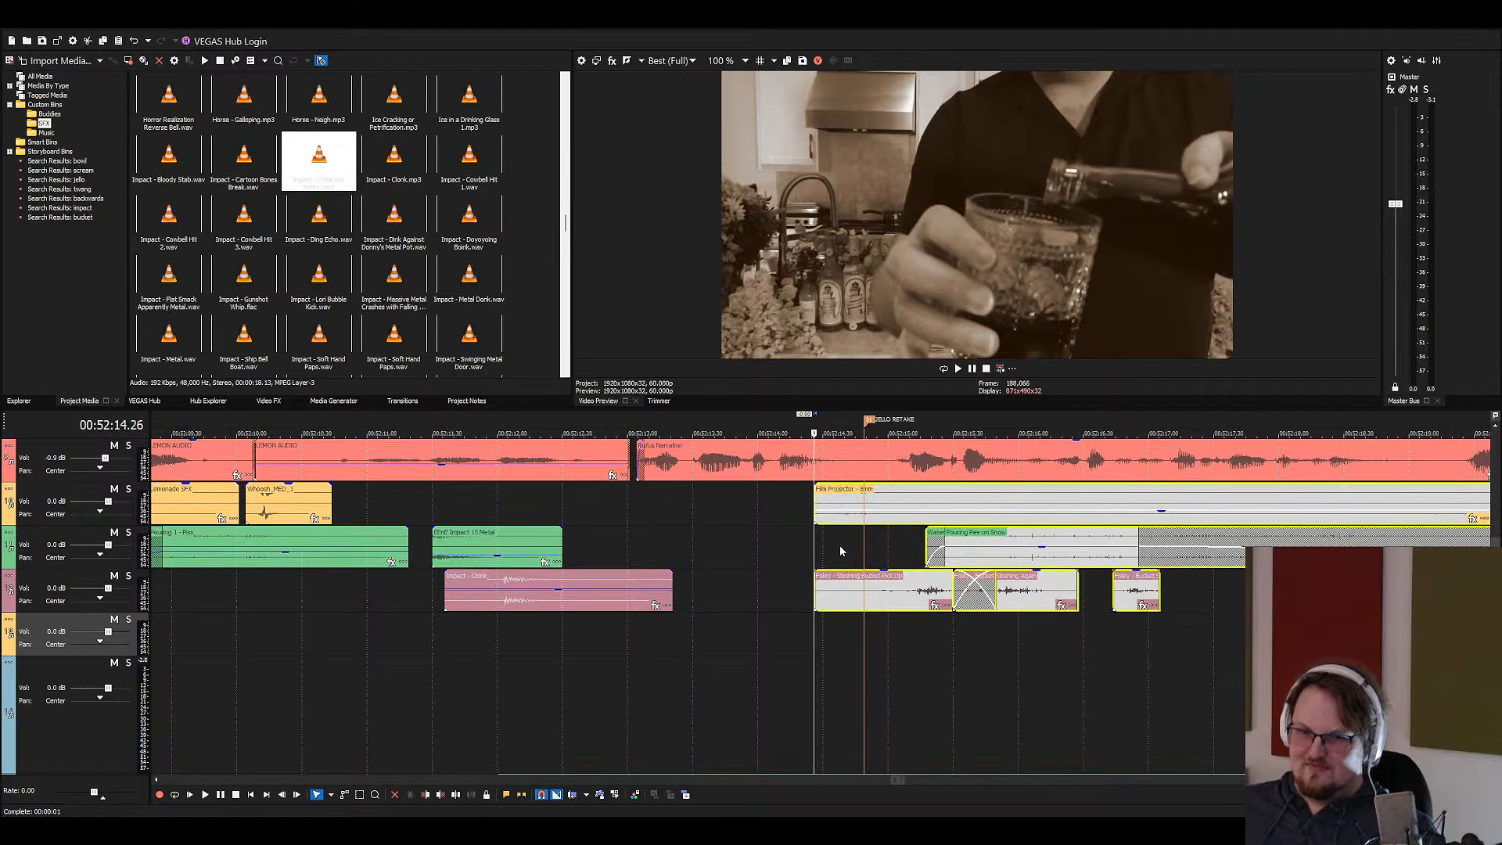
scroll(900, 579, down, 6)
scroll(953, 636, down, 2)
scroll(951, 636, down, 1)
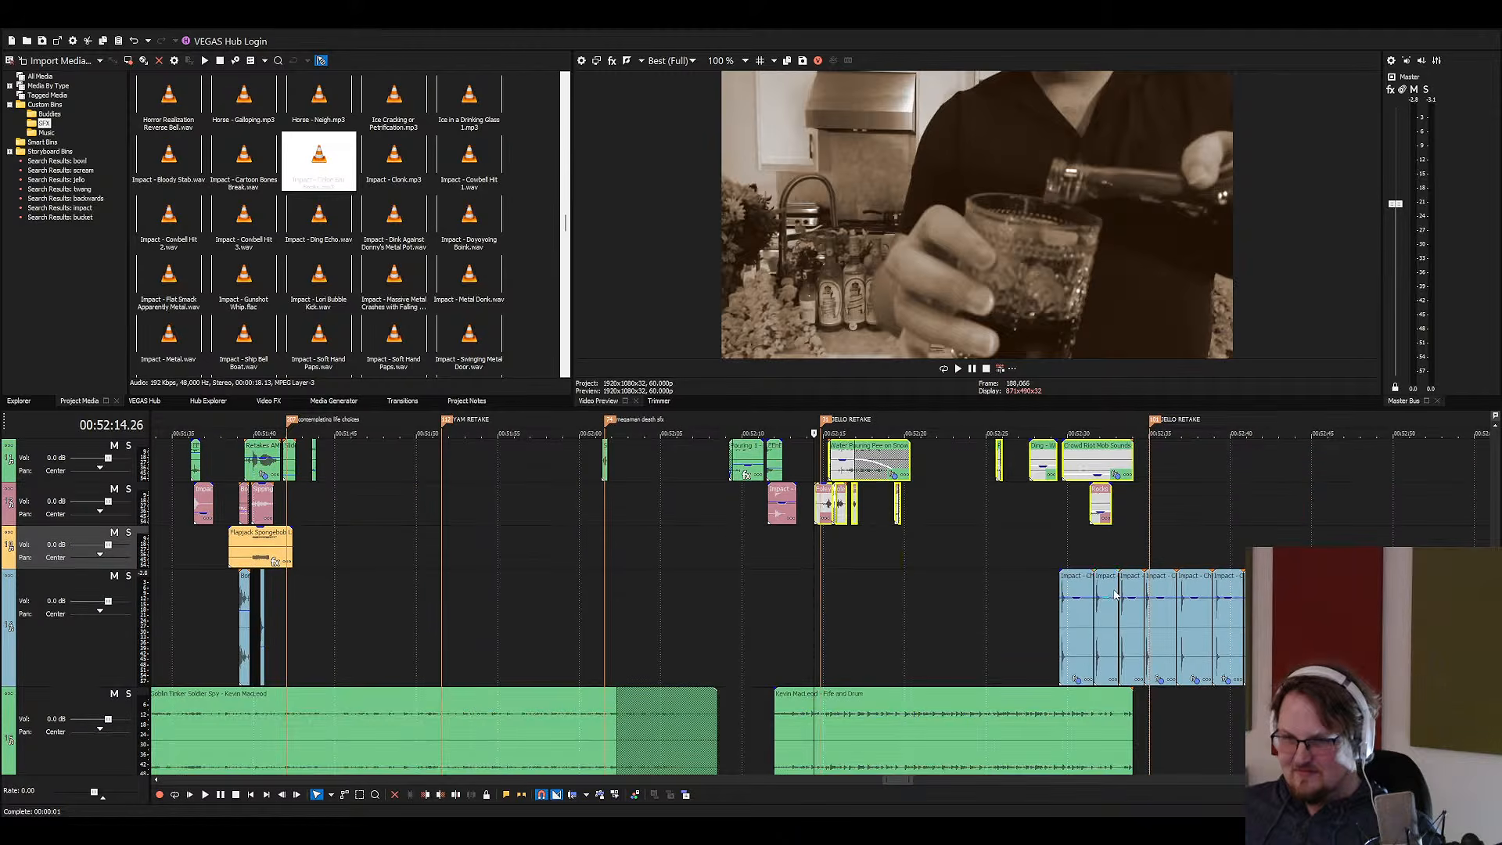
Move the first Impact - Chloe Bat Bonks piece up to the empty track, starting near the Crowd Riot Mob Sounds clip's beginning
click(1045, 590)
scroll(1017, 602, up, 4)
click(909, 614)
click(824, 596)
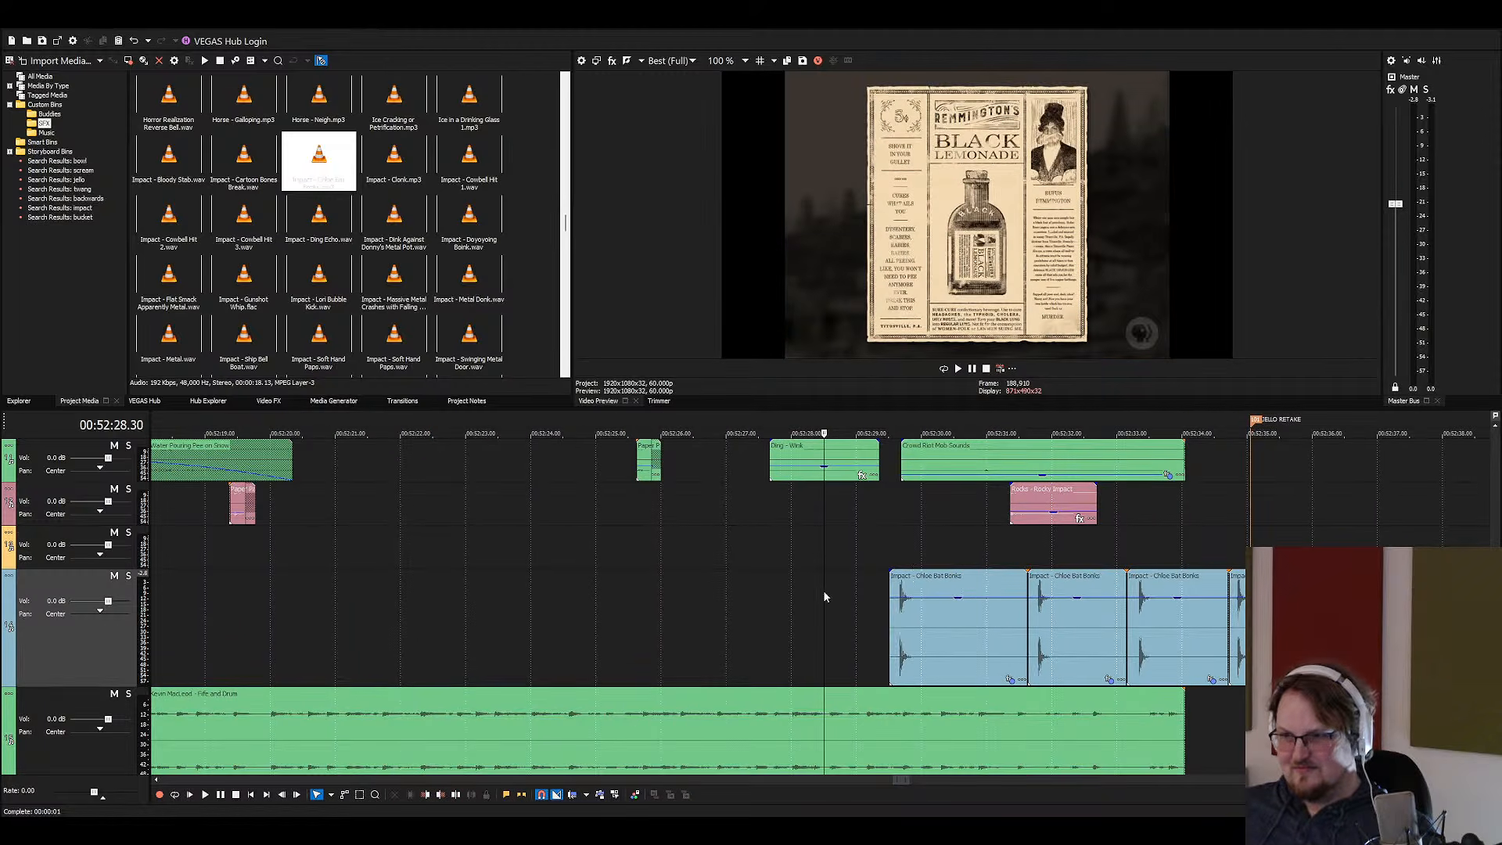
key(space)
scroll(827, 594, down, 2)
key(space)
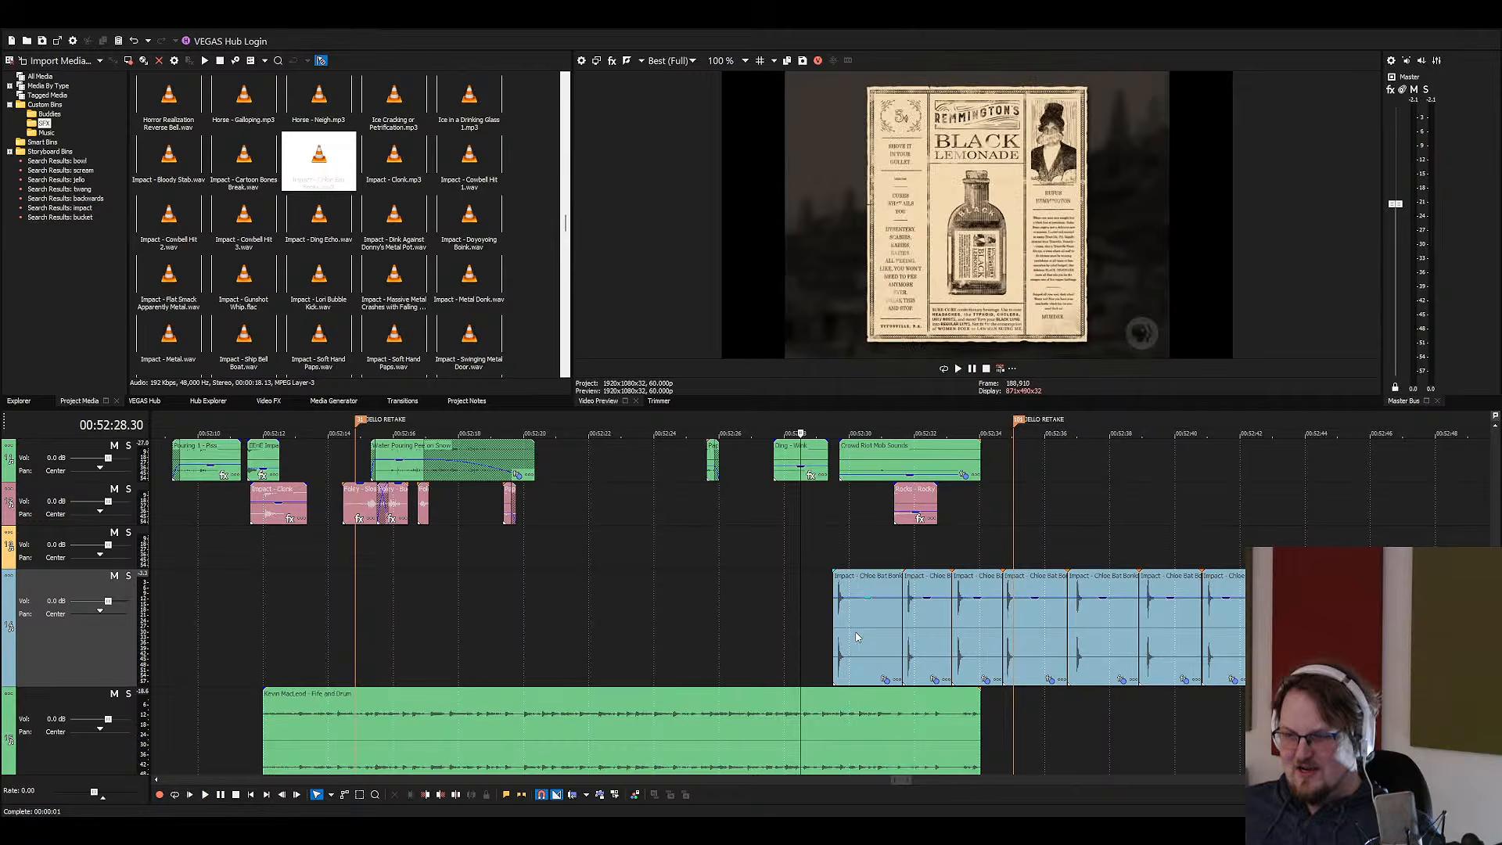
click(858, 625)
drag(863, 557, 857, 555)
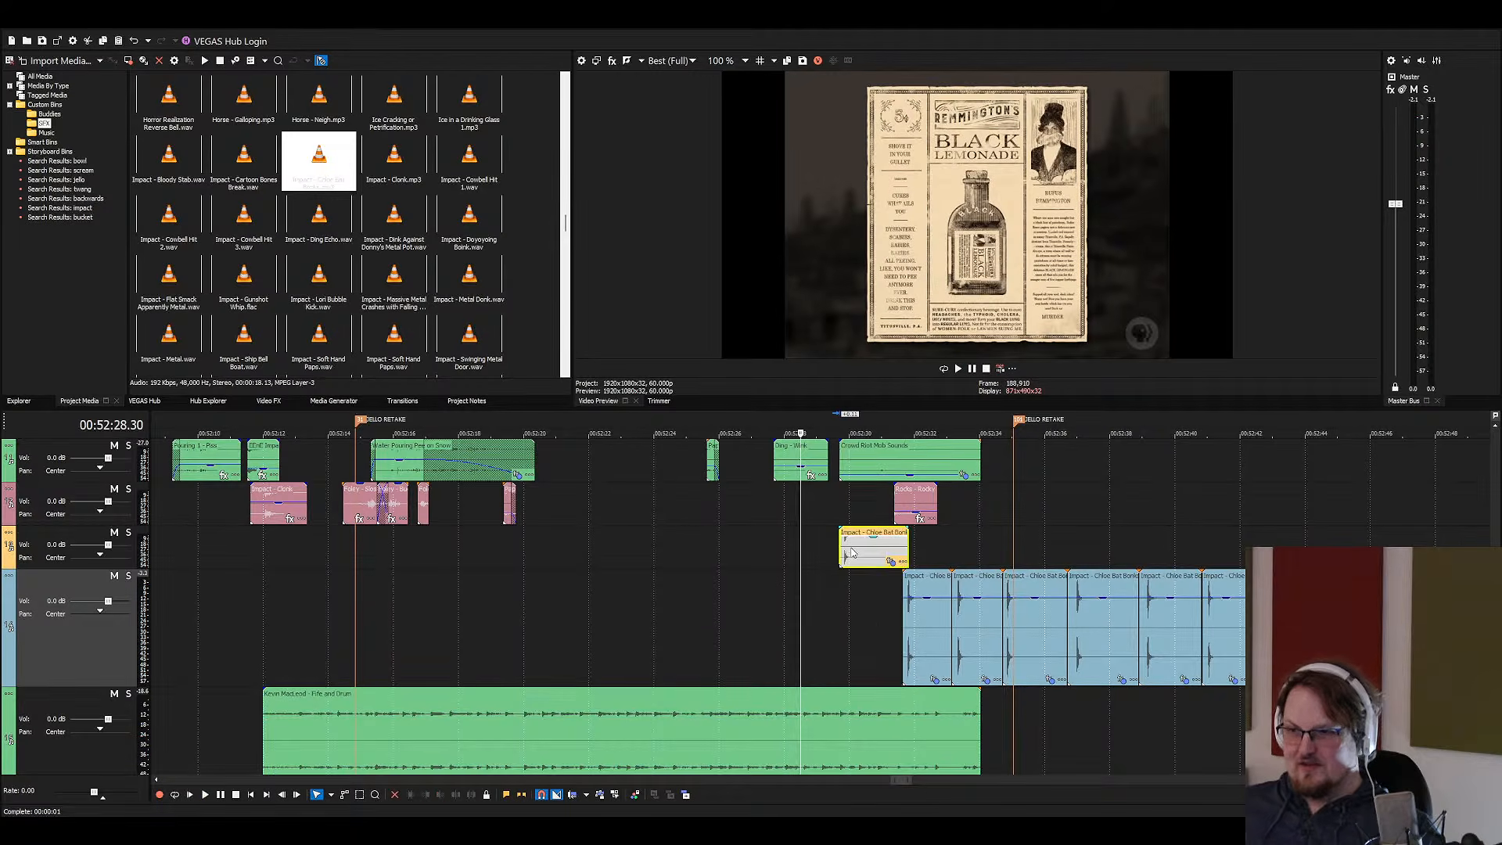
Move the second Impact - Chloe Bat Bonks piece earlier on its track so it begins shortly after the first piece
scroll(870, 558, up, 4)
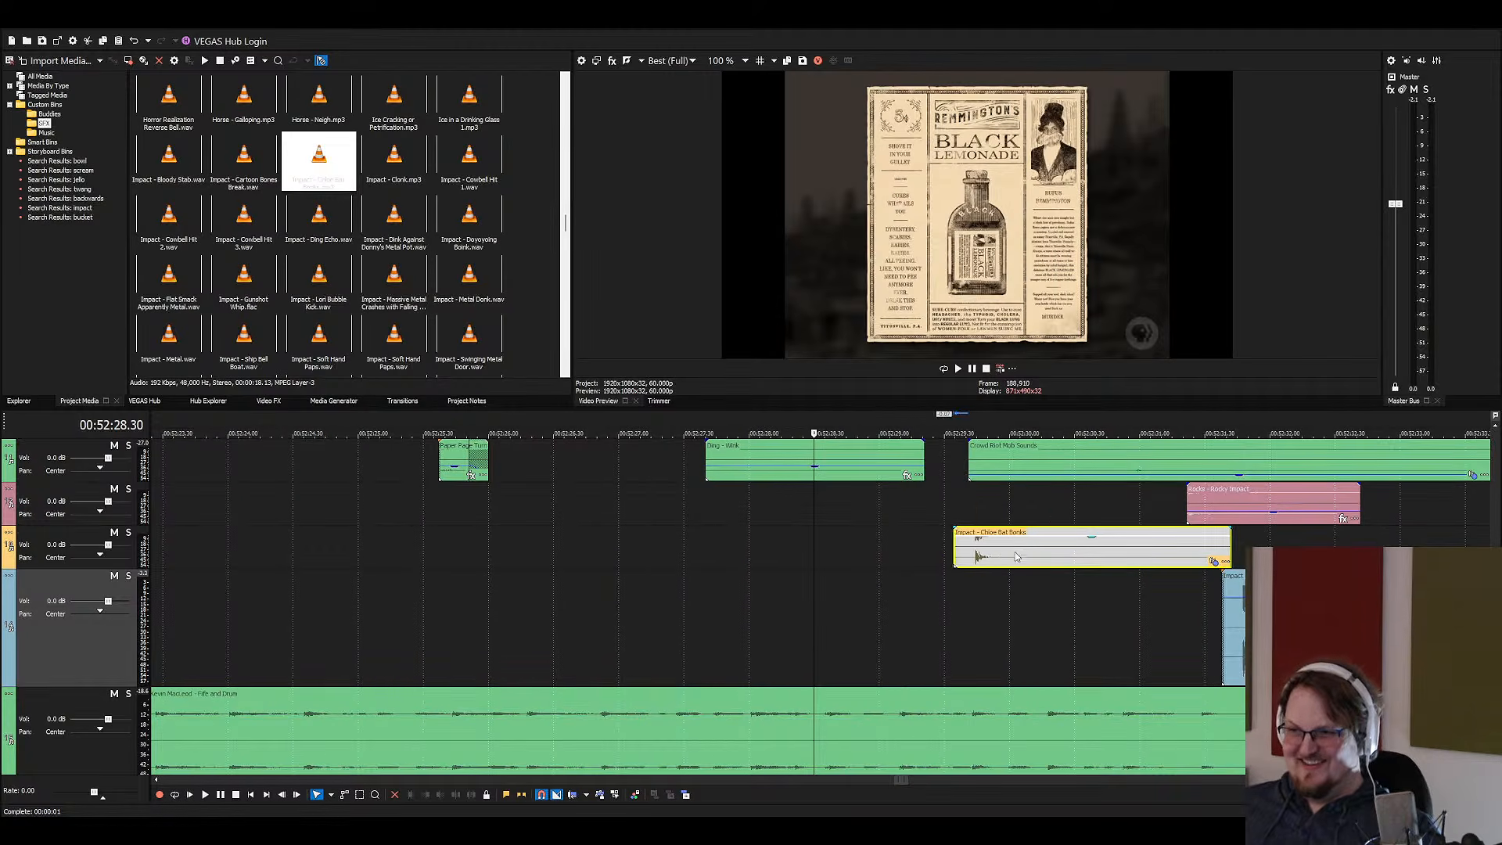
scroll(978, 579, down, 3)
drag(961, 606, 894, 610)
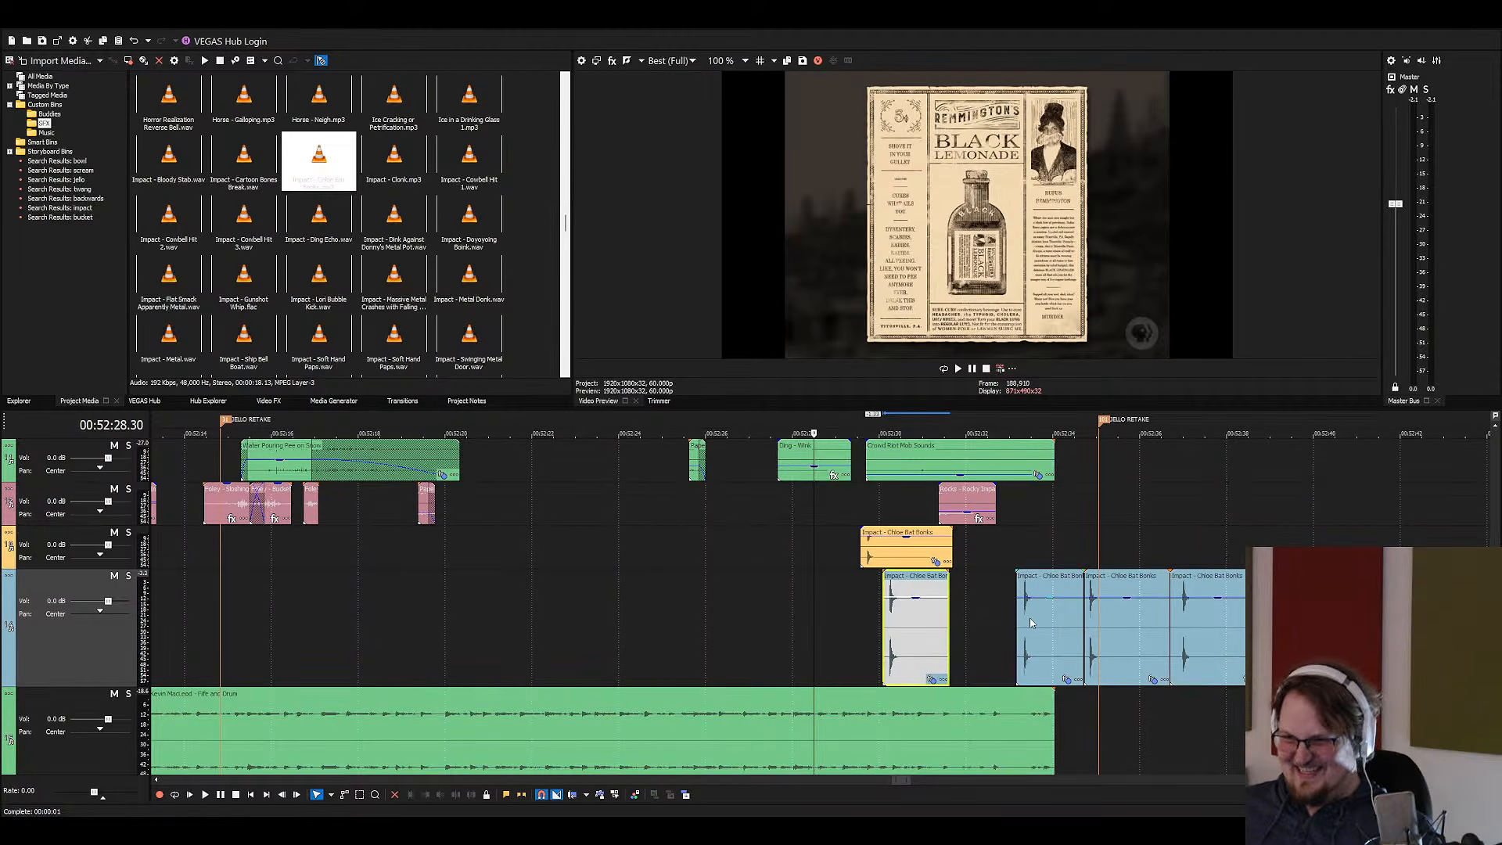
Move the next three Impact - Chloe Bat Bonks pieces earlier, staggering them across three tracks near the end of the Crowd Riot Mob Sounds clip
drag(1040, 588, 999, 544)
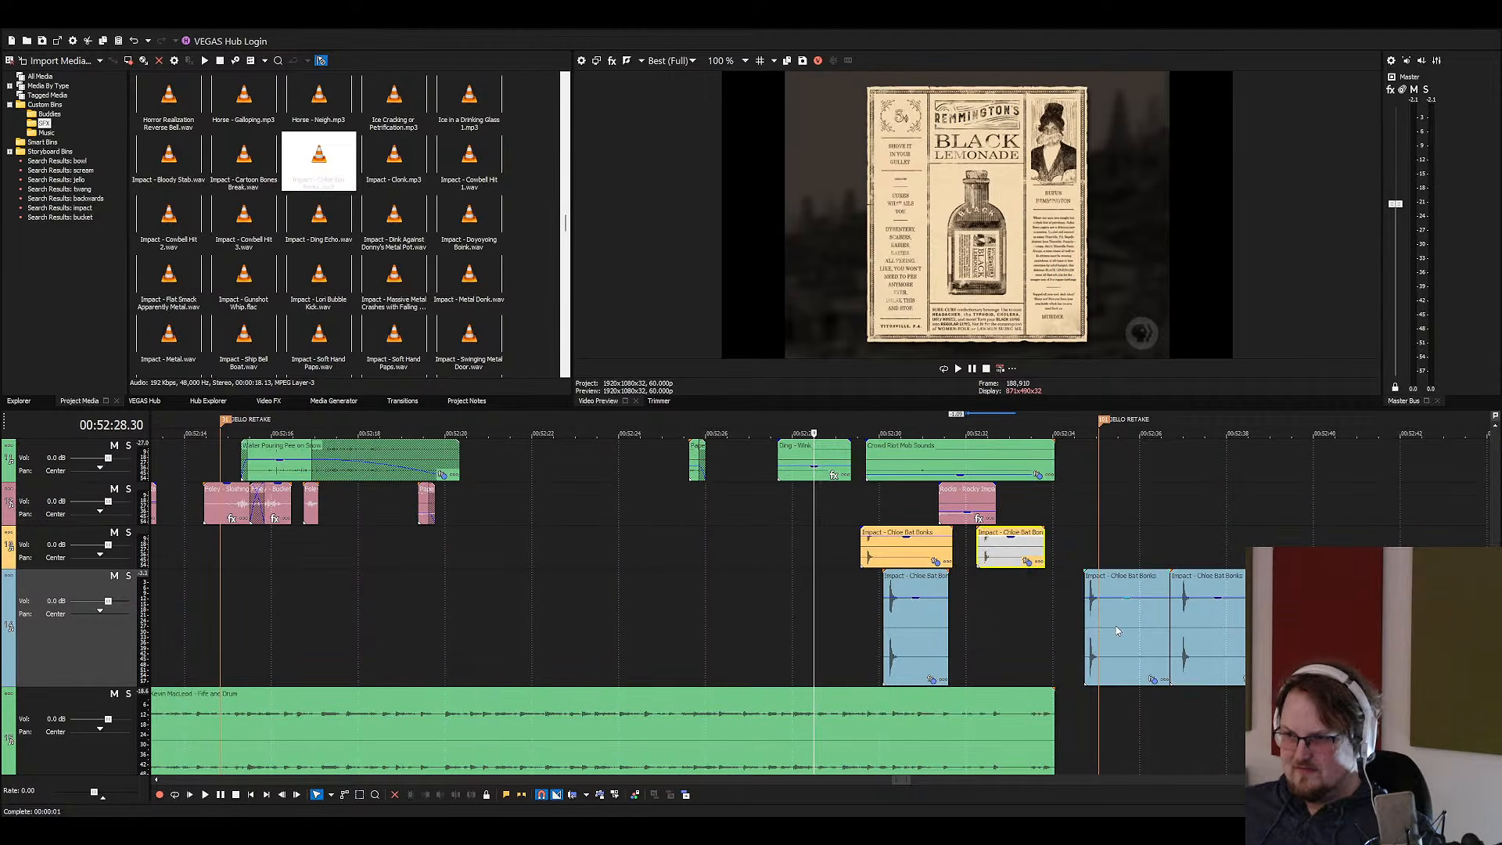
drag(1134, 605, 1051, 605)
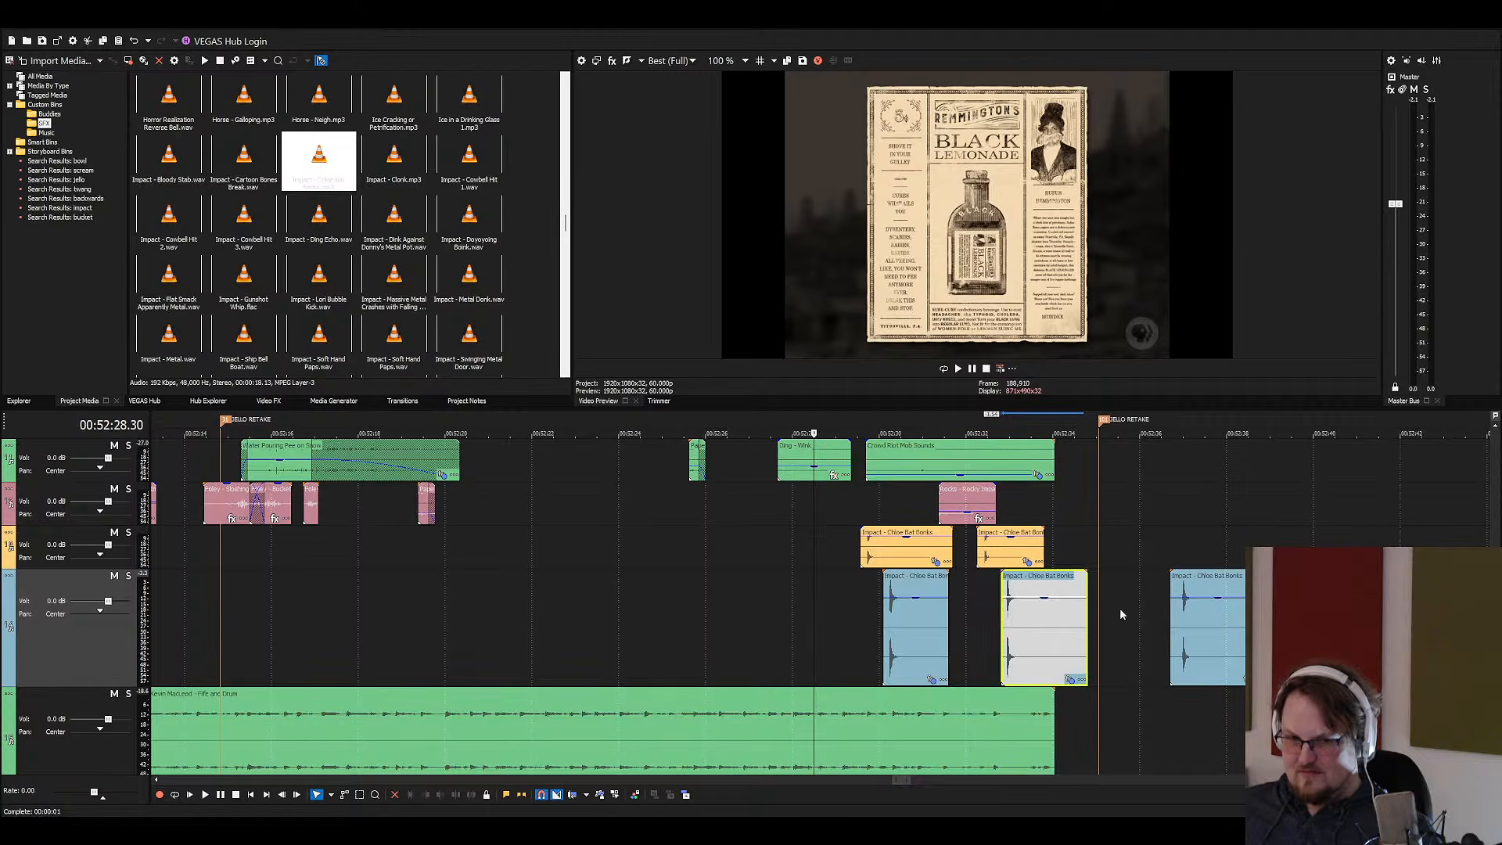
scroll(1119, 614, up, 1)
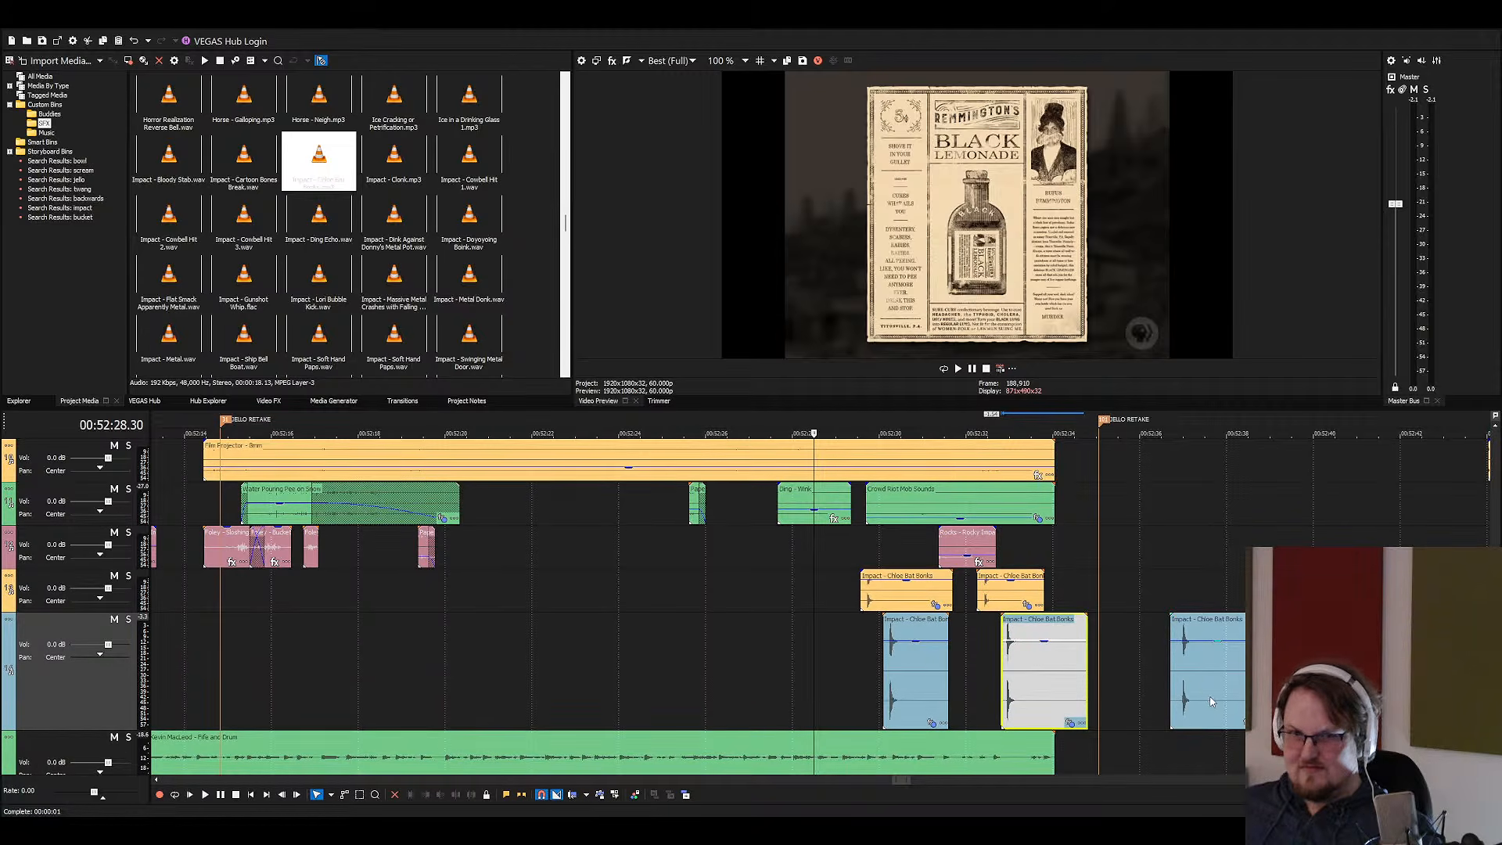
drag(1211, 702, 1049, 548)
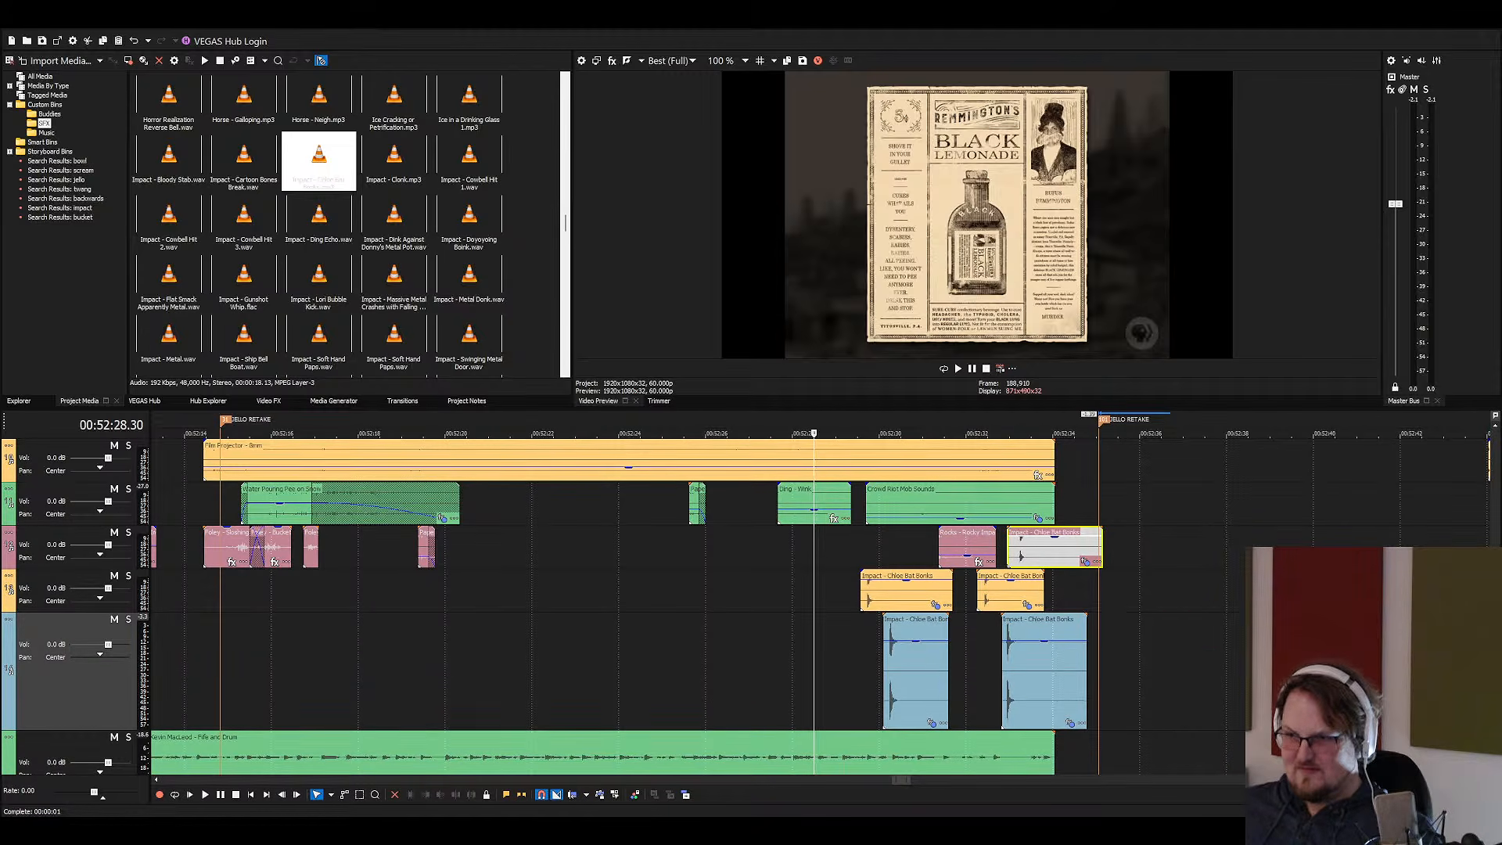
Arrange the remaining Impact - Chloe Bat Bonks pieces across the tracks near the riot clip's end, shortening the second piece on the lowest track
drag(1297, 680, 1086, 602)
drag(1380, 682, 1187, 678)
drag(1085, 674, 1032, 676)
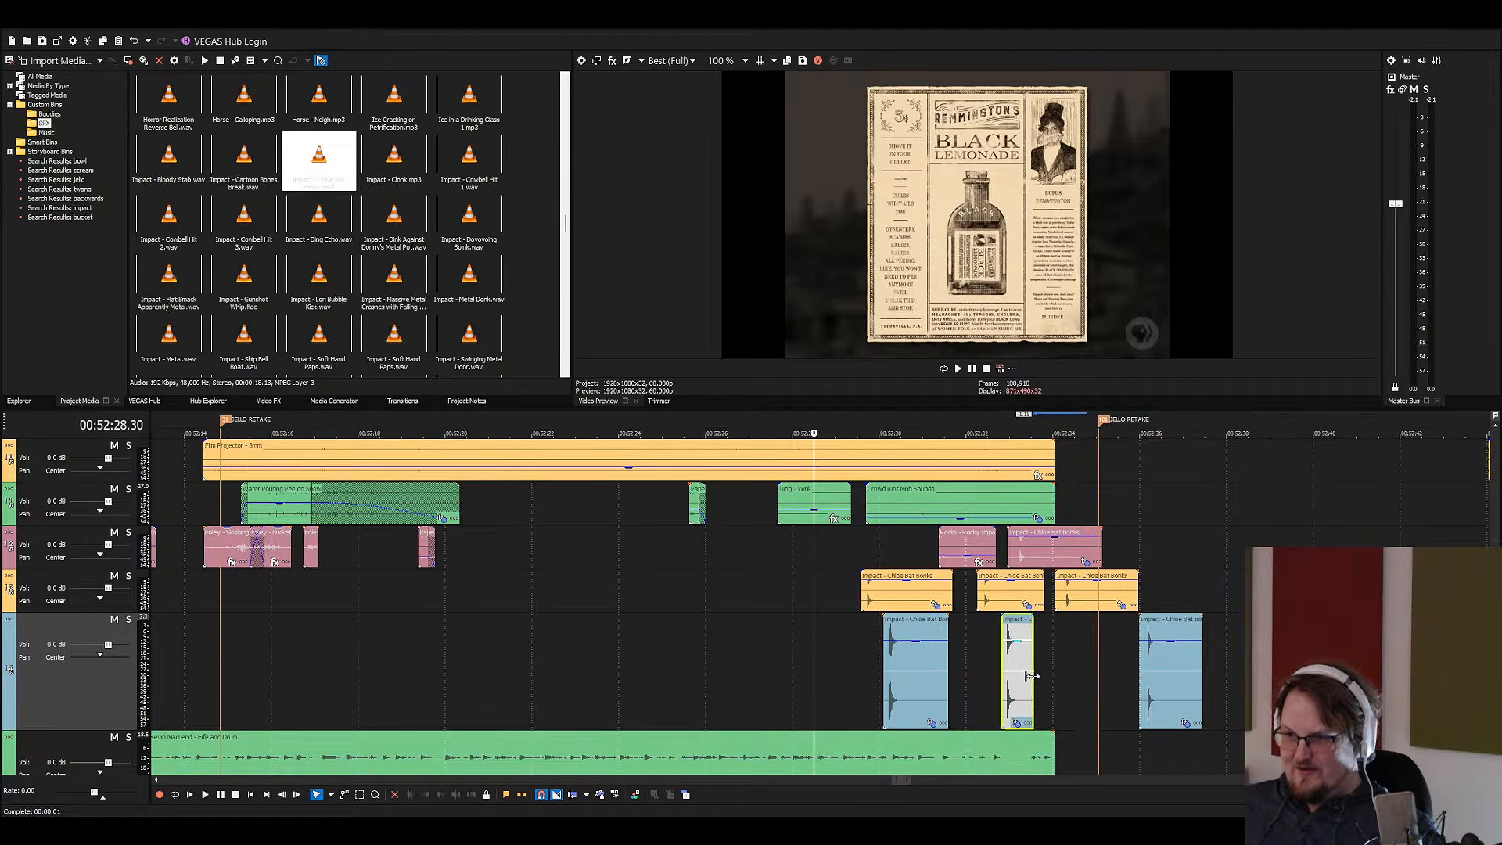
drag(1173, 682, 1064, 682)
drag(1435, 681, 1083, 517)
Play back the bonk impacts, select the pieces under the riot clip together with the Rocks impact clip, and lower their gain
scroll(1083, 519, up, 3)
scroll(1083, 520, down, 2)
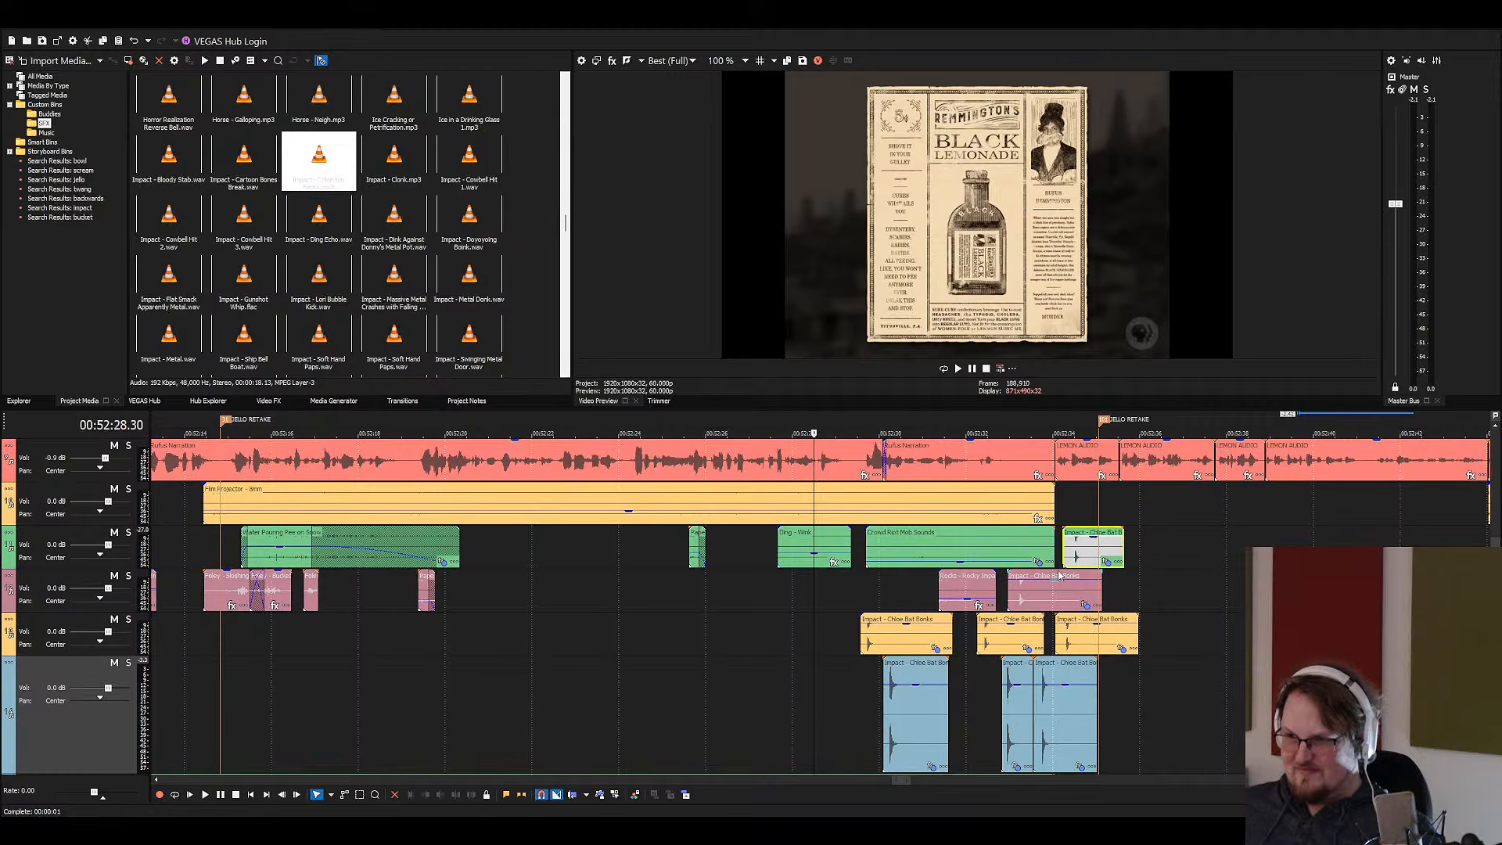
click(987, 555)
scroll(996, 558, up, 1)
scroll(999, 560, up, 2)
key(space)
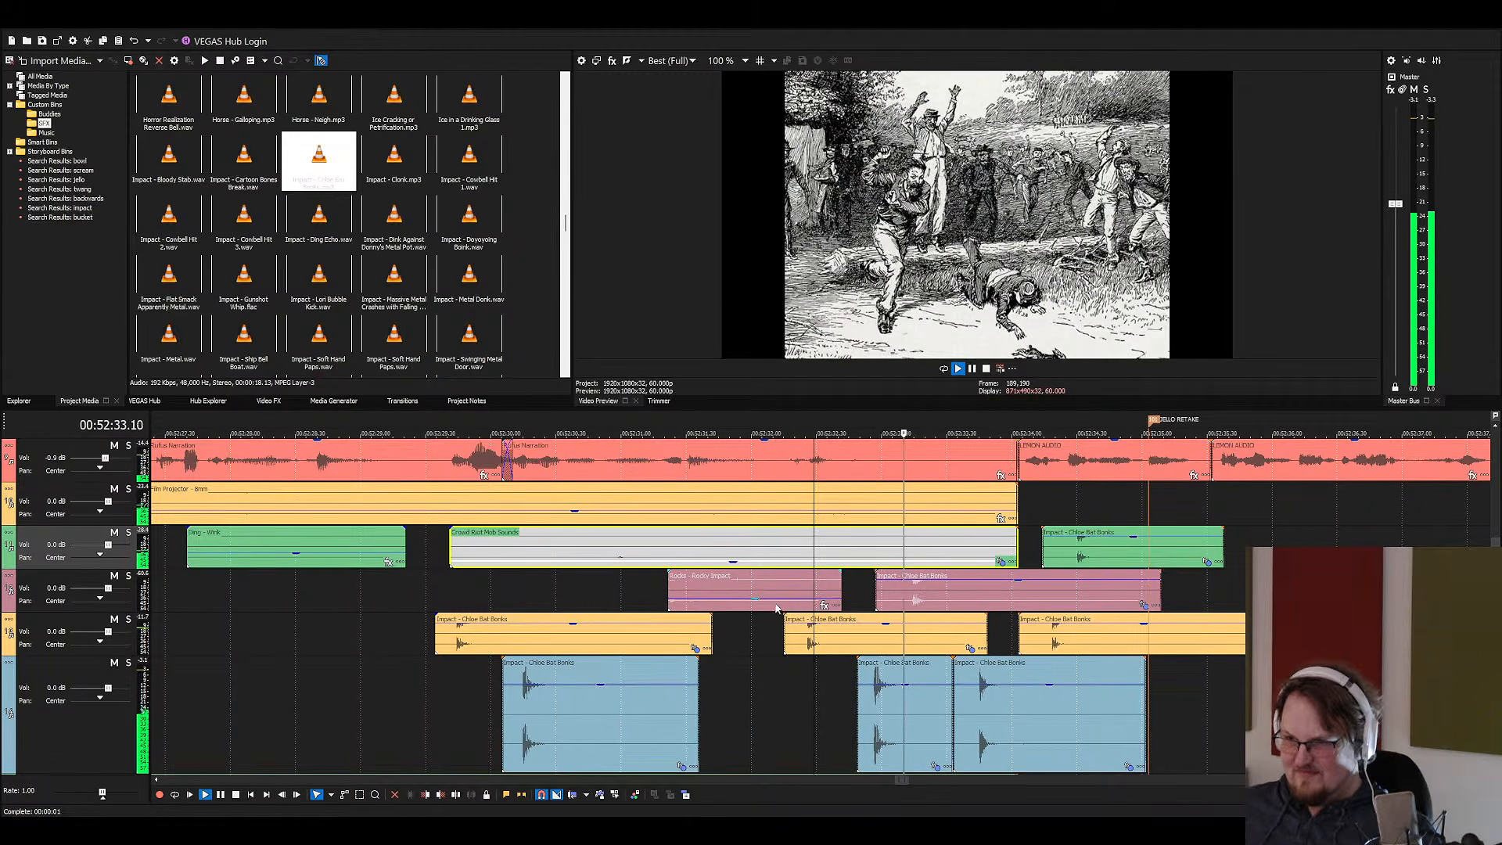
click(527, 704)
key(space)
shift+click(982, 590)
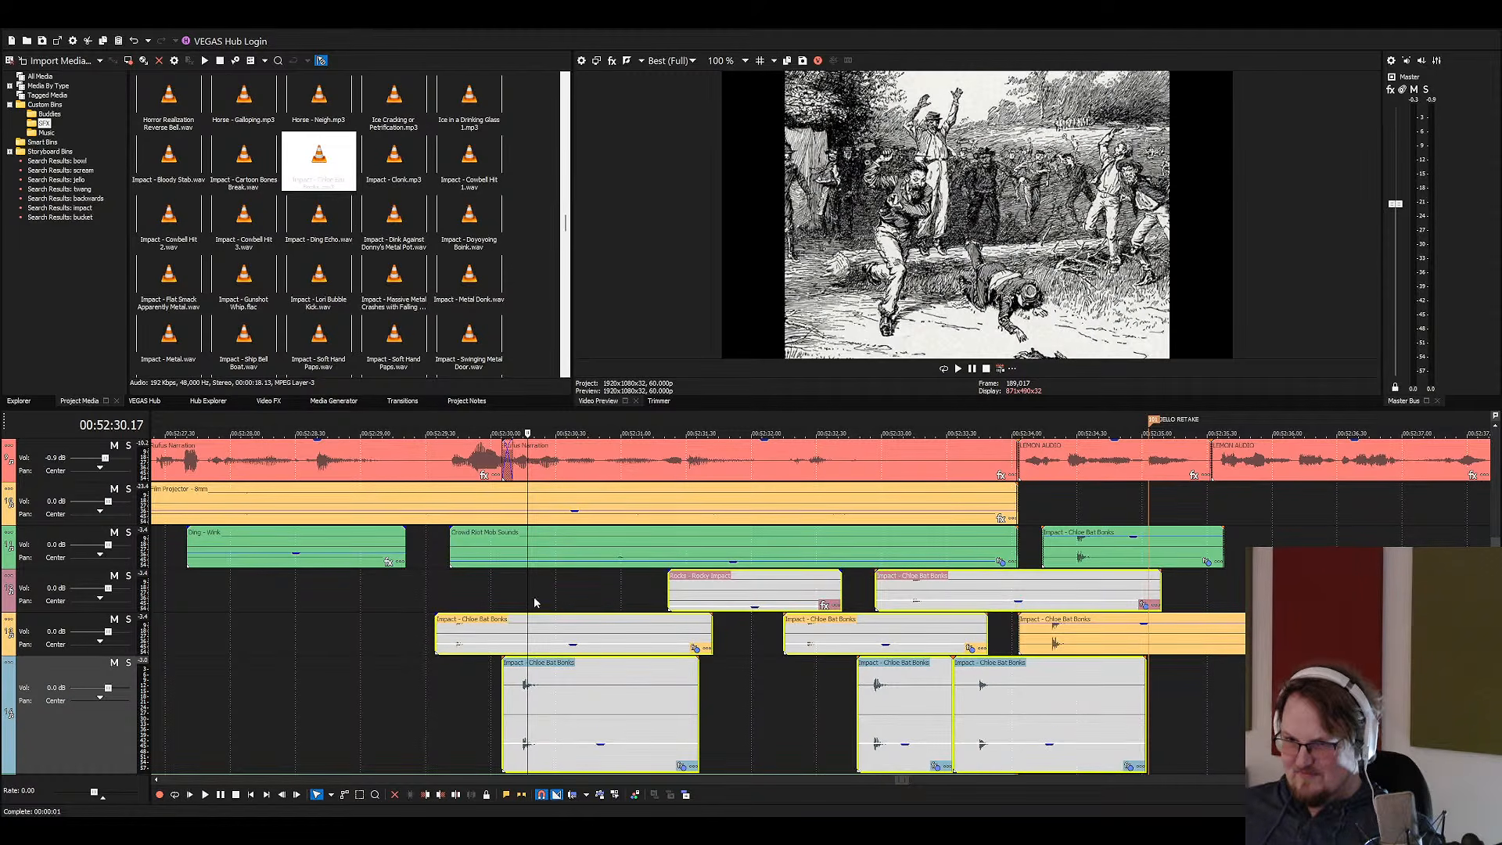
Move the later group of Impact - Chloe Bat Bonks pieces about one second earlier together and play back the tighter timing
click(459, 596)
key(space)
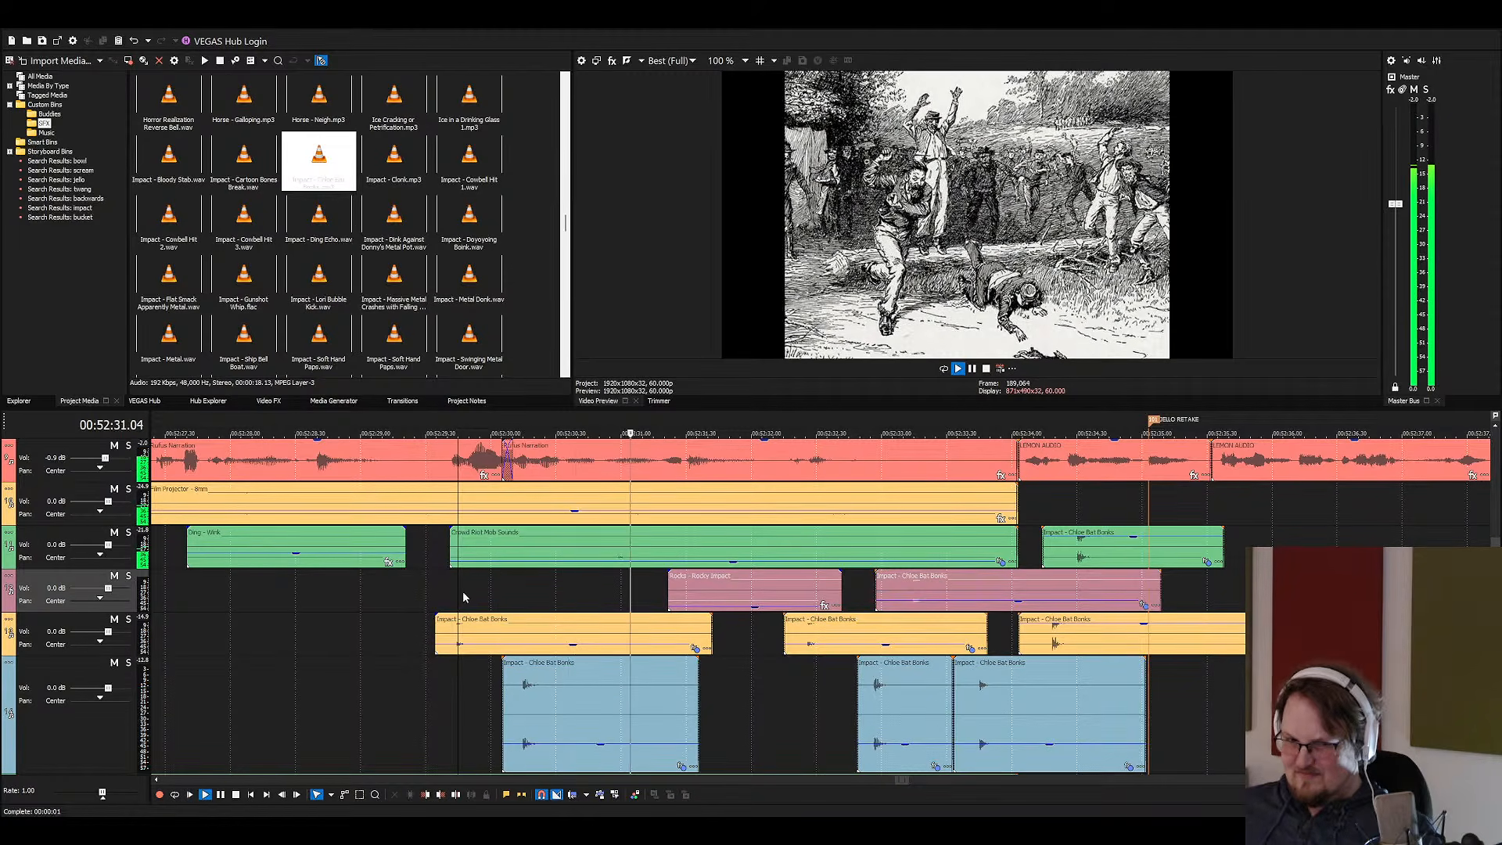
click(1119, 560)
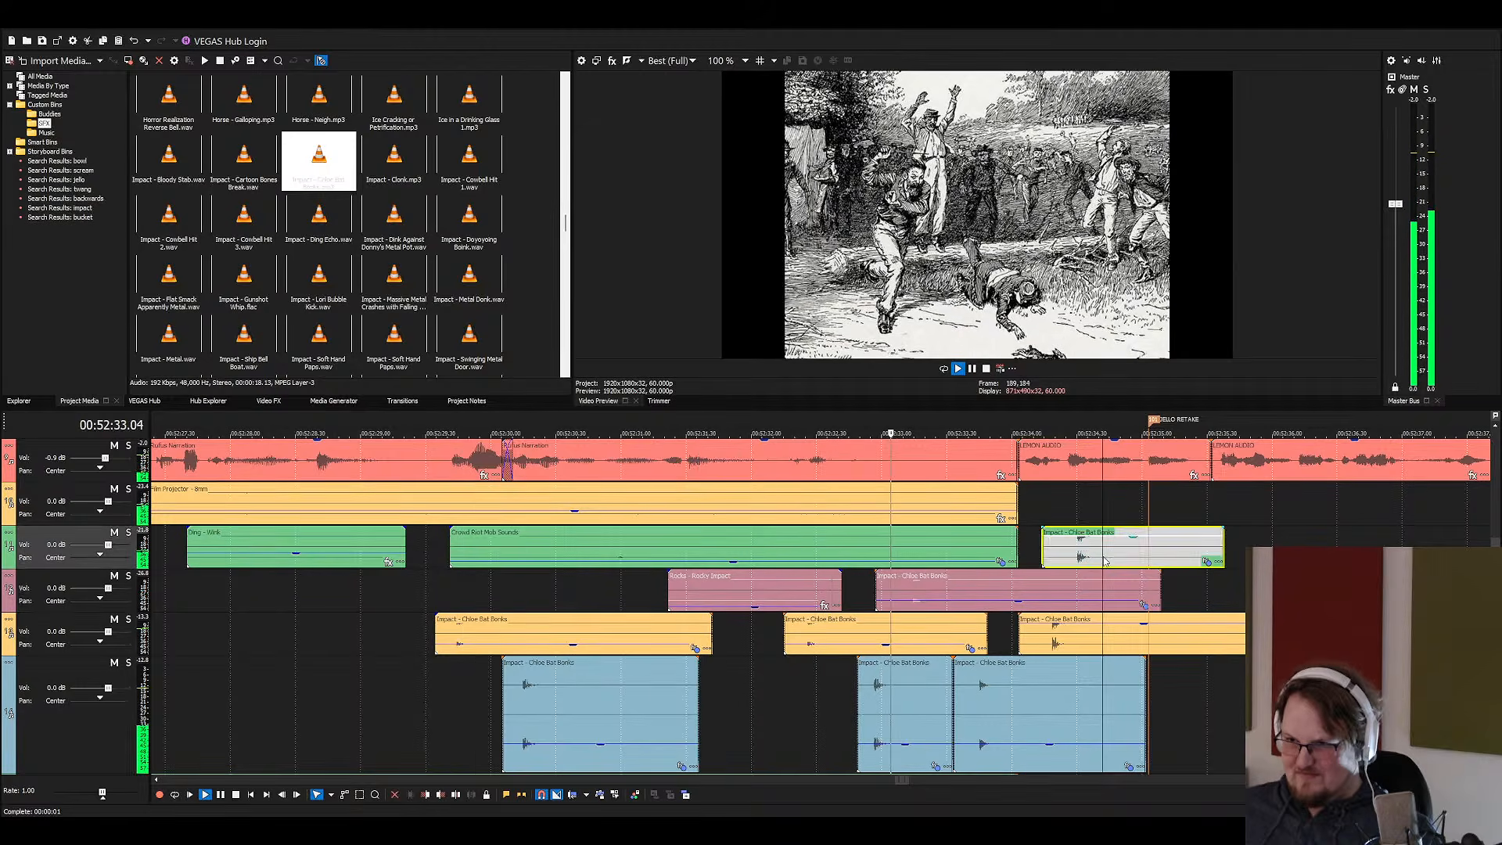
key(Return)
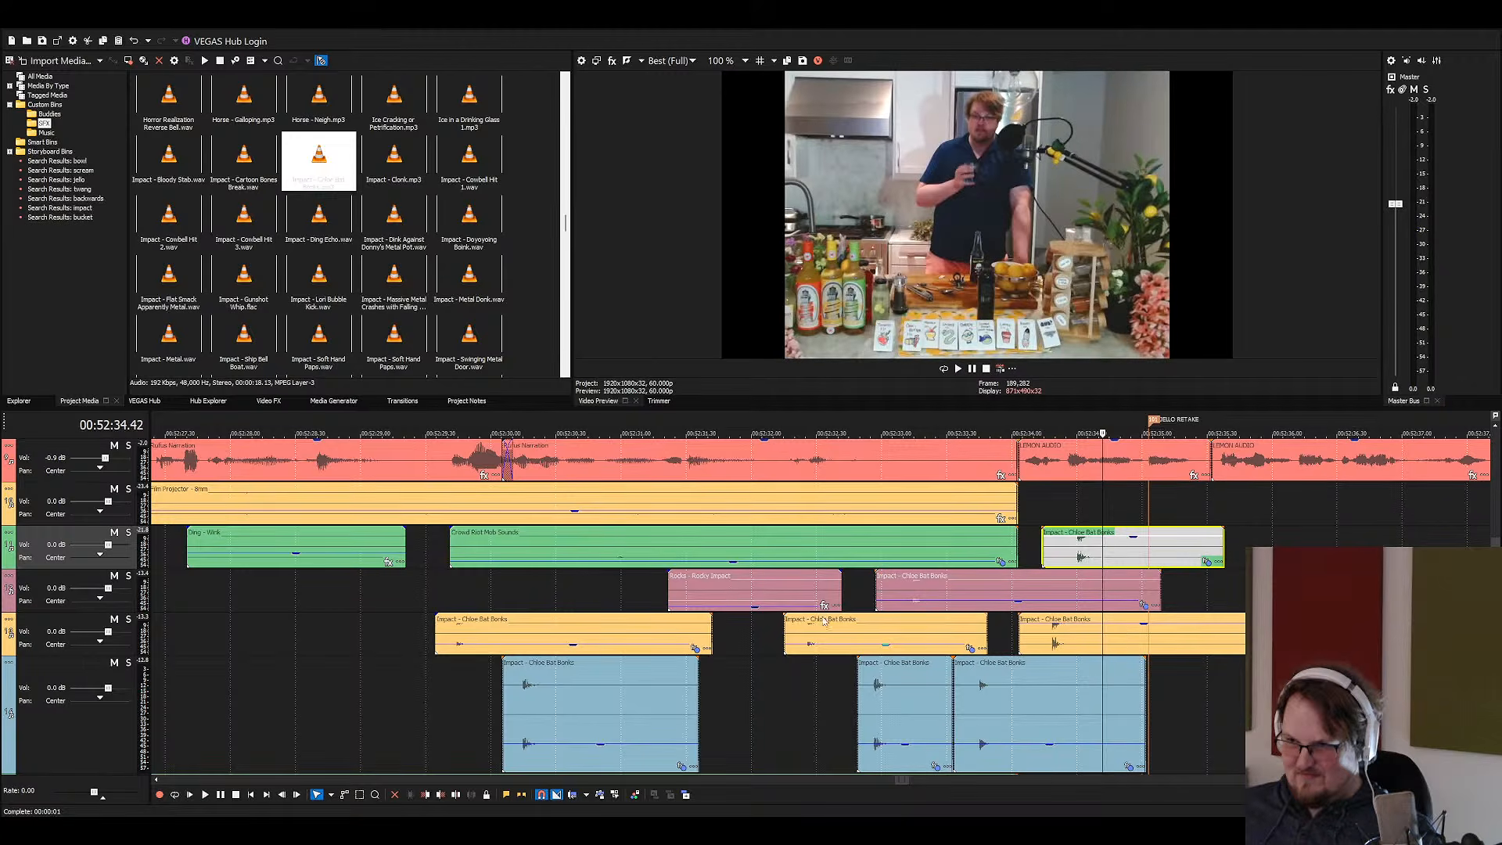
click(1078, 592)
shift+click(933, 688)
drag(892, 695, 751, 698)
click(658, 704)
key(space)
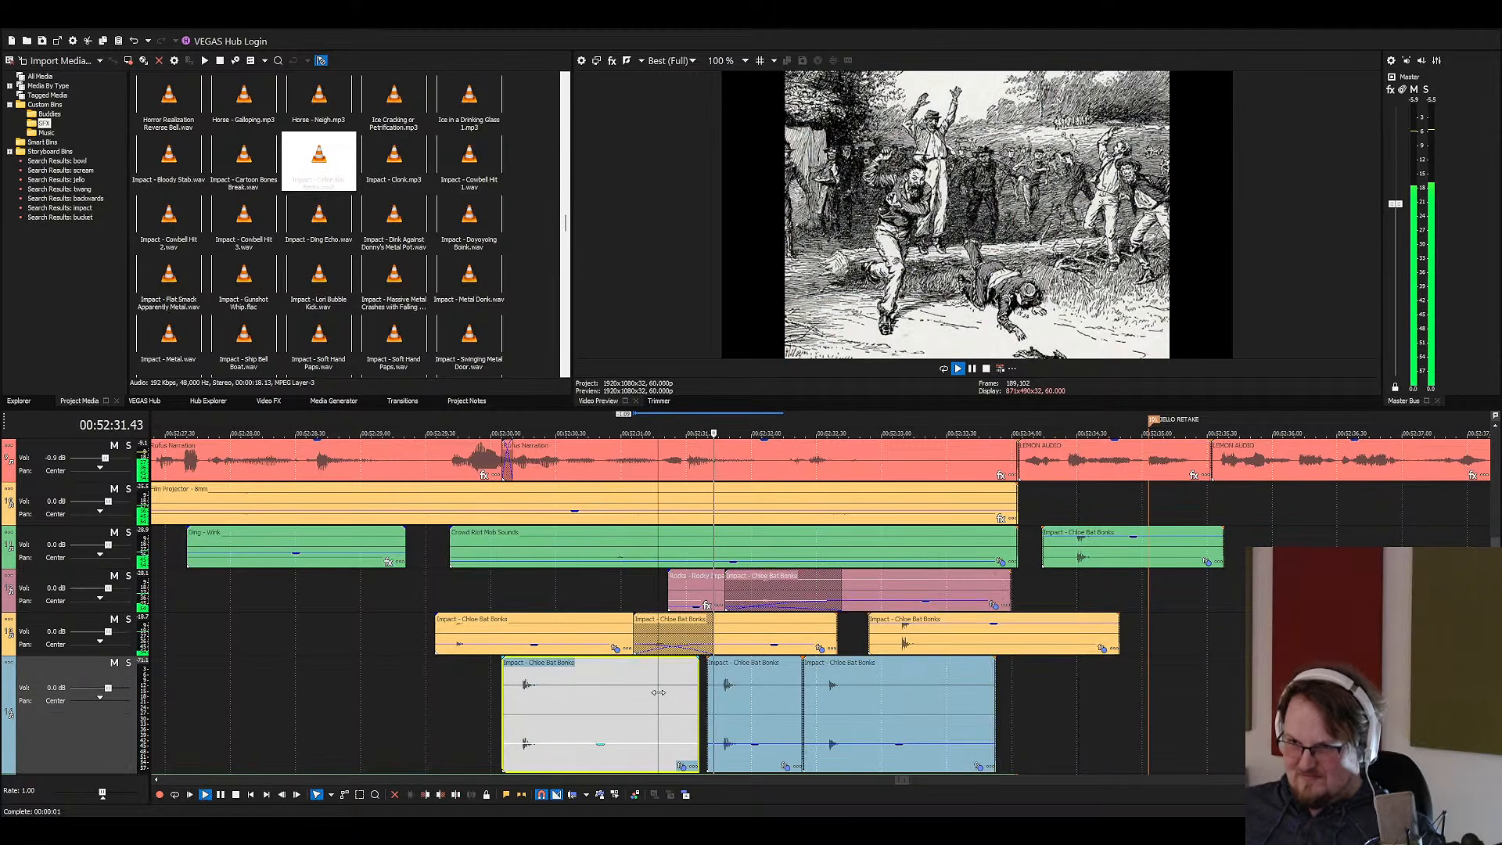
Shift the Rocks impact clip and the third bonk piece on the track below slightly earlier, checking the timing by playback
click(698, 585)
drag(699, 585, 655, 585)
key(space)
mouse_move(884, 642)
mouse_down()
mouse_move(841, 641)
mouse_move(892, 644)
mouse_up()
click(806, 638)
key(space)
key(space)
Split the bonk piece on the Rocks impact track at 00:52:33.21 and delete the leftover piece after the Crowd Riot Mob Sounds clip
click(926, 585)
key(s)
click(1090, 546)
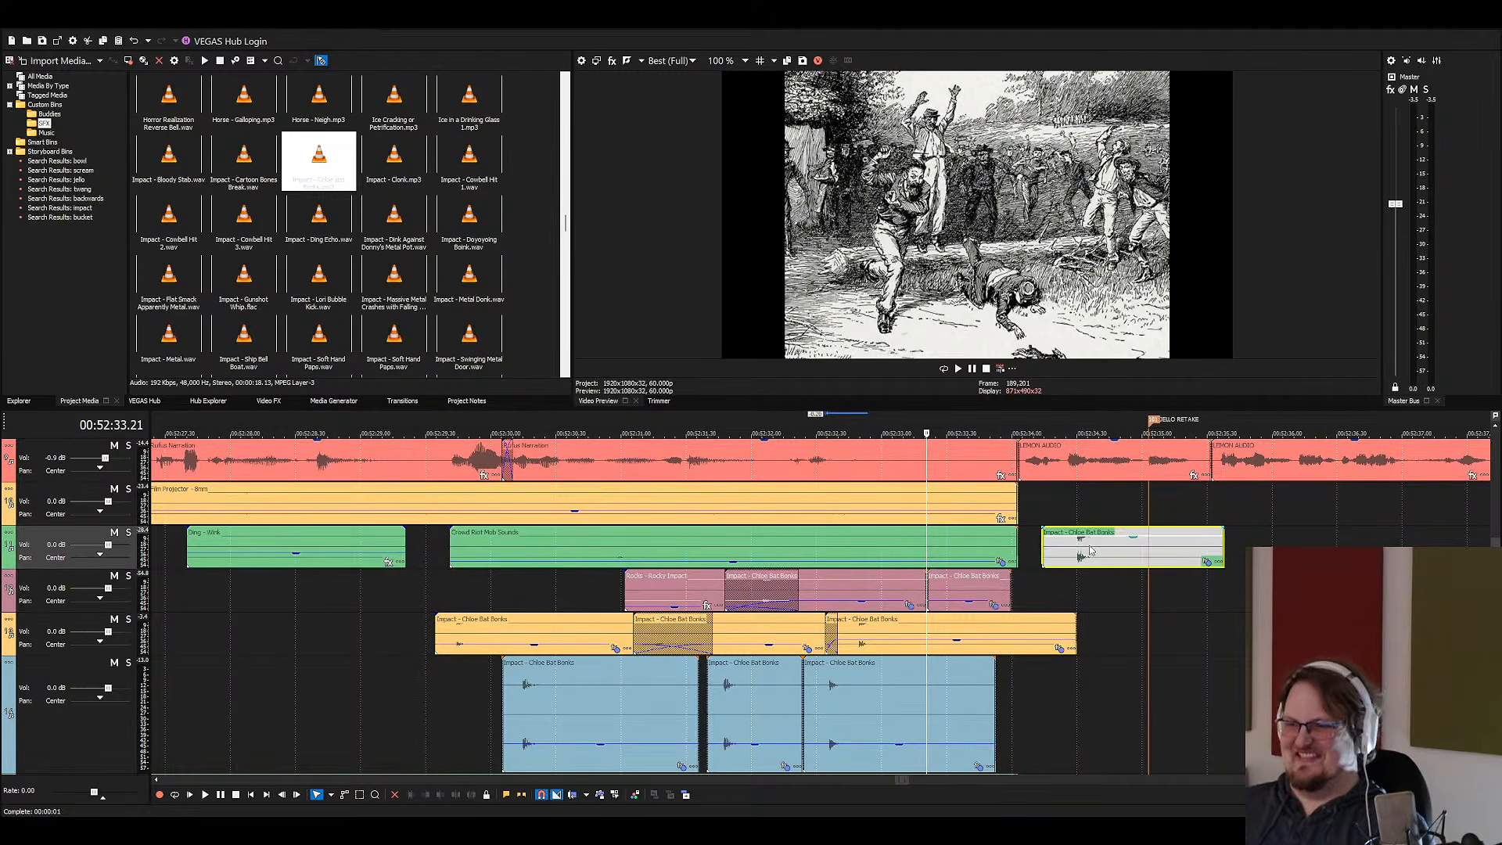
key(Delete)
Place TF2 - Crit Recieved.wav at the retake marker on the Rocks impact track, paste the copied event attributes onto it, and play it
click(395, 234)
key(t)
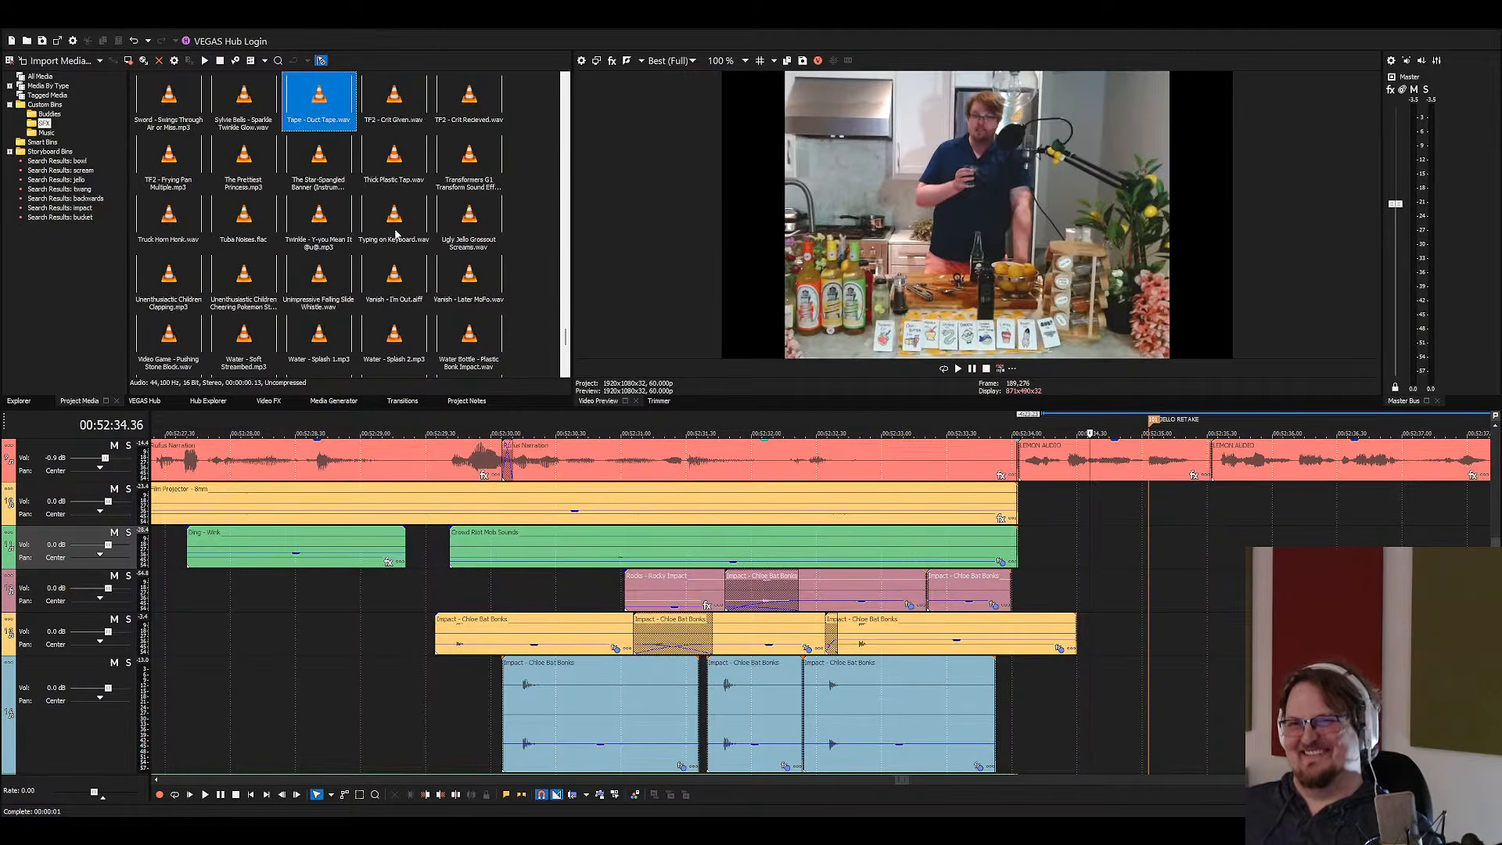
key(t)
mouse_move(451, 114)
mouse_down()
mouse_move(1071, 634)
mouse_move(1074, 583)
mouse_move(1175, 599)
mouse_move(1225, 577)
mouse_up()
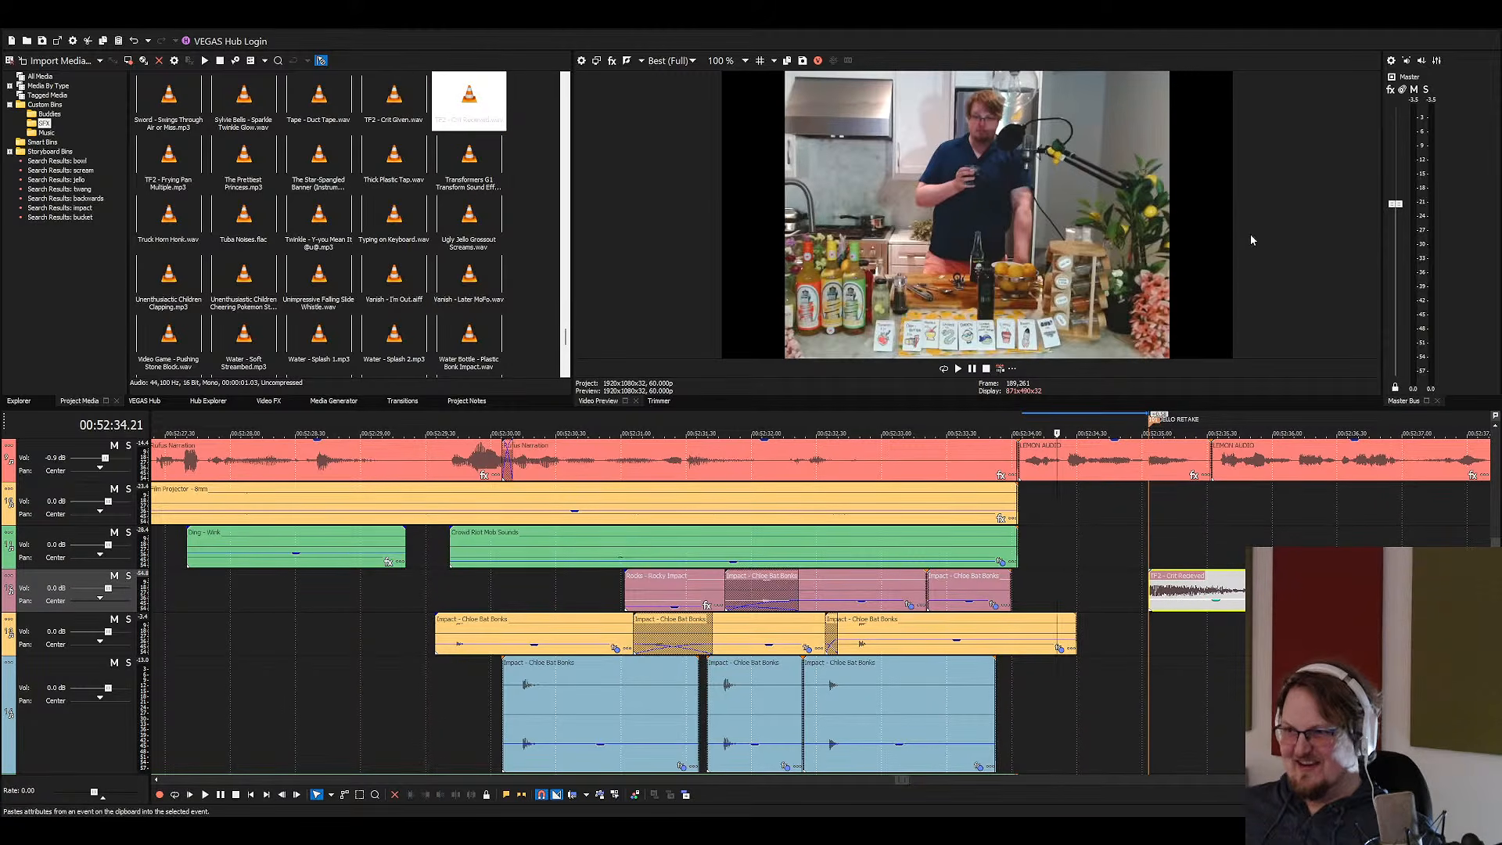
click(1142, 592)
key(space)
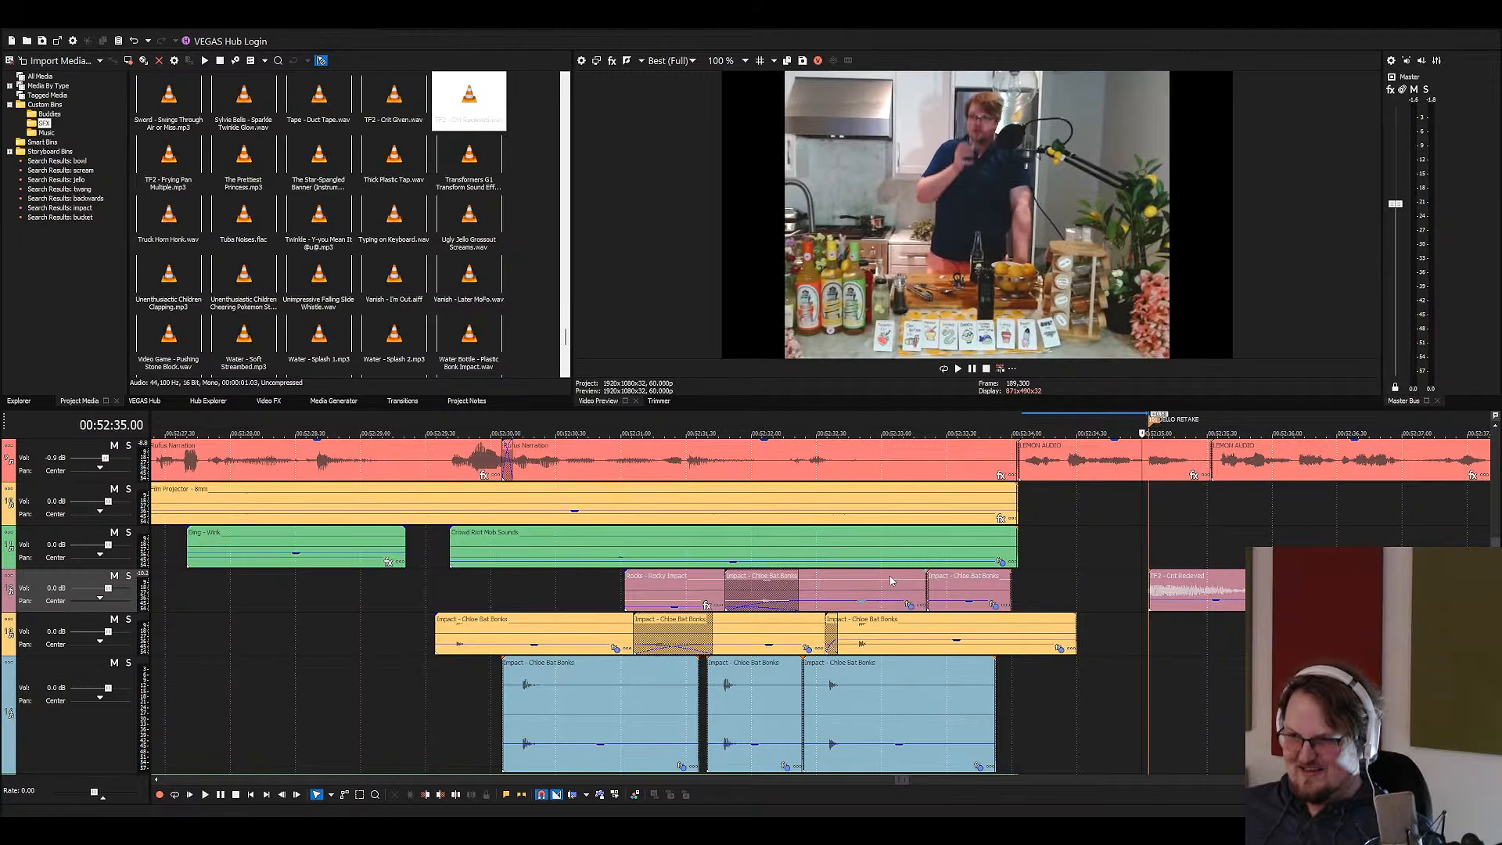
Add TF2 - Crit Given.wav after the TF2 - Crit Recieved clip and paste the copied event attributes onto it
click(886, 587)
drag(395, 98, 1311, 591)
click(1255, 591)
right_click(1329, 591)
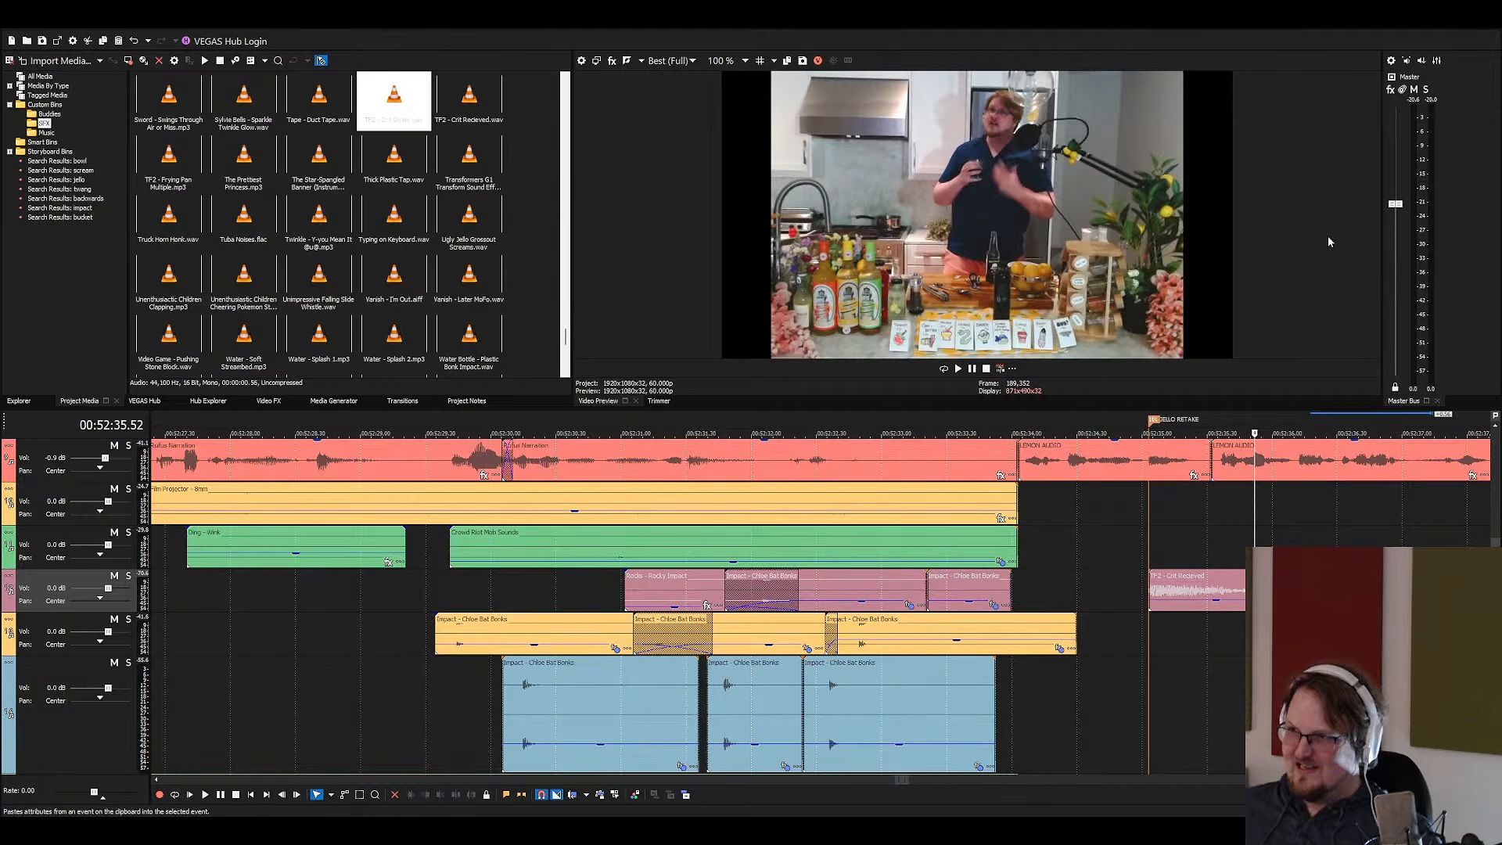
Split the last bonk piece on the track below the Rocks impact clip and delete its remaining tail
click(827, 595)
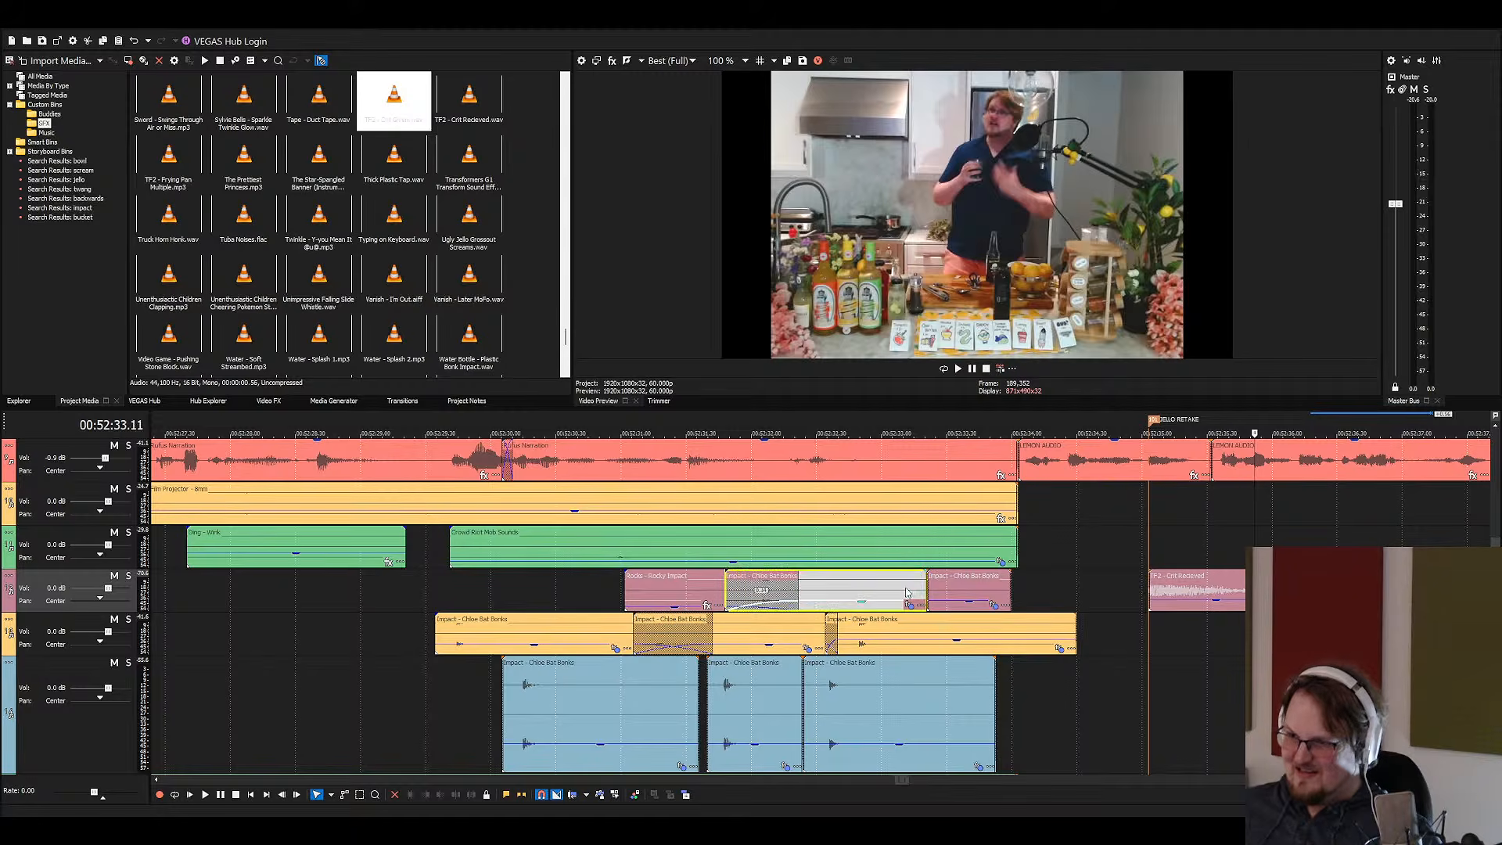
key(space)
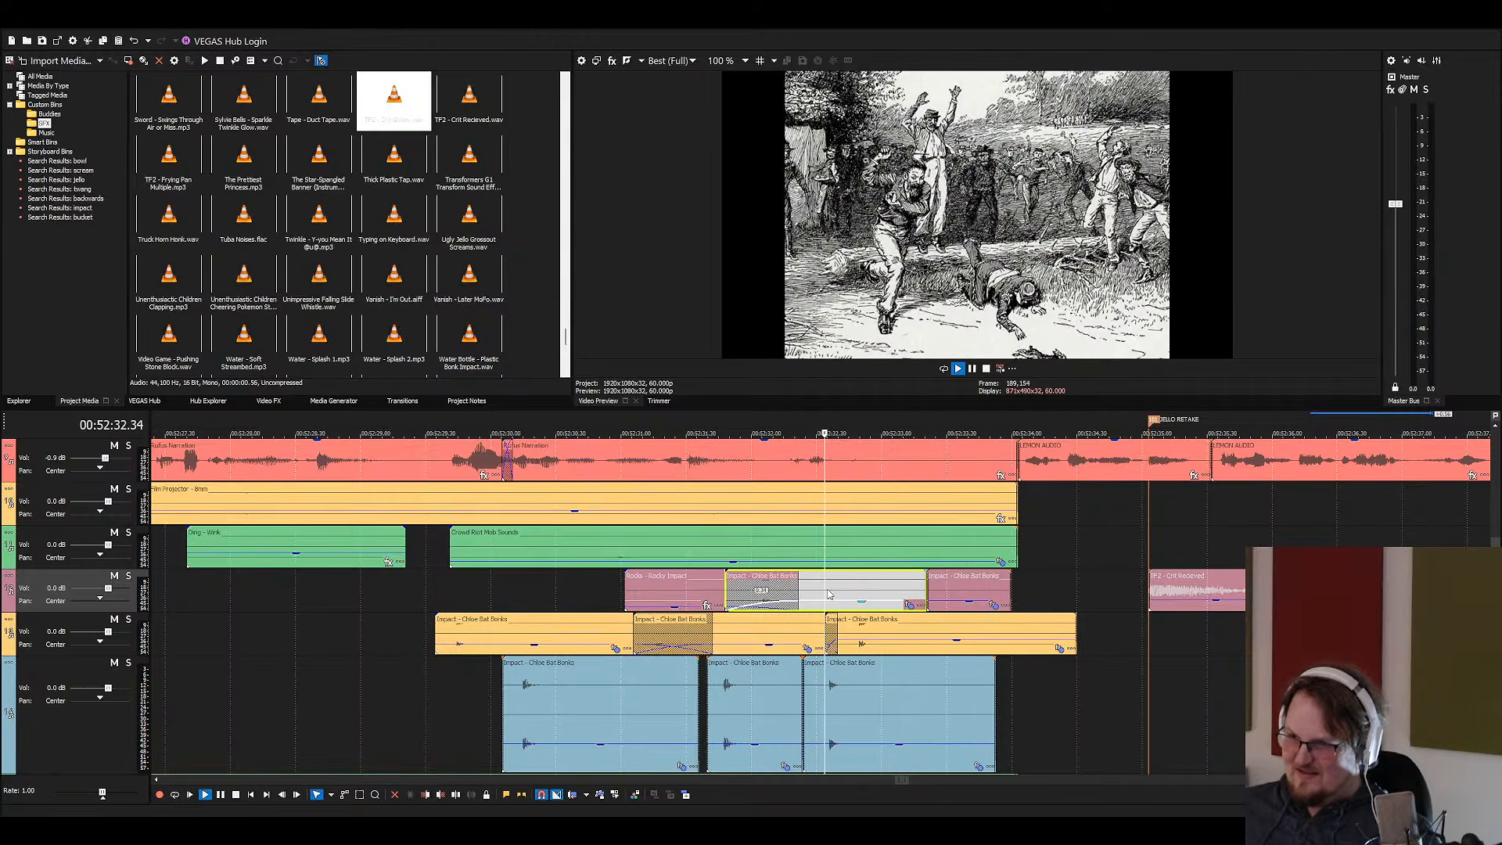
key(space)
click(956, 628)
key(s)
key(Delete)
Move the TF2 - Crit Given clip directly after the shortened bonk piece and play back the final hit
drag(1342, 591, 954, 637)
click(882, 634)
key(space)
key(space)
key(space)
key(space)
key(space)
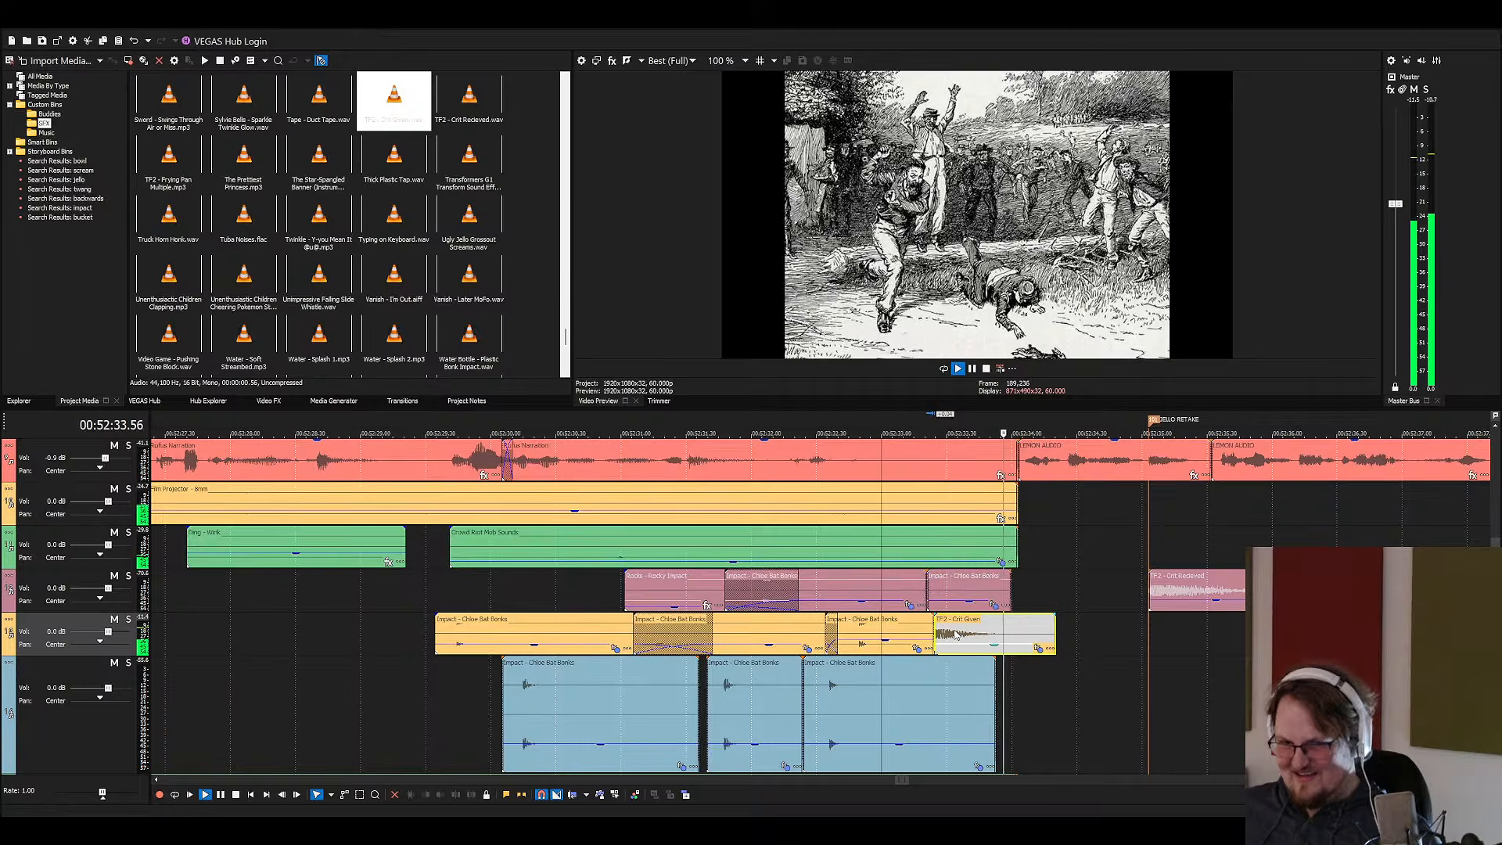
Delete the TF2 - Crit Recieved clip at the retake marker
click(1191, 599)
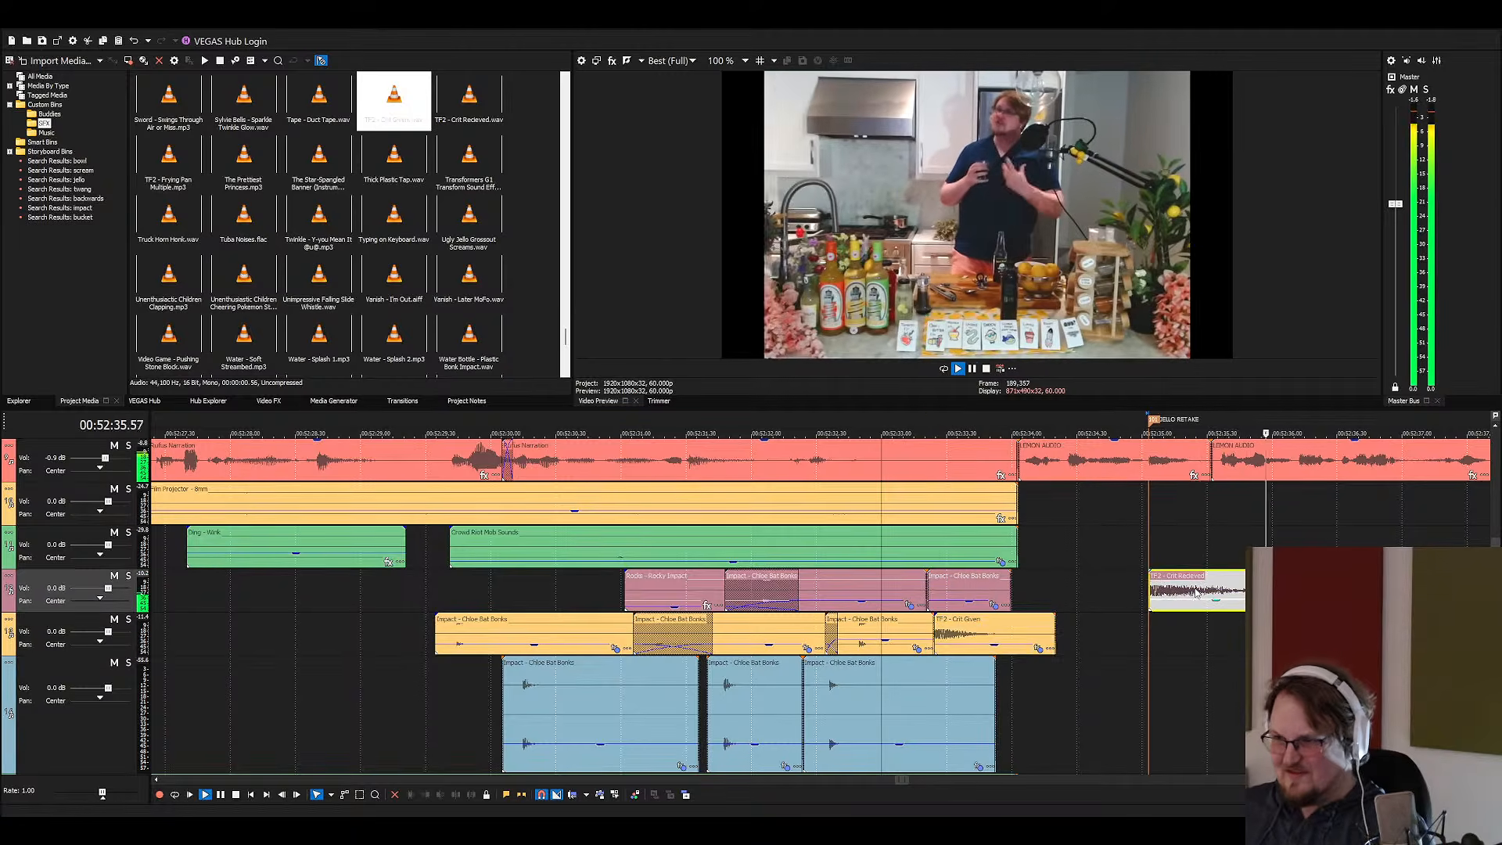
key(Delete)
scroll(1097, 688, down, 3)
scroll(675, 612, up, 2)
Briefly play the narration from the portrait photo at 00:52:23.40 and save the project
key(space)
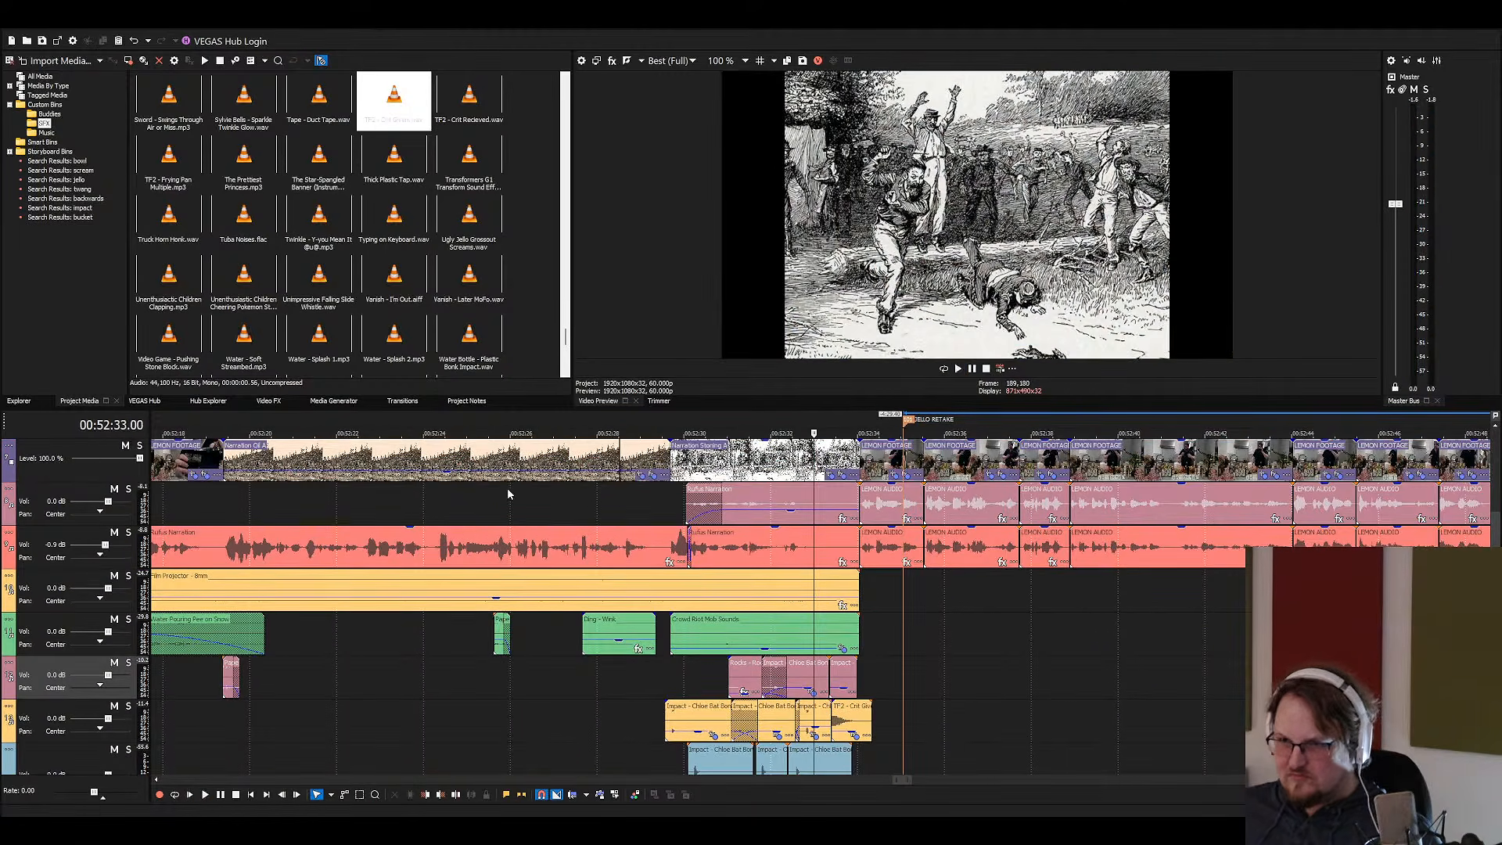
click(409, 500)
key(space)
scroll(548, 592, up, 2)
key(space)
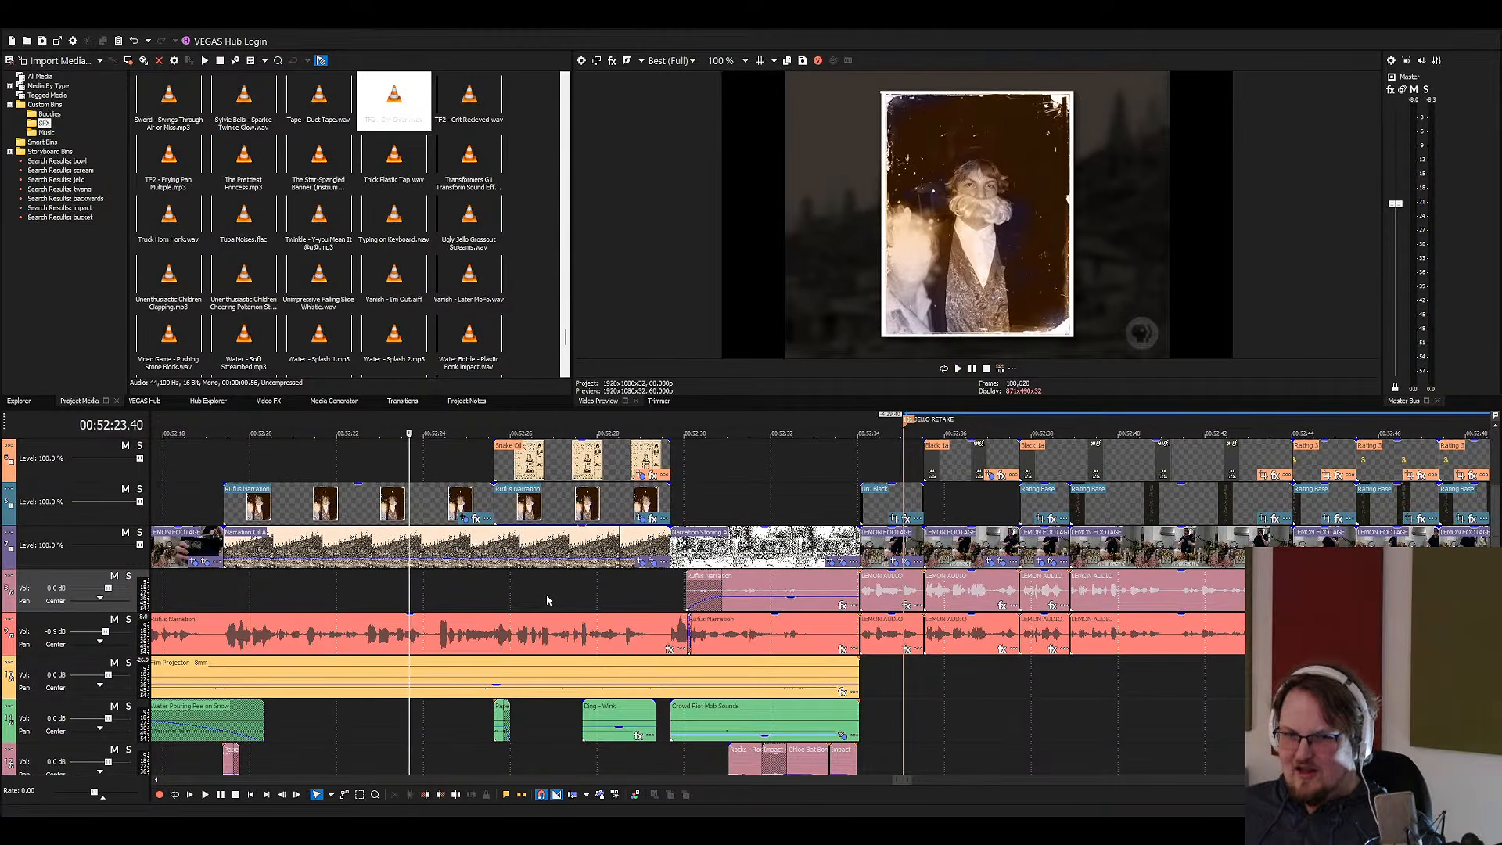
key(ctrl+s)
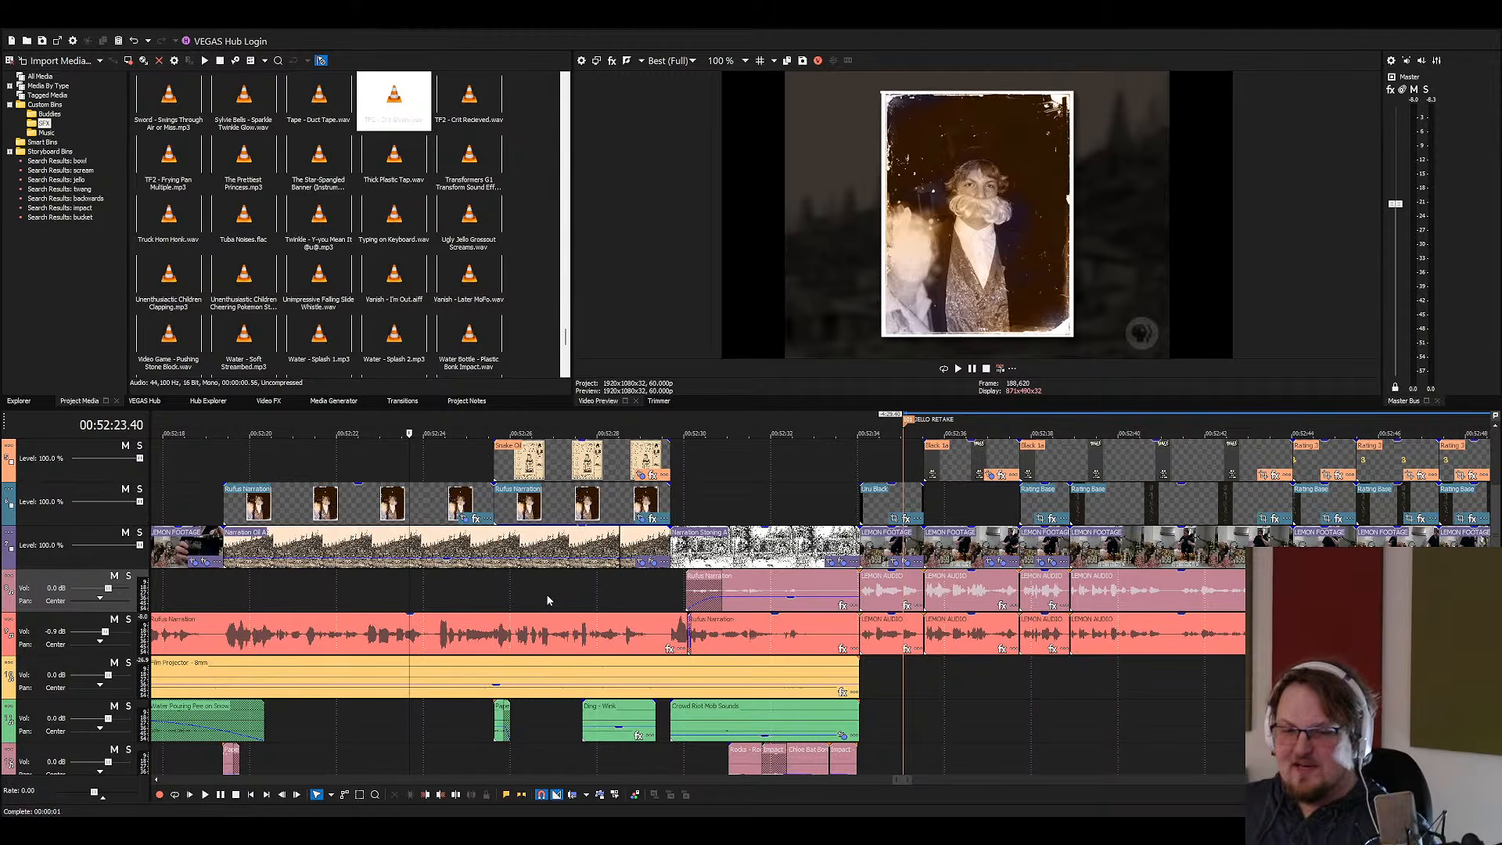
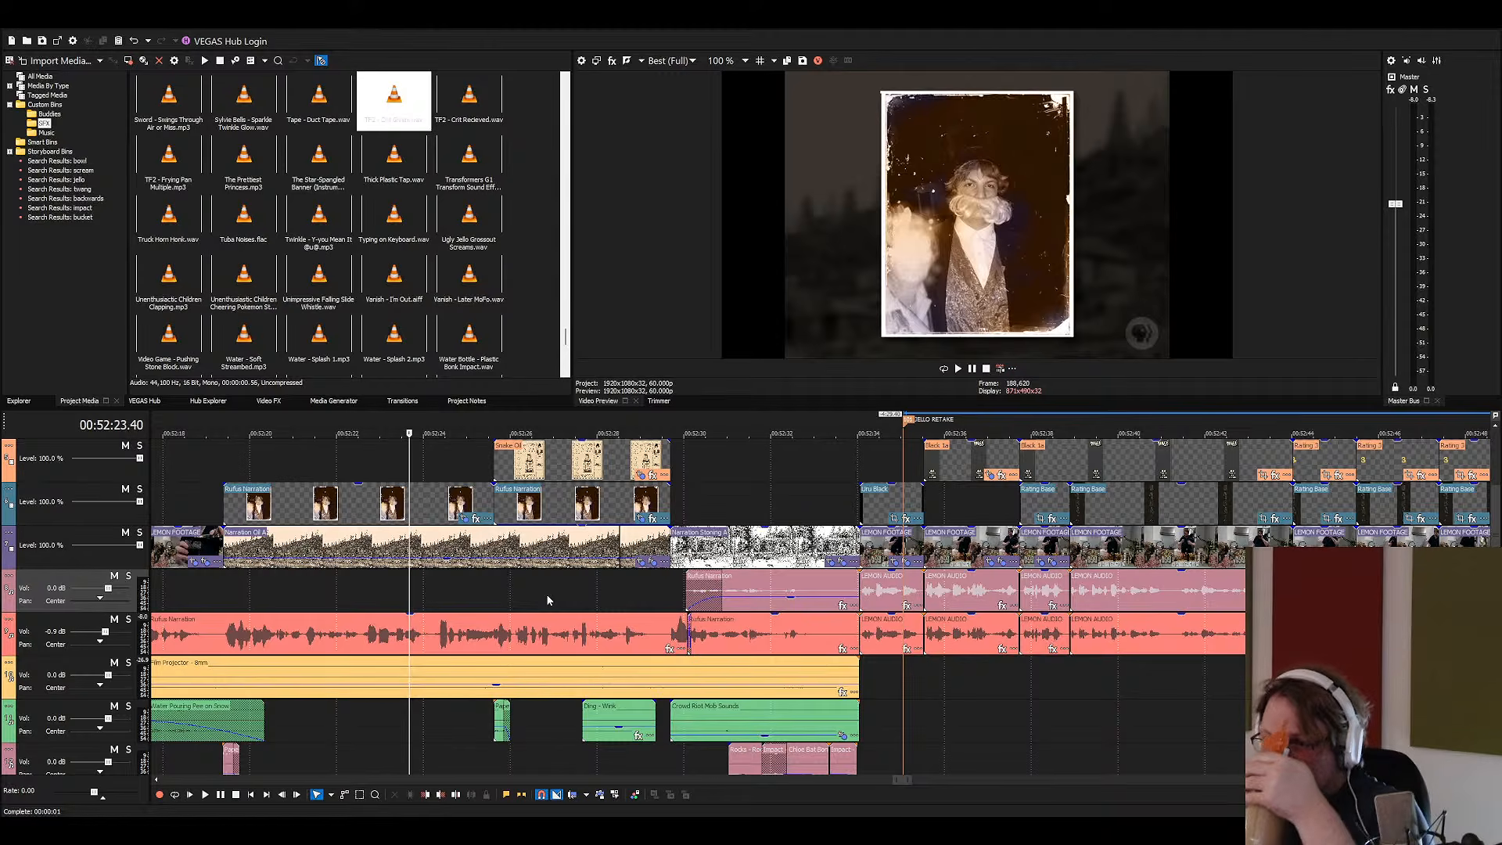
Play back the narration over the newspaper advert and browse the sound library for a reaction effect, including Unenthusiastic Children Clapping.mp3
click(459, 465)
key(space)
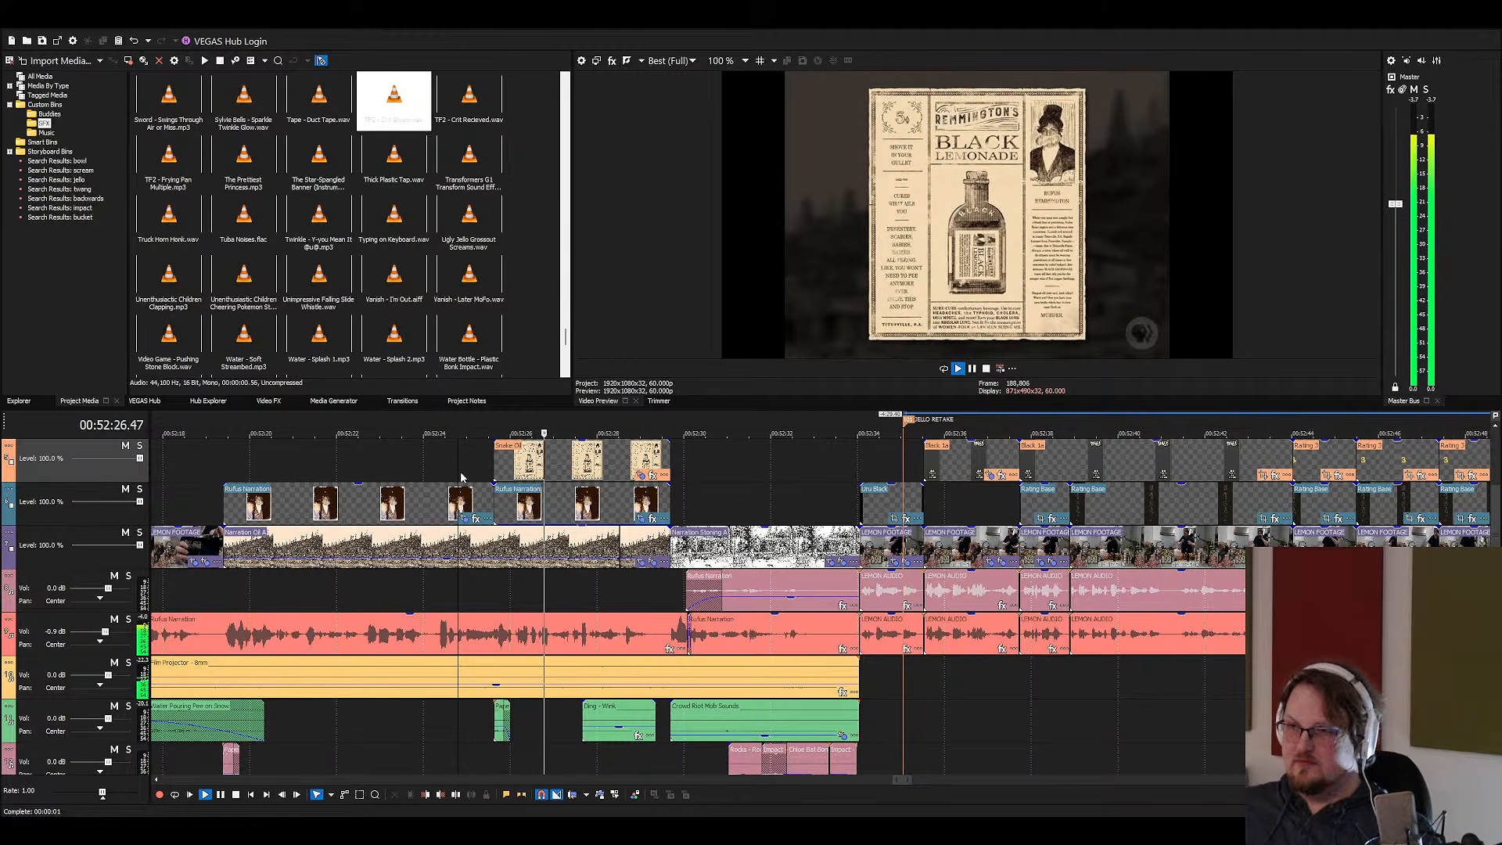
scroll(438, 470, down, 2)
click(338, 283)
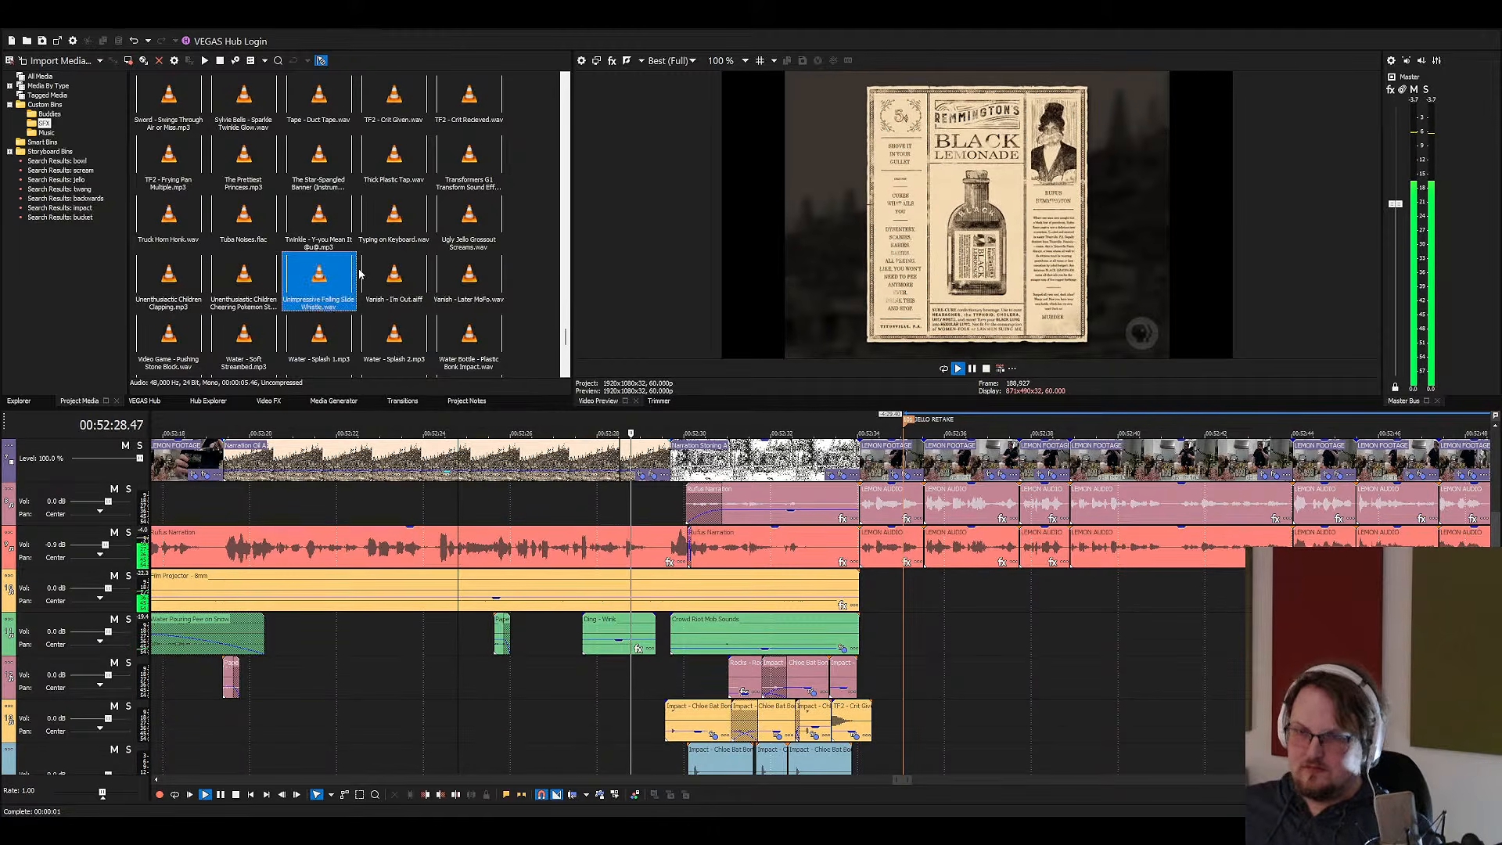
click(462, 227)
click(176, 281)
Lower the gain of the first Impact - Chloe Bat Bonks piece on the lowest track and play it back
scroll(381, 522, down, 1)
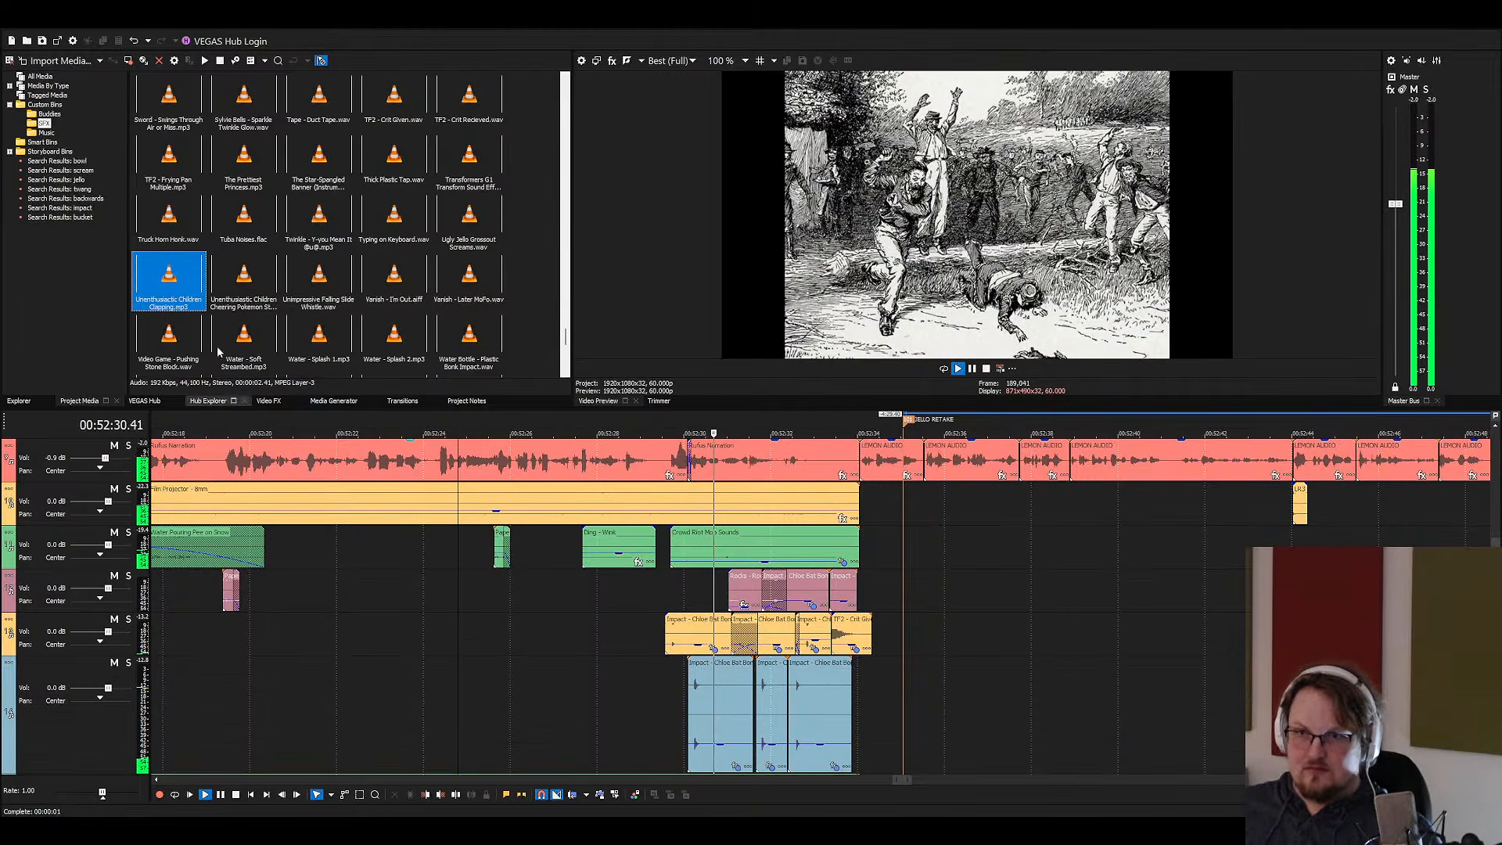
click(728, 731)
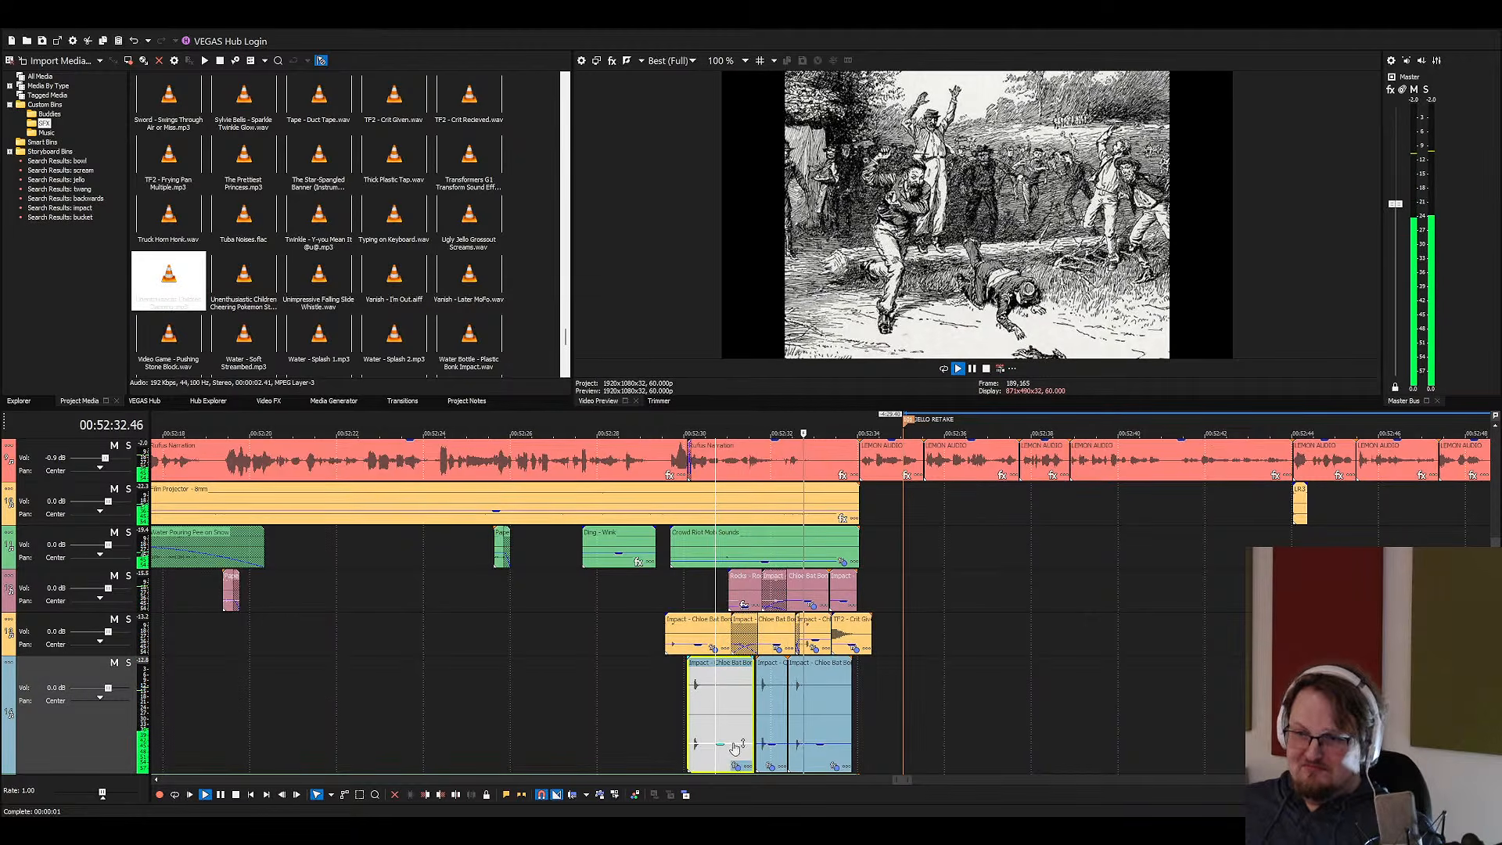
key(space)
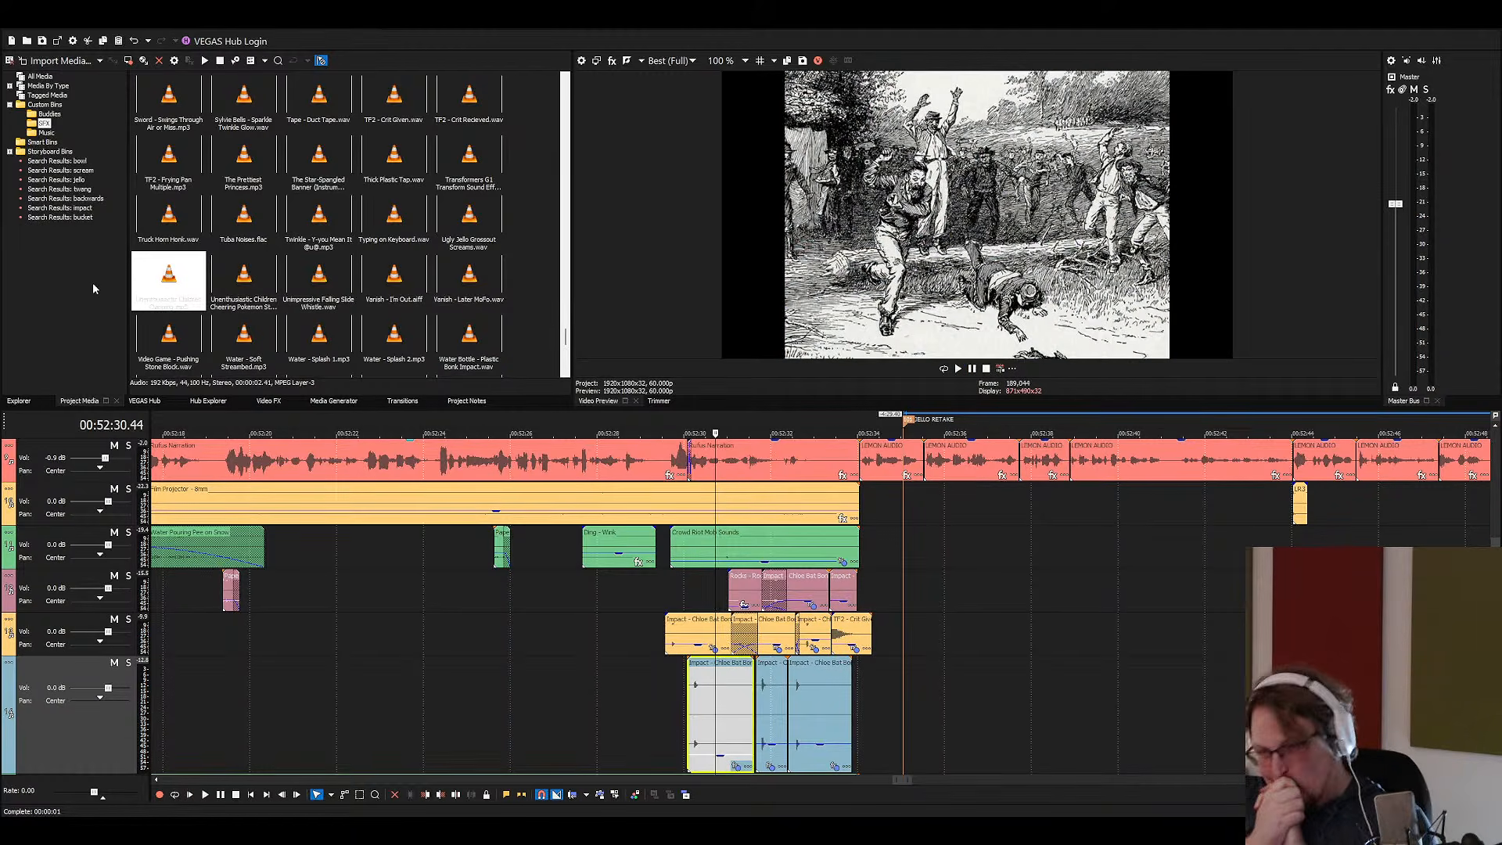
Add Unenthusiastic Children Clapping.mp3 to the Rocks impact track, starting just before the Ding clip, and apply the copied event attributes
scroll(344, 450, up, 1)
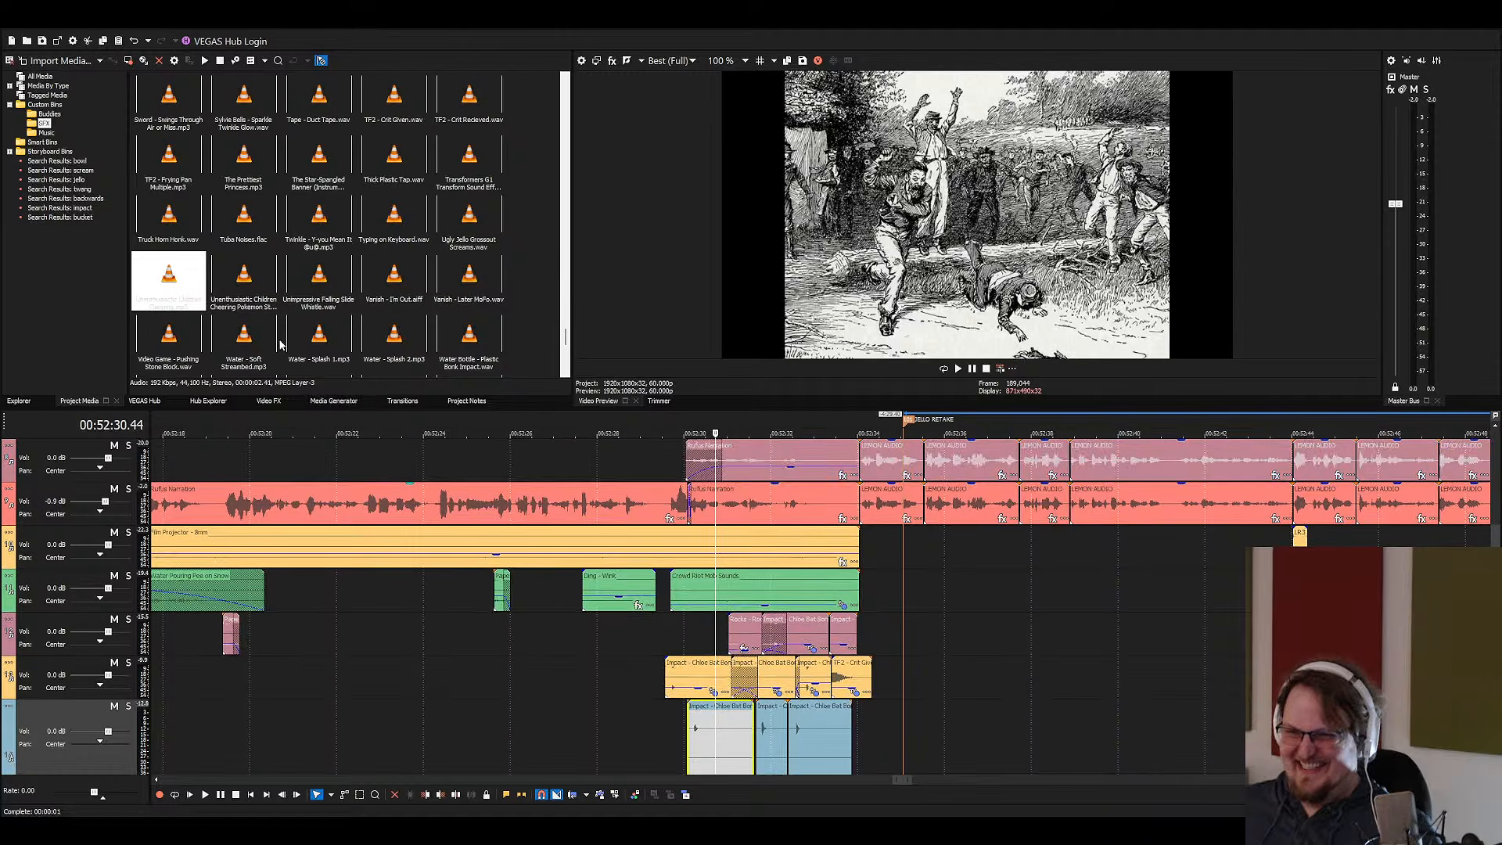
click(243, 278)
drag(175, 287, 607, 654)
key(space)
key(space)
Move the Unenthusiastic Children Clapping clip about 20 frames earlier and check its timing against the narration
click(536, 635)
key(space)
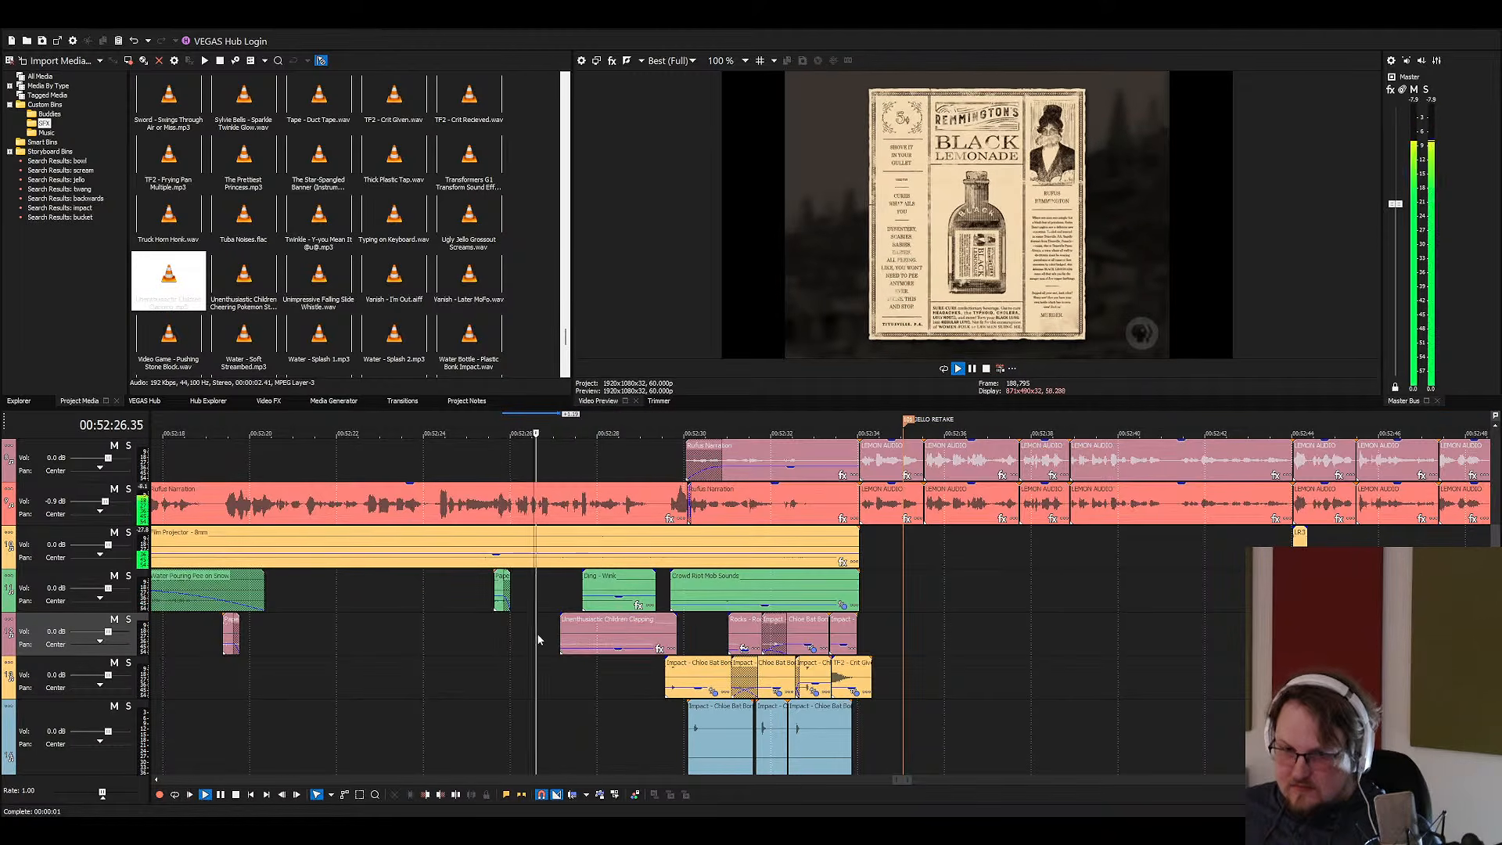
scroll(536, 636, up, 3)
key(space)
click(902, 628)
drag(903, 630, 859, 631)
key(space)
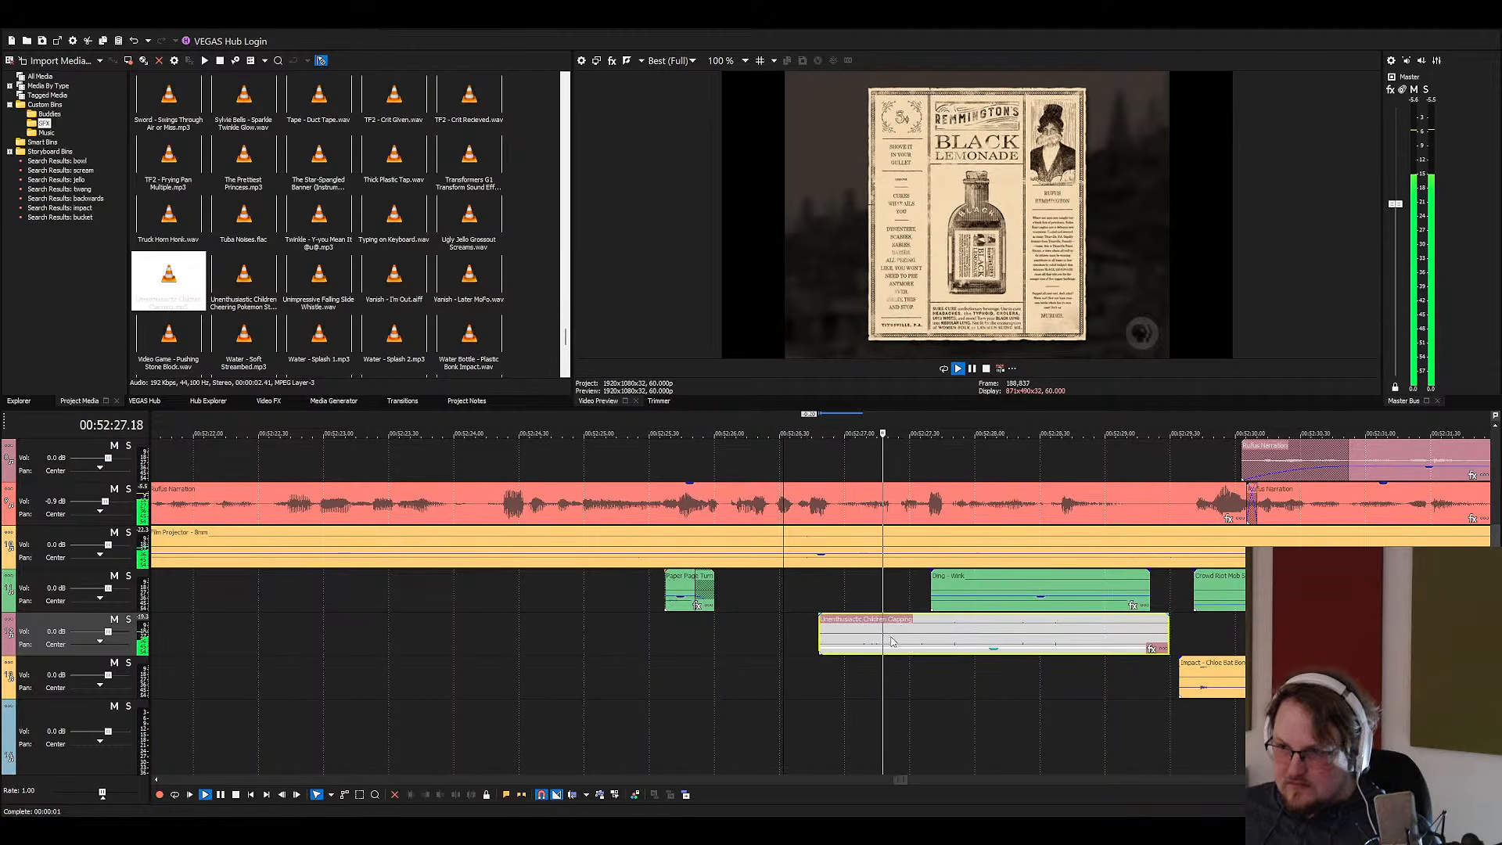
Raise the gain of the Unenthusiastic Children Clapping clip and solo its track to hear it alone
key(space)
click(128, 619)
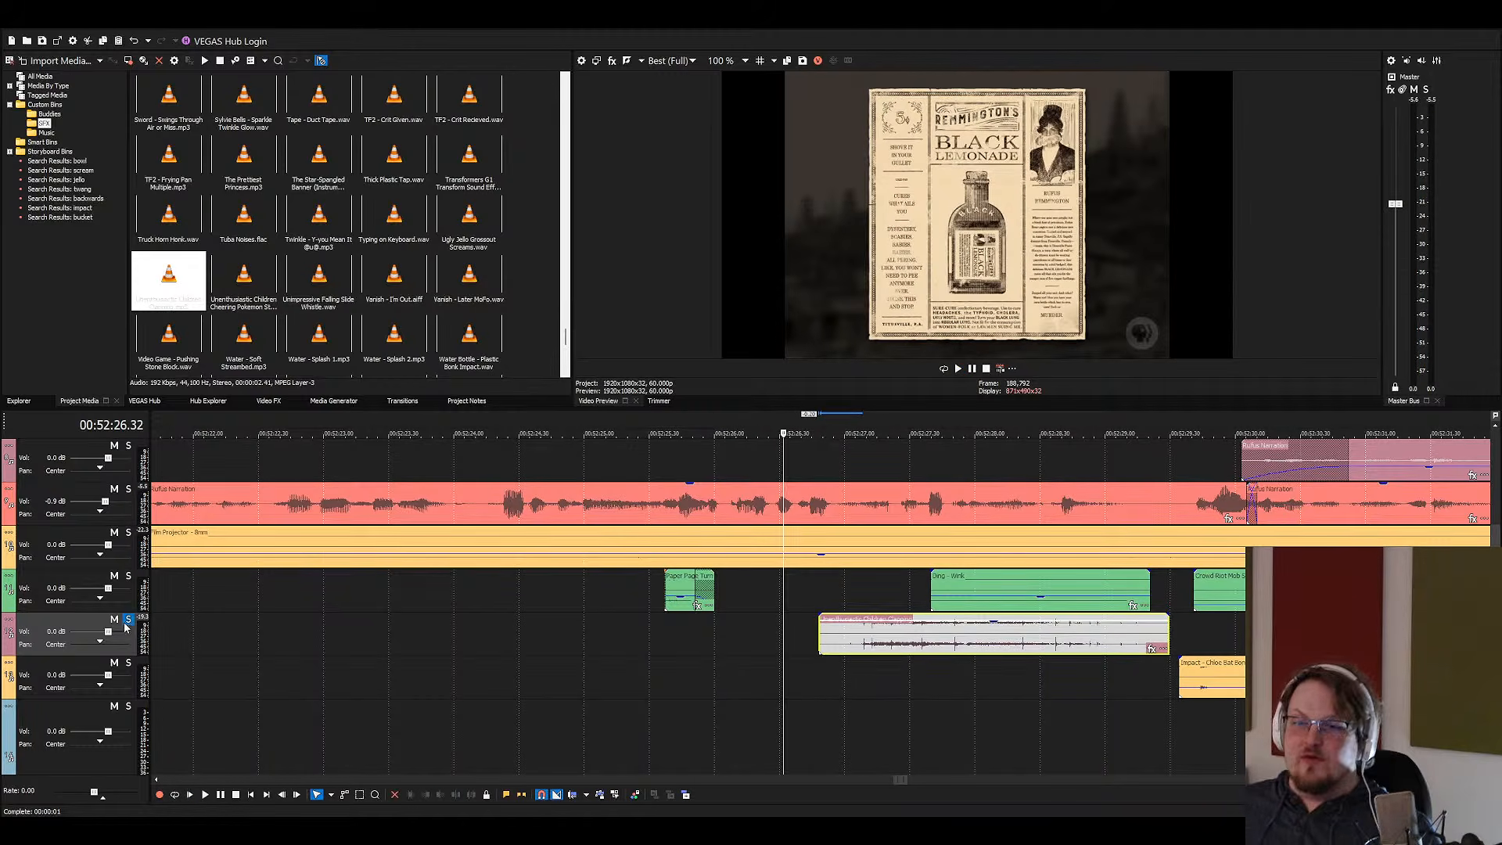
key(space)
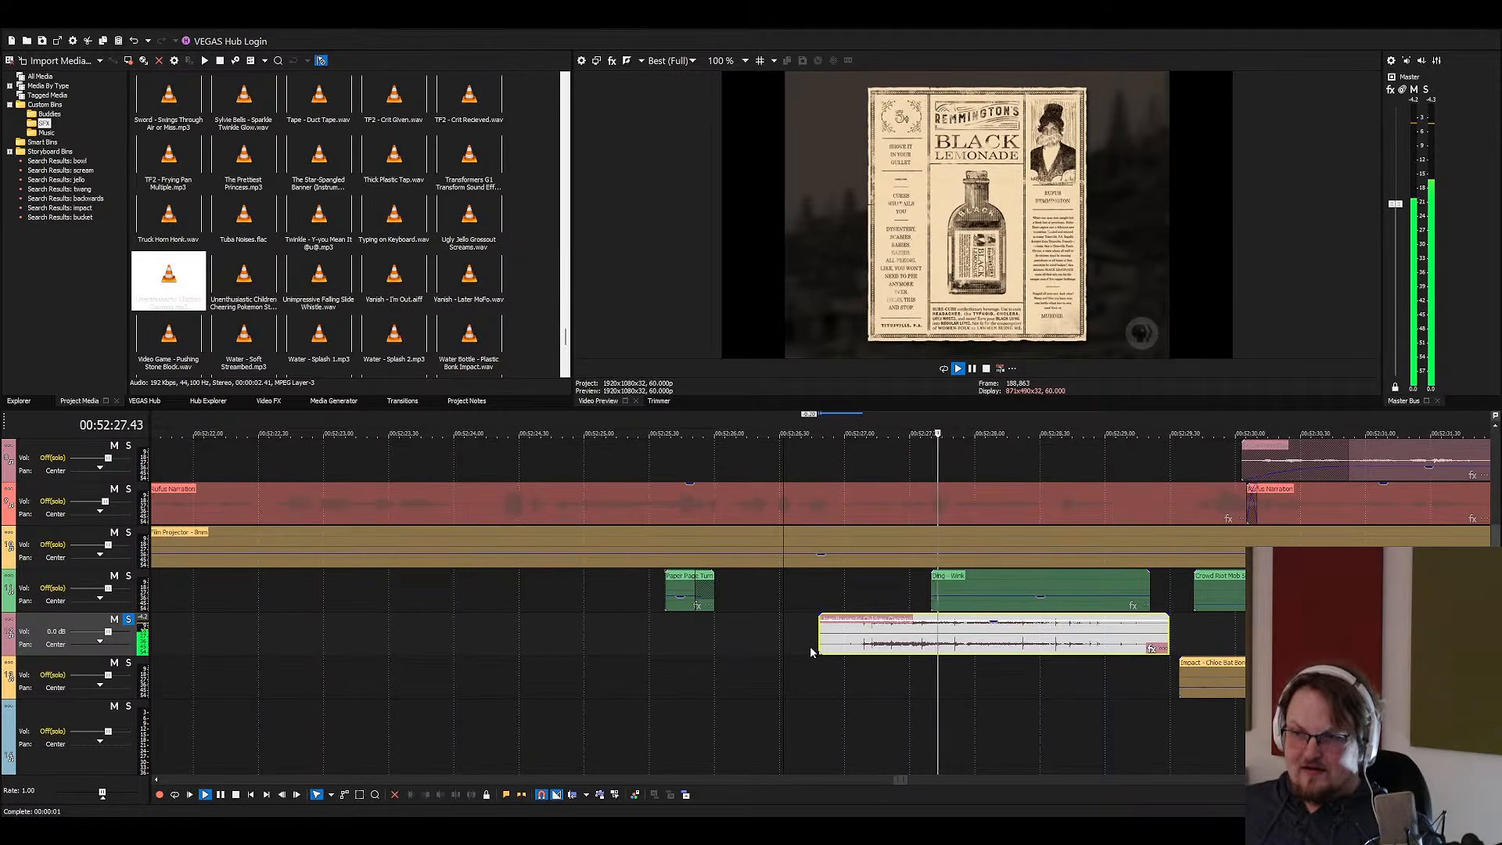
Lower the gain of the Unenthusiastic Children Clapping clip and move it about 12 frames earlier, checking it with its track unsoloed
key(space)
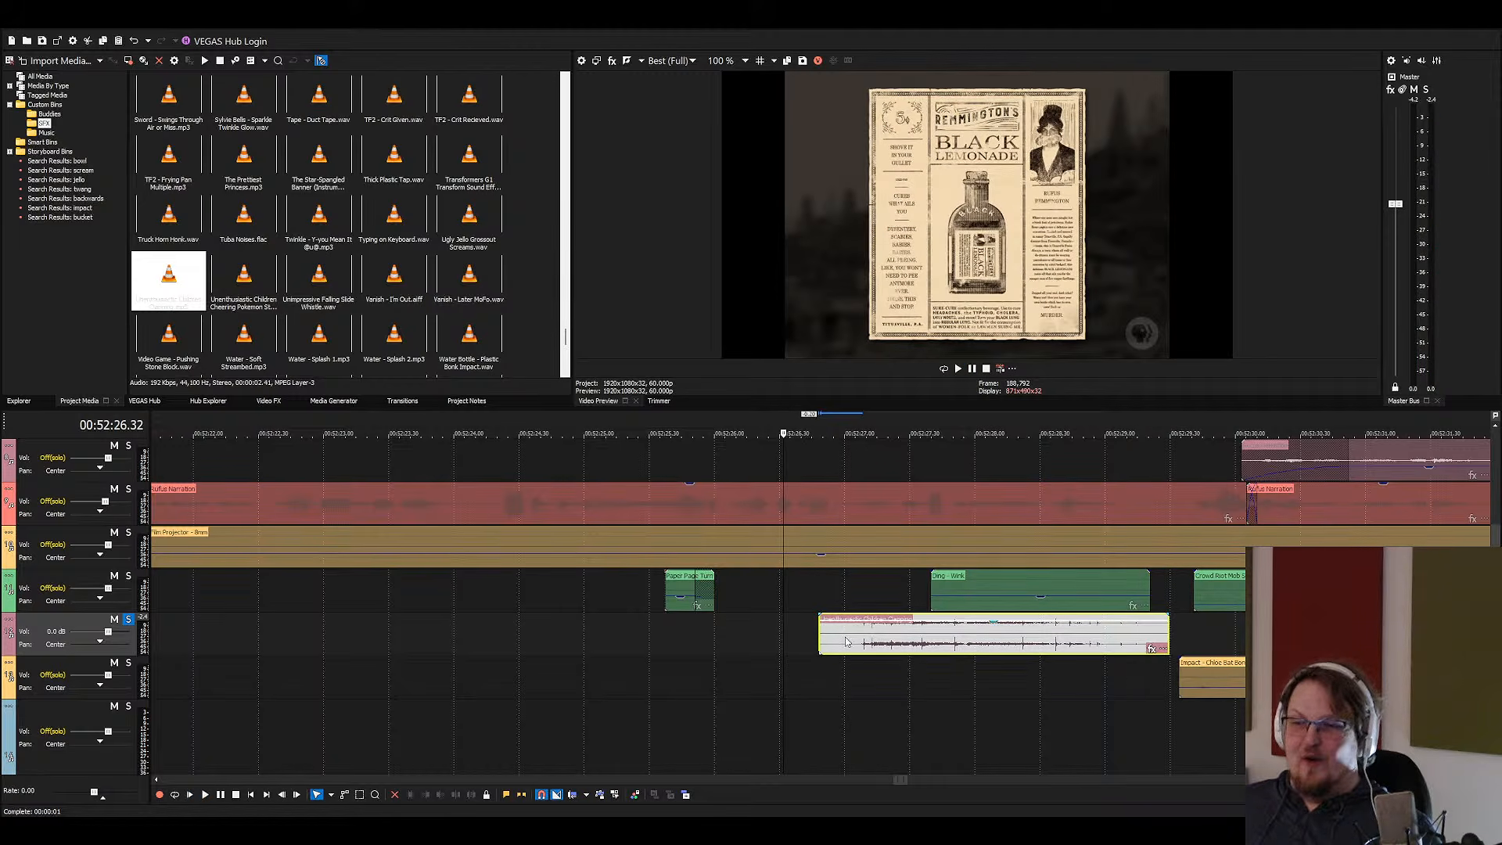
drag(854, 635, 857, 650)
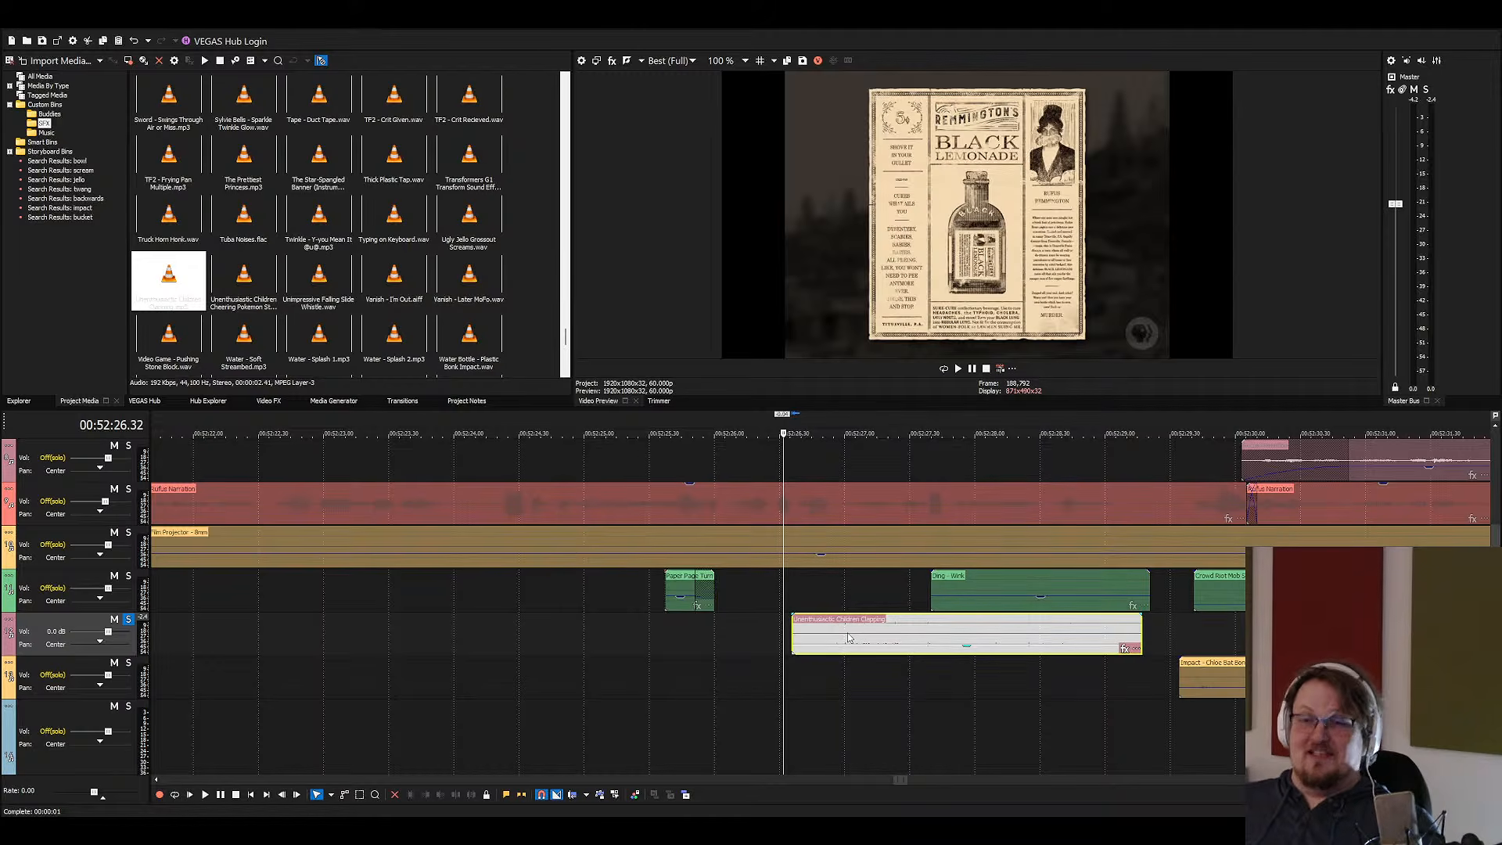
click(128, 618)
key(space)
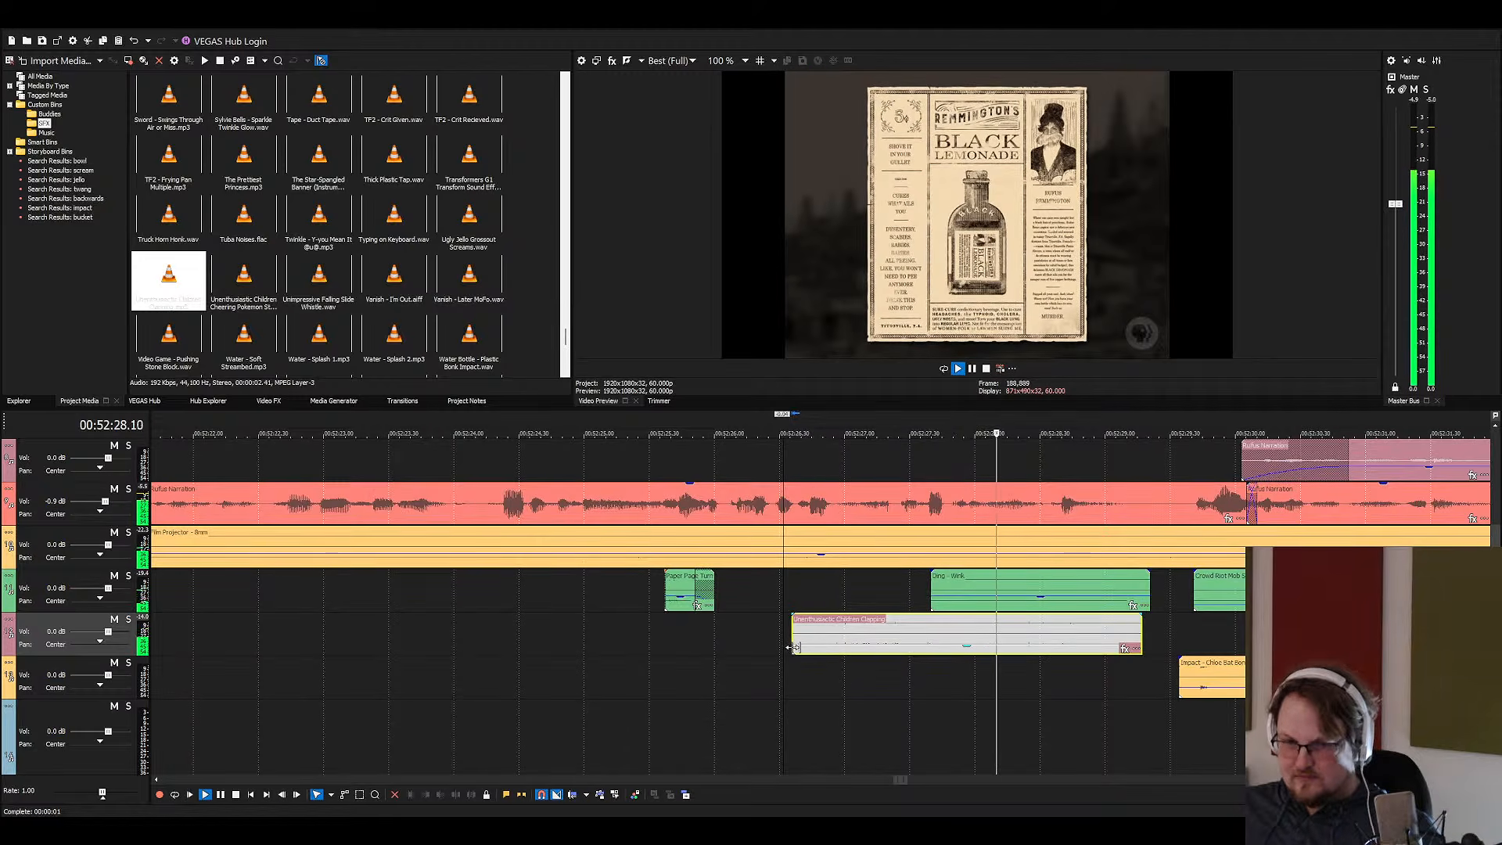
scroll(758, 679, down, 3)
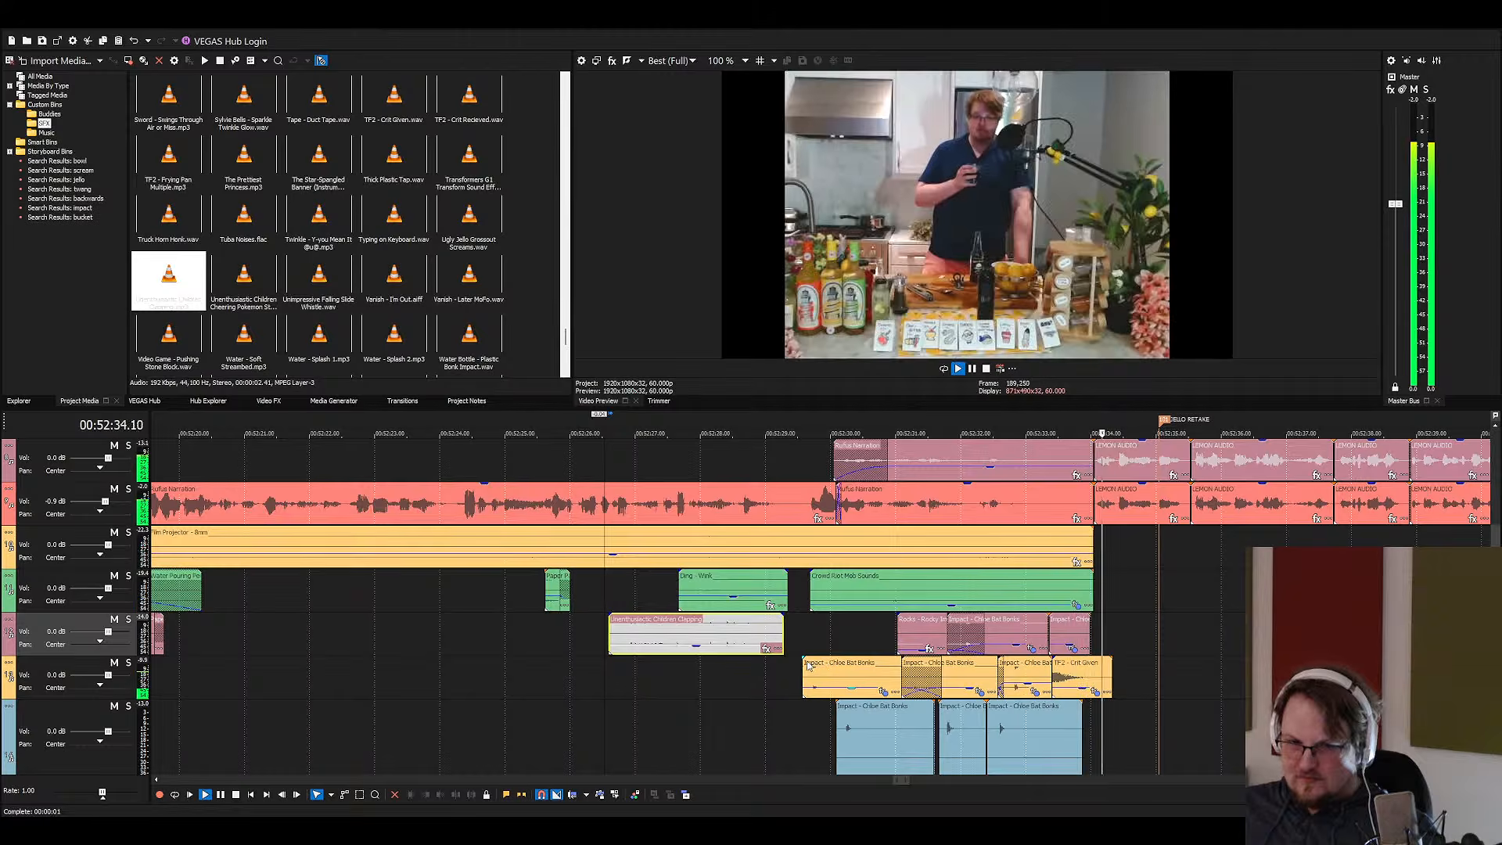
Play back the Crowd Riot Mob Sounds section to check the timing of the bat bonks and the crit hit
click(994, 549)
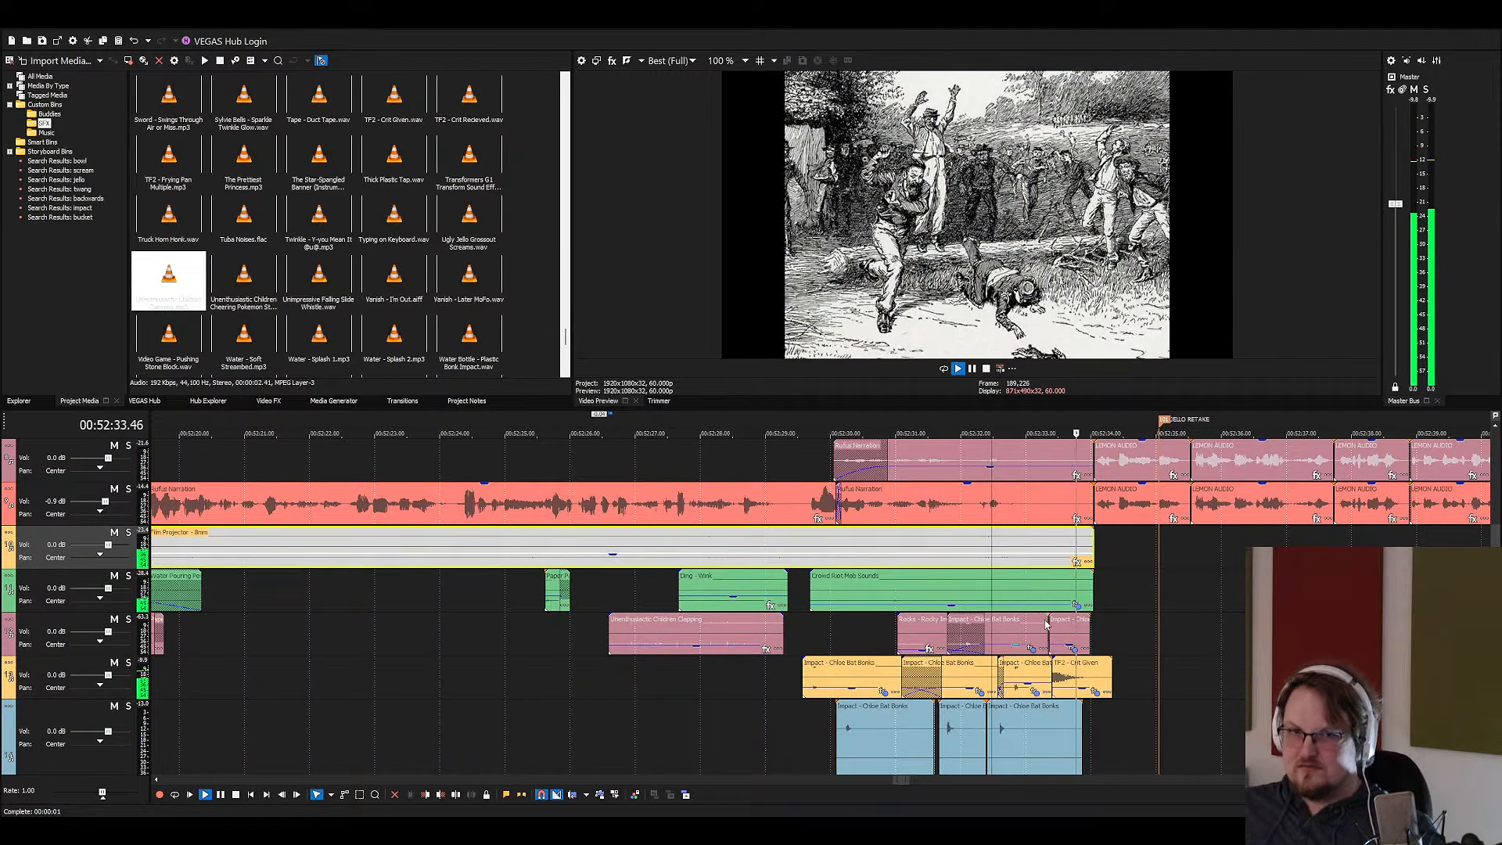
scroll(1049, 627, up, 2)
click(453, 541)
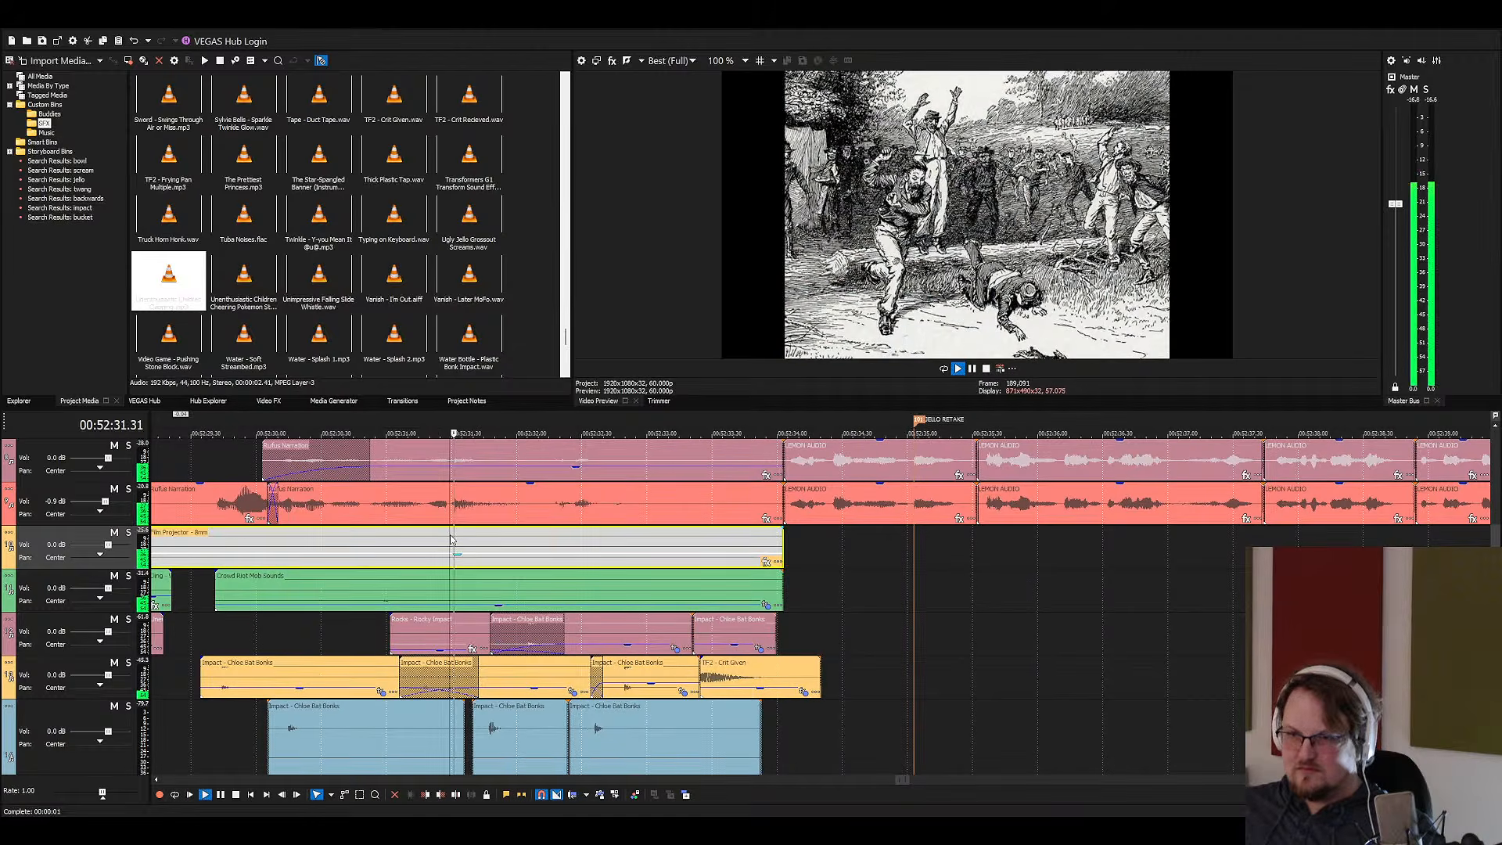
click(684, 607)
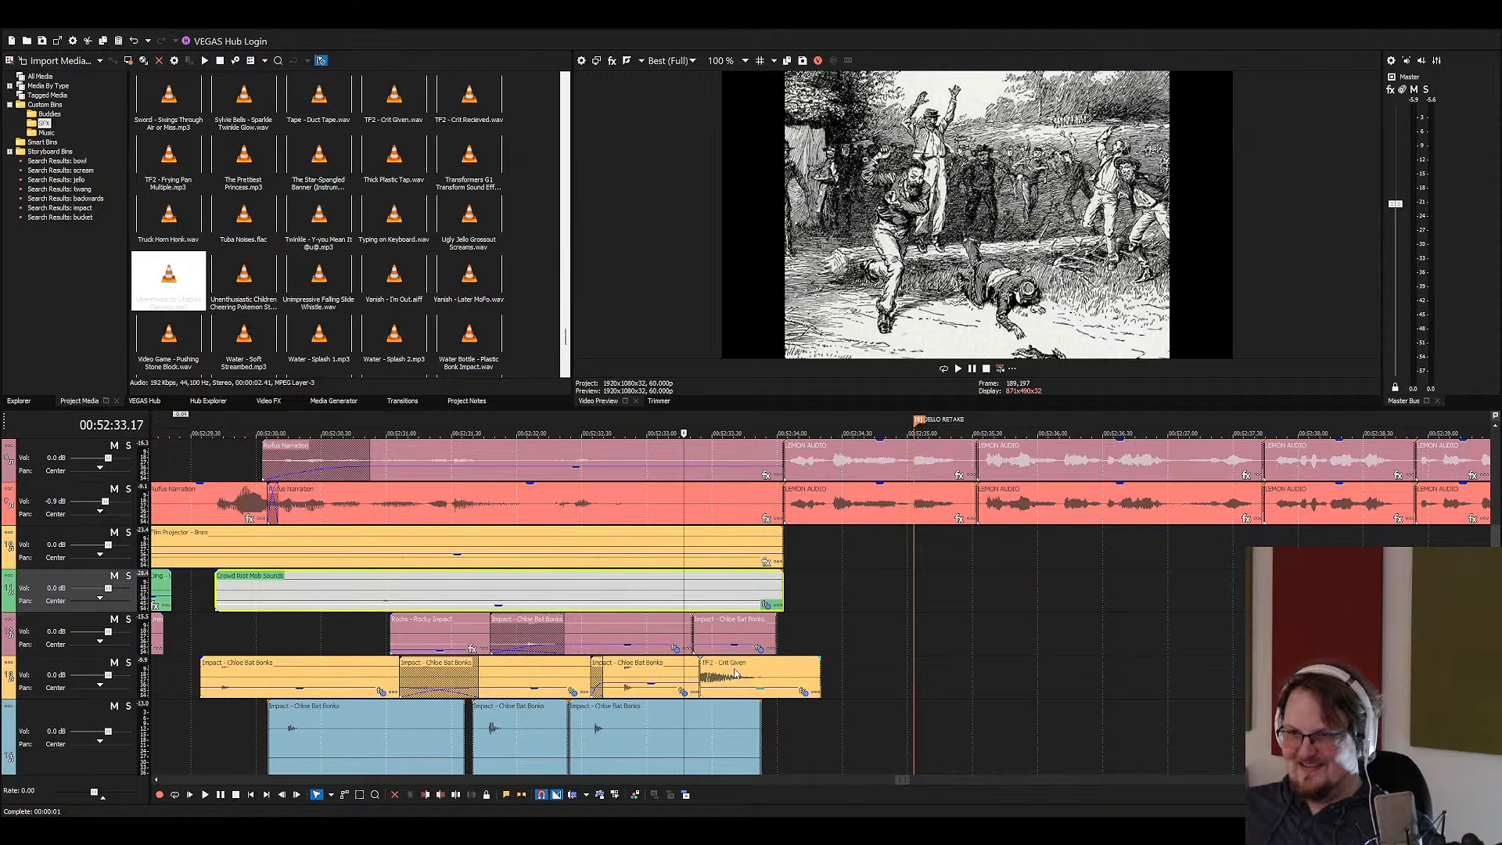
Move the TF2 - Crit Given clip about 8 frames earlier against the preceding bat bonk and play it back
drag(730, 678, 708, 678)
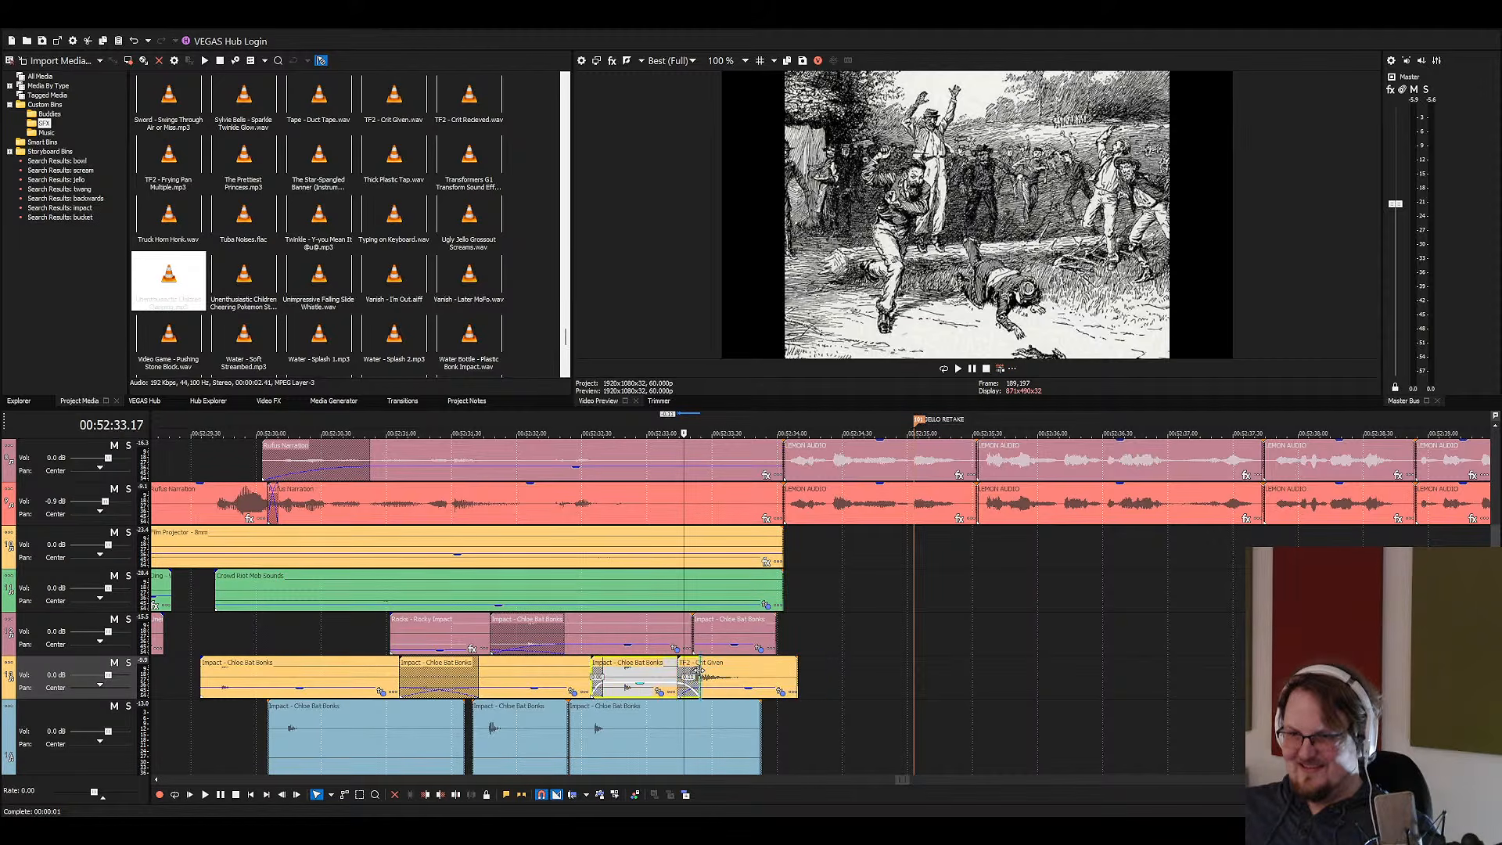
click(671, 672)
click(665, 674)
key(space)
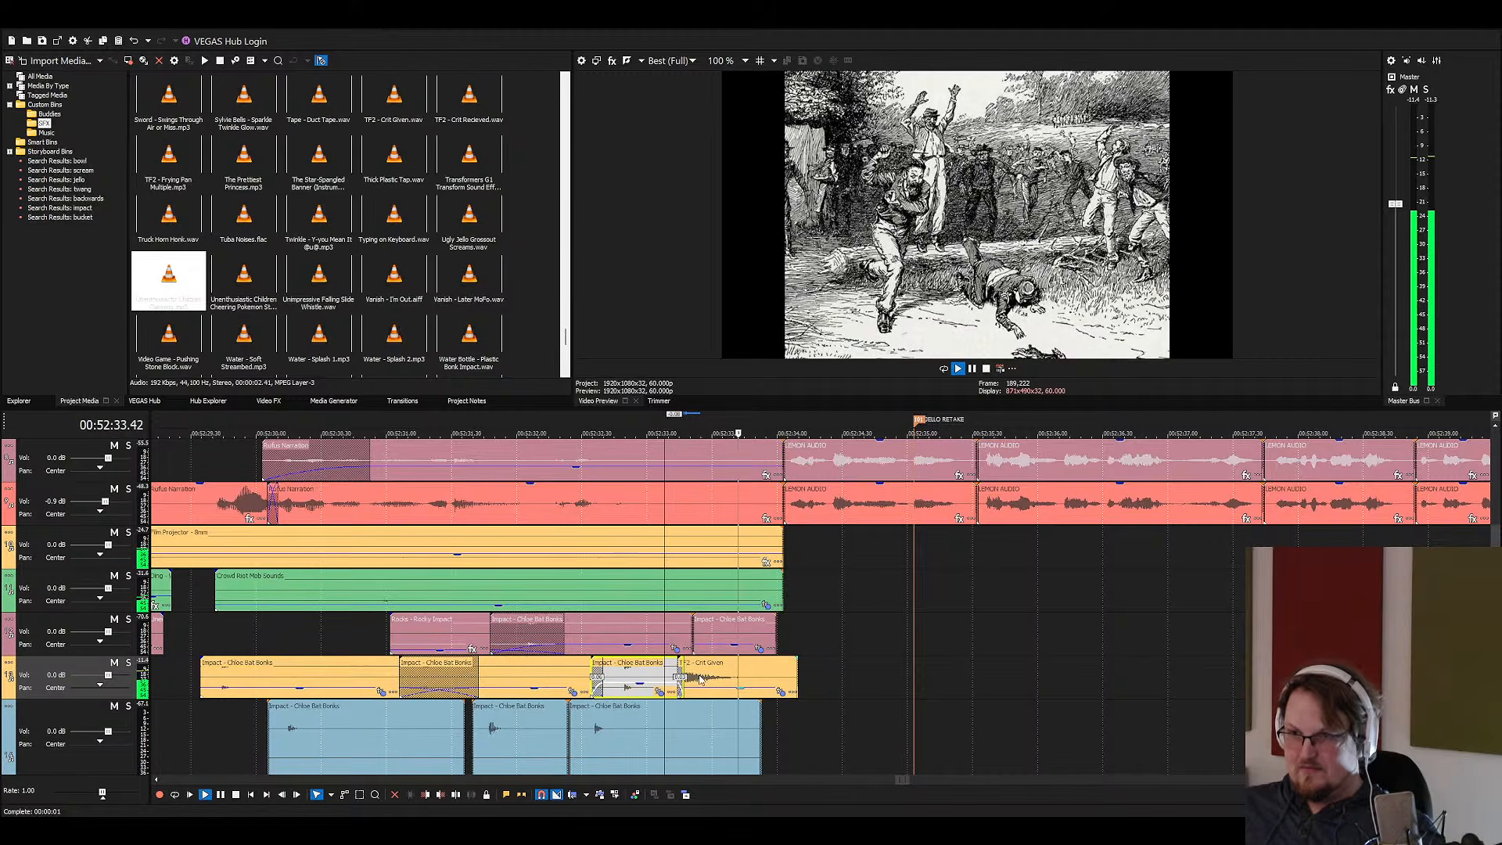
click(743, 684)
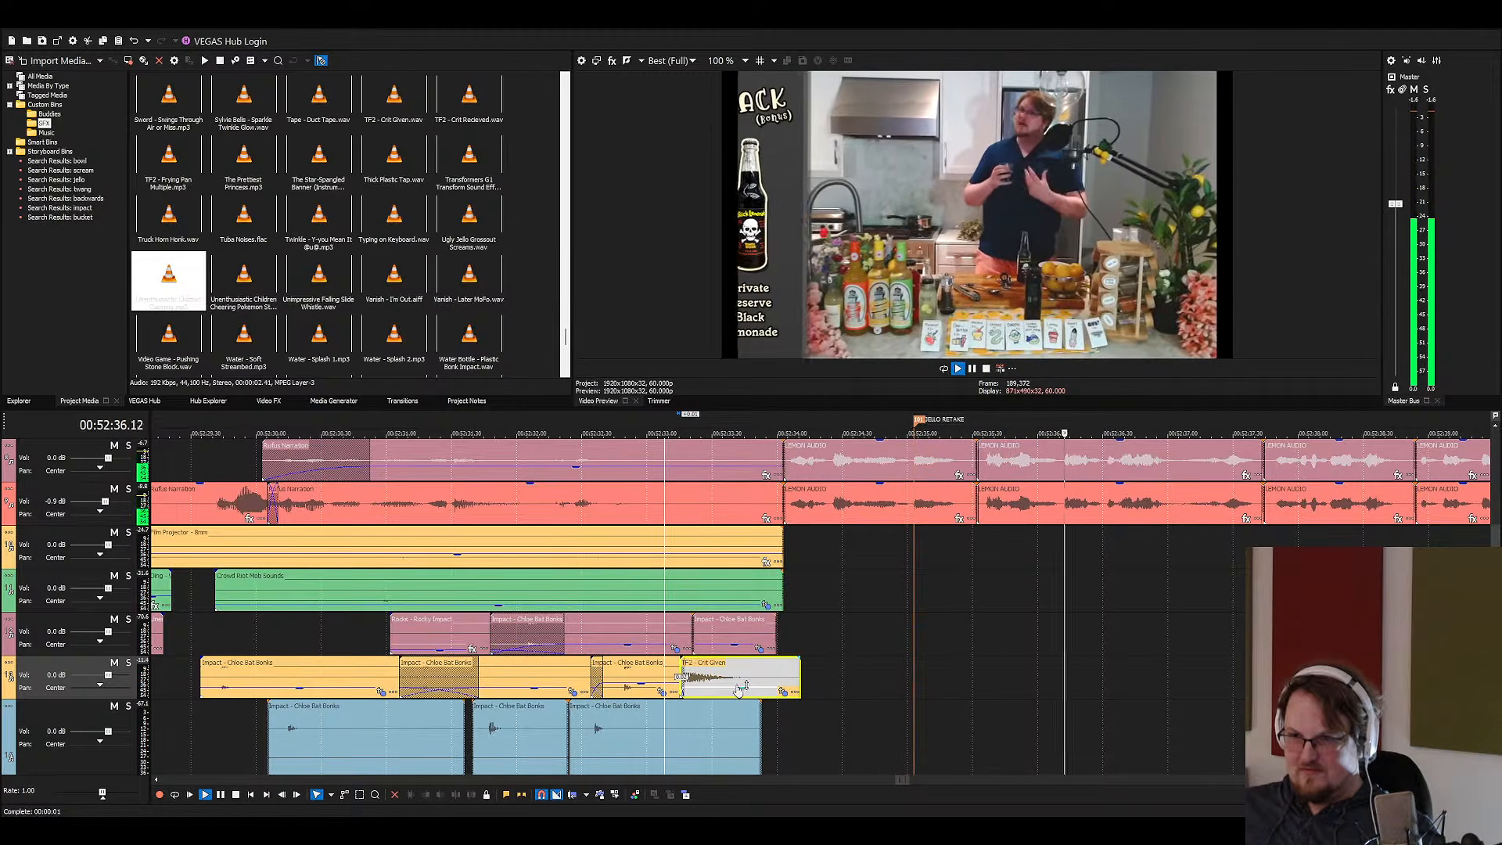
key(space)
Browse the saved scream search results and audition candidates such as Flapjack Spongebob Ugly Scream and Sudden Sharp Shout Scream
click(326, 258)
text(scre)
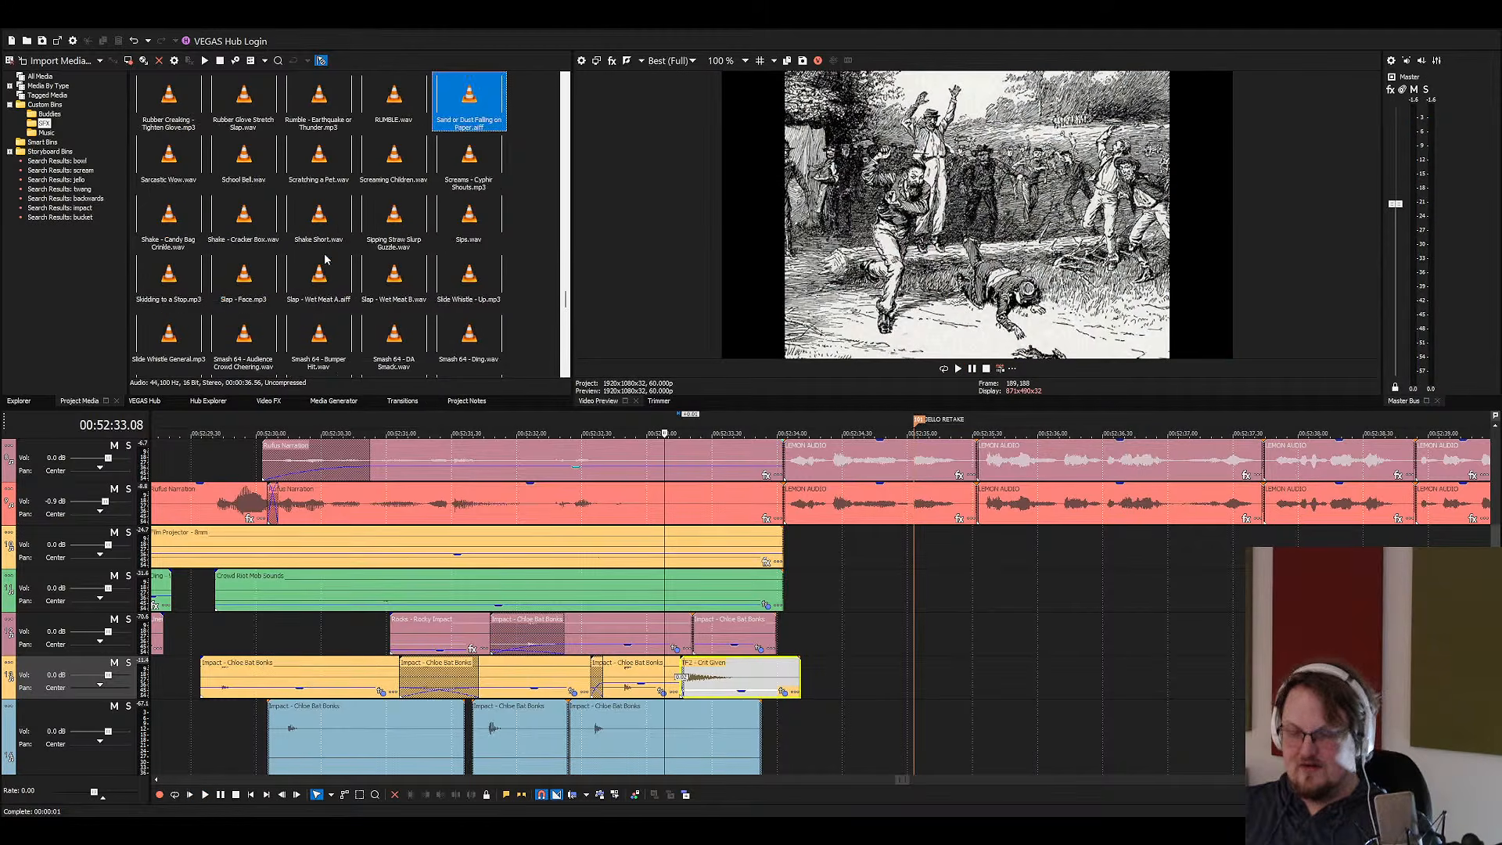
click(70, 169)
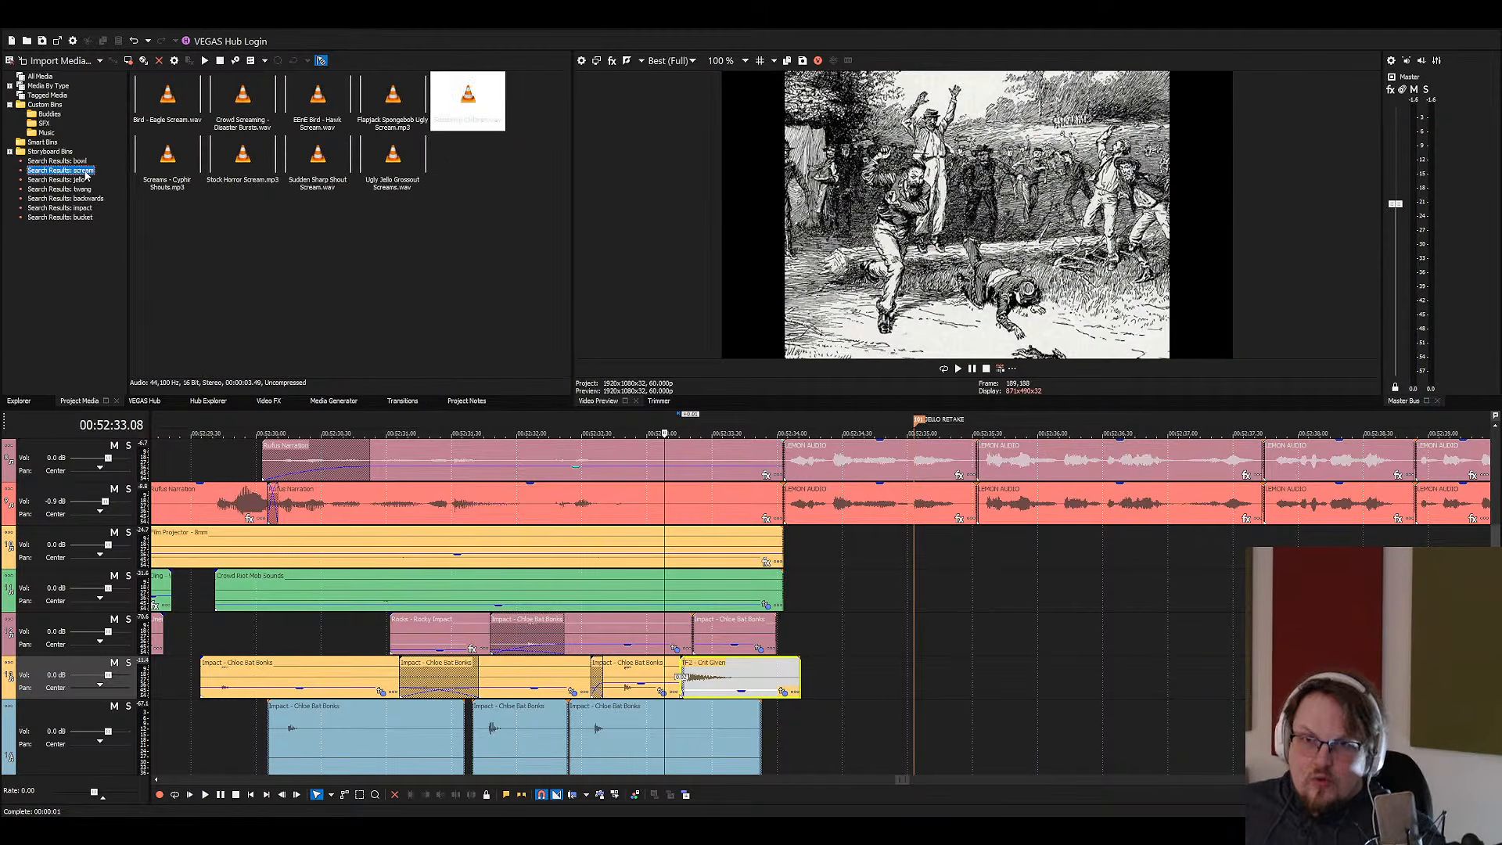
click(312, 123)
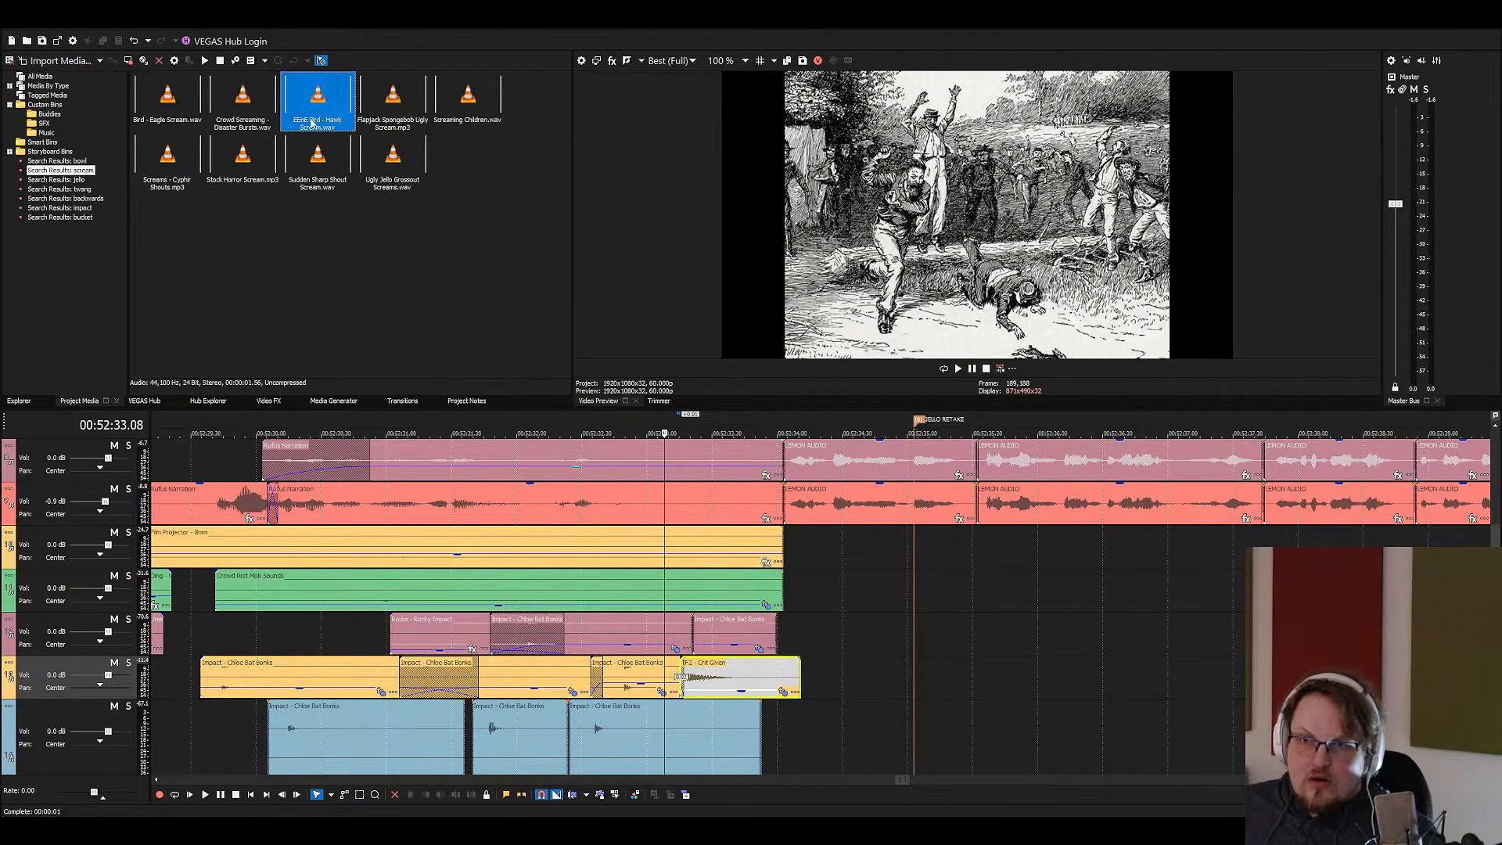
click(384, 112)
click(351, 163)
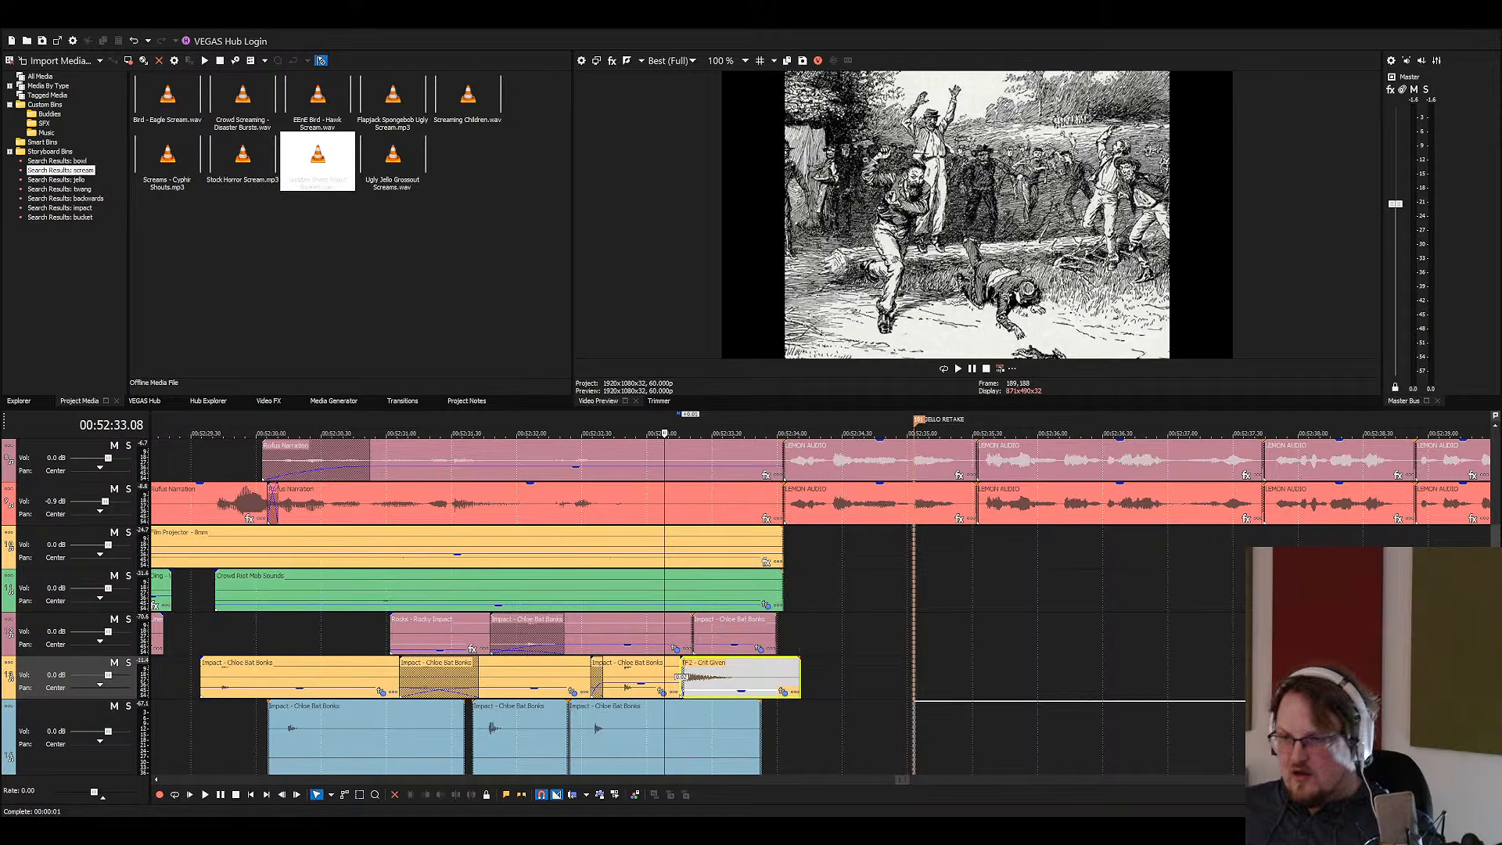
Import the CEEDAY Scream Meme sound onto the TF2 - Crit Given track, just after that clip, and lower its gain
drag(2, 676, 867, 677)
scroll(867, 676, down, 5)
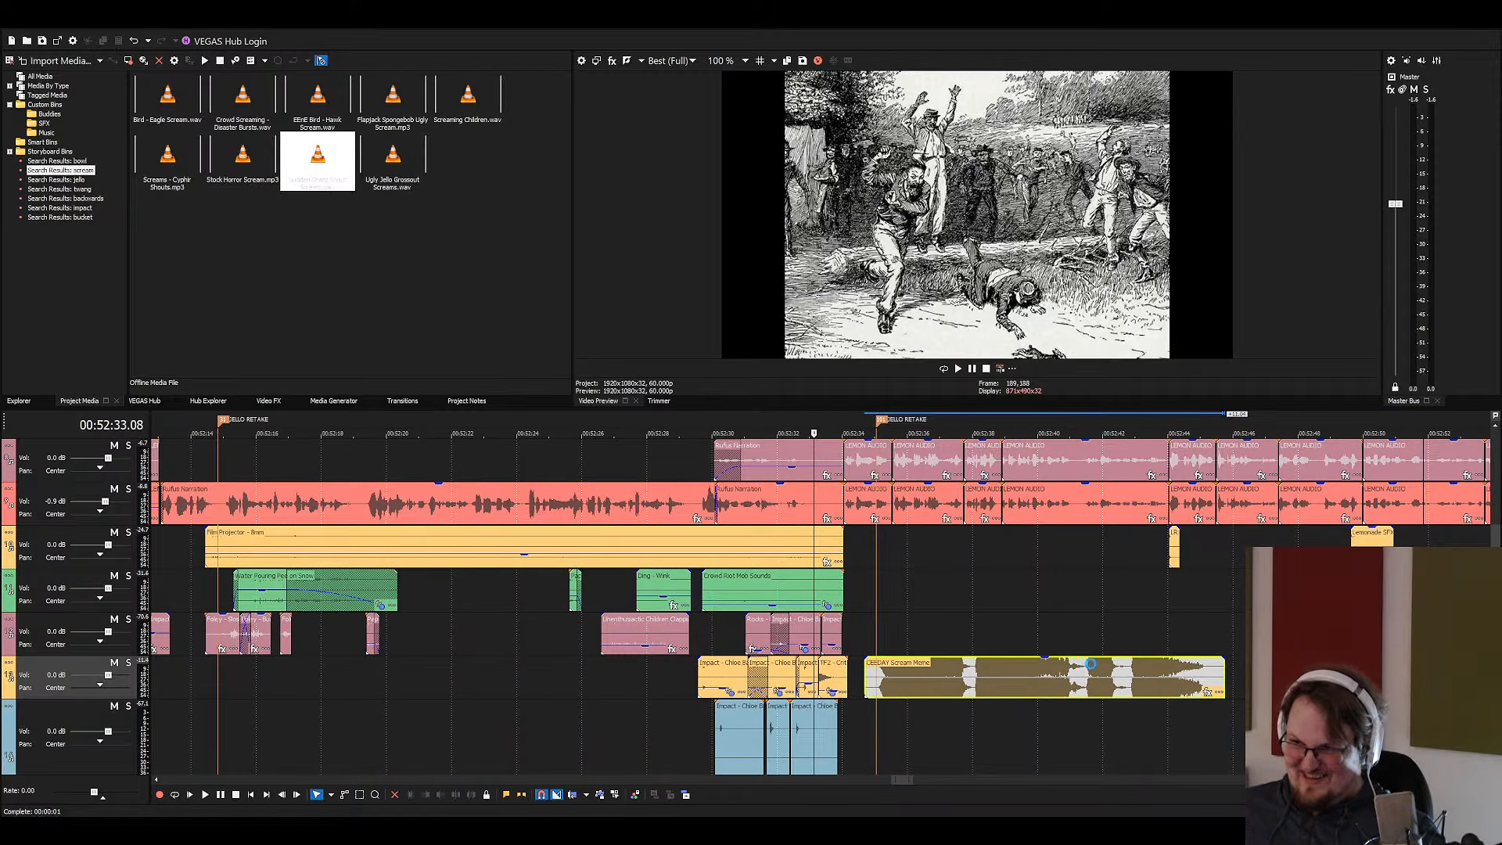
drag(1027, 696, 1027, 691)
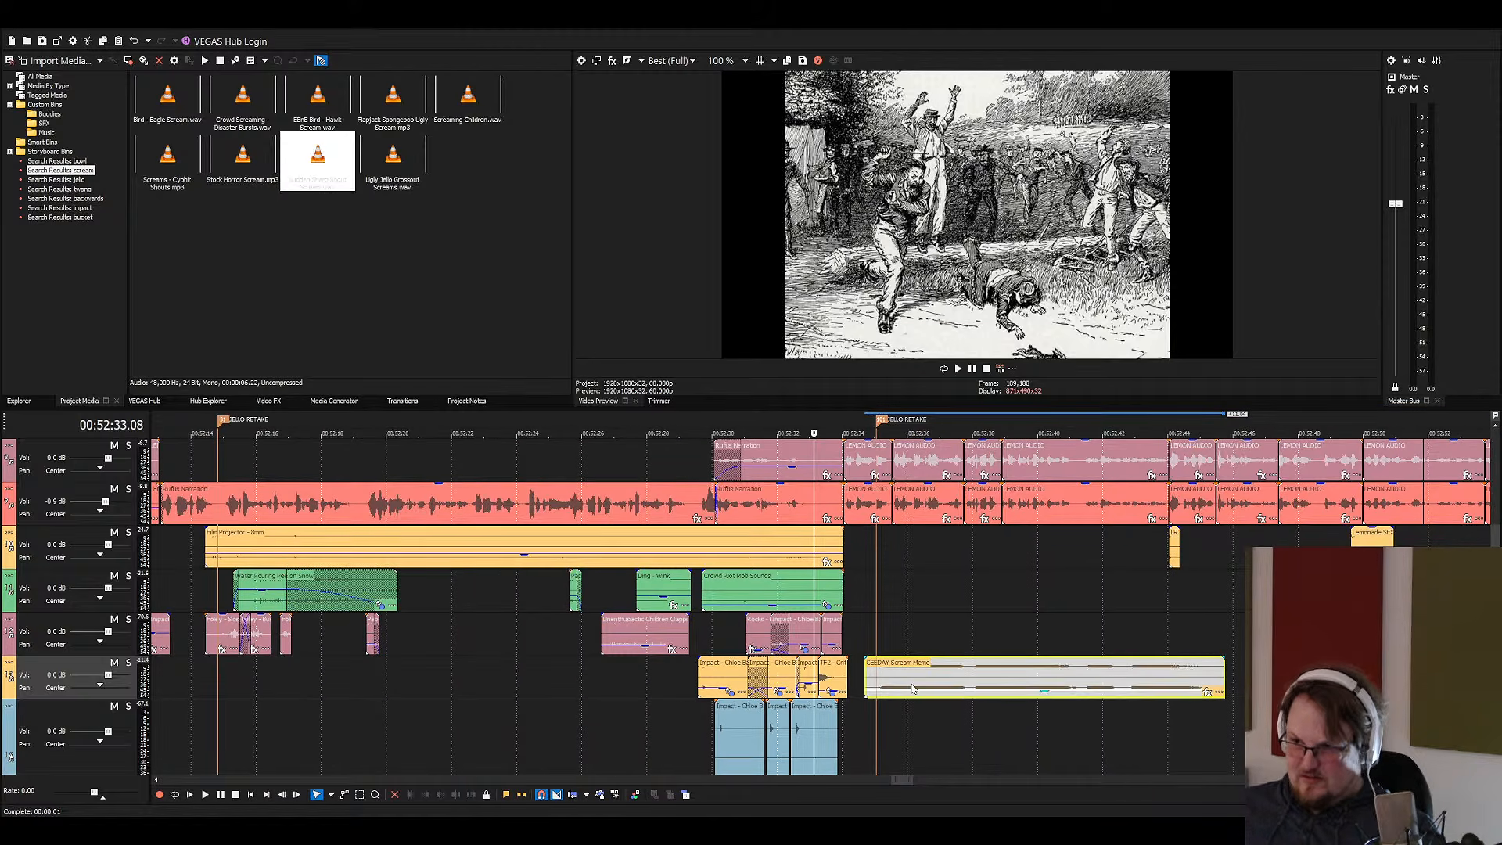
click(866, 679)
scroll(710, 686, up, 3)
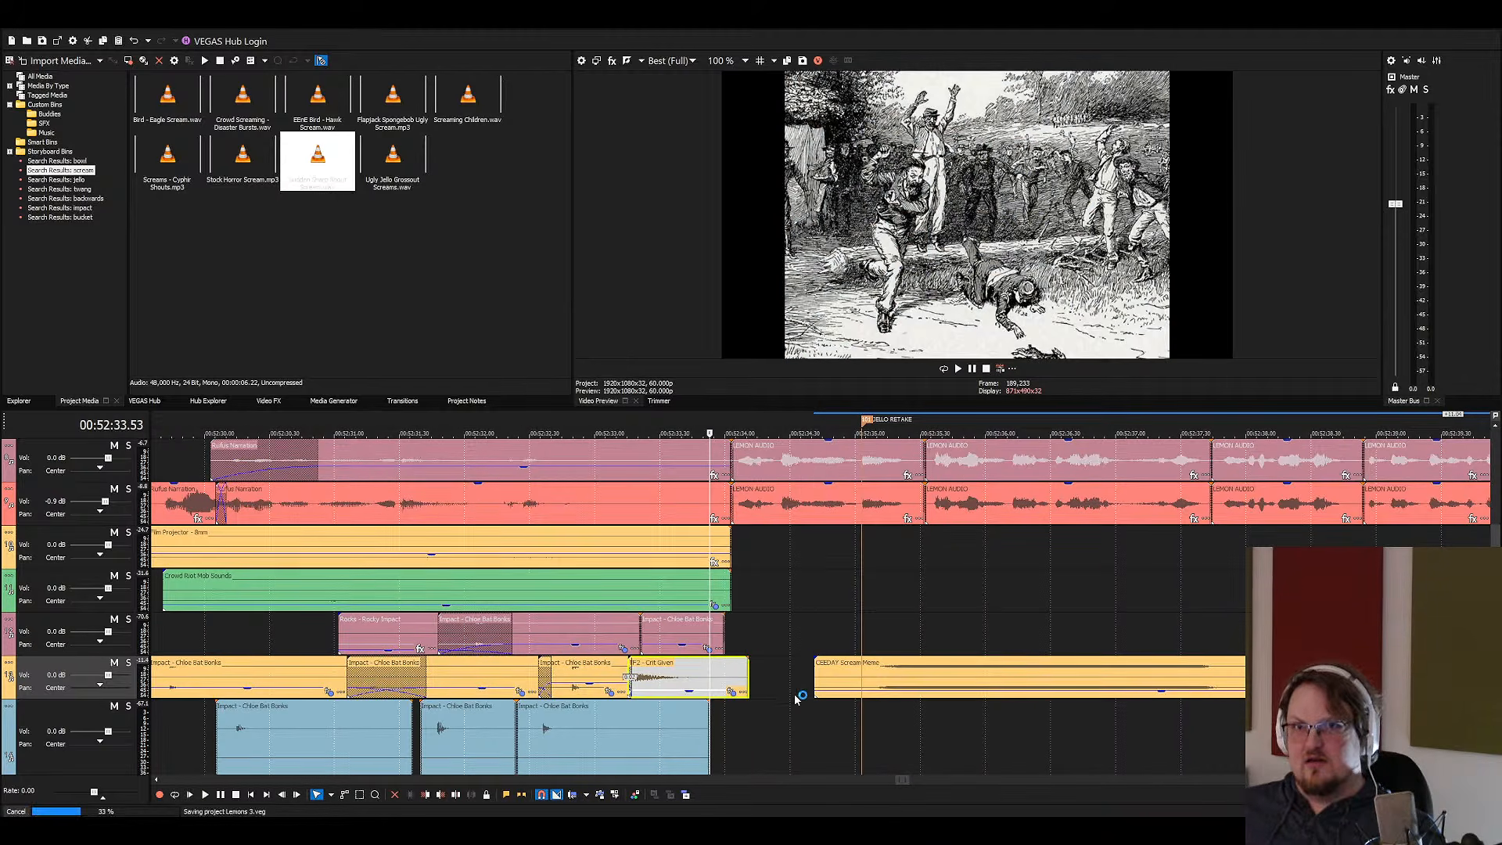
Play the CEEDAY Scream Meme clip, split it at 00:52:36.56 and delete the part after the split
click(897, 678)
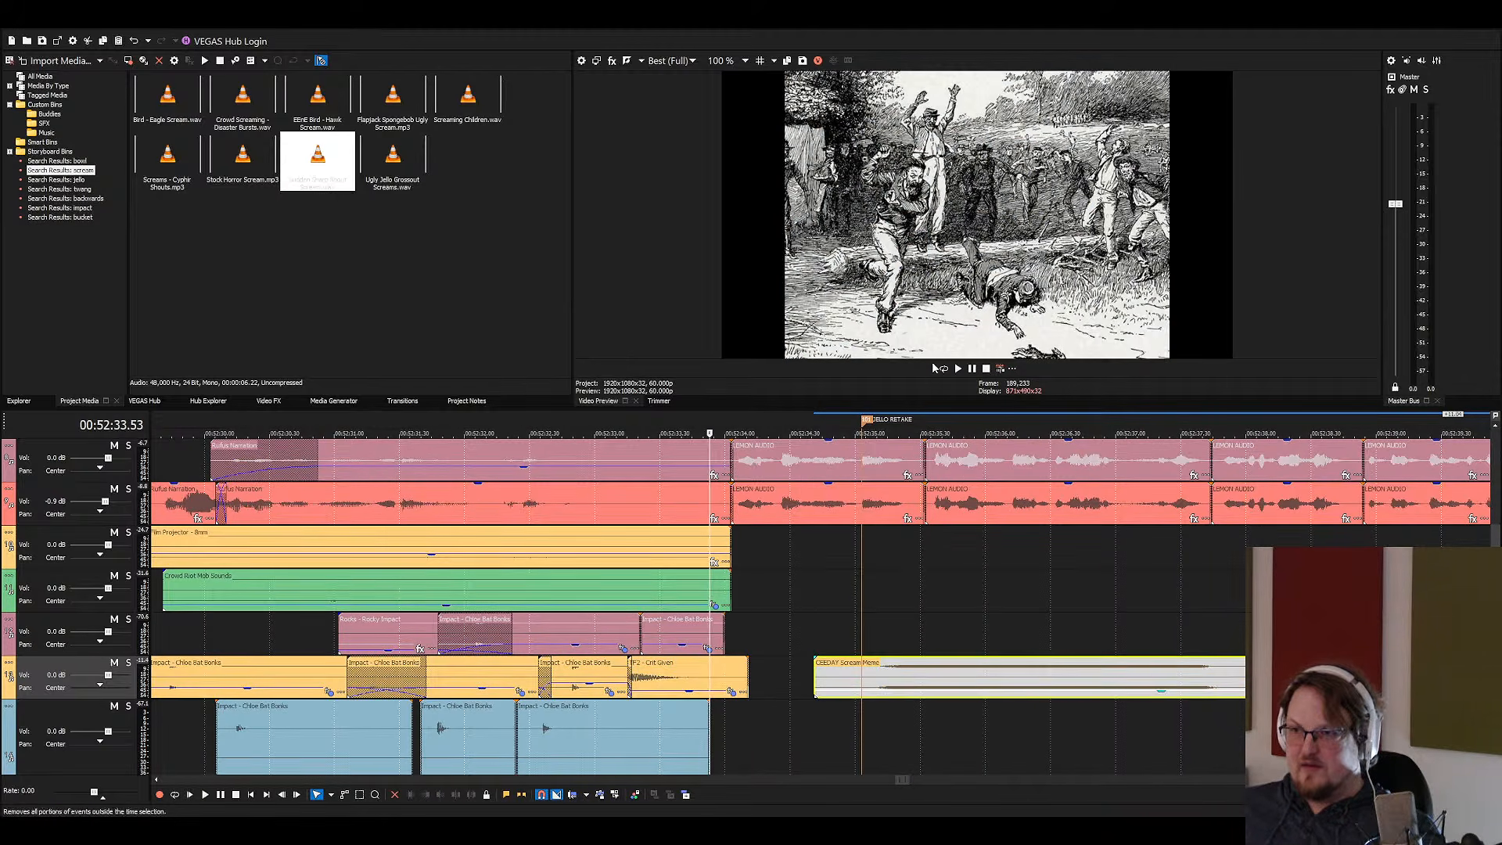
click(877, 678)
key(space)
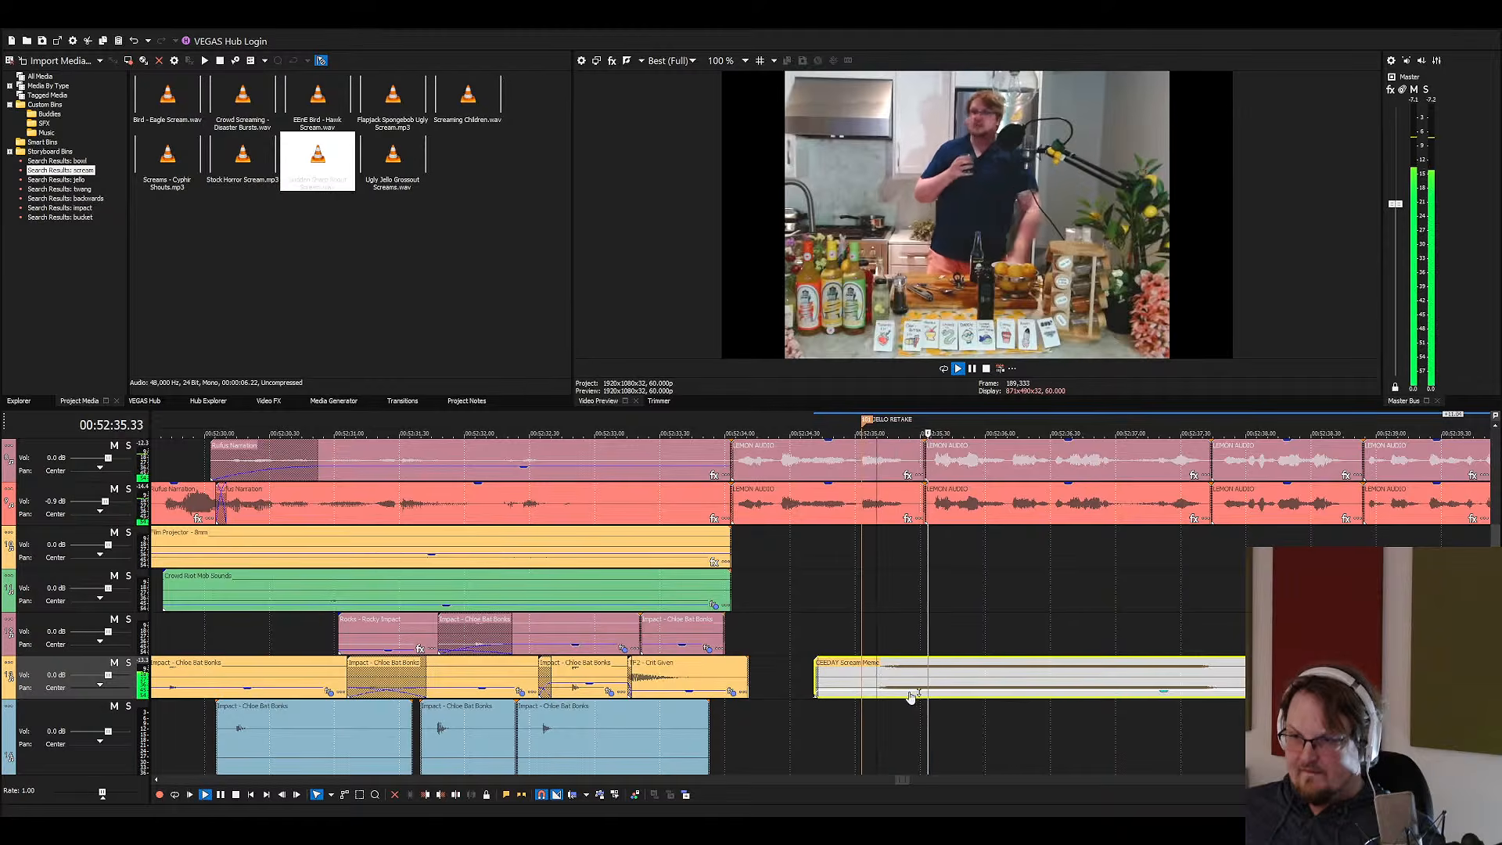
scroll(908, 696, down, 3)
key(space)
click(871, 692)
key(s)
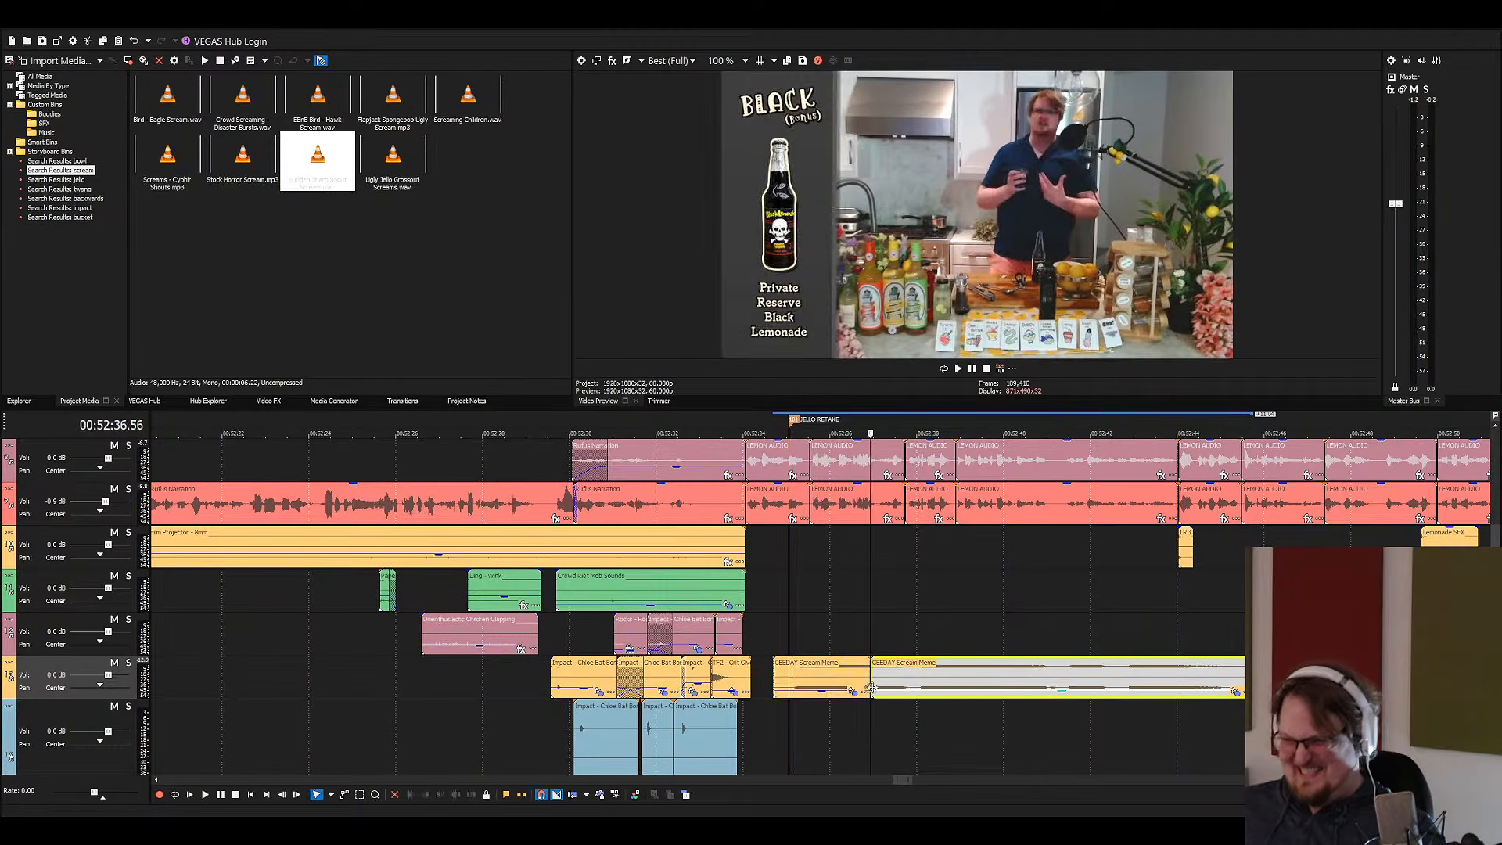
click(1071, 680)
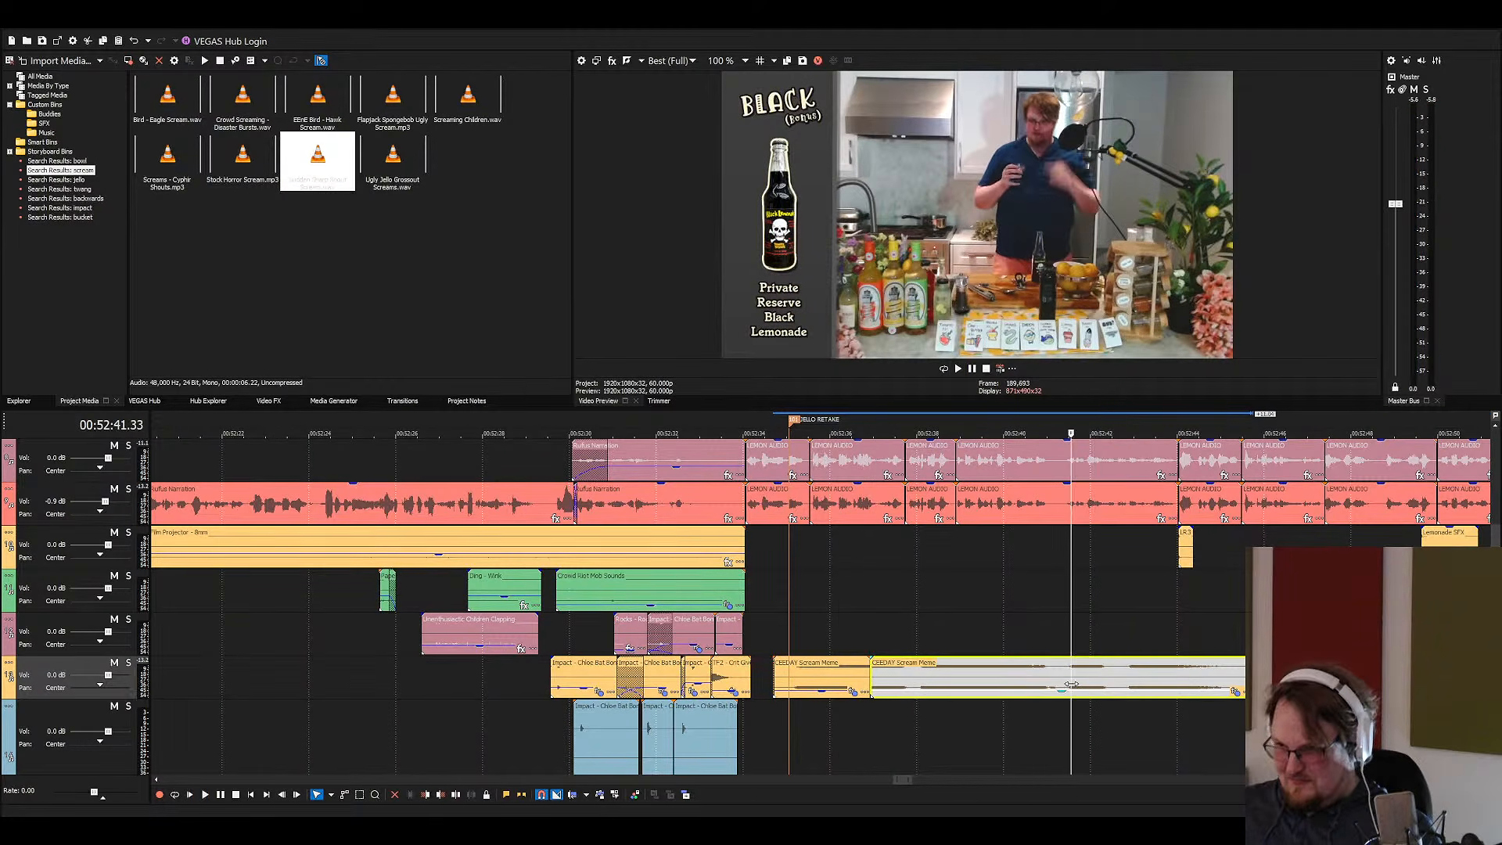
click(972, 689)
key(Delete)
Shorten the third Impact - Chloe Bat Bonks piece on the blue track and move the CEEDAY Scream Meme clip there, overlapping its end
click(673, 596)
scroll(751, 637, up, 2)
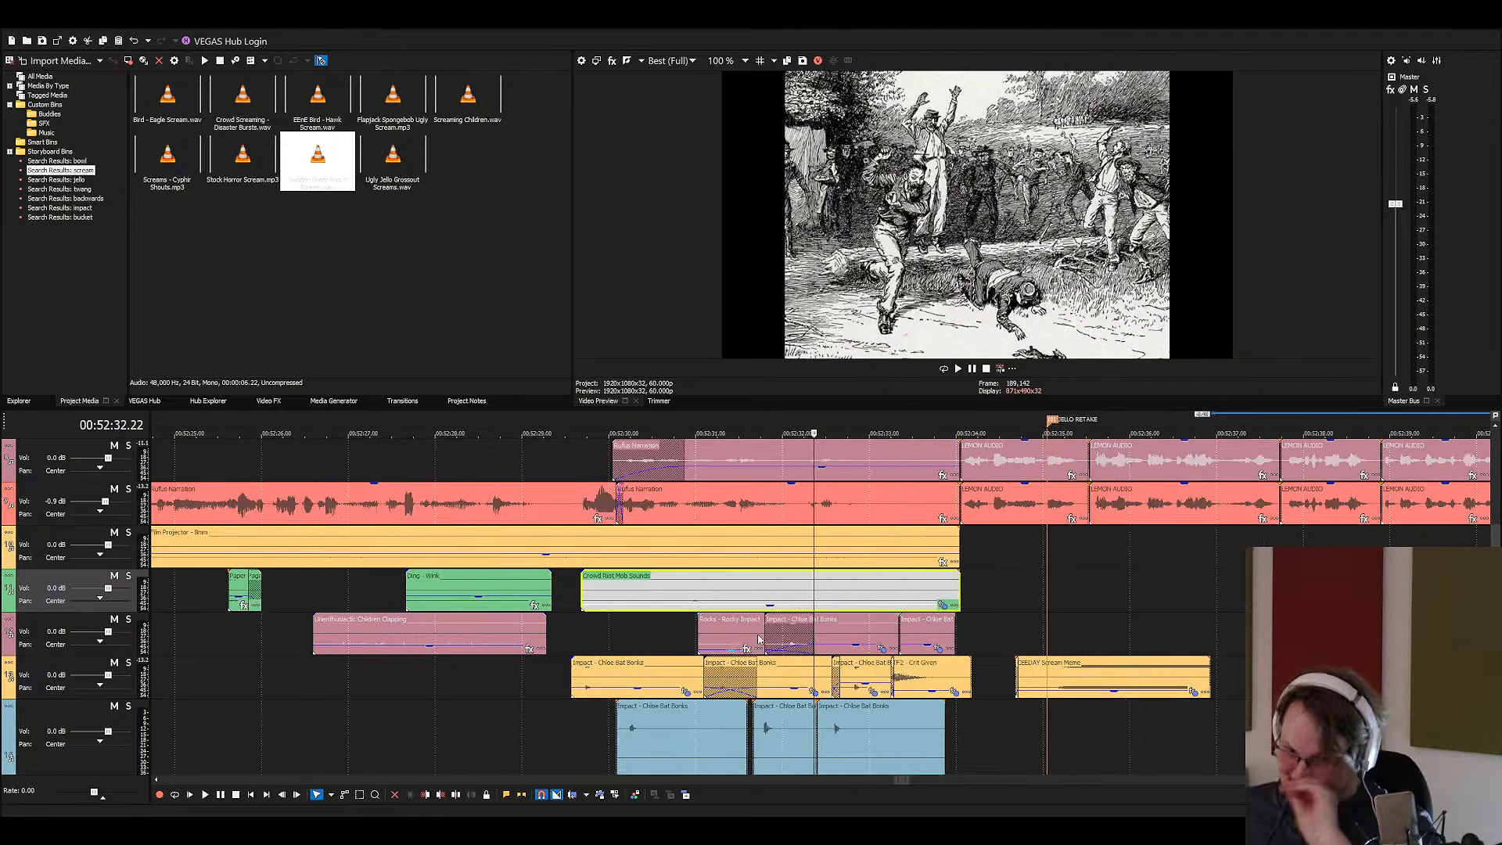
scroll(884, 641, down, 2)
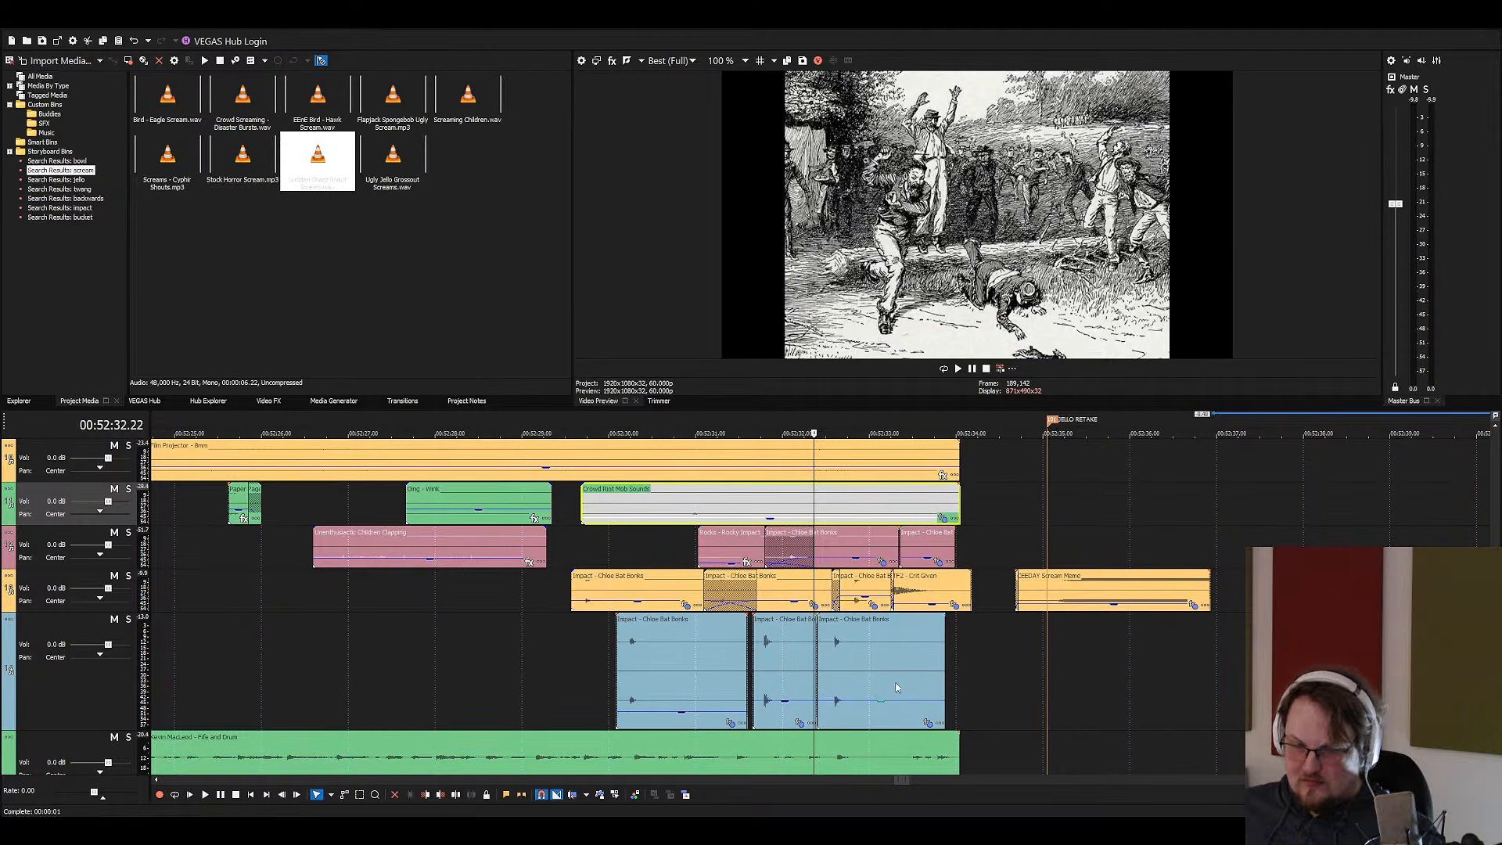
drag(941, 664, 893, 664)
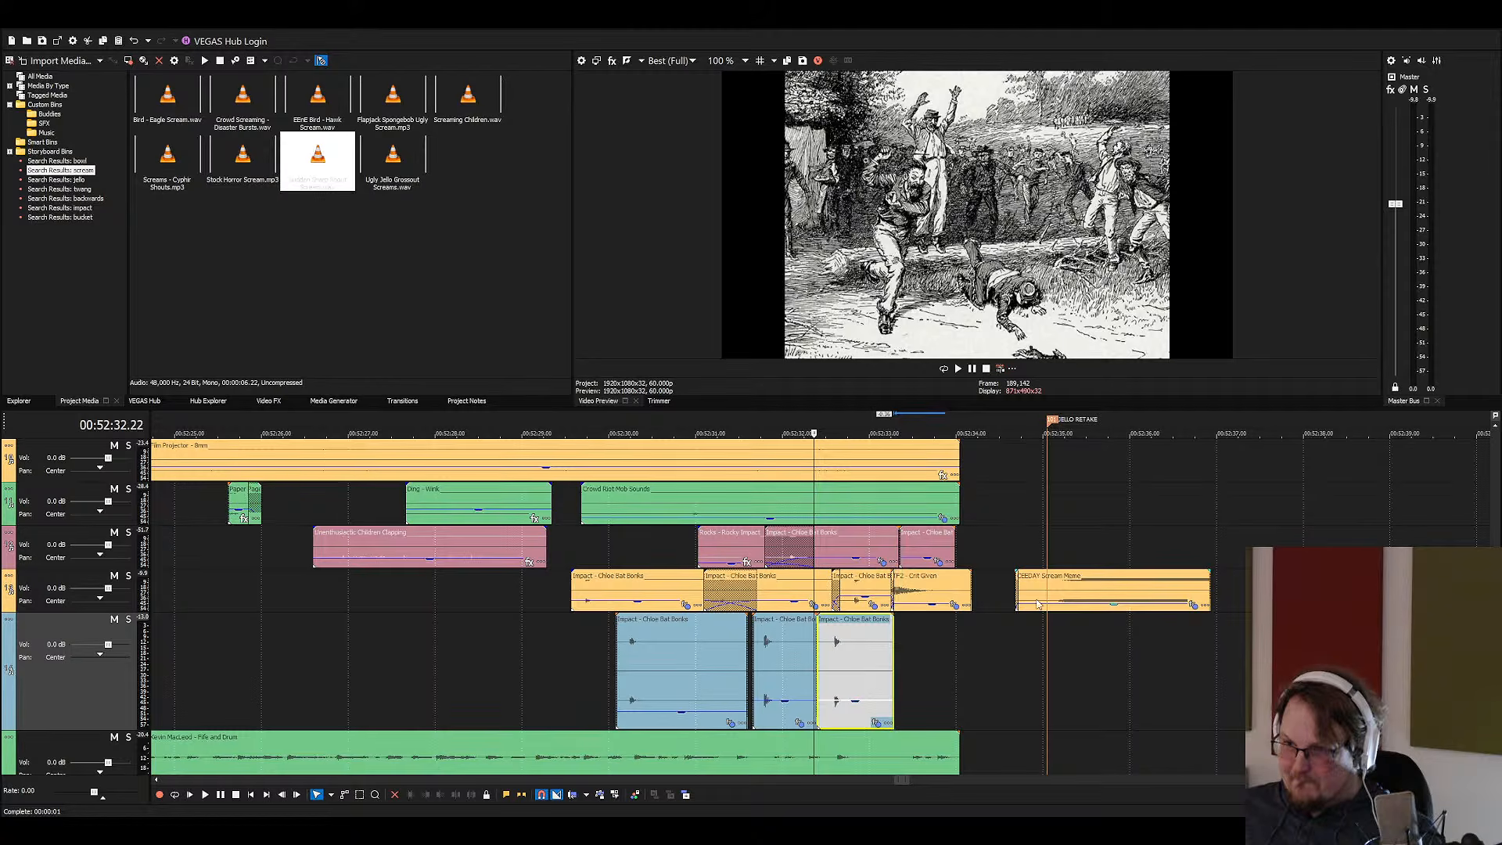
click(1036, 603)
drag(1025, 596, 989, 726)
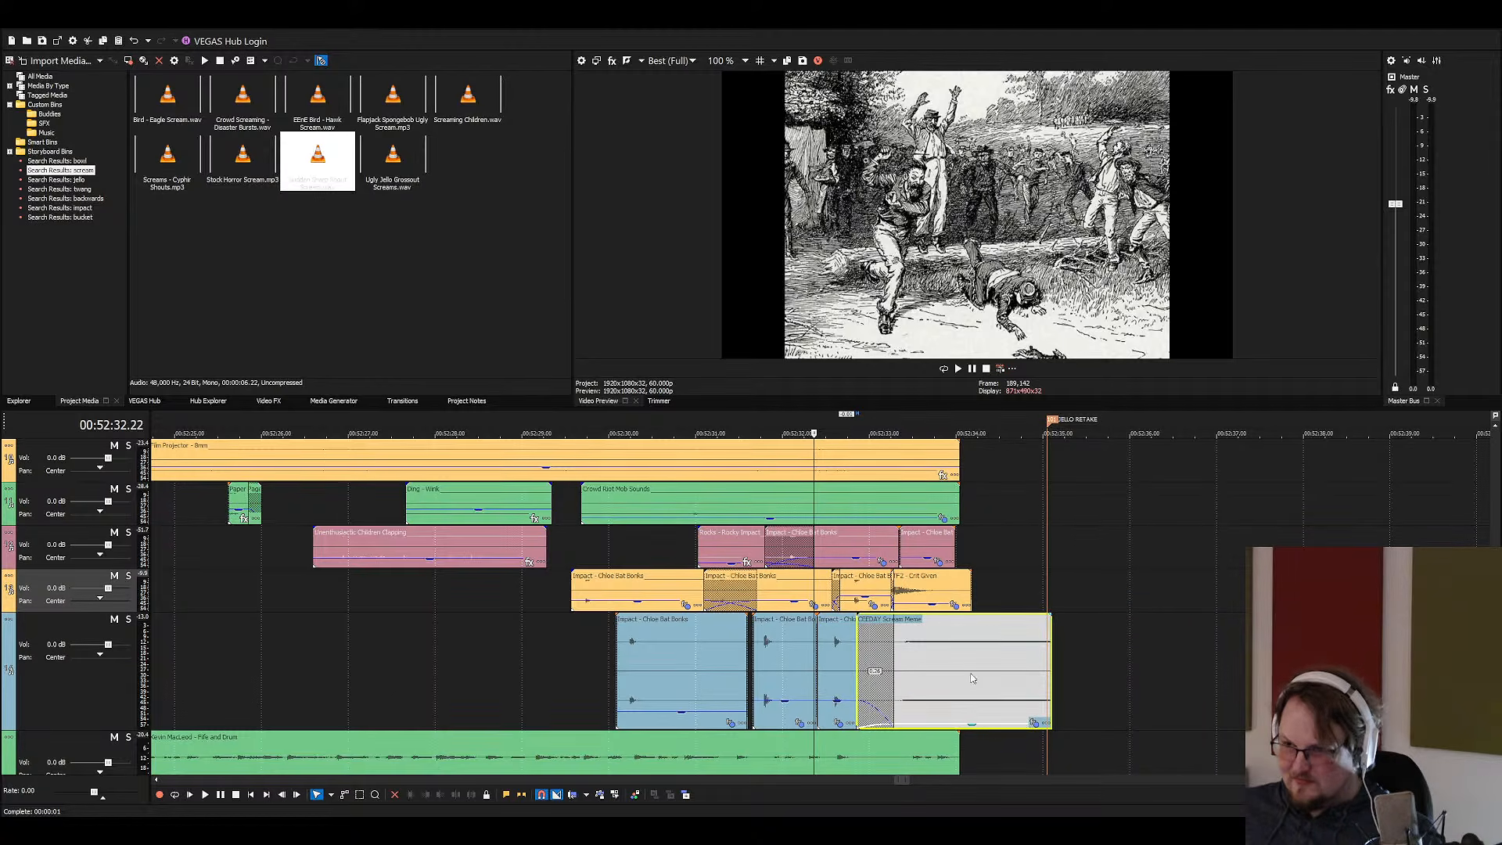
Trim the end of the CEEDAY Scream Meme clip to 00:52:34.00, play it and shift it about 8 frames later
drag(1050, 665, 955, 664)
click(833, 662)
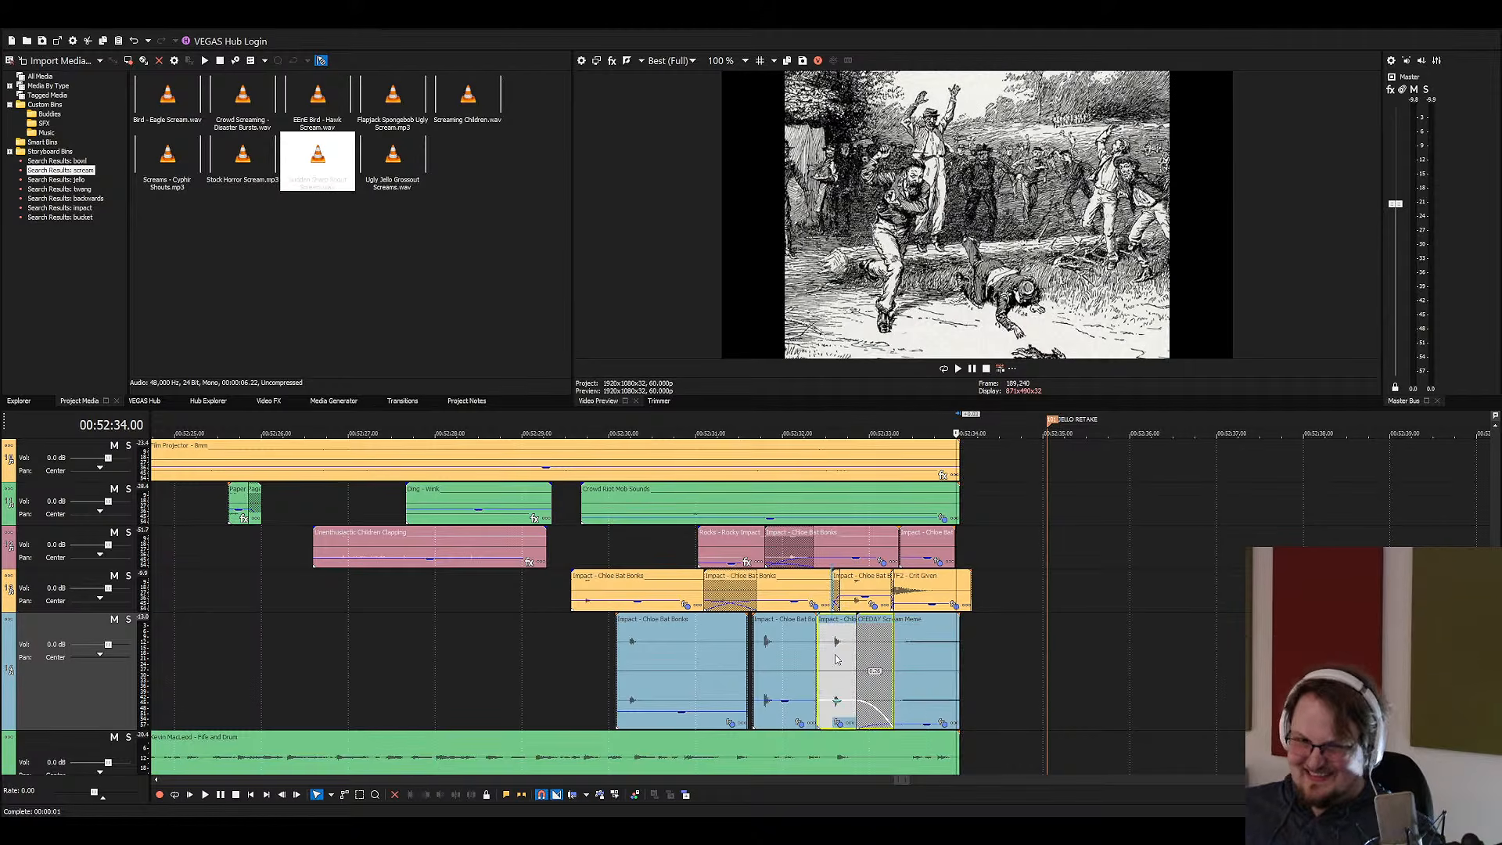
key(space)
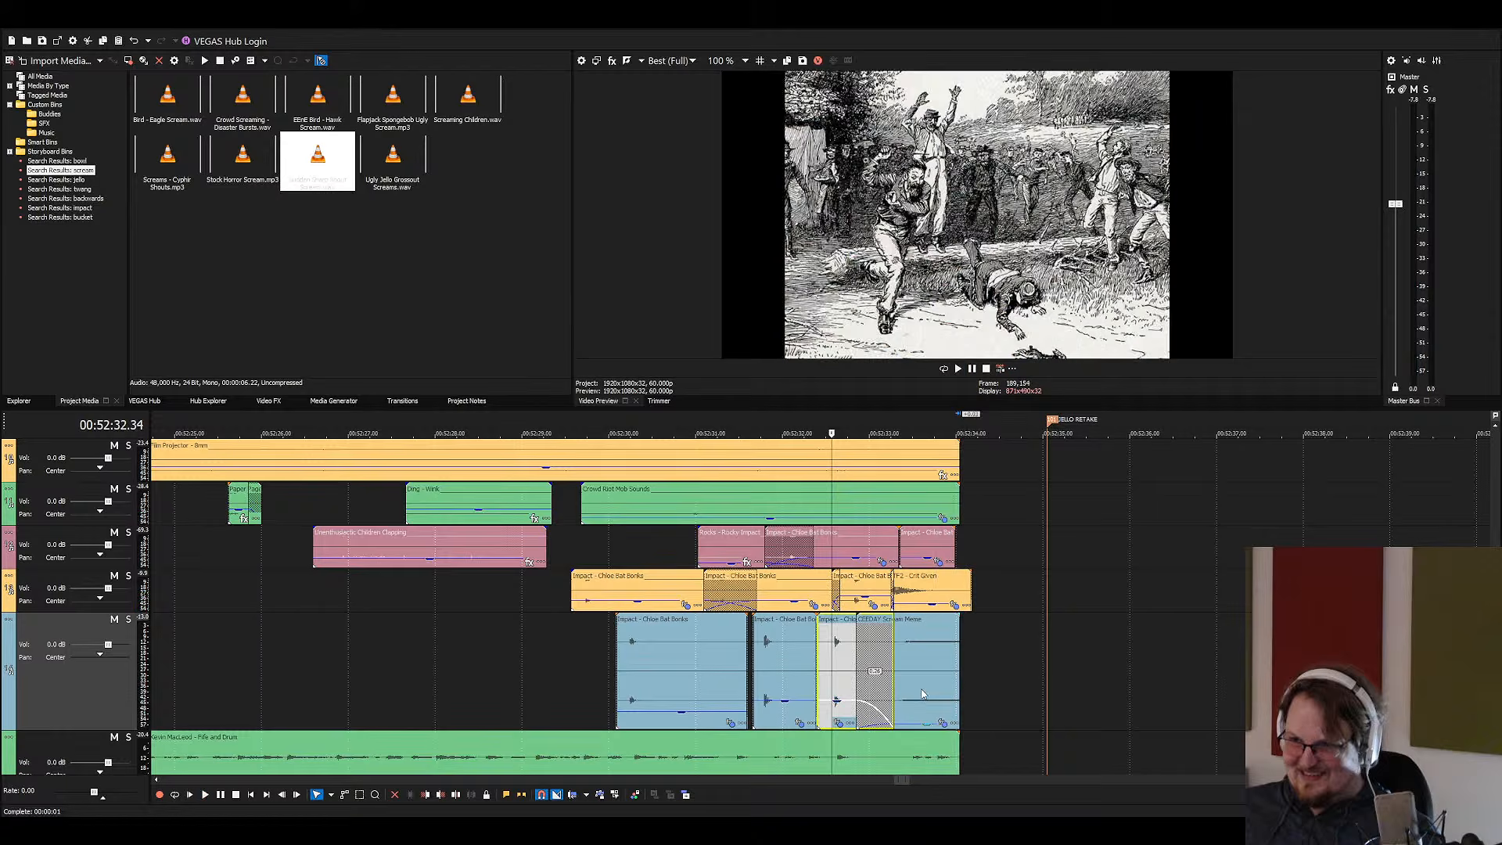
drag(912, 681, 924, 681)
Delete the bat bonk piece just before TF2 - Crit Given, move the crit clip about 25 frames earlier and play it back
click(861, 592)
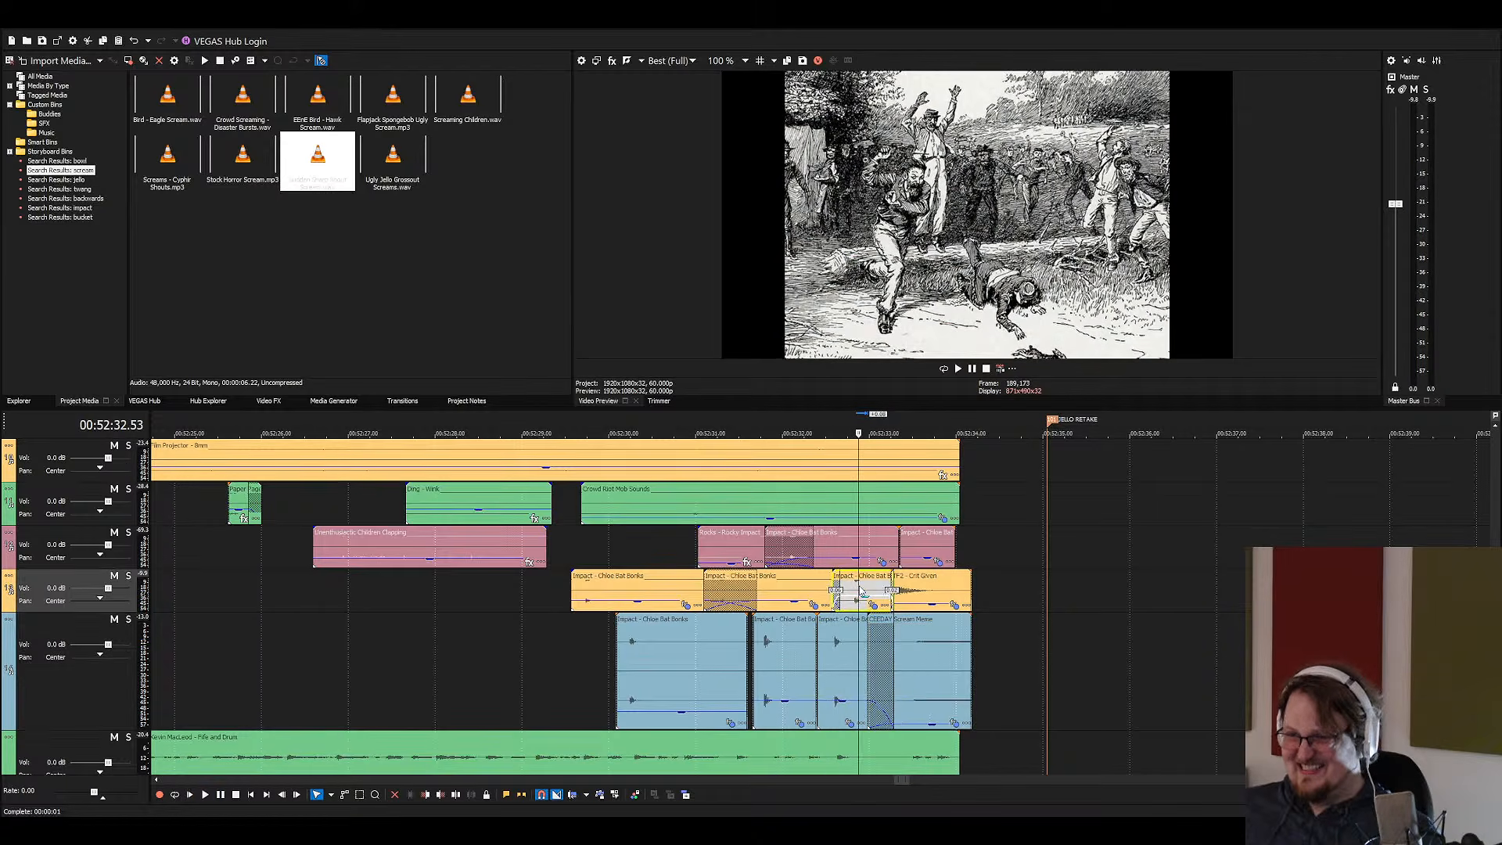
key(Delete)
drag(914, 594, 876, 592)
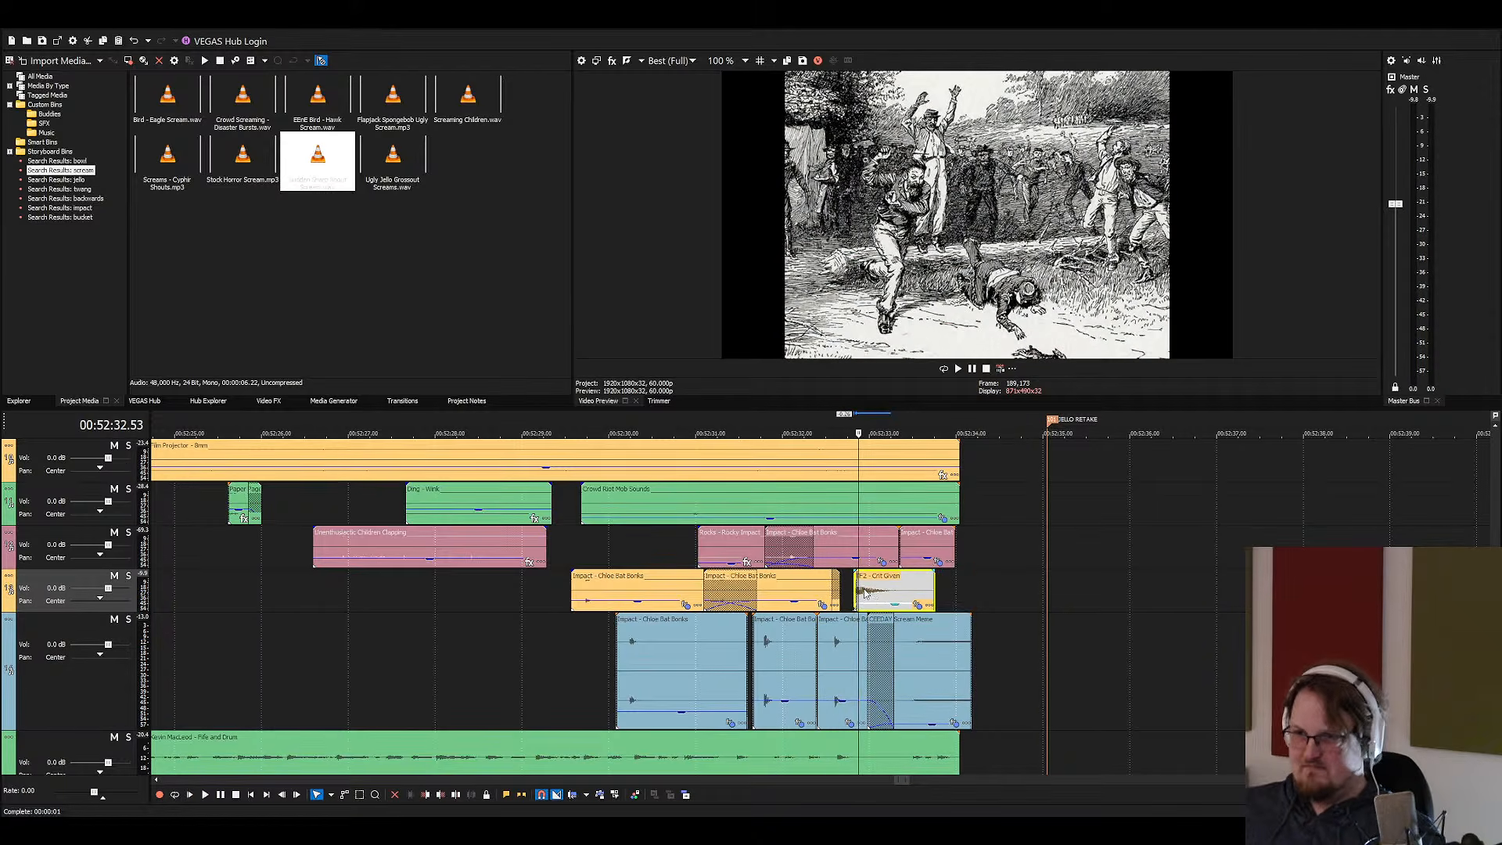
click(818, 590)
key(space)
Start the CEEDAY Scream Meme clip right after the third bonk on the blue track and end it with the Crowd Riot Mob Sounds clip
mouse_move(945, 680)
mouse_down()
mouse_move(917, 681)
mouse_move(959, 673)
mouse_up()
key(space)
scroll(861, 661, down, 3)
scroll(779, 645, up, 2)
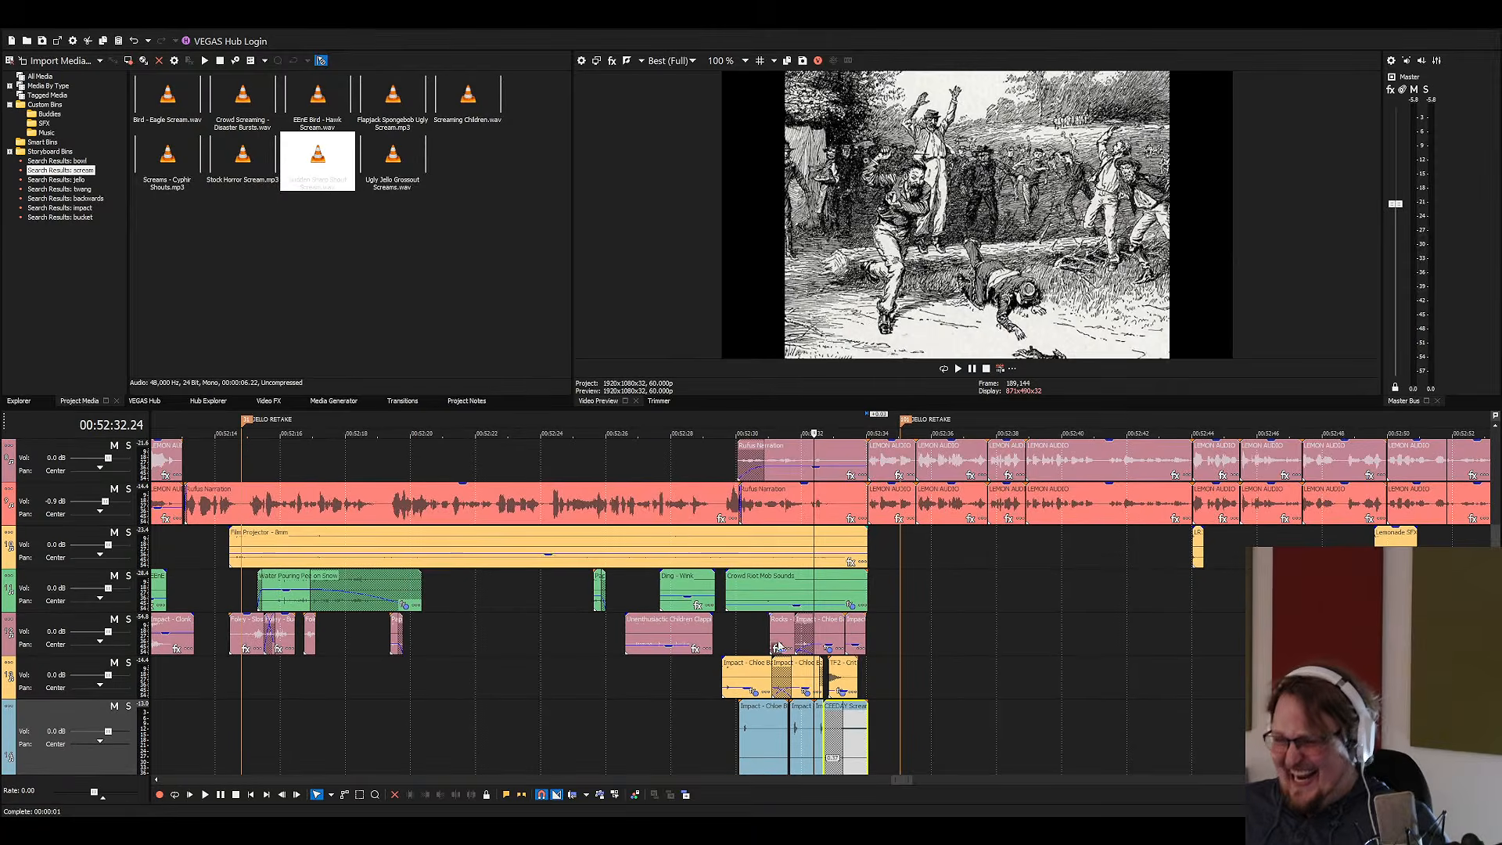
Play back from the Ding - Wink clip through the end of the narration segment and save the project
click(668, 546)
key(space)
key(ctrl+s)
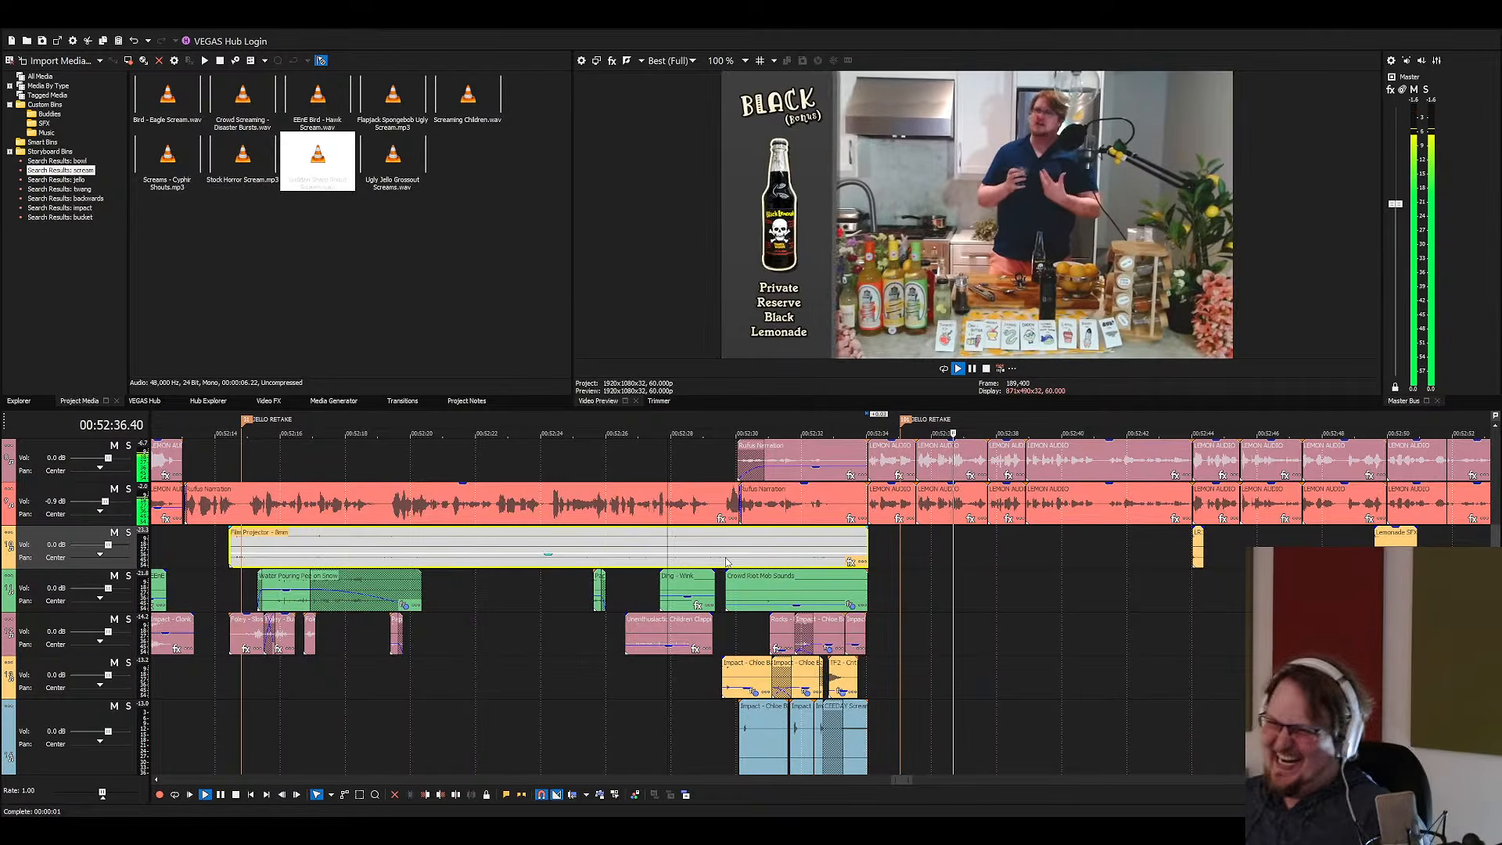
key(space)
Play the cut from the end of the mob scene into the lemon footage to check how the scream ends
click(859, 468)
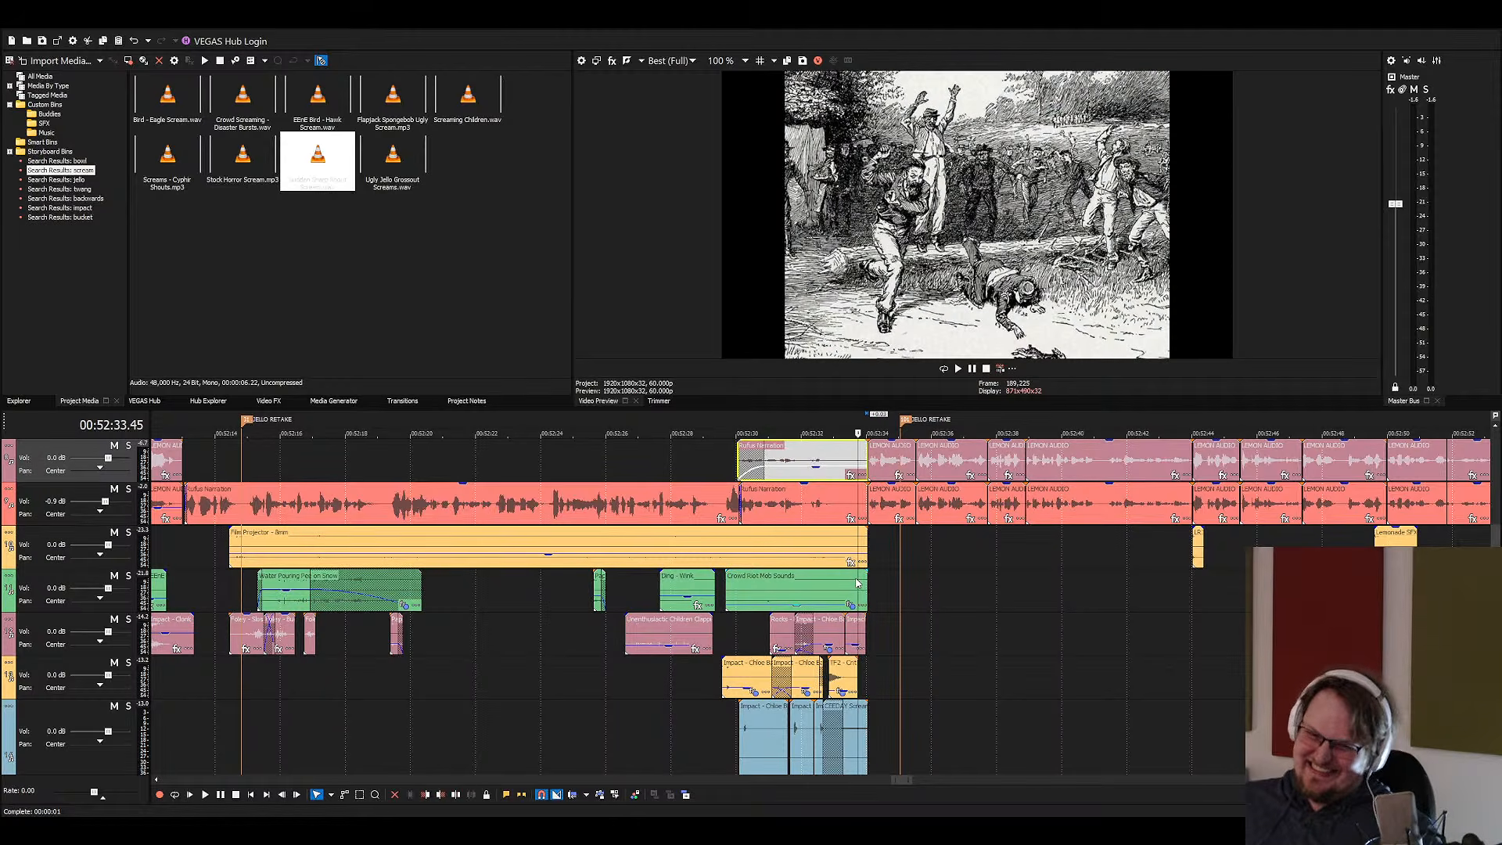
scroll(820, 692, up, 6)
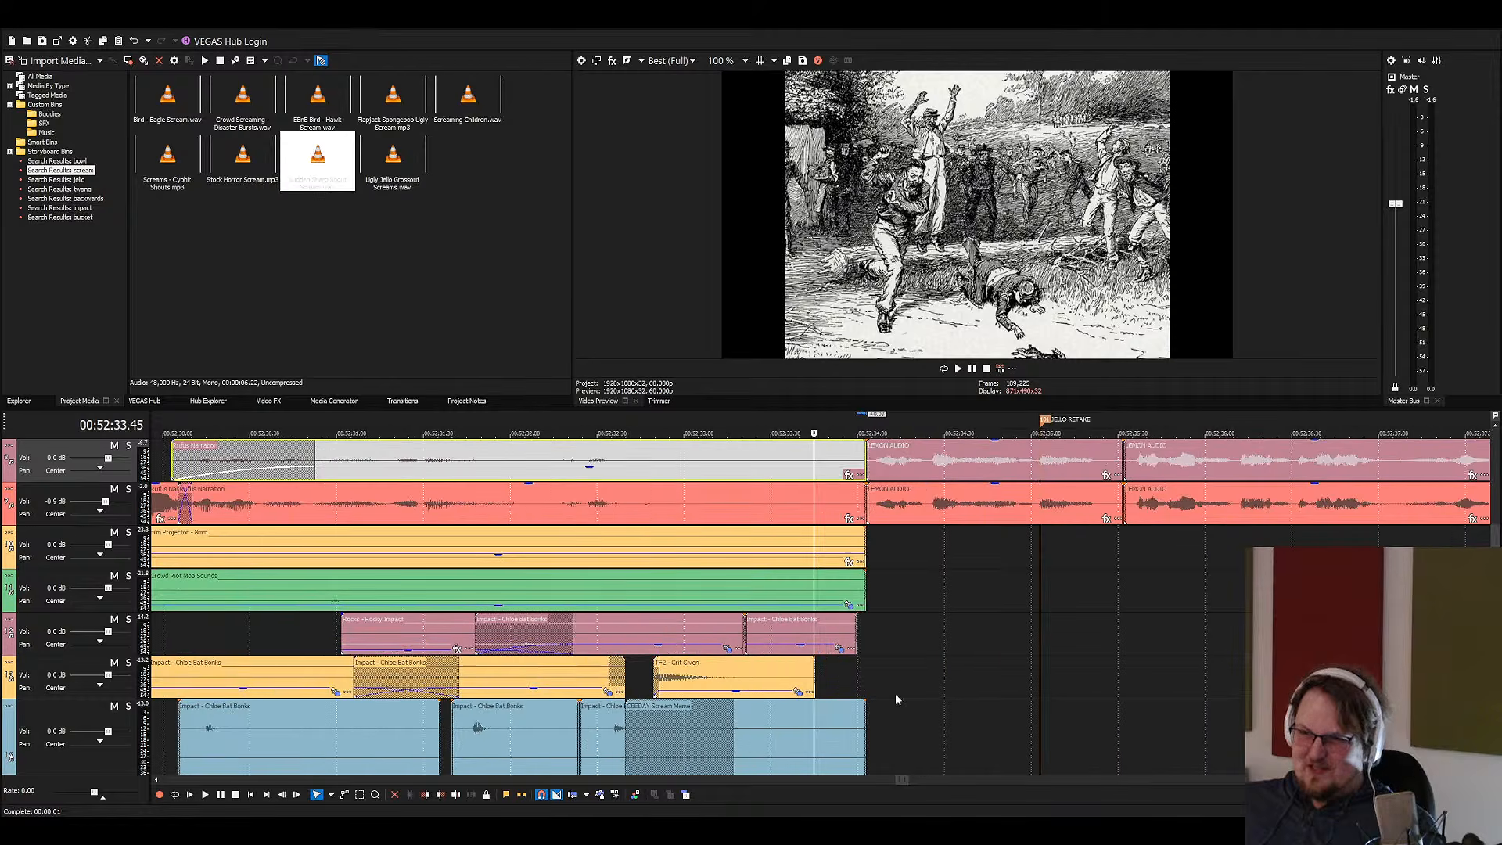
scroll(767, 700, down, 1)
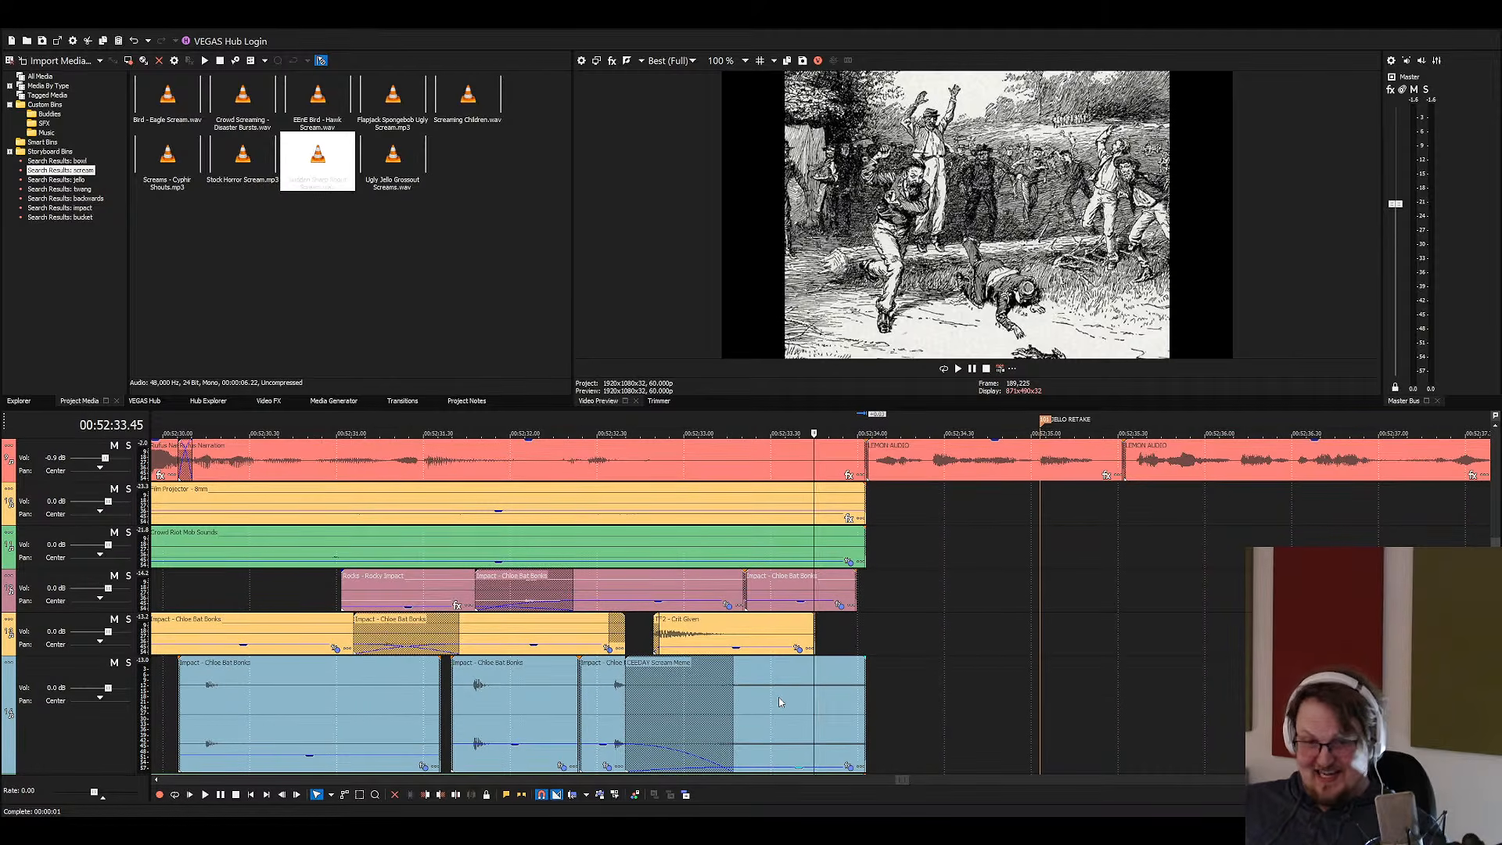
key(space)
scroll(814, 689, up, 2)
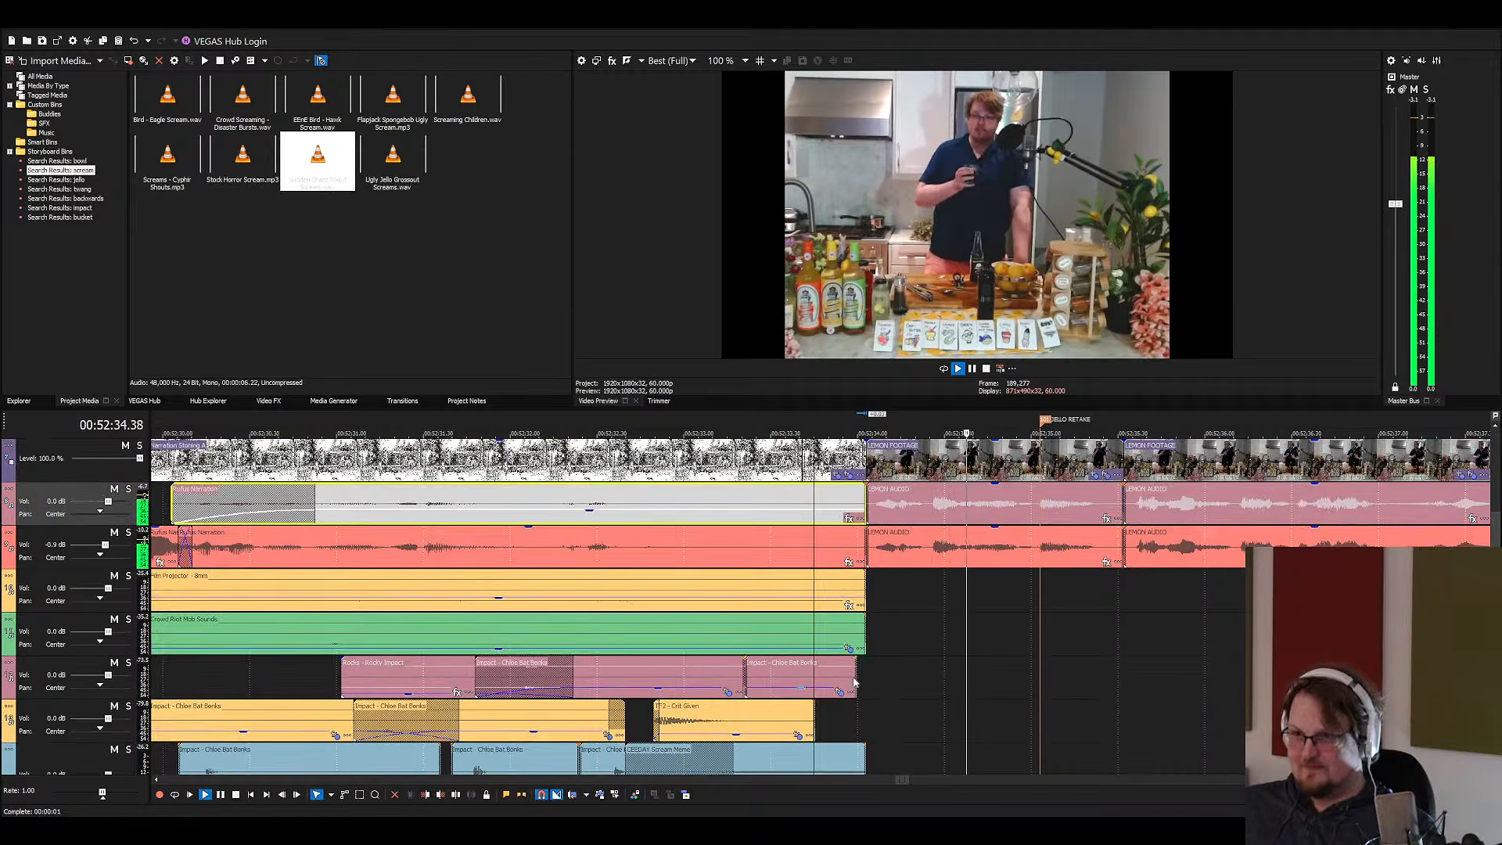
Play back the opening line of the lemon footage right after the Rufus Narration segment
scroll(866, 656, down, 3)
key(space)
click(791, 588)
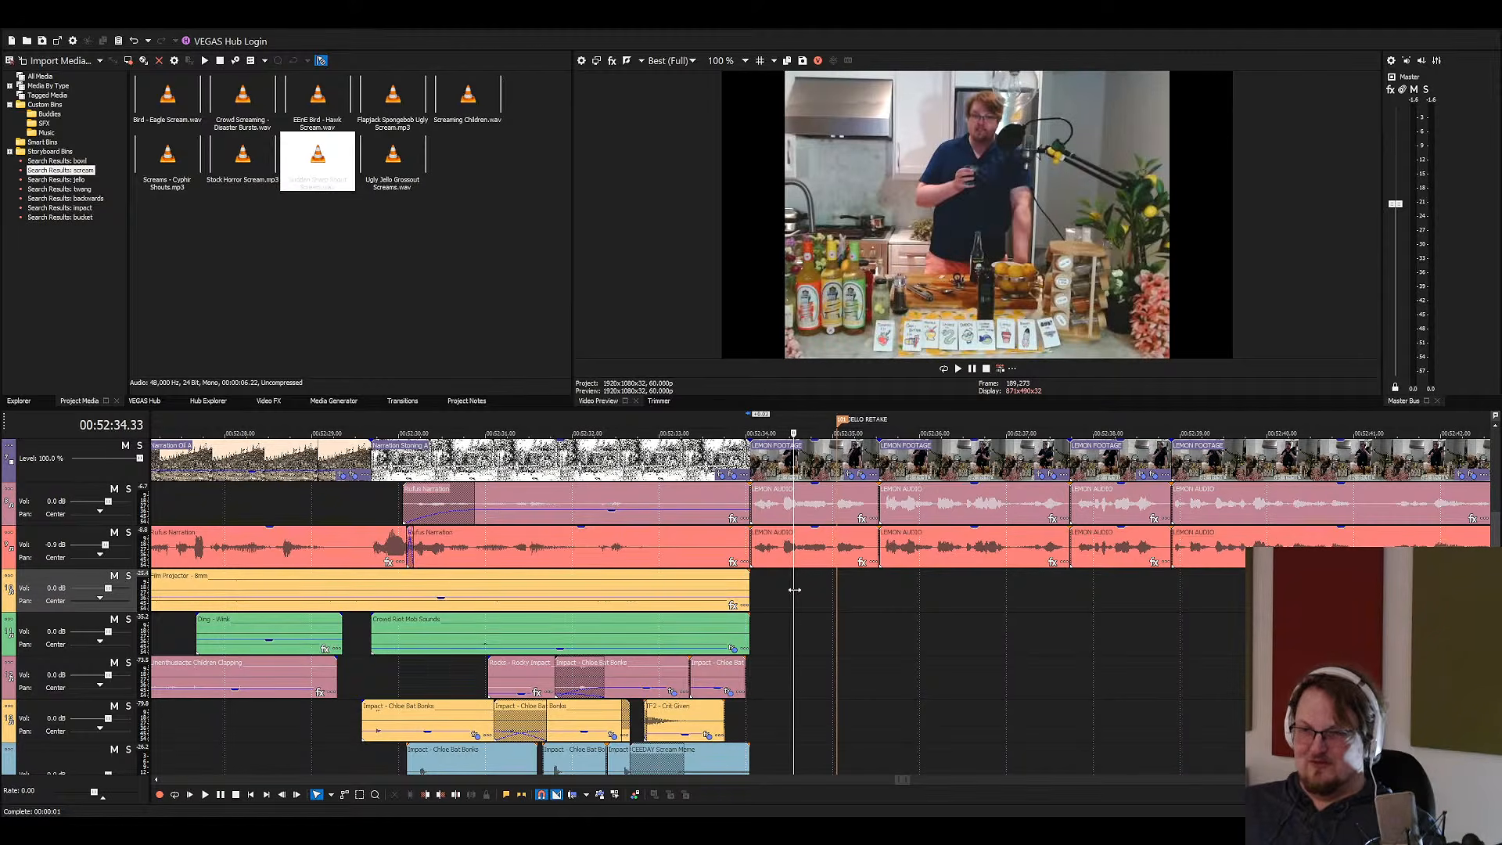
scroll(816, 598, up, 2)
key(space)
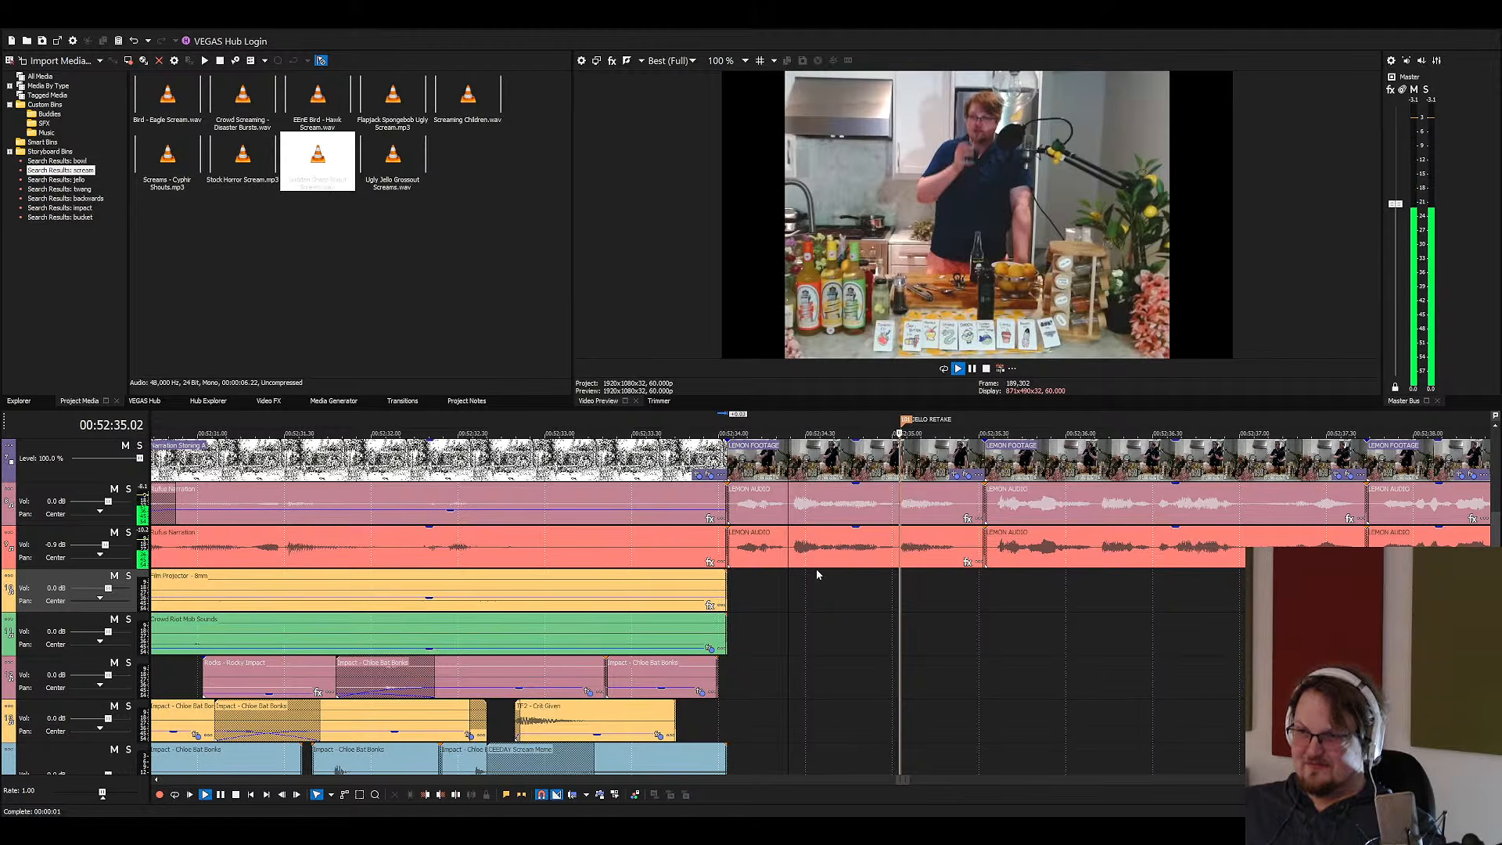
key(space)
Find the bell sounds in all project media and place Bell 1 through Bell 4 on the pink effects track at about 52:35
click(39, 76)
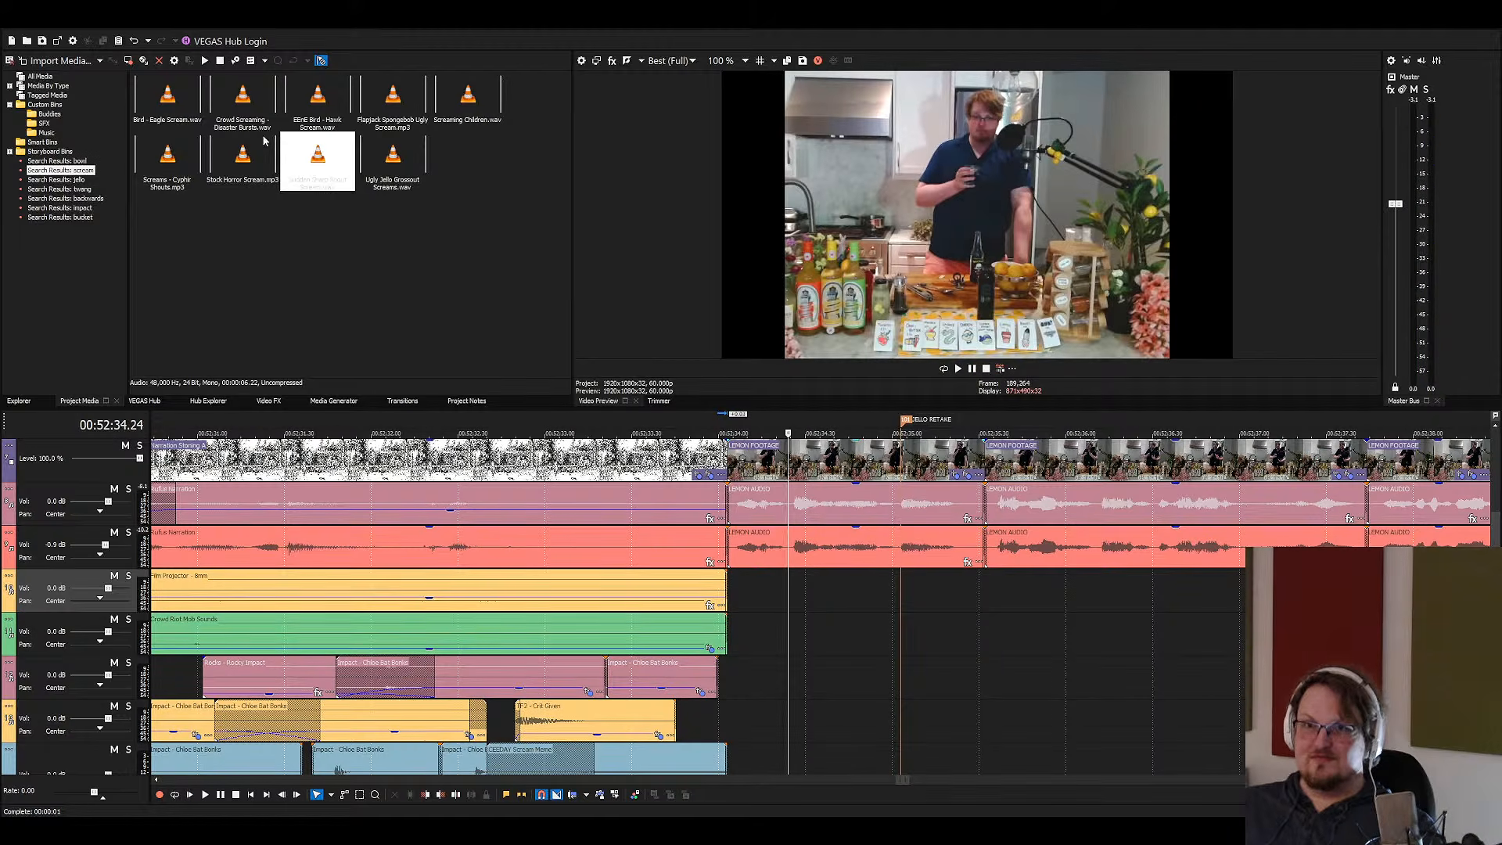
click(350, 159)
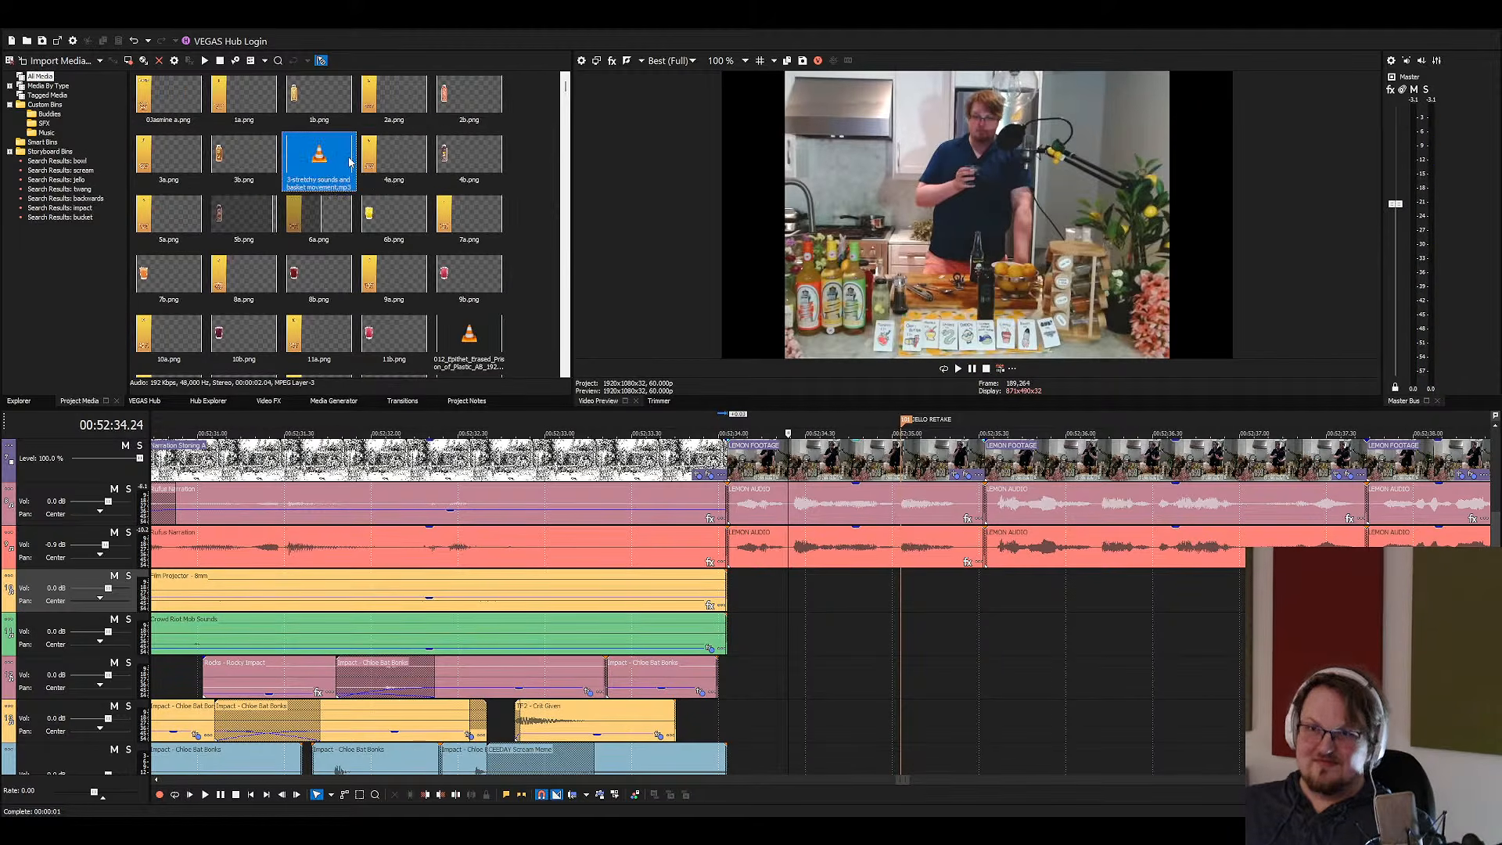
text(bell)
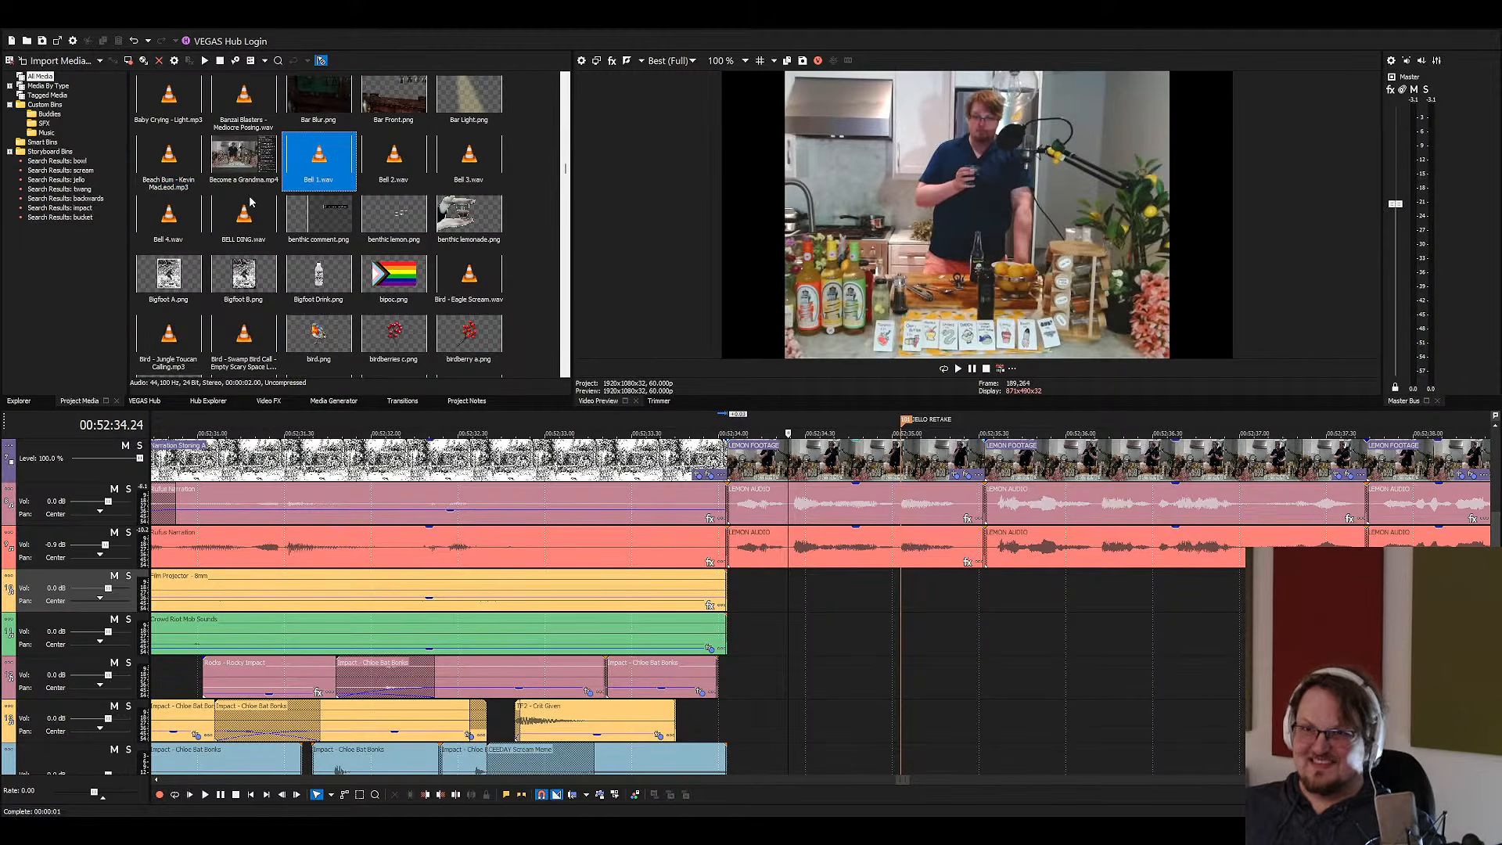
shift+click(196, 219)
drag(329, 166, 895, 662)
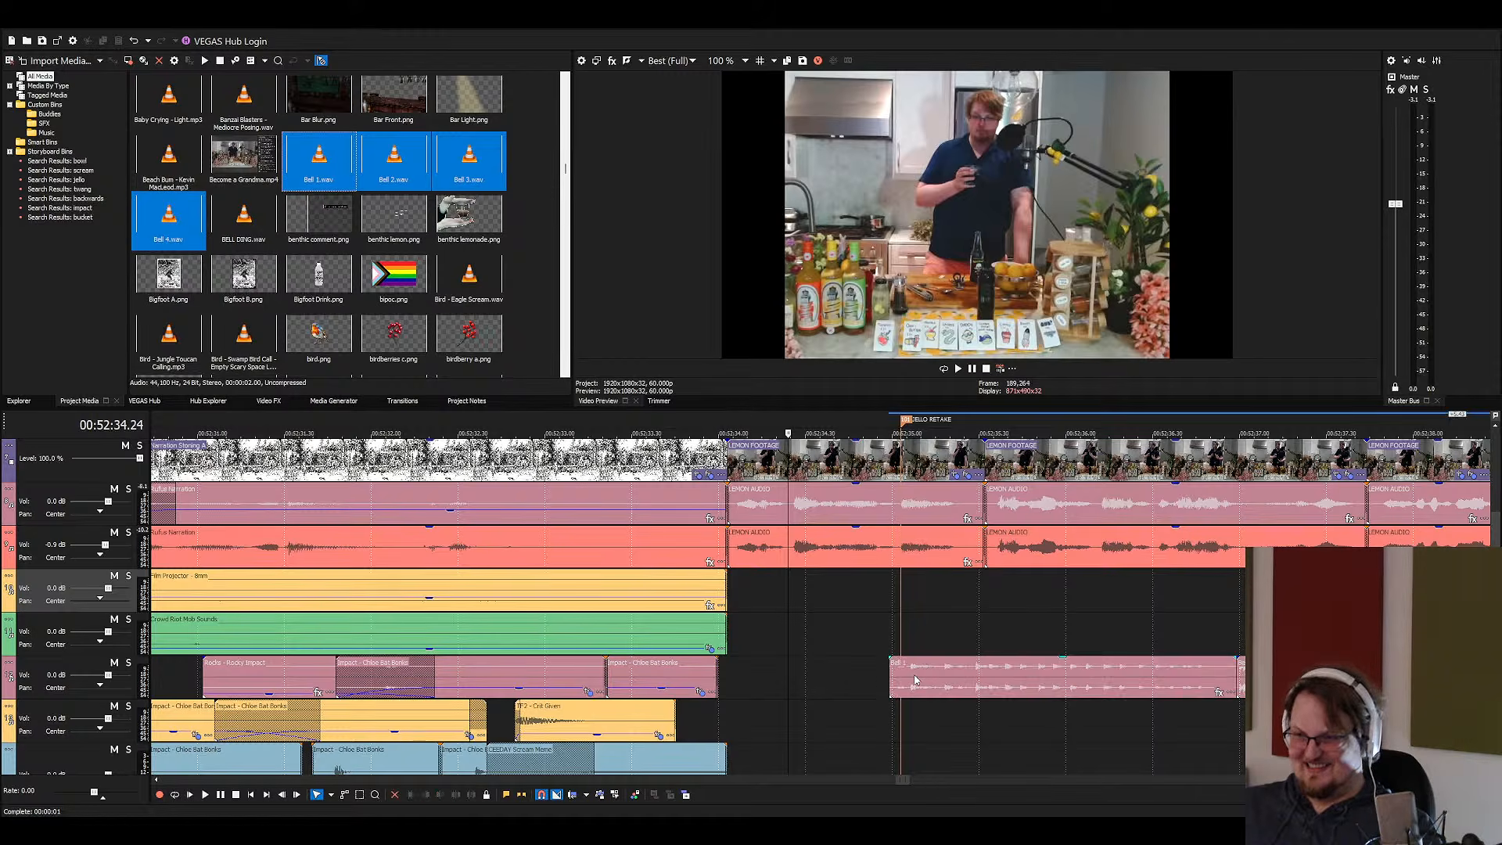
Play from the mob scene into the bells and split the Bell 1 clip about two-thirds of the way through
scroll(899, 679, down, 5)
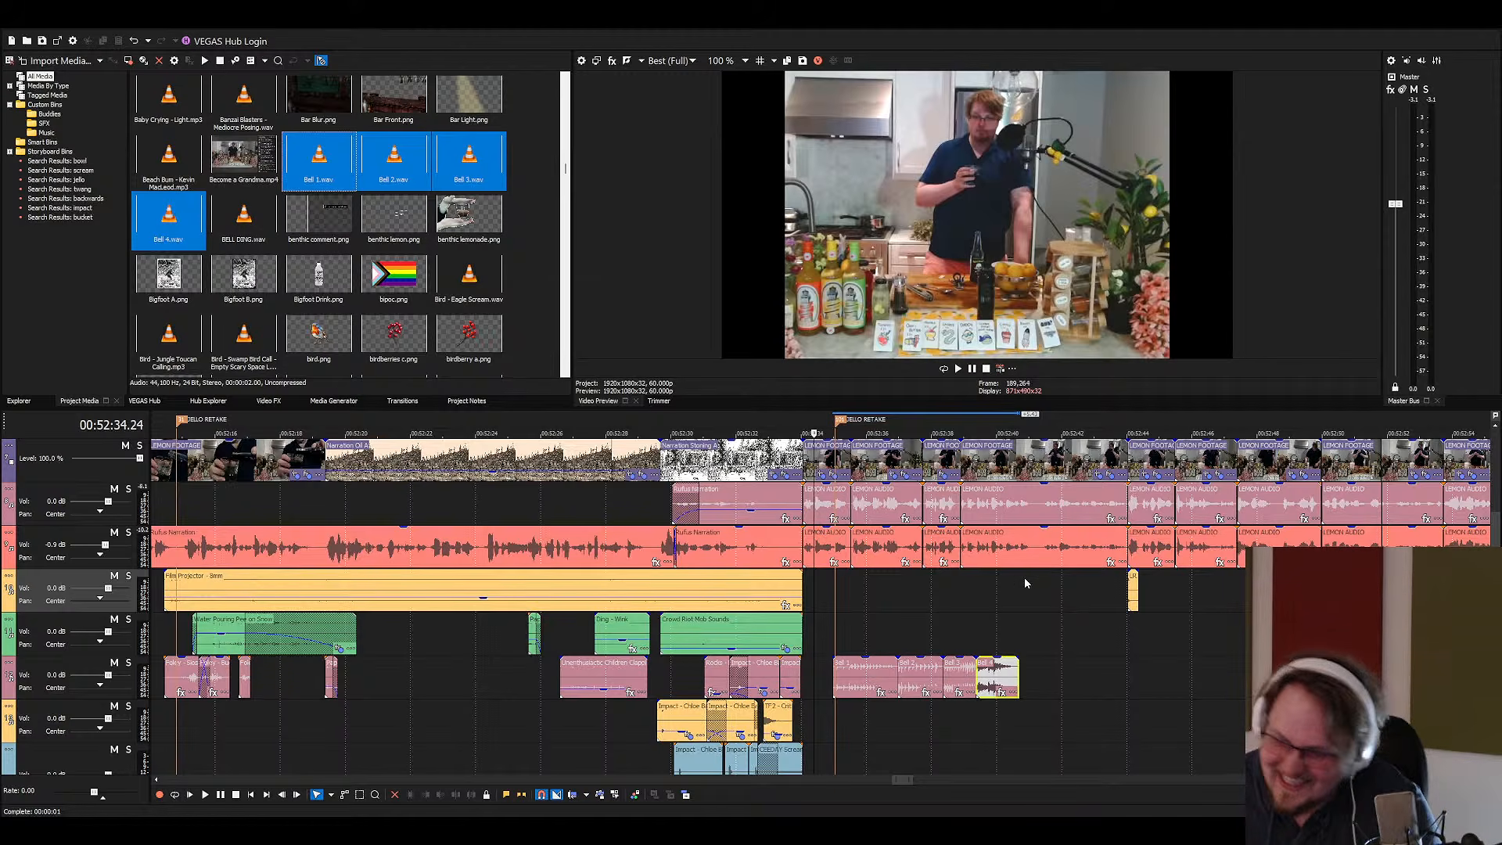
click(782, 629)
key(space)
scroll(833, 665, up, 4)
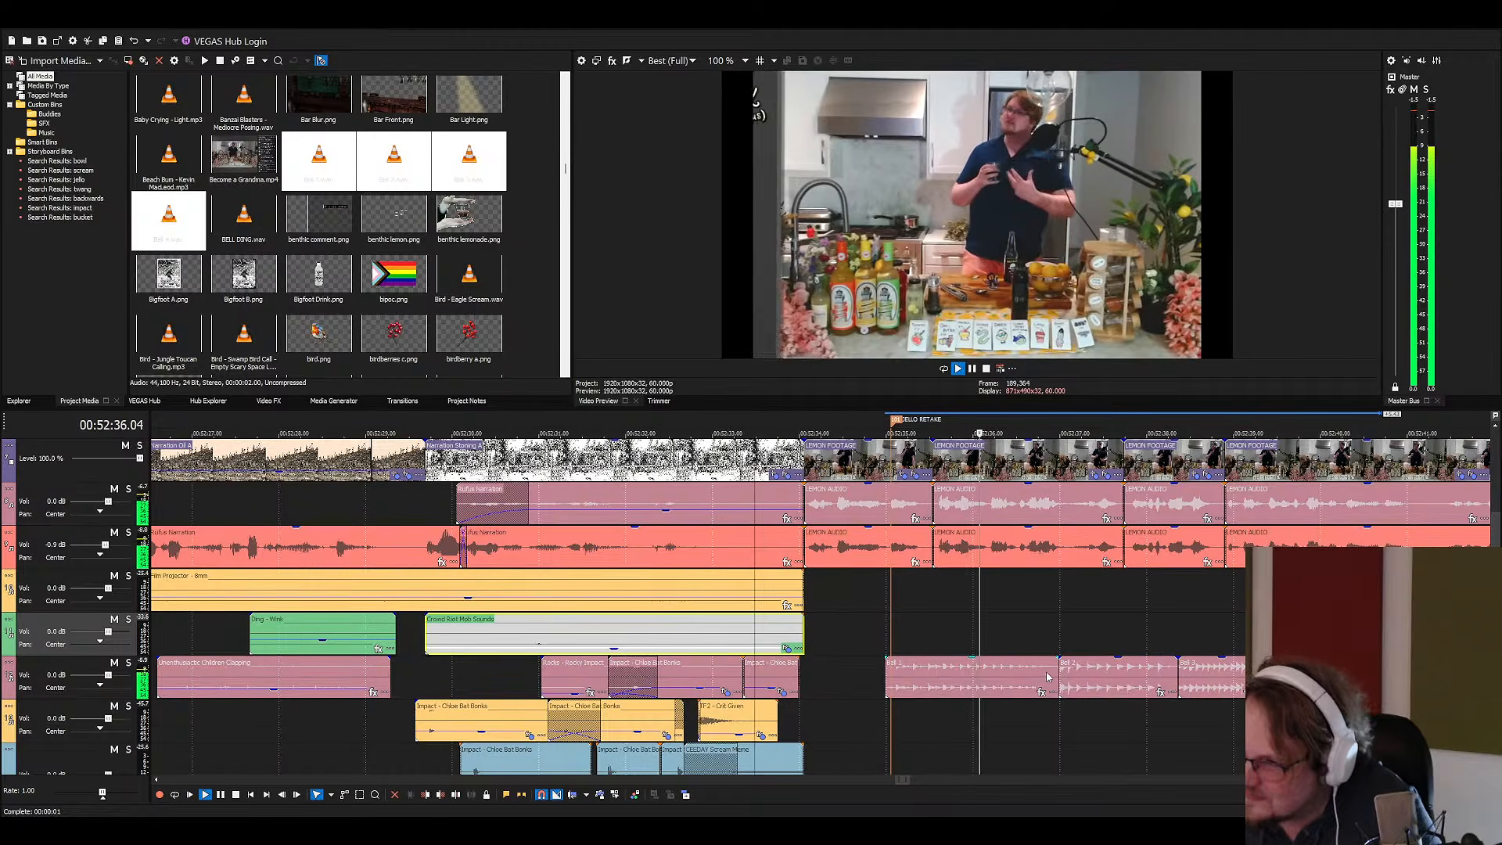
click(1009, 674)
key(s)
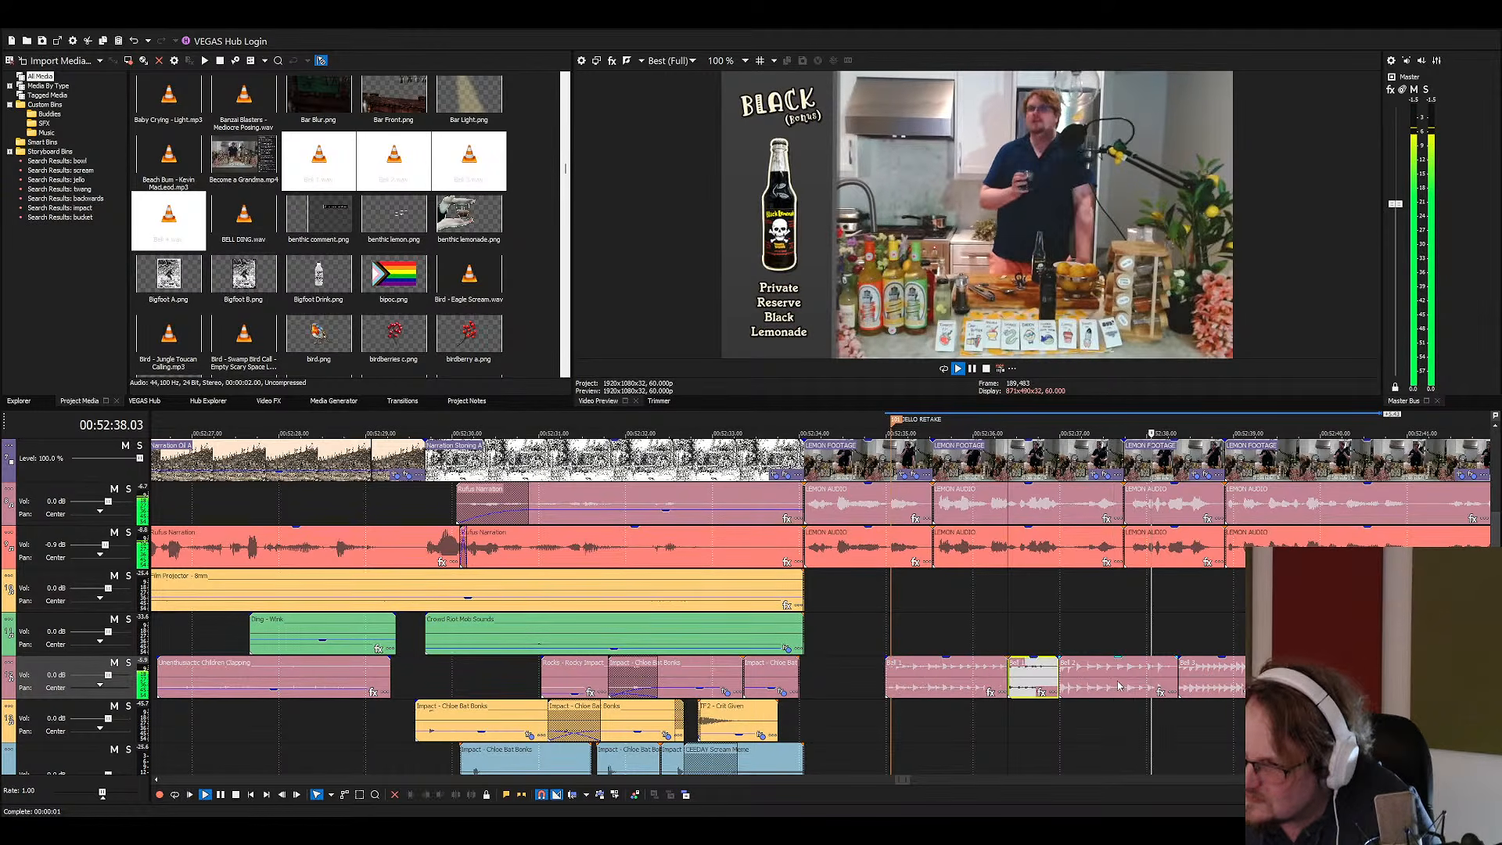
Audition the Bell 2 clip and split it at 52:37.54
key(space)
click(1127, 673)
key(space)
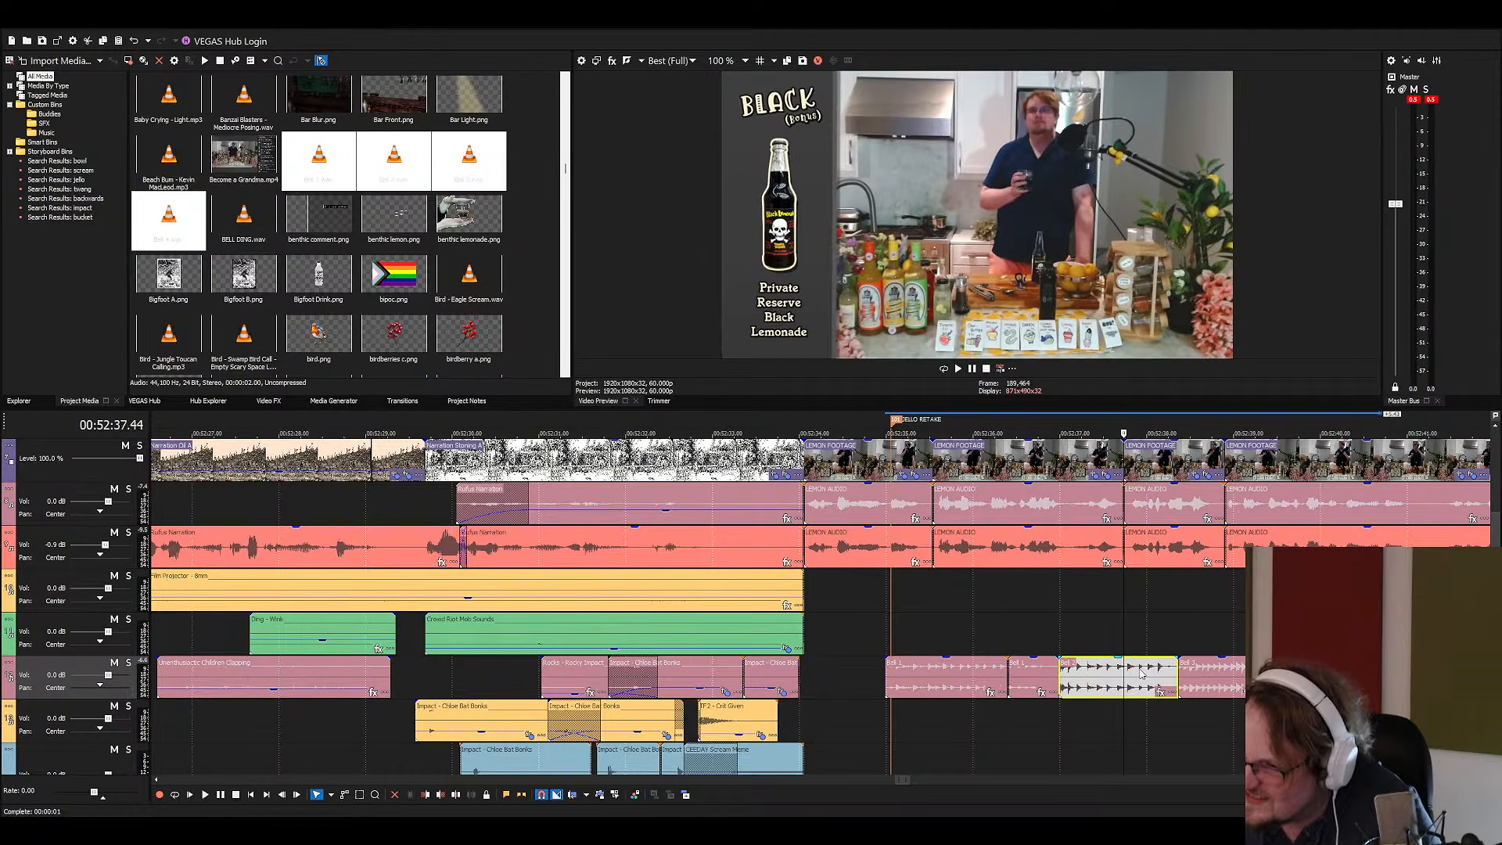
click(1138, 671)
key(space)
key(s)
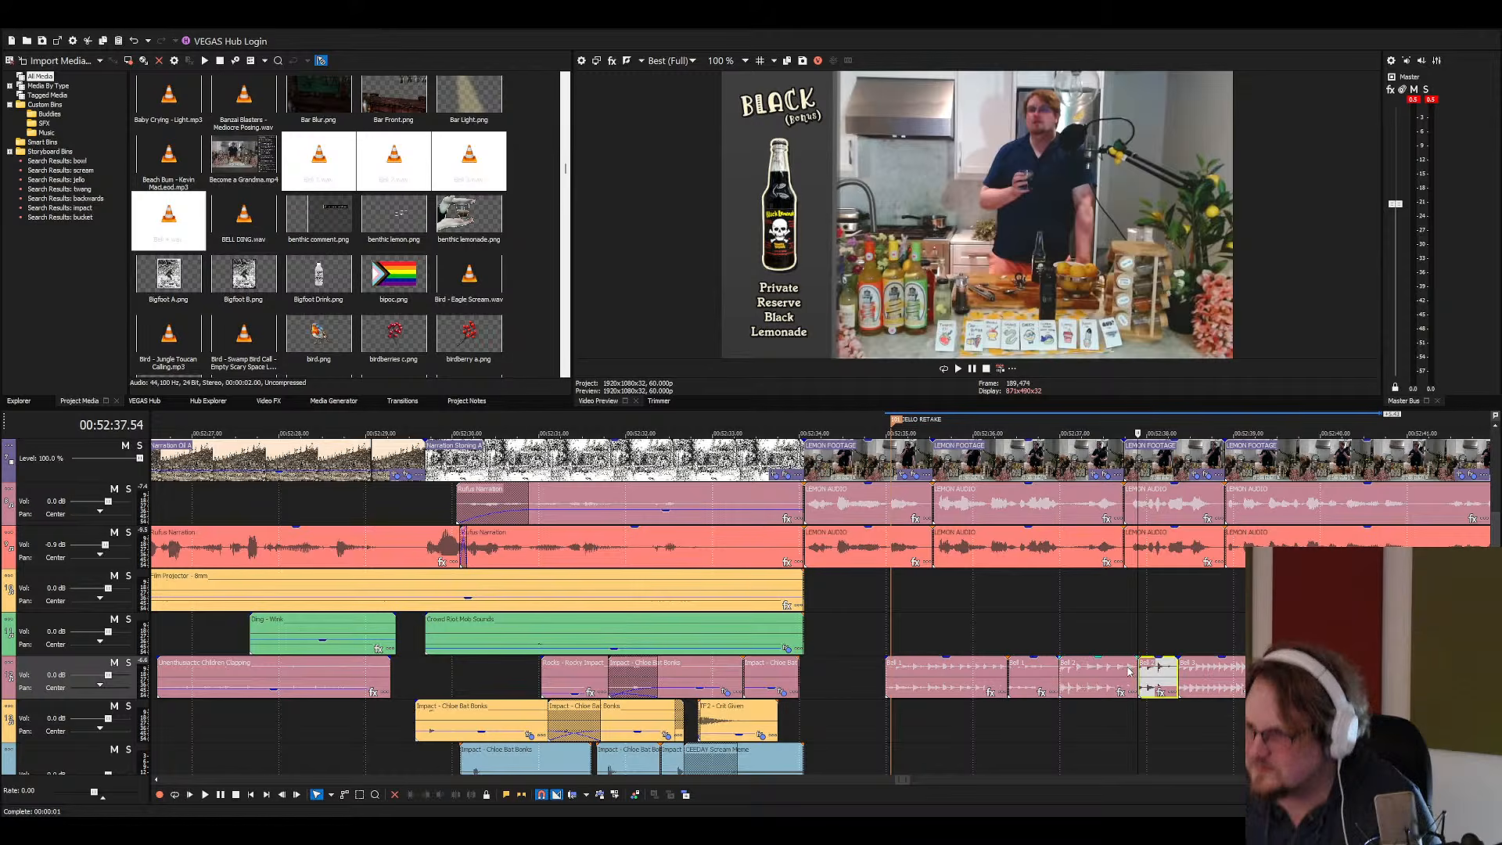
Delete the first part of Bell 2 and the tail of Bell 1, then move Bell 2 to the yellow track and Bell 1 to the green track
click(1122, 673)
key(Delete)
click(1034, 674)
key(Delete)
drag(1146, 674, 914, 600)
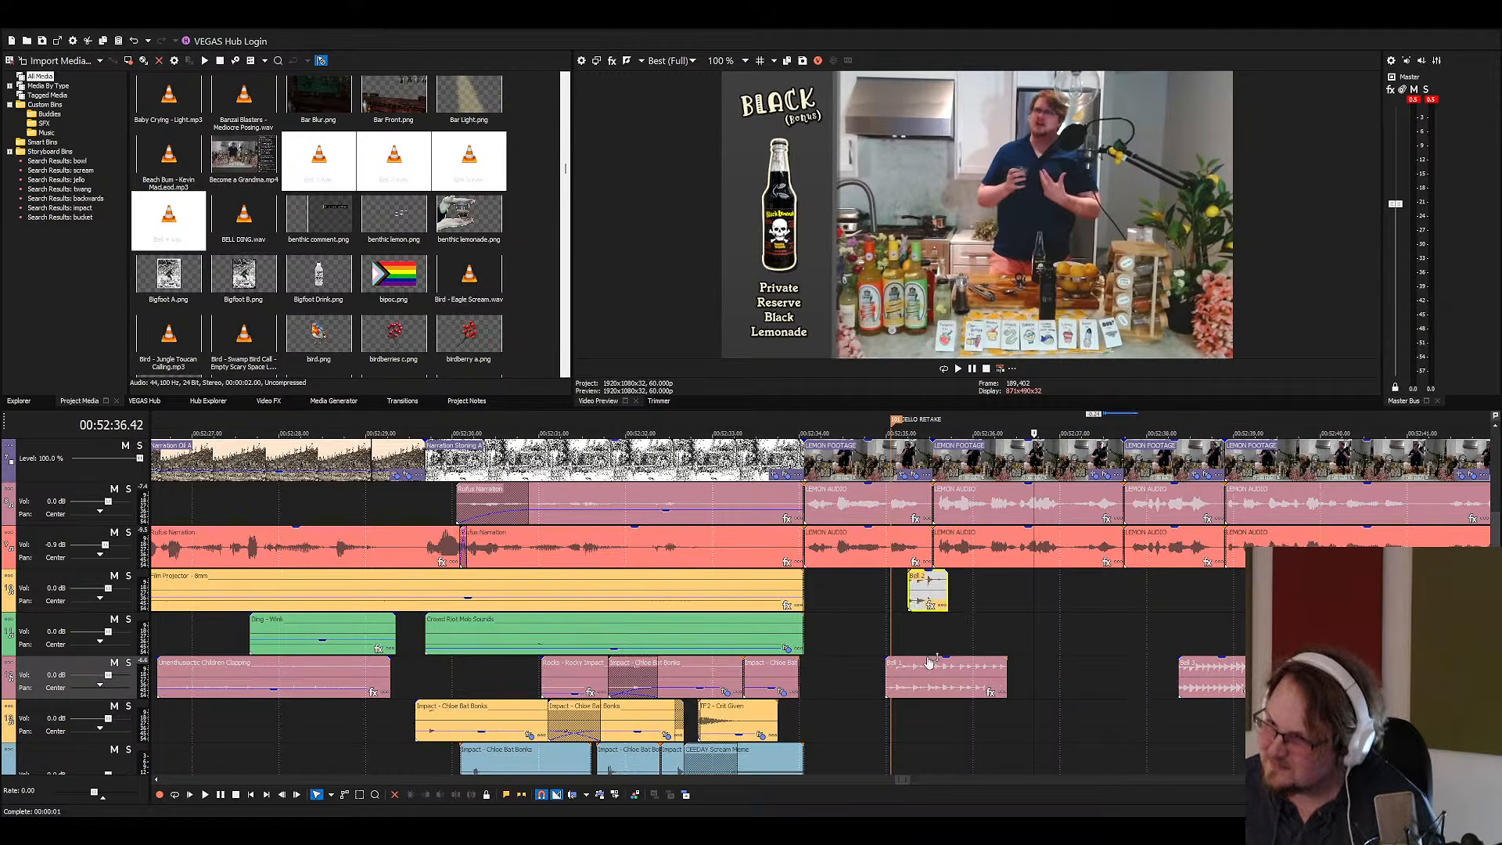
drag(930, 678, 1091, 620)
Start the Bell 2 clip at the JELLO RETAKE marker, lower its volume and play it back
click(877, 604)
key(space)
scroll(907, 603, up, 1)
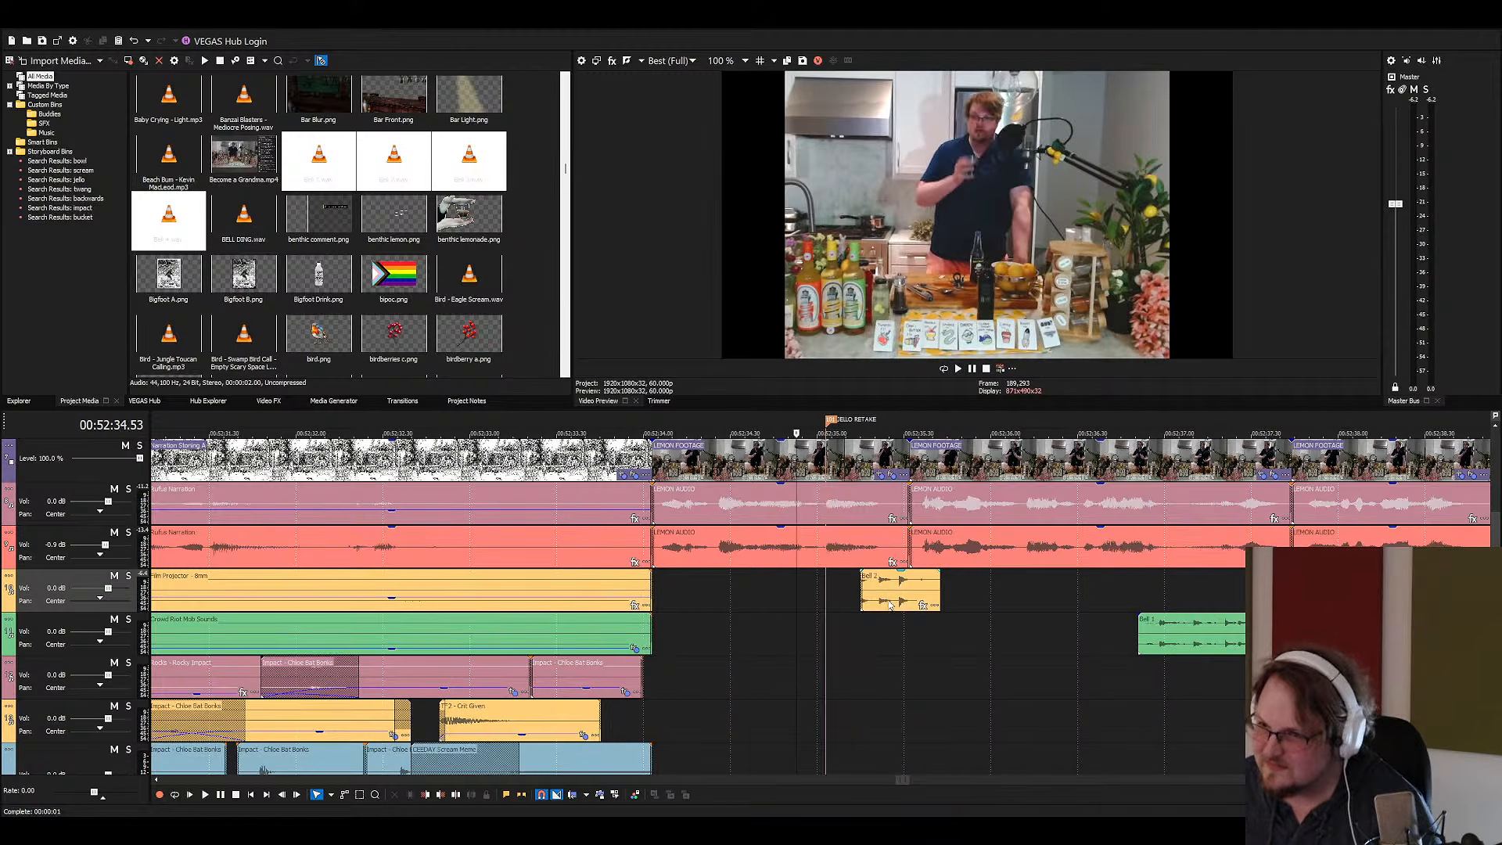
drag(901, 583, 866, 579)
key(space)
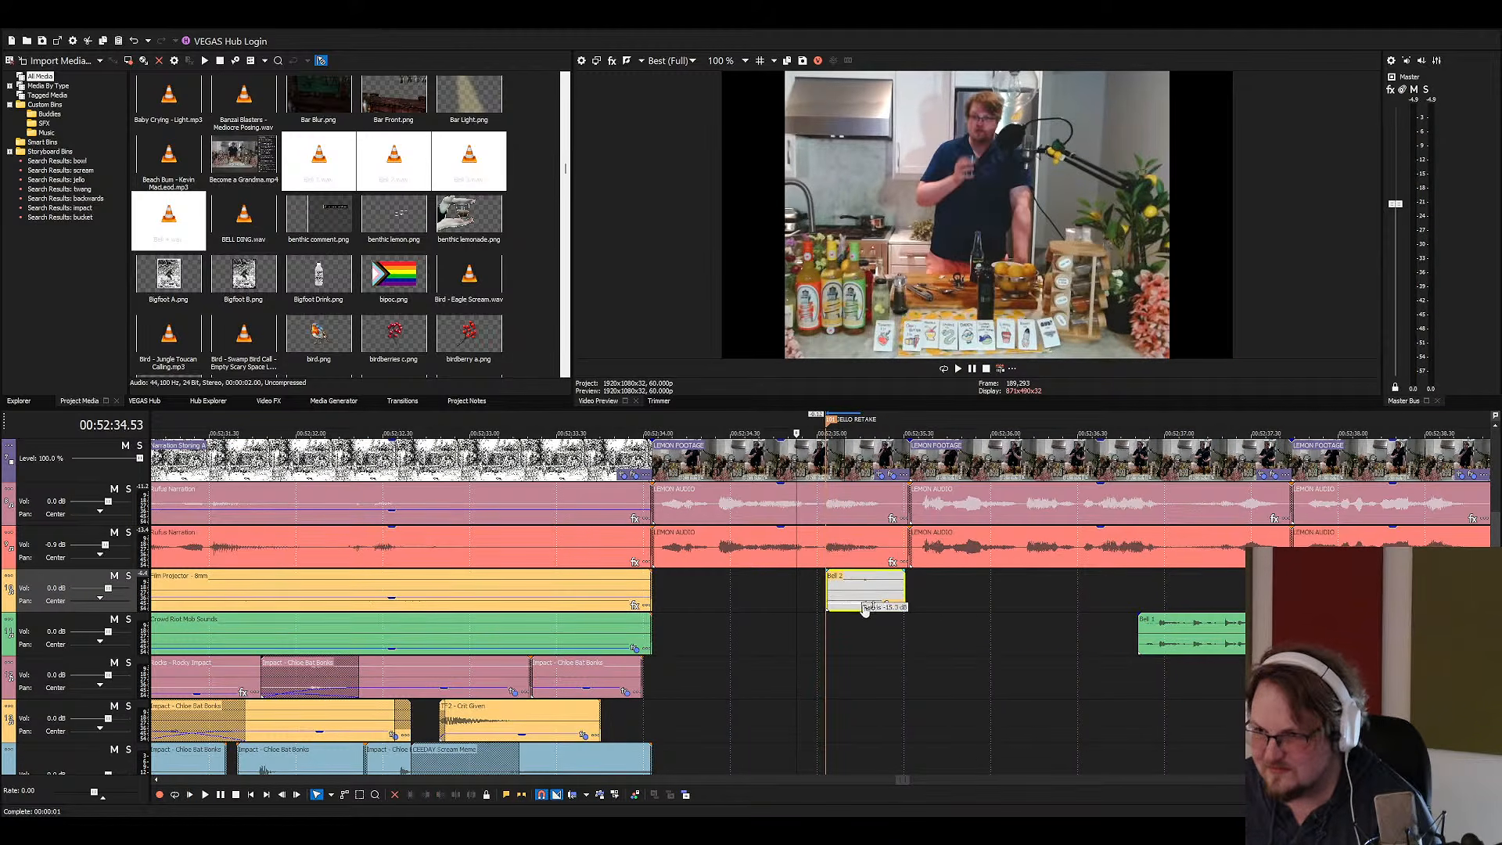
Keep only the last part of the Bell 1 clip, start it at about 52:34.42 on the green track and lower its volume
drag(1189, 648, 783, 647)
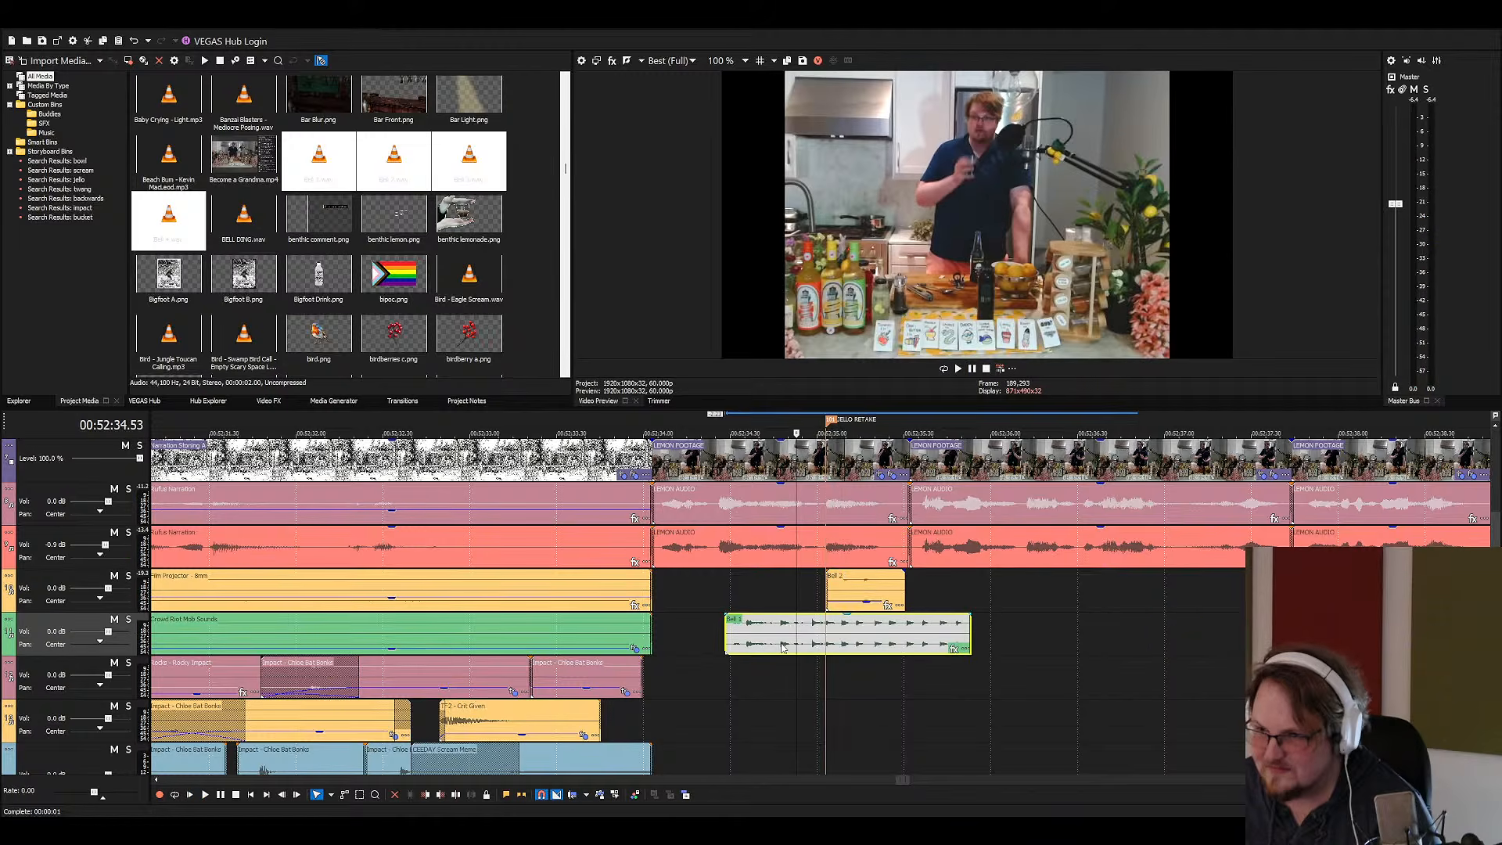
click(873, 628)
key(s)
click(836, 638)
key(Delete)
drag(885, 642, 778, 642)
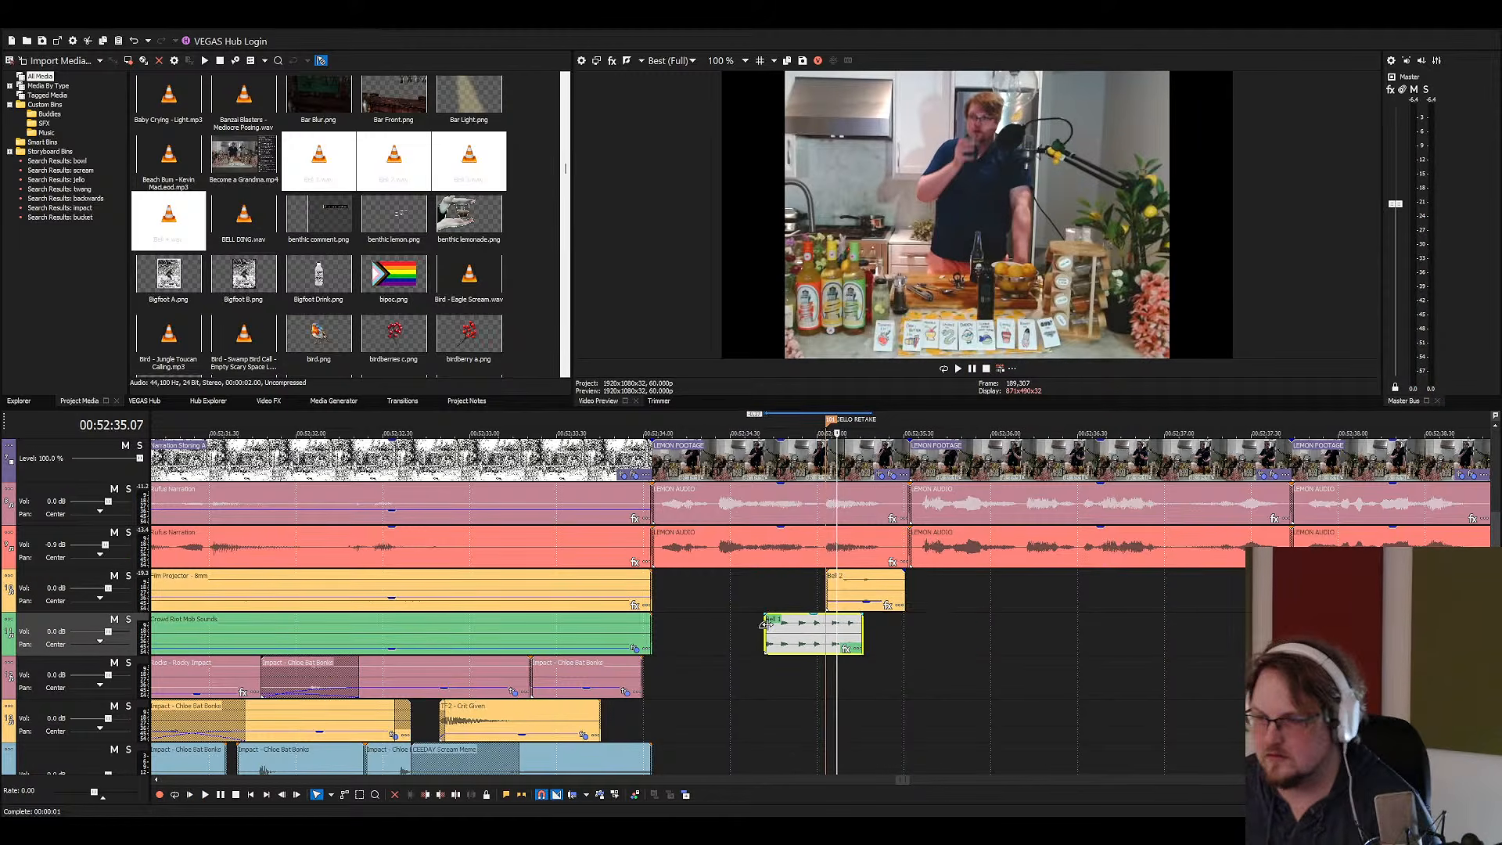
key(space)
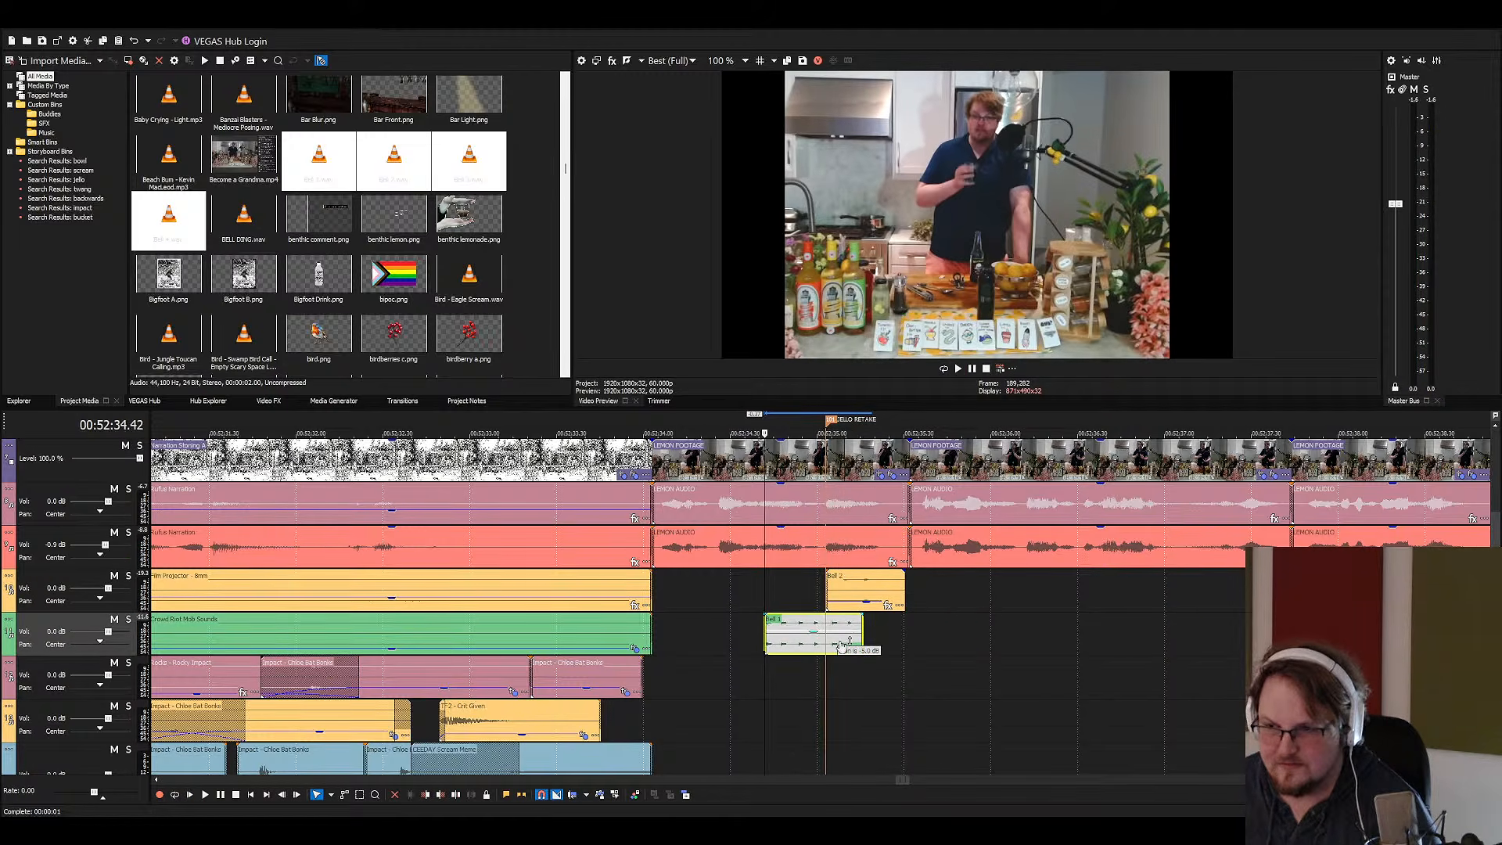
Delete the leftover Bell 3 and Bell 4 clips from the pink track
scroll(856, 685, down, 4)
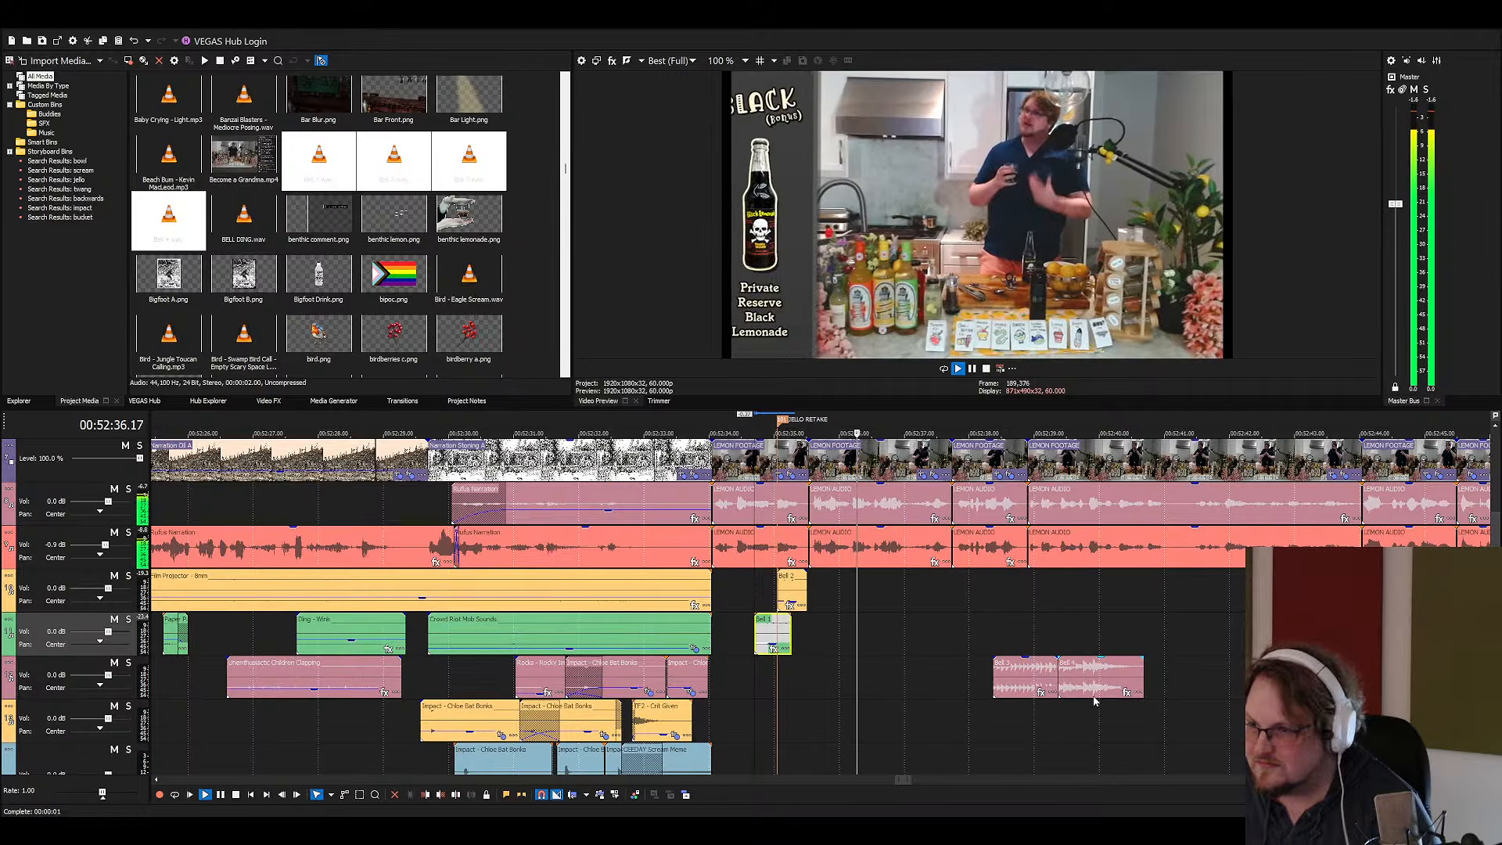
click(1029, 679)
key(Delete)
click(1091, 679)
key(Delete)
click(814, 581)
key(space)
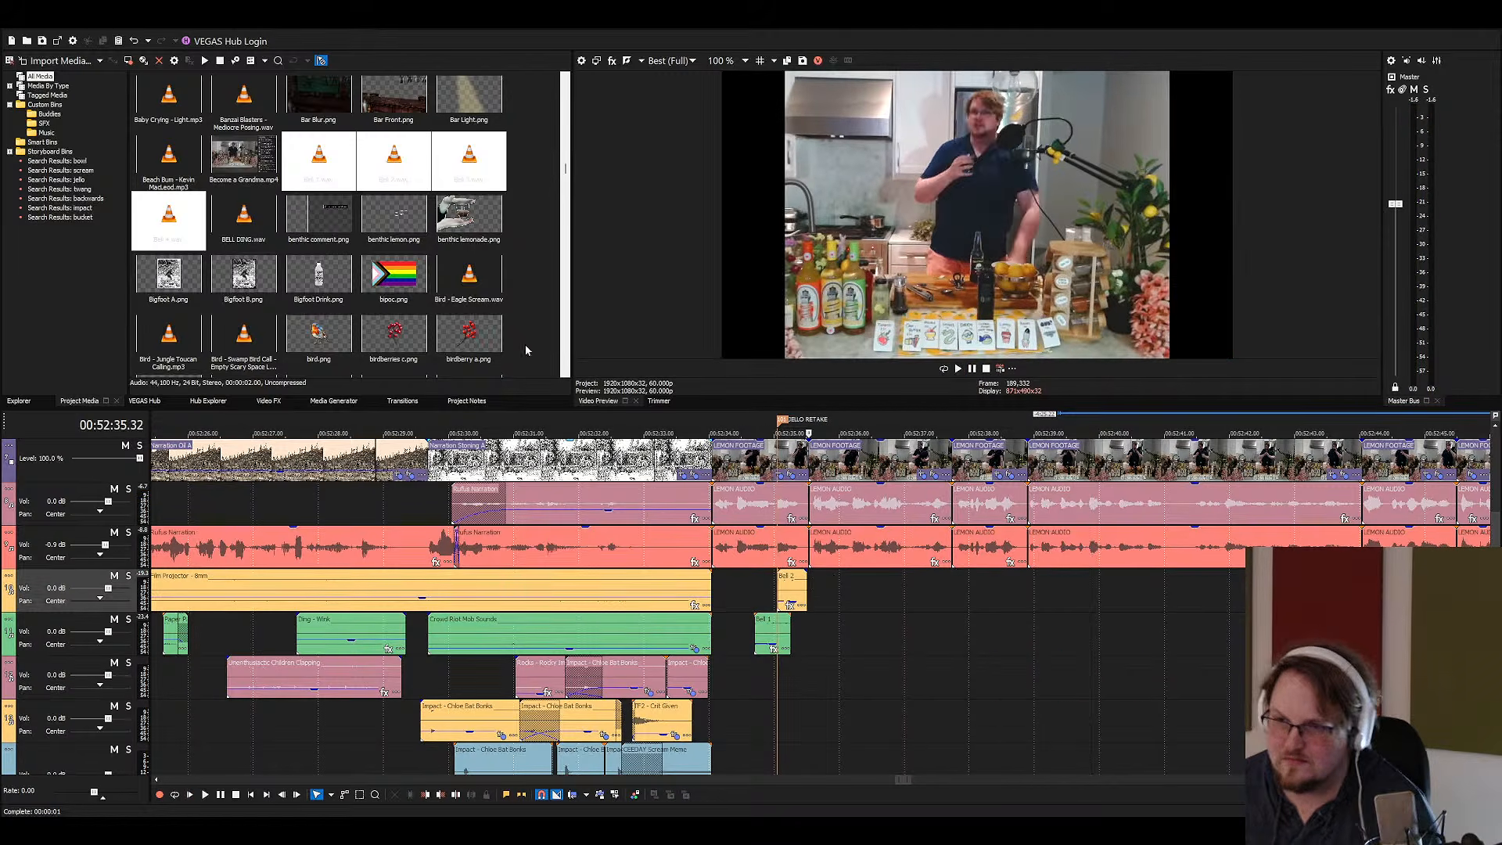
Find the slide whistle sounds in the media and place Slide Whistle General.mp3 on the pink track right after Bell 2
click(421, 263)
text(sli)
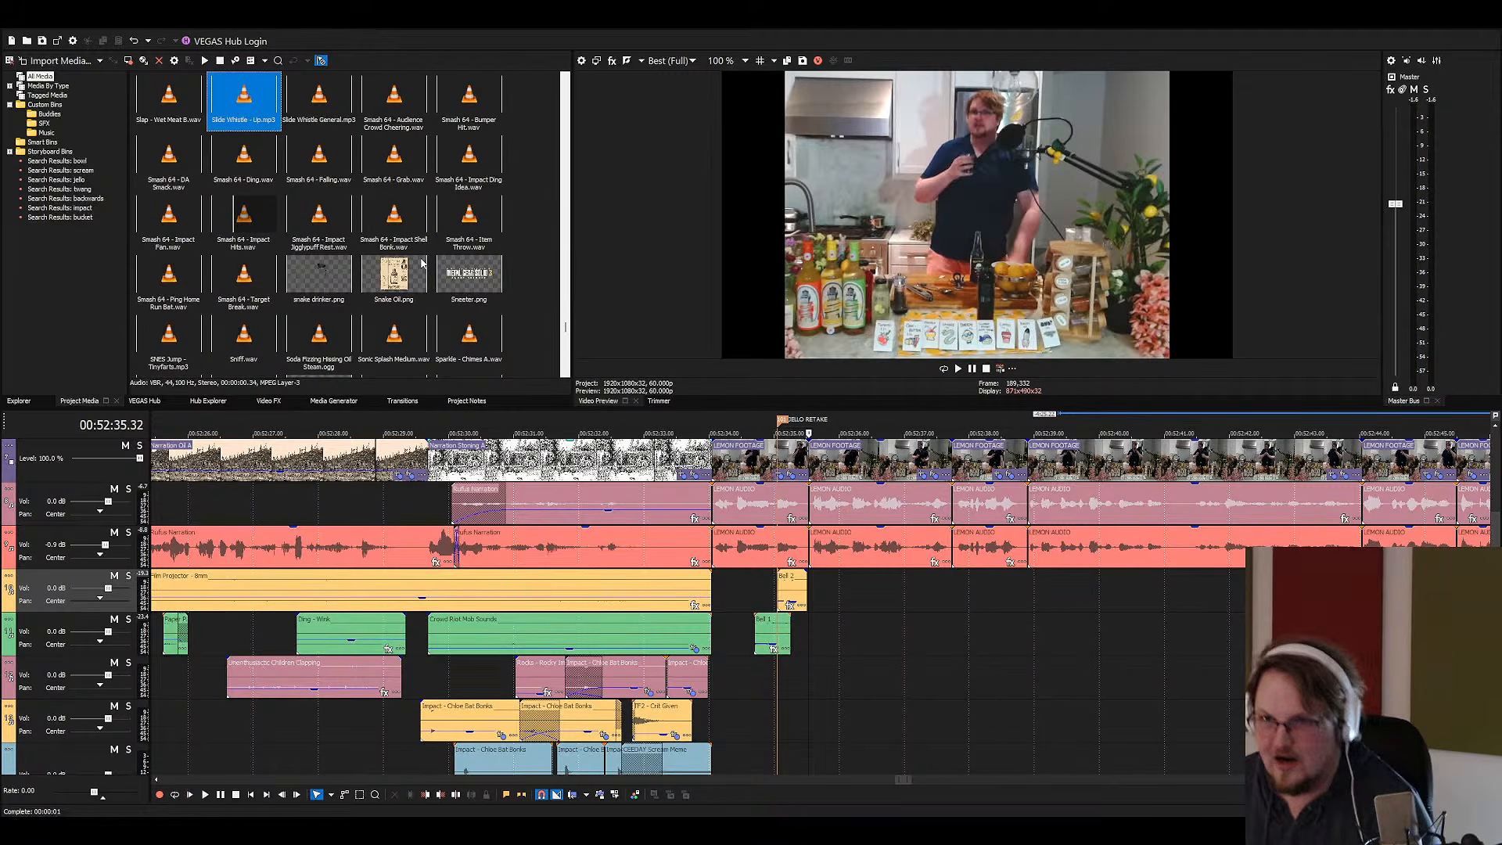
click(329, 160)
click(331, 124)
drag(330, 123, 873, 686)
Listen through the Slide Whistle General clip to pick a suitable whistle
key(space)
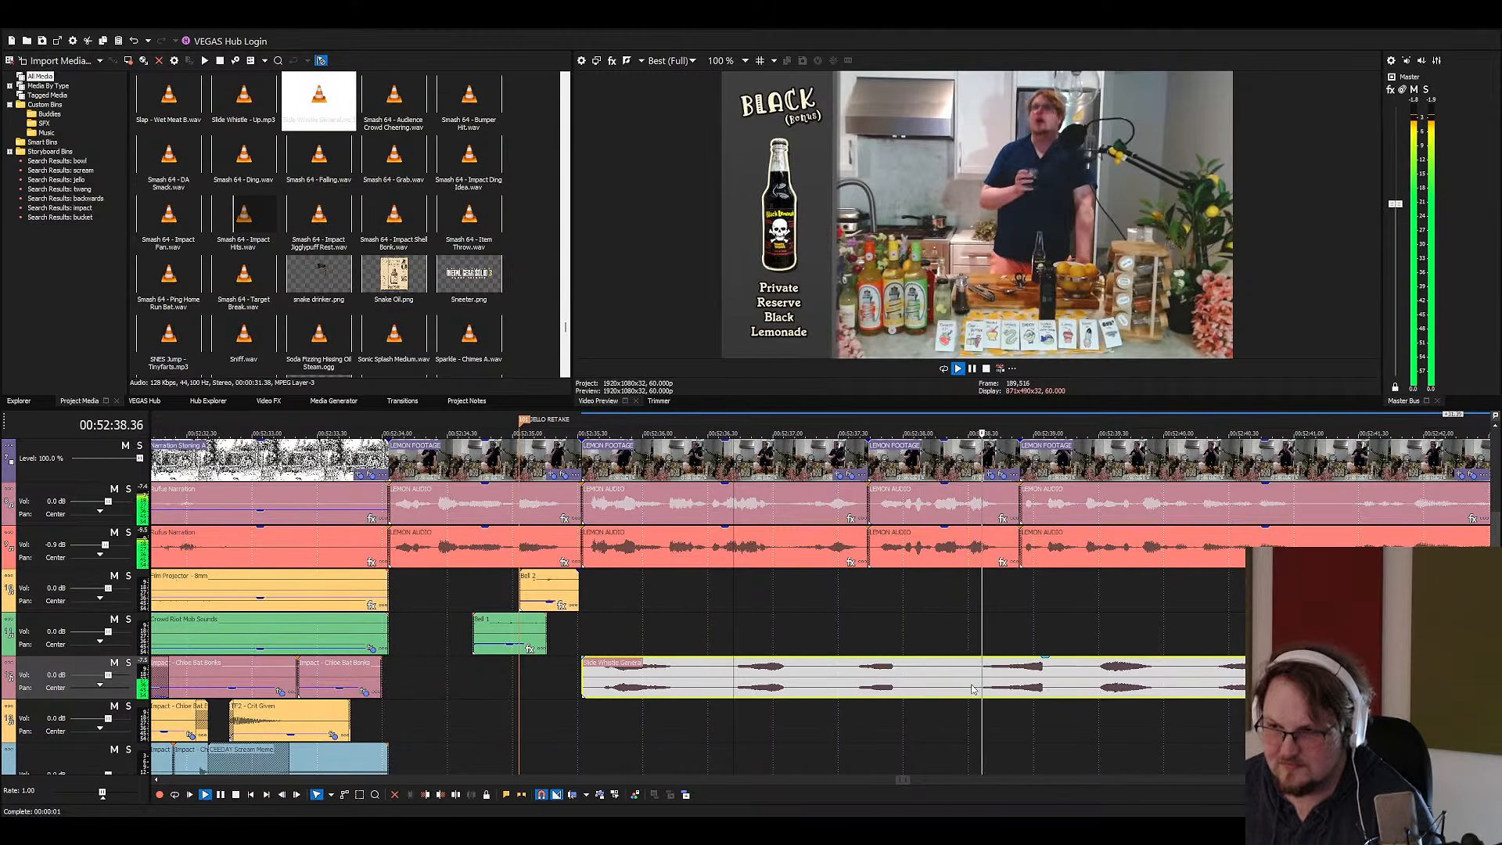
scroll(929, 686, down, 2)
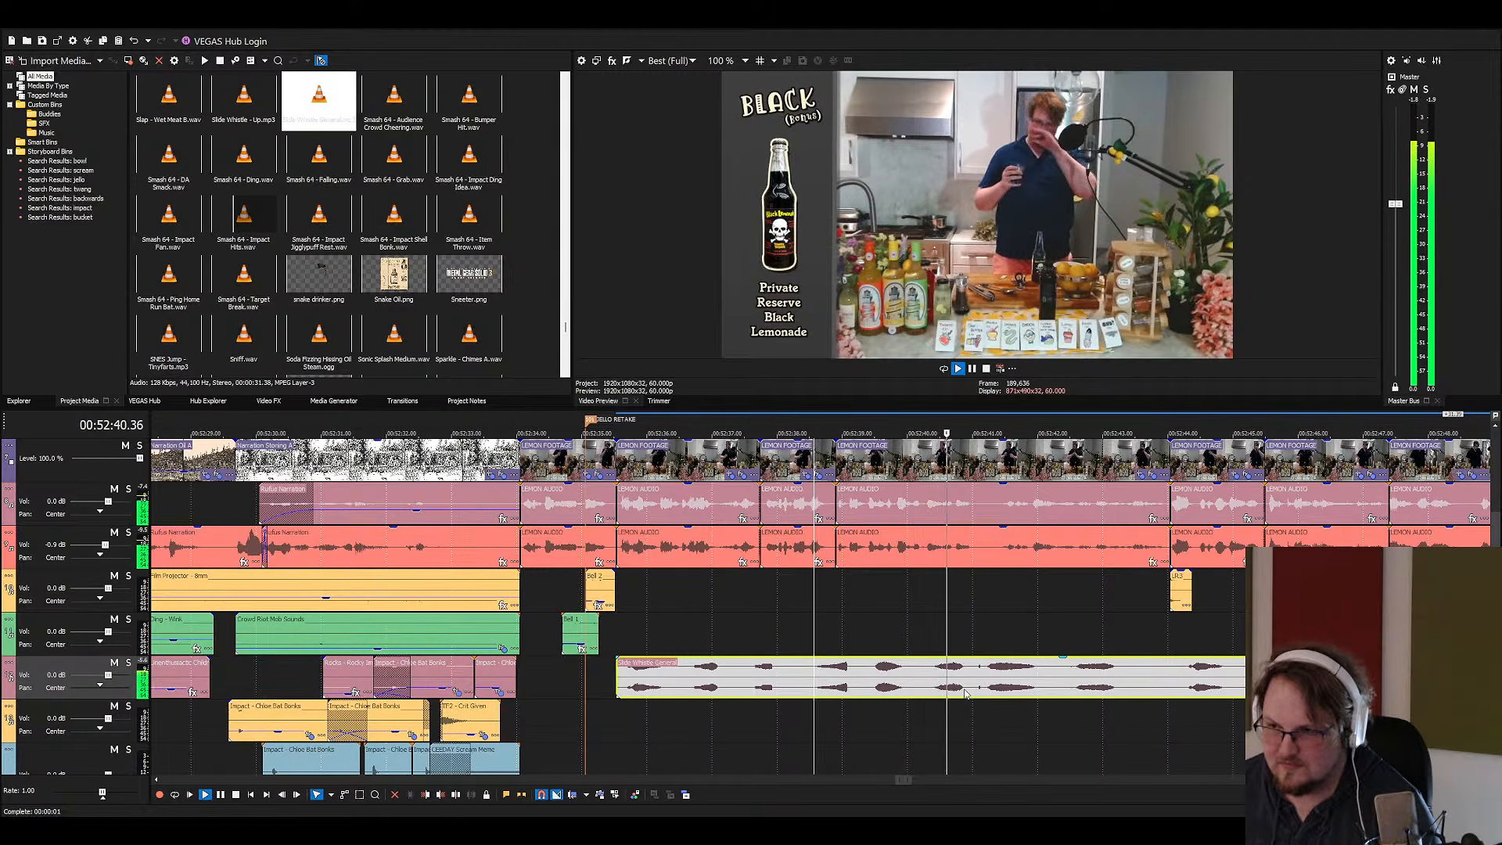
key(space)
click(618, 628)
key(space)
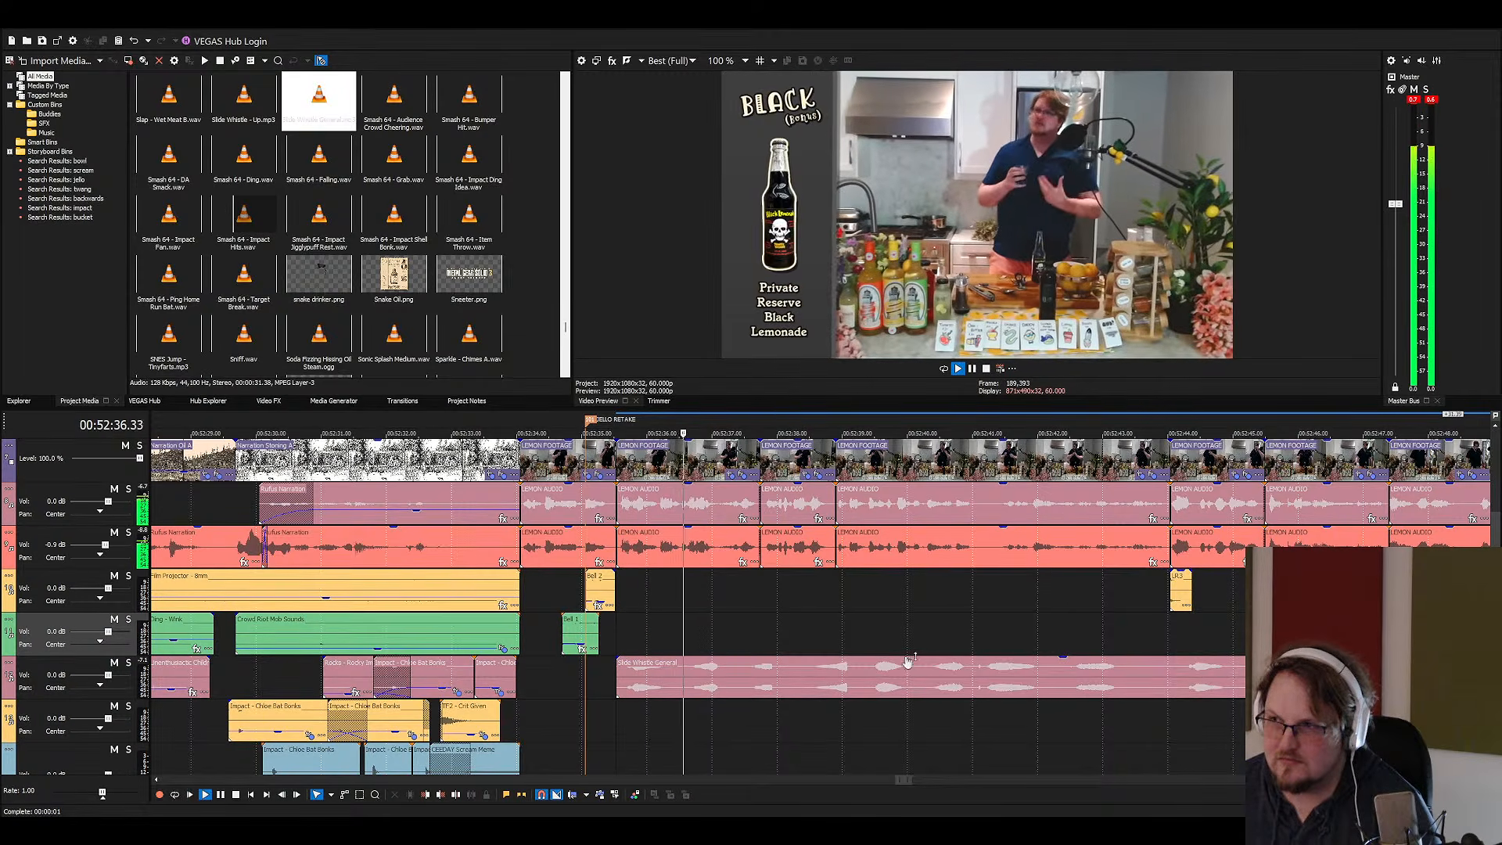
click(1031, 681)
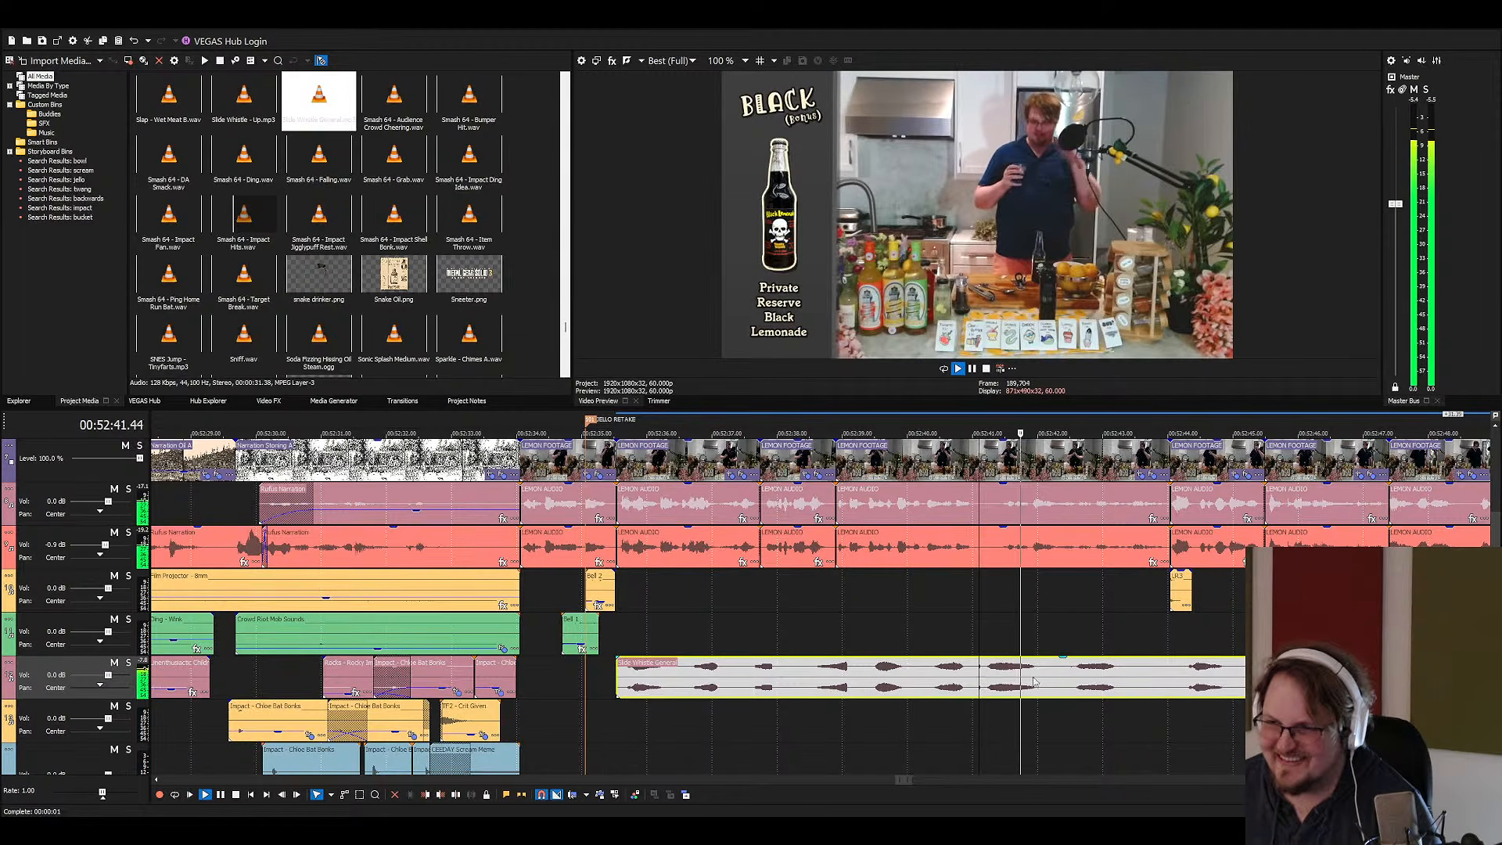
Split the Slide Whistle General clip on both sides of the whistle at about 52:41 to 52:42
click(985, 678)
key(s)
click(1047, 672)
key(s)
key(space)
Delete the slide whistle pieces around the chosen one and move that piece to the green track at about 52:35.31
click(1062, 671)
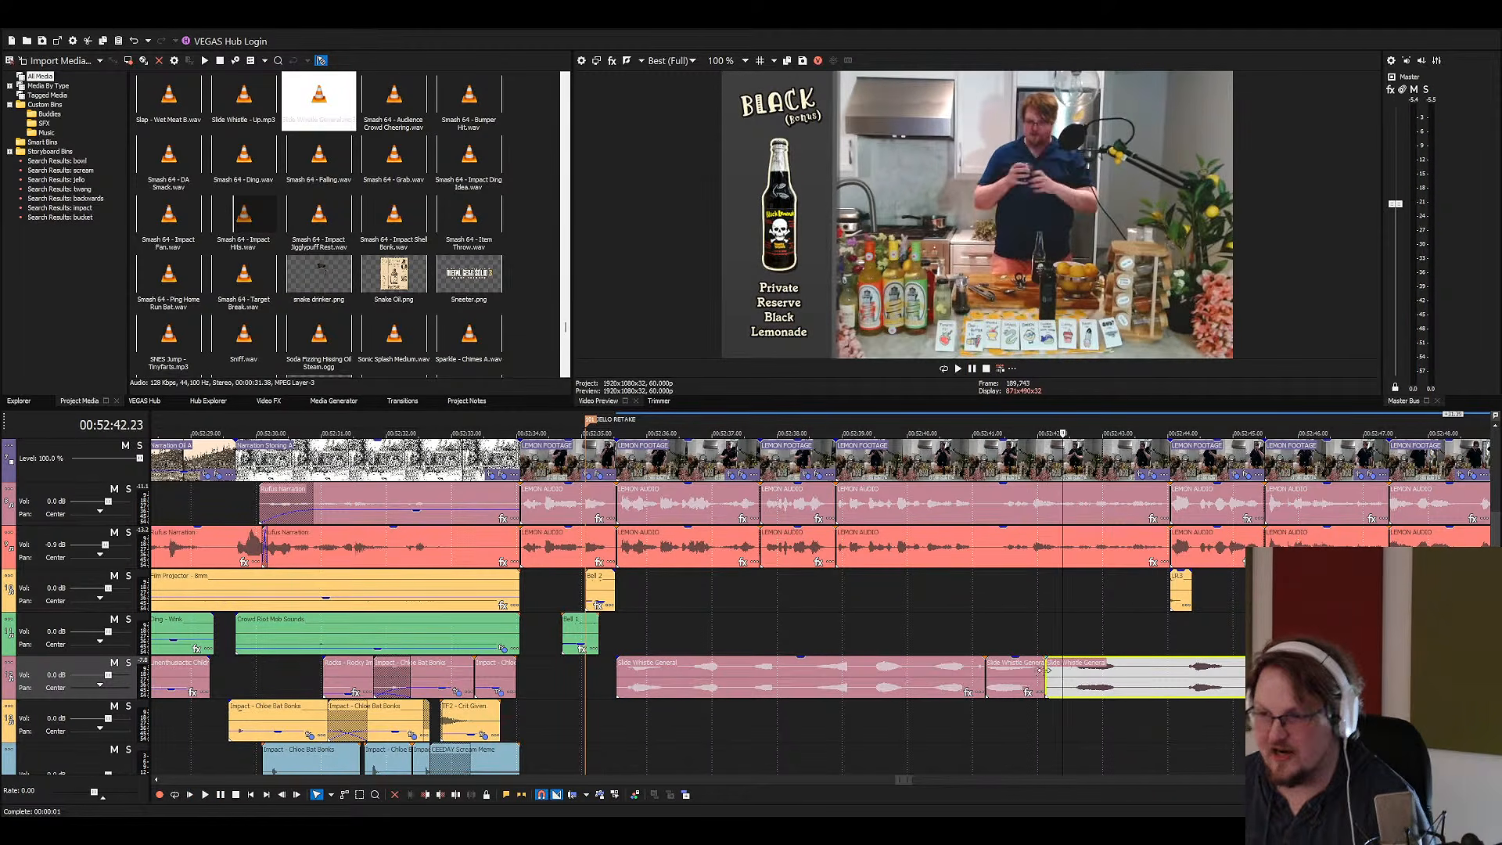
key(Delete)
click(953, 671)
key(Delete)
drag(1017, 671, 649, 637)
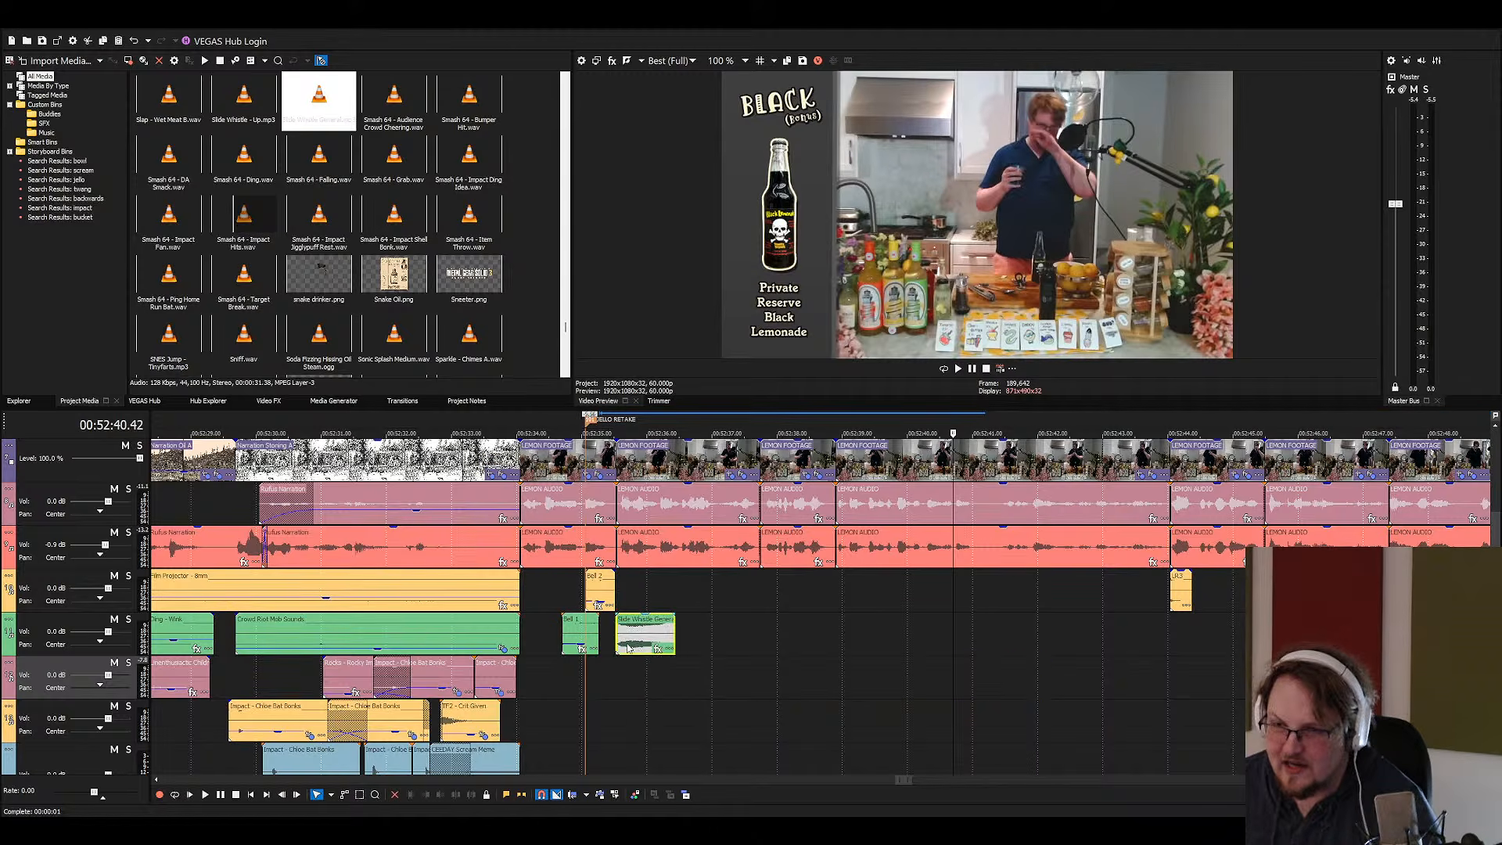
click(616, 640)
scroll(613, 670, up, 2)
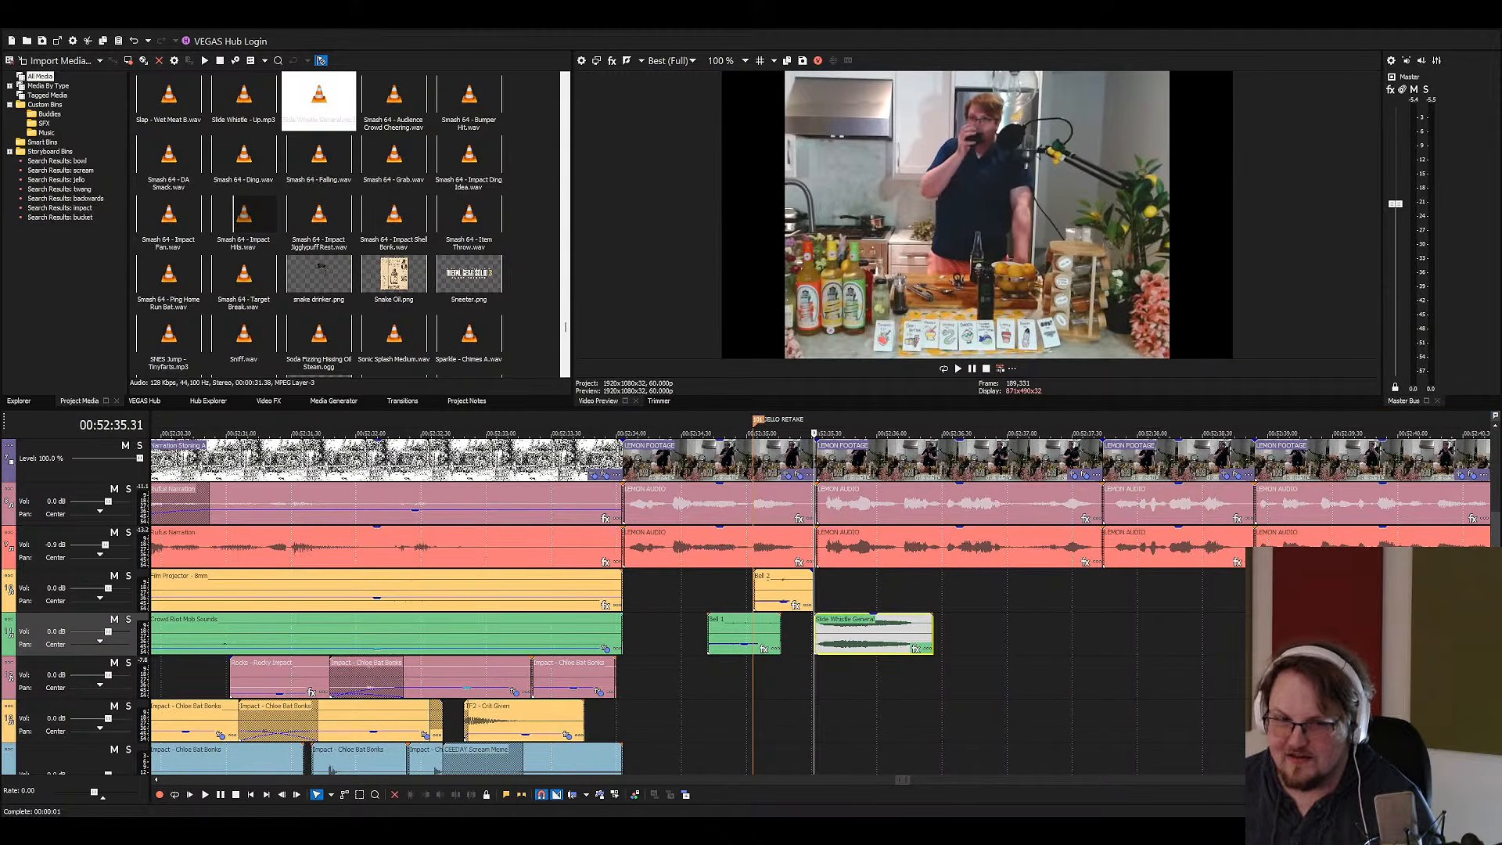
Lower the slide whistle clip's volume, check it in playback and move it up to the yellow track right after Bell 2
key(alt+Tab)
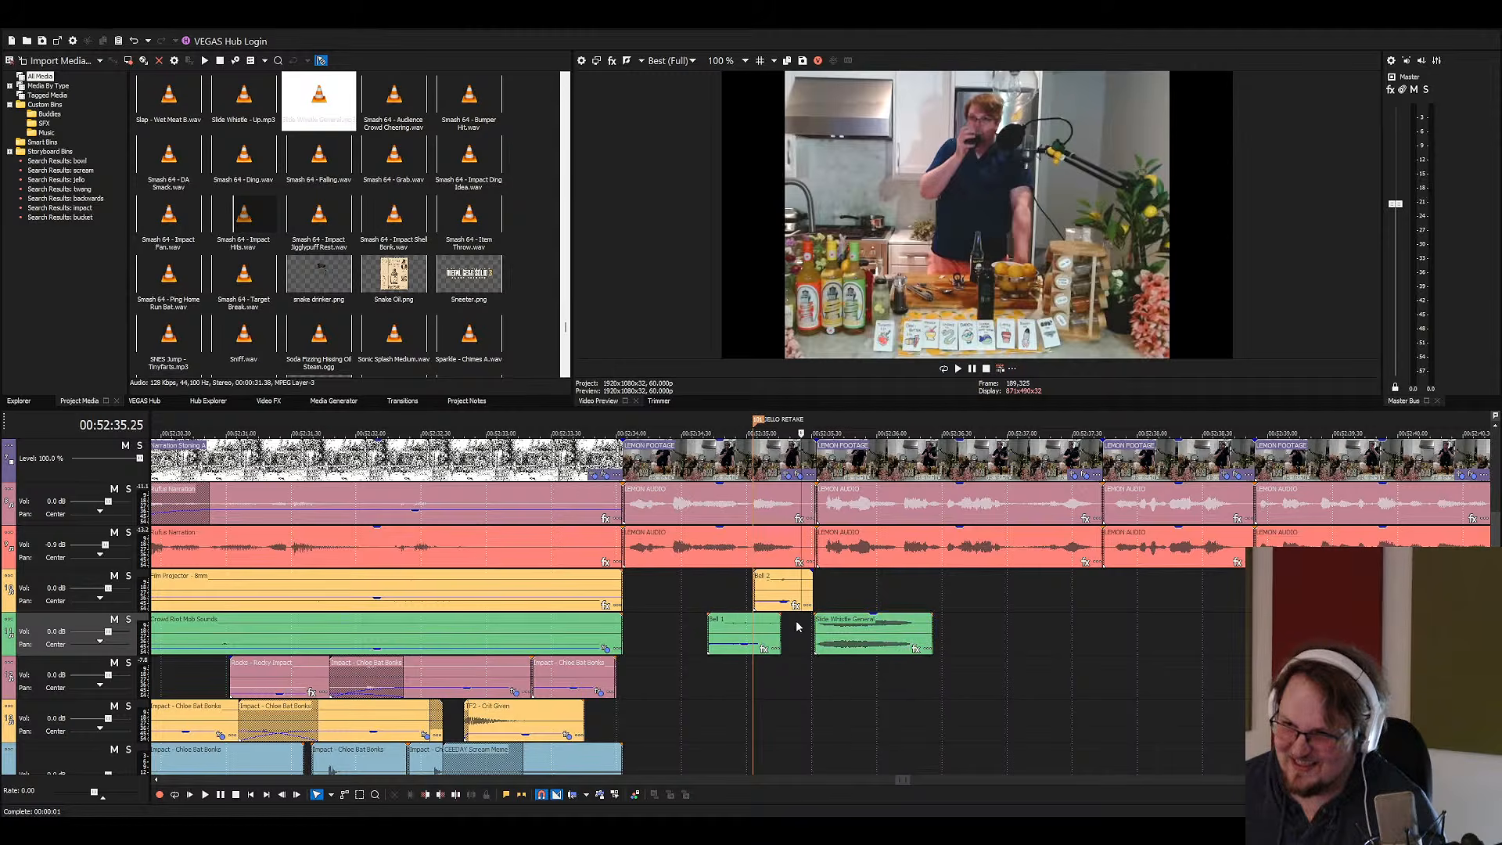
click(754, 591)
key(space)
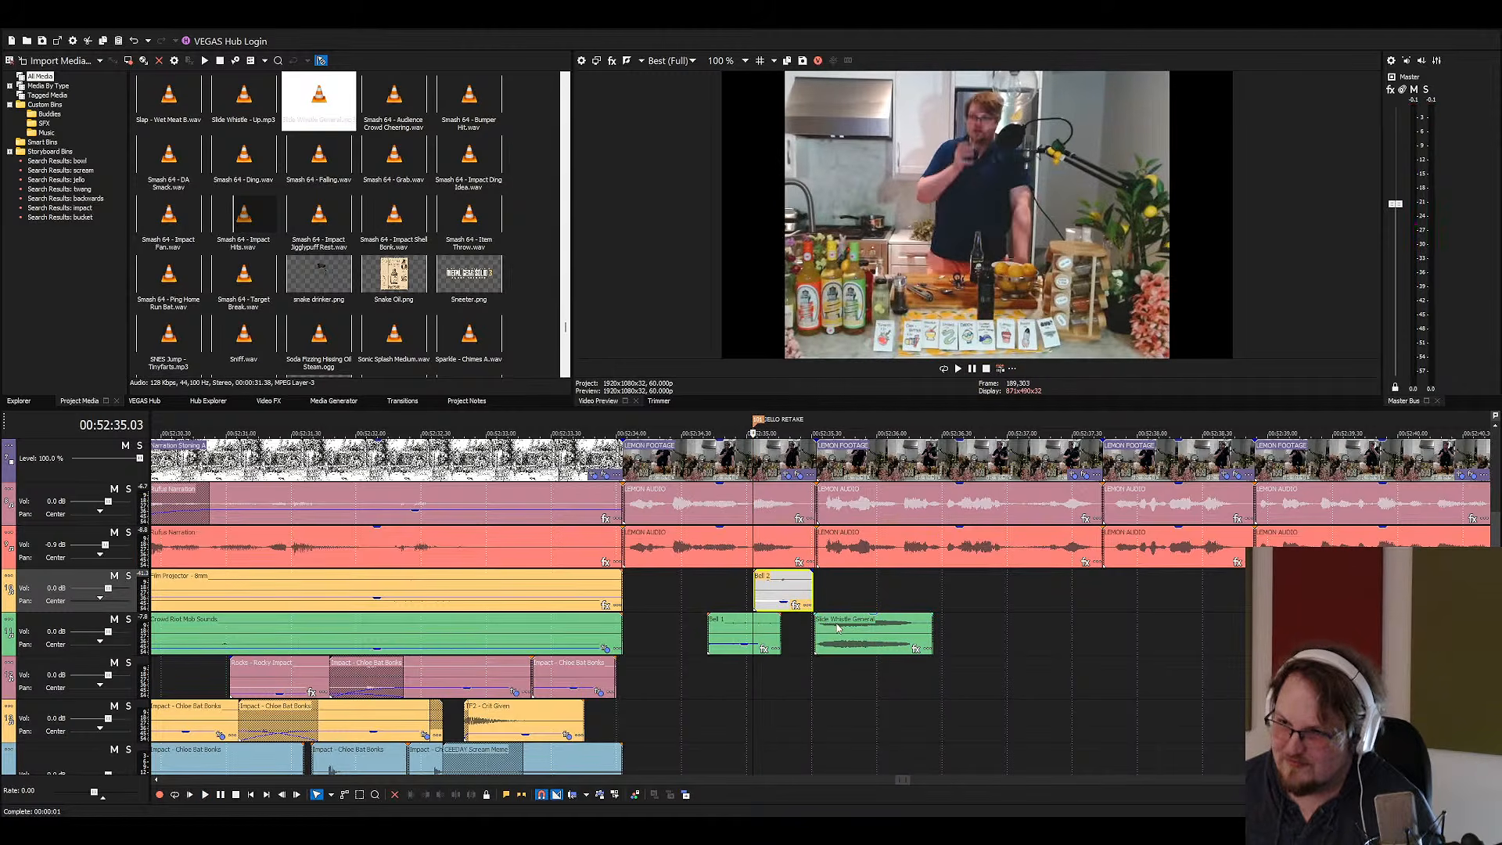
drag(856, 617, 858, 647)
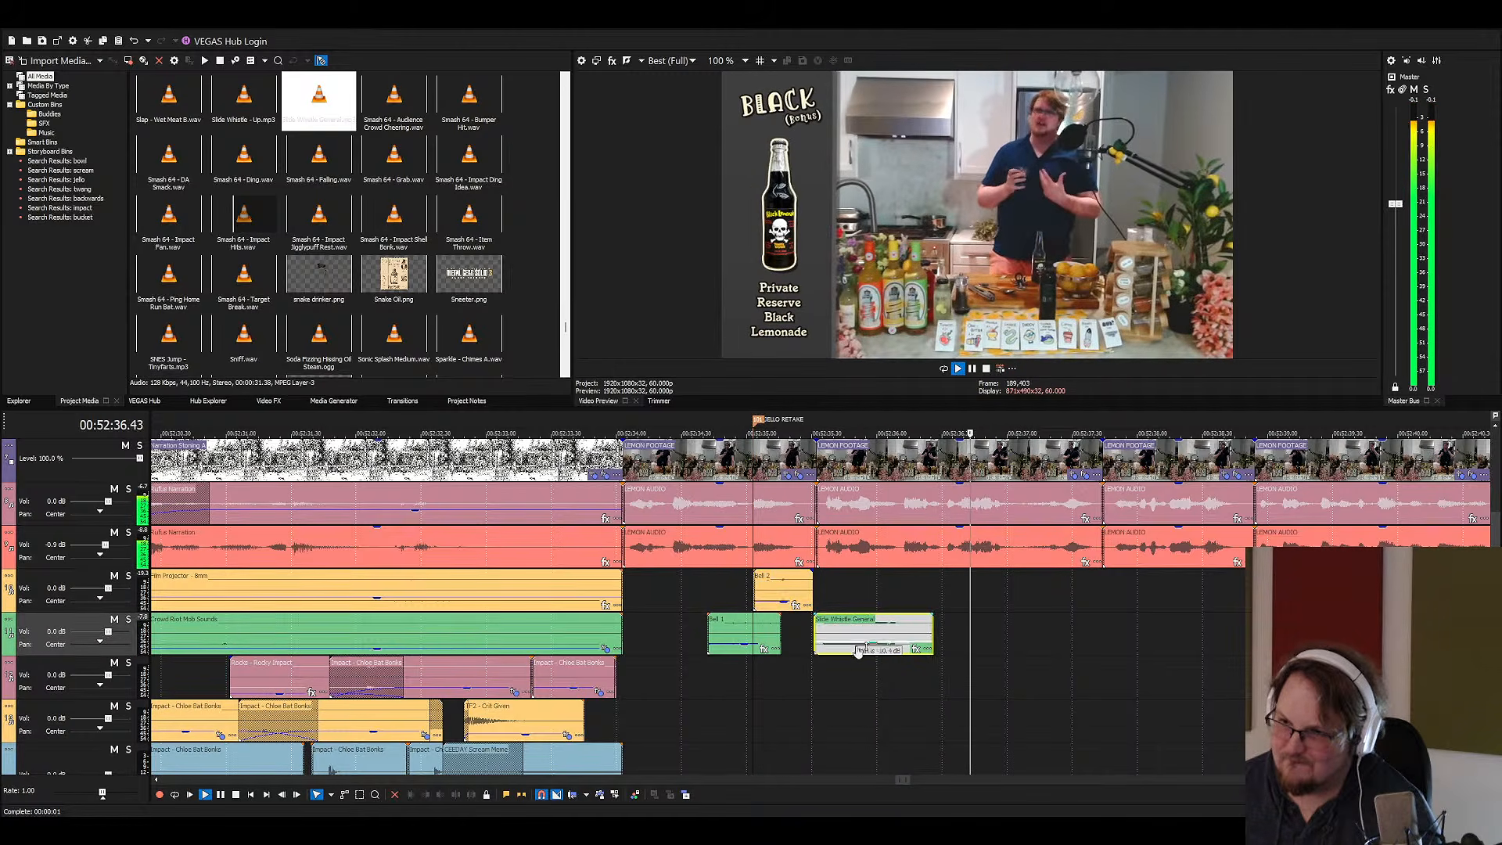
key(space)
key(space)
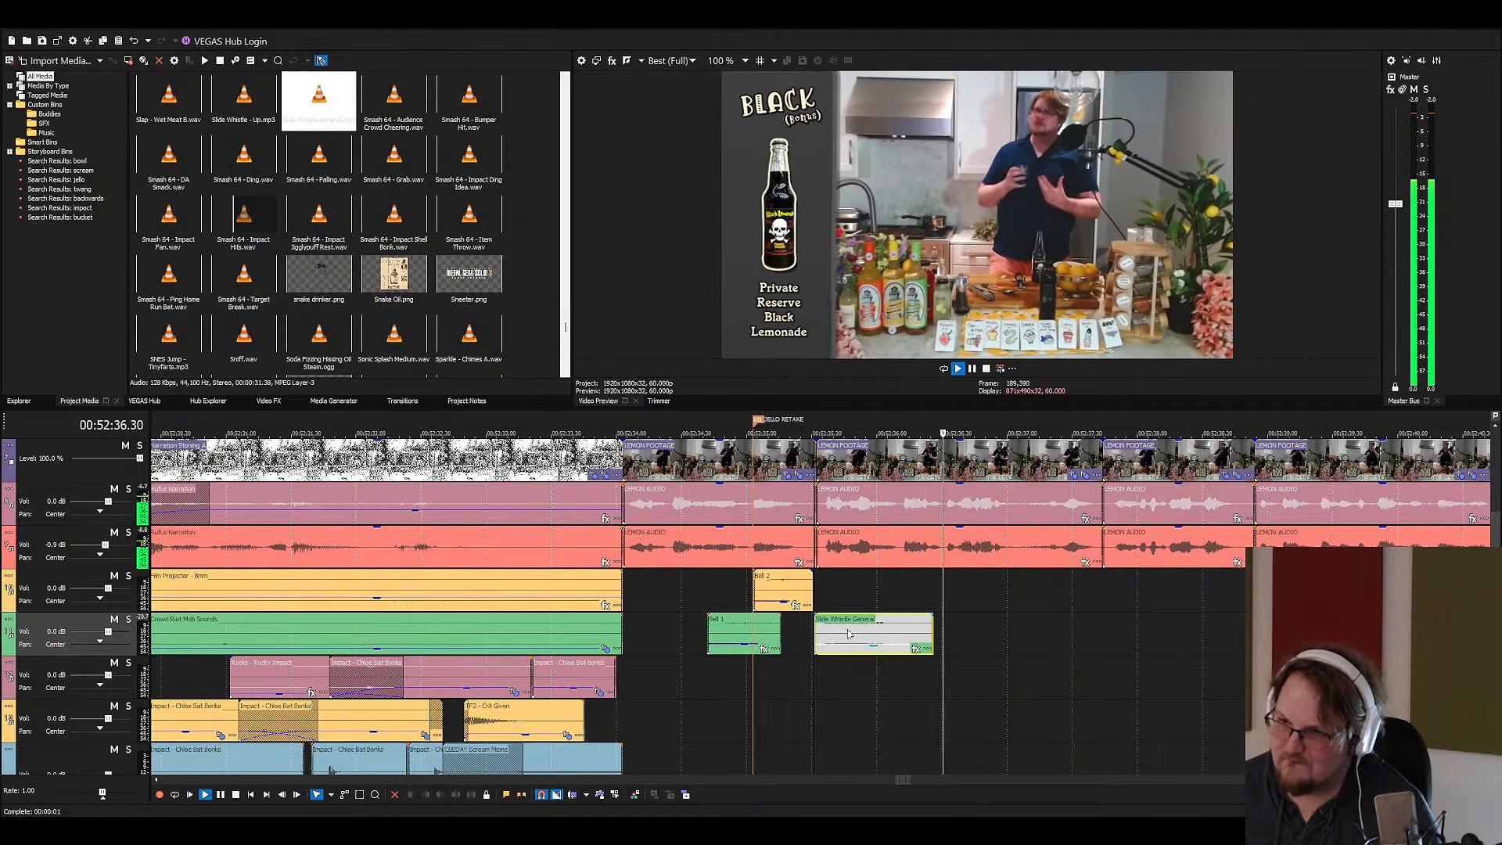
drag(869, 629, 868, 595)
scroll(868, 586, down, 3)
key(space)
Place BELL DING.wav on the yellow track after the slide whistle and shift it later to start at about 52:37.27
click(869, 498)
click(427, 316)
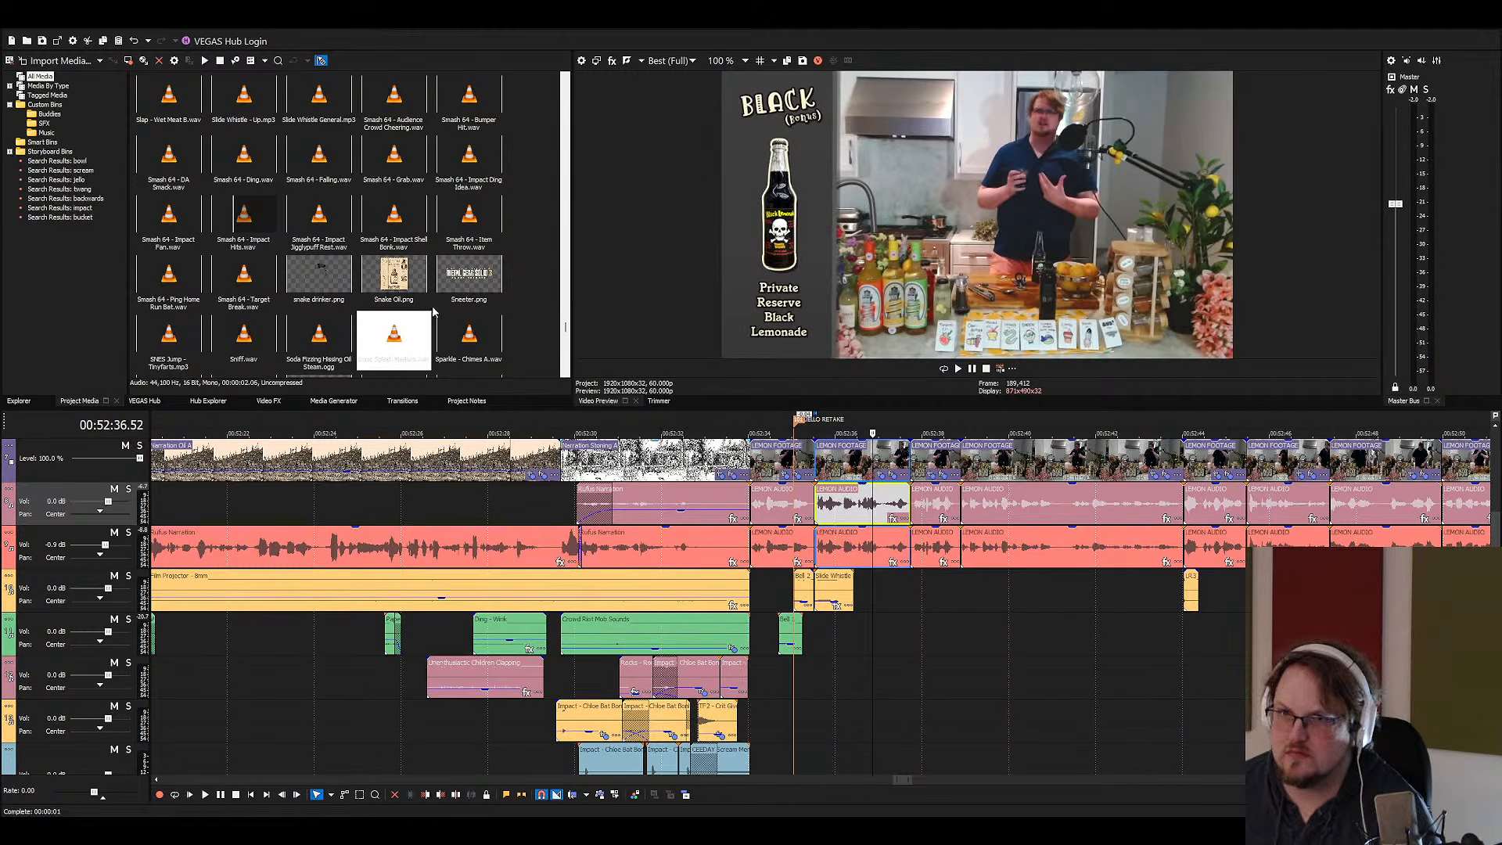
text(bell)
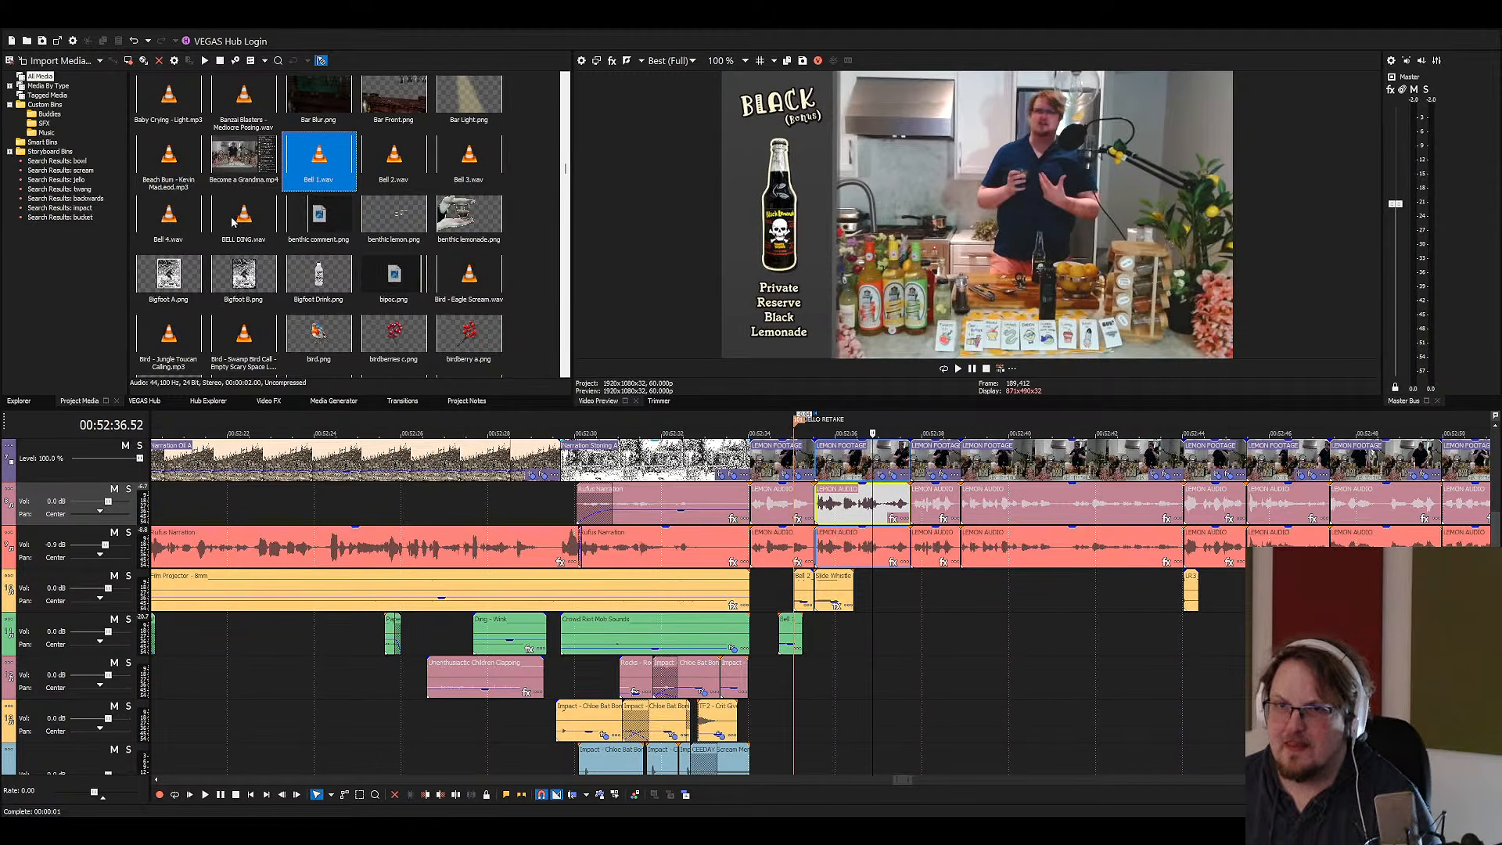
drag(243, 219, 877, 580)
scroll(877, 581, up, 4)
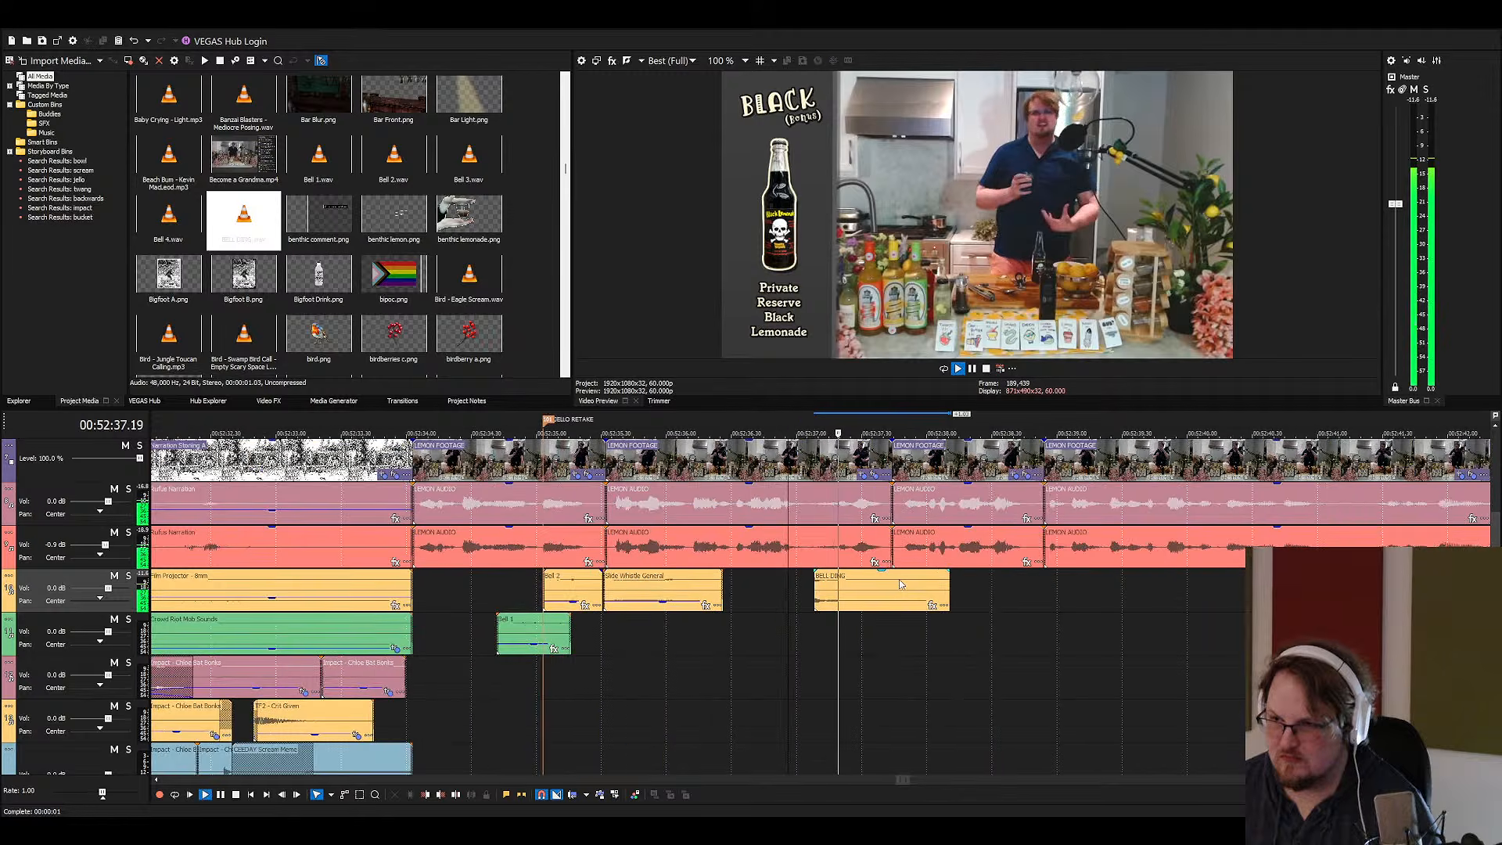
click(892, 595)
click(852, 588)
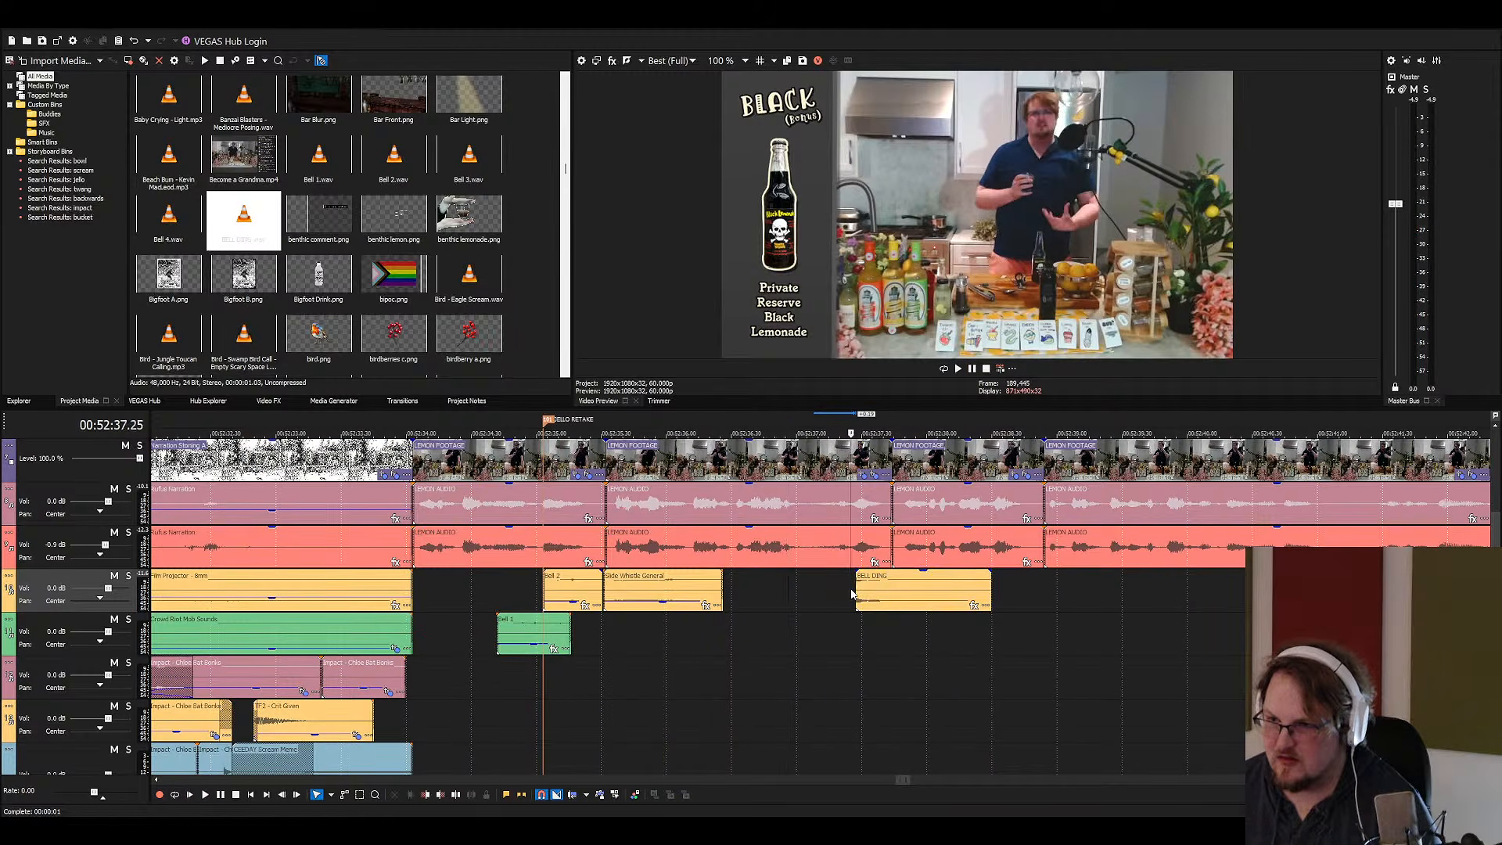
Check the BELL DING clip in playback and delete it from the yellow track
key(space)
drag(895, 571, 894, 602)
key(space)
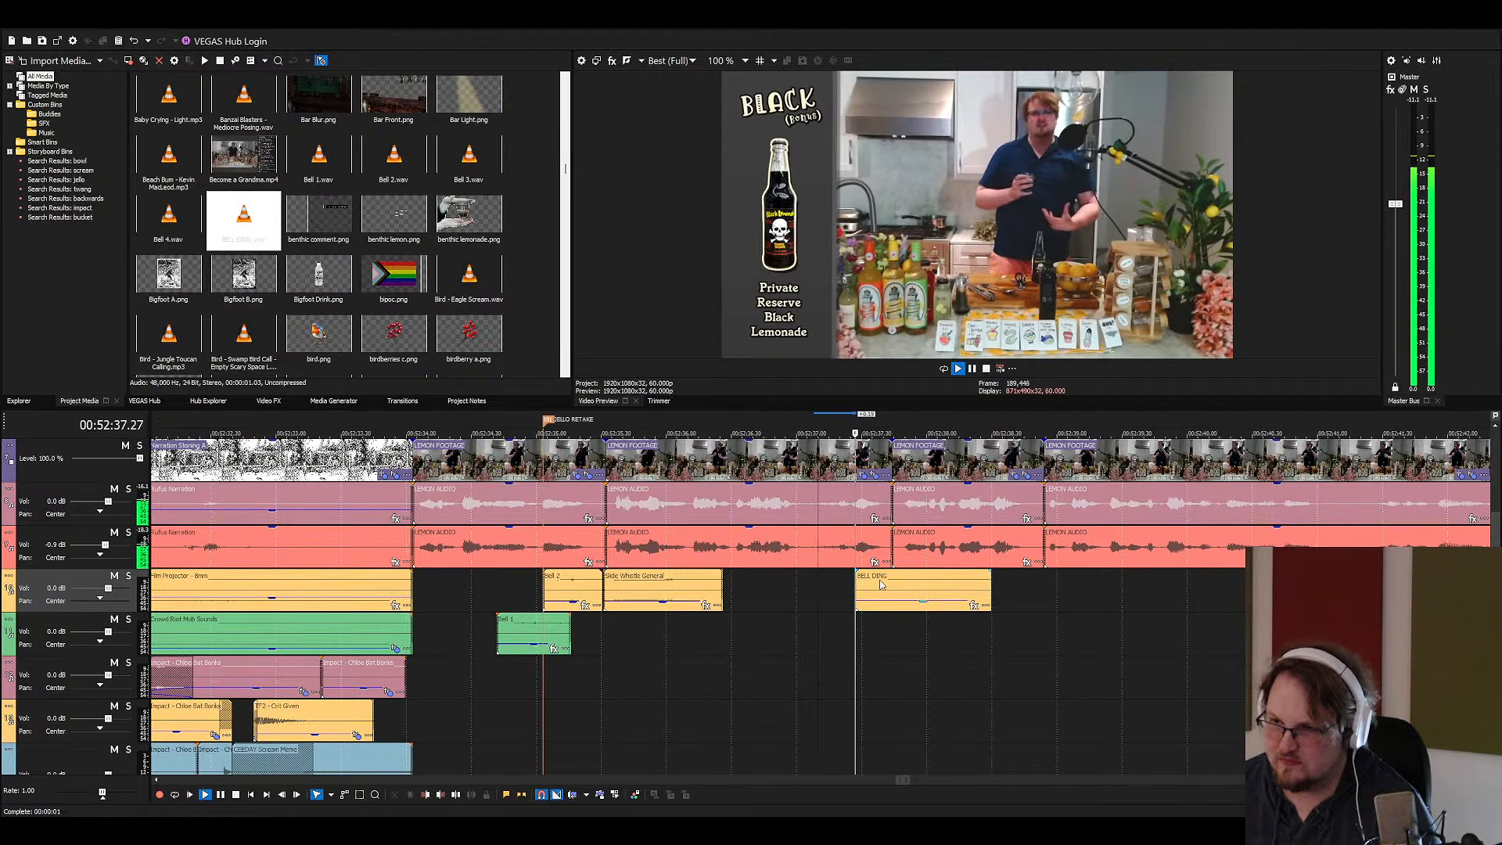
key(Delete)
Find the ding sounds in the project media, place Ding - Resonant Wrench Bell on the green track and move it down to the pink track
click(351, 254)
text(ding)
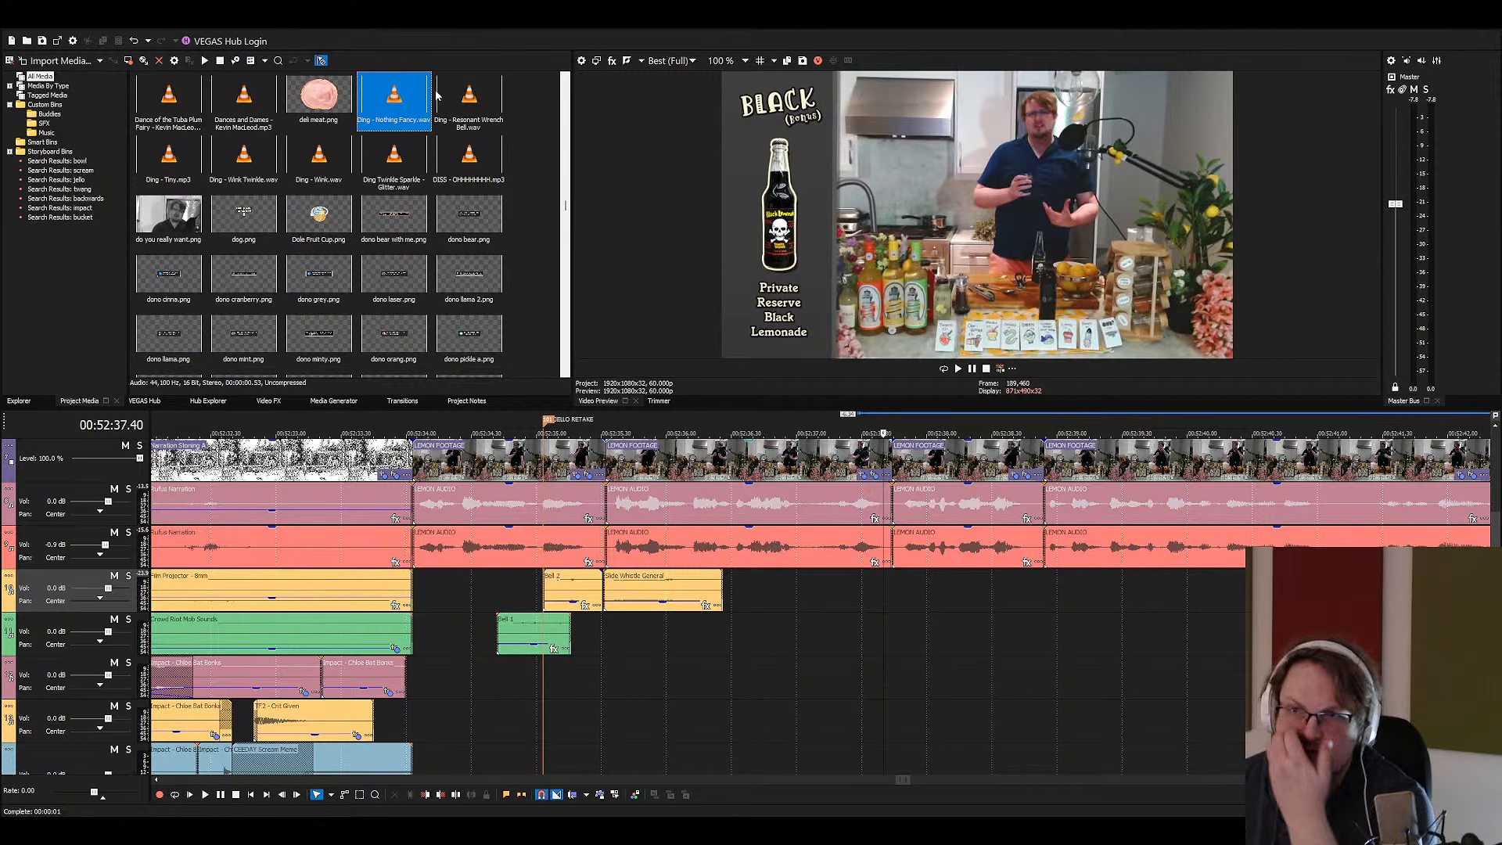
drag(436, 95, 851, 648)
click(970, 639)
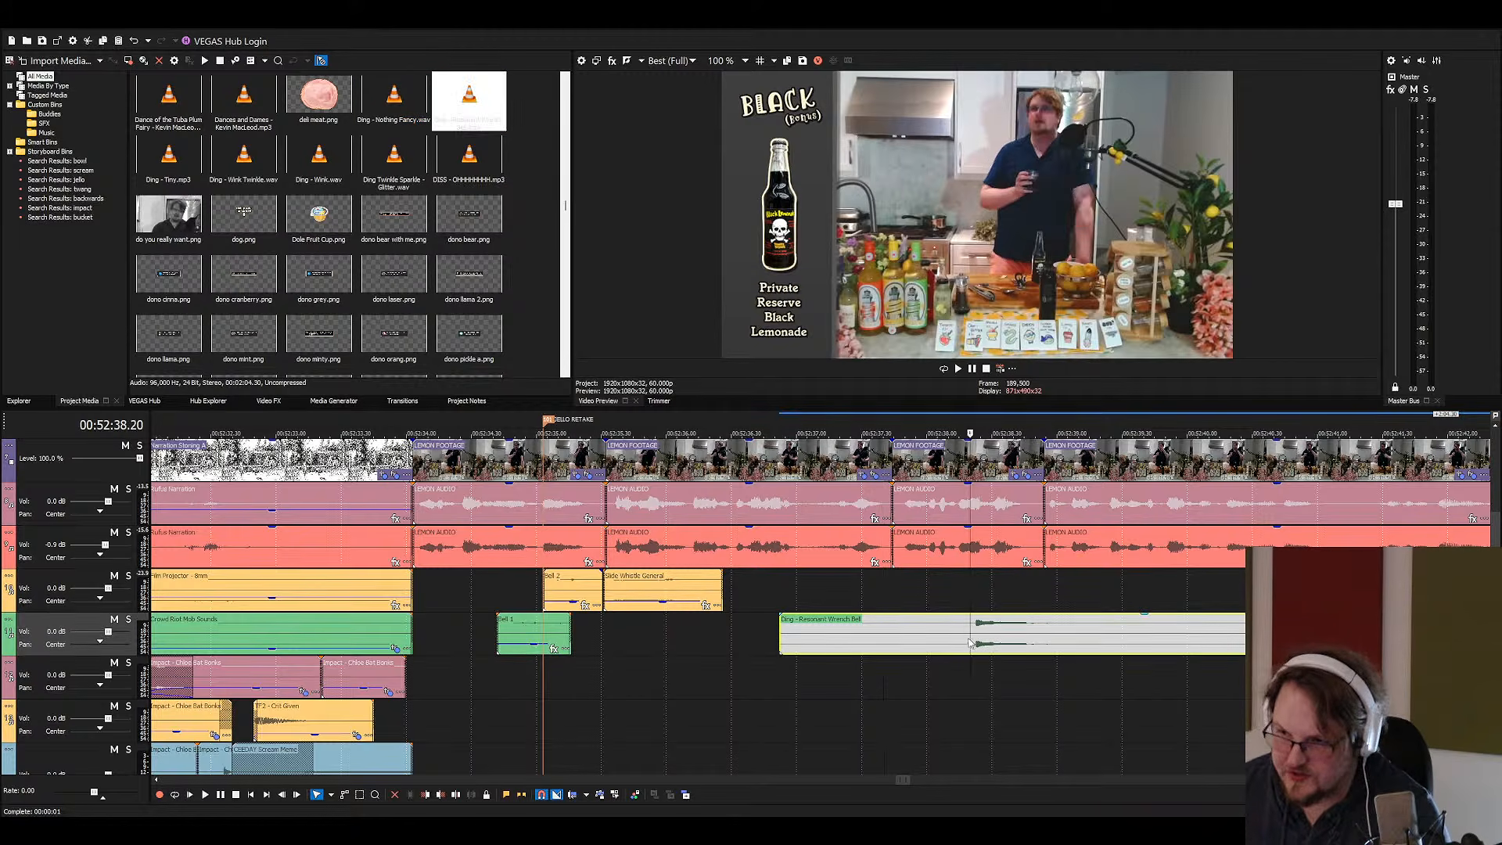
scroll(970, 639, down, 6)
drag(985, 641, 995, 682)
scroll(995, 683, down, 2)
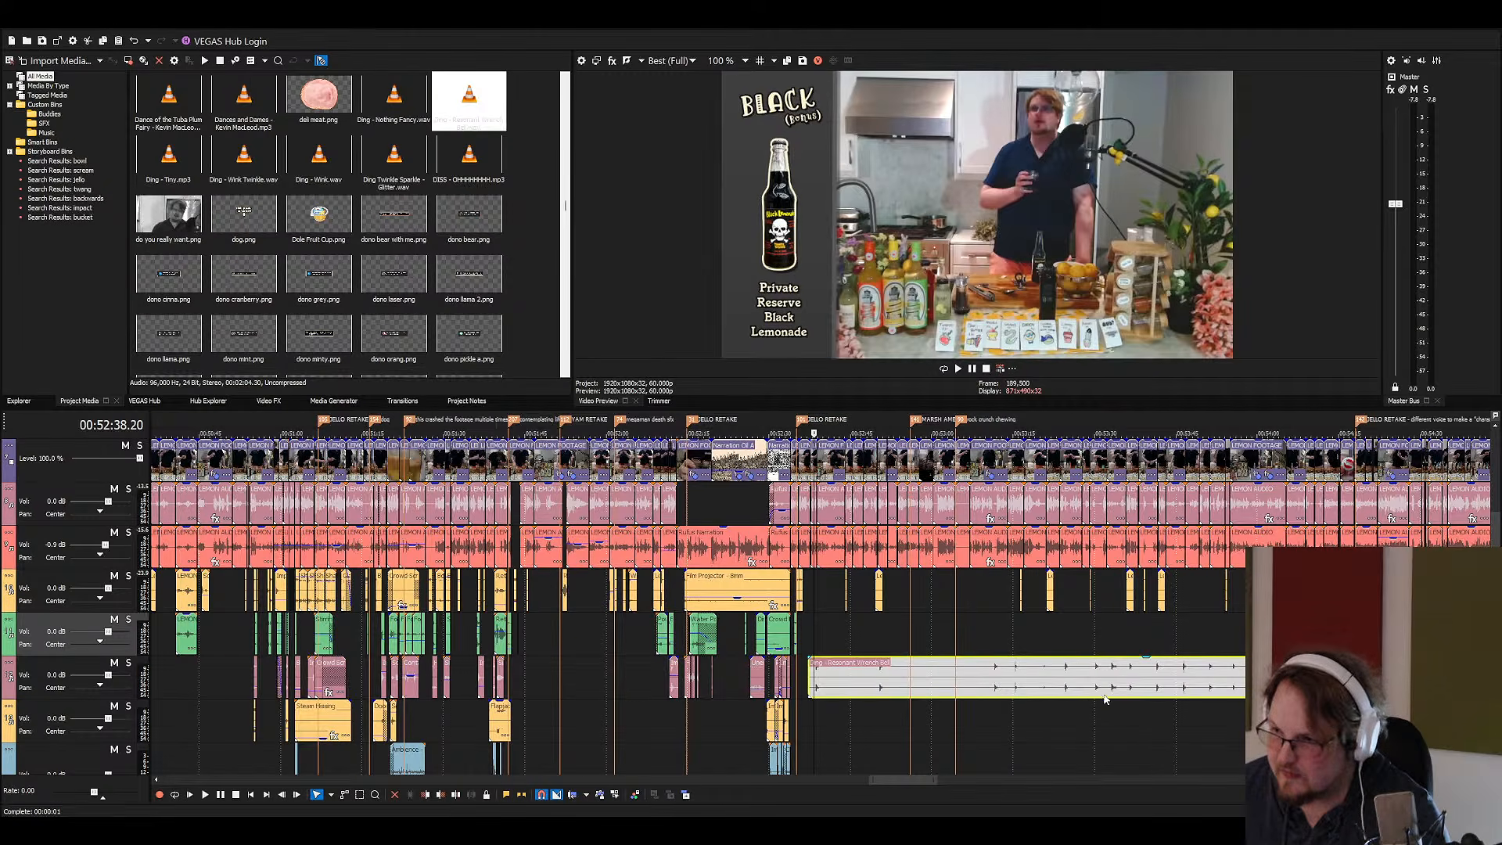
Split the Resonant Wrench Bell clip on both sides of the section that ends at about 53:54.08
click(1151, 687)
key(s)
click(1224, 695)
click(1224, 695)
key(s)
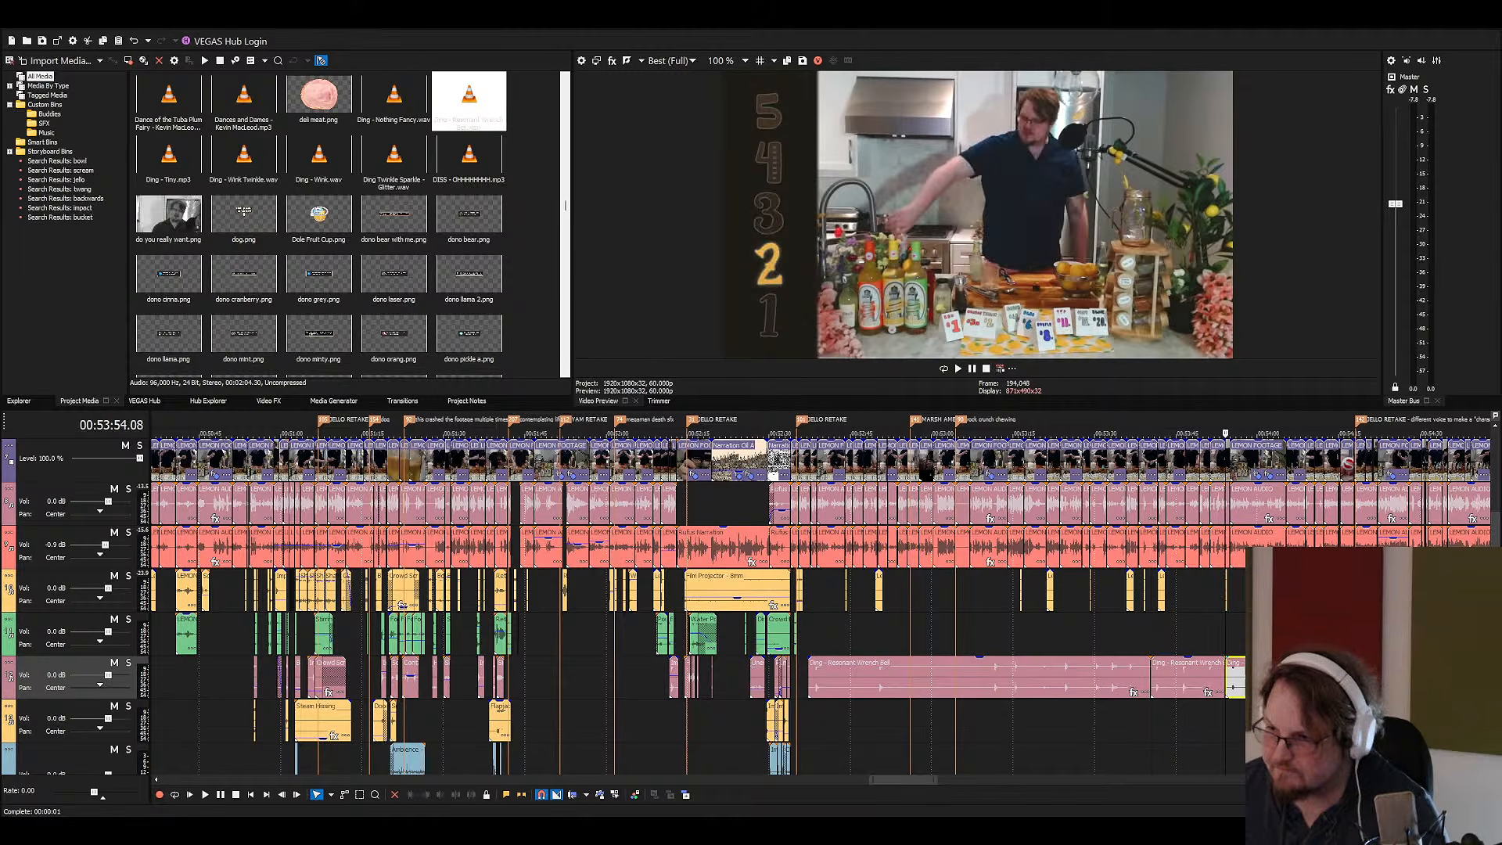
Delete the wrench bell pieces around the chosen section and move that section to the green track at about 52:39
click(1253, 688)
key(Delete)
click(1117, 682)
key(Delete)
drag(1174, 681, 845, 653)
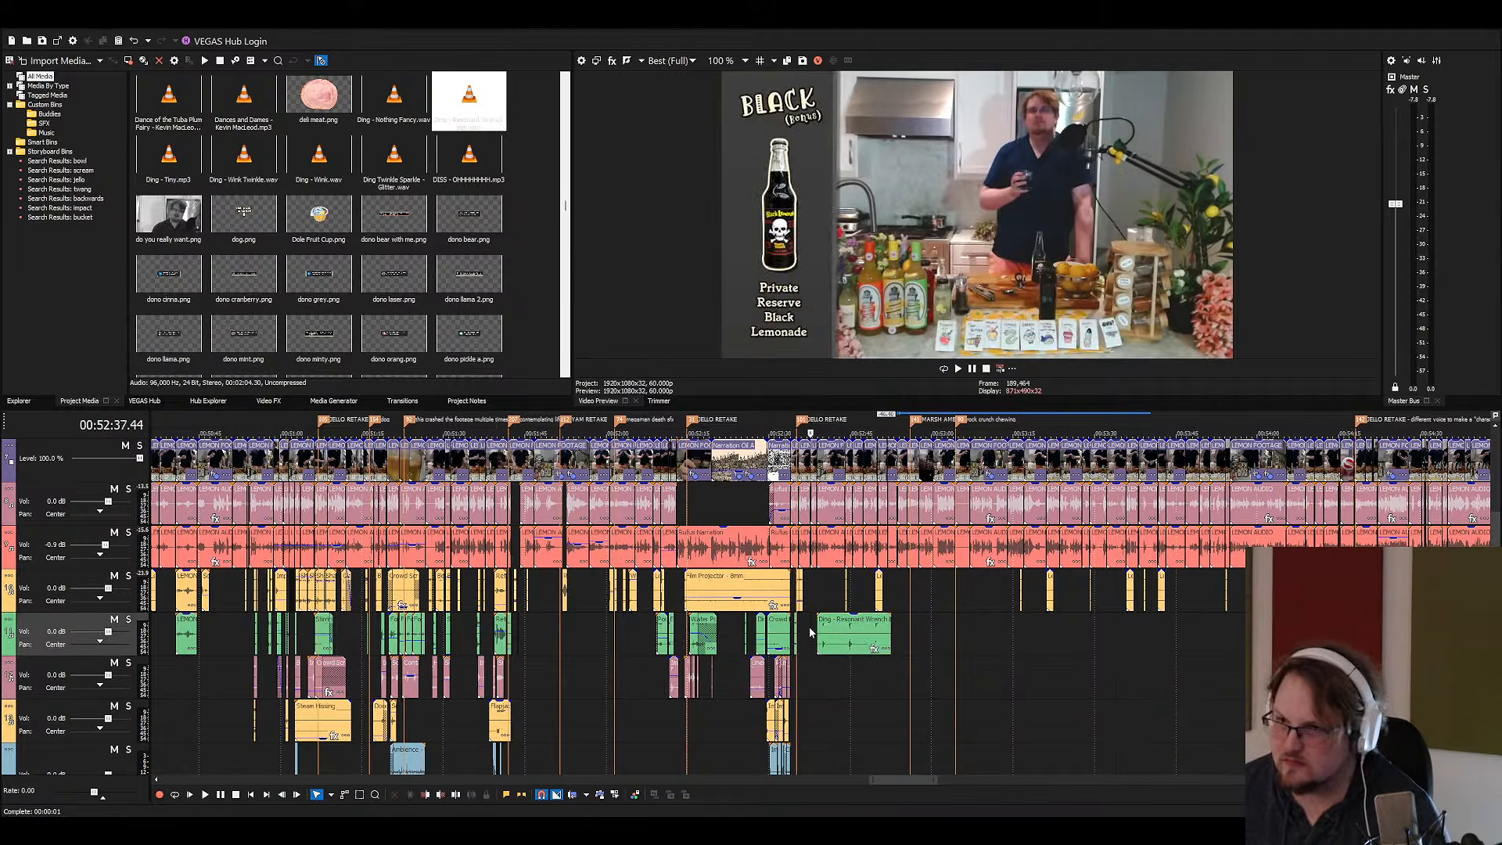
Play the footage around the bells and move the wrench bell piece to the yellow track, starting at about 52:37.05
scroll(815, 626, up, 5)
click(724, 632)
key(space)
scroll(724, 632, up, 4)
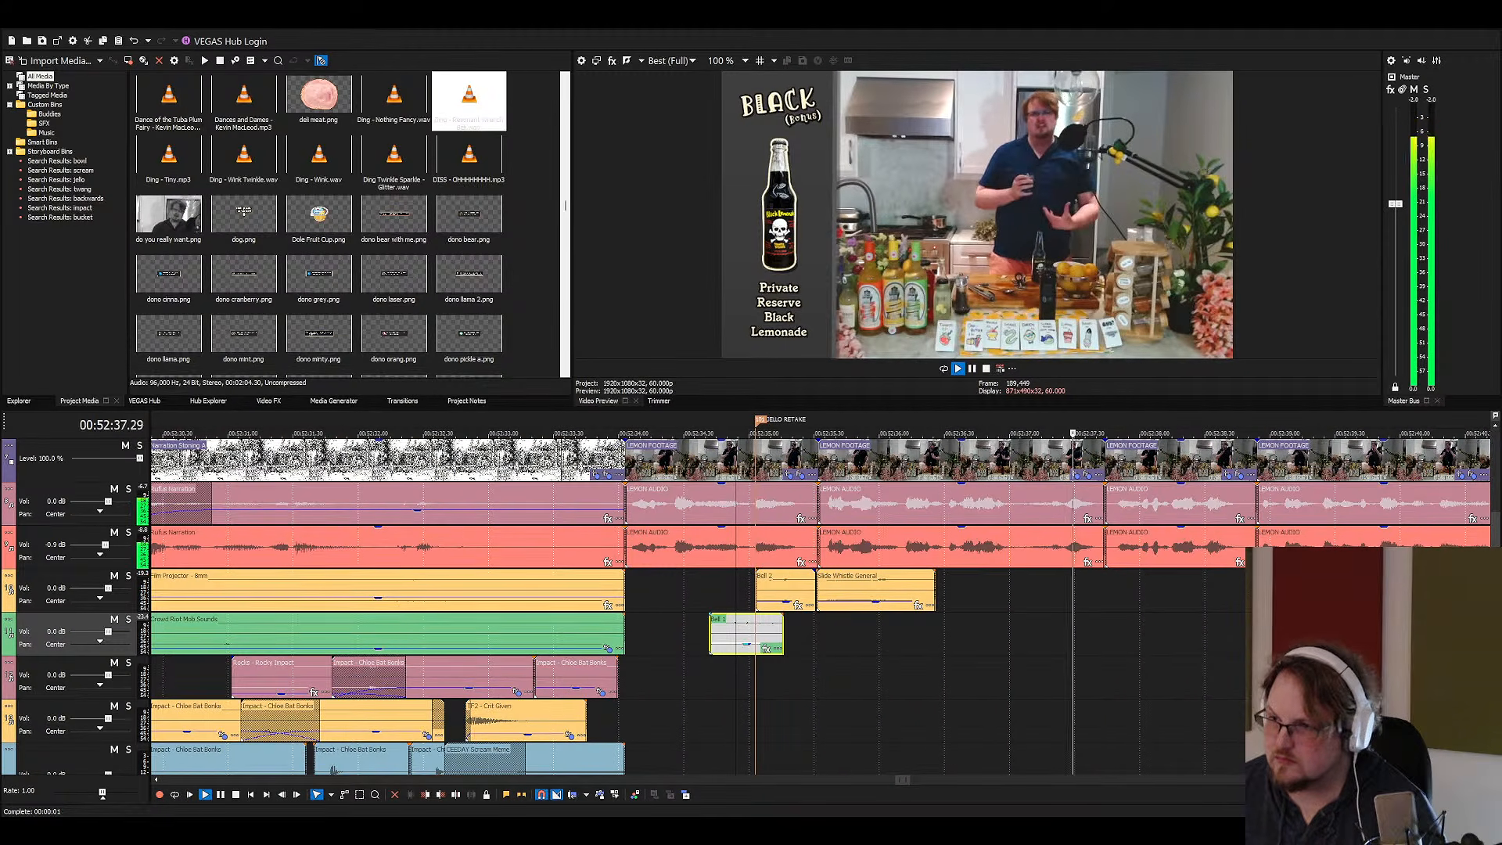
drag(1322, 641, 1104, 596)
key(space)
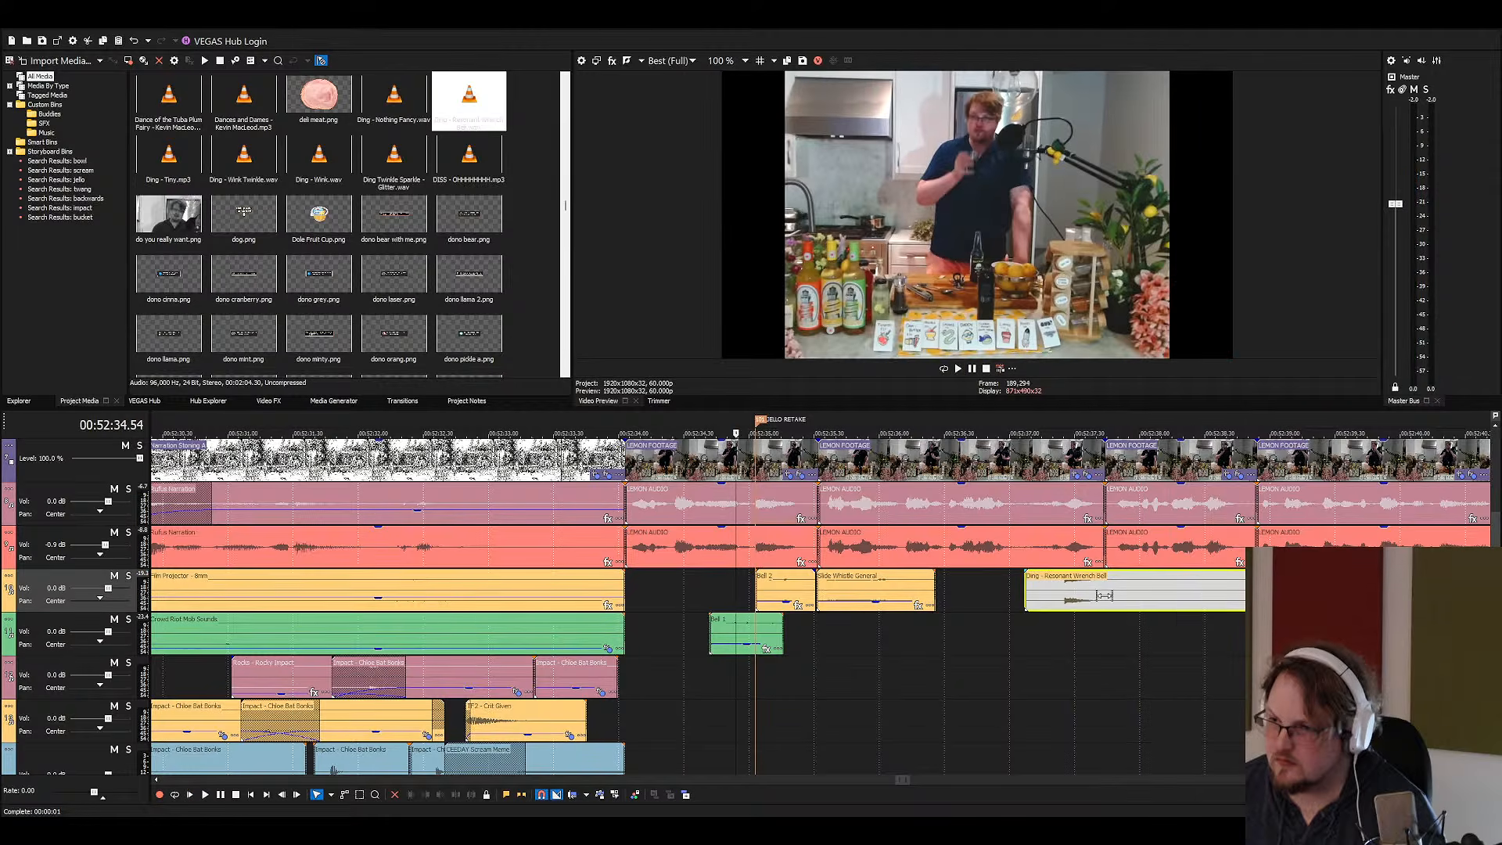
Check the wrench bell against the speech and shift it earlier to start at about 52:36.51
click(1057, 594)
click(1046, 592)
key(space)
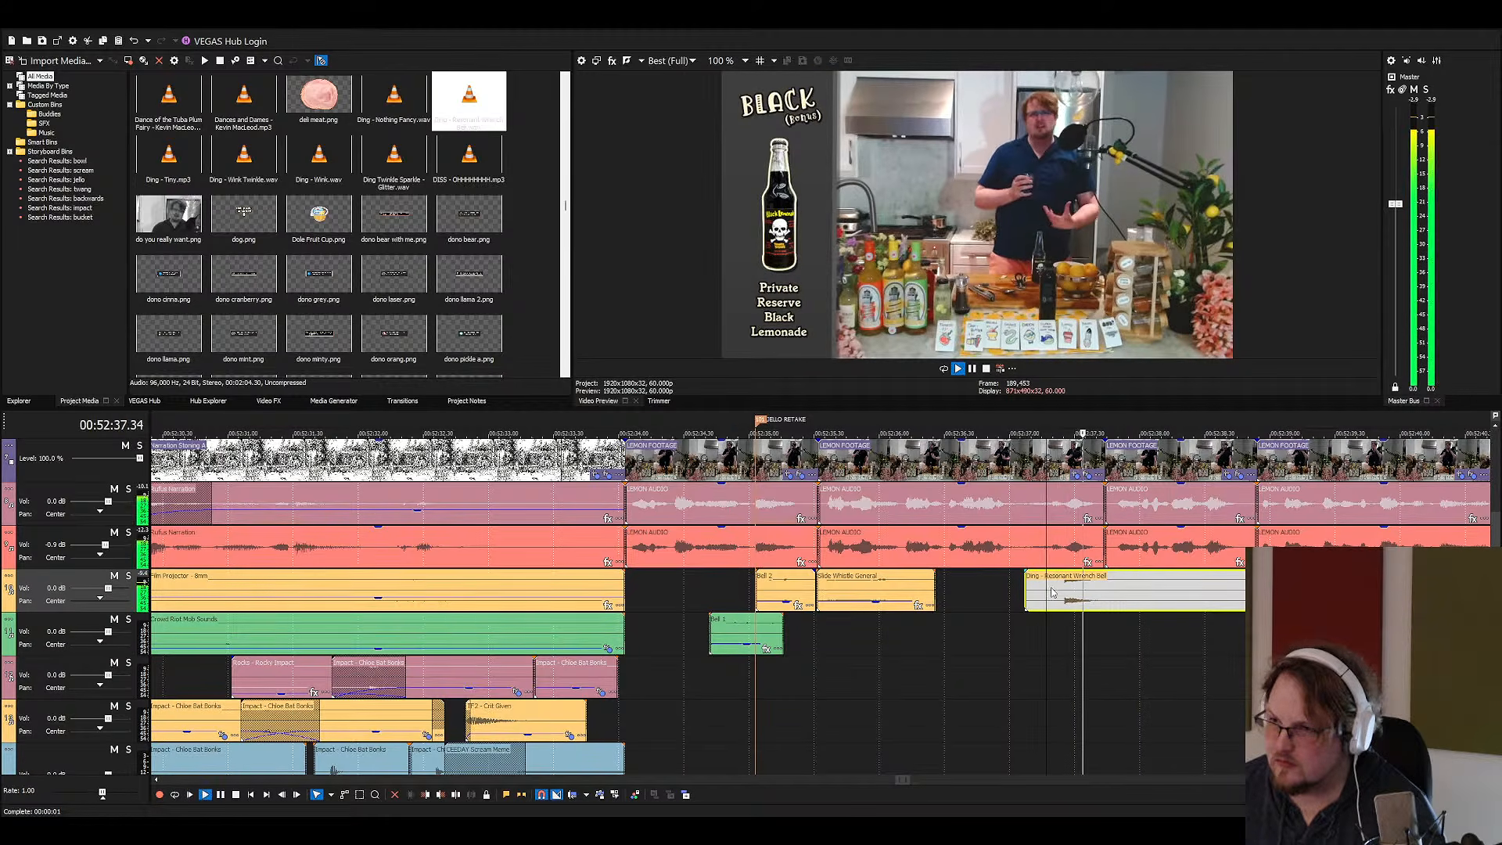
key(space)
drag(1067, 591, 1054, 594)
key(space)
key(space)
click(1015, 592)
key(space)
key(space)
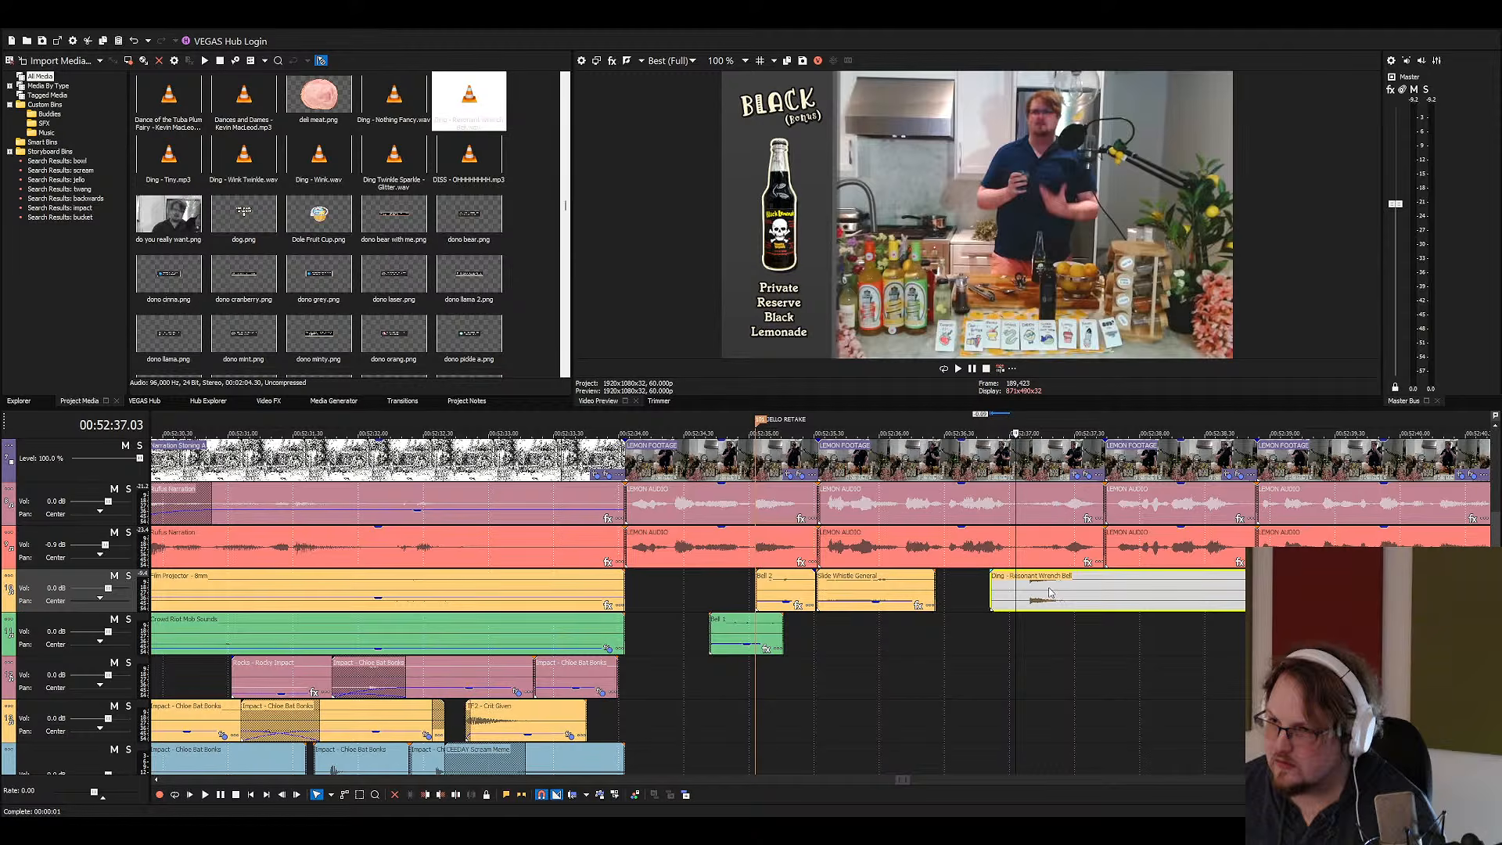
Split the wrench bell clip after its first ring and delete the remainder
key(space)
scroll(1008, 603, down, 4)
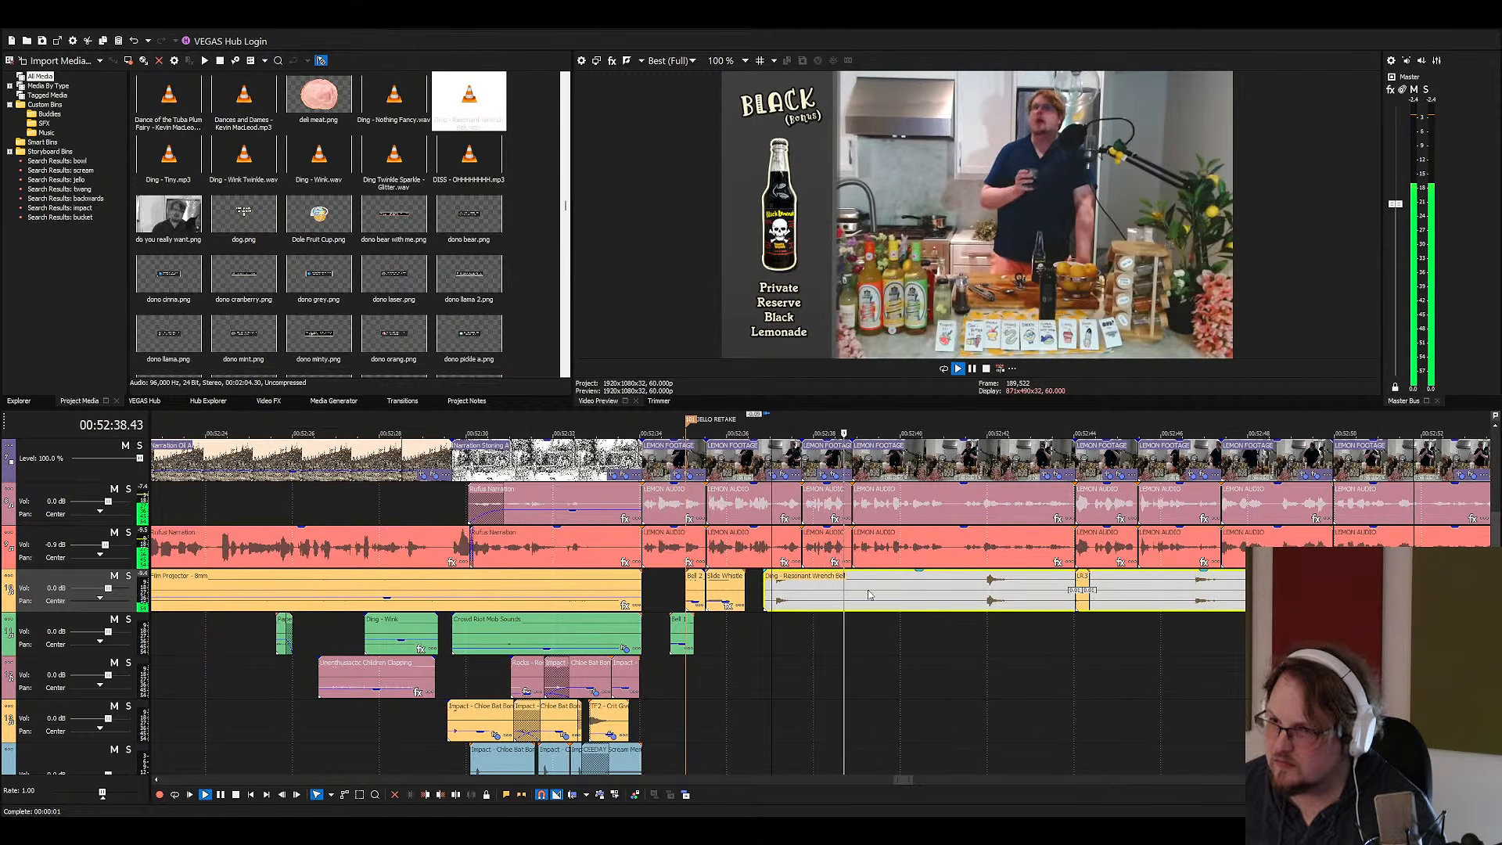
key(s)
key(Delete)
key(space)
click(778, 590)
scroll(778, 590, up, 4)
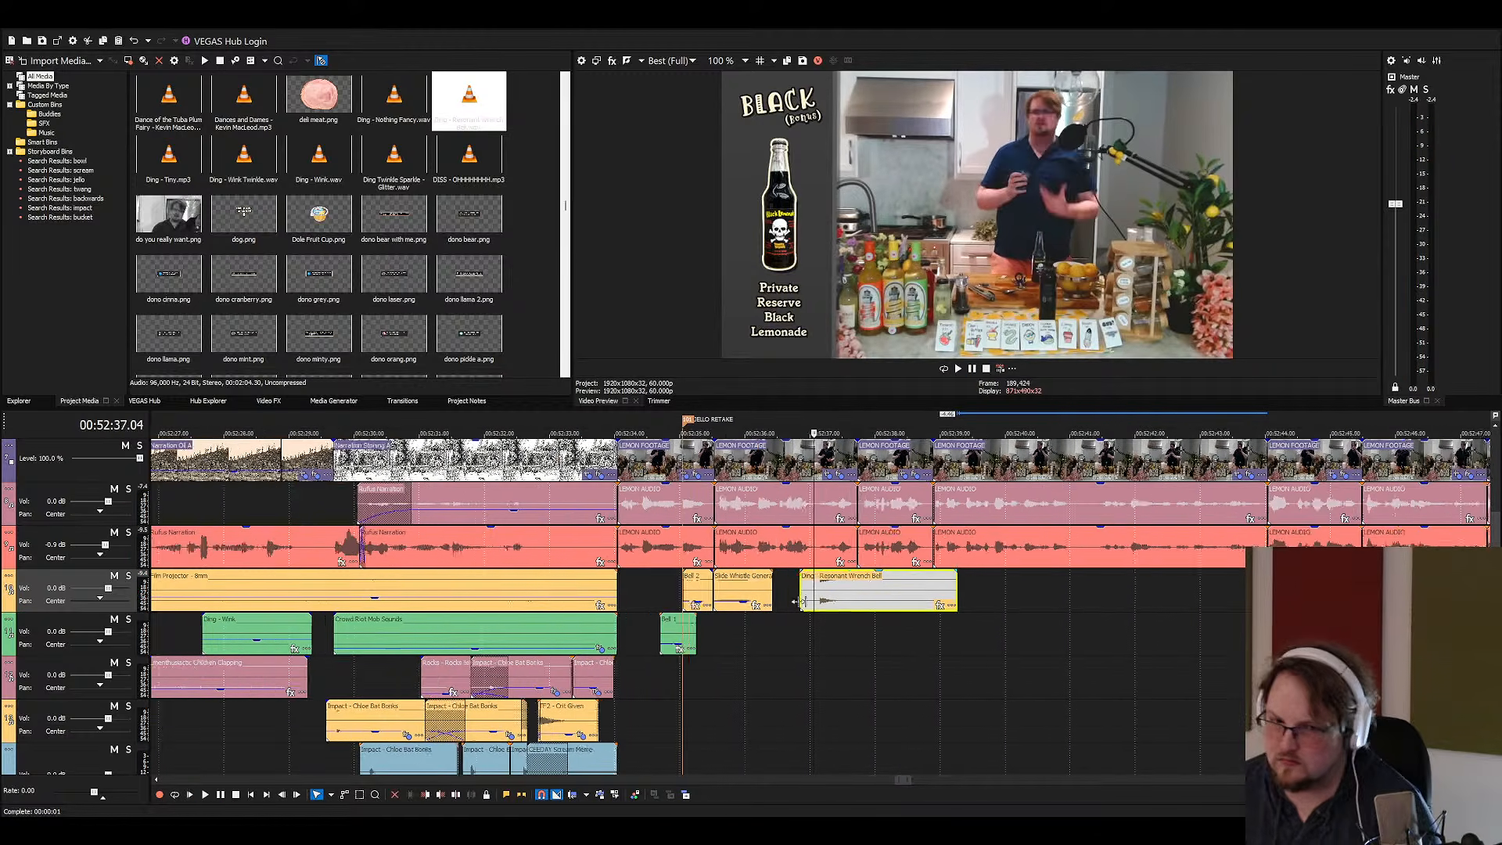
Trim and fade in the start of the wrench bell clip, and save the project
mouse_move(1065, 592)
mouse_down()
mouse_move(829, 592)
mouse_move(850, 592)
mouse_move(808, 579)
mouse_move(870, 598)
mouse_up()
key(space)
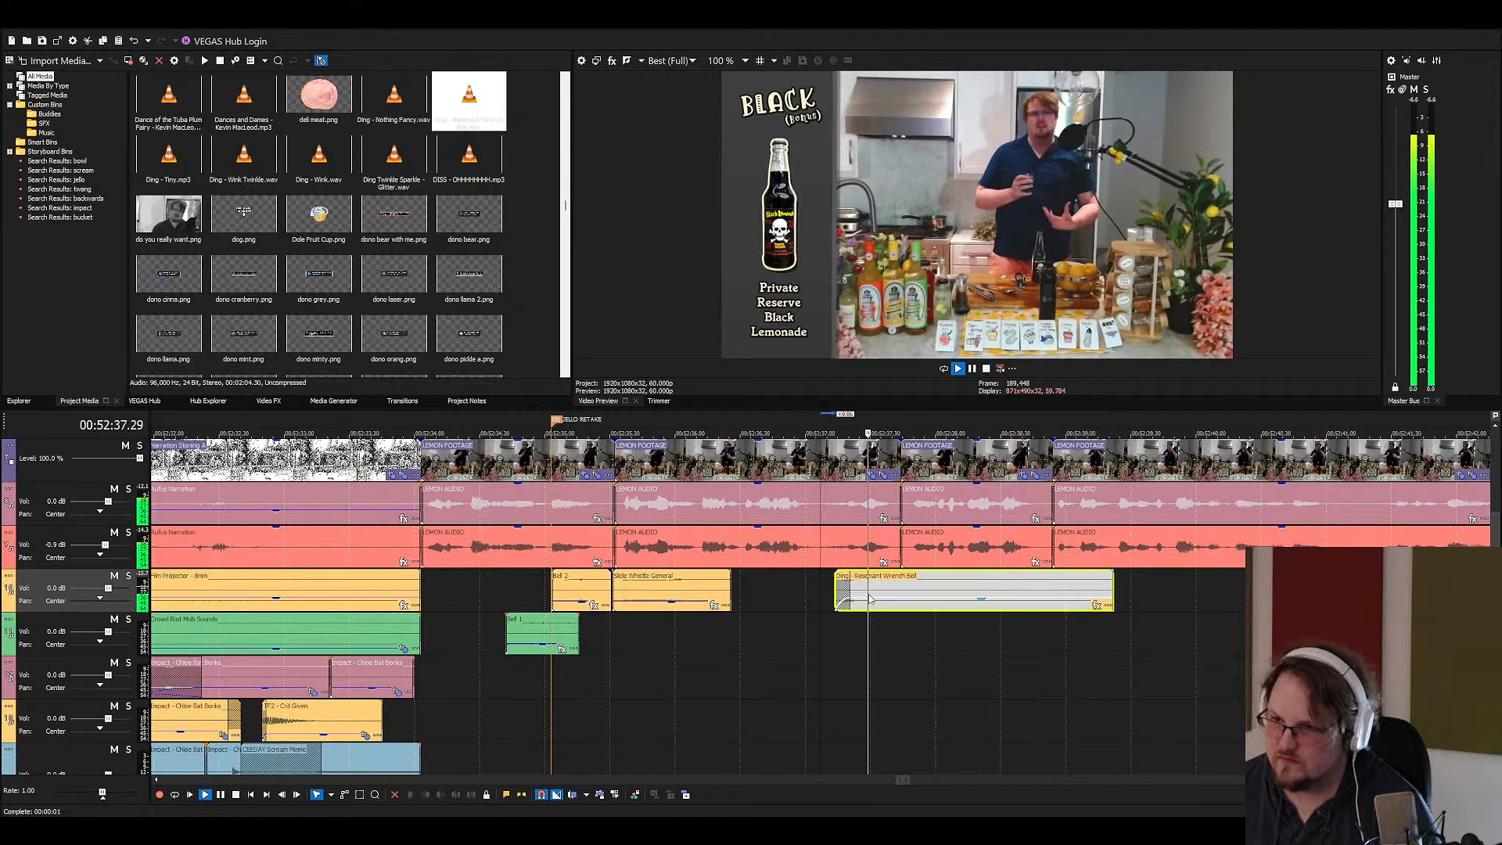
key(ctrl+s)
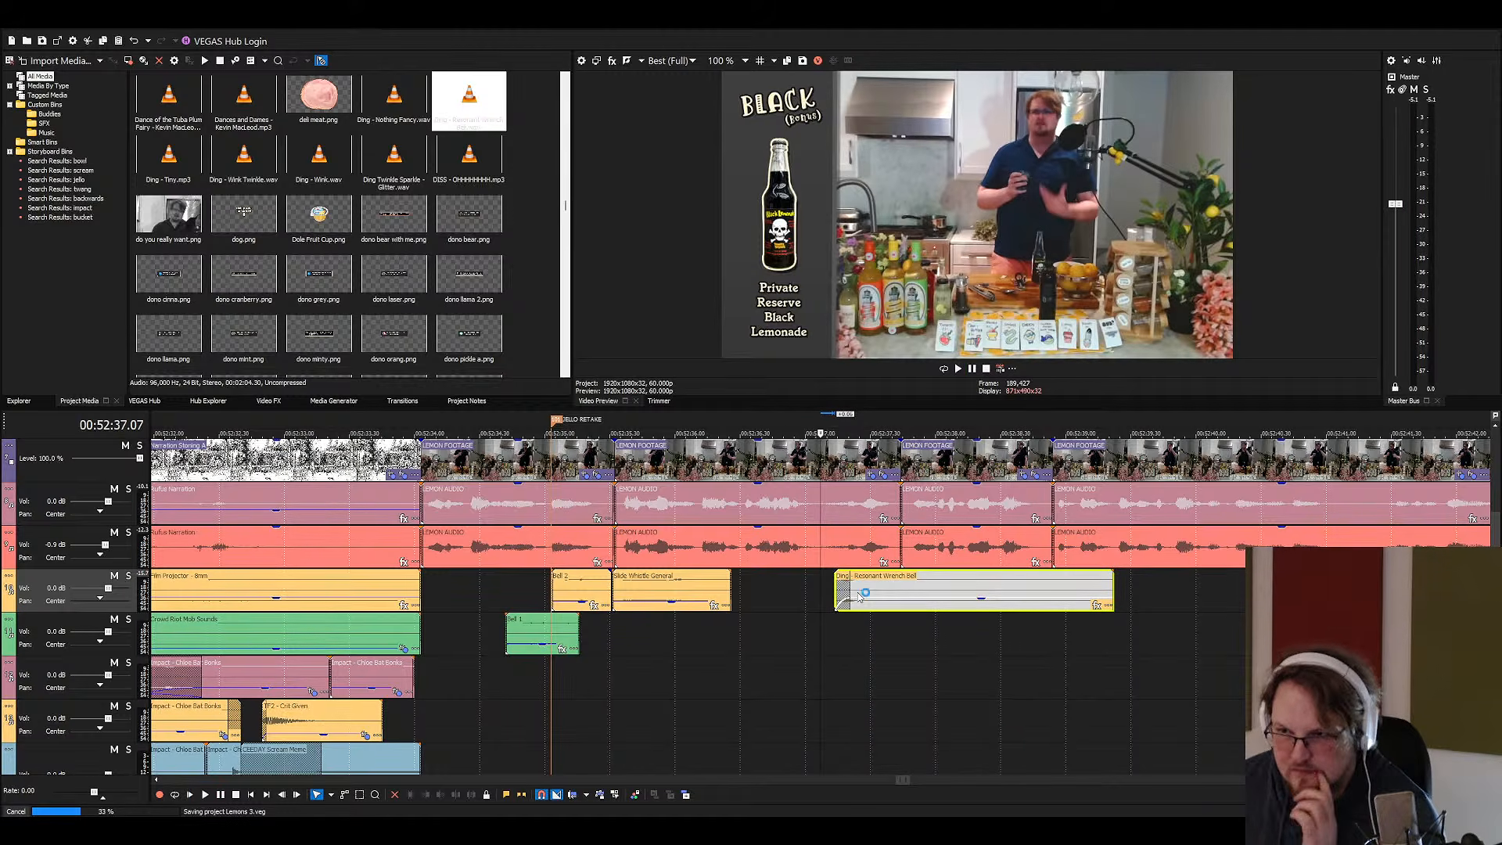
Add a long fade-out to the wrench bell clip and play the sequence from about 52:35.05
click(869, 590)
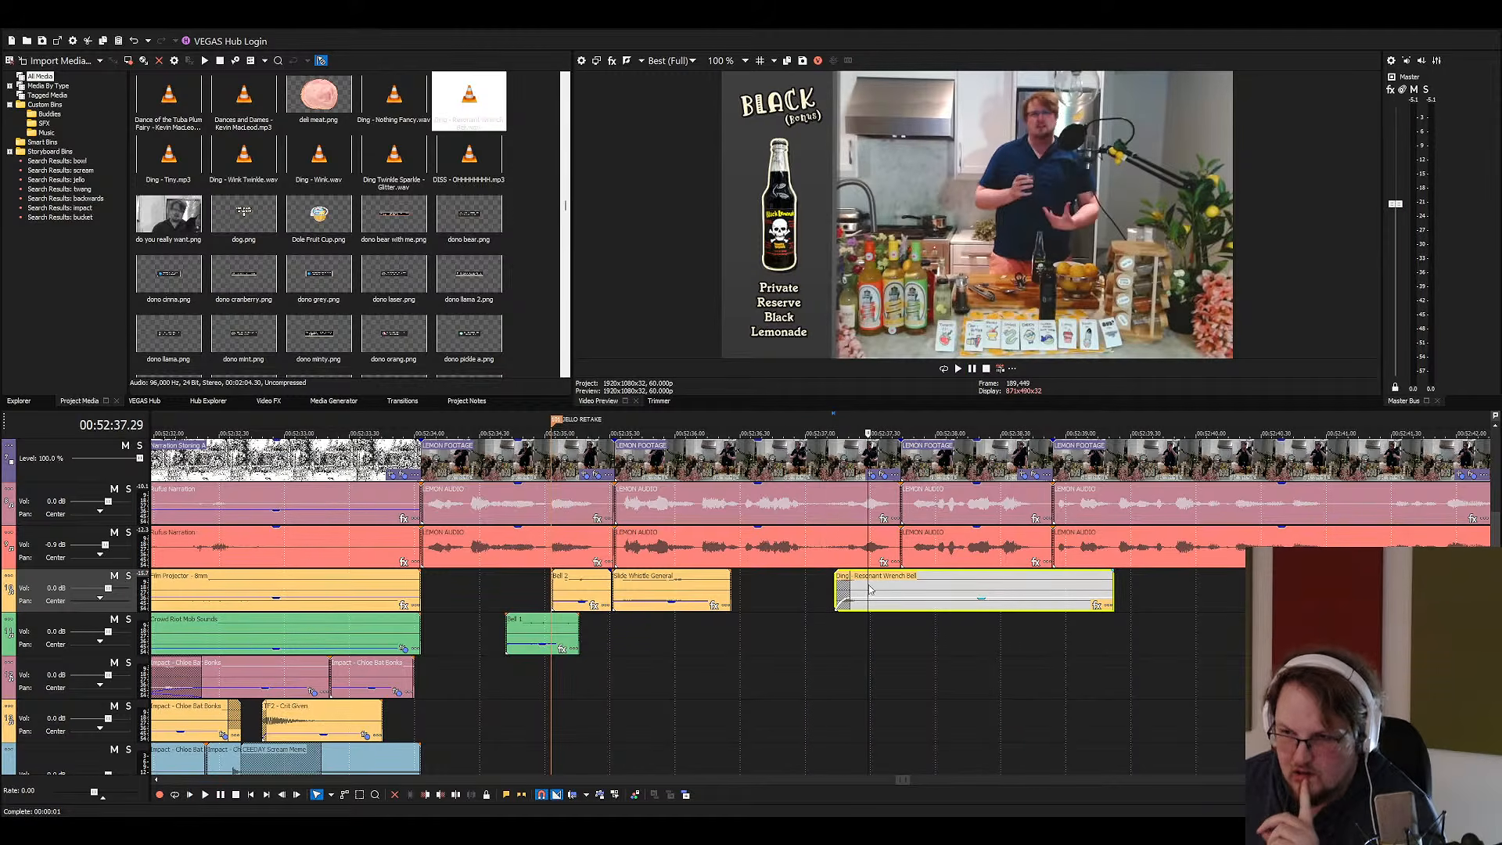
drag(1113, 597, 823, 596)
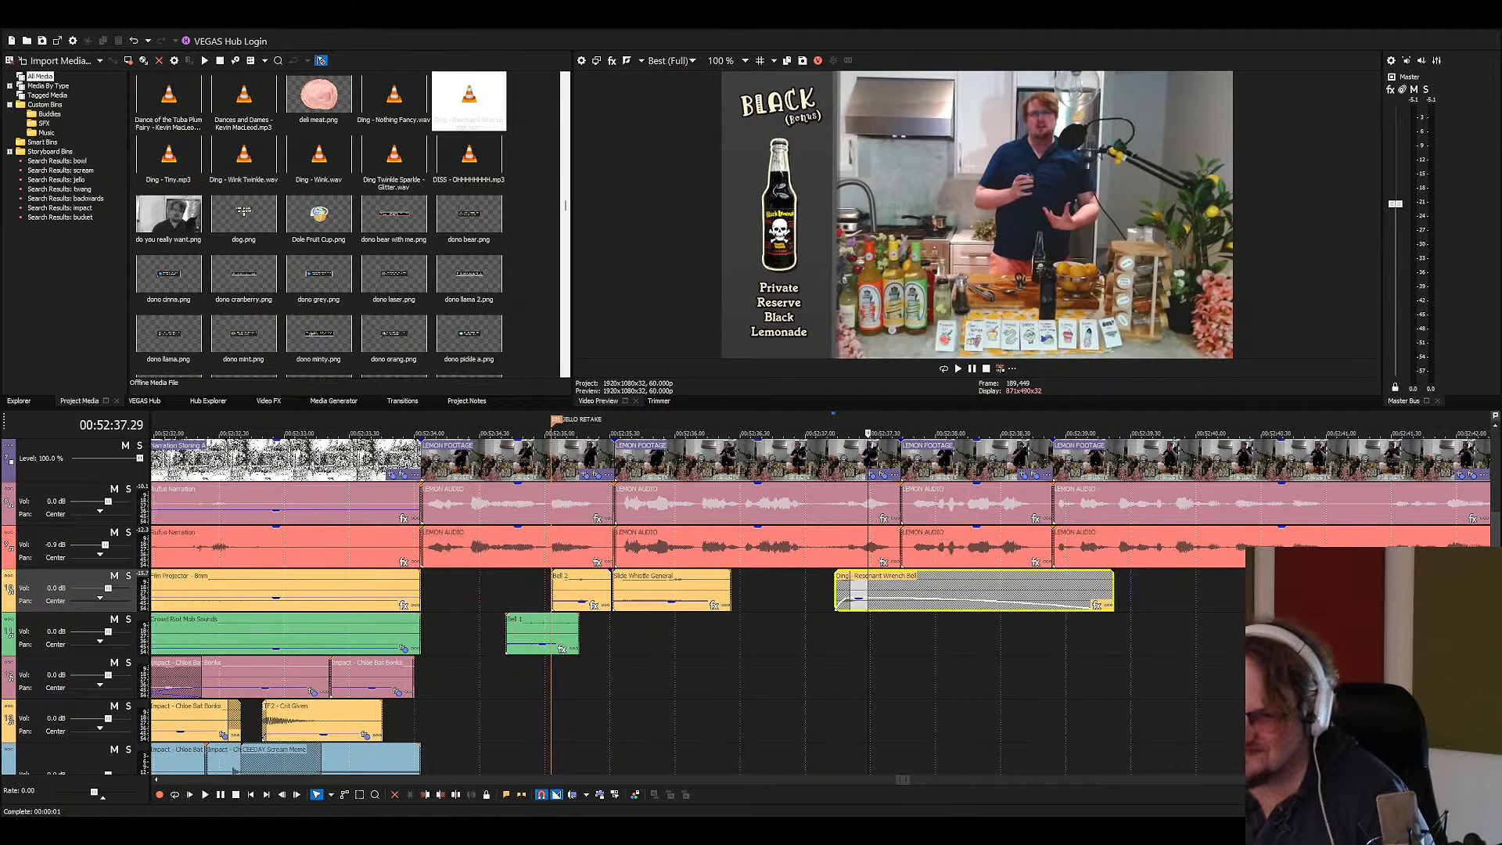
click(555, 459)
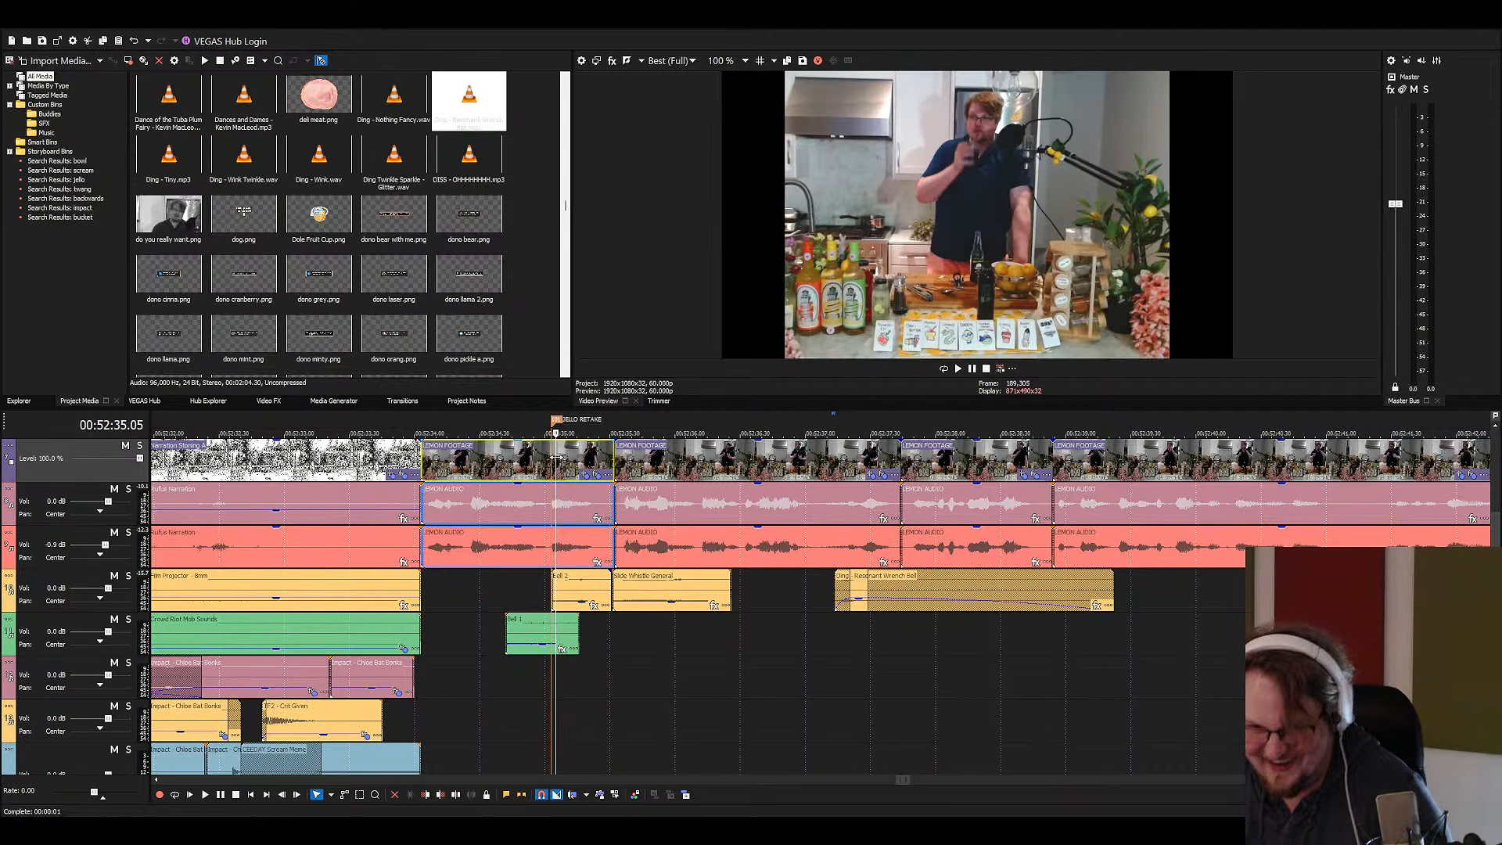
key(space)
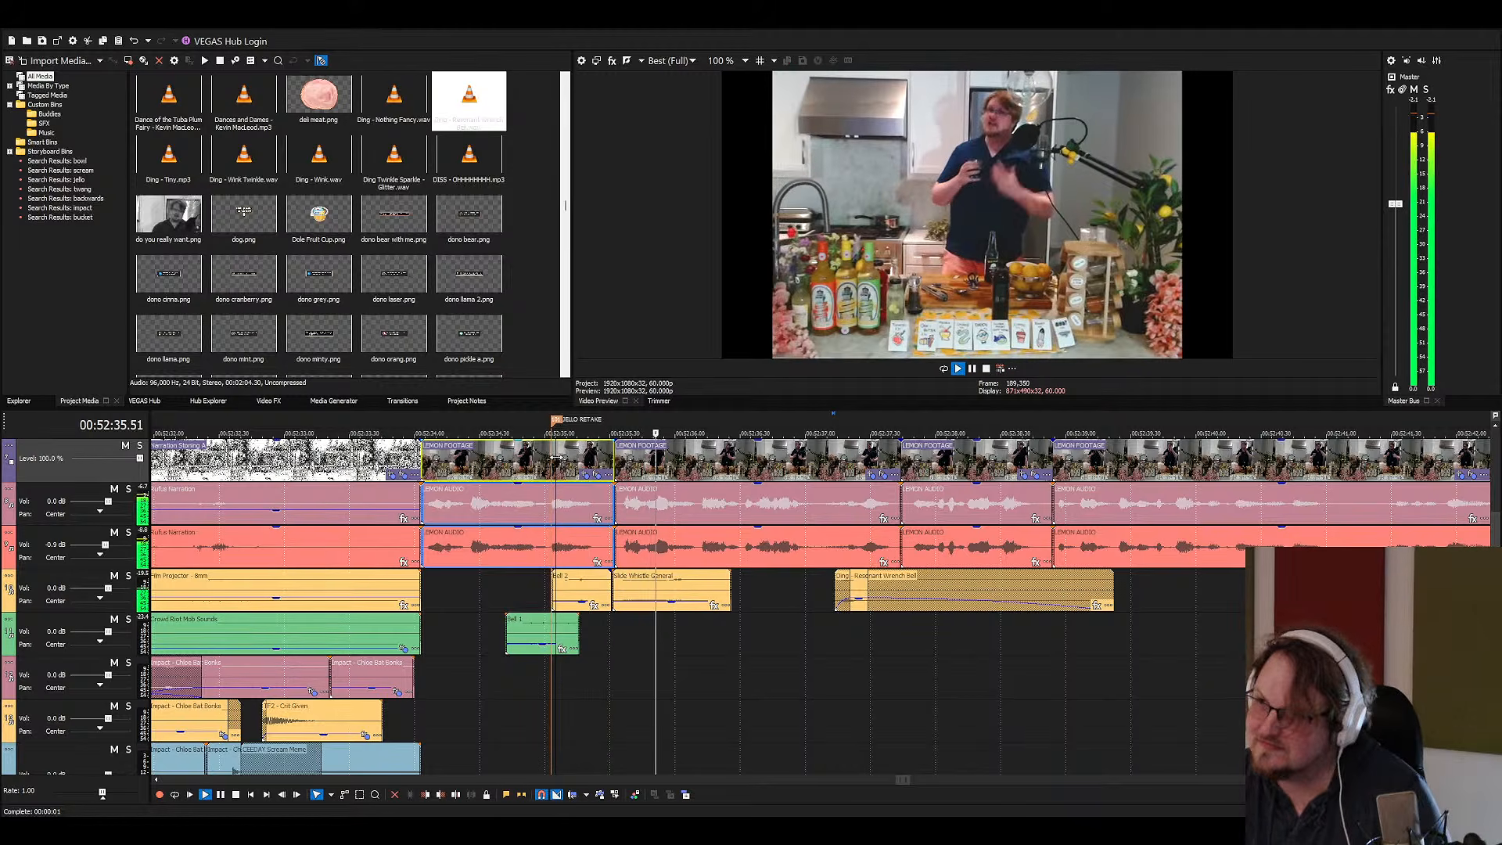
key(space)
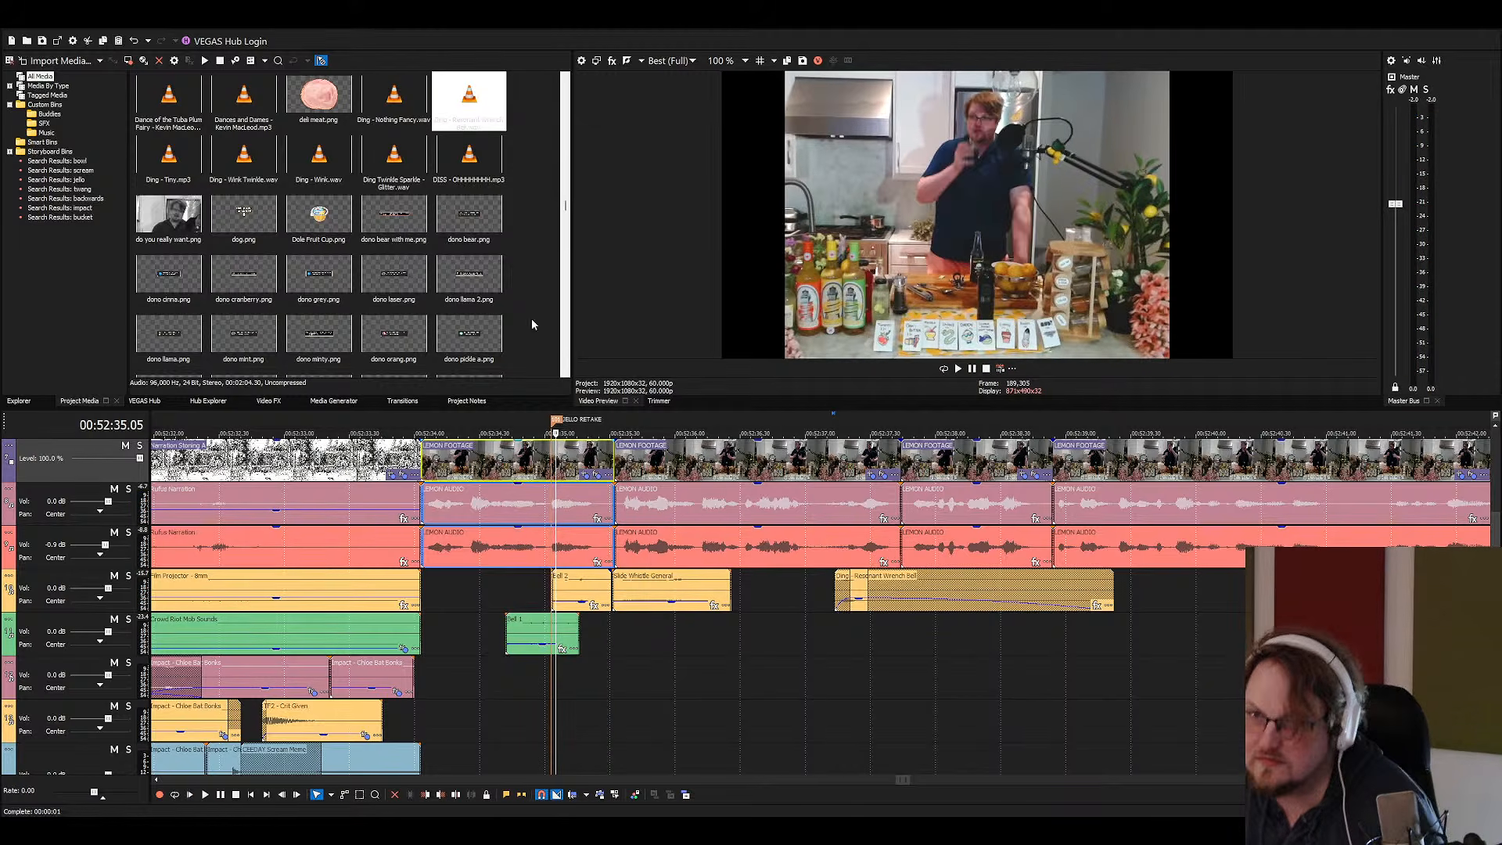
Trim the wrench bell clip's start to about 52:37.19 and check it in playback
click(849, 583)
key(space)
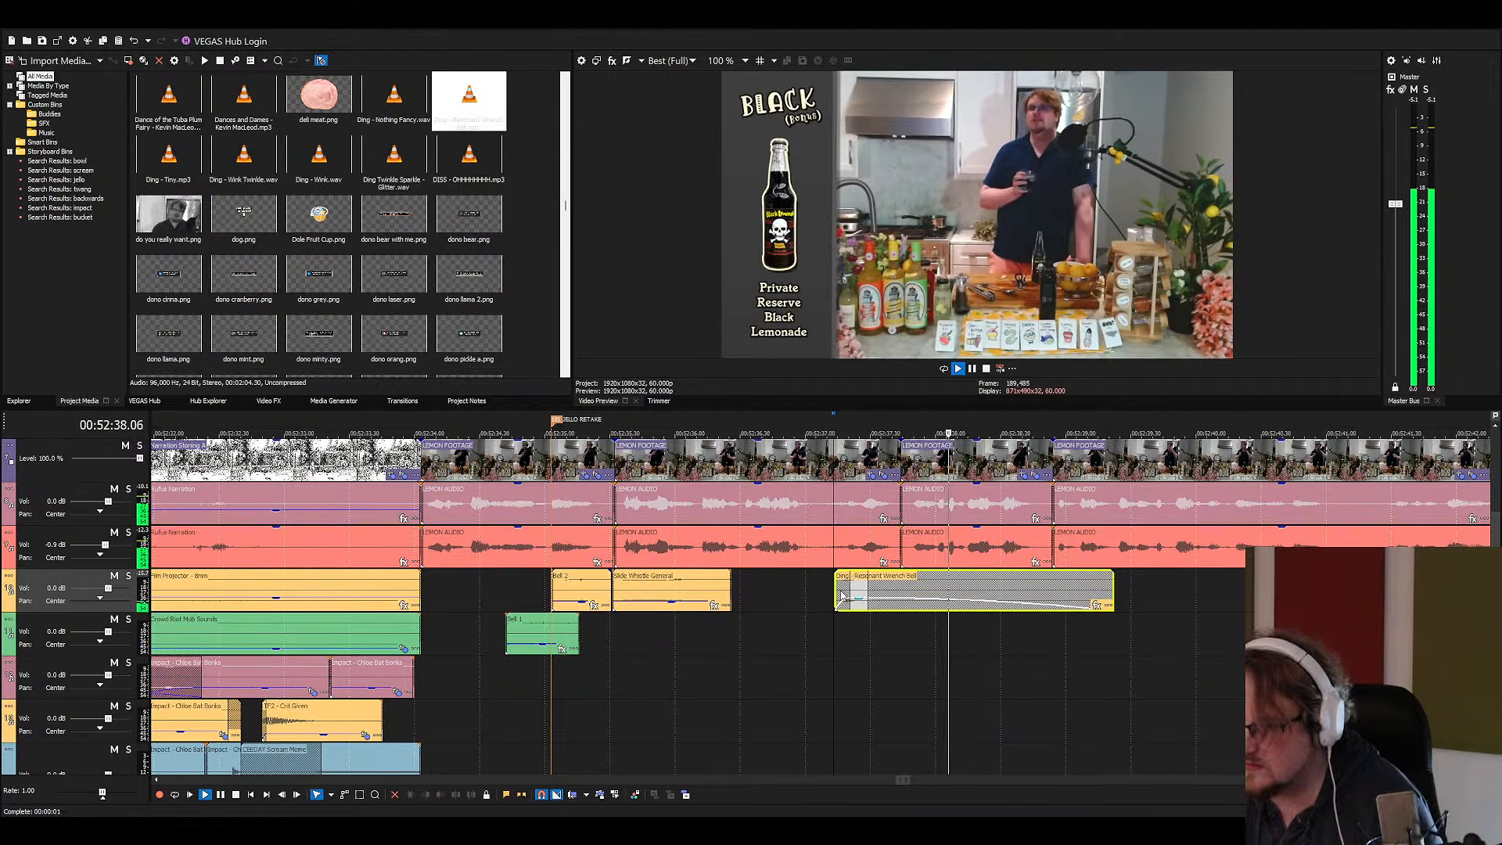
drag(837, 584, 849, 584)
key(space)
click(843, 584)
key(space)
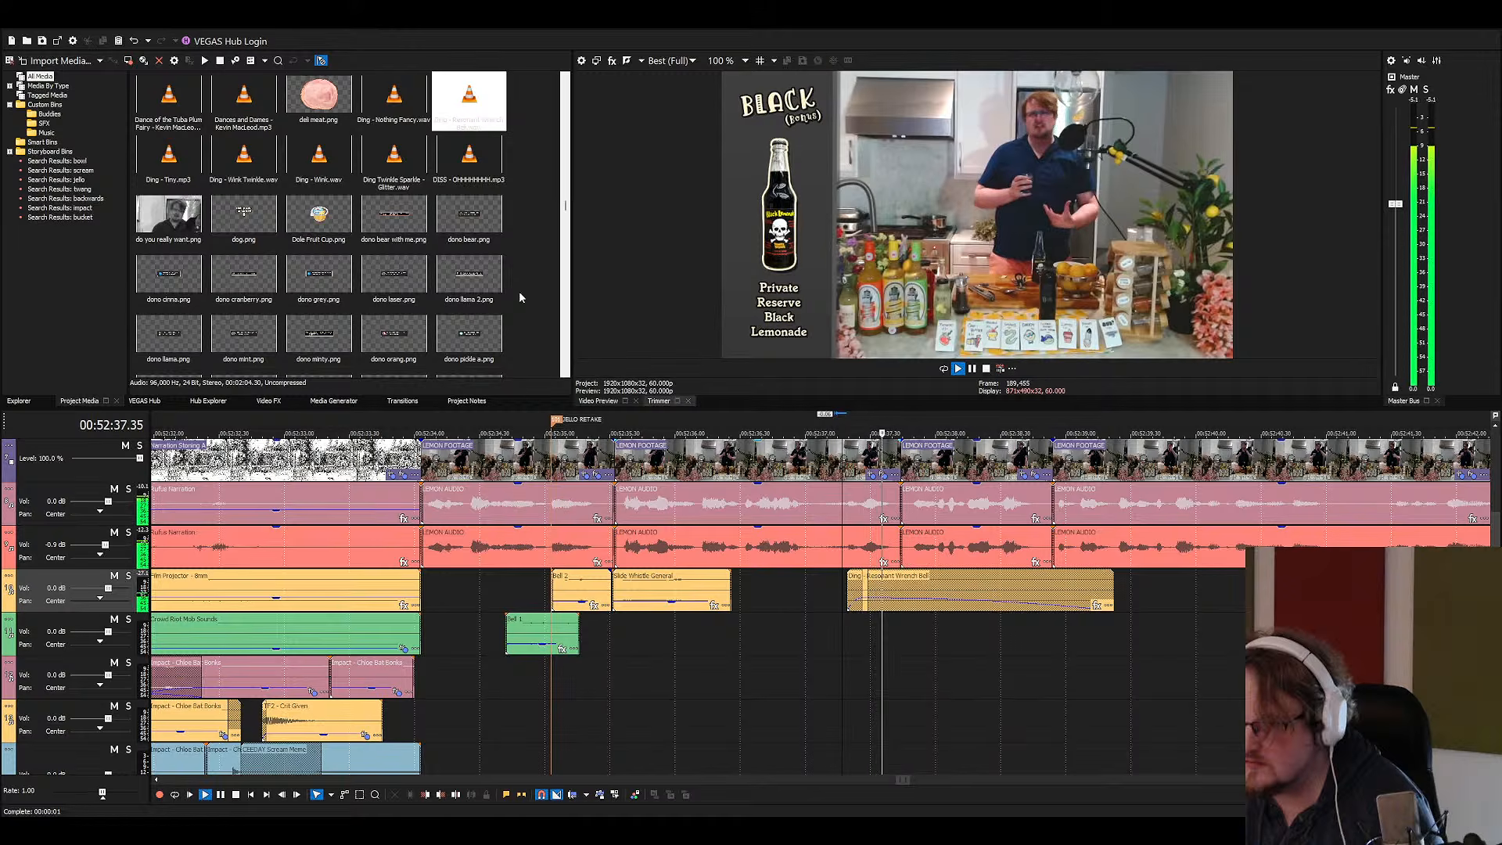
Try EEnE Bite 2.wav on the green track at about 52:38.18, check it in playback and delete it
click(436, 244)
key(e)
key(e)
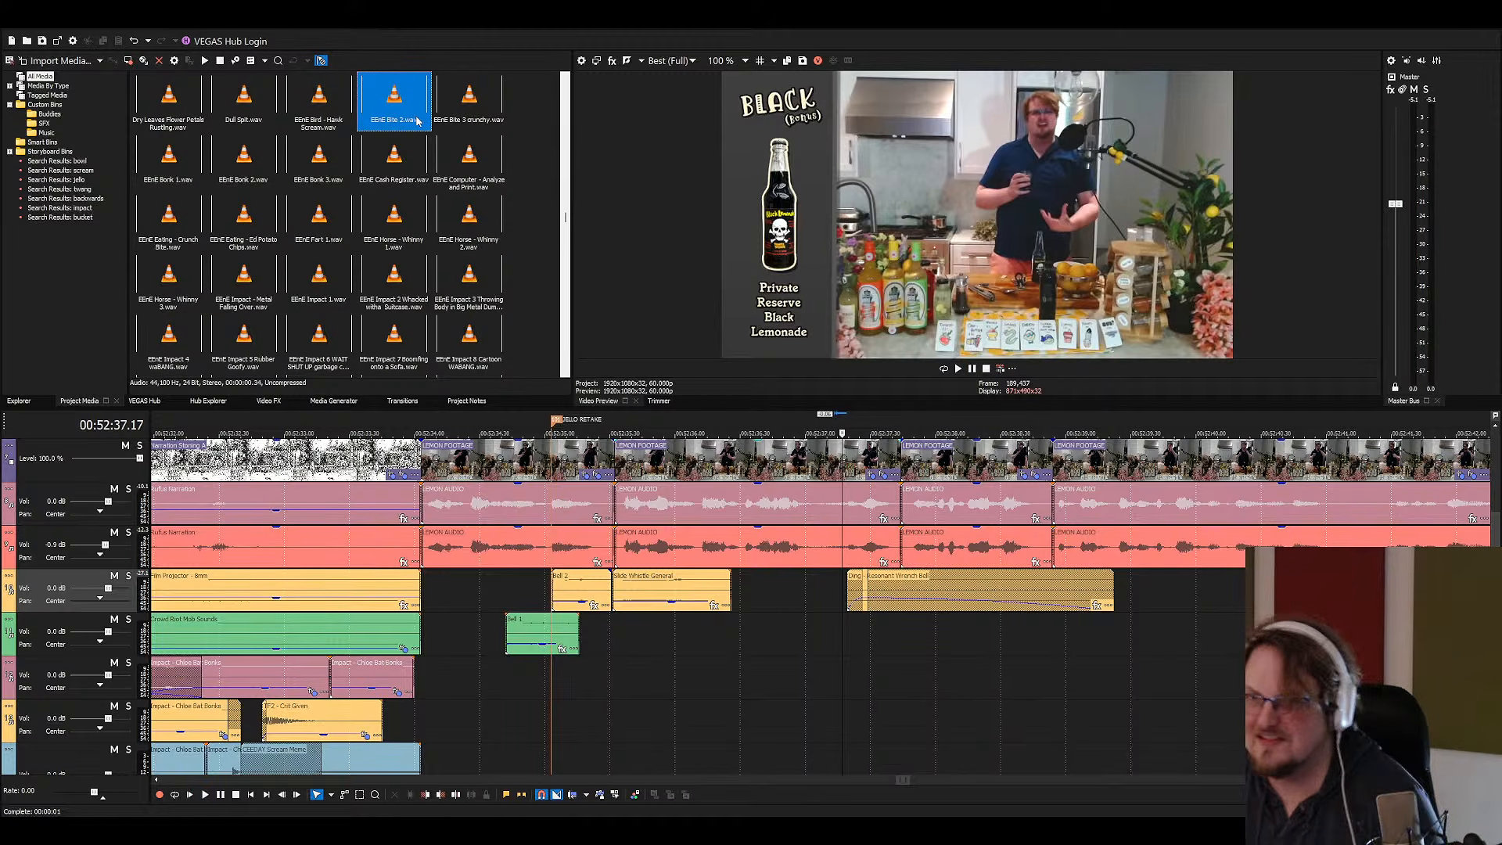
drag(417, 121, 987, 623)
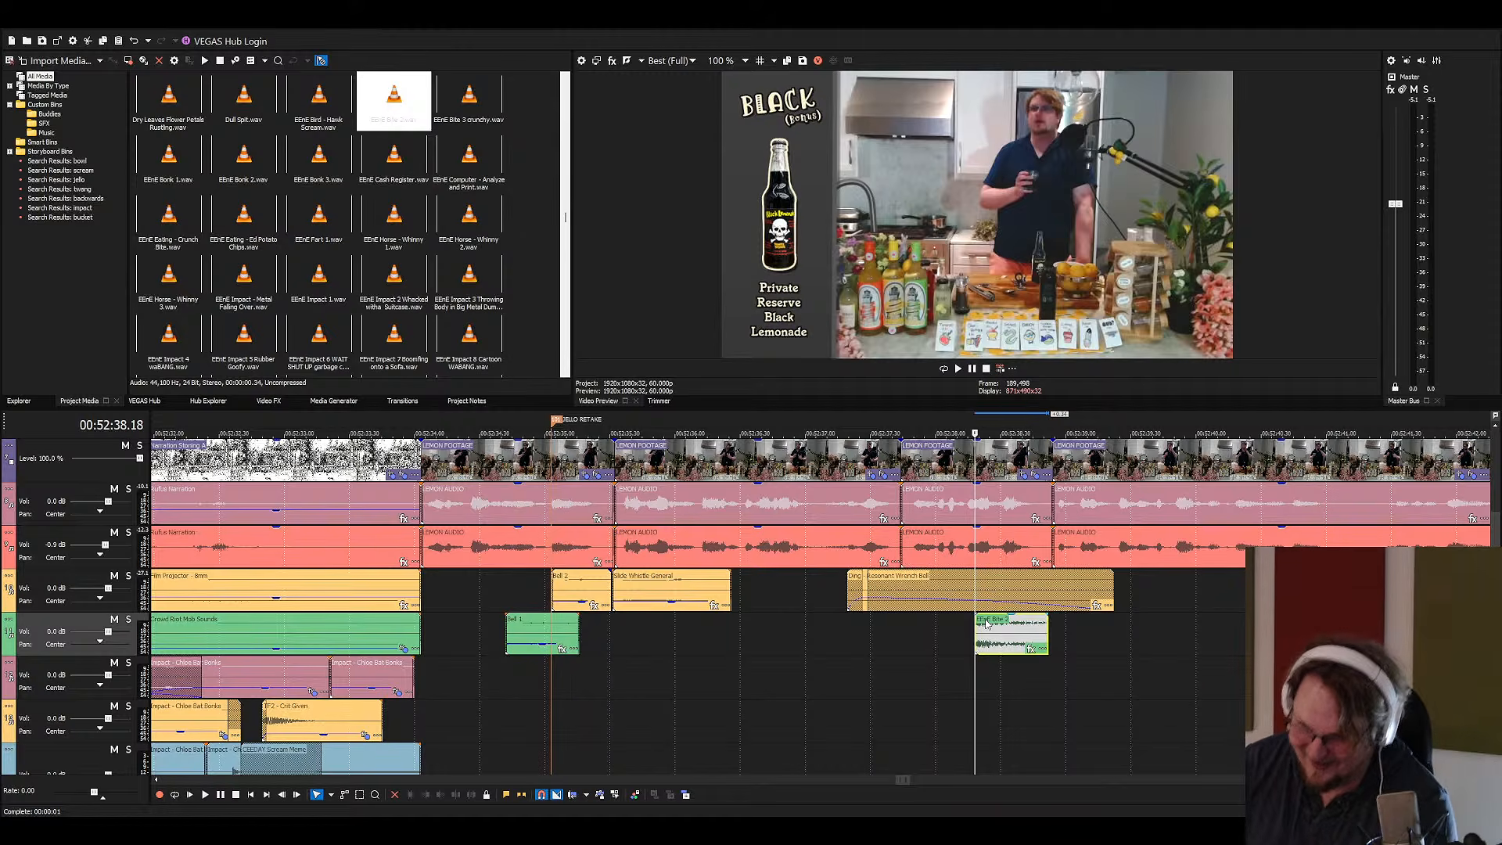
drag(987, 623, 987, 624)
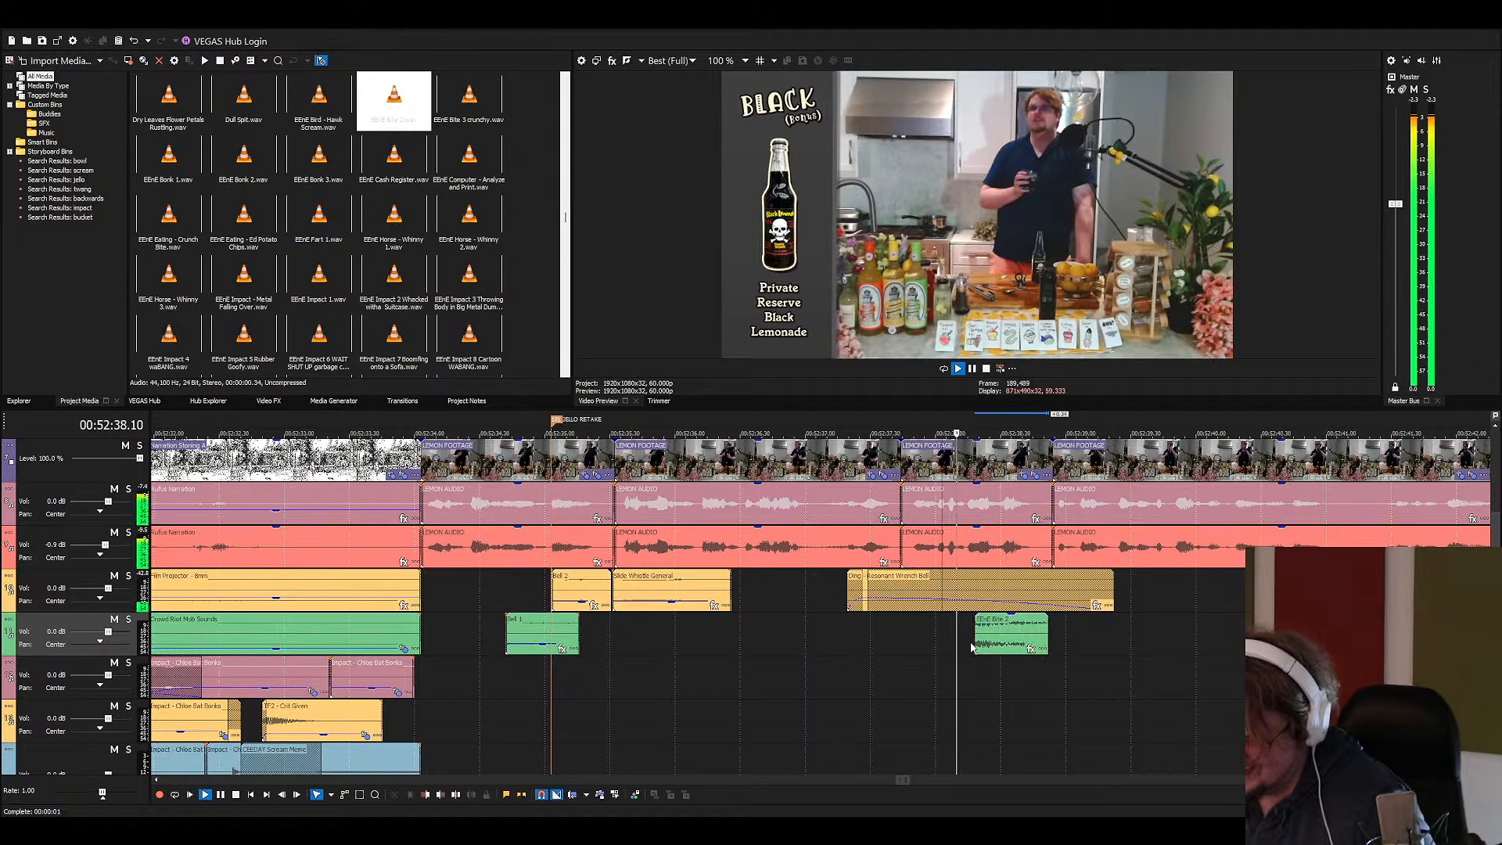
scroll(941, 630, up, 4)
click(819, 635)
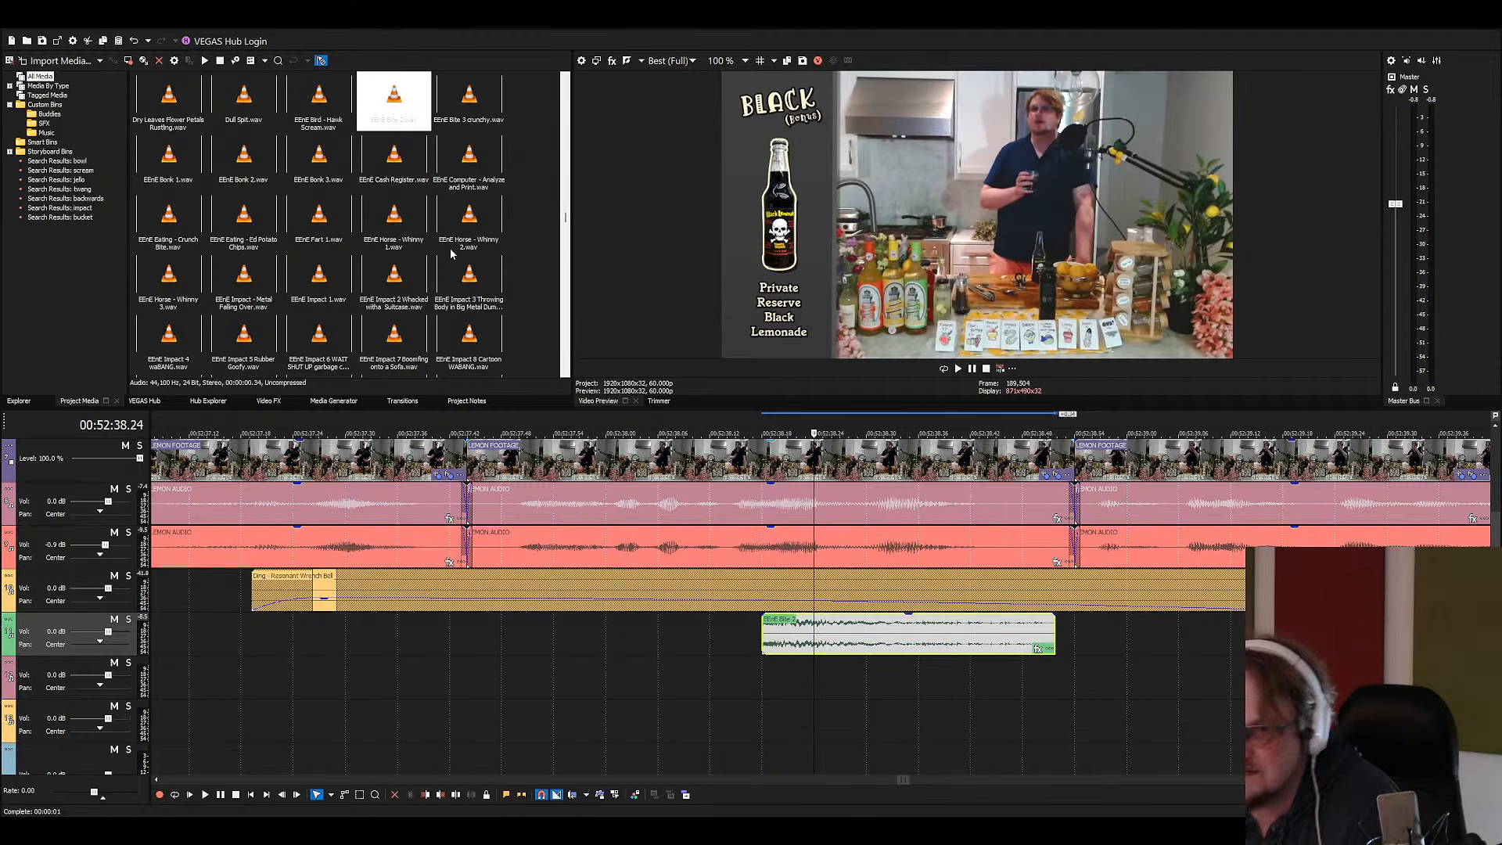
key(Delete)
Place EEnE Fart 1.wav on the green track at about 52:38.30 and check it in playback
click(399, 158)
click(289, 221)
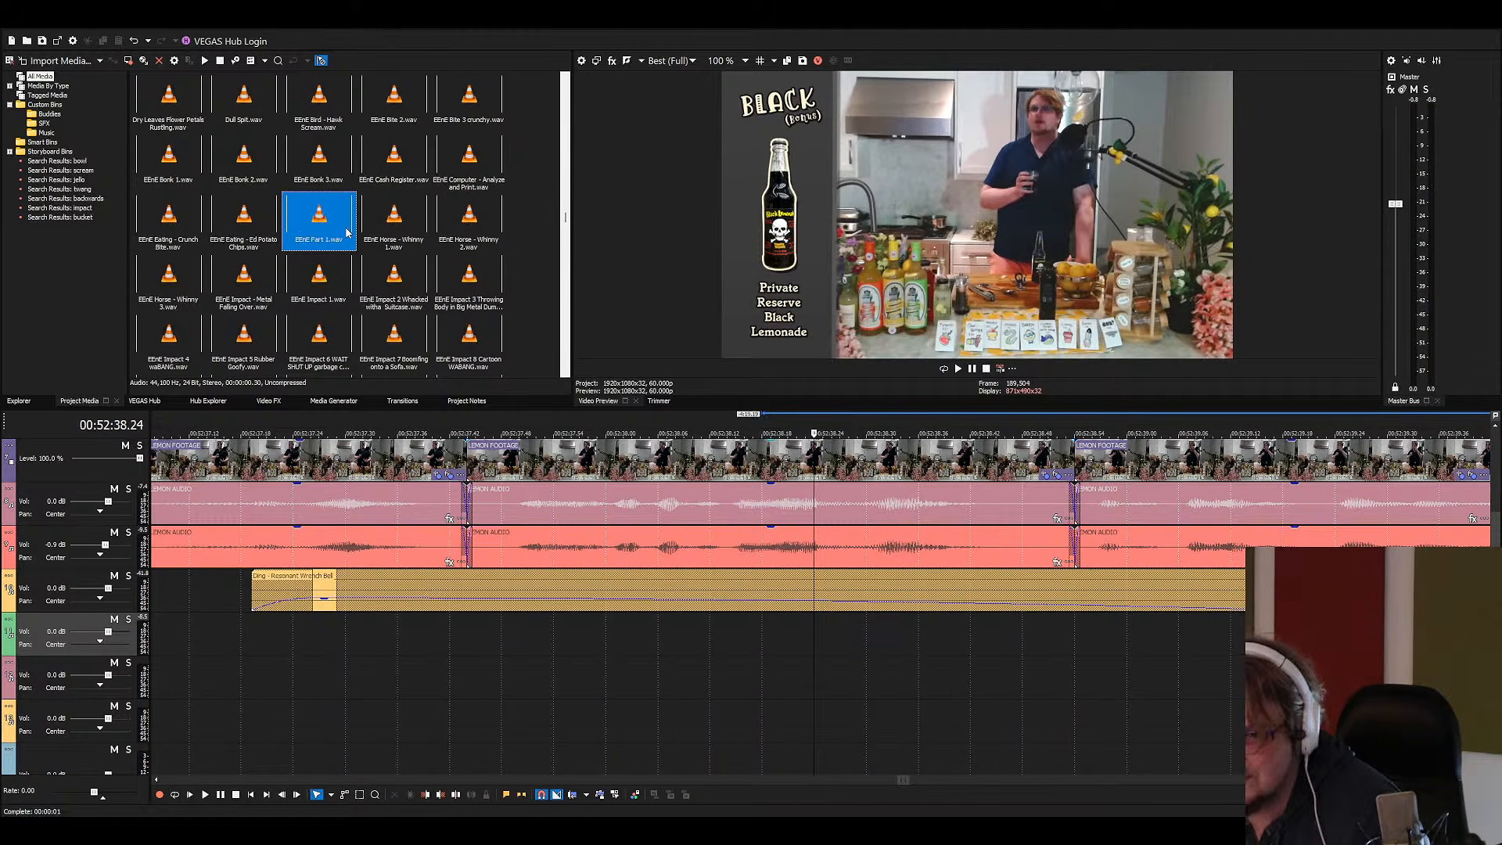
drag(317, 223, 915, 640)
key(space)
scroll(873, 698, down, 5)
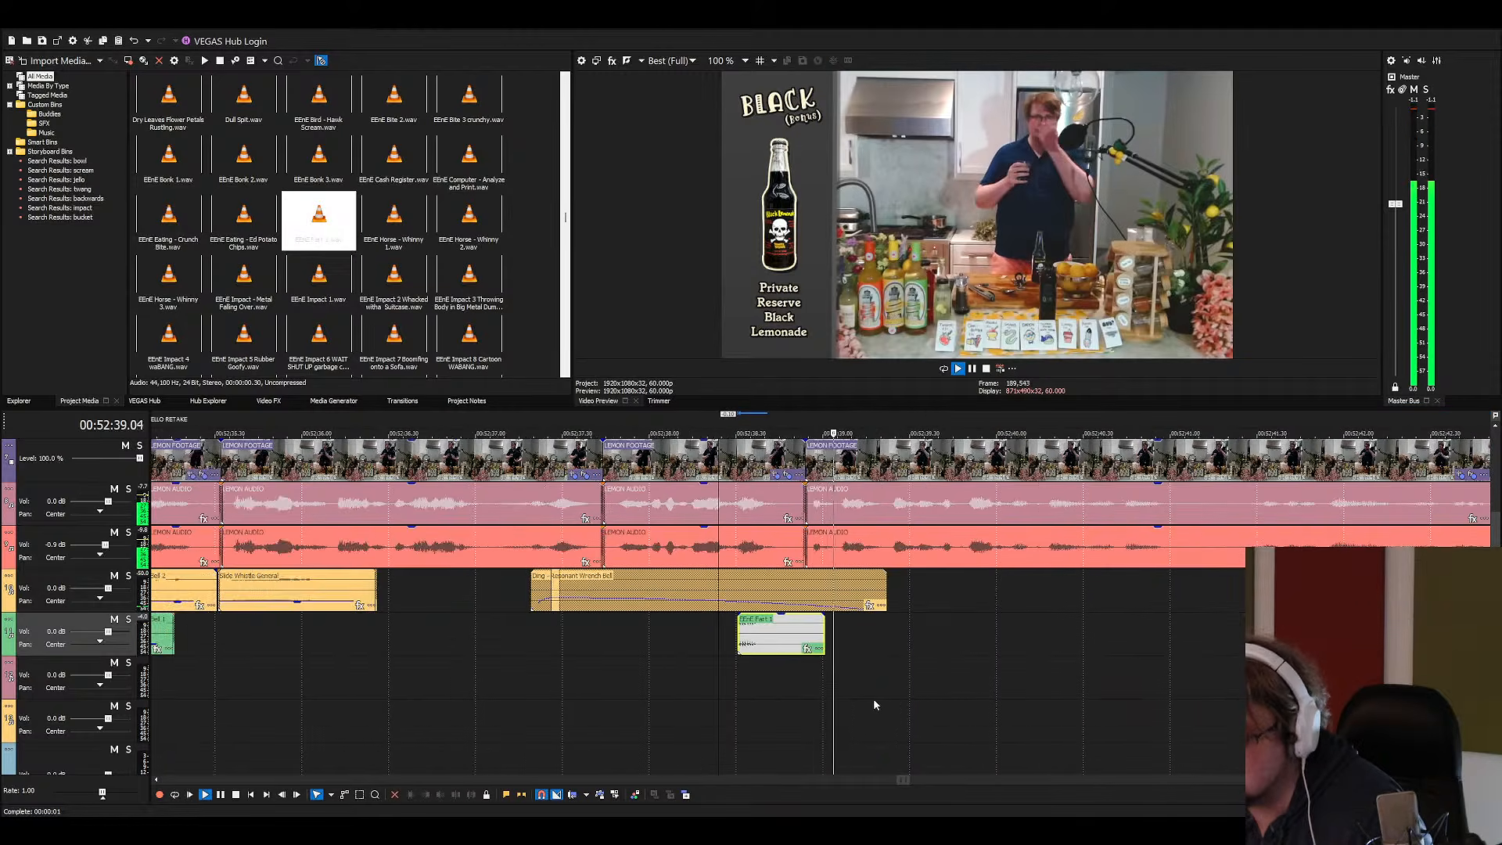
Replay the bell passage and delete the Resonant Wrench Bell clip from the yellow track
click(557, 585)
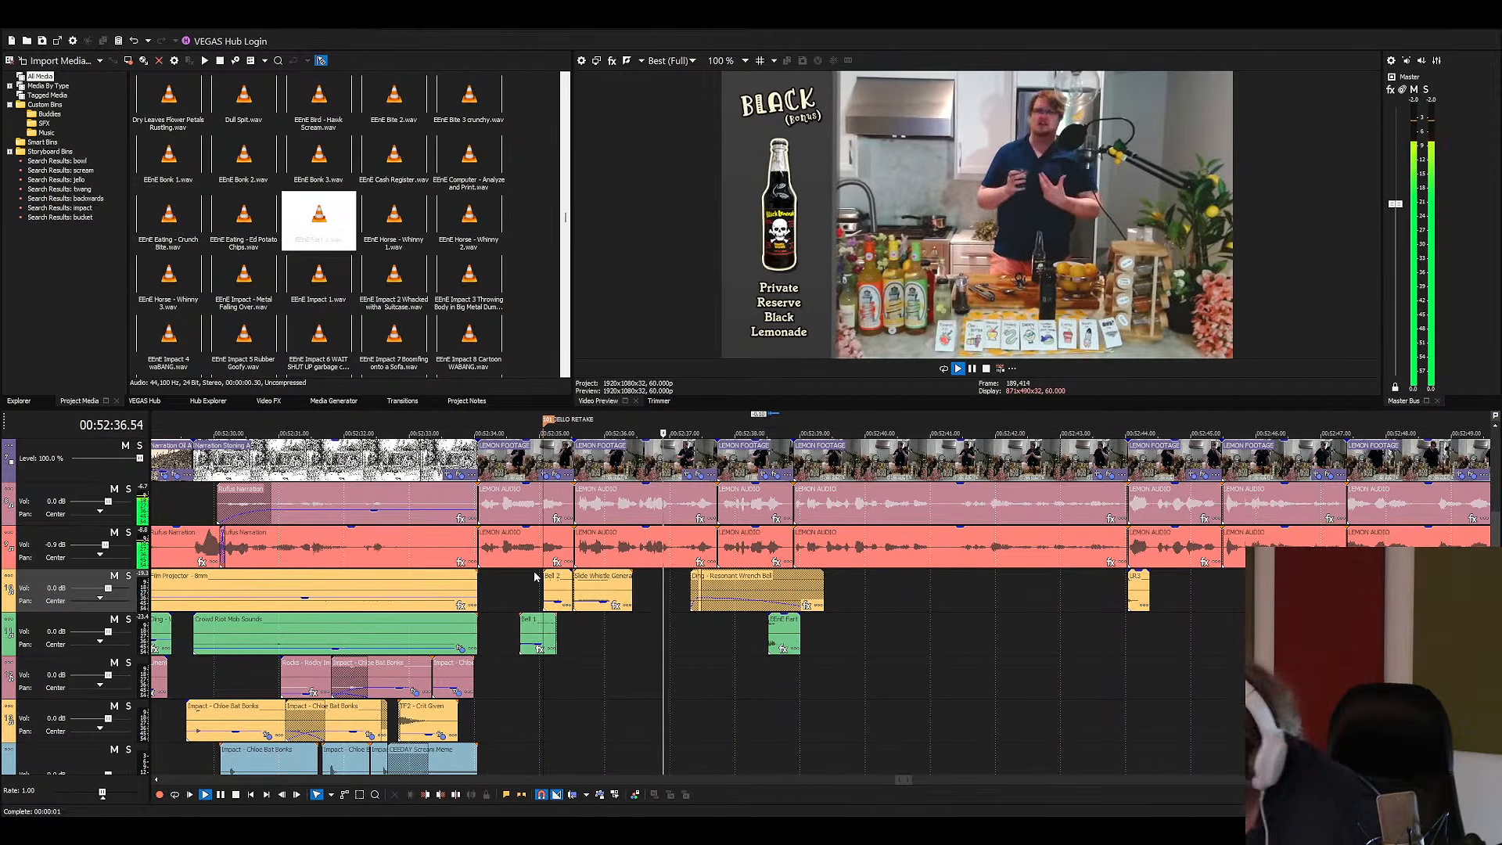
click(700, 587)
key(space)
key(Delete)
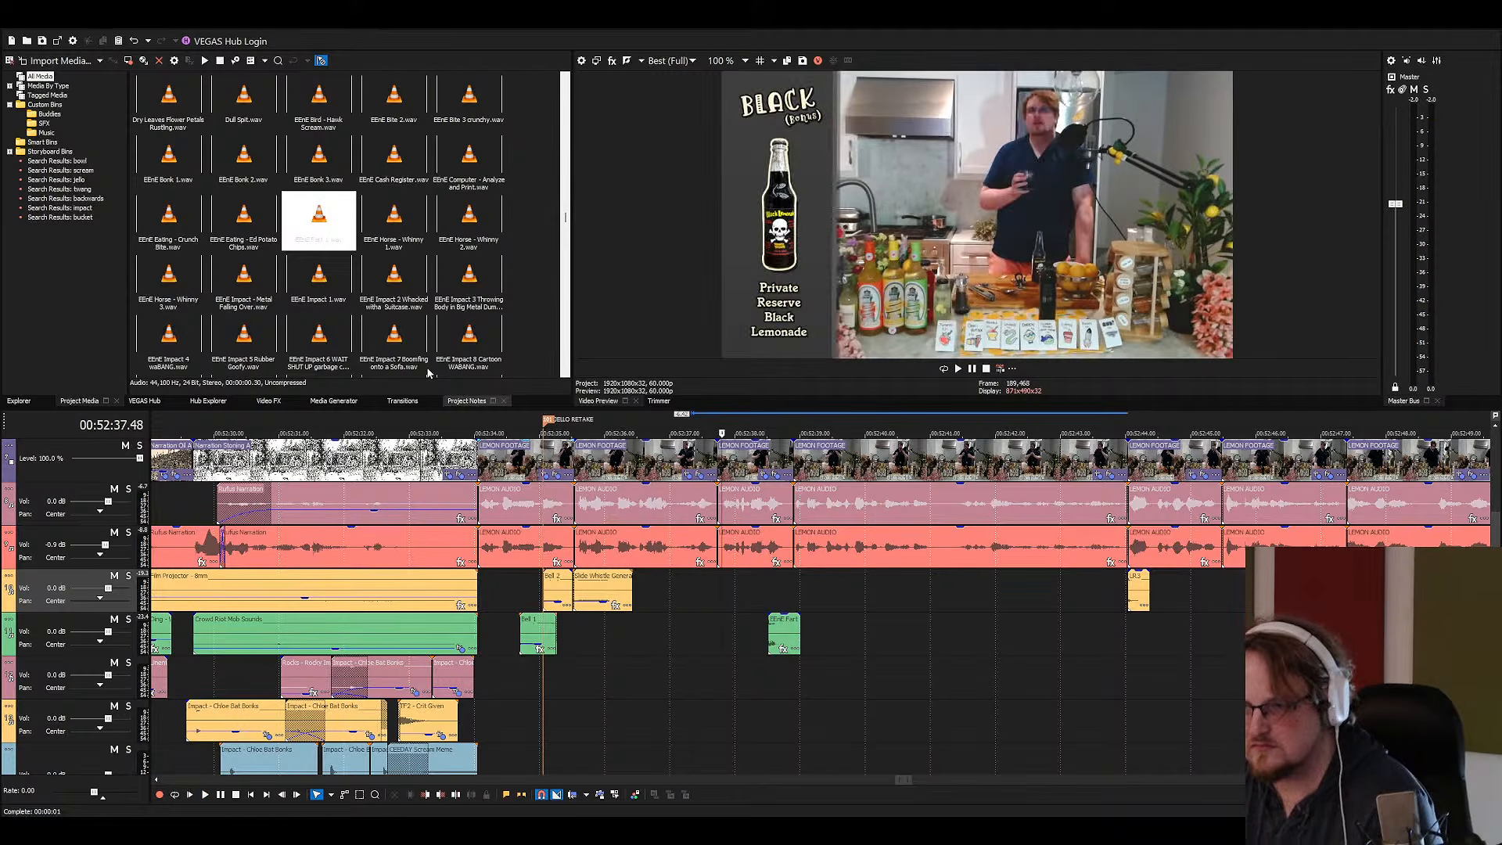
Try Glass - Beer Glass Ding.wav on the yellow track, shift it later to about 52:37.47 and delete it
click(367, 301)
text(gl)
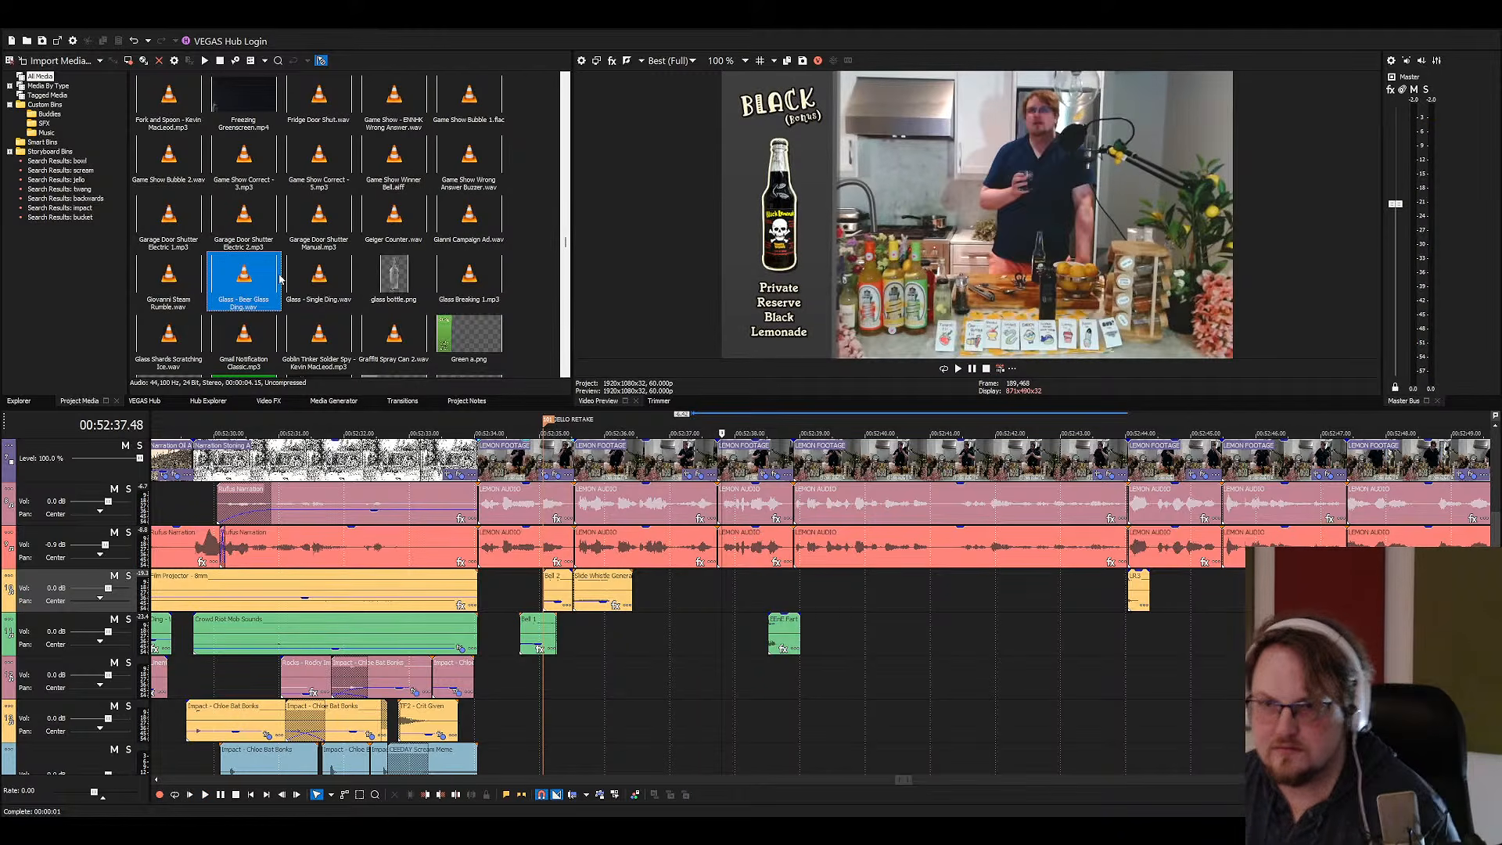
drag(253, 287, 675, 591)
key(space)
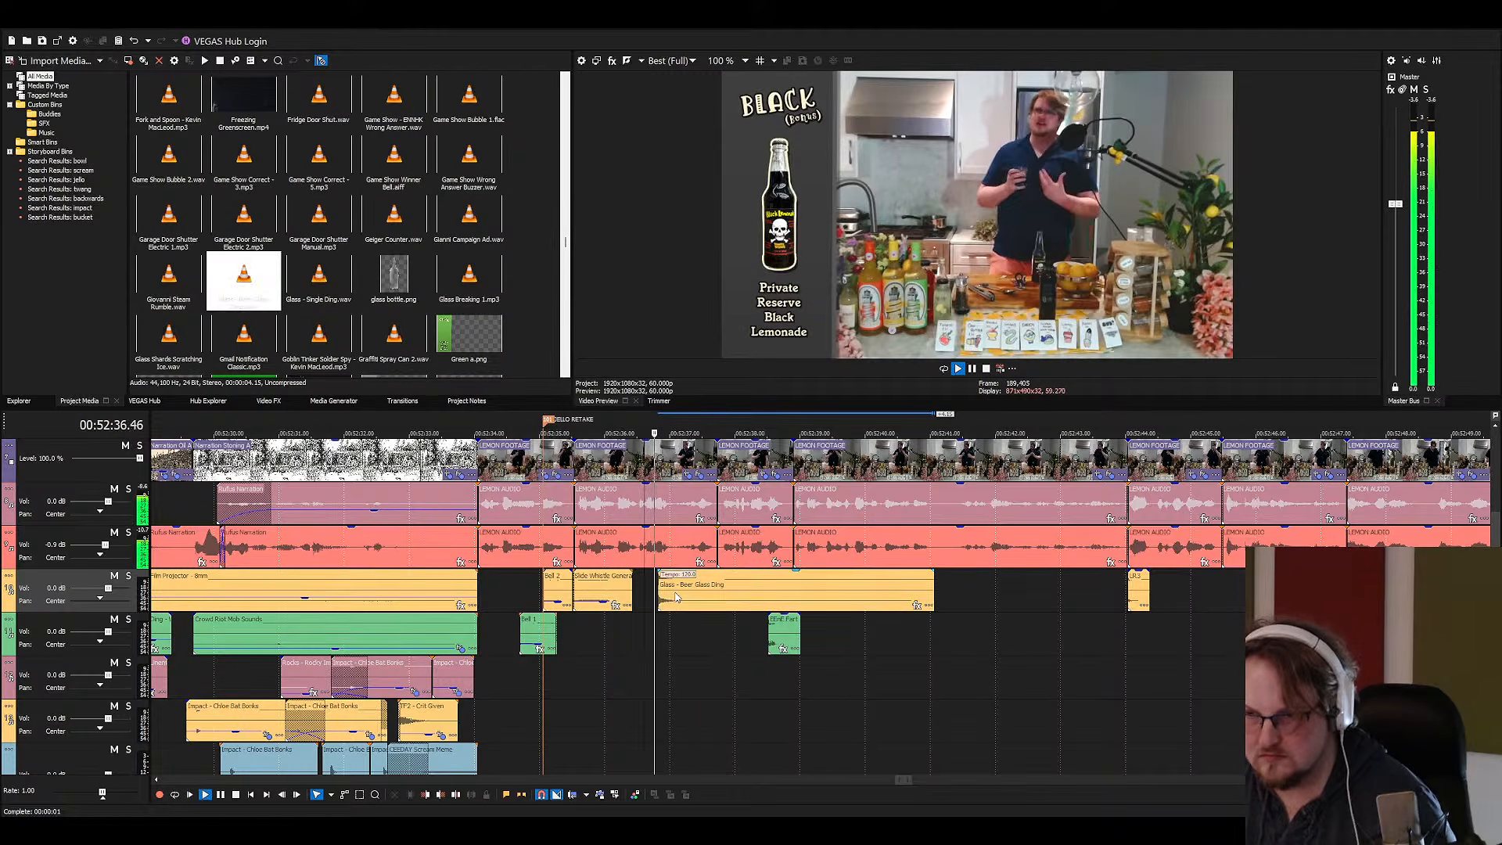
scroll(676, 595, up, 3)
key(space)
drag(819, 606, 959, 609)
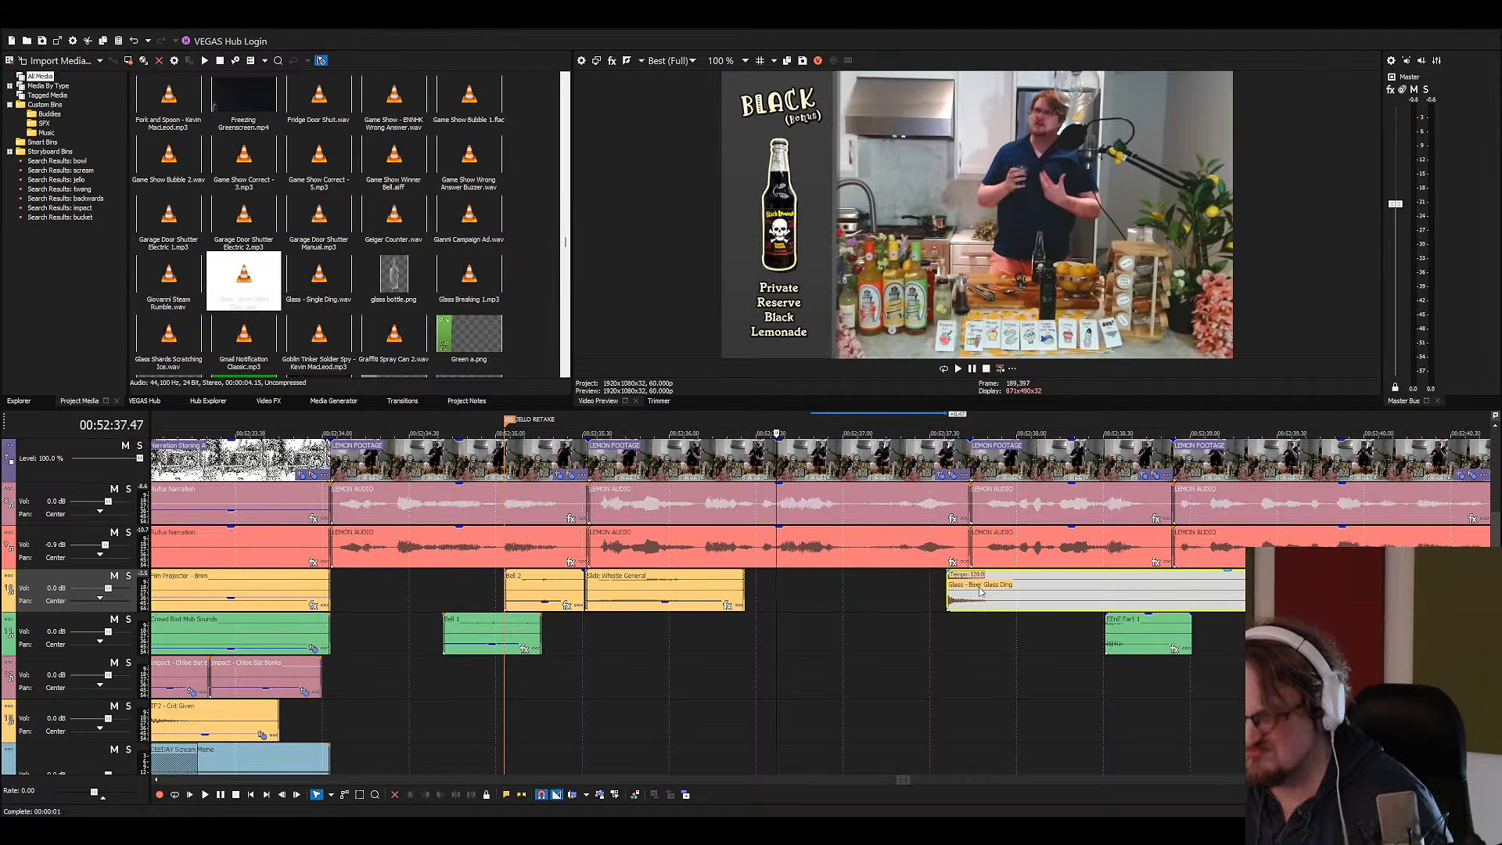
click(979, 593)
key(Delete)
Place Glass - Single Ding on the yellow track at about 52:37.26 and check its timing in playback
drag(328, 284, 919, 592)
click(896, 595)
key(space)
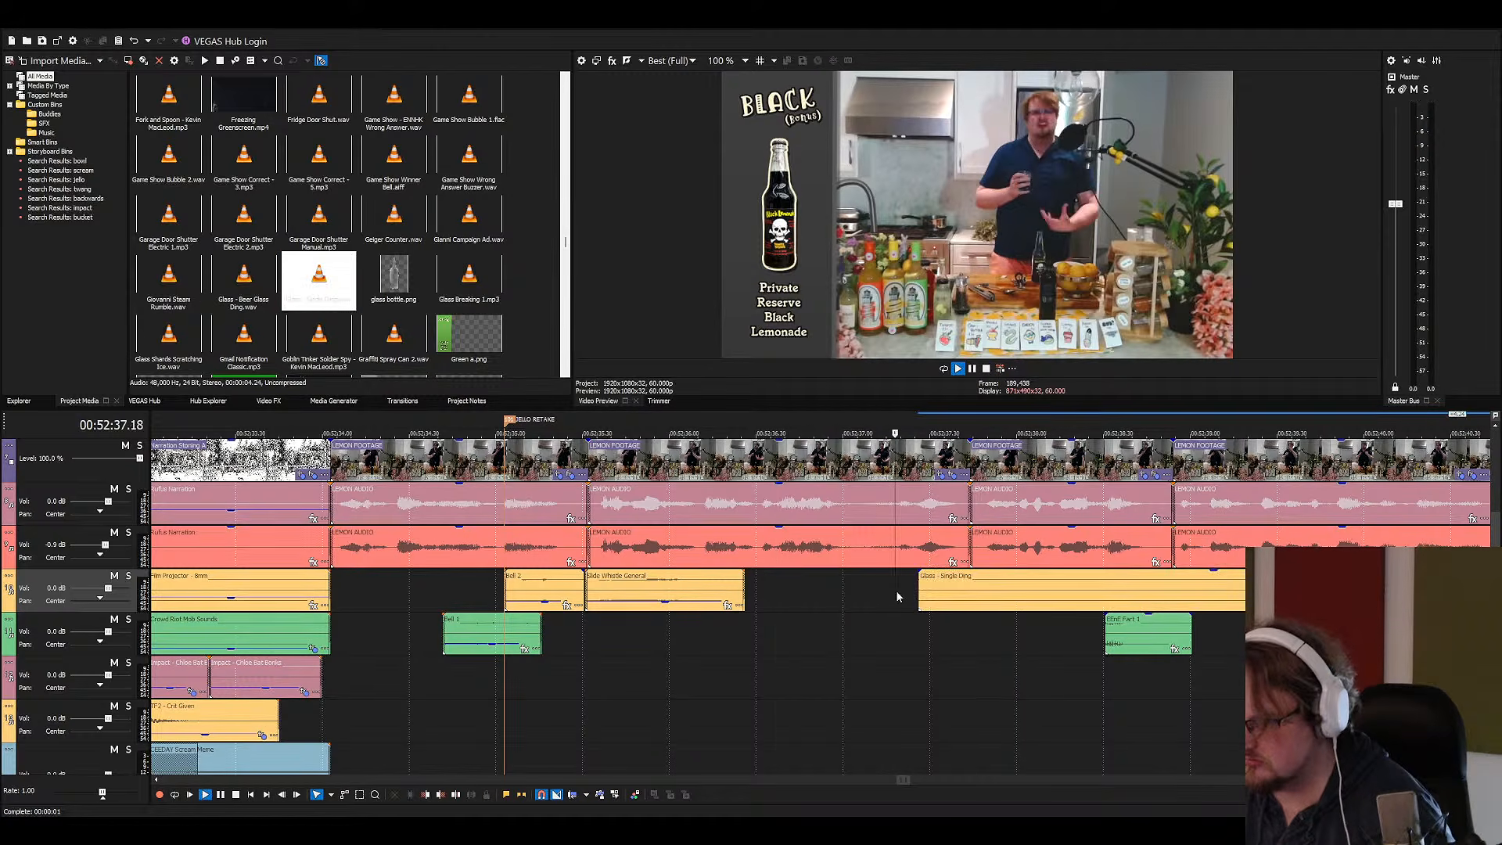
key(space)
click(923, 594)
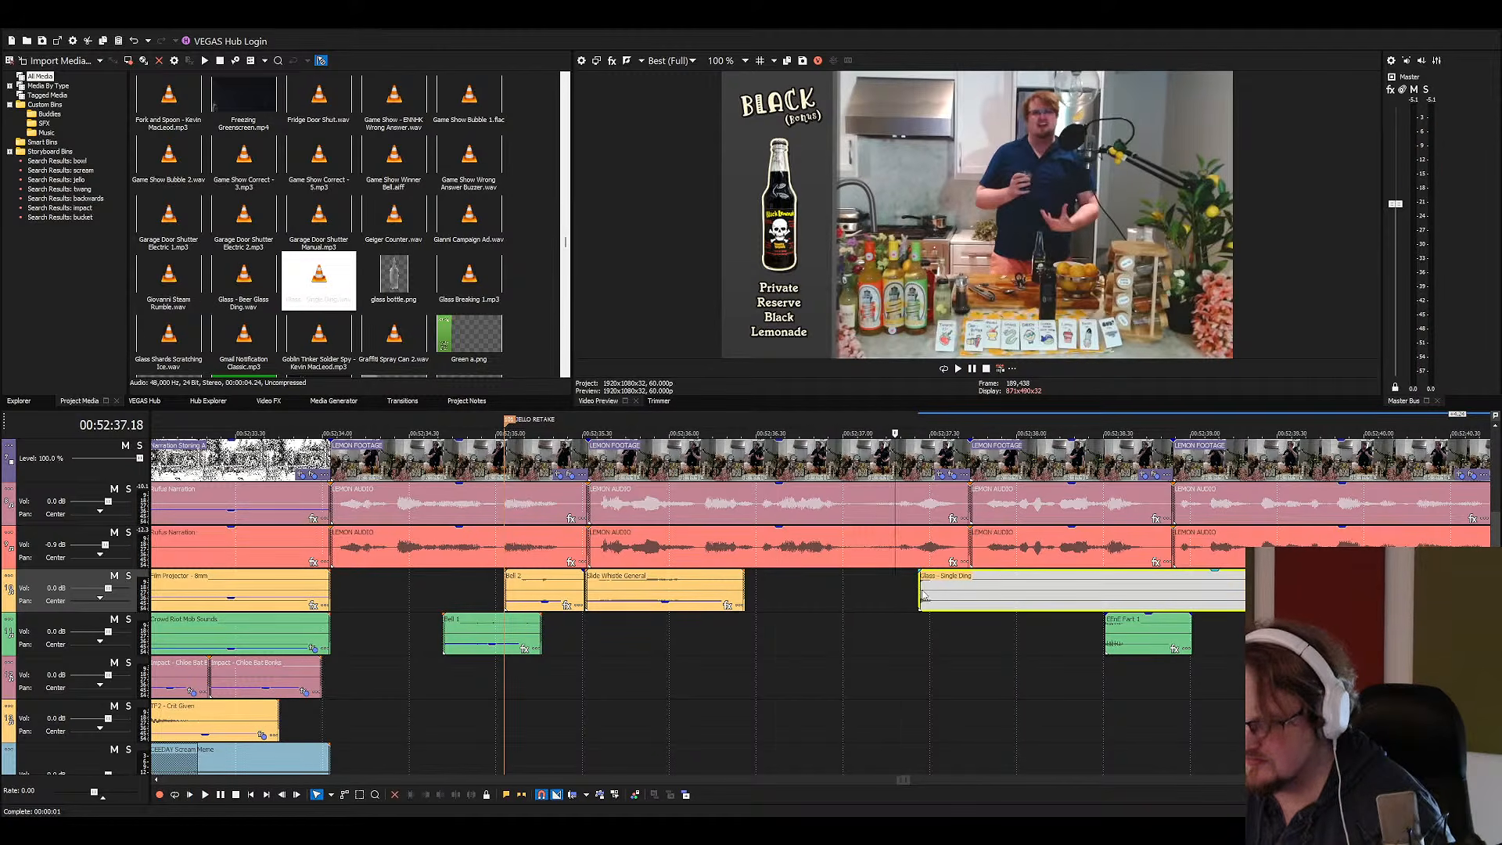
key(space)
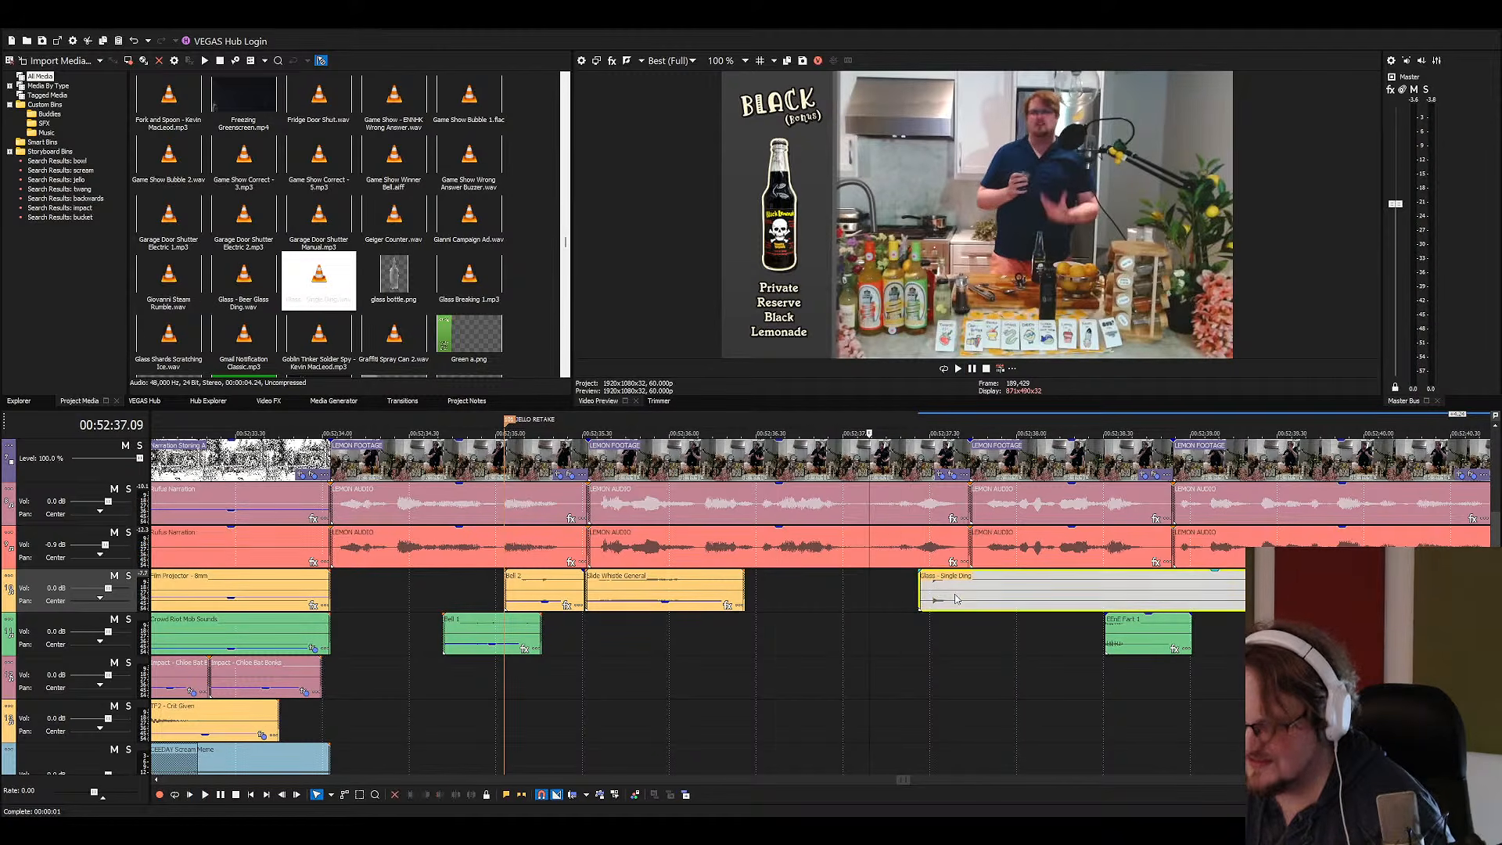
Nudge the Glass - Single Ding clip slightly earlier, then cut it at about 52:39.16 and delete the remainder
drag(955, 598, 948, 599)
scroll(927, 627, down, 2)
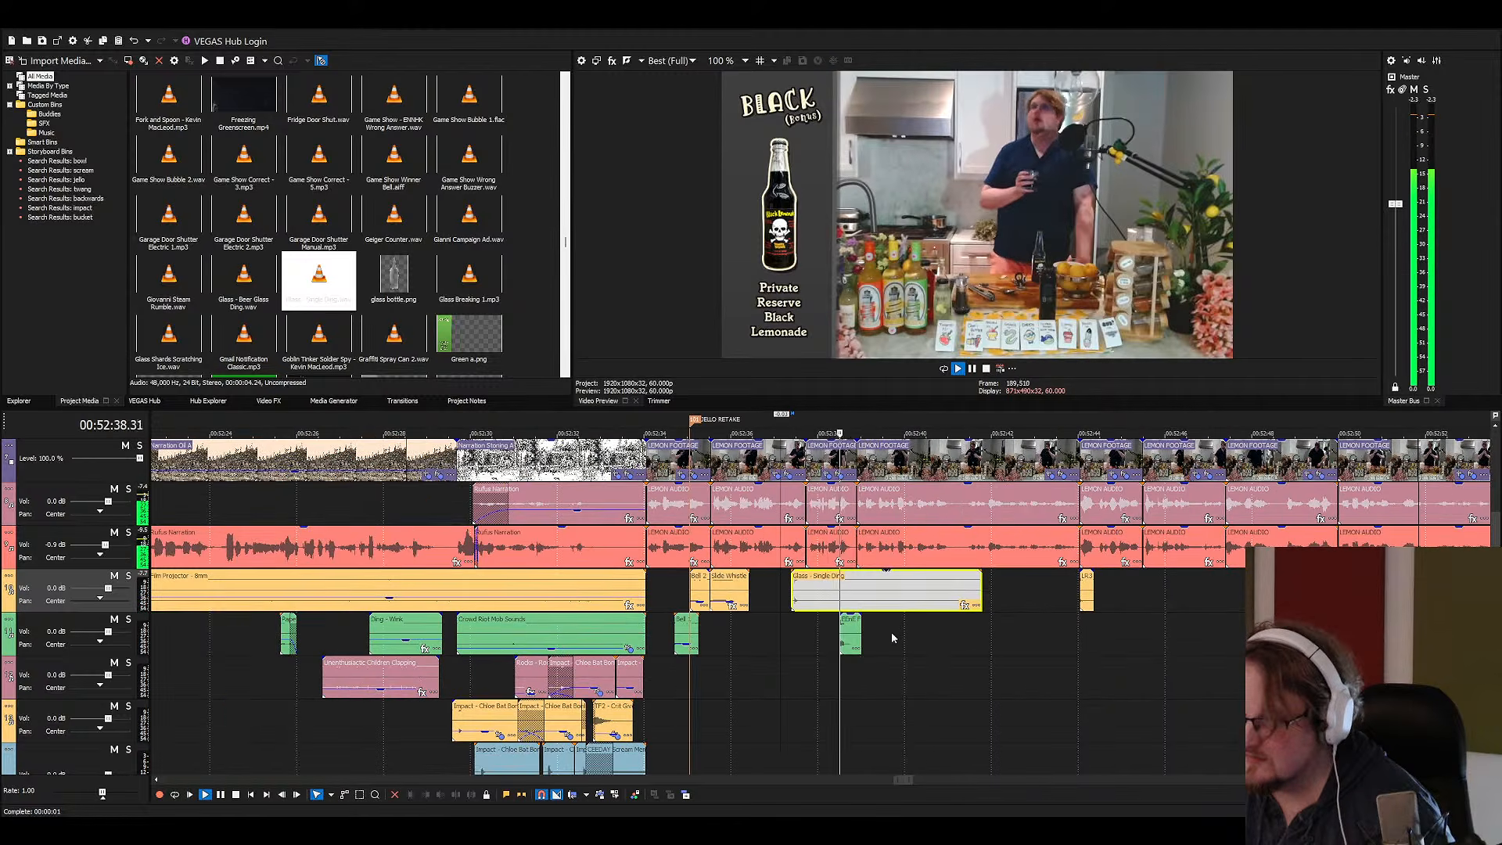
key(space)
click(873, 584)
key(s)
key(Delete)
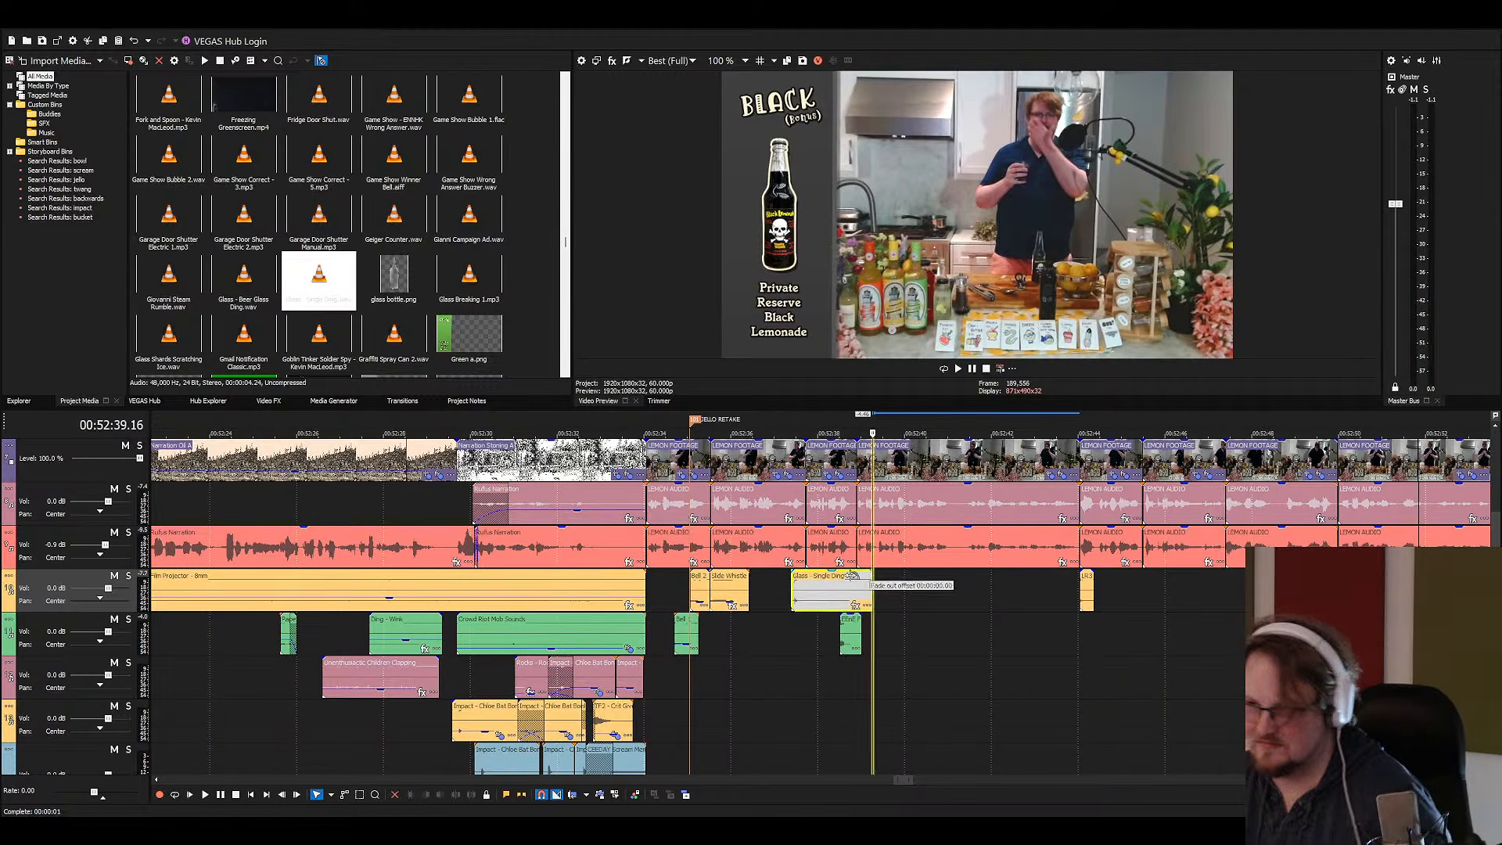
Give the shortened Glass - Single Ding clip a long fade-out and check it in playback
click(810, 596)
click(825, 589)
key(space)
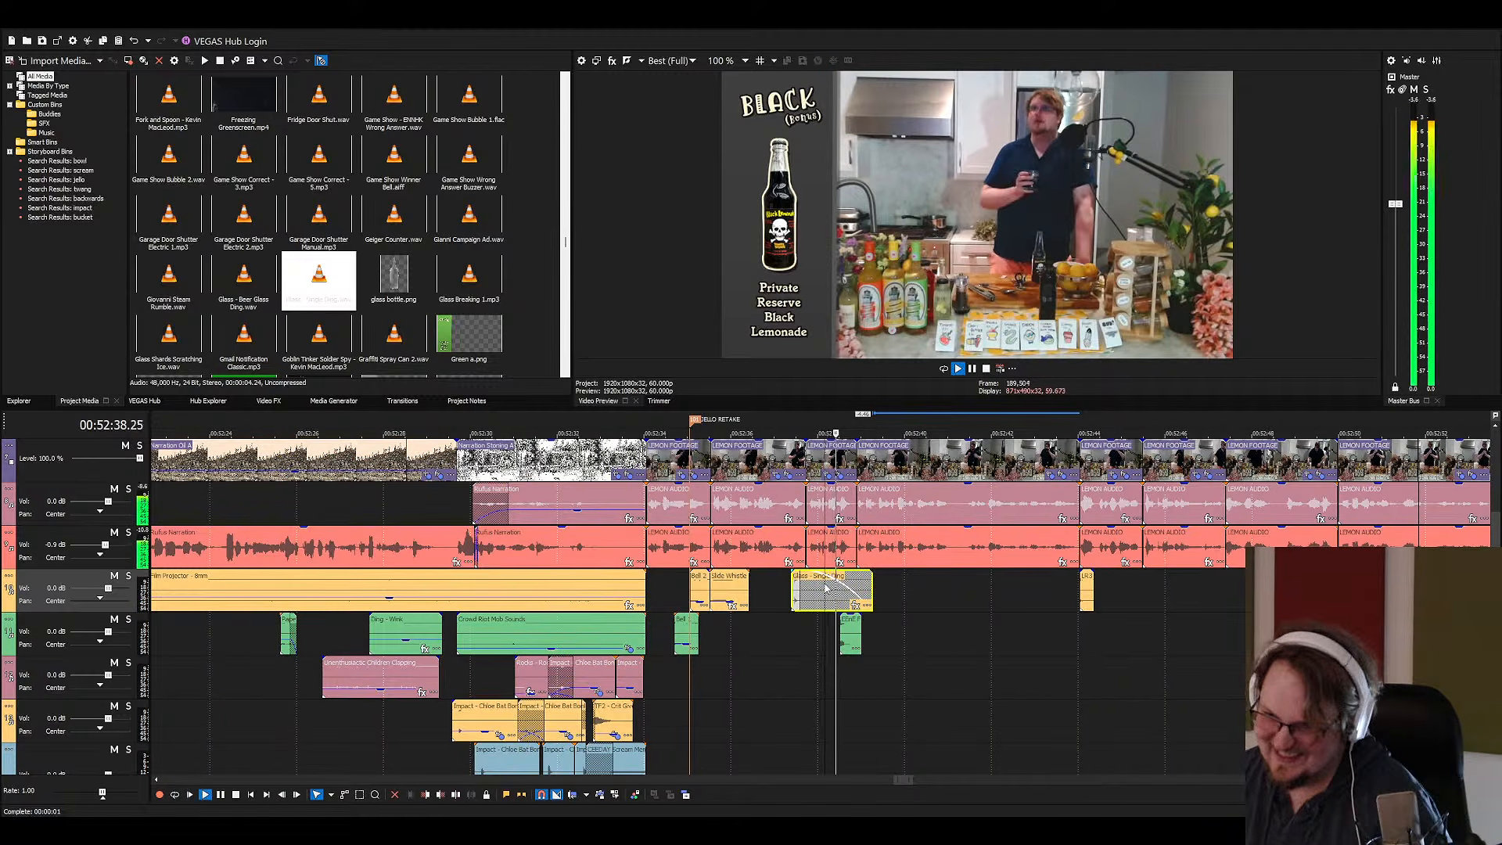
key(space)
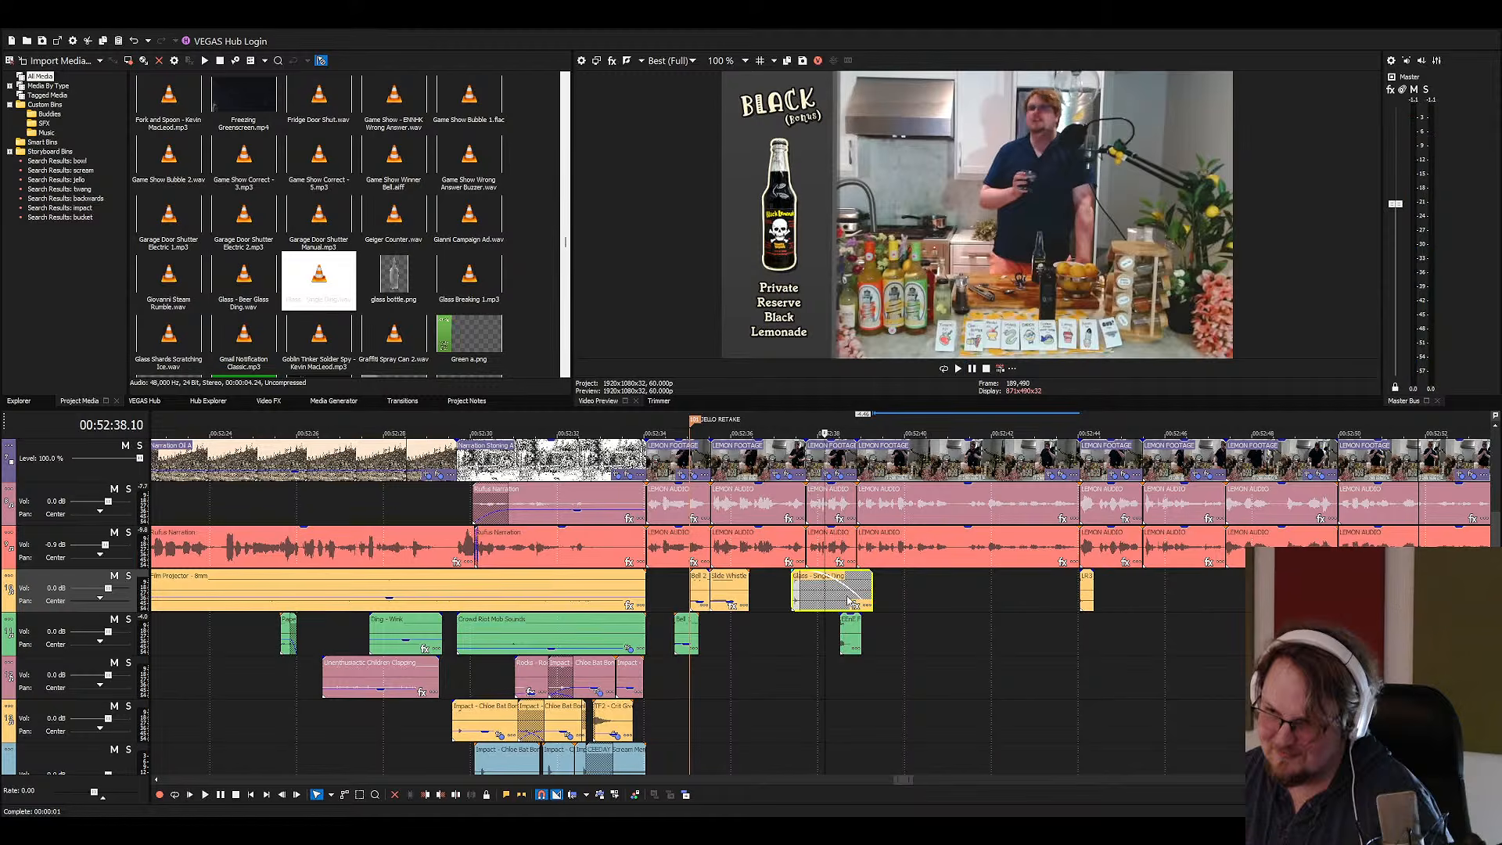
click(788, 583)
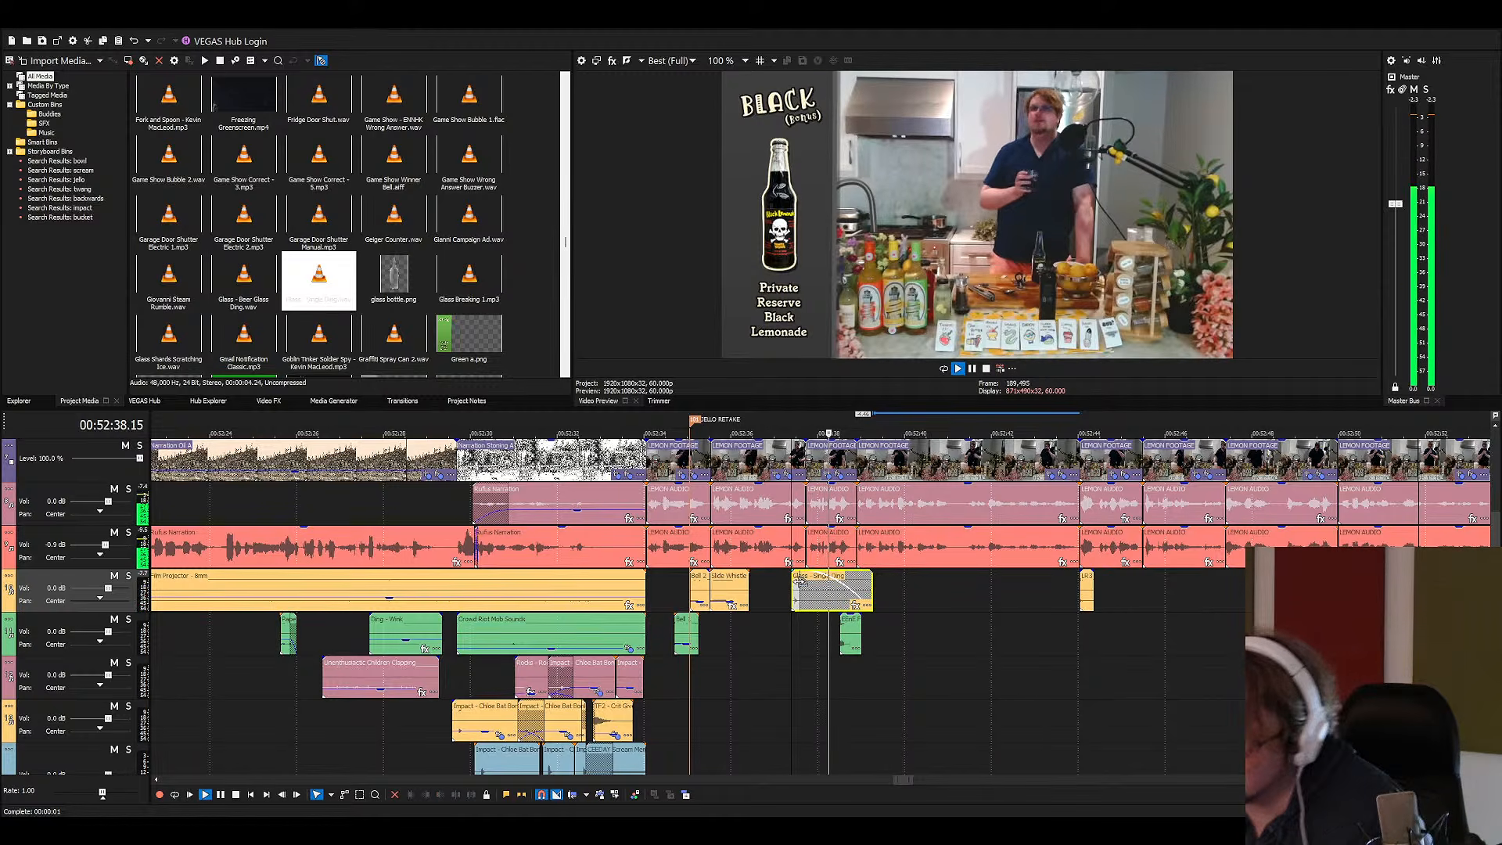
Move the Glass - Single Ding clip to the green track at about 52:36.08, lower its gain and check it in playback
scroll(829, 594, up, 5)
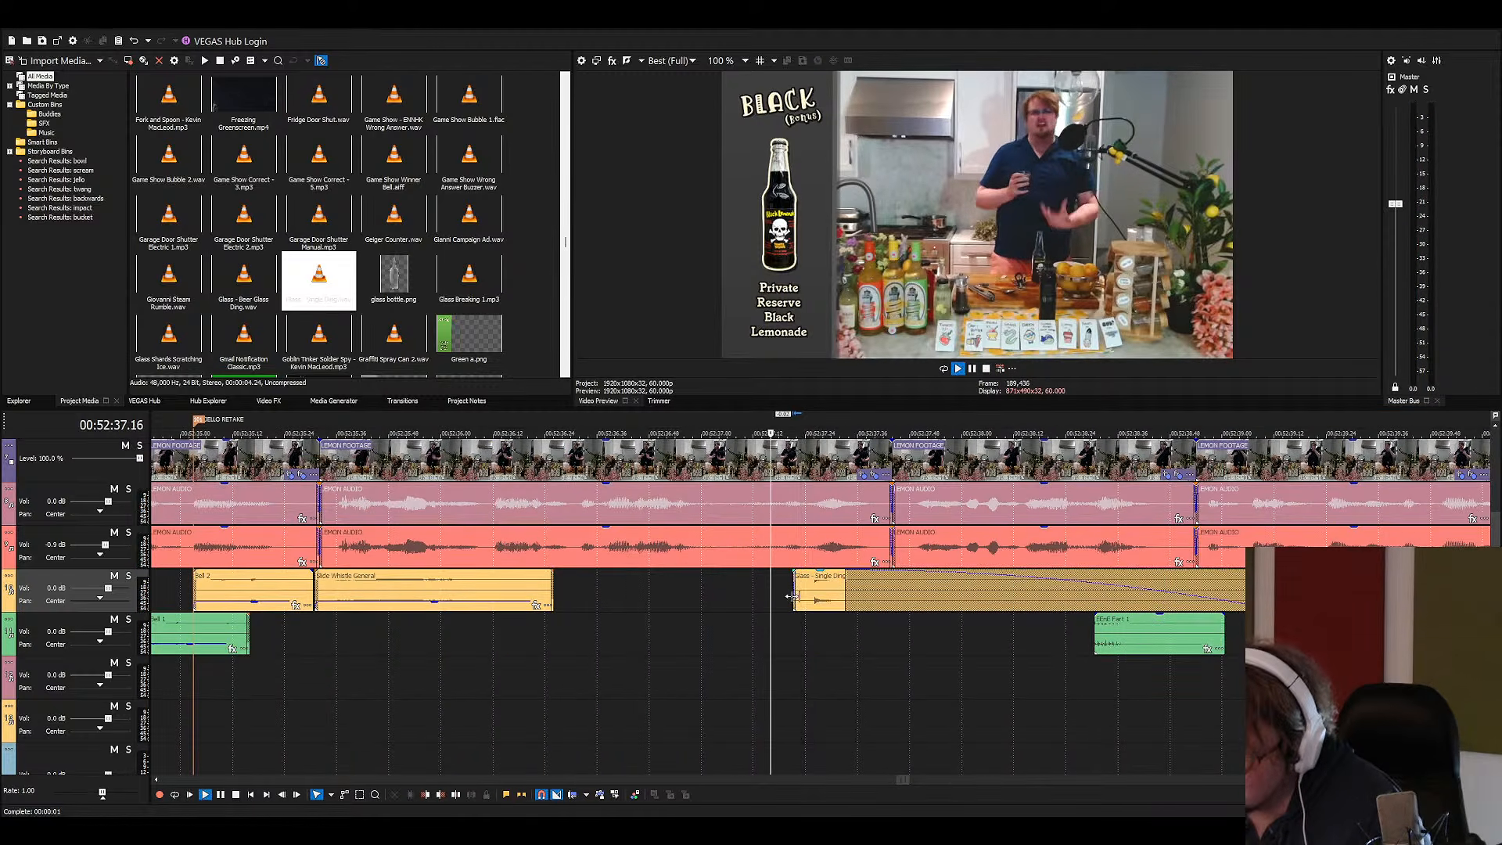
drag(874, 596, 562, 626)
click(573, 599)
key(space)
key(space)
click(367, 595)
key(space)
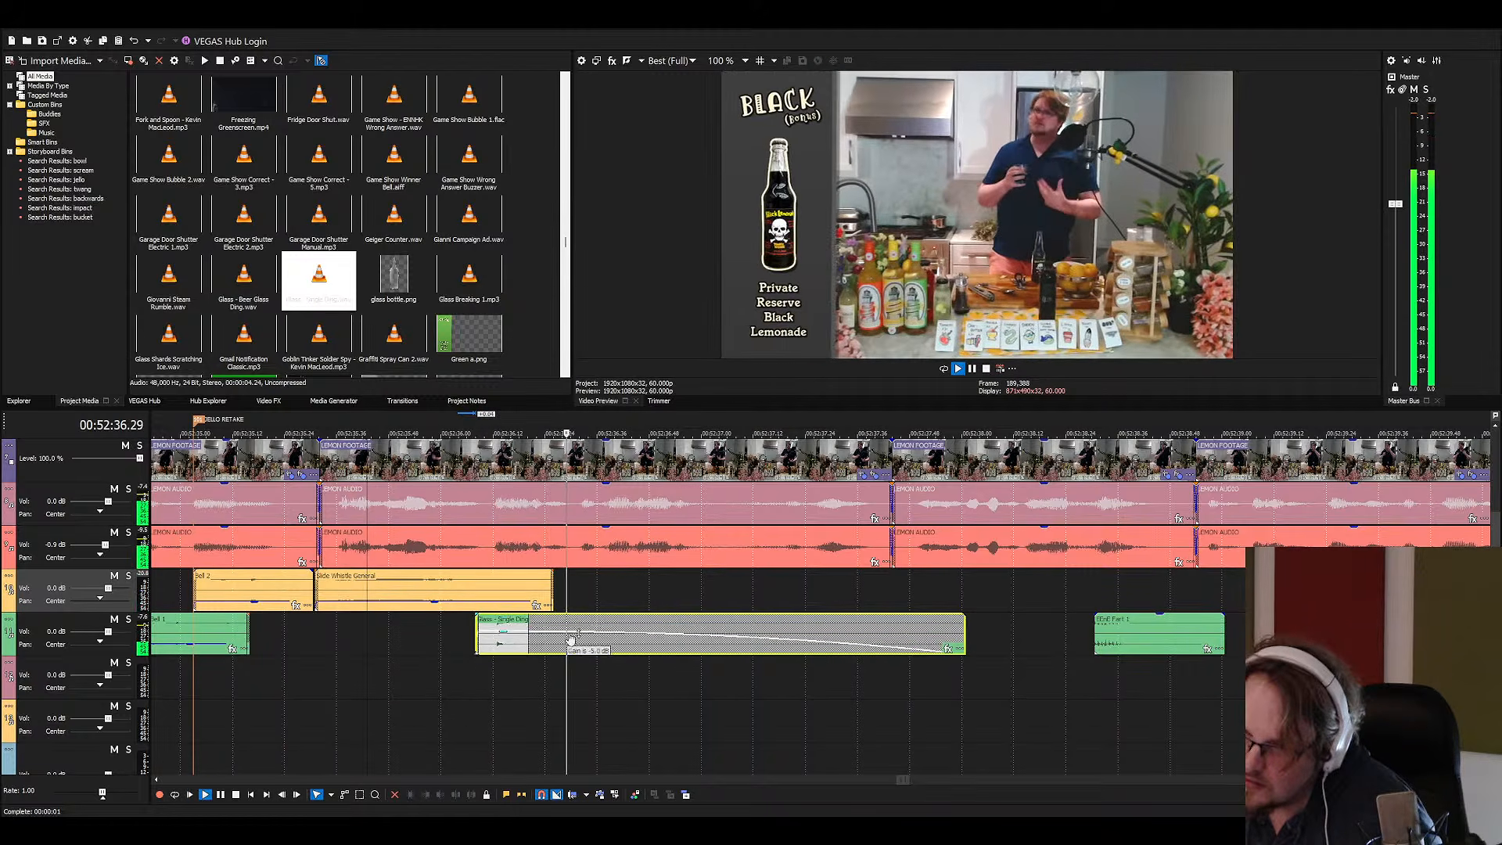
Move the EEnE Fart 1 clip up to the yellow track at the same time position and save the project
scroll(615, 618, down, 5)
scroll(614, 618, down, 3)
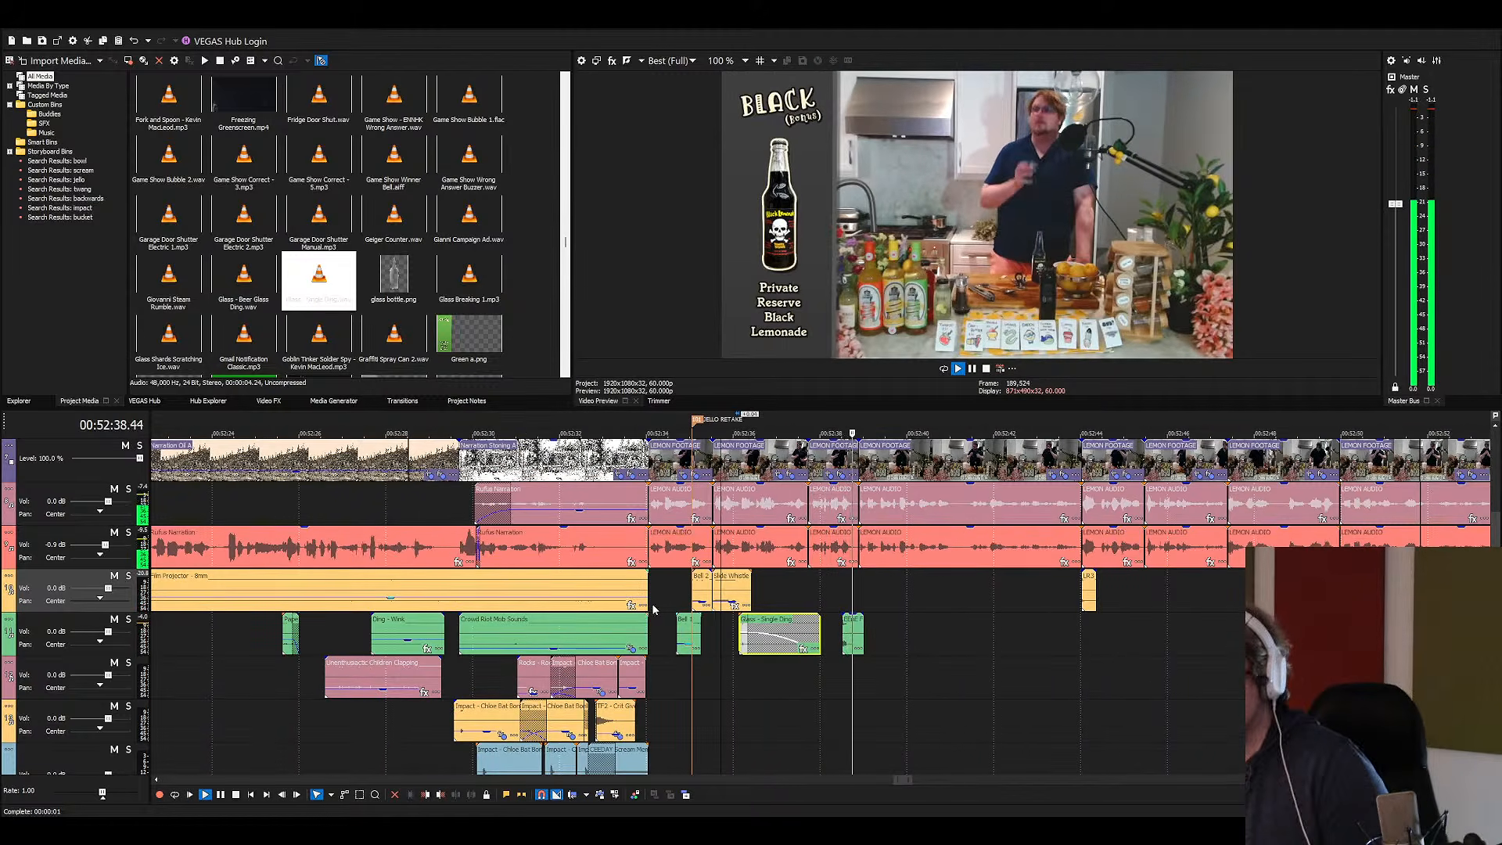
click(838, 614)
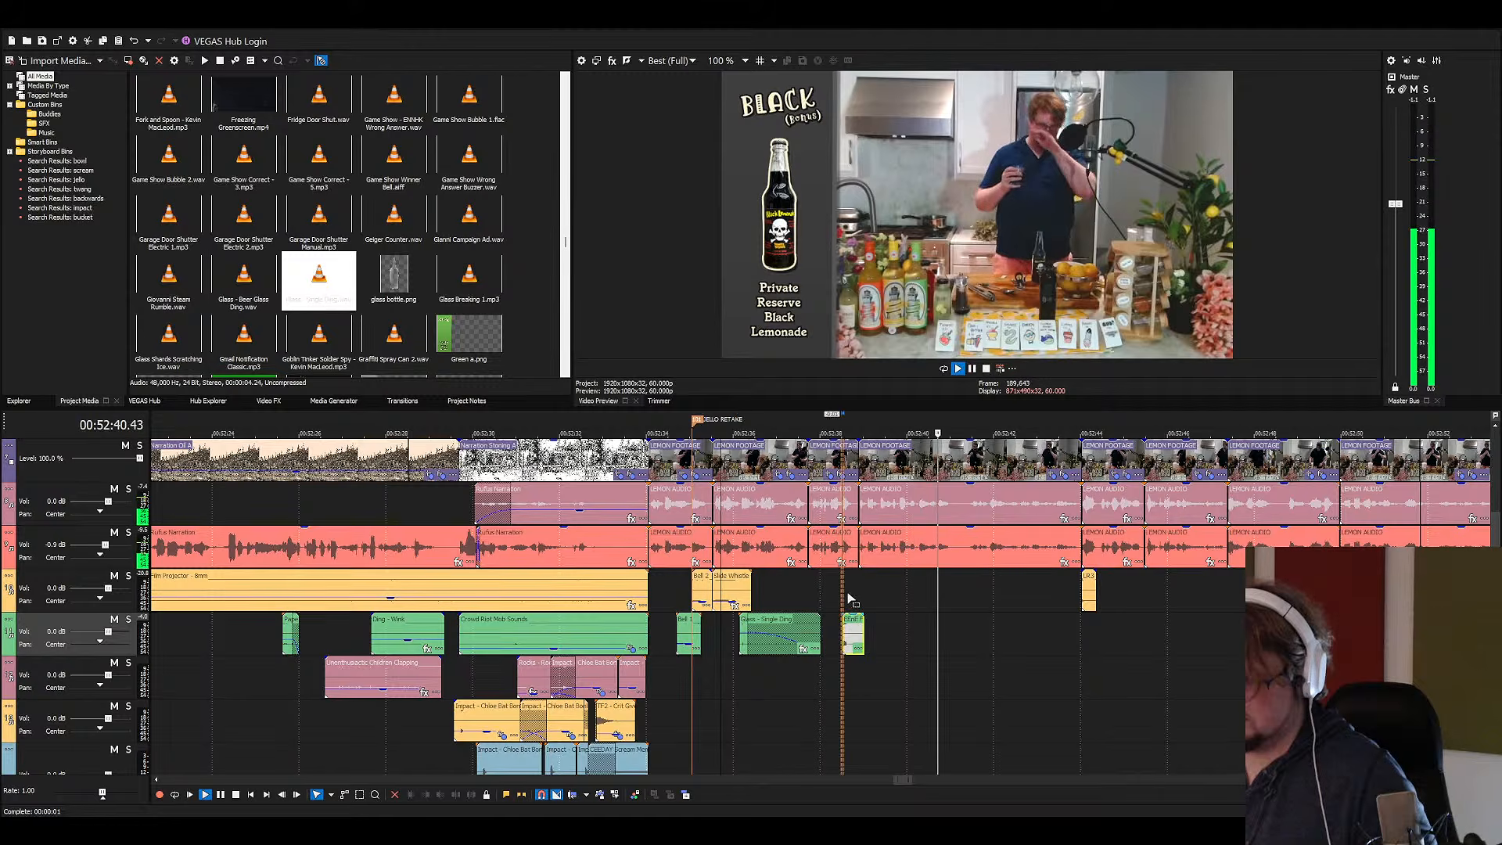
scroll(794, 592, down, 3)
scroll(794, 592, down, 3)
scroll(827, 594, down, 5)
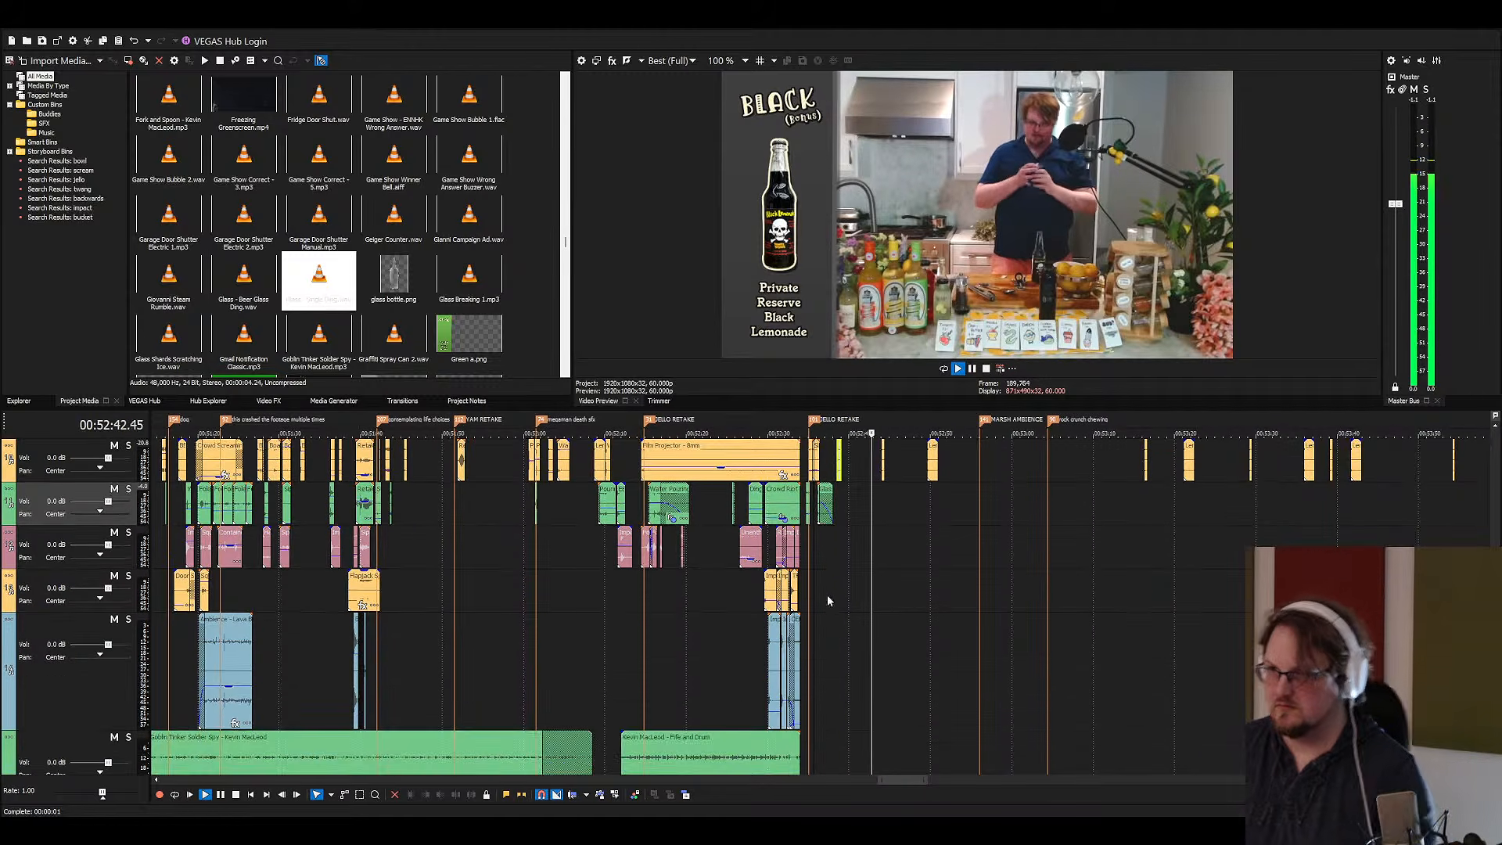
scroll(818, 592, up, 3)
key(space)
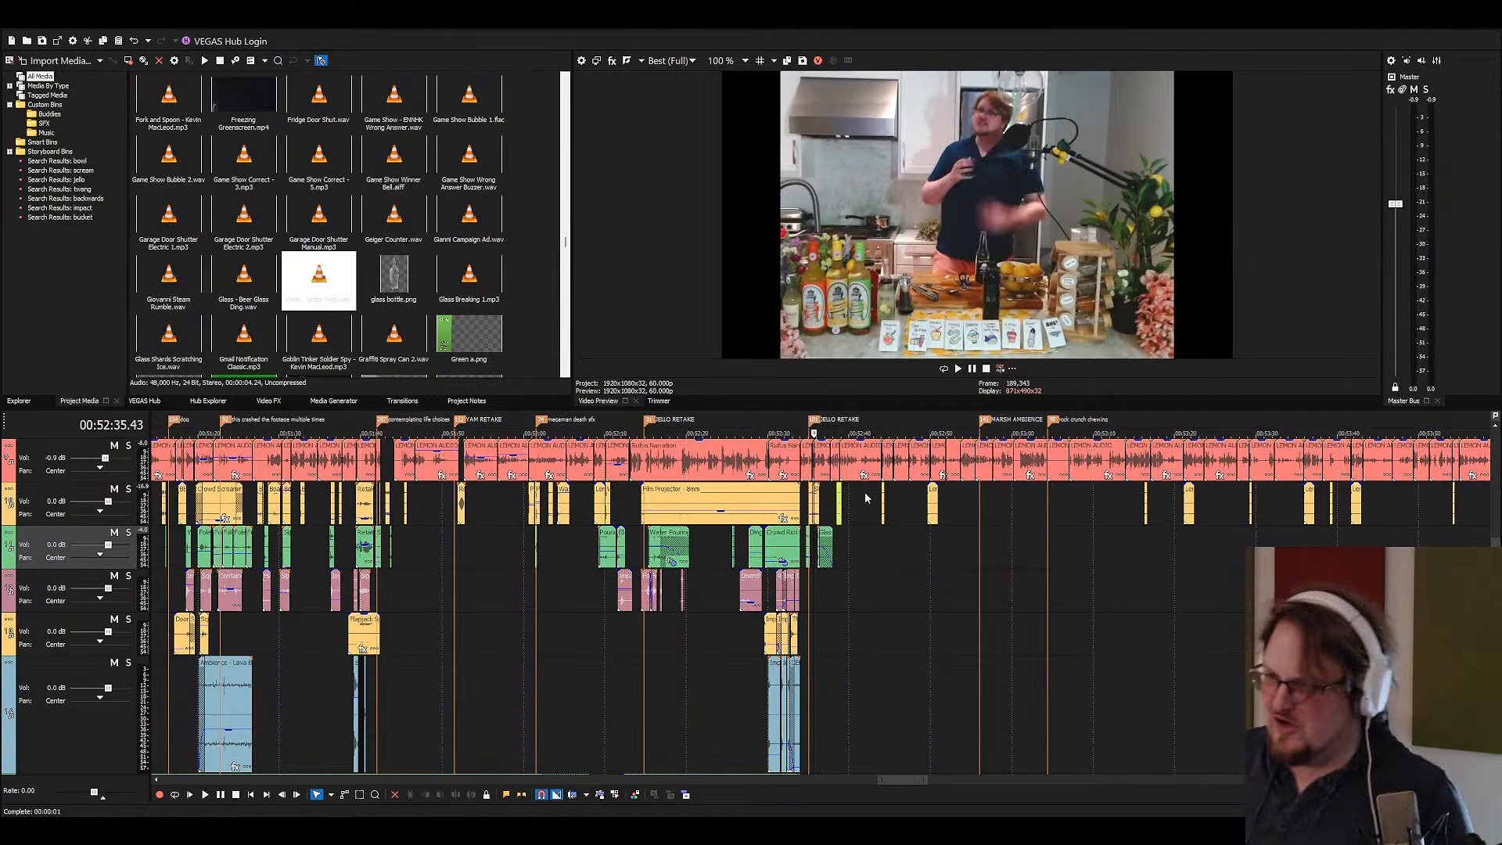
click(860, 510)
scroll(862, 513, up, 5)
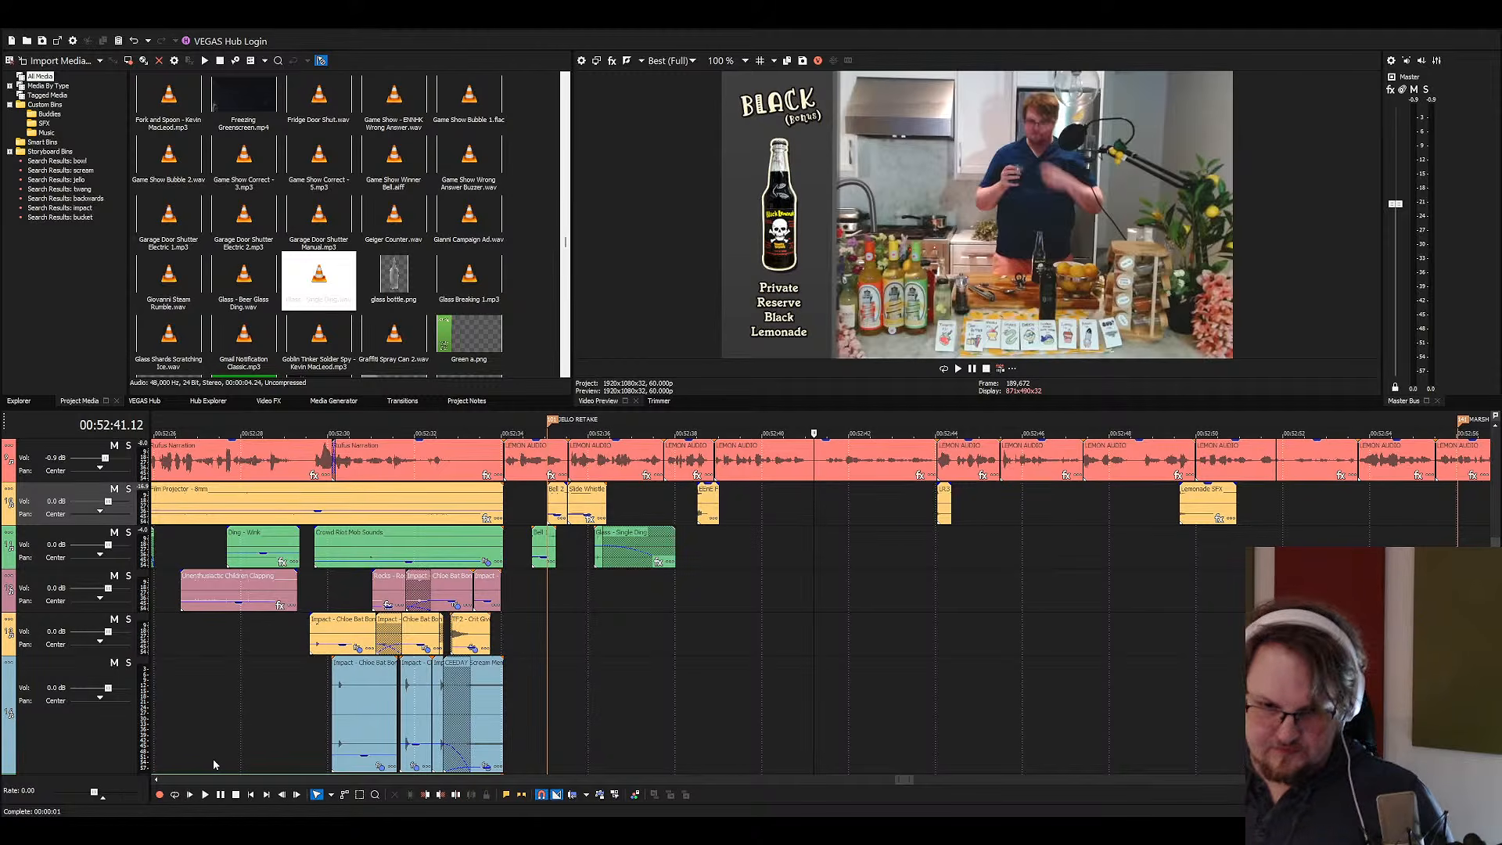
key(ctrl+s)
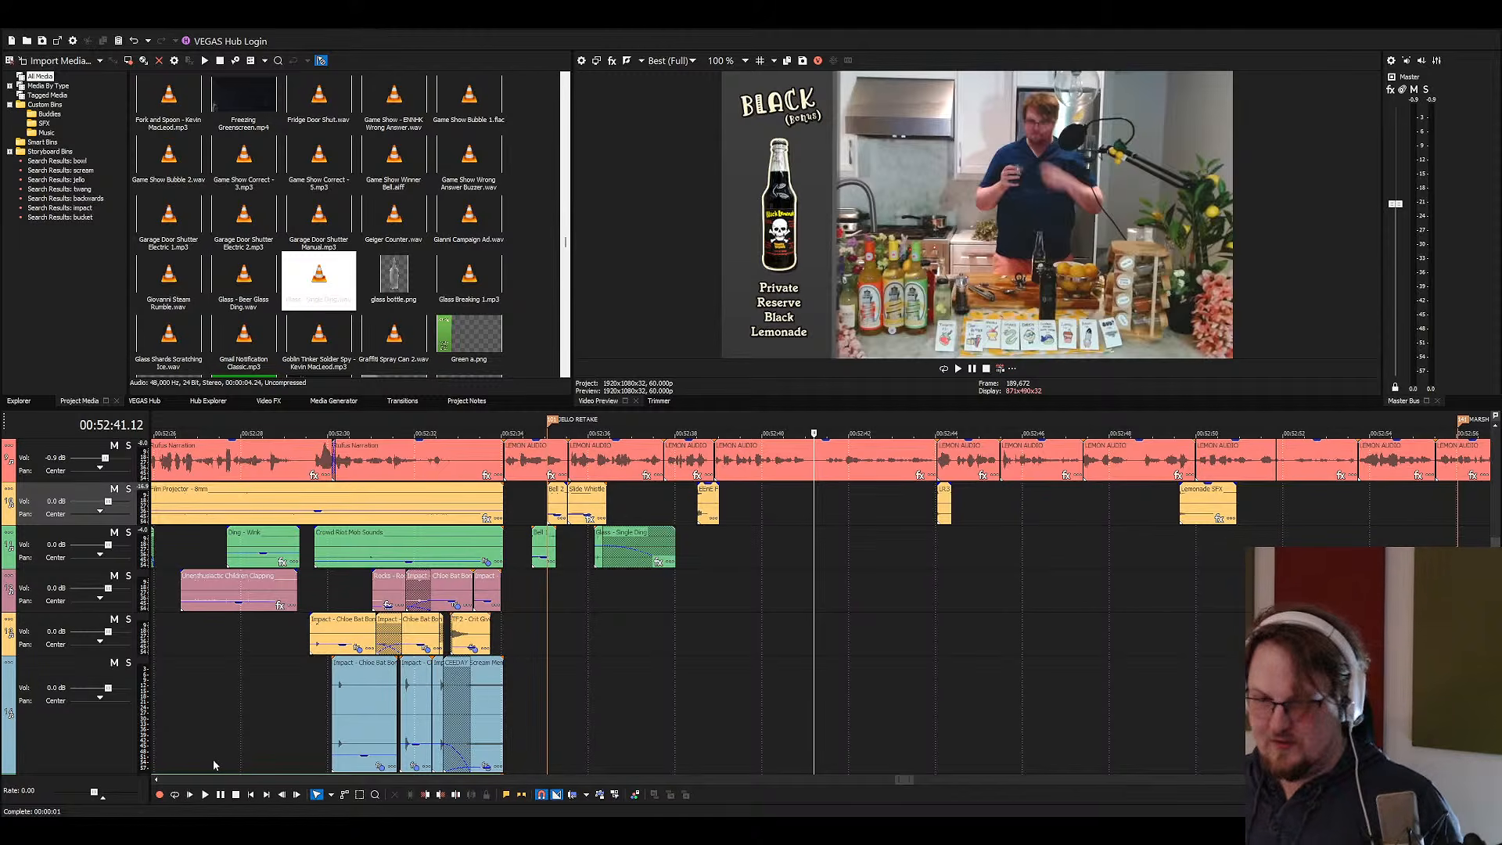
Replay the effects from about 52:33.21 and place Tuba Noises.flac on the empty stretch of the pink effects track at about 52:40
click(473, 459)
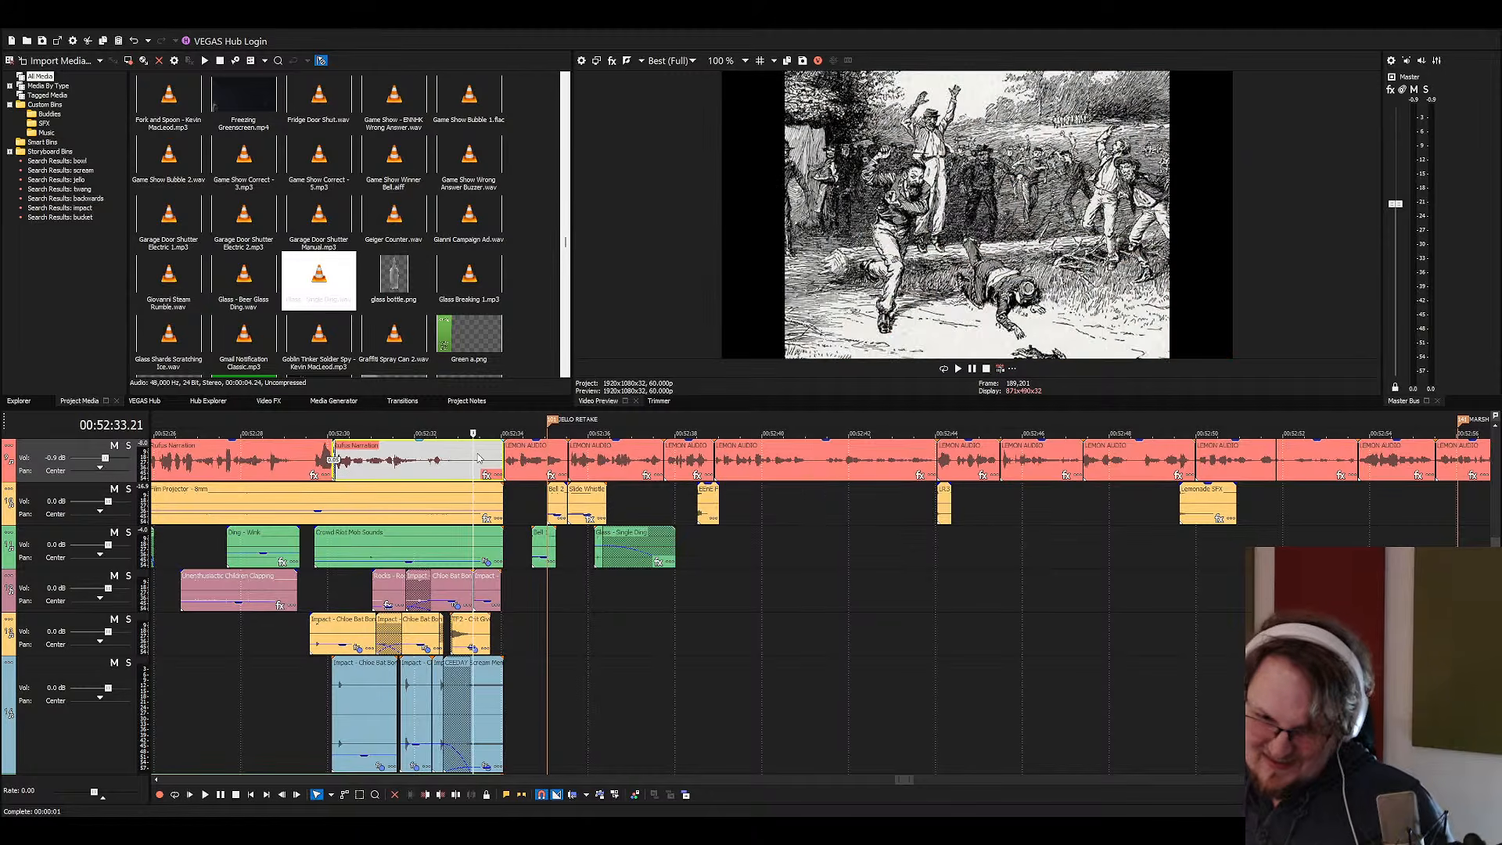
key(space)
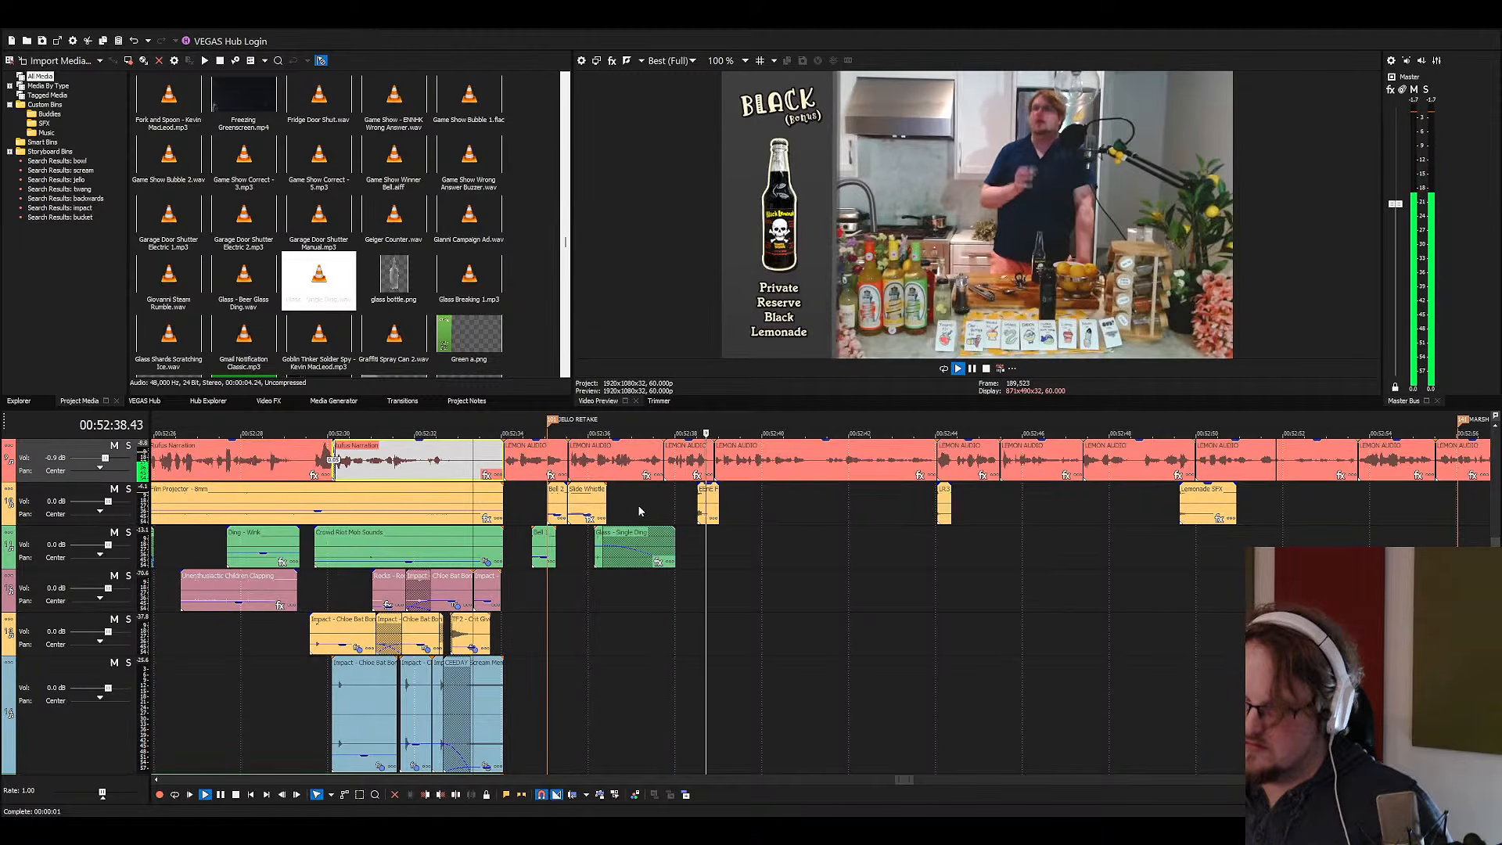
key(space)
click(664, 505)
click(419, 309)
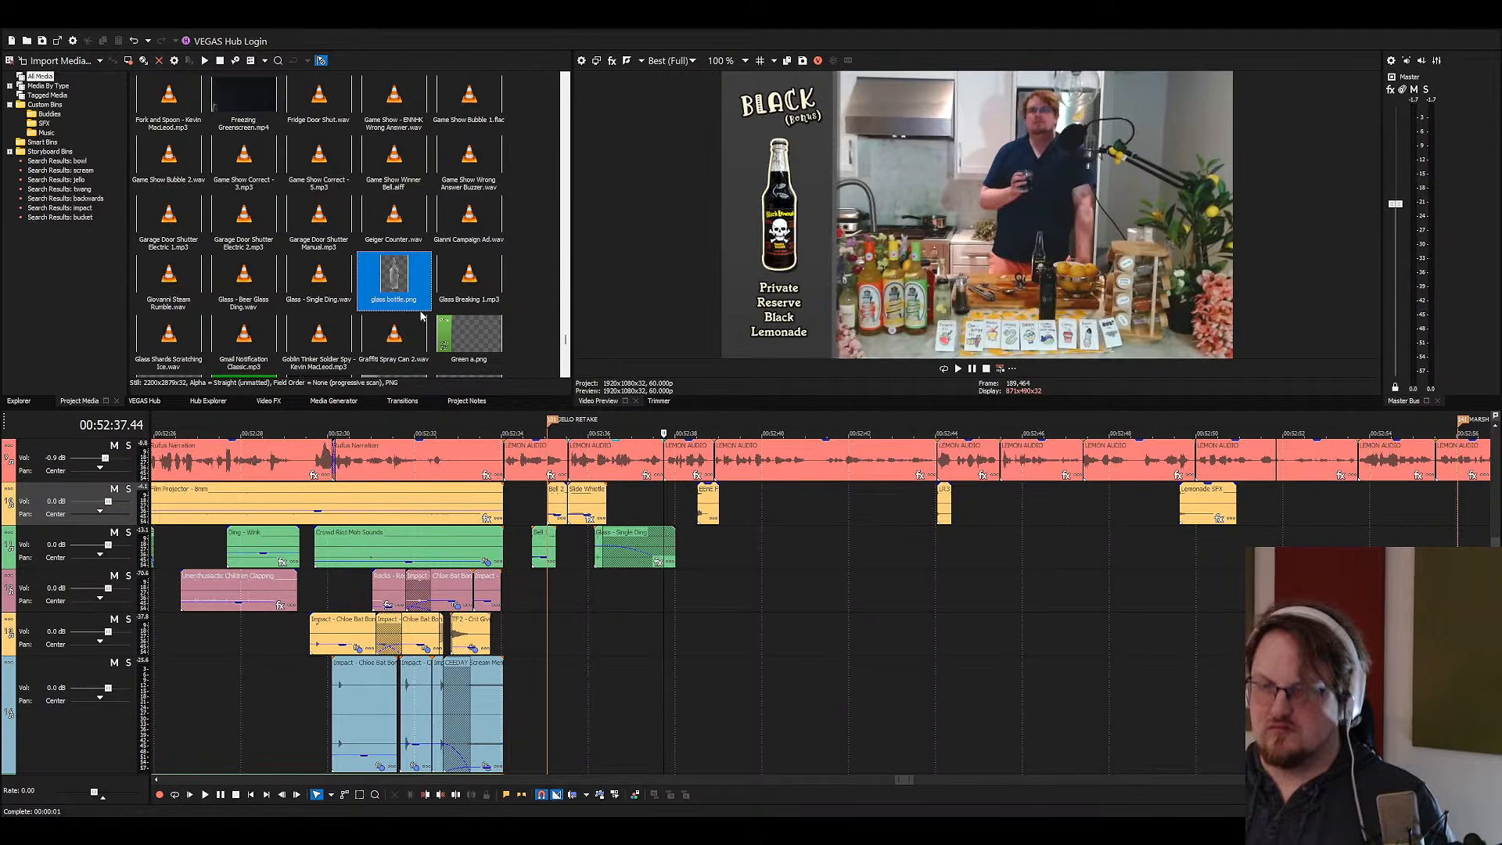
text(tu)
drag(409, 112, 774, 604)
key(space)
click(961, 604)
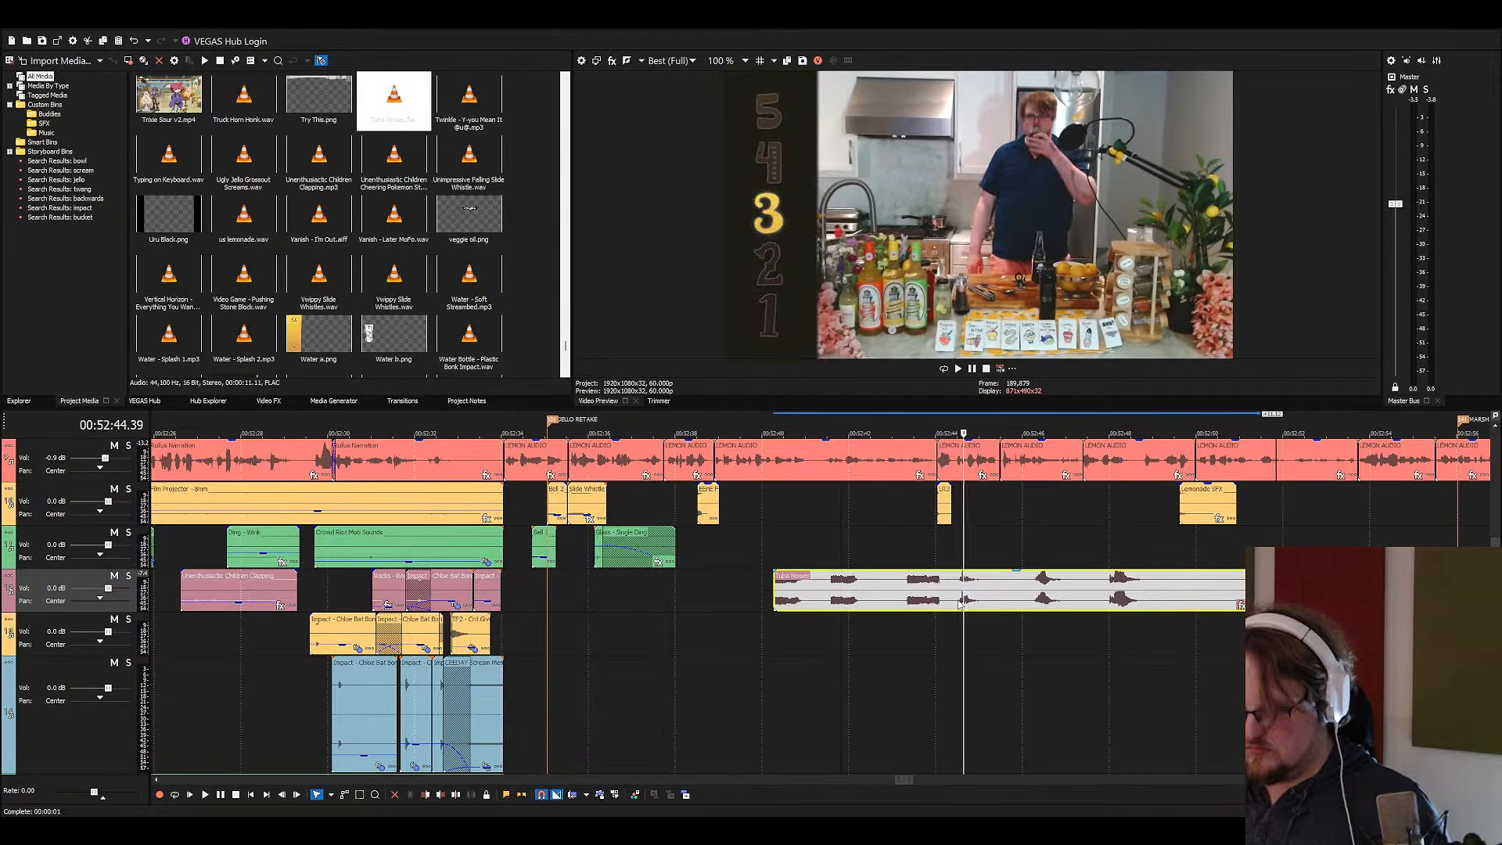
Cut one short note out of Tuba Noises, delete the part before it and align the note beneath the fart clip on the green track
key(space)
key(s)
click(992, 607)
key(s)
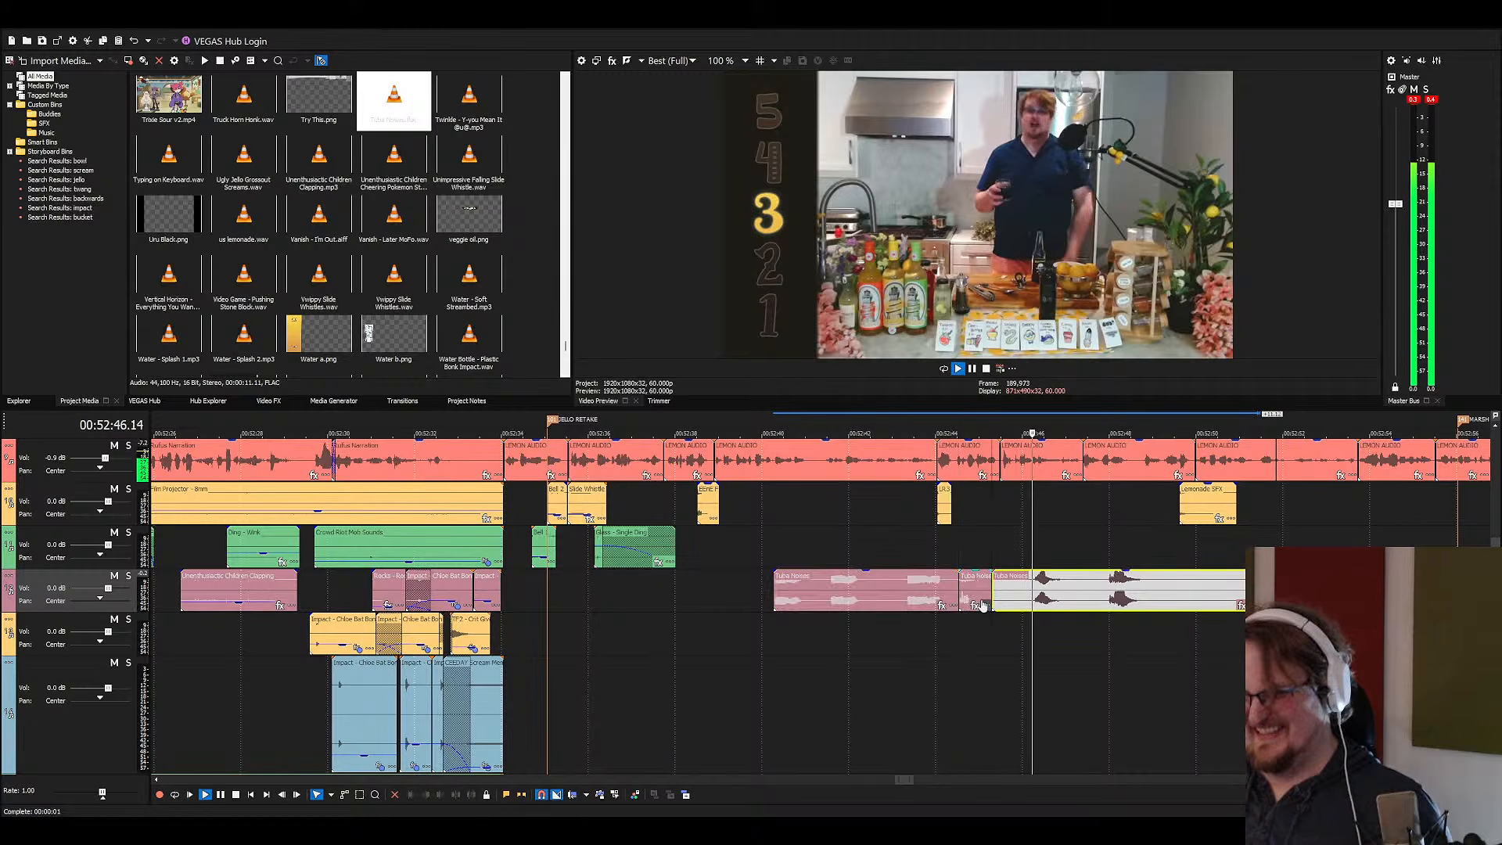
key(space)
click(938, 603)
key(Delete)
drag(969, 595, 705, 546)
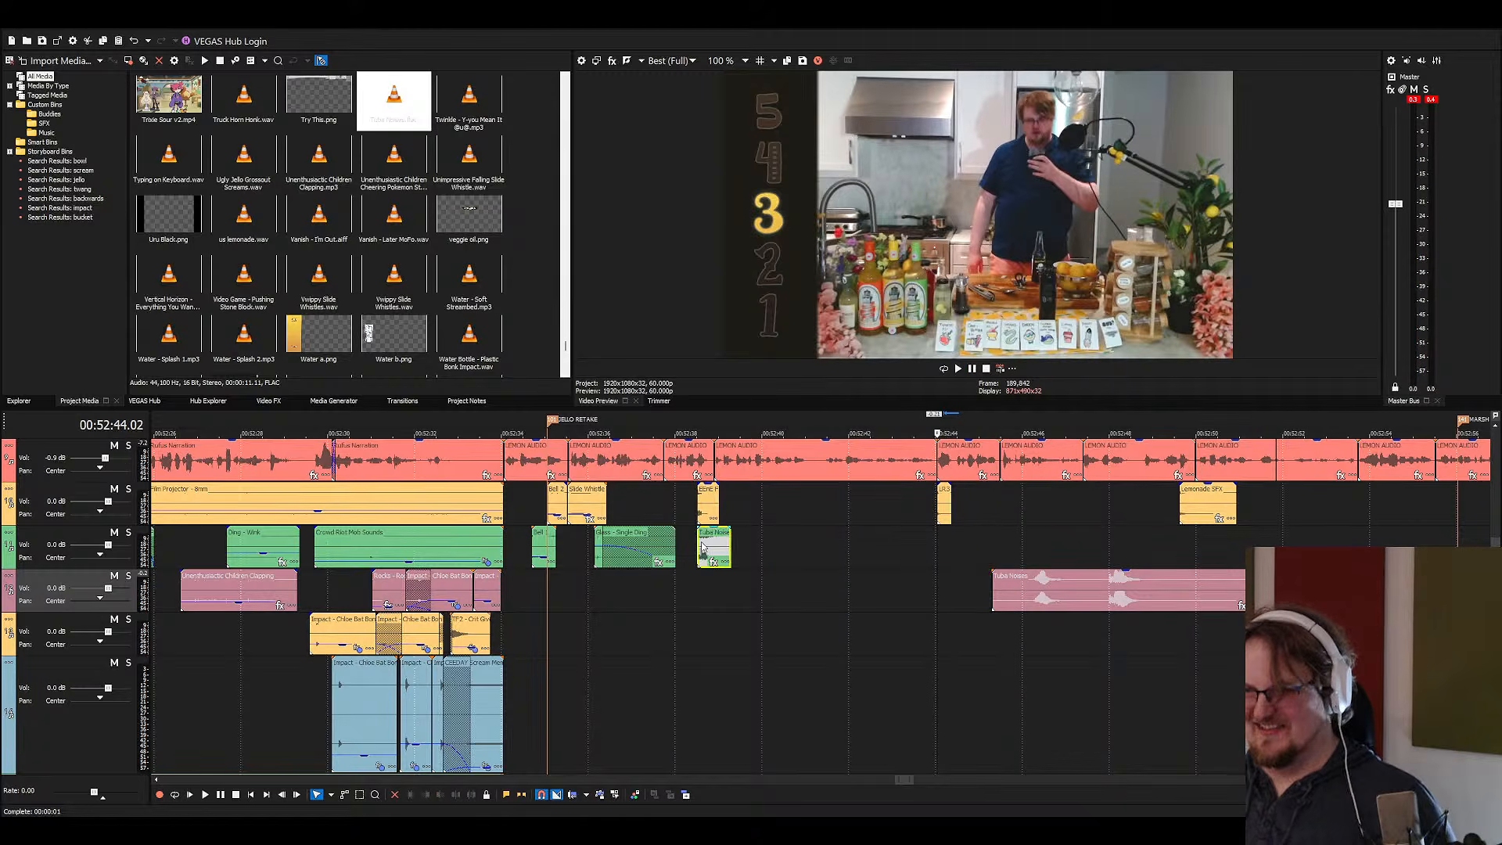
Lower the gain of the short Tuba Noises note and the EEnE Fart 1 clip, and check their blend in playback
click(690, 553)
scroll(727, 577, up, 3)
drag(927, 528, 928, 553)
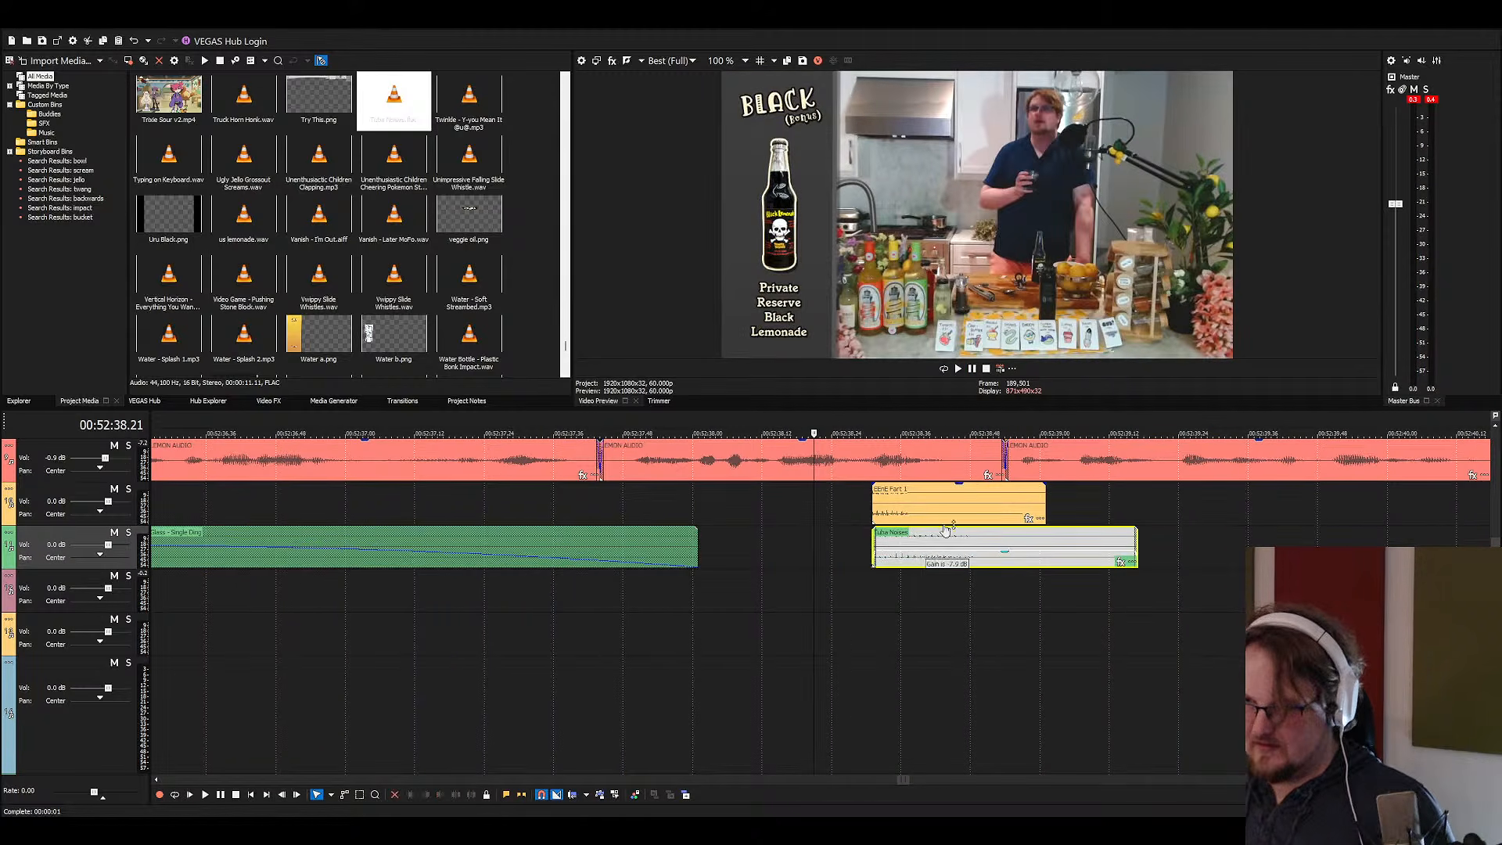
drag(955, 485, 953, 526)
click(856, 506)
key(space)
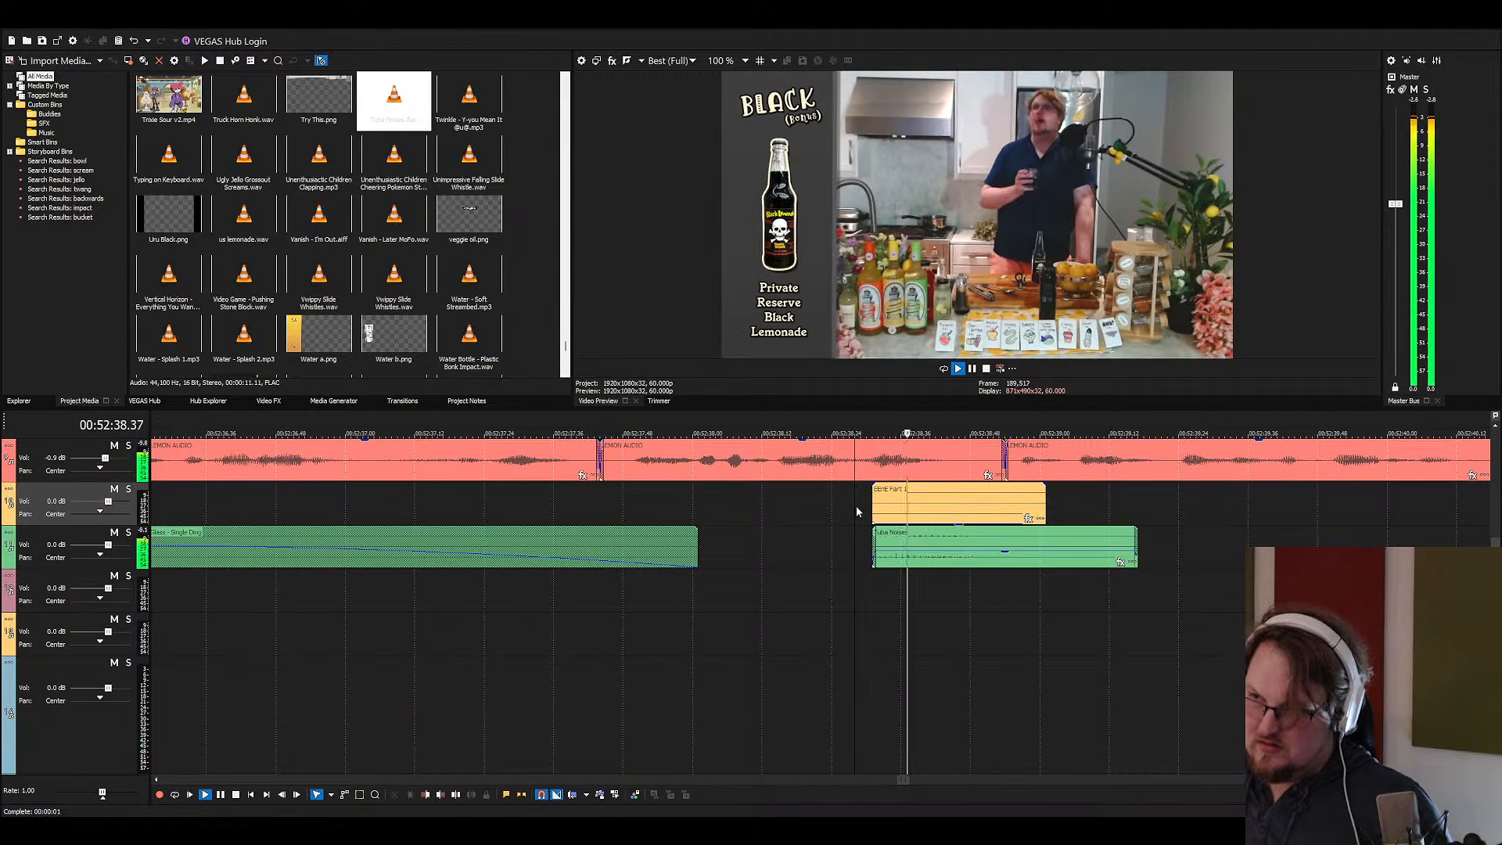
key(space)
Trim the start of the short Tuba Noises note, realign it with the start of the fart clip and replay it
drag(871, 543, 890, 543)
key(space)
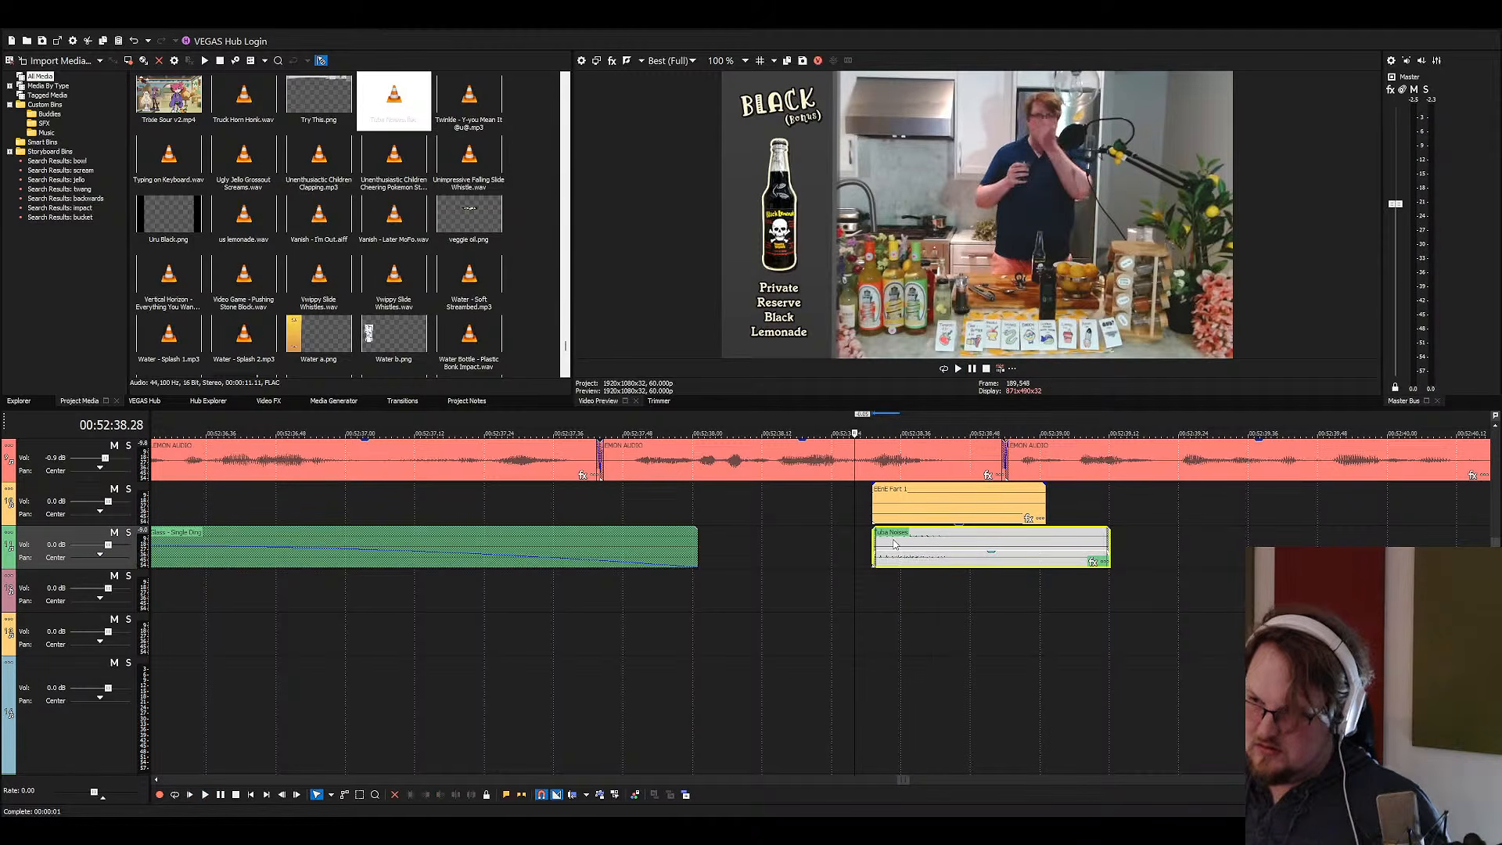
scroll(859, 590, down, 3)
scroll(856, 590, down, 5)
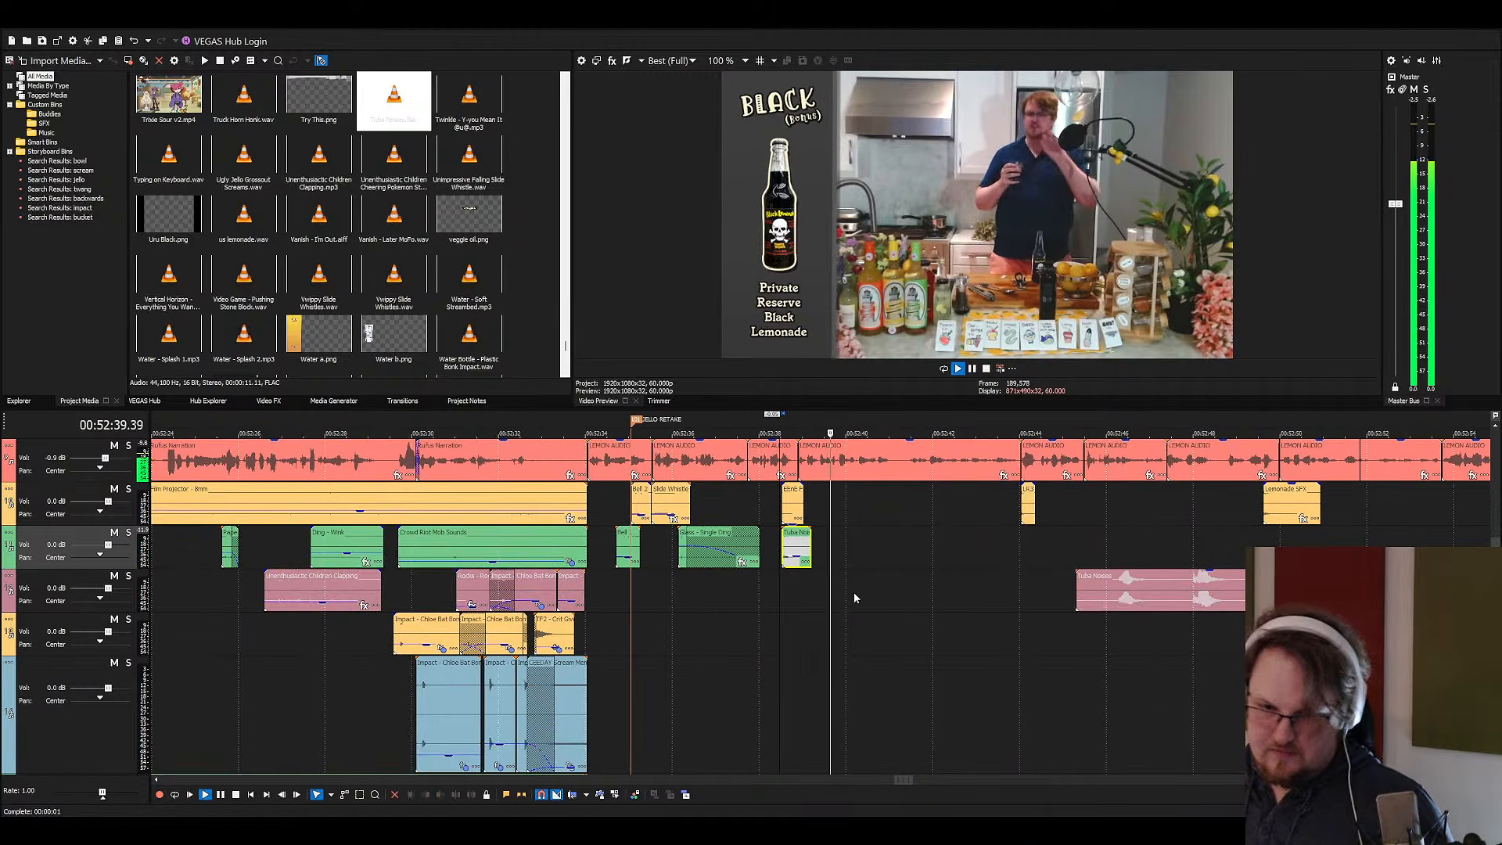
Delete the leftover Tuba Noises clip from the pink track and continue playback to about 52:42.04
click(977, 592)
key(Delete)
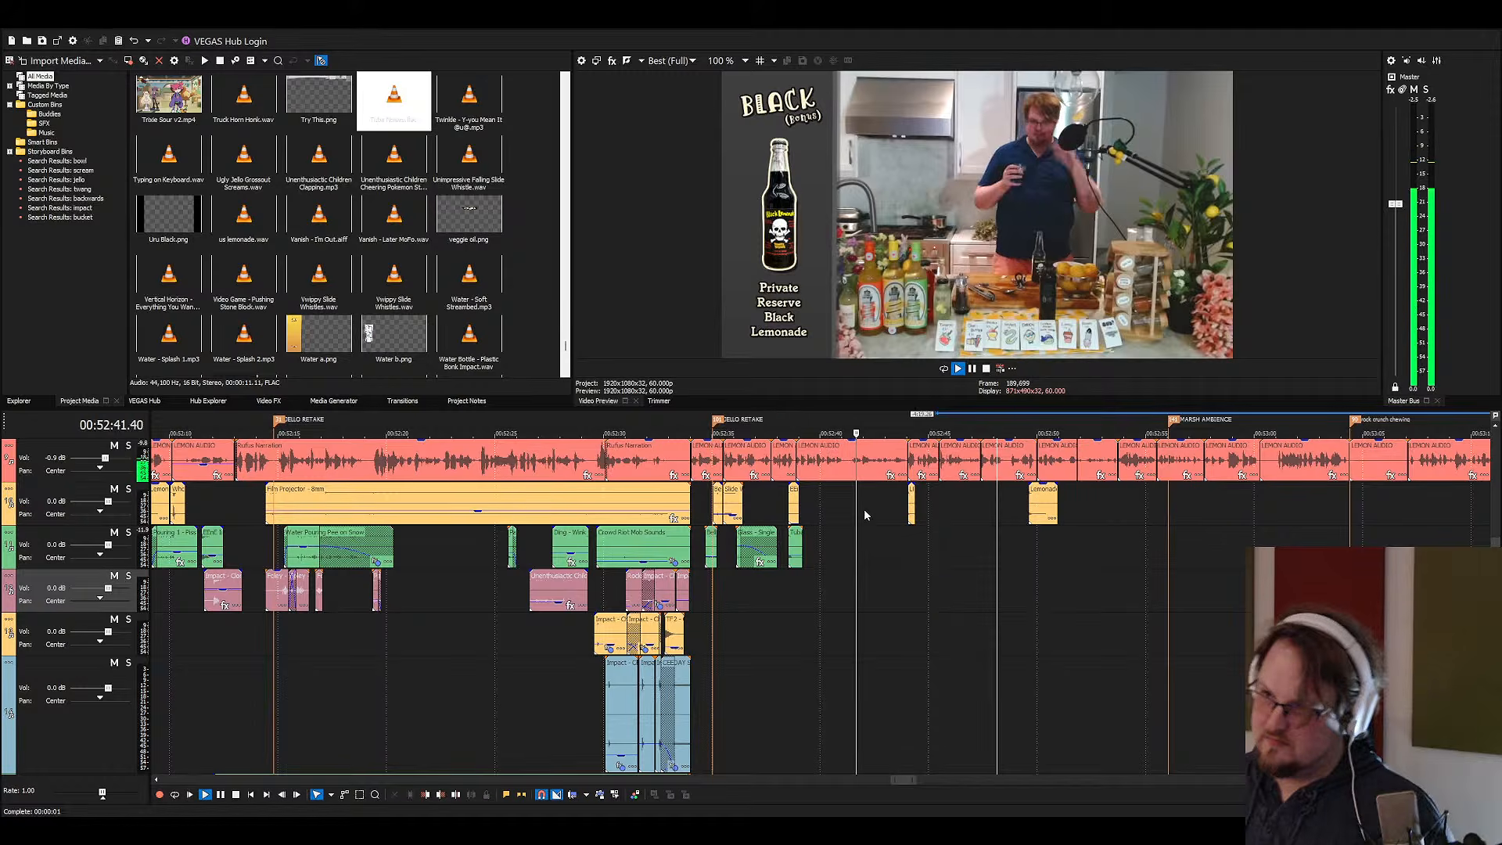
click(865, 512)
scroll(876, 535, up, 3)
key(space)
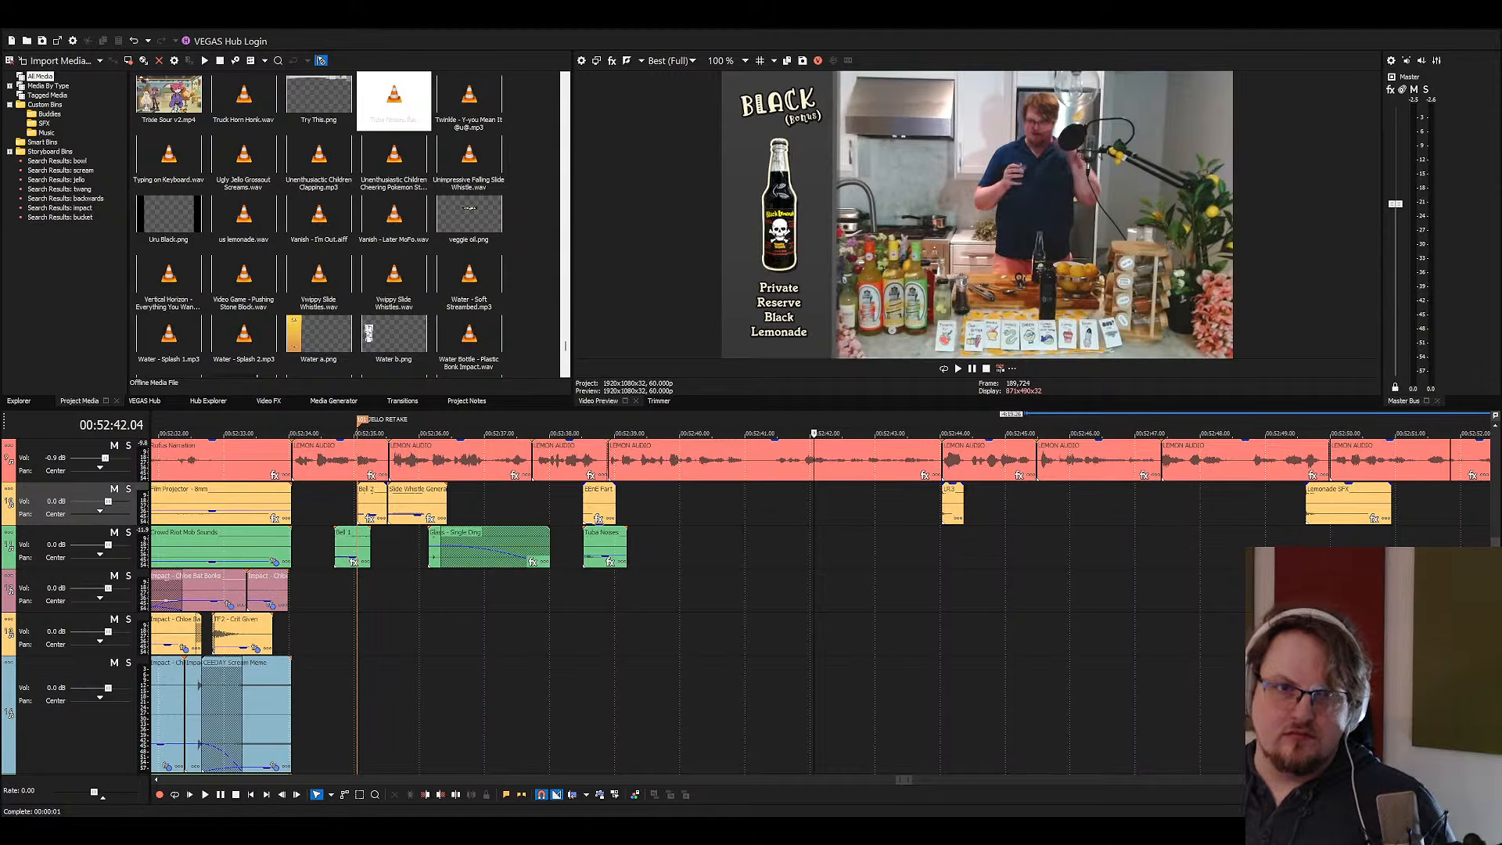
Place Bug Crawling on the pink effects track at about 52:41.13 and check the hand movement in playback for its timing
drag(90, 401, 758, 591)
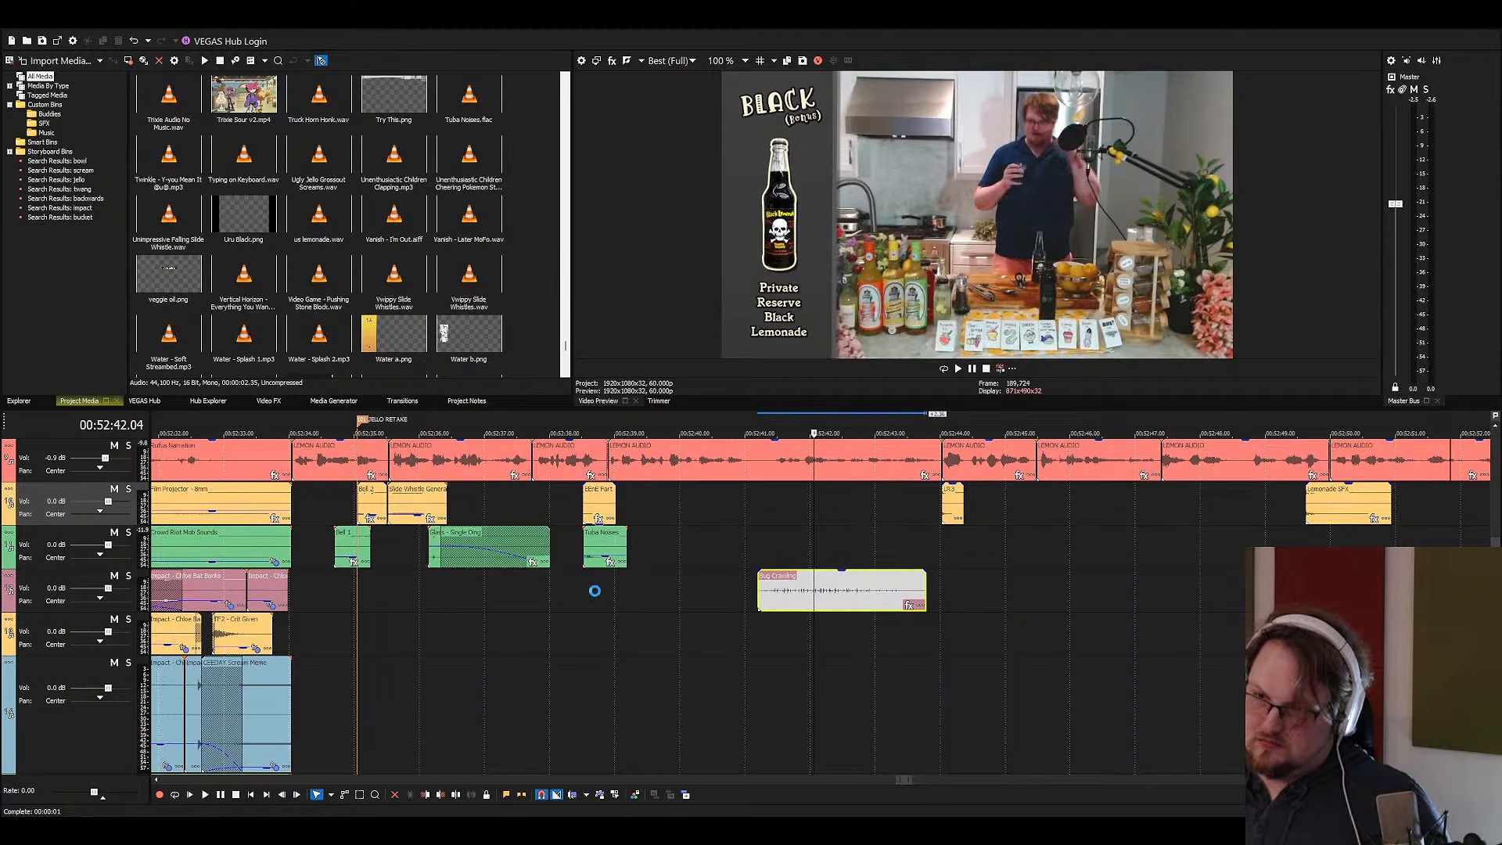
click(592, 501)
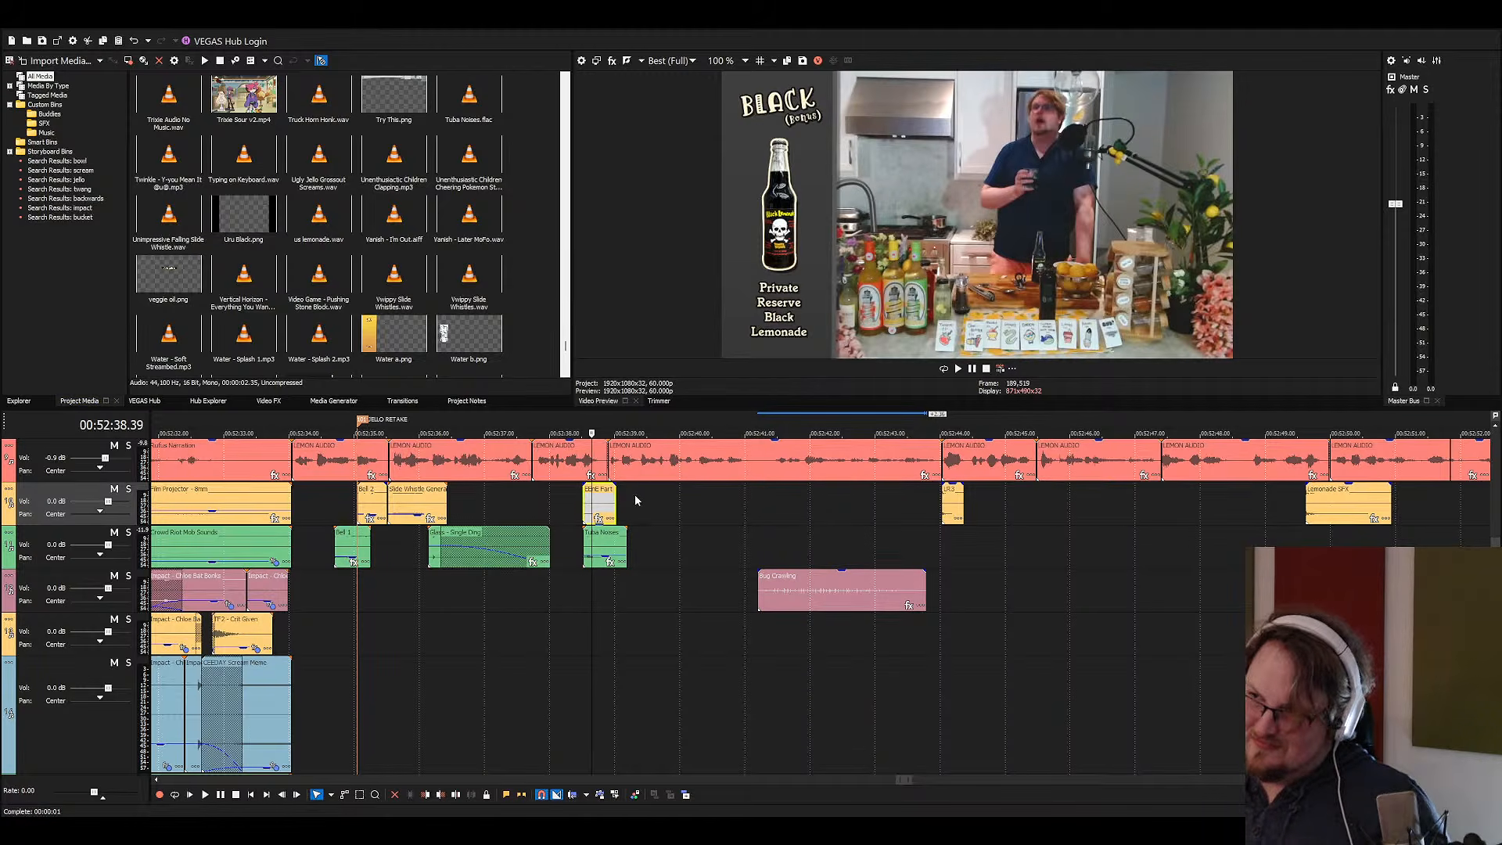
key(space)
scroll(647, 490, up, 2)
scroll(857, 562, up, 2)
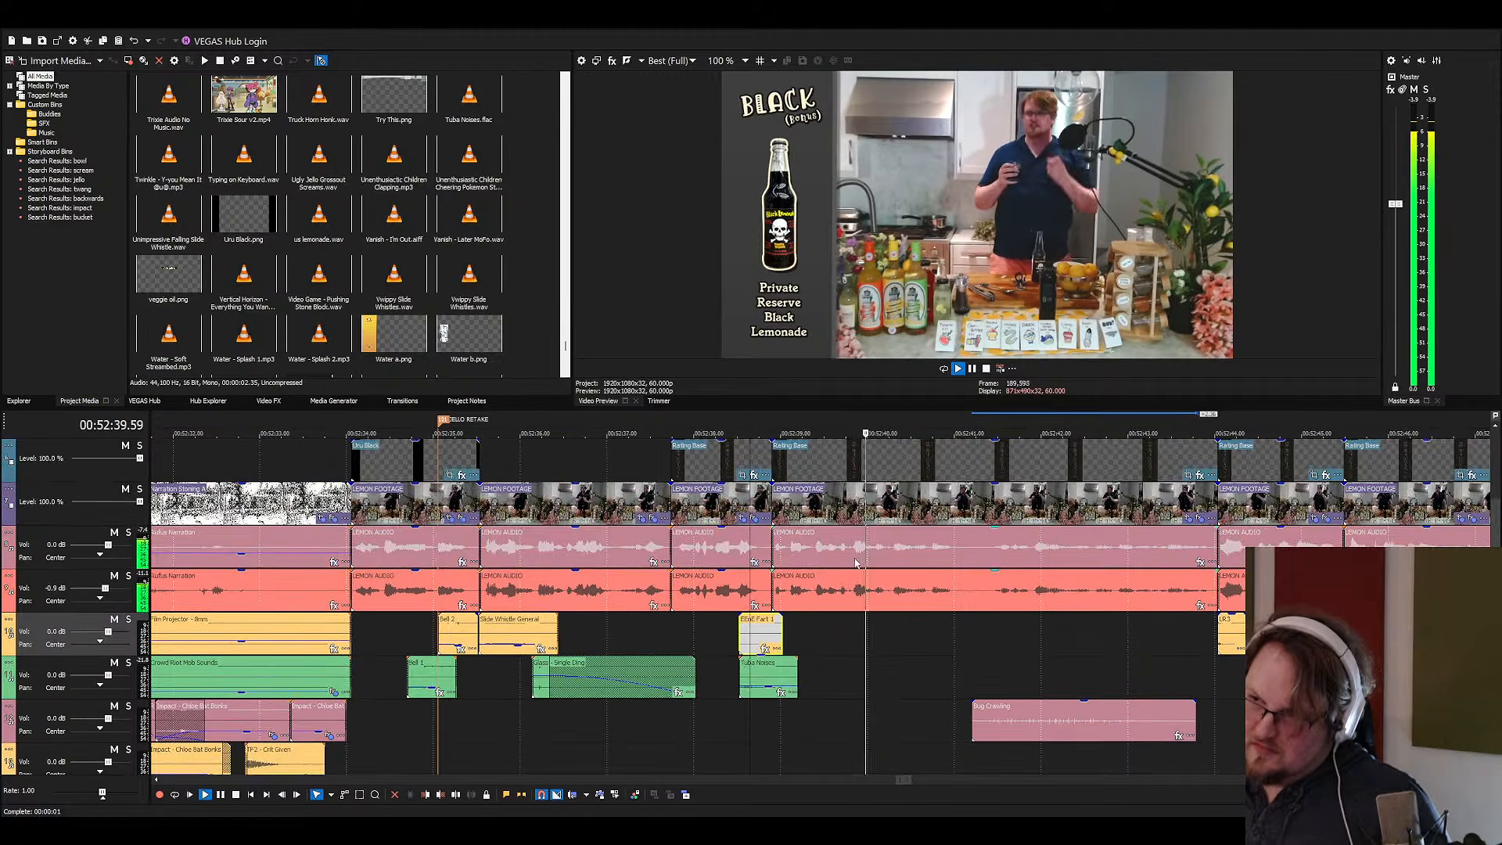
key(space)
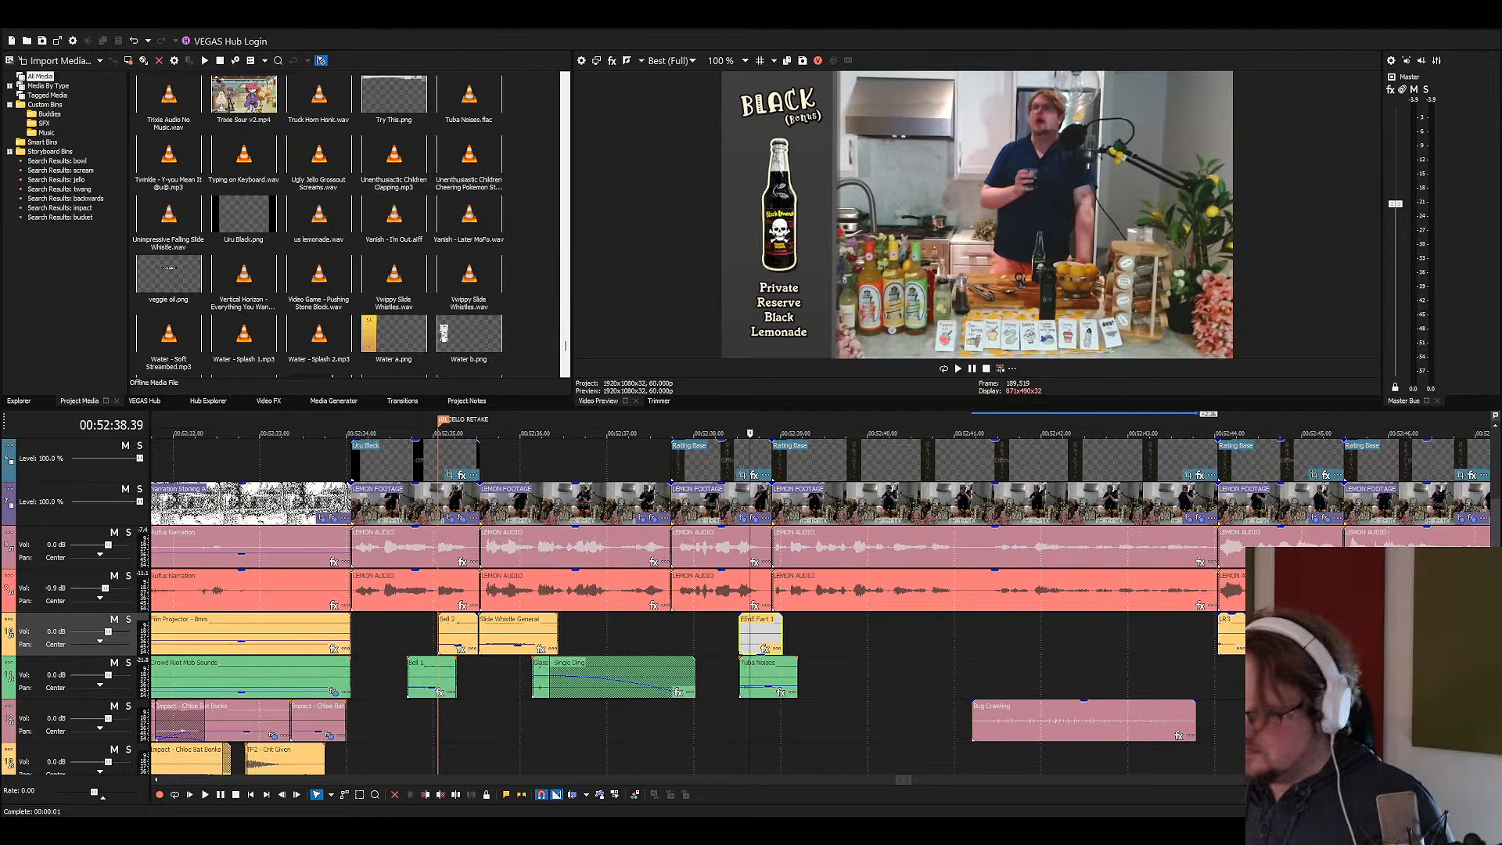
click(992, 624)
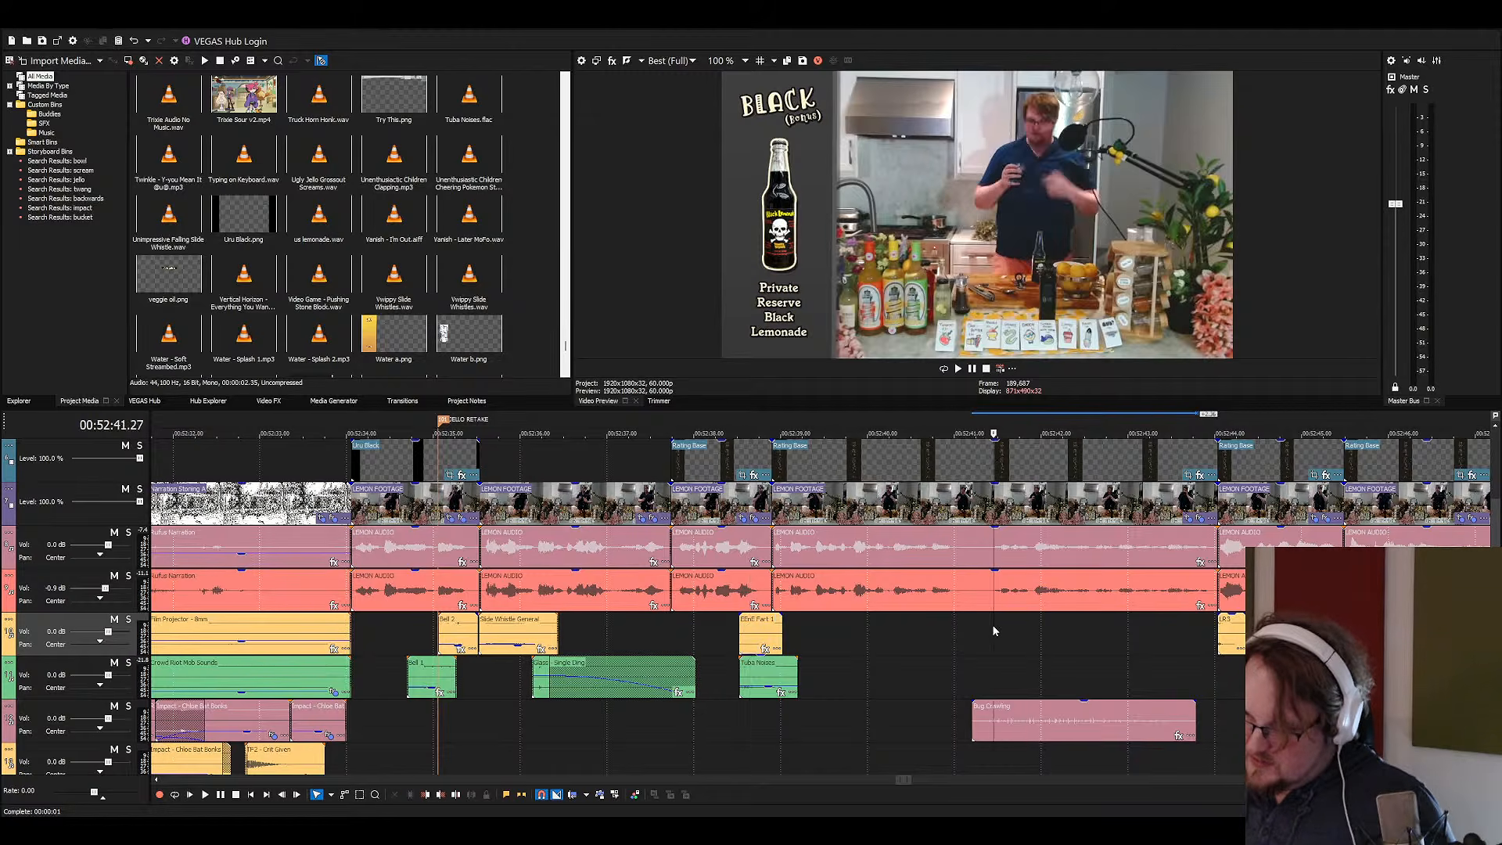
key(space)
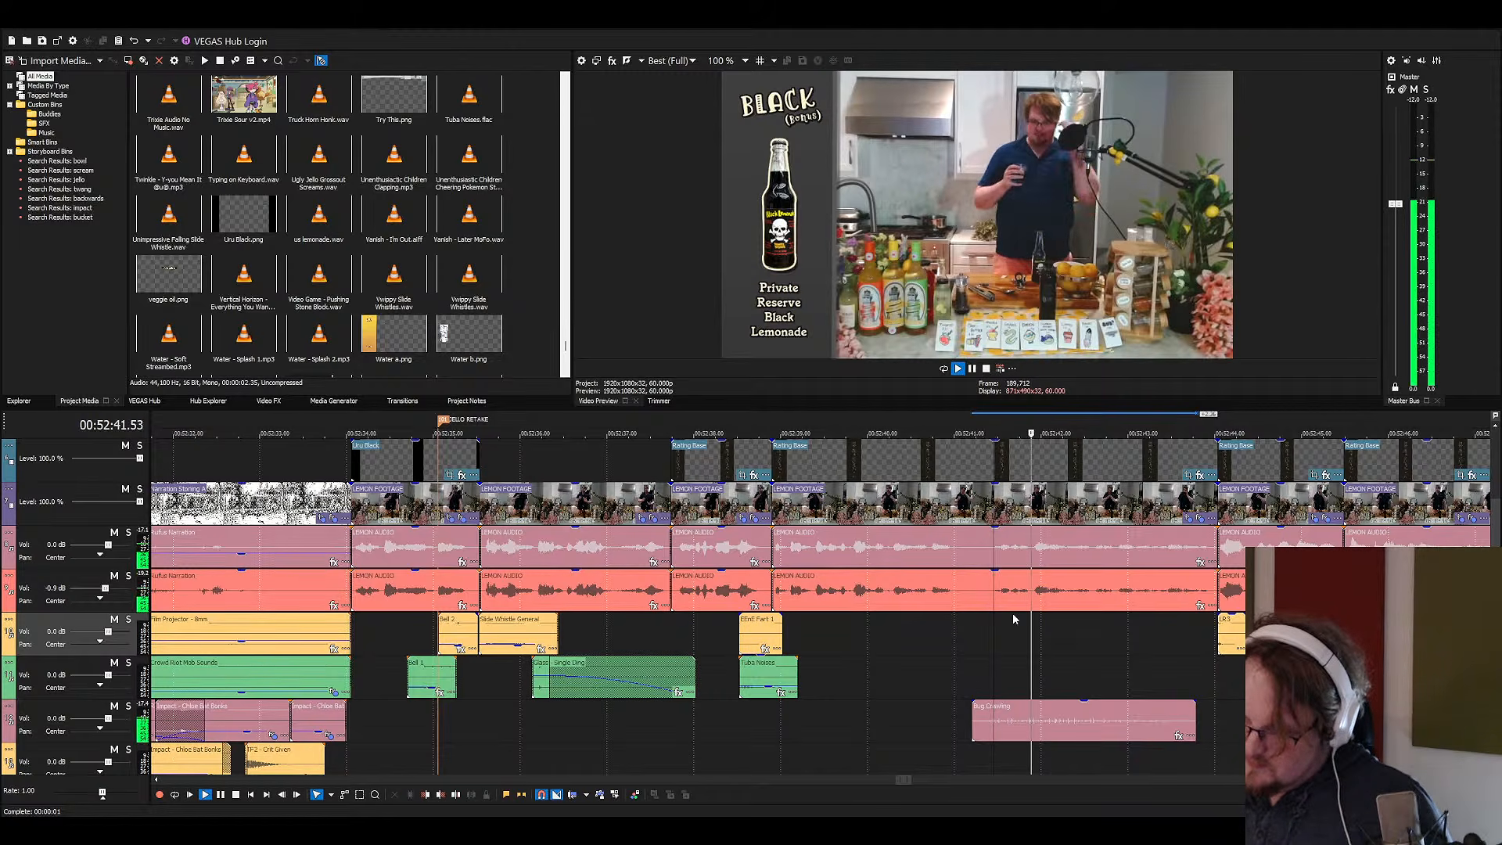
Move the Bug Crawling clip to the green track, start it at about 52:41.52 and check its timing in playback
drag(1040, 711, 1055, 661)
scroll(1056, 661, up, 3)
key(space)
drag(733, 638, 845, 681)
click(813, 678)
key(space)
scroll(835, 676, down, 3)
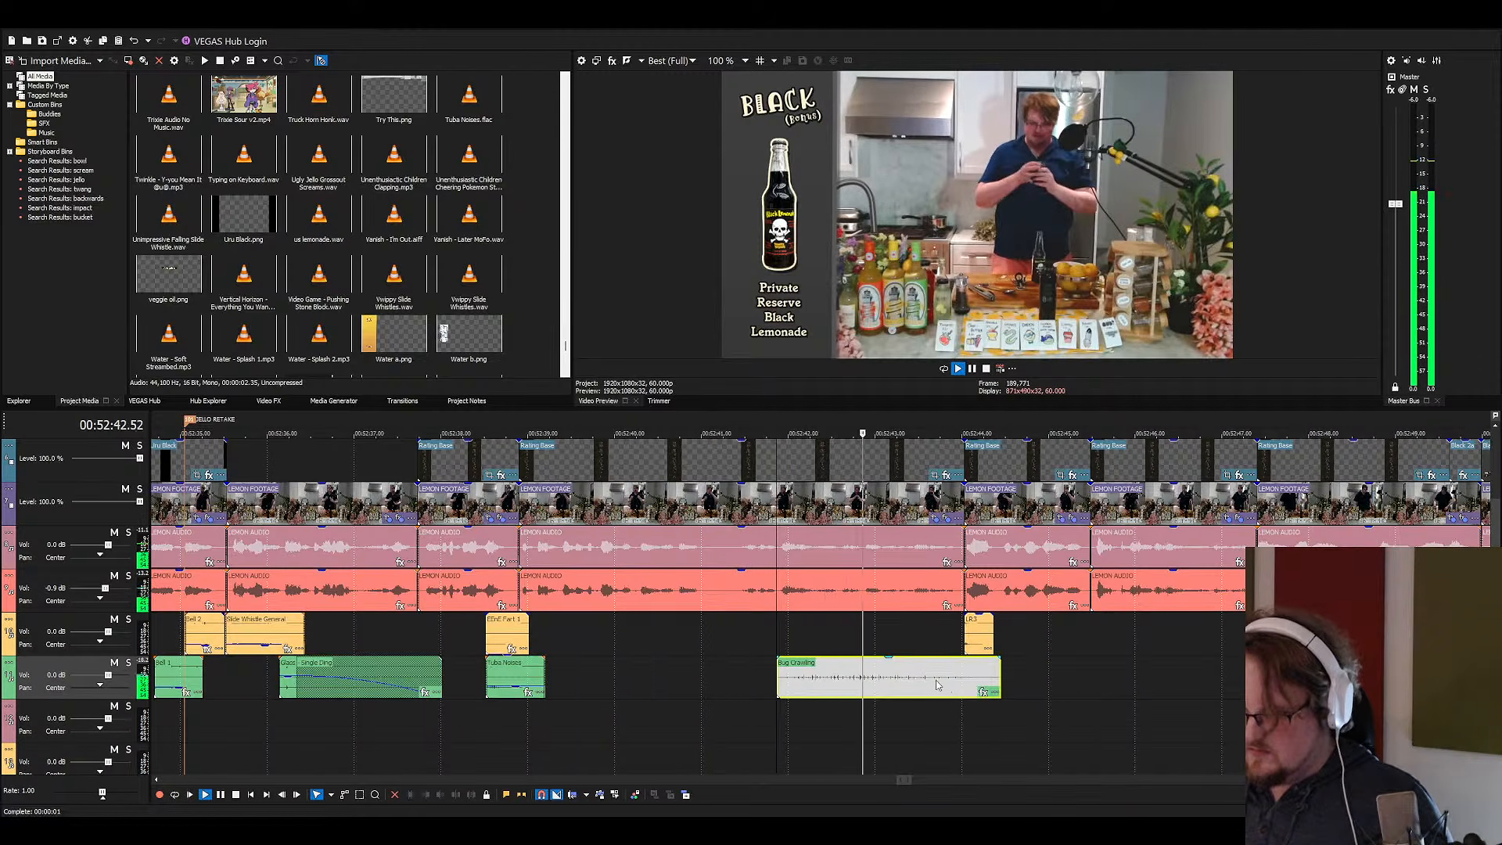
Layer copies of Bug Crawling on the pink and yellow tracks with slightly offset starts, and open the yellow copy's event effects
key(space)
drag(845, 691, 801, 759)
key(space)
scroll(806, 755, down, 1)
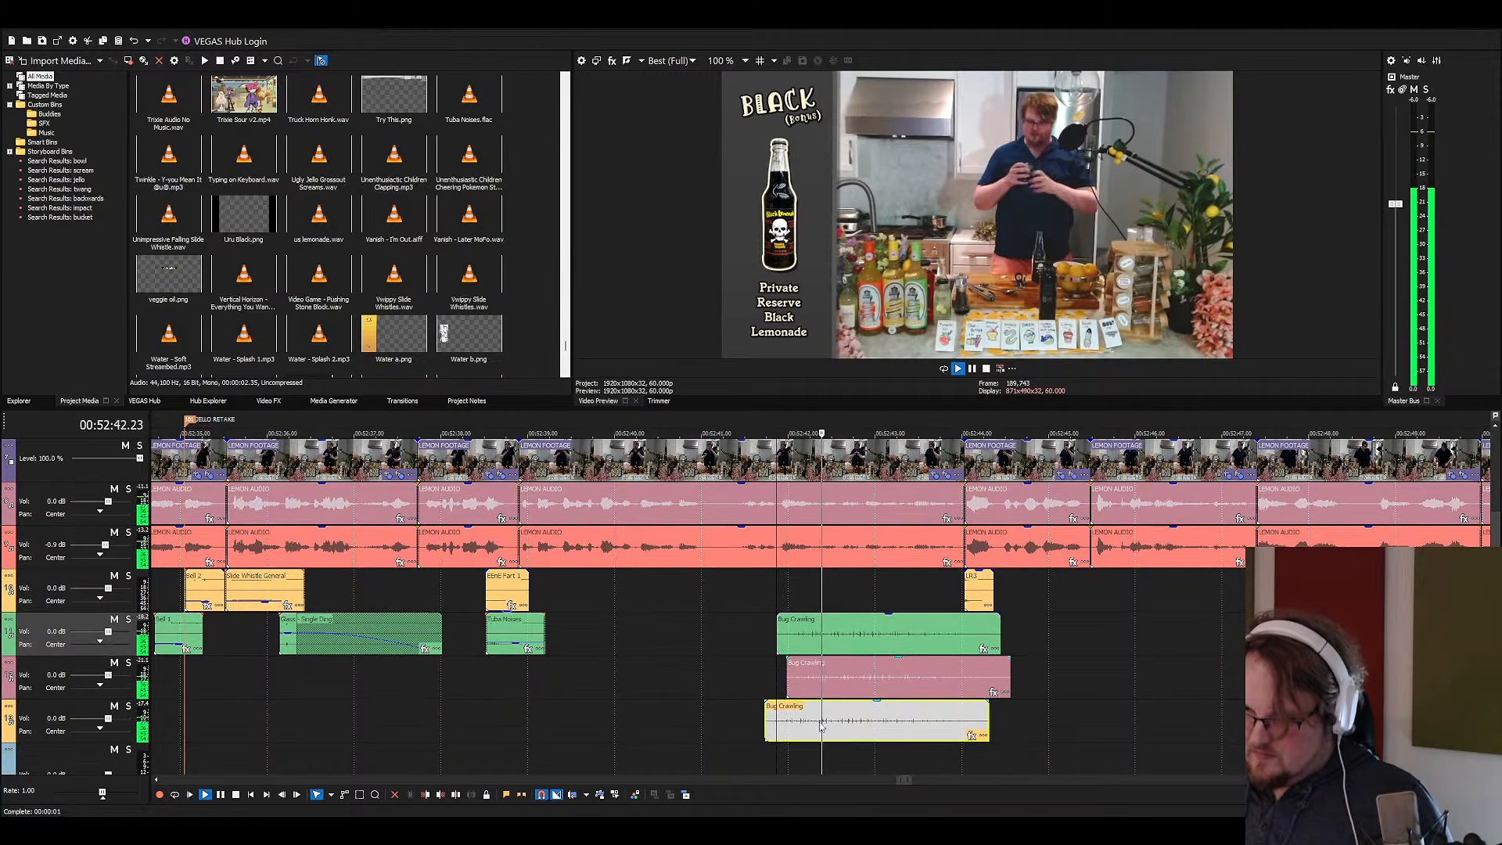
key(space)
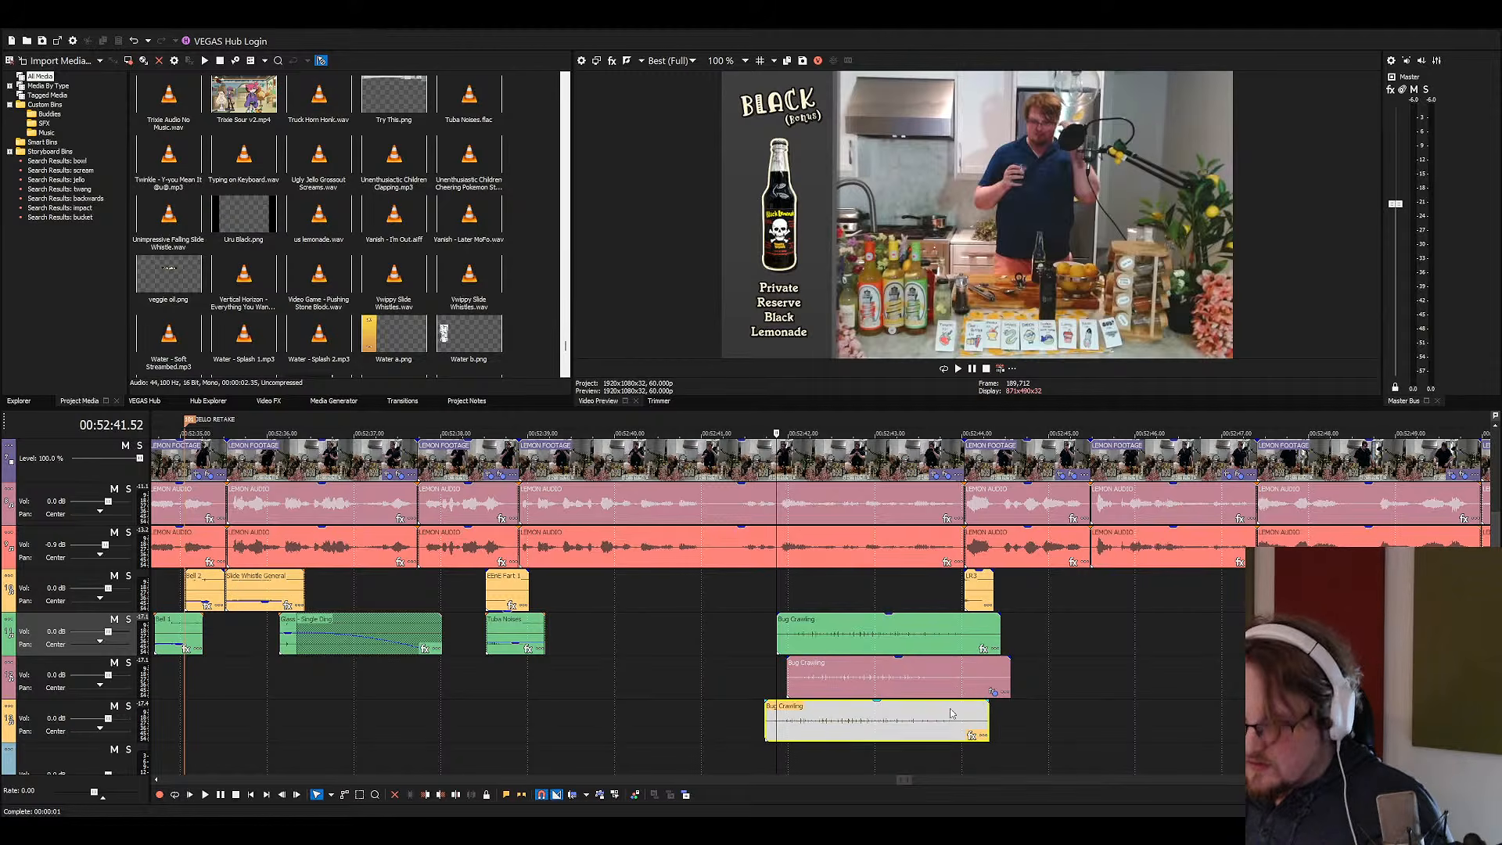
click(970, 735)
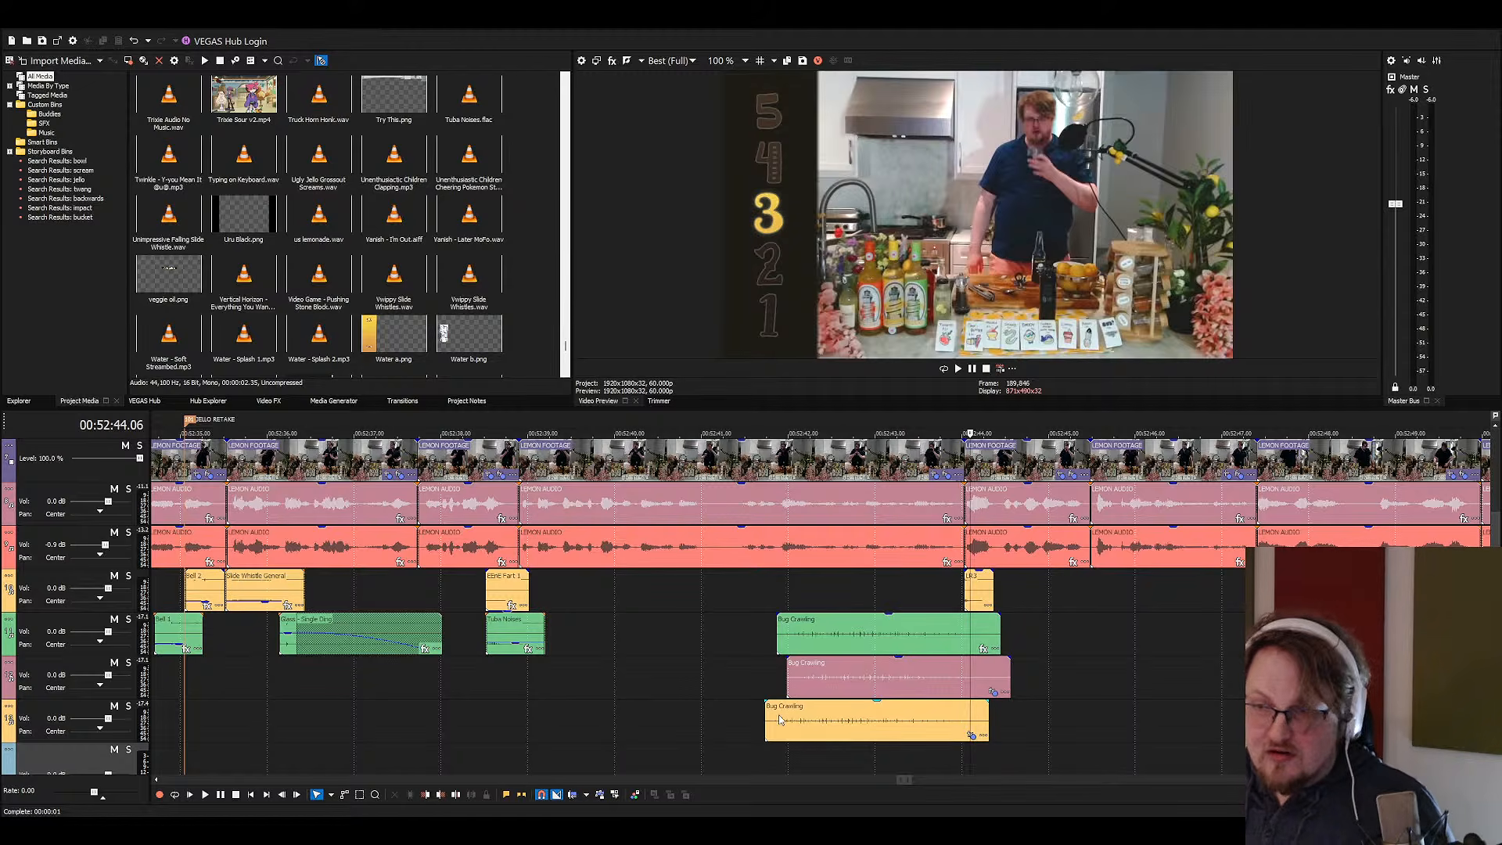
Play back the layered Bug Crawling clips from 52:41.48 to check how the three copies sound together
click(771, 677)
key(space)
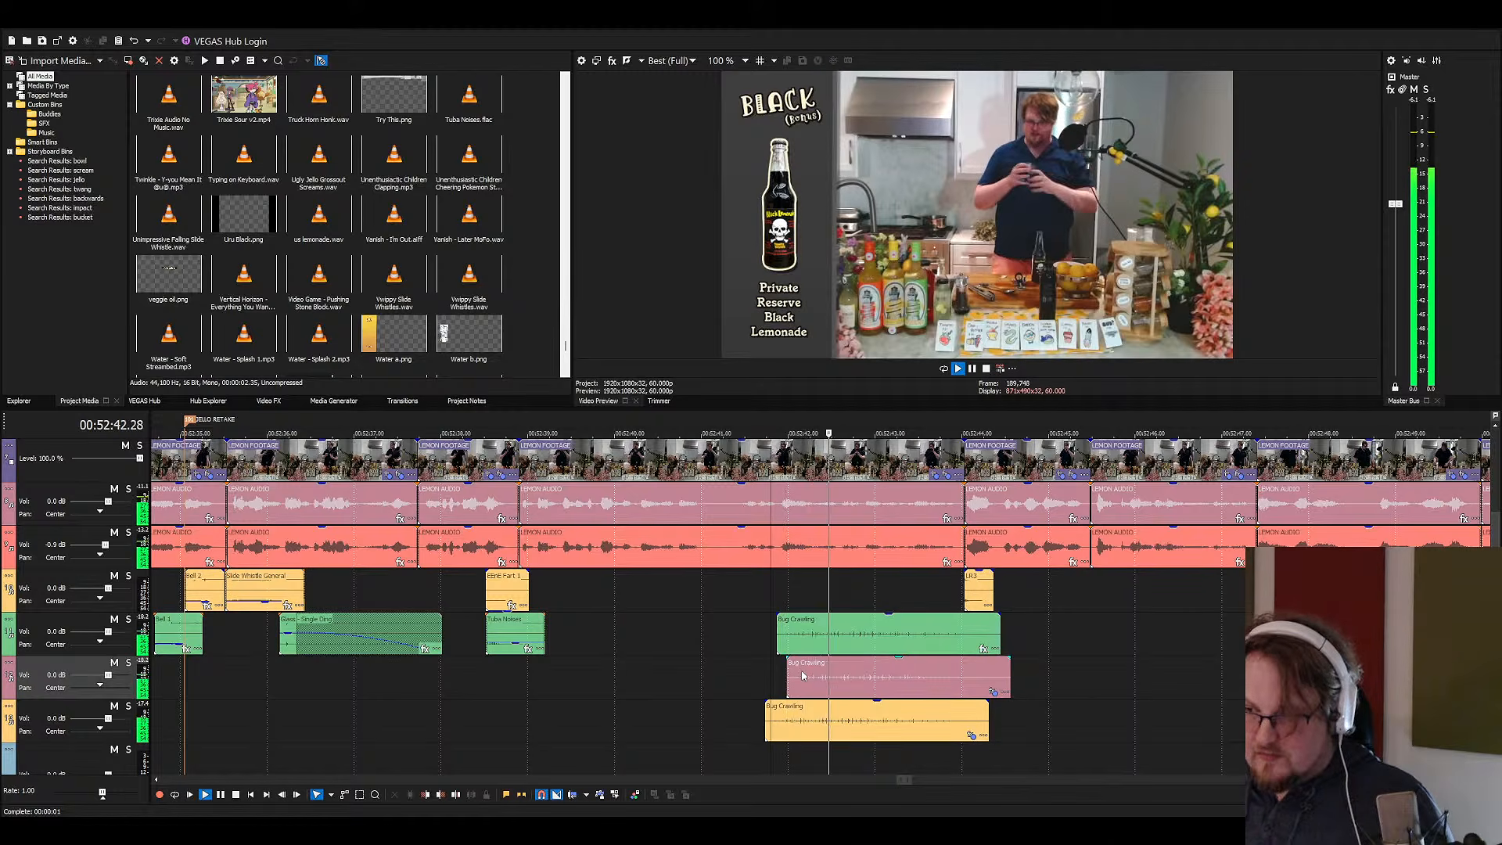
key(space)
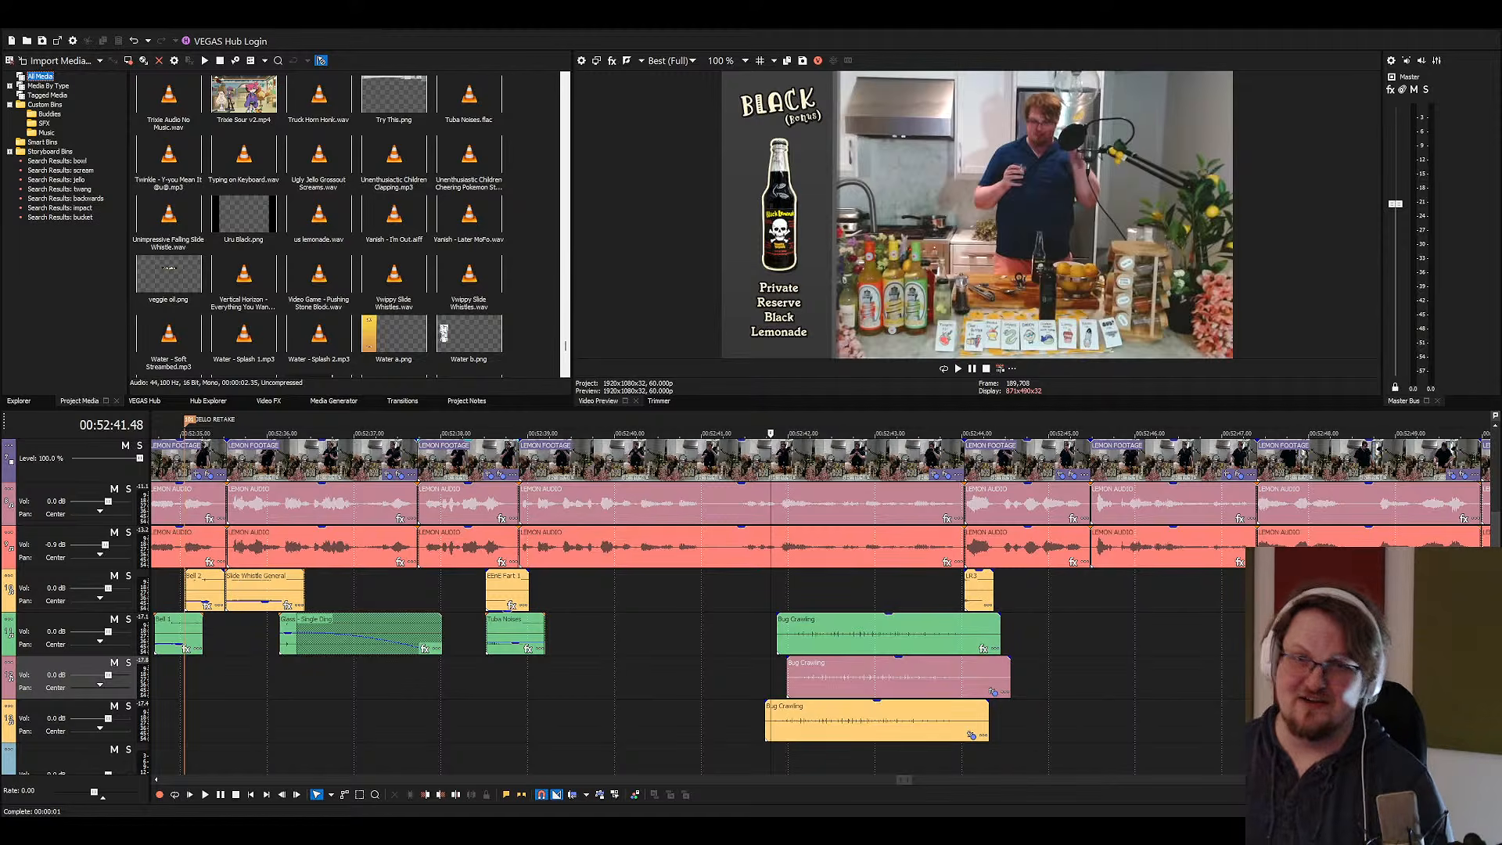
Place Spider Bug Scuttle Crawl from the SFX bin on the blue track just before the Bug Crawling layers and check it in playback
click(44, 123)
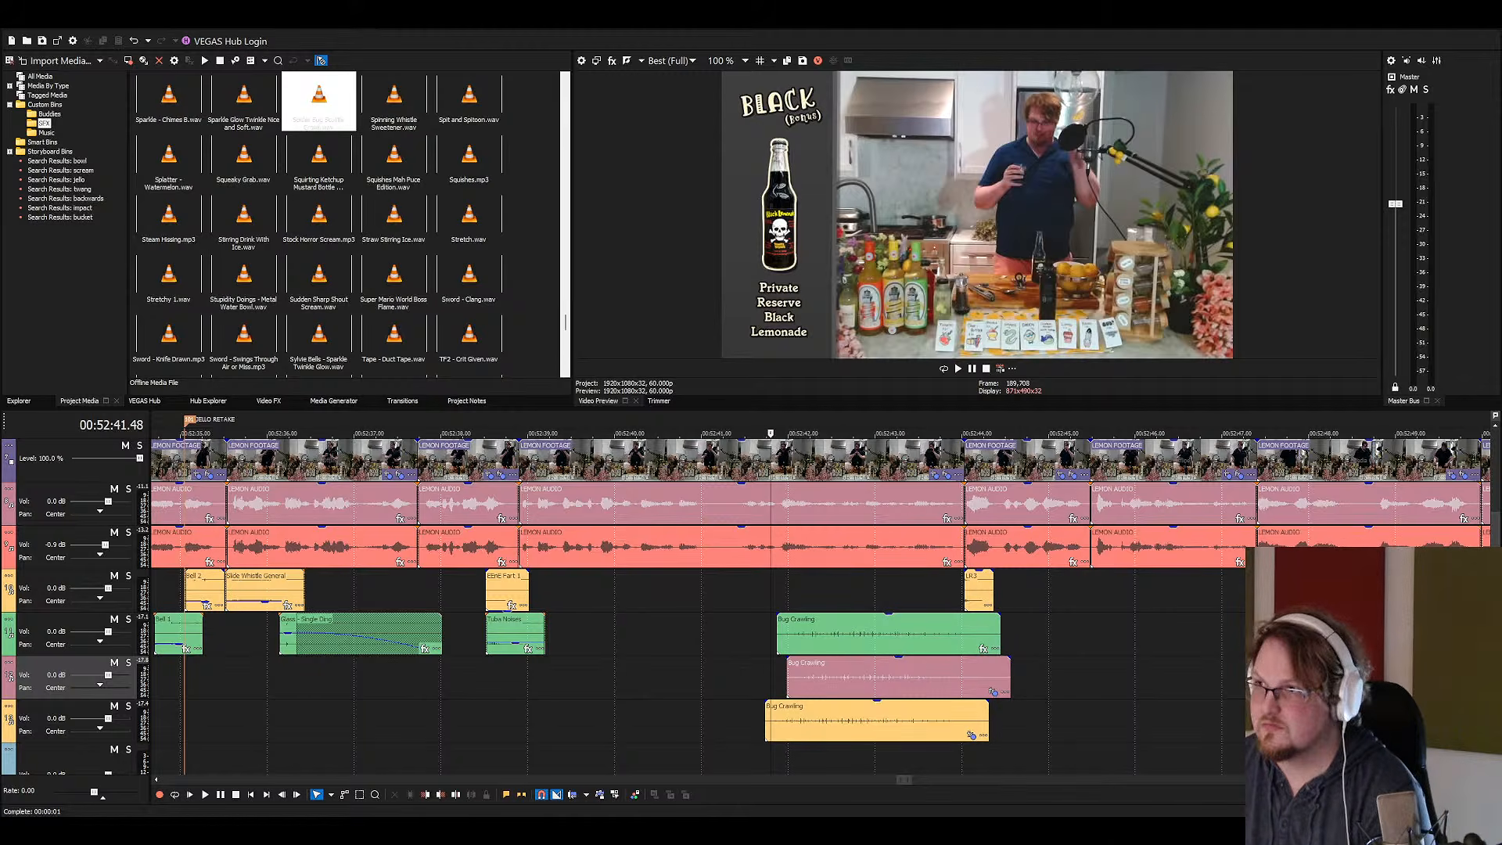
click(342, 114)
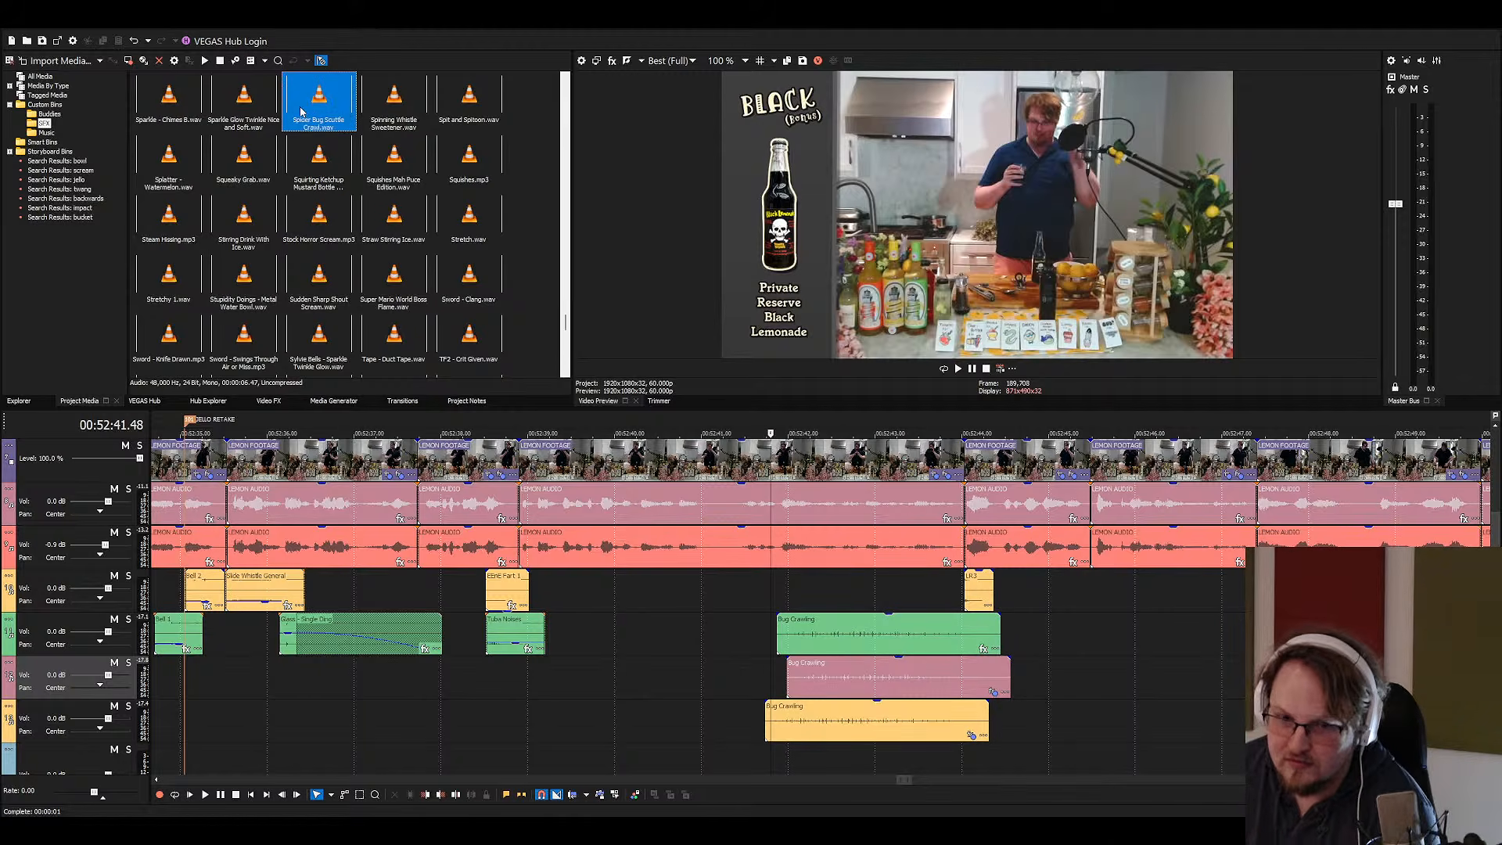
drag(301, 111, 756, 751)
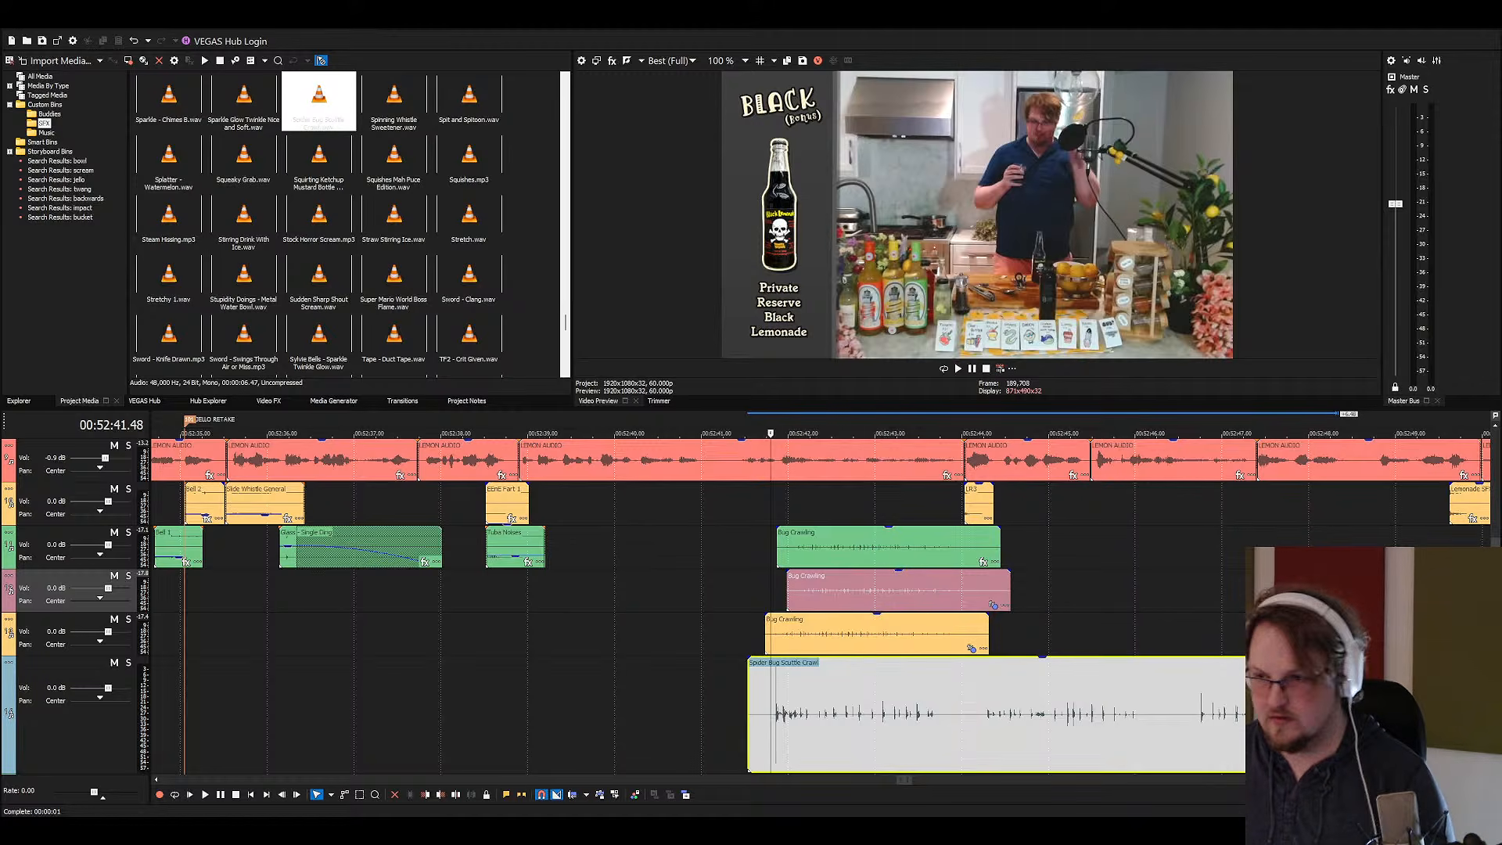
click(755, 538)
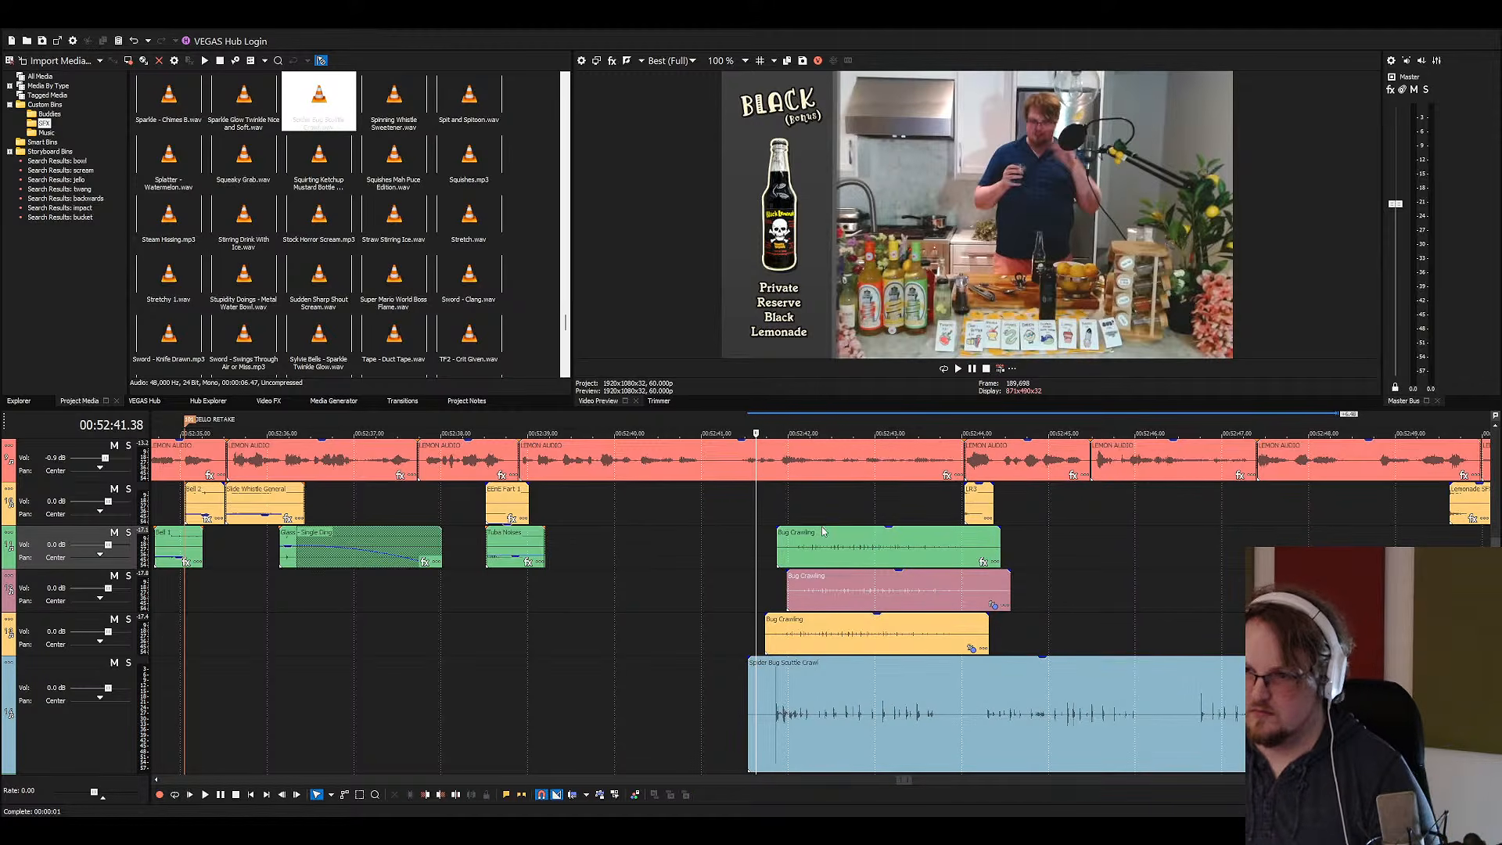
key(space)
scroll(832, 713, up, 2)
Split the Spider Bug Scuttle Crawl clip at two points and delete its short opening section
click(836, 713)
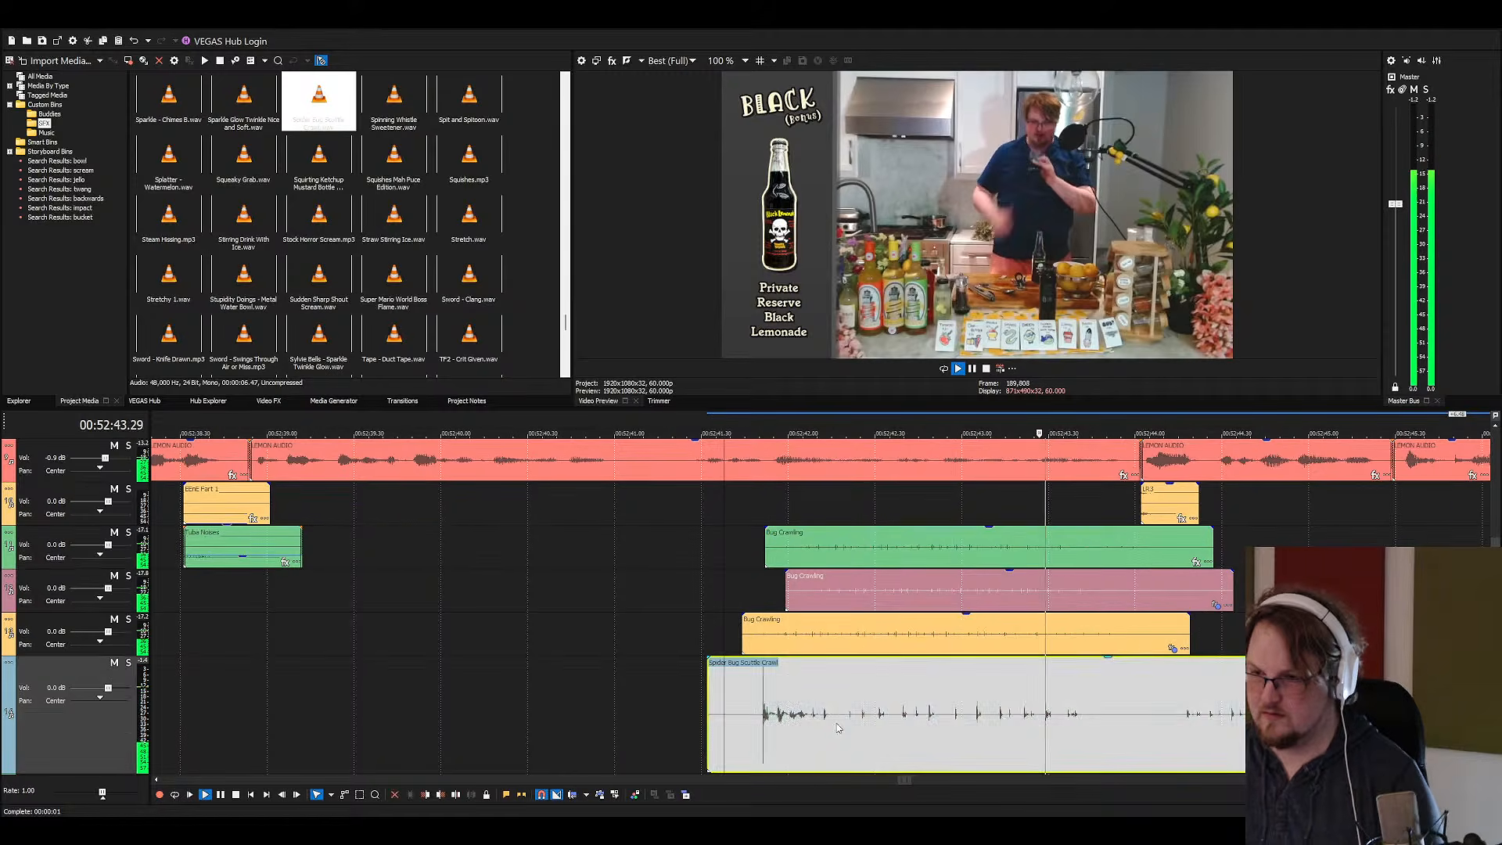
key(s)
scroll(836, 714, down, 3)
key(space)
click(909, 714)
key(s)
click(795, 714)
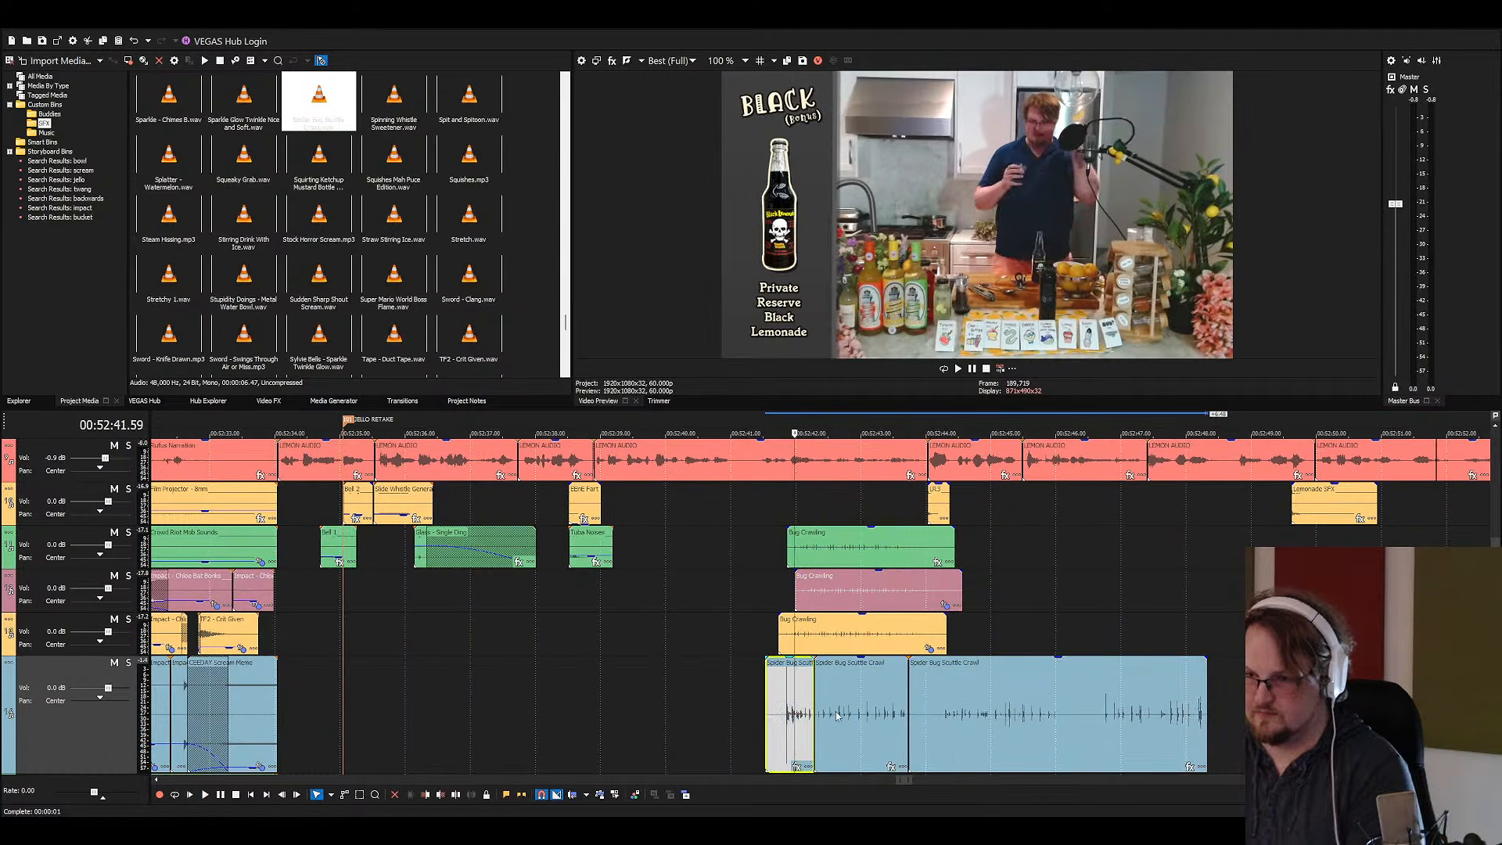
key(Delete)
Move the middle Spider Bug Scuttle Crawl section to the upper yellow track at about 52:42.12 and check it in playback
drag(854, 714, 849, 505)
click(802, 509)
key(space)
key(space)
scroll(802, 508, up, 4)
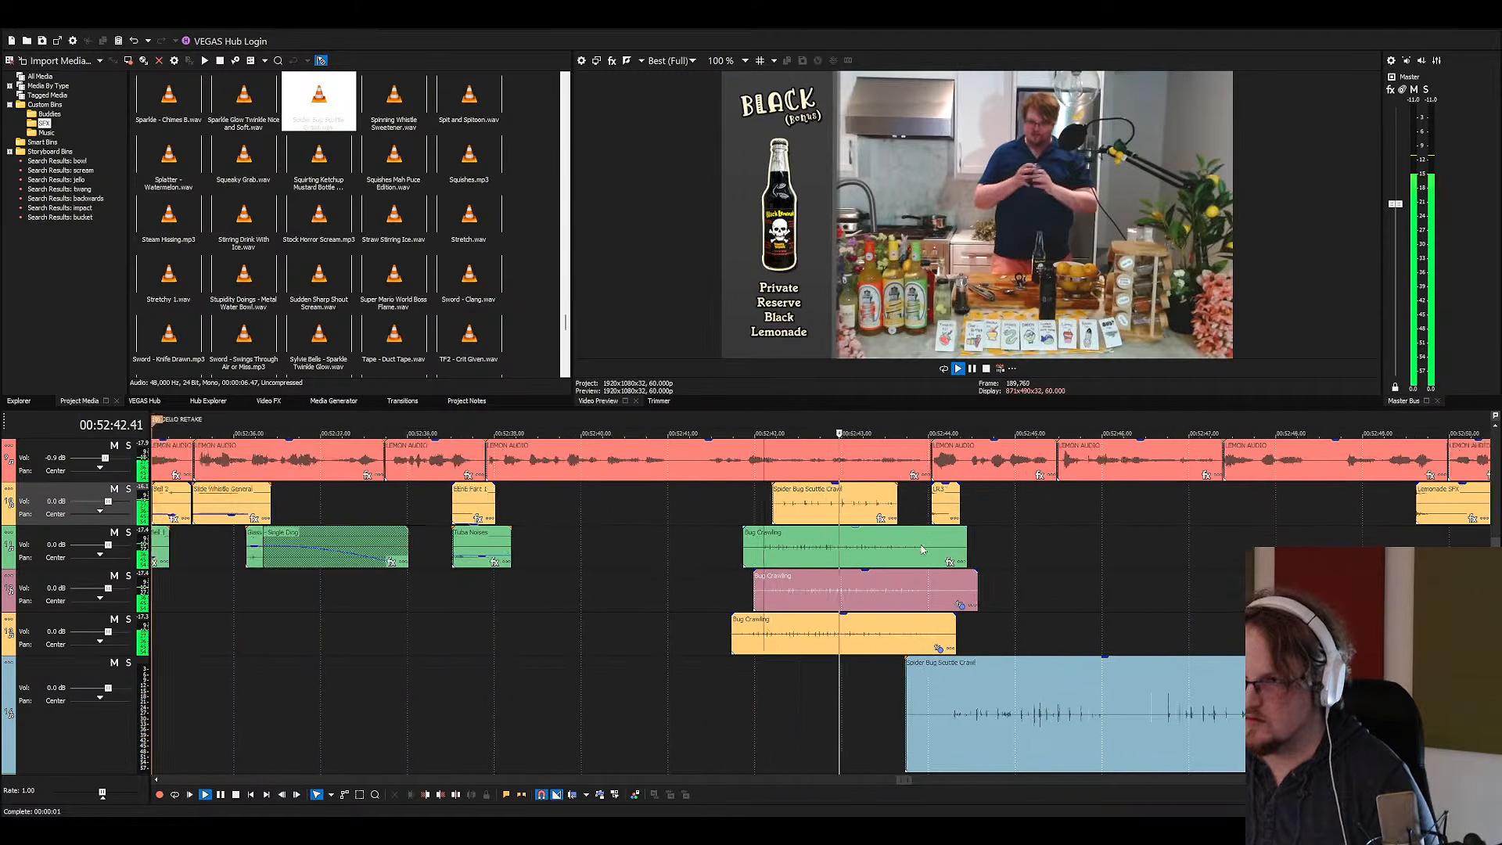
key(space)
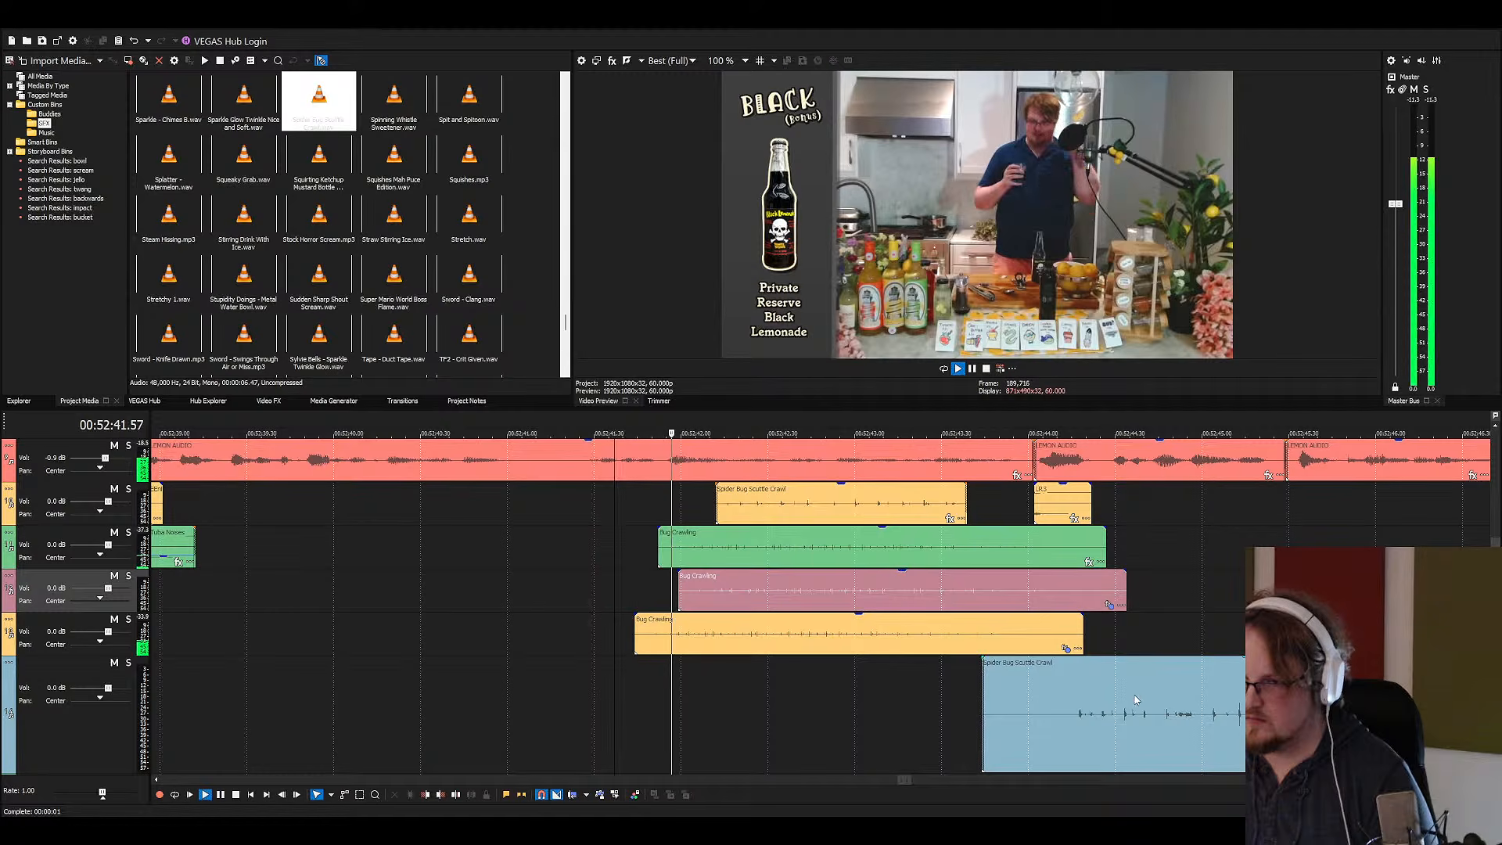
key(space)
Slide the remaining Spider Bug Scuttle Crawl clip under the Bug Crawling layers, isolate its part from about 52:42.20 to 52:43.57 and check it in playback
drag(1135, 701, 747, 683)
click(754, 638)
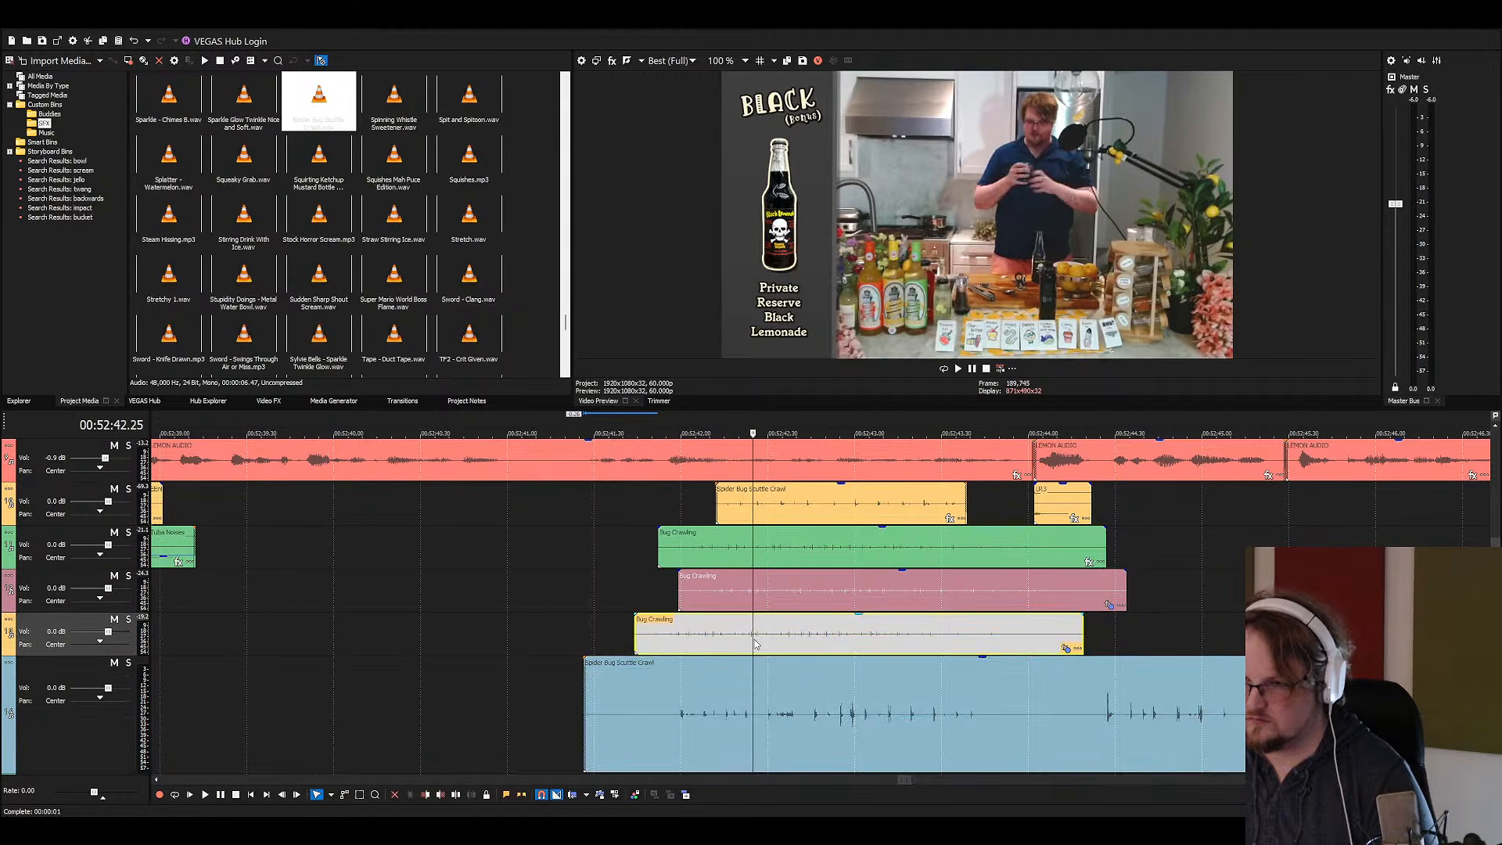
click(738, 704)
key(s)
click(1019, 718)
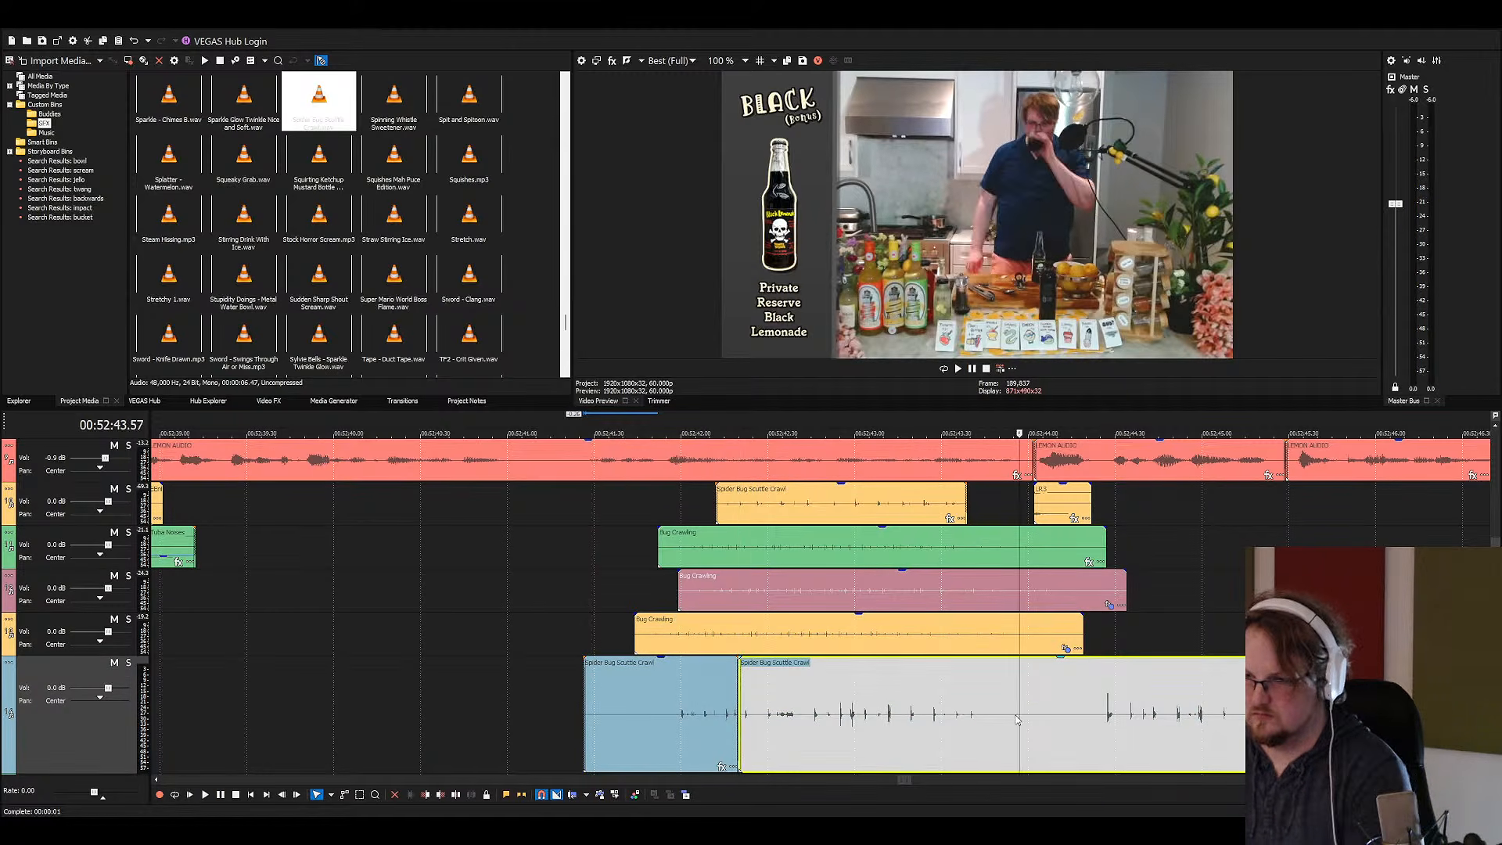
key(s)
click(708, 704)
key(Delete)
click(769, 696)
key(space)
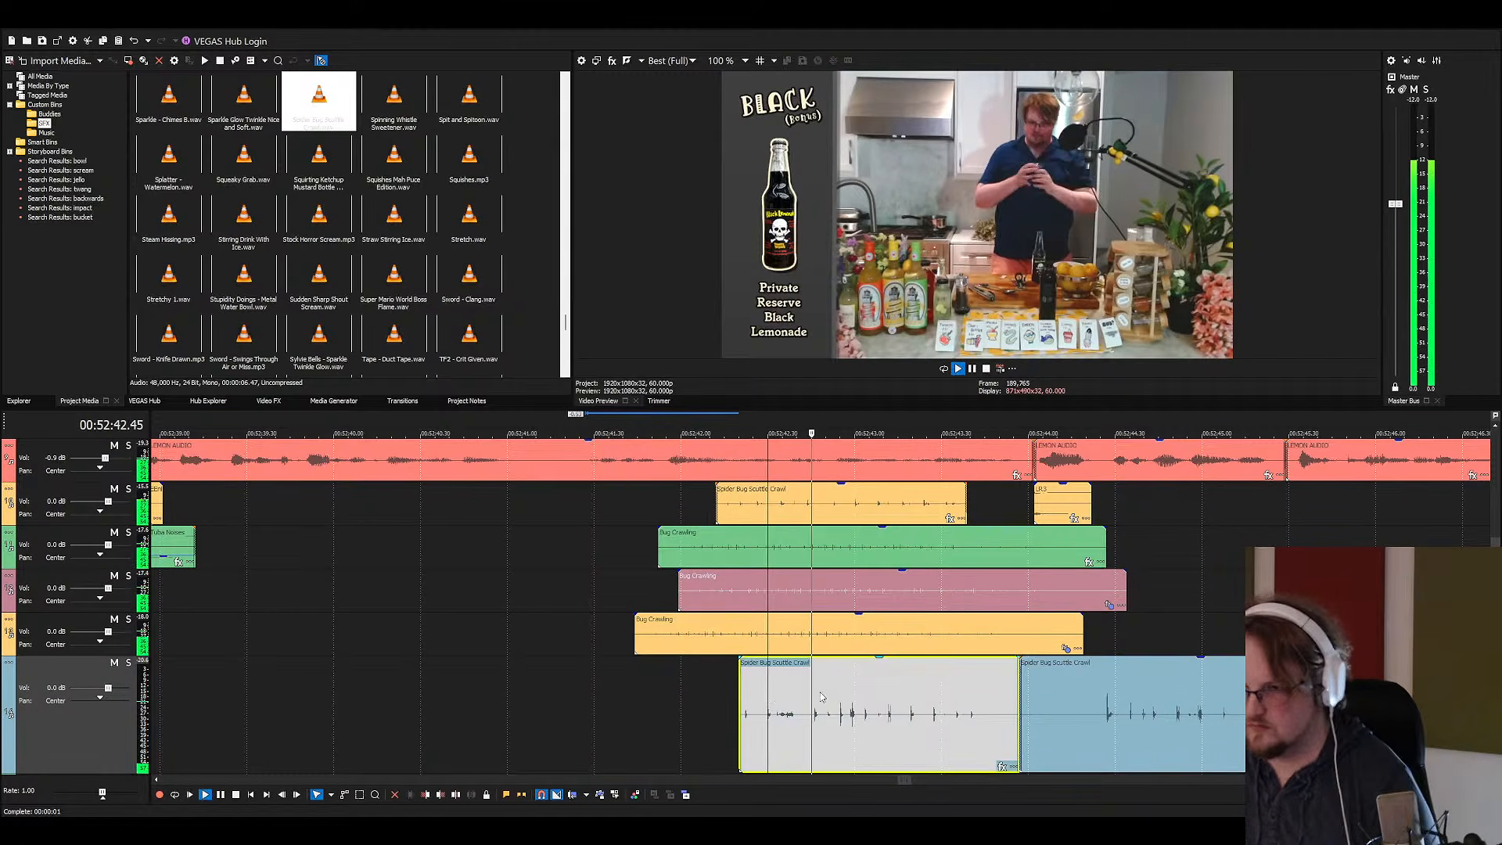
key(space)
Split the leftover Spider Bug Scuttle Crawl at 52:44.34 and again further along, and delete the short piece before 52:44.34
click(1126, 715)
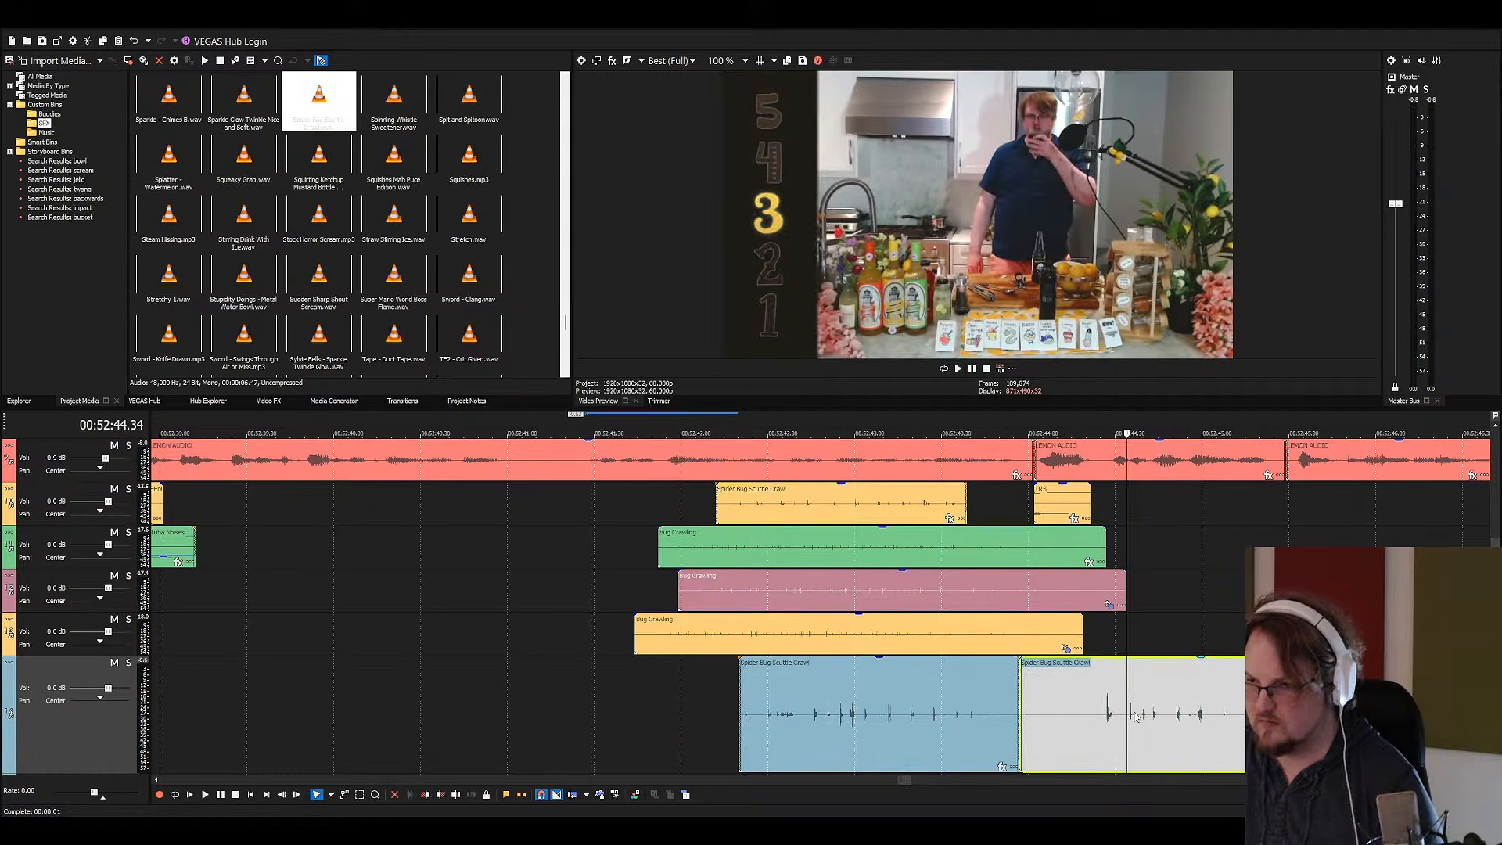
key(s)
click(1341, 715)
key(s)
click(1358, 715)
click(1069, 715)
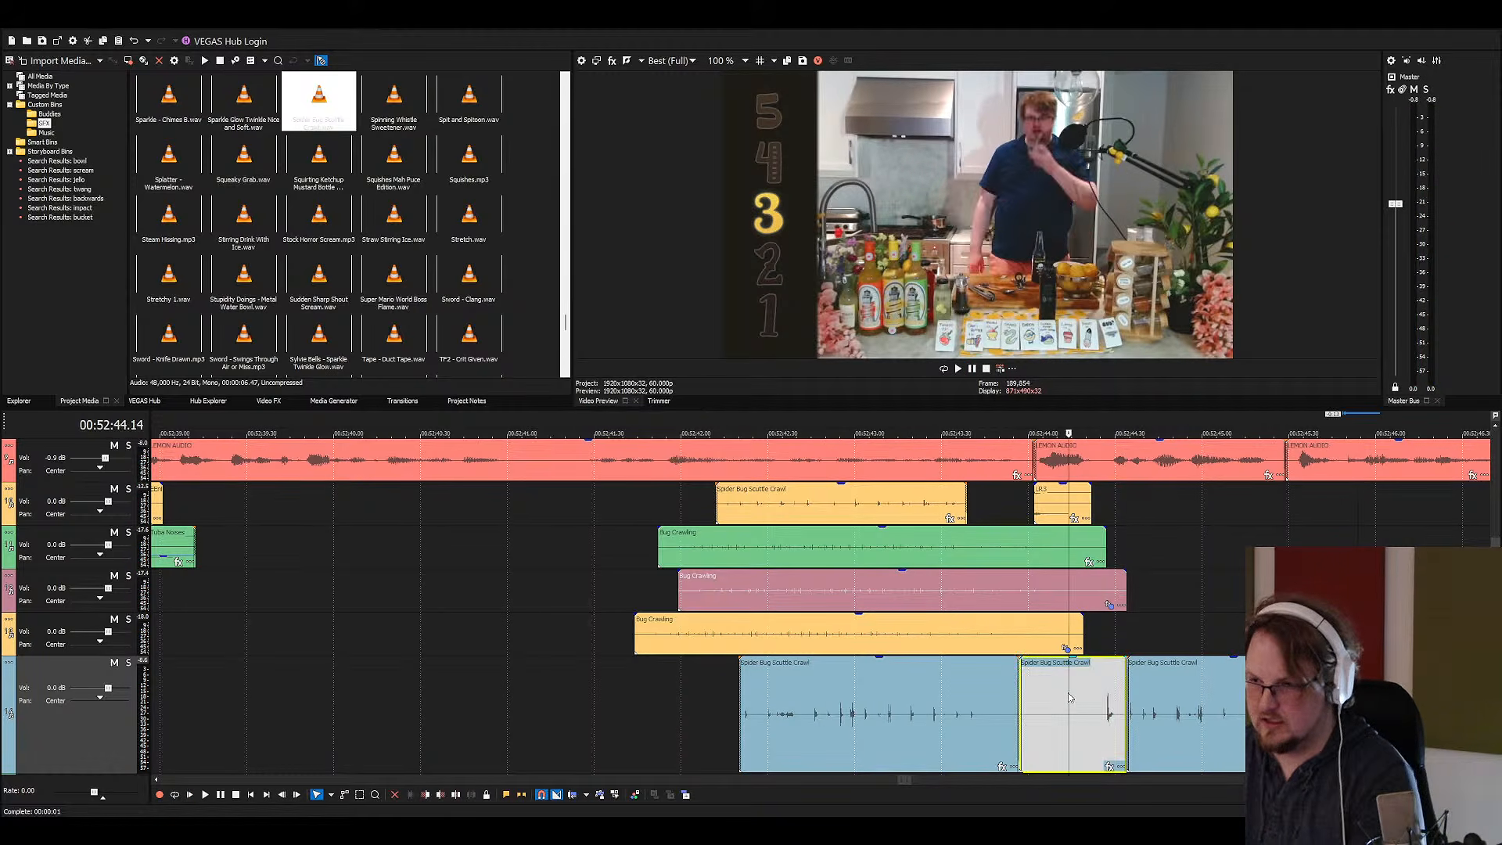
key(Delete)
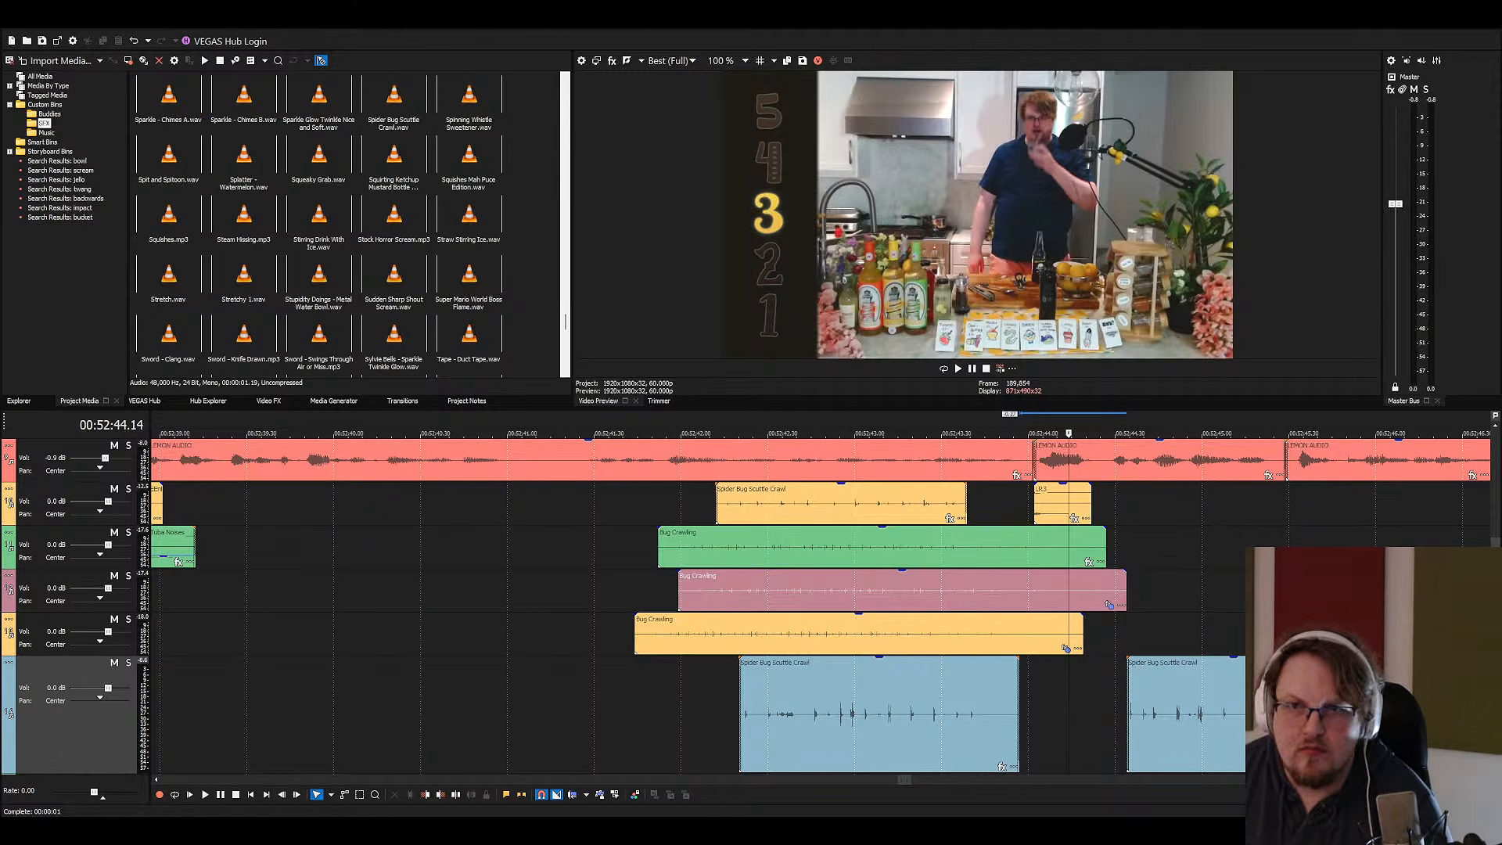
Add the Burning Matchstick or Candle Snuff Hiss to the pink track and trim all five crawling layers to end at 52:43.28
mouse_move(1056, 503)
mouse_down()
mouse_move(1218, 590)
mouse_move(1180, 590)
mouse_up()
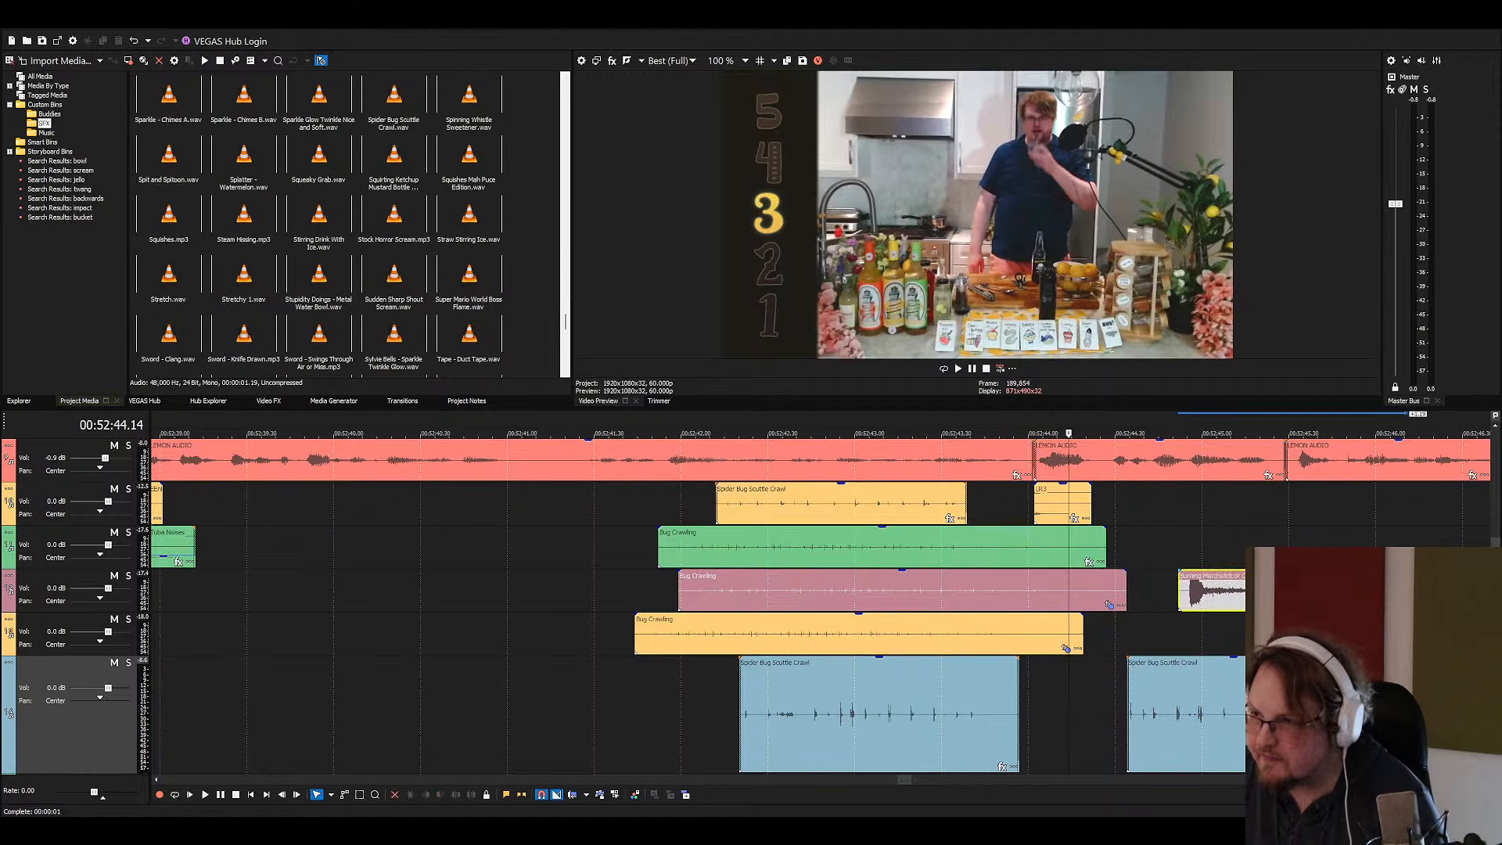
click(810, 584)
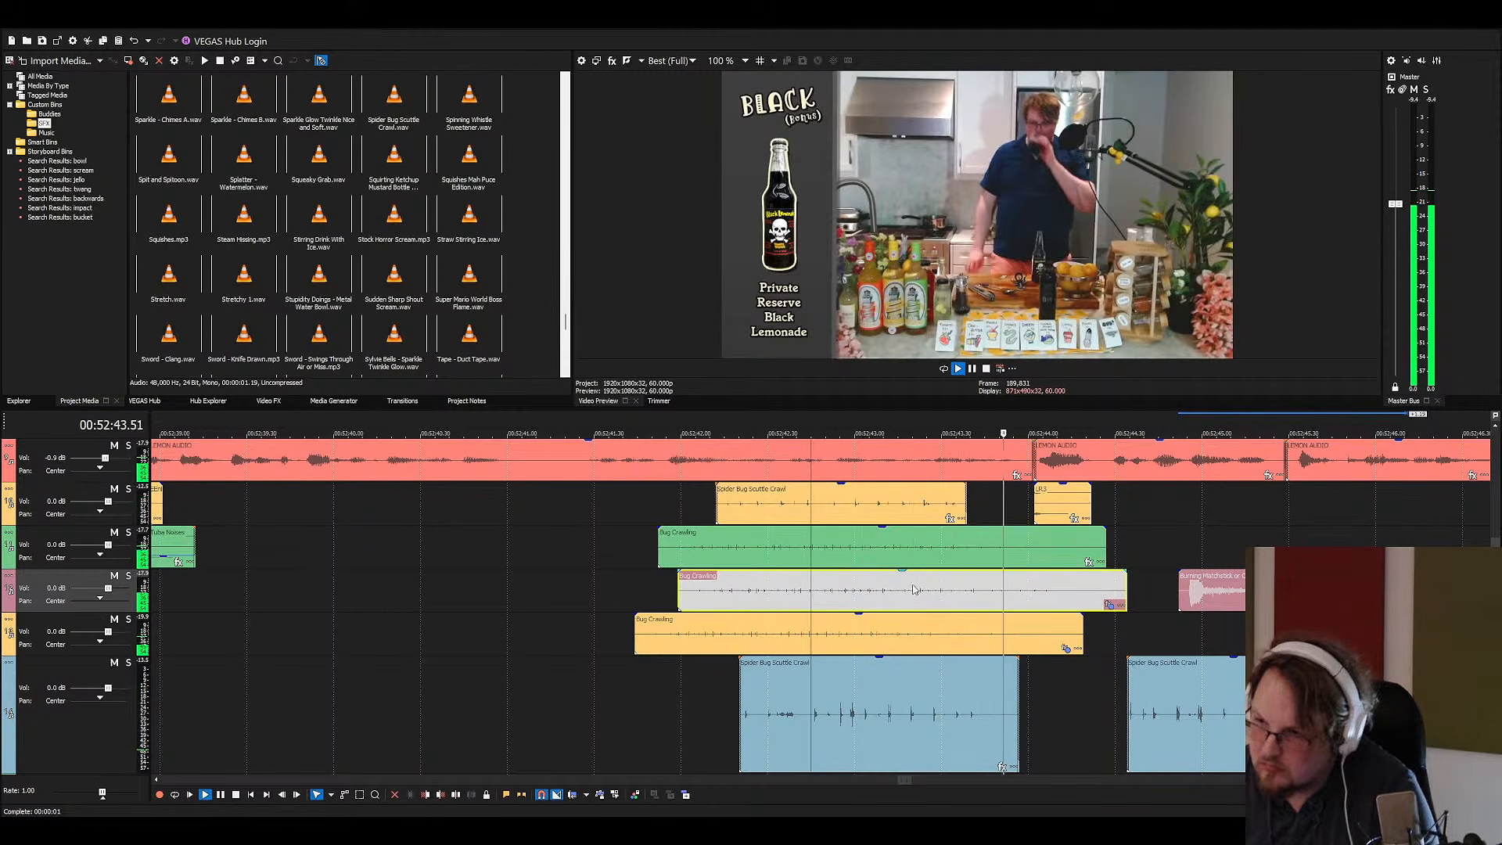
click(948, 546)
click(937, 507)
shift+click(975, 712)
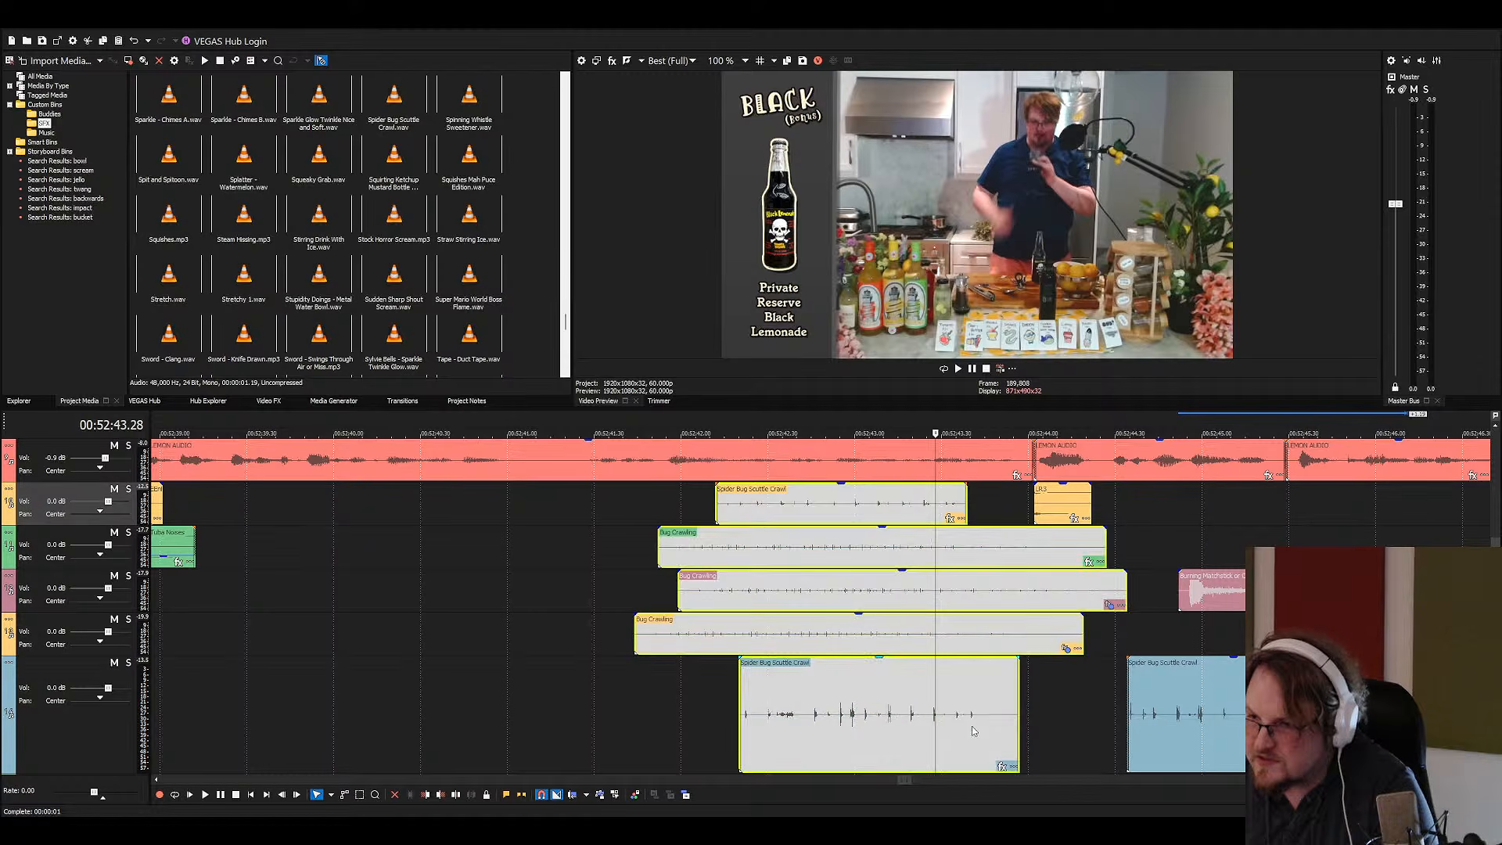
key(s)
key(Delete)
Move the Burning Matchstick hiss to the green track, slightly overlapping the end of Bug Crawling, and lower its gain
mouse_move(1221, 584)
mouse_down()
mouse_move(997, 583)
mouse_move(964, 540)
mouse_up()
click(871, 546)
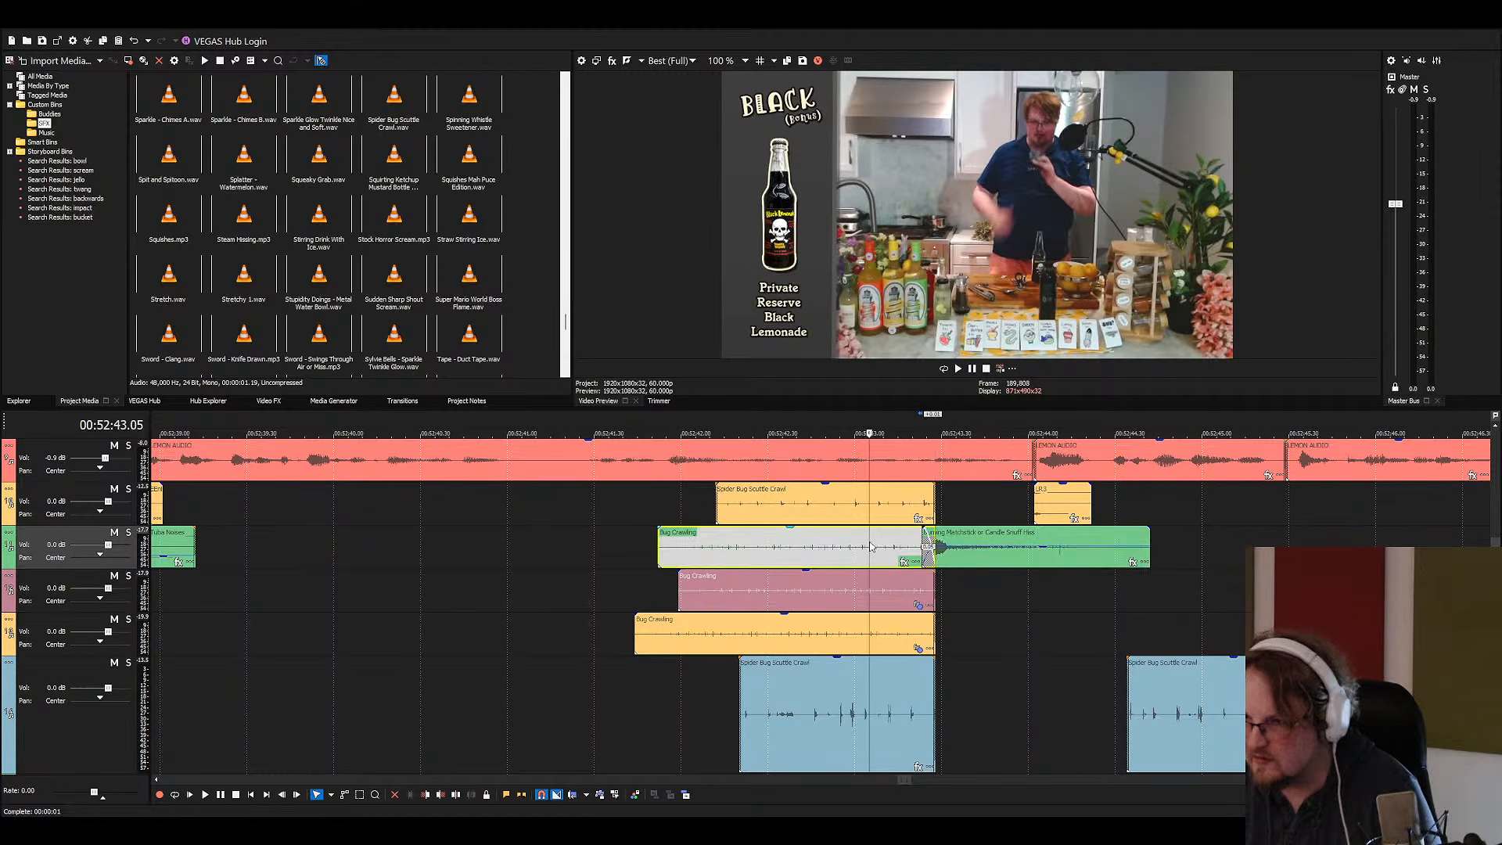
key(space)
click(961, 553)
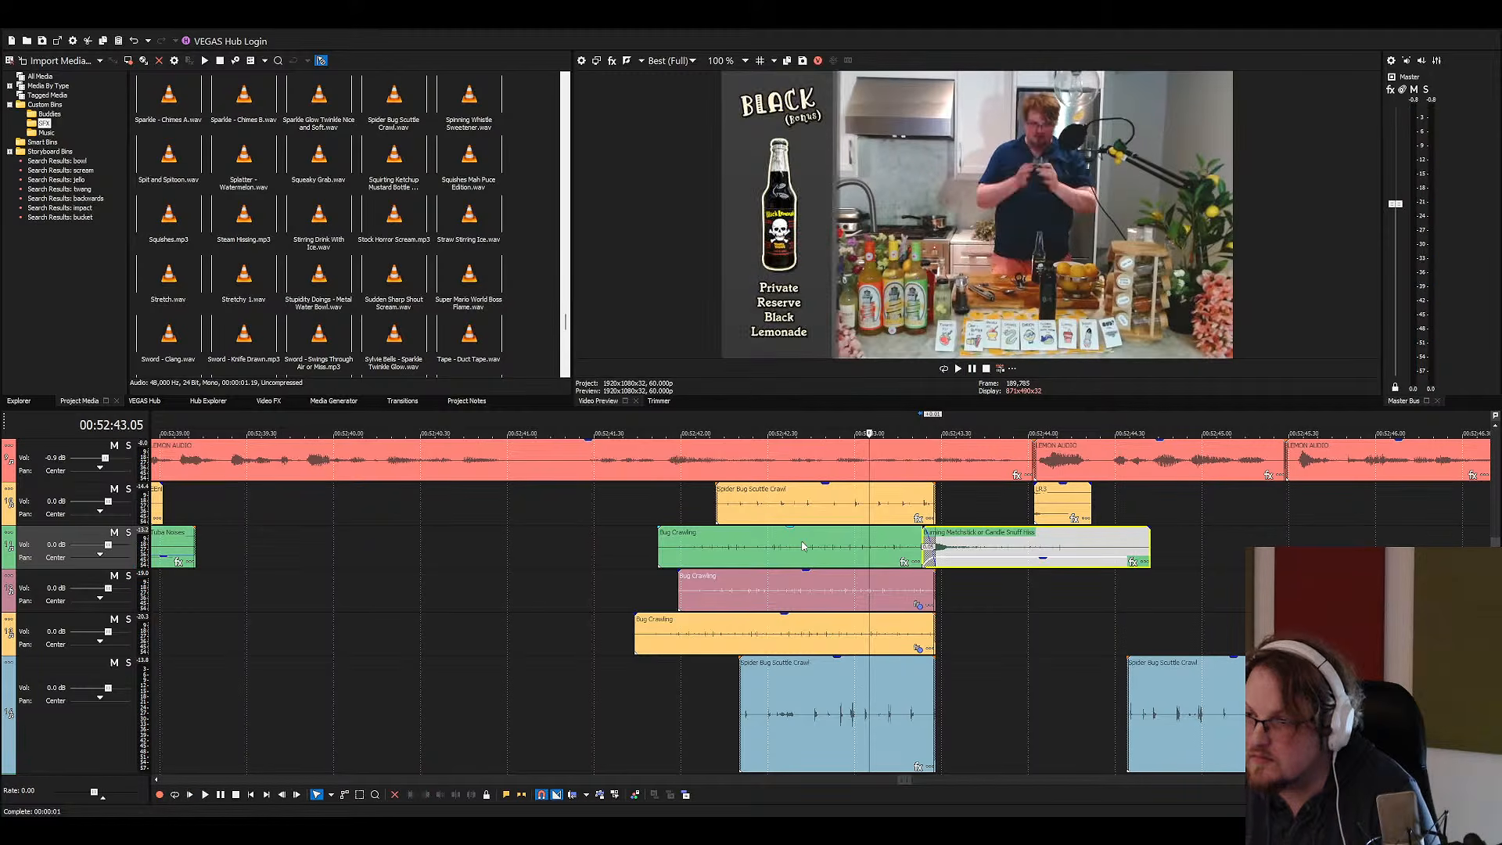
key(space)
Play back the trimmed crawling layers and hiss from 52:42.10 and from 52:41.49 to check timing and balance
click(708, 550)
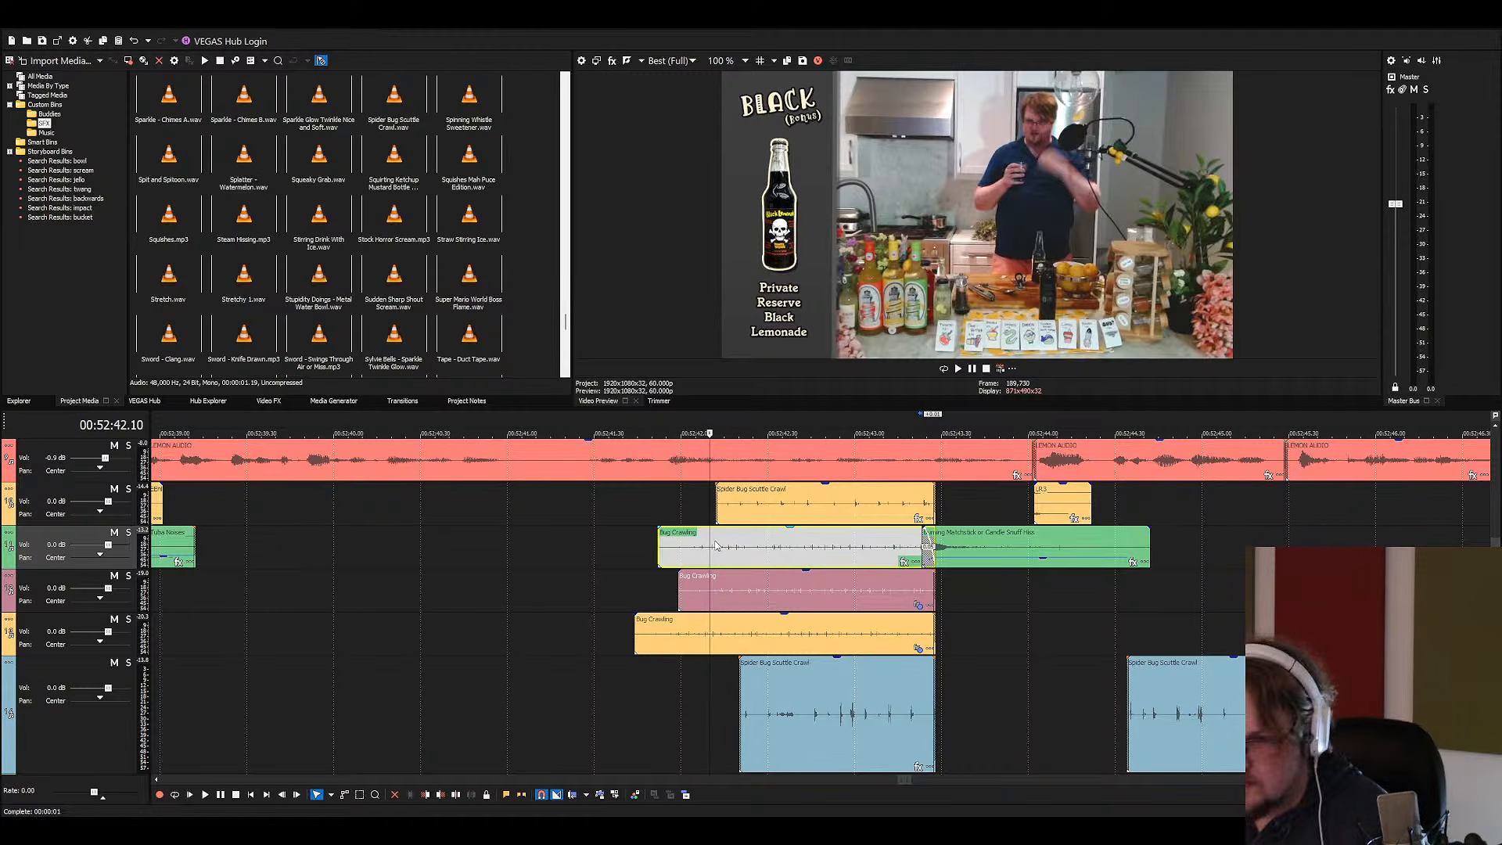
key(space)
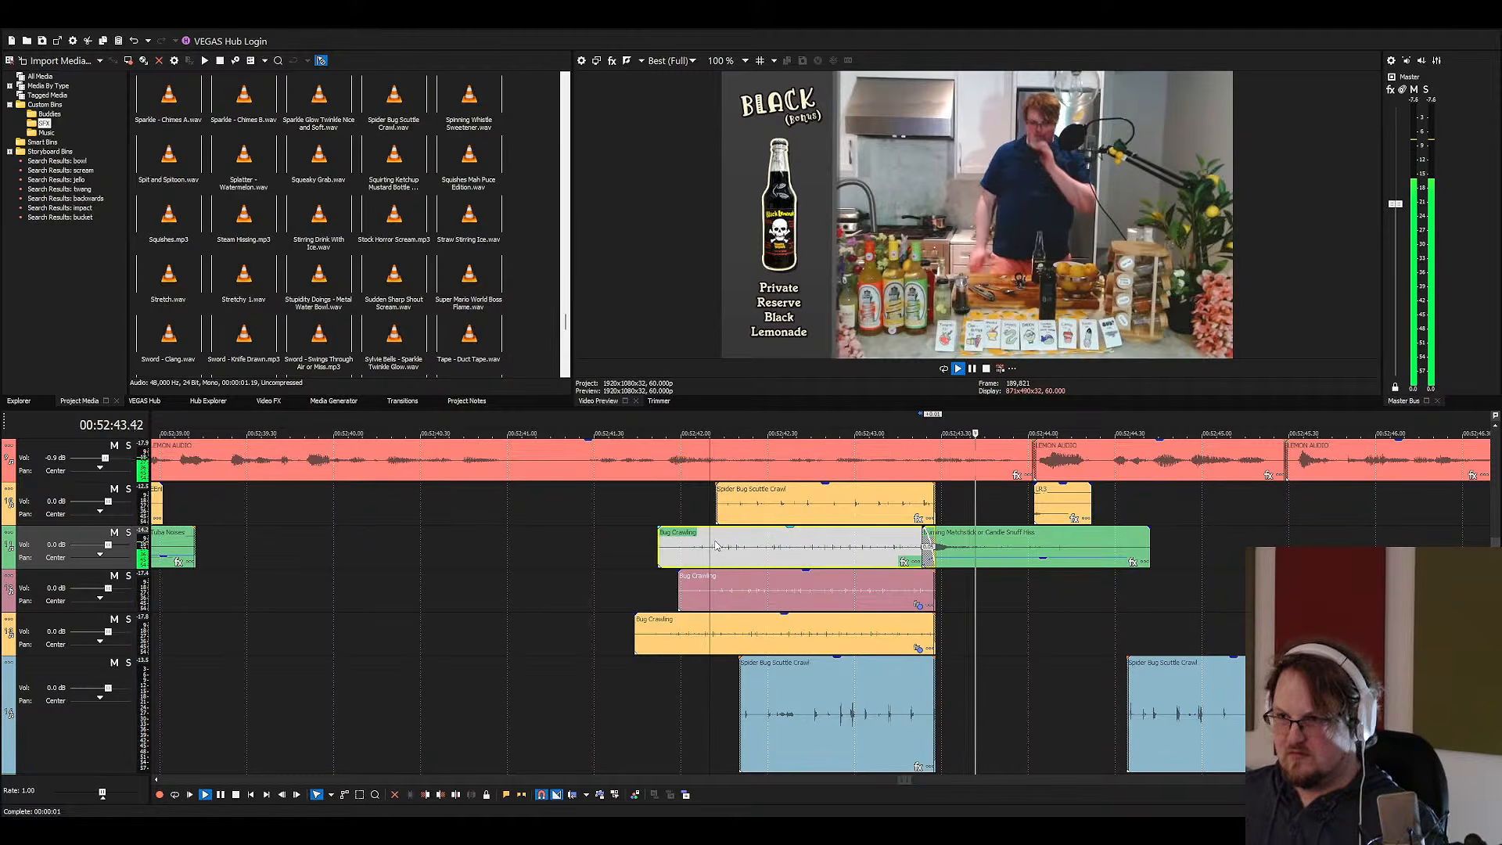
key(space)
click(649, 554)
key(space)
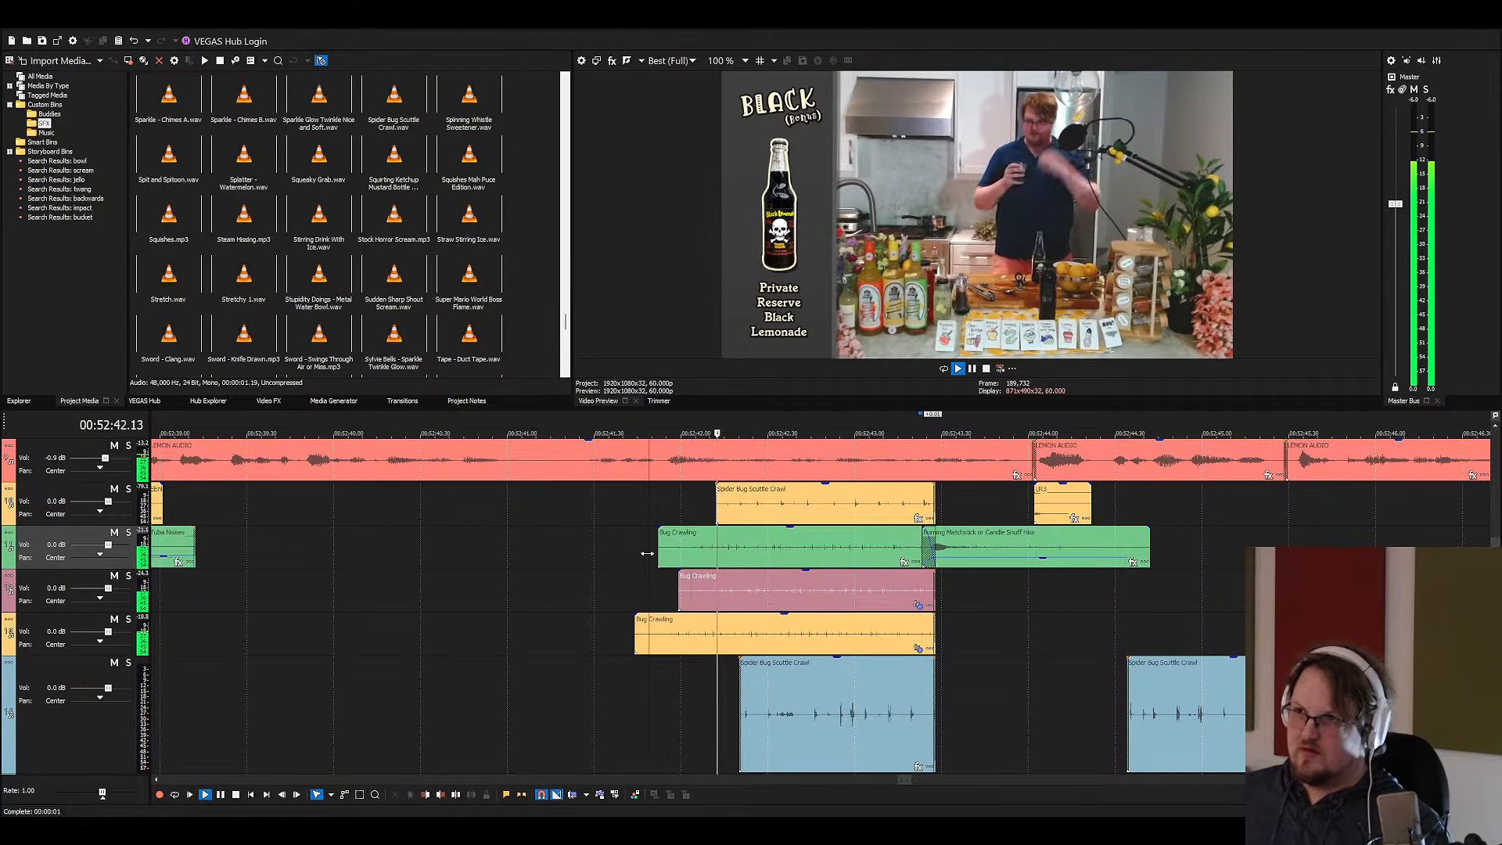
key(space)
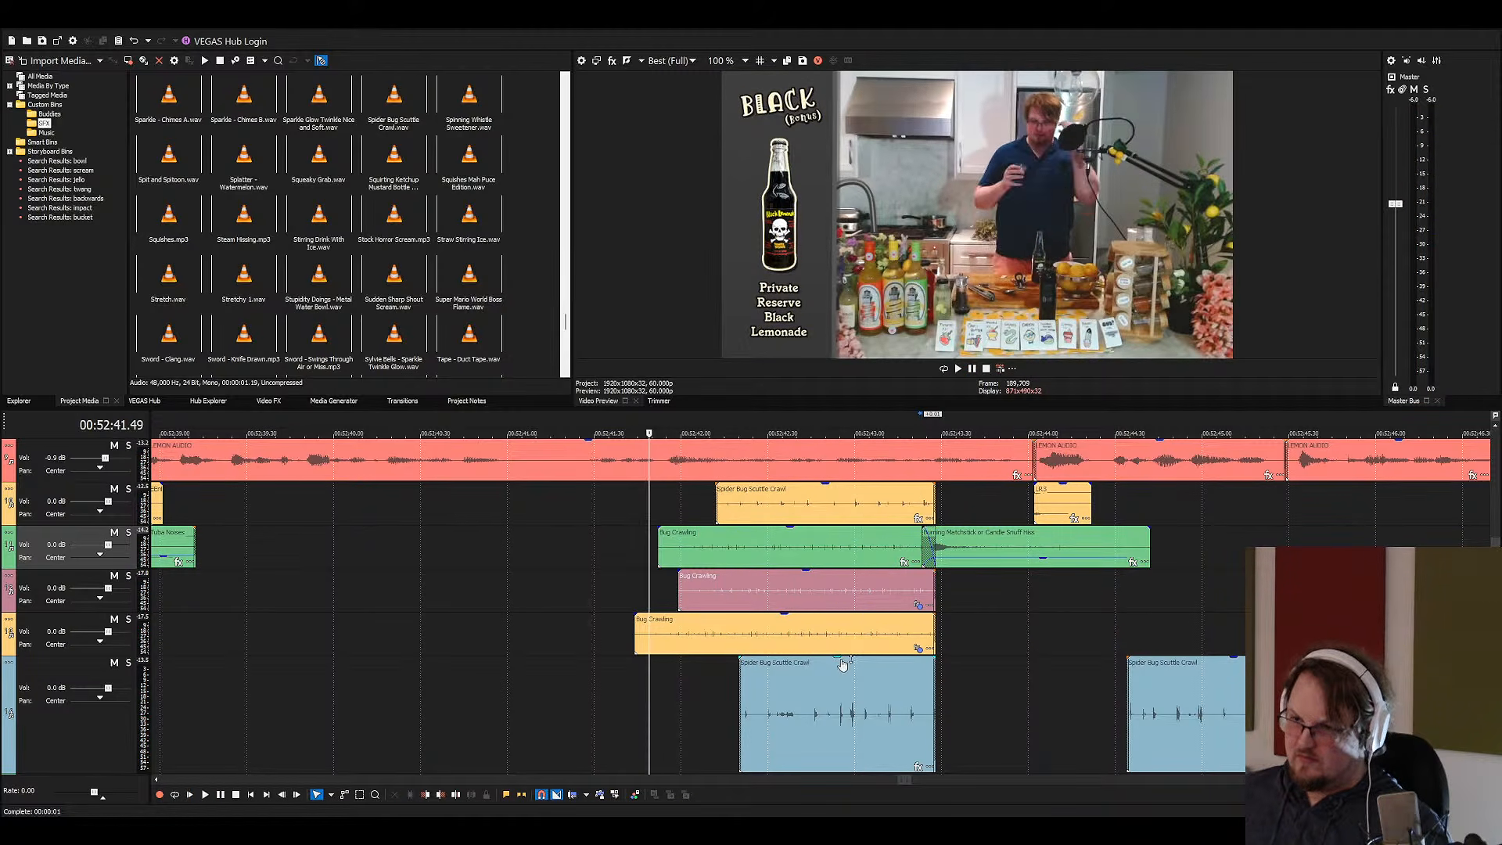
Lower the gain of the blue-track Spider Bug Scuttle Crawl, check it in playback and remove the leftover section after it
click(842, 665)
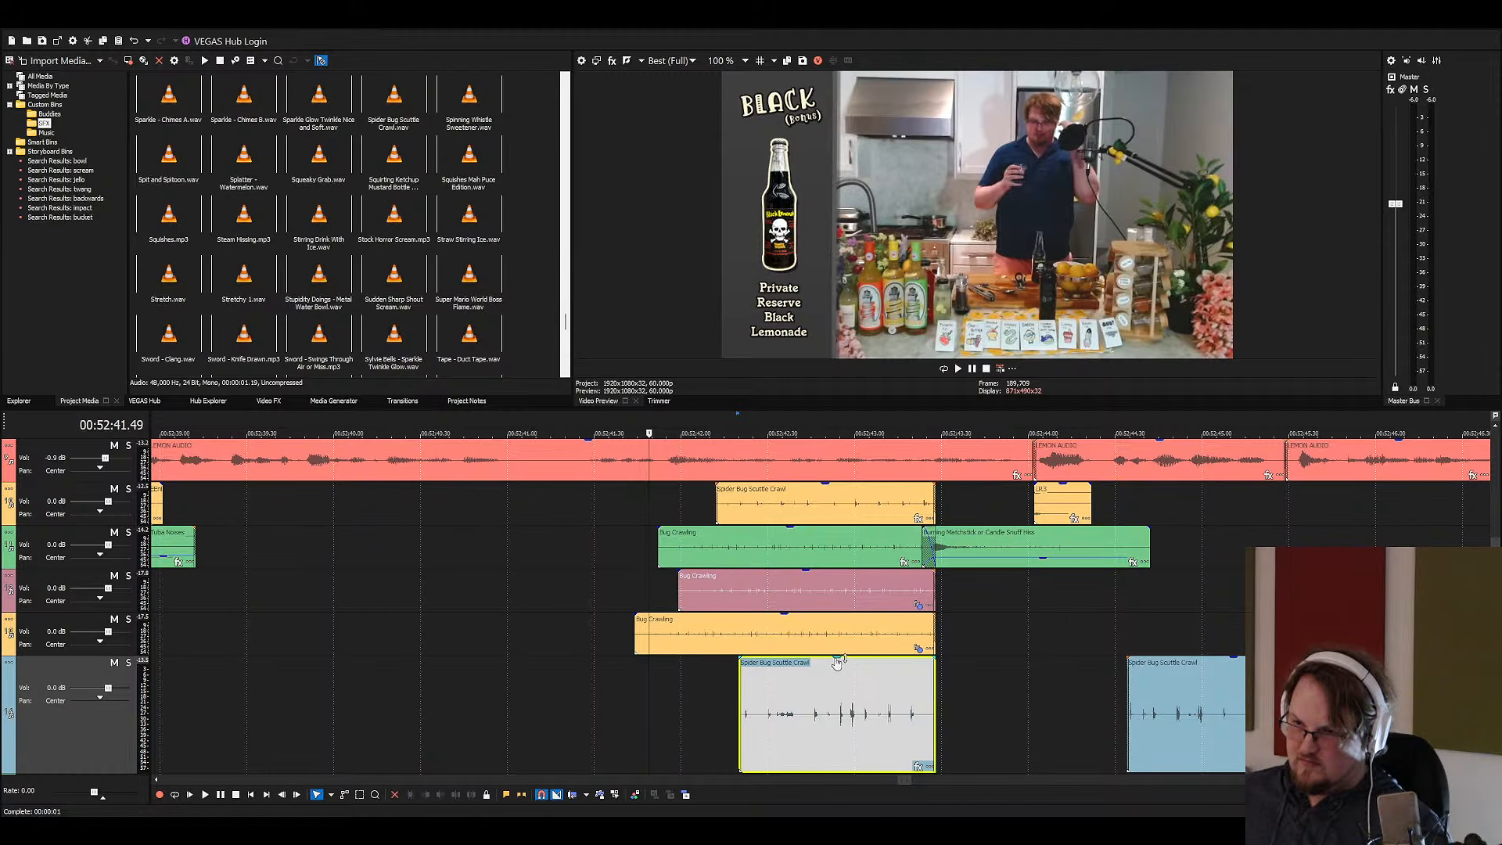
drag(837, 662, 837, 739)
click(721, 699)
key(space)
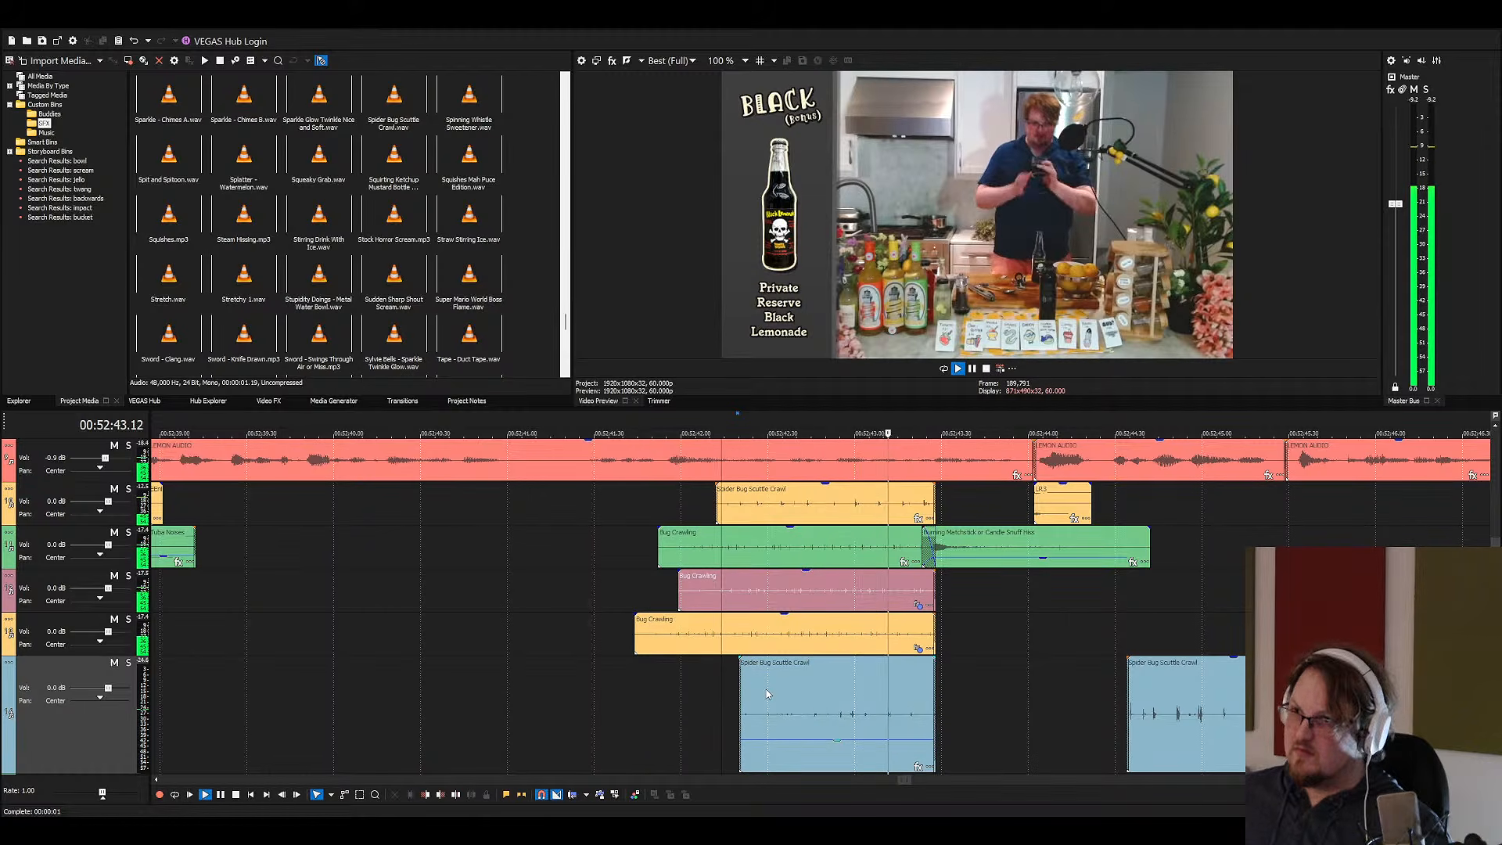
scroll(1141, 701, down, 3)
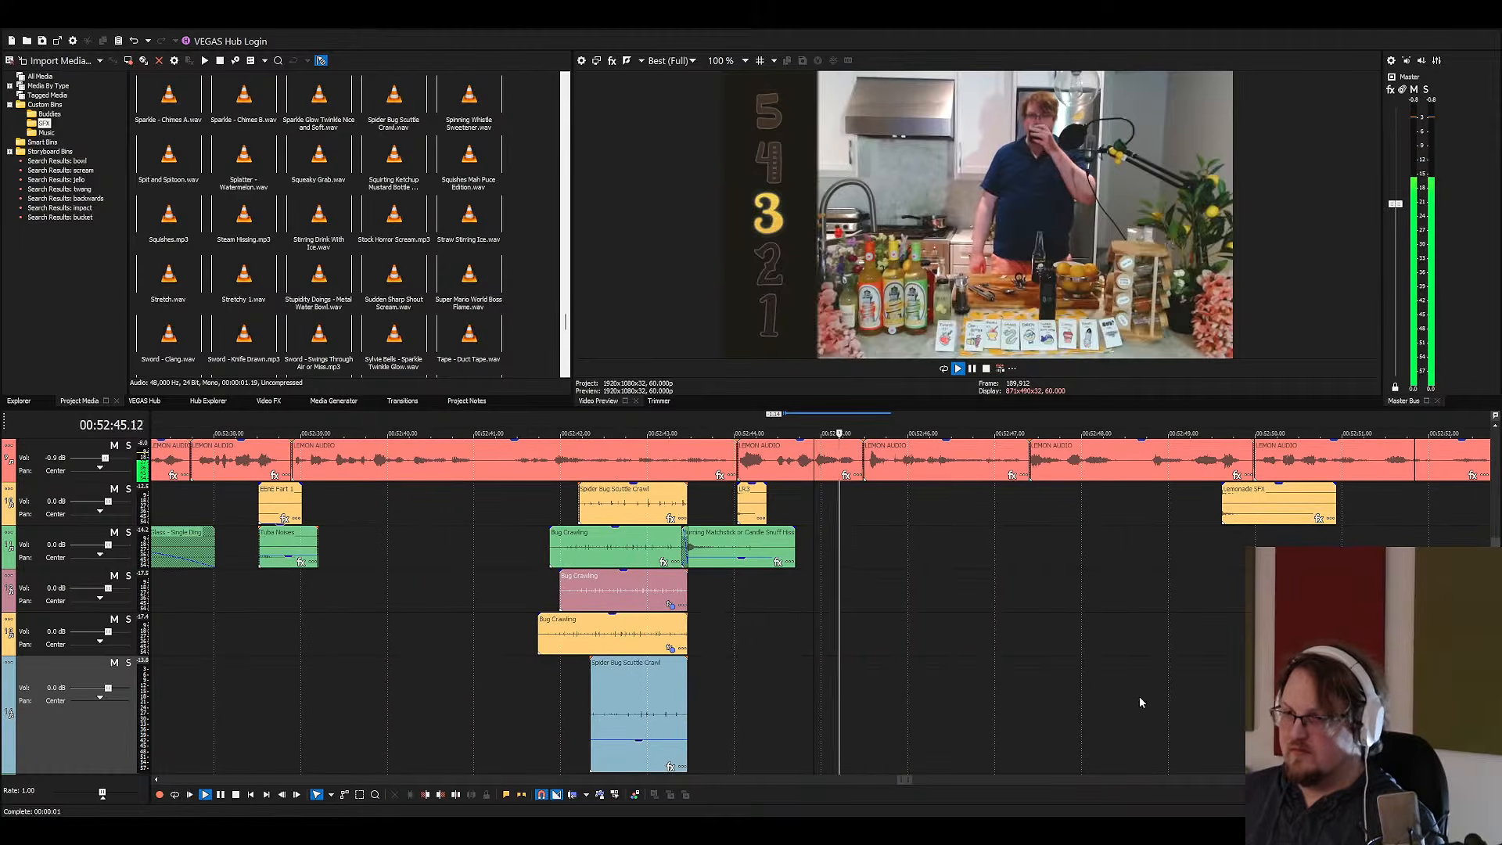
Review the full run of sound effects in playback from 52:31.06 through the bug crawling section
scroll(918, 624, up, 1)
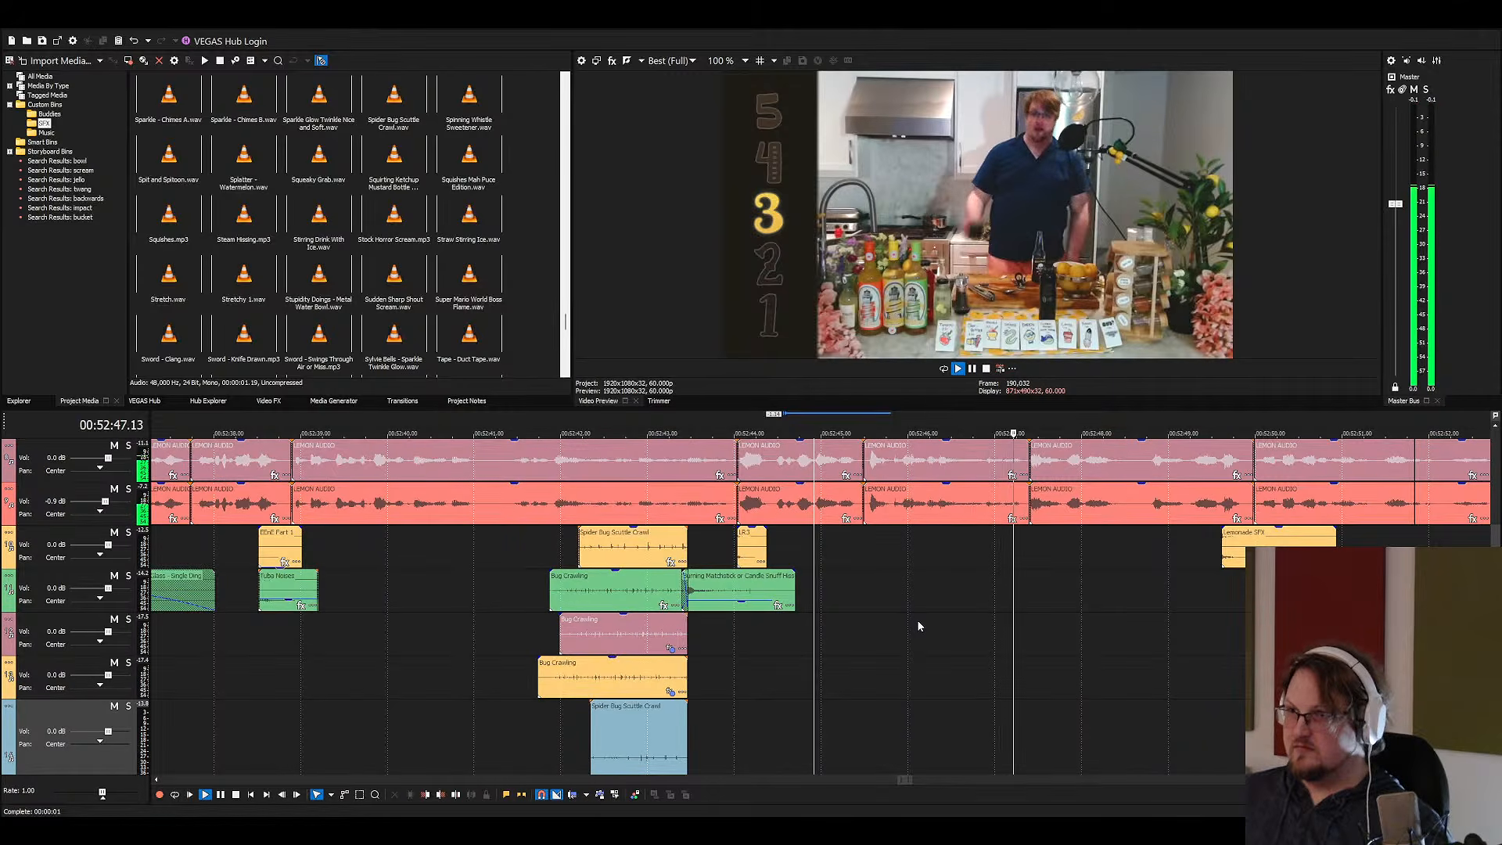
scroll(920, 624, down, 4)
scroll(872, 627, down, 3)
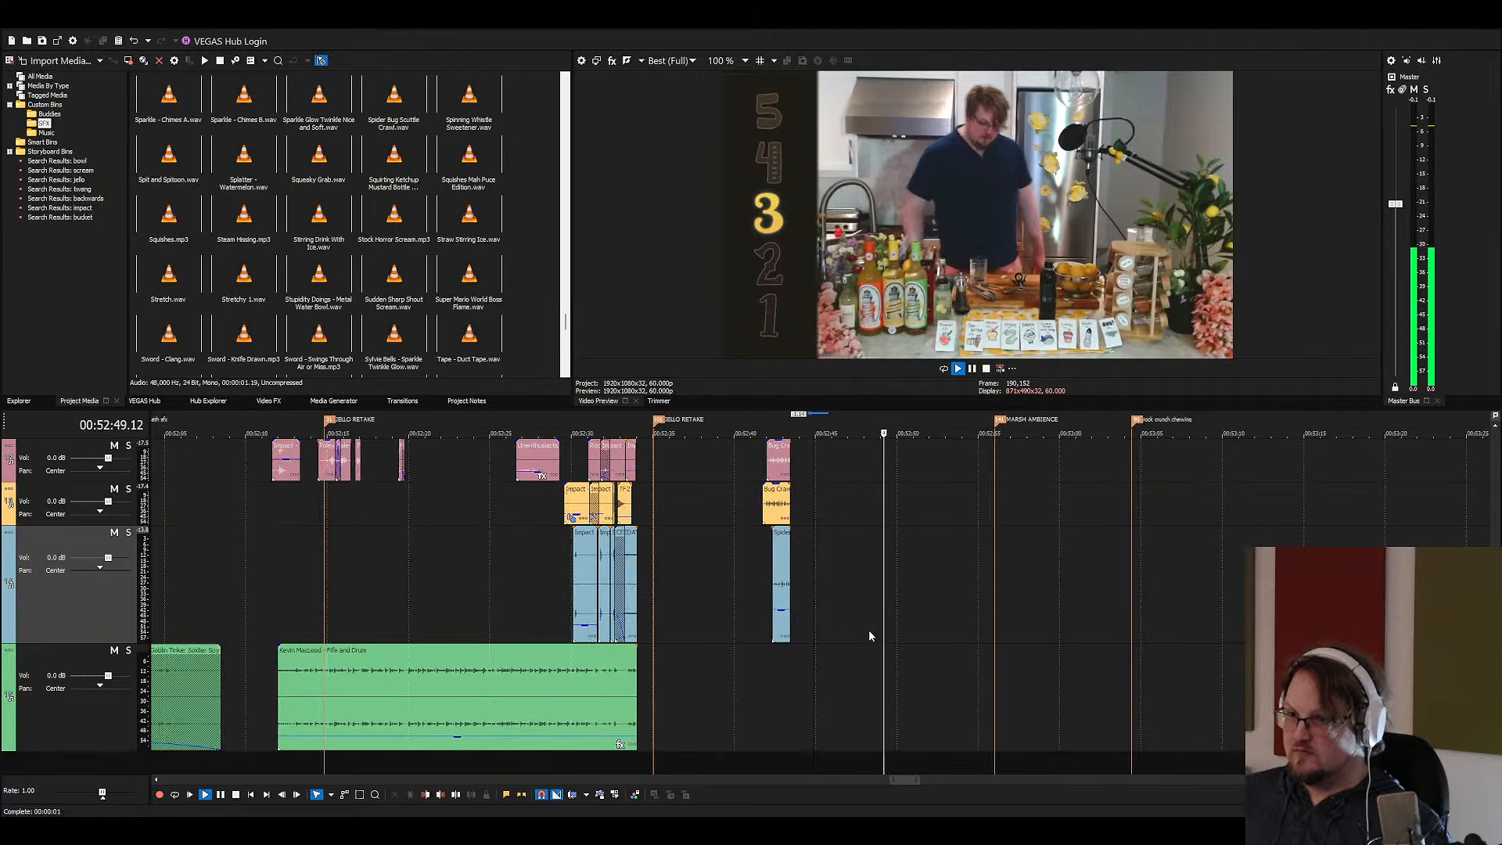
scroll(923, 622, up, 2)
click(593, 452)
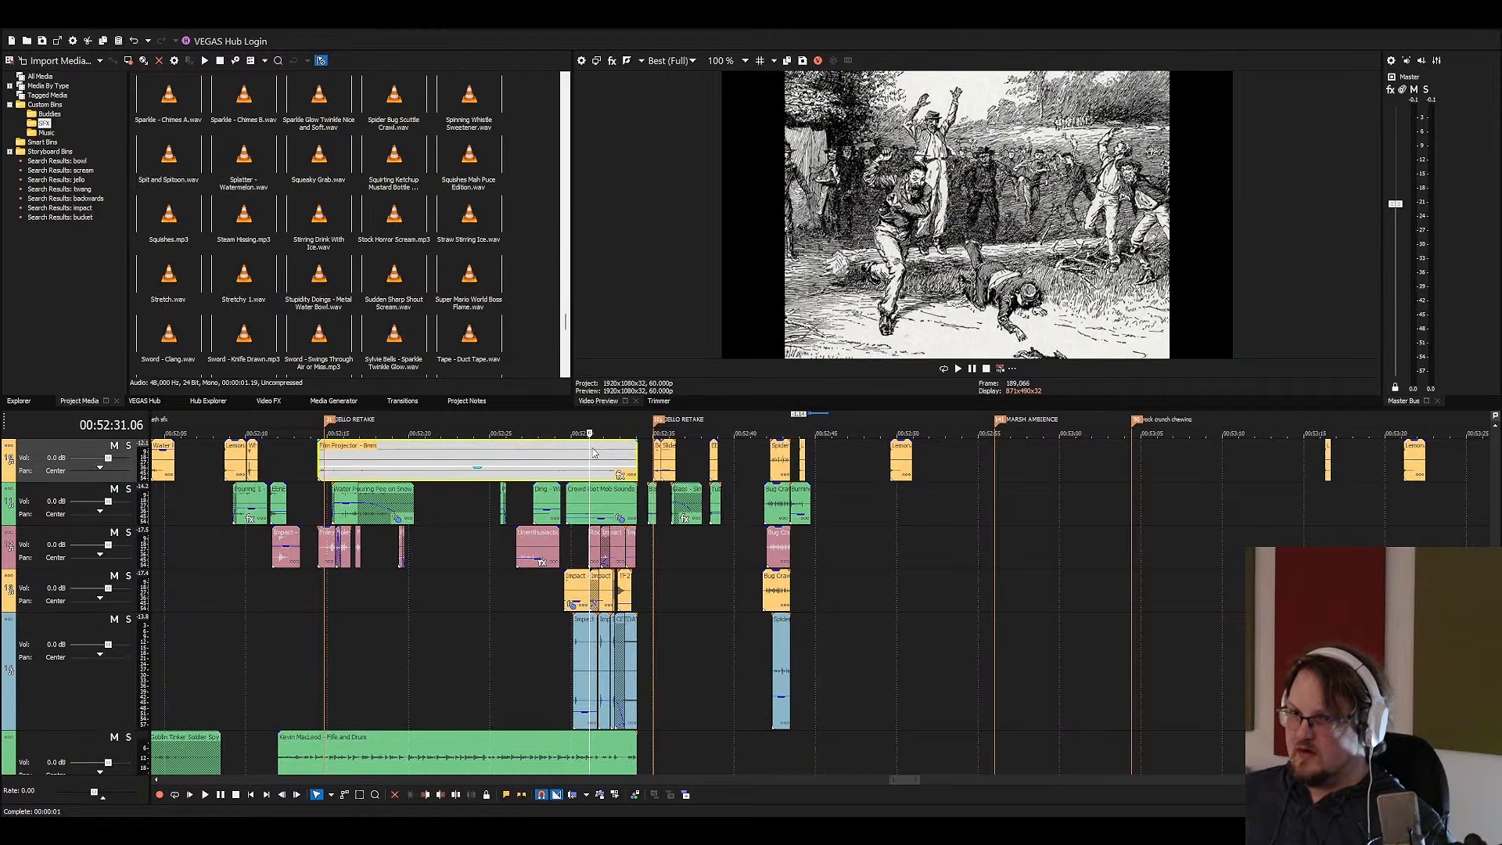
key(space)
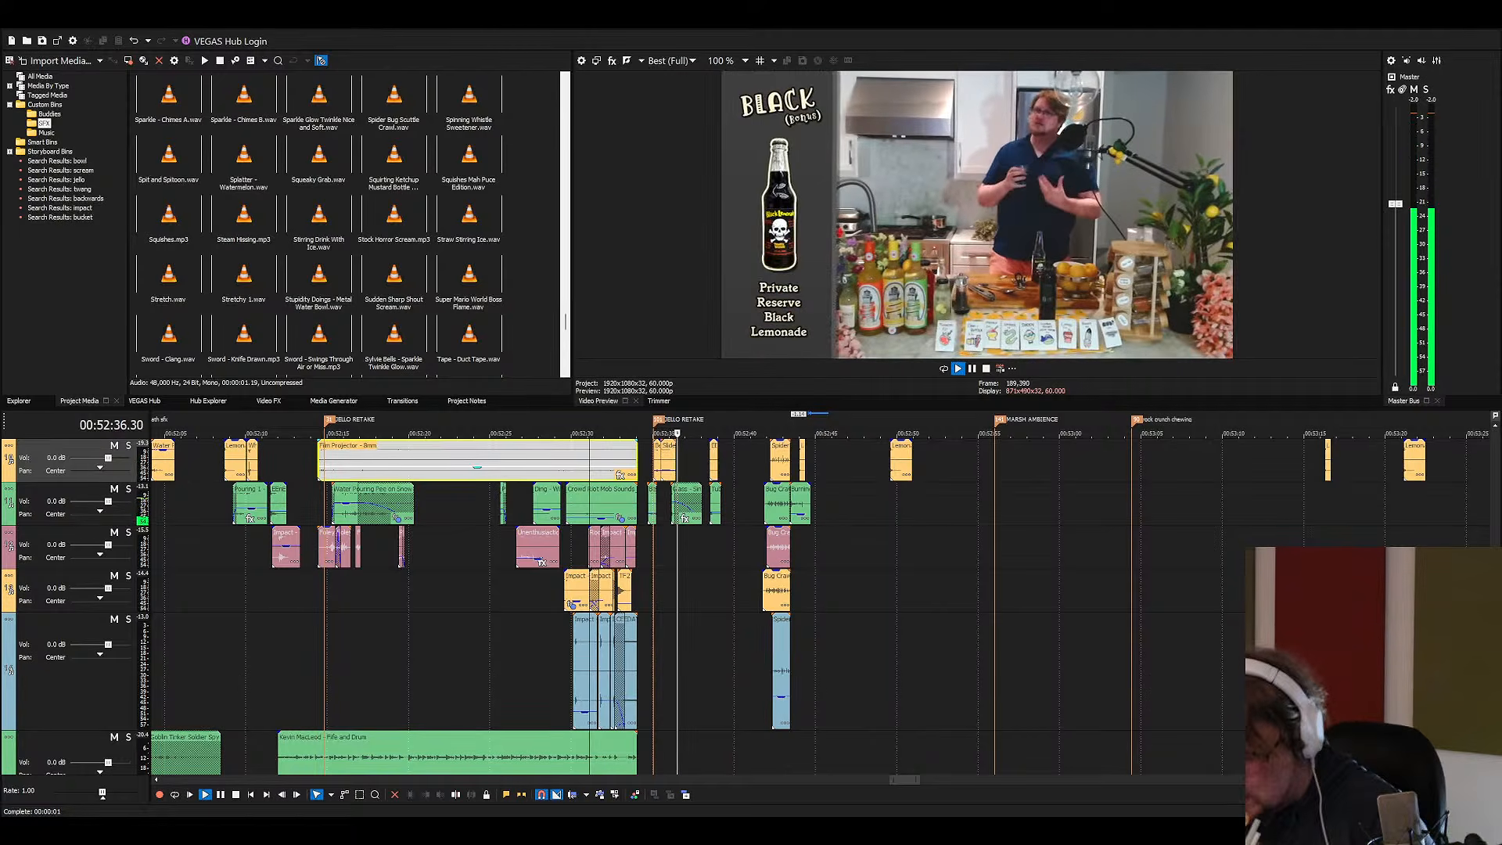
scroll(821, 602, up, 2)
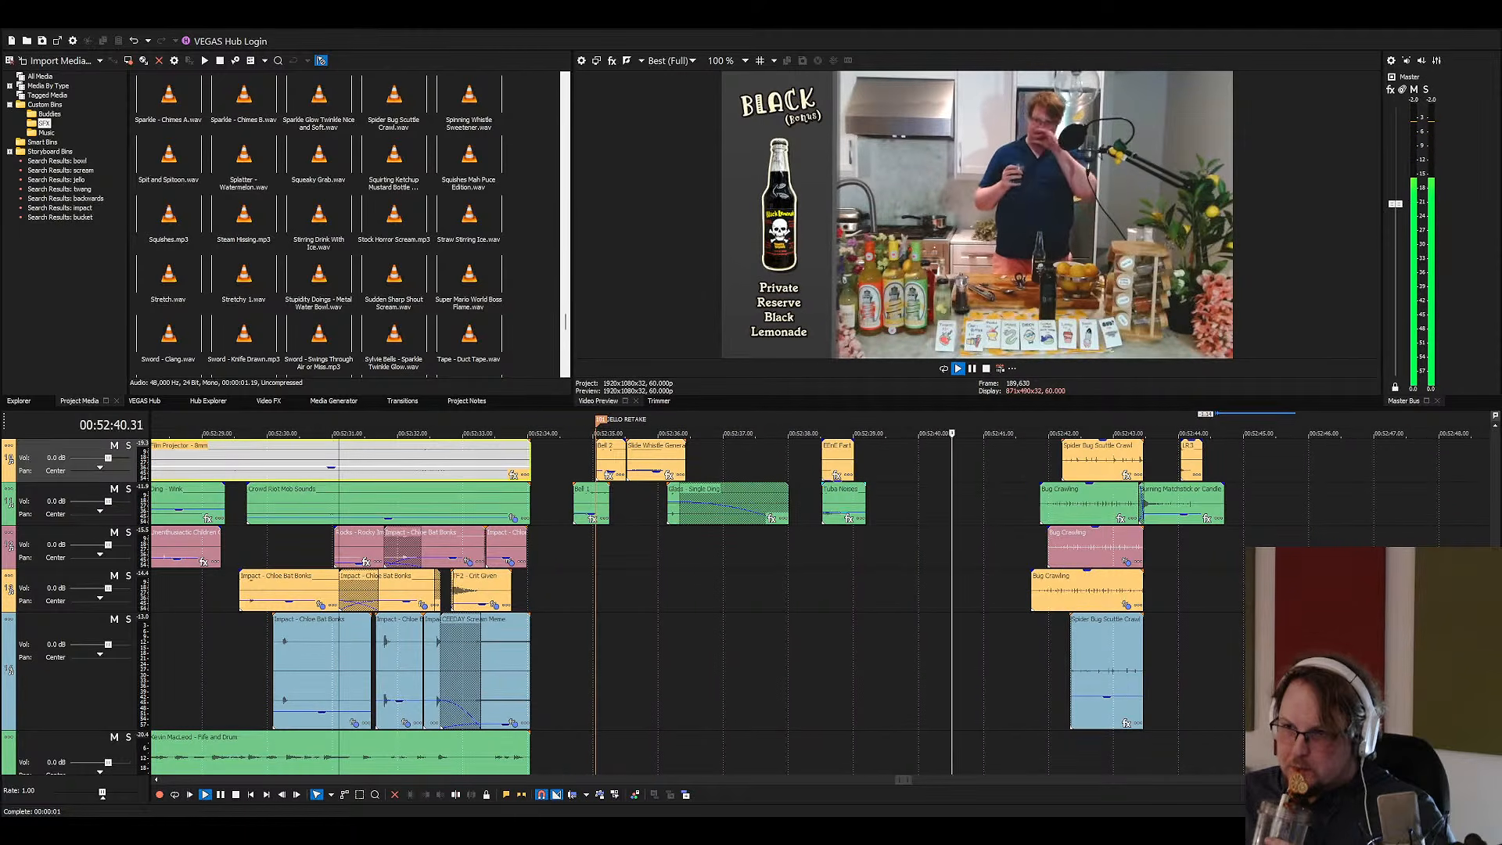
click(828, 505)
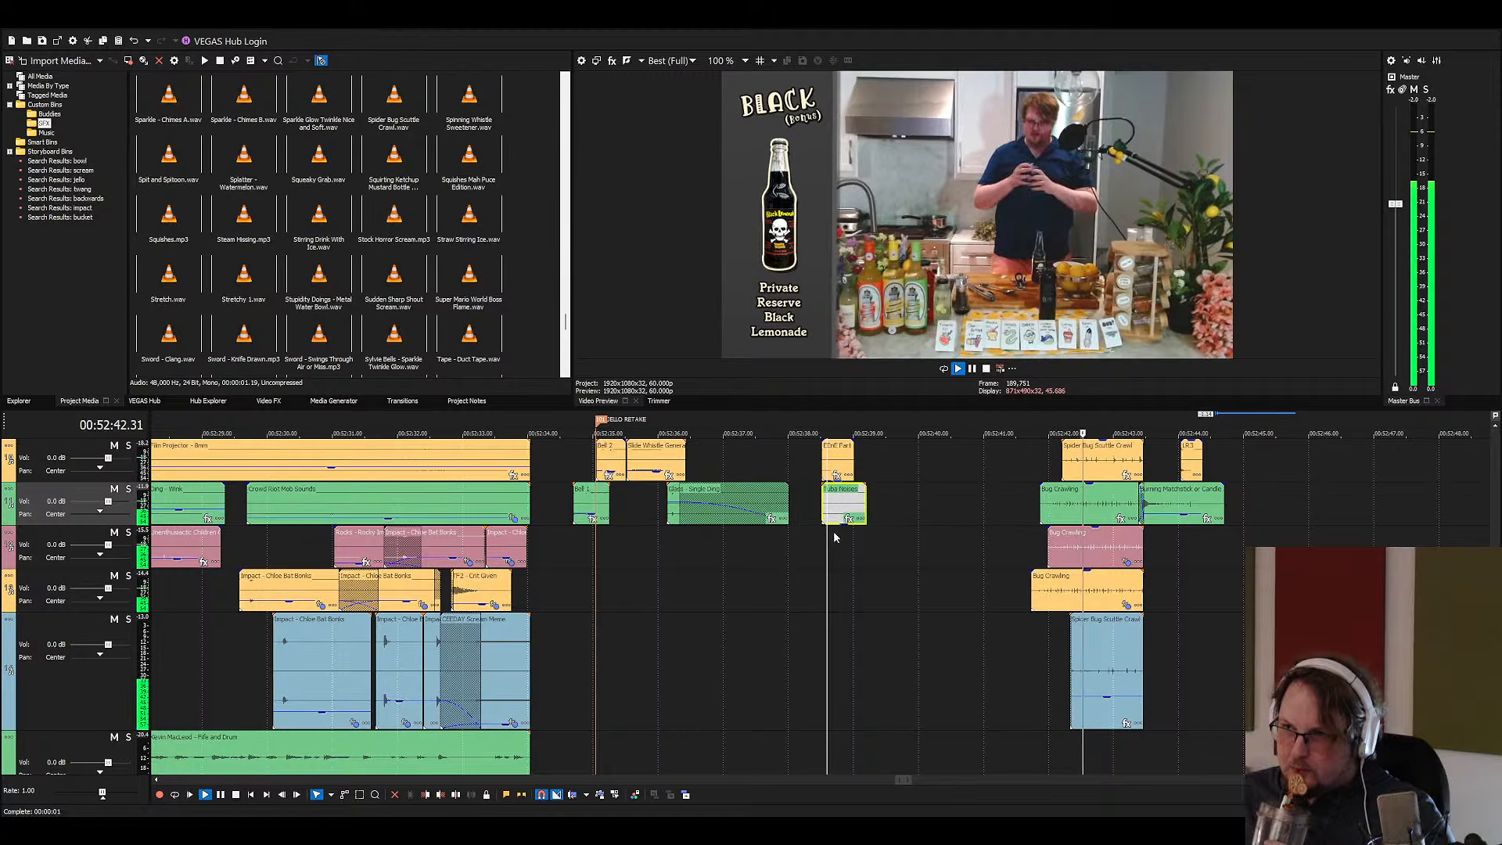
scroll(835, 537, down, 1)
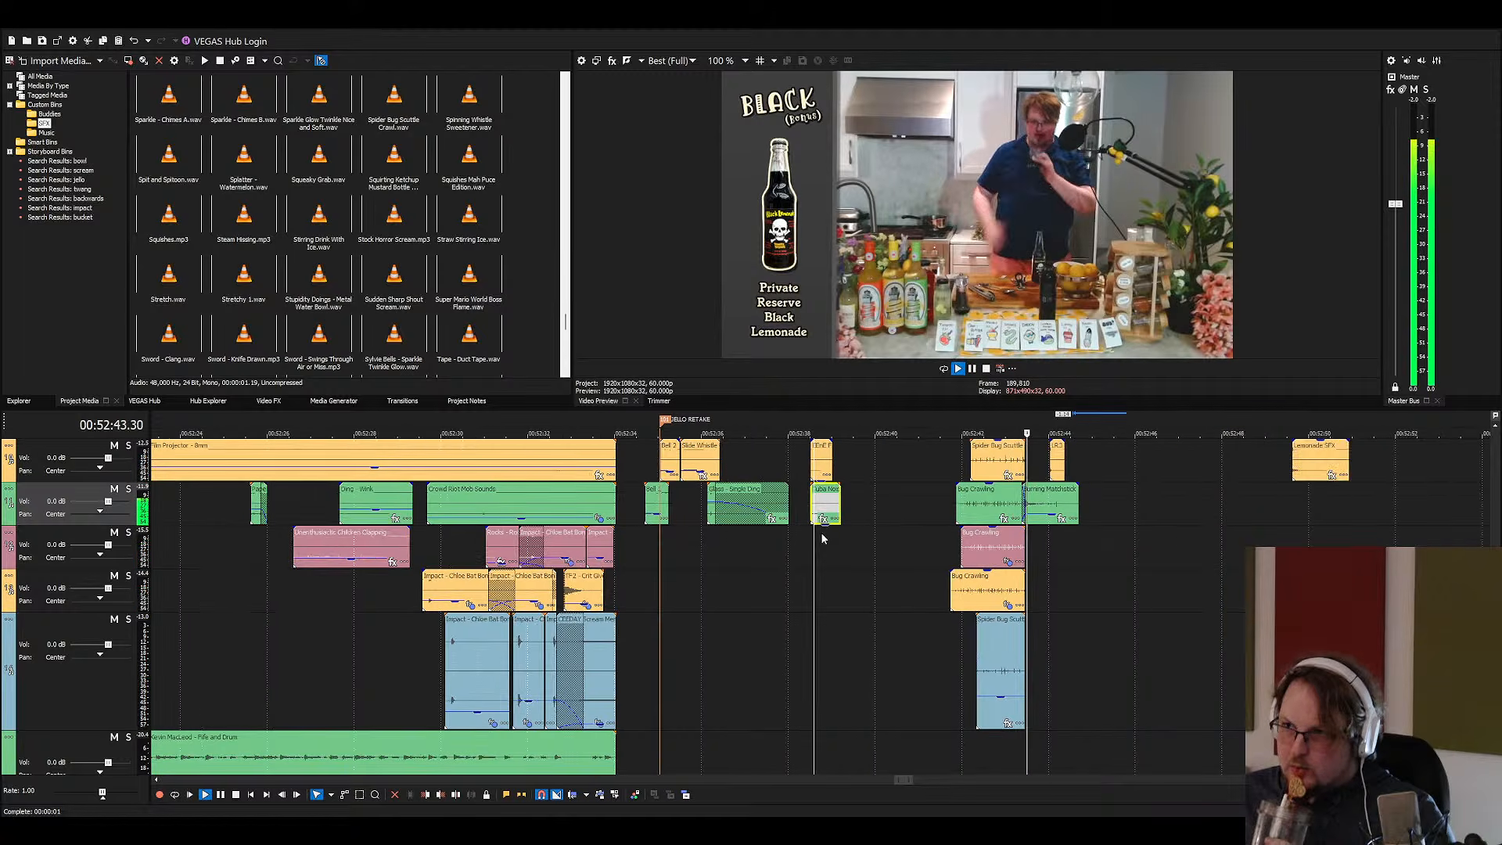
Play back the section from the bug crawling sounds onward and slightly enlarge the video preview
click(984, 541)
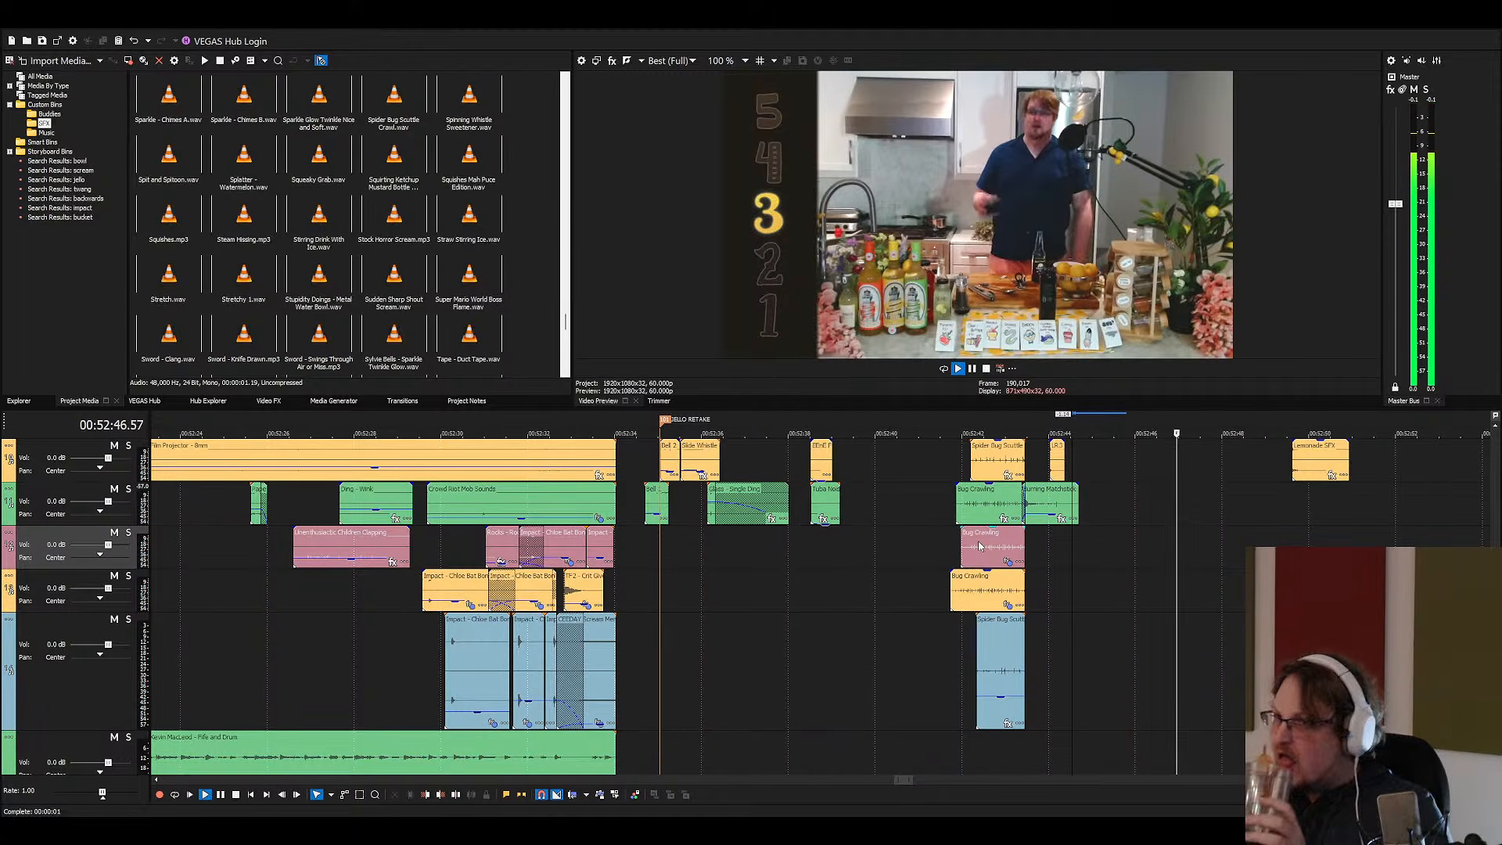
scroll(930, 564, down, 2)
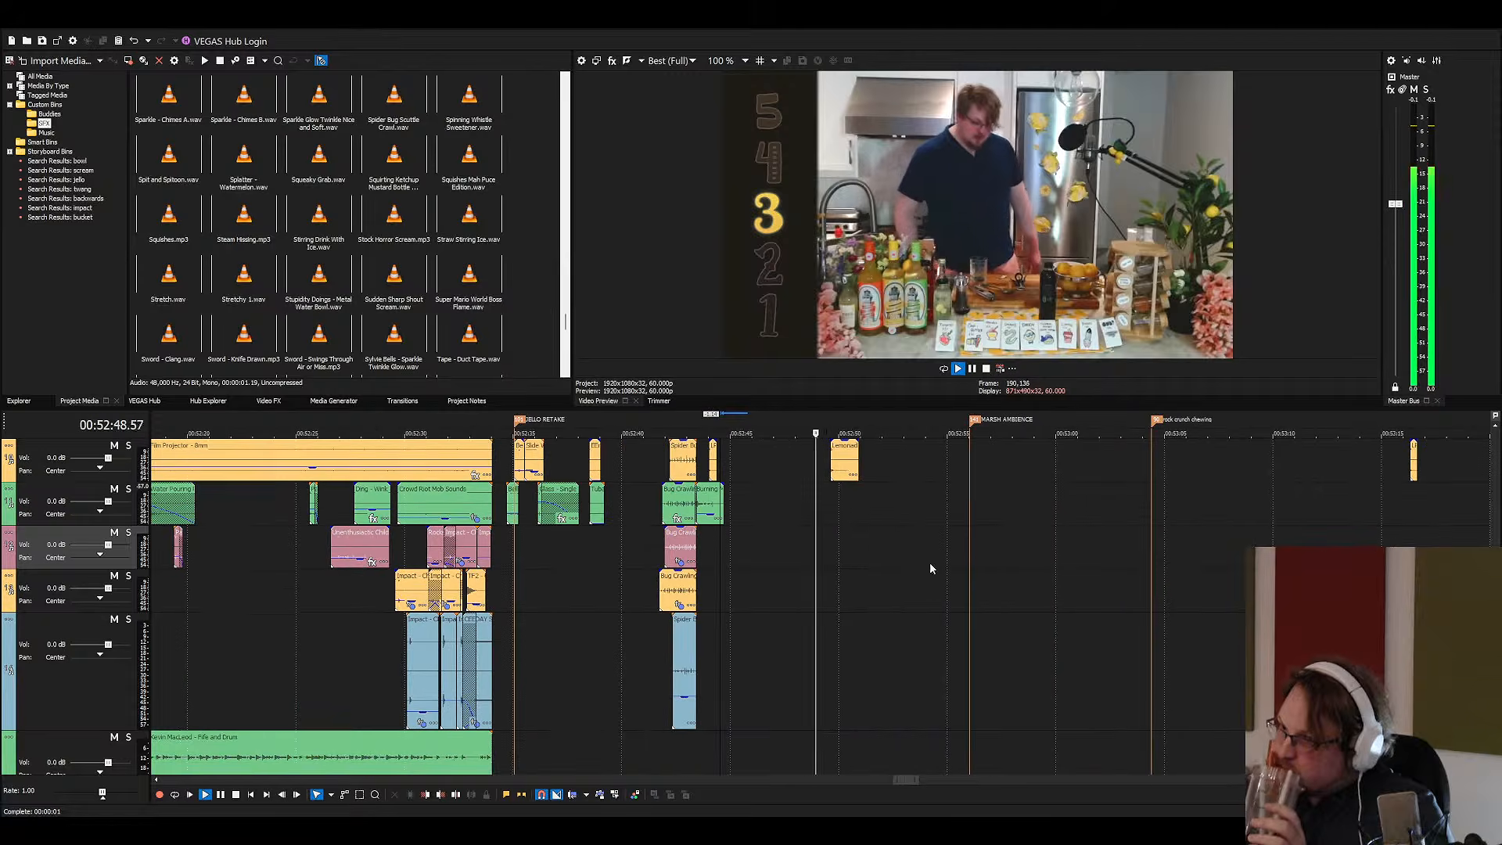
click(828, 499)
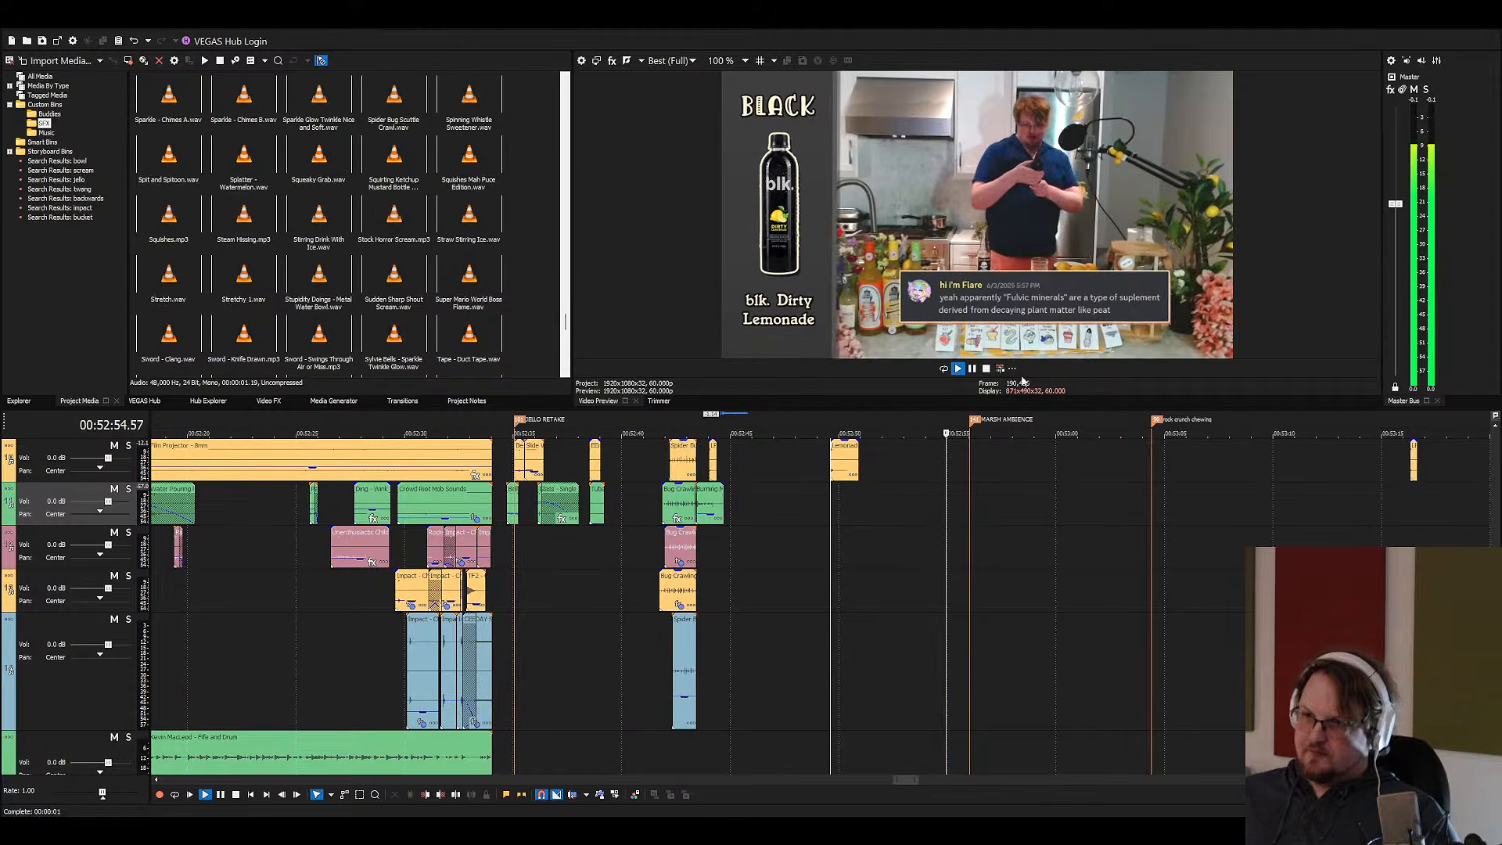
drag(939, 408, 939, 507)
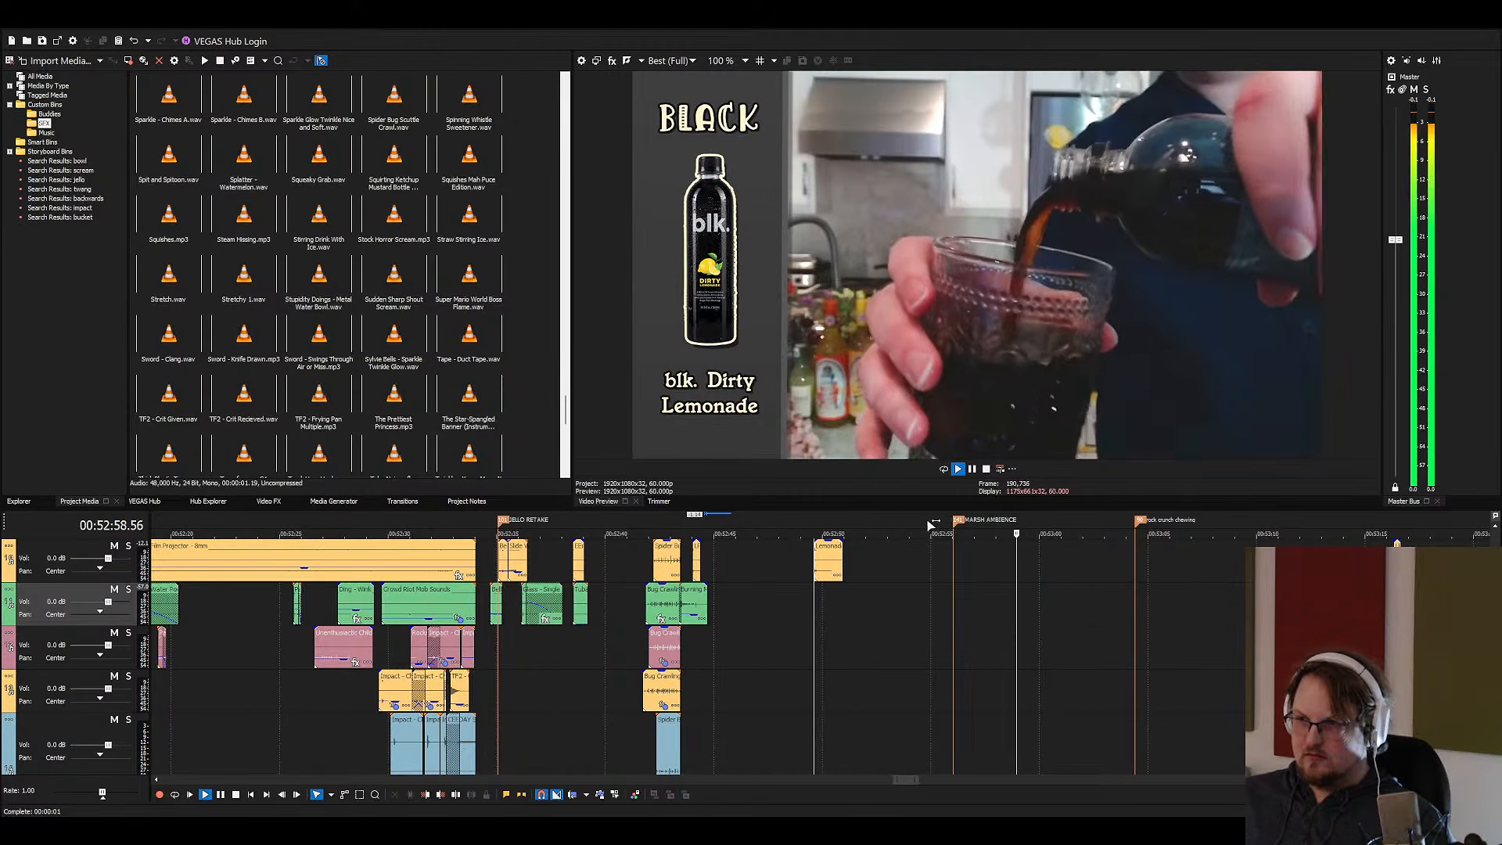
drag(929, 510, 897, 456)
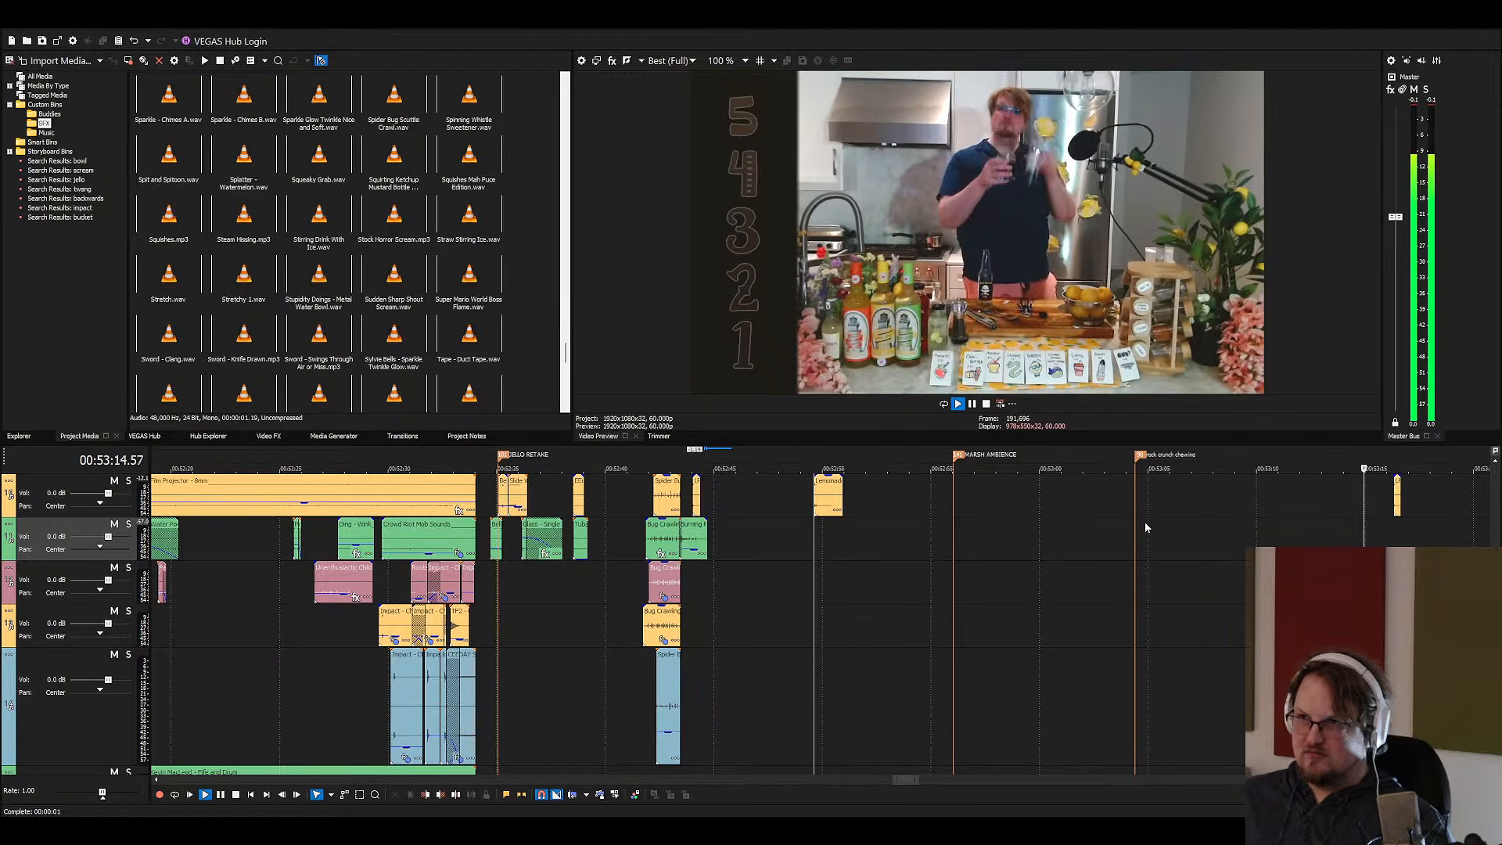
Save the project and replay from the spider and bug crawling section into the following shots
scroll(1107, 529, down, 2)
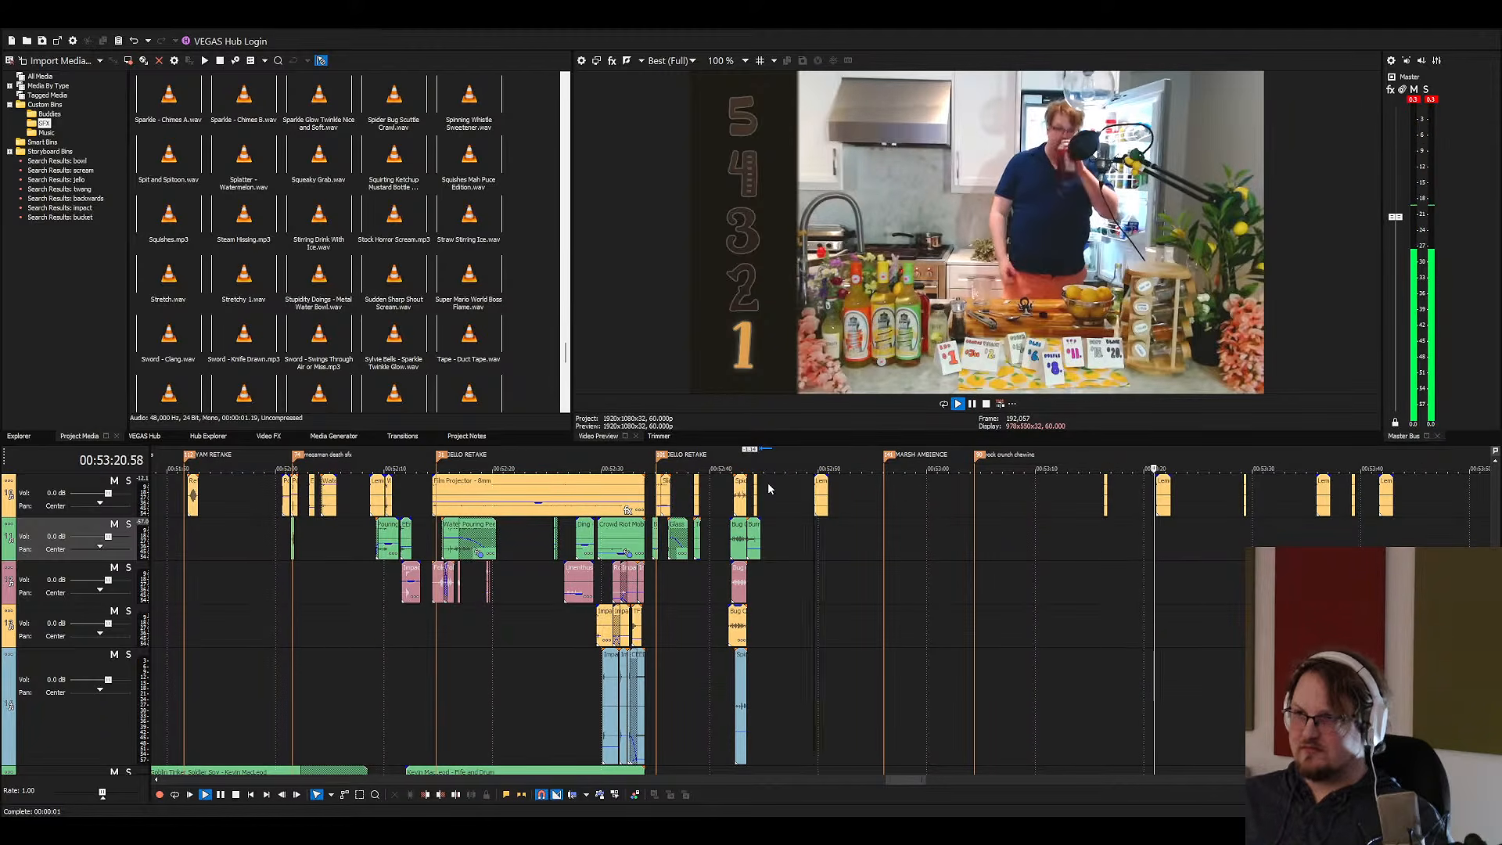
click(744, 485)
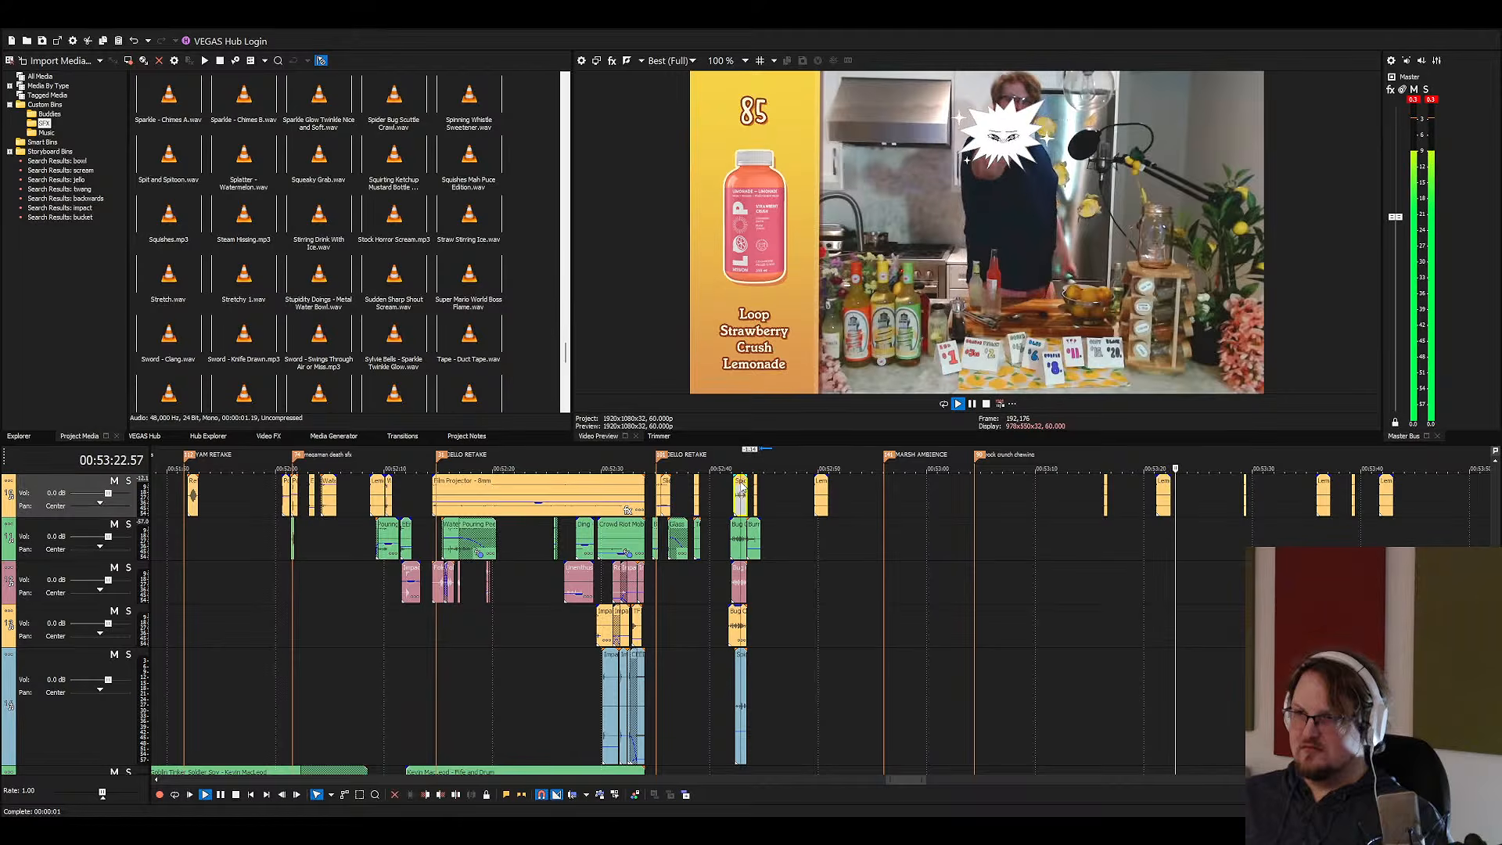
scroll(894, 537, up, 4)
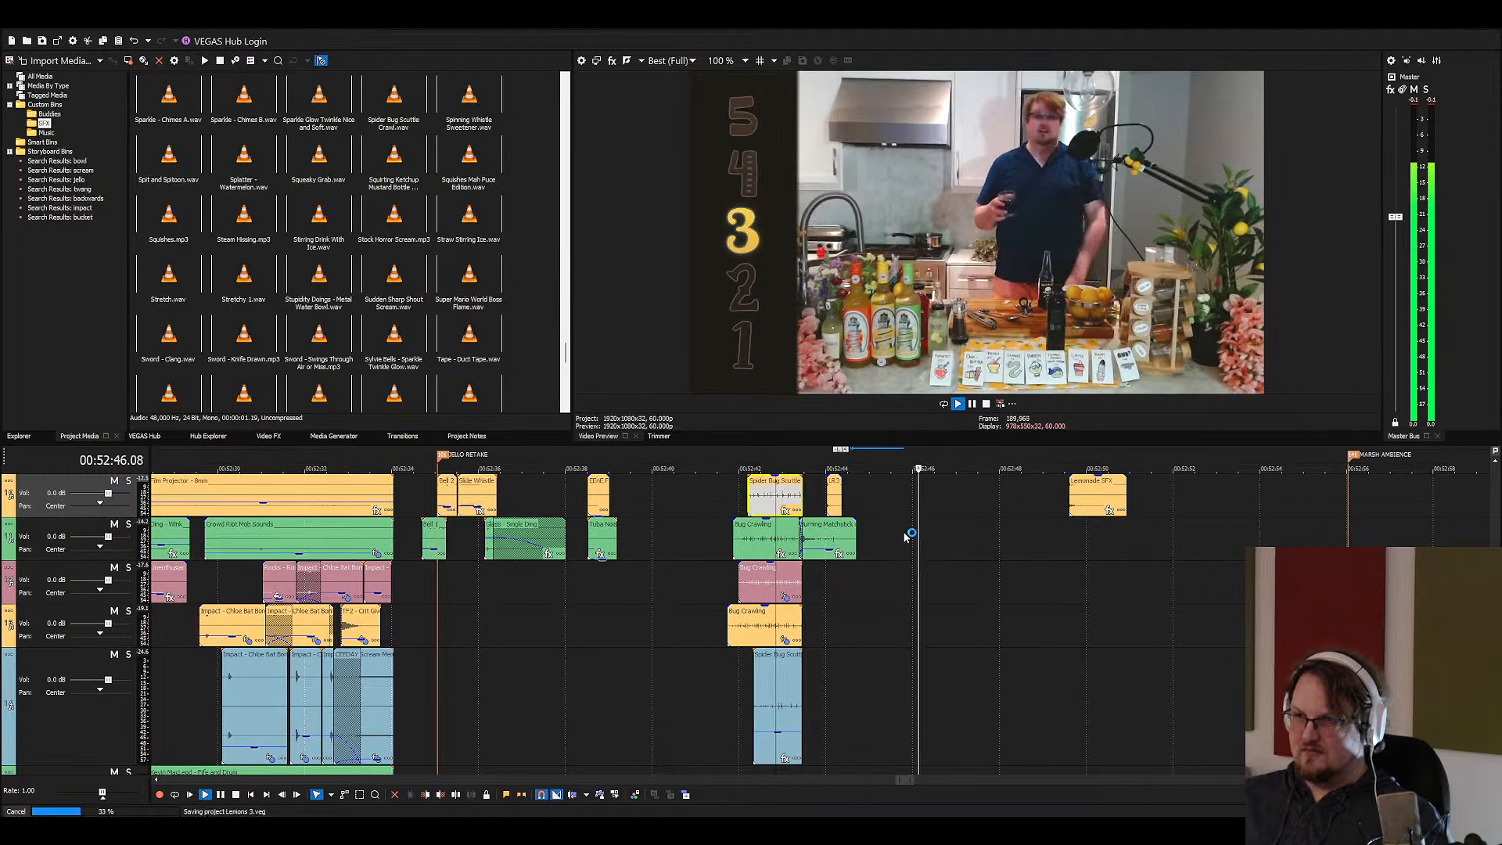
key(space)
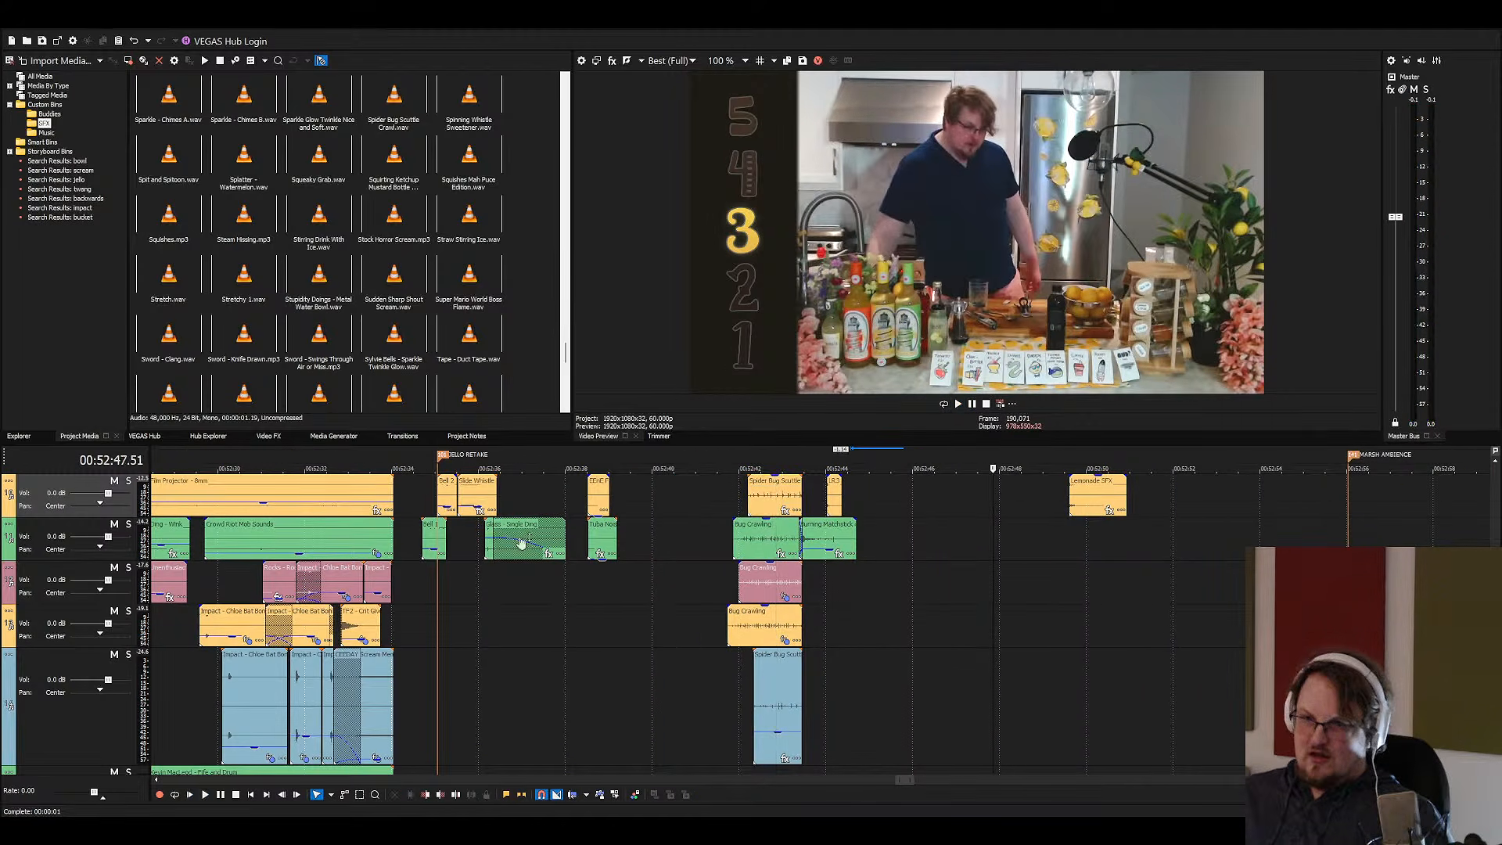
click(533, 250)
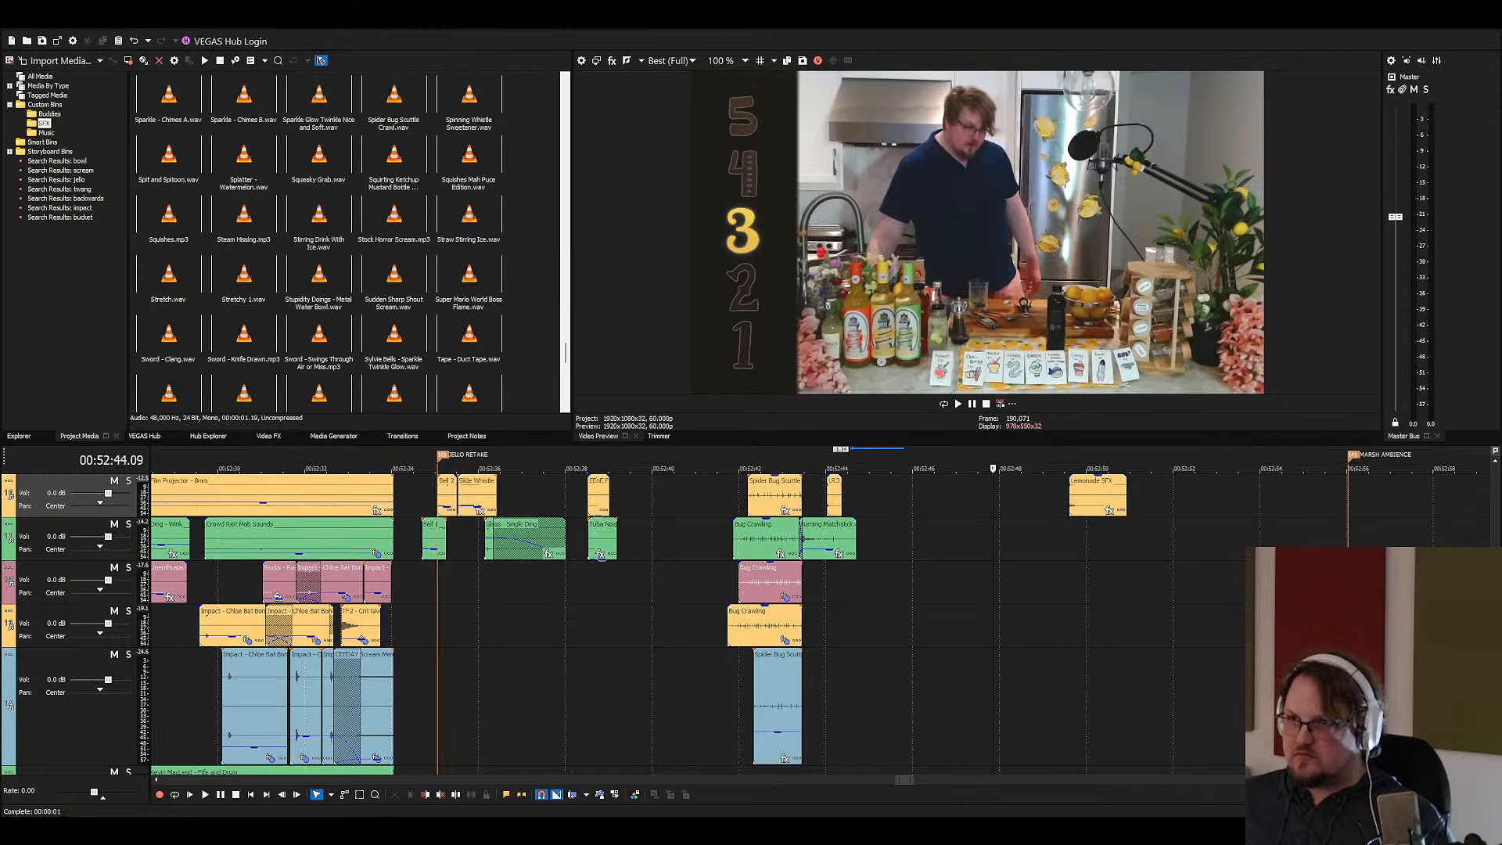
click(831, 583)
key(space)
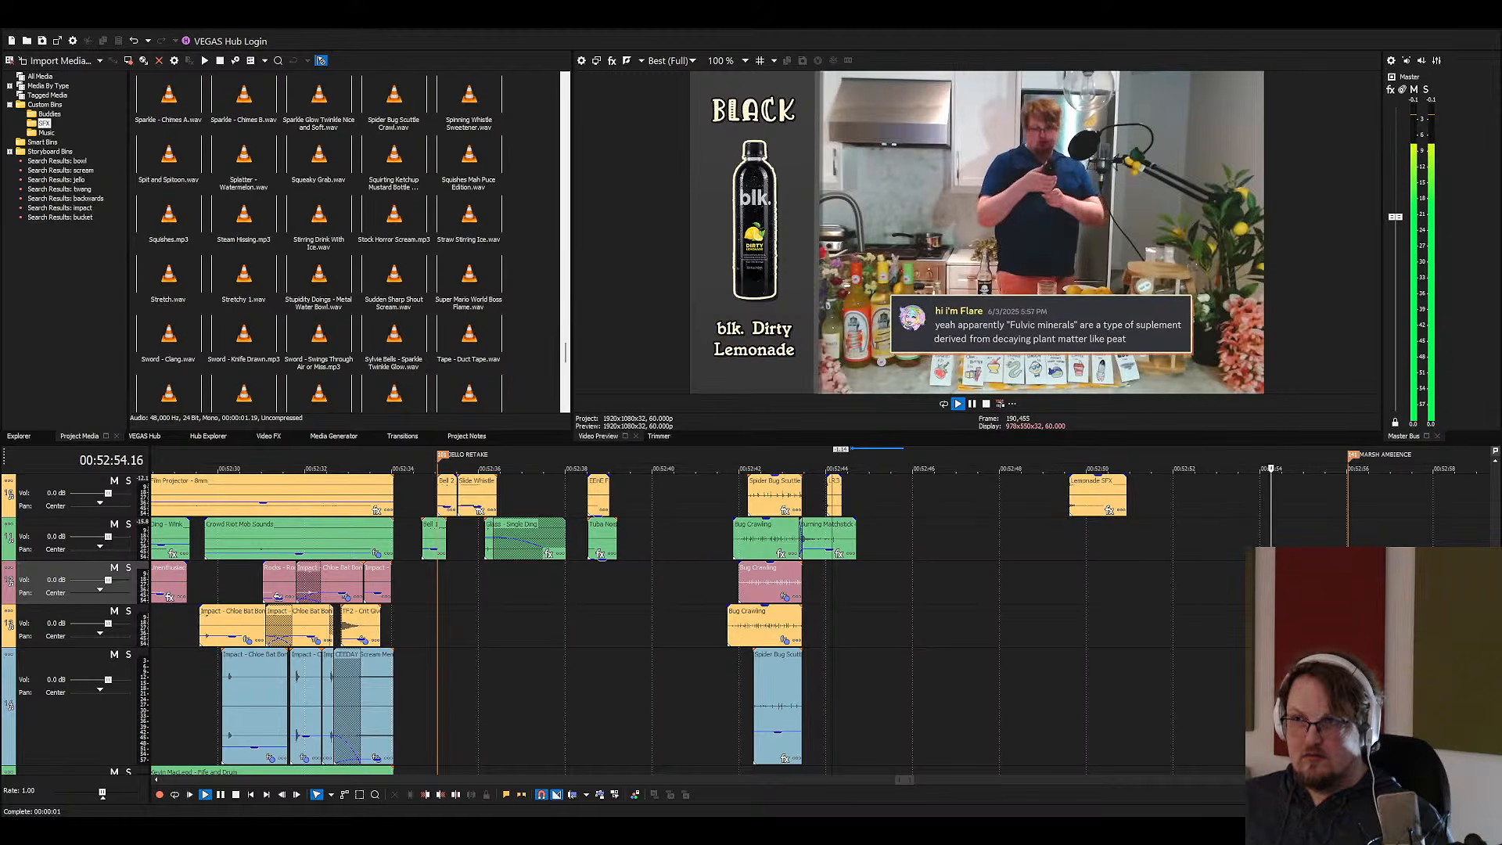
key(space)
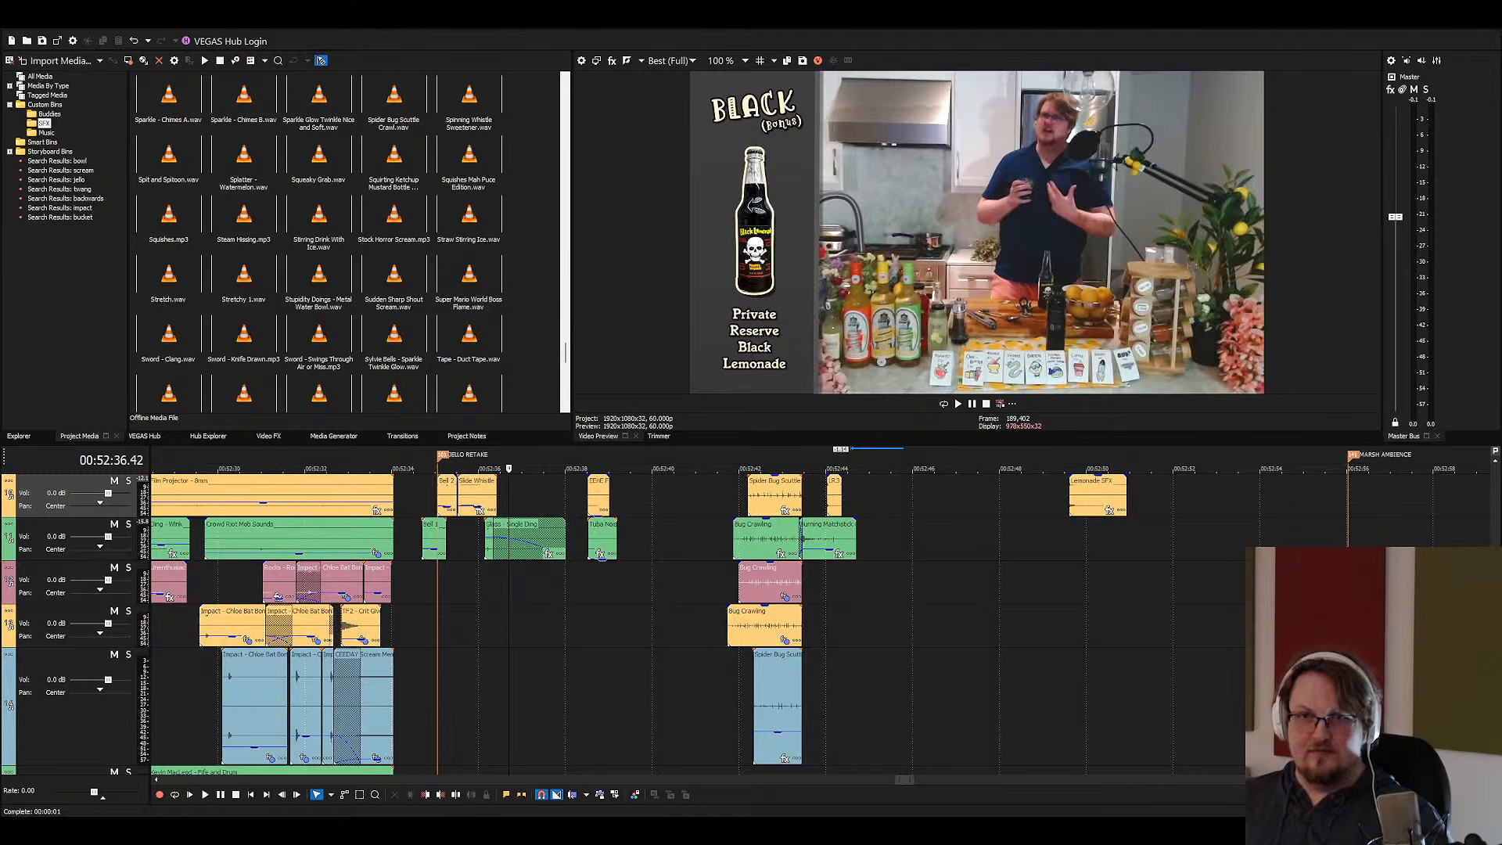
Add Achaidh Cheide from the Music bin, switch it to a single audio channel and place it on the green music track after Fife and Drum
click(43, 133)
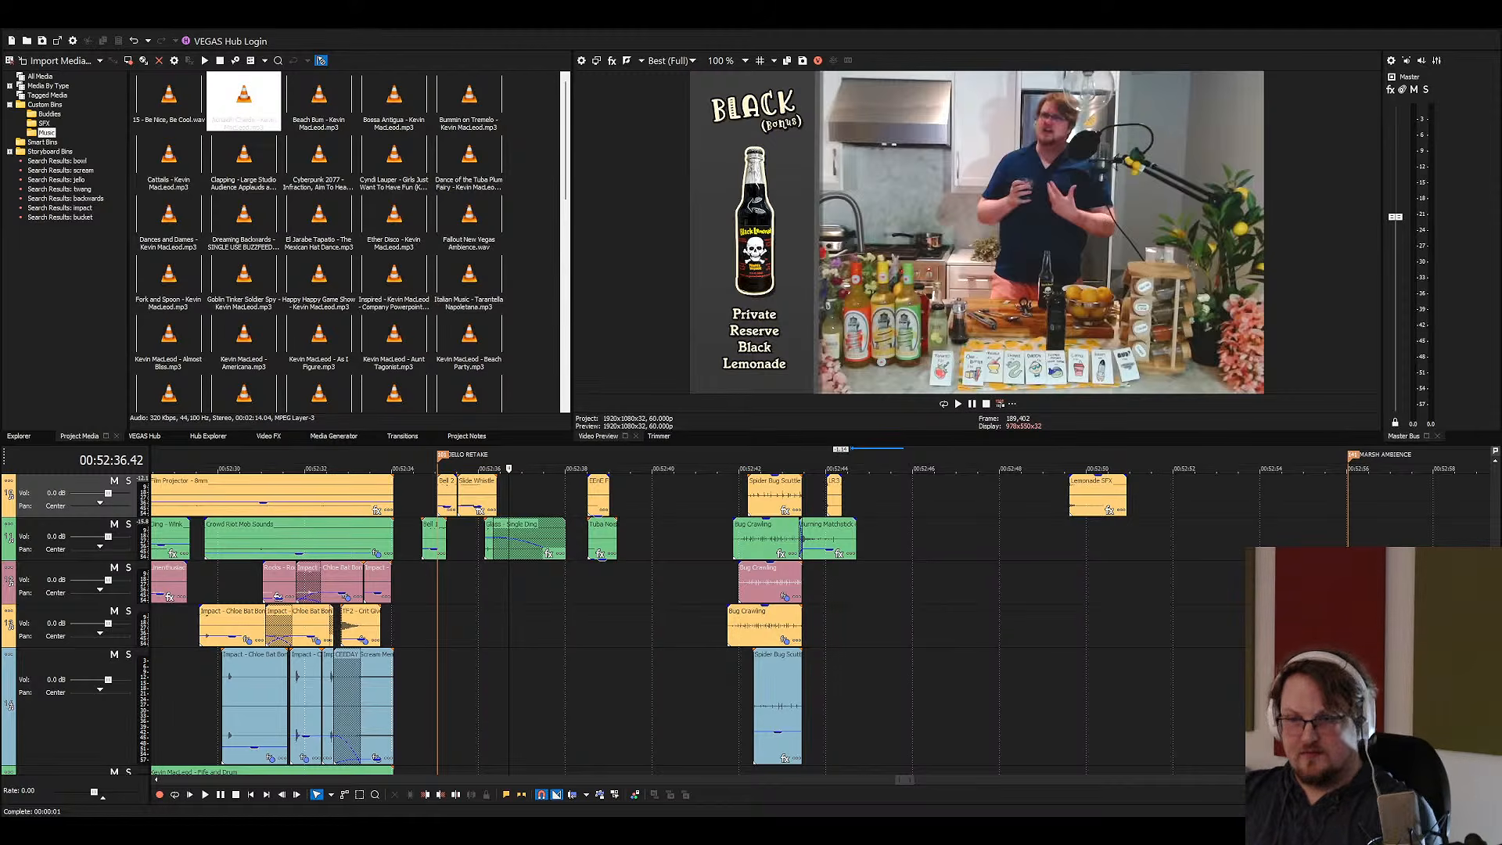
scroll(618, 618, down, 1)
drag(245, 115, 835, 676)
scroll(899, 676, down, 3)
scroll(916, 668, down, 1)
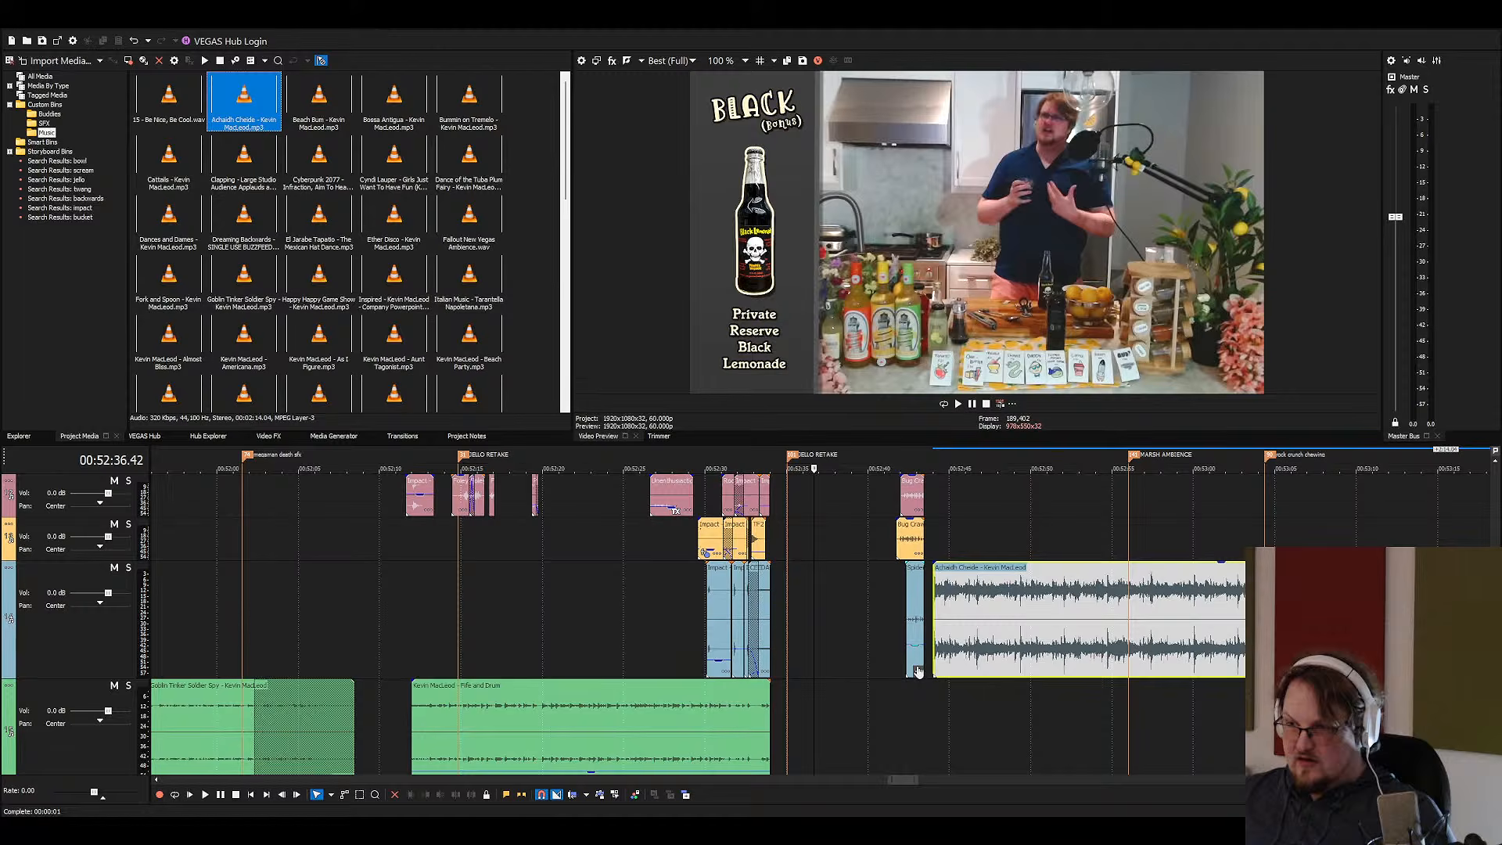
right_click(1034, 659)
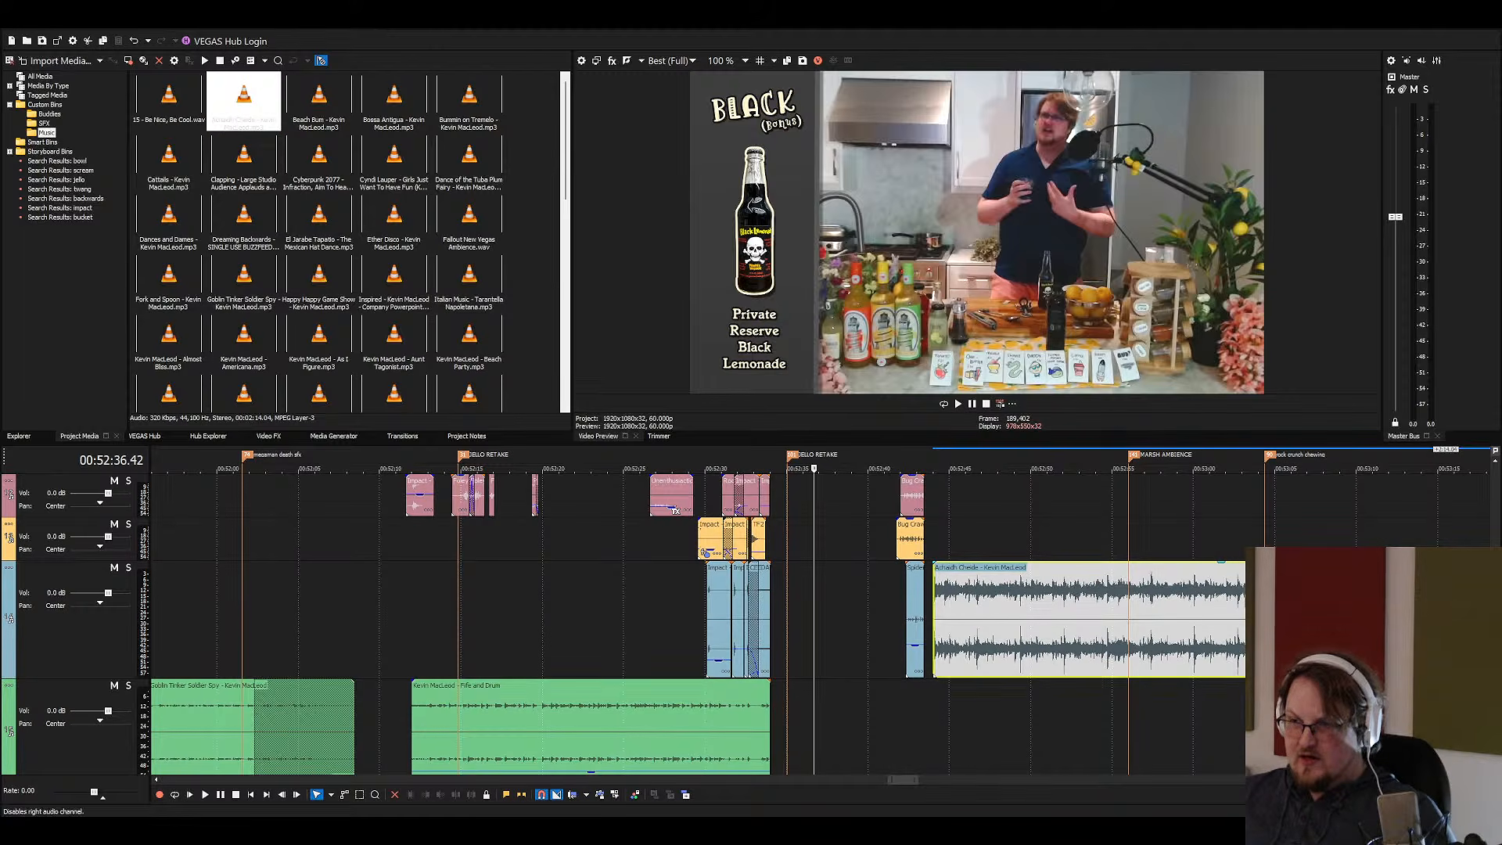
drag(1023, 657, 884, 729)
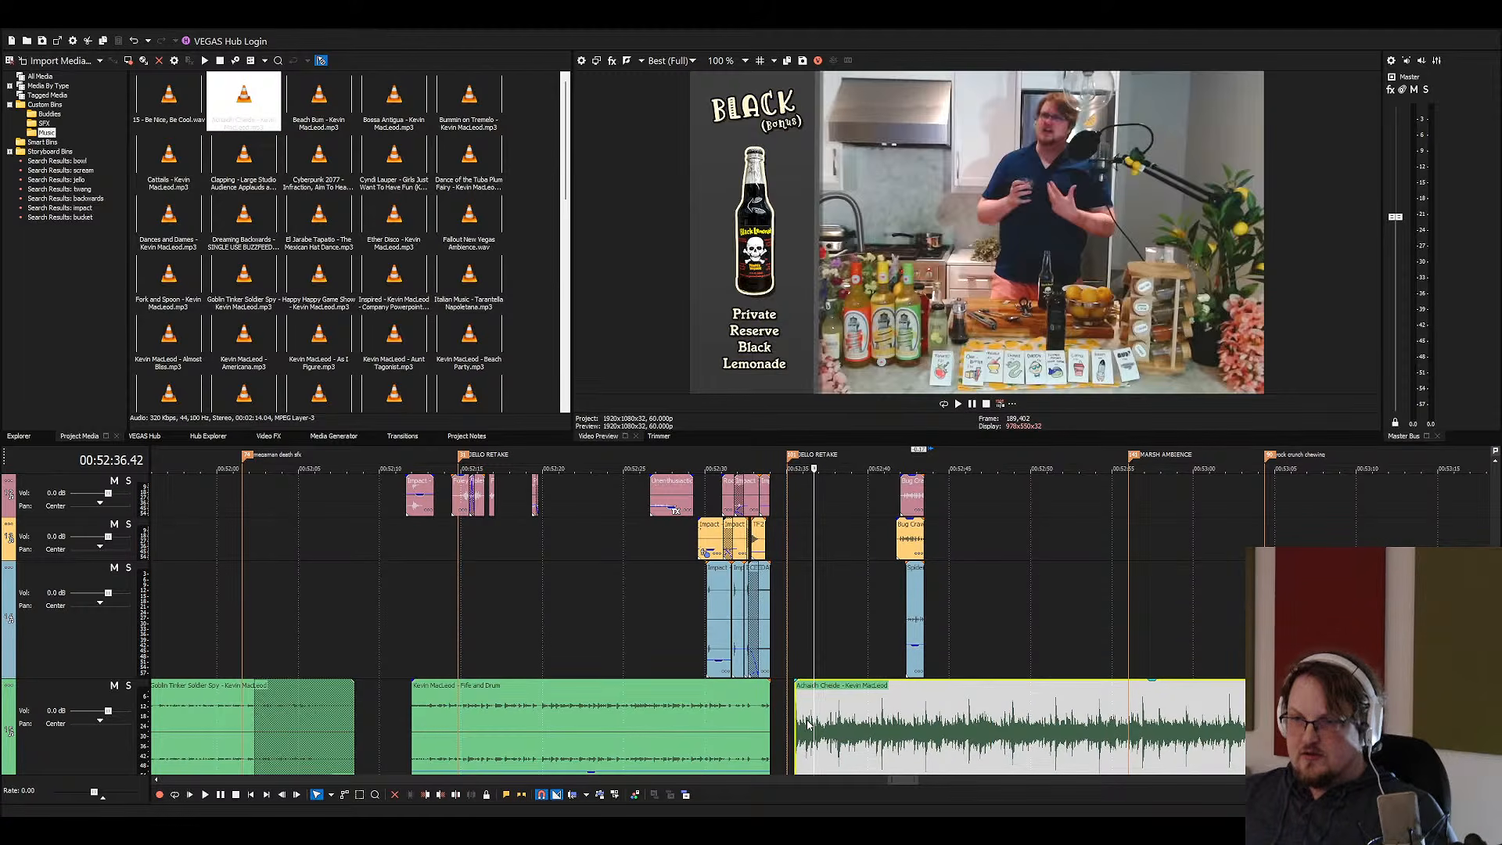
Align the start of the Achaidh Cheide music with the retake marker near 52:35 and briefly play it from there
scroll(808, 724, up, 4)
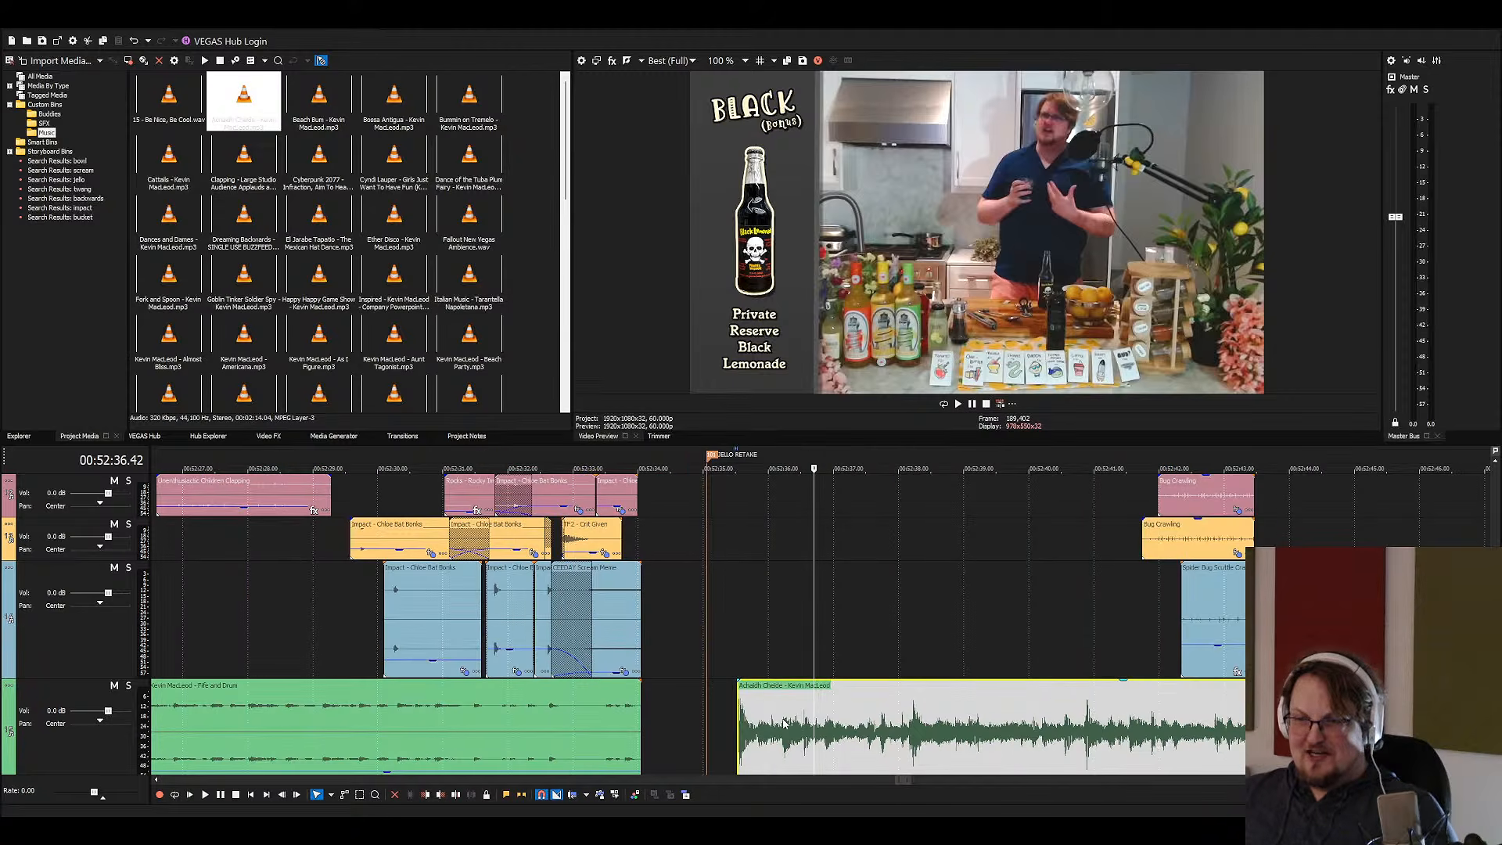
drag(784, 723, 754, 725)
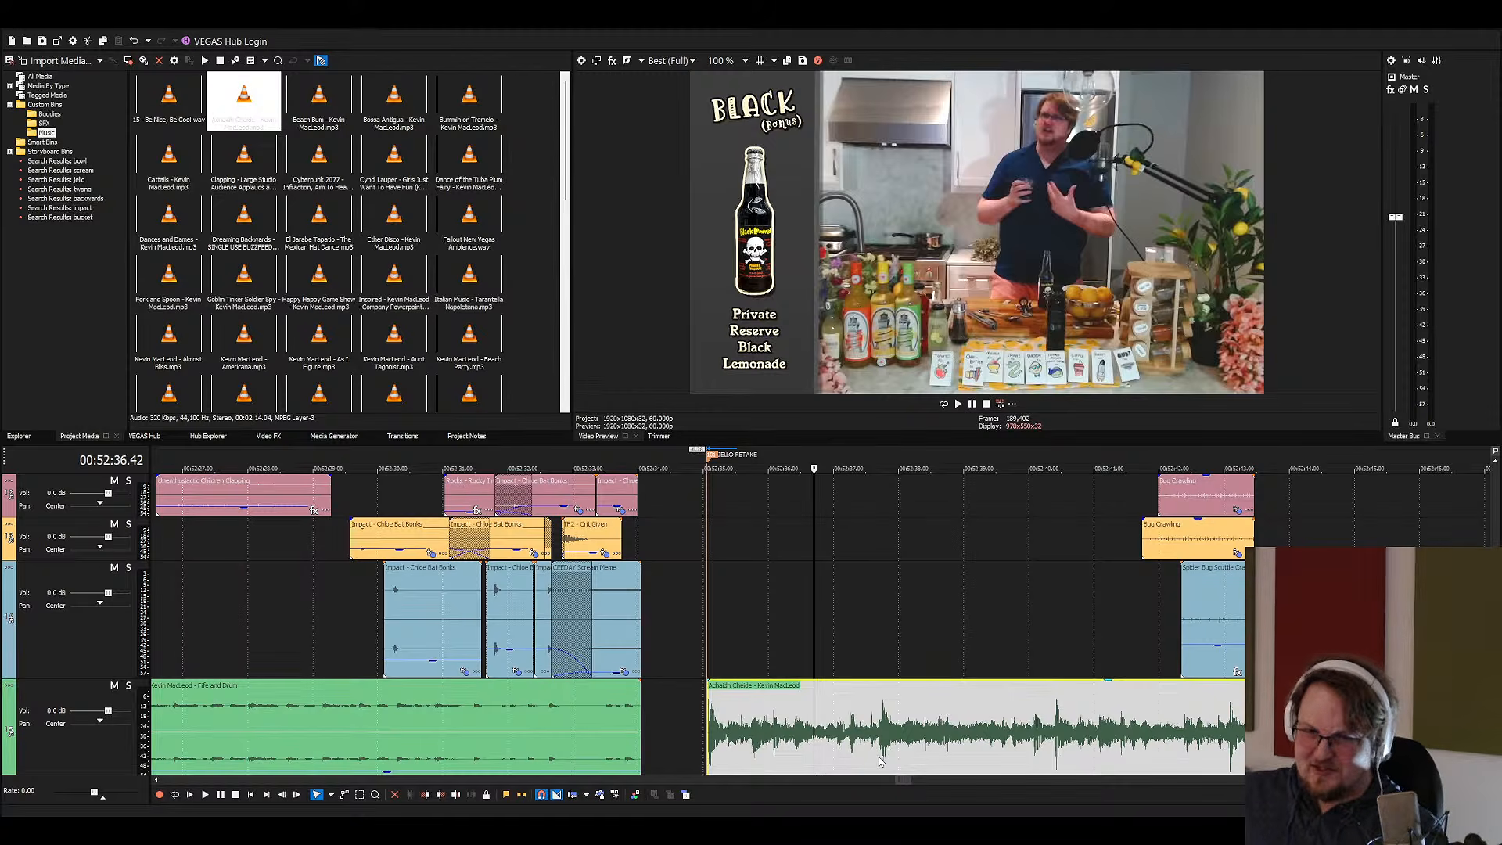
scroll(871, 747, down, 1)
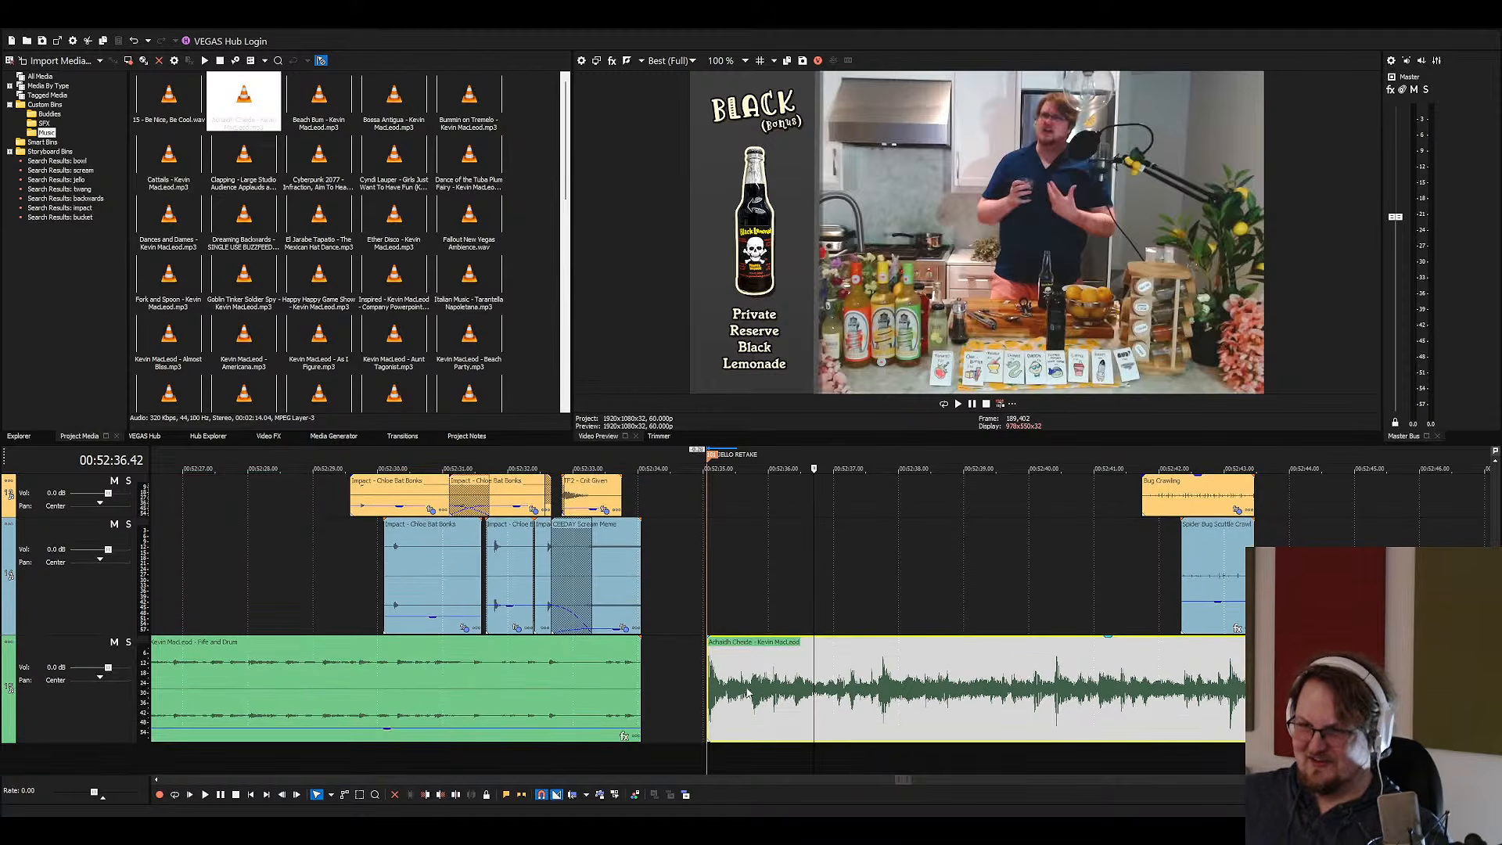
click(703, 701)
click(708, 701)
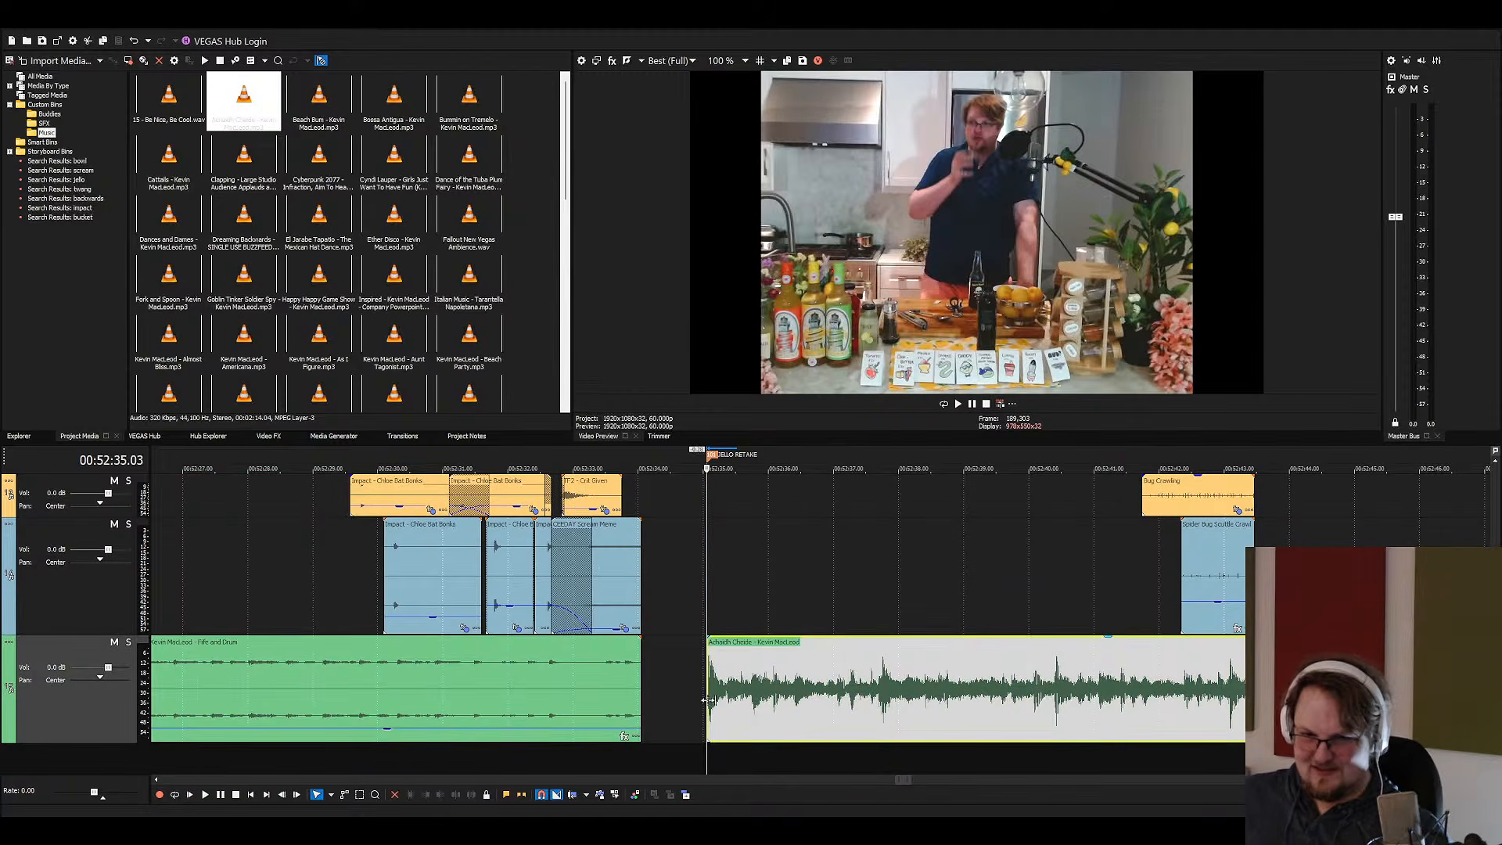
key(space)
scroll(741, 704, up, 3)
key(space)
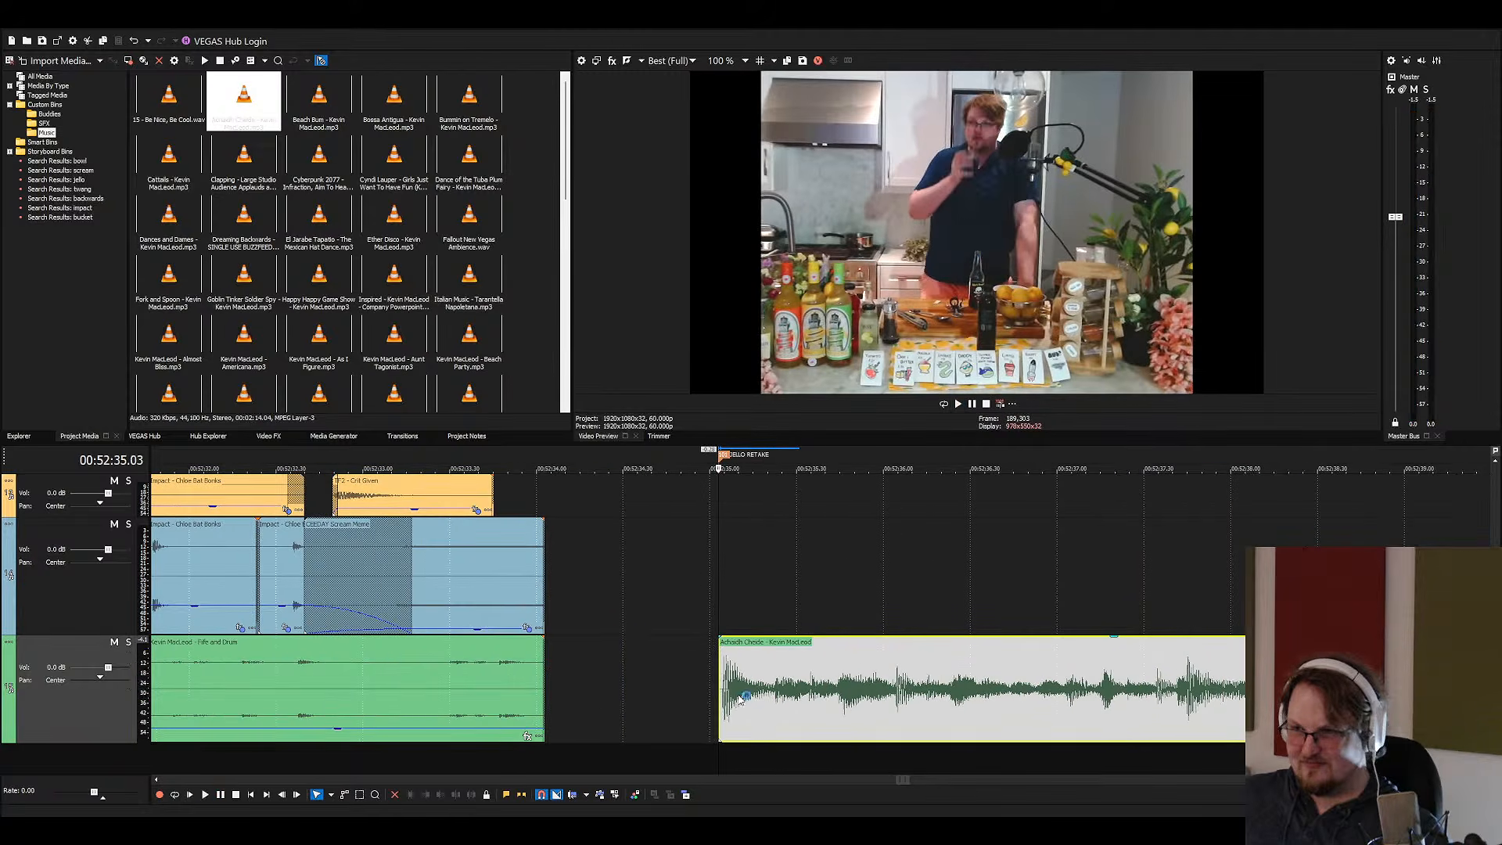
Play back from the end of Fife and Drum into the new music to judge the gap between them
scroll(720, 689, up, 1)
scroll(732, 681, up, 2)
click(593, 661)
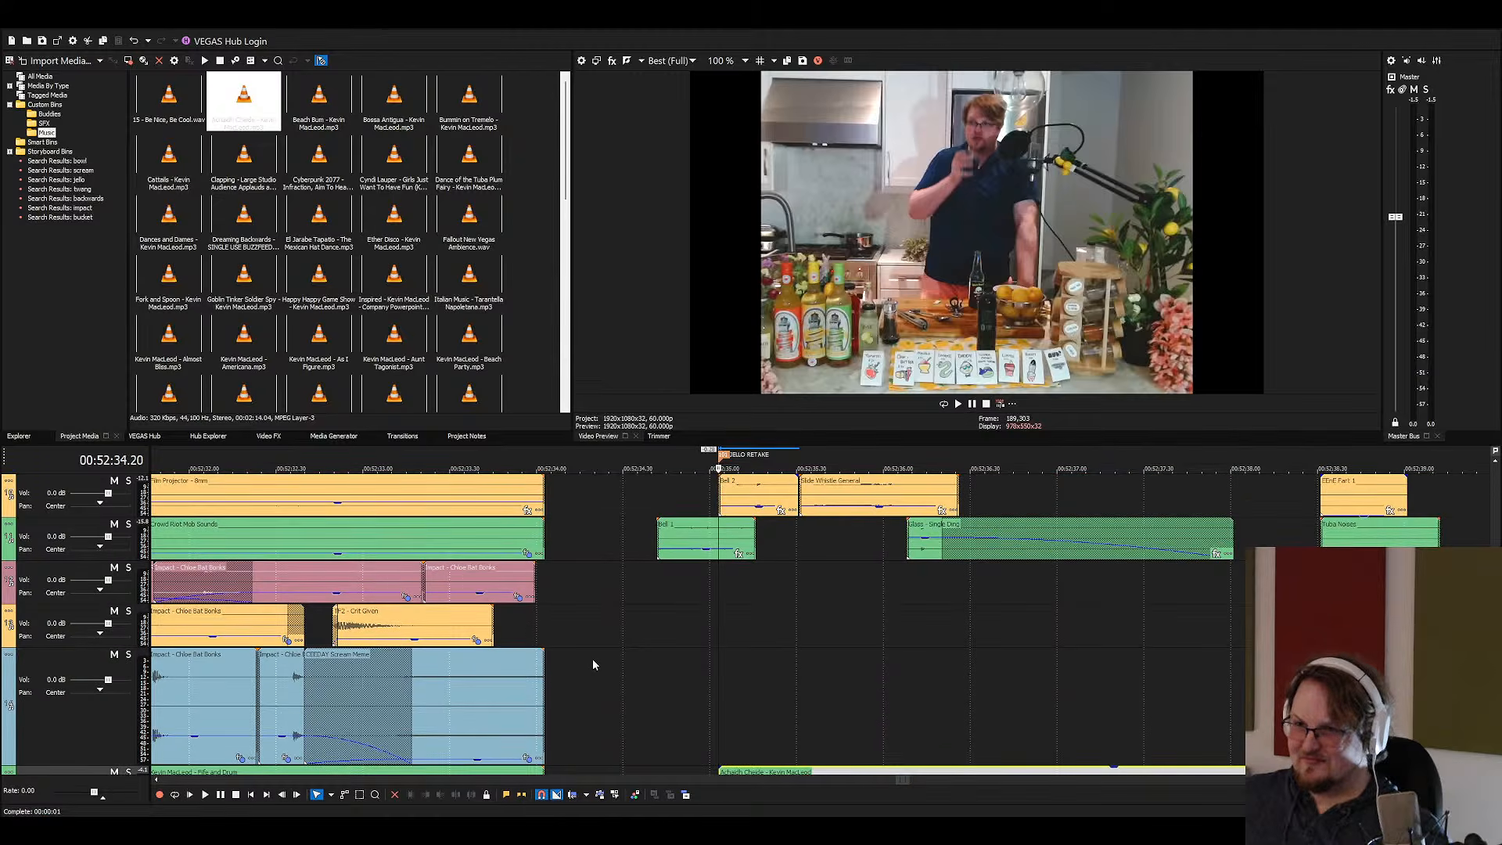
click(551, 674)
key(space)
scroll(599, 669, down, 2)
key(space)
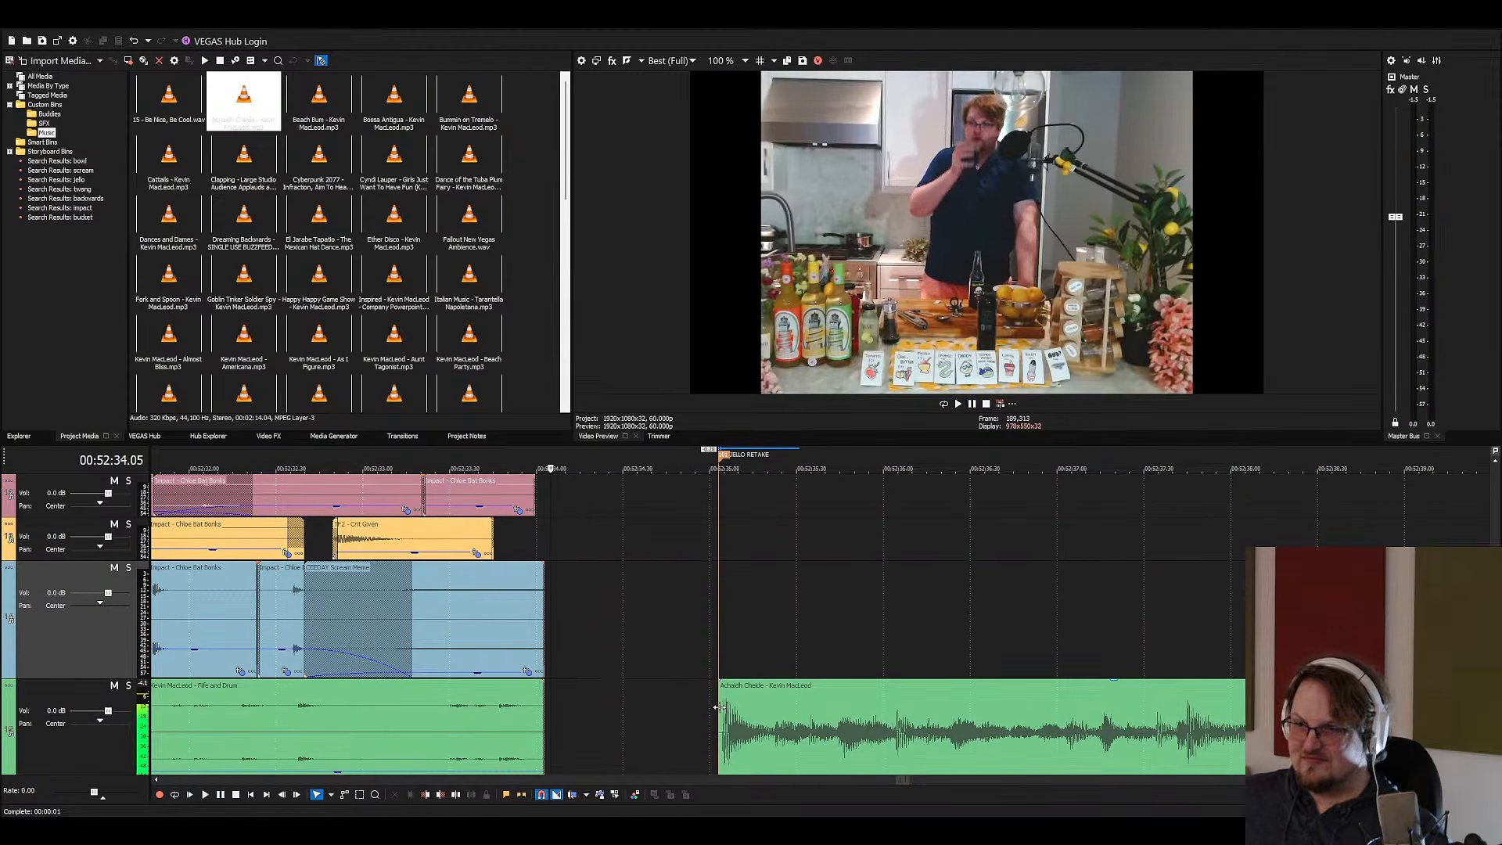
click(418, 721)
scroll(533, 713, down, 2)
key(space)
key(space)
Shift the Achaidh Cheide music about half a second later, lower its gain and check it in playback
drag(1031, 704, 1072, 701)
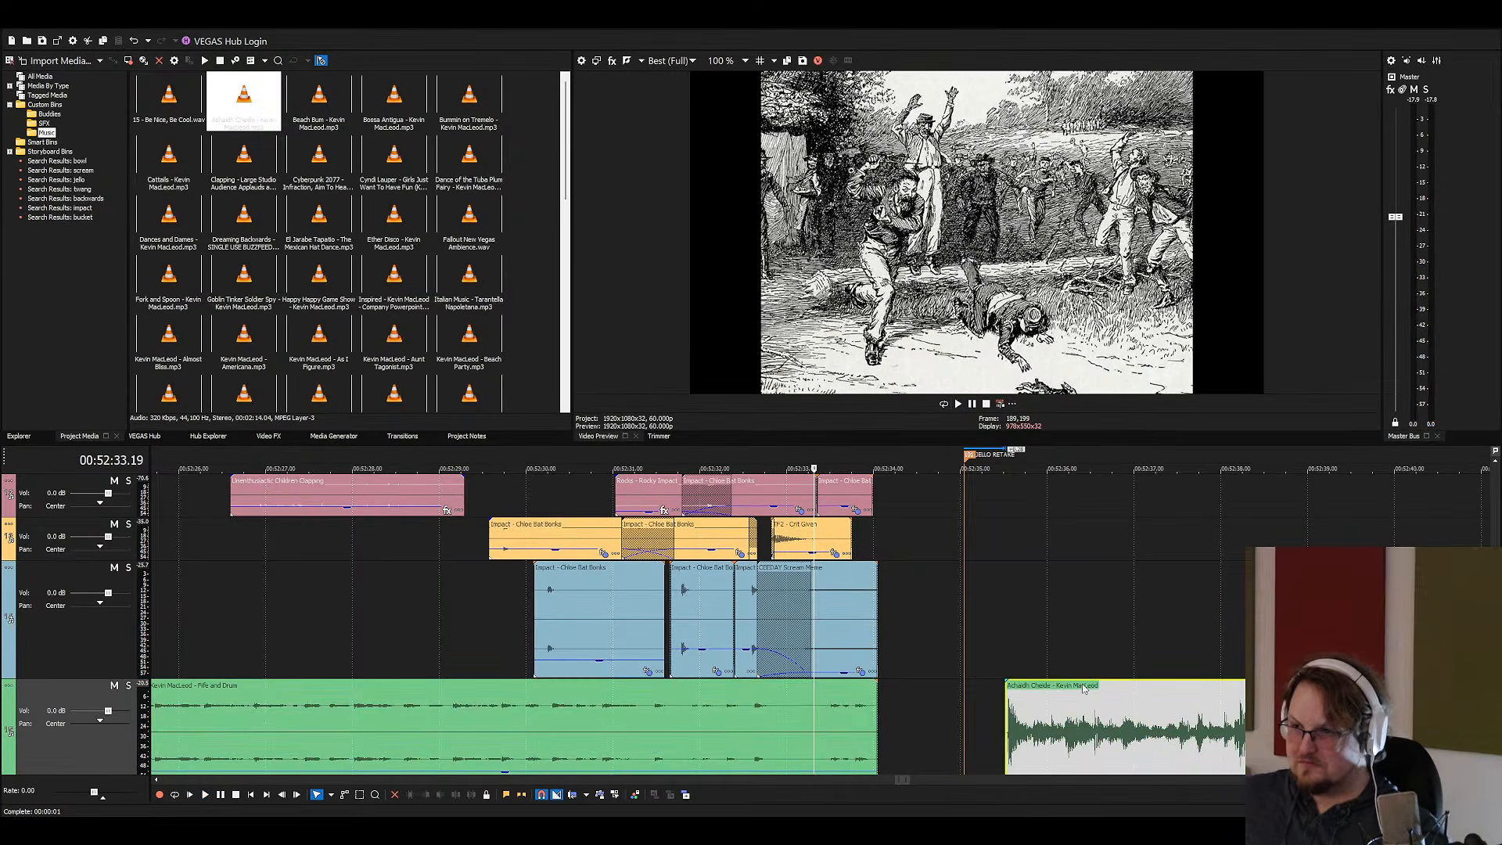
click(974, 728)
scroll(919, 720, down, 2)
key(space)
scroll(900, 726, up, 2)
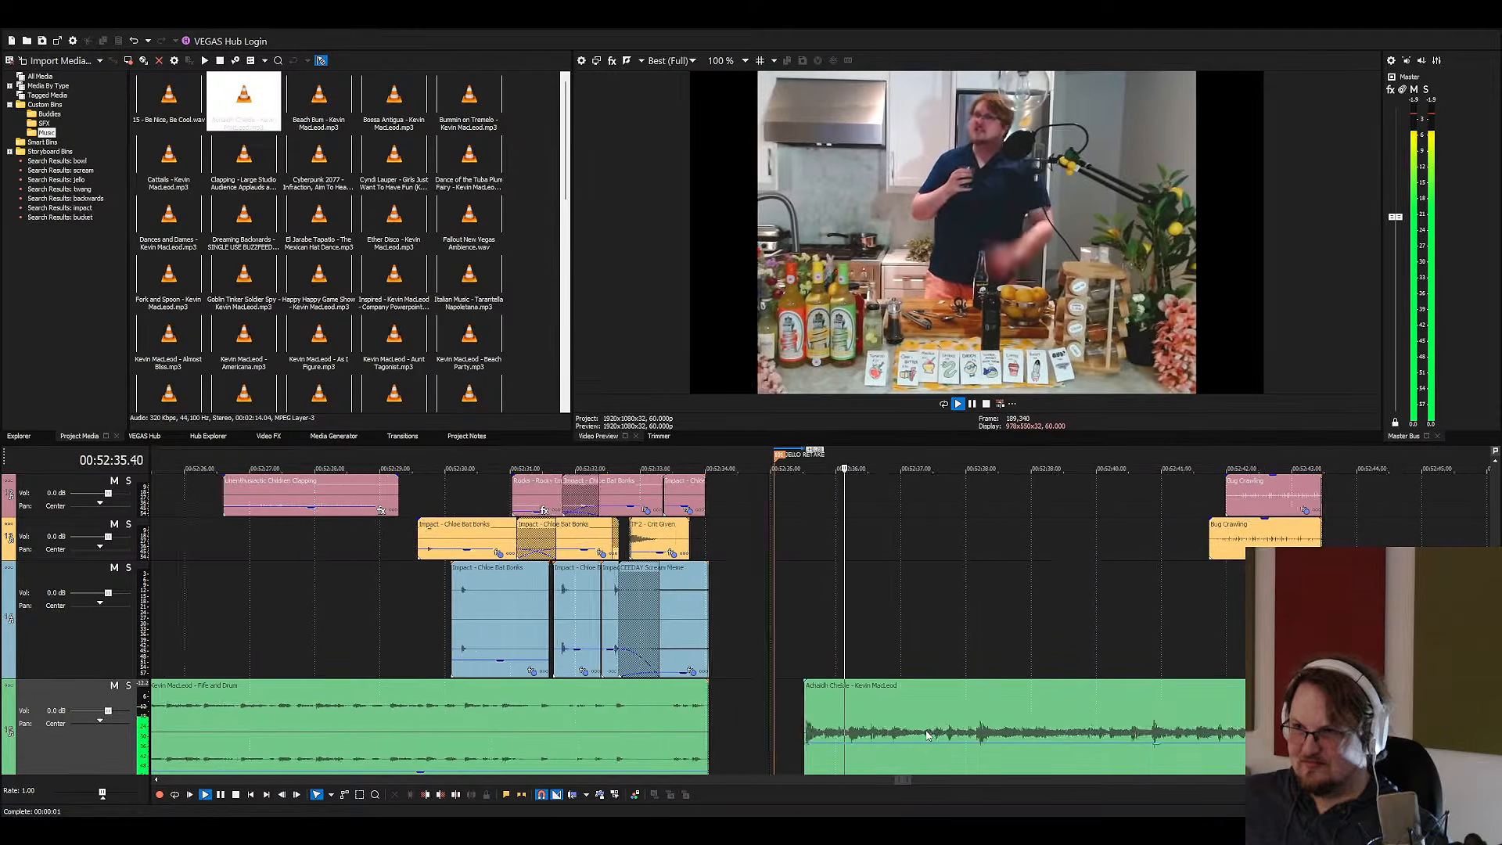
Nudge the Achaidh Cheide music slightly later and lower its gain further while listening against the dialogue
scroll(864, 735, up, 1)
scroll(818, 688, up, 3)
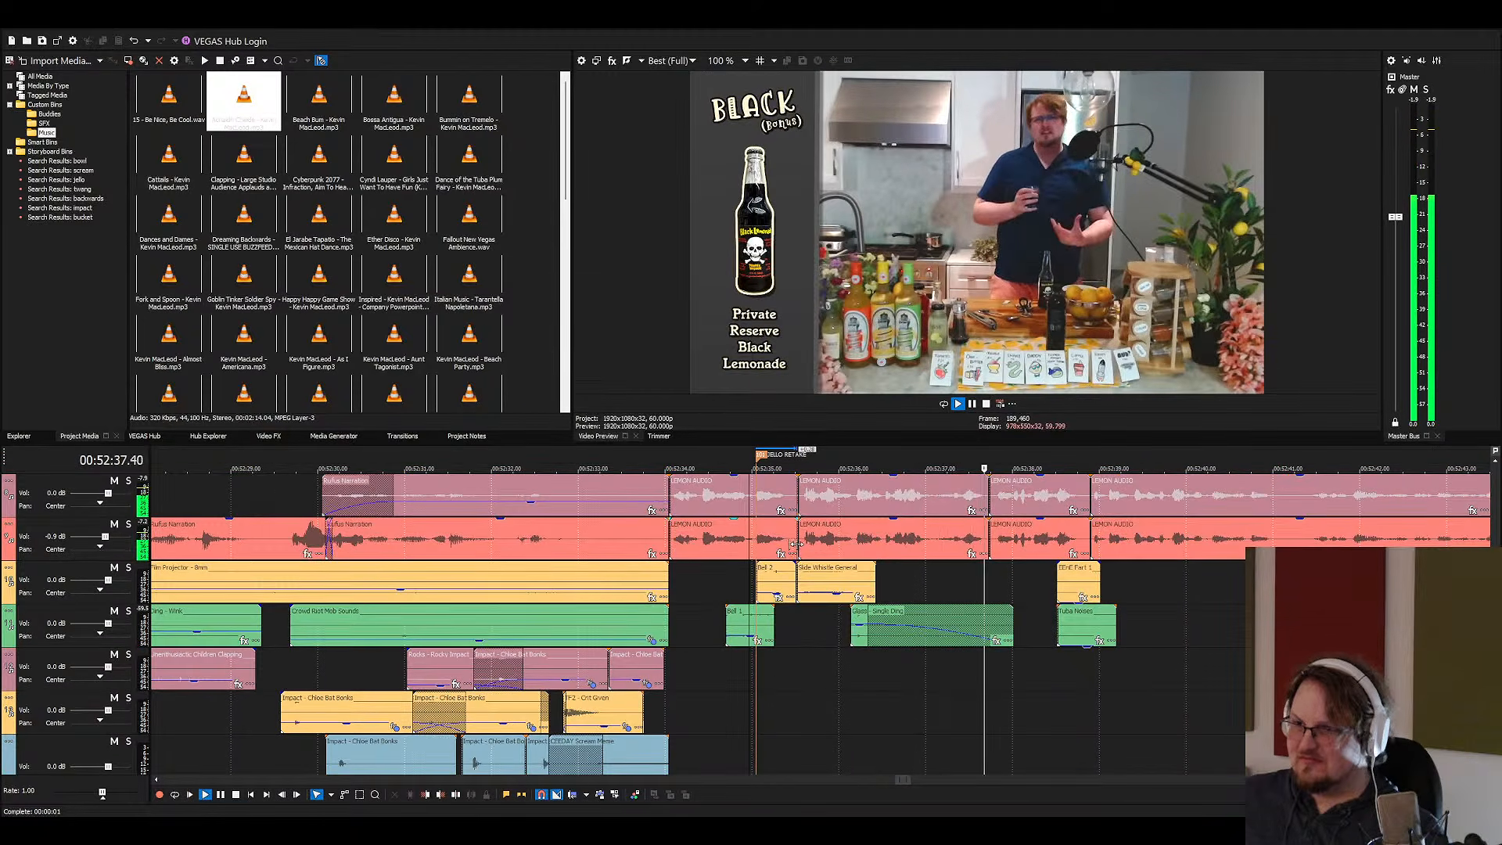
click(826, 540)
scroll(829, 689, down, 4)
drag(829, 697, 836, 698)
scroll(853, 708, down, 3)
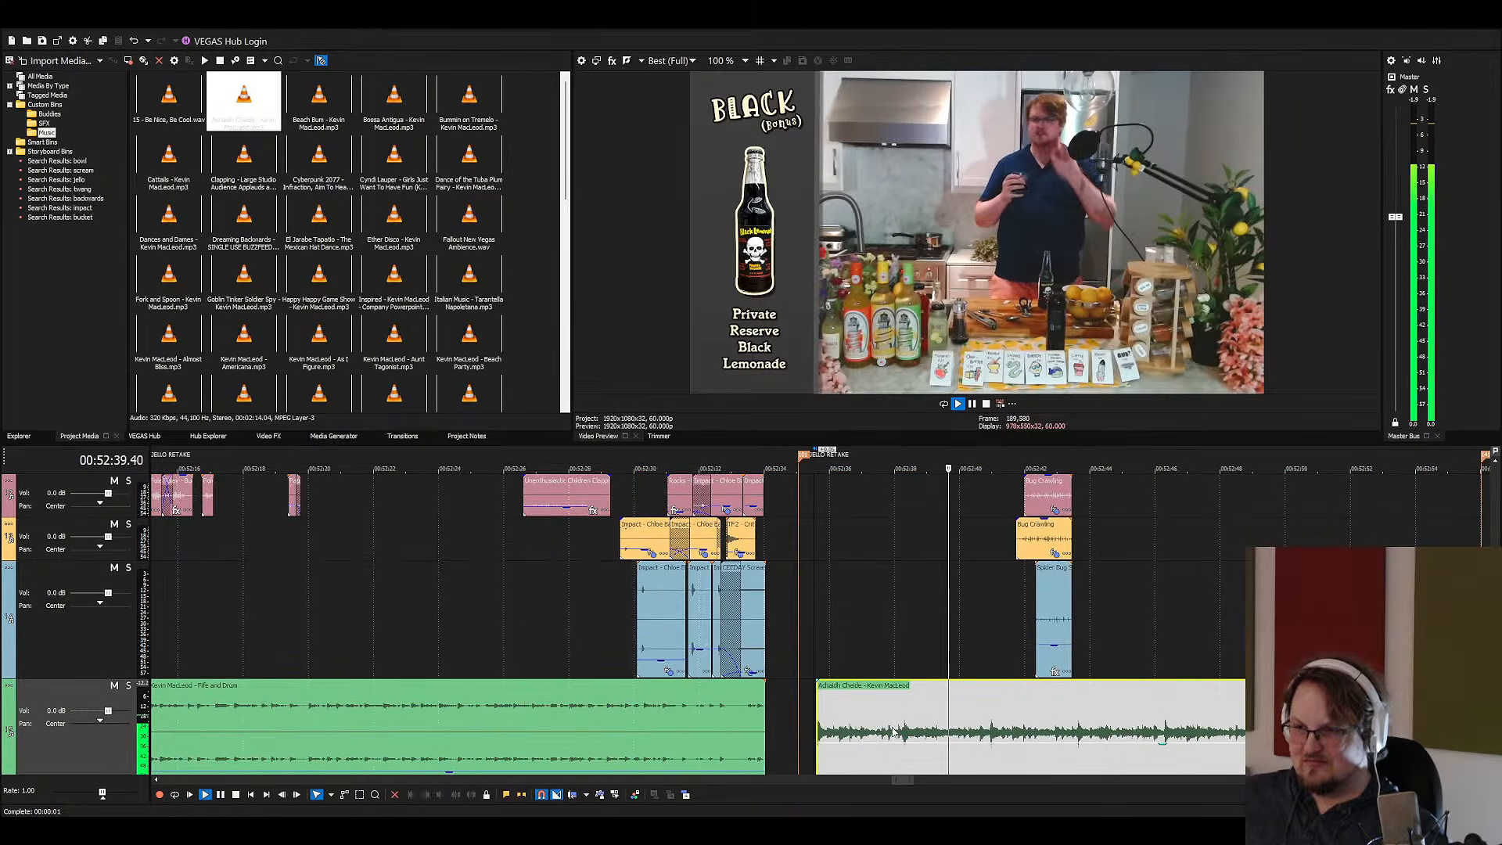
drag(908, 743, 908, 779)
scroll(904, 751, down, 2)
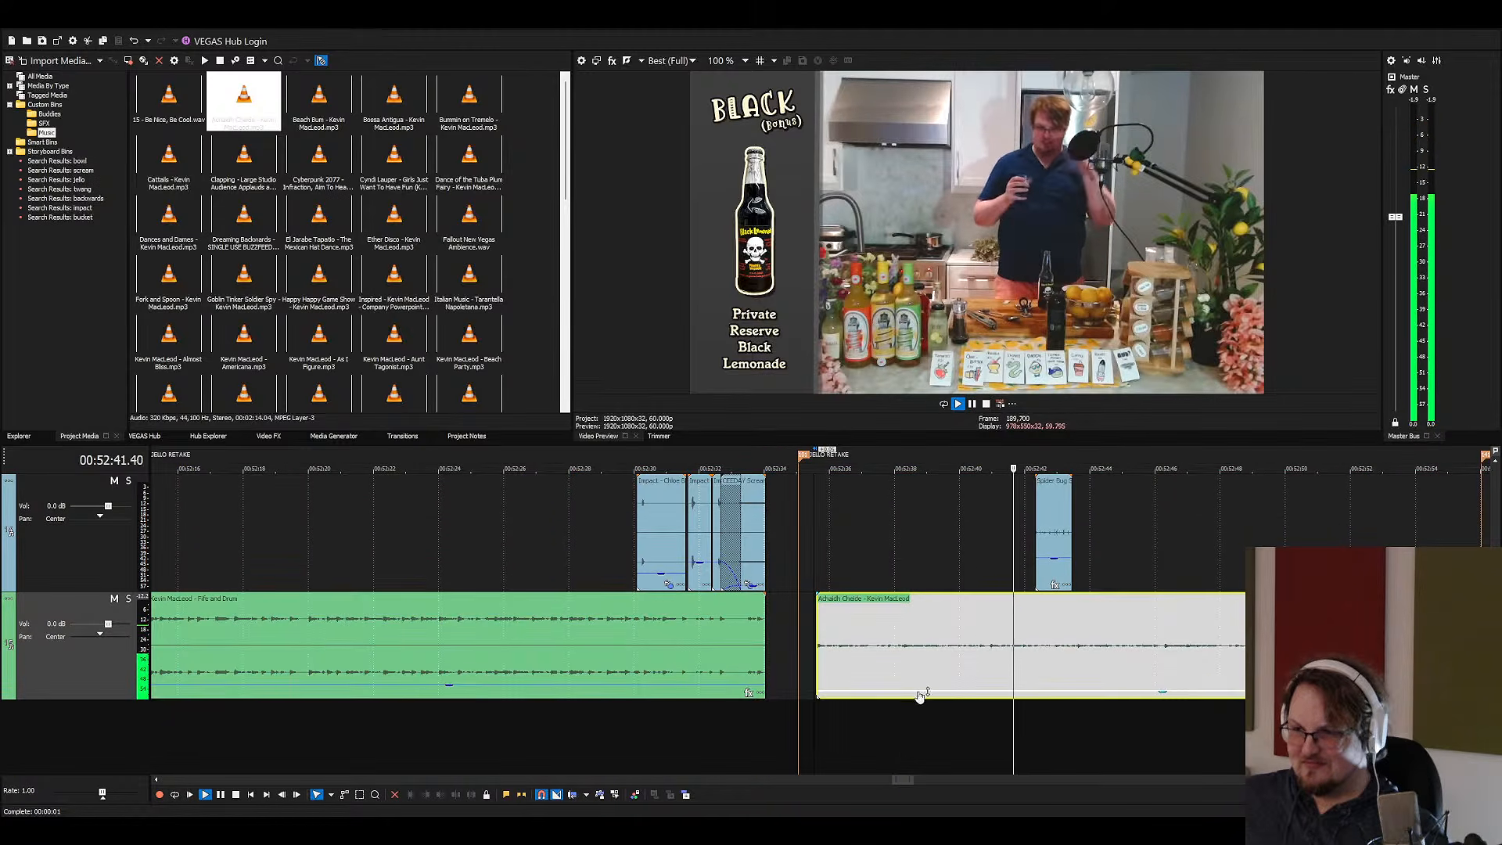
scroll(923, 694, down, 2)
scroll(923, 693, down, 2)
scroll(995, 683, up, 2)
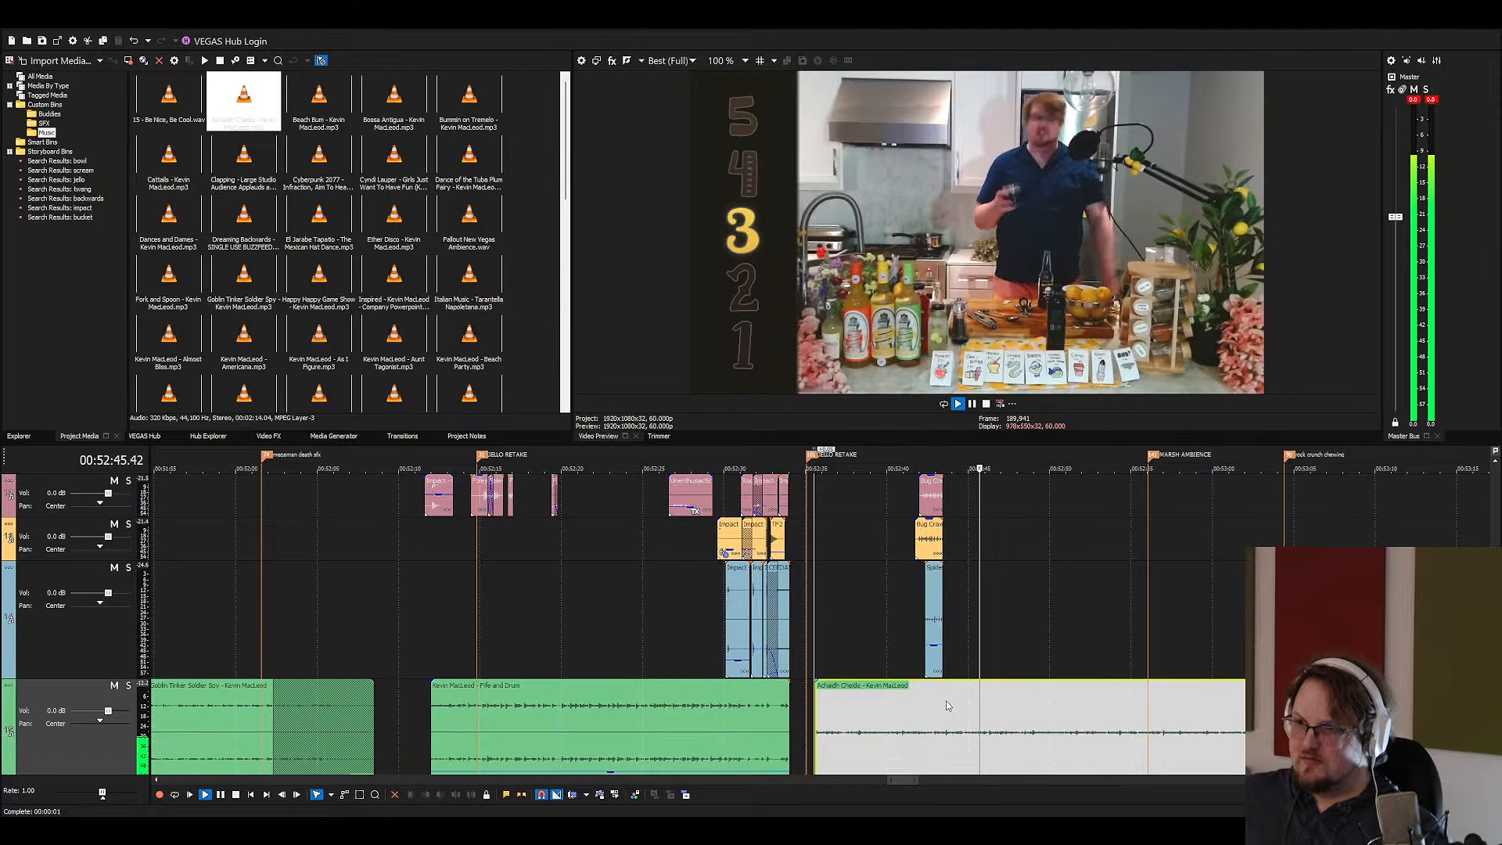
Play back from the last dialogue clip before the sepia narration section
click(453, 640)
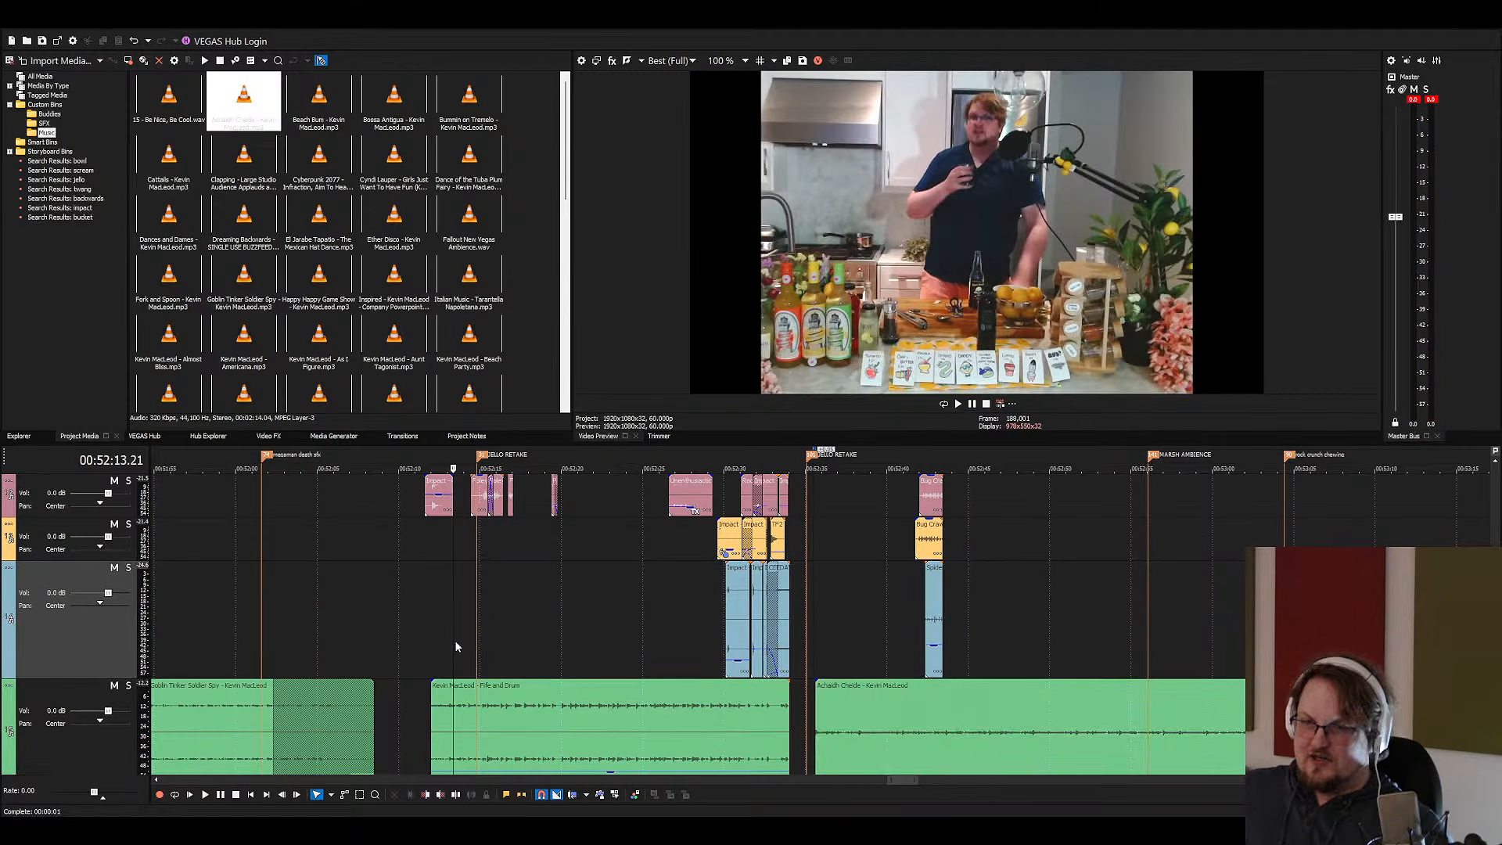
scroll(469, 649, up, 4)
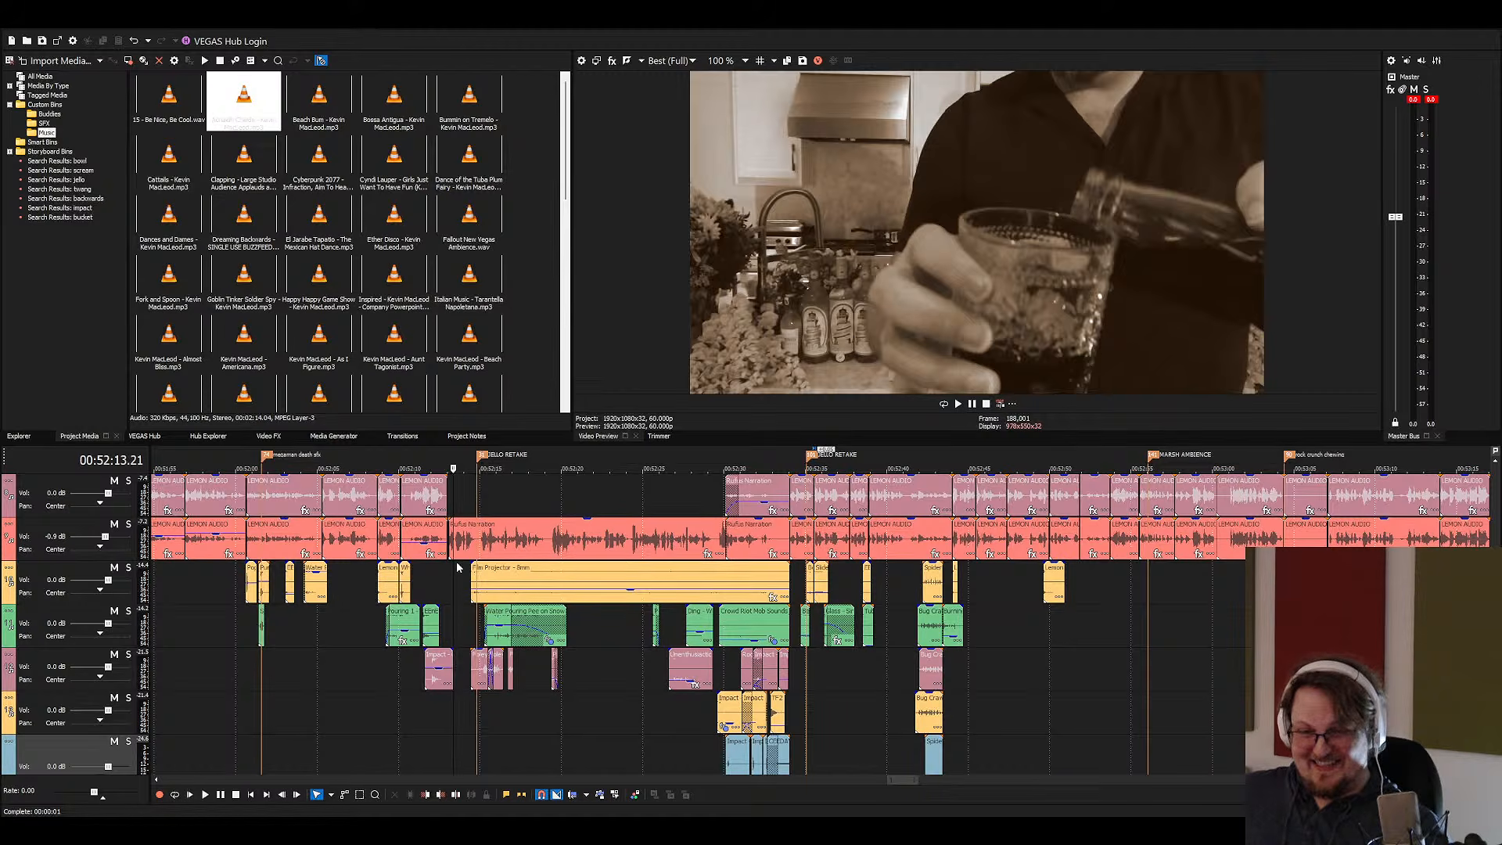
click(424, 535)
key(space)
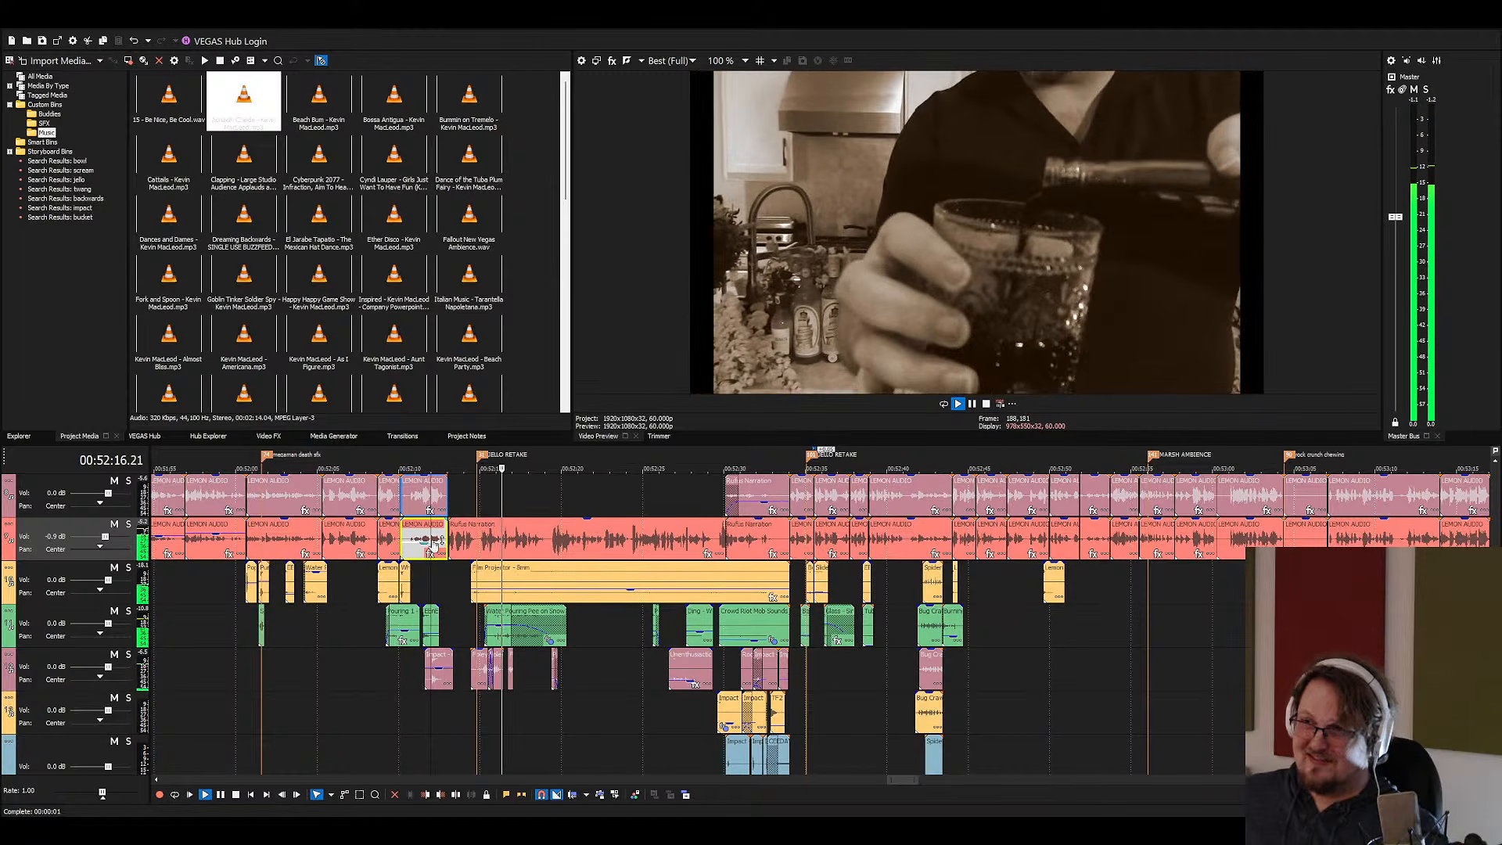
Play back the sepia narration section, checking the film projector, water pouring and foley effects beneath it
click(493, 626)
scroll(640, 641, up, 4)
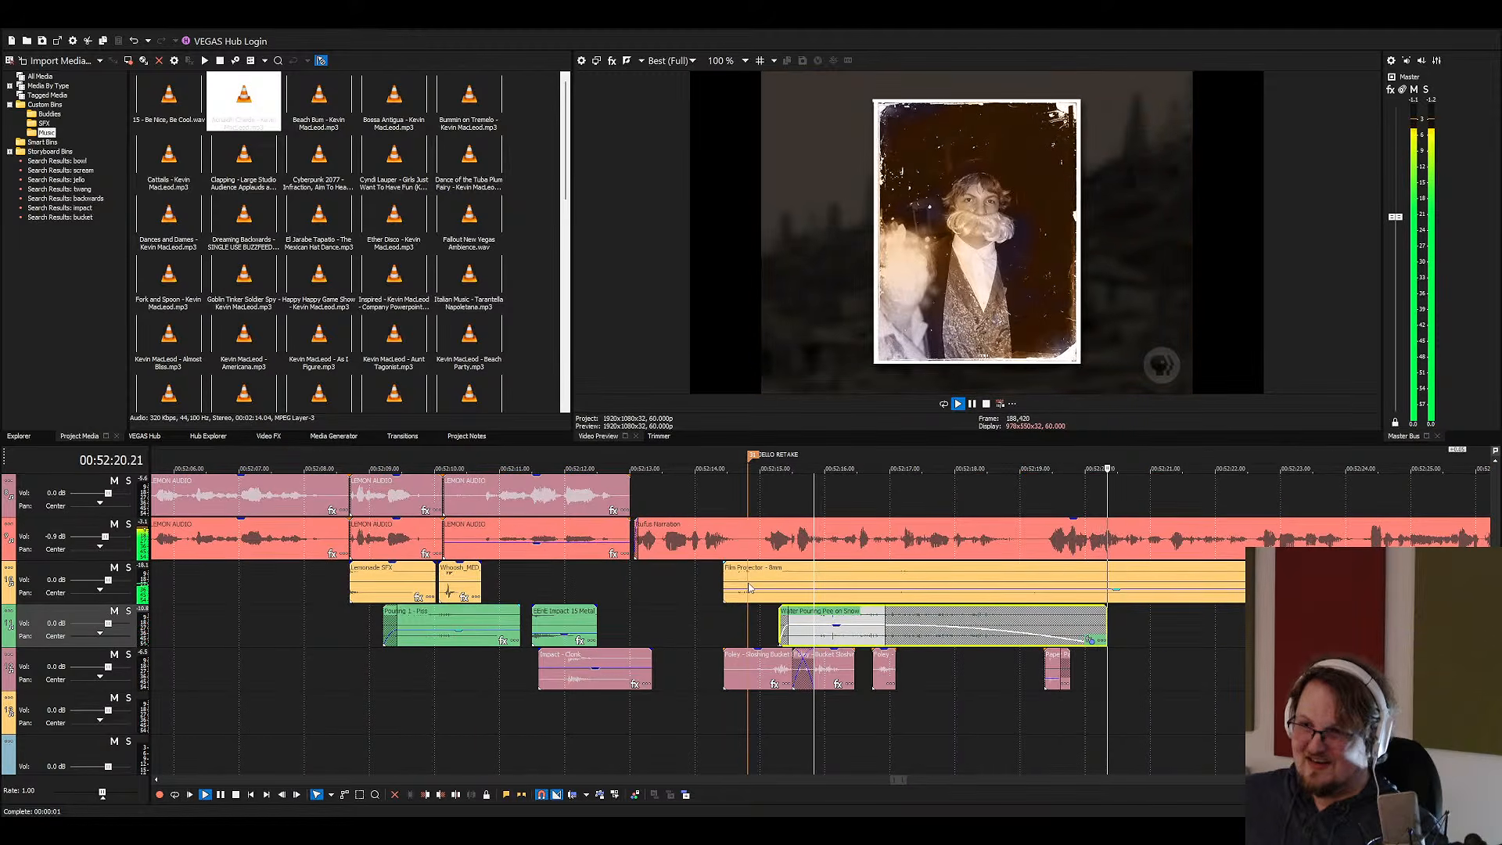
click(747, 583)
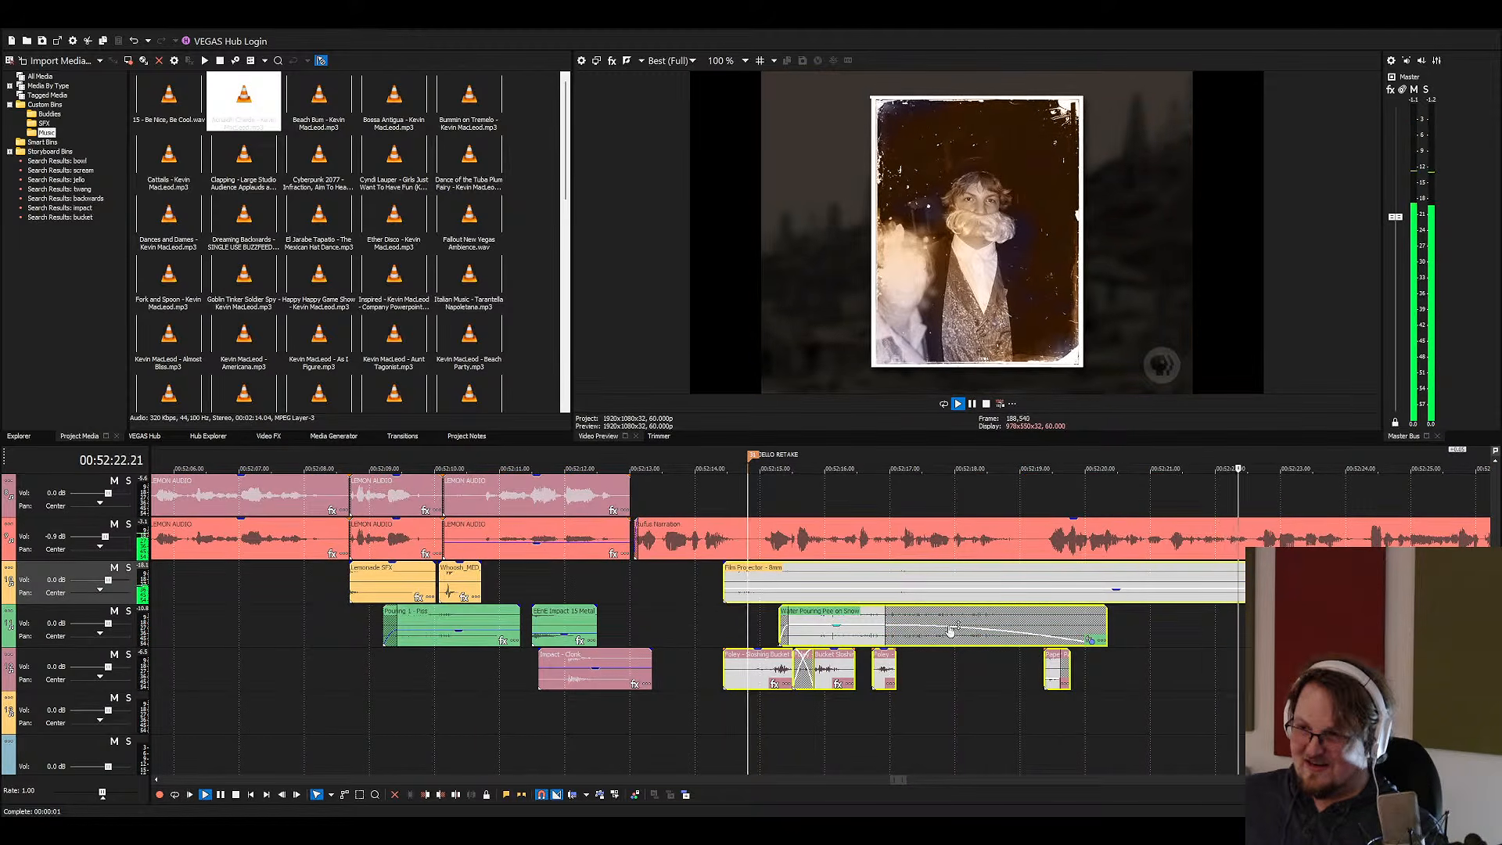
click(948, 632)
scroll(948, 632, down, 4)
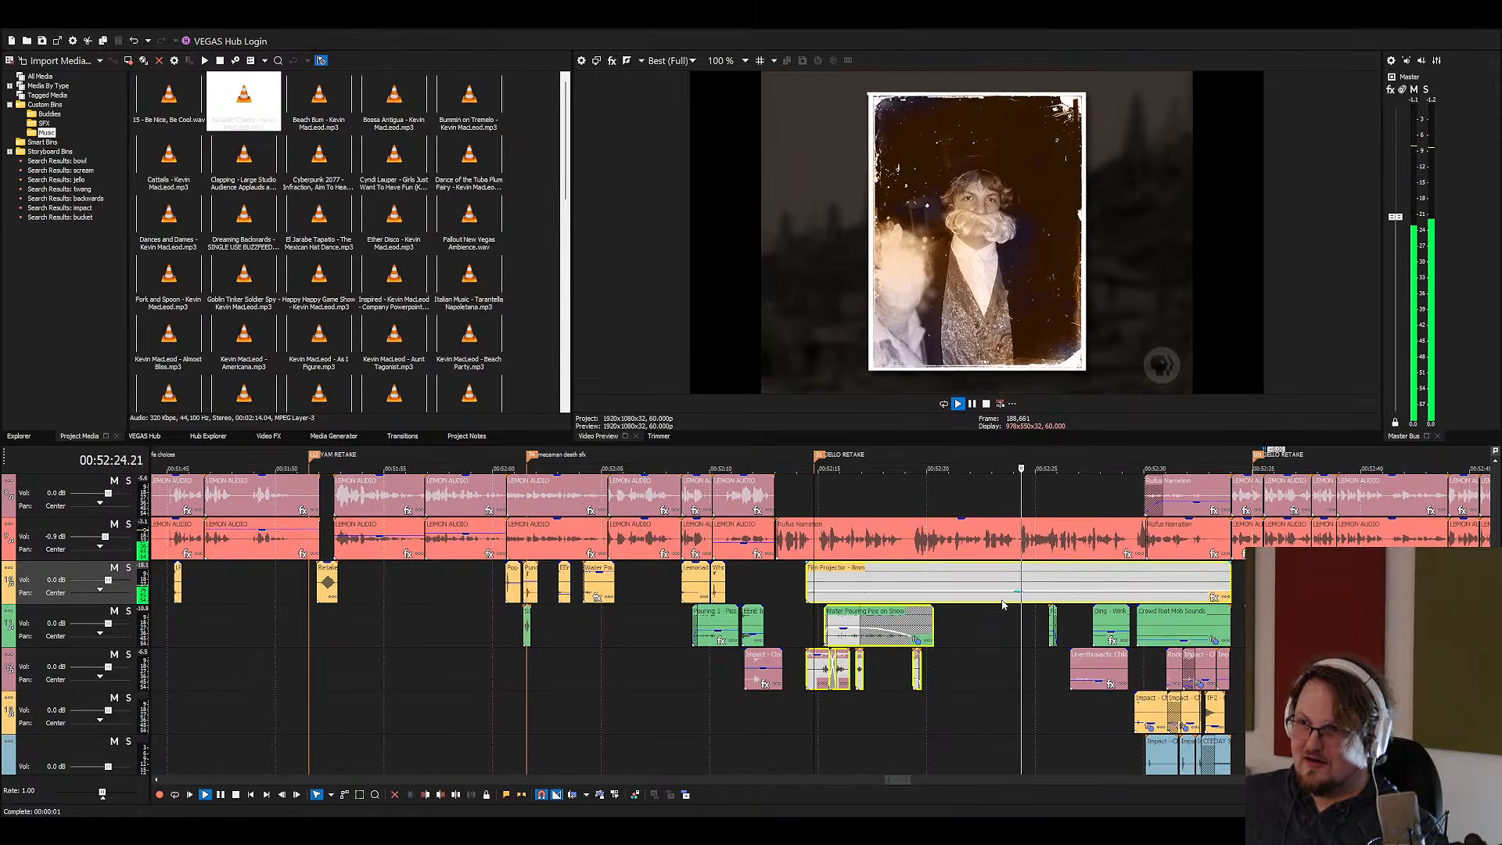
scroll(983, 582, down, 2)
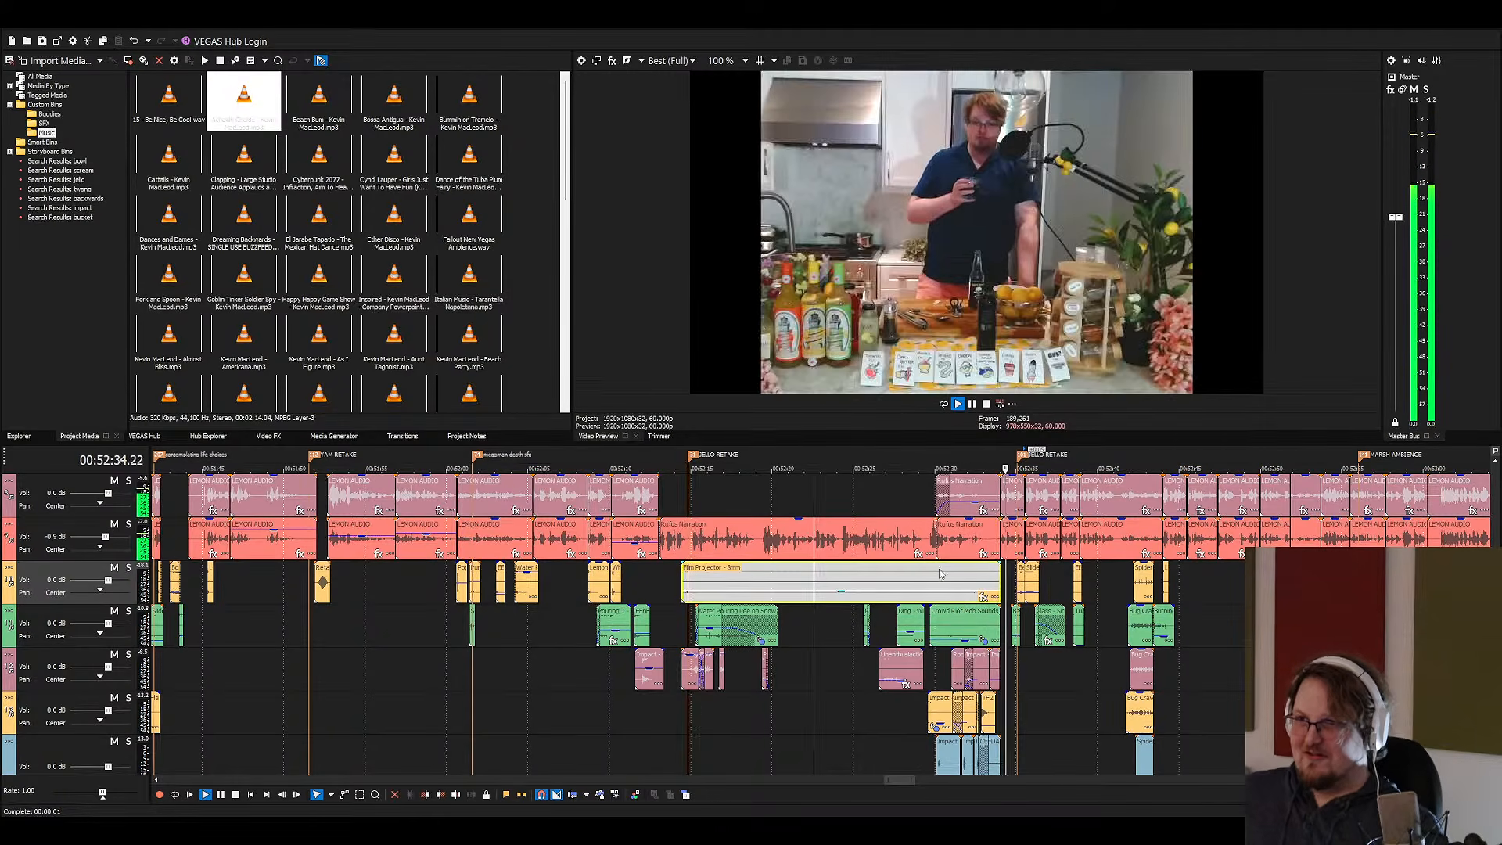
scroll(962, 553, down, 4)
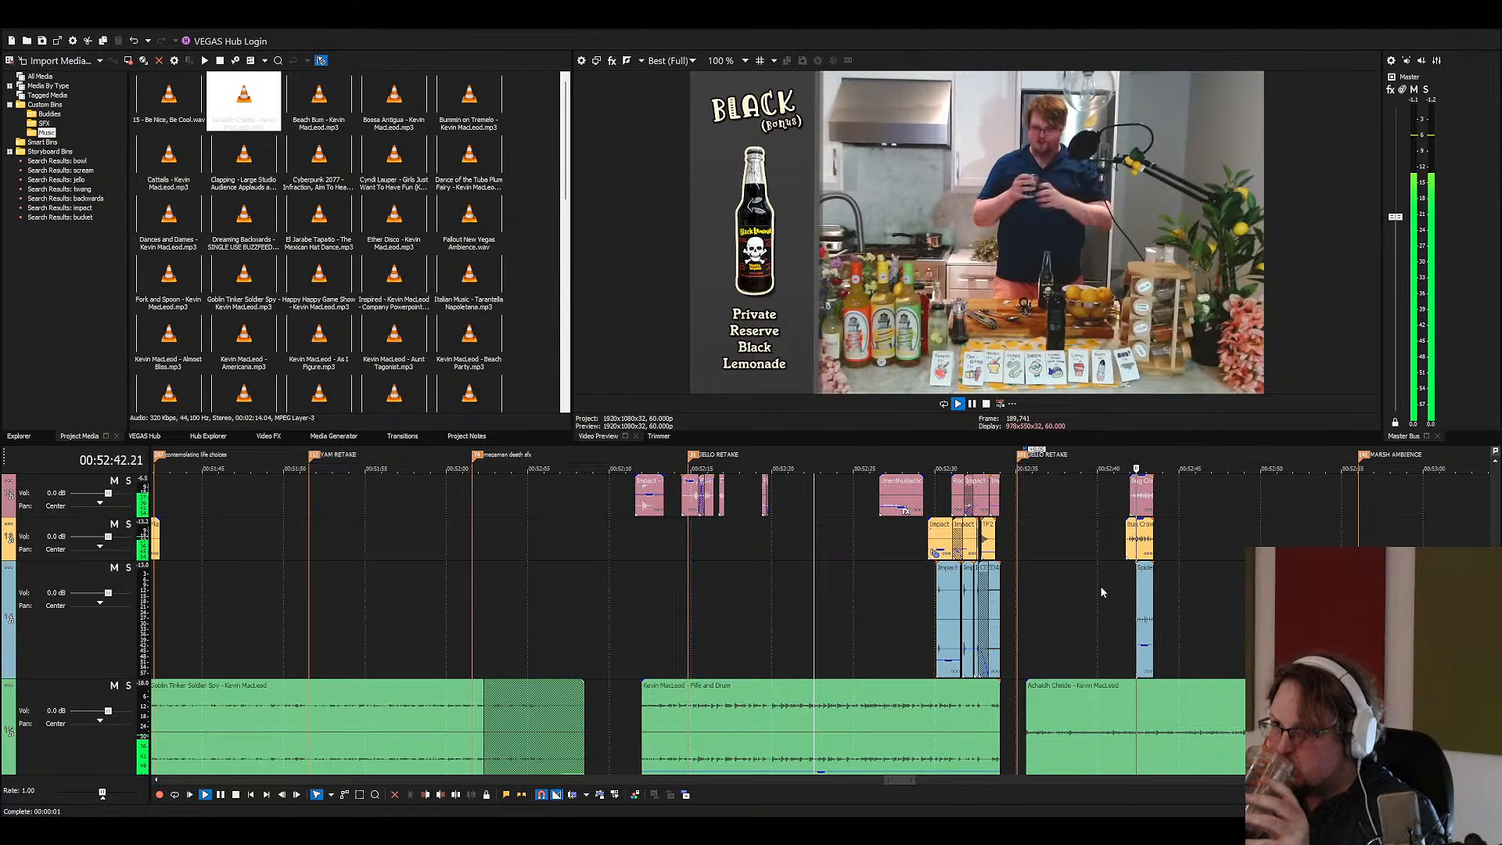
Review the Achaidh Cheide music in playback through the blk. Dirty Lemonade introduction, stopping at the Fulvic minerals comment
click(1155, 695)
scroll(1156, 696, up, 2)
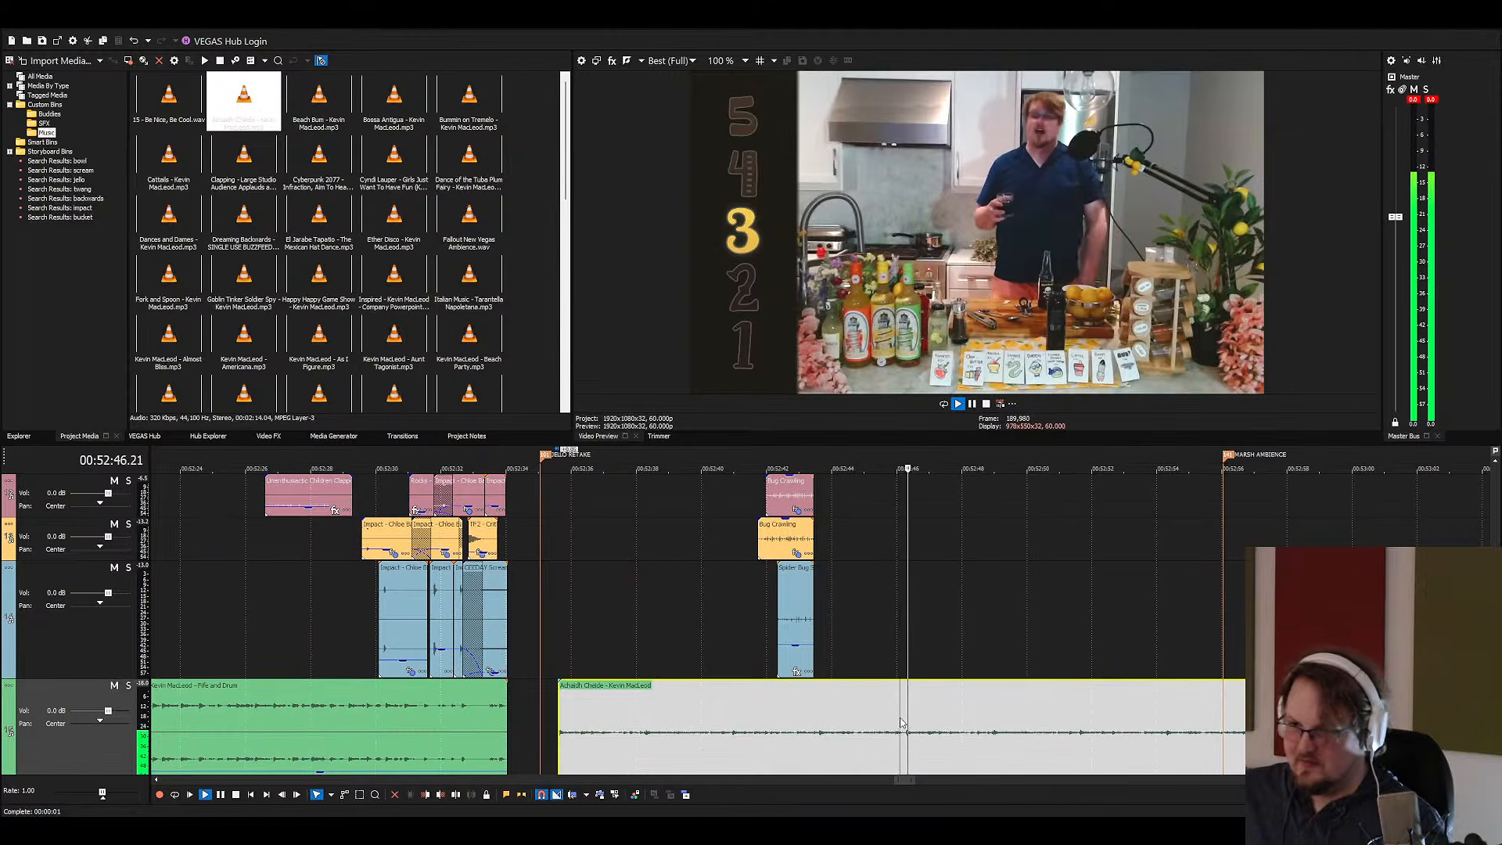
scroll(1009, 730, down, 1)
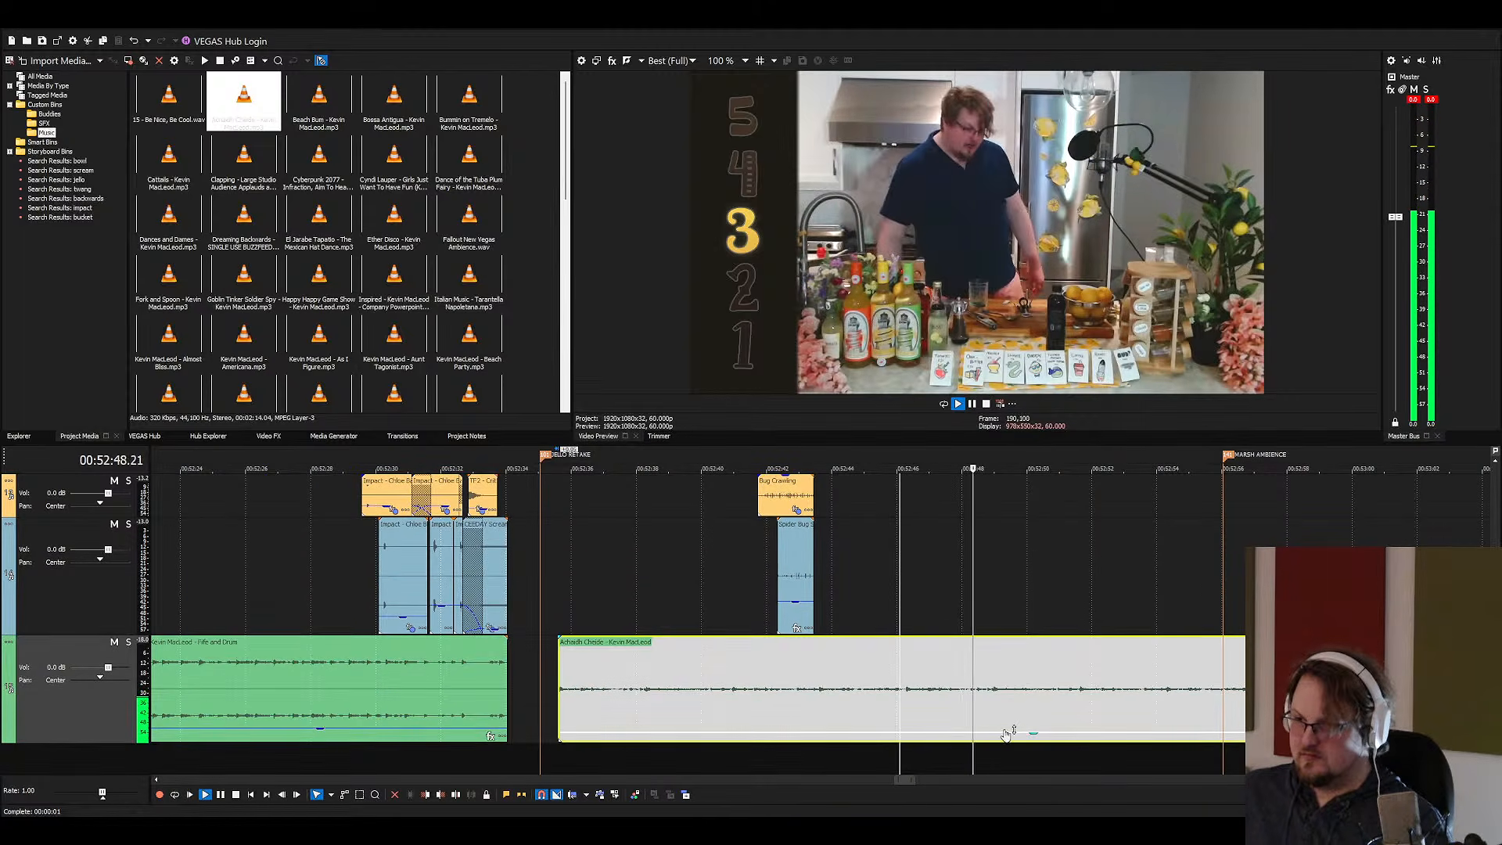
scroll(1006, 728, up, 3)
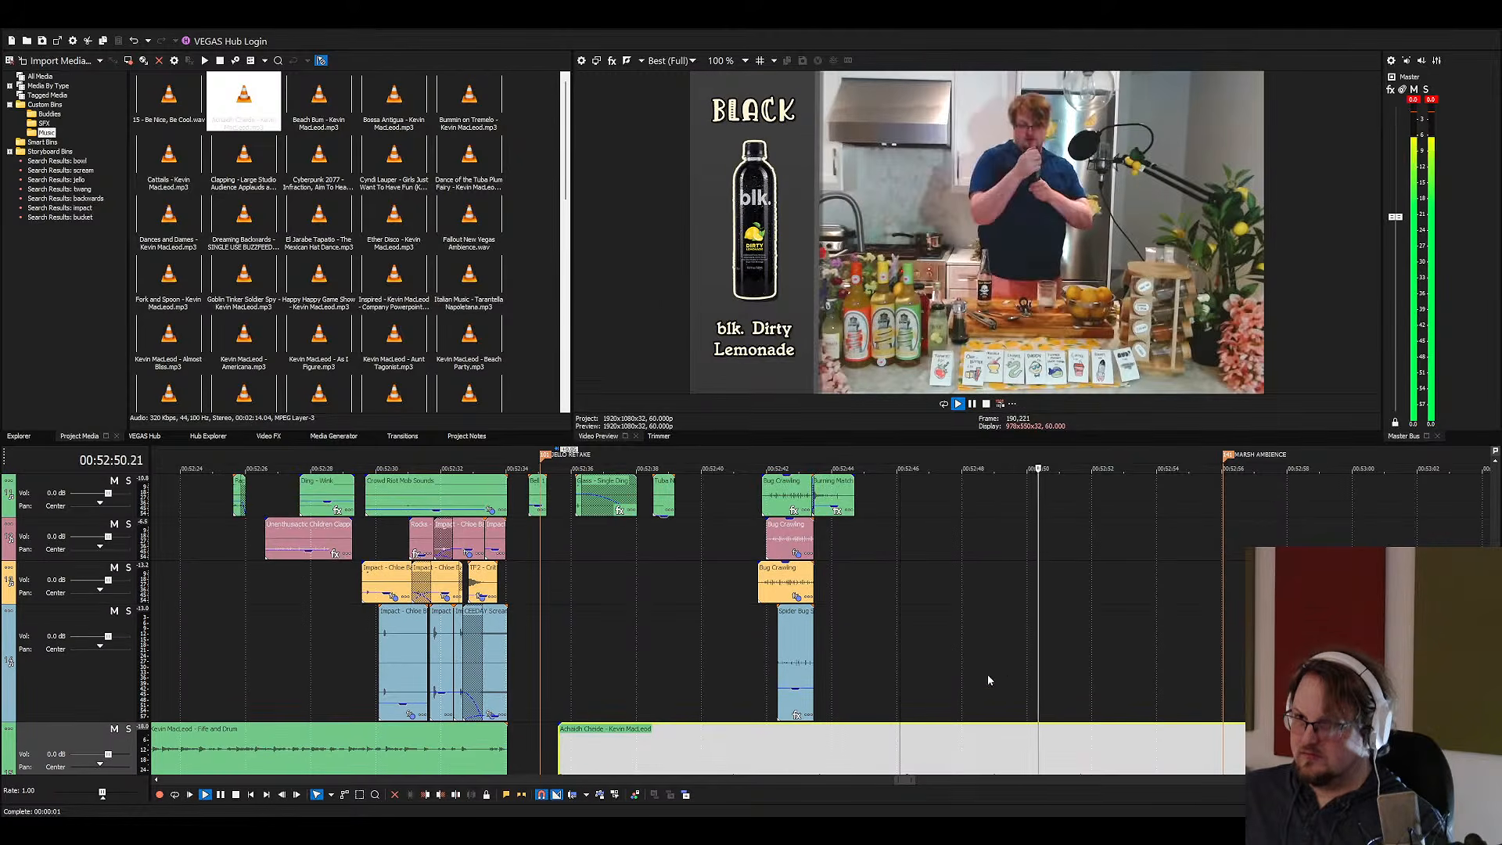
scroll(987, 673, down, 2)
scroll(945, 622, up, 1)
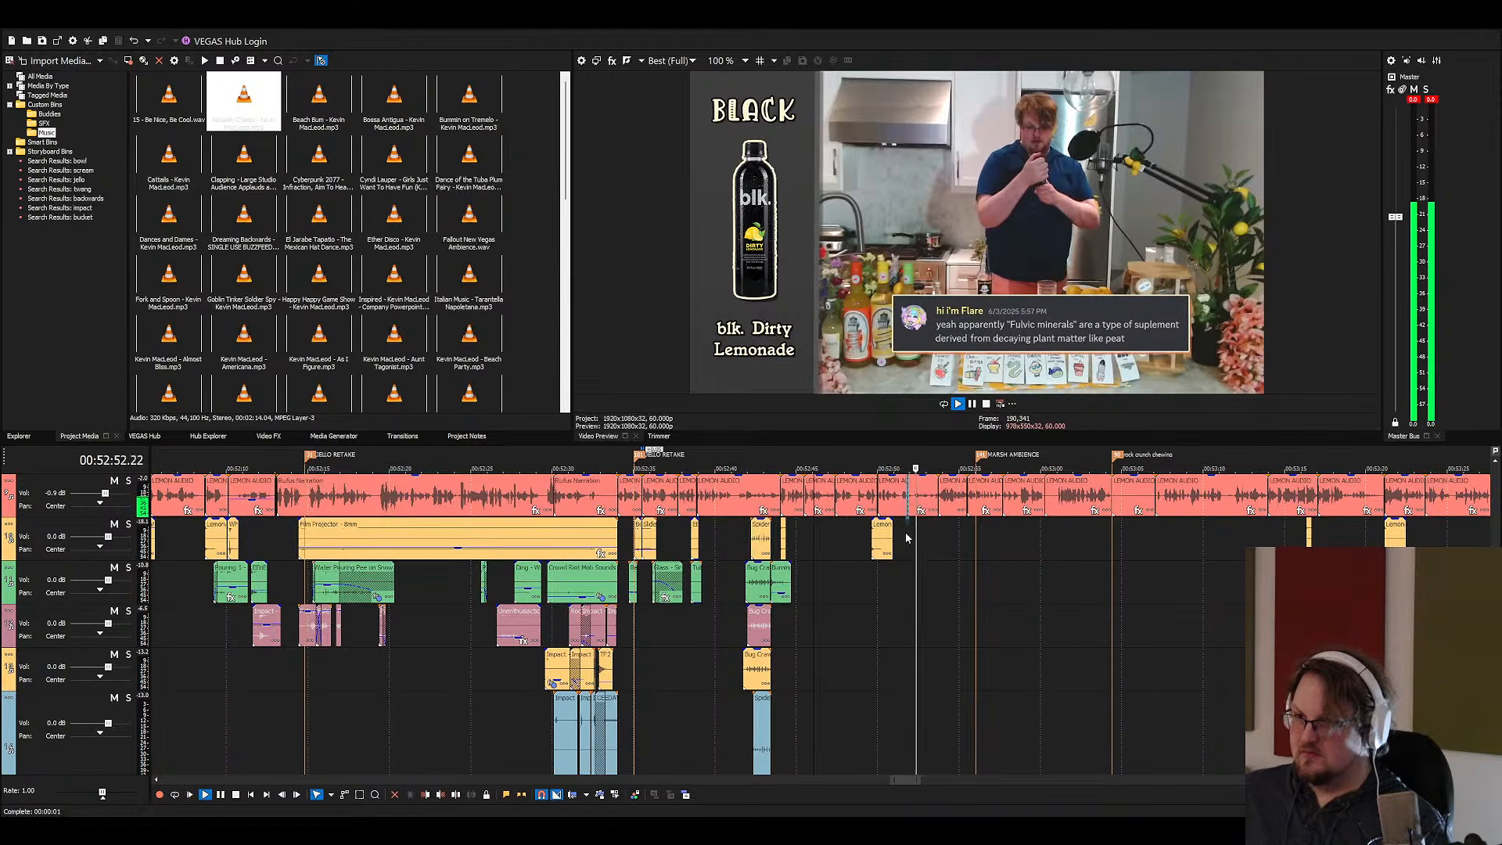
scroll(868, 579, up, 3)
click(794, 534)
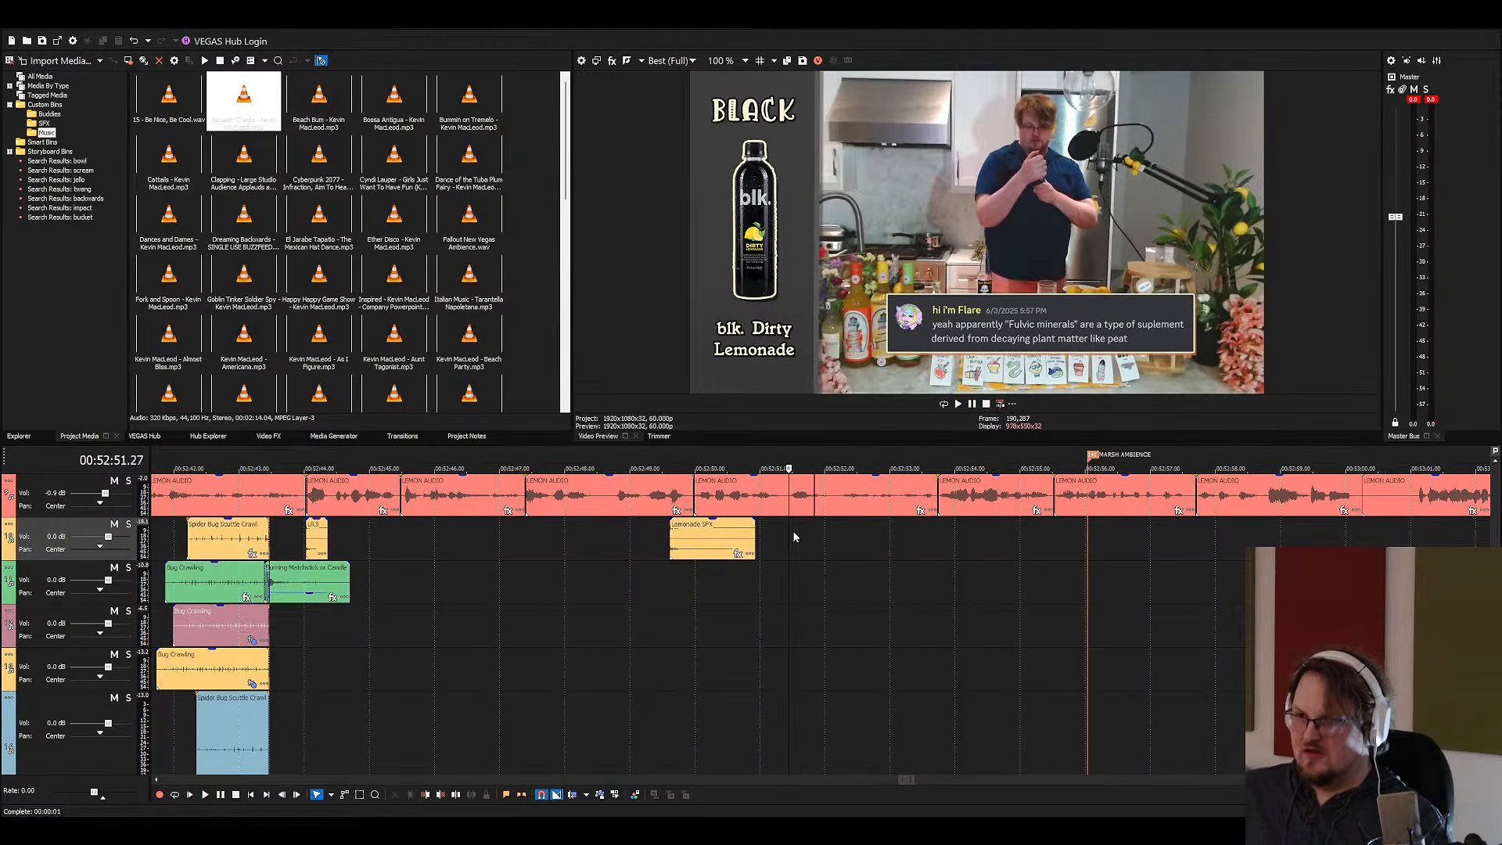
Find the Squishes Mah Puce Edition sound in the SFX bin and place it on an effects track starting beneath the Lemonade SFX clip
click(417, 347)
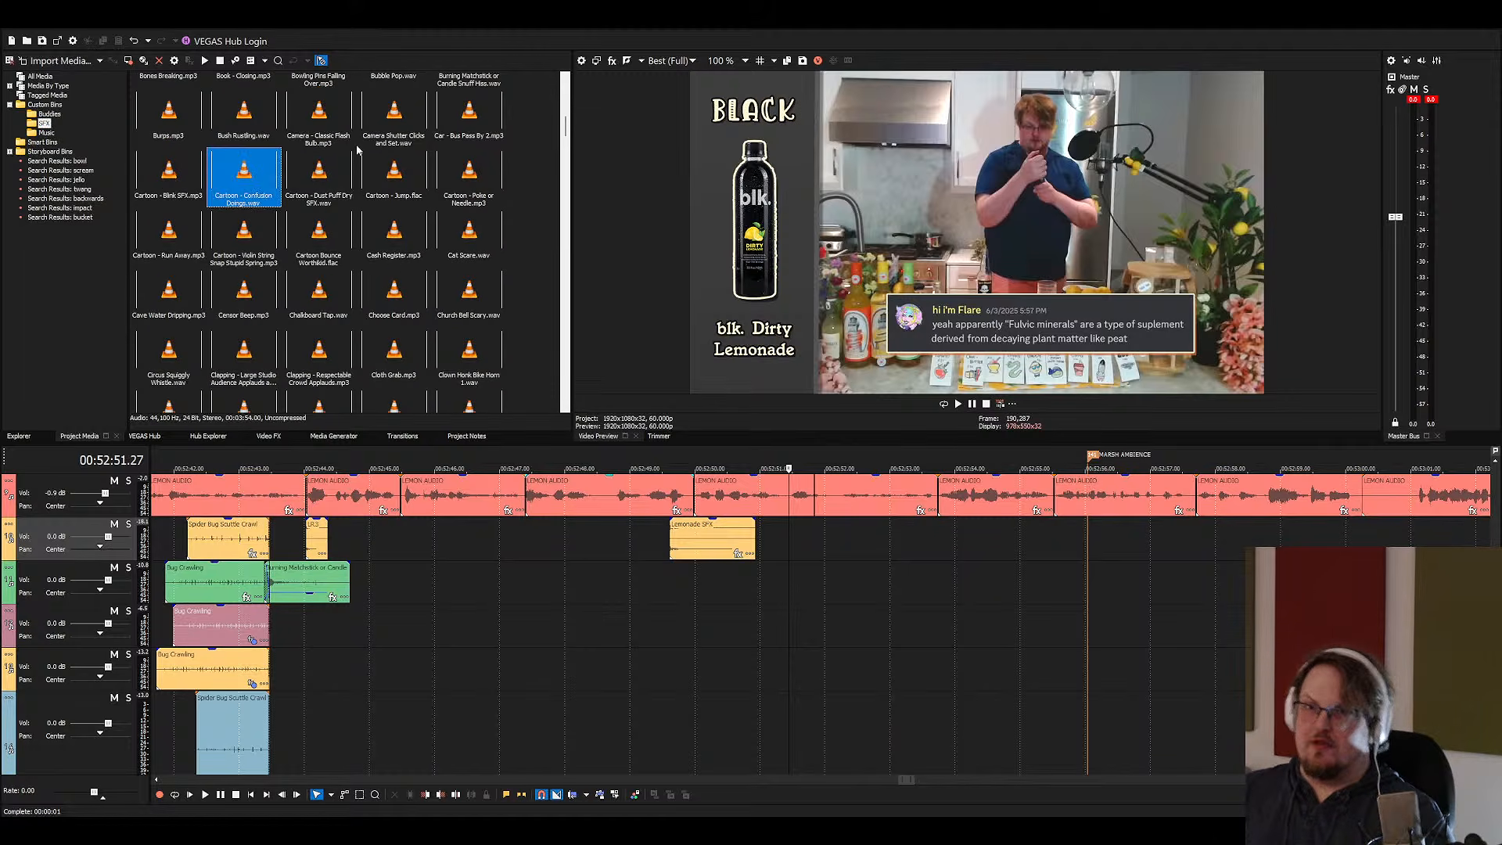
click(377, 205)
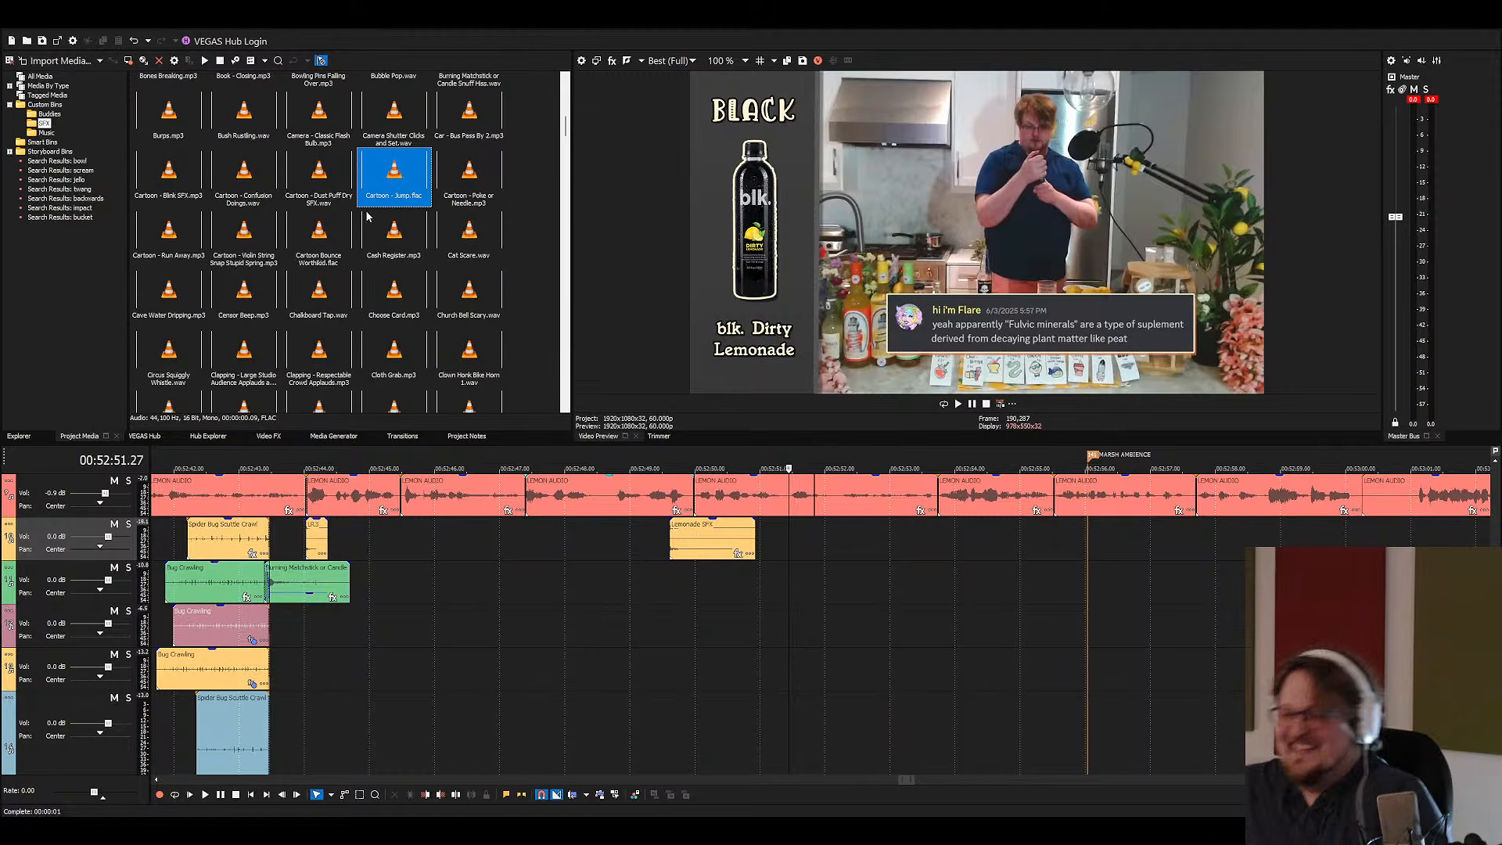
key(s)
key(q)
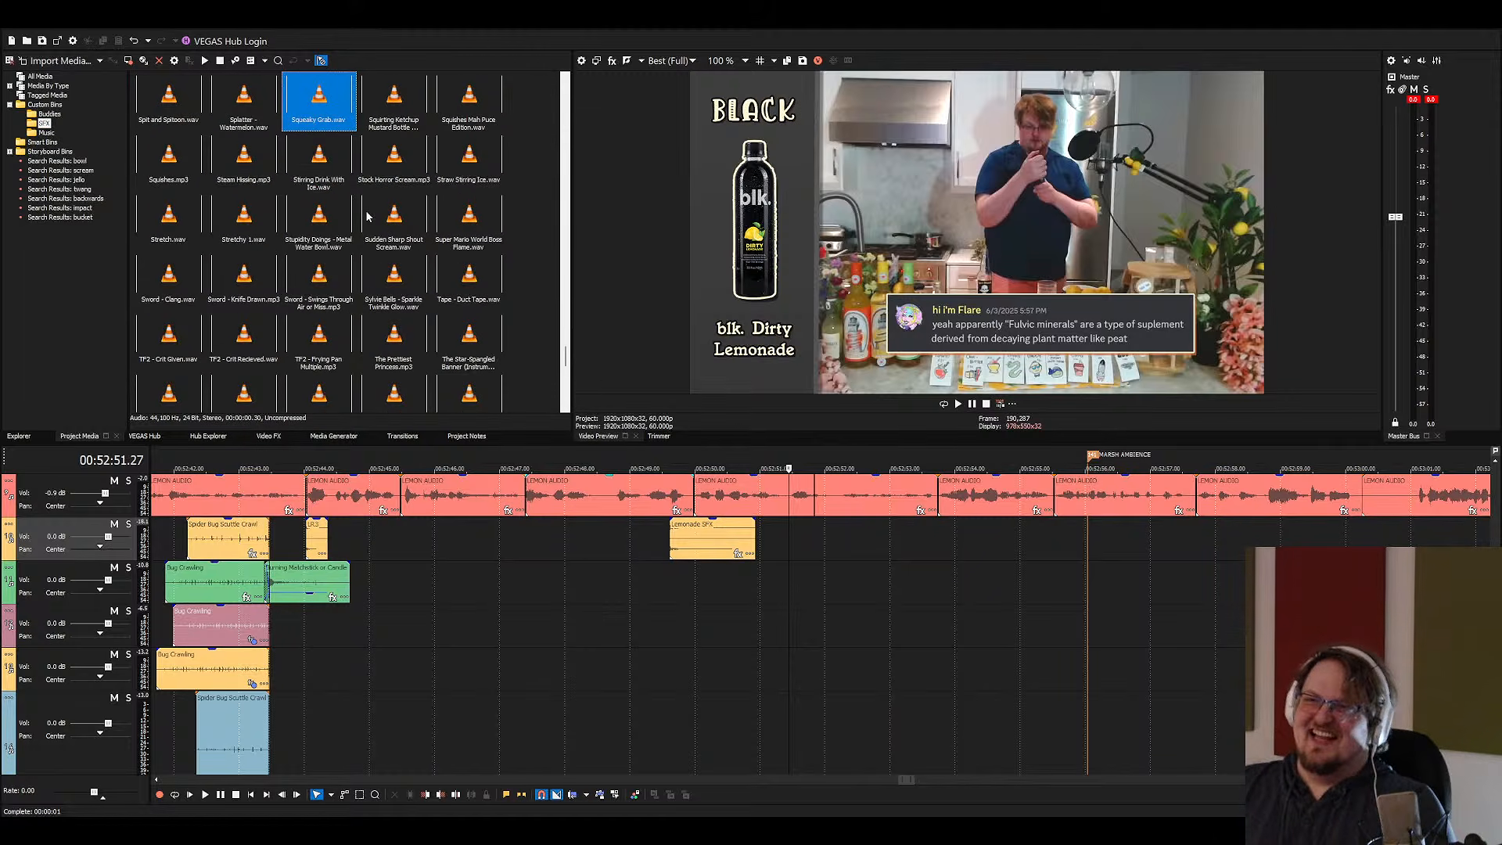
click(384, 168)
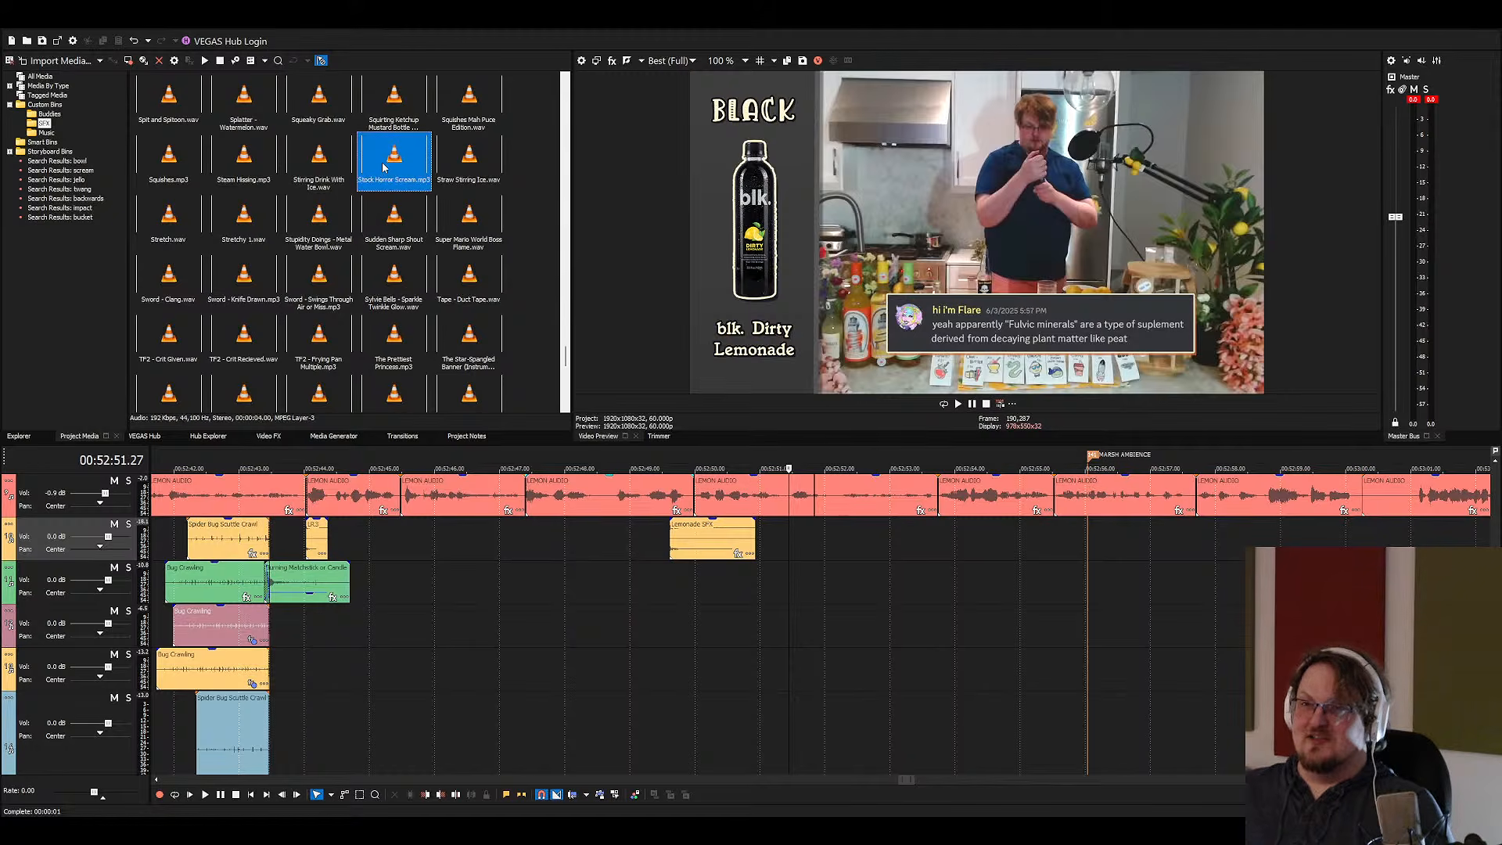
click(340, 170)
key(Up)
key(Right)
key(Right)
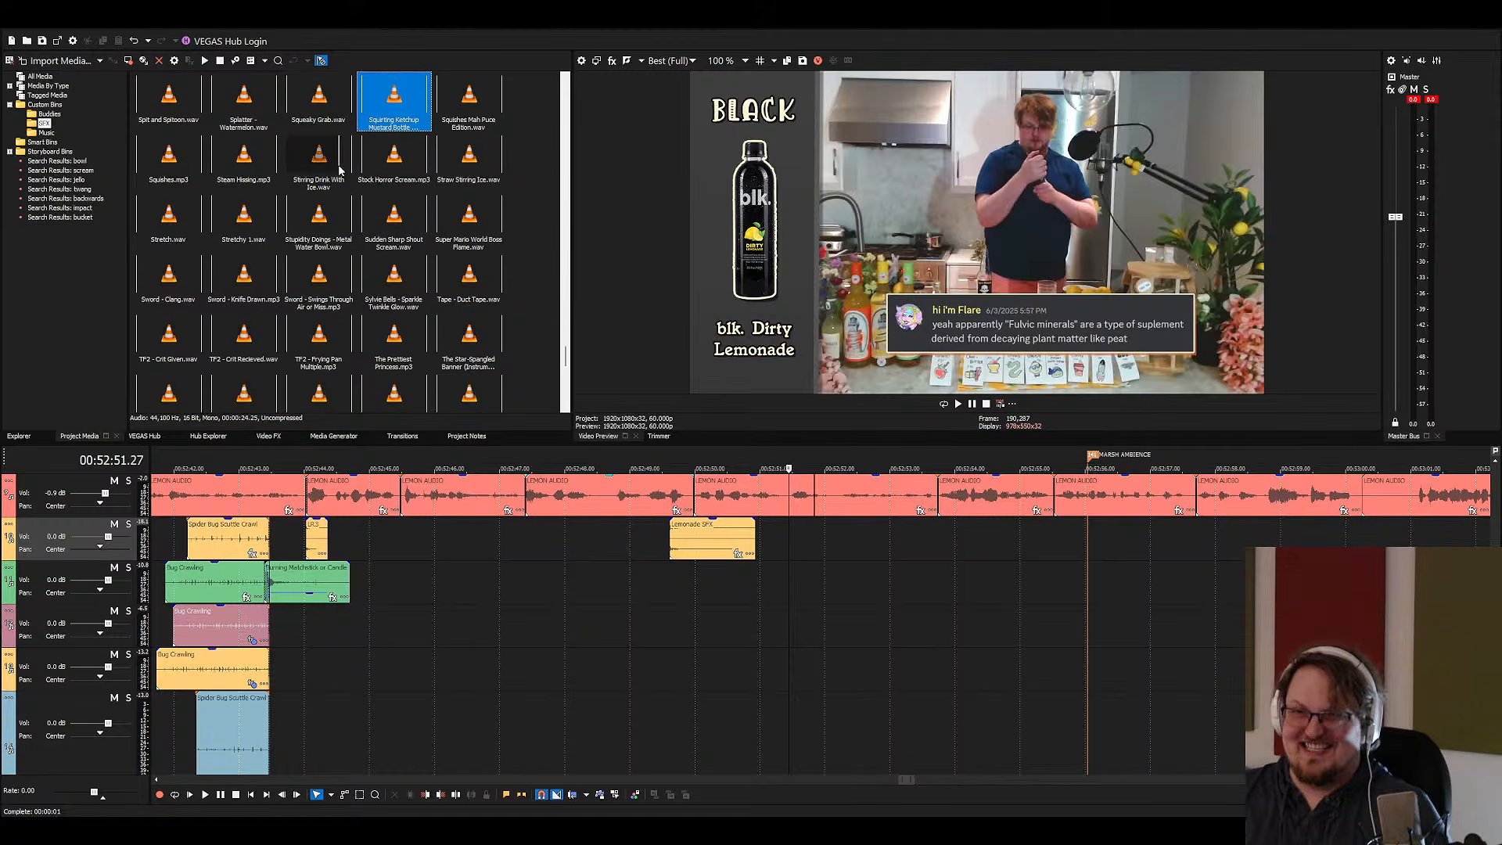
drag(468, 123, 675, 626)
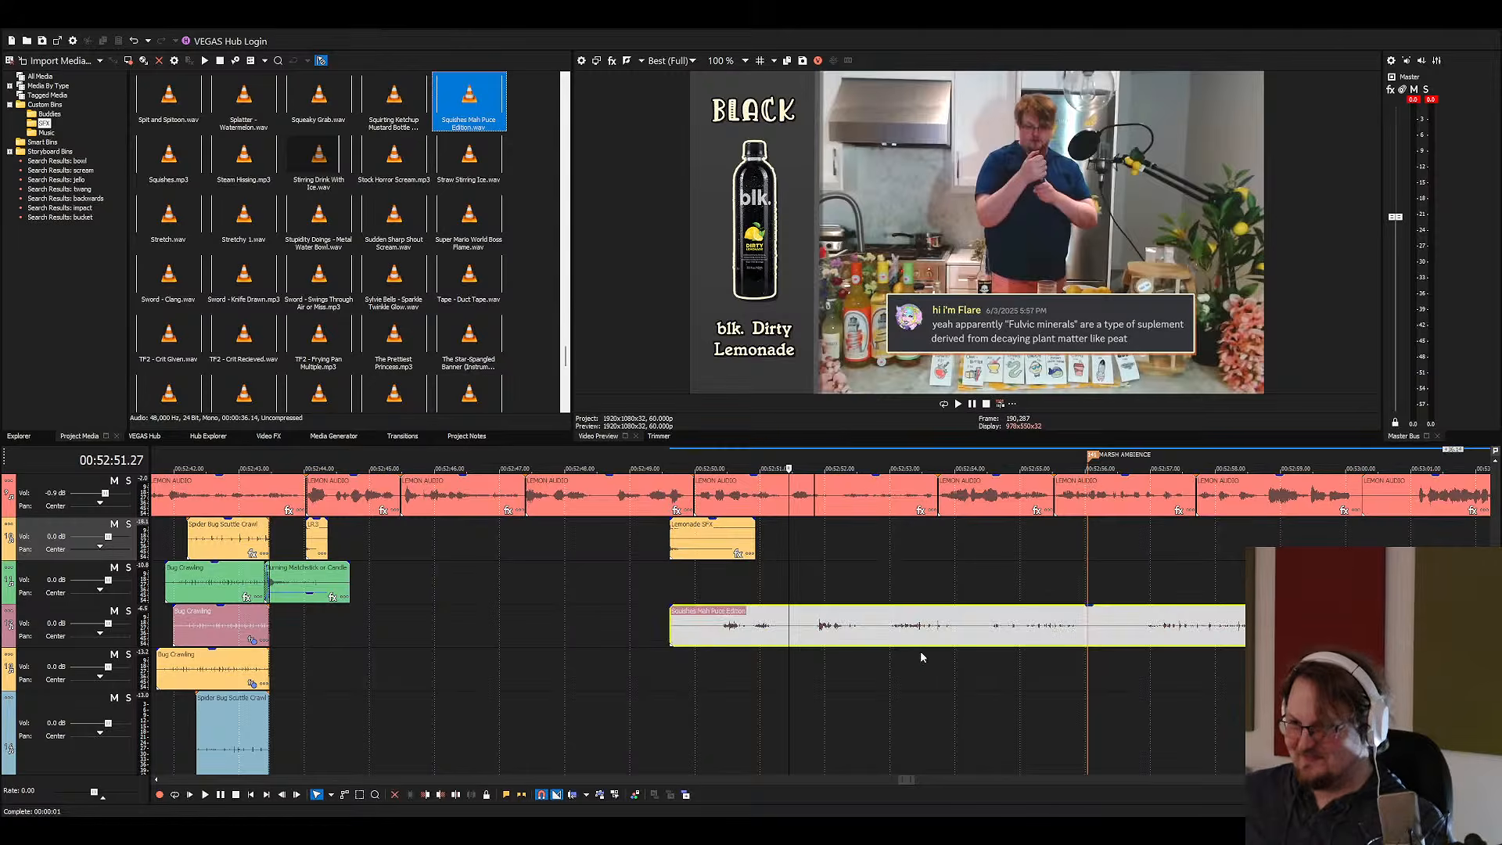
Split a short squish out of the Squishes Mah Puce Edition clip and delete the portion before it
scroll(1047, 639, down, 5)
click(937, 636)
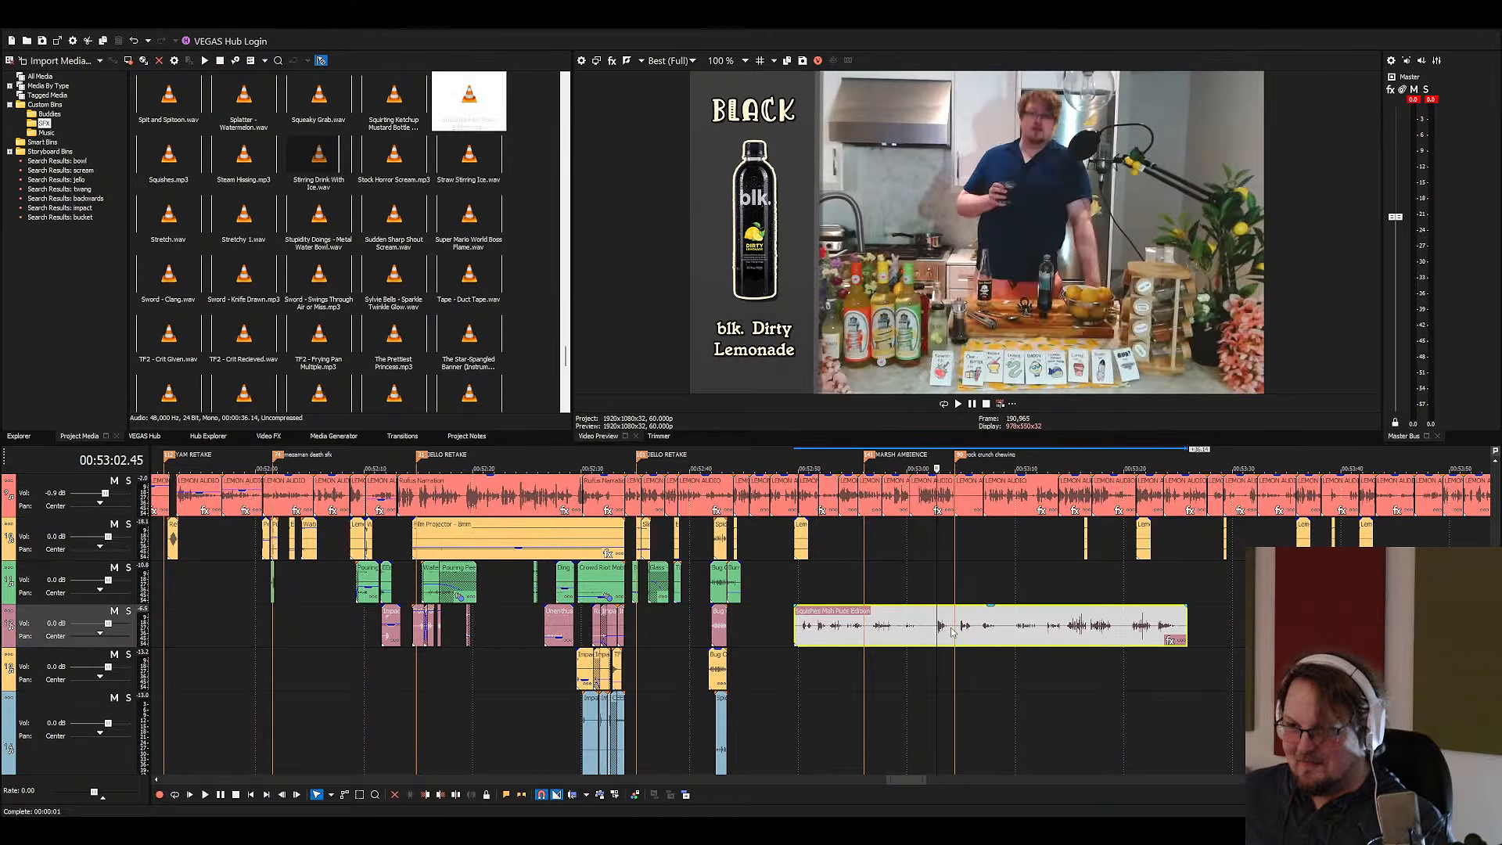
key(s)
click(955, 634)
key(s)
click(905, 631)
key(Delete)
Place the short squish slice on the green effects track just after the Lemonade SFX clip and audition it against the dialogue
click(807, 606)
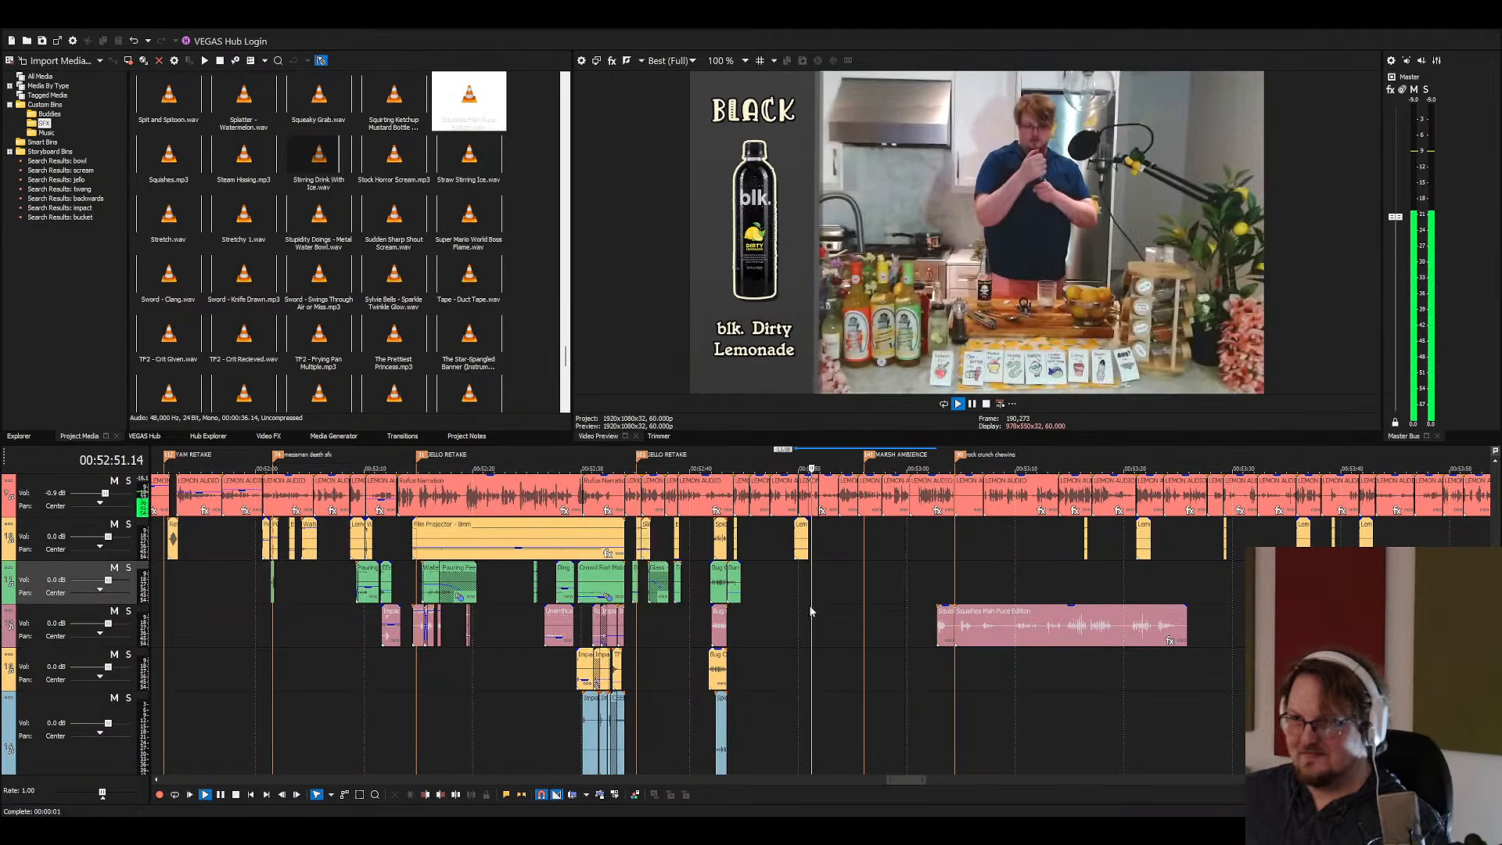
scroll(807, 606, up, 3)
drag(848, 595, 848, 594)
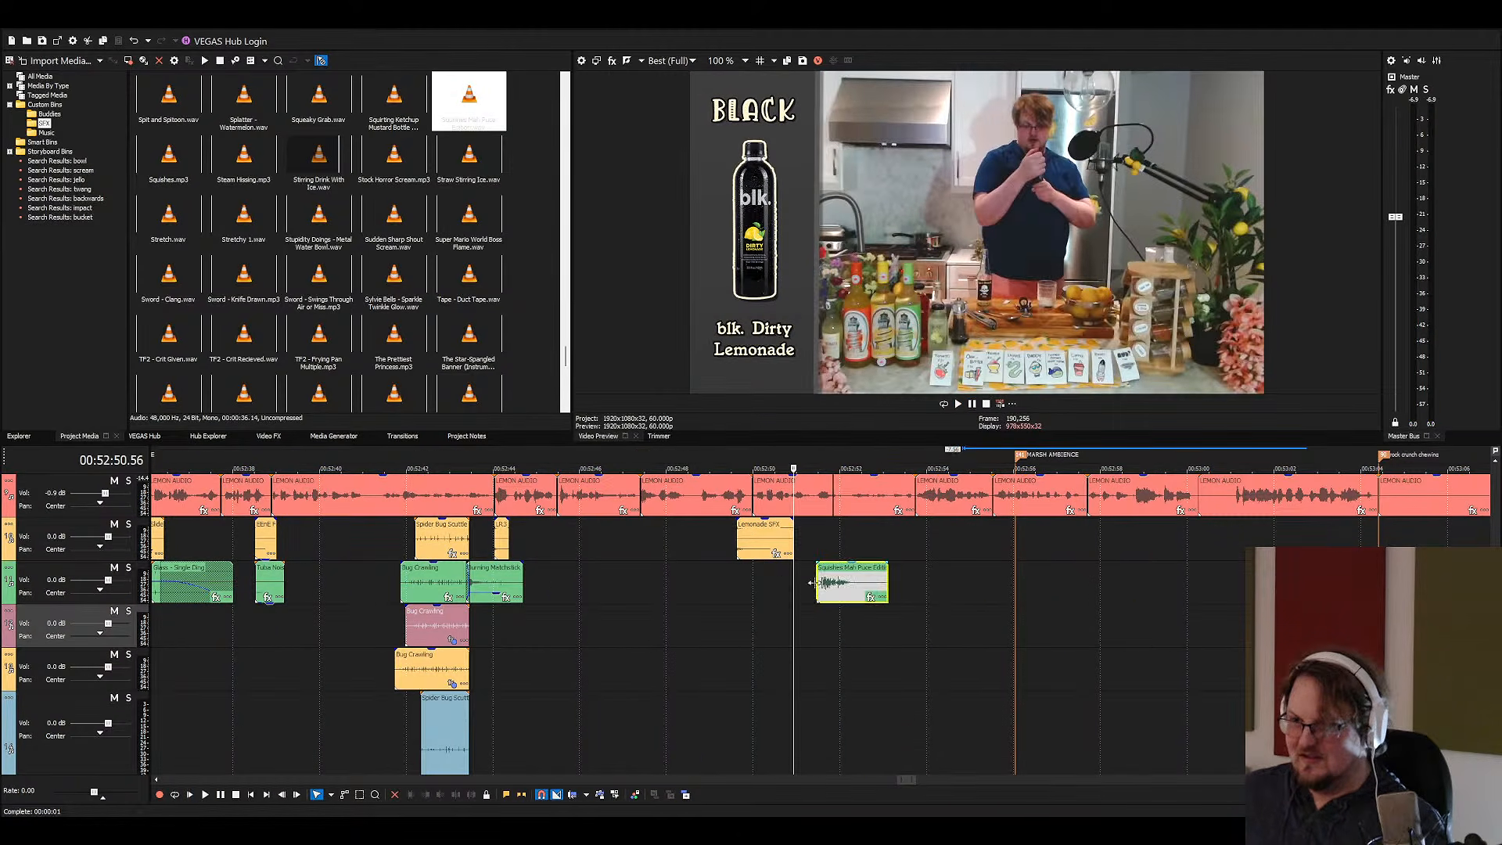
scroll(843, 585, up, 3)
key(space)
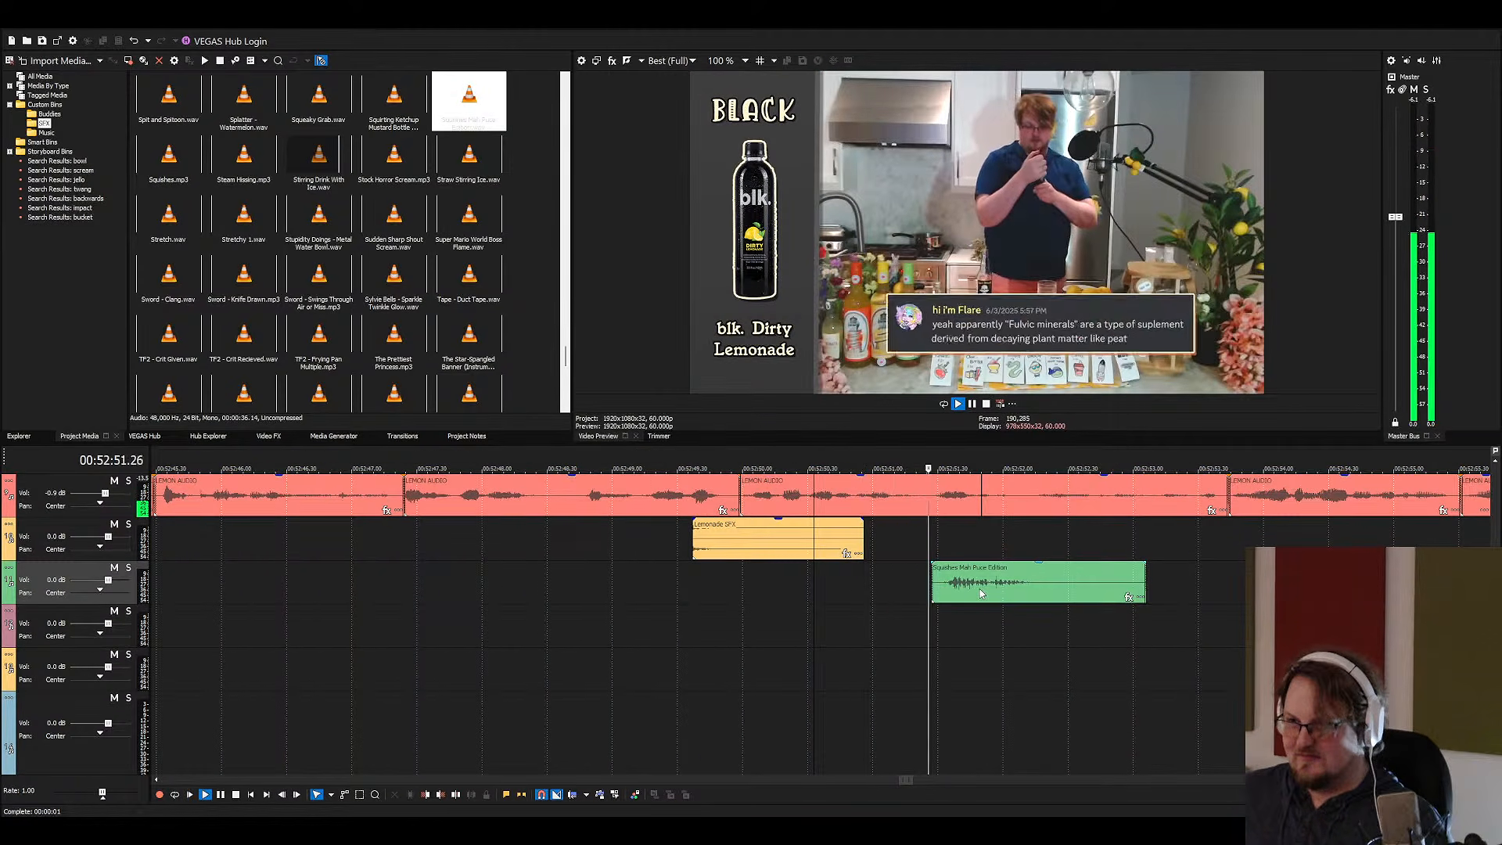
key(space)
scroll(887, 582, down, 5)
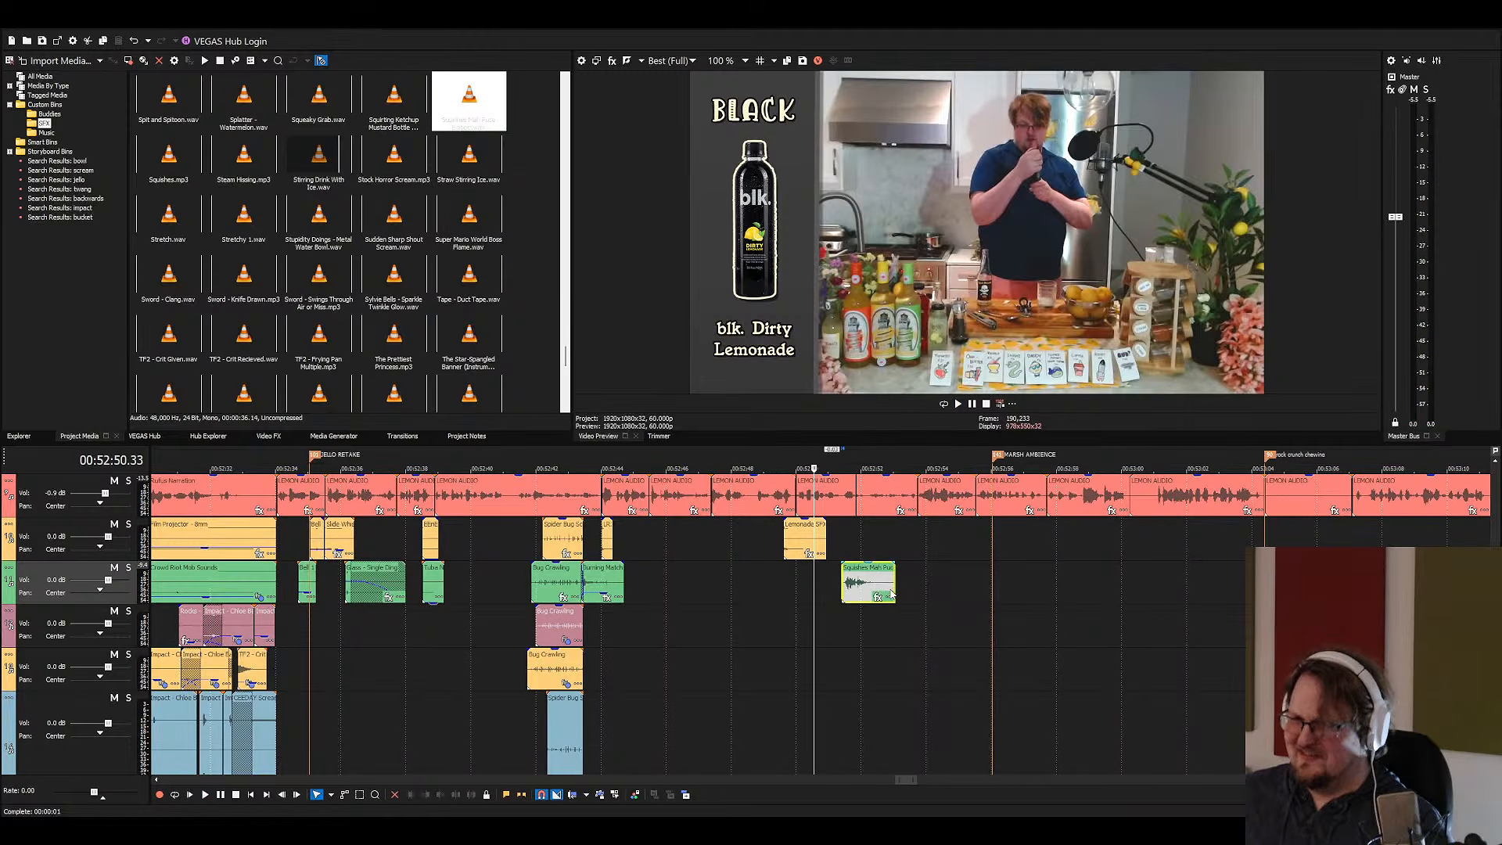
key(space)
Park the squish slice earlier on the pink track, bring the remaining squish recording near the Fulvic minerals comment and audition it
drag(890, 594, 698, 627)
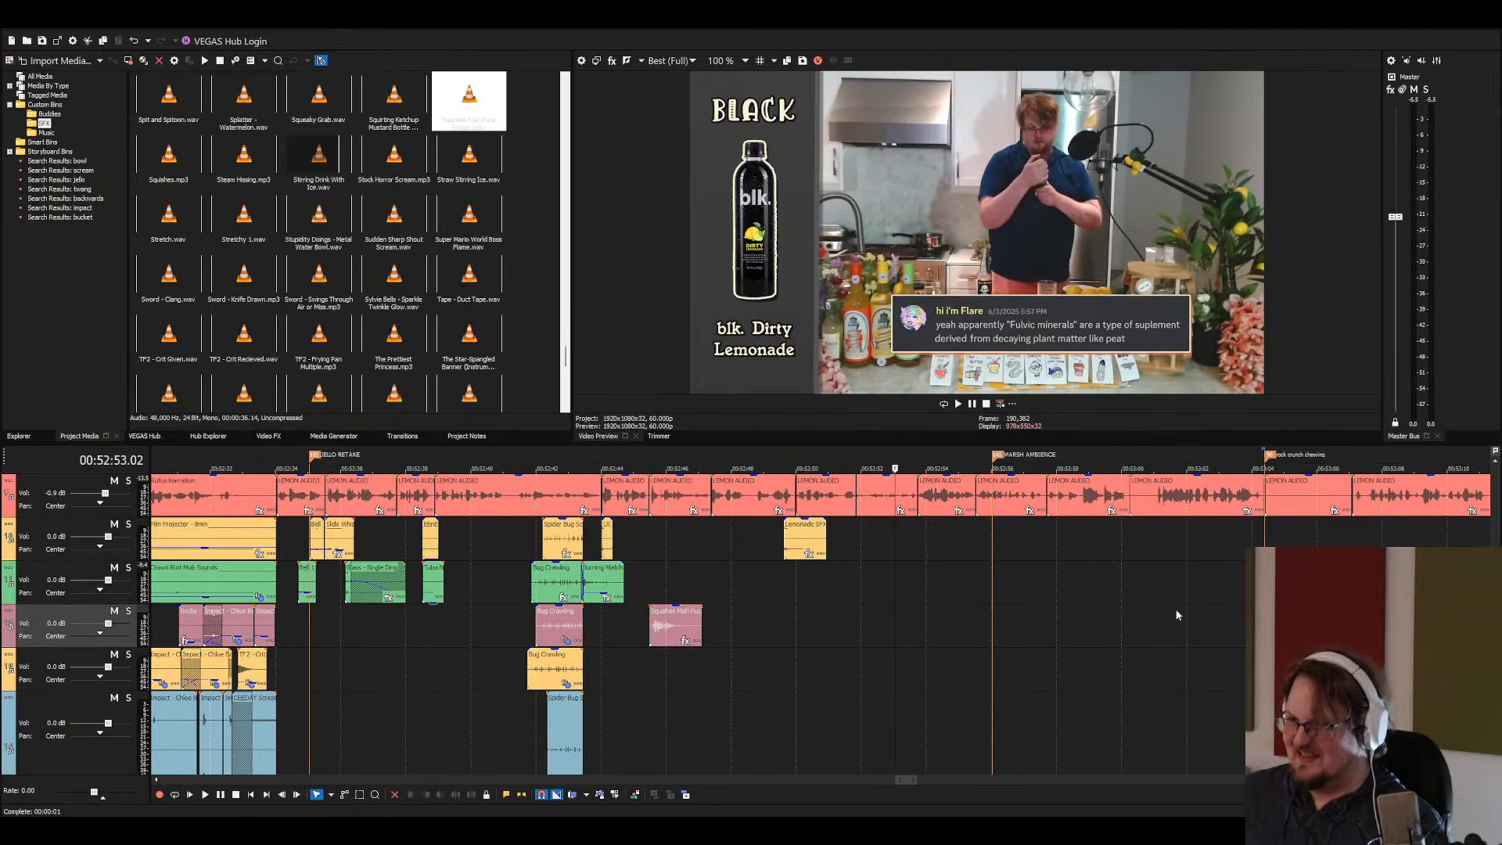
drag(1176, 610, 919, 588)
scroll(913, 592, up, 3)
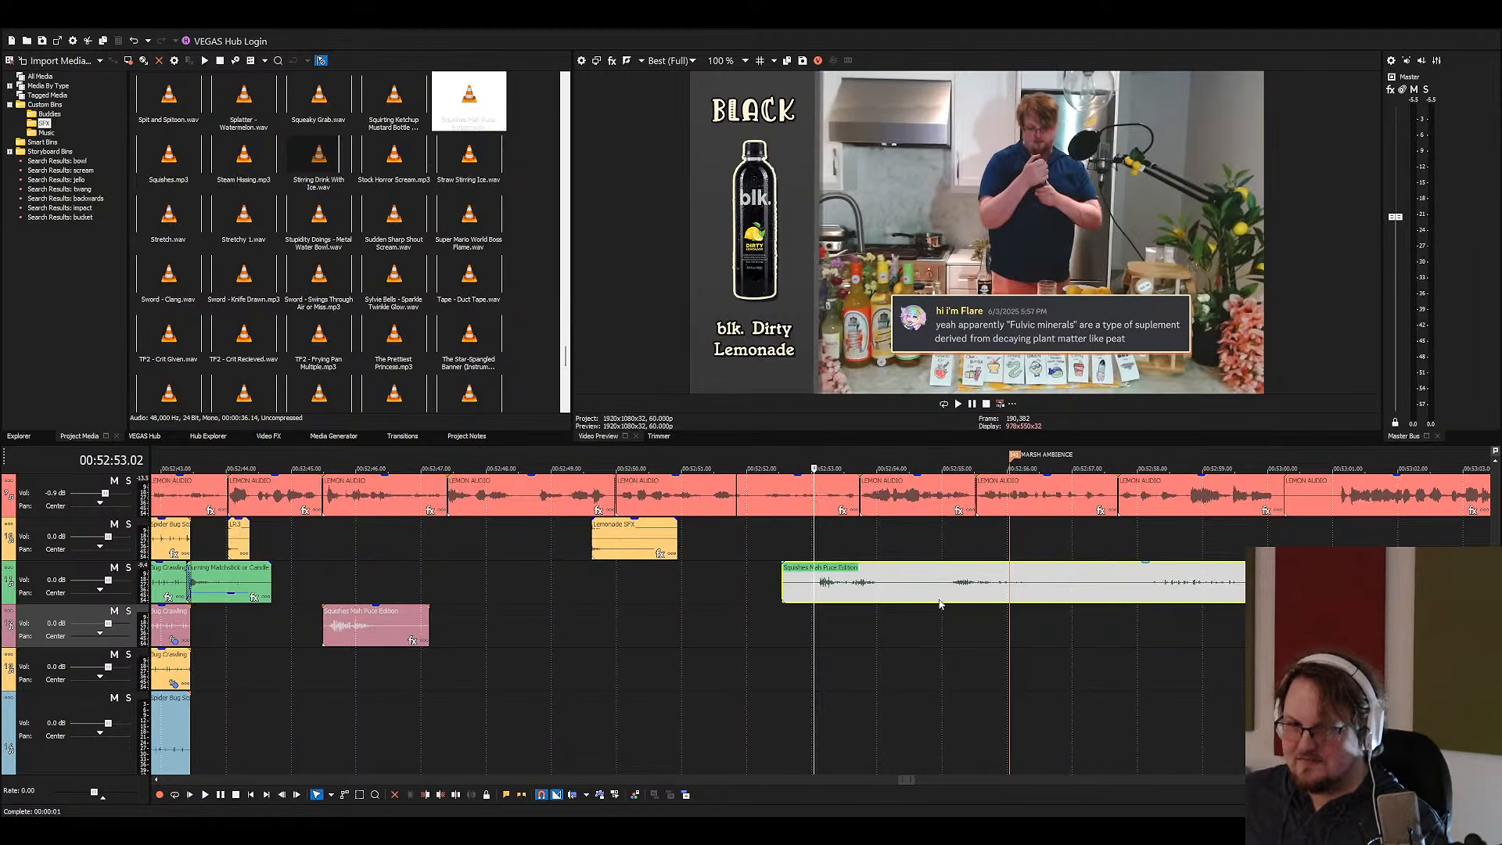
click(744, 542)
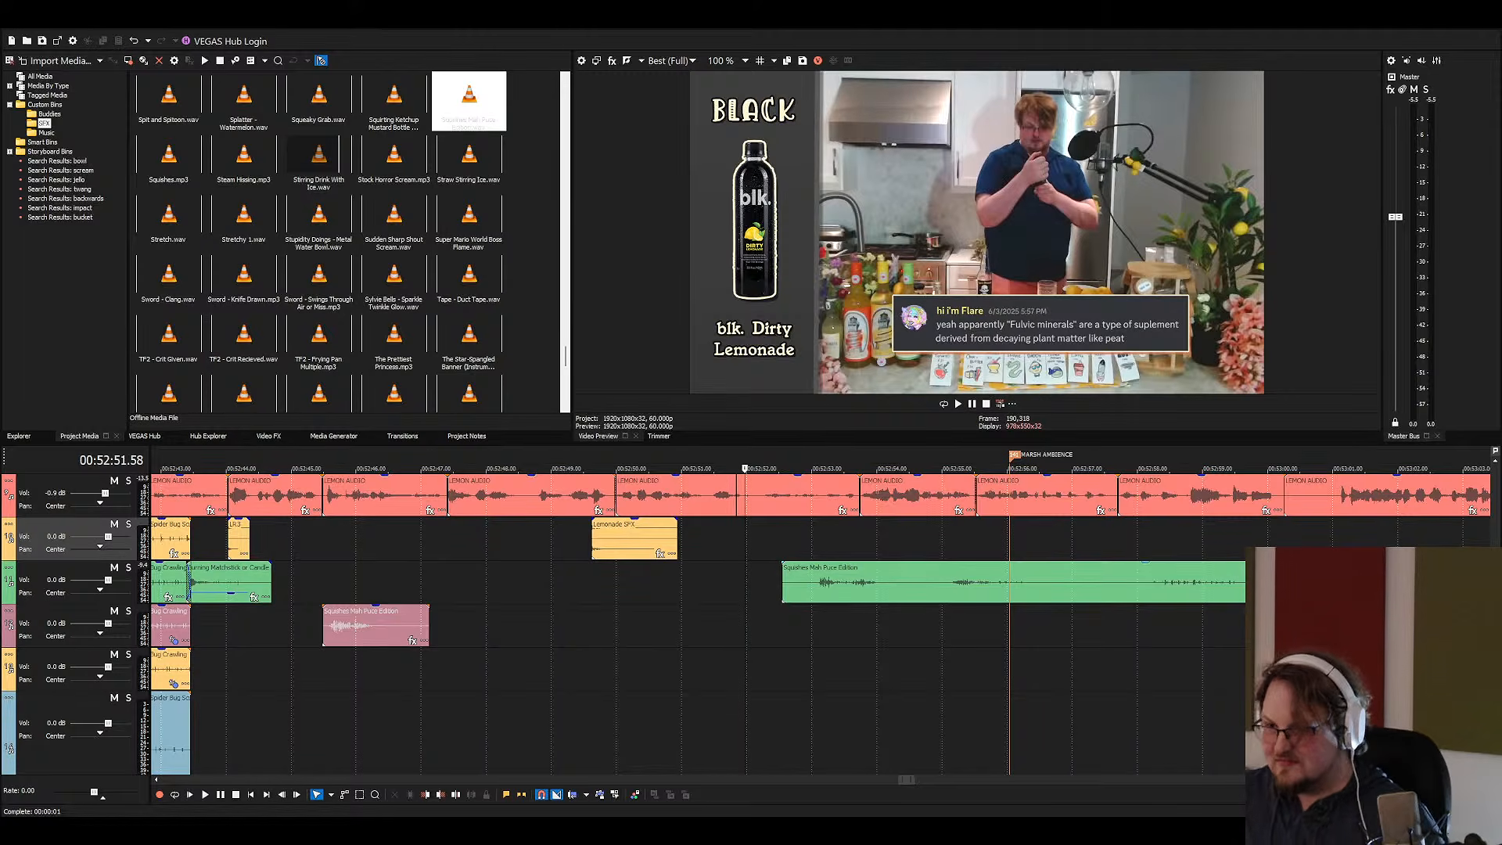
click(809, 598)
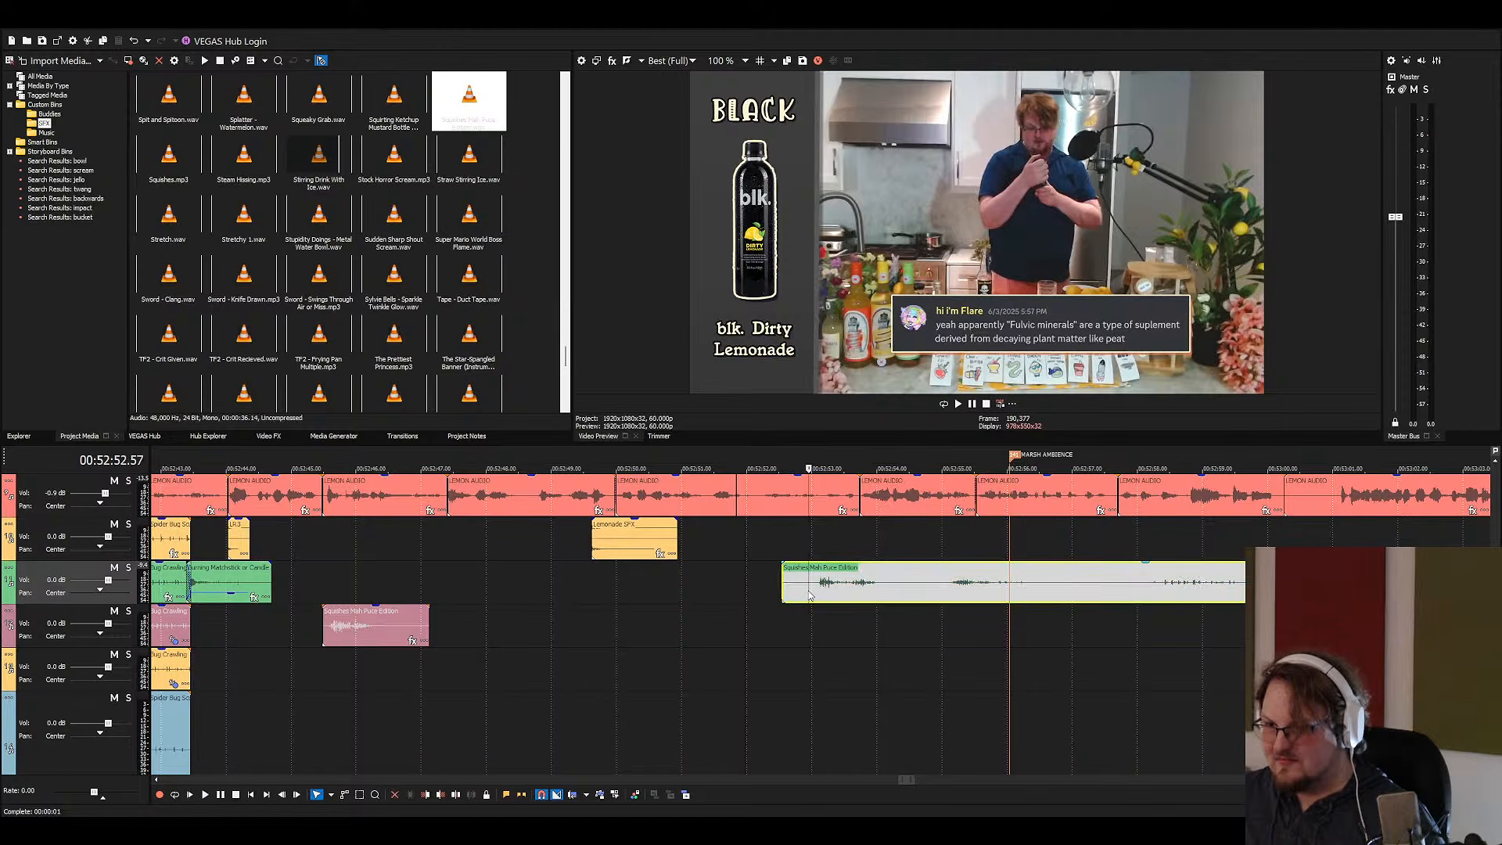
key(space)
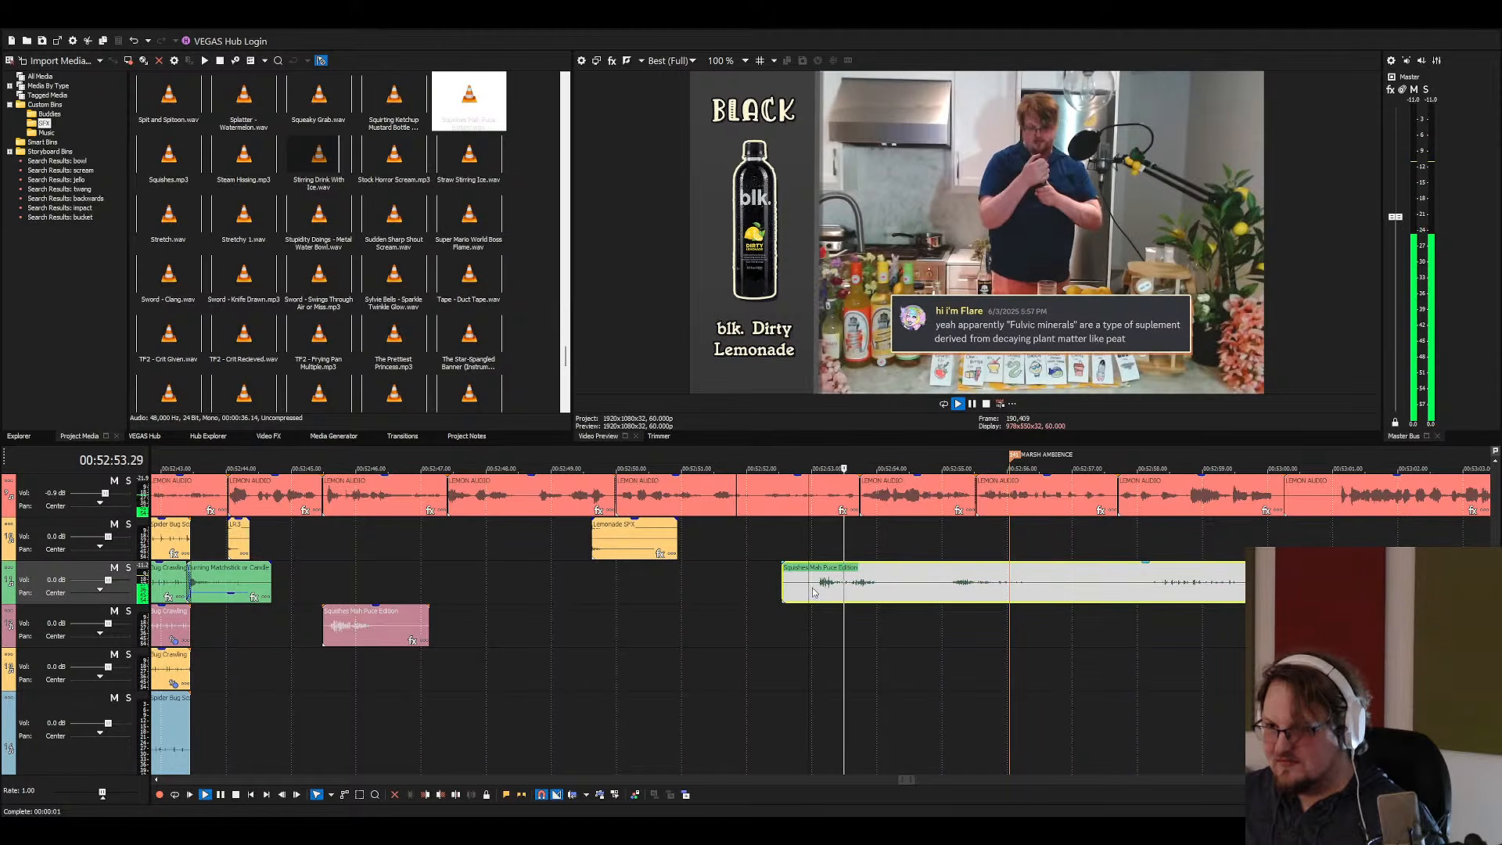
scroll(901, 613, down, 2)
key(space)
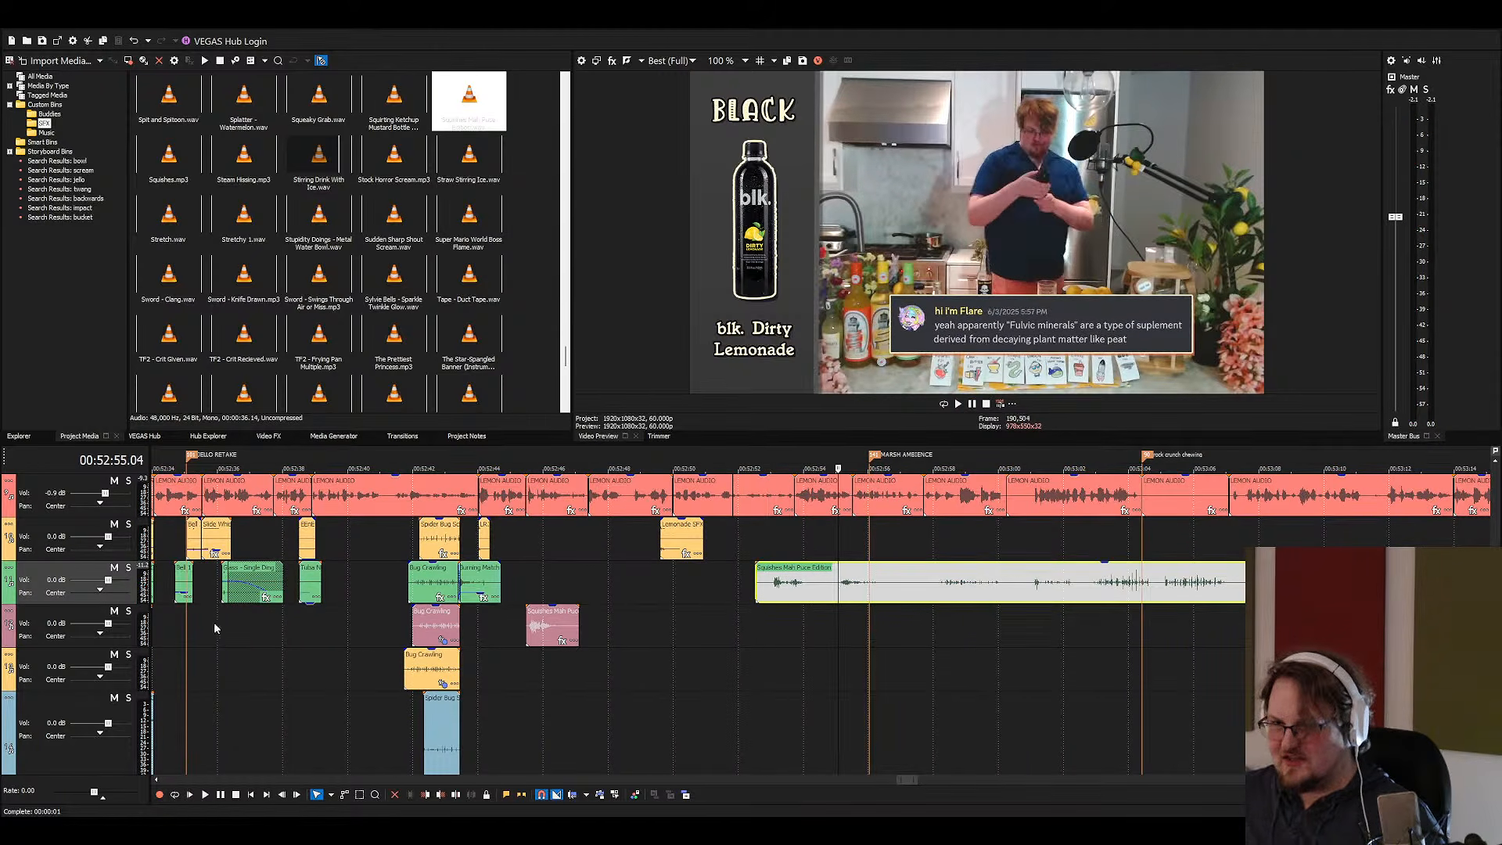
Solo the squish track and isolate a short squish burst starting at about 00:52:58.37 with two splits
click(128, 567)
key(space)
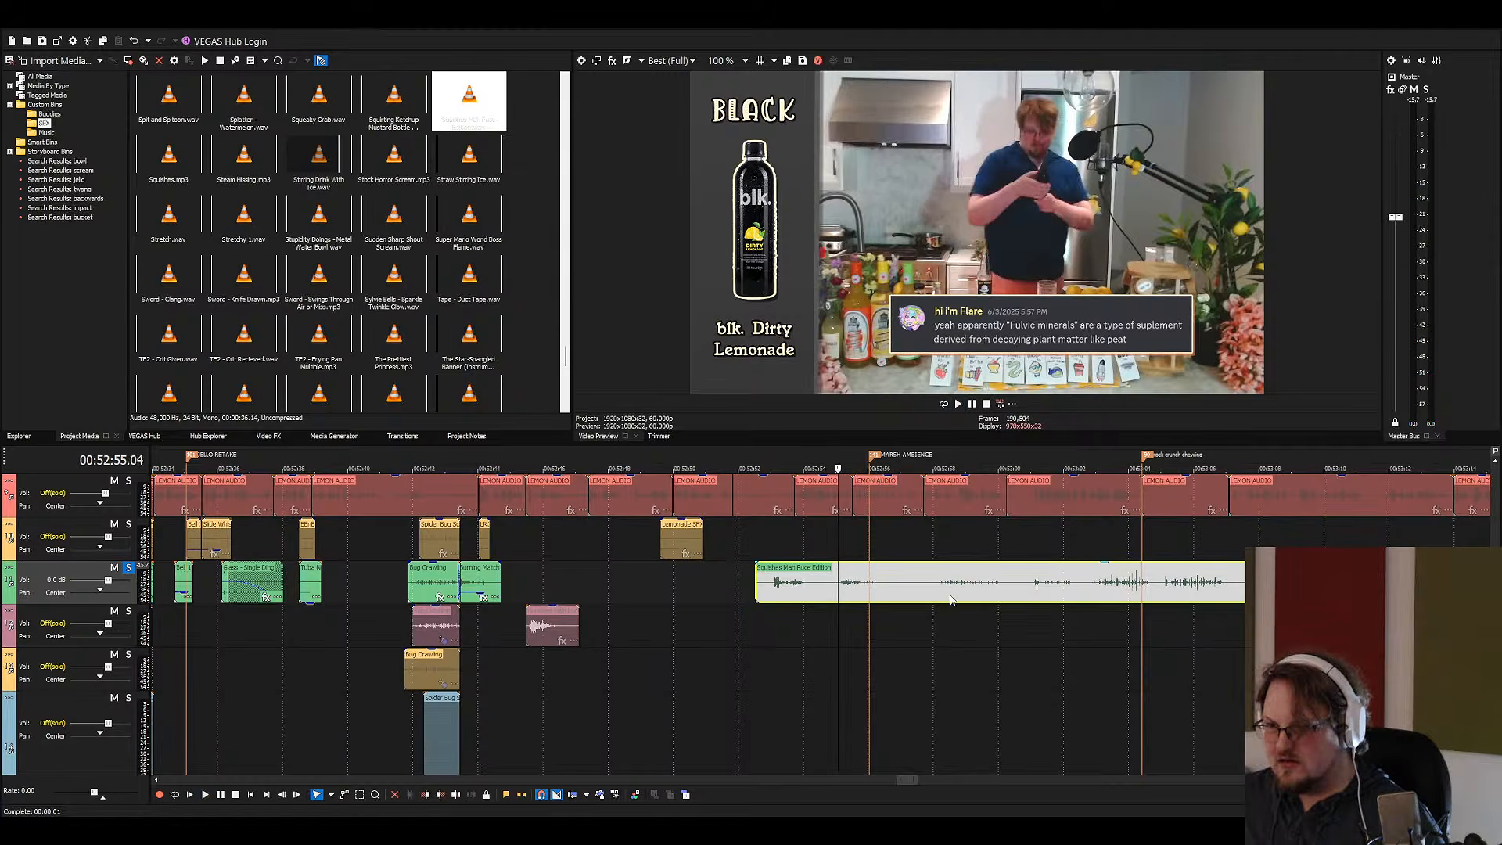
click(954, 587)
key(space)
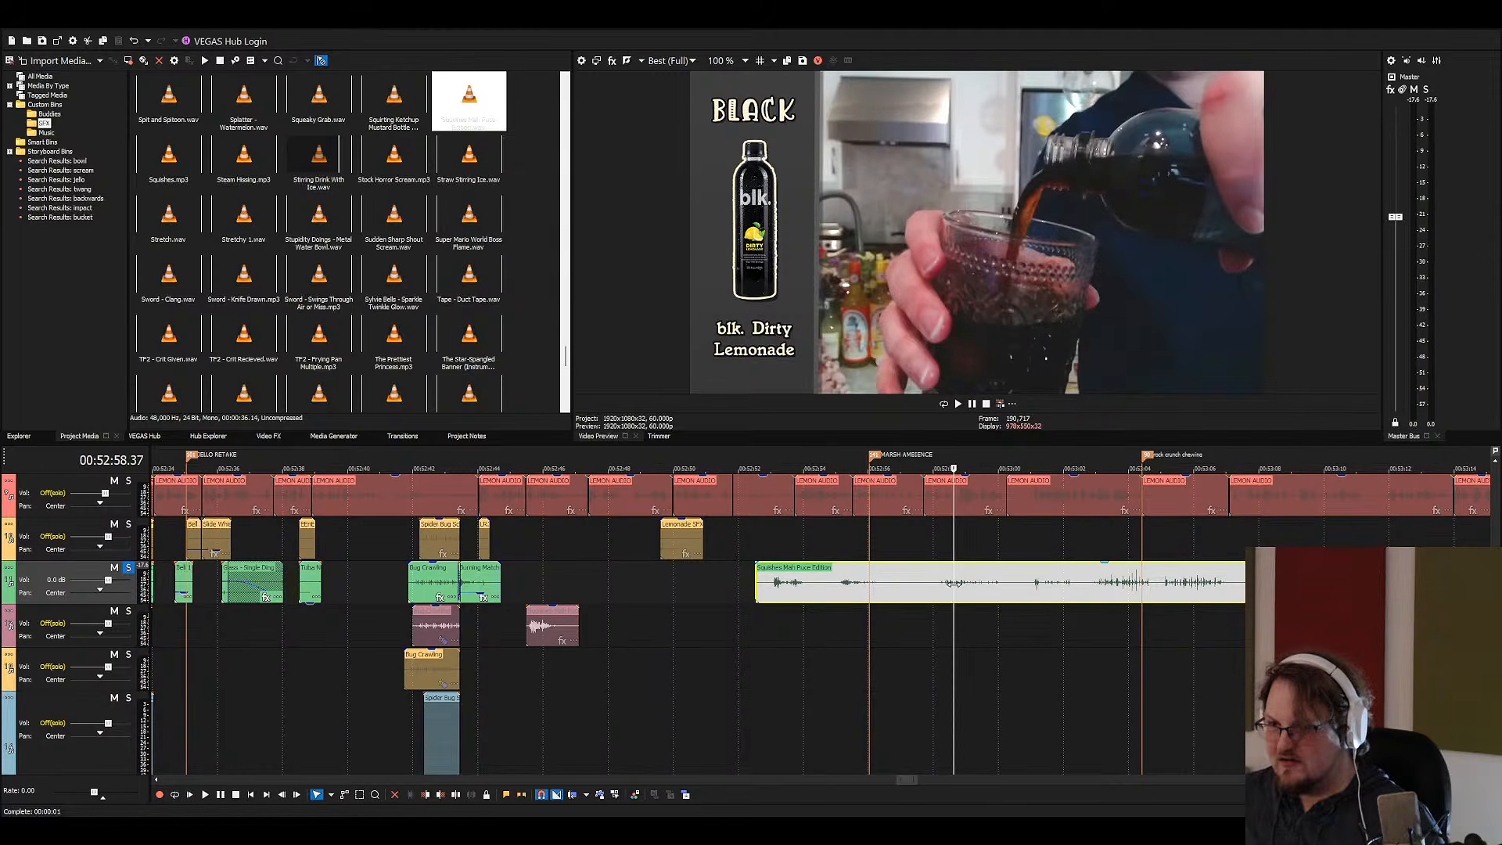
key(s)
click(982, 585)
key(s)
click(1030, 588)
Audition the rest of the squish recording and split out a short burst around the rock crunch chewing marker
key(space)
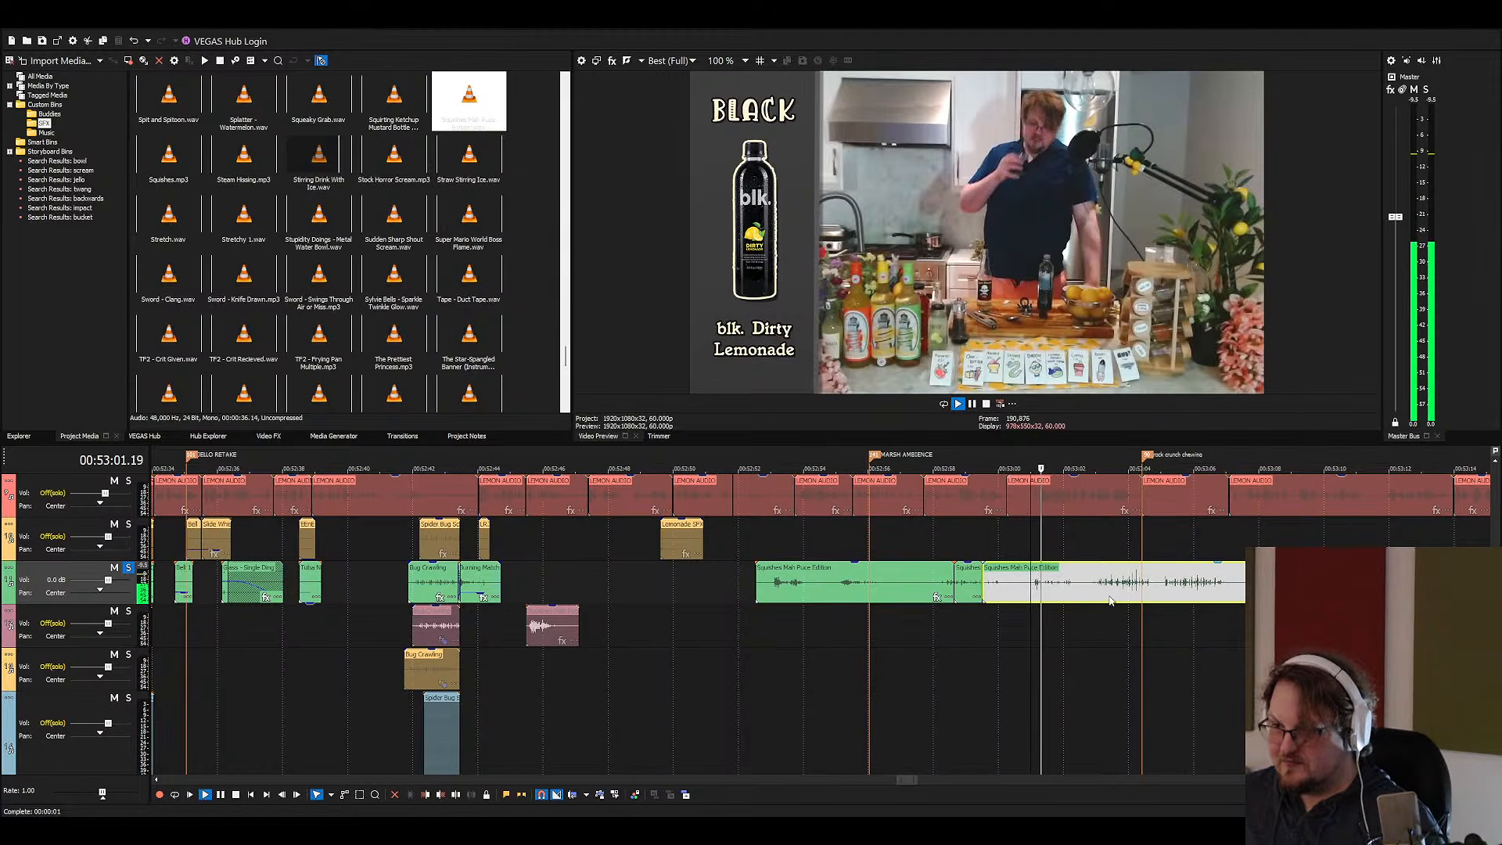
scroll(868, 586, up, 4)
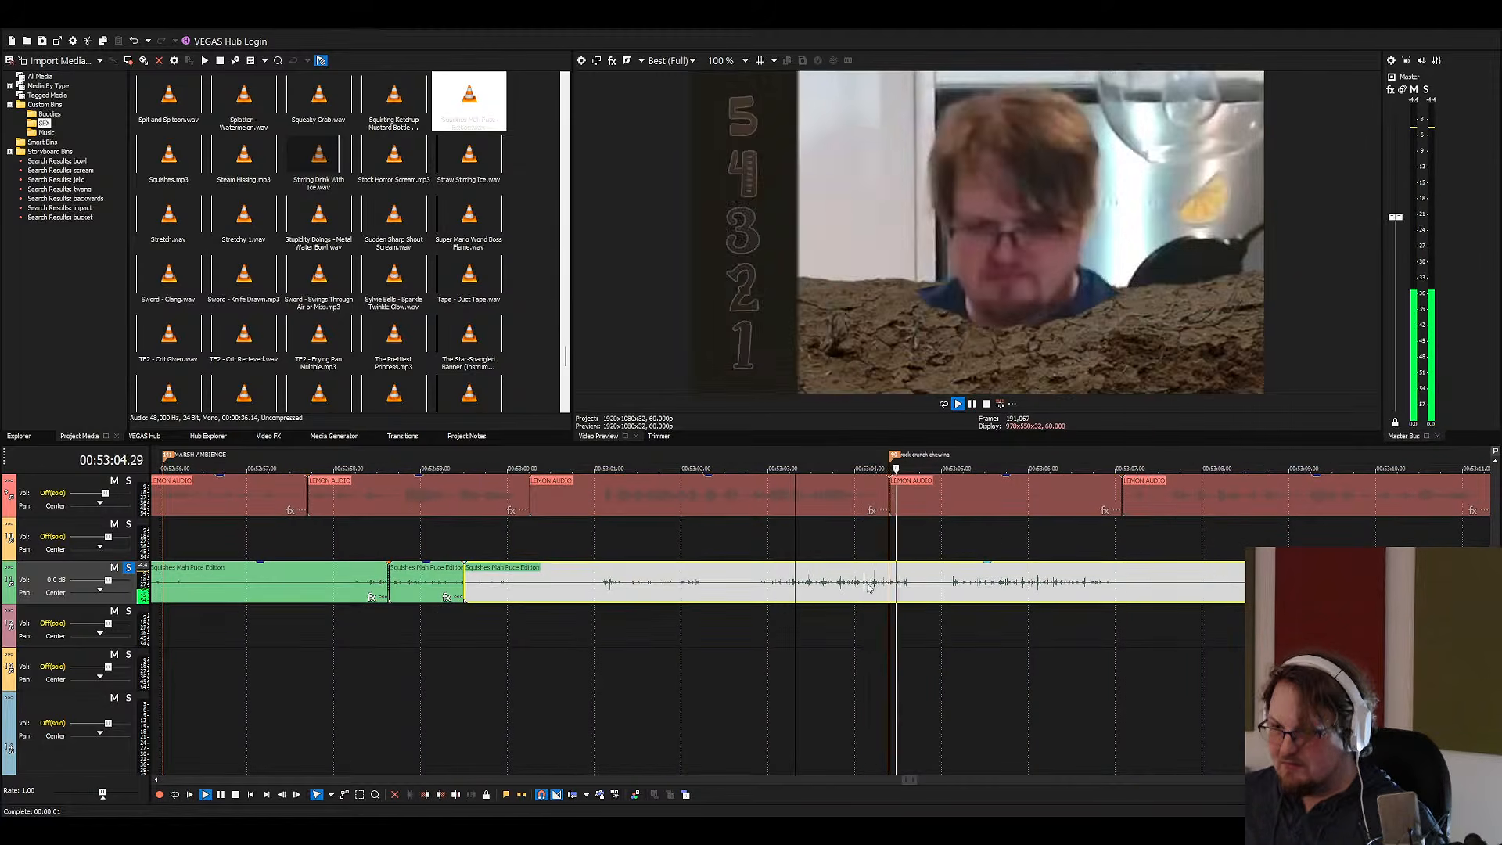
key(space)
click(868, 586)
key(s)
click(922, 587)
key(s)
Split out another short squish burst starting at about 00:53:05.39 and play it
click(998, 588)
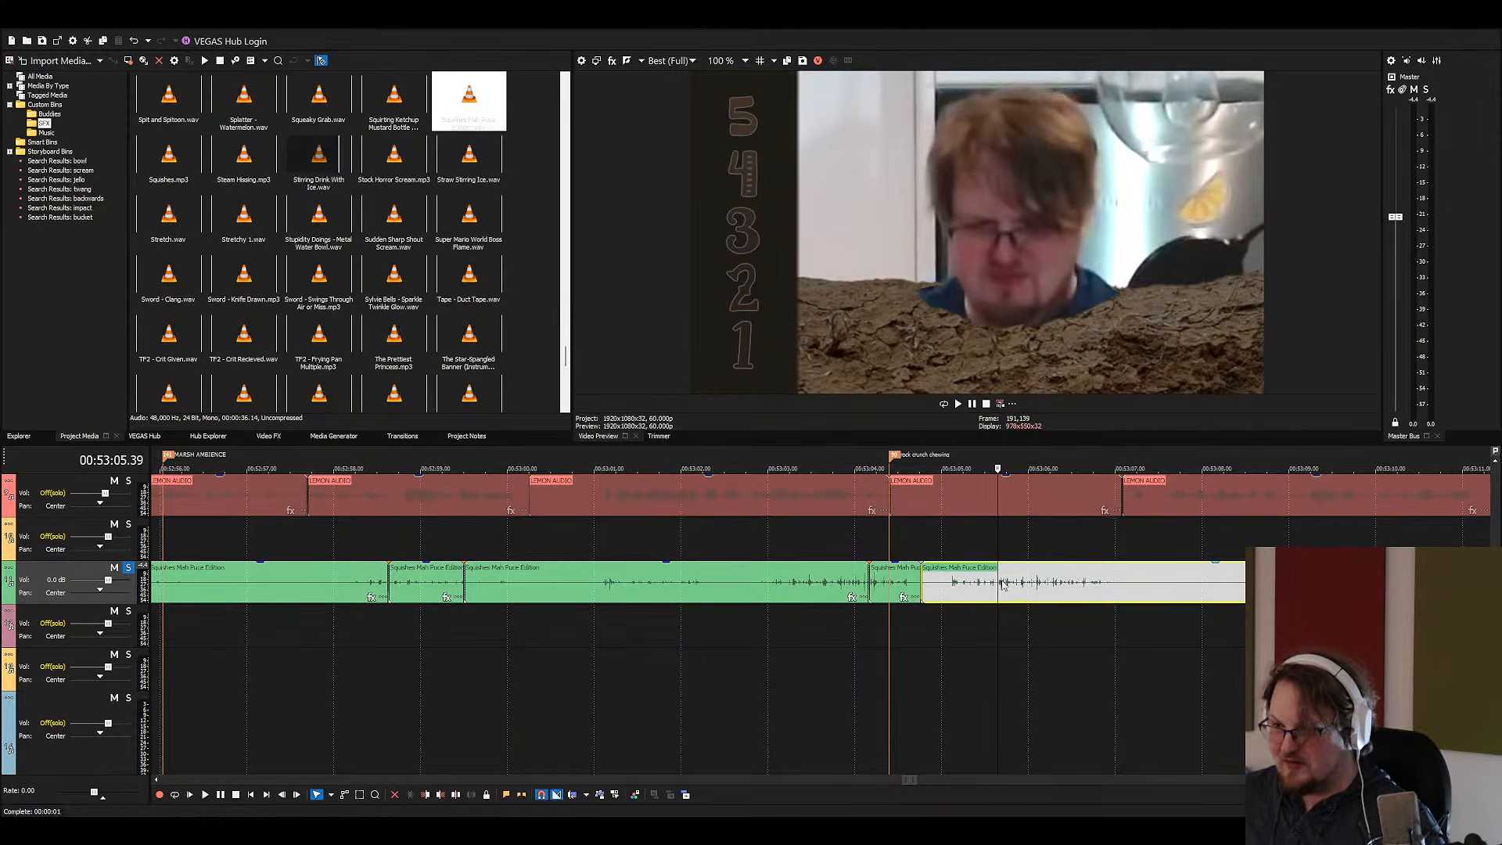
key(s)
click(1041, 585)
key(s)
click(997, 585)
key(space)
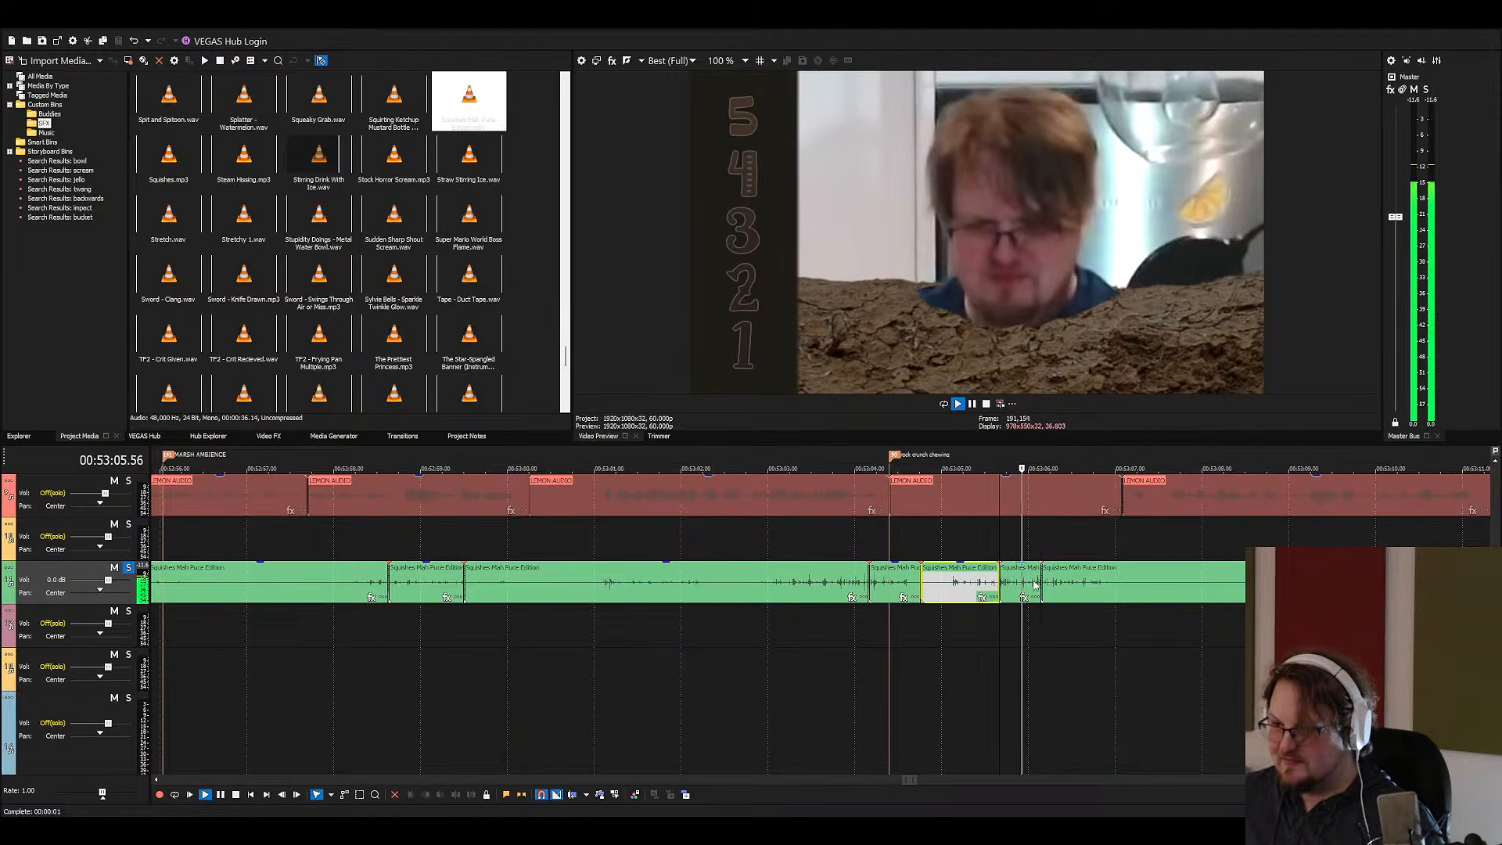
Audition the final stretch of the squish recording and split out a short burst just before 00:53:12
scroll(1009, 586, down, 3)
click(1027, 587)
key(space)
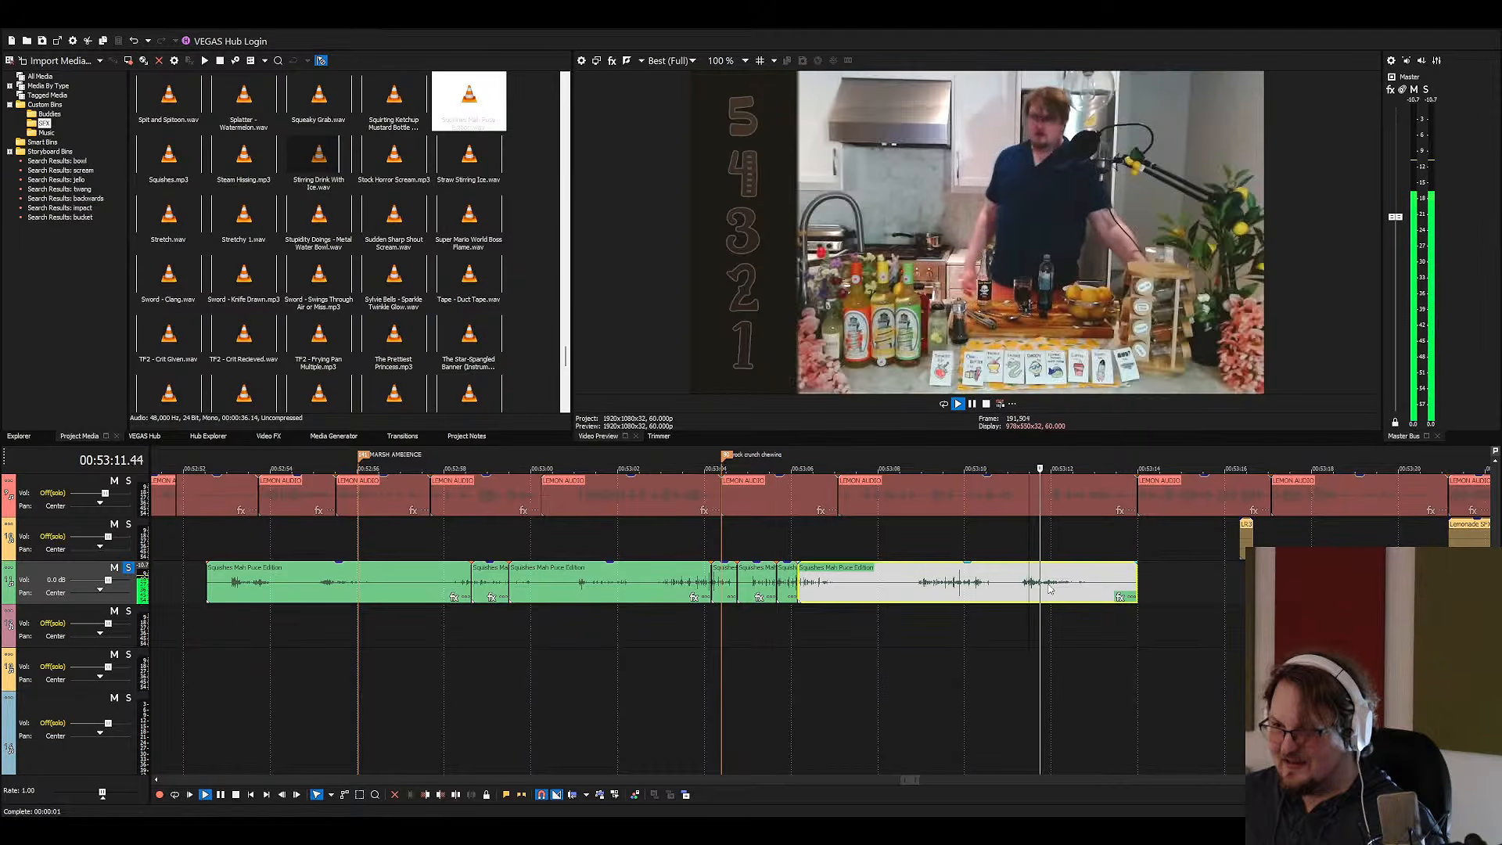
click(1022, 587)
key(s)
click(1048, 587)
key(s)
click(1063, 587)
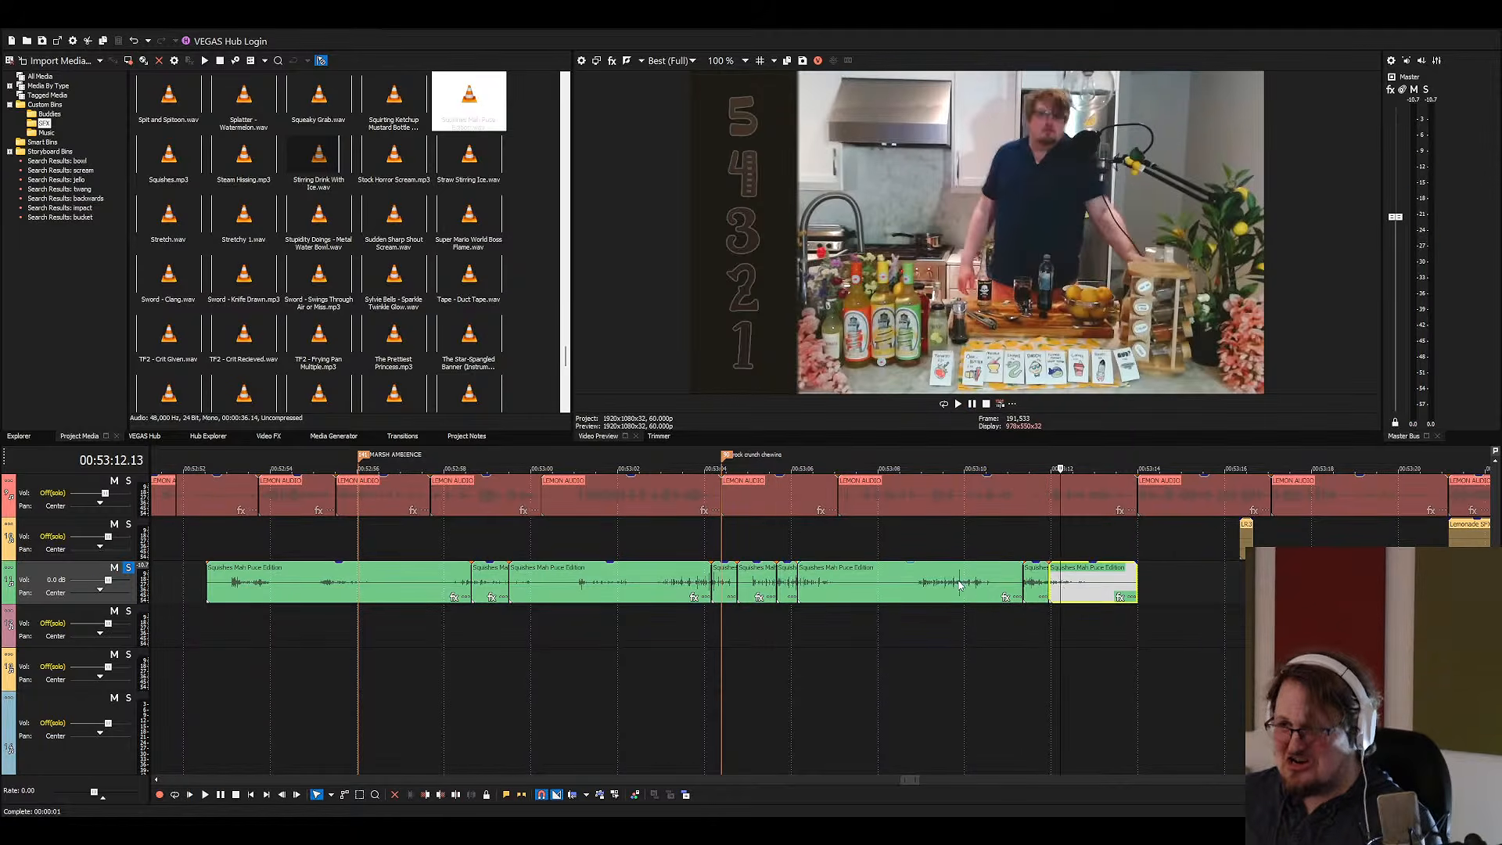
Delete the leftover squish recording segments around the split-out bursts, keeping only the four short bursts
key(Delete)
click(958, 585)
key(Delete)
click(758, 585)
key(Delete)
click(664, 586)
key(Delete)
click(393, 577)
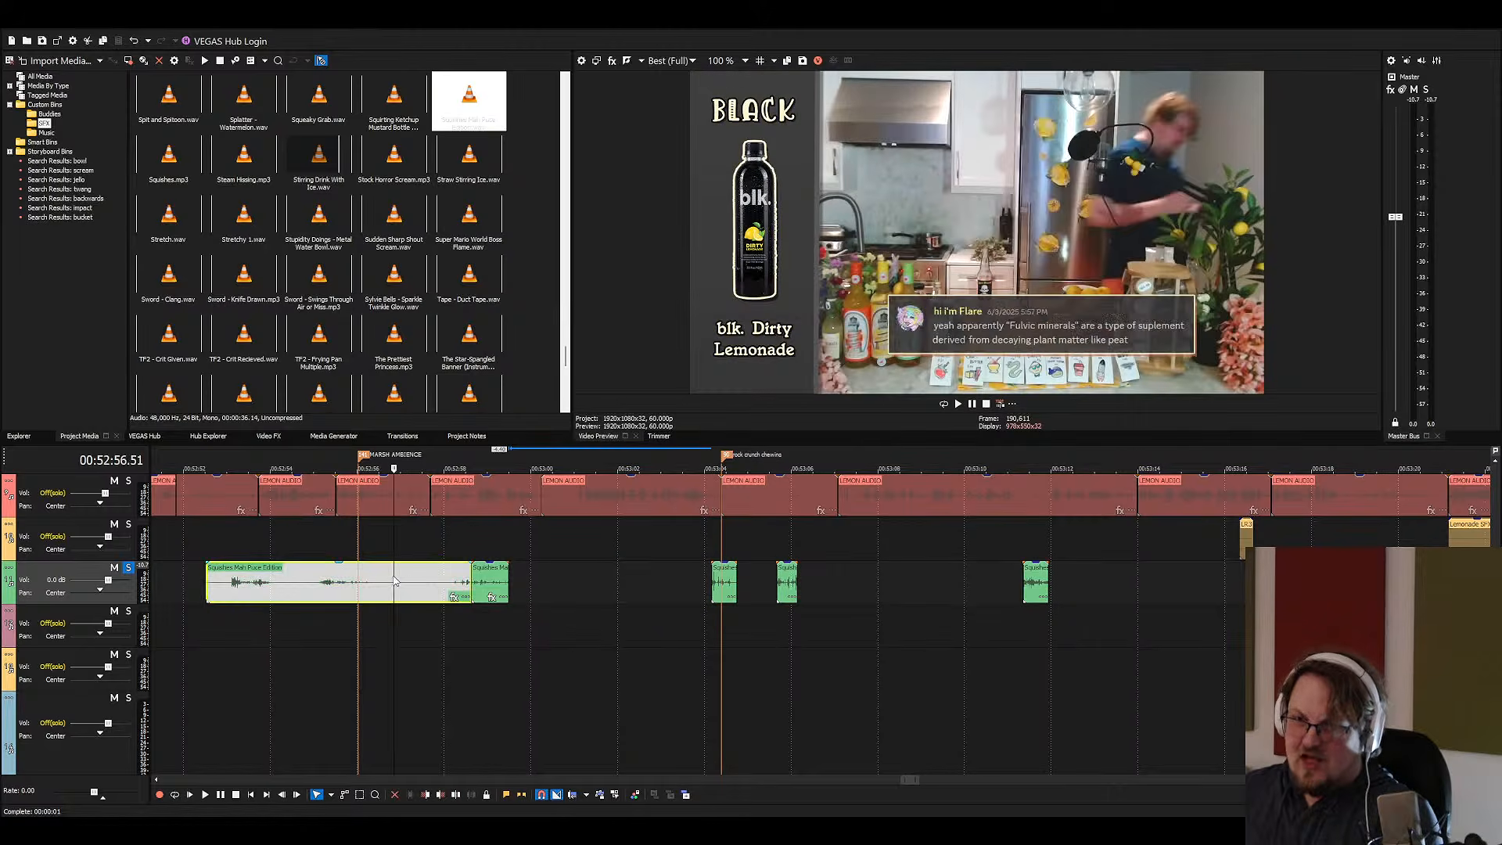
key(Delete)
Move the three later squish bursts back beside the first one to form a close sequence
drag(731, 588, 530, 599)
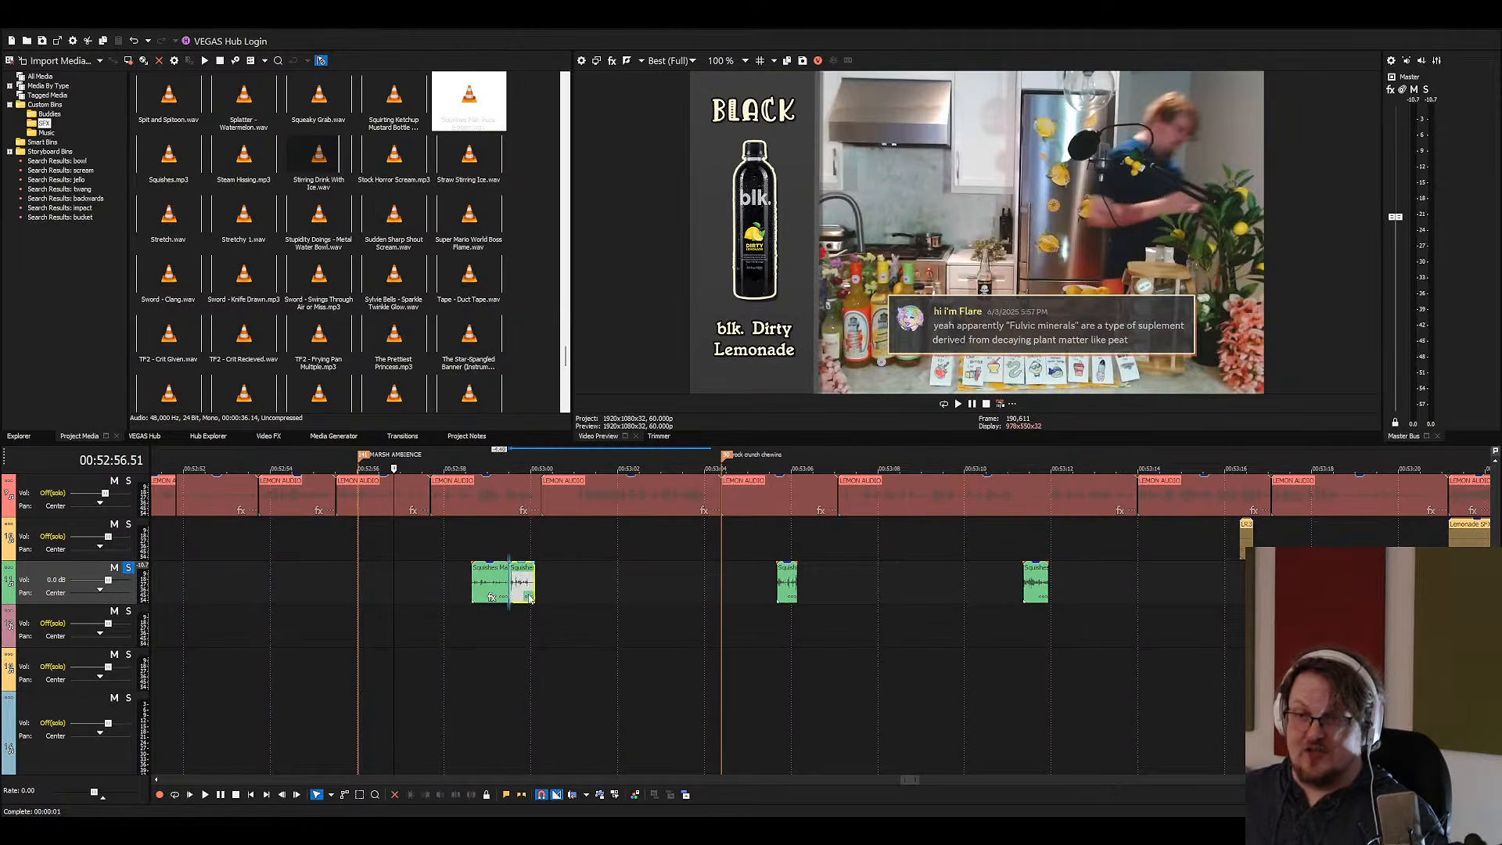
drag(782, 585, 557, 592)
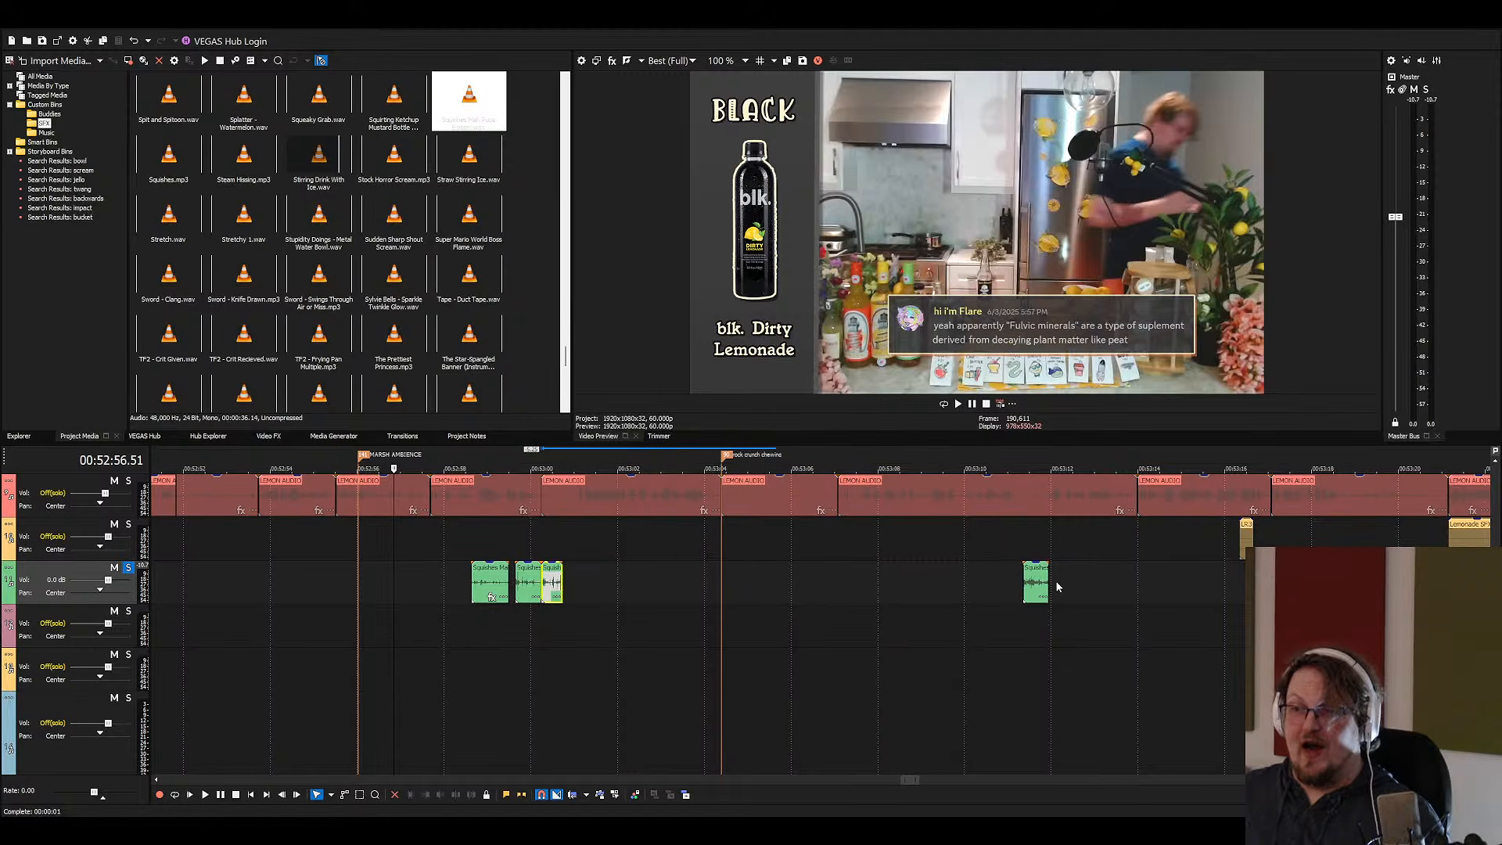
drag(1036, 583, 585, 596)
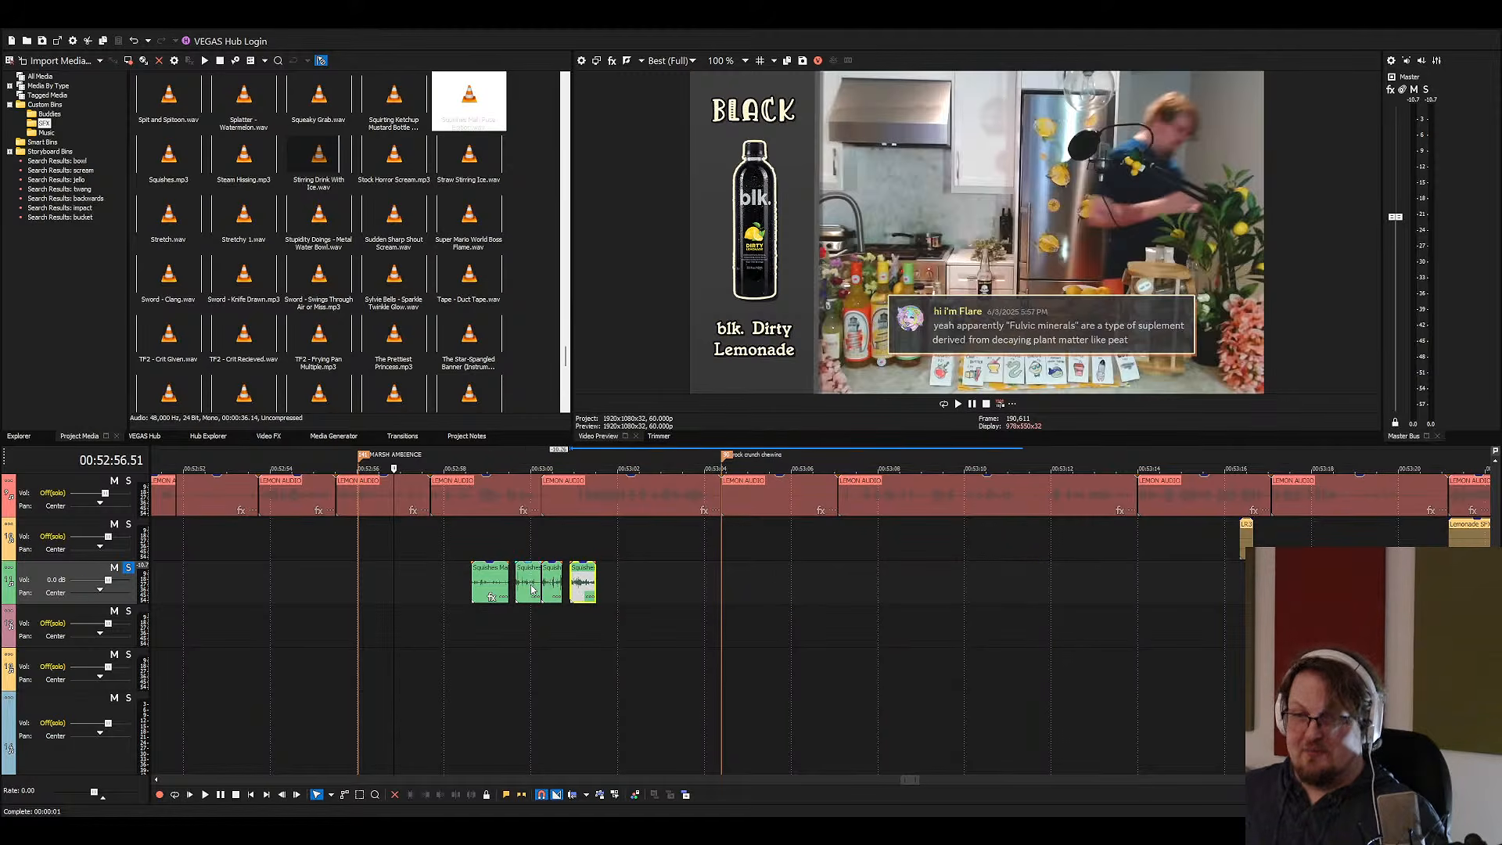
Cut all four squish bursts, unsolo their track, and paste them onto the Lemonade SFX track at about 00:52:55.12
click(490, 587)
shift+click(582, 579)
scroll(637, 586, down, 2)
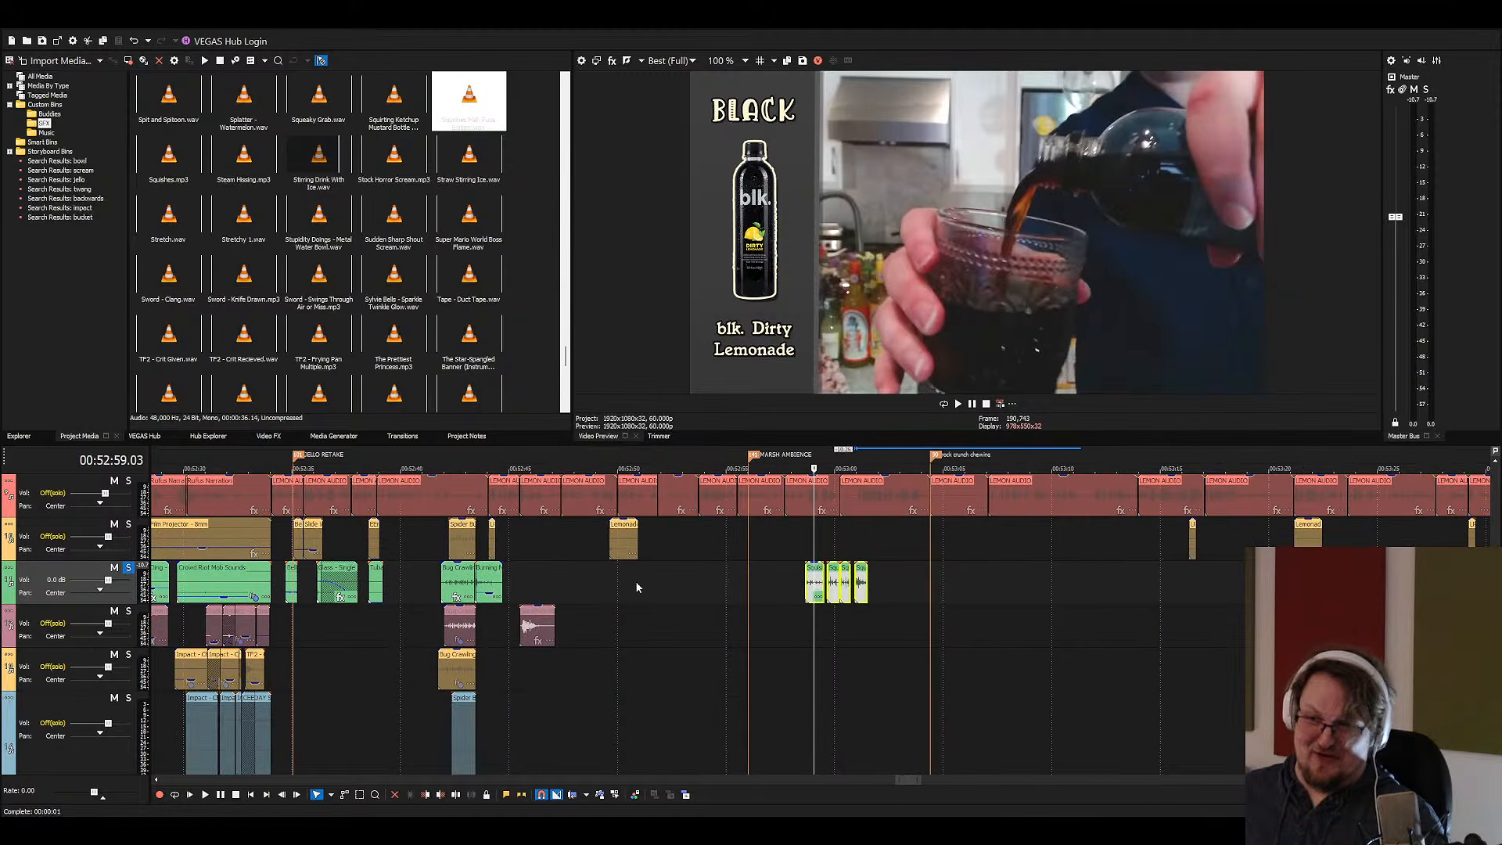
key(ctrl+x)
click(128, 568)
scroll(779, 655, up, 2)
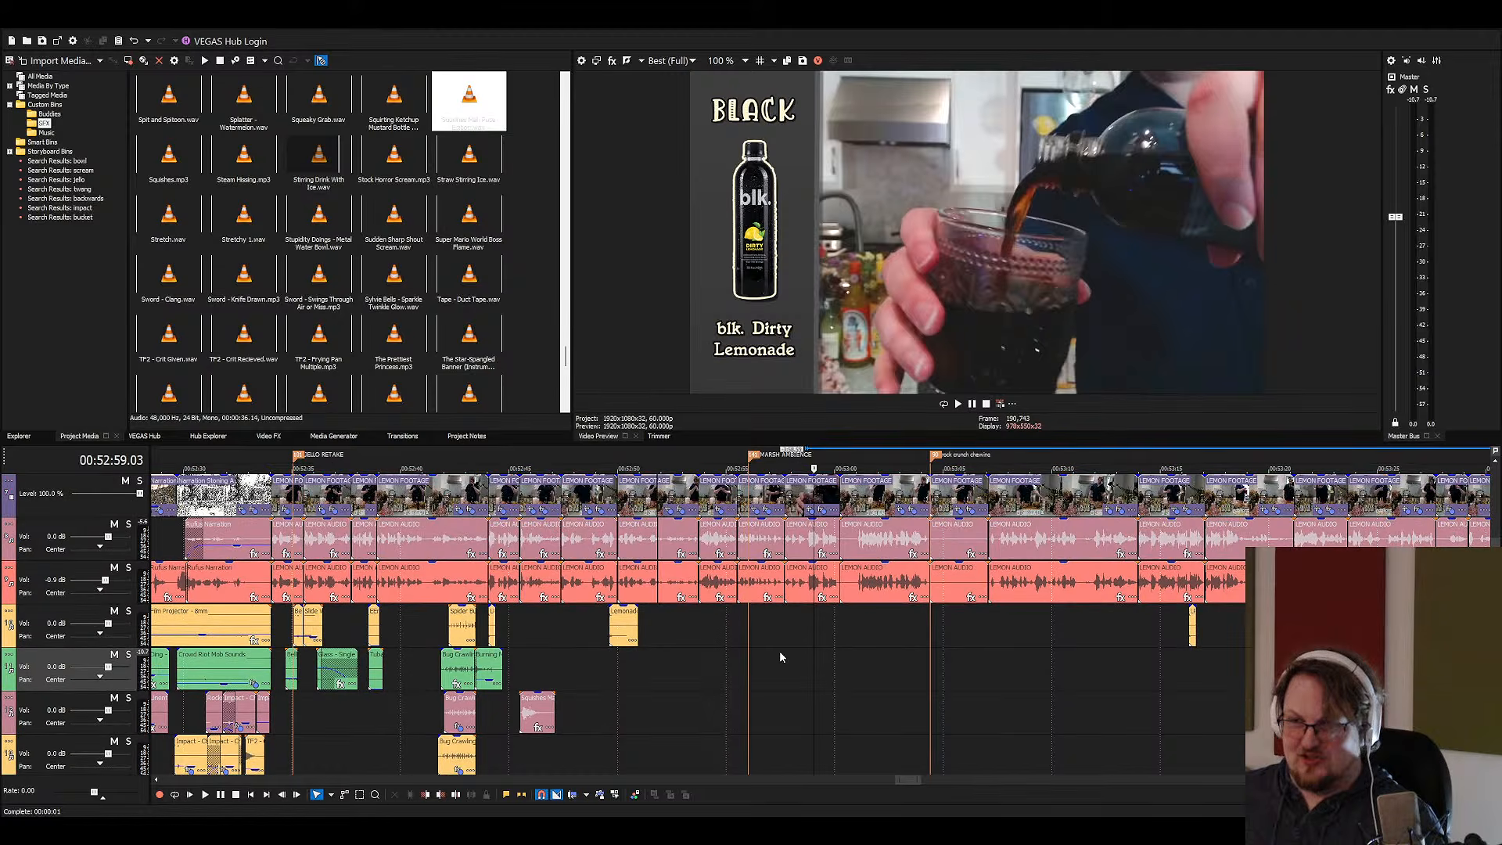
click(722, 630)
scroll(743, 640, up, 4)
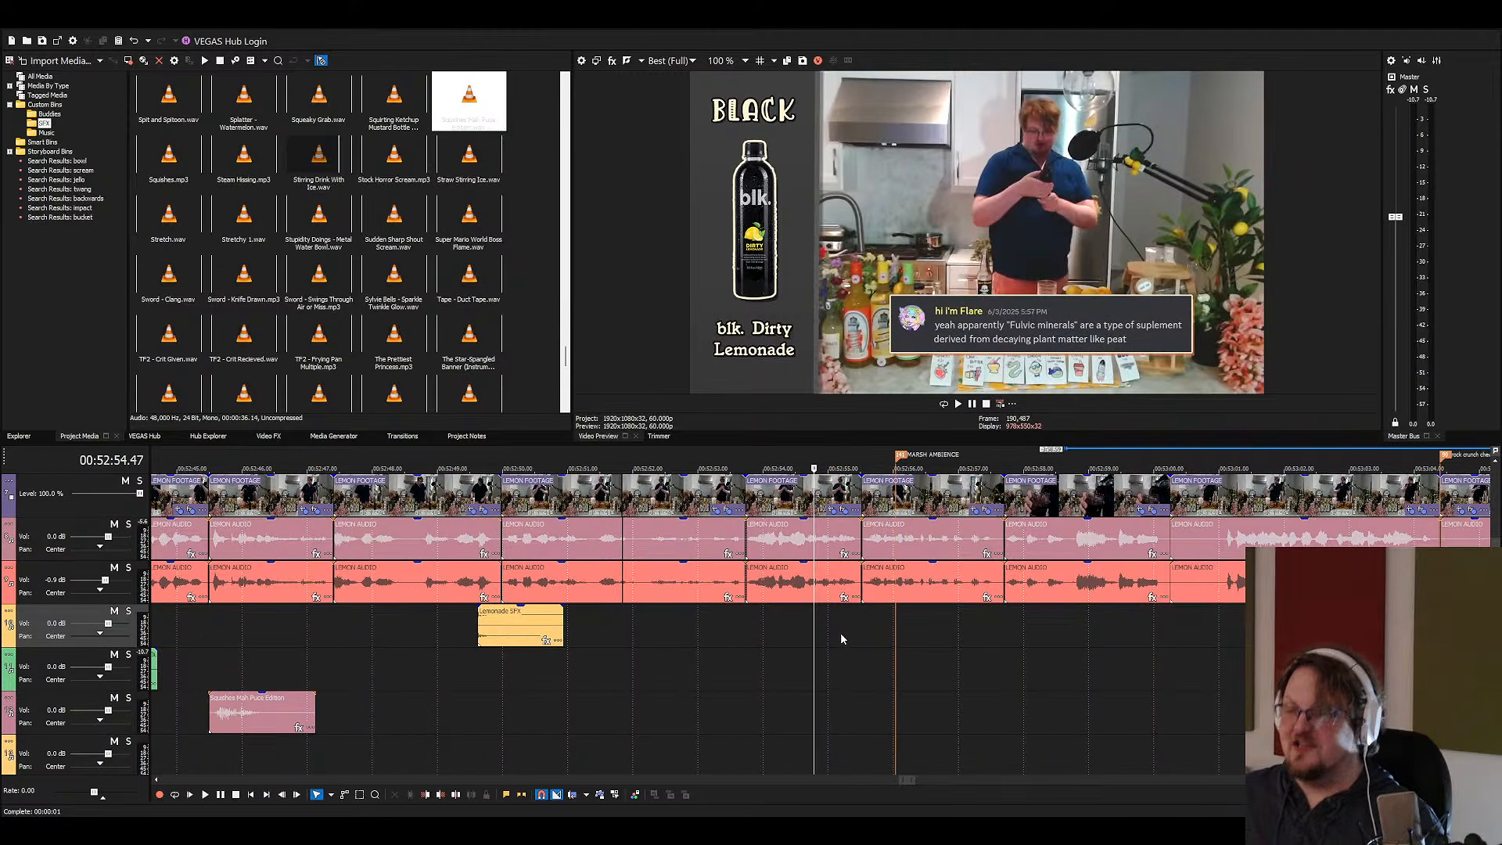
click(842, 639)
key(ctrl+v)
scroll(819, 653, down, 3)
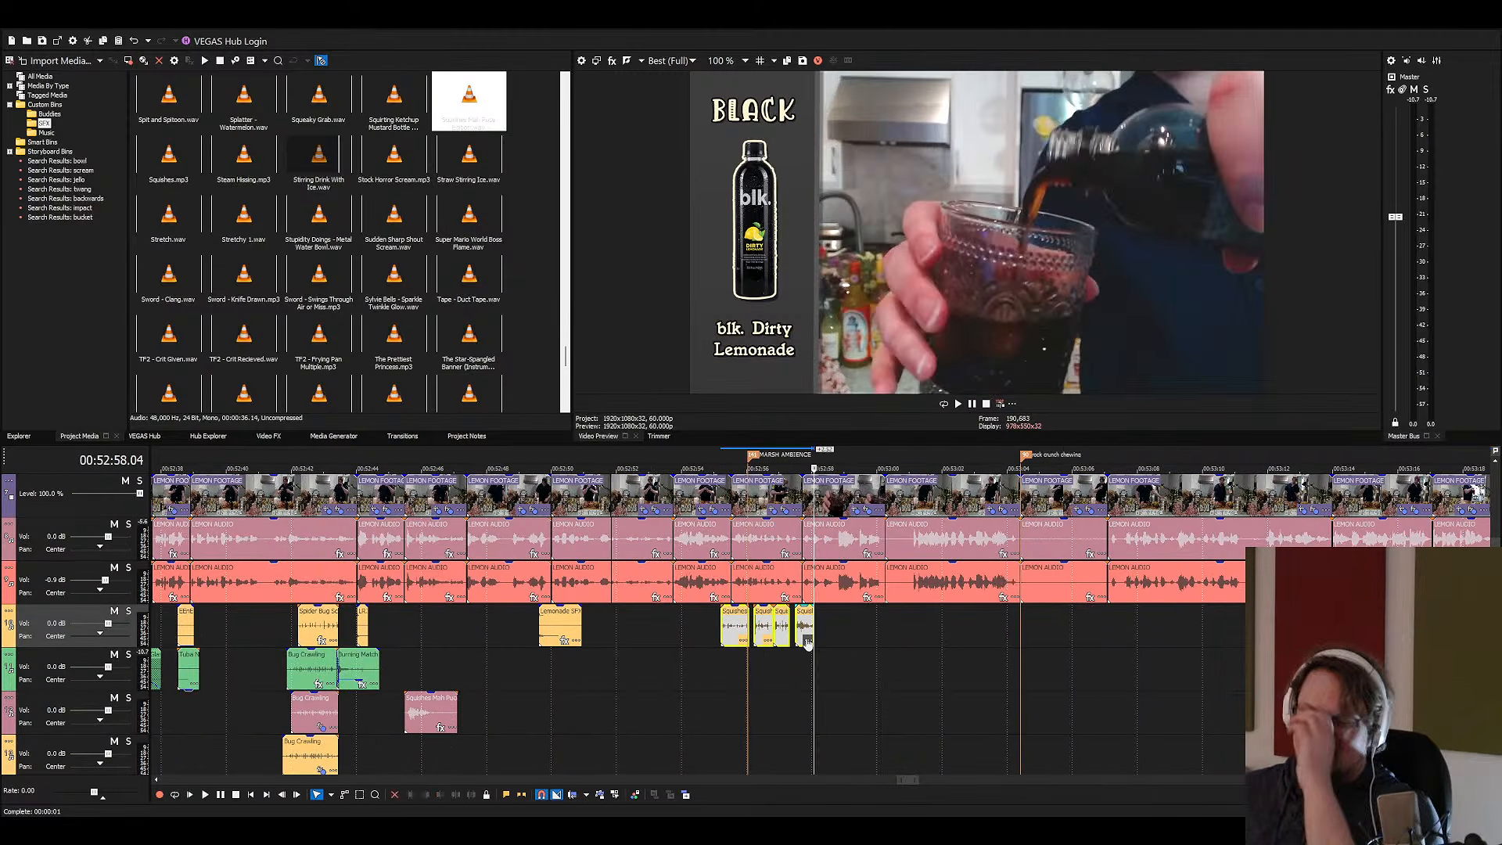
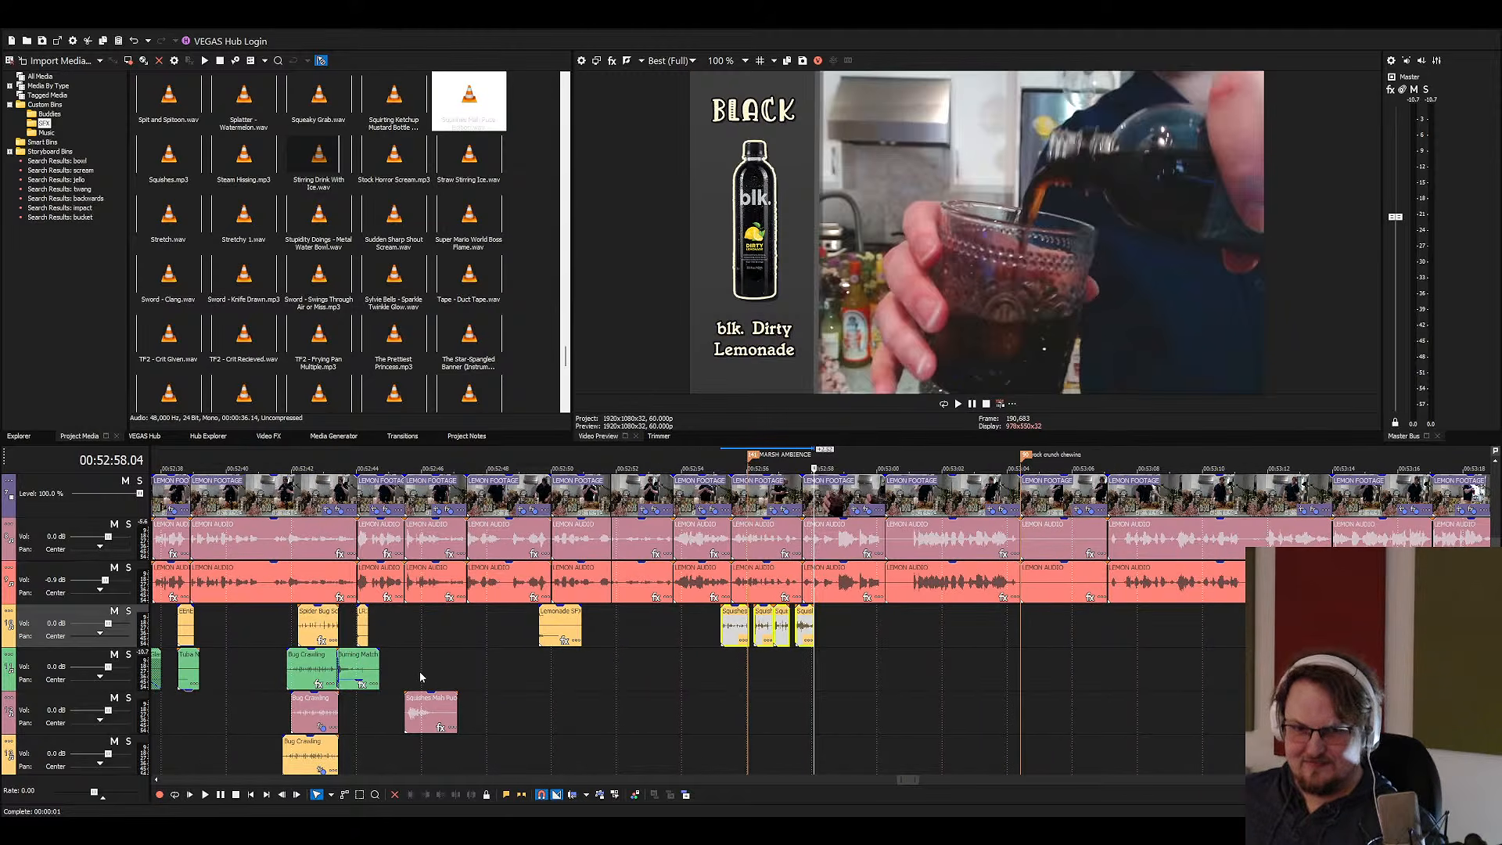
Play the footage leading into the pasted squish bursts from just before 00:52:54
scroll(764, 679, down, 2)
scroll(768, 677, up, 4)
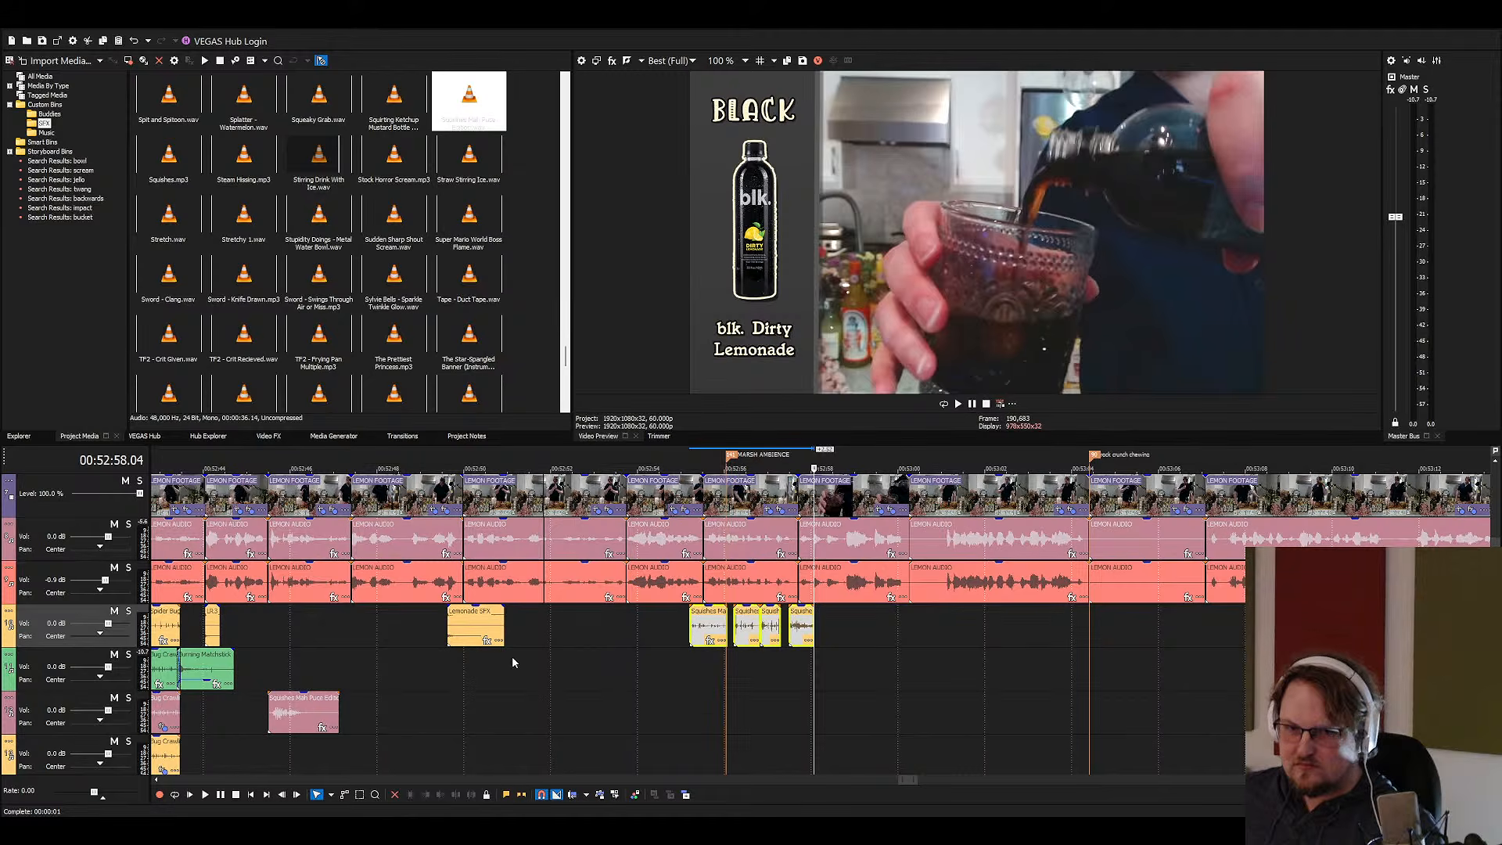
click(610, 626)
key(space)
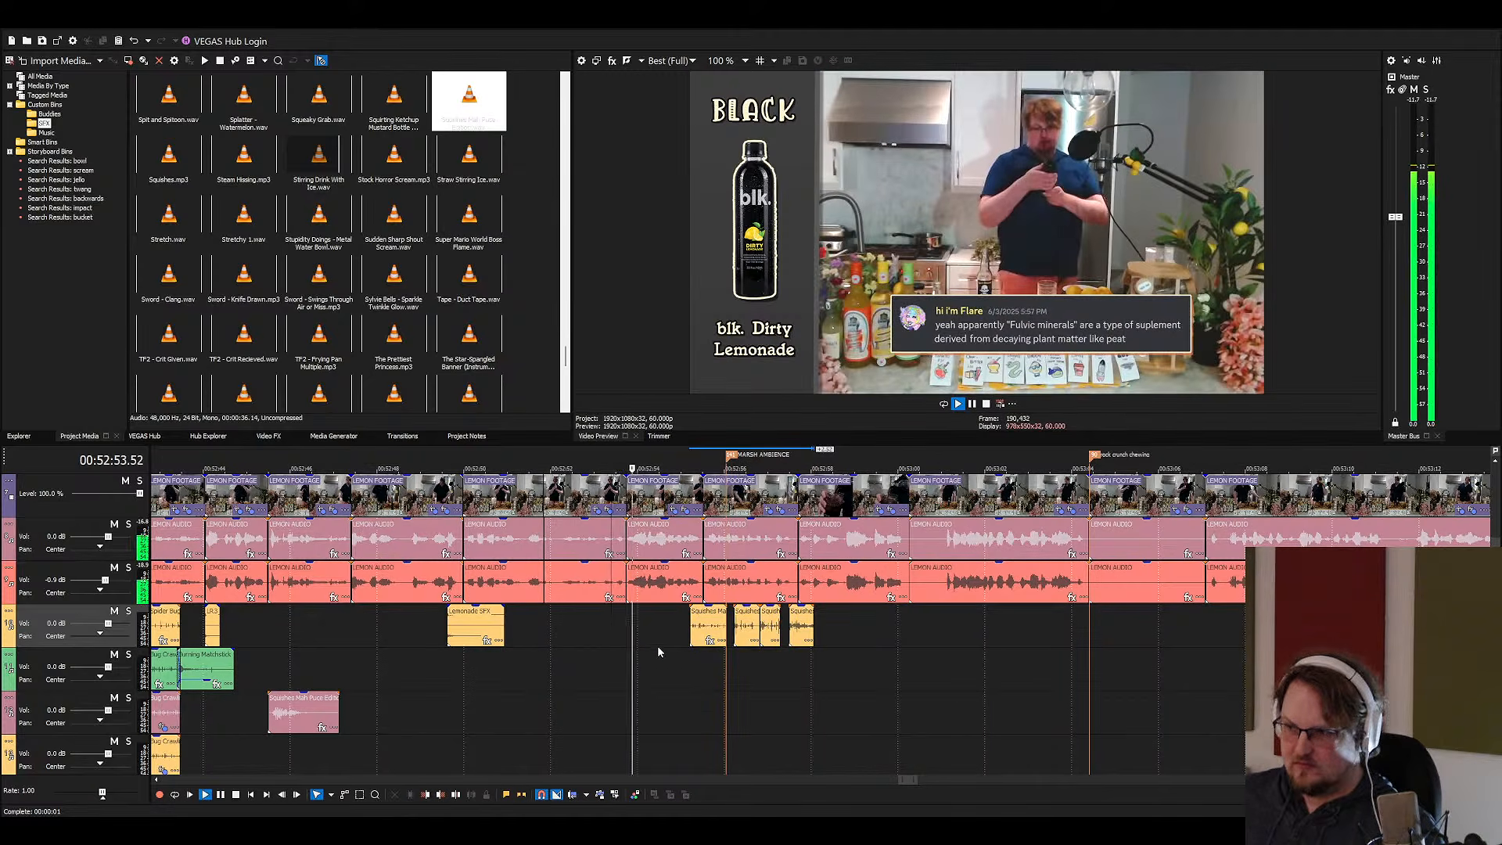
scroll(824, 649, up, 4)
scroll(871, 649, down, 3)
key(space)
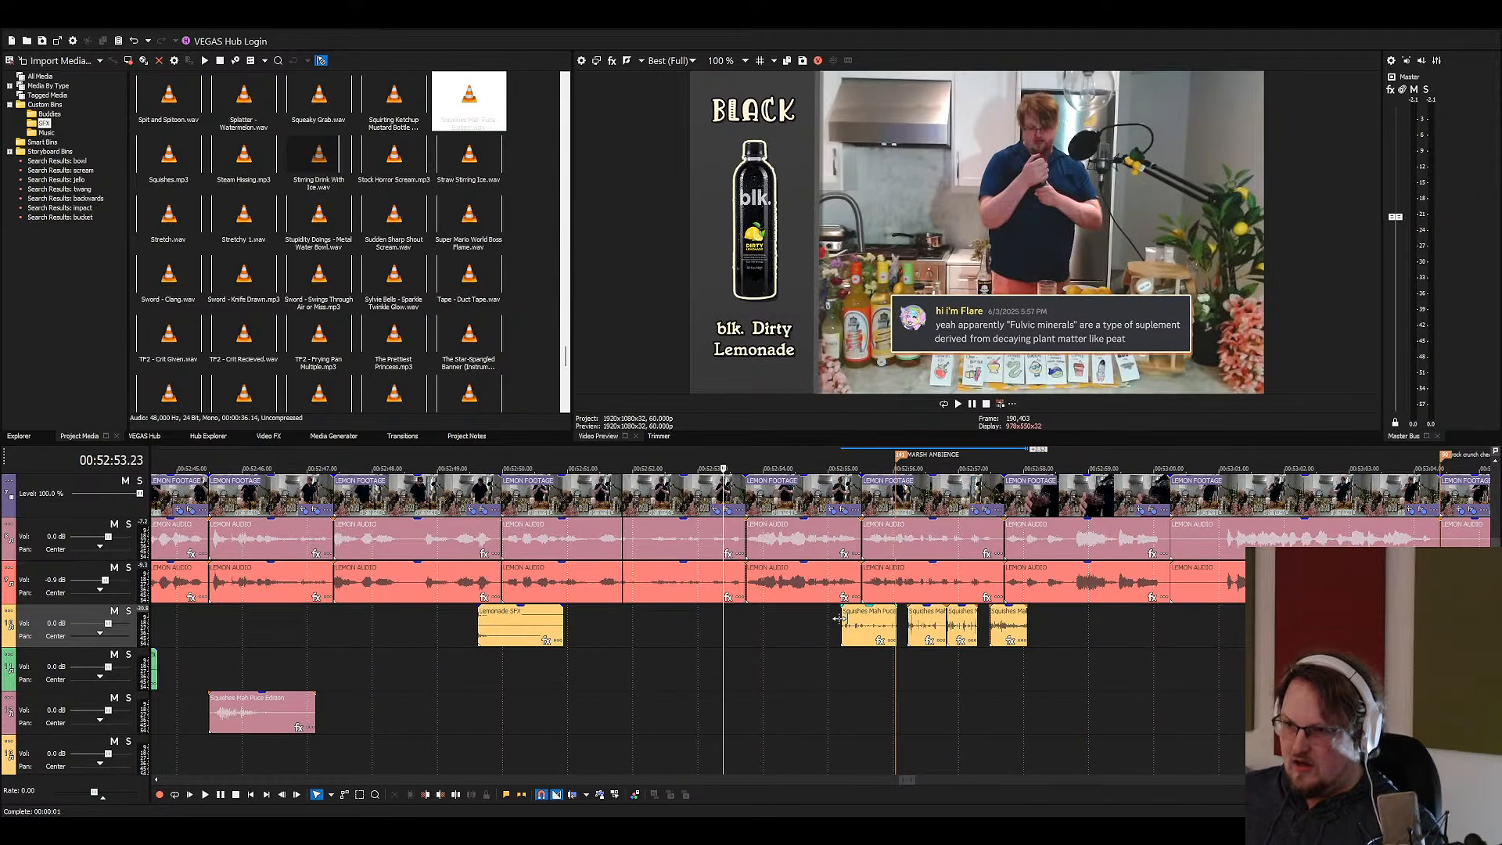
Shift the first squish burst to start at the footage cut at about 00:52:55.31, overlapping the second burst, and save the project
click(867, 632)
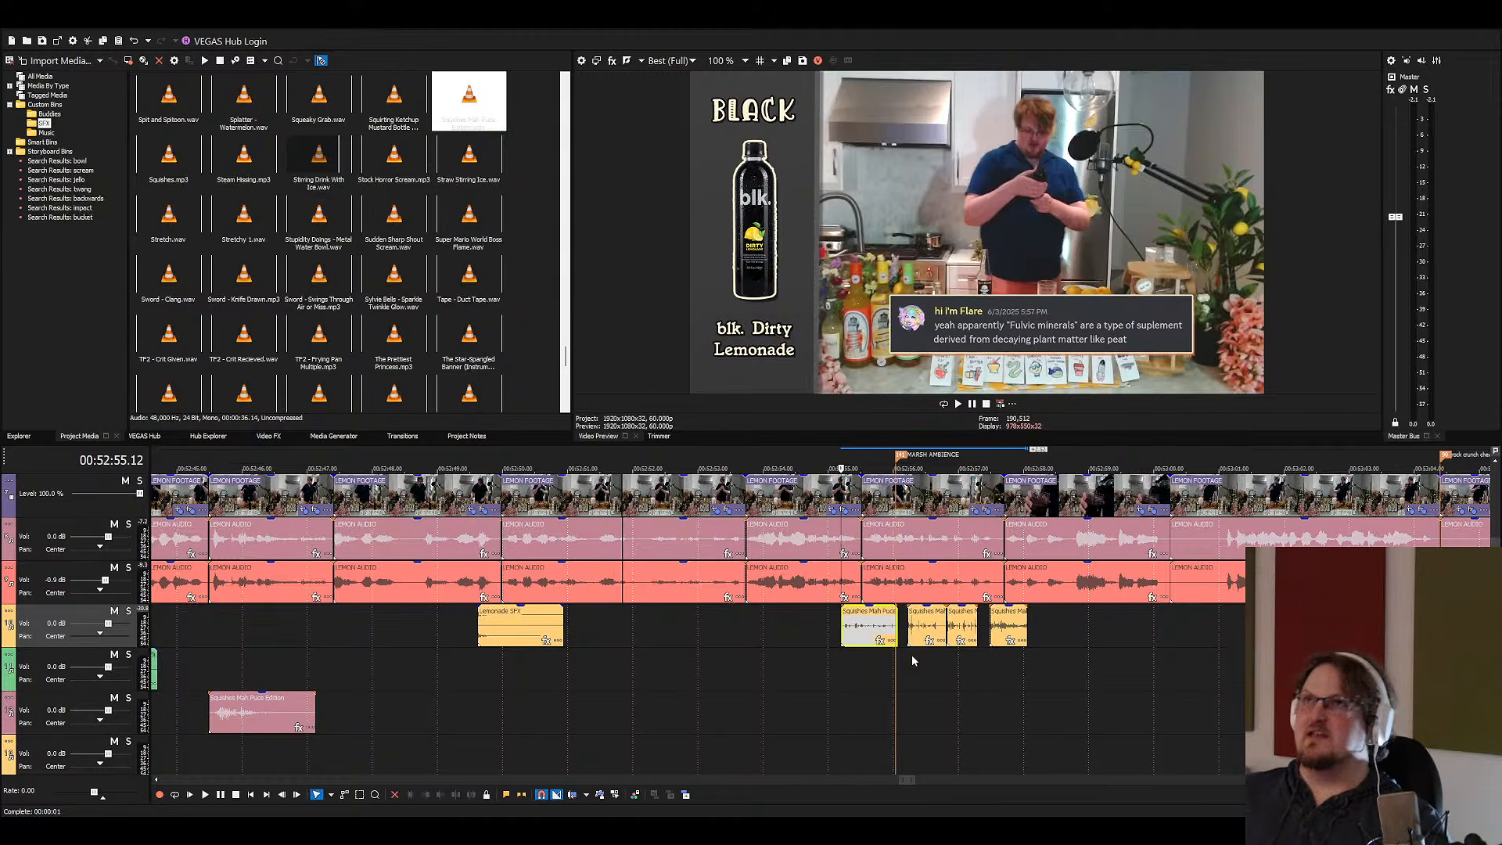
scroll(869, 642, up, 3)
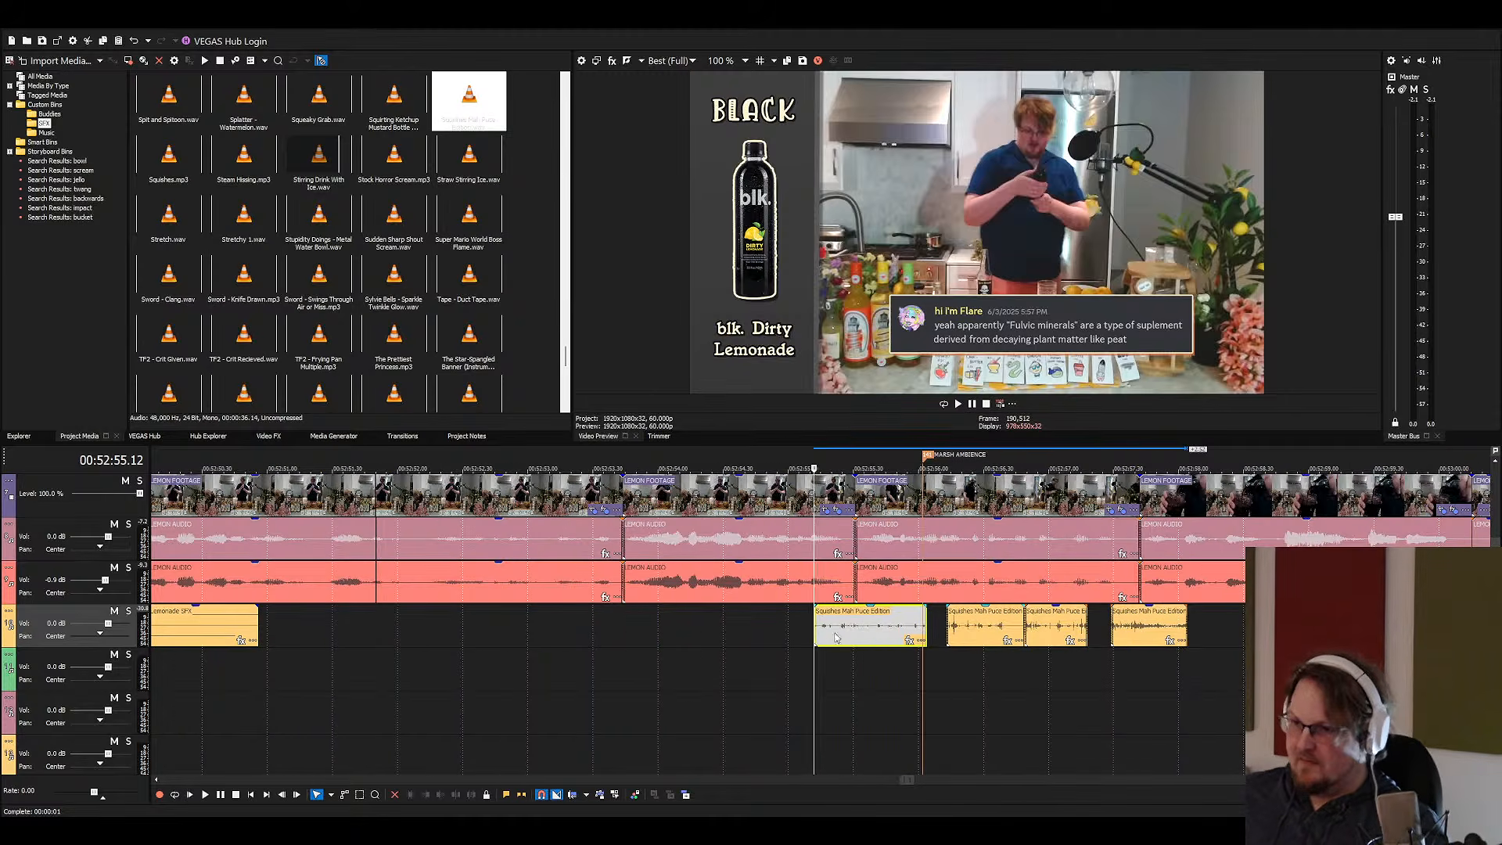
drag(847, 633, 868, 634)
scroll(868, 634, down, 2)
click(809, 641)
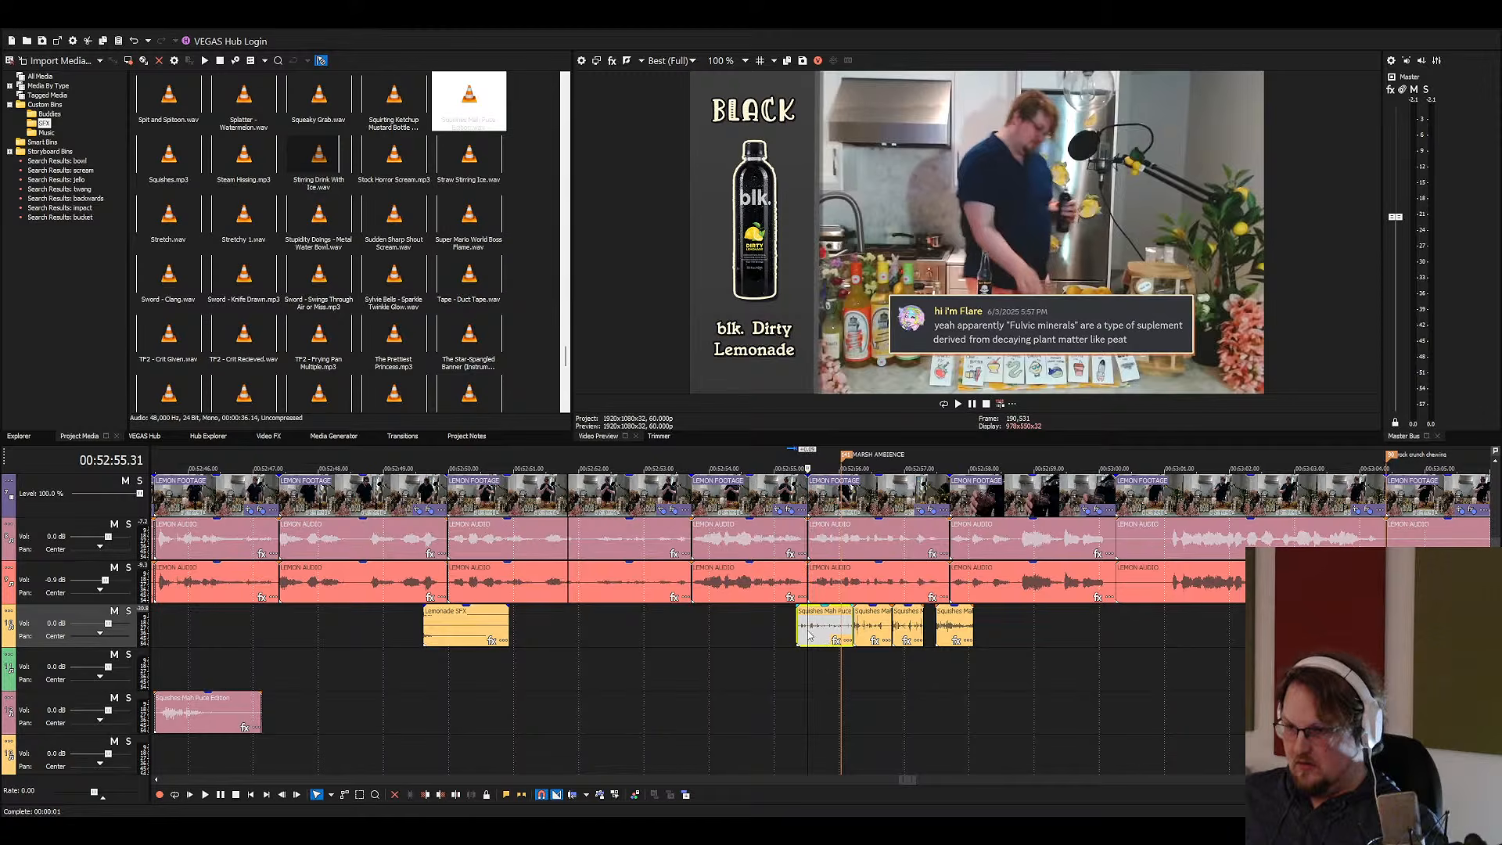
scroll(817, 642, up, 2)
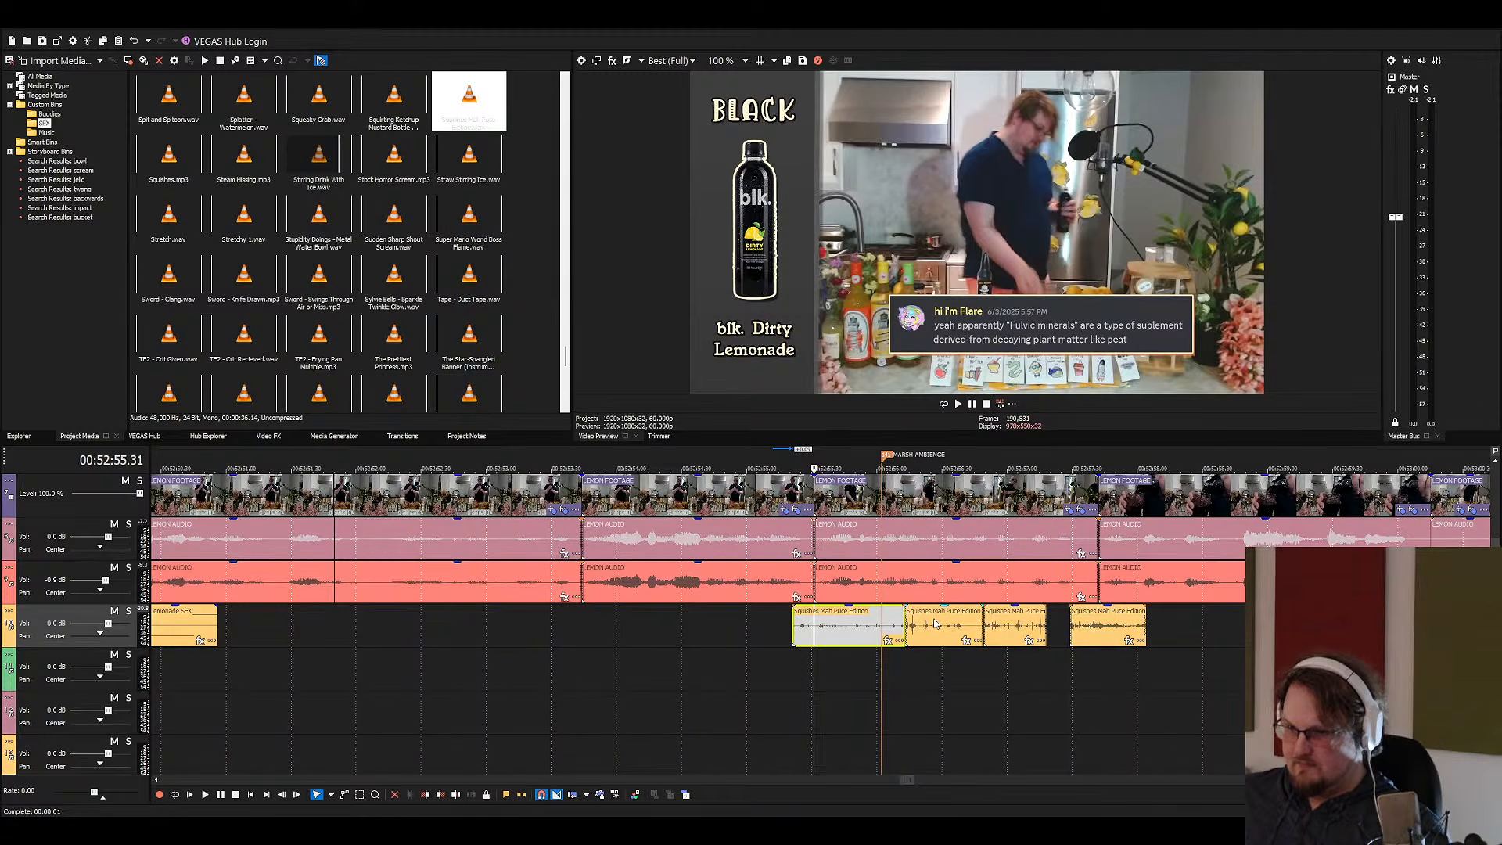
scroll(962, 617, down, 2)
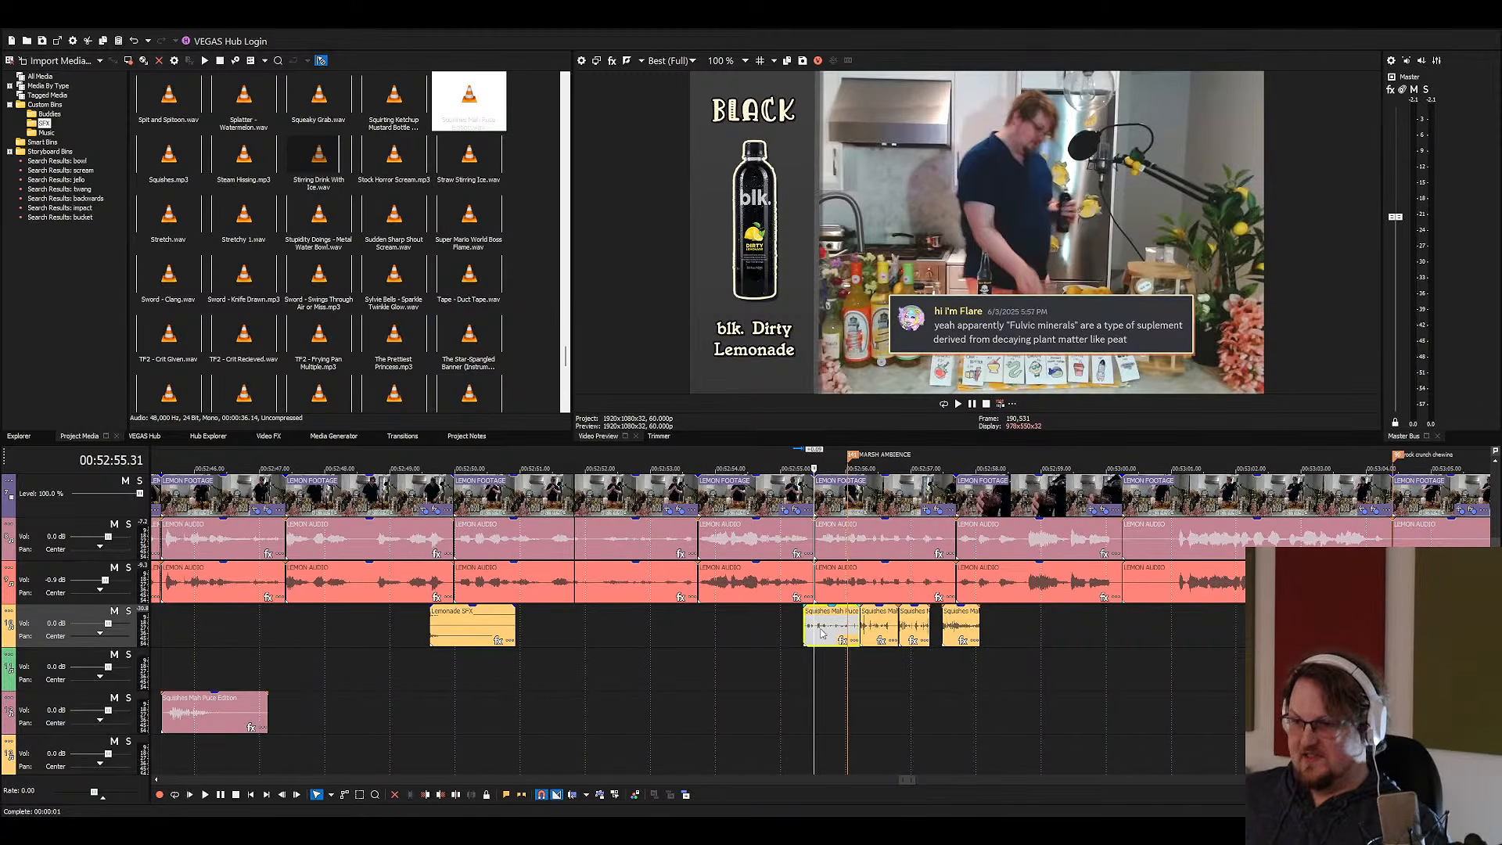
drag(821, 633, 839, 628)
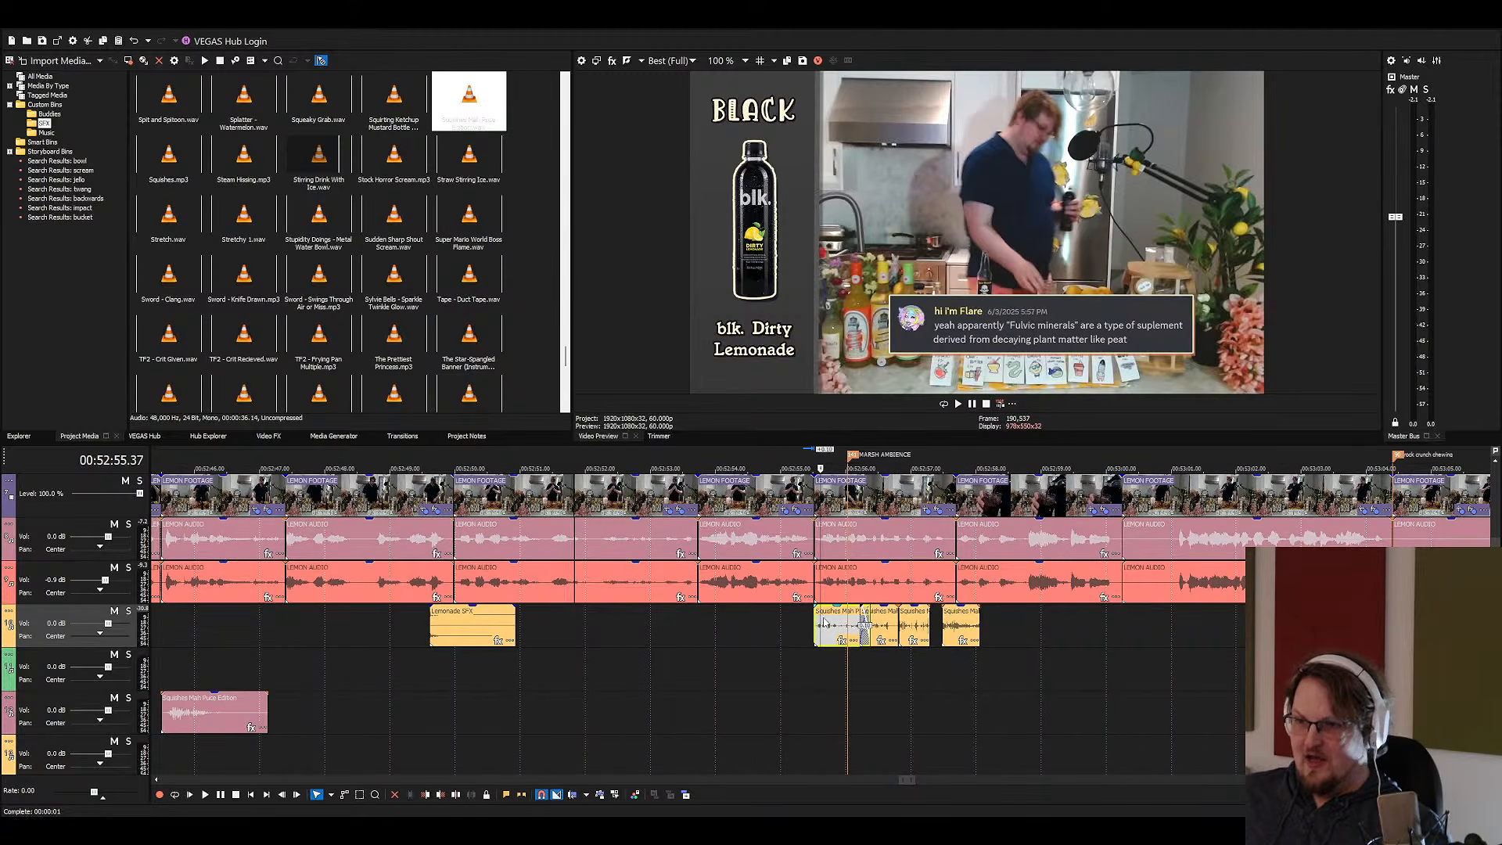
scroll(824, 625, up, 2)
scroll(827, 630, down, 4)
scroll(834, 642, up, 6)
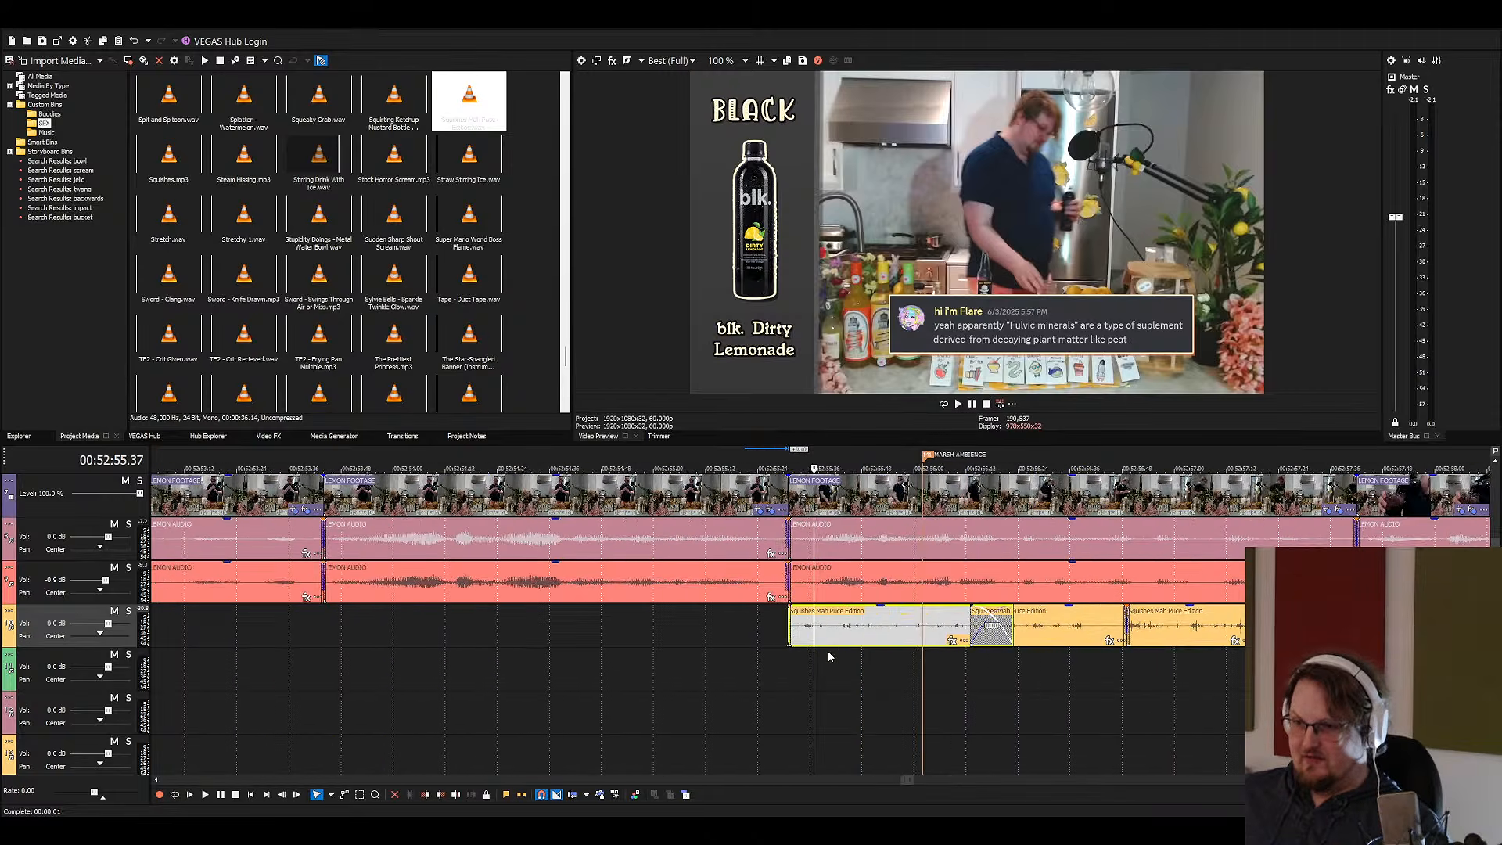
key(ctrl+s)
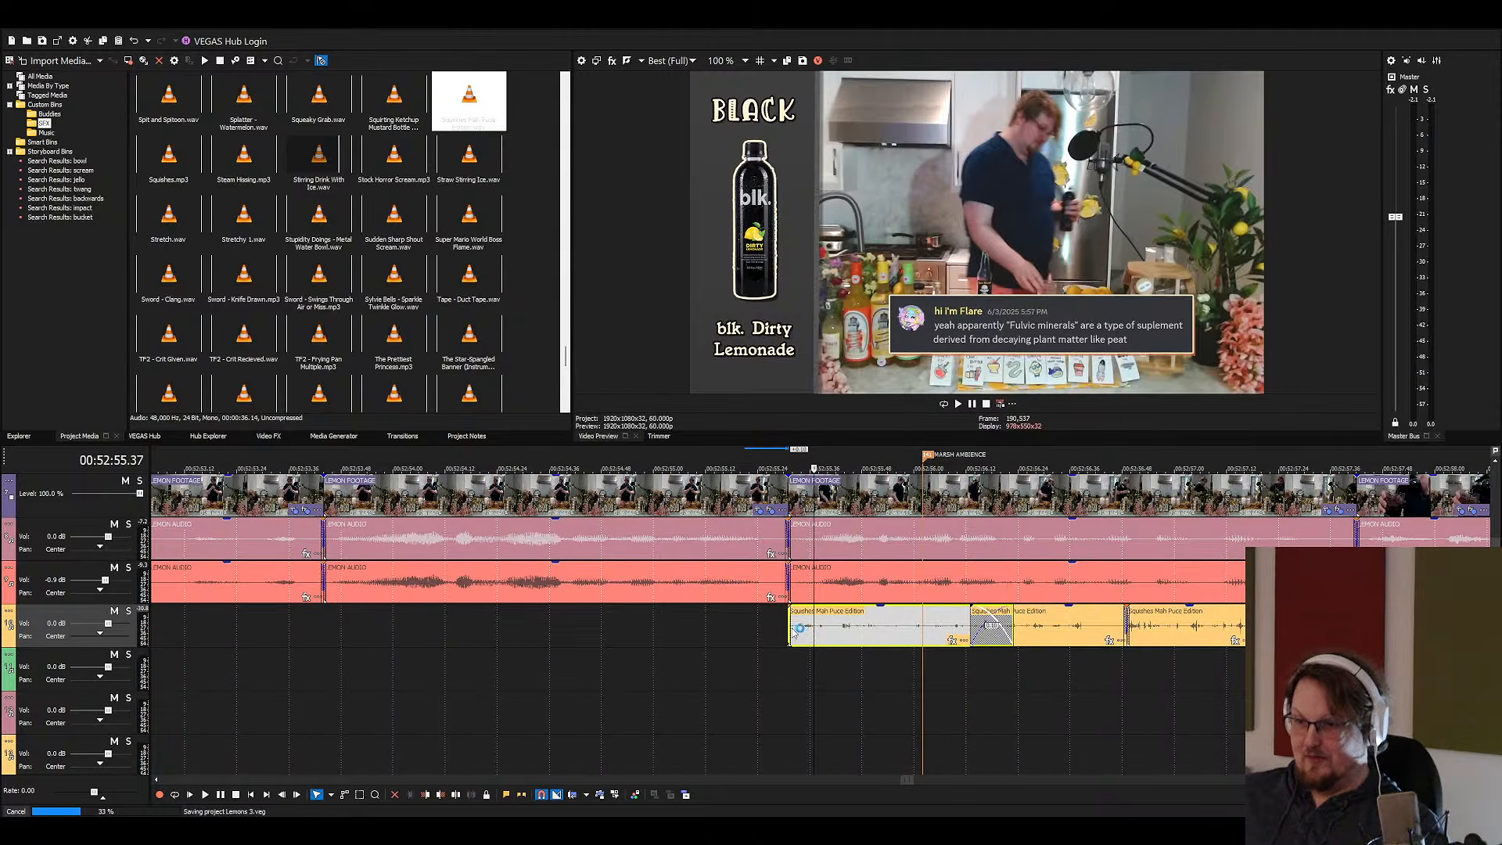
Play the squish sequence against the footage around the marsh ambience marker
click(678, 615)
key(space)
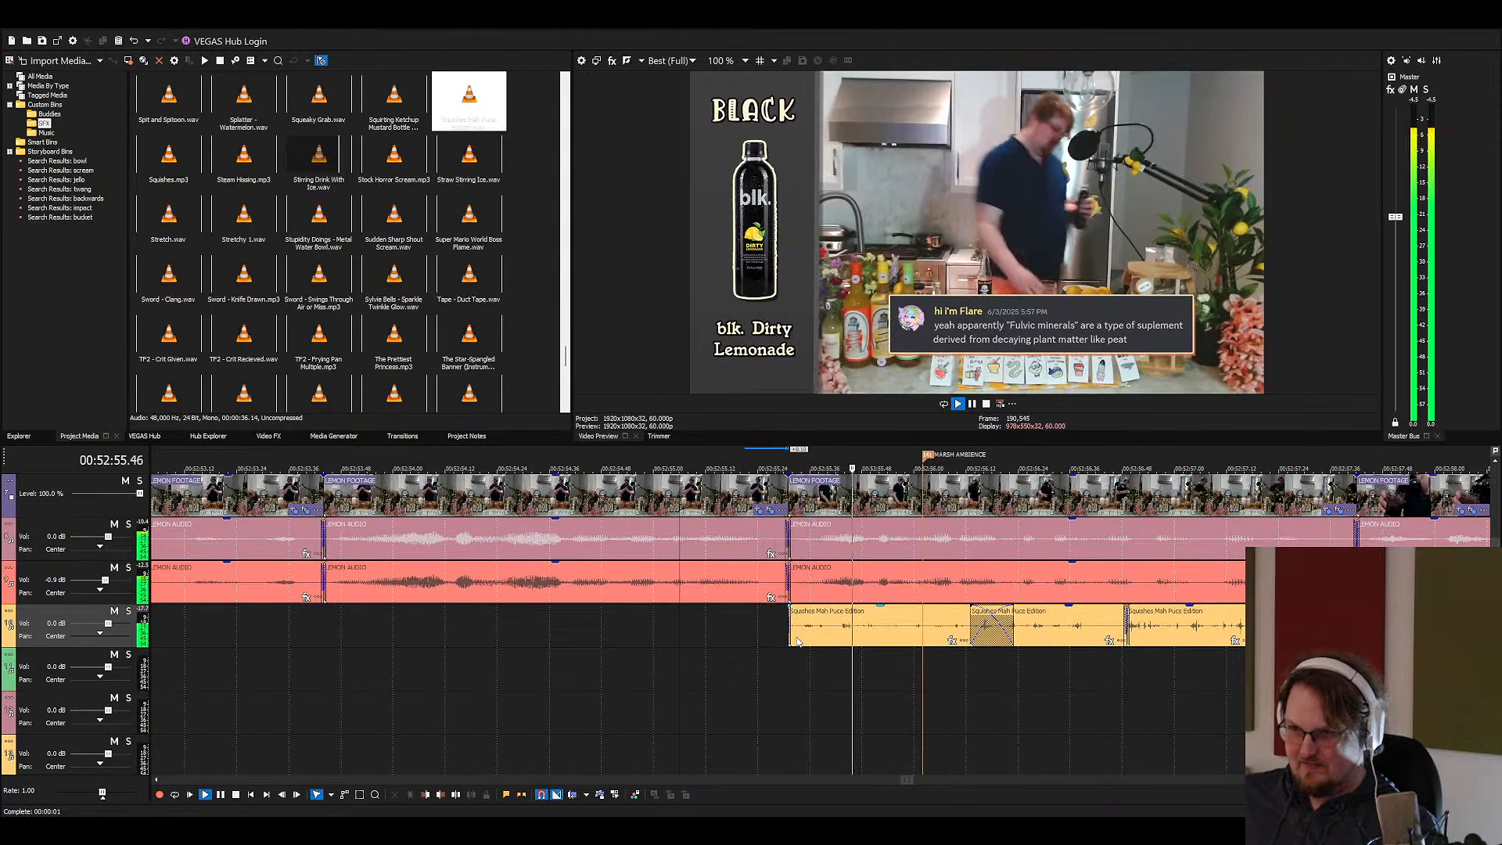
scroll(797, 641, down, 3)
scroll(637, 619, up, 2)
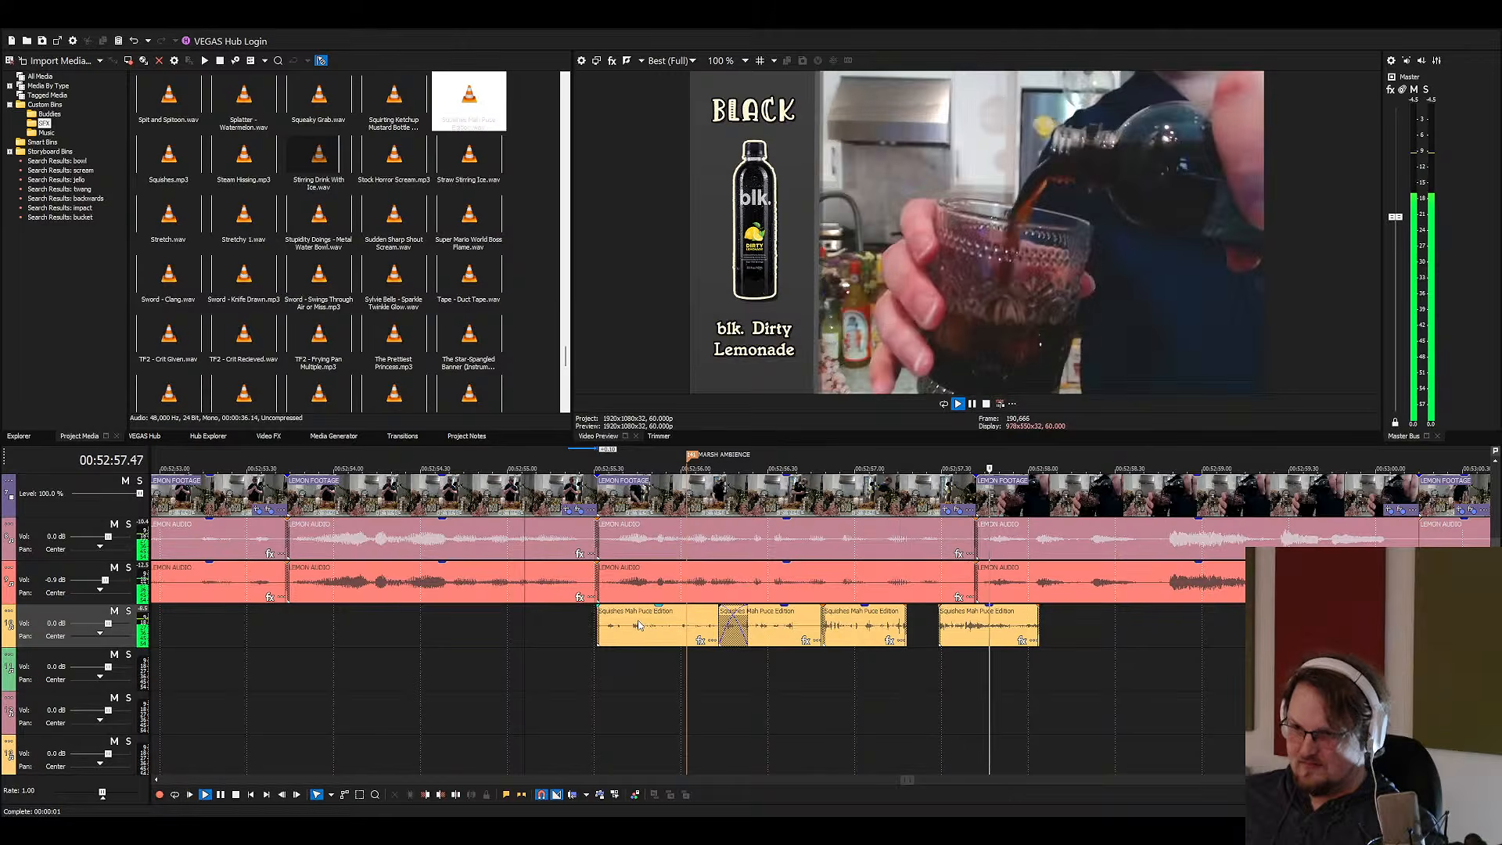
click(425, 623)
click(368, 625)
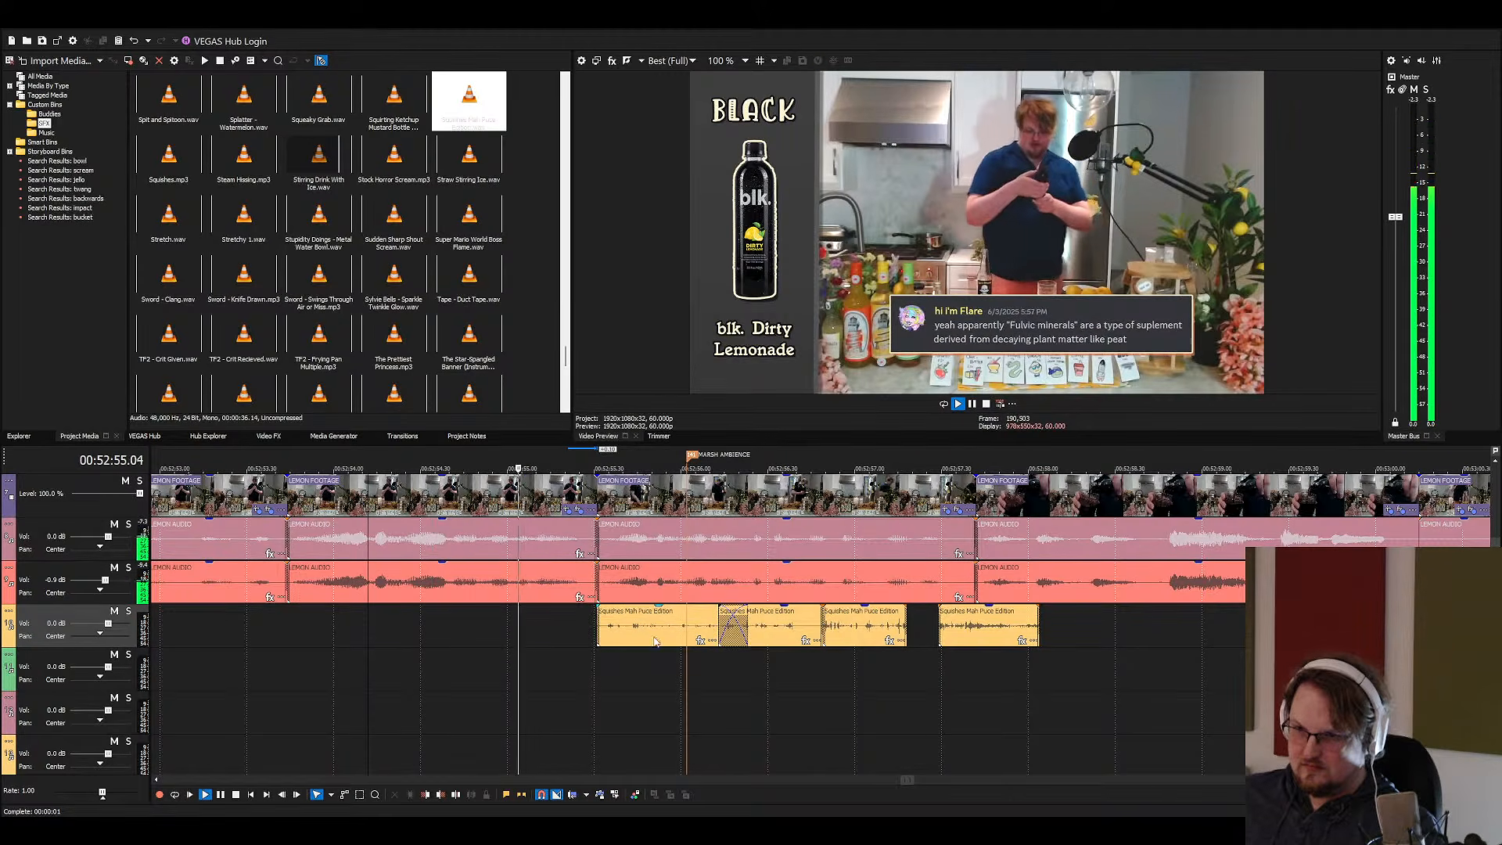
key(space)
Move the last two squish bursts to the moment just after 00:52:51.27 and stack them with aligned starts on adjacent tracks
scroll(576, 617, down, 3)
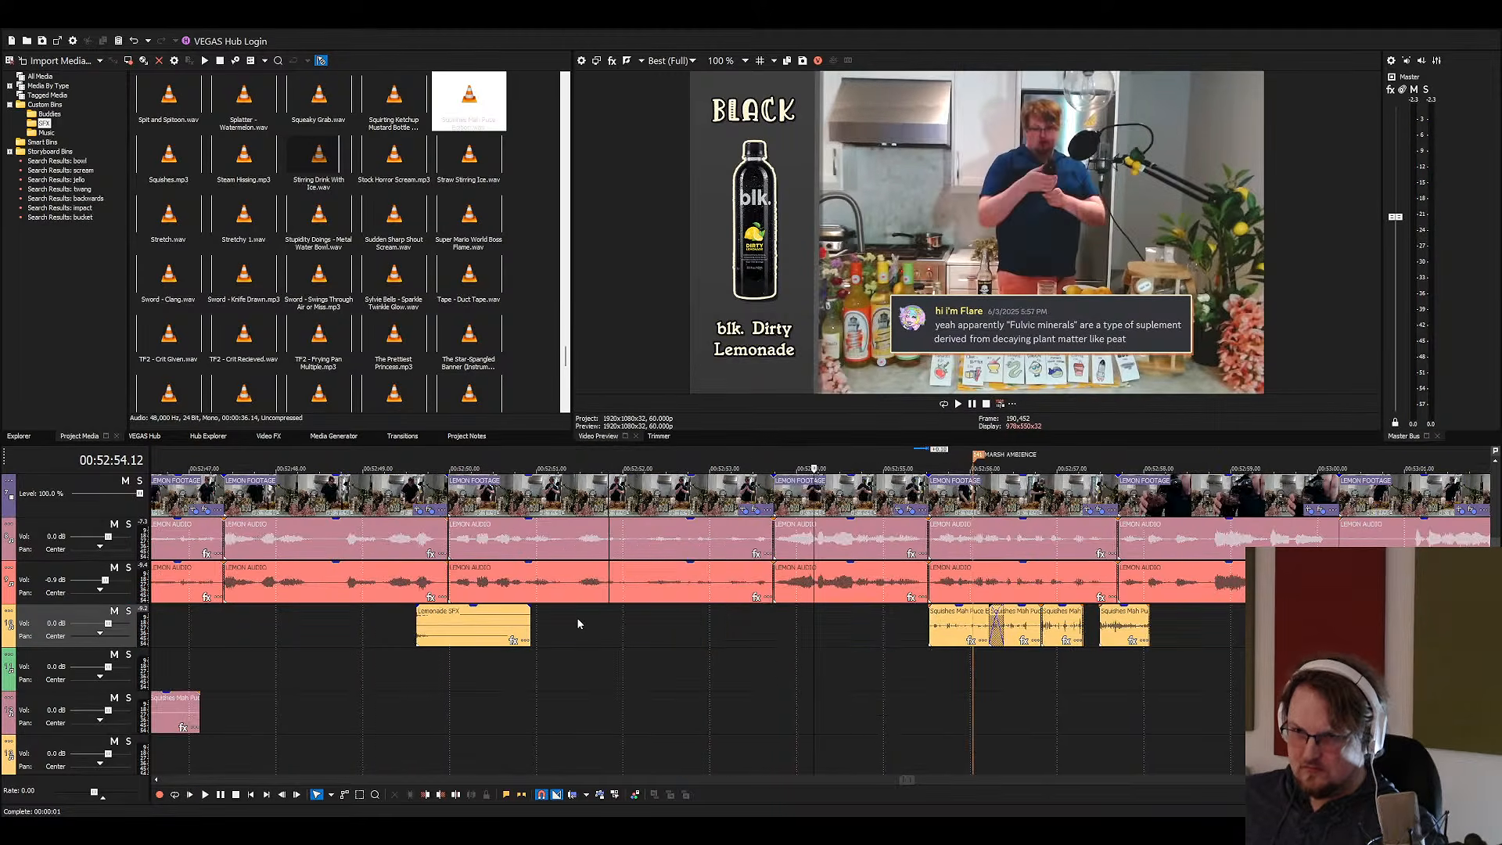
click(576, 617)
key(space)
key(space)
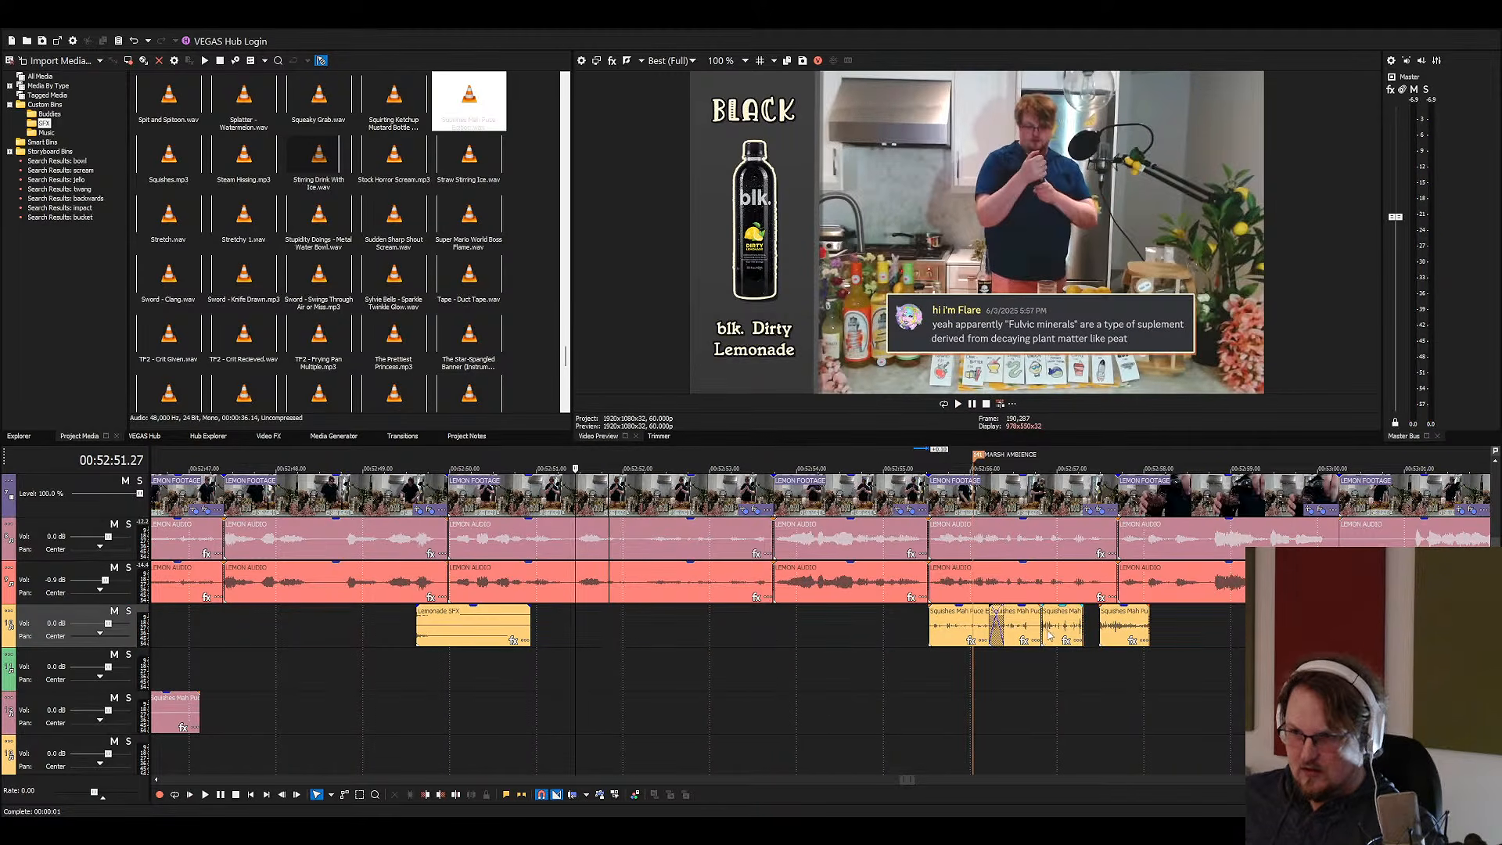
mouse_move(1049, 635)
mouse_down()
mouse_move(1052, 622)
mouse_move(599, 609)
mouse_up()
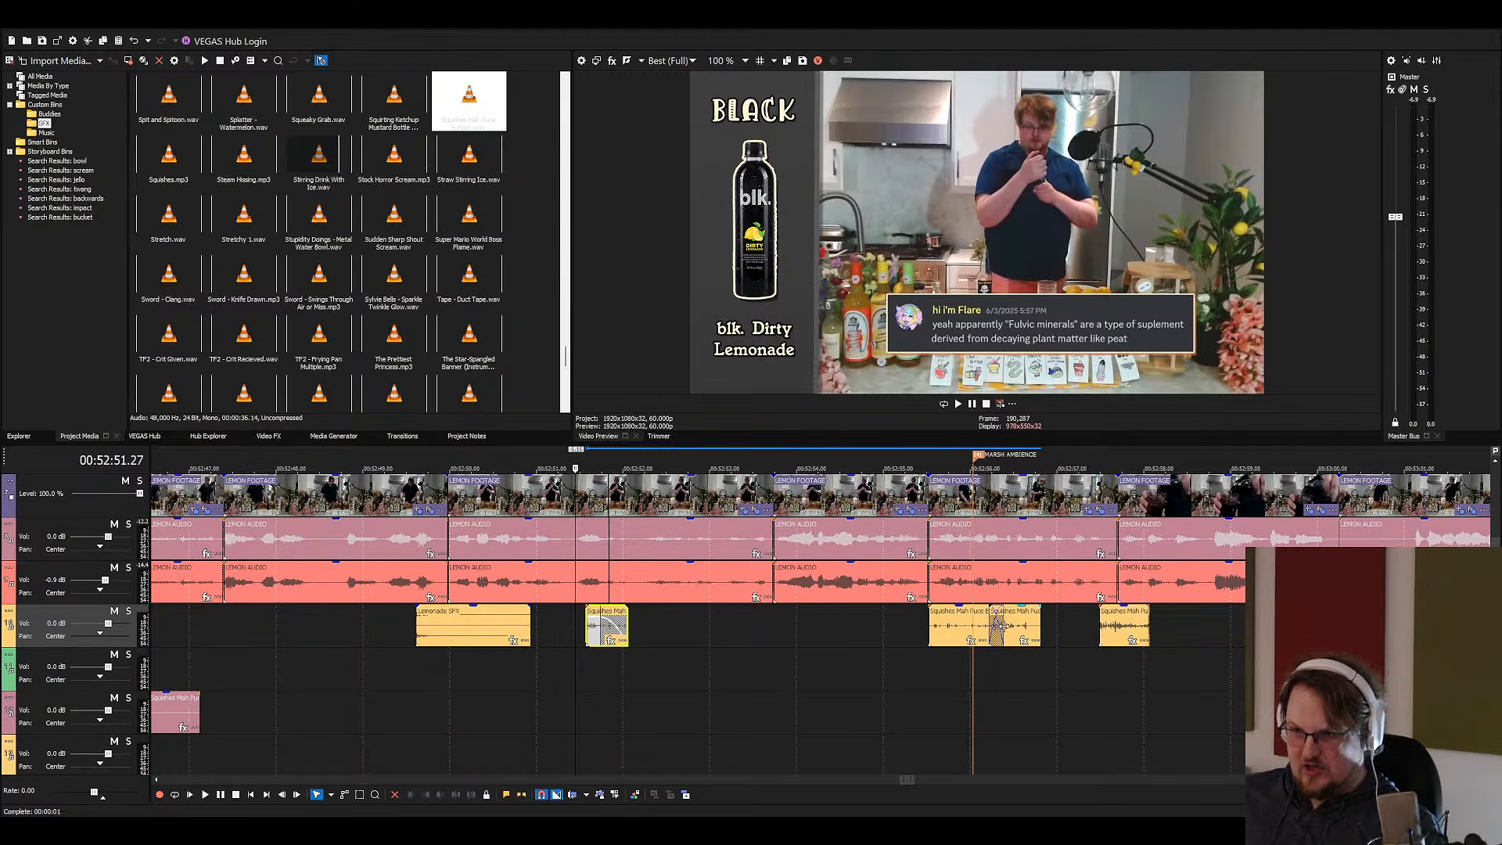
drag(1122, 632, 610, 663)
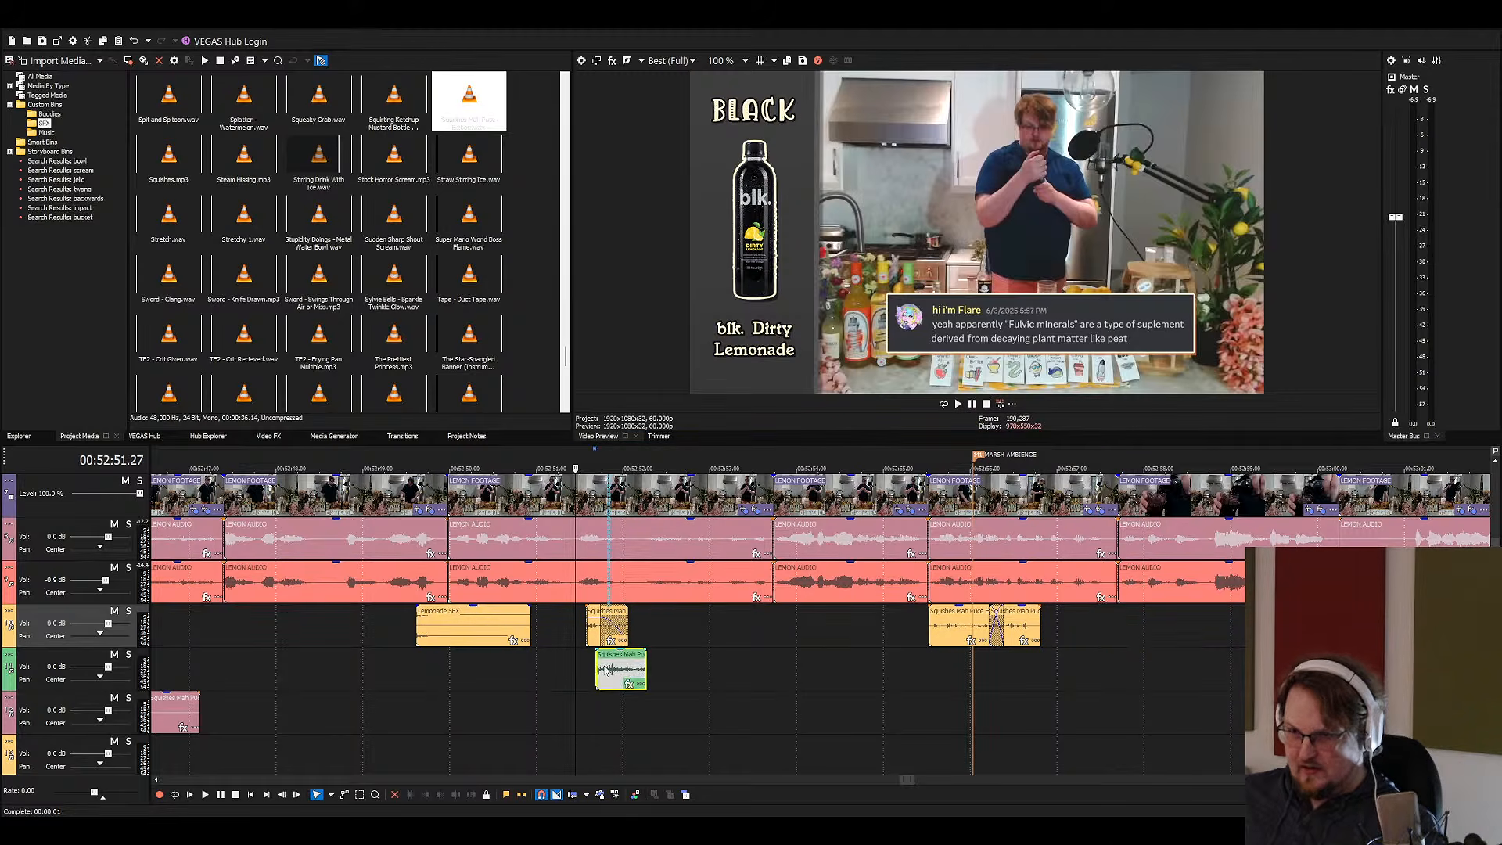
scroll(625, 666, up, 4)
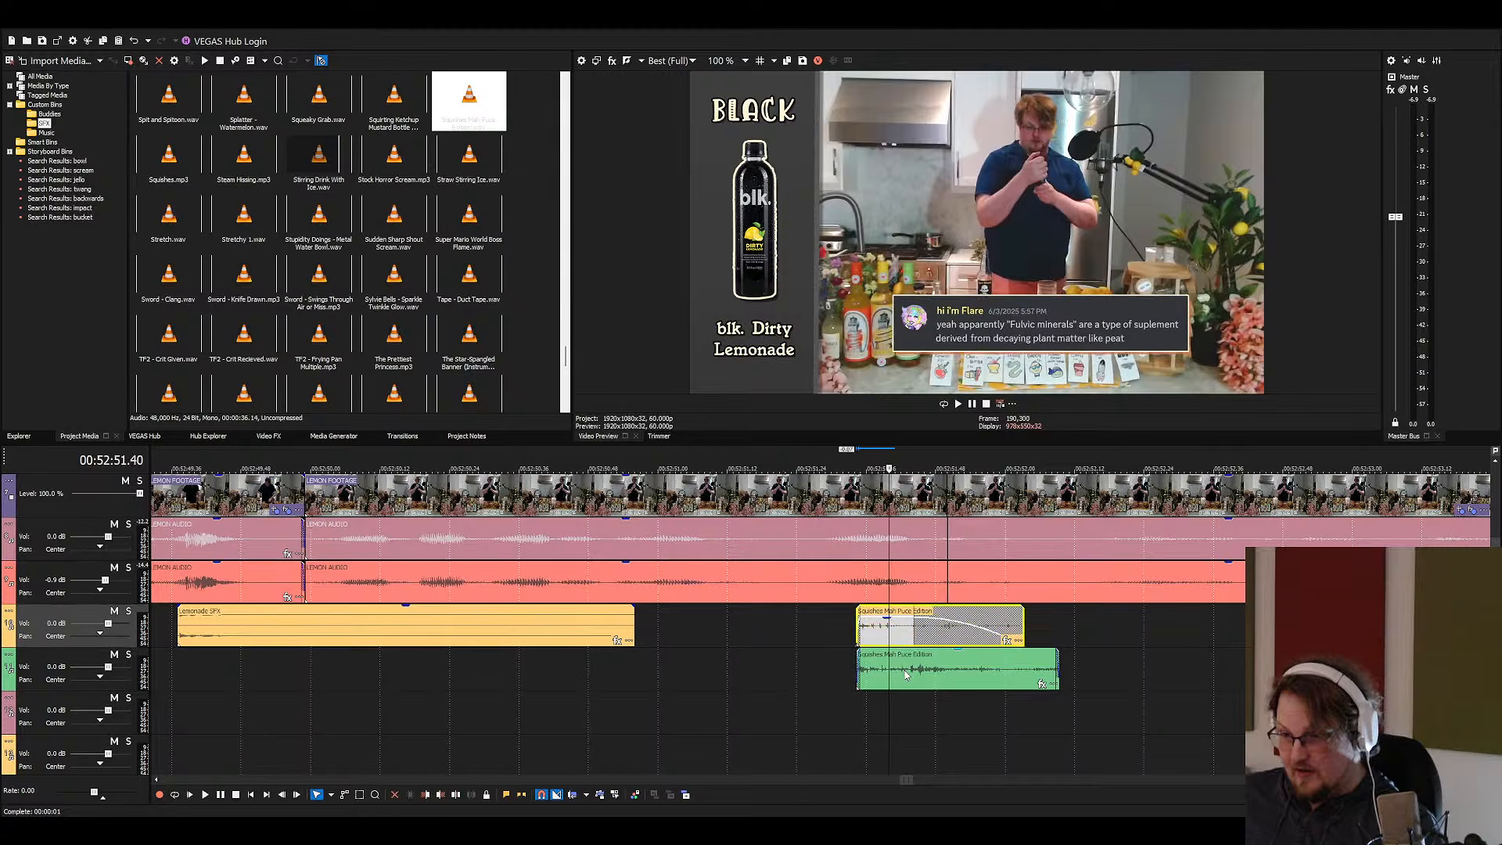
drag(889, 643, 899, 682)
Audition the two stacked squish bursts and shift both slightly earlier to start at about 00:52:51.32
key(space)
key(space)
click(861, 632)
ctrl+click(886, 673)
click(825, 639)
click(867, 635)
ctrl+click(895, 684)
click(786, 656)
key(space)
key(space)
click(861, 635)
ctrl+click(893, 682)
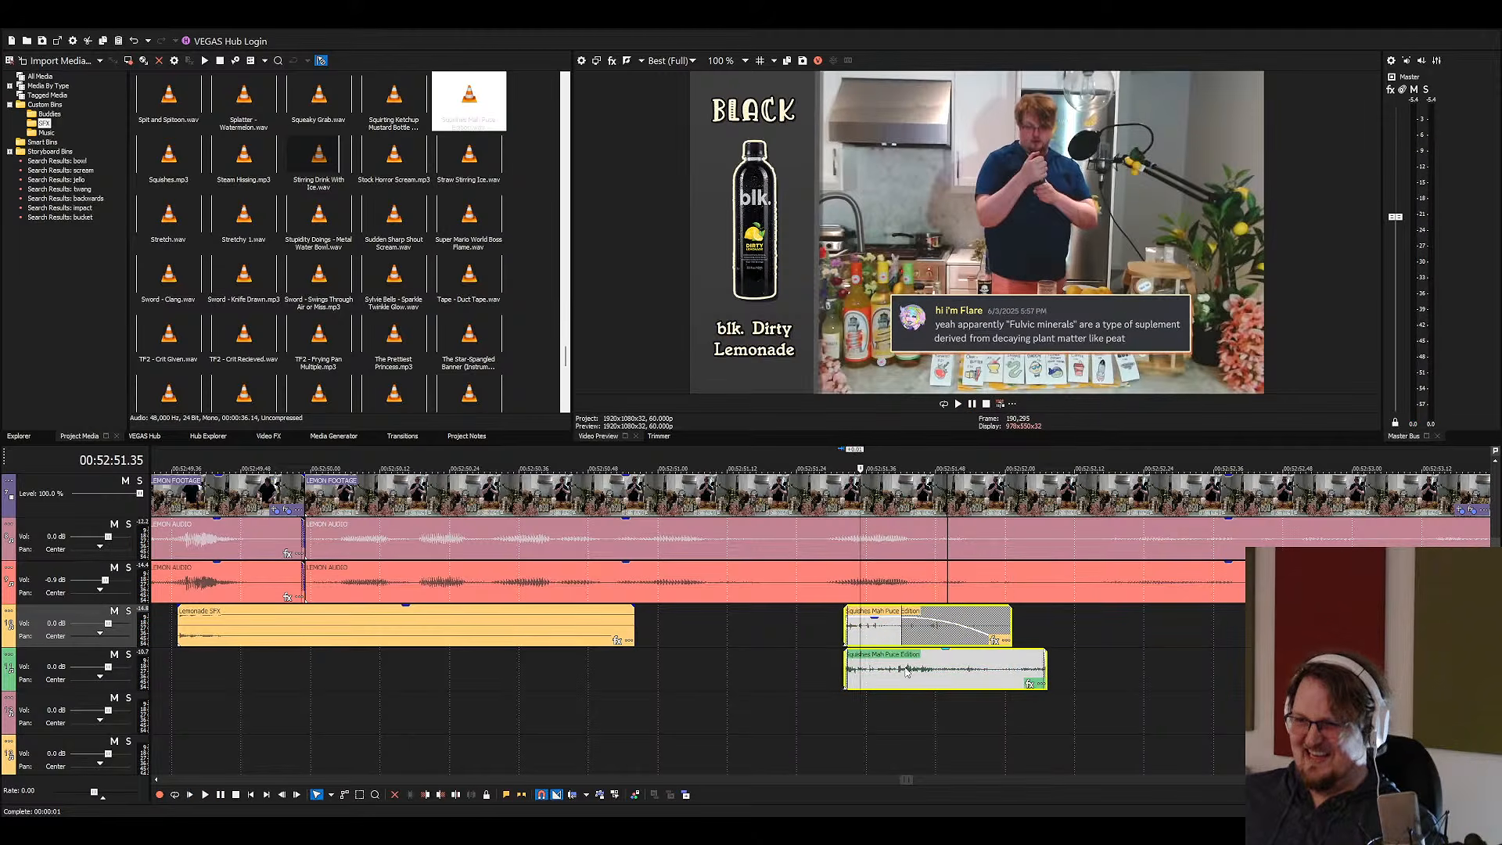
Split the lower squish burst, place its remainder on the track below with the starts aligned, and play the layers
click(896, 681)
key(s)
drag(874, 716, 859, 716)
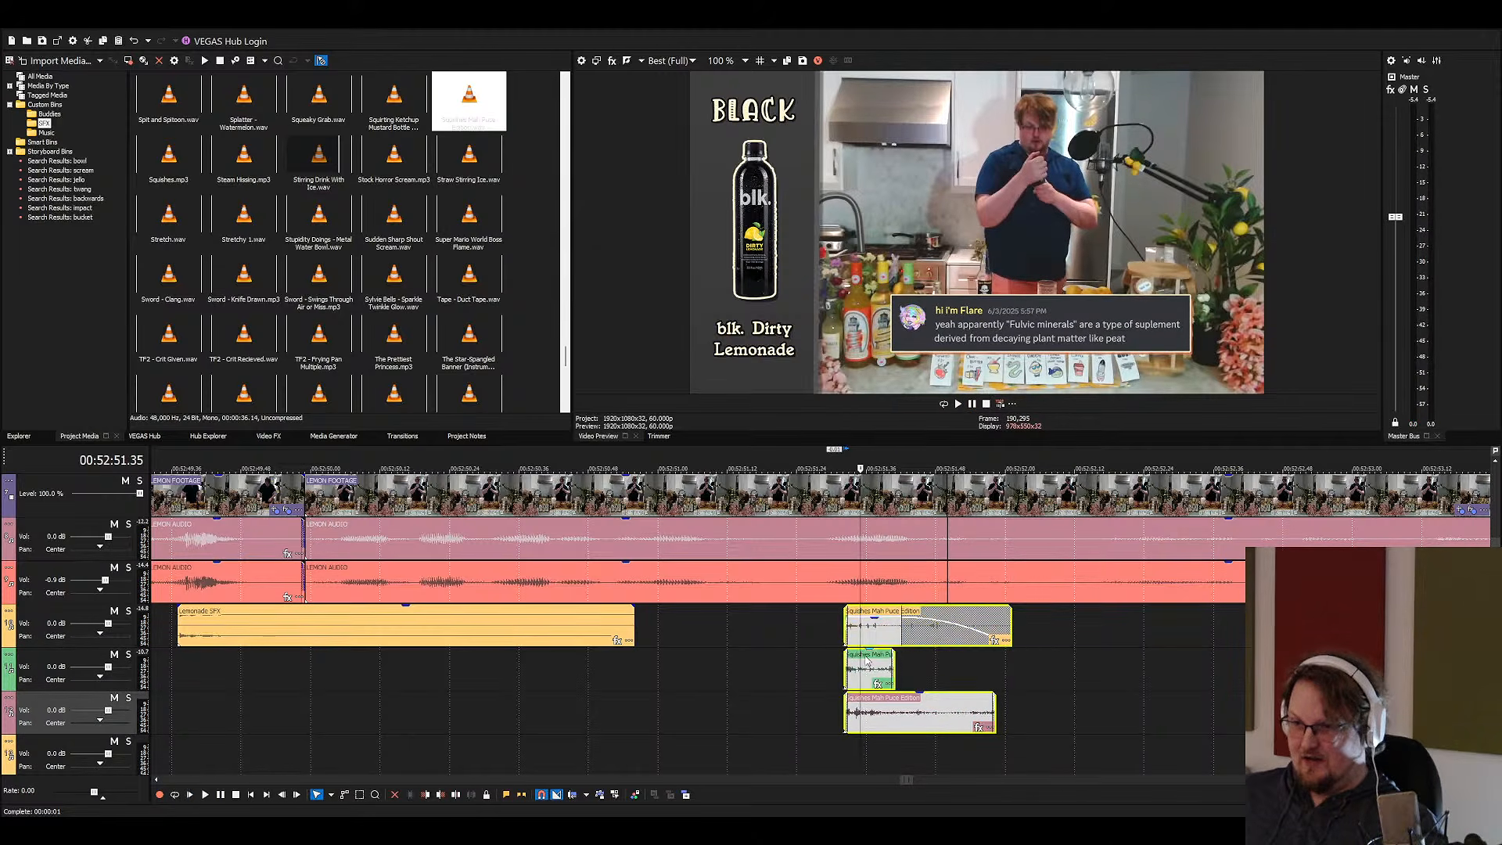
click(827, 669)
key(space)
key(space)
click(845, 667)
scroll(846, 667, down, 1)
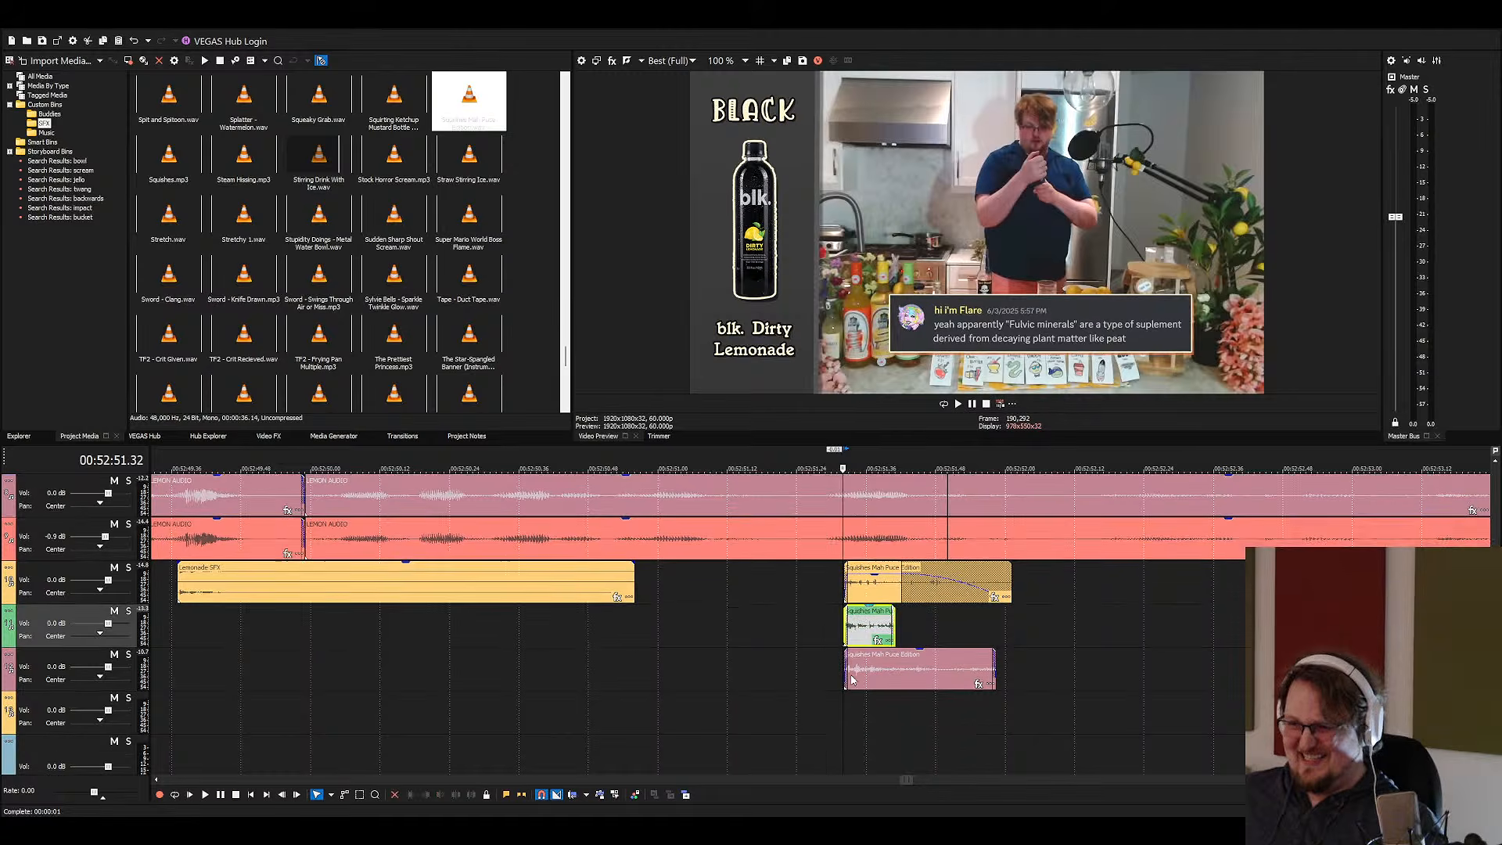
Move the split-off squish piece back to overlap the short piece on the green track, reduce both pieces' gain, and audition them
click(861, 629)
drag(877, 675, 902, 638)
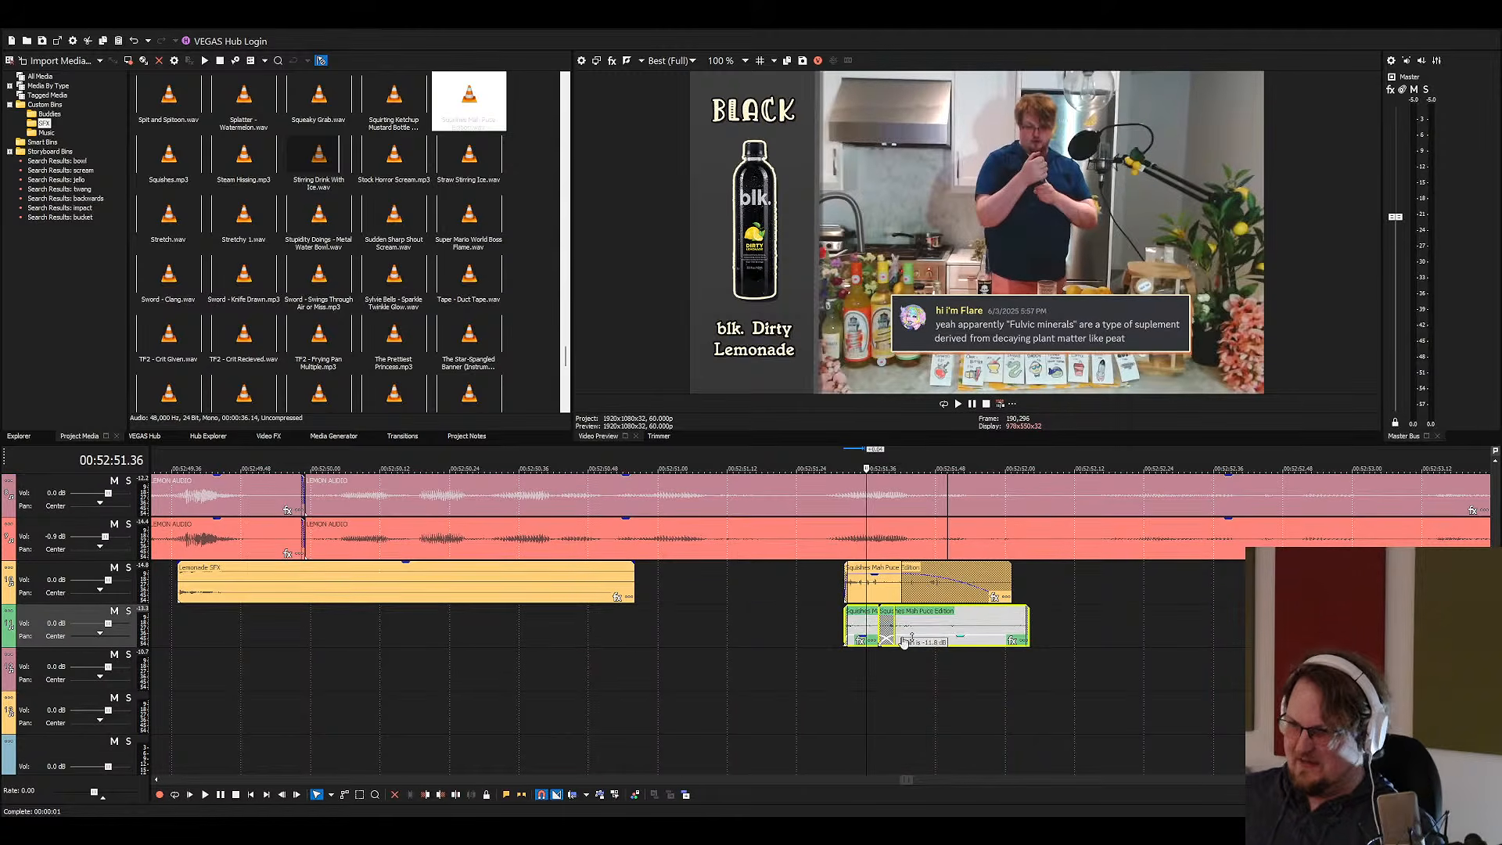
click(831, 624)
key(space)
key(space)
click(861, 629)
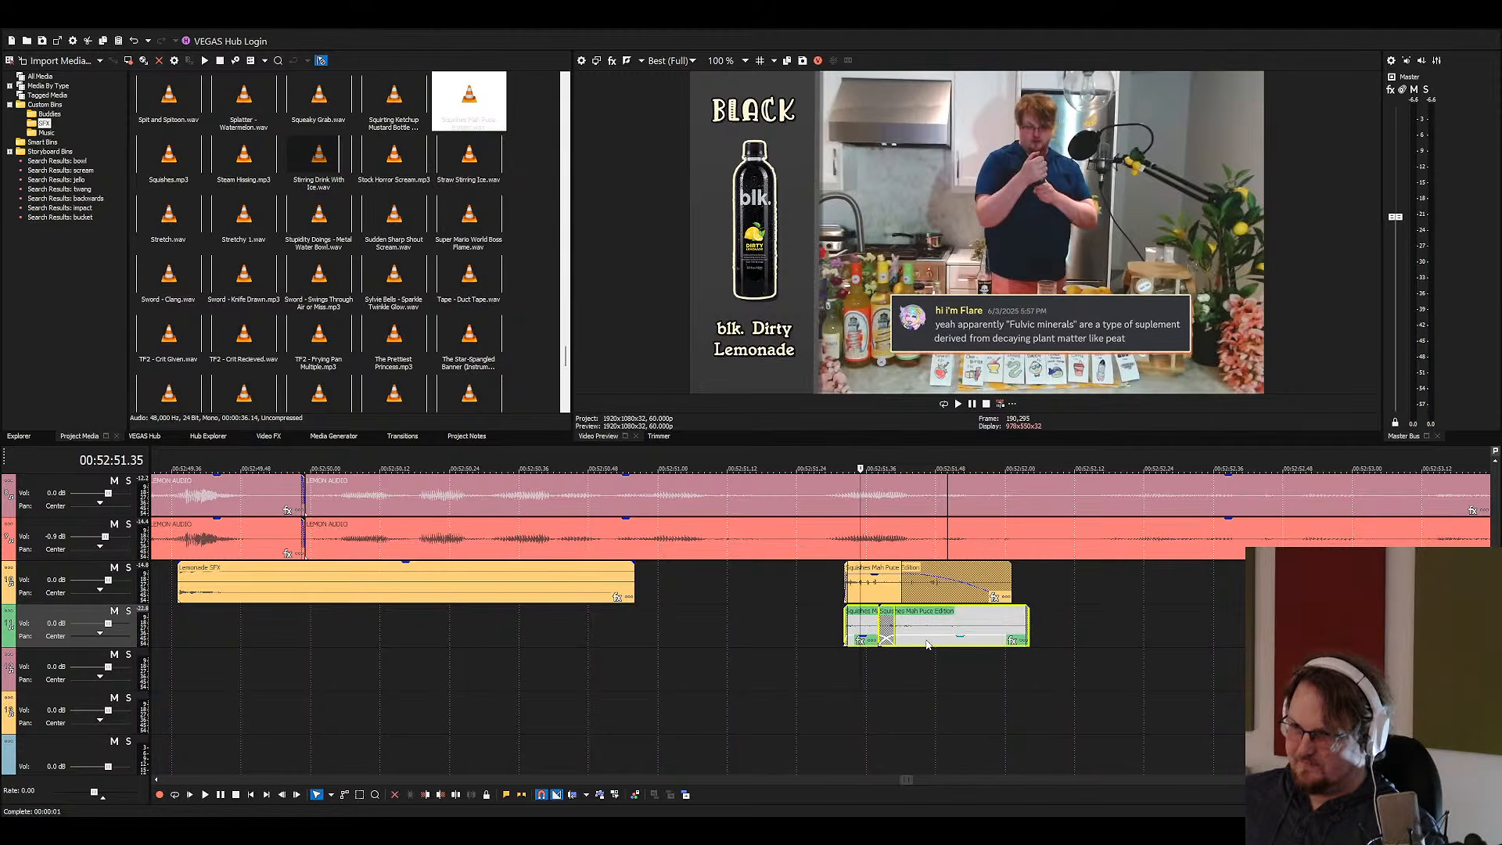
click(831, 615)
key(space)
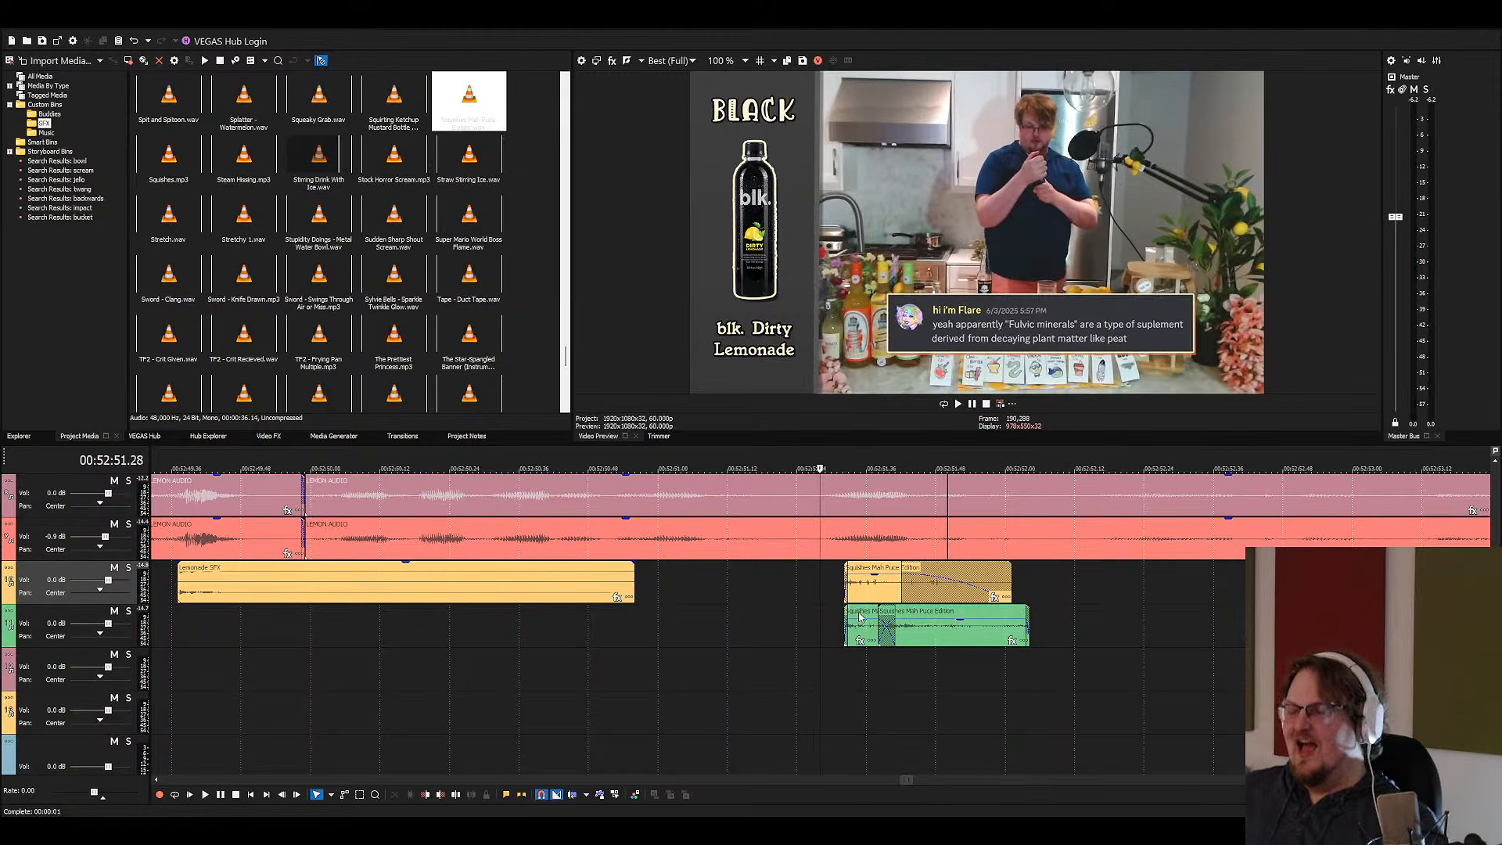
key(space)
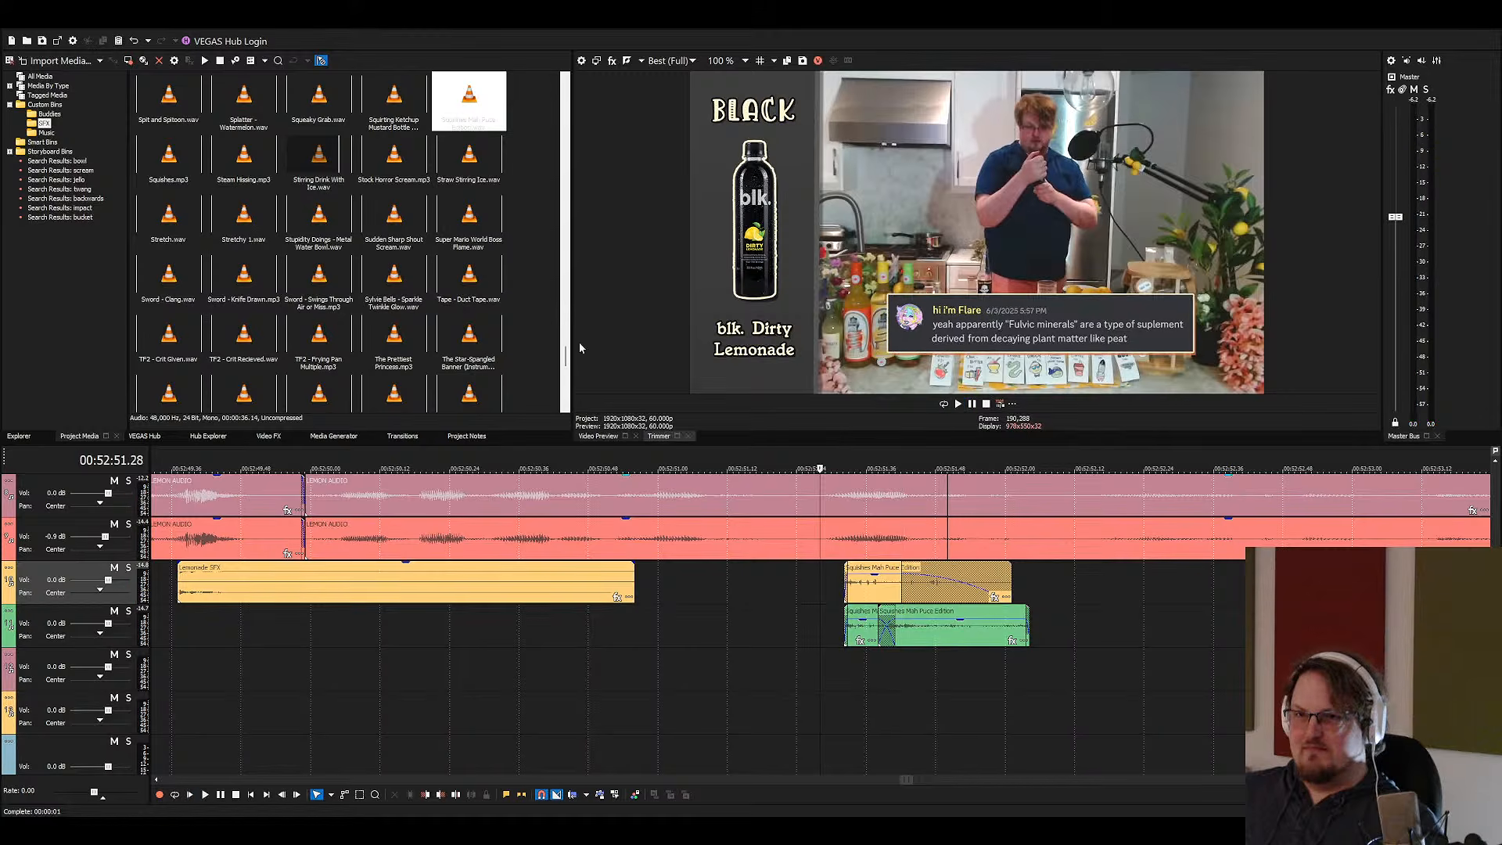
Place Punch_02.WAV on the track beneath the layered squish bursts and trim it to one hit spanning the bursts' start and end
click(461, 289)
text(punch)
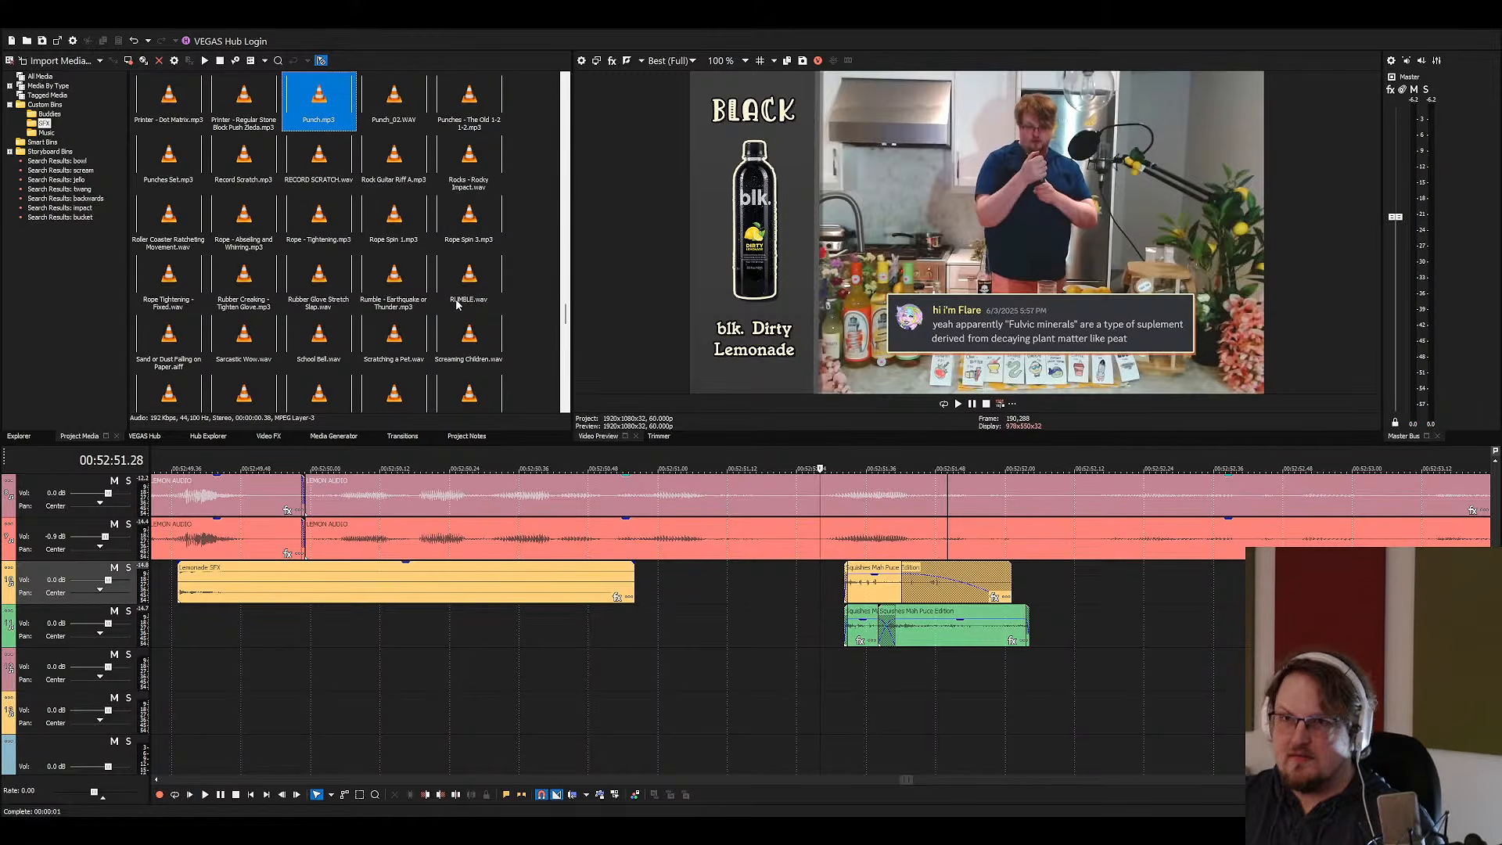
drag(394, 98, 851, 675)
click(843, 673)
key(s)
click(1022, 670)
key(s)
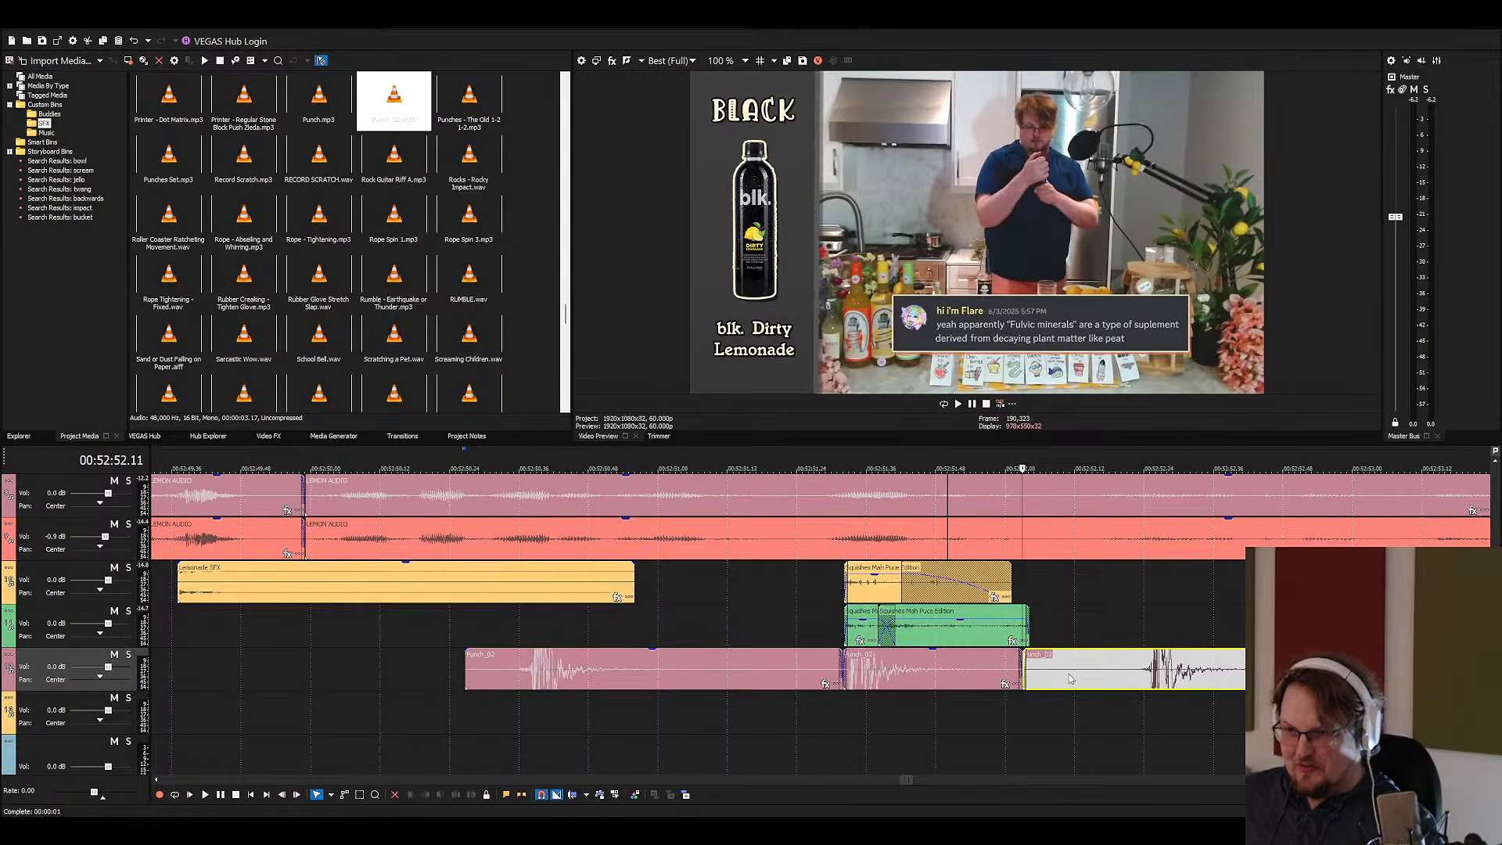
click(1069, 669)
key(Delete)
click(827, 662)
key(Delete)
Reduce the punch's gain, shift it slightly ahead of the squish bursts, and audition the layers
drag(895, 650, 895, 684)
click(833, 663)
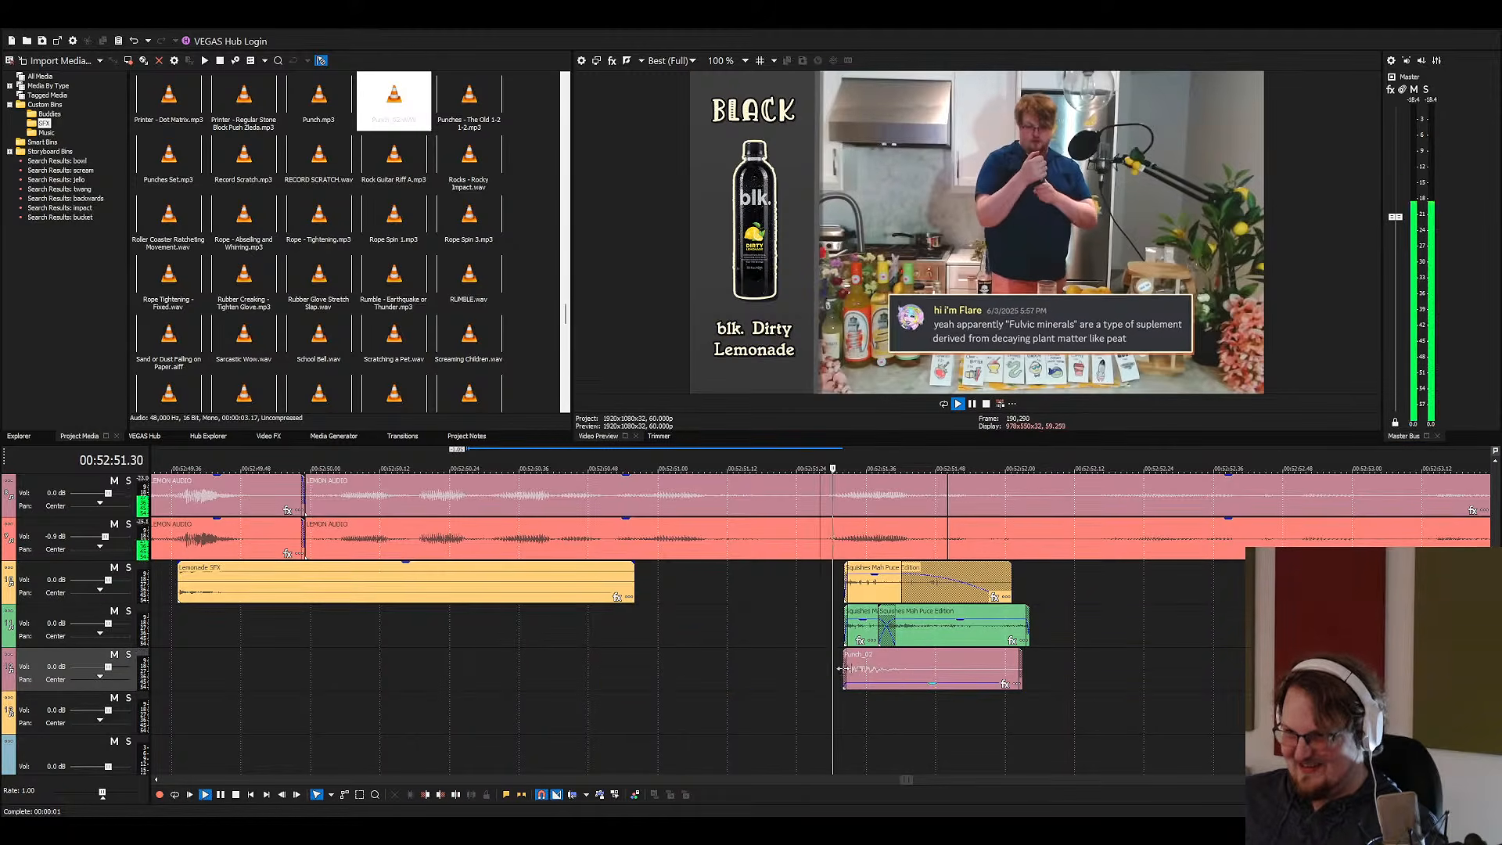
click(818, 665)
click(815, 666)
scroll(829, 665, up, 3)
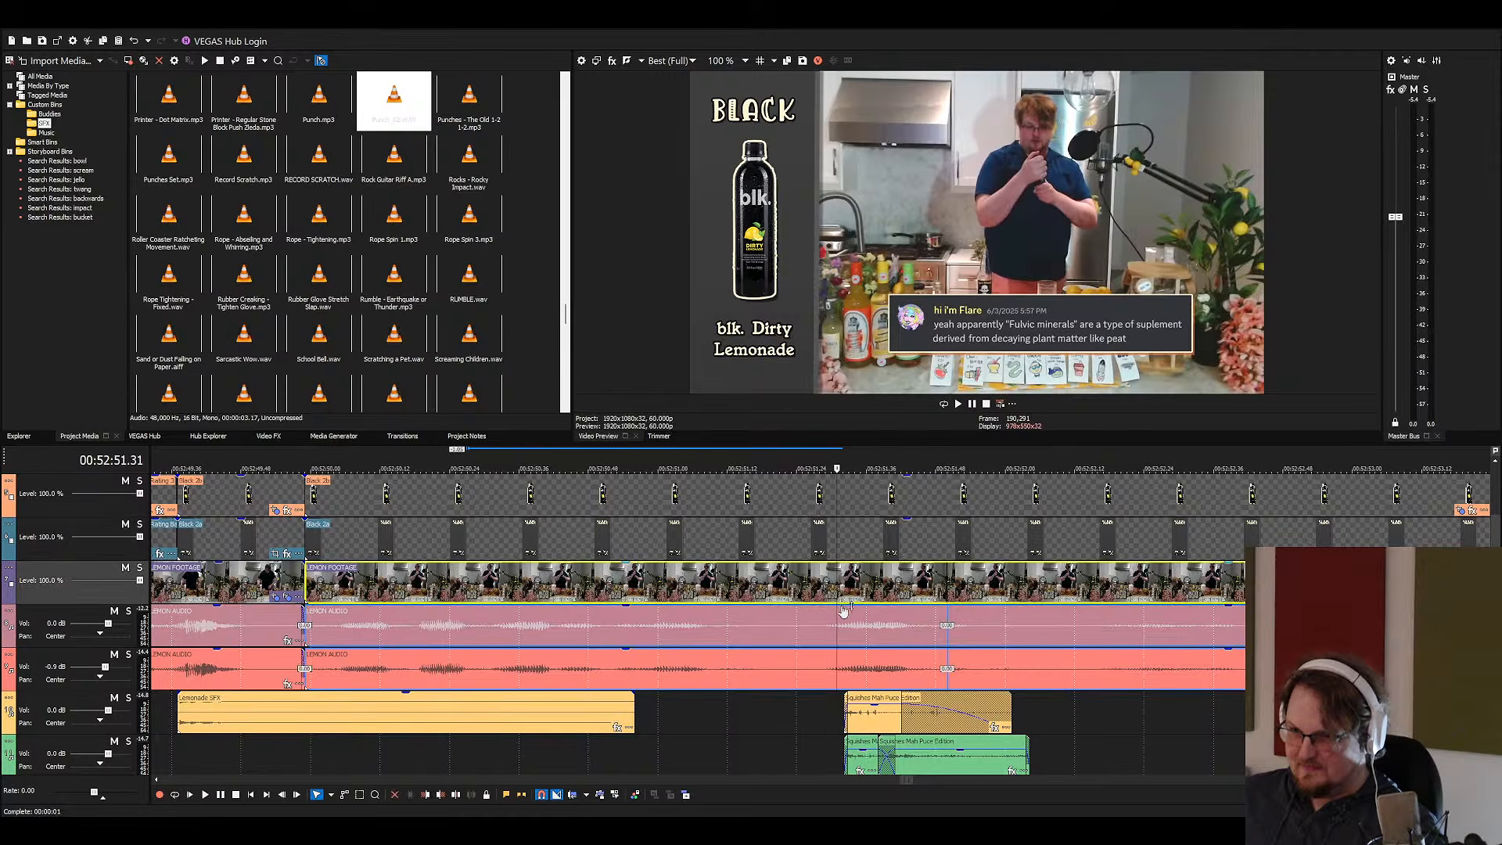
scroll(833, 626, down, 3)
click(825, 667)
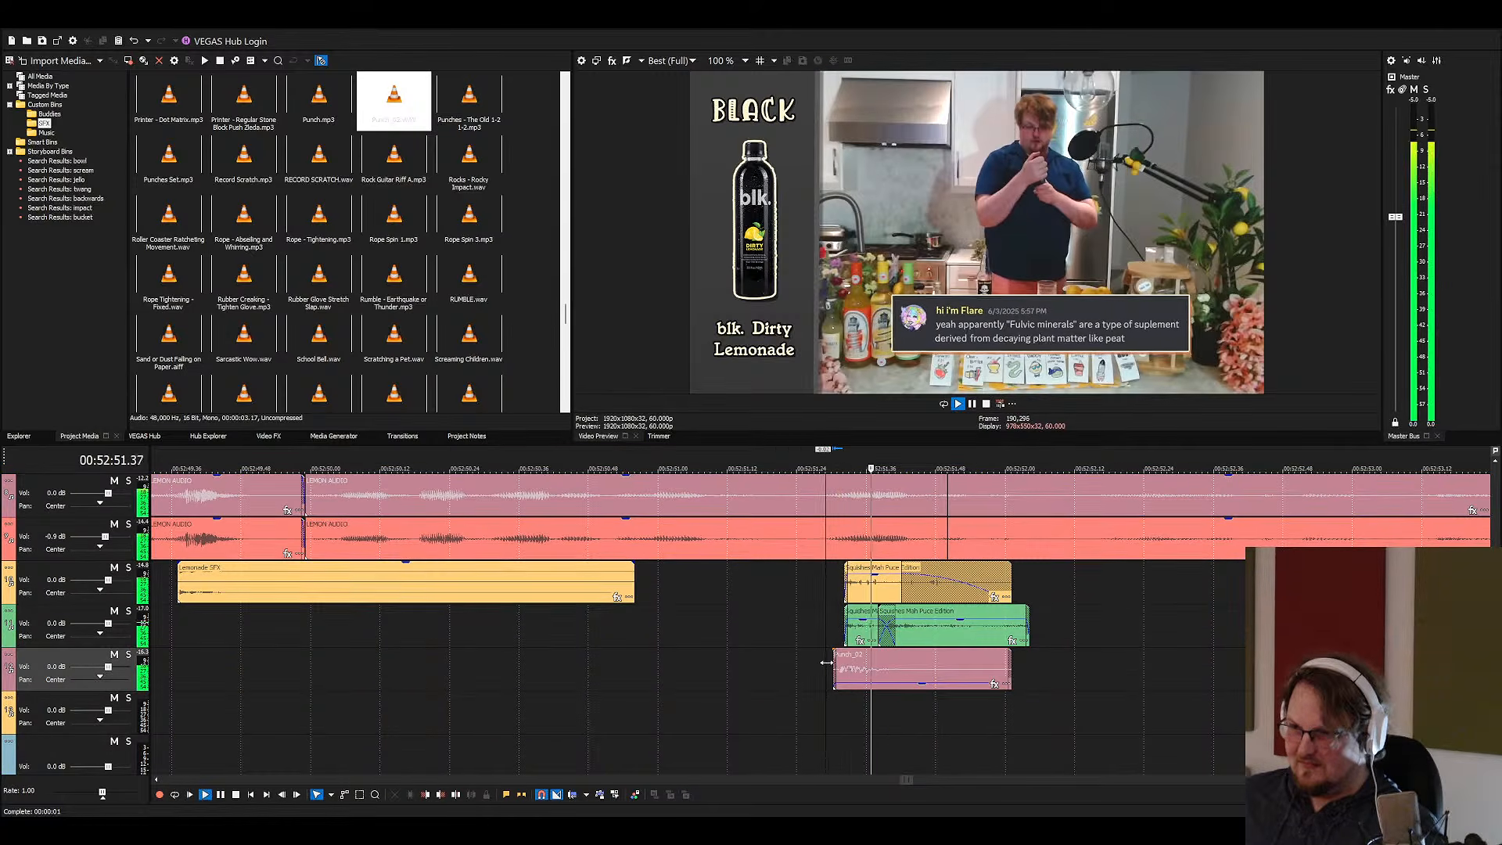
Move the punch to start at 00:52:51.27, align the stacked squish bursts with its start, and audition the combined hit
key(Left)
key(Left)
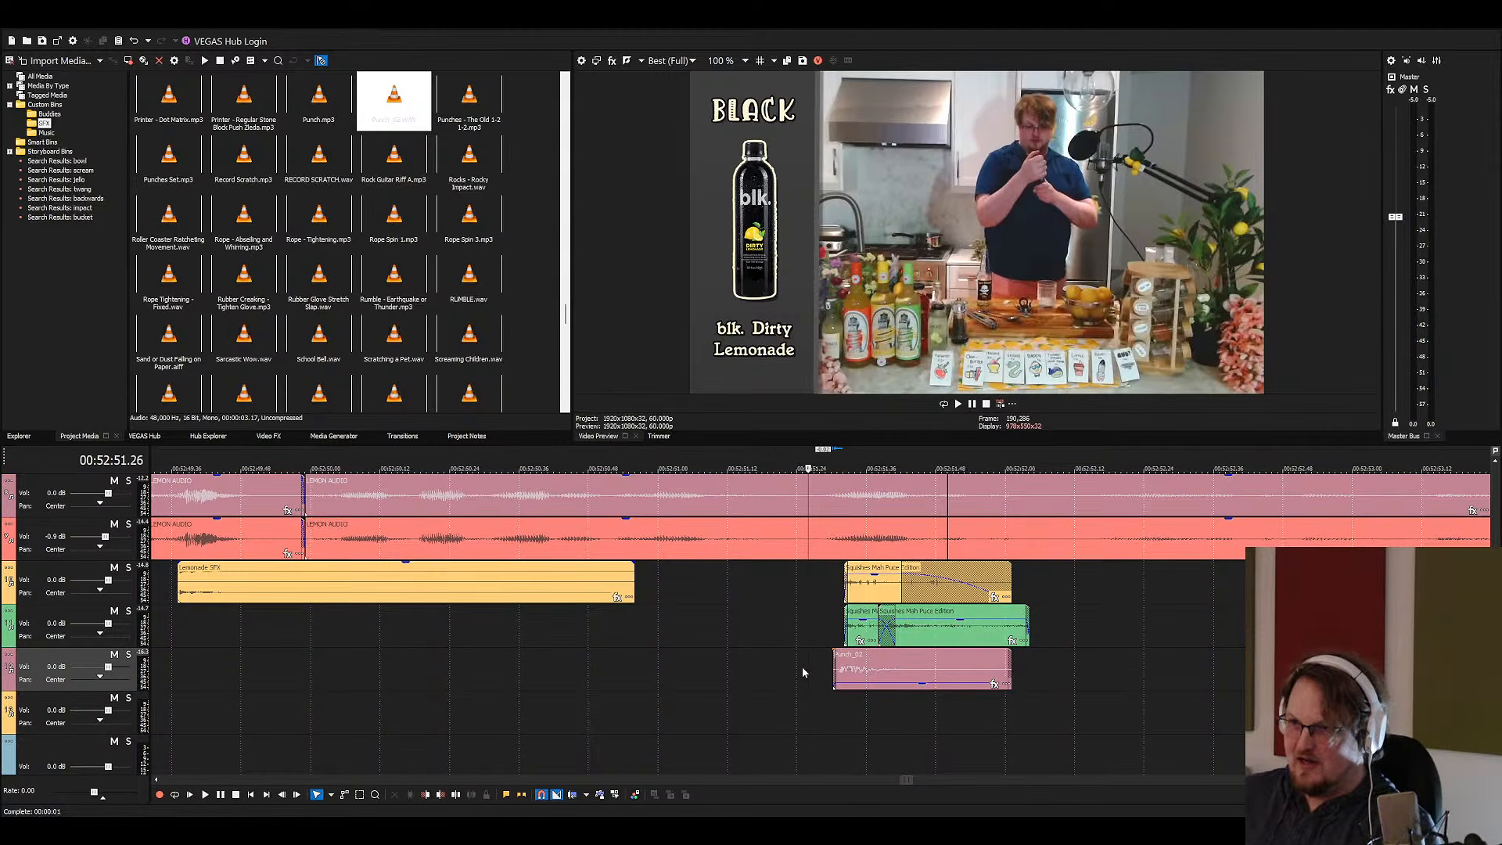
drag(862, 678, 845, 679)
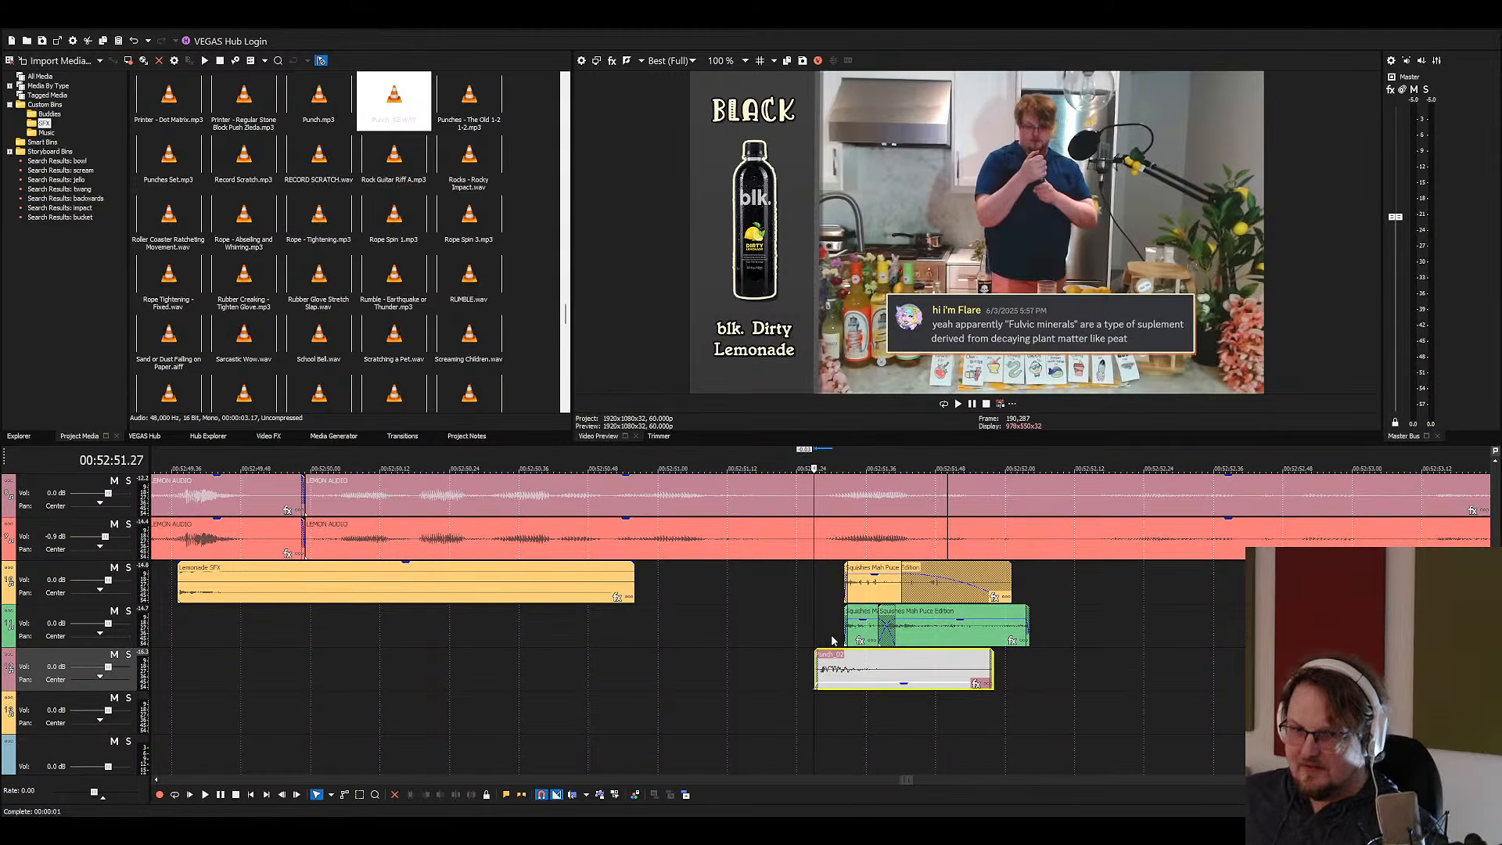
drag(838, 621, 890, 604)
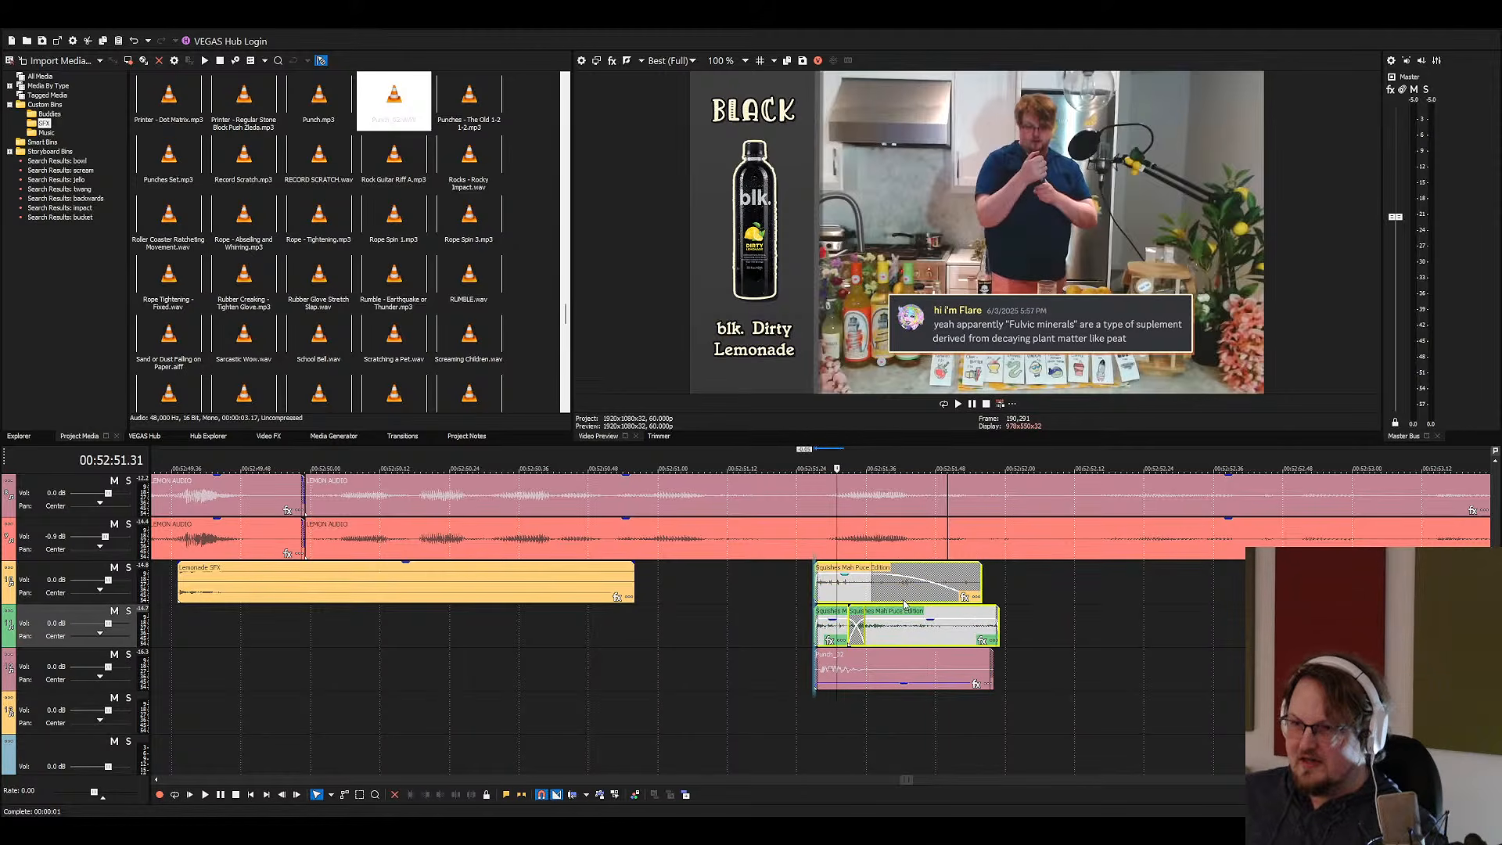
click(797, 603)
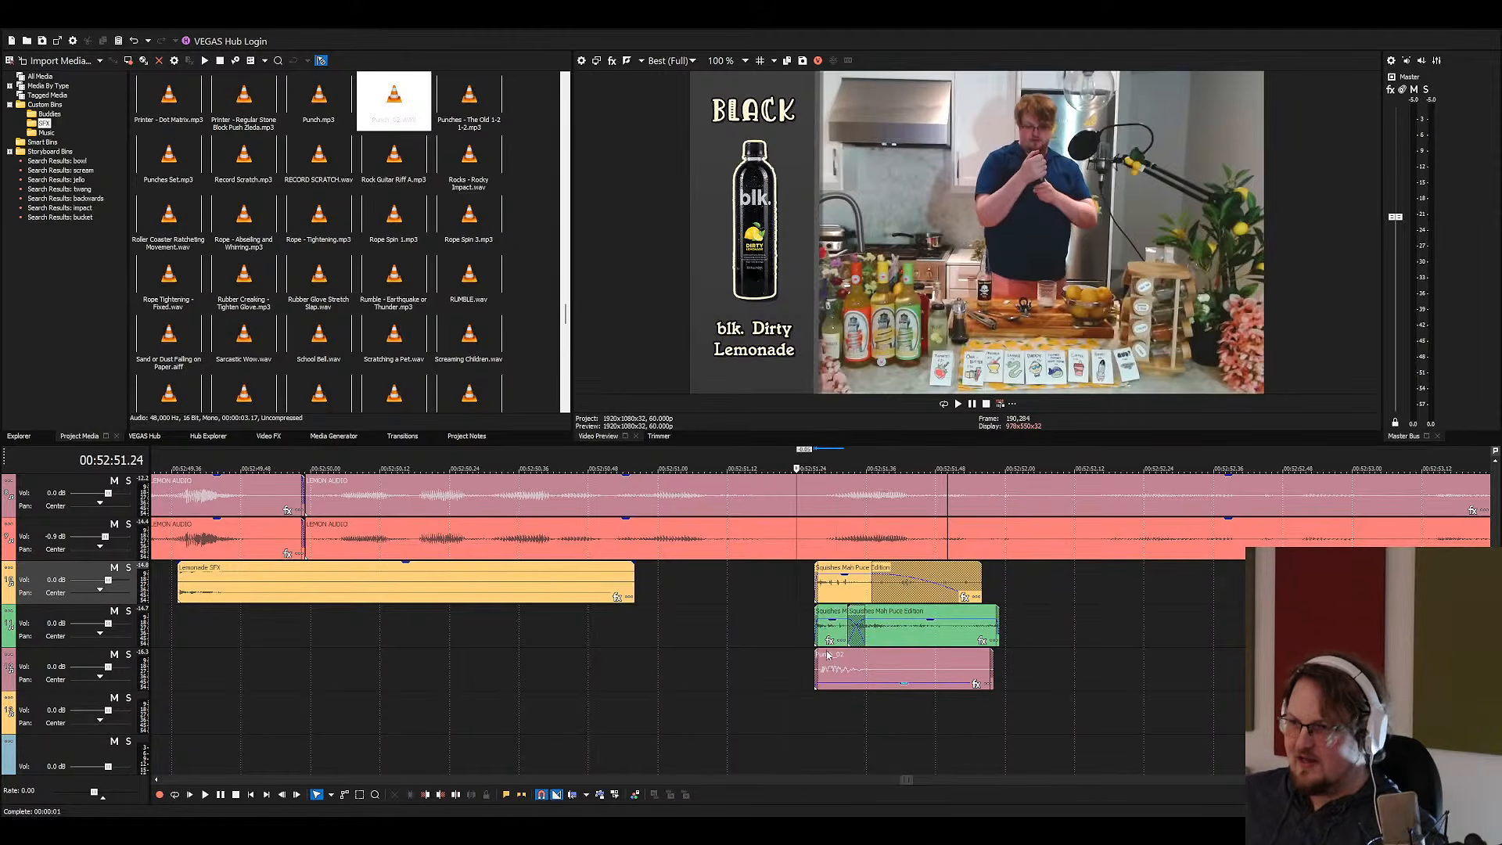
scroll(669, 586, up, 2)
scroll(666, 587, down, 3)
click(739, 582)
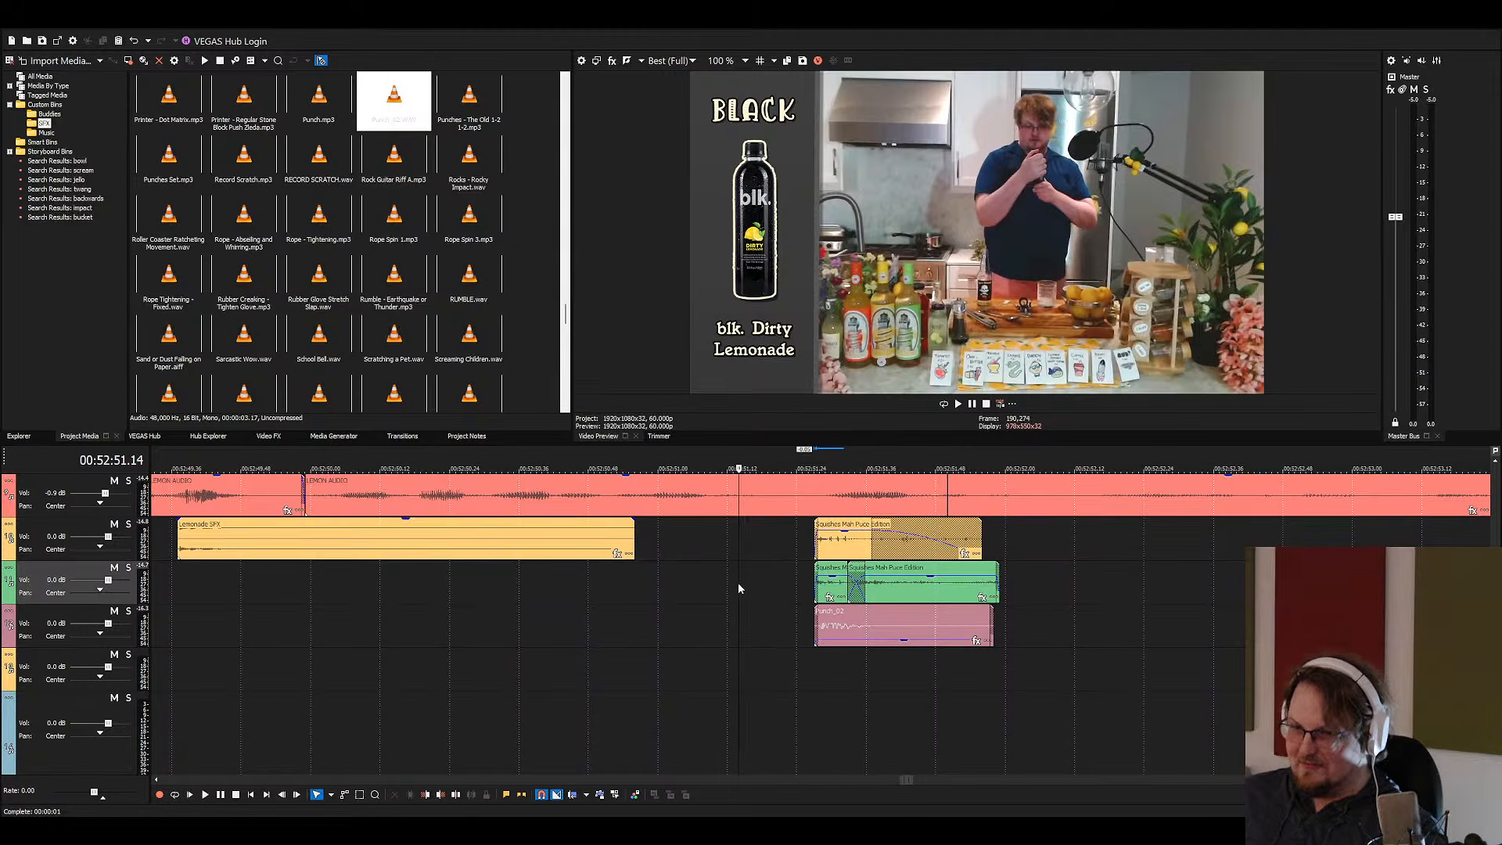
key(space)
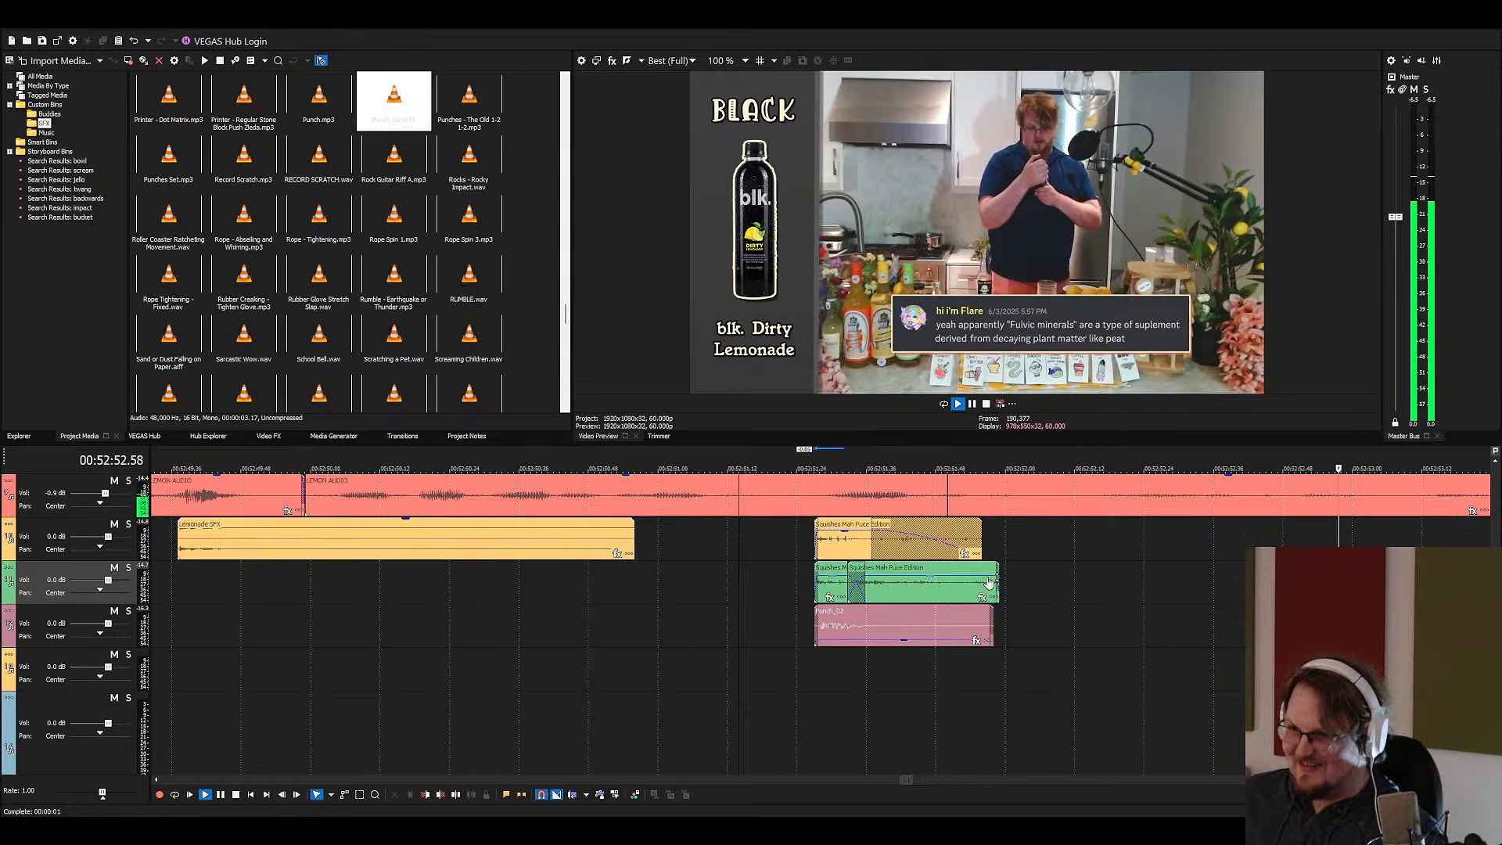
key(space)
Fade out the longer squish piece on the green track from about 00:52:51.37 and audition the result
drag(999, 572, 872, 581)
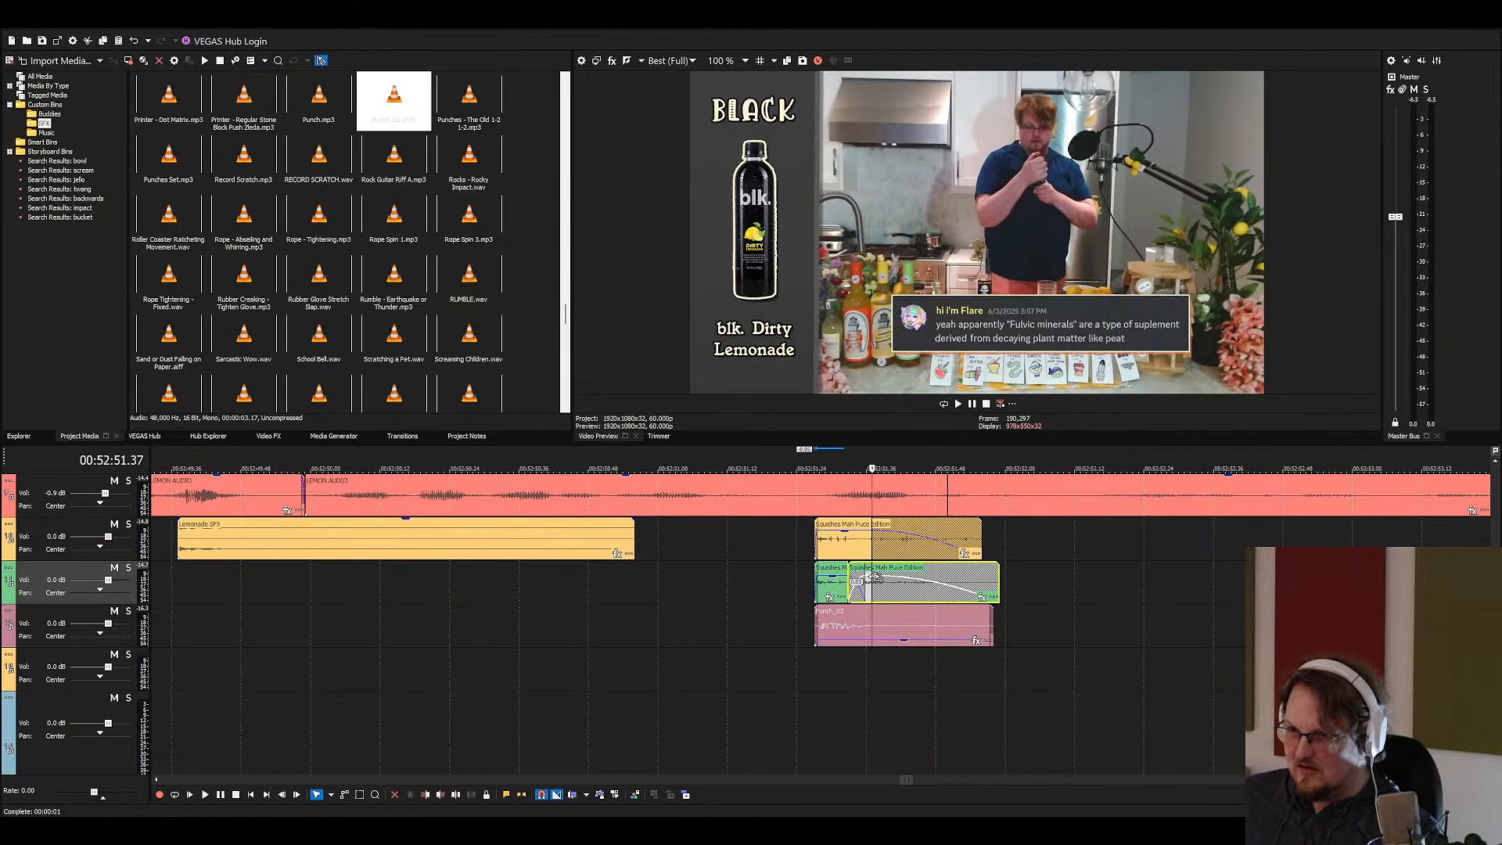
click(812, 580)
key(space)
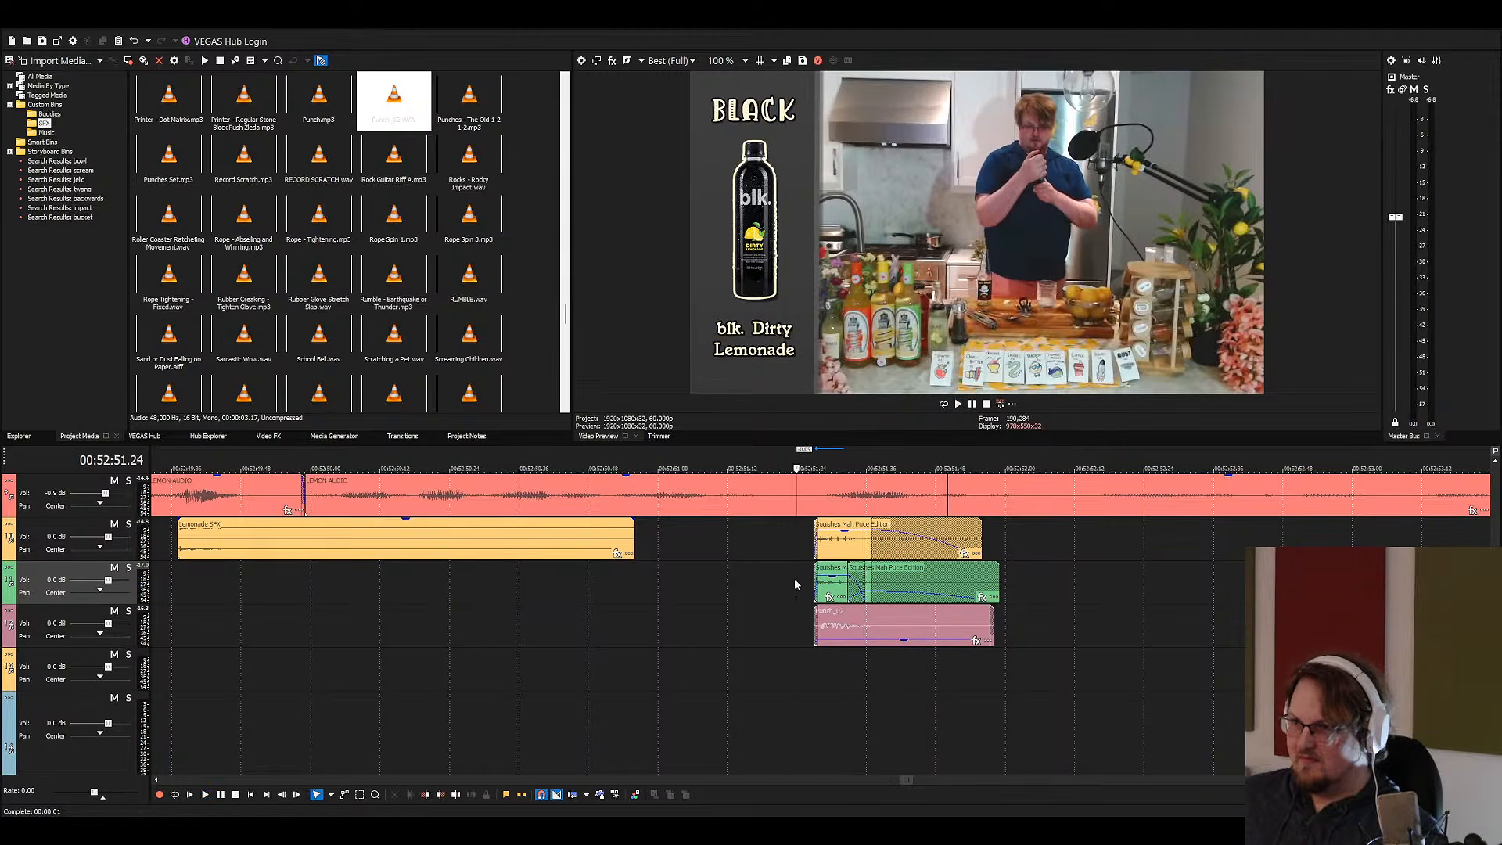
key(space)
Browse the sound effects and the saved scream search results, previewing Sudden Sharp Shout Scream.wav
click(373, 260)
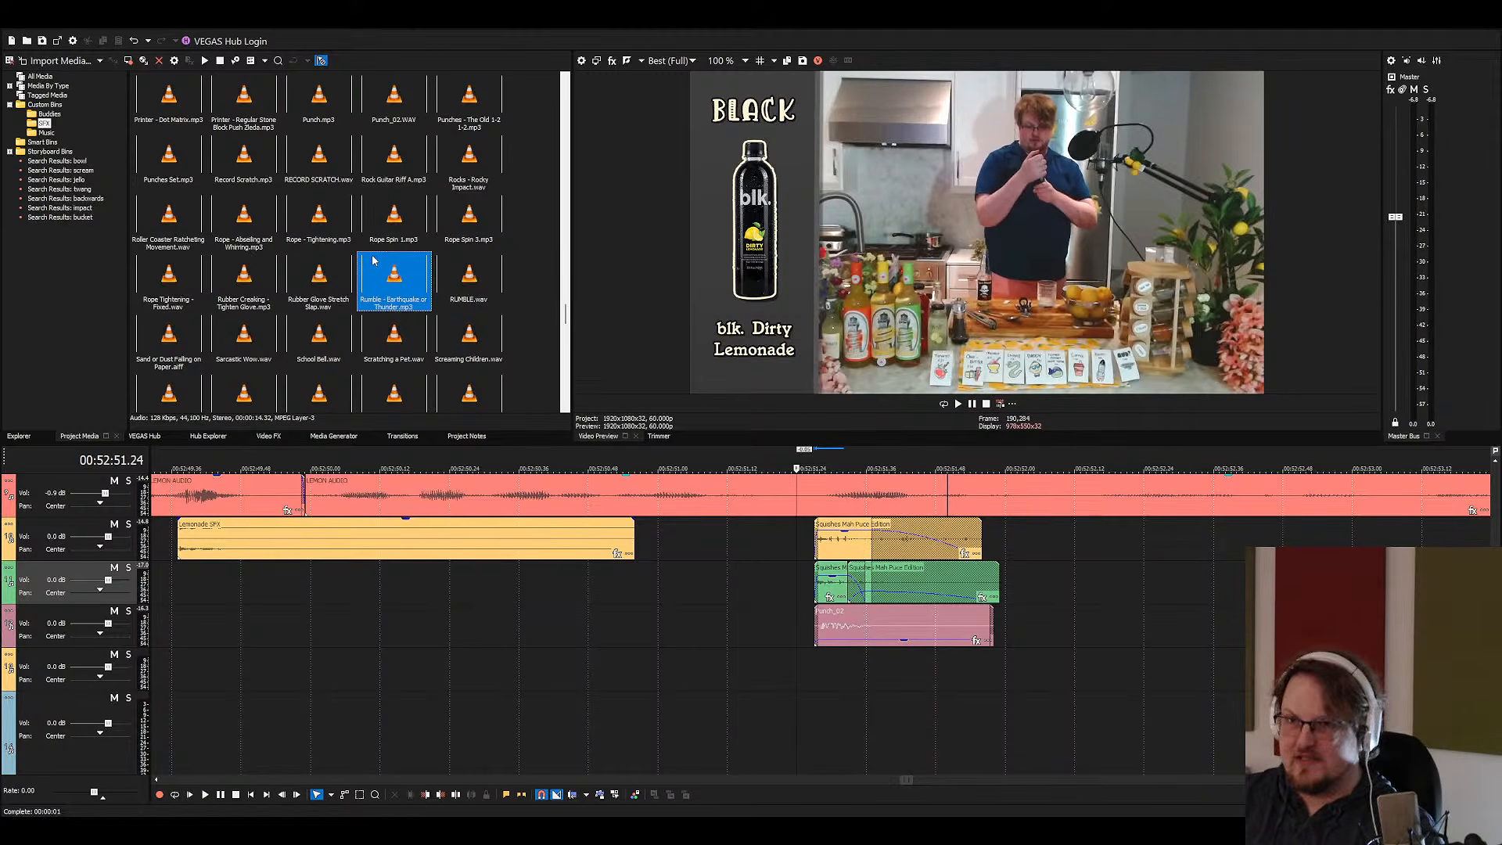
key(j)
key(k)
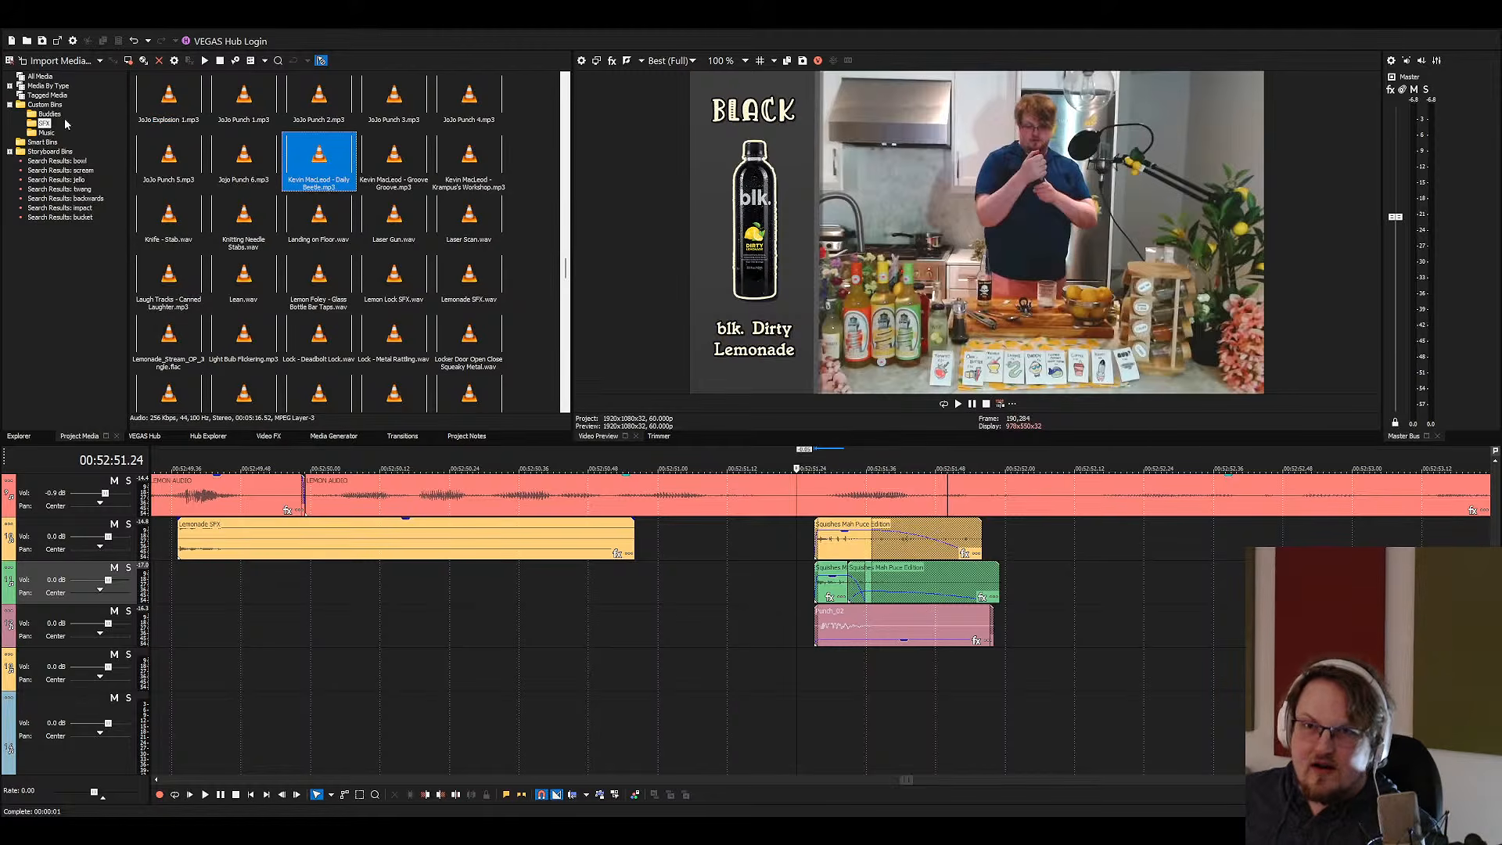
click(70, 171)
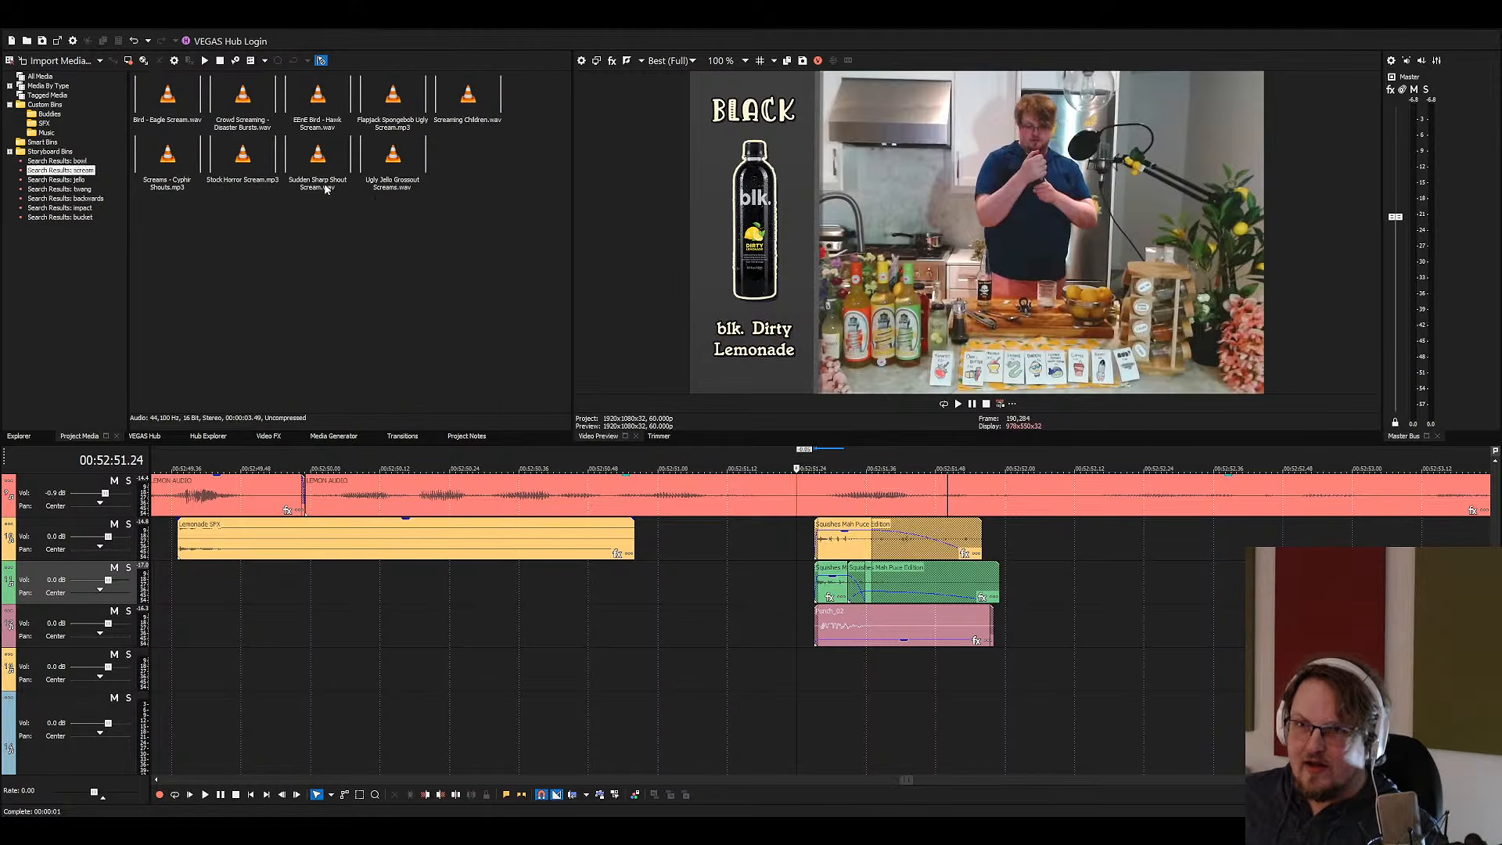
click(241, 190)
click(301, 173)
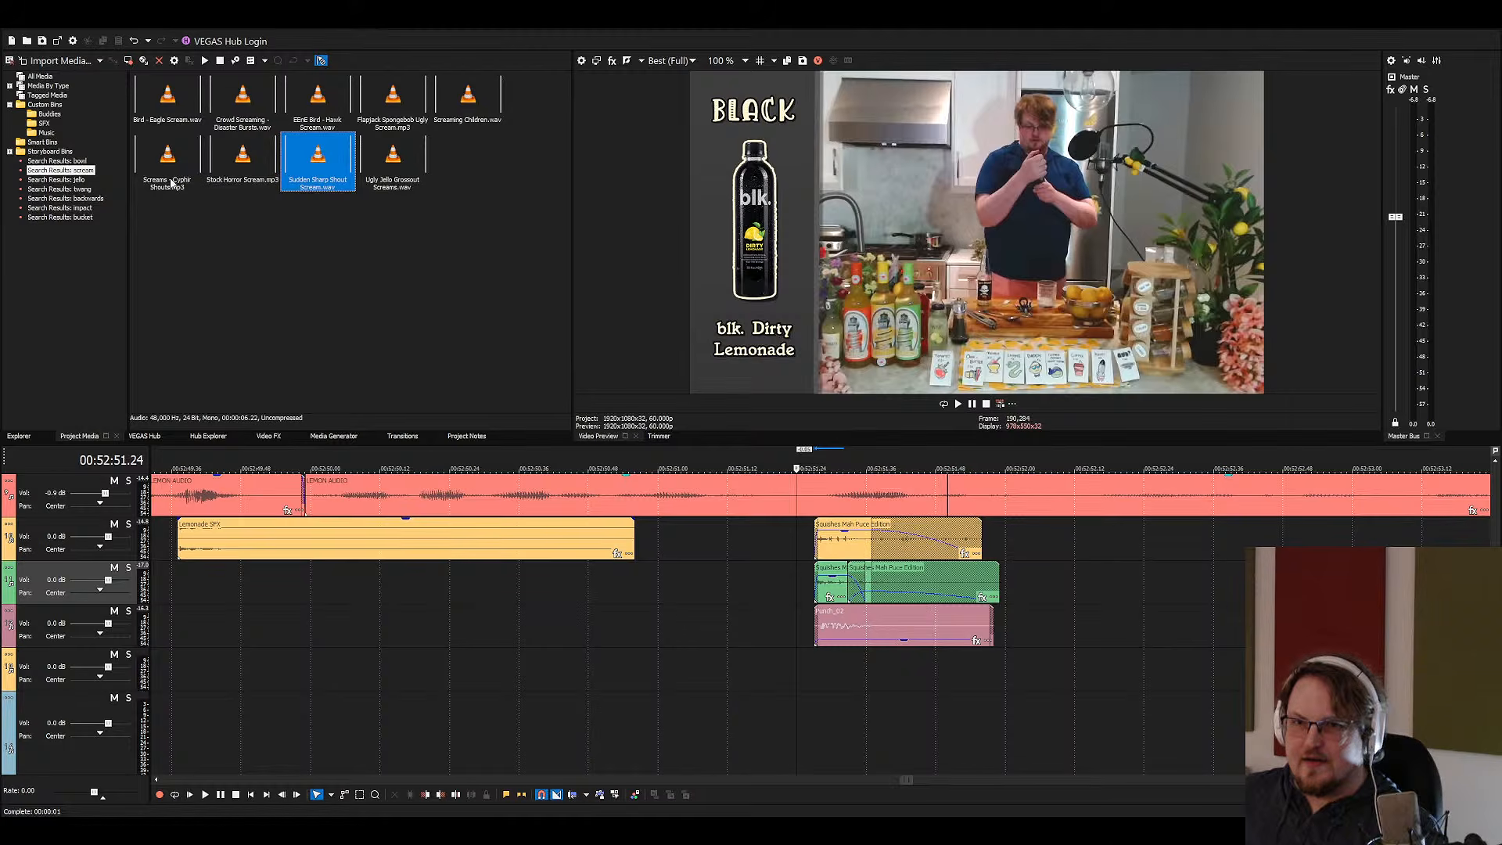
scroll(438, 567, down, 8)
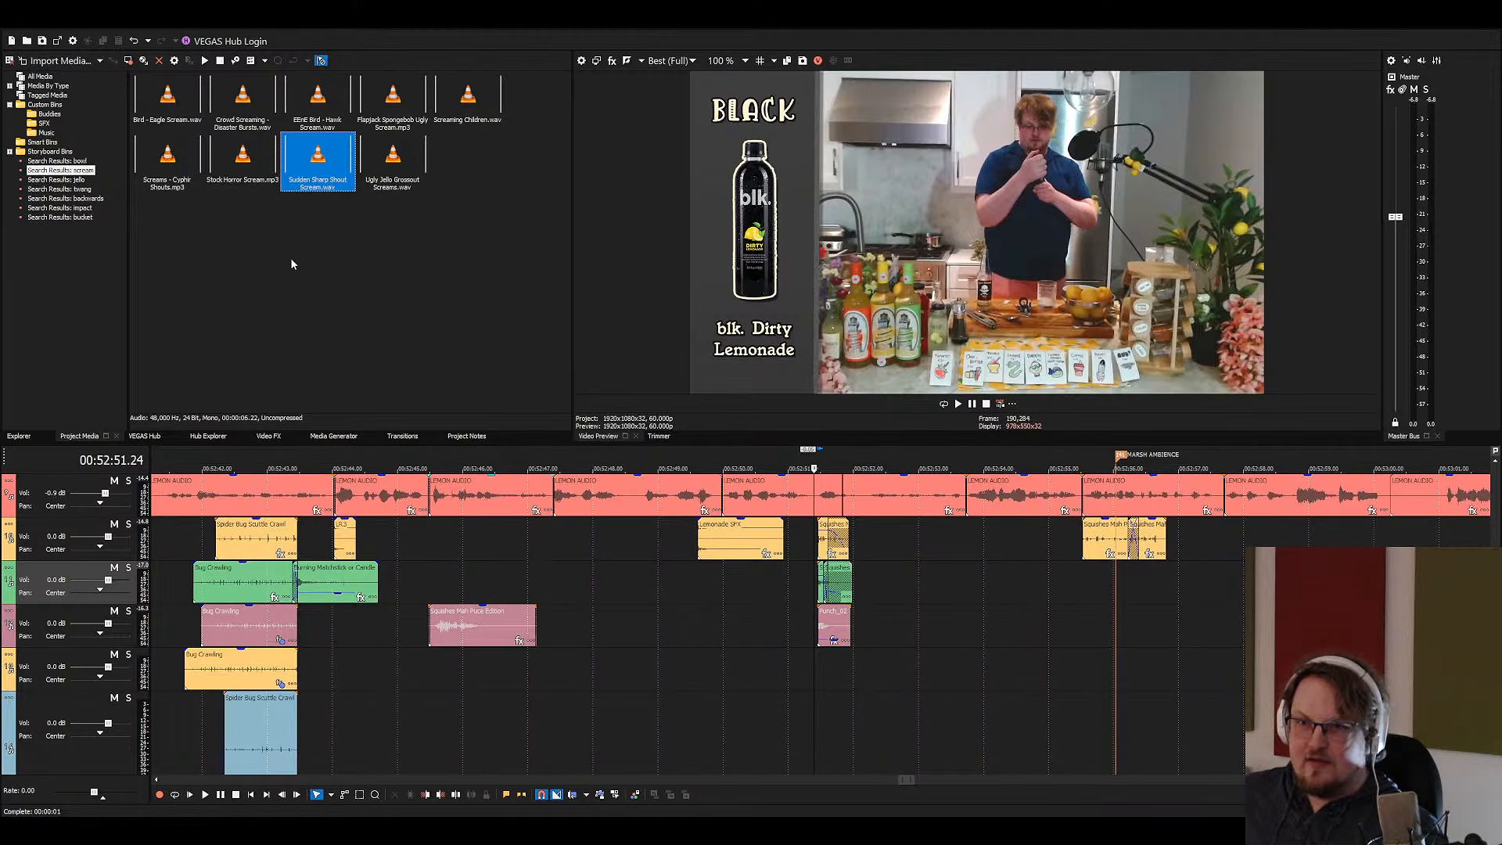
Open the full media list and play the savvy retake passage around 00:45:35 to examine its sound layers
click(39, 77)
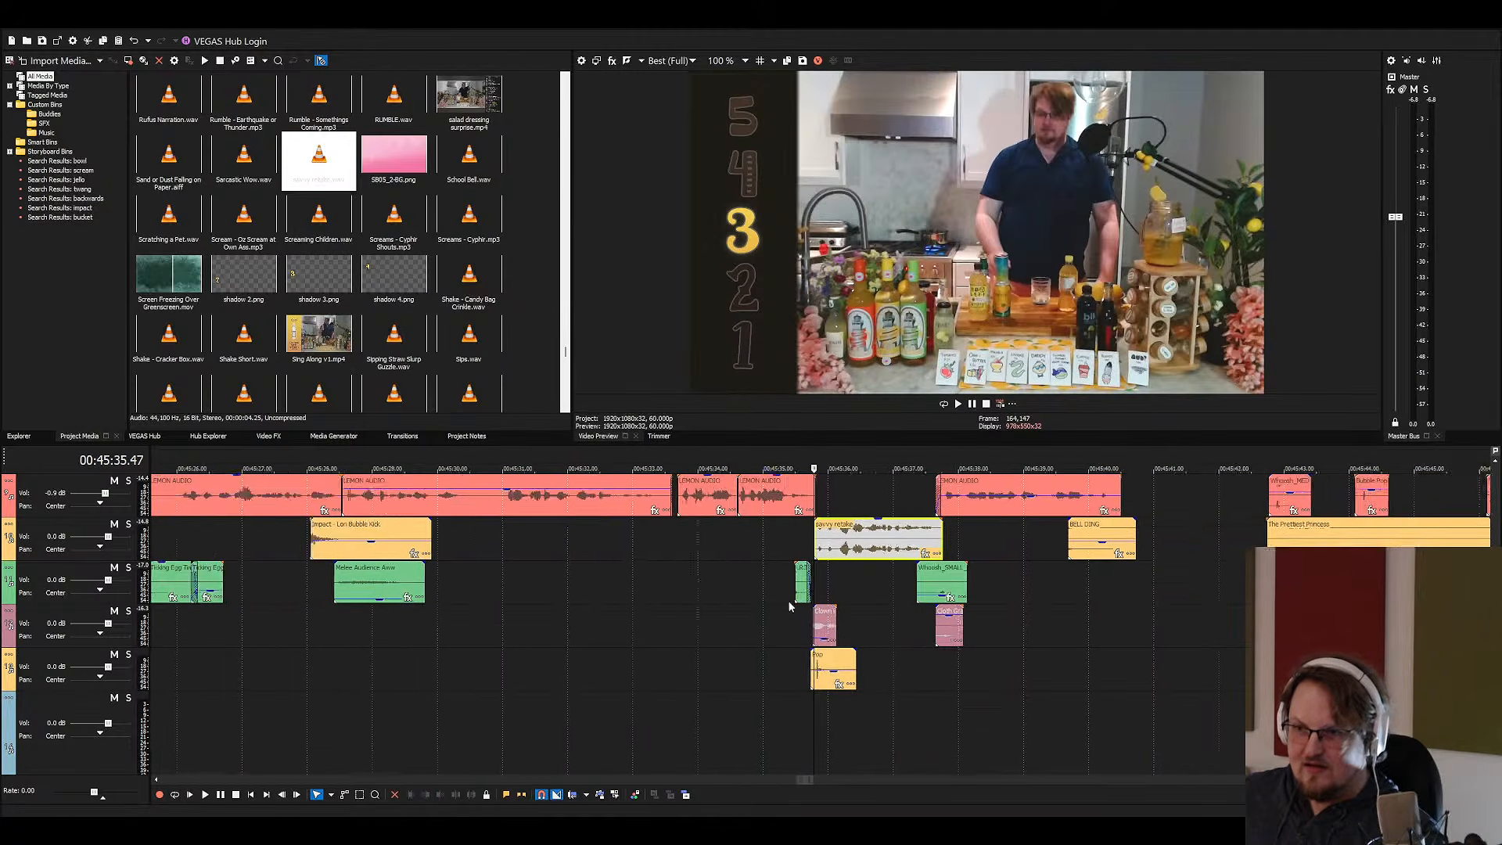
scroll(791, 606, up, 1)
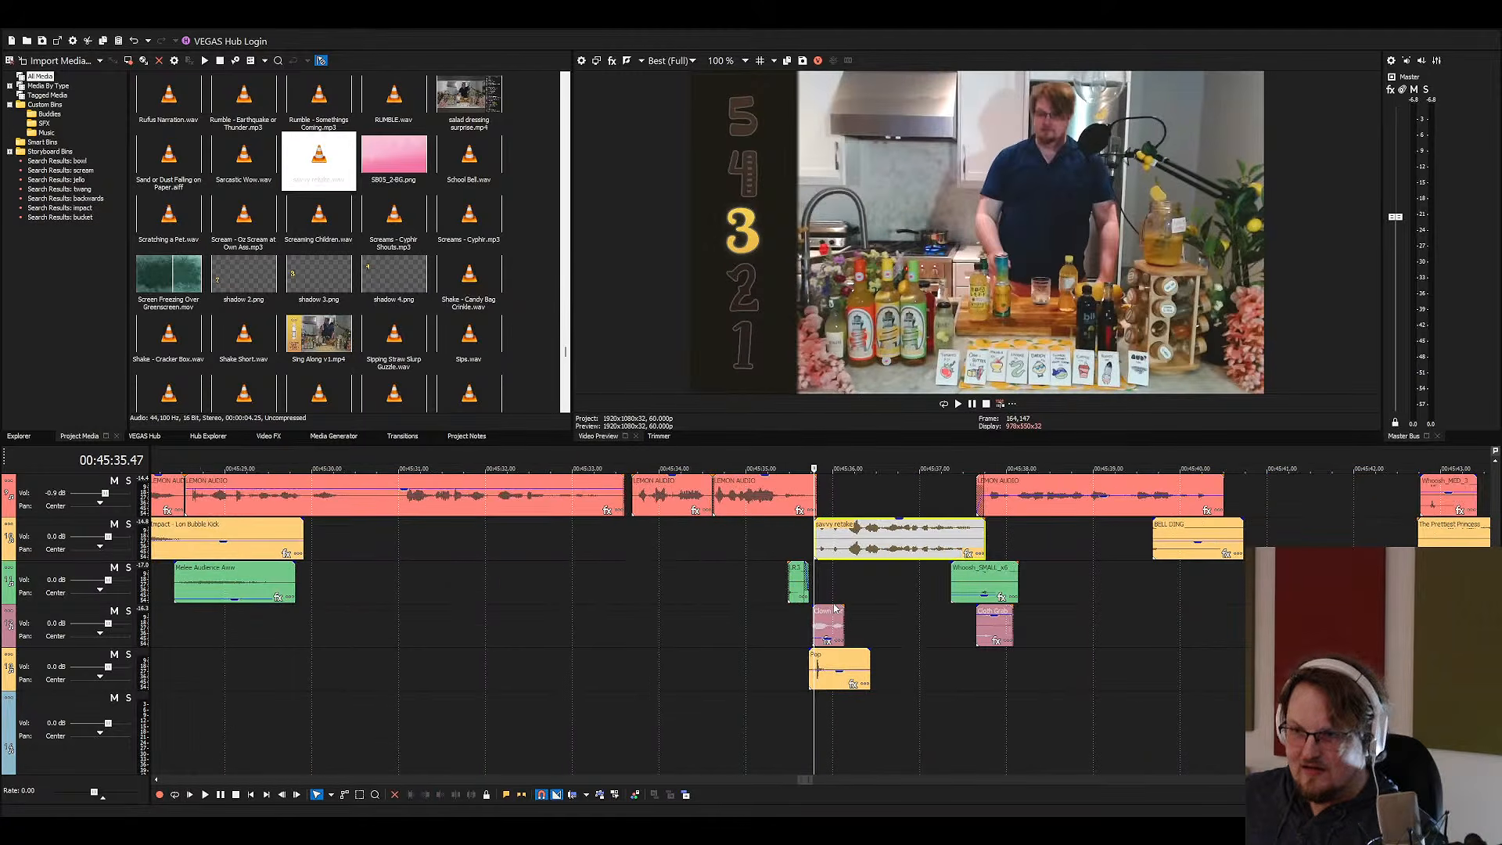
scroll(875, 602, up, 1)
click(775, 602)
scroll(804, 599, up, 2)
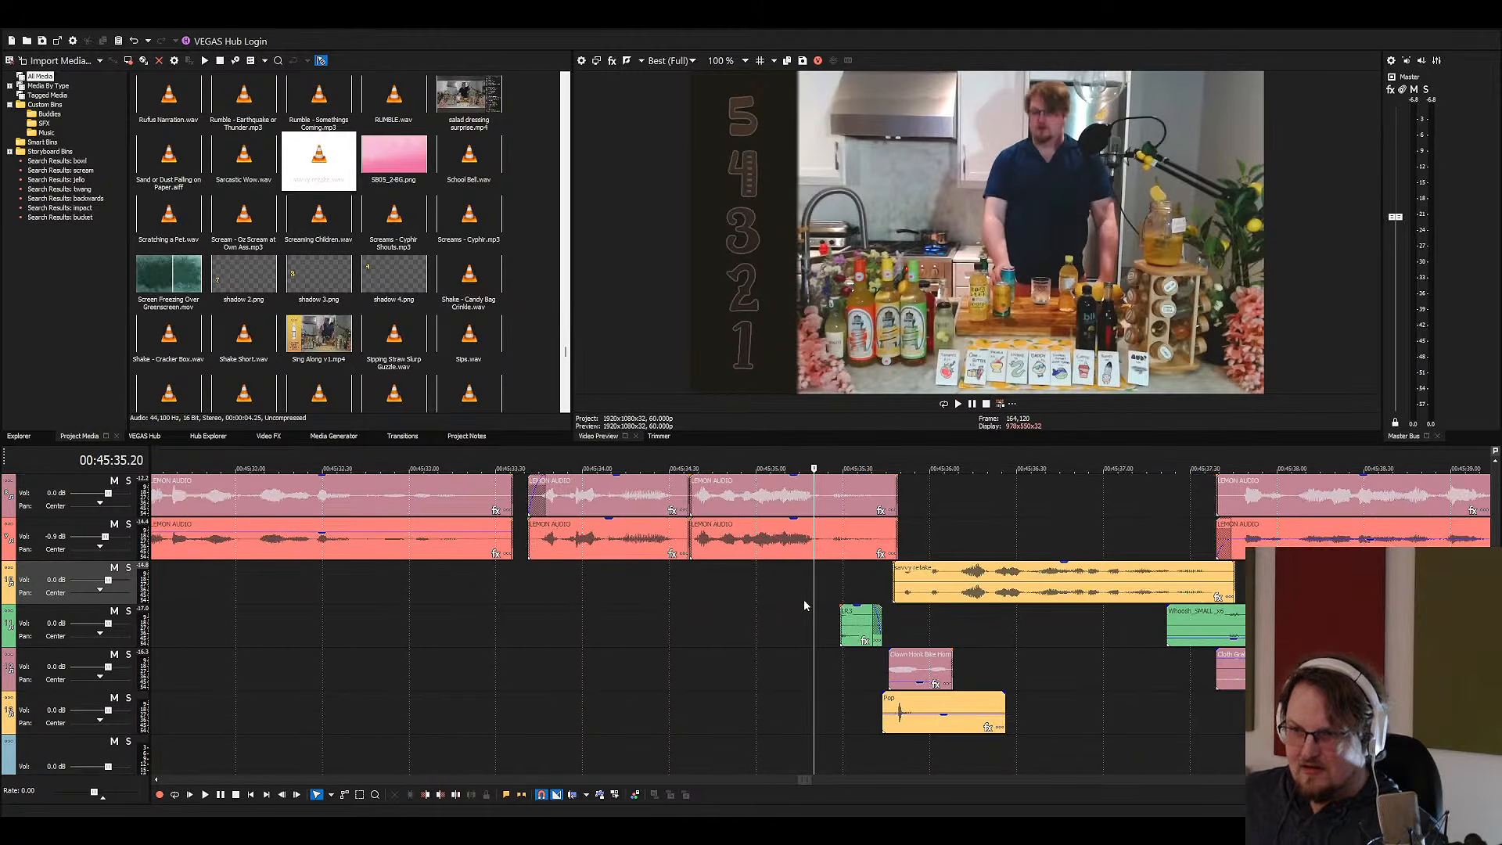
key(space)
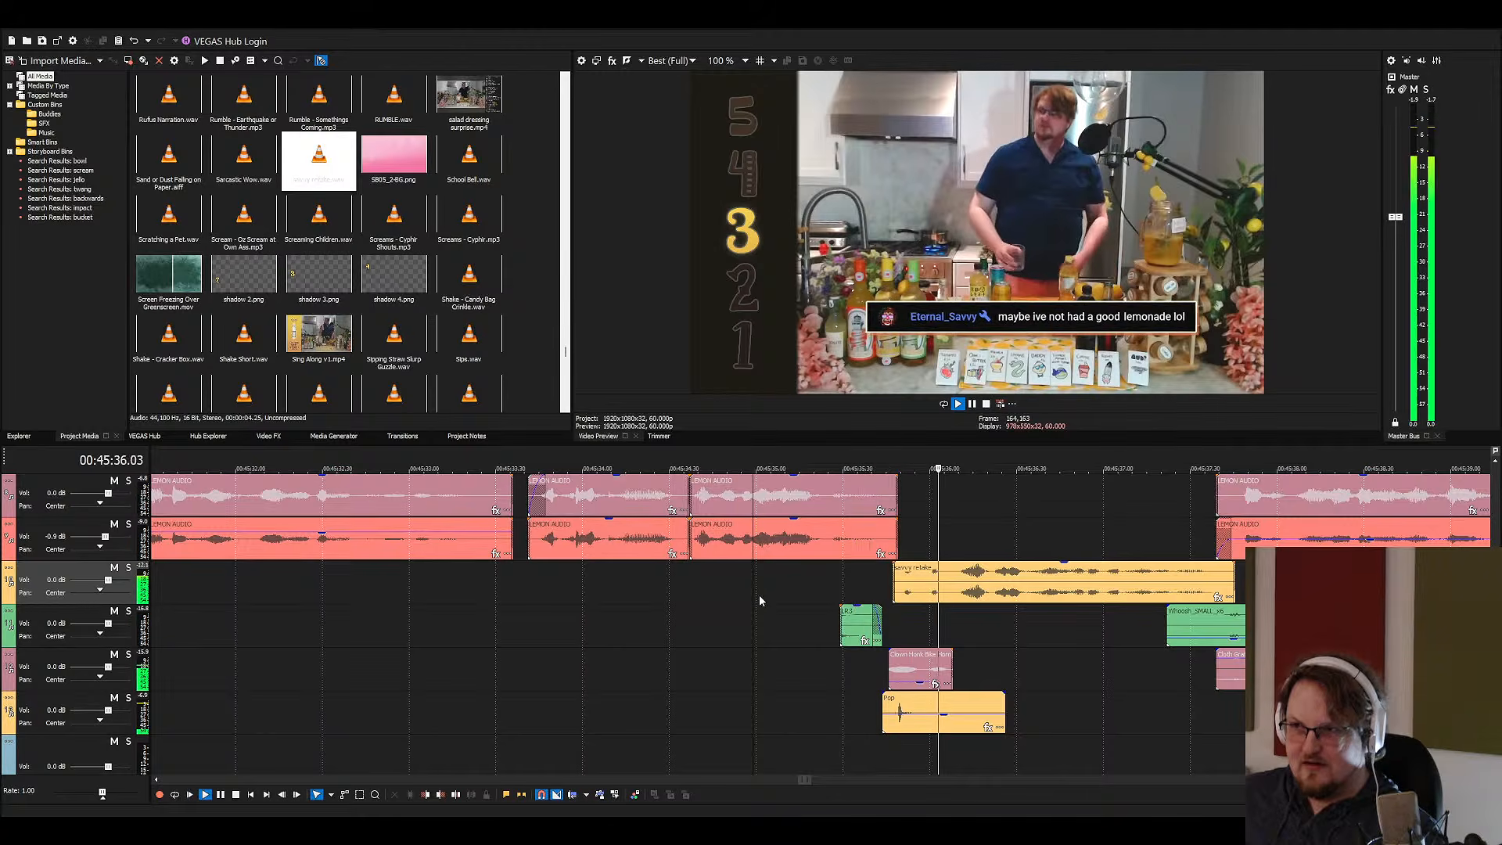
scroll(830, 622, down, 4)
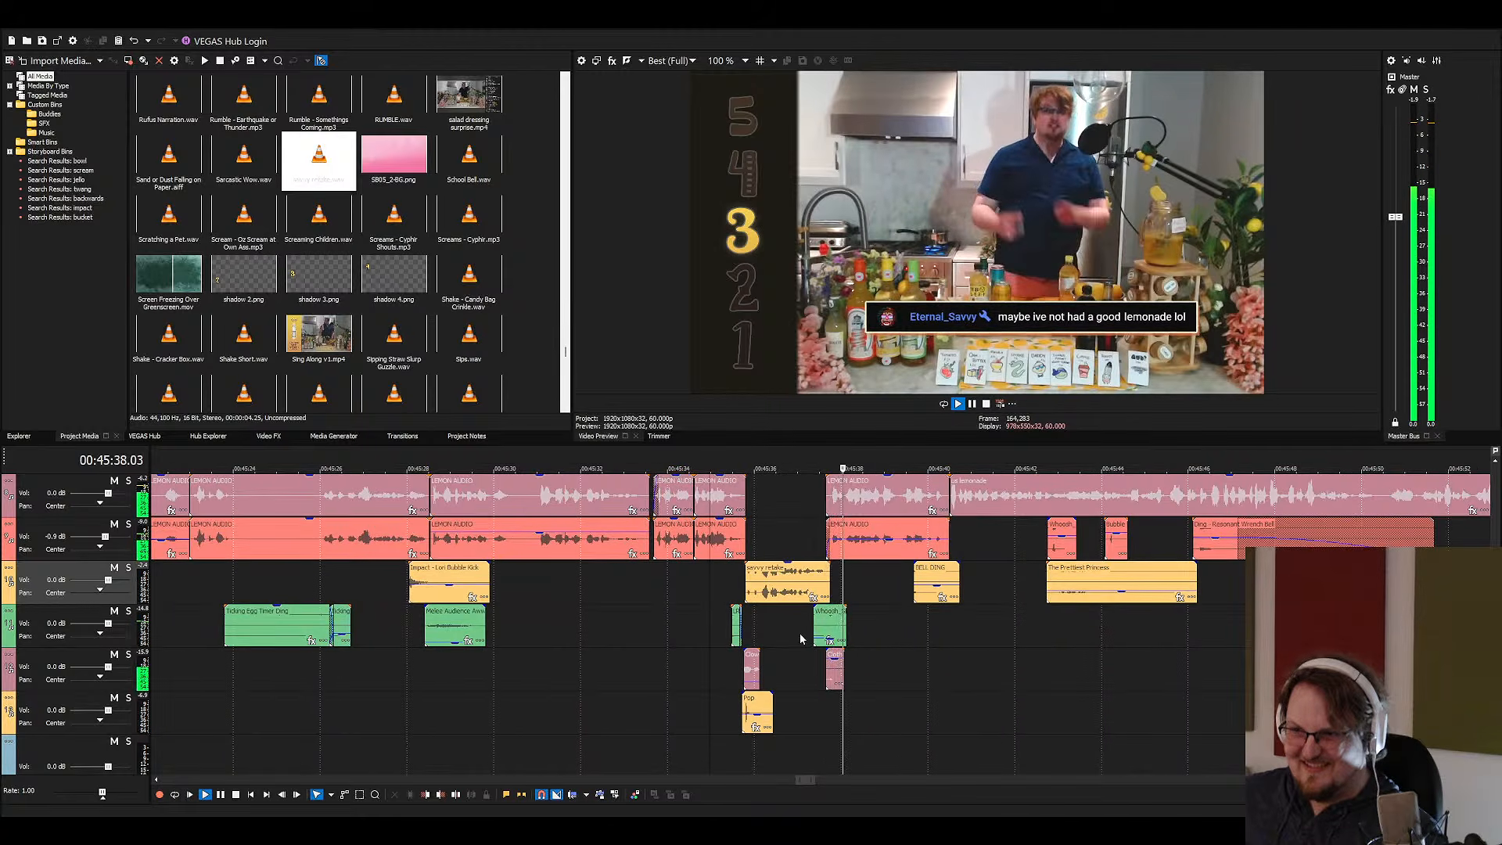
scroll(907, 653, down, 4)
key(space)
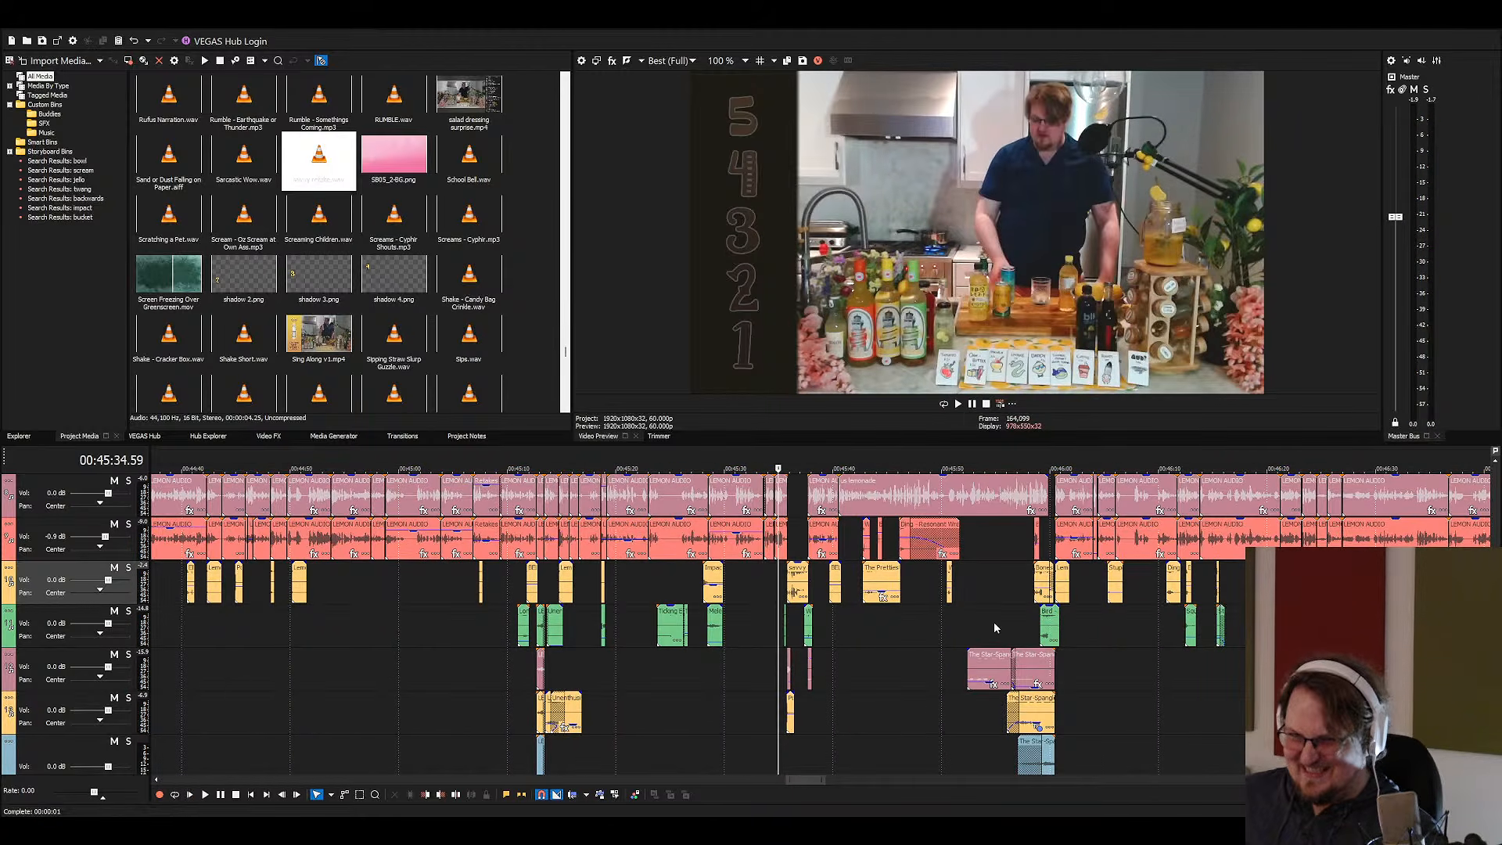
Return to the blk. Dirty Lemonade section, play the punch and squish layers from 00:52:50.56, and save the project
scroll(994, 624, down, 6)
scroll(955, 632, down, 1)
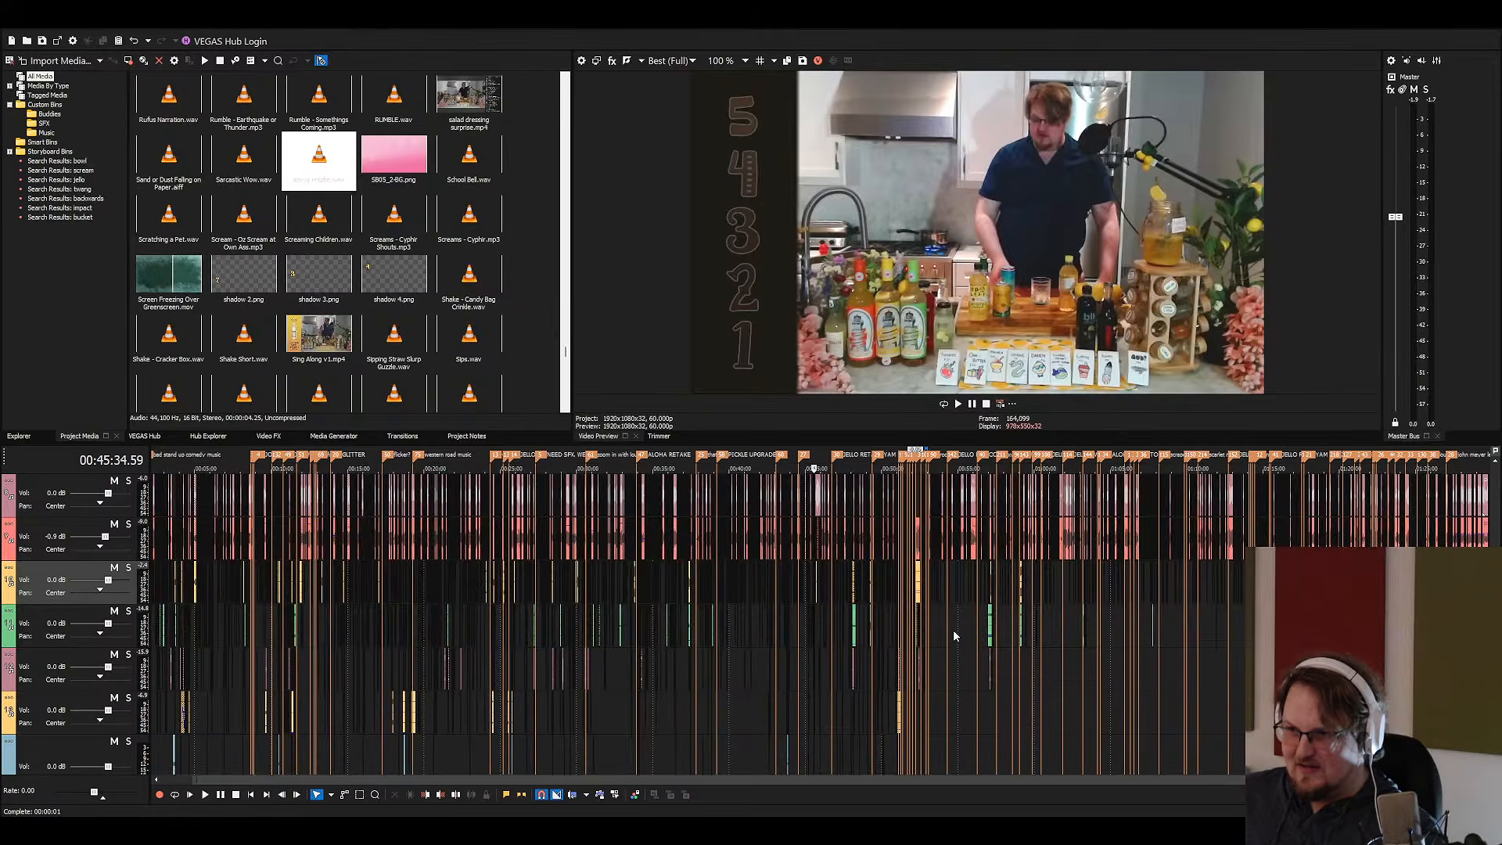
scroll(955, 633, down, 2)
click(947, 523)
scroll(948, 524, up, 6)
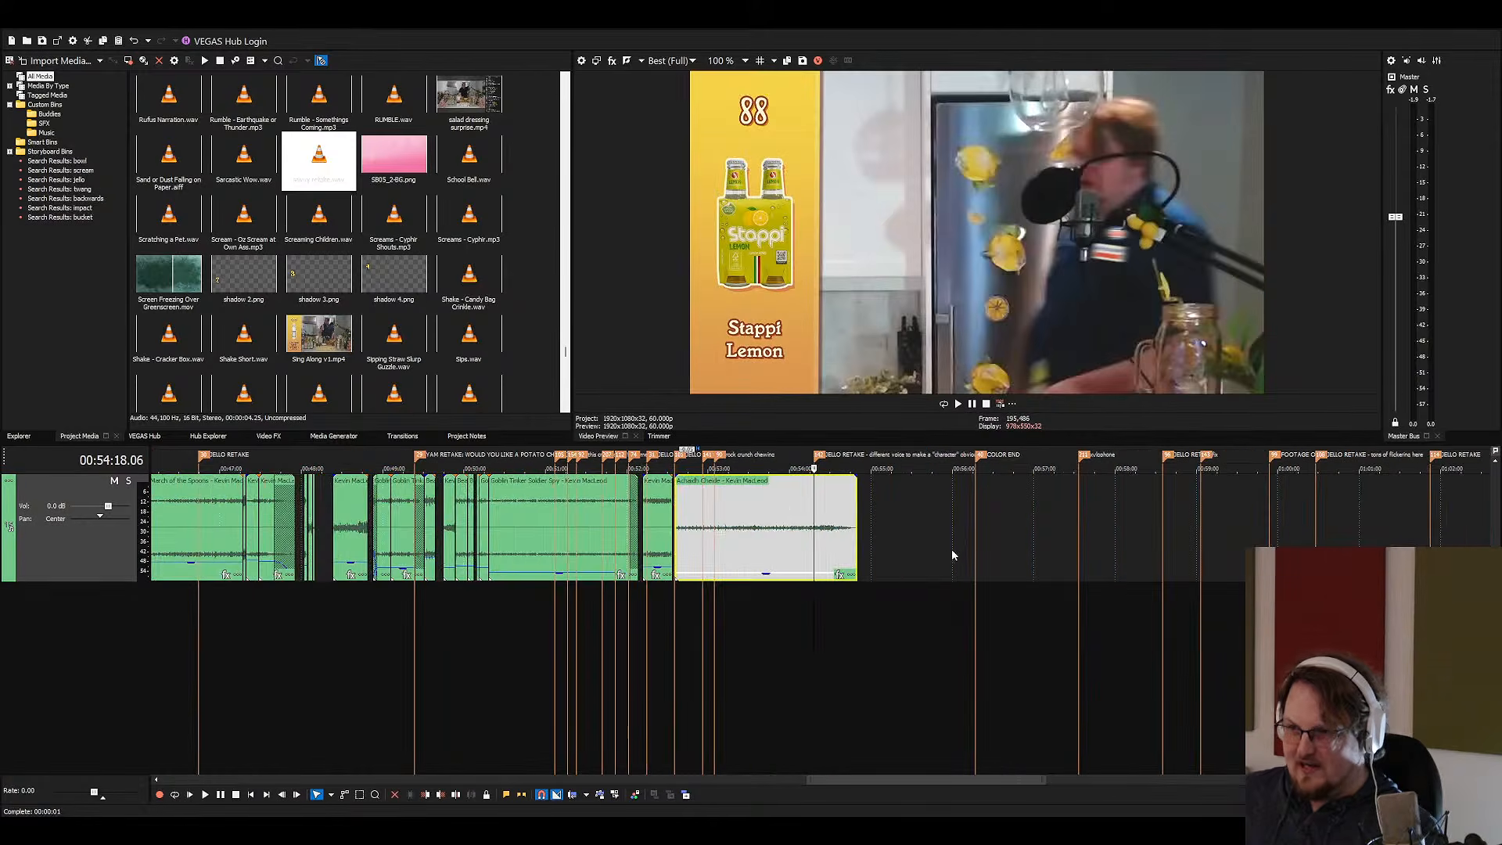
scroll(889, 568, up, 5)
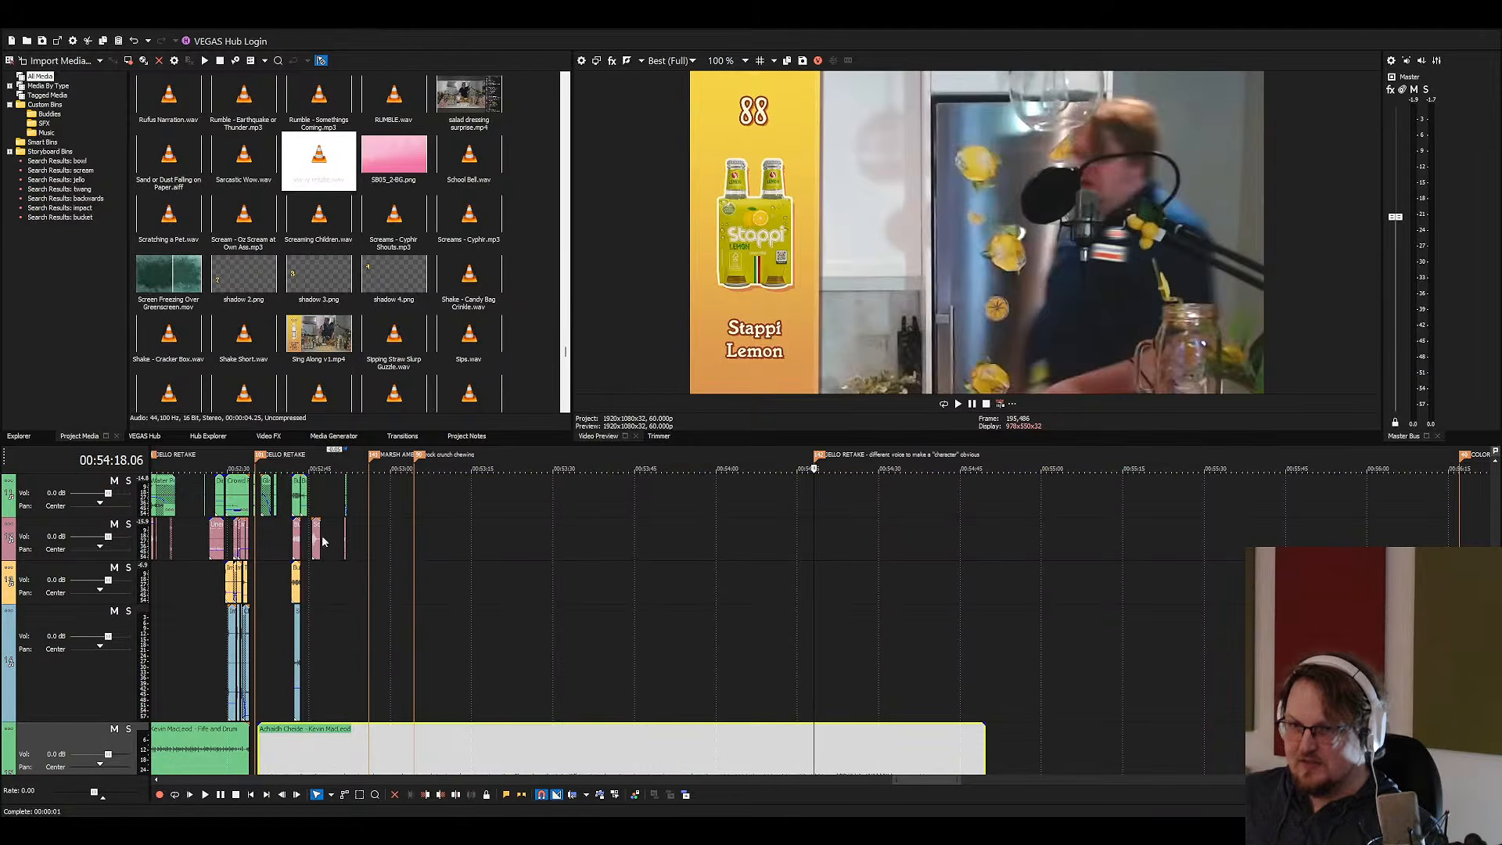
click(294, 526)
scroll(936, 604, up, 4)
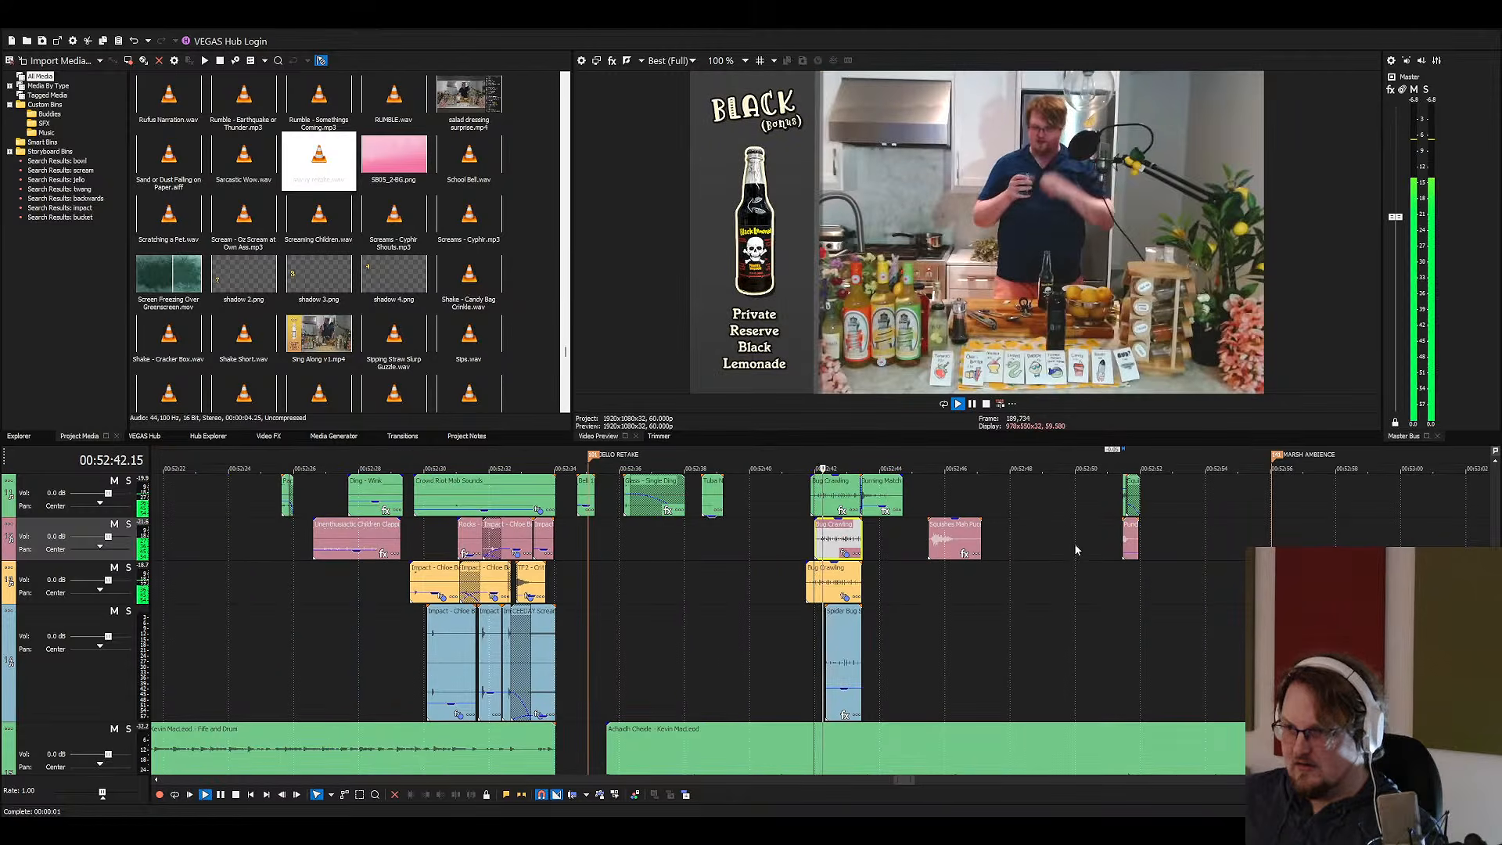
click(1108, 513)
scroll(1150, 546, up, 5)
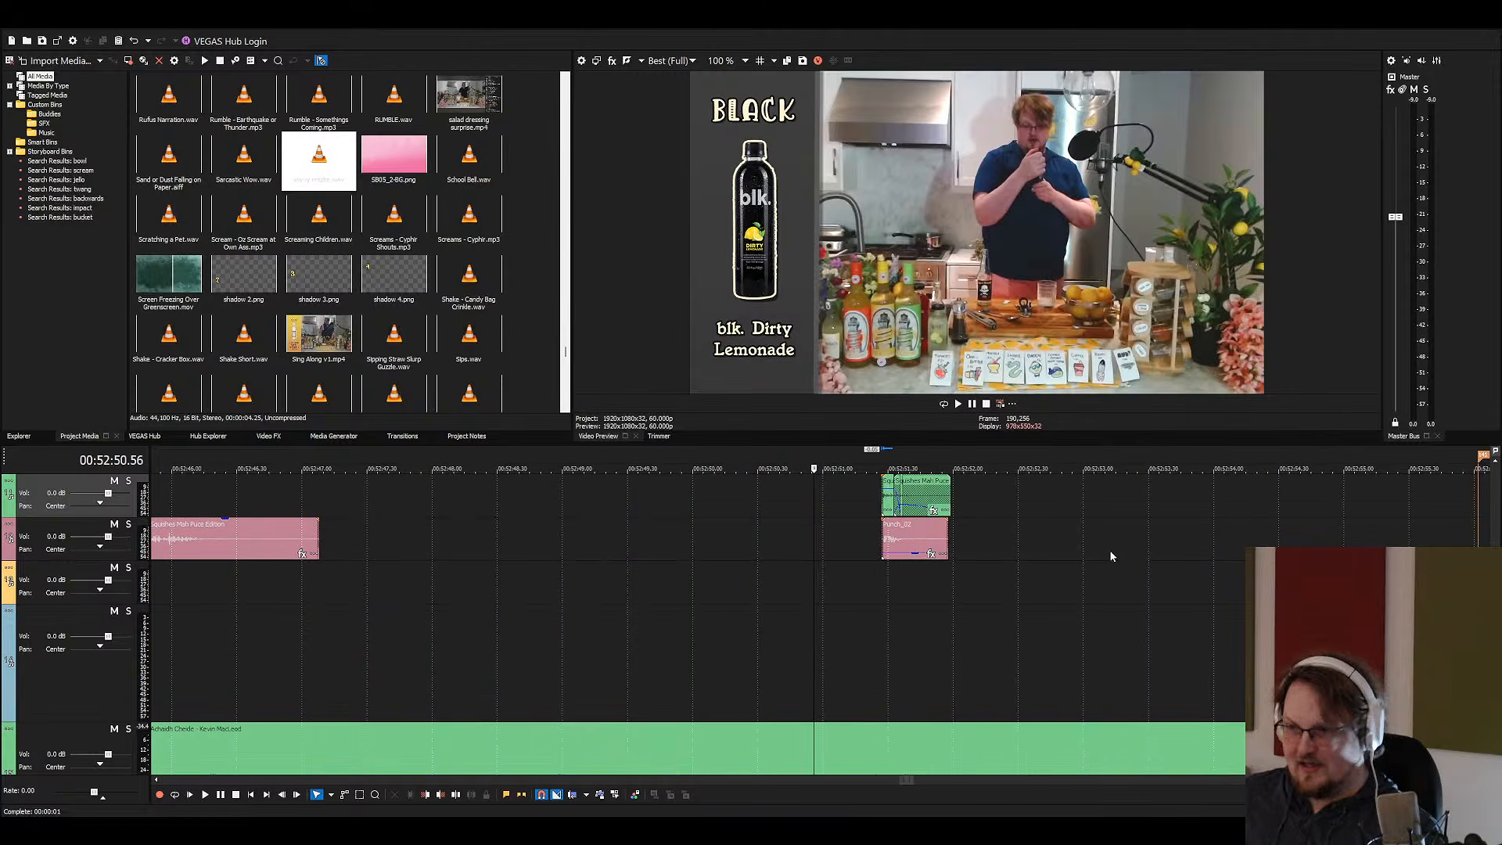
key(space)
scroll(924, 548, up, 1)
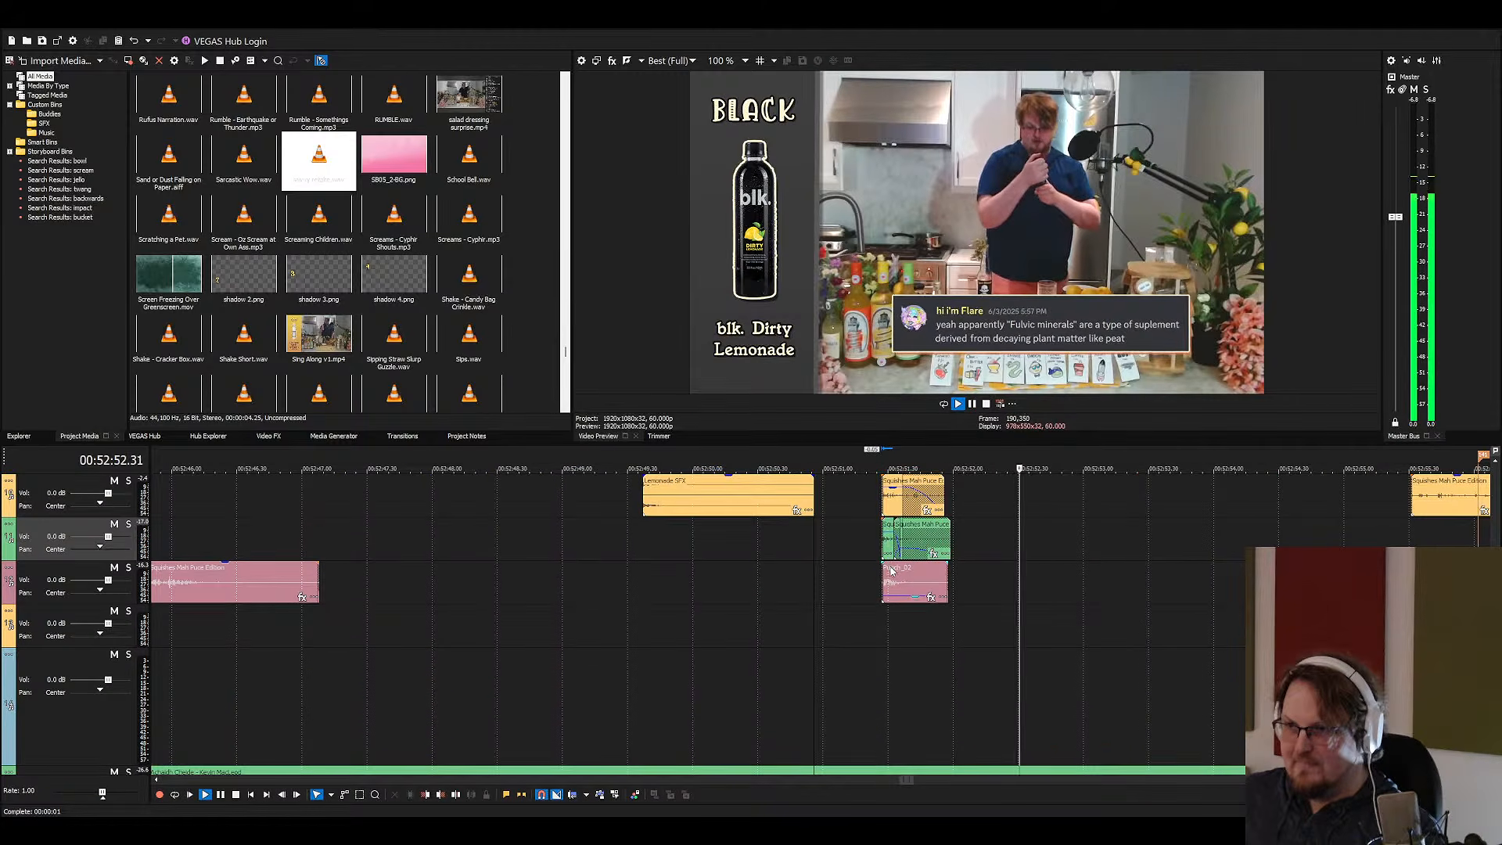
key(space)
key(ctrl+s)
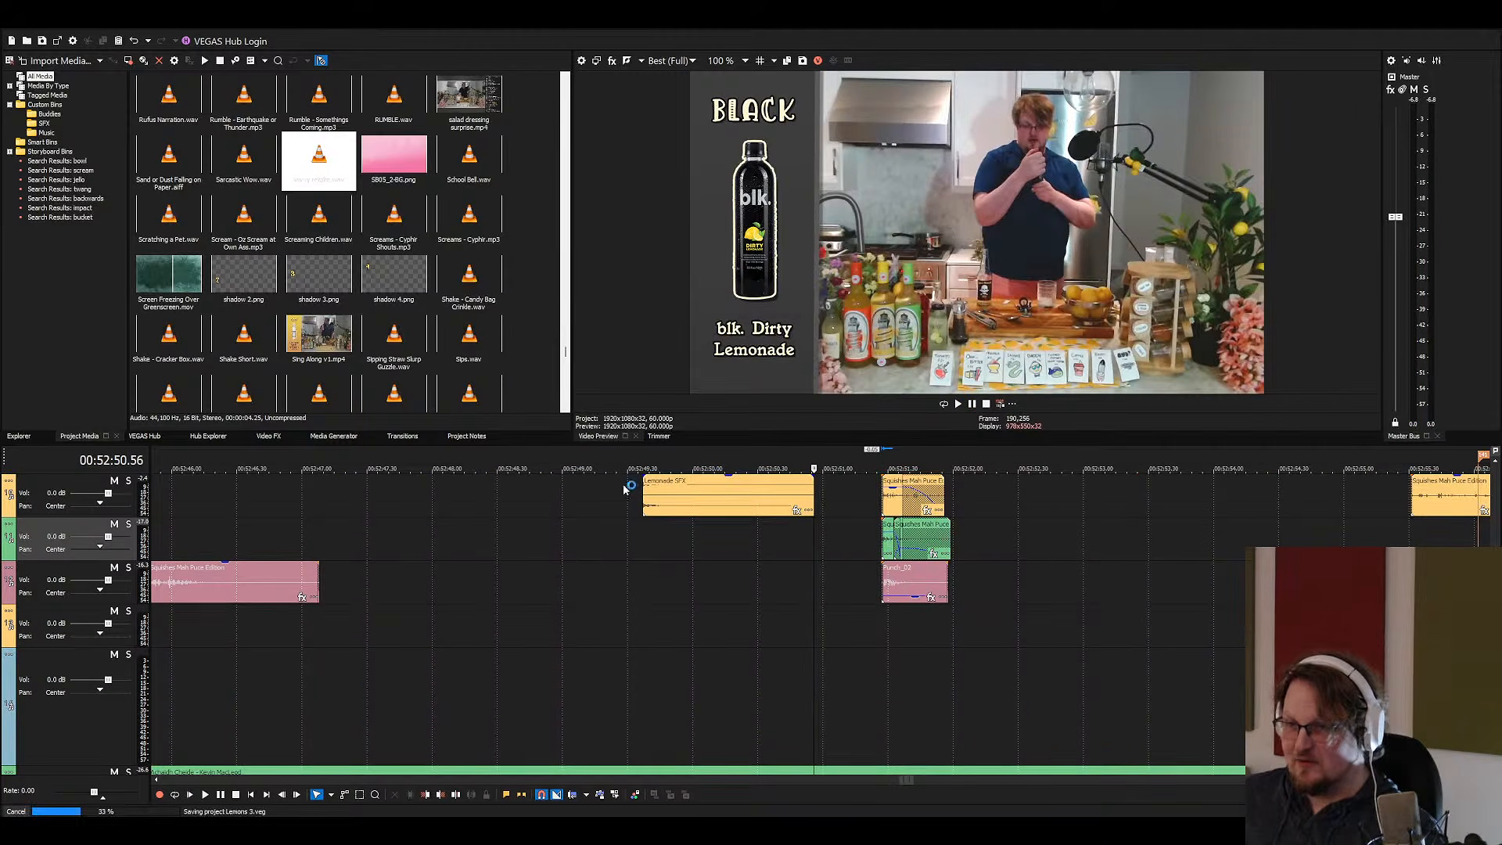
Browse the full media list and the saved scream search results, checking the jello, horror, Cyphir, eagle and crowd screams
click(350, 230)
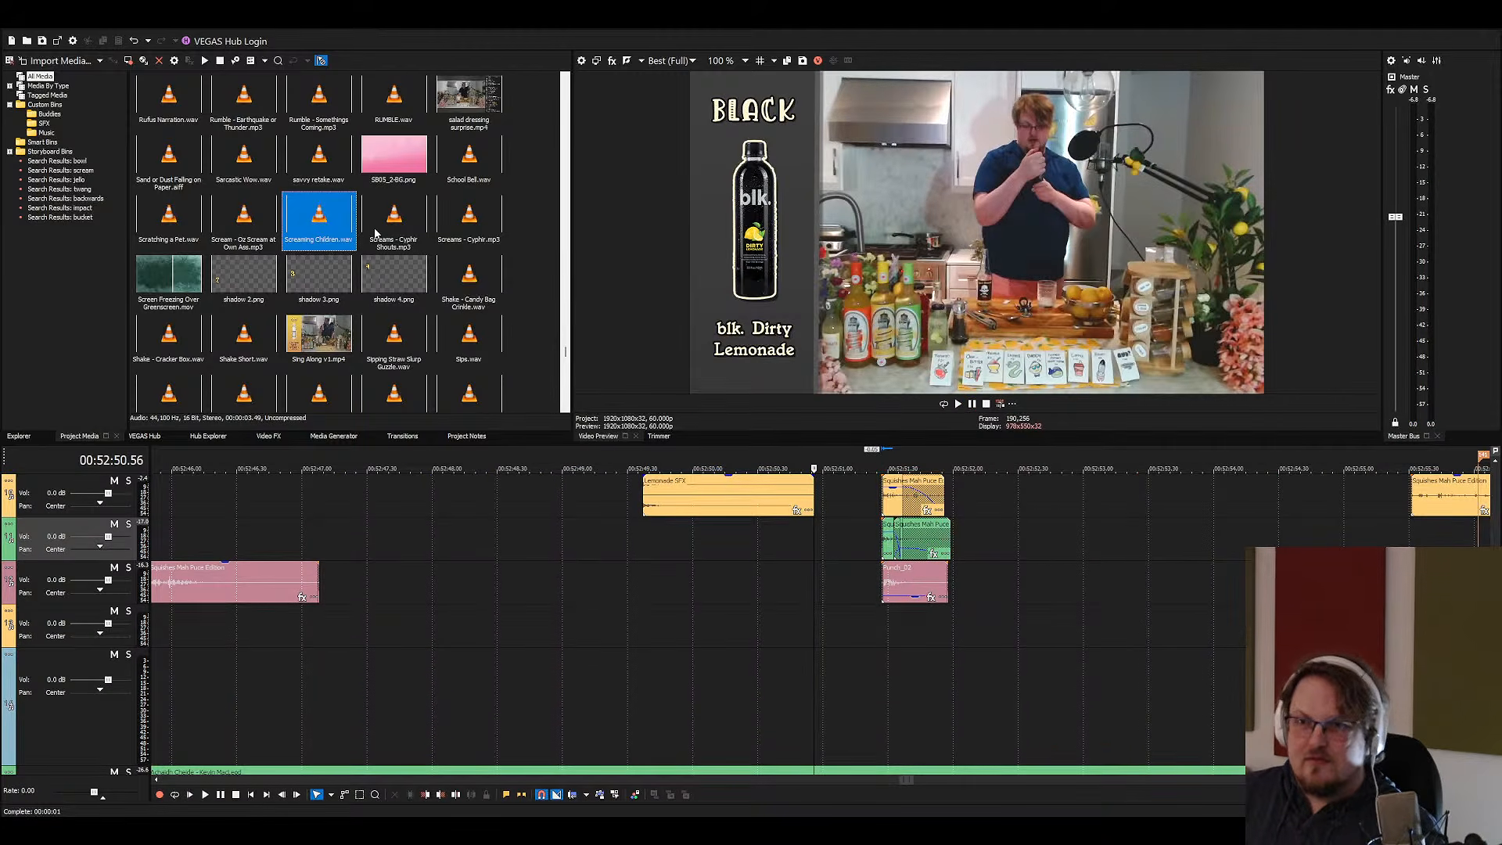
key(j)
key(o)
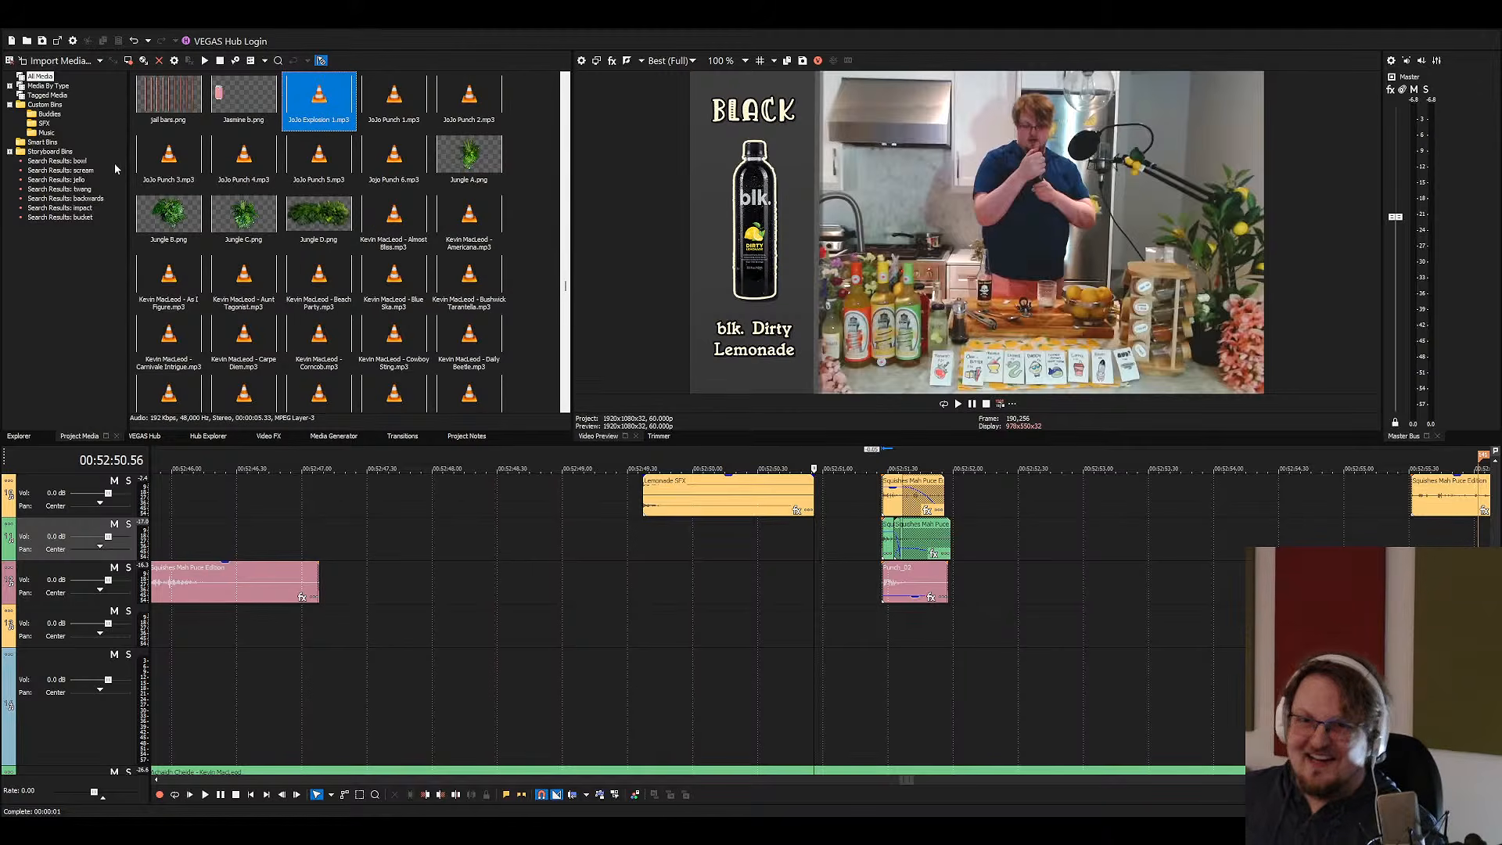
click(60, 170)
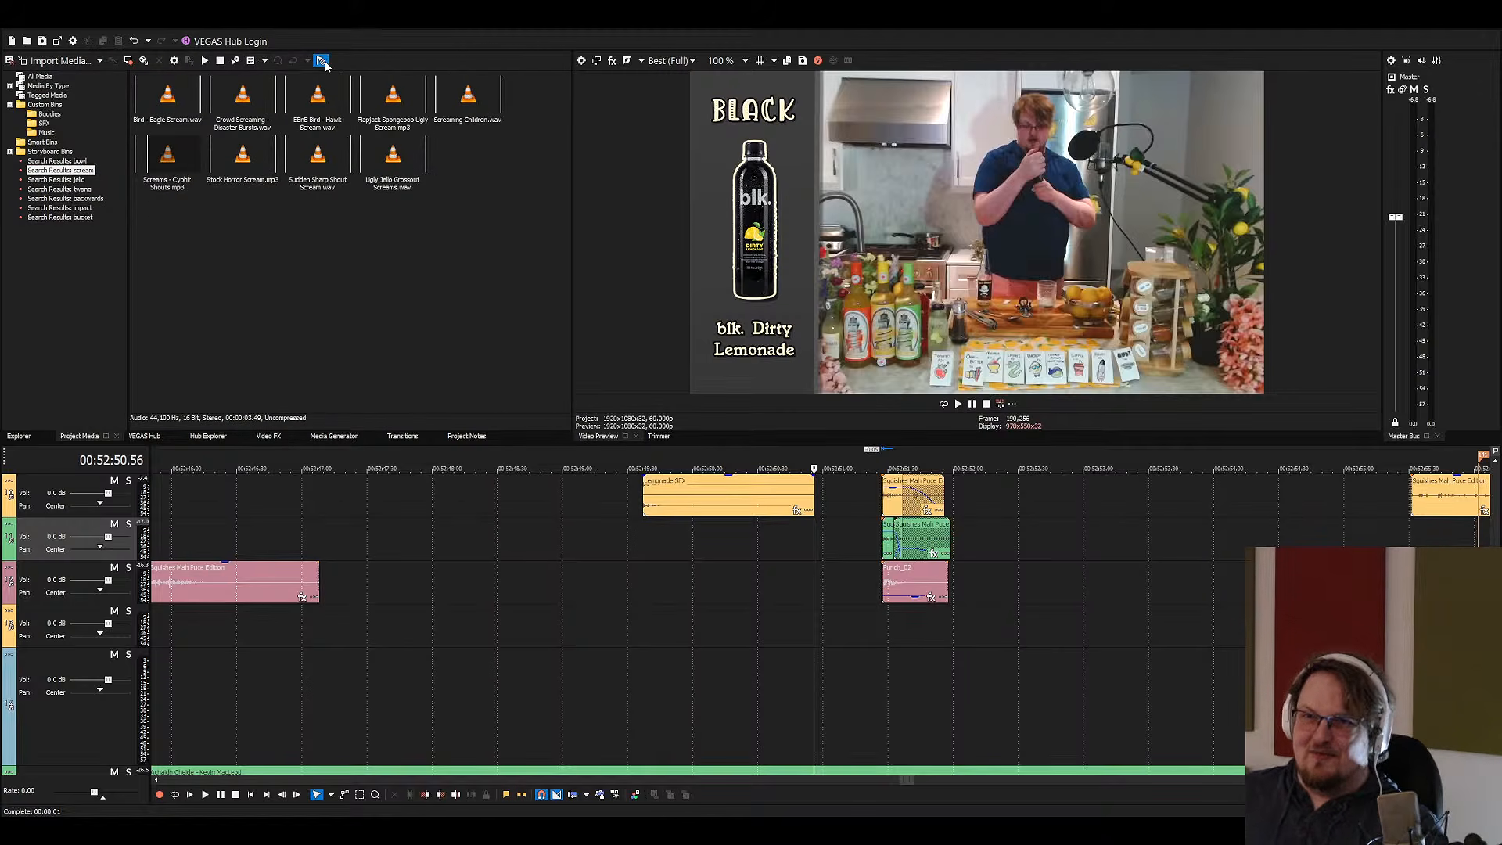
click(429, 182)
click(345, 167)
click(407, 159)
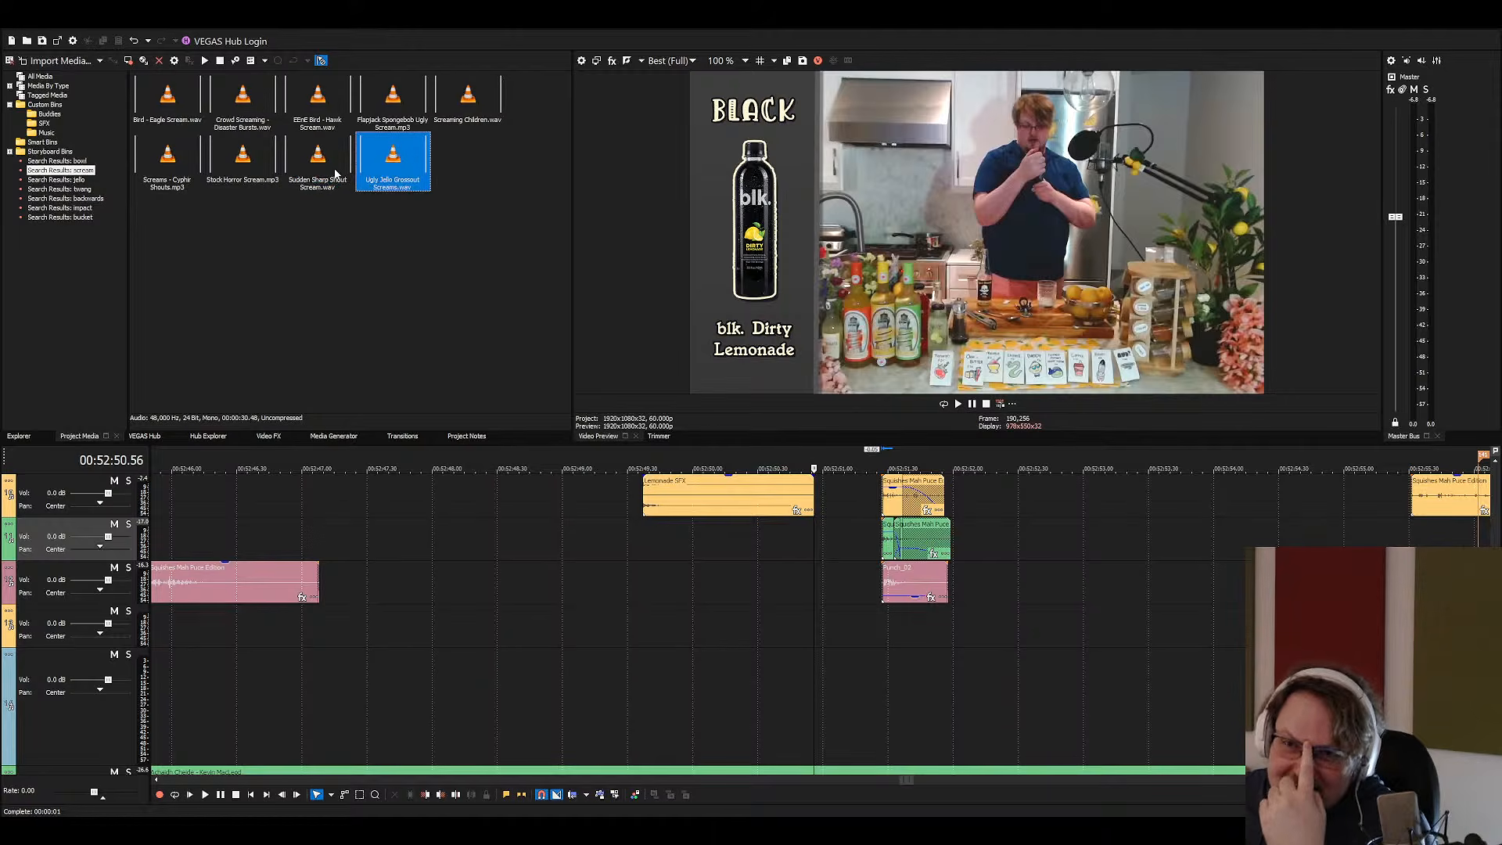
click(273, 172)
click(174, 166)
click(186, 108)
click(237, 107)
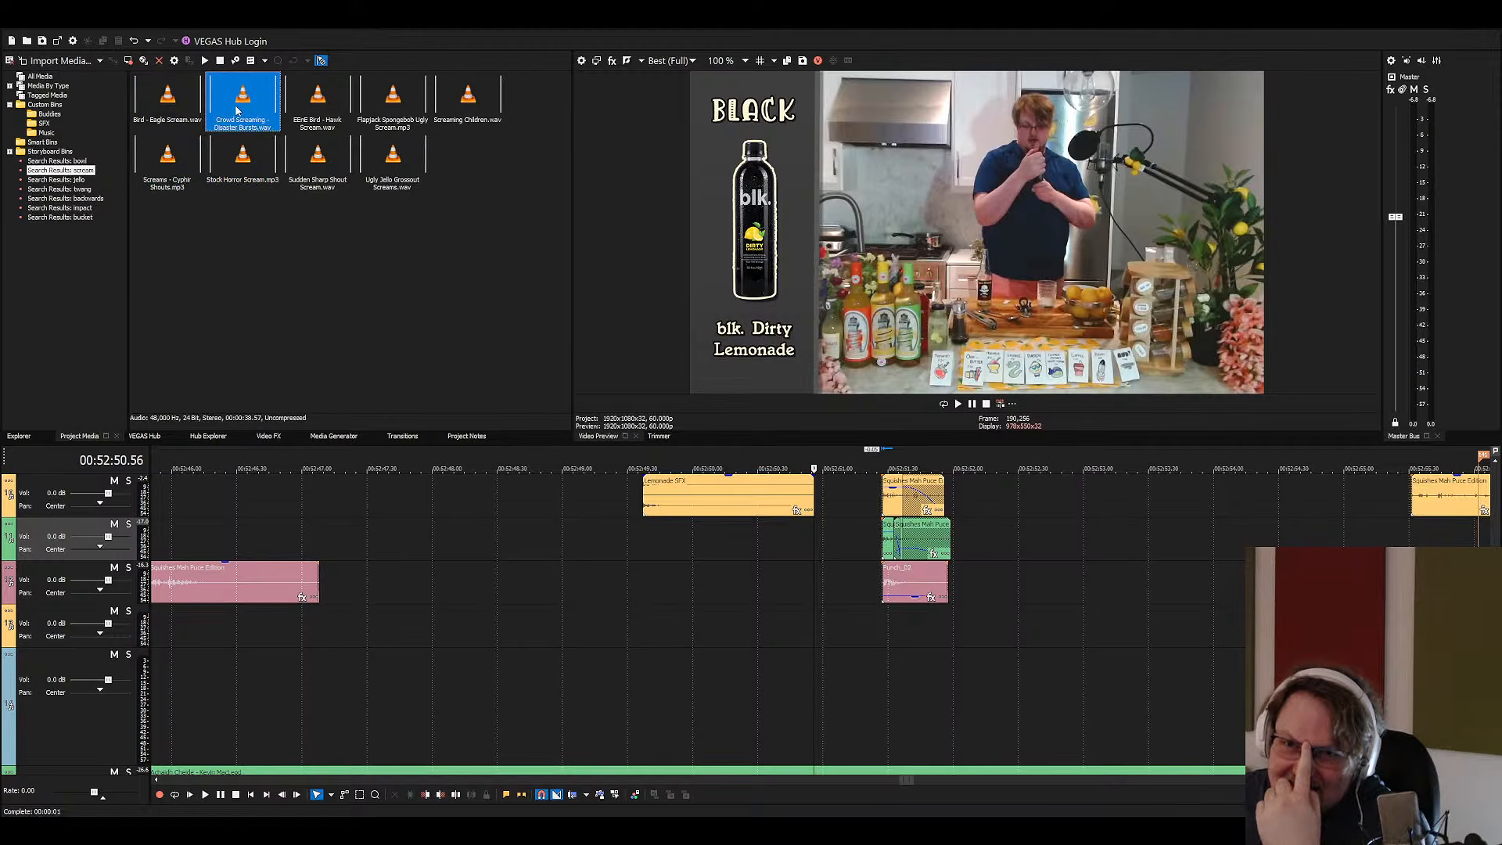
Place the Ugly Jello screams recording on the large blue track from about 00:52:50 and solo that track
drag(389, 159, 712, 682)
scroll(727, 685, down, 2)
scroll(727, 688, down, 3)
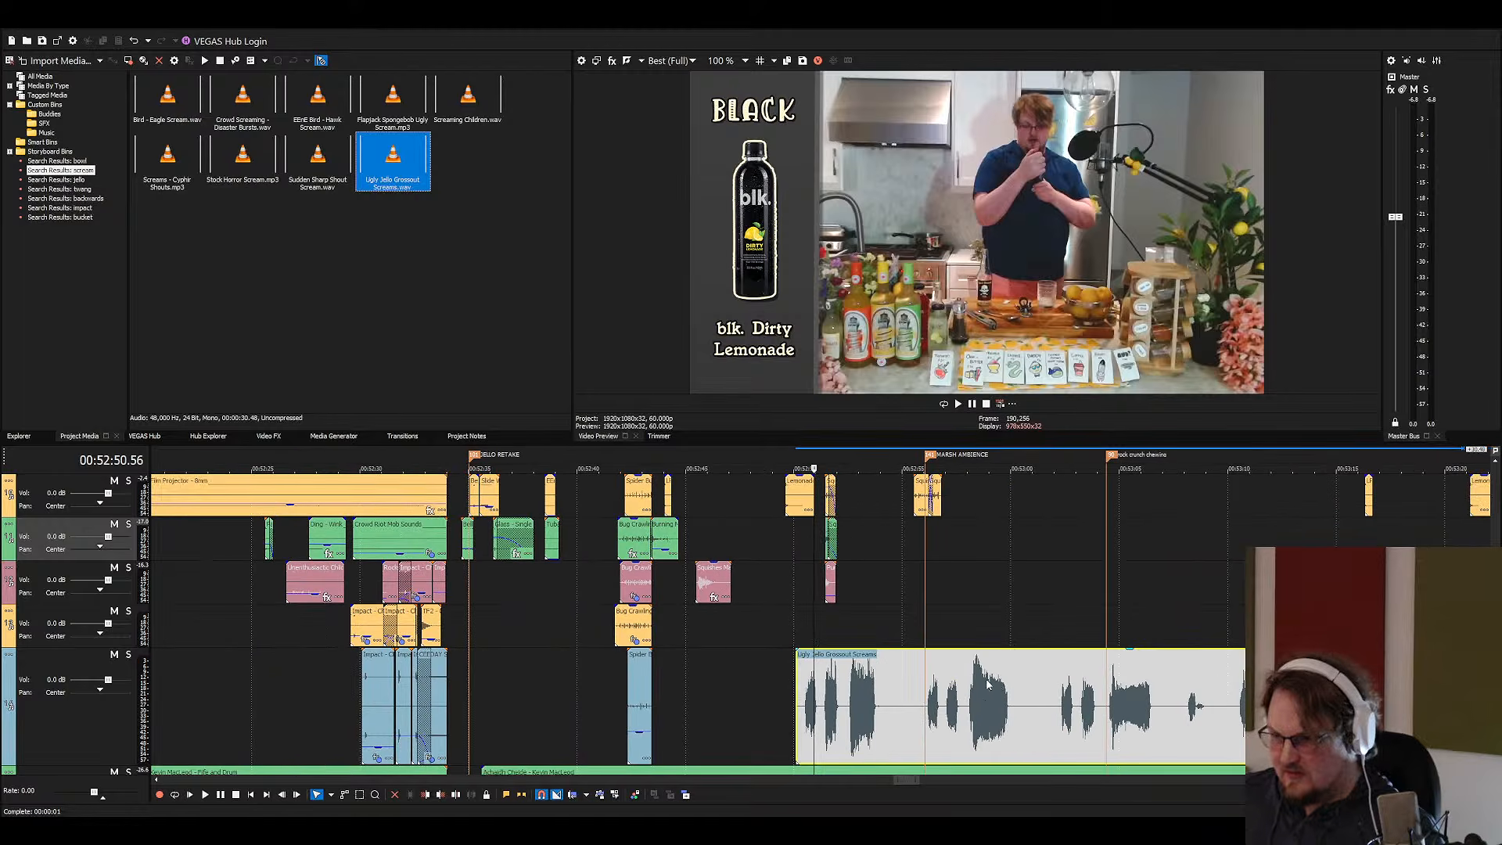
click(1056, 708)
click(129, 654)
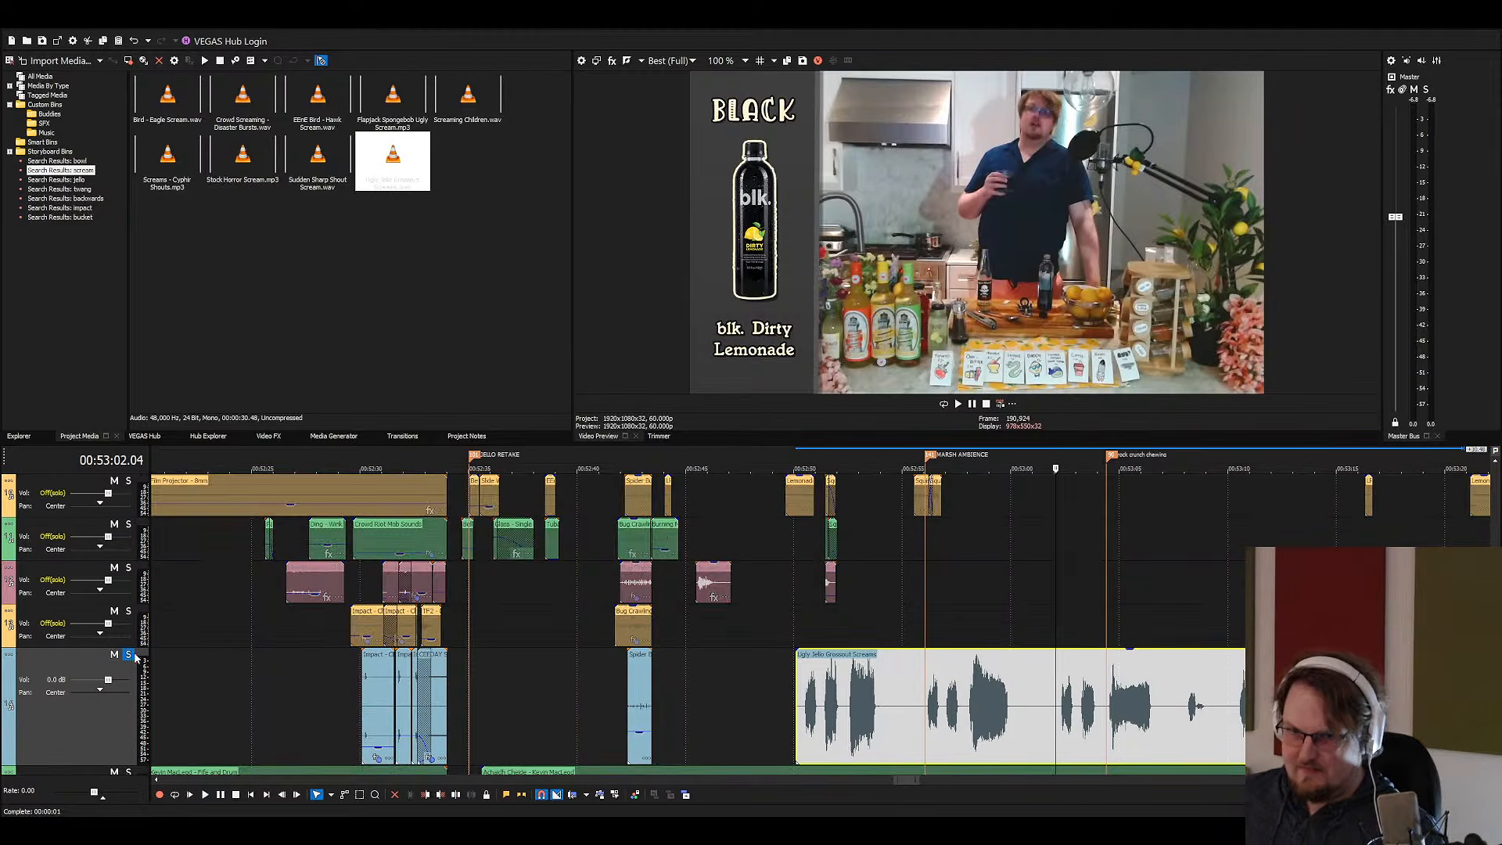
Audition individual screams in the soloed Ugly Jello recording, including those around 00:52:50 and 00:52:56
key(space)
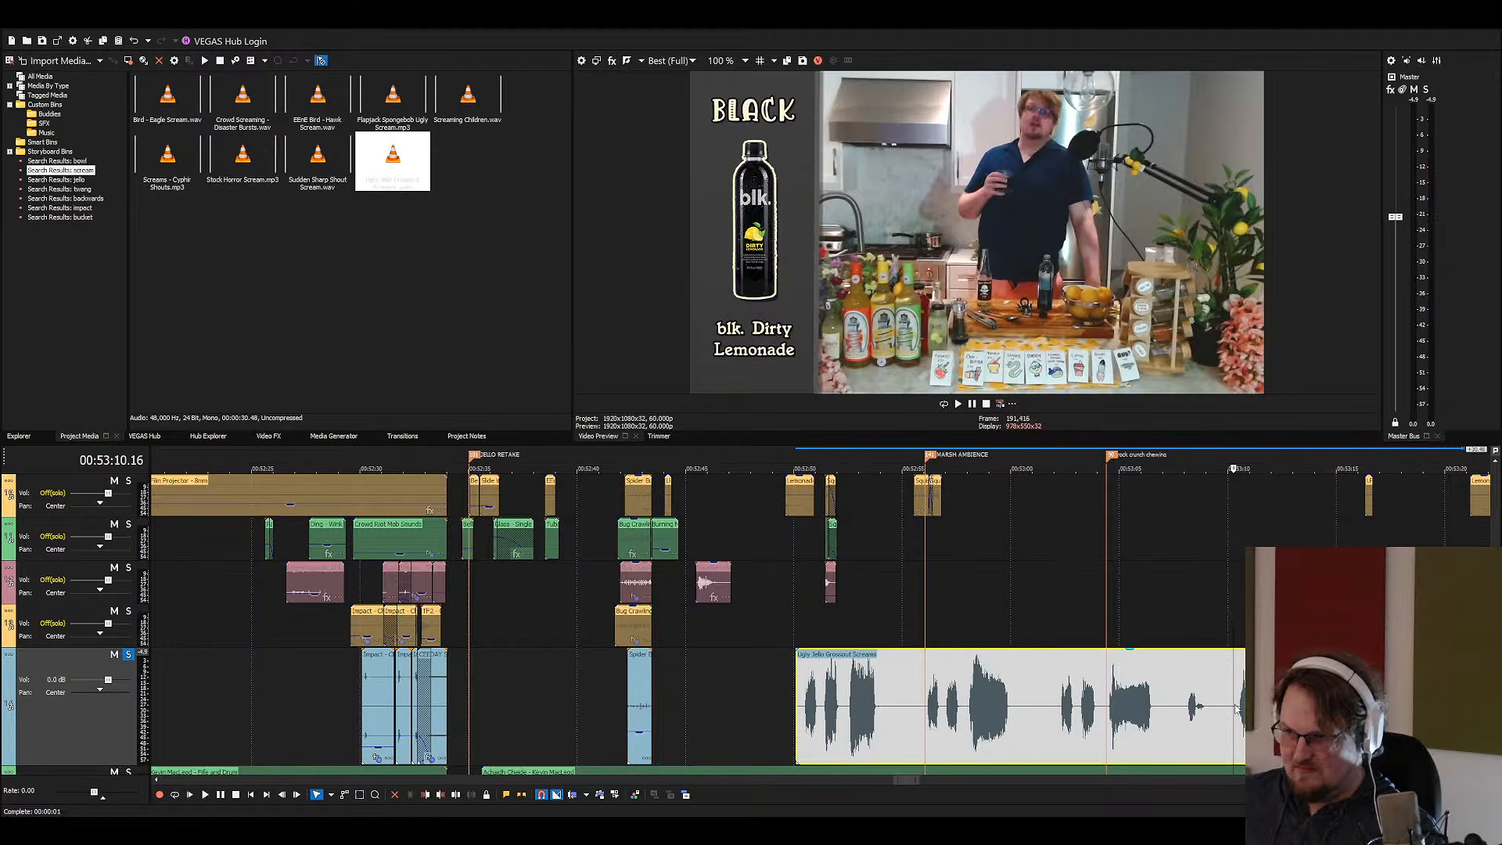
click(1240, 720)
click(925, 720)
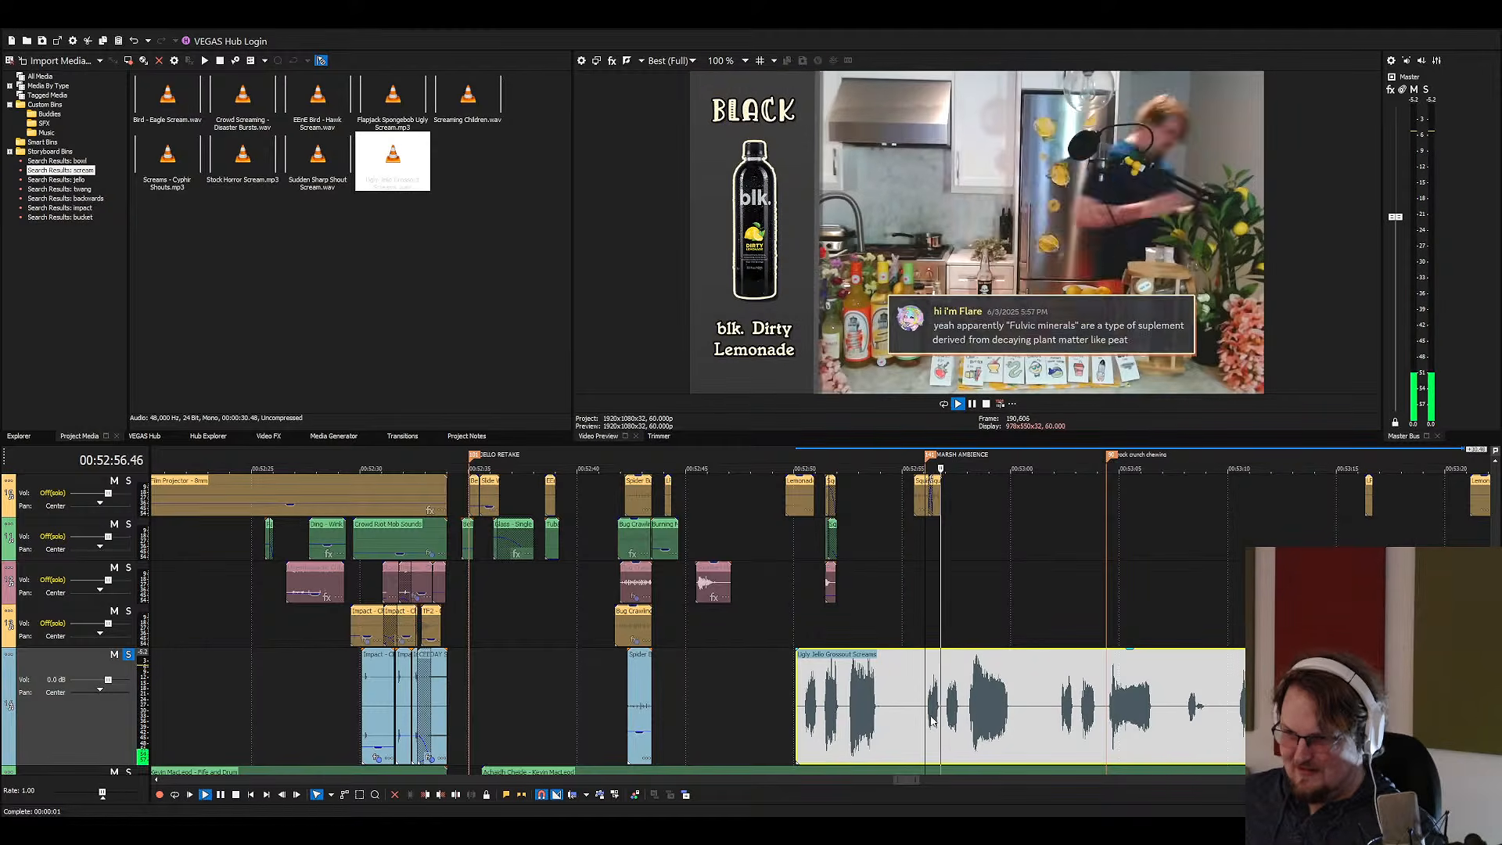
scroll(932, 722, up, 3)
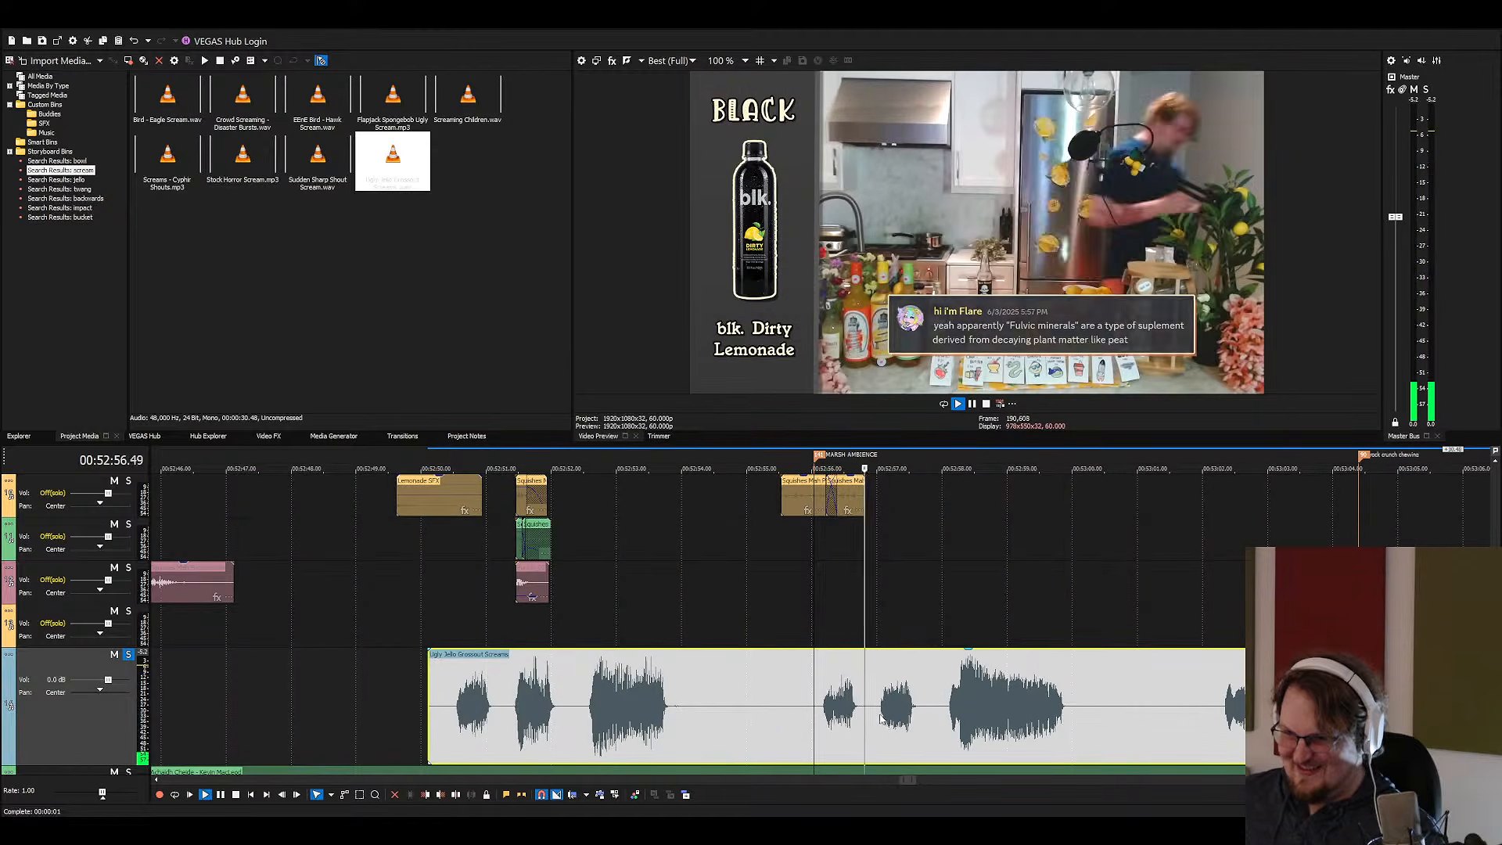
key(space)
click(443, 726)
key(space)
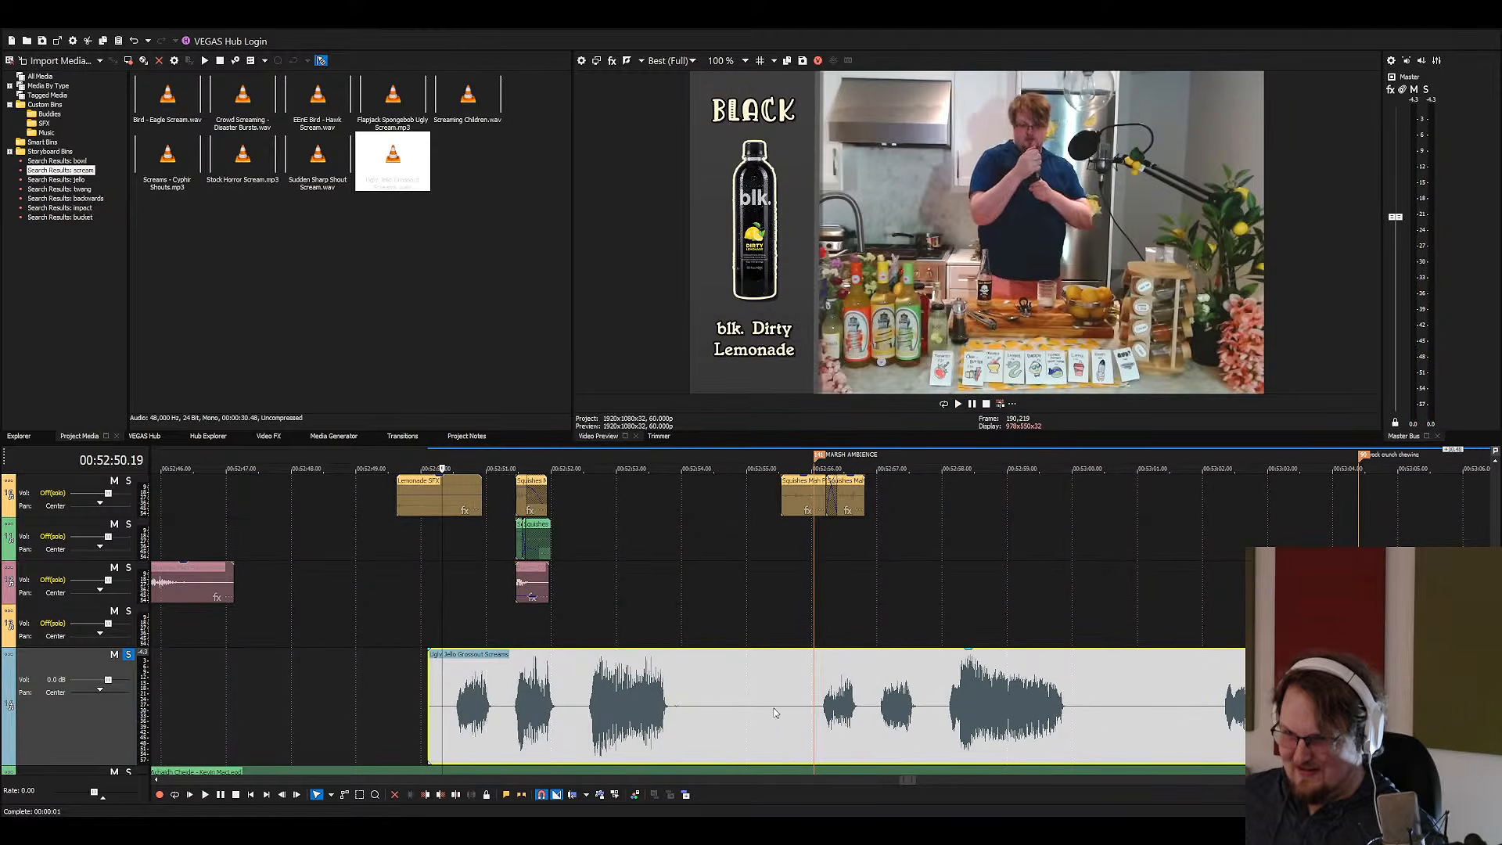
key(space)
click(496, 710)
scroll(814, 707, down, 2)
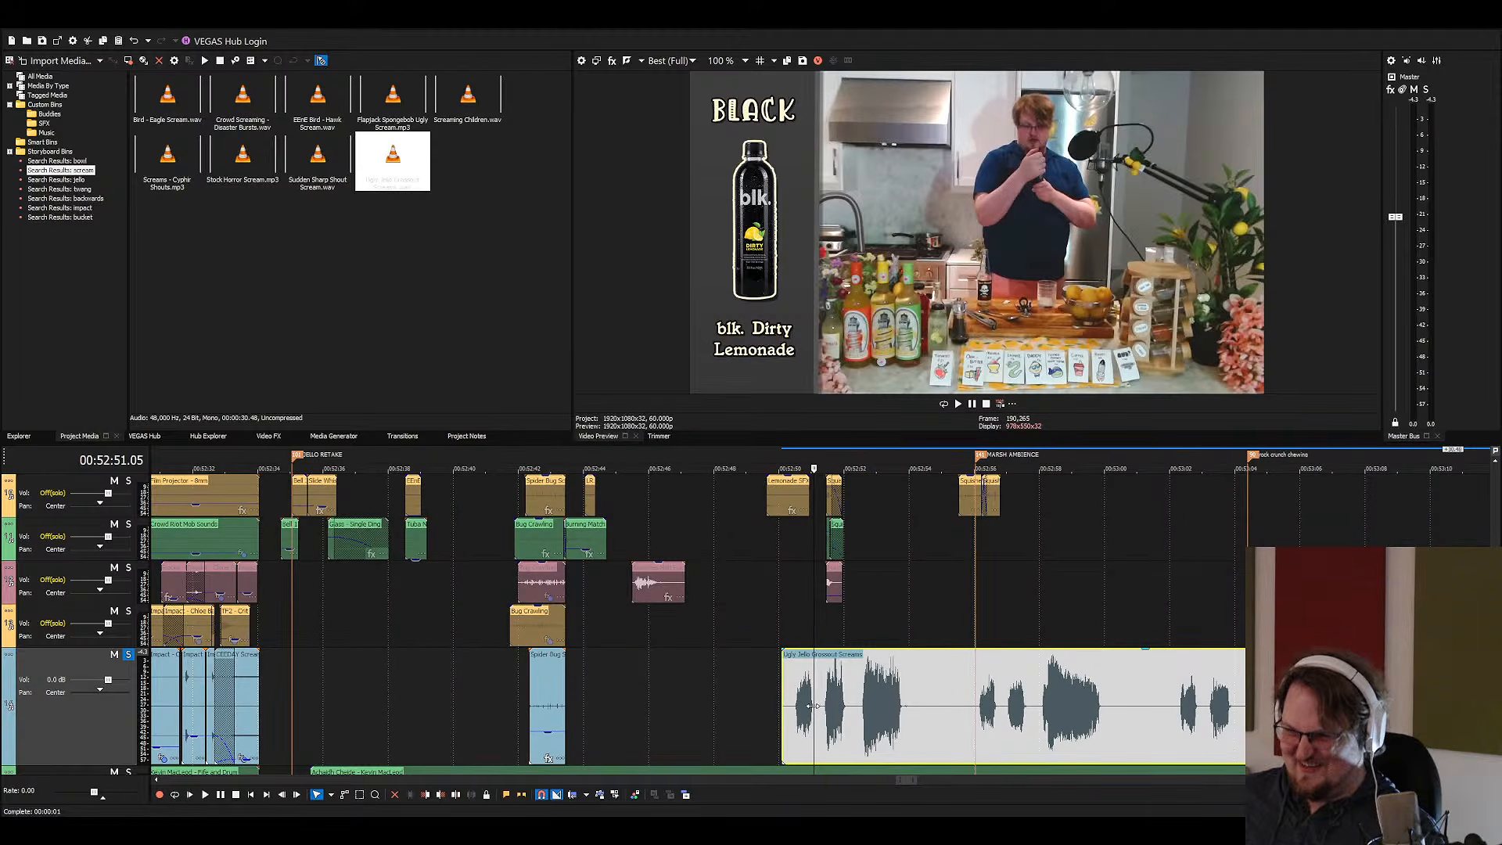
Listen to the Ugly Jello Grossout Screams clip from about 00:53:10
scroll(814, 706, down, 2)
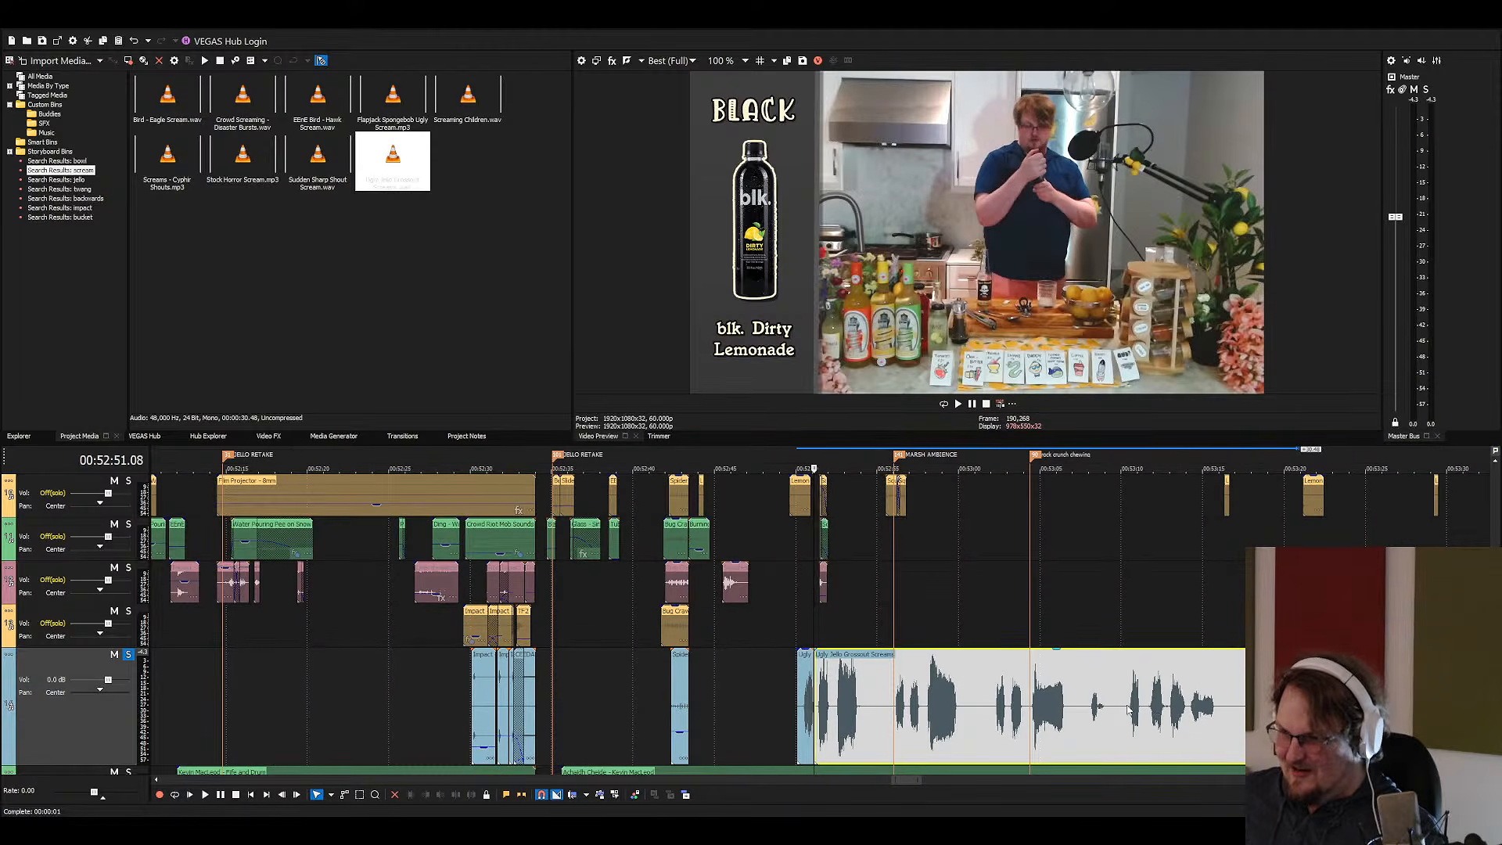
click(1130, 712)
click(1130, 711)
key(space)
key(space)
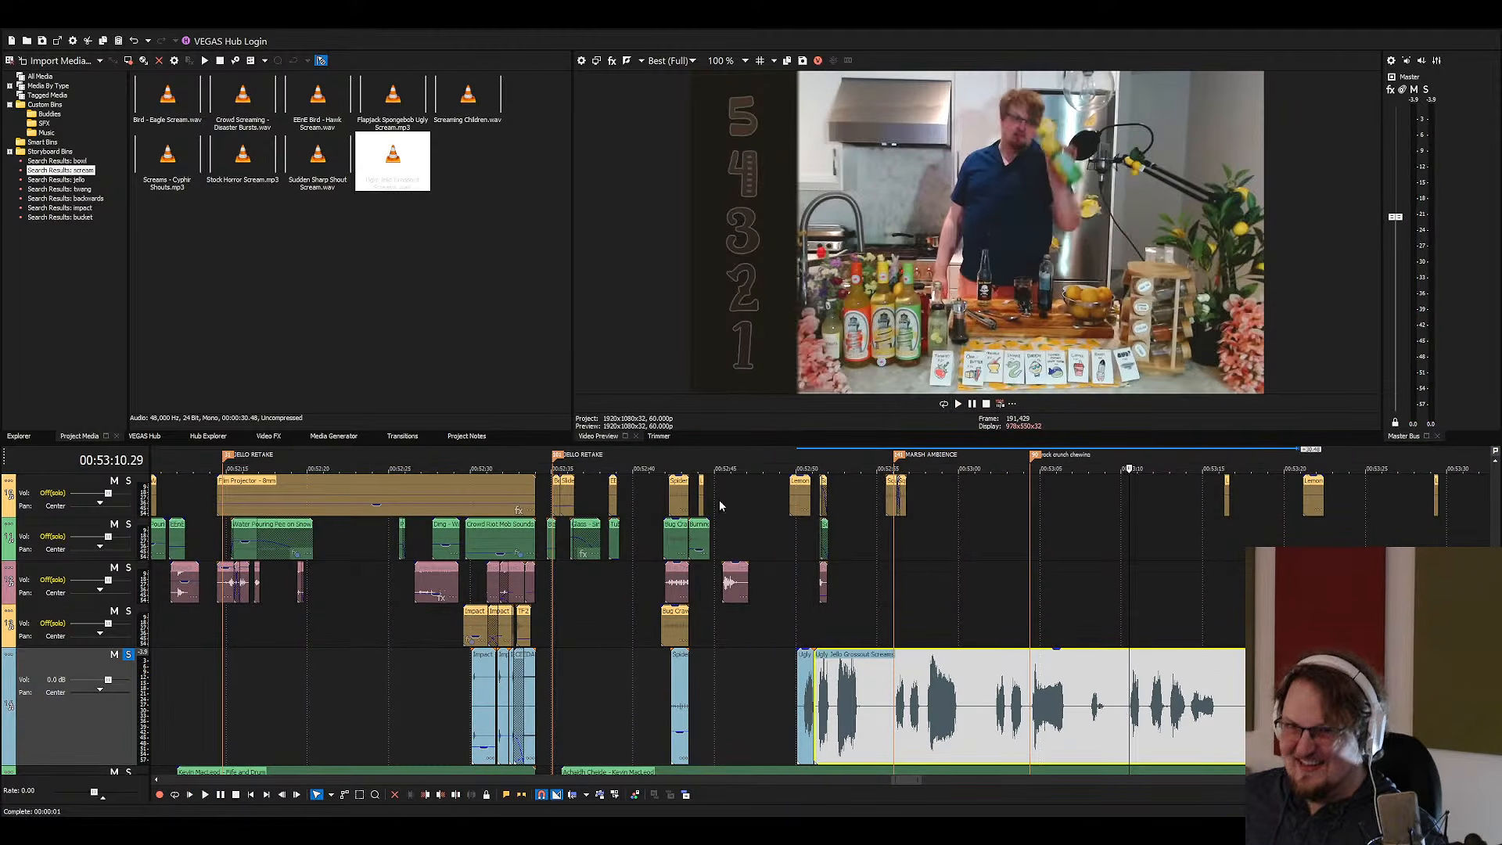
Search all project media for "jello"
click(40, 75)
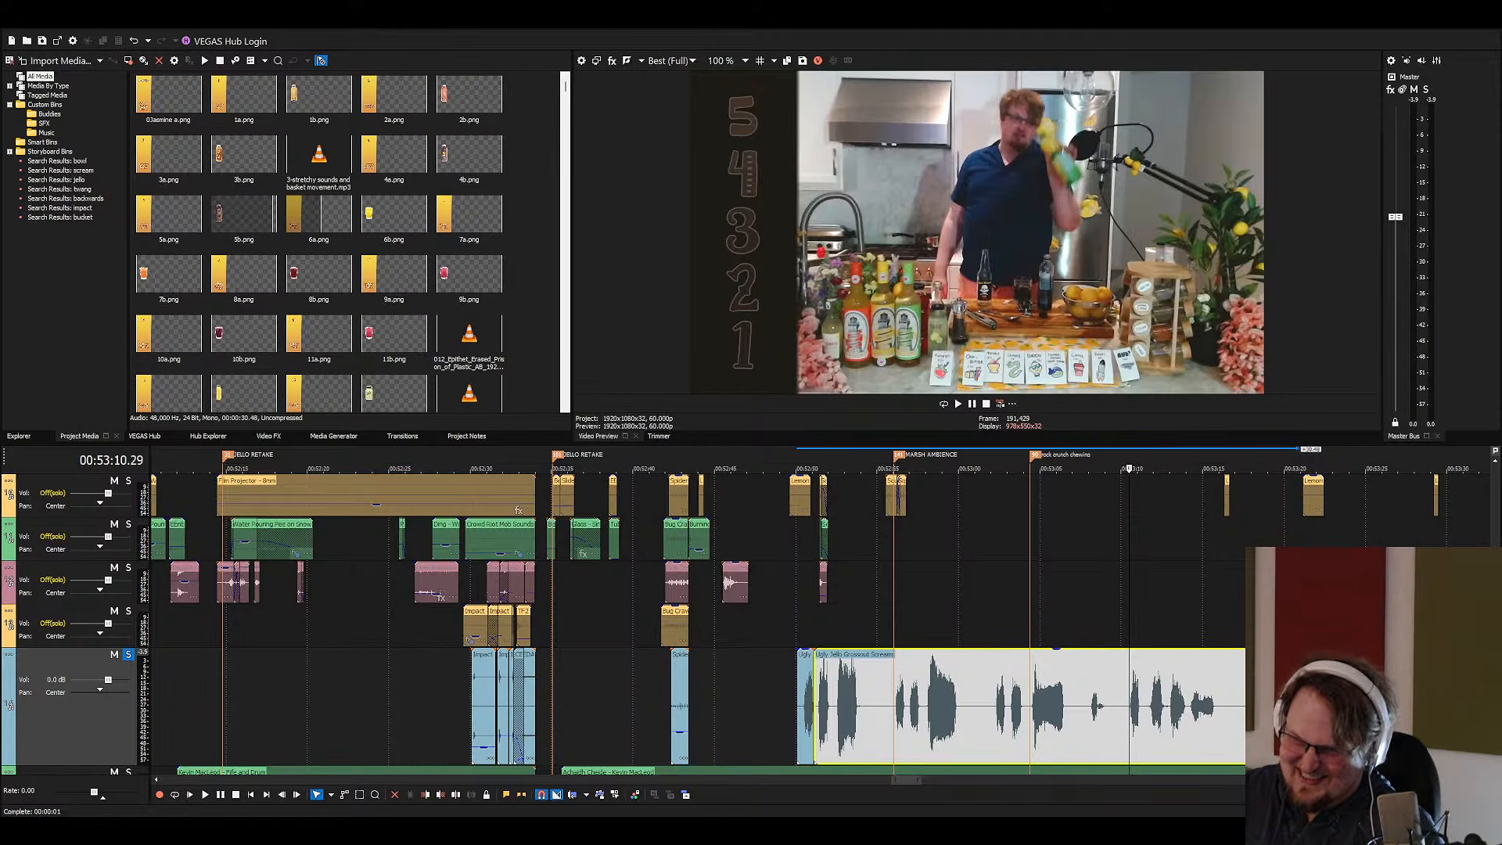
key(Return)
click(309, 197)
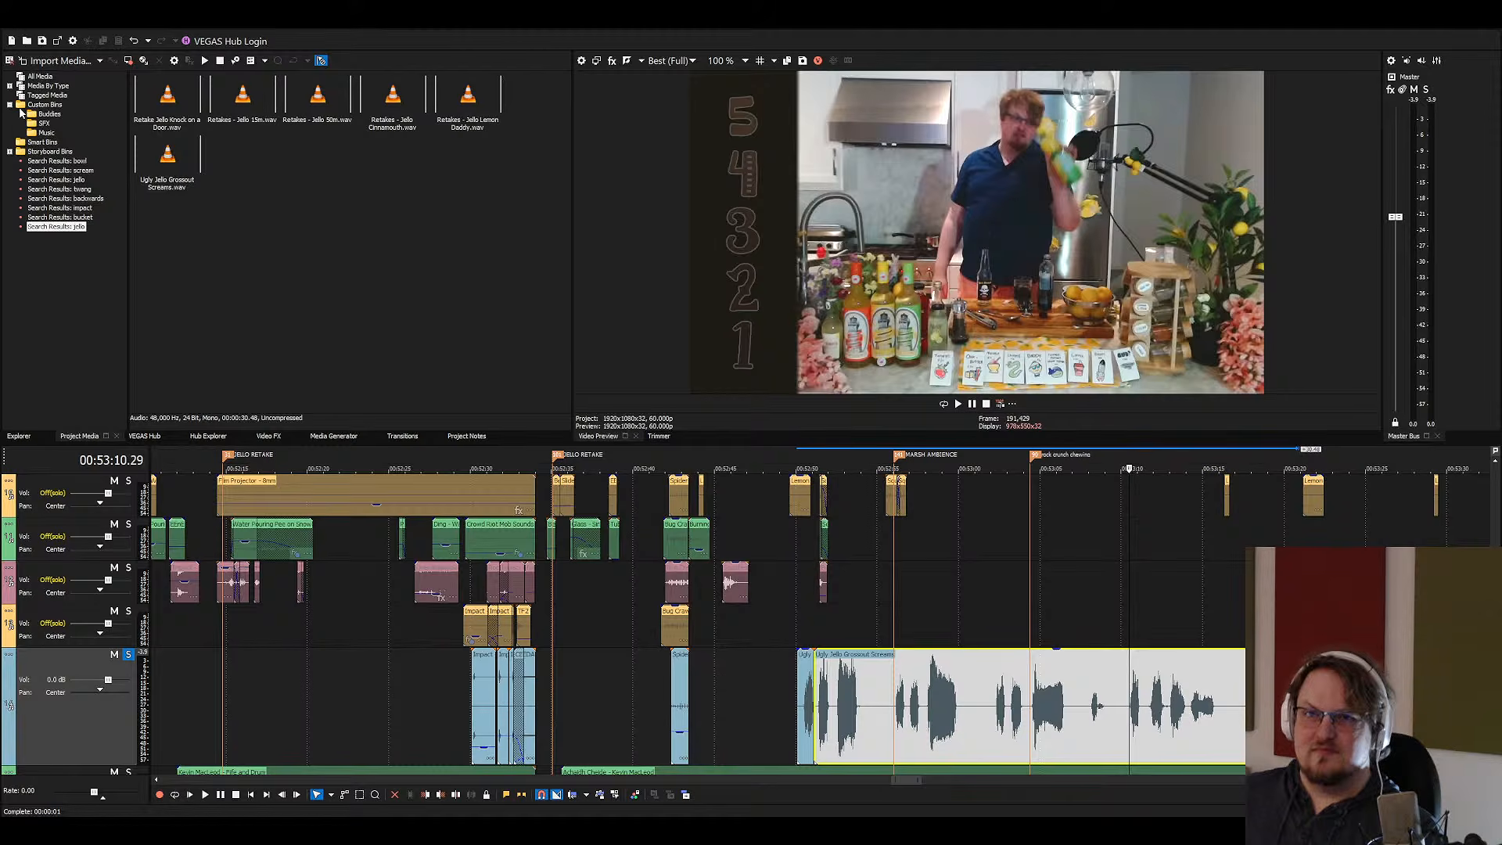
Add the Sudden Sharp Shout Scream sound to the timeline on the empty stretch of the audio track above the Ugly Jello clips
key(alt+Tab)
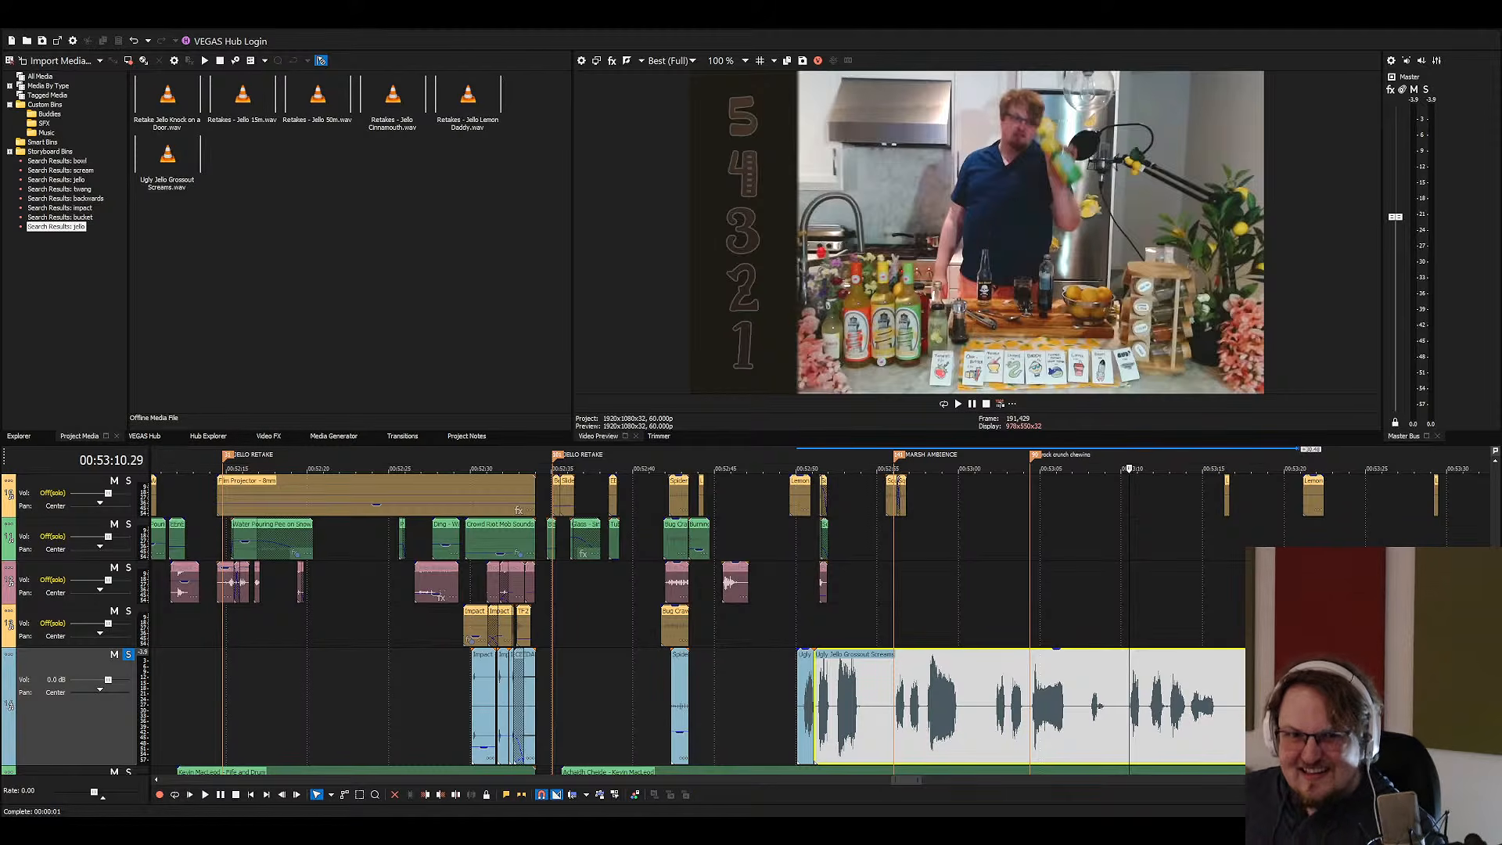
drag(963, 625, 963, 582)
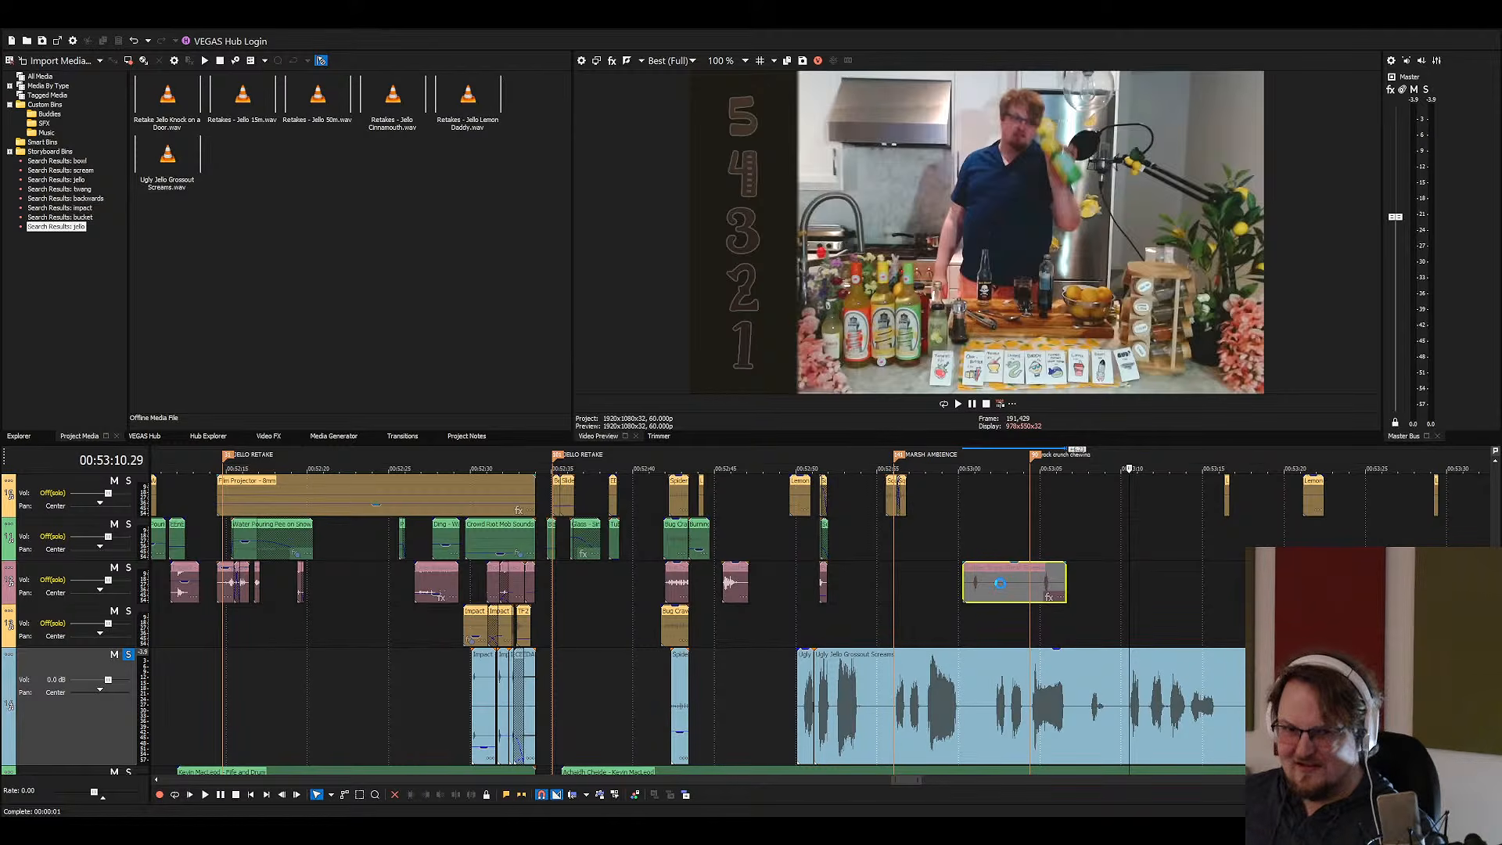
drag(1000, 583, 880, 626)
Delete the Ugly Jello Grossout Screams clips and turn off solo on their track
click(802, 673)
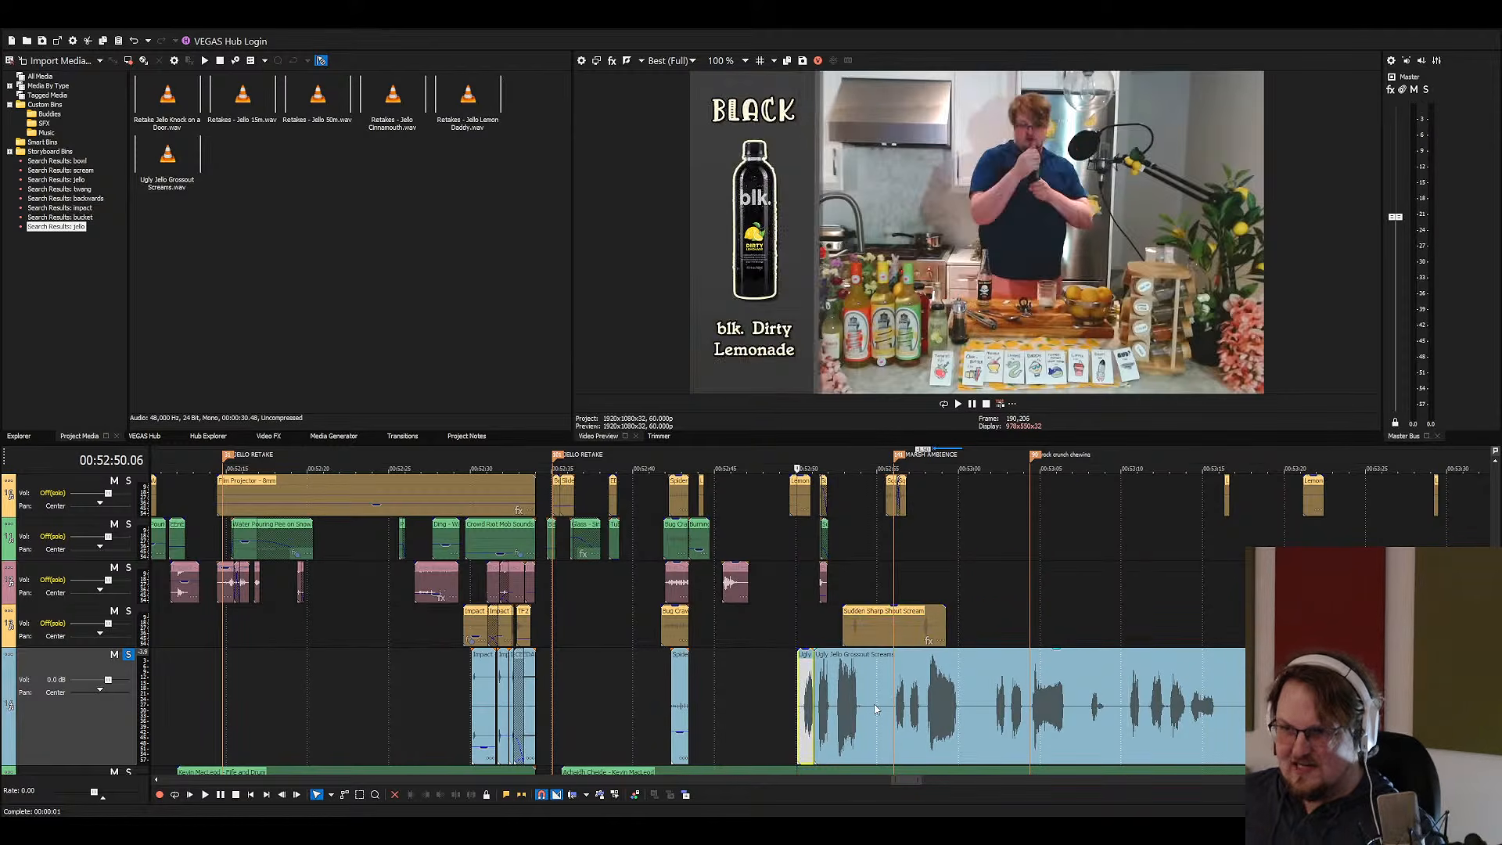
key(Delete)
click(129, 654)
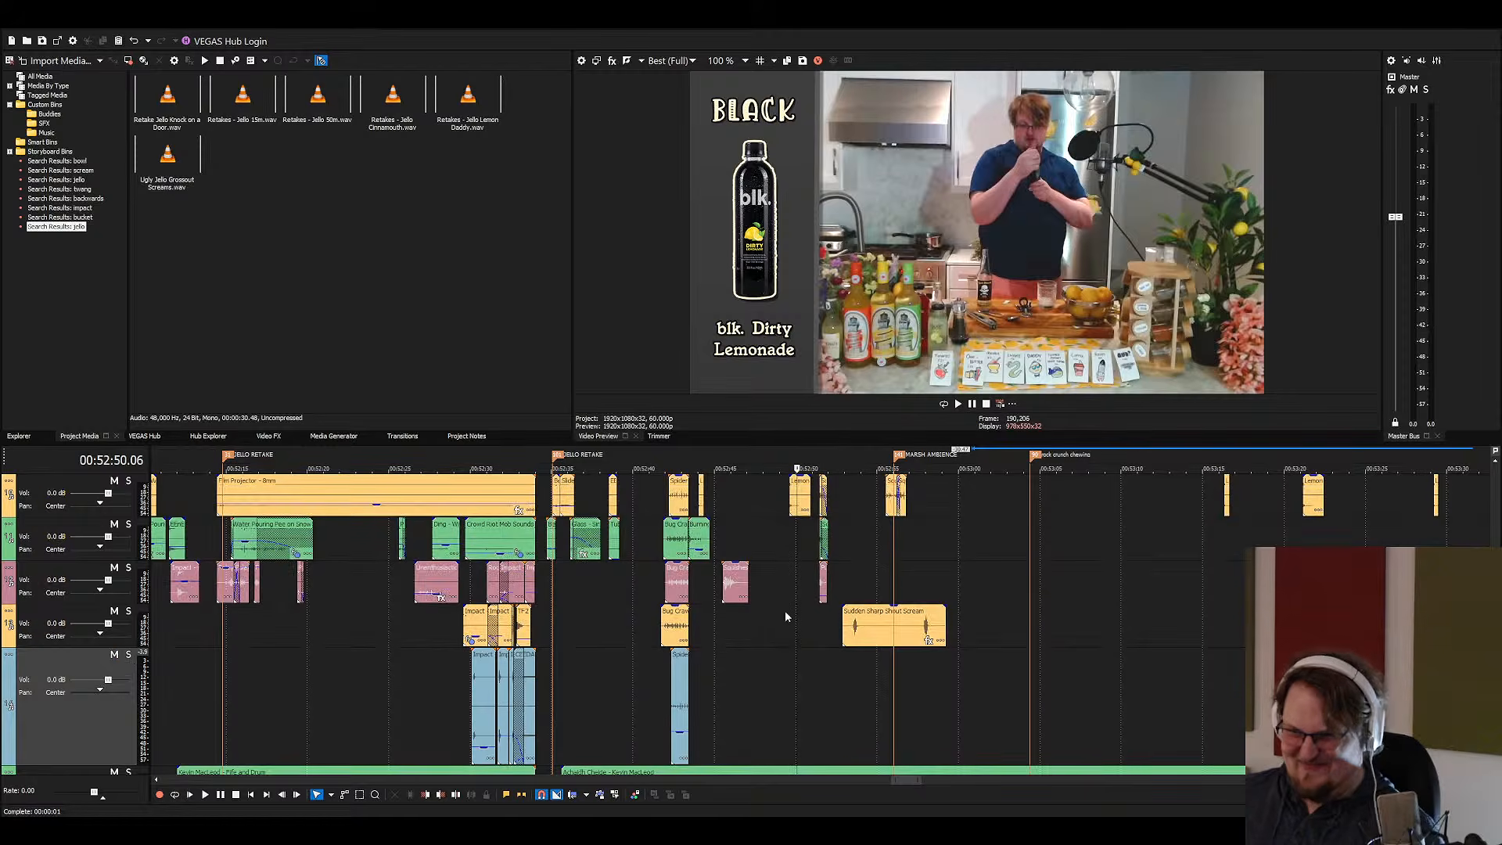
Try placing the Sudden Sharp Shout Scream clip slightly later, after the Punch_02 hit, and play it back
scroll(918, 649, up, 5)
click(920, 645)
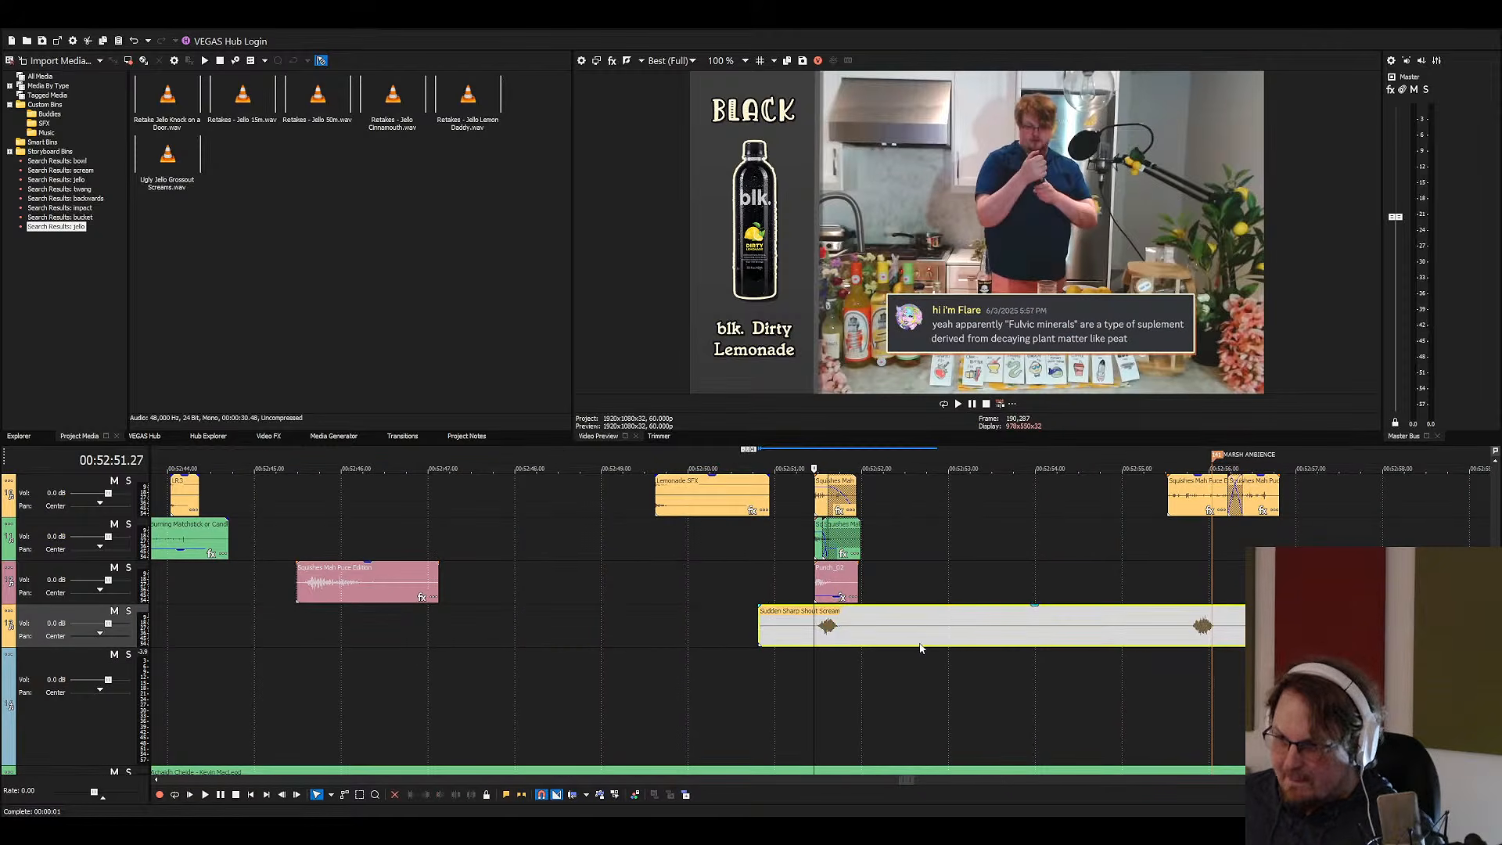
drag(921, 645, 989, 639)
click(883, 631)
key(space)
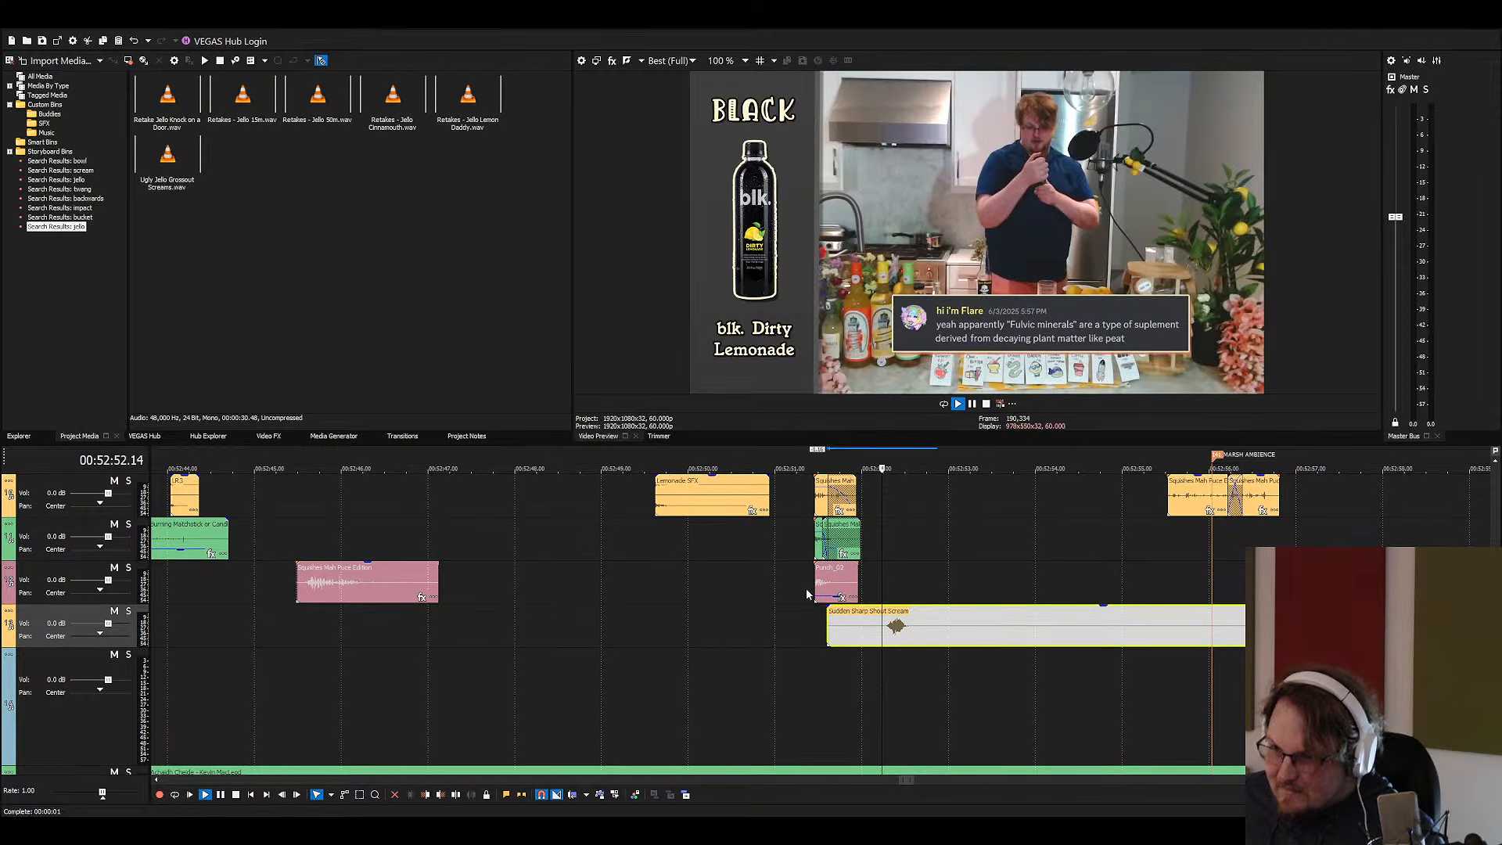
key(space)
Audition the scream track in solo and move the clip earlier so its first shout lines up with Punch_02
click(128, 611)
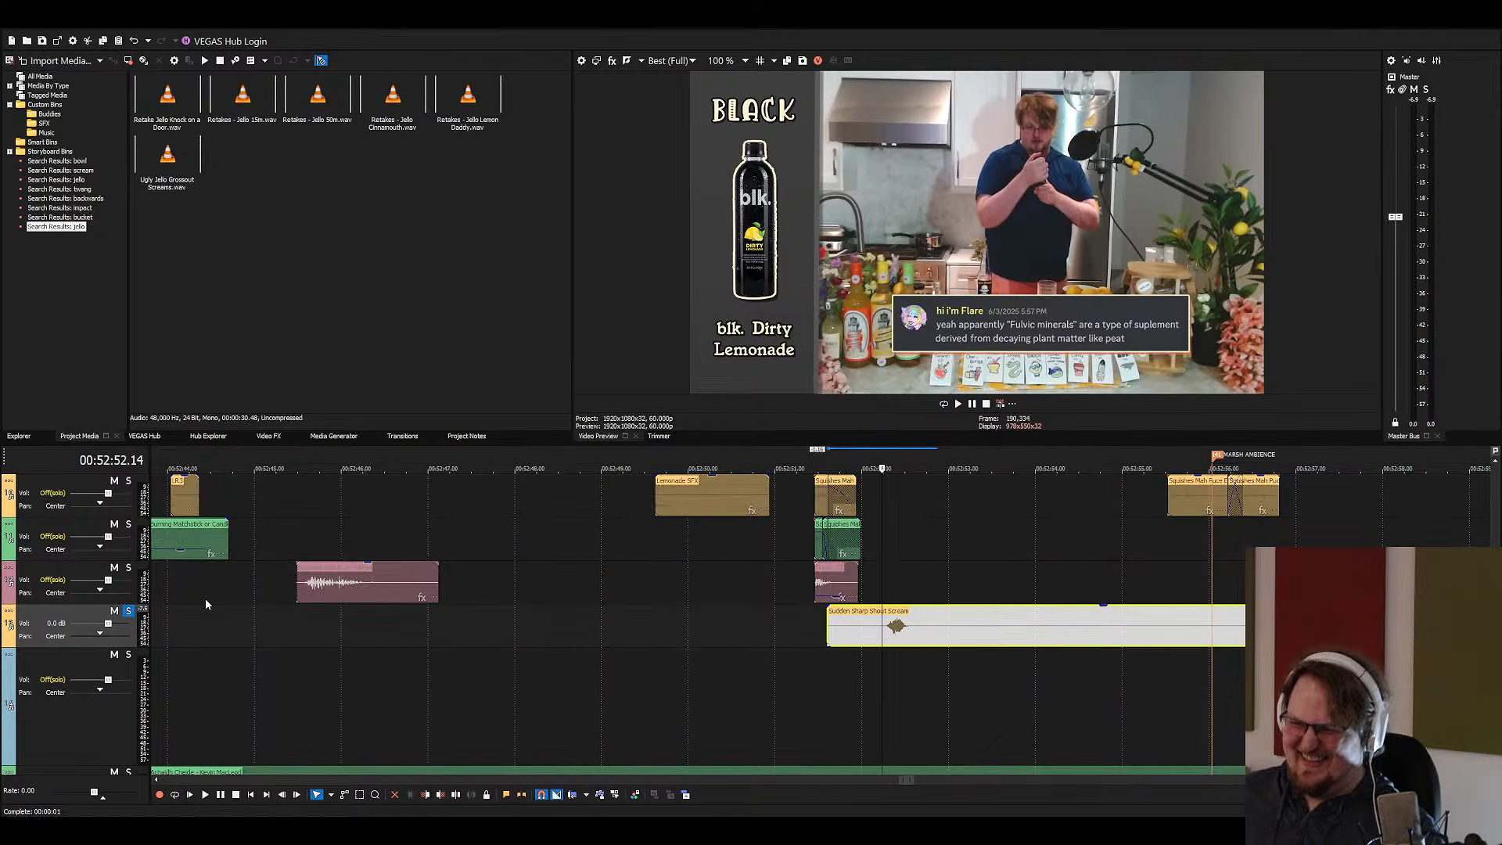
key(space)
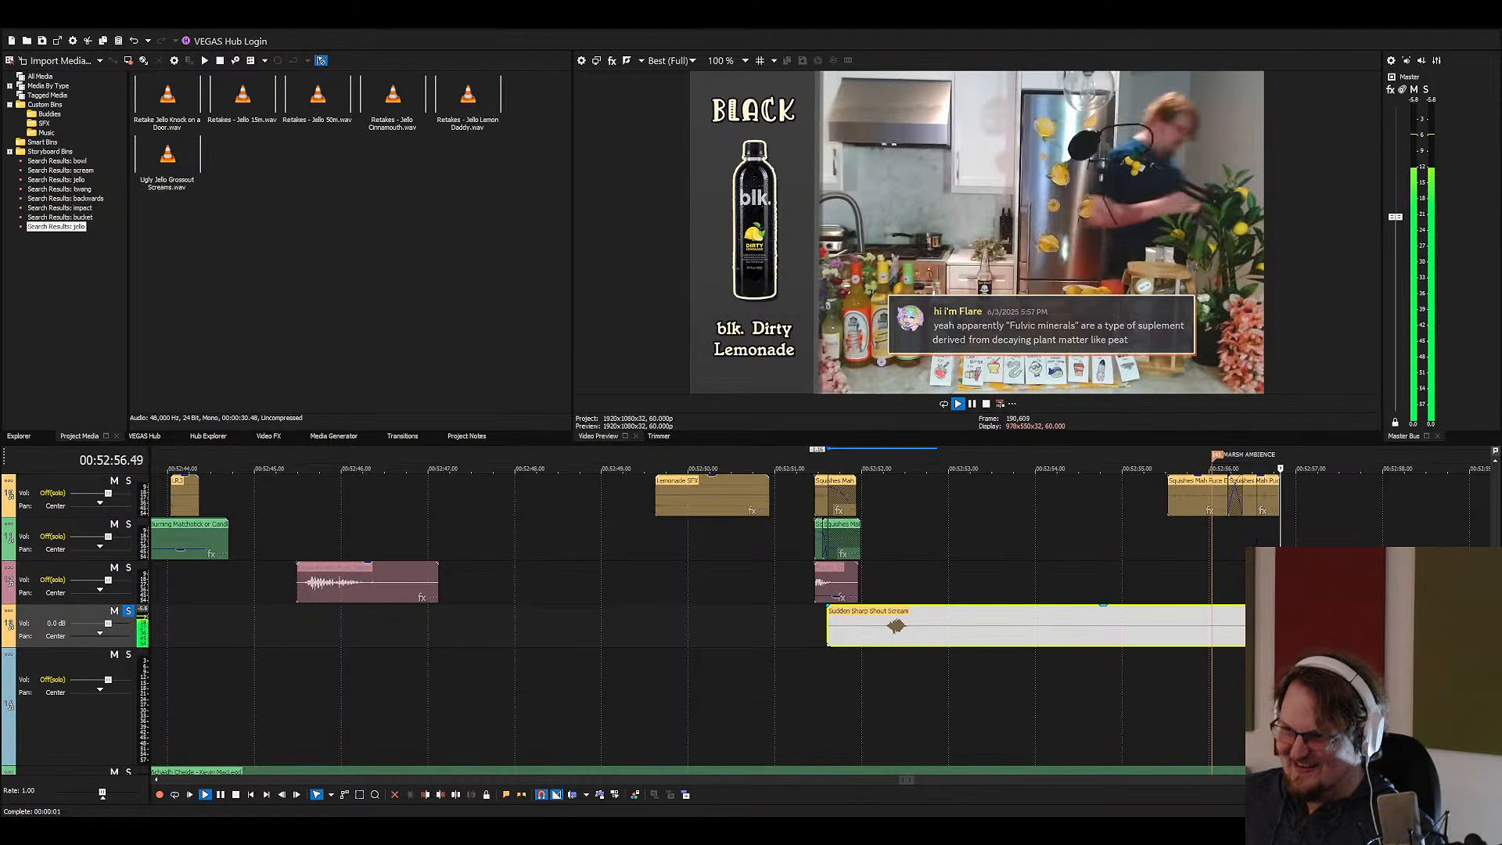
key(space)
drag(912, 643, 841, 647)
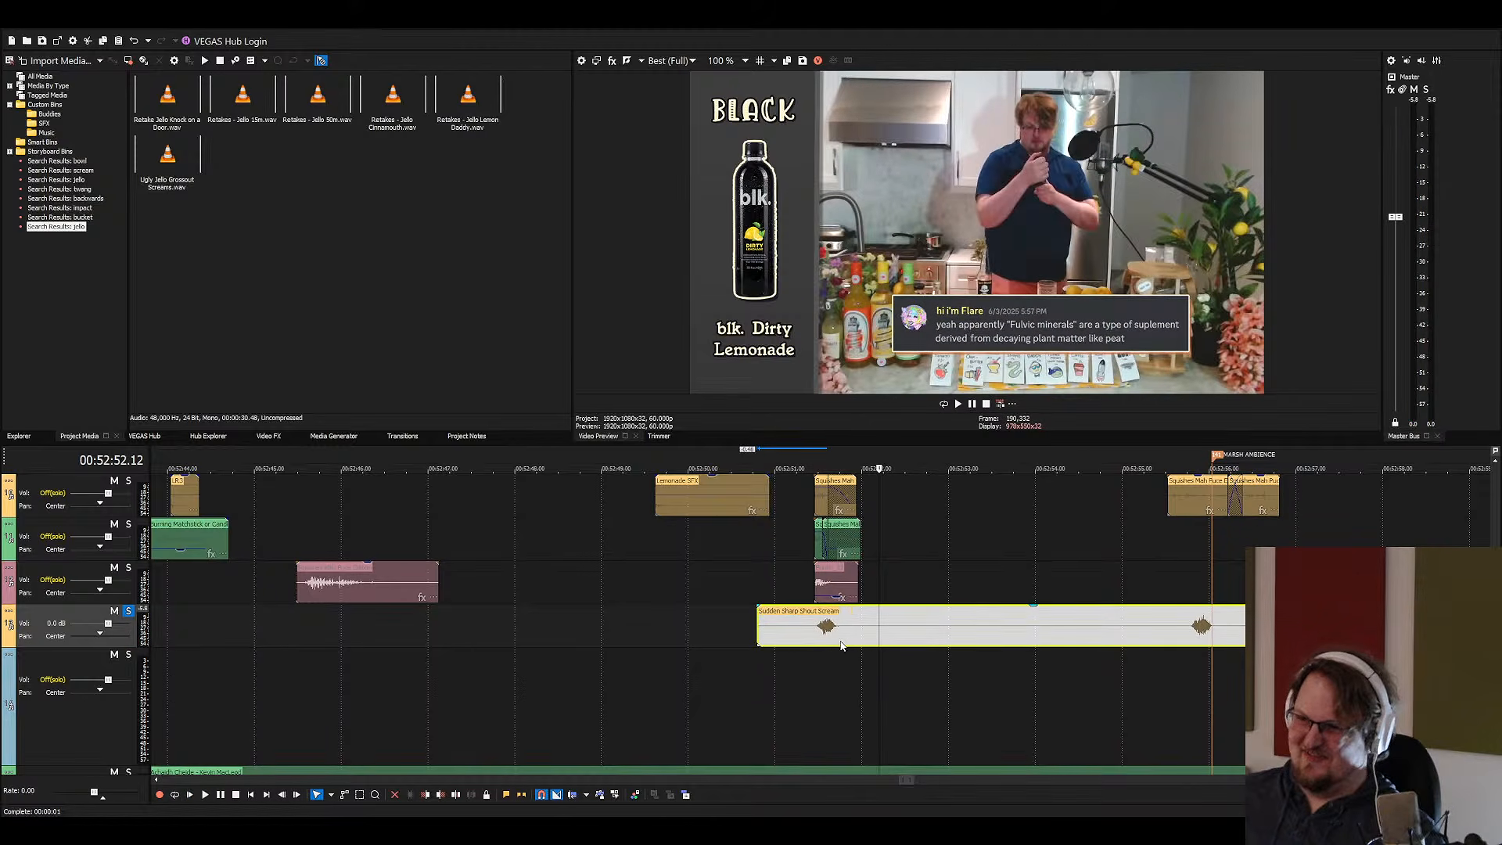
click(128, 611)
Cut the Sudden Sharp Shout Scream clip after its first shout and add a fade-out starting at the end of Punch_02
key(space)
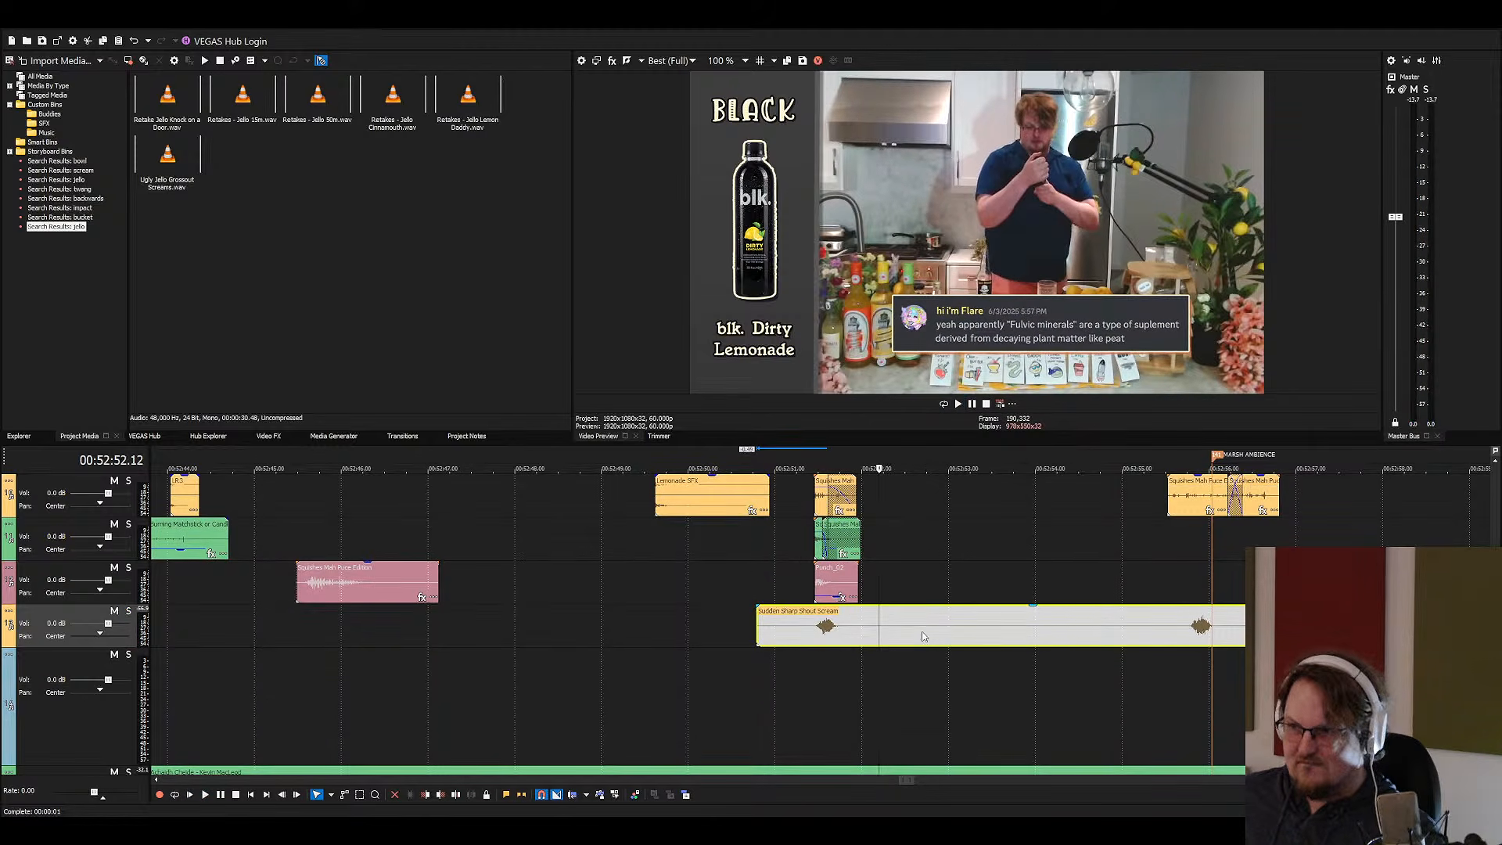
click(809, 630)
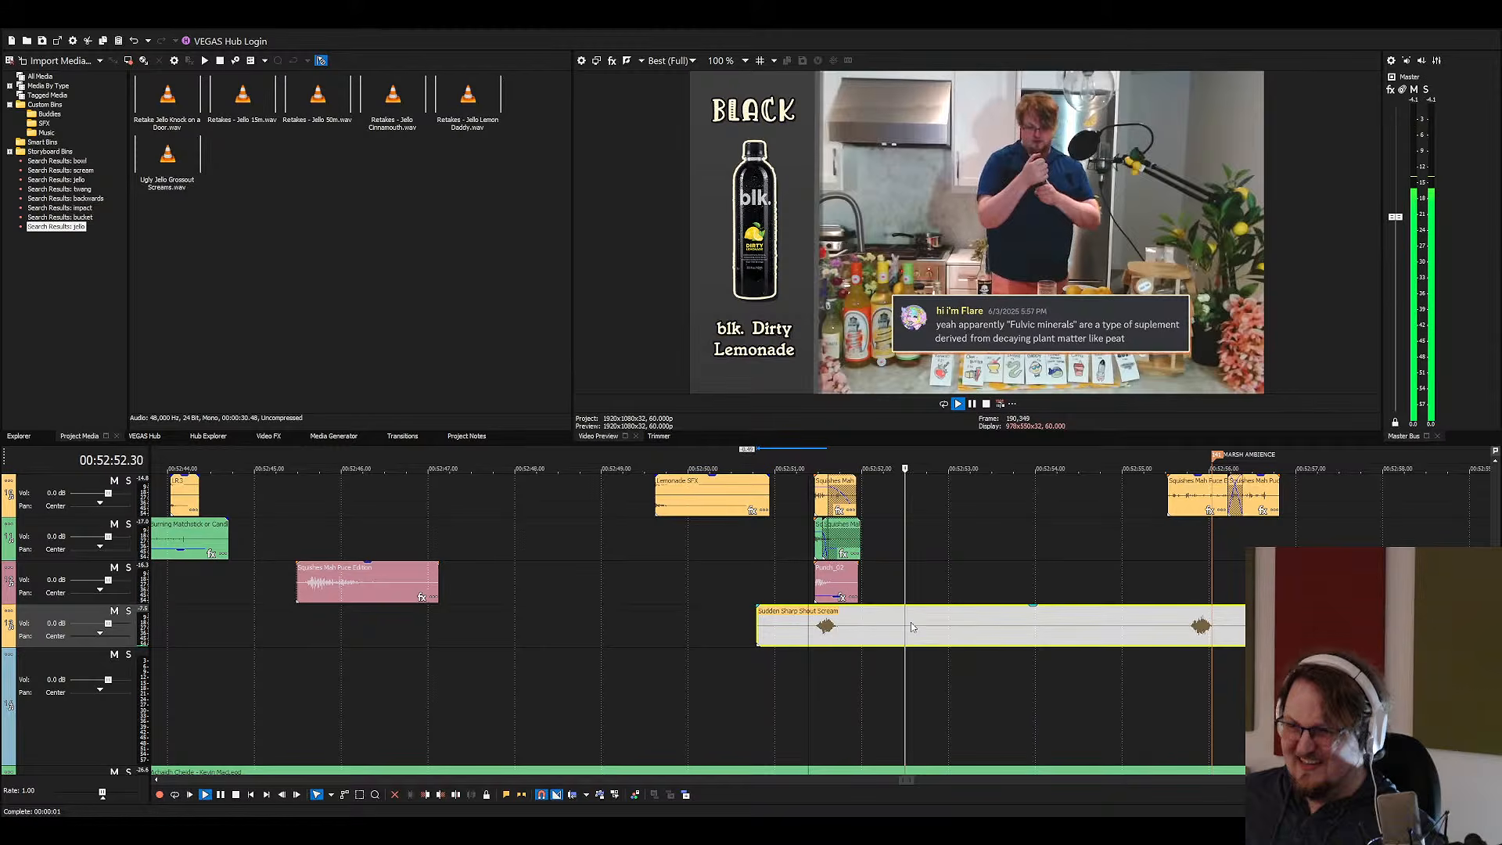
key(s)
key(Delete)
key(space)
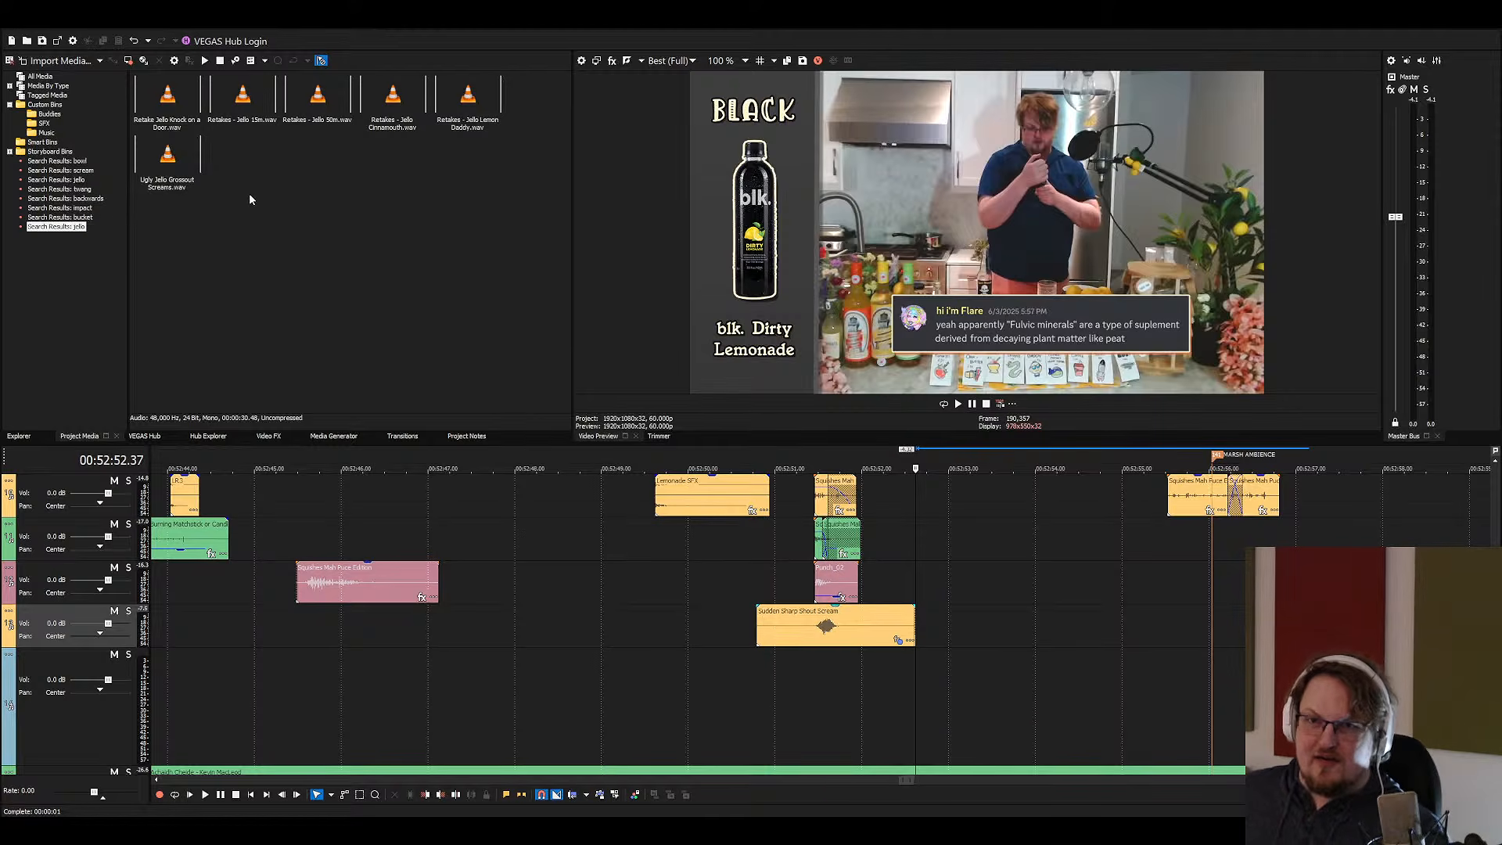
click(792, 592)
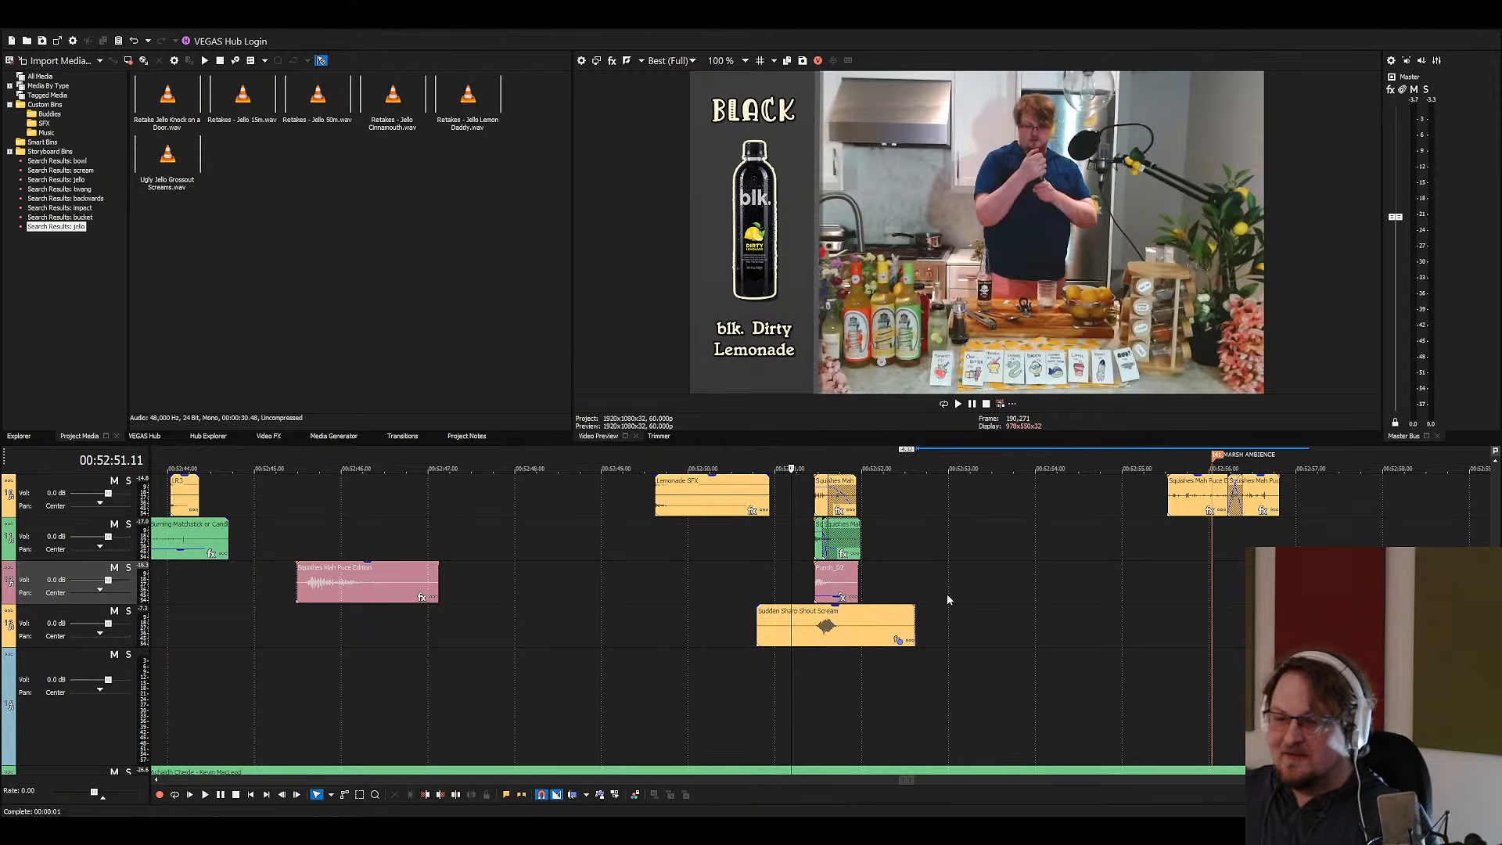
drag(914, 639, 858, 607)
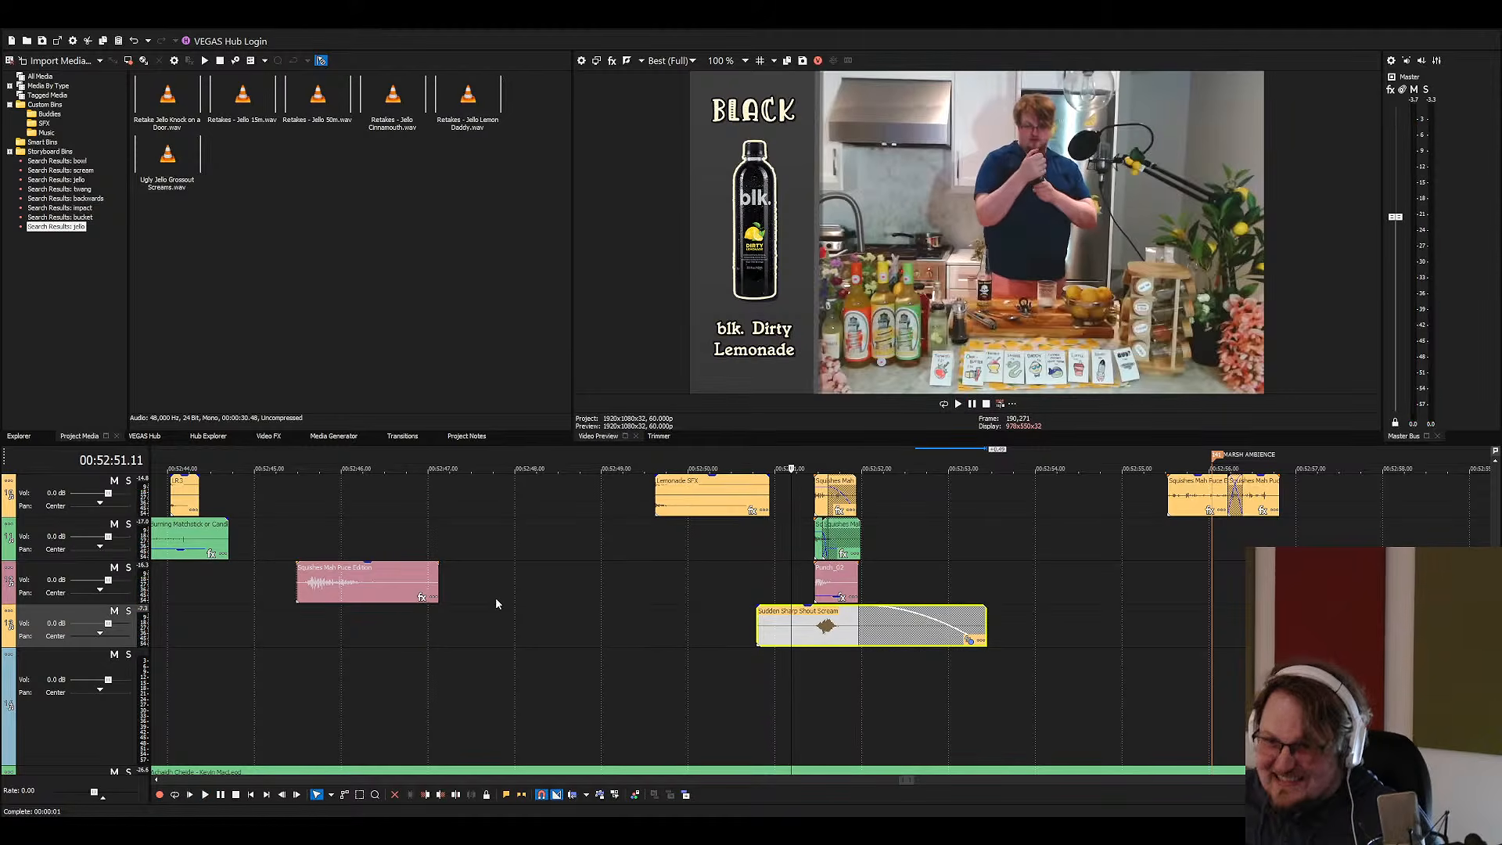
Mute both LEMON AUDIO tracks and play the sound effects from about 00:52:50
scroll(160, 520, up, 2)
click(115, 525)
click(115, 481)
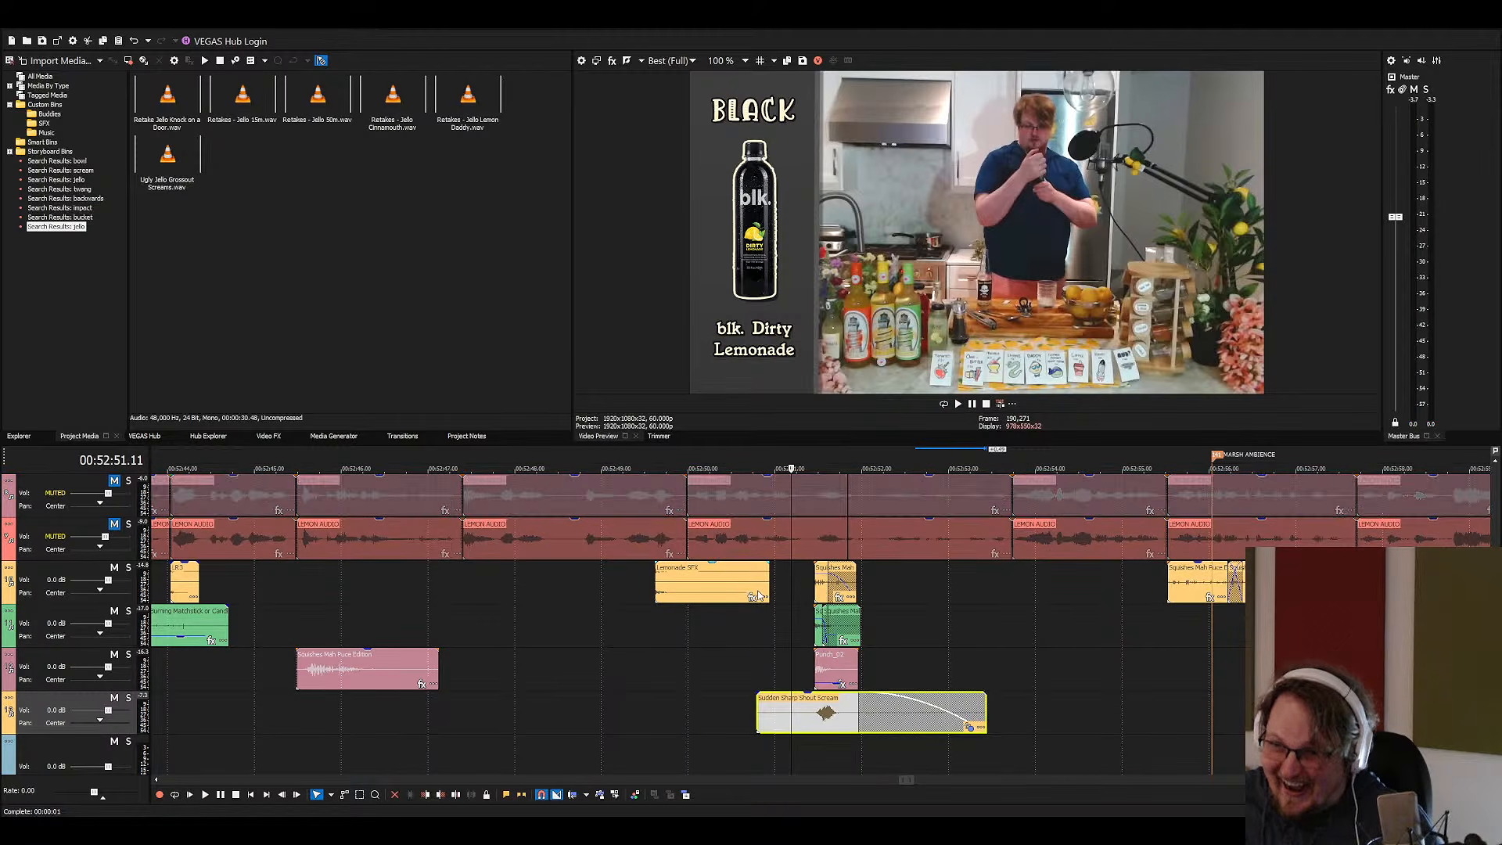
key(space)
click(688, 636)
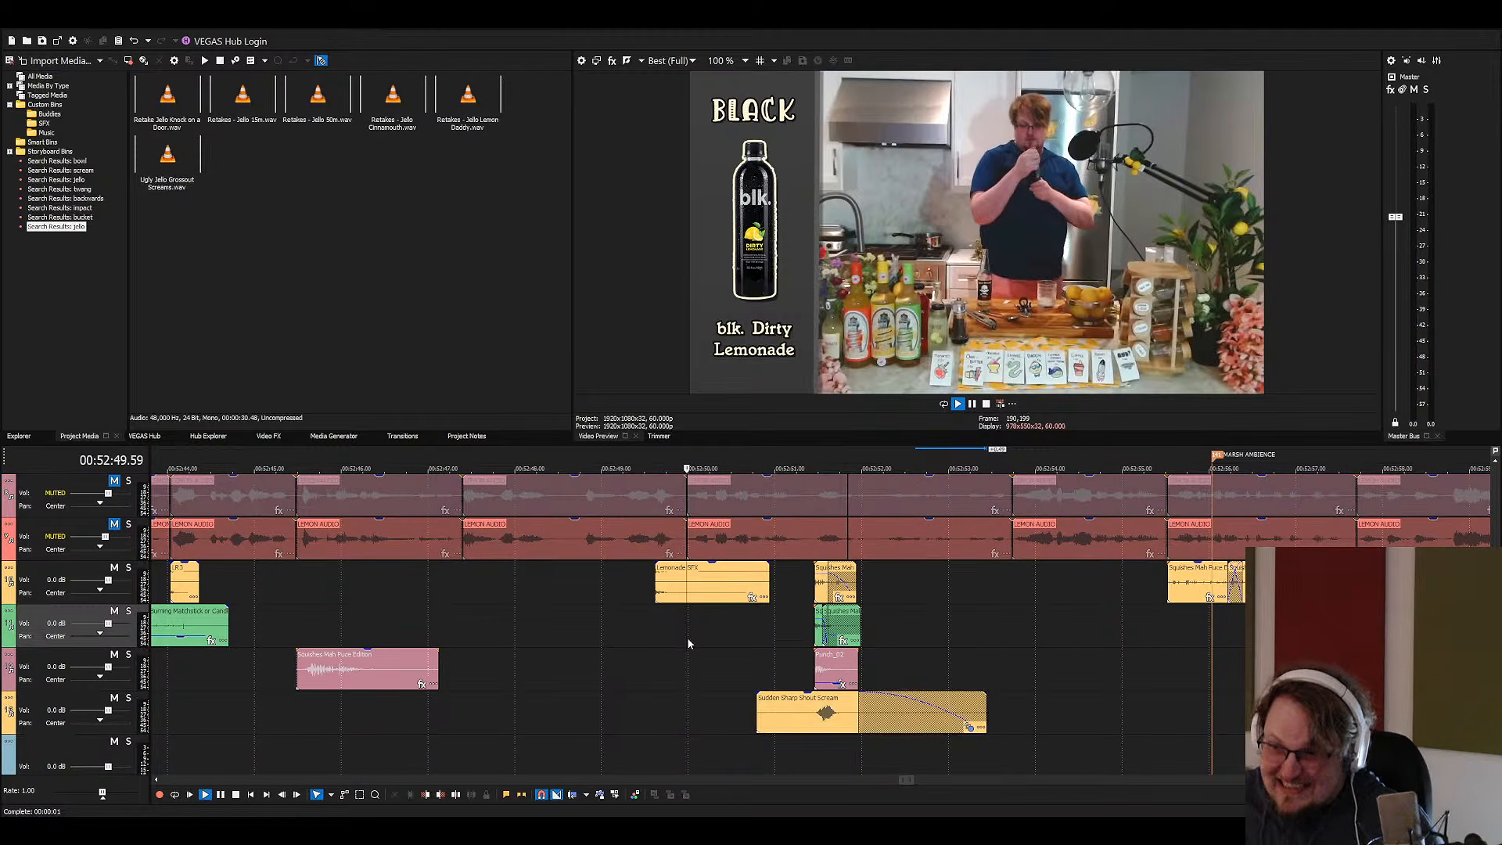
Select the time range from just before Punch_02 to the end of the Sudden Sharp Shout Scream clip
click(815, 709)
scroll(815, 710, down, 2)
drag(803, 665, 989, 664)
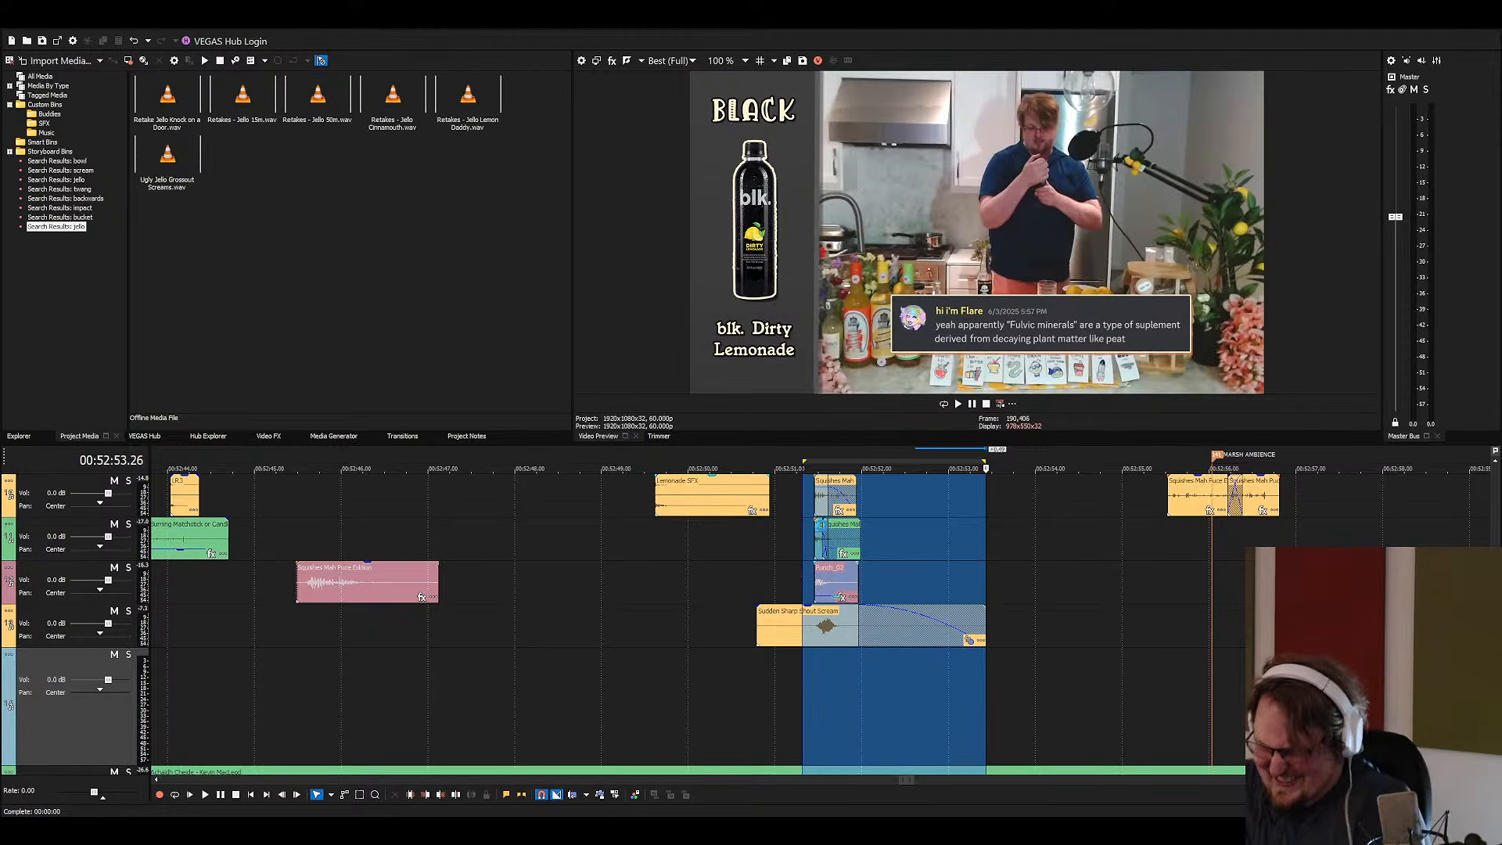
Play the sound effects from 00:52:51.11 with the LEMON AUDIO tracks muted
click(783, 614)
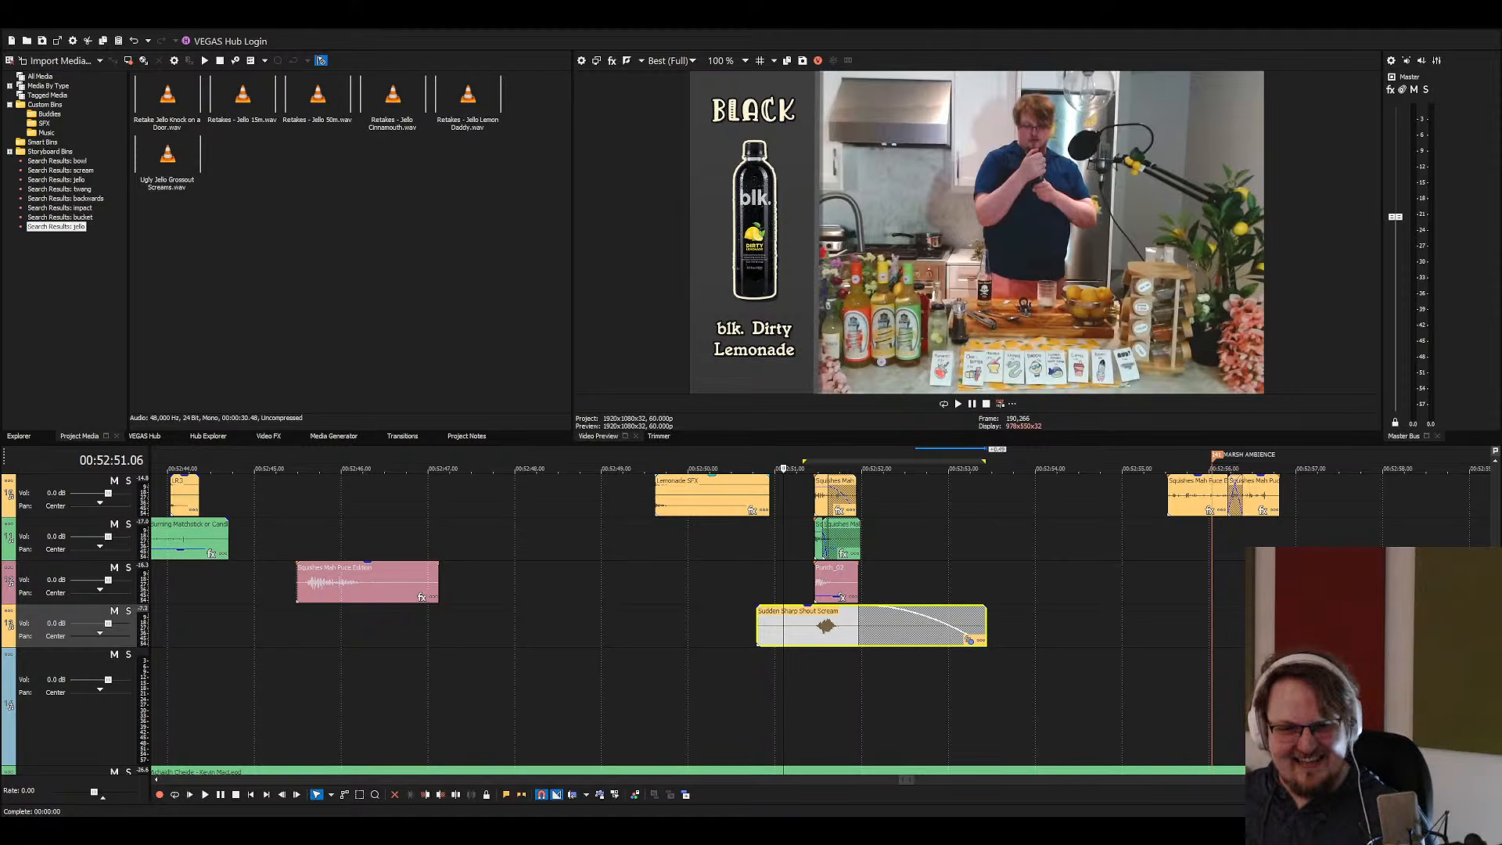
click(790, 579)
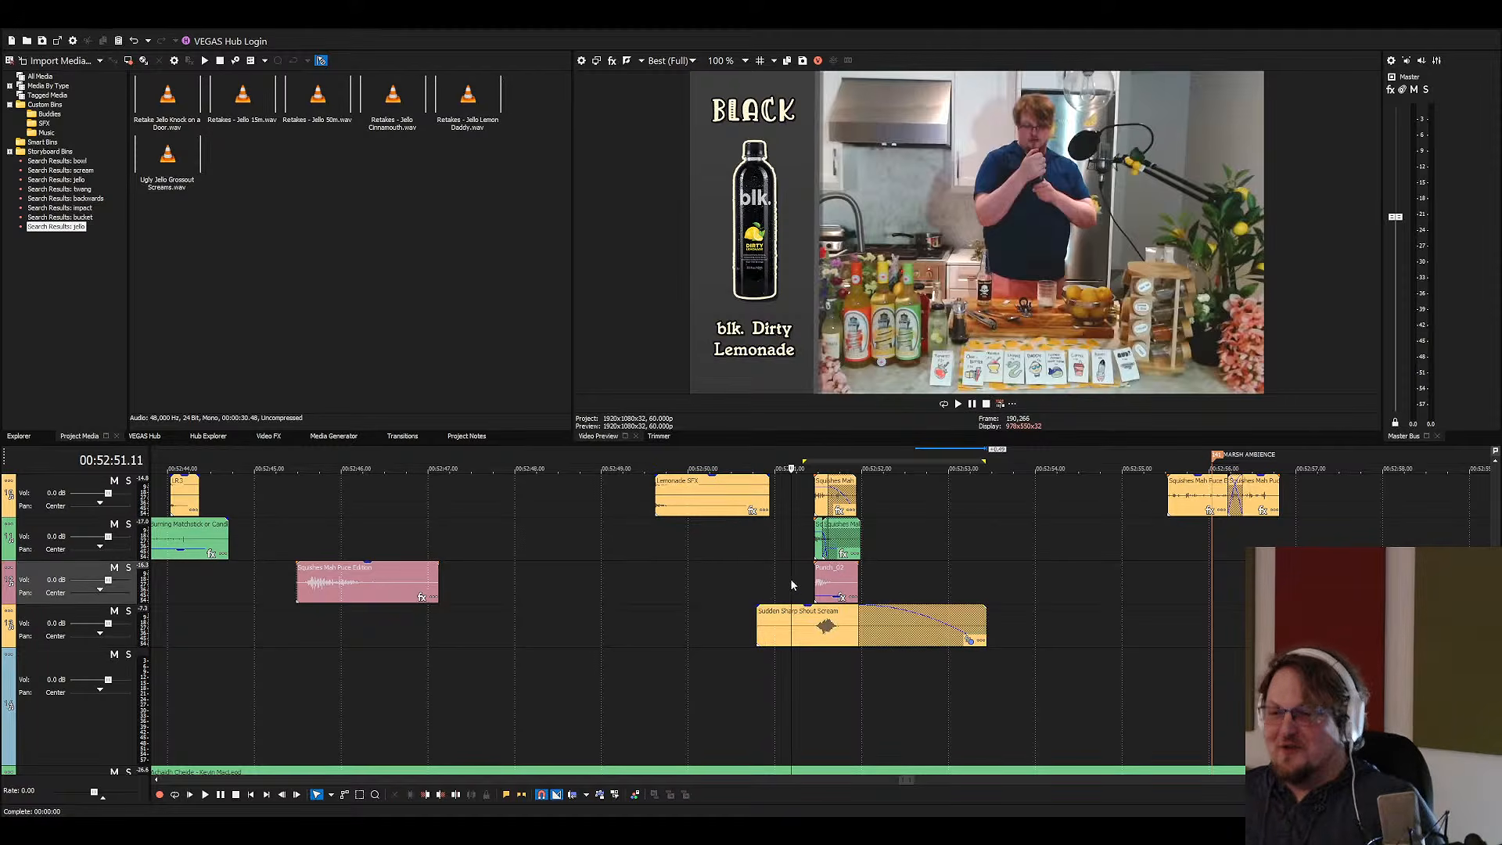
key(space)
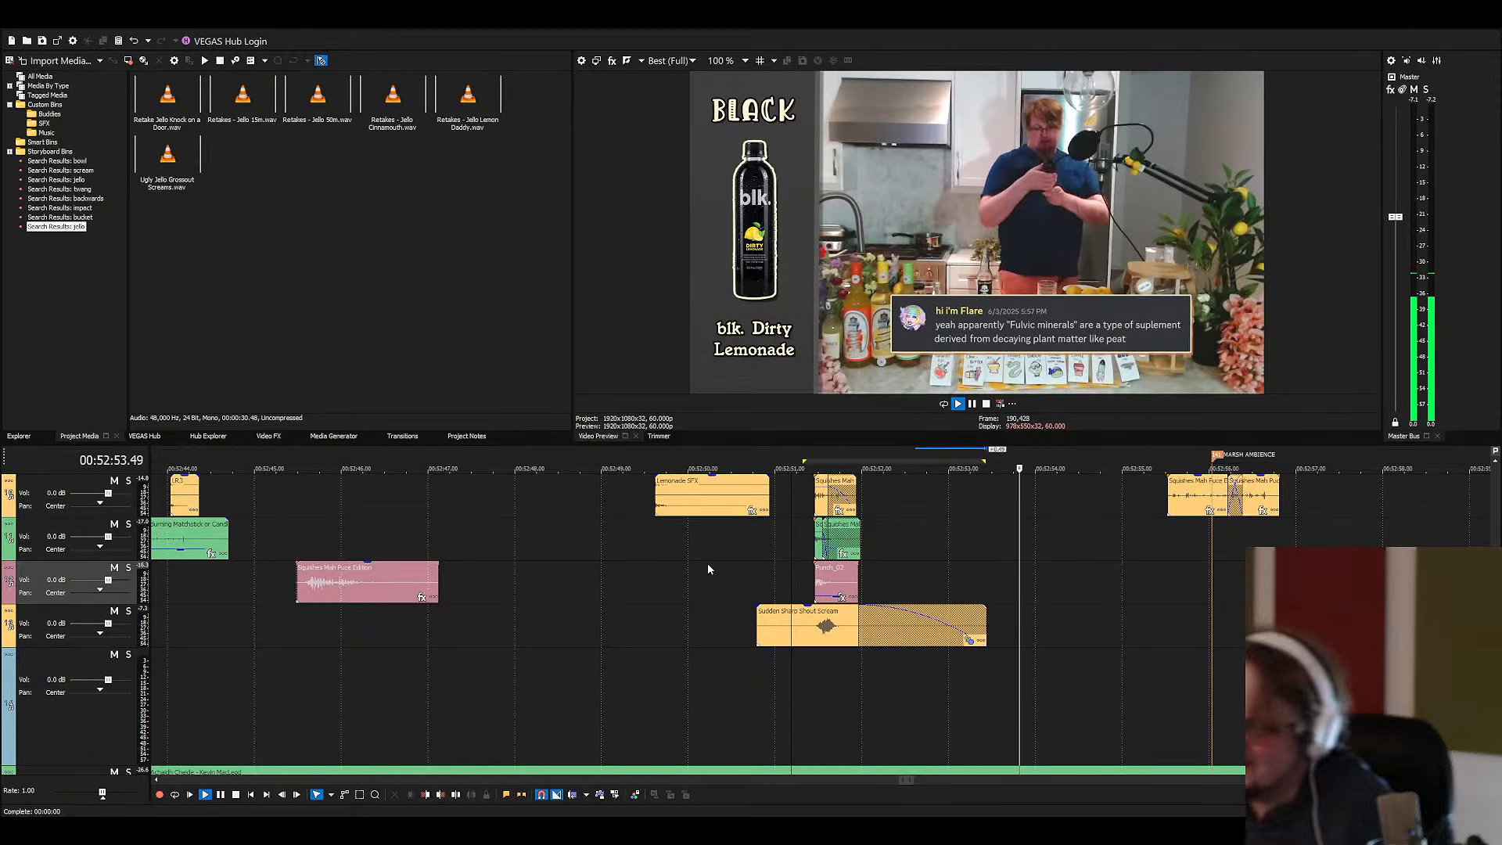
key(space)
key(ctrl+z)
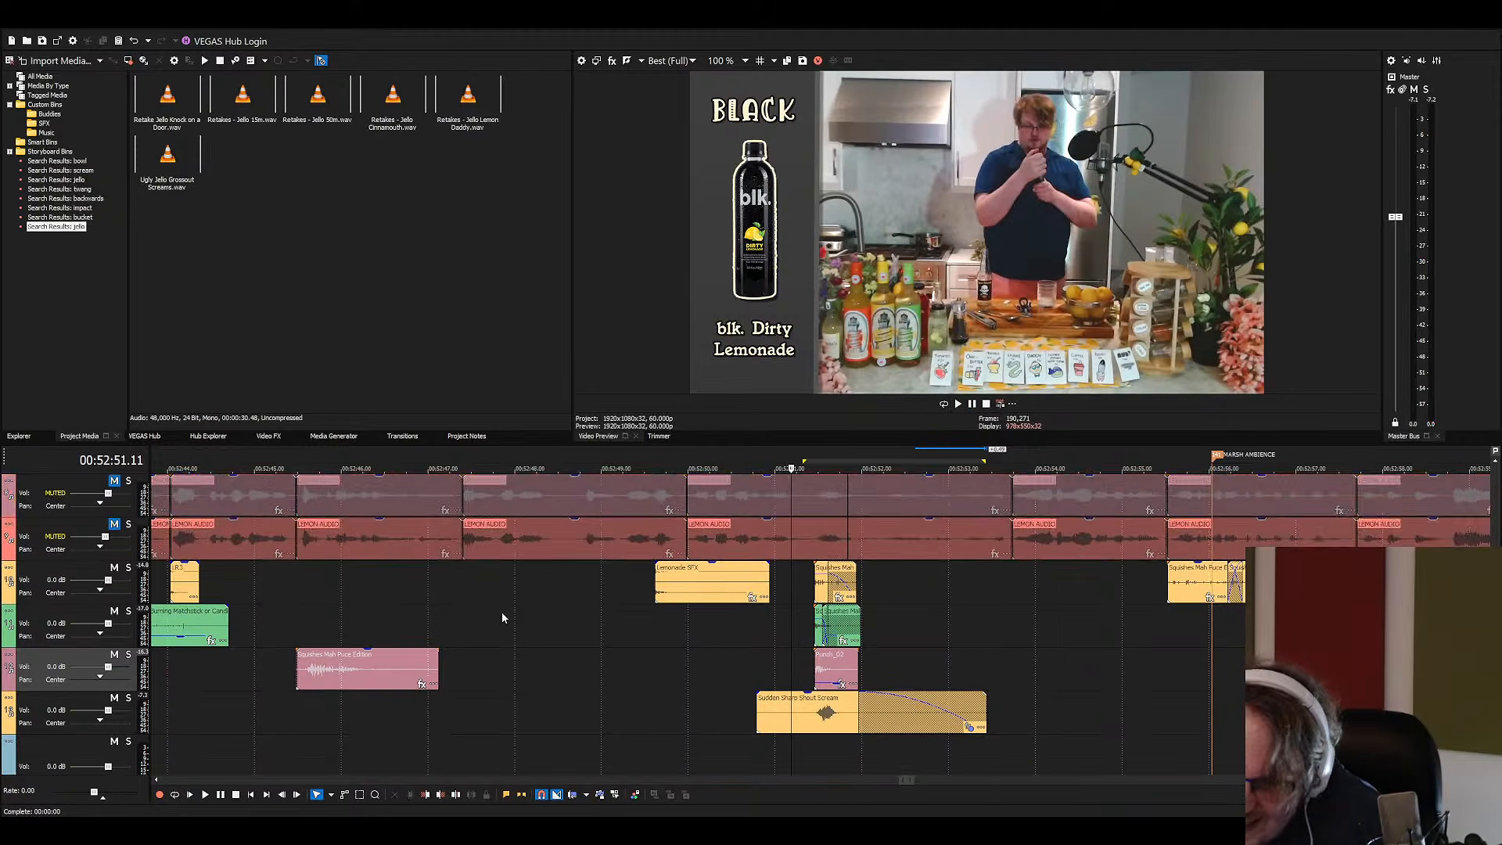
Unmute both LEMON AUDIO tracks and play the scream moment together with the dialogue
click(114, 524)
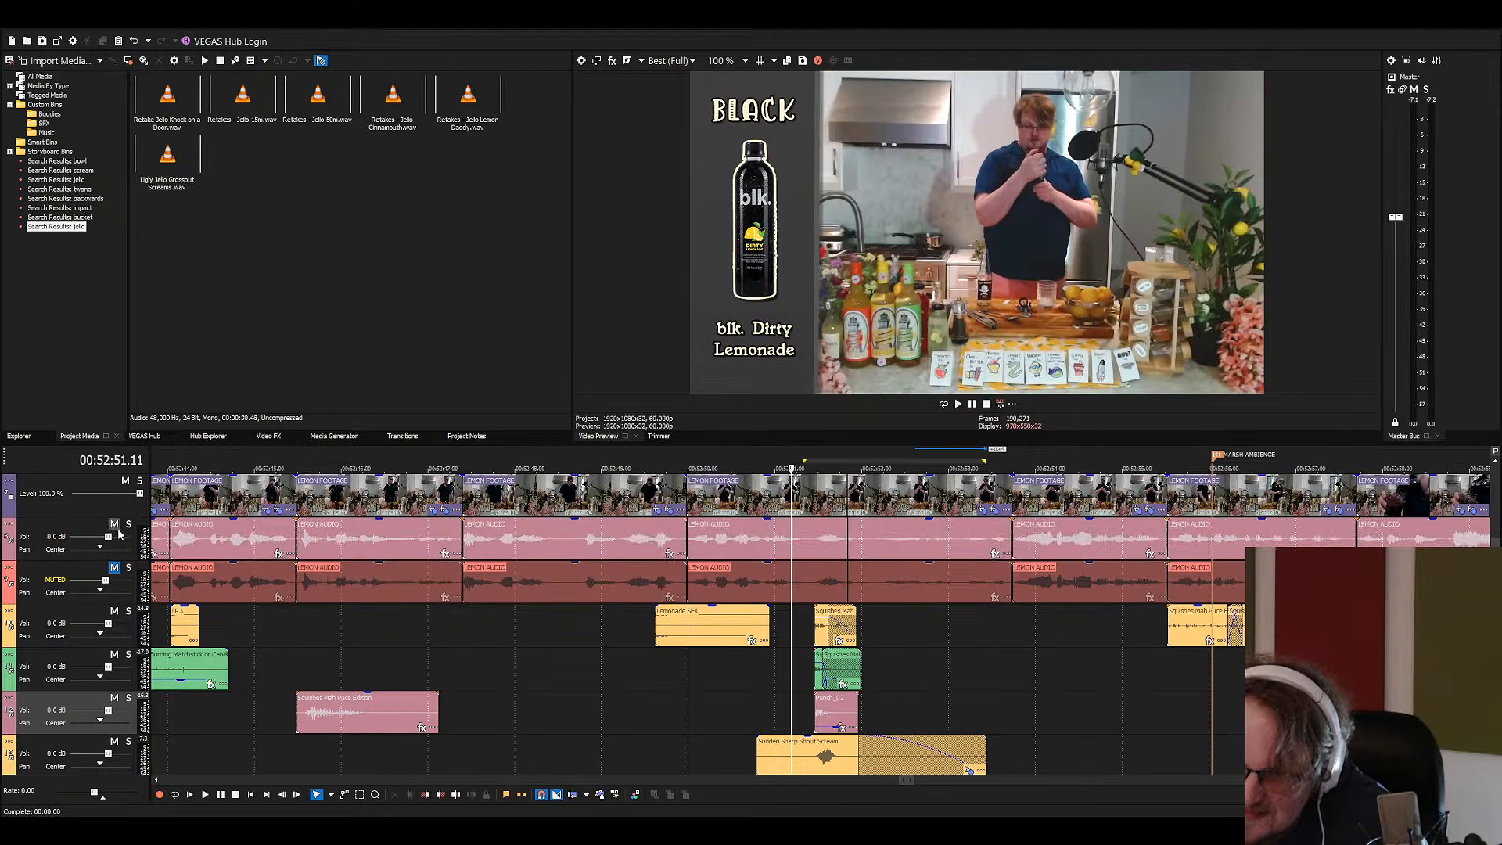
click(115, 569)
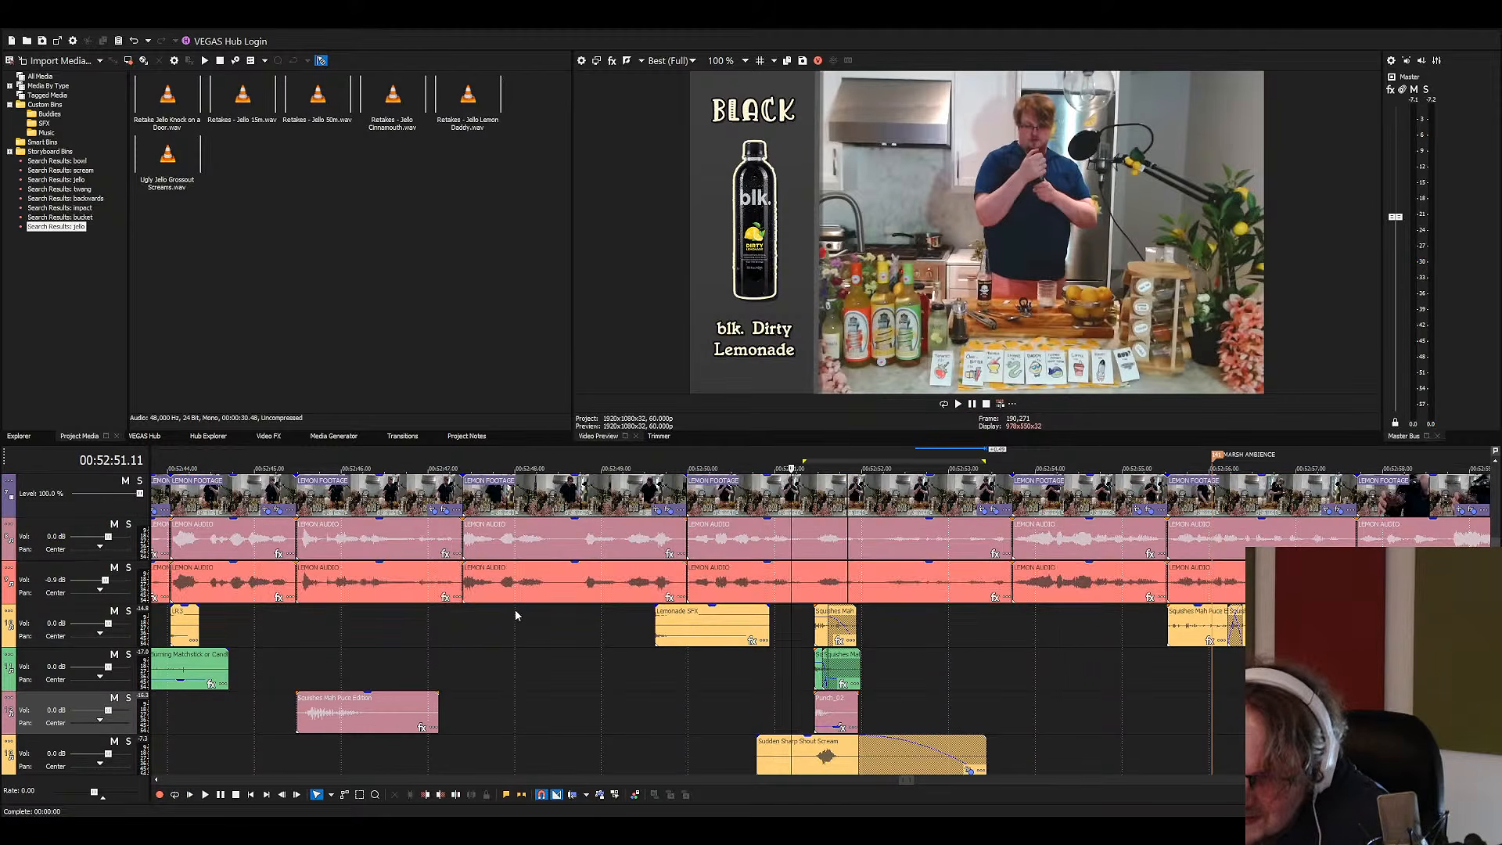
click(645, 591)
key(space)
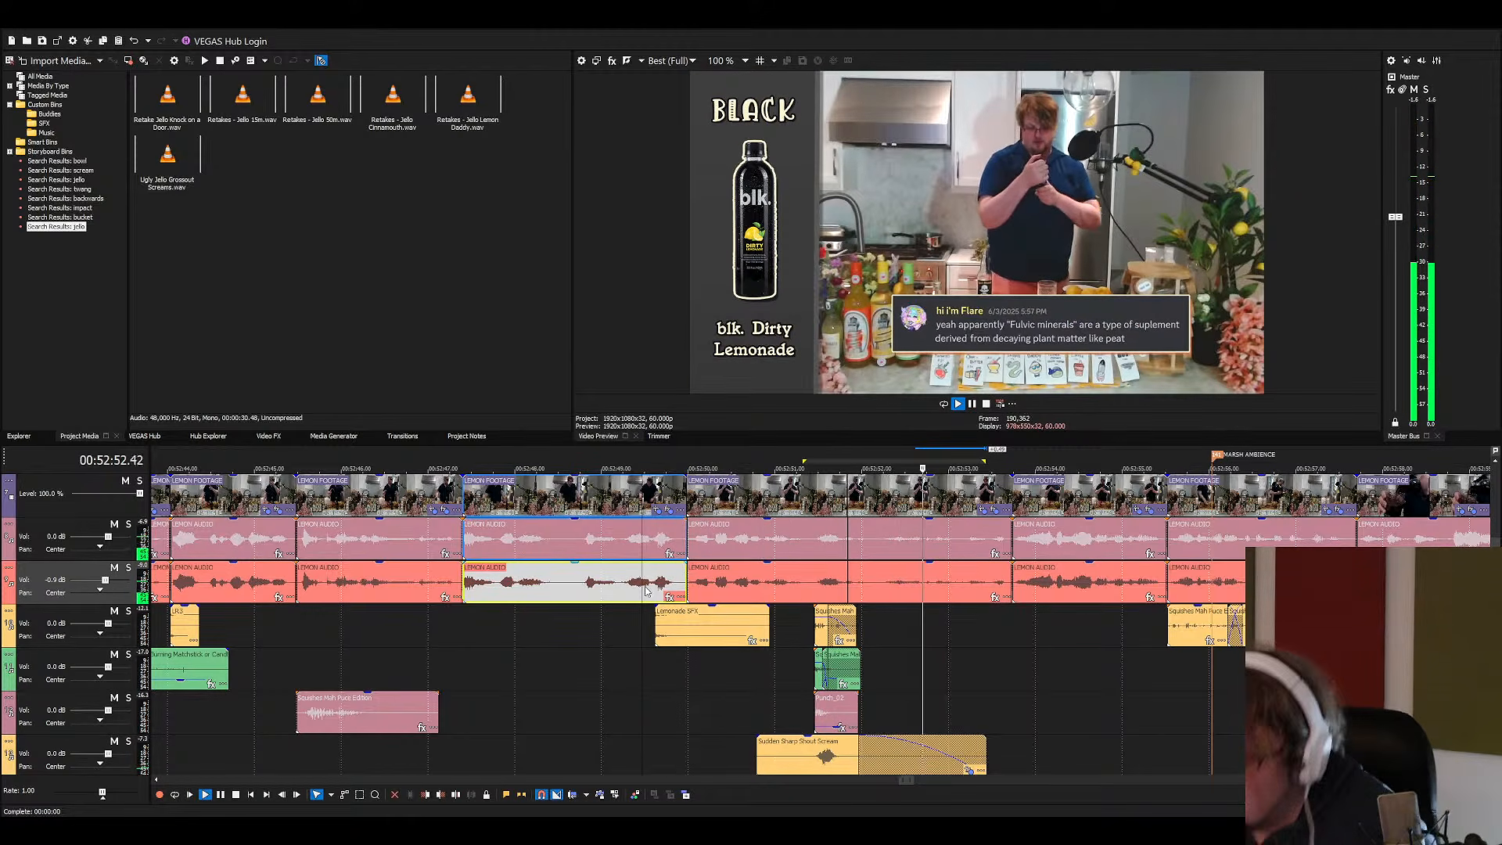
scroll(784, 705, down, 2)
key(space)
Lower the gain of the Sudden Sharp Shout Scream clip and check the mix in playback
click(808, 663)
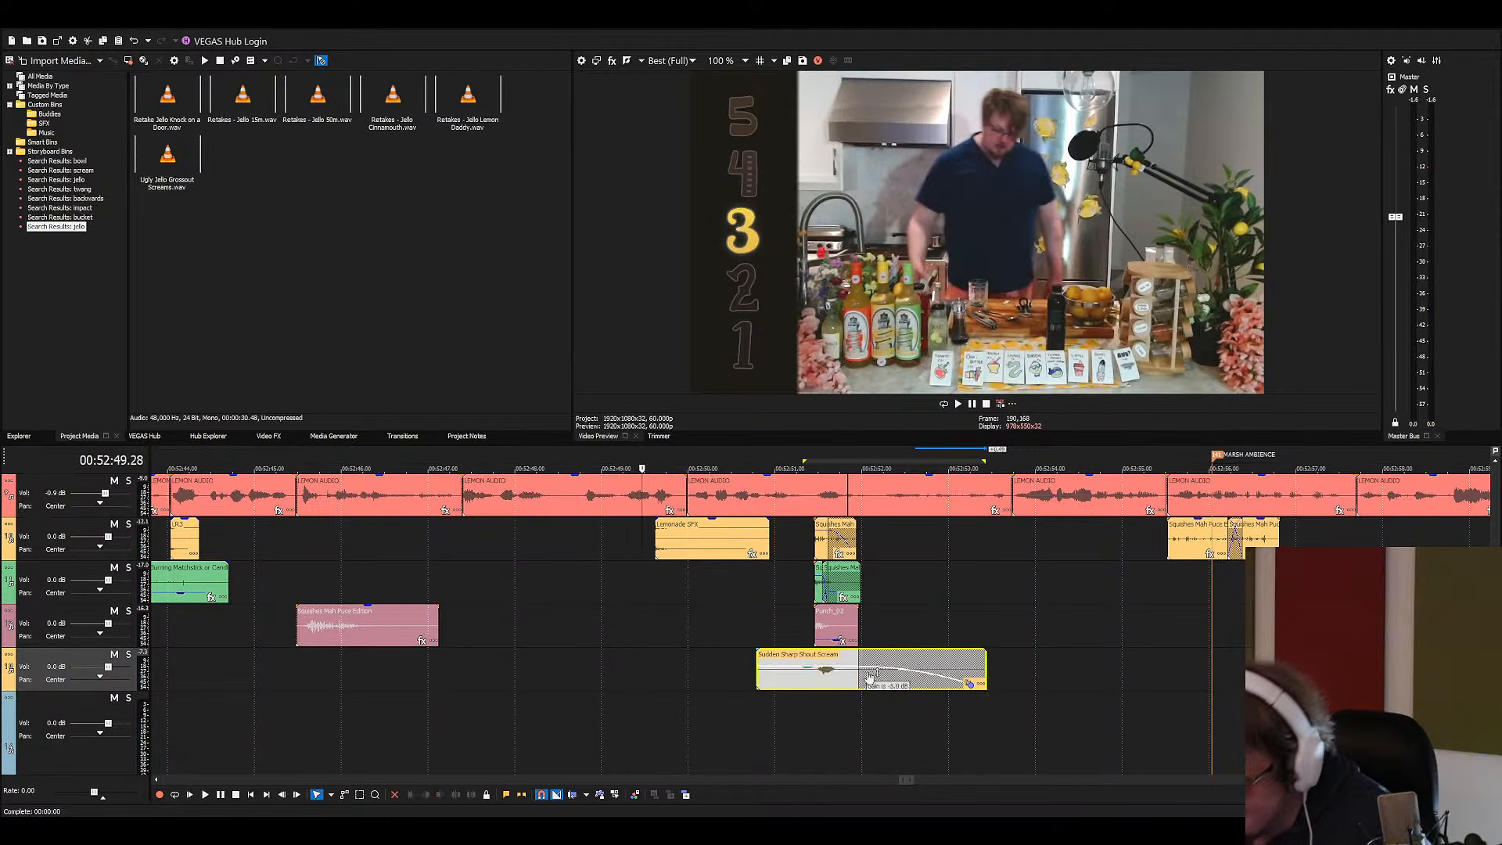
key(space)
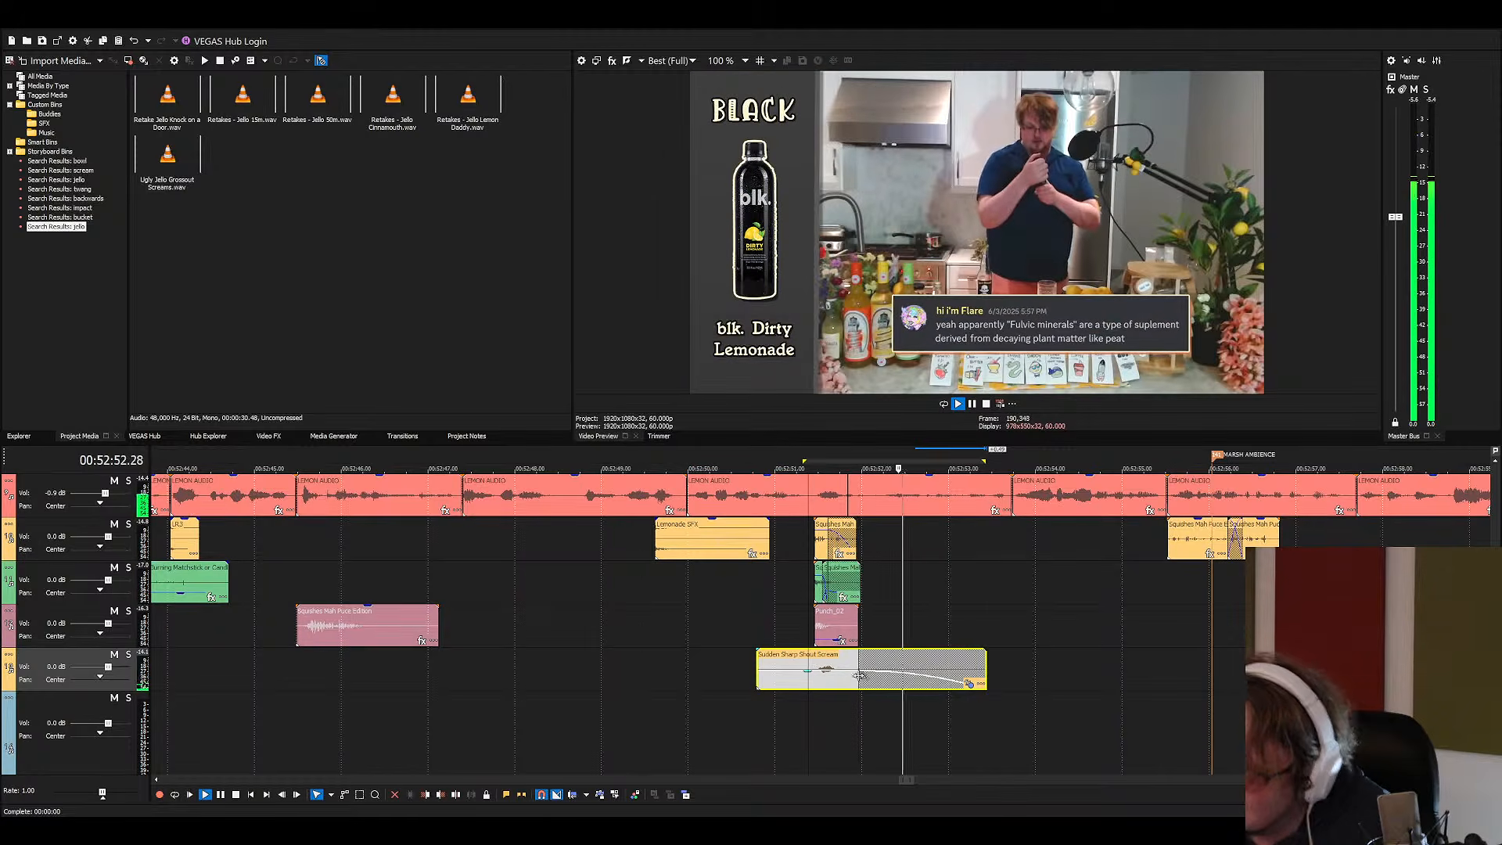
scroll(943, 662, down, 2)
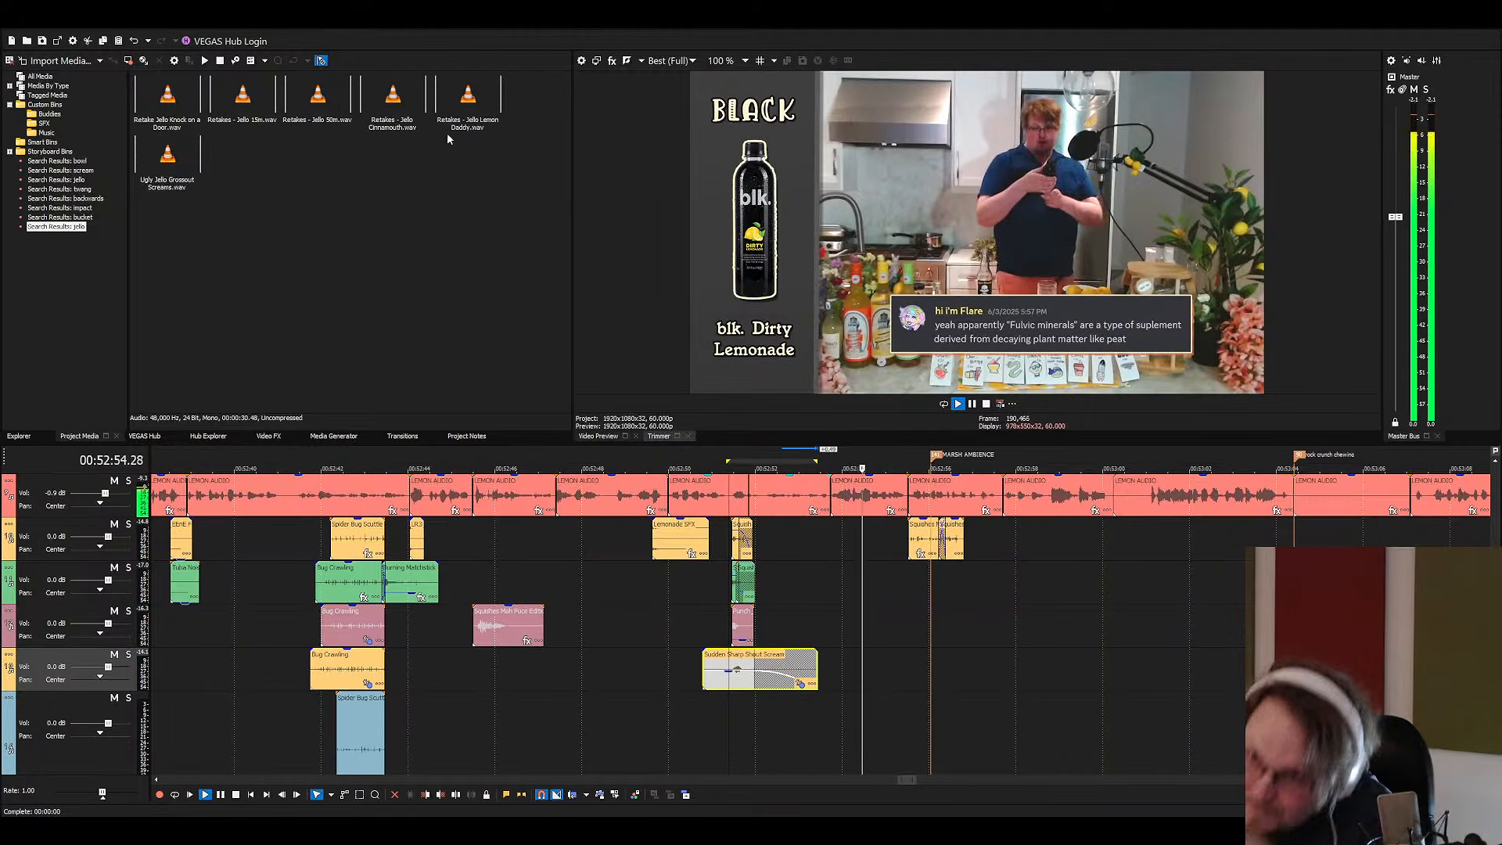
key(space)
click(719, 626)
Find Cave Water Dripping.mp3 among all project media and place it on the track below the Sudden Sharp Shout Scream clip
click(131, 163)
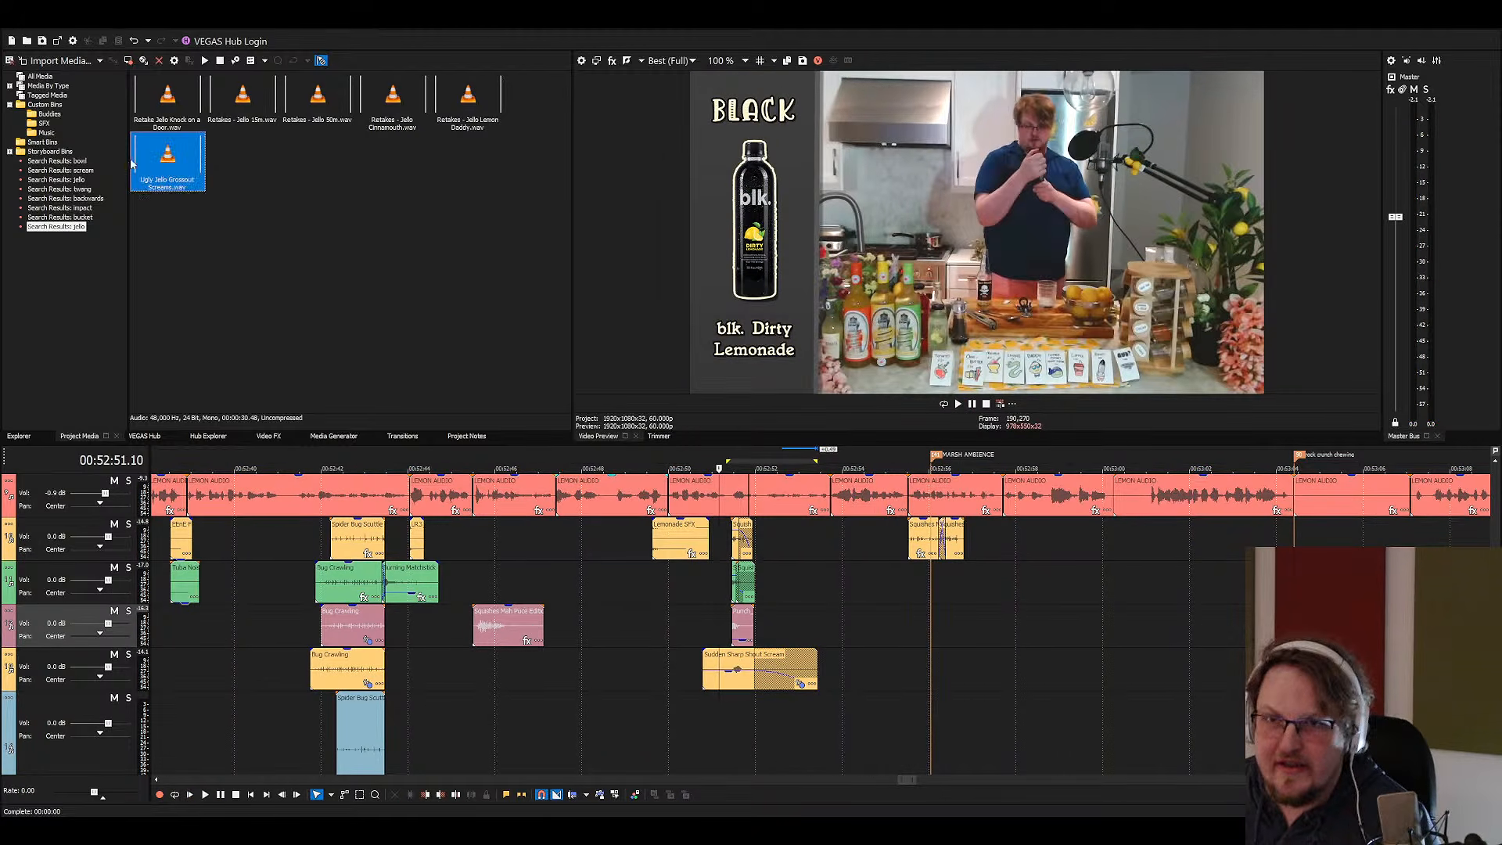
click(40, 76)
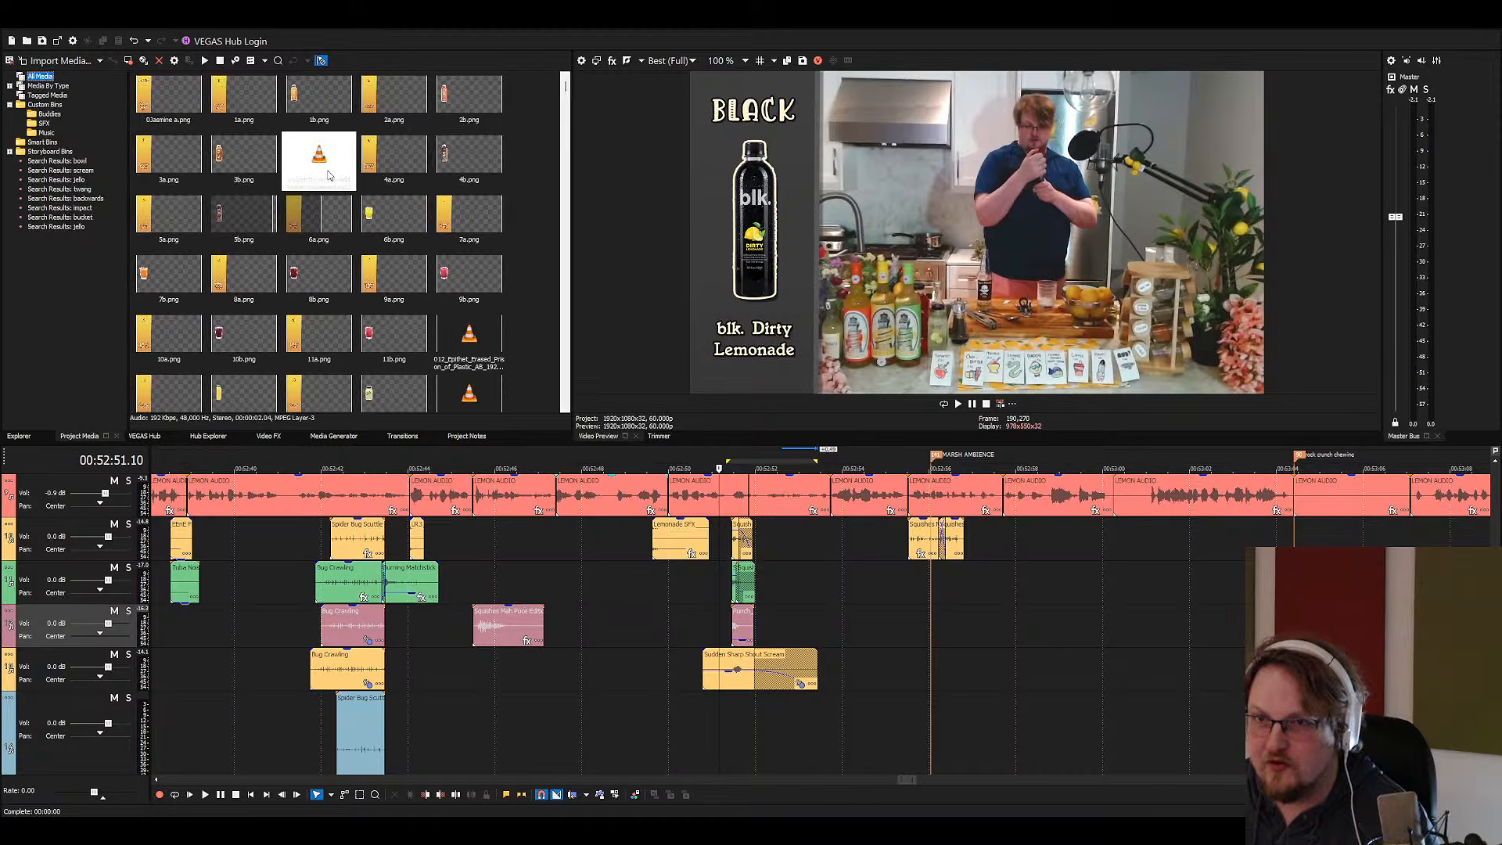
click(329, 176)
key(a)
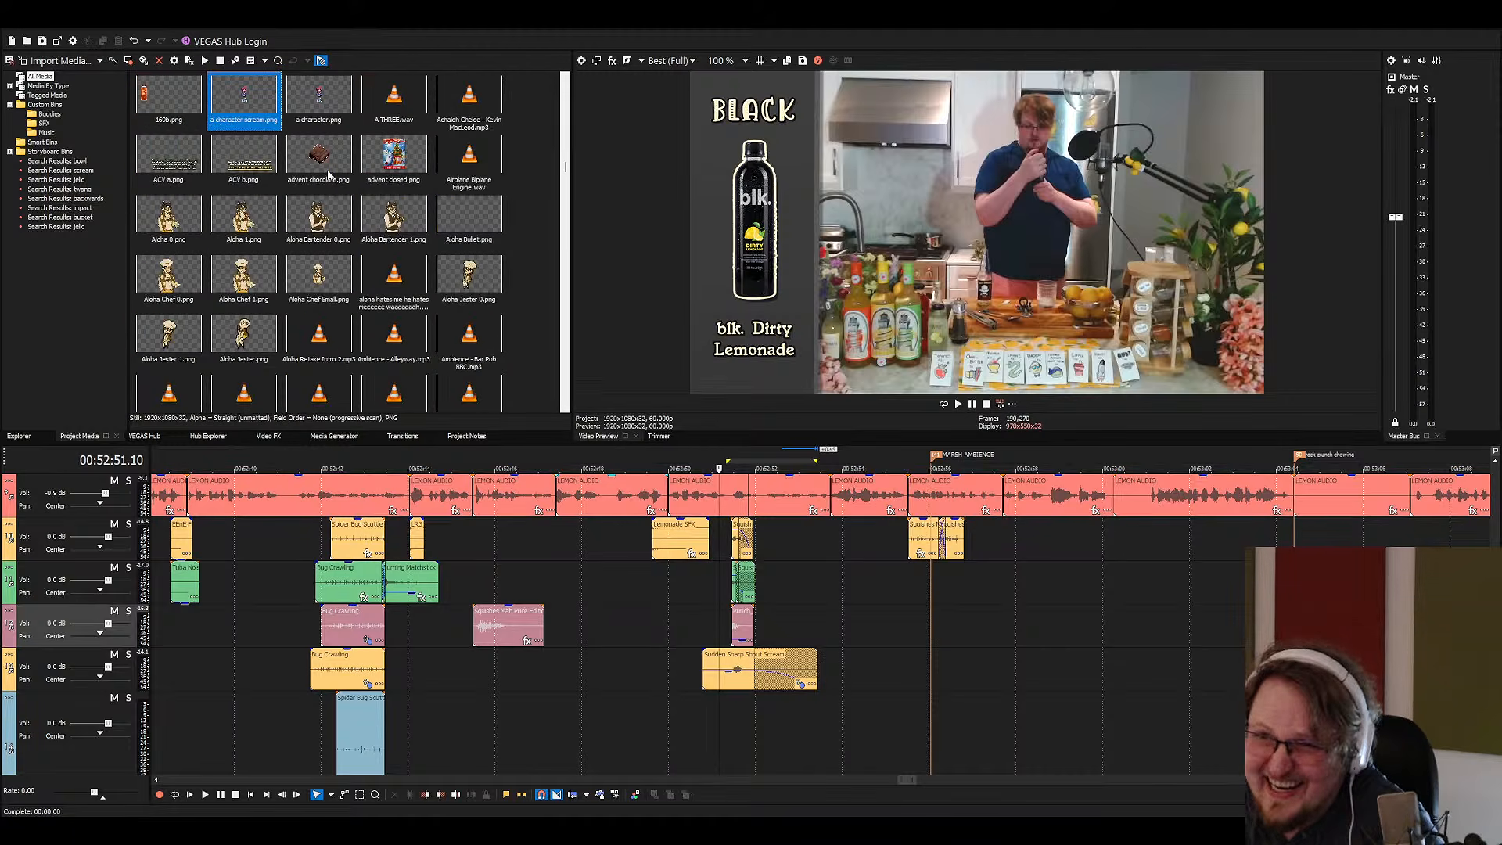
key(c)
key(a)
key(v)
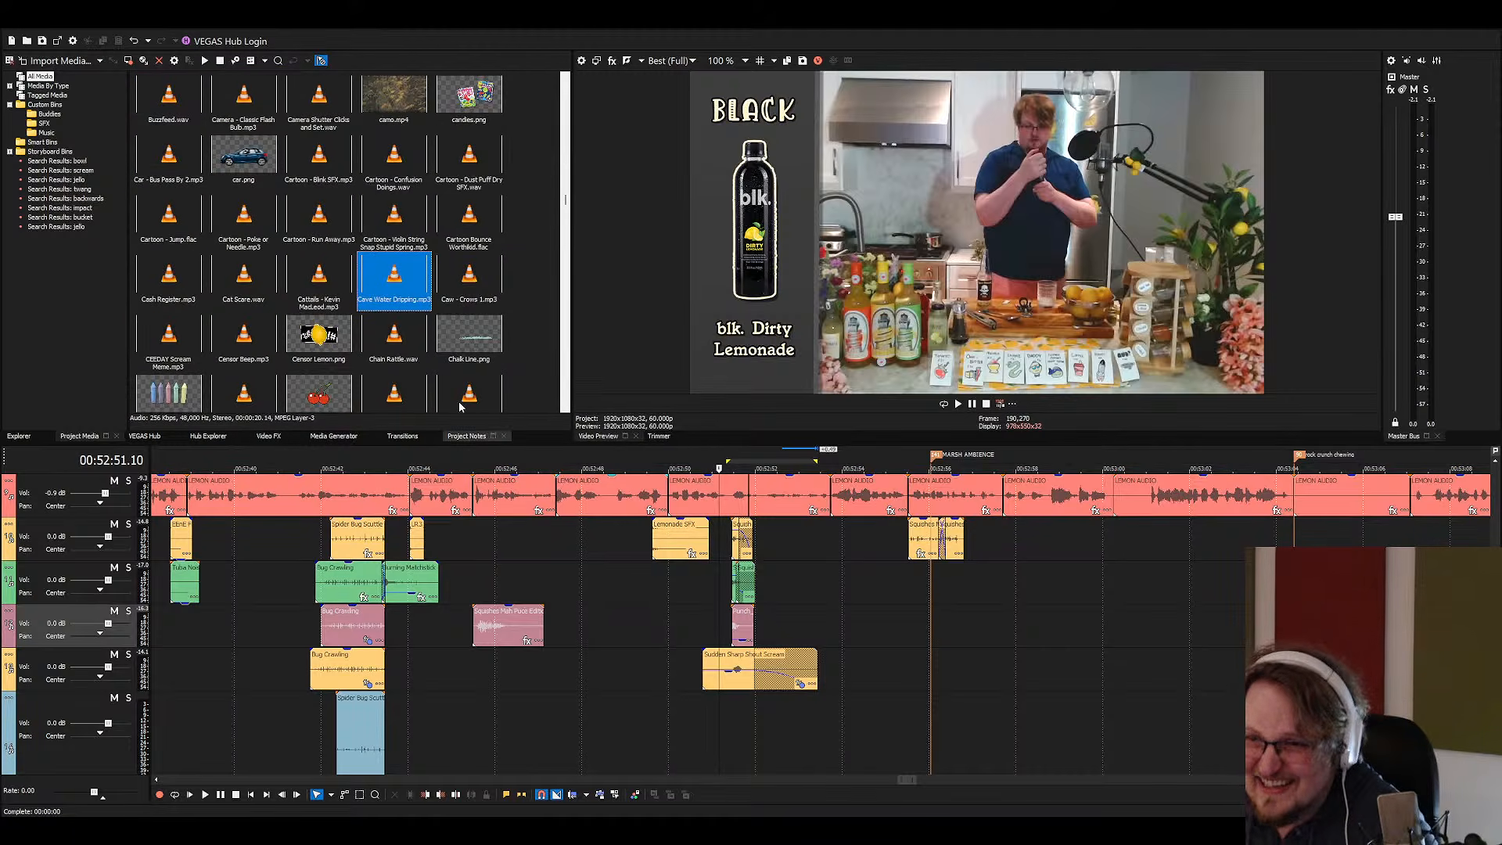
drag(502, 384, 696, 703)
click(994, 677)
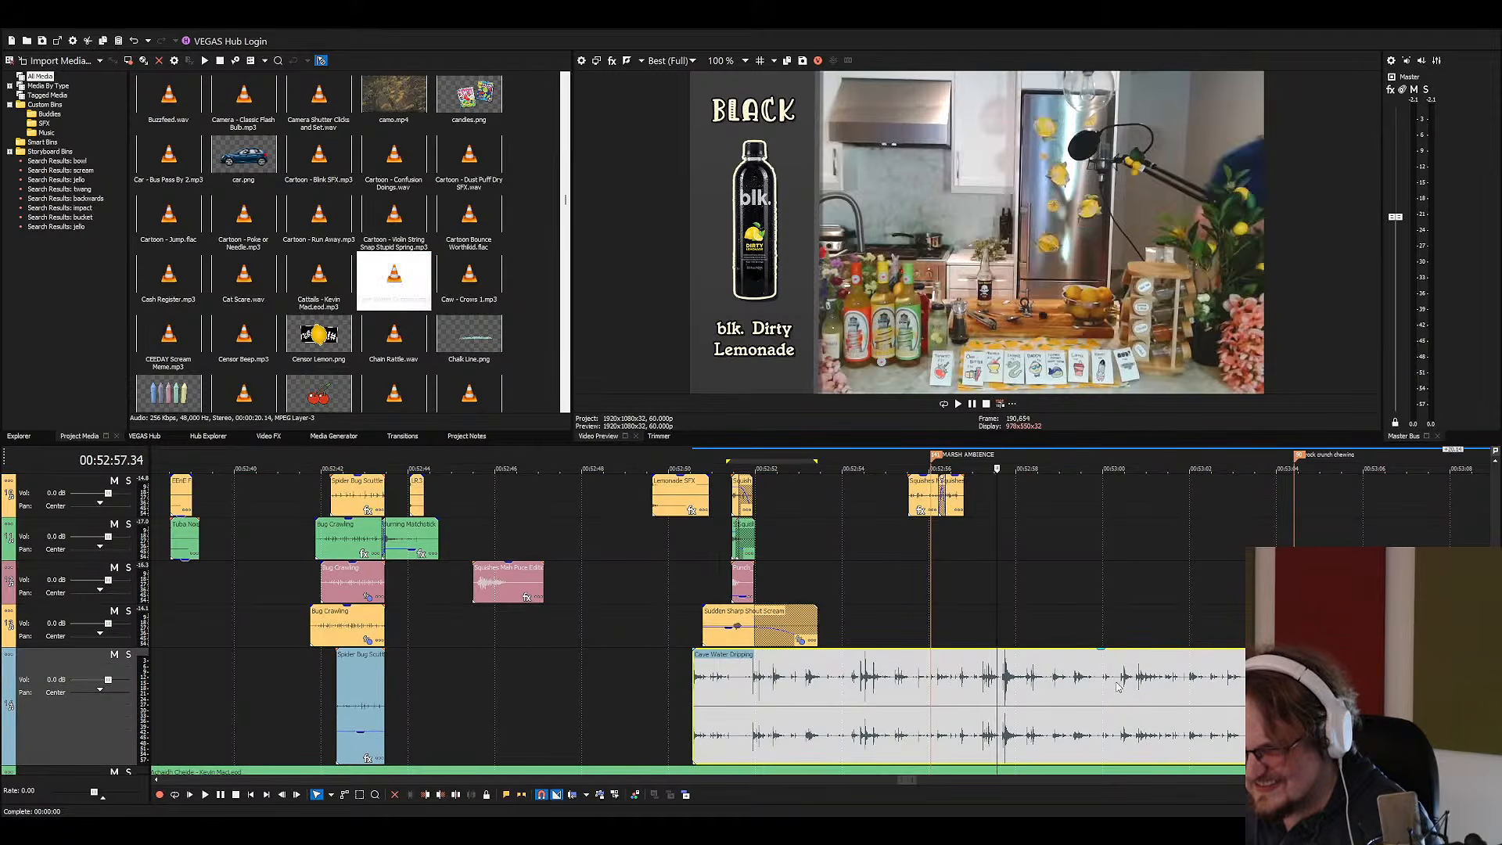
Cut away the first portion of the Cave Water Dripping clip and line the remaining piece up with the start of Punch_02
click(1113, 681)
click(1142, 678)
key(s)
click(1405, 610)
click(1103, 681)
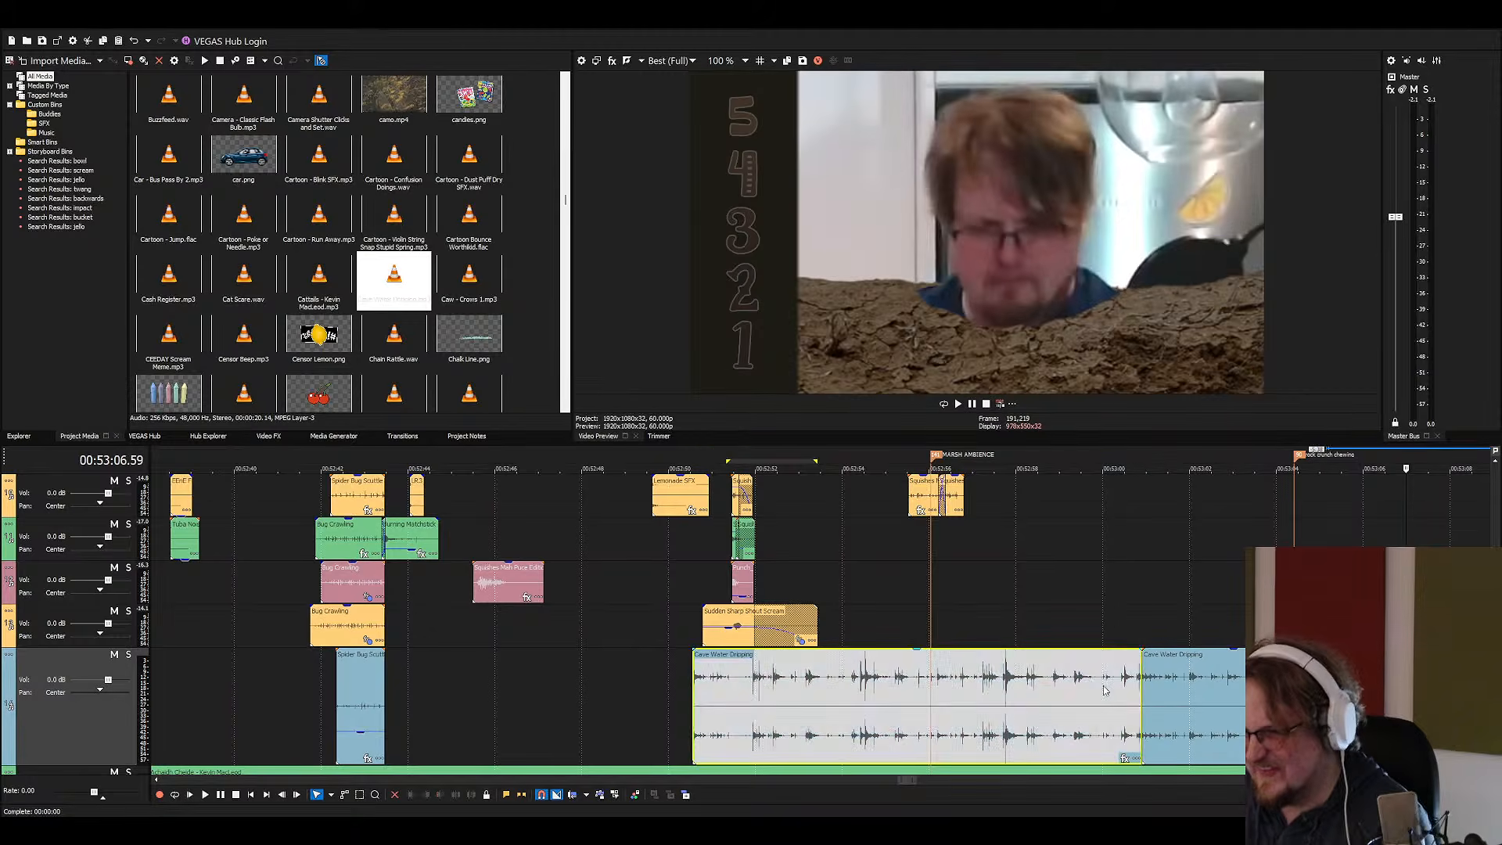
key(Delete)
drag(1177, 683, 779, 709)
click(724, 682)
key(space)
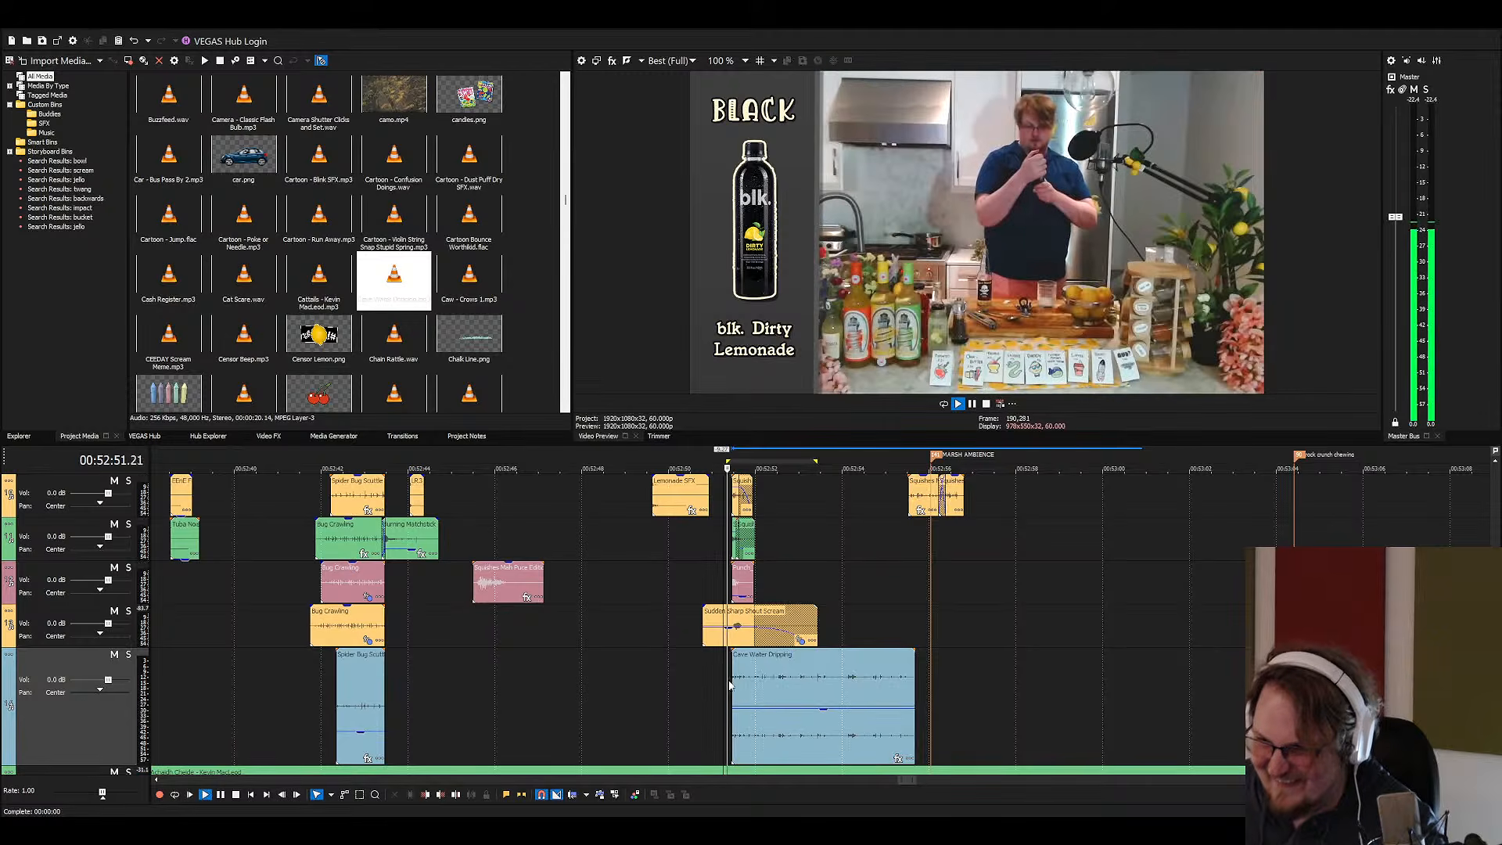
Shorten the end of the Cave Water Dripping clip, give it a long fade-out, and check it in playback
click(780, 704)
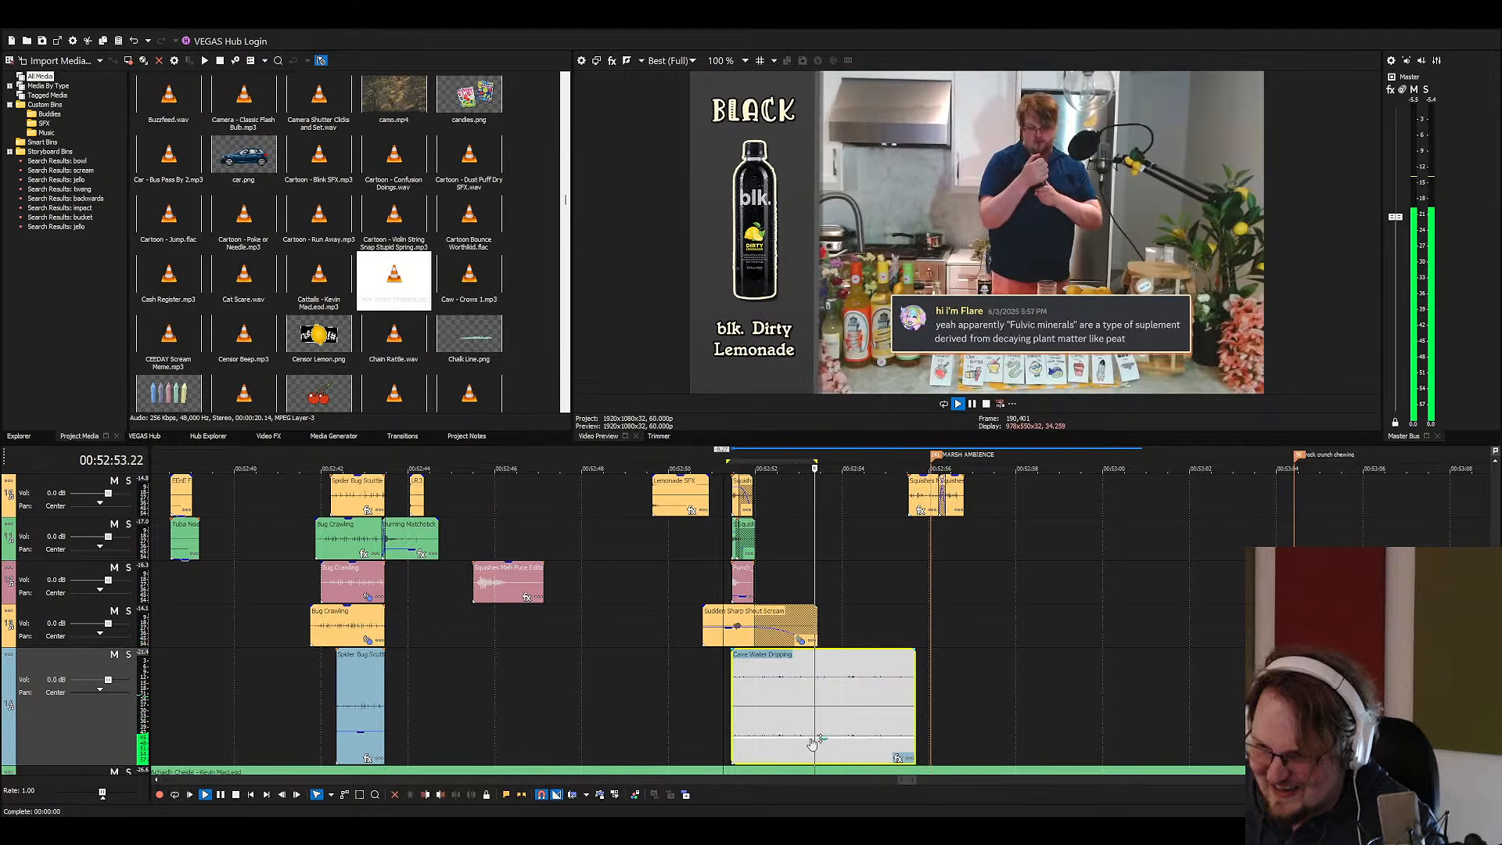
click(841, 734)
key(s)
key(Delete)
drag(837, 654, 755, 693)
click(753, 692)
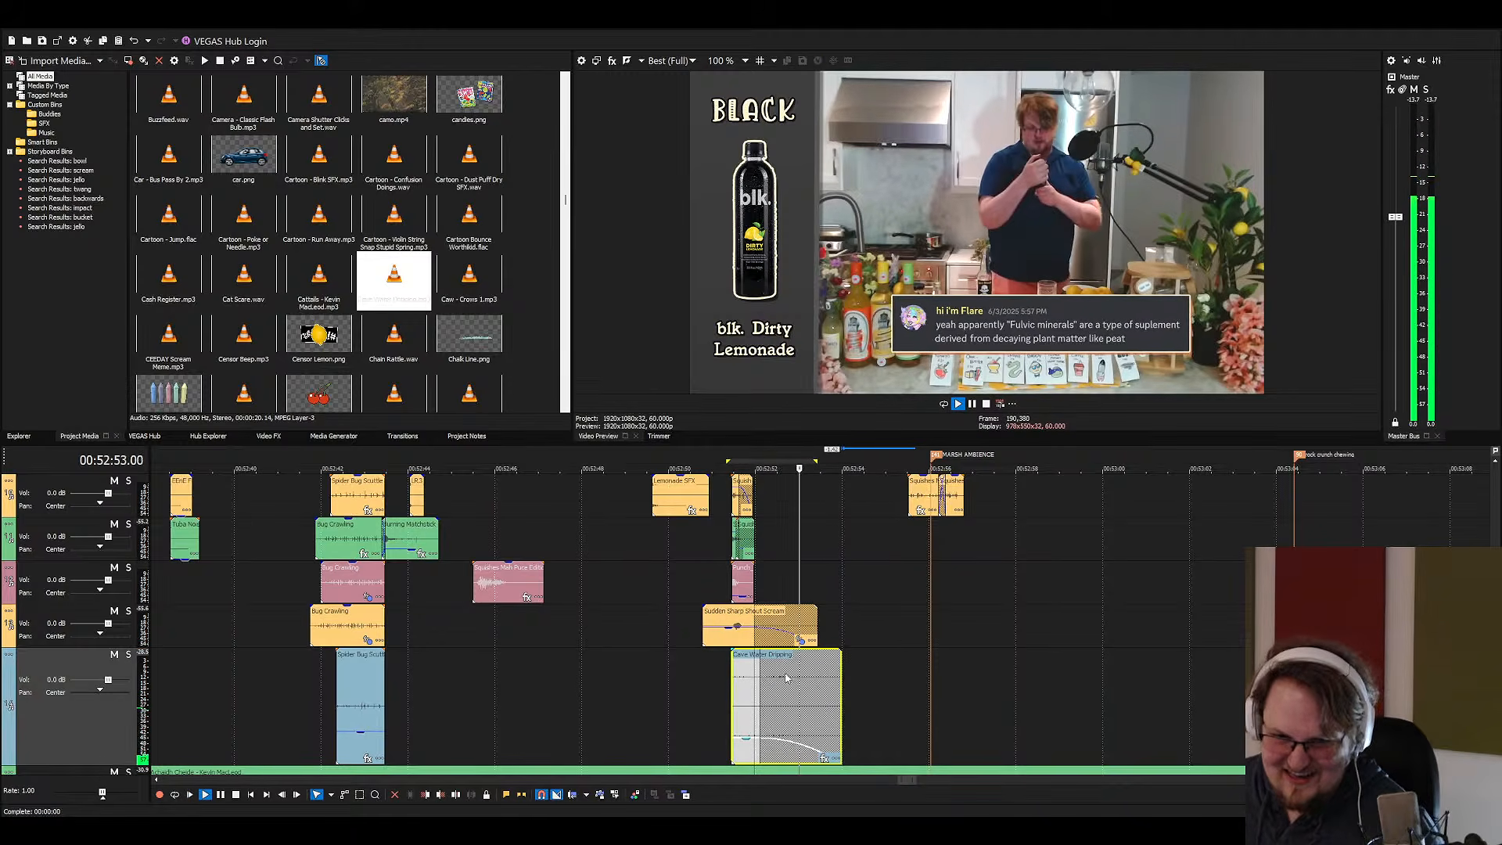
scroll(902, 687, up, 1)
scroll(900, 688, up, 2)
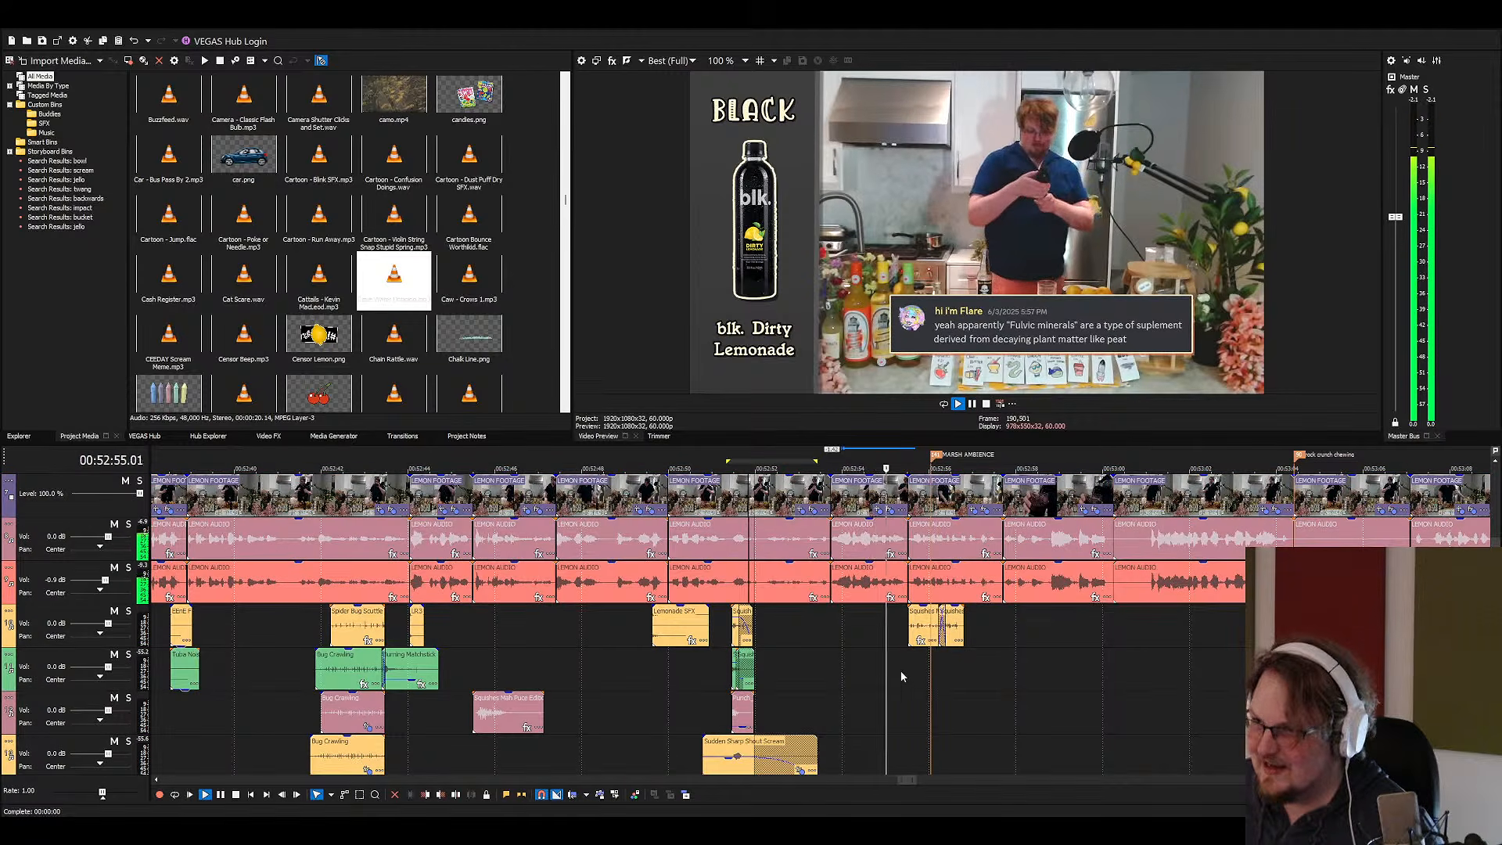
Delete the short Squishes clips at the MARSH AMBIENCE marker
click(958, 626)
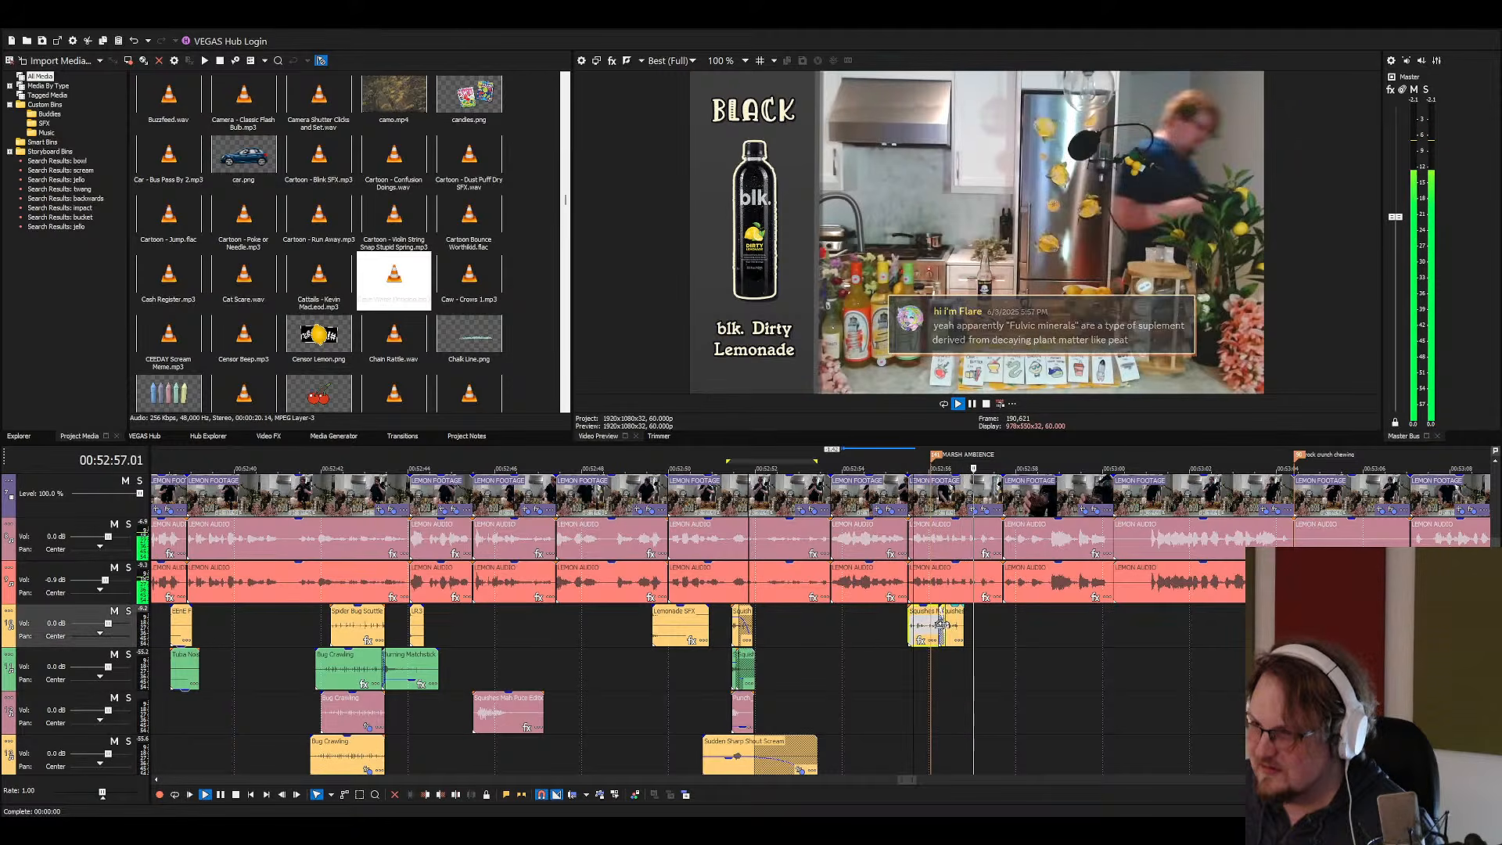
key(Delete)
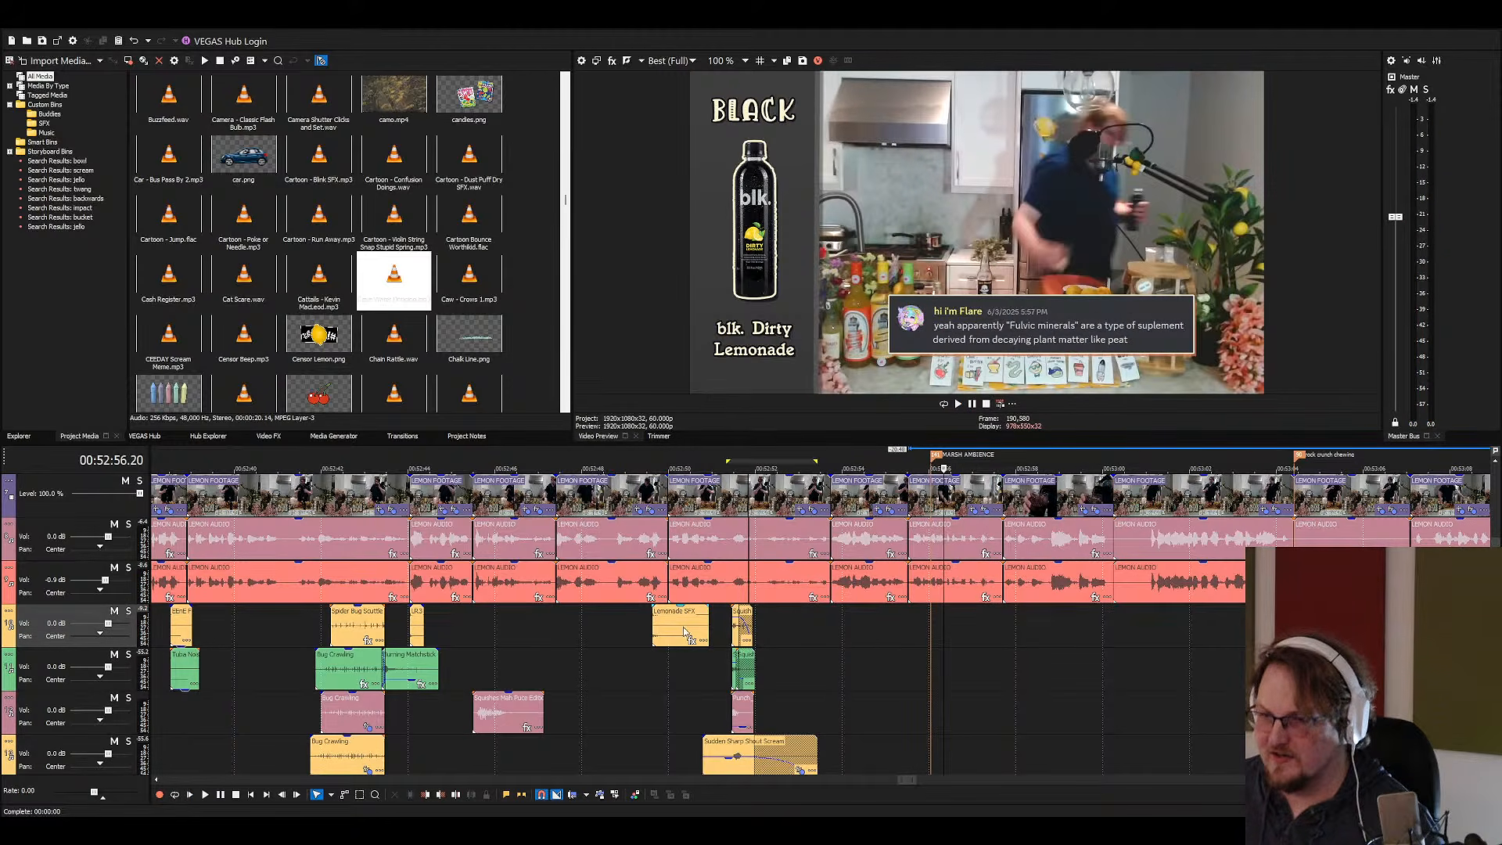
click(707, 625)
key(space)
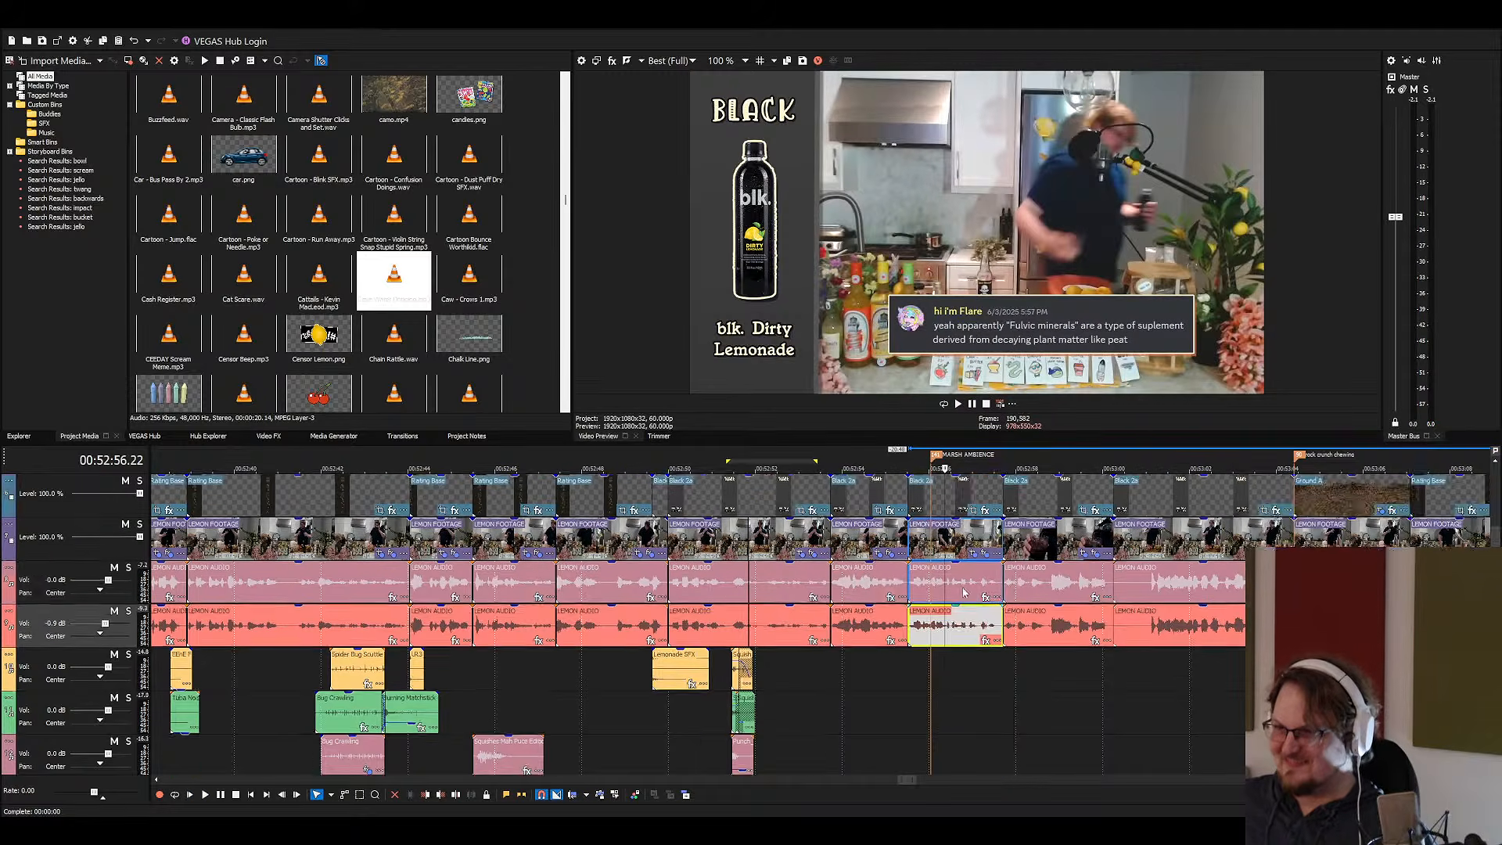
Play the passage around the MARSH AMBIENCE marker with its comment overlay, and save the project
scroll(965, 593, up, 4)
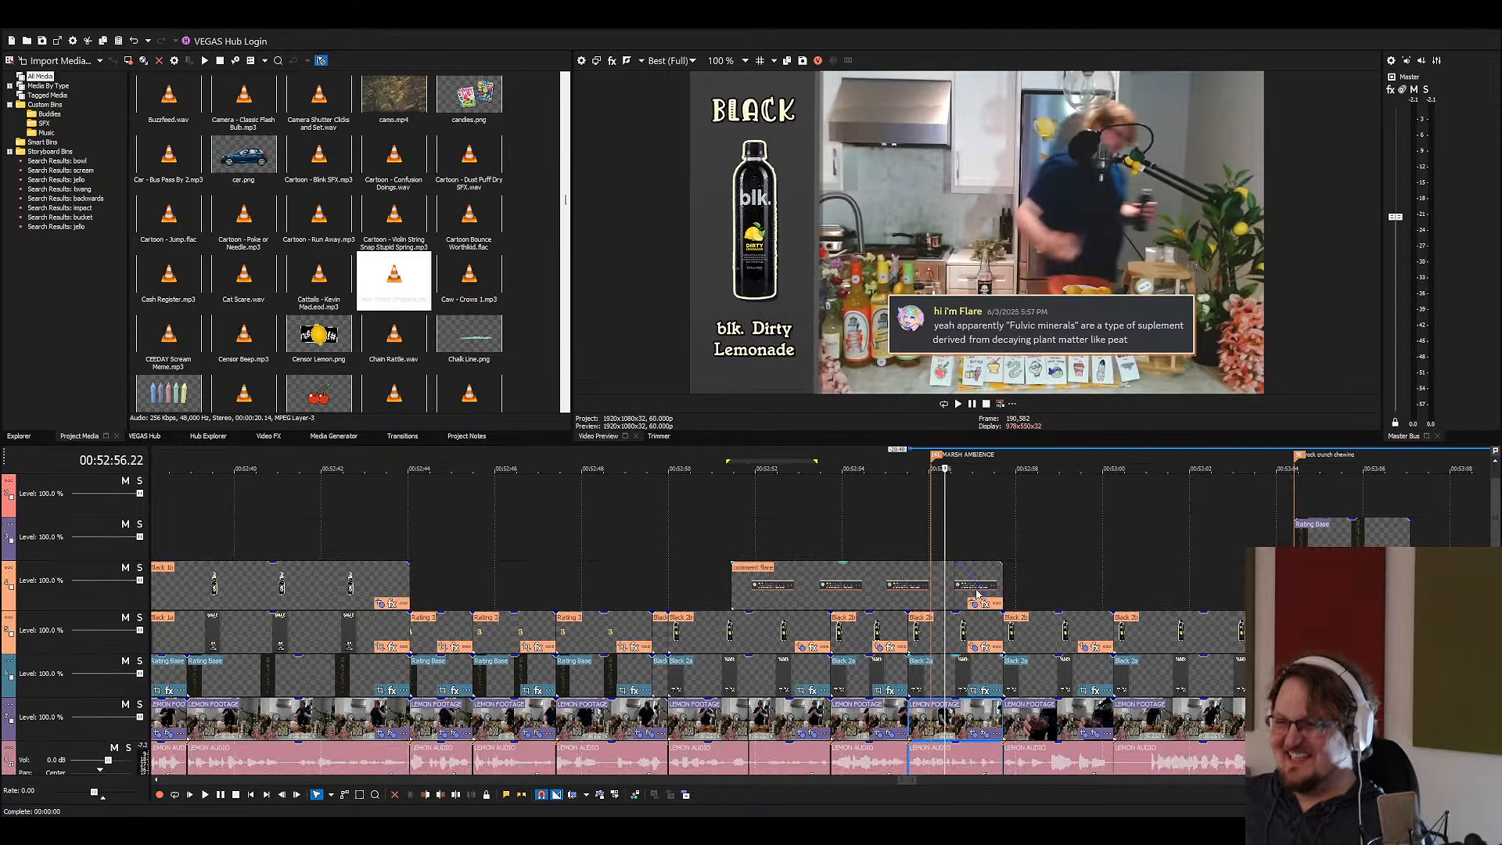
key(space)
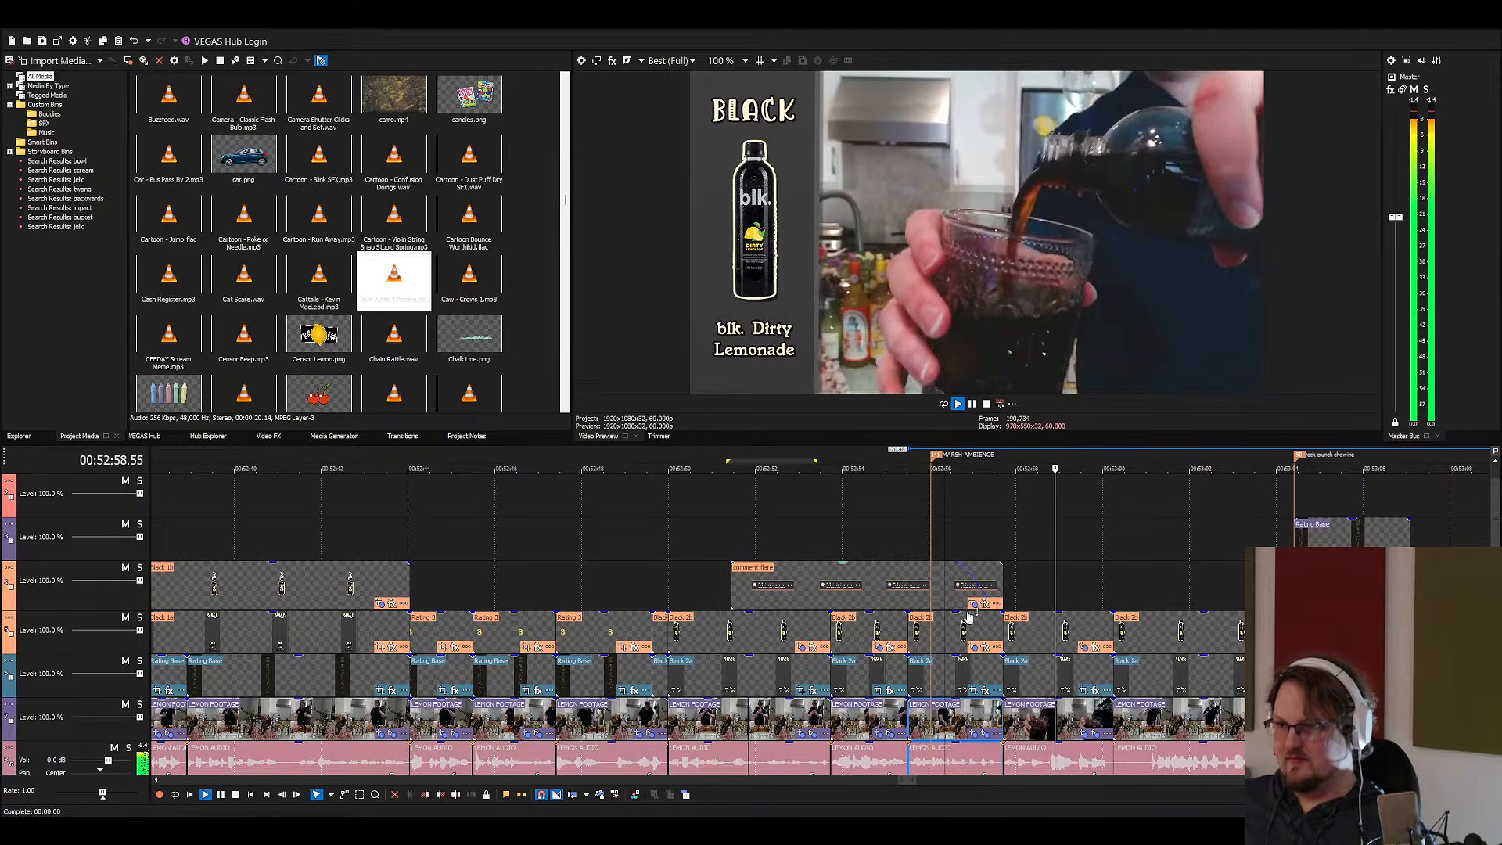
click(955, 585)
scroll(966, 588, down, 4)
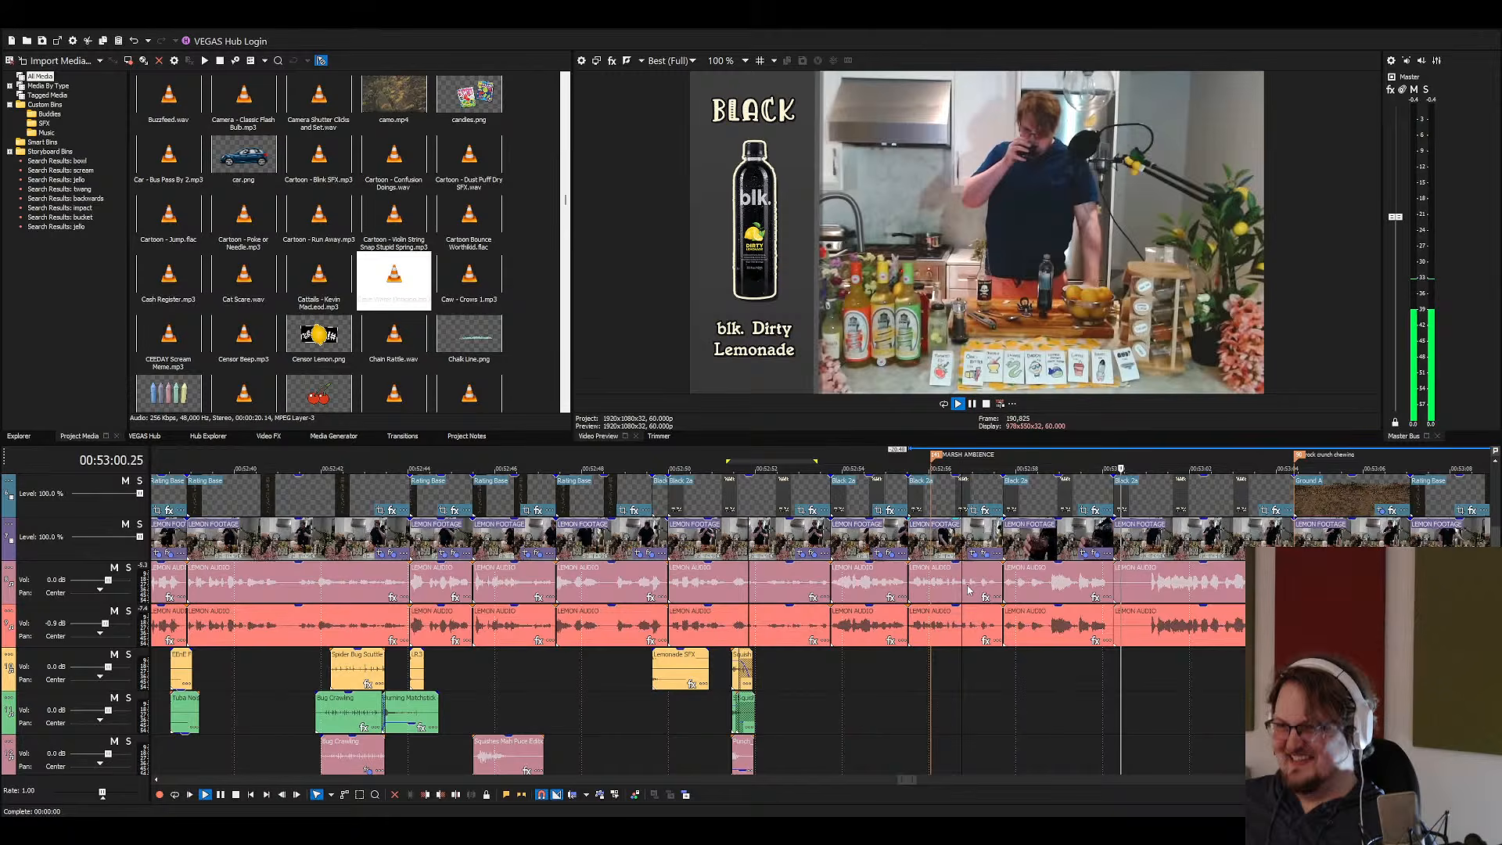
click(952, 669)
scroll(952, 669, up, 3)
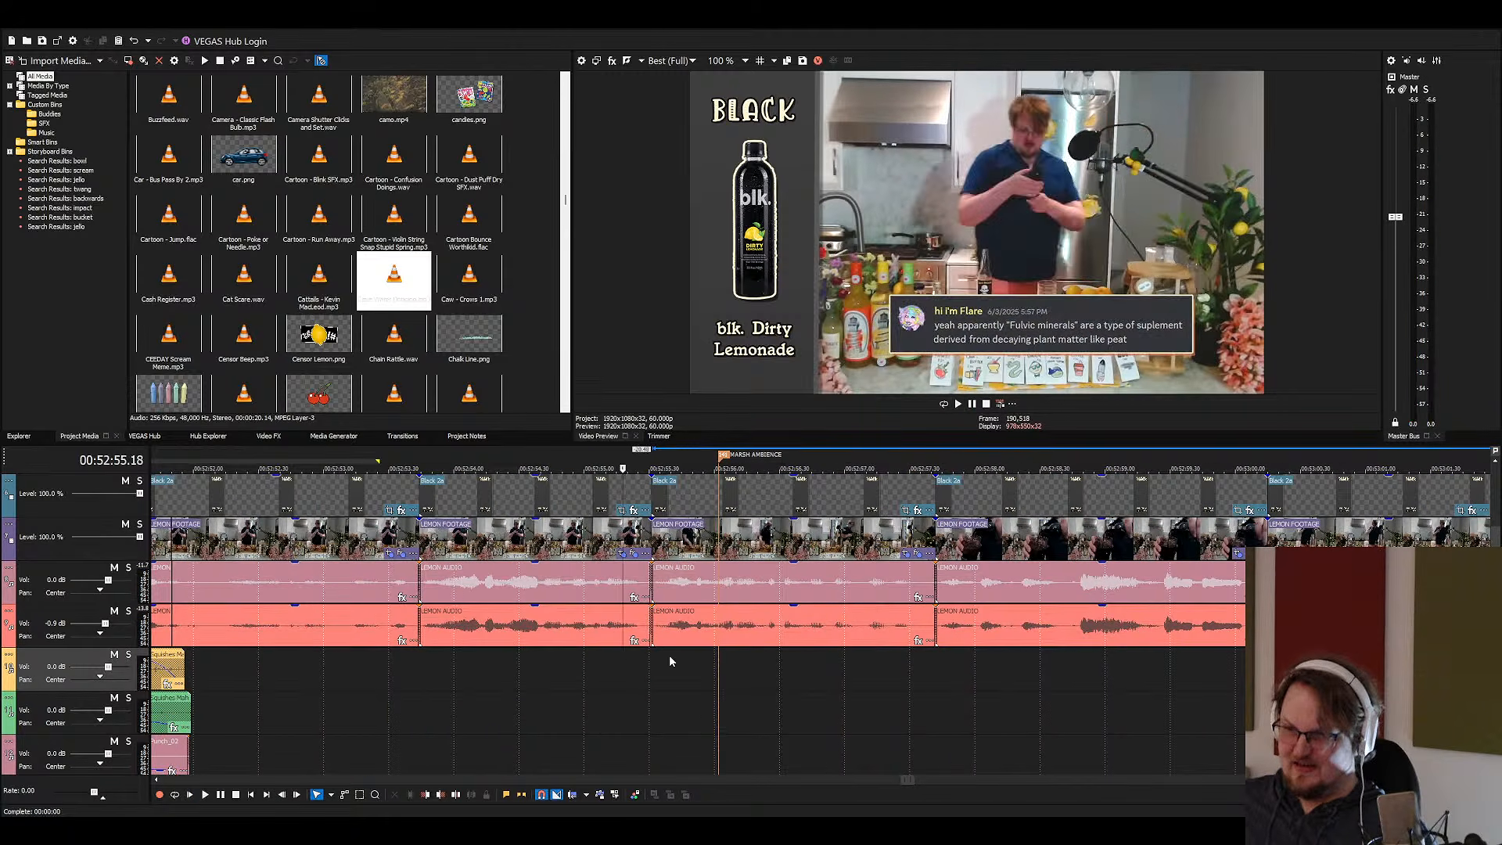
key(space)
key(ctrl+s)
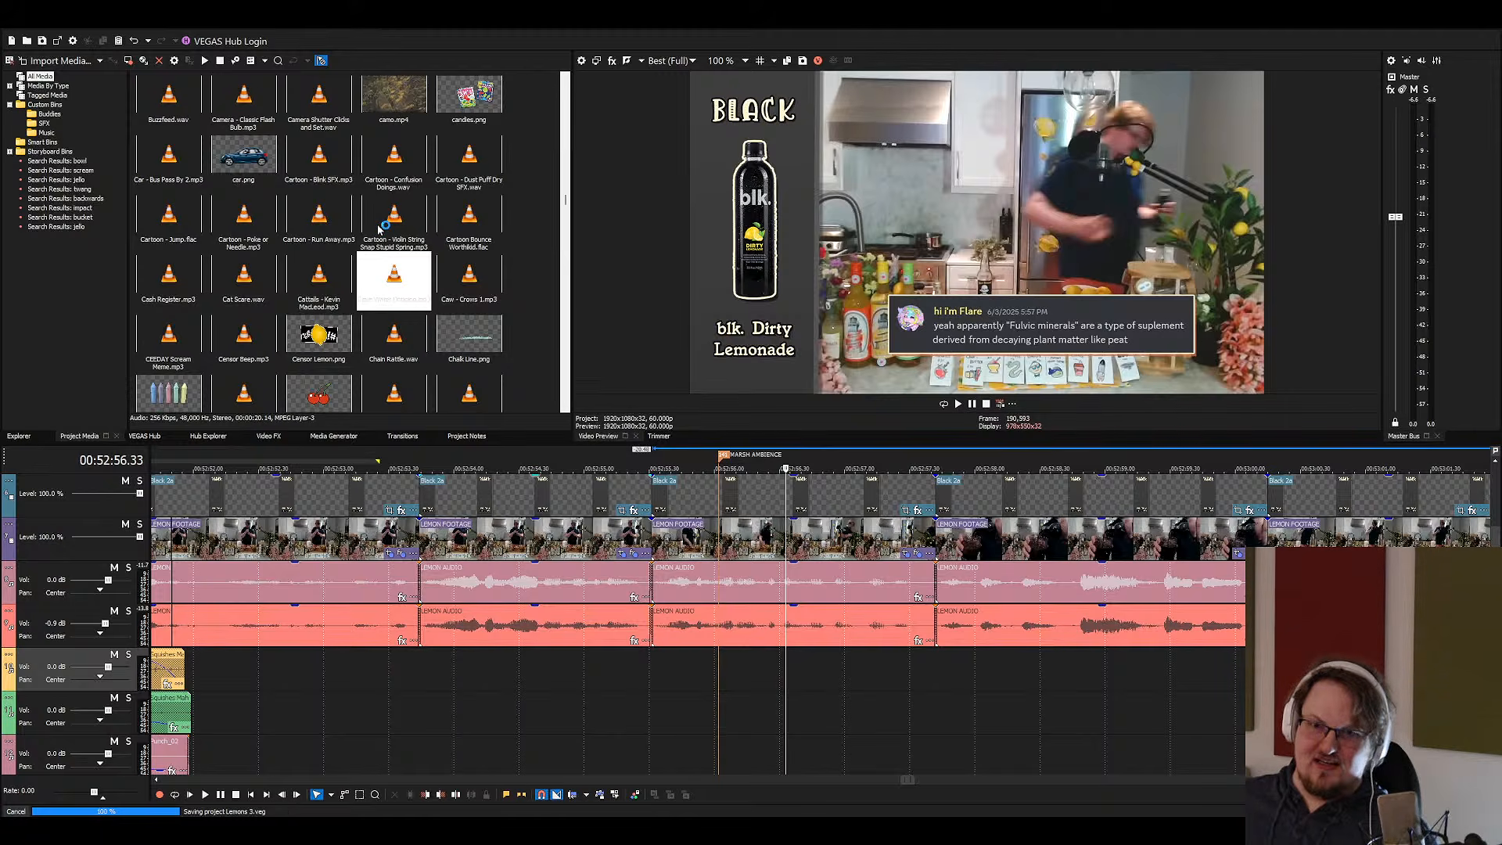
Add the Cartoon - Violin String Snap Stupid Spring sound just after 00:52:56.33 below the LEMON AUDIO tracks and play it
drag(380, 229, 843, 661)
key(space)
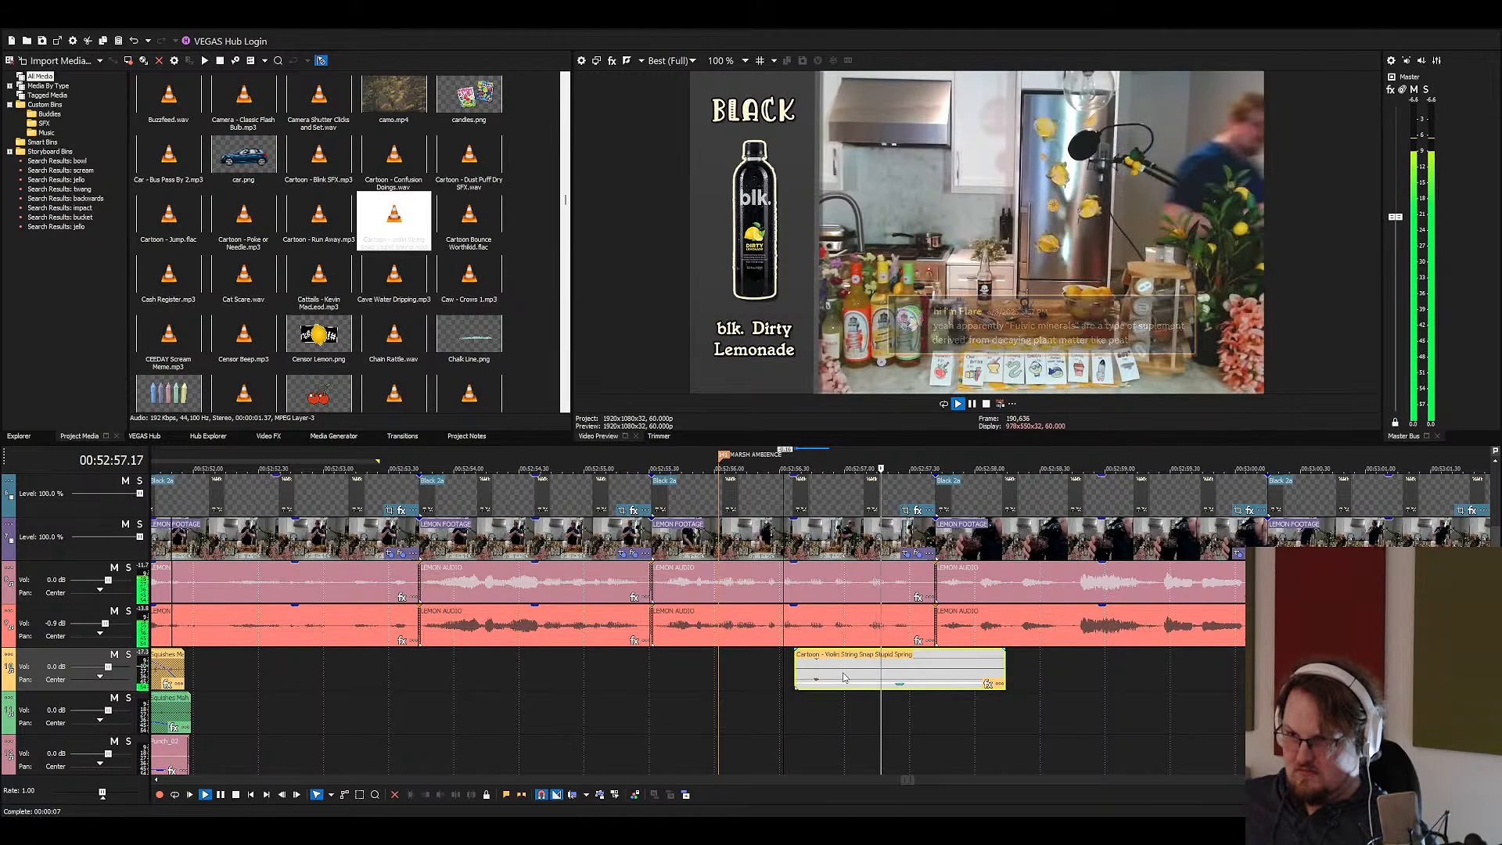
scroll(842, 677, down, 3)
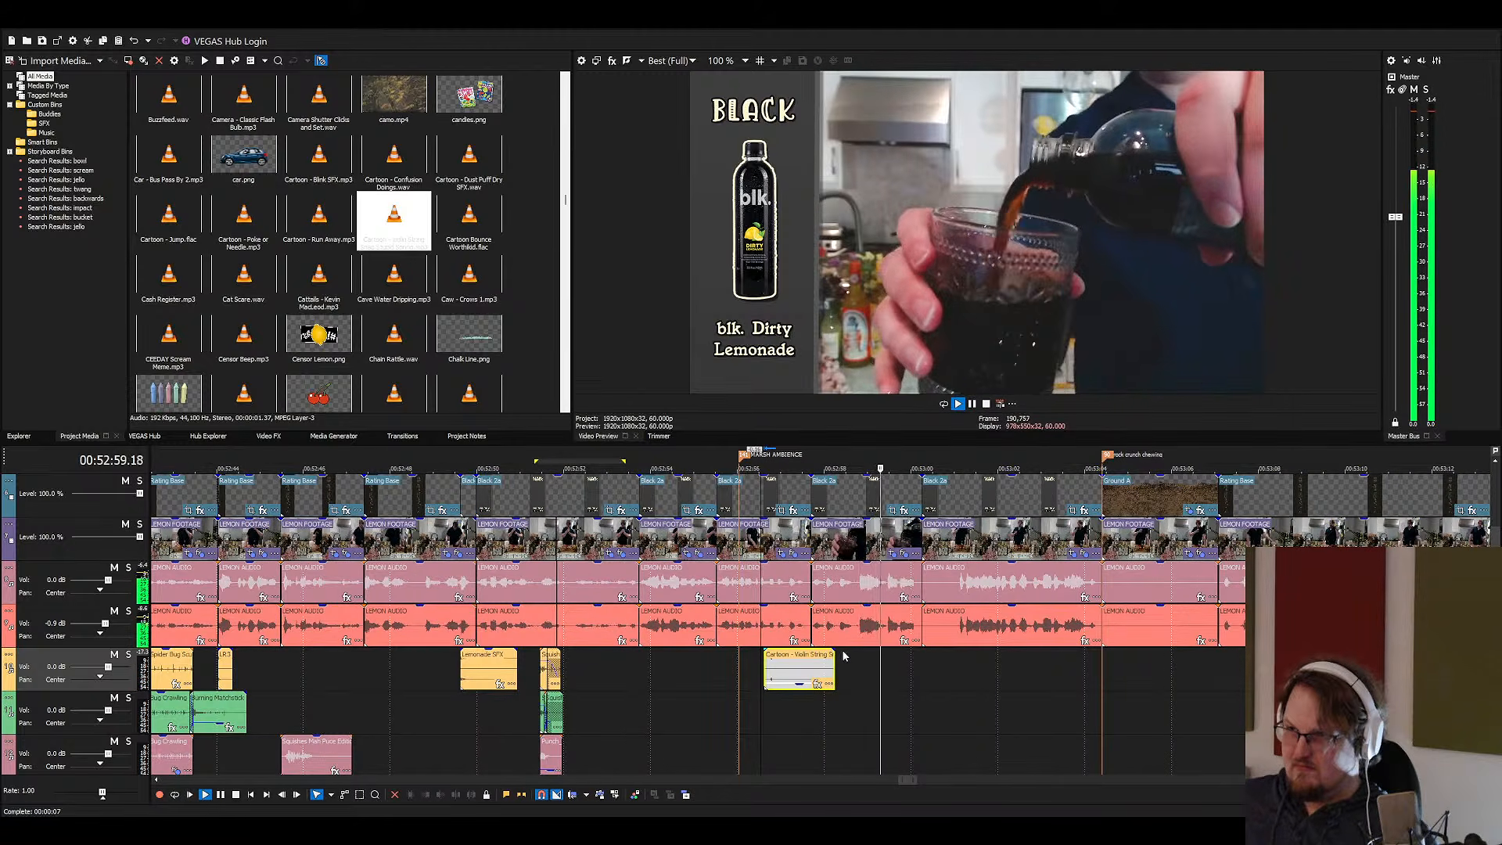
key(space)
Find the Pouring 1 sound in the project media and place it at the start of the pouring close-up, then play it
click(347, 244)
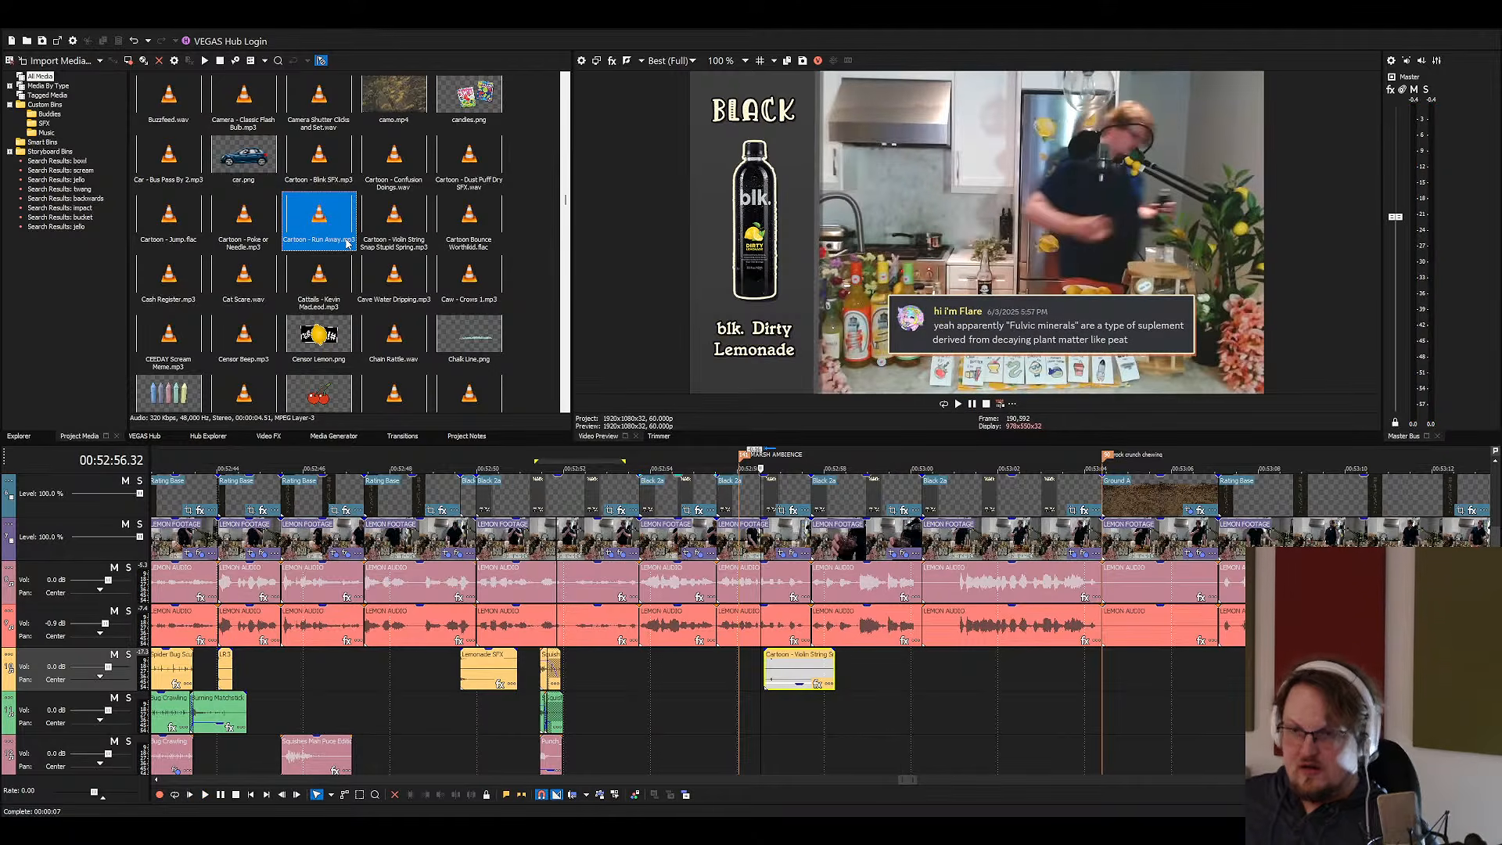
text(pour)
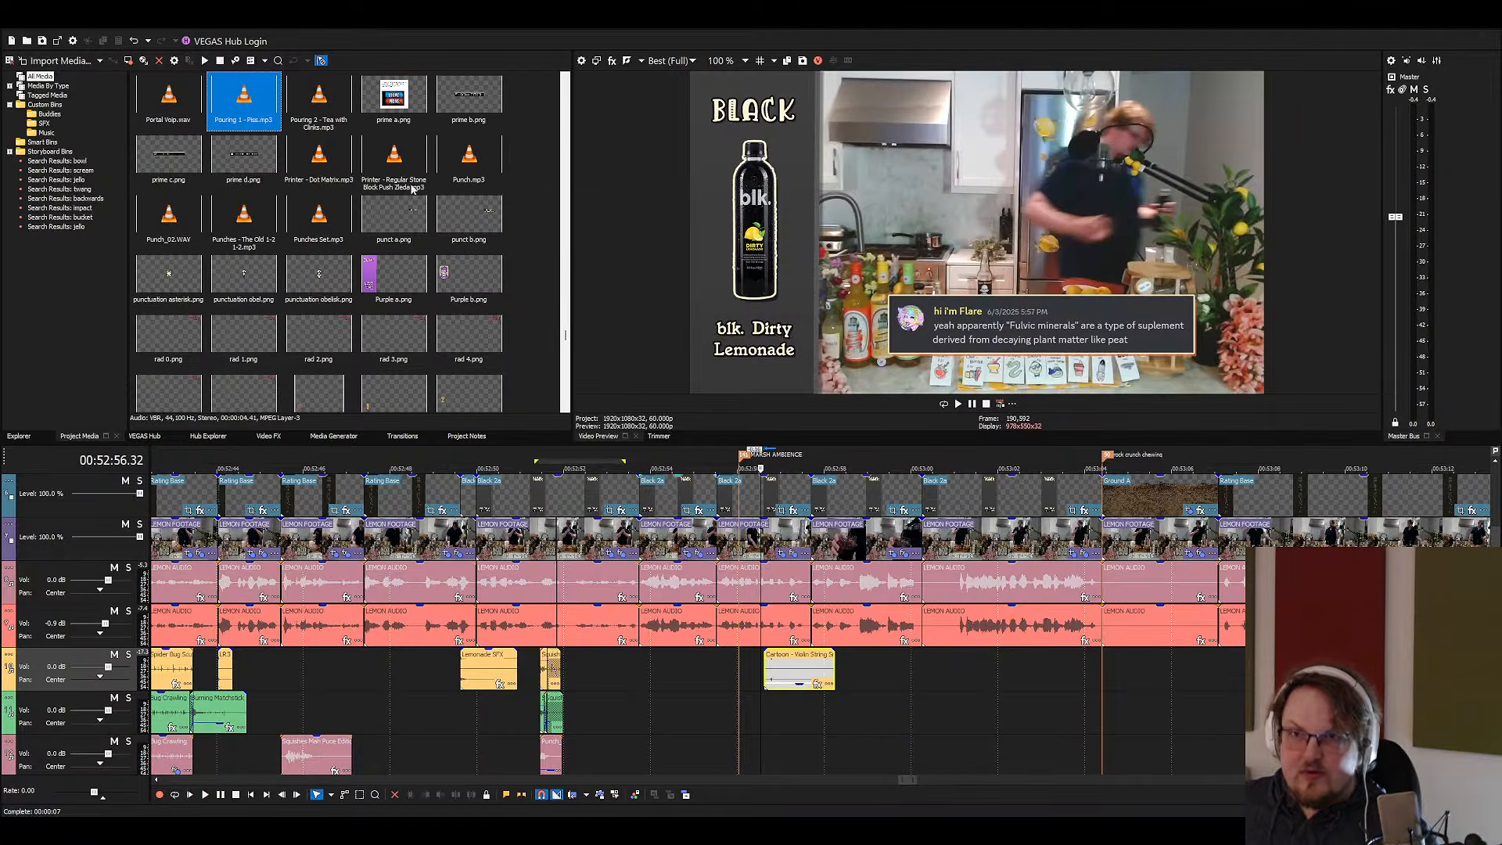
drag(245, 109, 838, 732)
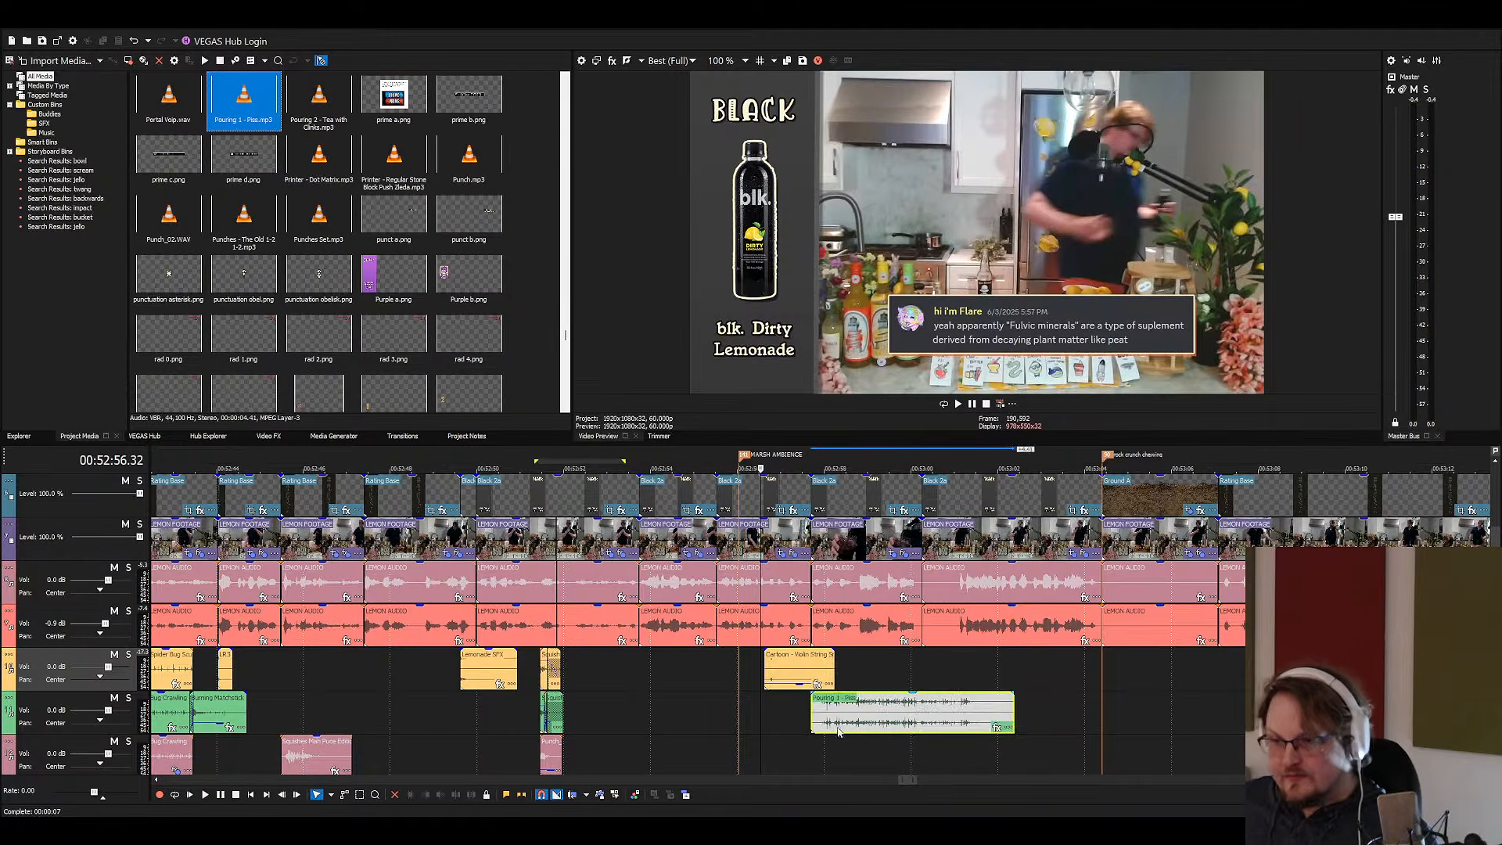
key(space)
scroll(857, 720, up, 2)
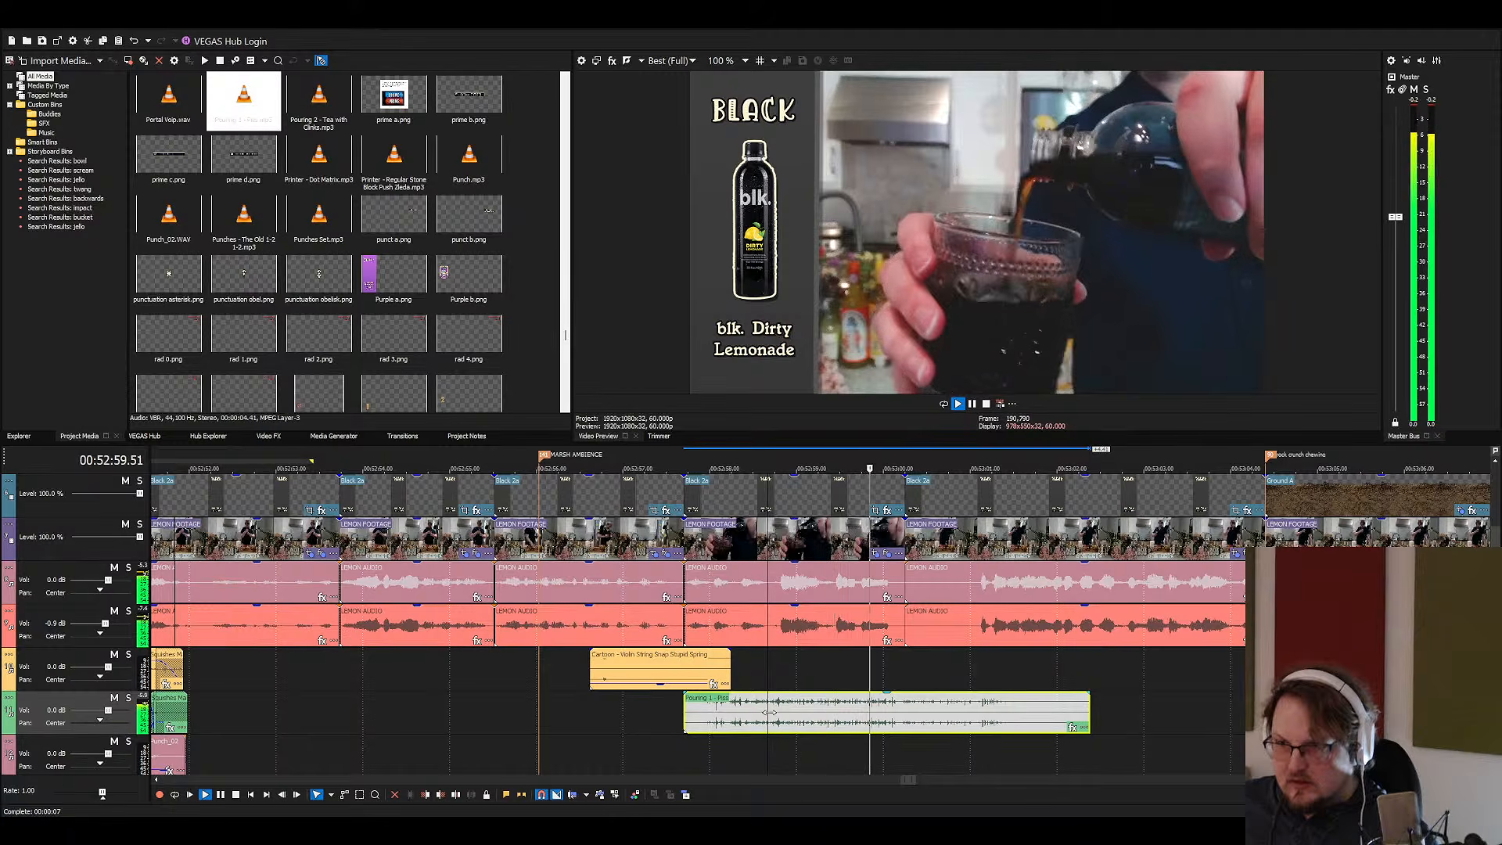
Cut off the first part of the Pouring 1 clip, move the remainder back to the start of the pouring shot, and play it
click(871, 714)
key(s)
click(799, 716)
key(Delete)
key(space)
drag(874, 719, 748, 723)
key(space)
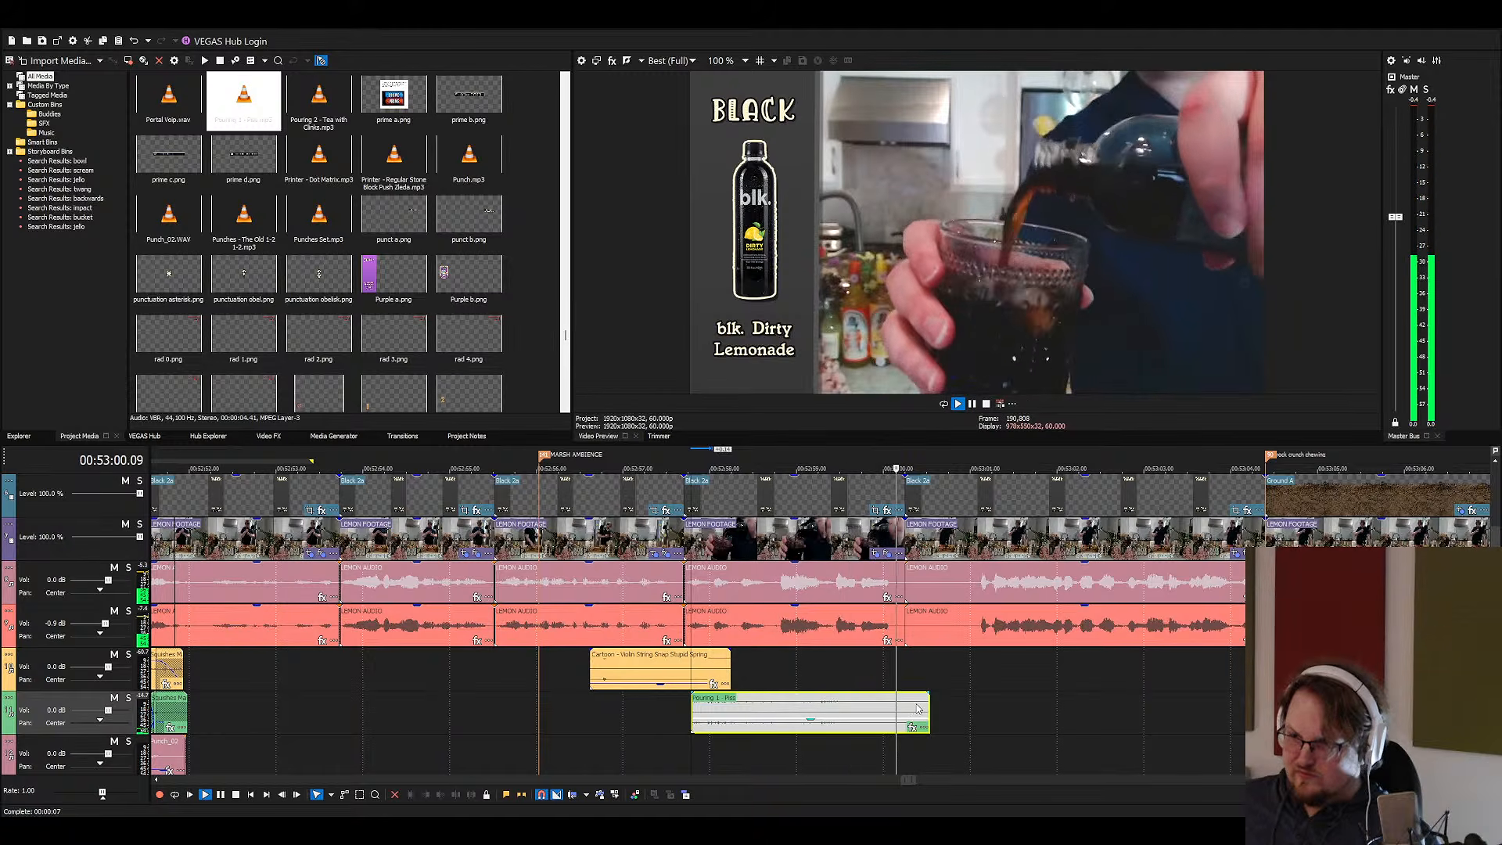
scroll(813, 708, down, 2)
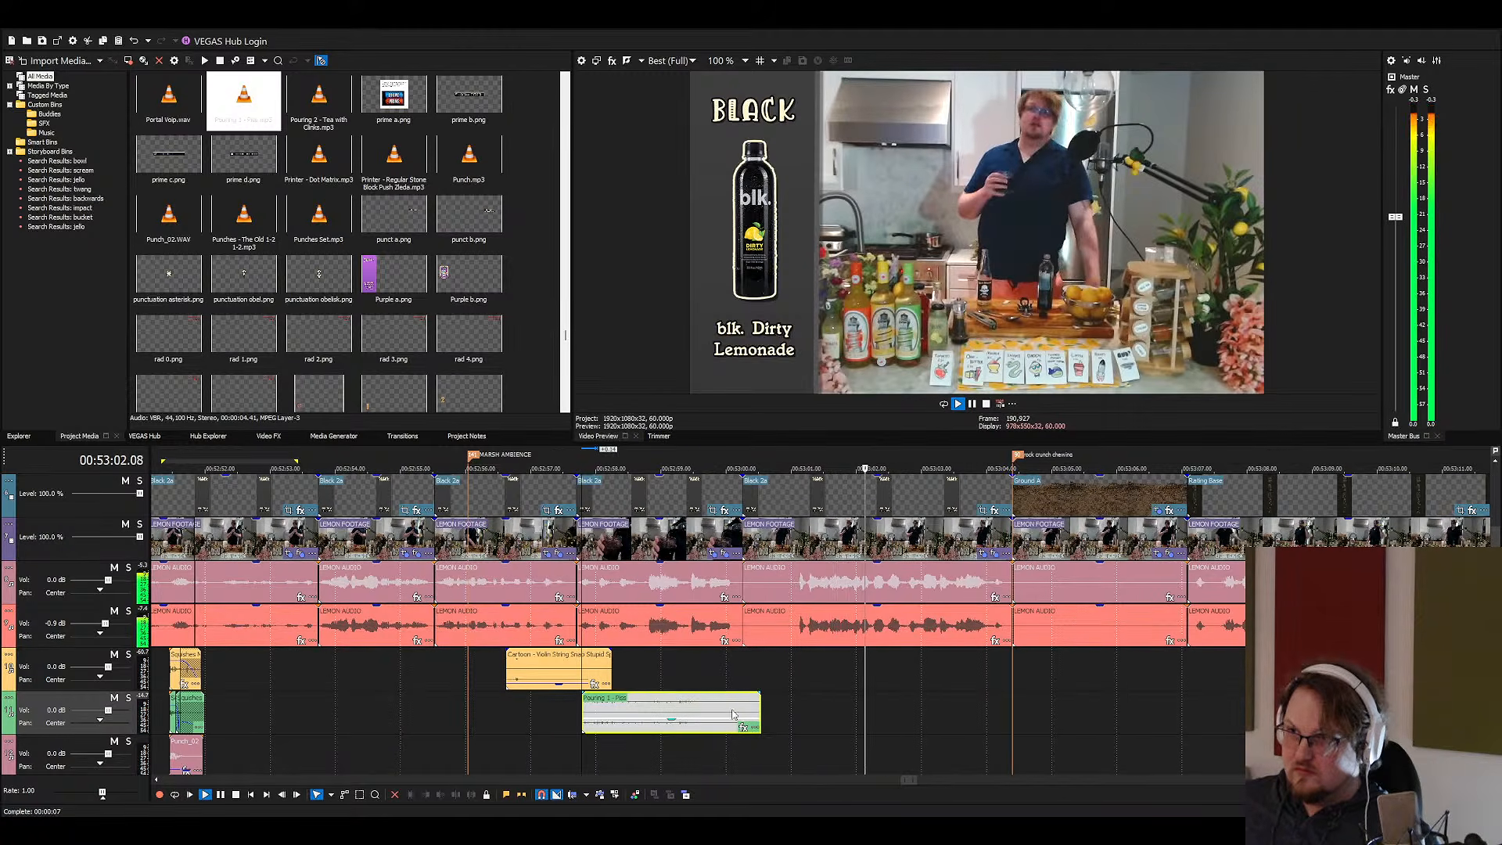
scroll(688, 704, down, 1)
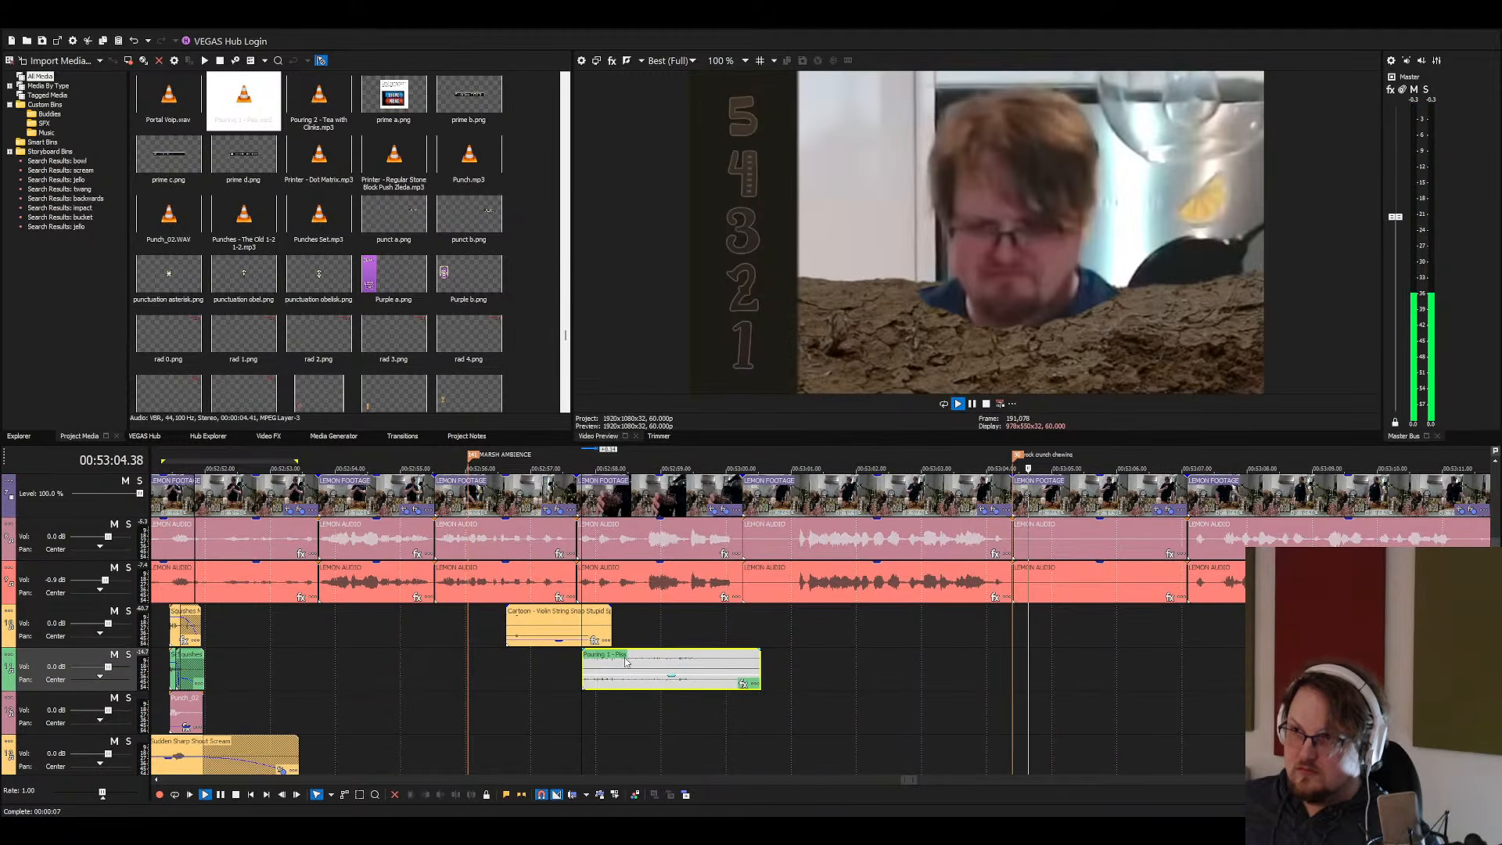
Play the Ground A shot at the rock crunch chewing marker, starting from 00:53:04.24
click(970, 621)
click(1020, 617)
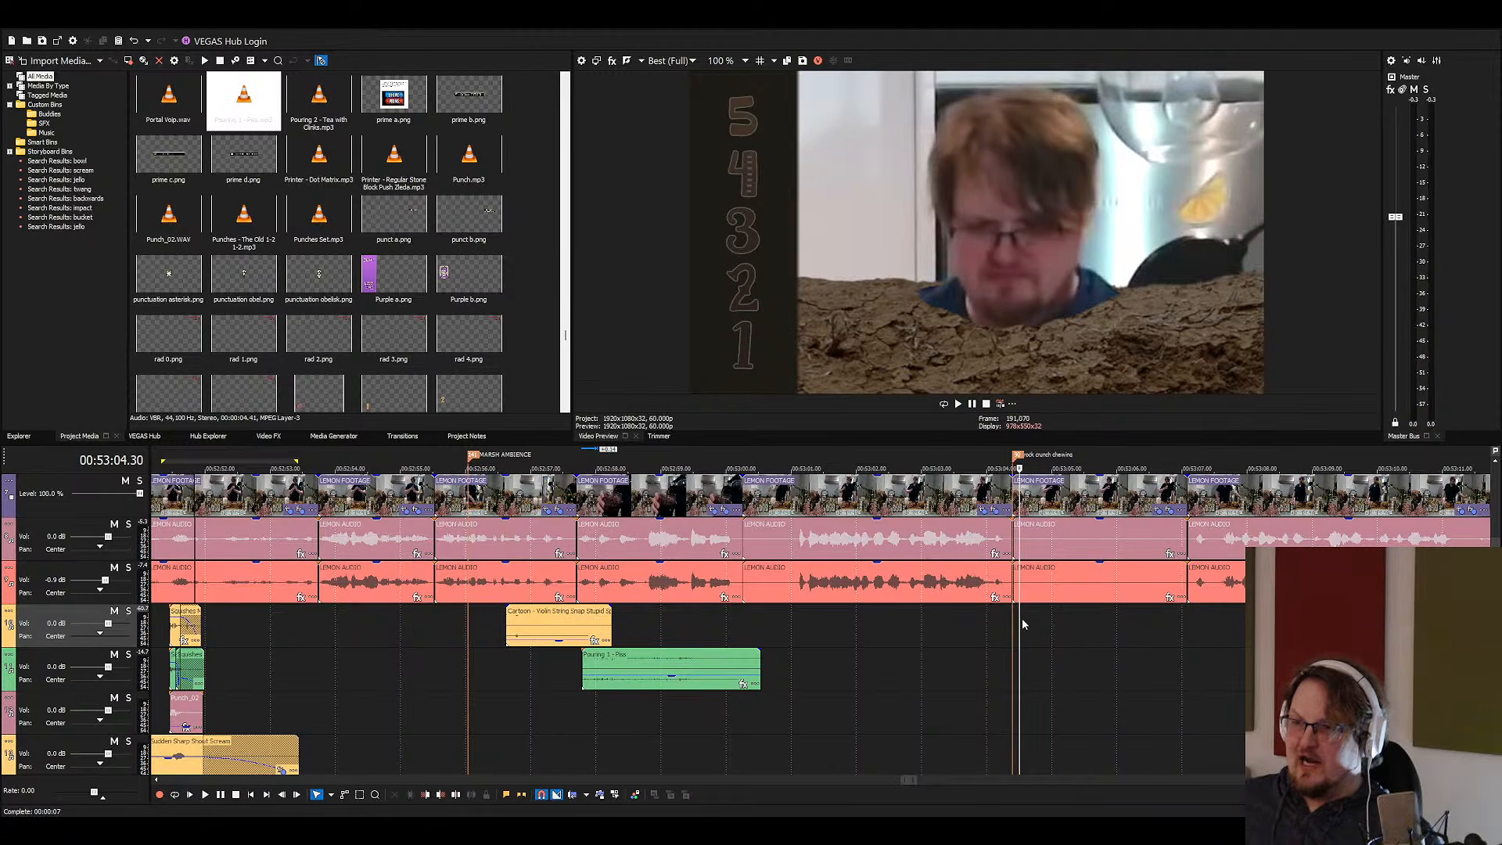
scroll(1017, 618, up, 1)
click(1019, 497)
scroll(1033, 525, up, 2)
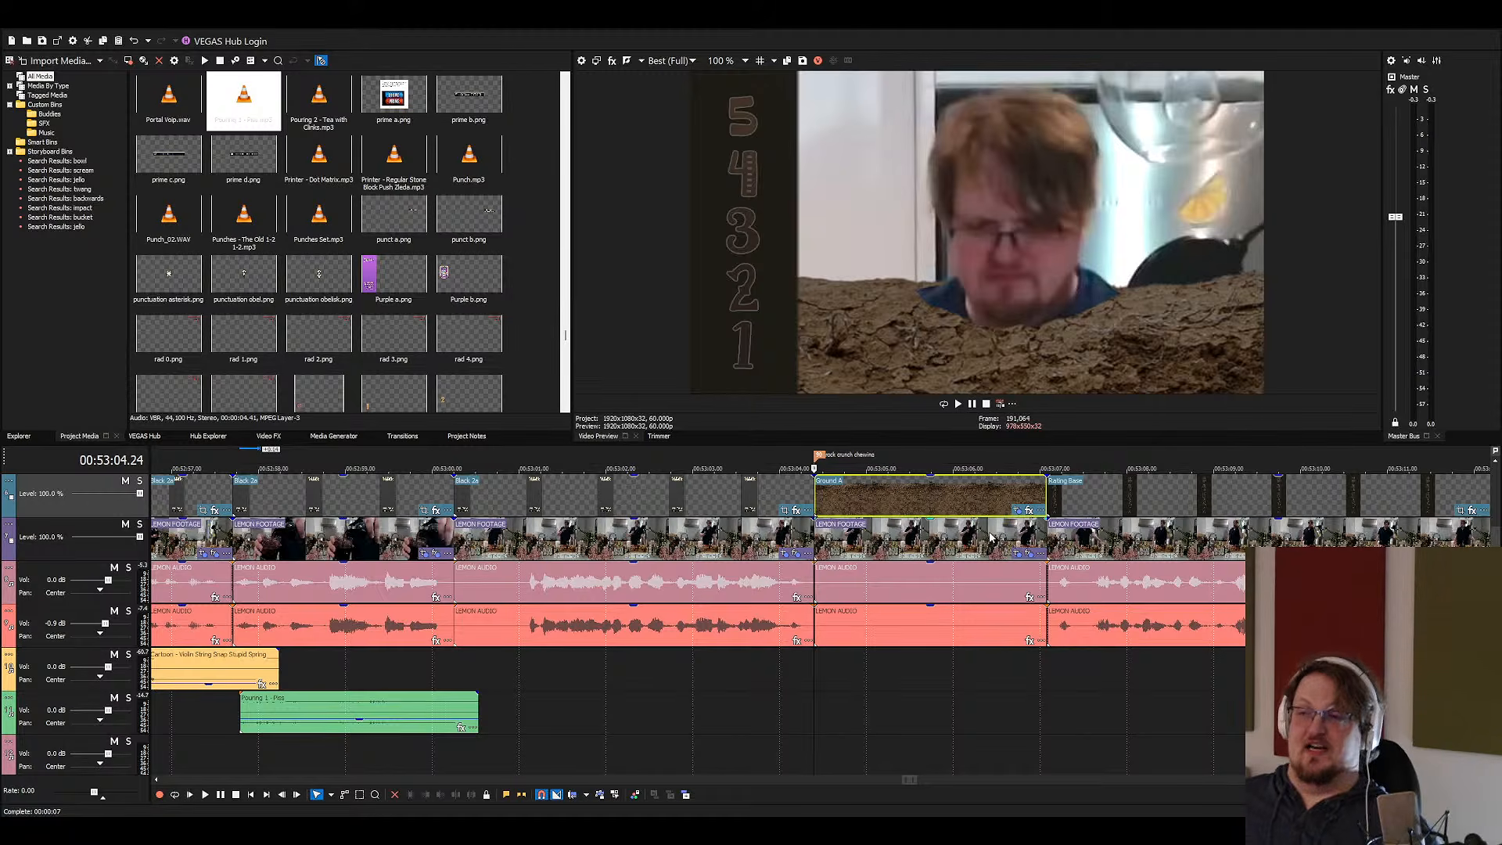
key(space)
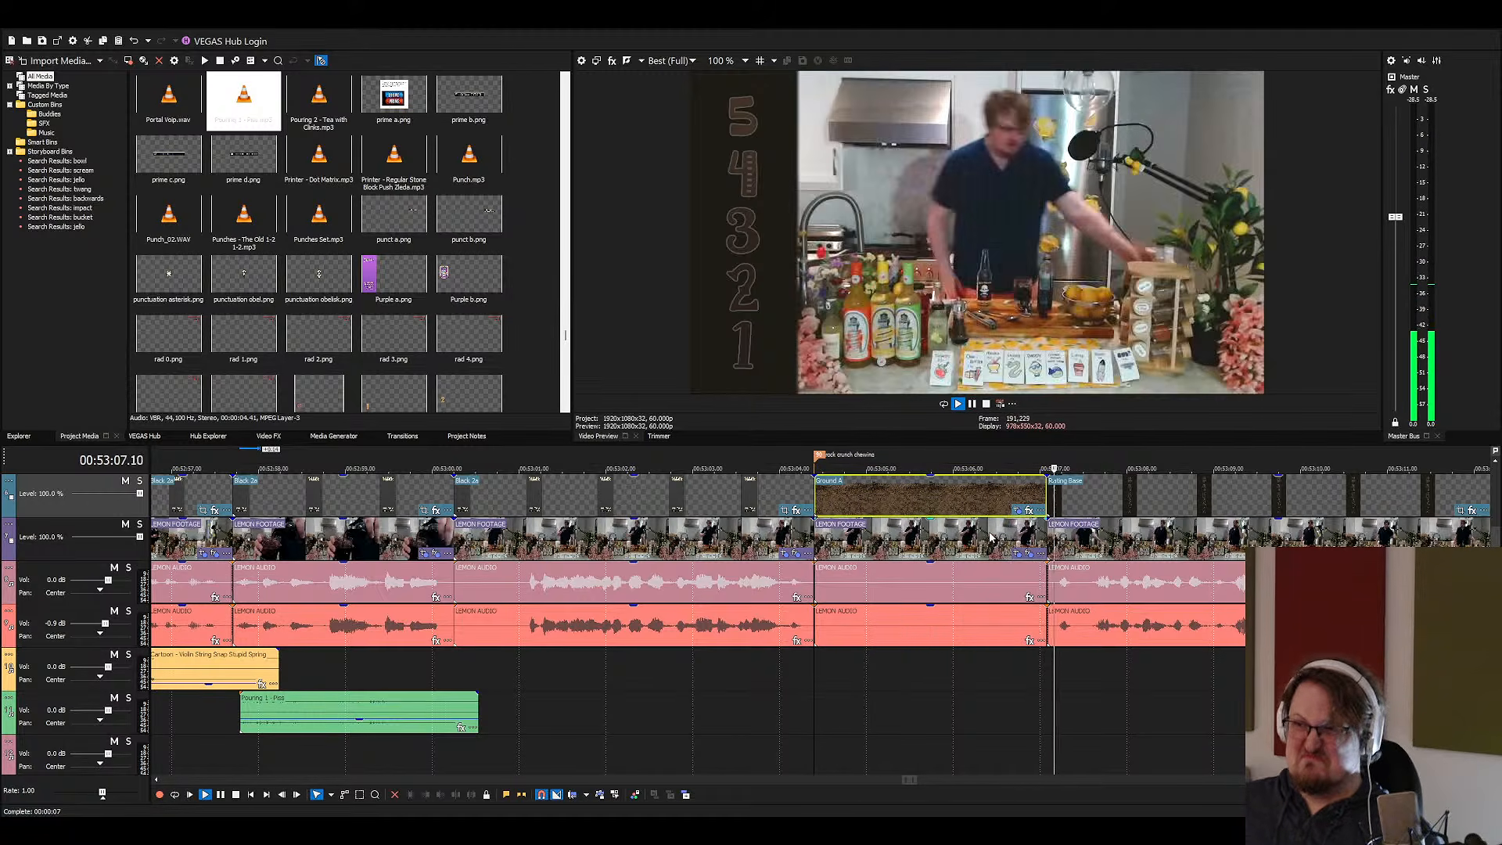
key(space)
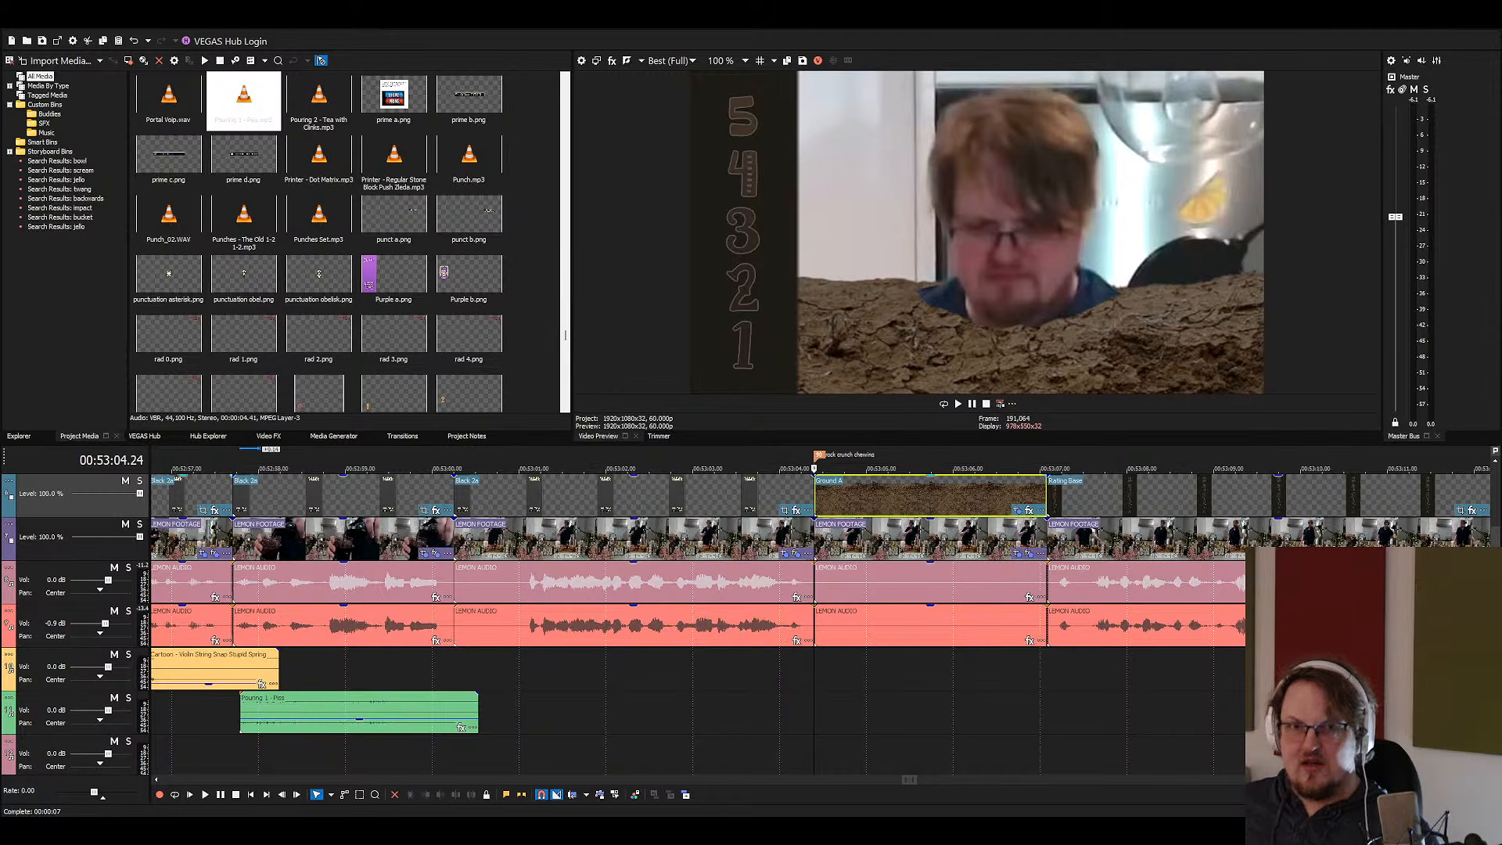
key(alt+Tab)
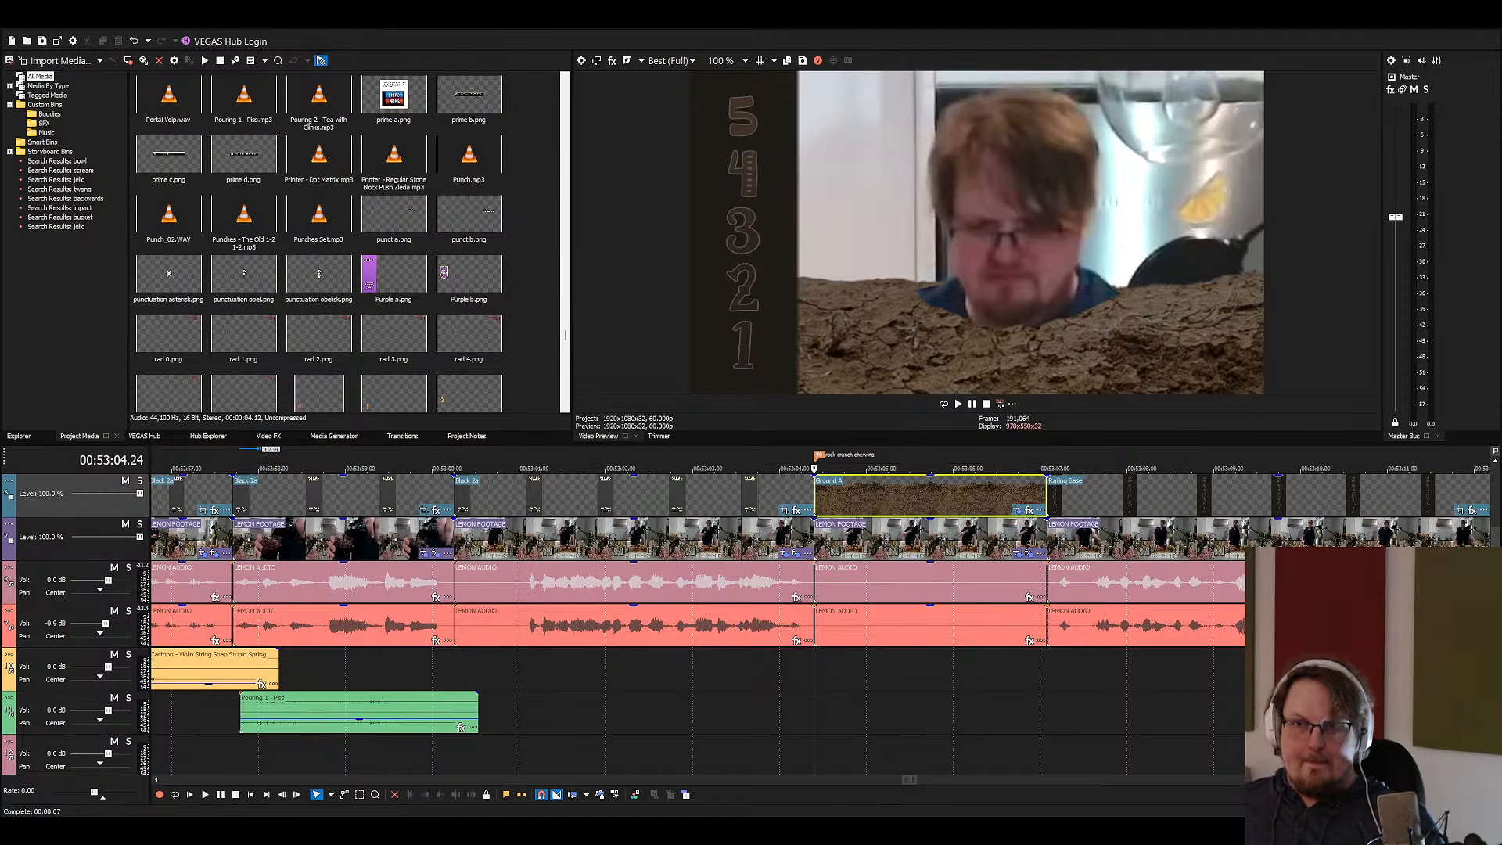
Find Rocks Tumblin Down.wav in the project media and place it at the start of the Ground A shot below LEMON AUDIO
click(413, 245)
key(r)
key(o)
key(c)
key(k)
key(s)
key(space)
key(t)
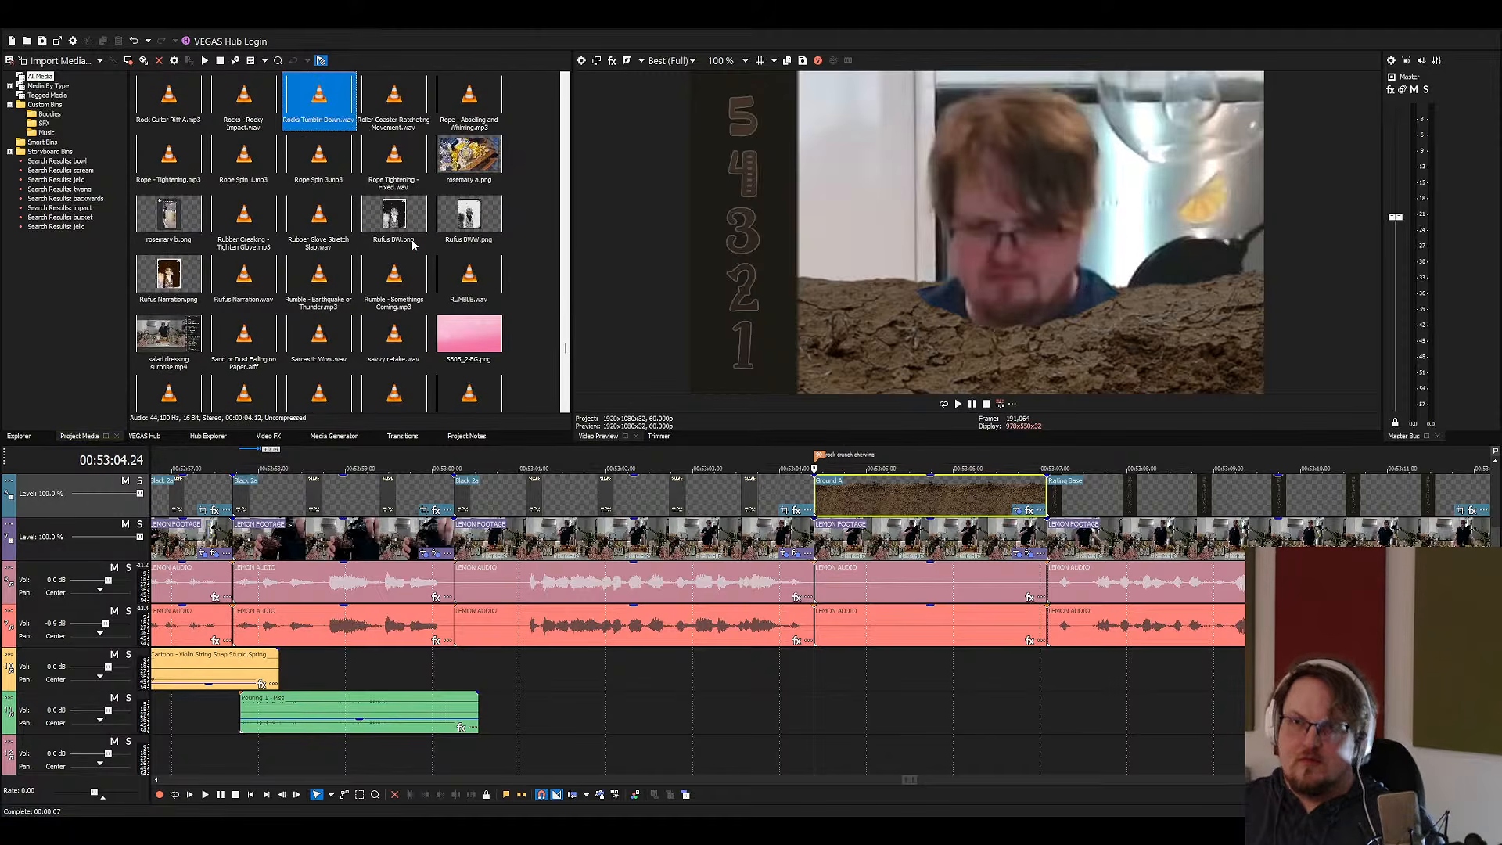
drag(319, 101, 845, 669)
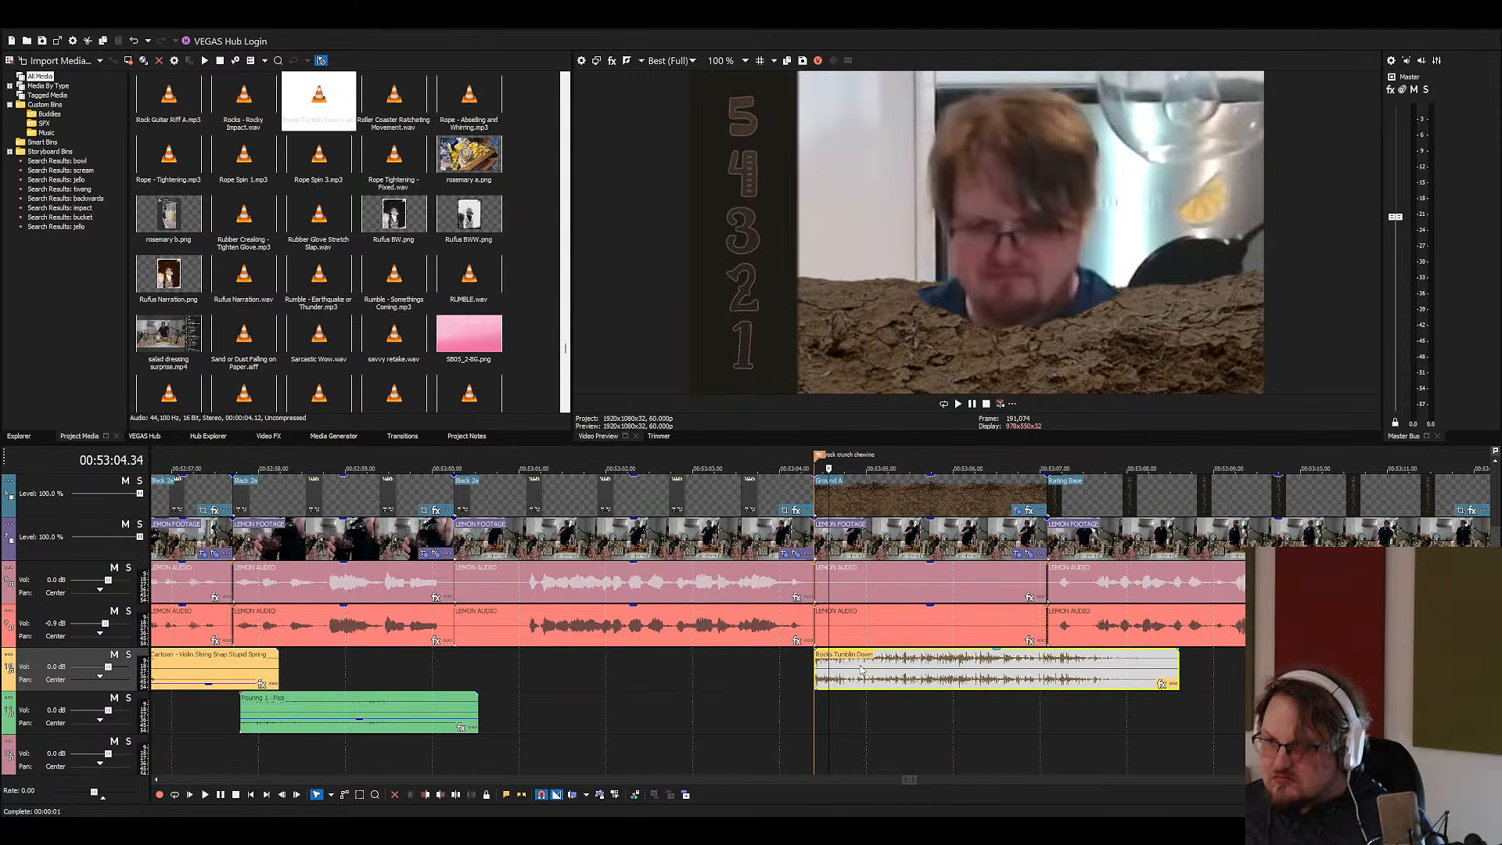
Split Rocks Tumblin Down at 00:53:04.56 and near its end, delete the middle section, and move the last piece back to about 00:53:06
key(space)
key(s)
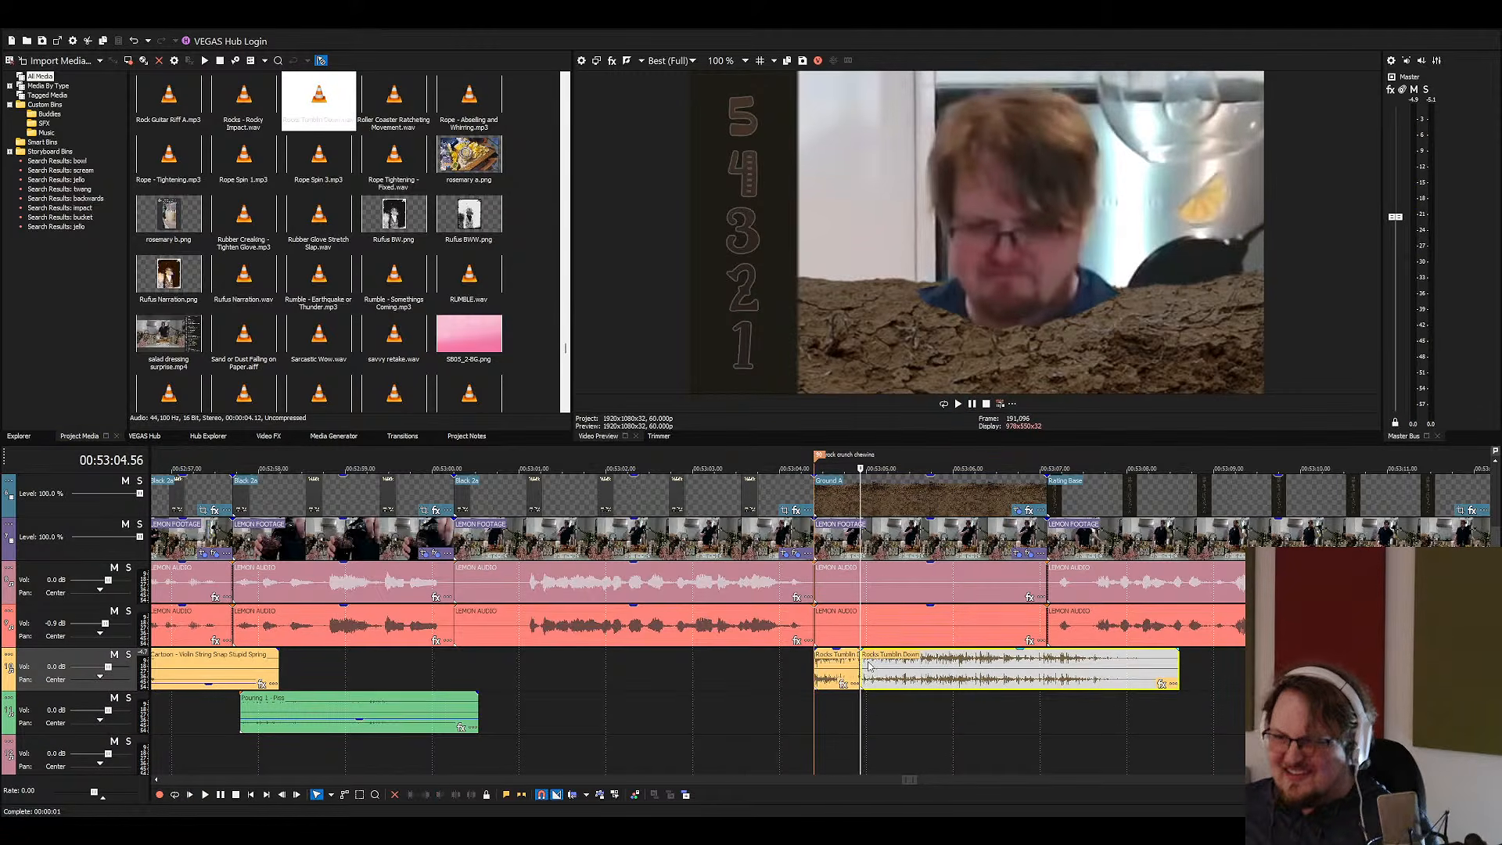
click(1061, 671)
key(s)
click(1009, 671)
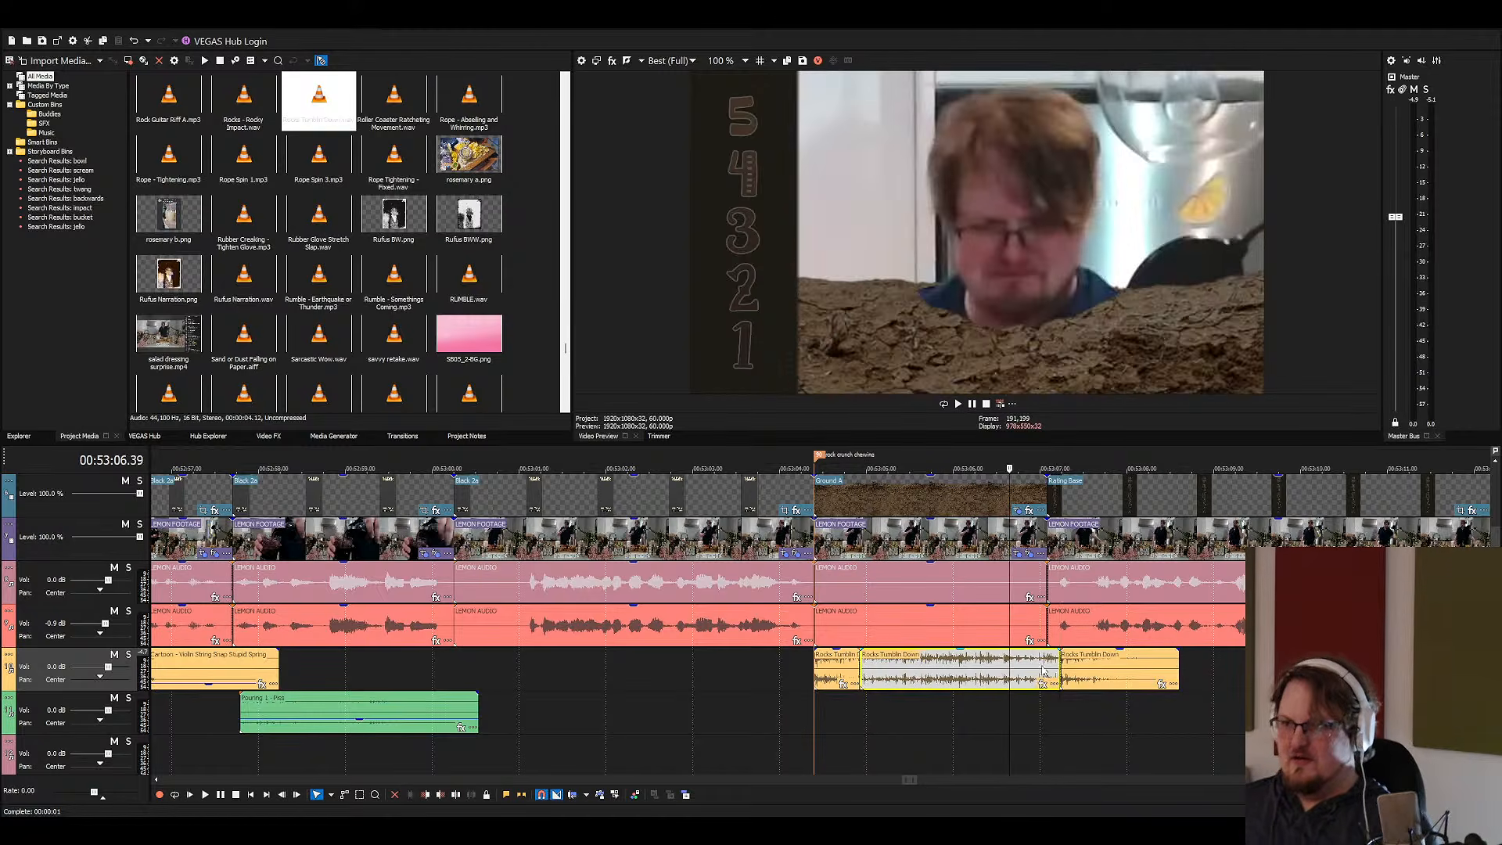
key(Delete)
click(1065, 675)
drag(1064, 677, 961, 677)
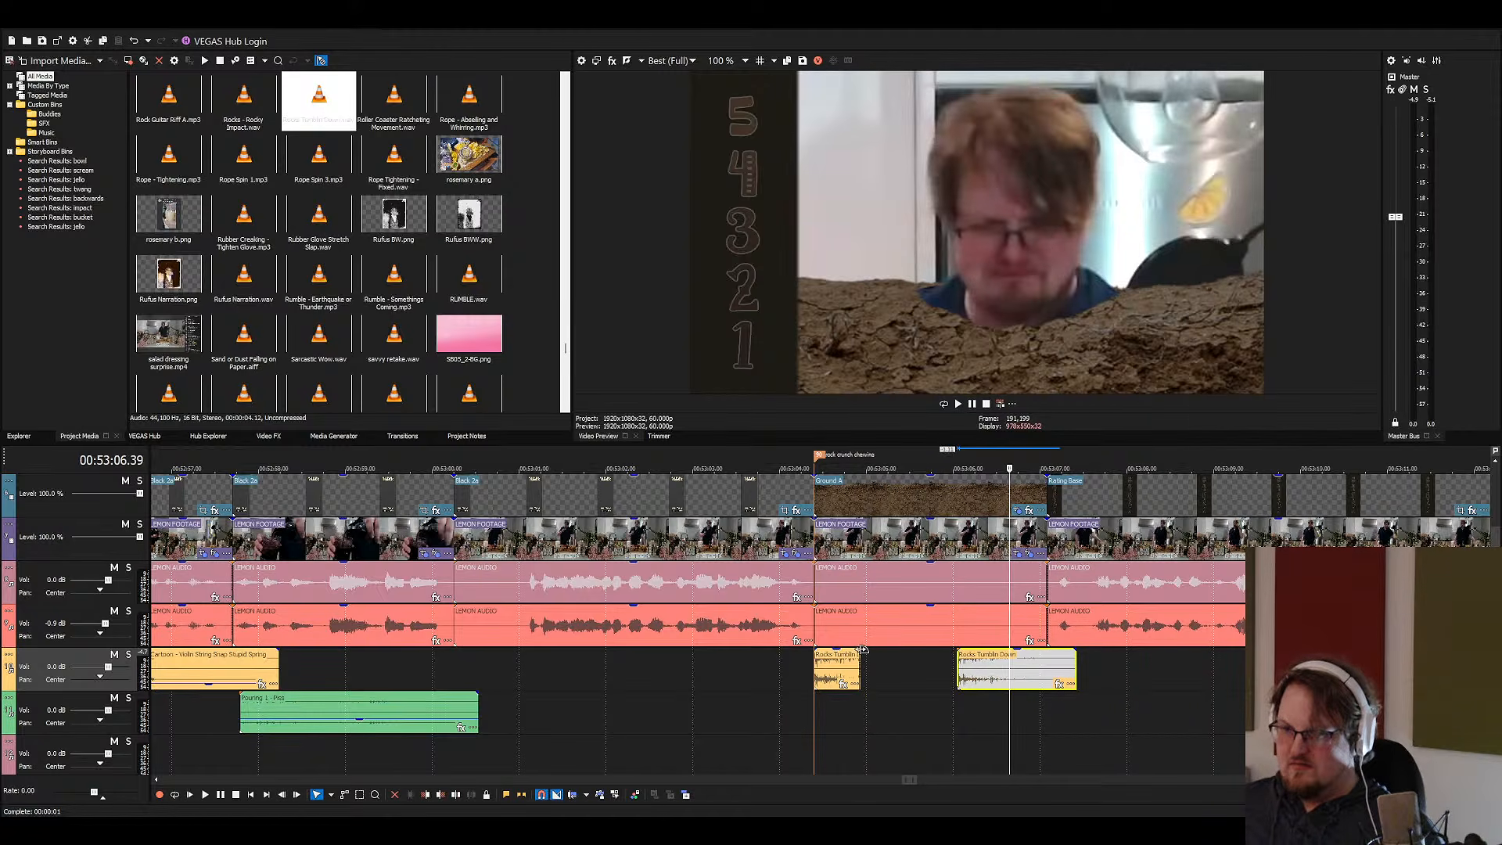
Add a fade-out to the first Rocks Tumblin Down piece and play the Ground A shot
click(835, 657)
click(813, 665)
key(space)
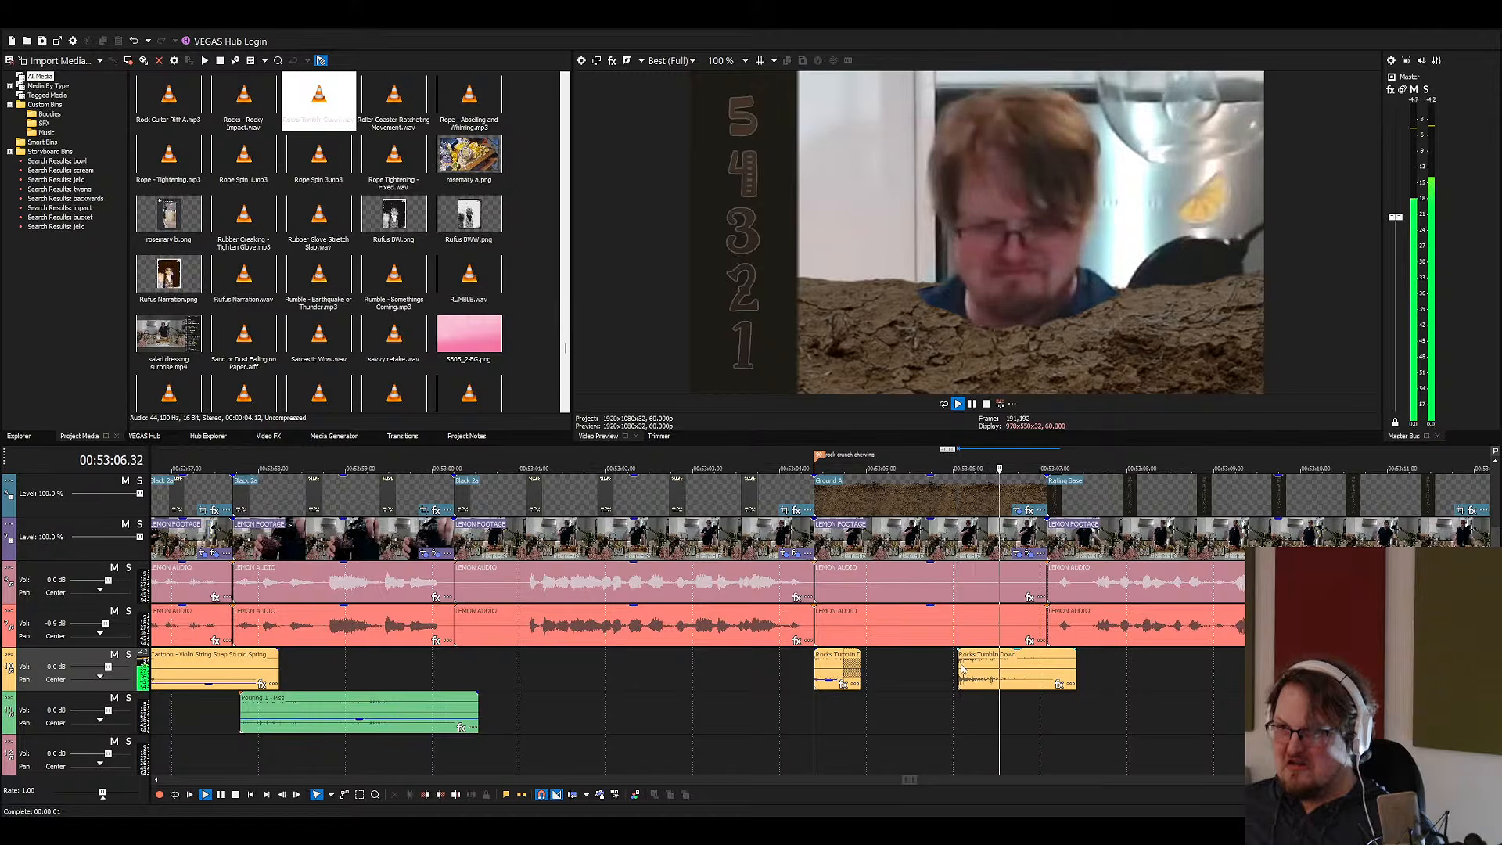
click(924, 669)
key(space)
key(space)
click(937, 665)
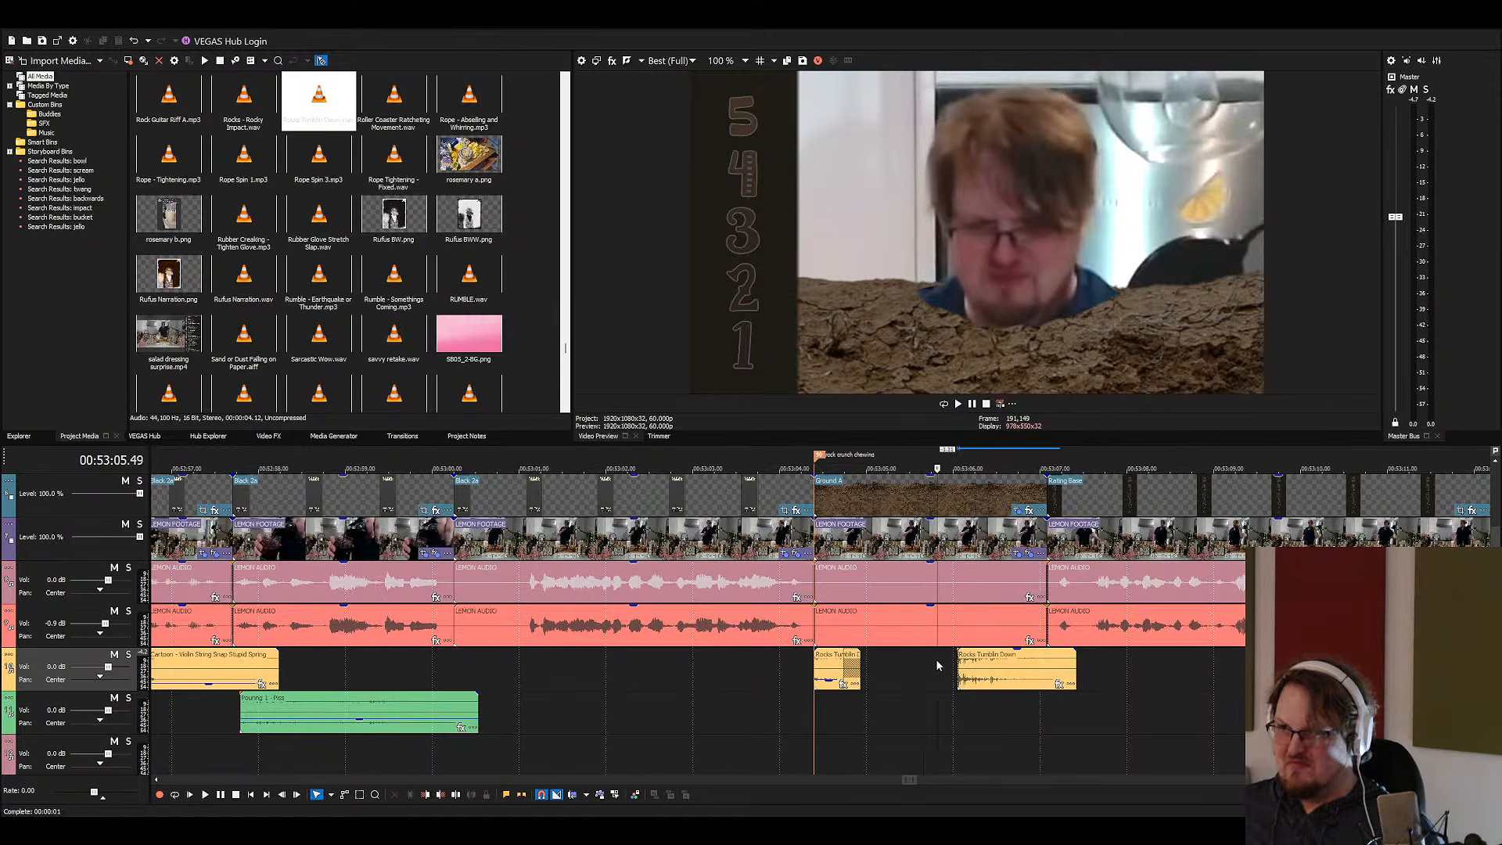
Cut the beginning off the second Rocks Tumblin Down piece, lower its volume, and play it
click(1016, 666)
key(space)
mouse_move(1016, 666)
mouse_down()
mouse_move(1056, 666)
mouse_move(990, 666)
mouse_up()
key(space)
click(995, 667)
key(s)
click(985, 669)
key(Delete)
click(963, 664)
key(space)
key(space)
key(space)
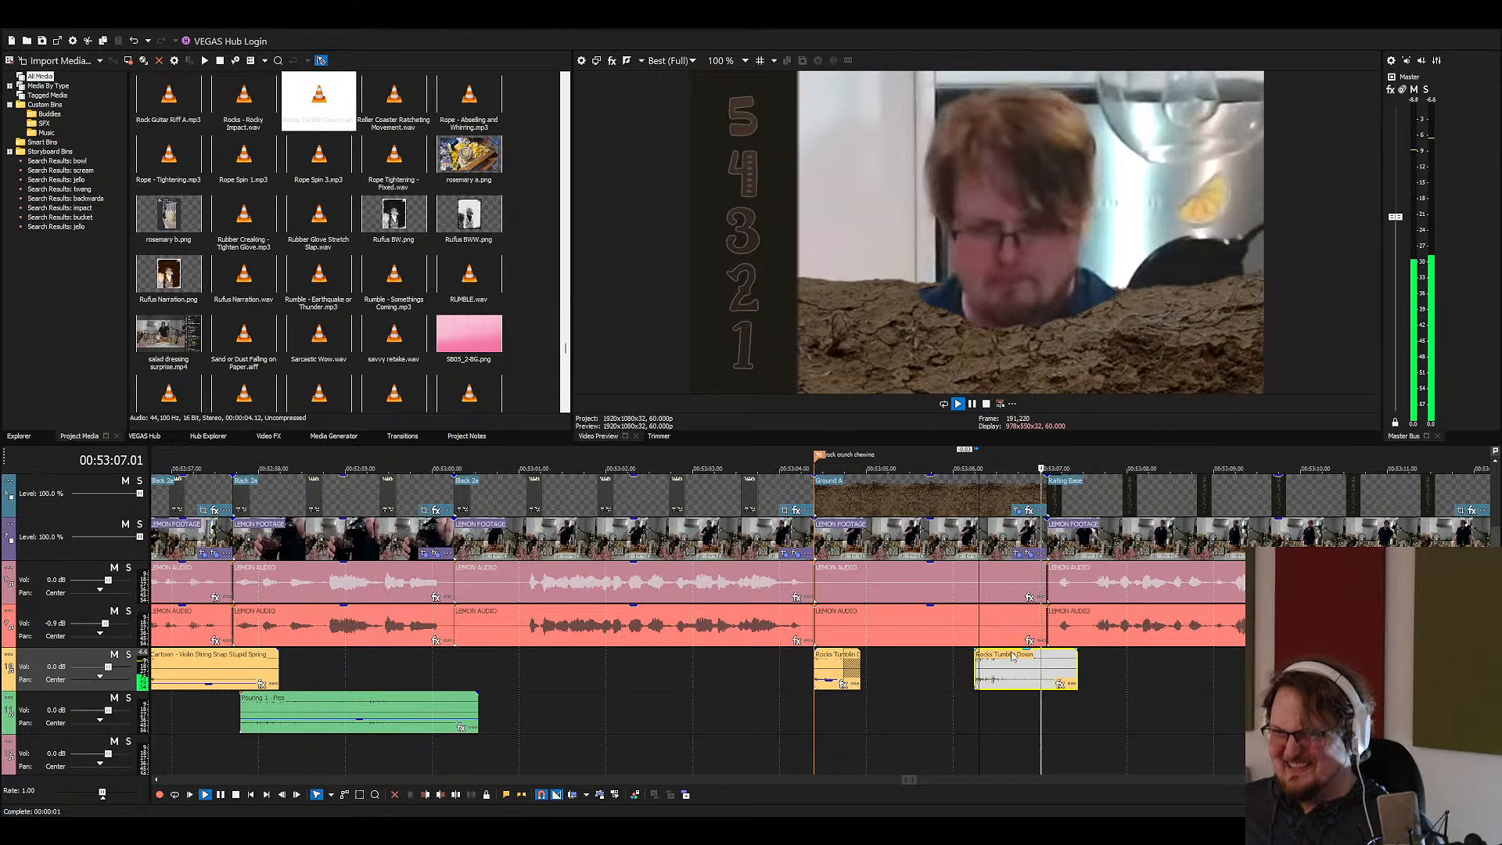
key(space)
Find the Bones - Leaf Crunch sound in the project media and place it below the Rocks Tumblin Down pieces
click(448, 279)
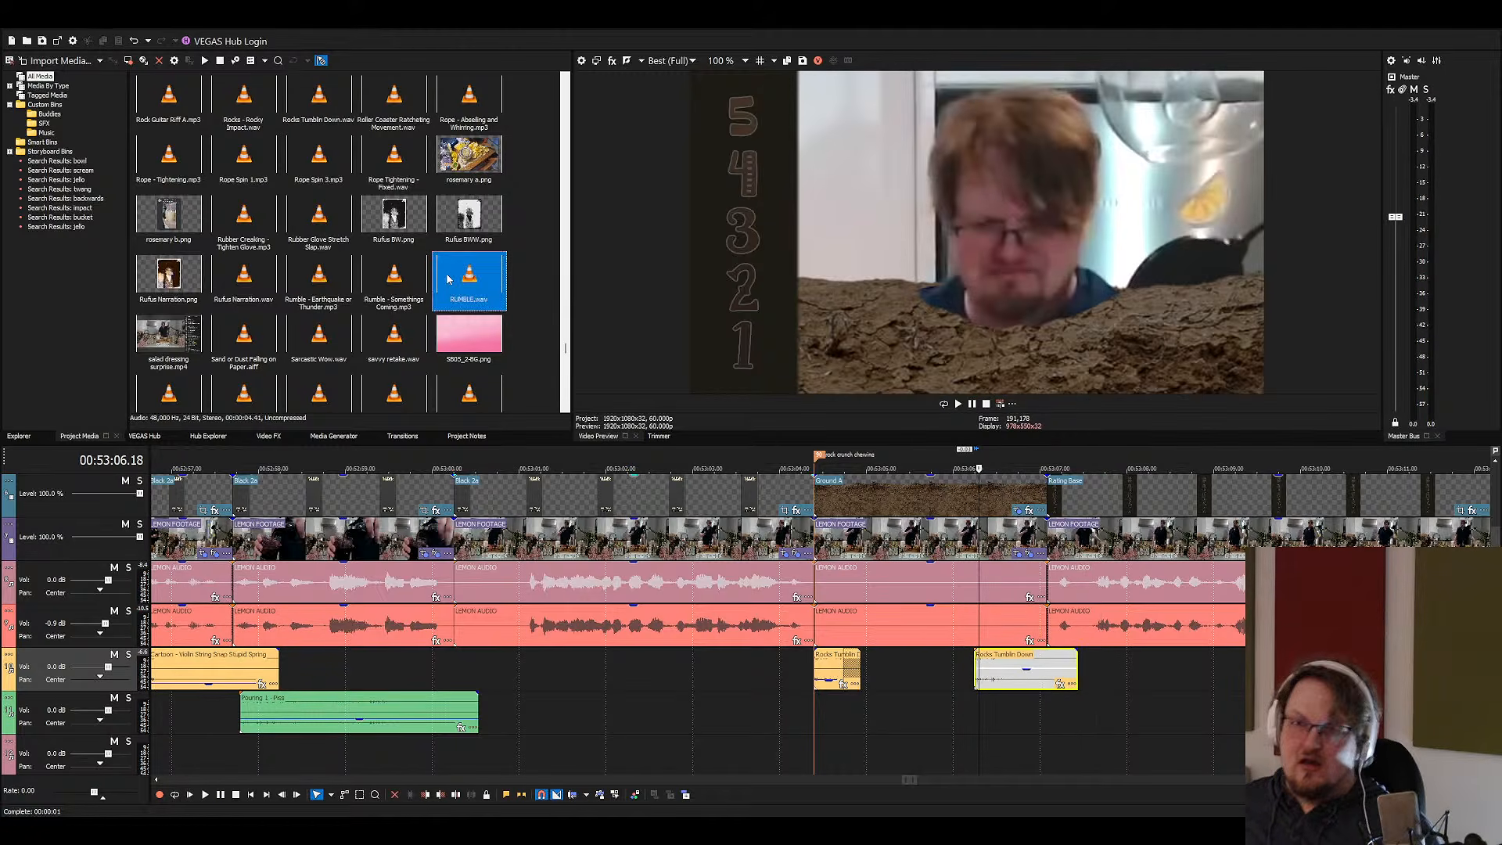
key(alt+Tab)
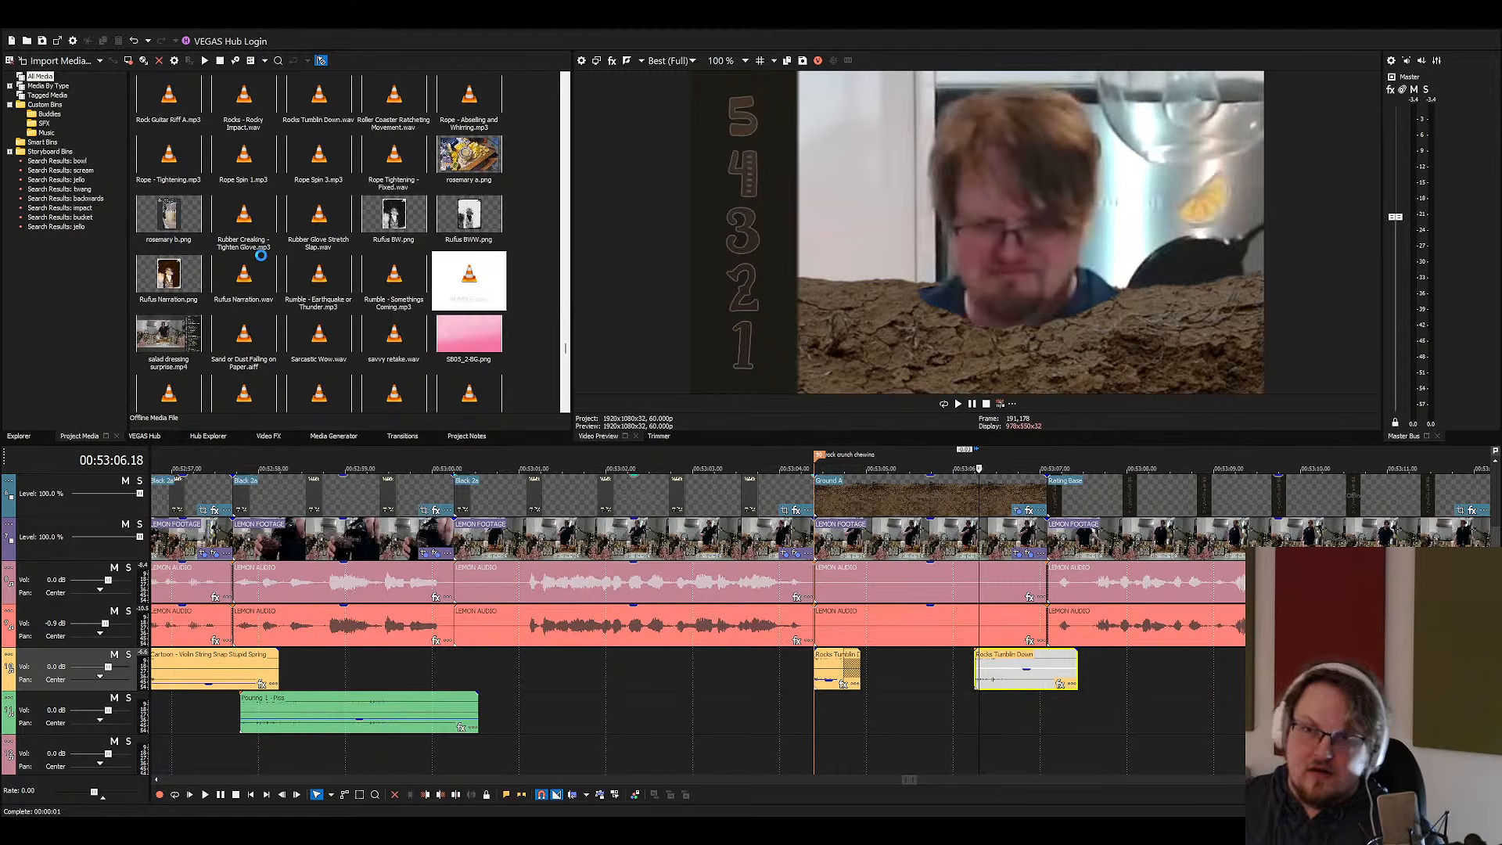
click(218, 214)
text(bone)
click(217, 213)
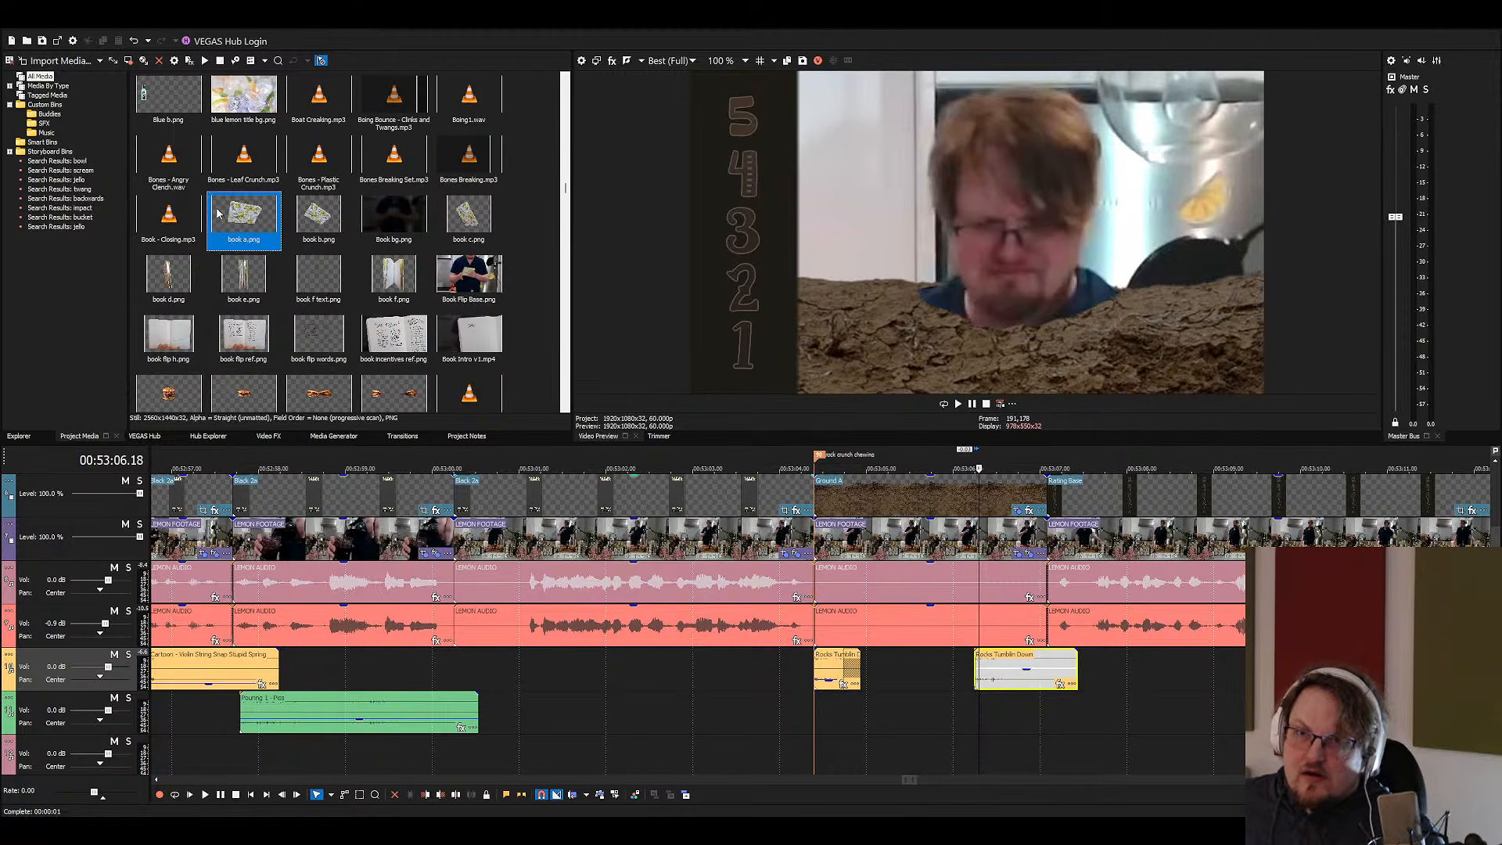
drag(243, 160, 763, 713)
Isolate a short crunch from Bones - Leaf Crunch, delete the part before it, and move the crunch beneath the first rocks piece
click(892, 723)
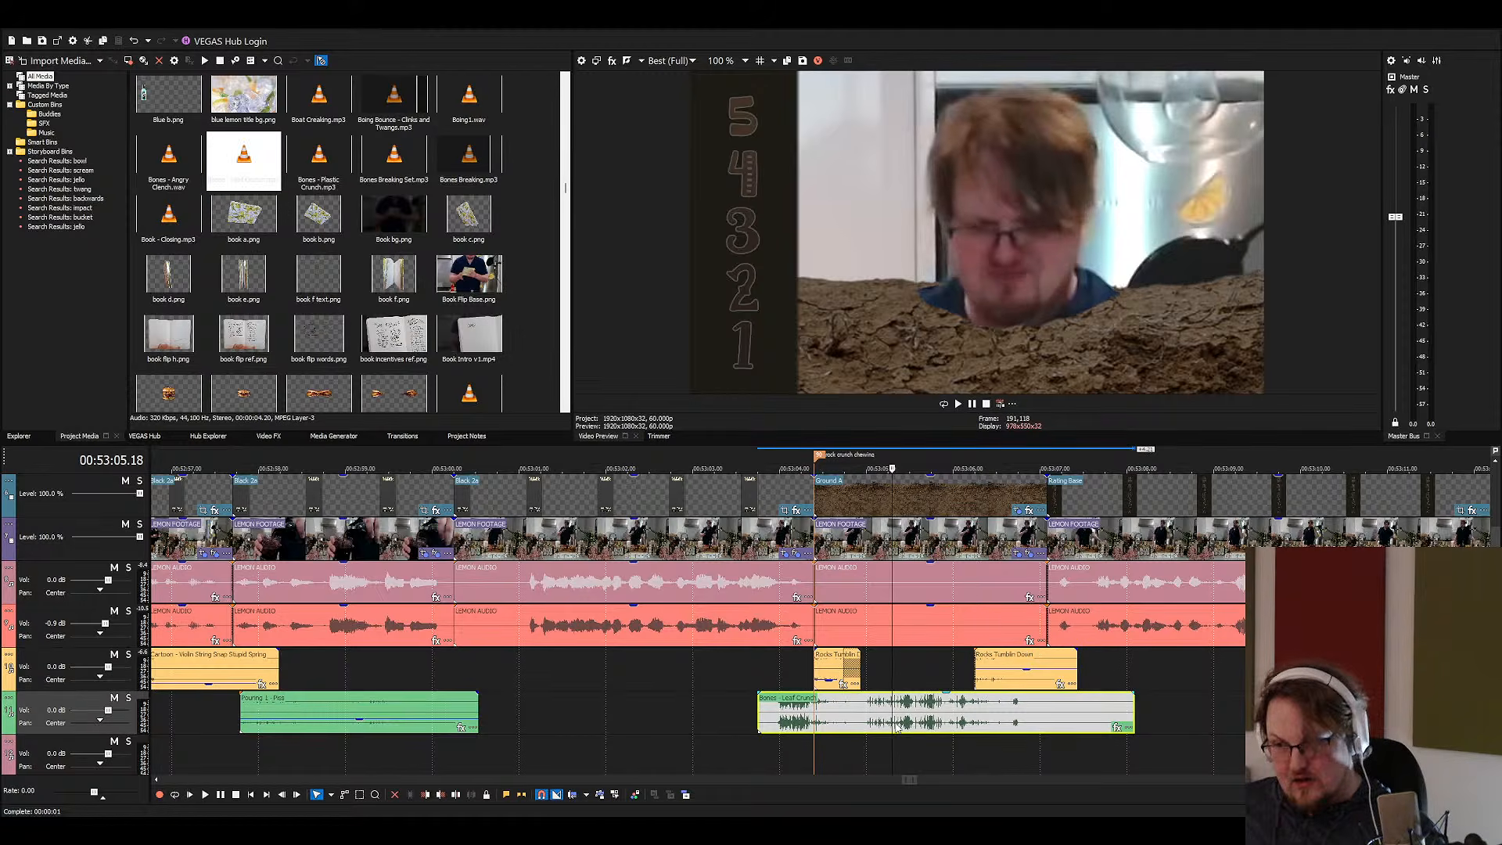
key(s)
click(917, 721)
key(s)
click(879, 721)
key(Delete)
drag(900, 718, 852, 715)
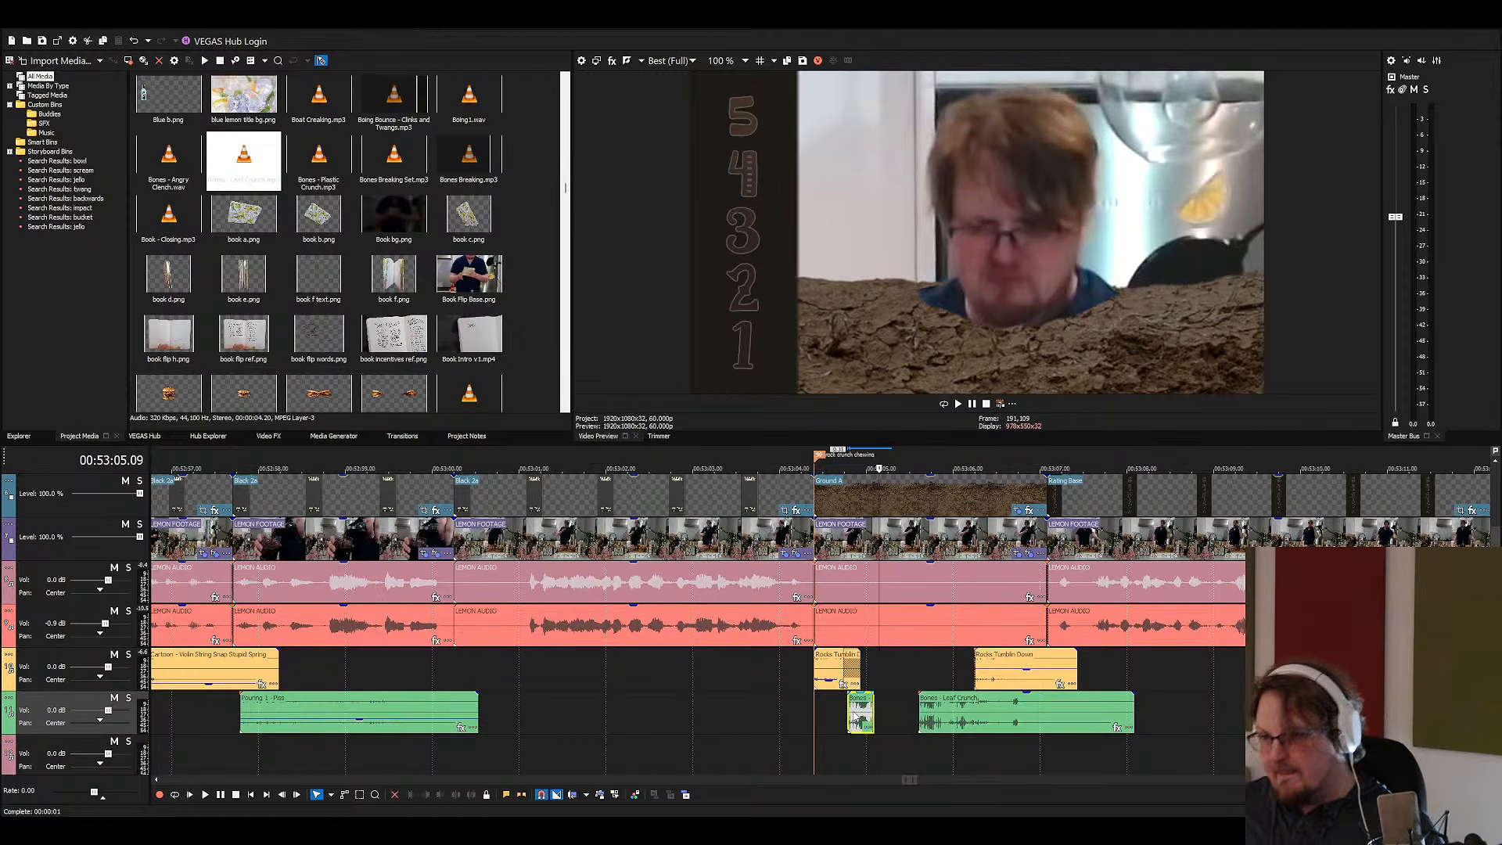
click(837, 703)
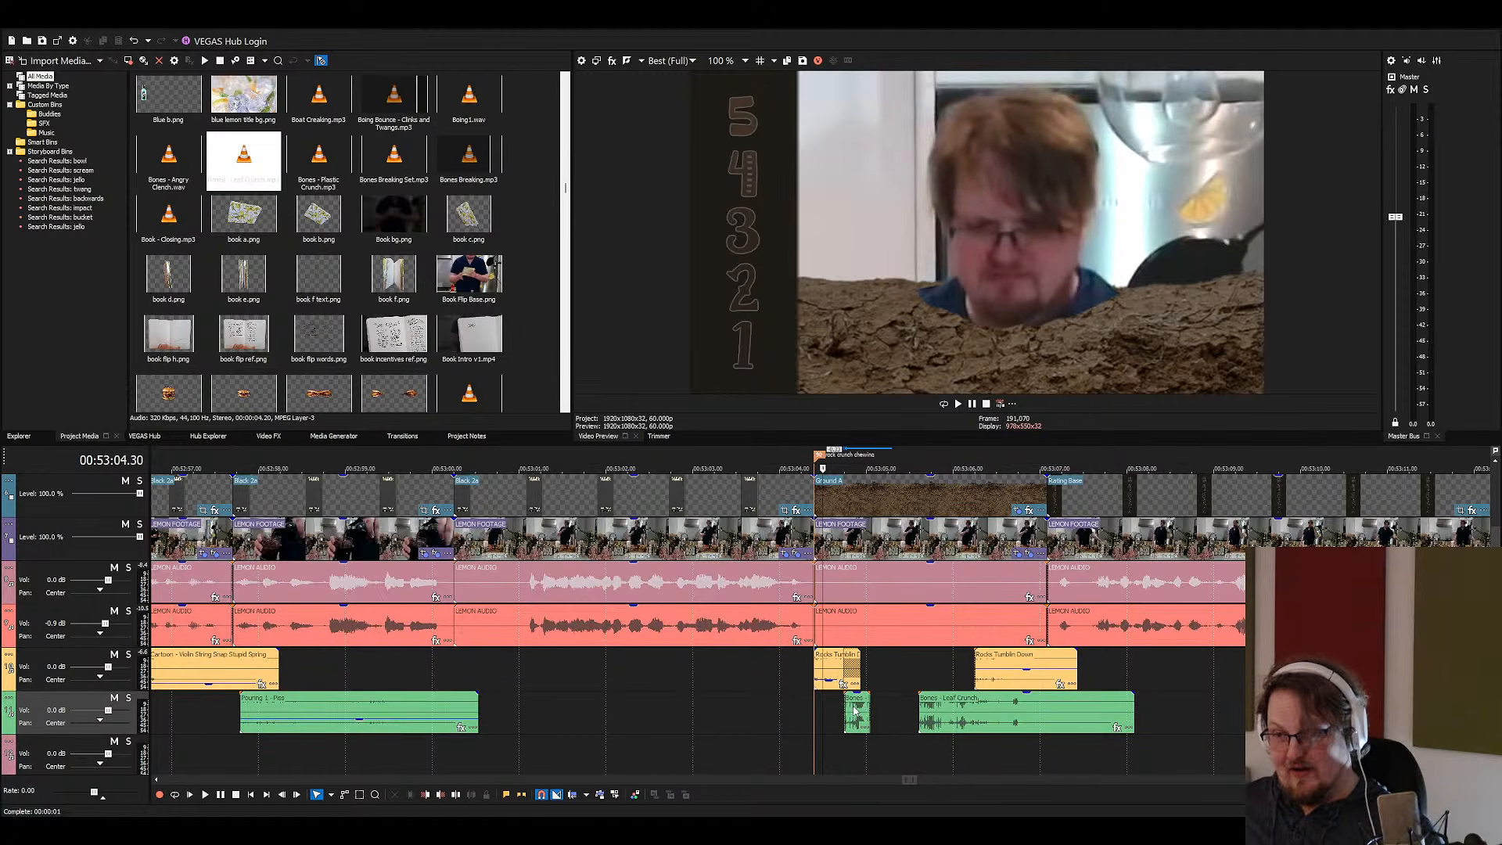
Shift the short crunch earlier to match the first chew, lower its volume, and play the result
scroll(855, 711, up, 3)
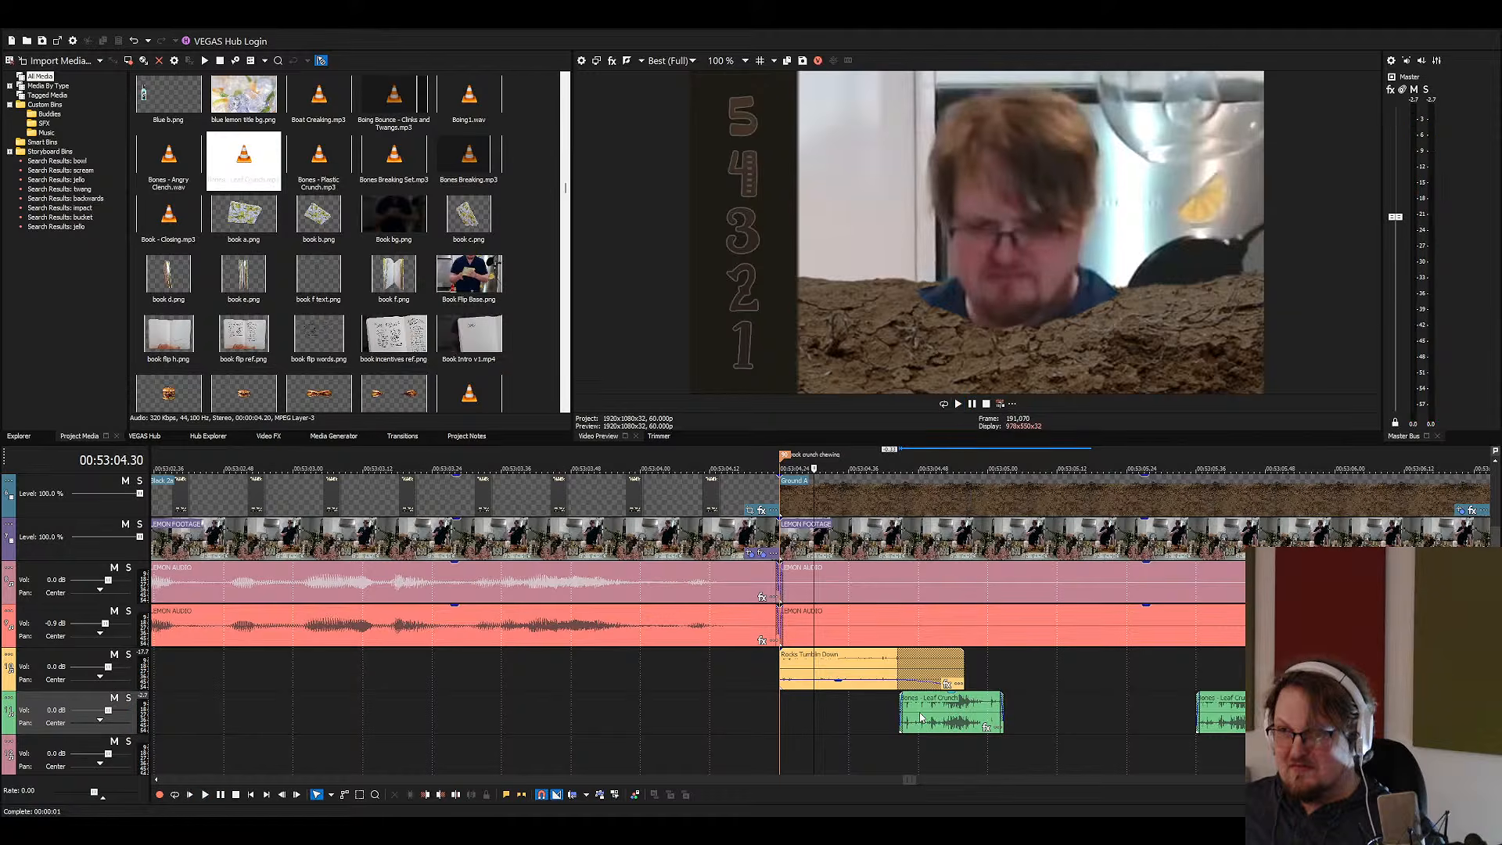
scroll(938, 717, down, 1)
drag(923, 718, 859, 725)
click(822, 712)
key(space)
key(space)
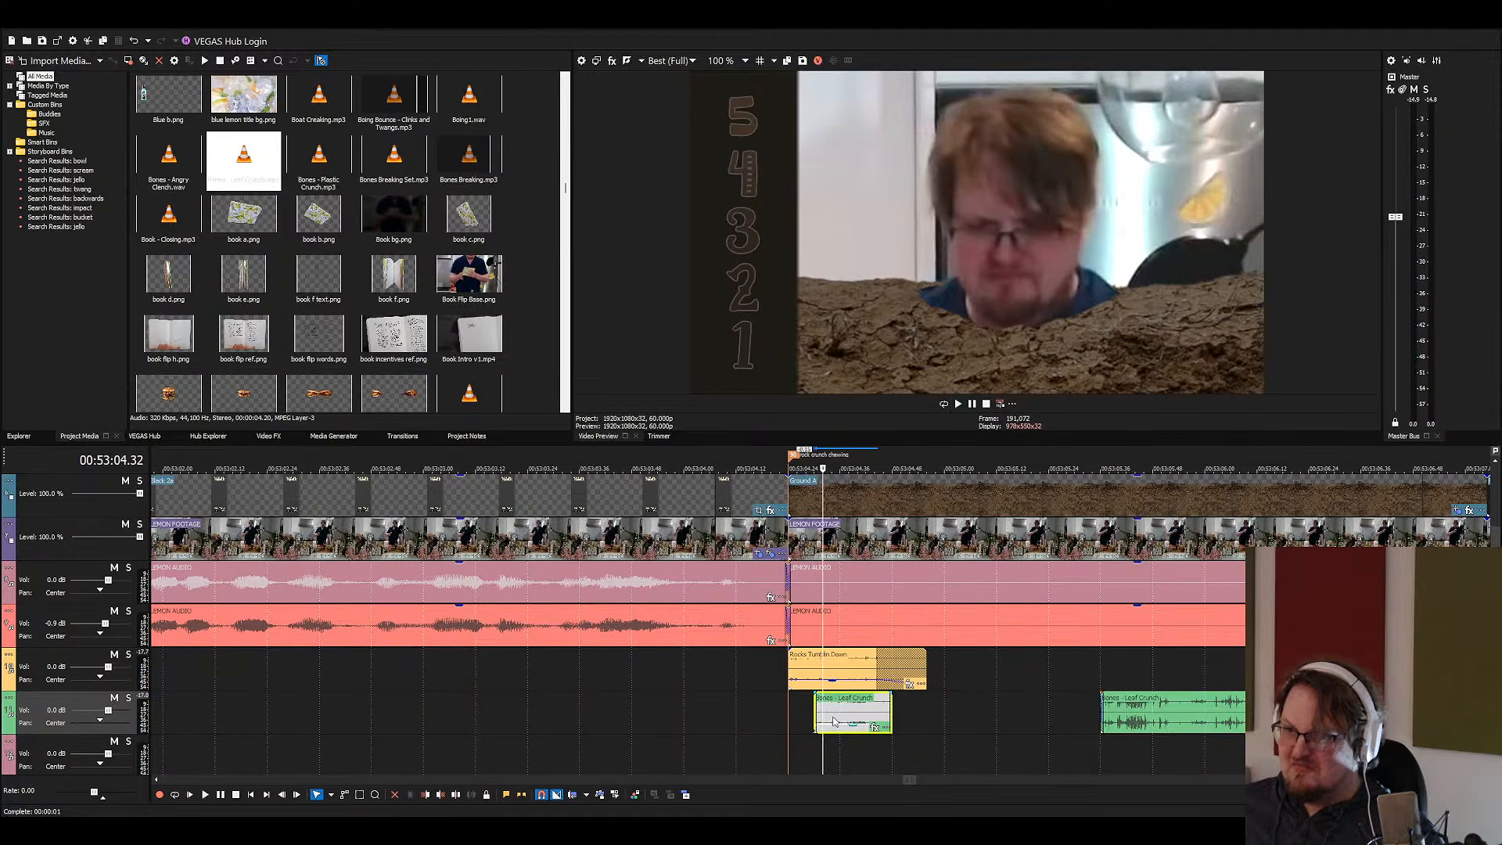
drag(833, 722, 818, 716)
click(797, 710)
key(space)
scroll(819, 715, down, 1)
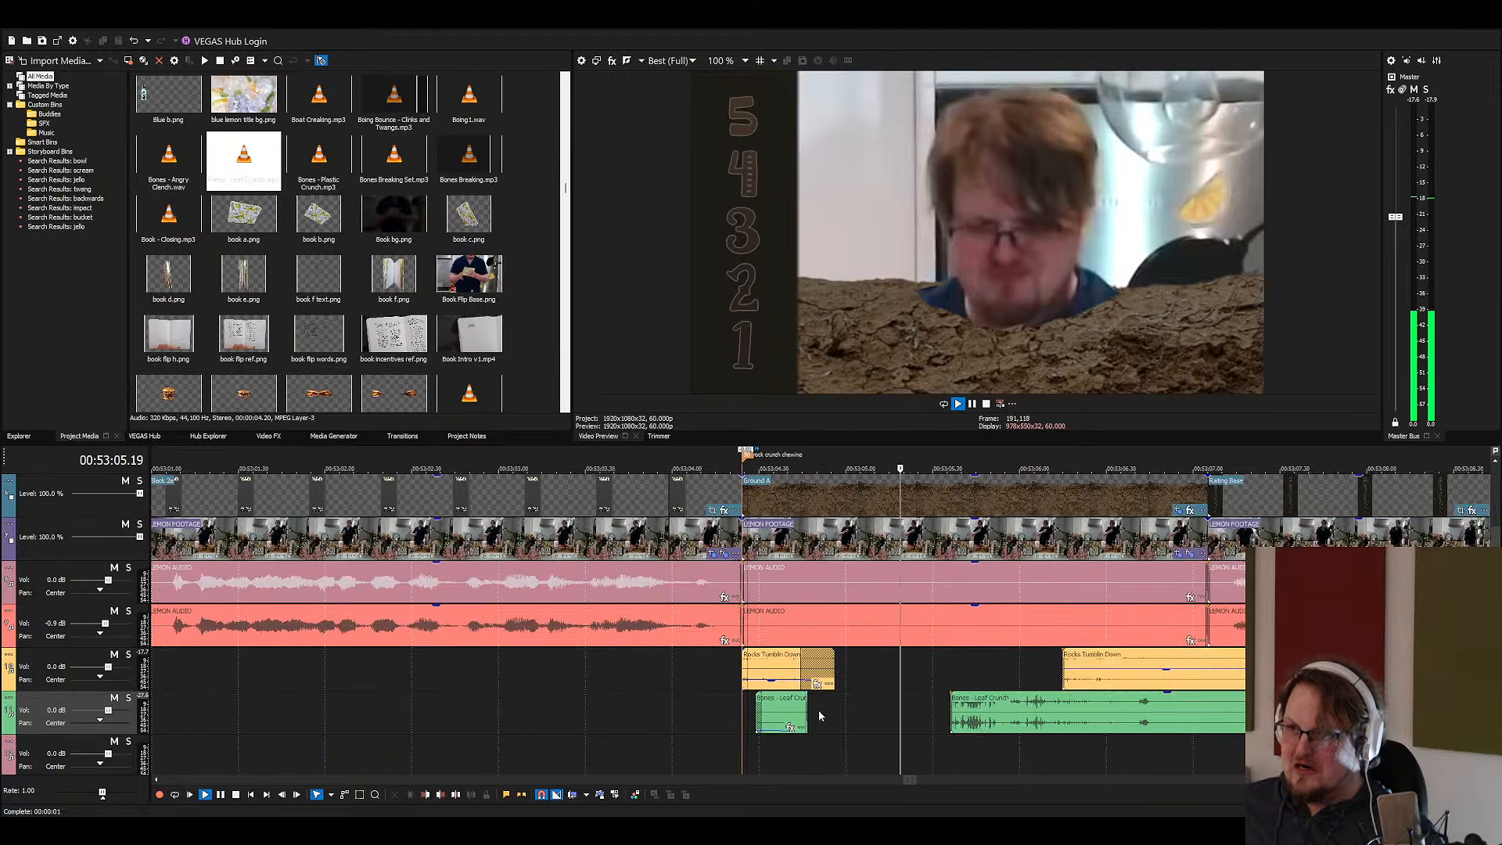
scroll(820, 716, down, 1)
key(space)
Split another crunch off the remaining Bones - Leaf Crunch clip, move it to the rocks track at about 00:53:05.09, and play it
click(888, 722)
key(s)
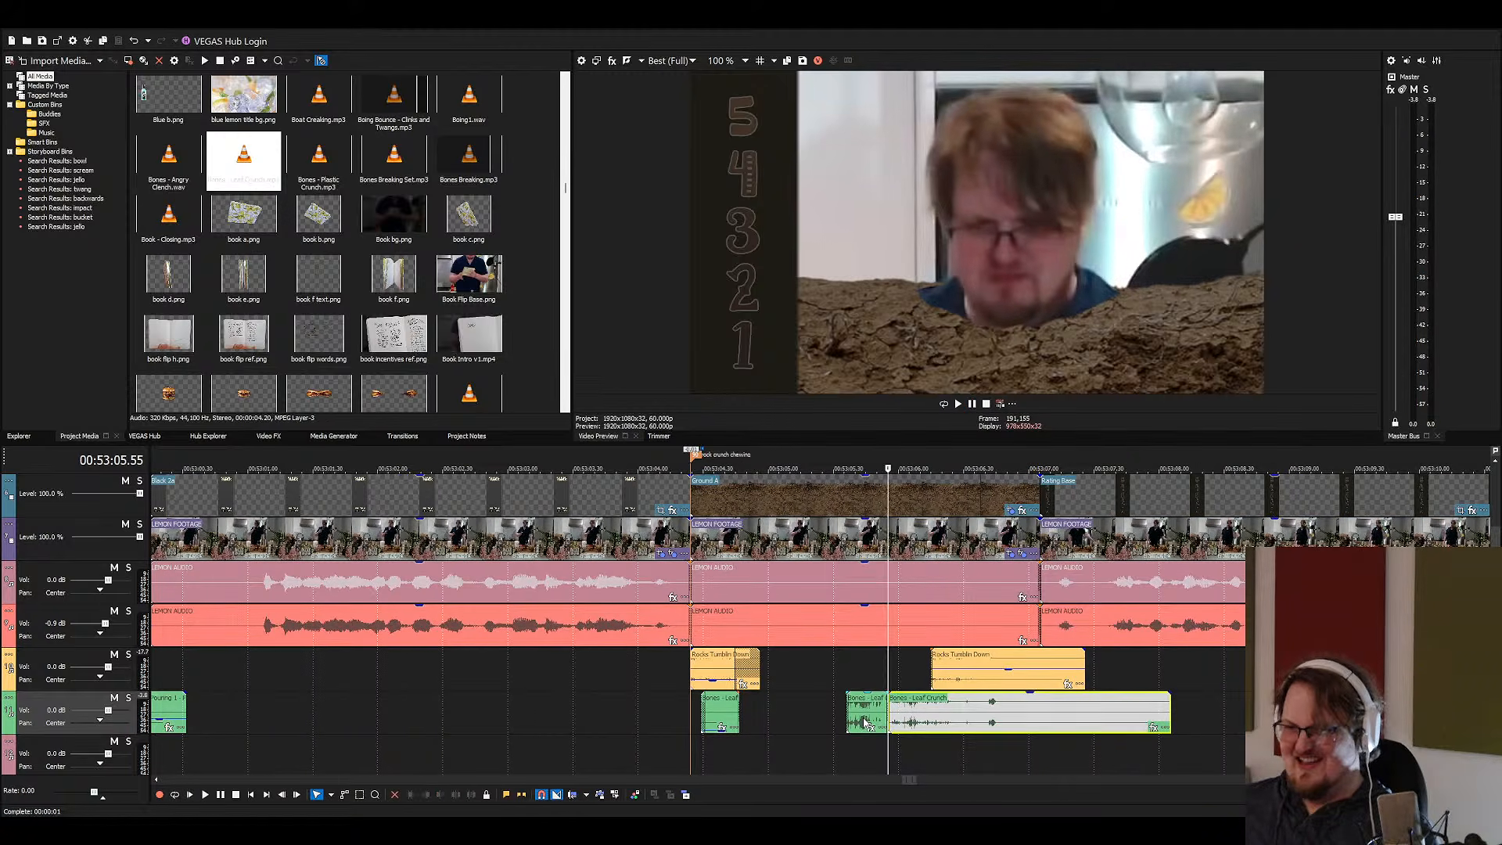
drag(866, 723, 809, 679)
scroll(876, 682, up, 2)
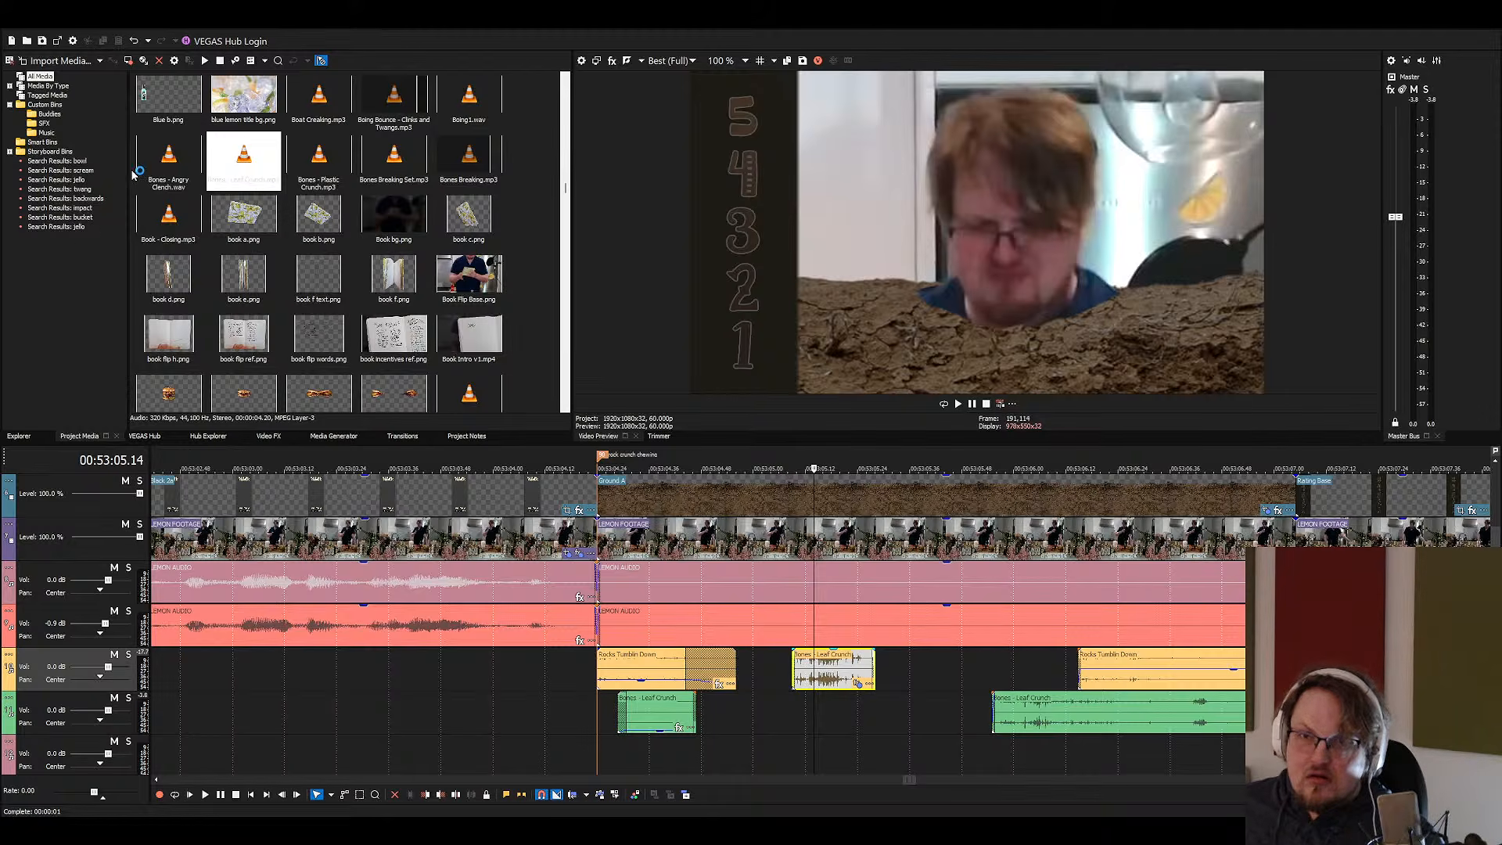
click(792, 669)
key(space)
key(space)
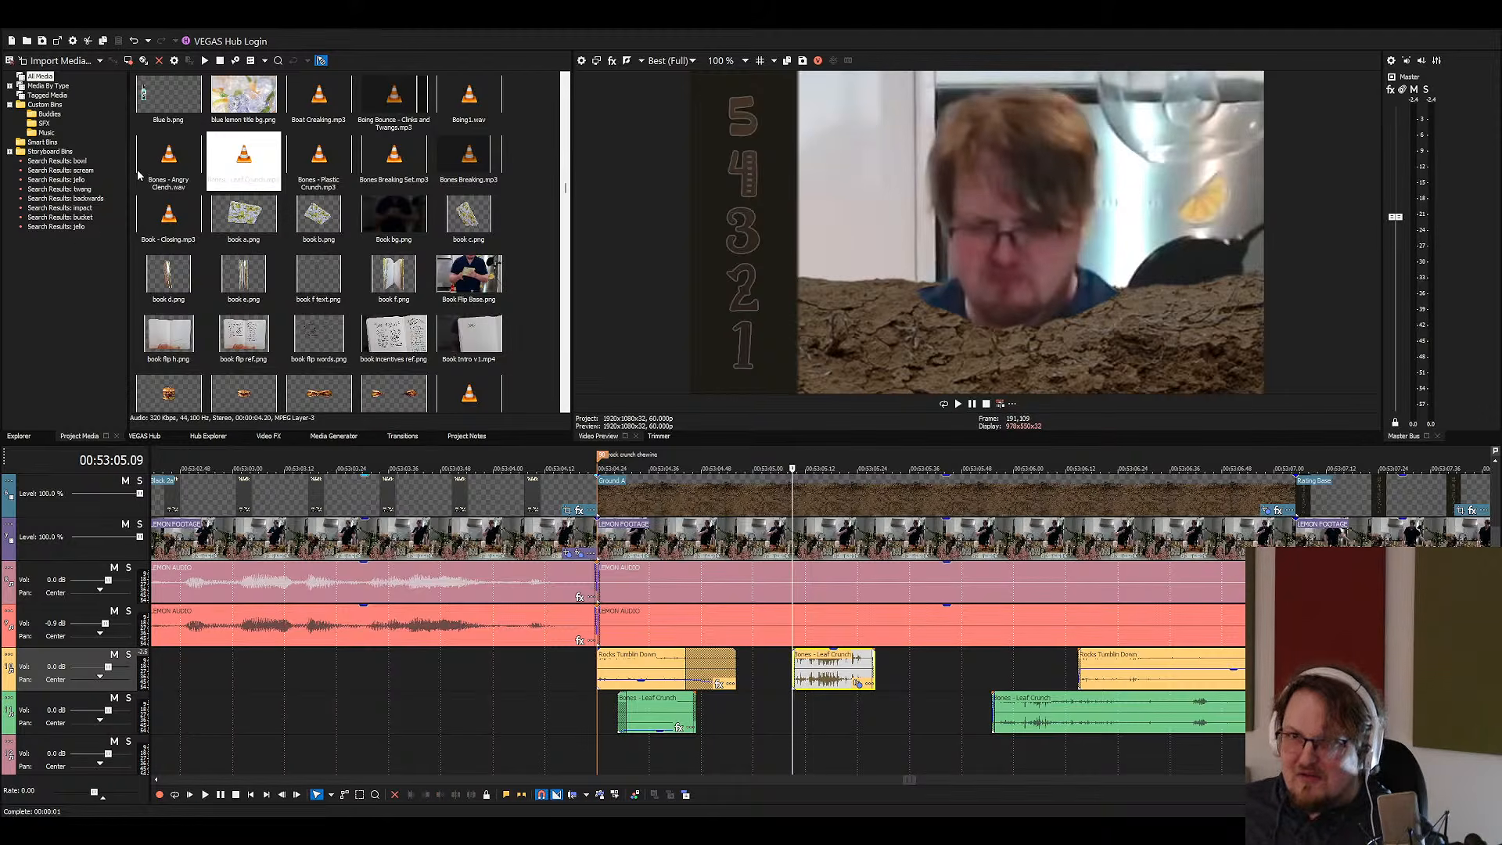
click(802, 669)
key(space)
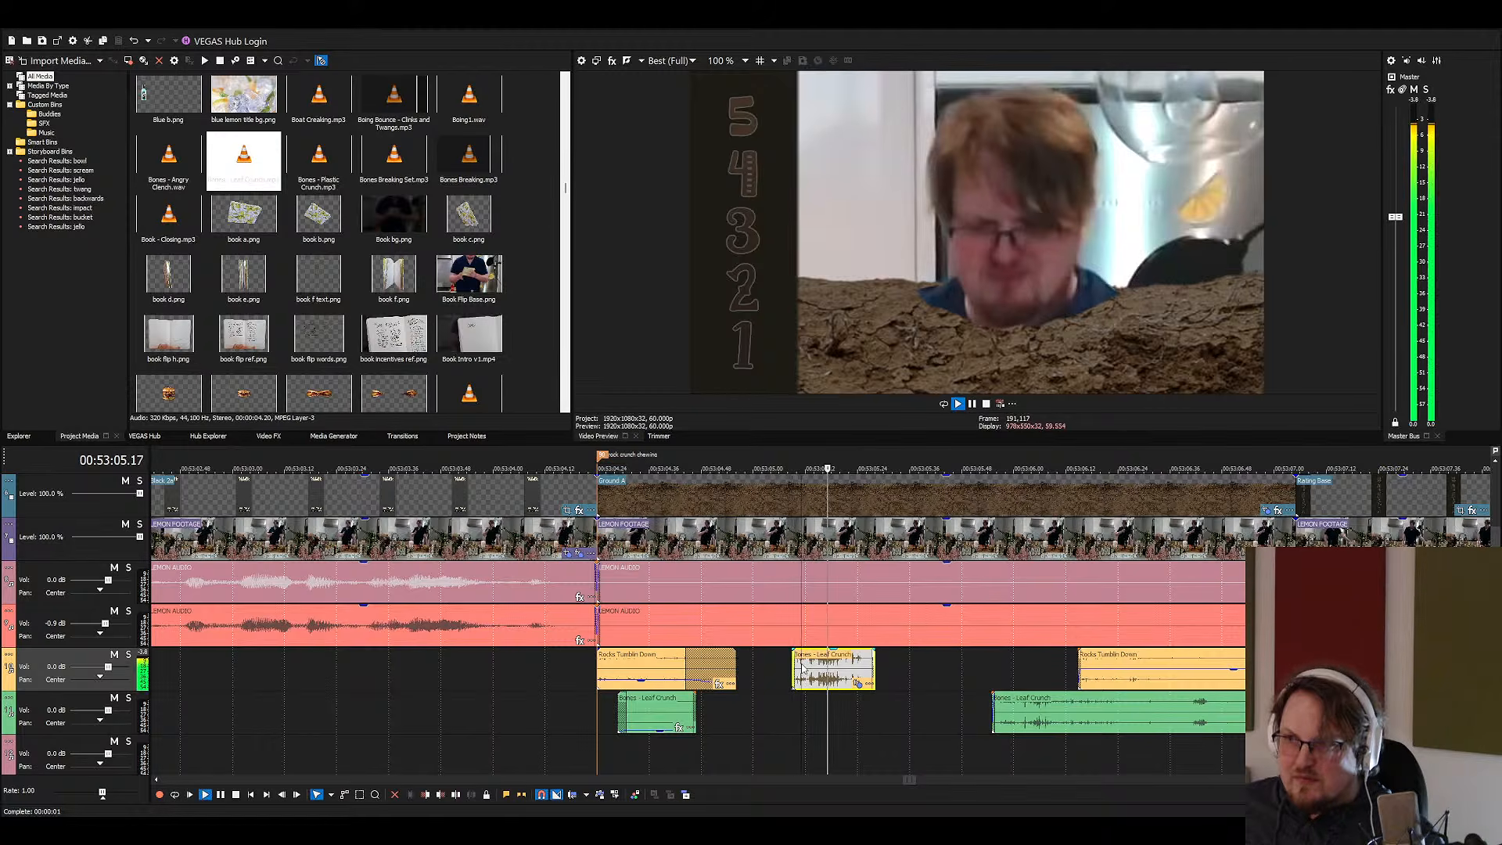
key(space)
Extend the second crunch with a long fade-out, lower its volume, and play it together with the first chew
drag(874, 652, 833, 675)
click(832, 645)
click(831, 653)
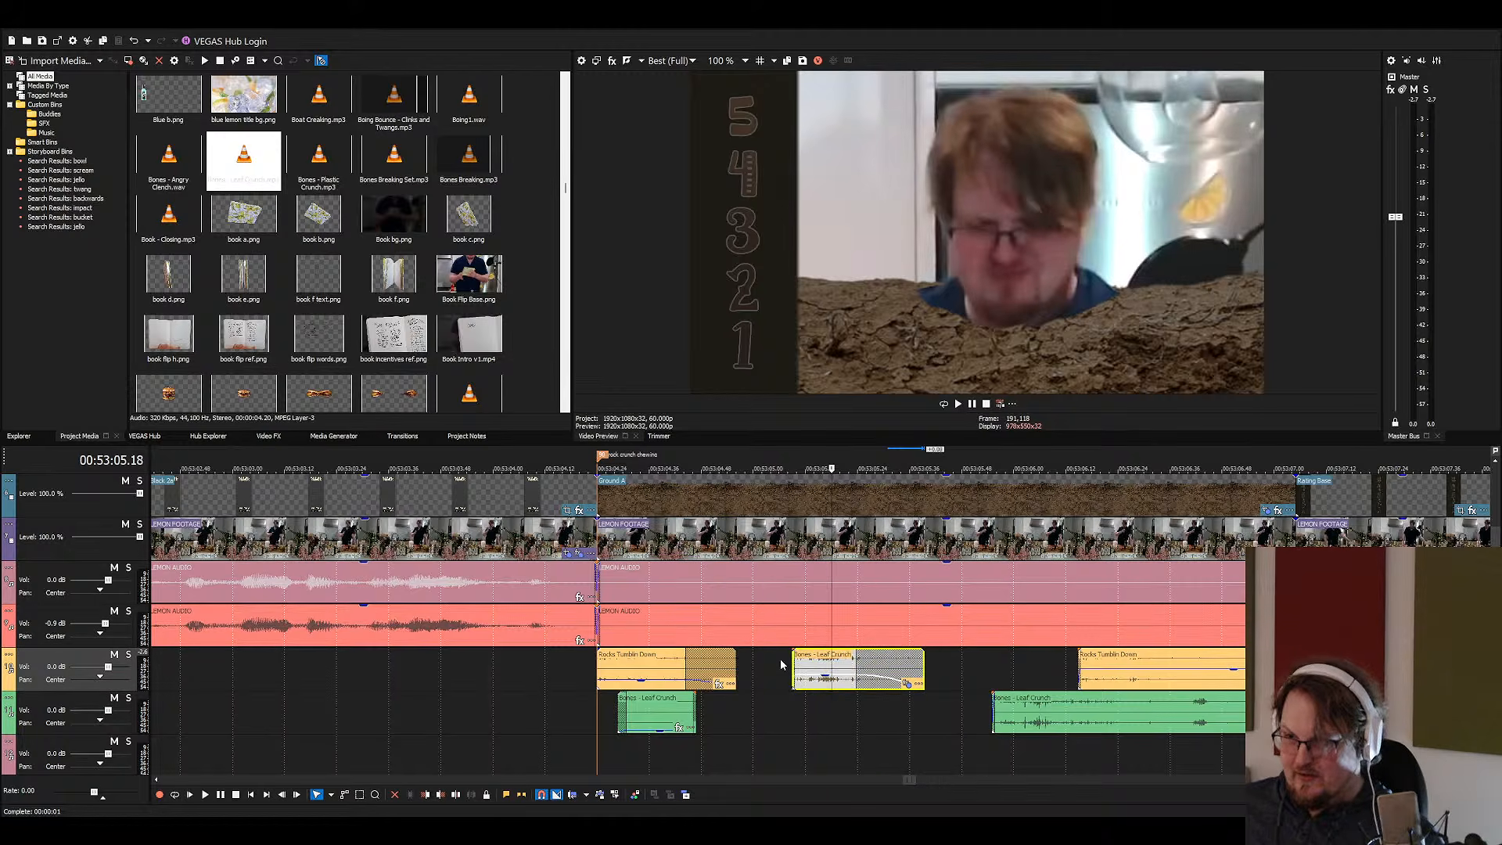
click(780, 665)
key(space)
key(space)
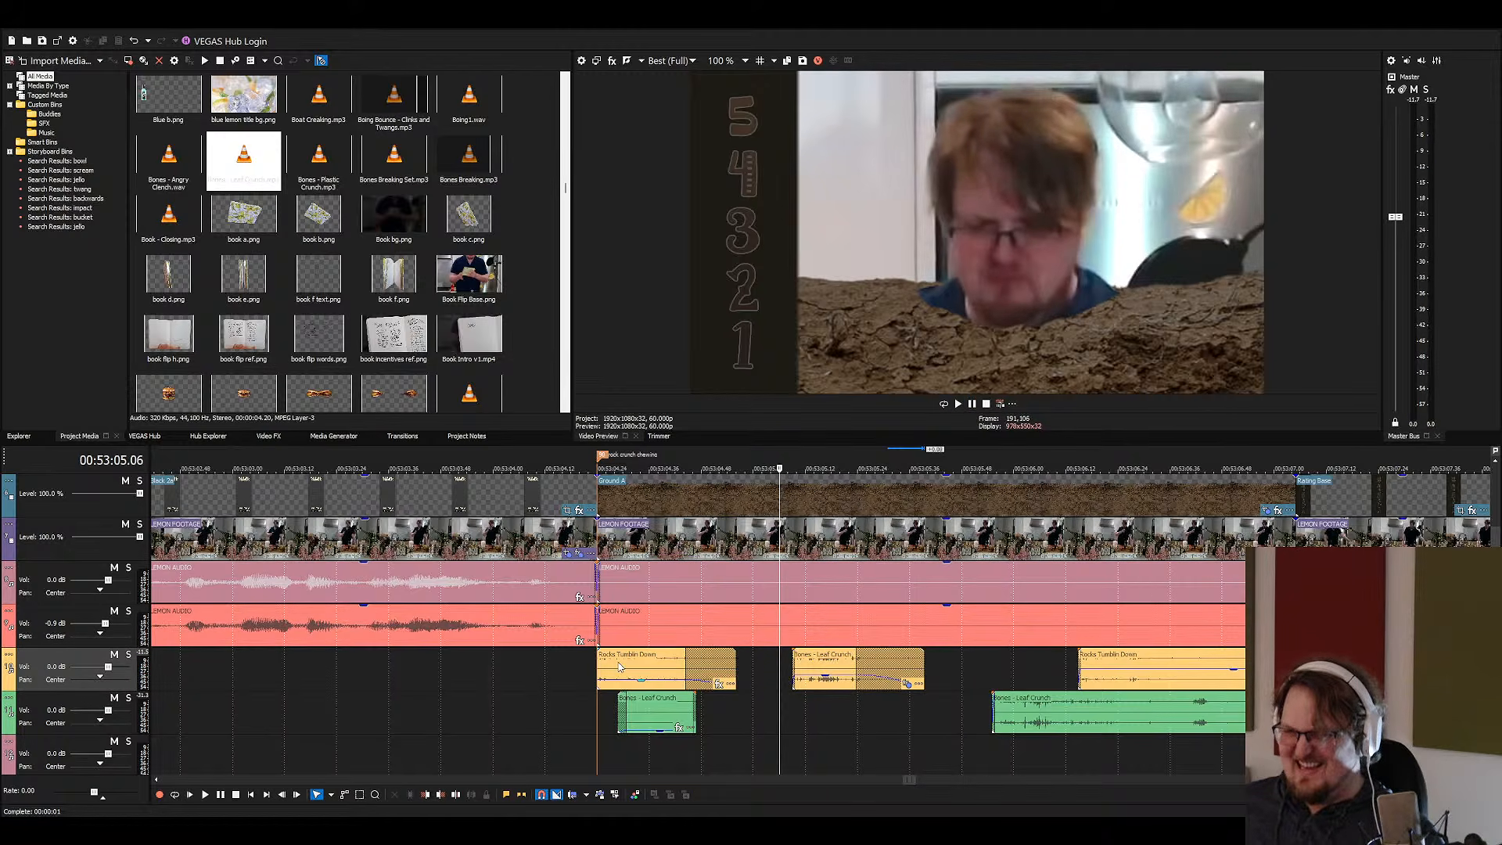
click(619, 666)
key(space)
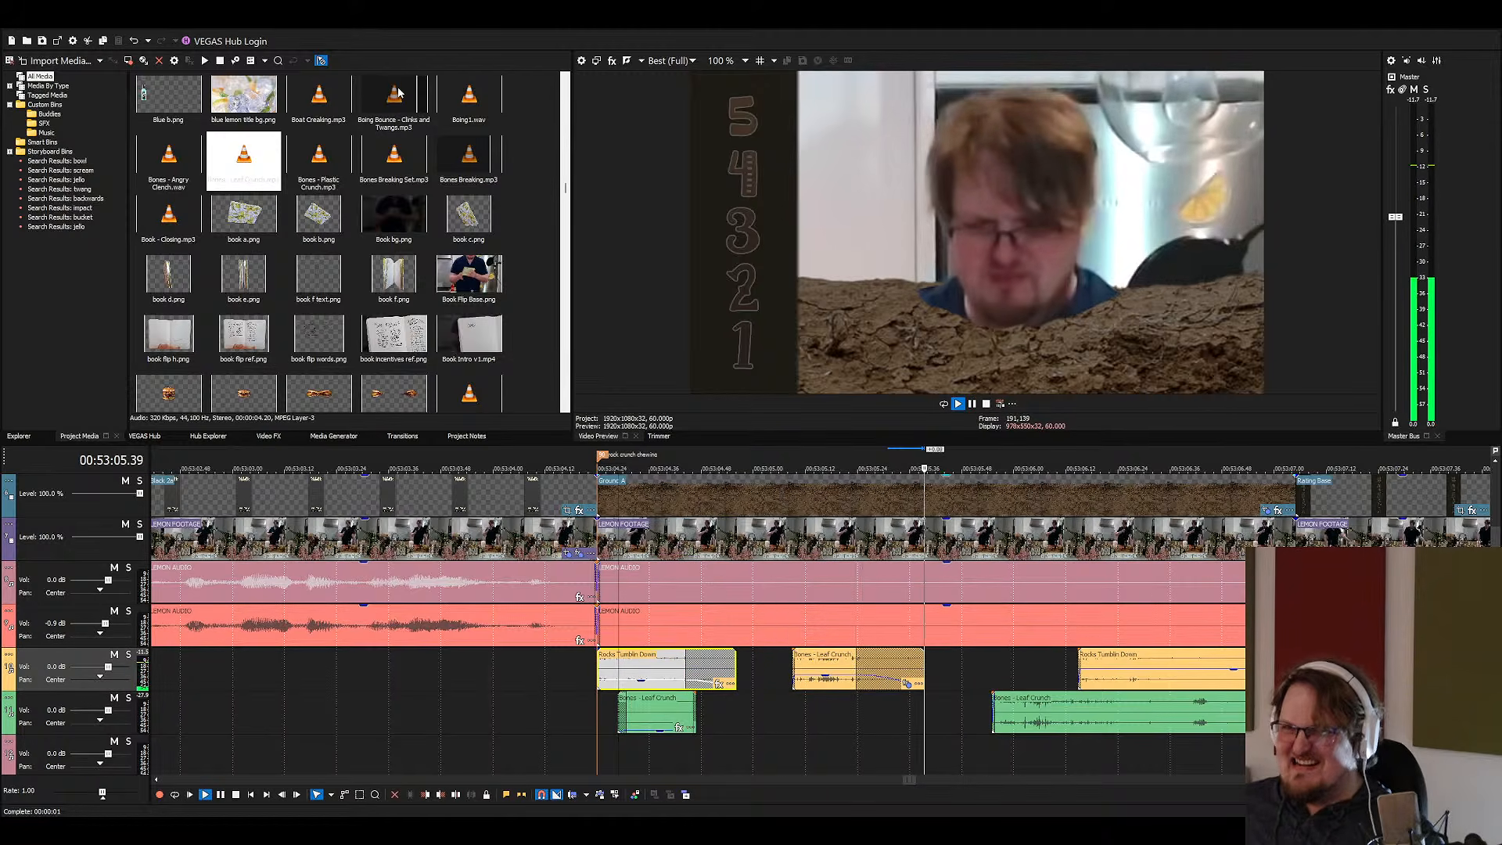
key(space)
Move the remaining Bones - Leaf Crunch clip under the last rocks piece and cut away everything before 00:53:06.17 and after its first crunch
scroll(1189, 759, down, 1)
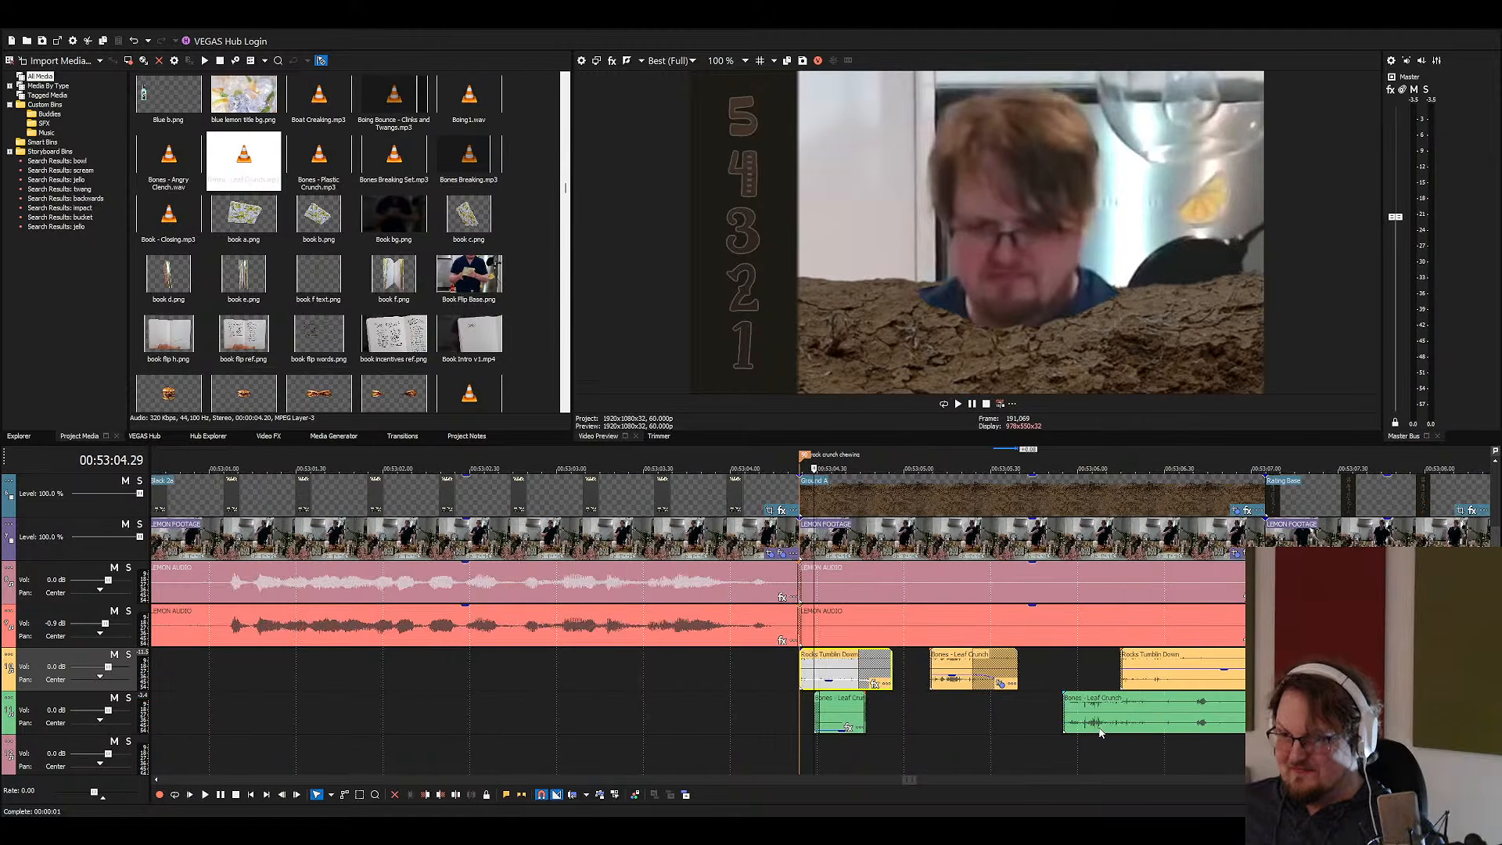
click(1172, 715)
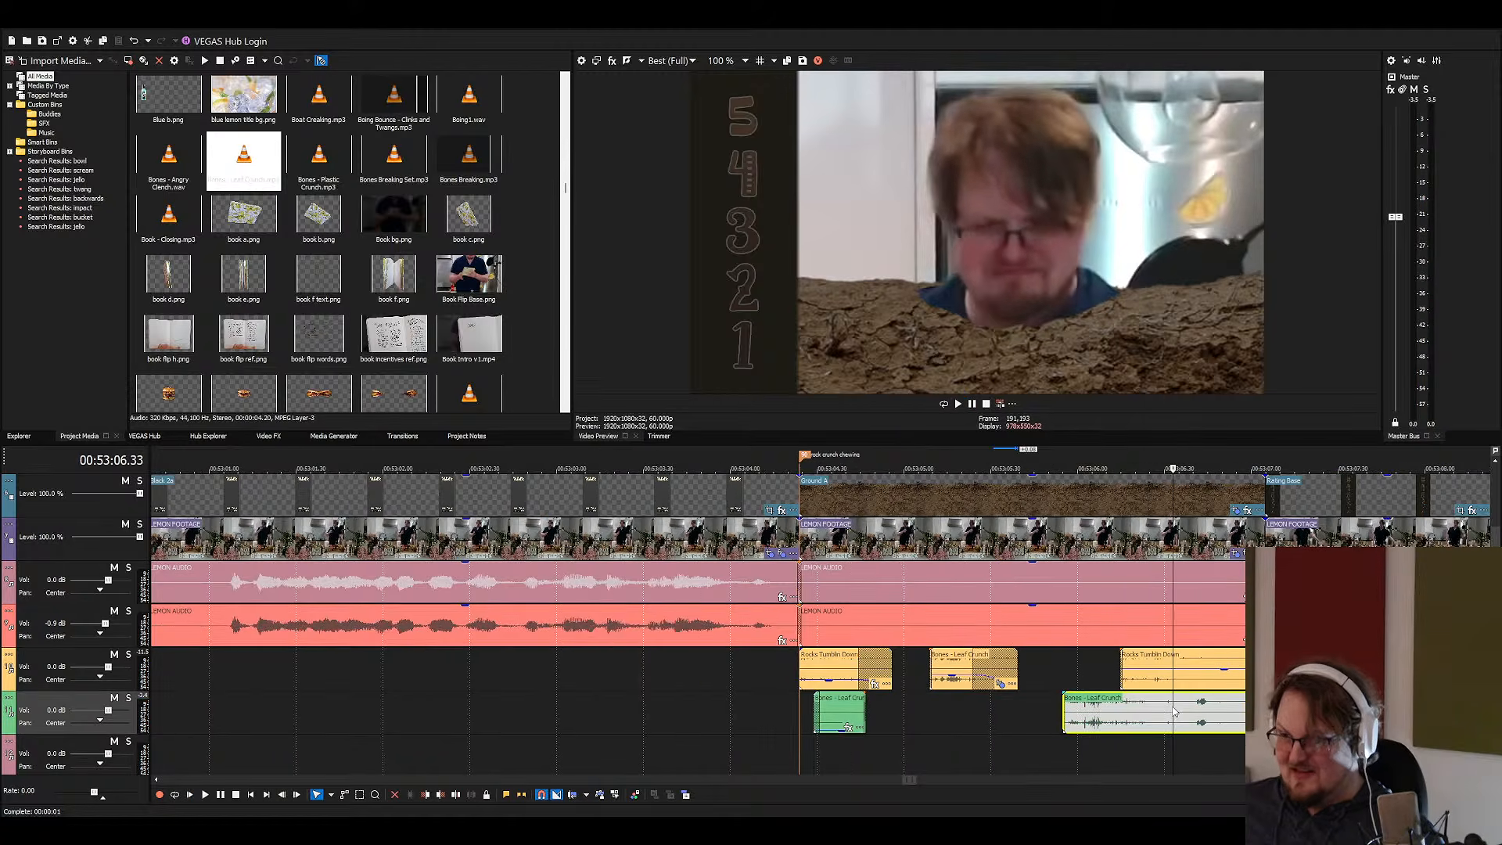
drag(1150, 715, 1189, 709)
click(1126, 717)
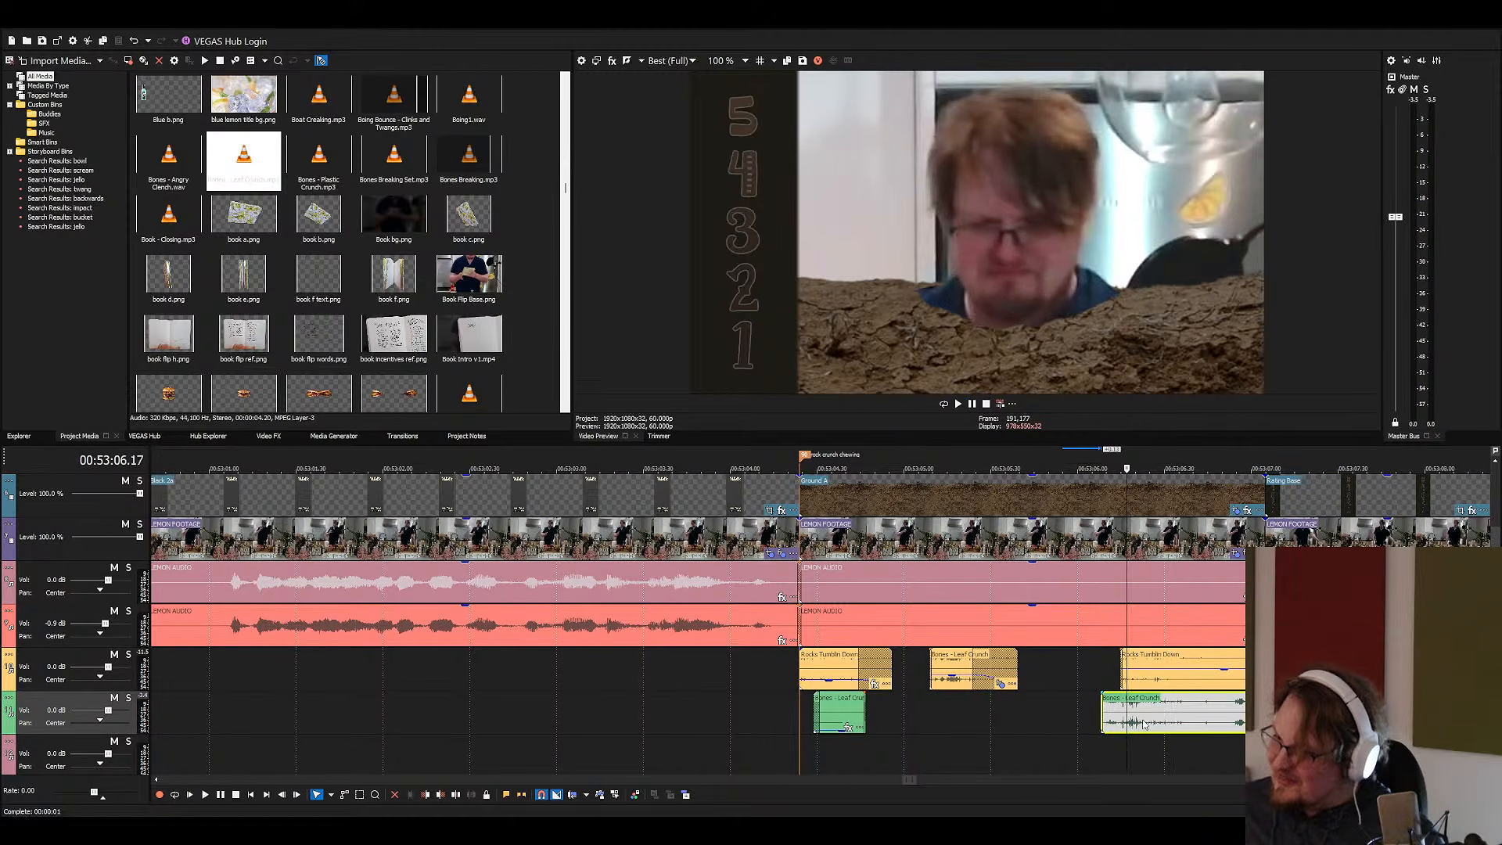
key(s)
click(1201, 721)
key(s)
key(Delete)
click(1120, 715)
key(Delete)
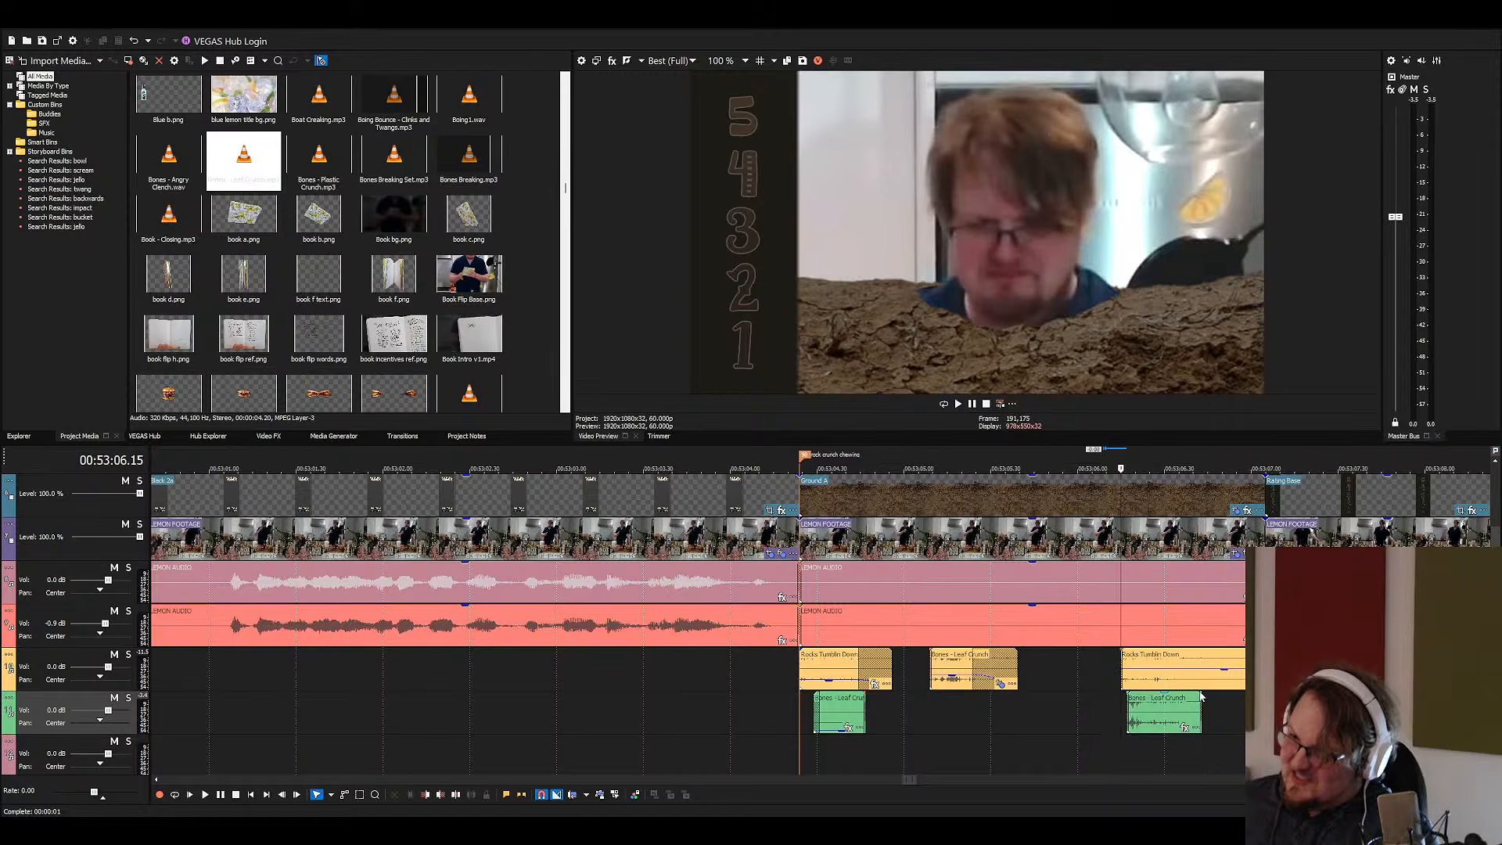
Add a long fade-out to the third crunch, align its start with the last rocks piece at 00:53:06.15, and play it
drag(1202, 695, 1135, 699)
key(space)
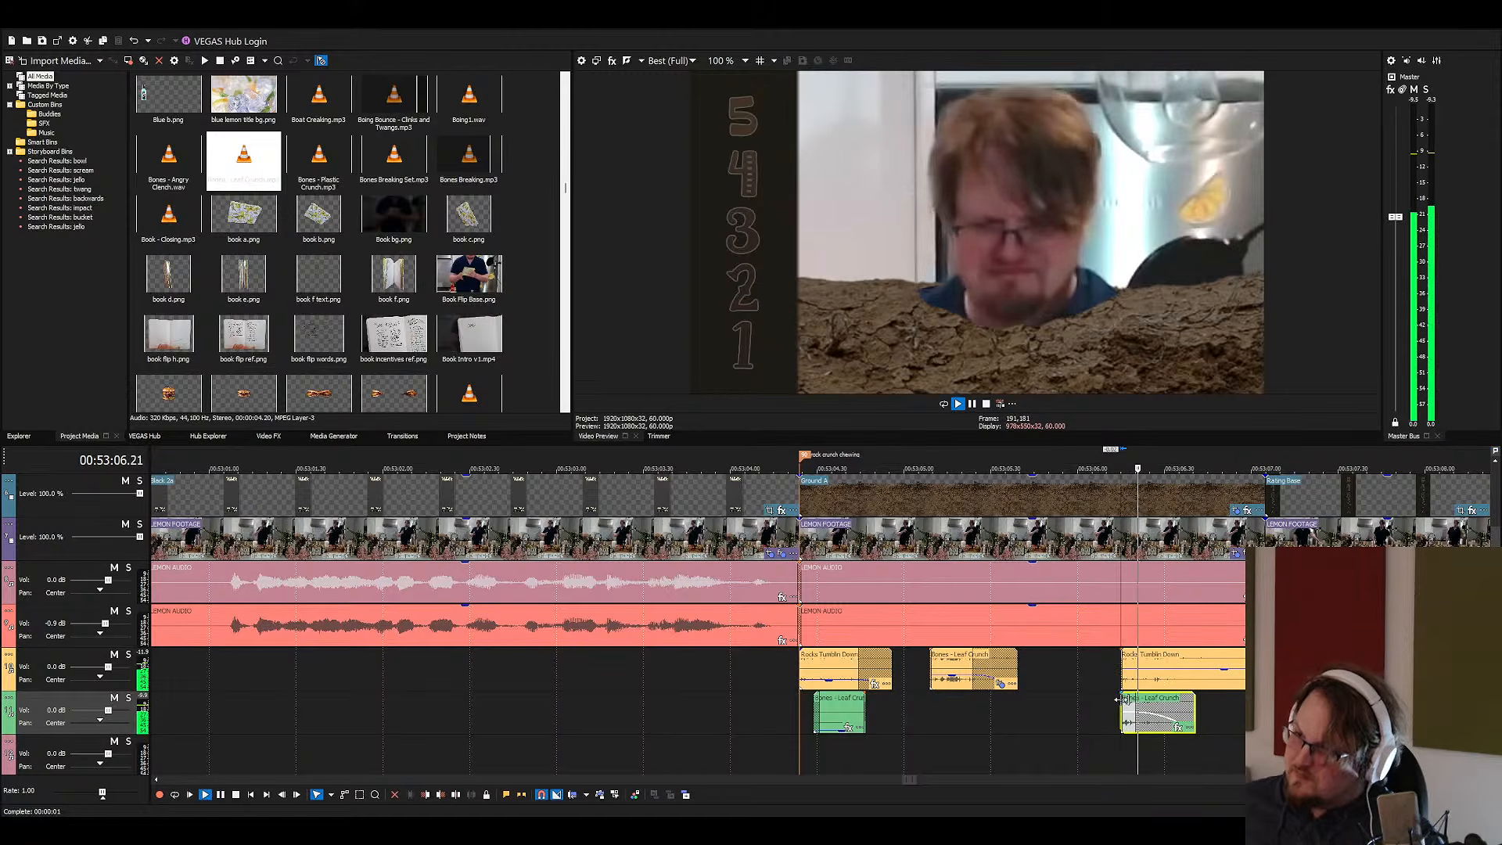
key(space)
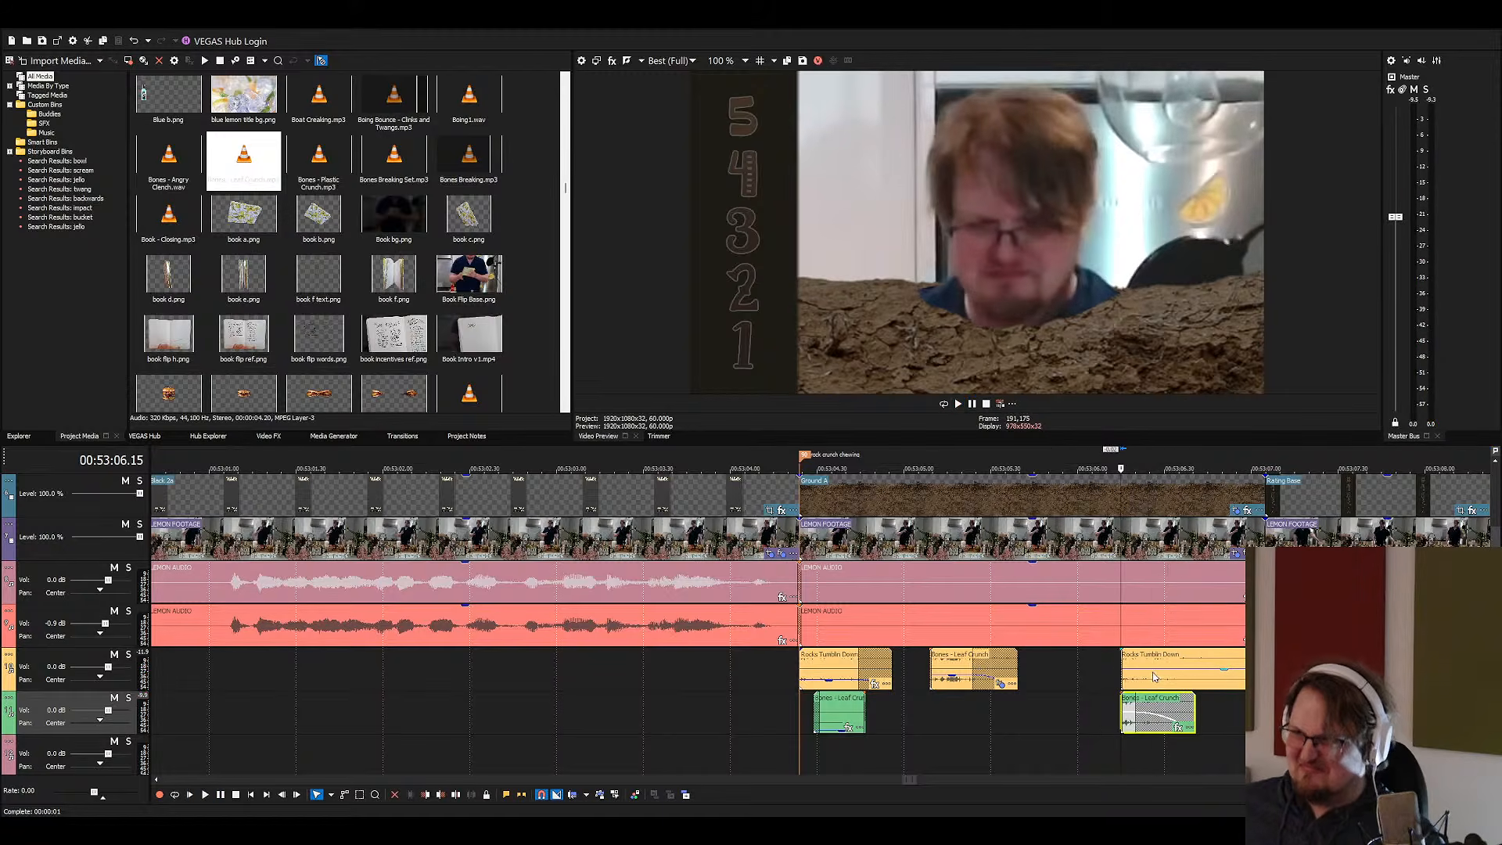
Move the second crunch down to the track with the other crunches and paste a copy of the last Rocks Tumblin Down clip above it
click(1154, 677)
scroll(978, 700, down, 1)
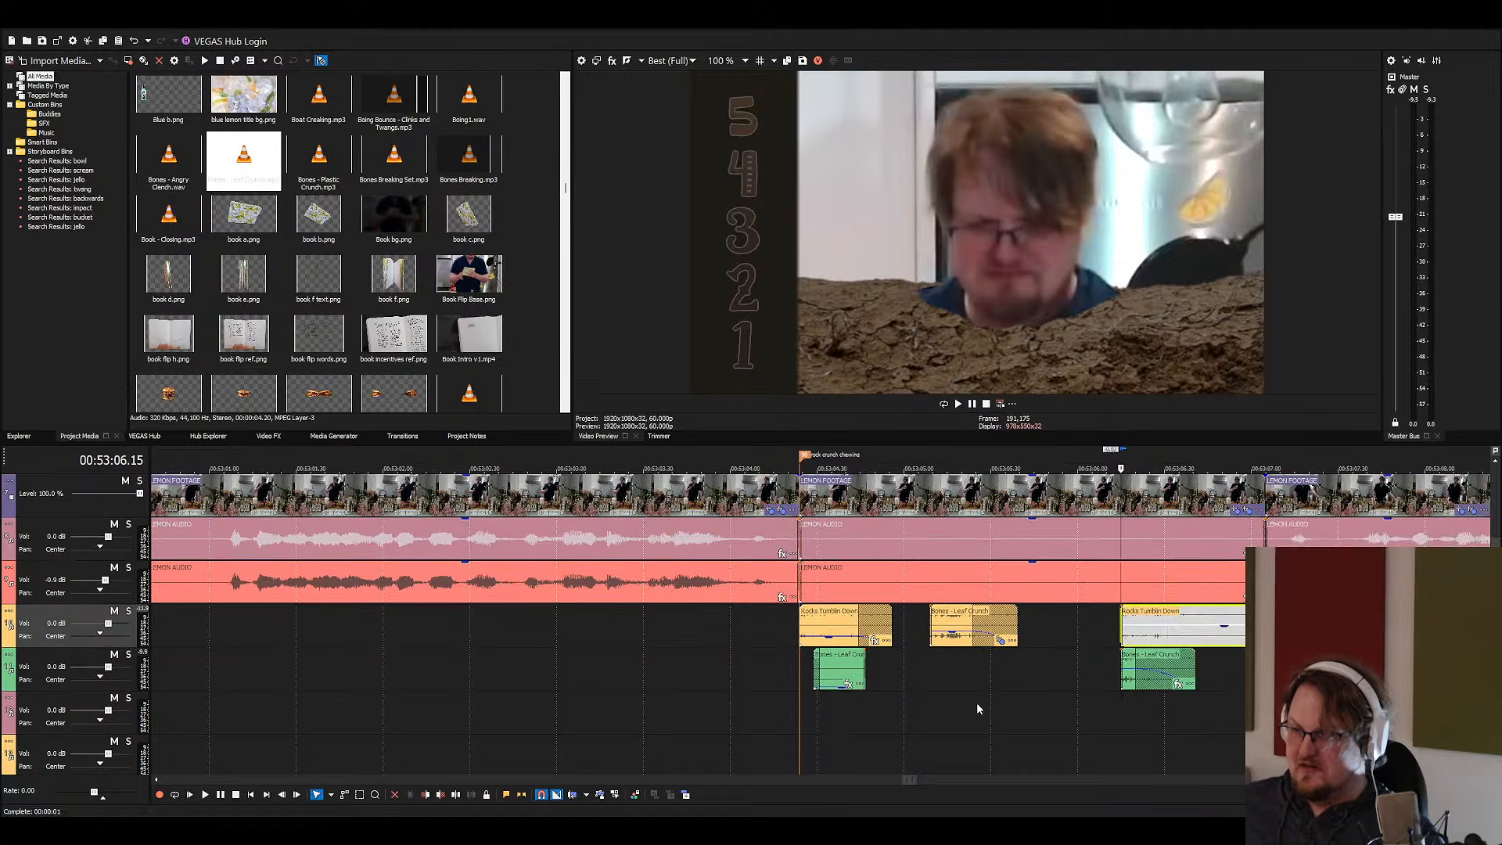
click(945, 690)
drag(937, 631, 937, 656)
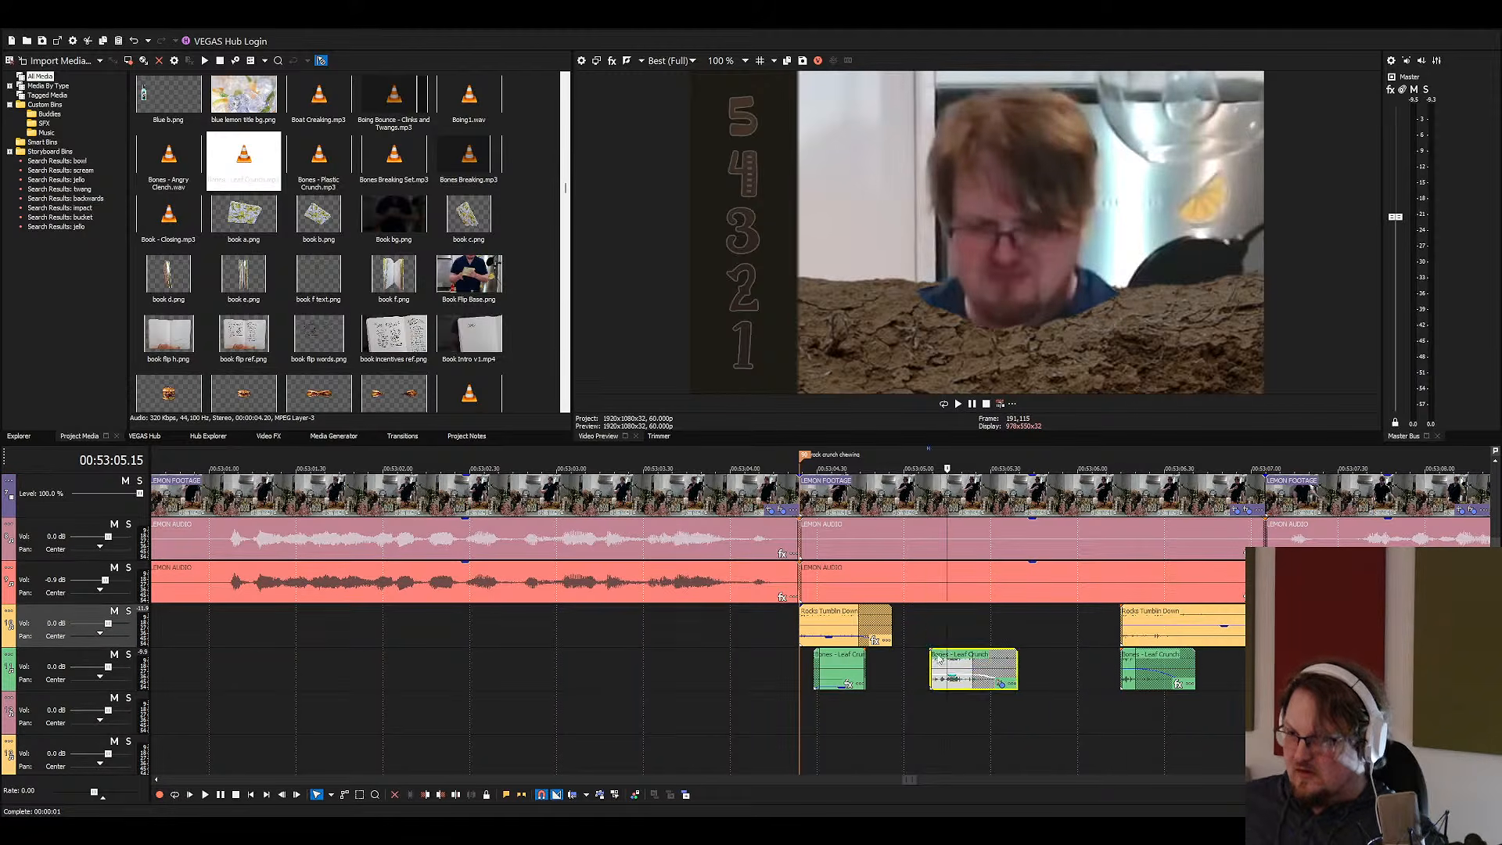
click(933, 625)
key(ctrl+v)
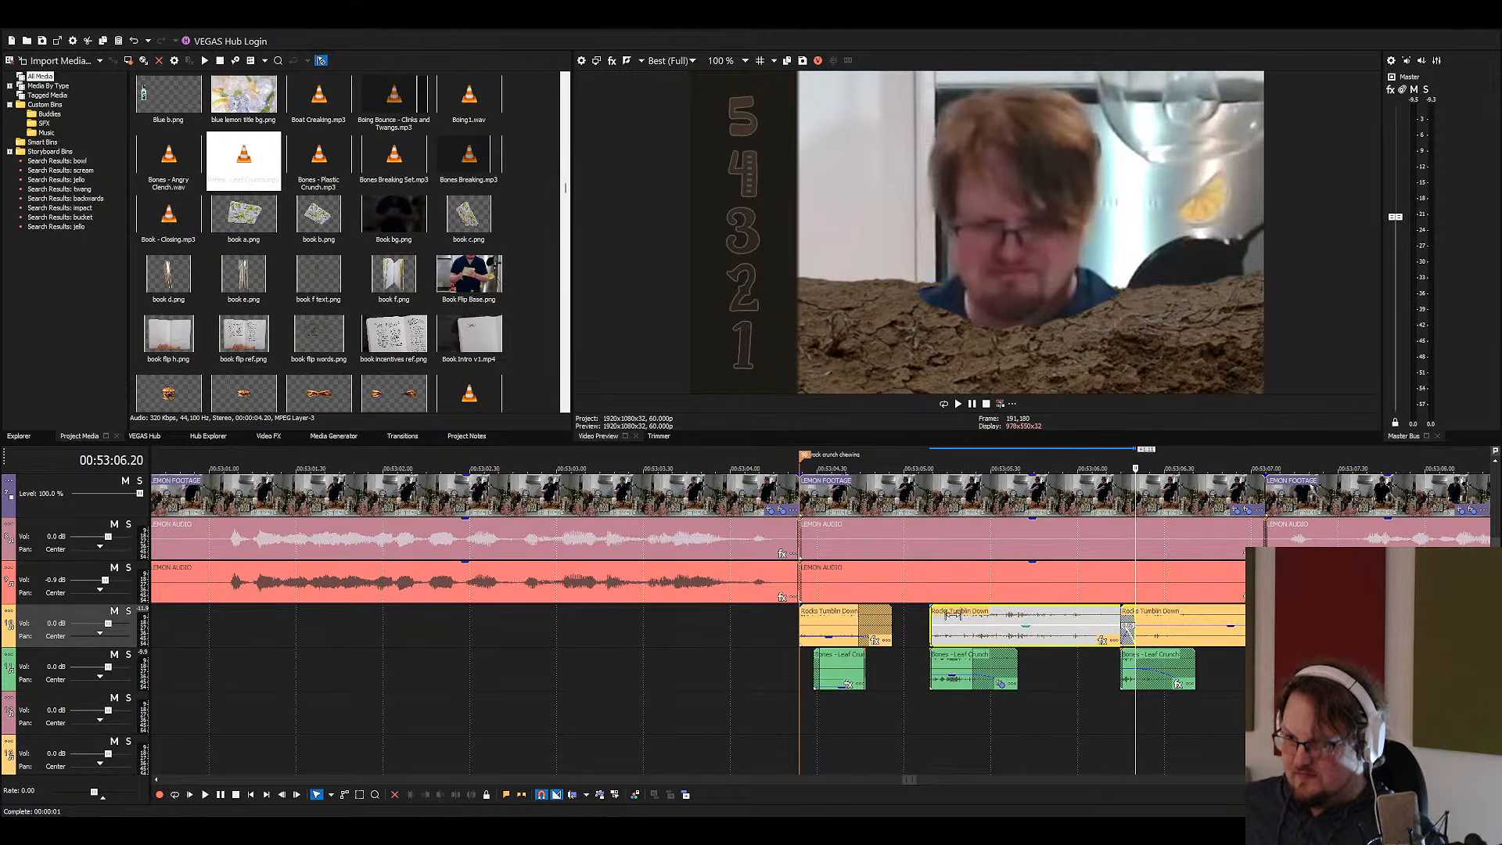
Split the pasted Rocks Tumblin Down copy in two places, delete its first part, and move the middle piece above the second crunch
click(990, 622)
key(s)
click(1077, 620)
key(s)
click(959, 621)
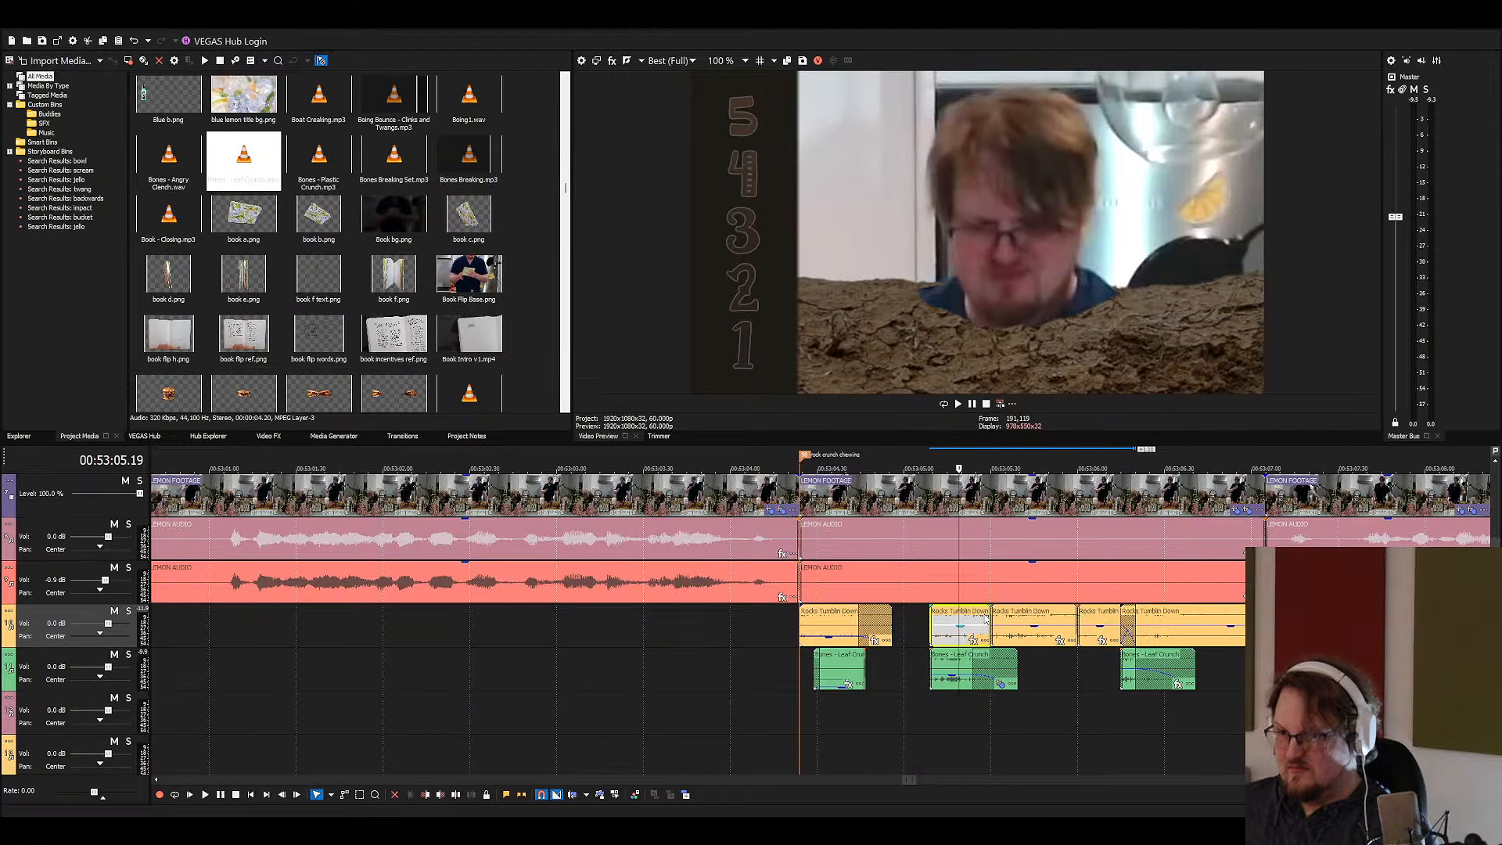
key(Delete)
drag(1013, 620, 943, 629)
click(942, 629)
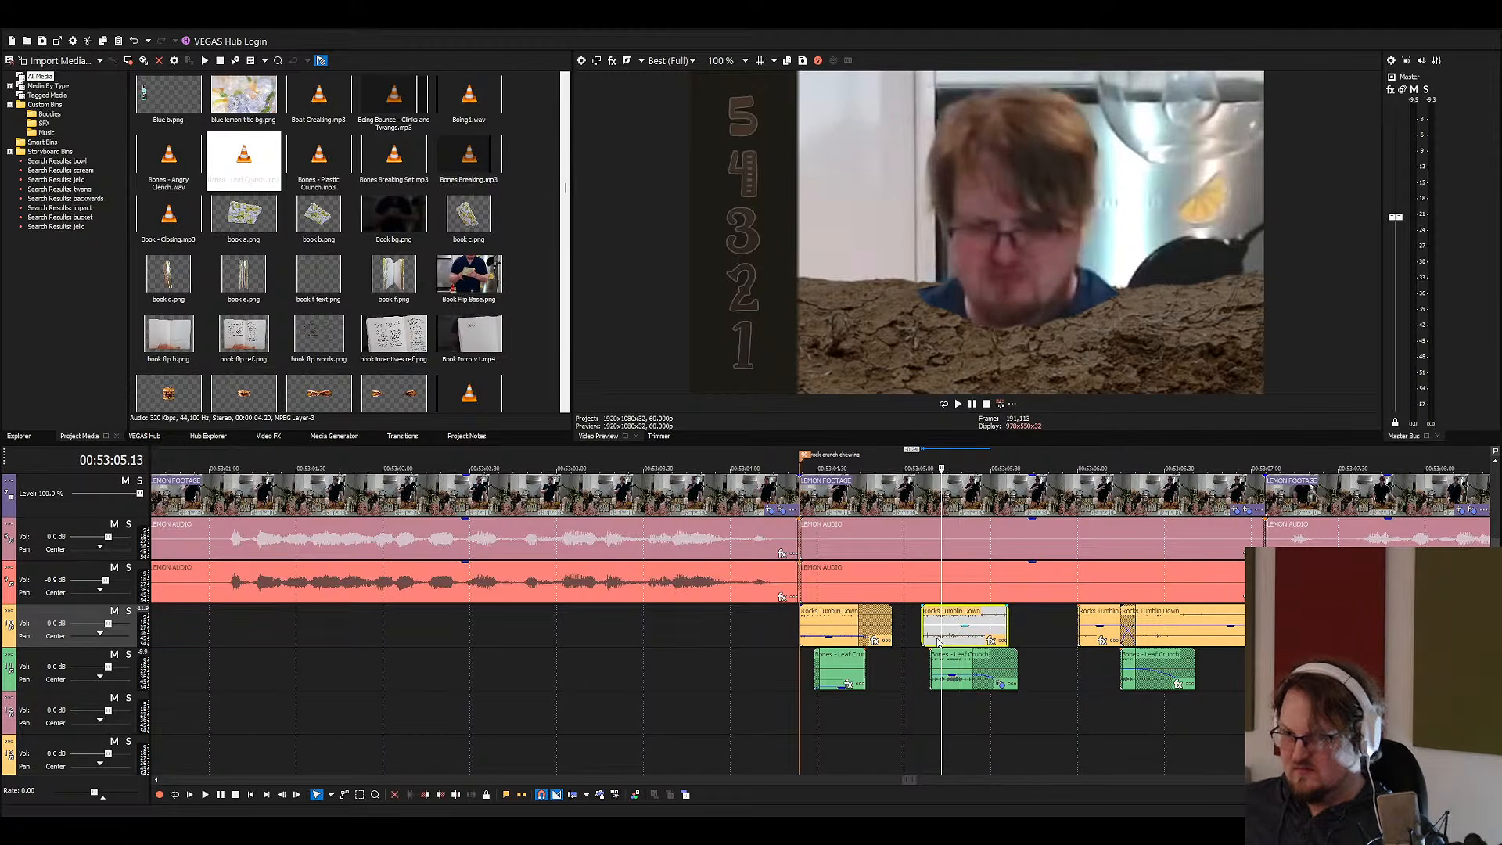
Cut the start off the middle Rocks Tumblin Down piece and delete the leftover piece before the third chew
click(936, 628)
key(s)
click(923, 628)
key(Delete)
click(1085, 626)
key(Delete)
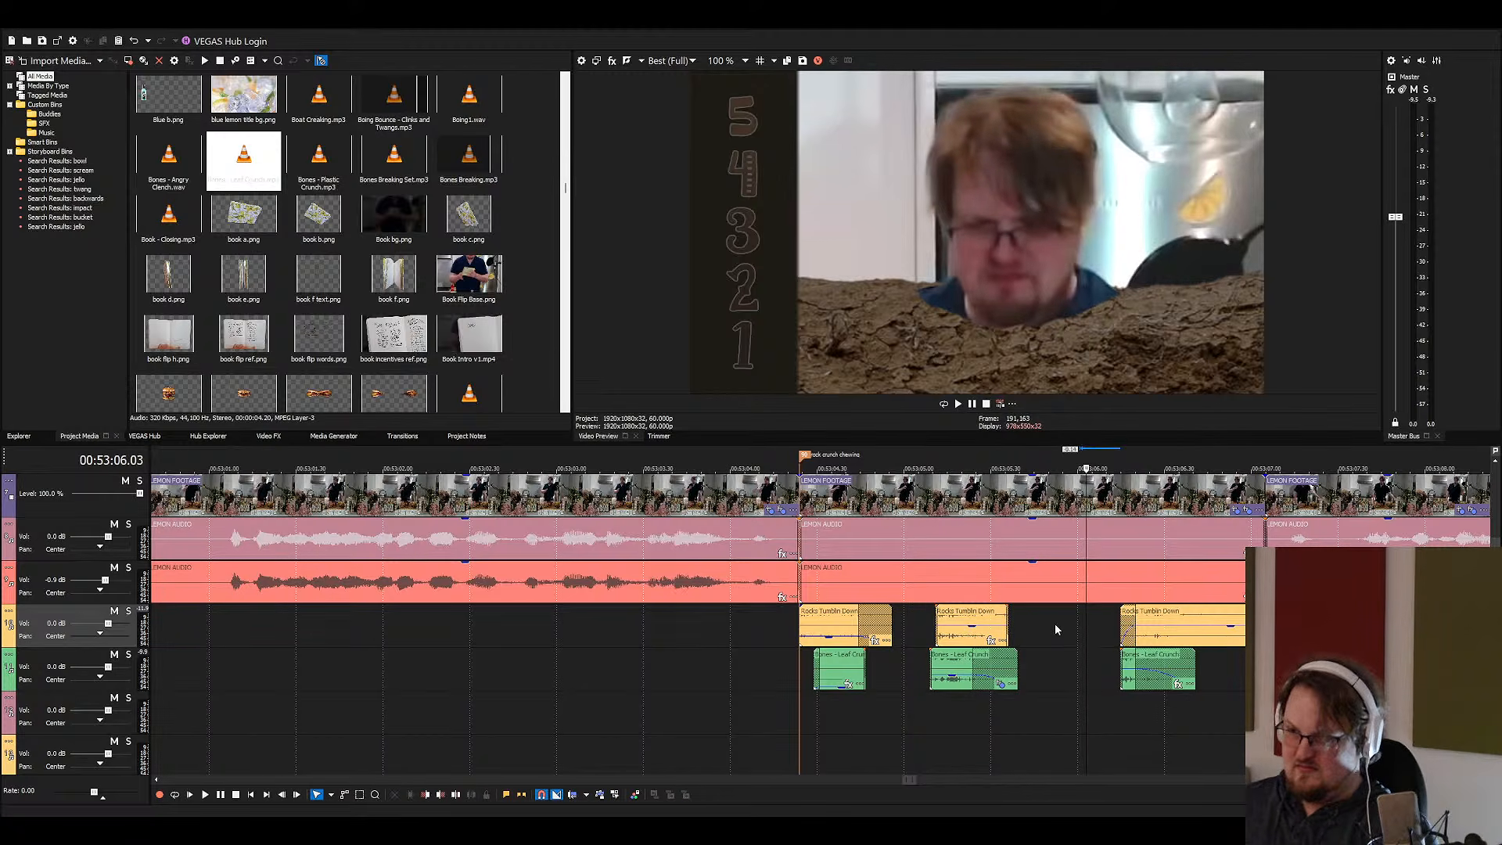
Add a long fade-out to the middle Rocks Tumblin Down piece, play it, and return to just before the Ground A shot
drag(1005, 616, 954, 626)
click(930, 617)
key(space)
key(space)
key(space)
key(space)
click(783, 626)
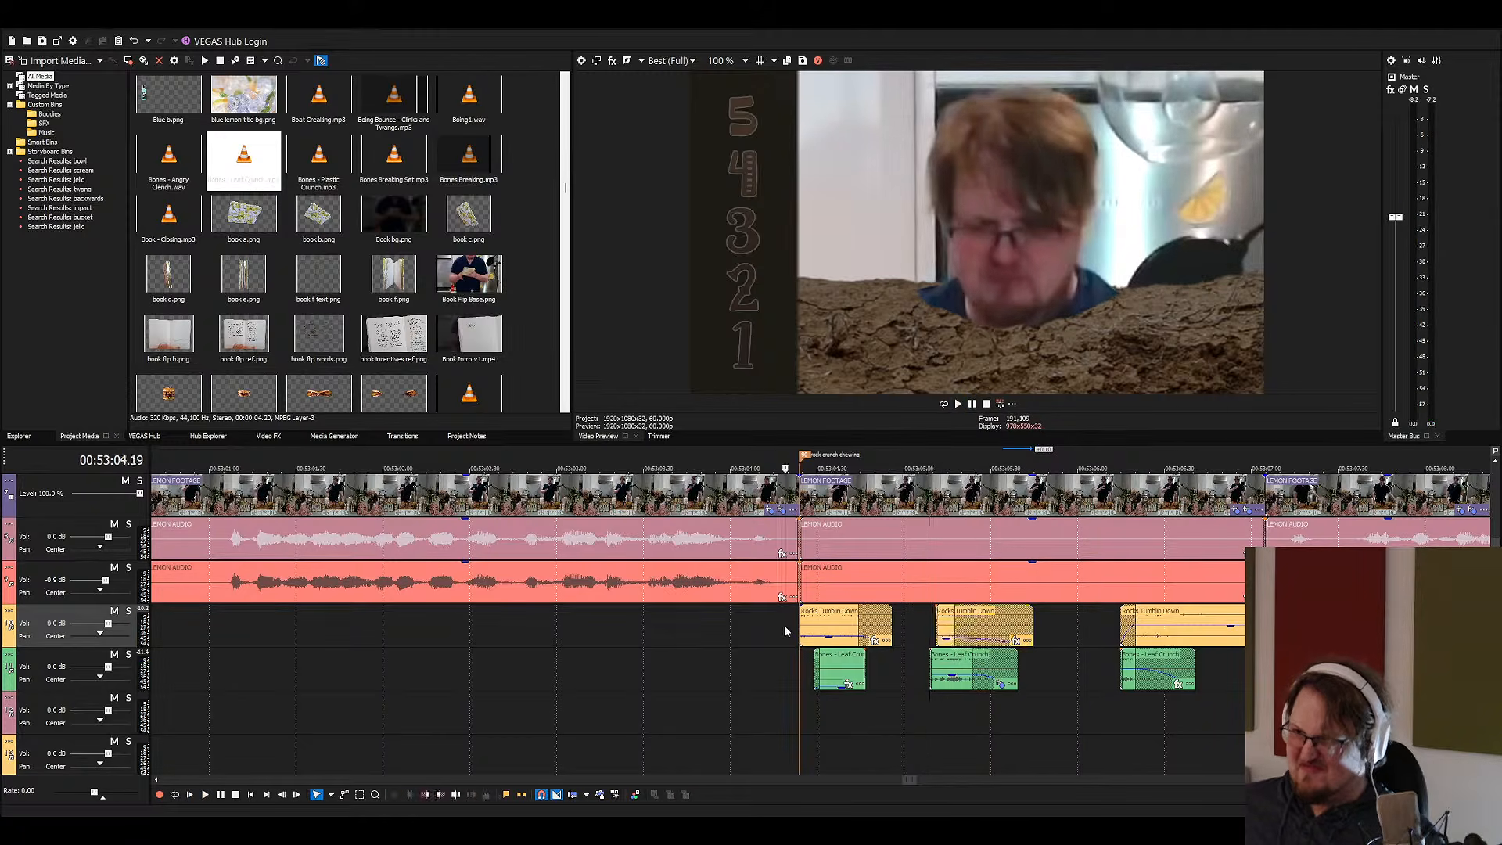
Lower the volume of the second Bones - Leaf Crunch clip, adjust the volume of the Rocks Tumblin Down clip above it, and play them
key(space)
key(space)
click(958, 676)
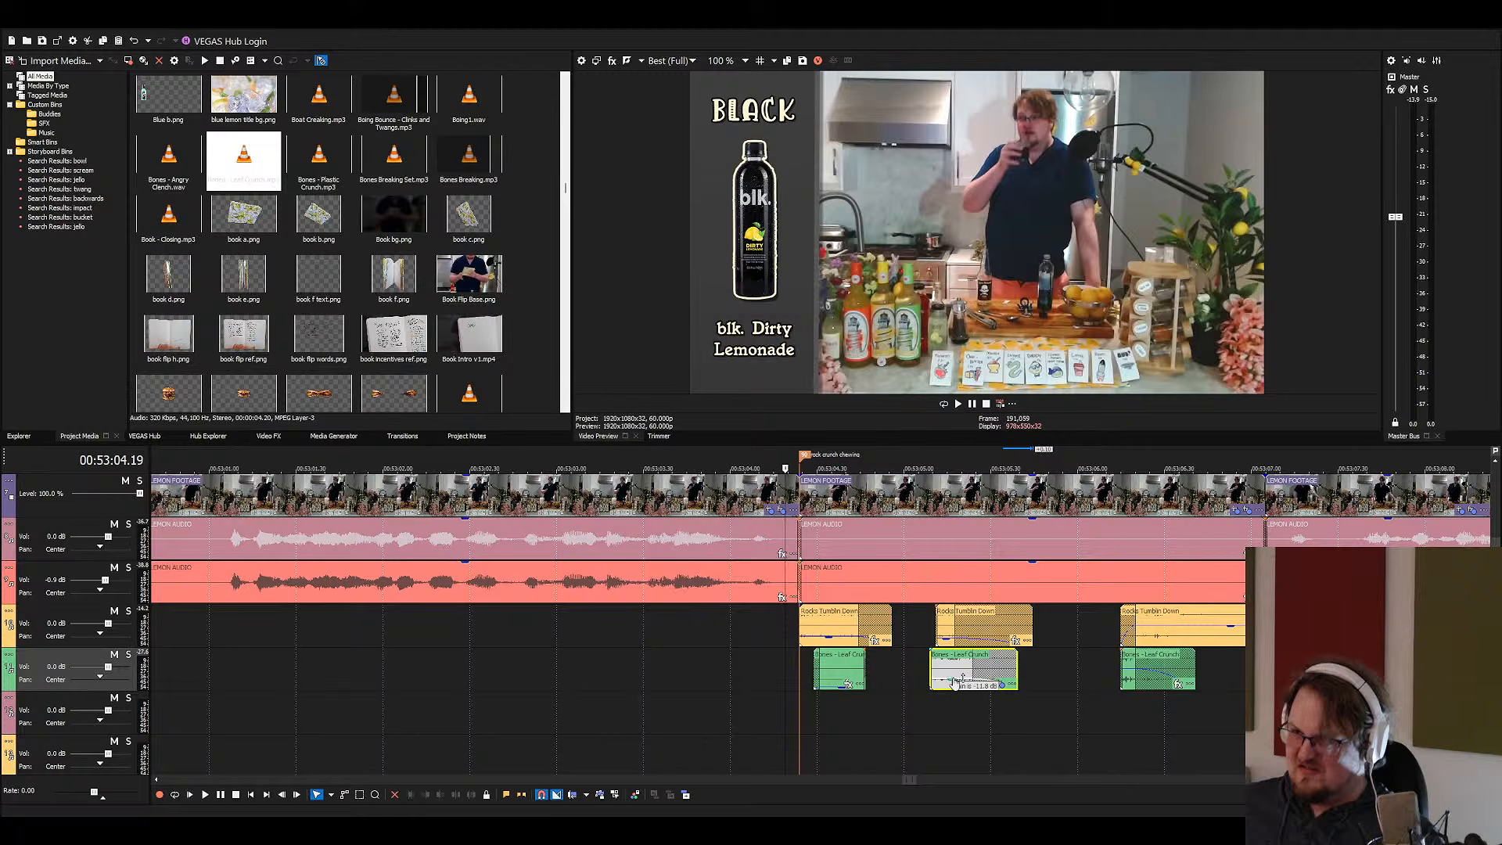
click(946, 629)
key(space)
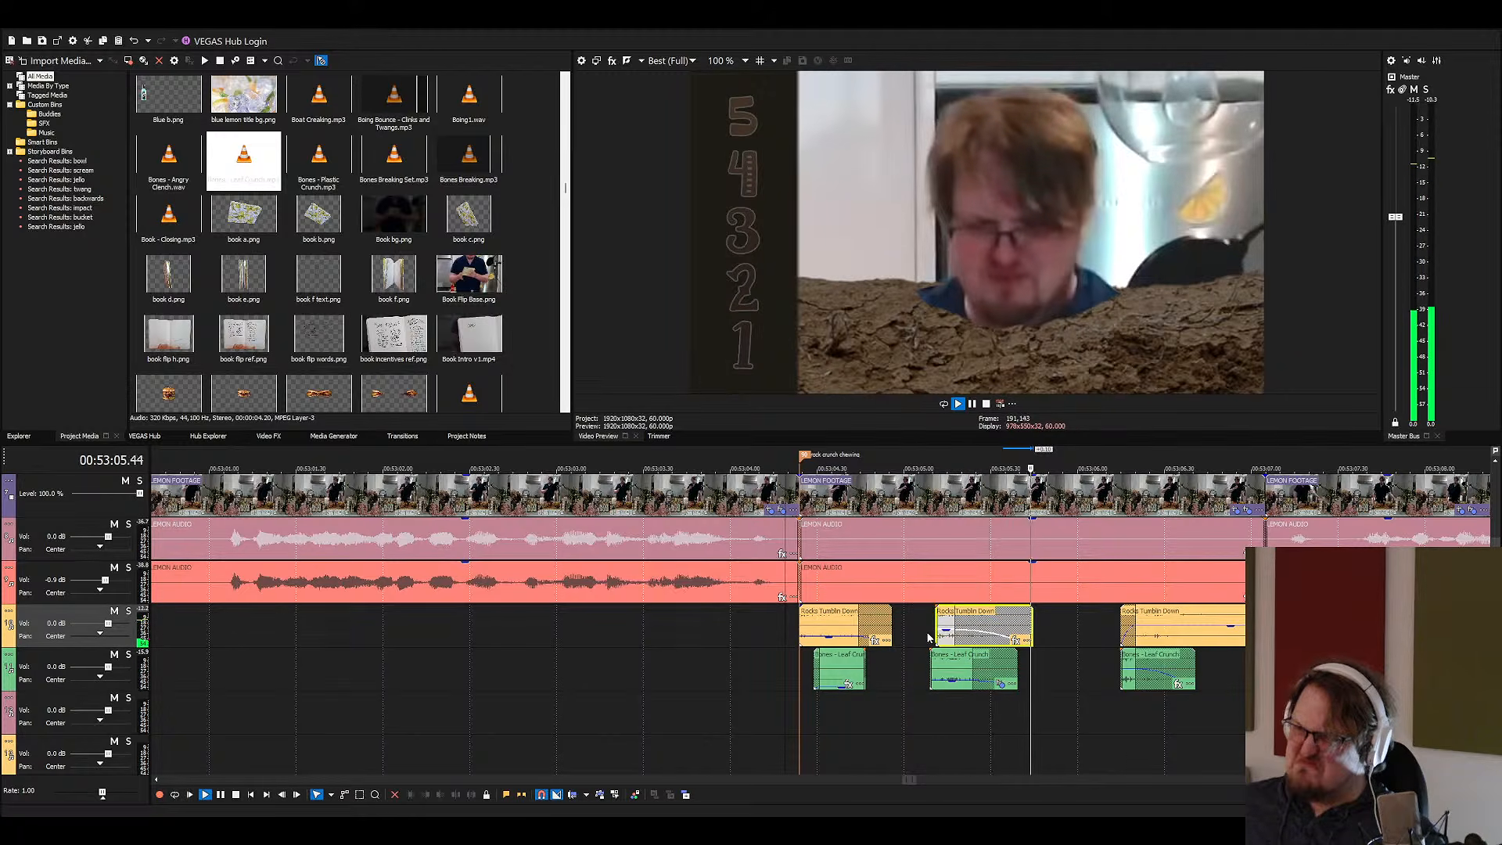
key(space)
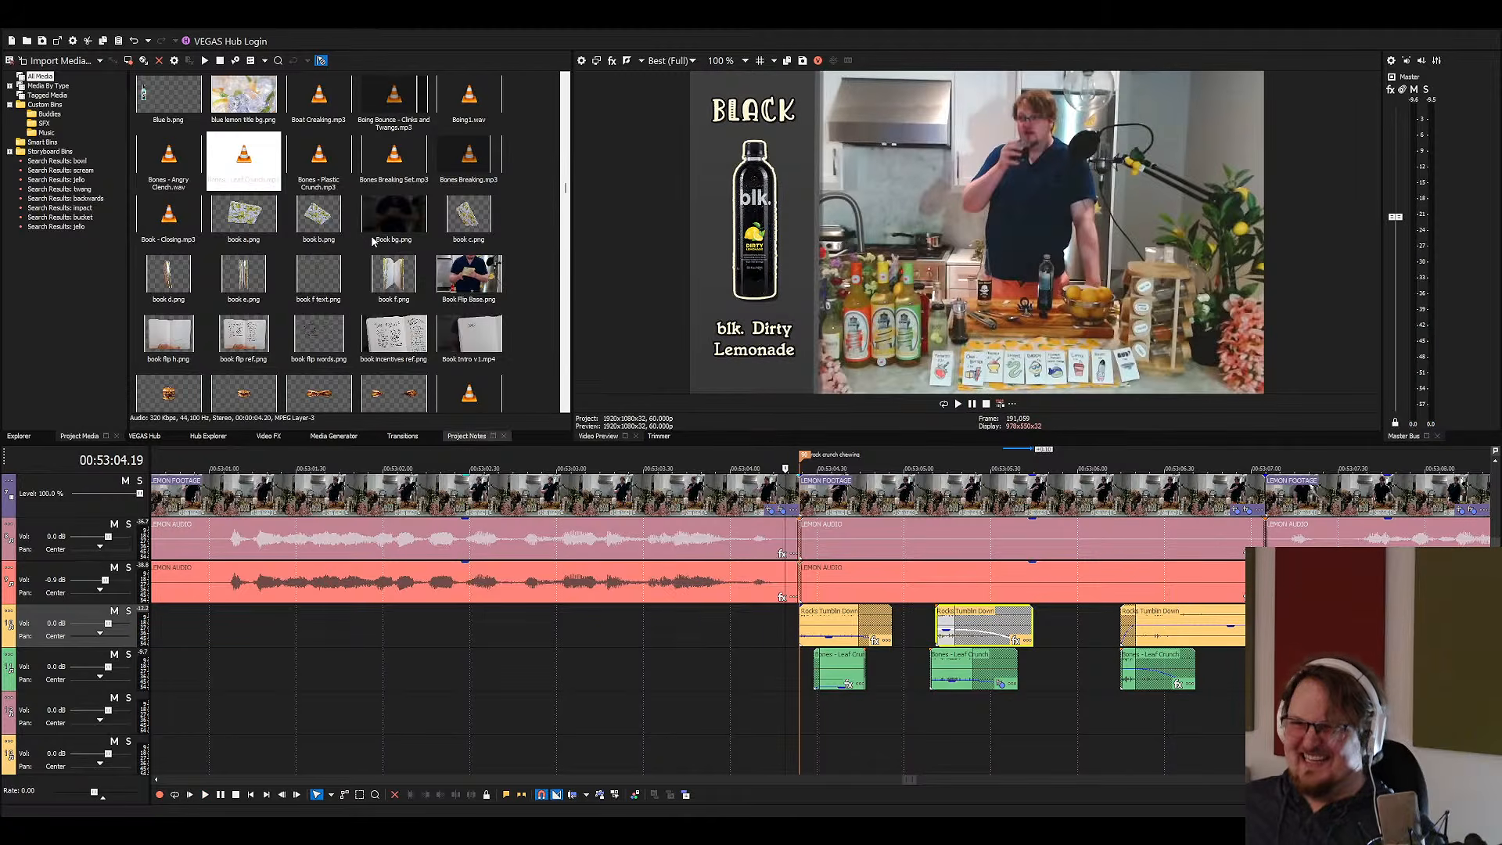
Find EEnE Bite 2 and EEnE Bite 3 crunchy in the project media and place both on the timeline before the chewing shot
click(318, 218)
key(e)
key(e)
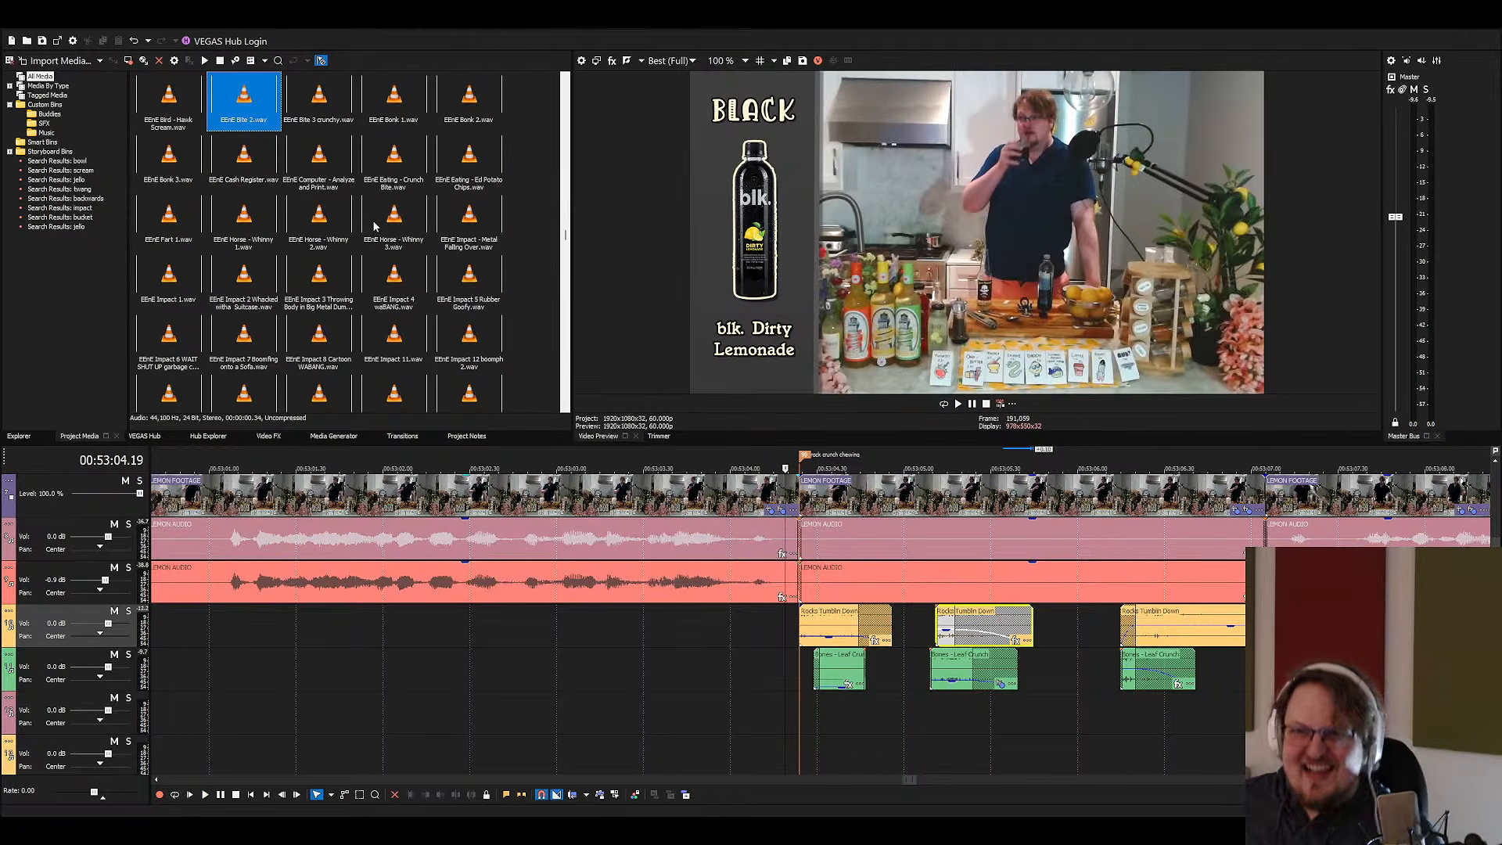
click(305, 120)
click(178, 119)
click(254, 115)
ctrl+click(317, 122)
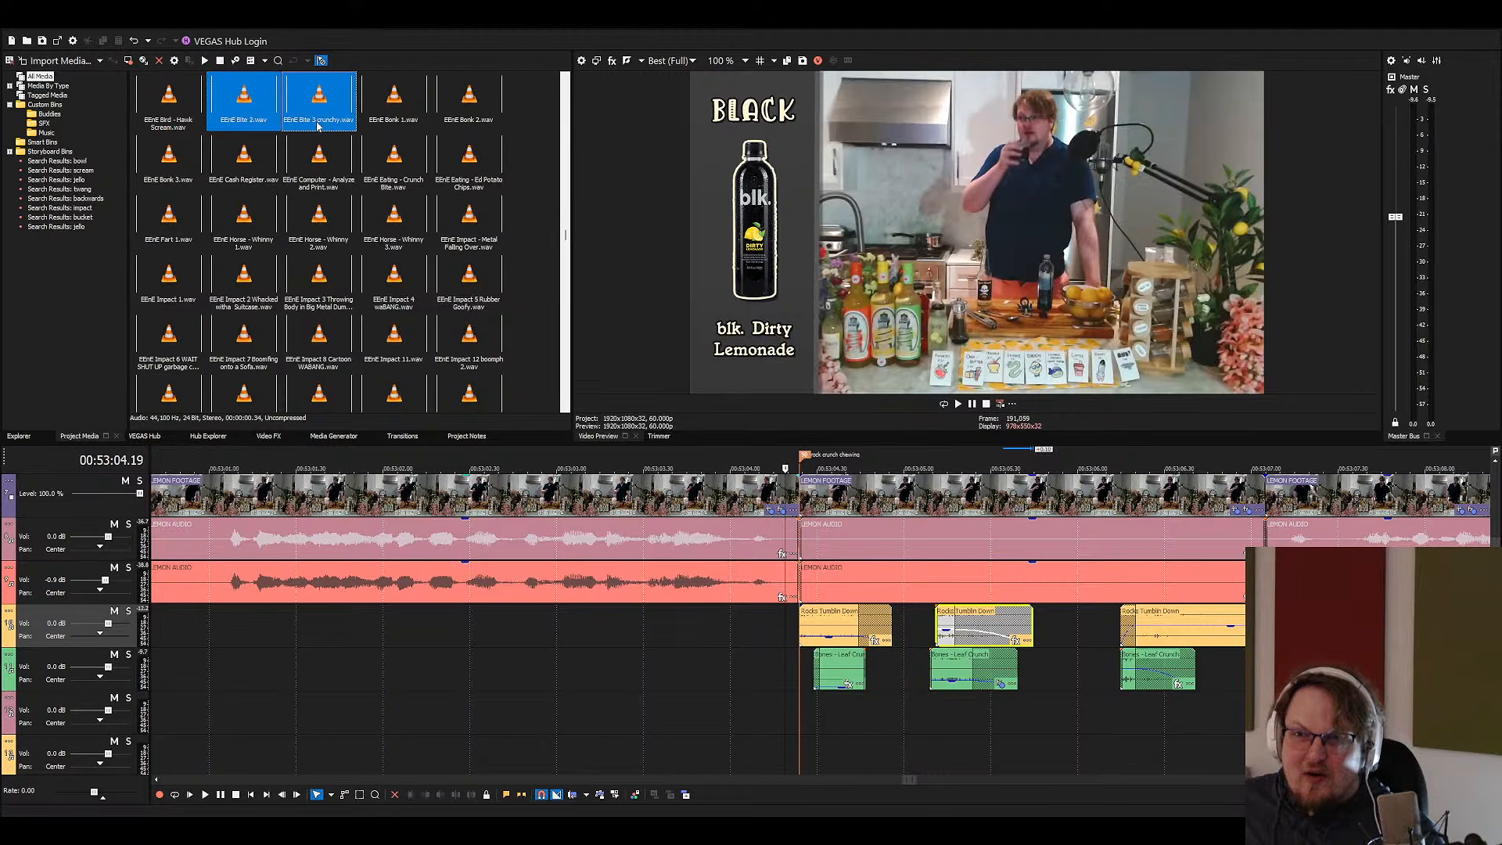
drag(319, 109, 704, 679)
Move EEnE Bite 3 crunchy below the second crunch, play it, and place EEnE Bite 2 below the third crunch
click(835, 712)
mouse_move(985, 711)
mouse_down()
mouse_move(818, 712)
mouse_move(960, 717)
mouse_up()
key(space)
key(space)
click(923, 715)
key(space)
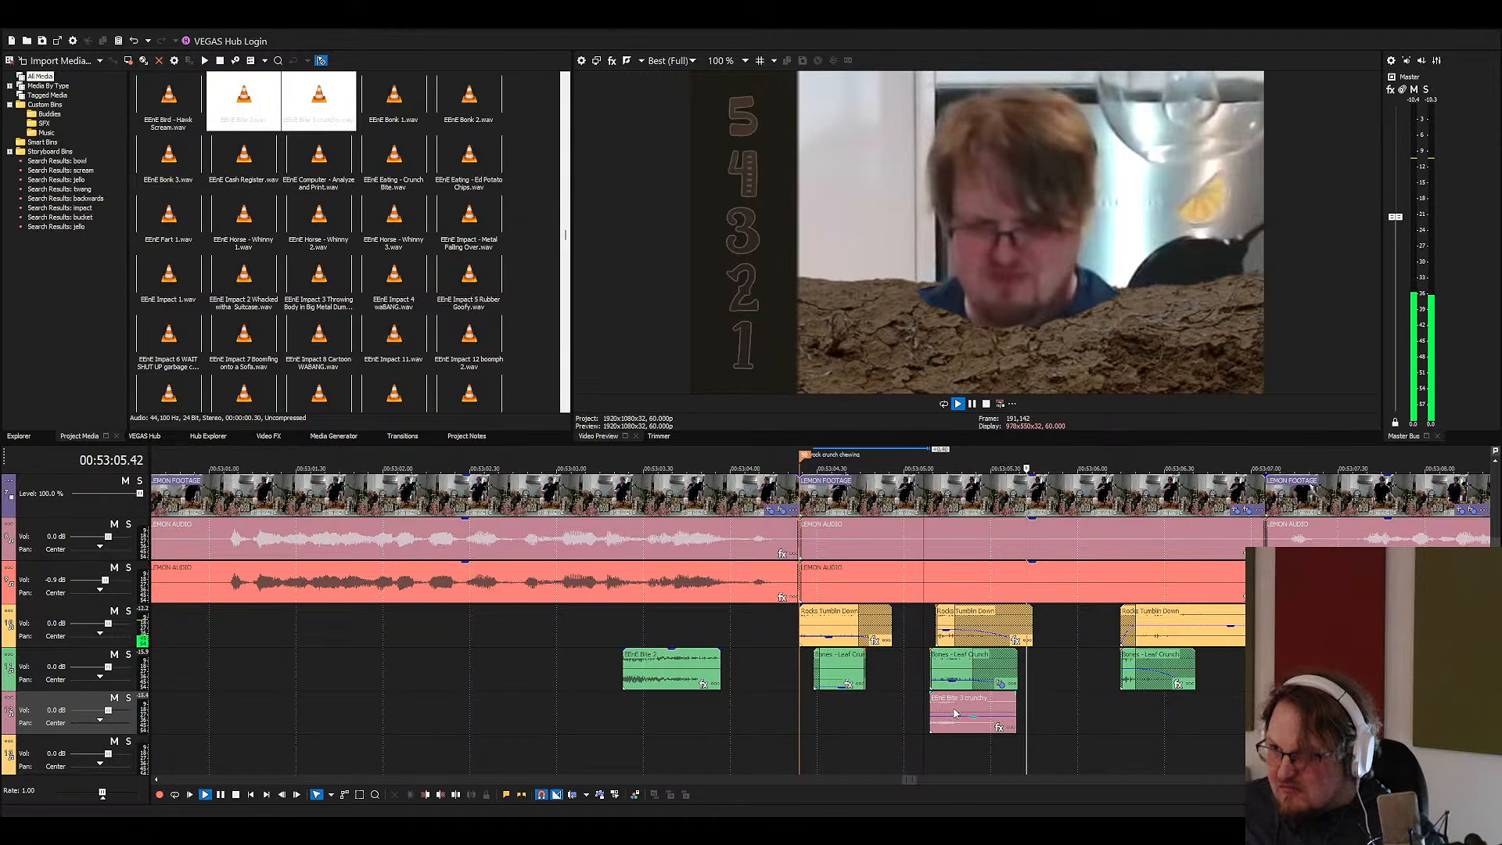
key(space)
drag(711, 672, 1203, 716)
Bring in Rocks - Giant Getting Up from Beneath the Mountain after the chews and place Rocks - Rocky Impact on the track beneath the bites
click(340, 218)
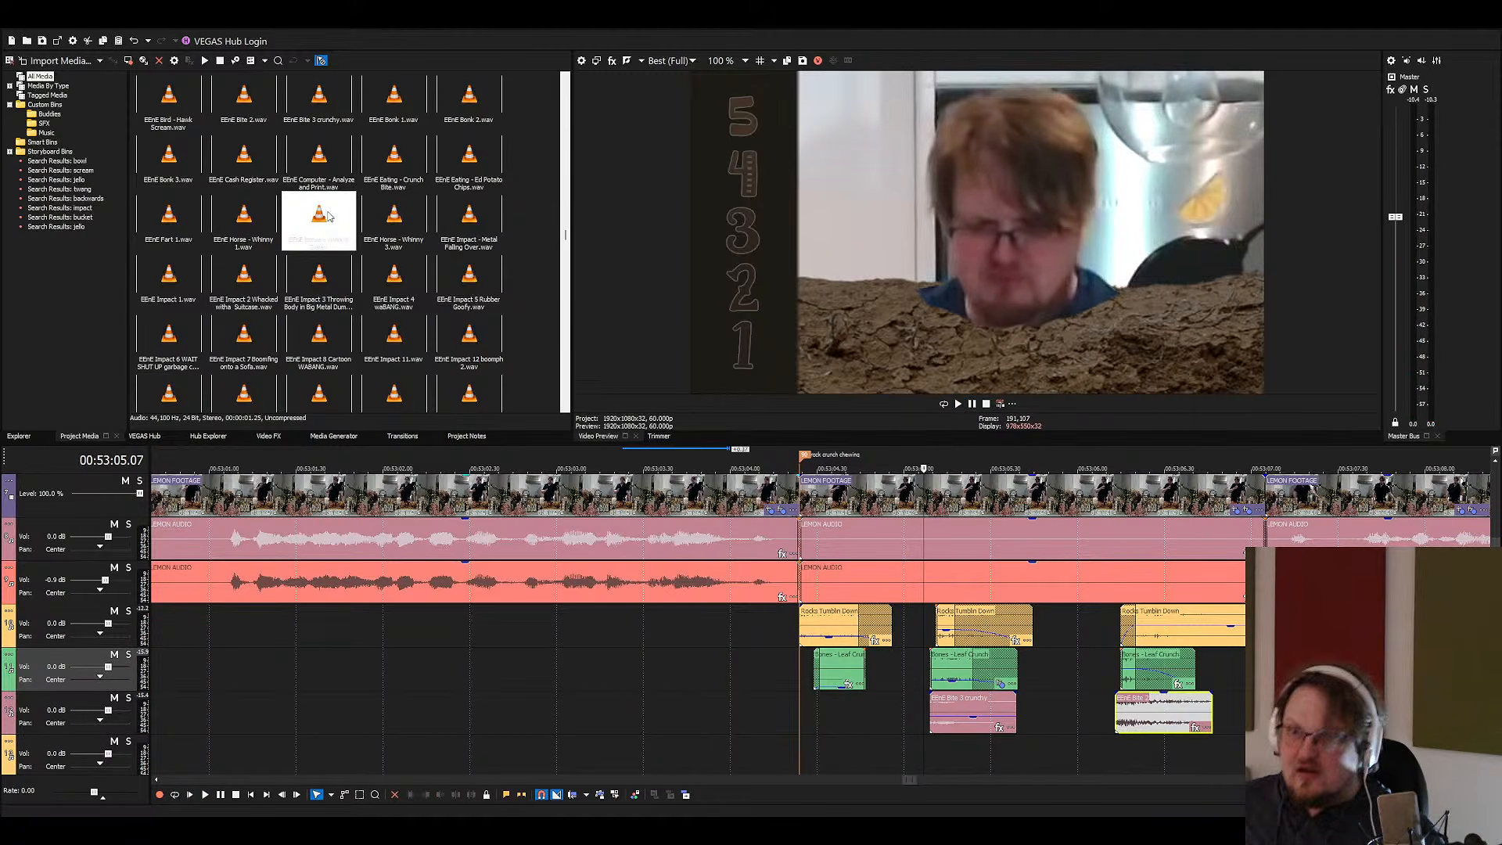
key(alt+Tab)
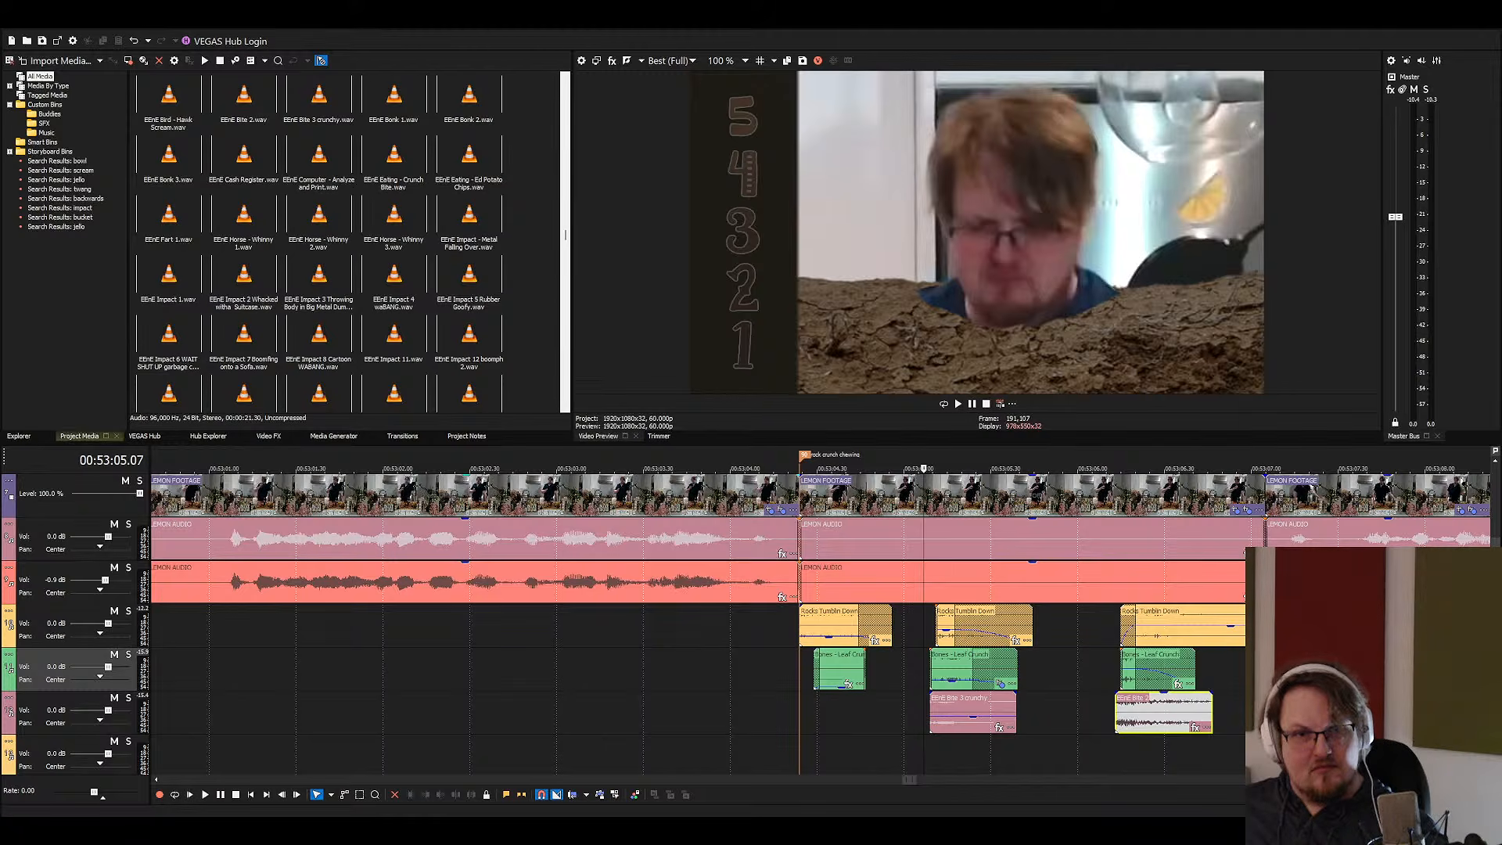
drag(1266, 710, 1267, 711)
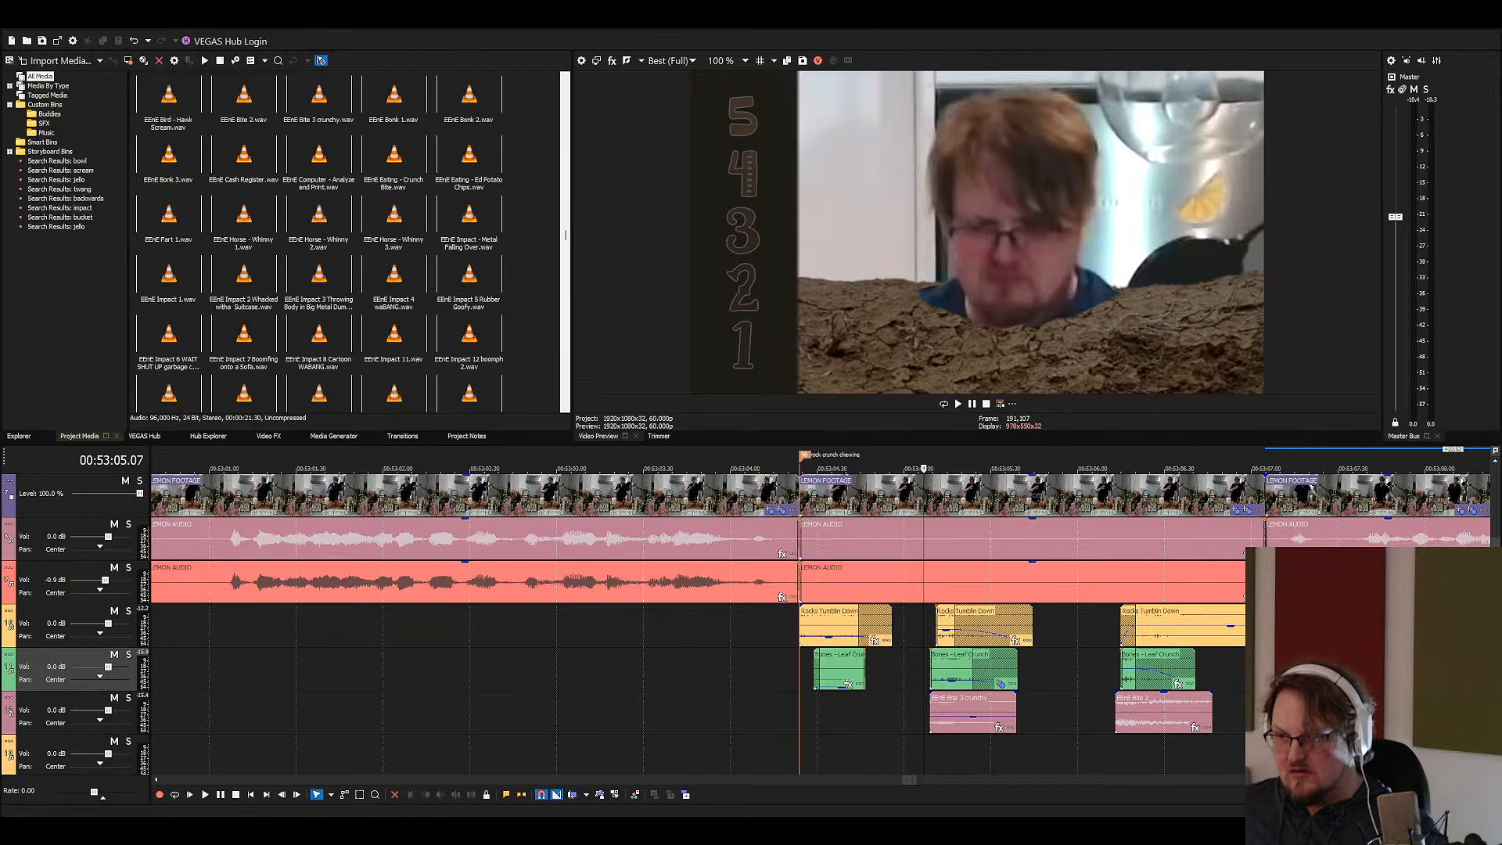
click(1283, 668)
scroll(1283, 681, down, 1)
scroll(1021, 685, down, 1)
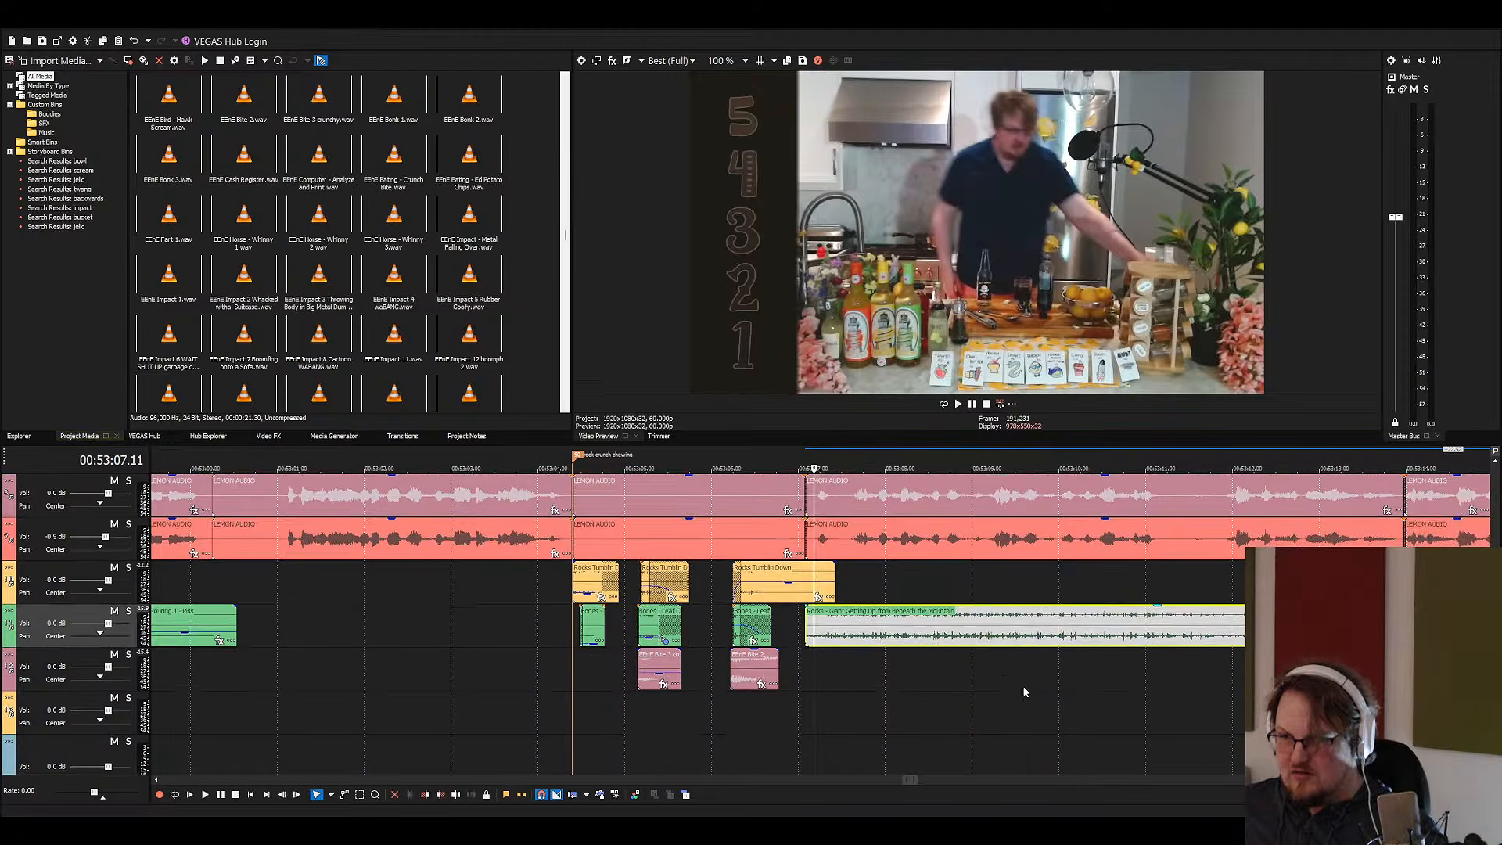
scroll(997, 673, down, 1)
scroll(998, 676, down, 1)
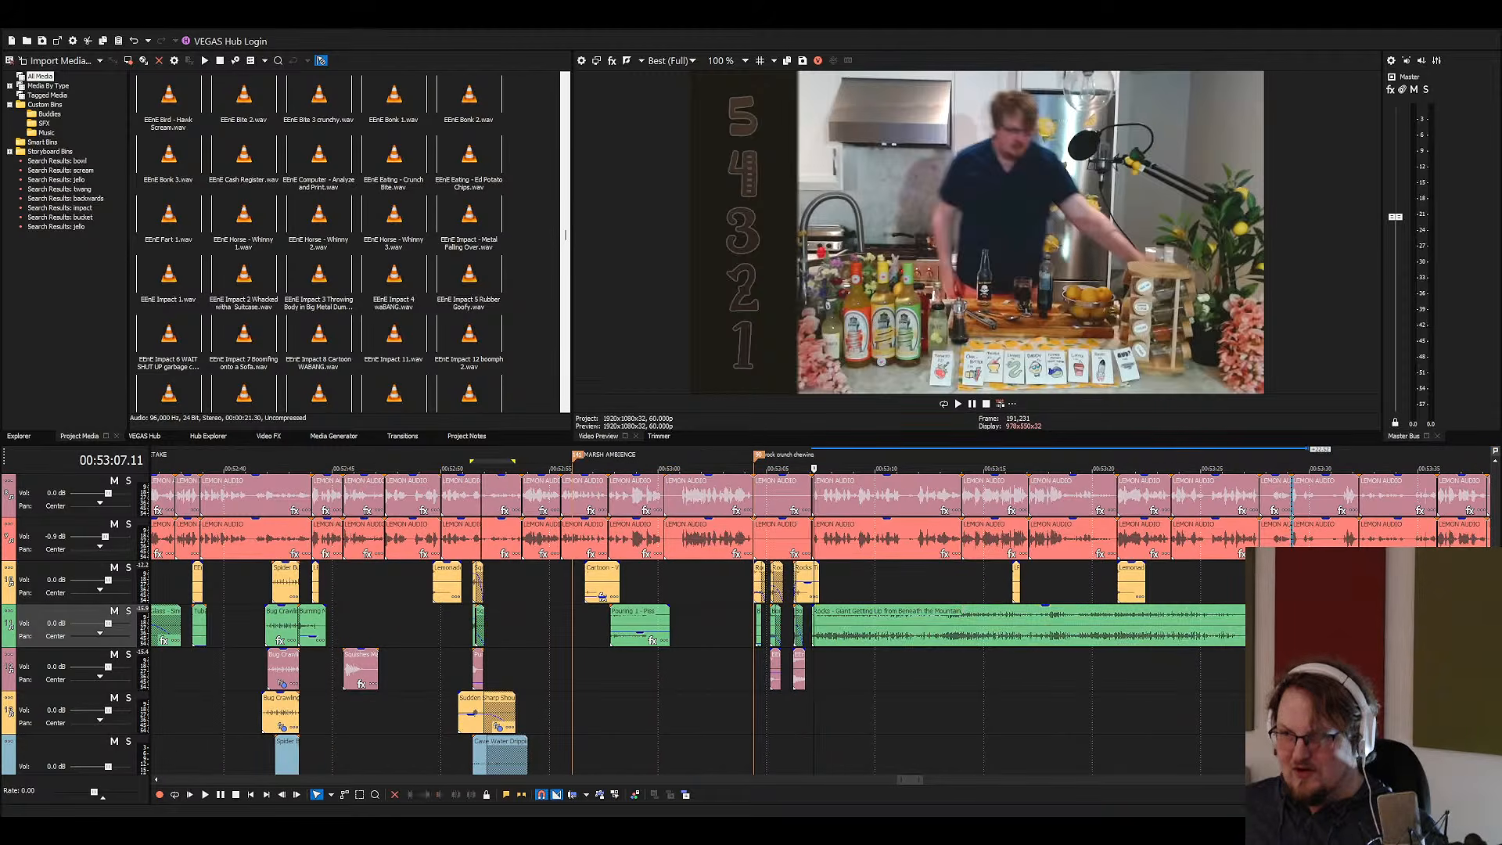
drag(1041, 650, 1021, 686)
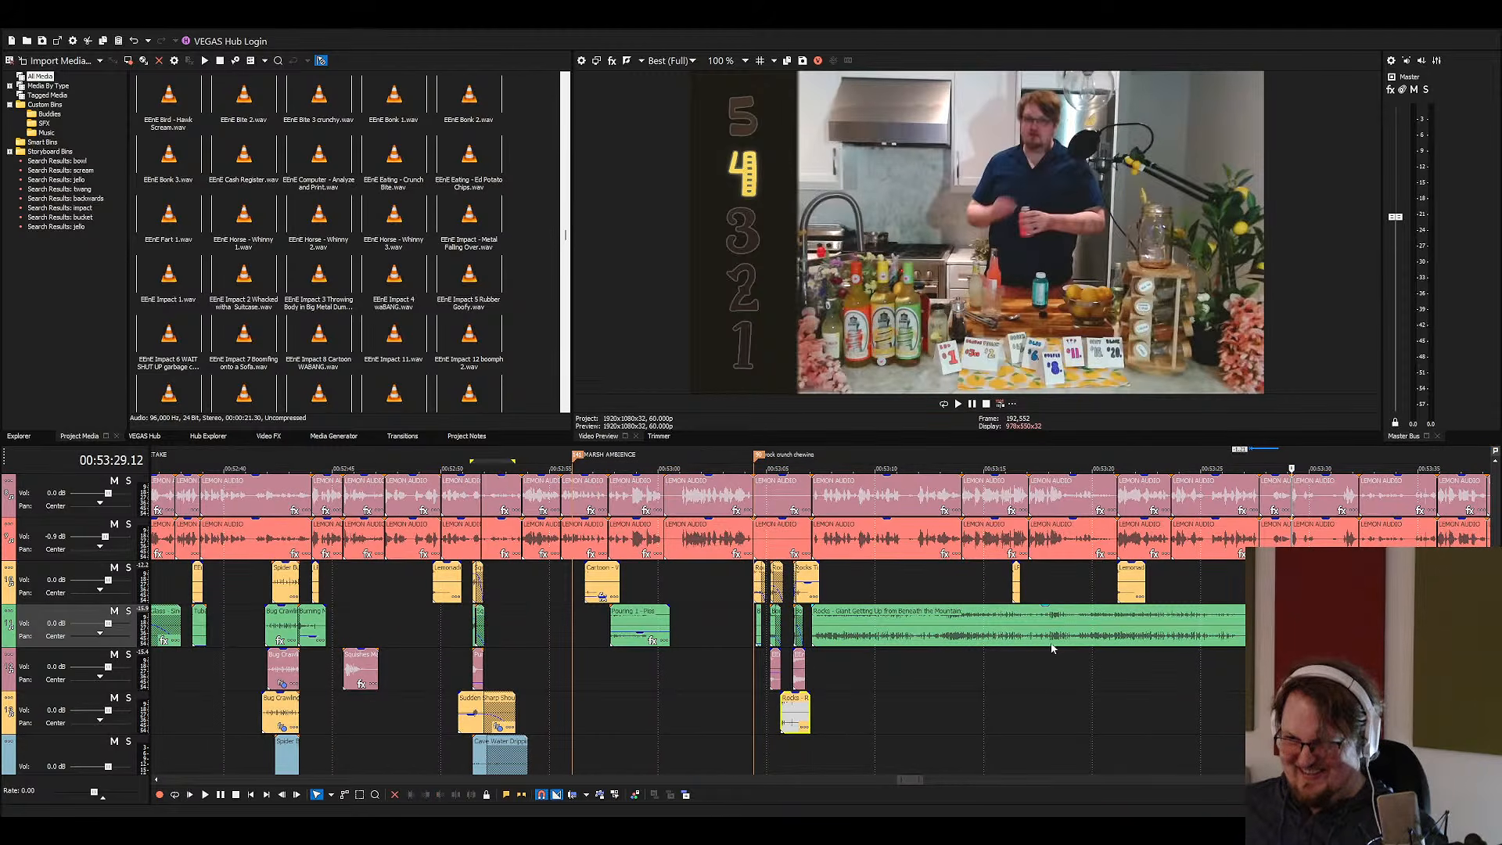
Split the long Rocks - Giant Getting Up clip, delete its first part, and cut the remaining end piece from the timeline
click(1131, 640)
click(1163, 637)
key(s)
click(1107, 635)
key(Delete)
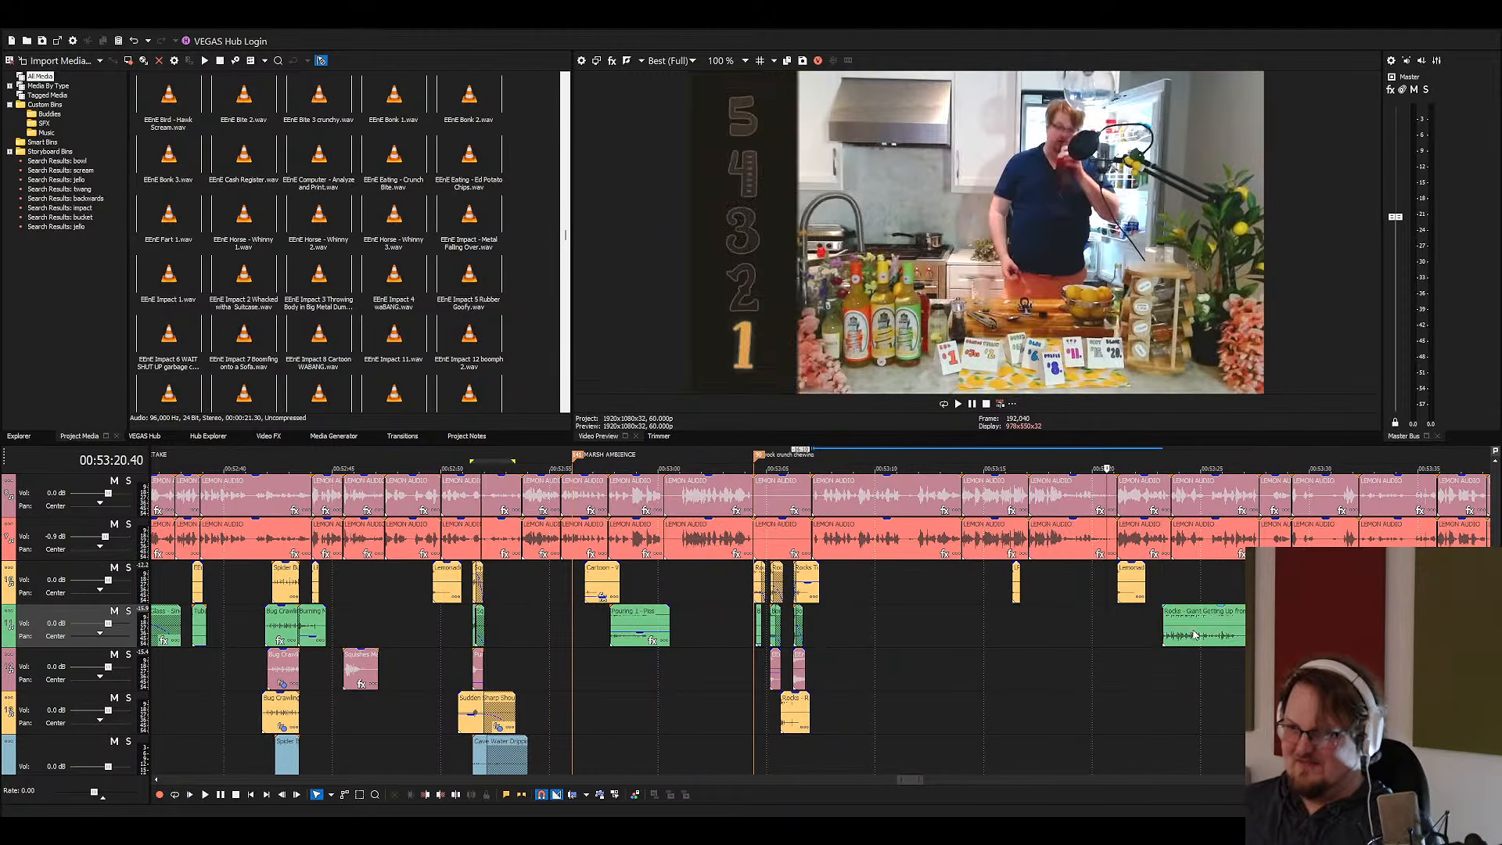
click(1204, 625)
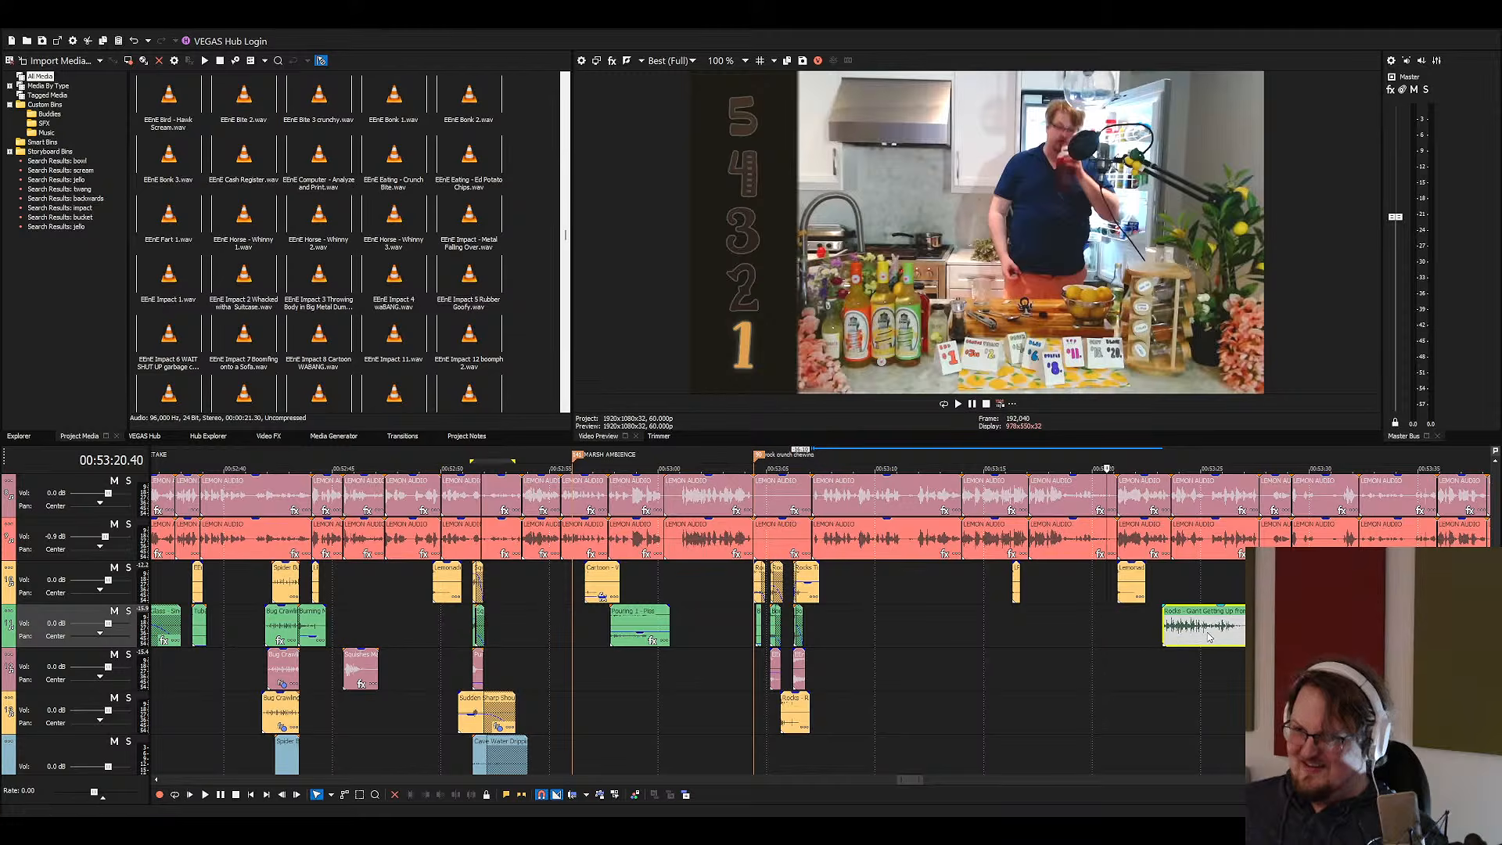
key(Delete)
Play the chewing sequence from just before the shot and move Rocks - Rocky Impact past the third chew
click(748, 699)
scroll(749, 702, up, 4)
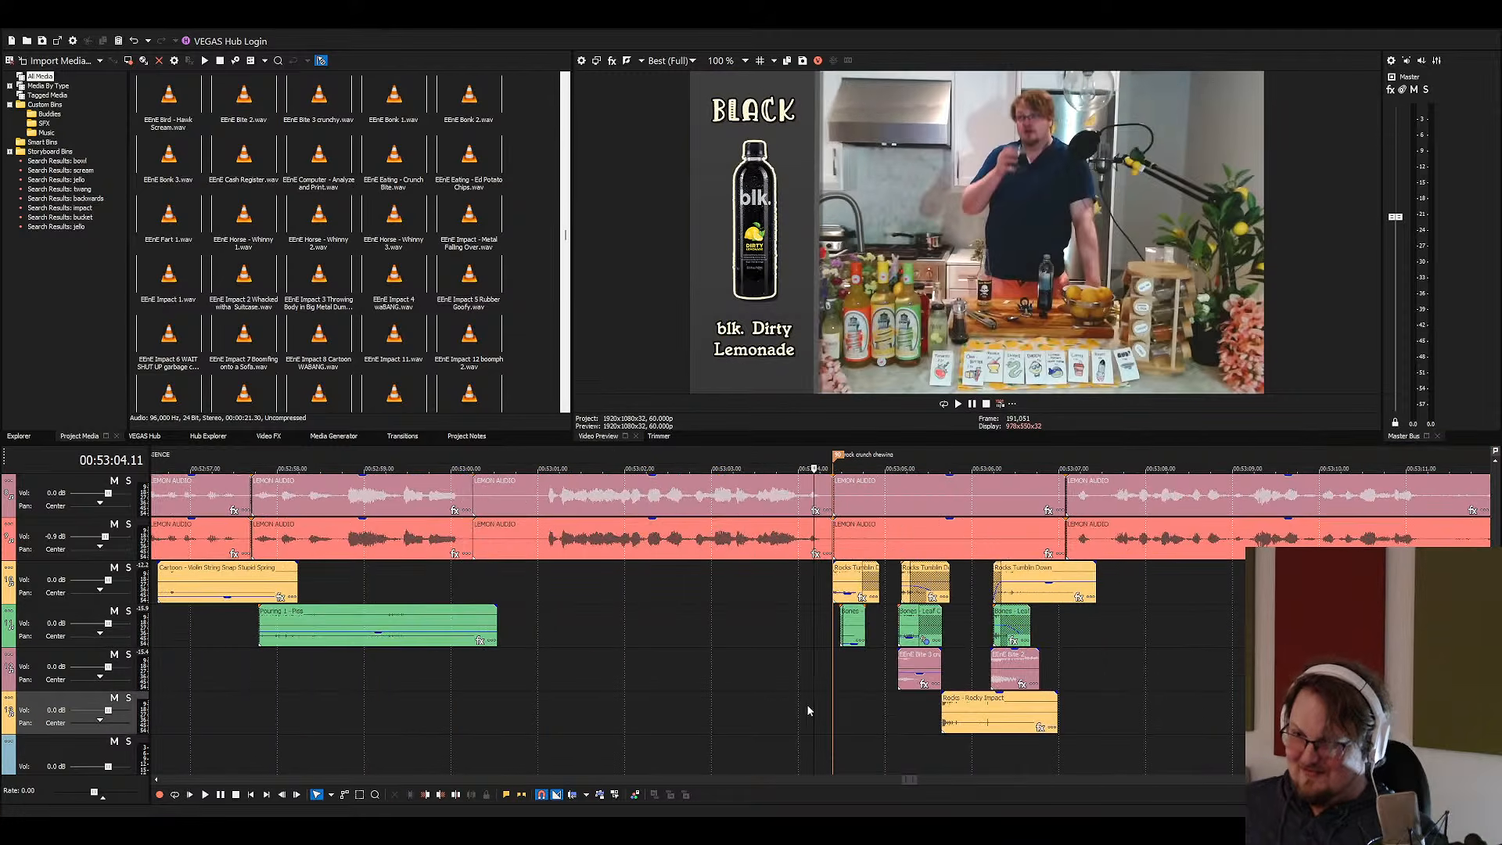
key(space)
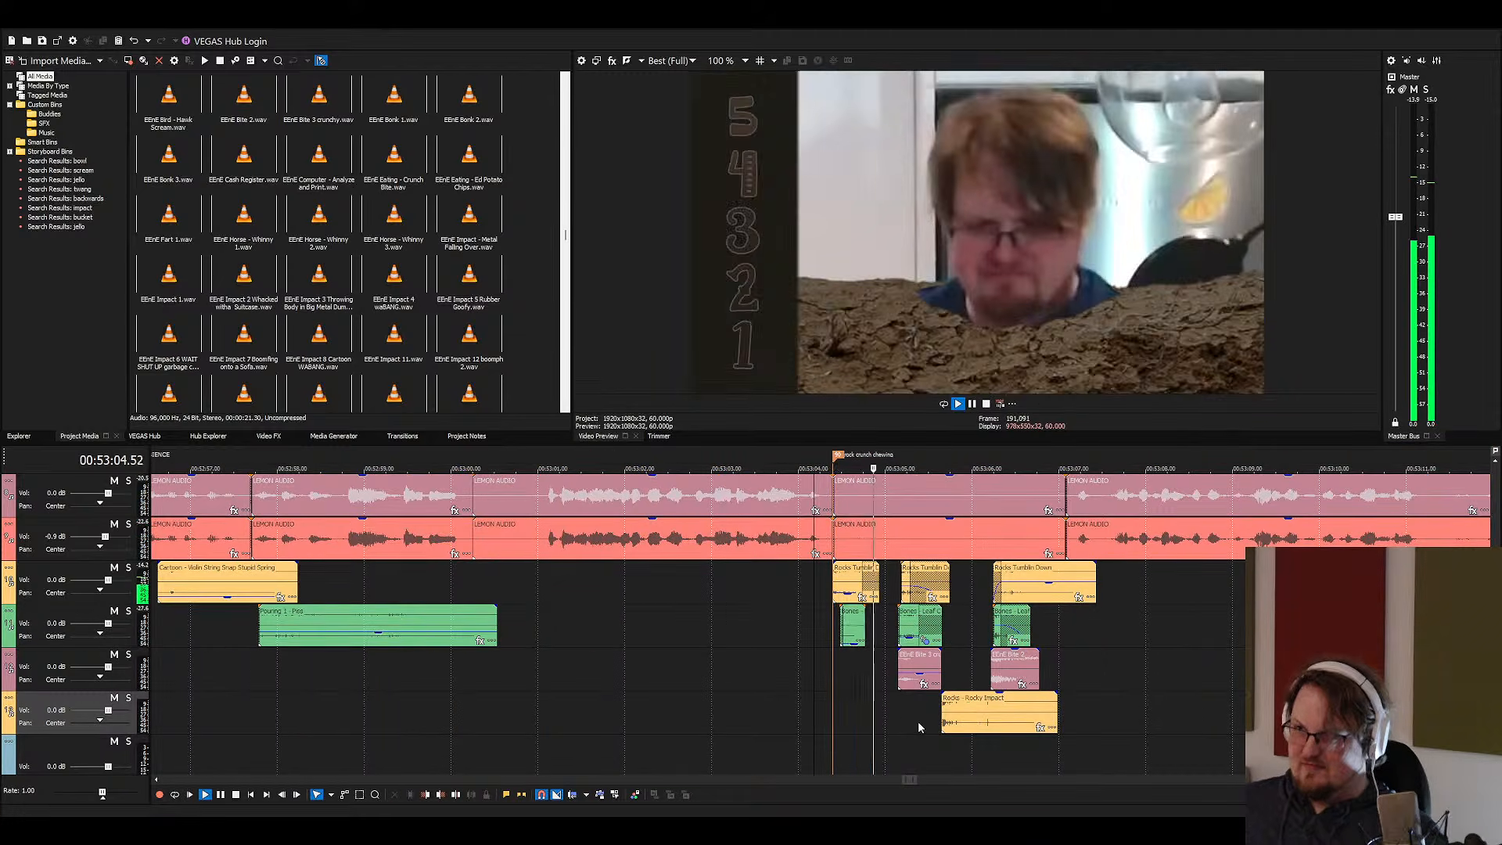
scroll(923, 692, down, 1)
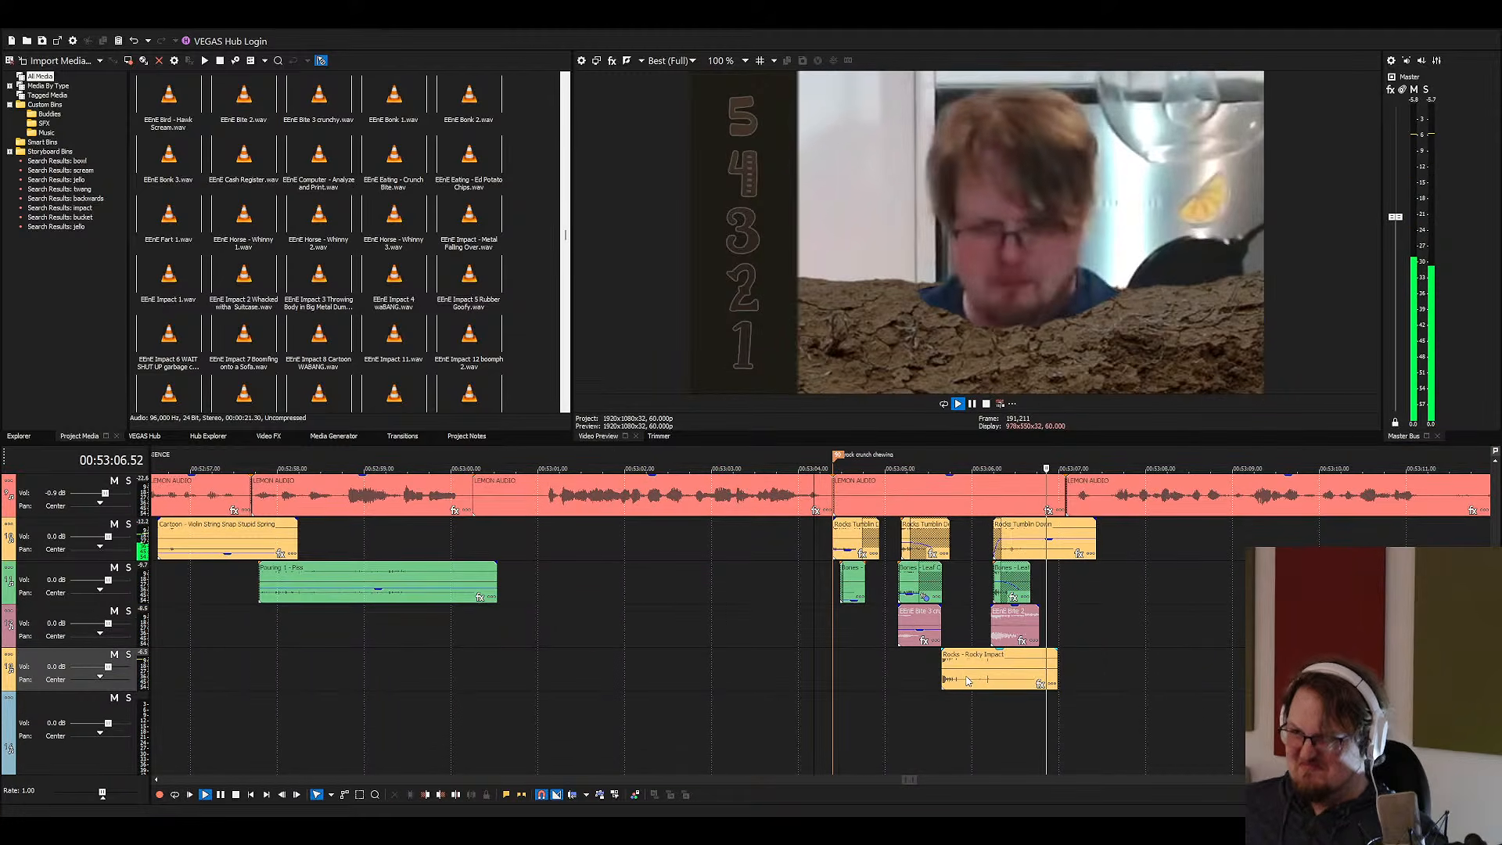
key(space)
drag(1048, 671, 1216, 671)
Paste the Rocks - Giant Getting Up piece on the blue track beneath the chews and lower its volume
click(848, 702)
key(ctrl+v)
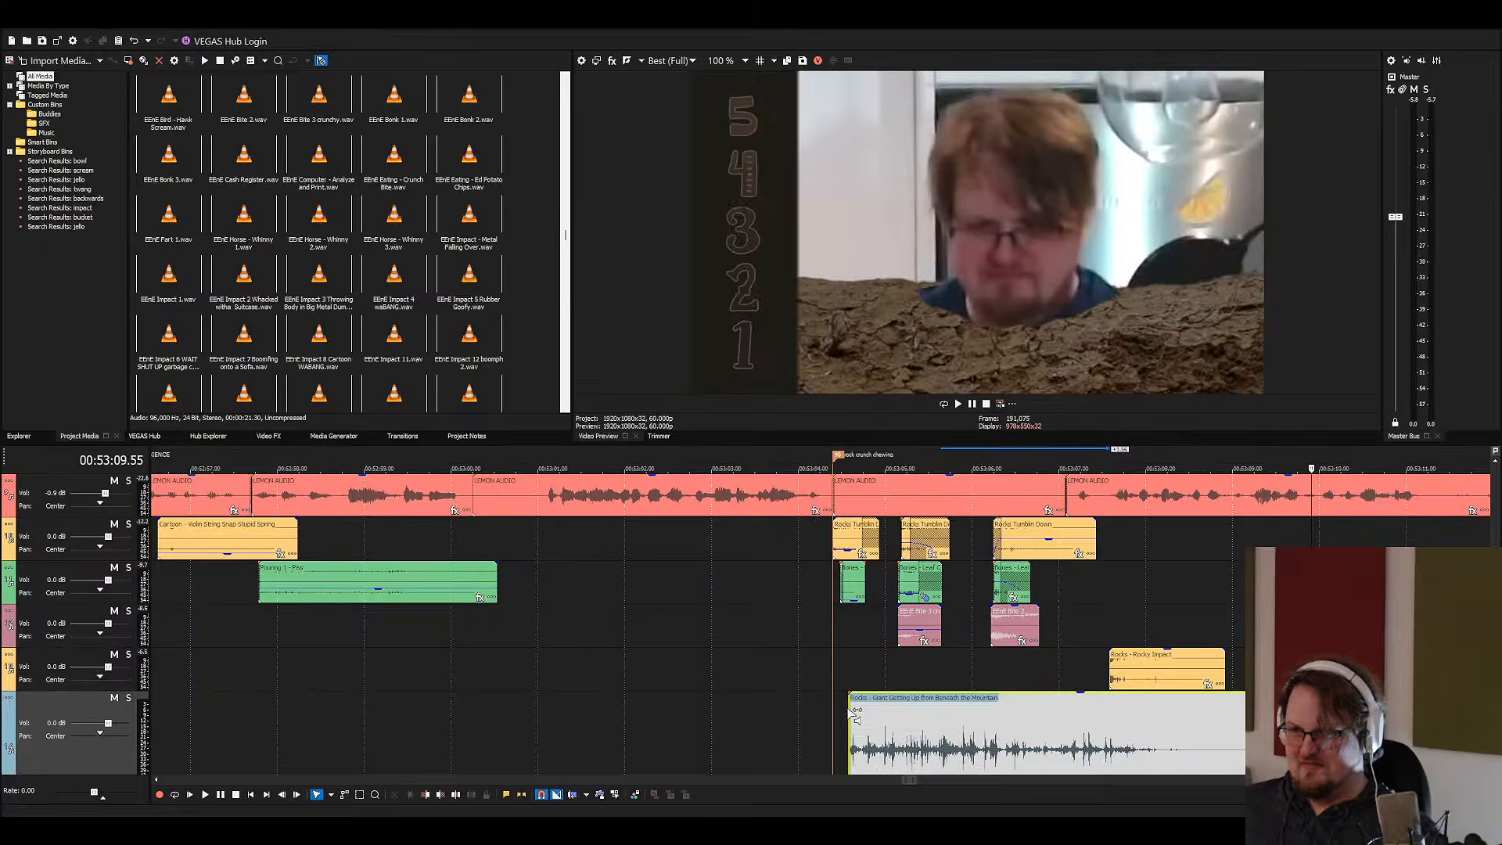
drag(922, 749, 922, 762)
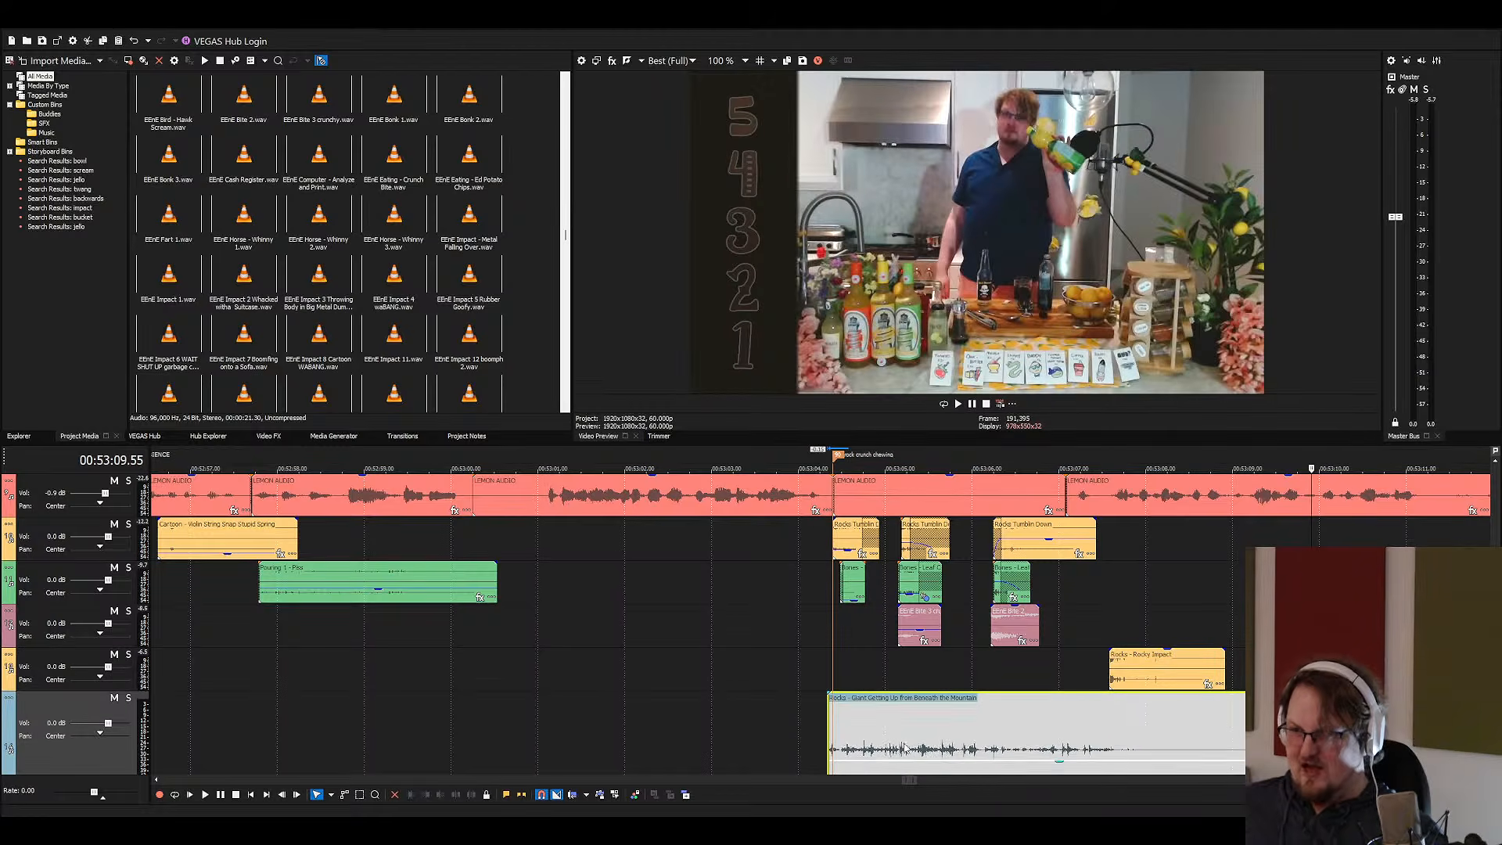
scroll(892, 679, down, 2)
scroll(892, 679, up, 5)
scroll(614, 666, down, 4)
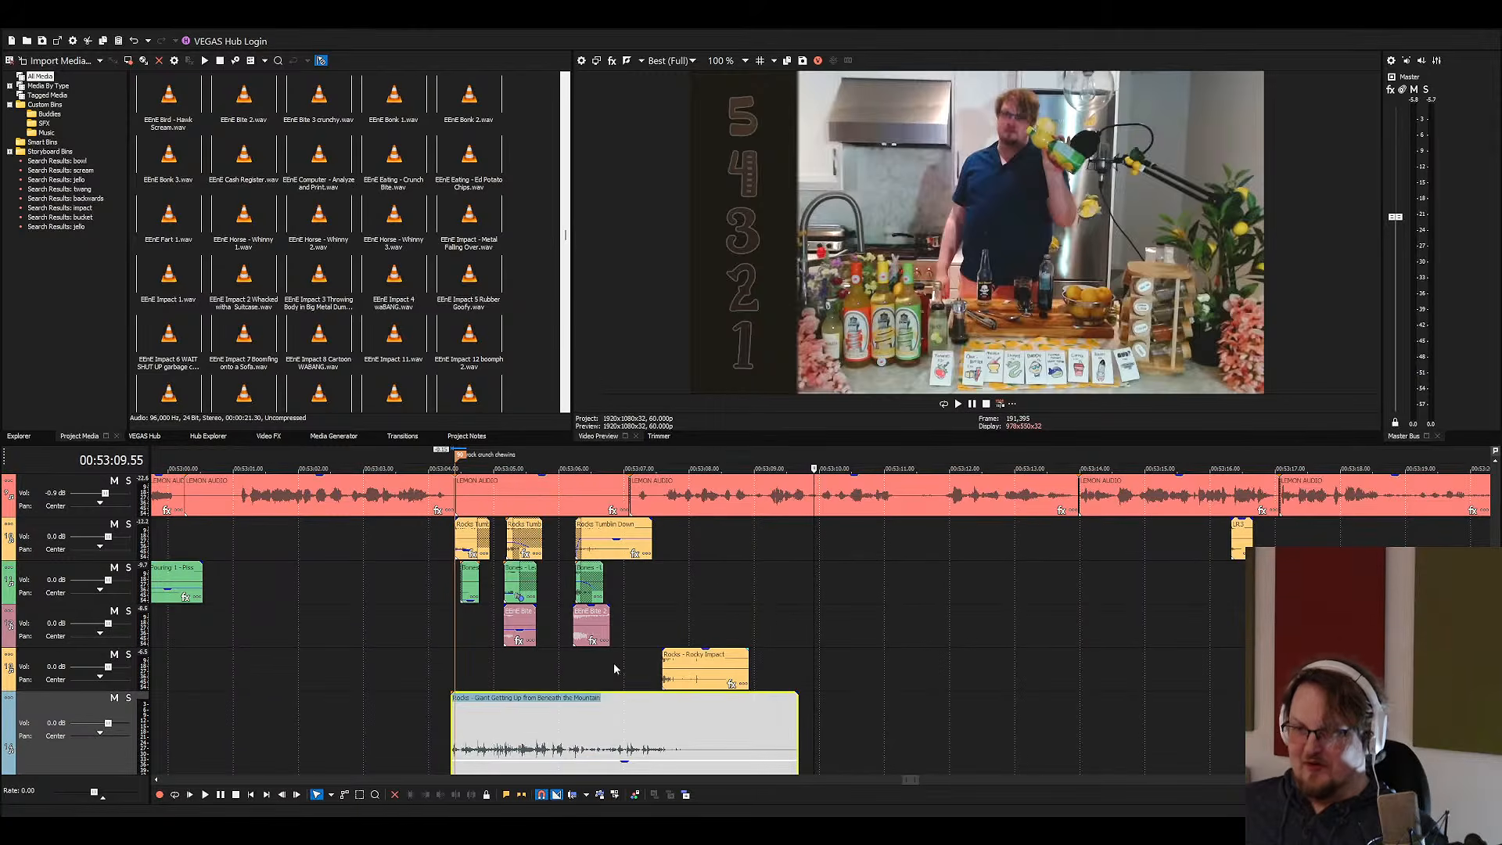
Align the start of the Rocks - Giant Getting Up clip with the start of the chewing shot and play it
click(493, 710)
scroll(524, 715, up, 3)
mouse_move(726, 715)
mouse_down()
mouse_move(742, 716)
mouse_move(713, 716)
mouse_up()
key(space)
scroll(897, 722, down, 3)
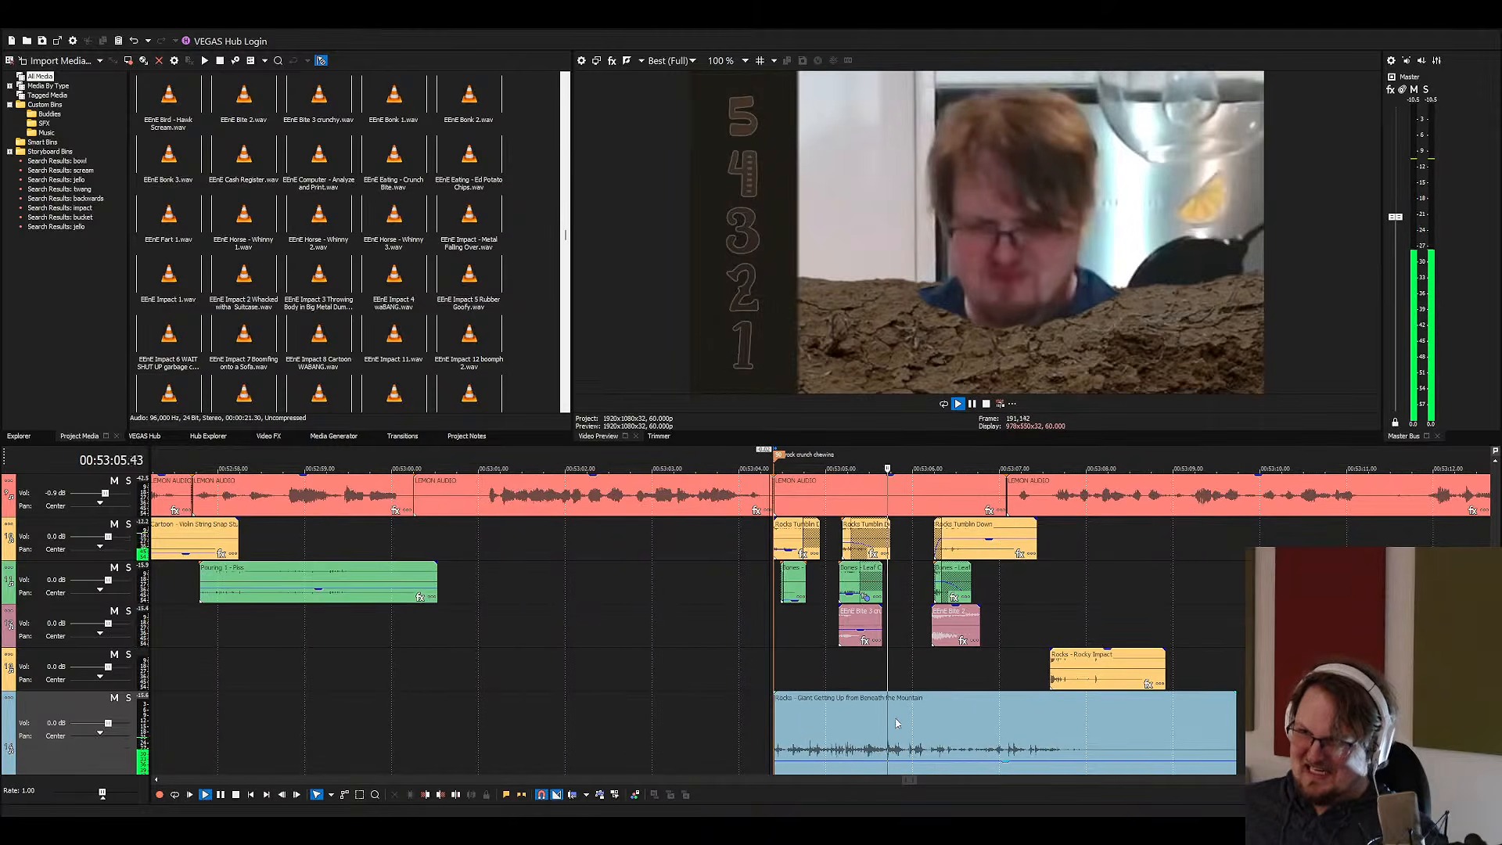
Lower the Rocks - Giant Getting Up volume strongly, move Rocks - Rocky Impact under the third chew with less gain, and play the sequence
scroll(896, 723, down, 1)
drag(919, 652, 919, 755)
drag(1070, 632, 941, 627)
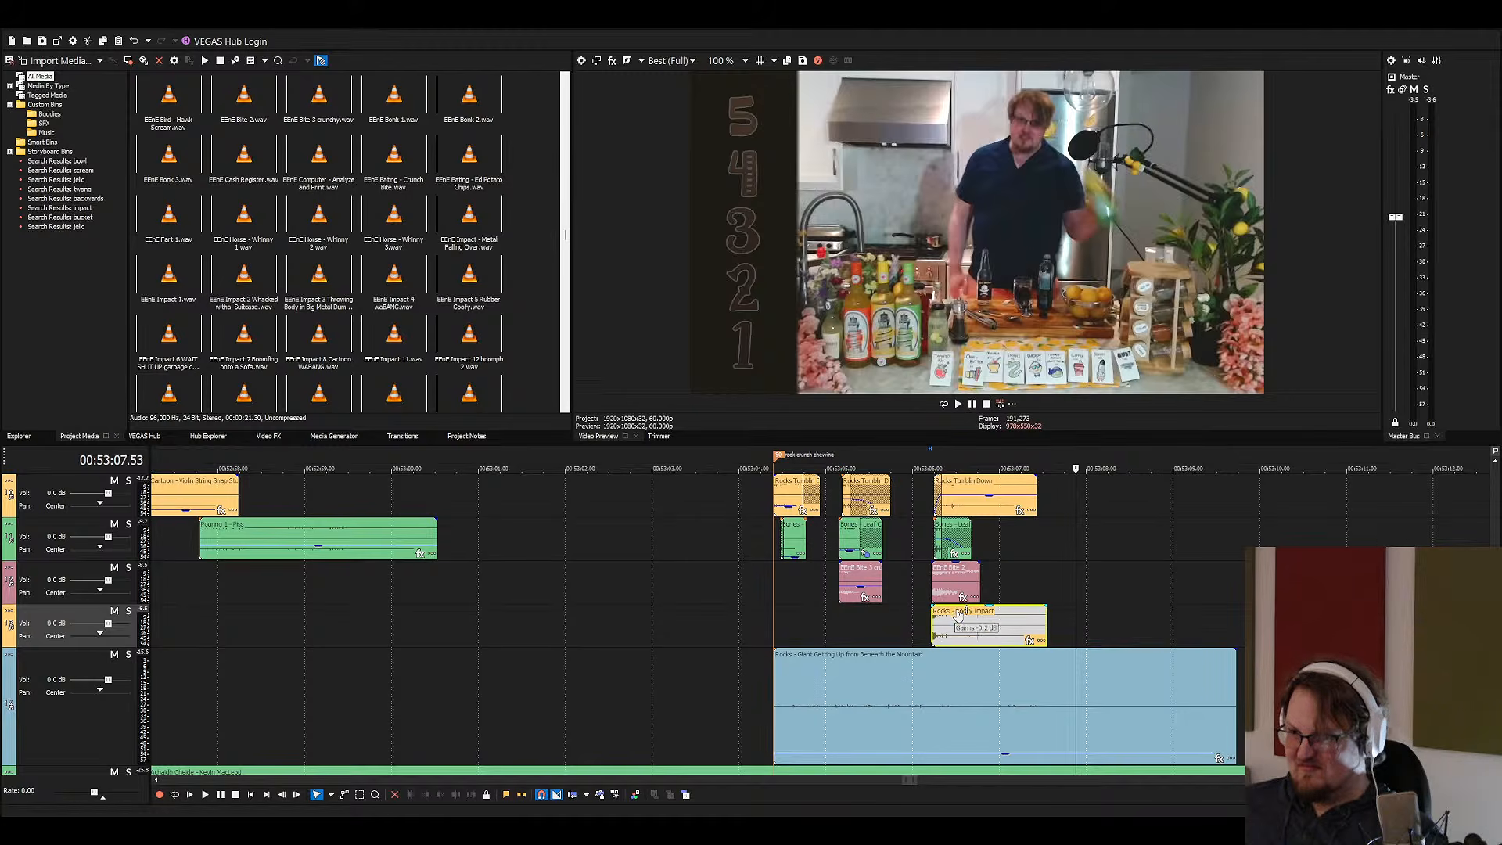
key(space)
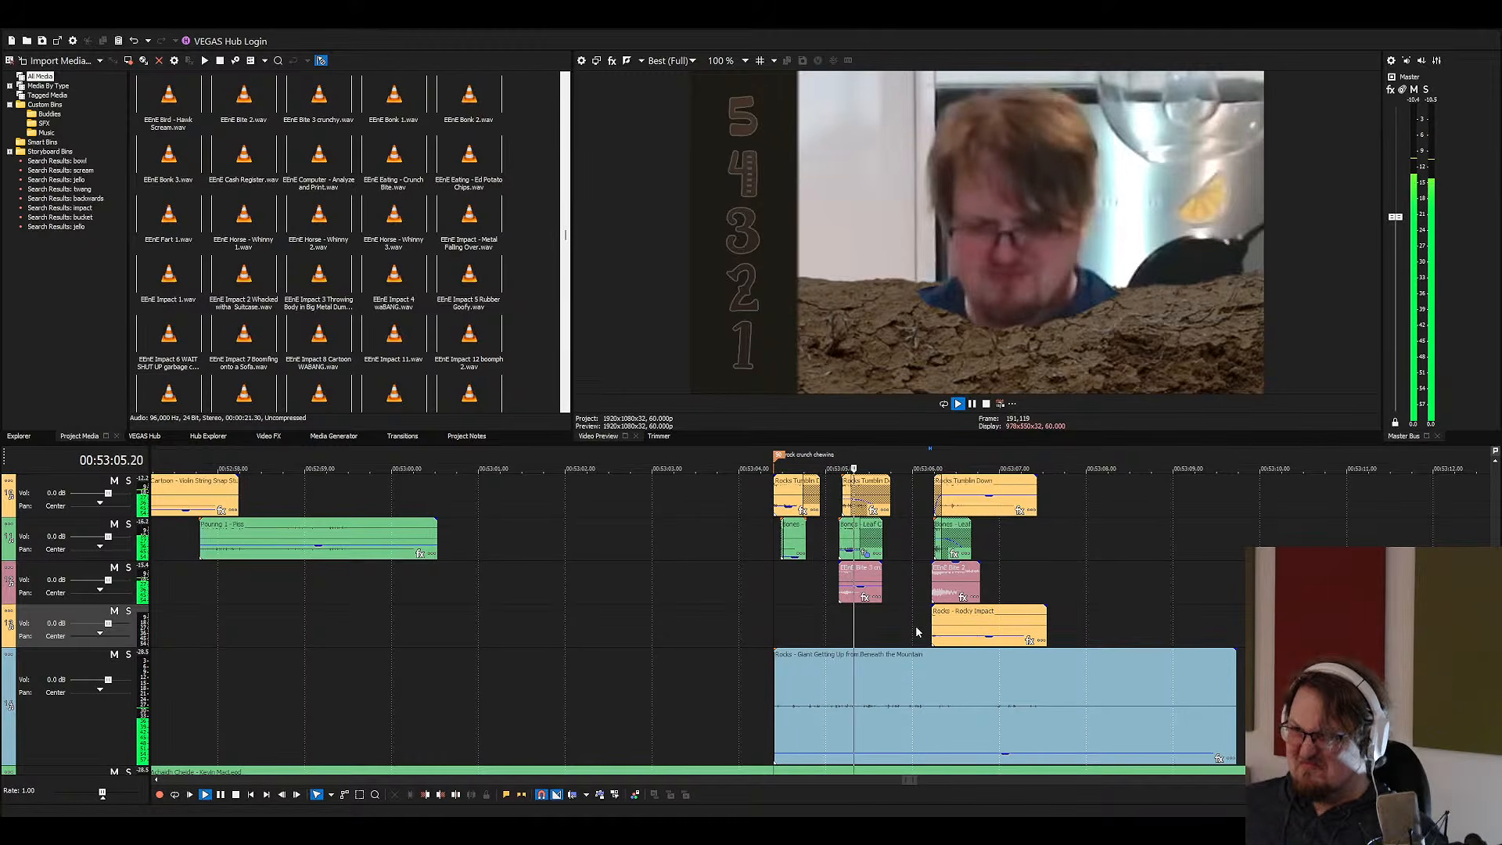
Lower the volume of the EEnE Bite 3 crunchy and EEnE Bite 2 clips and play the chews
click(941, 583)
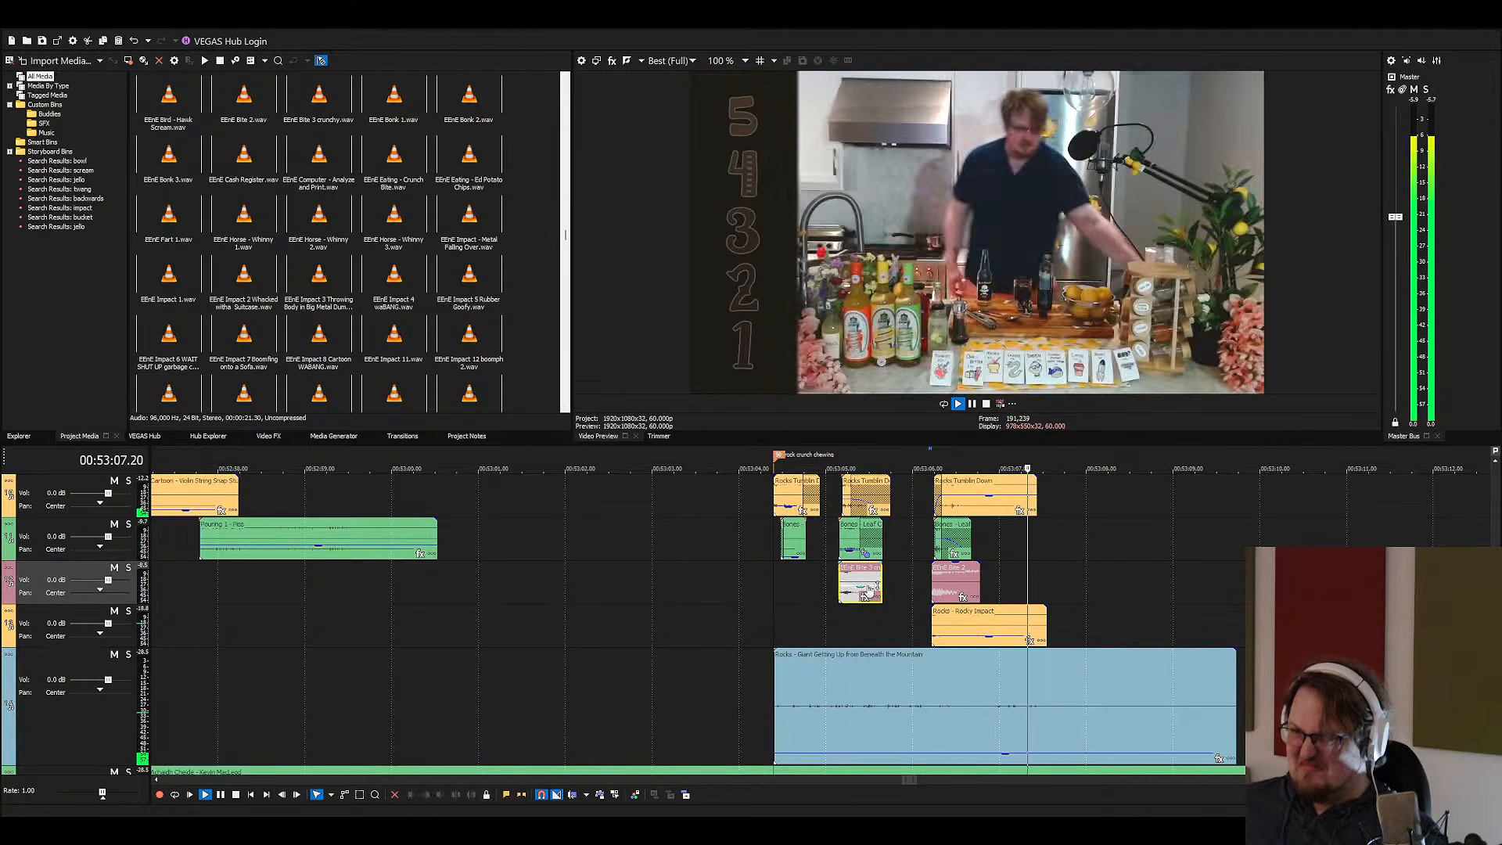
key(space)
click(855, 577)
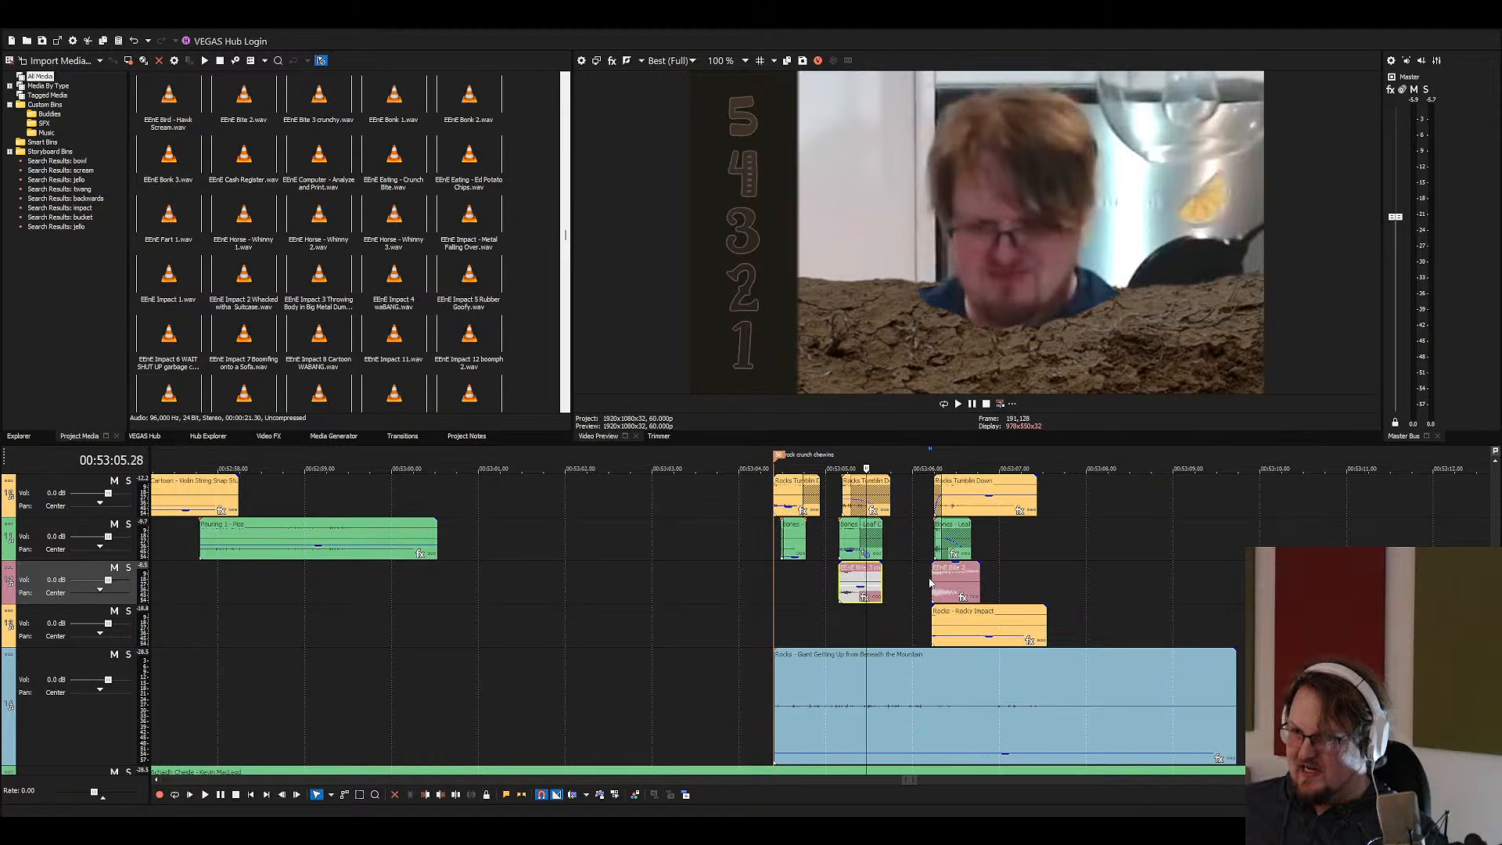
click(955, 567)
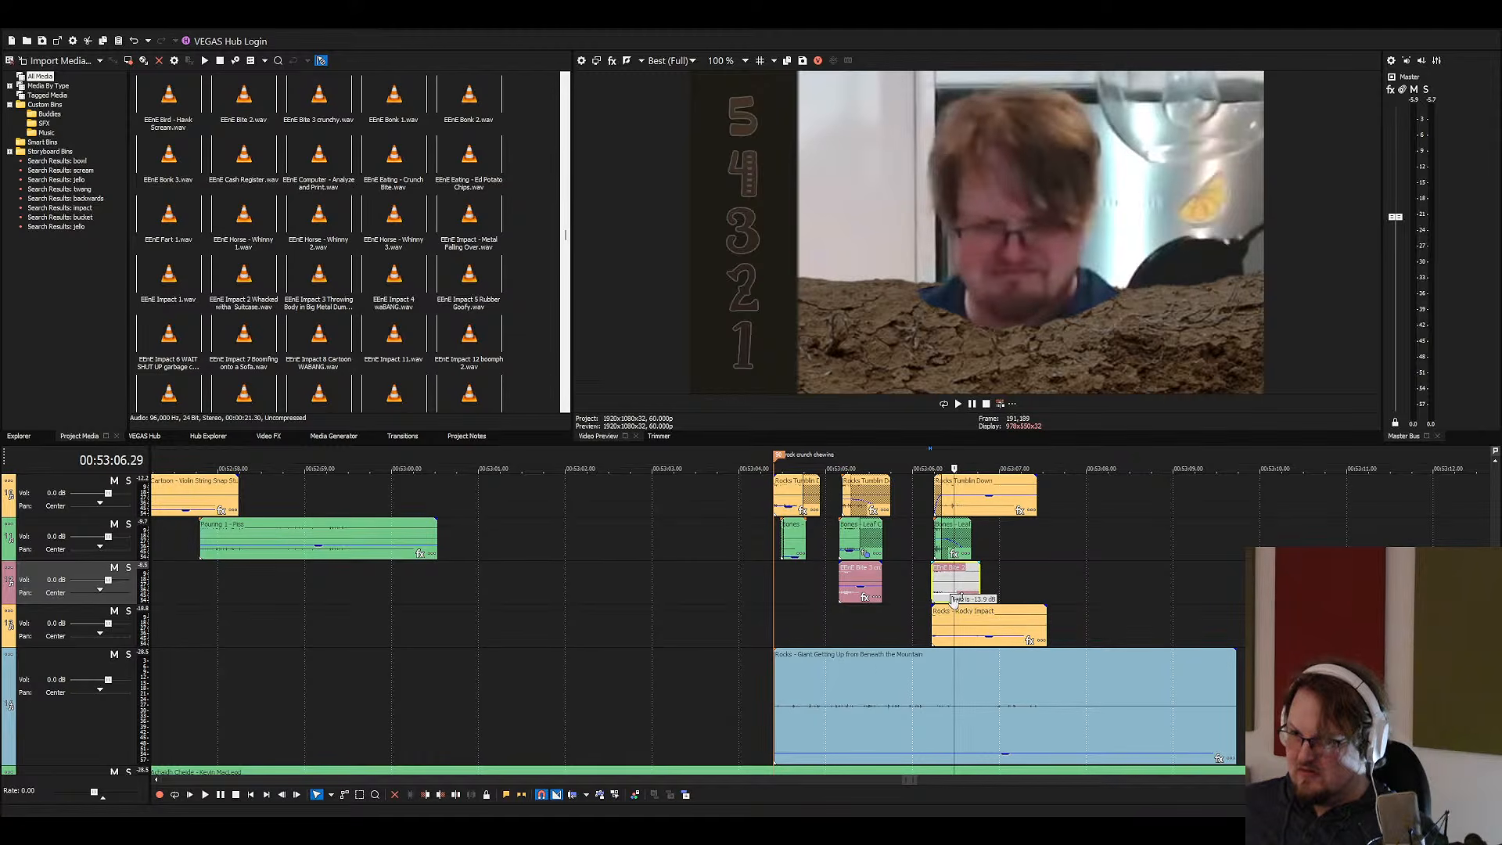
drag(861, 597, 858, 592)
key(space)
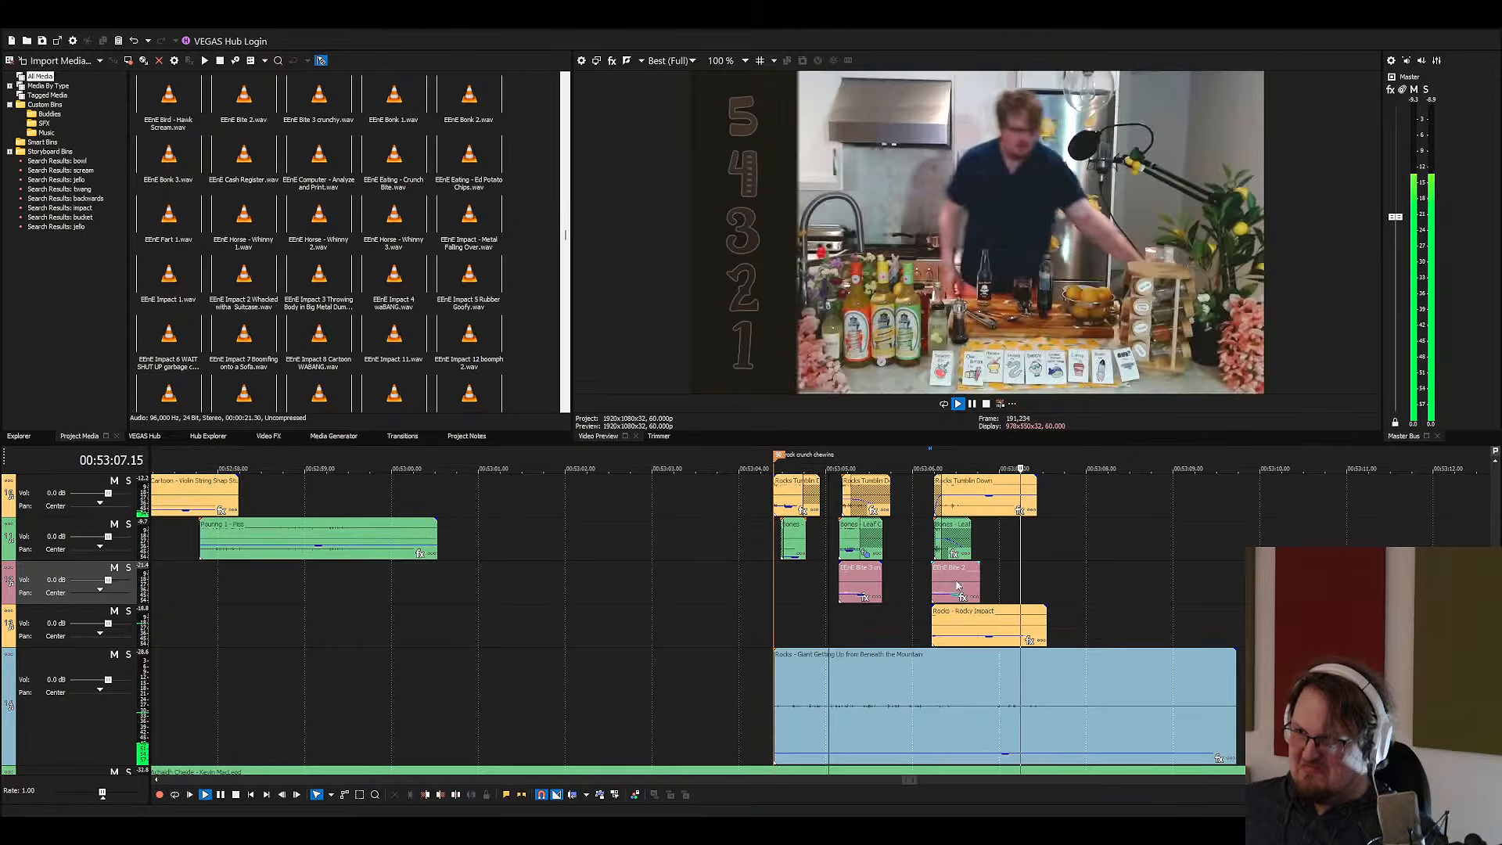
click(949, 494)
scroll(948, 498, up, 3)
drag(948, 499, 949, 511)
key(ctrl+z)
Select all four stacked sound clips of the third chew, lower their volume together, and play the sequence
click(867, 491)
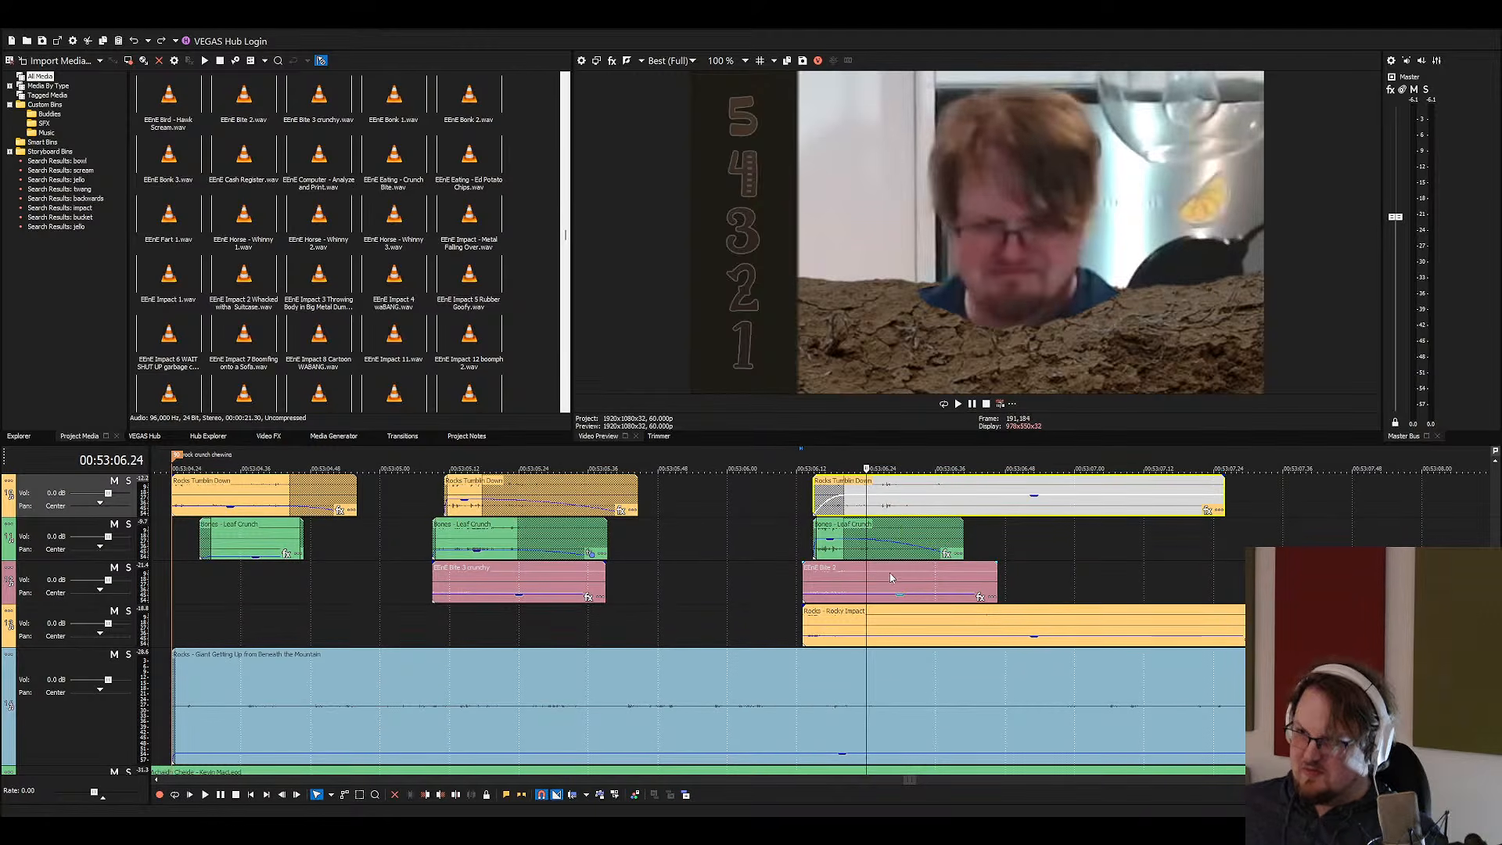
shift+click(890, 616)
drag(889, 496, 890, 507)
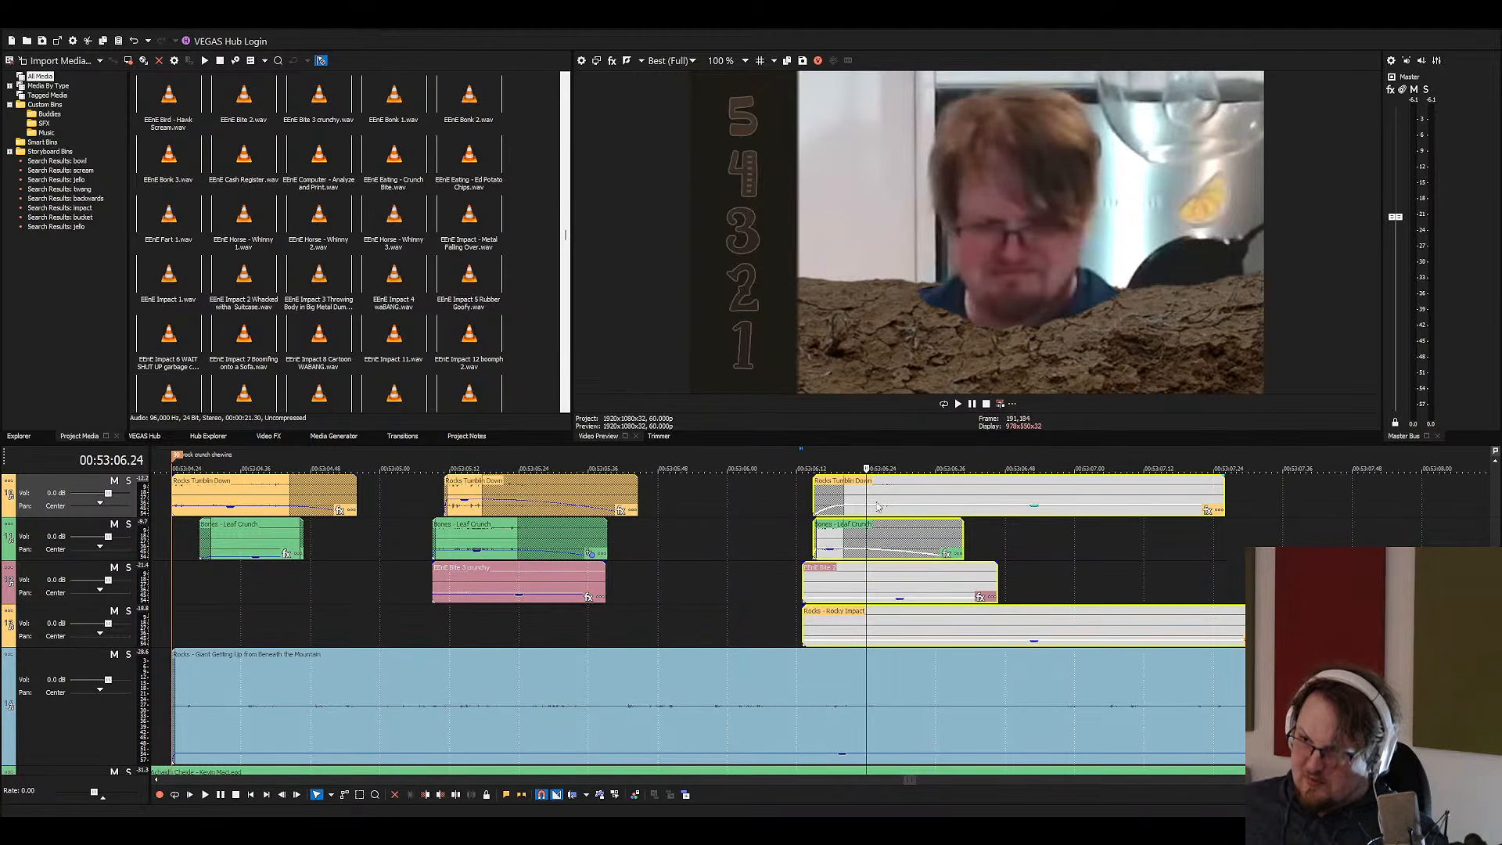
click(780, 511)
key(space)
scroll(756, 529, down, 3)
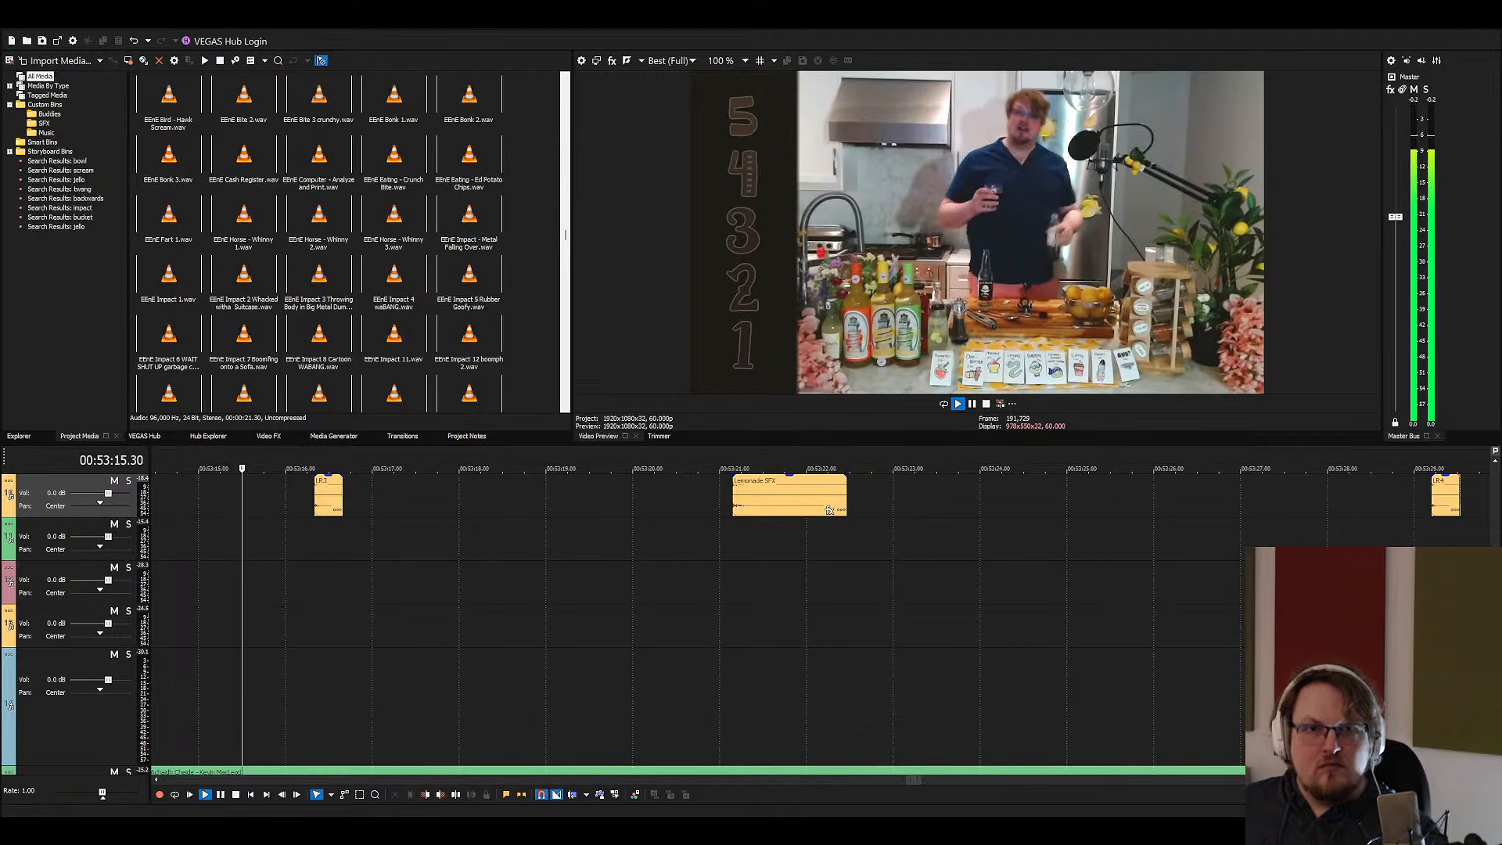
scroll(822, 618, down, 2)
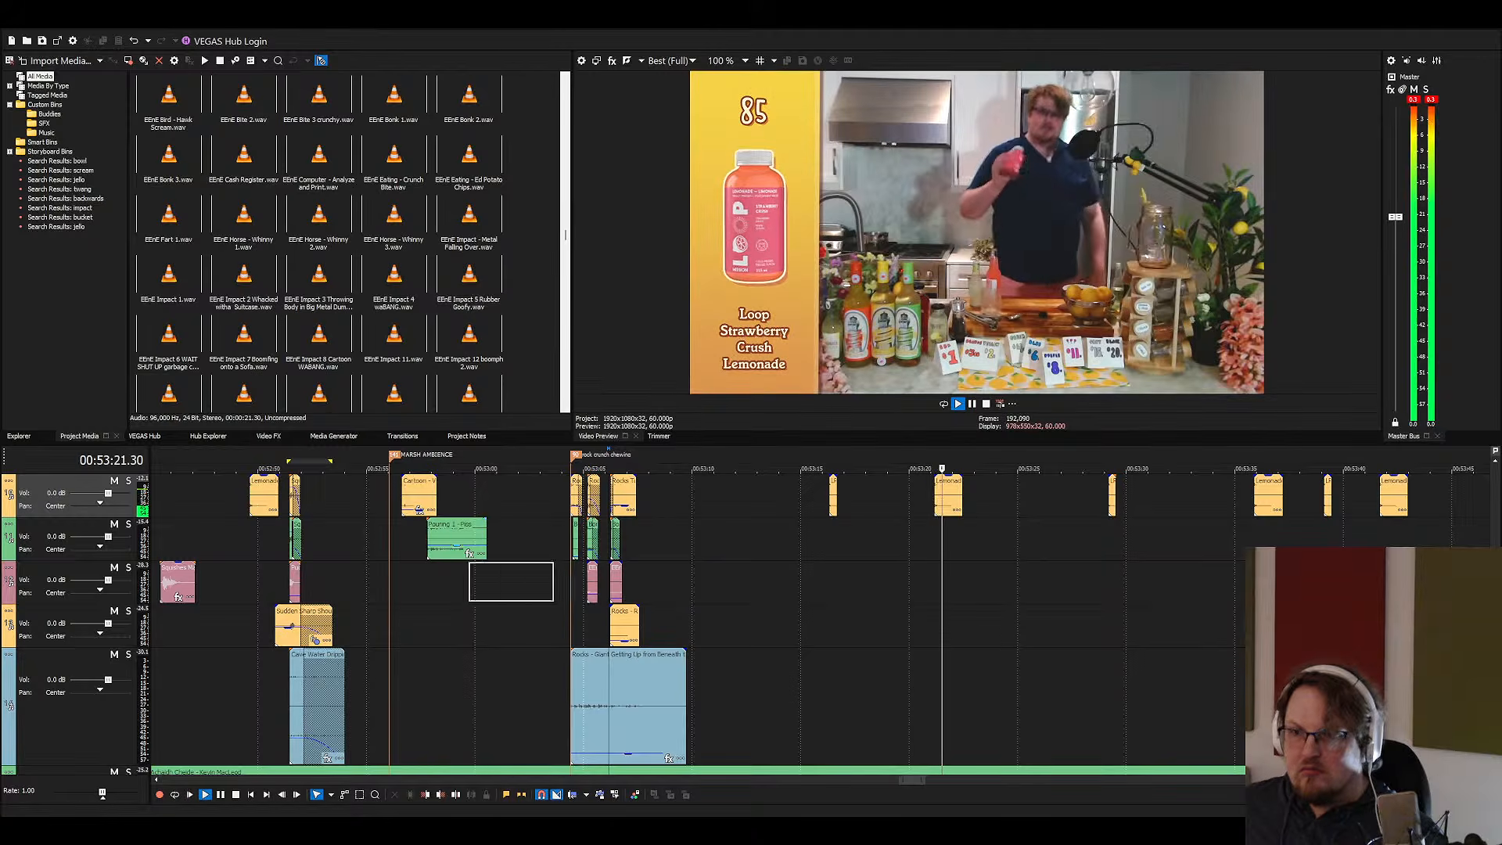
Search the sounds for "rock" and place Earth Crumbling - Rocks Fall on the timeline before the chewing shot
text(rock)
drag(86, 406, 505, 624)
click(505, 624)
scroll(505, 624, up, 5)
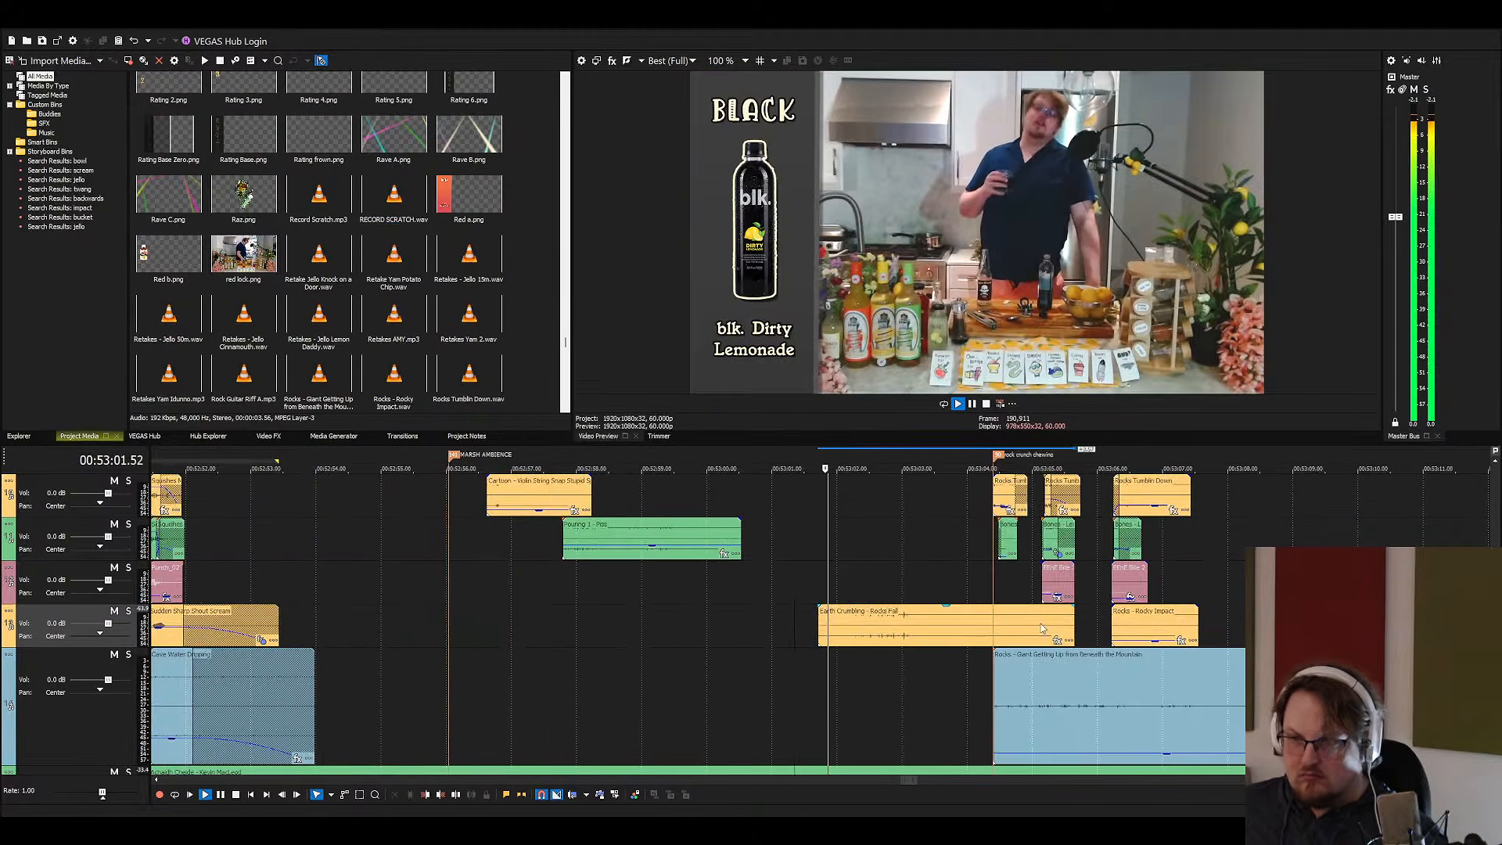
scroll(972, 632, up, 2)
Split off and delete the quiet beginning of the Earth Crumbling - Rocks Fall clip and stop playback
click(820, 625)
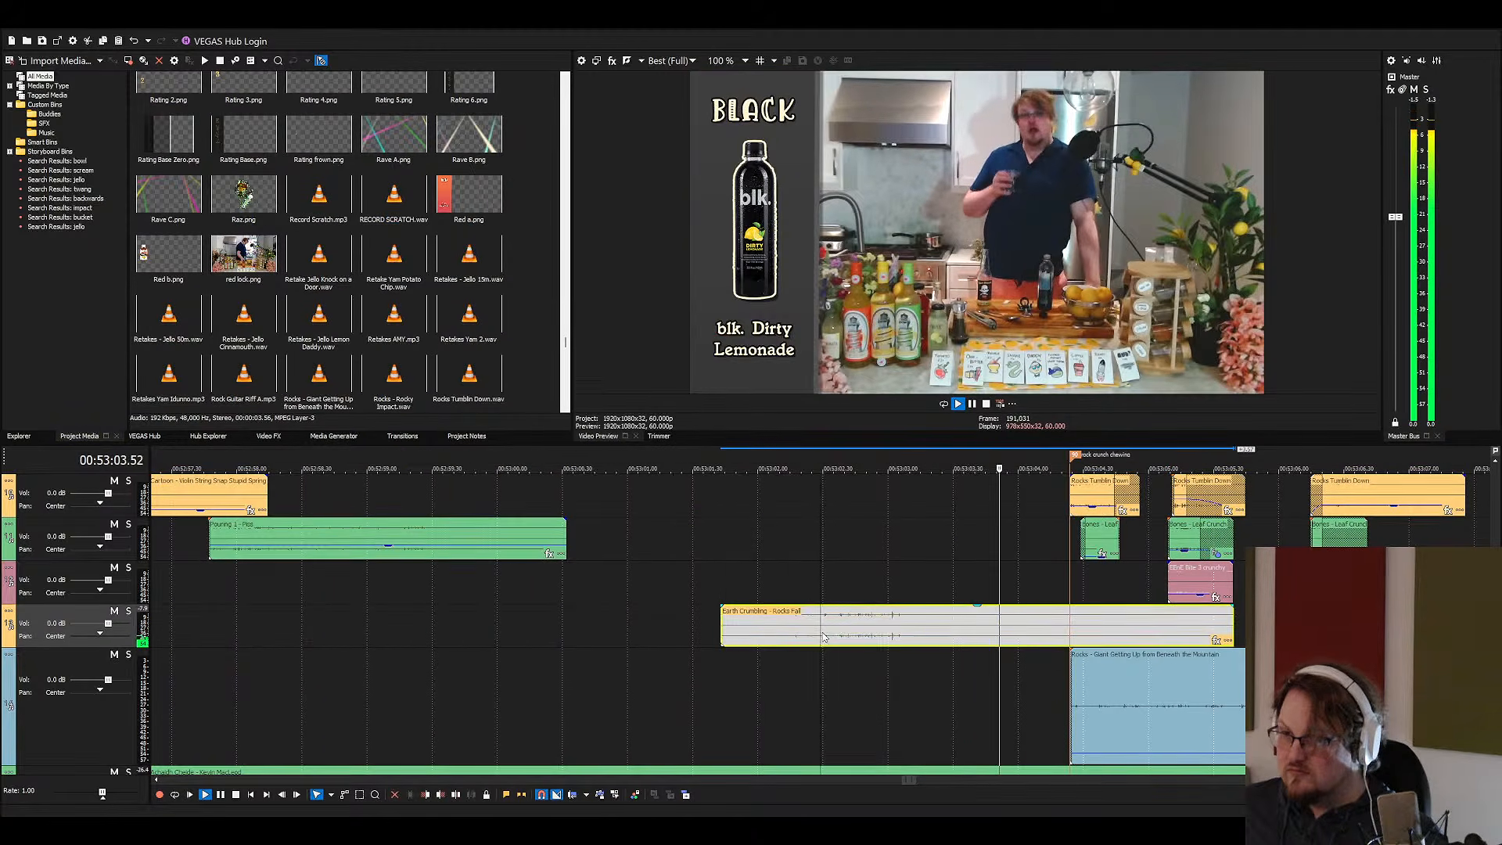
key(s)
click(785, 624)
key(Delete)
key(space)
Move the trimmed Earth Crumbling - Rocks Fall clip to the start of the chewing shot
drag(967, 620, 1224, 622)
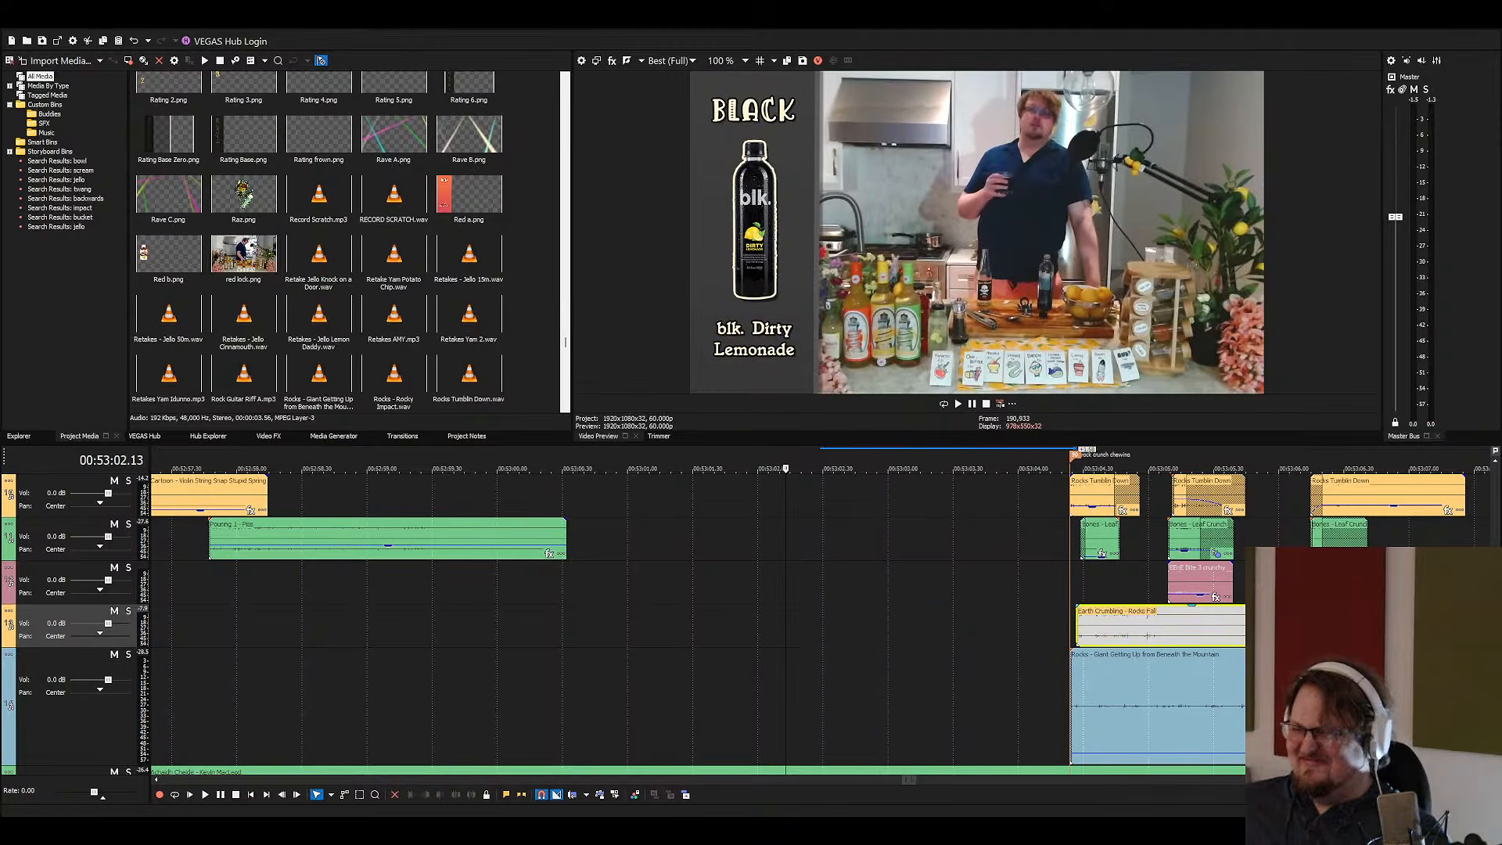
click(1243, 626)
drag(1109, 626, 1118, 632)
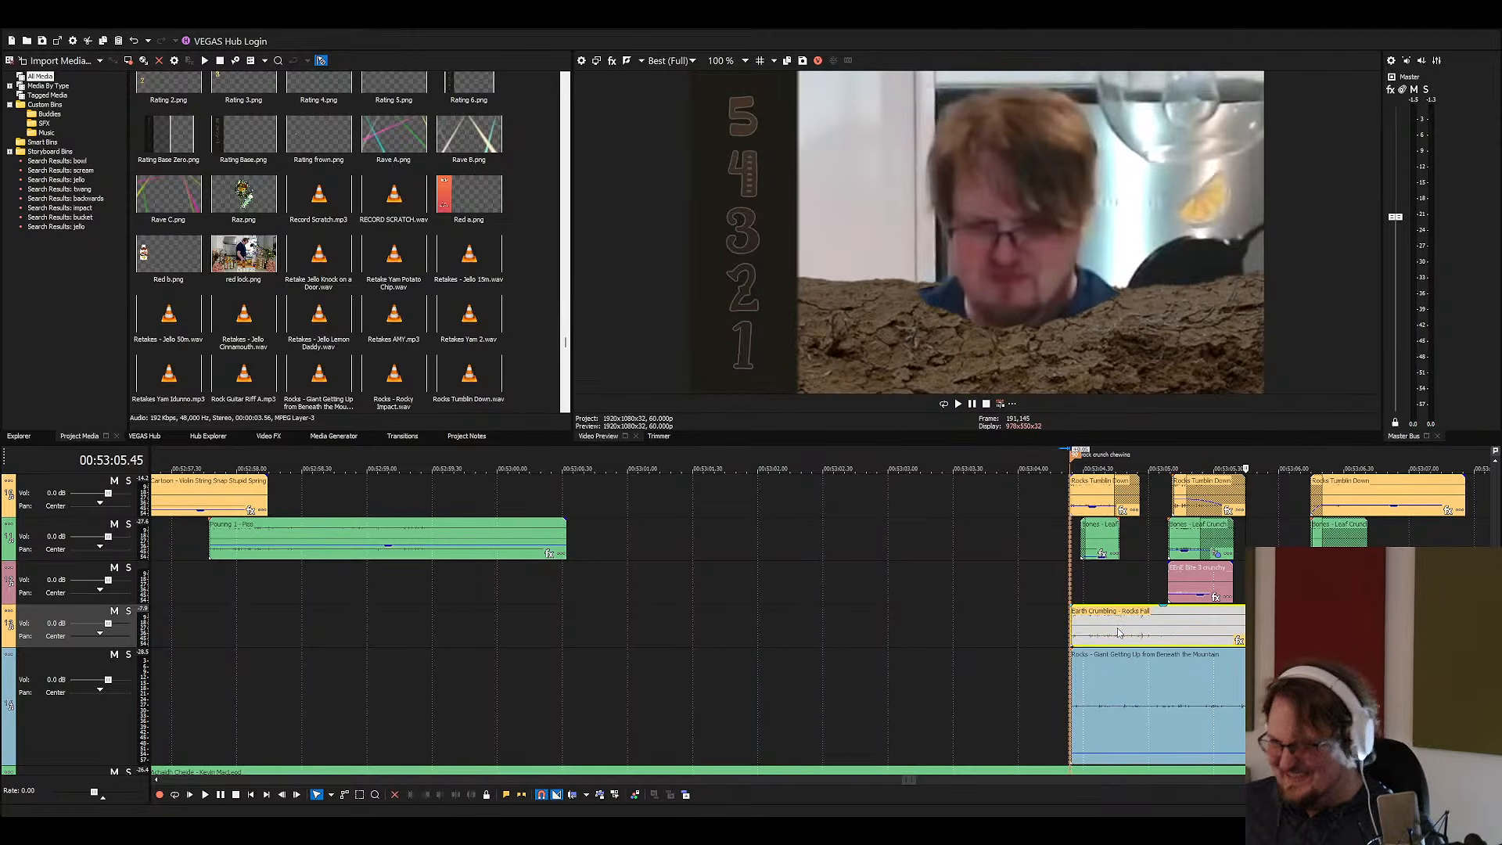
Play the chewing sequence and add a fade-out to the end of the Earth Crumbling - Rocks Fall clip
key(space)
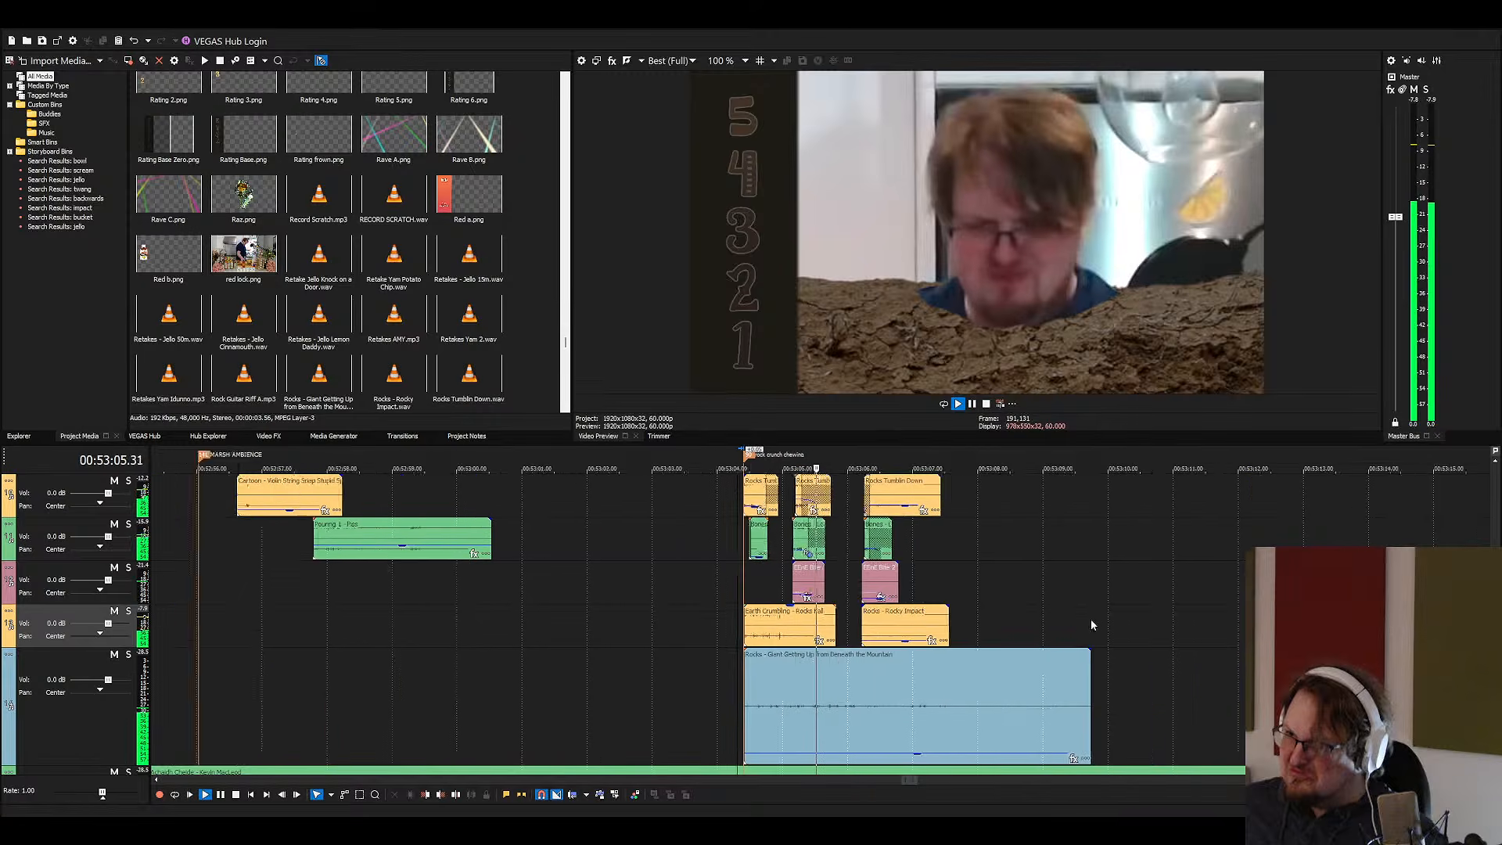
scroll(1057, 626, down, 5)
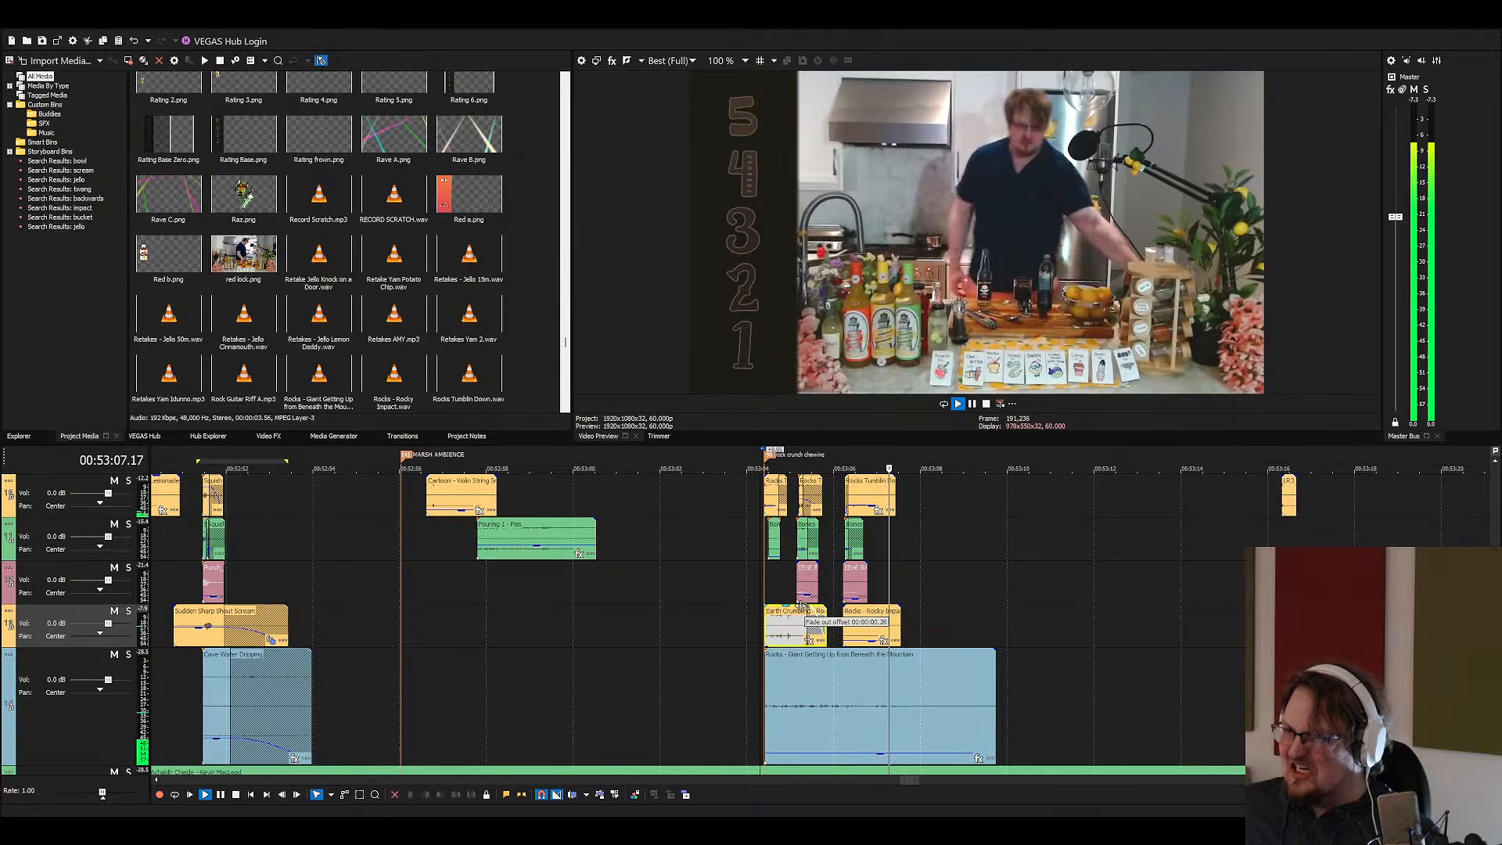
scroll(802, 632, up, 2)
key(space)
Delete the two LEMON AUDIO clips beneath the chewing shot, leaving the footage in place
click(780, 541)
scroll(799, 570, up, 2)
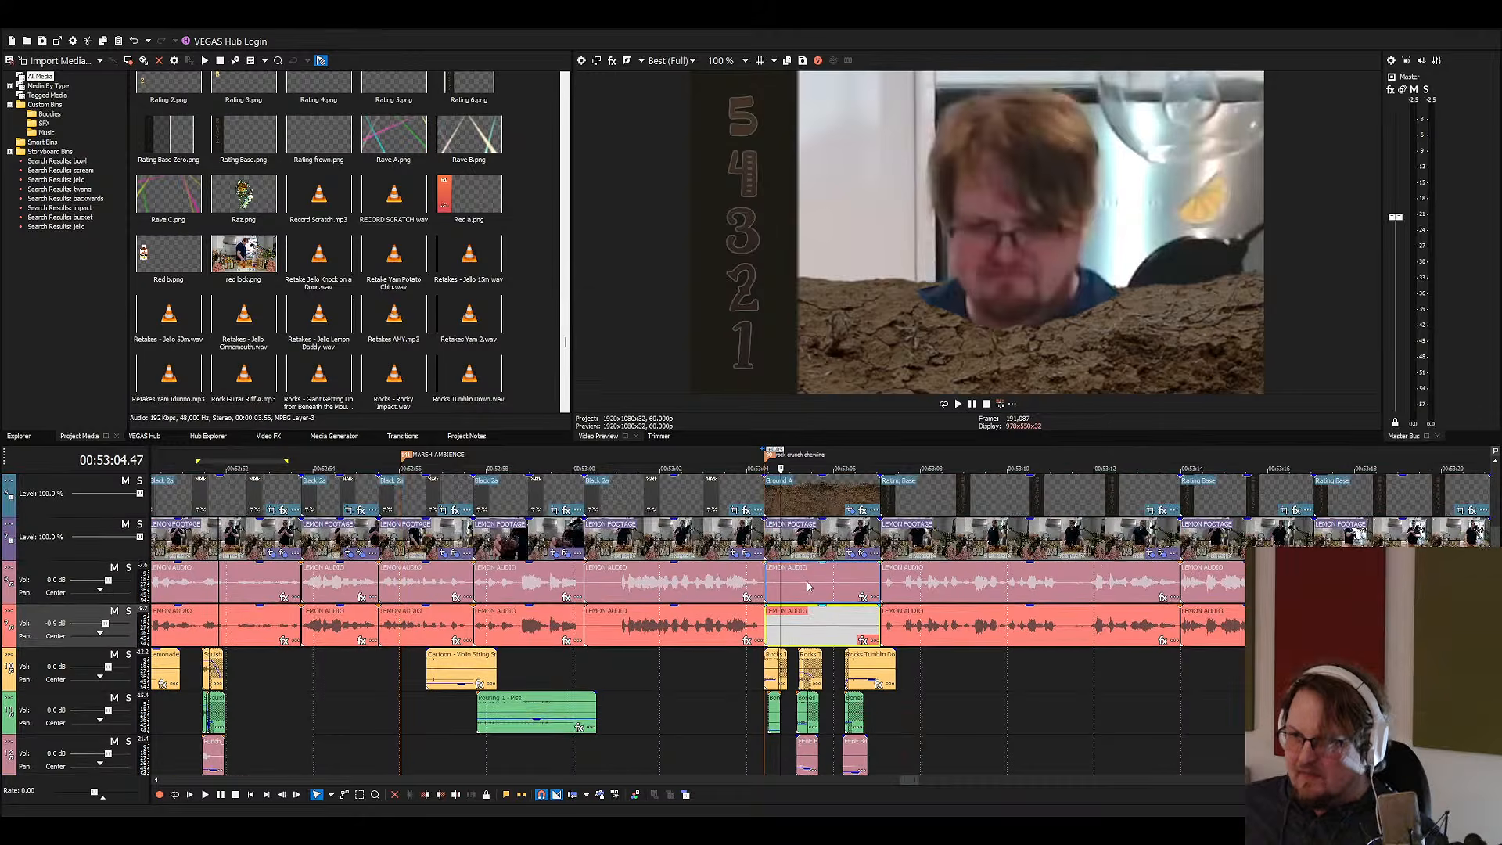
click(812, 554)
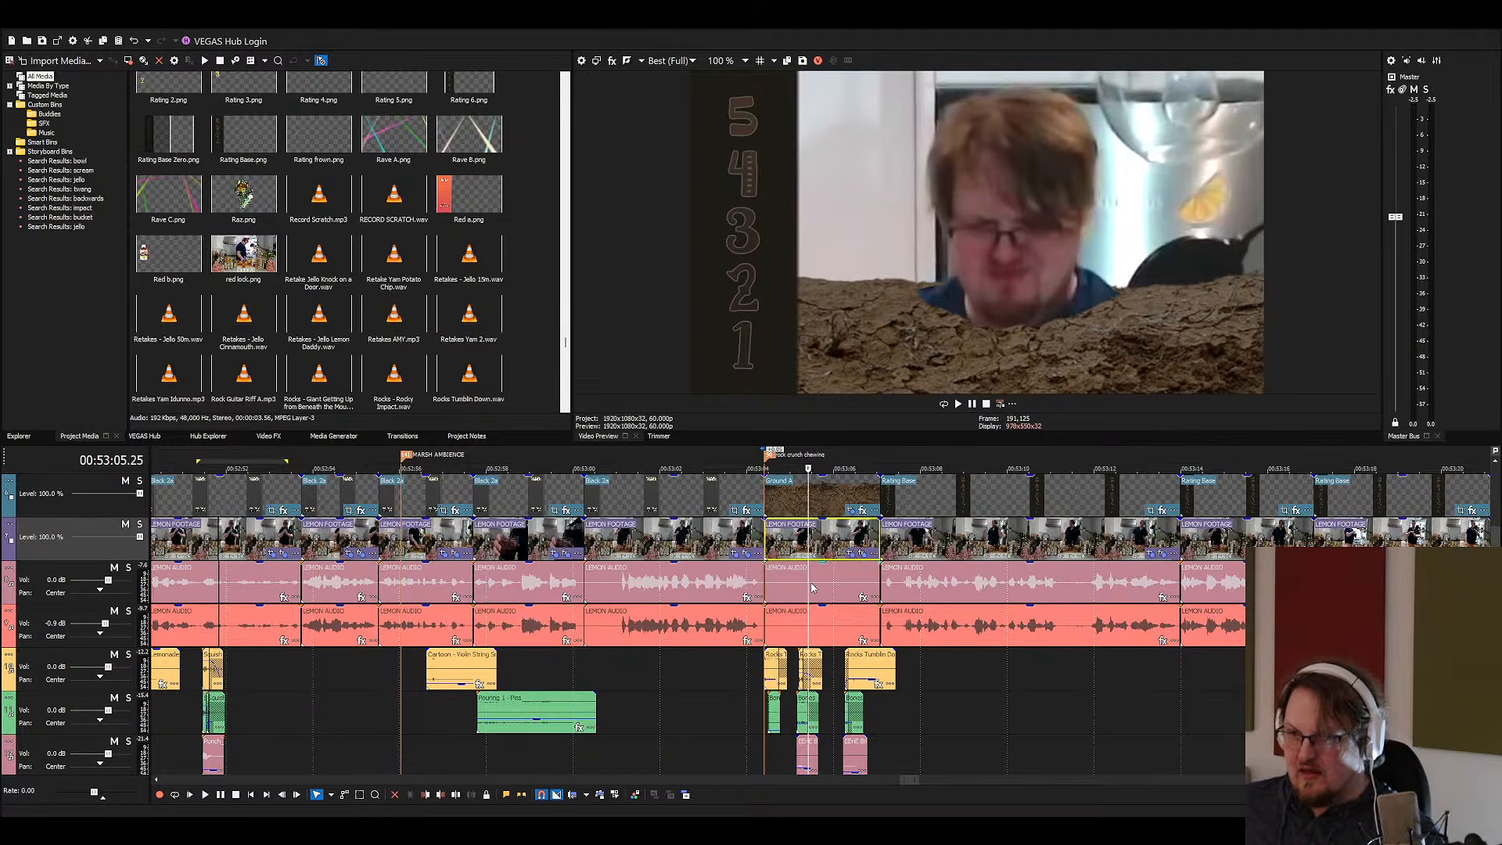
double_click(812, 587)
key(Delete)
scroll(790, 597, down, 2)
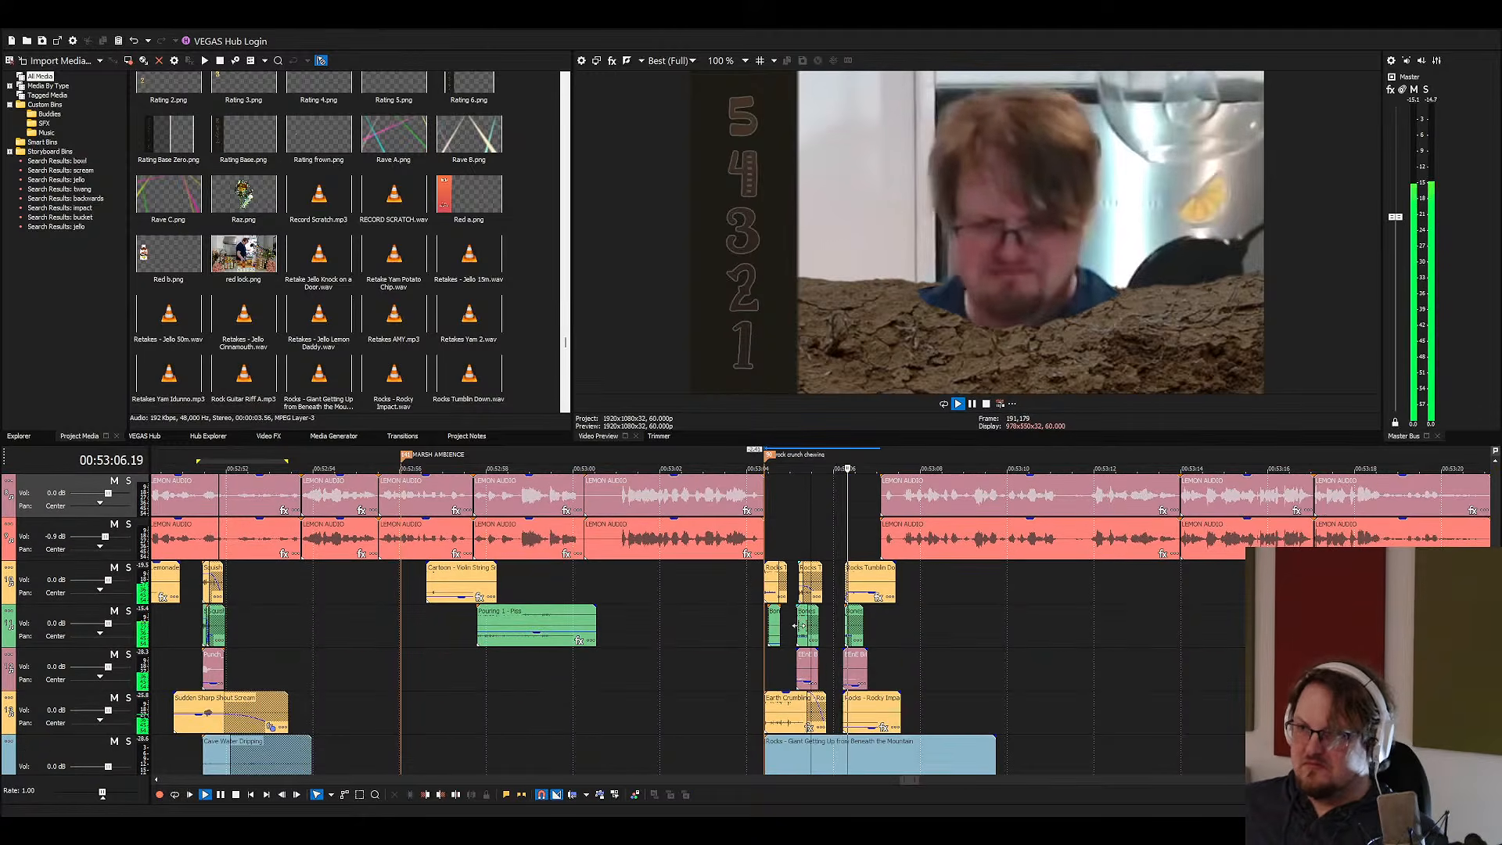
Move all the chewing sound effect clips up two tracks together and play the sequence from just before the chewing shot
scroll(794, 599, up, 3)
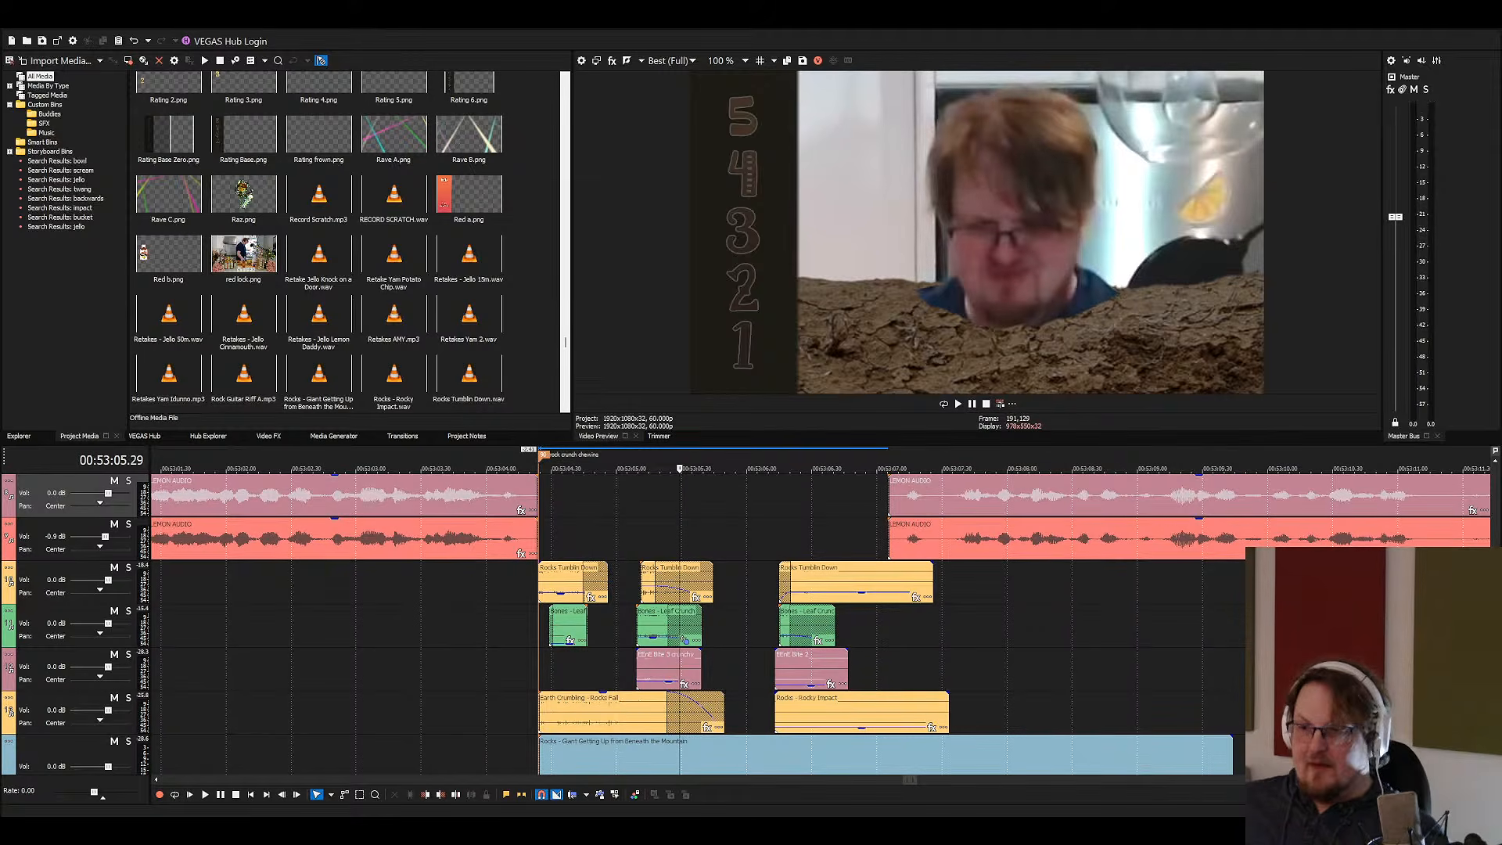
scroll(790, 598, down, 3)
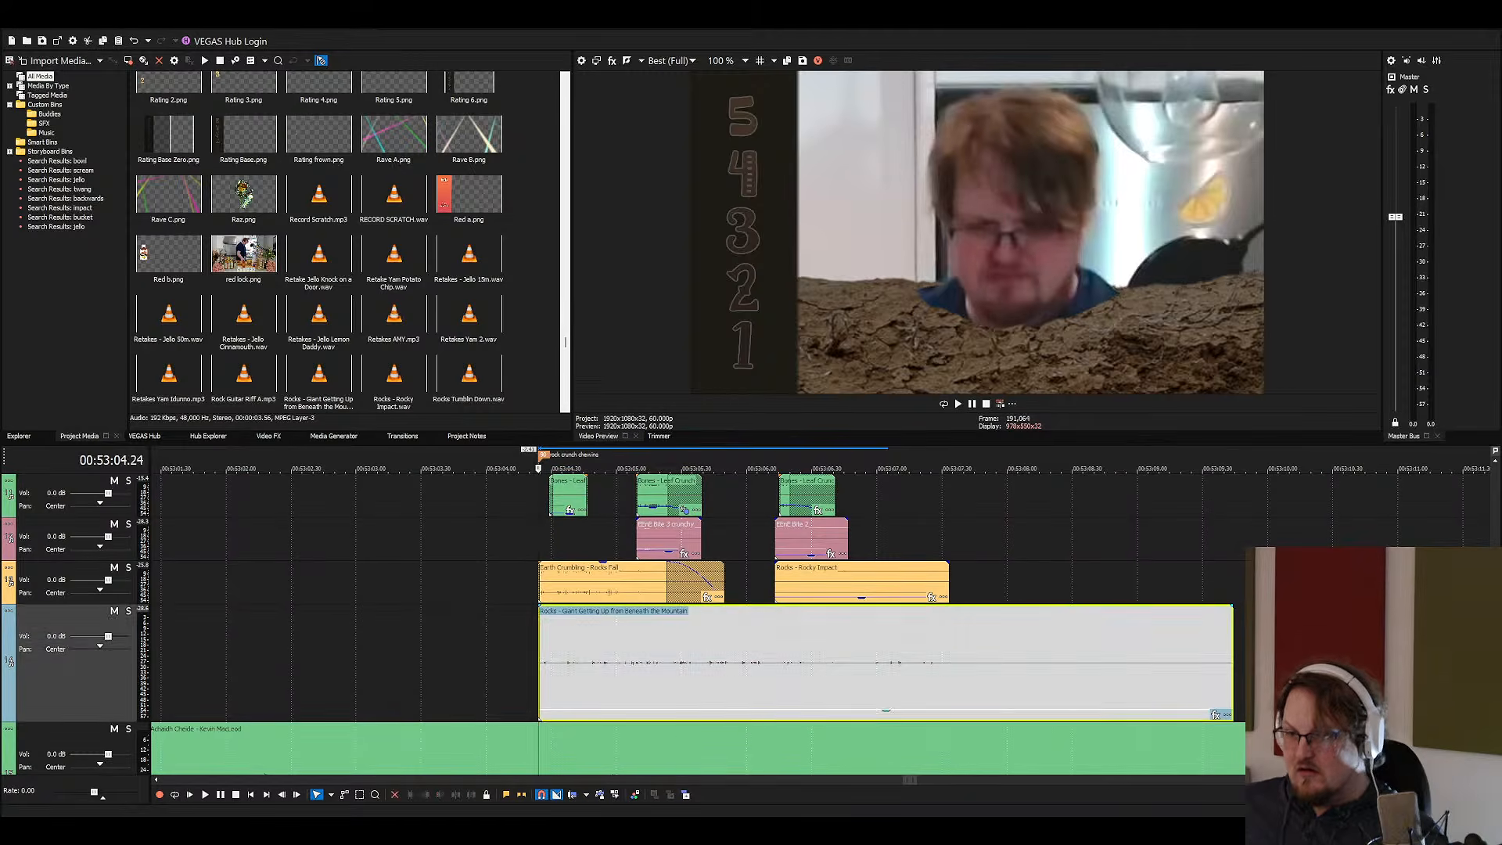
scroll(874, 616, up, 4)
drag(837, 616, 804, 555)
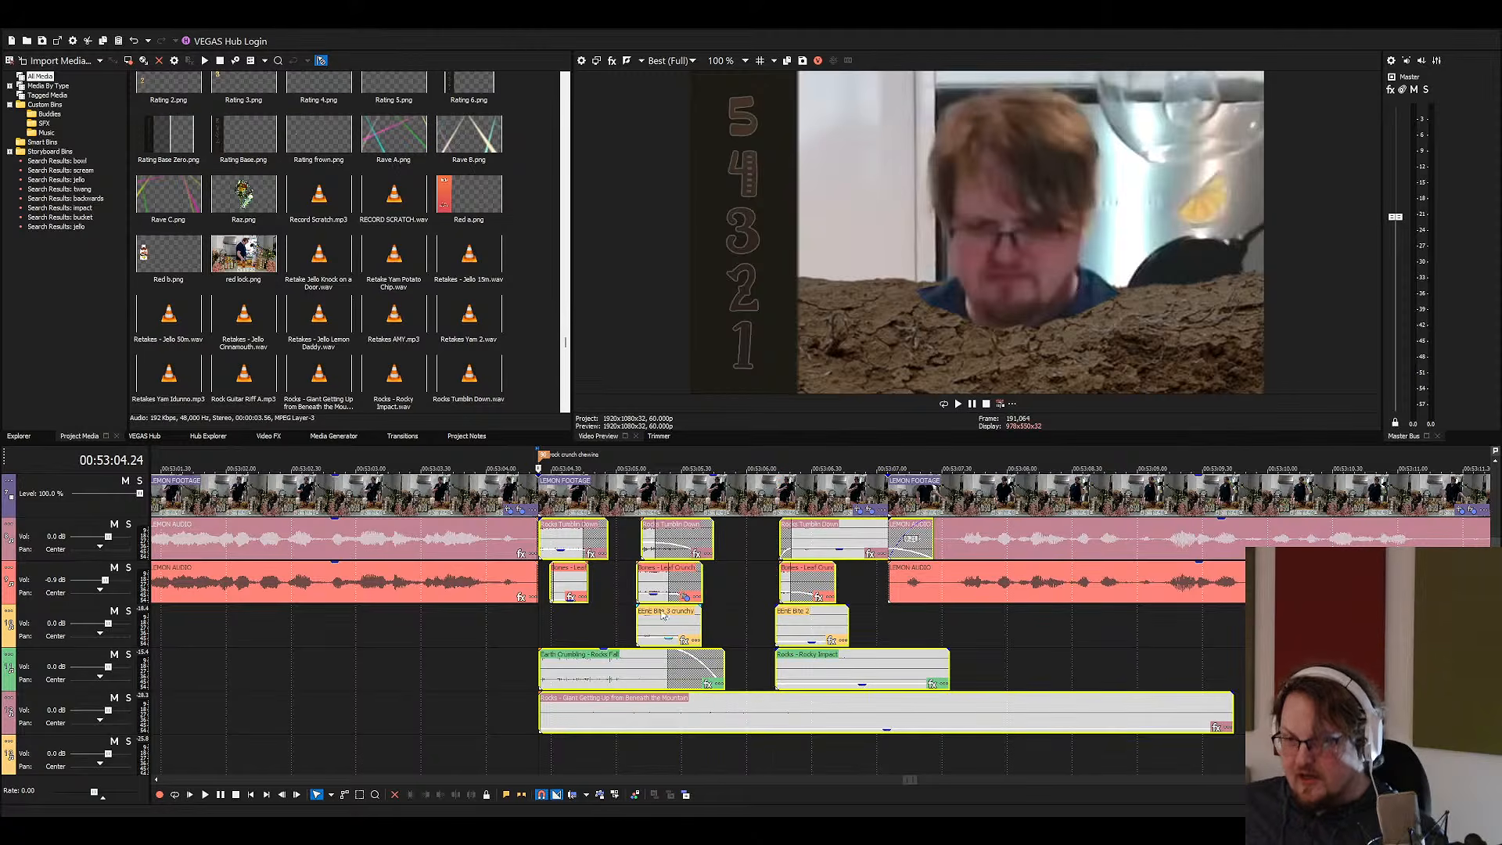
scroll(662, 614, down, 2)
click(495, 556)
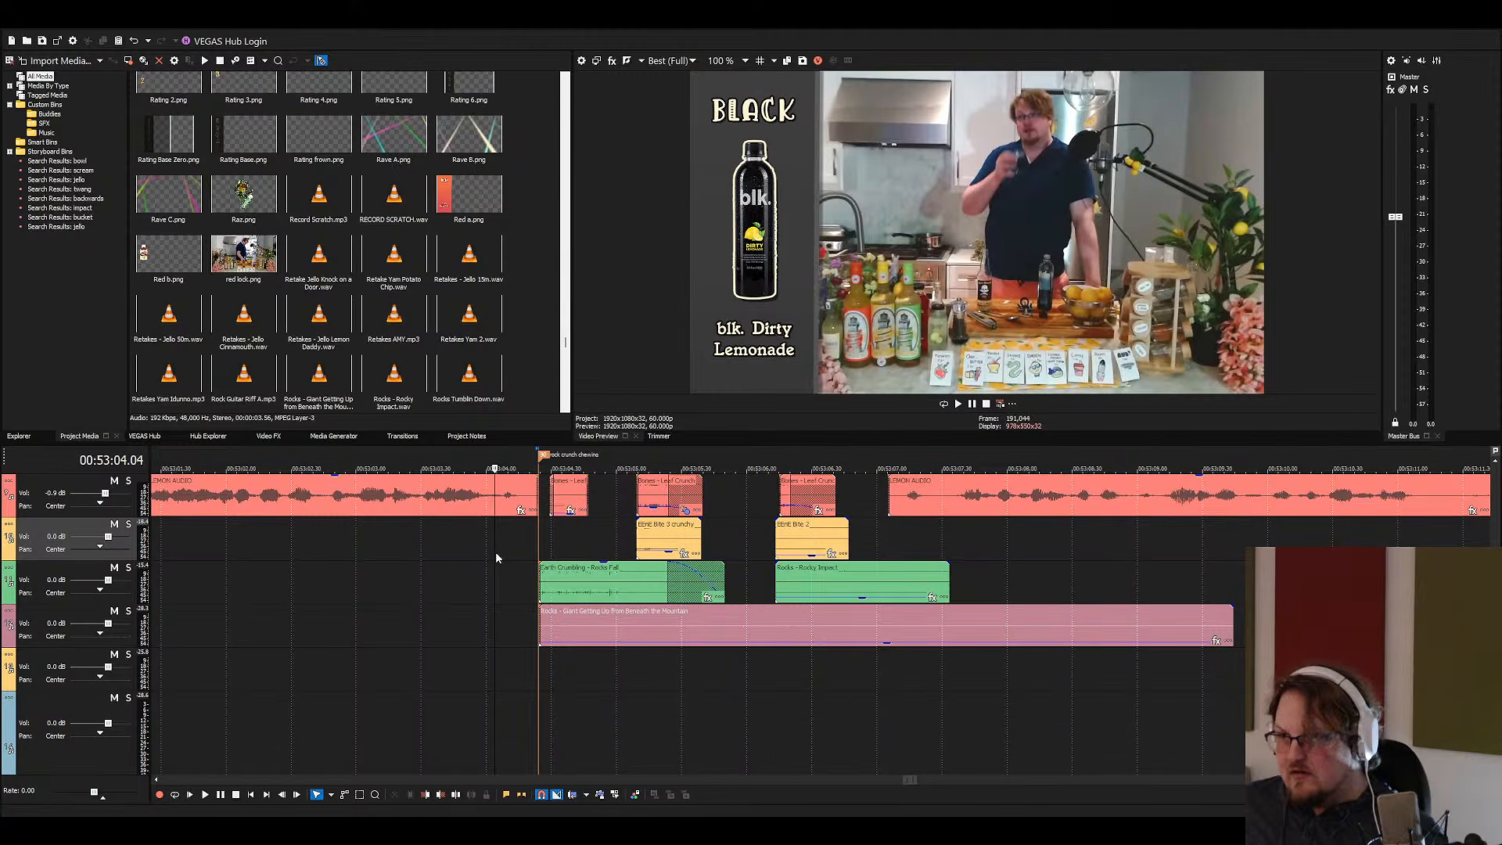
key(space)
scroll(685, 608, up, 1)
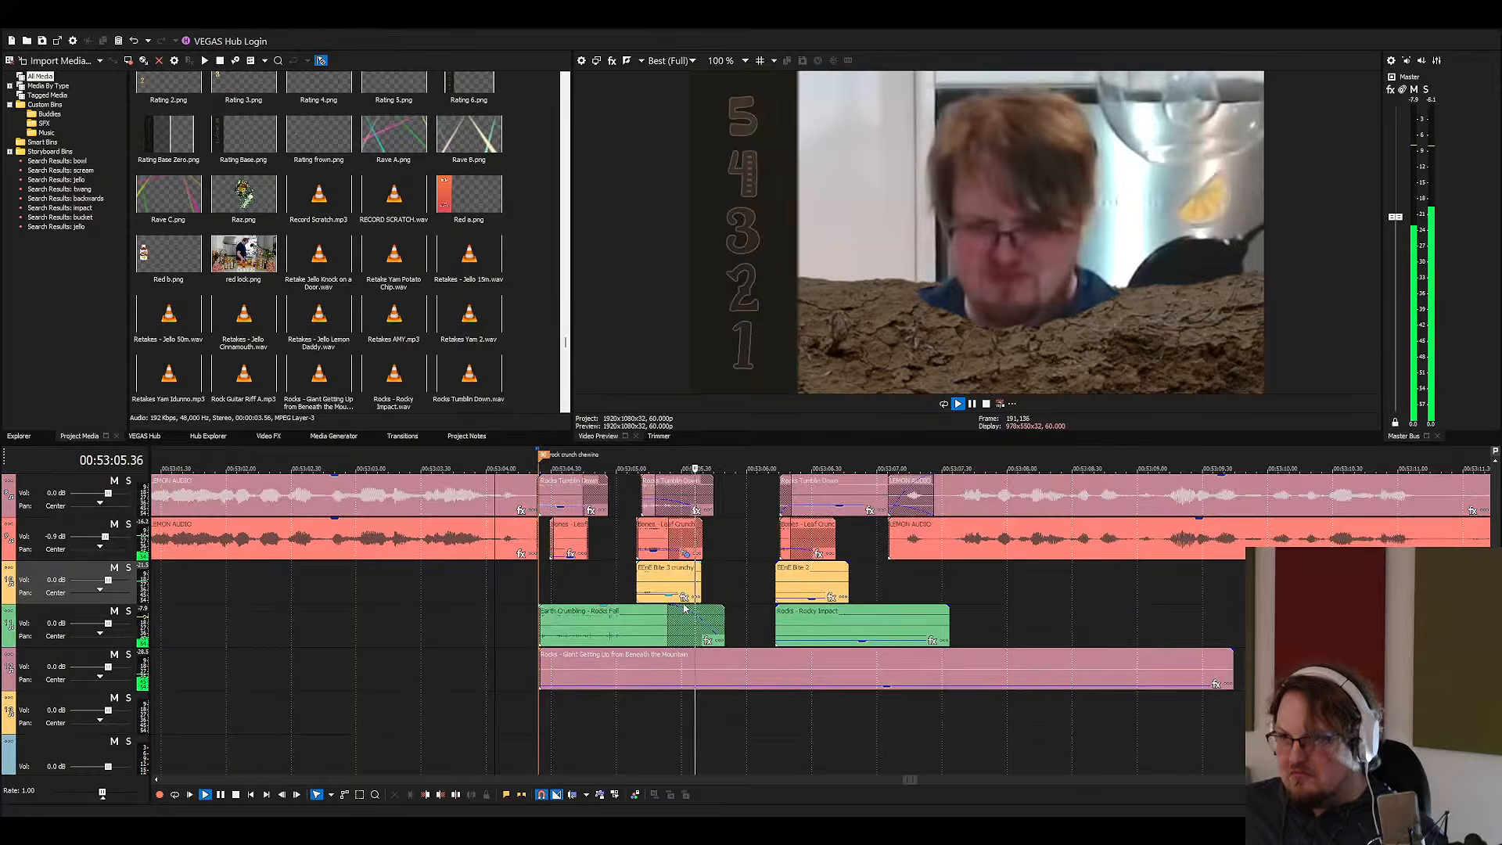
scroll(684, 609, up, 2)
scroll(817, 633, down, 3)
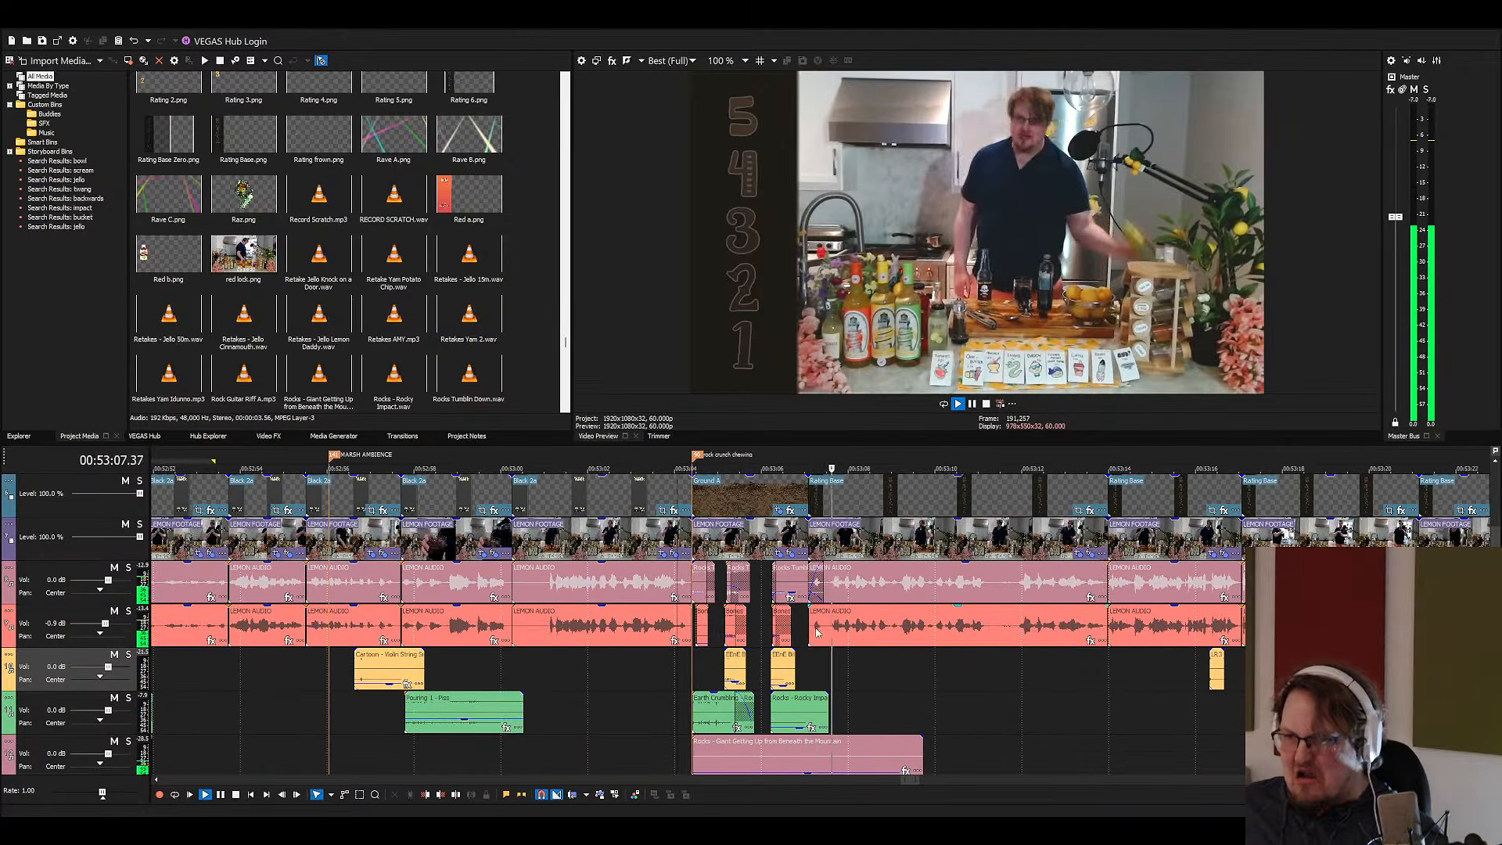
scroll(816, 633, down, 3)
Replay the pouring shot and add a short fade-out to the Pouring 1 clip
click(350, 643)
scroll(770, 635, up, 3)
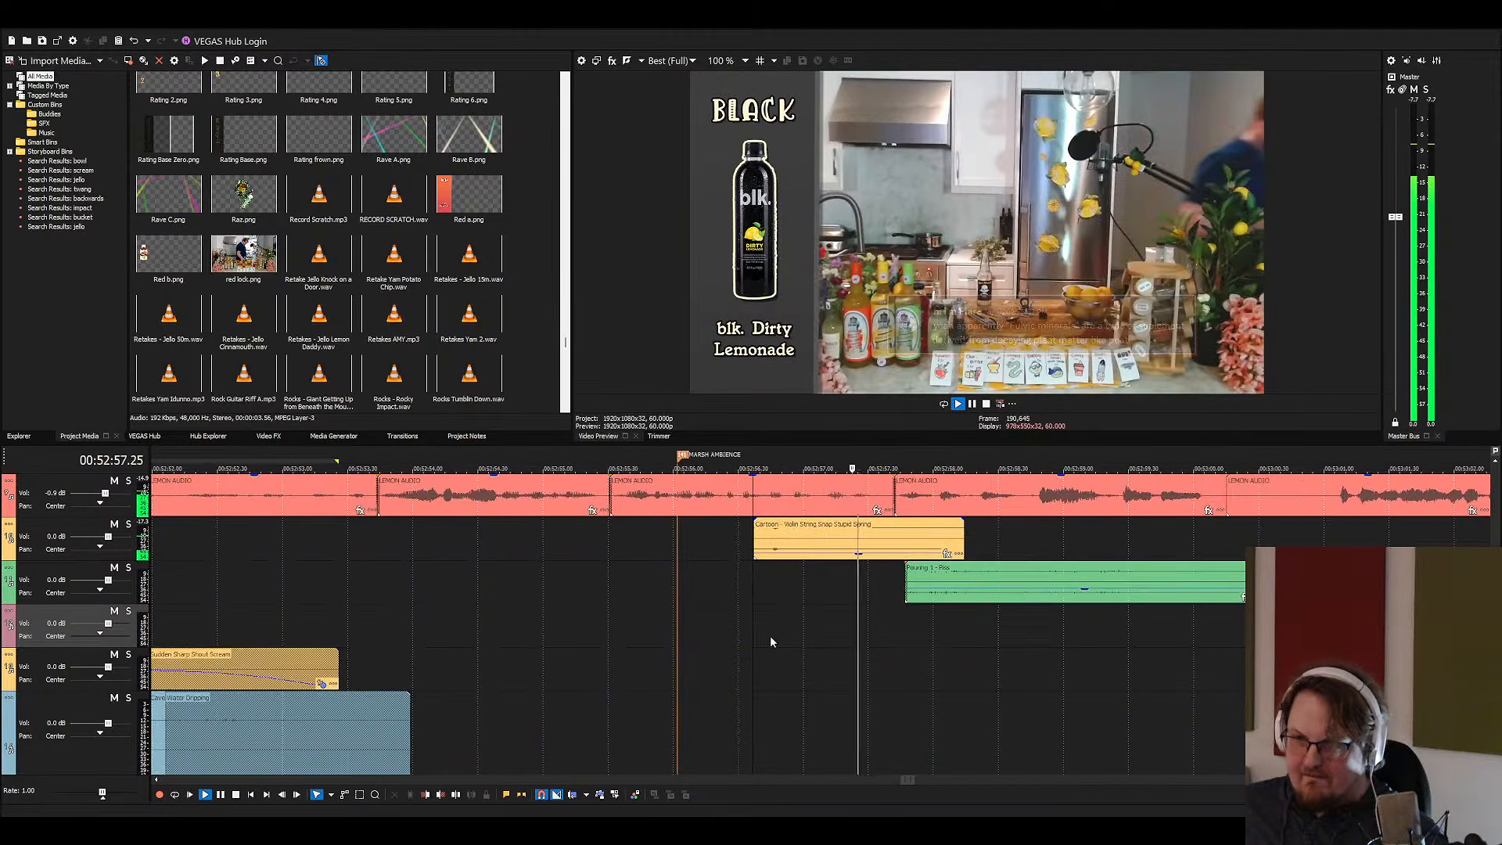
scroll(769, 642, down, 4)
click(800, 566)
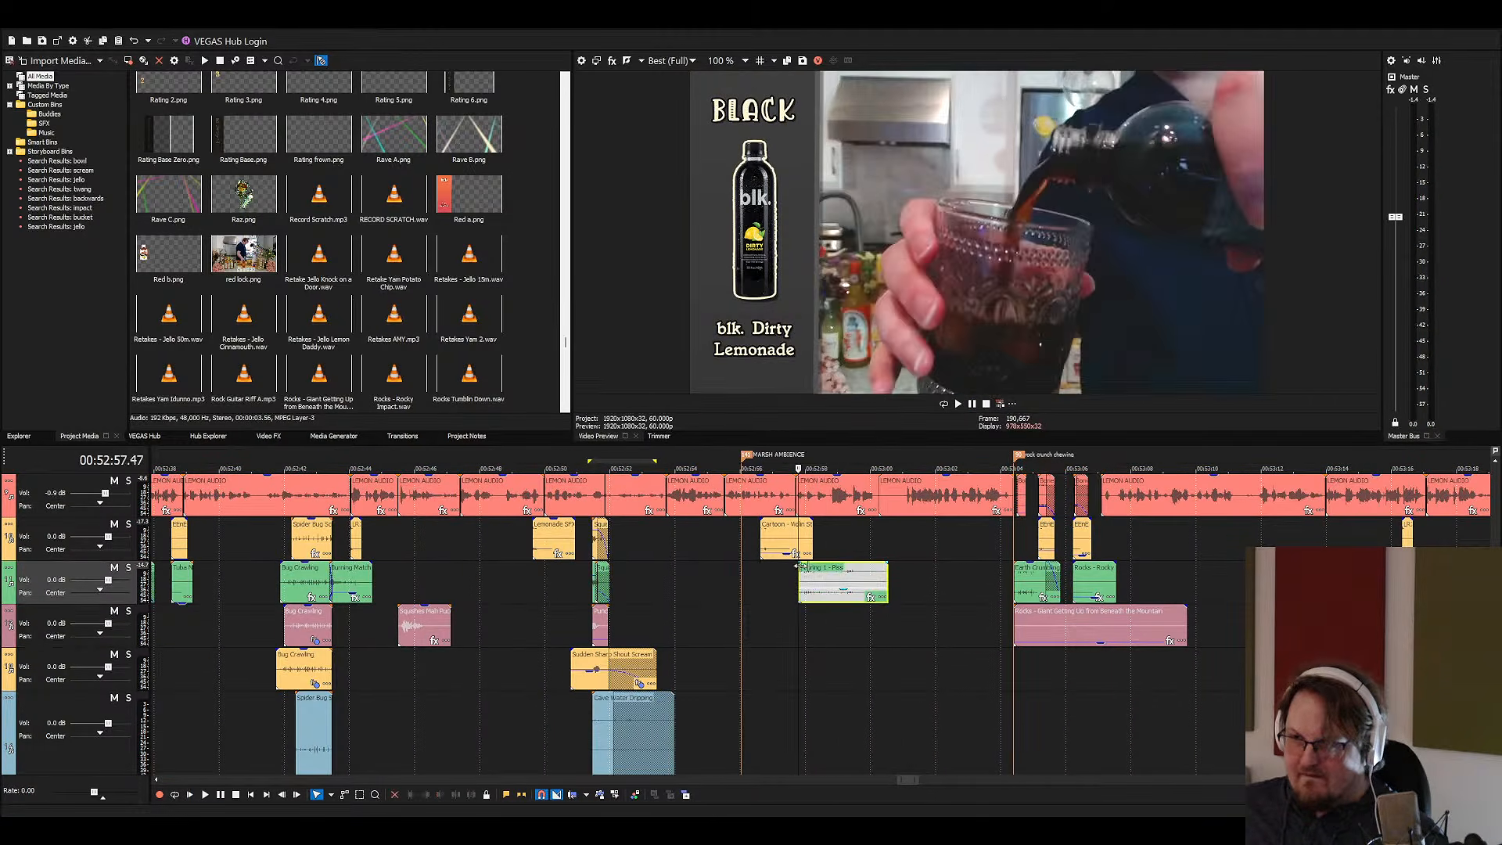
scroll(802, 571, up, 3)
key(space)
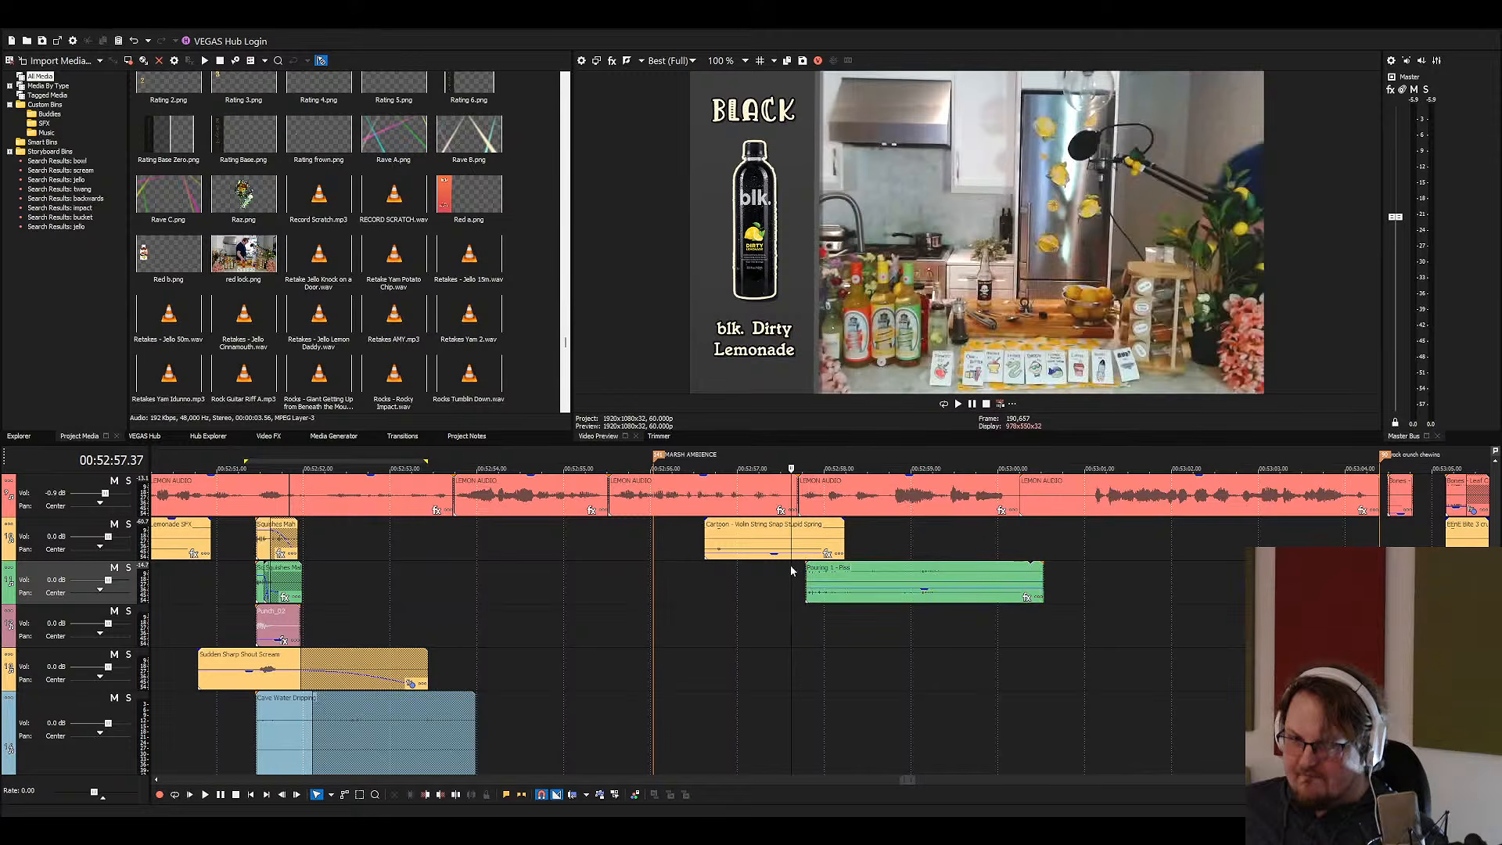
scroll(631, 604, down, 2)
click(469, 576)
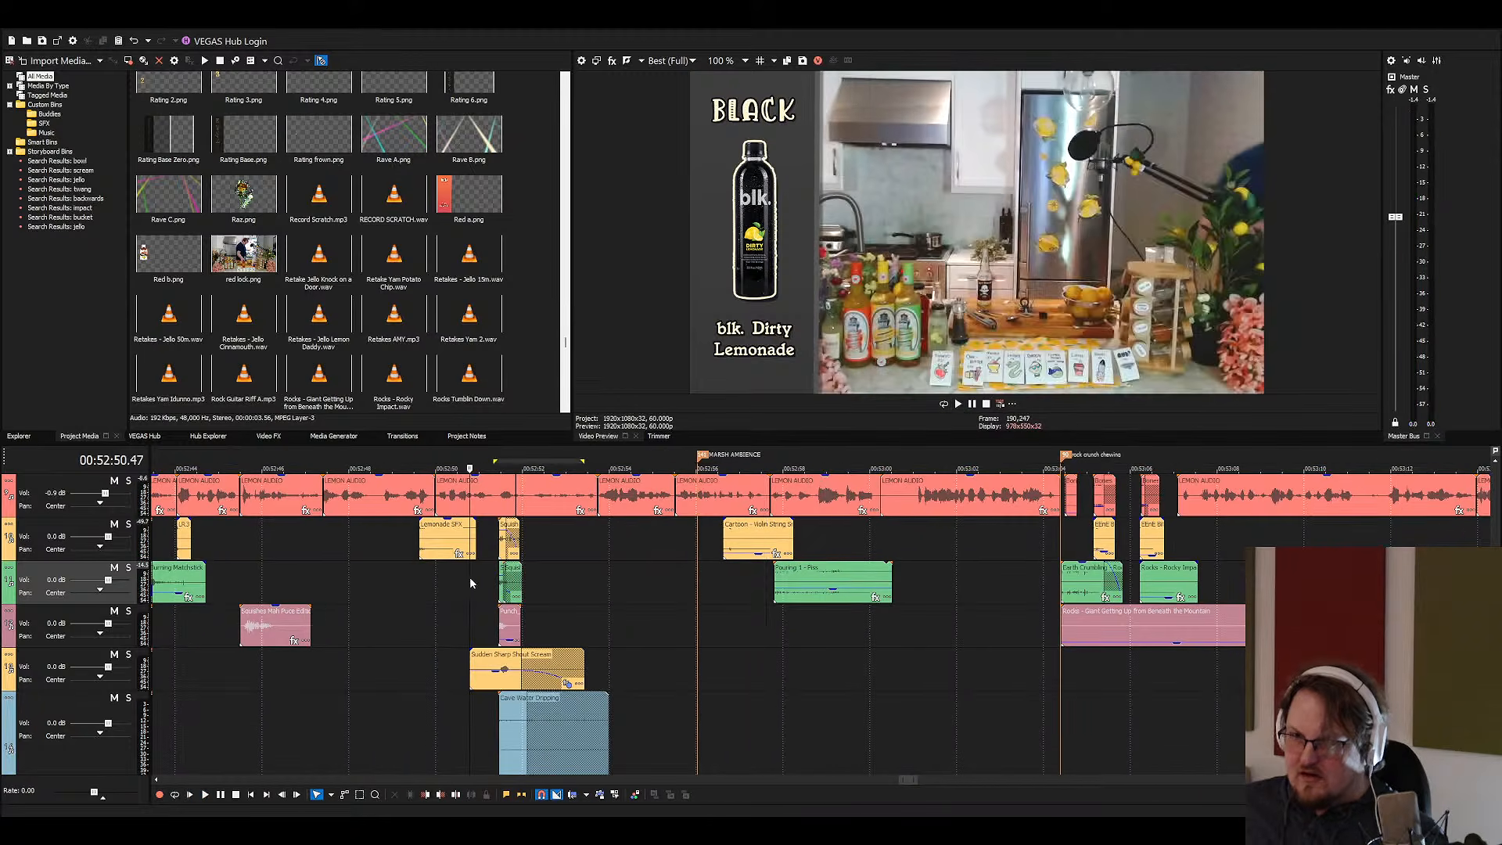
scroll(345, 599, up, 1)
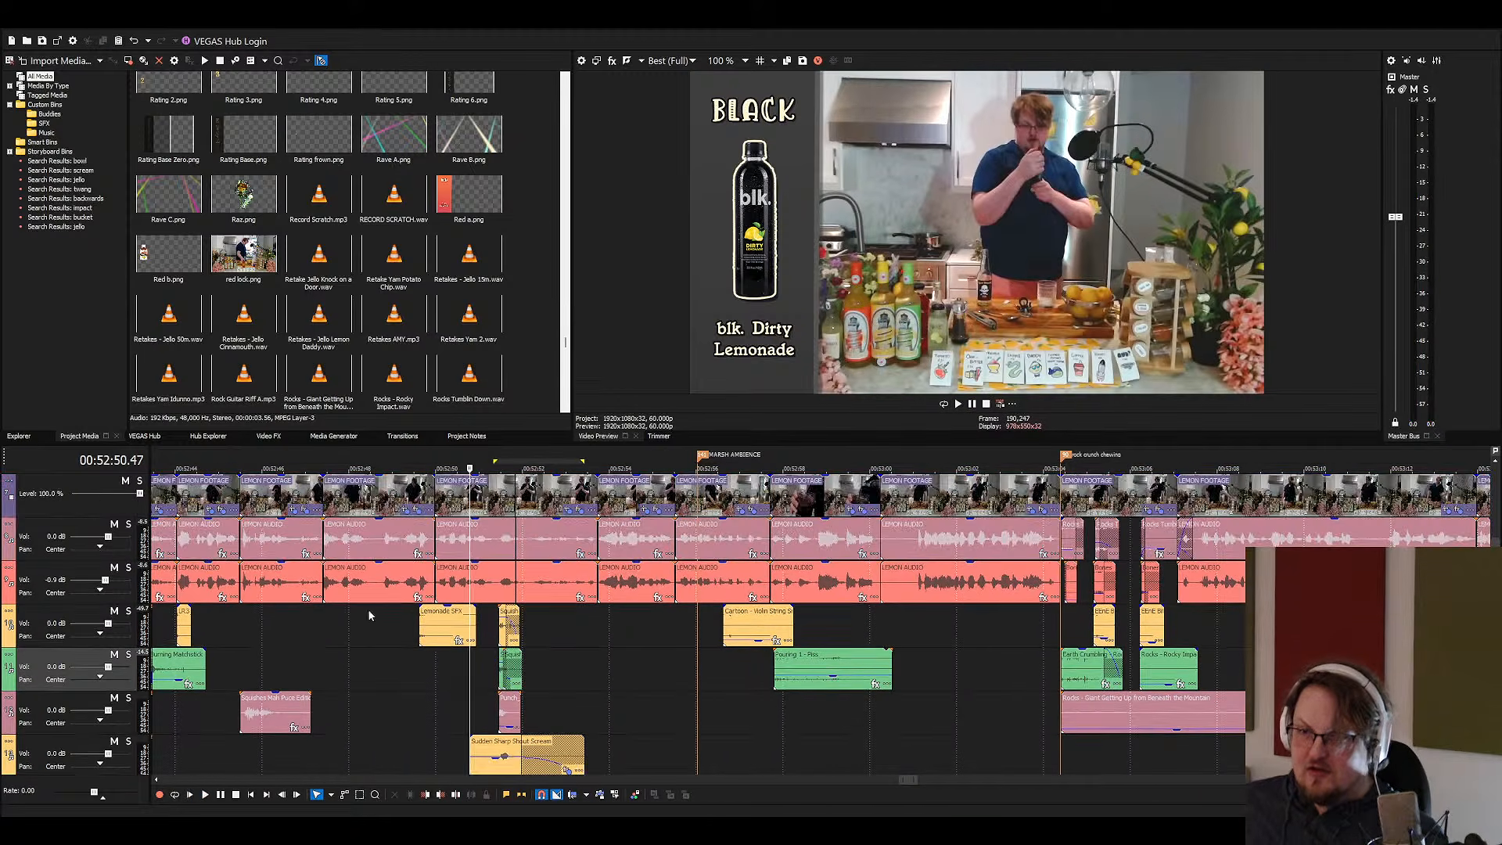
click(129, 568)
click(129, 524)
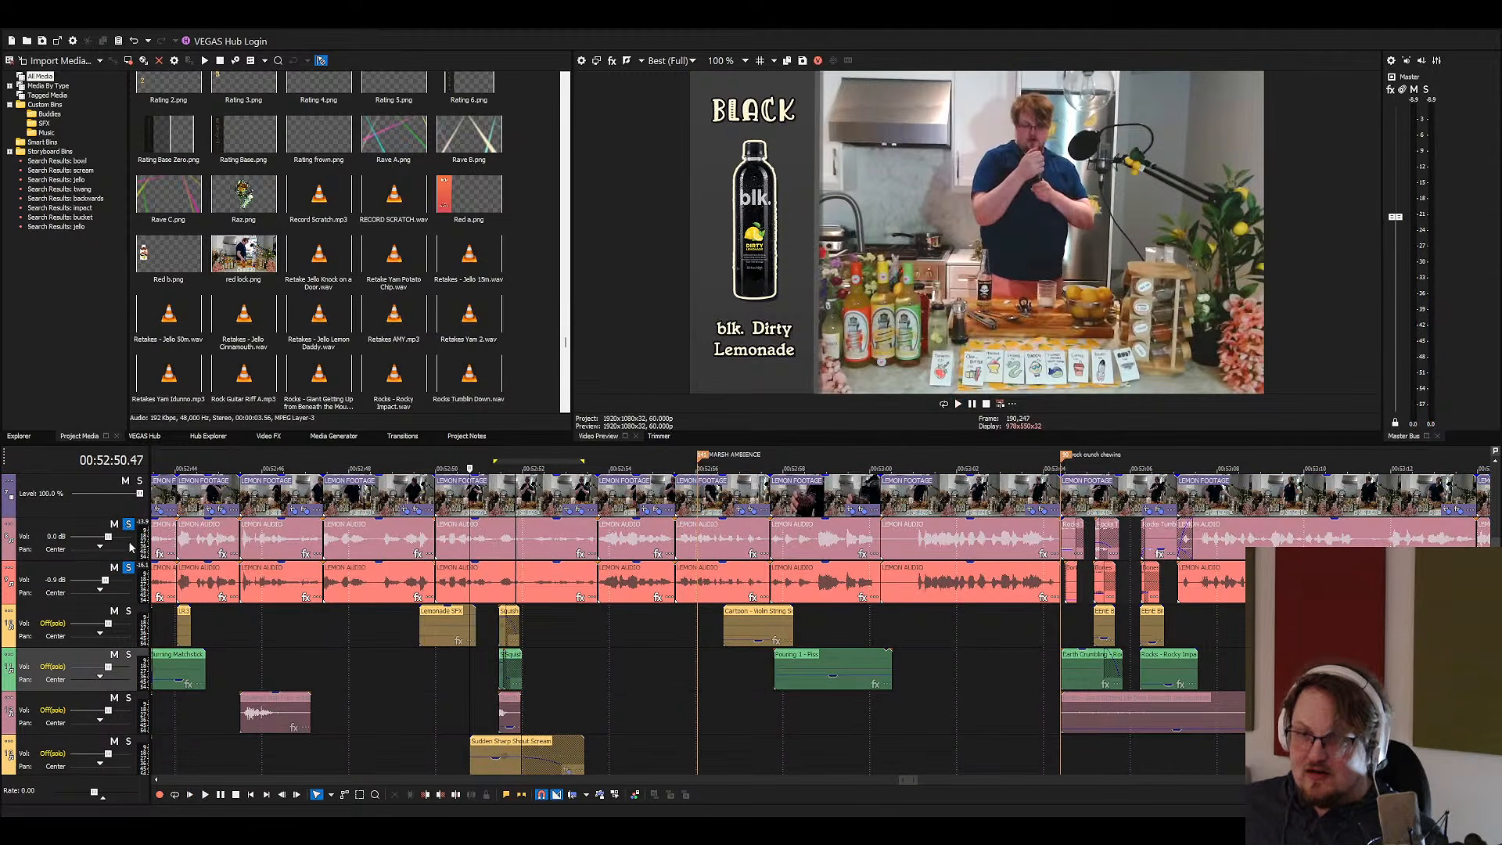
click(129, 569)
click(128, 524)
Mute both LEMON AUDIO tracks, play the sound effects around the scream on their own, and unmute both tracks
click(114, 524)
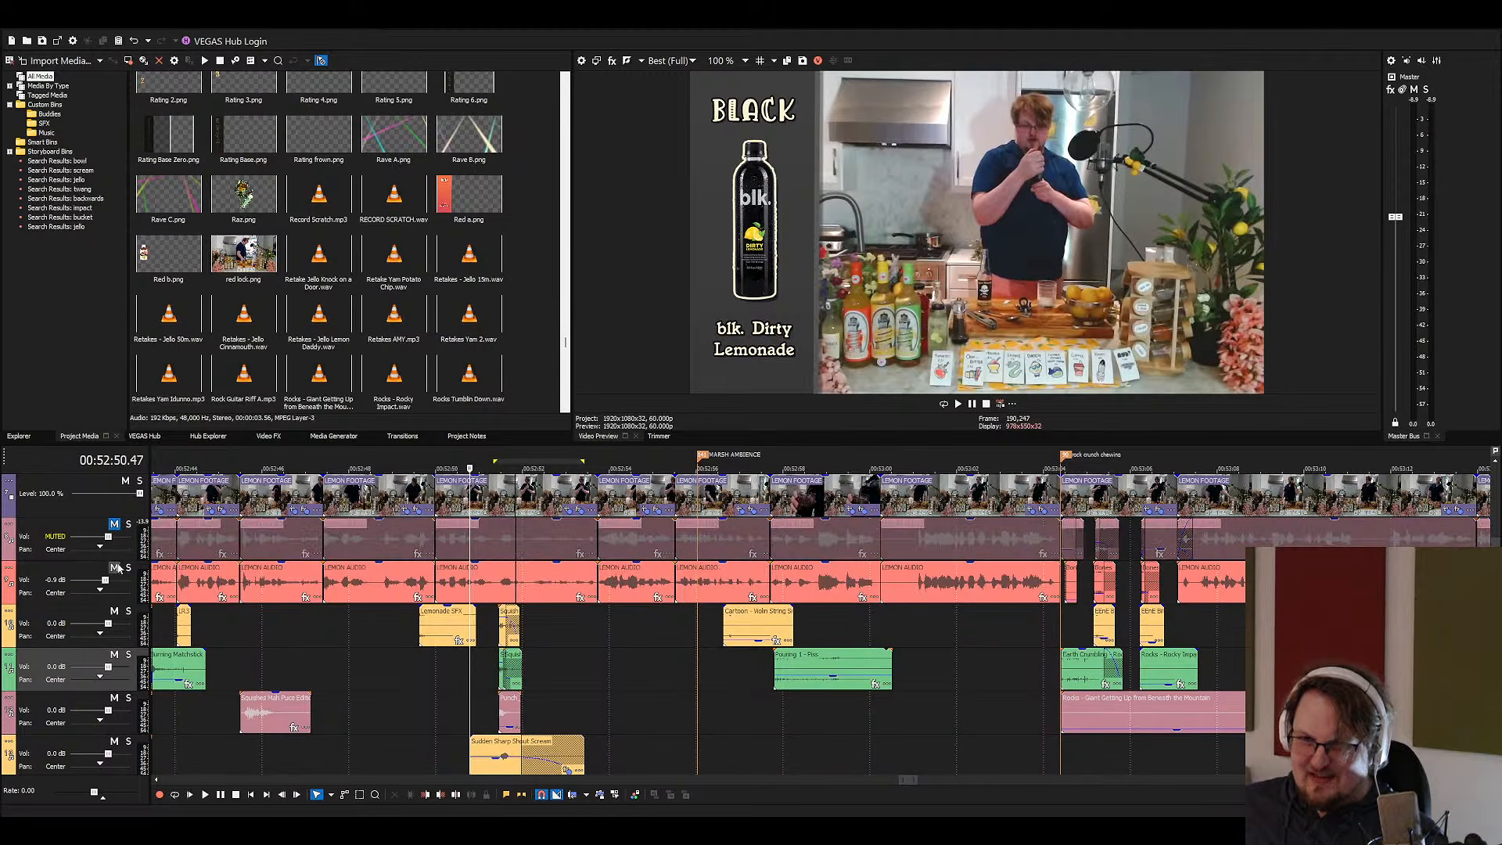
click(115, 568)
key(space)
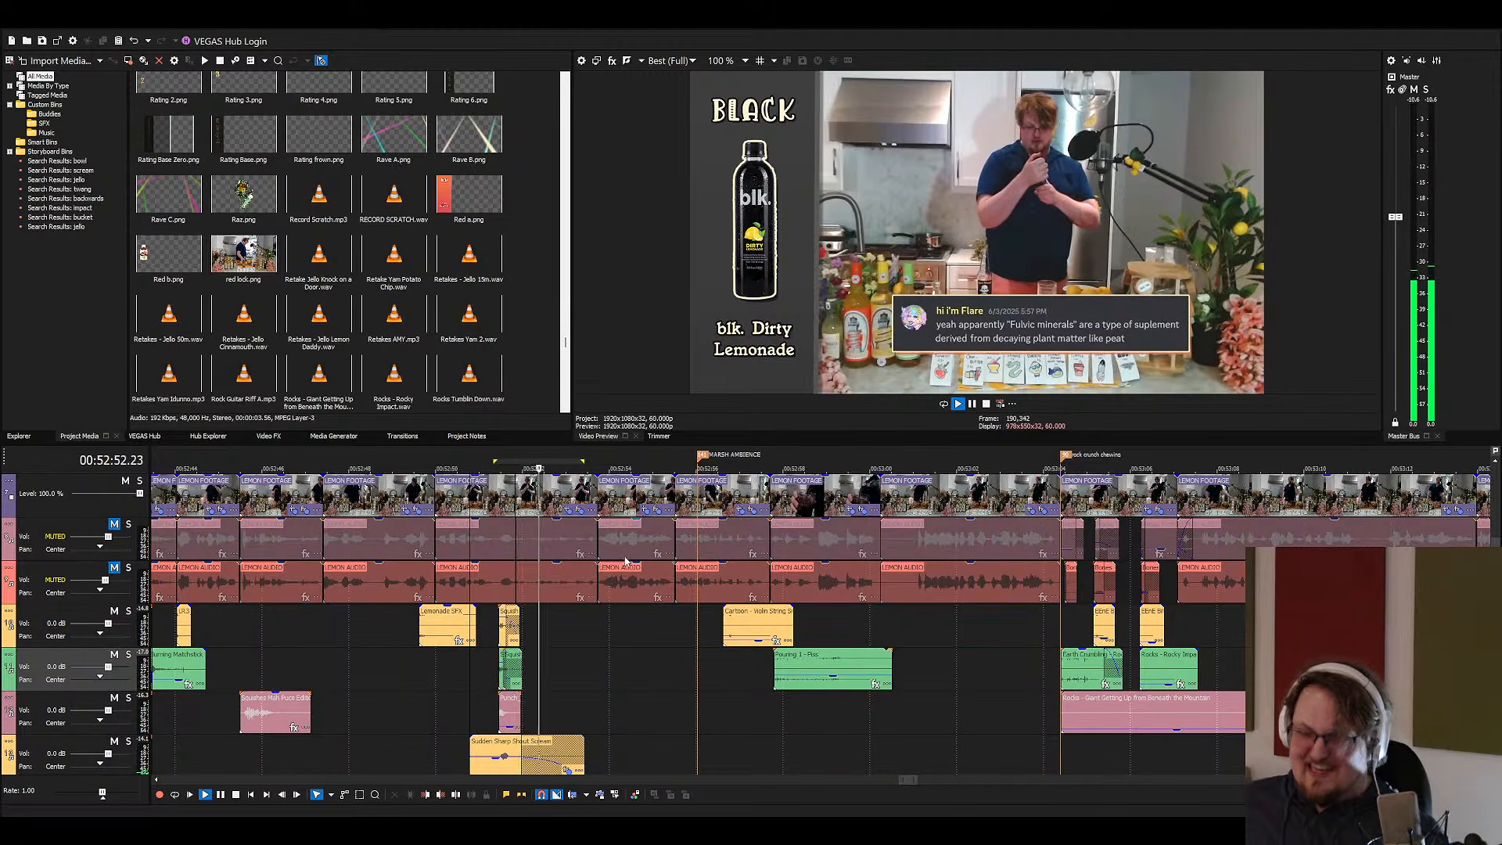
key(space)
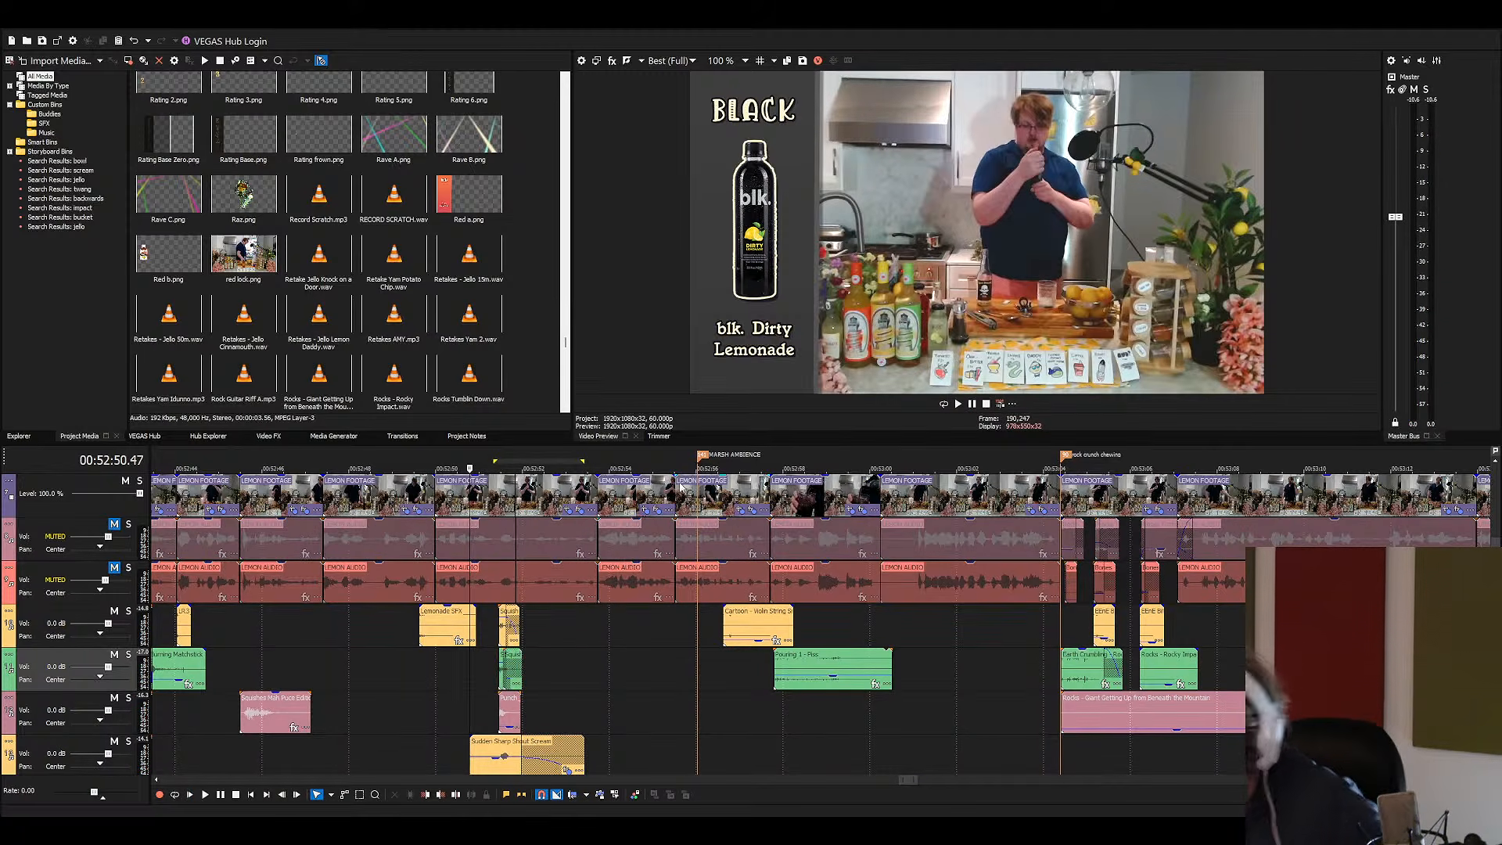
click(115, 569)
click(115, 524)
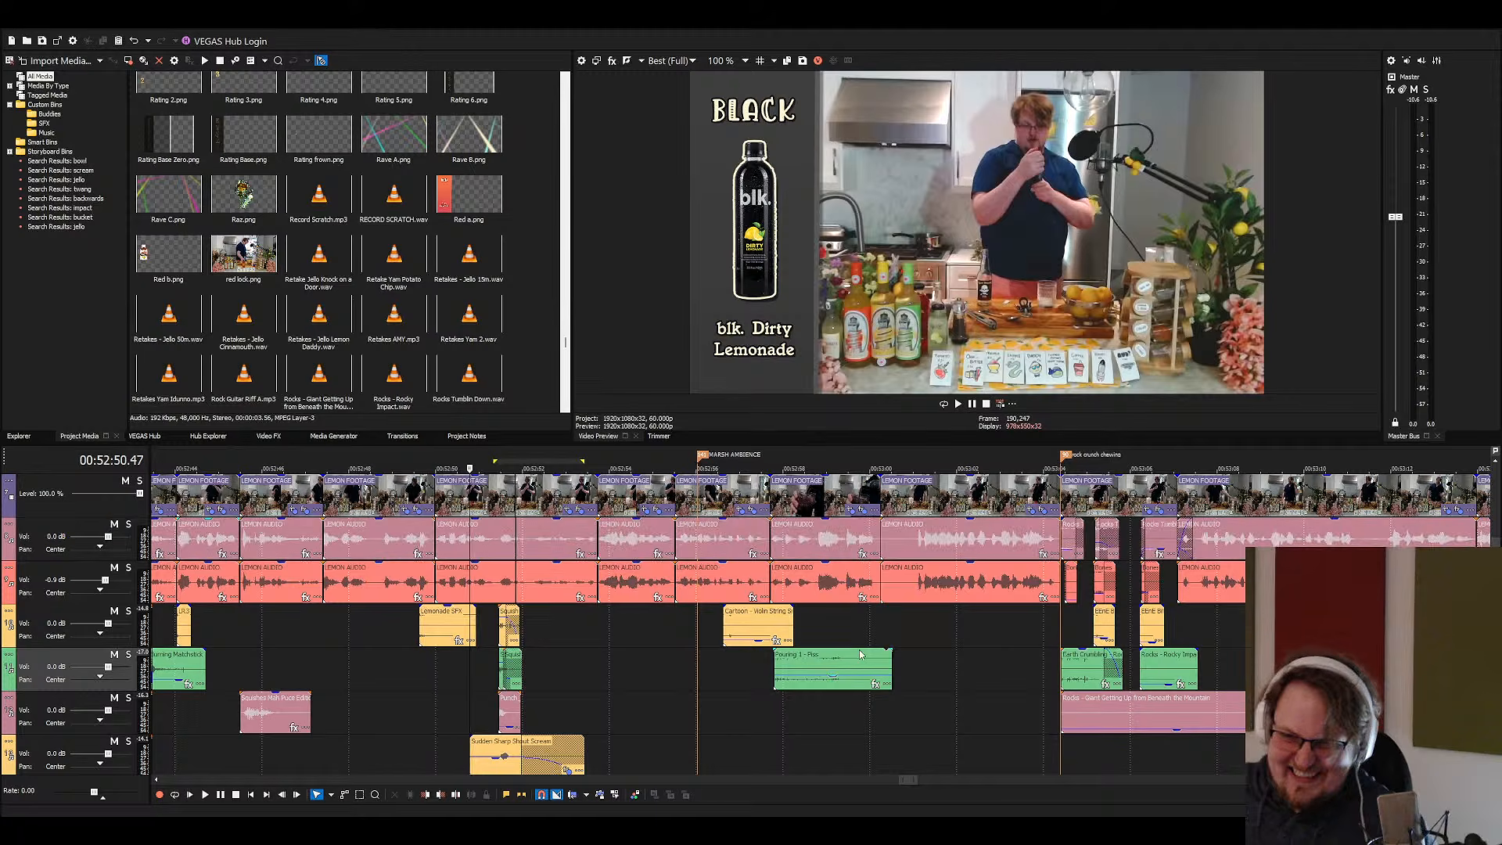
Play the passage from the end of the tasting shot into the chewing shot to check the sound balance
click(1033, 627)
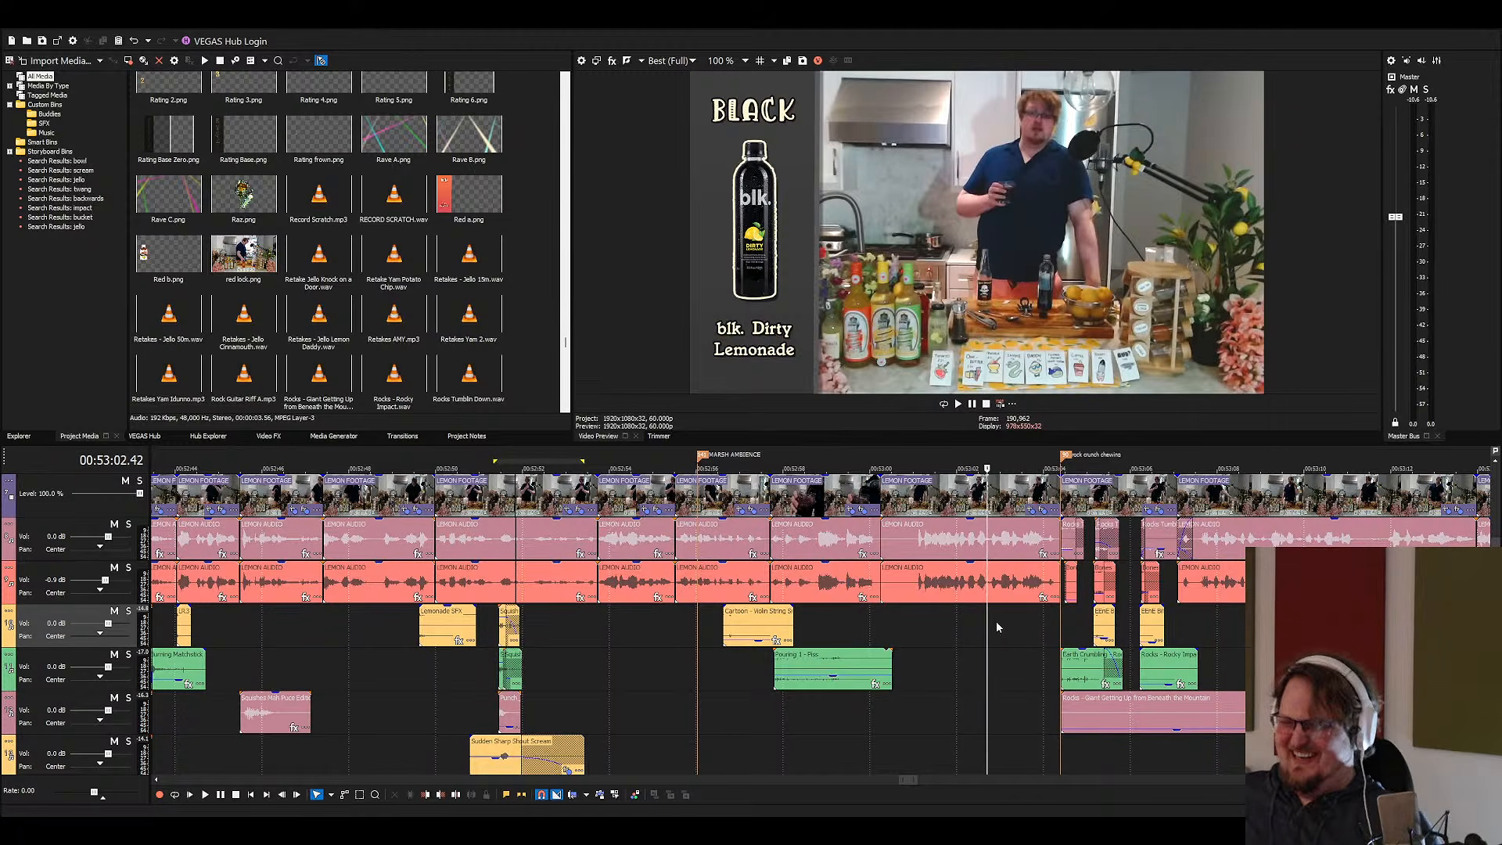
key(space)
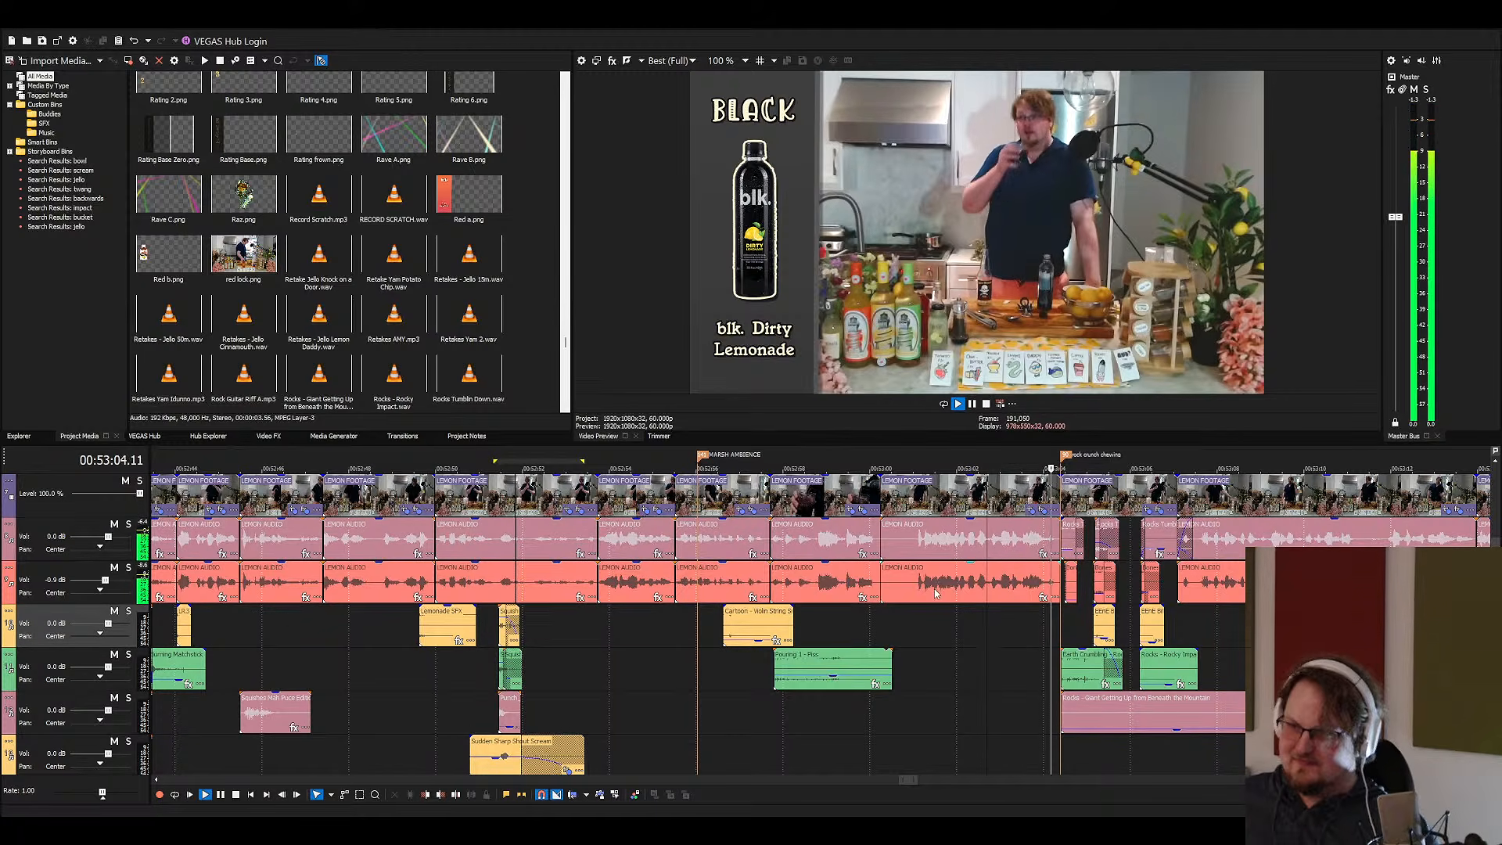
click(1007, 565)
click(1083, 616)
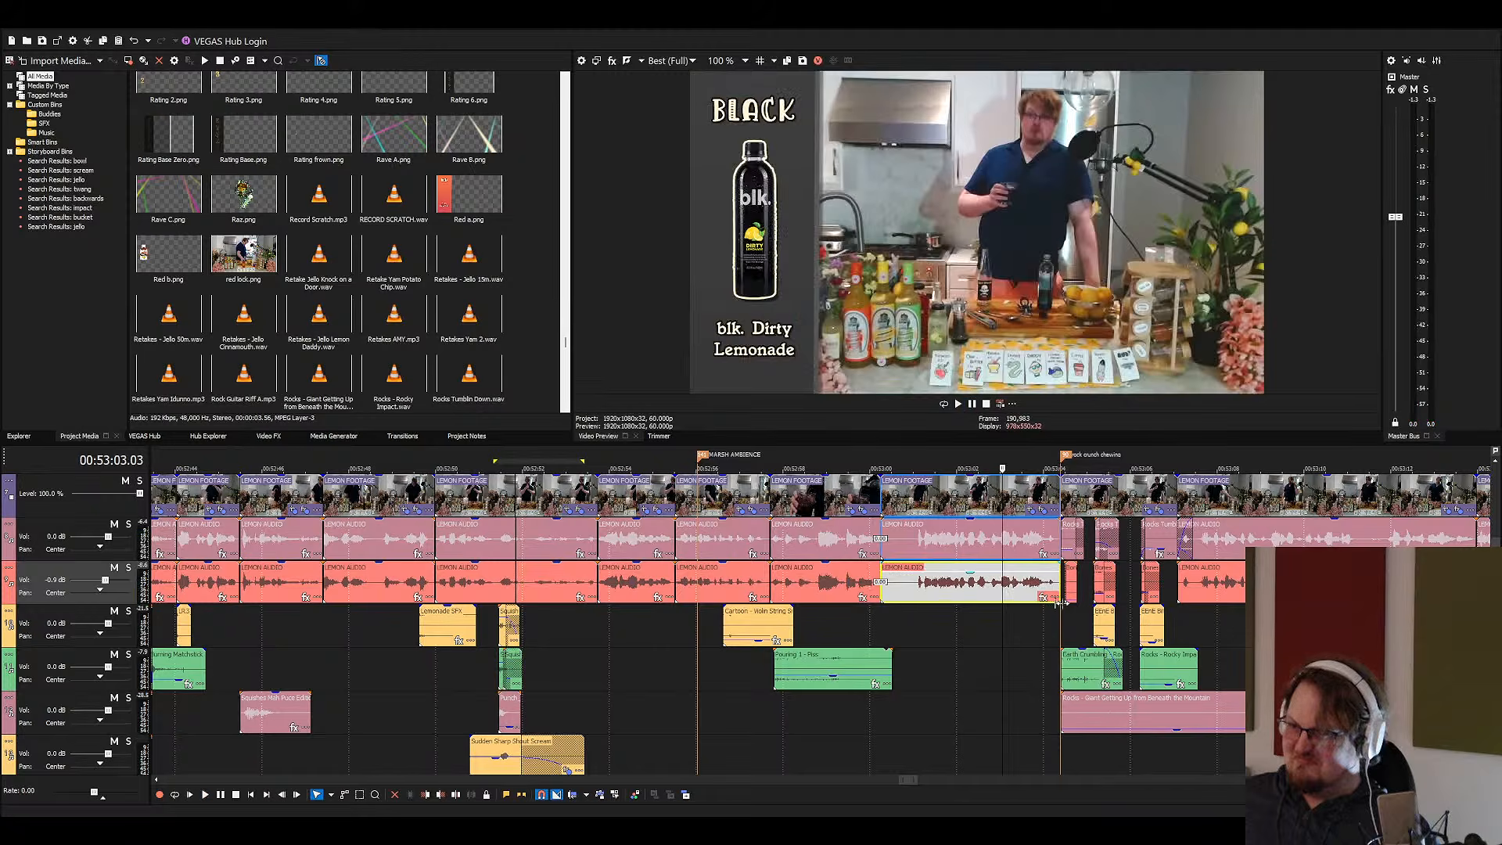
key(space)
scroll(1083, 616, up, 4)
key(space)
key(space)
Lower the volume of the crunchy bite clip in the second chew and replay the chewing sequence
click(835, 577)
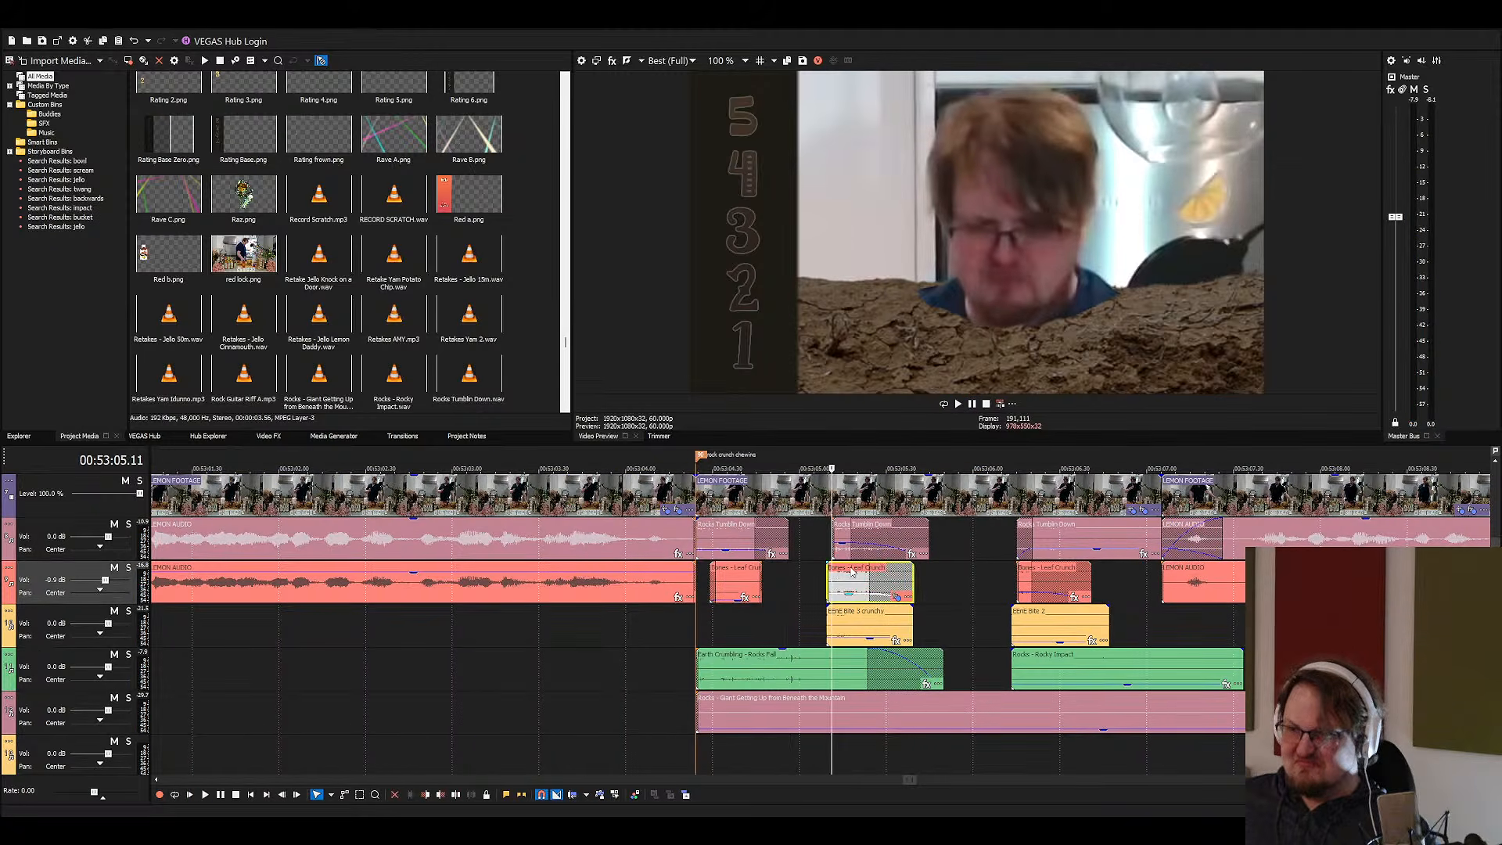
click(836, 555)
click(856, 640)
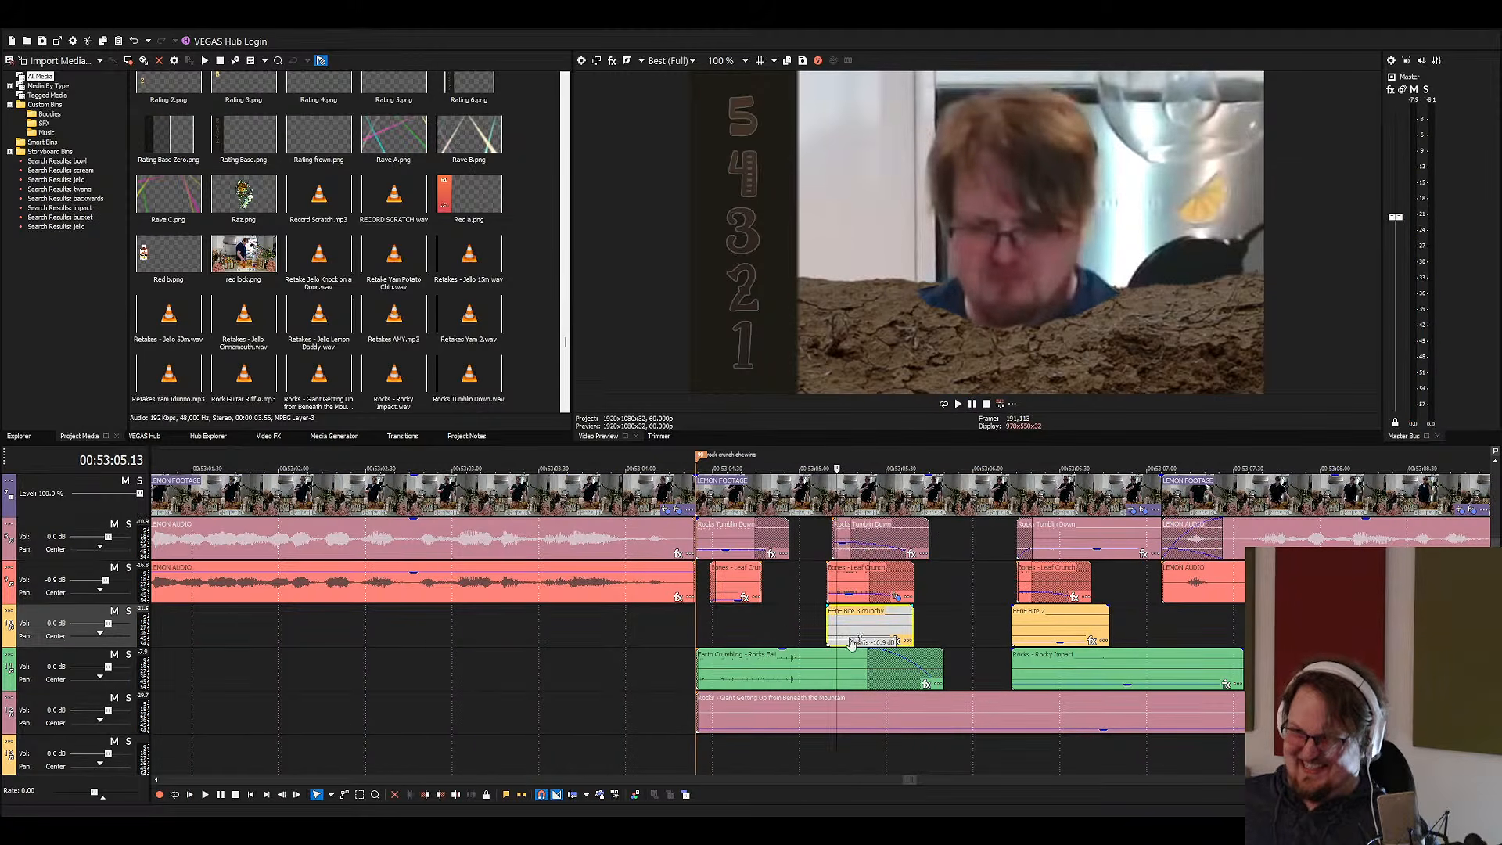
key(space)
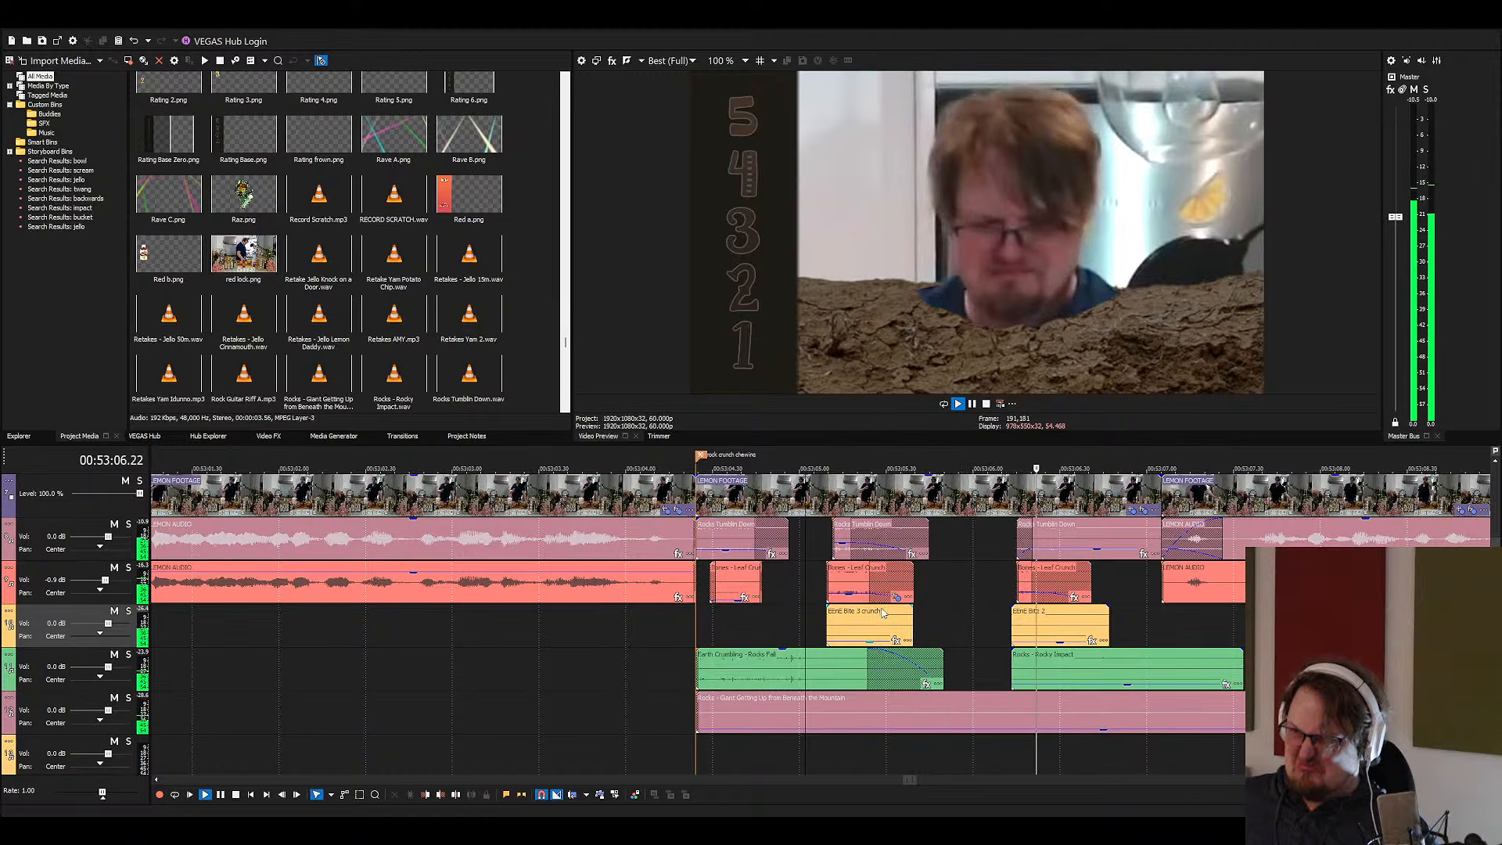
scroll(814, 630, down, 4)
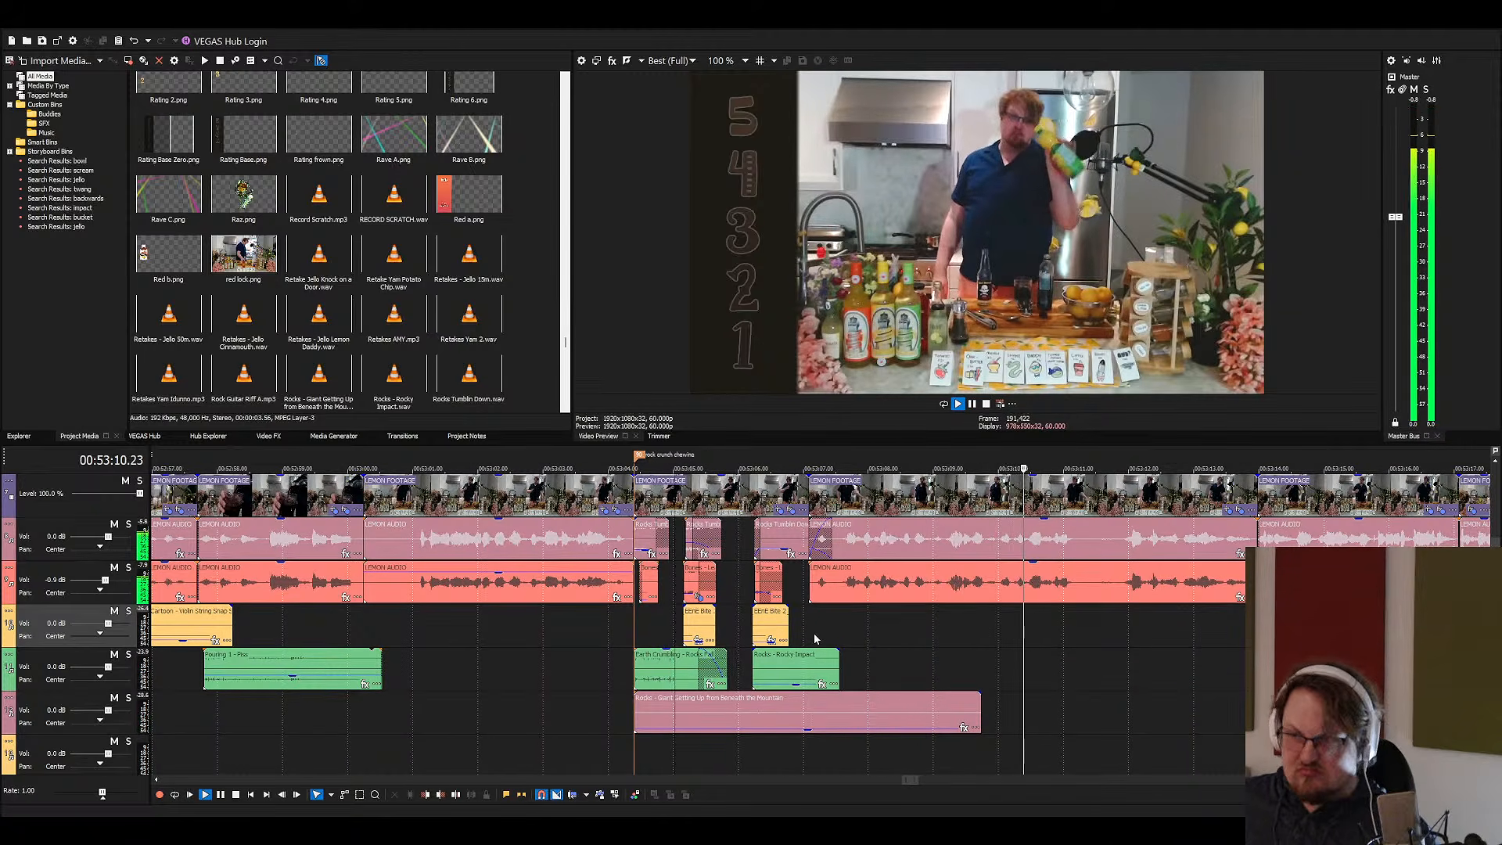
Find the Item Jostle sound in the project media and place it at about 00:53:08.58, after the chewing shot
click(913, 583)
key(space)
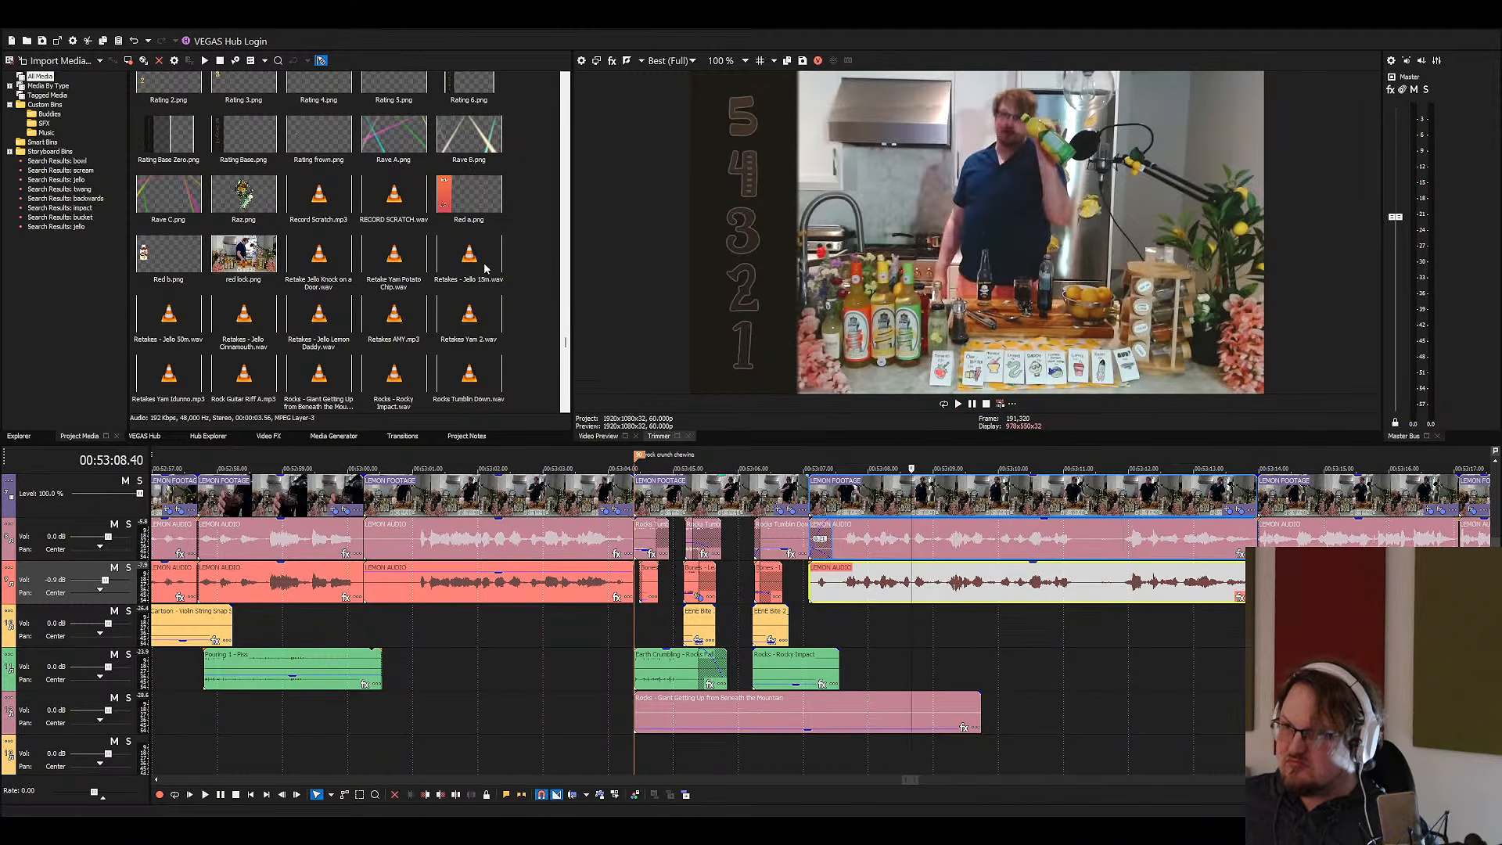
click(393, 285)
text(ite)
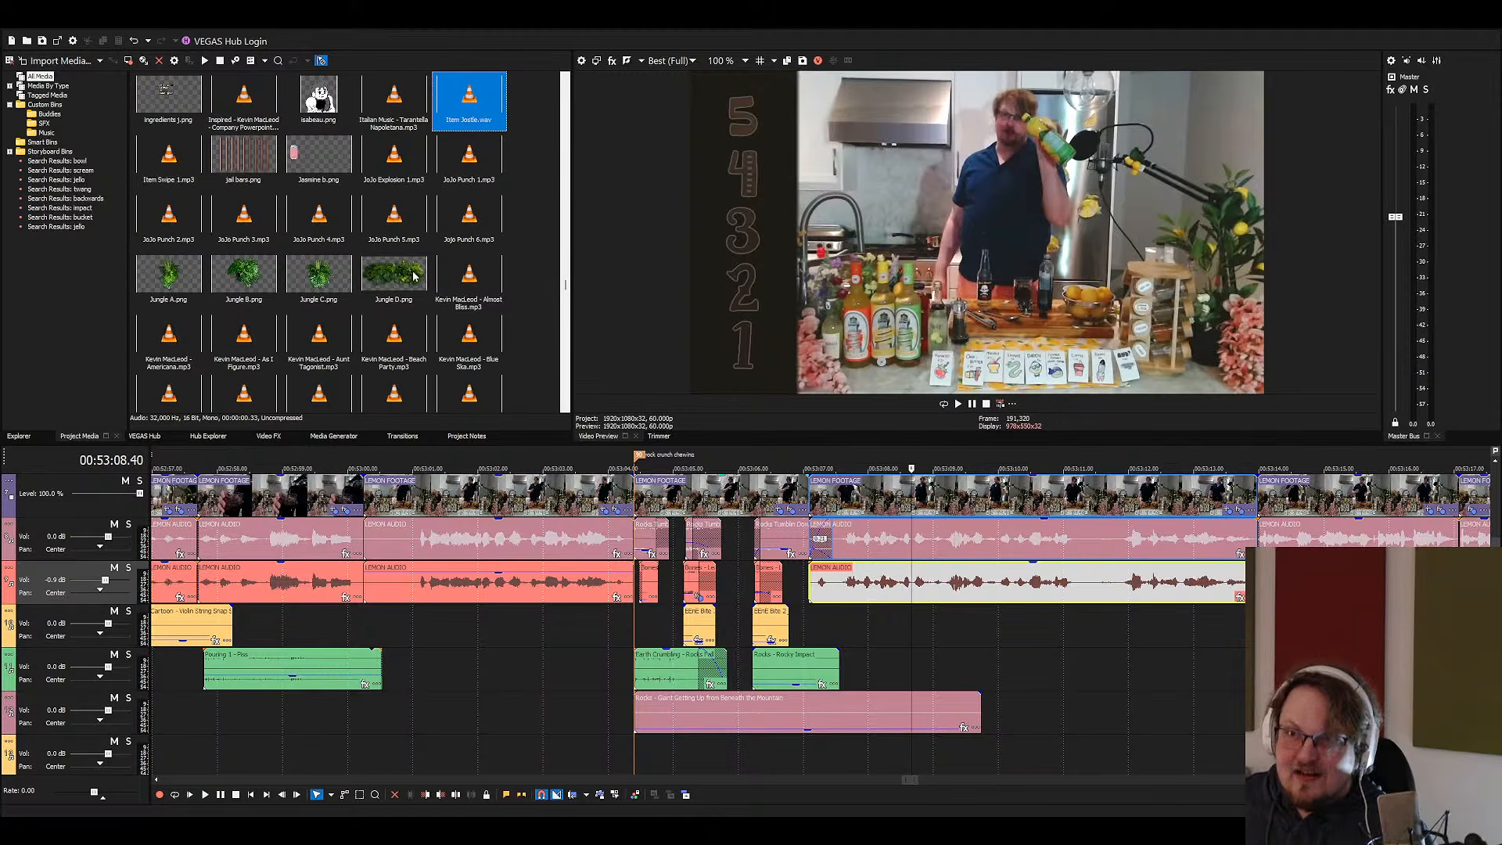
drag(942, 629, 944, 630)
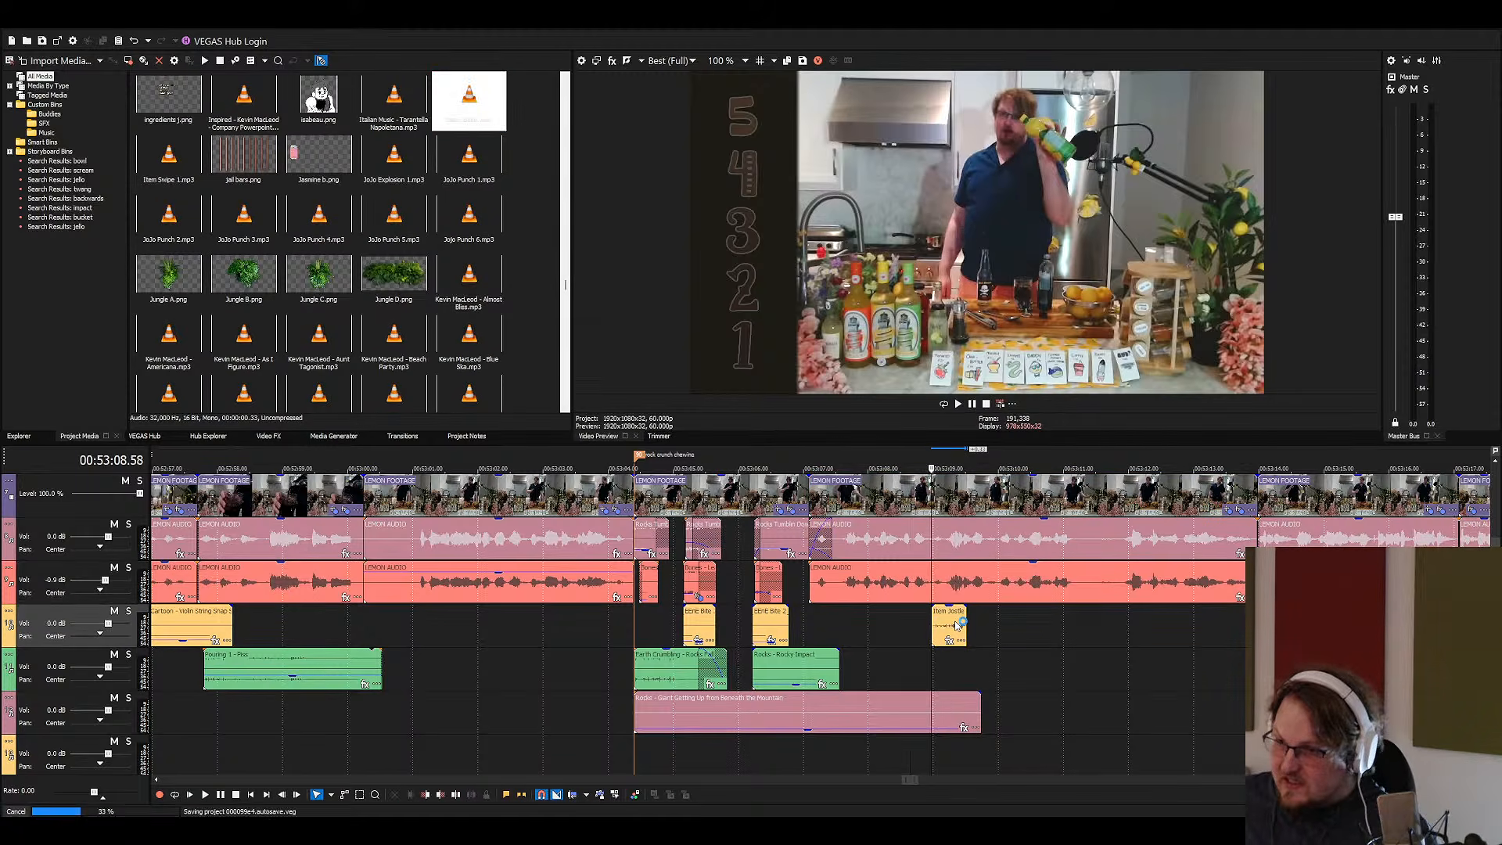
Split the Item Jostle clip near its middle, delete the second part, and play it with the footage
click(952, 625)
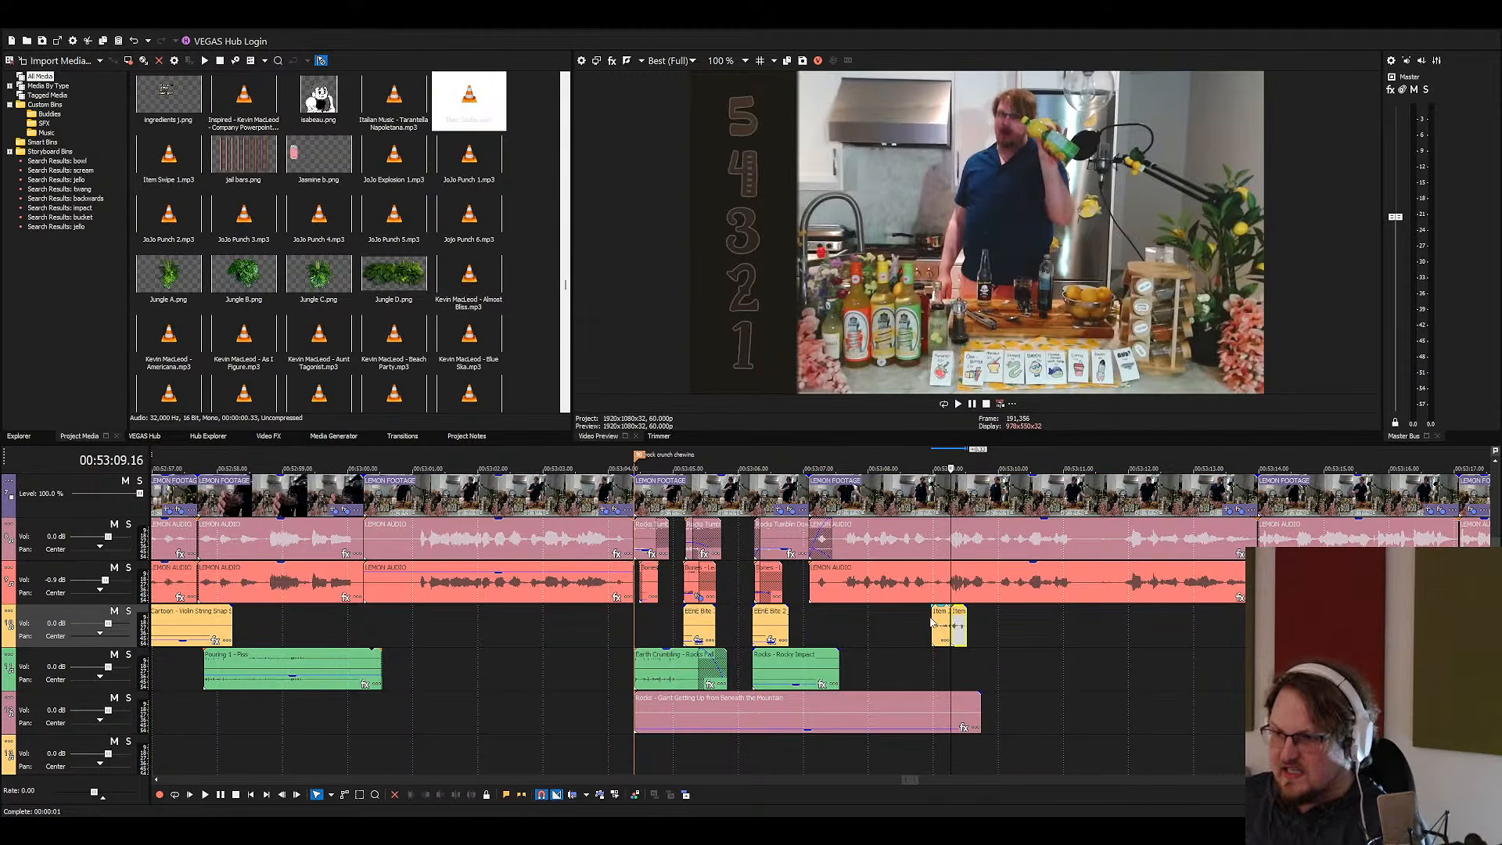
key(Delete)
scroll(932, 624, up, 4)
key(space)
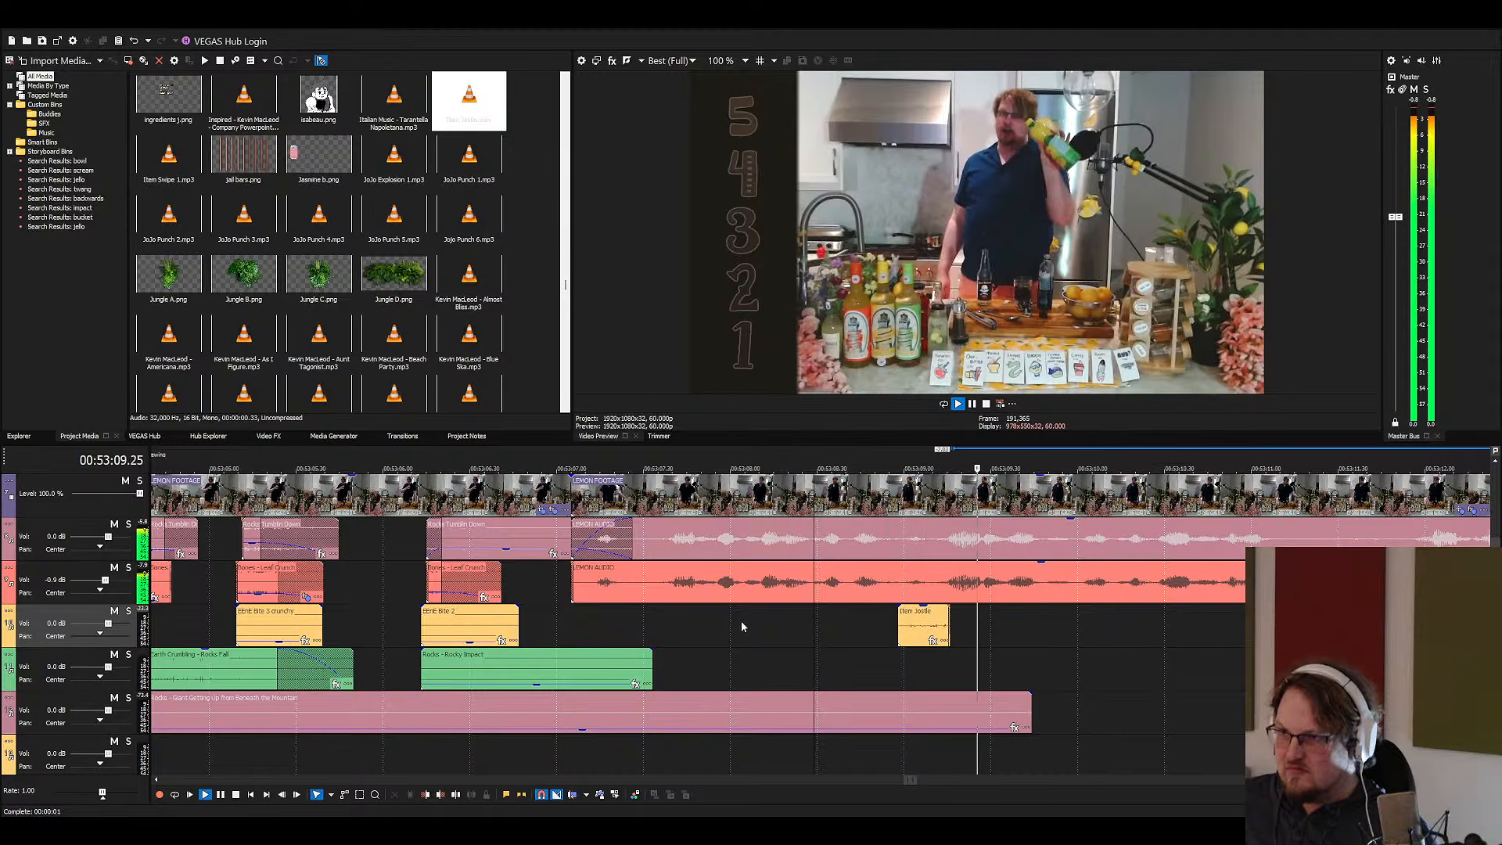
key(space)
Move the trimmed Item Jostle clip earlier to 00:53:07.51 and play it with the footage
click(704, 623)
key(space)
key(space)
drag(916, 622, 724, 622)
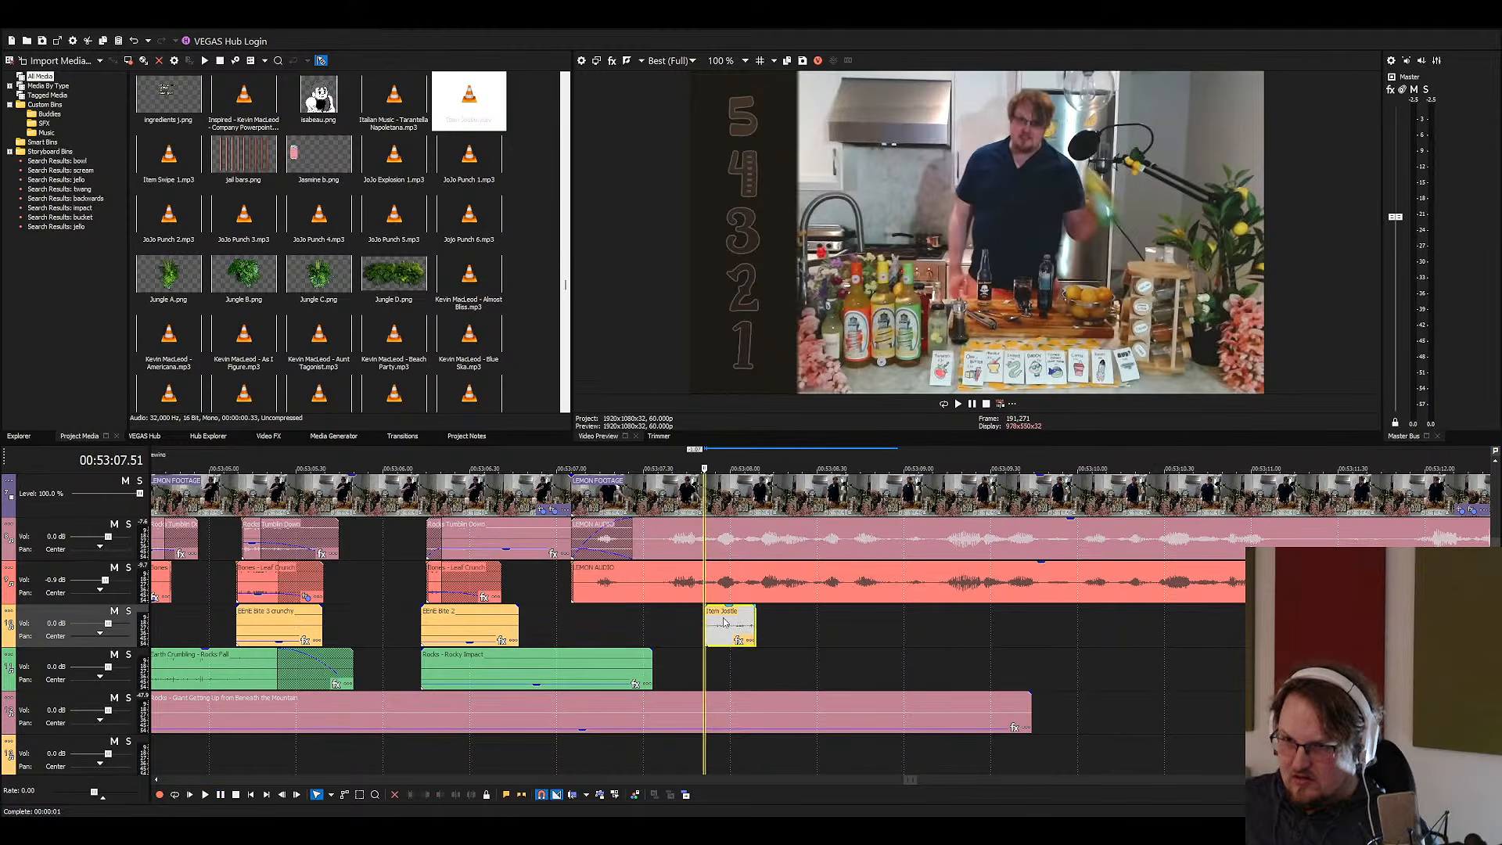
key(space)
scroll(765, 654, down, 4)
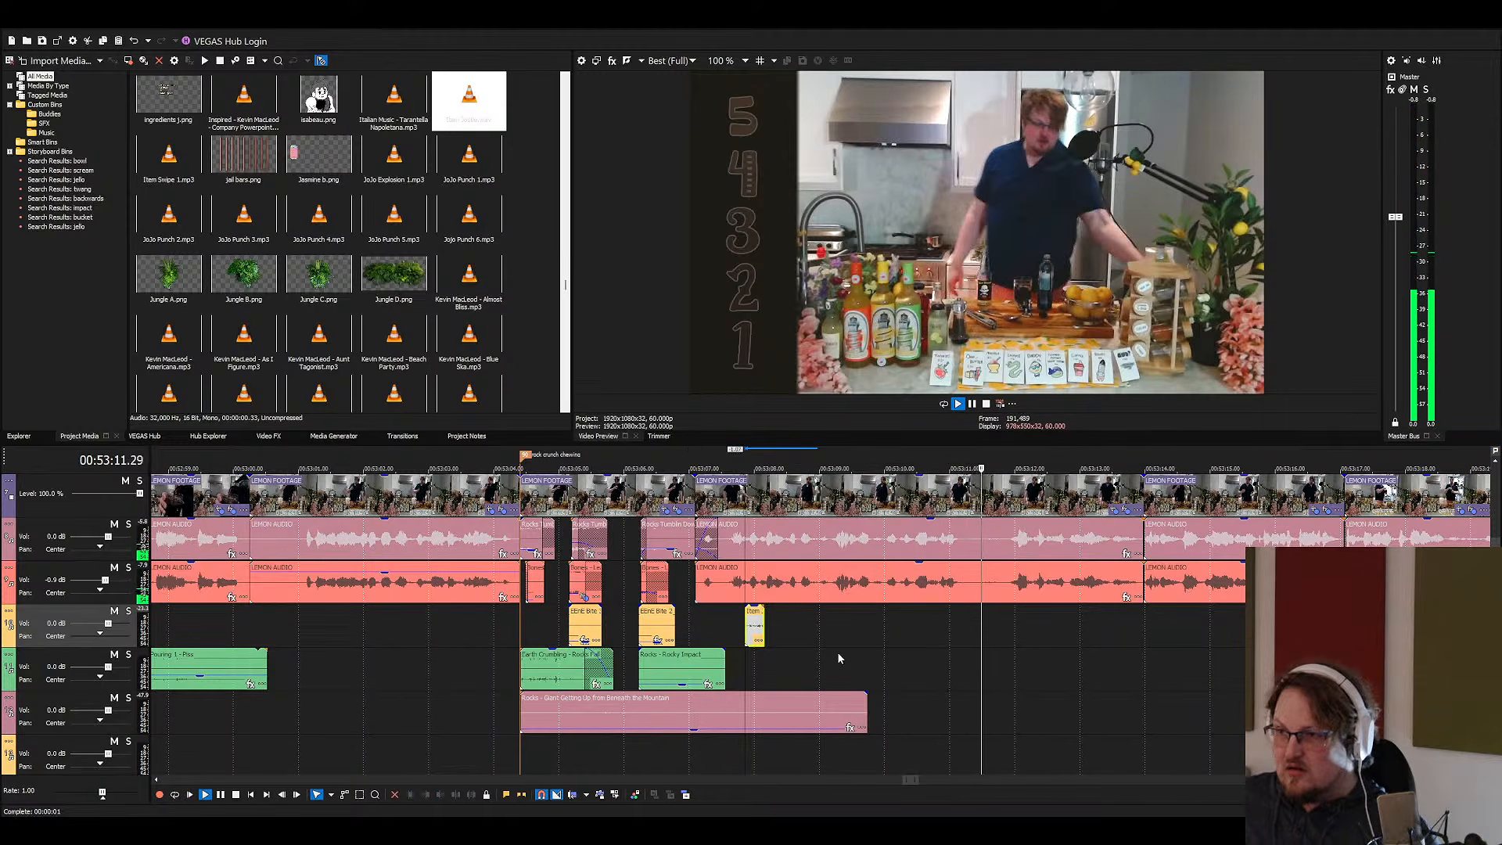
Find the Foley - Plastic Container Put-Down sound in the project media, place it just after the Item Jostle clip, and play it with the footage
click(446, 317)
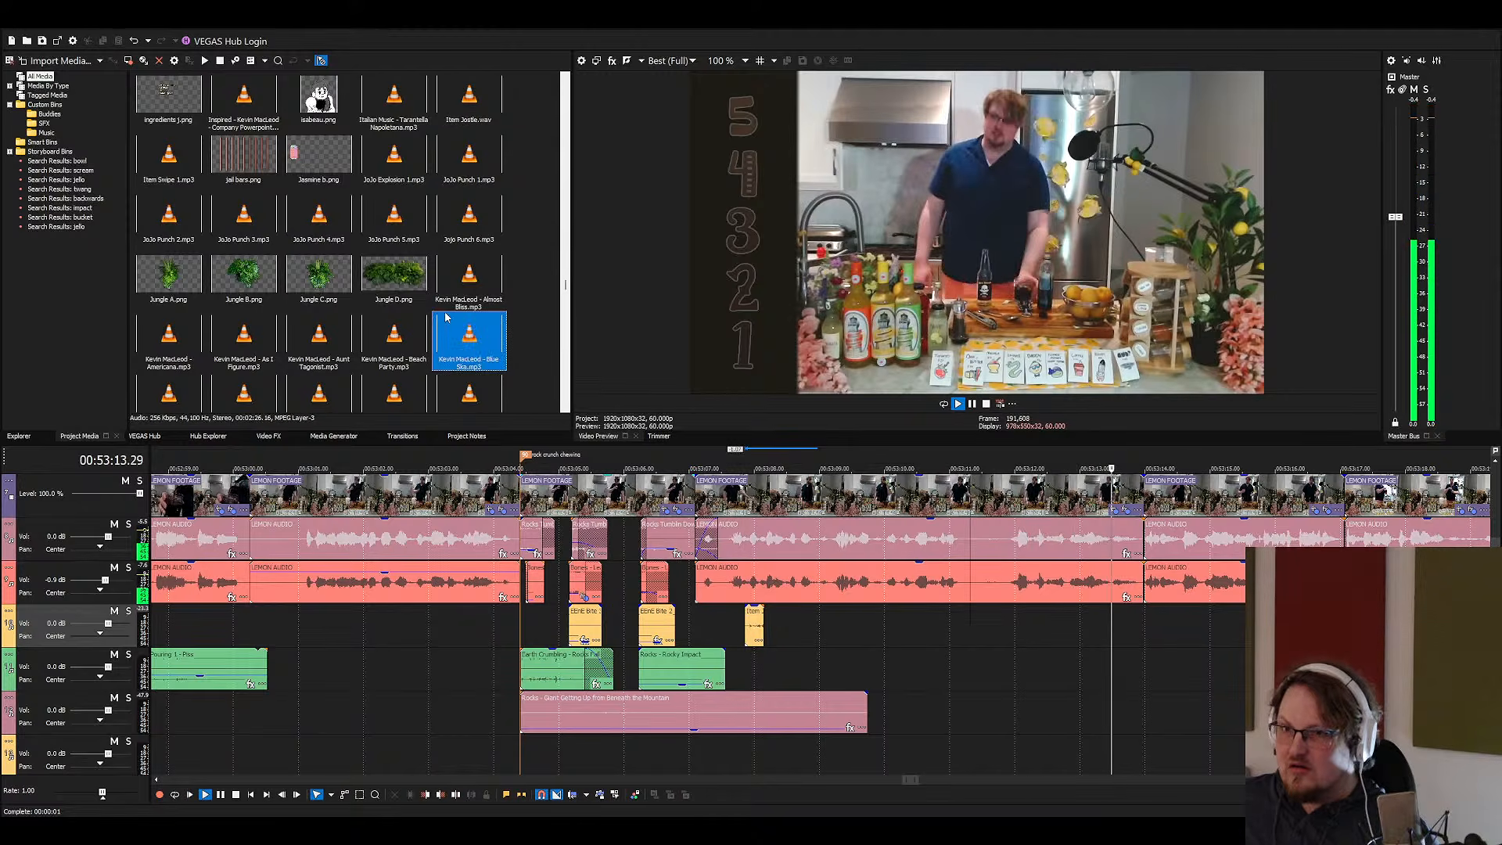
text(pl)
click(974, 669)
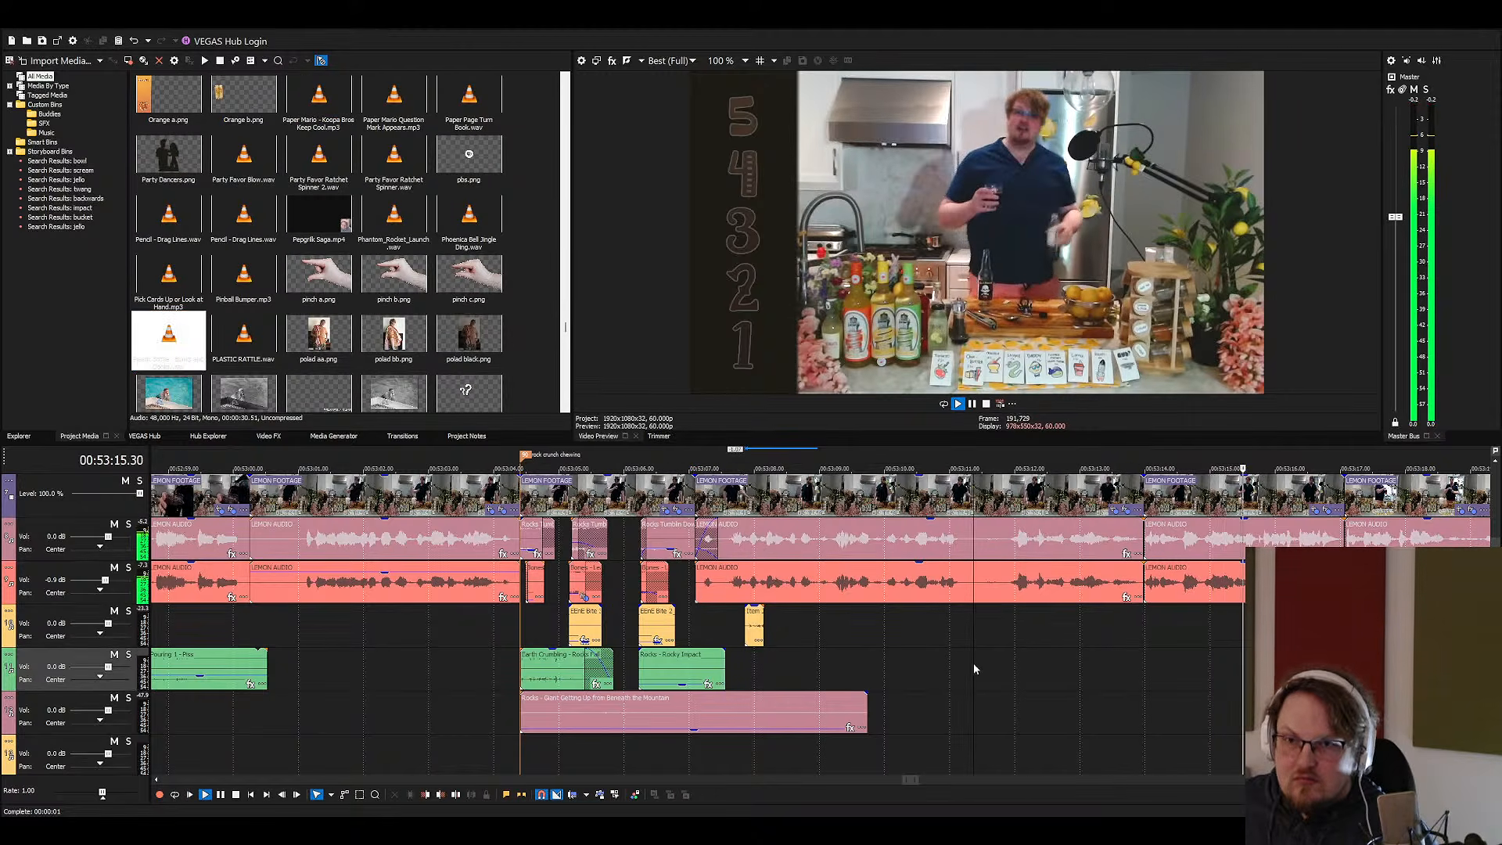
key(space)
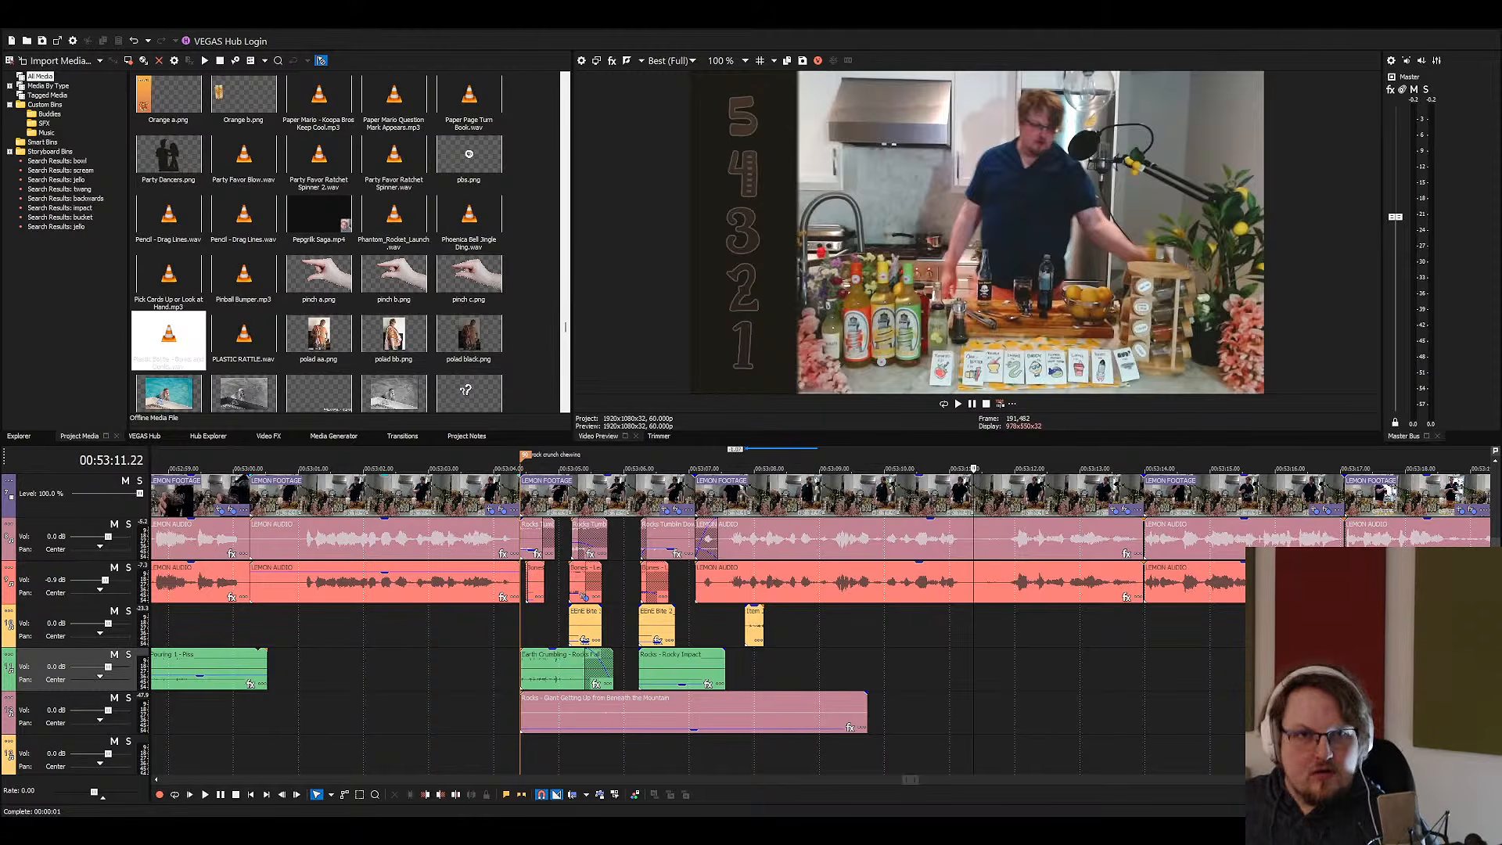
drag(770, 668, 772, 669)
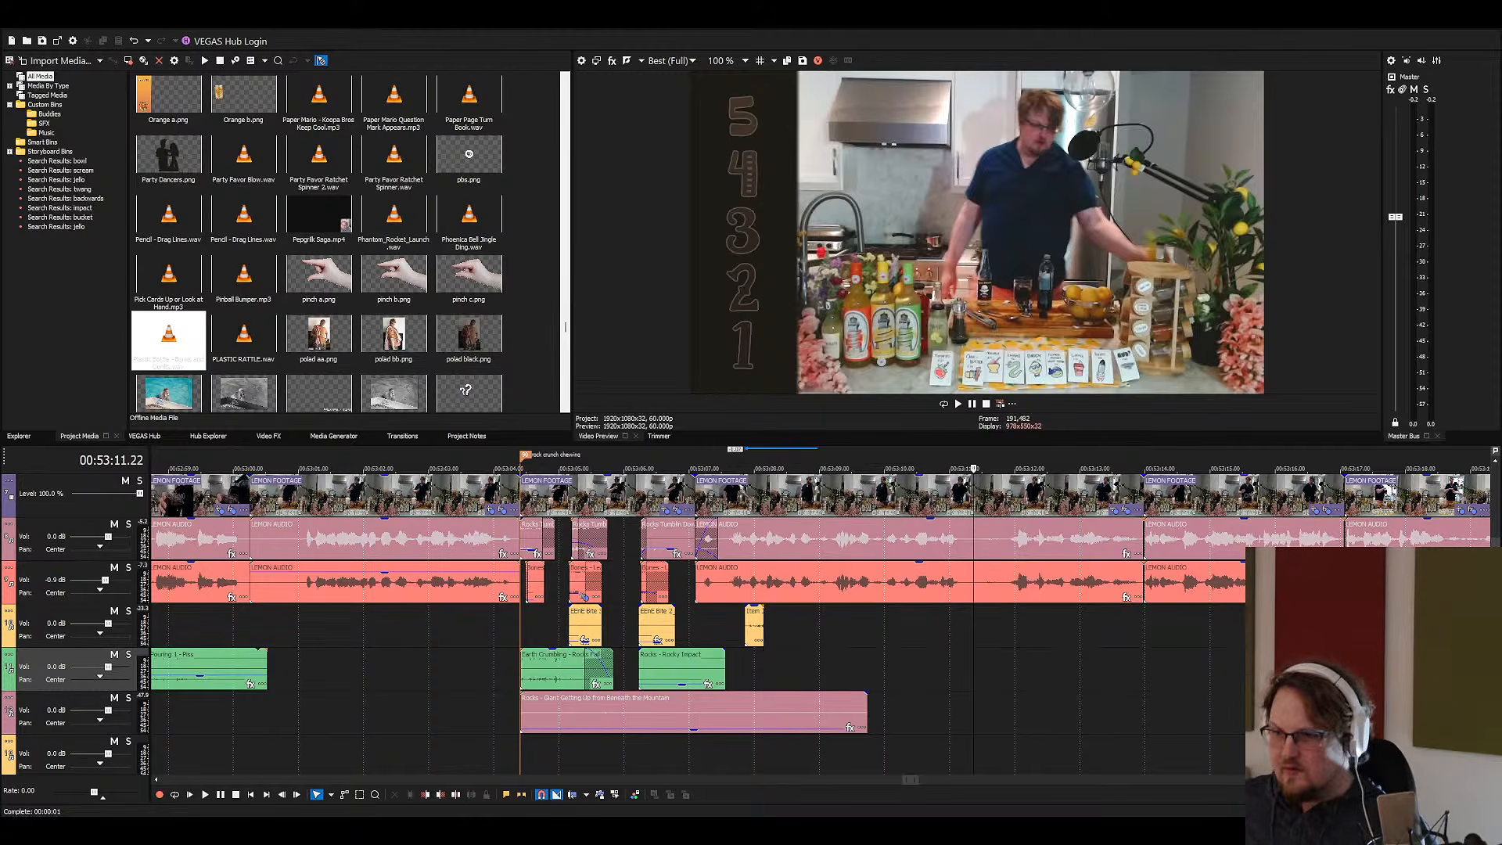
click(747, 670)
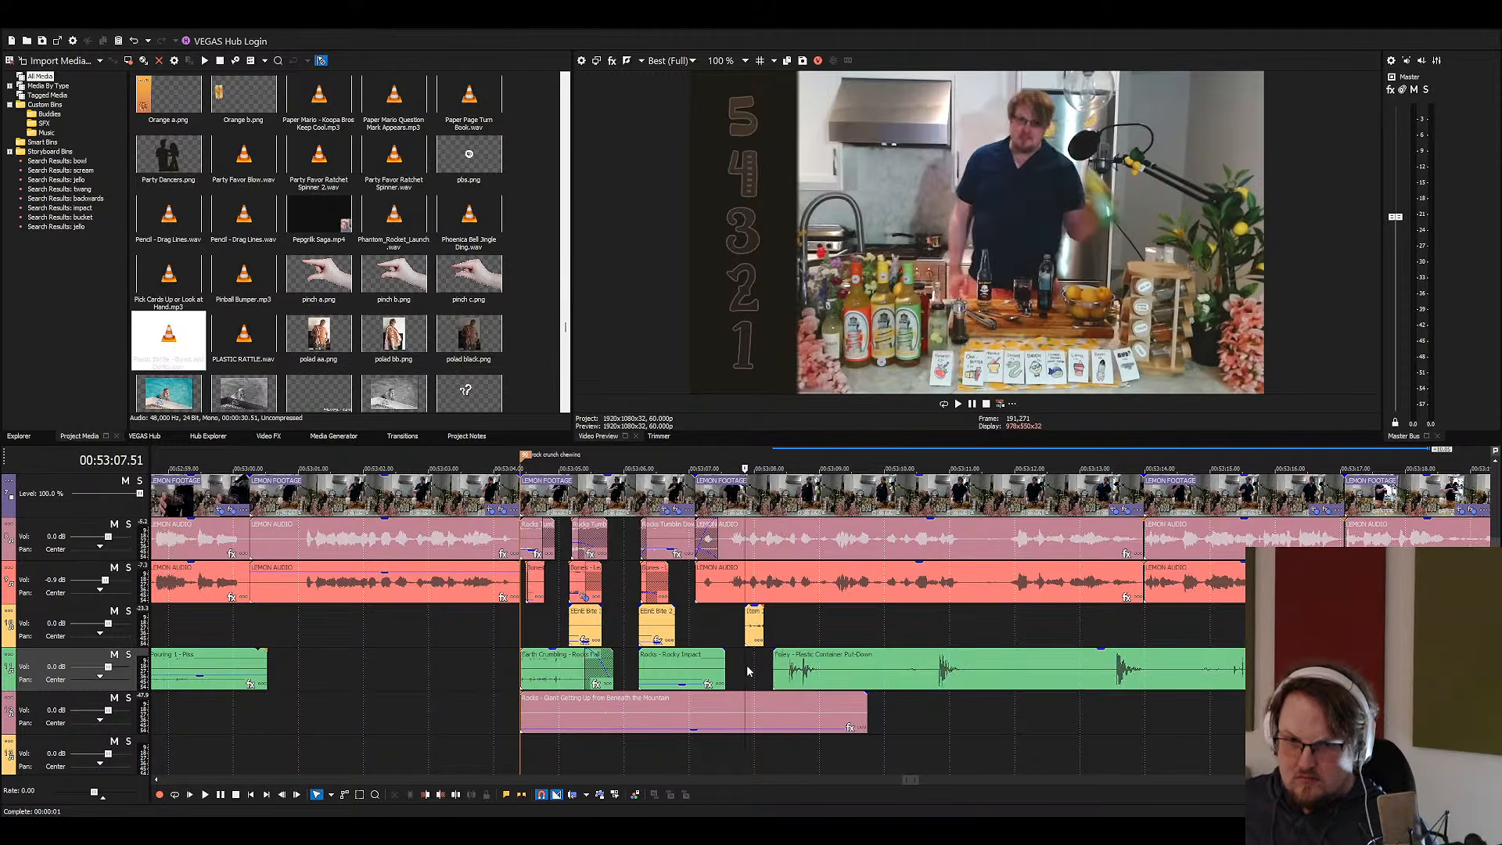
scroll(798, 683, up, 5)
key(space)
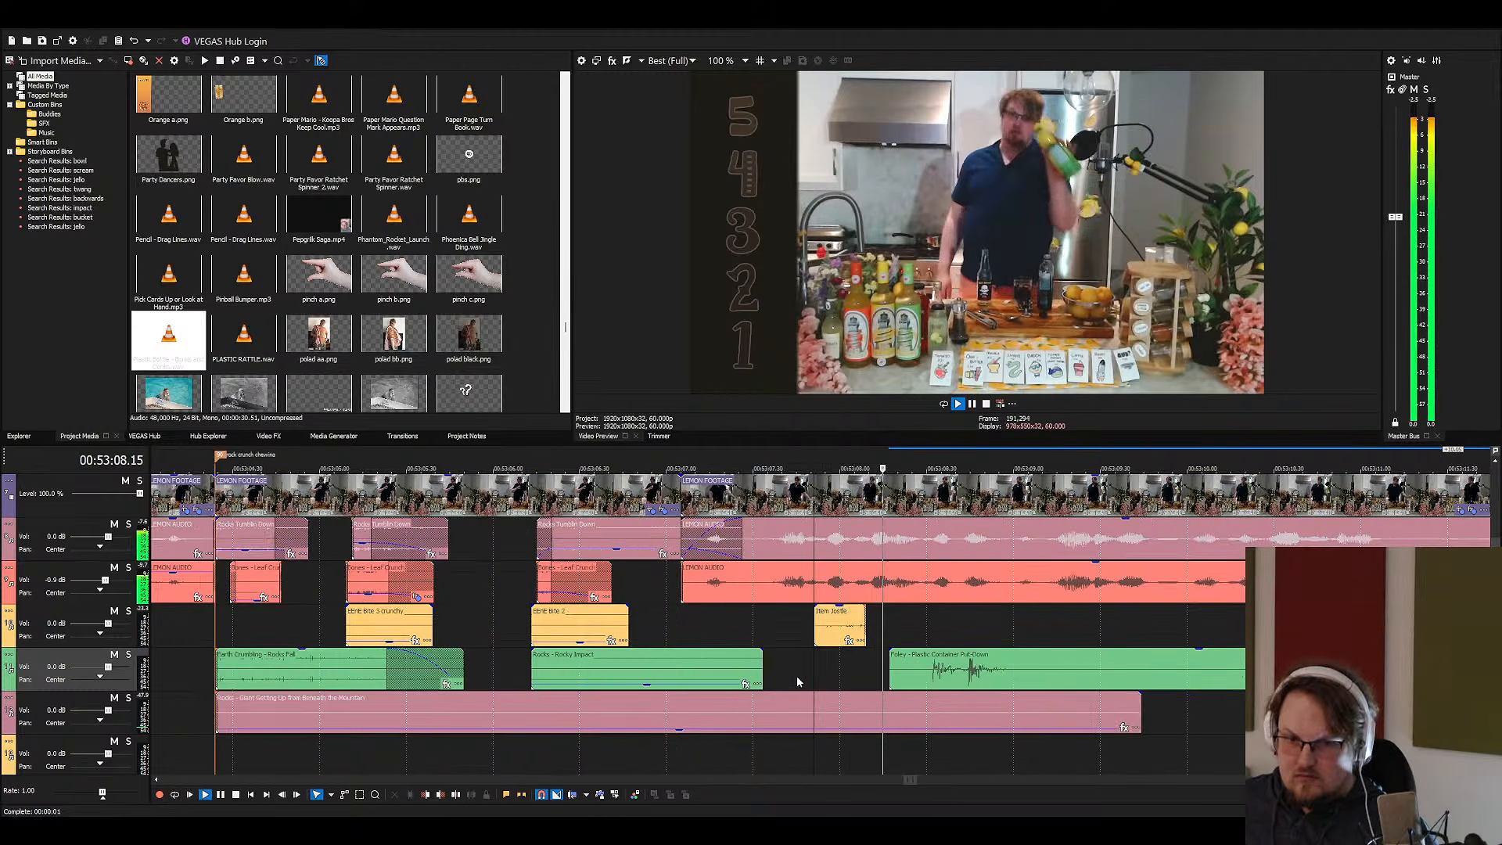
key(space)
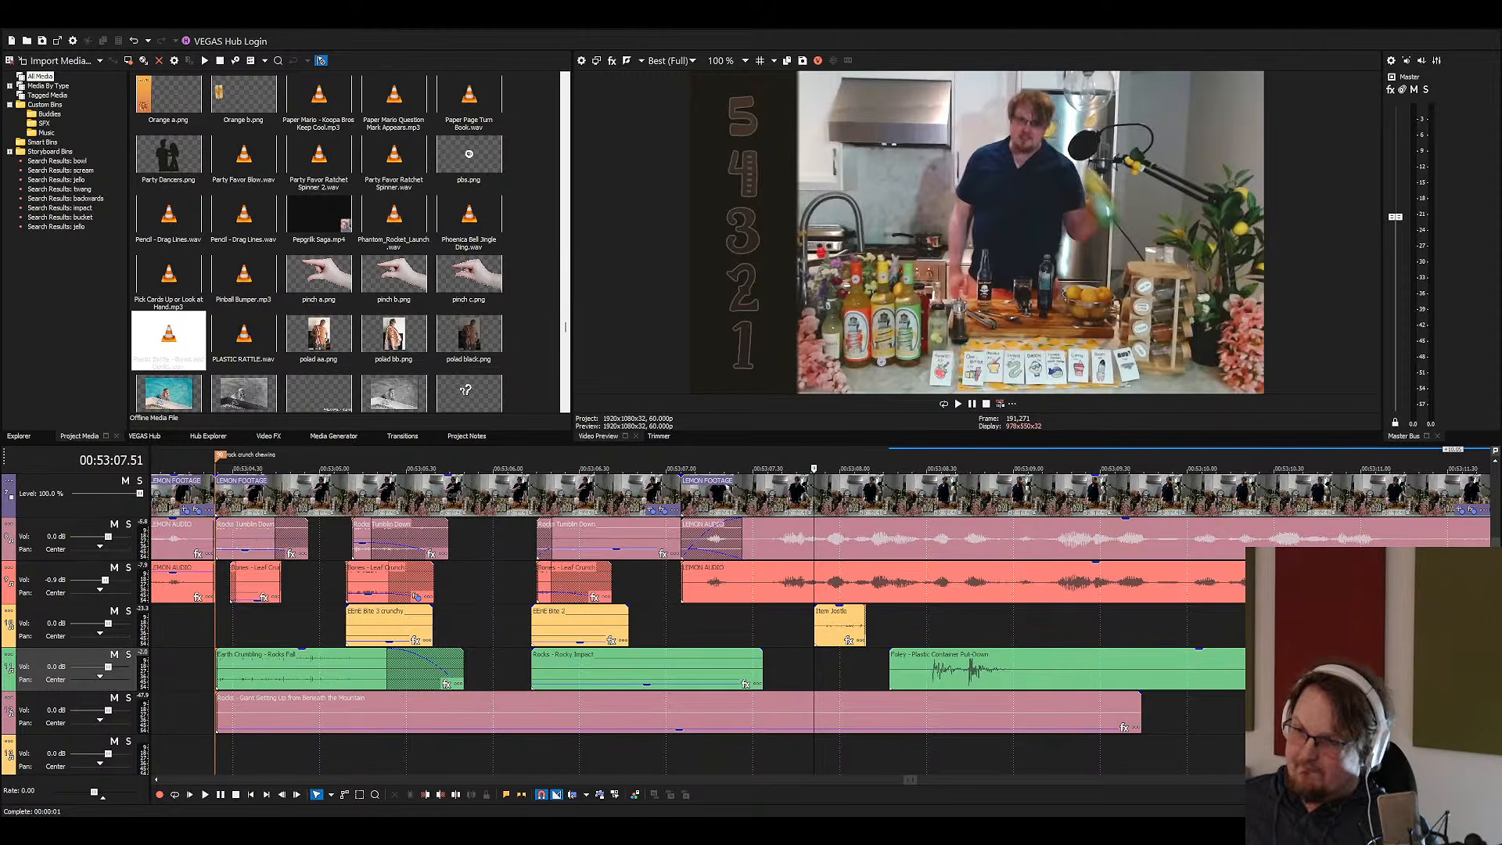
Split the Plastic Container Put-Down clip where the Giant Getting Up rocks clip ends and delete the part before the split
click(770, 654)
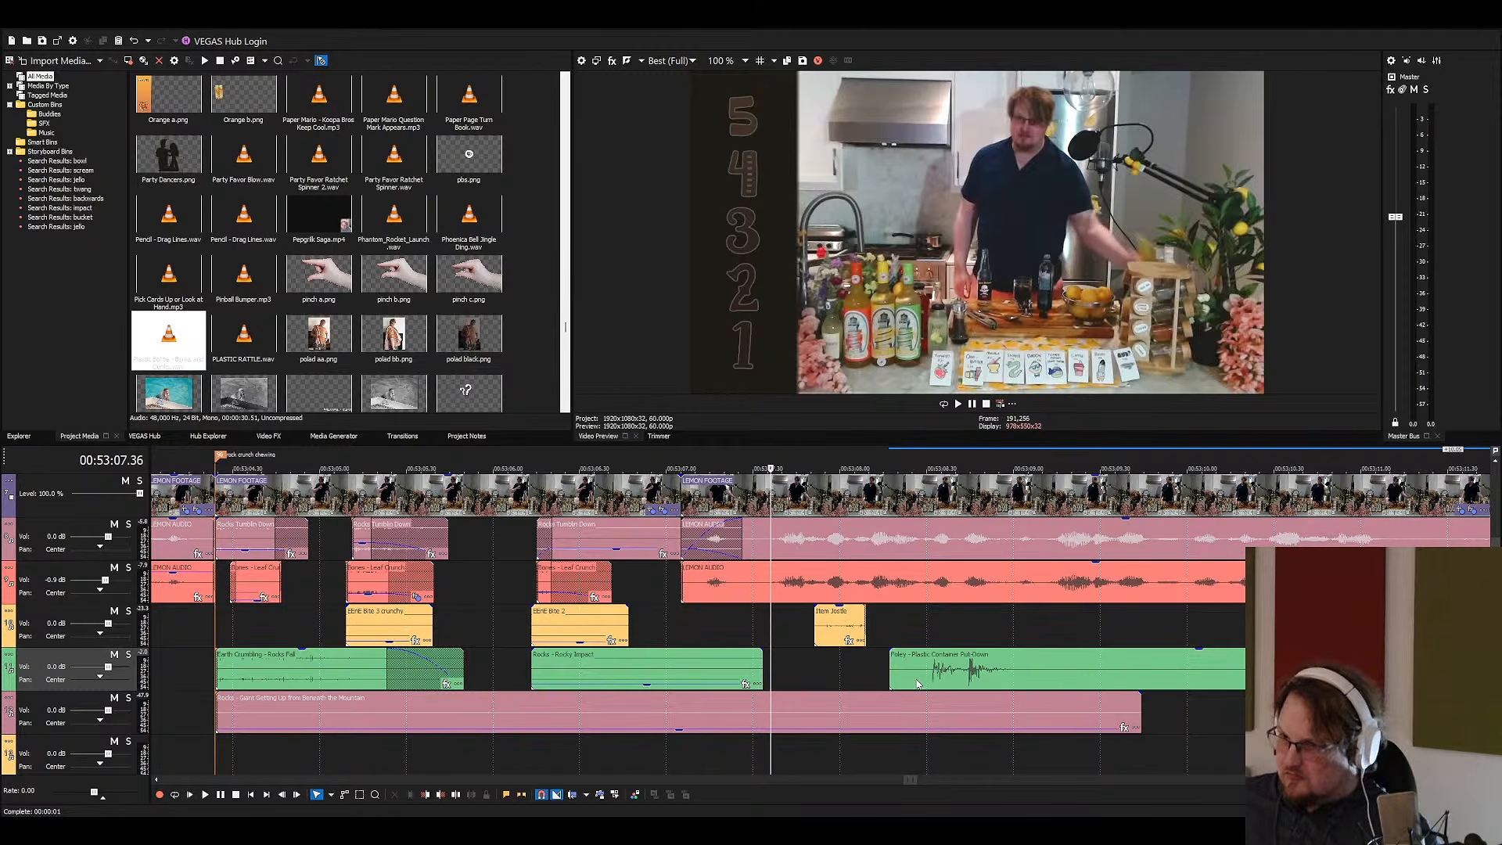
scroll(933, 683, down, 2)
scroll(873, 592, down, 3)
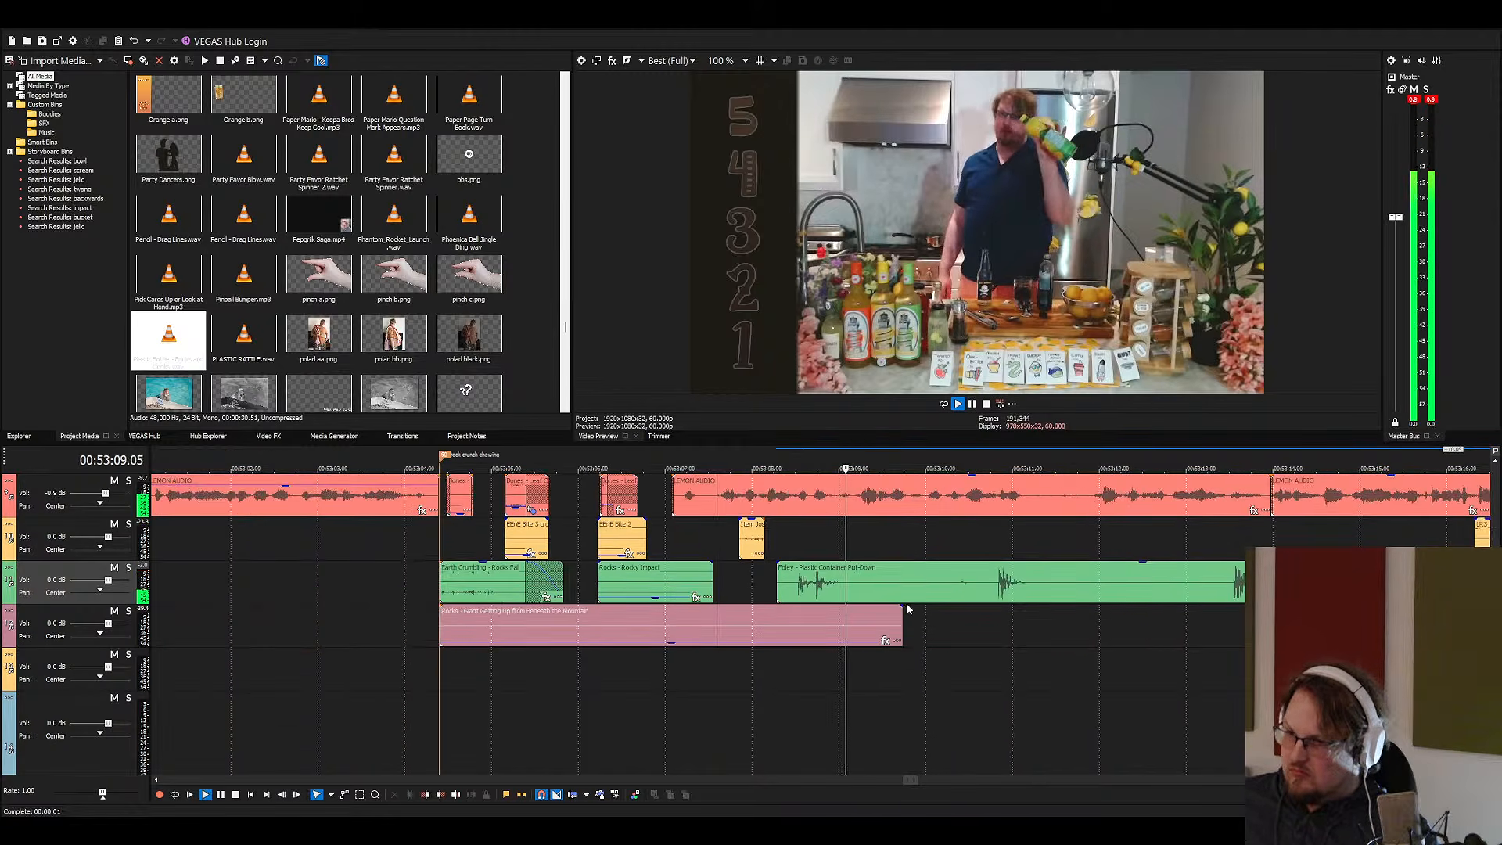
click(873, 592)
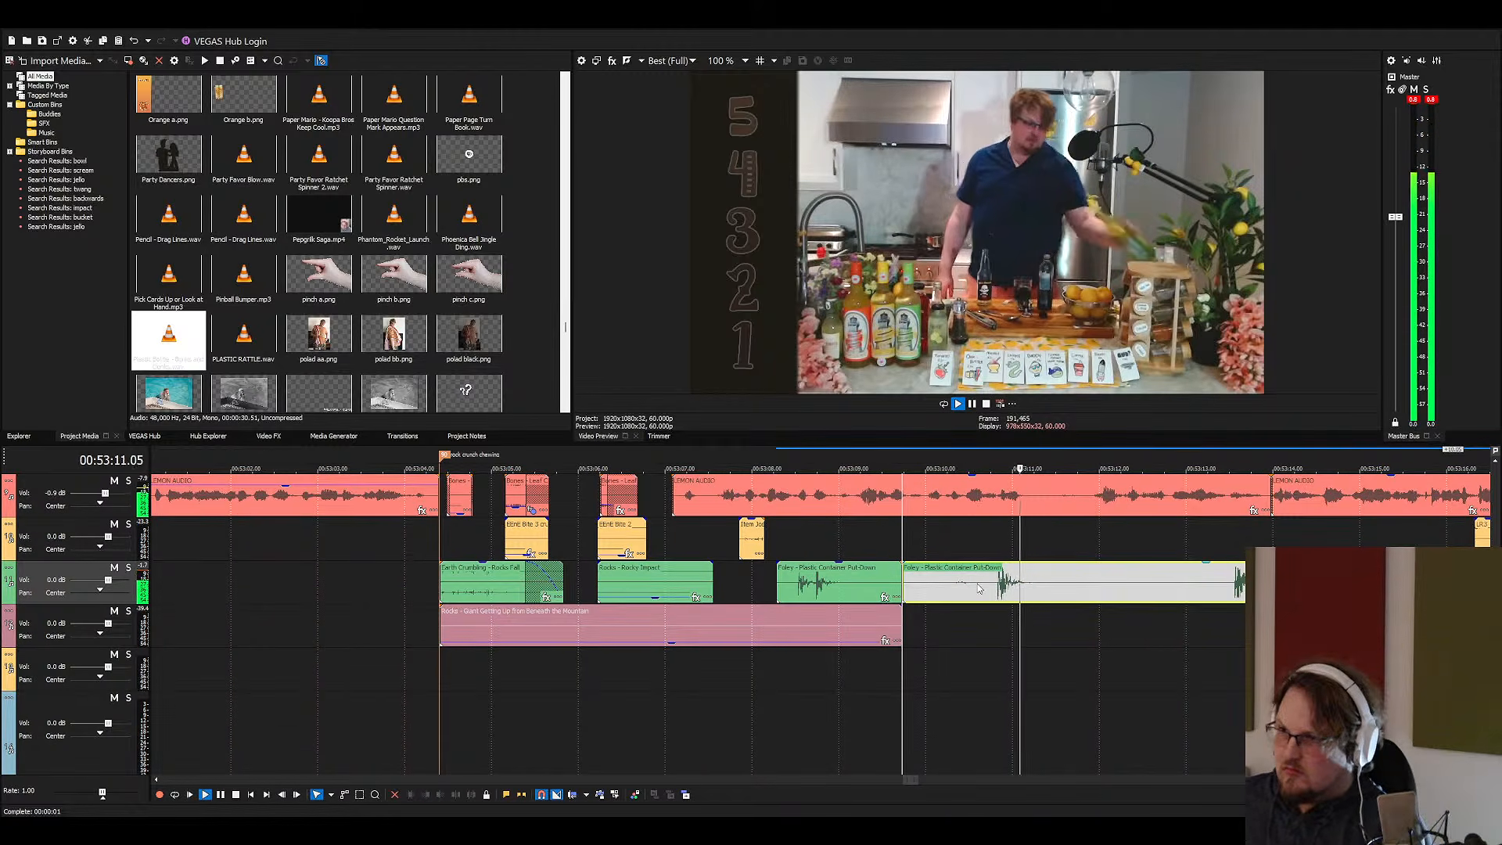
click(849, 587)
key(Delete)
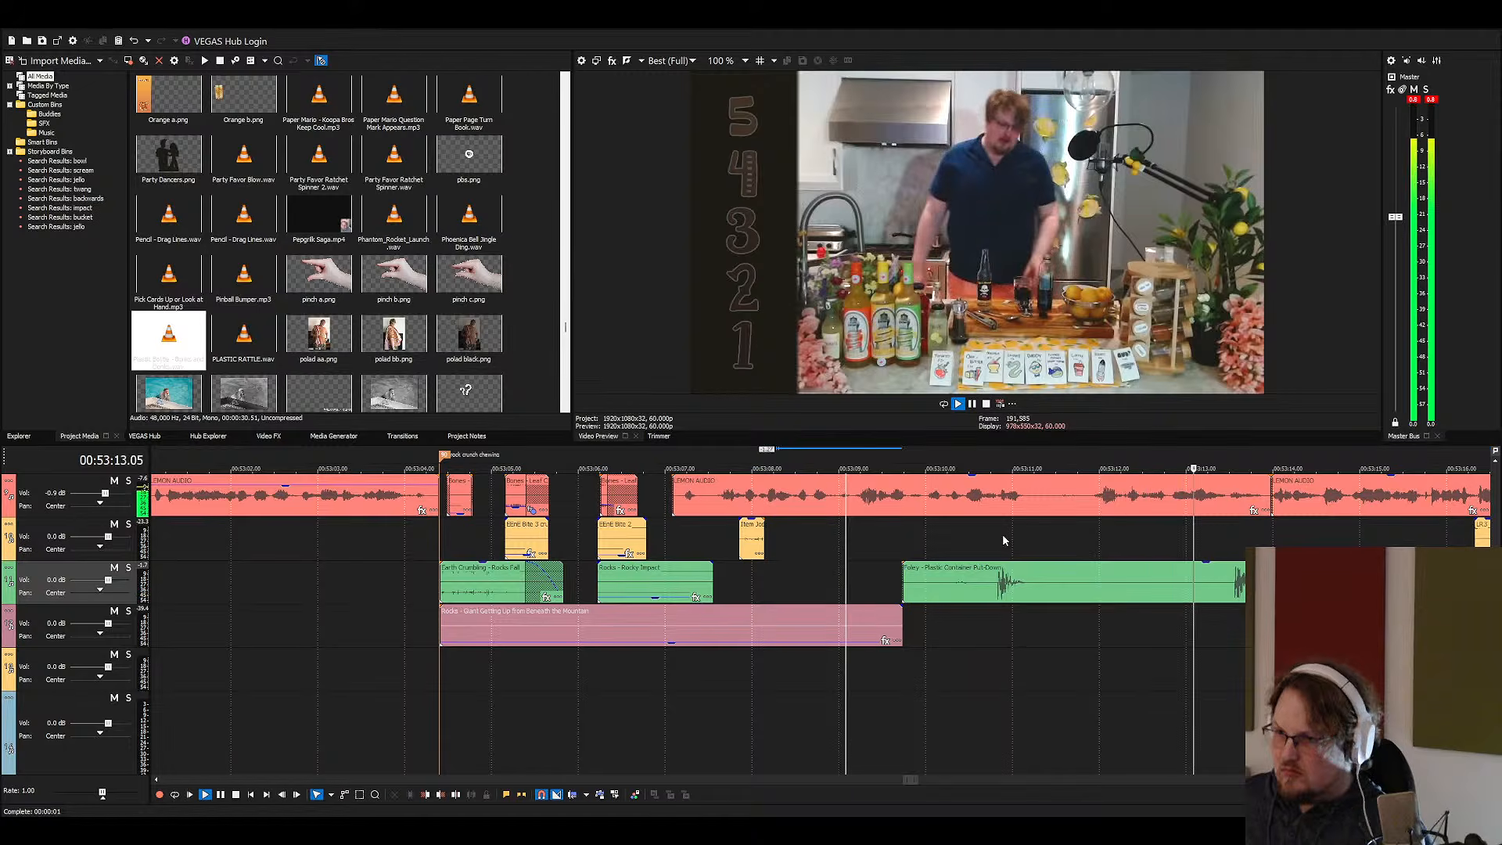
Move the remaining Plastic Container Put-Down clip up to the Item Jostle clip's track and play it with the footage
scroll(1001, 543, up, 3)
key(space)
drag(974, 569, 1100, 525)
key(space)
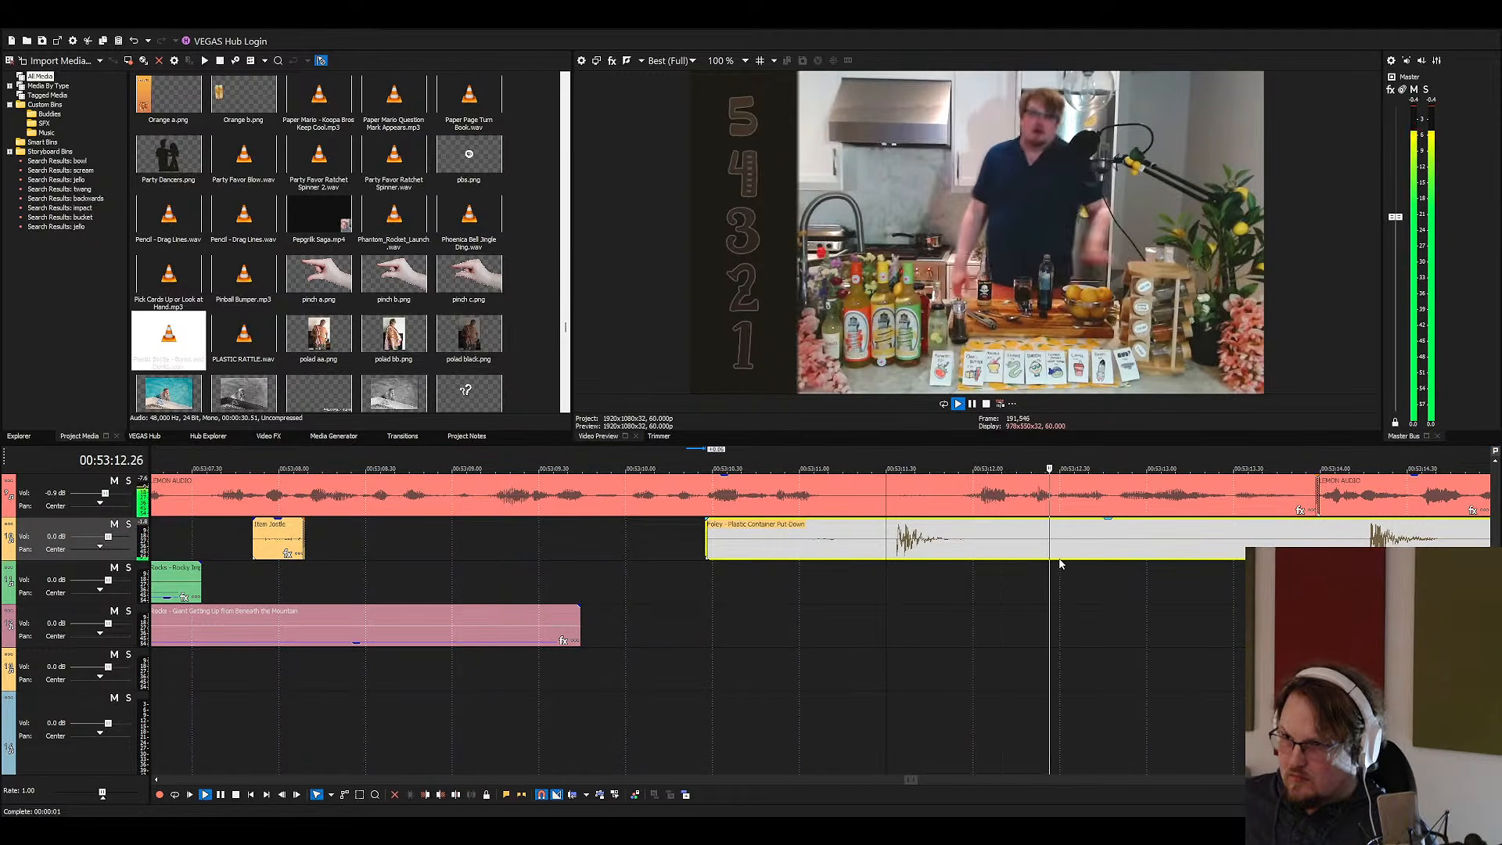
Split the Plastic Container Put-Down clip after its first hit, delete the remainder, and lower the kept part's gain
key(s)
key(Delete)
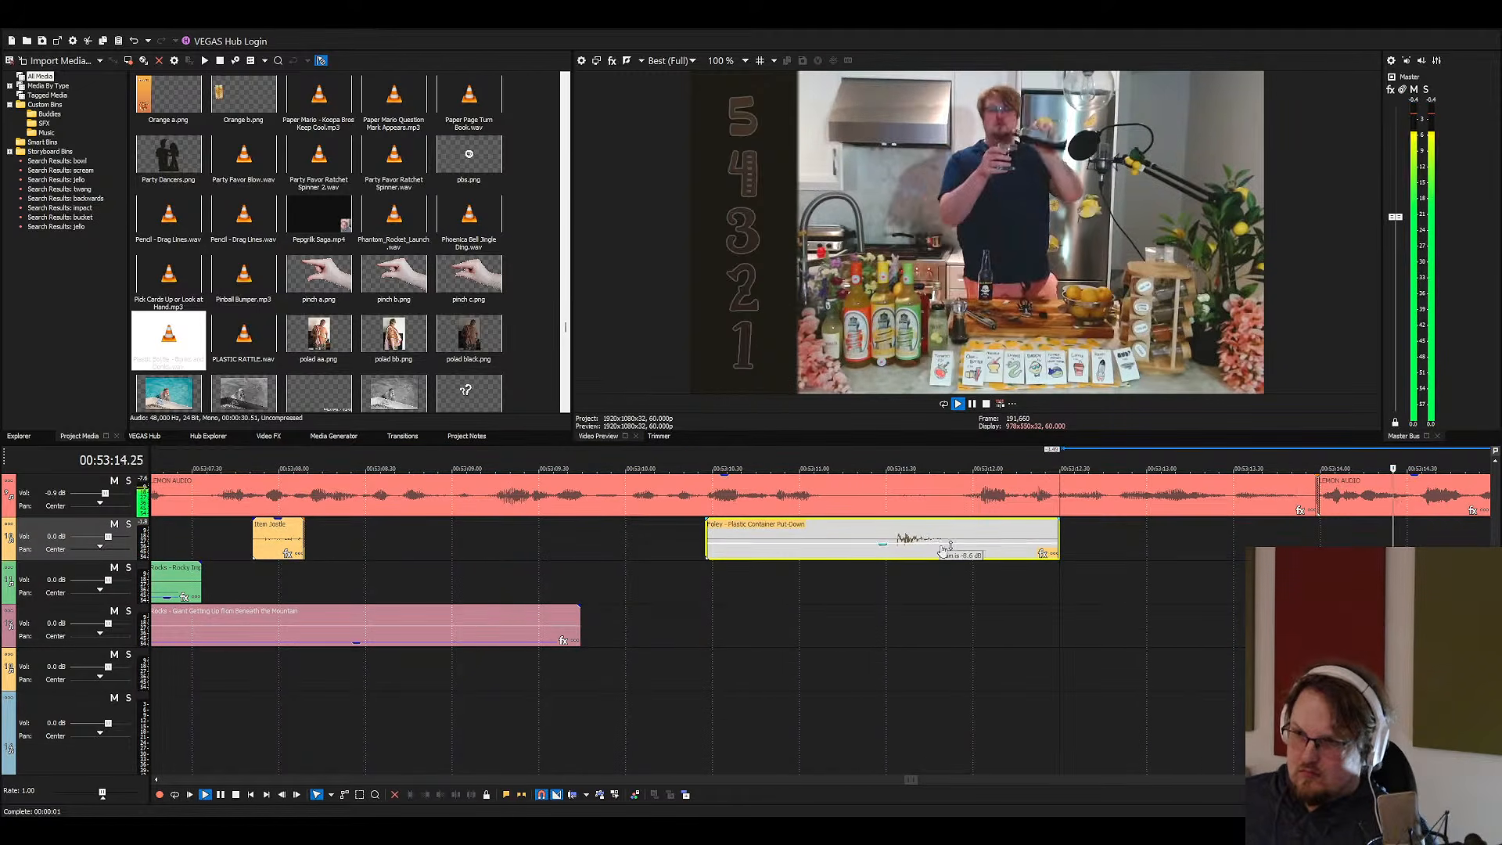
scroll(916, 598, down, 3)
key(space)
scroll(713, 589, up, 1)
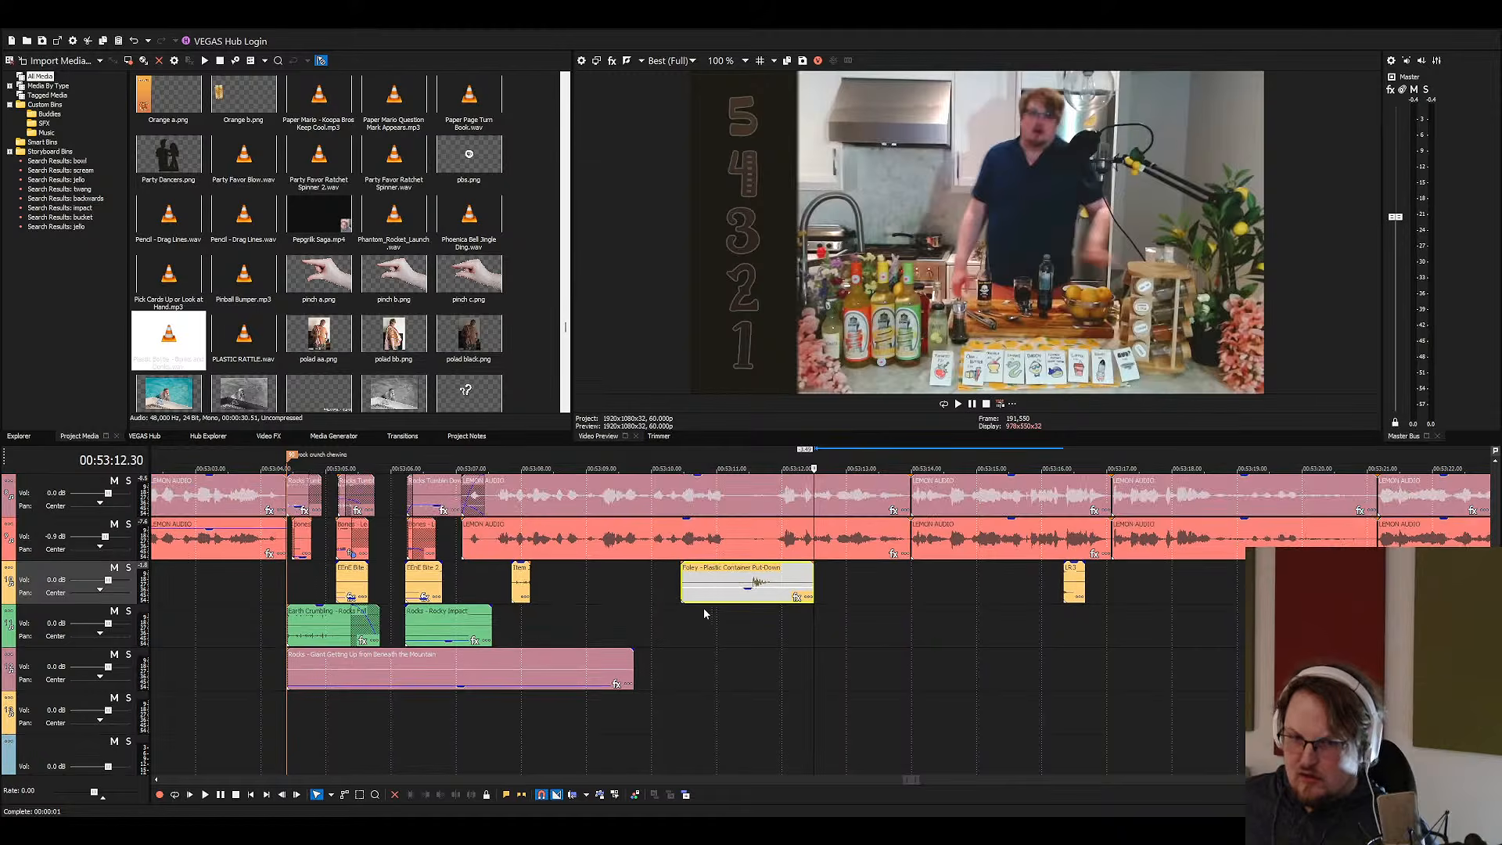
Replay the chewing sequence and paste a copy of the second chew's Leaf Crunch clip right after the third chew's Leaf Crunch
click(410, 499)
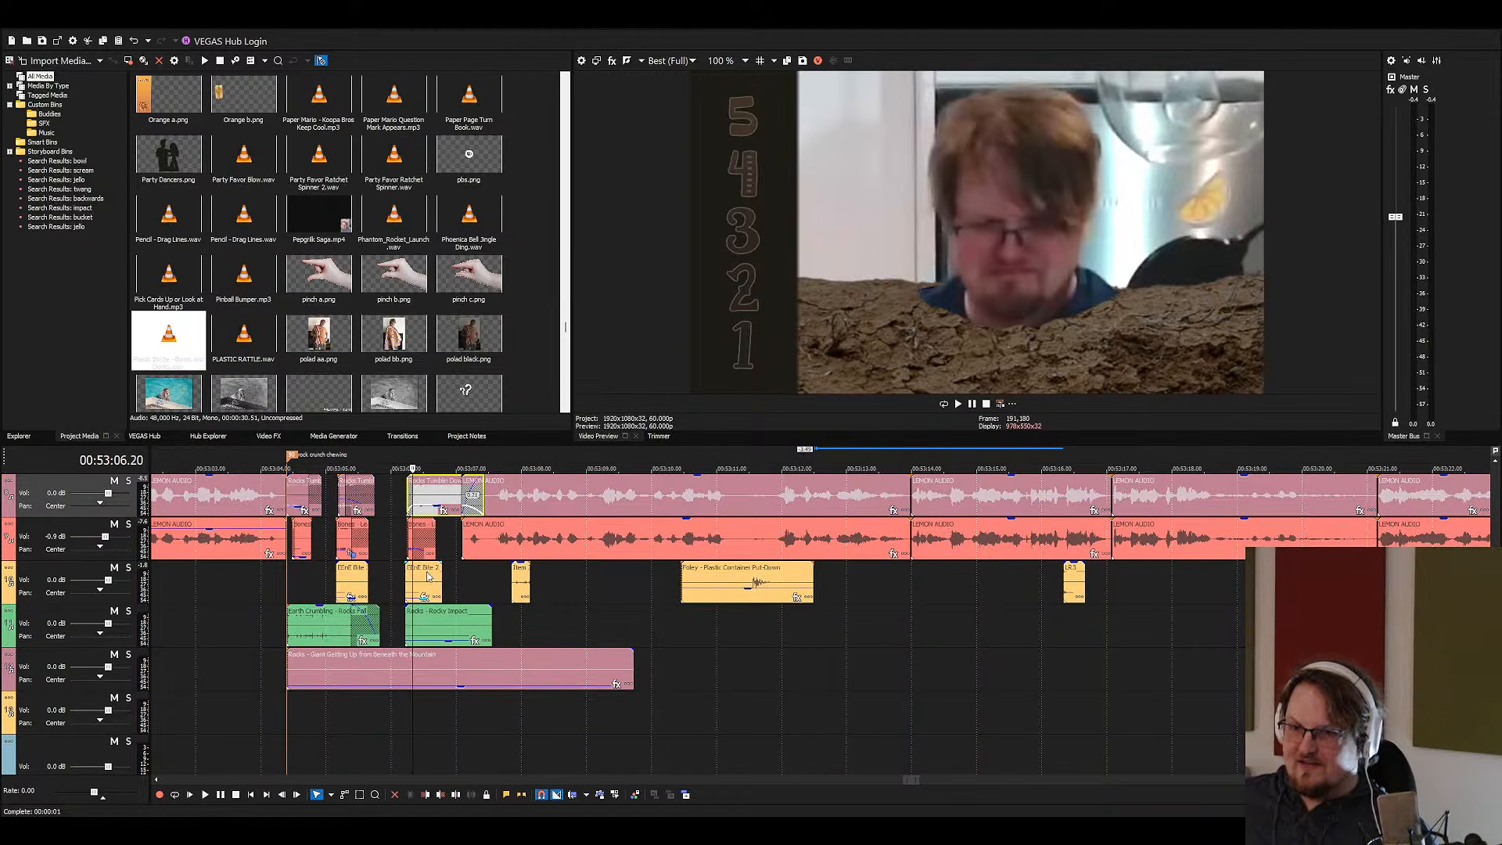
click(273, 613)
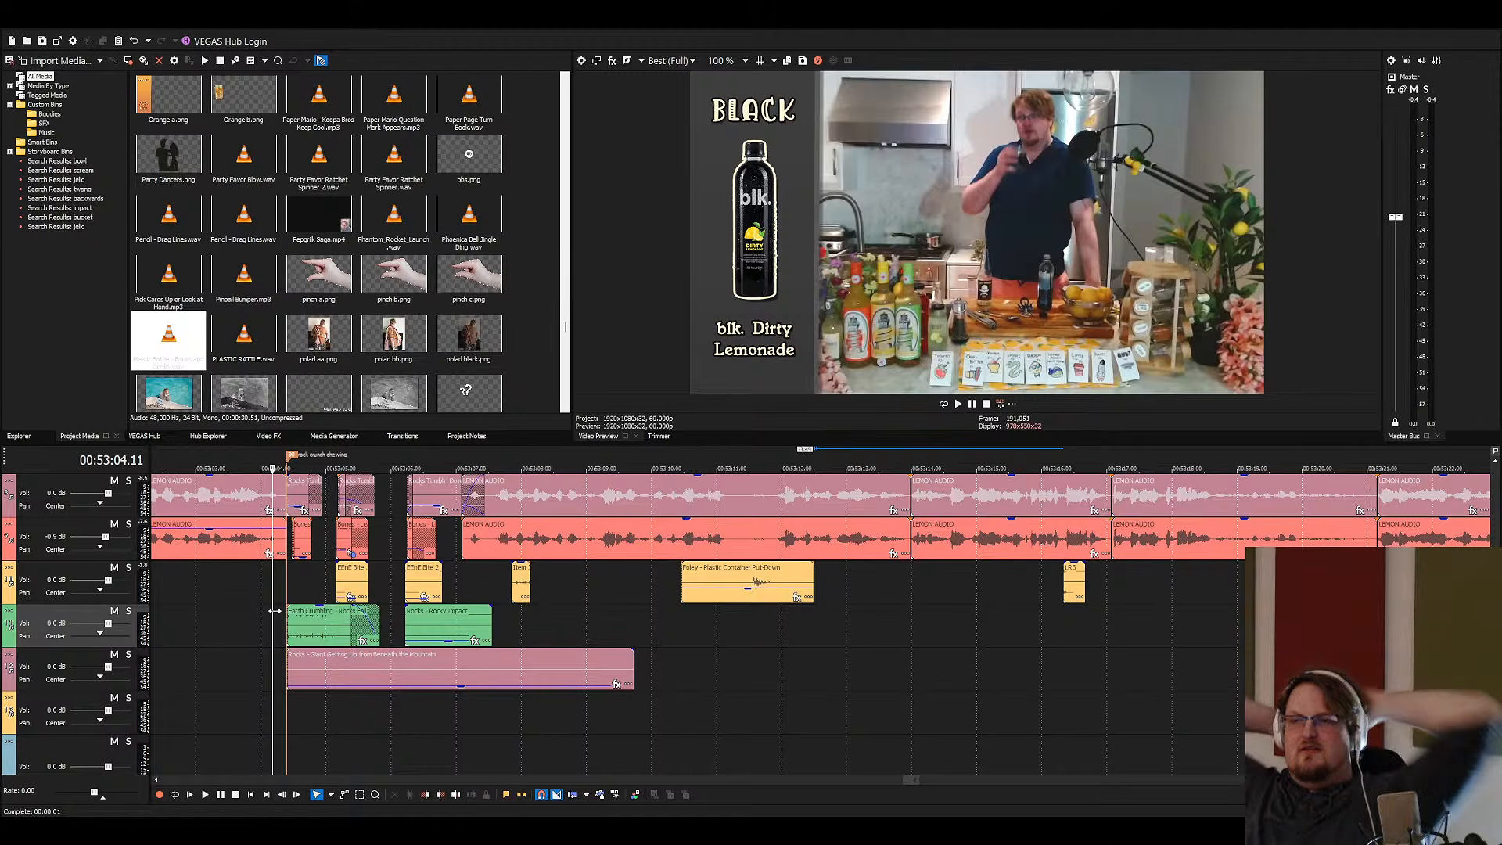
key(space)
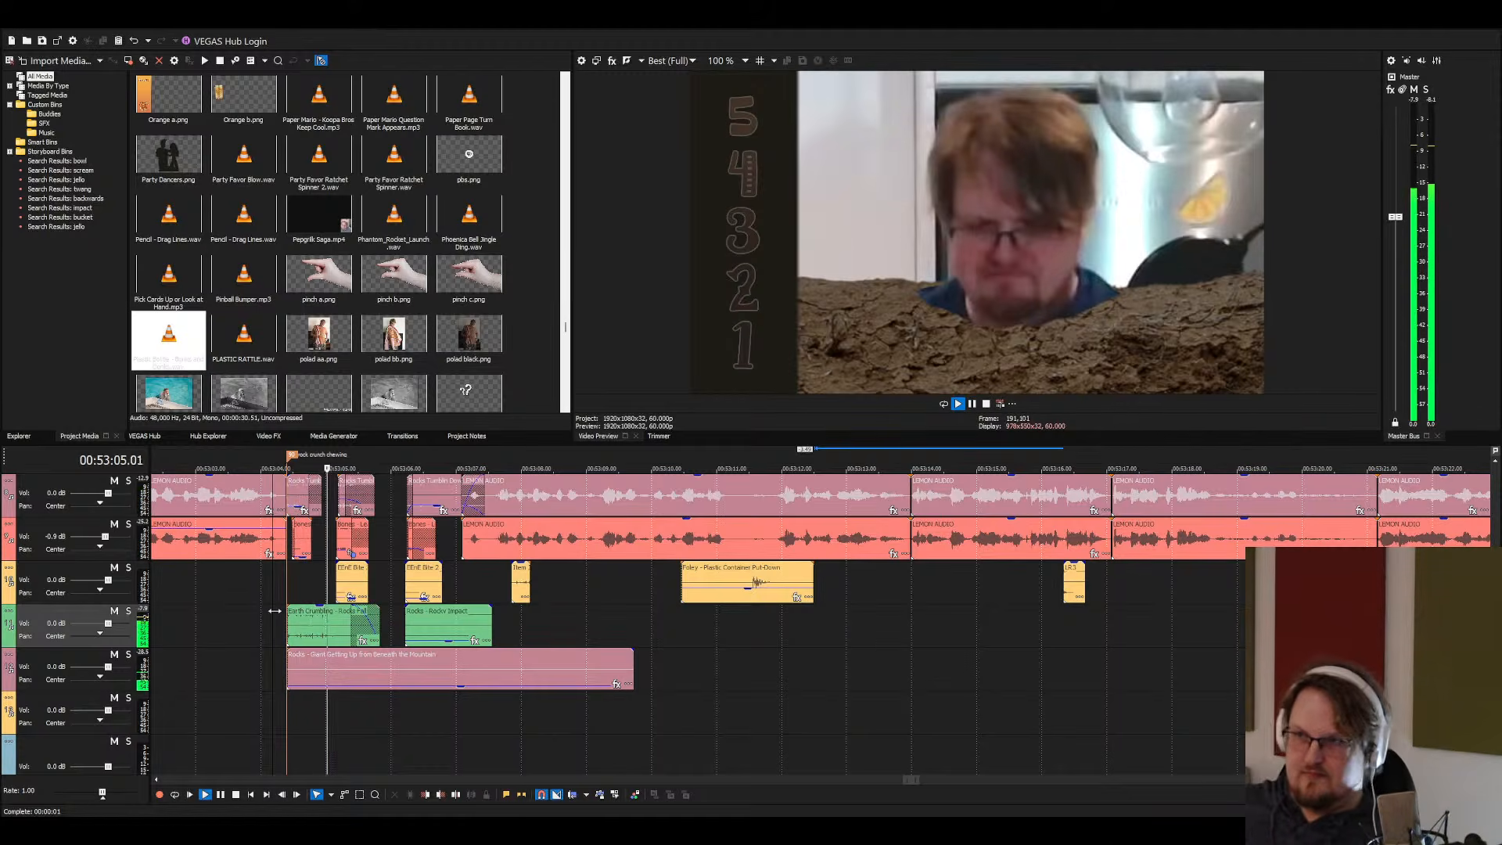
key(Up)
key(Up)
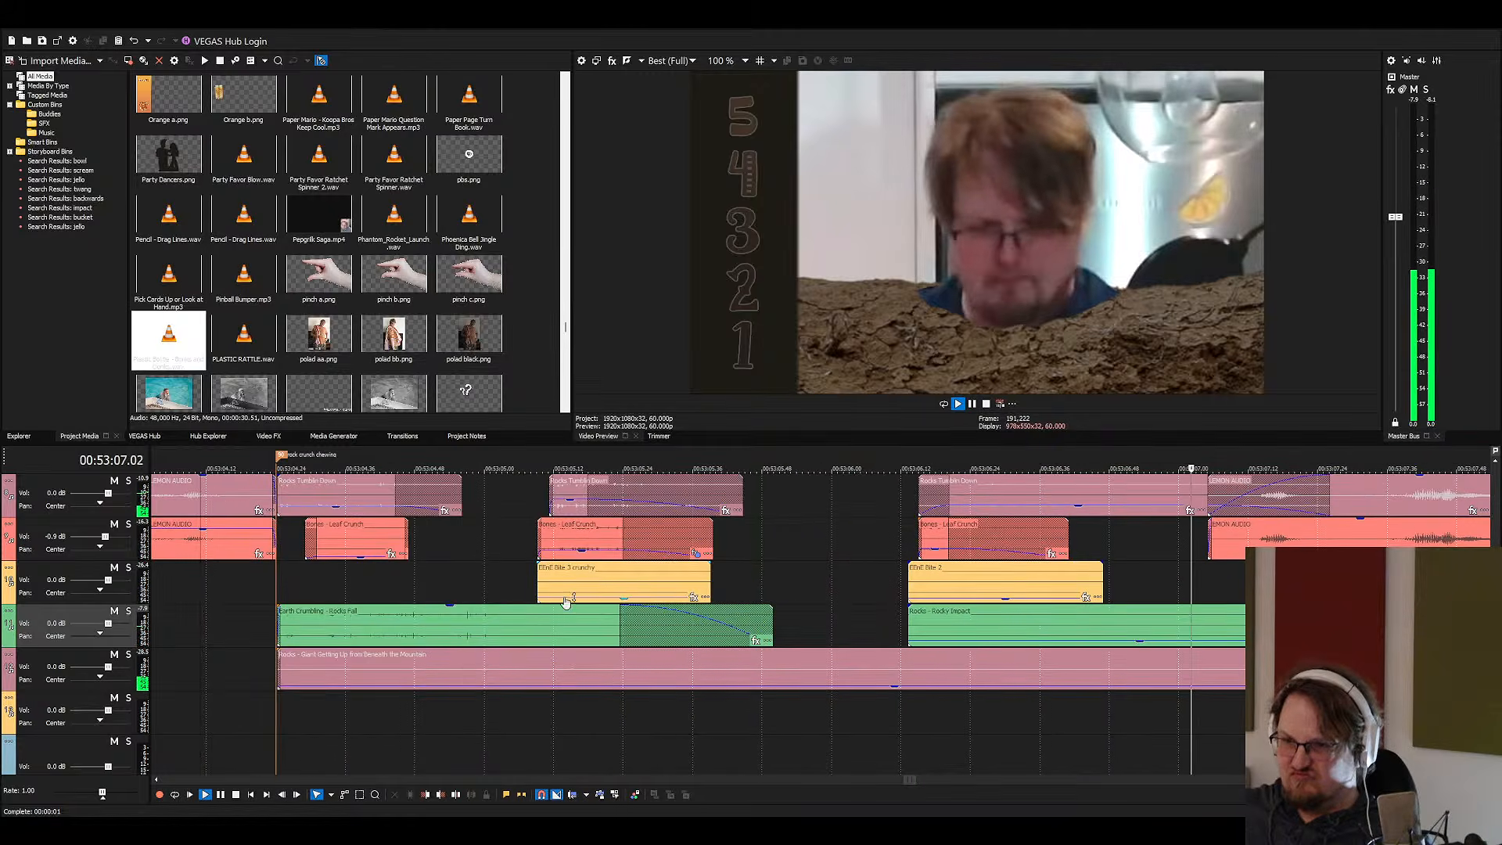
click(601, 548)
key(space)
click(970, 545)
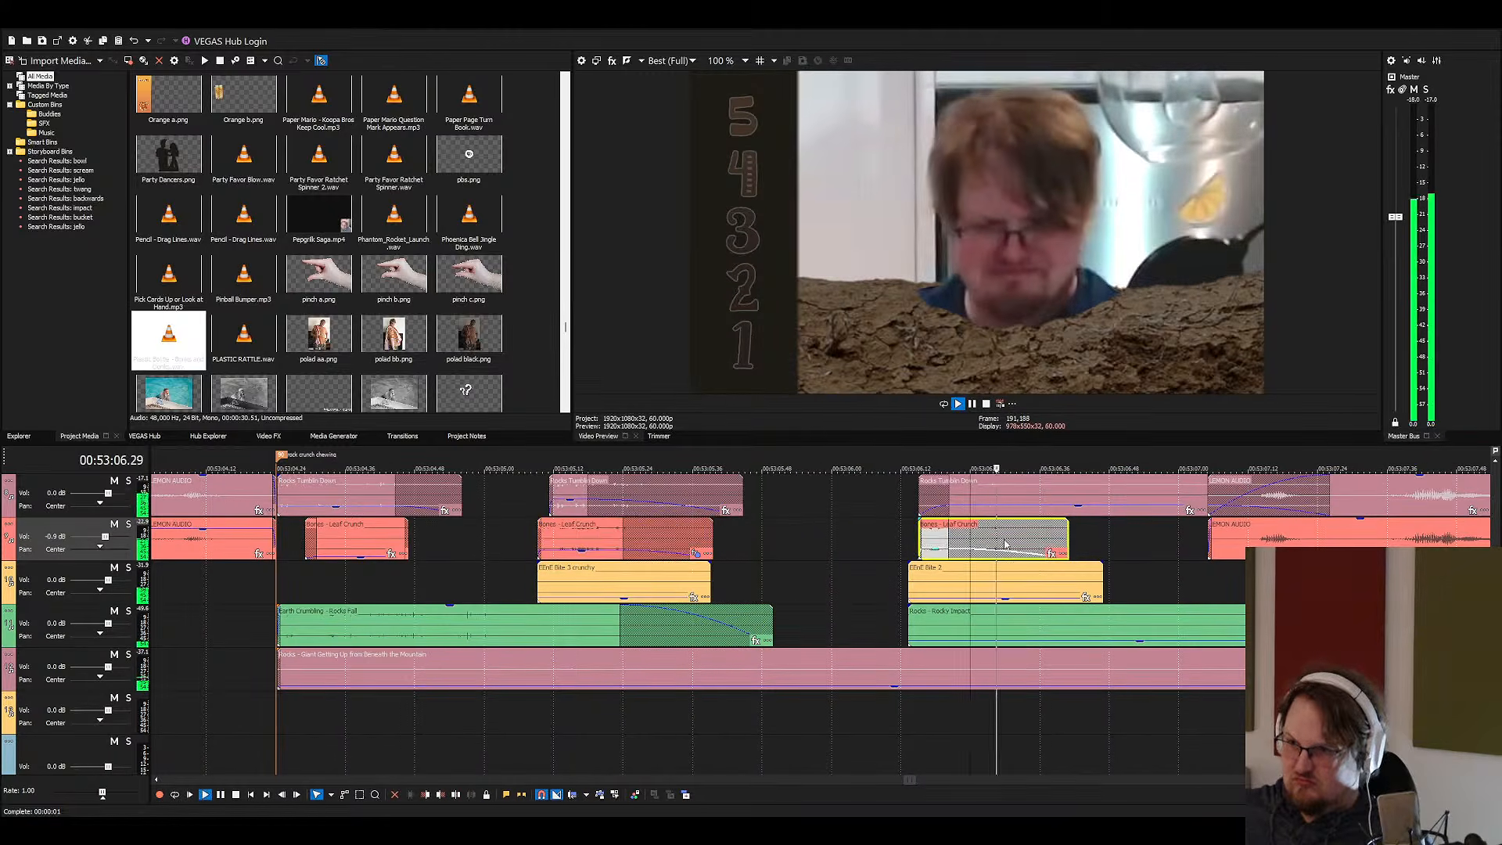
click(1074, 540)
key(ctrl+v)
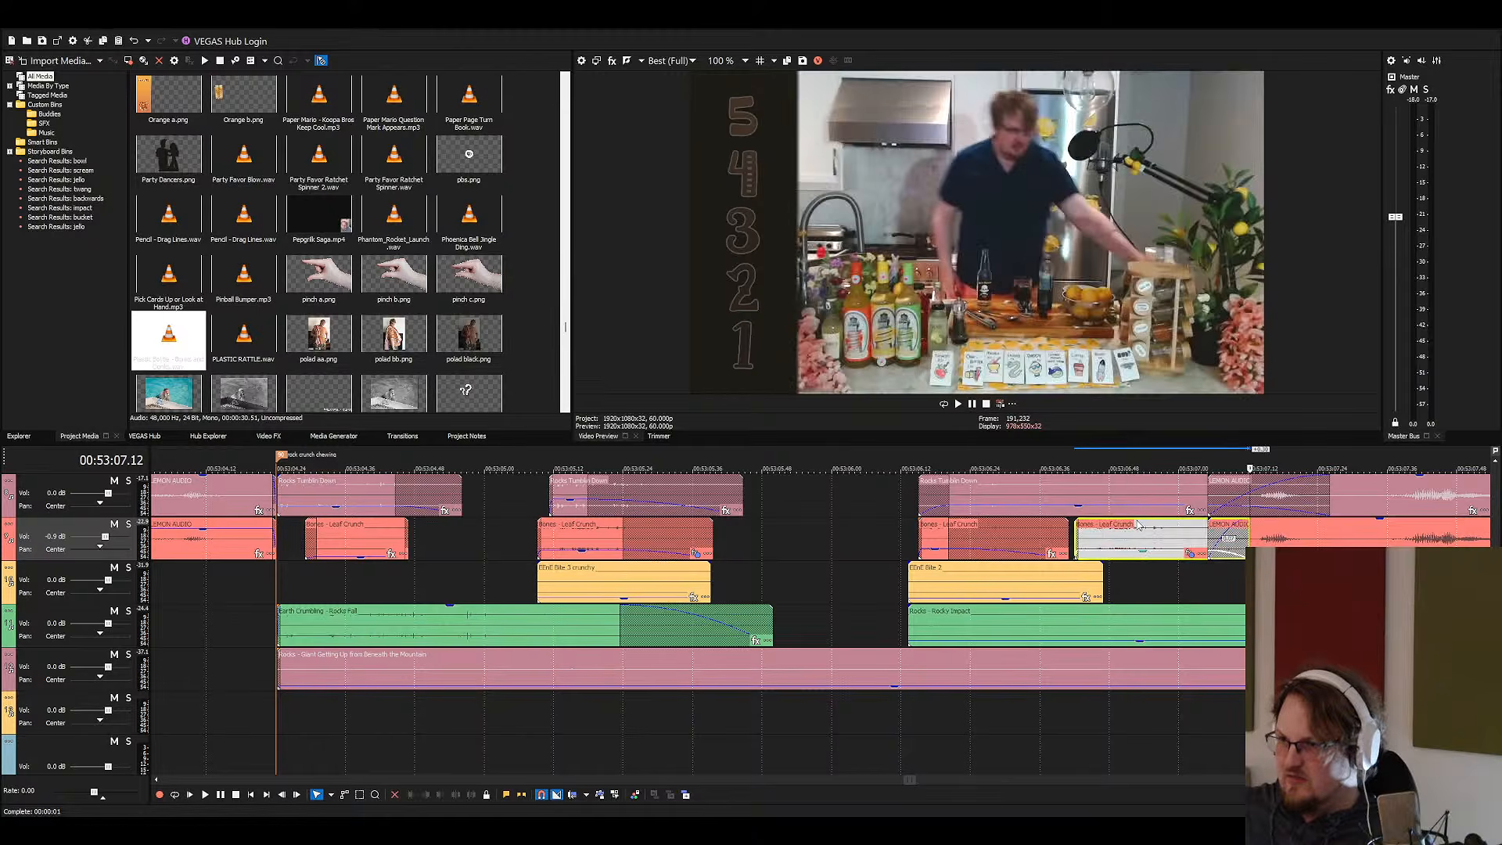
Lower the volume of the pasted Leaf Crunch clip and replay the chewing sequence from the first chew
click(1029, 533)
key(space)
key(space)
drag(1136, 558, 1135, 556)
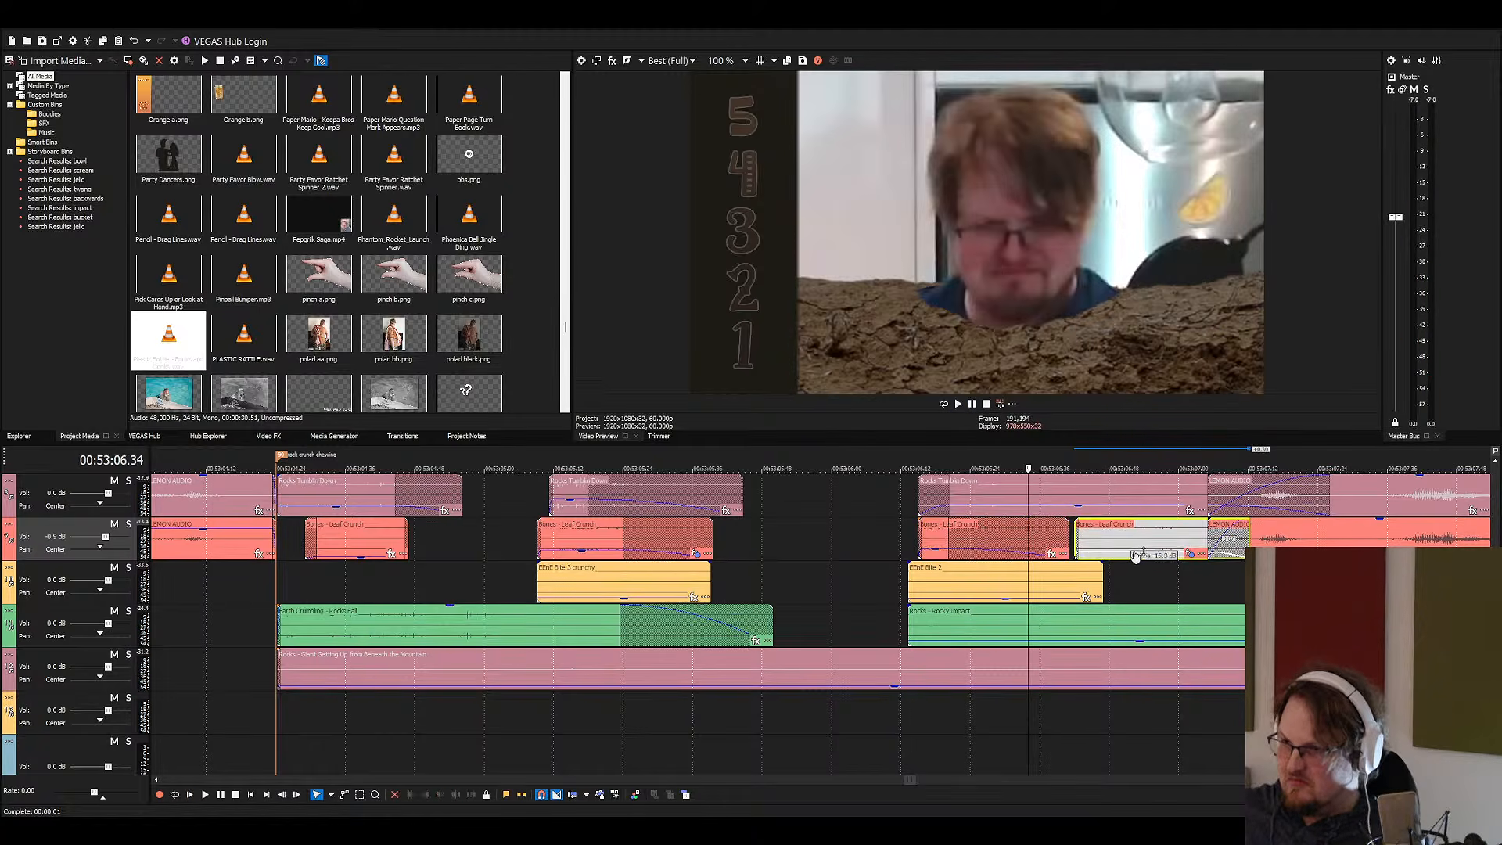
key(space)
click(463, 532)
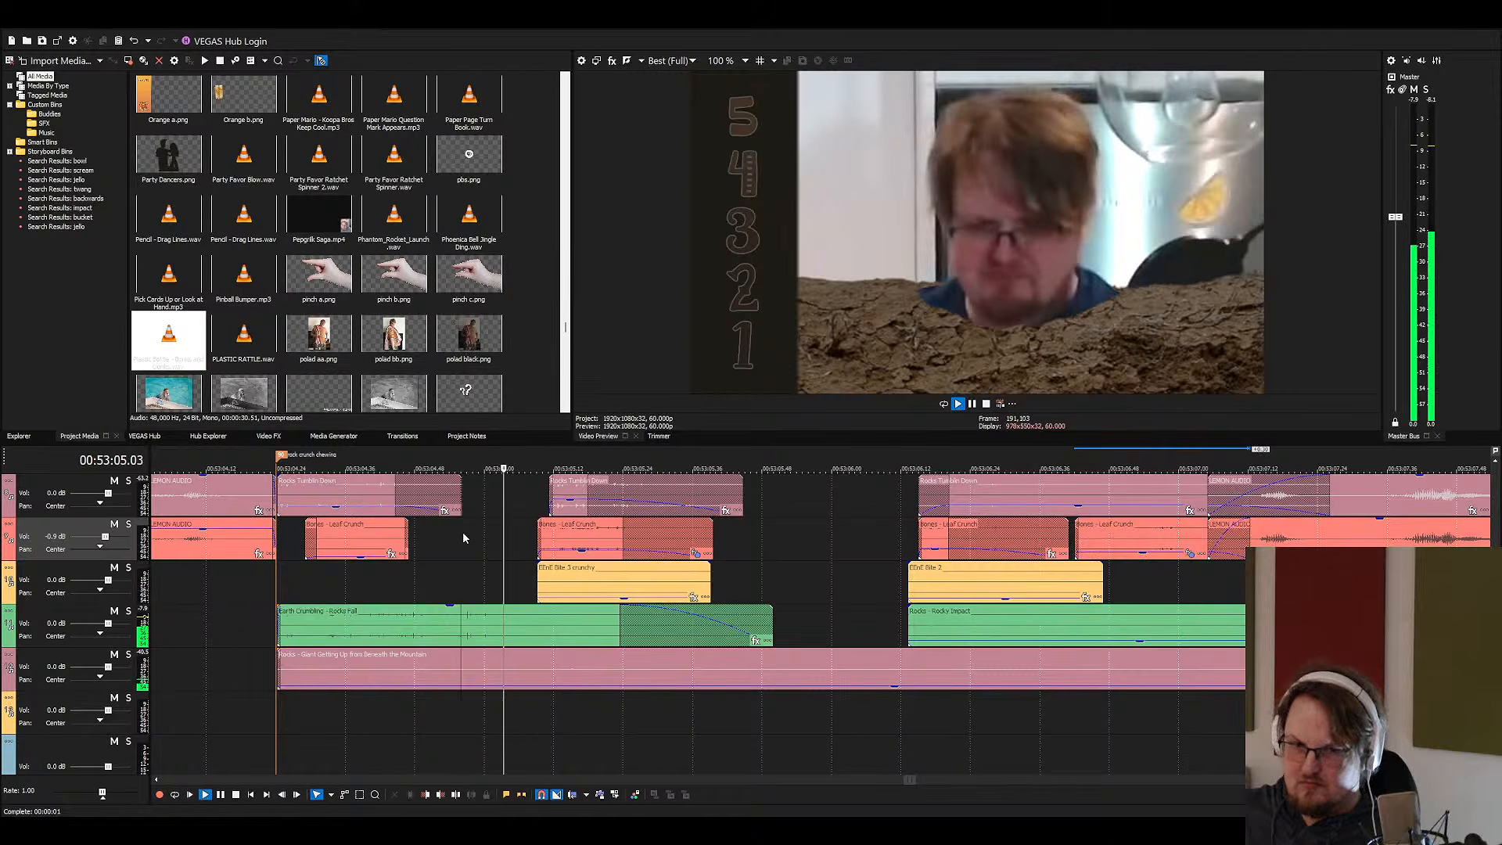
scroll(463, 532, down, 4)
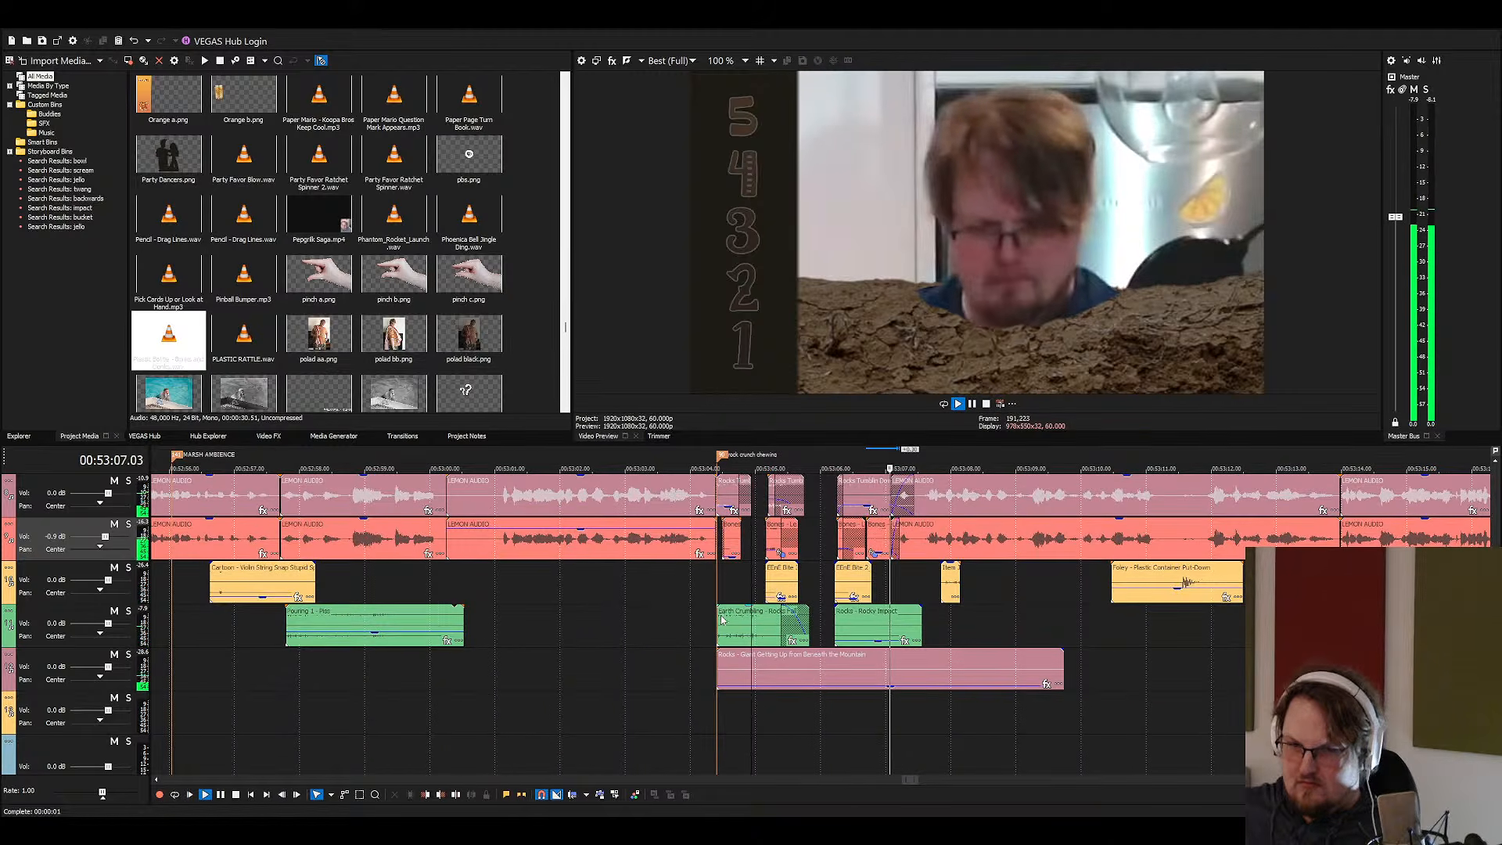
scroll(786, 673, down, 3)
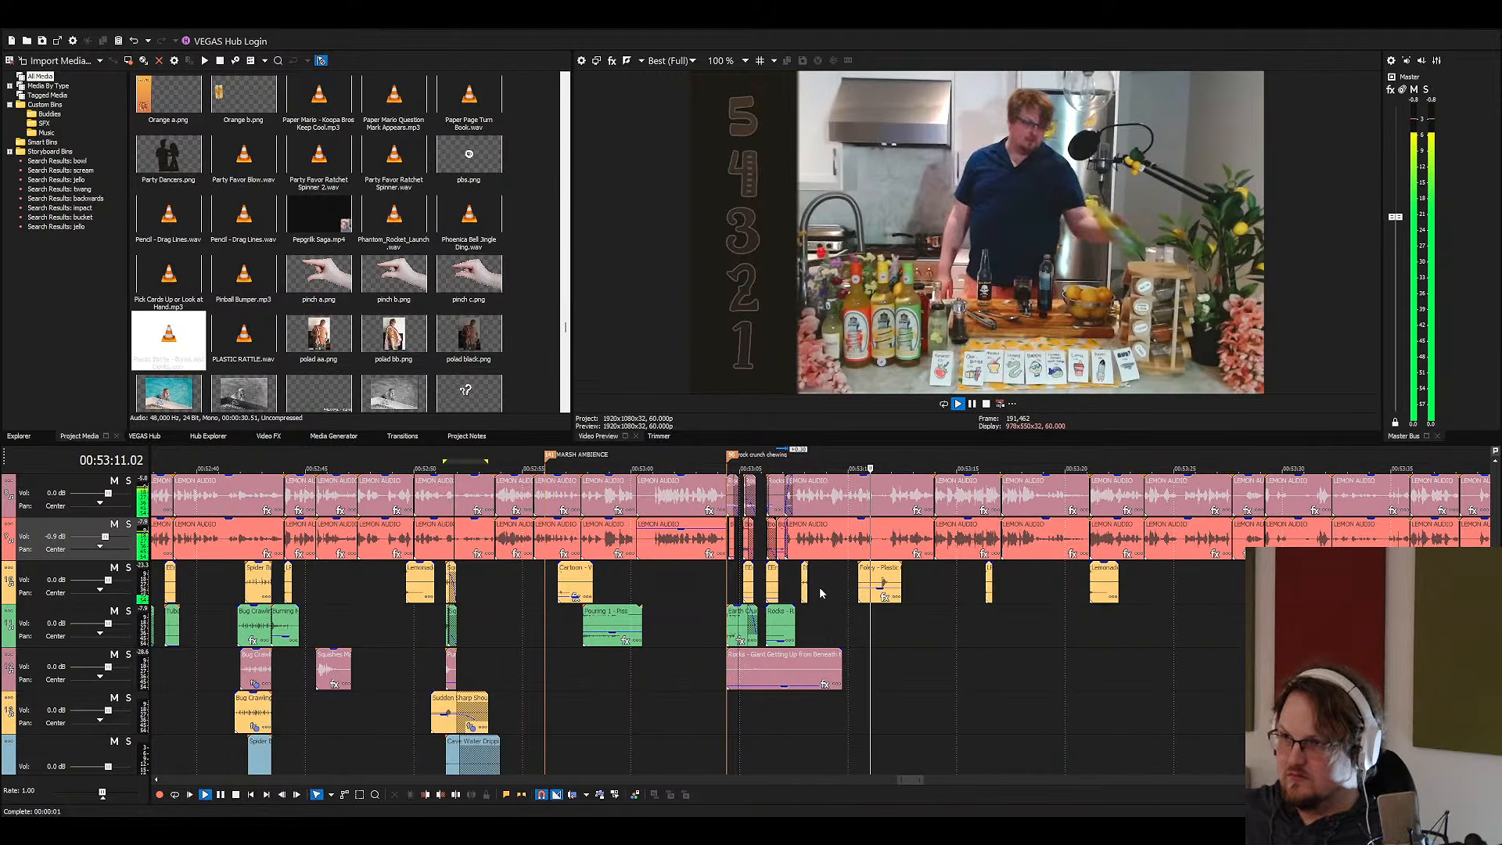
Find Squishes.mp3 in the project media and place it on a free lower track below the Plastic Container Put-Down clip
click(888, 588)
key(space)
click(373, 324)
text(sq)
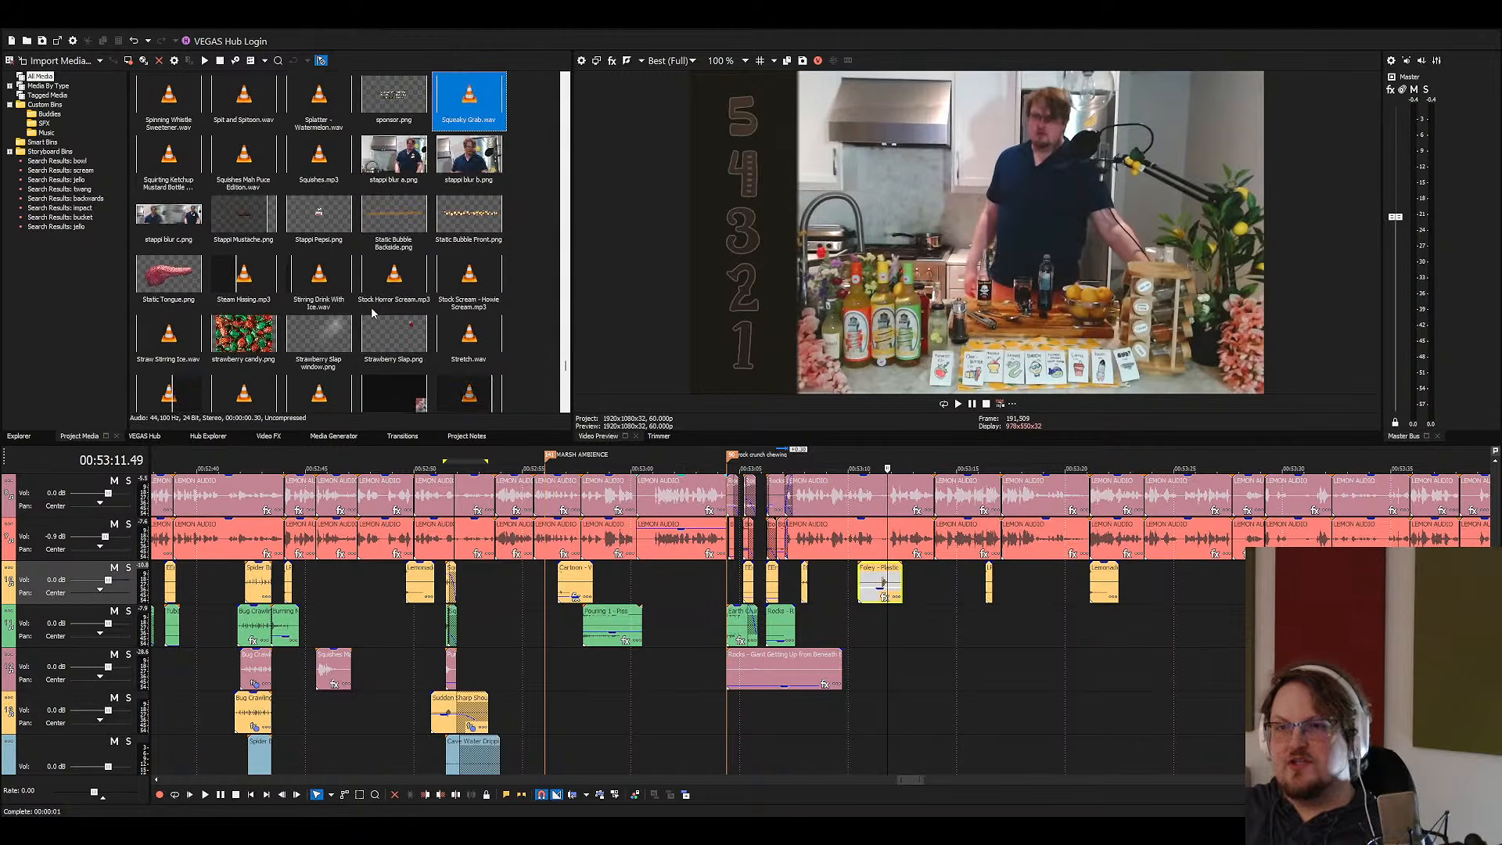
drag(325, 167, 967, 733)
Trim the Squishes clip to a short middle section and move it directly beneath the start of the Plastic Container Put-Down clip
click(1120, 722)
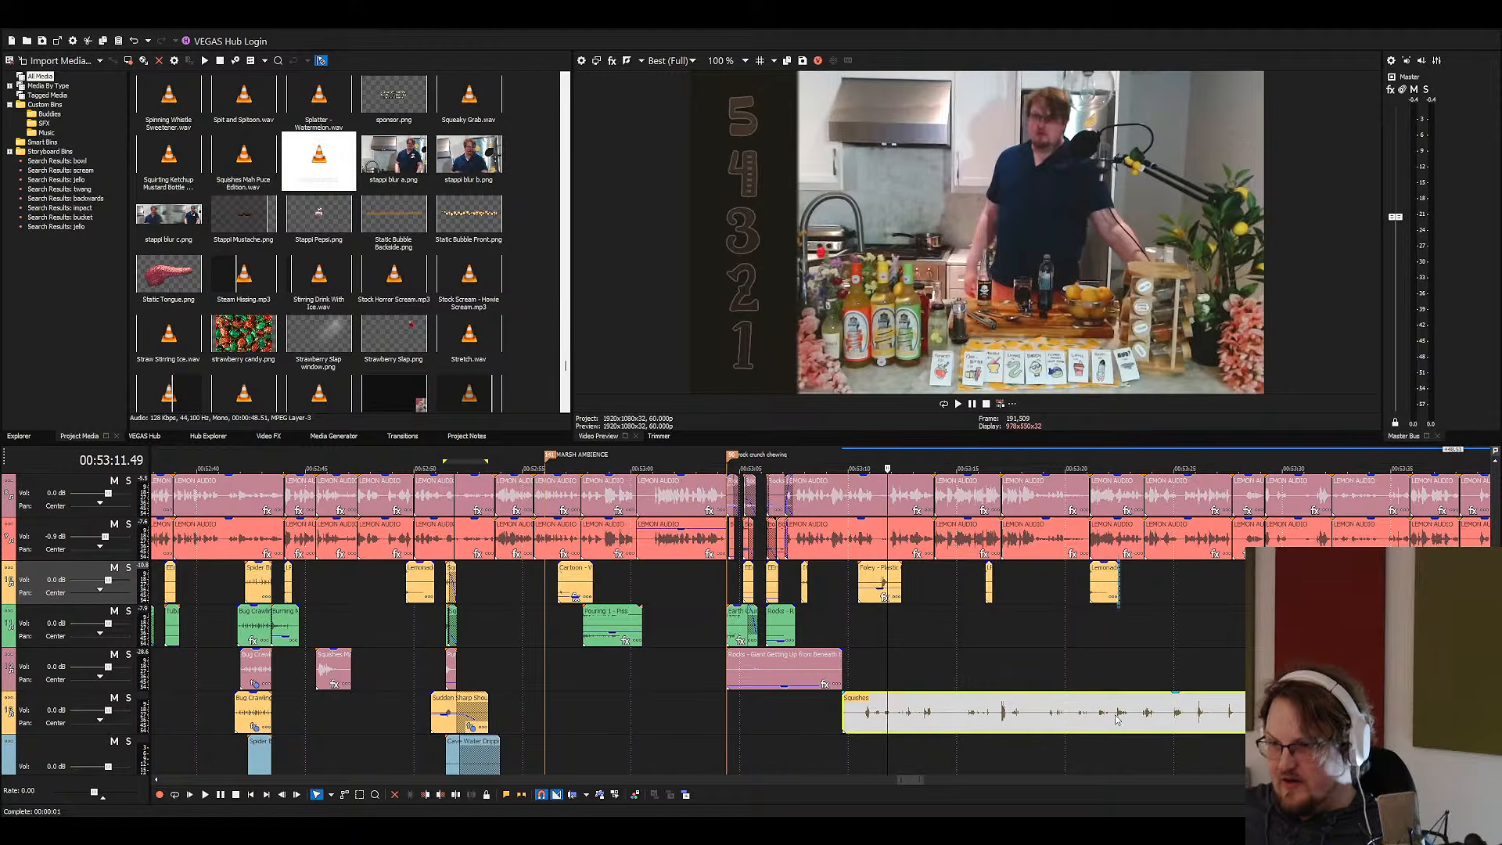
key(s)
click(1192, 722)
key(s)
click(1232, 721)
key(Delete)
click(1086, 721)
key(Delete)
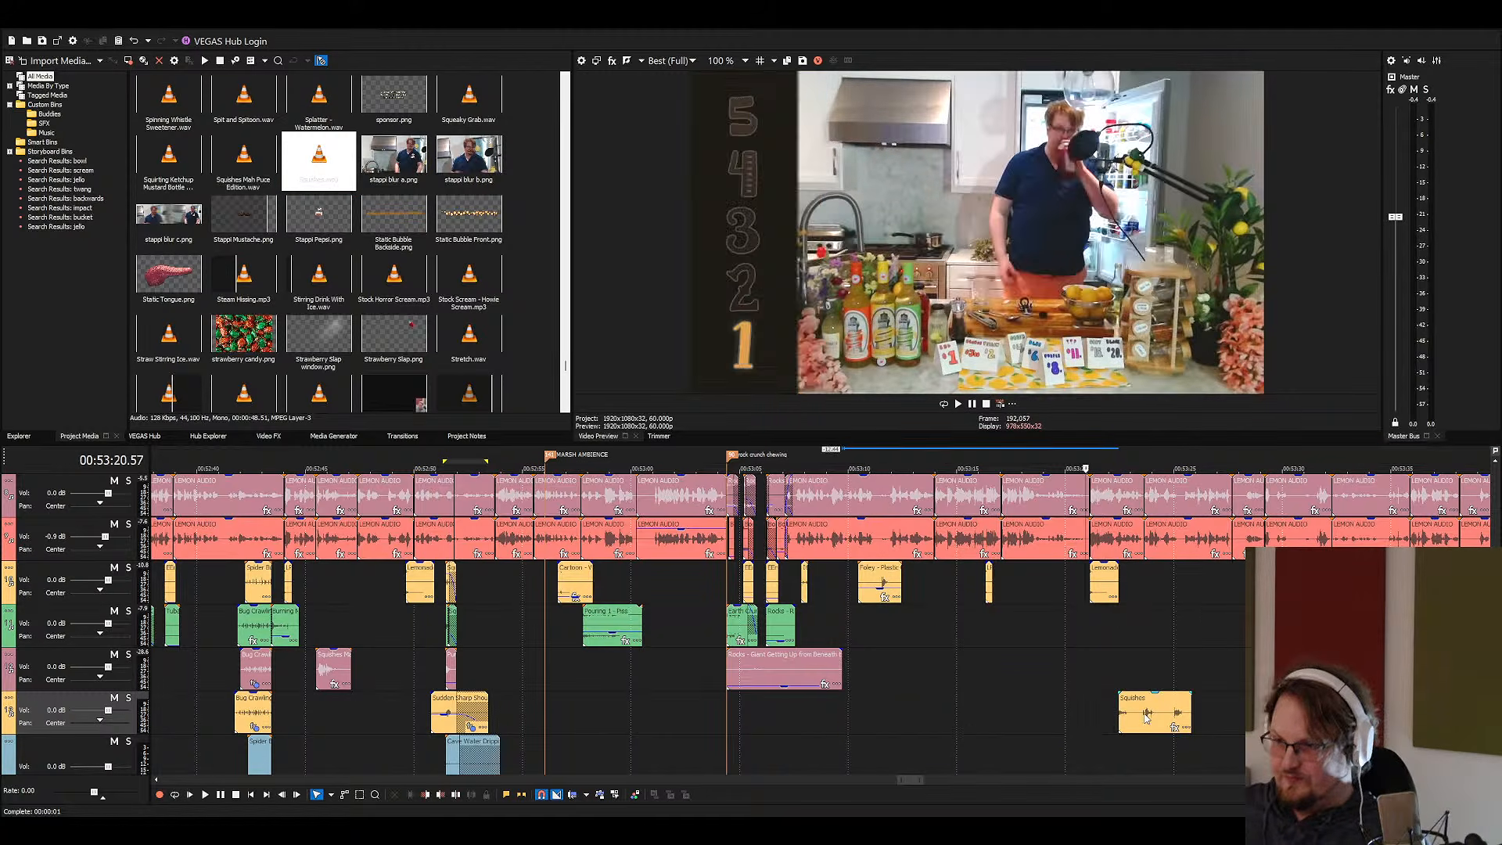
drag(1143, 713, 883, 626)
Play the footage from about 00:52:56, at the start of the pouring scene, and save the project
click(526, 602)
click(548, 596)
key(space)
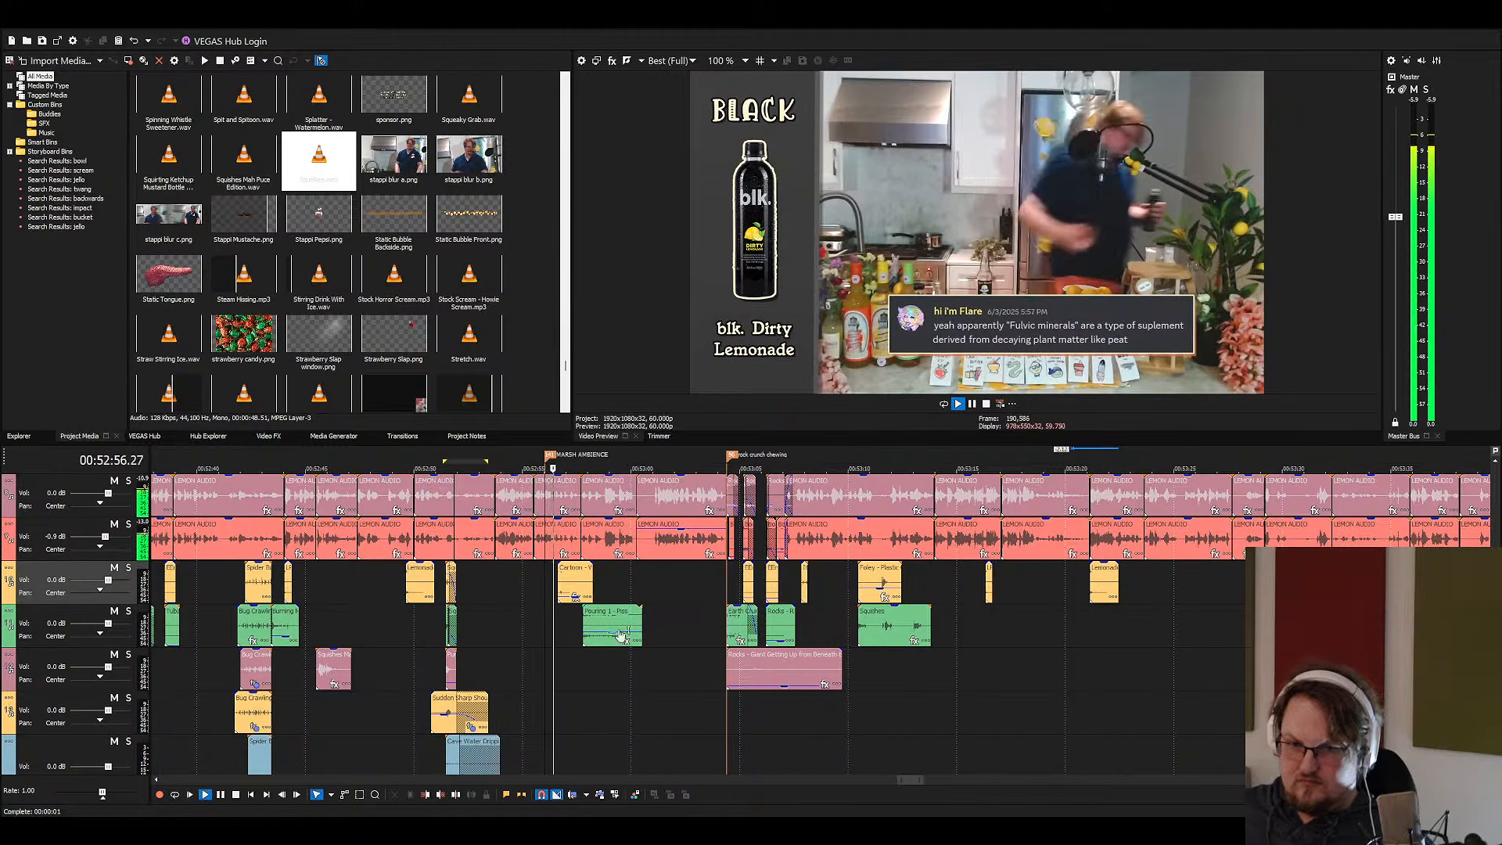
scroll(640, 644, down, 2)
key(ctrl+s)
scroll(669, 630, up, 1)
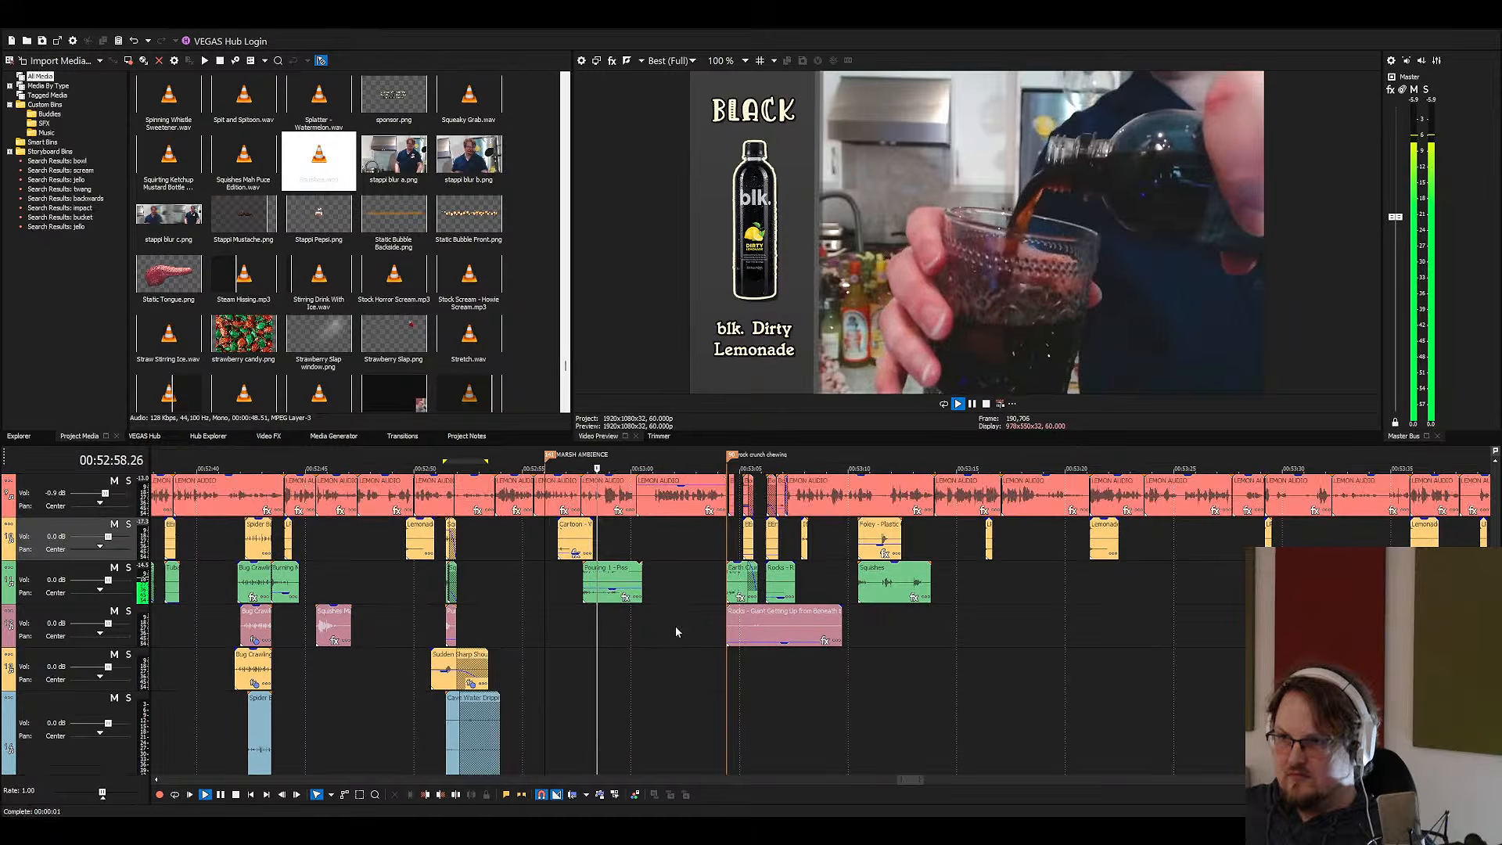
Find the Container Movement - Ice Swivel in Small Glass sound in the project media and place it on the lowest track
scroll(650, 579, up, 5)
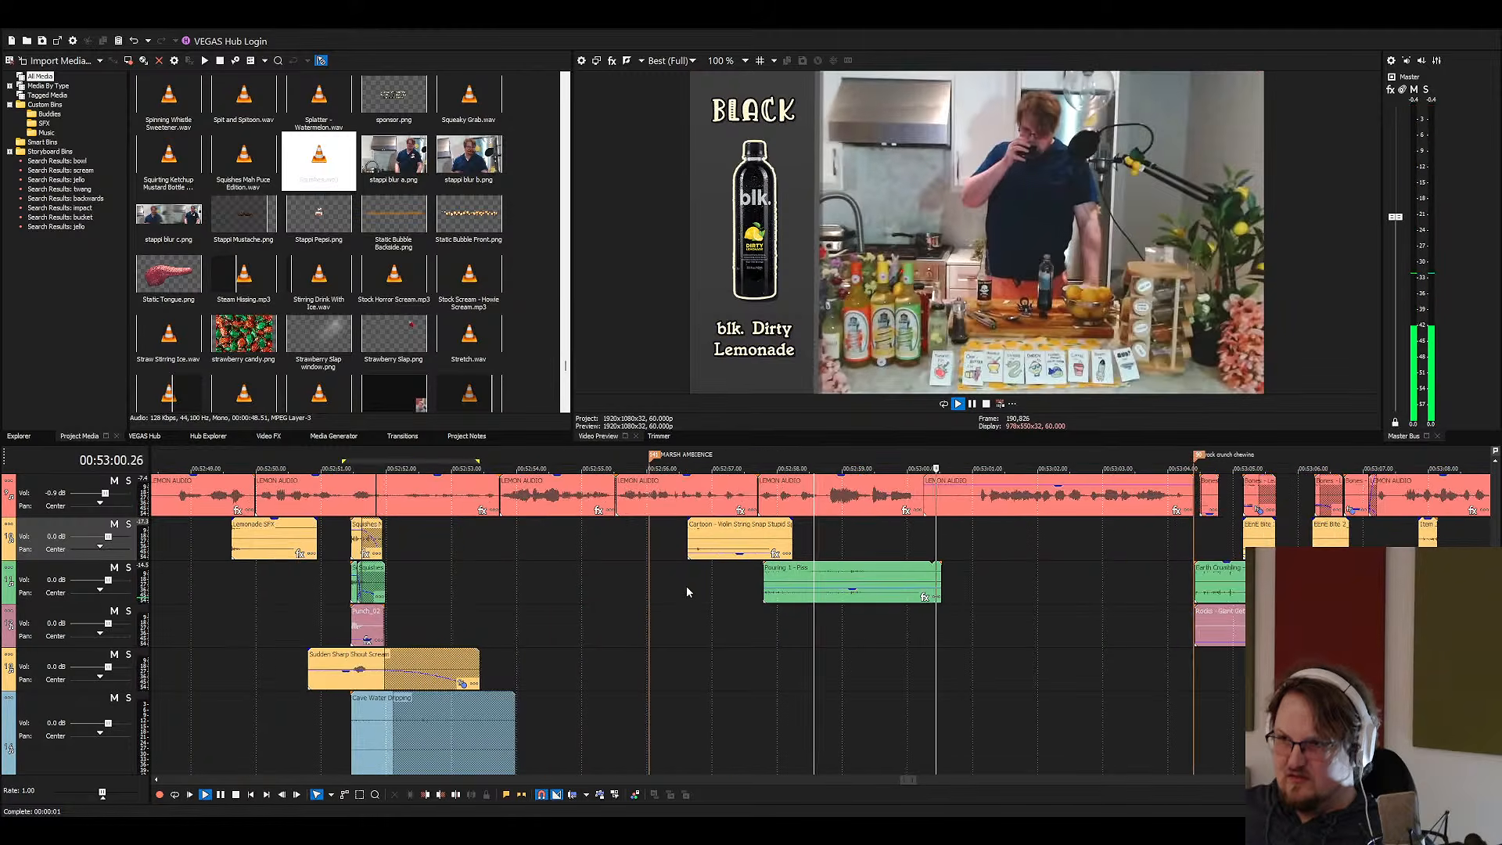
click(423, 305)
text(cont)
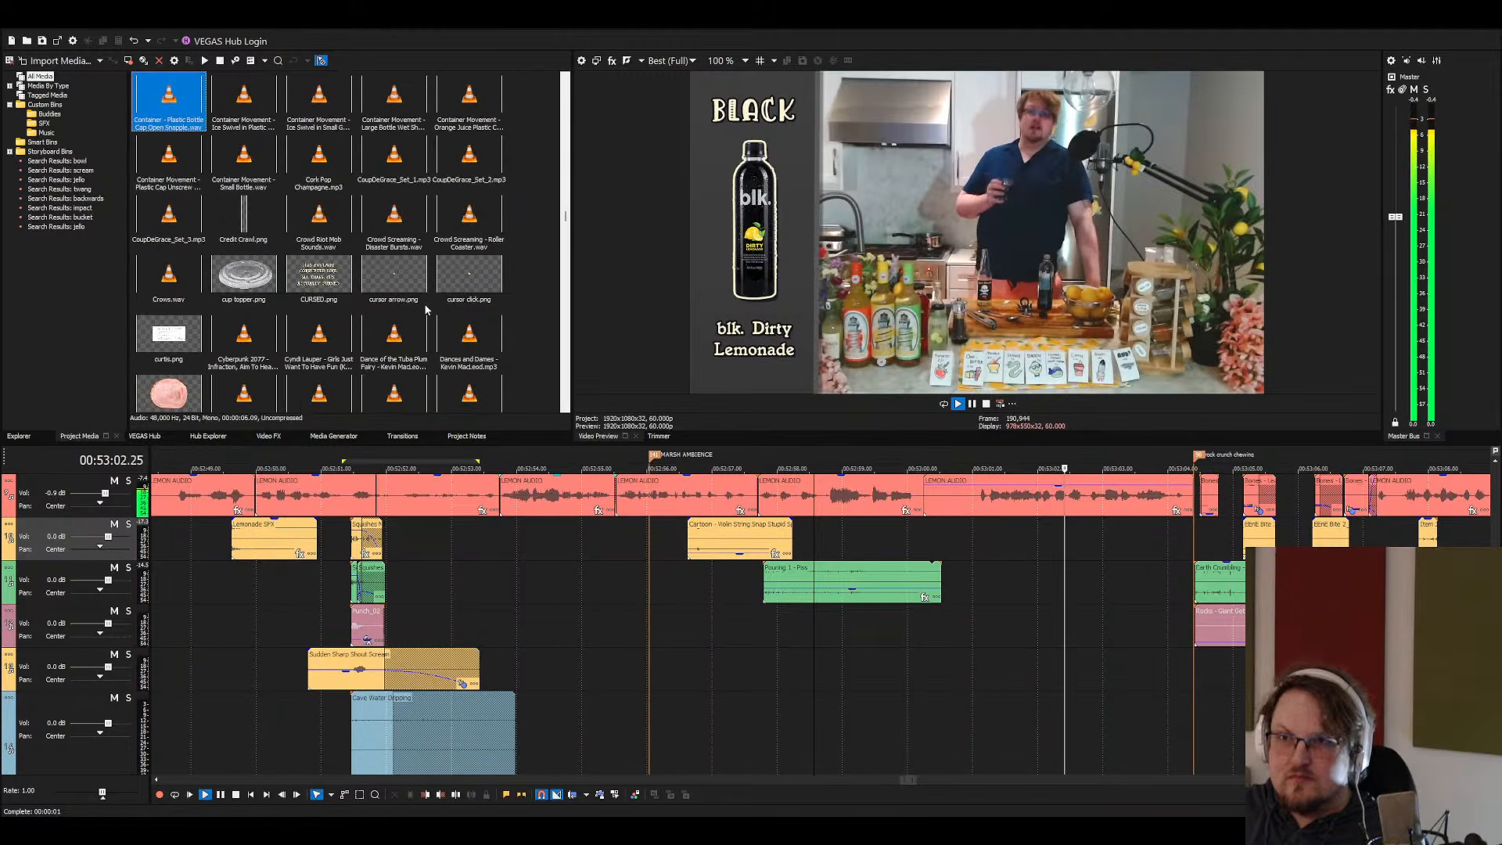
drag(323, 92, 970, 720)
scroll(970, 721, down, 5)
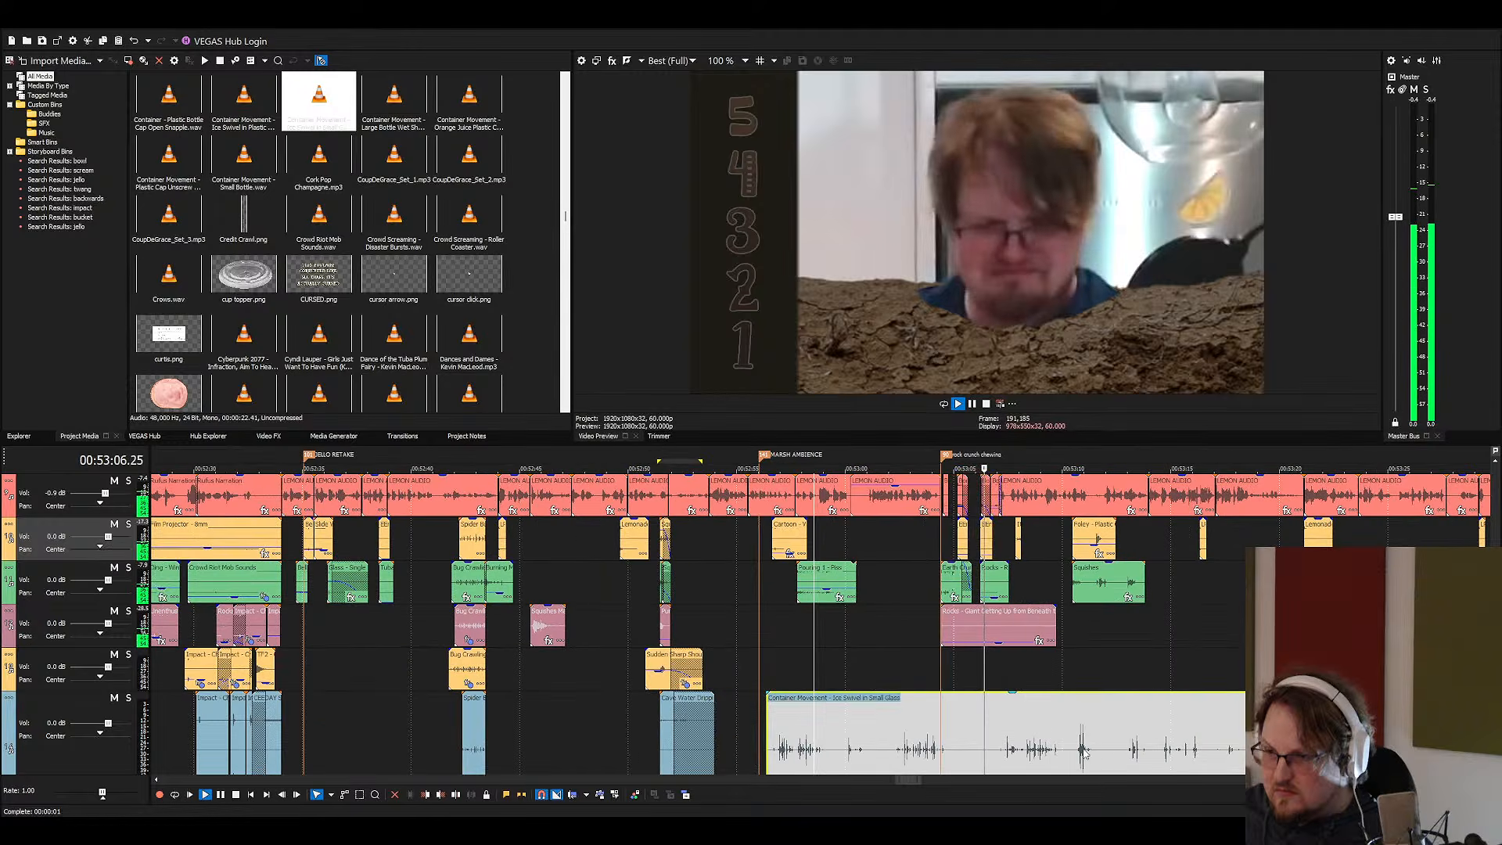
Split out a short middle section of the Ice Swivel in Small Glass clip and delete the parts before and after it
key(s)
key(s)
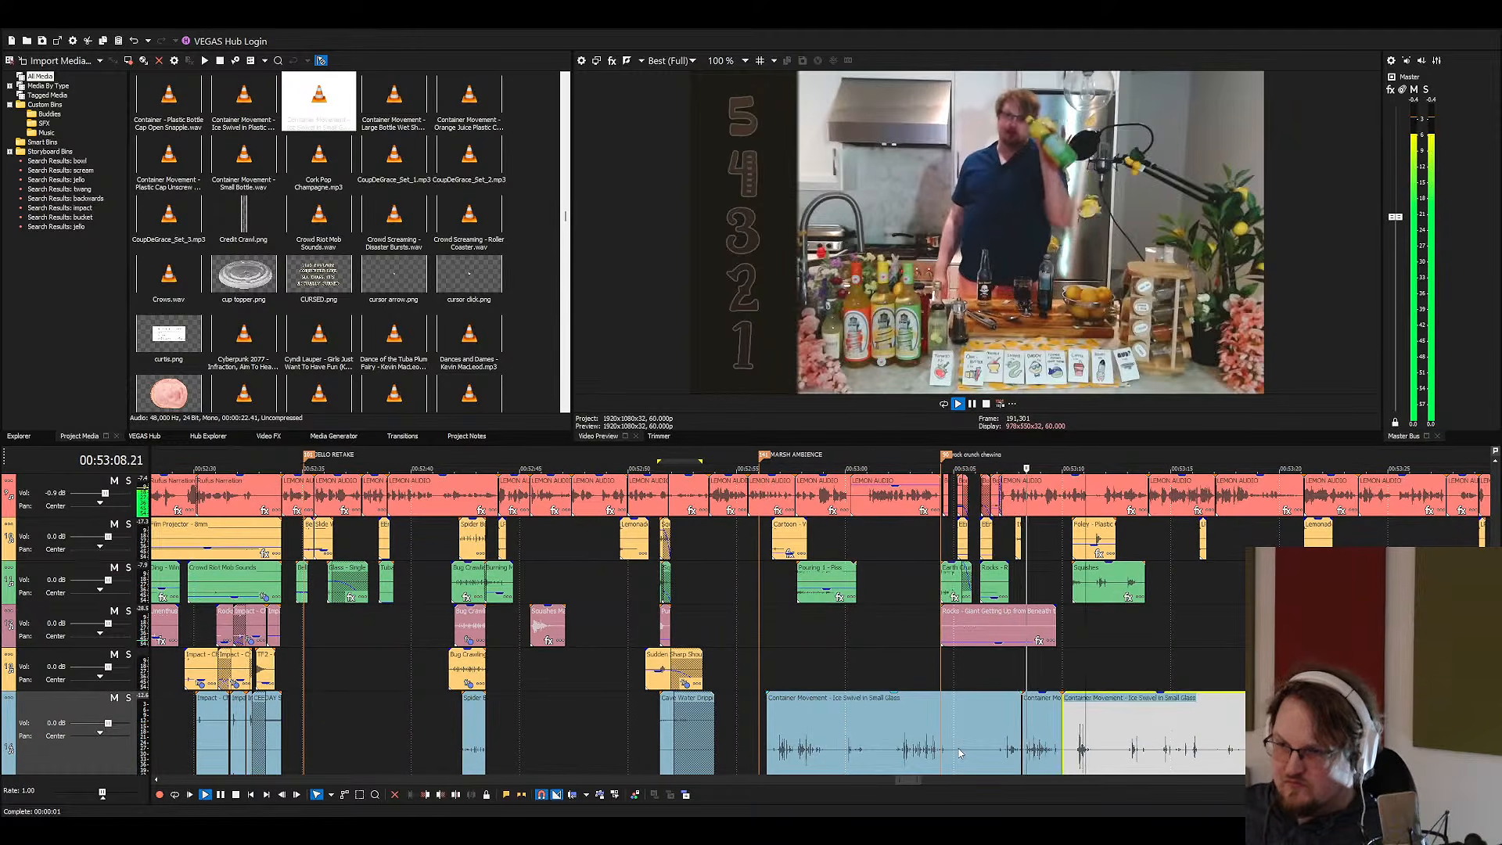
key(Delete)
click(956, 743)
key(Delete)
Move the short Ice Swivel clip up to overlap the end of the Violin String Snap clip and play the pouring scene
drag(1031, 729, 816, 533)
key(space)
key(space)
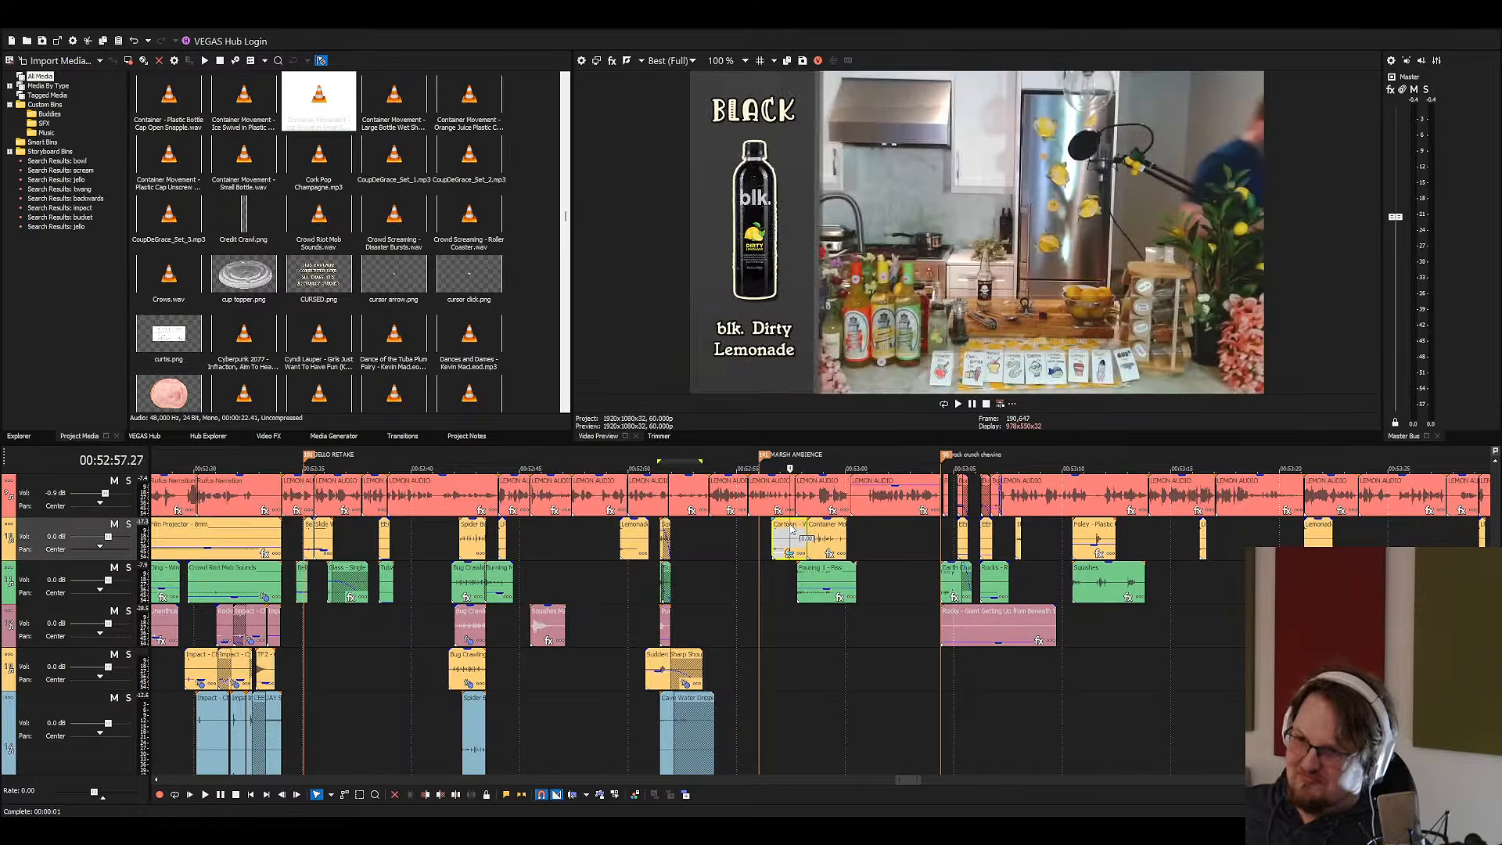
scroll(899, 546, up, 5)
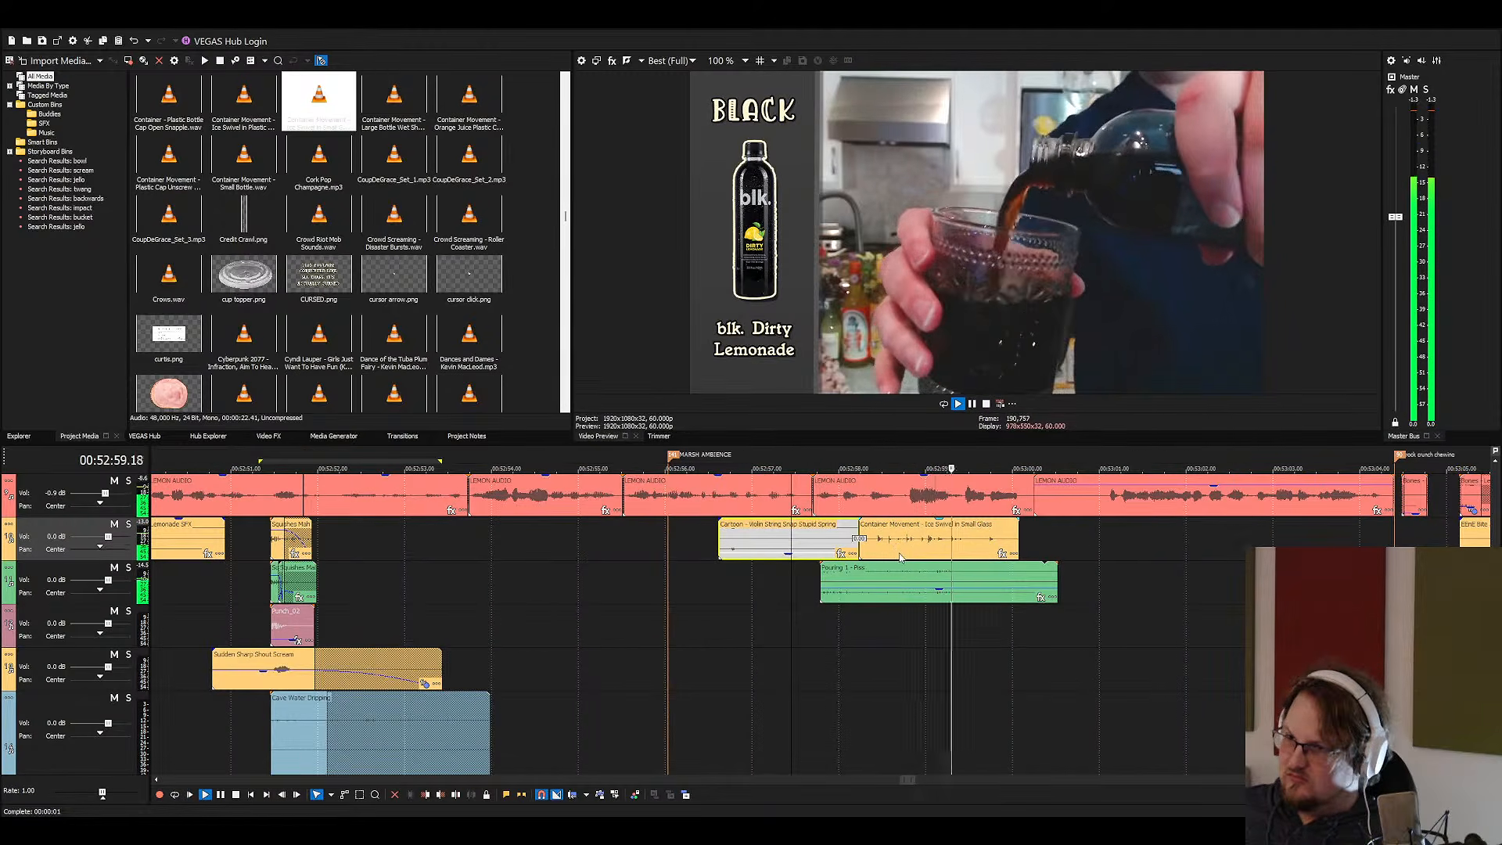
Cut the first part off the Ice Swivel in Small Glass clip, shift it later over the pouring with a fade-in, and play the following scenes
drag(900, 545, 986, 525)
key(space)
key(Delete)
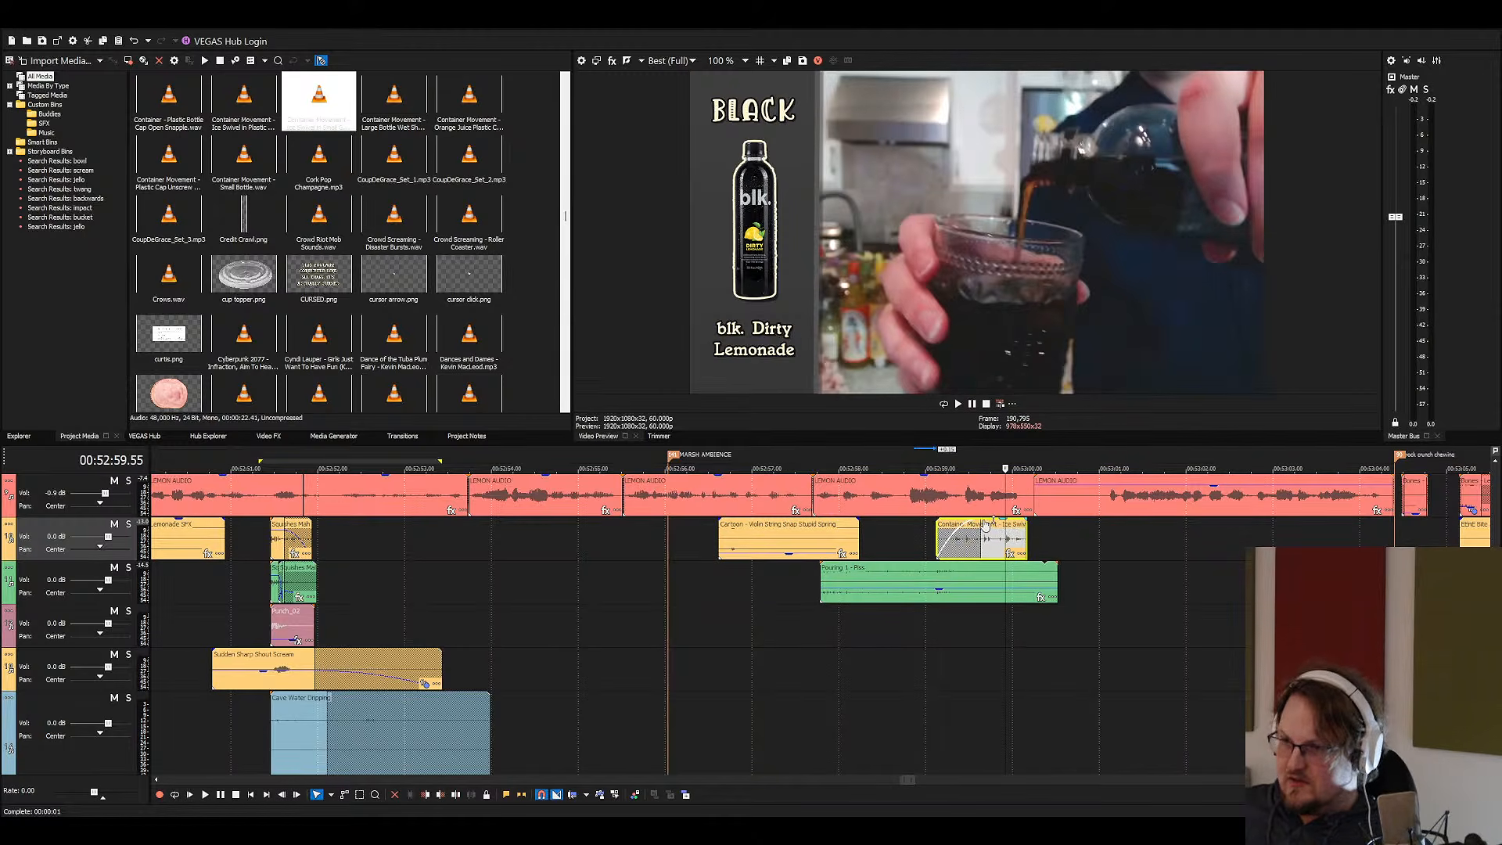
key(space)
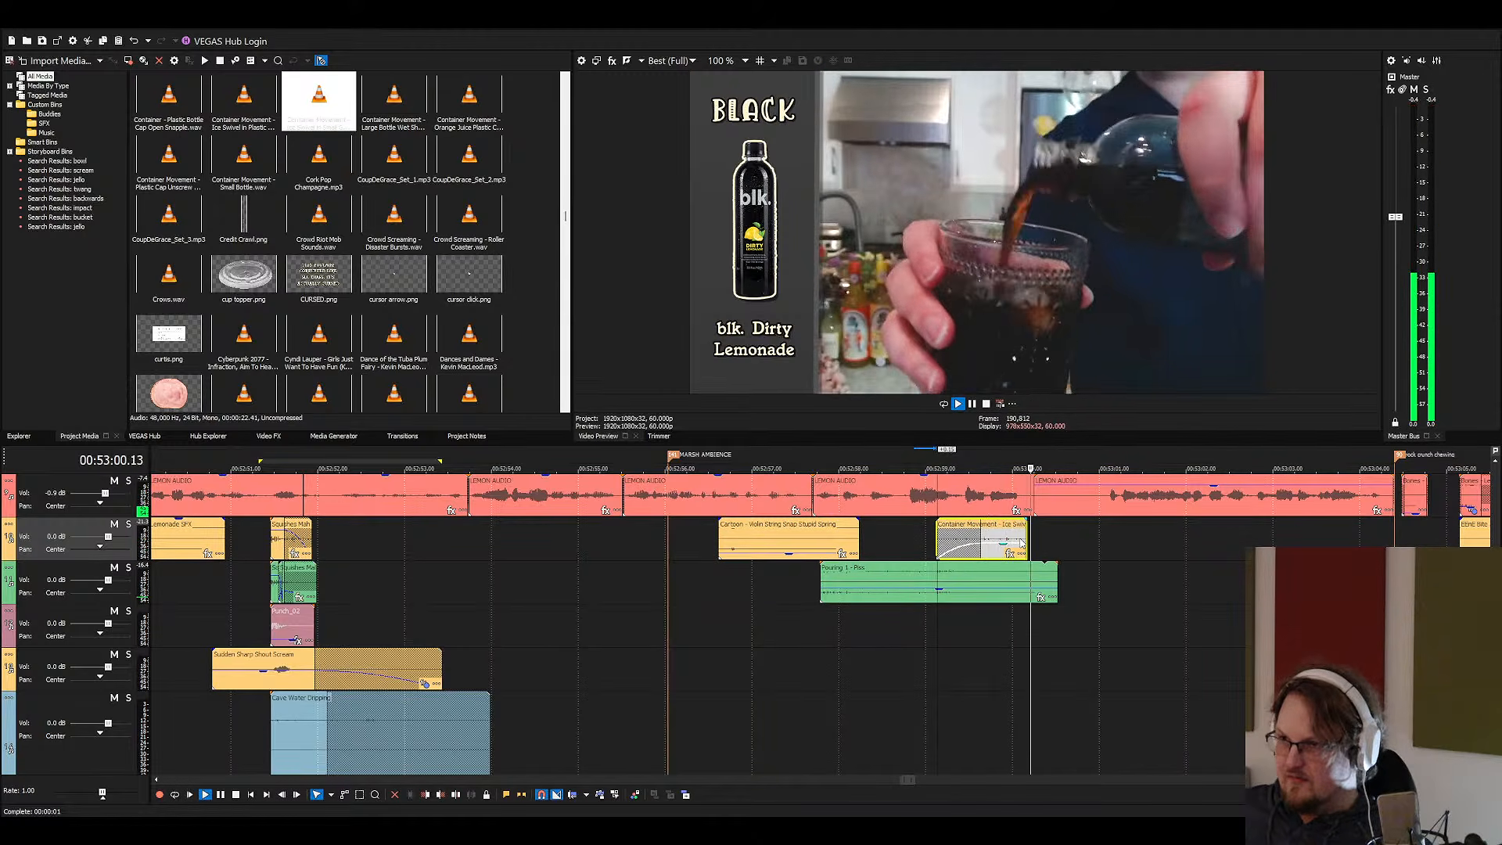
scroll(957, 580, down, 3)
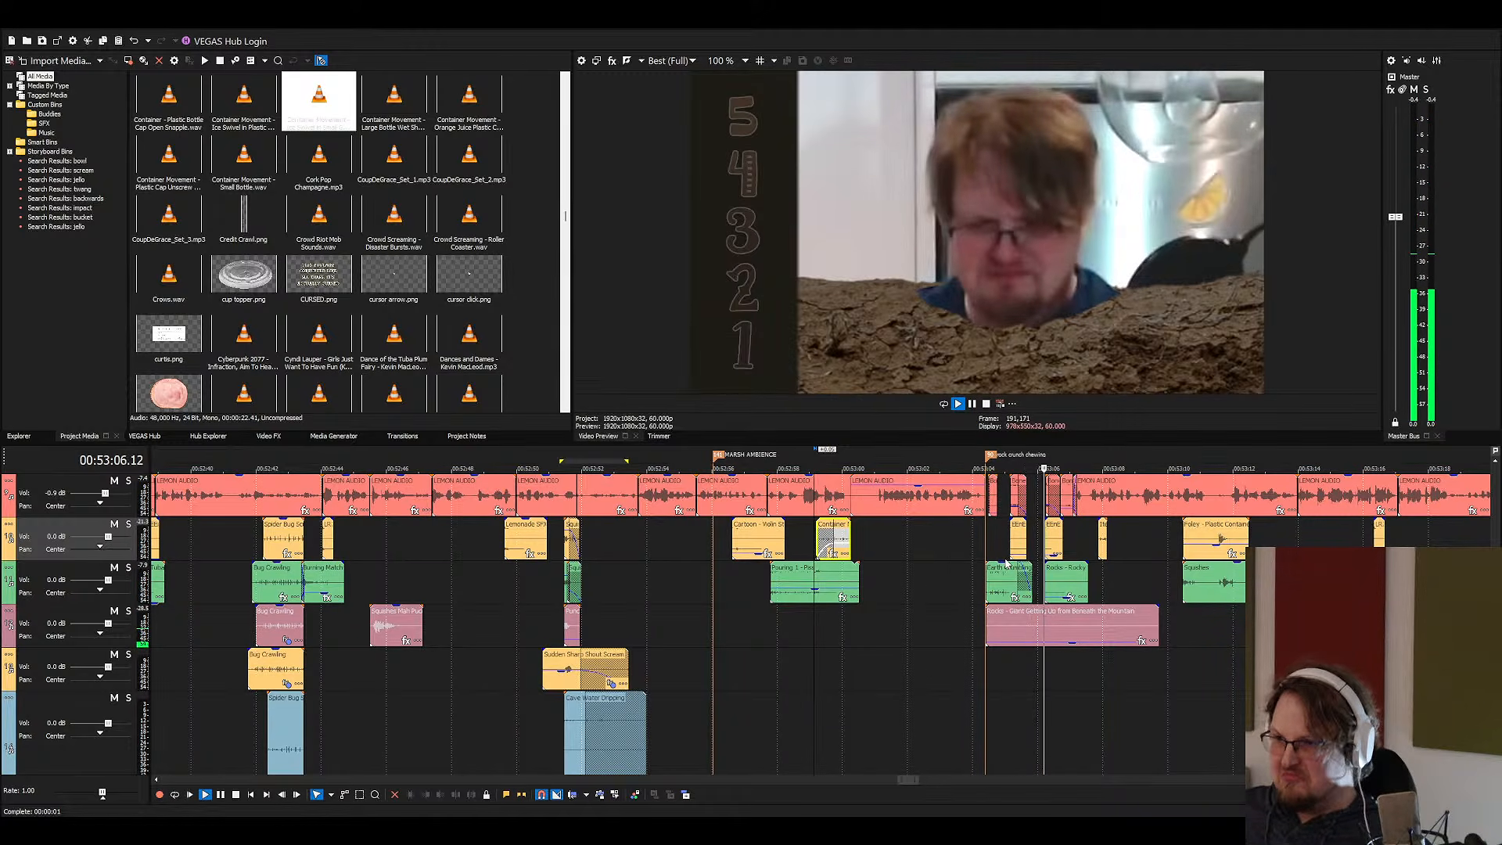
click(1006, 568)
scroll(993, 566, up, 3)
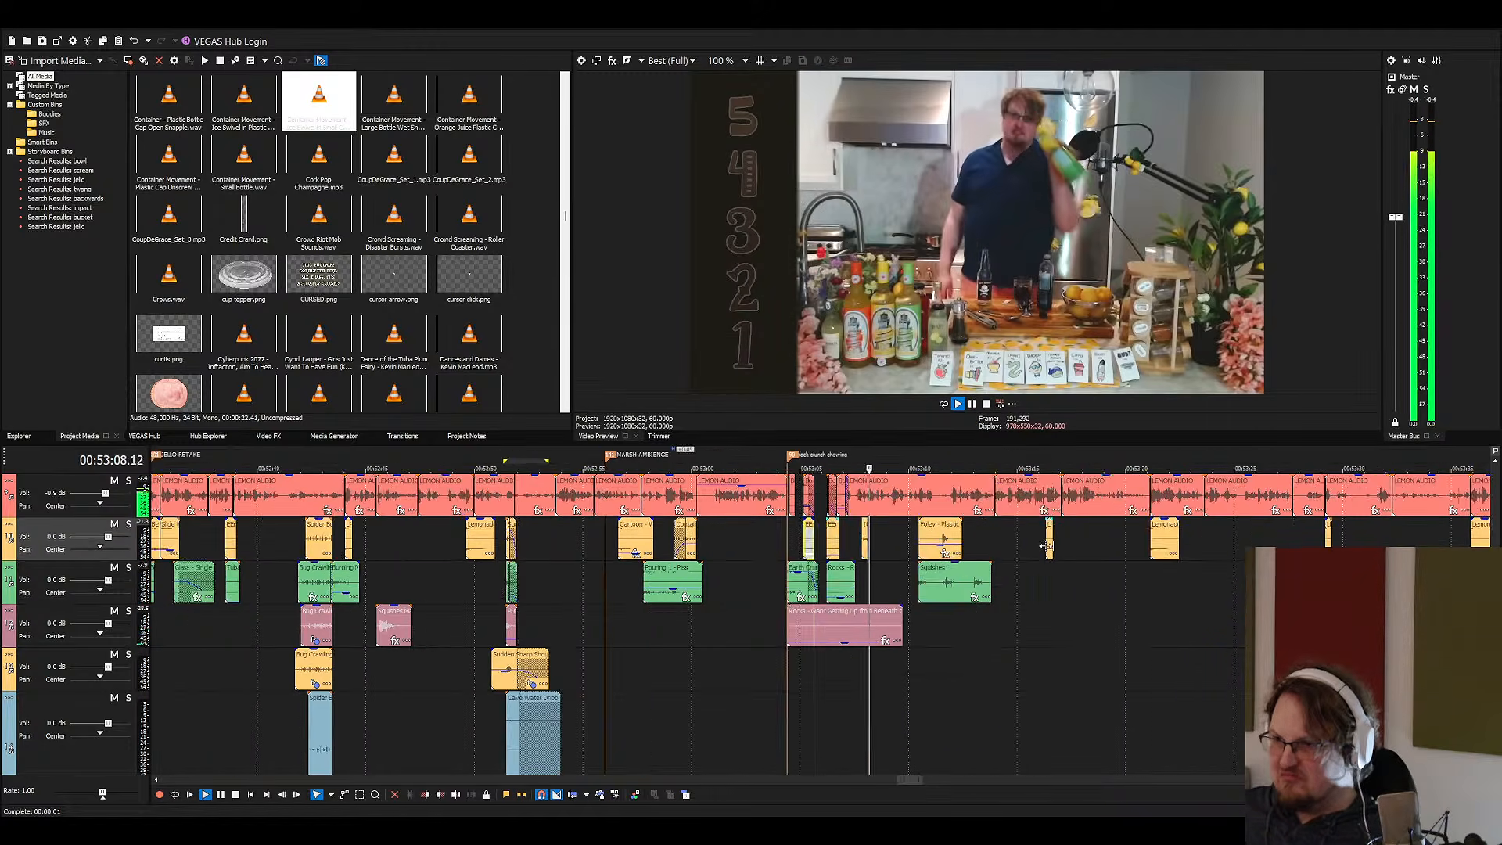
scroll(983, 564, down, 3)
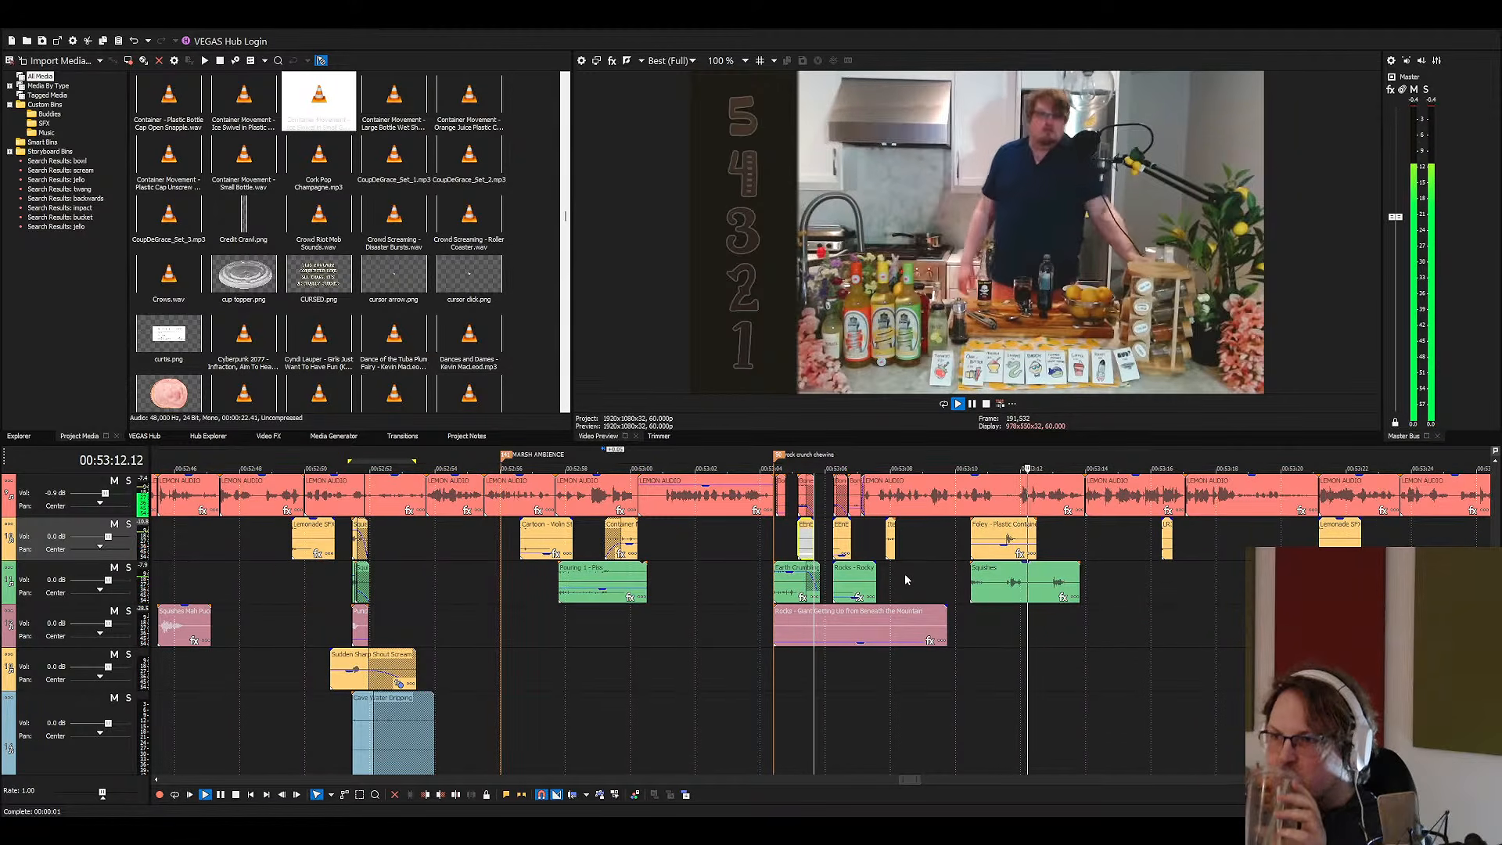
Split the Squishes clip near 00:53:12 and move its last squish to the track below, overlapping the middle squish
click(1023, 596)
key(space)
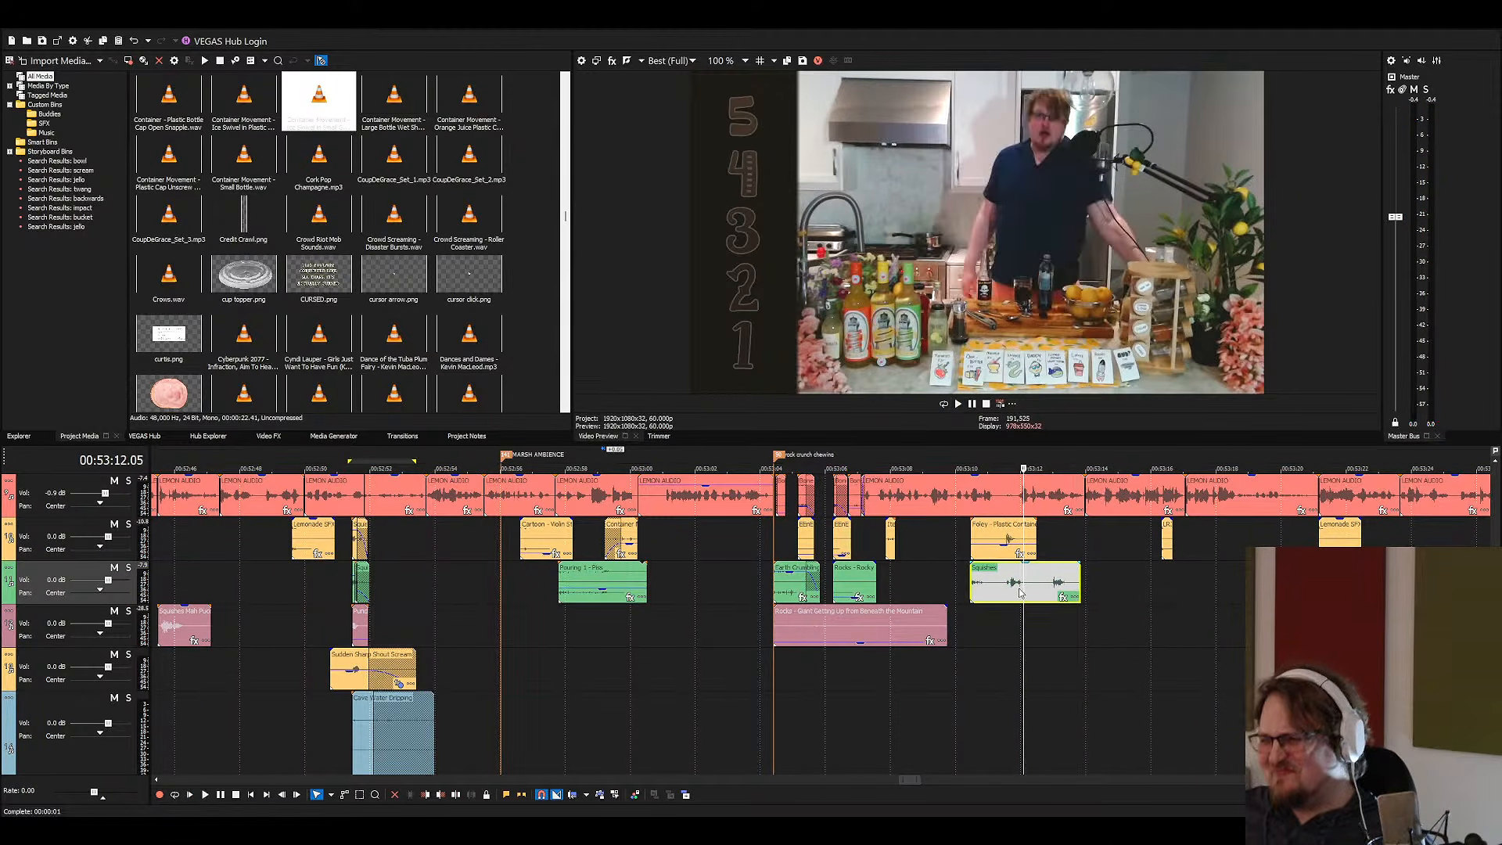
scroll(917, 601, up, 3)
drag(793, 592, 829, 593)
key(space)
key(s)
drag(943, 590, 831, 619)
key(space)
key(space)
Remove the leading piece of the Squishes clip and lower the gain of the two remaining overlapping pieces
drag(711, 592, 812, 592)
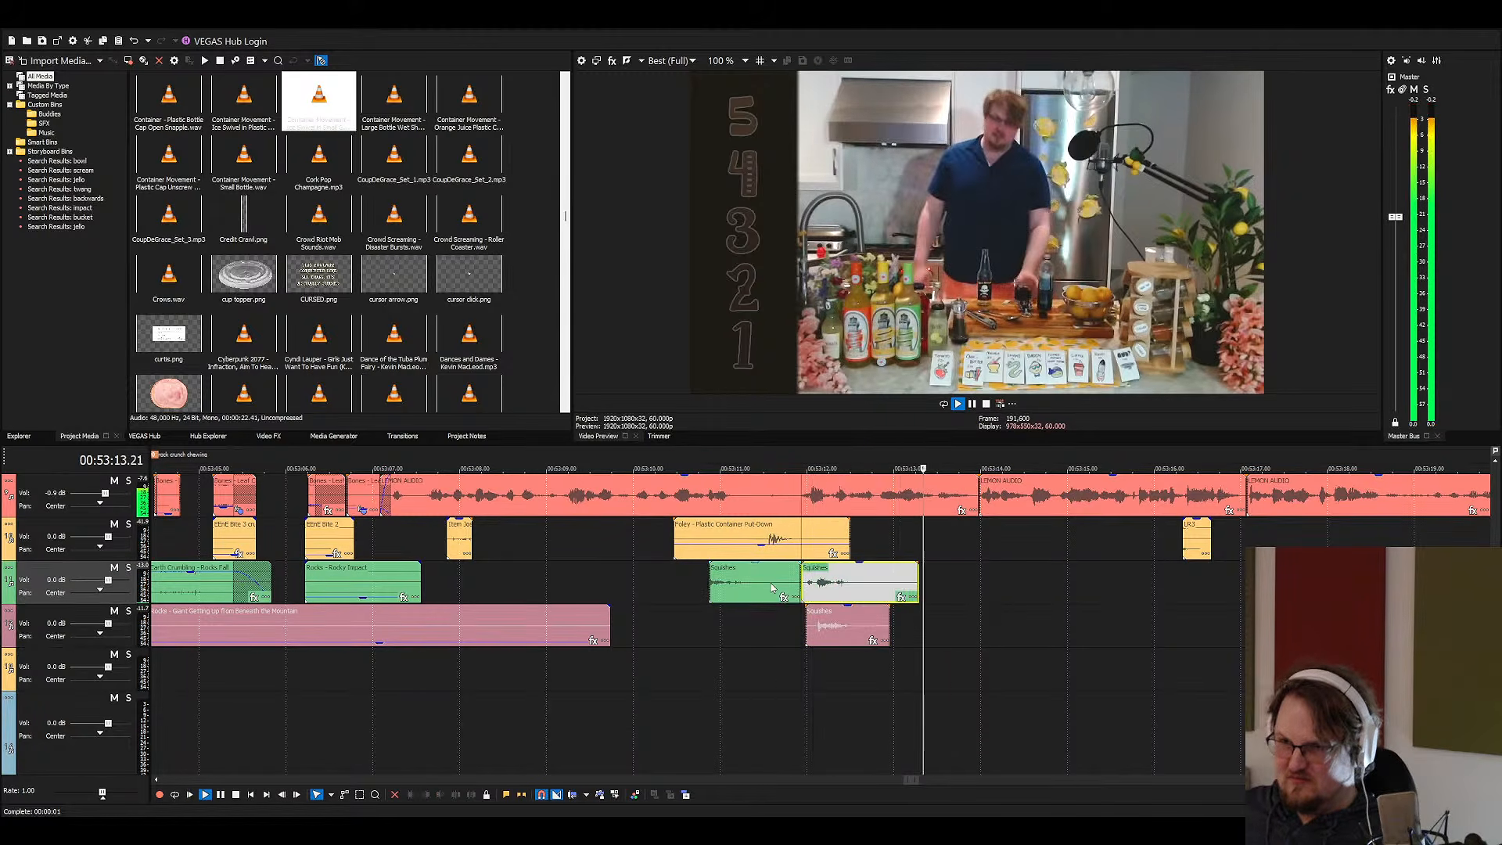
click(811, 592)
ctrl+click(851, 616)
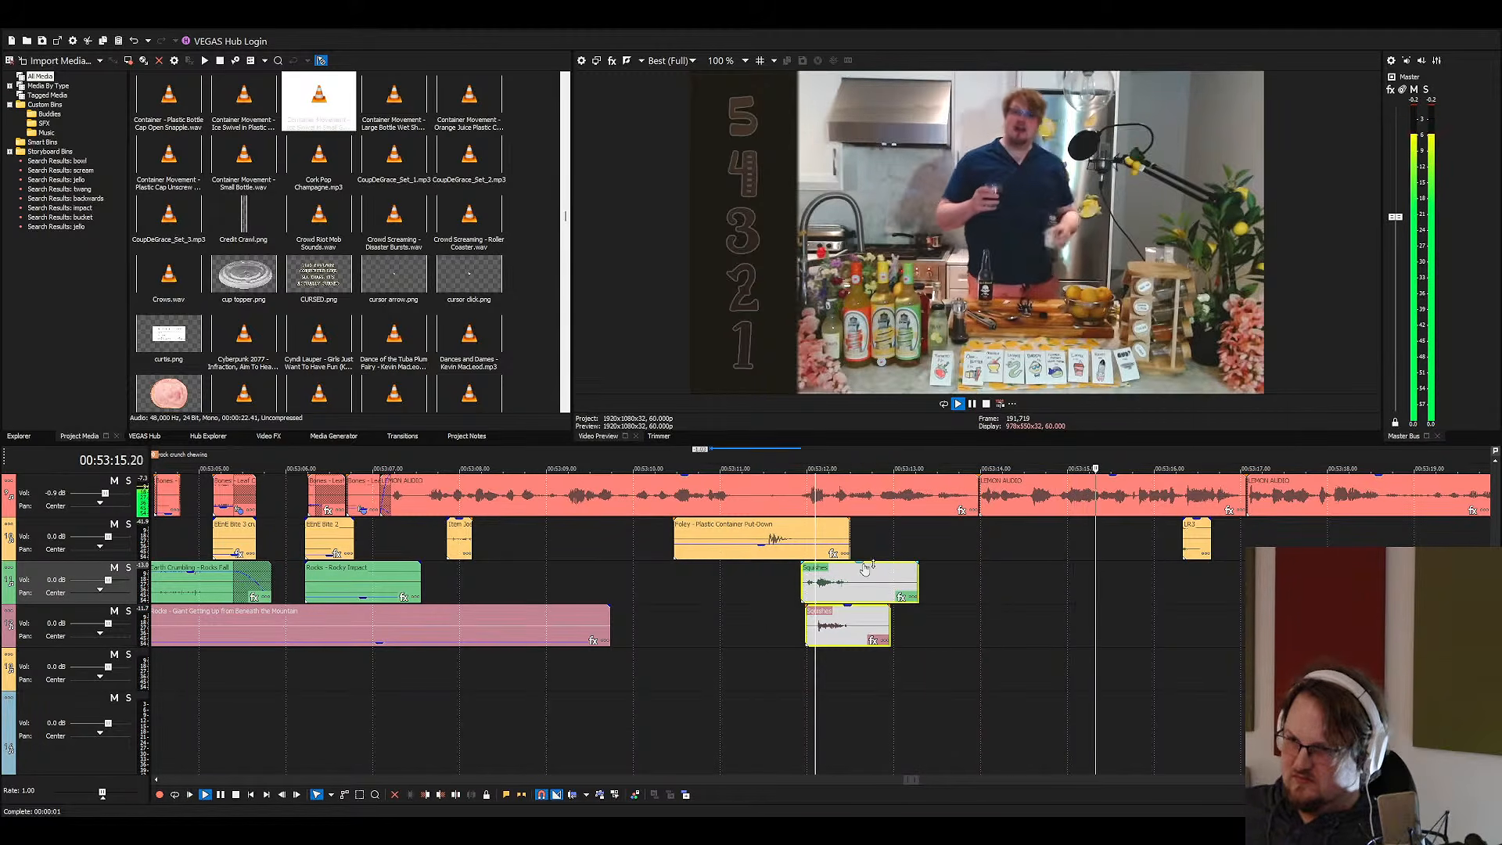
key(space)
ctrl+click(844, 612)
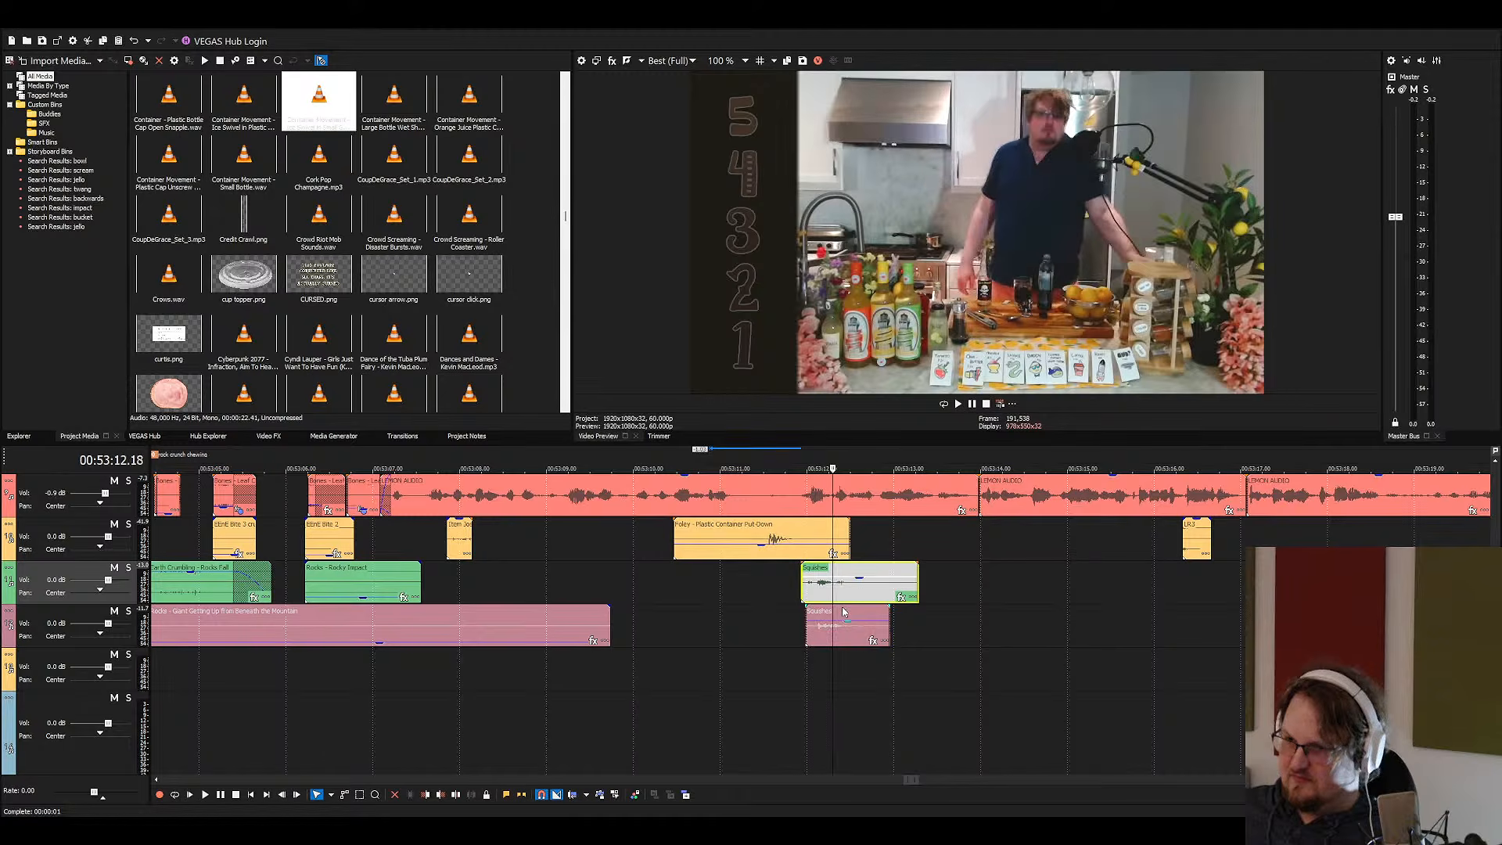
Paste copies of both Squishes pieces at about 00:53:15 and set the lower copy's gain to about -1.3 dB
click(1041, 547)
key(ctrl+v)
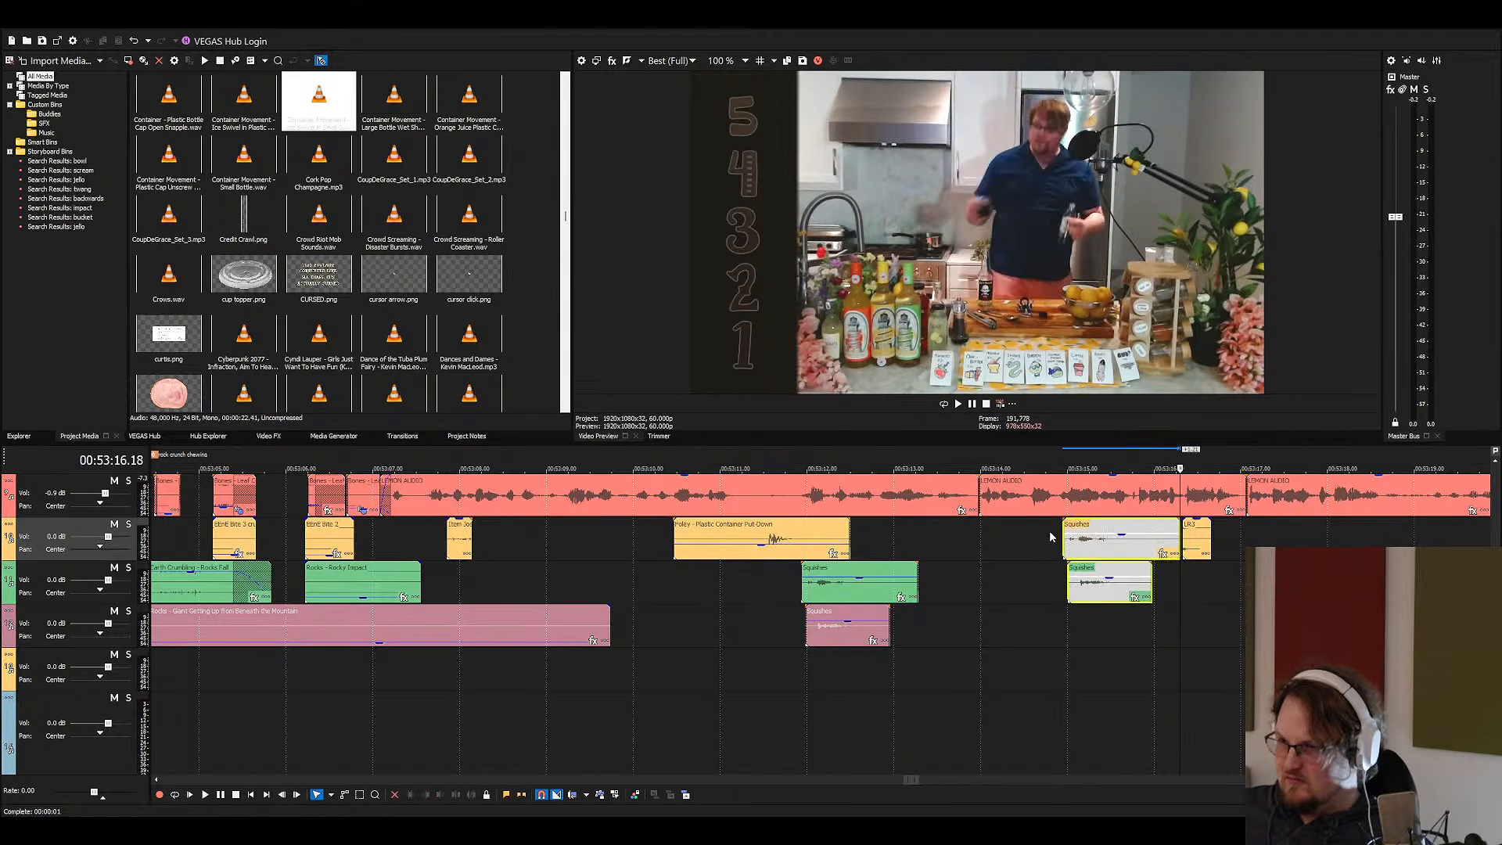
click(1085, 587)
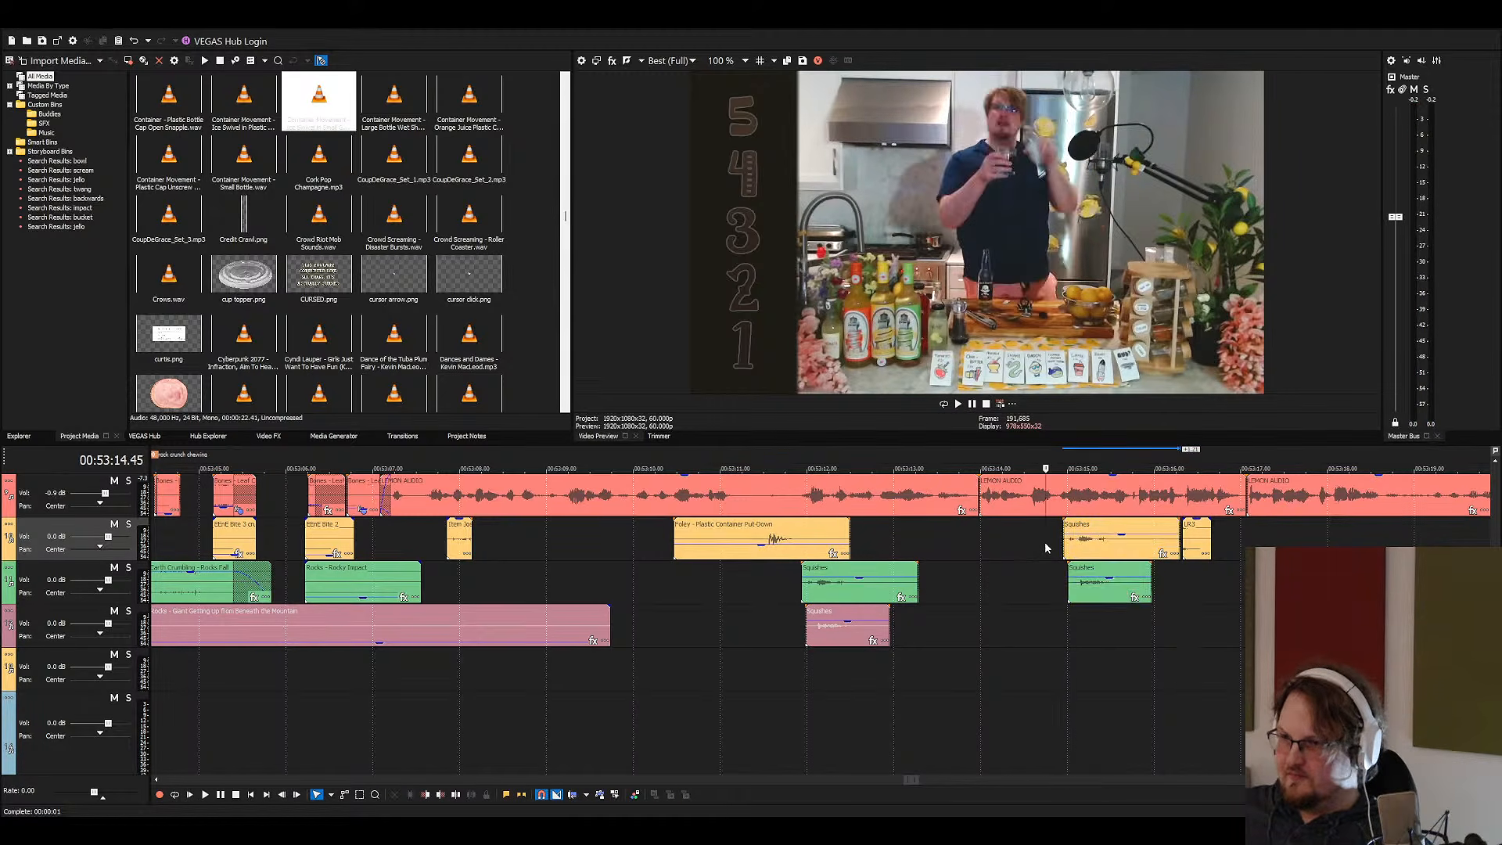
key(space)
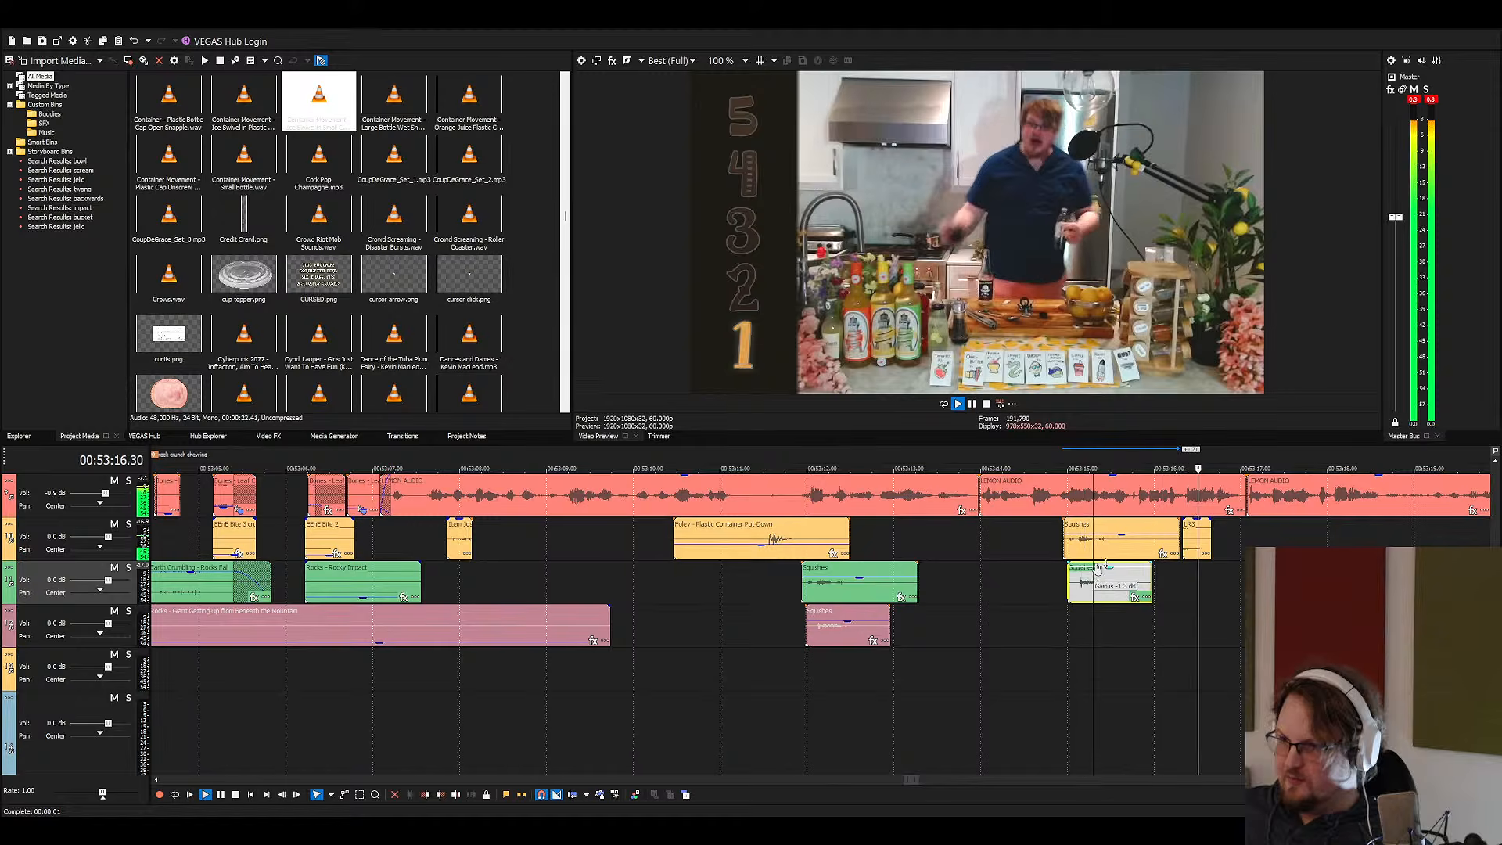
Lower the gain of the LEMON AUDIO clip above the pasted Squishes copies and replay that moment
scroll(1093, 592, up, 2)
click(1093, 586)
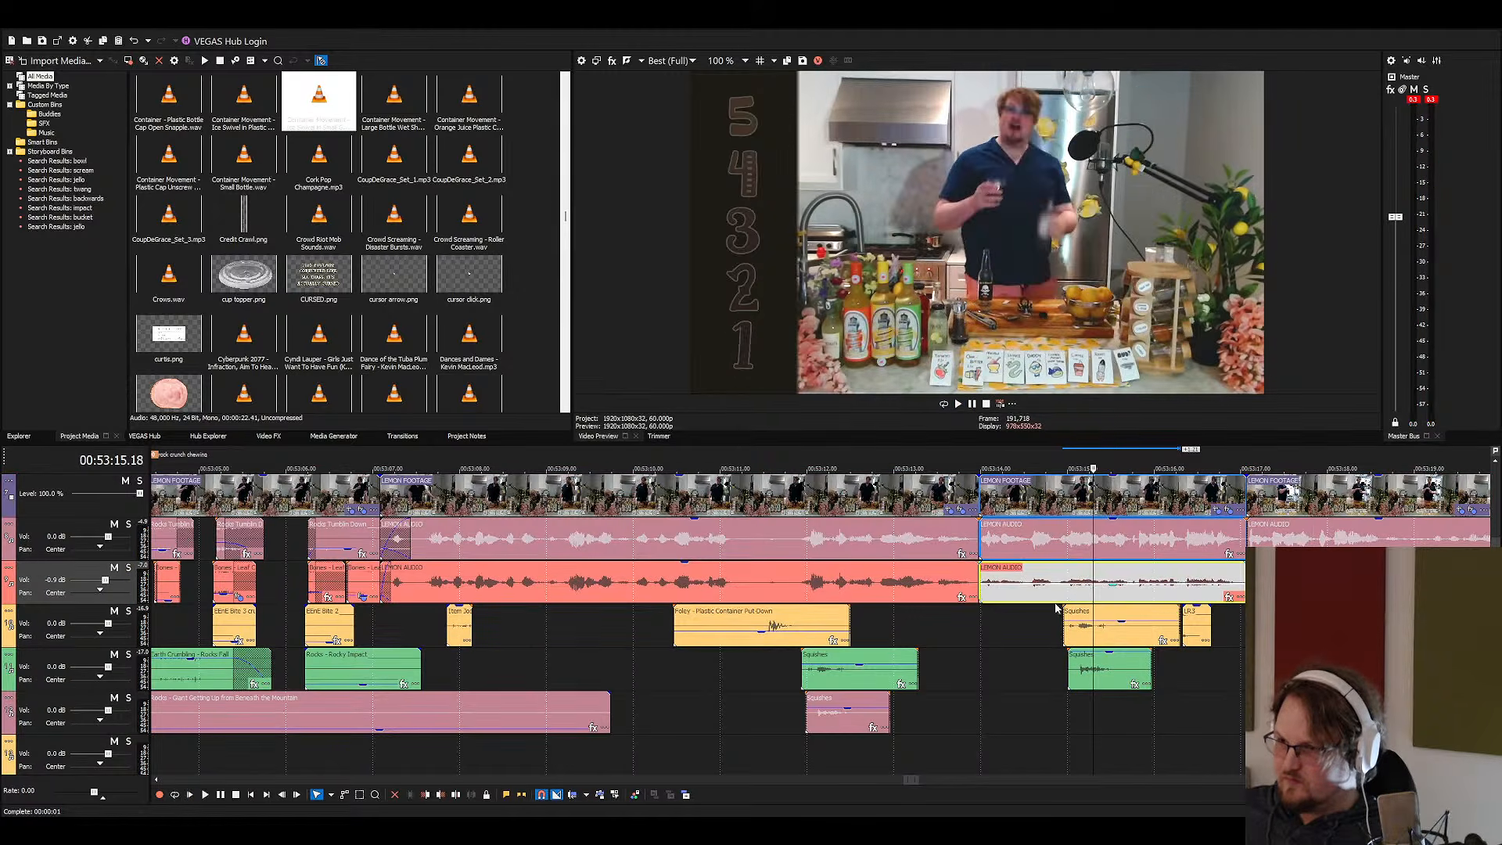
click(1084, 636)
key(space)
Find the EEnE Impact 12 sound in the project media and place it beneath the short clip following the pasted Squishes
click(491, 271)
key(e)
key(e)
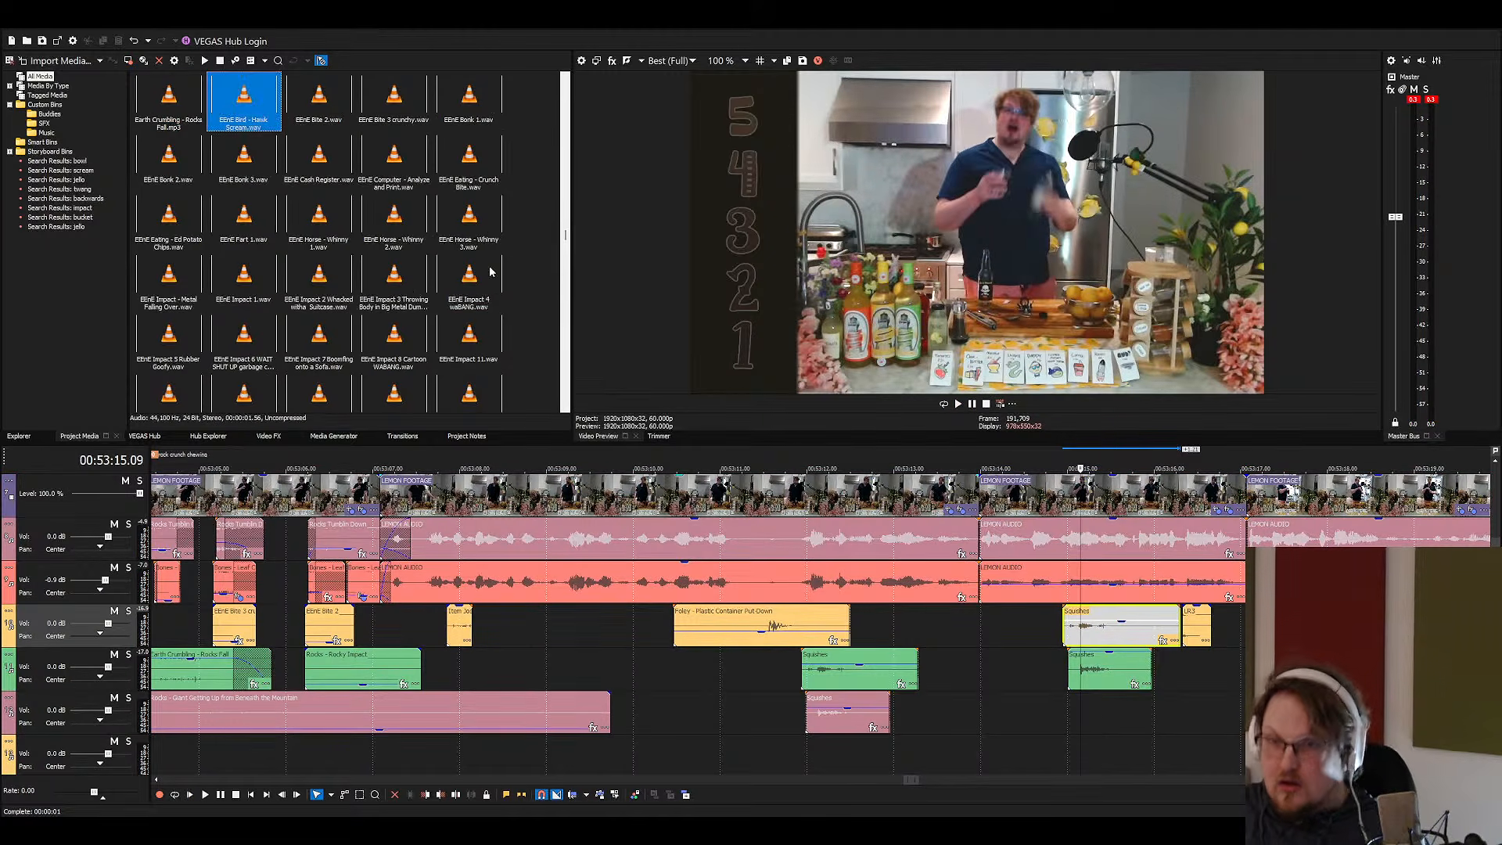
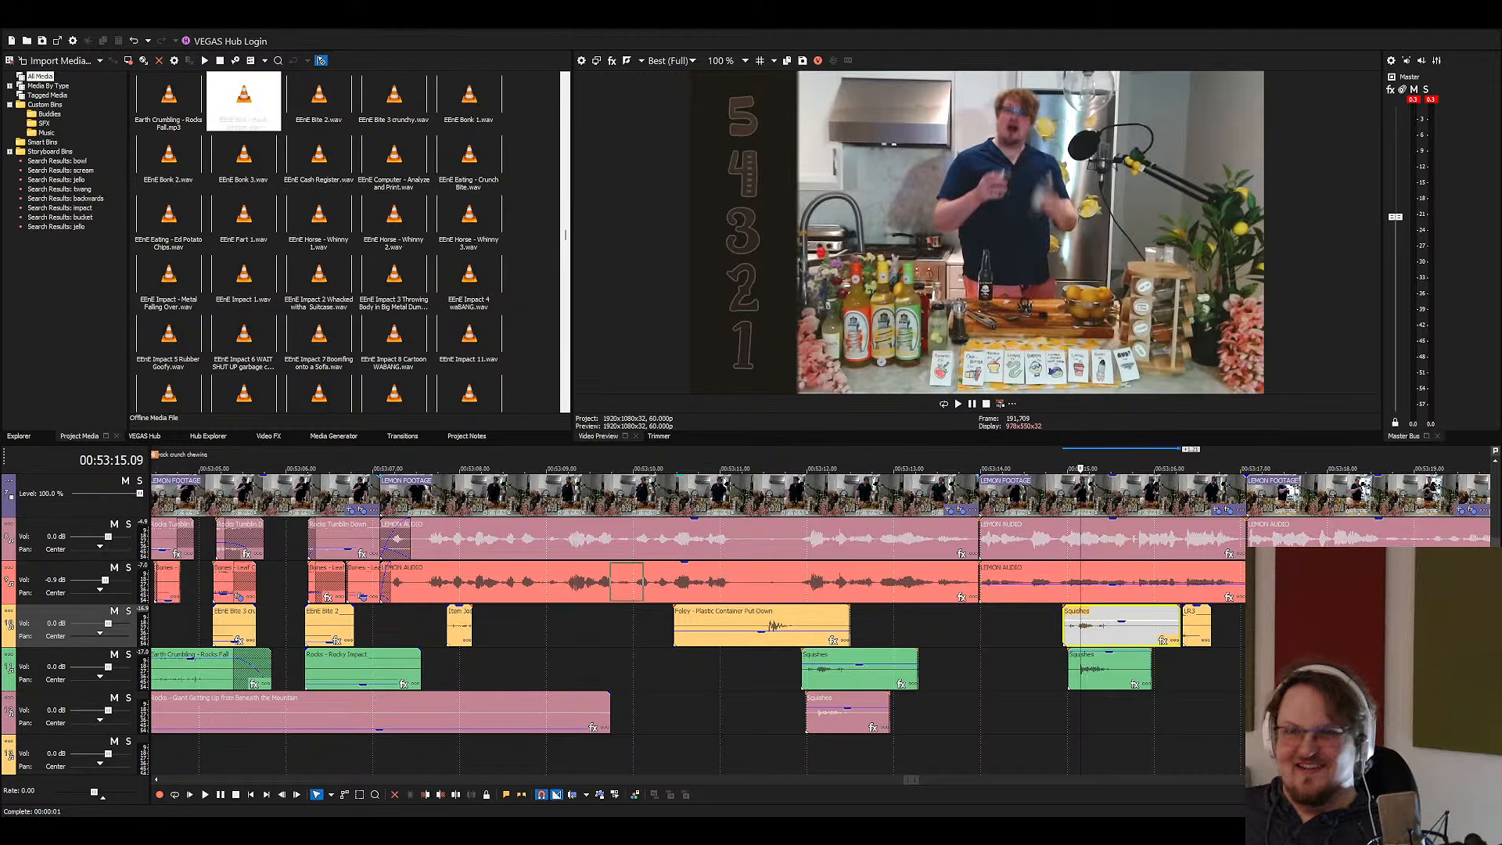
drag(612, 581, 1026, 714)
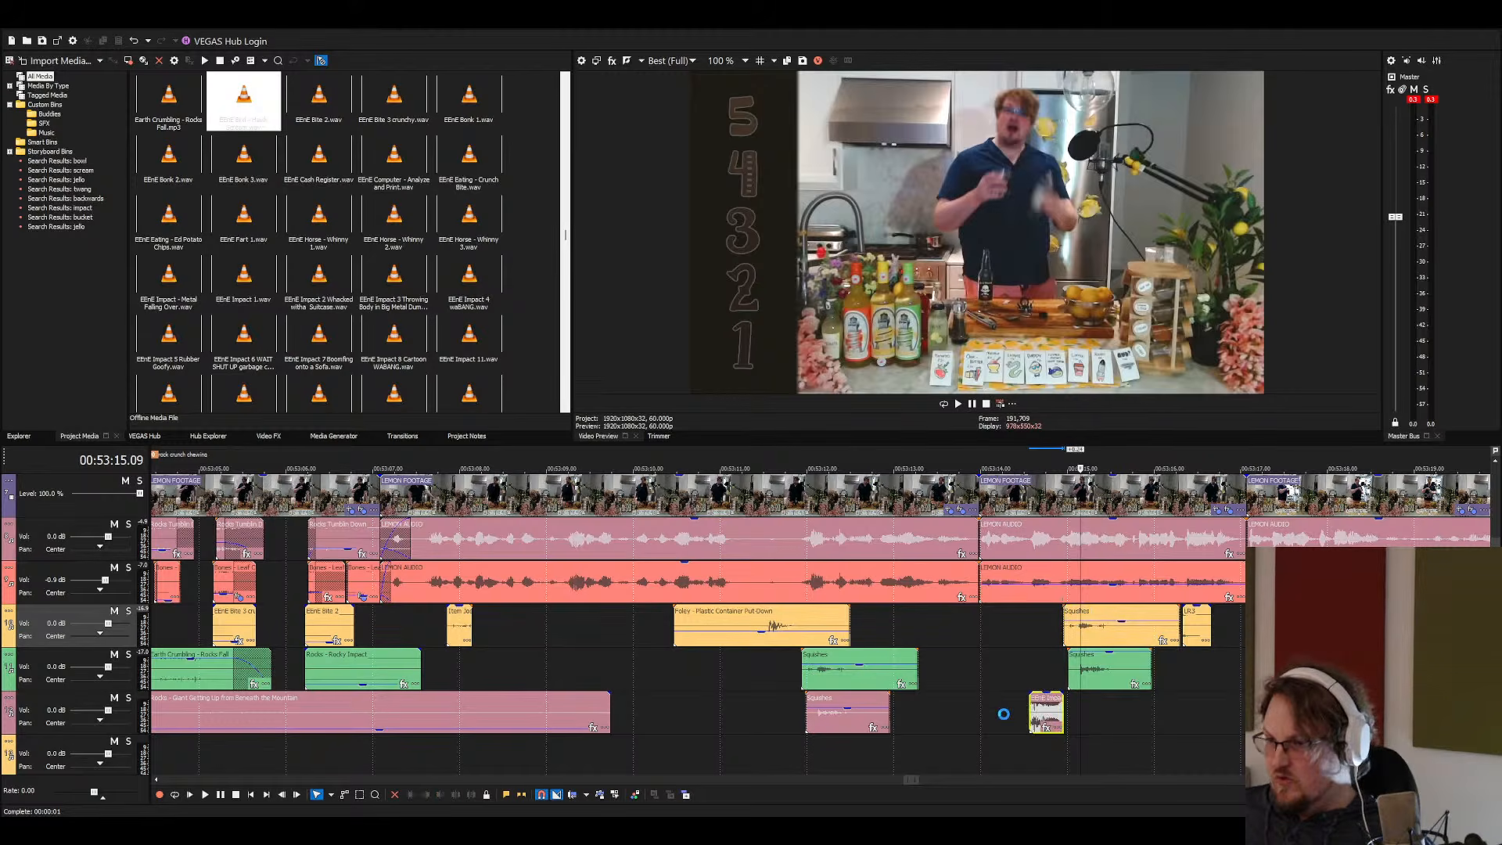
click(987, 674)
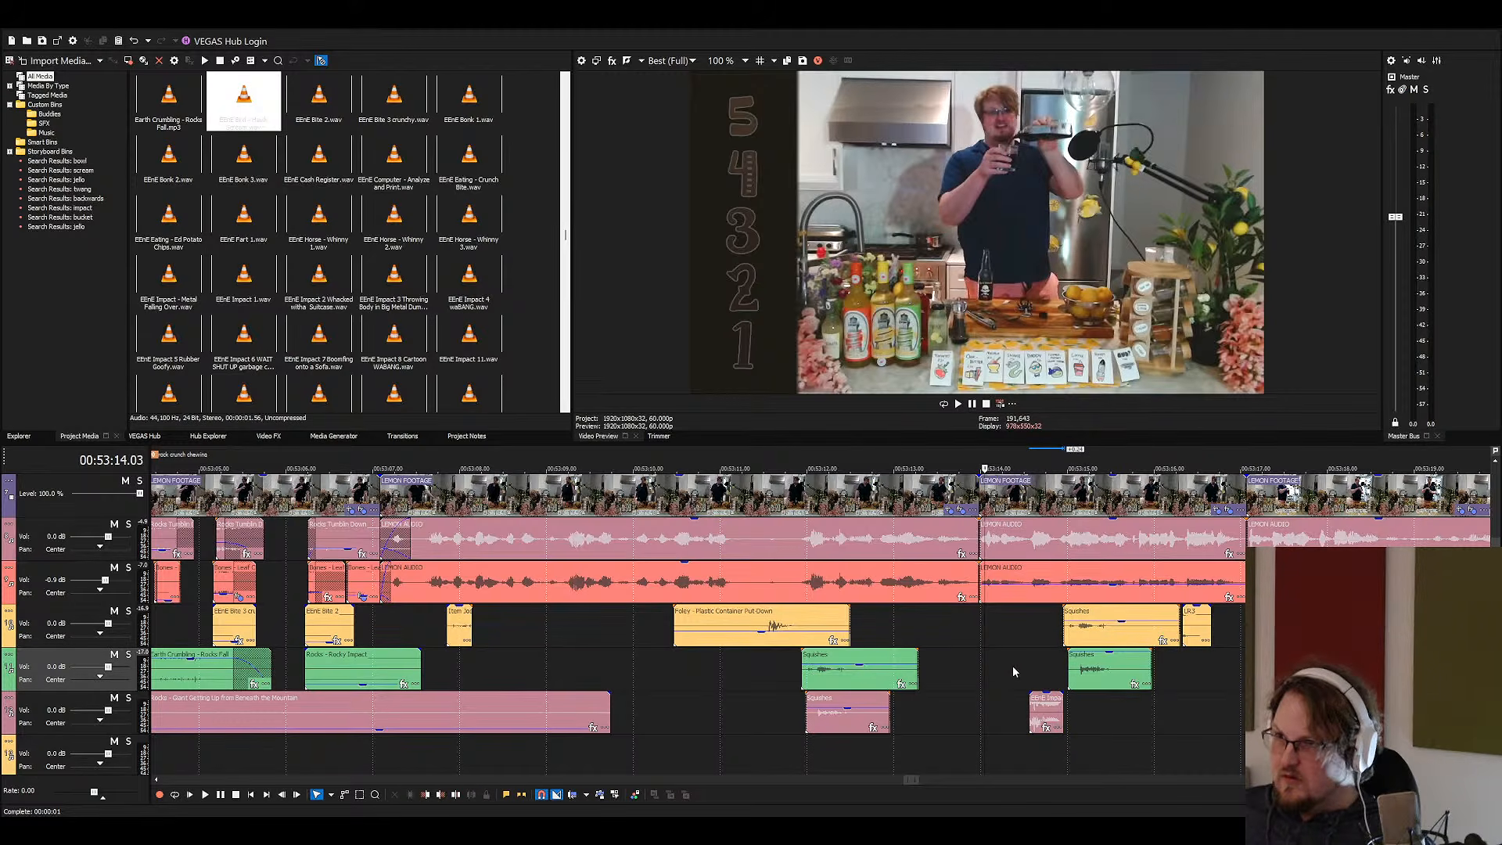
key(space)
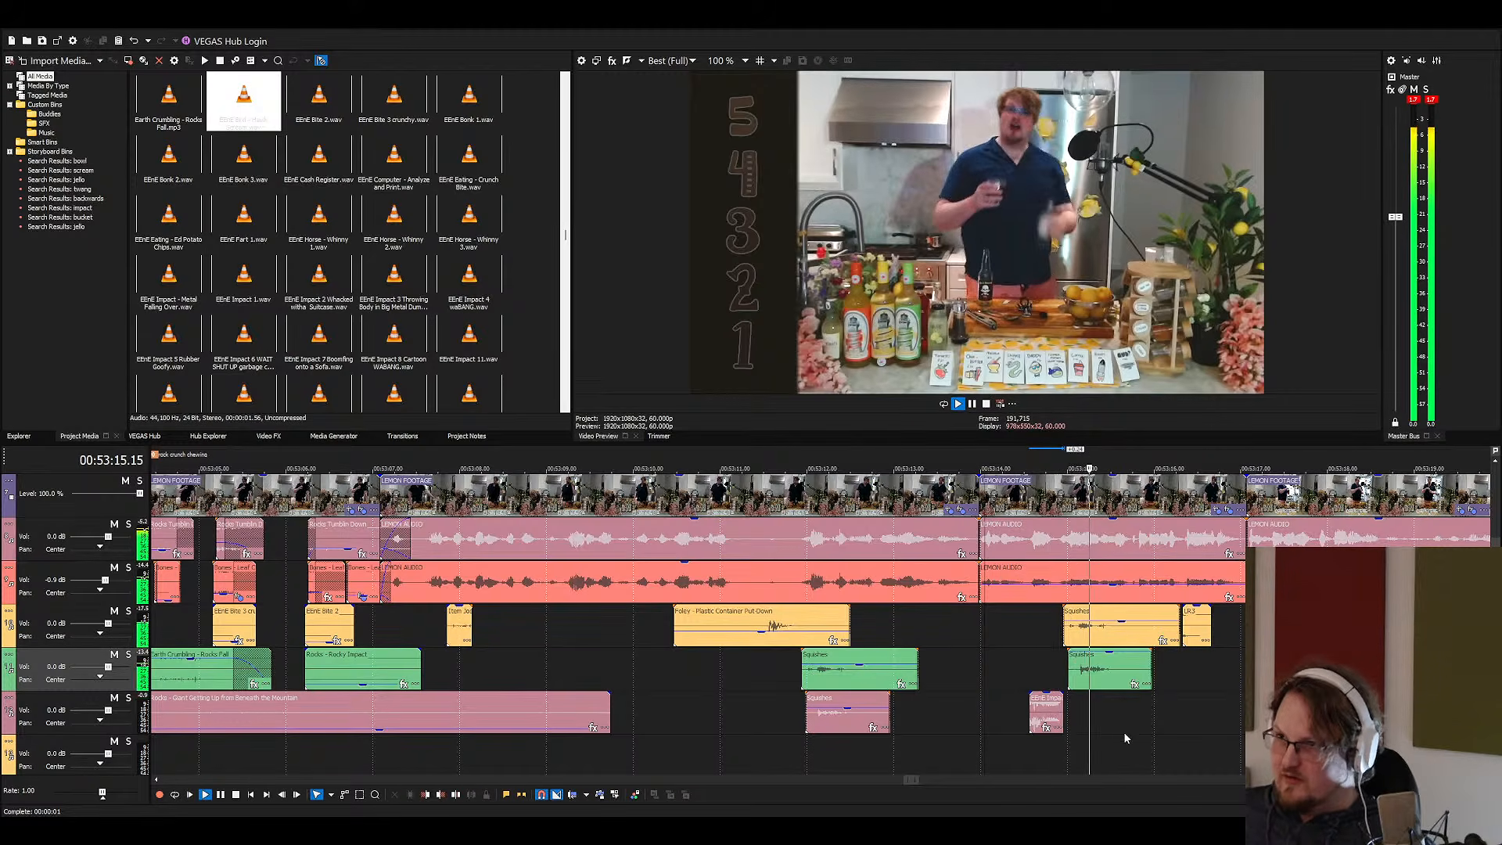
drag(721, 712, 946, 671)
key(space)
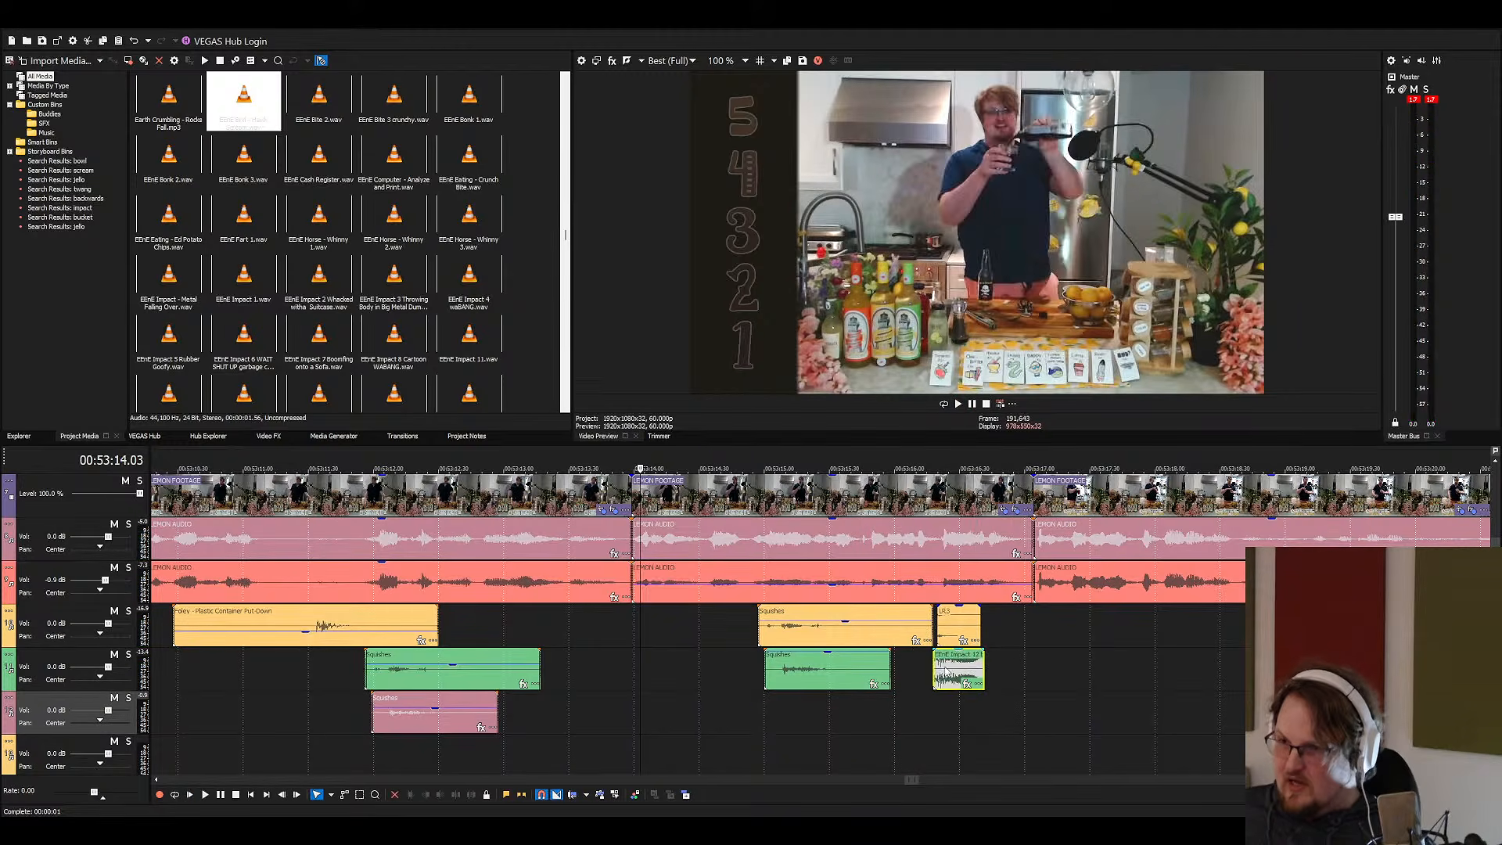
Browse the project media for a pop sound and place Cork Pop Champagne on the track below the EEnE Impact 12 clip
click(396, 288)
text(pop)
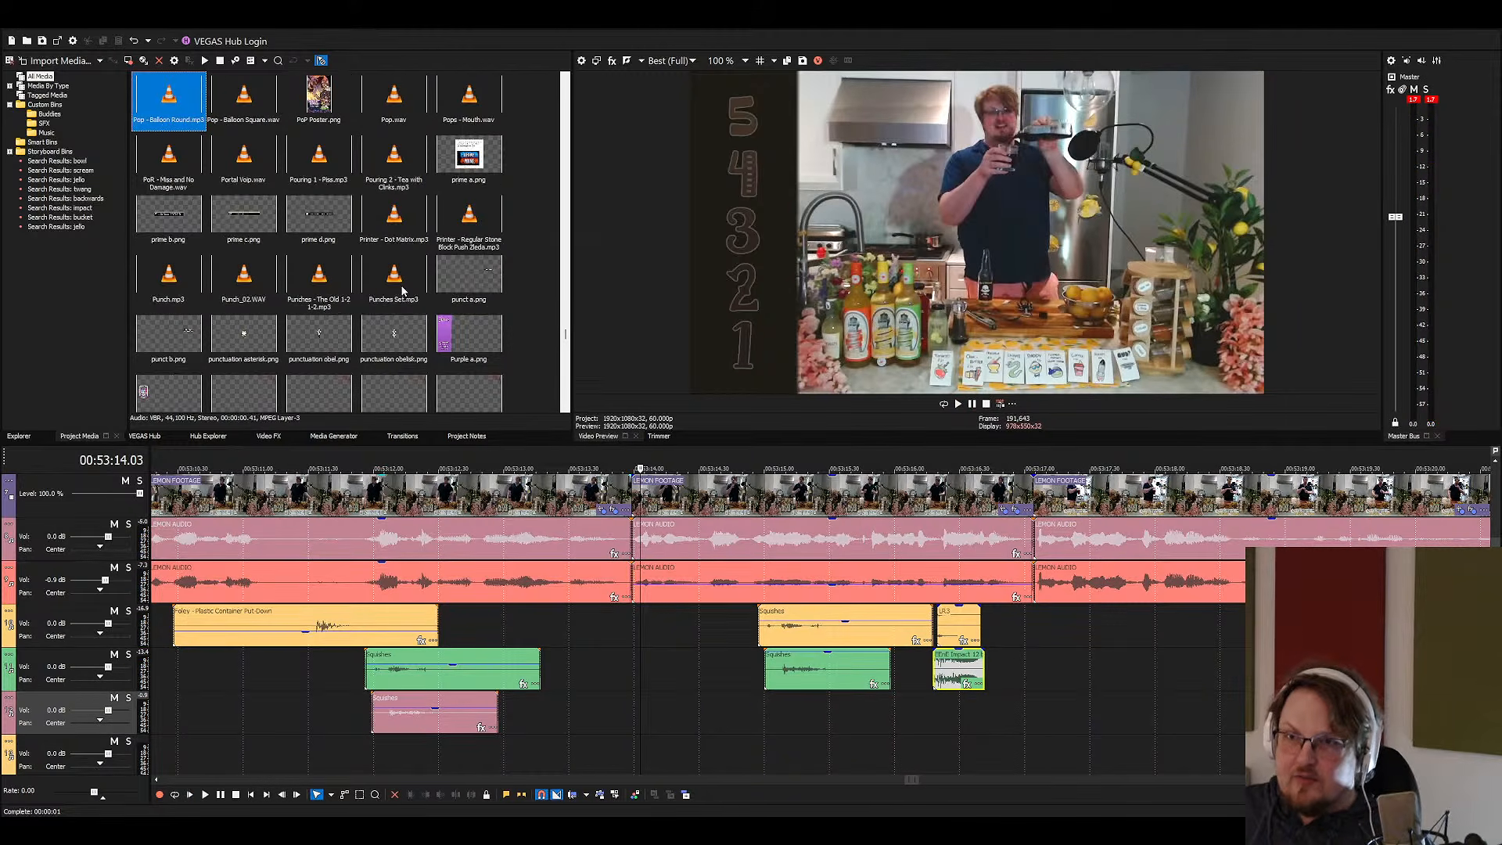
click(166, 166)
click(247, 161)
click(294, 158)
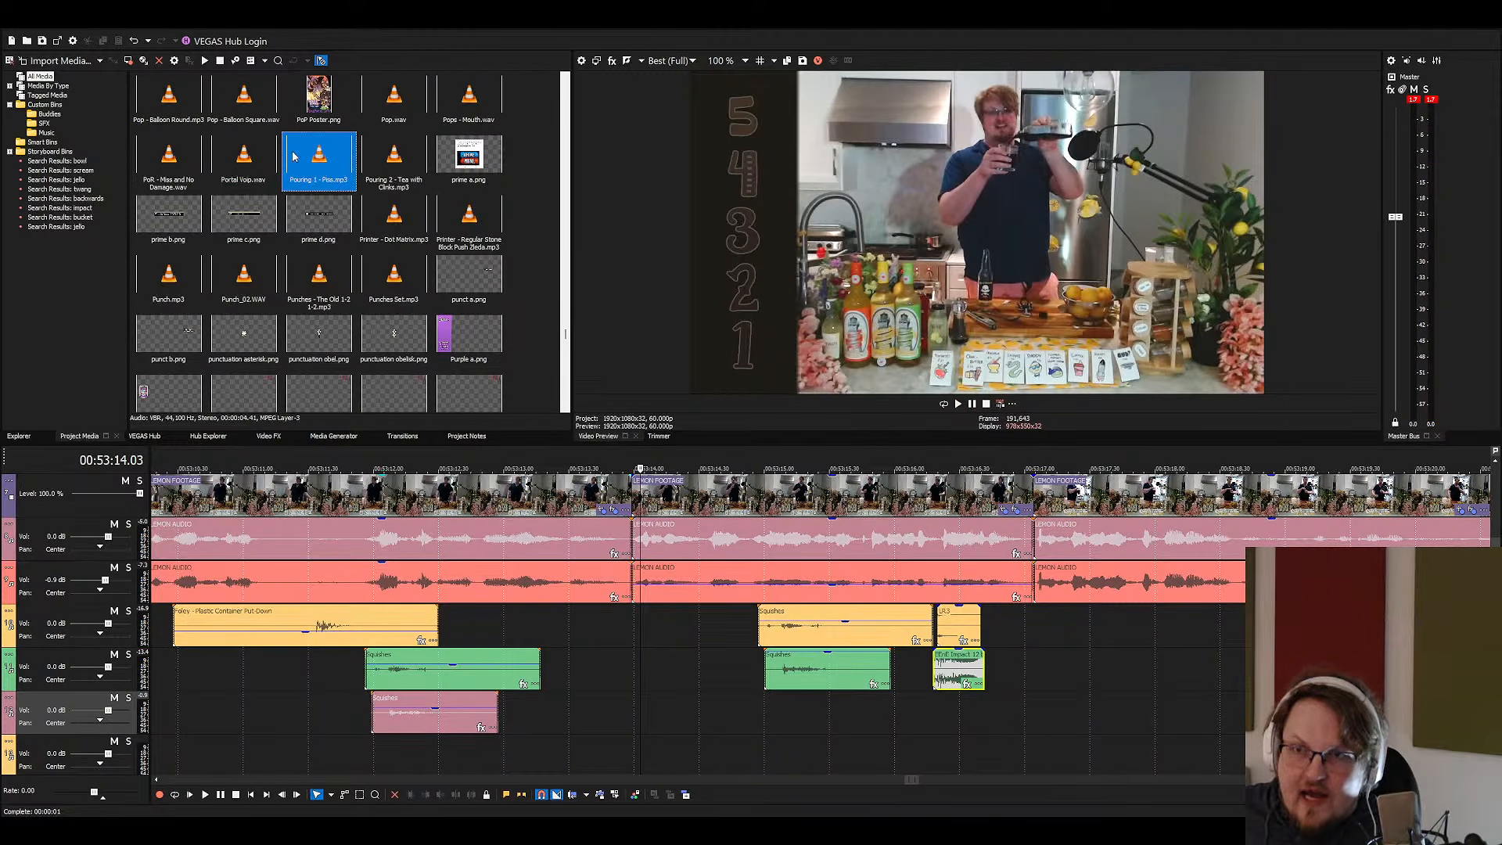
click(372, 160)
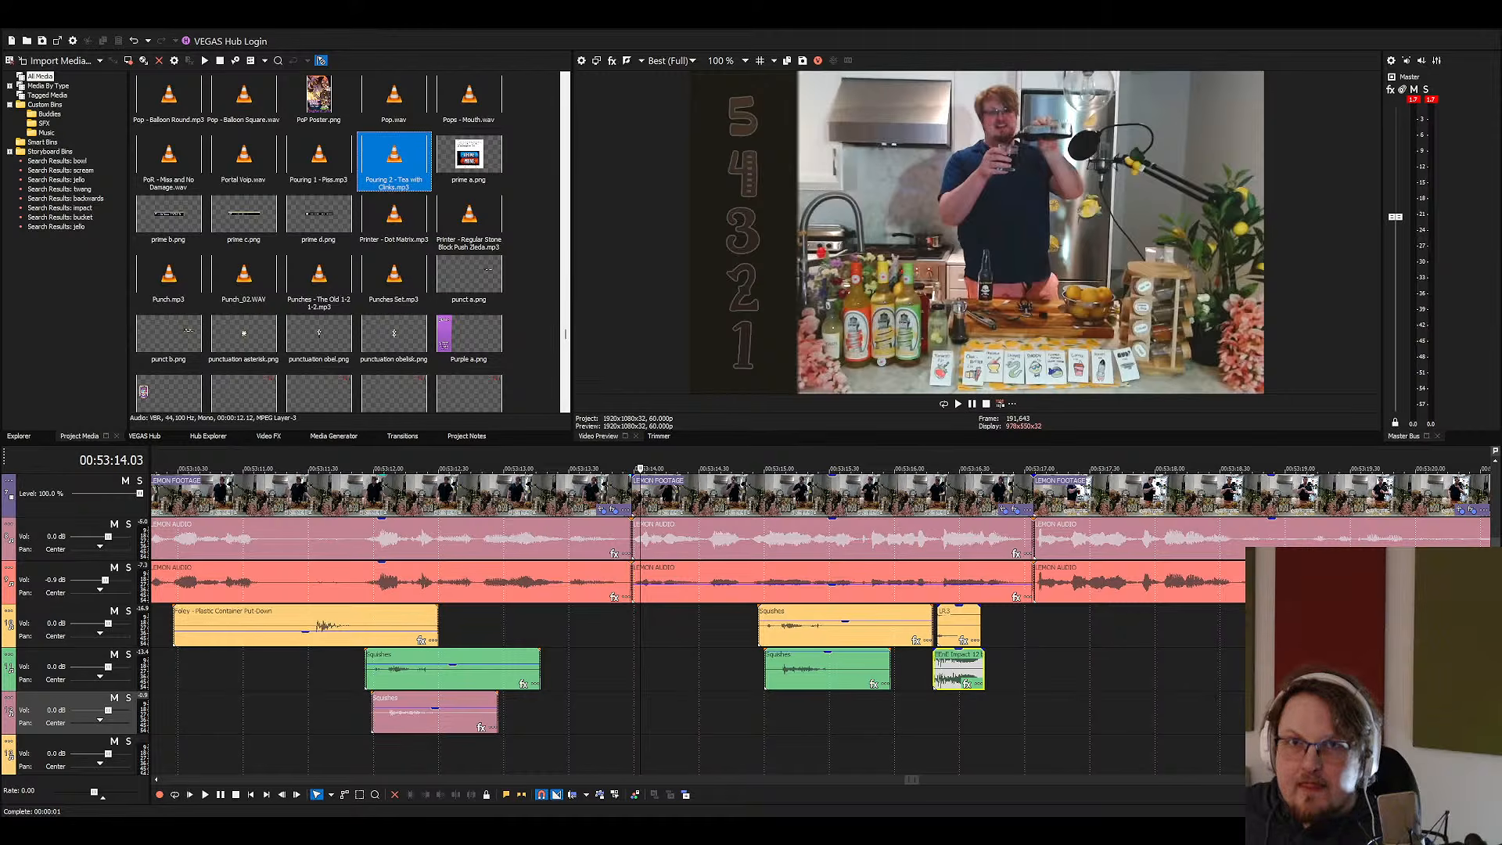
key(alt+Tab)
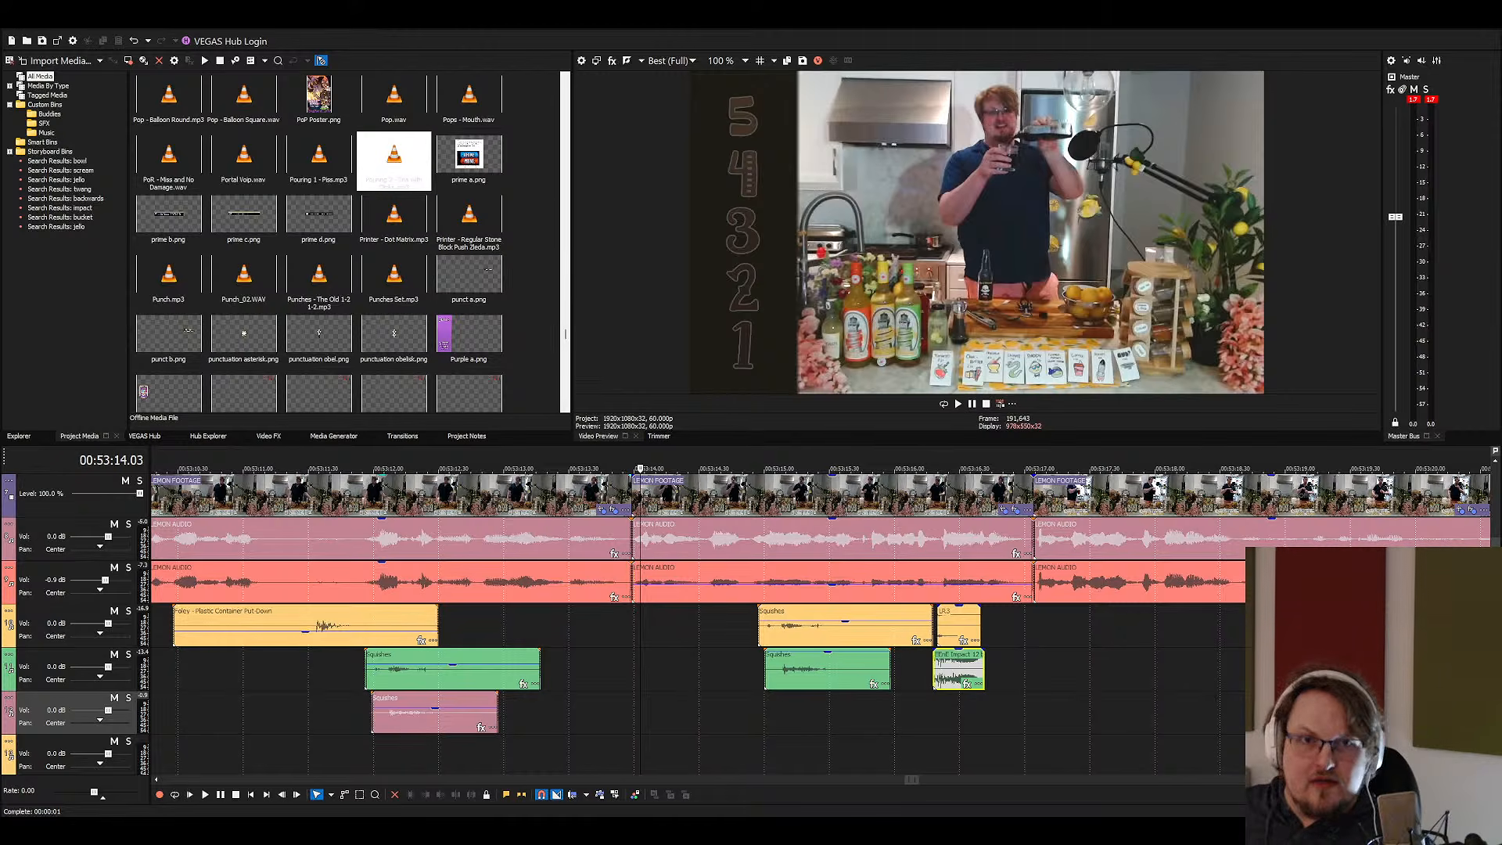
drag(1011, 669, 935, 712)
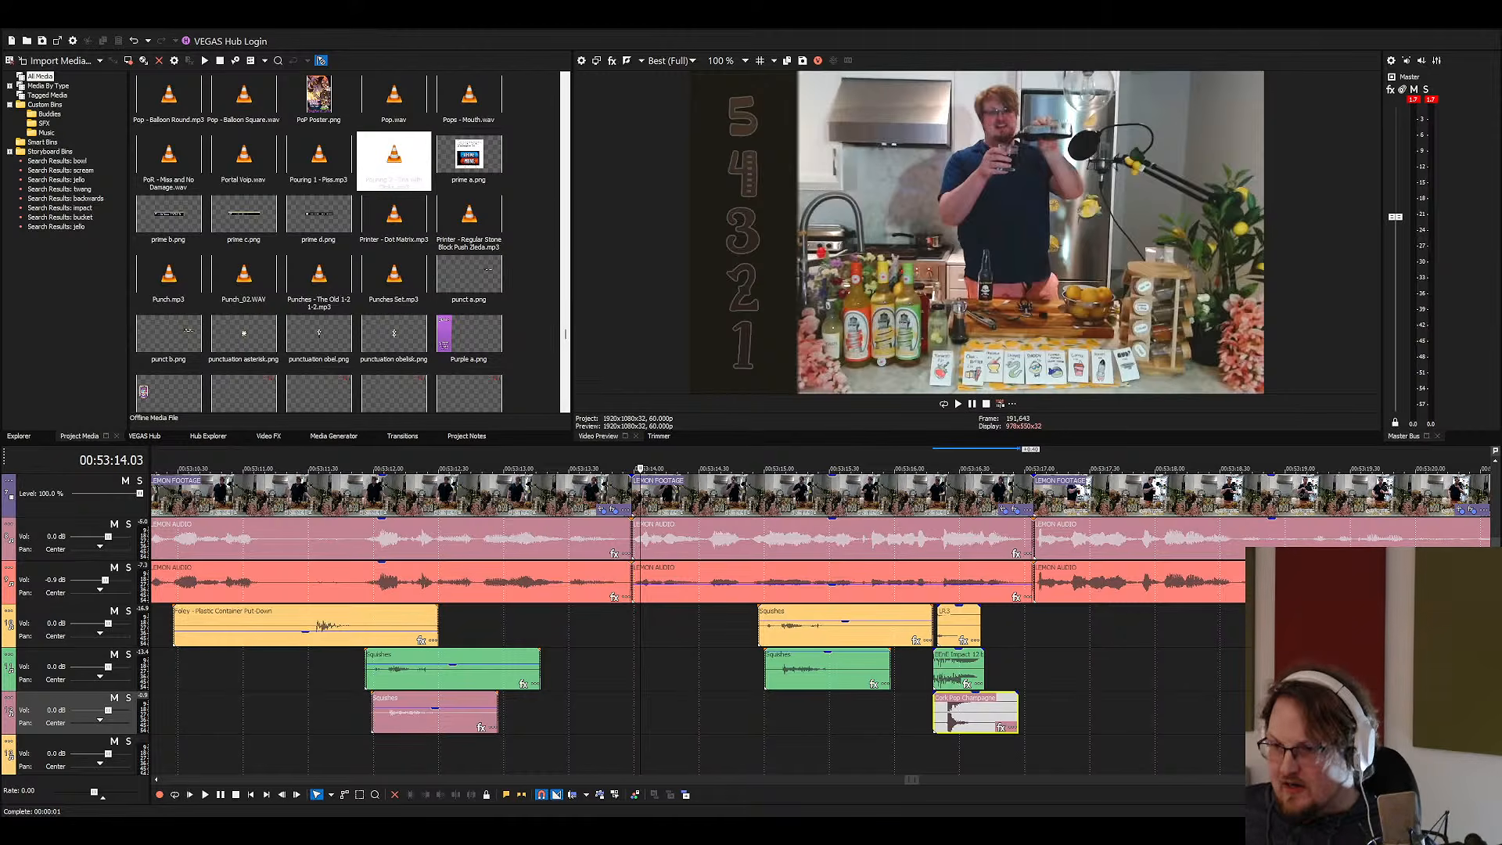
key(space)
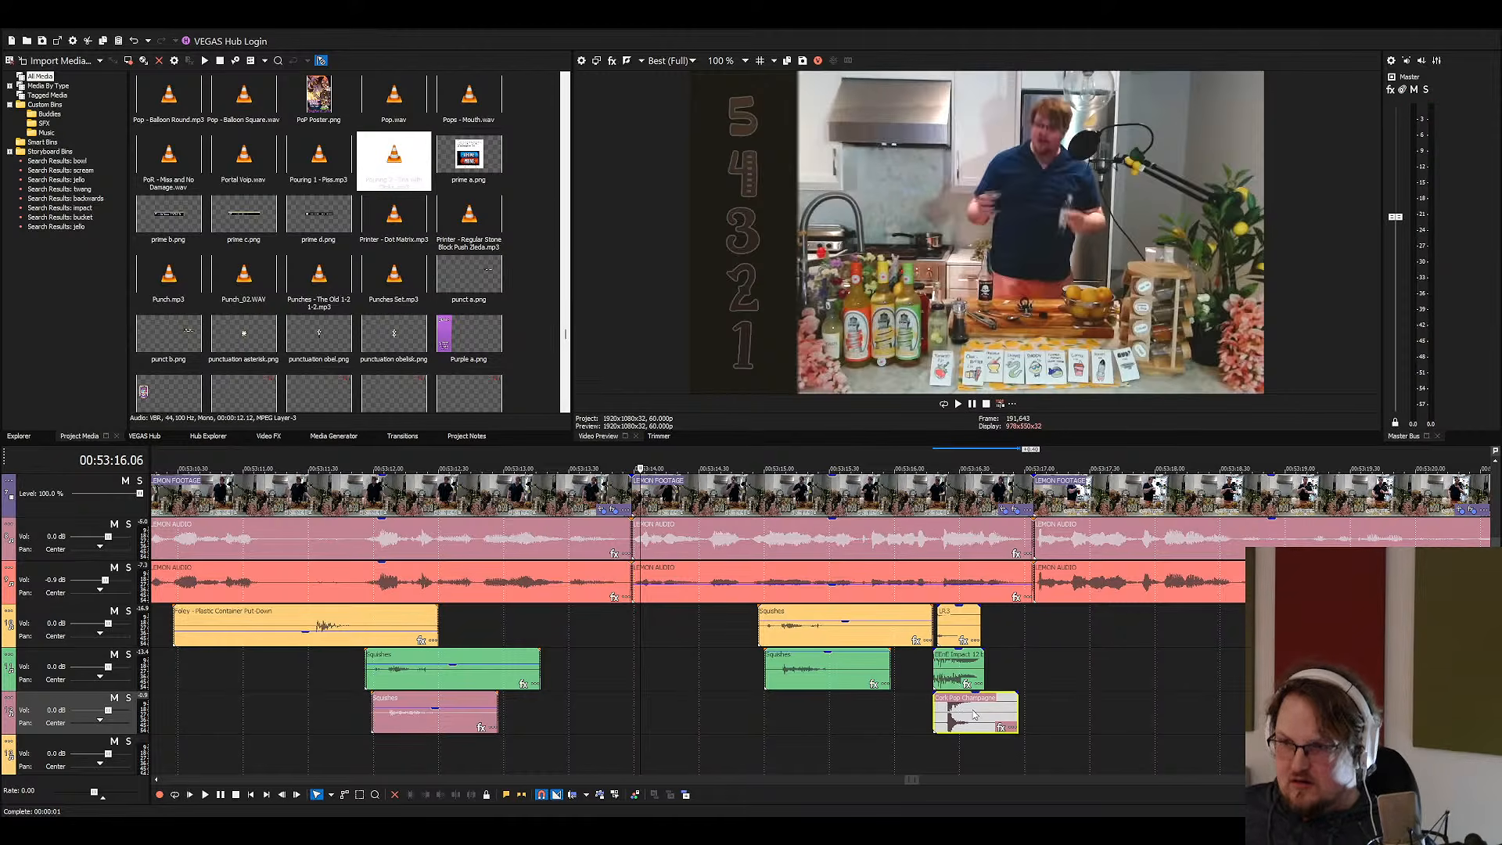
Shift EEnE Impact 12 slightly later and Cork Pop Champagne slightly earlier, lower both clips' gain, and play the section
scroll(963, 699, up, 5)
scroll(987, 696, down, 3)
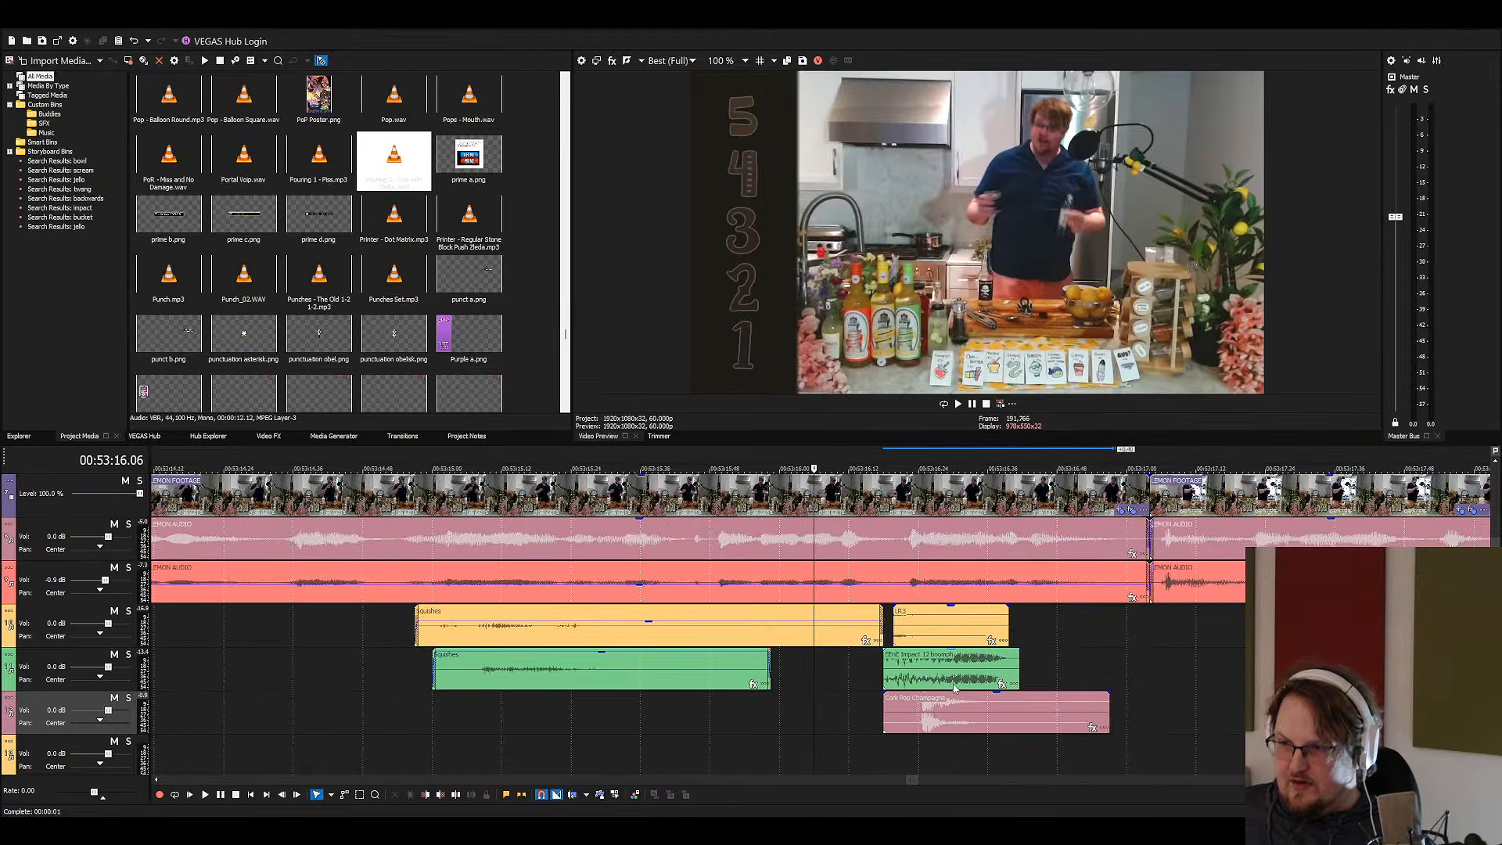
click(900, 669)
key(space)
key(space)
drag(909, 671, 931, 672)
drag(940, 714, 932, 726)
click(878, 665)
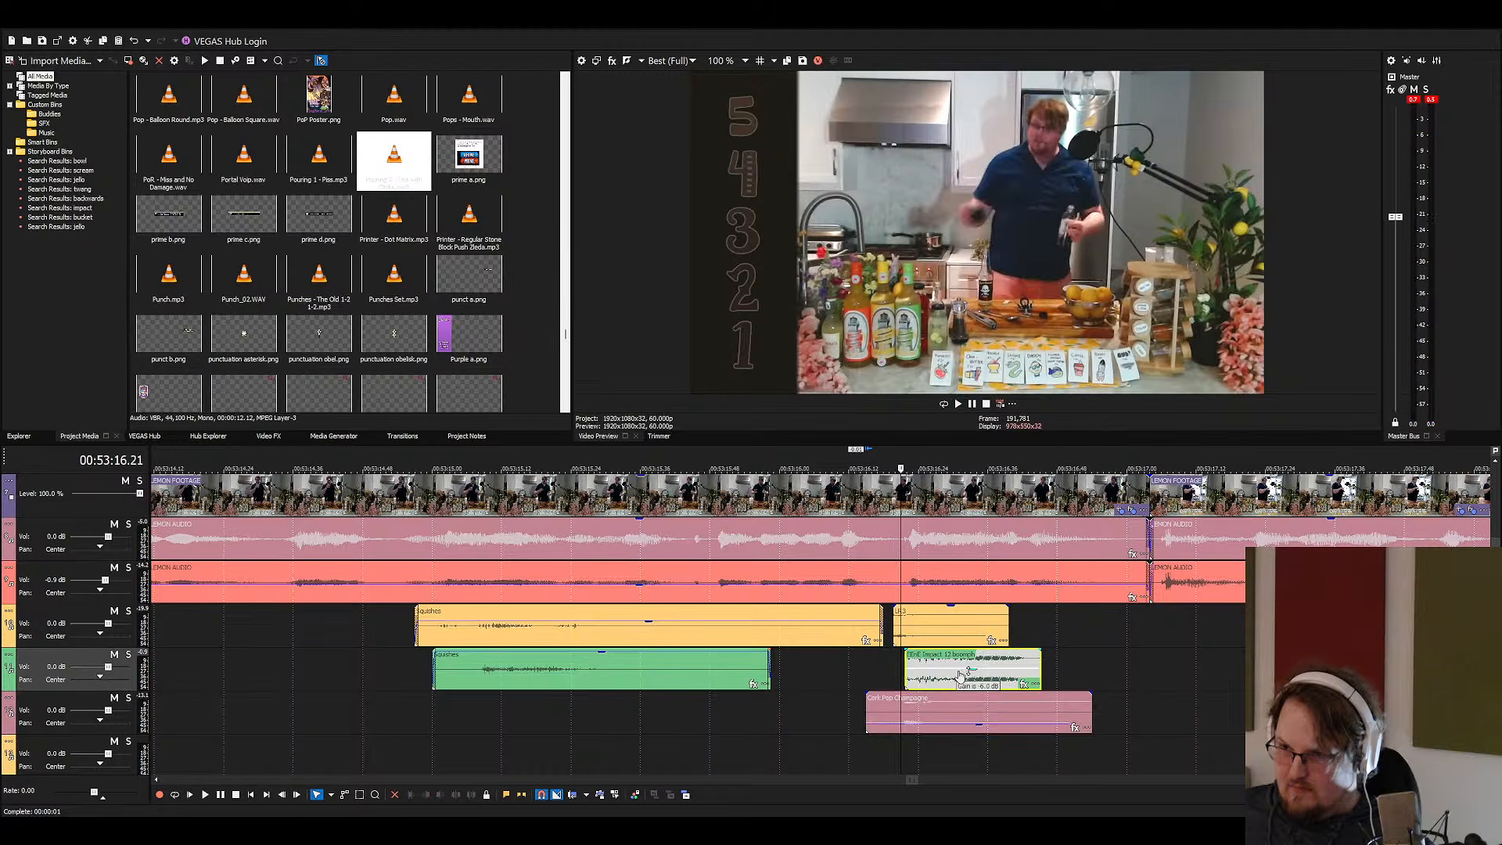
key(space)
scroll(868, 667, down, 4)
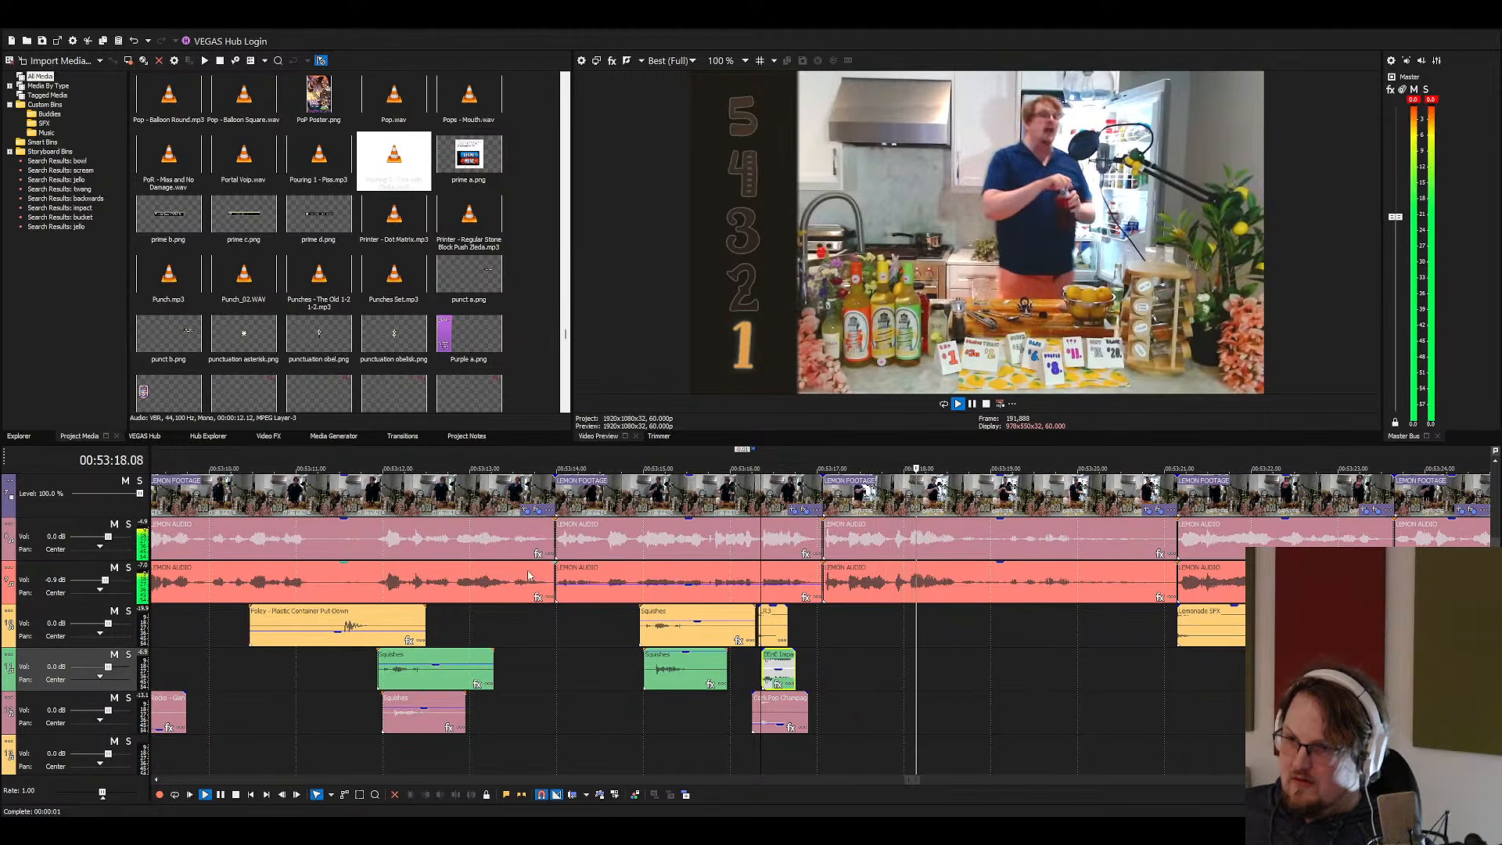
click(257, 626)
Find the Fridge Door Shut sound in the project media and place it at about 00:53:17, where the next LEMON FOOTAGE shot starts
click(294, 334)
text(fri)
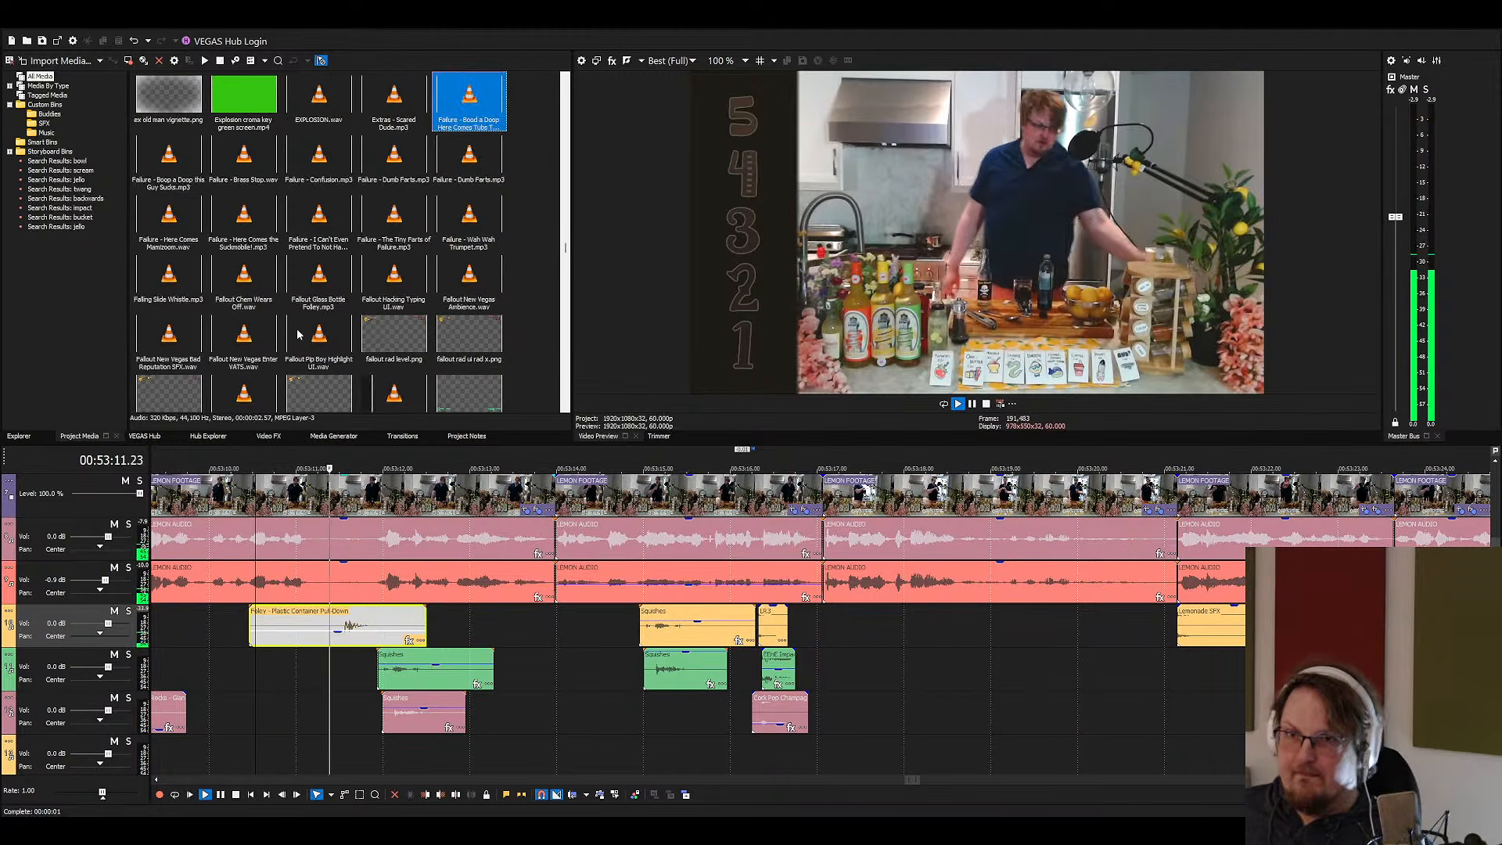
drag(235, 95, 849, 635)
scroll(849, 635, up, 1)
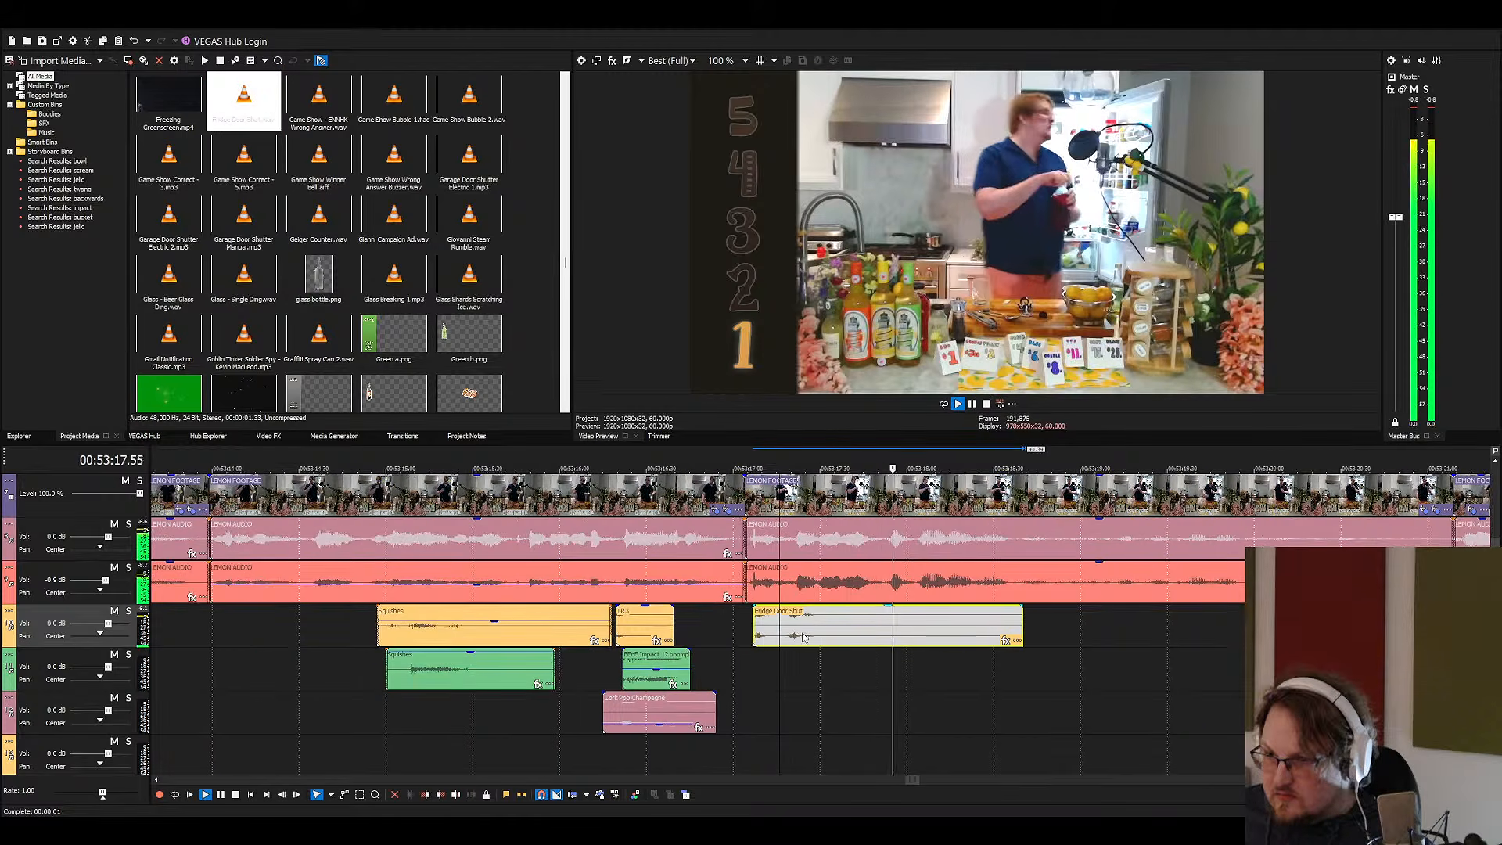
click(740, 625)
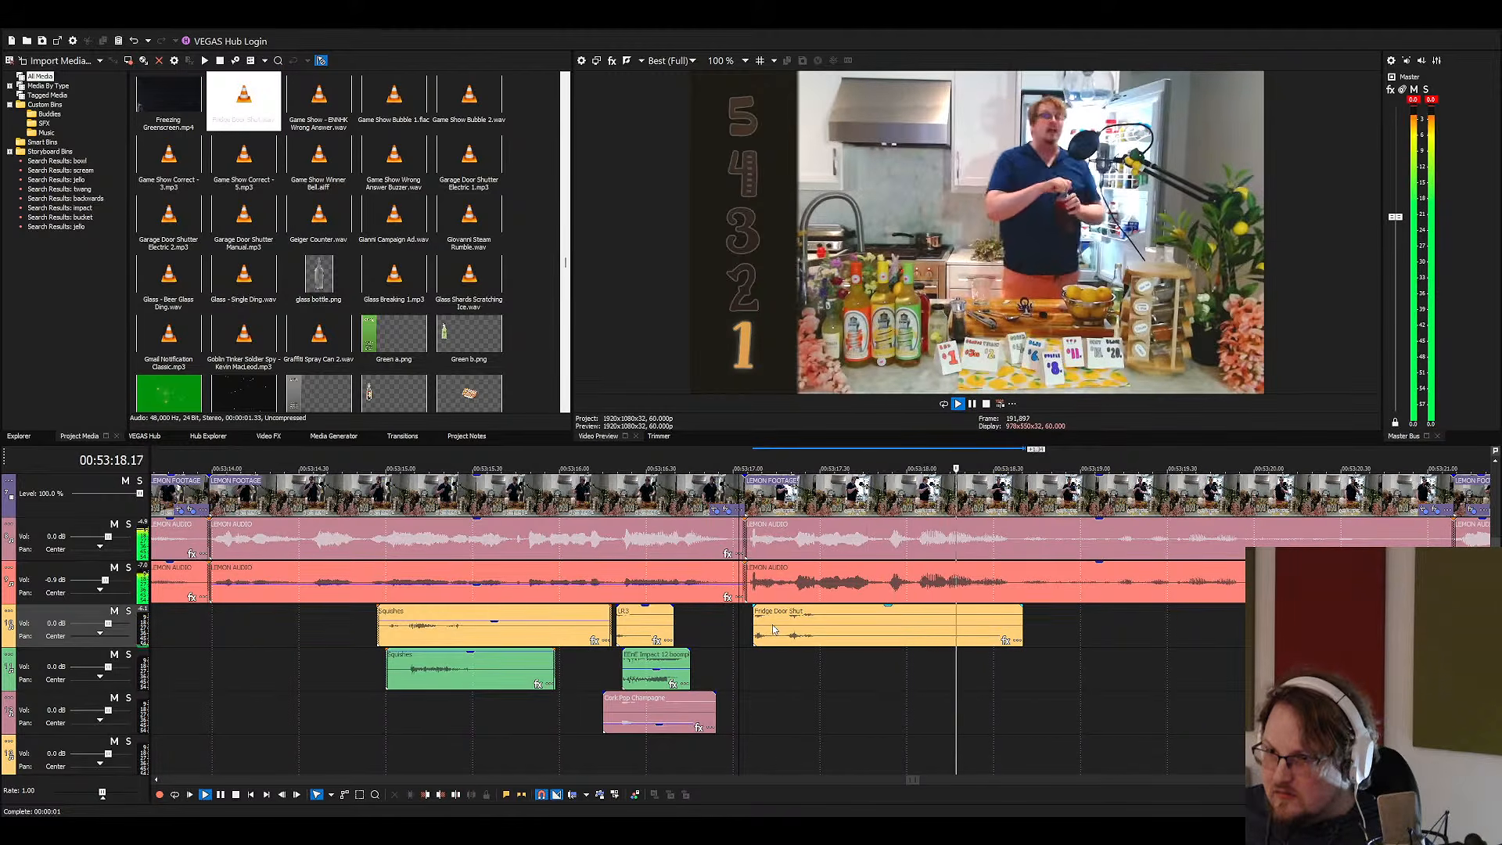
Split the Fridge Door Shut clip near its start and move the longer piece to the track below, aligned with the short piece
click(773, 630)
key(s)
drag(795, 632, 776, 671)
click(734, 652)
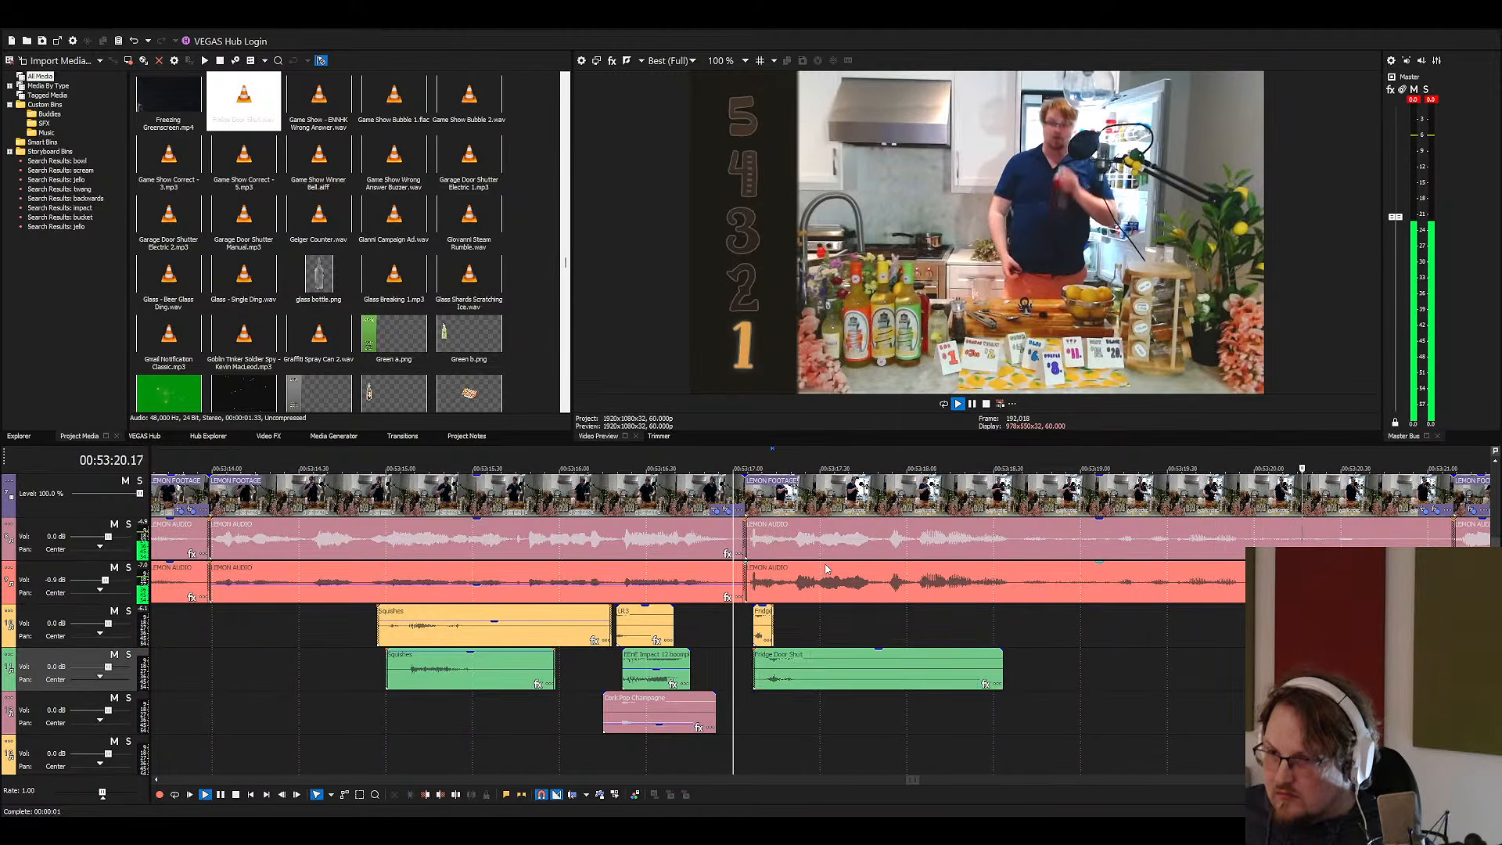
Lower the gain of the LEMON AUDIO clip above the Fridge Door Shut pieces and play that moment
drag(824, 565, 818, 596)
click(717, 621)
key(space)
key(space)
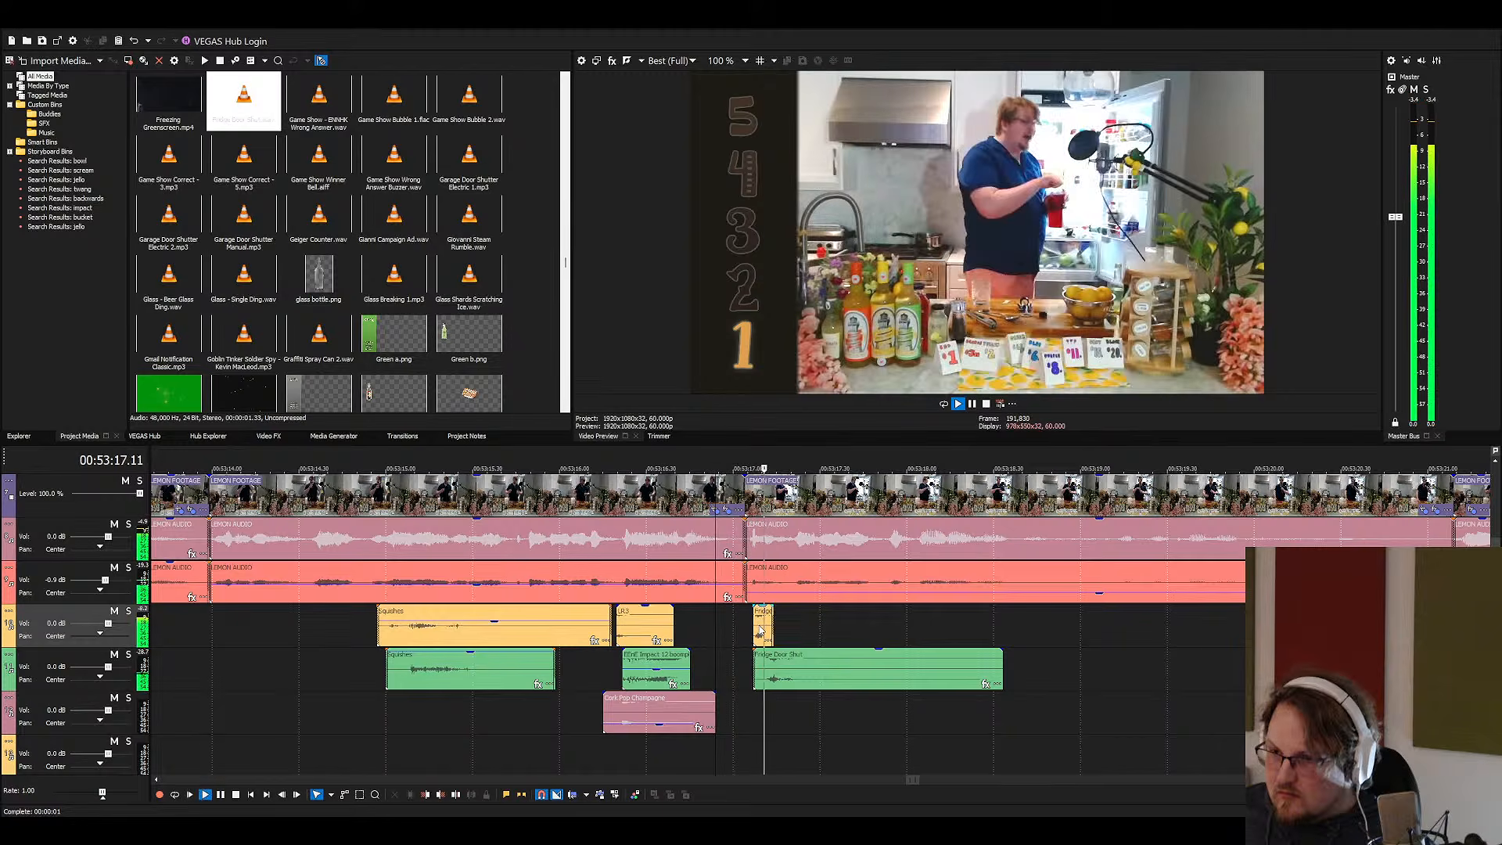
Play through the Fridge Door Shut moment at 00:53:17 and save the project
click(759, 628)
click(785, 672)
scroll(778, 677, down, 5)
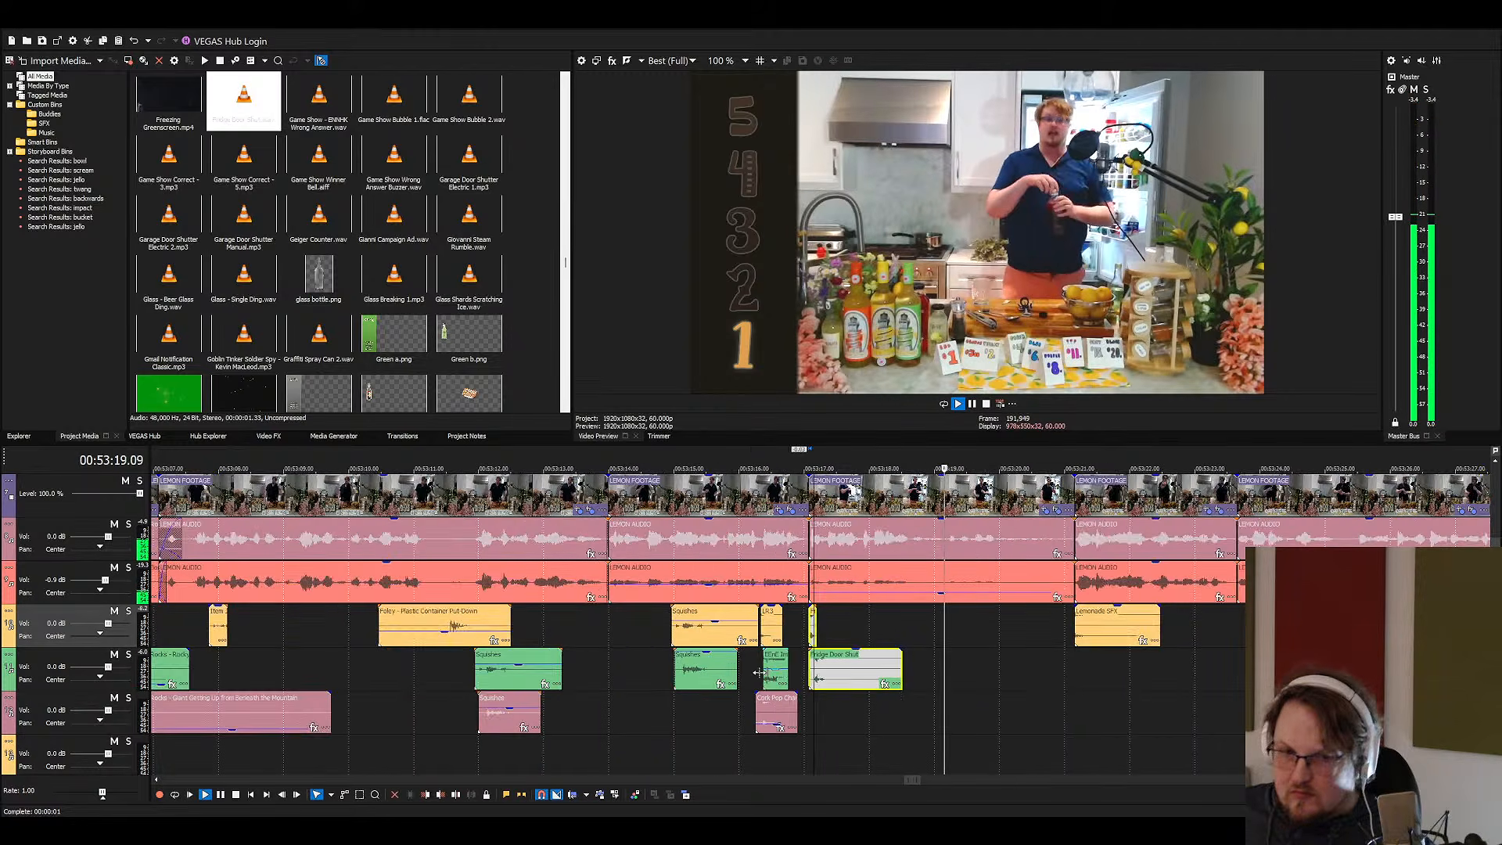
key(space)
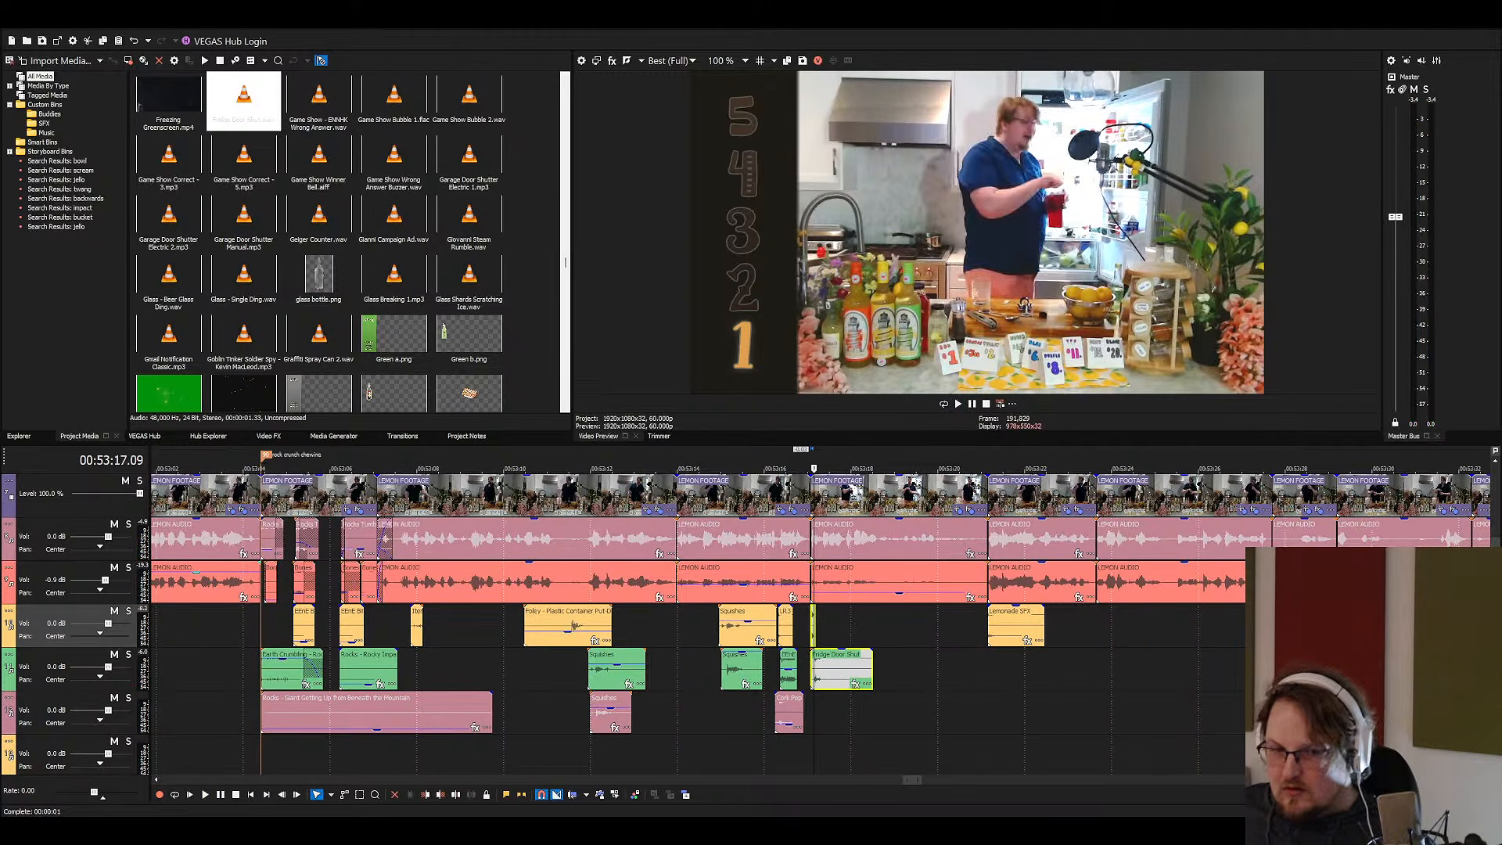
key(ctrl+s)
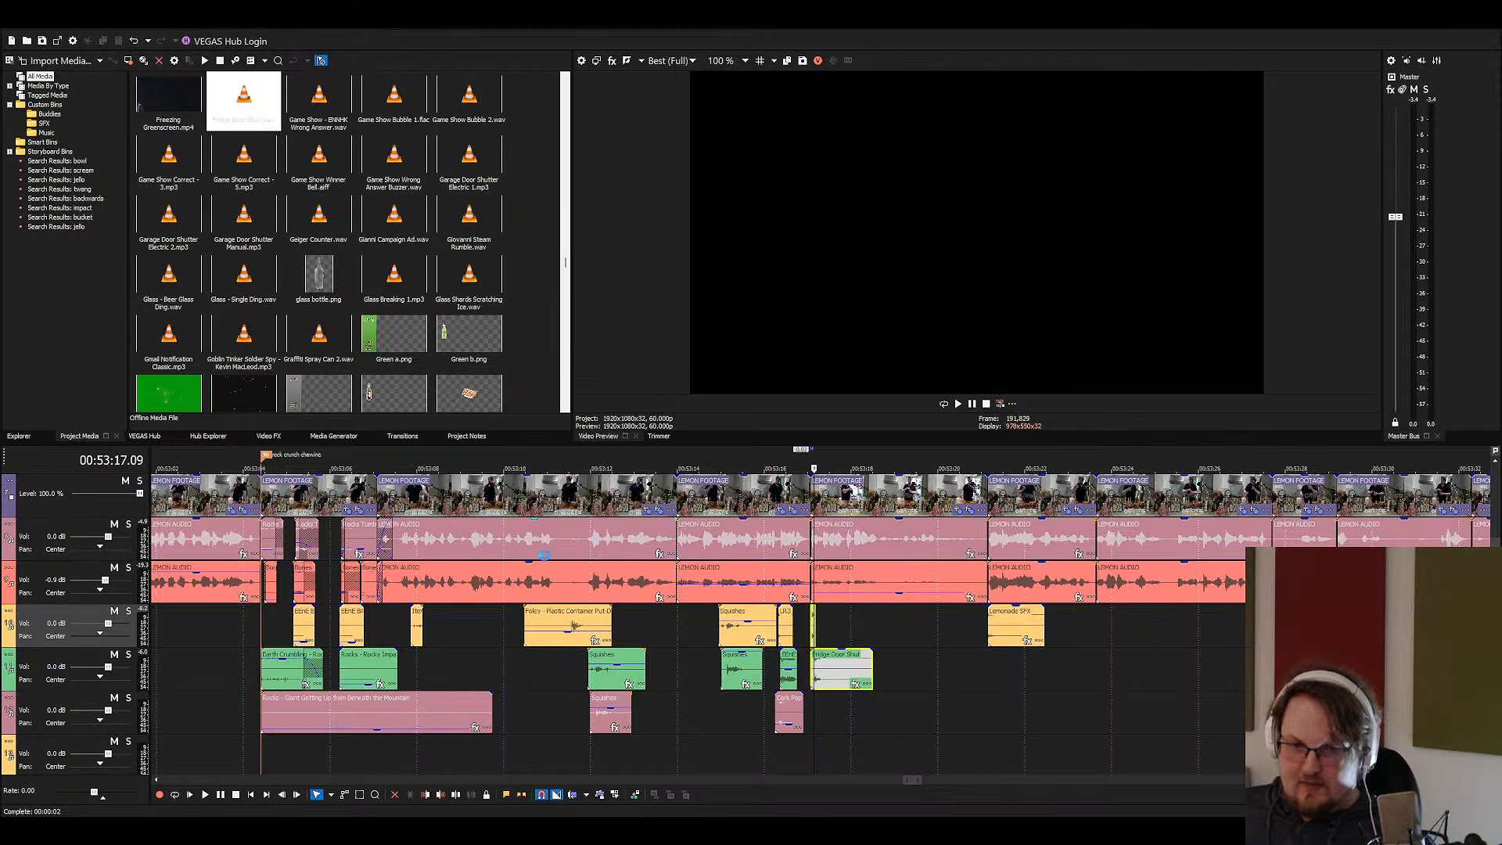
Play from about 00:53:09.50 and lower the gain of the two stacked Squishes clips at about 00:53:12
click(543, 553)
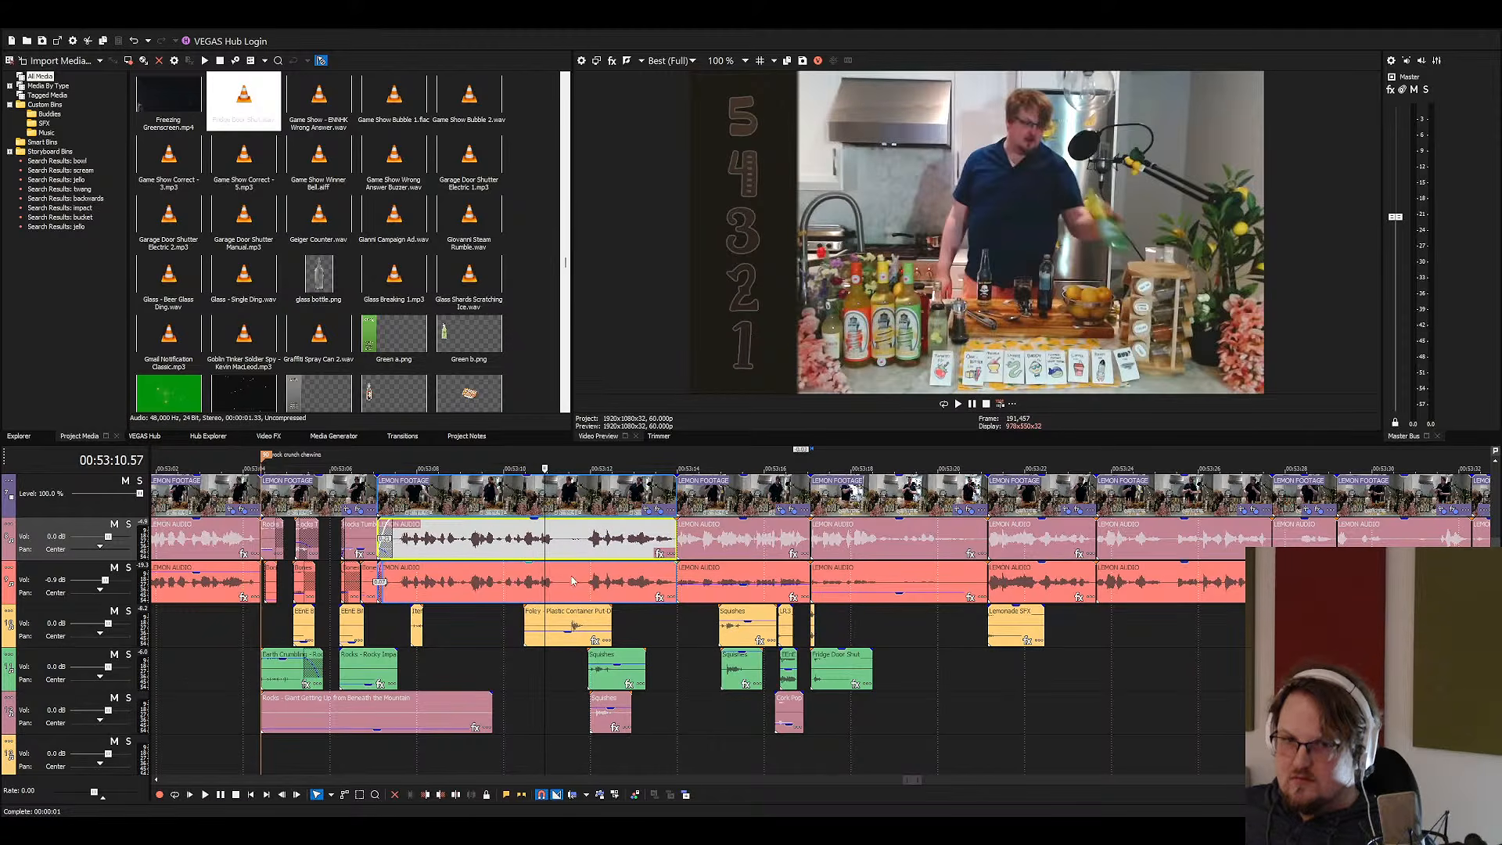
click(497, 552)
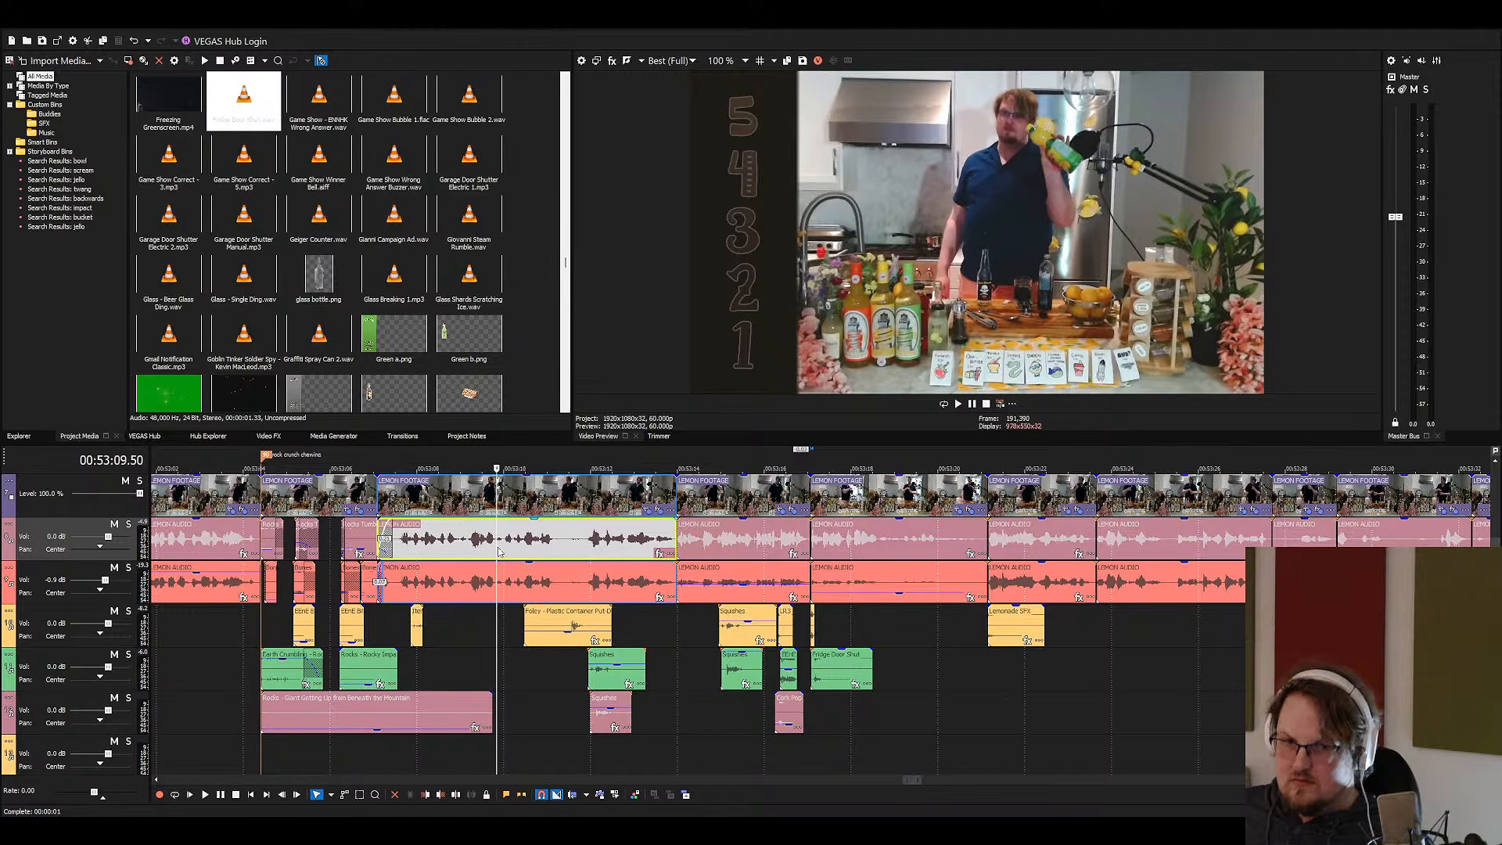
key(space)
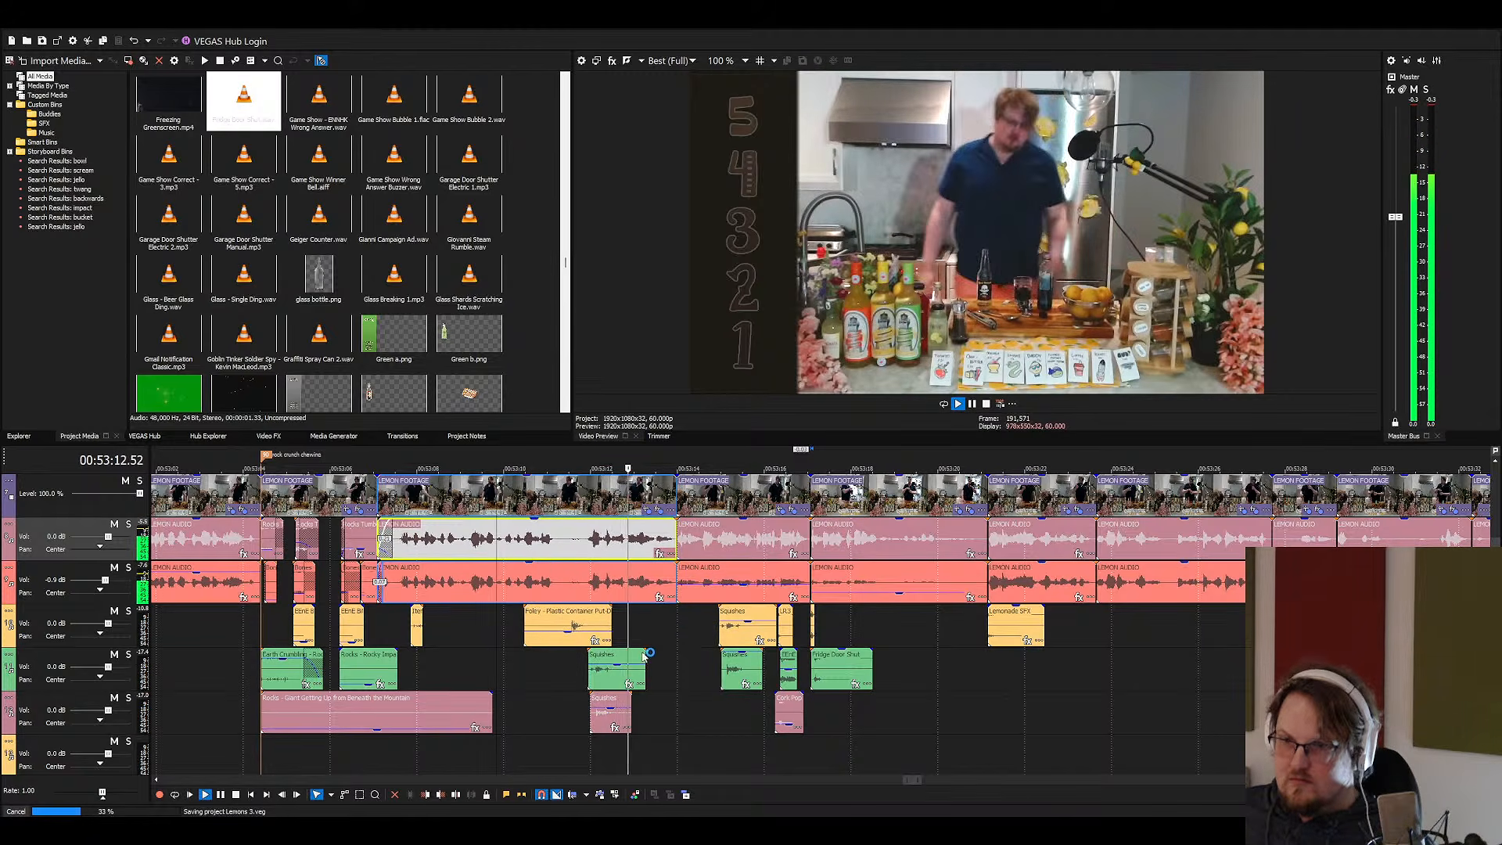
click(610, 677)
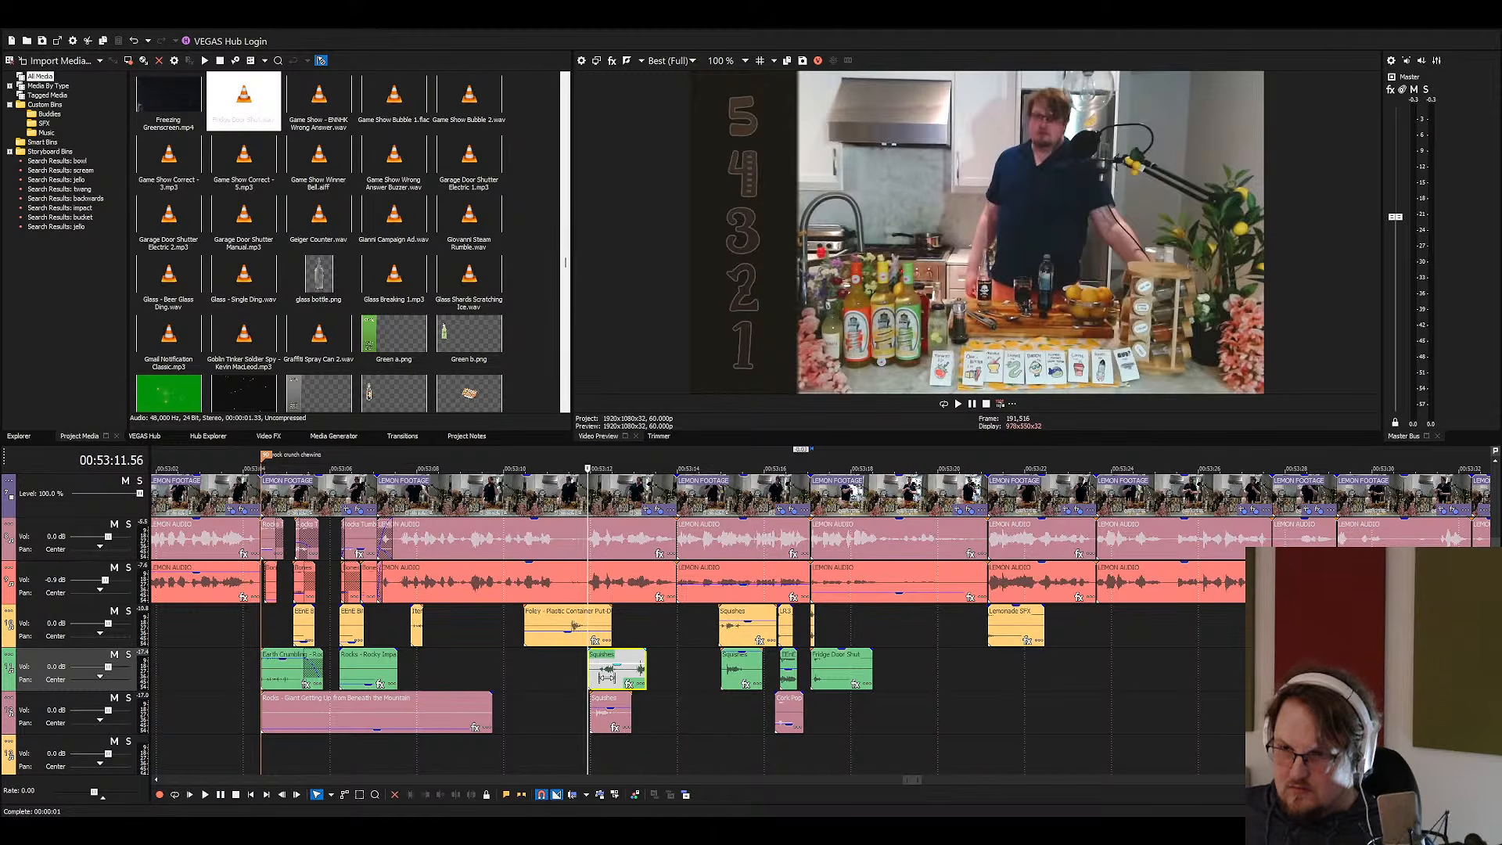
key(space)
scroll(601, 683, up, 3)
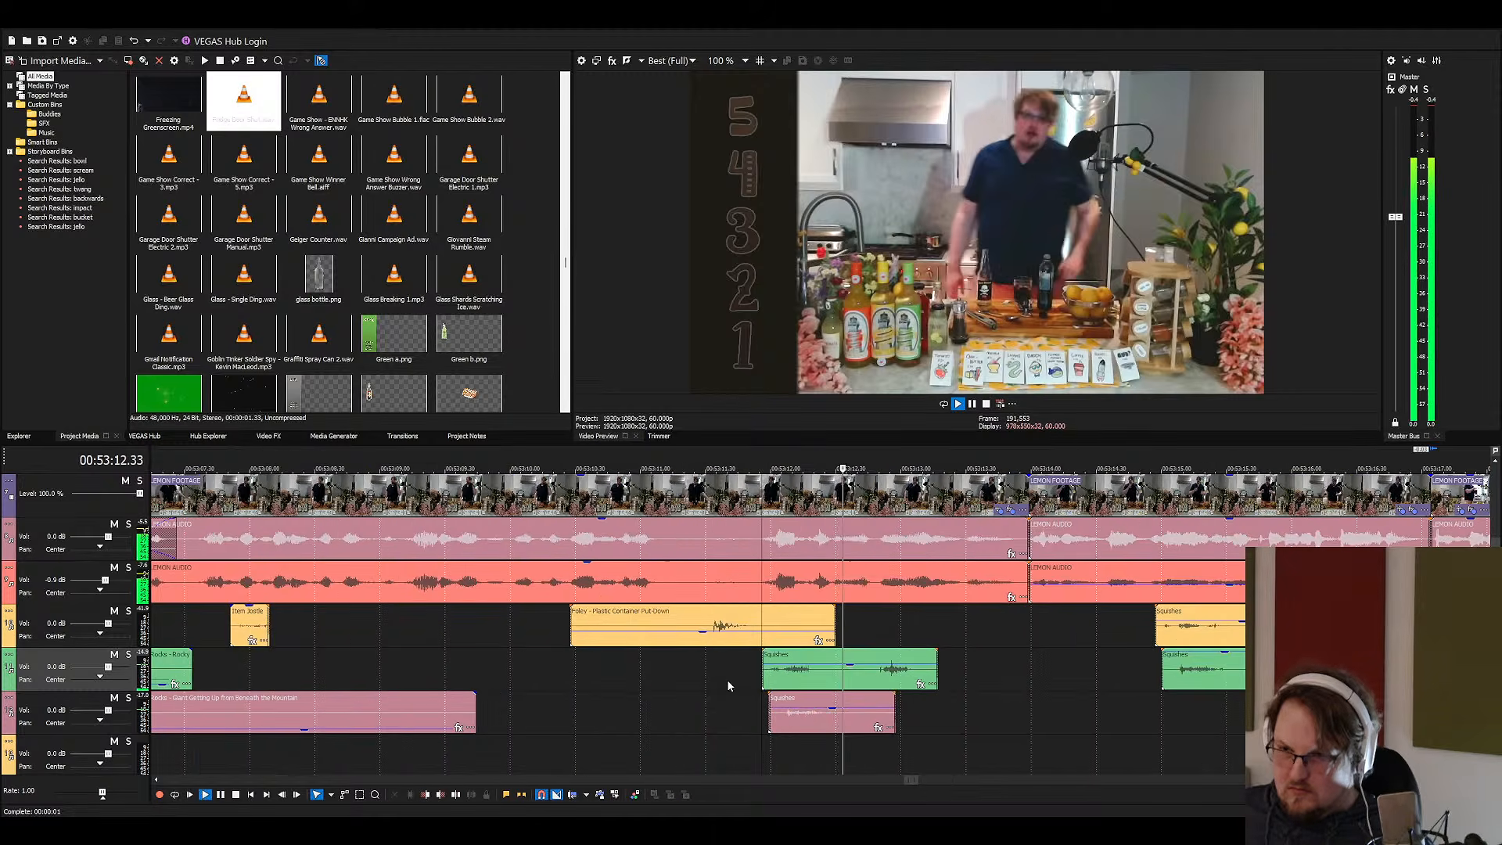
click(831, 716)
click(856, 667)
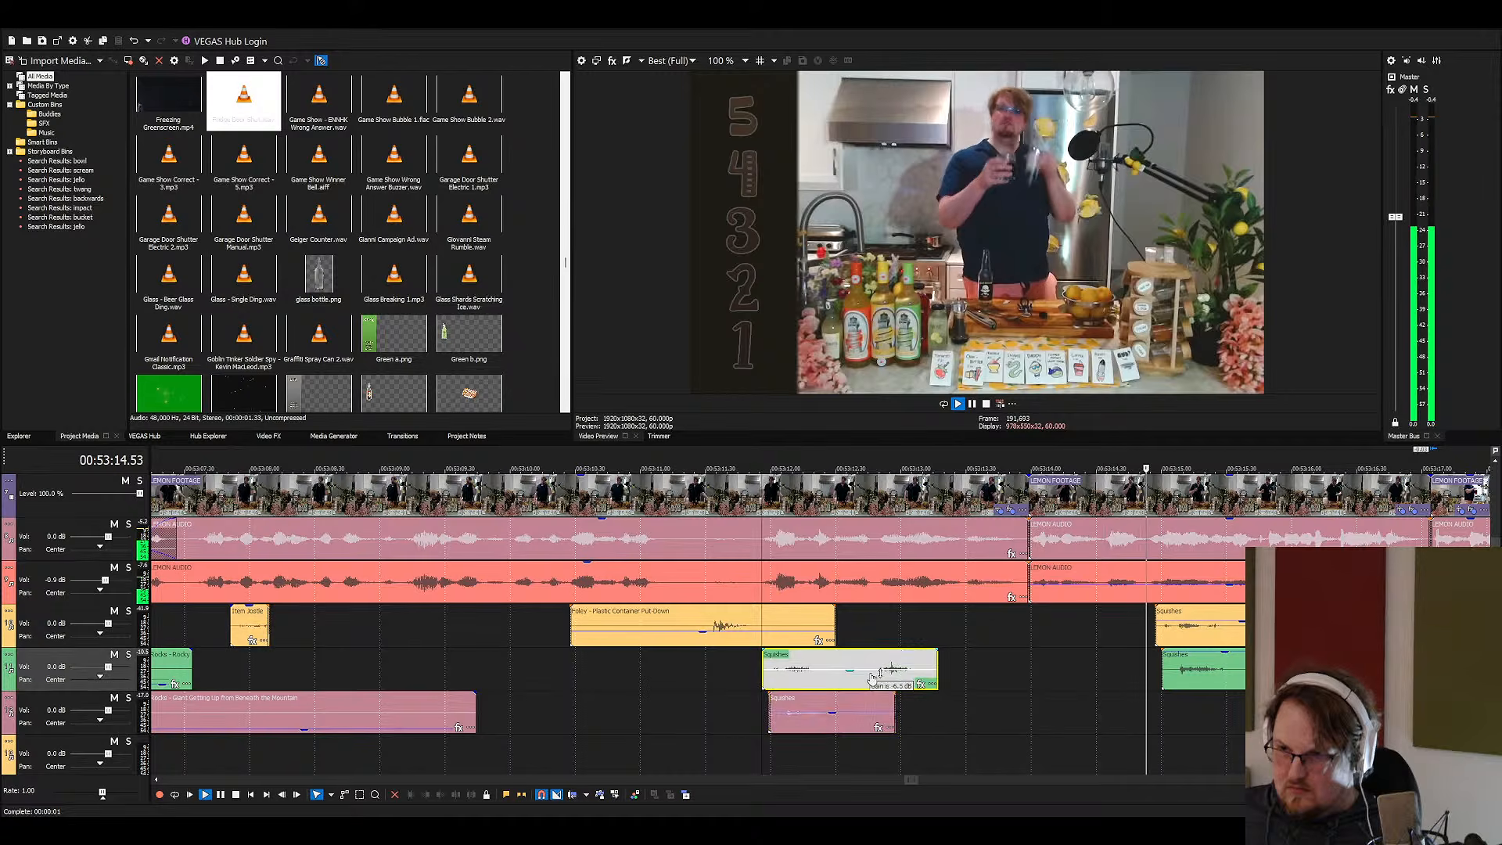
scroll(857, 666, down, 3)
scroll(858, 667, up, 3)
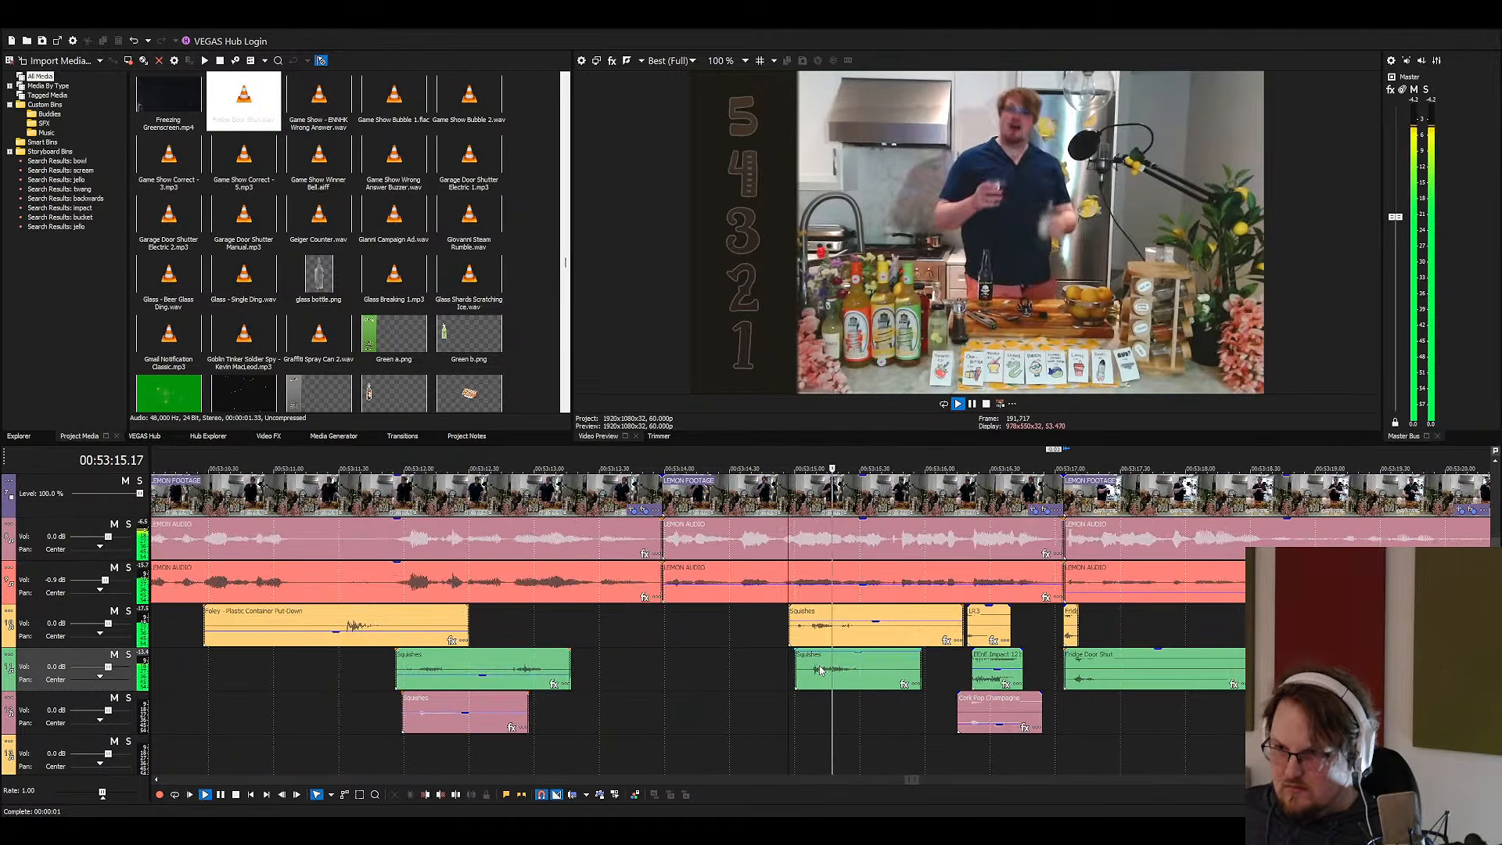
Split both Squishes clips before EEnE Impact 12 at 00:53:15.07
click(814, 638)
key(space)
key(space)
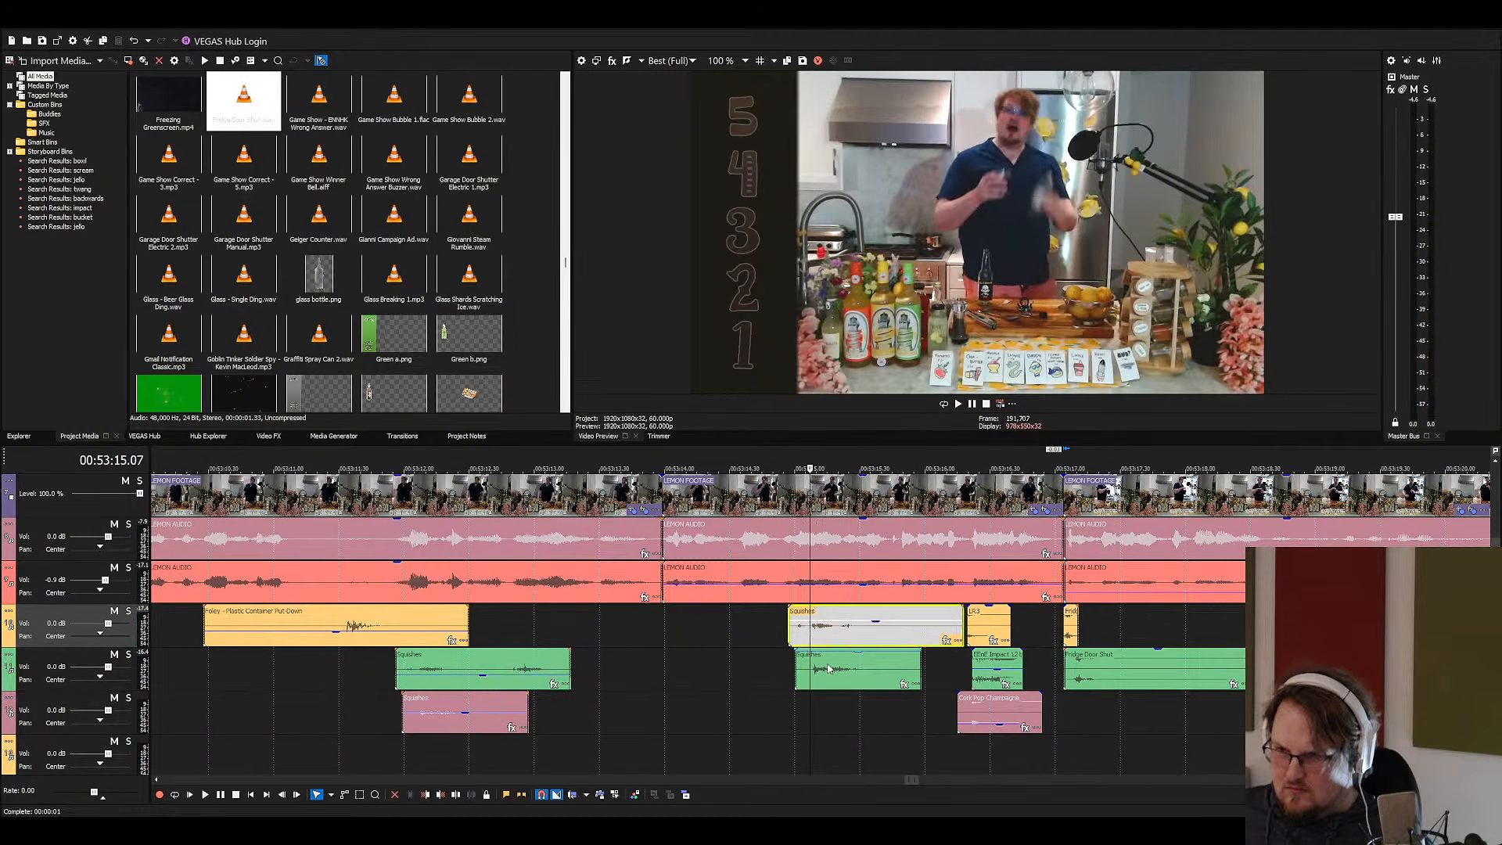
ctrl+click(828, 665)
key(s)
Find the Watery Bounce sound in the project media and place it on the track below the split Squishes clips
click(394, 279)
text(we)
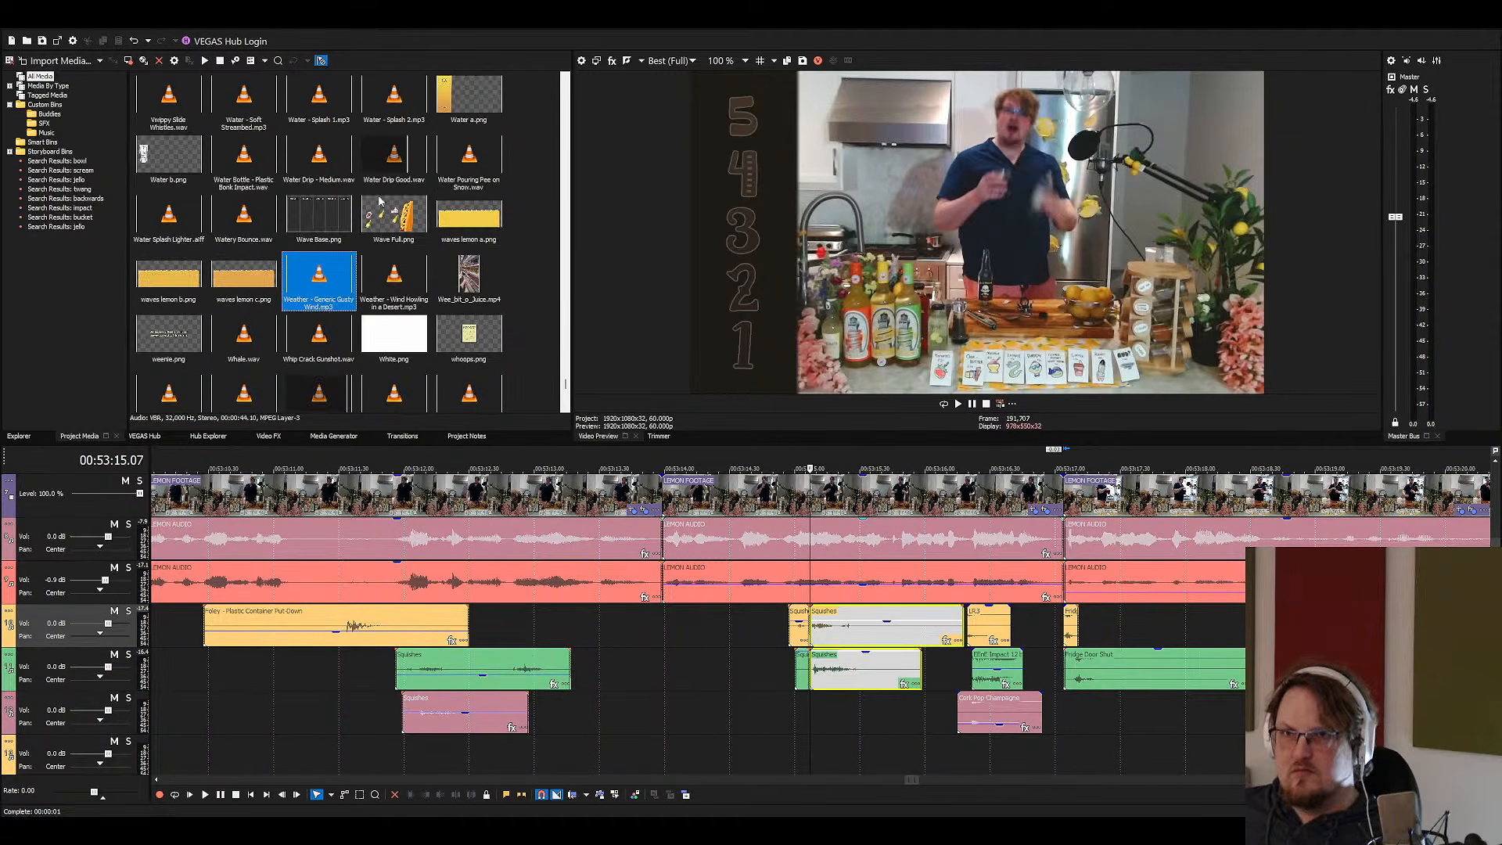
click(303, 348)
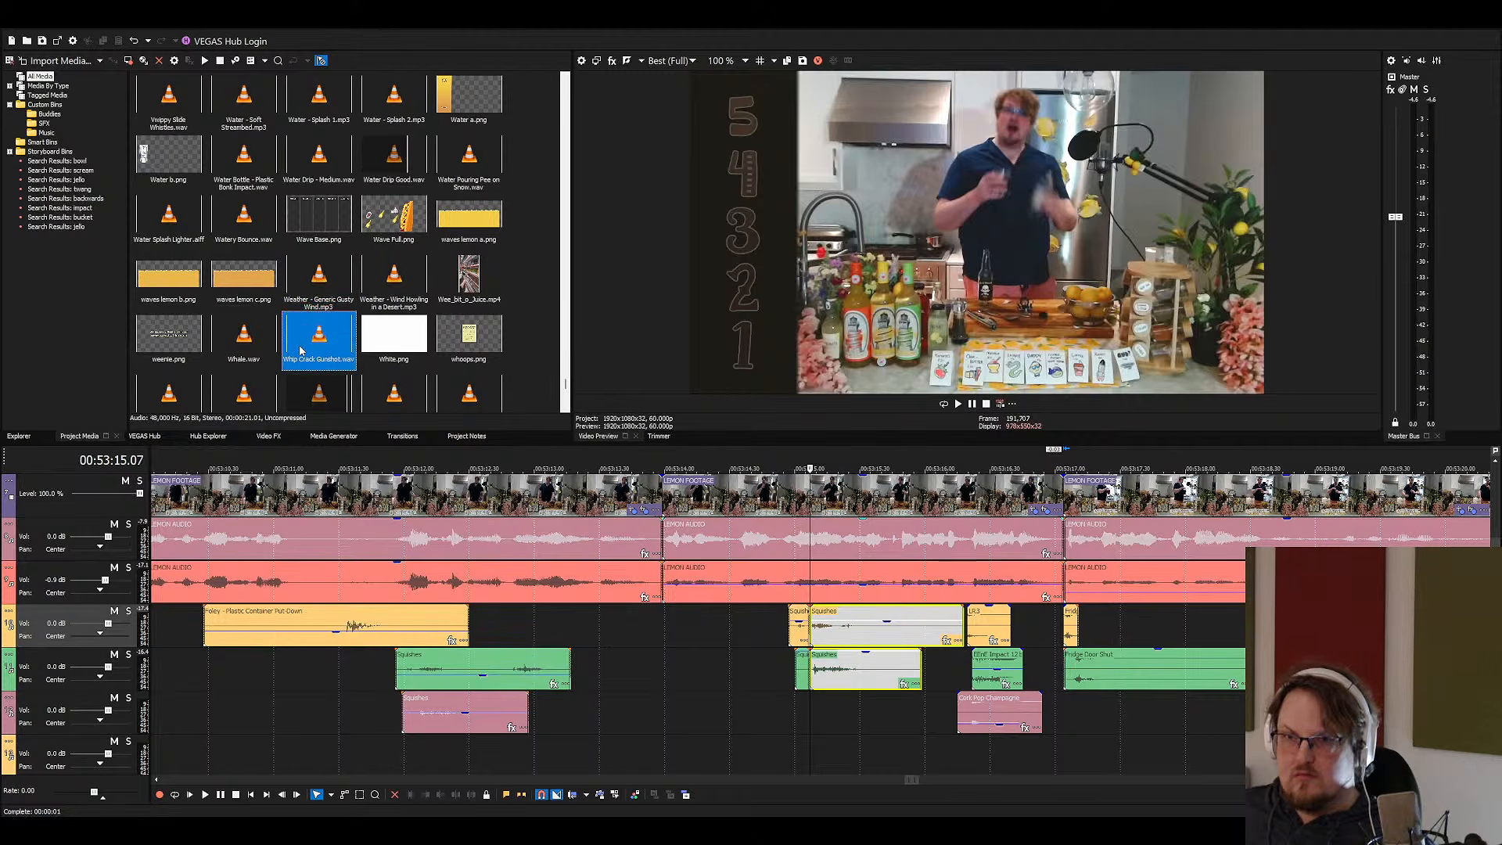
text(wa)
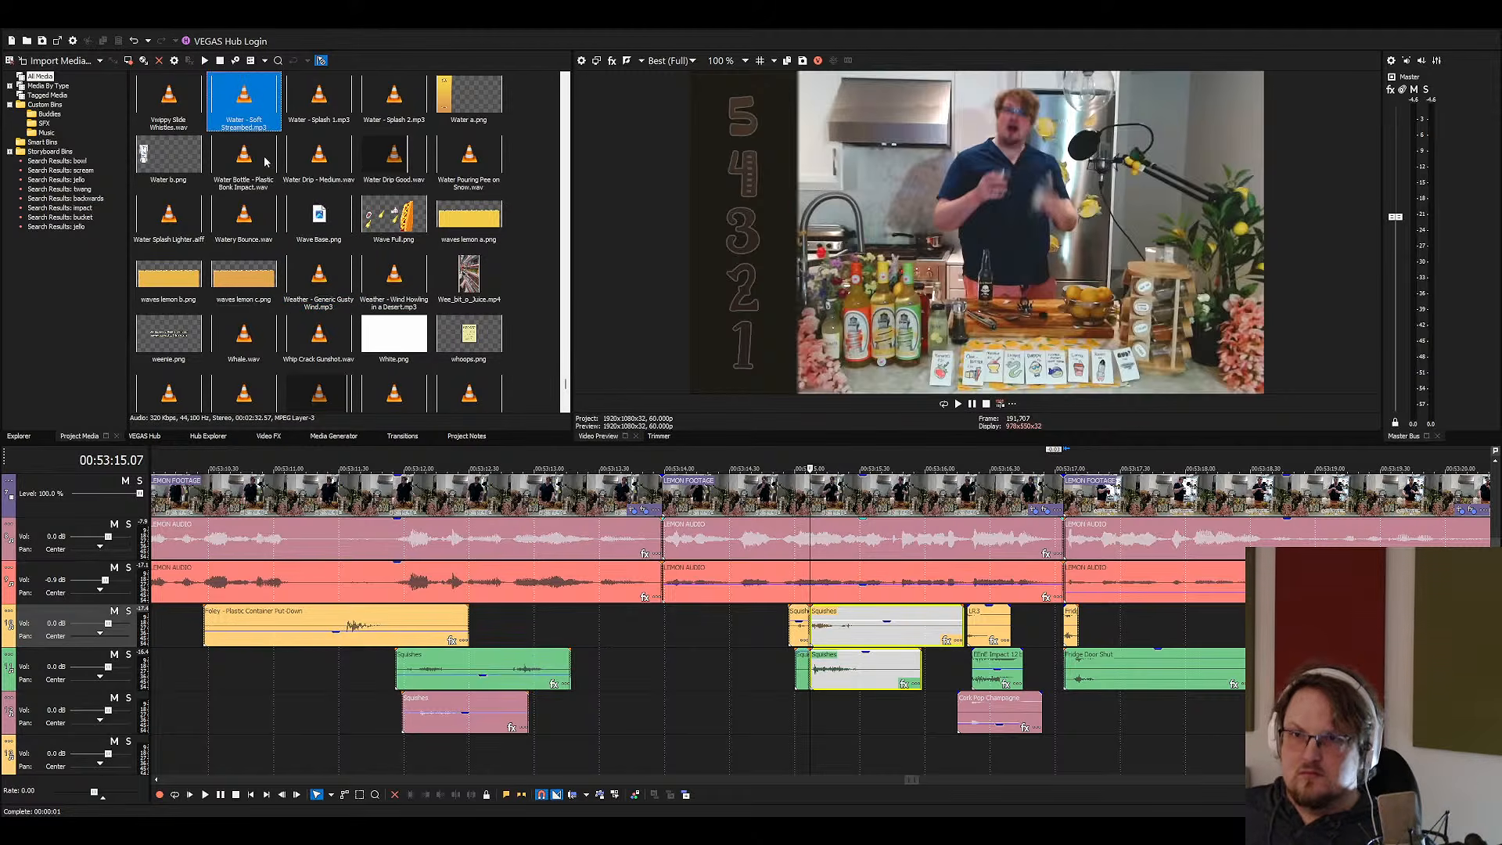
click(265, 160)
click(322, 161)
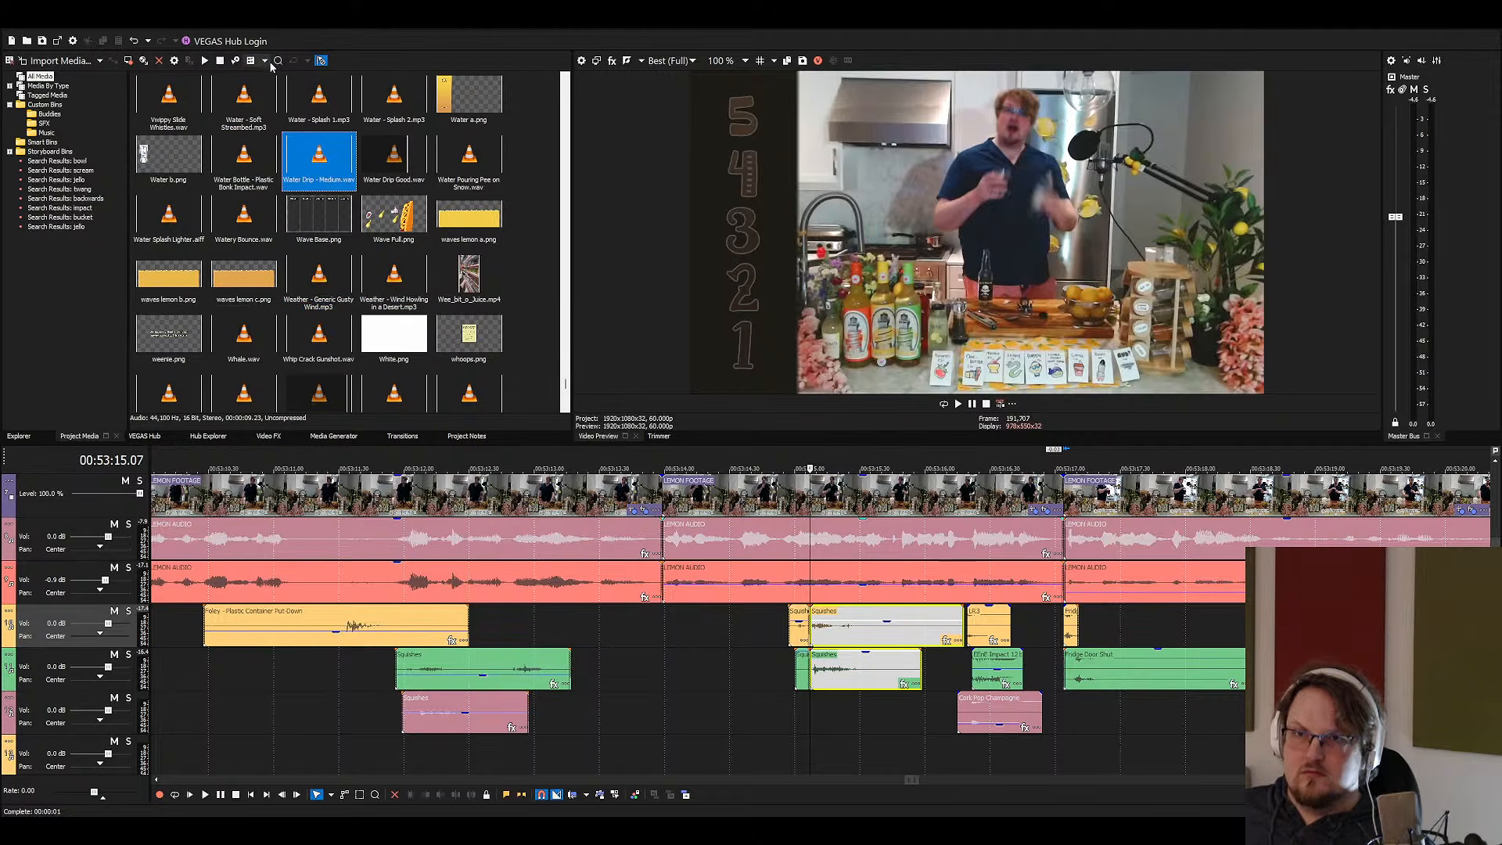
click(321, 62)
click(321, 63)
drag(244, 222, 816, 707)
Delete the short leading Squishes pieces, move the remaining two clips earlier to start with Watery Bounce, and lower their gain
click(775, 719)
key(space)
key(space)
click(783, 701)
key(space)
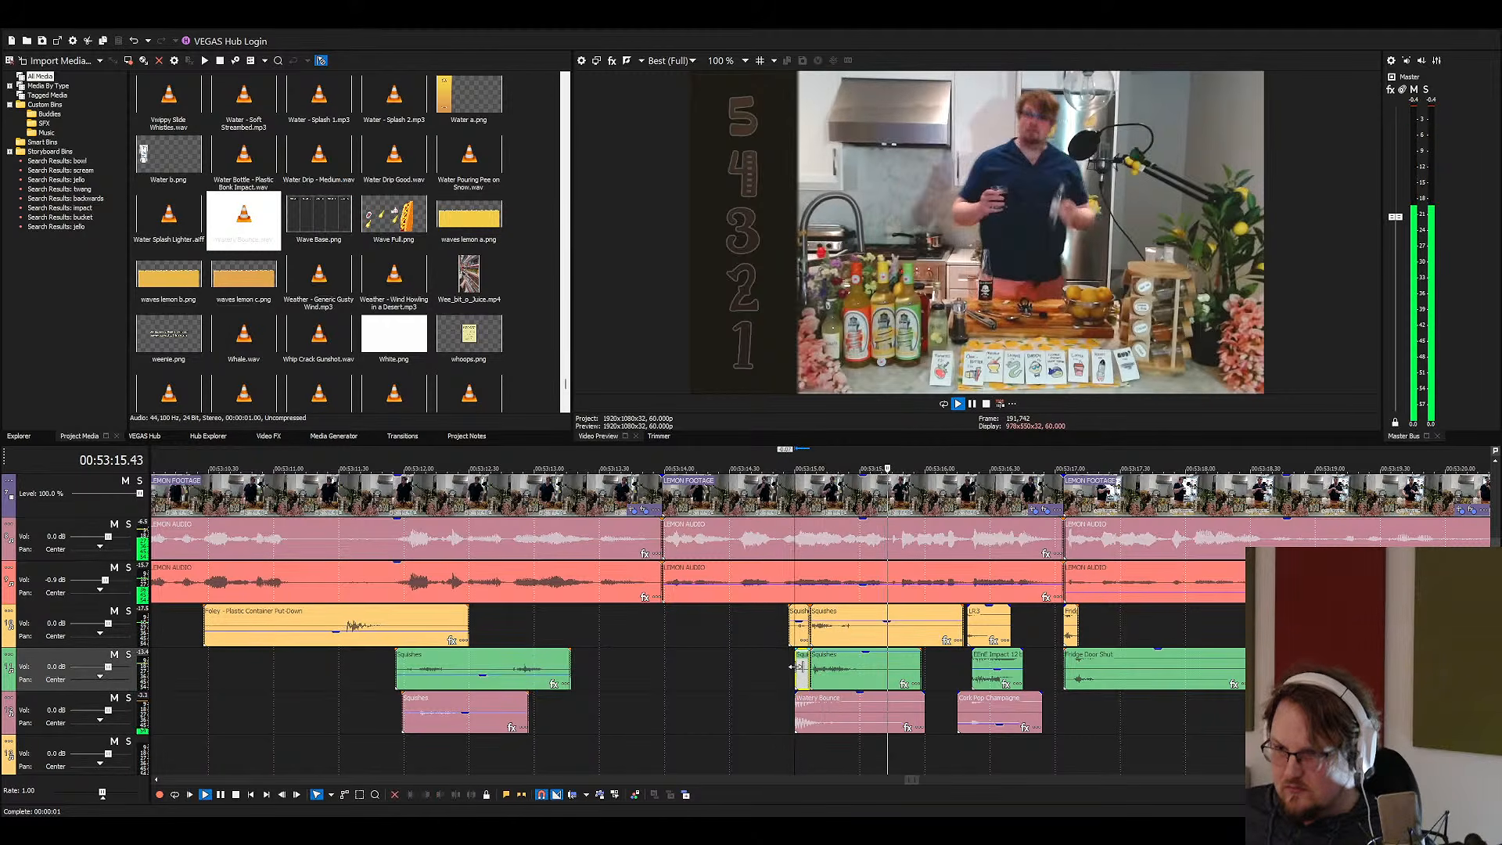
key(space)
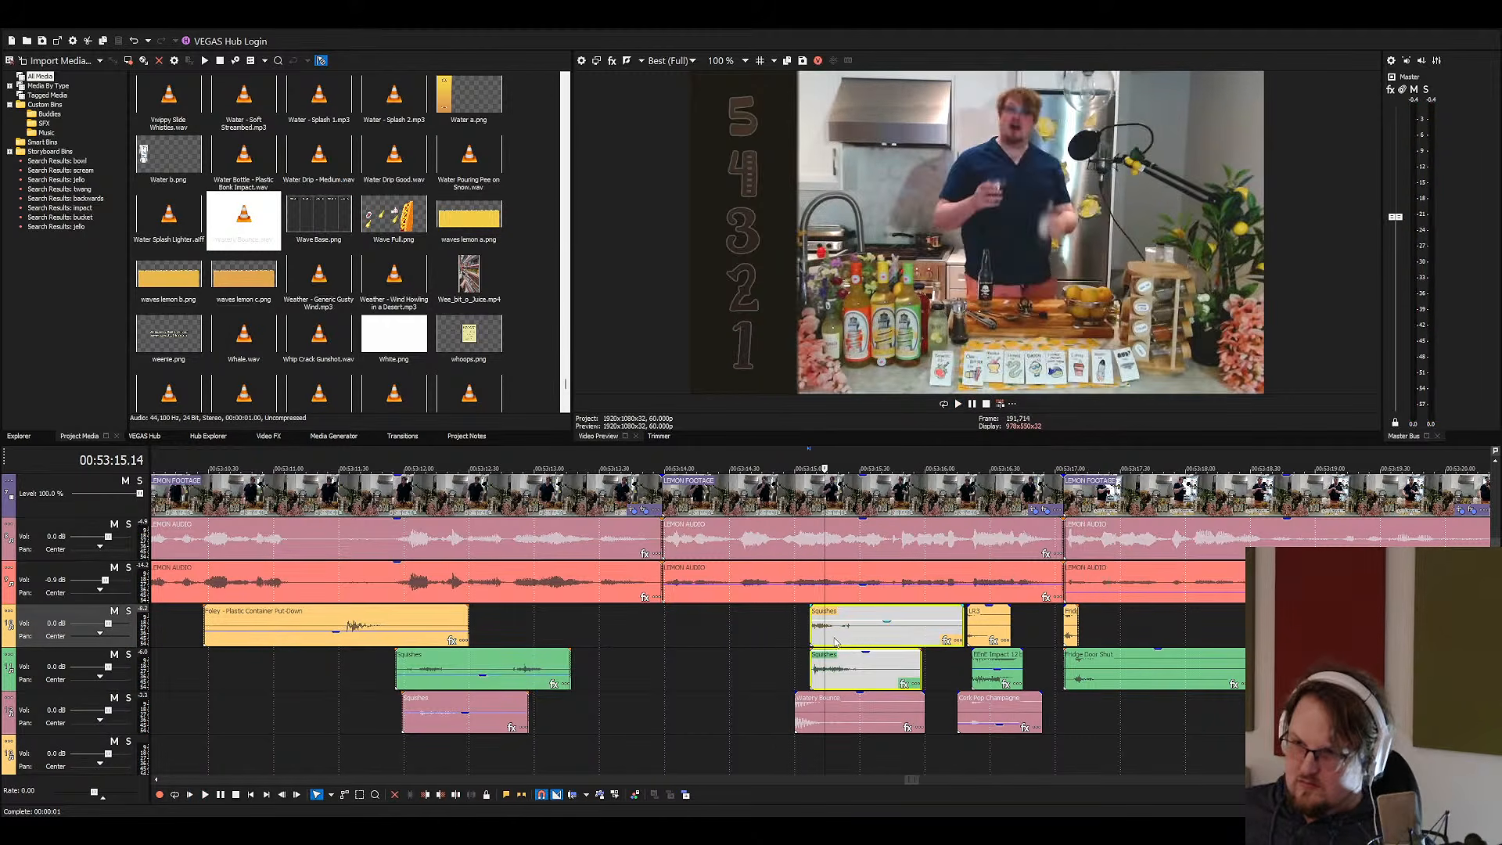
drag(826, 639, 812, 638)
key(space)
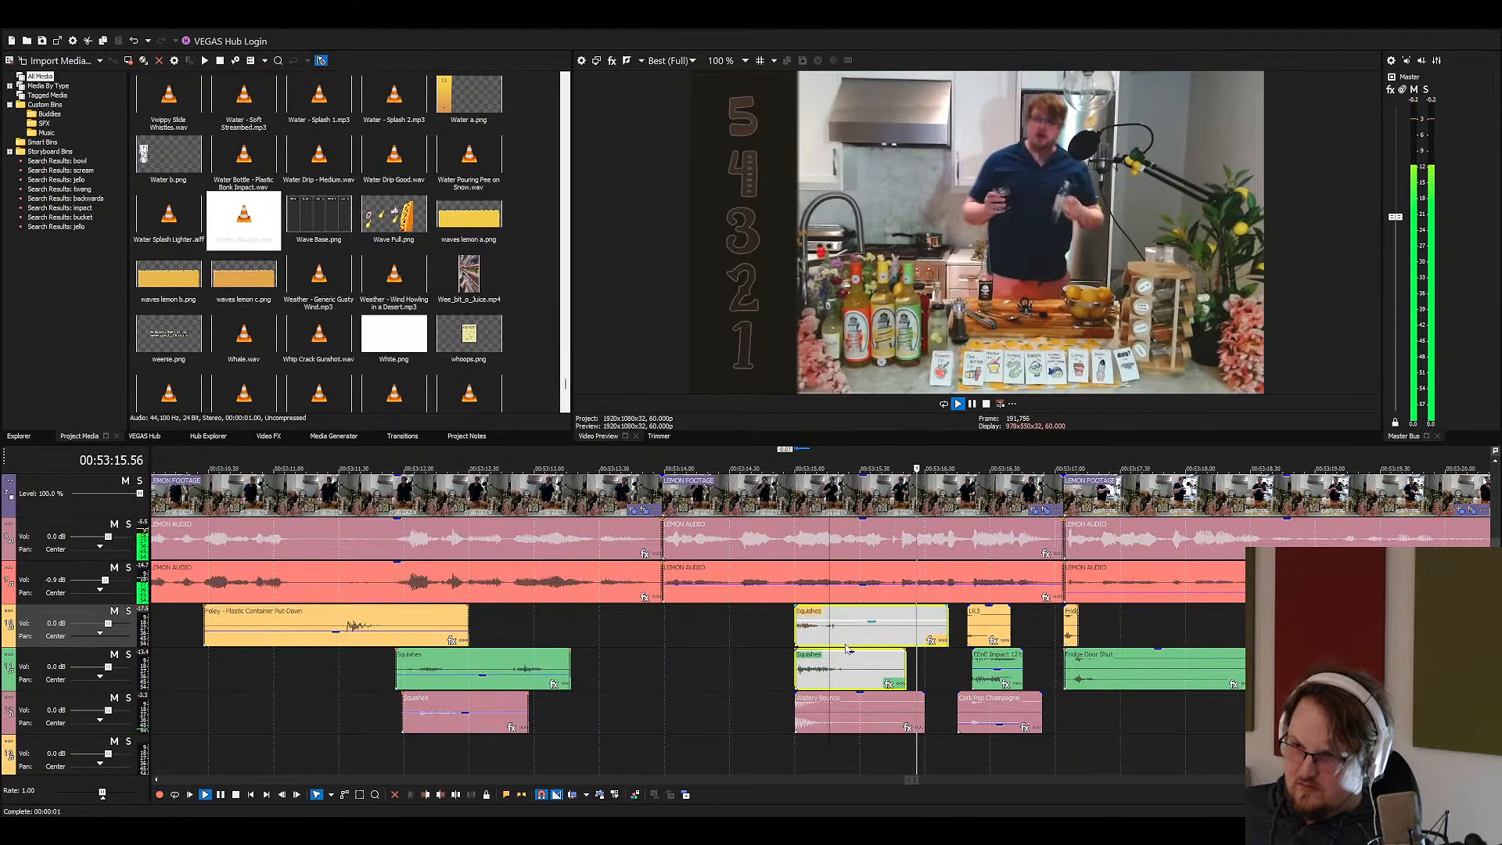
key(space)
Find the Cartoon - Confusion Doings sound in the project media and place it on the empty track below Watery Bounce
click(419, 338)
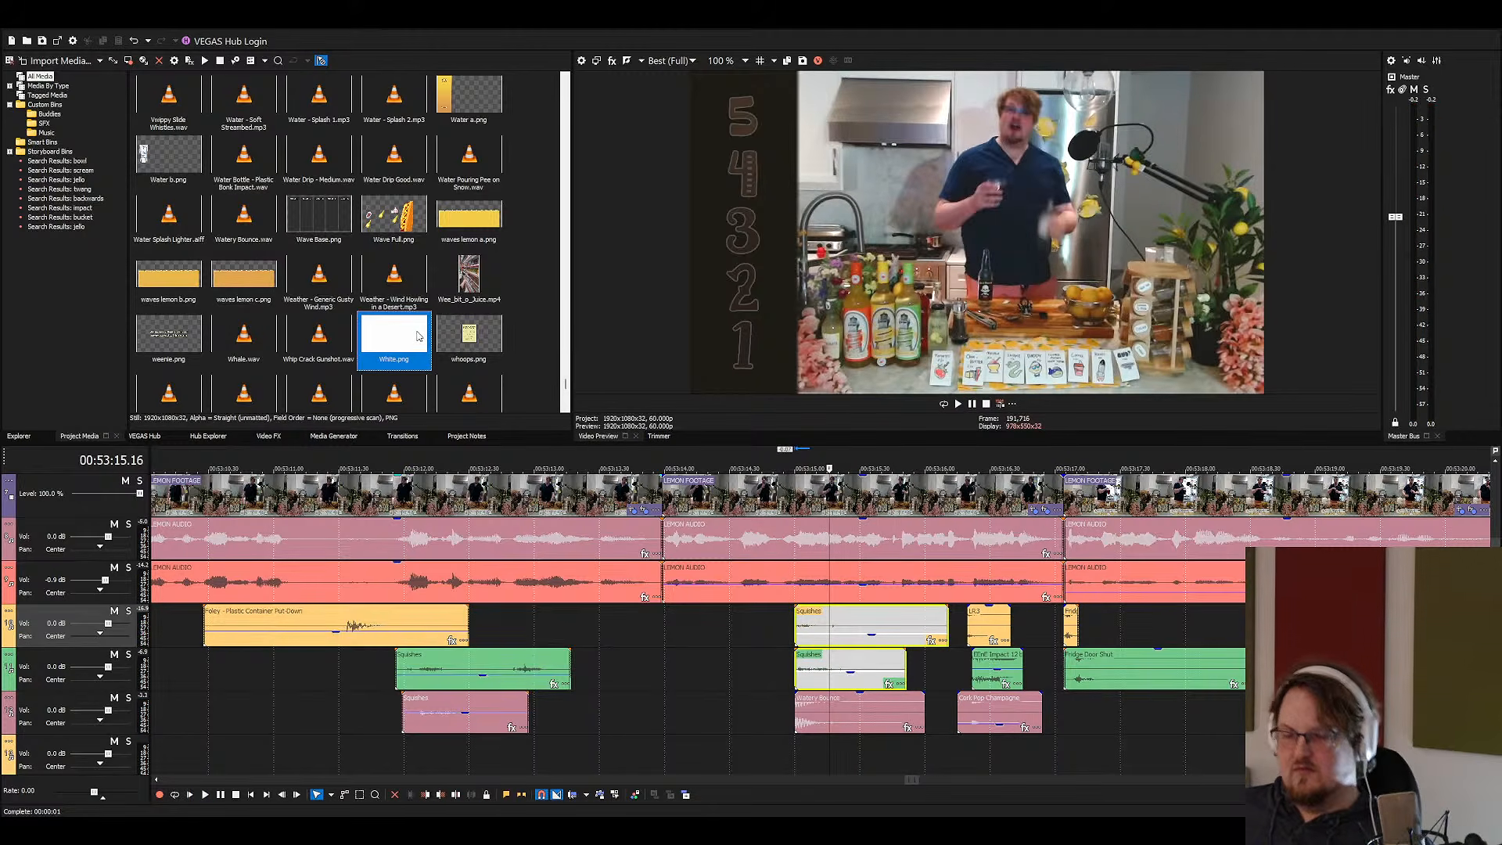
text(cart)
scroll(570, 655, down, 1)
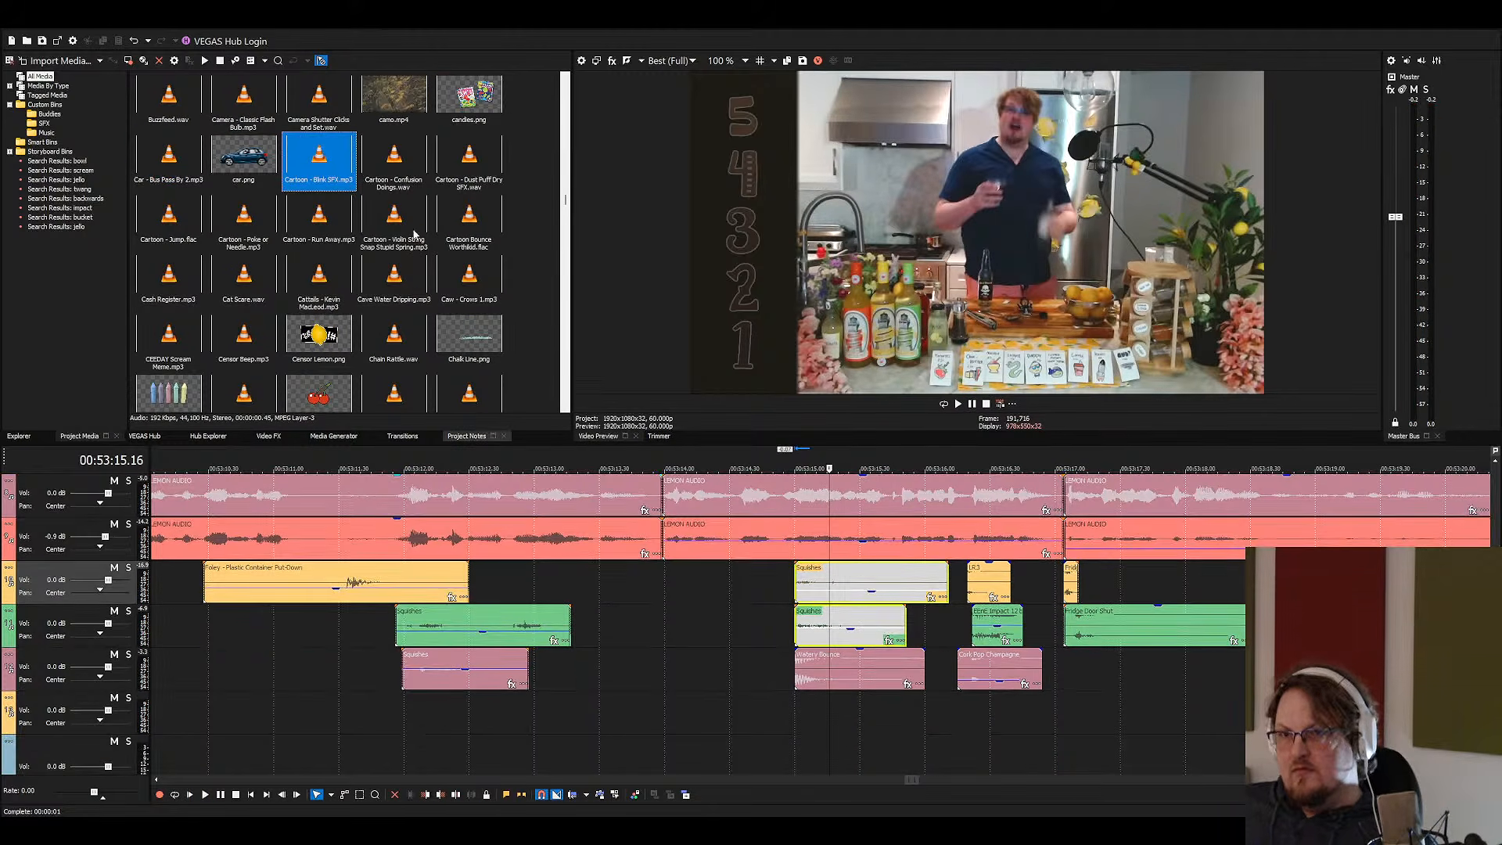
drag(407, 176, 734, 711)
scroll(939, 724, down, 3)
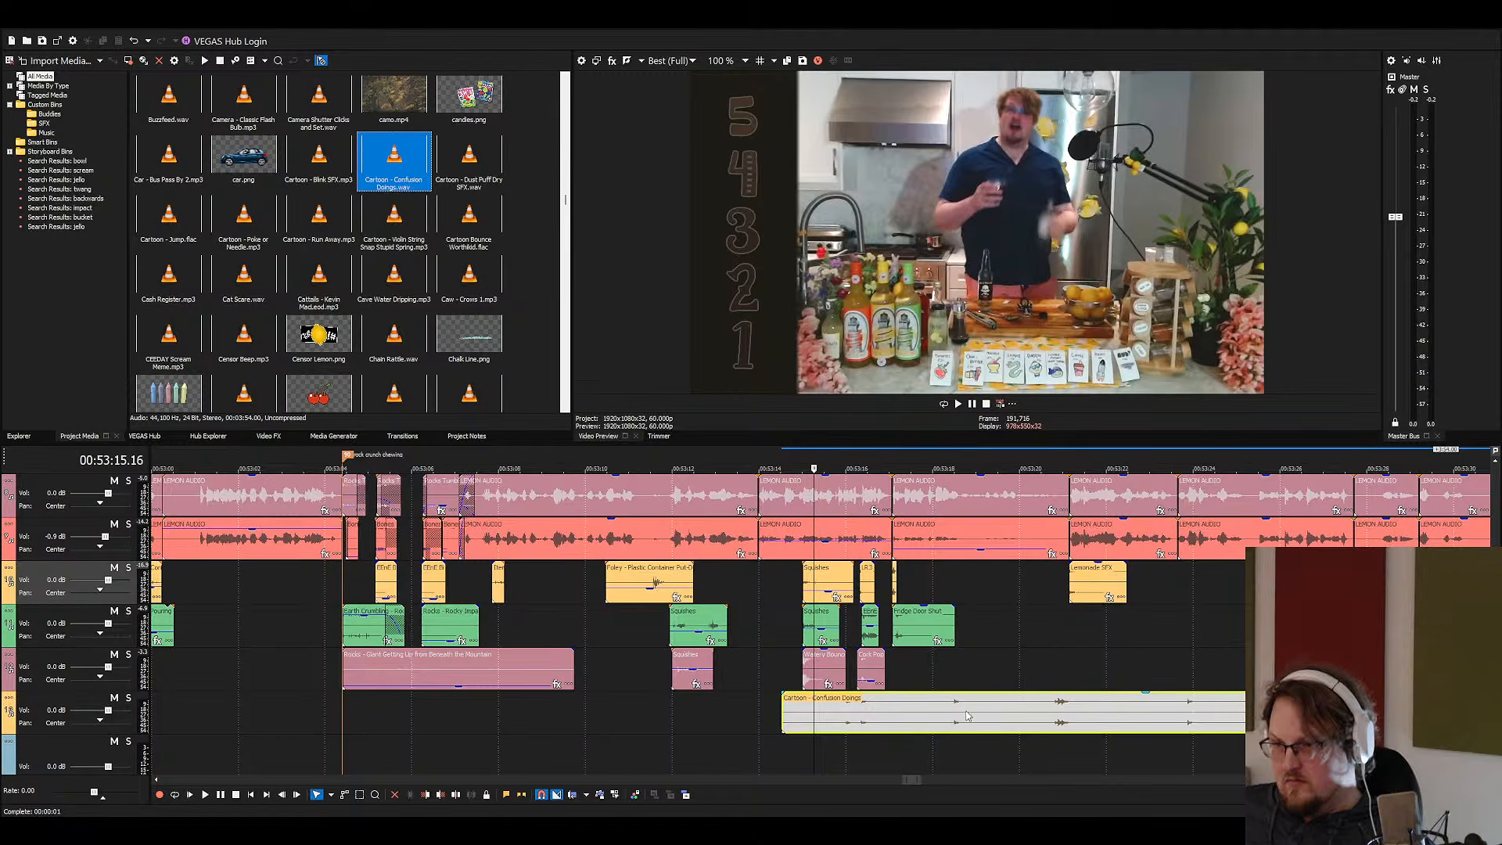
Cut one short section out of the Cartoon - Confusion Doings clip and delete the audio around it
click(1185, 711)
key(s)
click(1282, 712)
key(s)
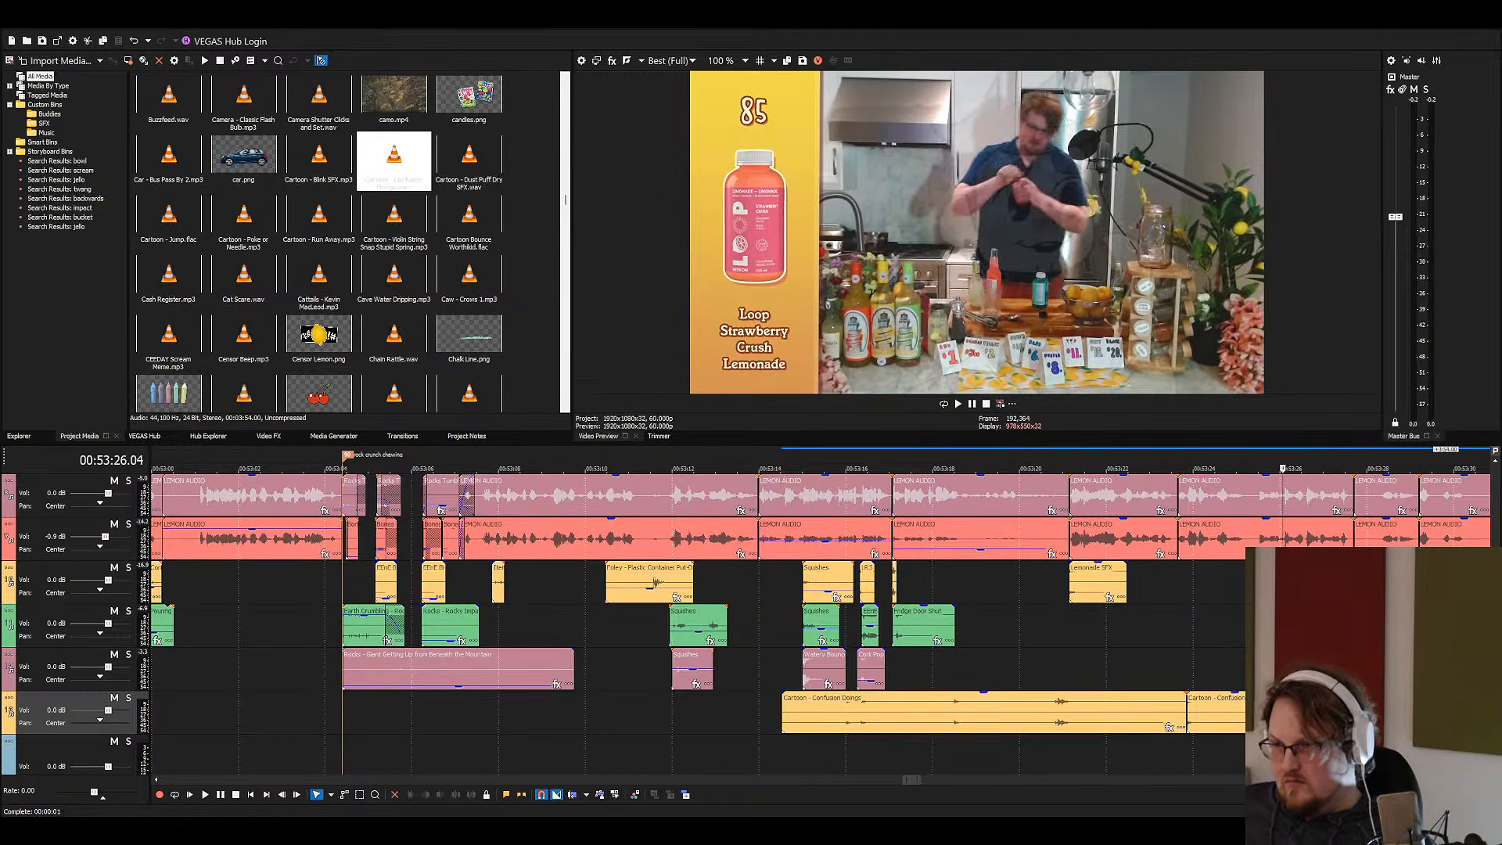
click(1166, 712)
key(Delete)
Move the Cartoon - Confusion Doings piece to the start of EEnE Impact 12 and play that moment
drag(1189, 710, 861, 708)
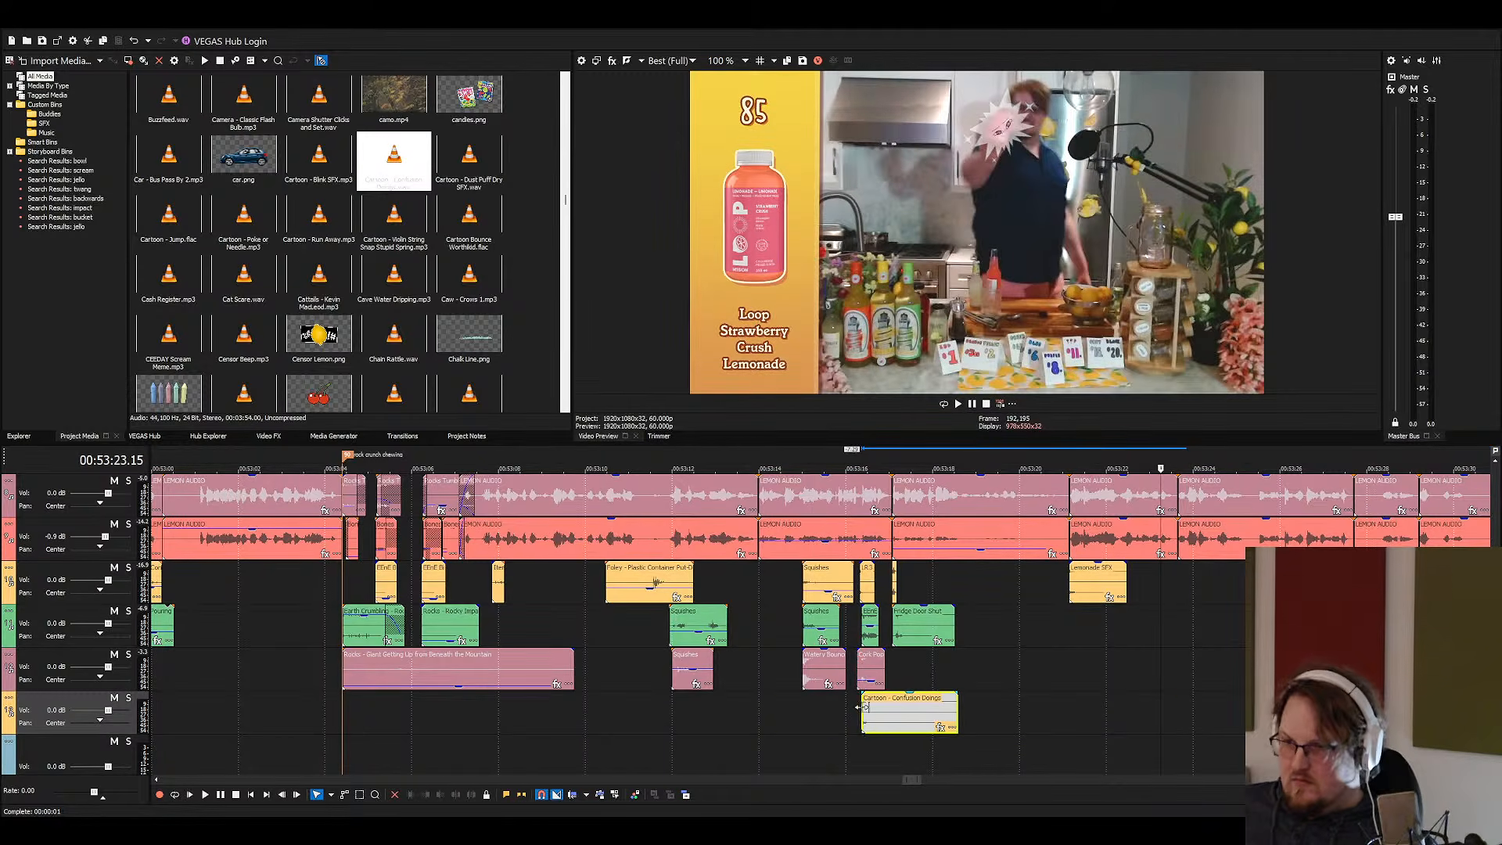
click(862, 707)
scroll(860, 710, up, 3)
click(797, 719)
key(space)
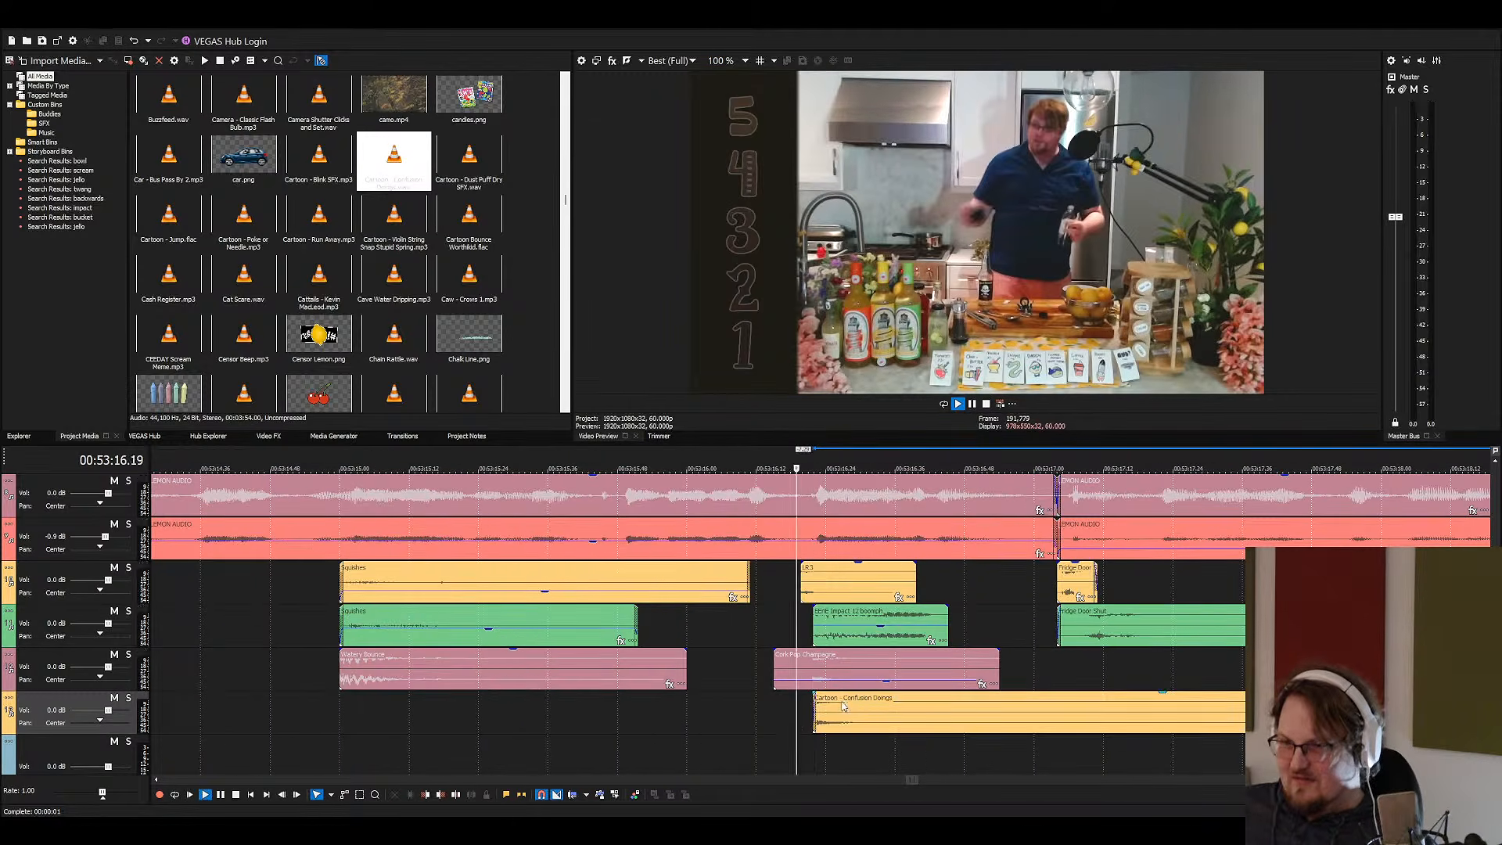
key(space)
Lower the EEnE Impact 12 clip's gain and trim the start of Cork Pop Champagne to line up with it
click(821, 585)
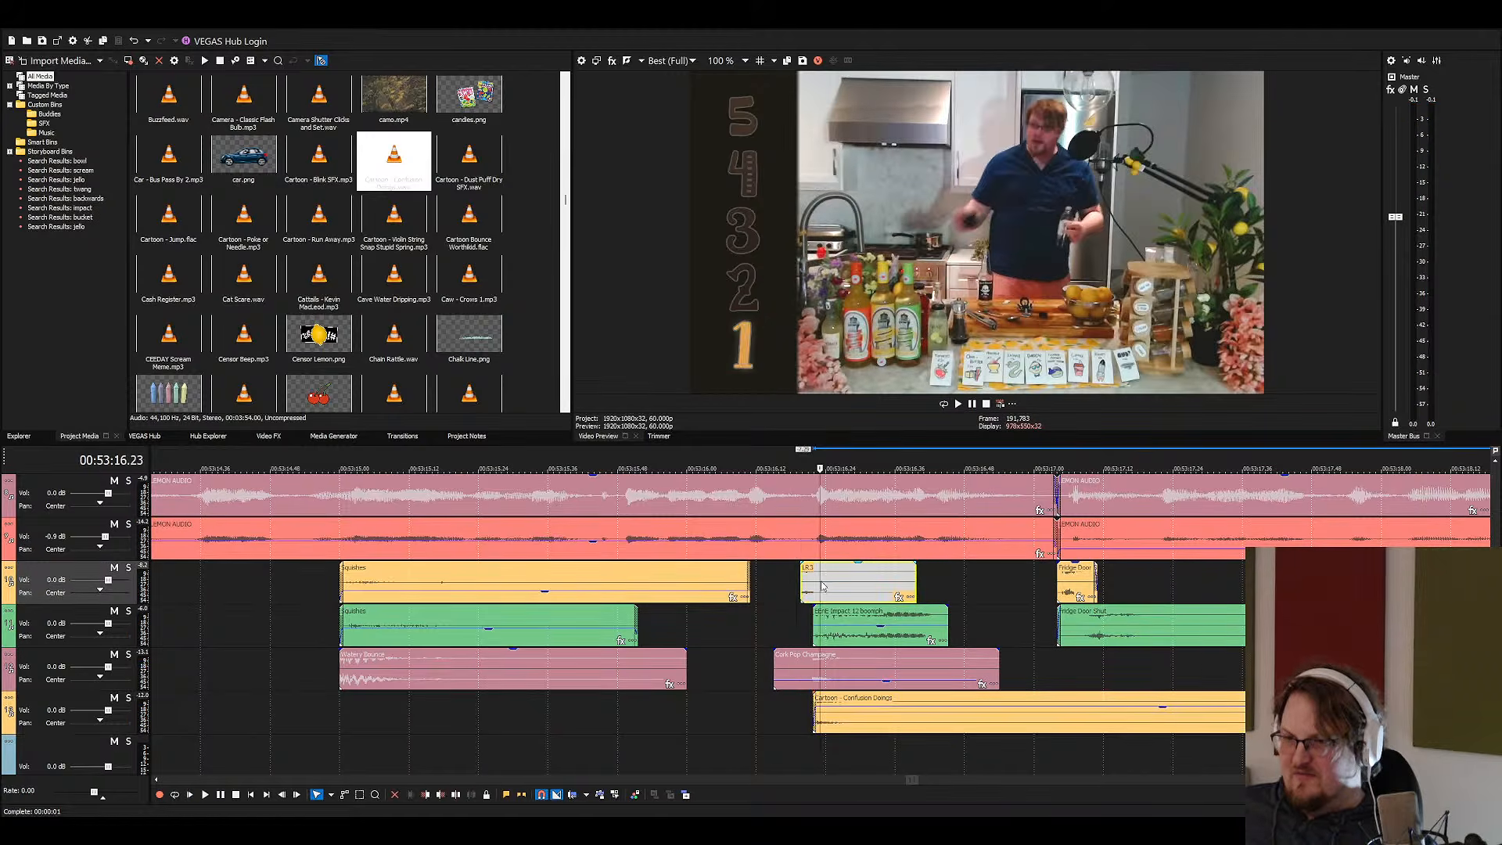
click(852, 632)
scroll(779, 642, down, 2)
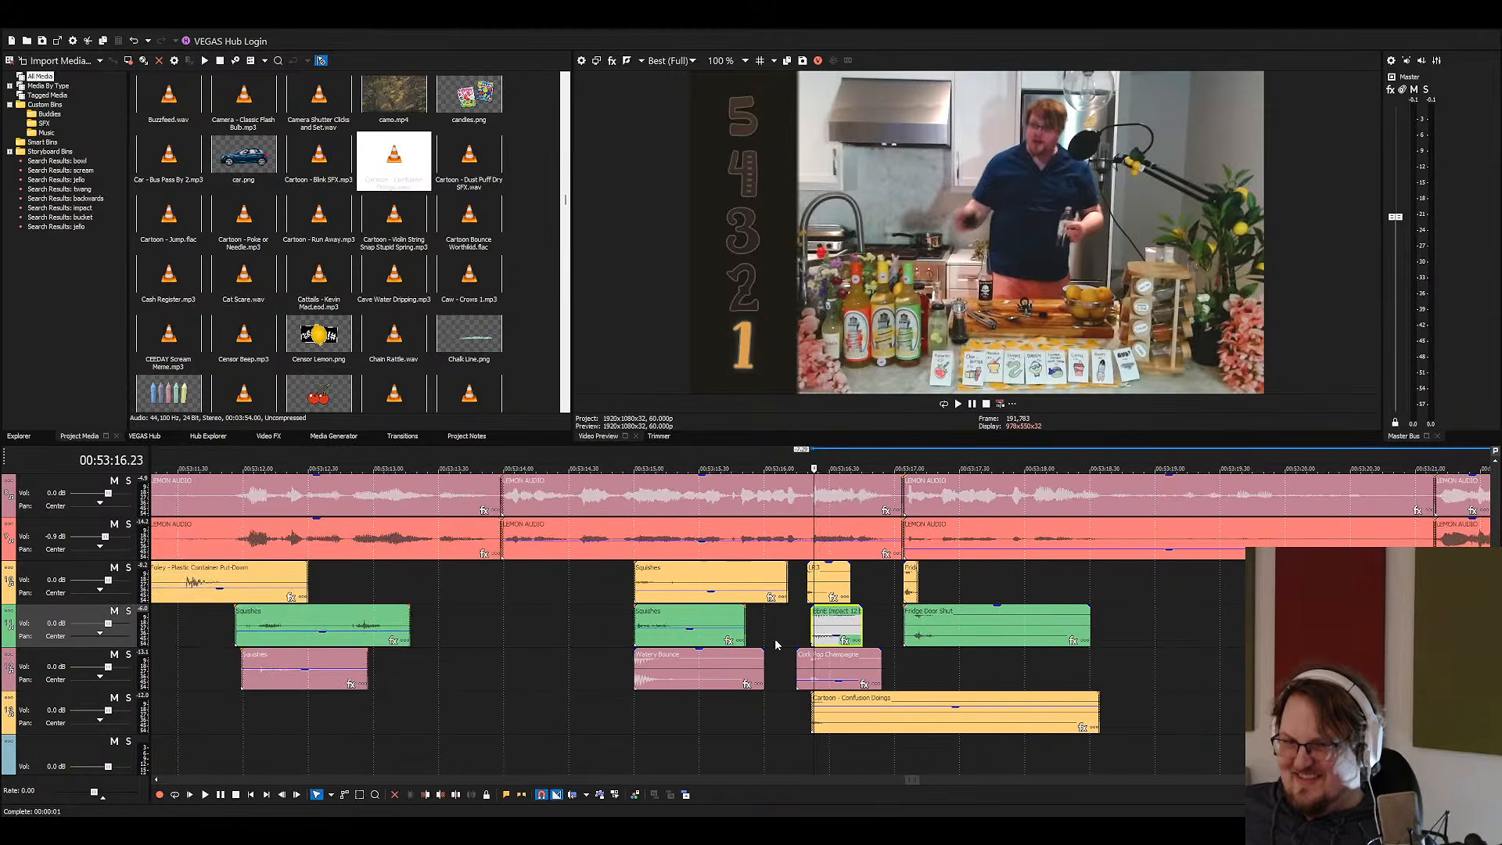
click(801, 663)
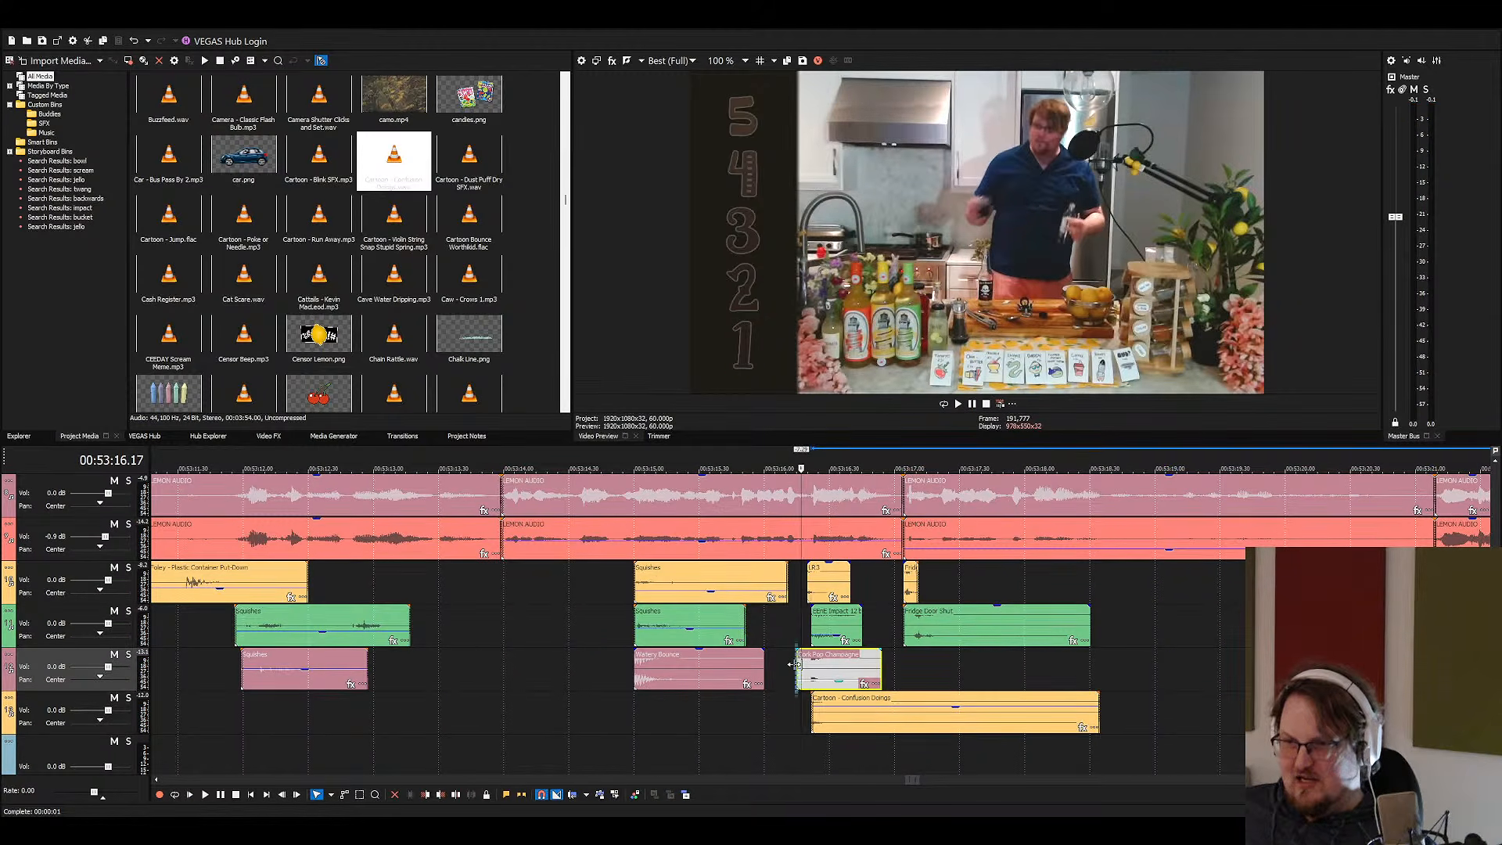
drag(794, 664, 809, 668)
Play the layered impact sounds from 00:53:16.14 and save the project
click(794, 665)
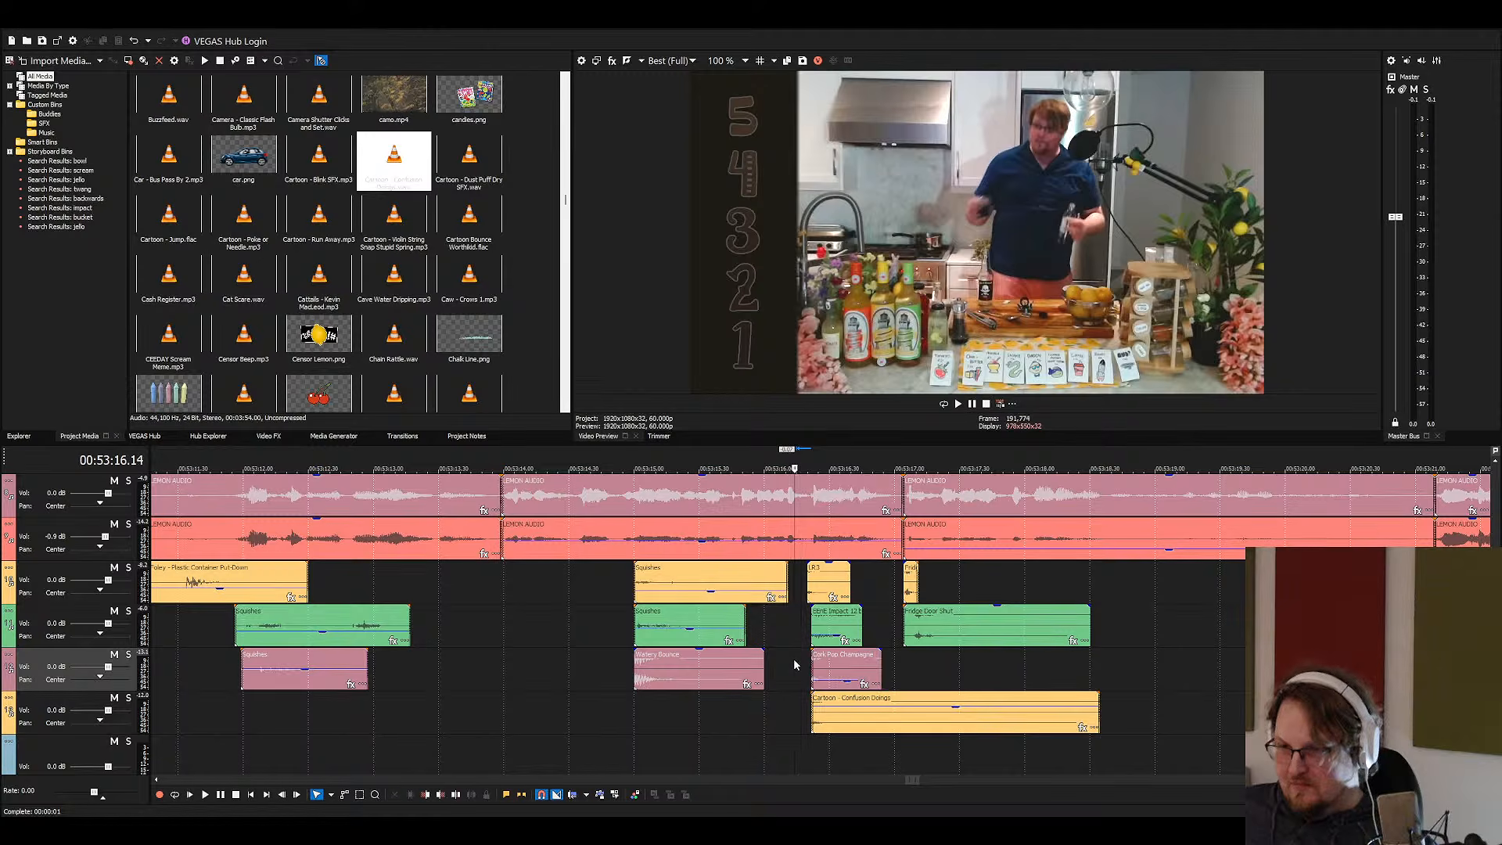
key(space)
key(space)
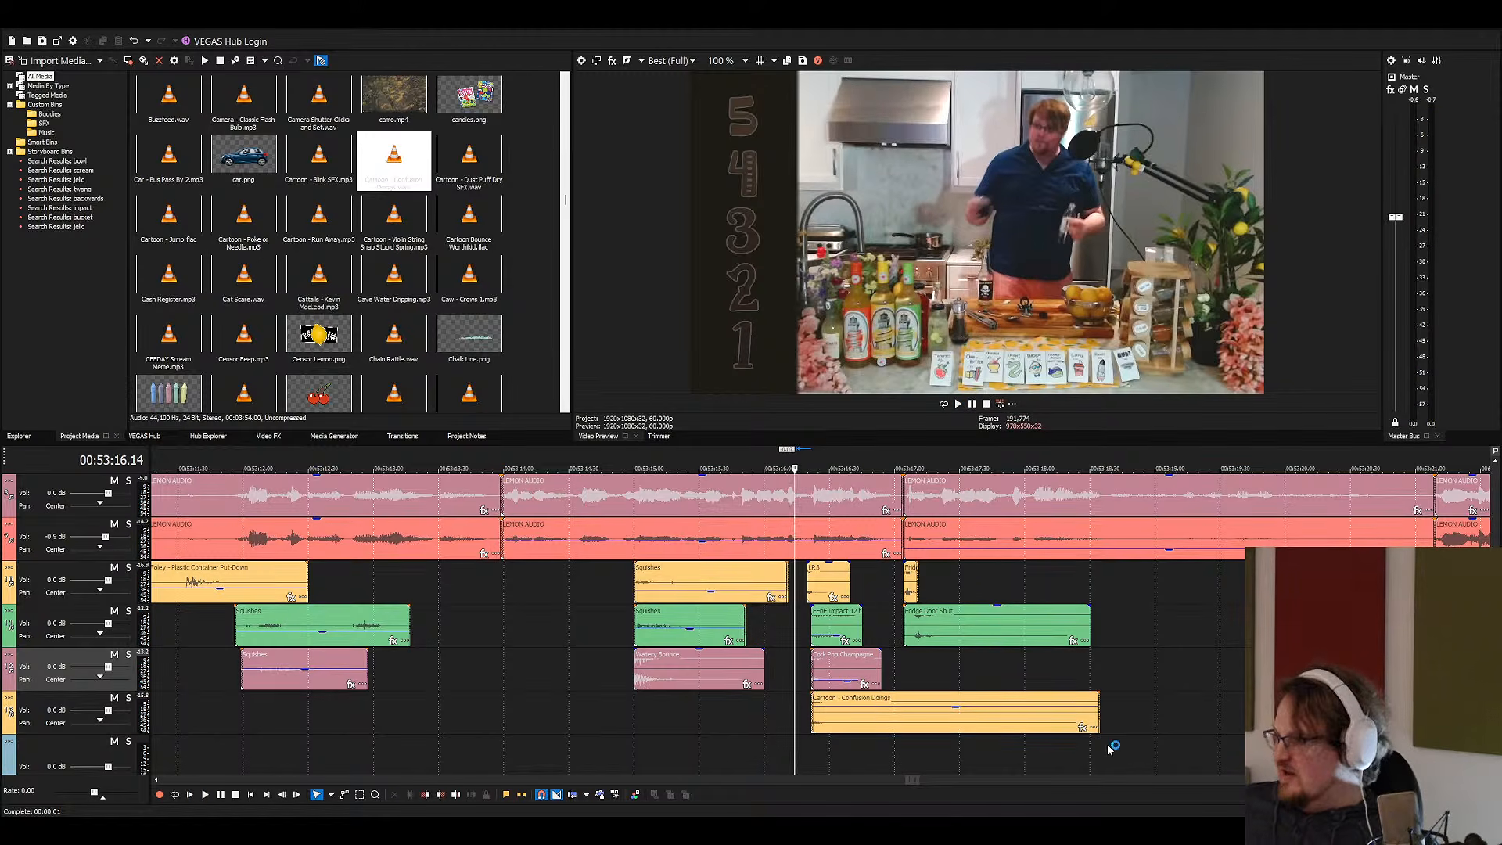
key(ctrl+s)
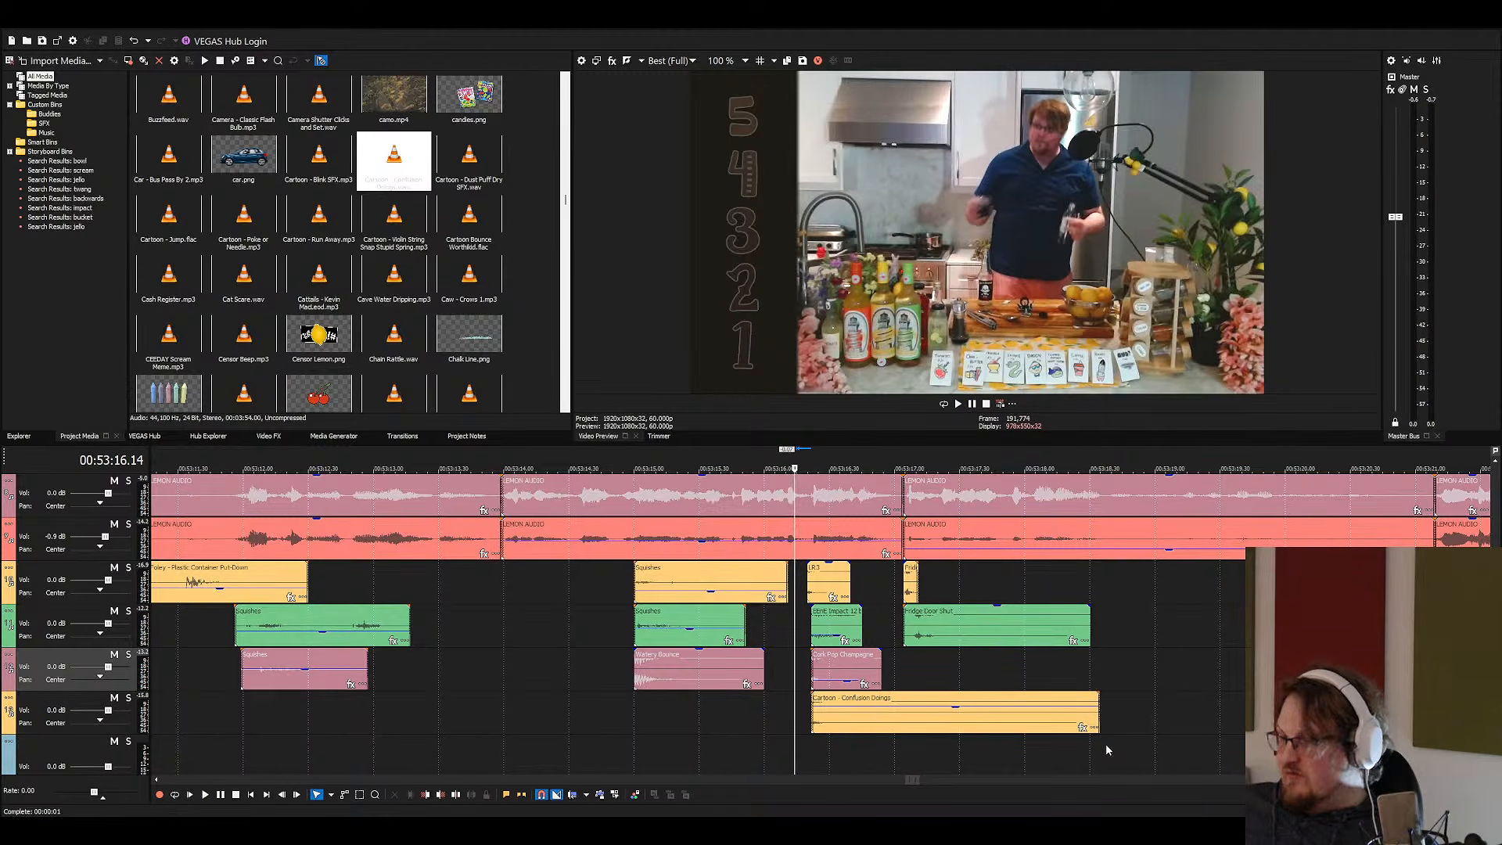
Shift the short clip above EEnE Impact 12 slightly later so their starts align, and play onward from there
scroll(952, 679, up, 3)
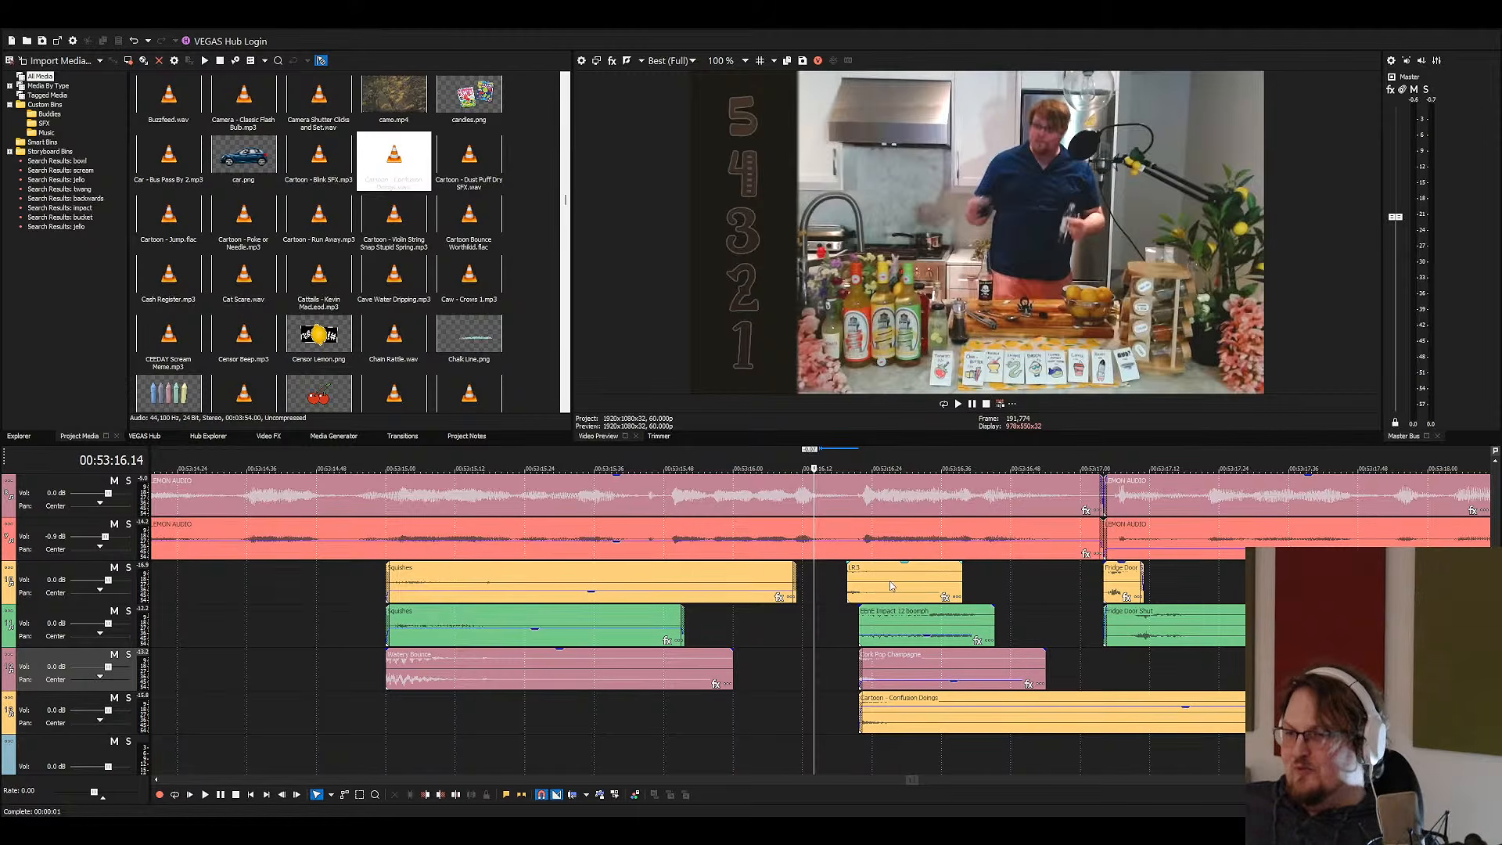
scroll(883, 586, down, 3)
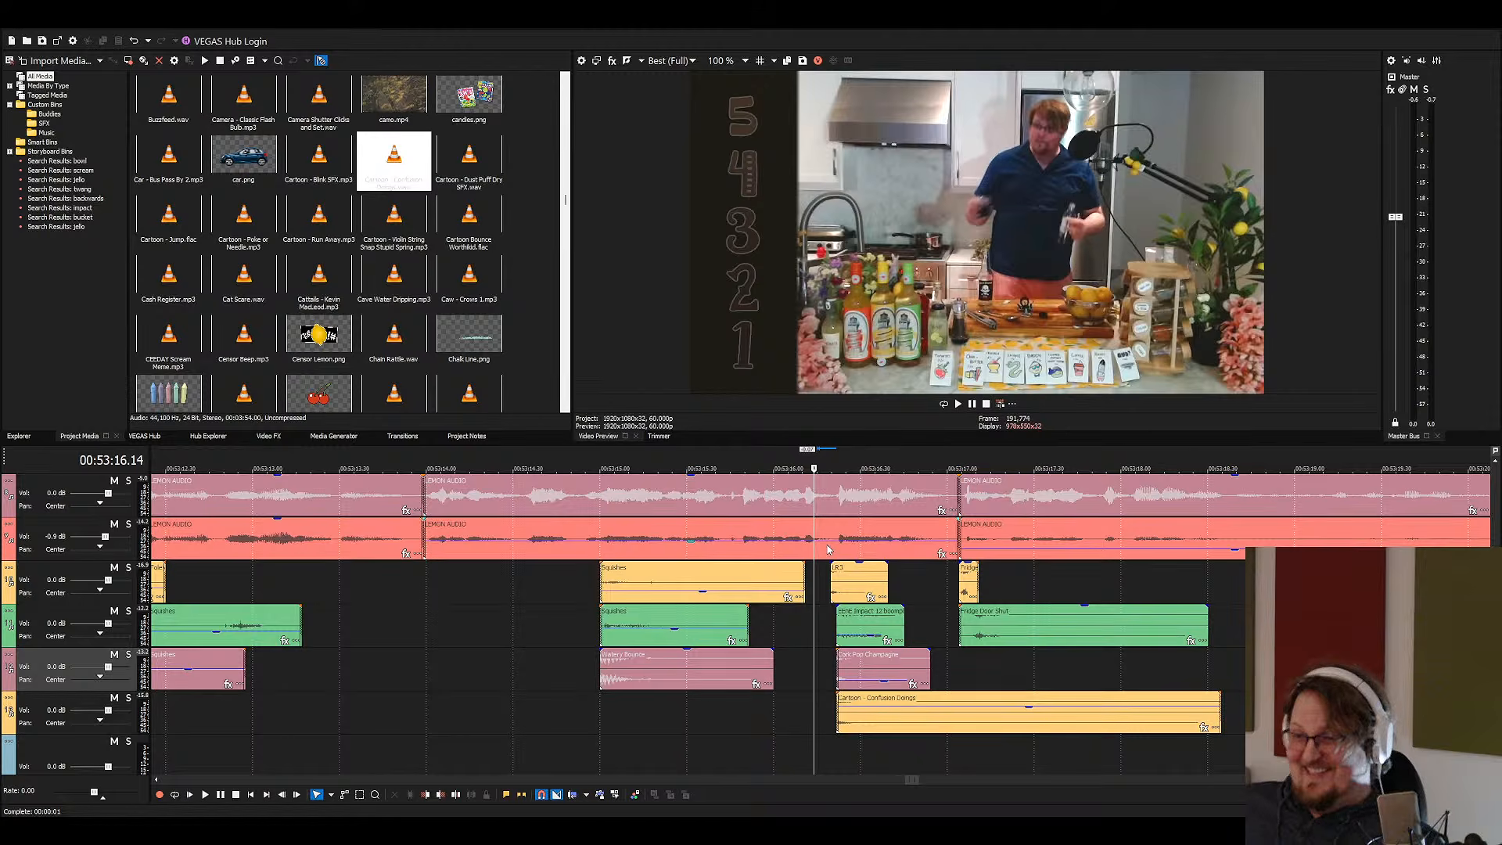
key(space)
key(space)
drag(855, 594, 861, 594)
key(space)
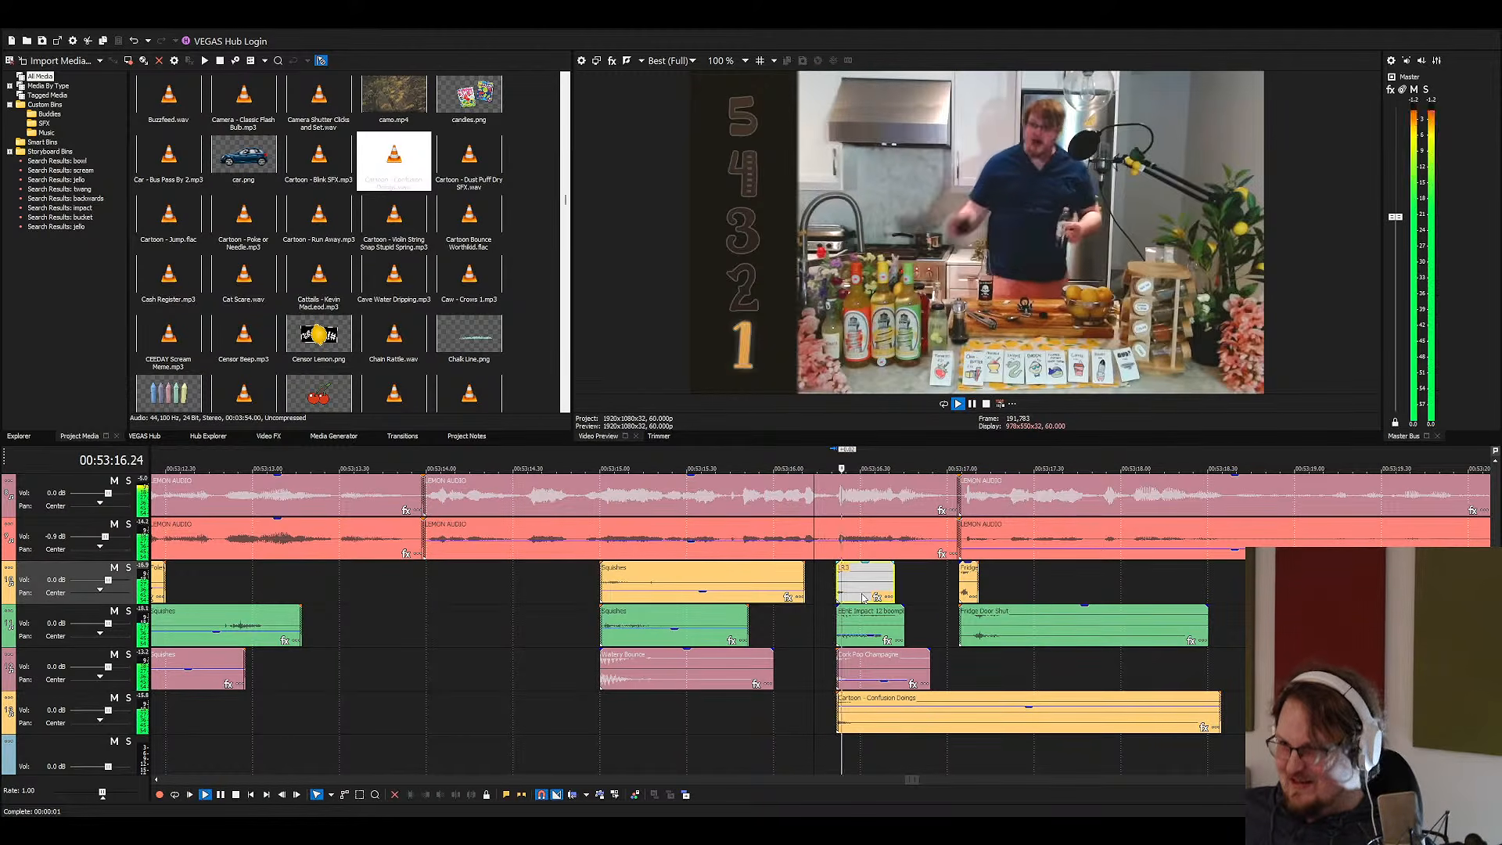
scroll(856, 663, down, 4)
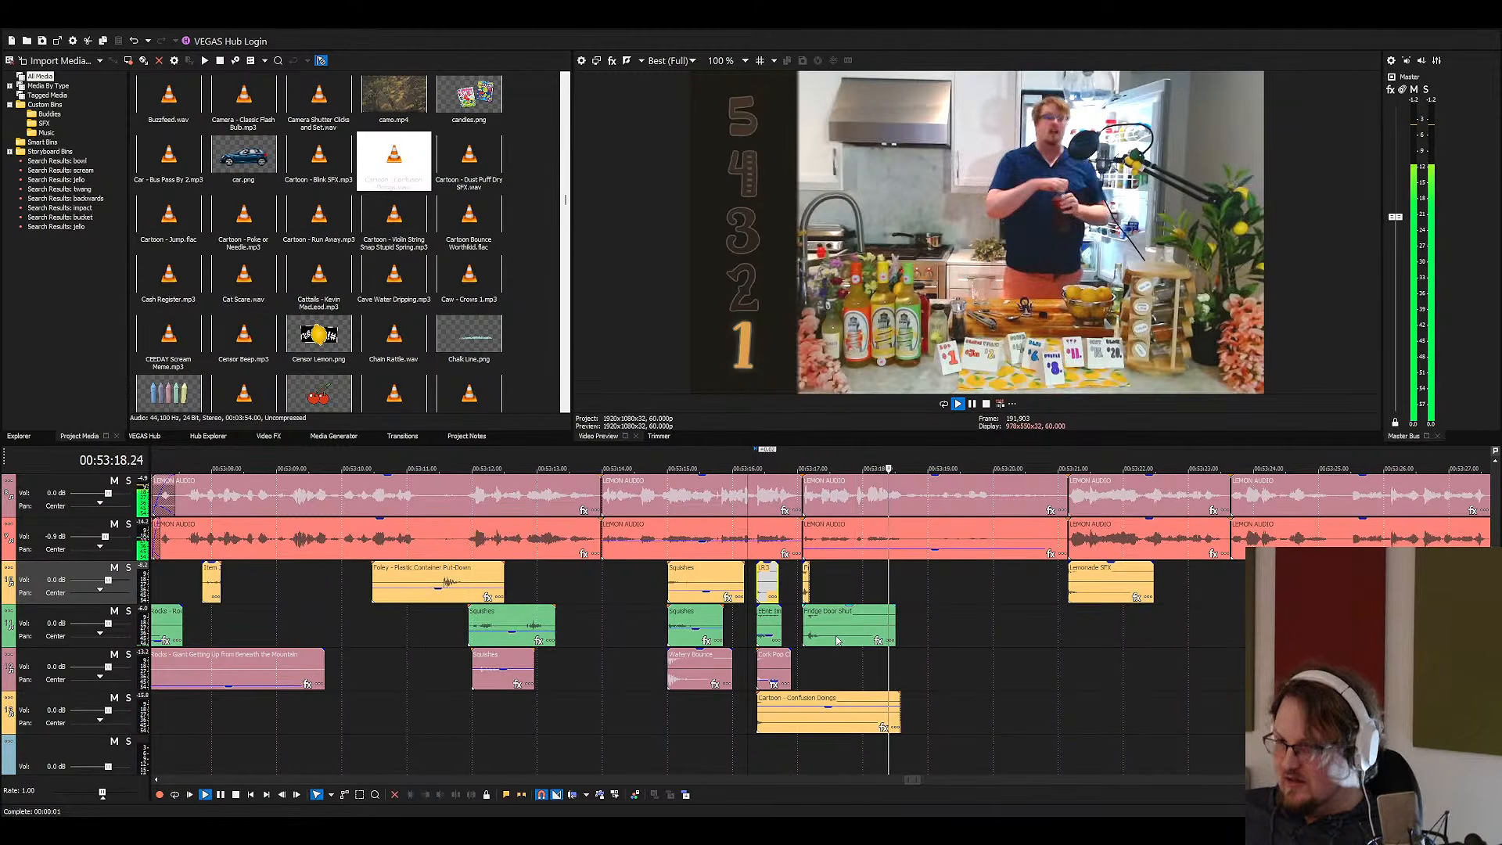
scroll(857, 663, down, 2)
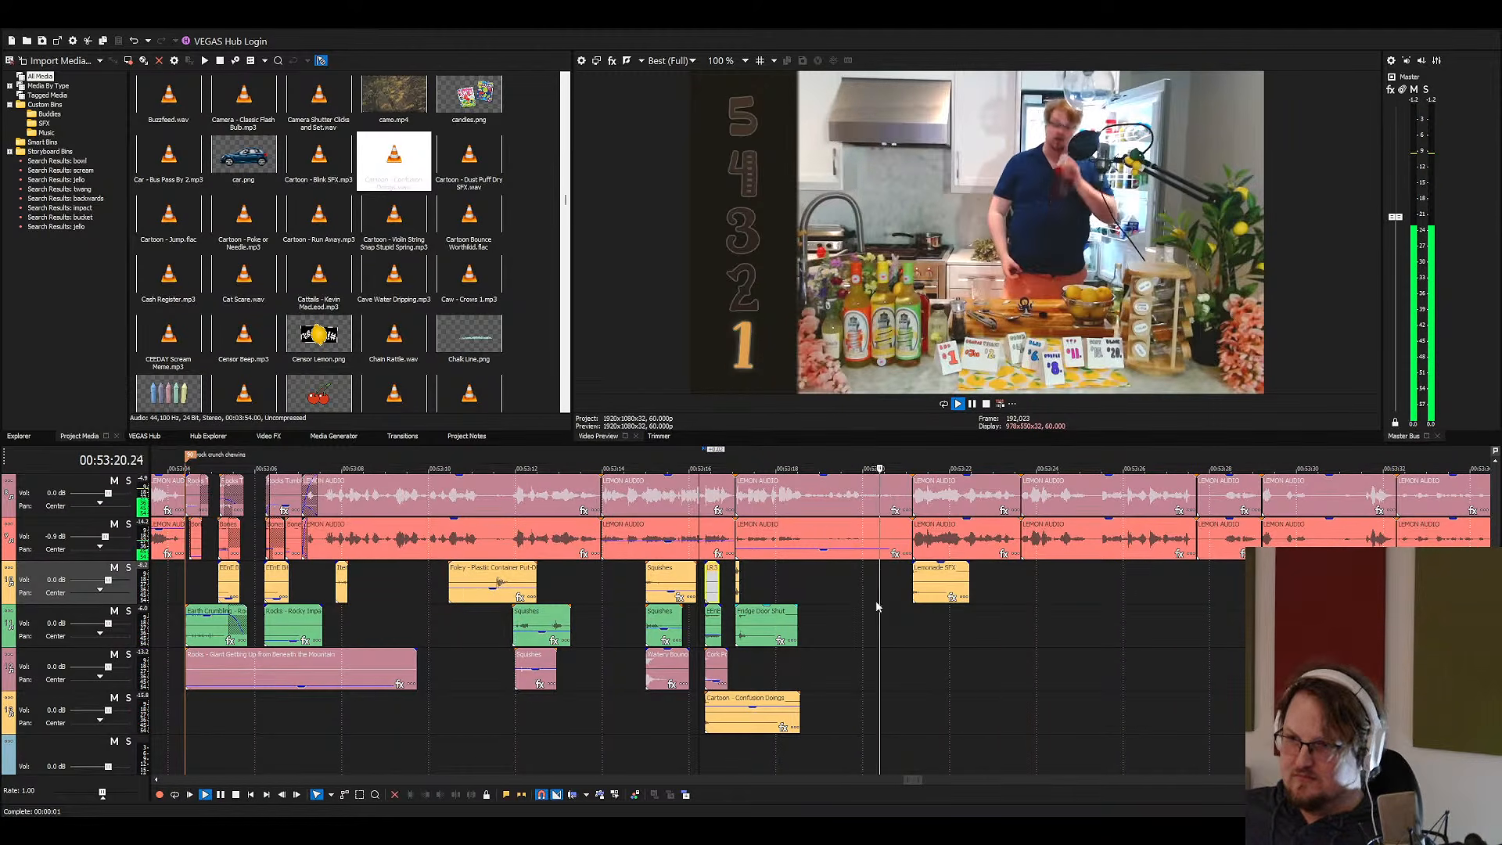
Play through the Lemonade SFX clip, stop at its start at 00:53:21.09 and save the project
click(915, 585)
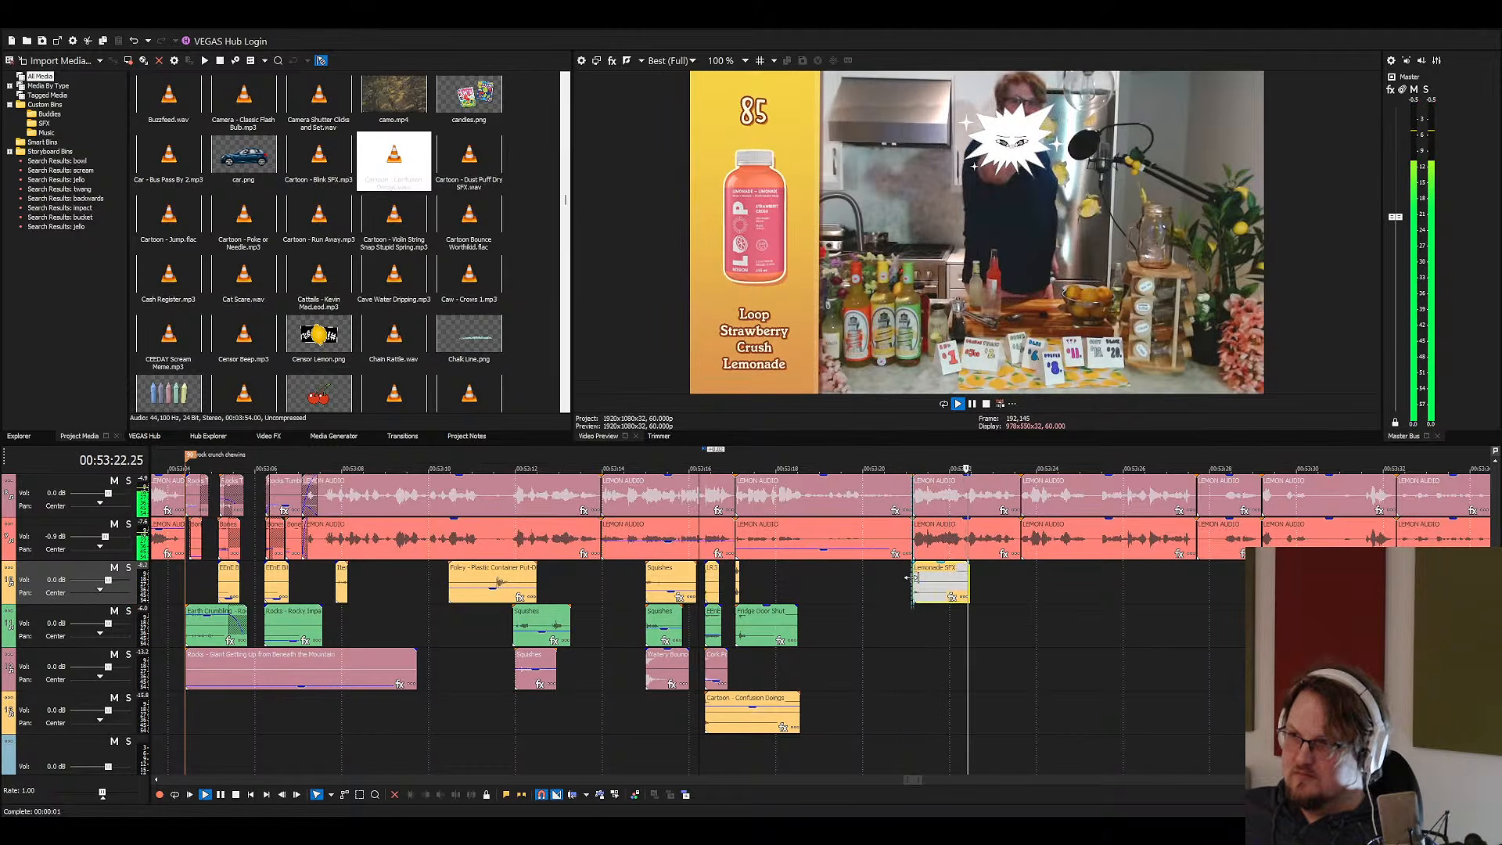
key(space)
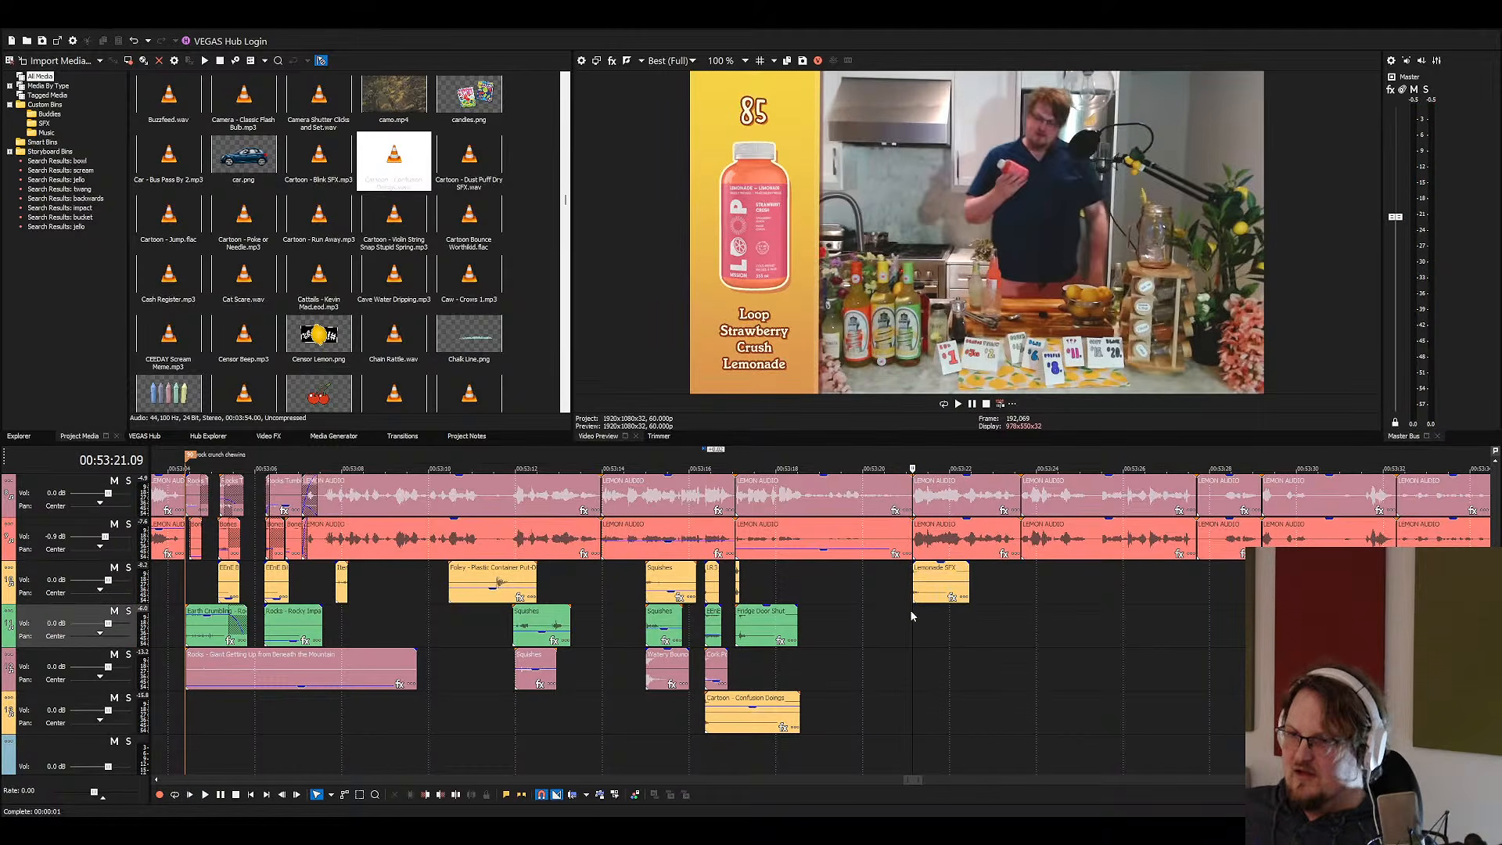
click(923, 630)
key(ctrl+s)
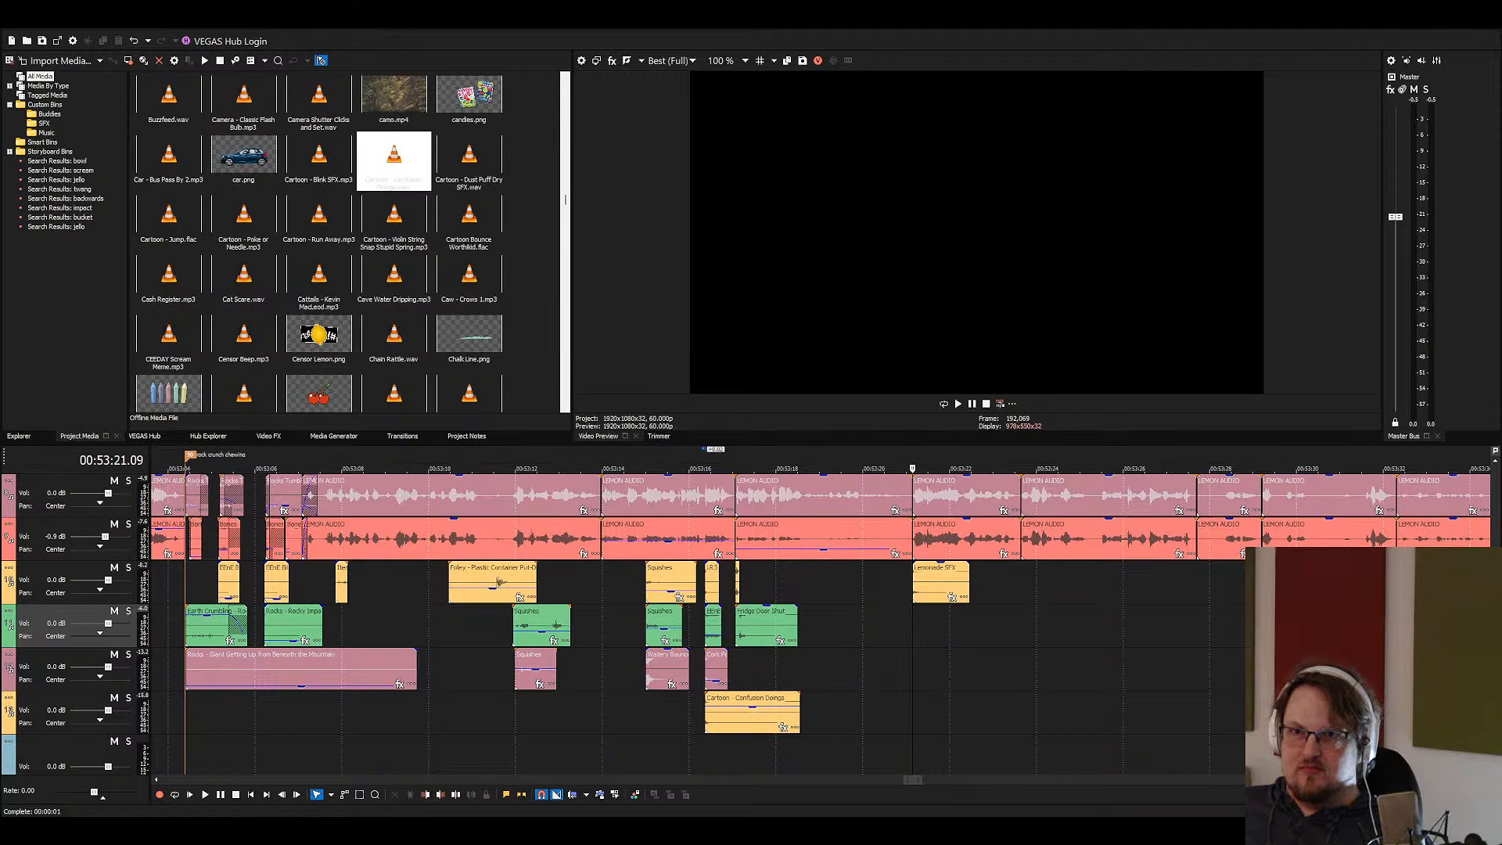
Add the In Stars and Time - How Can I Help You Stardust music after Cartoon - Confusion Doings and play its opening
drag(268, 436, 845, 712)
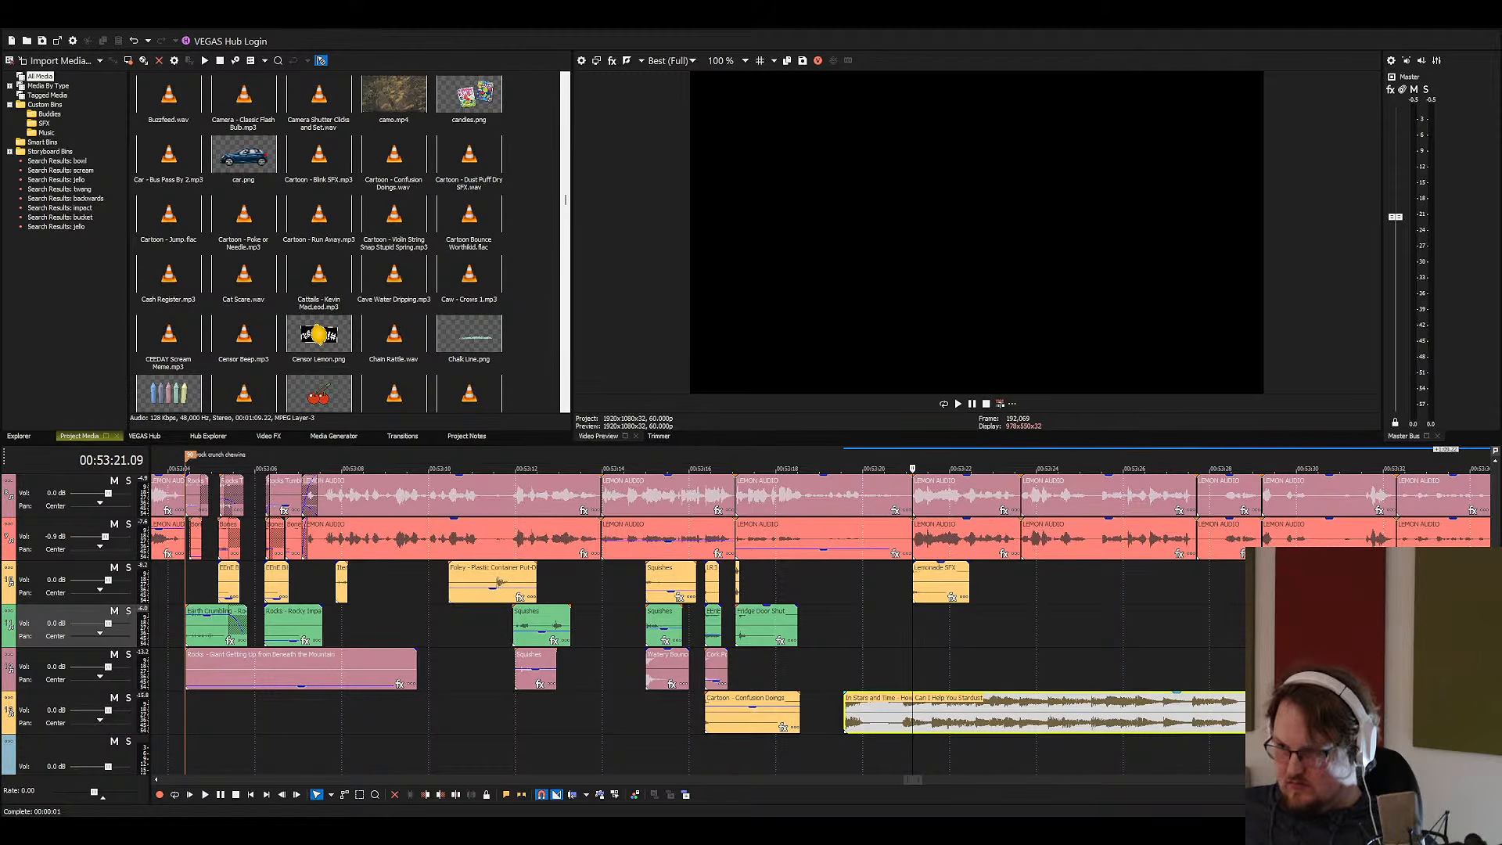
scroll(1048, 724, down, 2)
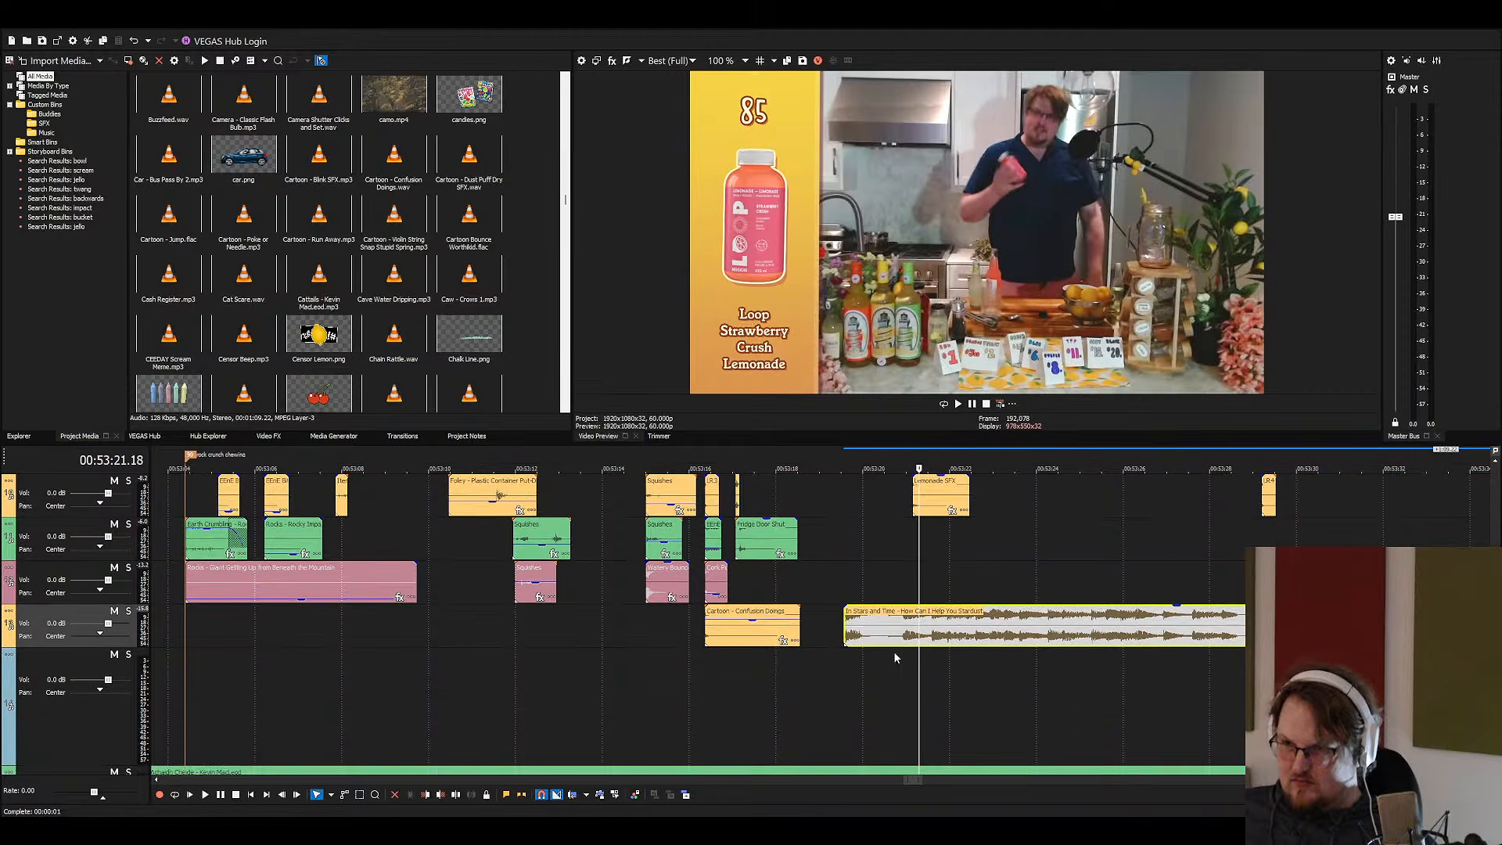
click(887, 641)
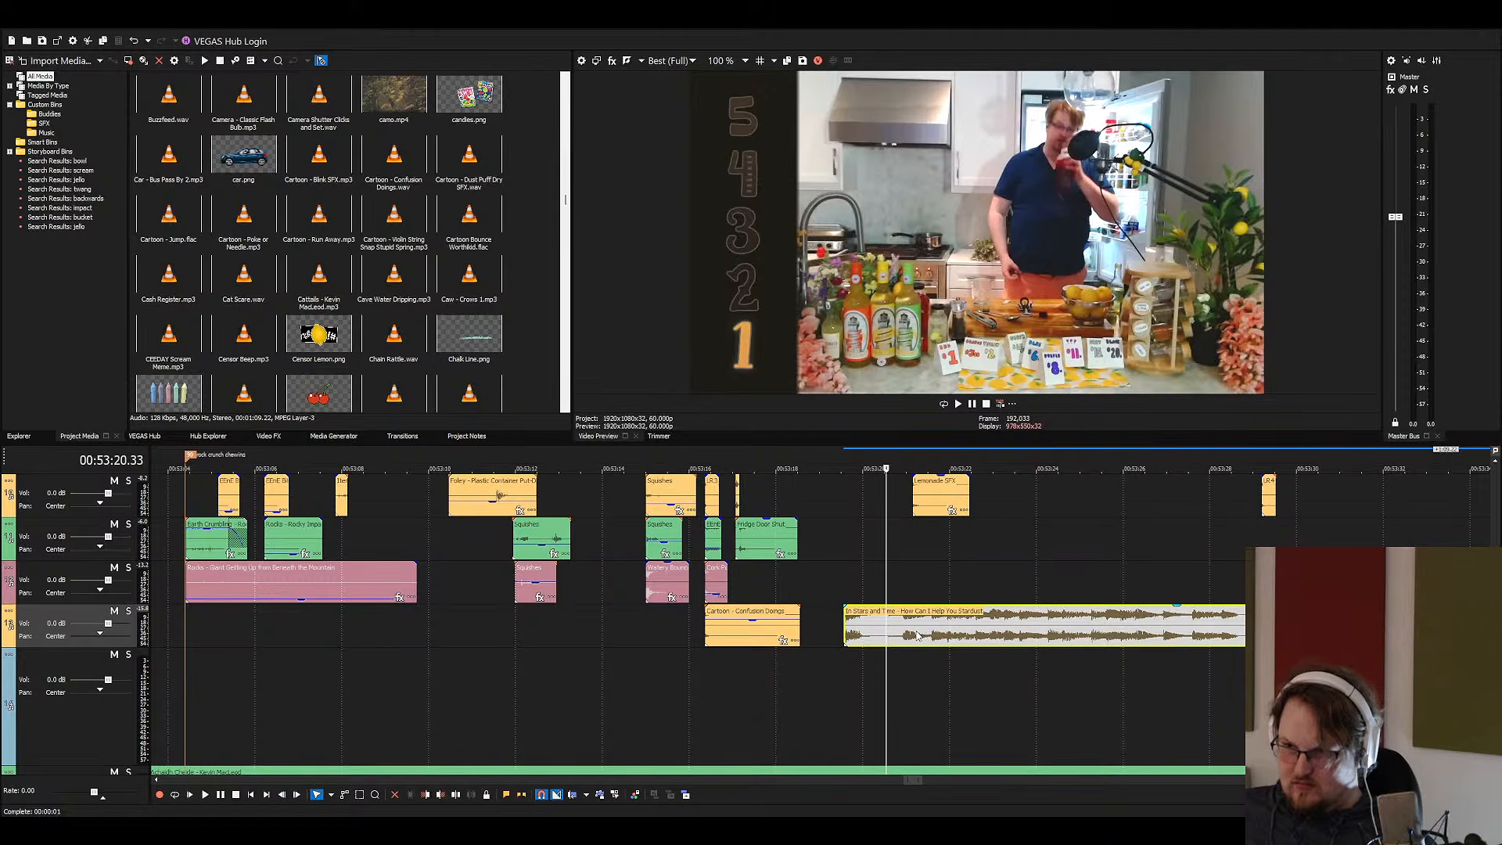
key(space)
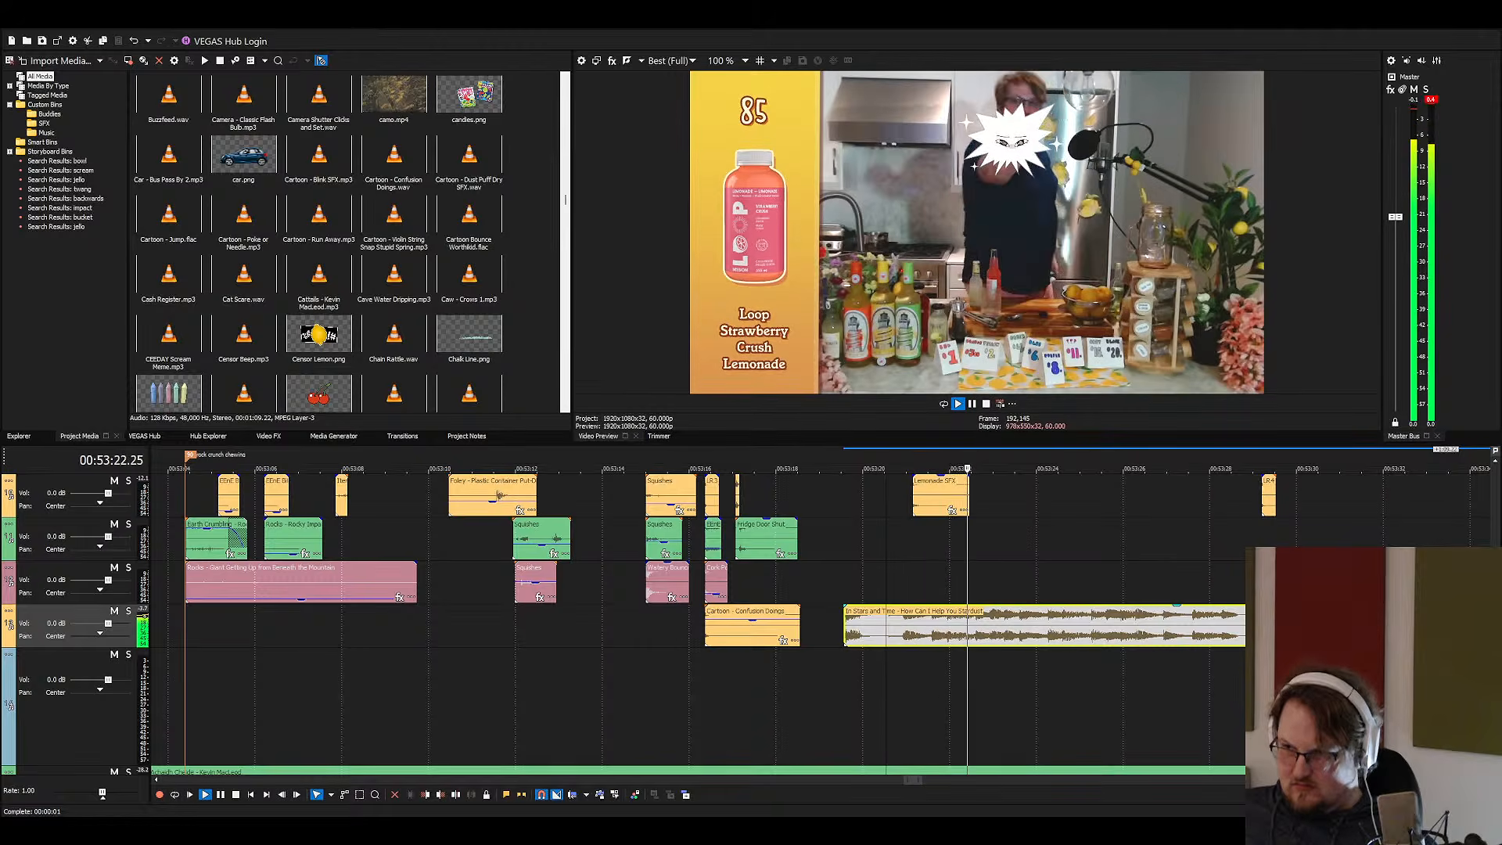
key(space)
Audition several passages of the In Stars and Time music, including around 00:53:30 and its beginning
click(1304, 633)
key(space)
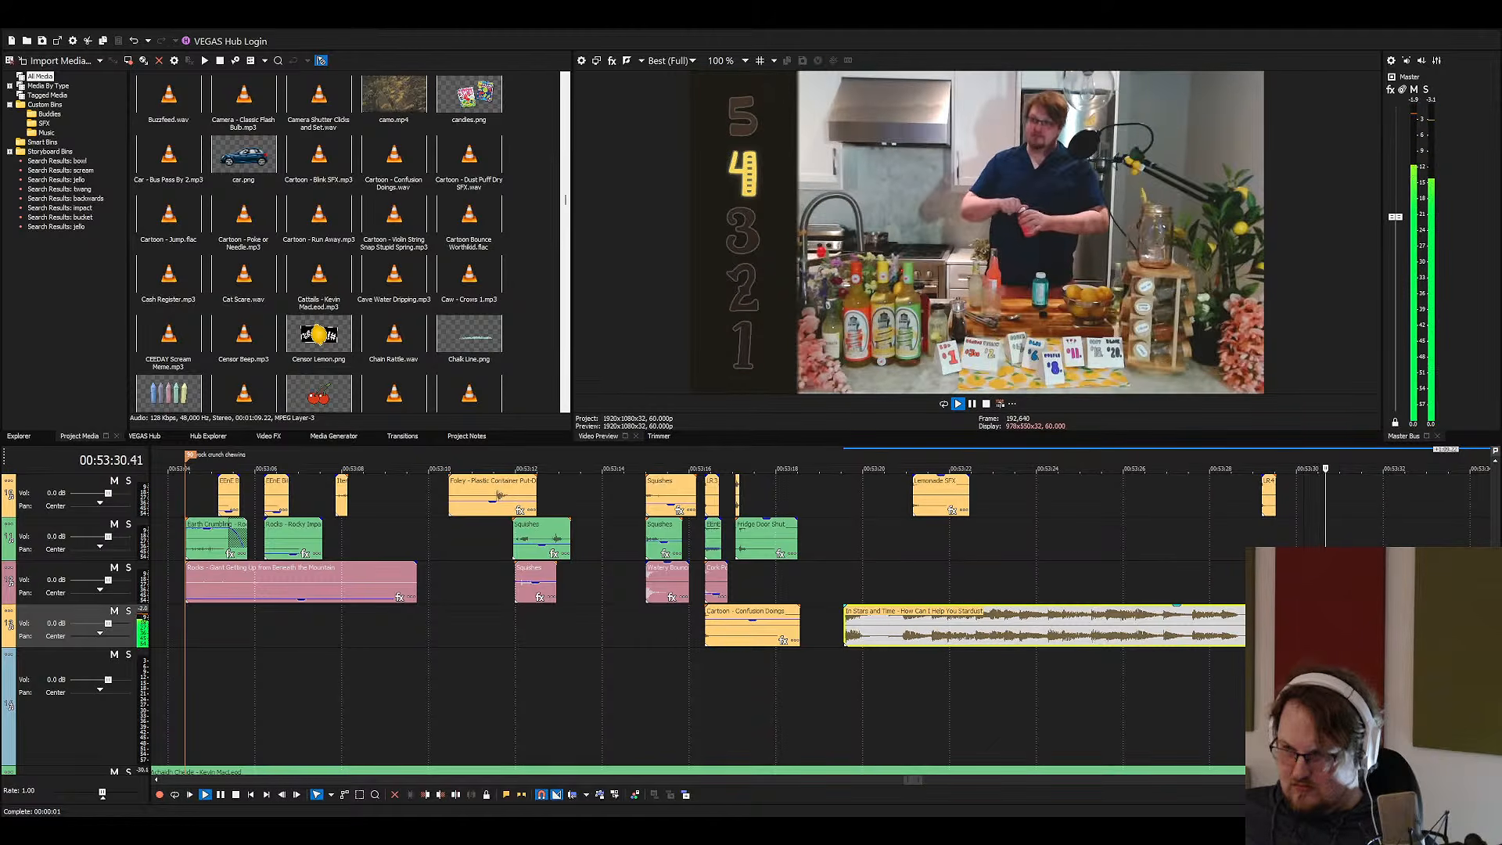
scroll(1304, 634, down, 1)
key(space)
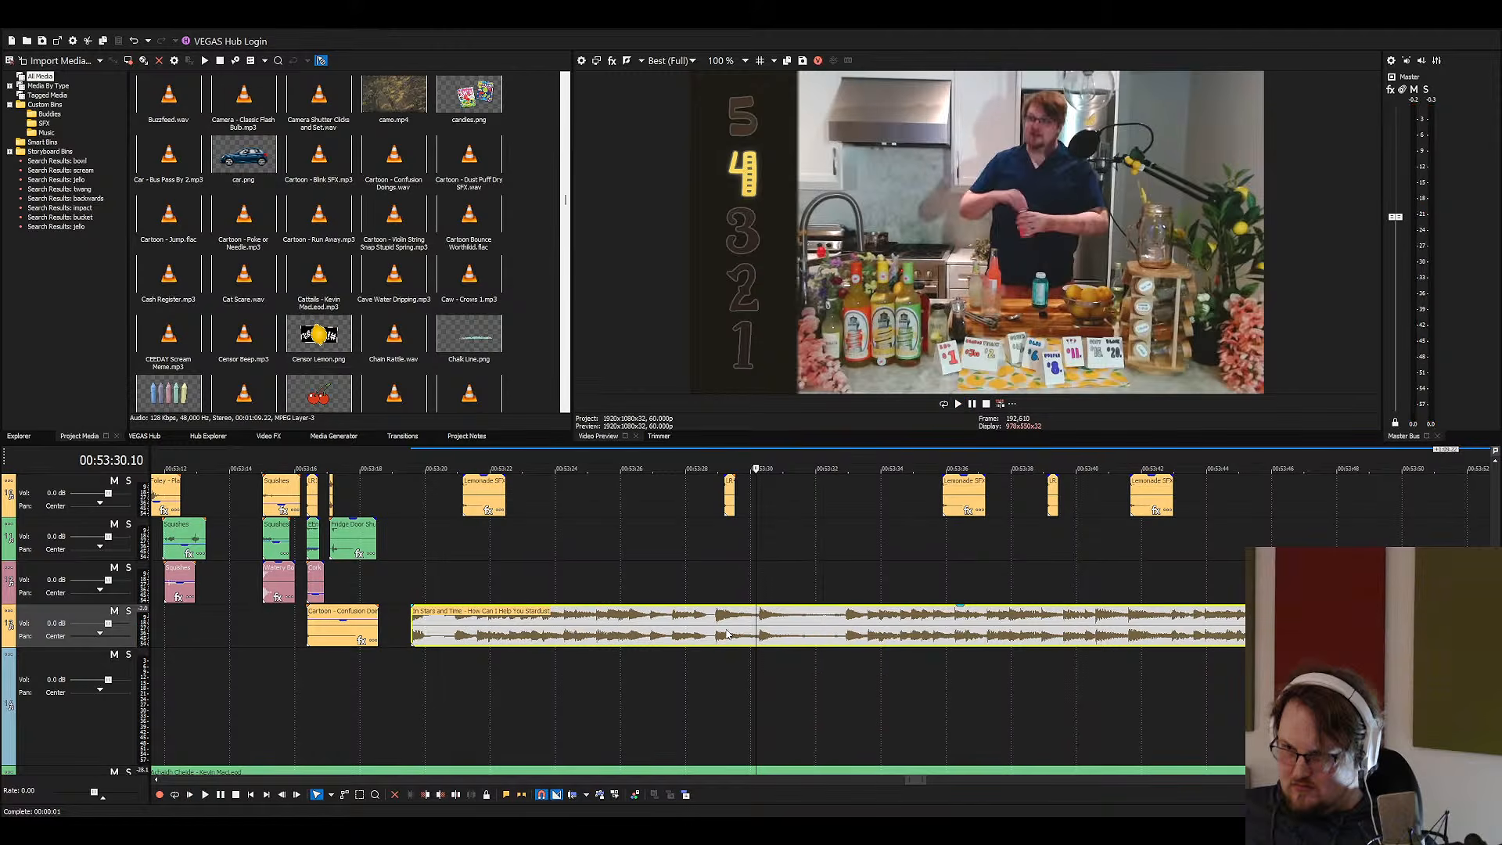
click(714, 630)
key(space)
key(space)
click(402, 633)
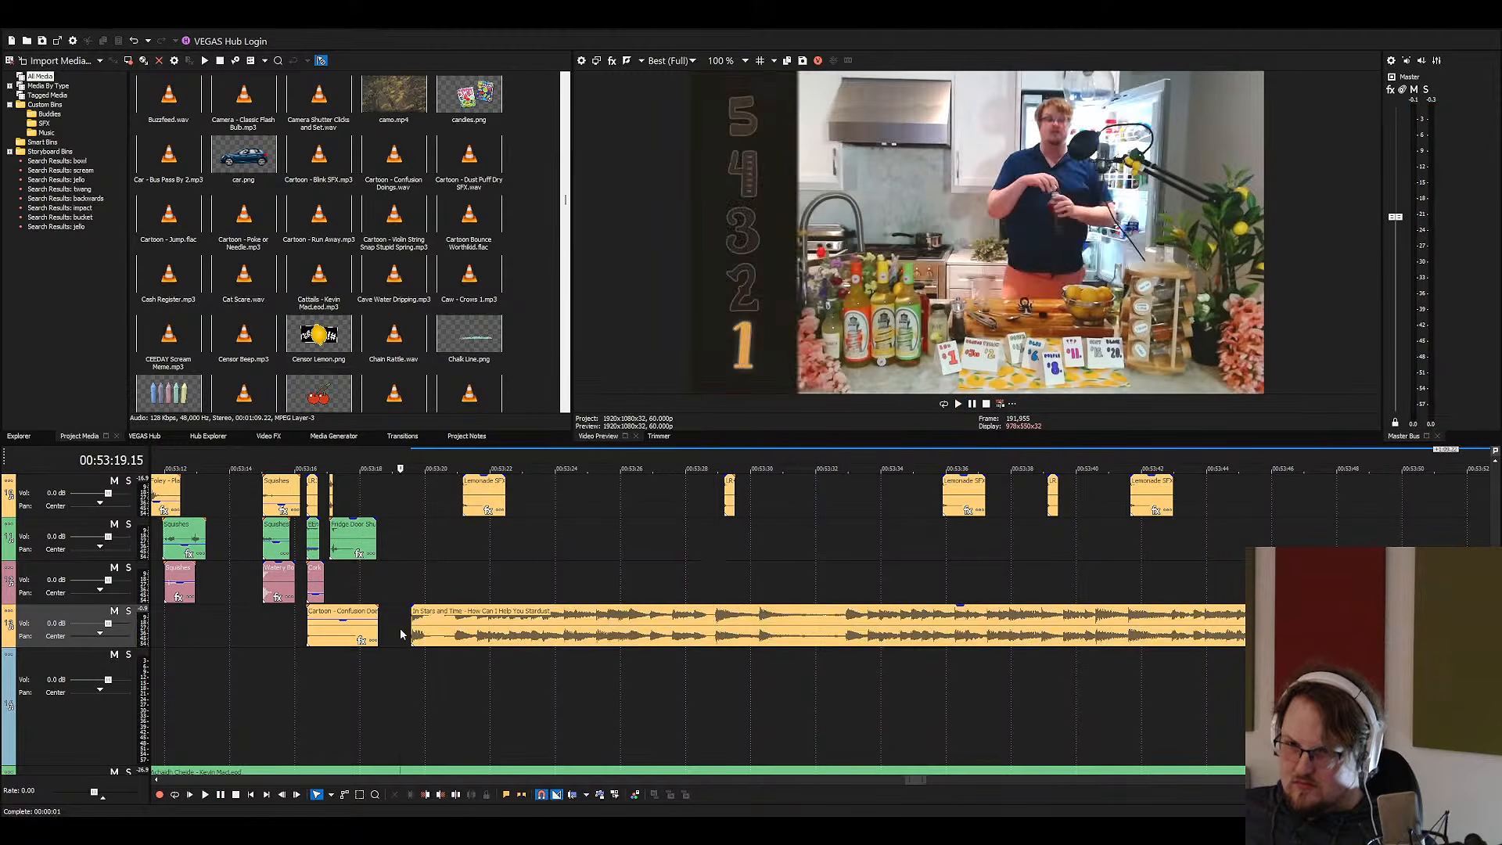
key(space)
key(space)
Split the In Stars and Time music at 00:53:20.34, delete the part after the cut and play from an earlier point
click(443, 638)
key(s)
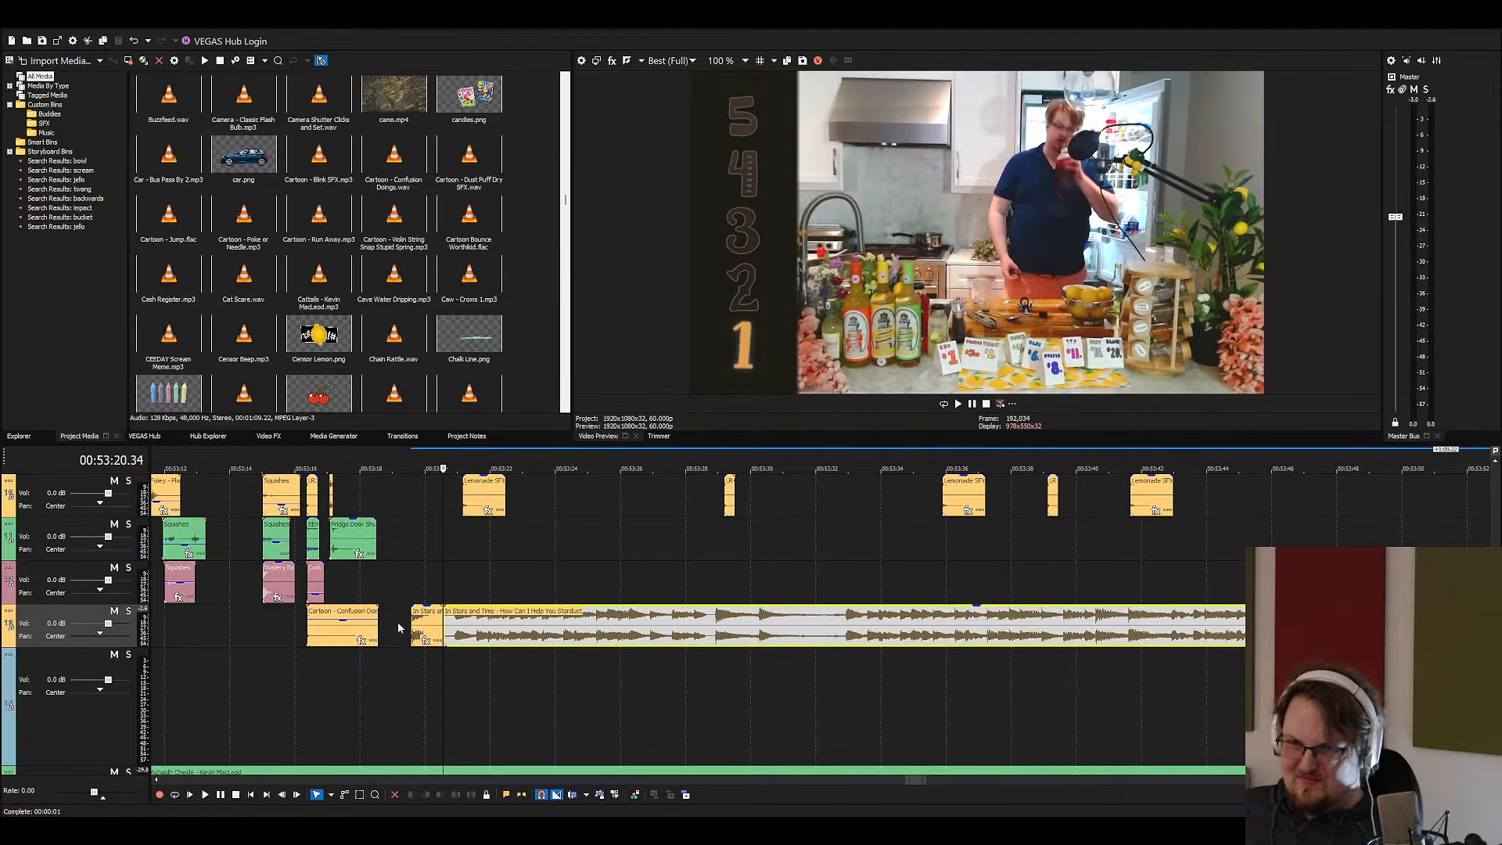
key(Delete)
click(306, 686)
key(space)
Move the short In Stars and Time piece onto the track beneath Lemonade SFX, starting at 00:53:21.09
scroll(491, 693, up, 3)
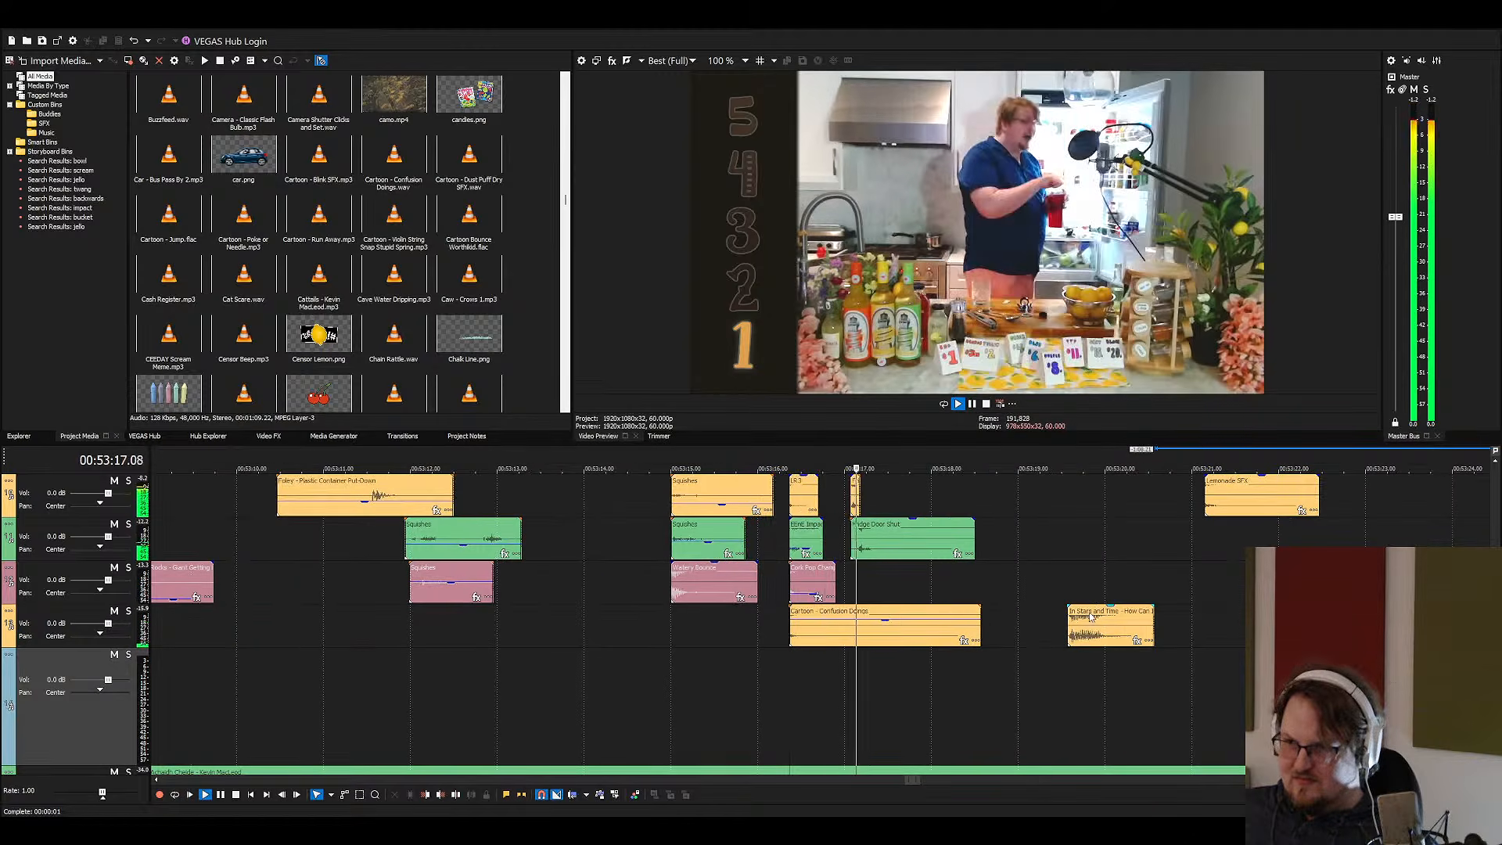
scroll(1096, 679, up, 2)
drag(1095, 704, 1216, 622)
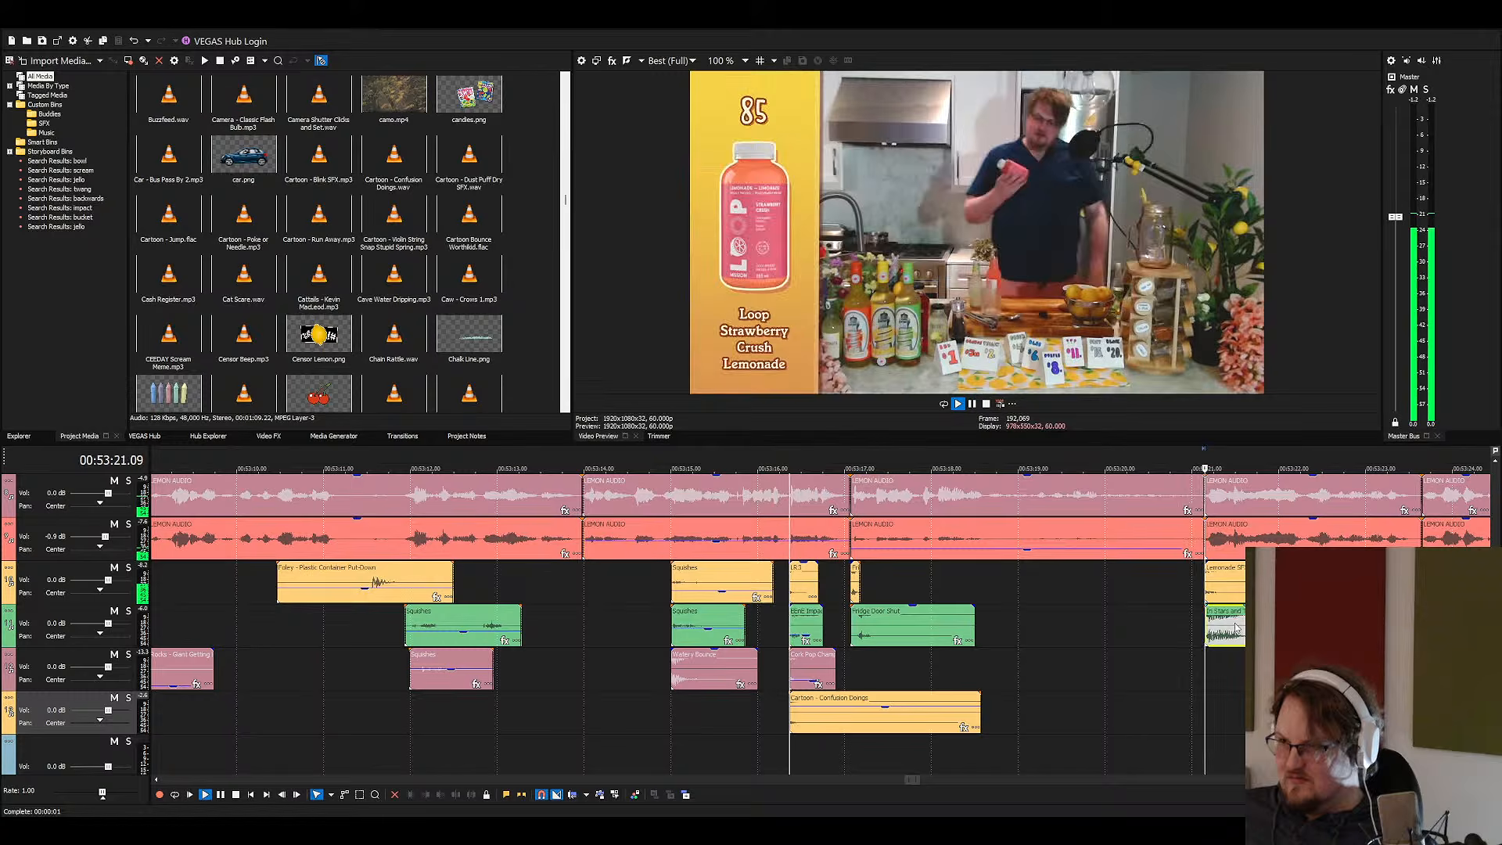
key(Delete)
key(space)
Locate the flashing white face overlay near 00:53:22 on the upper video track and play from there
click(1282, 624)
scroll(1282, 624, up, 3)
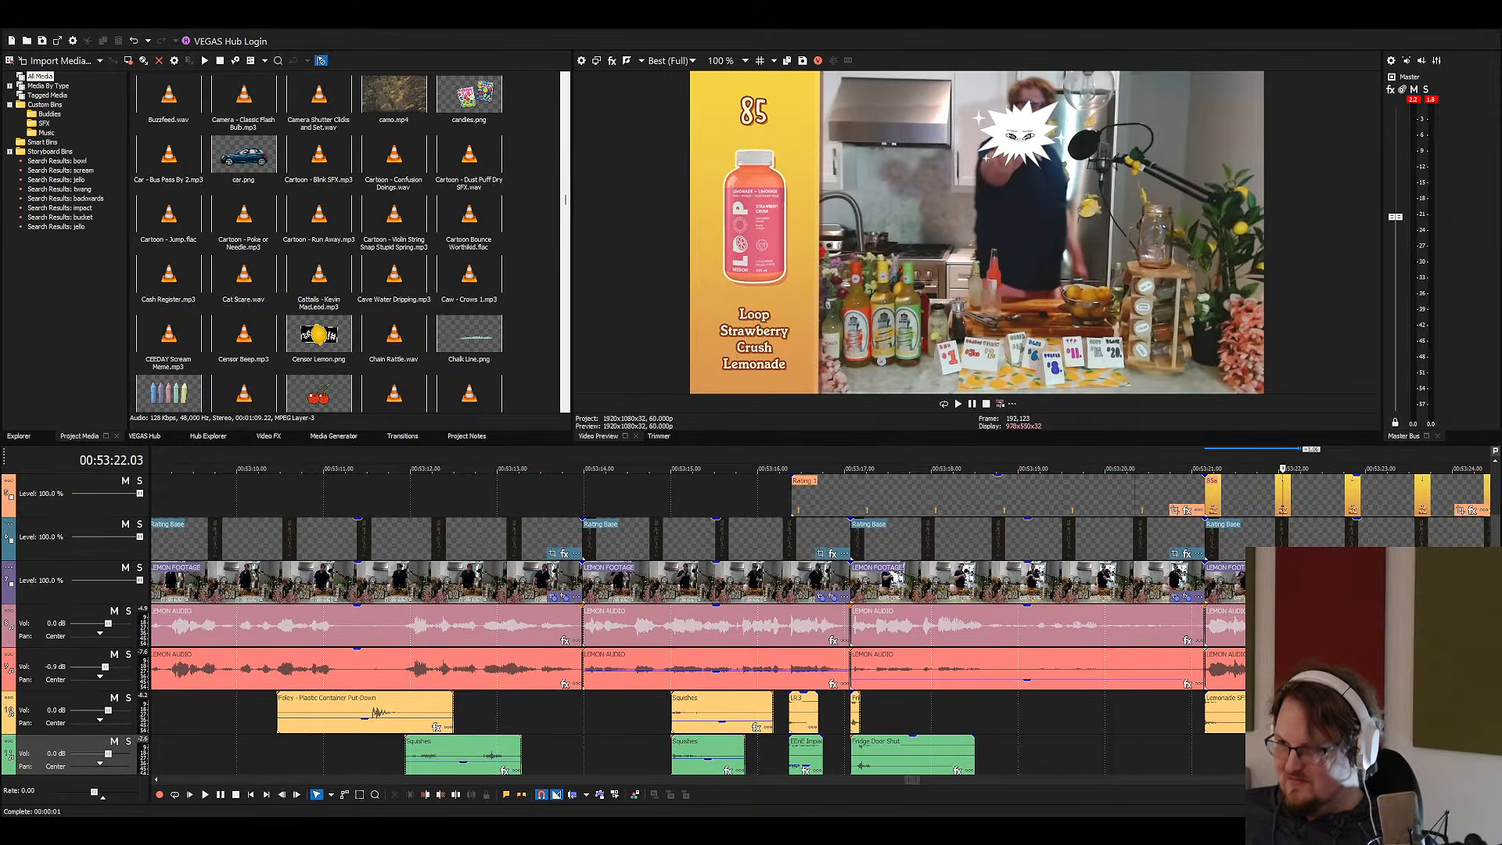
scroll(1282, 624, up, 3)
click(1254, 537)
key(space)
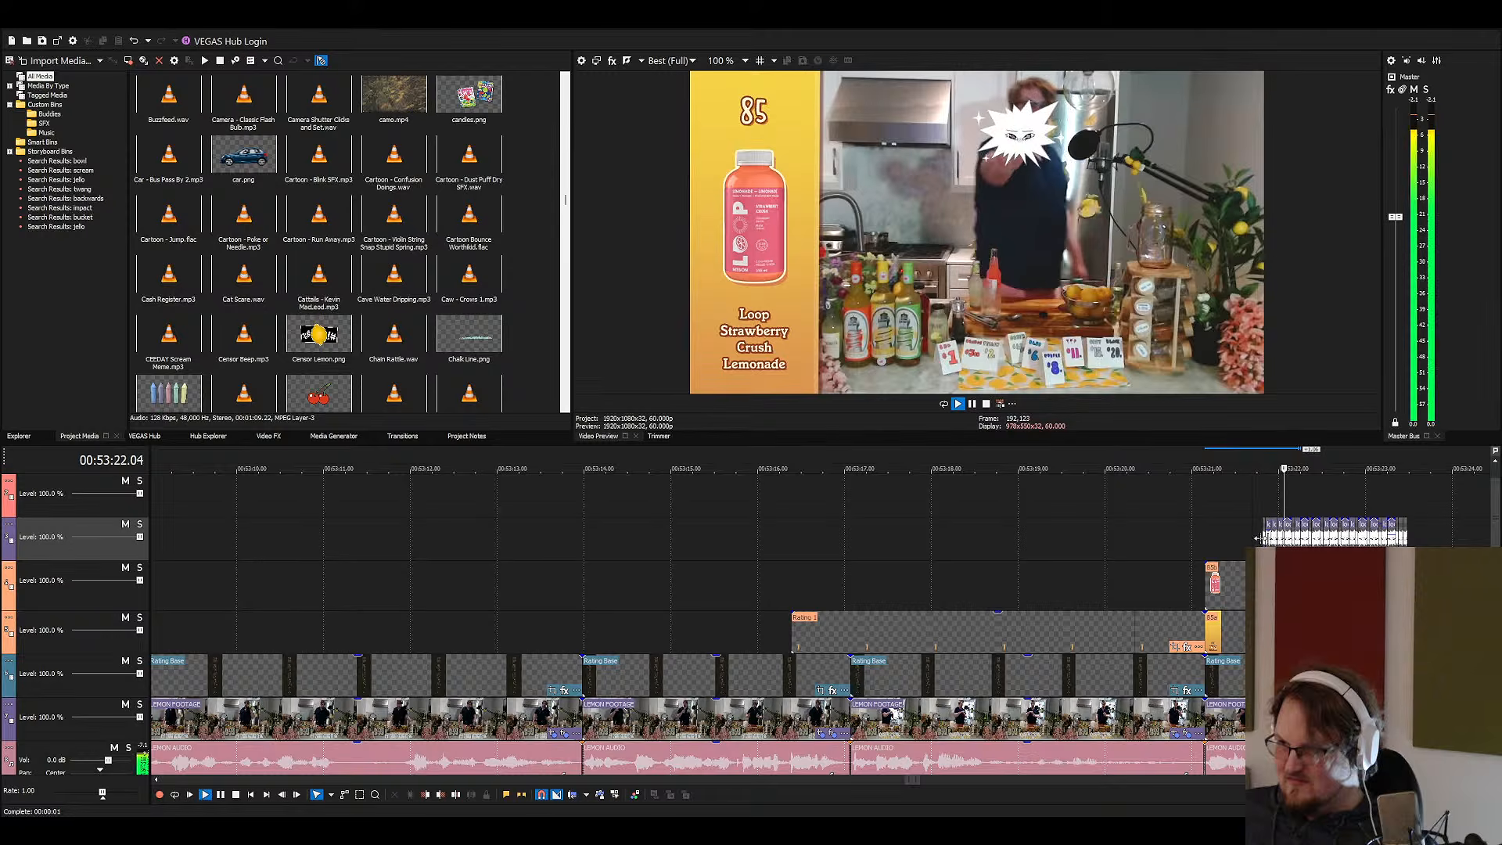
Start the In Stars and Time piece at the face overlay, lower its gain and play that moment
scroll(1260, 548, down, 2)
scroll(1260, 547, down, 3)
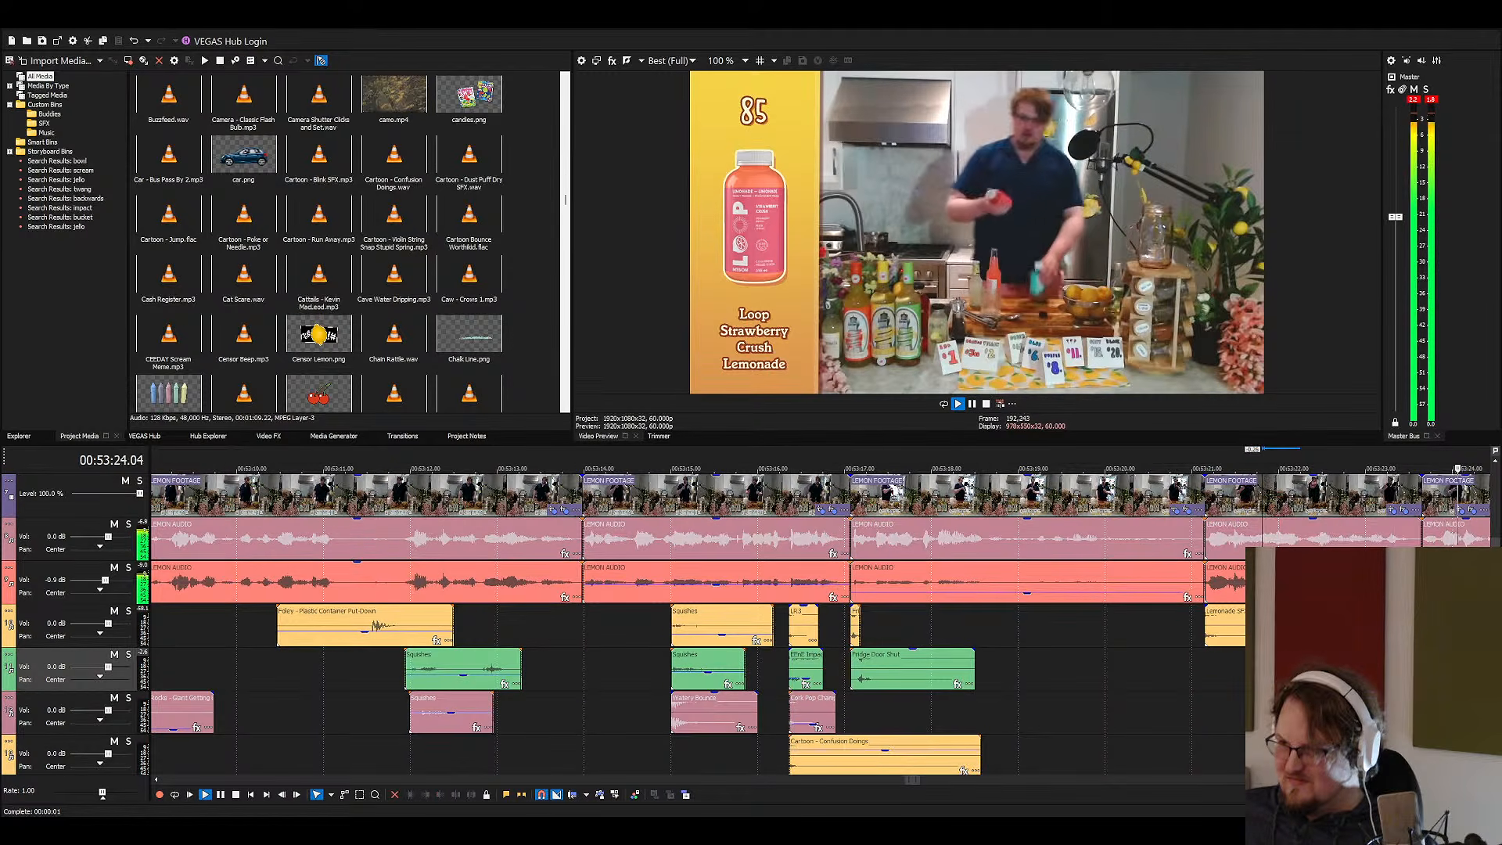
scroll(1174, 674, down, 2)
mouse_move(847, 677)
mouse_down()
mouse_move(972, 678)
mouse_move(968, 654)
mouse_move(840, 682)
mouse_up()
key(space)
click(784, 664)
key(space)
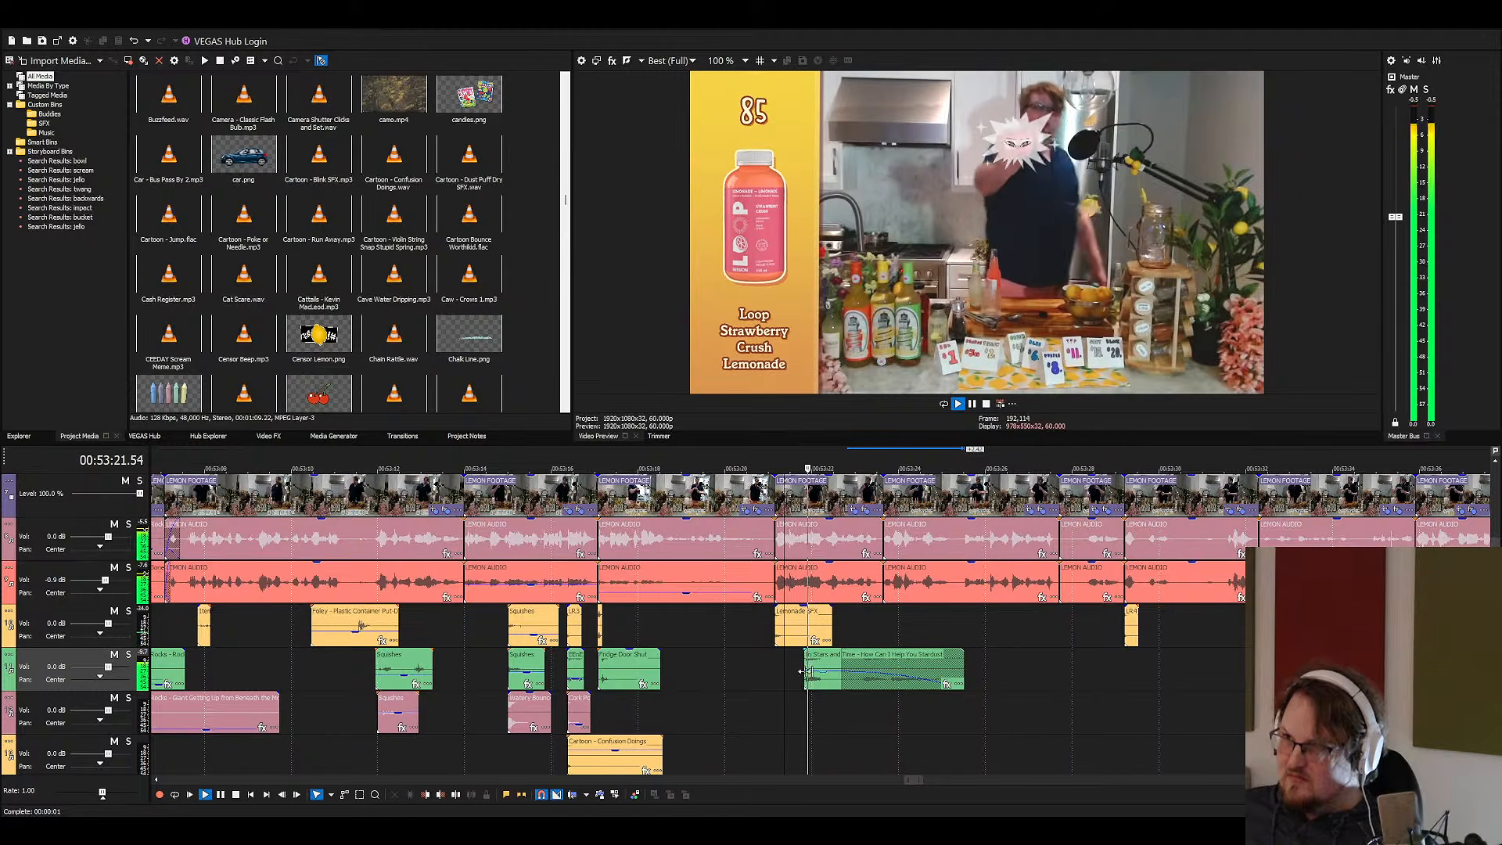
Trim the end of the In Stars and Time piece to about 00:53:23, shorten its fade-out and play it back
scroll(876, 659, up, 2)
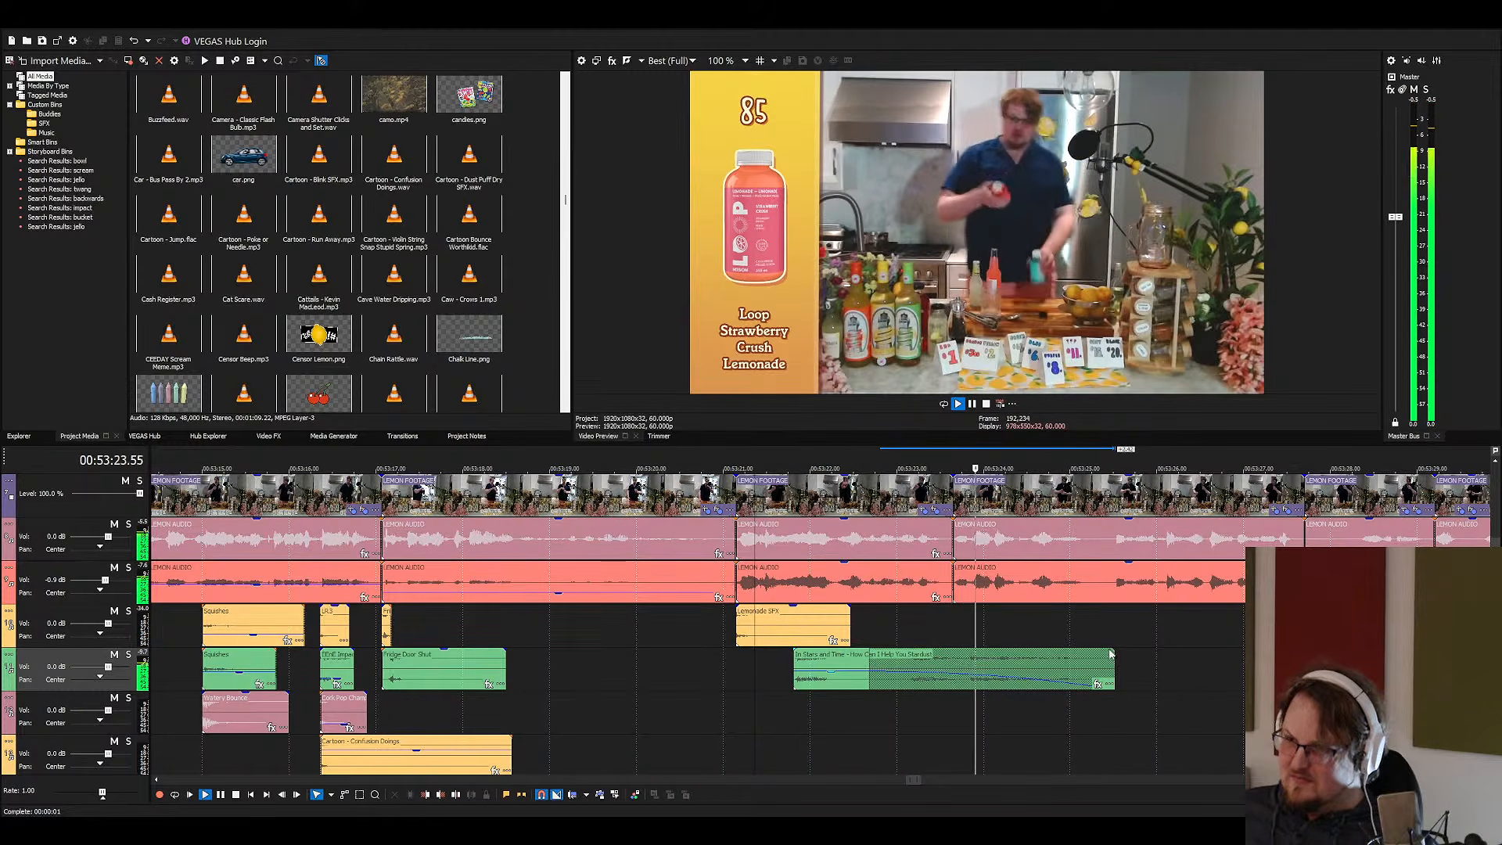
key(space)
drag(1110, 668, 927, 668)
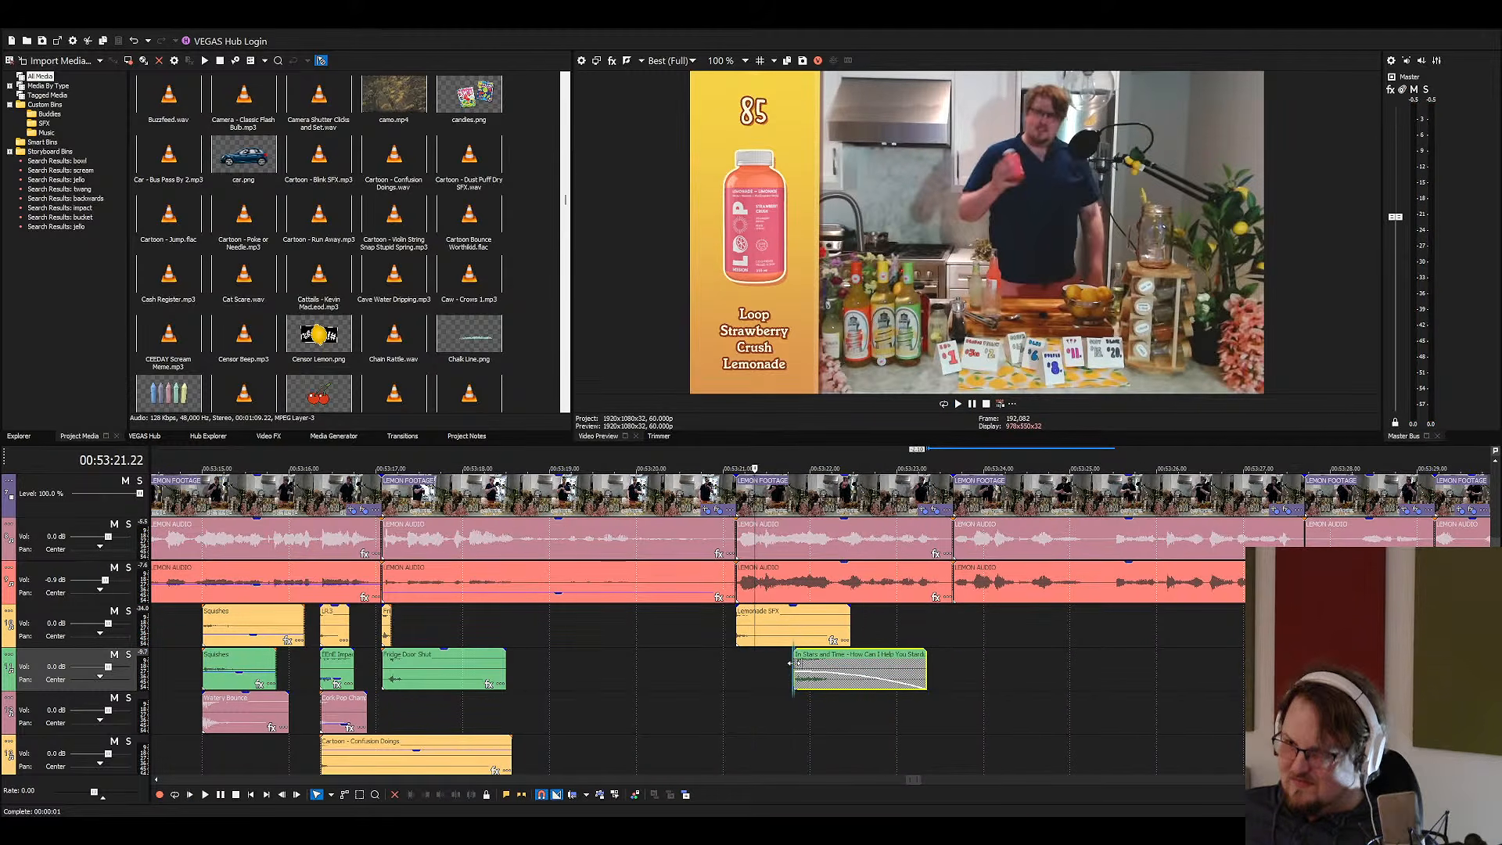
key(space)
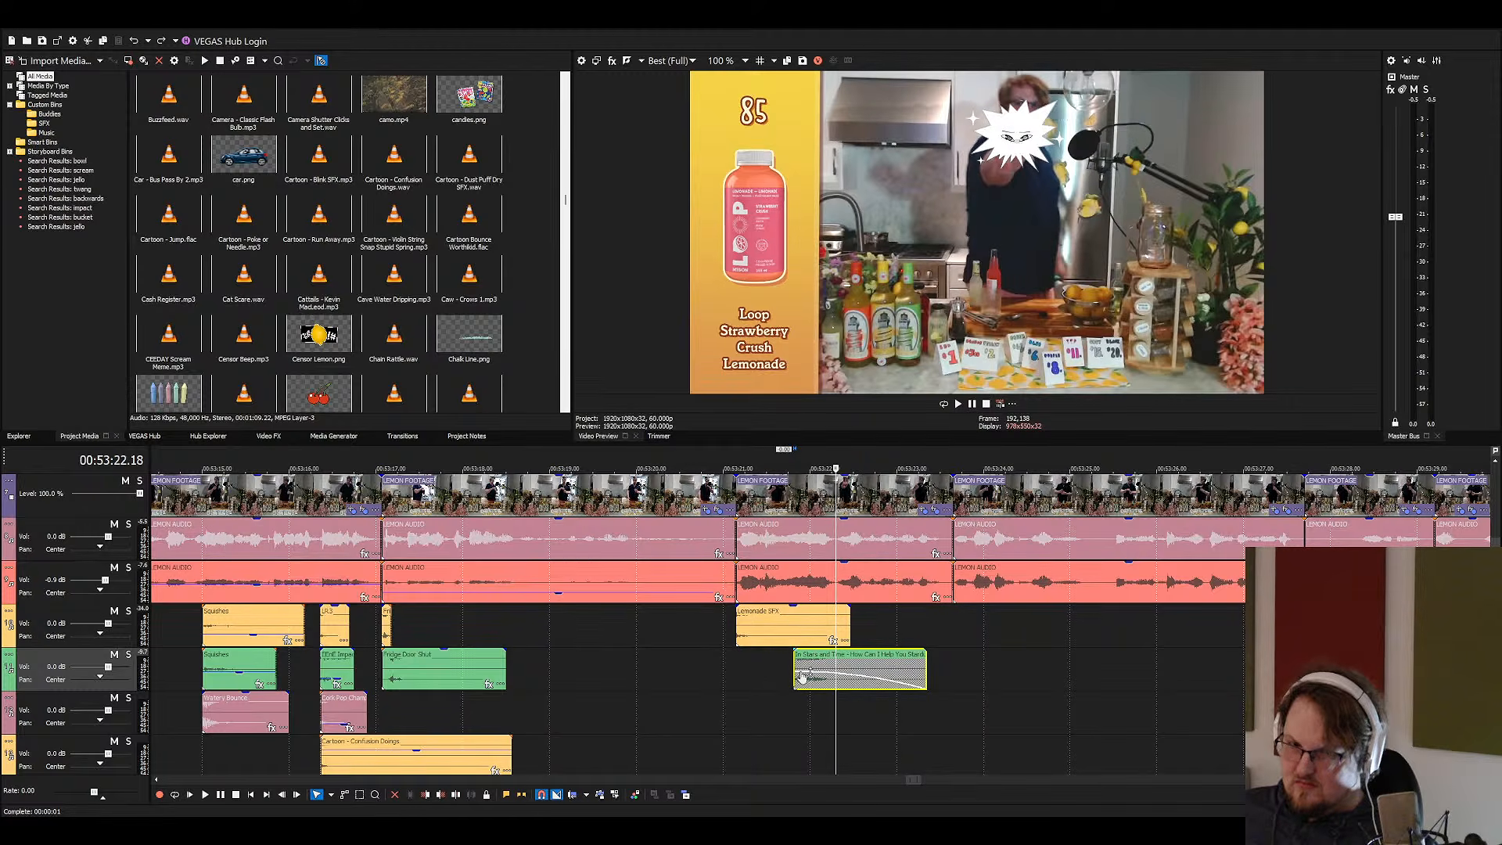
drag(795, 670, 885, 671)
key(space)
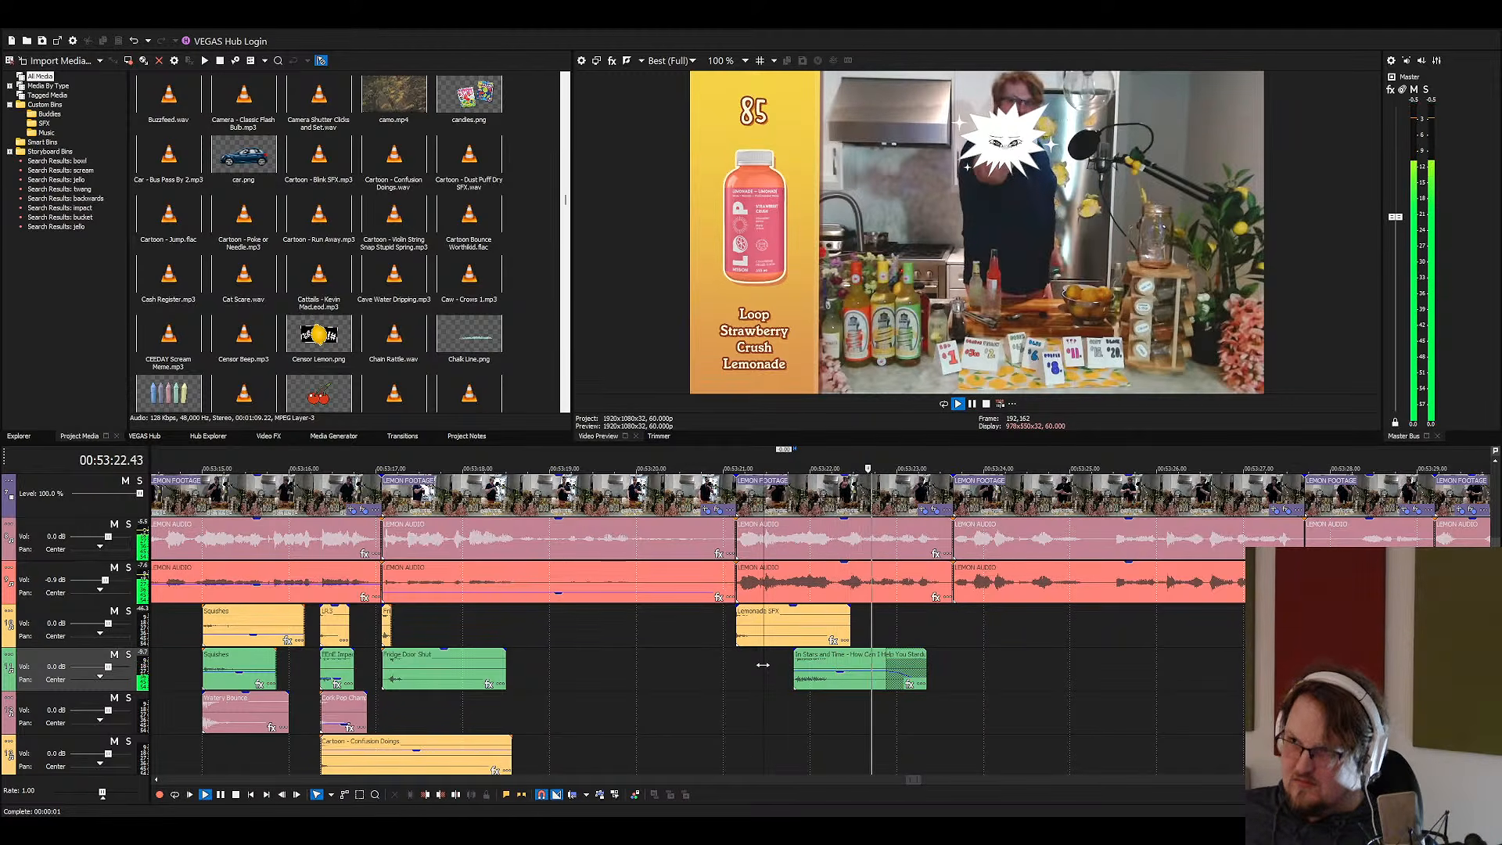
key(space)
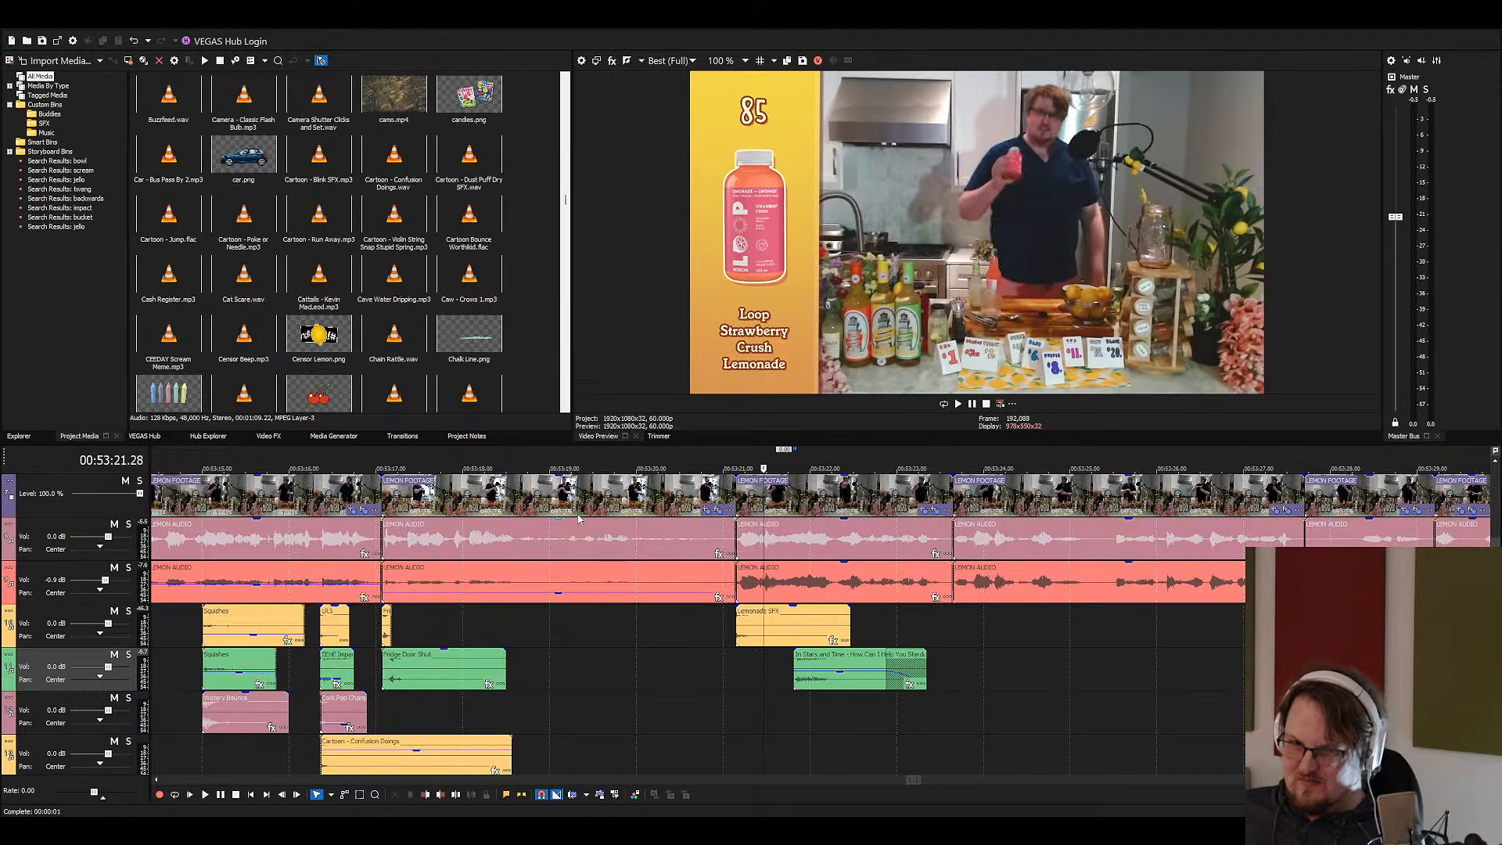
Browse the project media starting with "st" for another sound to accompany the face overlay
click(418, 248)
text(st)
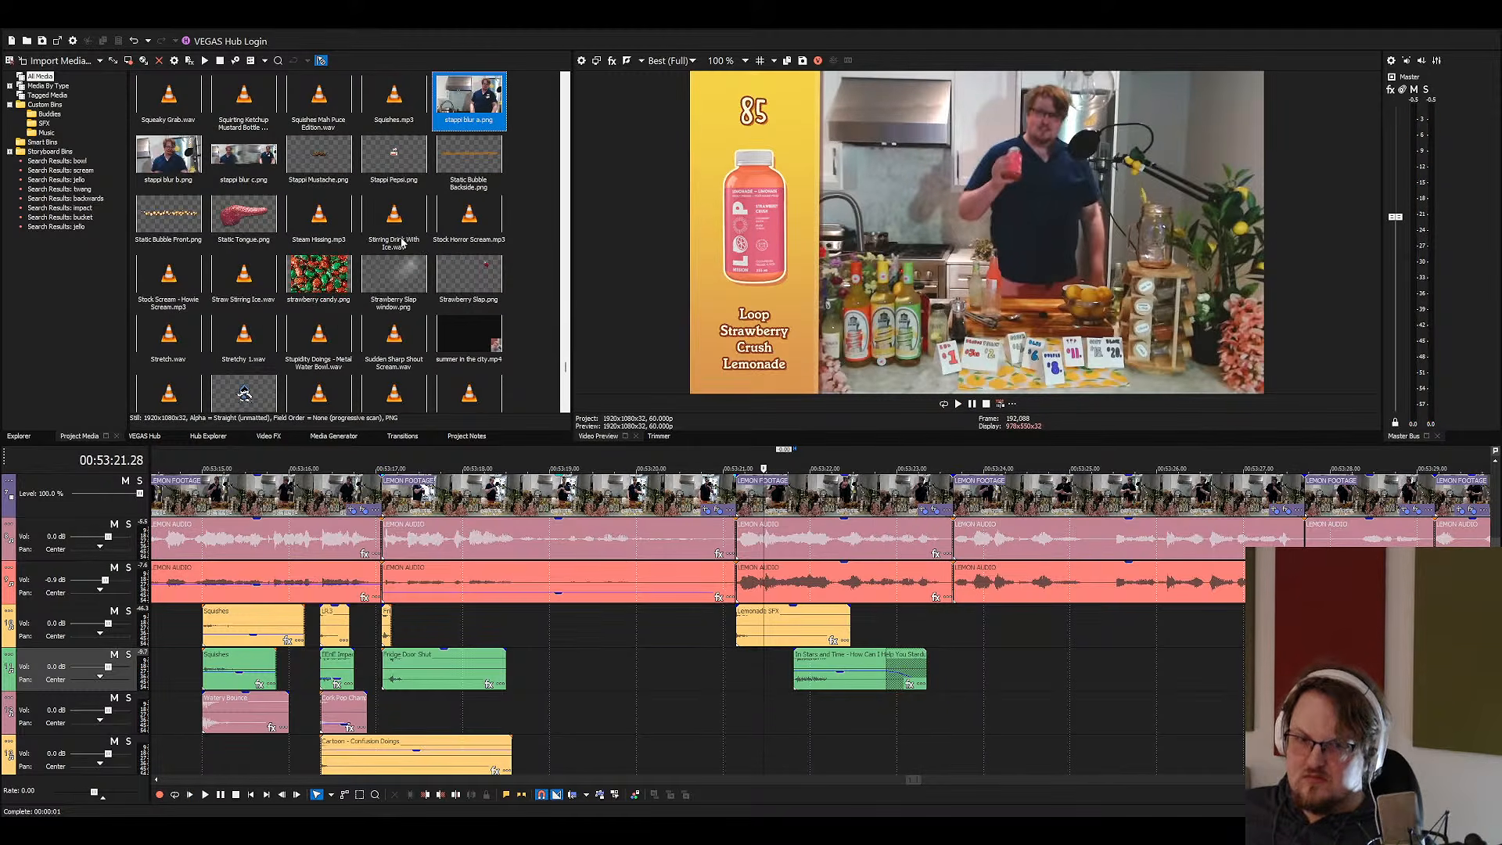
key(Left)
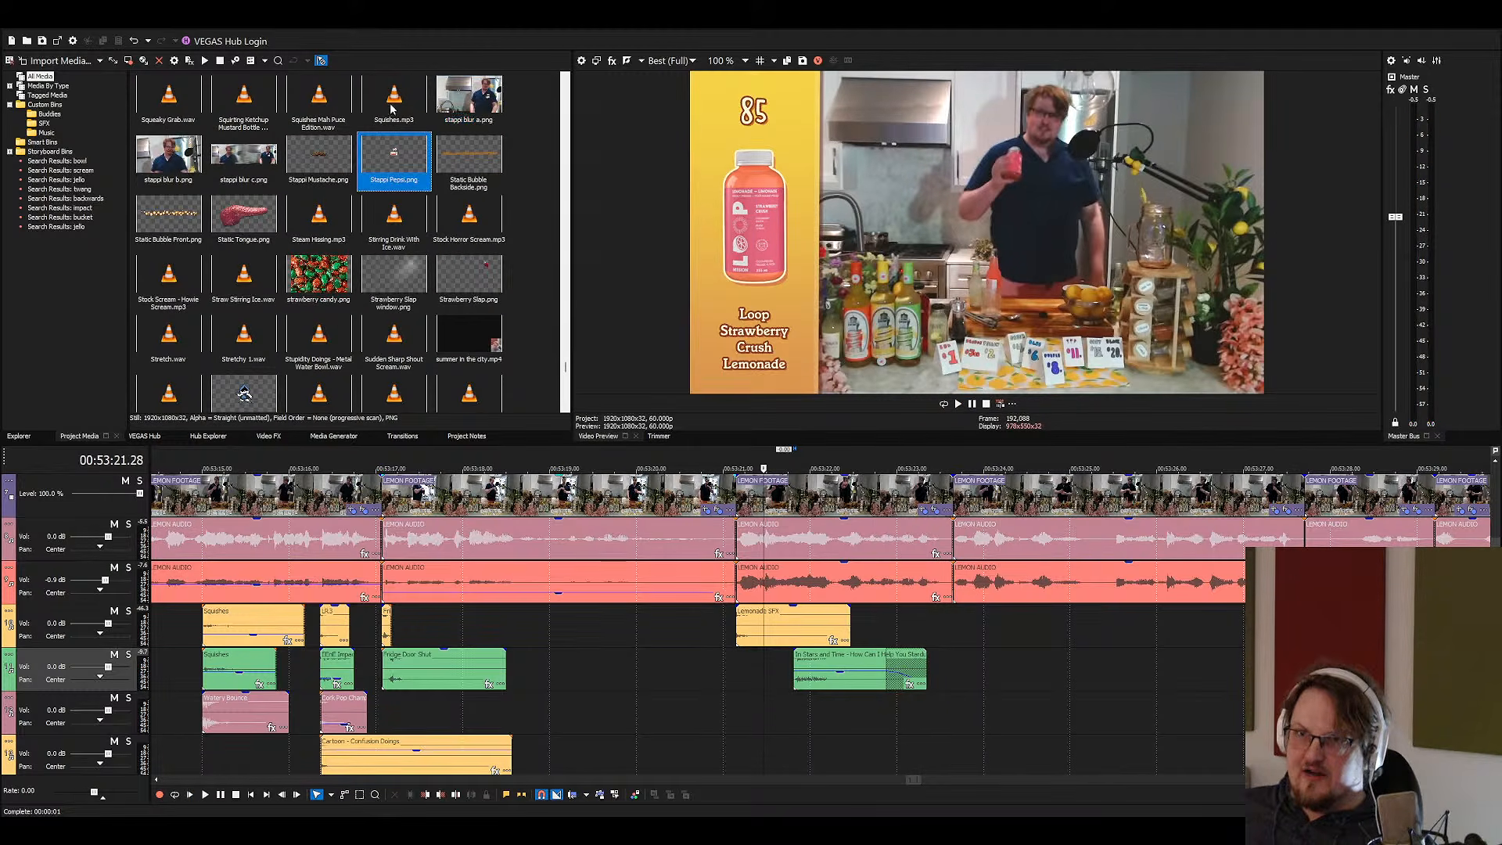
click(334, 219)
click(365, 240)
click(303, 235)
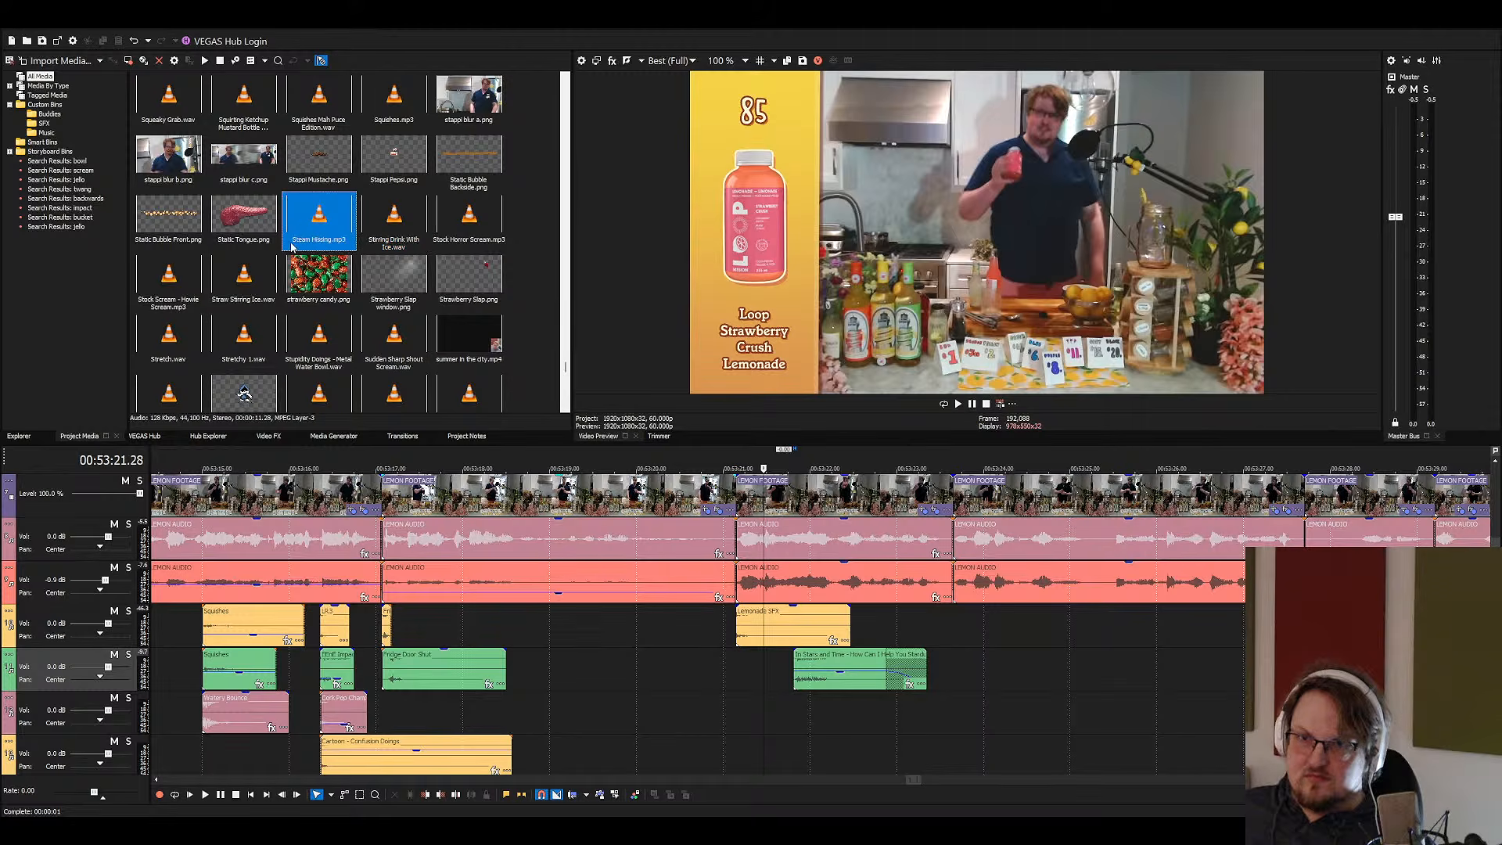
click(239, 297)
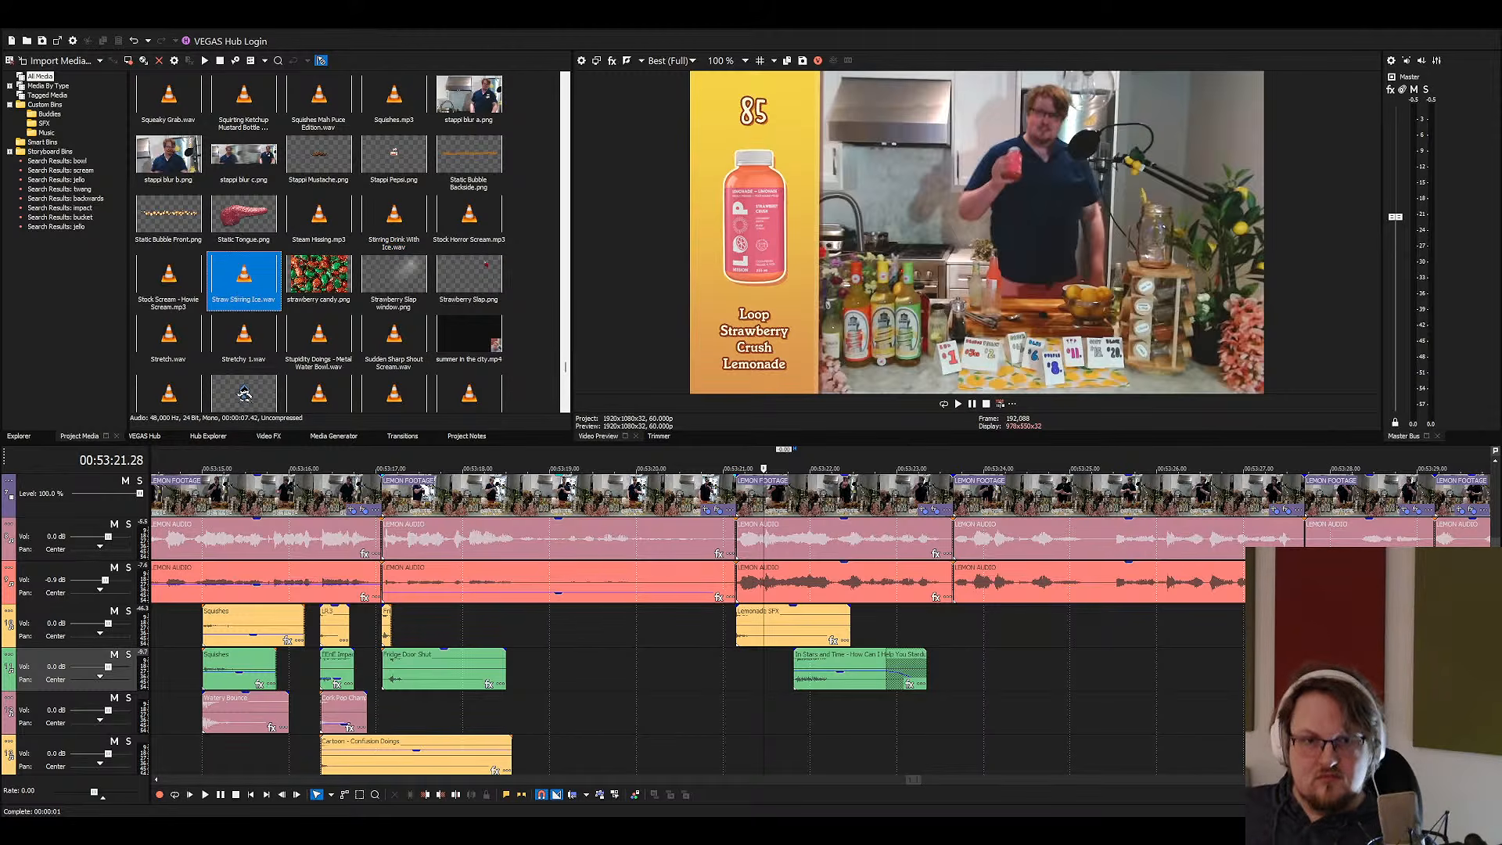
key(alt+Tab)
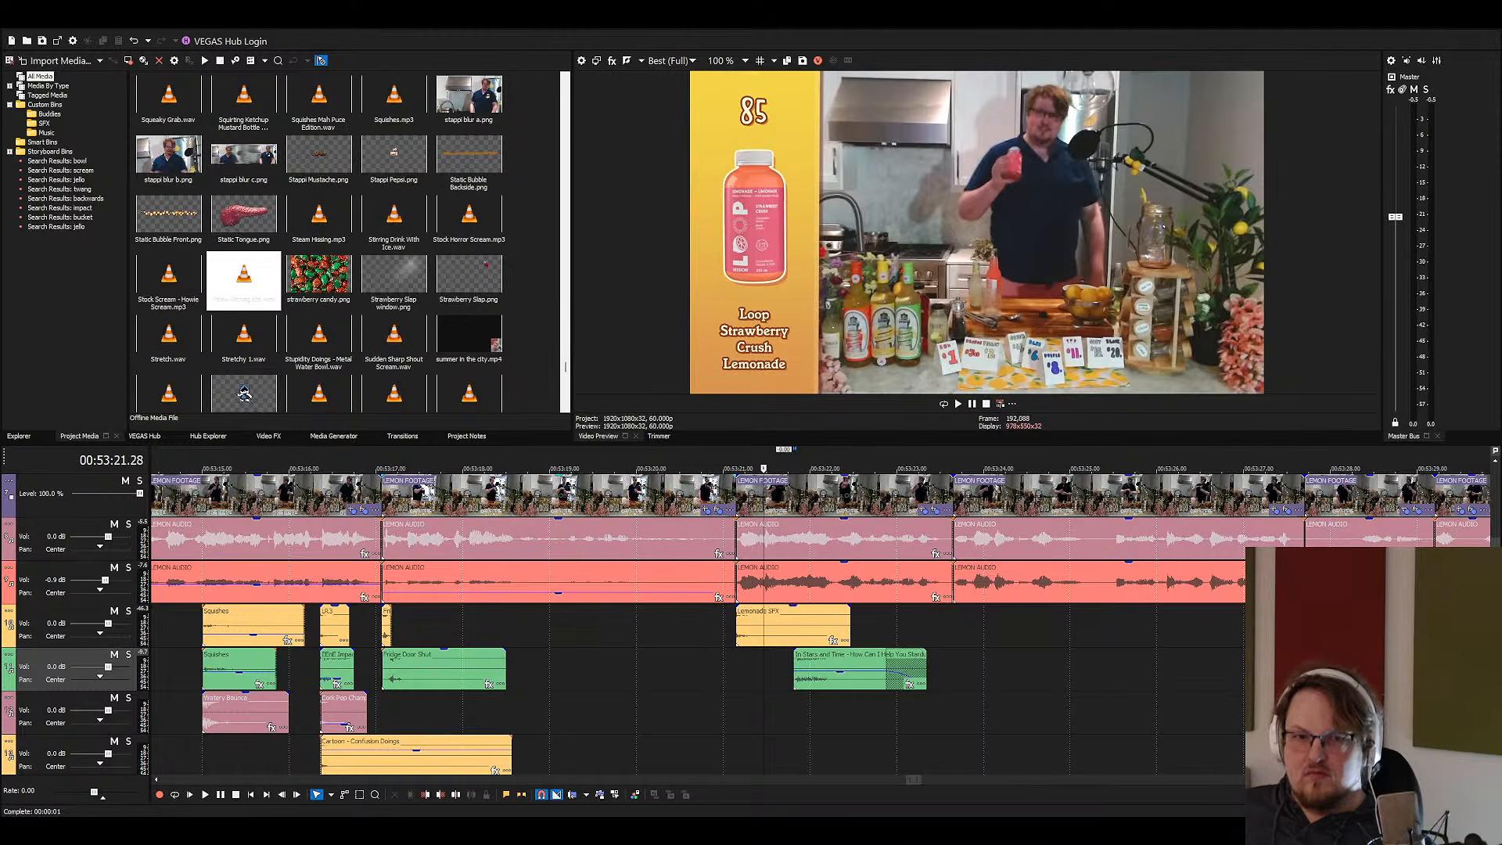
Add Wine Glass Ding beneath the In Stars and Time piece, align their starts and lower the ding's gain
click(711, 664)
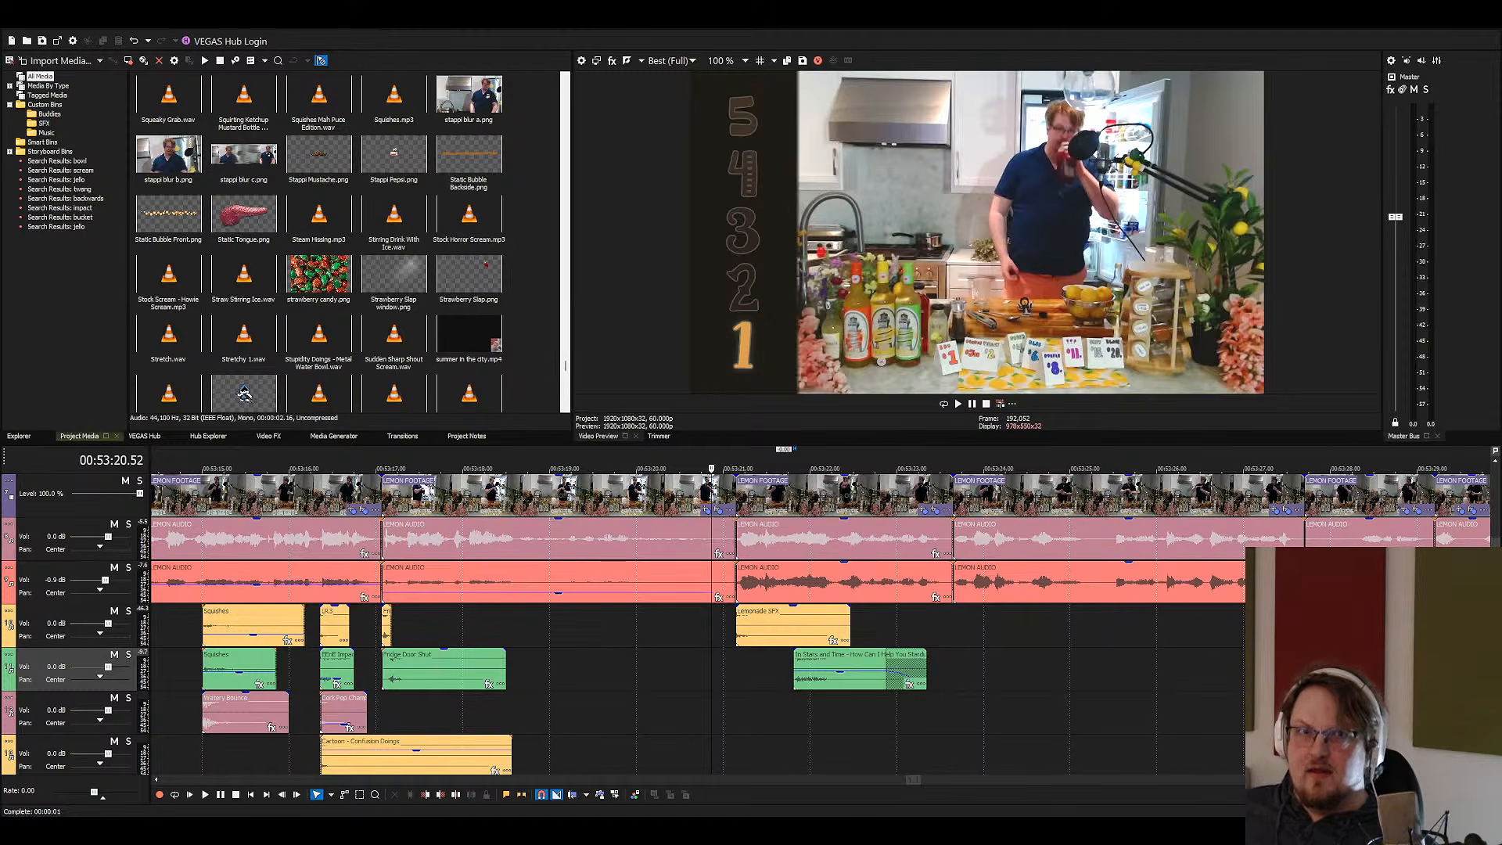
drag(344, 435, 808, 712)
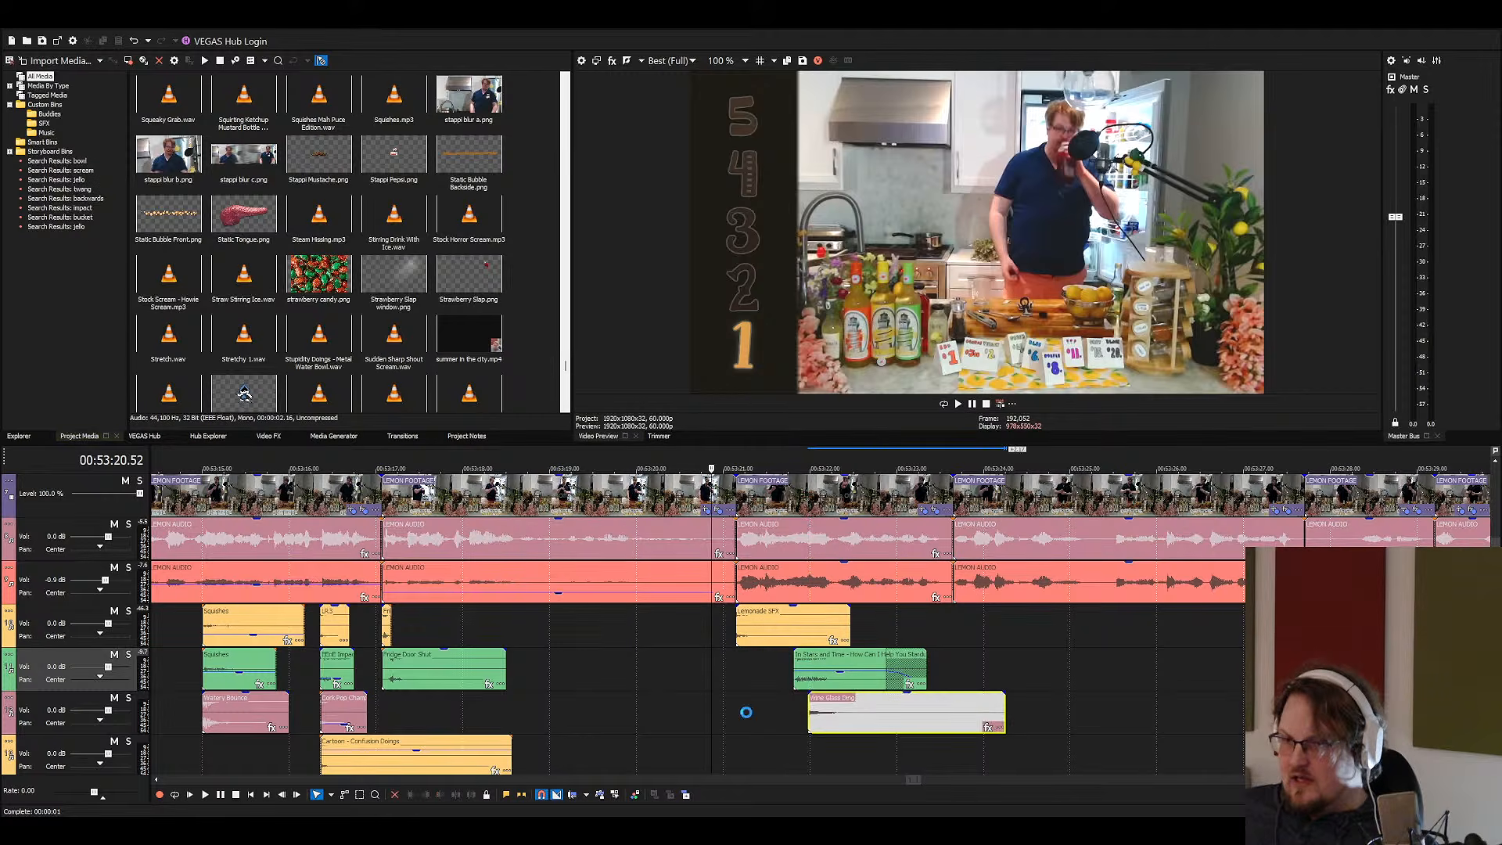
click(765, 699)
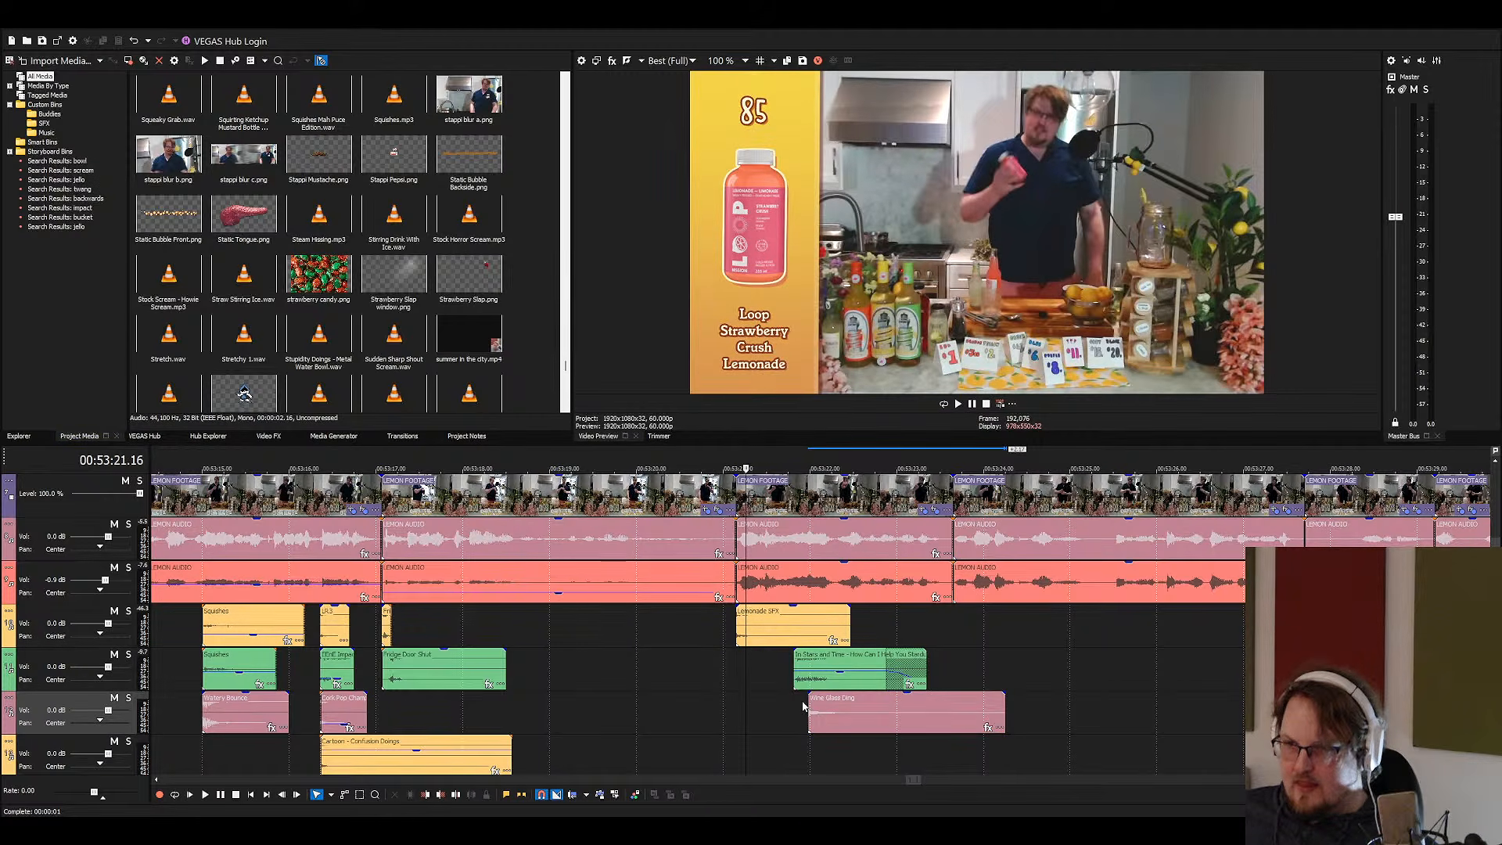
mouse_move(834, 712)
mouse_down()
mouse_move(819, 711)
mouse_move(834, 710)
mouse_up()
click(832, 690)
Find The Prettiest Princess.mp3 in the project media, place it on the track beneath Wine Glass Ding and play it
click(505, 306)
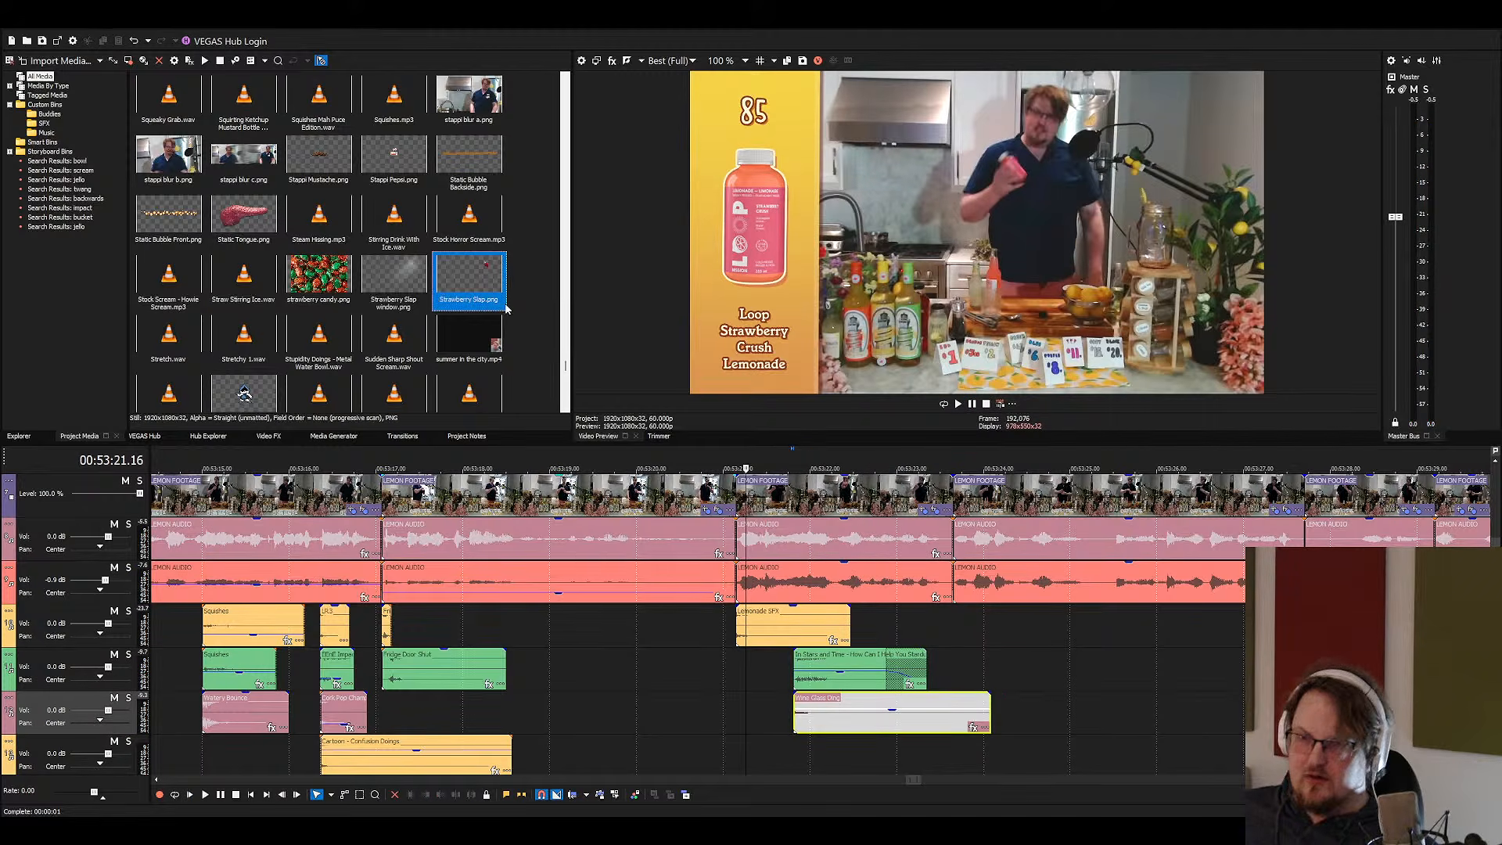
key(s)
key(p)
scroll(782, 626, down, 2)
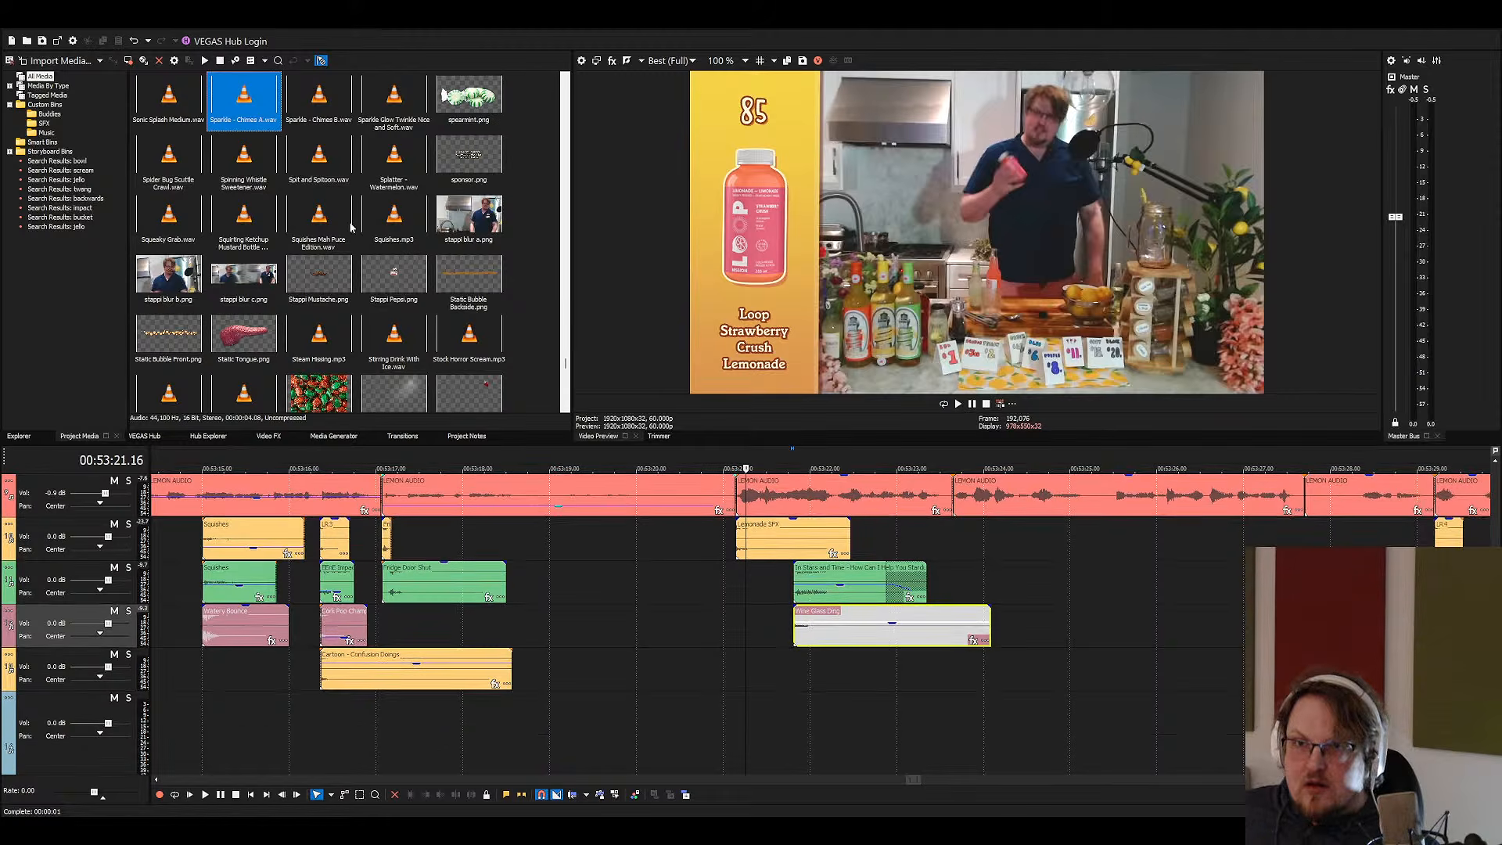
click(323, 138)
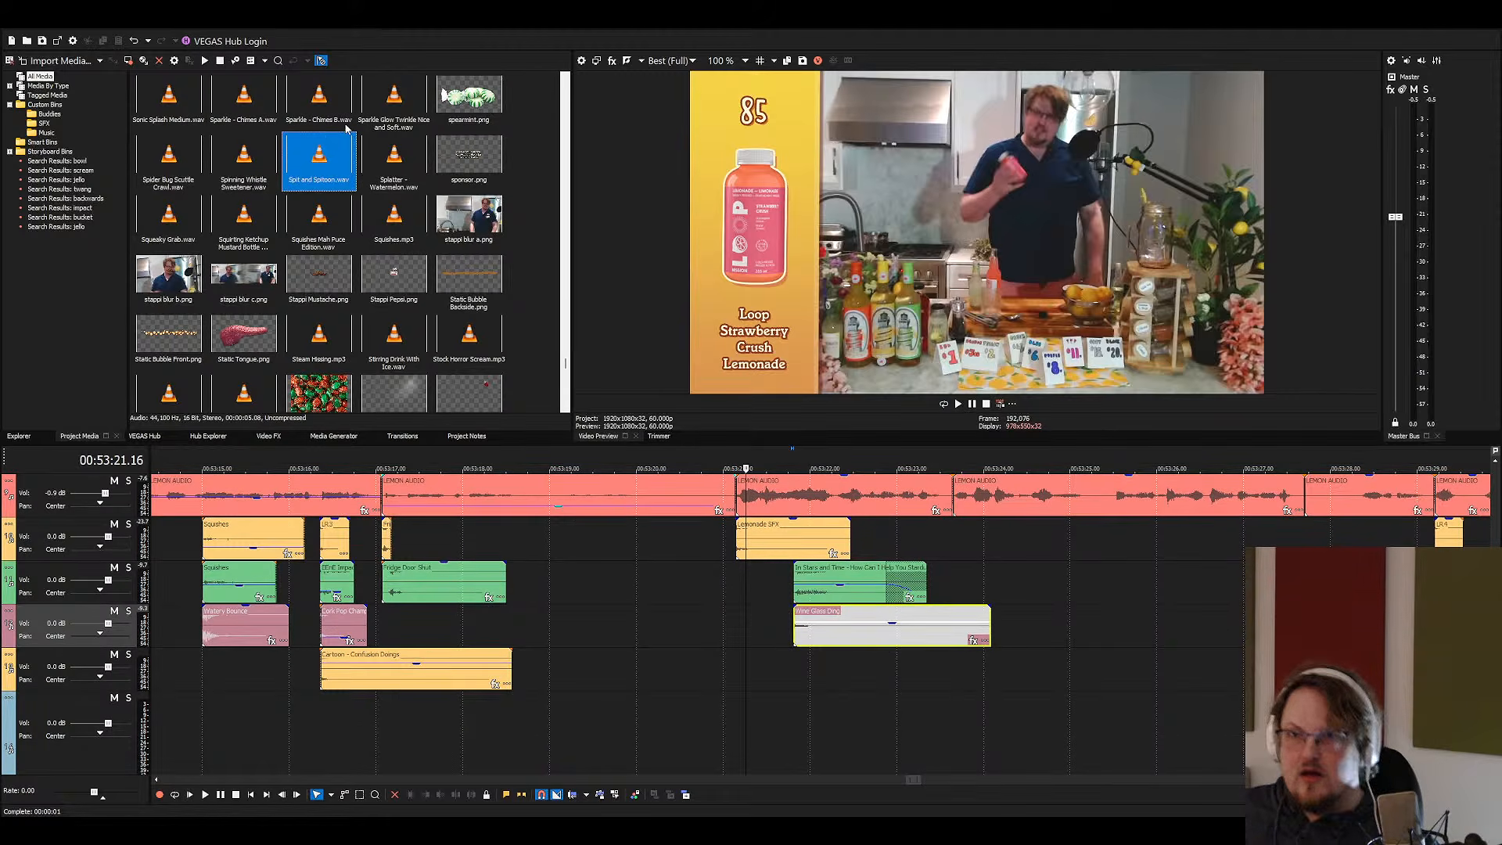
text(the p)
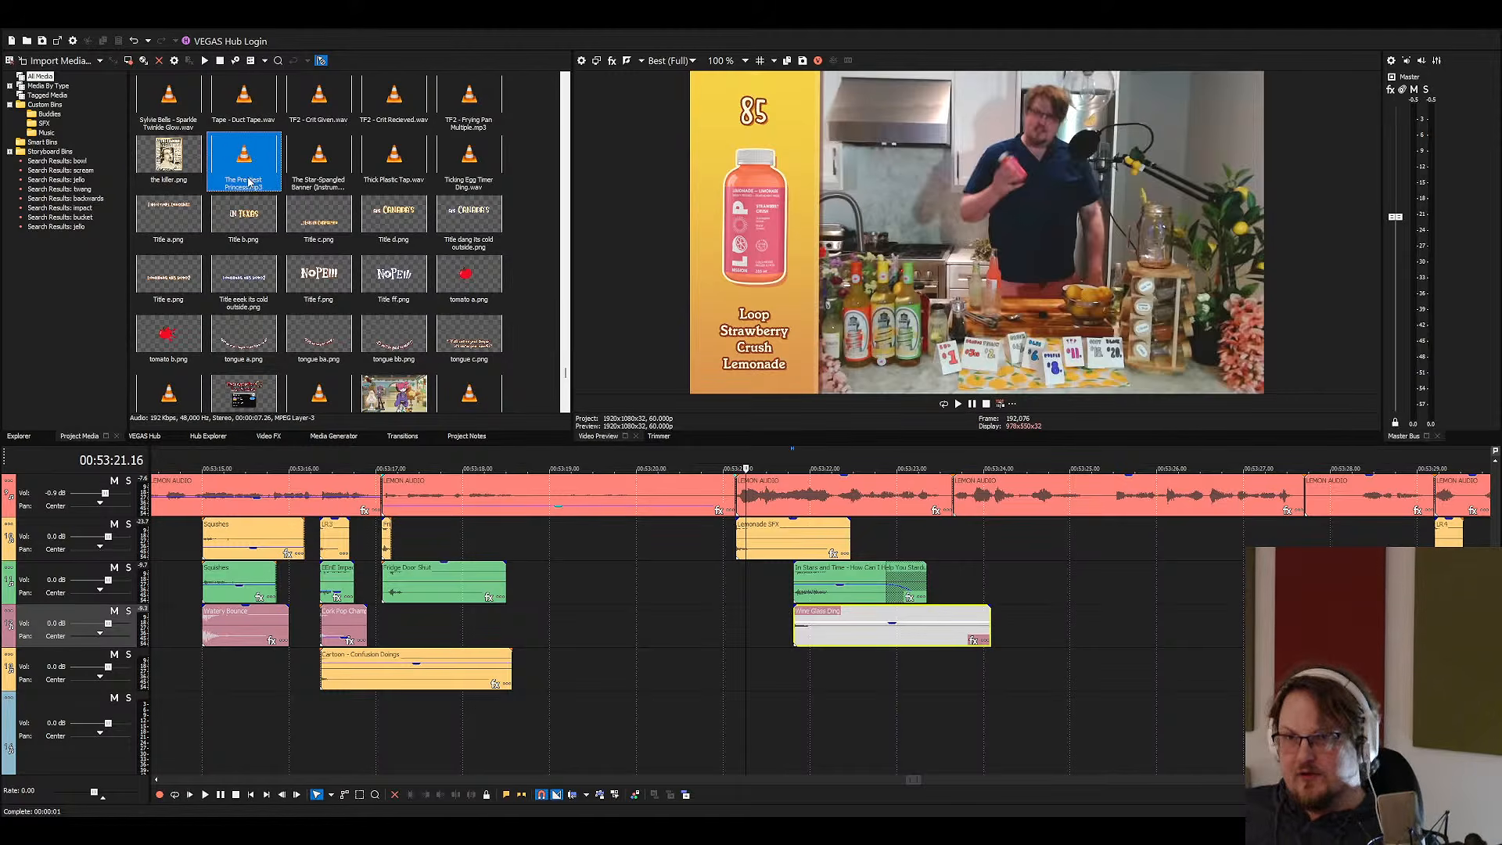
drag(249, 182, 797, 680)
key(space)
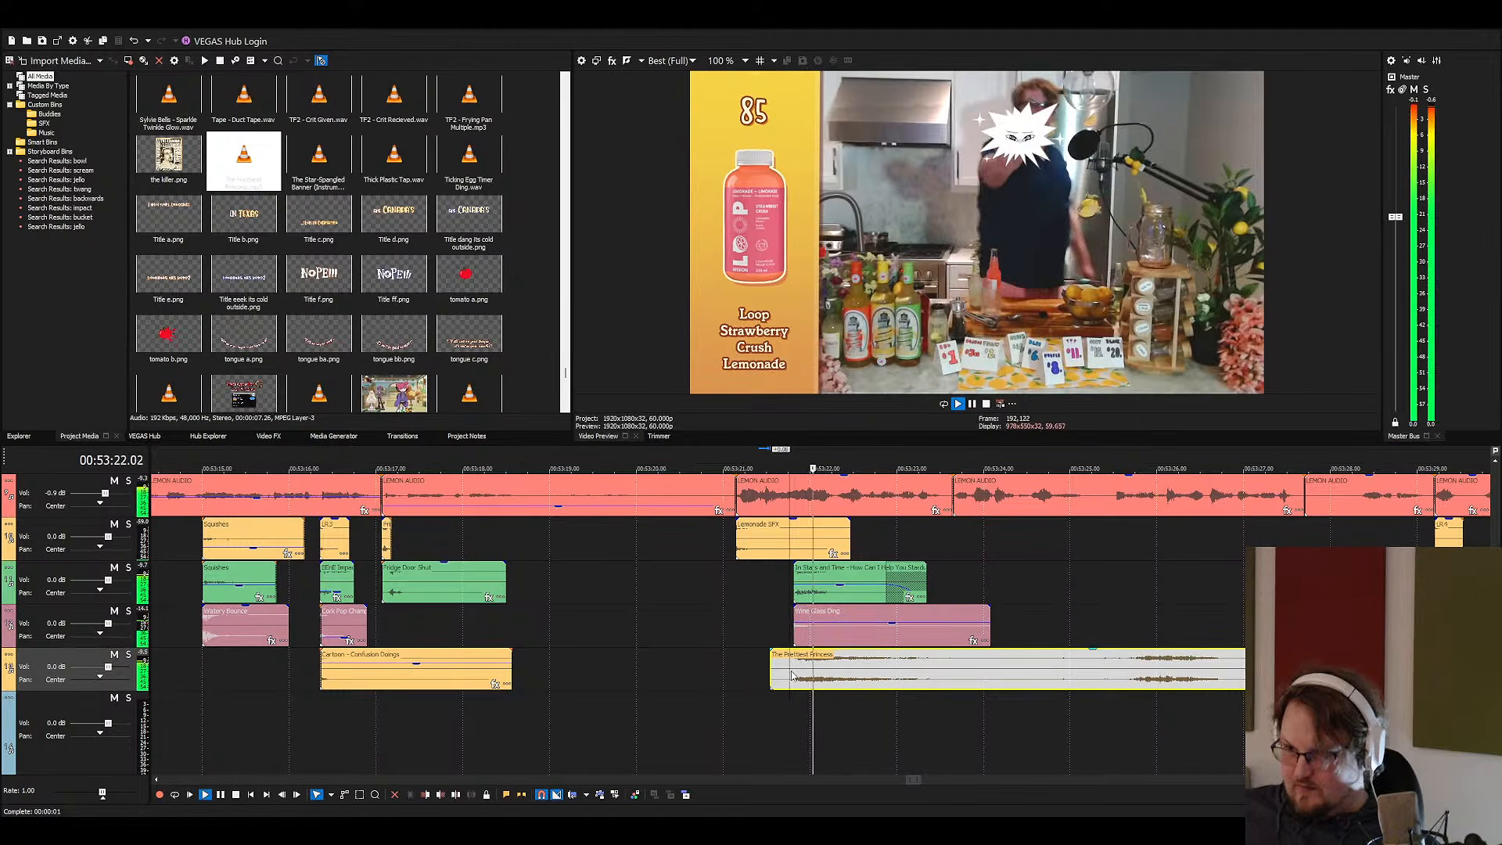
Trim The Prettiest Princess to run from about 00:53:21.42 to about 00:53:24 and delete the leftover part after it
key(s)
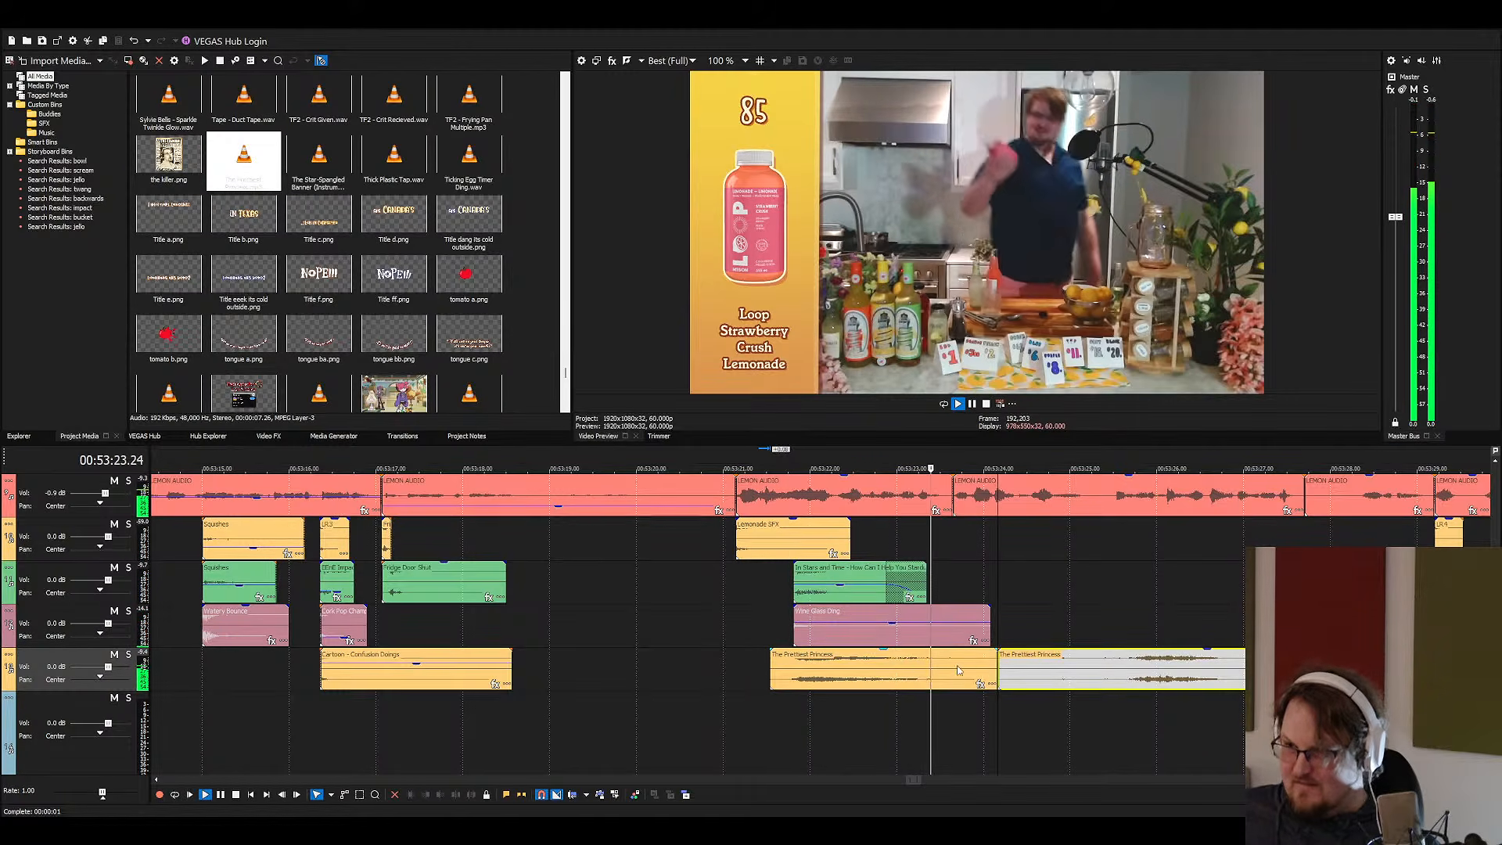
click(896, 655)
click(782, 640)
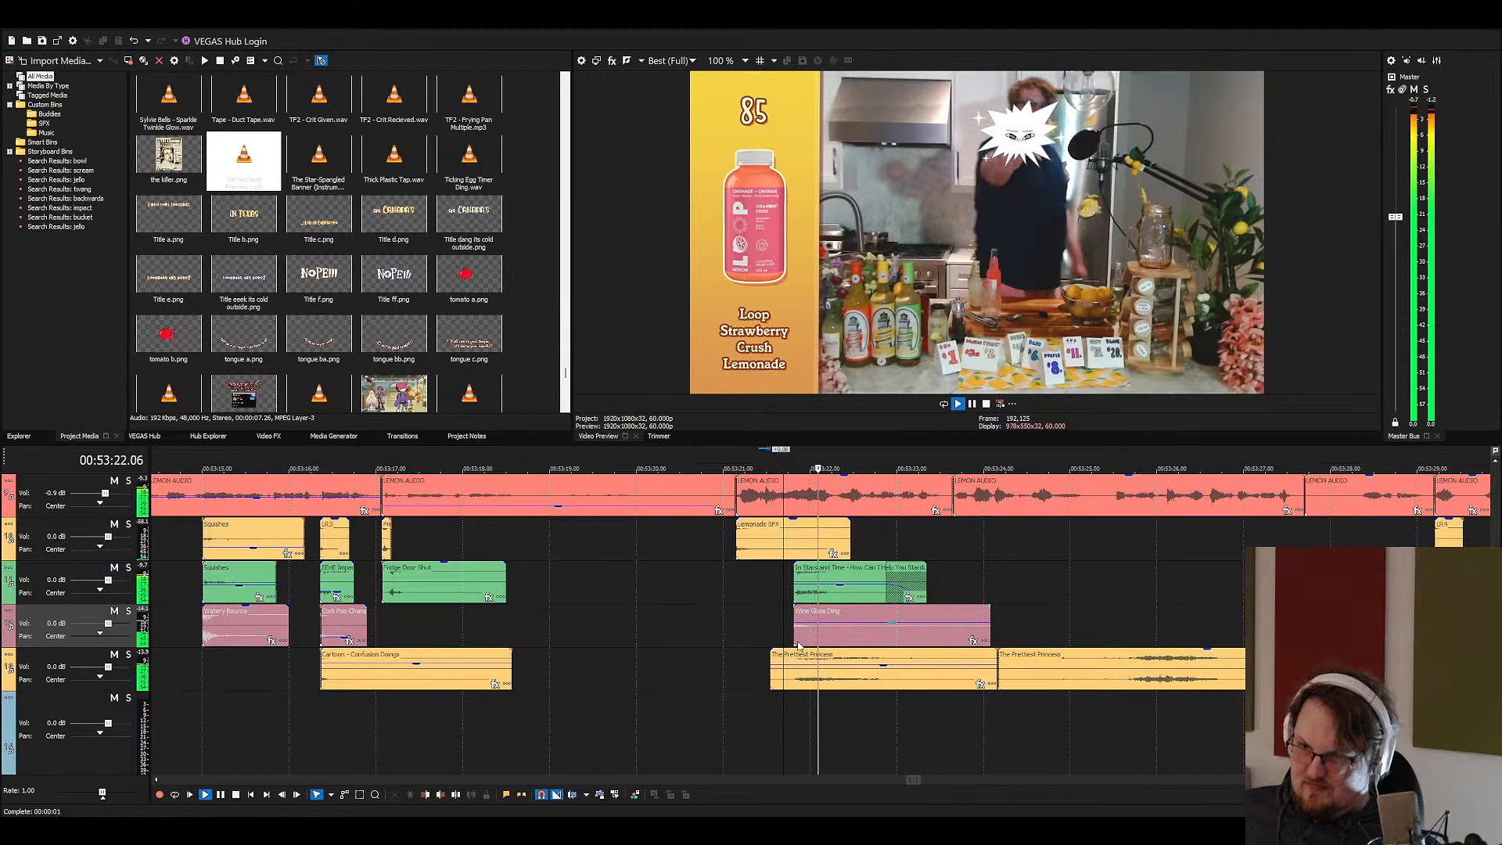
scroll(956, 673, down, 3)
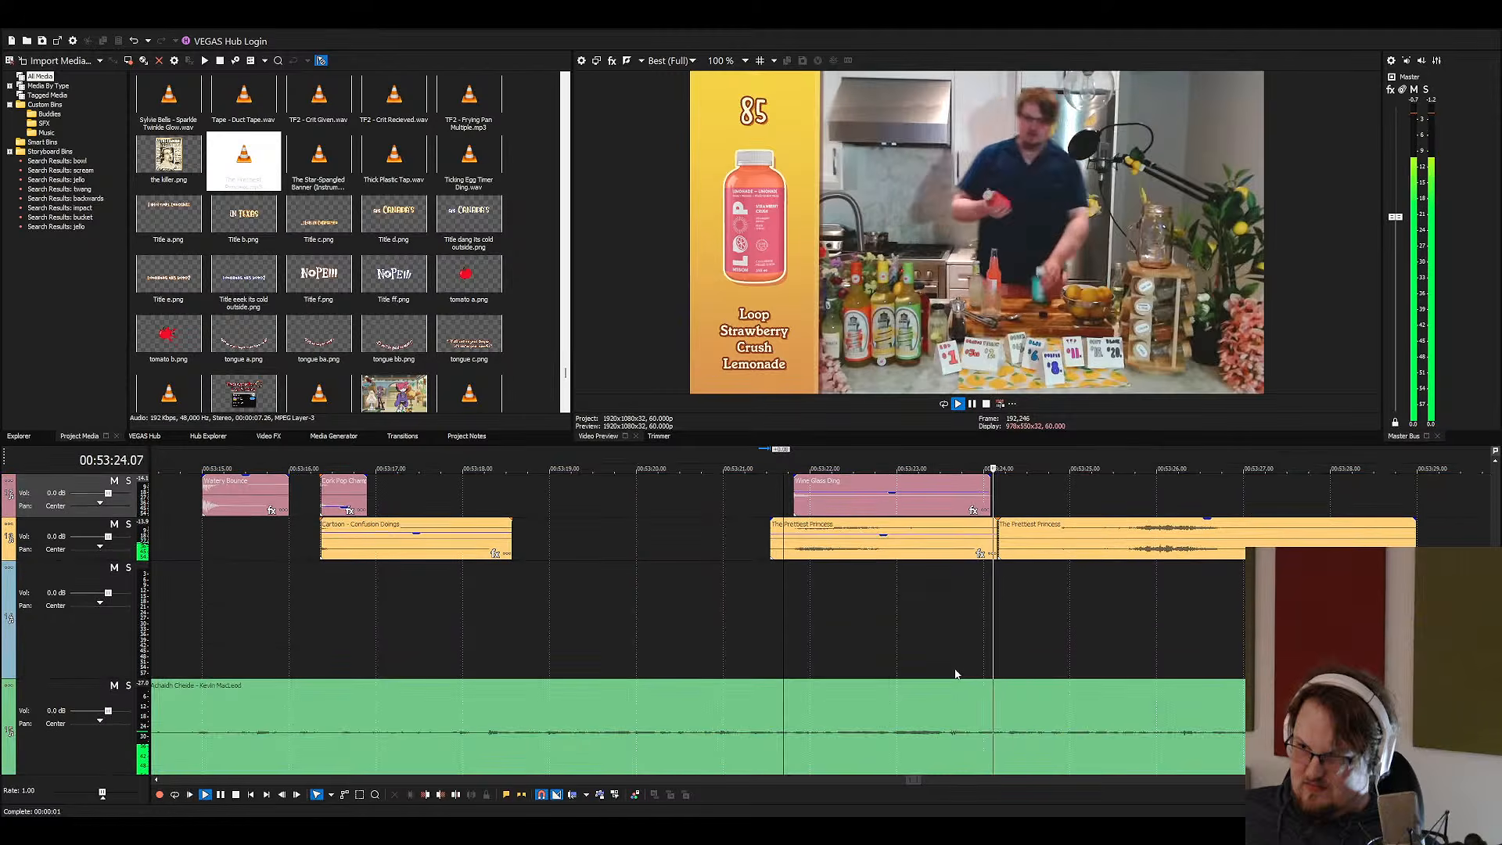
scroll(955, 679, up, 3)
key(space)
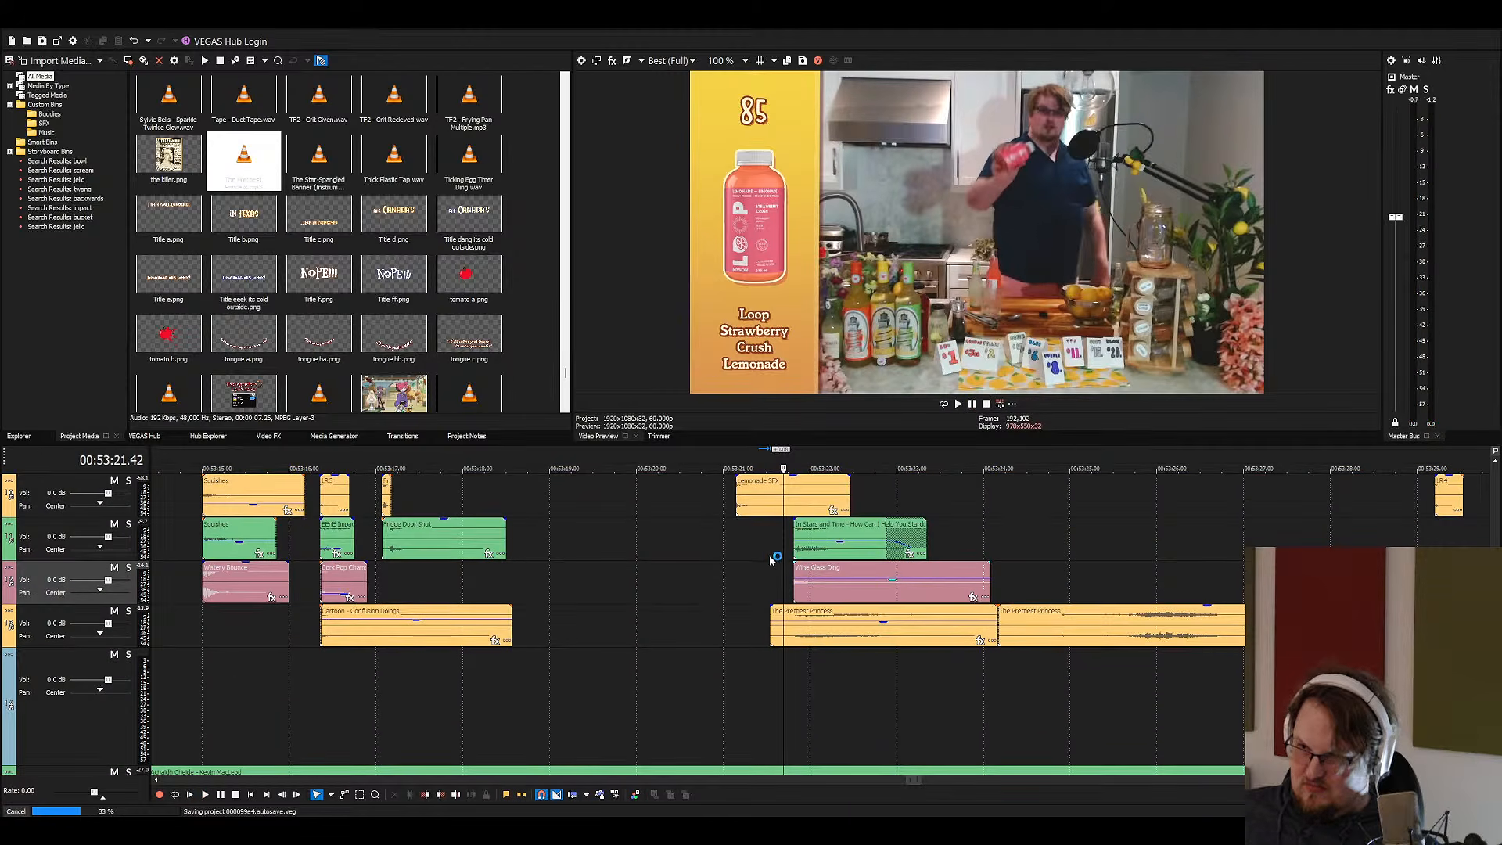
click(833, 544)
key(space)
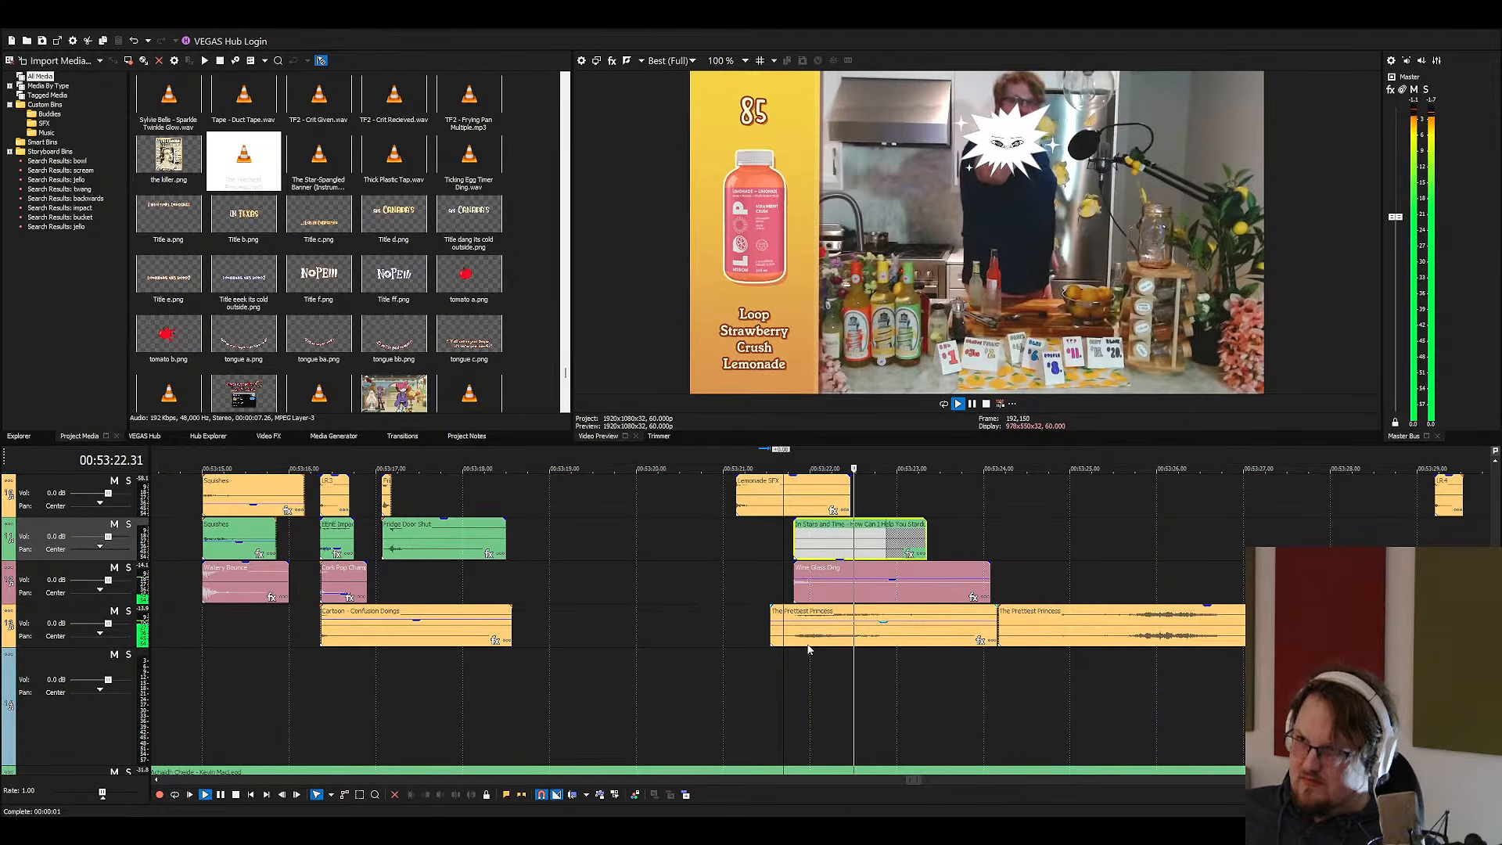
drag(768, 631, 784, 631)
click(1032, 626)
key(Delete)
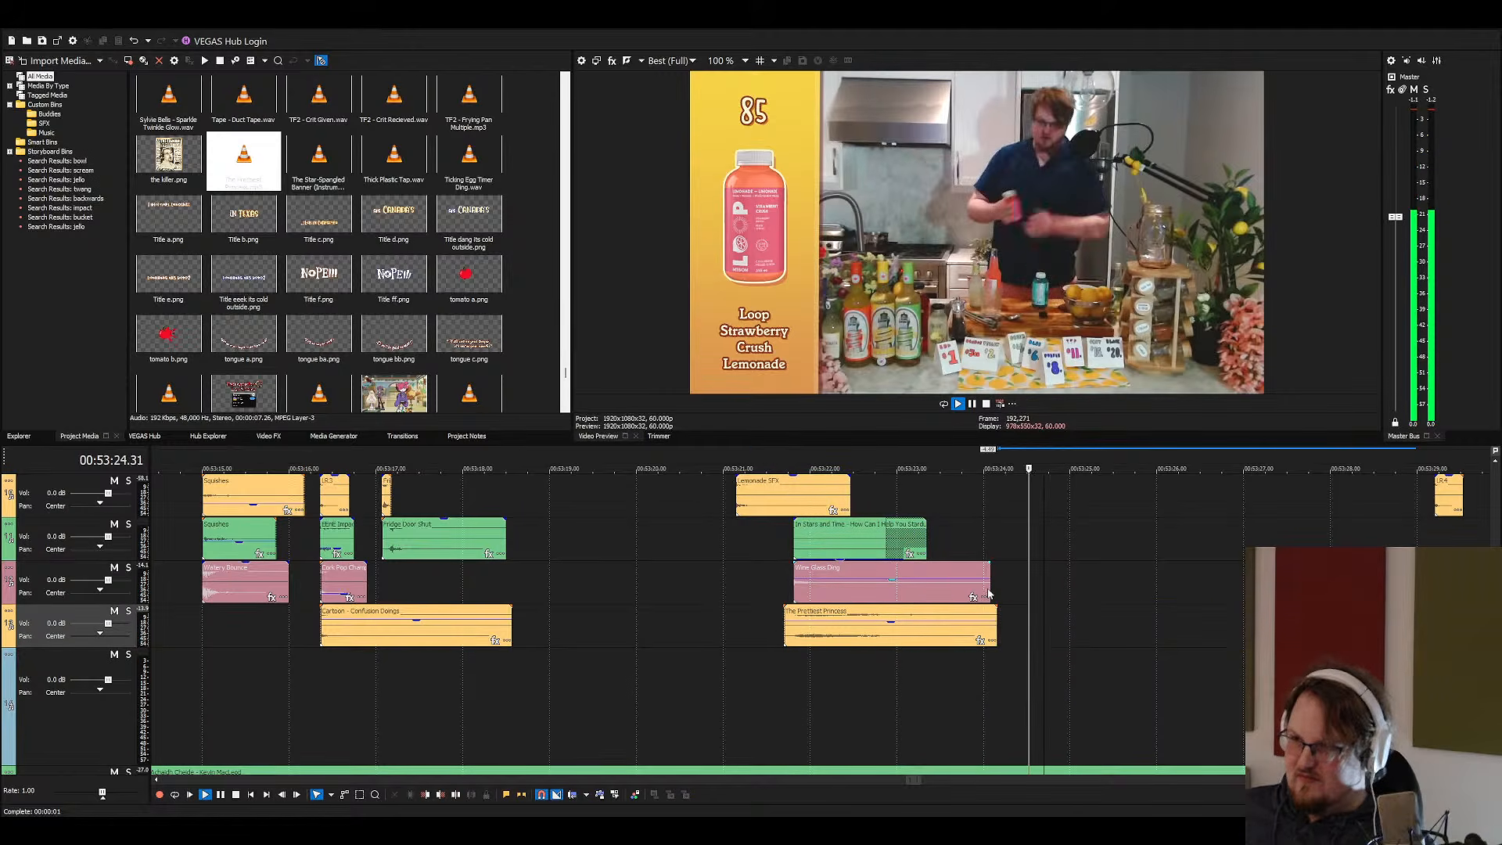
Add a fade-out to Wine Glass Ding, and extend The Prettiest Princess so it can be split where the ding ends
drag(988, 565, 897, 565)
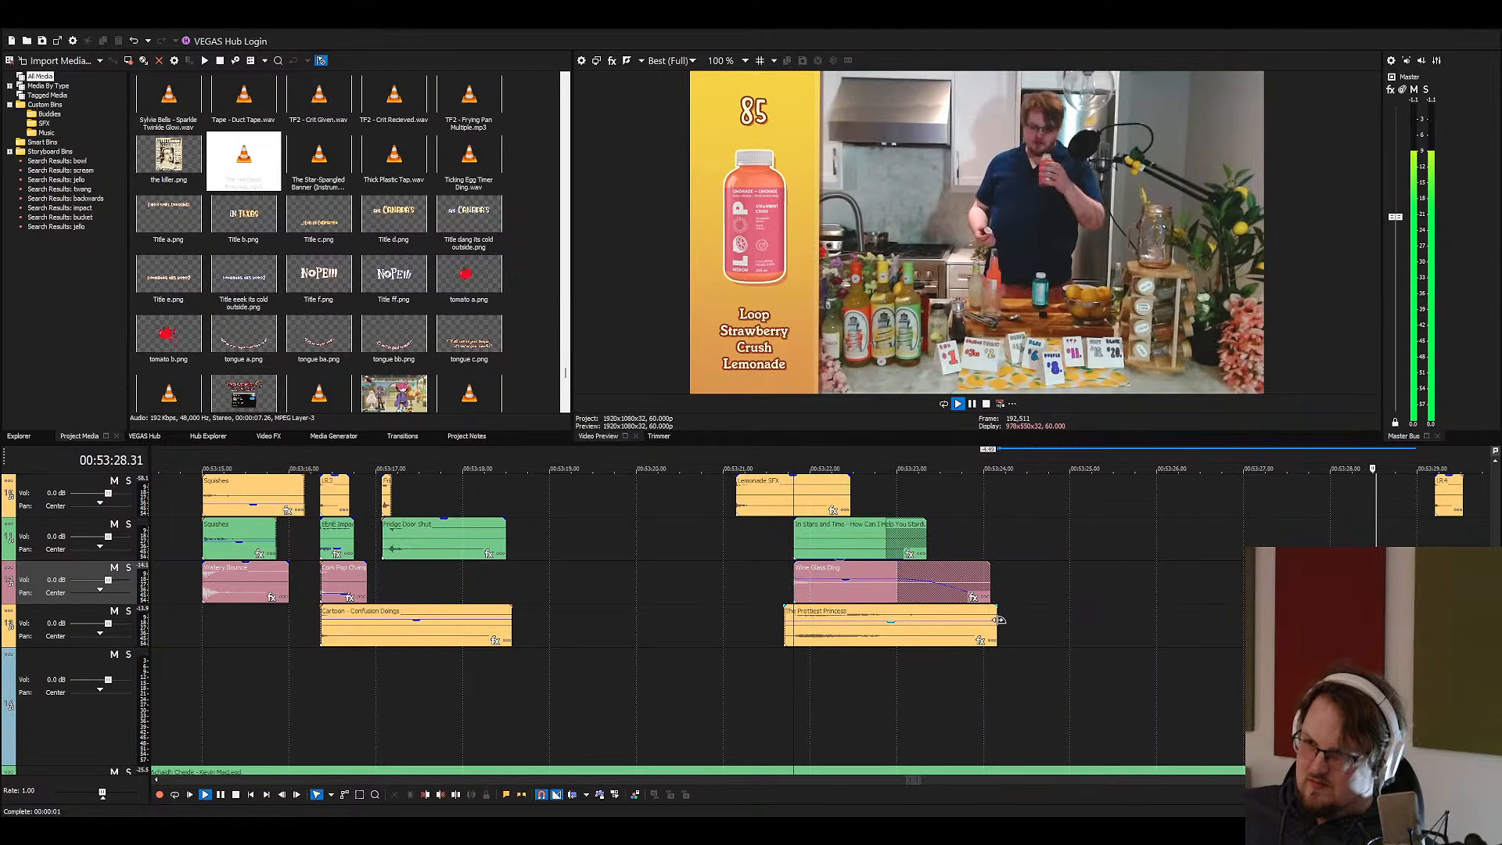
drag(996, 607, 1349, 628)
key(space)
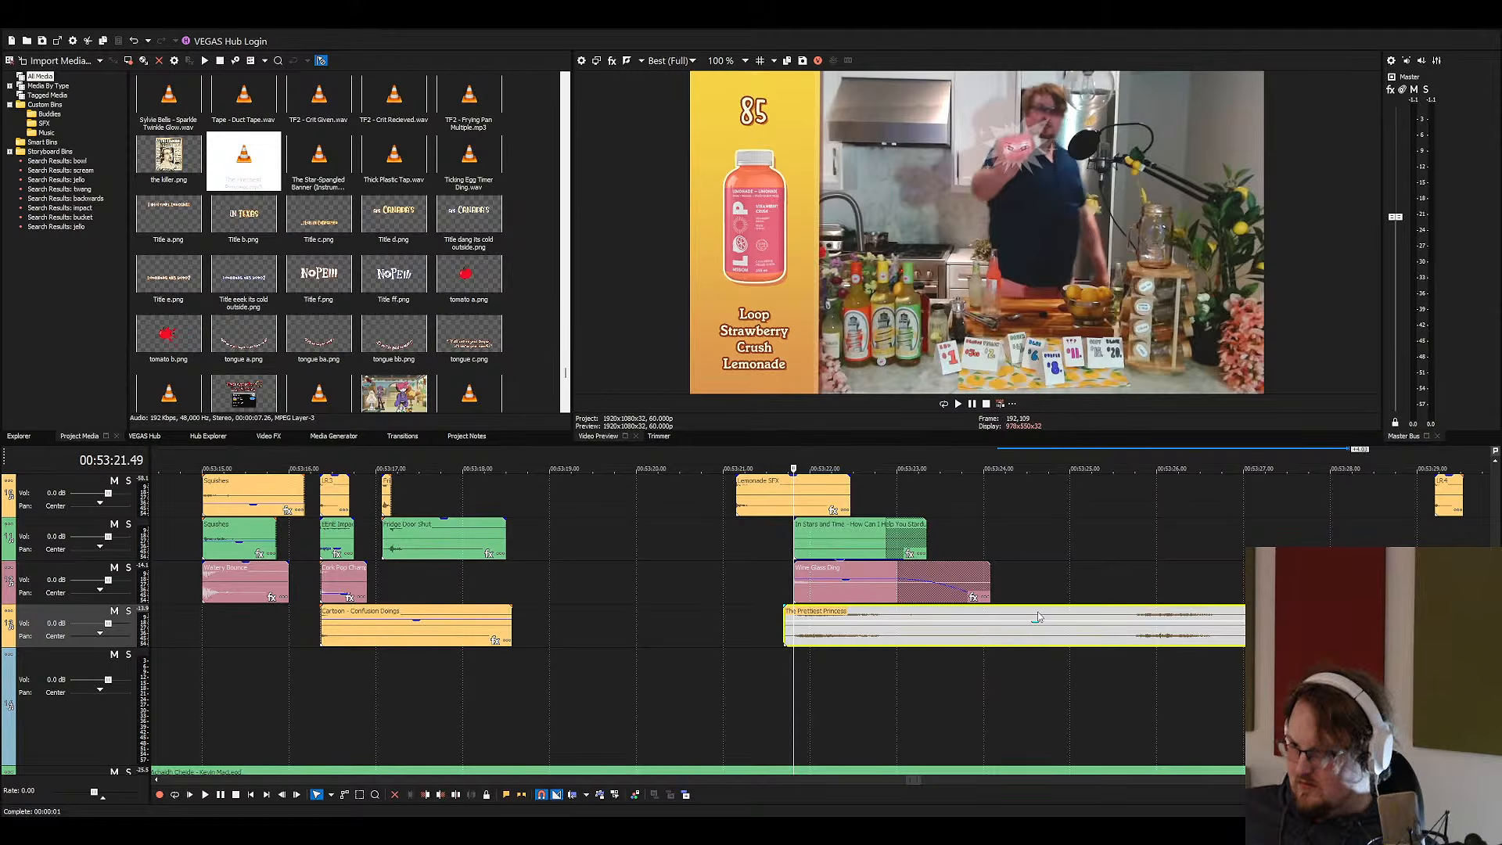
key(s)
scroll(1062, 667, up, 1)
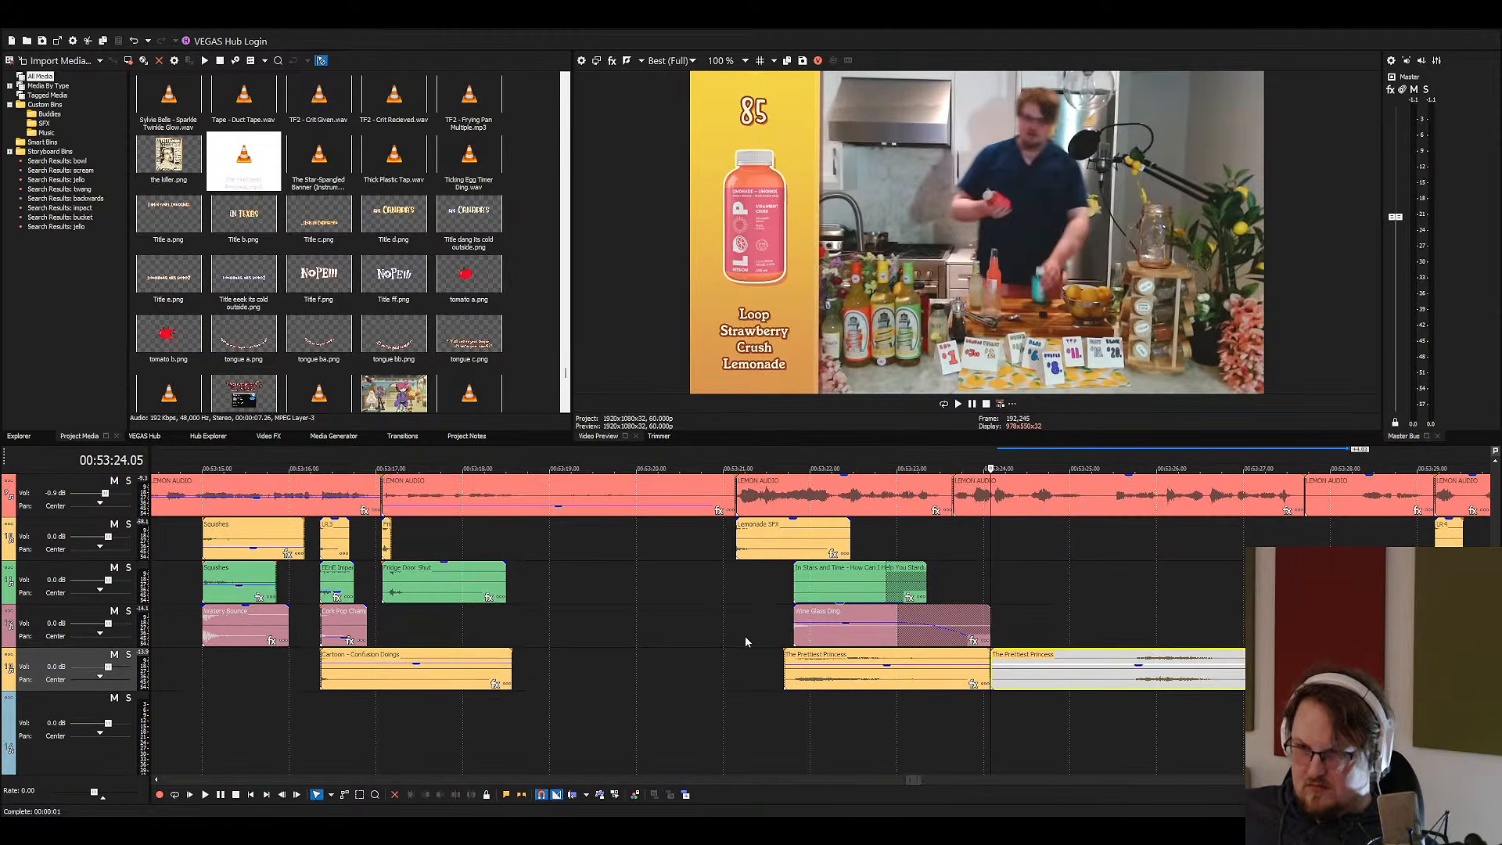
Lower the gain of Wine Glass Ding and the first Prettiest Princess piece together, bringing the ding to about -6.5 dB, and replay them
click(743, 635)
key(space)
click(805, 639)
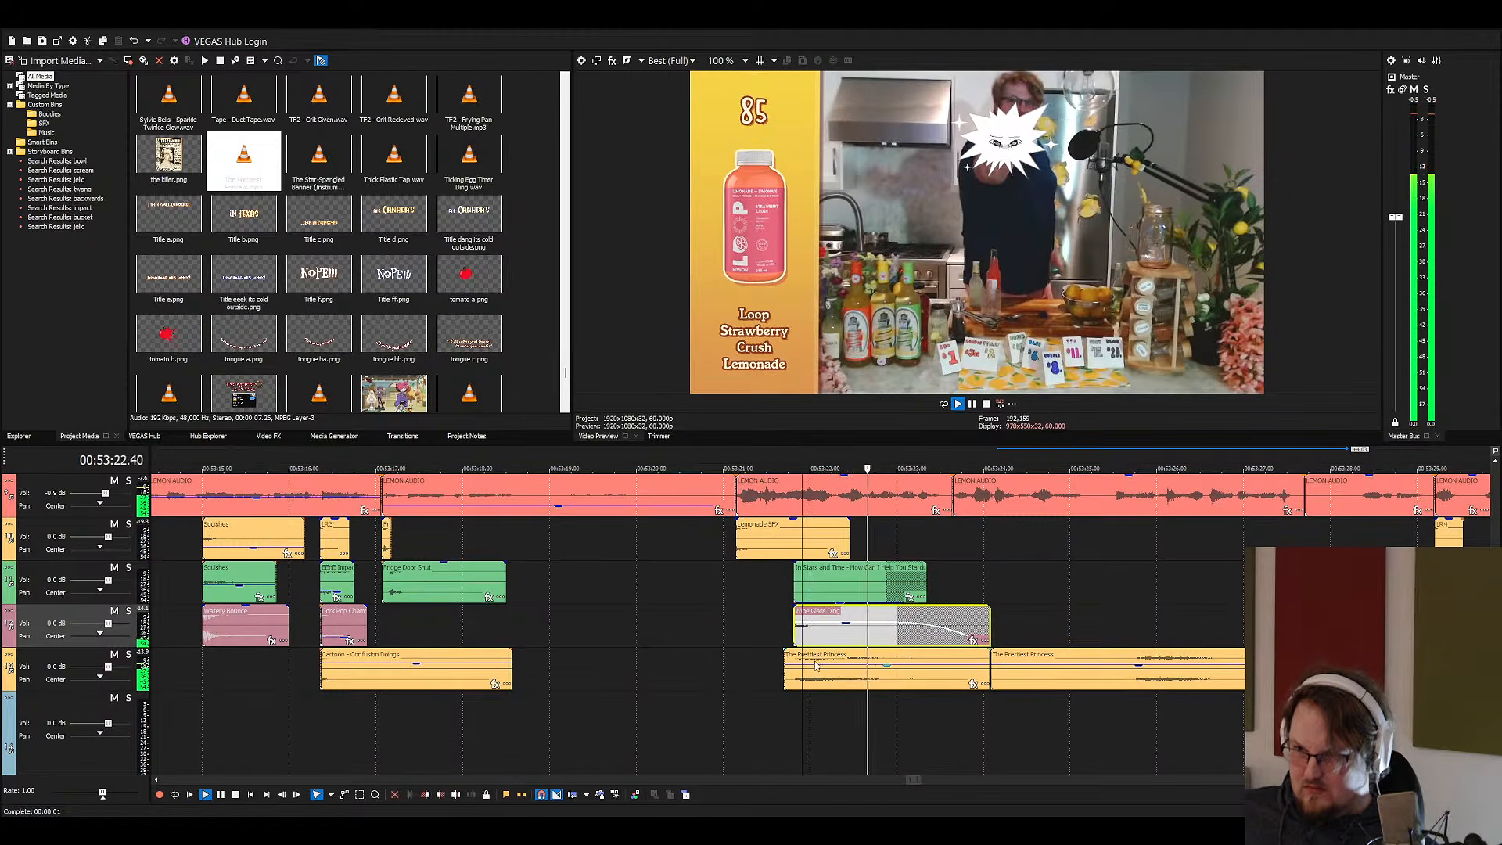
click(803, 672)
ctrl+click(804, 638)
drag(845, 624, 846, 633)
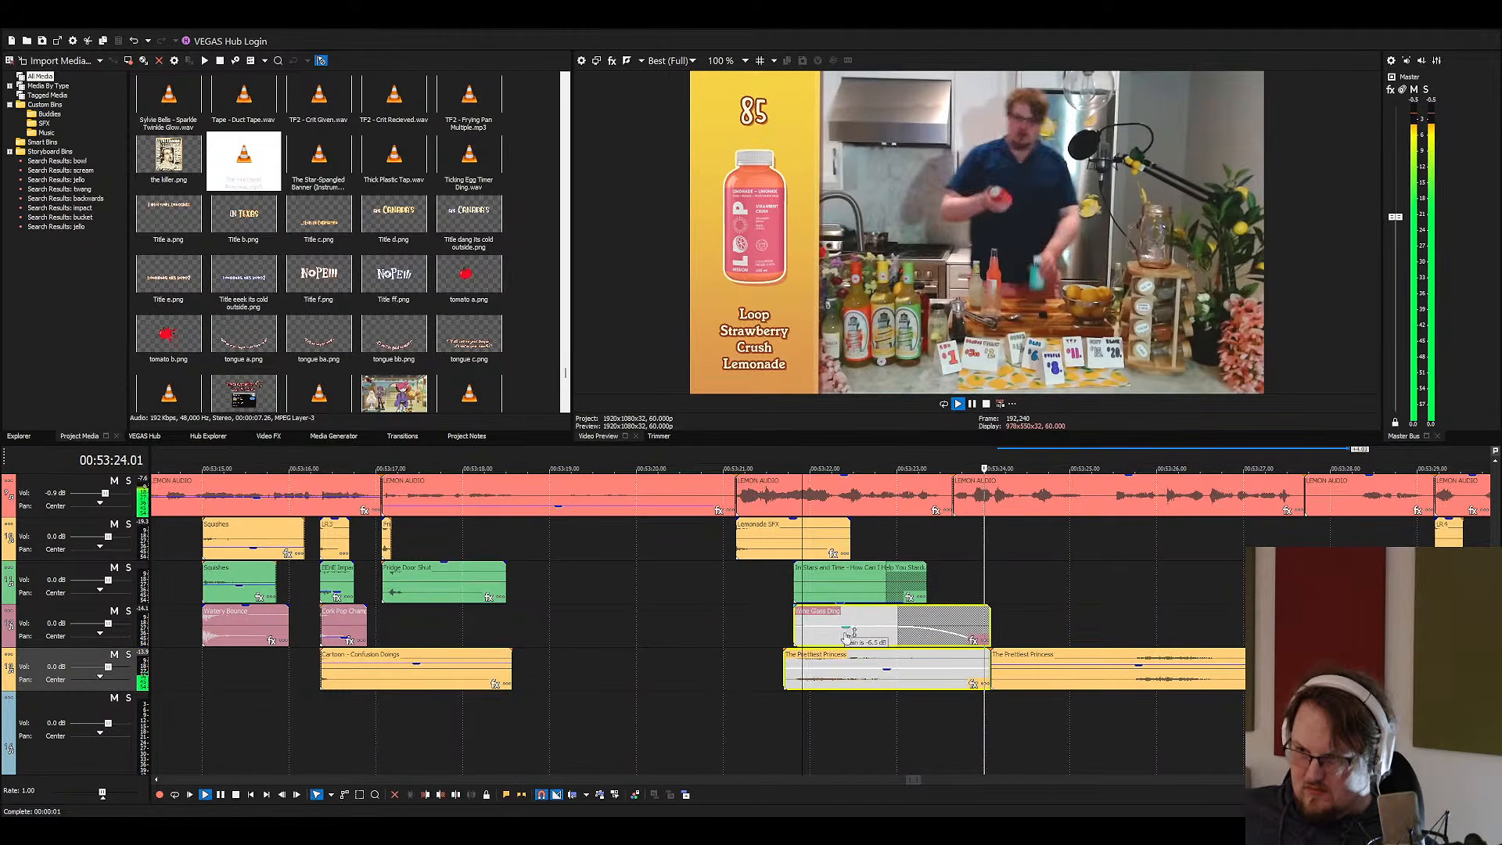
click(721, 616)
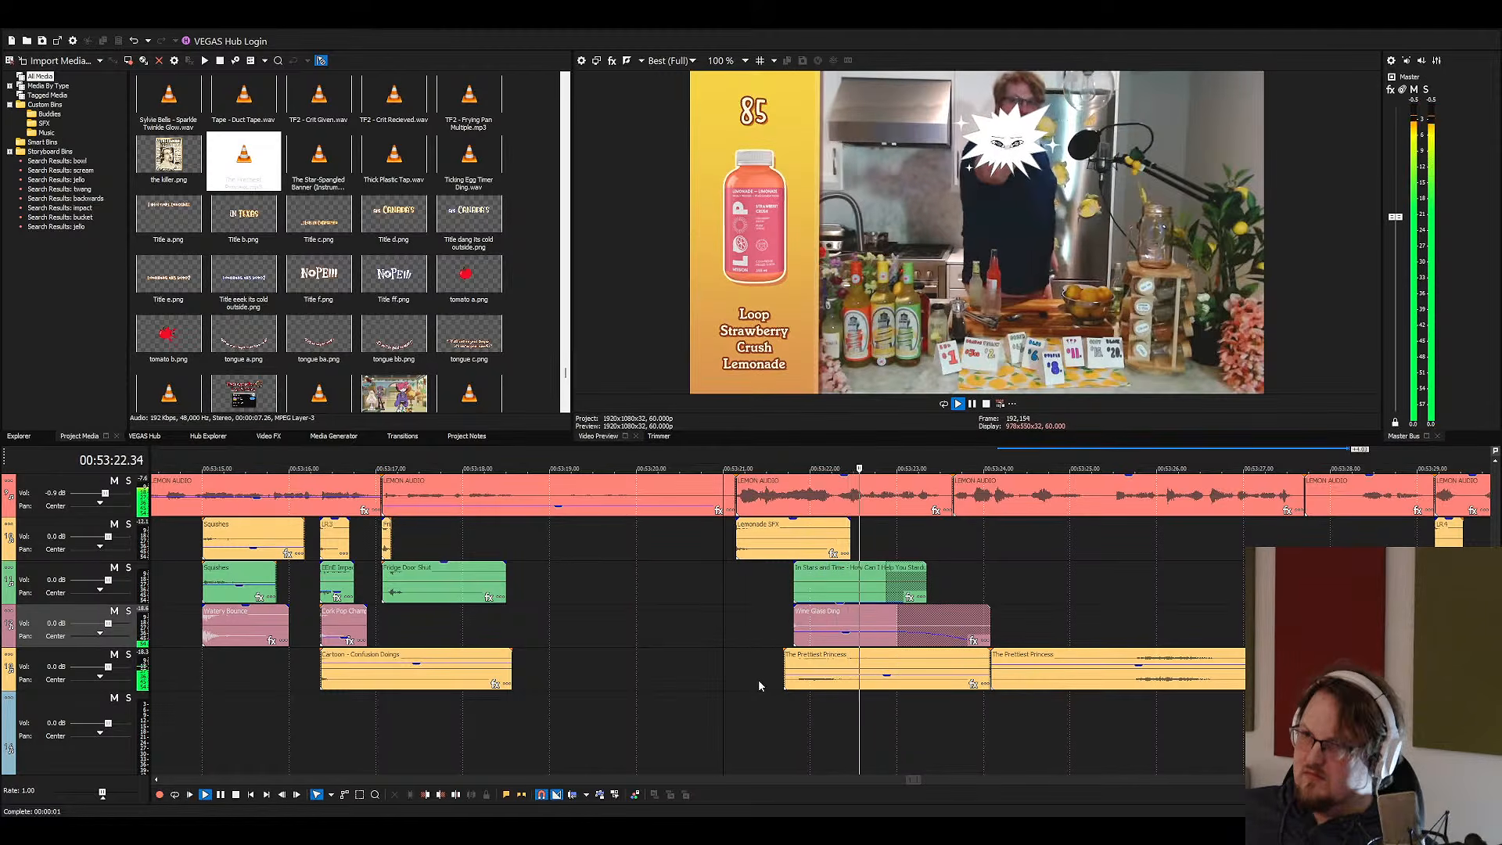
Move the second Prettiest Princess piece to the In Stars and Time track, starting at about 00:53:26 with a fade-in
scroll(932, 690, down, 2)
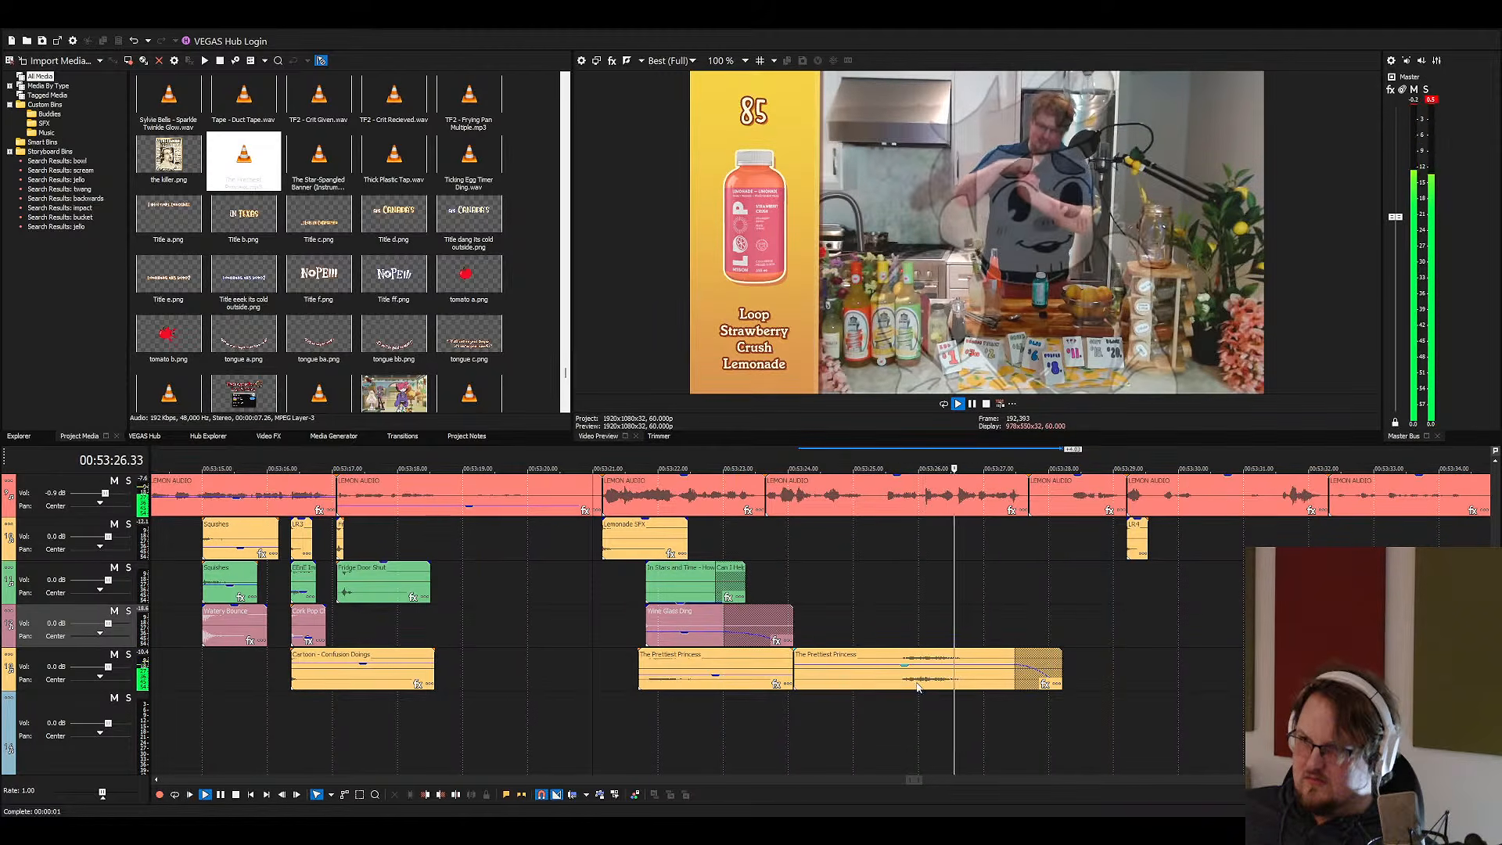
drag(902, 685, 966, 598)
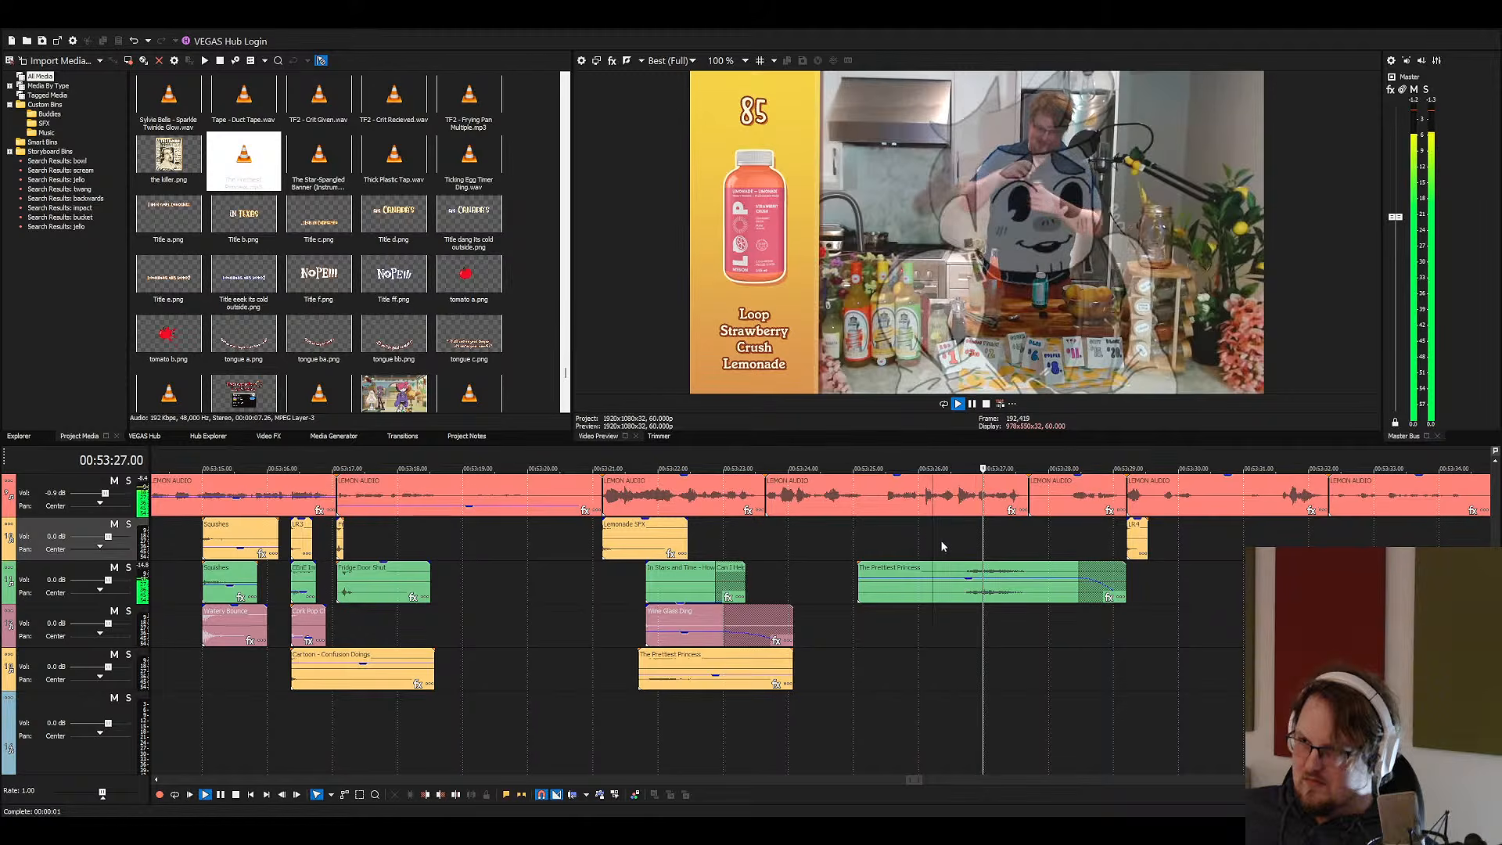
click(859, 584)
drag(859, 583, 970, 577)
Fade out the first Prettiest Princess piece from about 00:53:23 and play it back
click(704, 671)
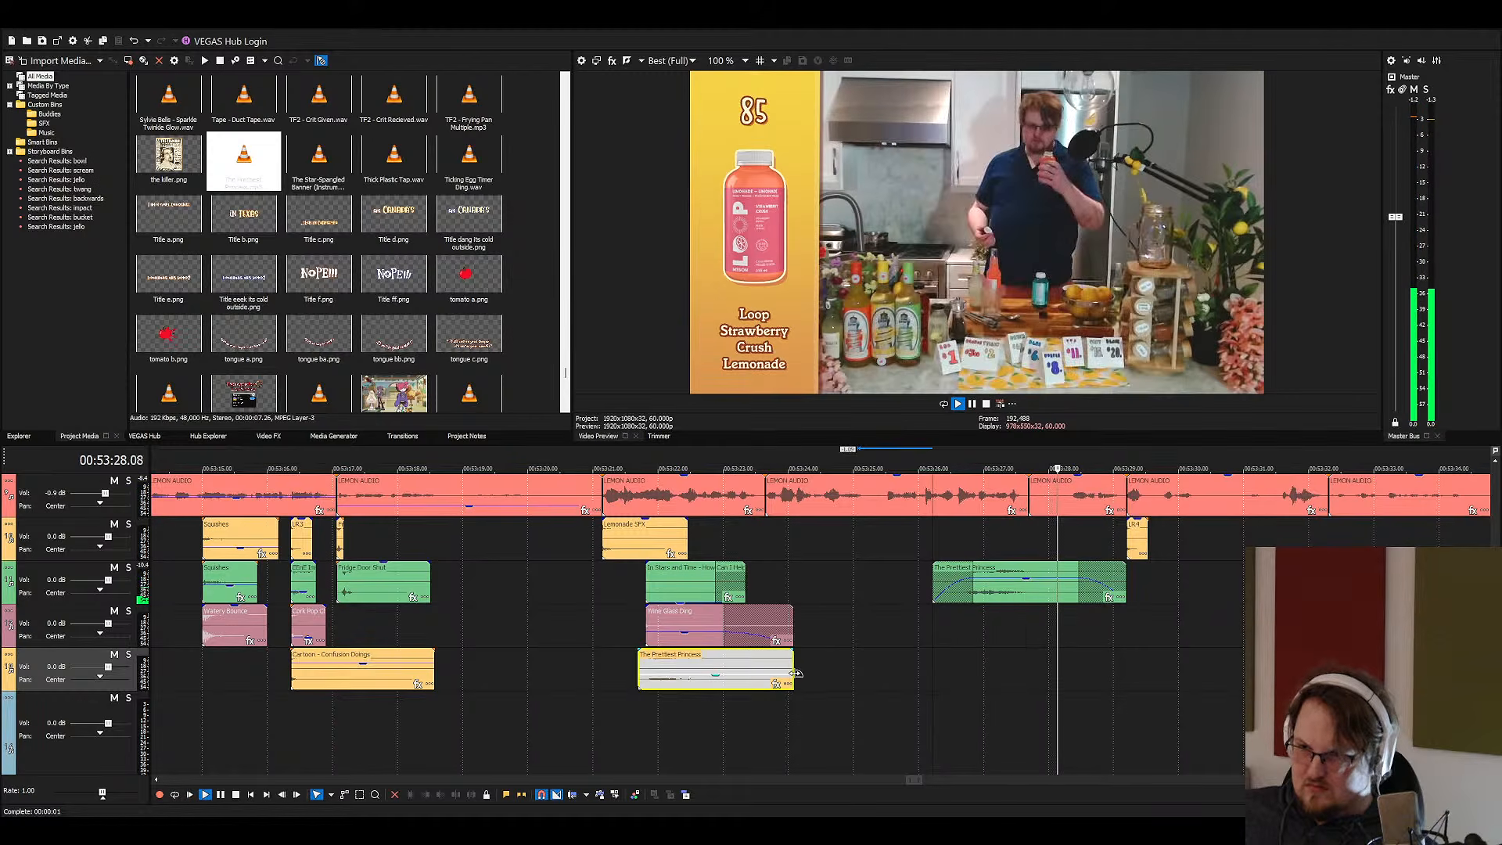
drag(791, 650, 731, 652)
click(632, 666)
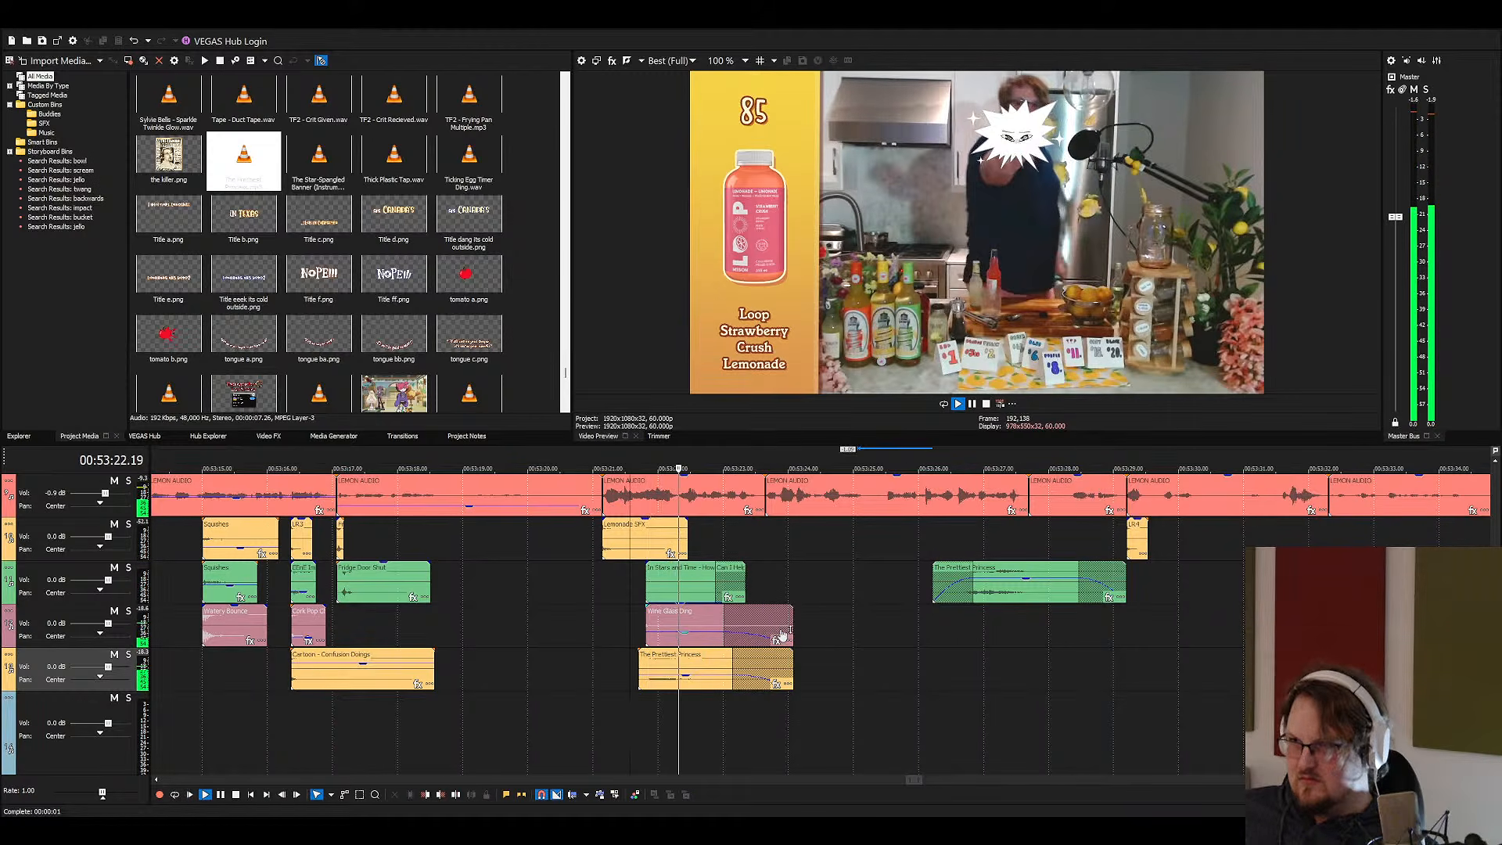
key(space)
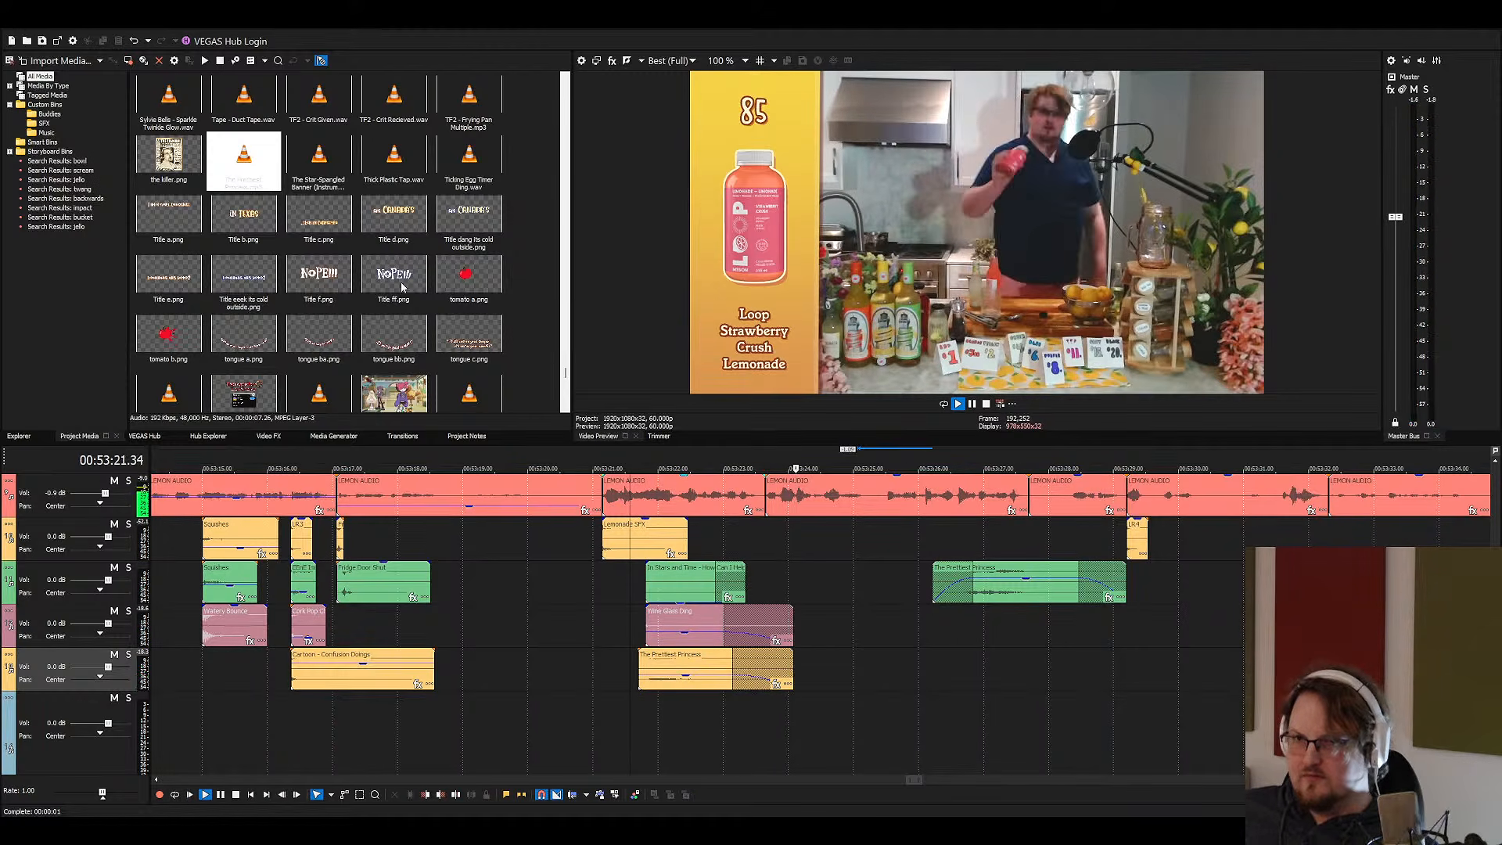
Search the project media for "pop" and try Pop.wav on the Lemonade SFX track at the end of the In Stars and Time piece
click(395, 270)
text(pop)
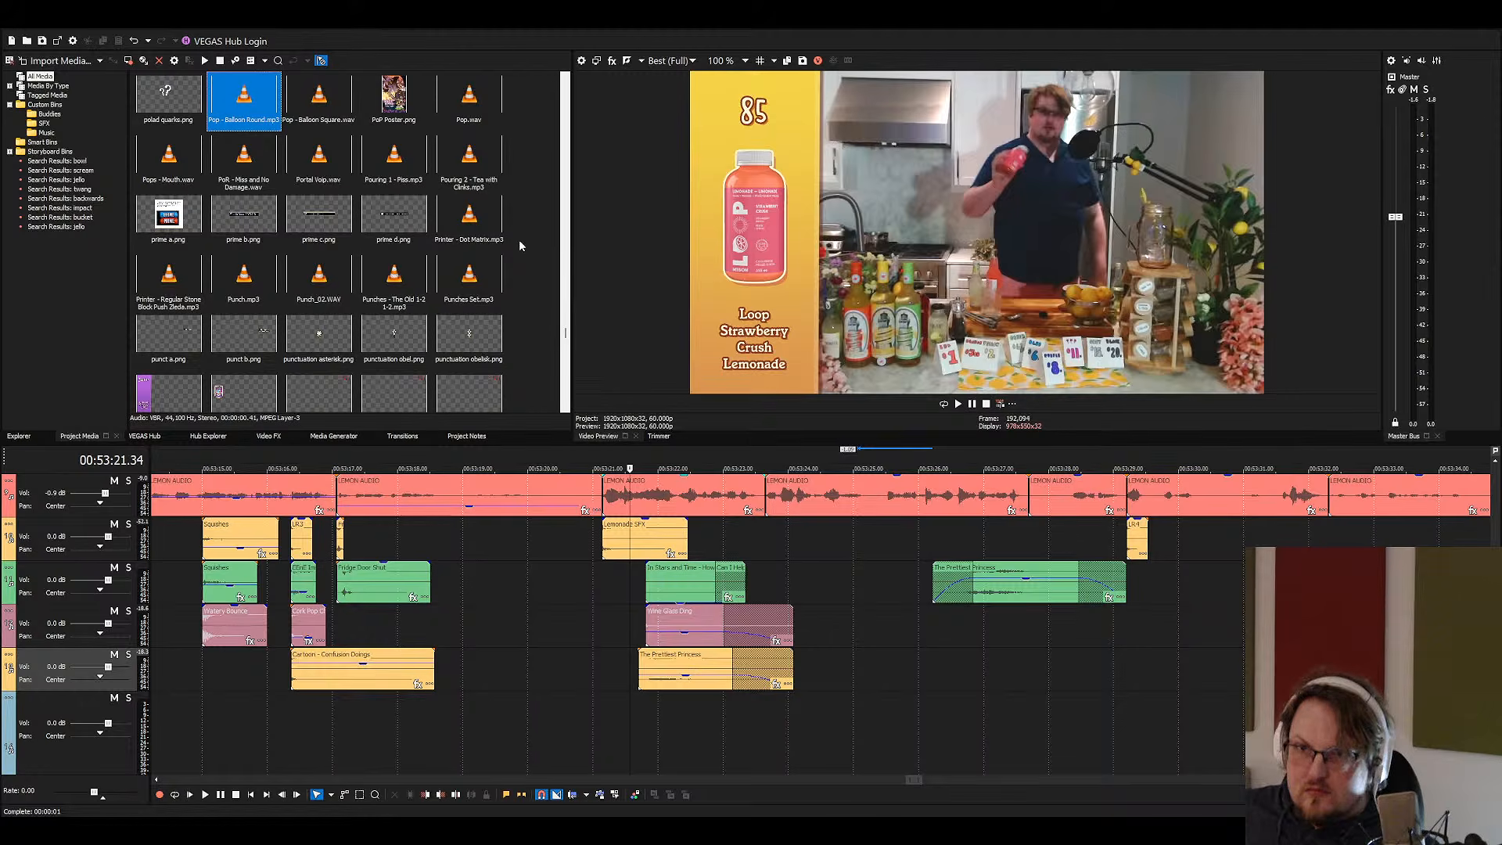
click(469, 101)
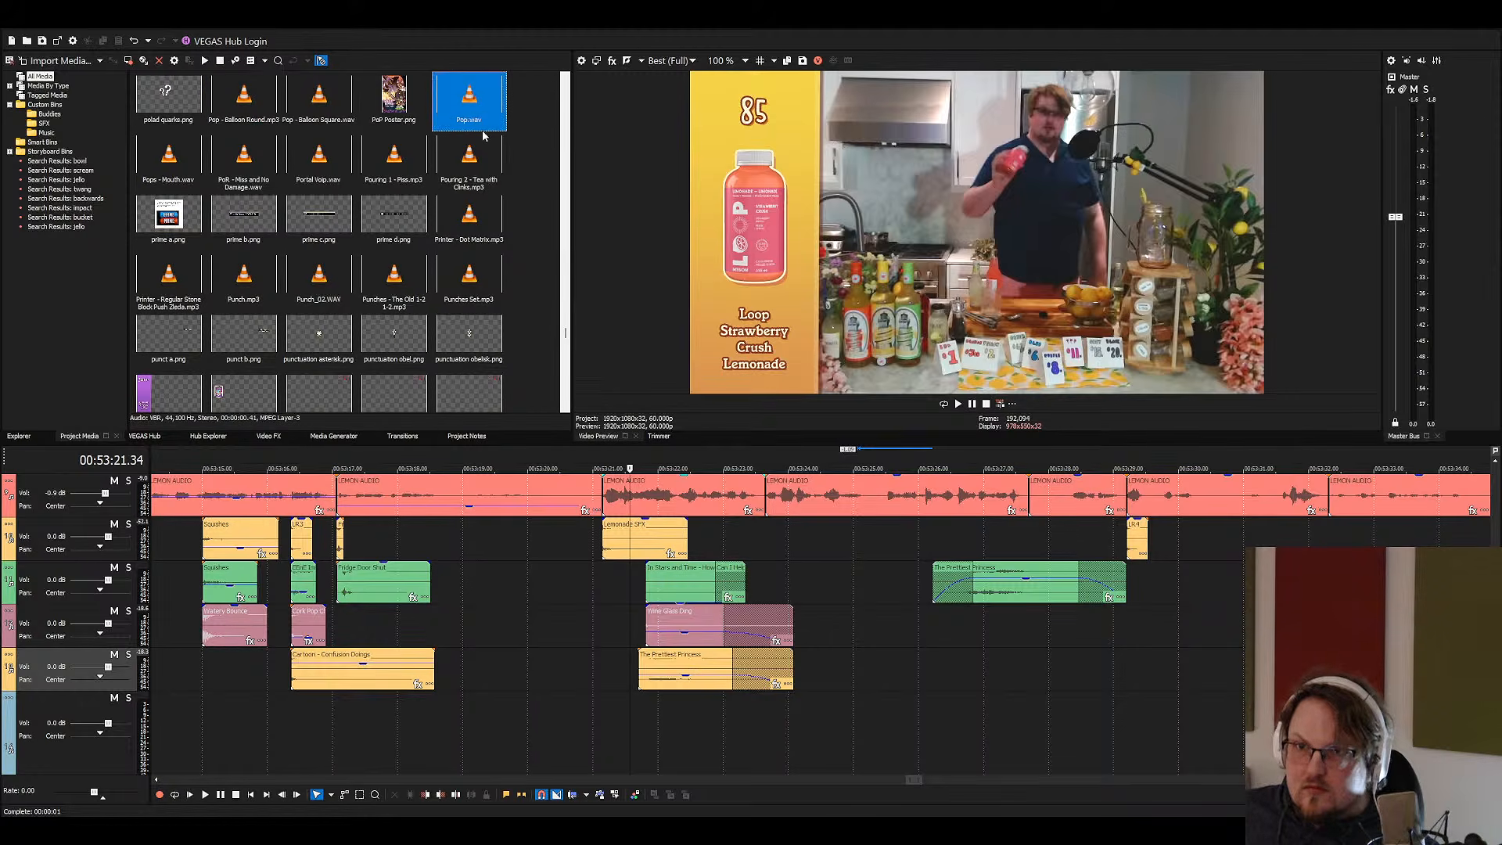
drag(751, 552, 752, 553)
key(space)
scroll(908, 550, up, 4)
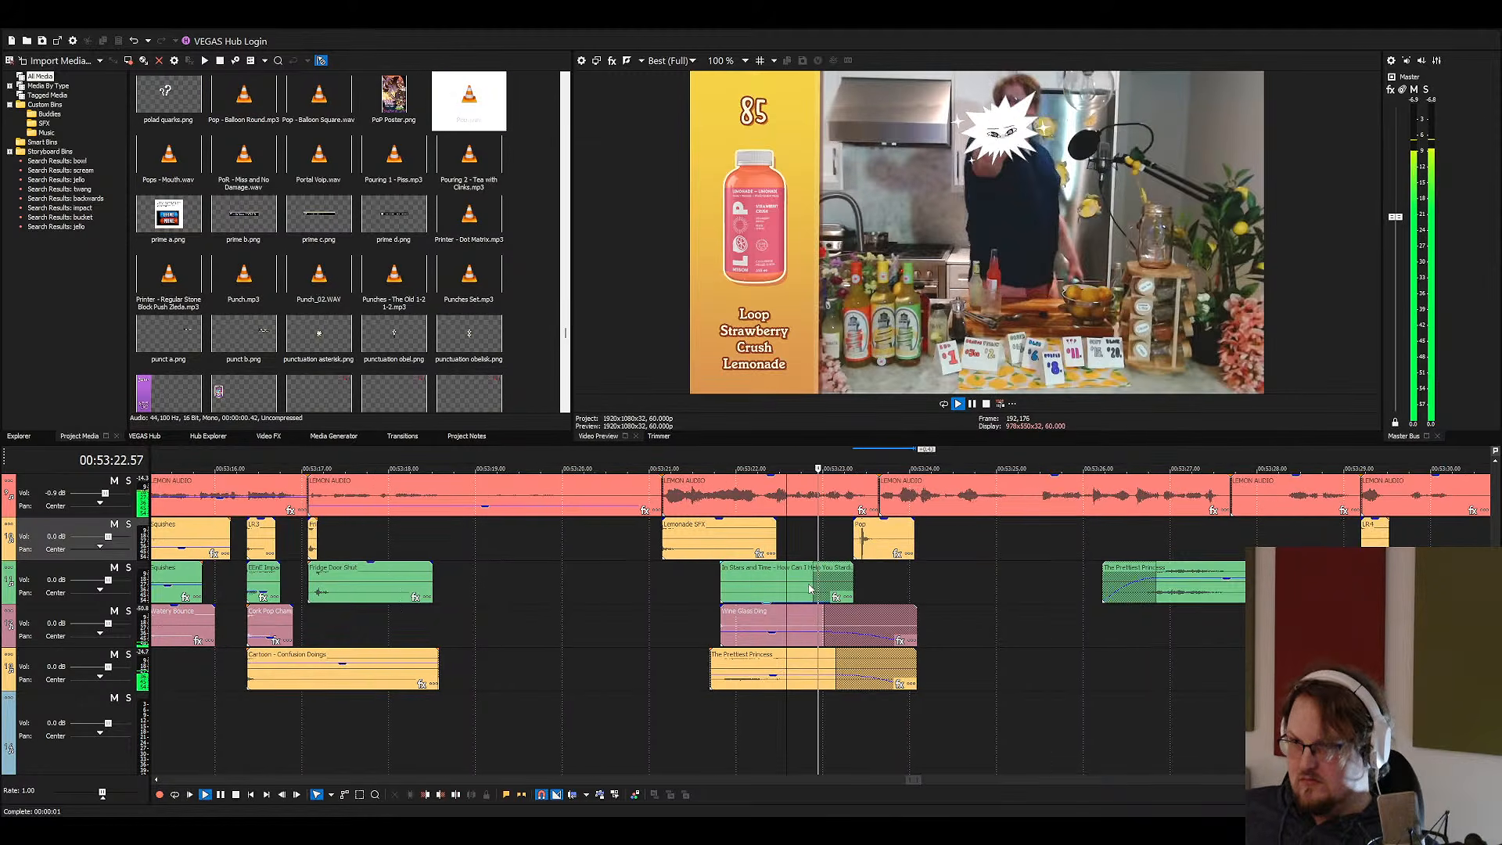
Step back to the frame at 00:53:23.26 and remove the Pop sound from the Lemonade SFX track
click(918, 538)
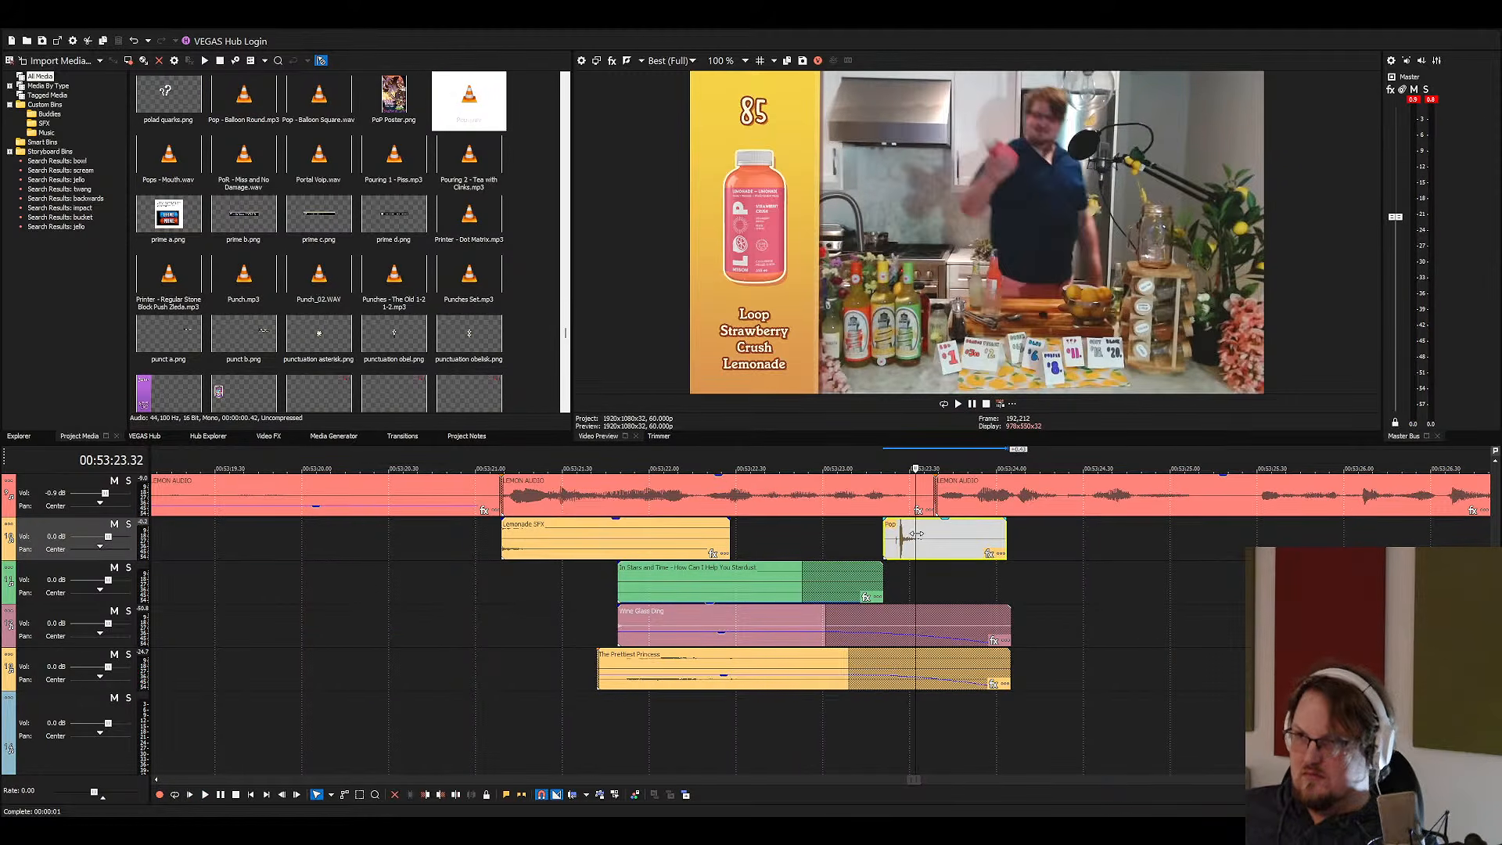
key(Left)
key(Left)
key(Left)
key(Left)
key(Left)
key(Left)
key(Left)
key(Left)
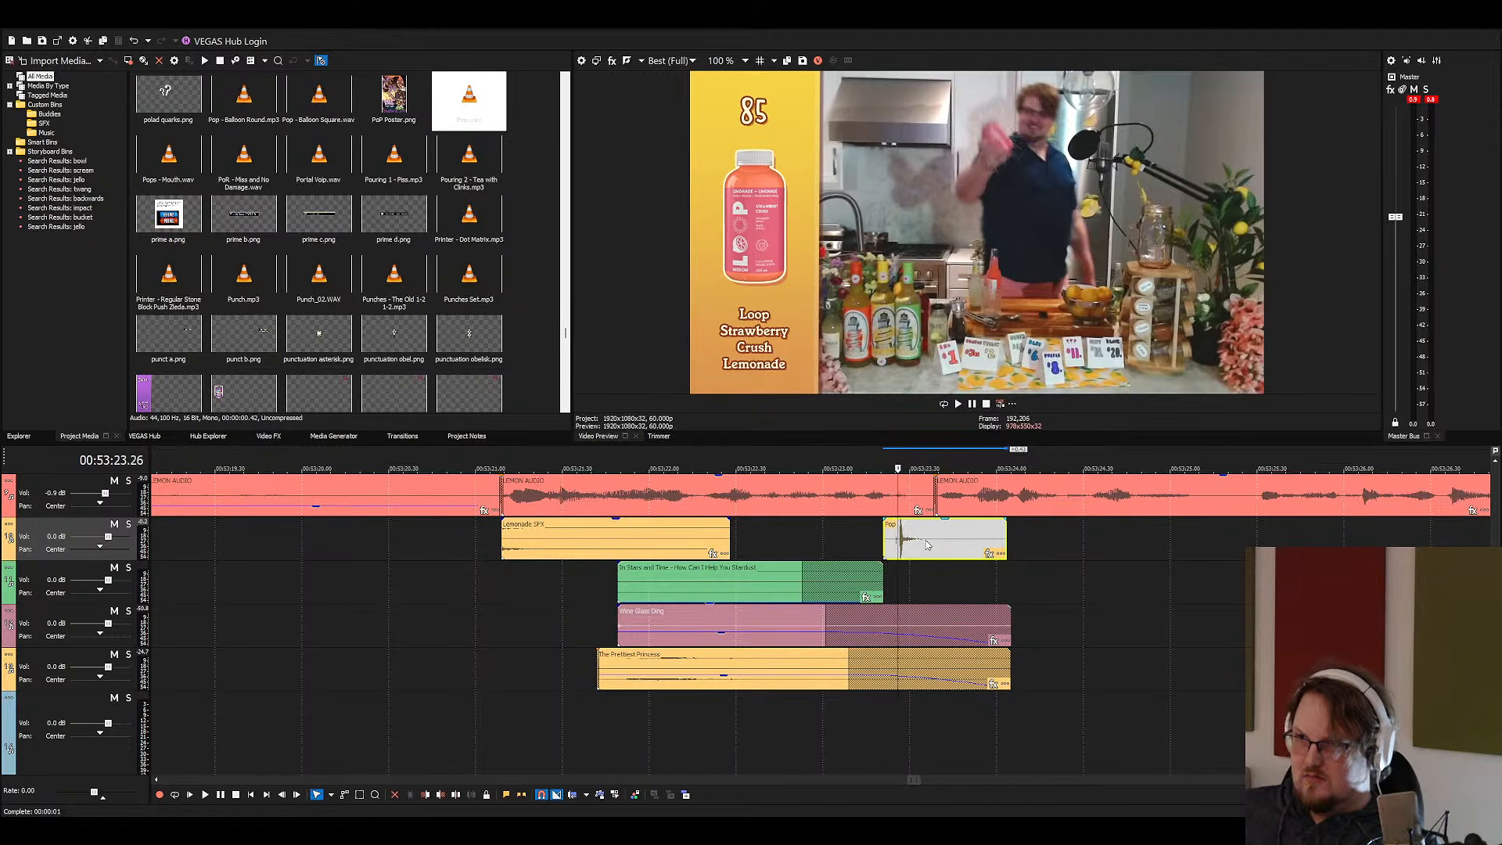
click(928, 538)
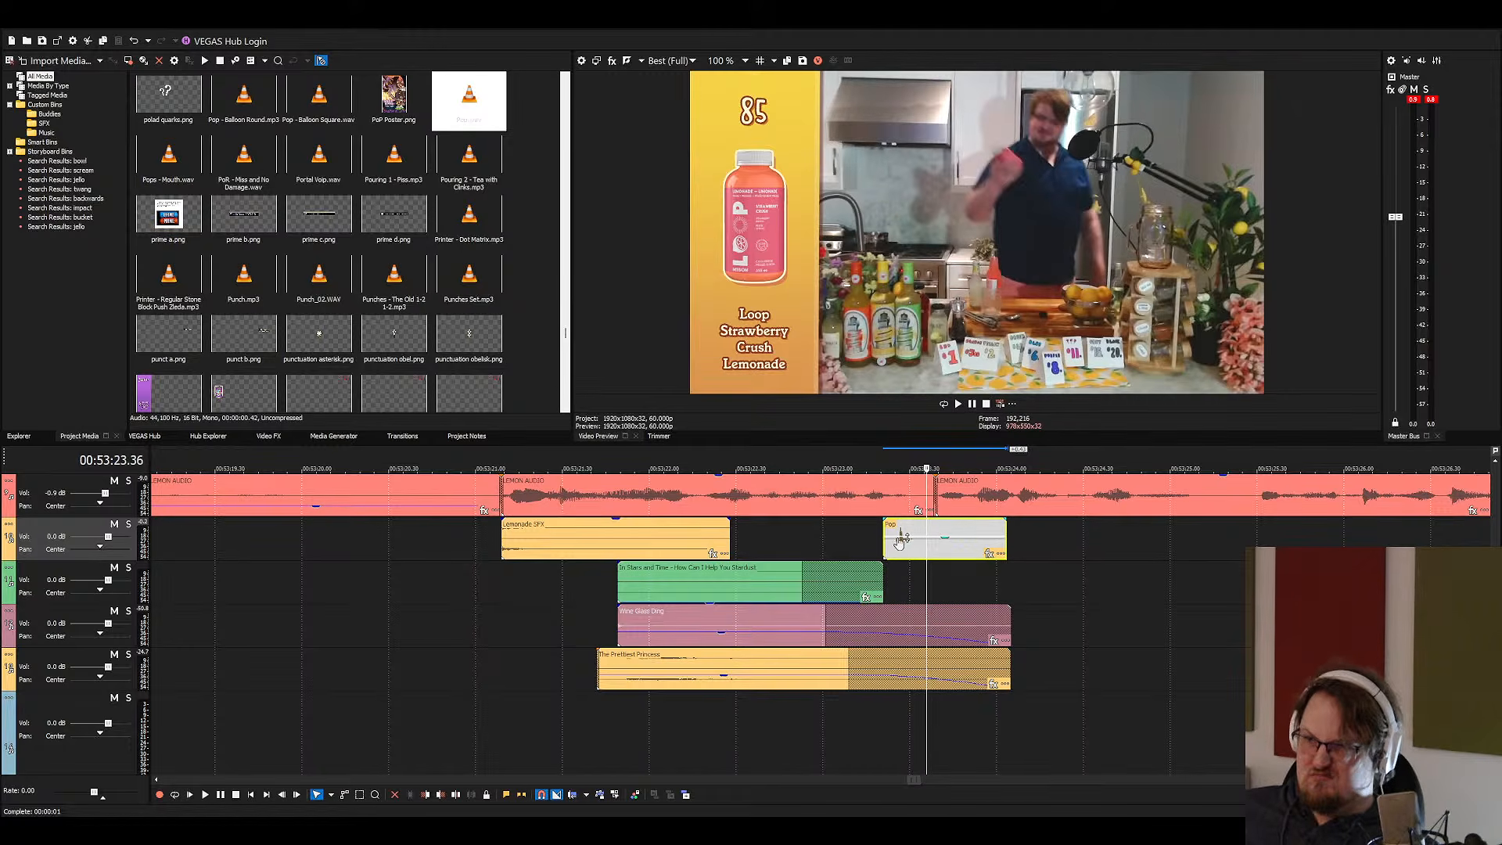
click(899, 540)
key(Delete)
Try Pop - Balloon Square.wav on the Lemonade SFX track at 00:53:23.26, play it and delete it
drag(319, 98, 801, 508)
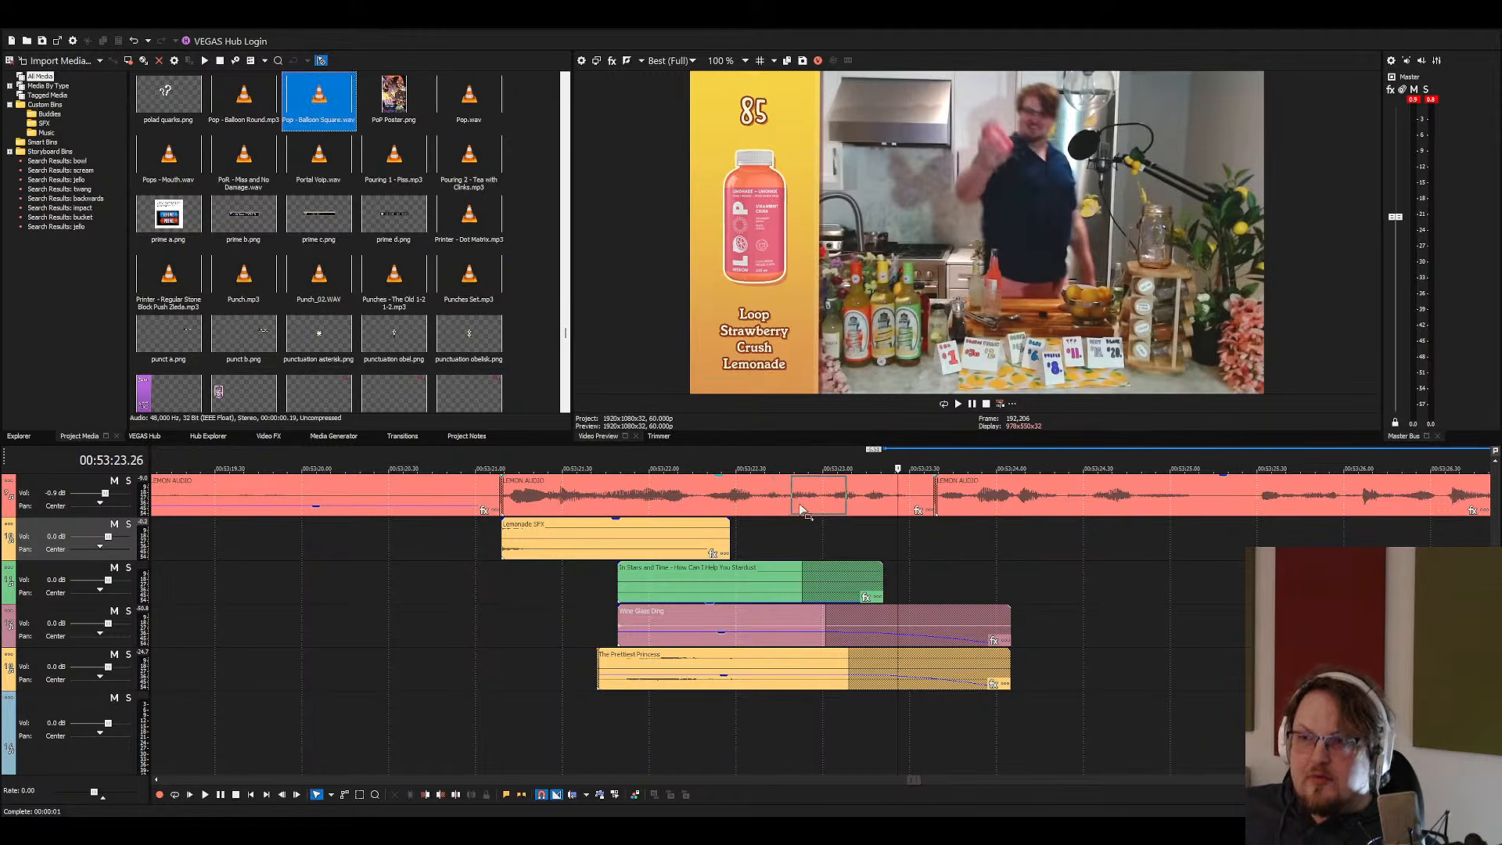
mouse_move(917, 547)
mouse_down()
mouse_move(931, 532)
mouse_move(909, 528)
mouse_move(919, 554)
mouse_up()
key(space)
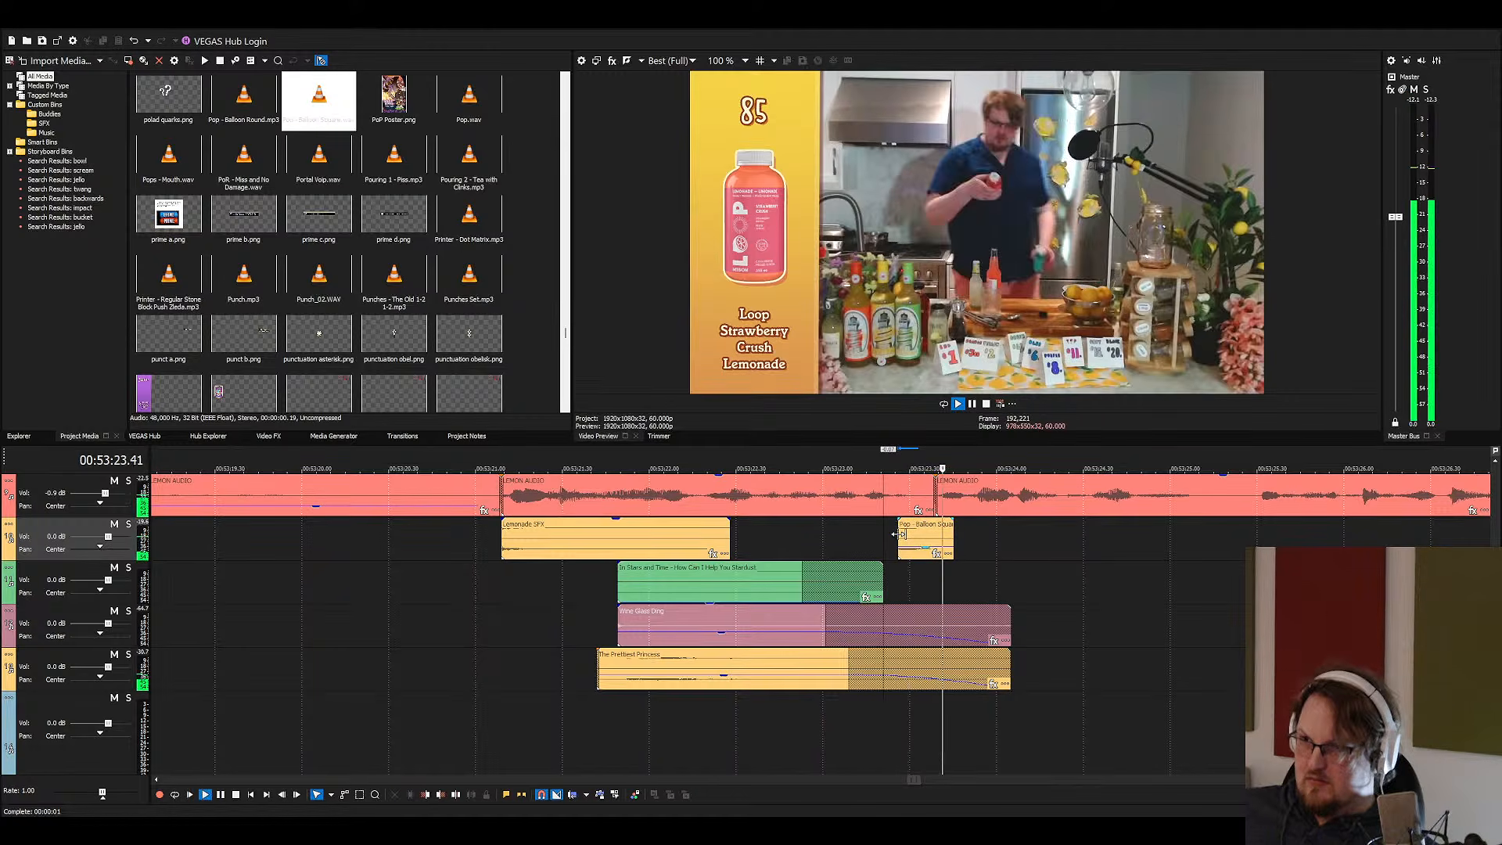
key(space)
key(Delete)
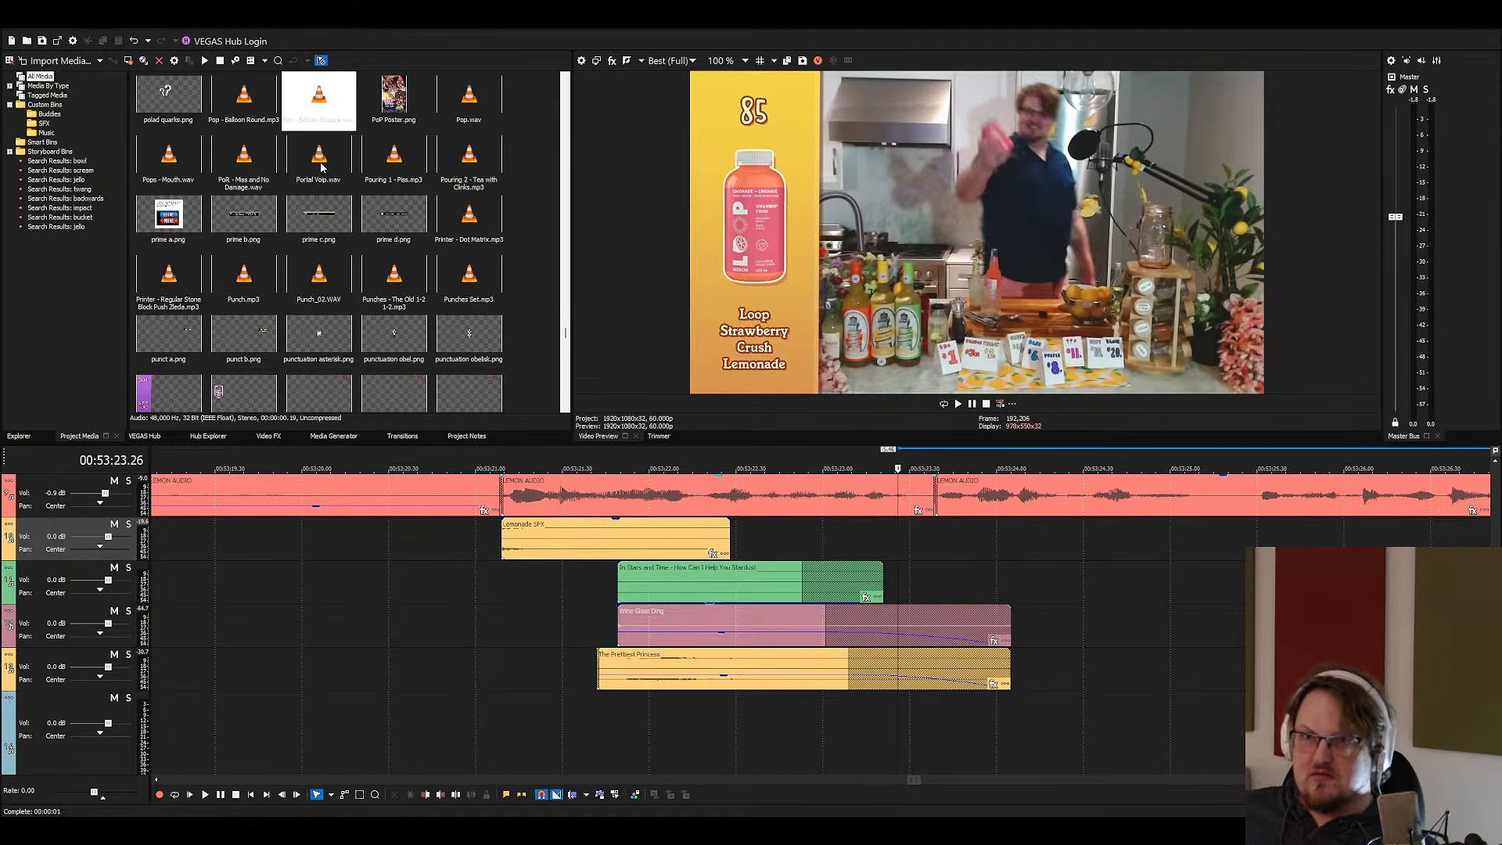
Try the Portal sound effect on the Lemonade SFX track near 00:53:23.30, play it and delete it
click(321, 184)
click(418, 155)
click(464, 108)
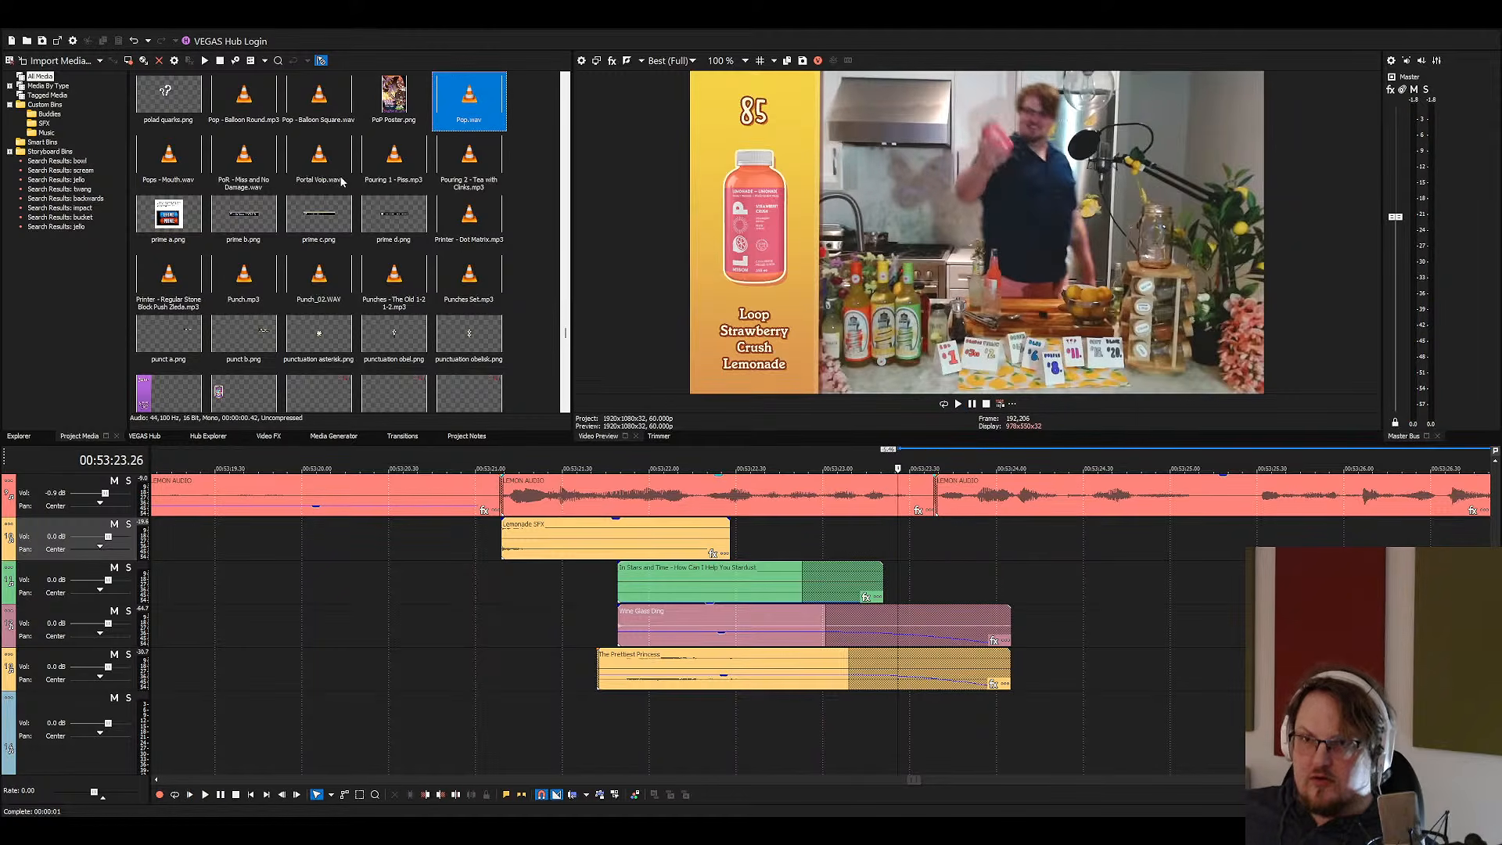
drag(341, 182, 922, 540)
key(space)
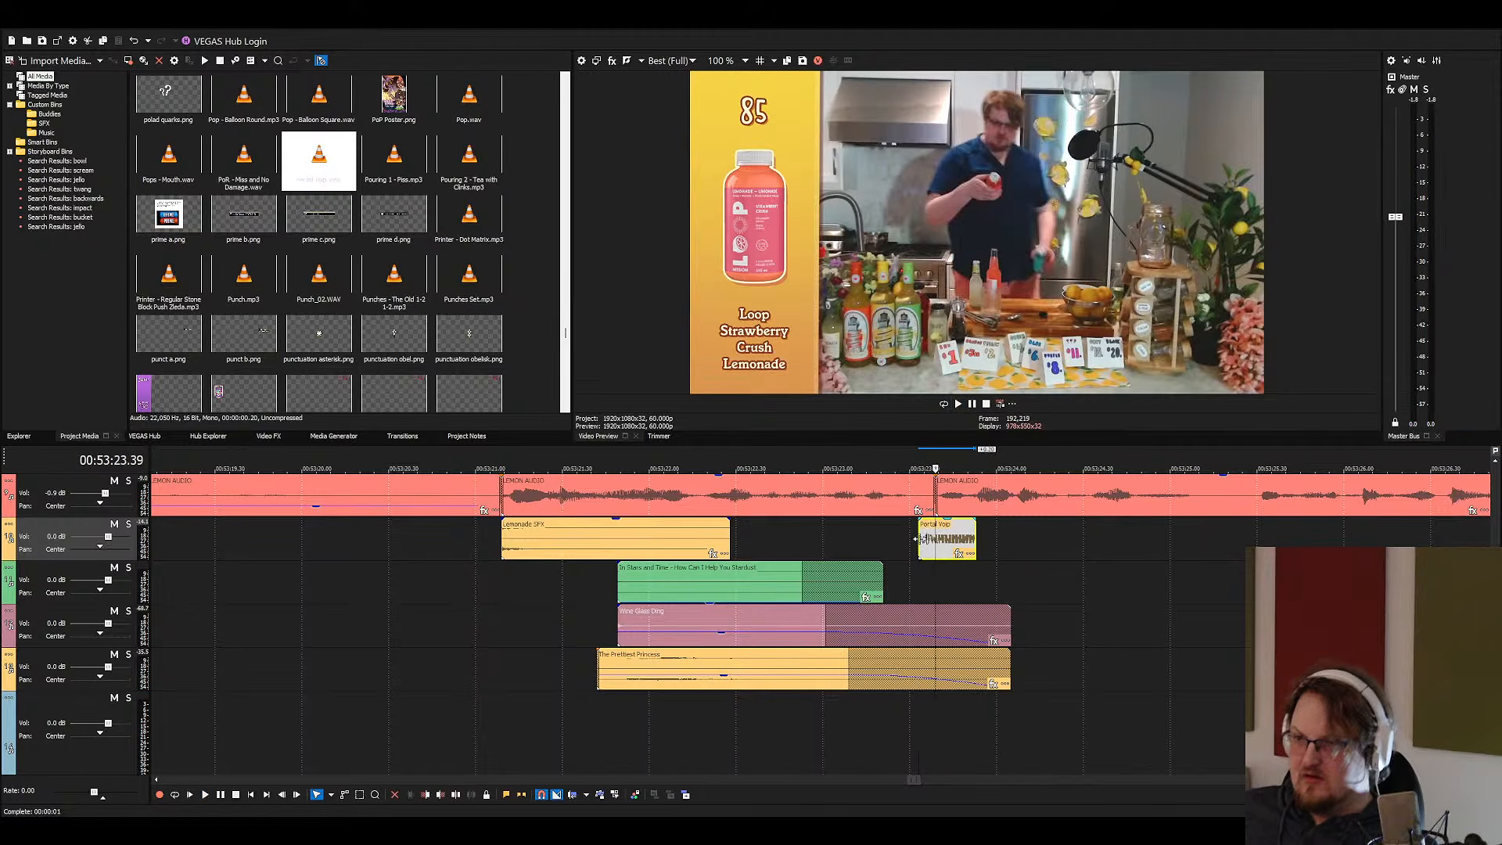
key(Delete)
Place Pop.wav on the Lemonade SFX track at about 00:53:23.23, lower its gain and play it back
drag(469, 102, 955, 542)
key(space)
key(space)
key(space)
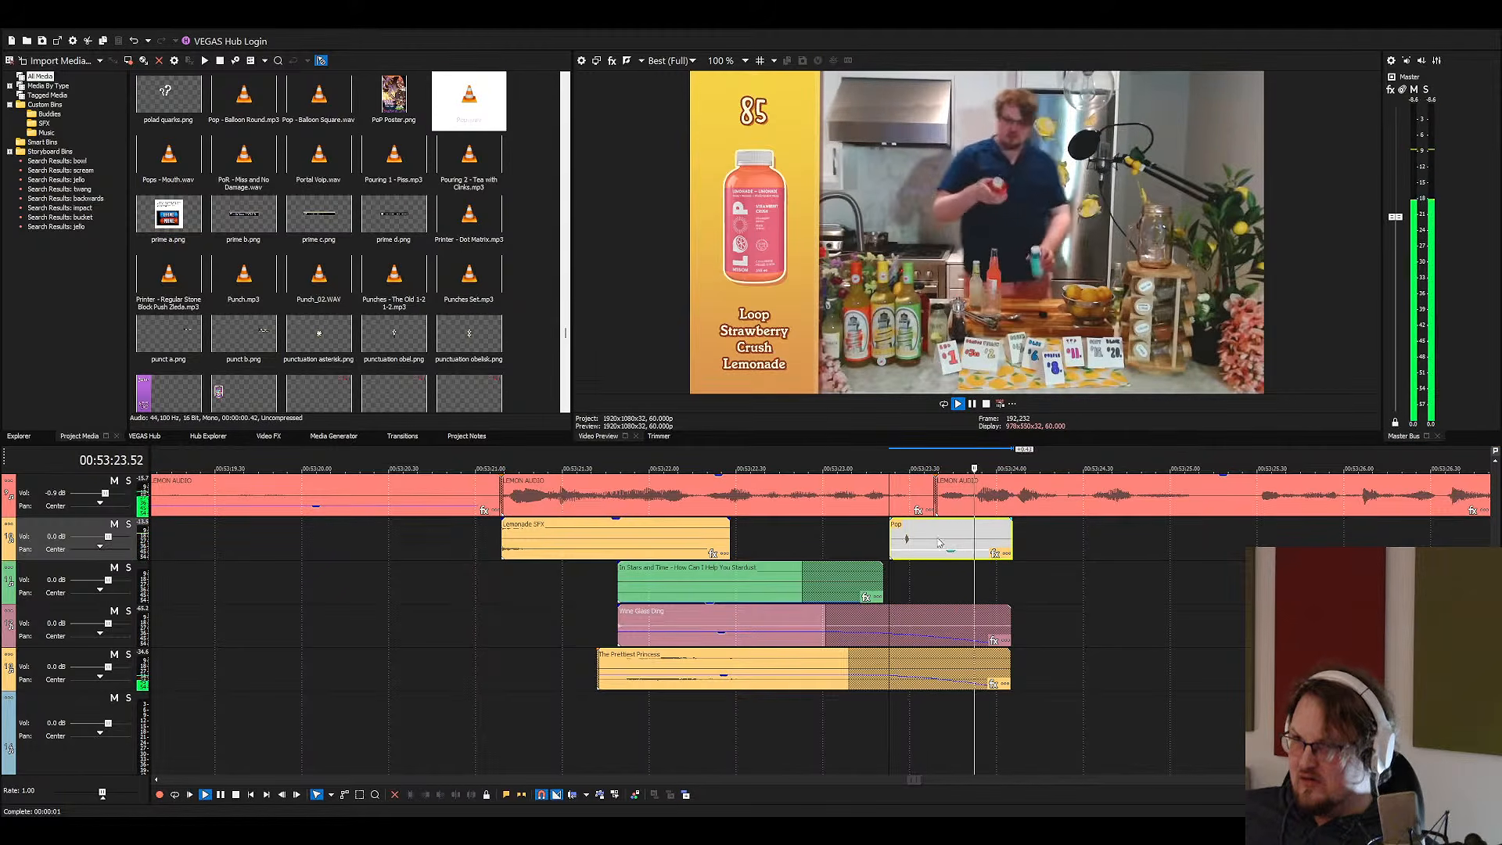
Browse the Container Movement sounds in the project media for a bottle-handling effect
scroll(887, 576, down, 3)
scroll(887, 576, down, 3)
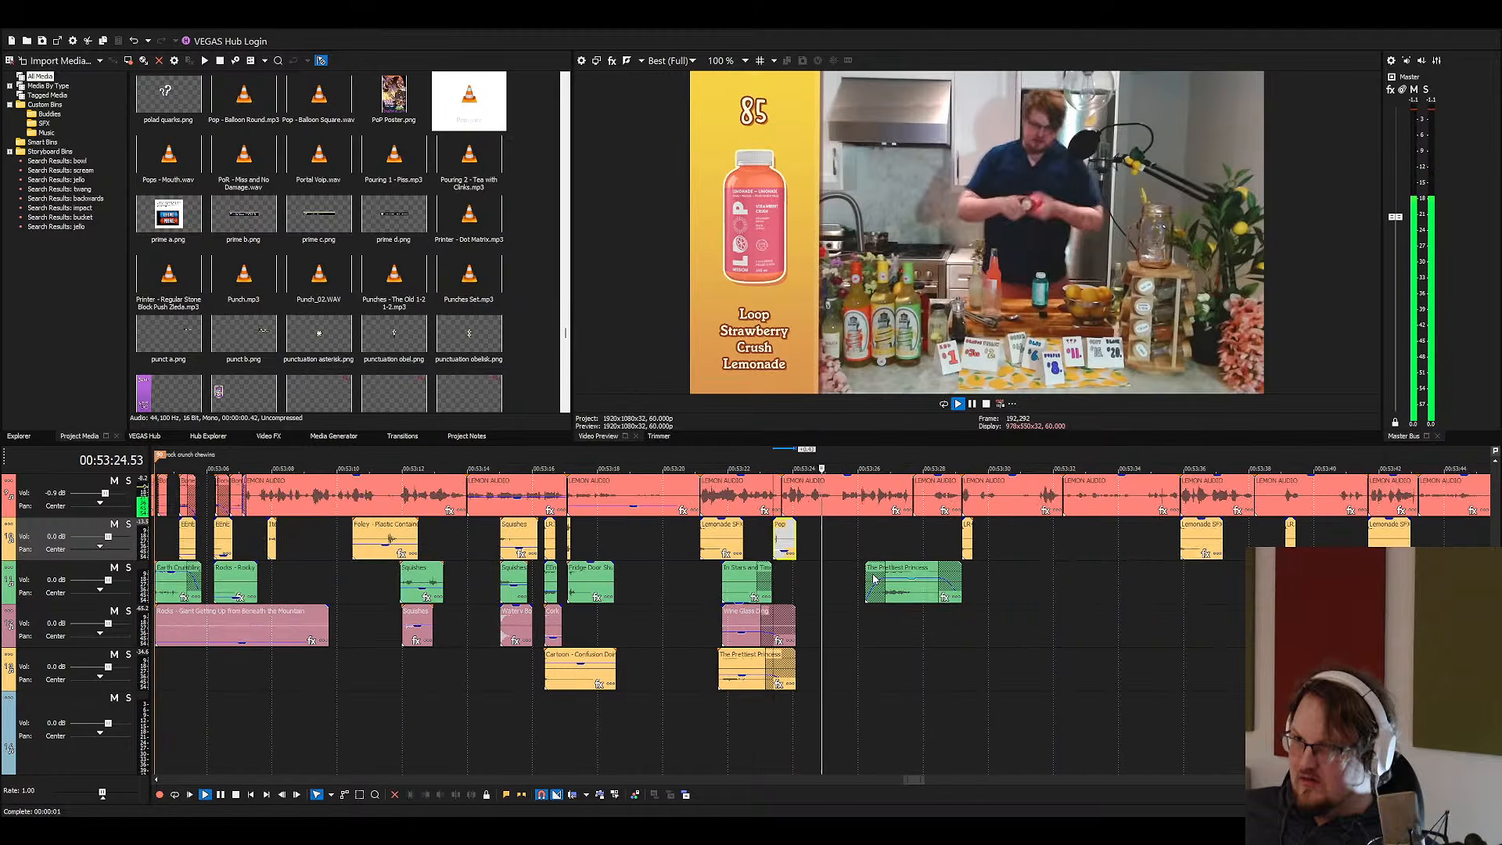
click(371, 148)
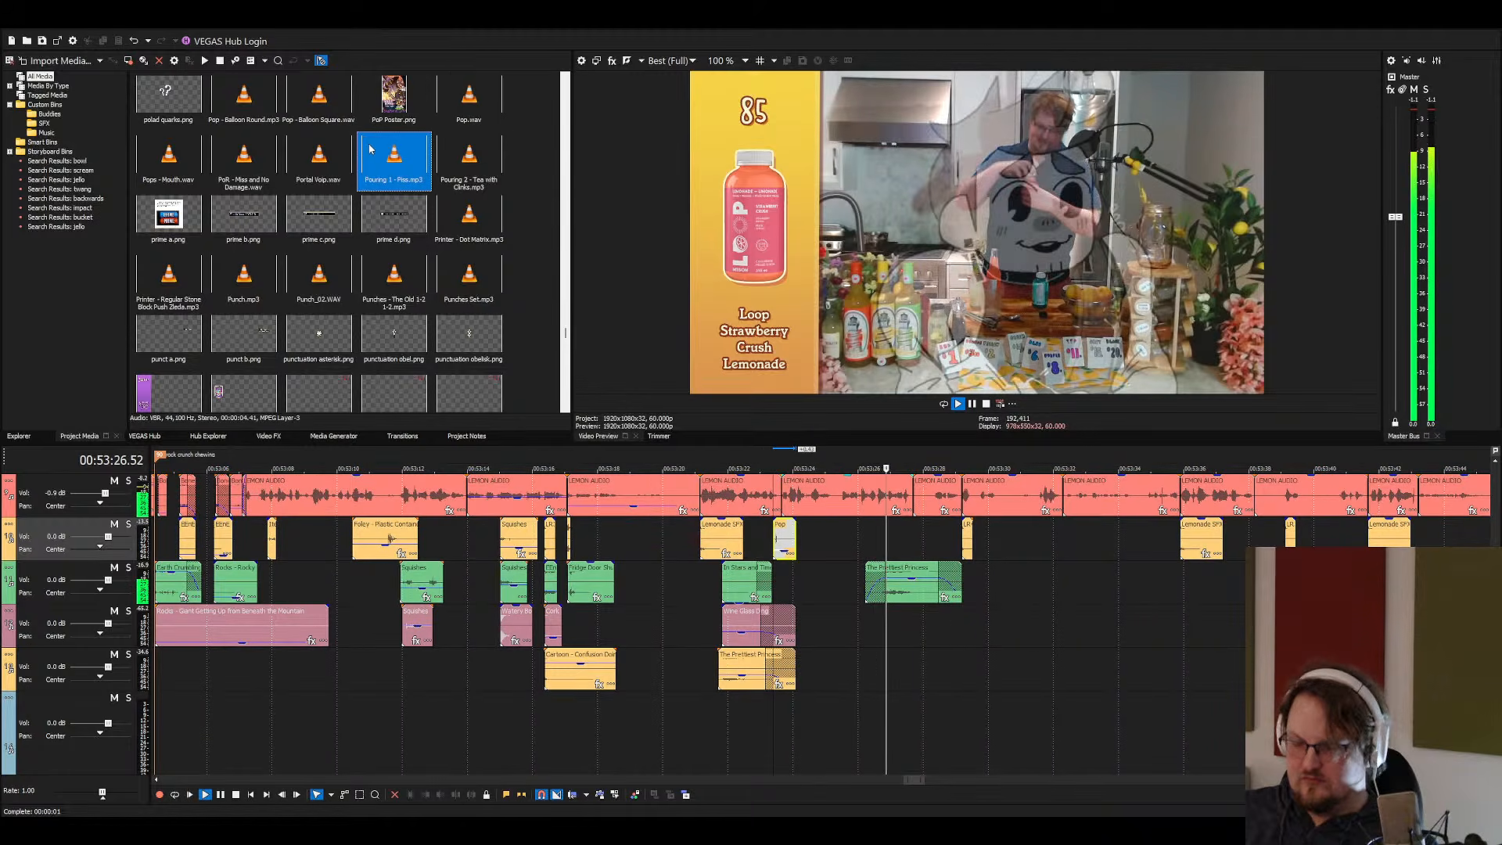
scroll(344, 153, up, 10)
click(304, 155)
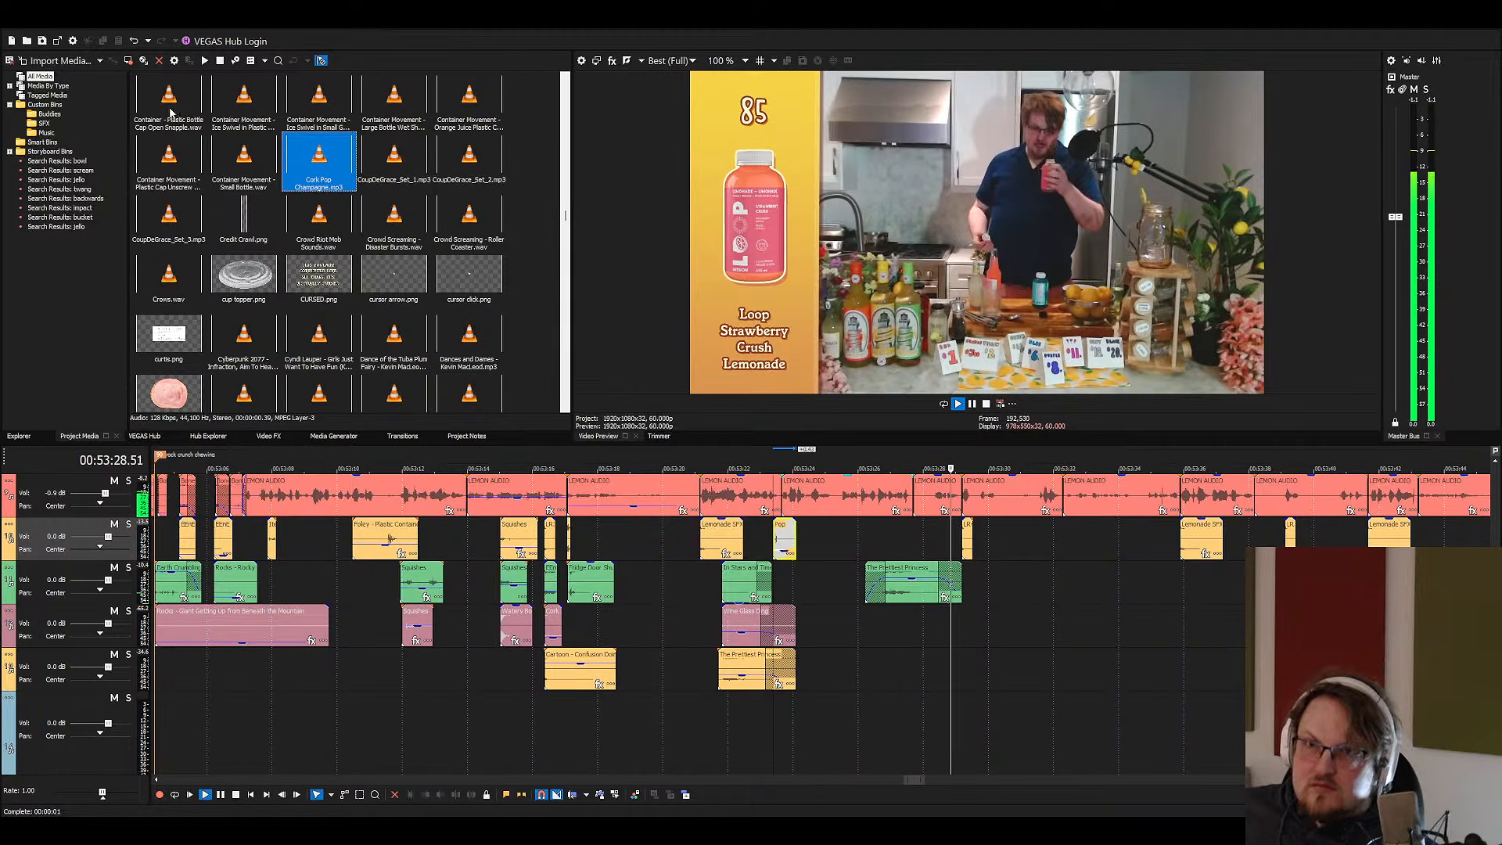
click(243, 101)
click(320, 113)
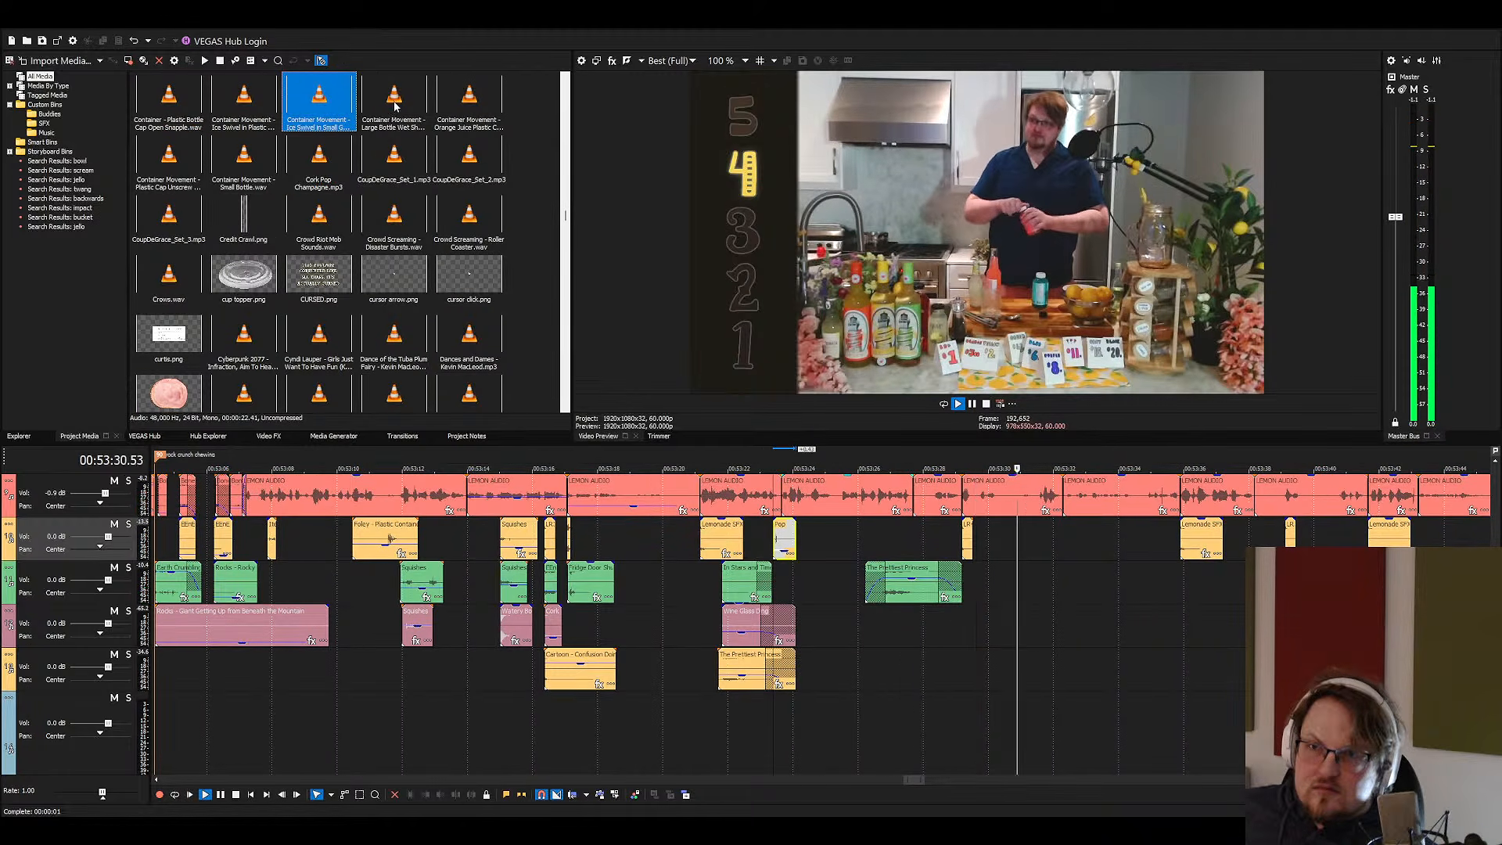
Place Container Movement - Large Bottle Wet Shakes before the second Prettiest Princess piece and cut away its unwanted portions
drag(396, 106, 834, 541)
key(s)
click(1025, 720)
key(s)
key(Delete)
click(958, 715)
key(Delete)
Play back the section around the Pop sound and select the Container Movement event for checking
click(776, 537)
key(space)
key(space)
scroll(903, 594, up, 2)
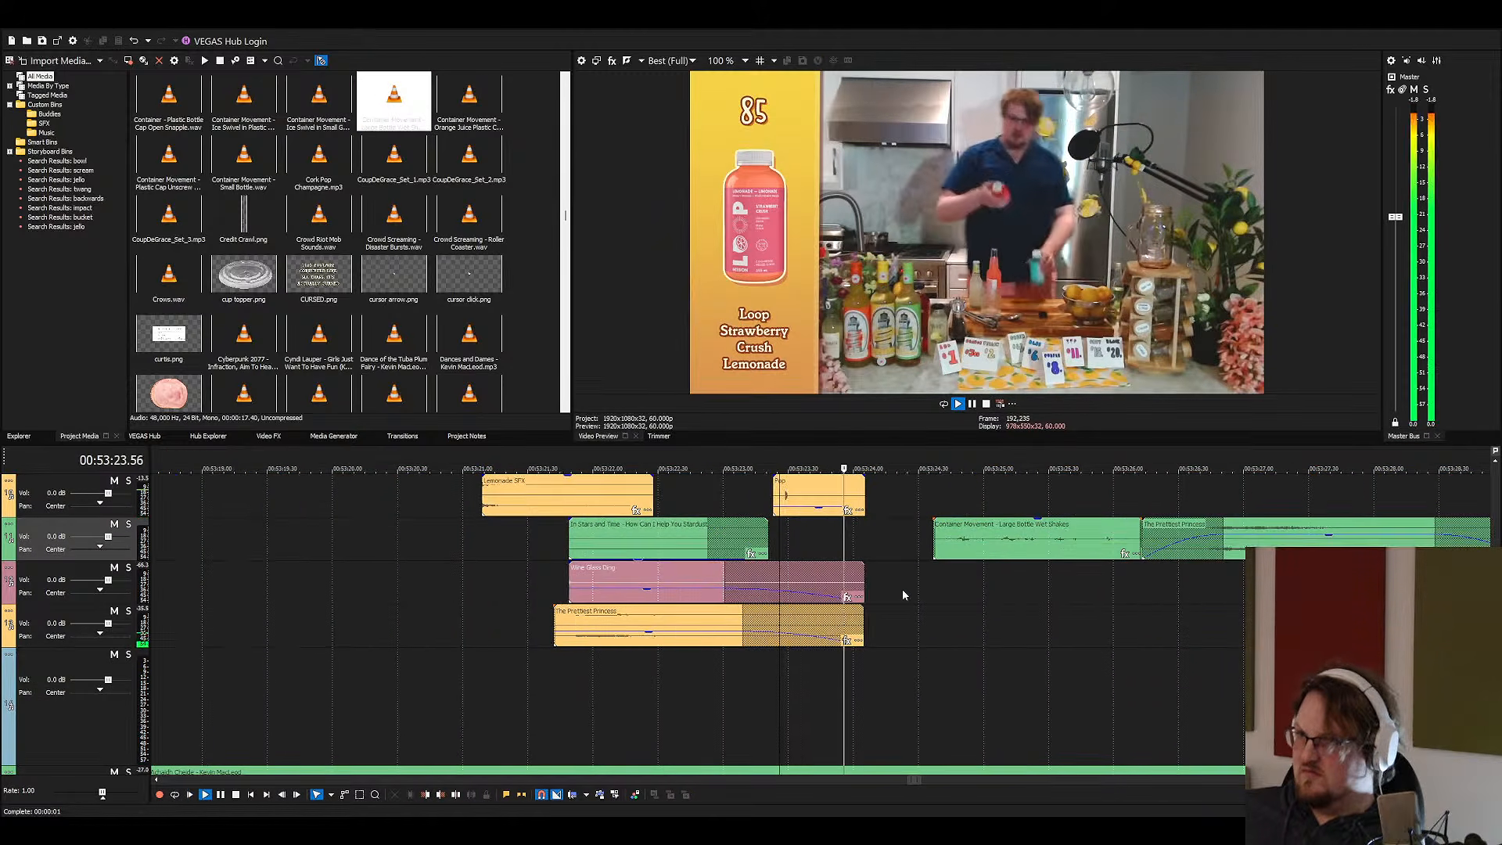
scroll(1017, 626, up, 1)
key(space)
click(1035, 574)
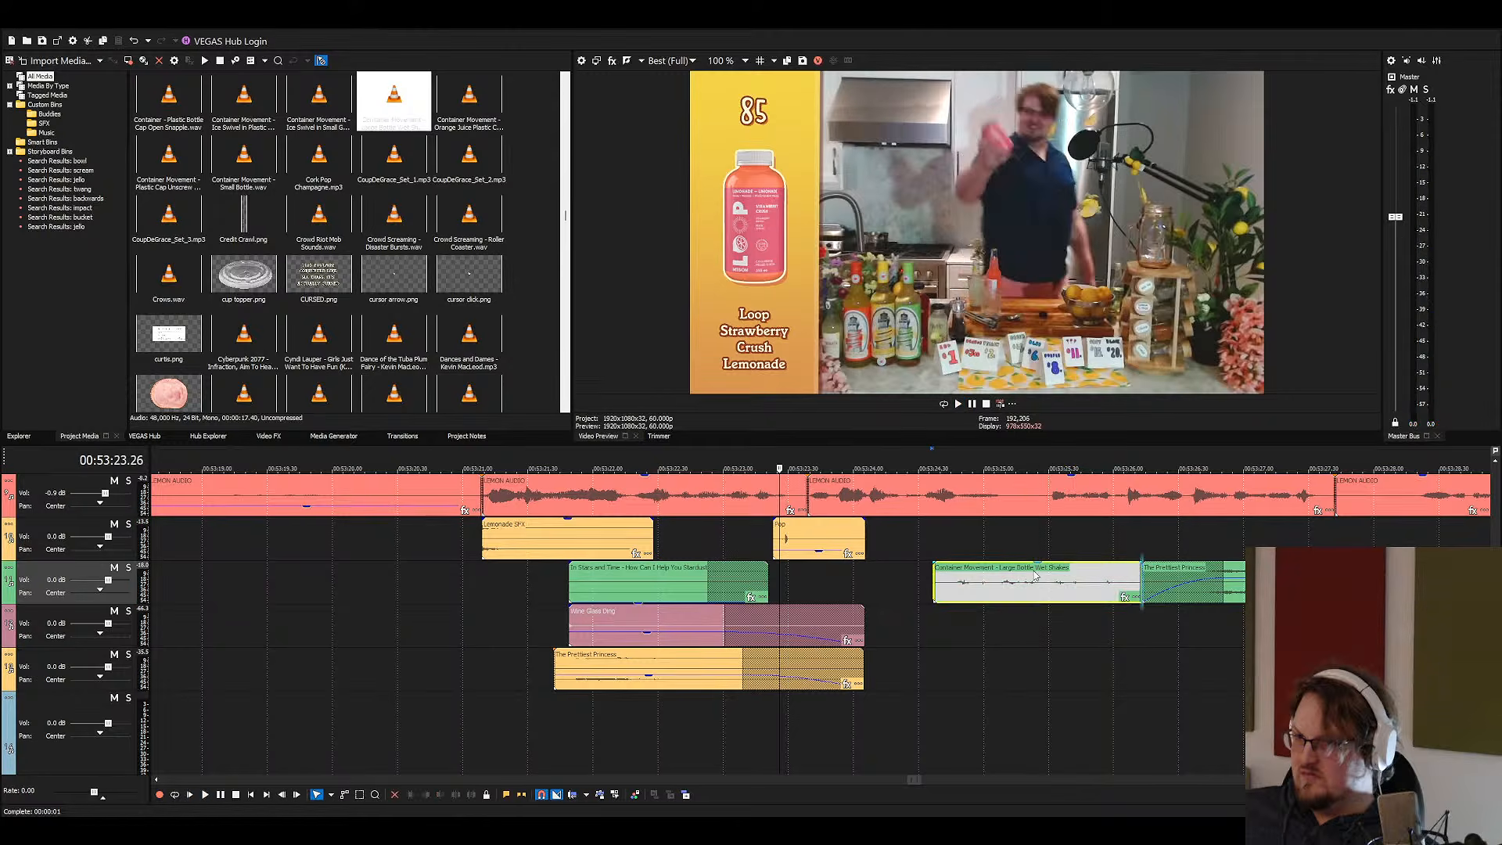
Move the Container Movement - Large Bottle Wet Shakes event to the empty lower track and play back its later shakes
drag(1035, 575, 1236, 741)
scroll(984, 768, down, 3)
click(1115, 749)
key(space)
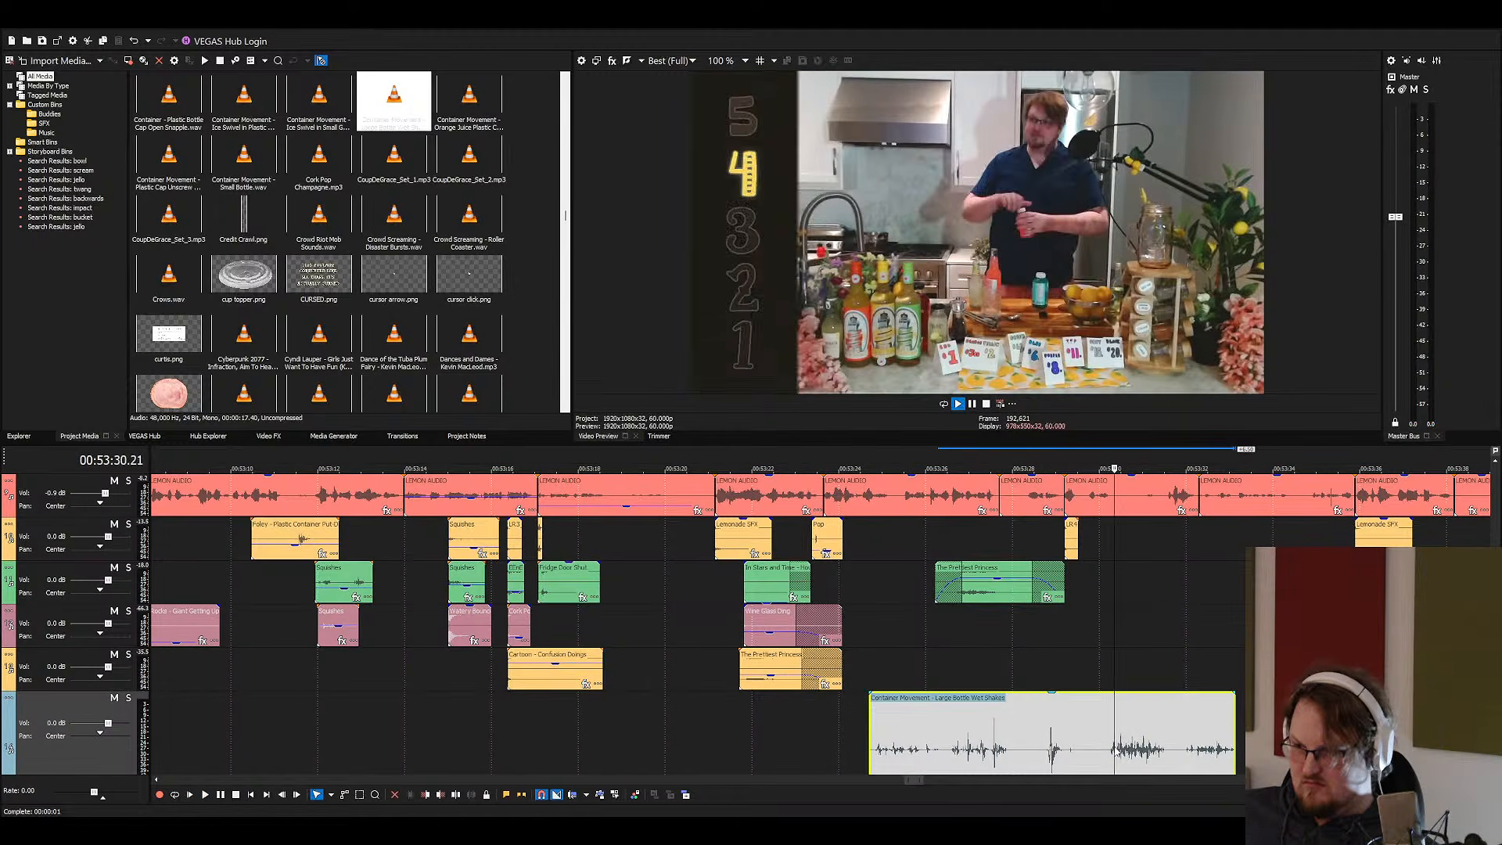
key(space)
key(space)
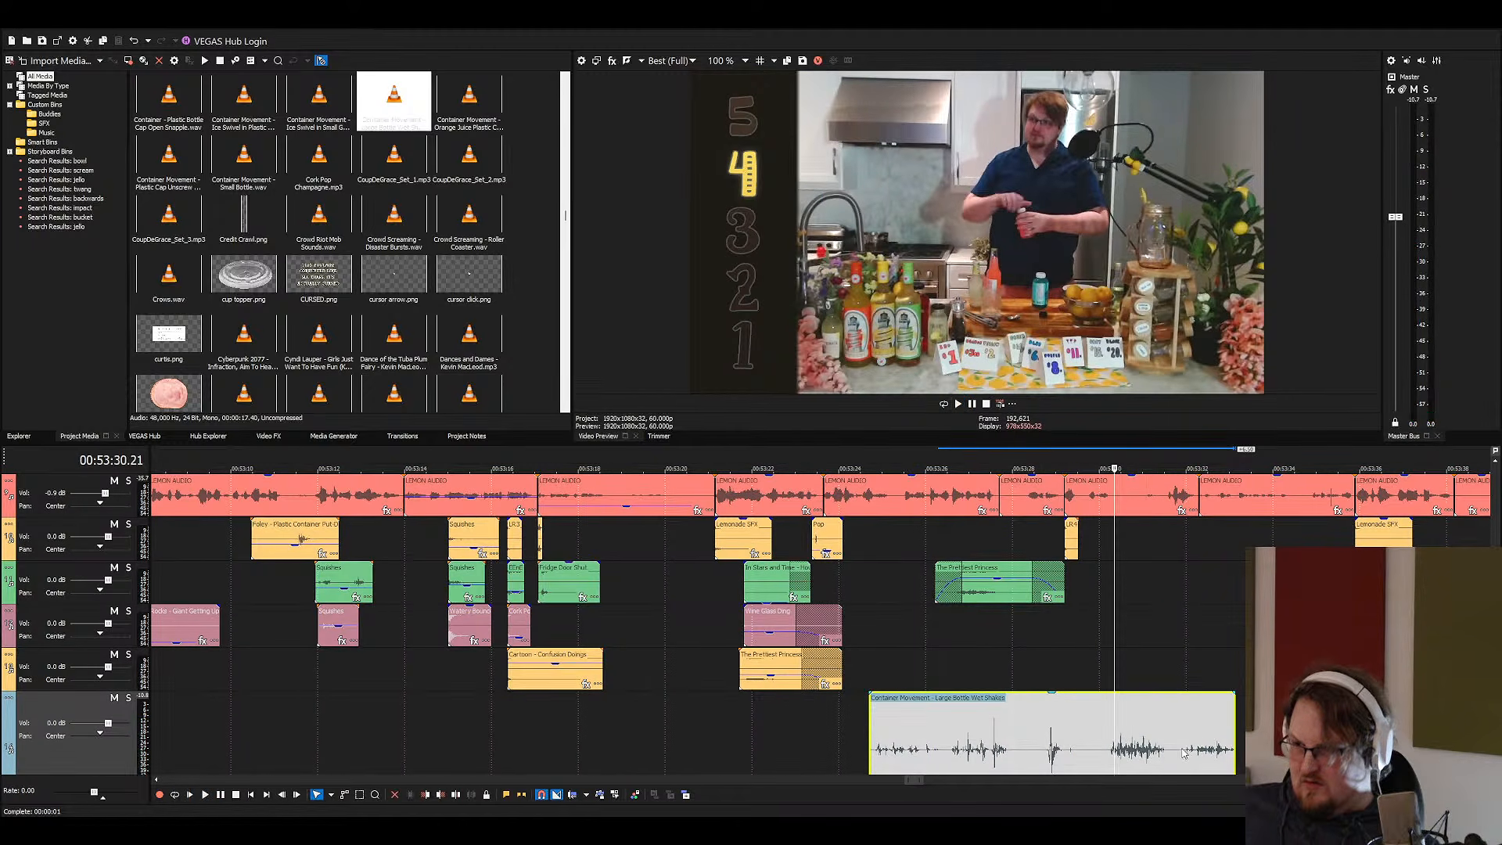
Split a short shake out of the Container Movement event and delete the portions before and after it
click(1131, 756)
key(s)
key(s)
click(1189, 760)
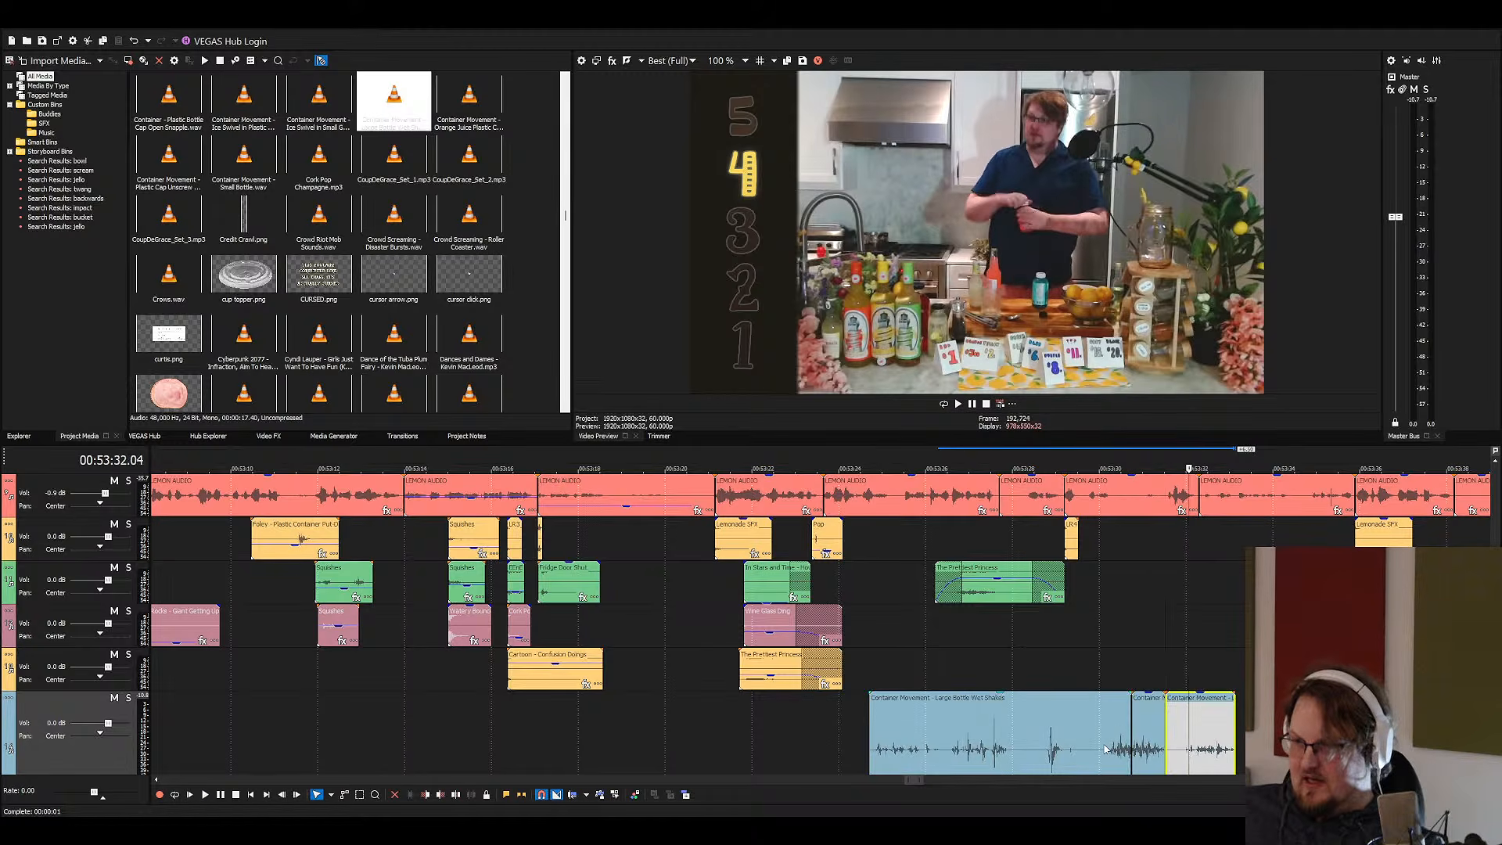
key(Delete)
click(1089, 751)
key(Delete)
Place the short bottle-shake piece after Pop on the Lemonade SFX track and shift it later to match the shaking during playback
drag(1157, 749, 874, 557)
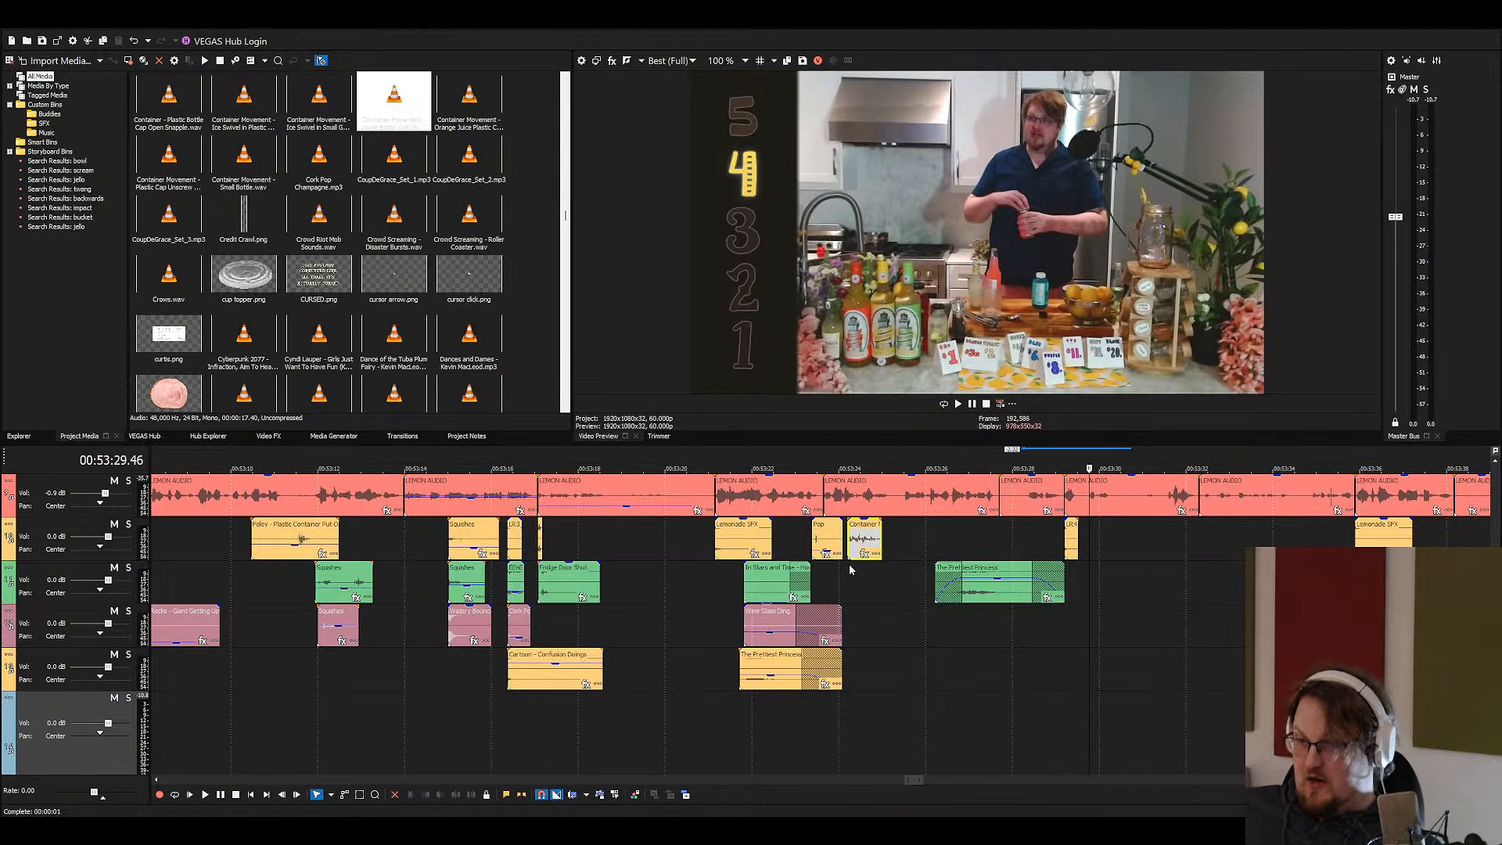
click(850, 568)
scroll(833, 587, up, 4)
key(space)
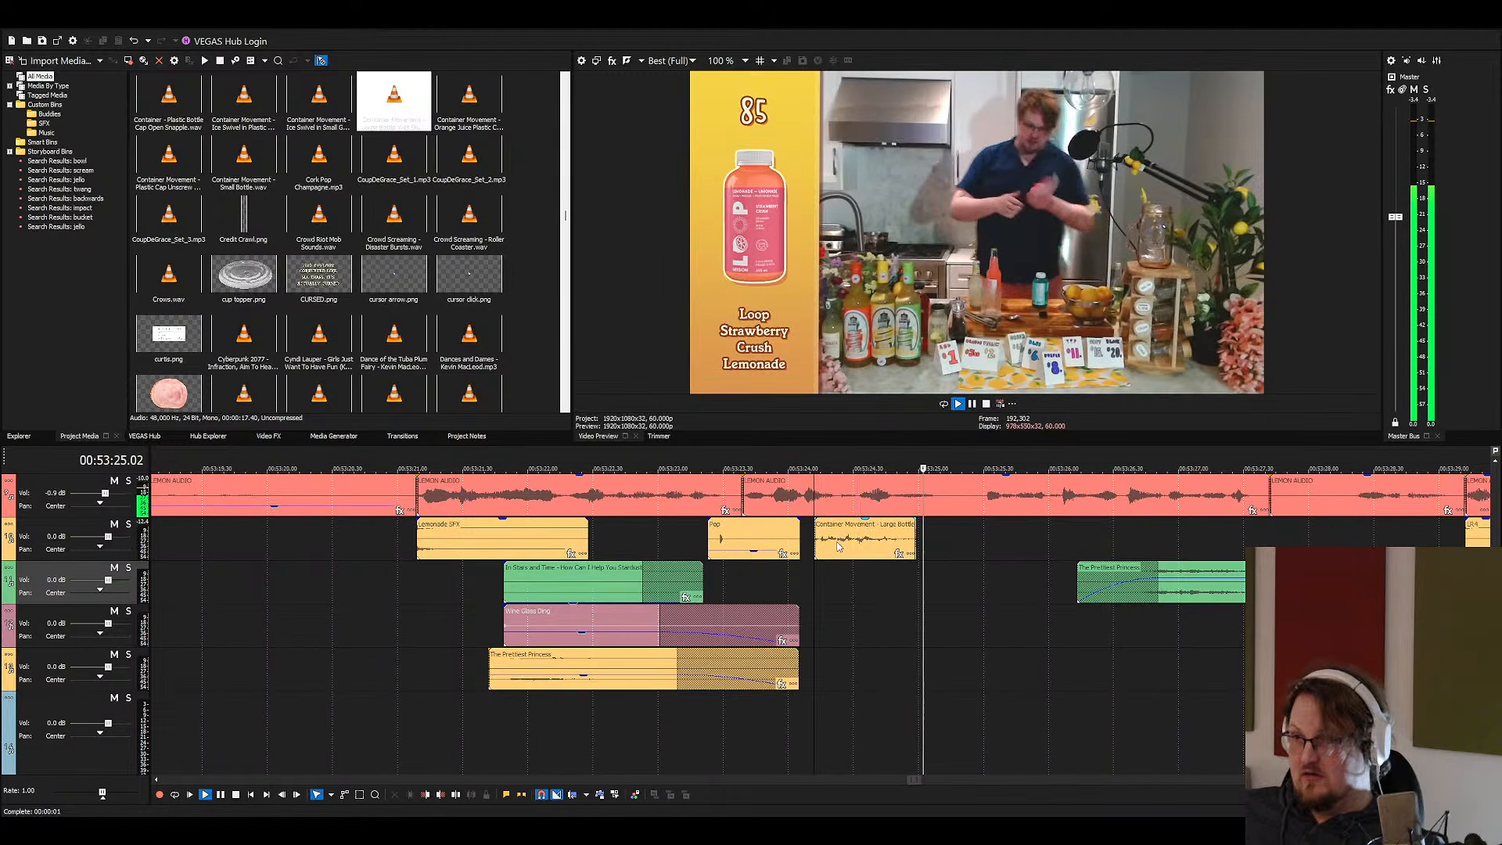
drag(838, 546, 916, 532)
key(space)
key(space)
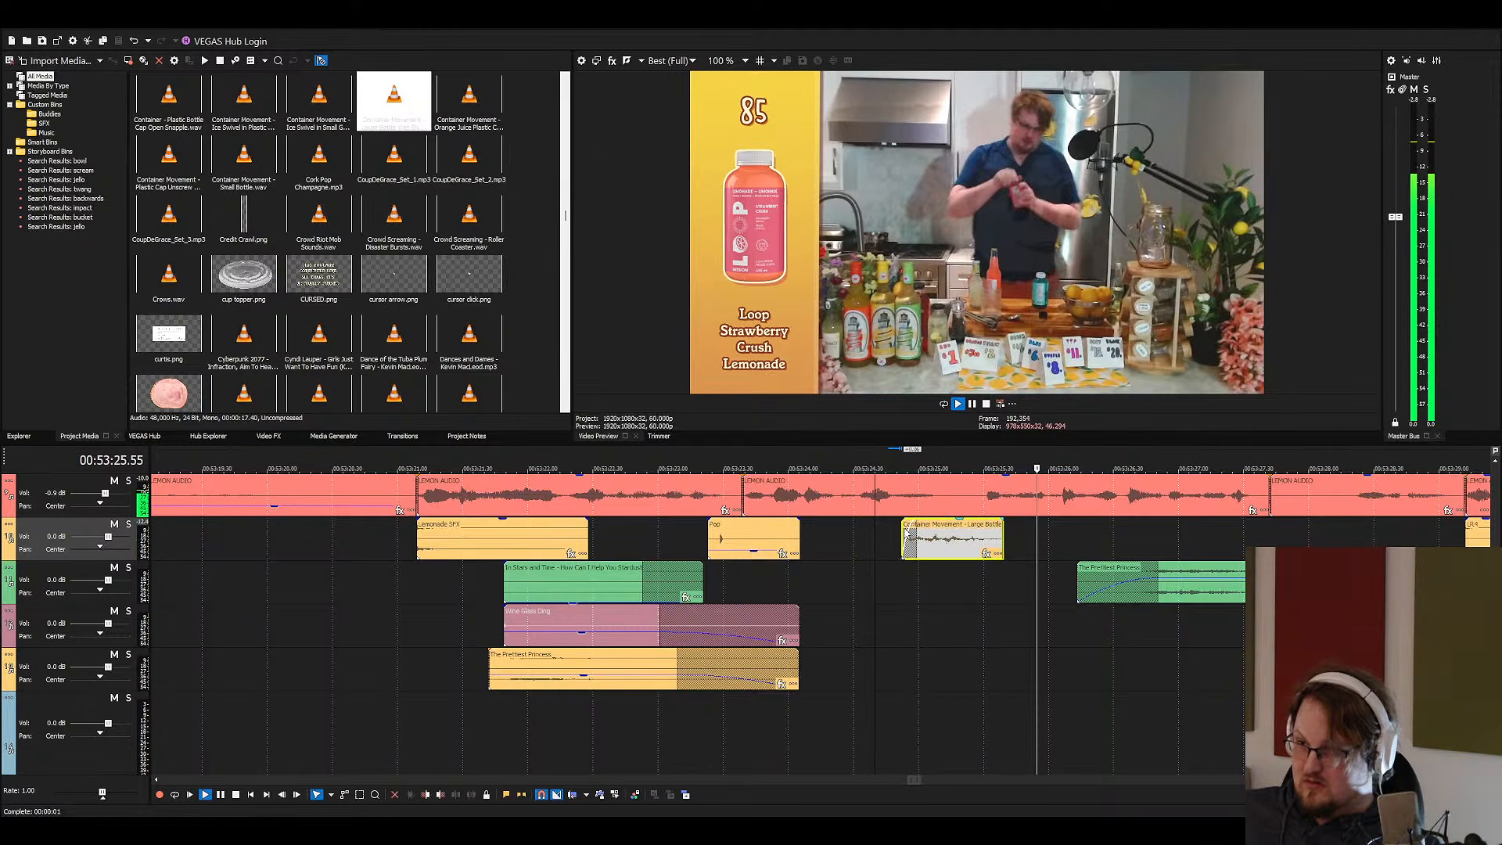
Add a fade-in and fade-out to the bottle-shake event and adjust its gain while playing it back
key(space)
click(901, 533)
key(space)
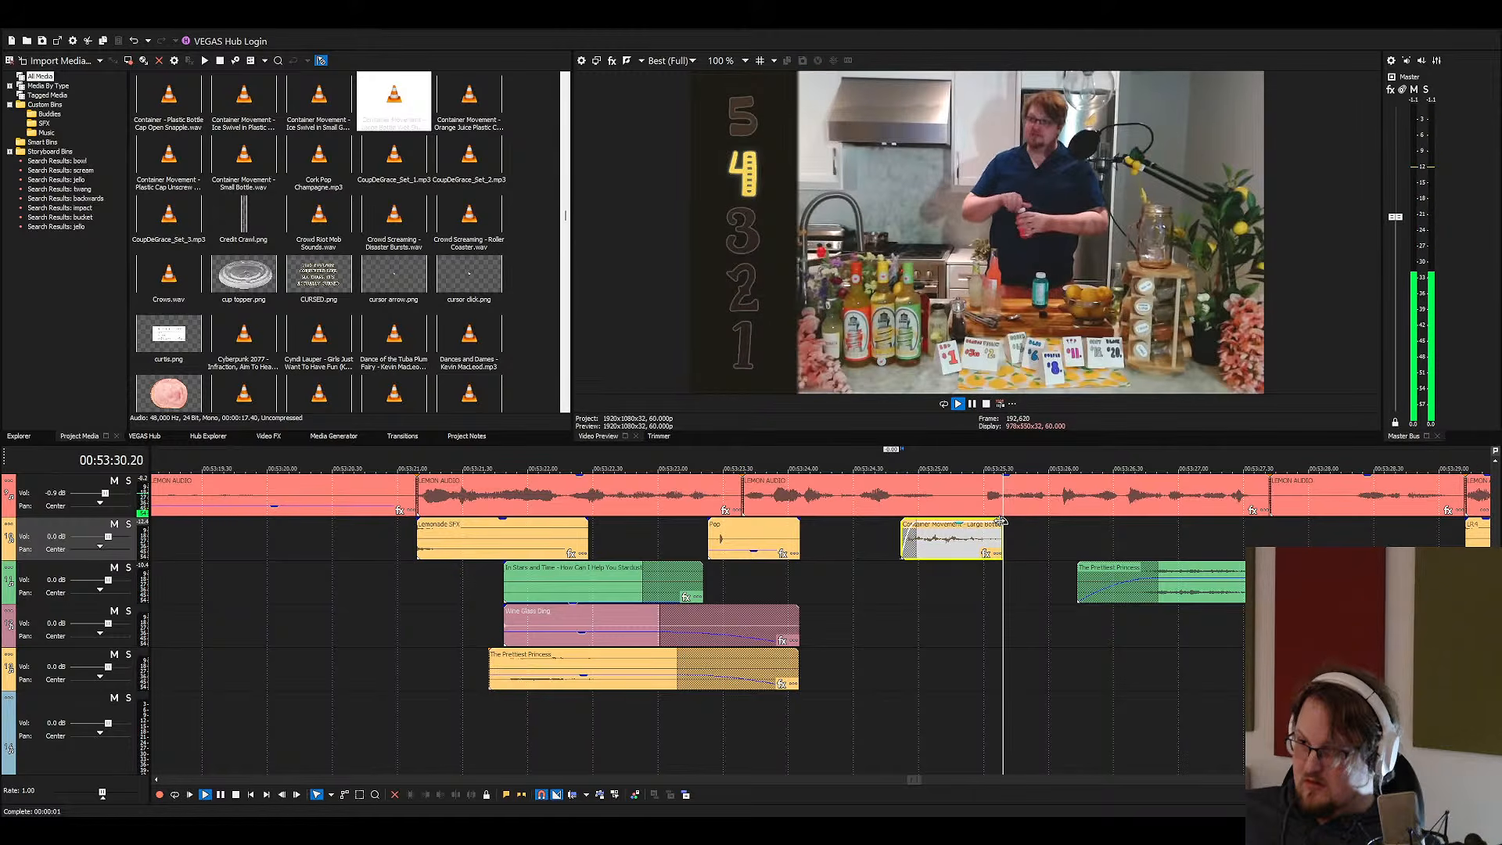
key(space)
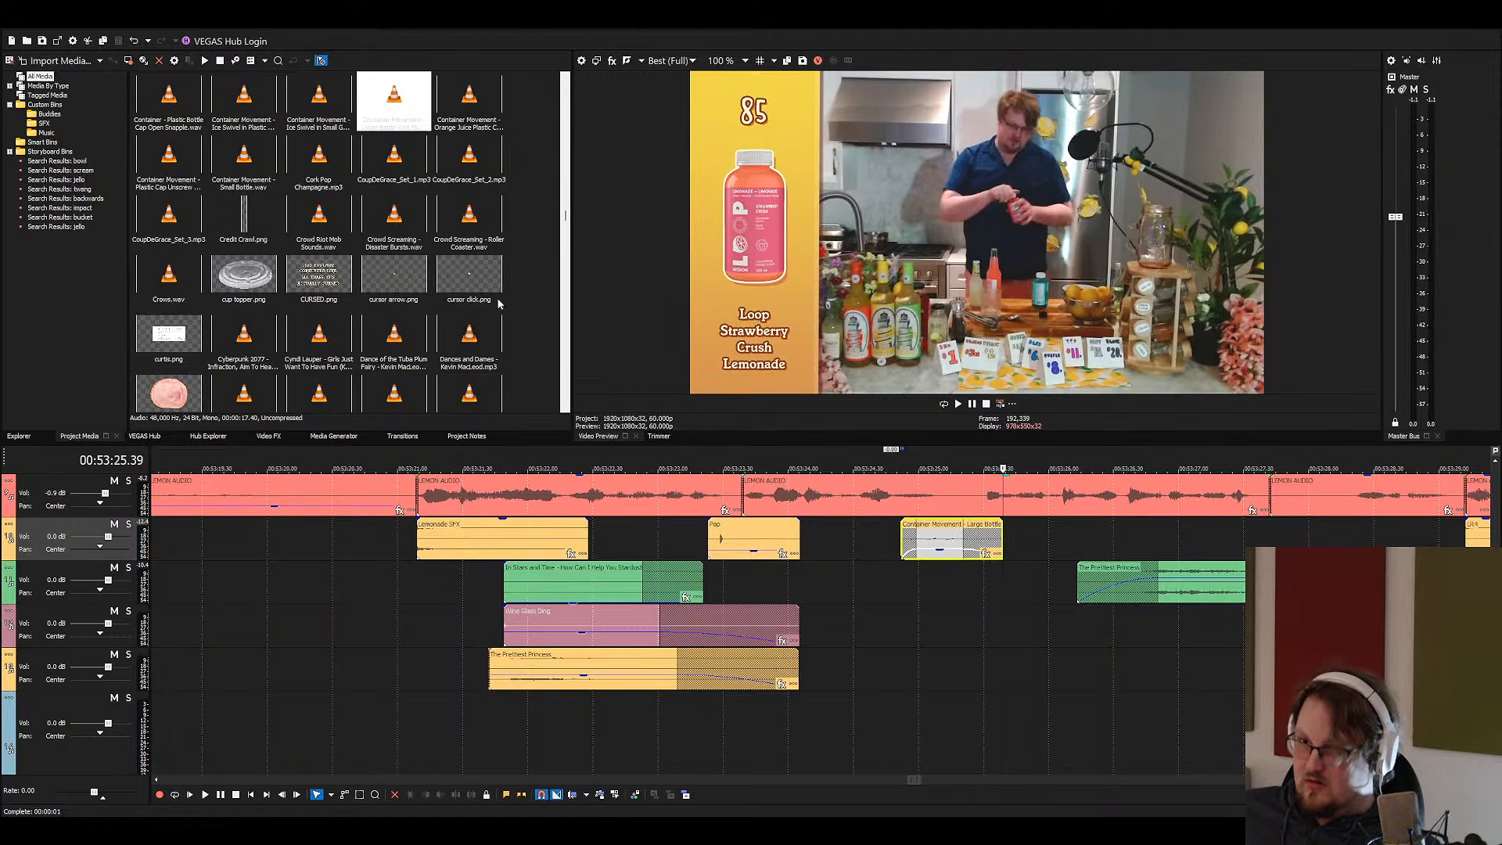
Find the cartoon sounds in the project media and place Cartoon - Blink SFX after the second Prettiest Princess piece
click(393, 327)
text(car)
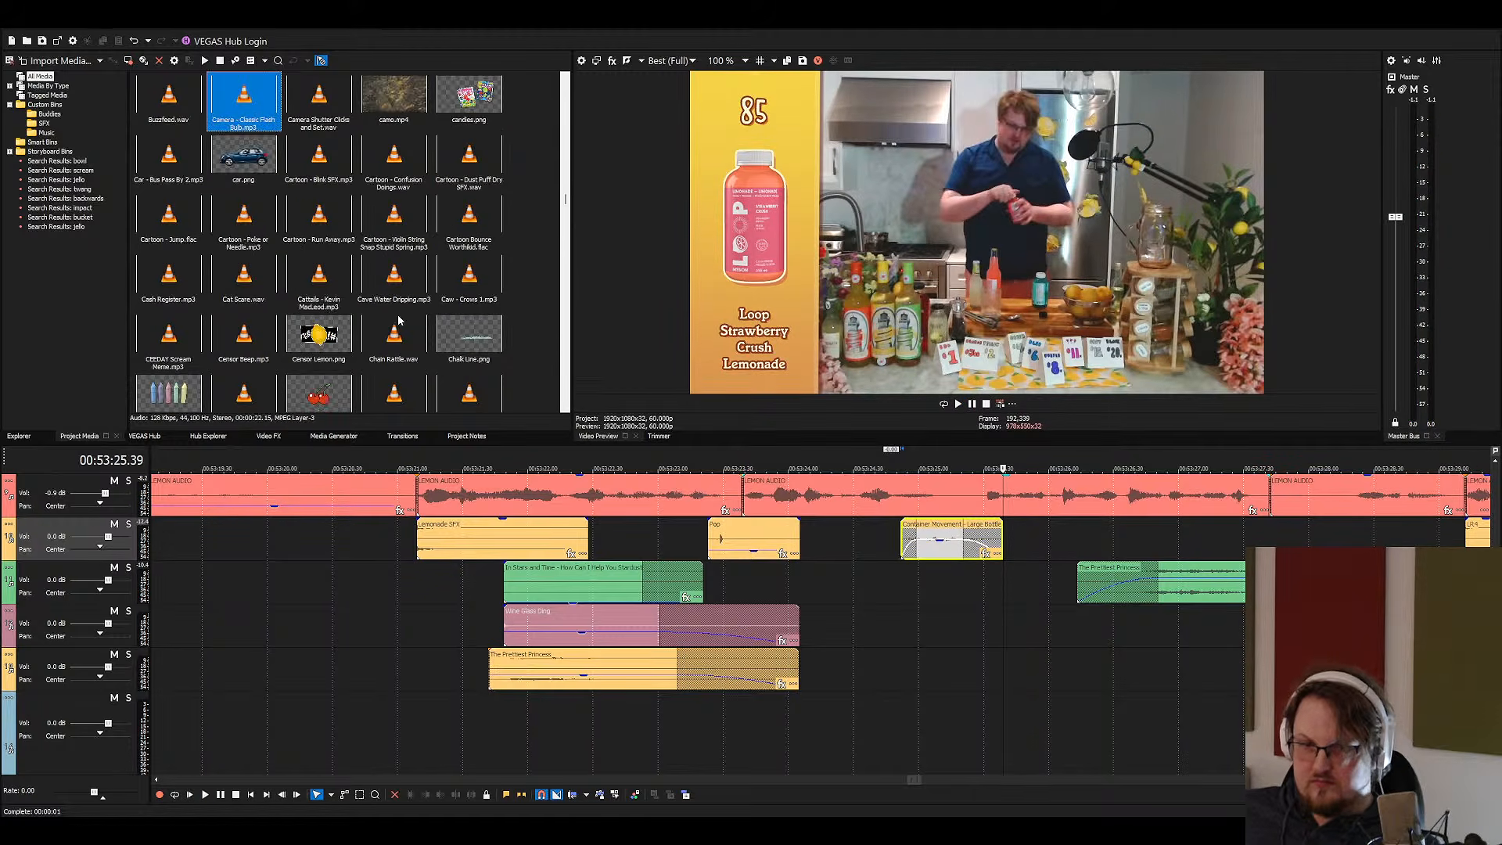
scroll(675, 657, down, 2)
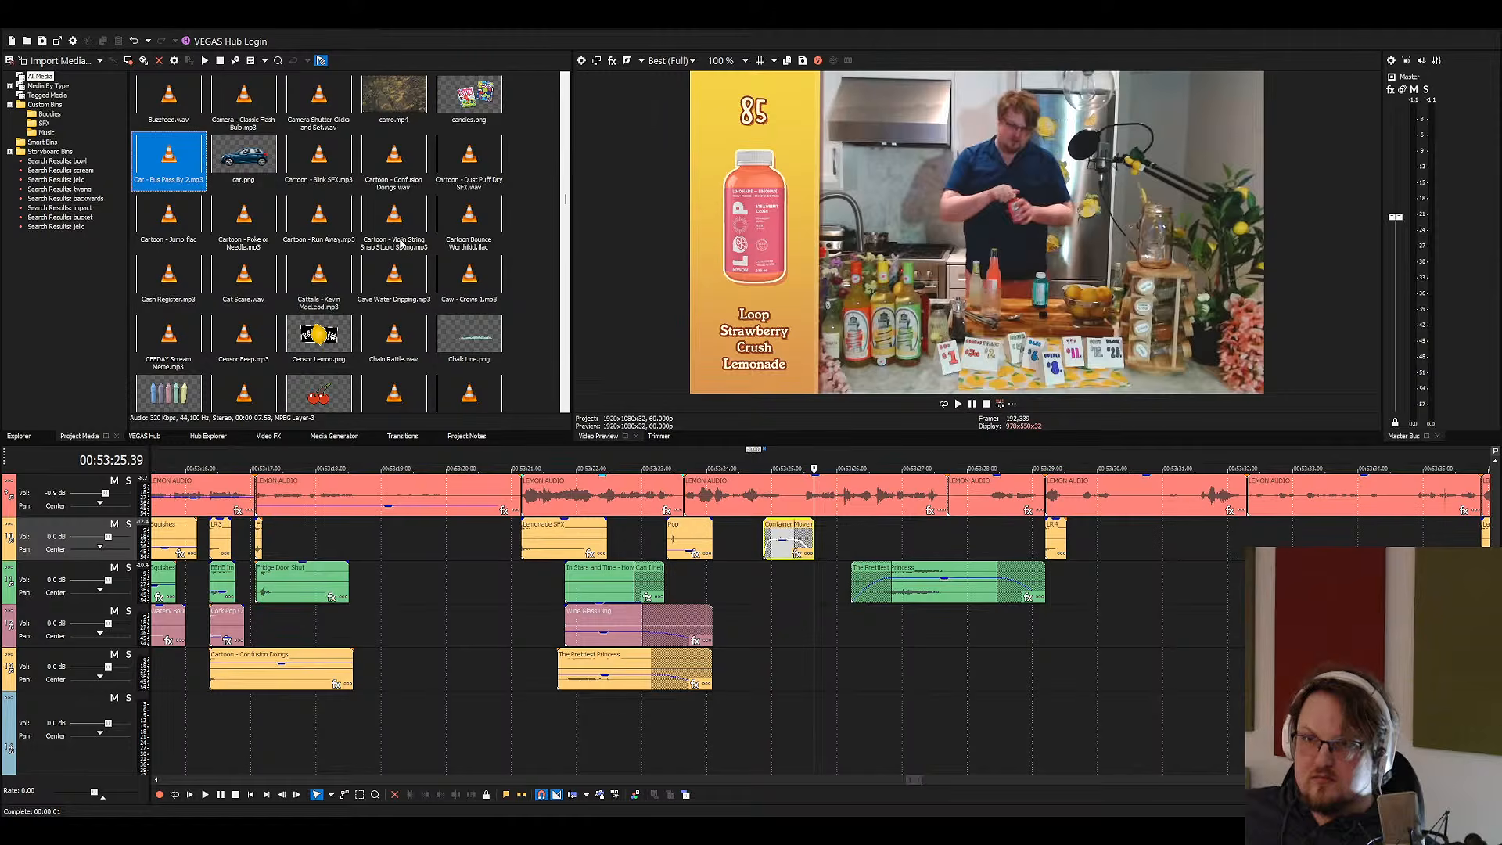
text(t)
drag(1075, 638, 1075, 633)
click(1057, 628)
key(space)
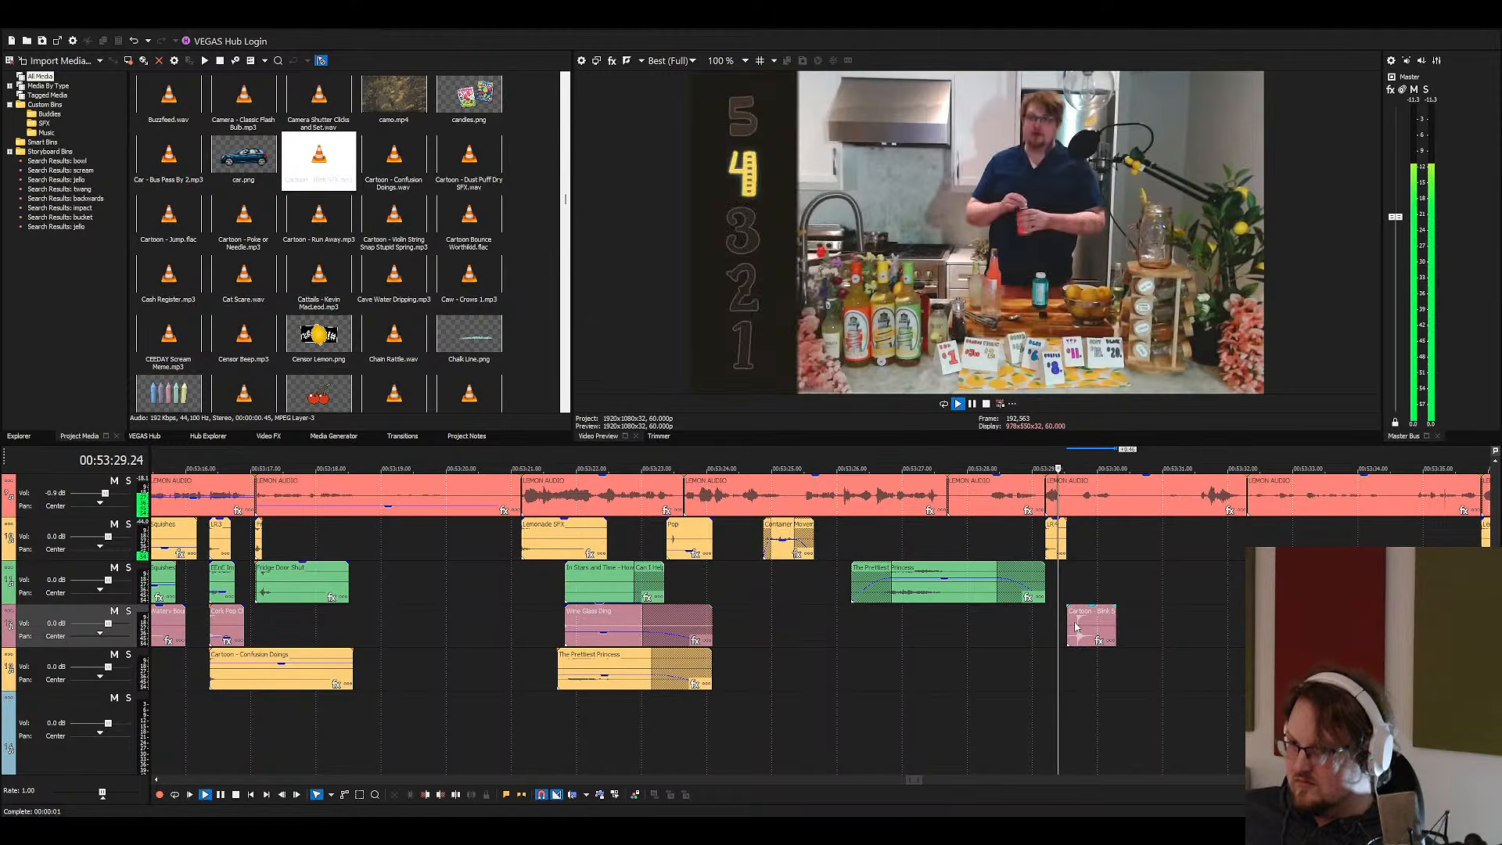
Try Cartoon - Blink SFX earlier, under the end of the Prettiest Princess piece, and delete it after playback
key(space)
key(space)
scroll(1055, 638, up, 3)
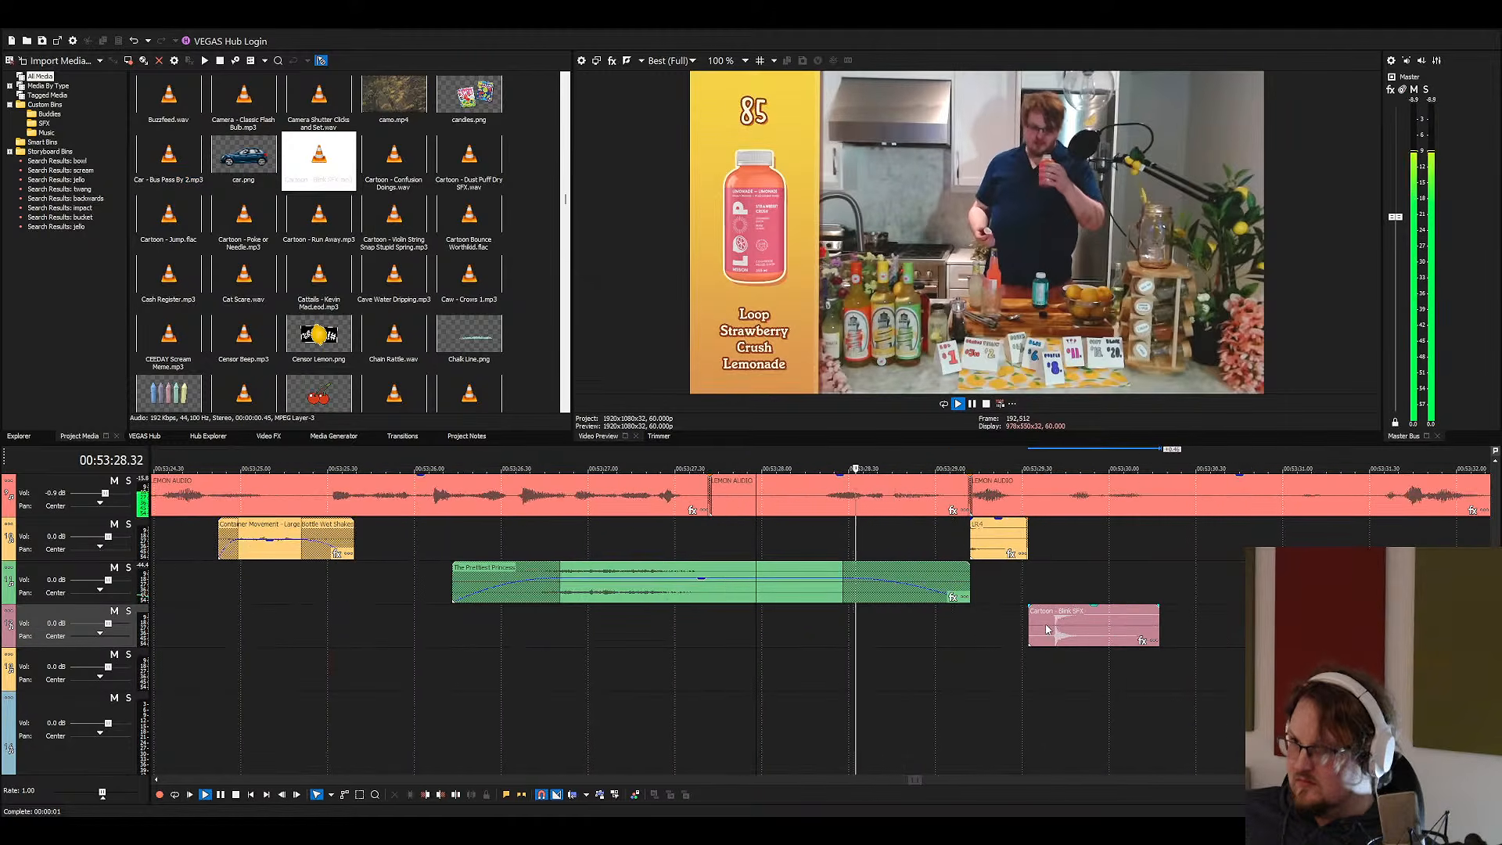
key(space)
click(1047, 635)
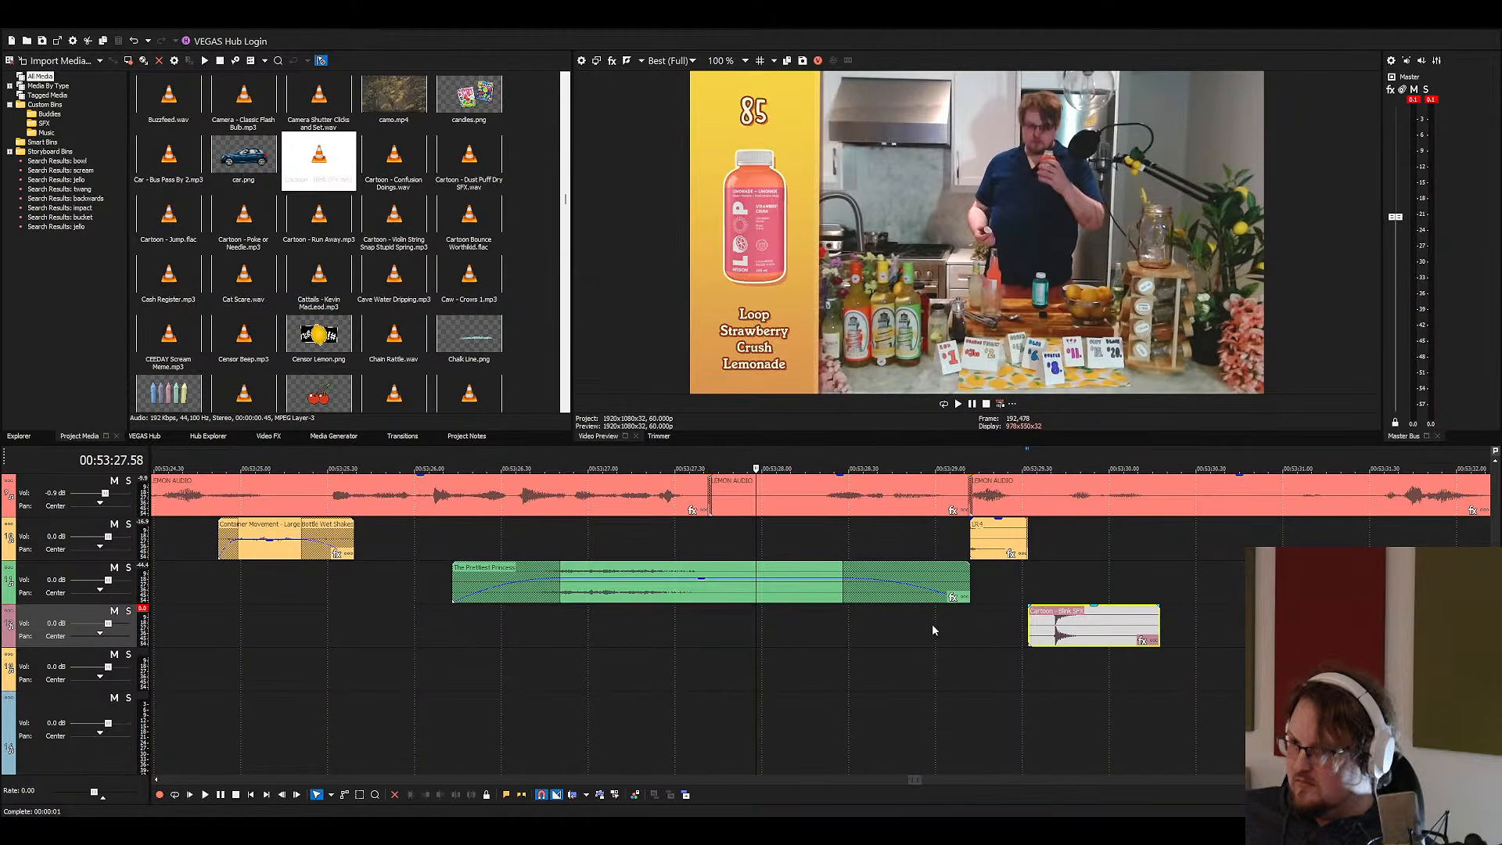
drag(934, 629, 929, 630)
key(space)
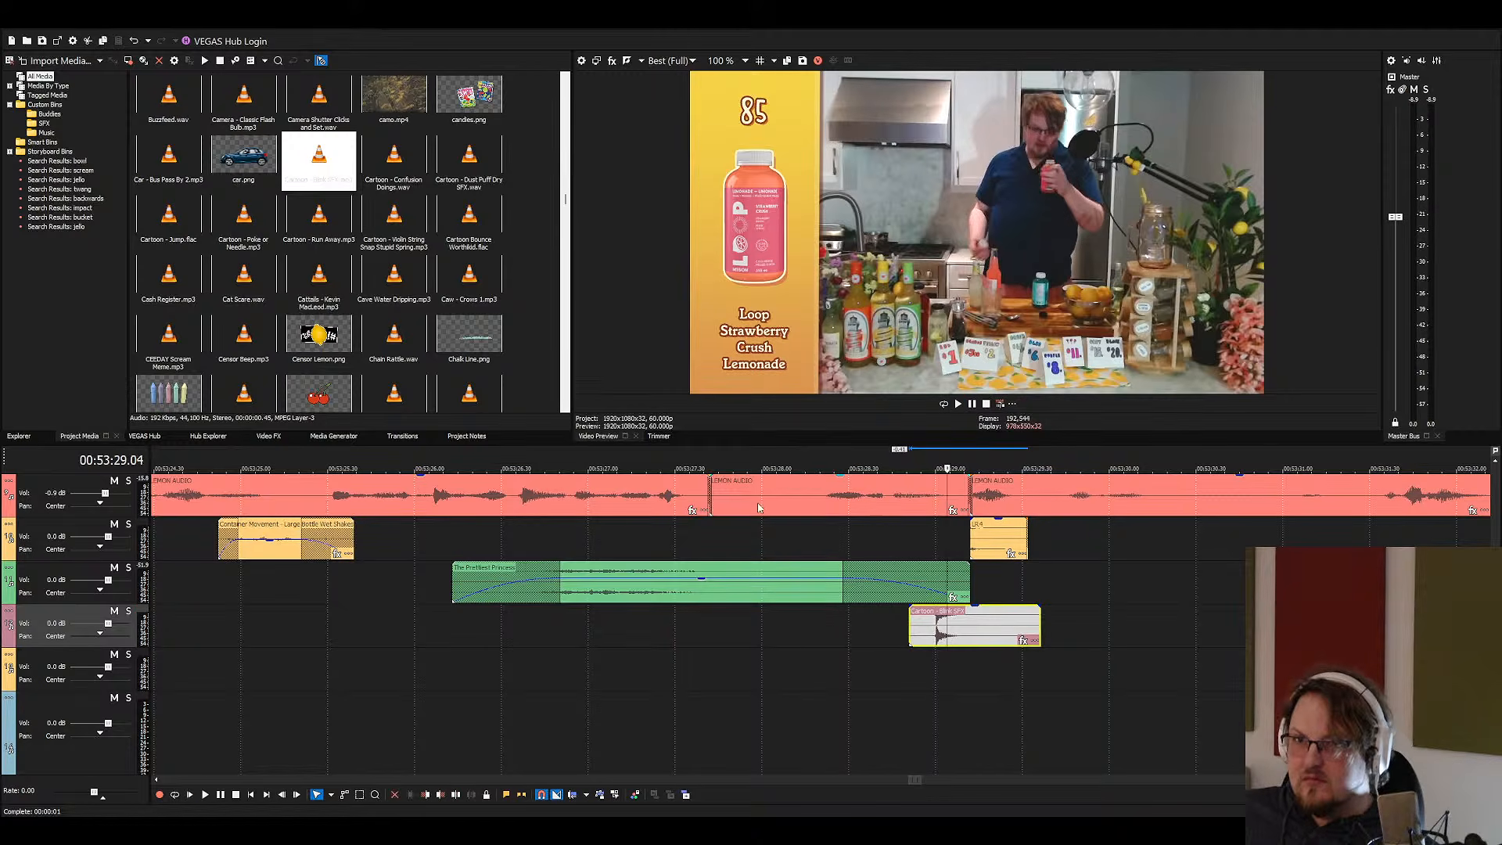
key(Delete)
Place Cartoon - Jump.flac under the Prettiest Princess fade-out at about 00:53:28.46, play it back and save the project
drag(169, 223, 920, 621)
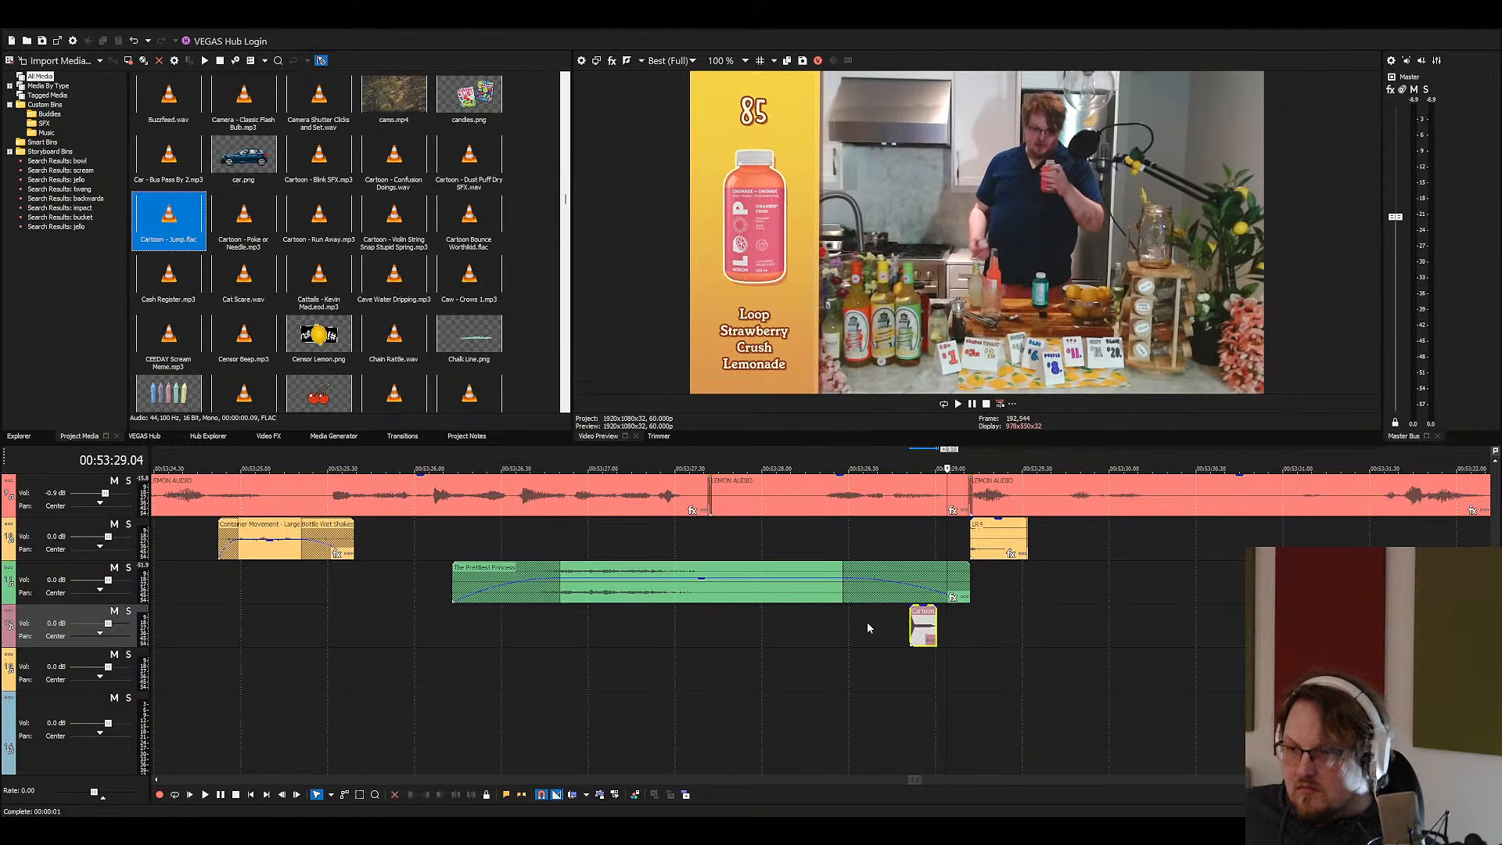
key(space)
key(space)
click(919, 635)
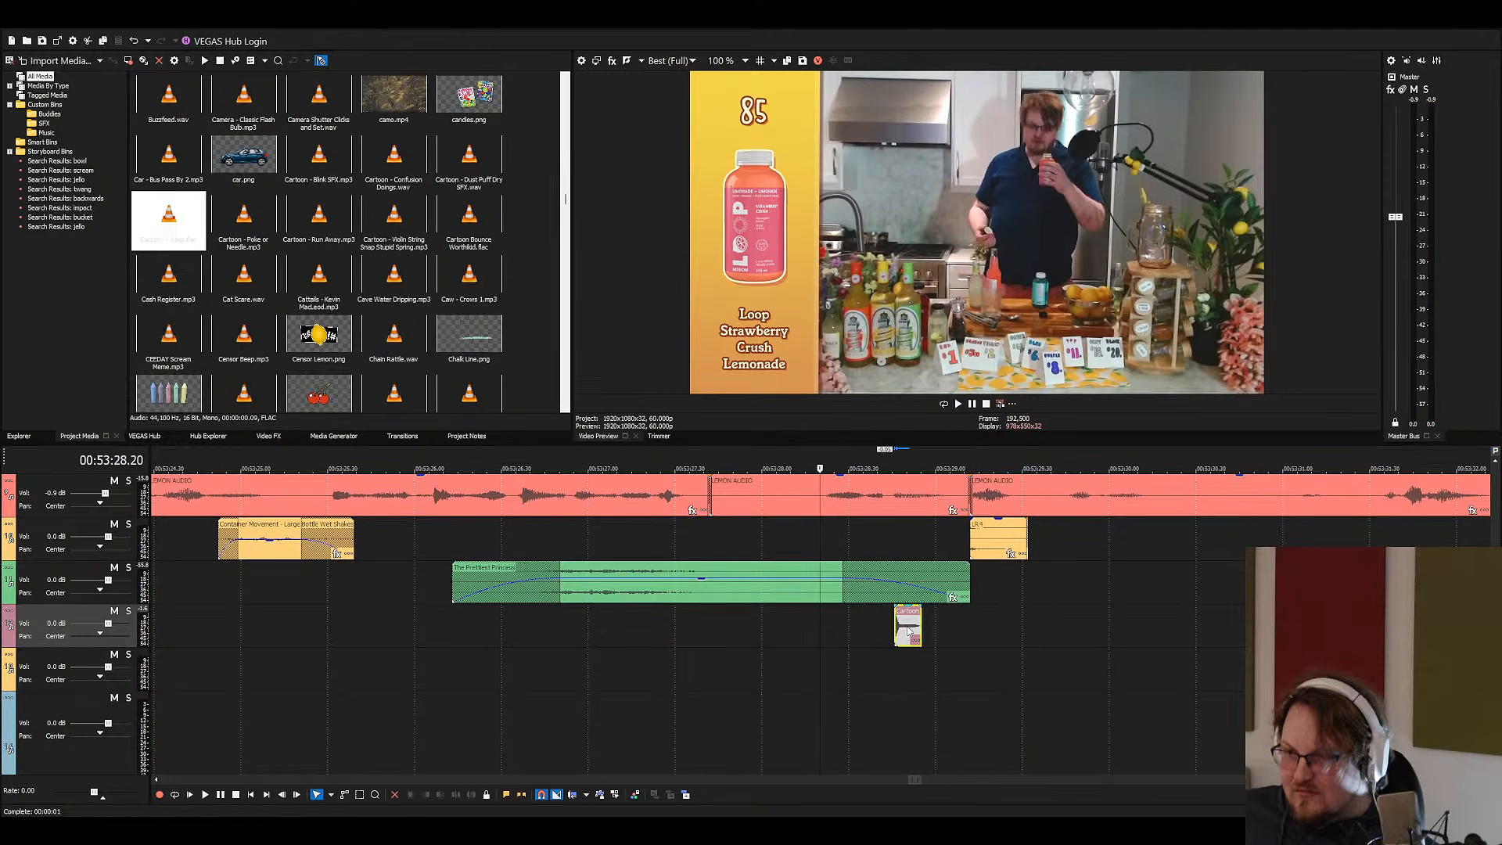
click(882, 624)
key(space)
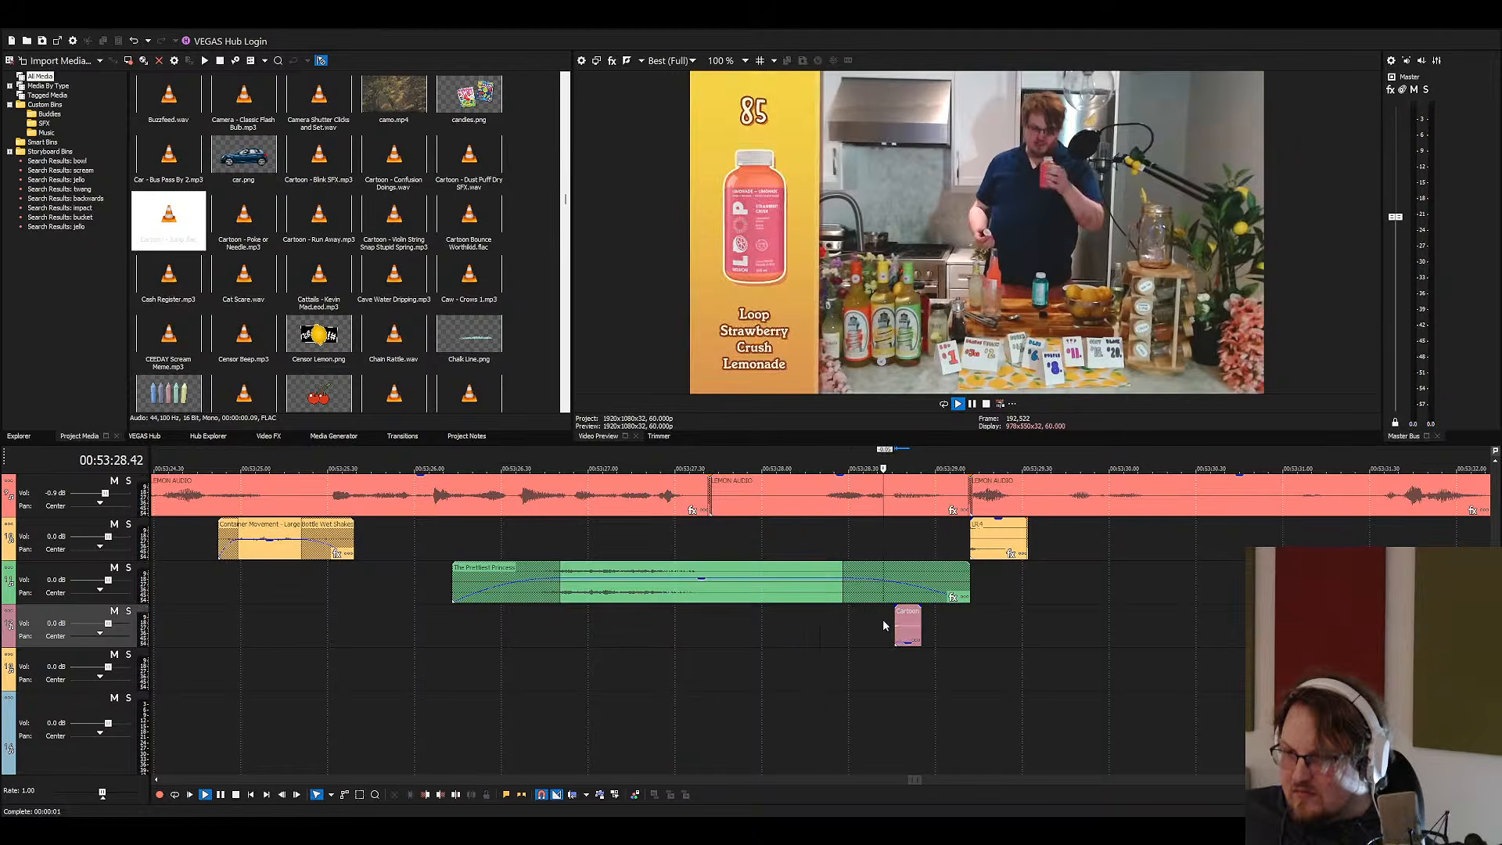
click(907, 640)
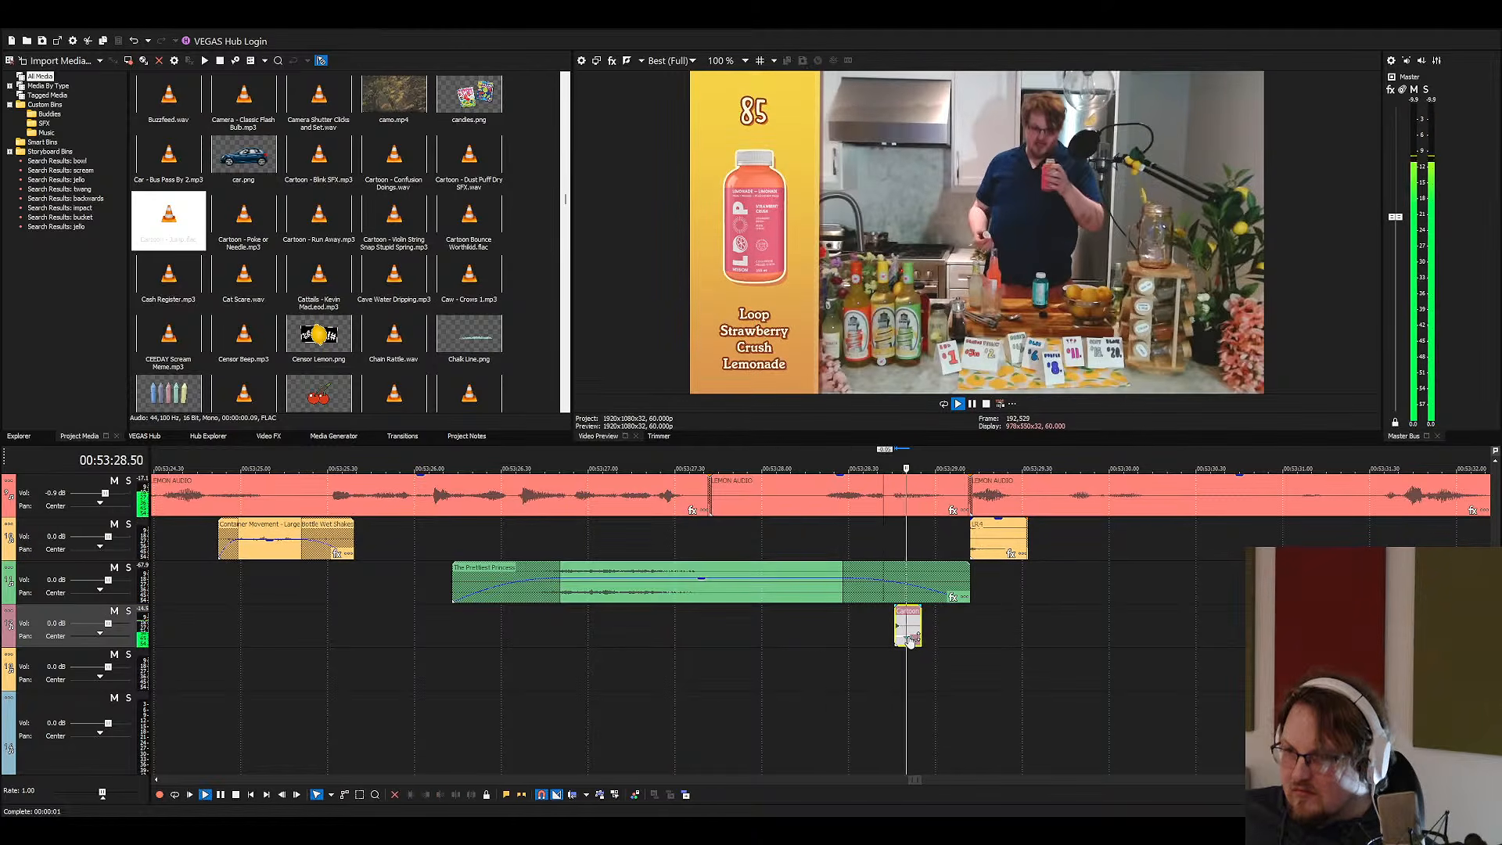
scroll(910, 641, down, 5)
key(ctrl+s)
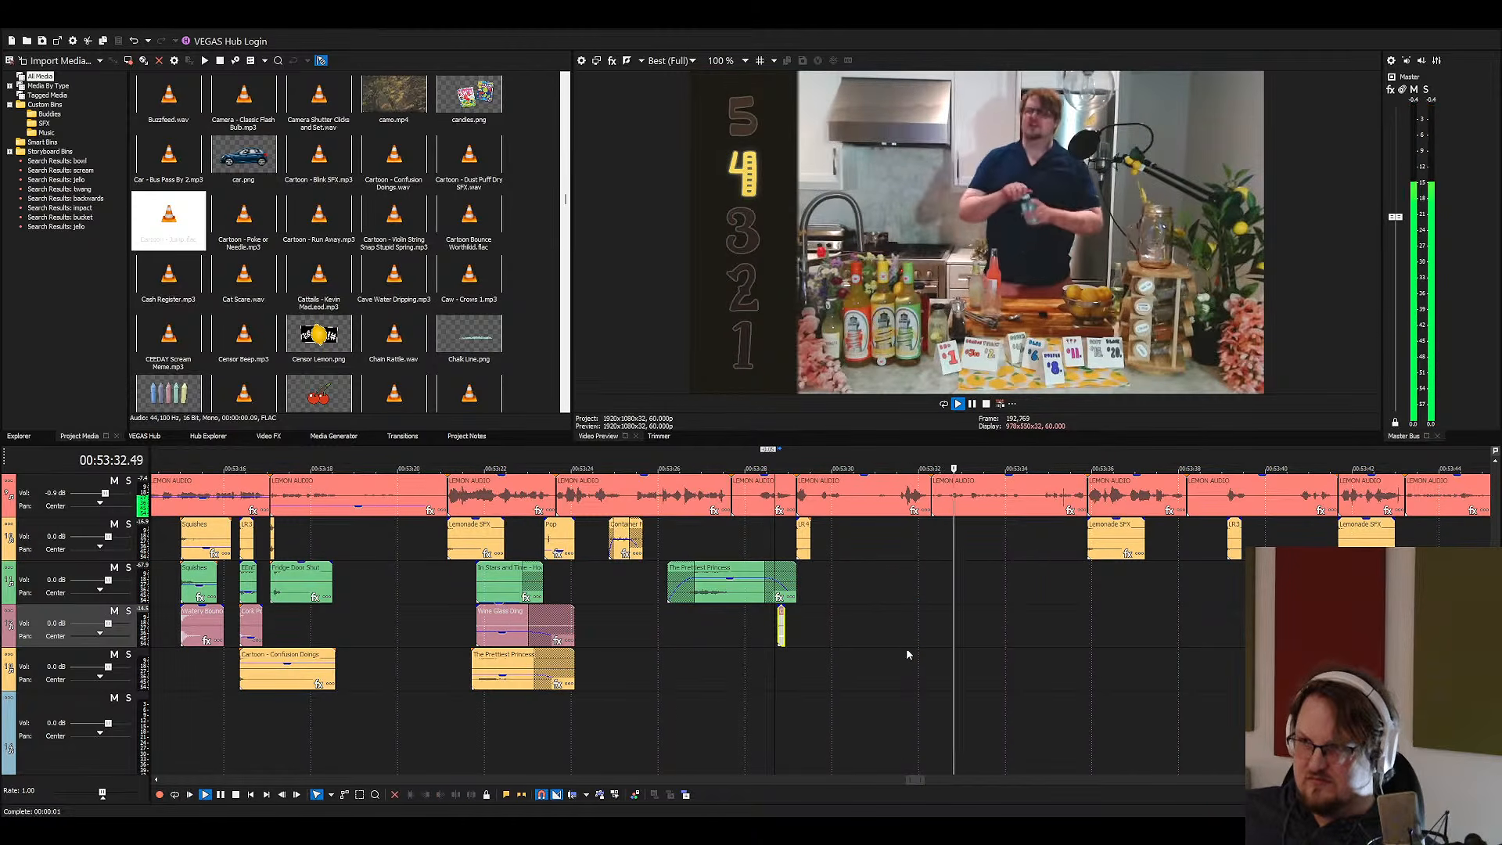
Copy the bottle-shake event, paste it before the next Lemonade SFX event at about 00:53:33.43 and extend its end
scroll(923, 641, up, 1)
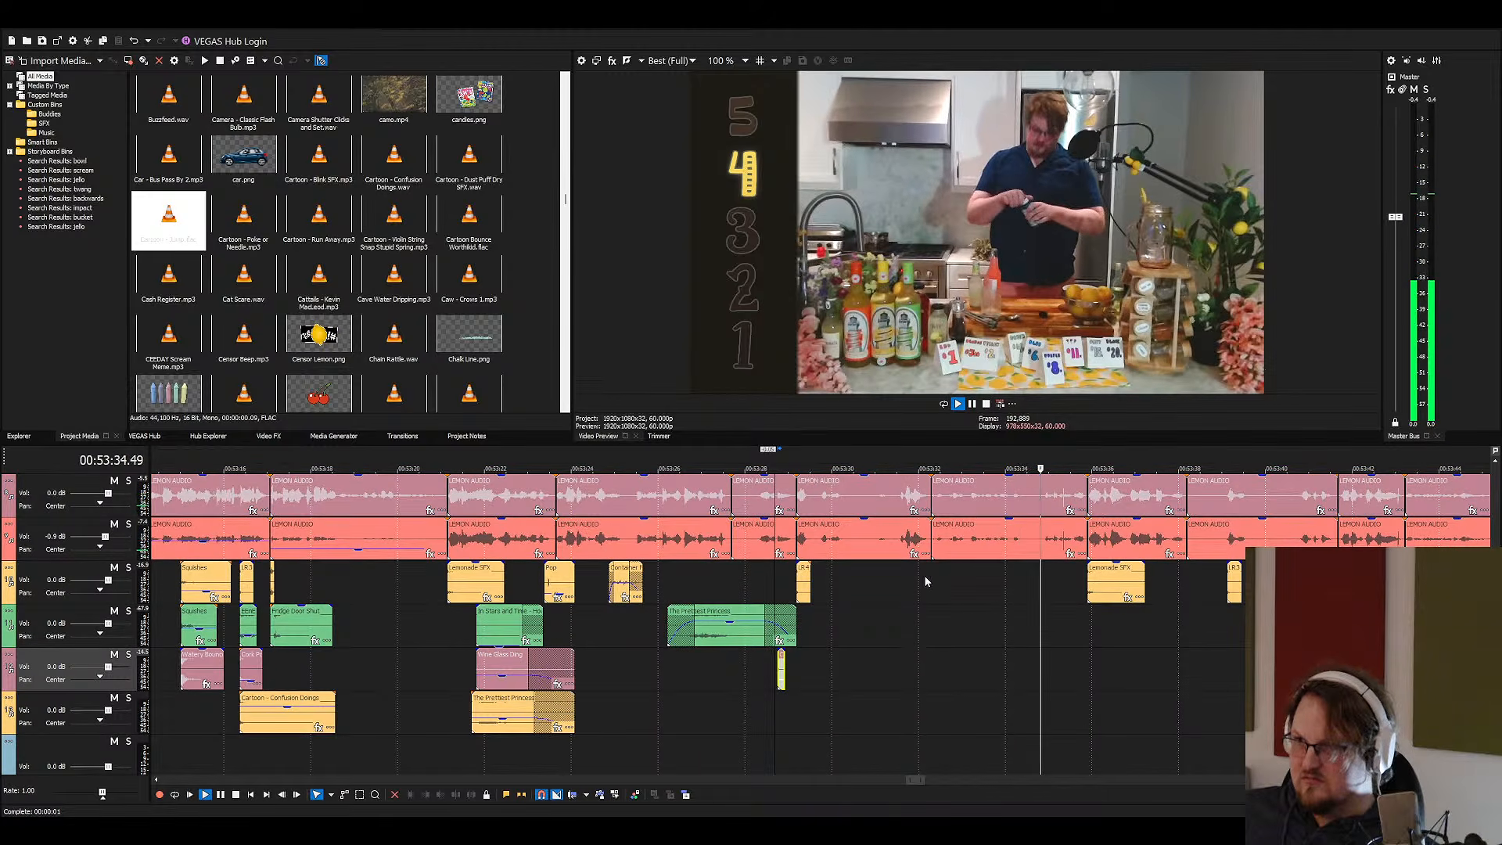
key(space)
click(609, 575)
key(space)
click(637, 577)
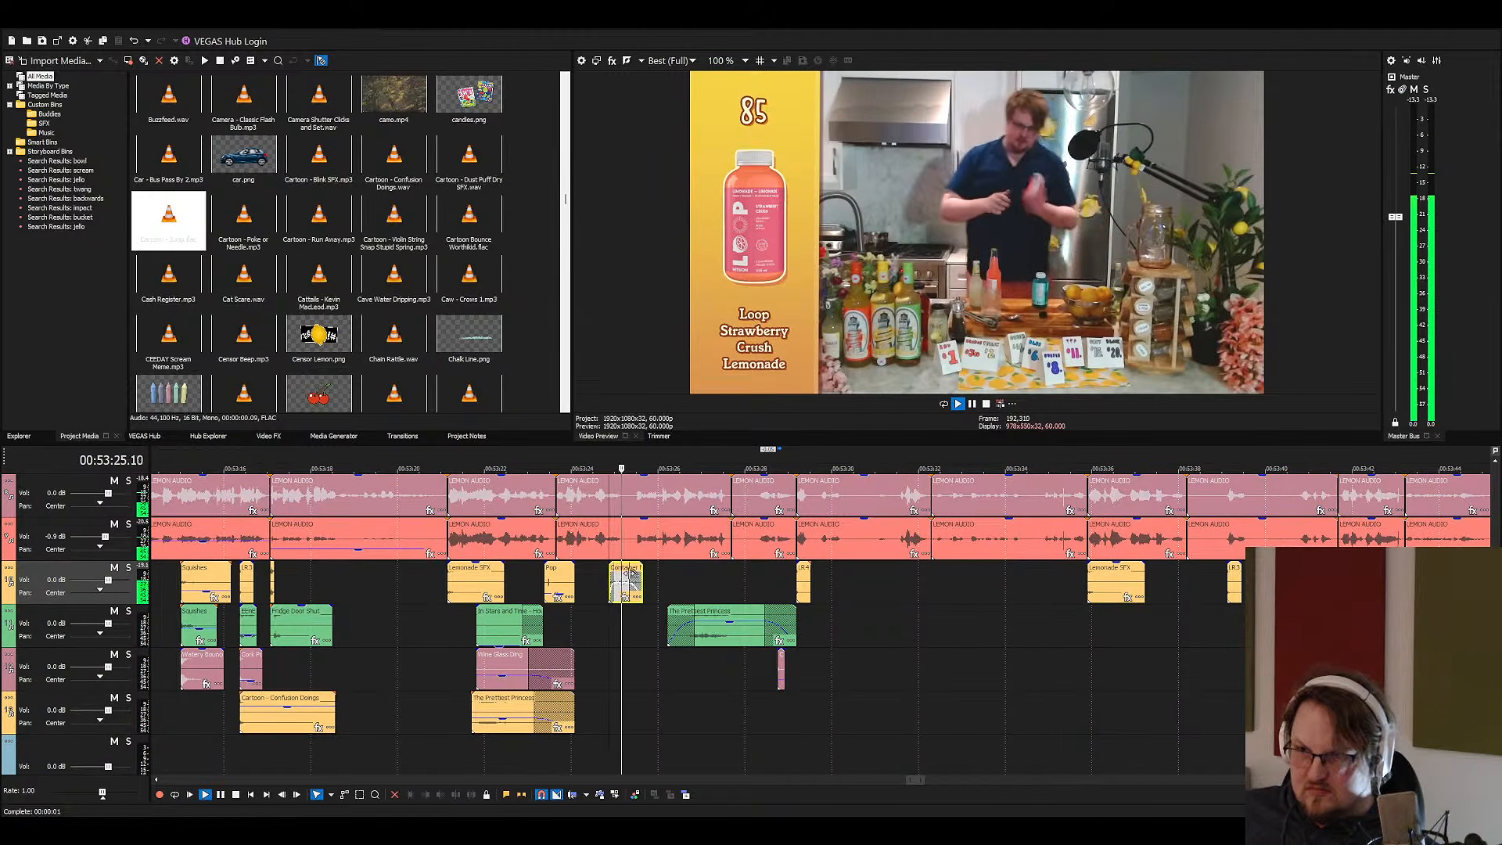
key(ctrl+c)
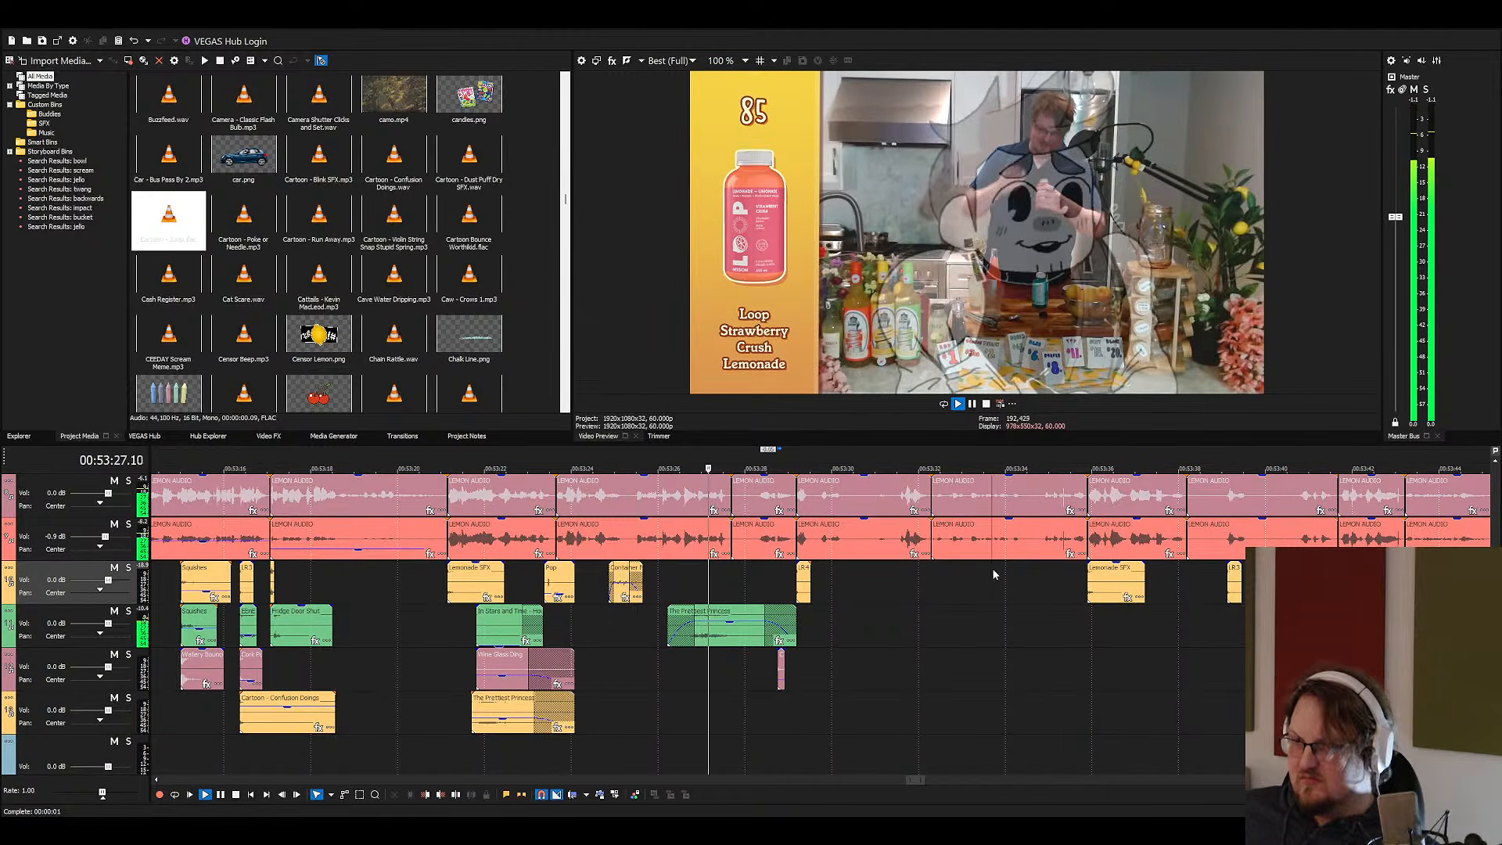
click(992, 569)
key(ctrl+v)
drag(1018, 578, 1057, 584)
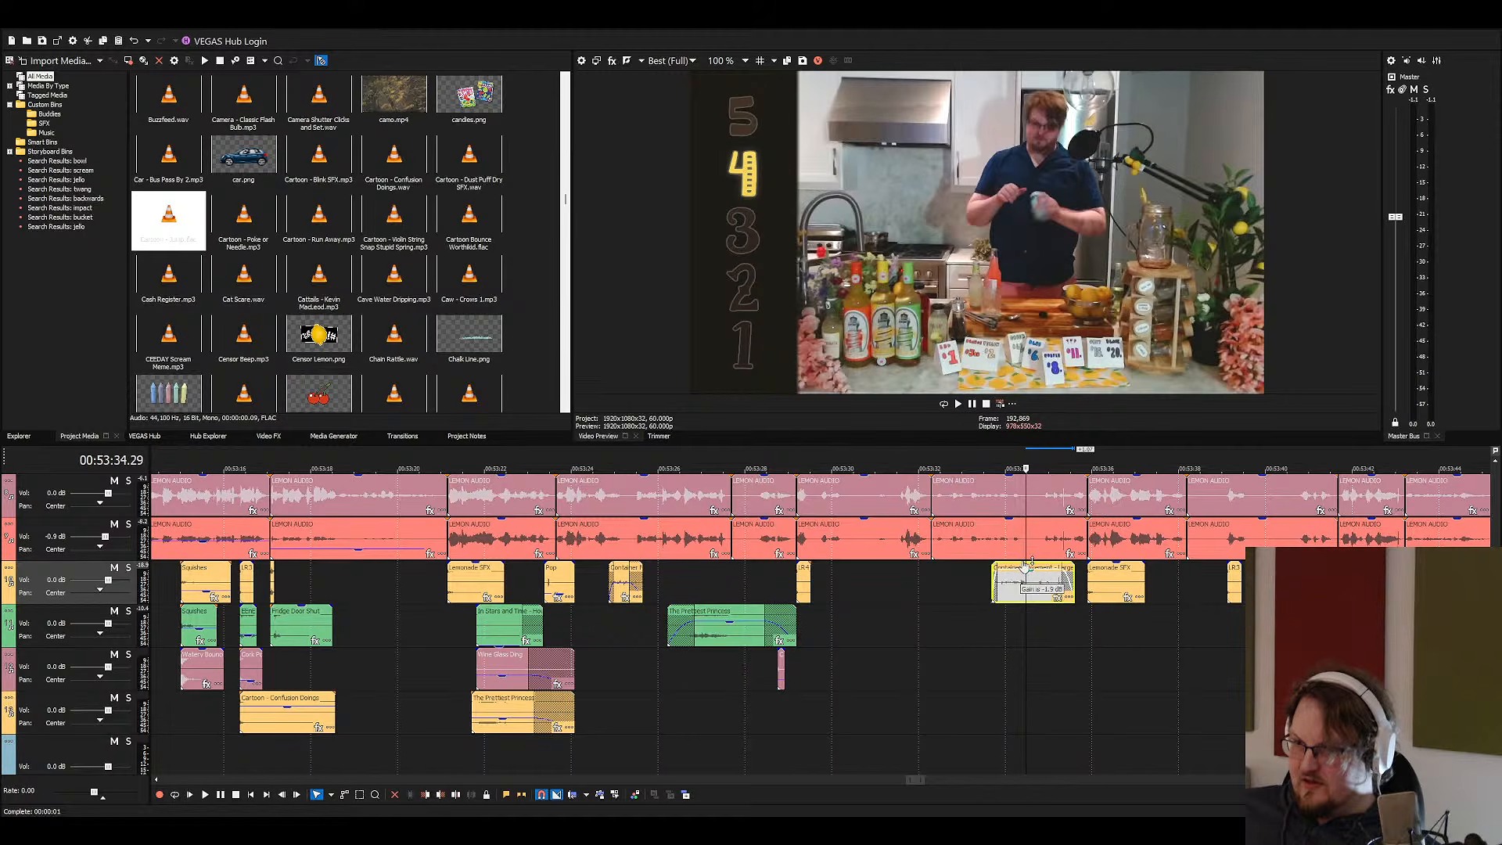
Trim the start and end of the pasted bottle-shake event and give it long fades in and out
click(987, 580)
scroll(988, 583, up, 8)
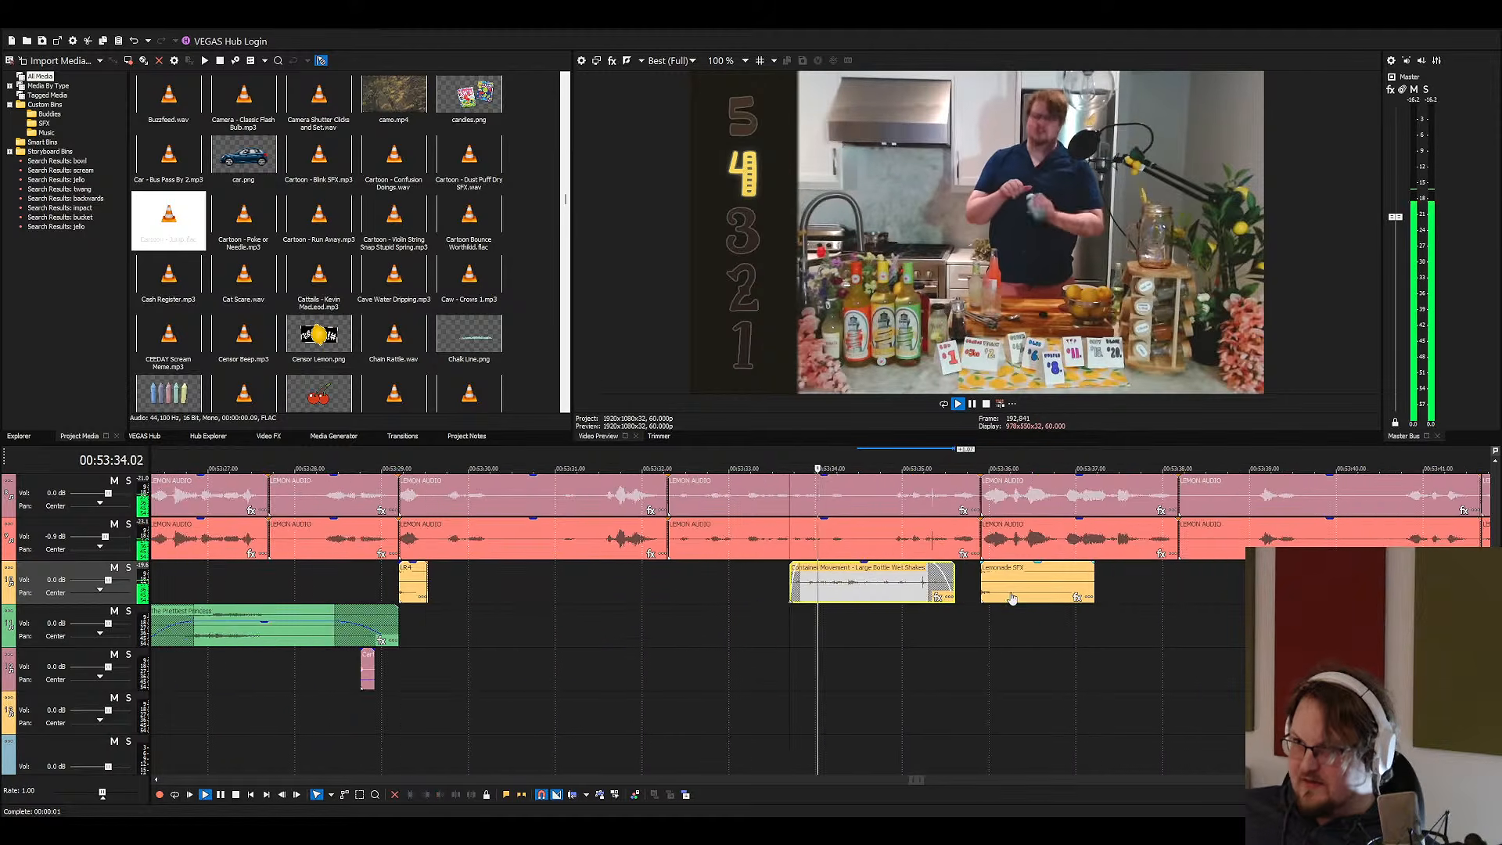
click(810, 589)
drag(857, 596, 797, 587)
key(space)
key(space)
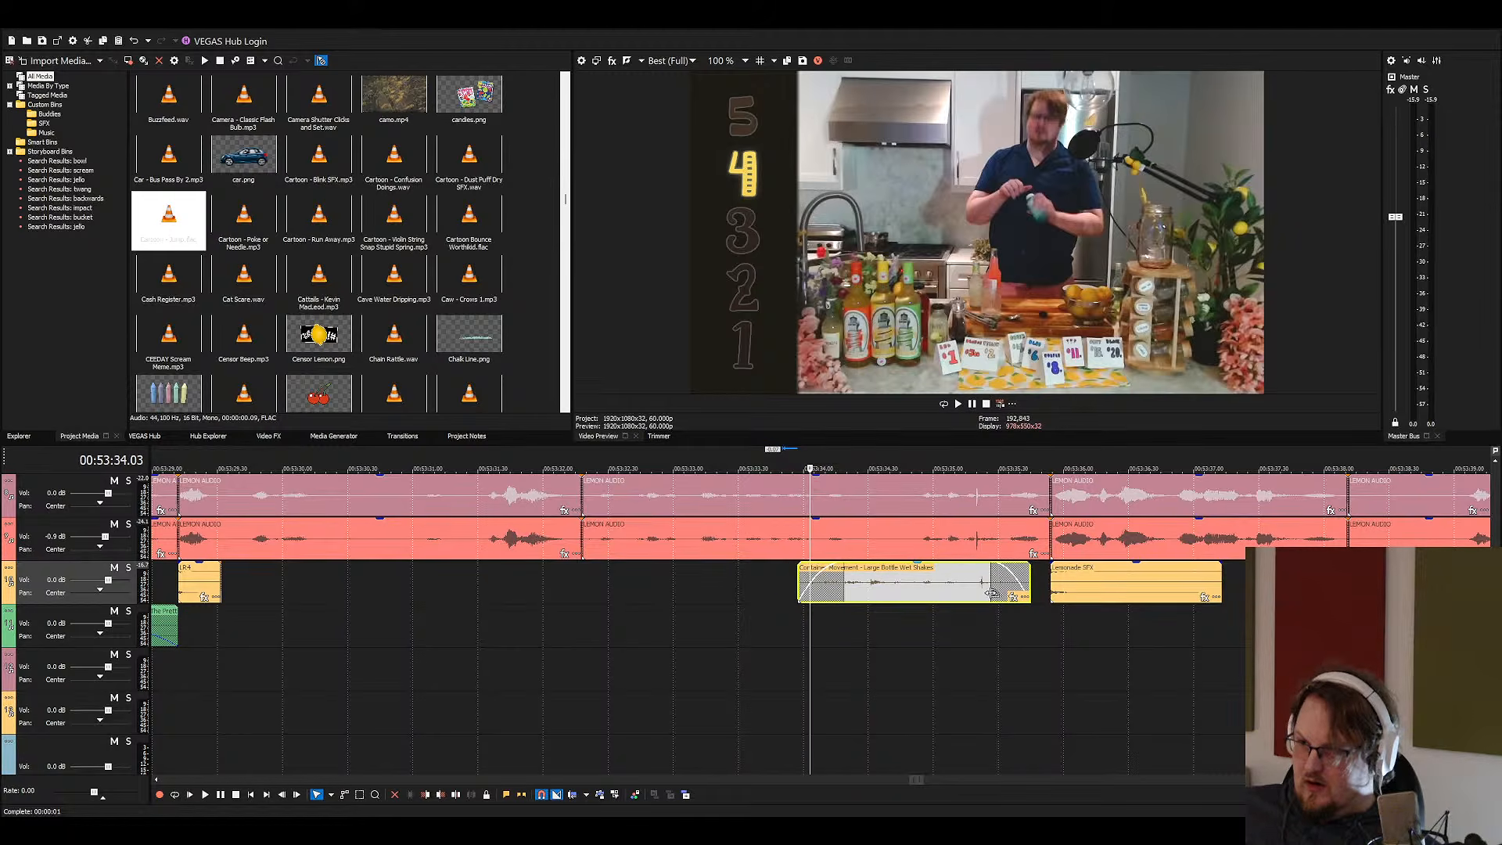
mouse_move(992, 593)
mouse_down()
mouse_move(941, 593)
mouse_move(968, 587)
mouse_up()
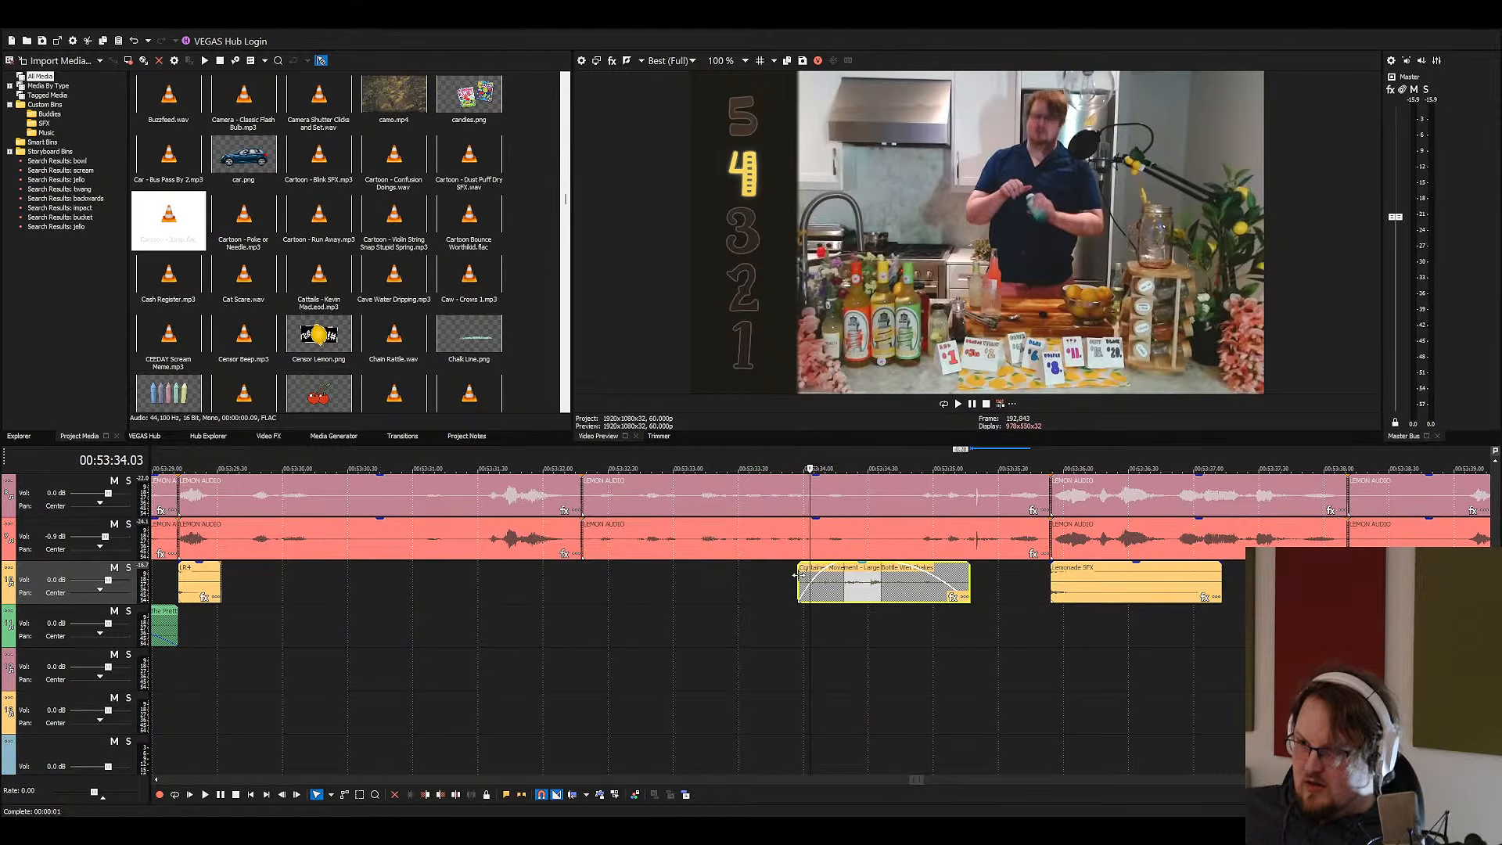
click(800, 574)
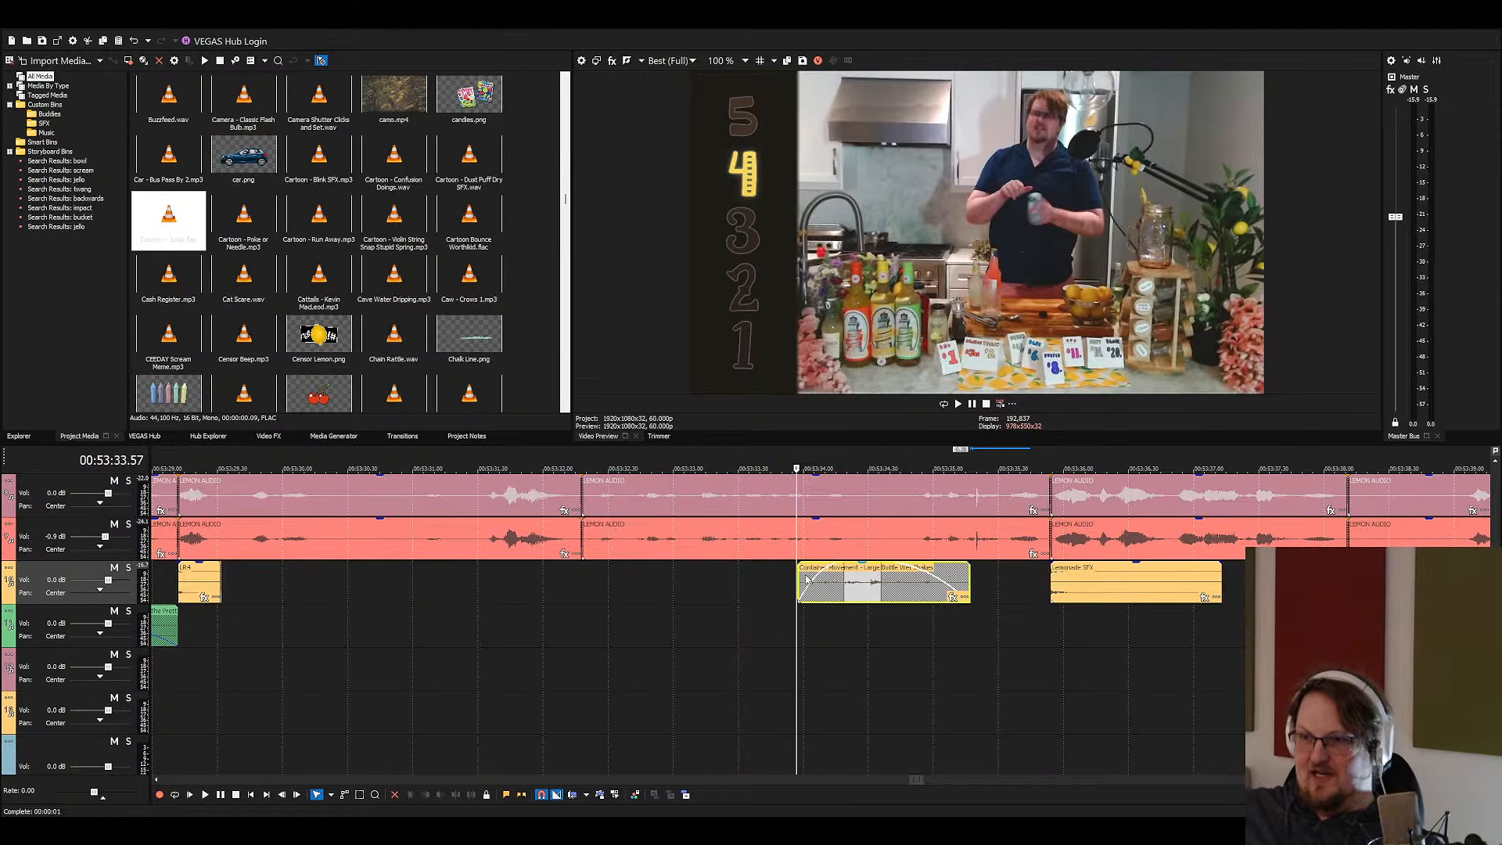
Lower the pasted bottle-shake event's gain to about -4.4 dB during playback and save the project
key(space)
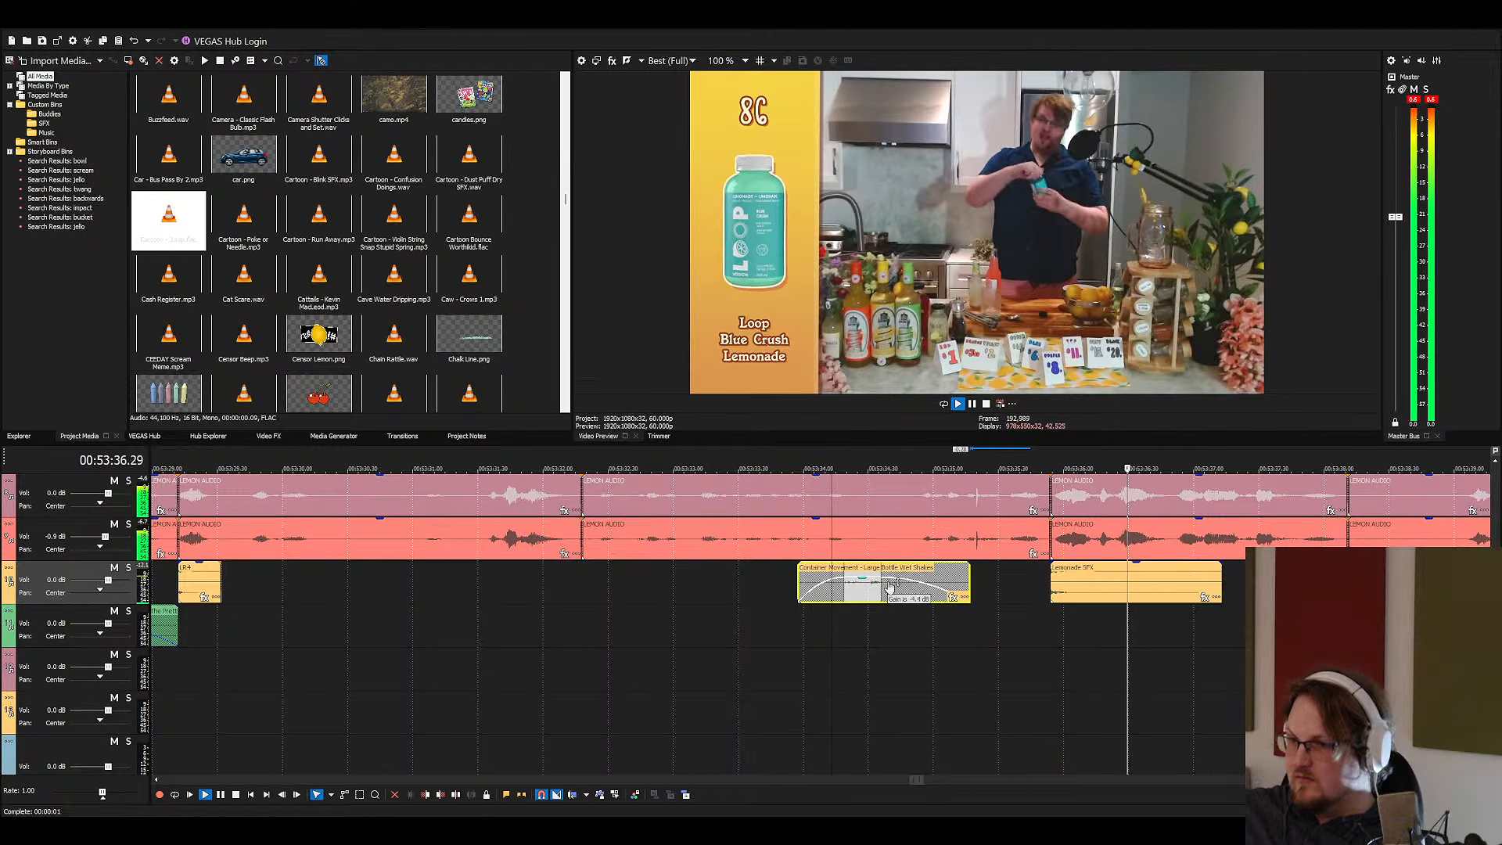
scroll(899, 602, down, 4)
key(space)
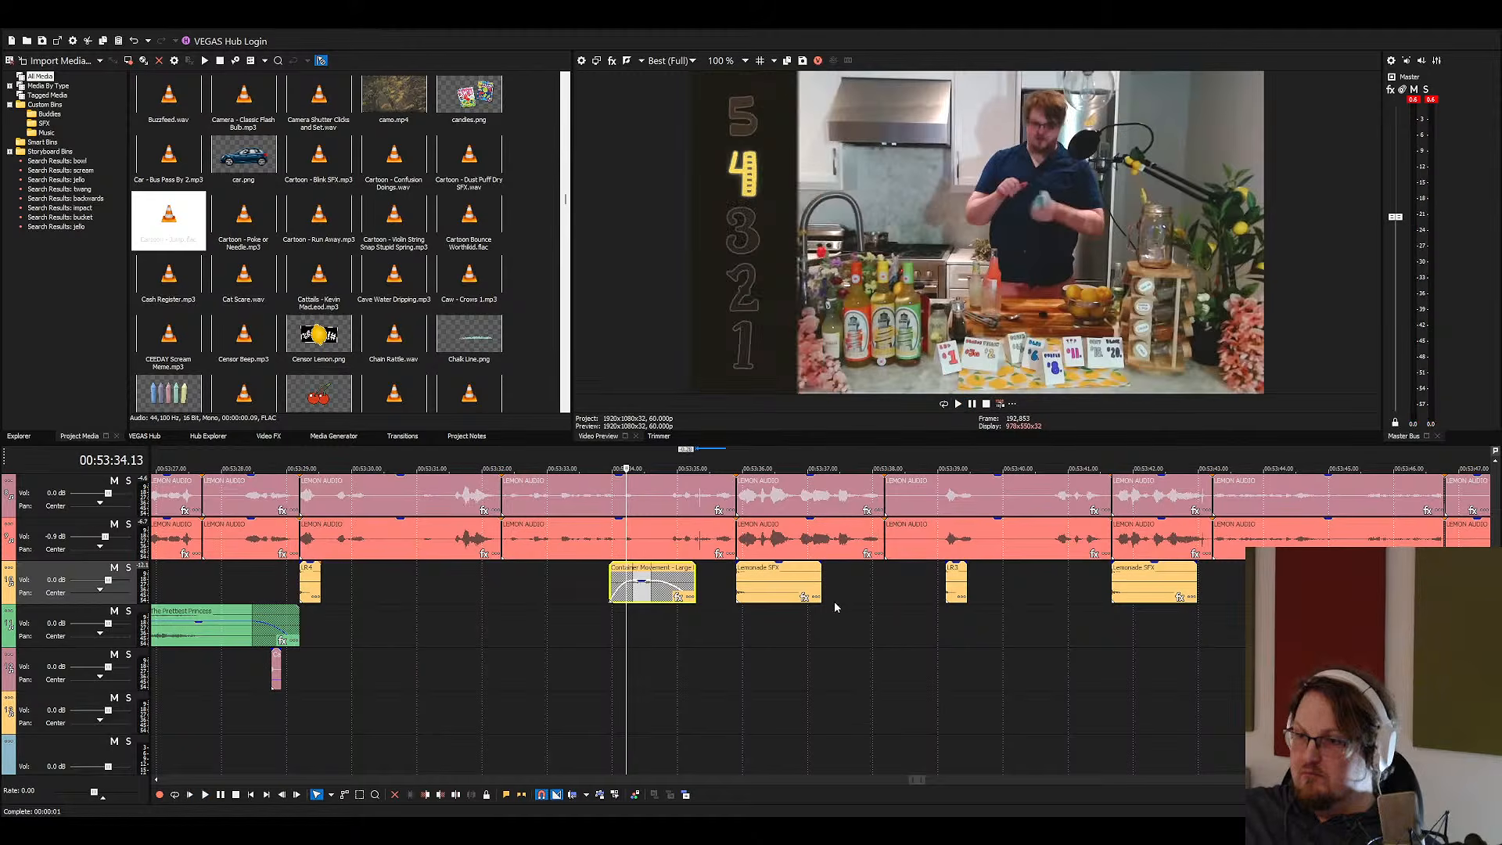
key(ctrl+s)
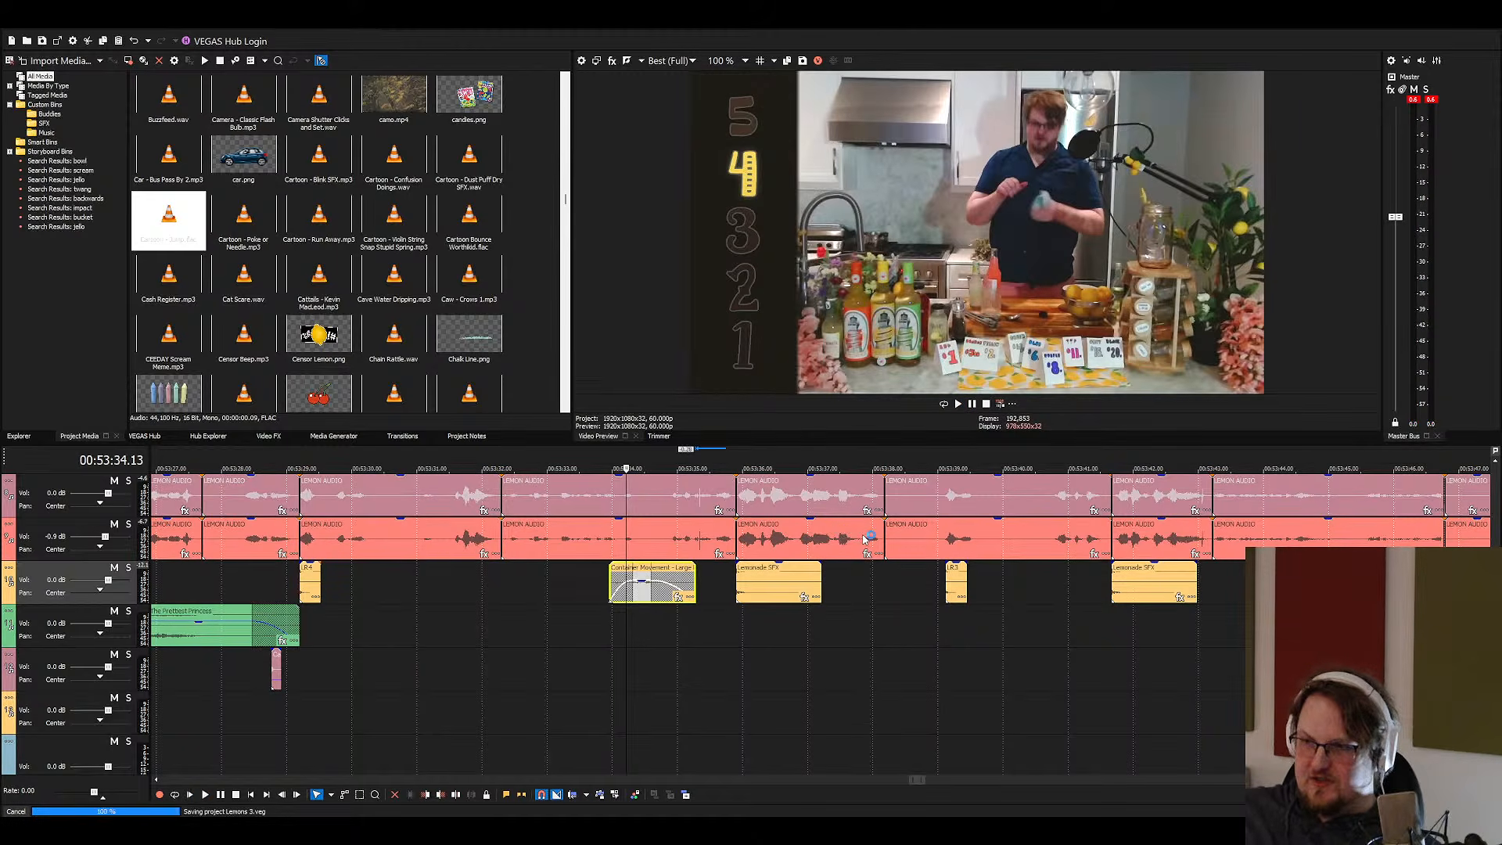
Play back the section from about 00:53:38 and examine the following effects tracks for places needing sounds
click(859, 539)
key(space)
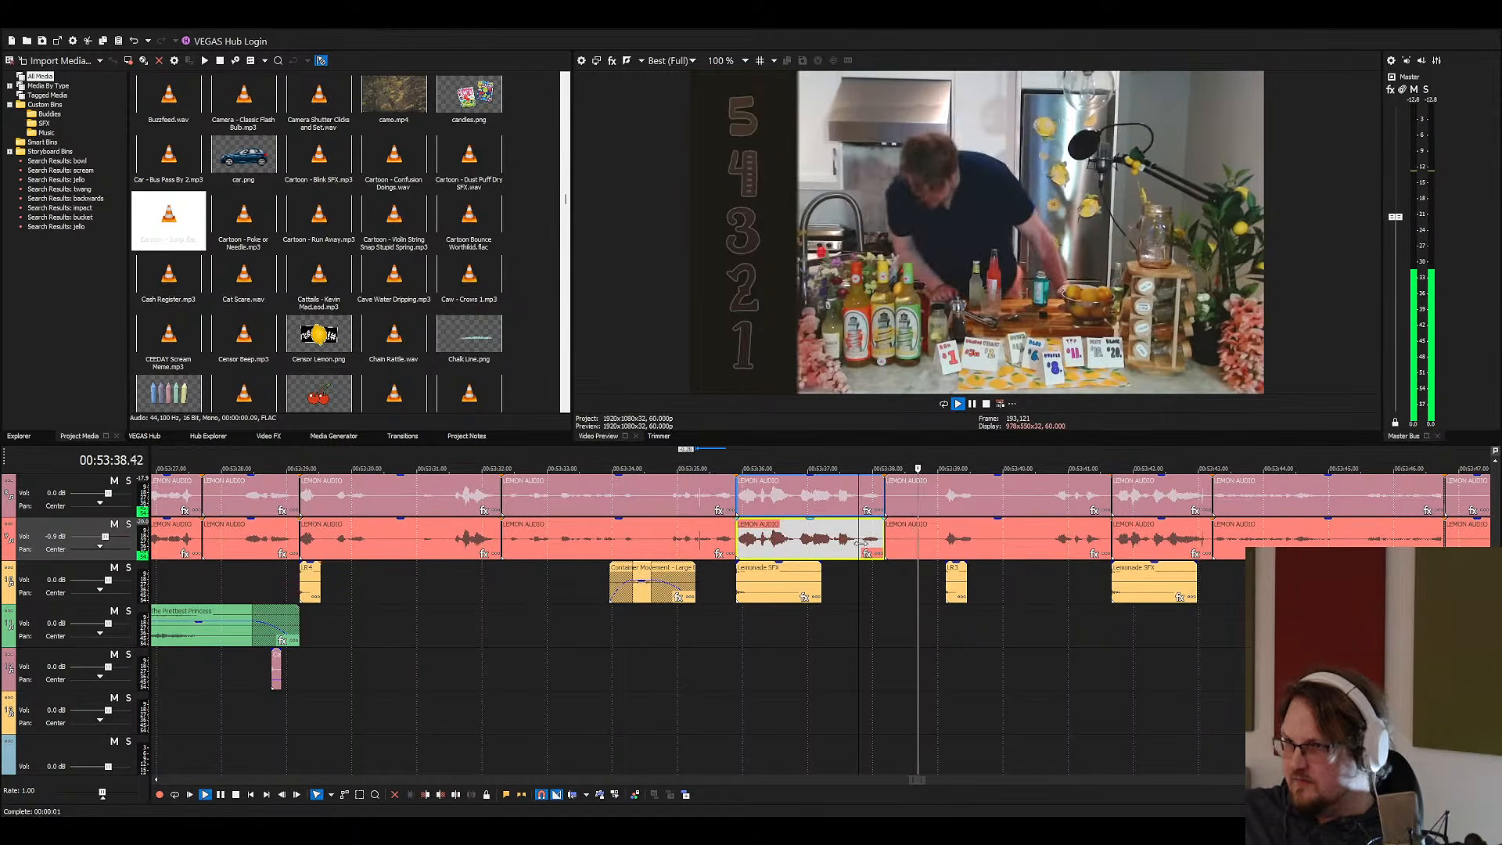
scroll(866, 552, down, 2)
scroll(866, 626, up, 2)
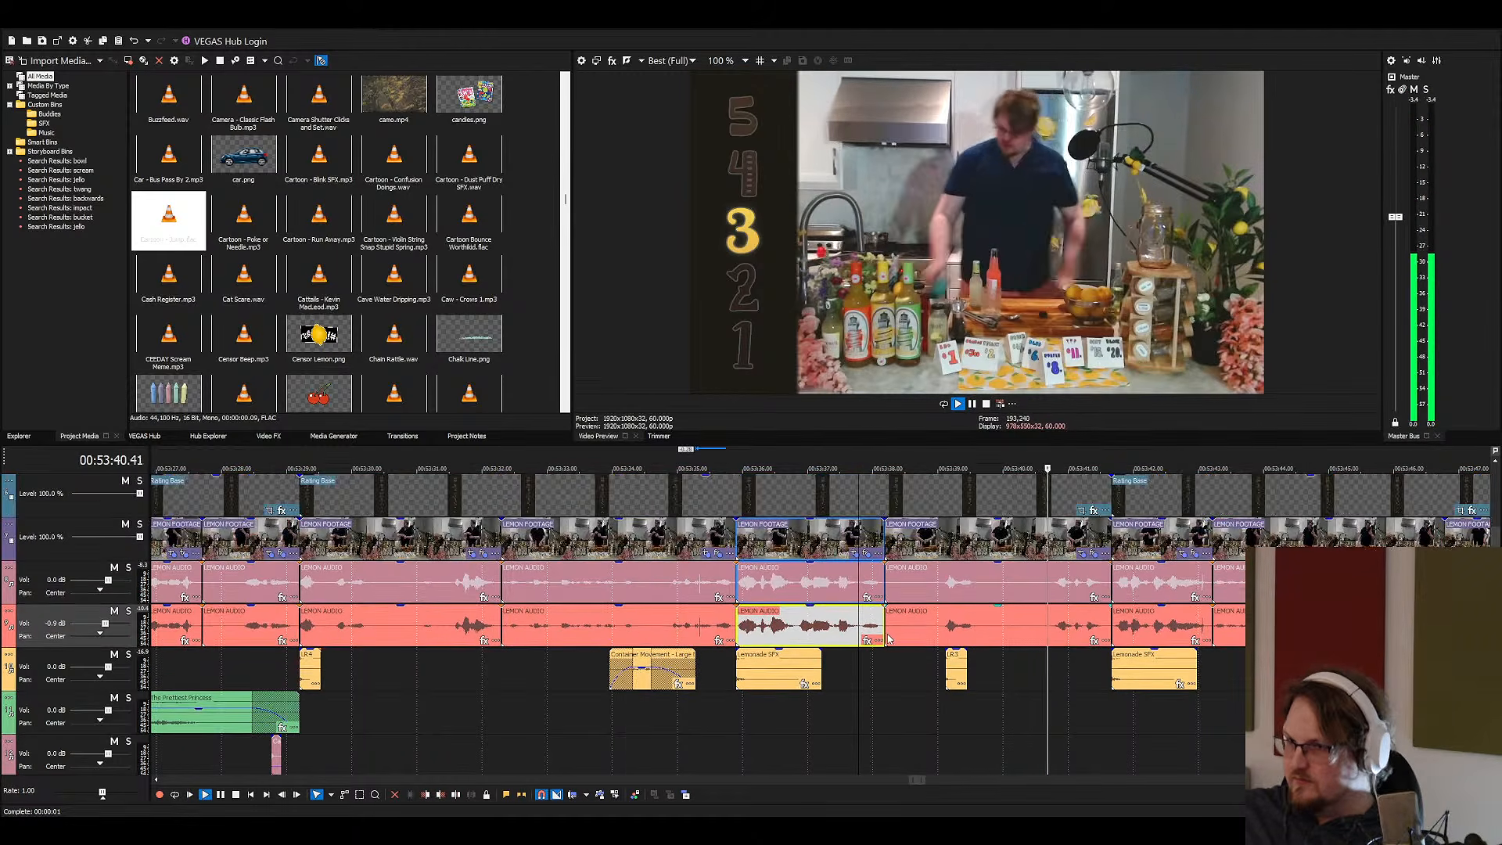
scroll(809, 640, down, 4)
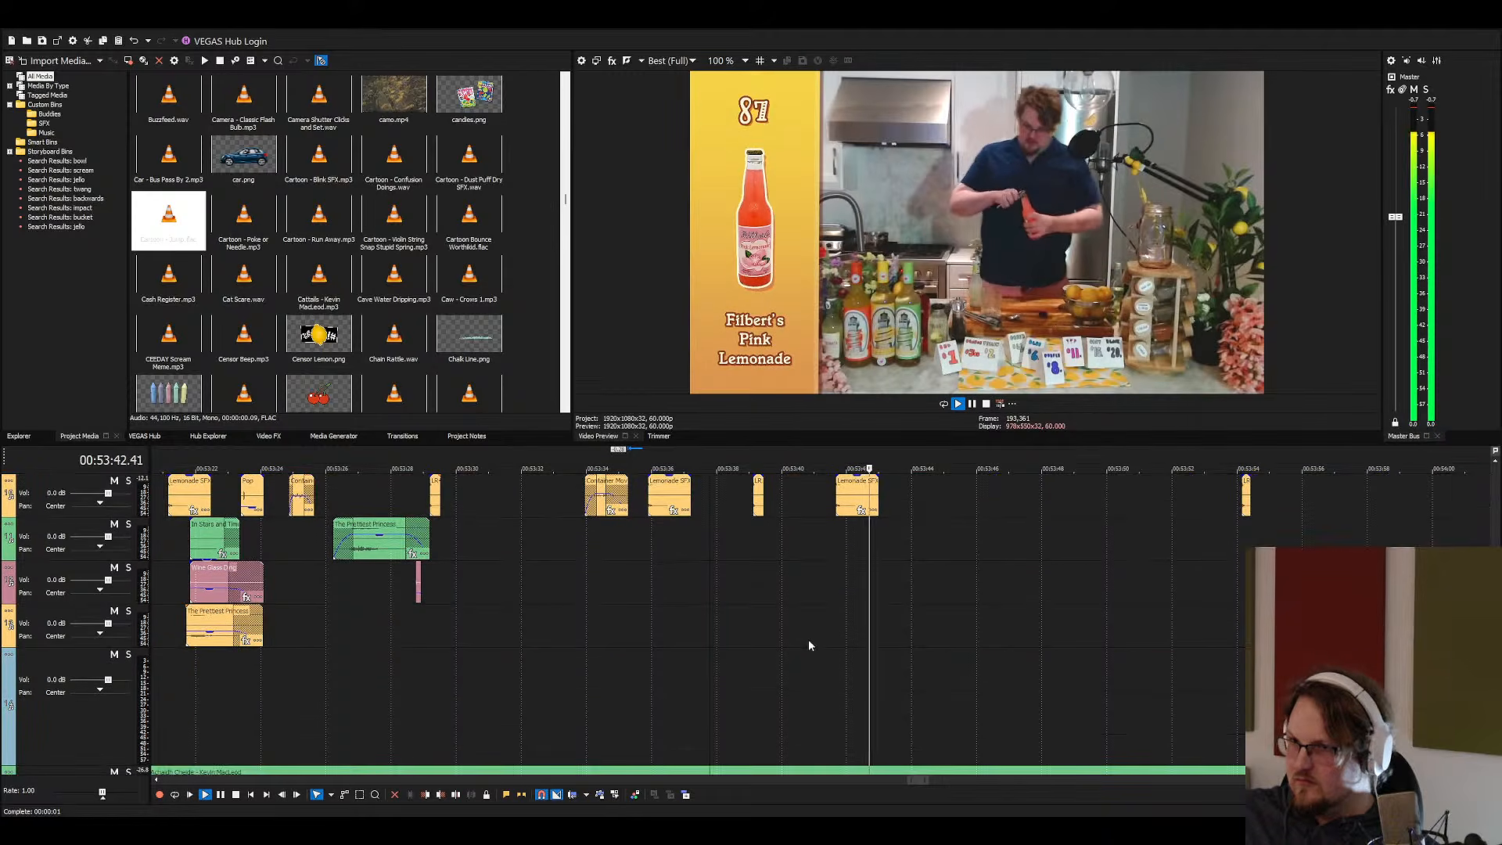
scroll(809, 642, down, 2)
scroll(808, 641, down, 5)
scroll(798, 549, up, 3)
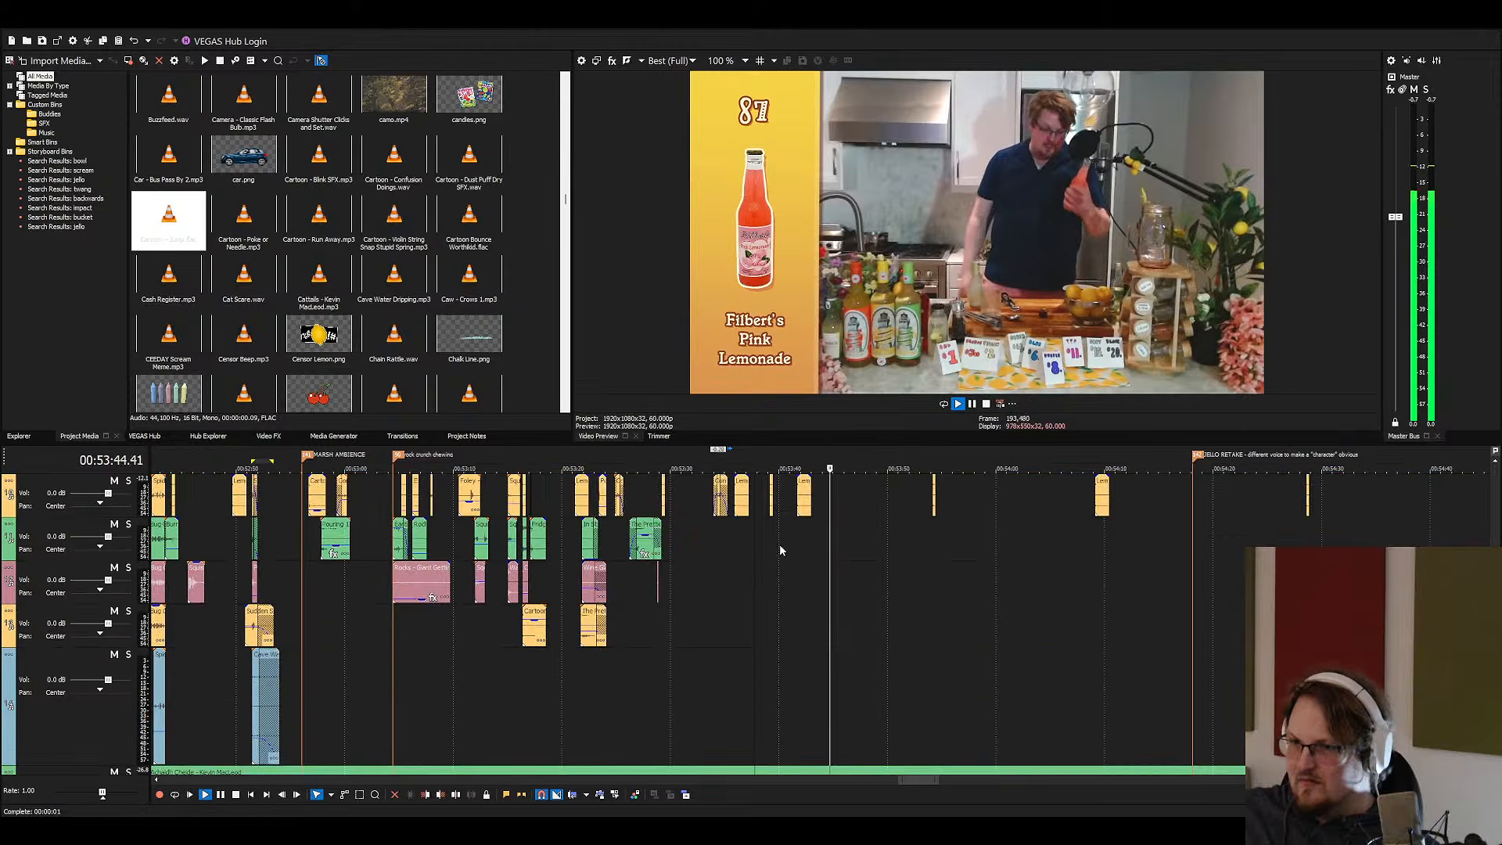
key(space)
scroll(778, 556, up, 4)
key(space)
scroll(861, 610, up, 3)
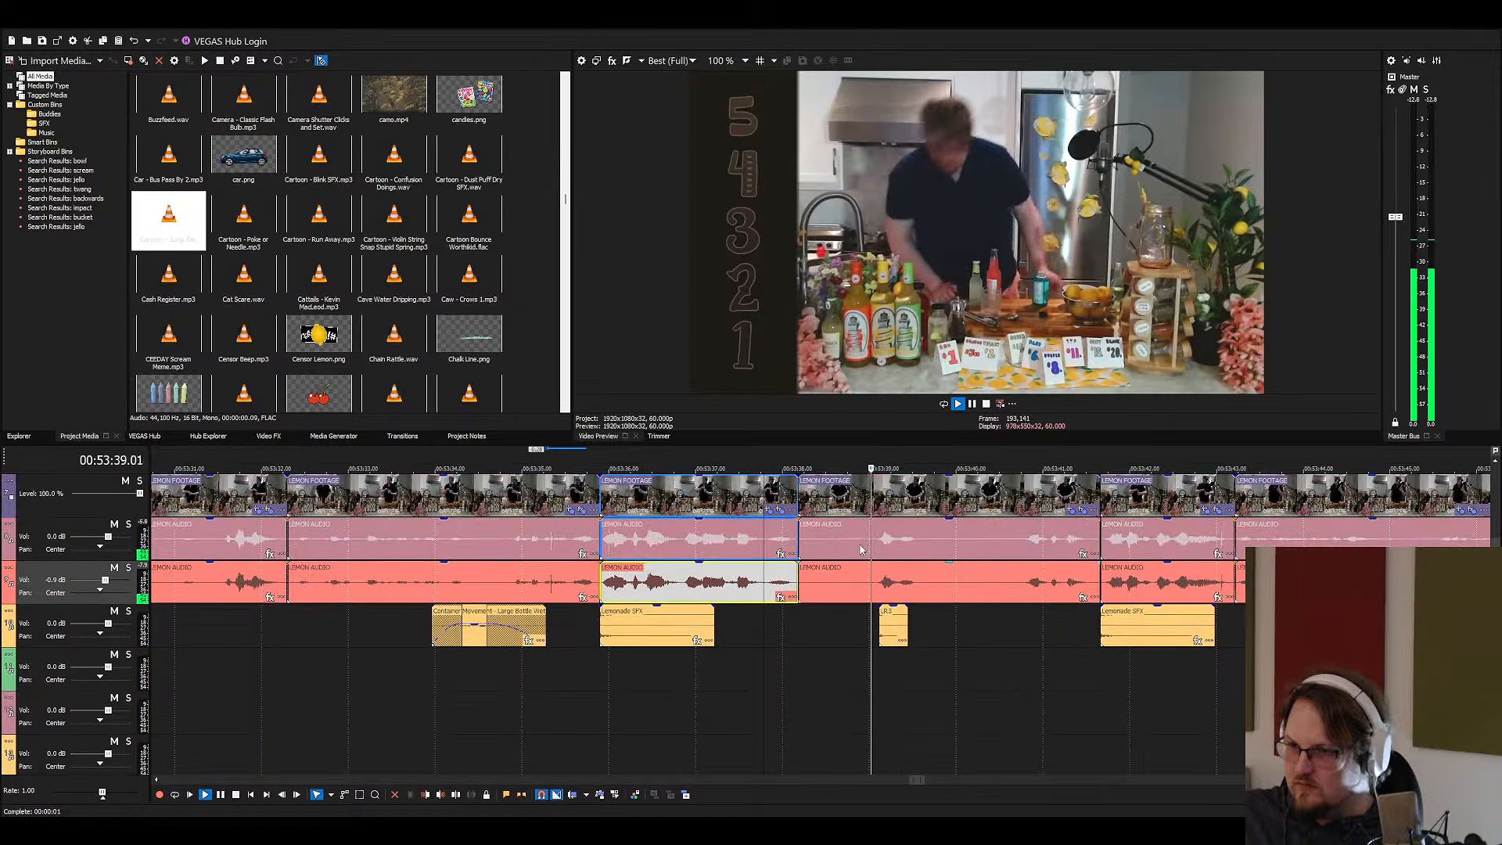
Cut the background music event at about 00:53:39.07, remove the part after the cut and stop playback
scroll(875, 626, down, 4)
click(875, 694)
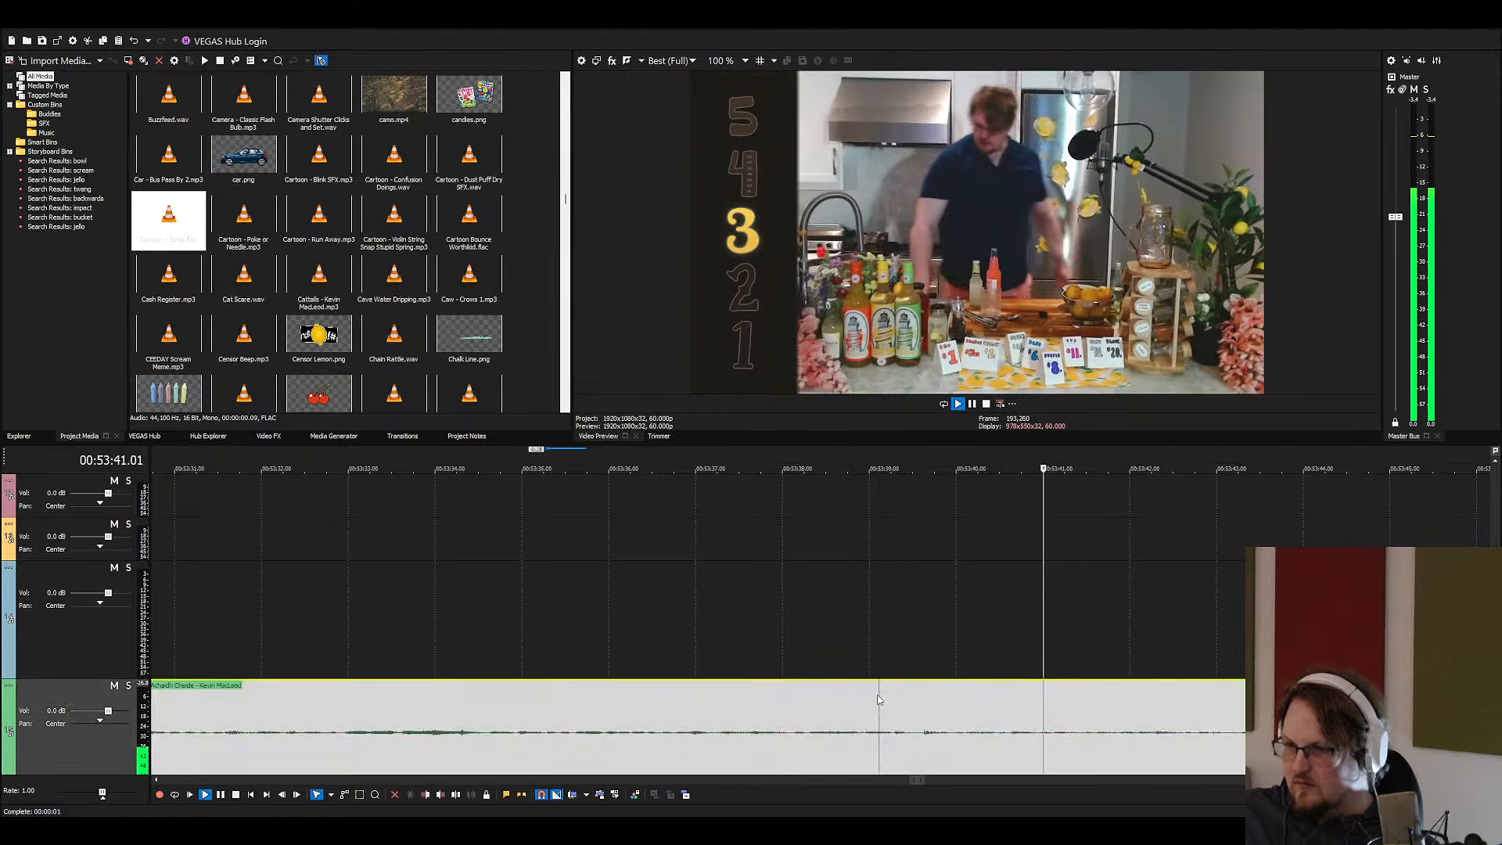
key(Delete)
scroll(475, 702, down, 3)
key(space)
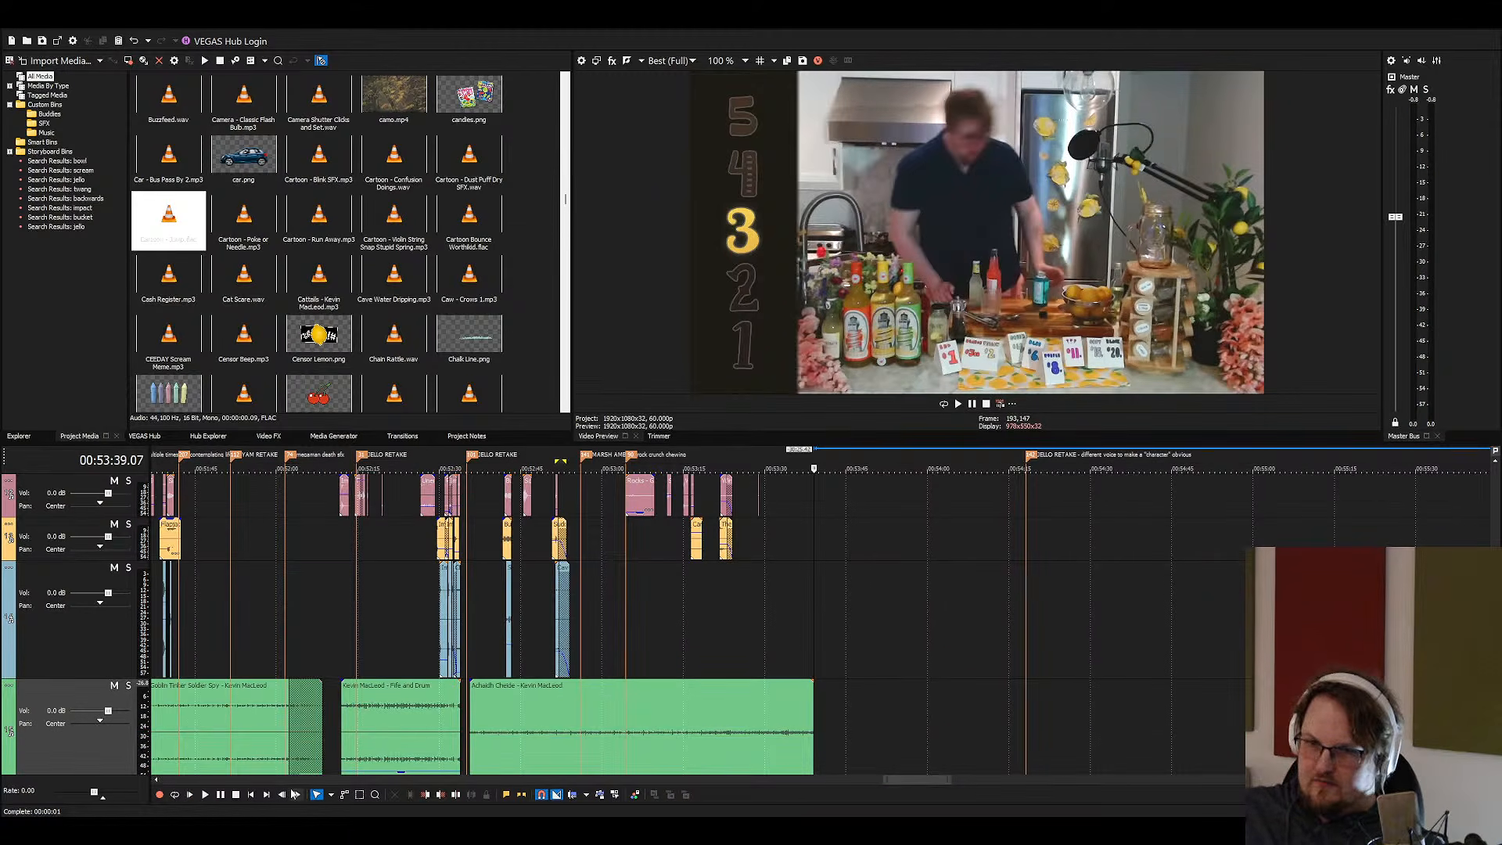
Return to the project start, enlarge the video preview area and look over the music track across the whole timeline
click(251, 795)
drag(723, 443, 724, 516)
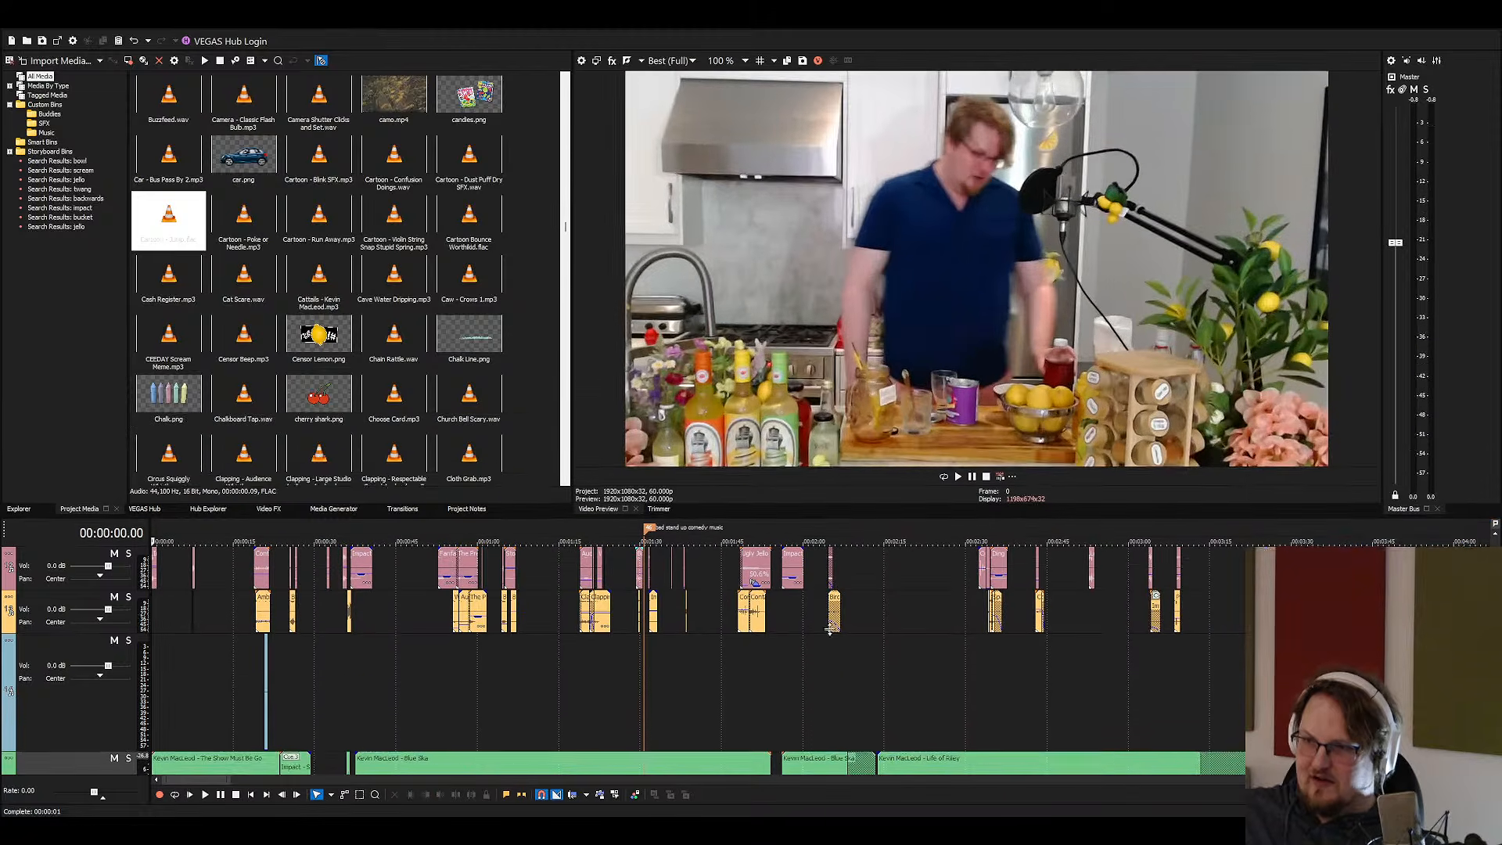
scroll(888, 626, down, 1)
scroll(890, 622, down, 3)
scroll(931, 627, up, 2)
scroll(939, 628, down, 2)
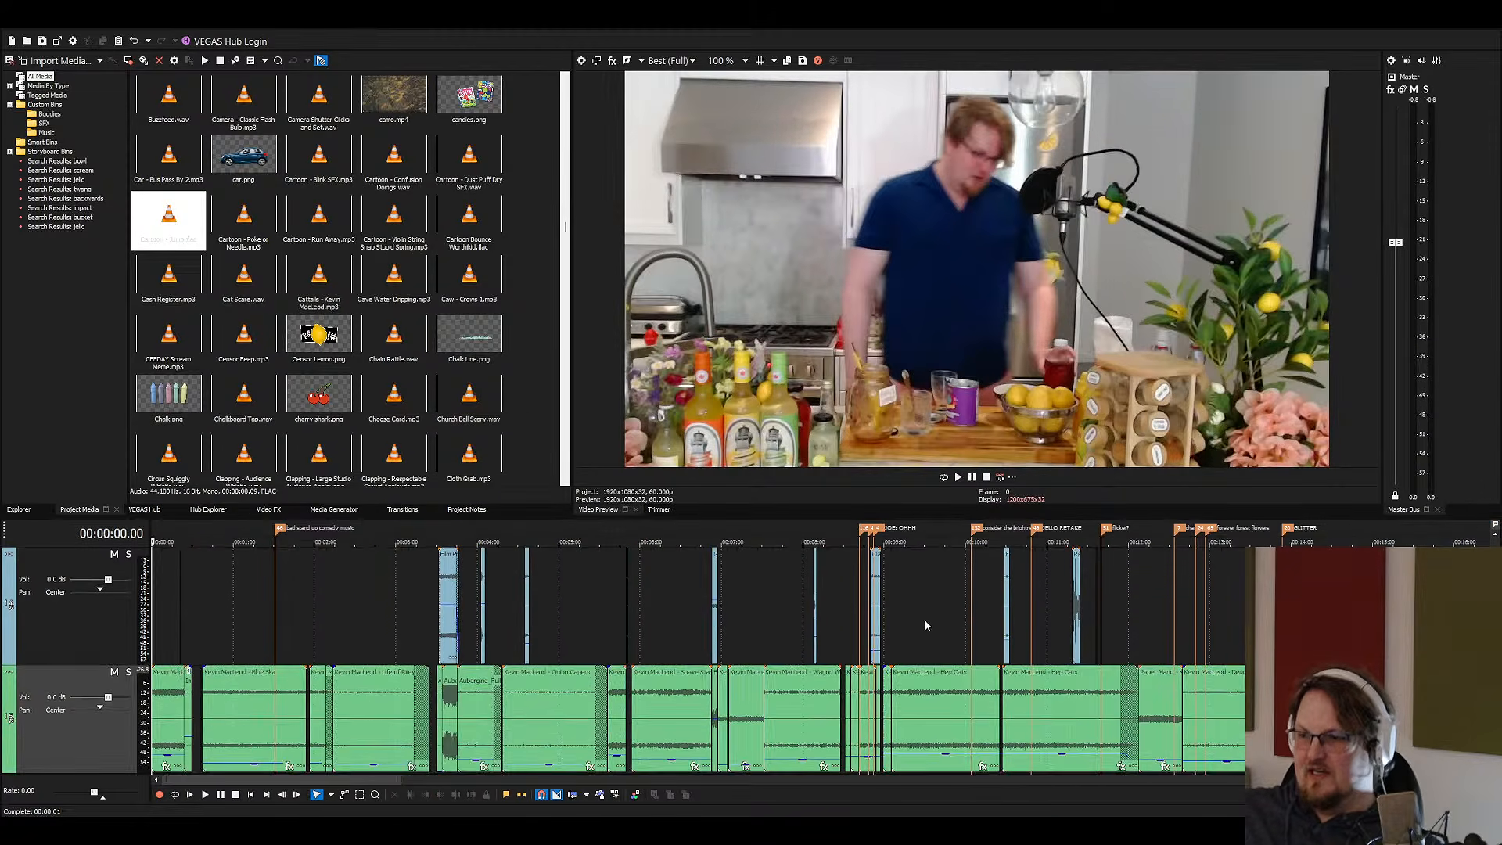
scroll(939, 628, down, 3)
Find The Star-Spangled Banner in the project media and locate its events on the timeline at about 00:45:52
click(467, 279)
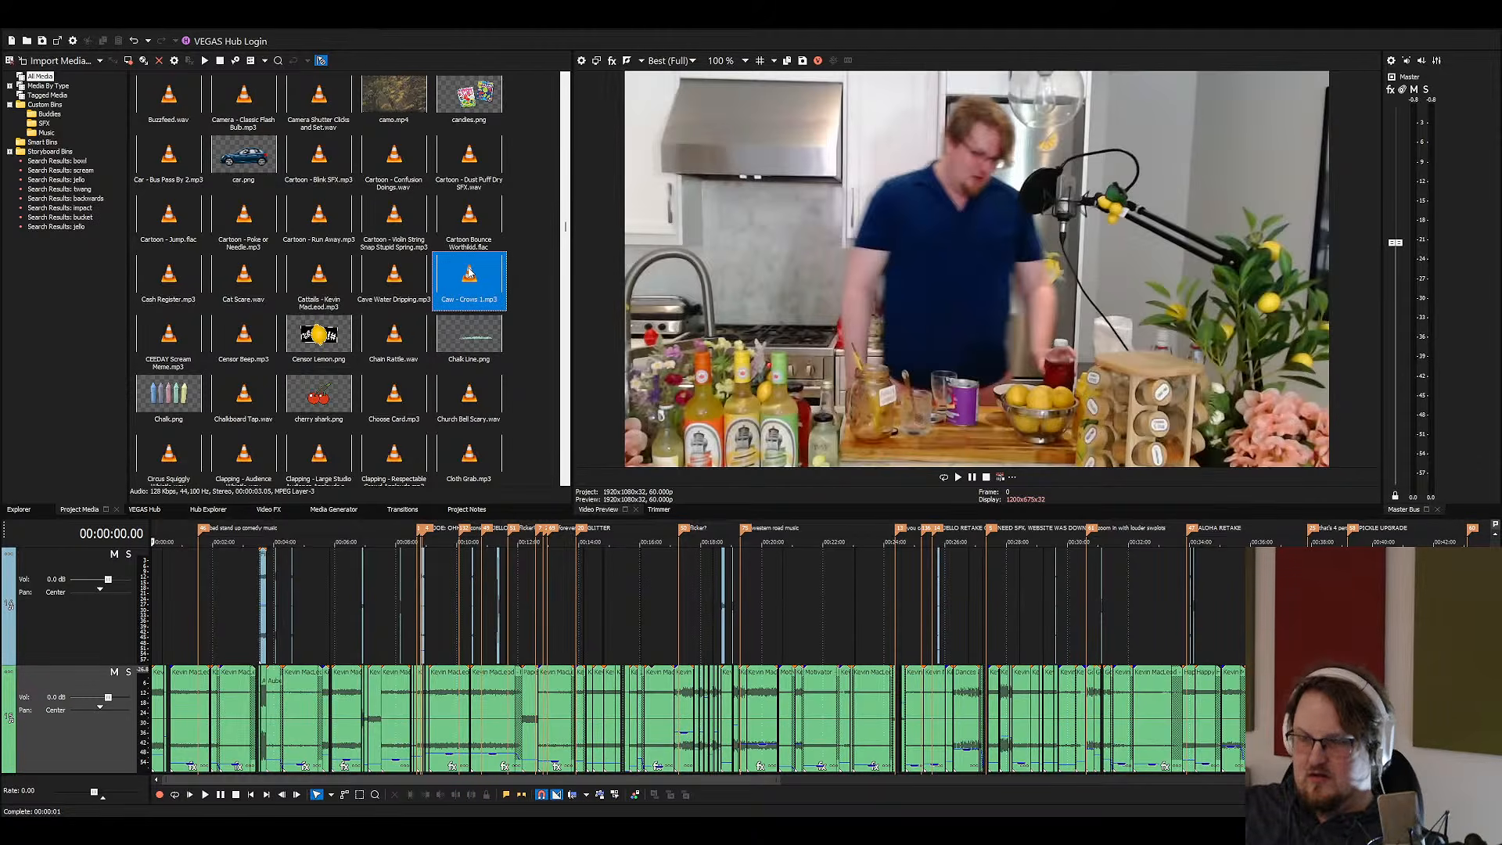
text(the s)
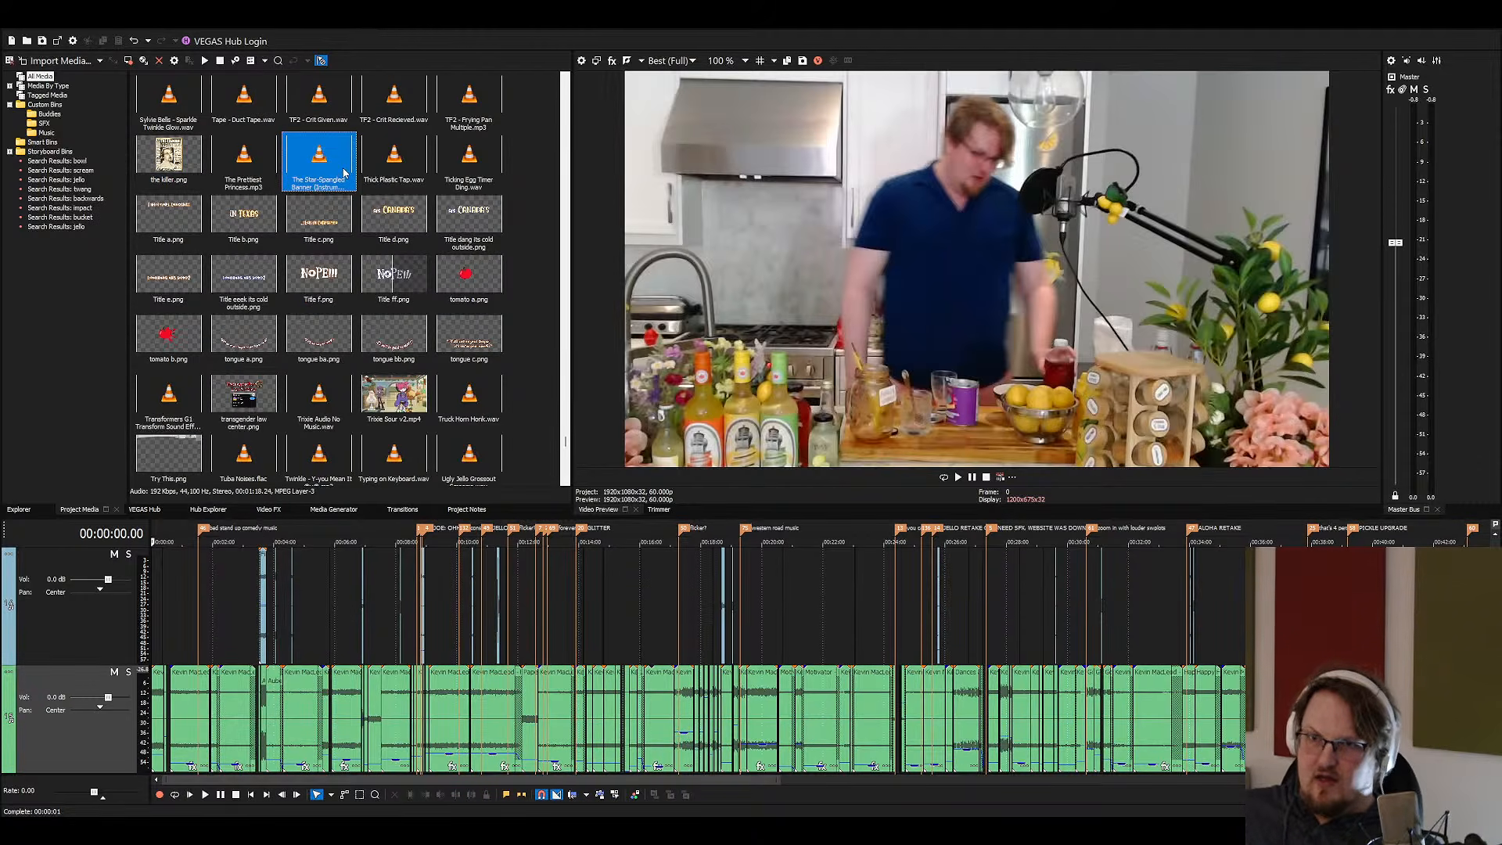
scroll(925, 622, up, 4)
scroll(919, 651, up, 8)
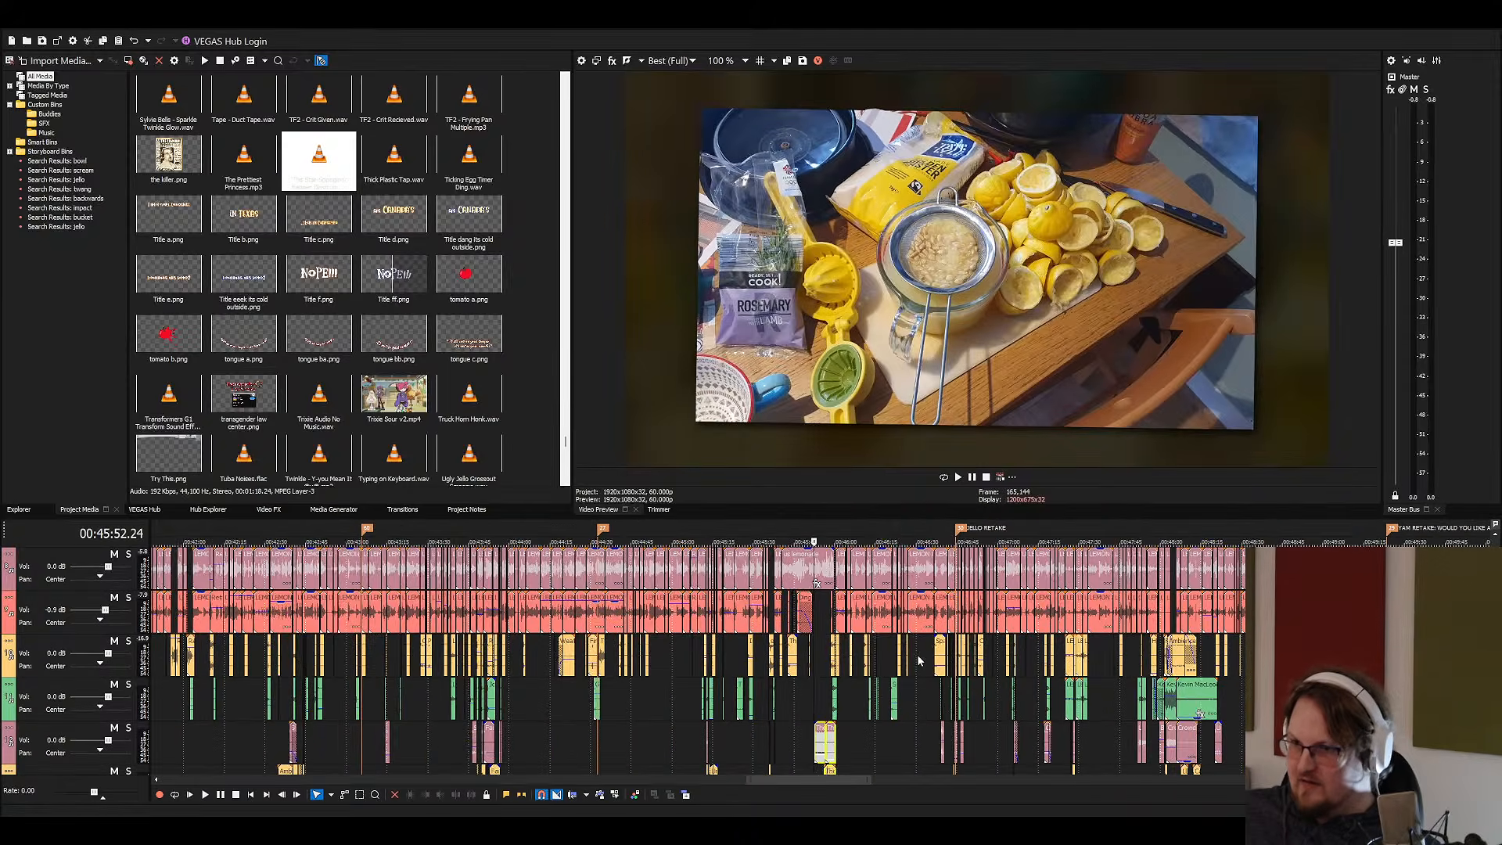
Review the section from about 00:45:18 to 00:46:00, leading into the Star-Spangled Banner events, and save the project
click(507, 692)
key(space)
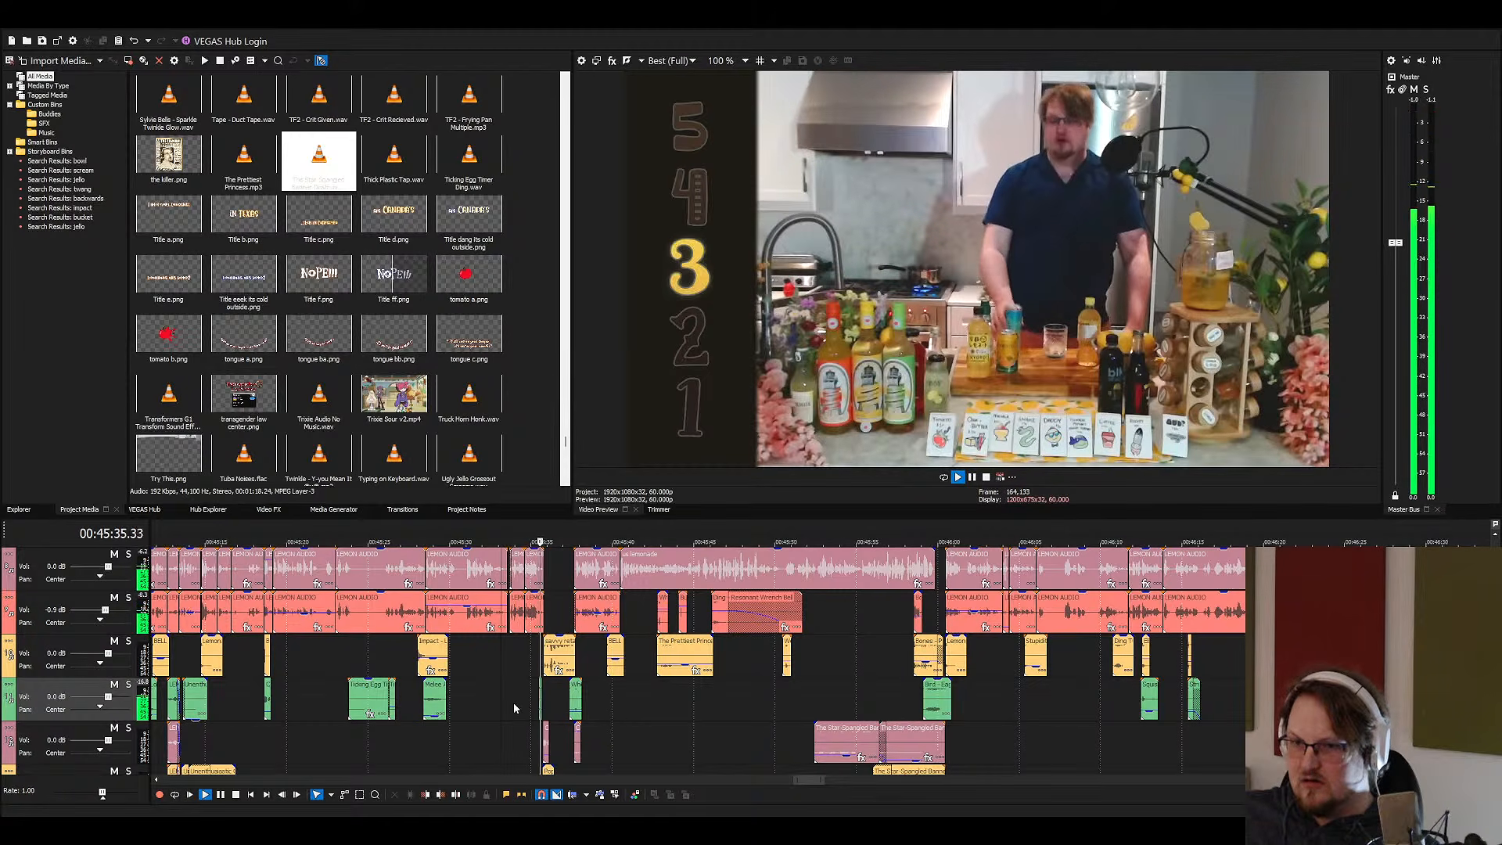
key(space)
click(289, 651)
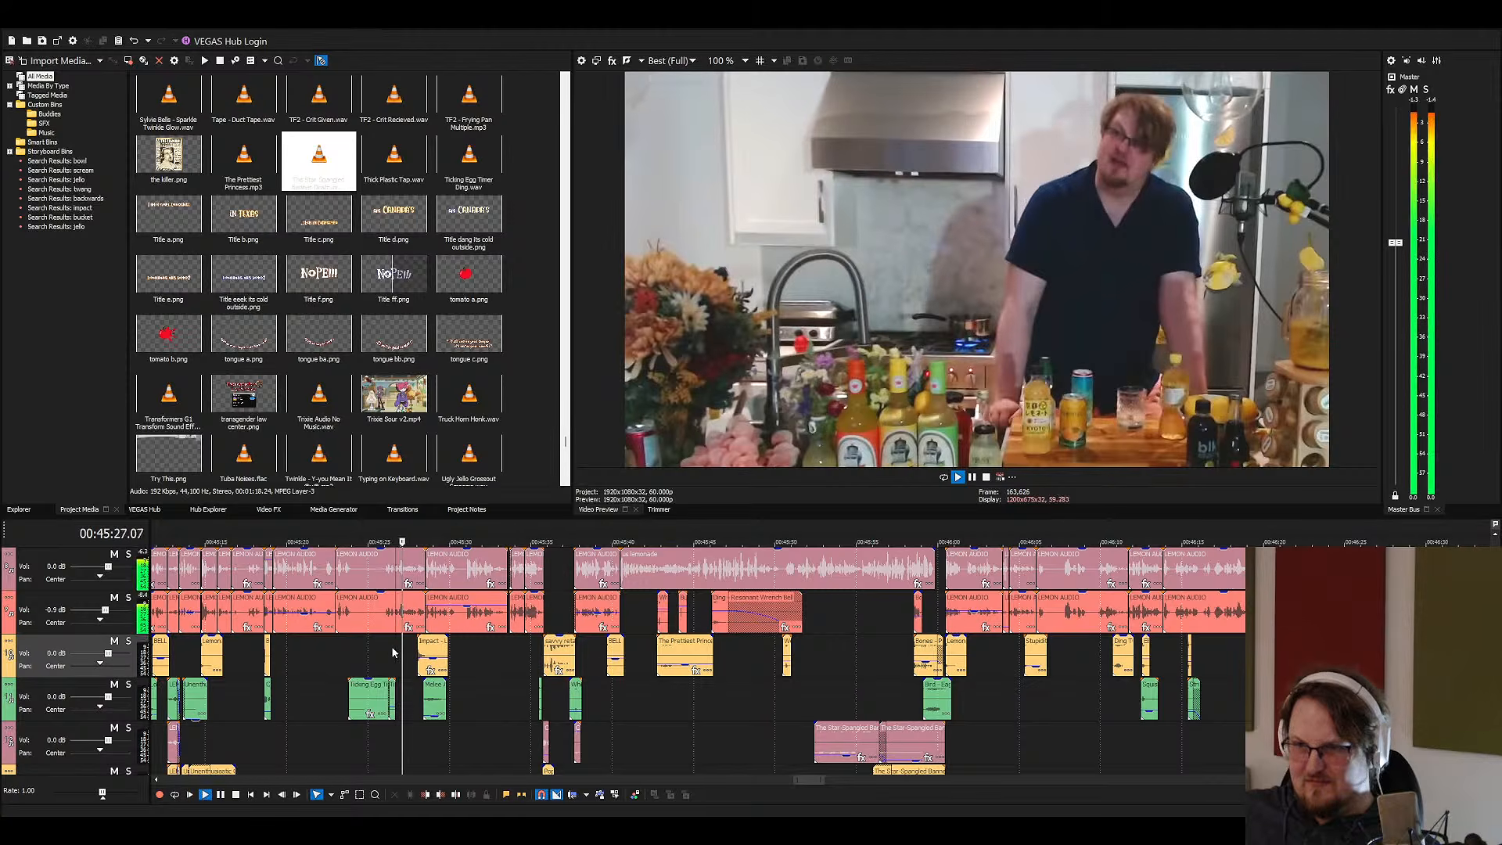
key(space)
click(252, 649)
key(space)
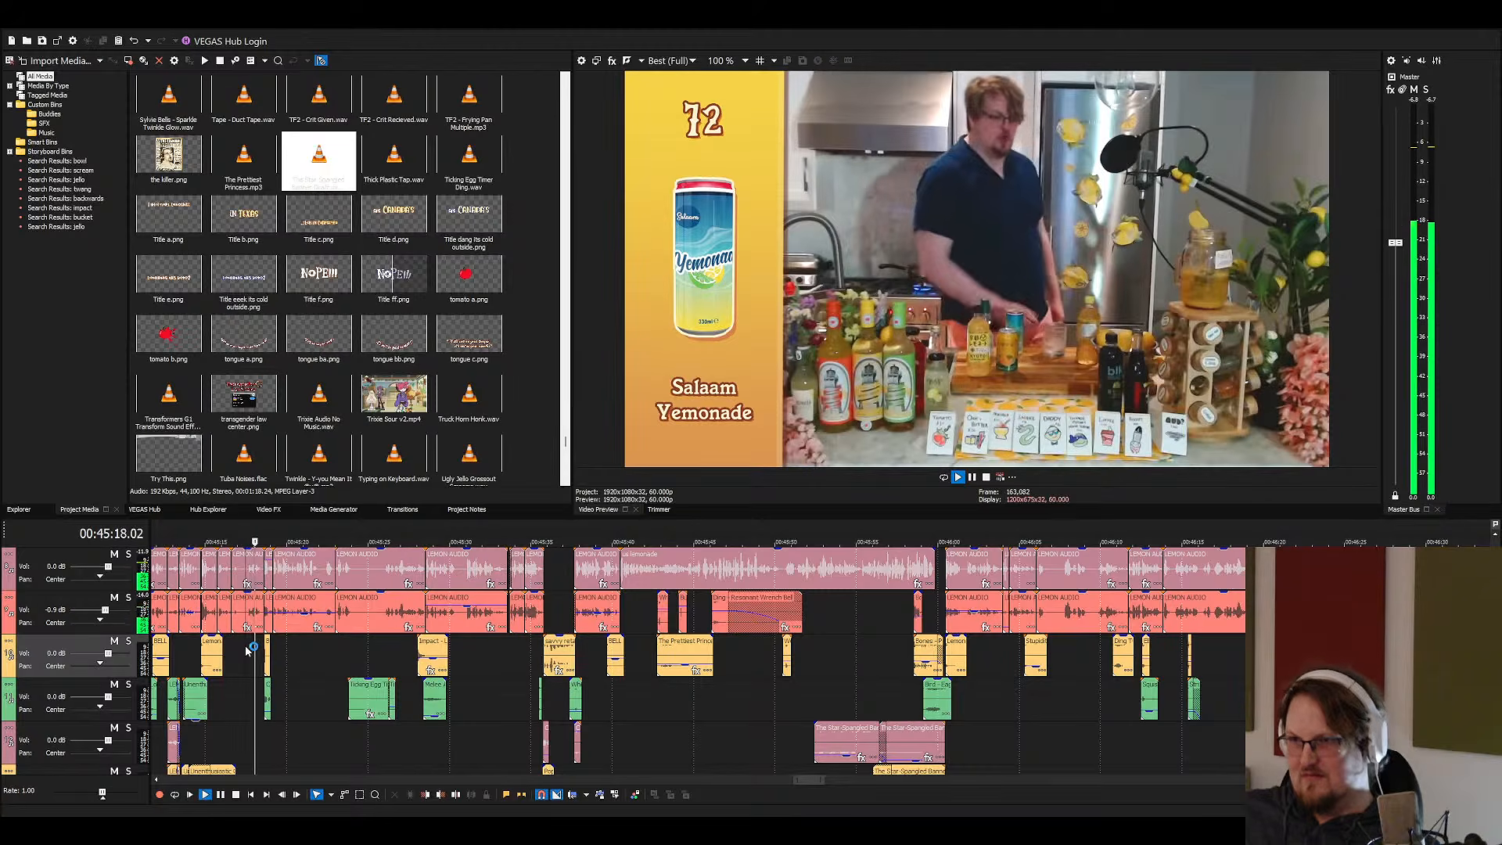
key(ctrl+s)
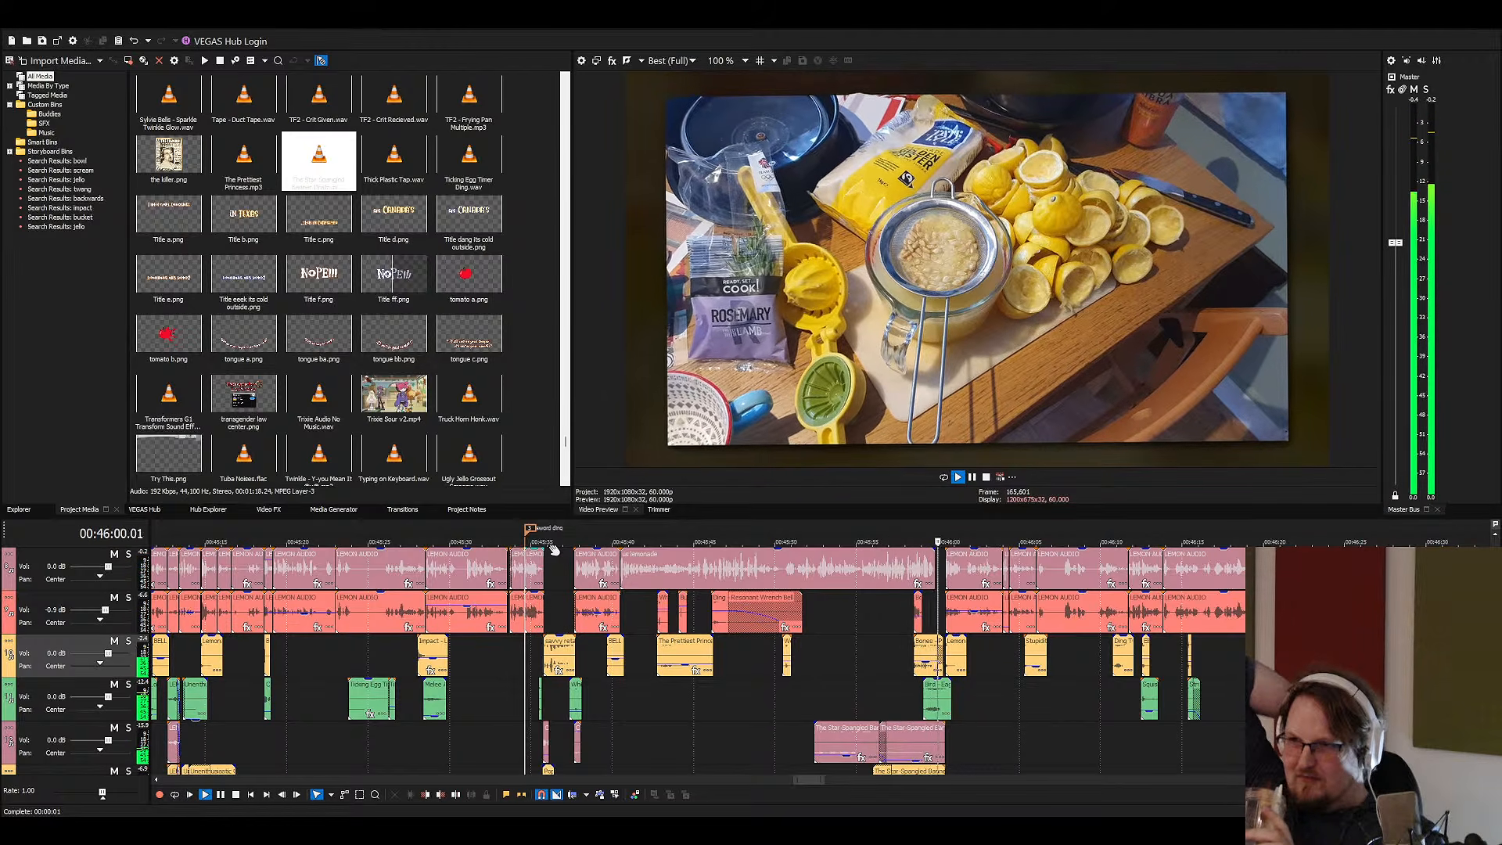
key(space)
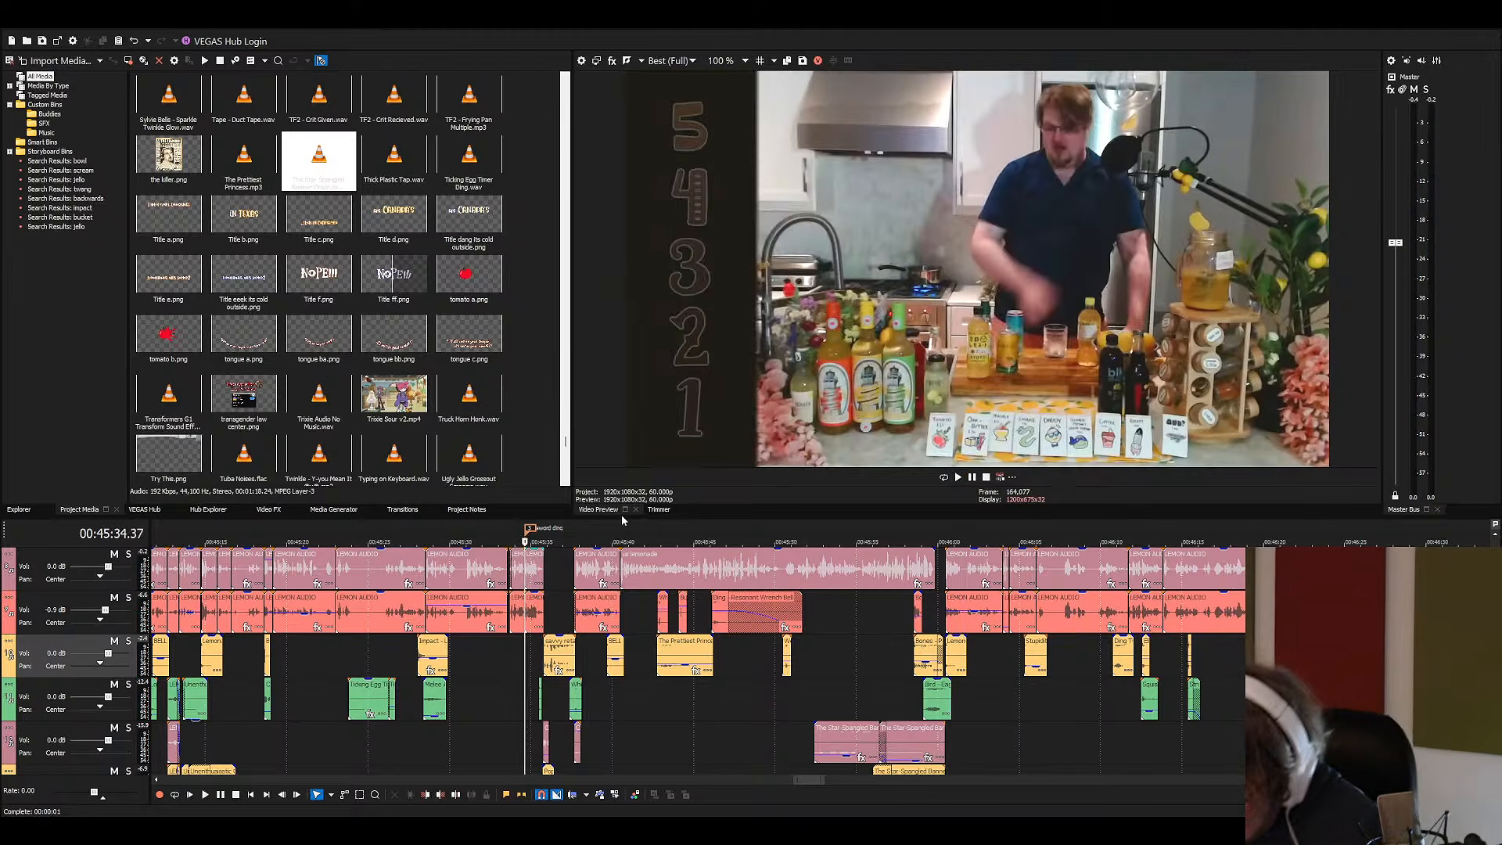